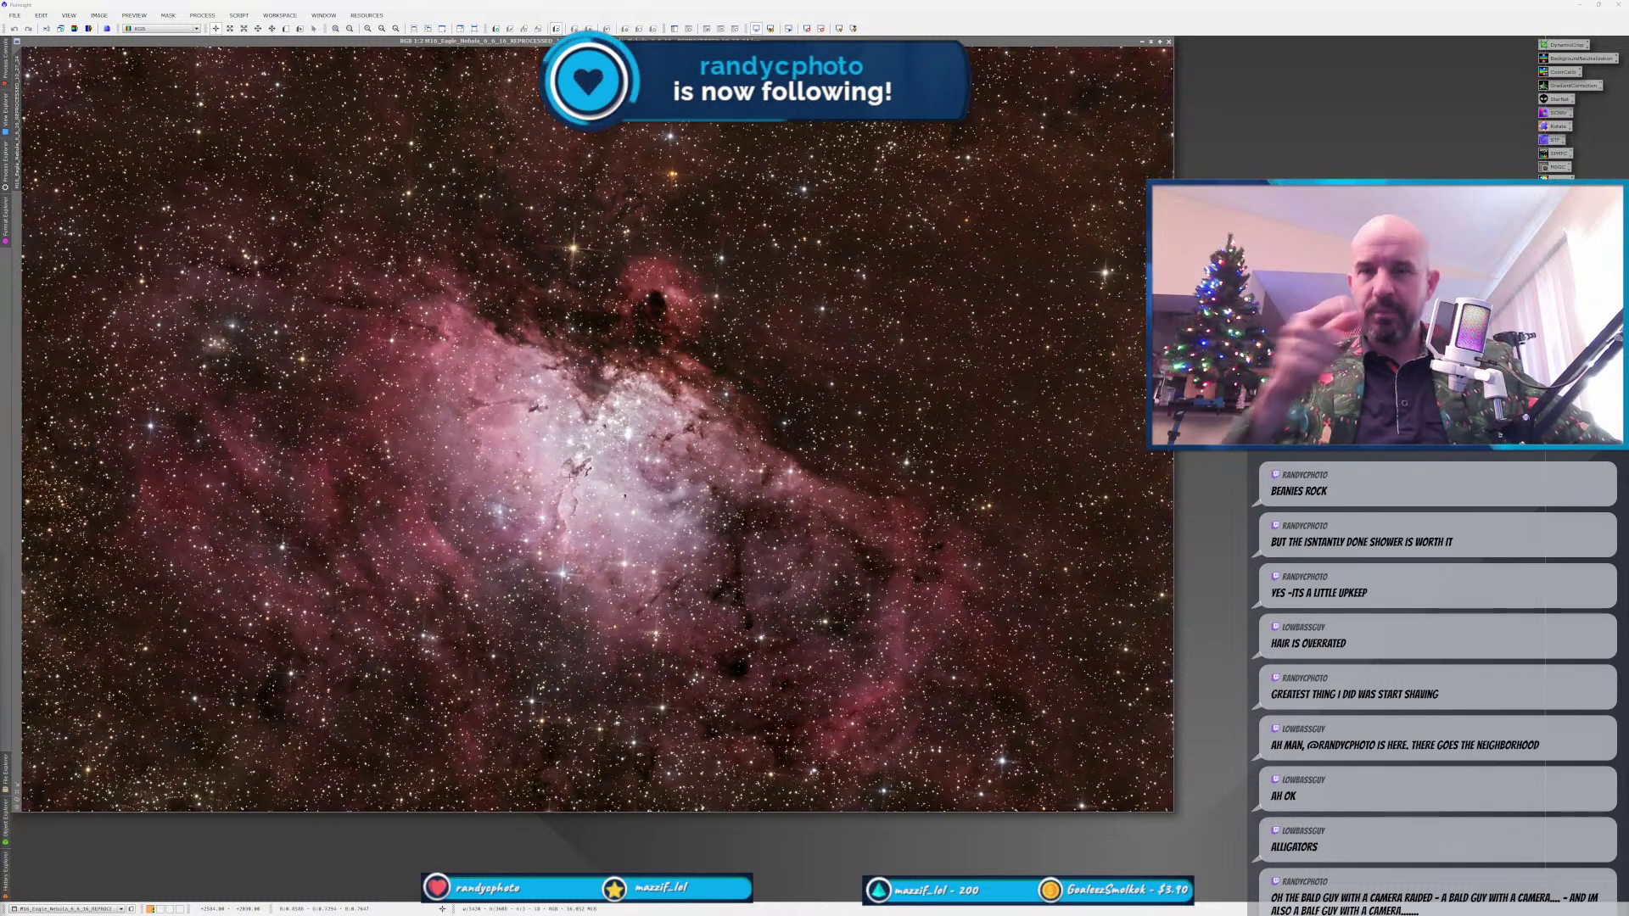
# Enlarge the Eagle Nebula image window so that more of the picture fits in view.
pyautogui.scroll(1, 545, 530)
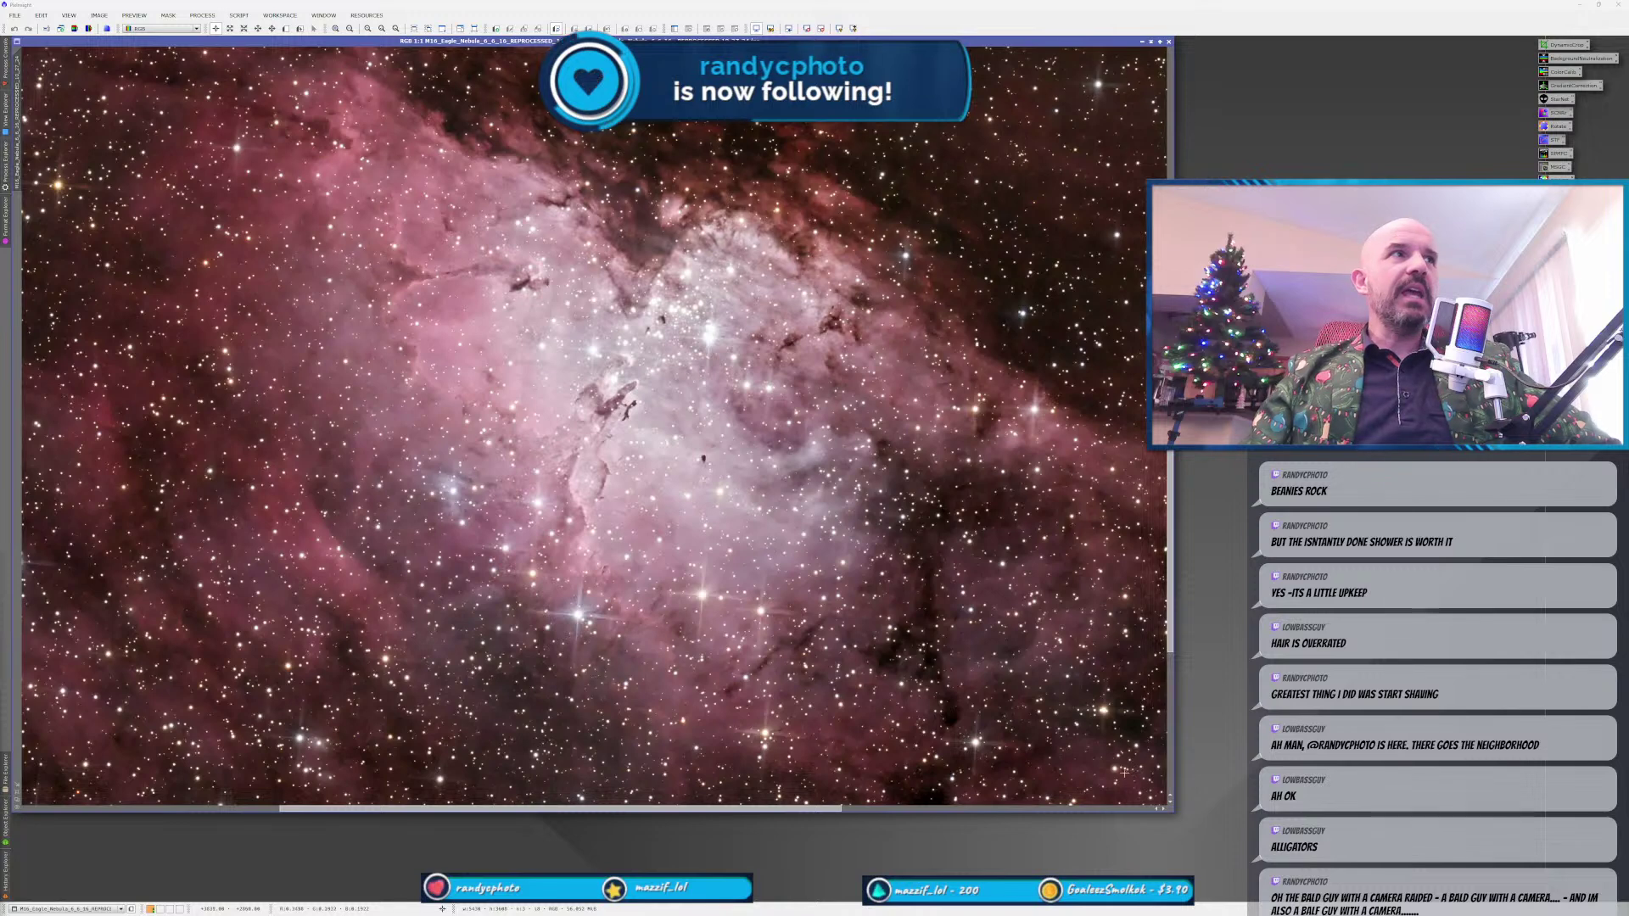
pyautogui.hotkey('ctrl', 'z')
pyautogui.moveTo(1176, 821); pyautogui.dragTo(1230, 895)
pyautogui.hotkey('ctrl', 'y')
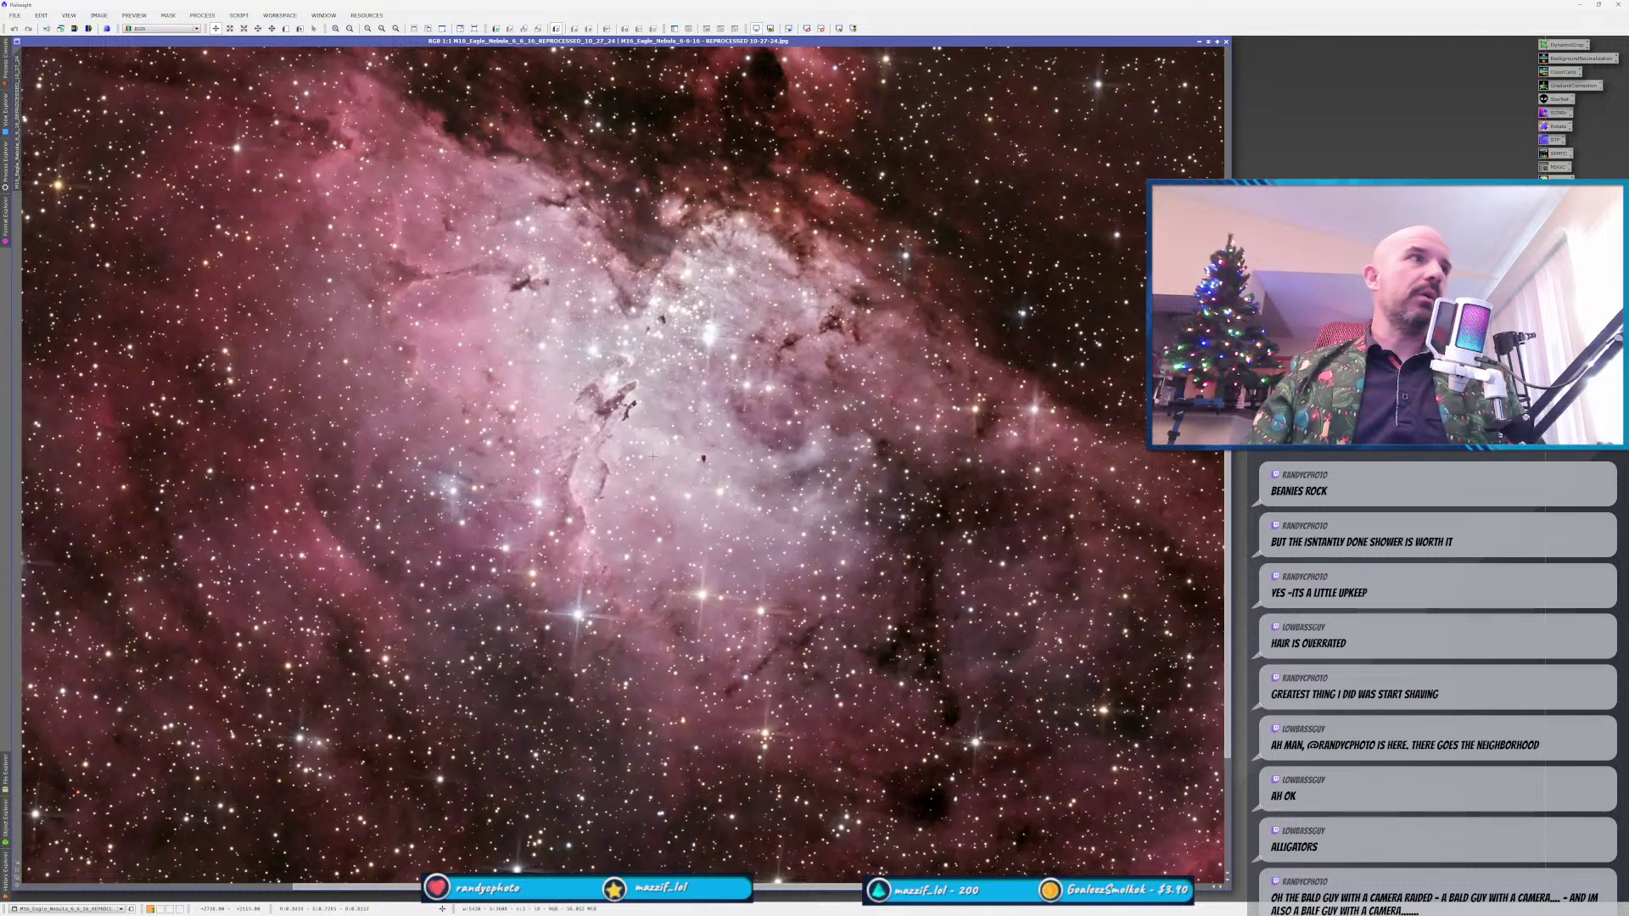
# Examine the Eagle Nebula's central pillars and surrounding dust close up and compare them with the whole image.
pyautogui.moveTo(755, 338); pyautogui.dragTo(727, 447)
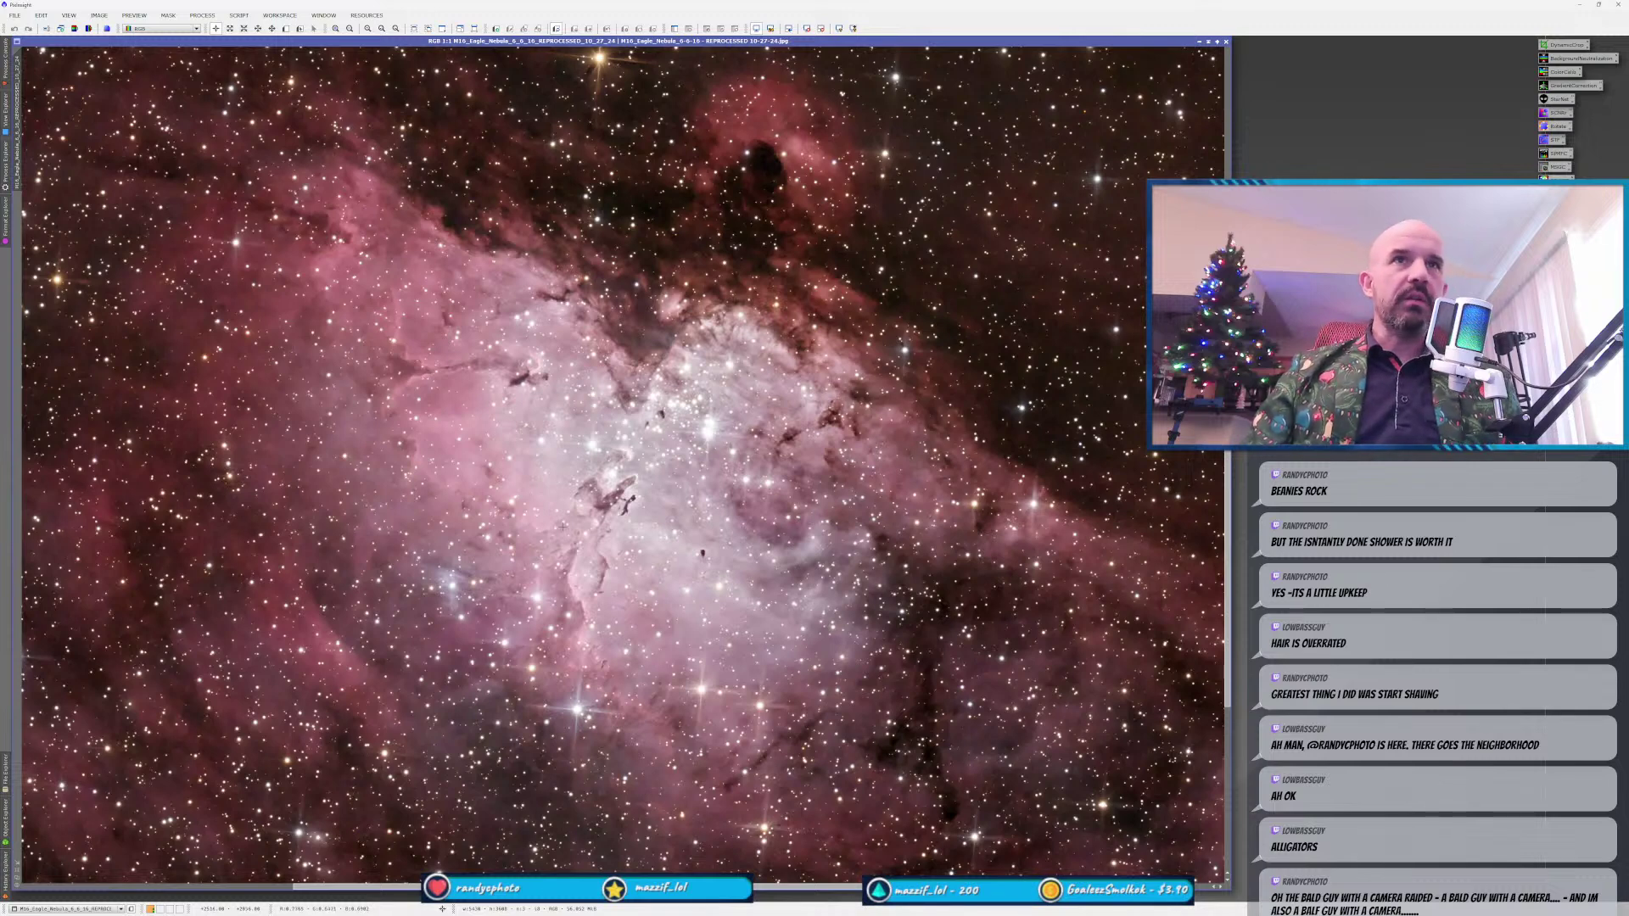
pyautogui.scroll(2, 562, 526)
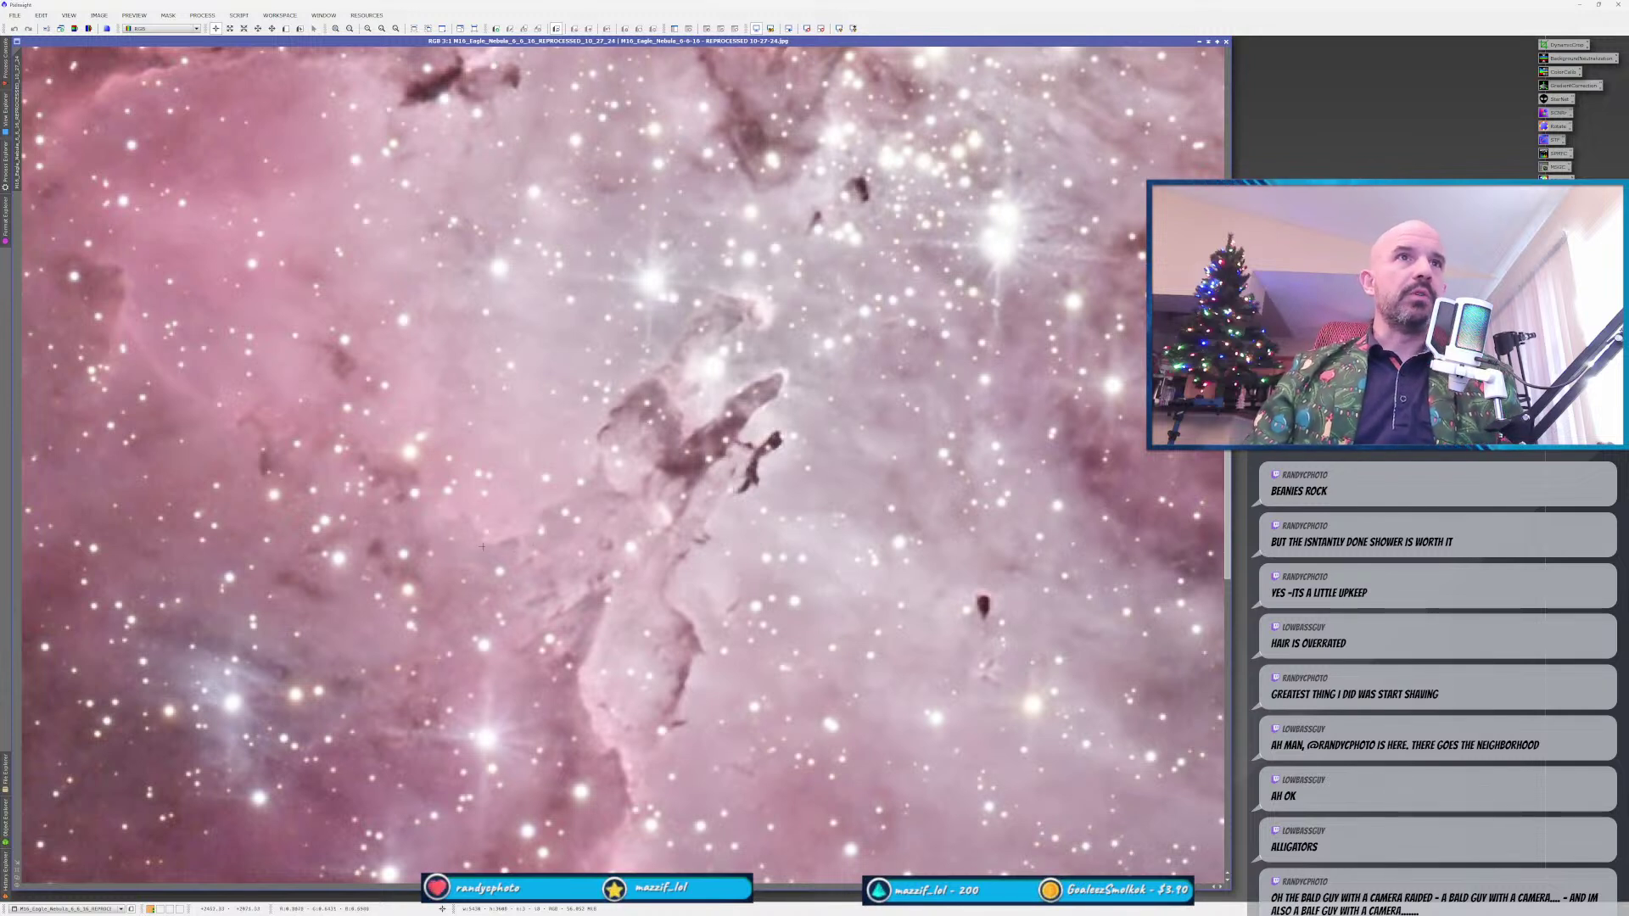
pyautogui.scroll(1, 649, 549)
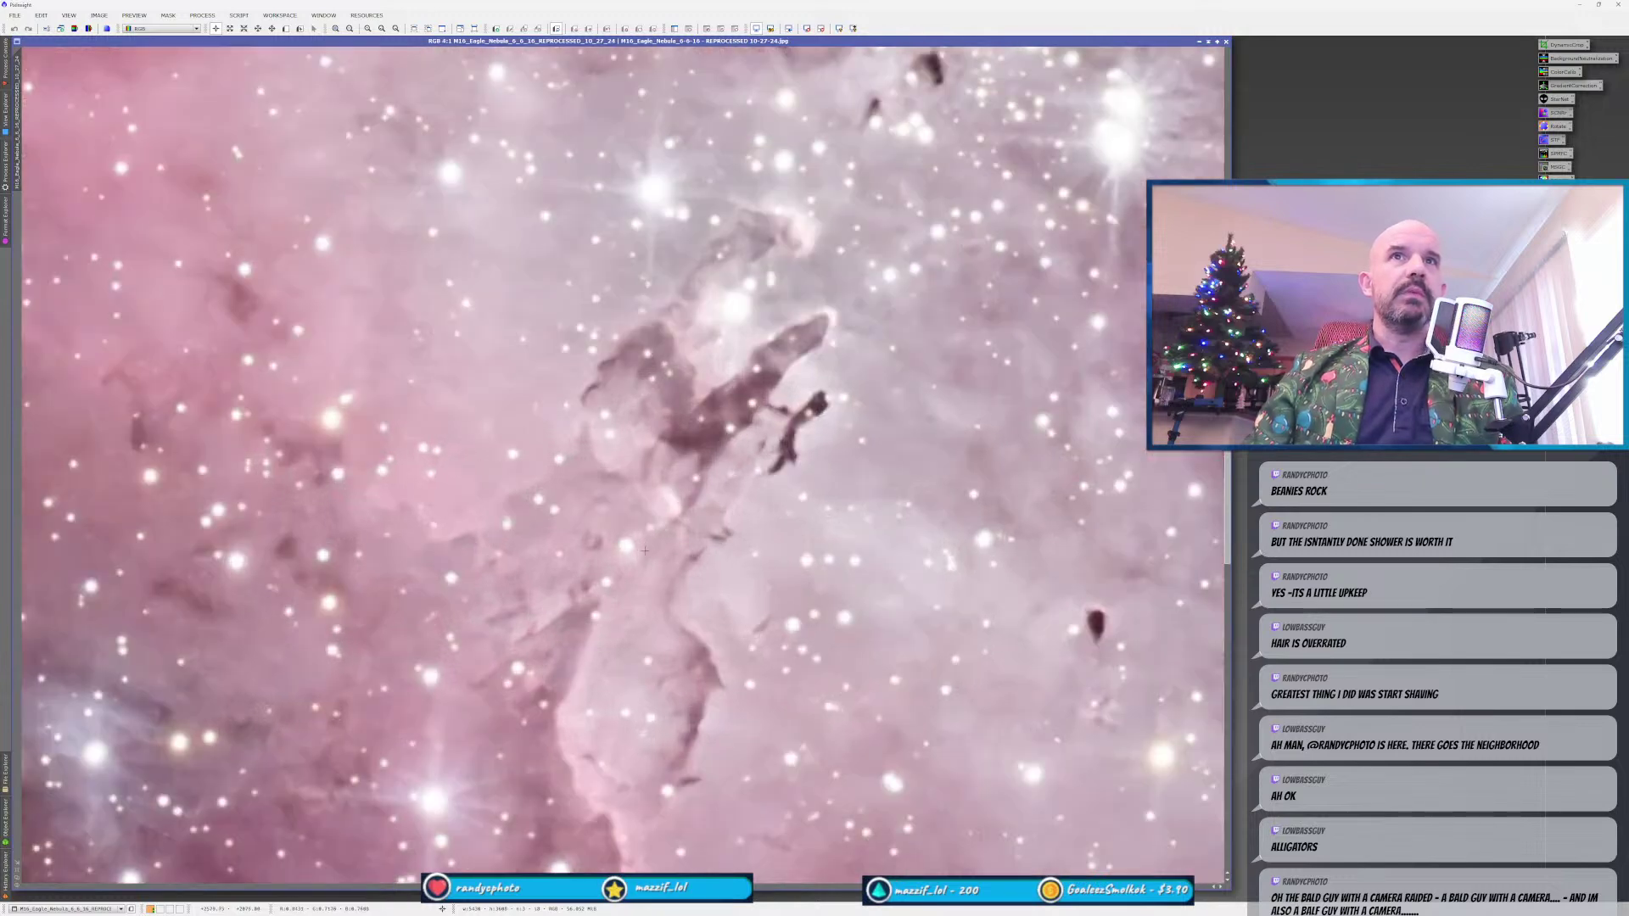
pyautogui.scroll(-1, 664, 540)
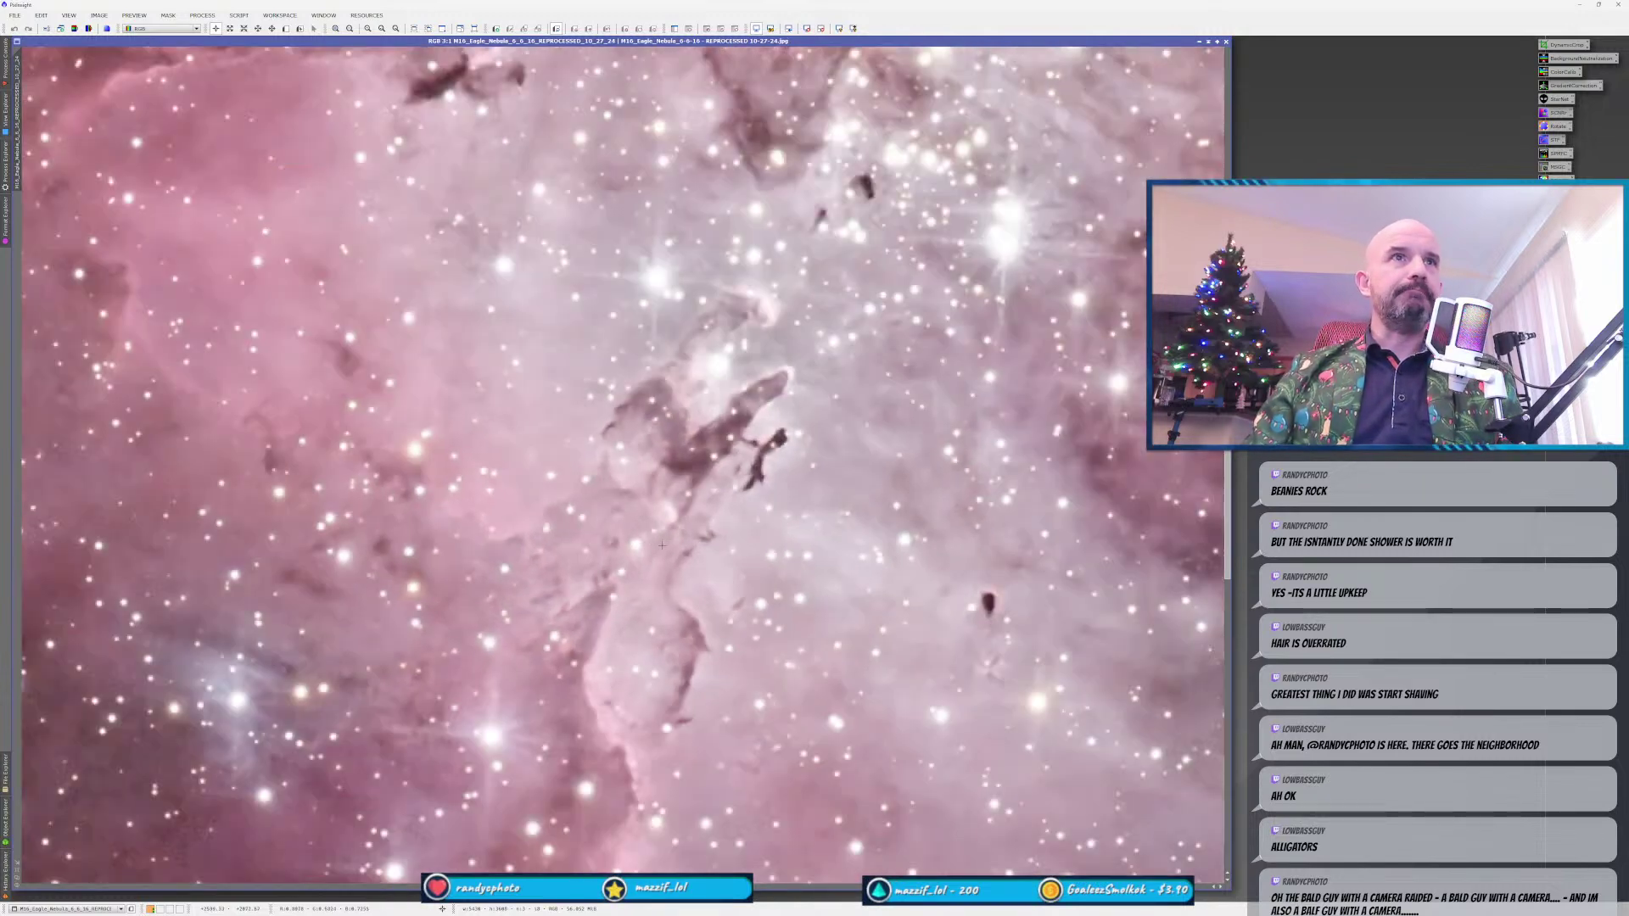
pyautogui.scroll(-2, 662, 544)
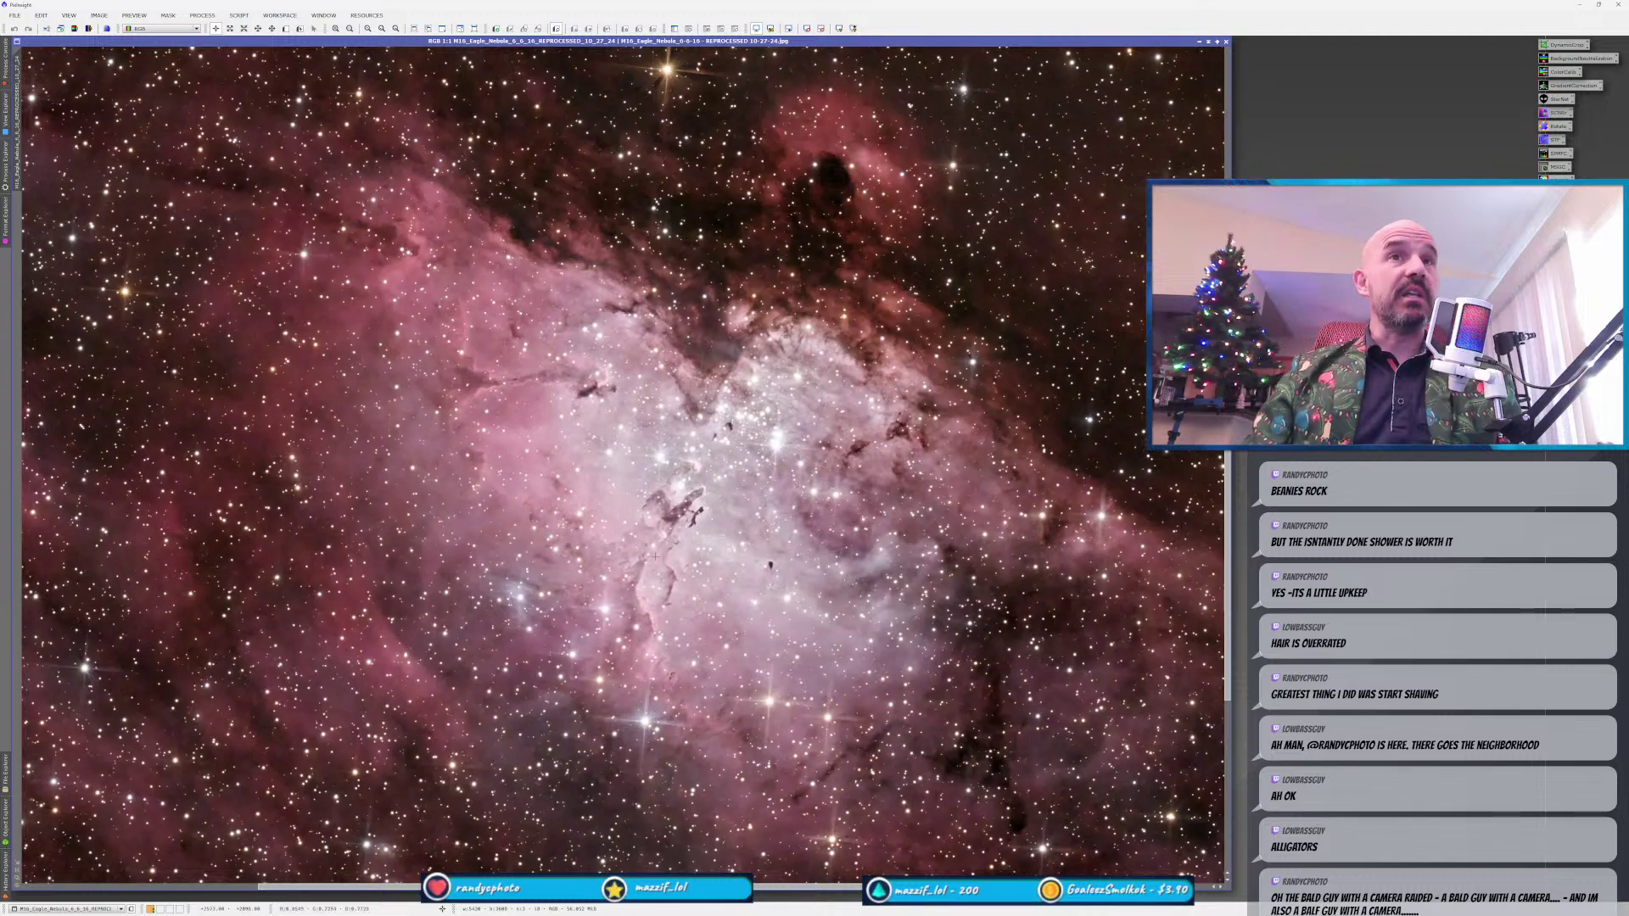
pyautogui.scroll(-1, 642, 572)
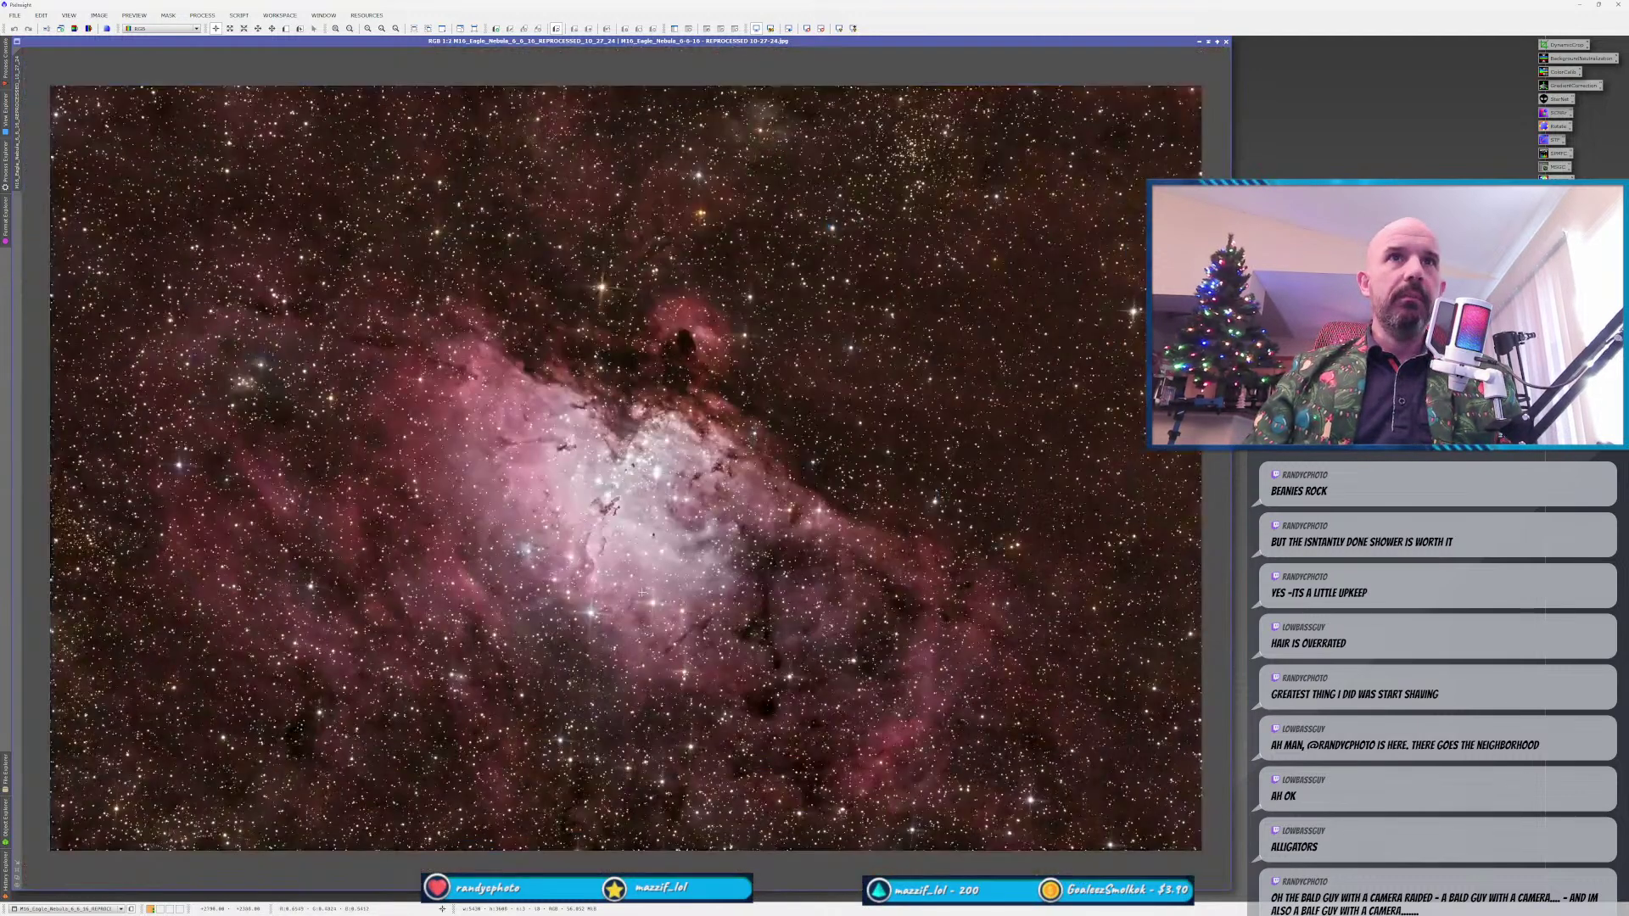
pyautogui.scroll(1, 642, 592)
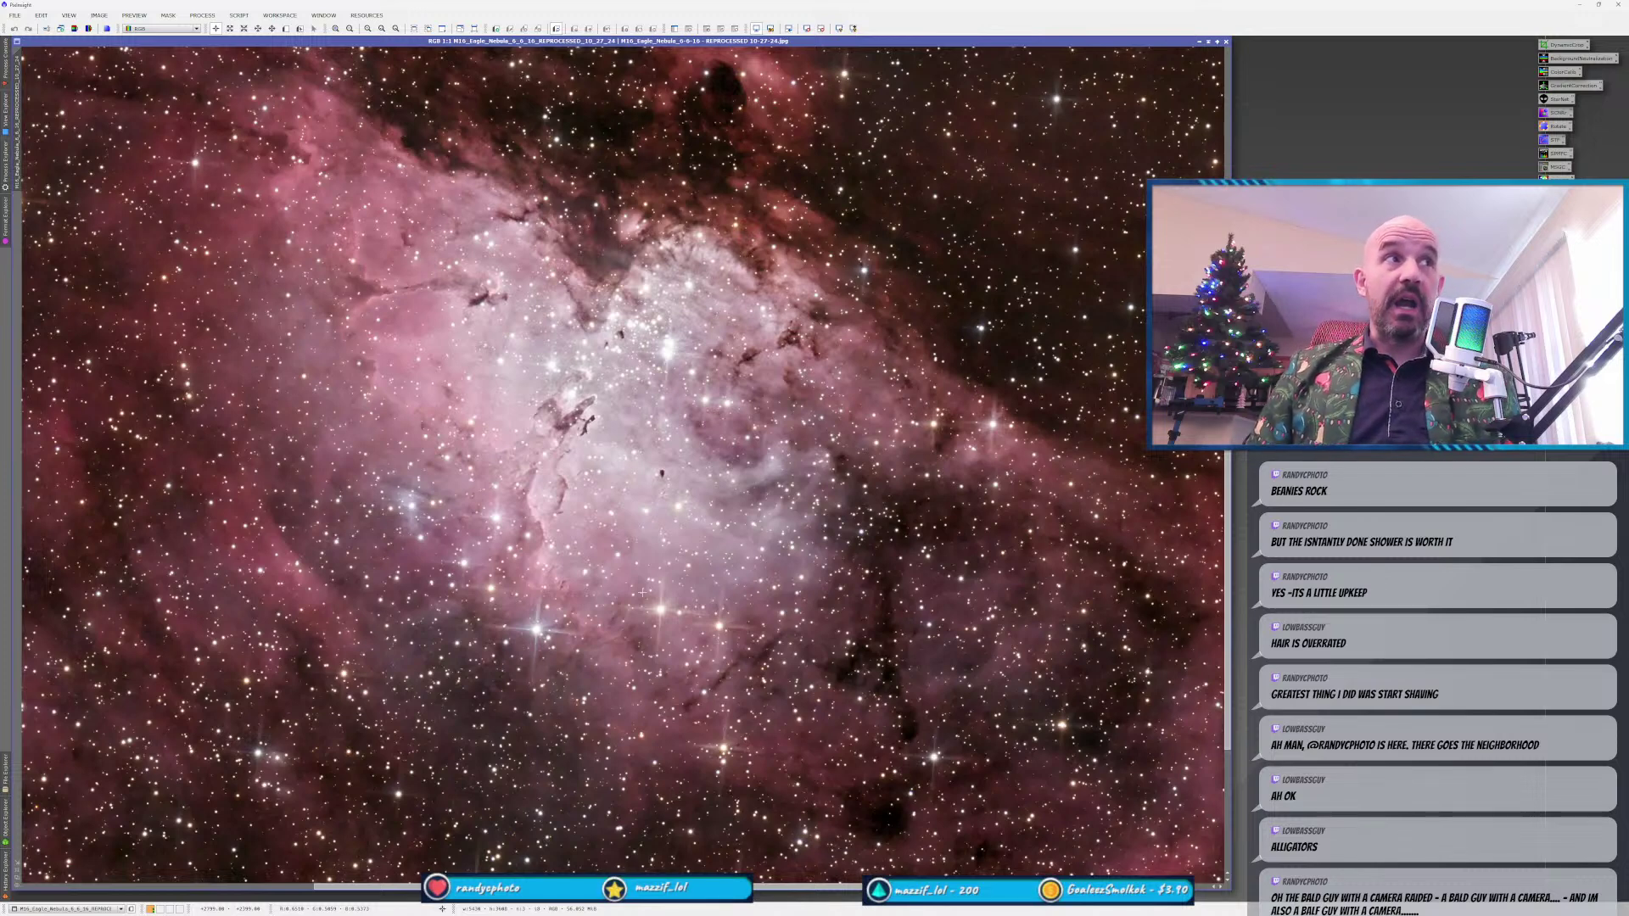
pyautogui.scroll(-1, 756, 504)
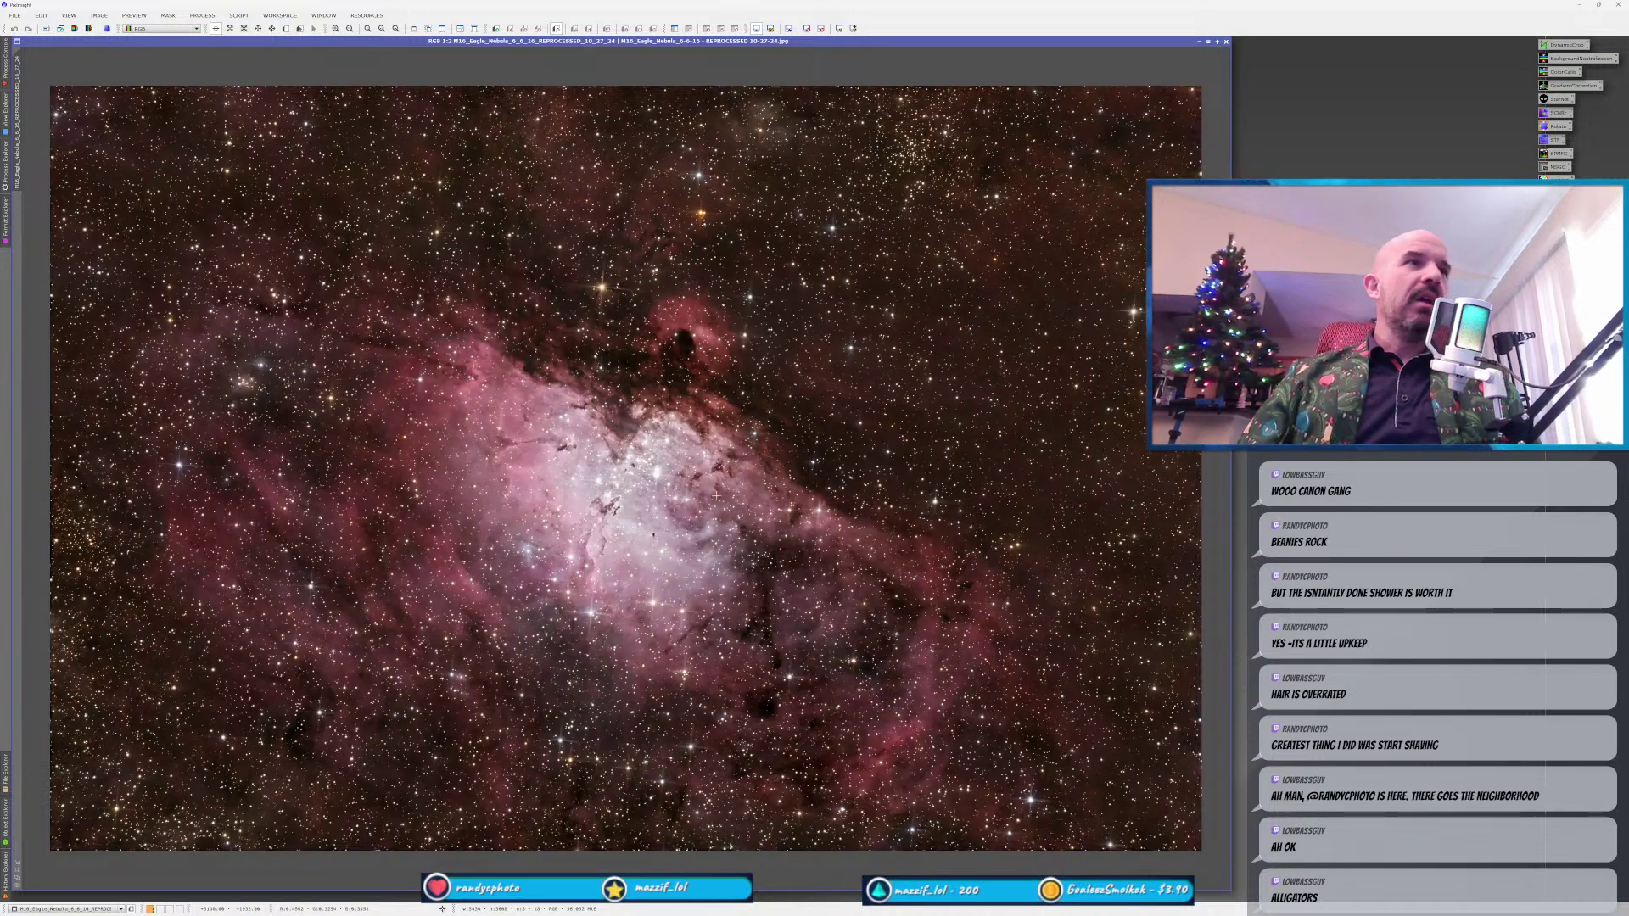
pyautogui.scroll(1, 570, 521)
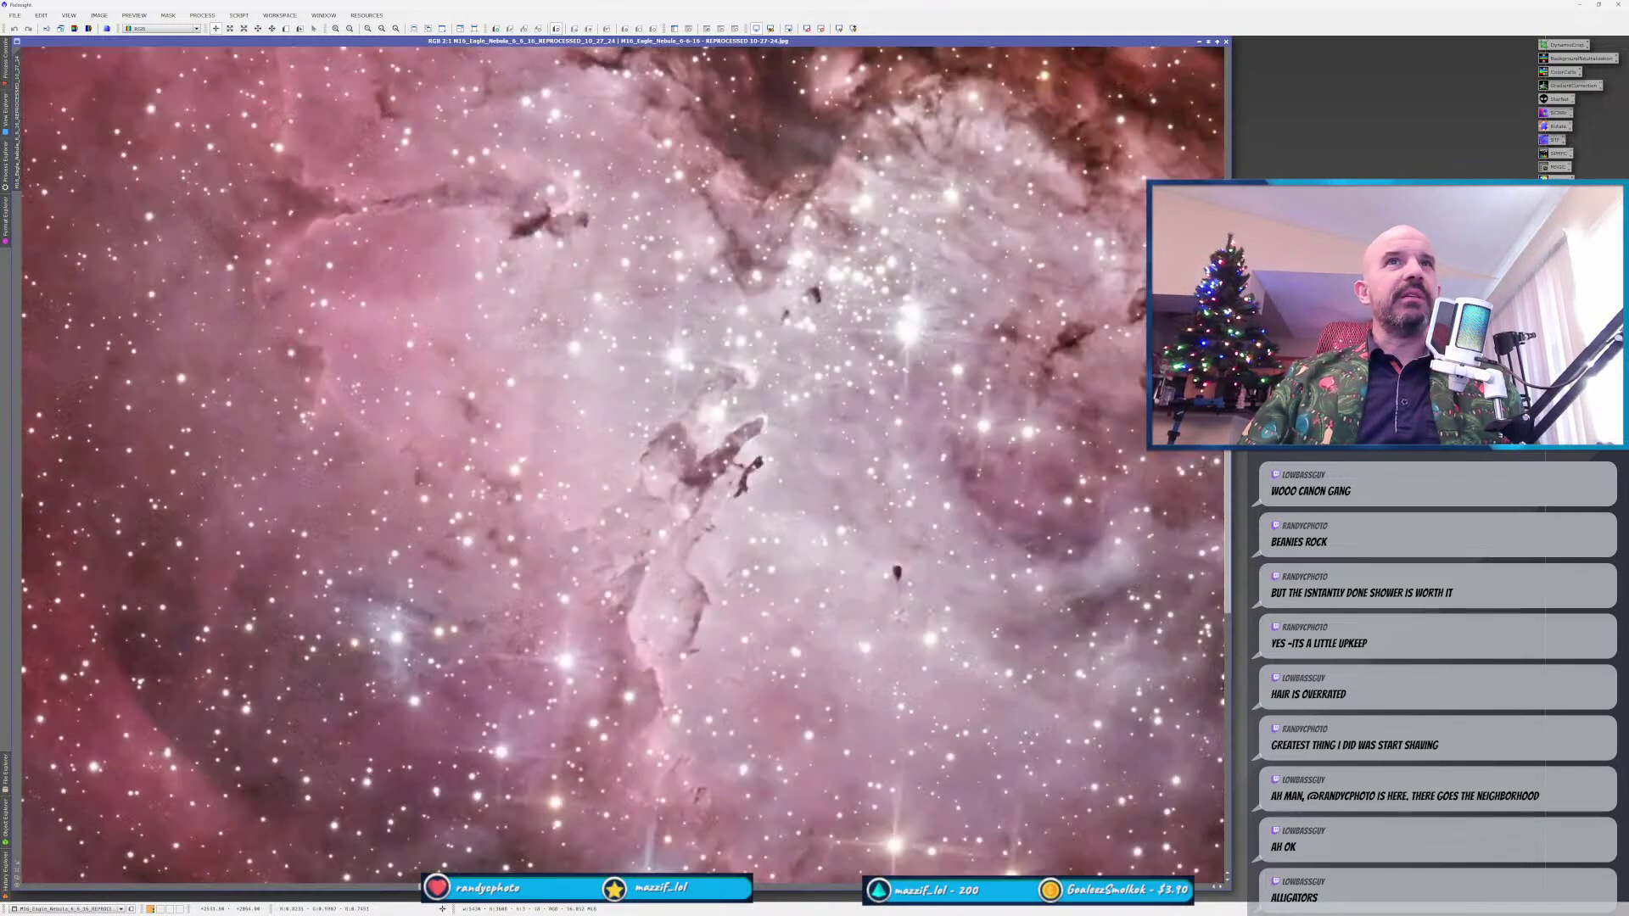
pyautogui.scroll(-1, 713, 543)
pyautogui.scroll(-1, 854, 567)
pyautogui.scroll(1, 854, 566)
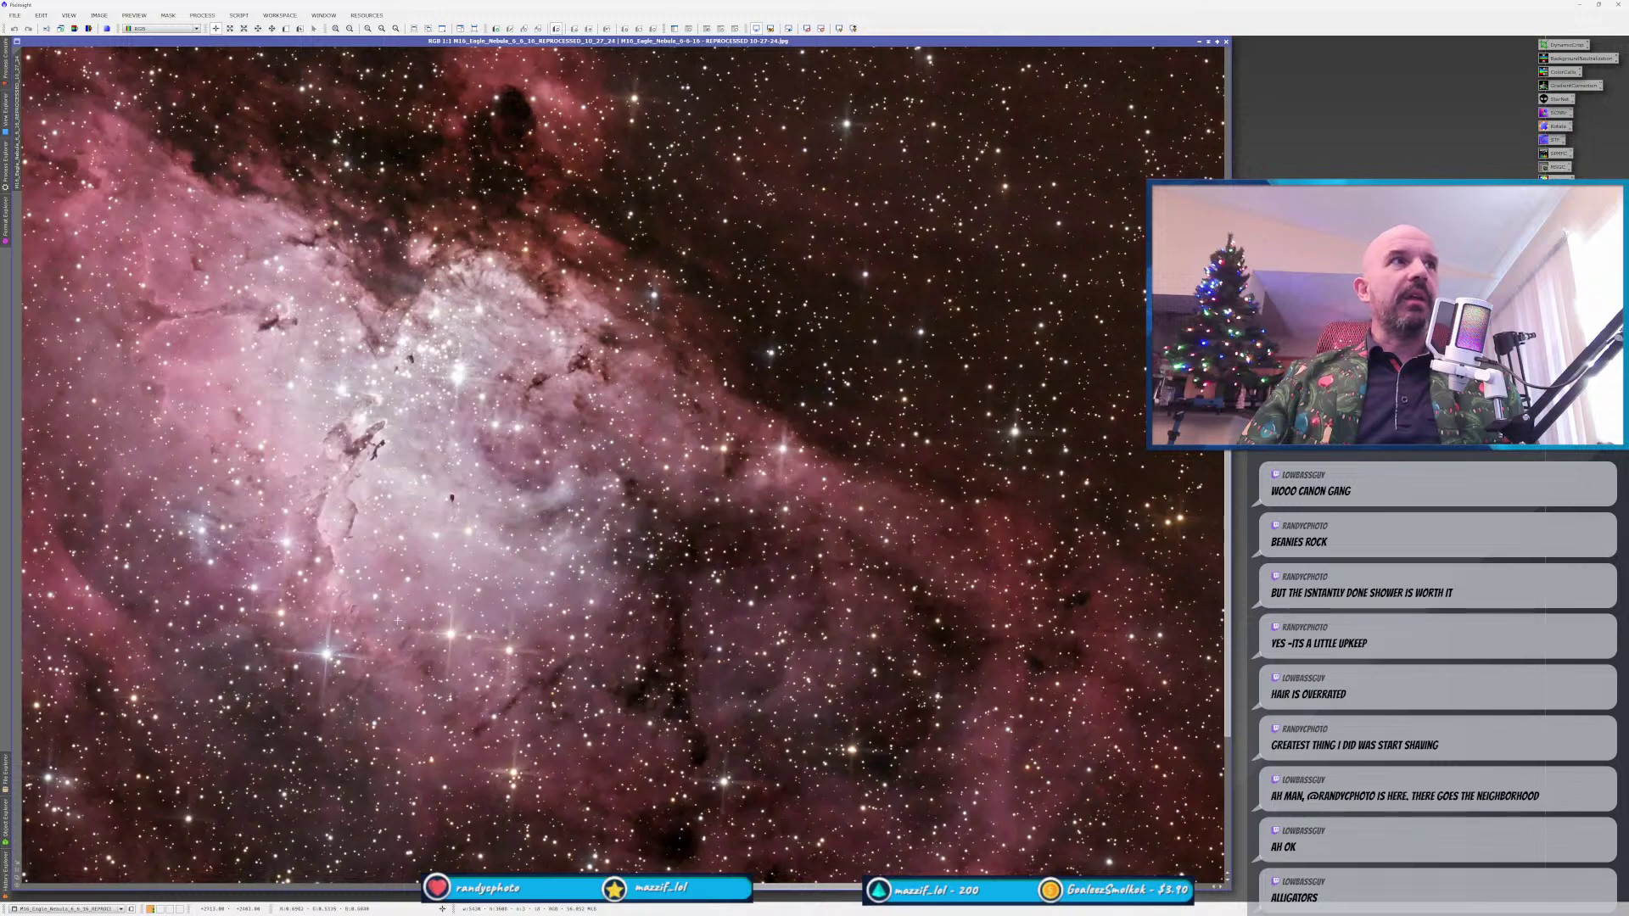
pyautogui.scroll(-1, 485, 559)
pyautogui.scroll(1, 511, 649)
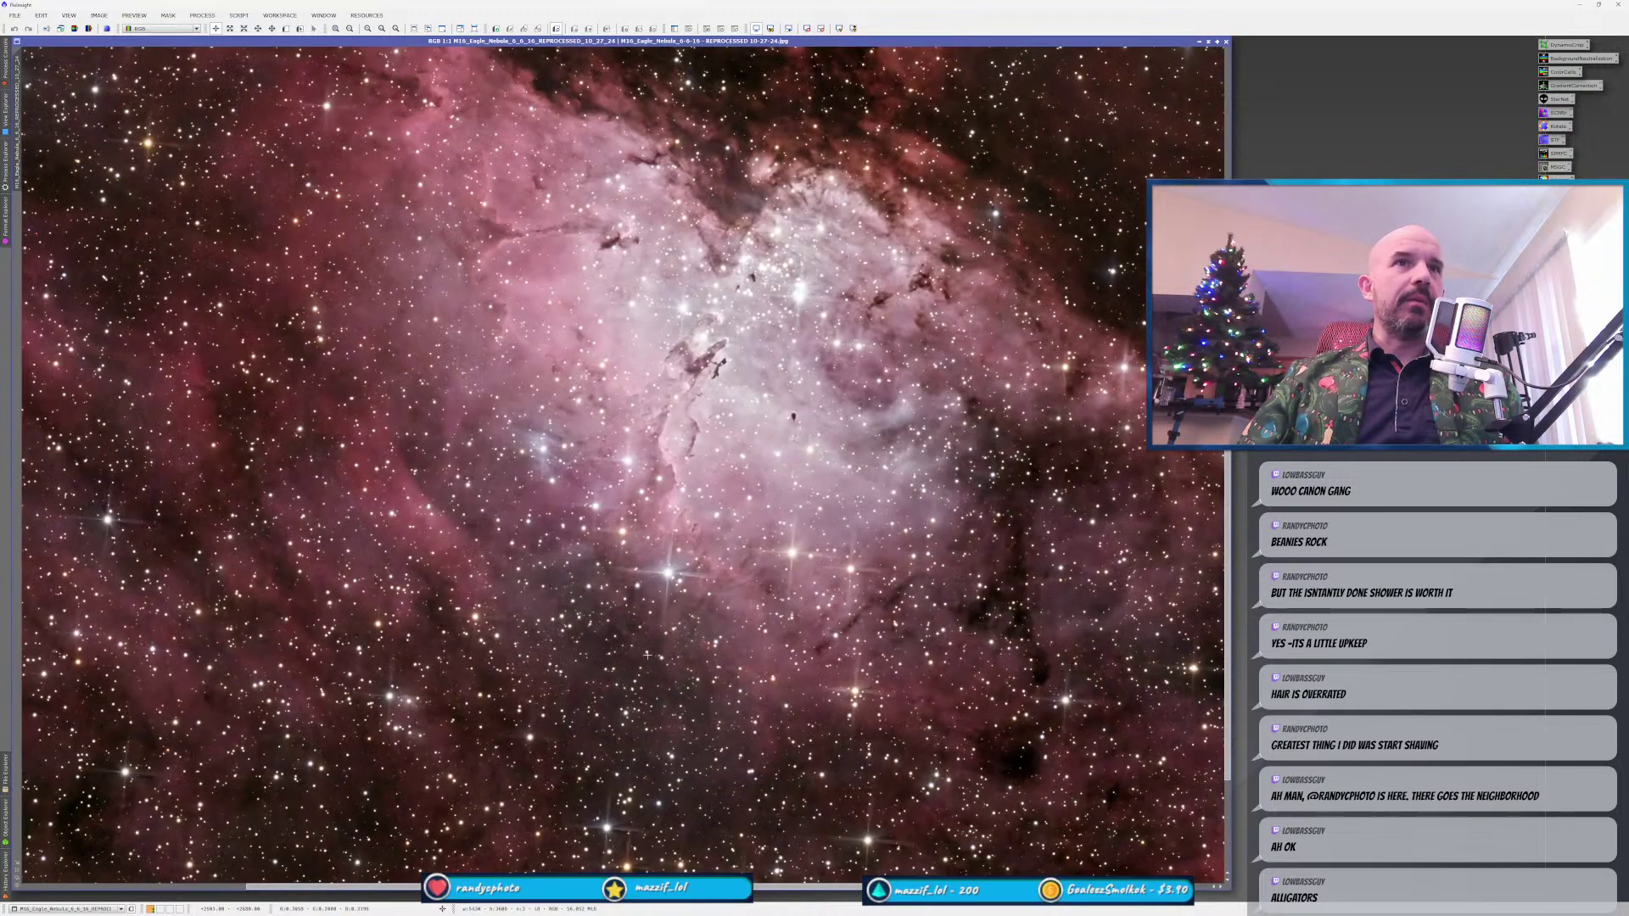
pyautogui.scroll(-1, 690, 645)
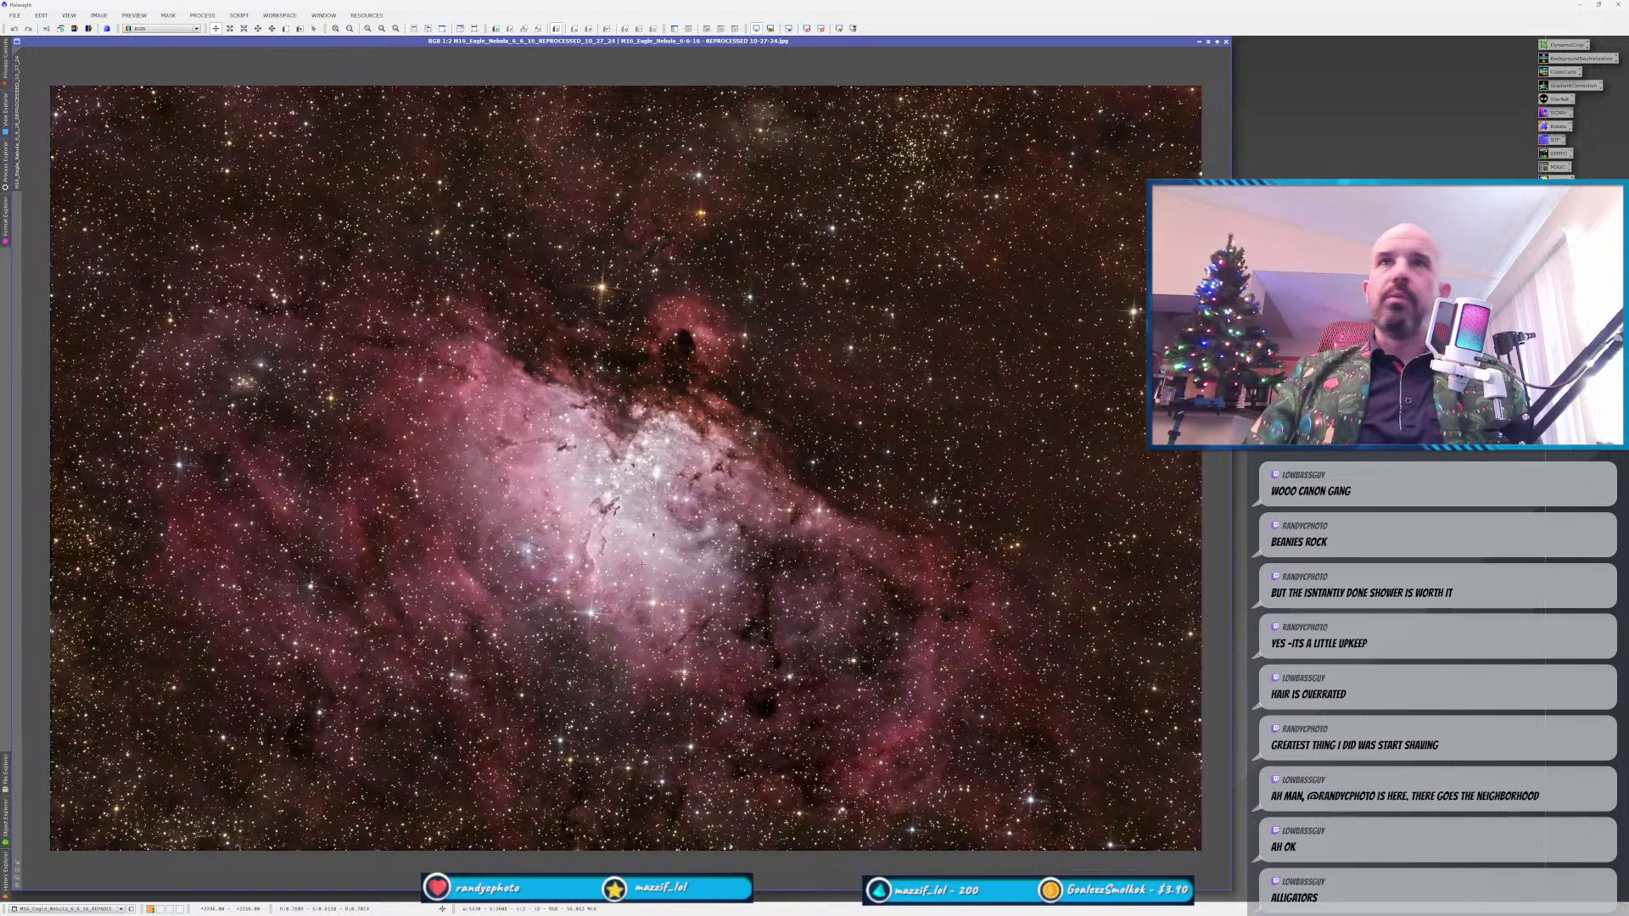
pyautogui.scroll(1, 692, 640)
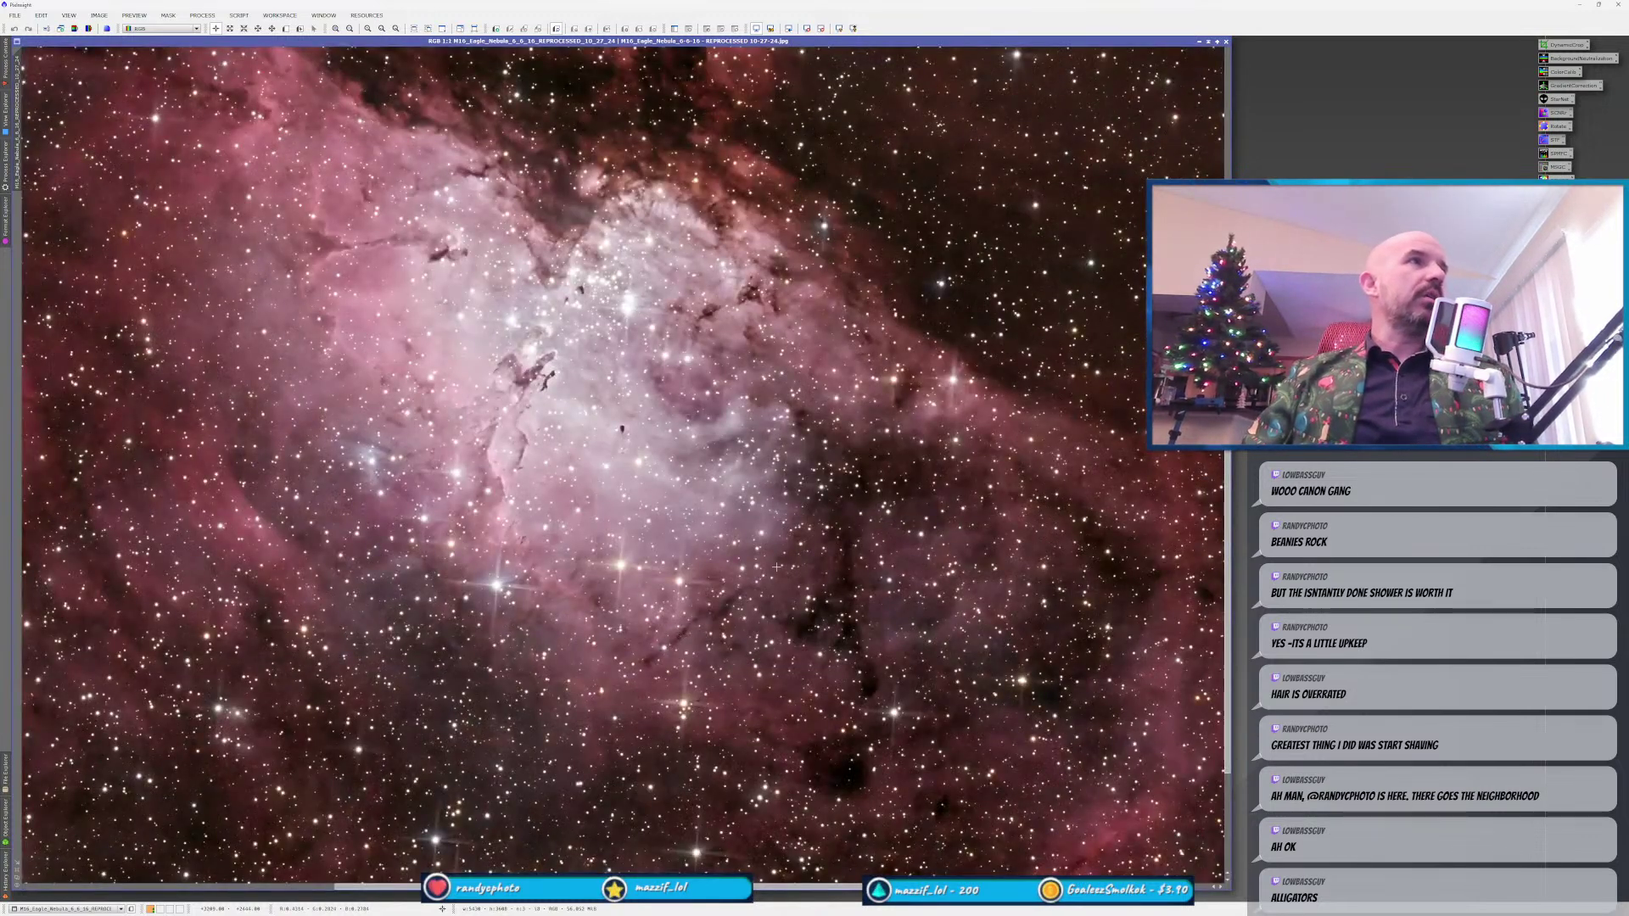
pyautogui.scroll(-1, 464, 380)
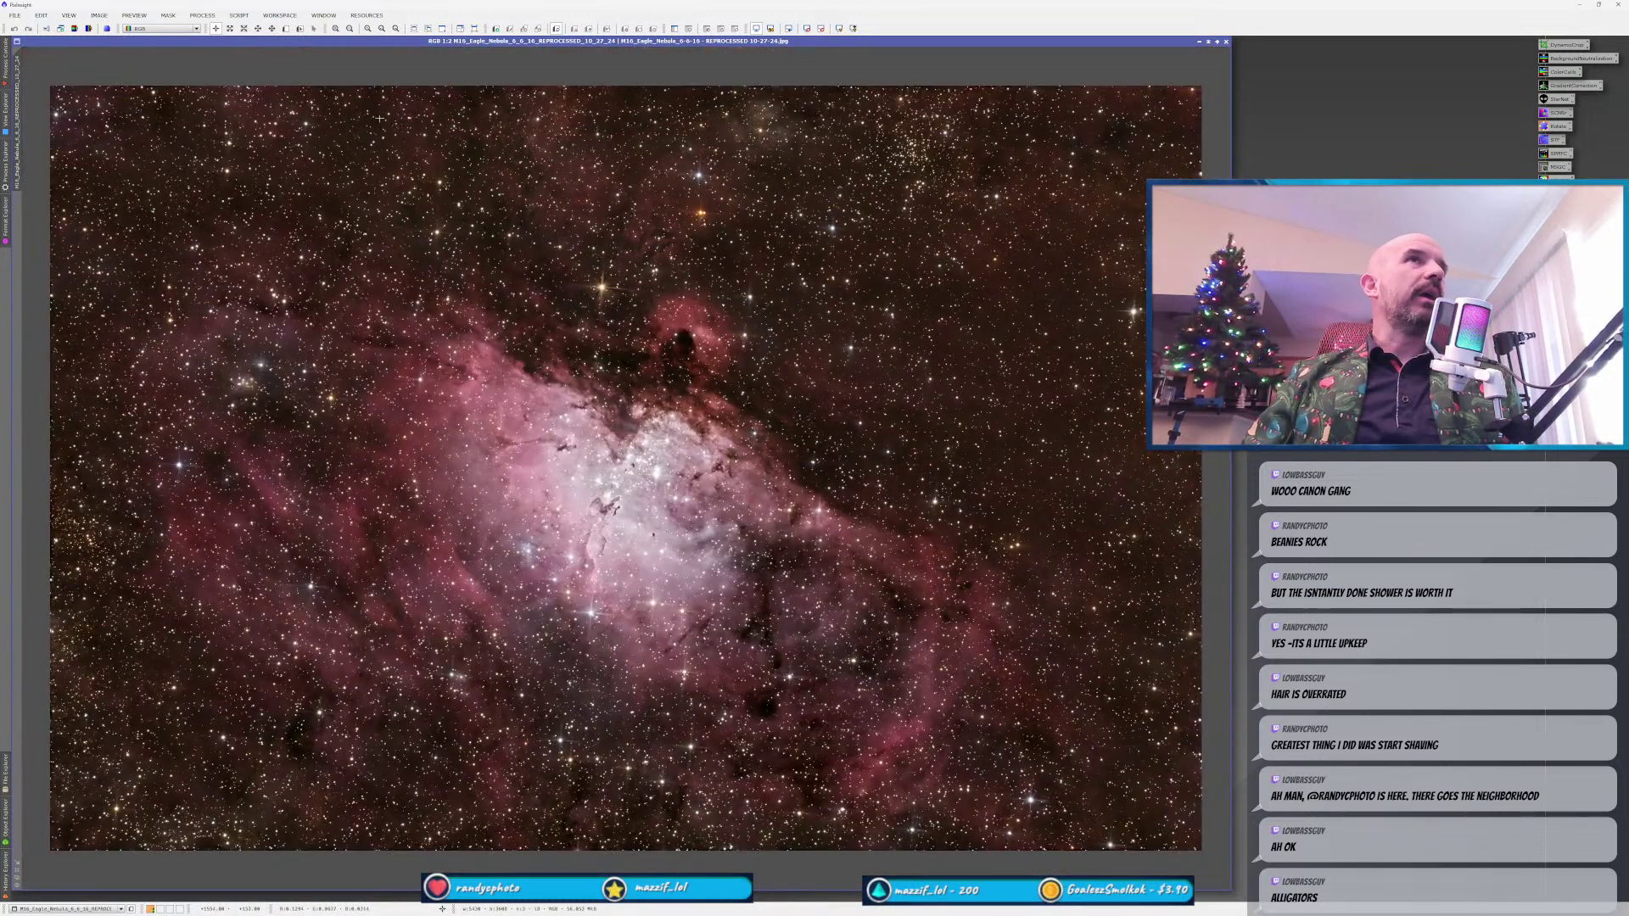
# Open the Weighted Batch Preprocessing script, clear all previously loaded flat frames and exit the script.
pyautogui.click(239, 15)
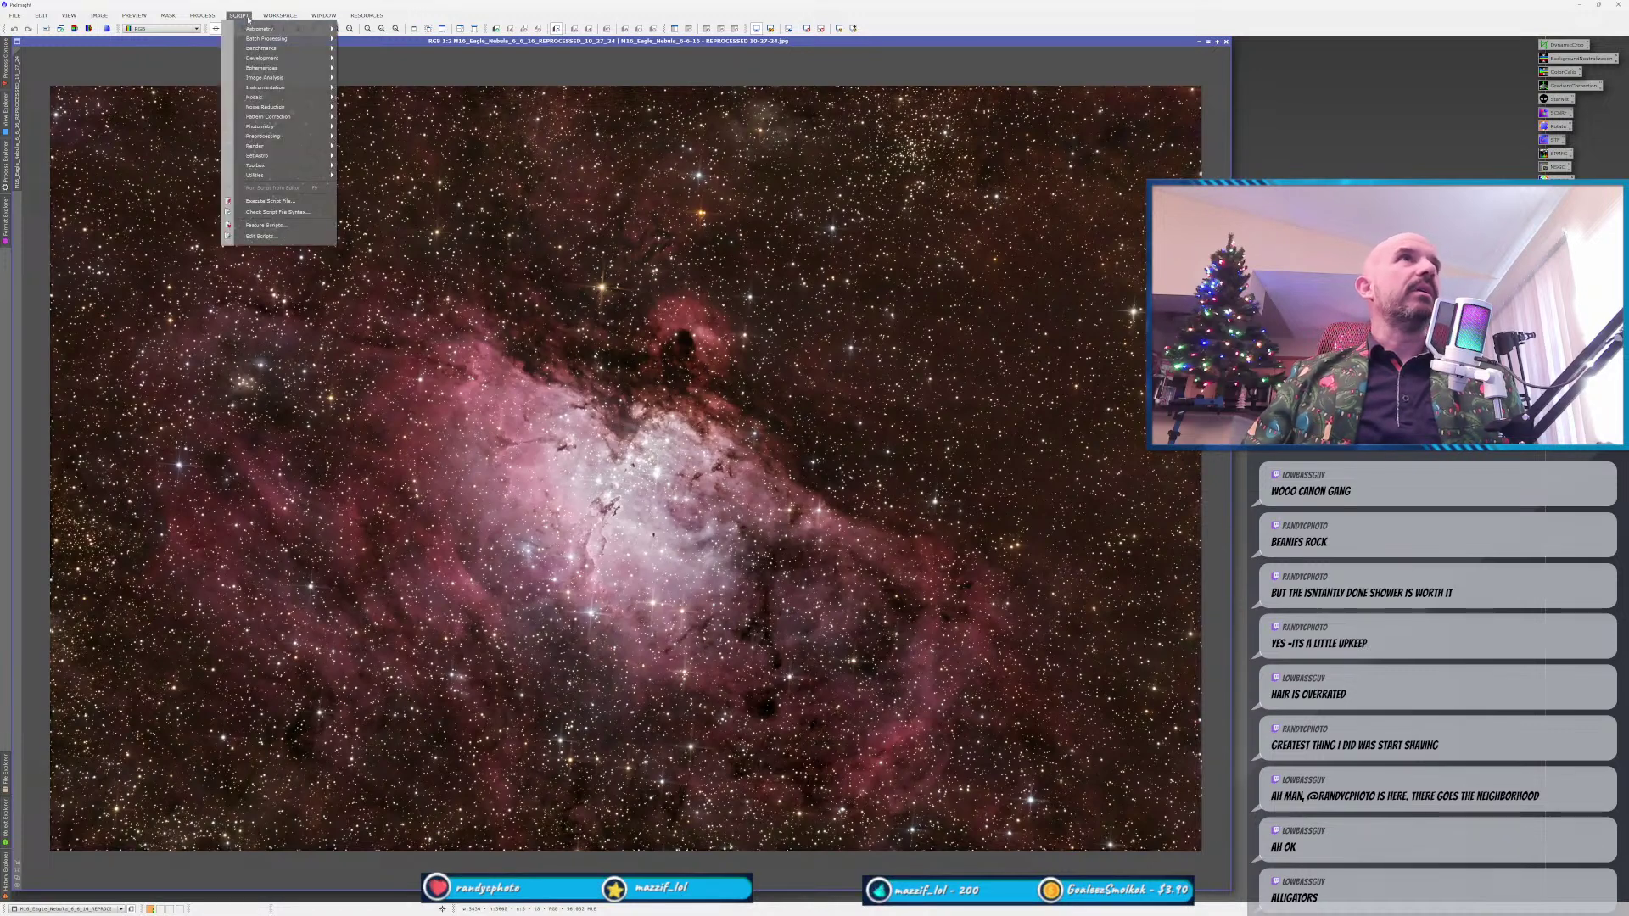
pyautogui.press('Escape')
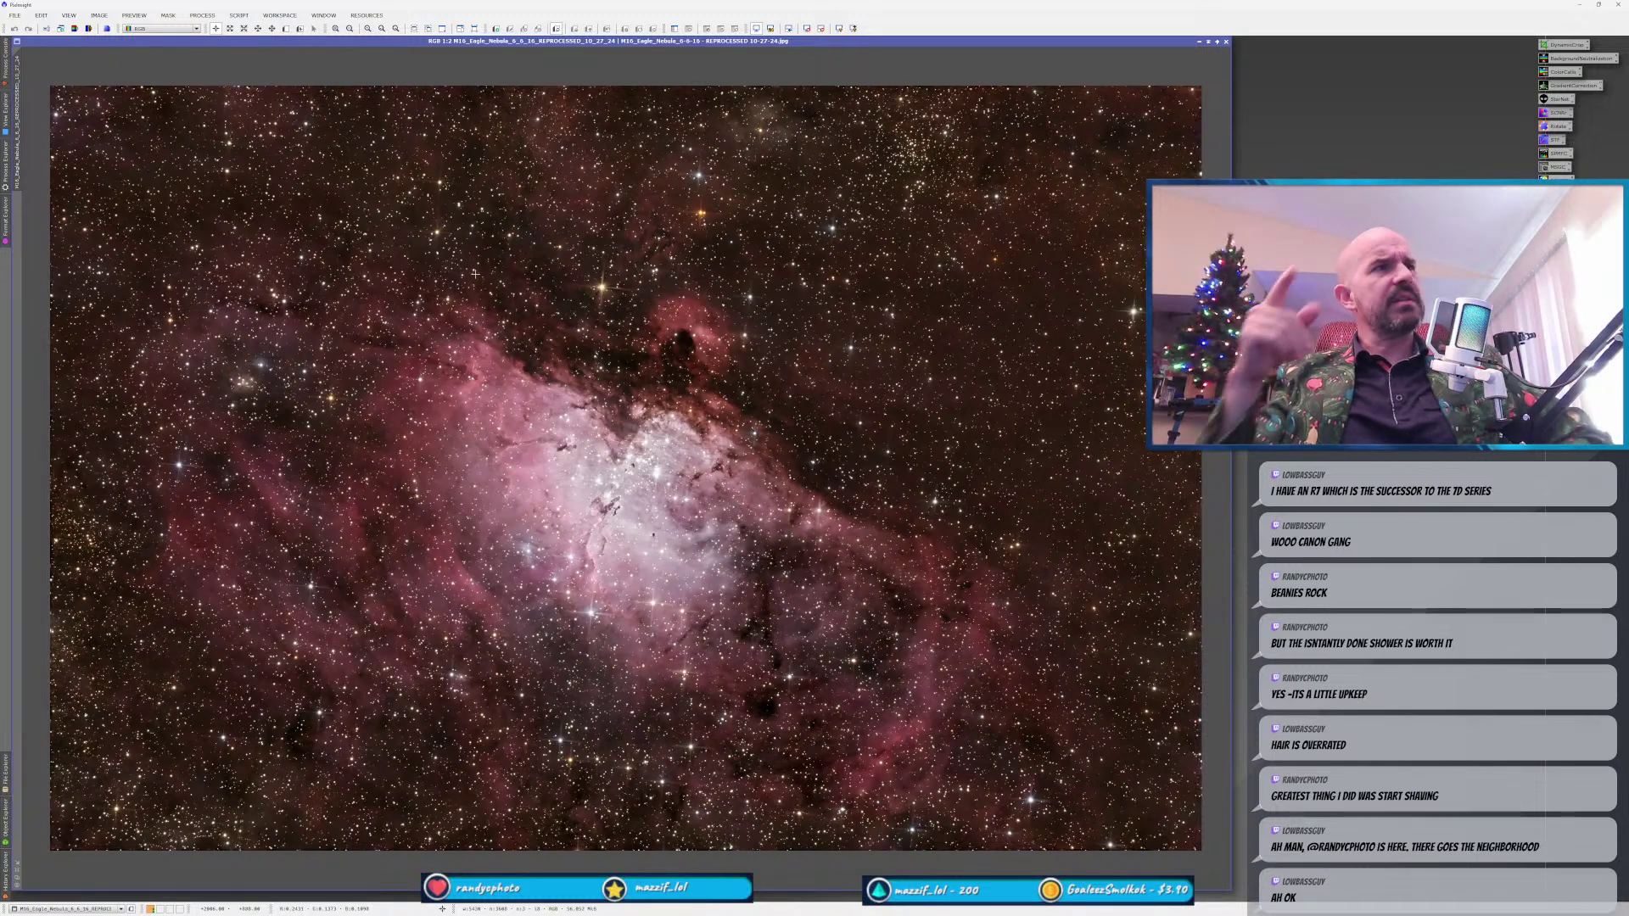
pyautogui.click(248, 15)
pyautogui.moveTo(271, 38)
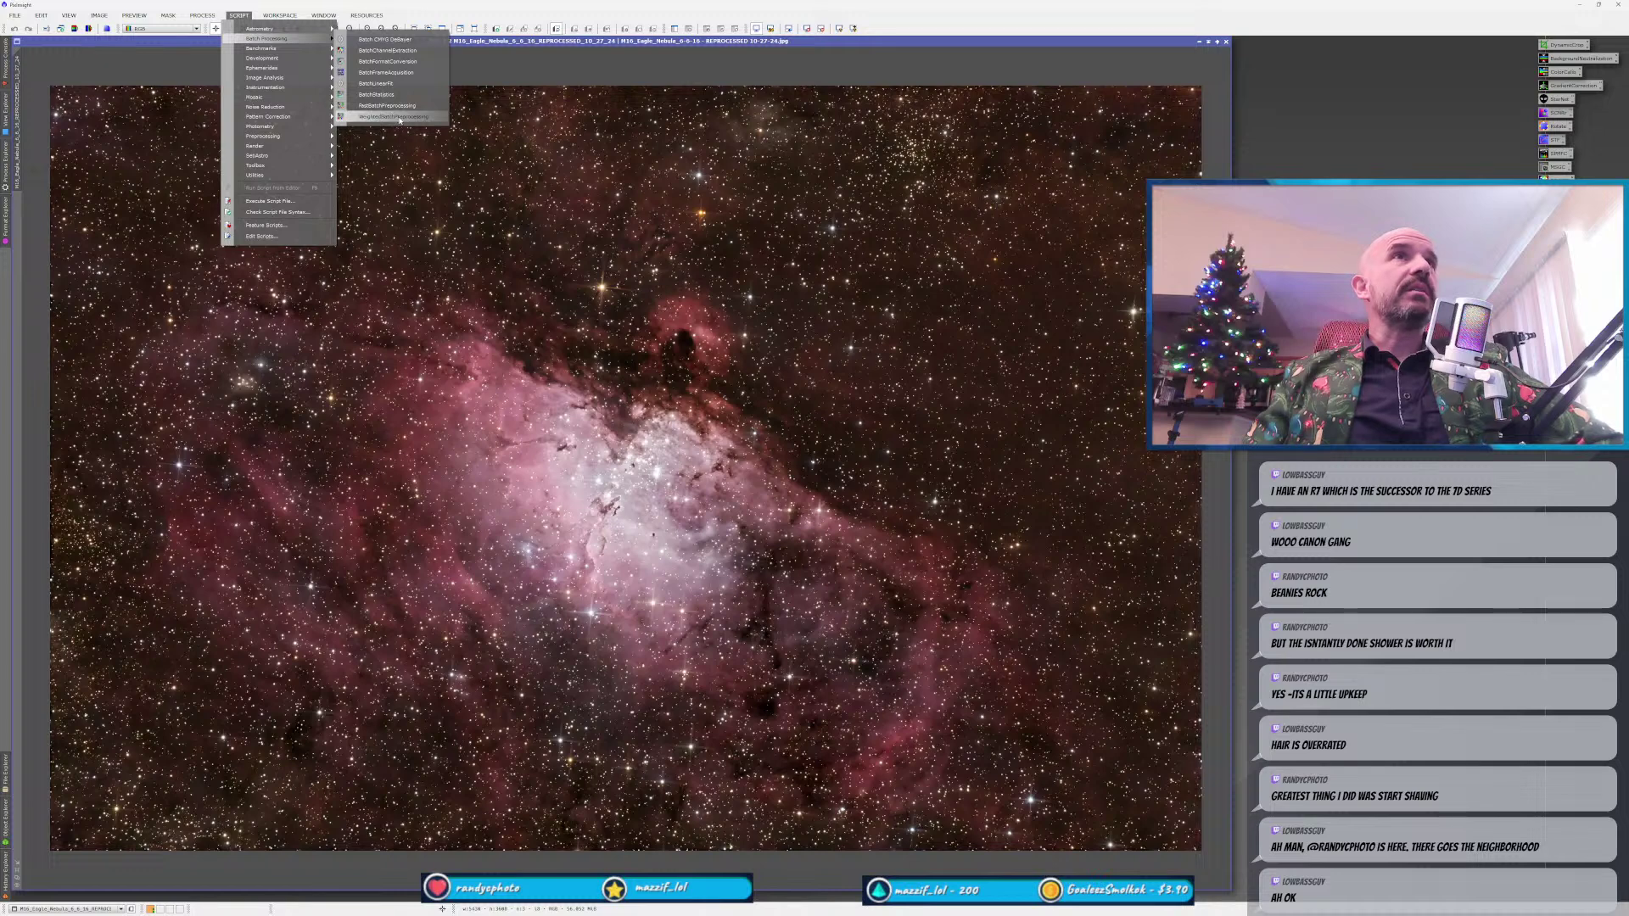
pyautogui.click(394, 116)
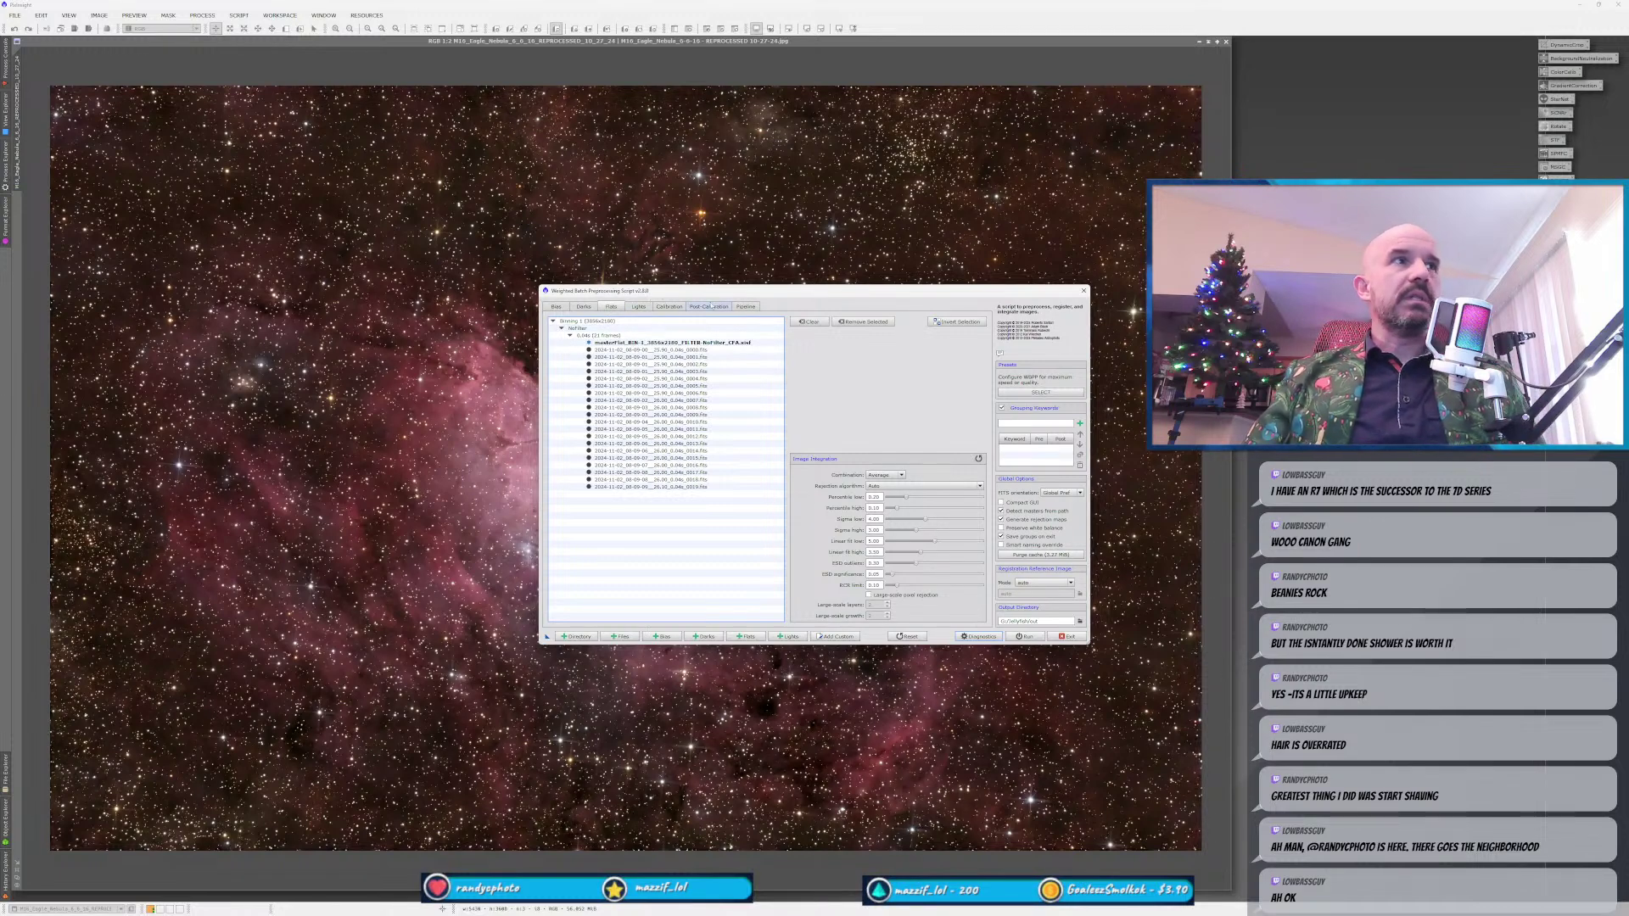
pyautogui.moveTo(731, 292); pyautogui.dragTo(621, 260)
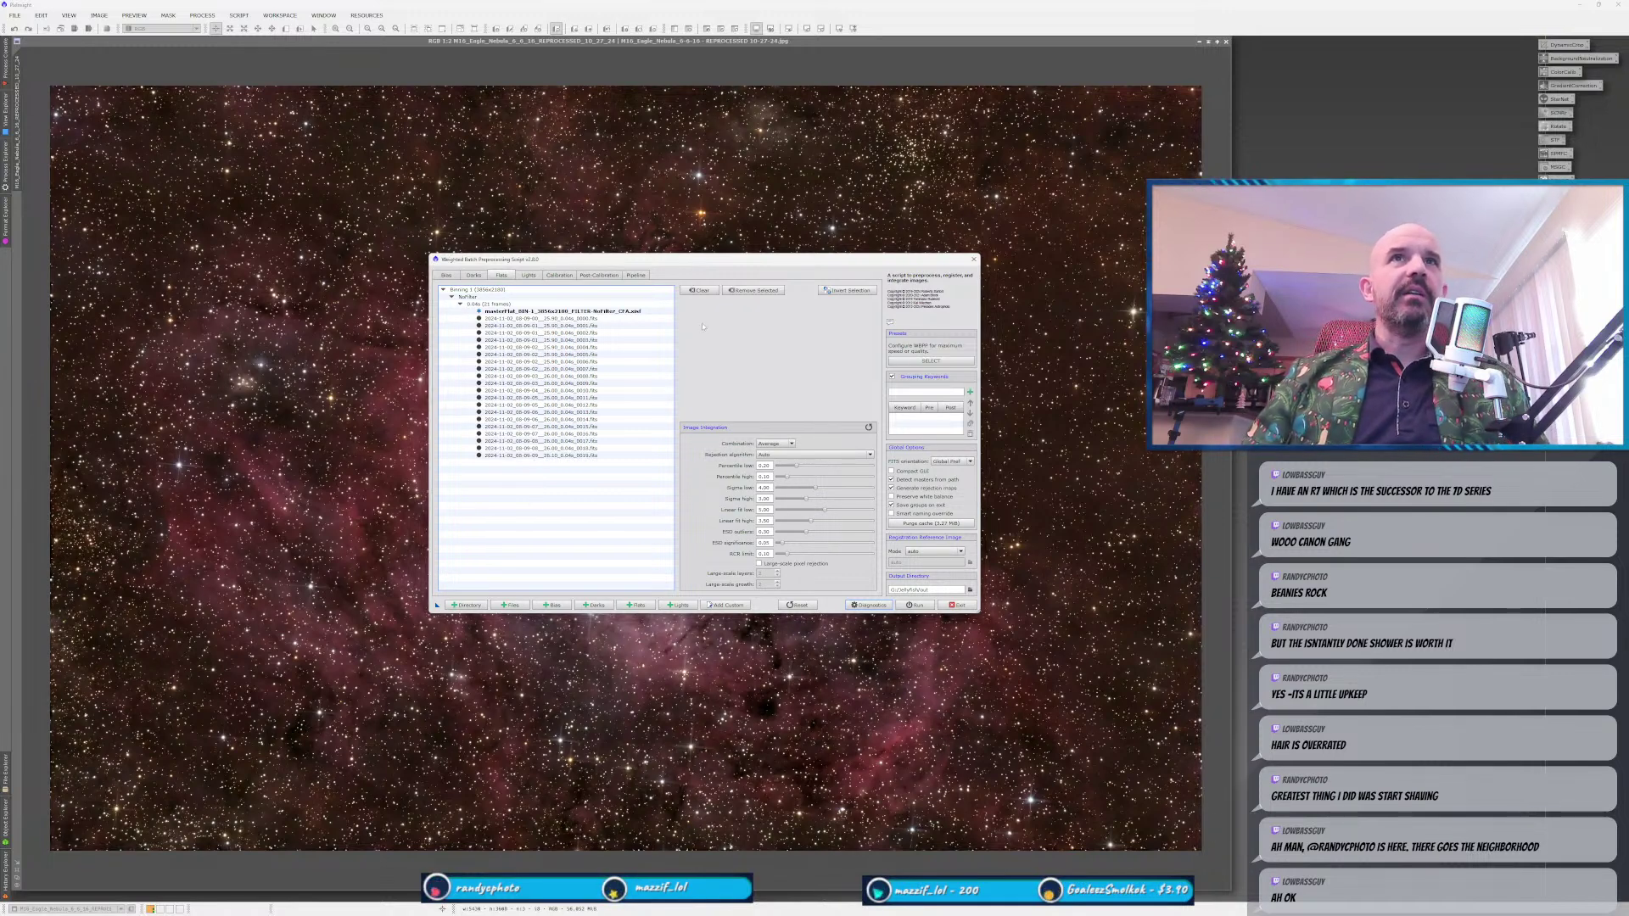
pyautogui.click(698, 290)
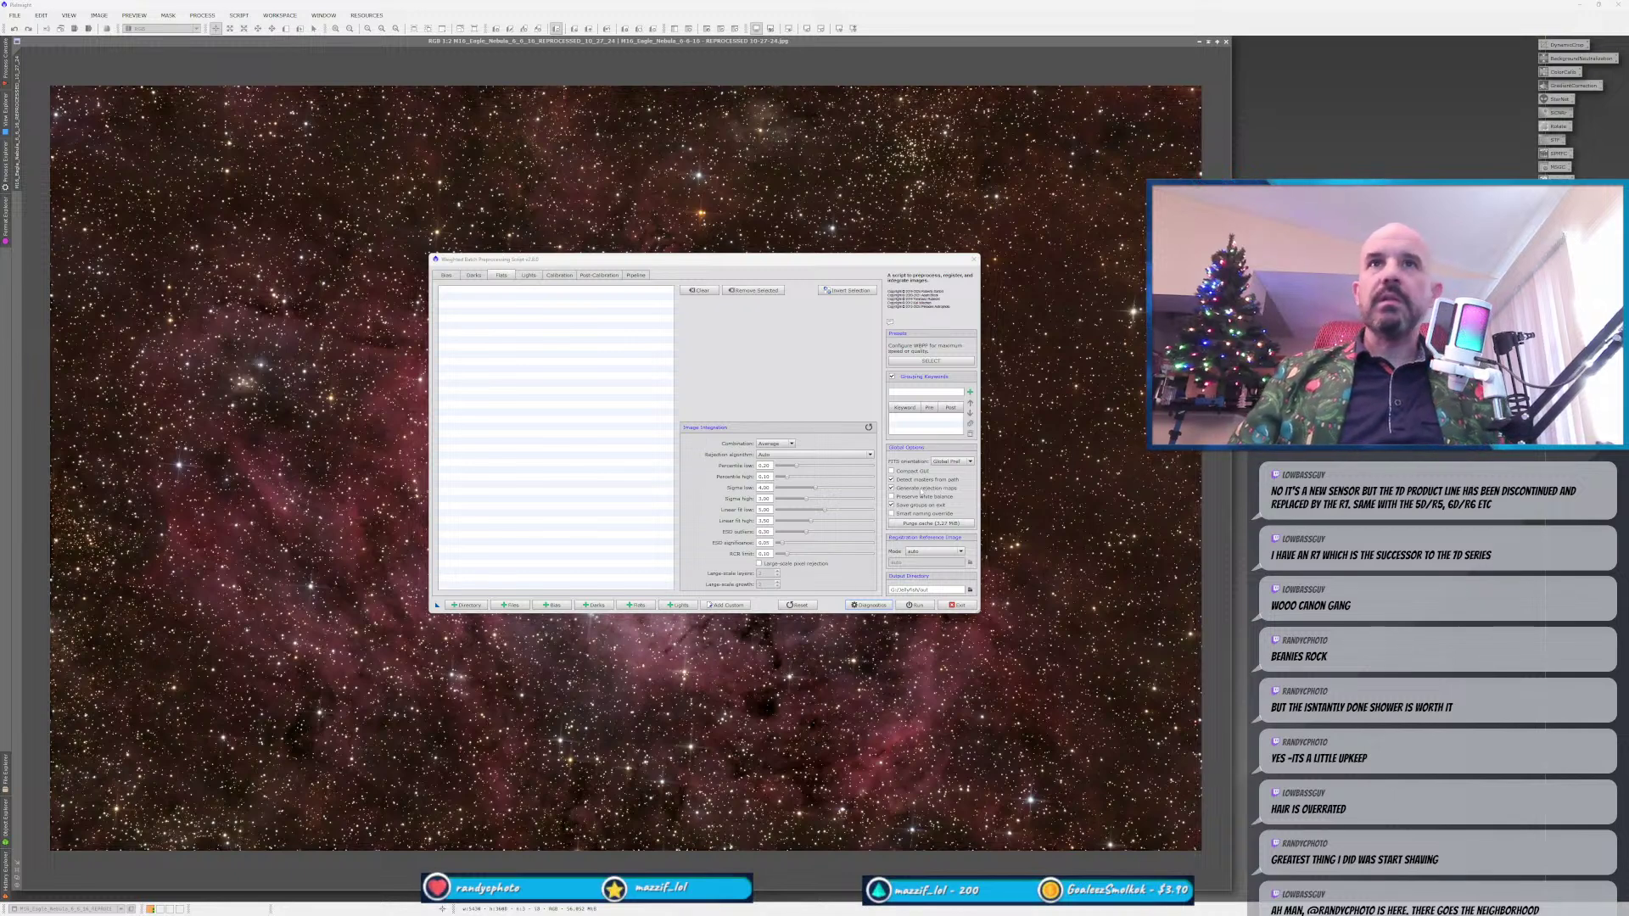
pyautogui.click(957, 605)
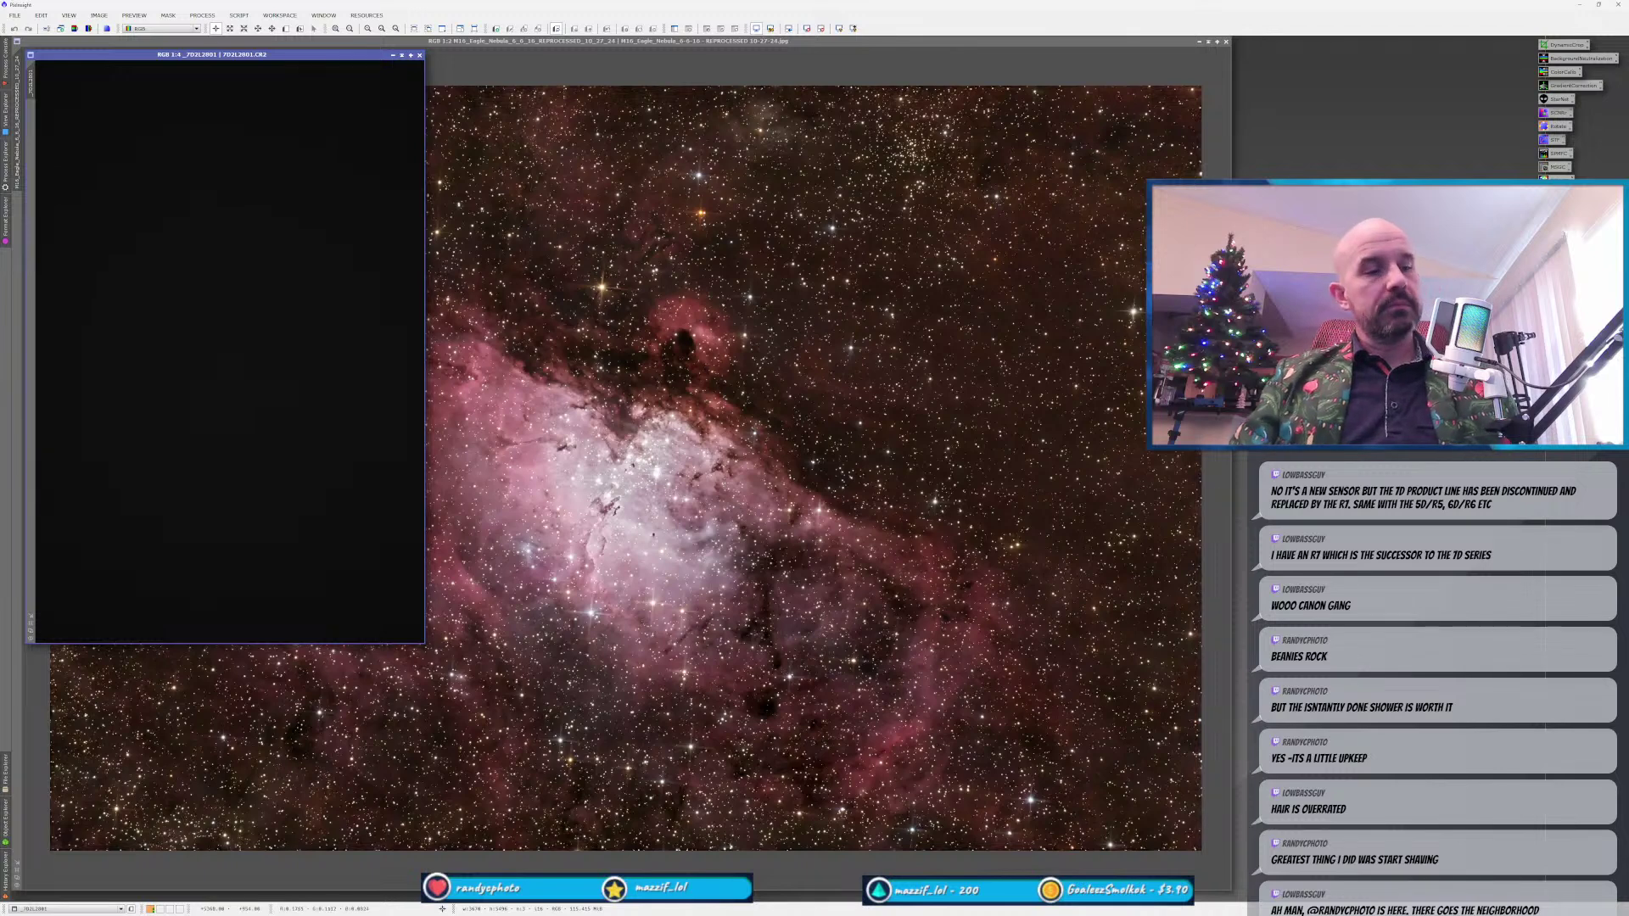
# Apply the saved STF screen stretch to the opened CR2 frame to inspect its illumination, and close that image.
pyautogui.moveTo(1555, 139)
pyautogui.mouseDown()
pyautogui.moveTo(819, 469)
pyautogui.moveTo(240, 312)
pyautogui.mouseUp()
pyautogui.moveTo(206, 58); pyautogui.dragTo(477, 93)
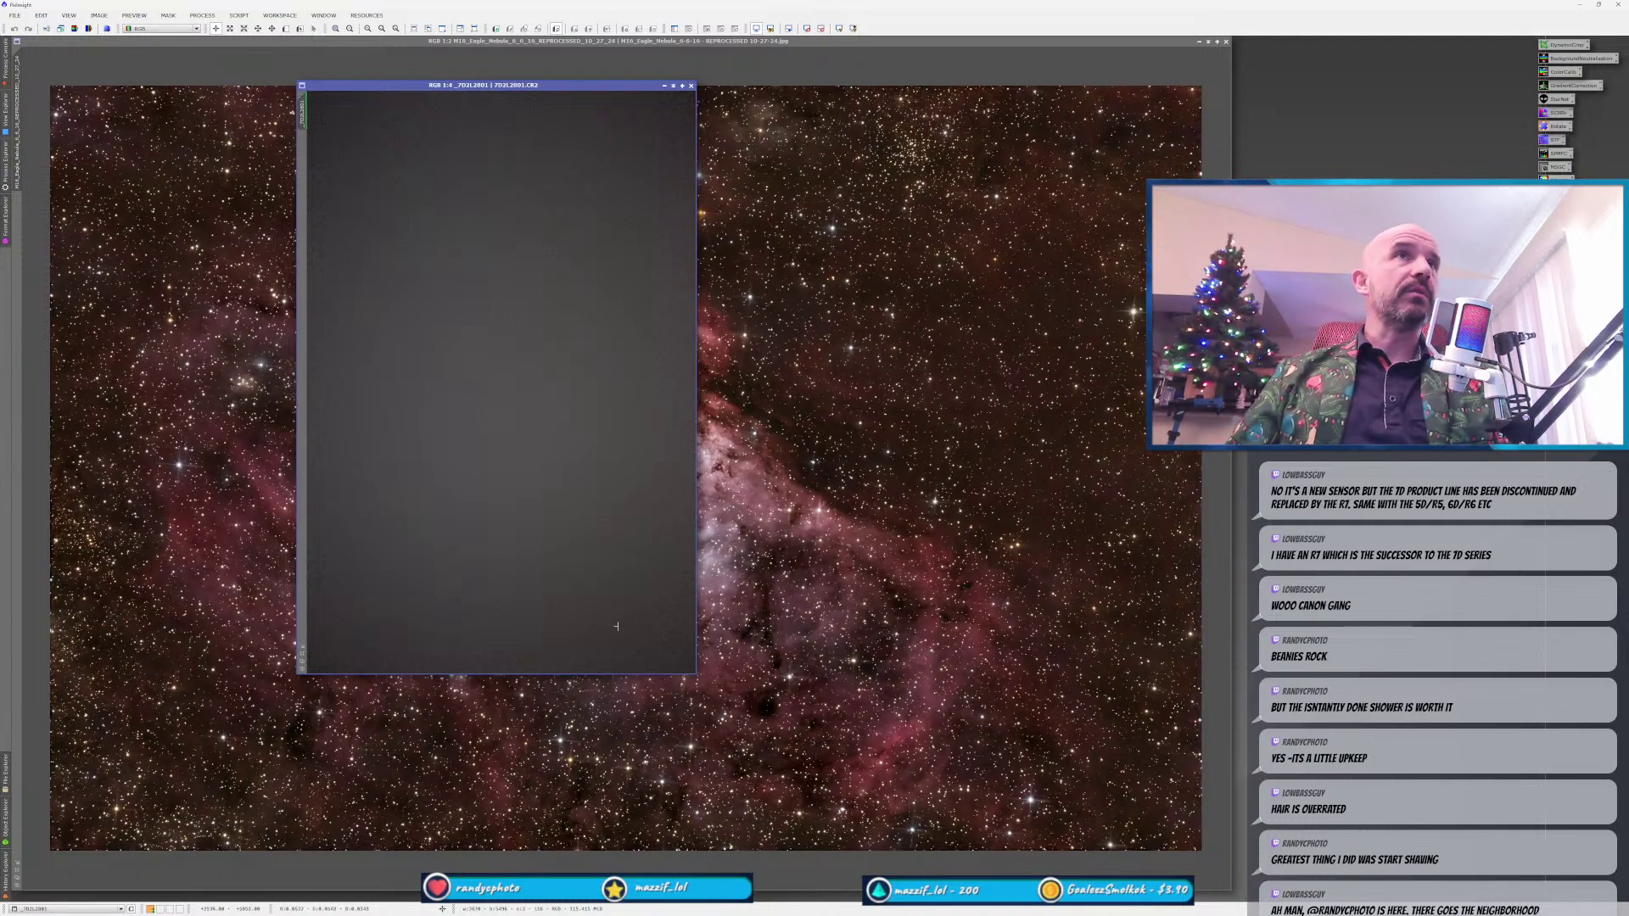
pyautogui.moveTo(418, 92); pyautogui.dragTo(577, 99)
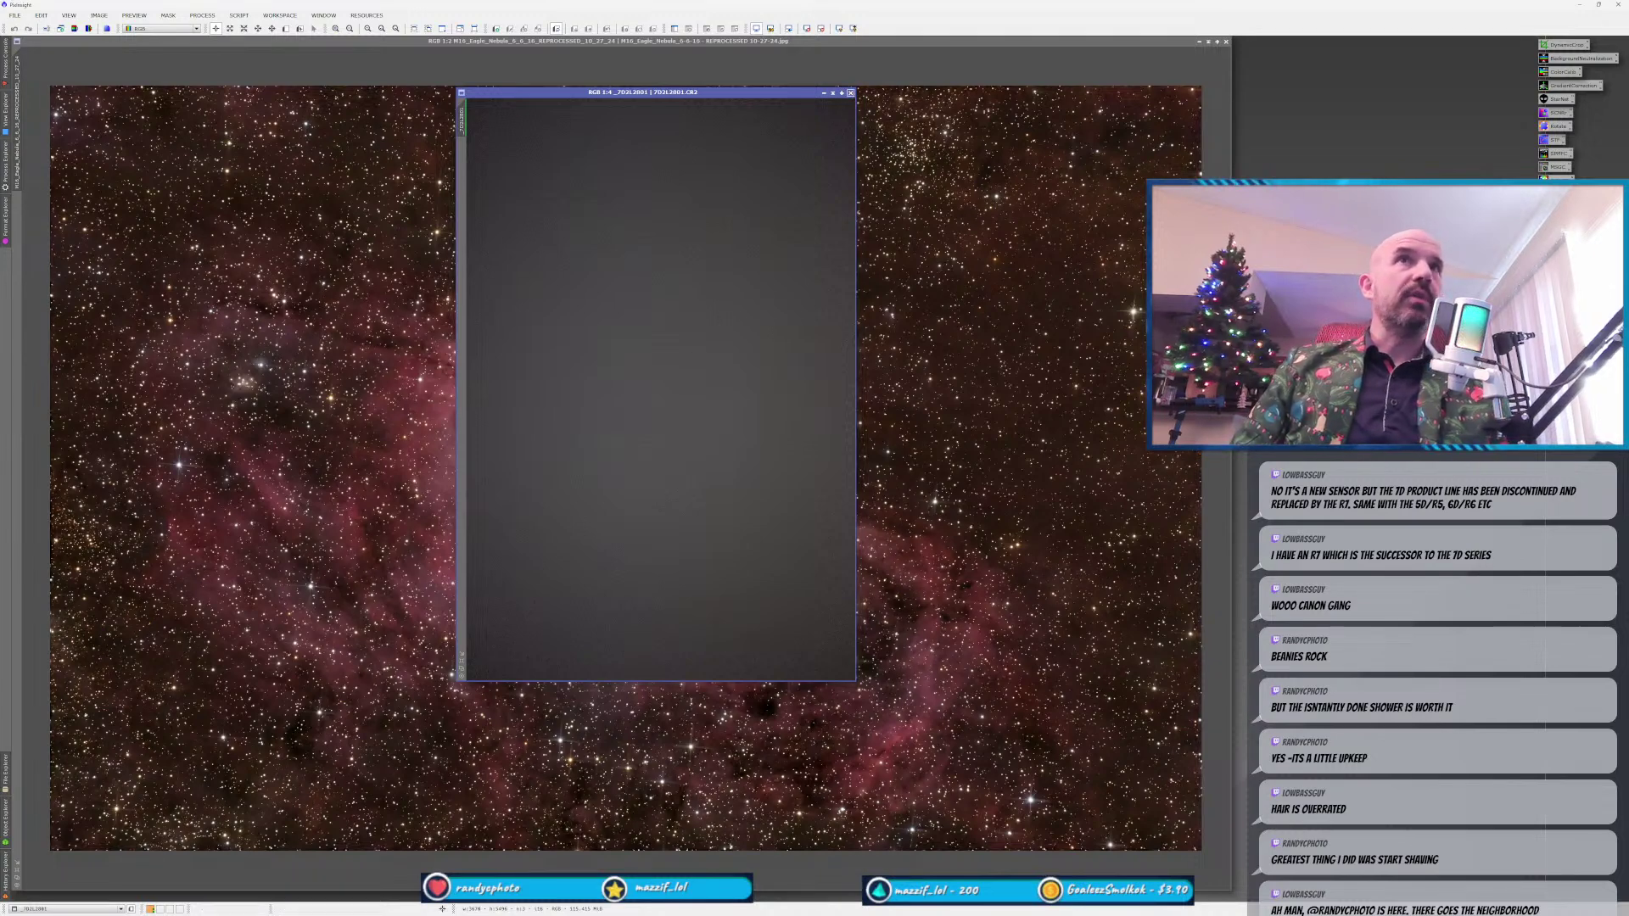
pyautogui.click(851, 93)
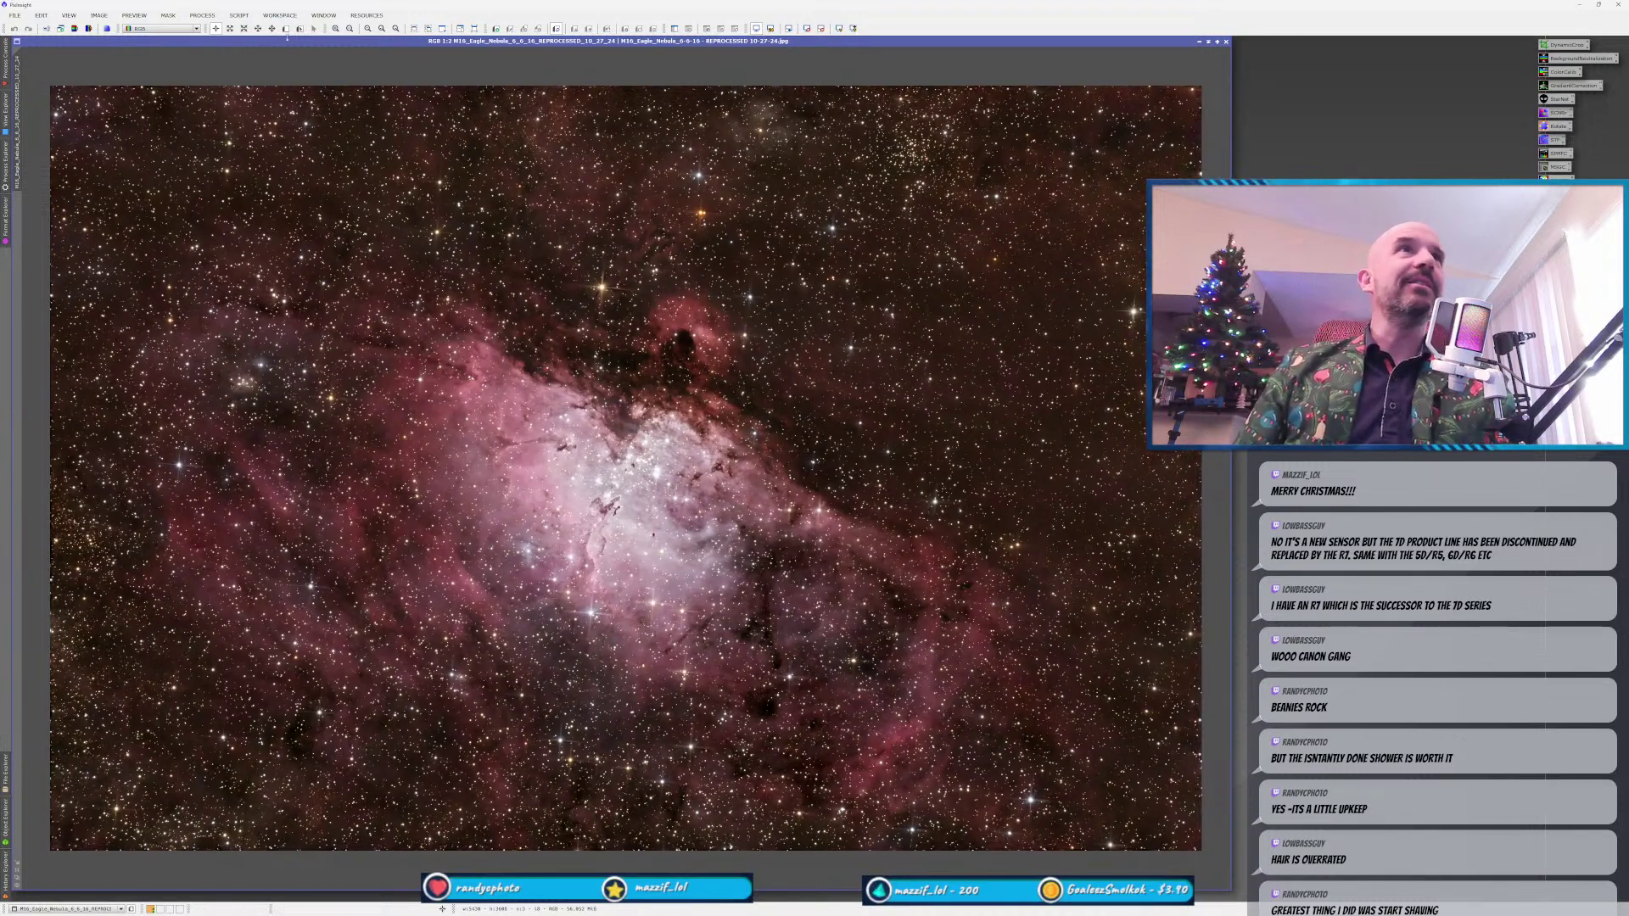
# Reopen the Weighted Batch Preprocessing script and show its list of flat frames.
pyautogui.click(239, 15)
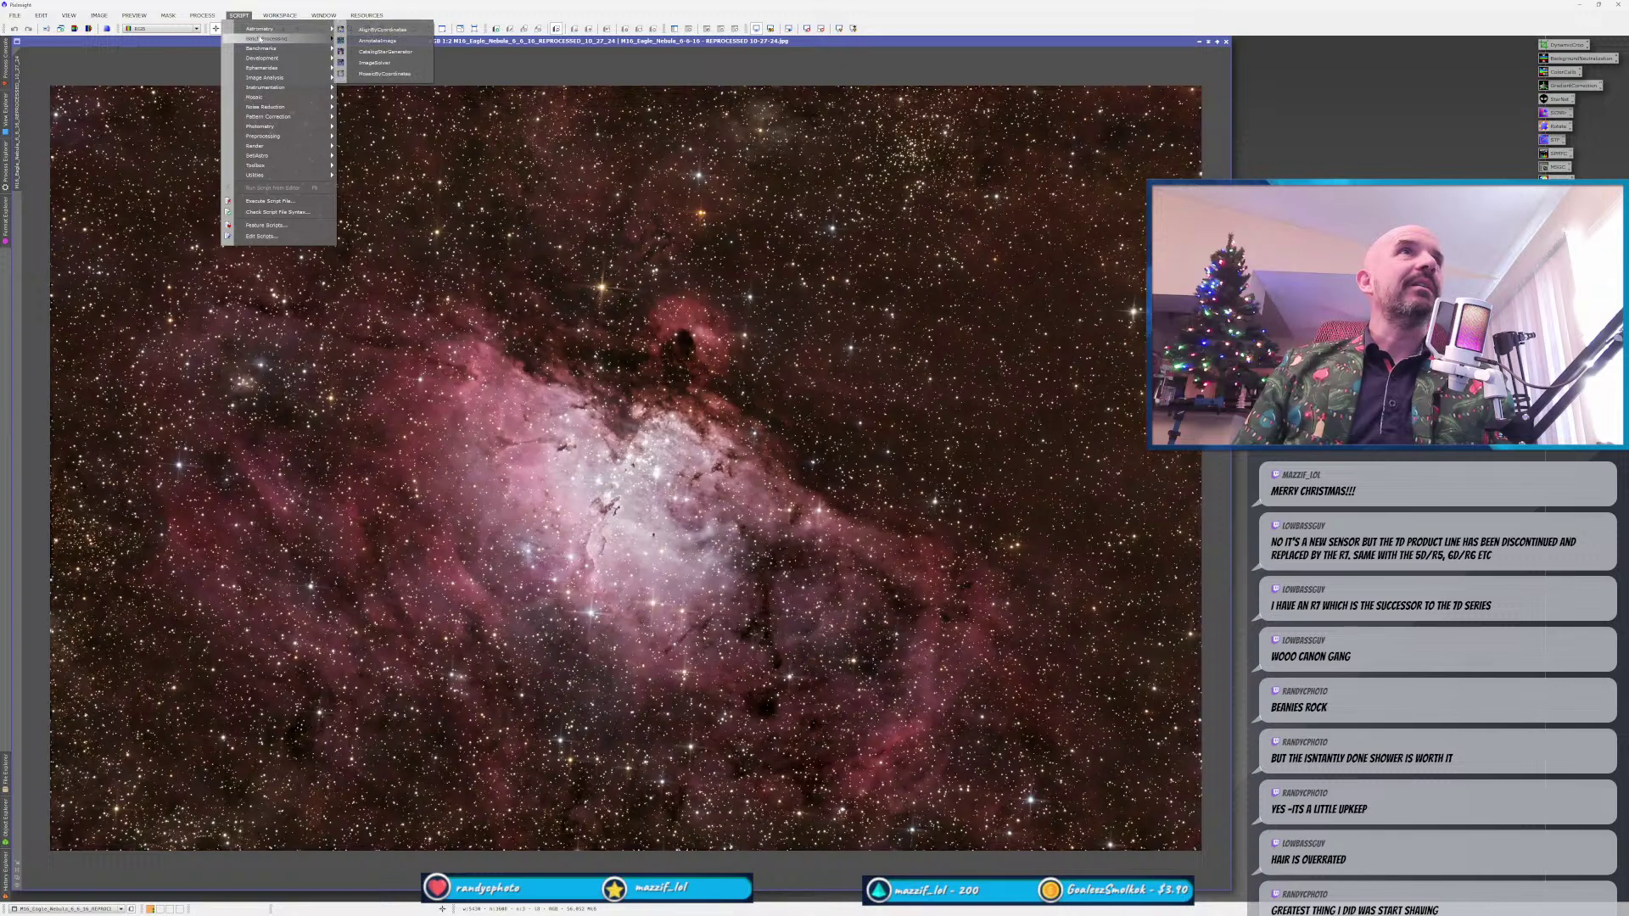
pyautogui.click(752, 384)
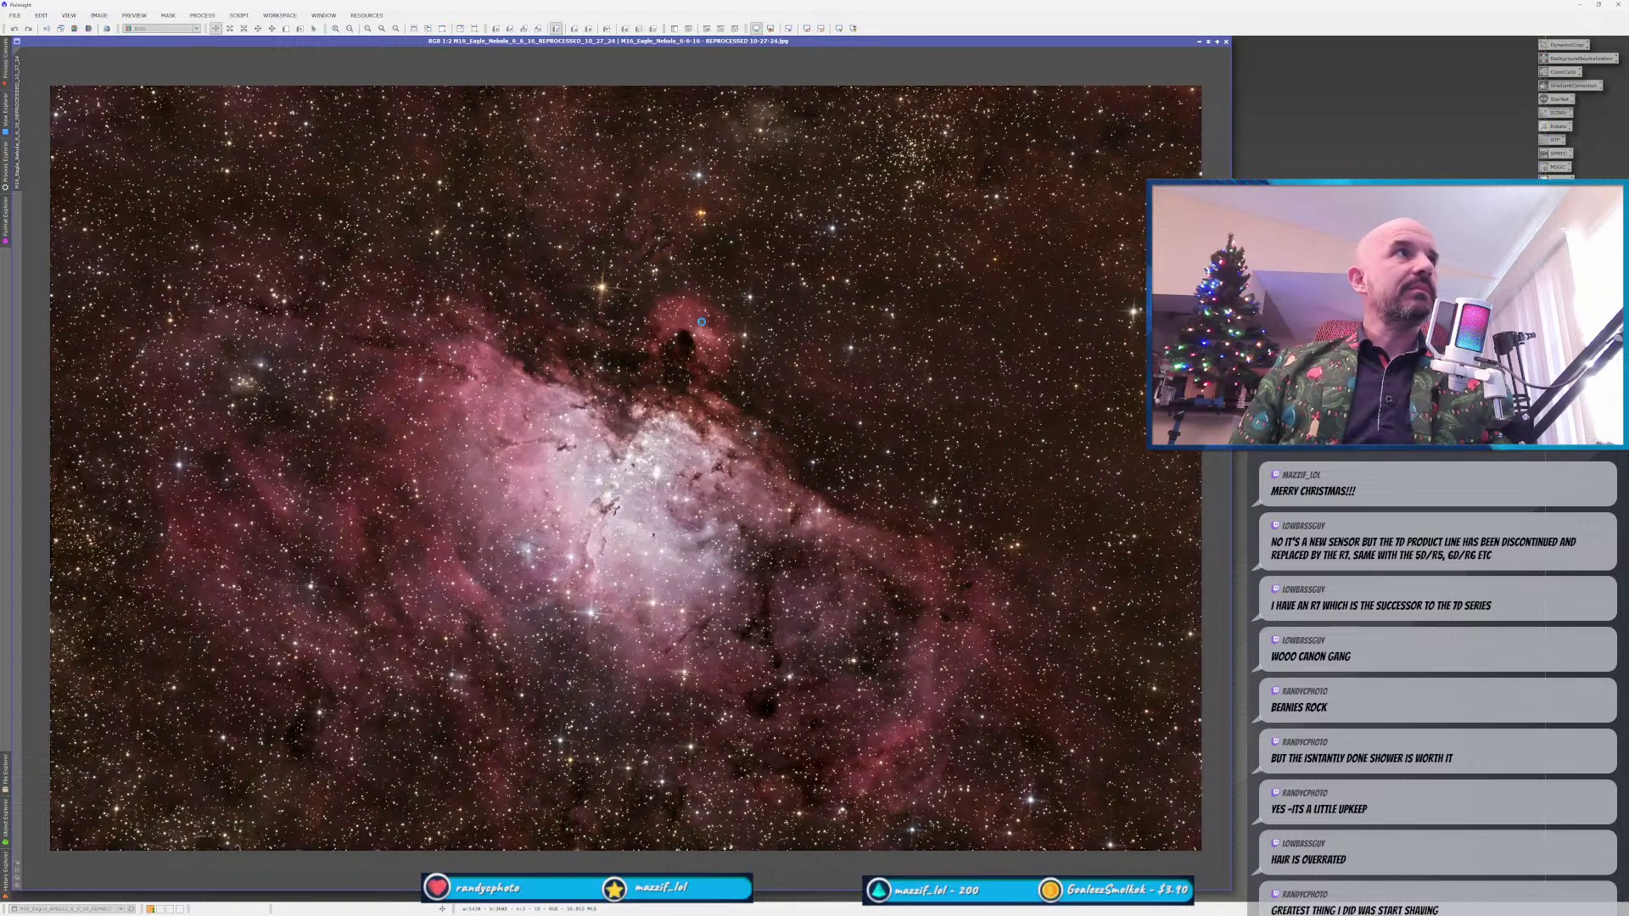
pyautogui.click(585, 307)
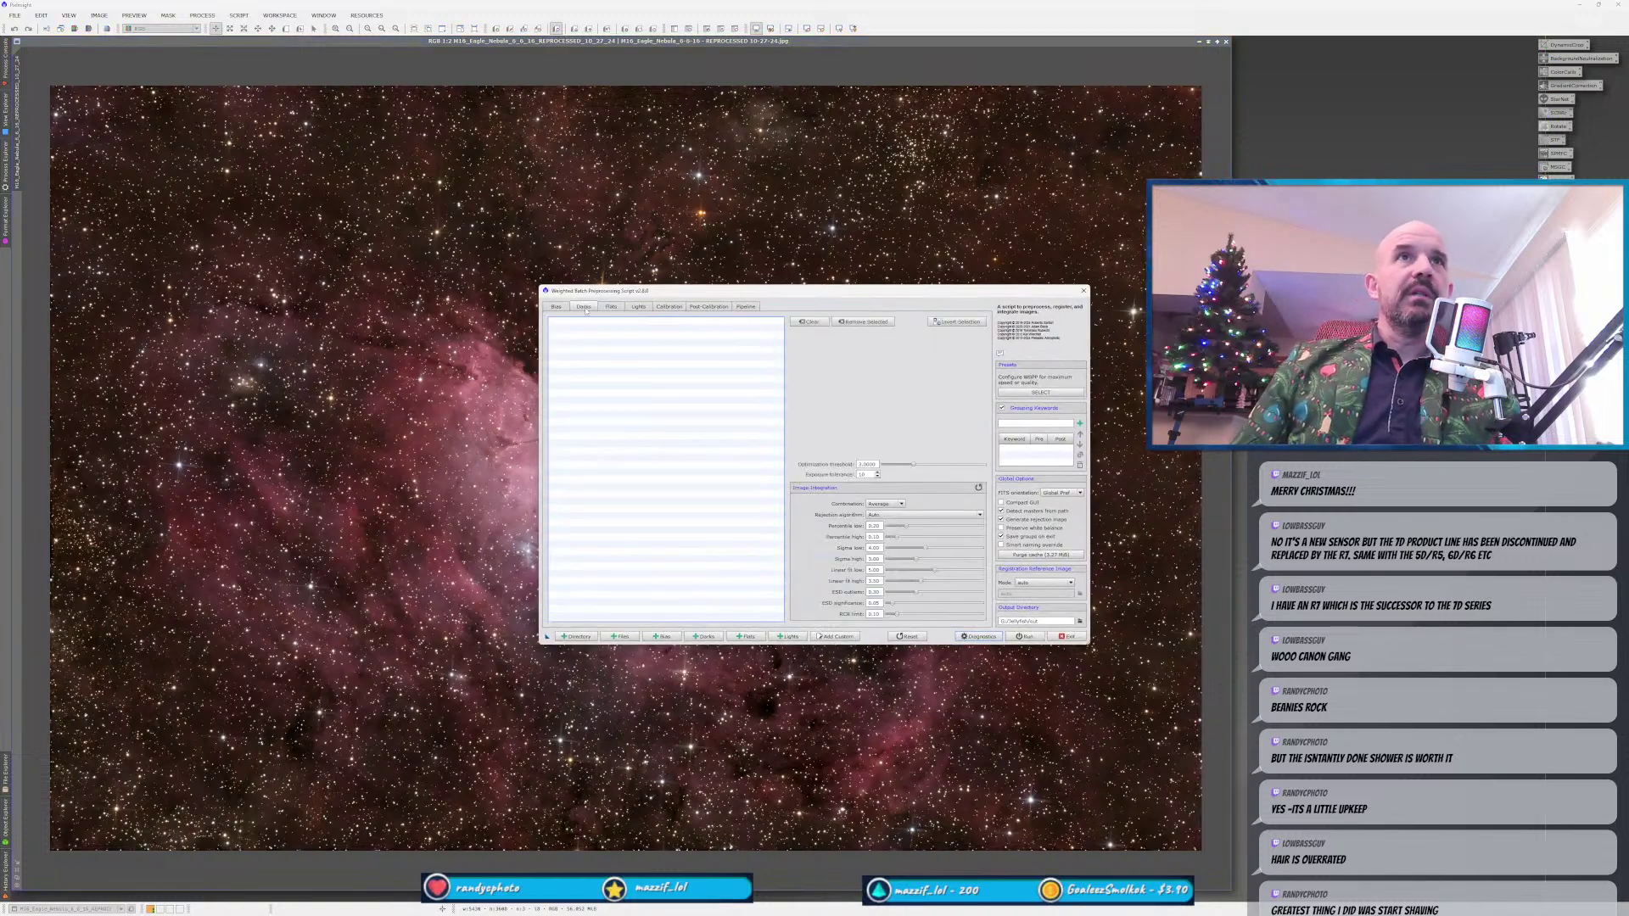
pyautogui.click(612, 307)
# Add all CR2 flat frames from the Orion subfolder of FLAT in Astro Pics' 7D Mark II calibration frames folder.
pyautogui.click(620, 636)
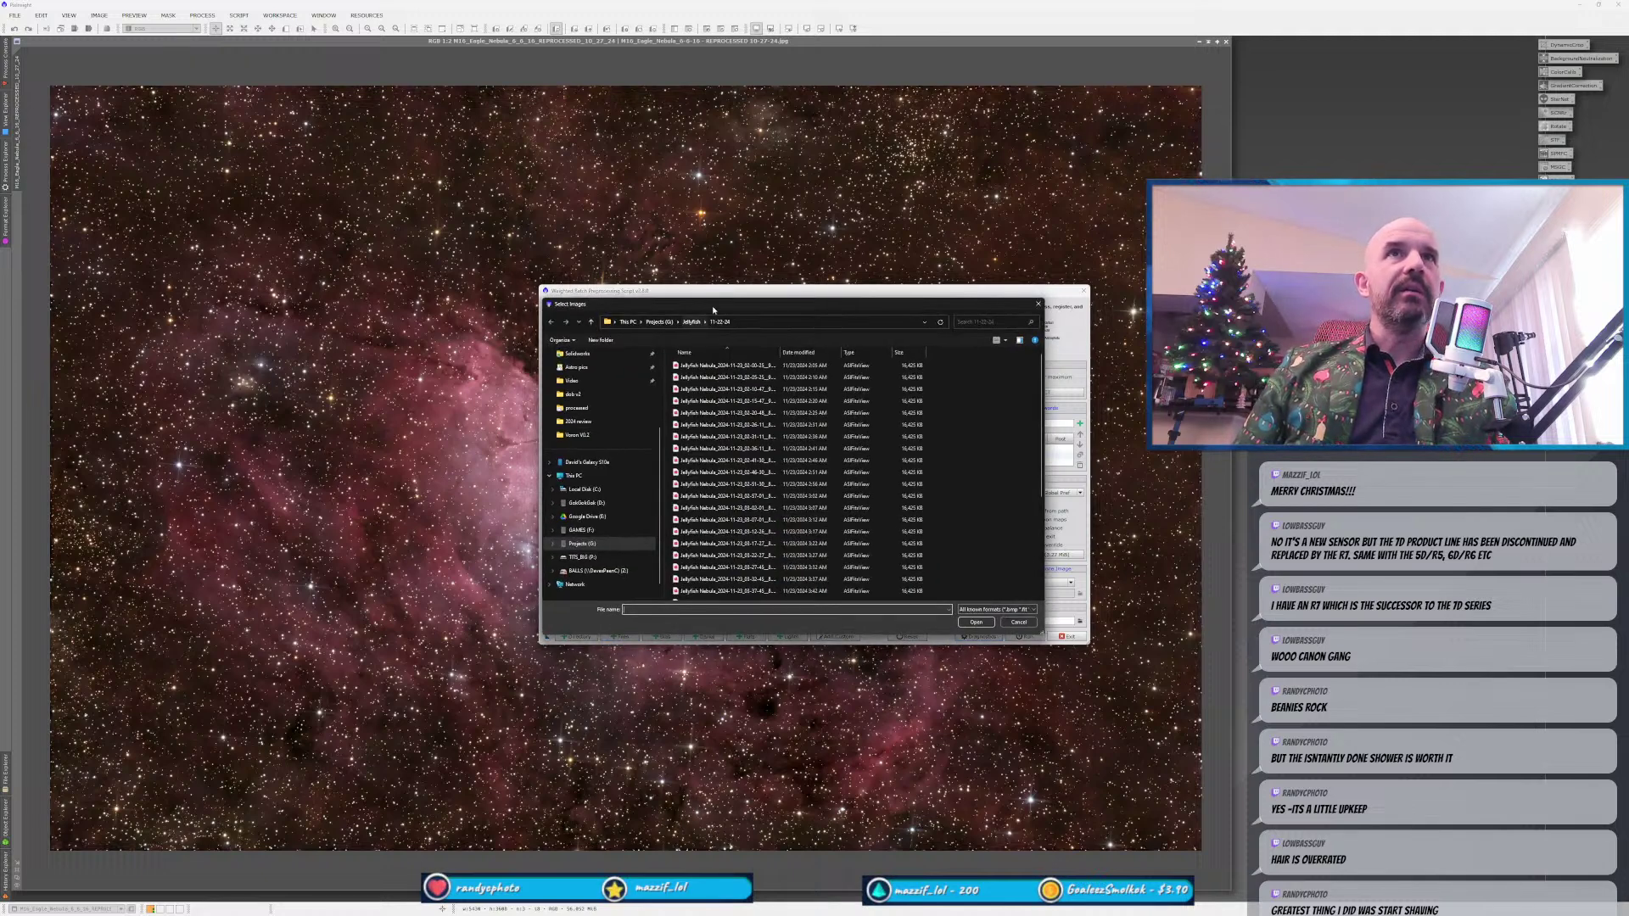
pyautogui.click(594, 557)
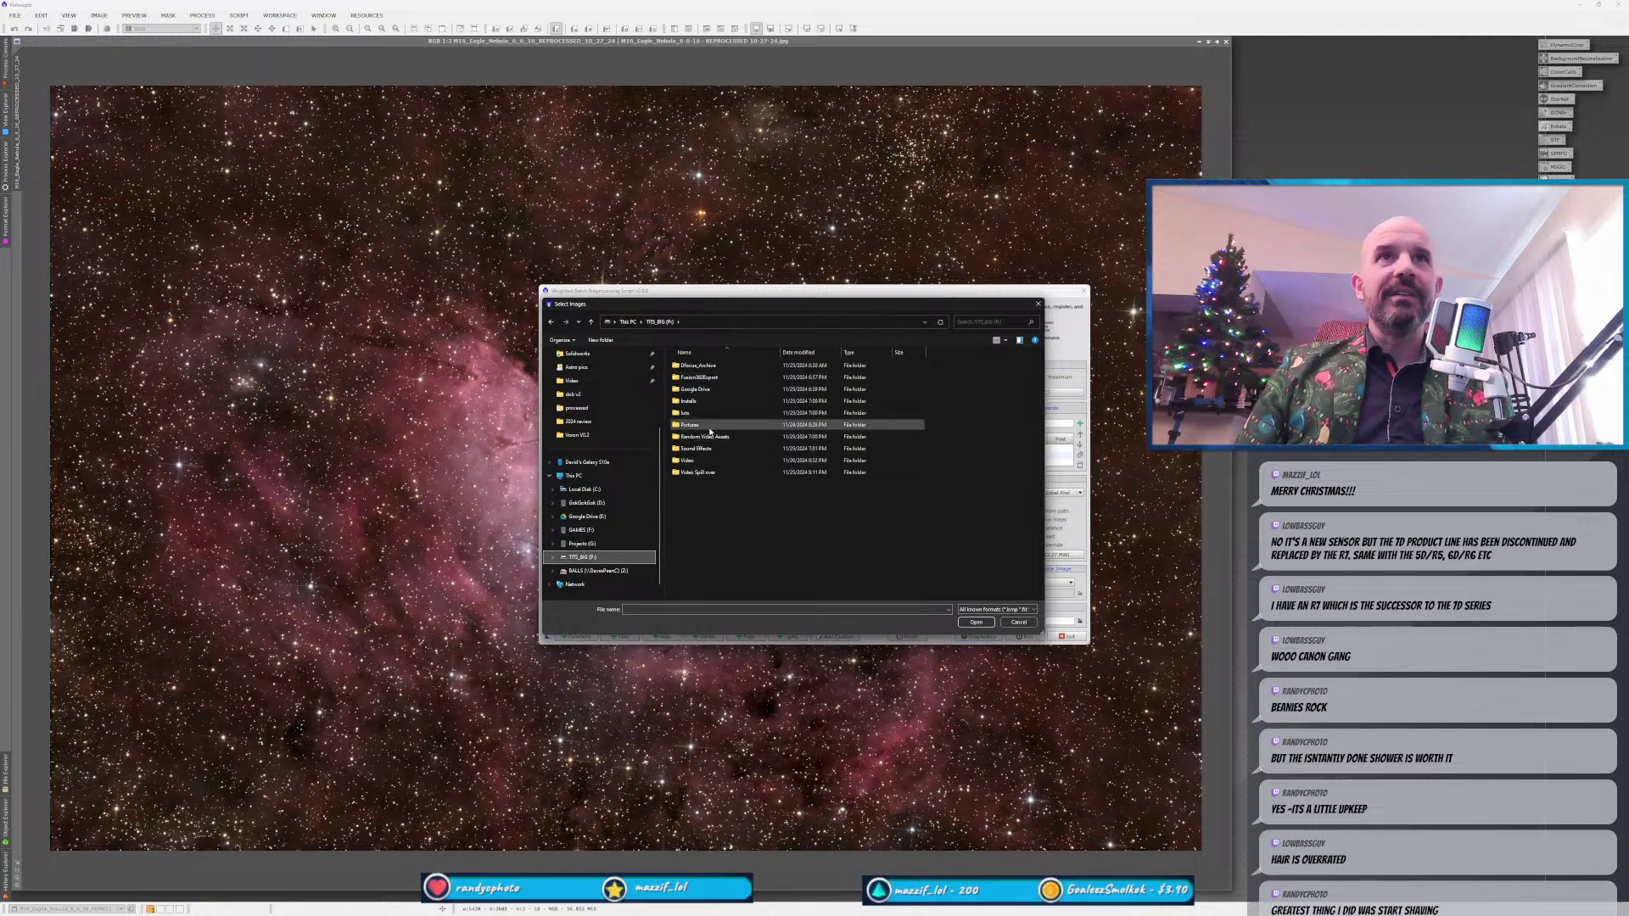
pyautogui.click(710, 426)
pyautogui.doubleClick(711, 426)
pyautogui.doubleClick(700, 365)
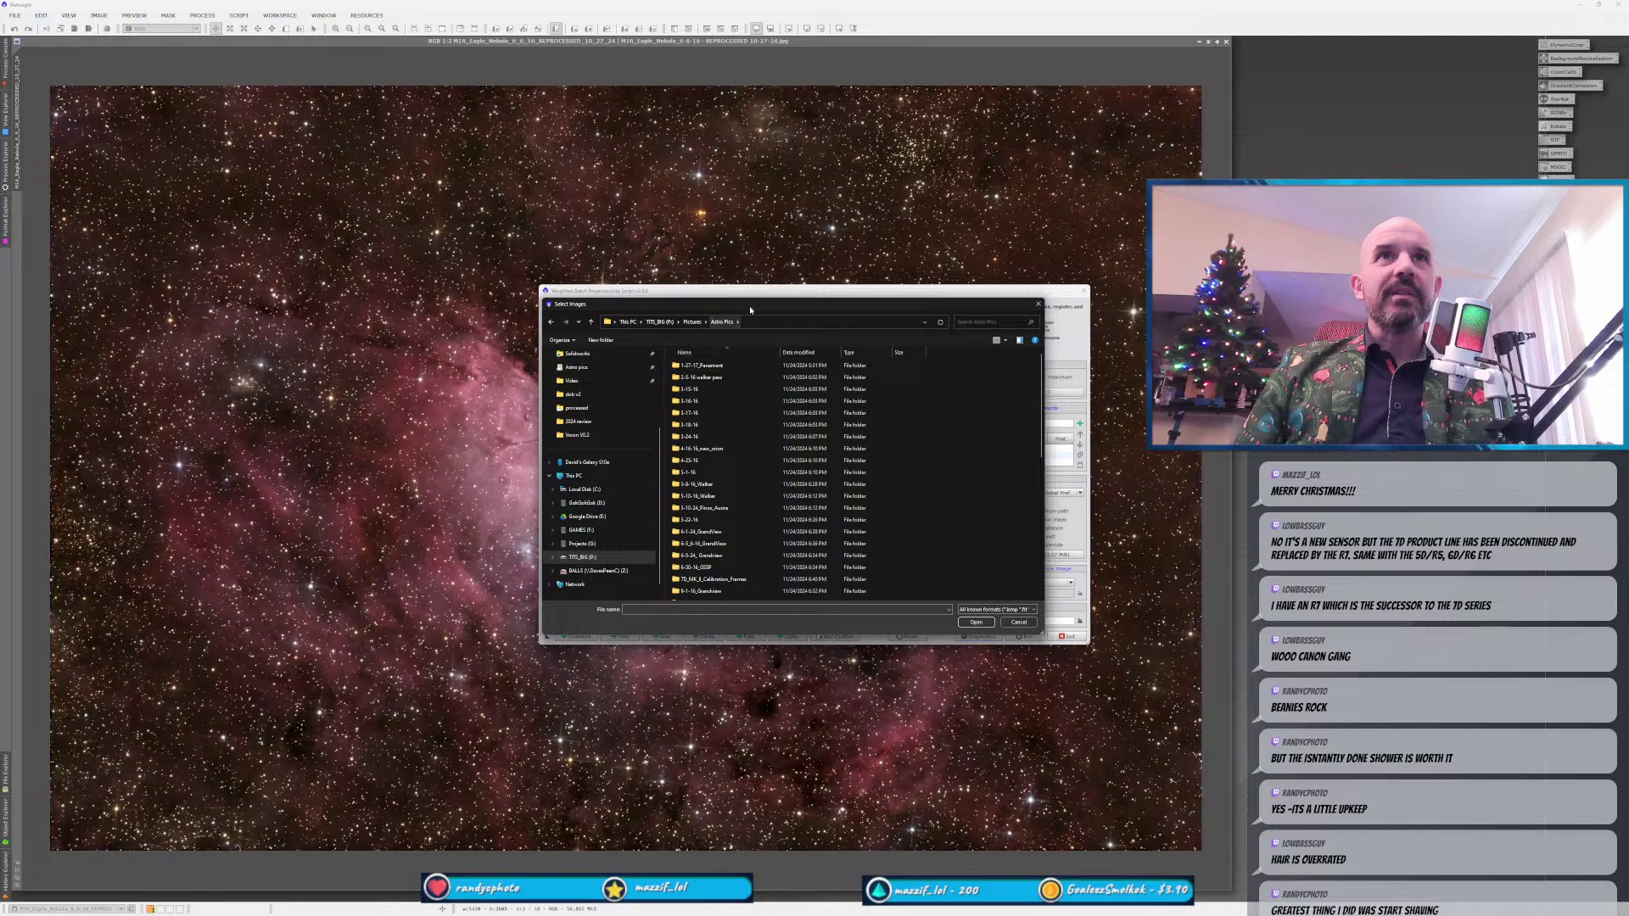
pyautogui.moveTo(750, 305); pyautogui.dragTo(699, 287)
pyautogui.doubleClick(658, 559)
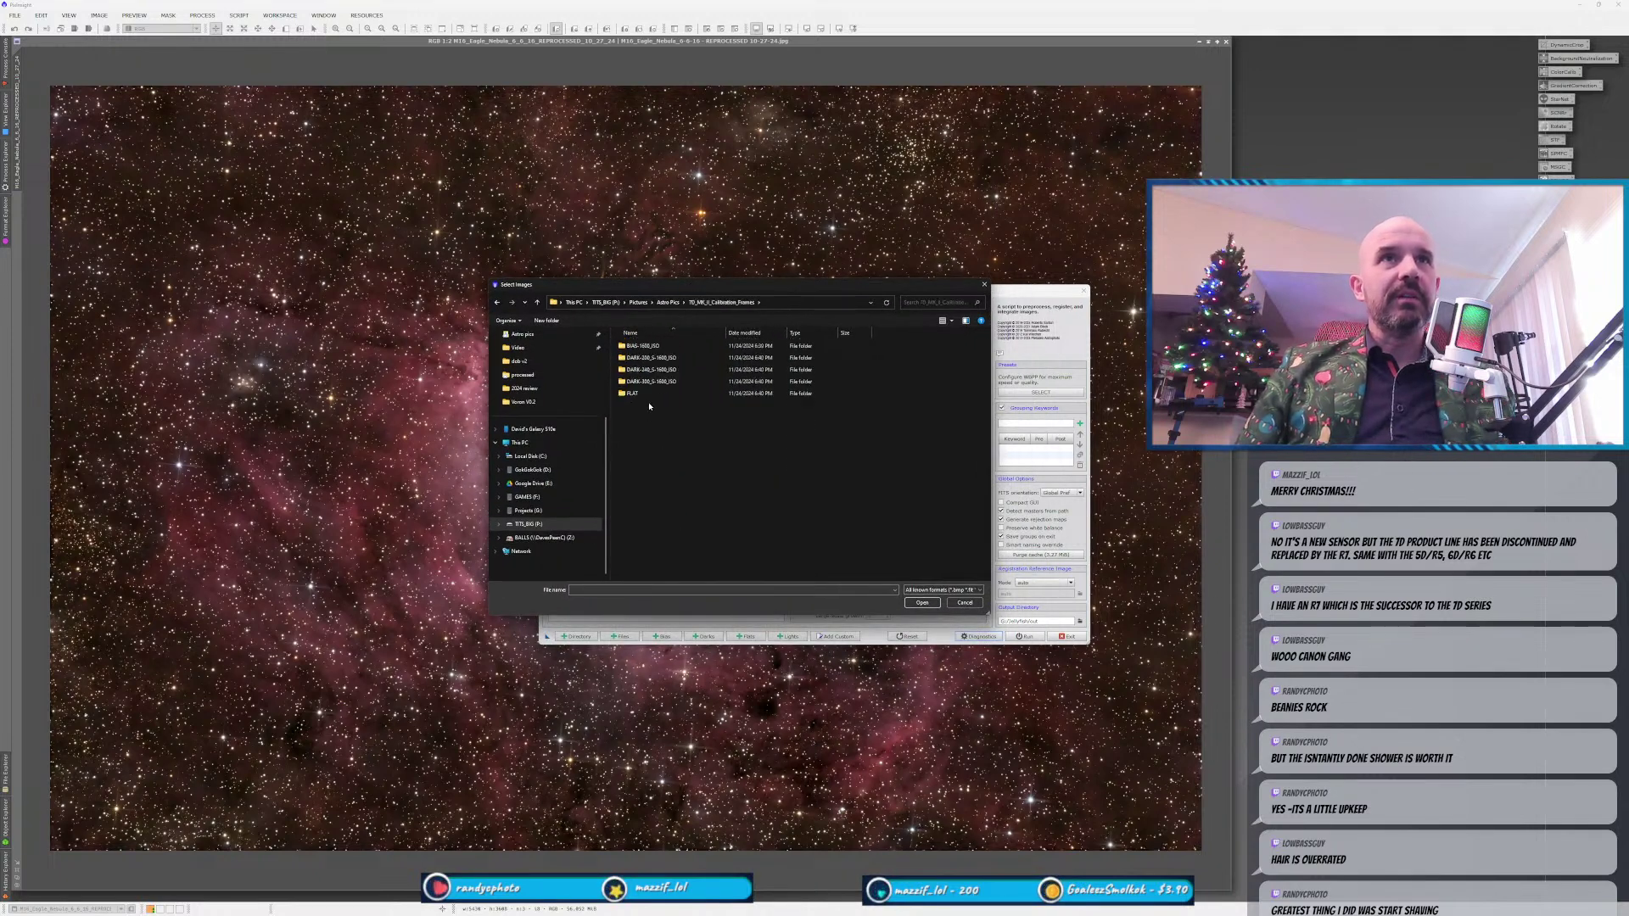
pyautogui.doubleClick(645, 395)
pyautogui.doubleClick(650, 358)
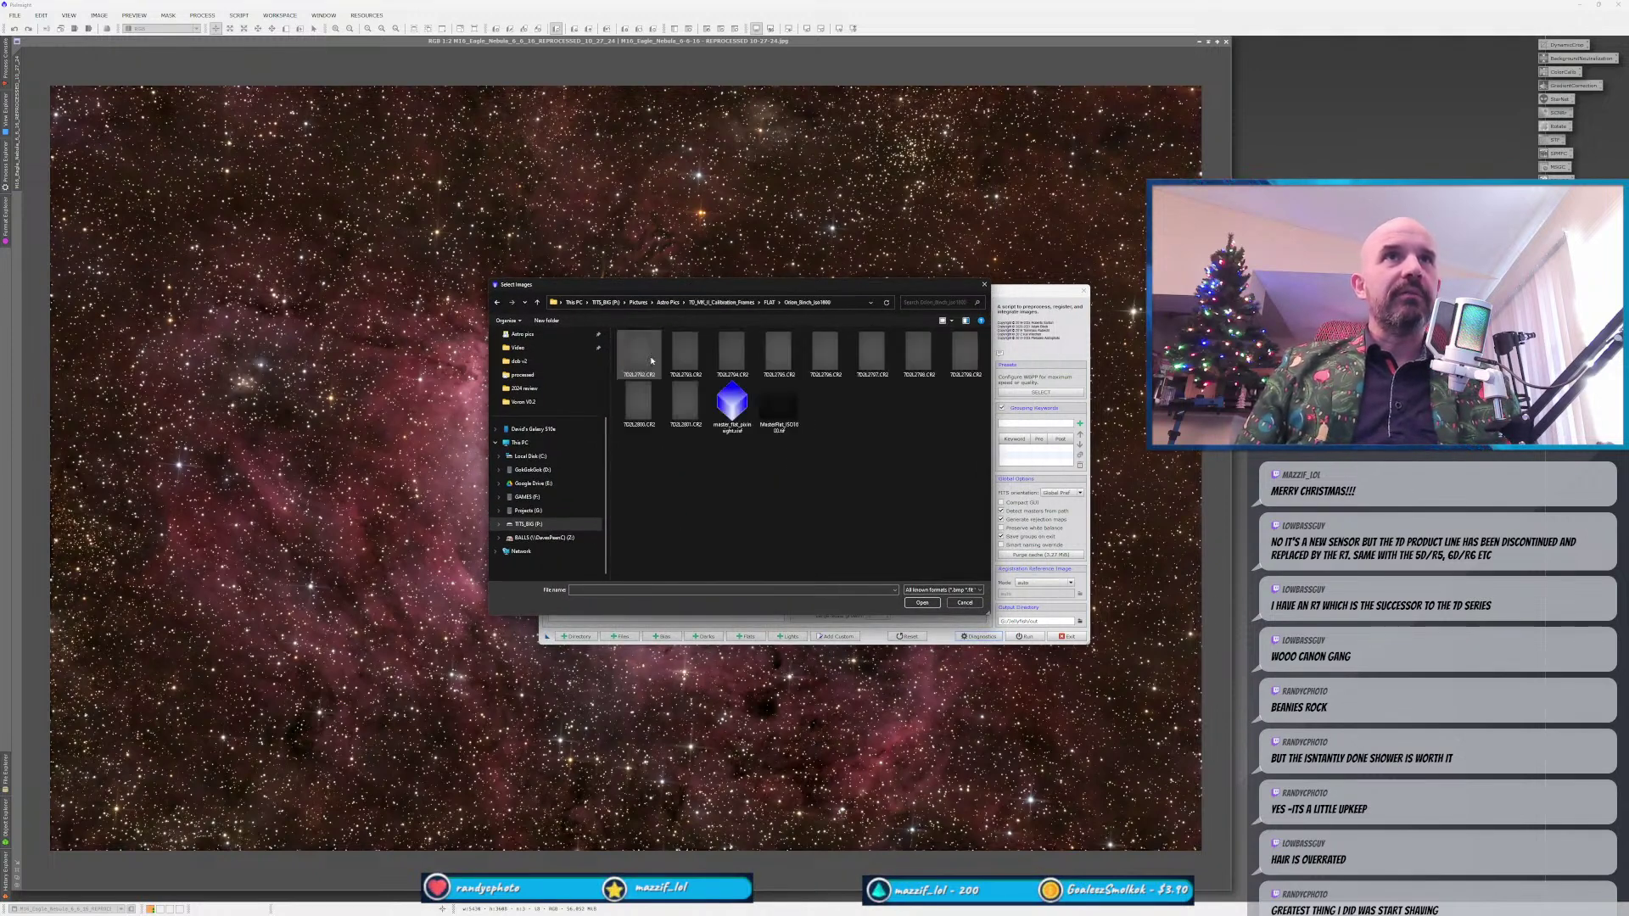
pyautogui.click(650, 361)
pyautogui.keyDown('shift'); pyautogui.click(685, 403); pyautogui.keyUp('shift')
pyautogui.click(919, 604)
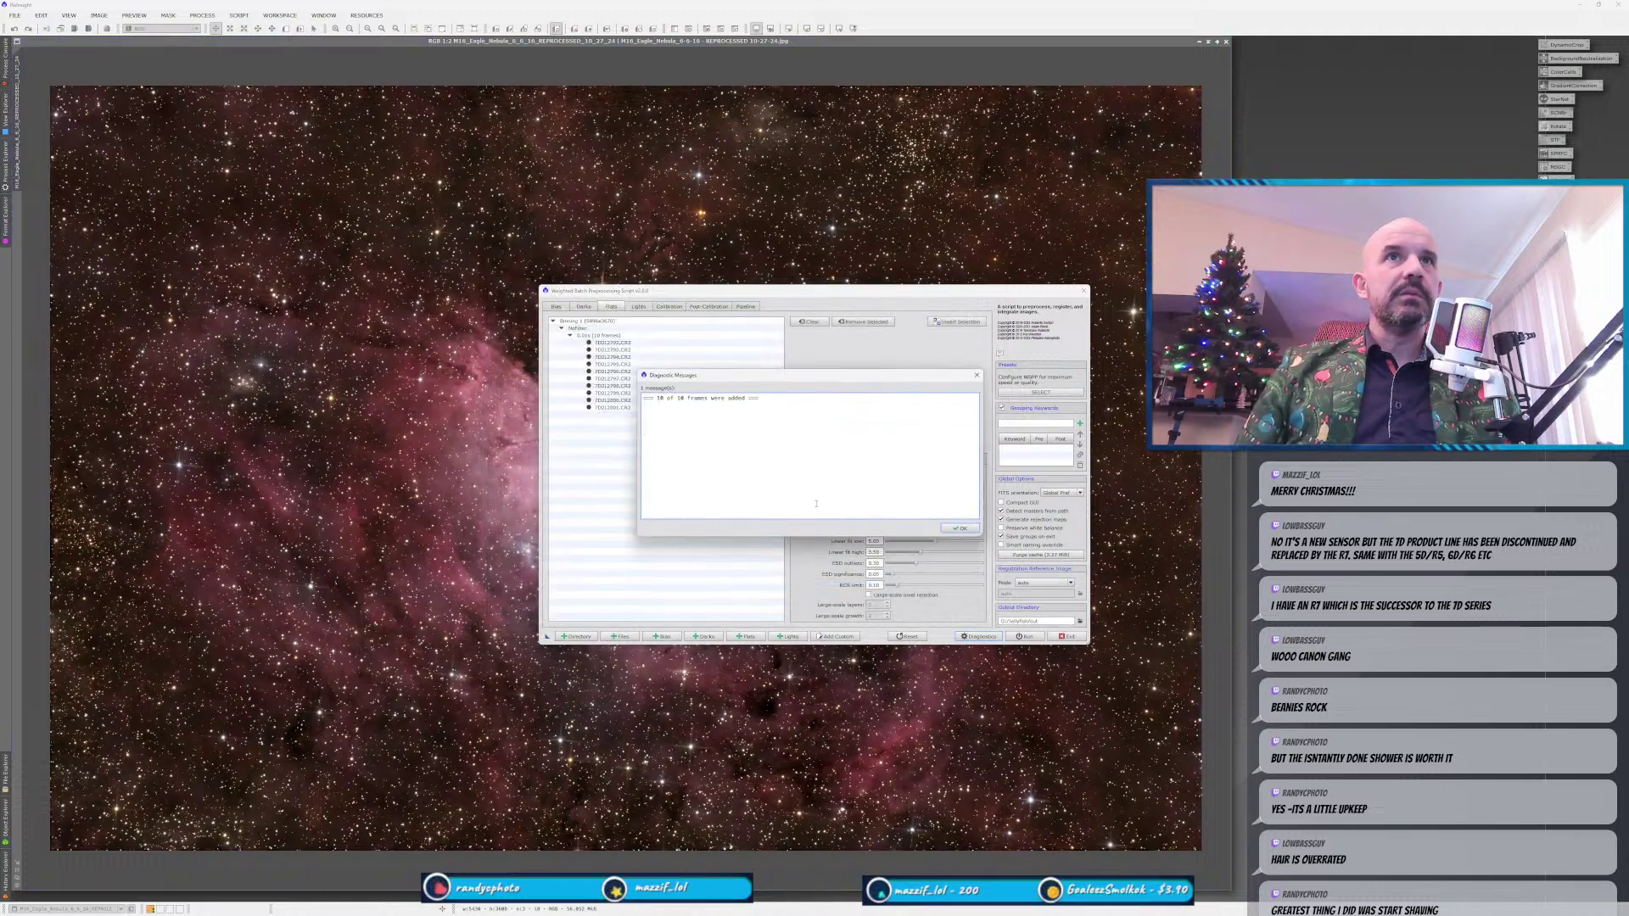
# Dismiss the diagnostic messages and clear all previously loaded light frames from Weighted Batch Preprocessing.
pyautogui.click(961, 528)
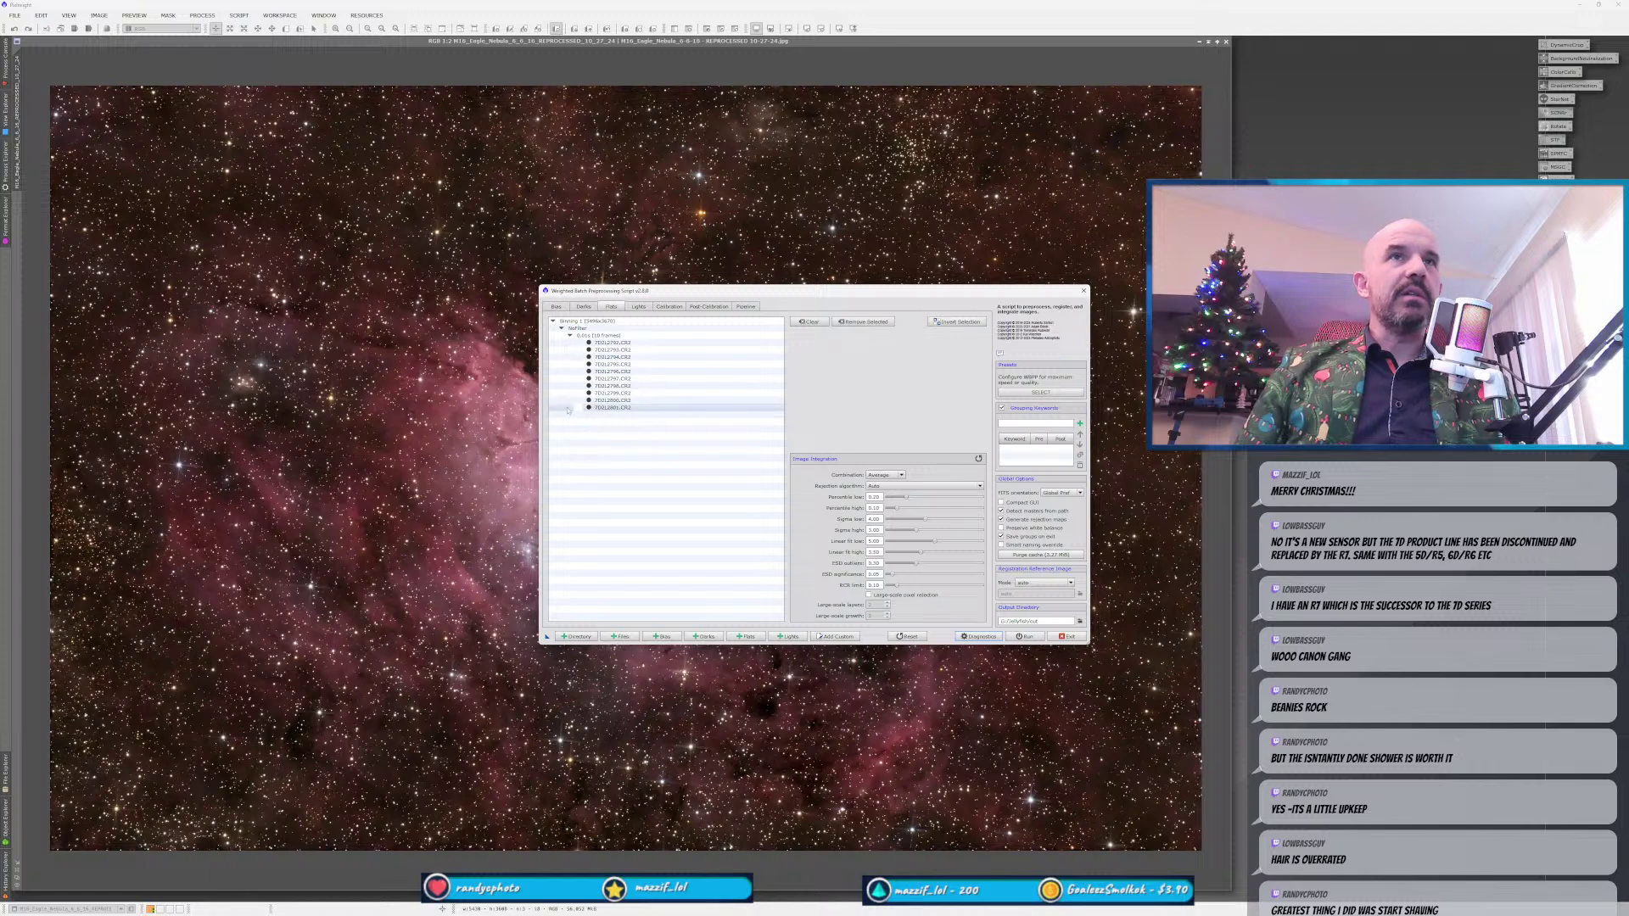
pyautogui.click(649, 307)
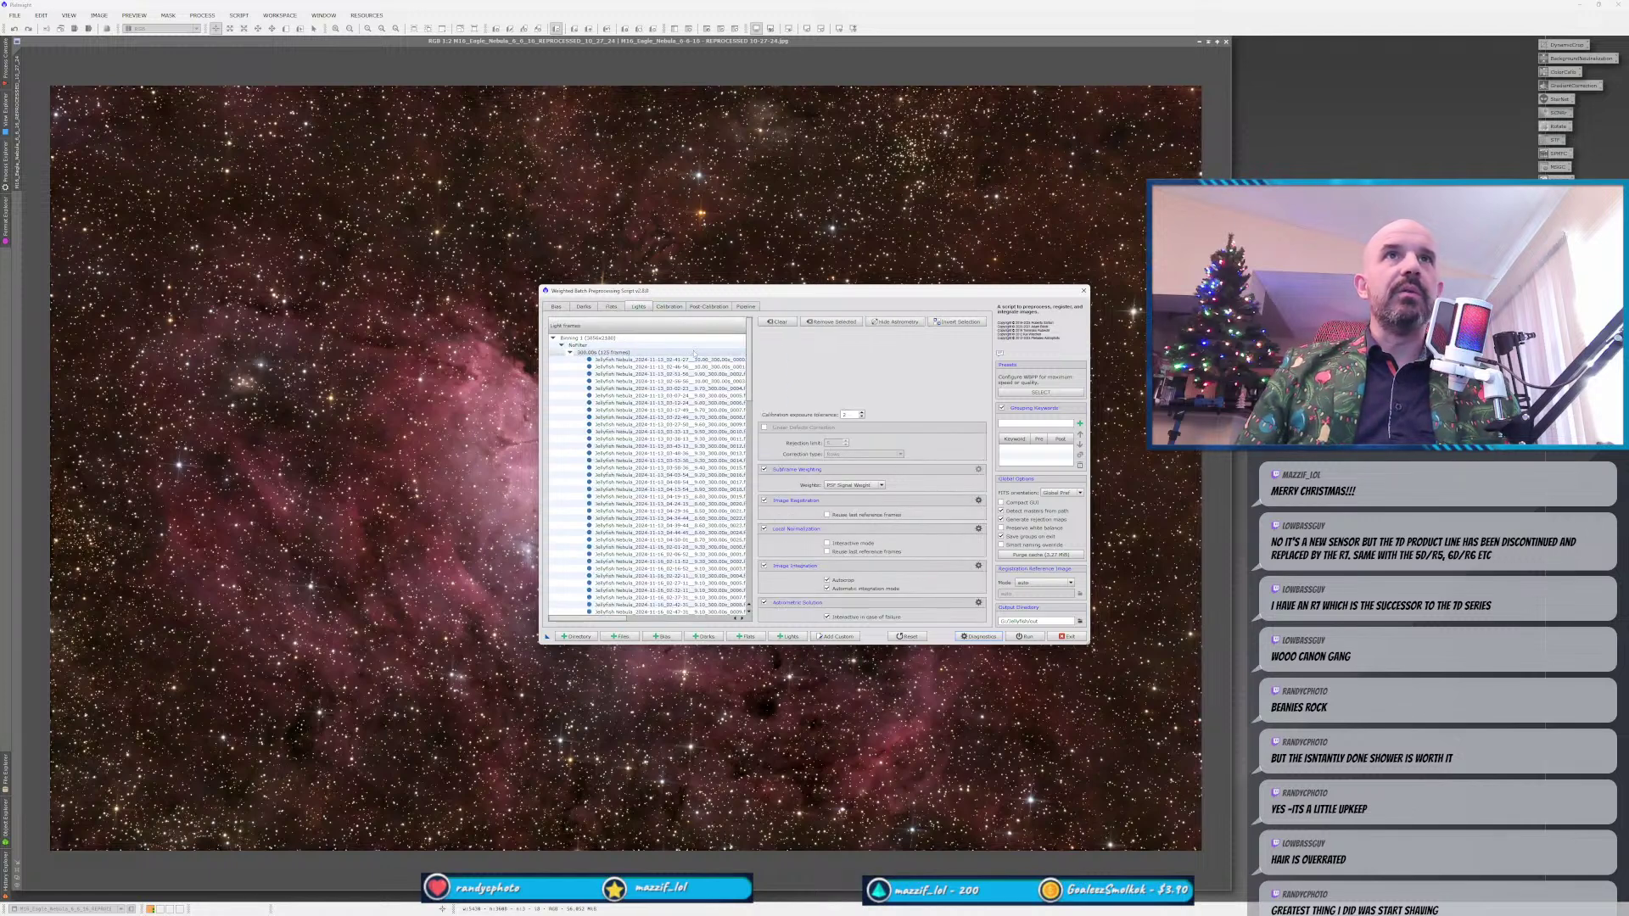
pyautogui.click(794, 323)
# Start adding image files and open the M16 subfolder of the June GrandView session folder in Astro Pics.
pyautogui.click(620, 637)
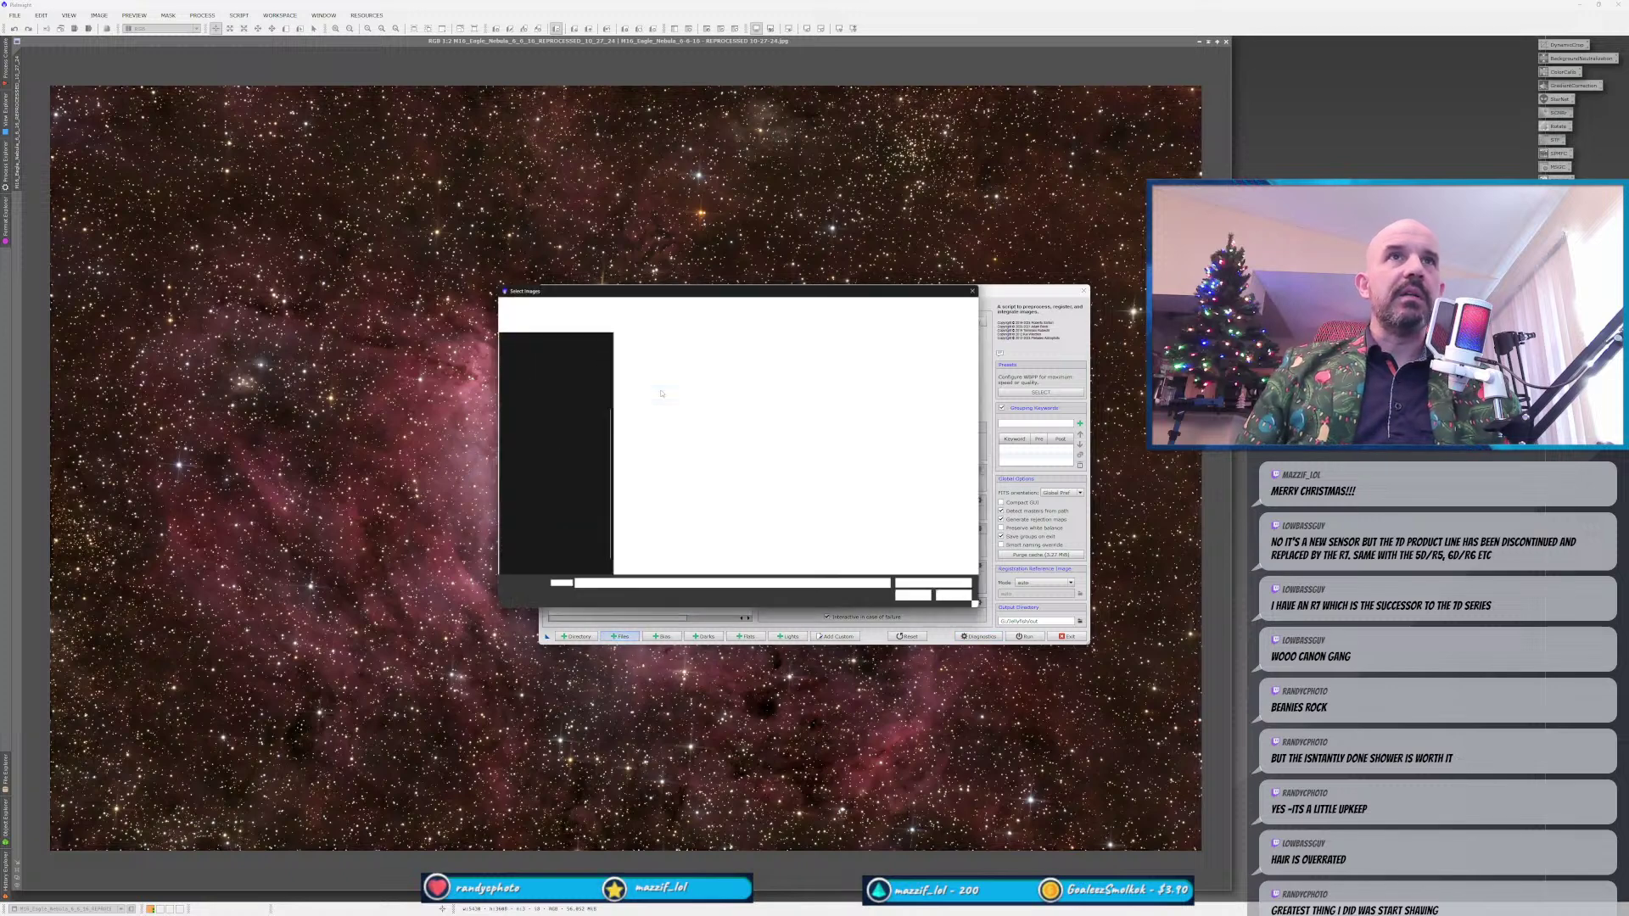
pyautogui.click(669, 302)
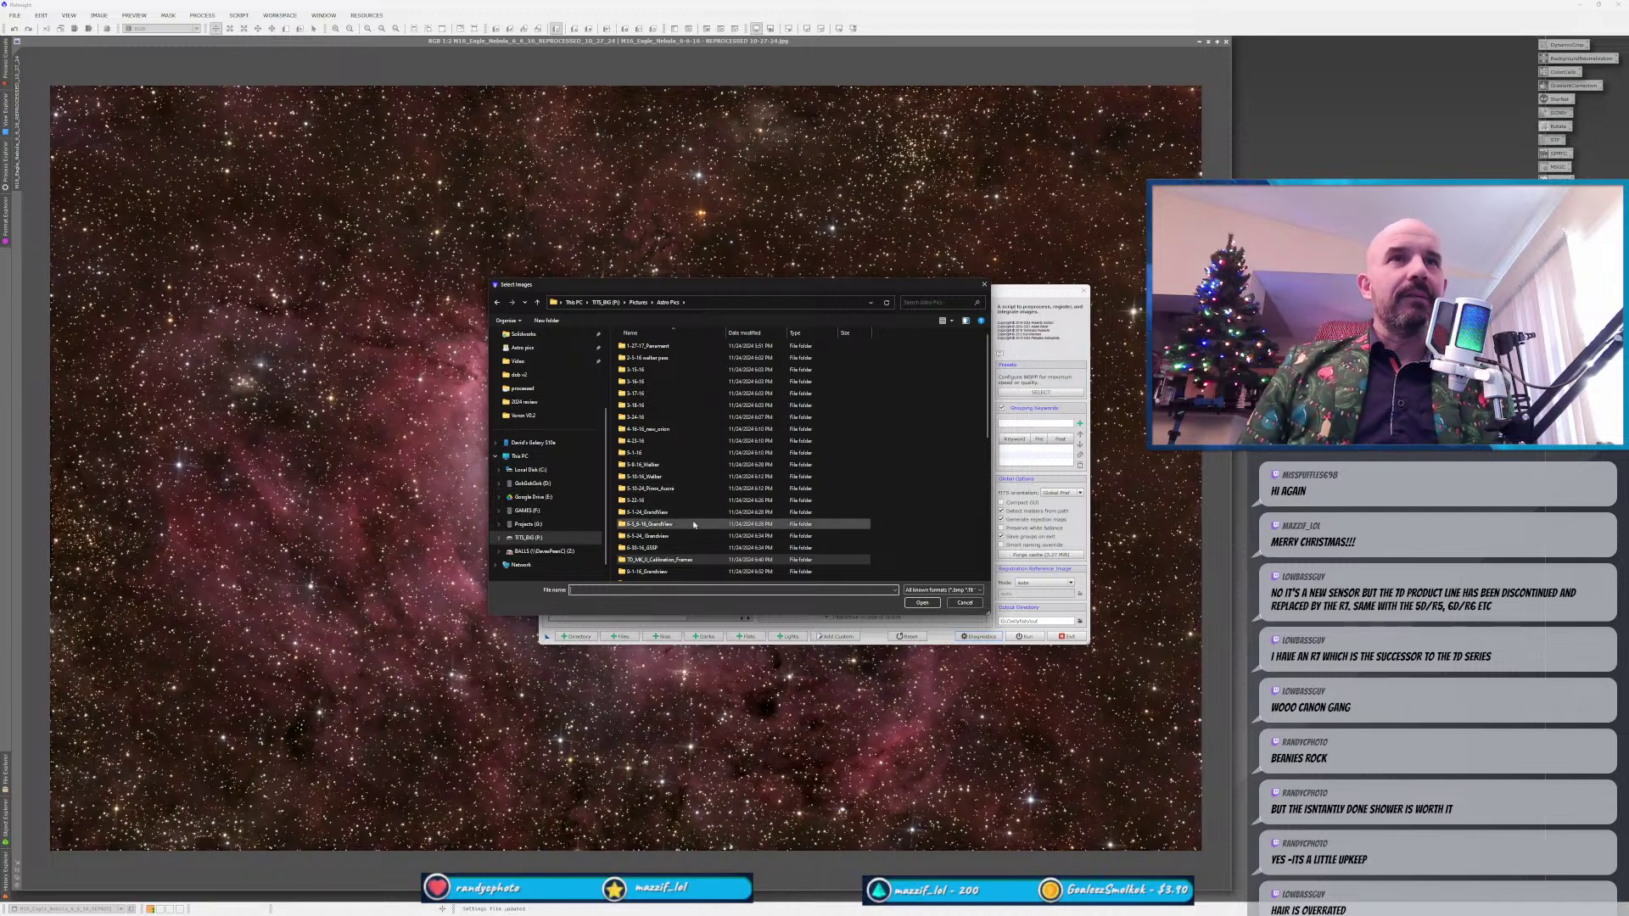
pyautogui.scroll(-1, 682, 524)
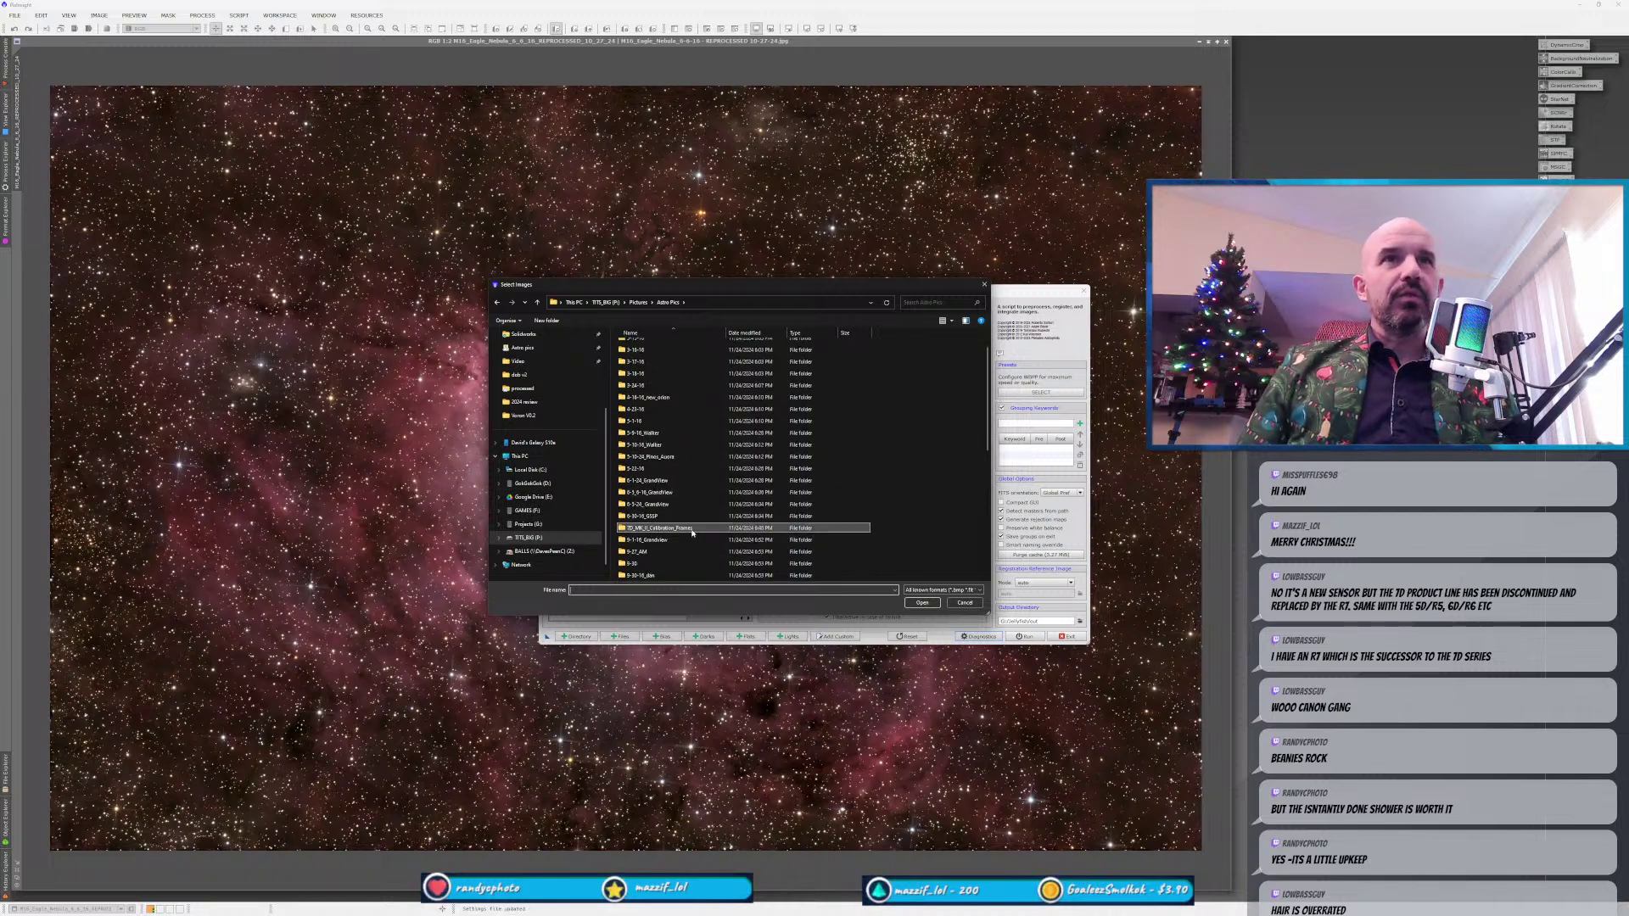
pyautogui.doubleClick(660, 493)
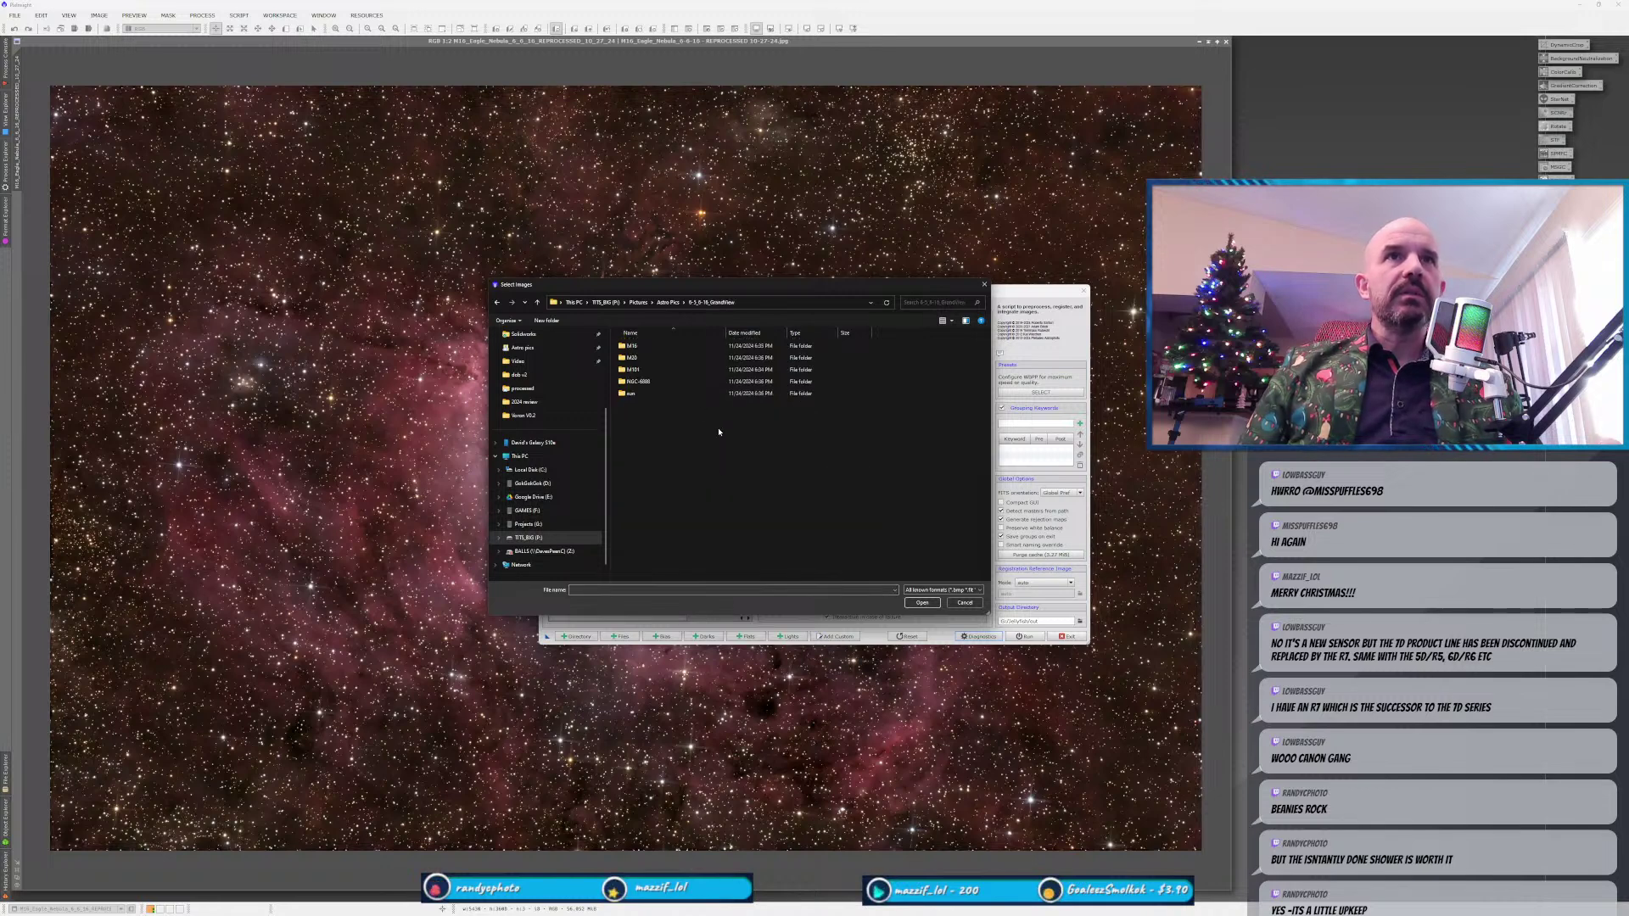
pyautogui.doubleClick(667, 363)
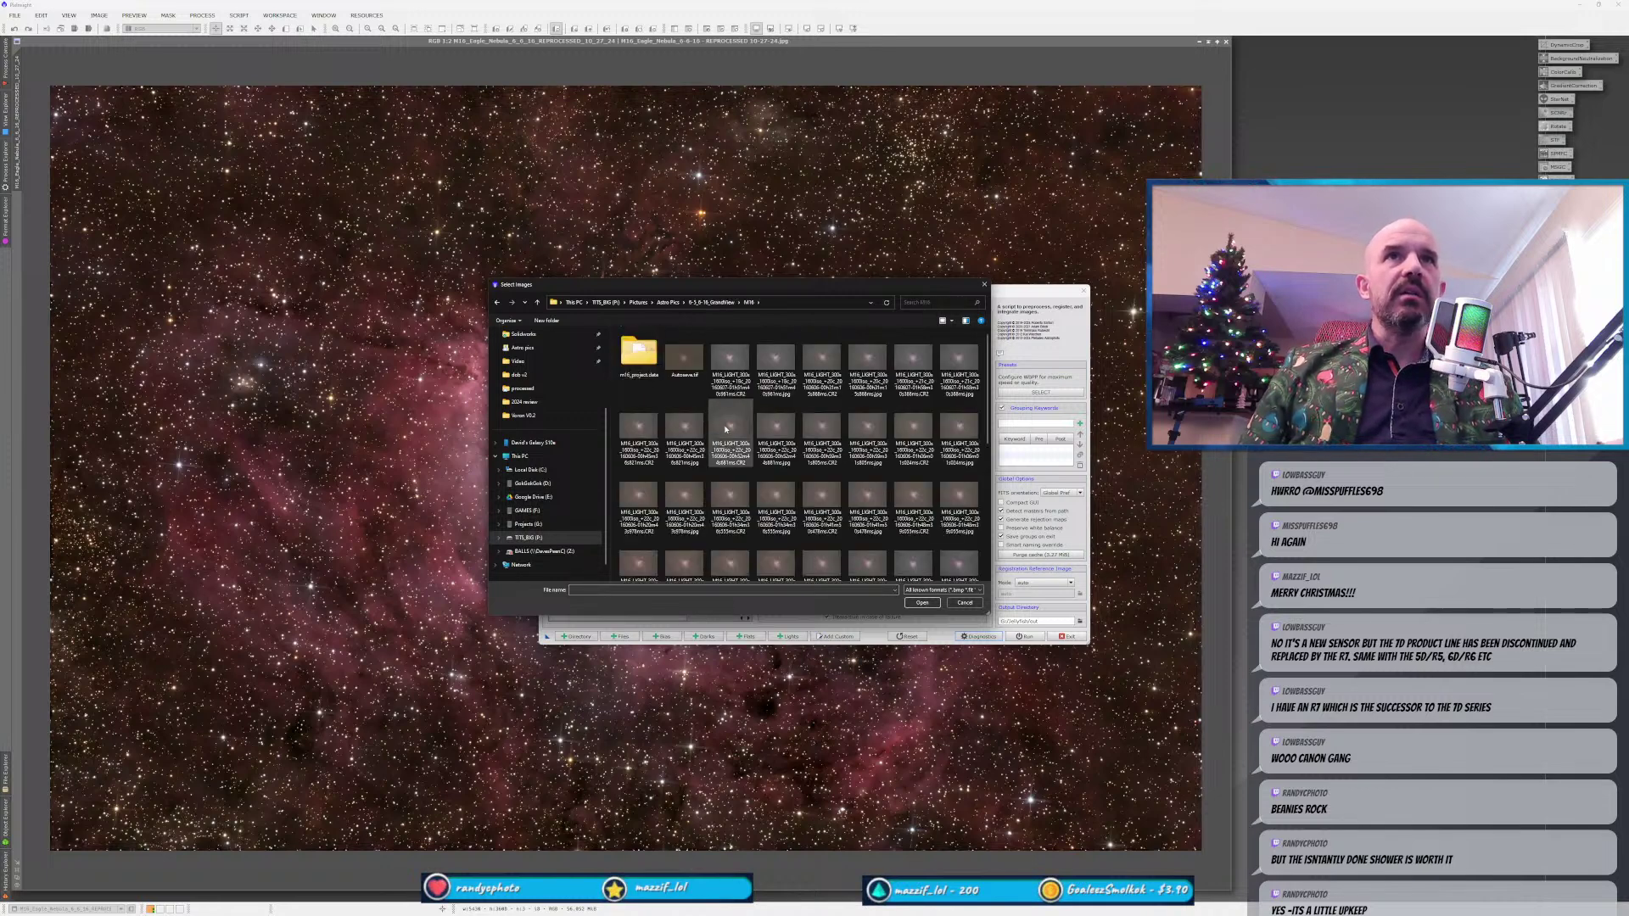
pyautogui.click(969, 592)
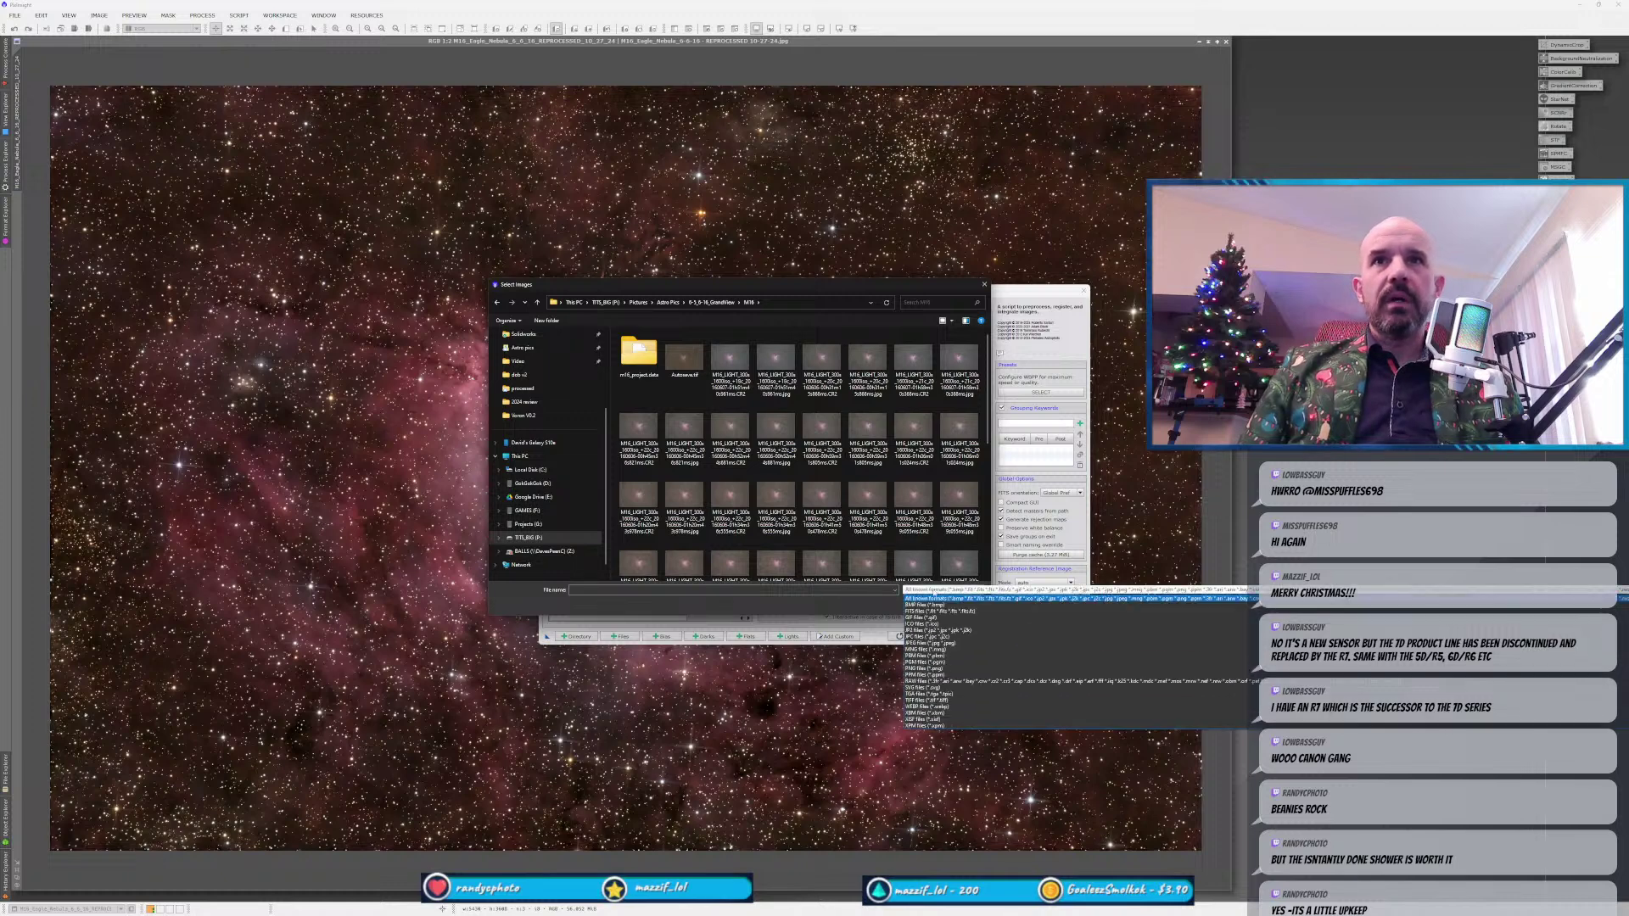
pyautogui.click(936, 592)
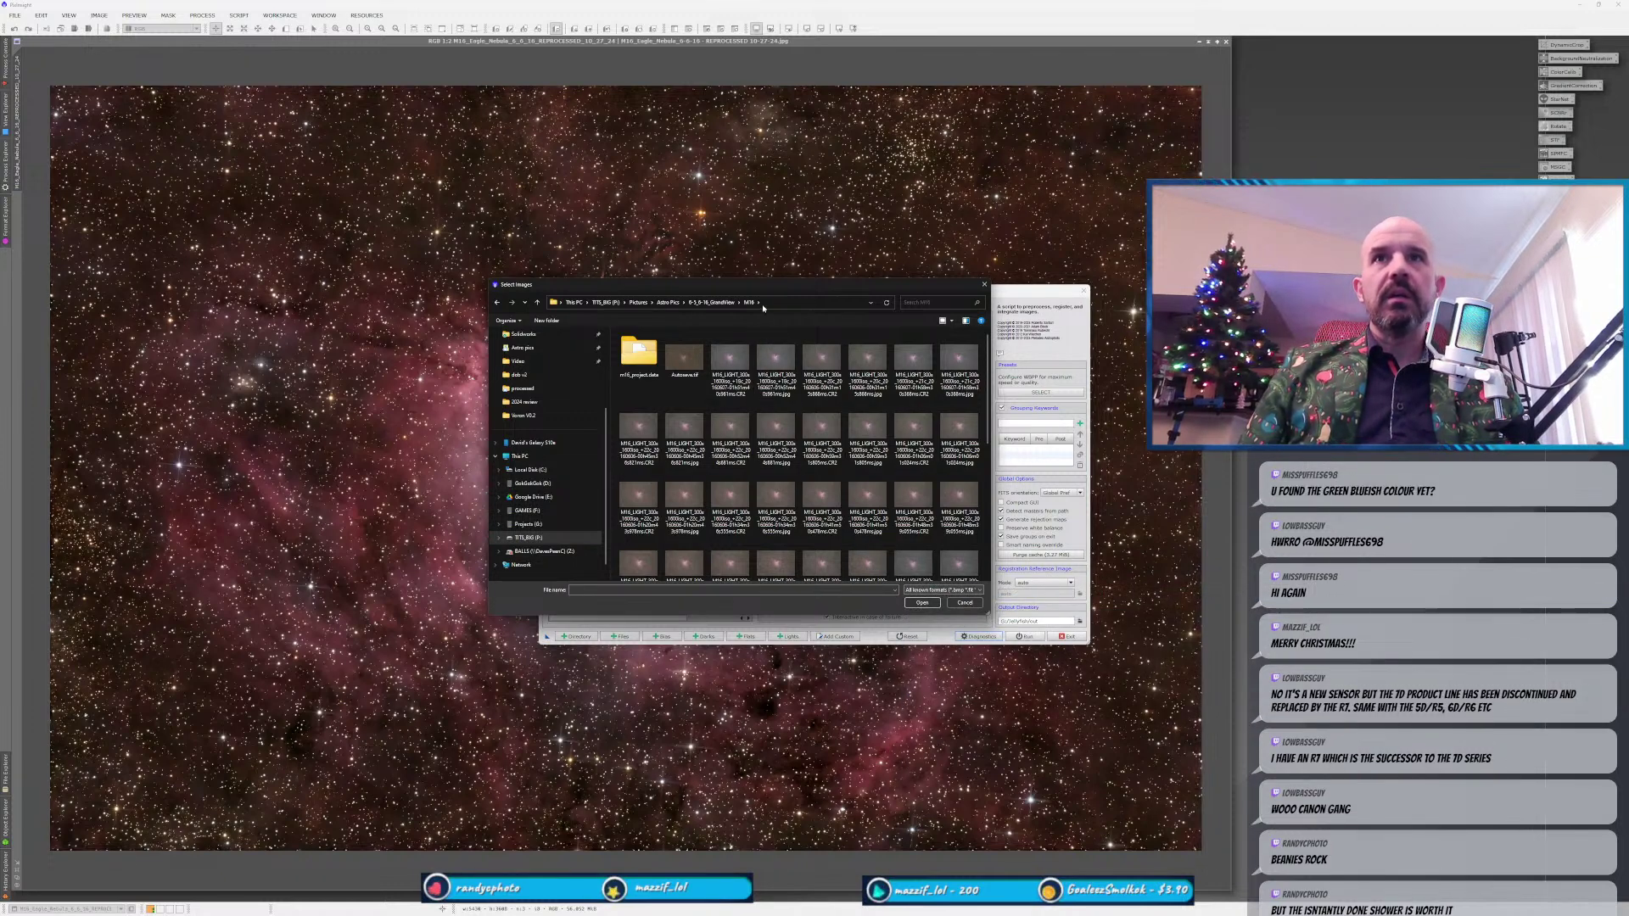
# Show the M16 folder's files as details, add all of its CR2 light frames and dismiss the diagnostic messages.
pyautogui.click(730, 361)
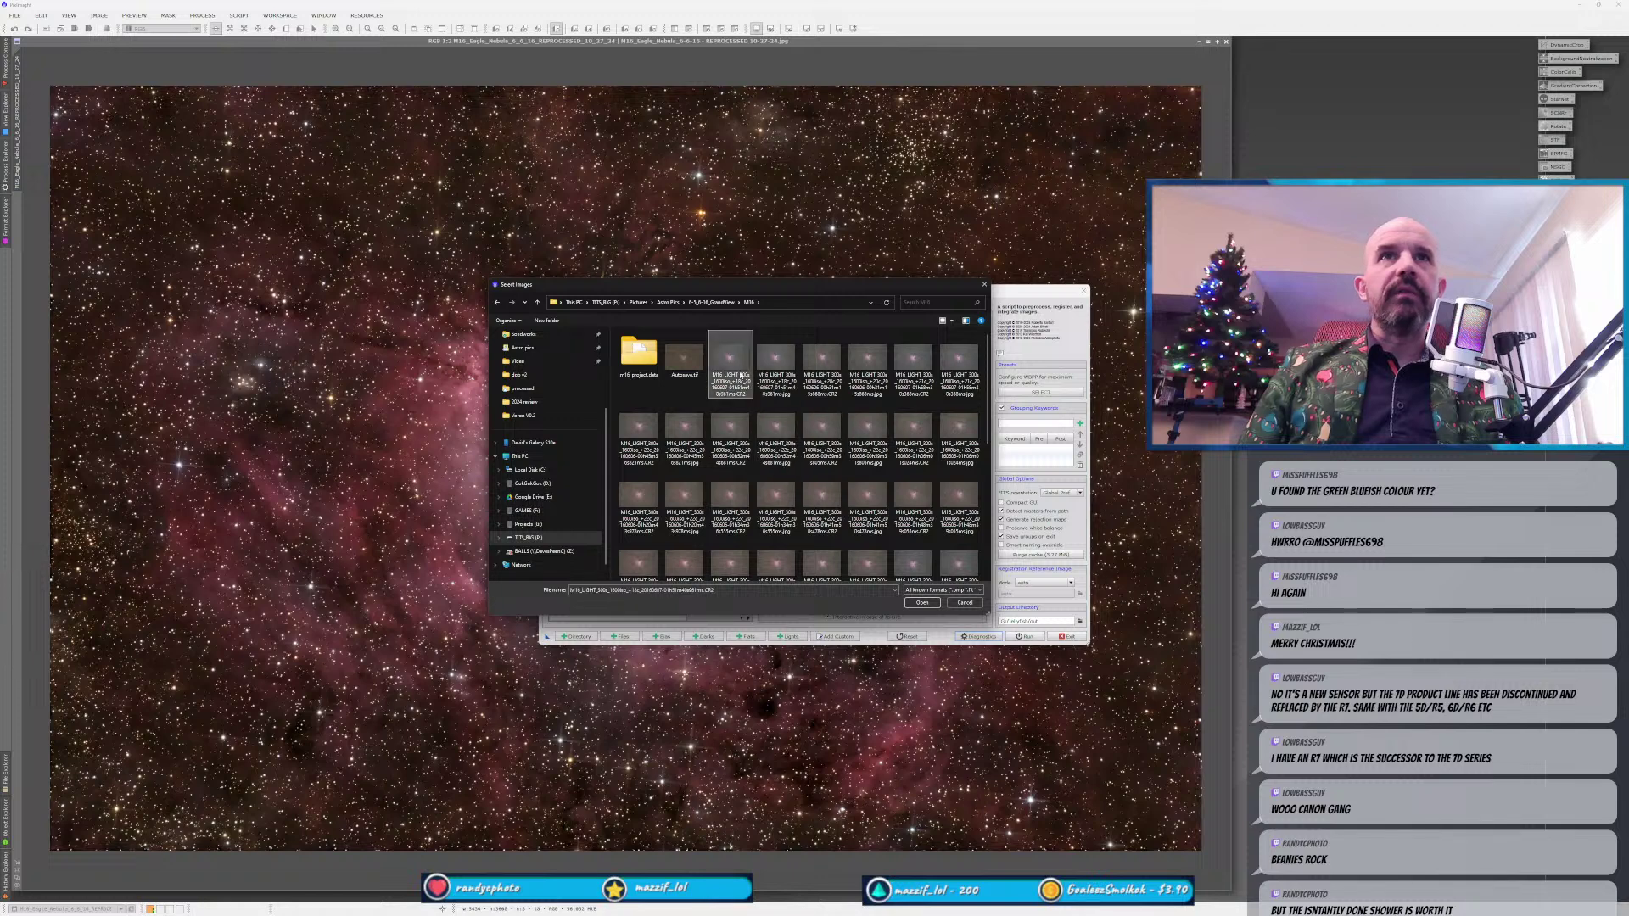
pyautogui.scroll(-1, 865, 526)
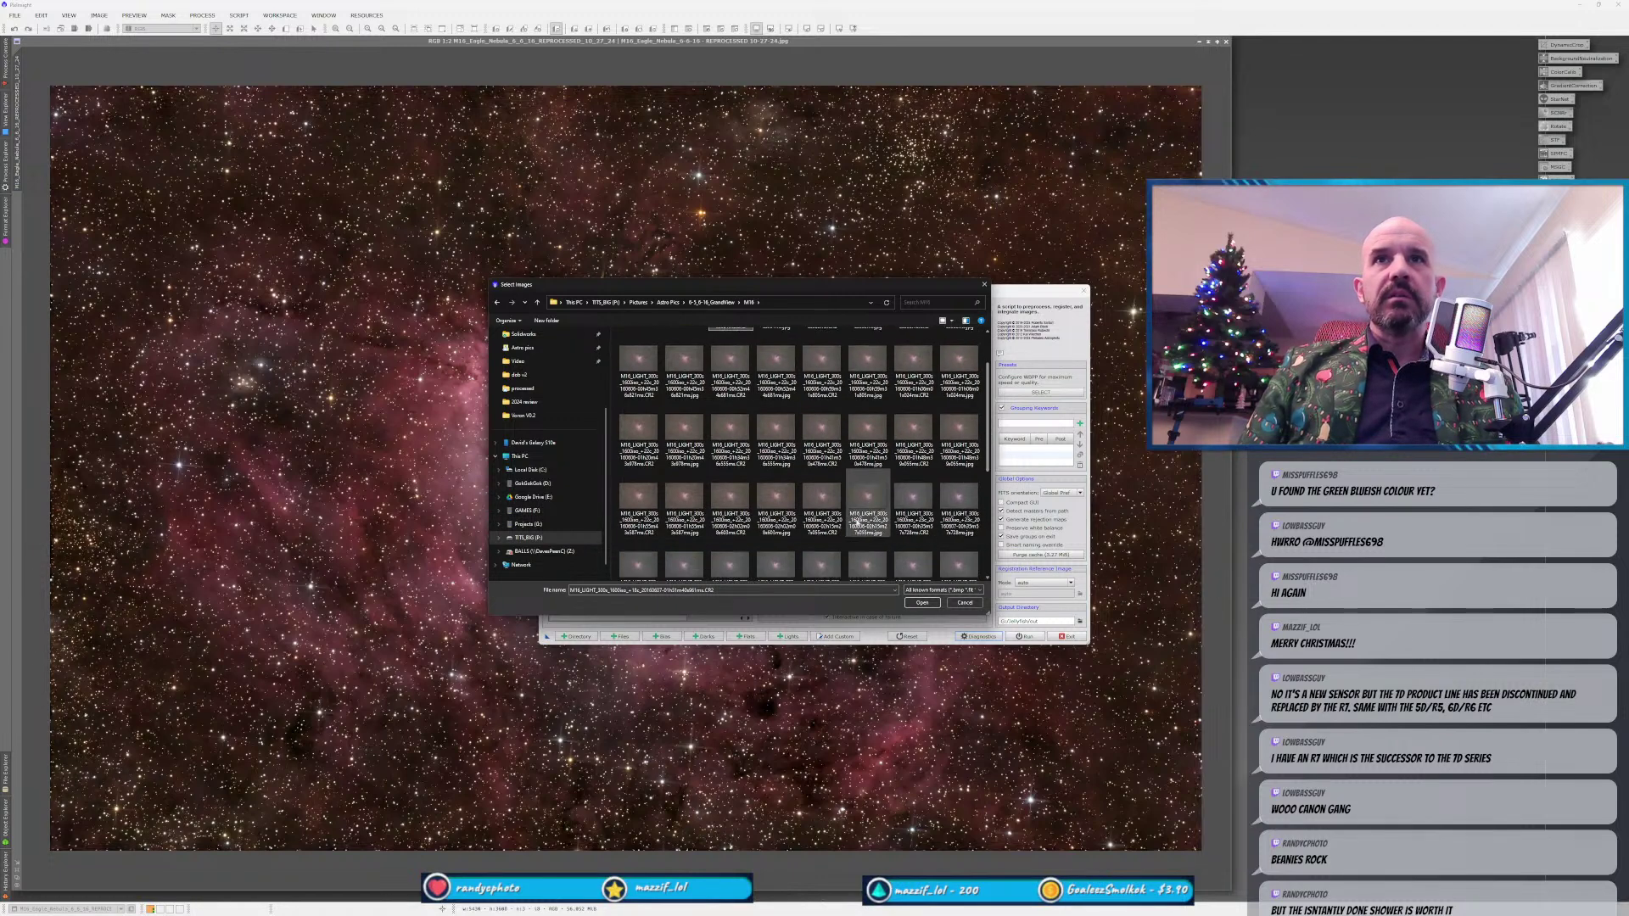
pyautogui.scroll(1, 848, 551)
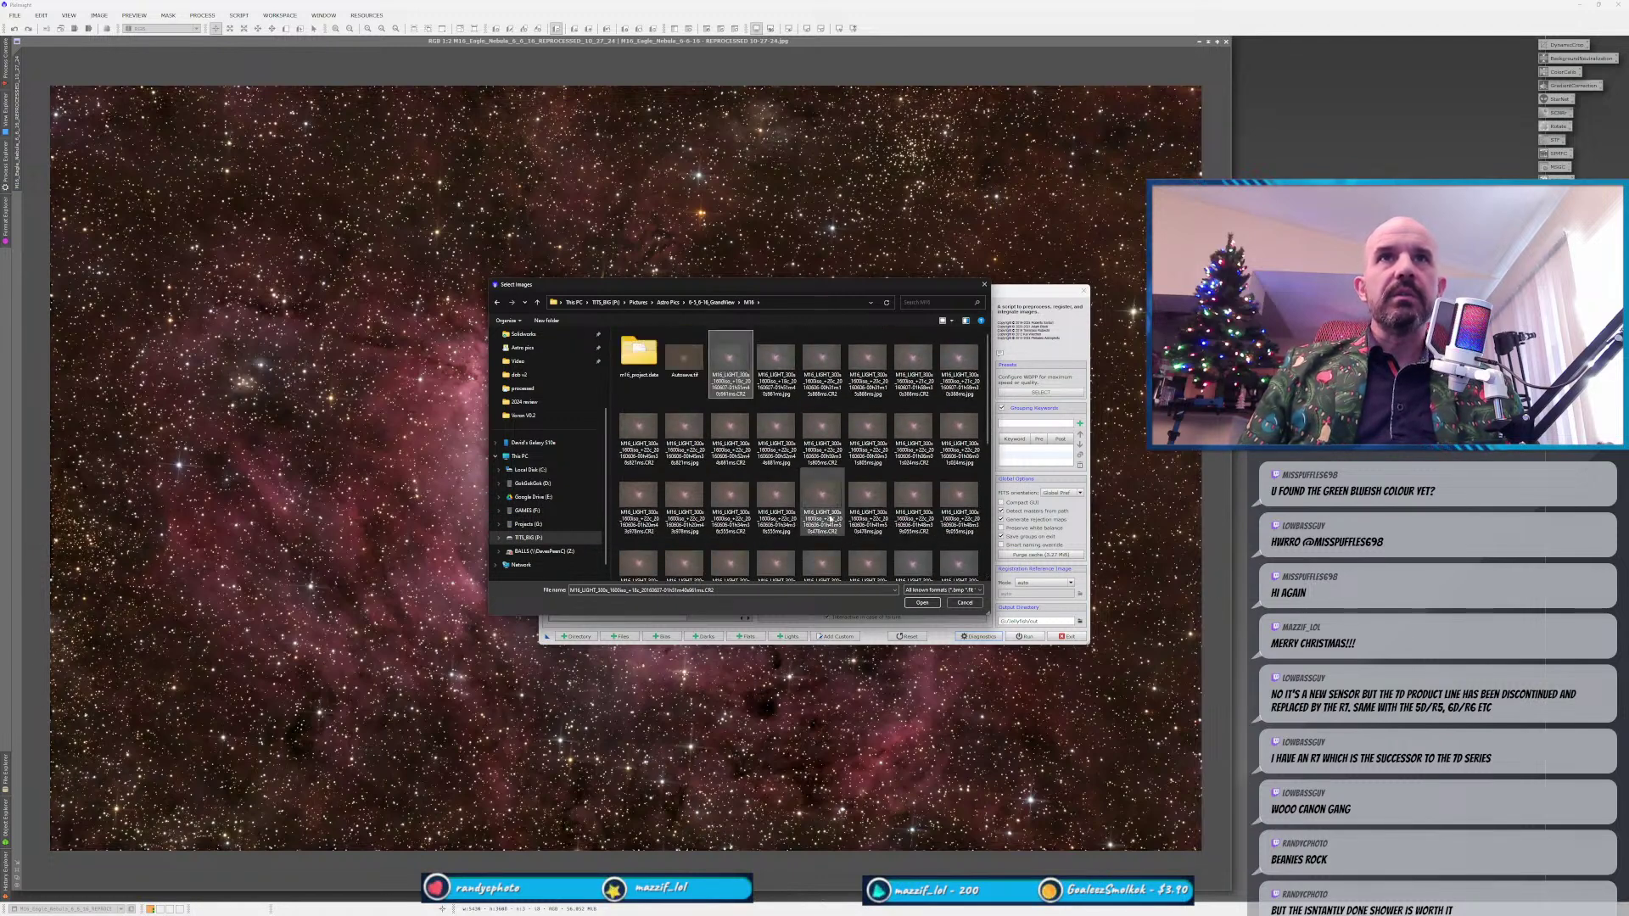
pyautogui.click(950, 321)
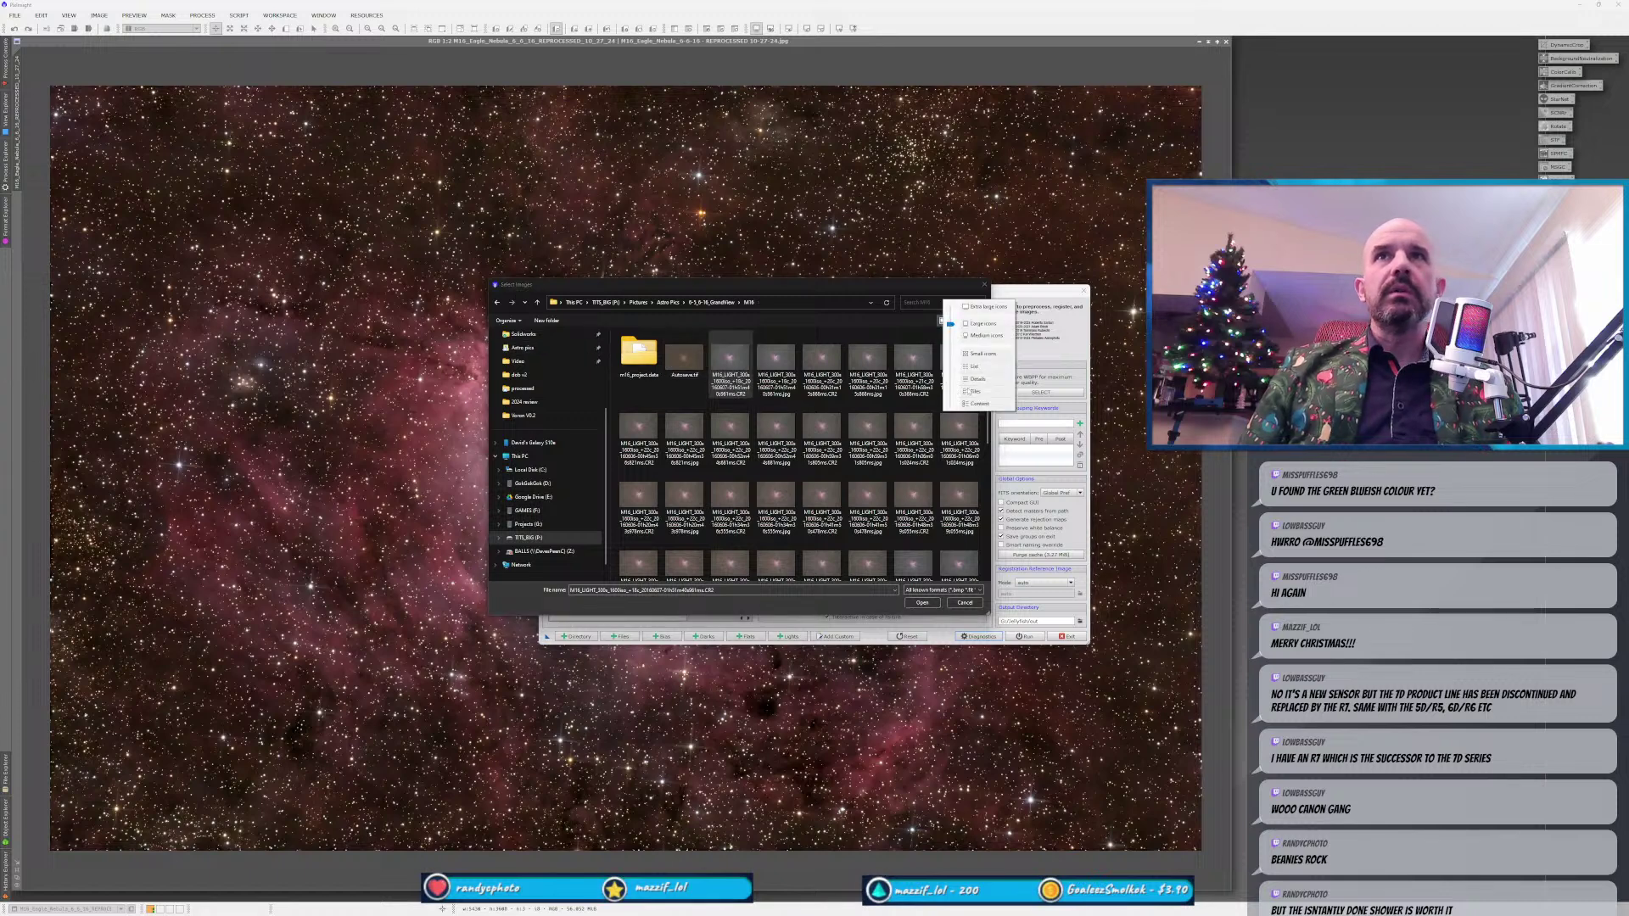
pyautogui.click(976, 379)
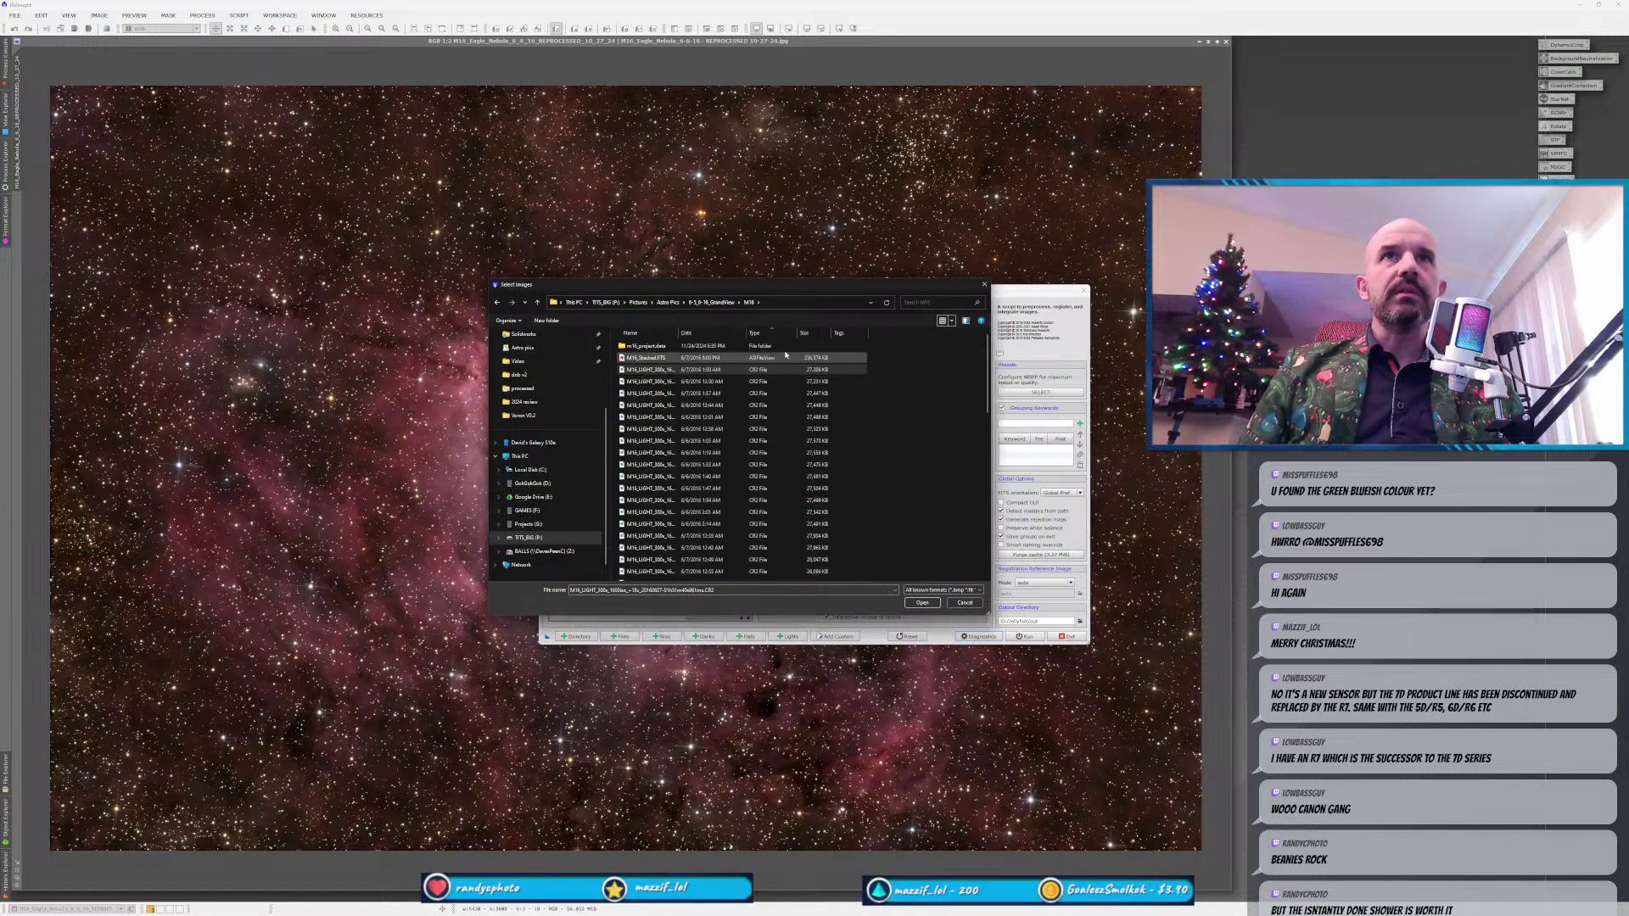
pyautogui.scroll(-5, 798, 509)
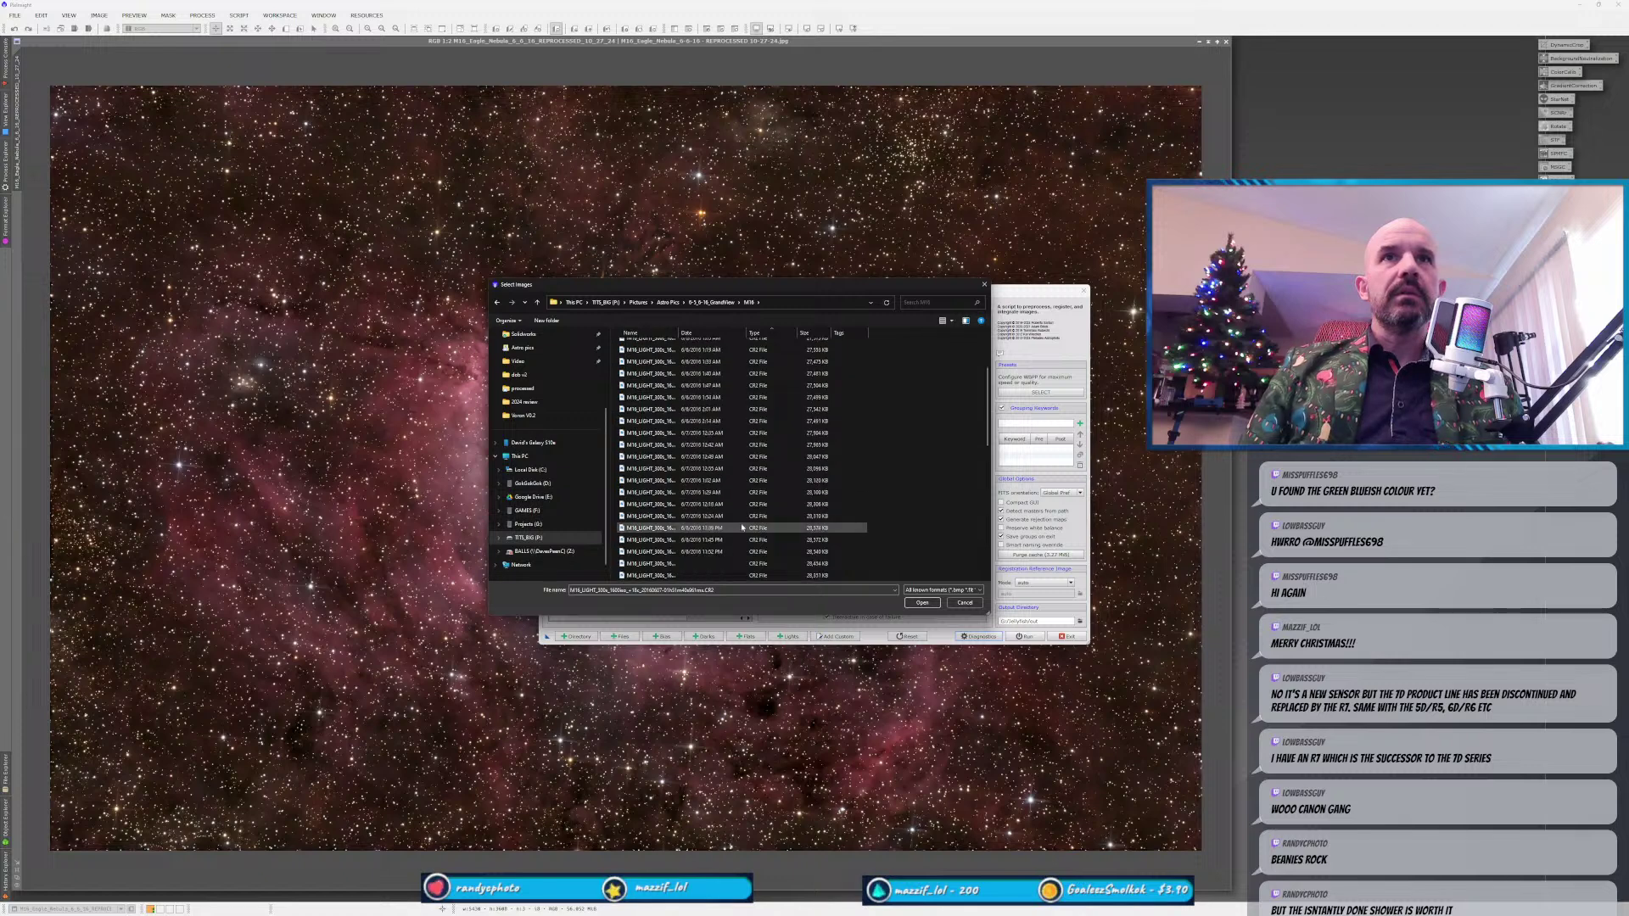
pyautogui.keyDown('shift'); pyautogui.click(797, 515); pyautogui.keyUp('shift')
pyautogui.scroll(-1, 763, 531)
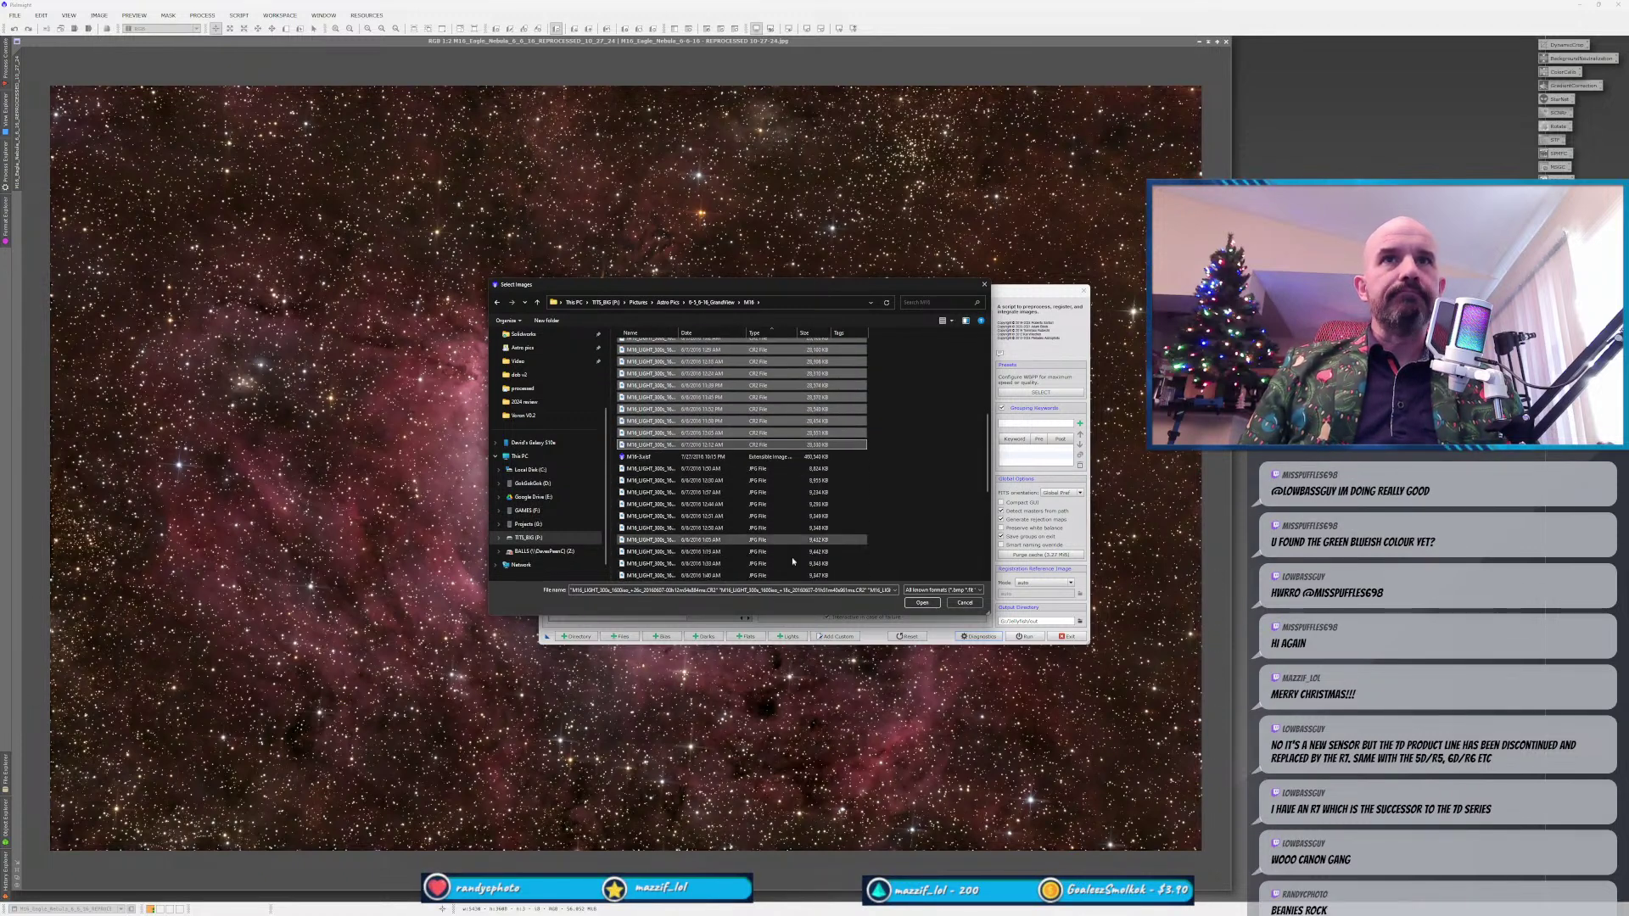
pyautogui.click(922, 603)
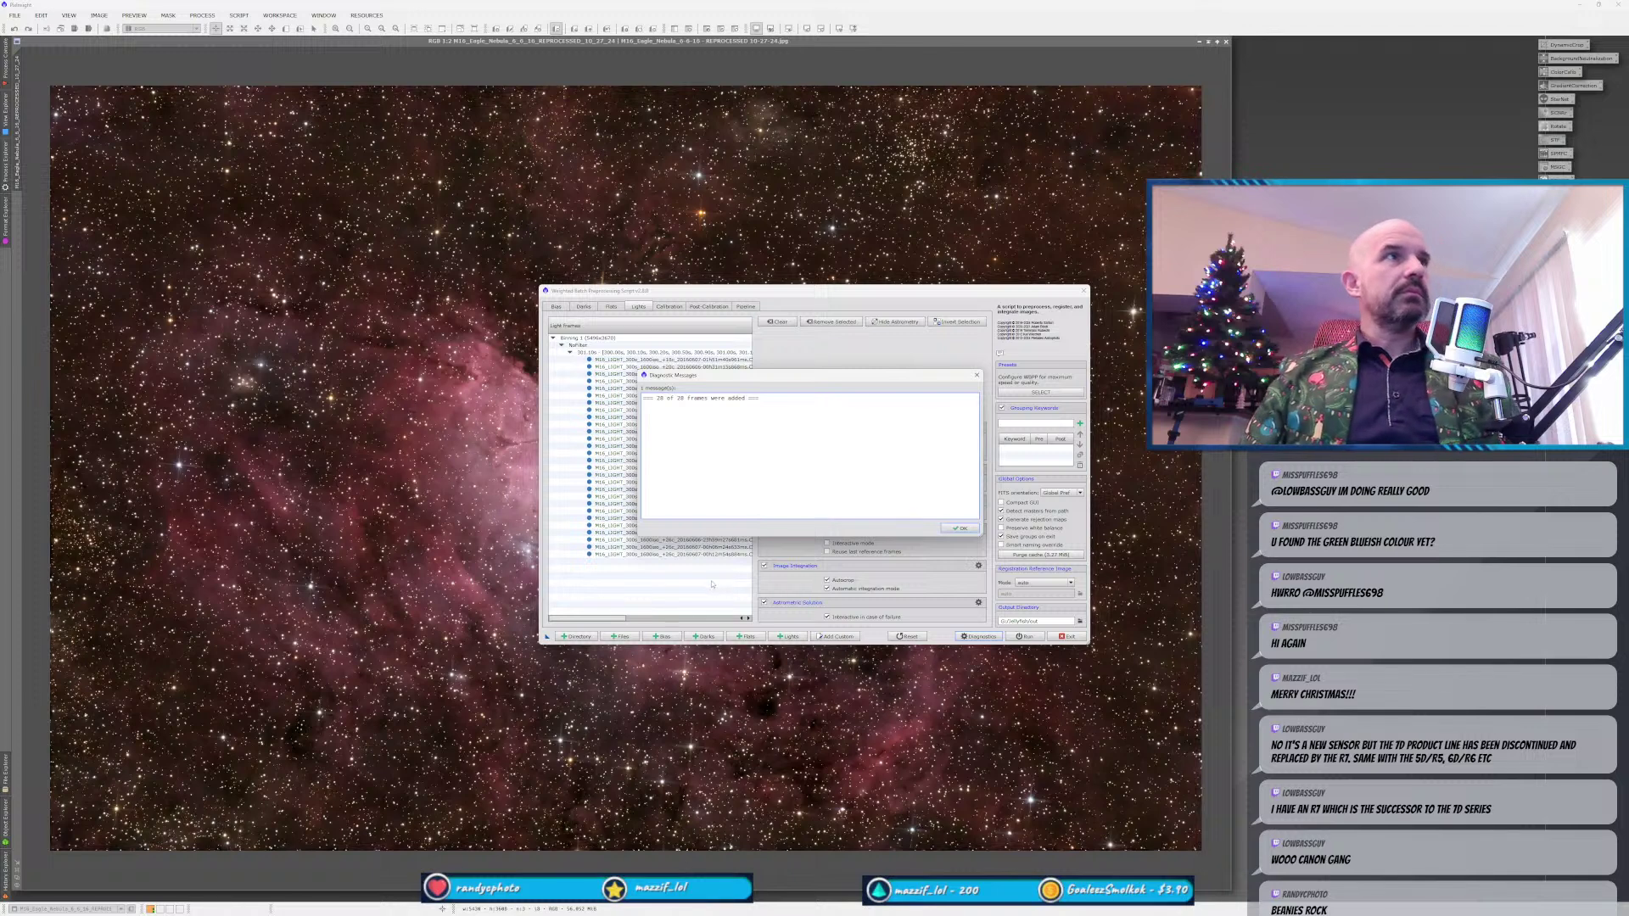
pyautogui.click(959, 528)
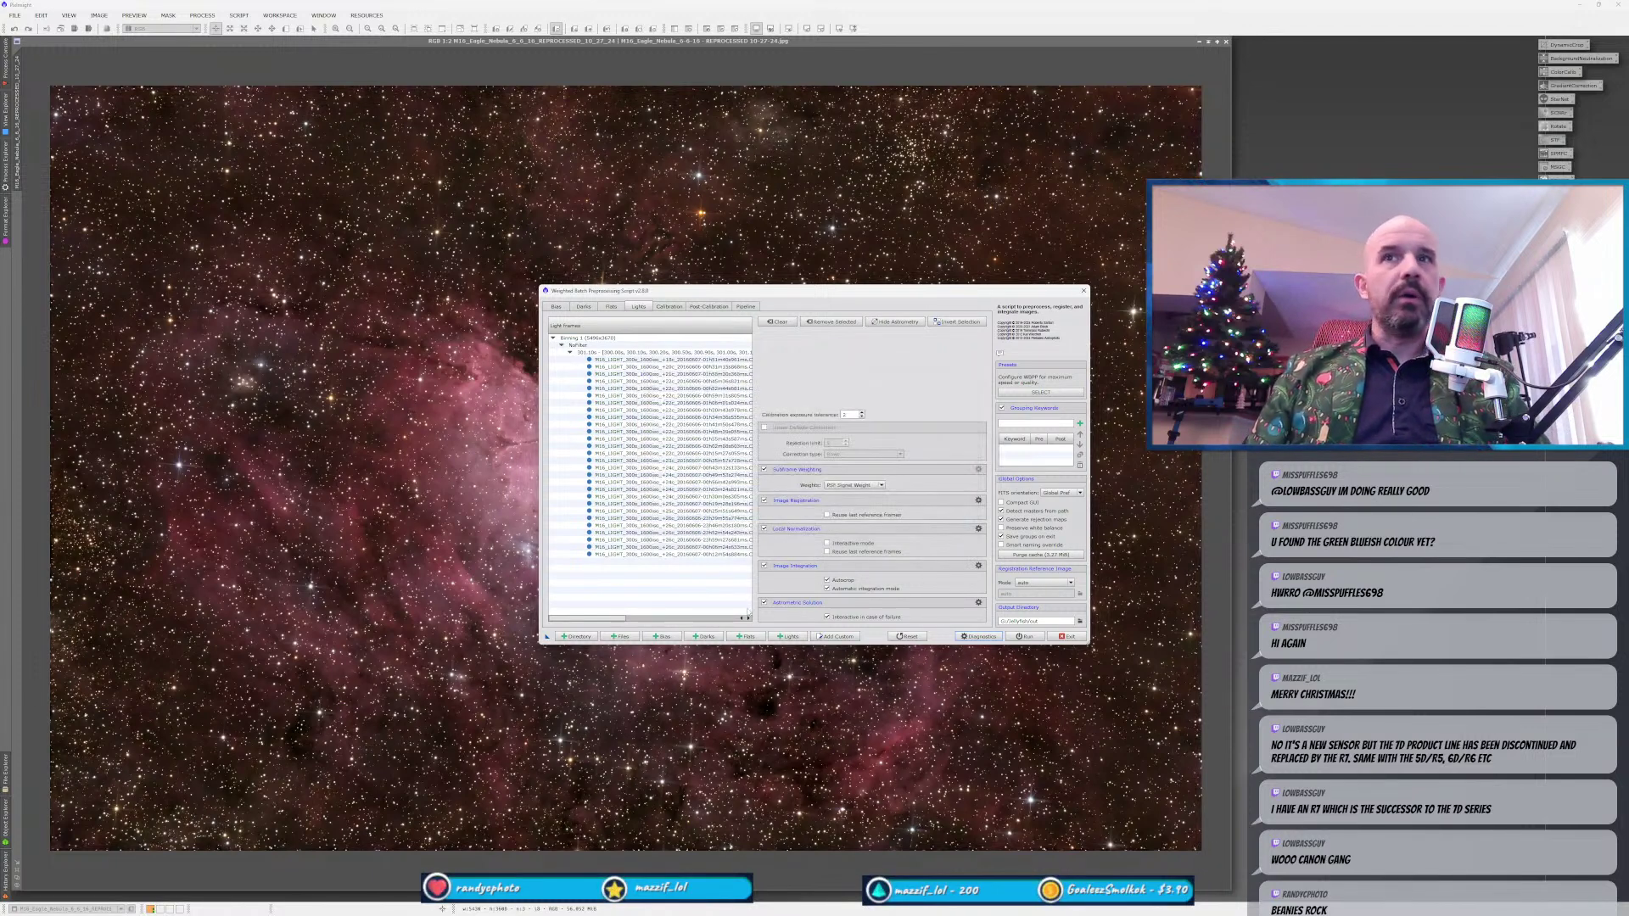
# Create a folder named m16 on the Projects (G:) drive and set it as the output directory.
pyautogui.click(1080, 621)
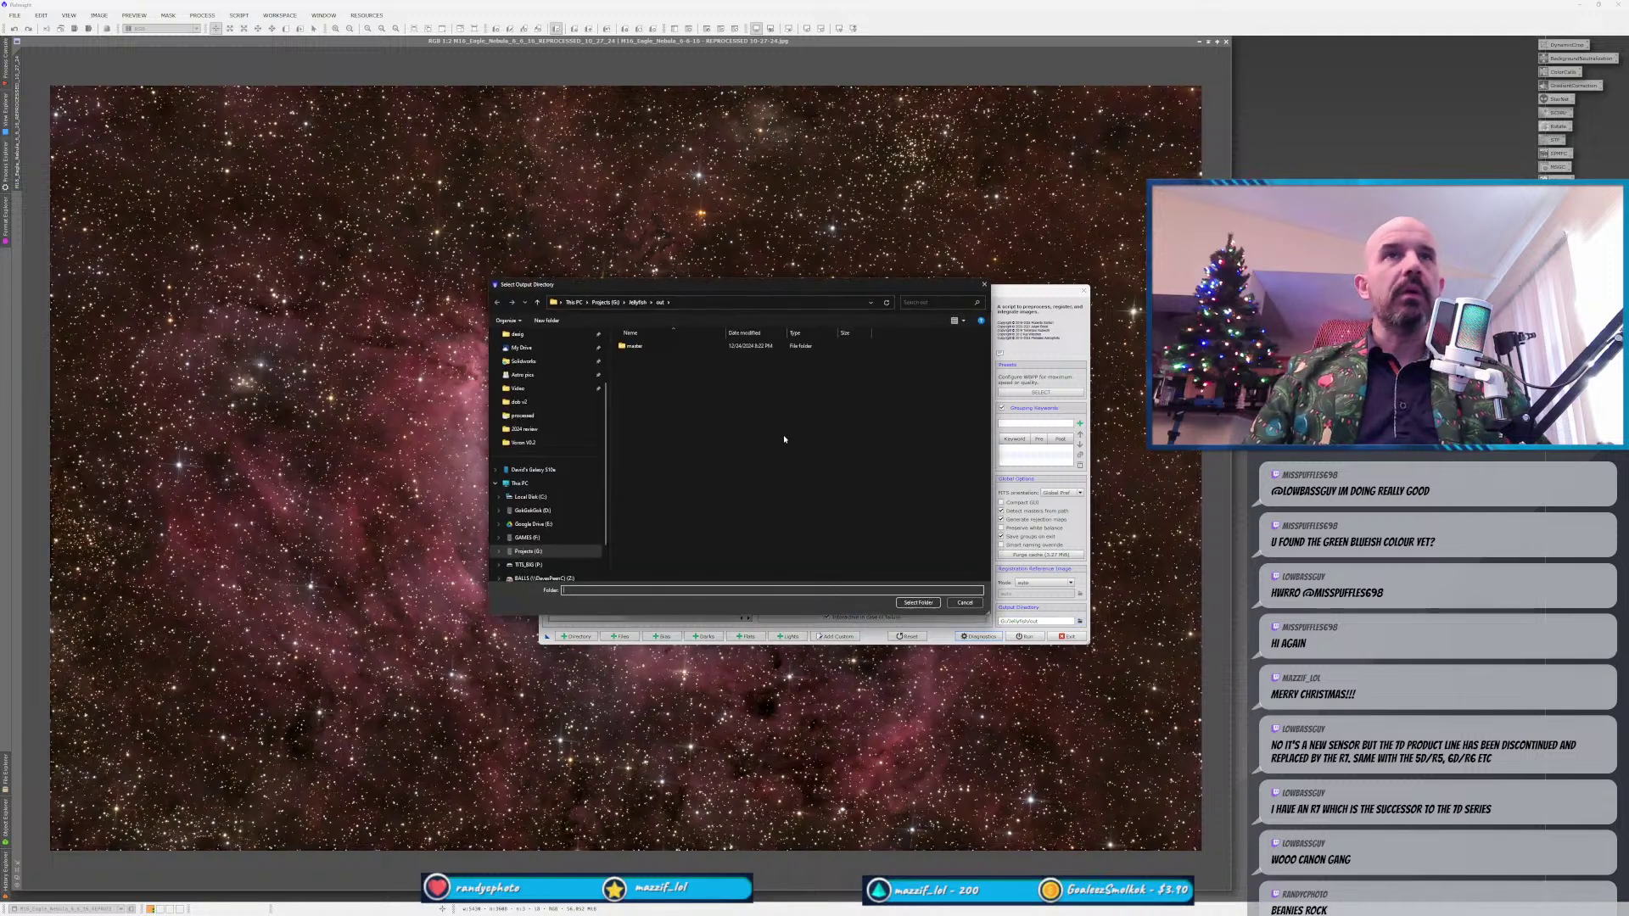
pyautogui.scroll(-1, 582, 383)
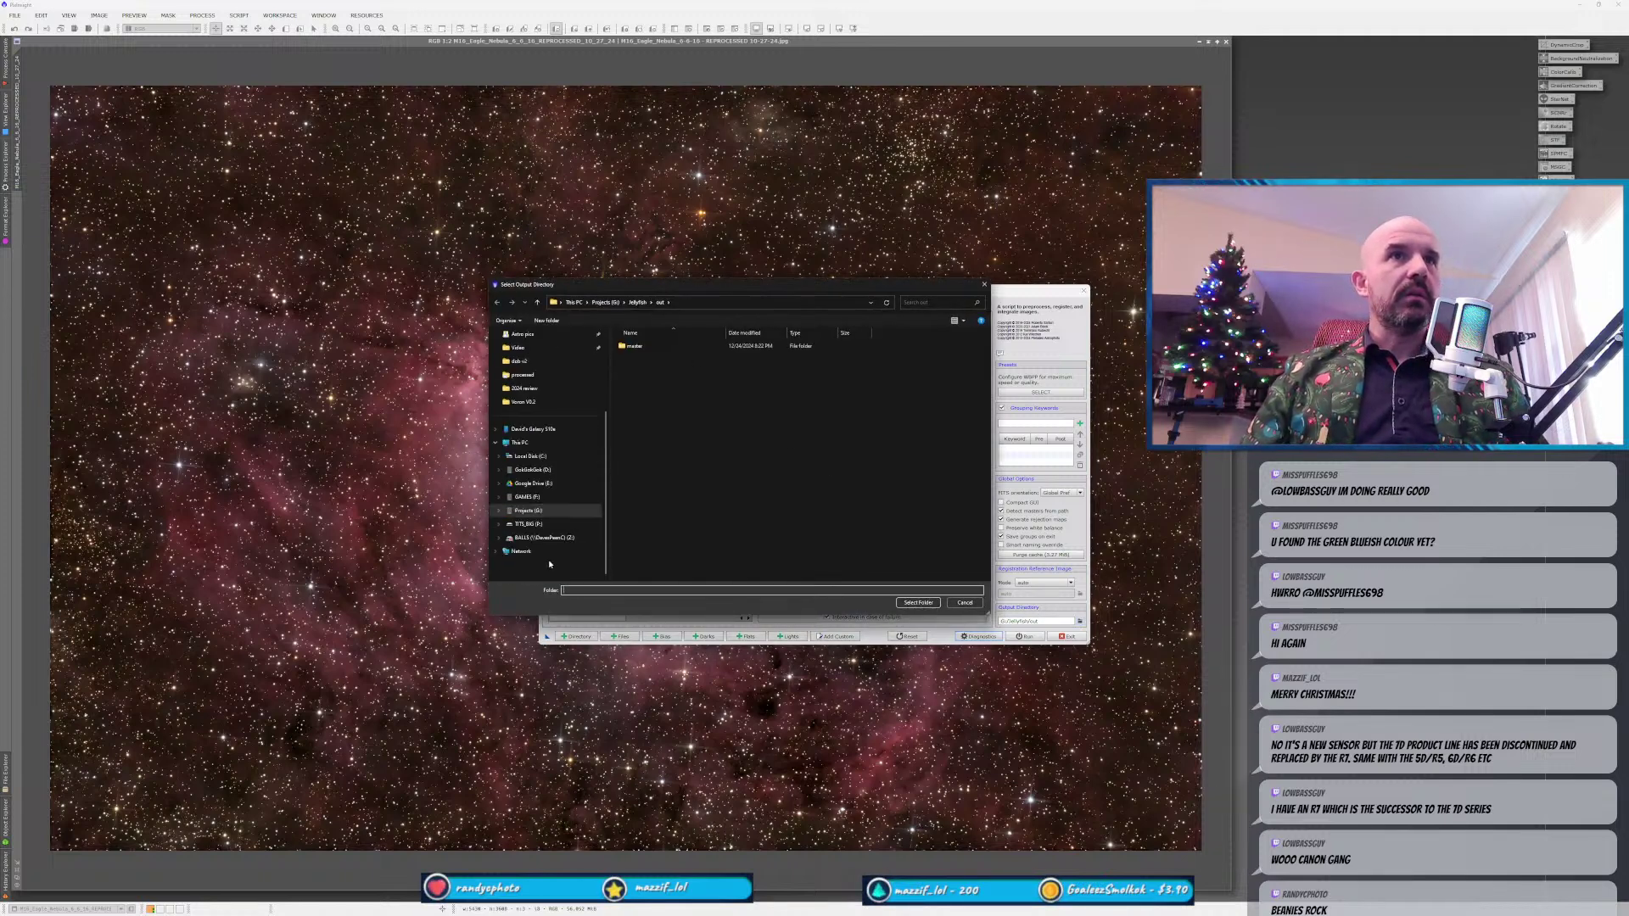
pyautogui.click(554, 510)
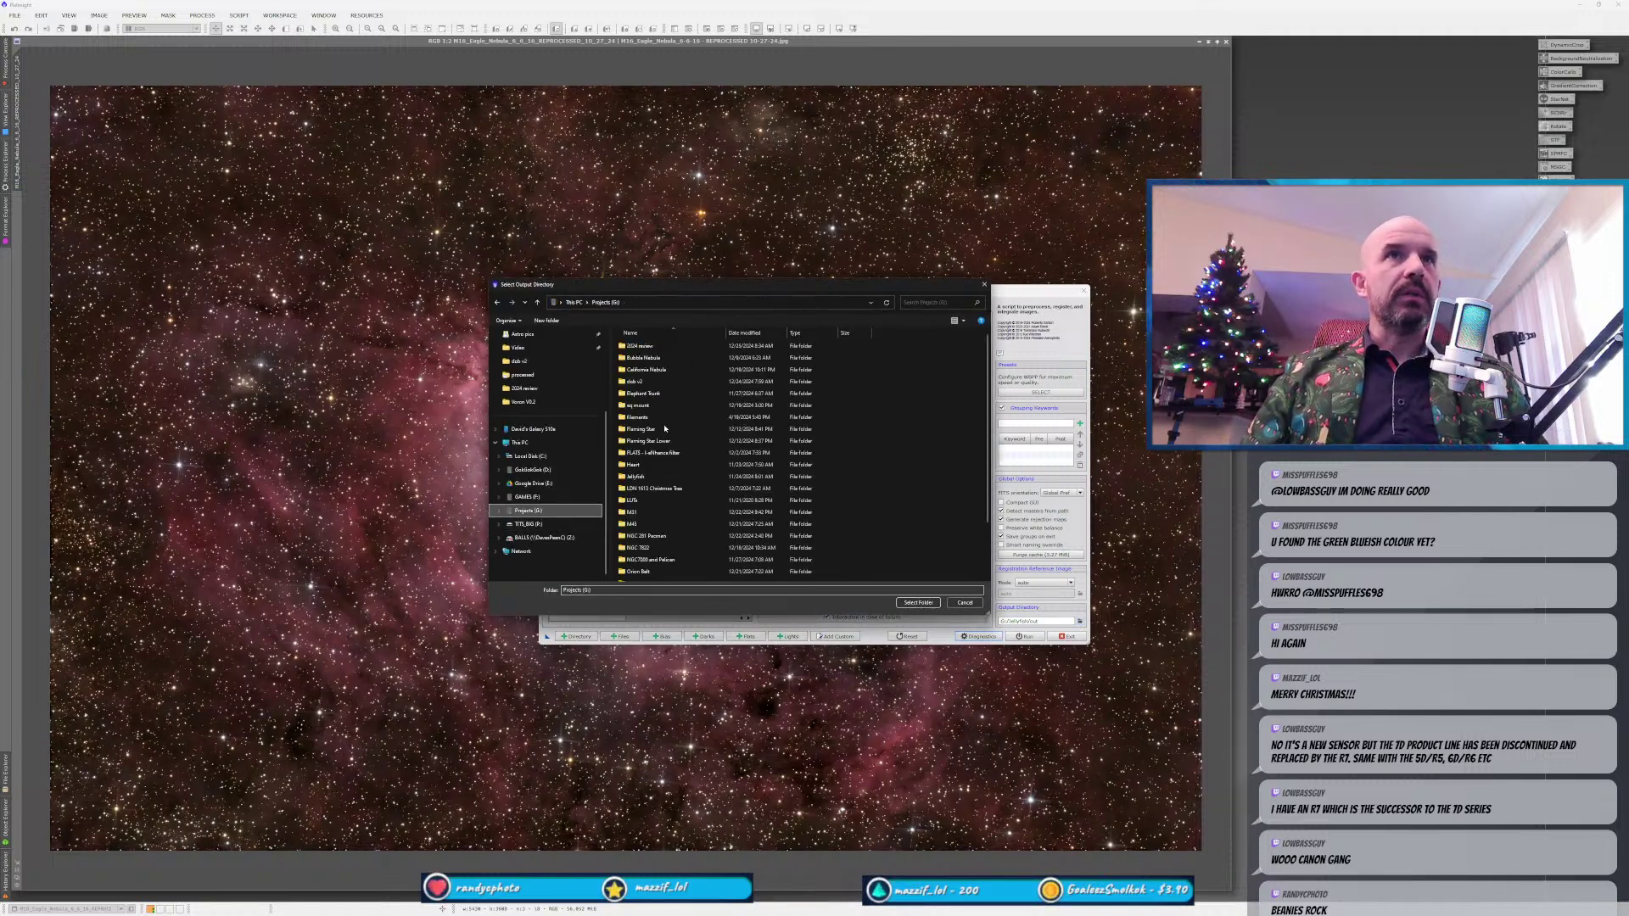
pyautogui.click(554, 325)
pyautogui.write('m16')
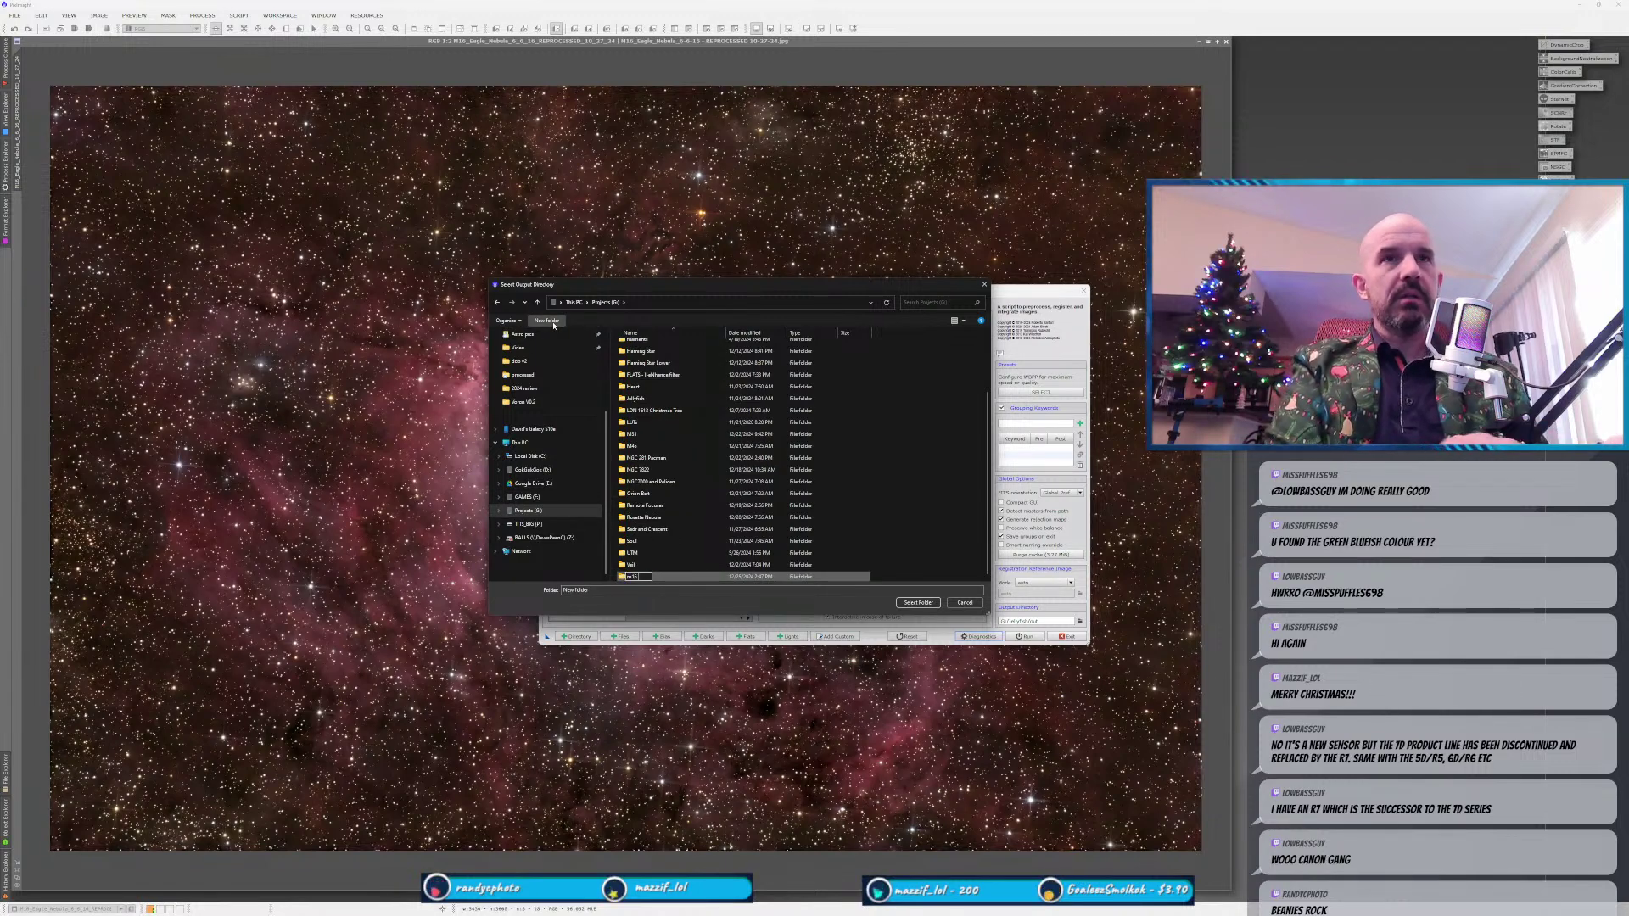
pyautogui.press('Return')
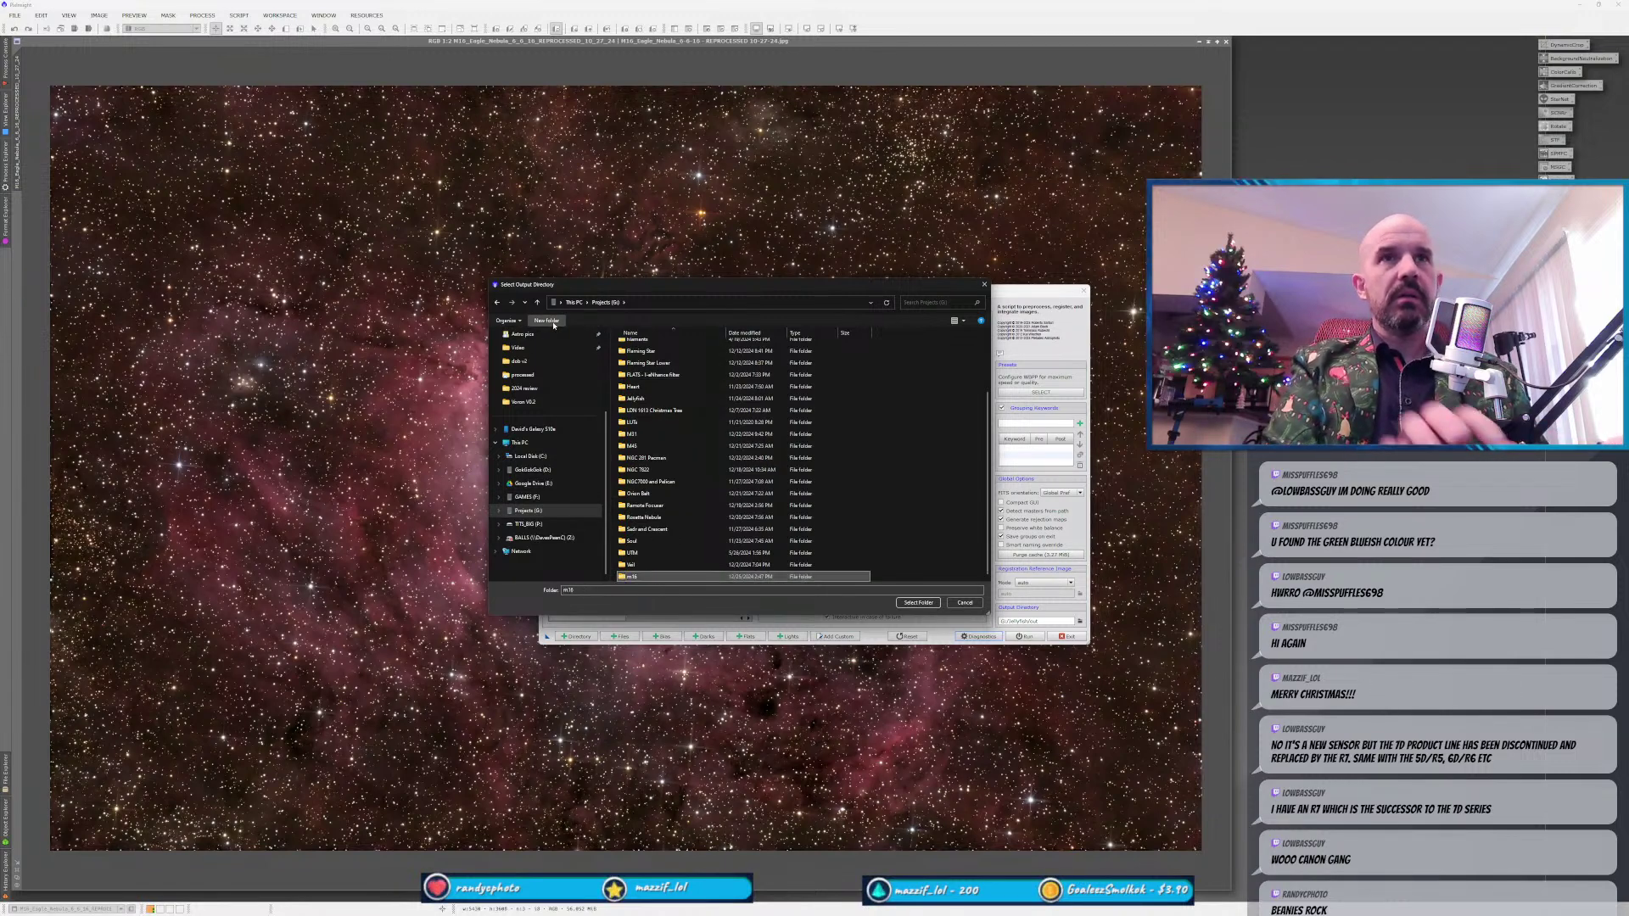
pyautogui.press('Return')
pyautogui.press('Return')
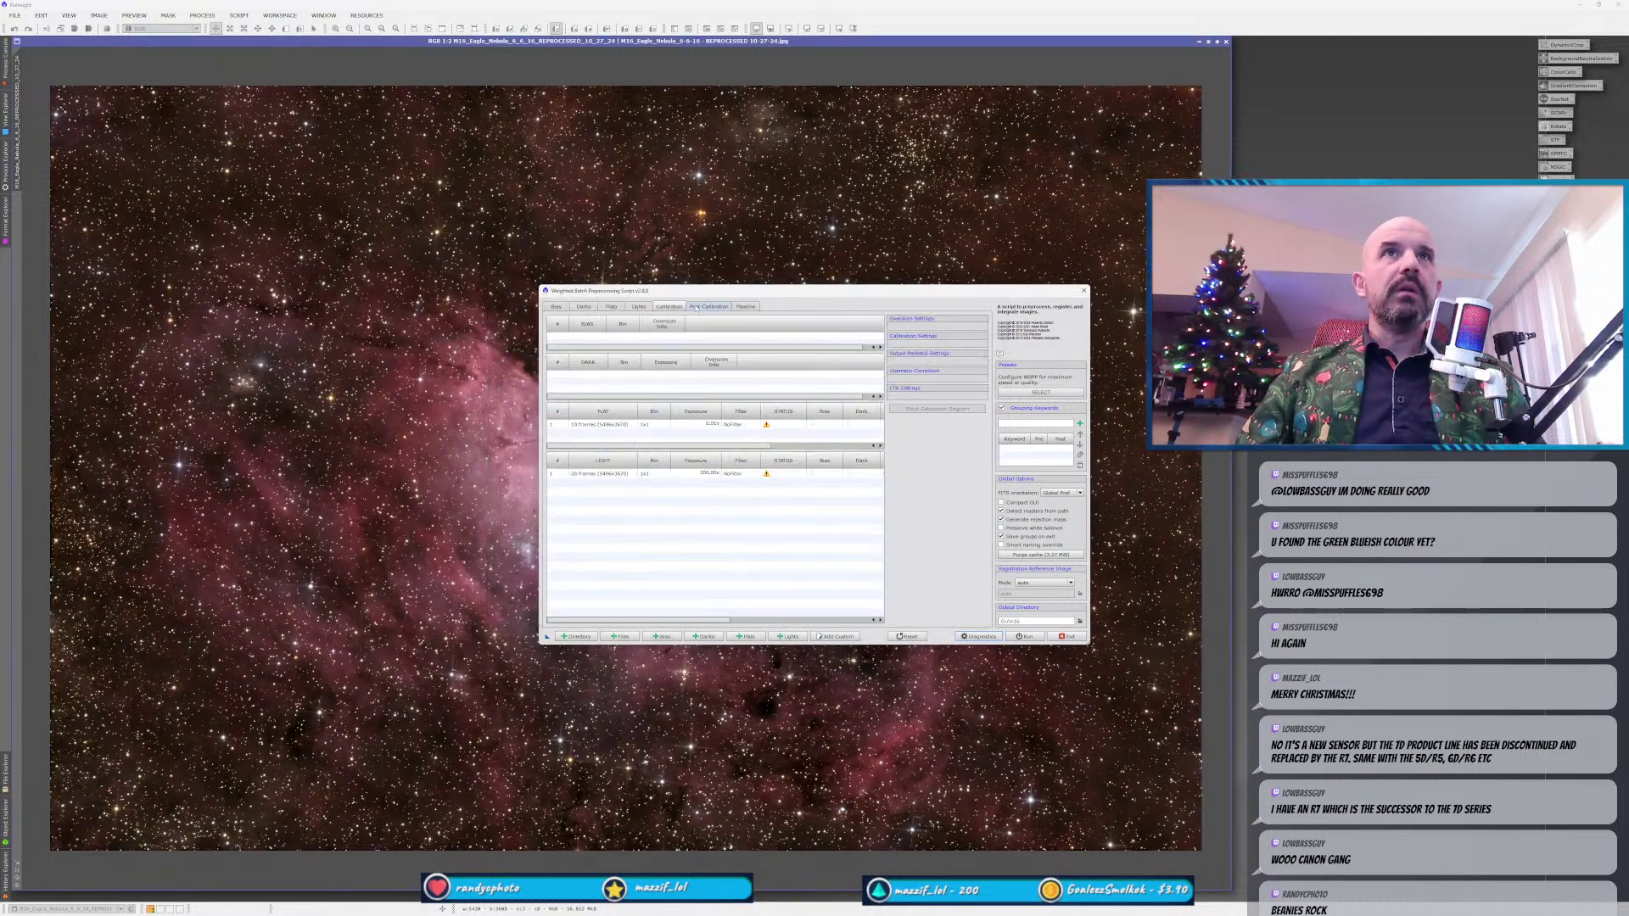
# Enable drizzle for the light frame group in the post-calibration settings and adjust the drizzle scale.
pyautogui.click(708, 306)
pyautogui.click(925, 384)
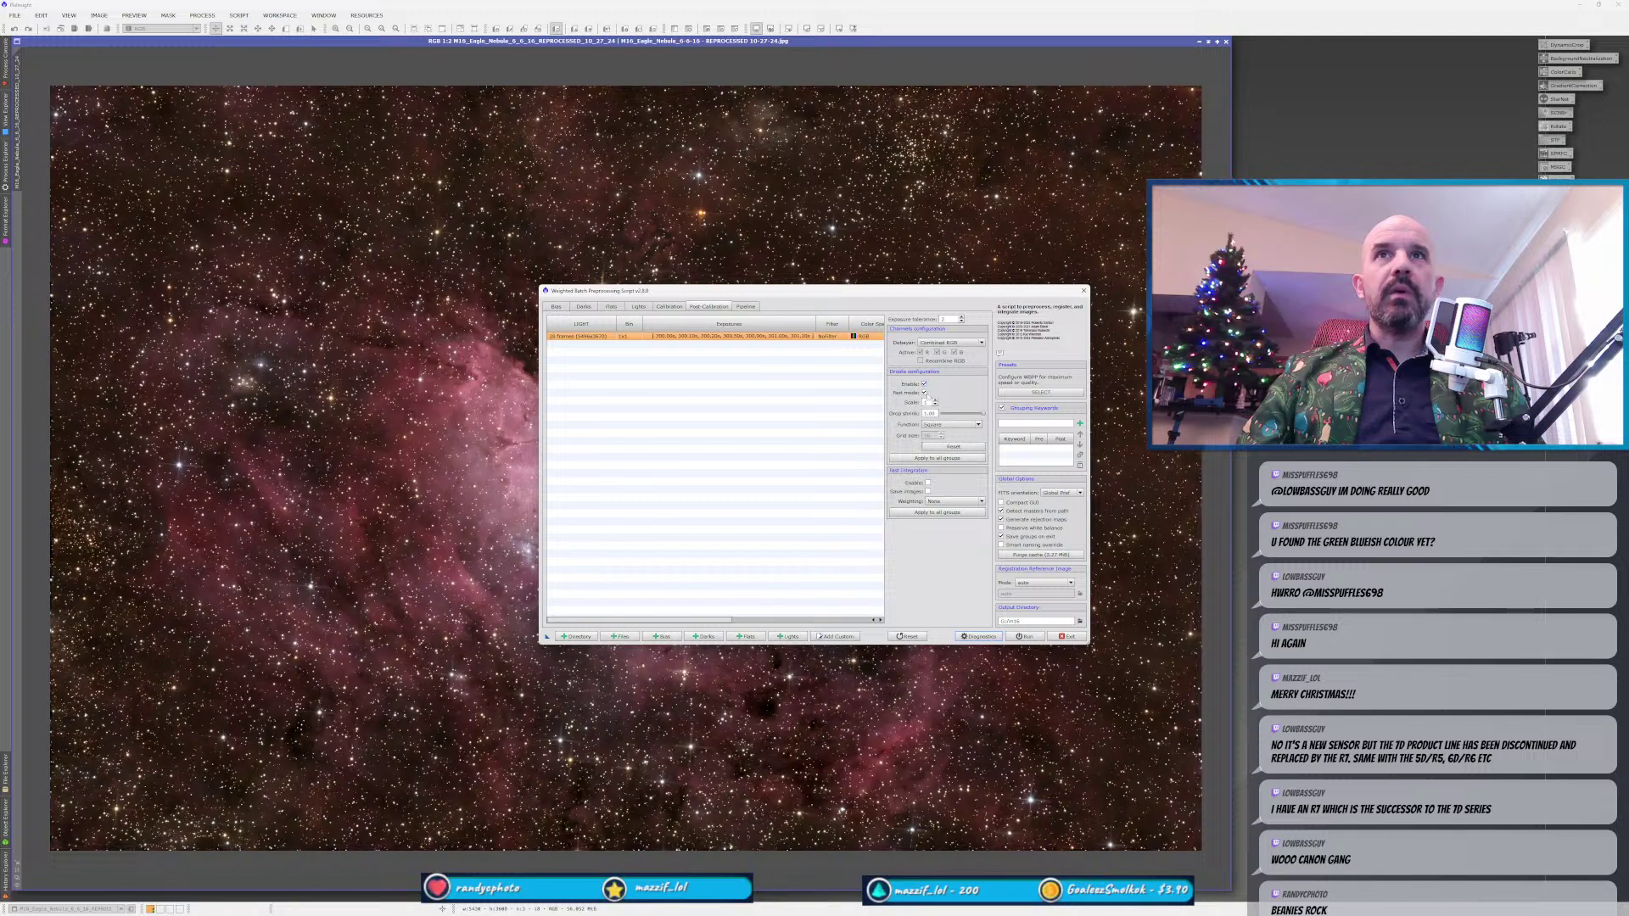
pyautogui.click(935, 399)
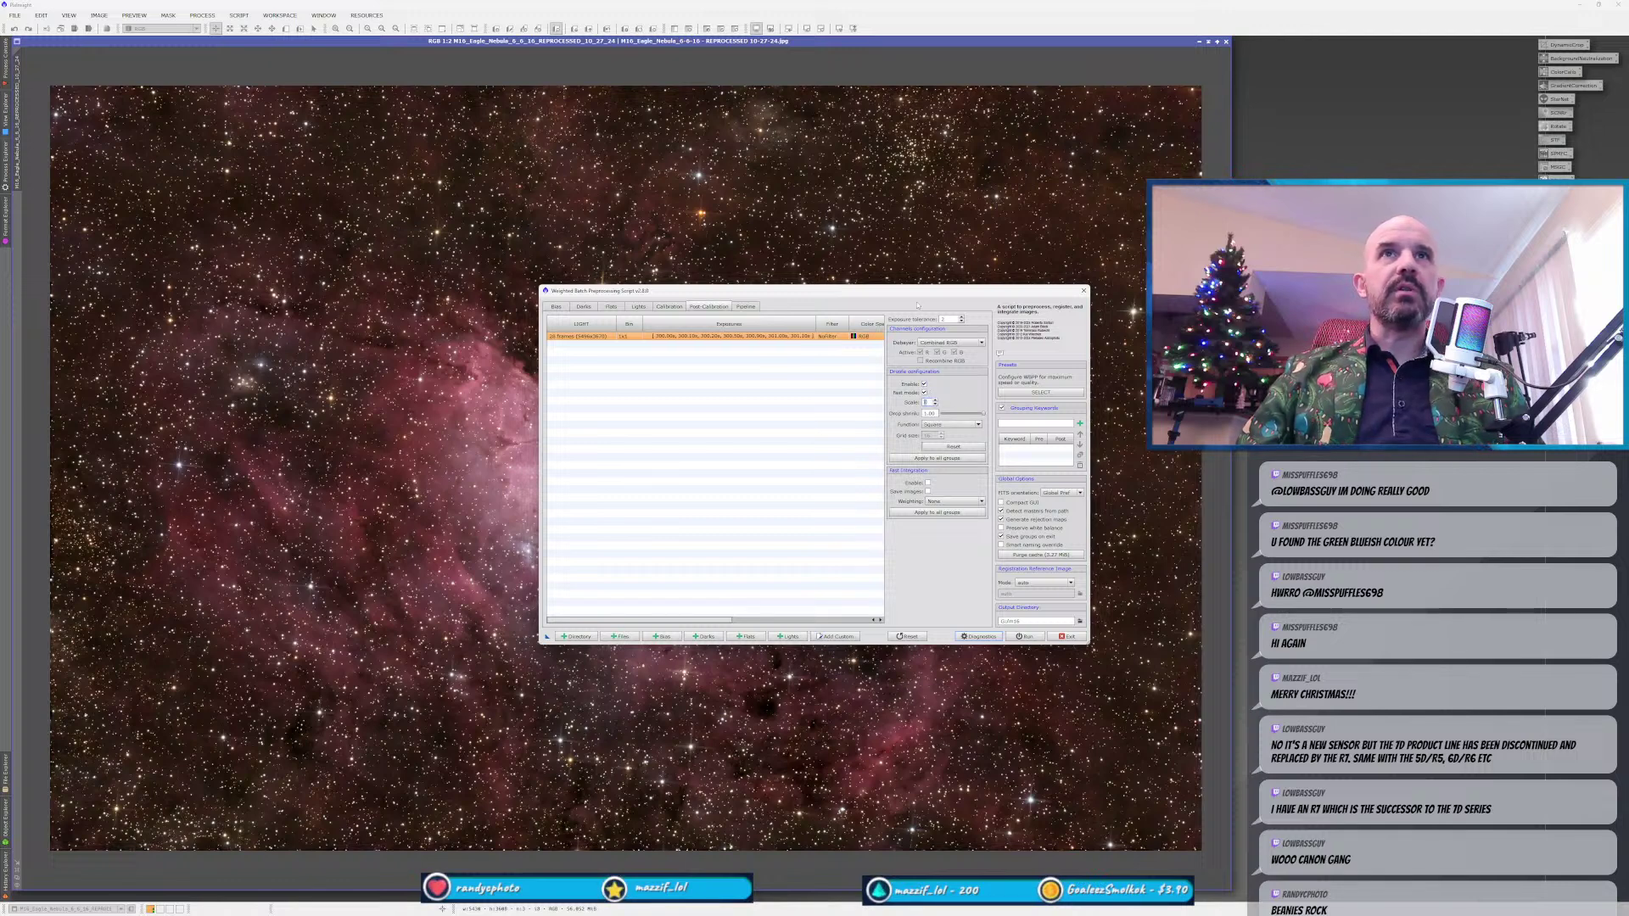
# Reposition and widen the script window to examine the light frames' full names and observation times, and return to the post-calibration settings.
pyautogui.moveTo(858, 300); pyautogui.dragTo(761, 314)
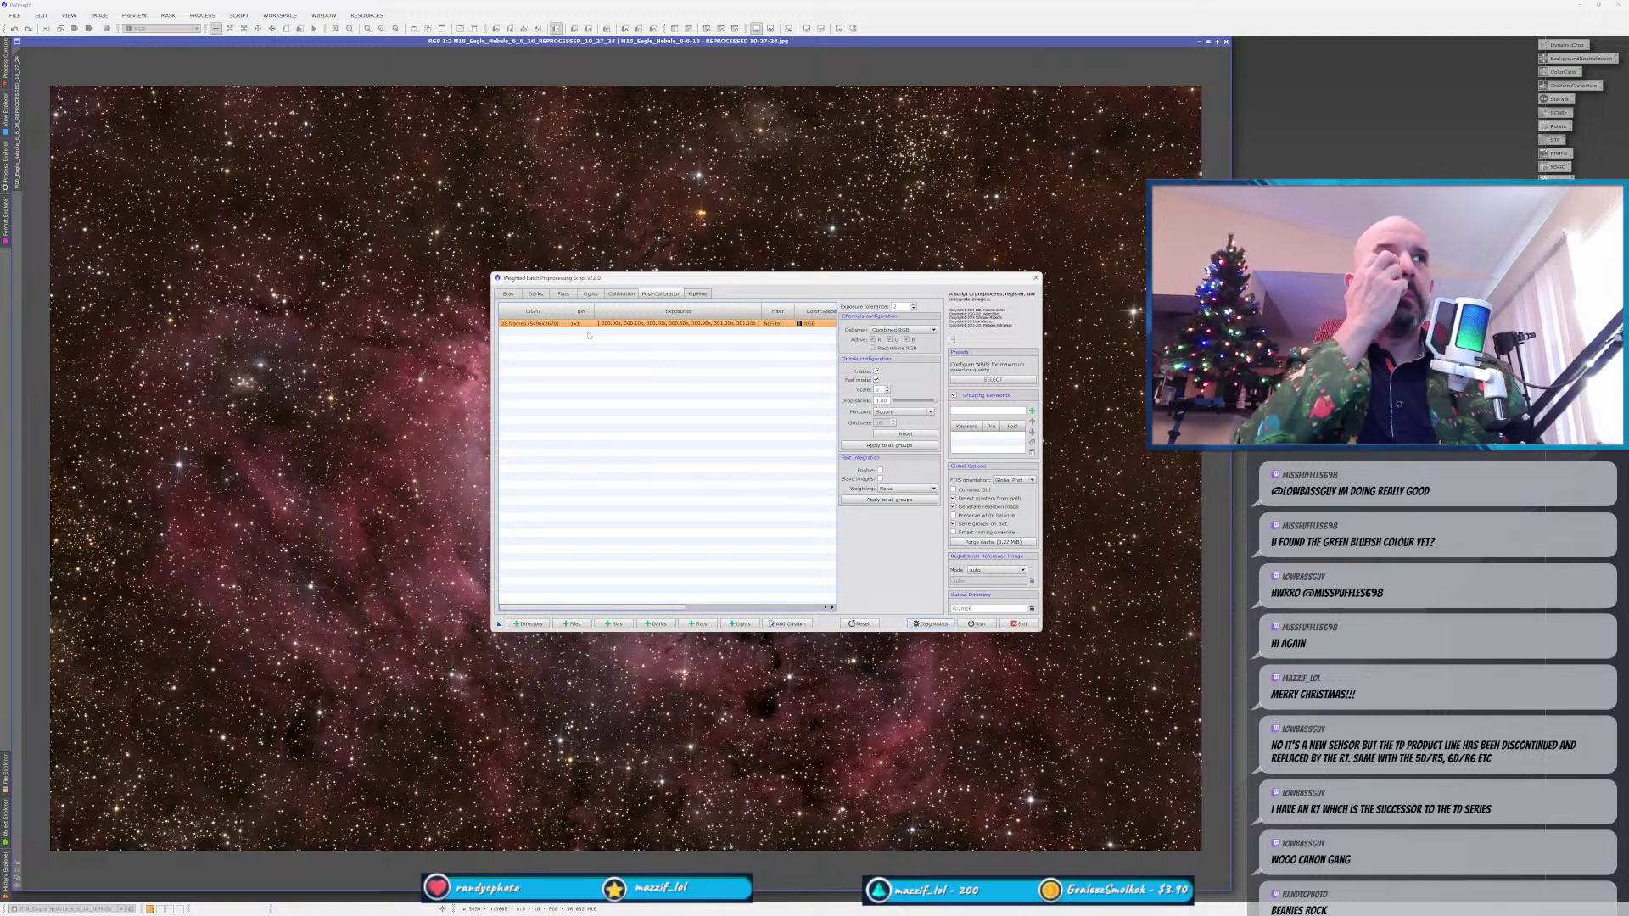
pyautogui.click(588, 296)
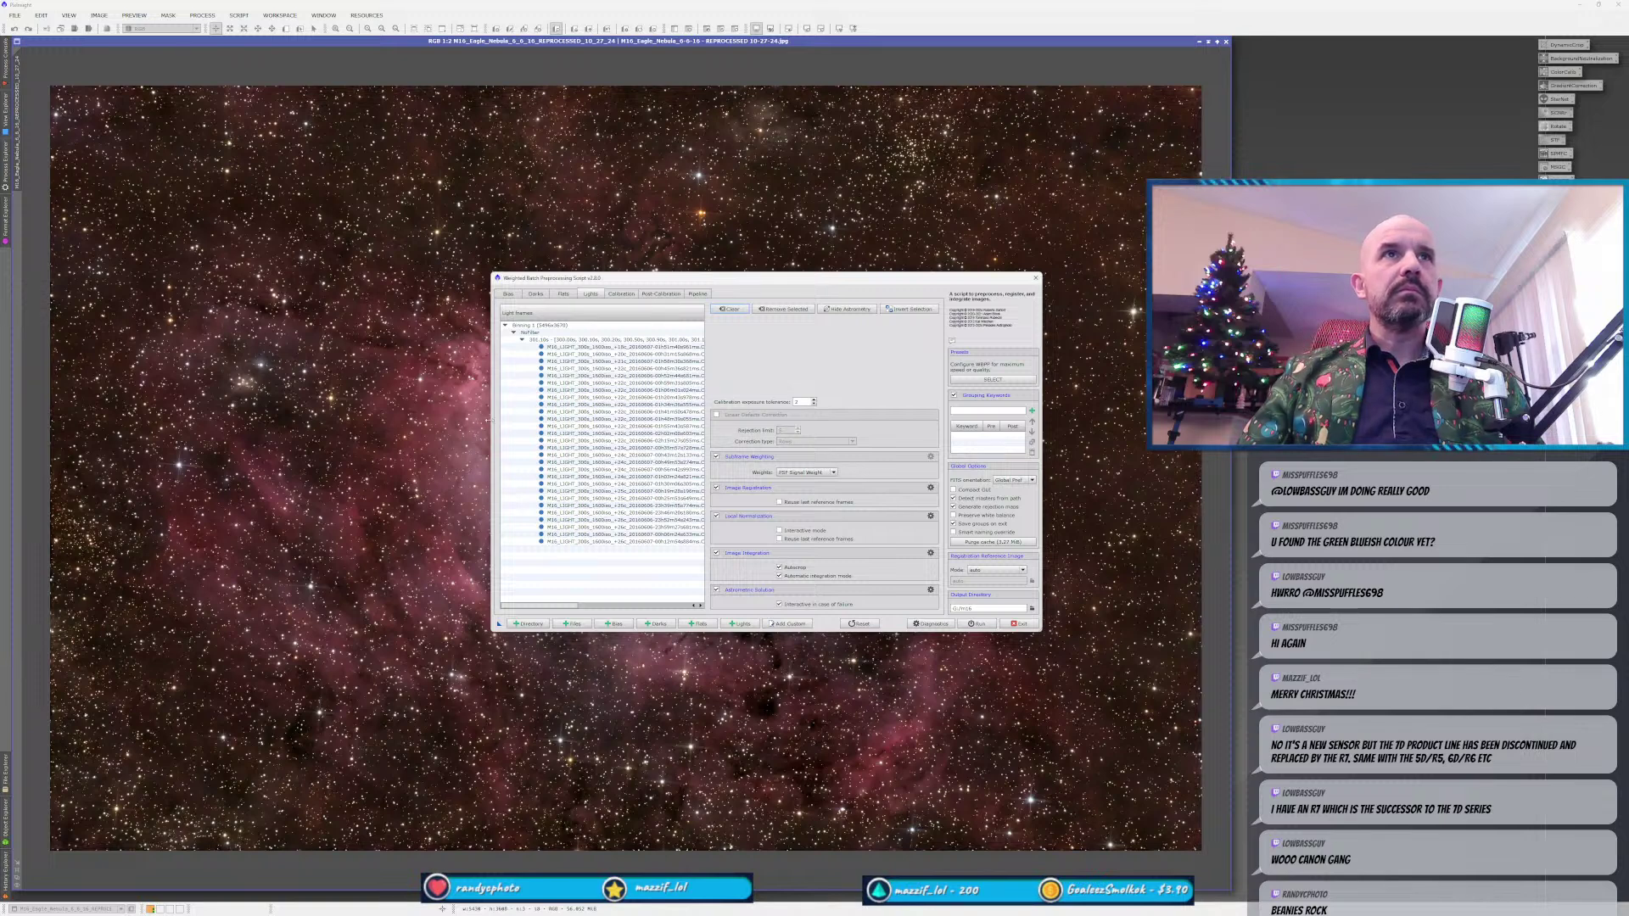
pyautogui.moveTo(488, 420); pyautogui.dragTo(328, 400)
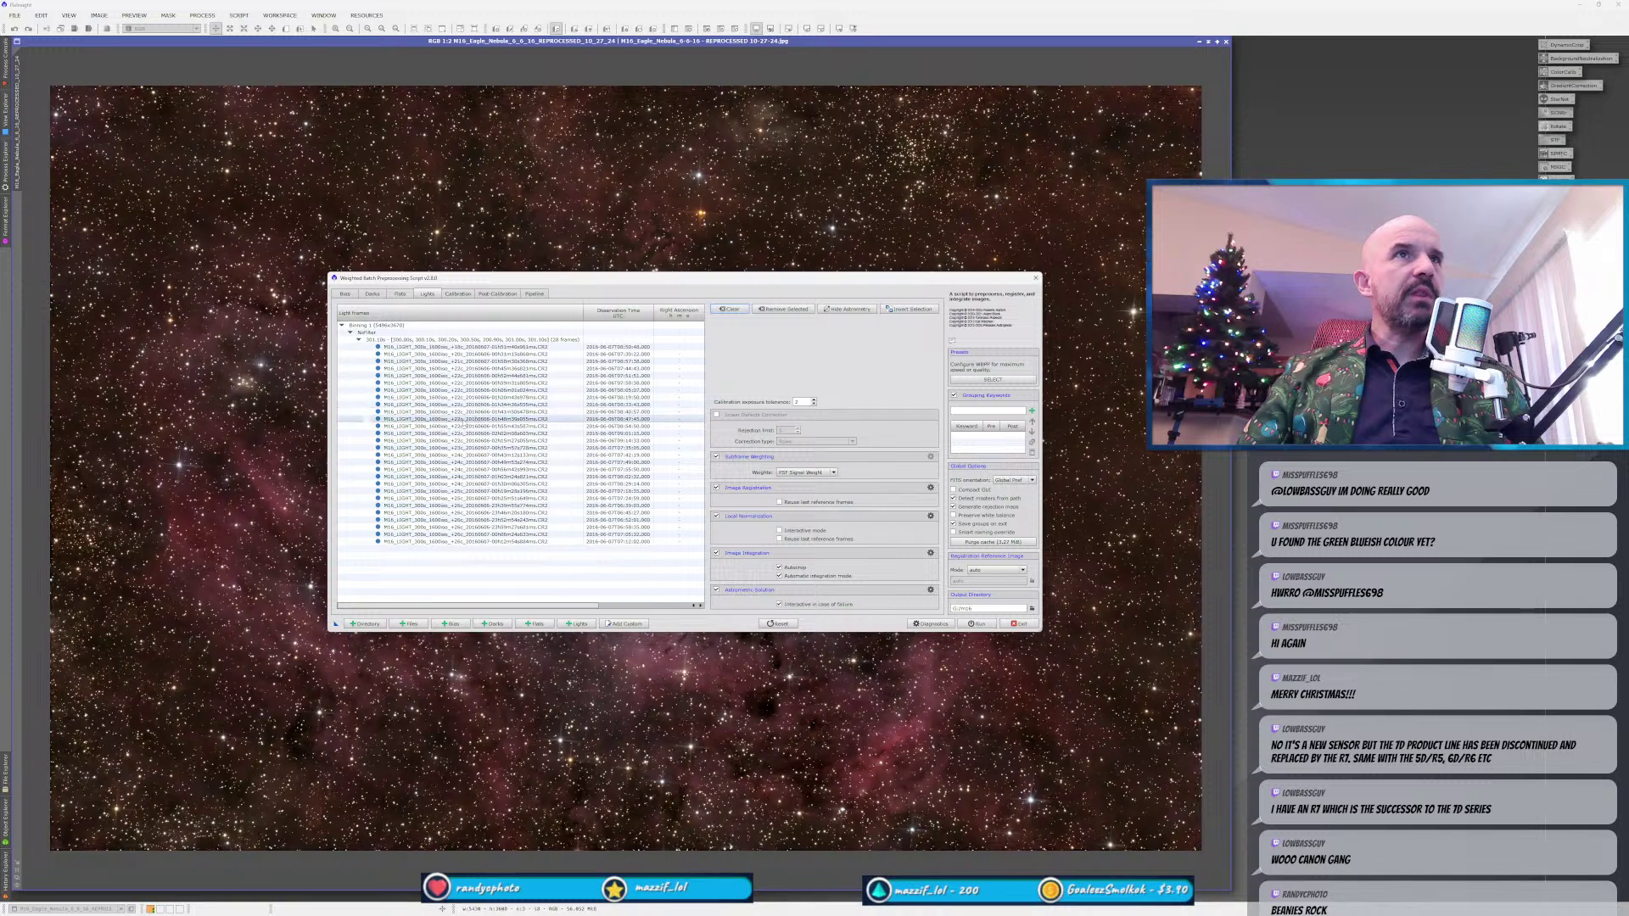
pyautogui.click(485, 297)
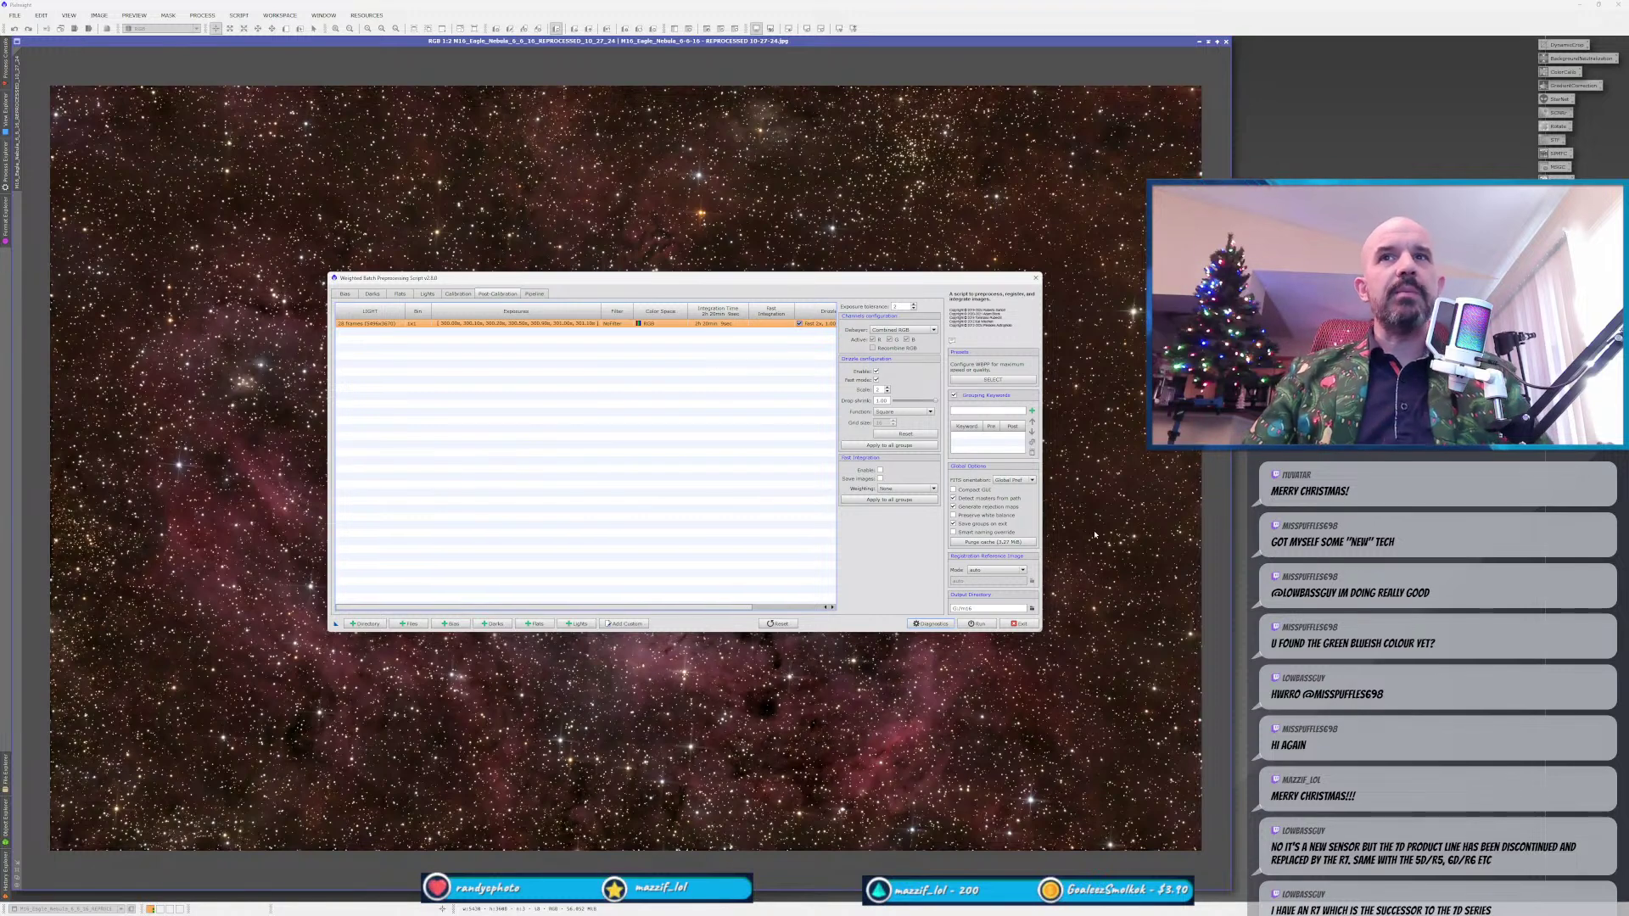
# Run Weighted Batch Preprocessing, continue past the diagnostic messages and move the execution monitor clear of the Eagle Nebula image.
pyautogui.click(974, 625)
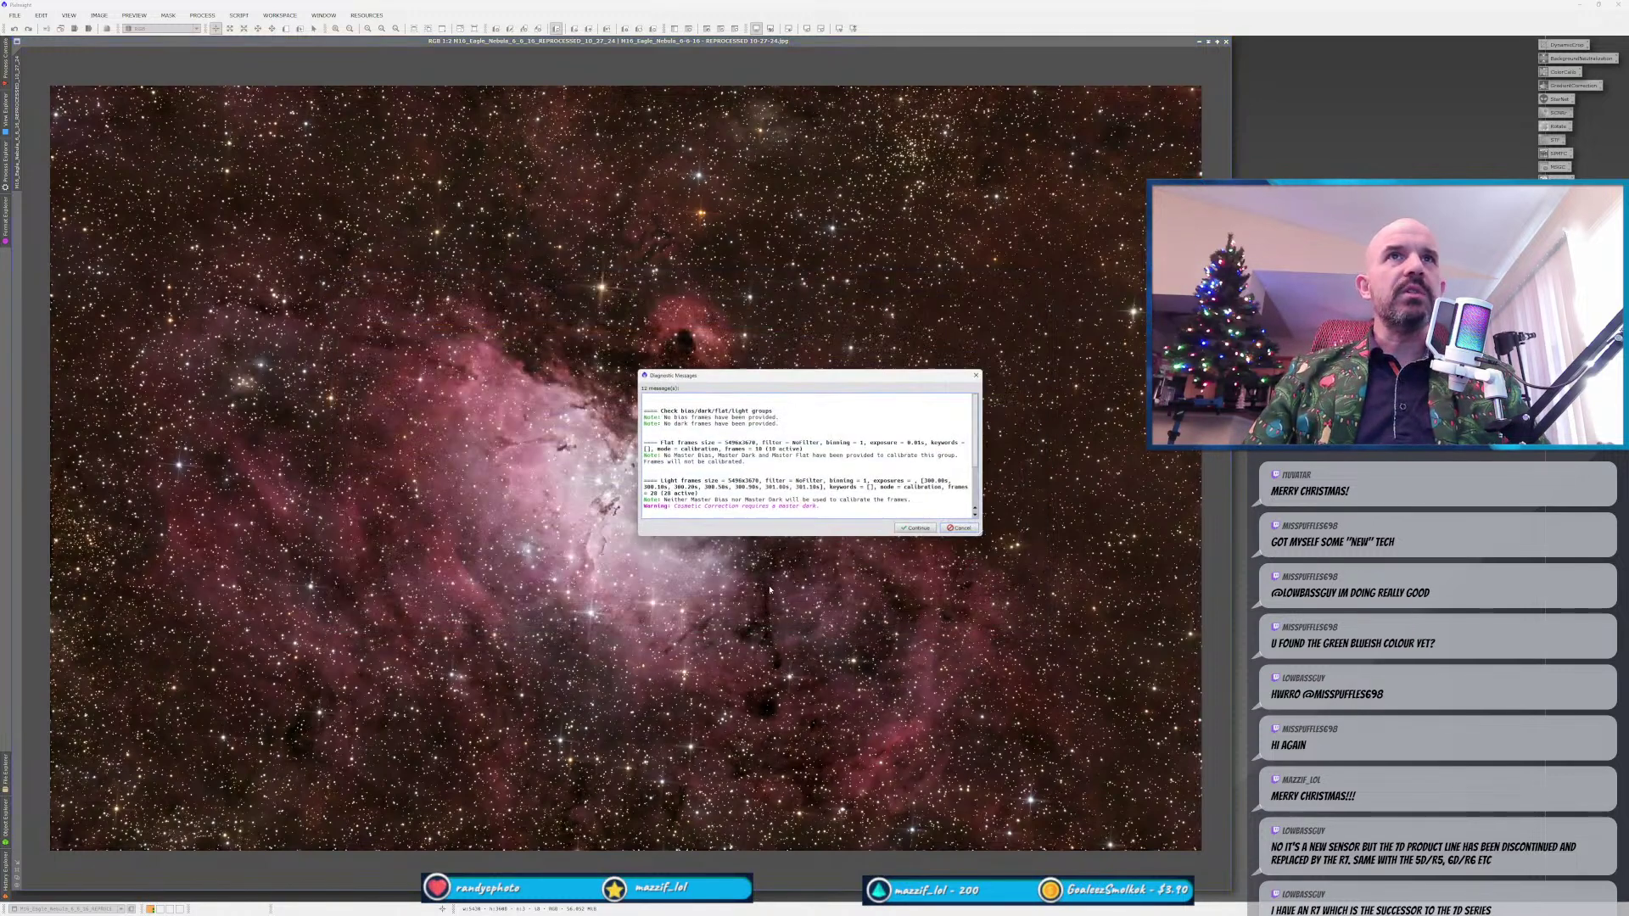
pyautogui.click(918, 527)
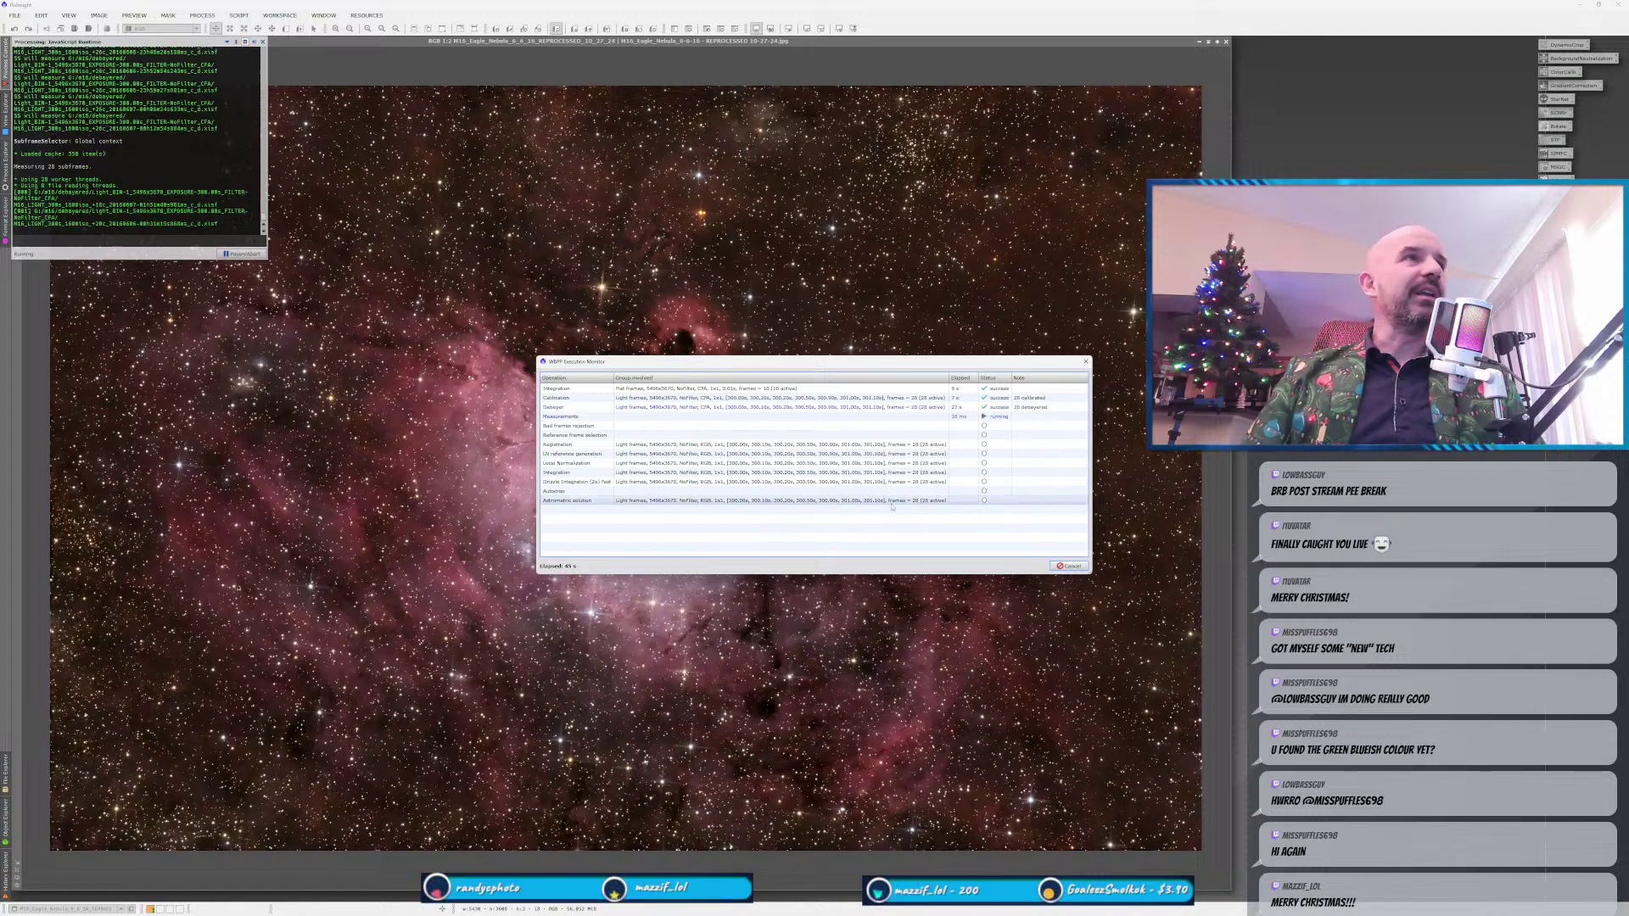
pyautogui.moveTo(726, 366); pyautogui.dragTo(1291, 582)
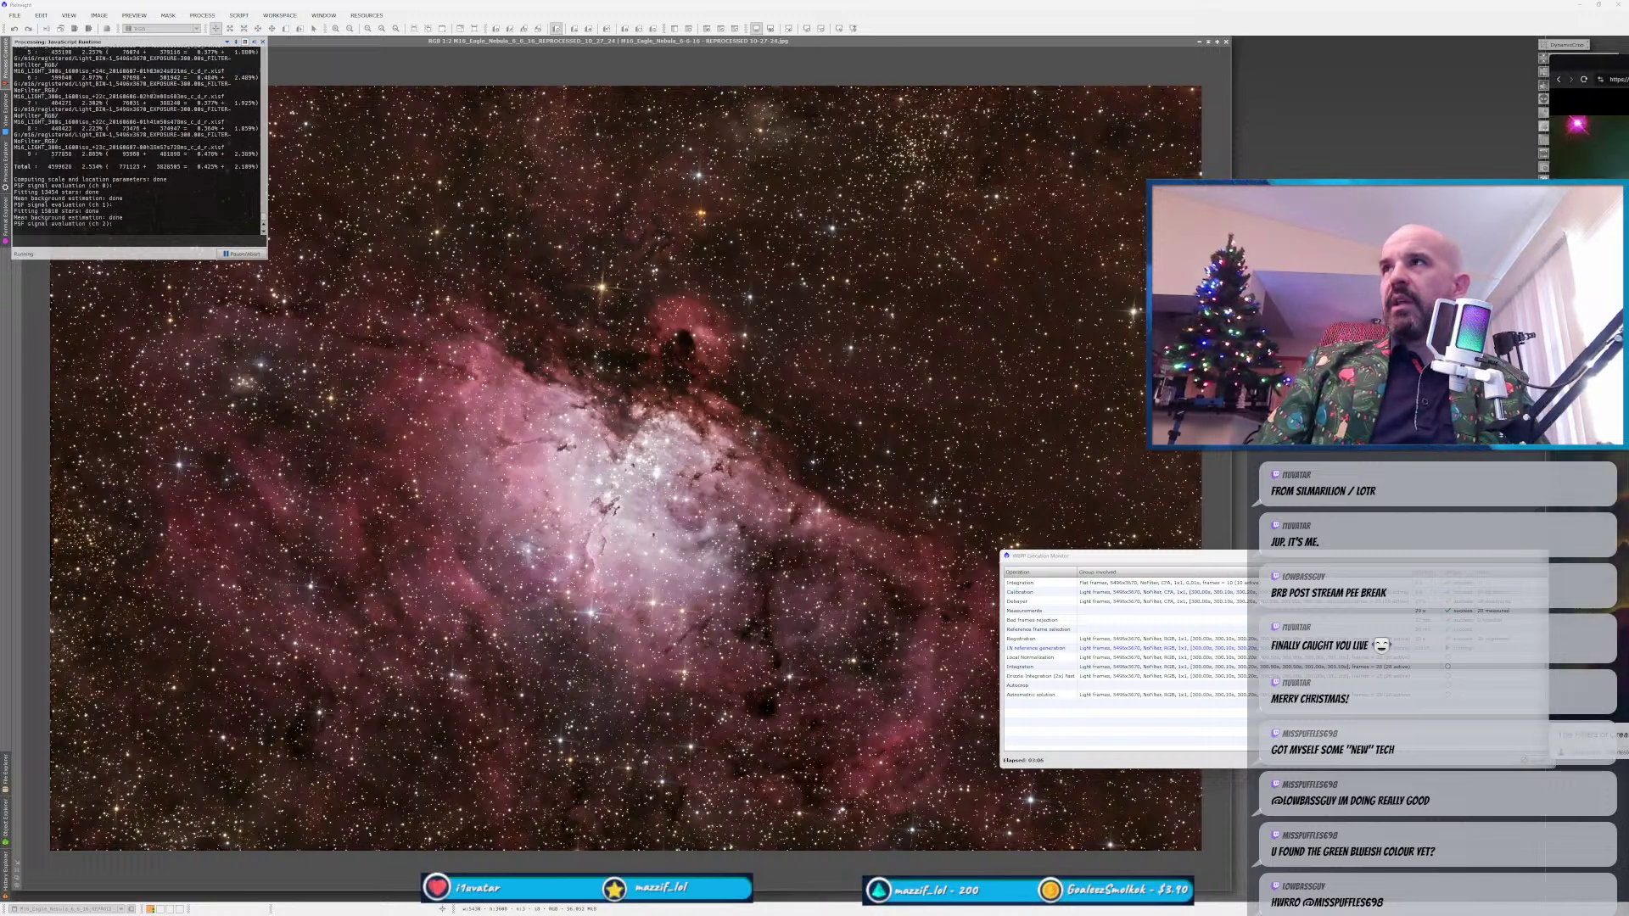
# Bring the browser window with Hubble's 1995 Pillars of Creation picture over the workspace and enlarge it to examine the pillars.
pyautogui.moveTo(1628, 119); pyautogui.dragTo(571, 63)
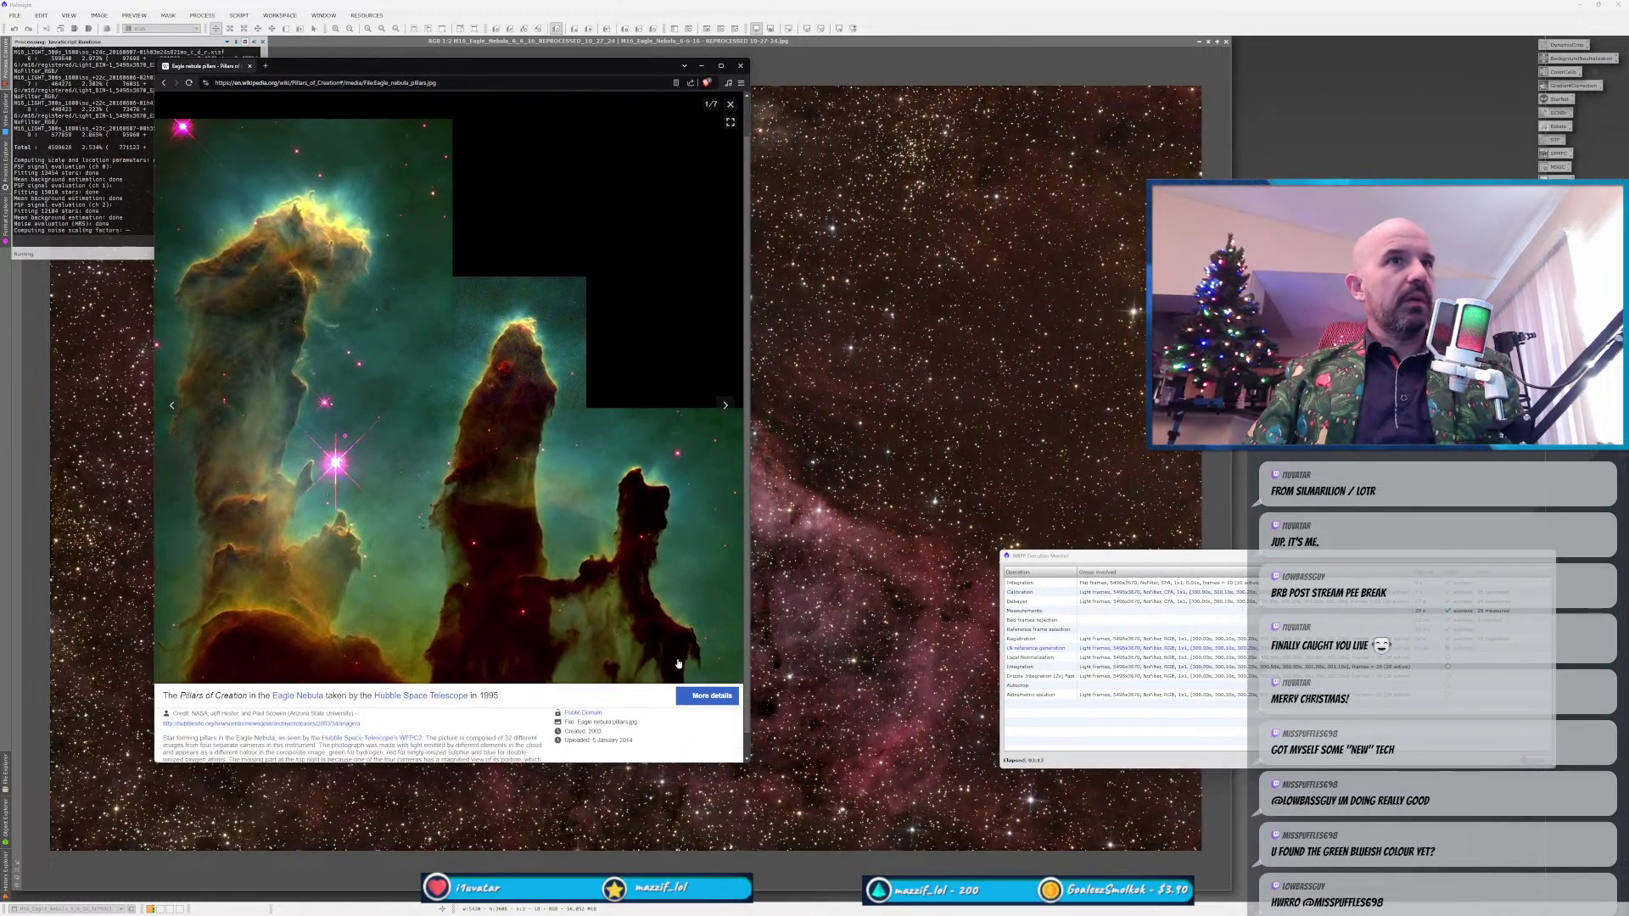
pyautogui.moveTo(748, 761); pyautogui.dragTo(796, 790)
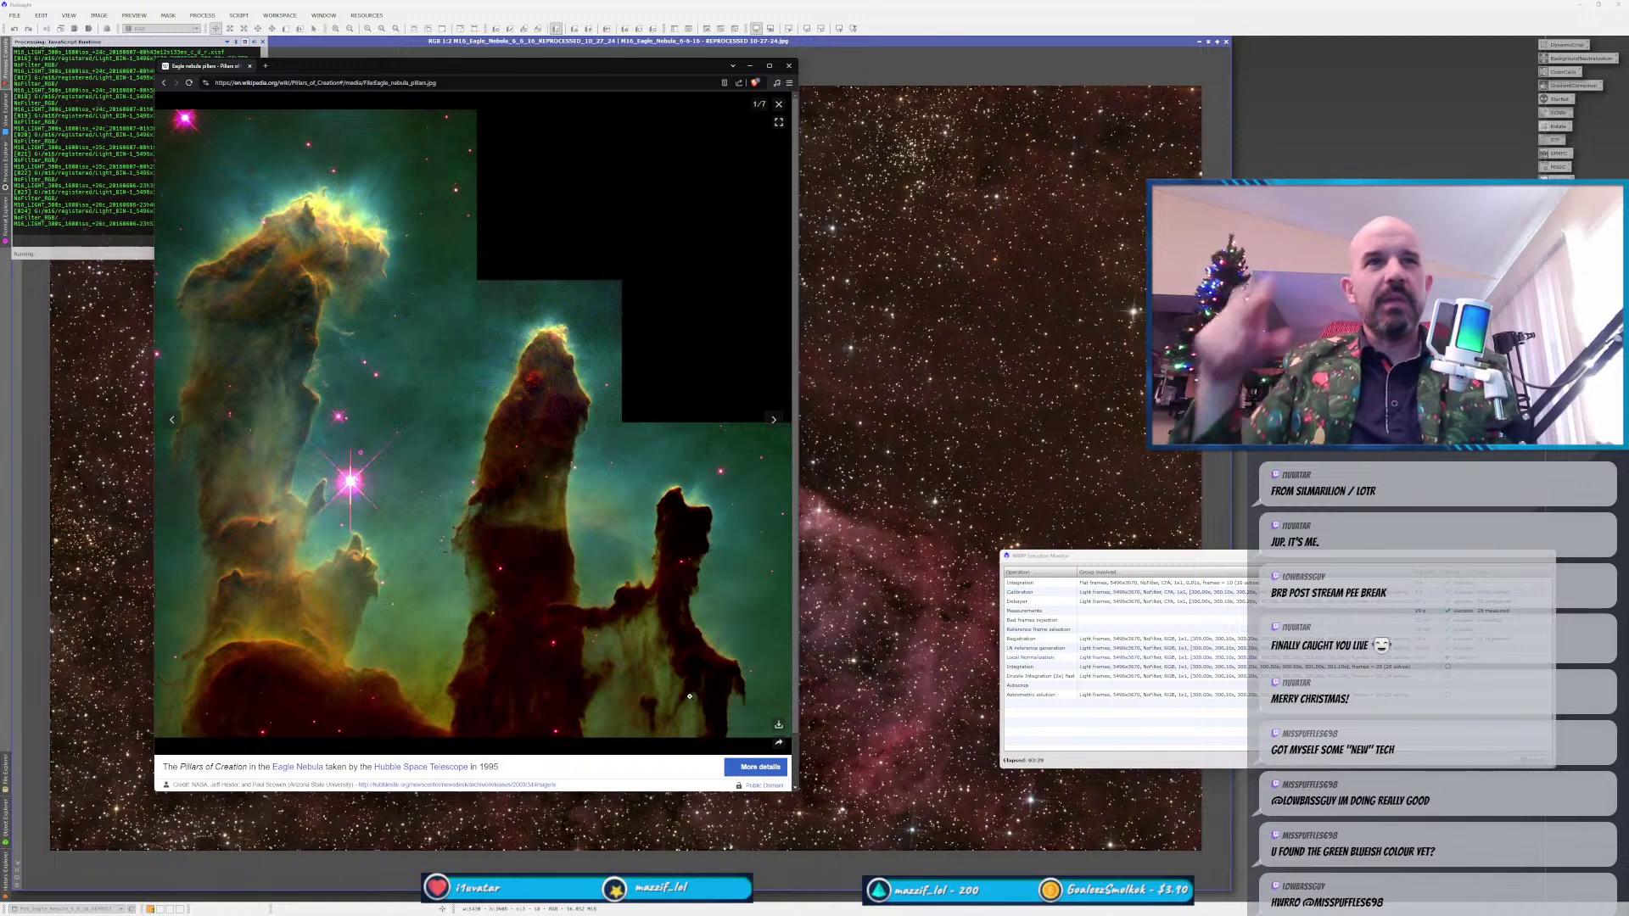
# Open the original file of Hubble's 1995 Eagle Nebula pillars picture and examine the left pillar at full size.
pyautogui.click(304, 637)
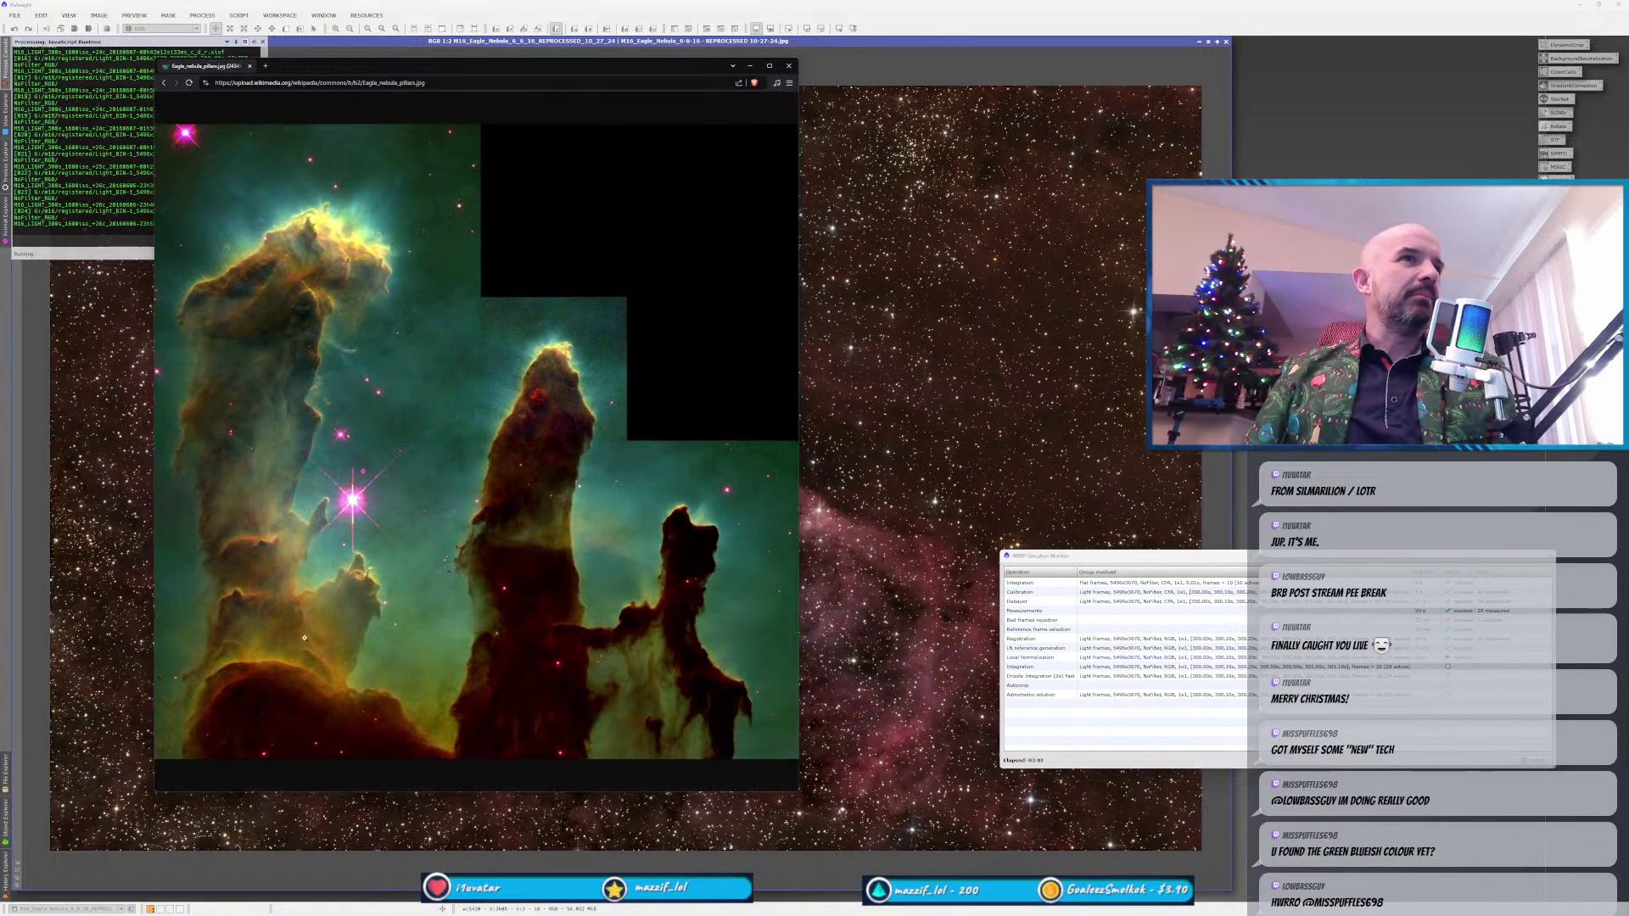
pyautogui.click(370, 568)
pyautogui.scroll(2, 370, 568)
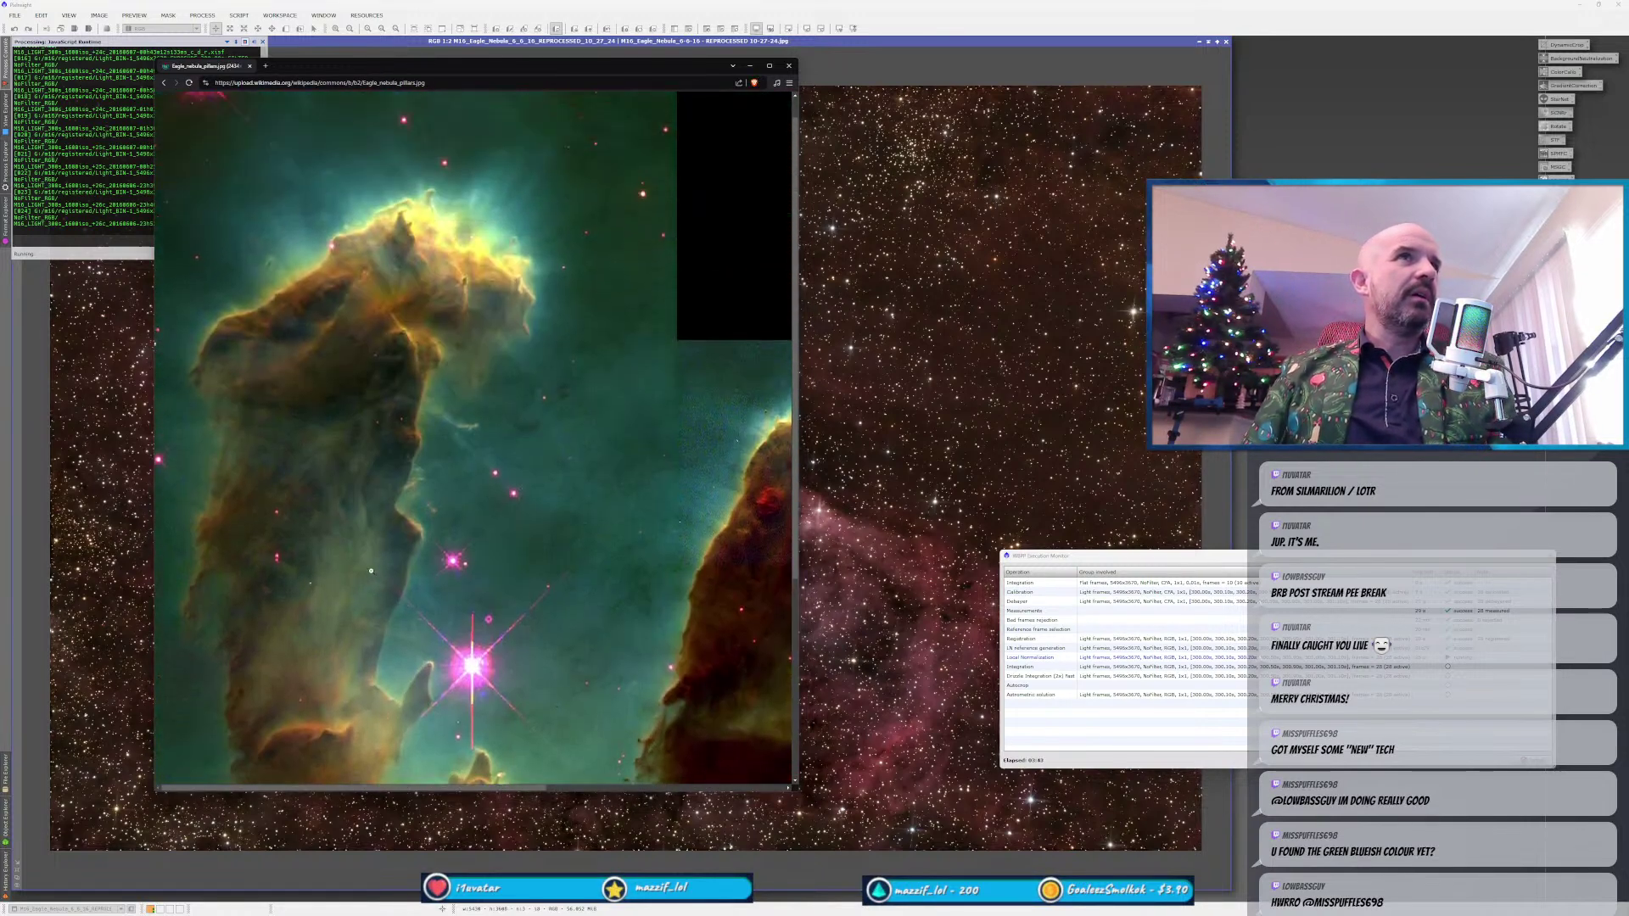
pyautogui.scroll(-1, 370, 570)
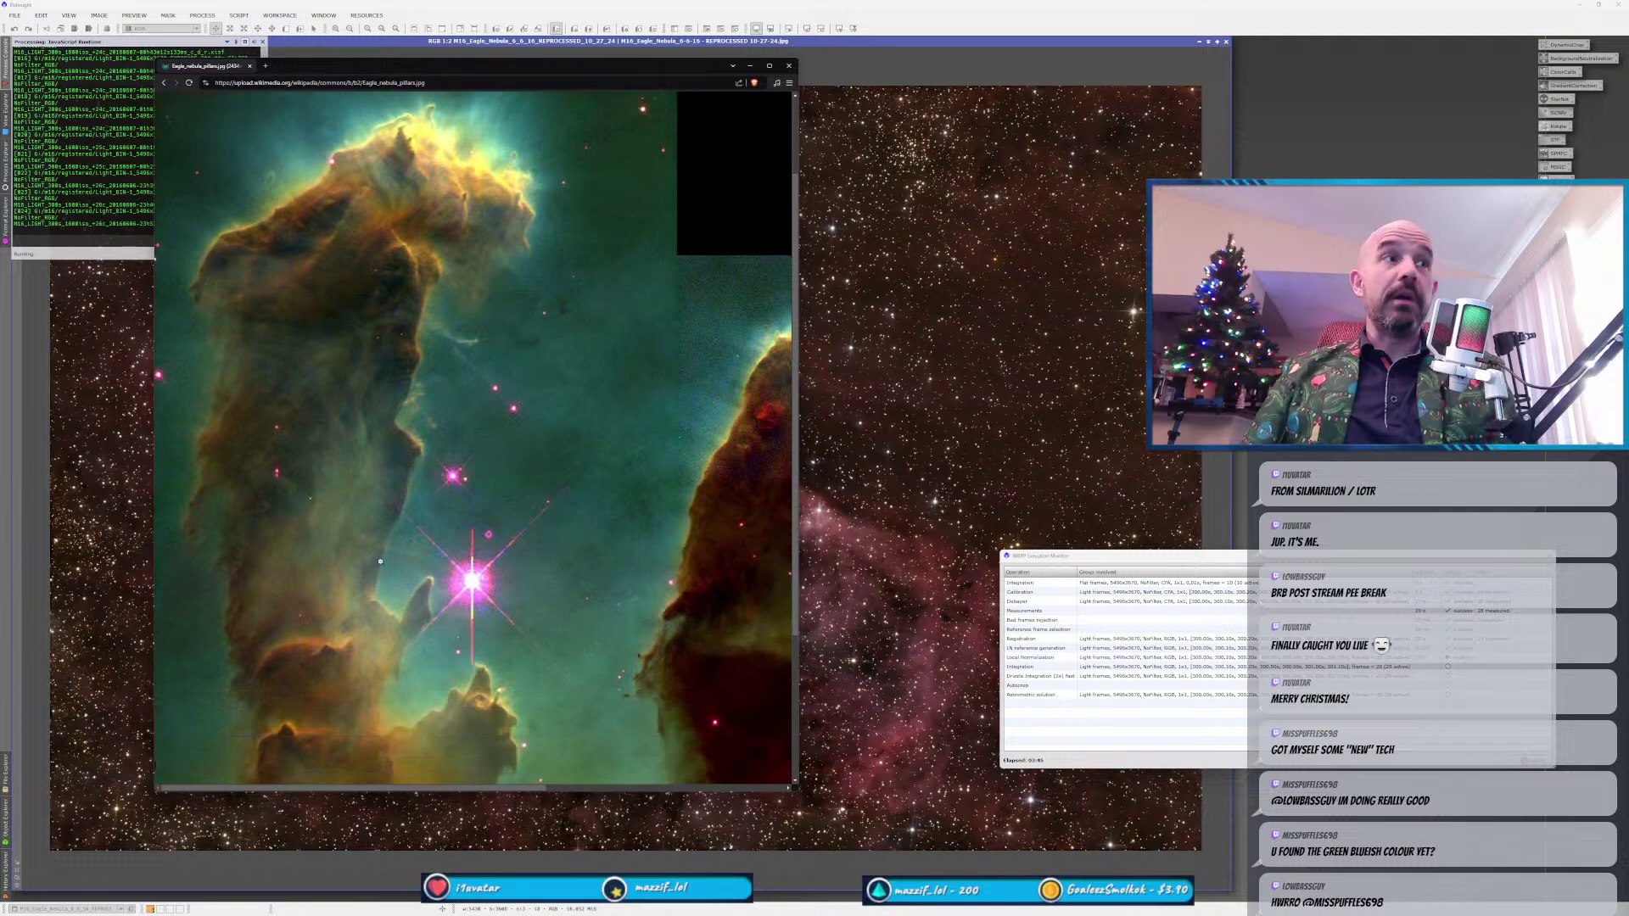
pyautogui.scroll(-3, 382, 561)
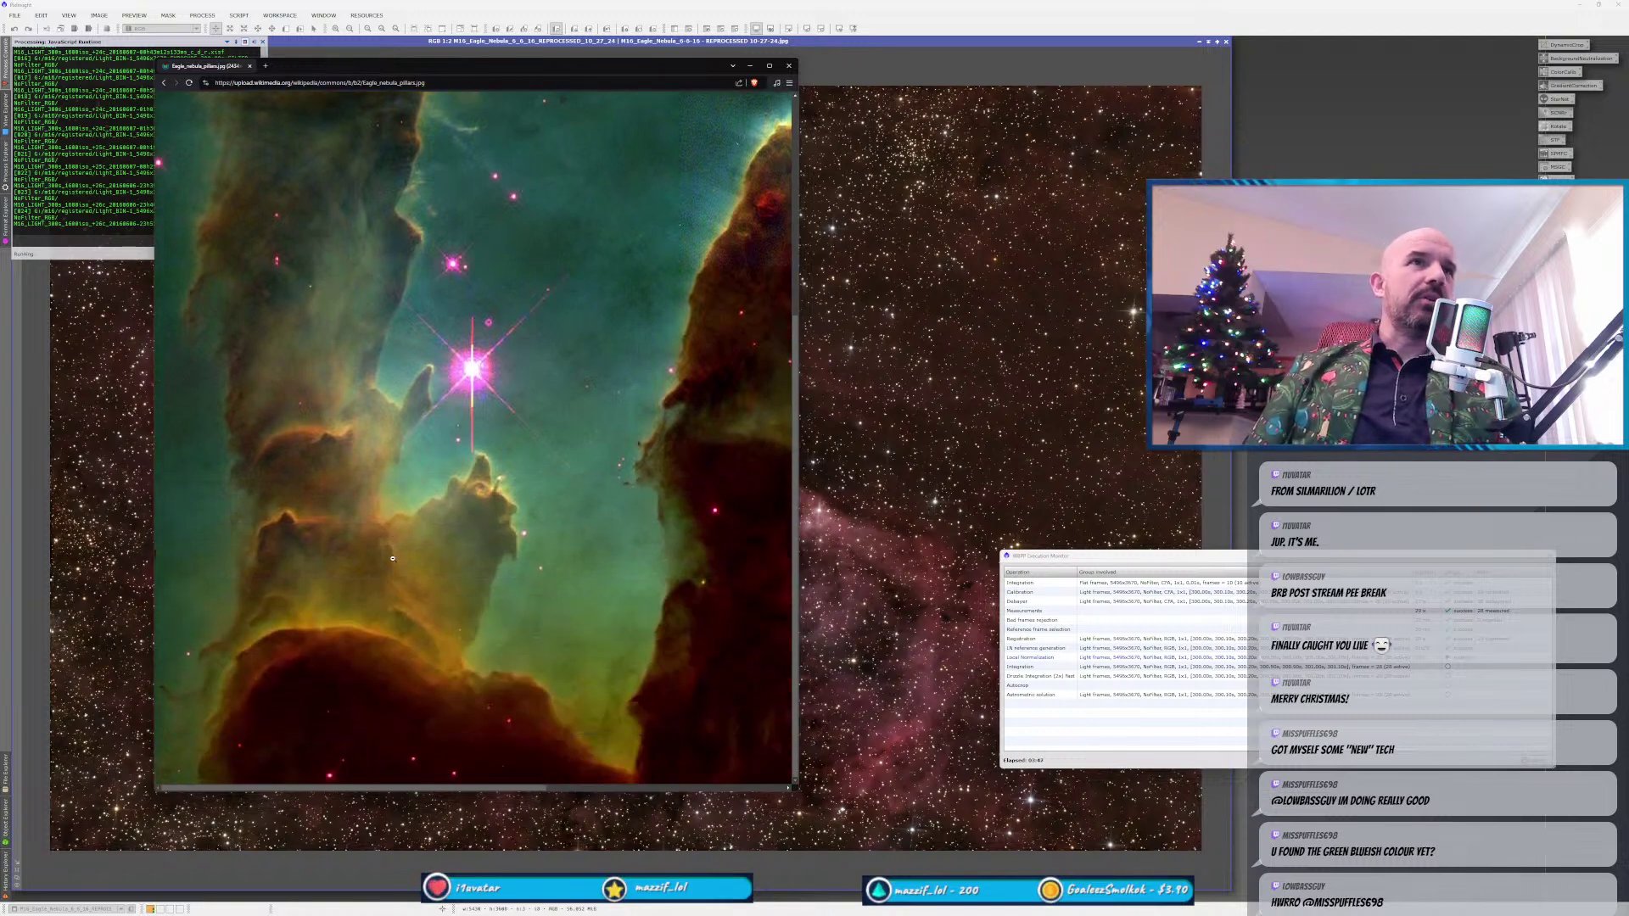
pyautogui.click(392, 559)
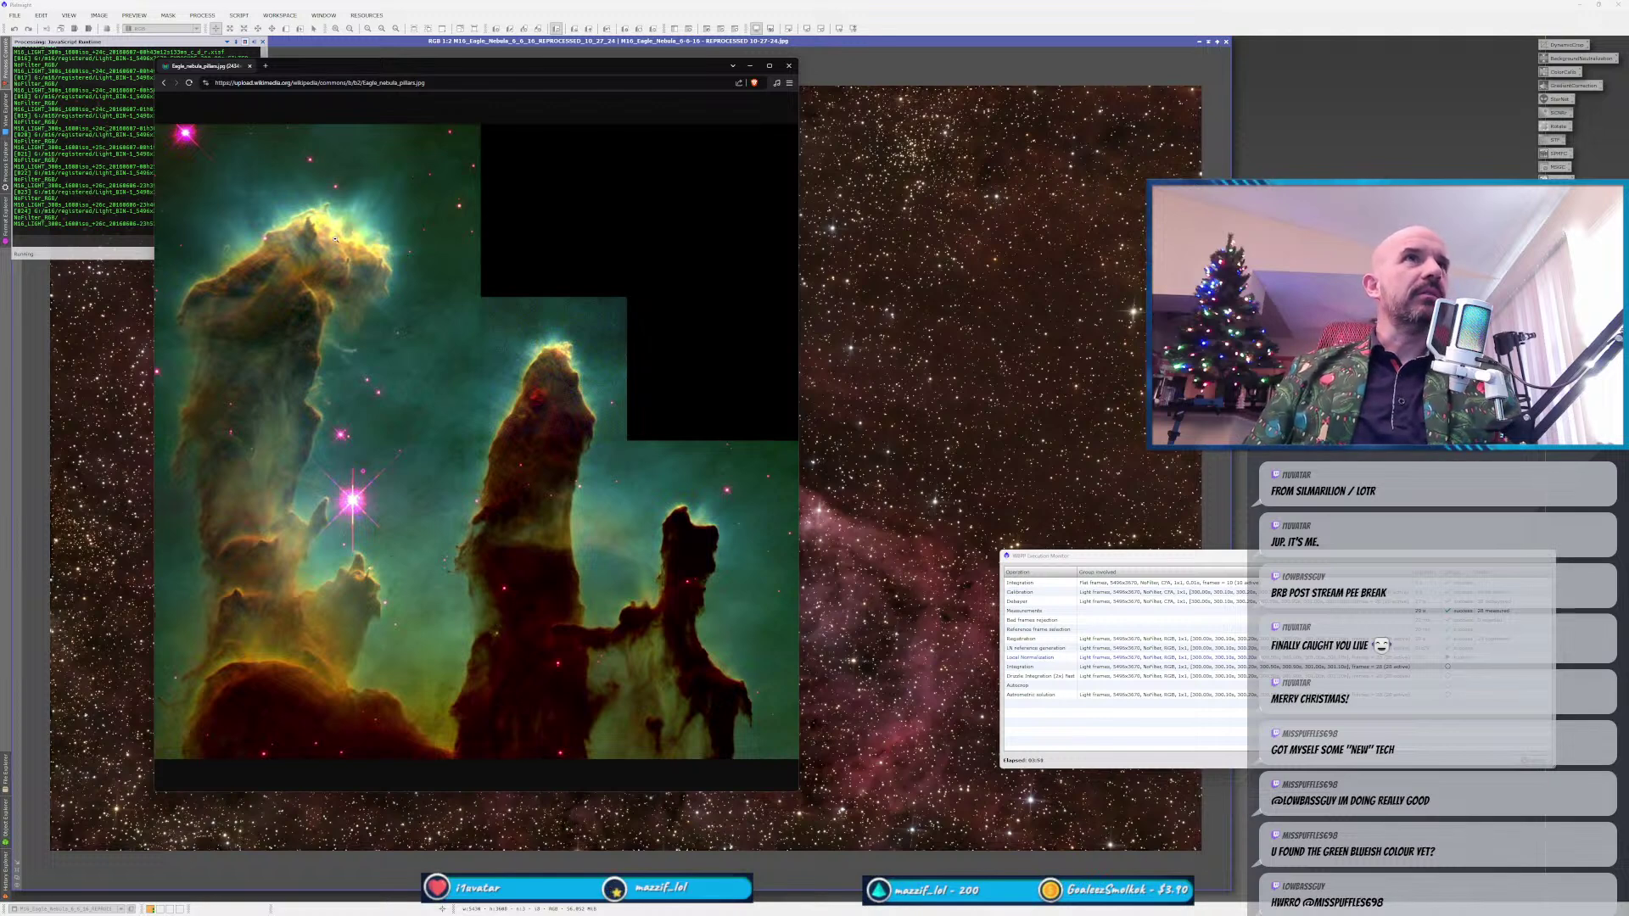
# Bring NASA's pillars_of_creation.jpg over the workspace, enlarge it and arrange it beside the 1995 Hubble picture for comparison.
pyautogui.moveTo(419, 69); pyautogui.dragTo(823, 51)
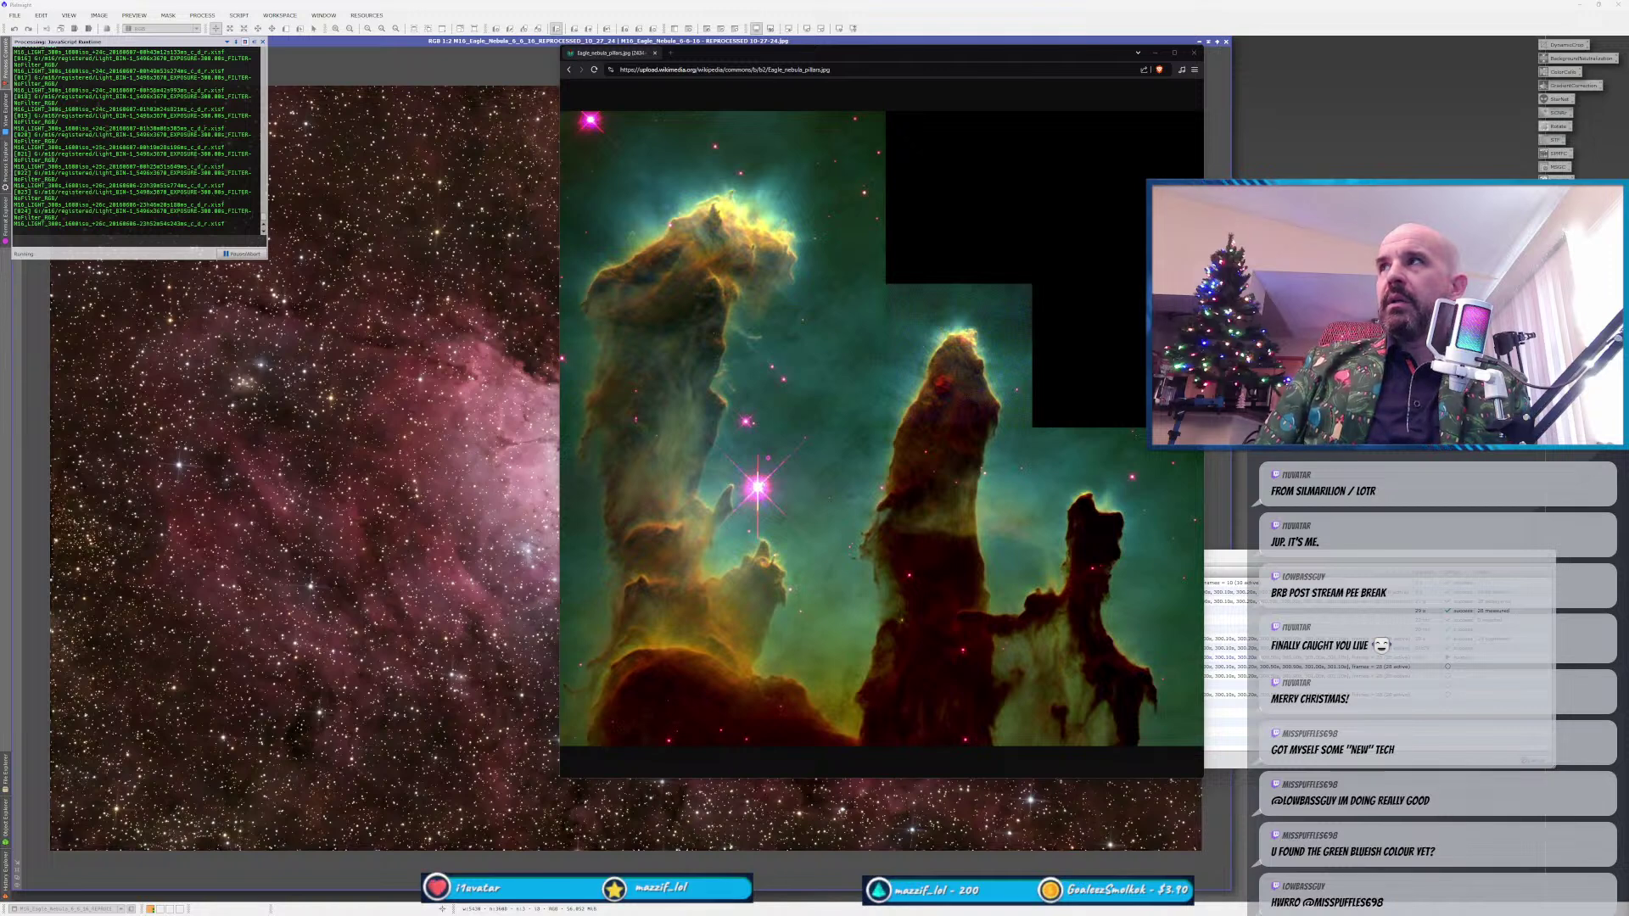
pyautogui.moveTo(1624, 23); pyautogui.dragTo(468, 64)
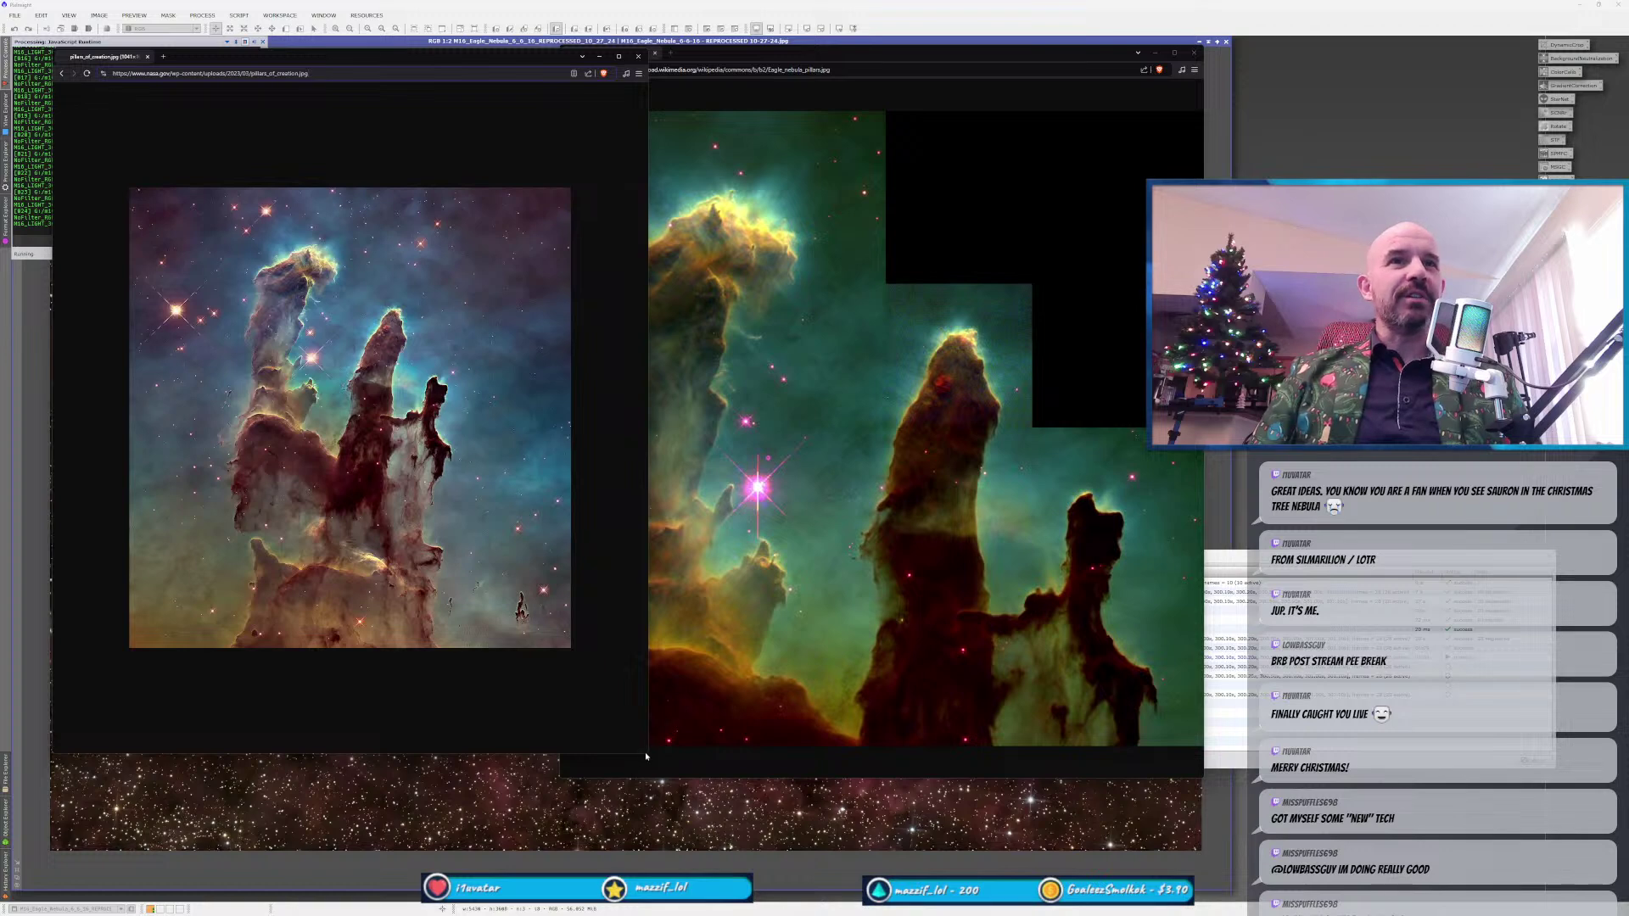
pyautogui.moveTo(645, 756); pyautogui.dragTo(798, 877)
pyautogui.scroll(3, 553, 663)
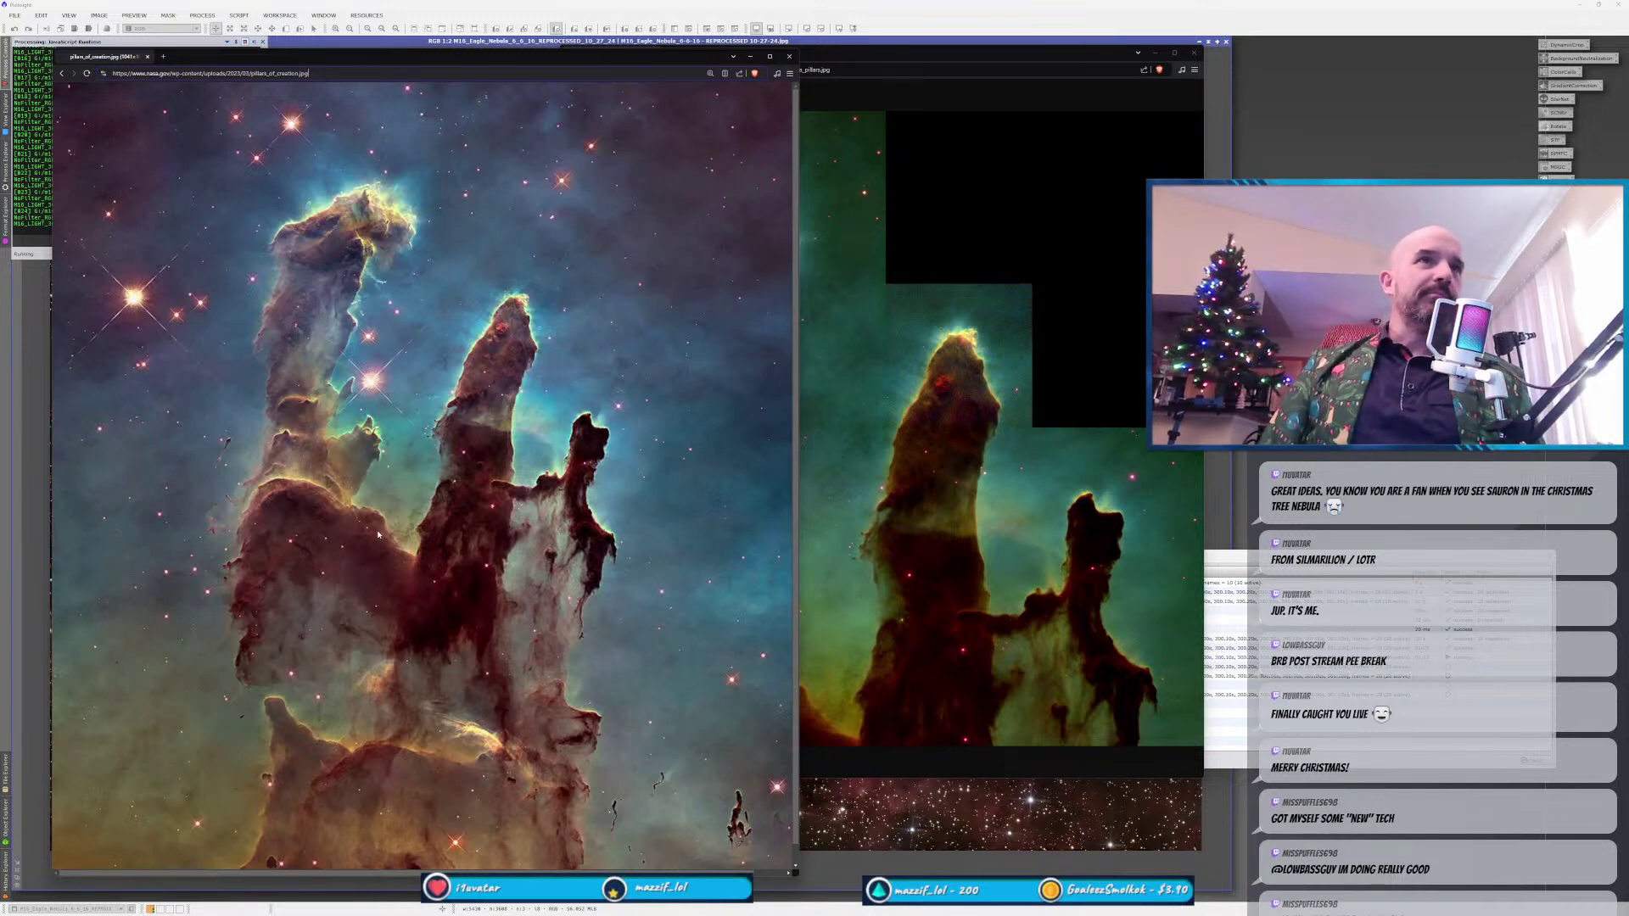
pyautogui.moveTo(880, 59); pyautogui.dragTo(963, 137)
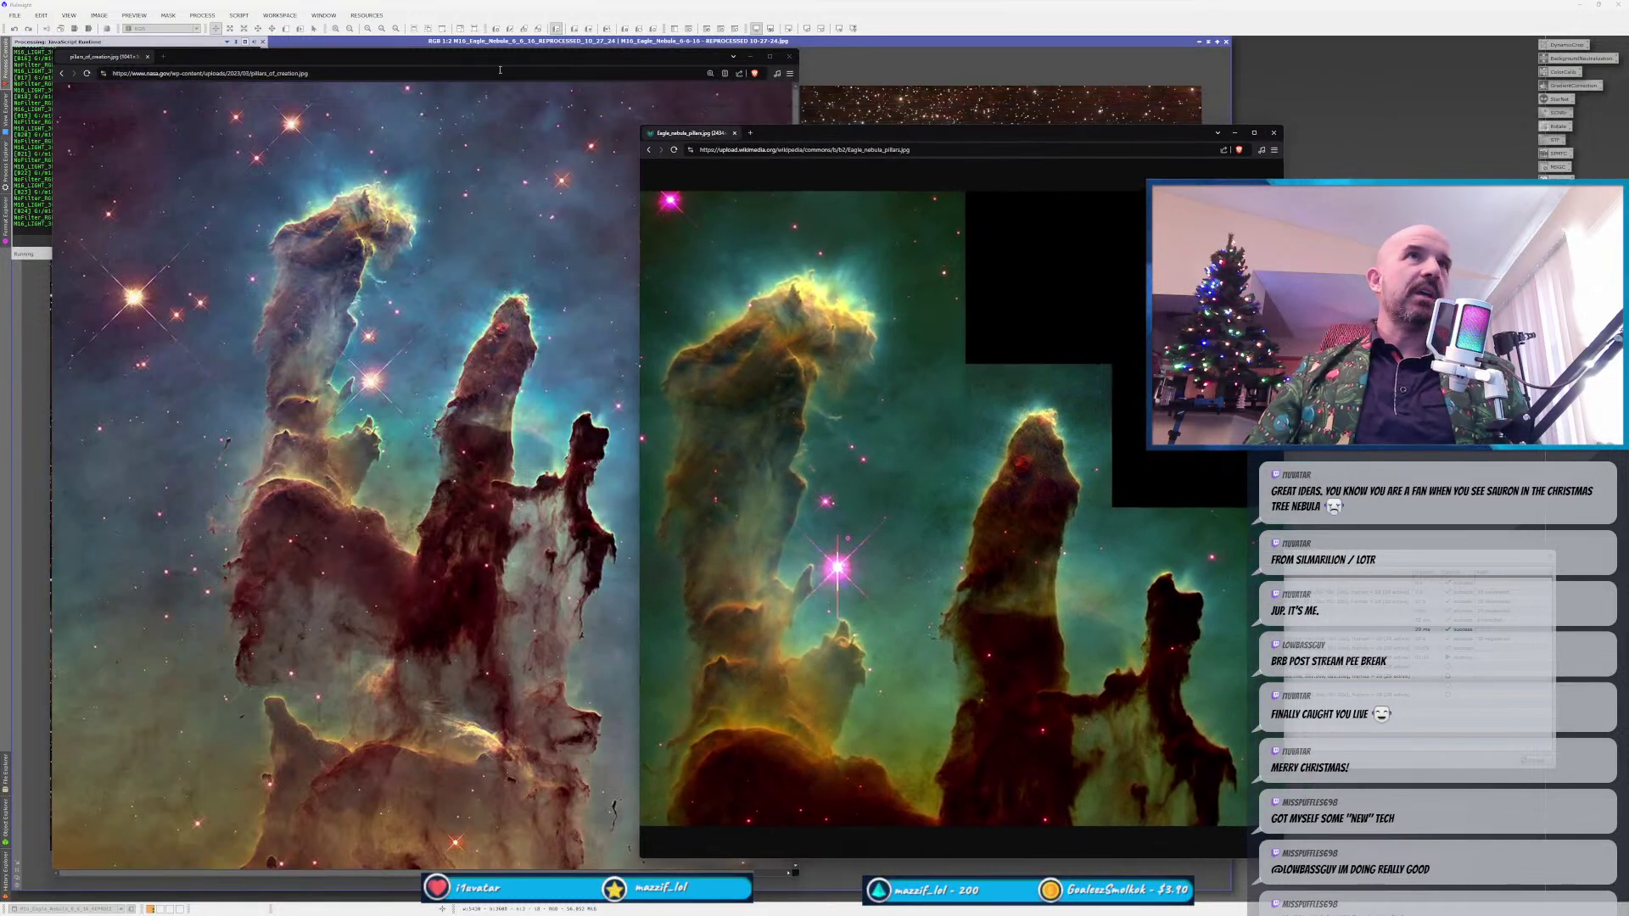
pyautogui.moveTo(498, 59); pyautogui.dragTo(462, 59)
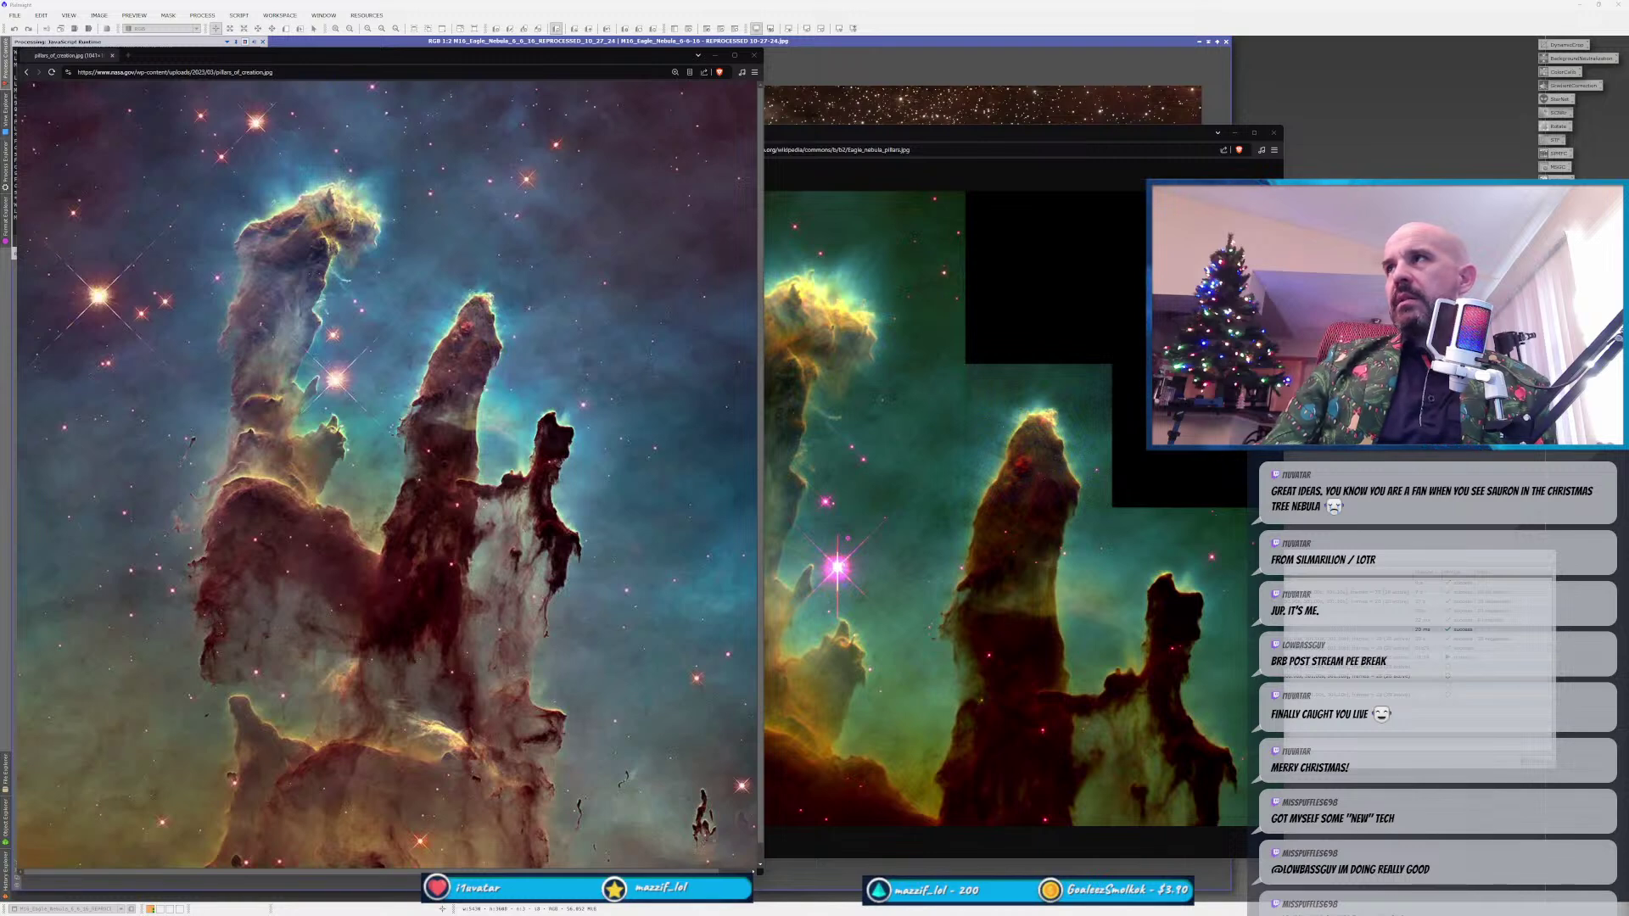
# Bring the Webb telescope's Pillars of Creation page over the workspace, enlarge its window and examine the uppermost pillar in close-up.
pyautogui.moveTo(1594, 77); pyautogui.dragTo(563, 45)
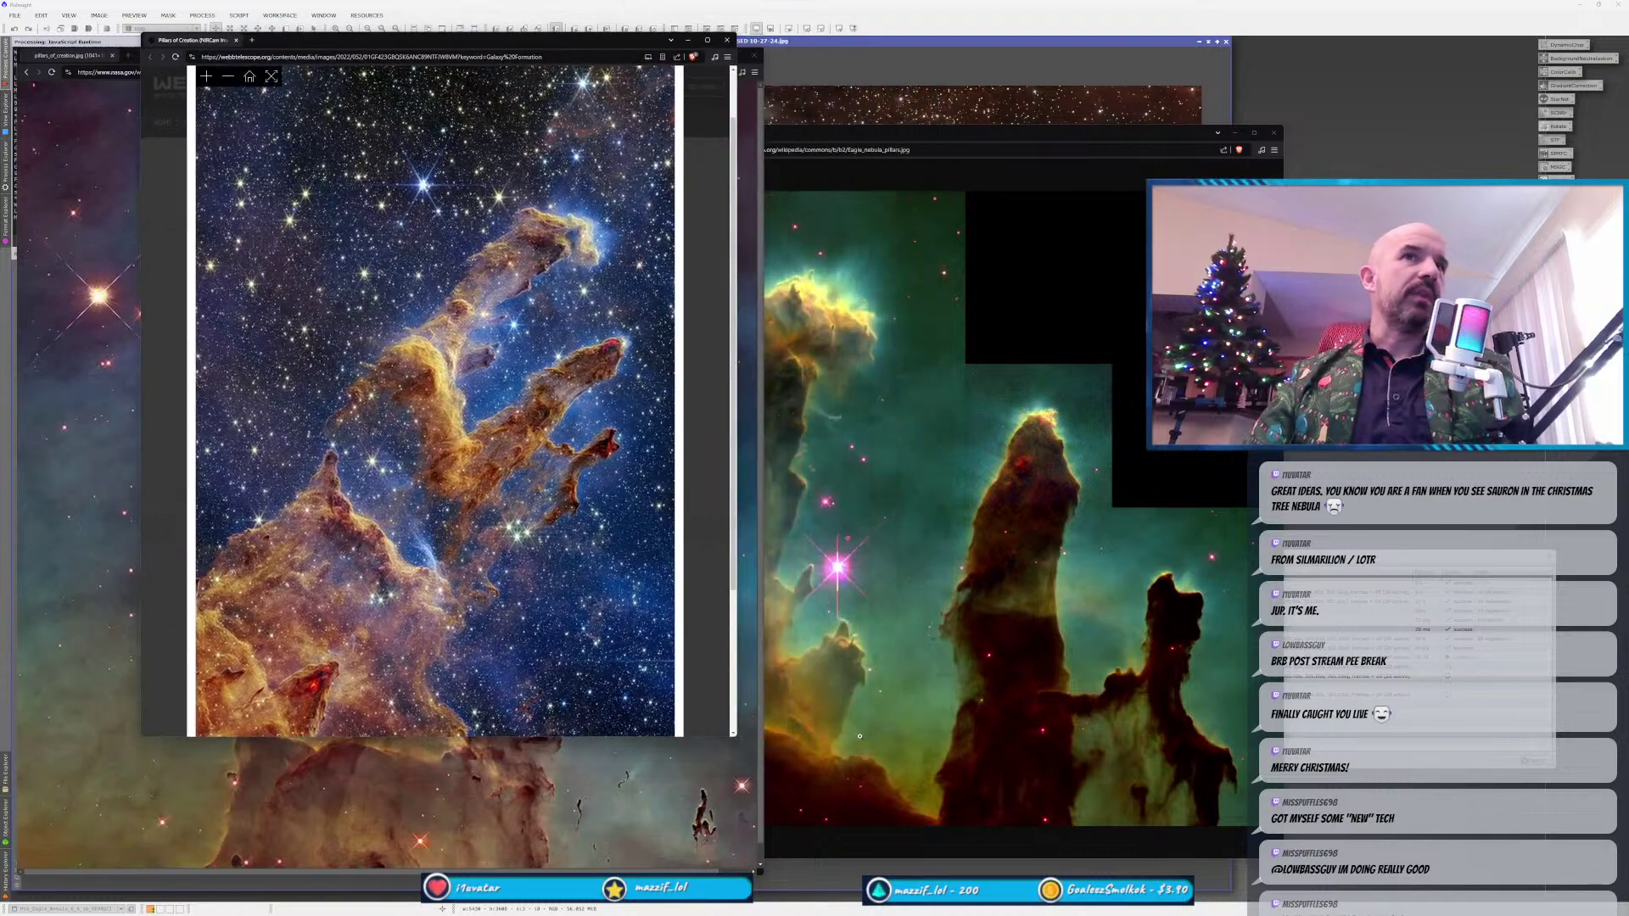
pyautogui.moveTo(737, 738); pyautogui.dragTo(859, 858)
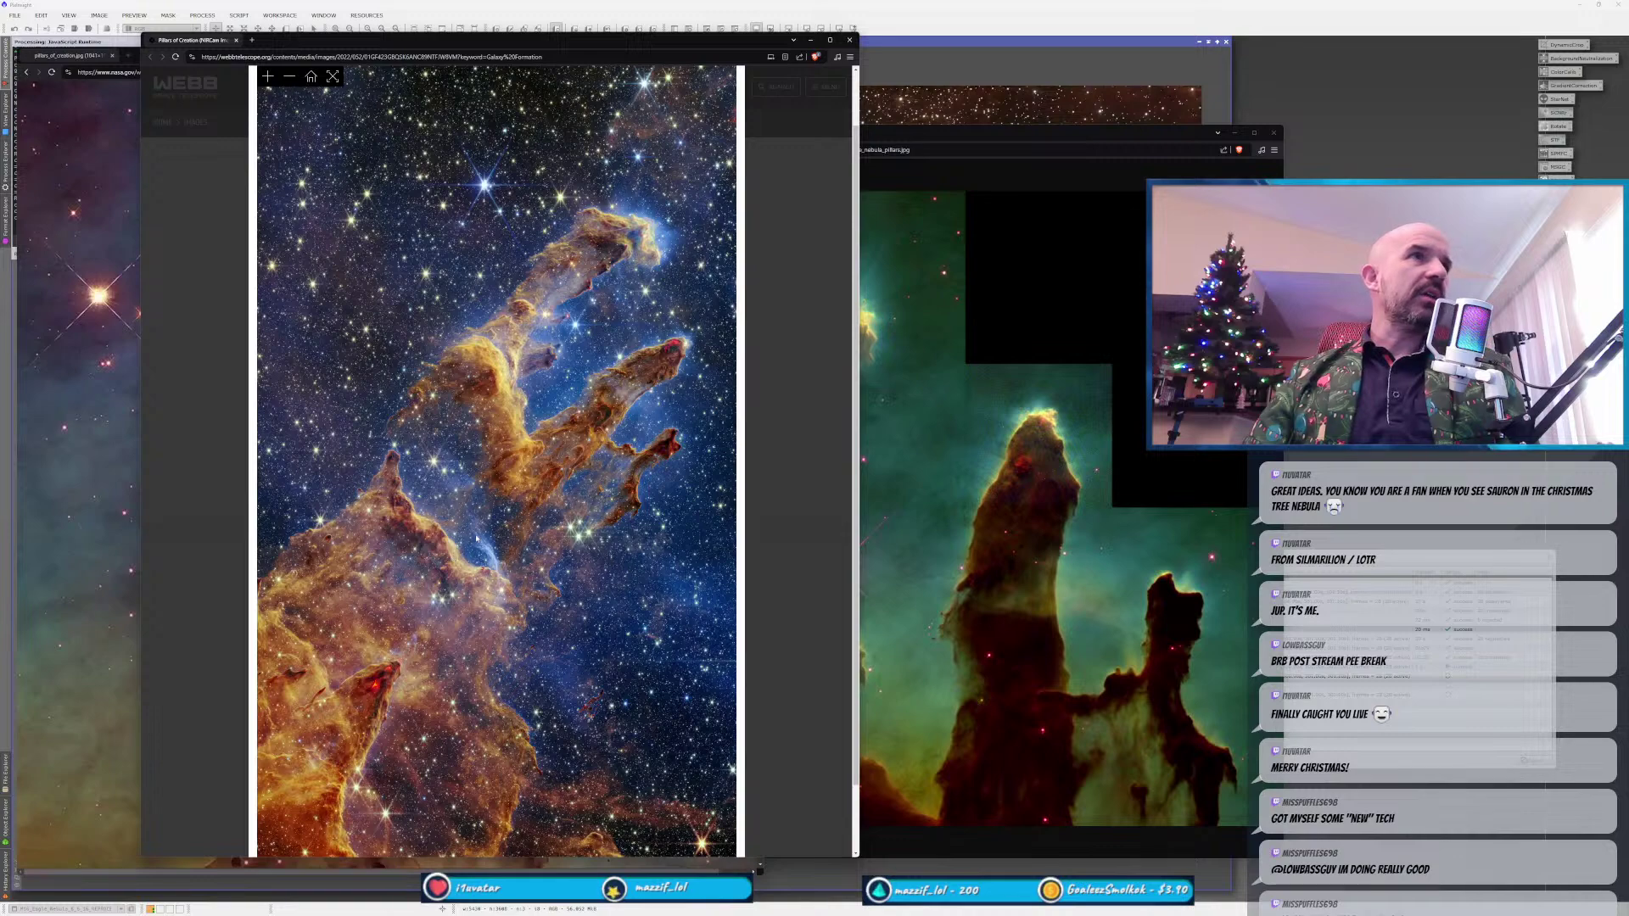
pyautogui.scroll(2, 477, 538)
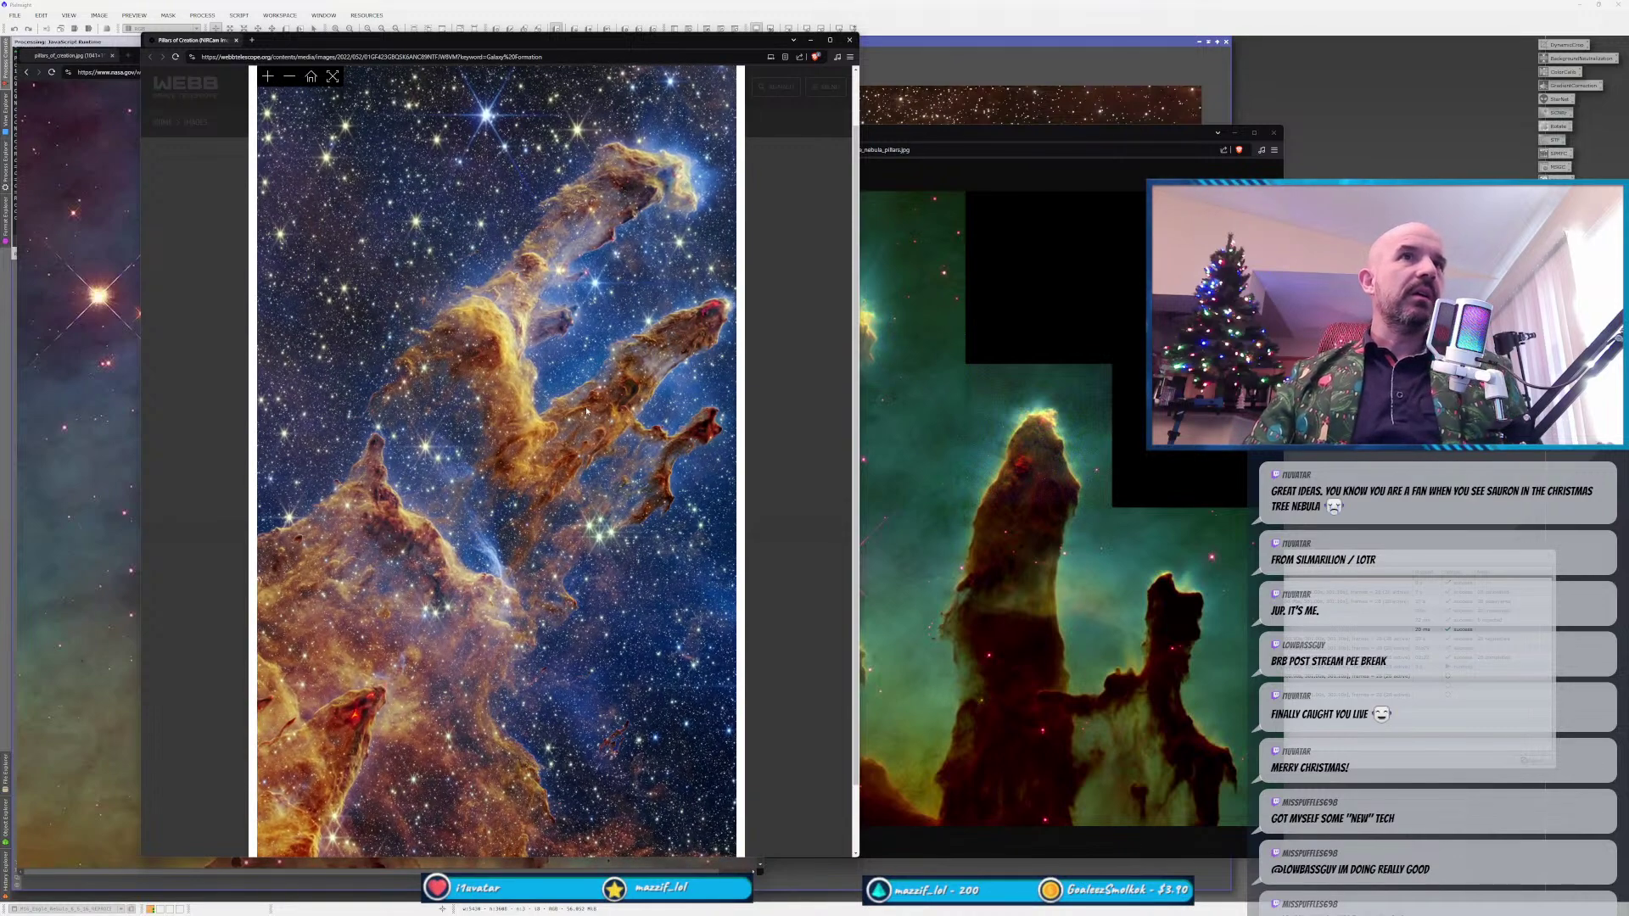
pyautogui.scroll(1, 586, 412)
pyautogui.scroll(-2, 586, 411)
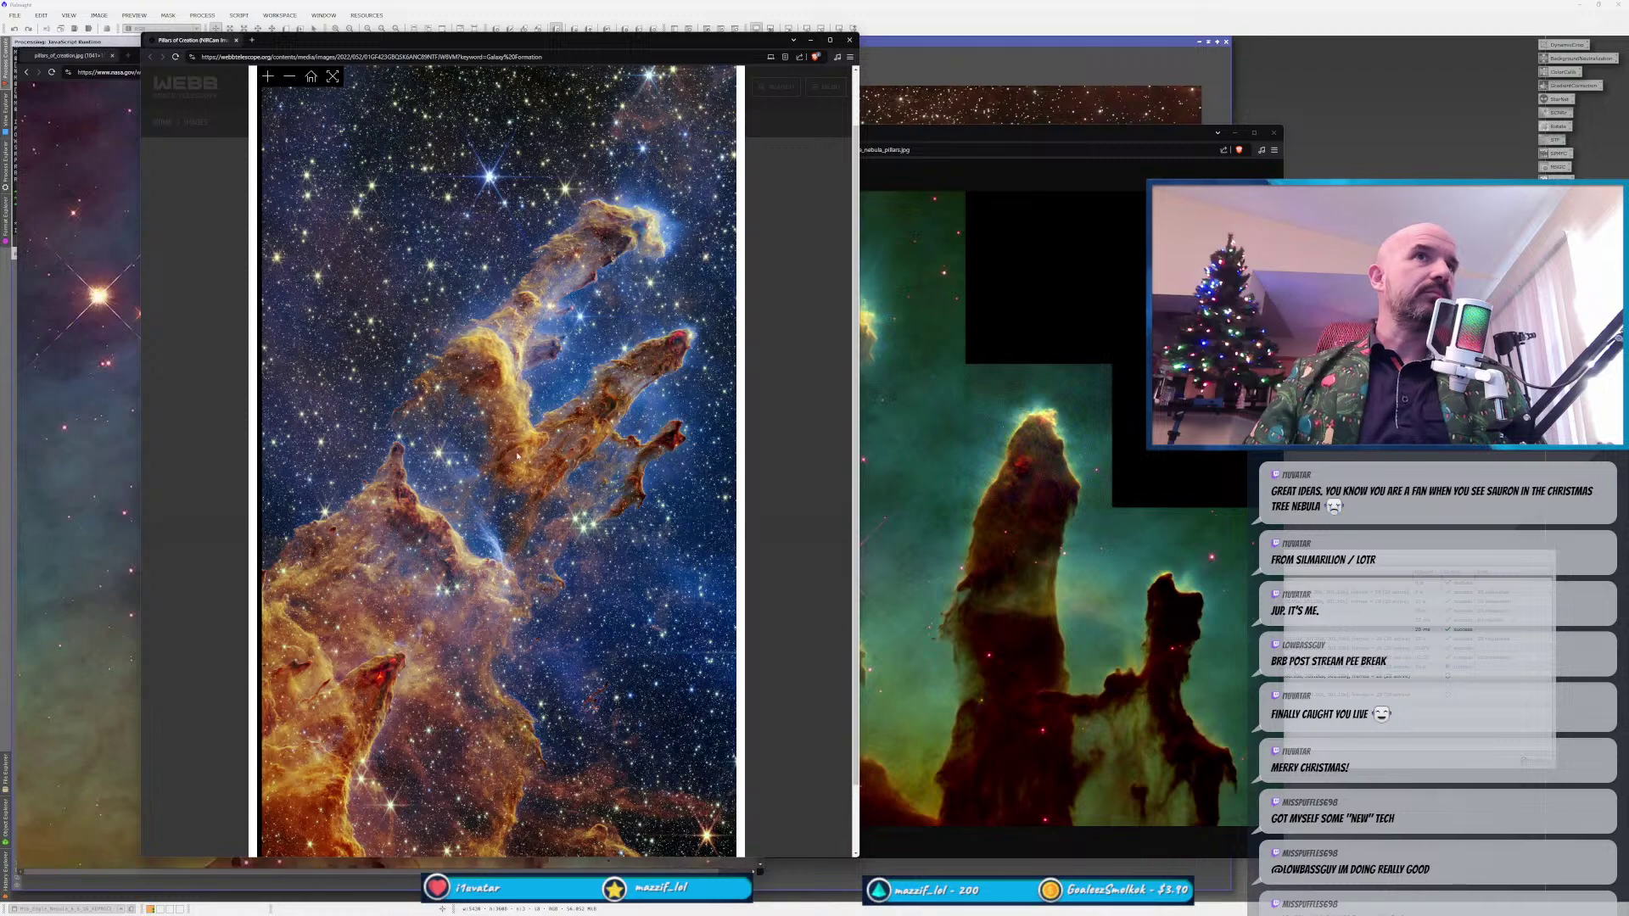
pyautogui.scroll(5, 516, 456)
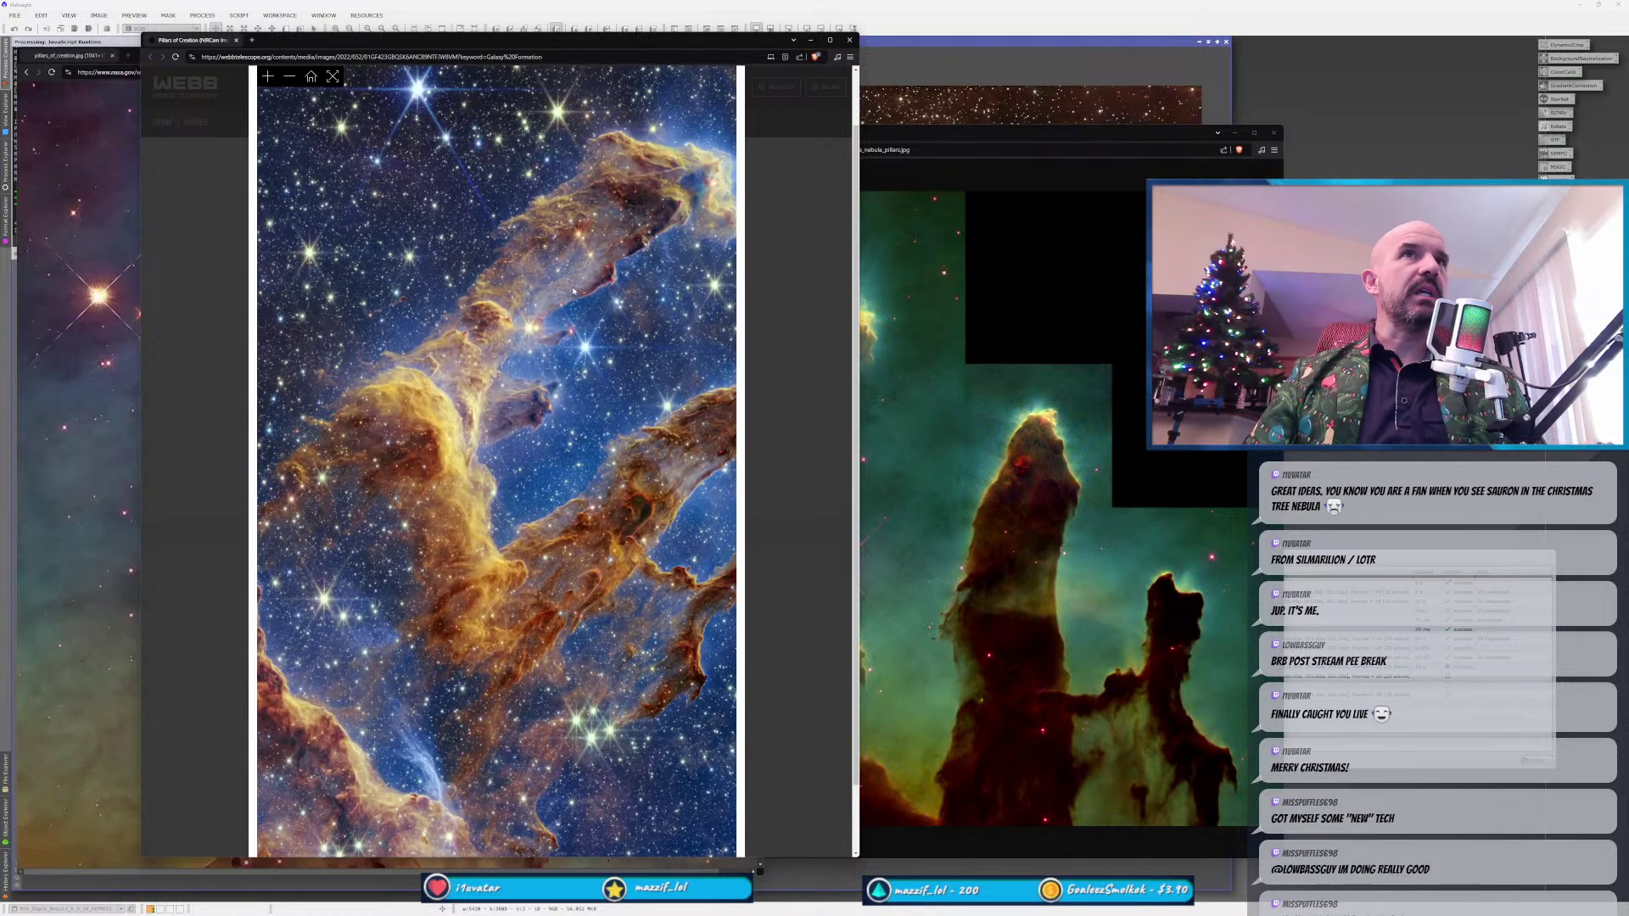
pyautogui.scroll(5, 633, 252)
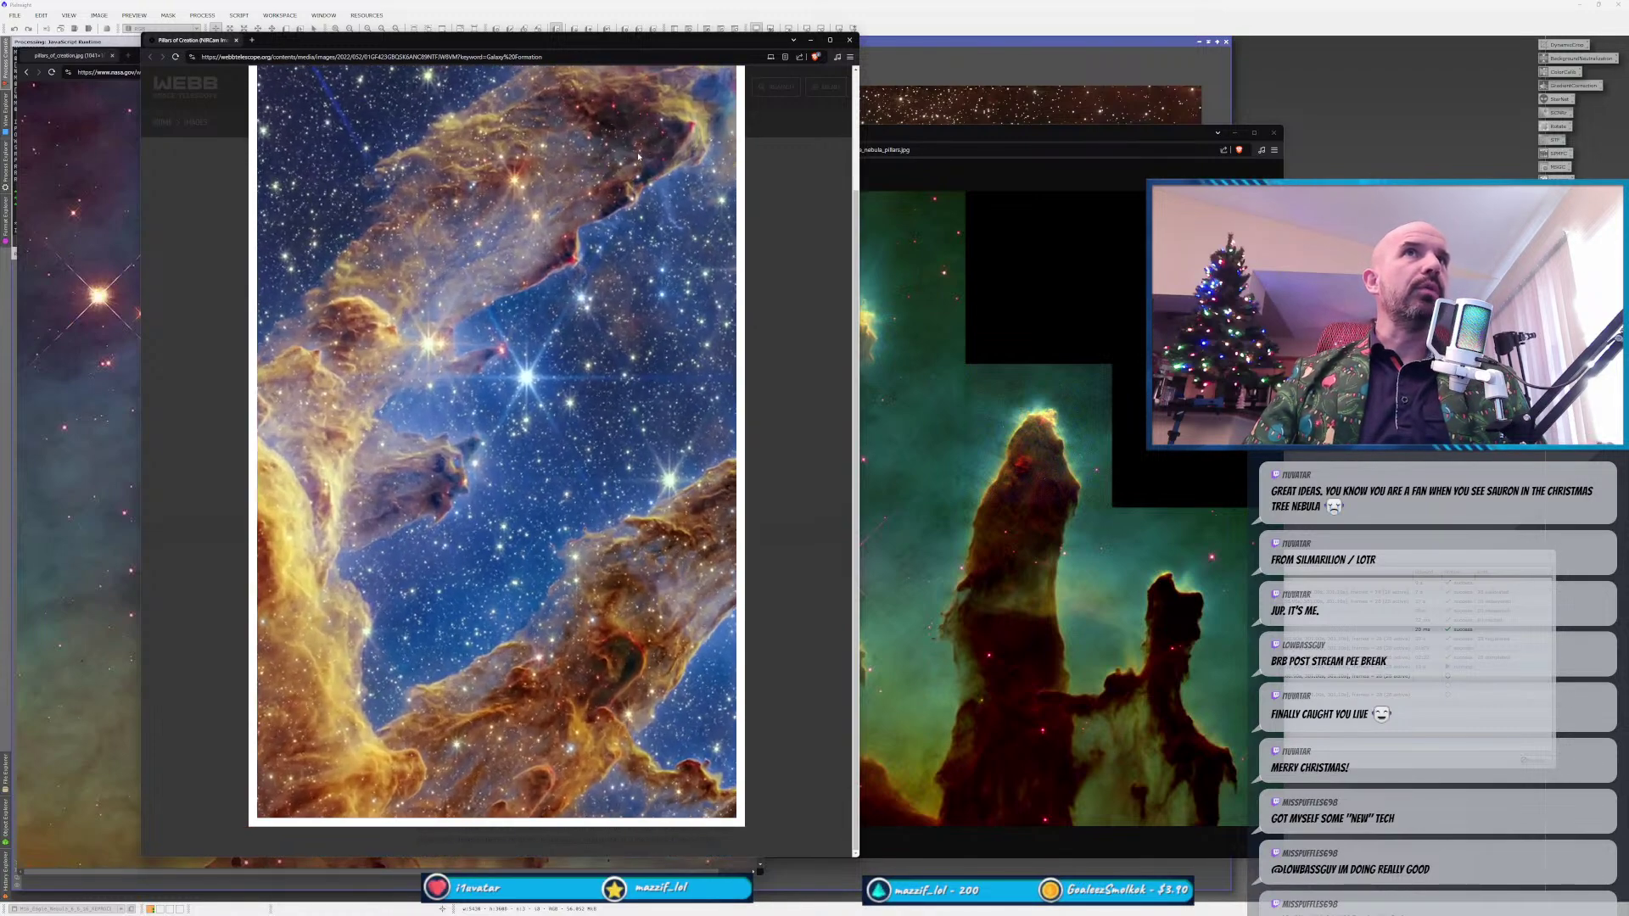
pyautogui.scroll(5, 598, 150)
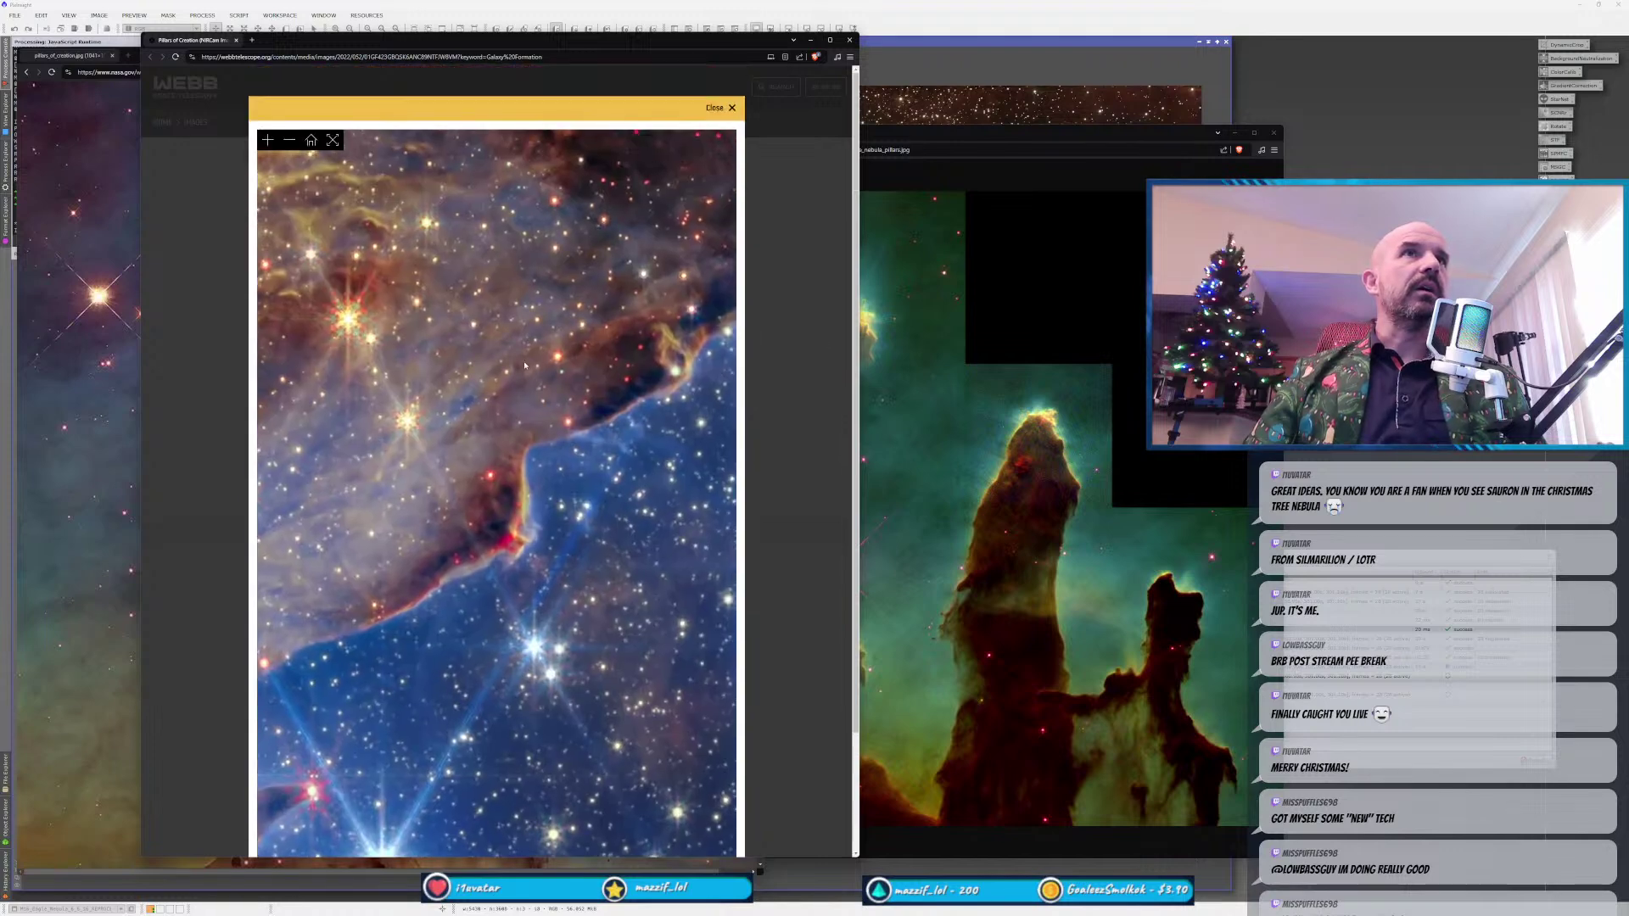
pyautogui.scroll(-5, 435, 342)
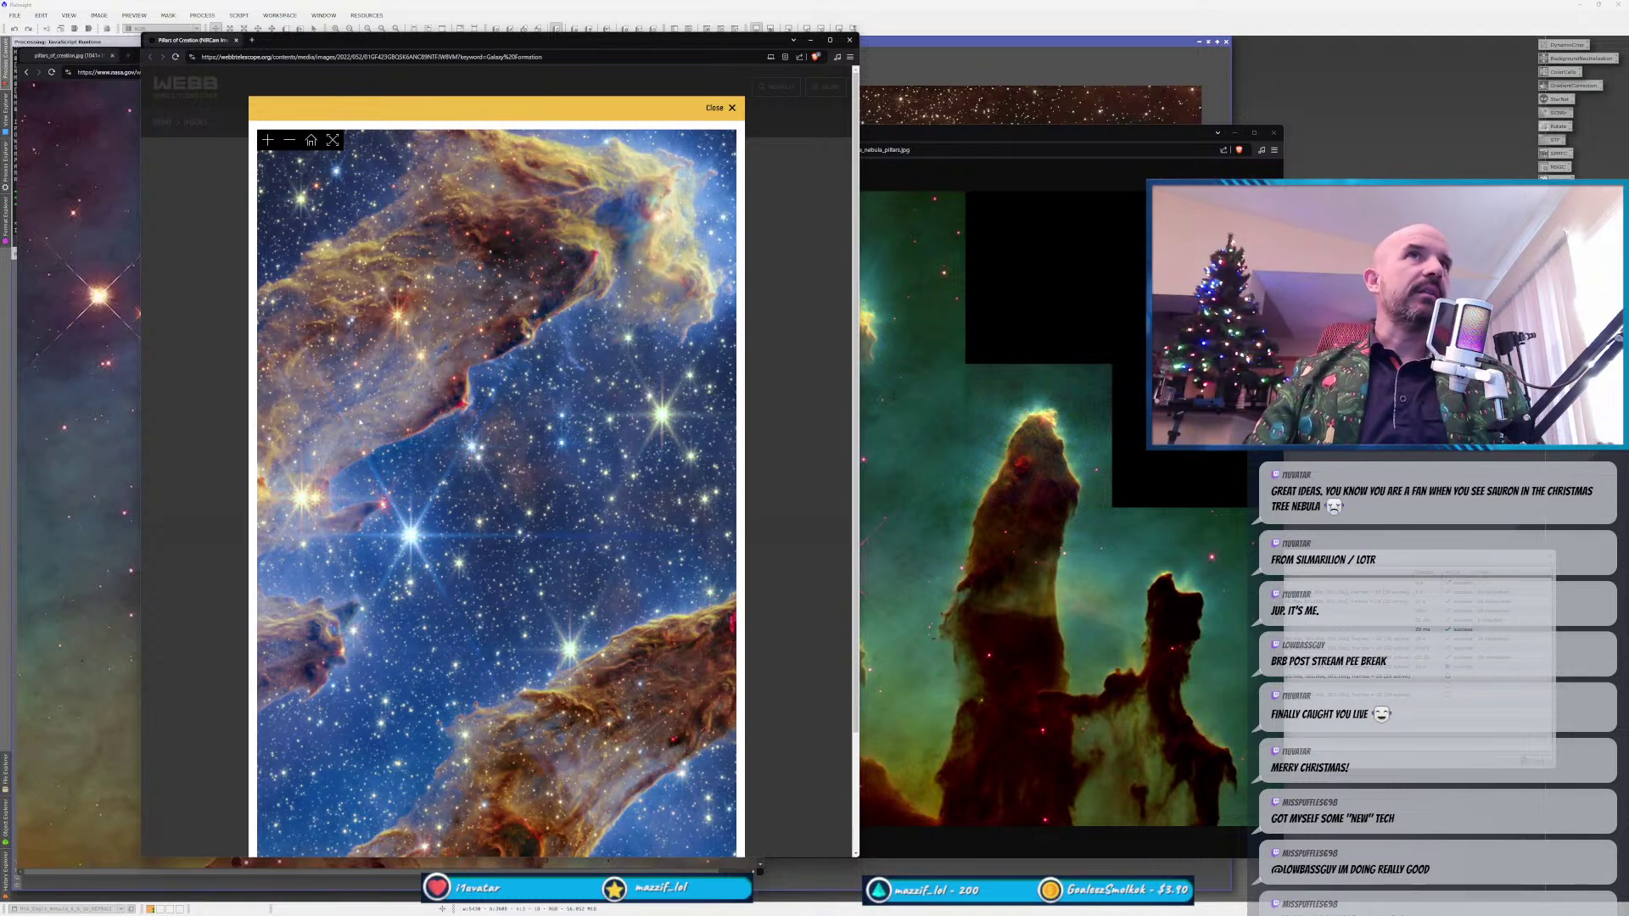
# Place the Webb picture beside NASA's Hubble picture and magnify both to compare the details of the pillars.
pyautogui.moveTo(345, 40); pyautogui.dragTo(691, 45)
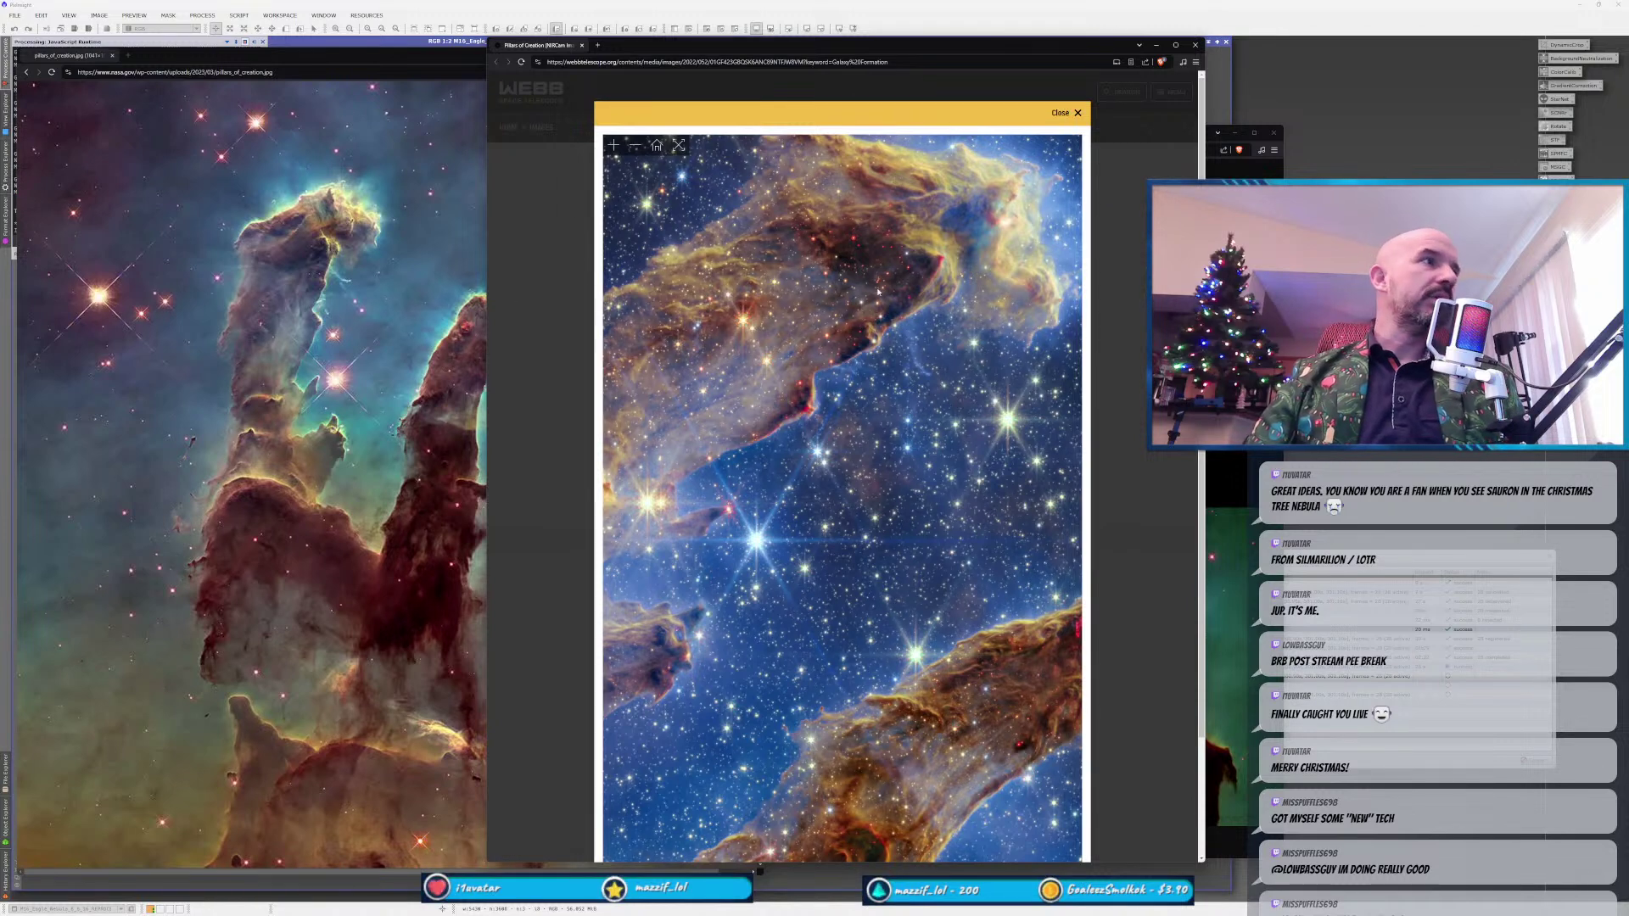
pyautogui.scroll(5, 841, 323)
pyautogui.moveTo(848, 45); pyautogui.dragTo(904, 93)
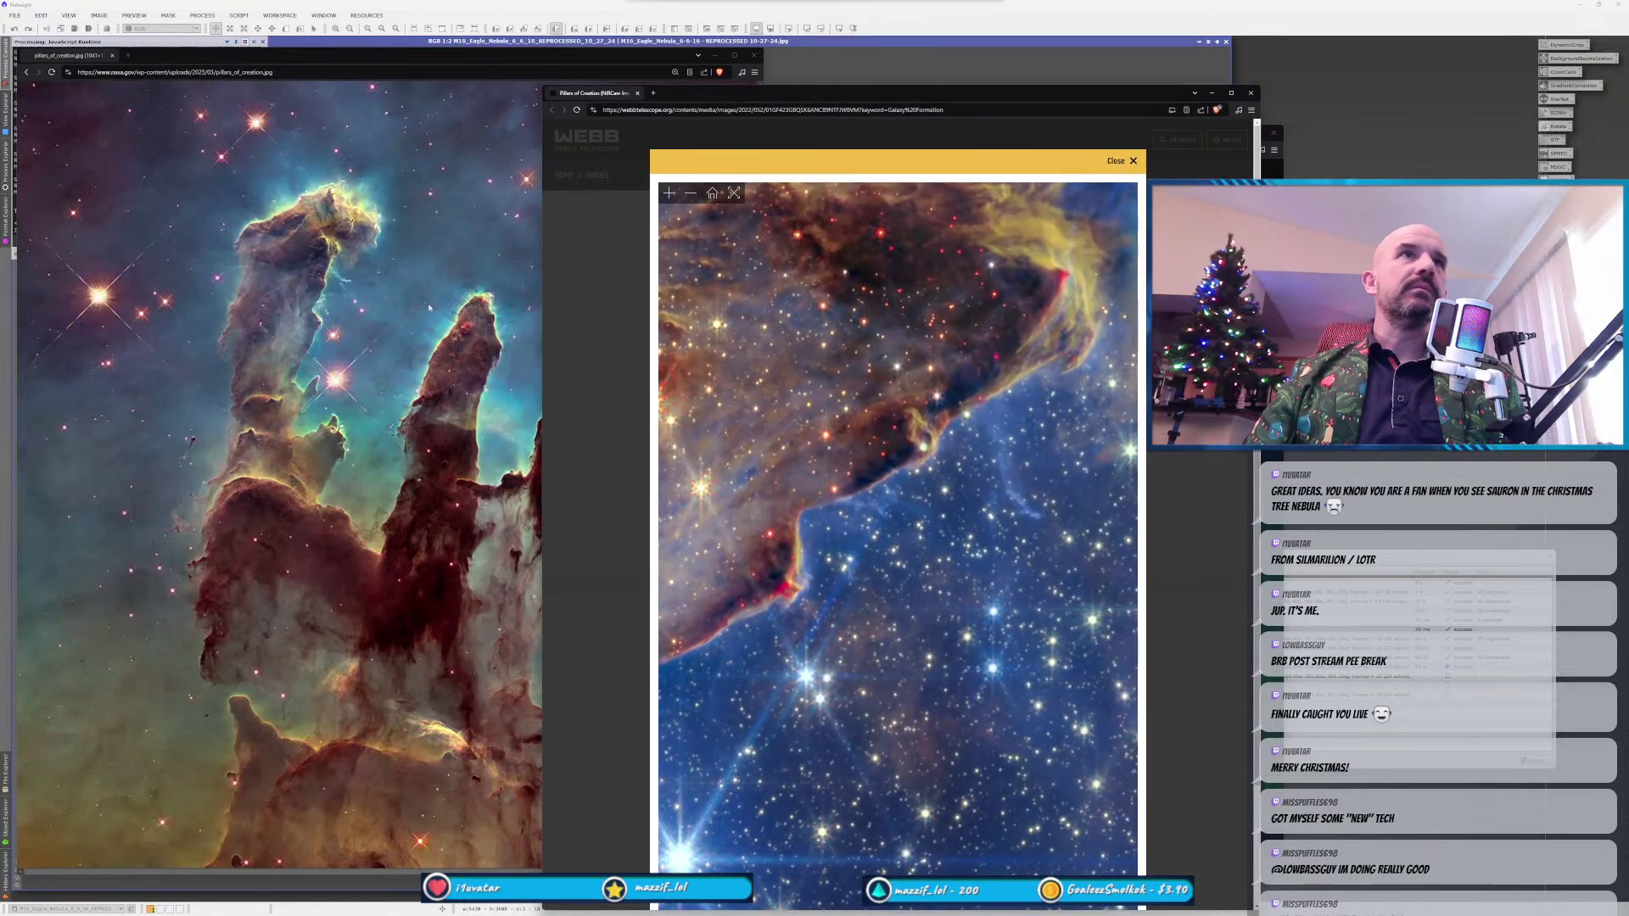
pyautogui.click(436, 305)
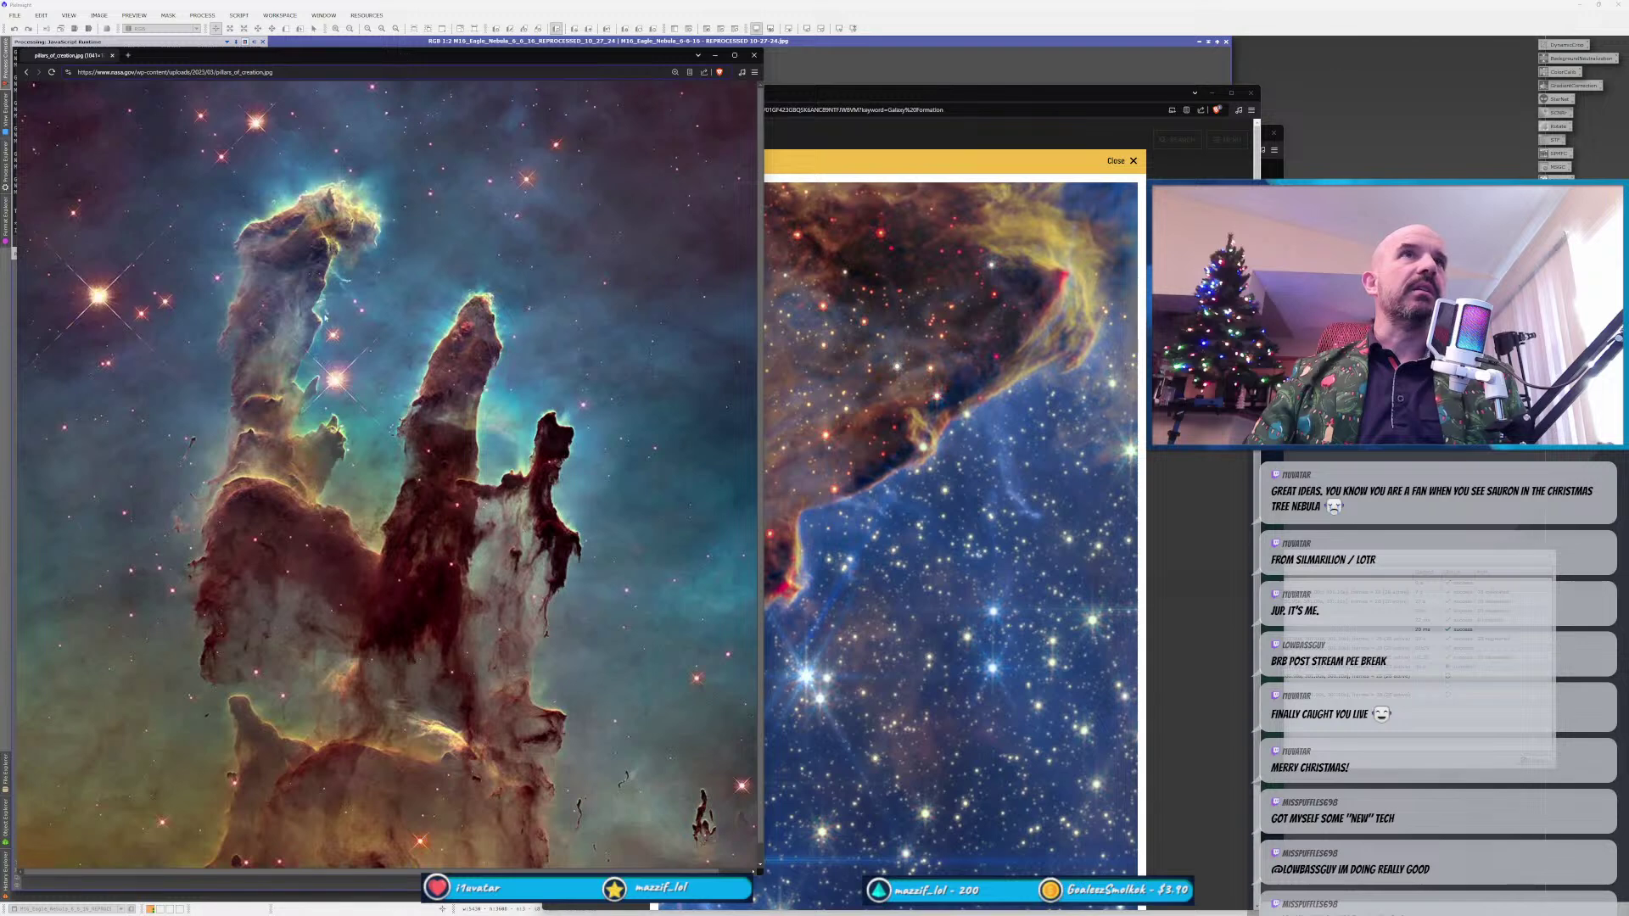
pyautogui.scroll(5, 325, 318)
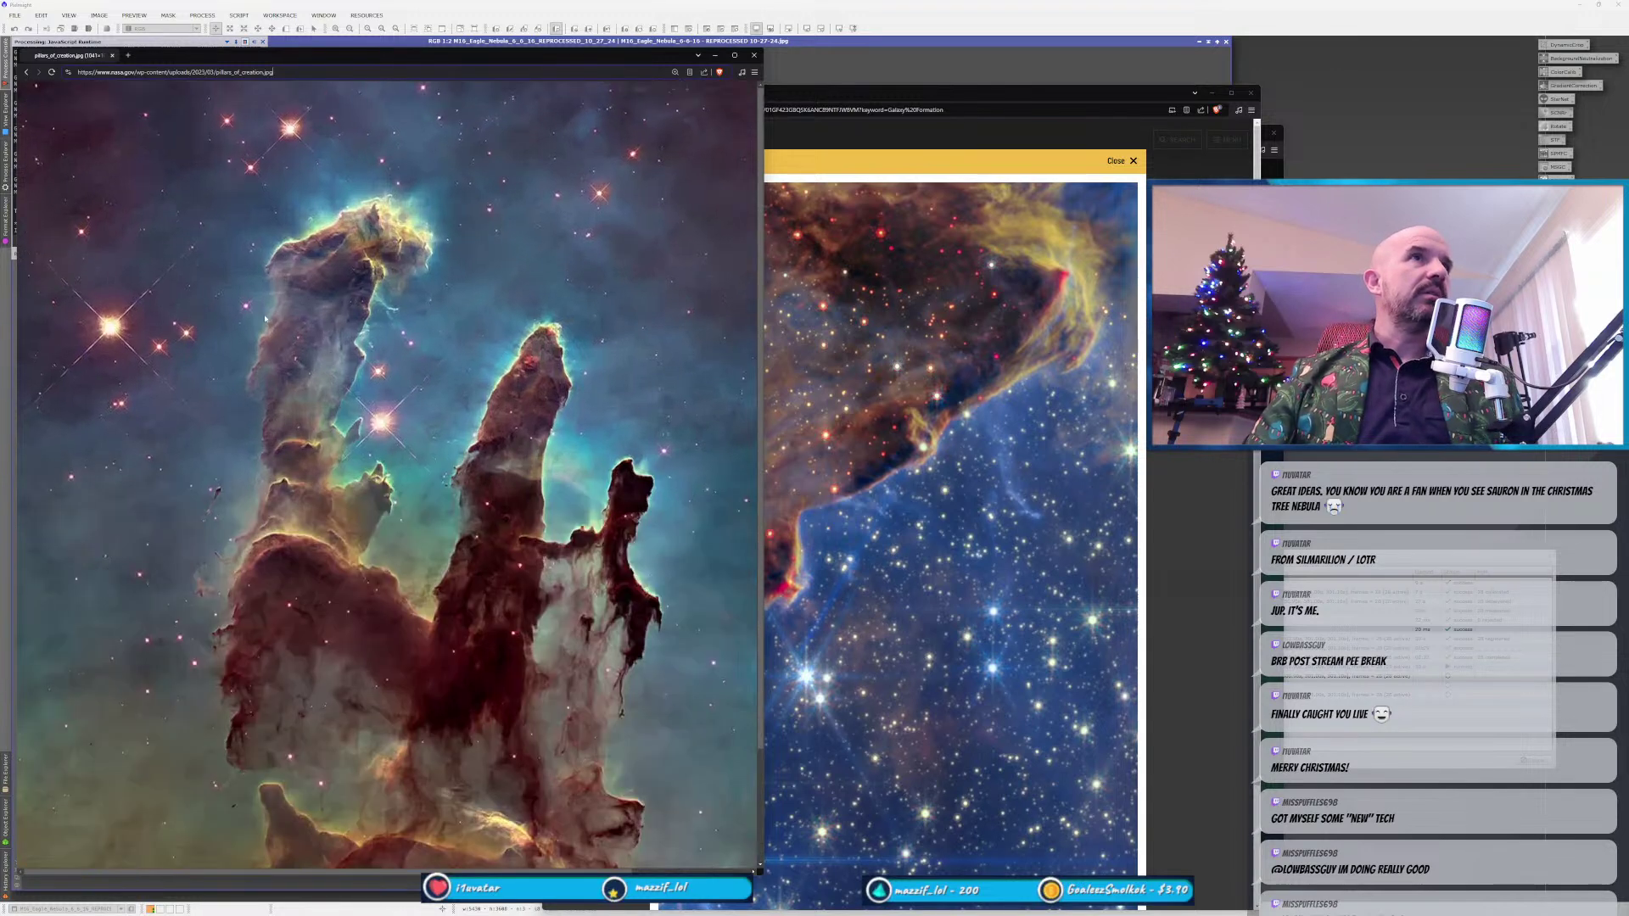
pyautogui.scroll(4, 265, 318)
pyautogui.click(808, 427)
pyautogui.scroll(3, 808, 427)
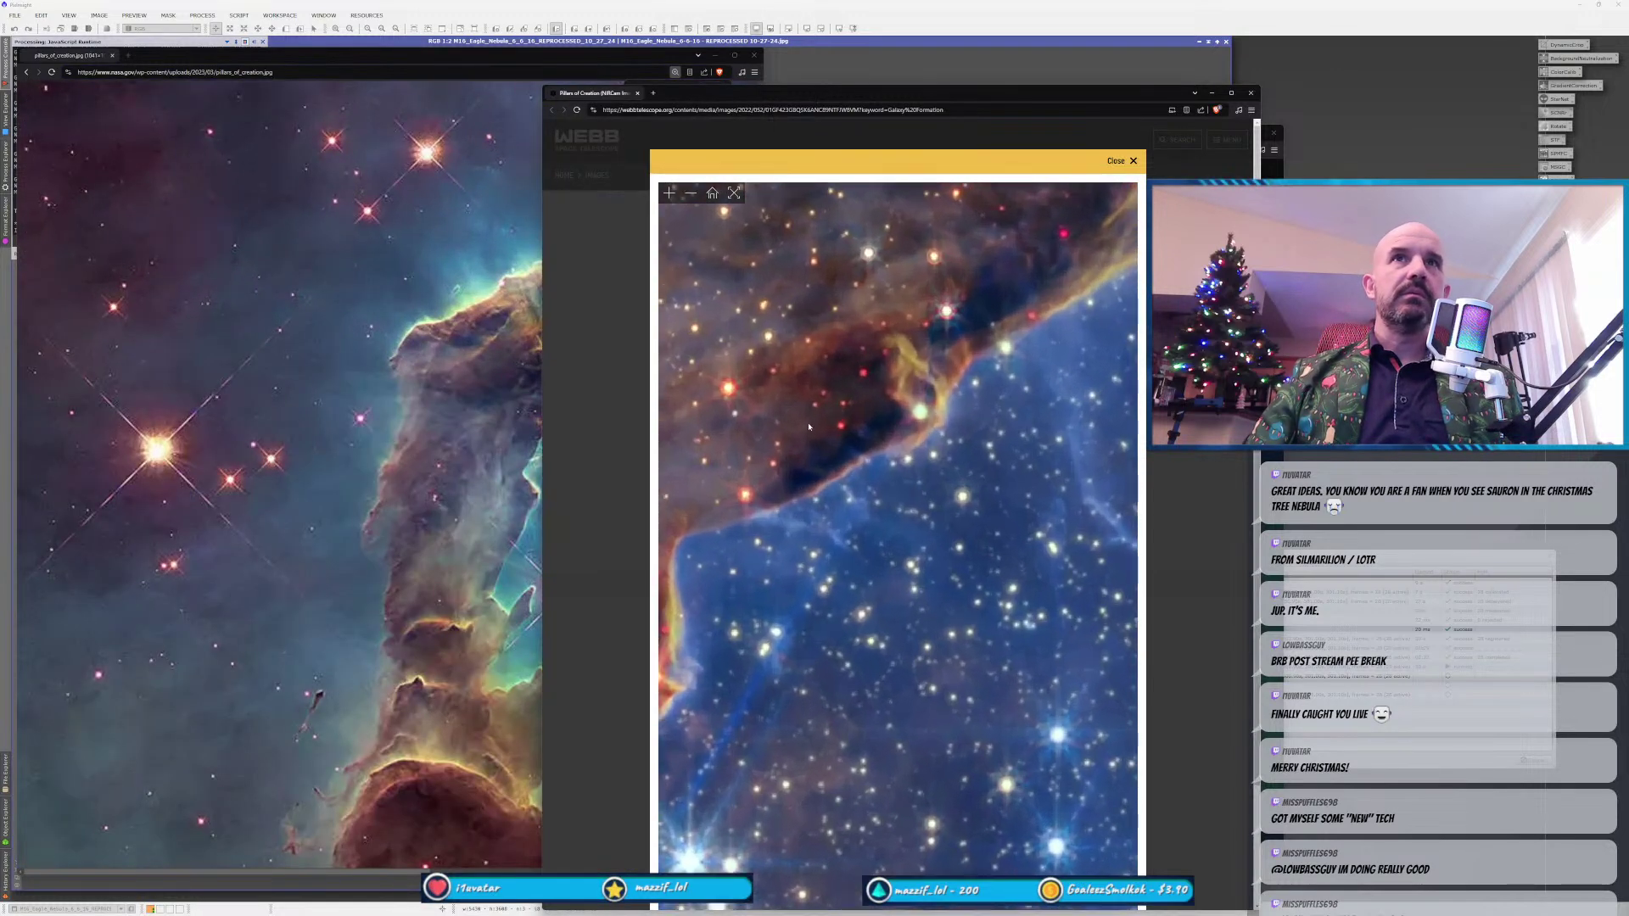
# Return the Webb and NASA Hubble pictures to wider views and separate their windows to compare the whole pillars.
pyautogui.scroll(-2, 808, 427)
pyautogui.scroll(-3, 808, 427)
pyautogui.scroll(-1, 808, 427)
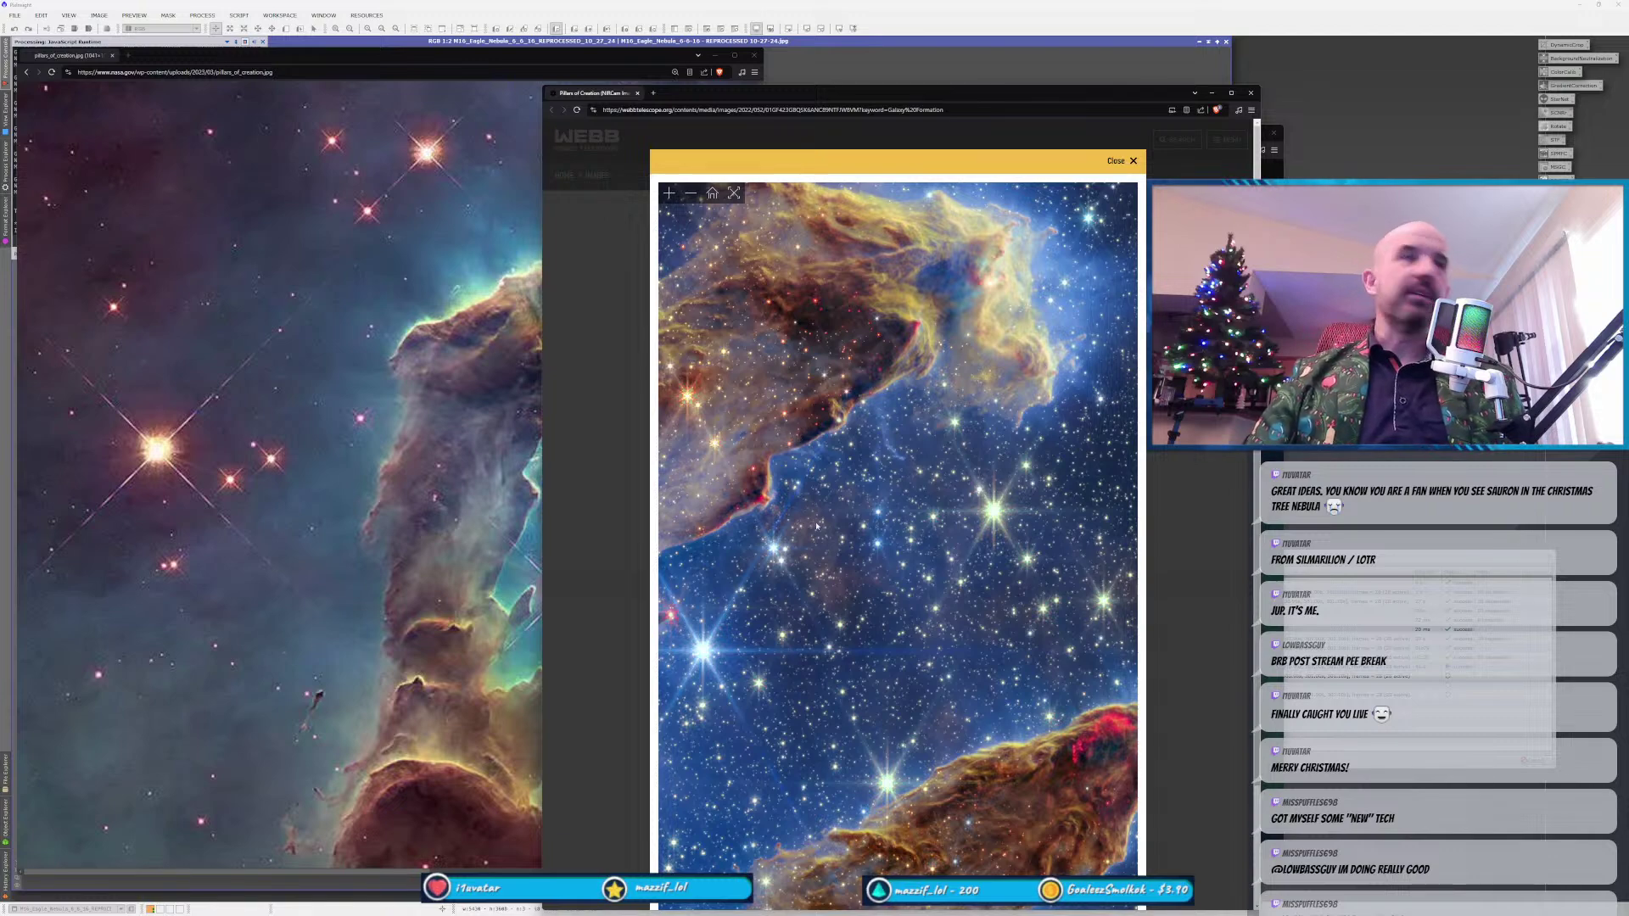
pyautogui.scroll(-4, 852, 501)
pyautogui.scroll(2, 853, 500)
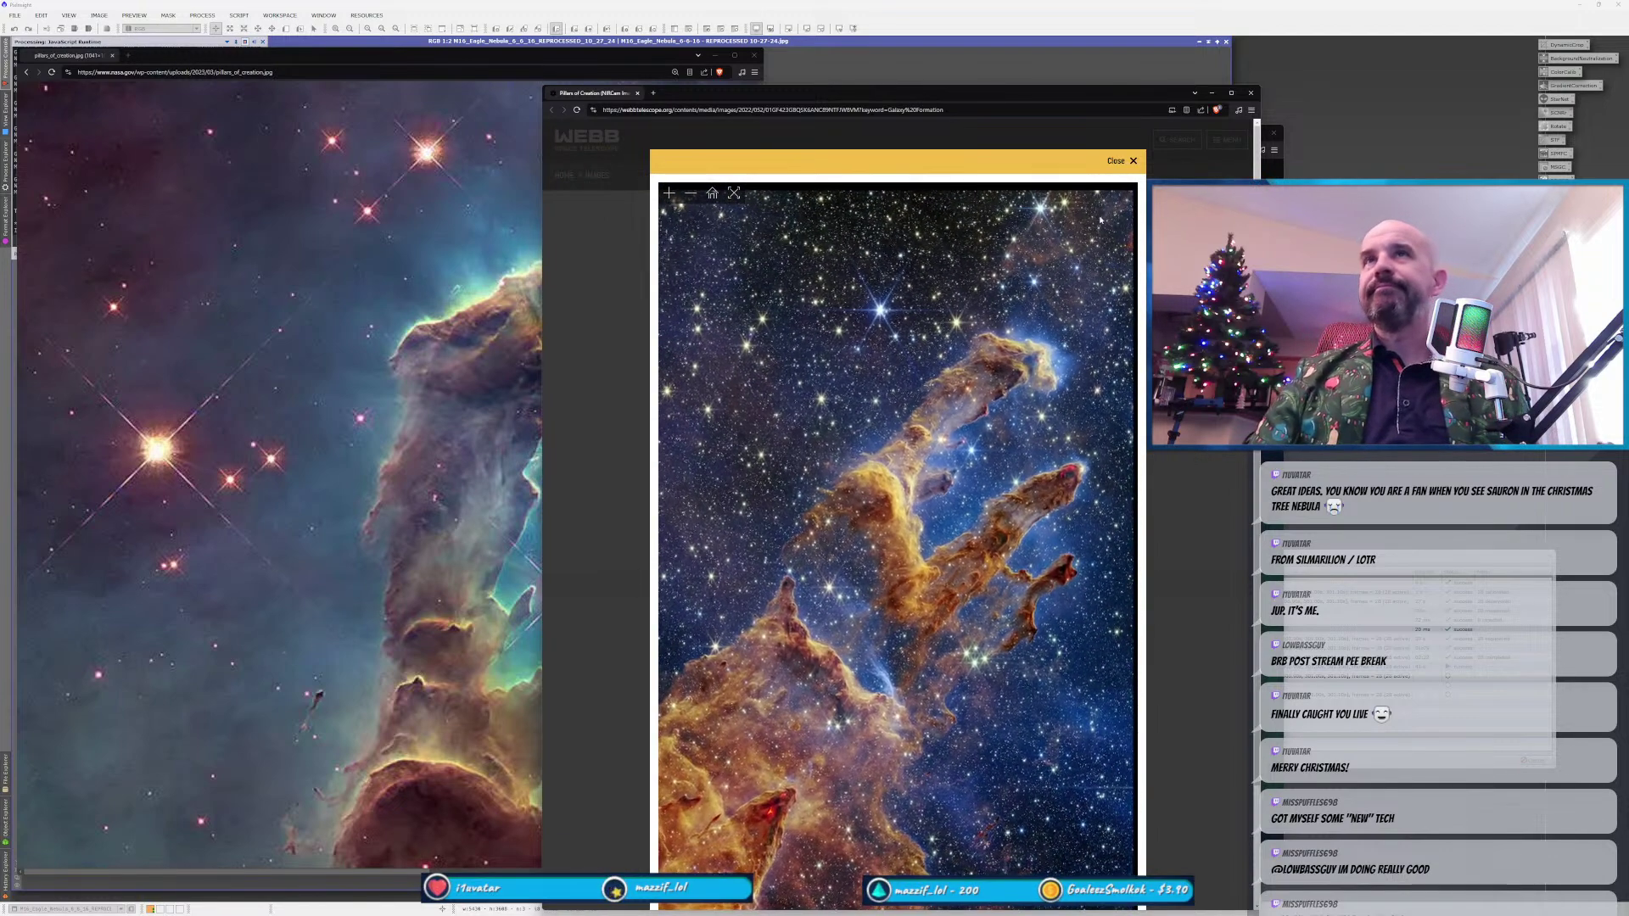
pyautogui.moveTo(933, 93); pyautogui.dragTo(1099, 46)
pyautogui.scroll(3, 432, 580)
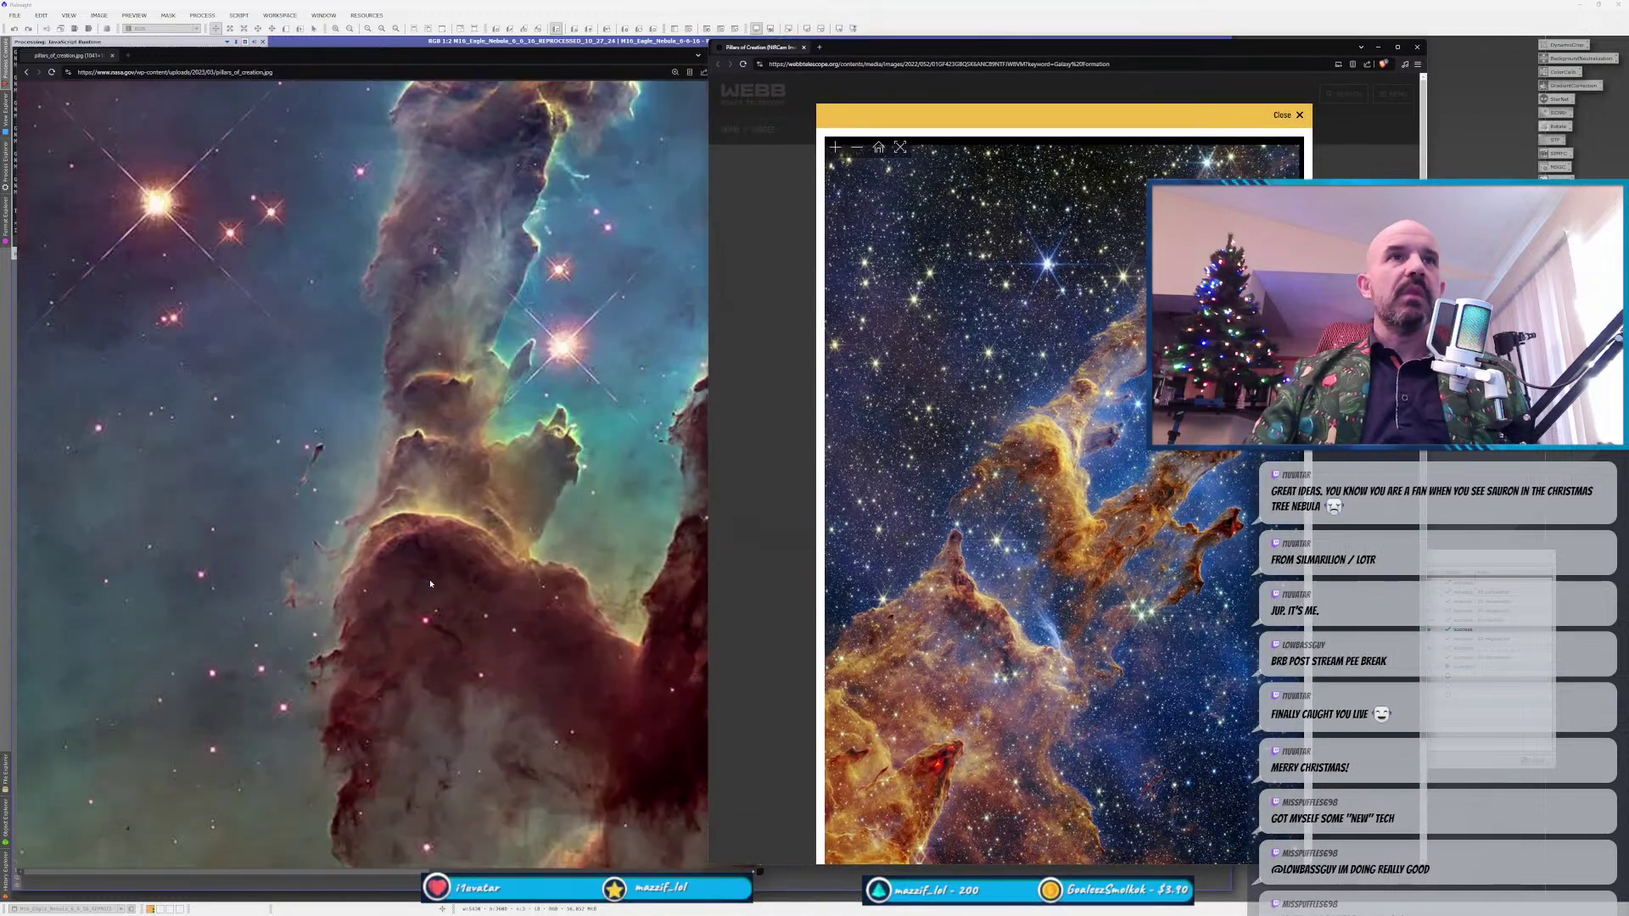
pyautogui.scroll(-3, 445, 575)
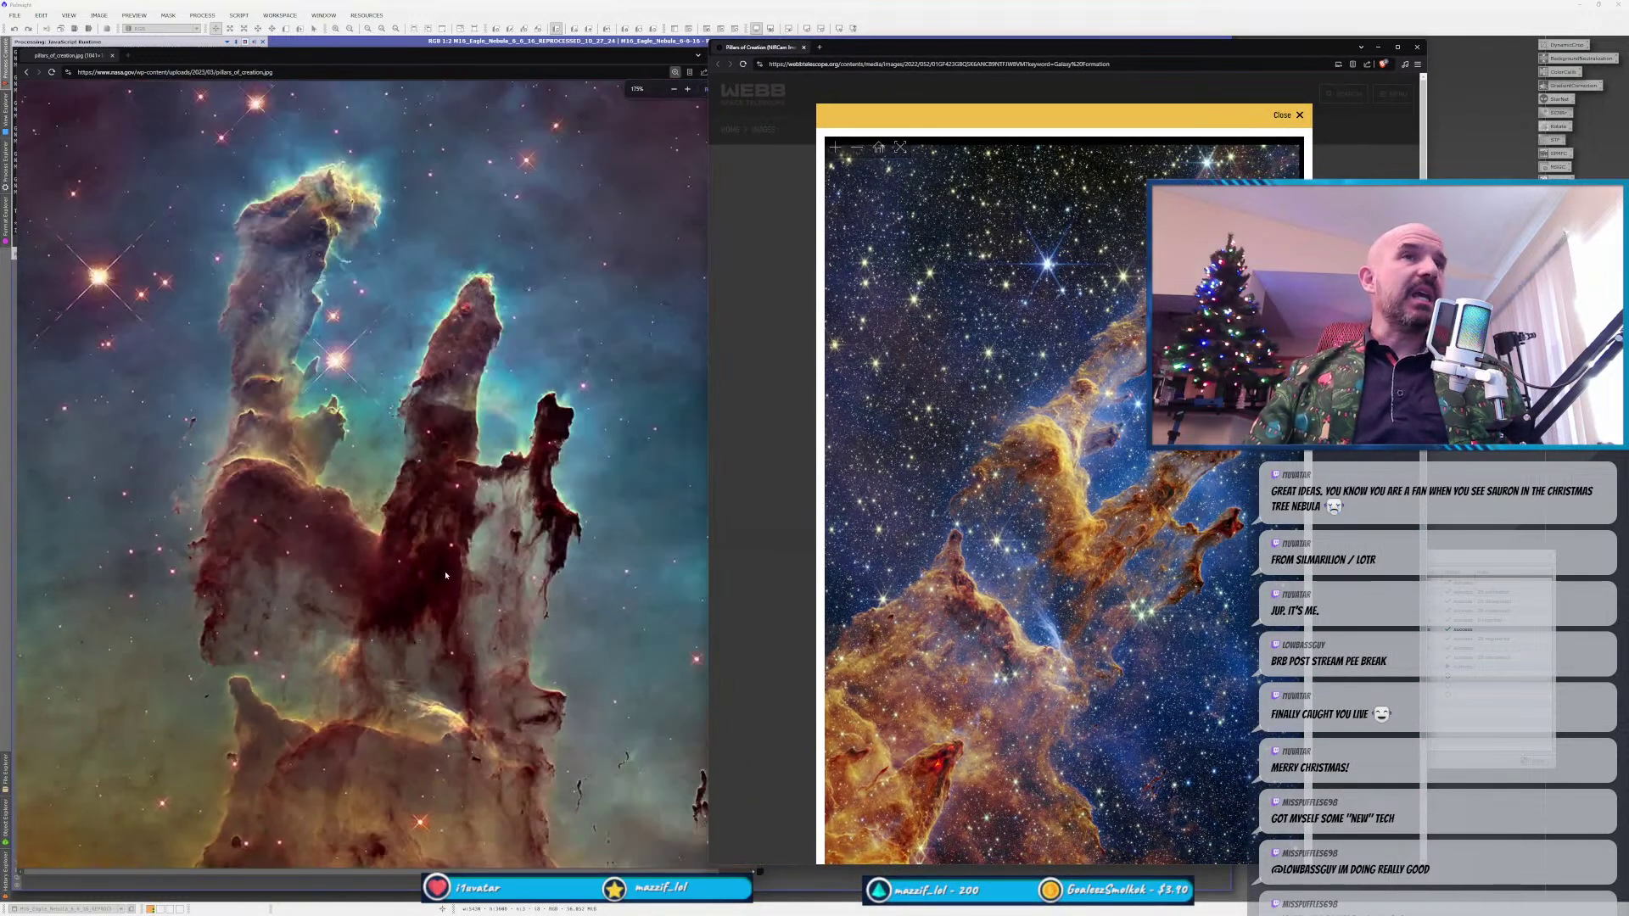
# Rearrange the Webb and 1995 Hubble windows to compare the three versions of the Pillars of Creation.
pyautogui.moveTo(1103, 47); pyautogui.dragTo(714, 70)
pyautogui.moveTo(1103, 136); pyautogui.dragTo(916, 134)
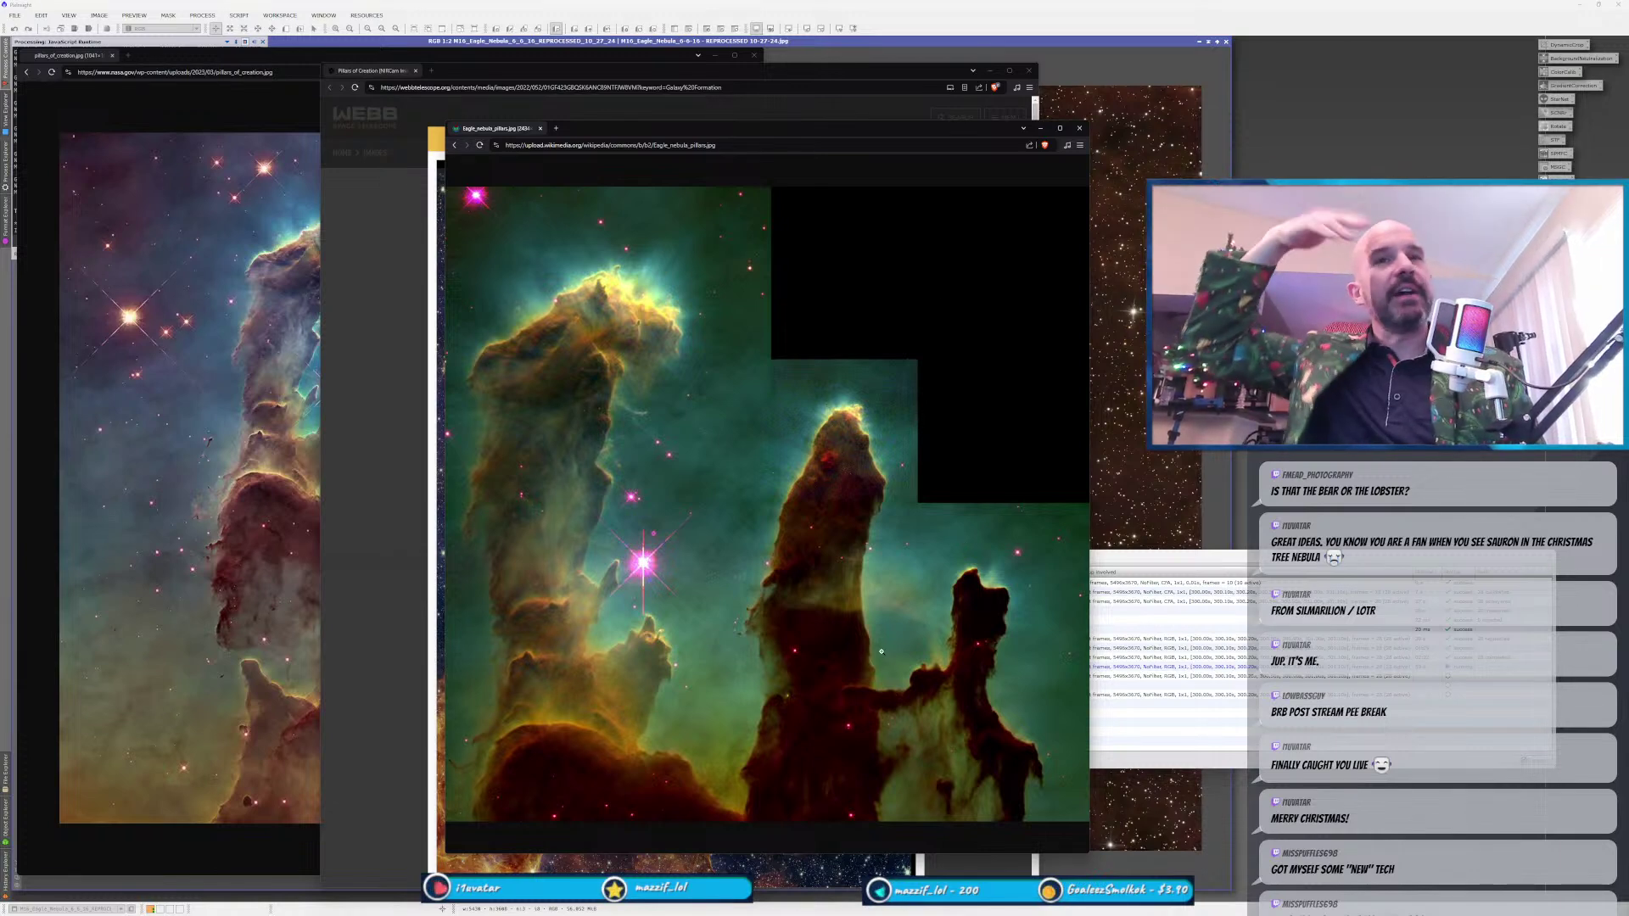
pyautogui.moveTo(675, 126); pyautogui.dragTo(808, 140)
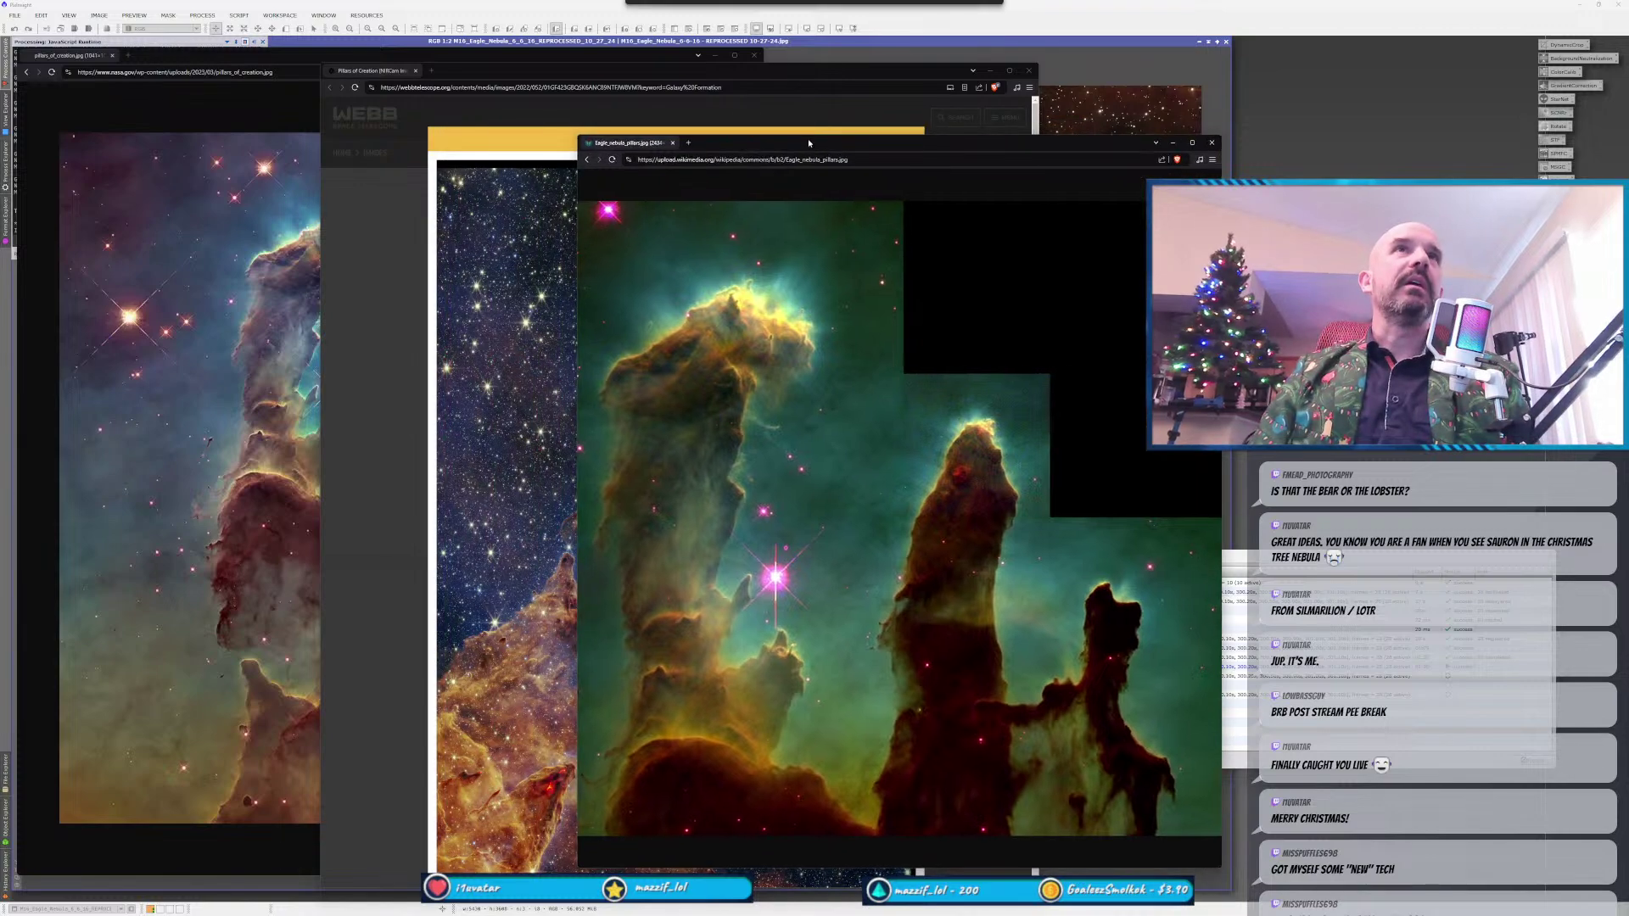
pyautogui.moveTo(628, 72); pyautogui.dragTo(561, 47)
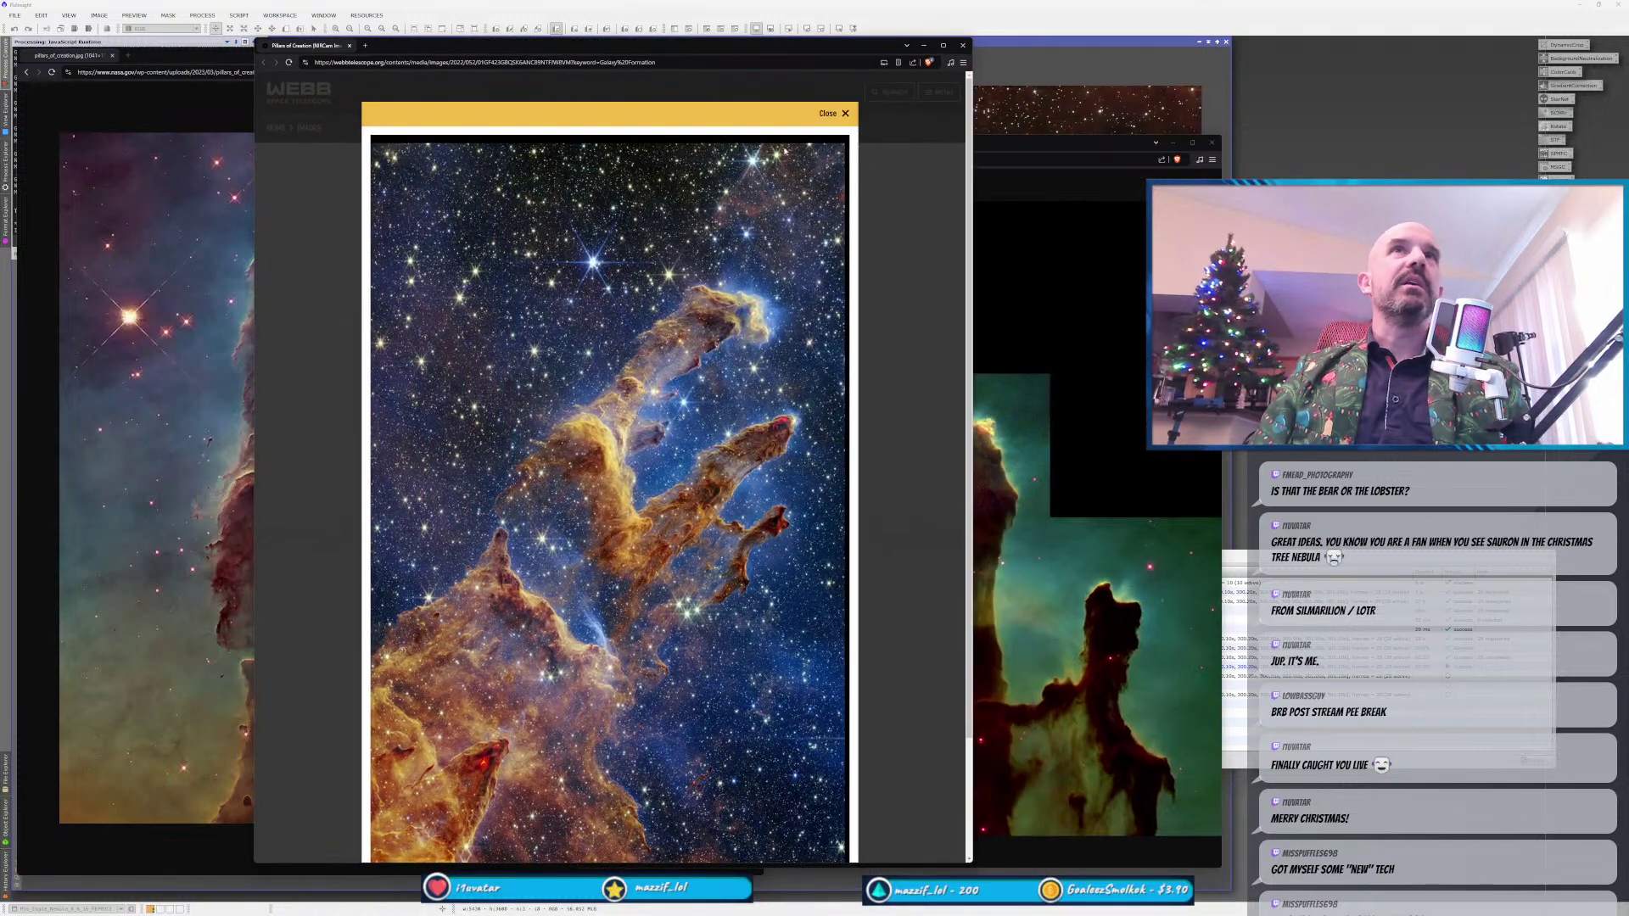
# Close the three browser windows showing the 1995 Hubble, Webb and NASA pillars pictures.
pyautogui.click(1211, 144)
pyautogui.click(962, 45)
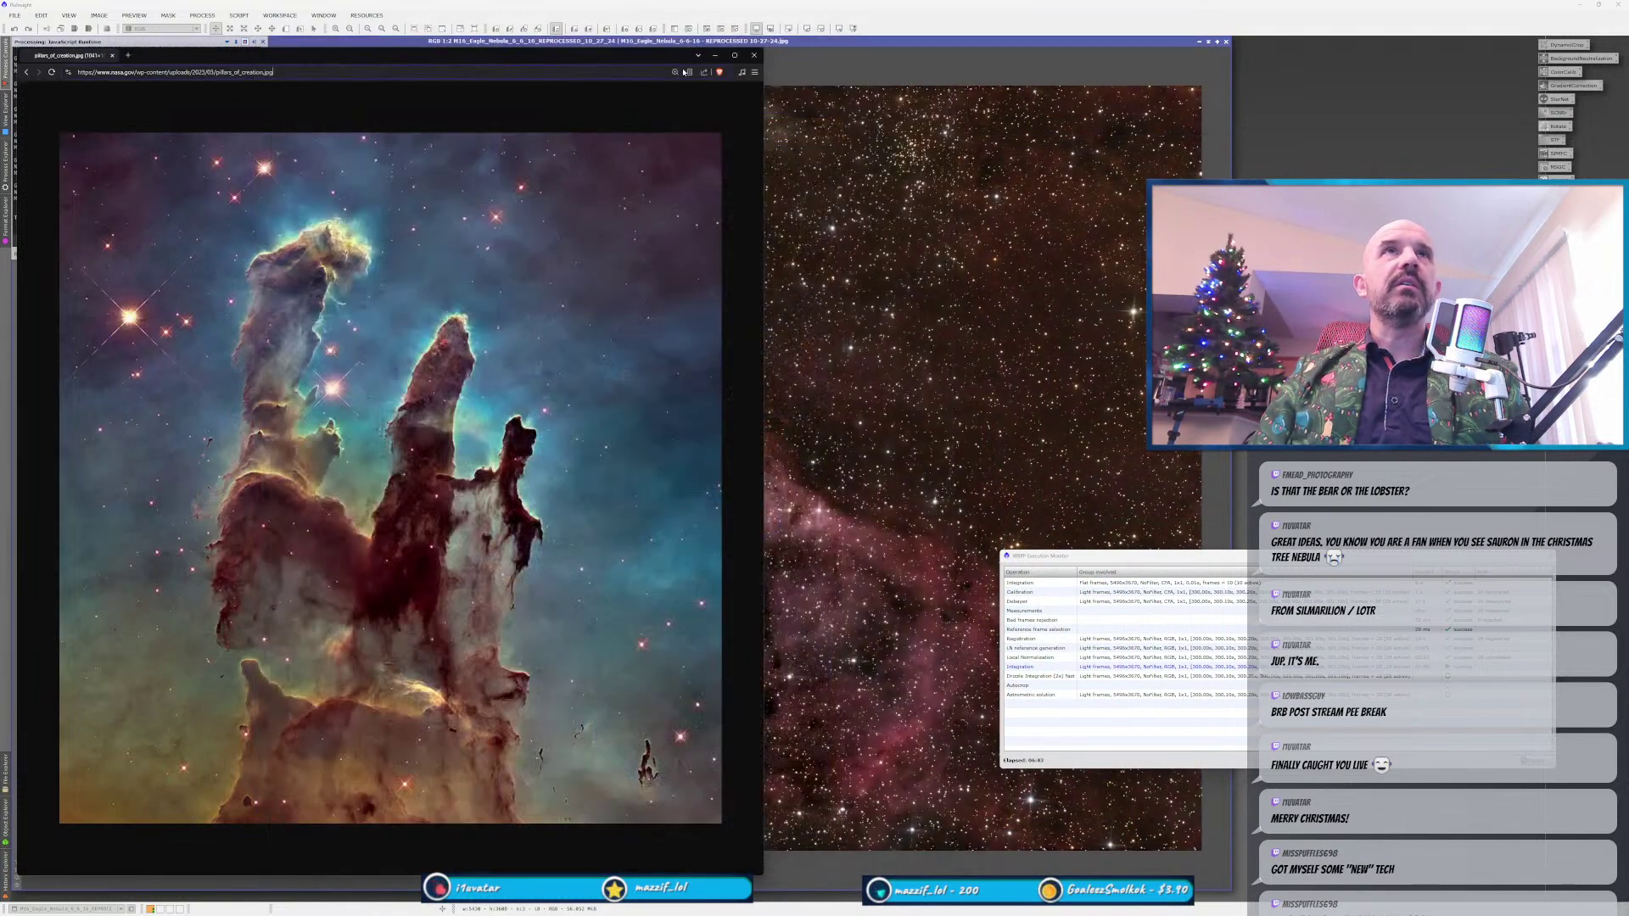
pyautogui.click(754, 55)
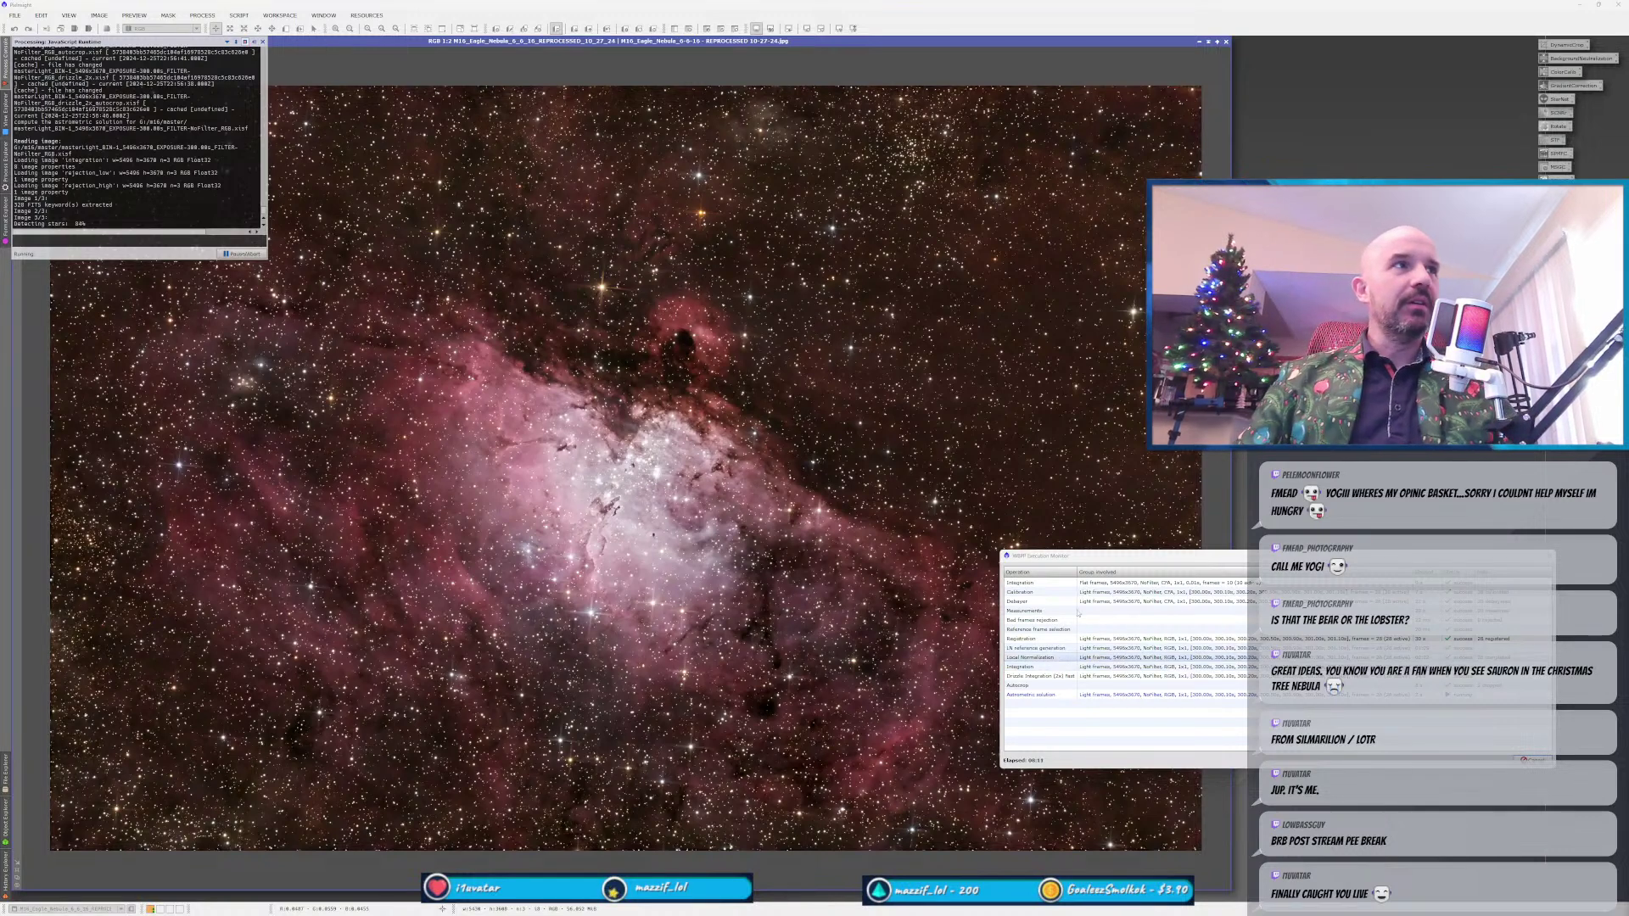
# Move the execution monitor over the Eagle Nebula image and reposition the Image Plate Solver dialog to examine its parameters.
pyautogui.moveTo(1234, 560); pyautogui.dragTo(790, 355)
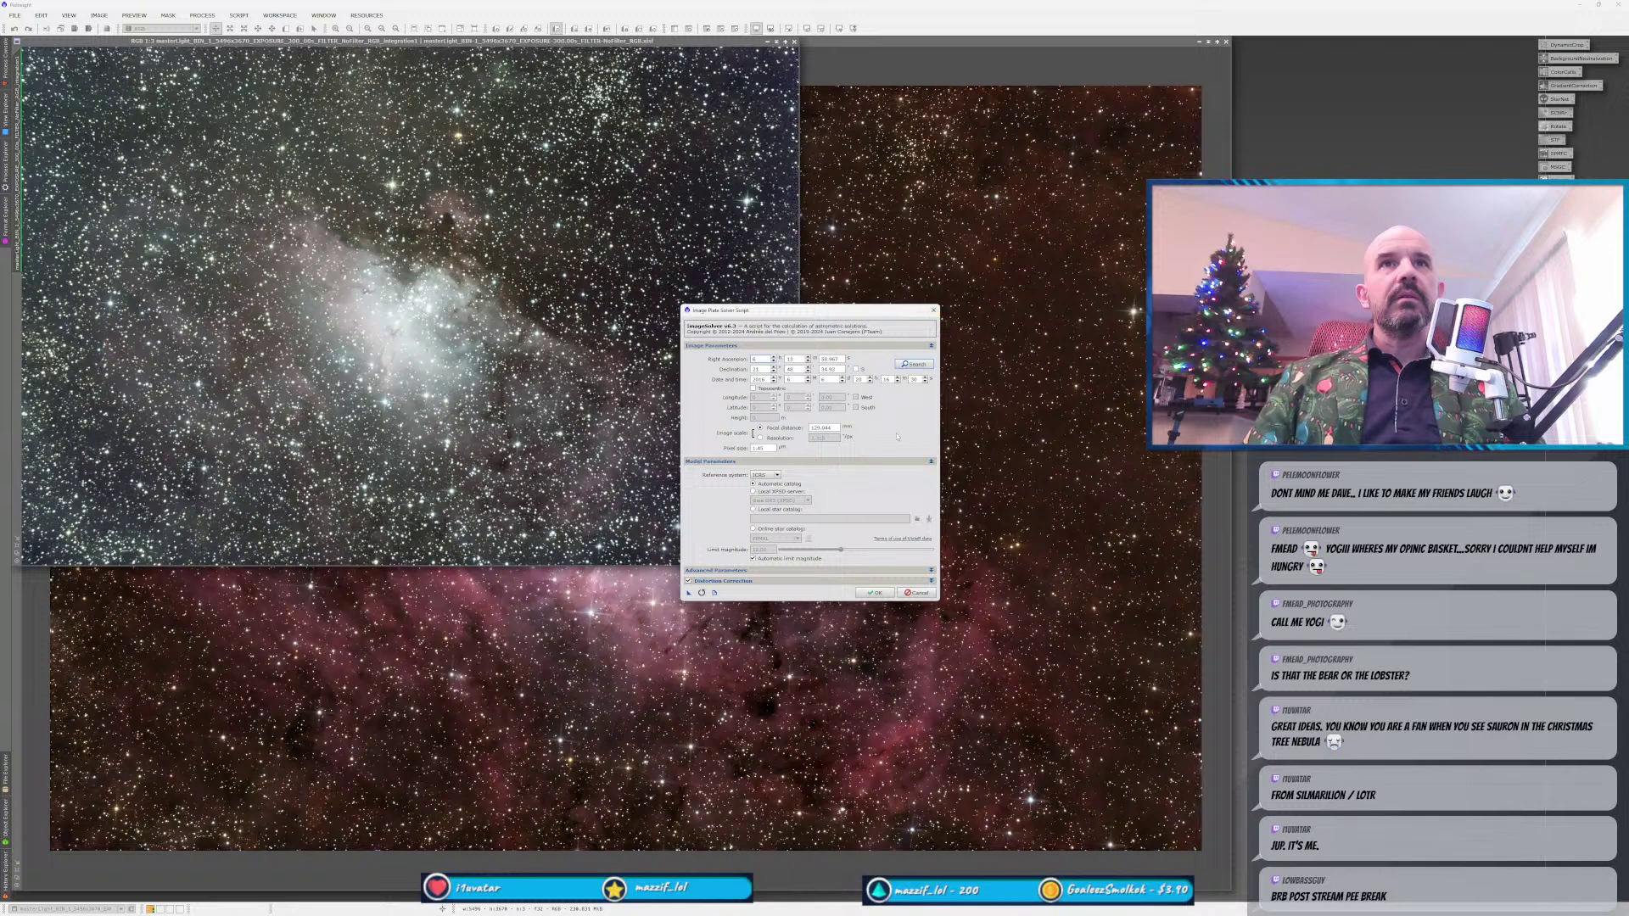
pyautogui.moveTo(756, 313); pyautogui.dragTo(770, 307)
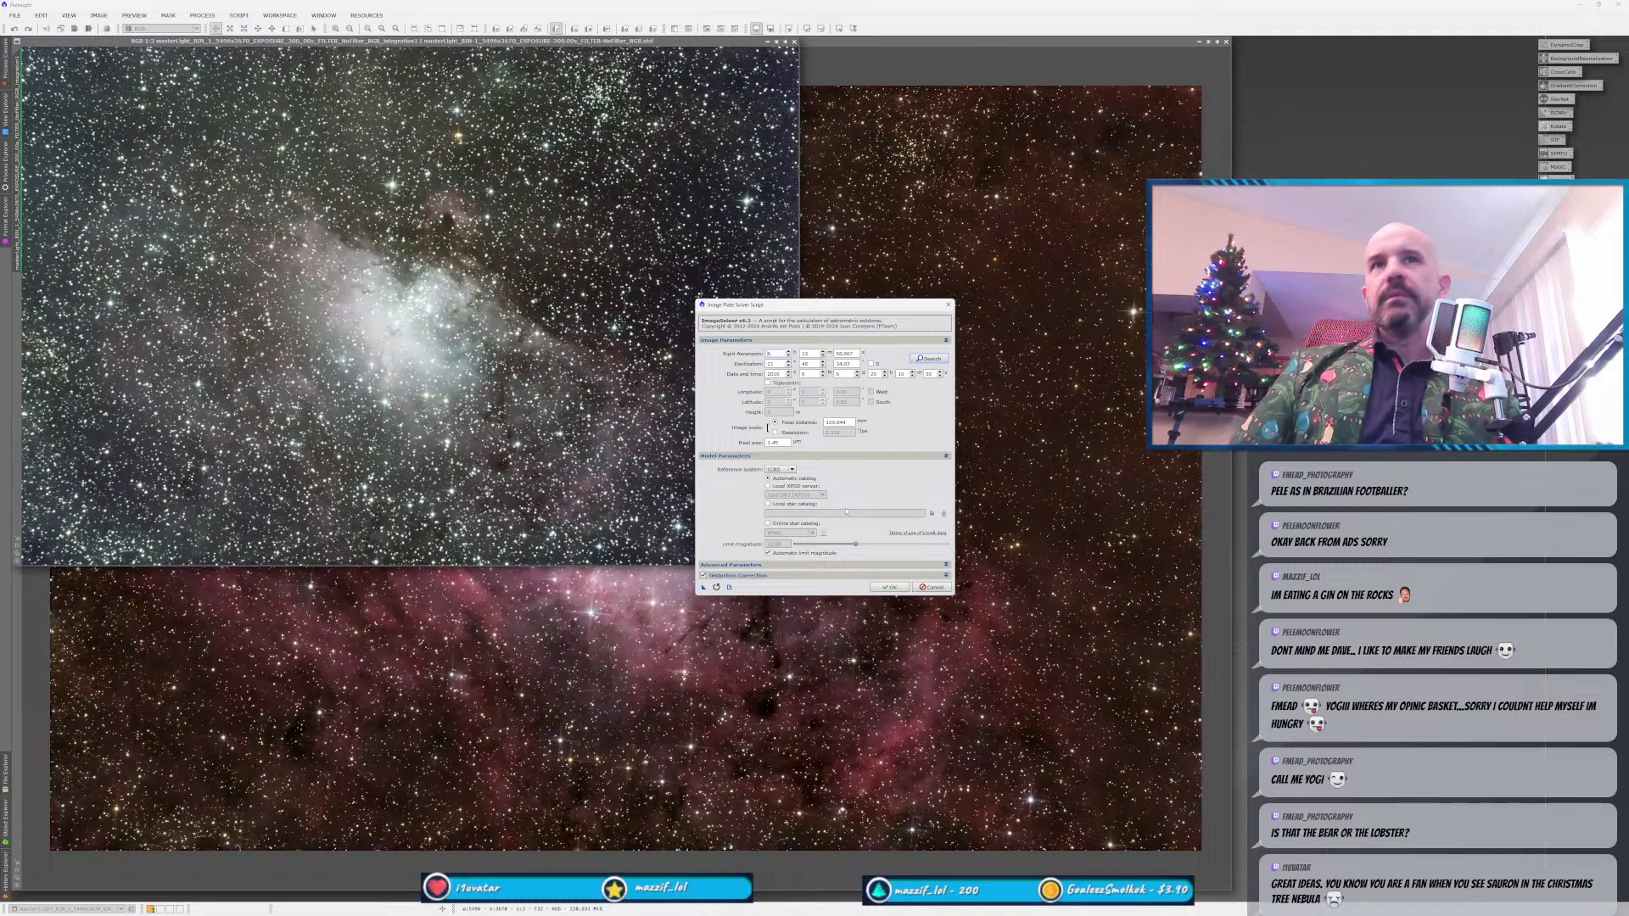
pyautogui.moveTo(772, 307); pyautogui.dragTo(795, 313)
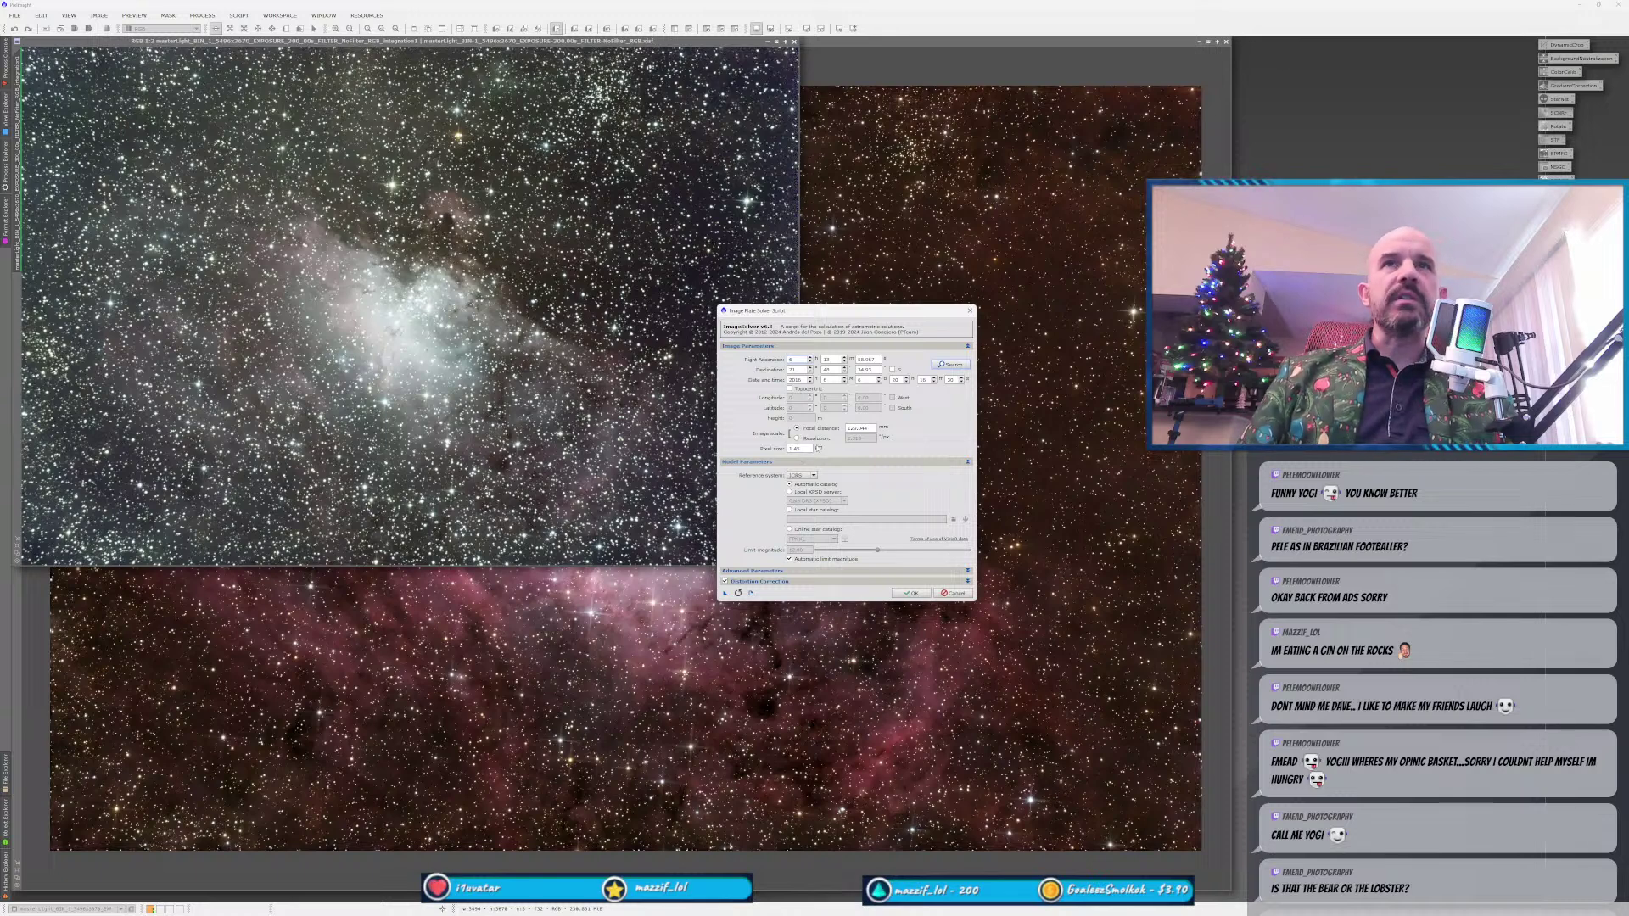
# Search online for the object "eagle nebula" and use its coordinates as the plate solver's image centre.
pyautogui.click(948, 368)
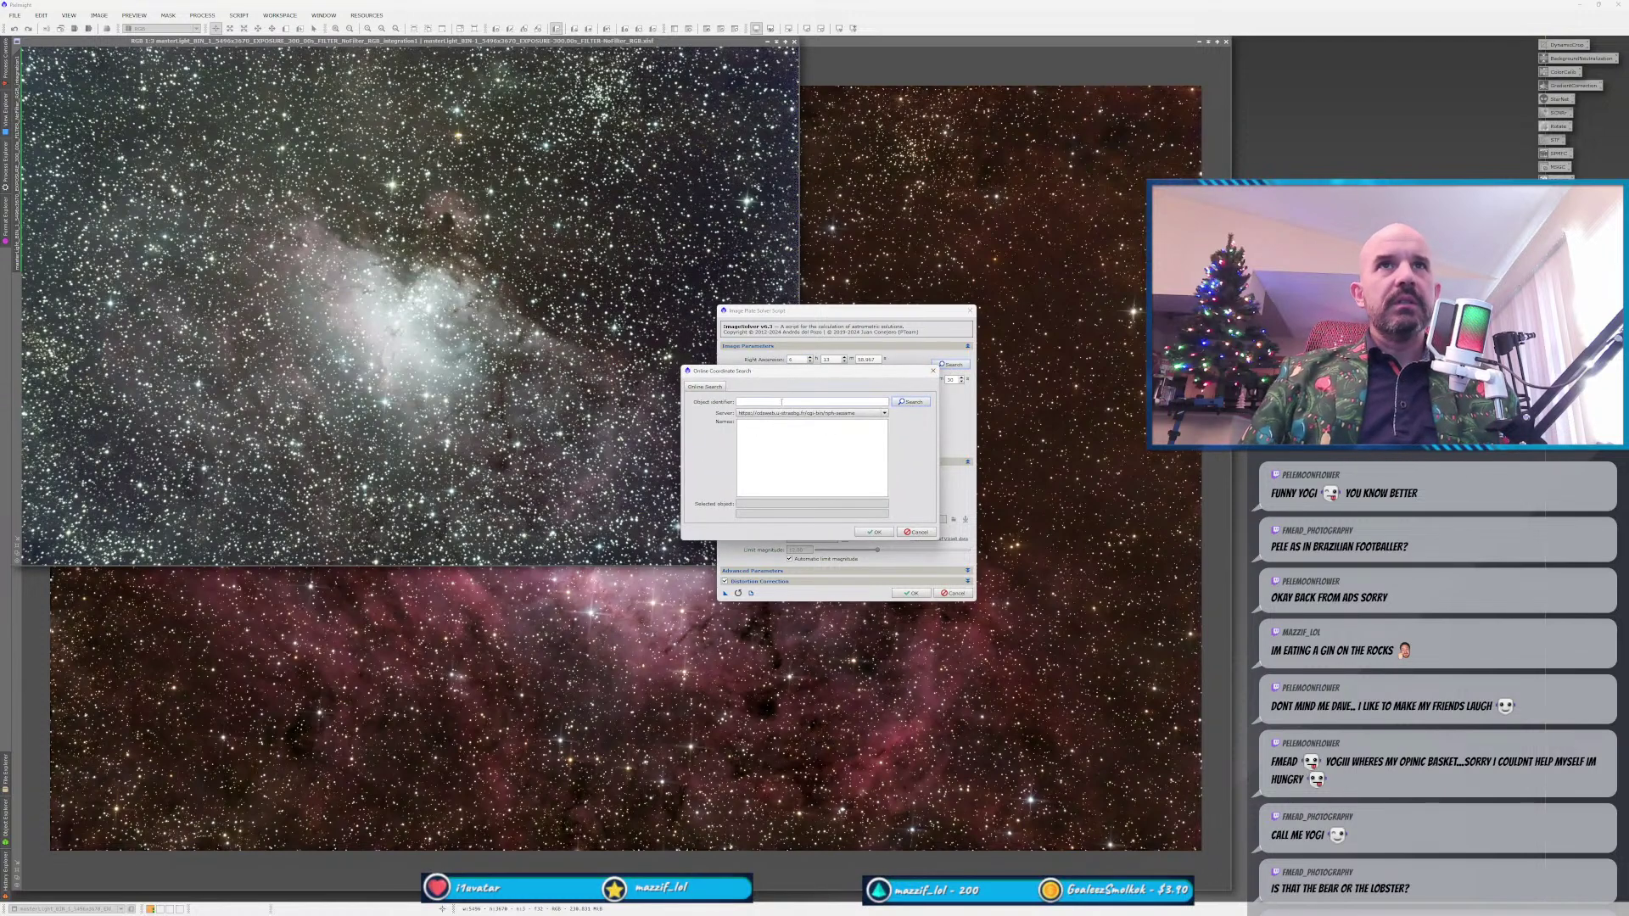
pyautogui.write('eagle')
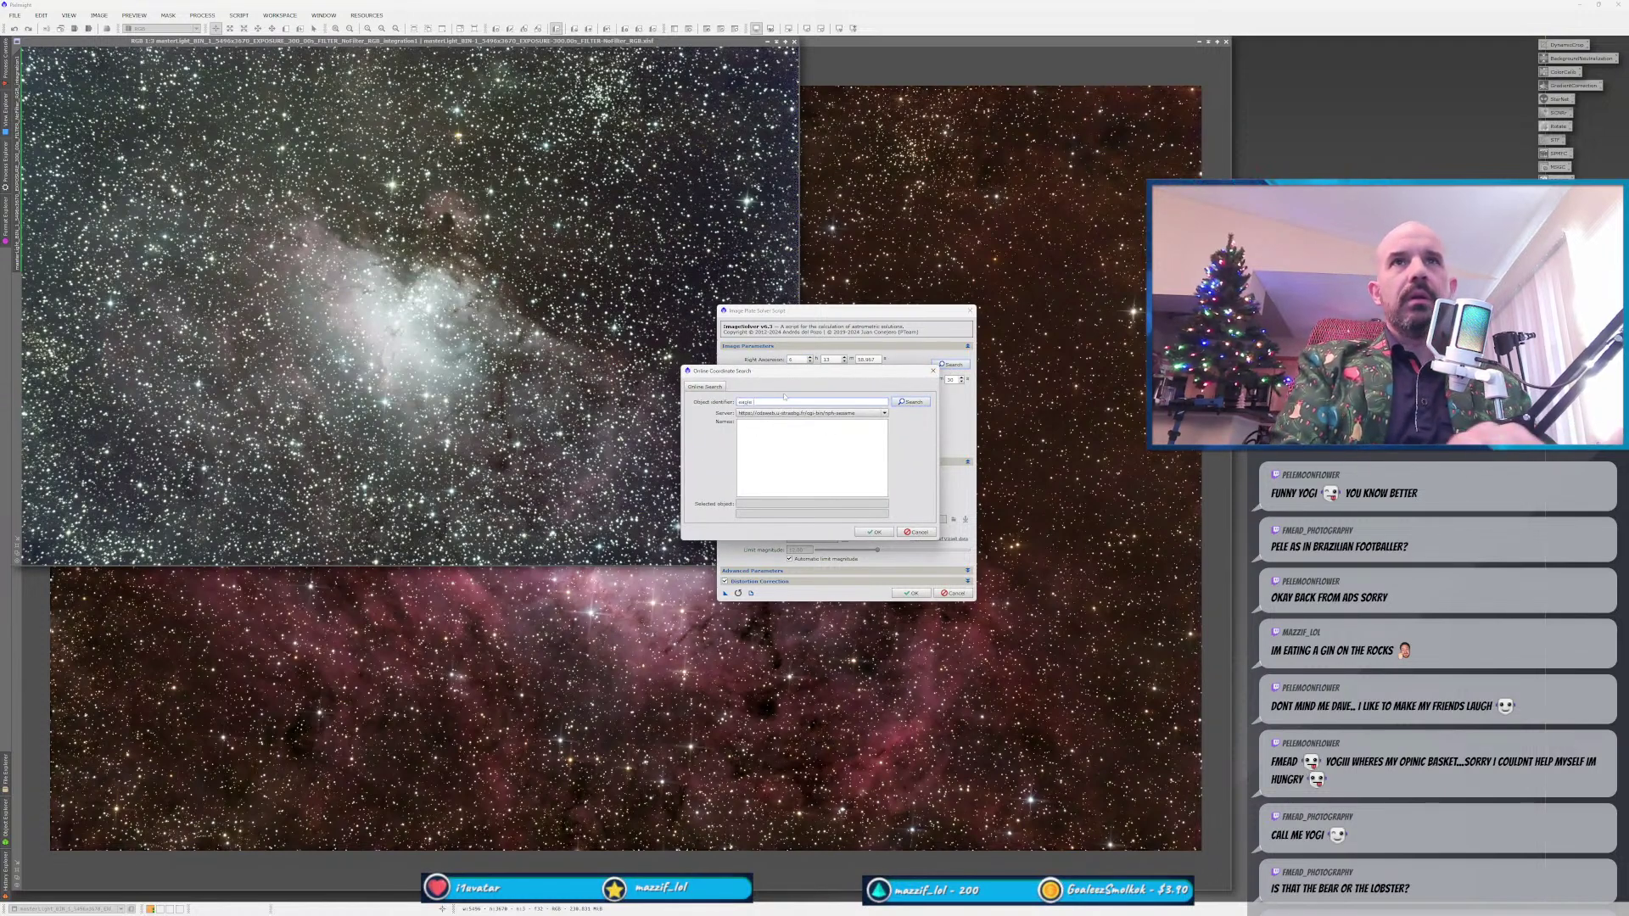
pyautogui.write(' nebula')
pyautogui.press('Return')
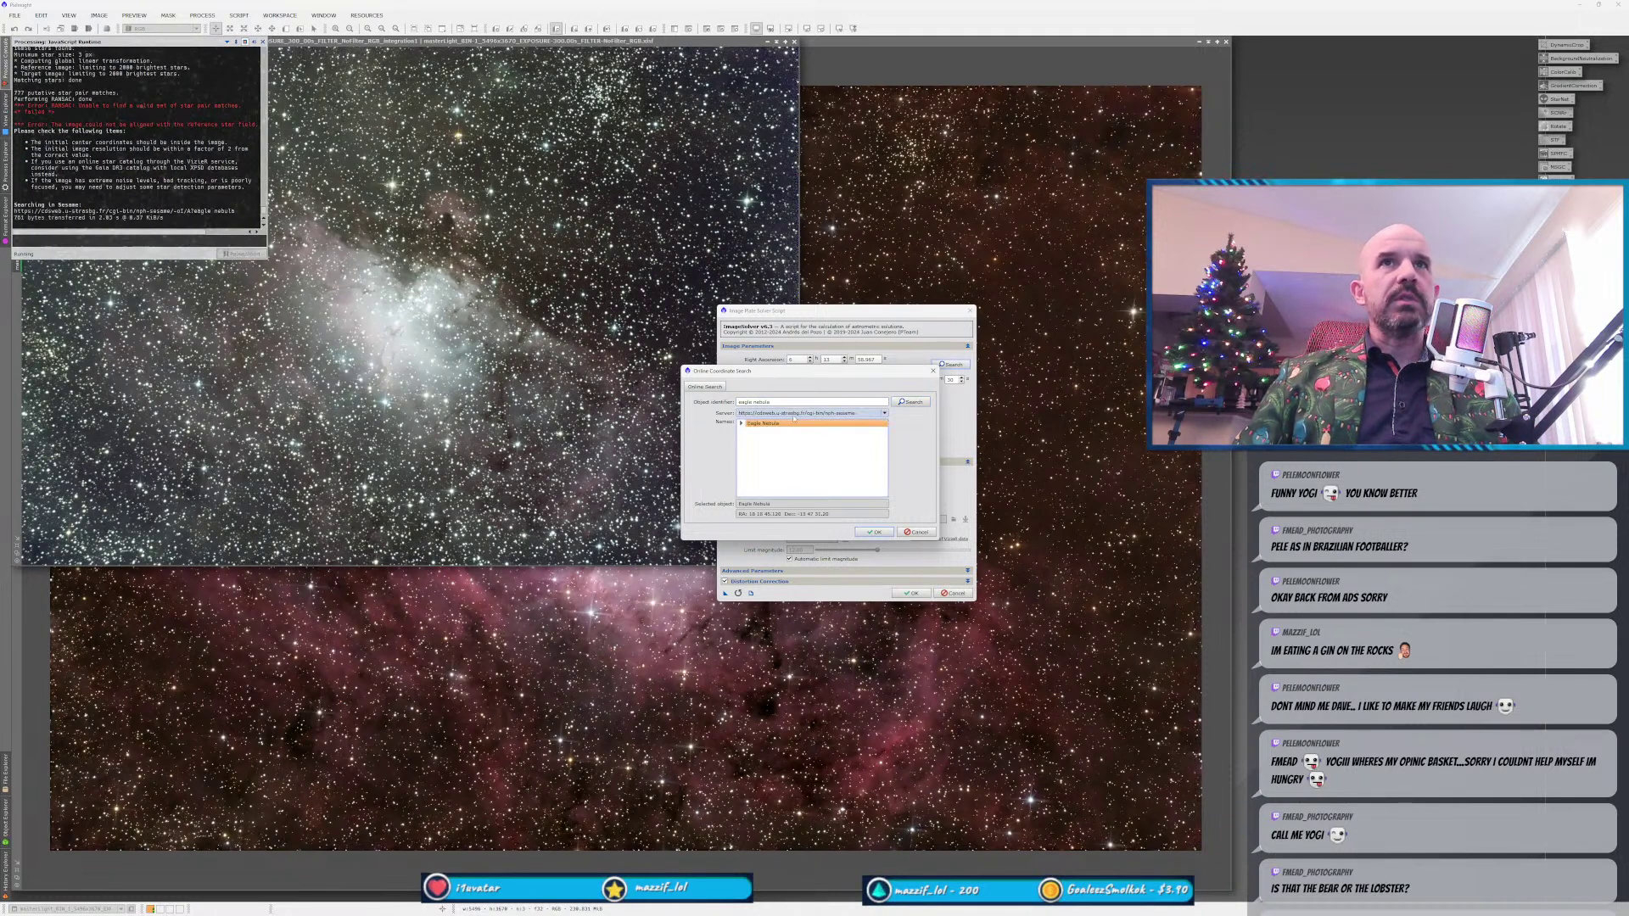
pyautogui.click(741, 423)
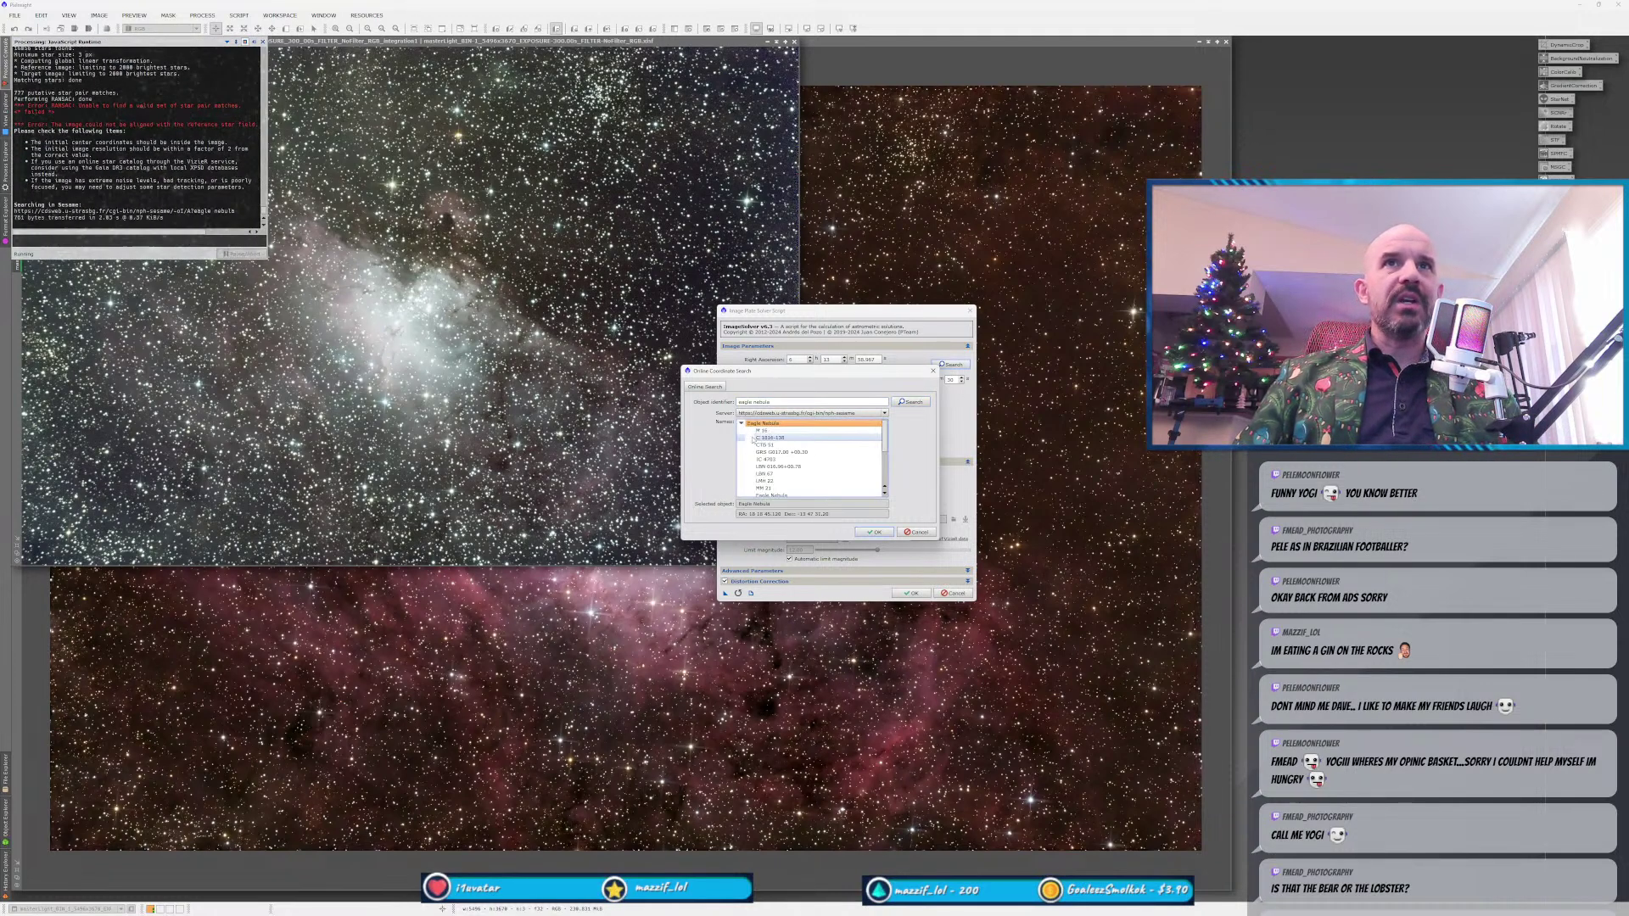
pyautogui.click(874, 532)
# Set the focal distance to 750 mm and the pixel size to 4.00 μm, and run the plate solver.
pyautogui.write('800')
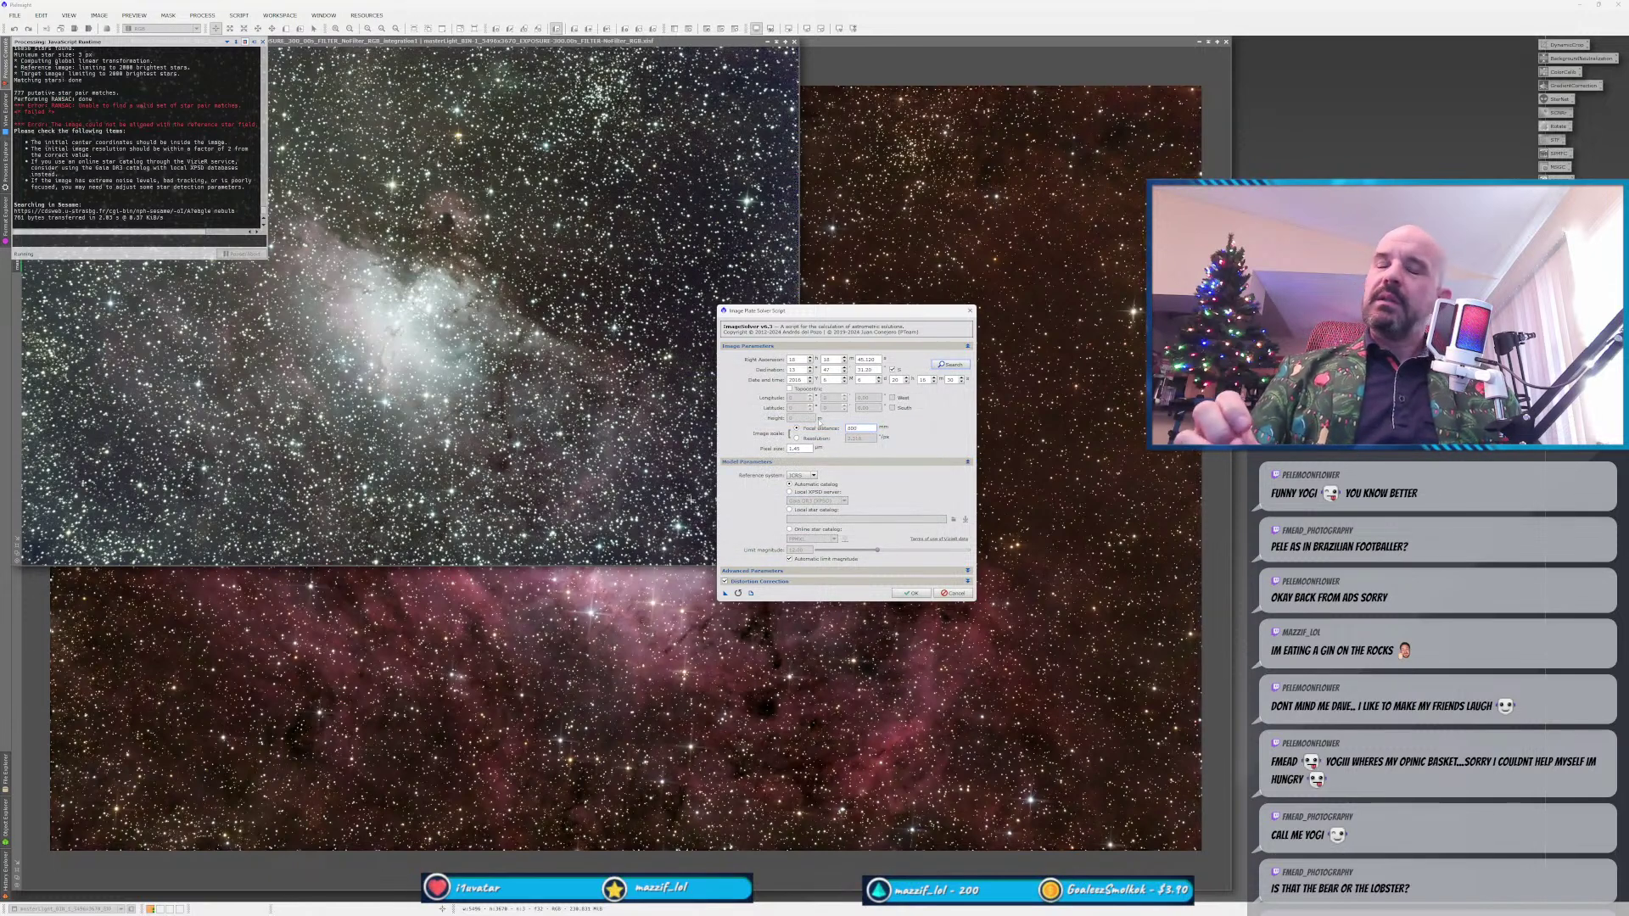
pyautogui.write('750')
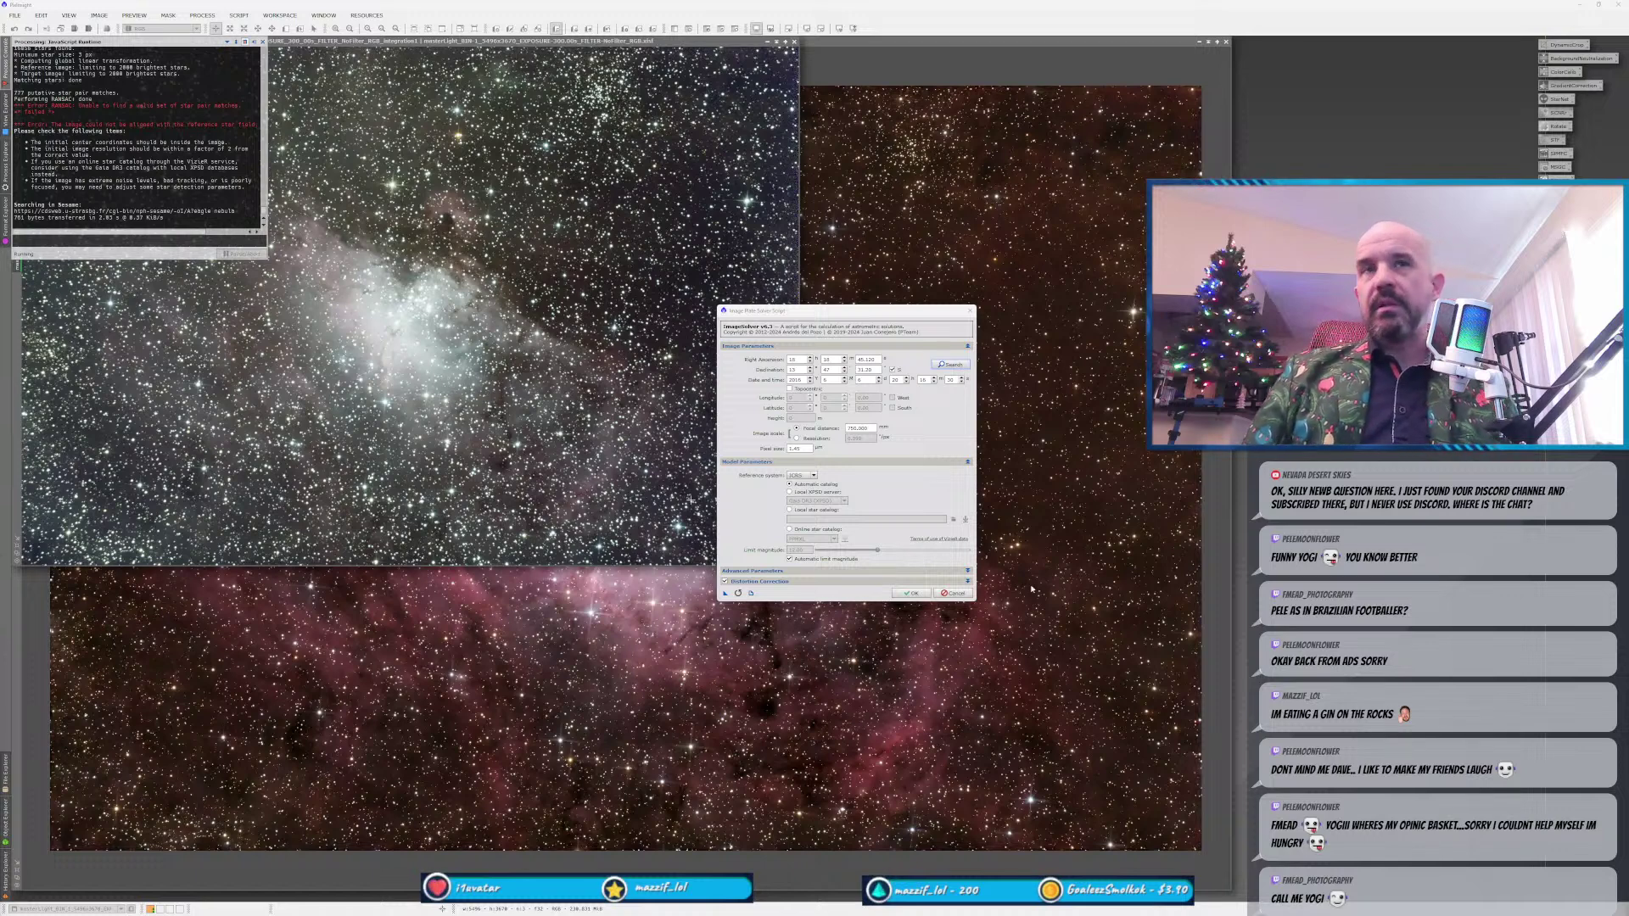
pyautogui.doubleClick(799, 448)
pyautogui.write('4.00')
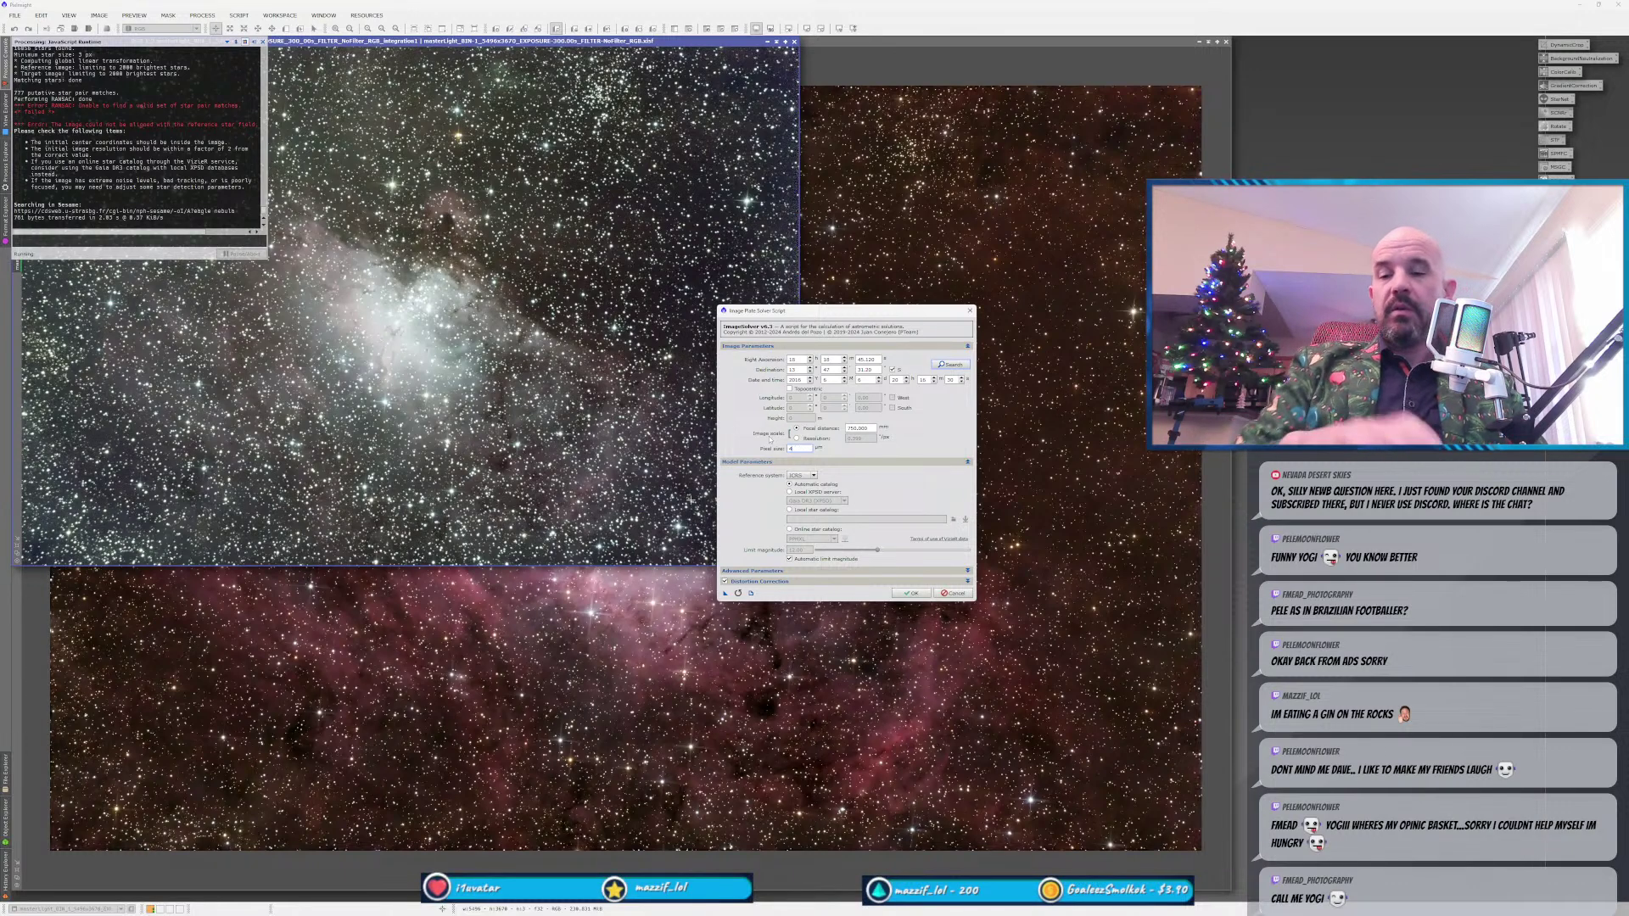
pyautogui.click(793, 433)
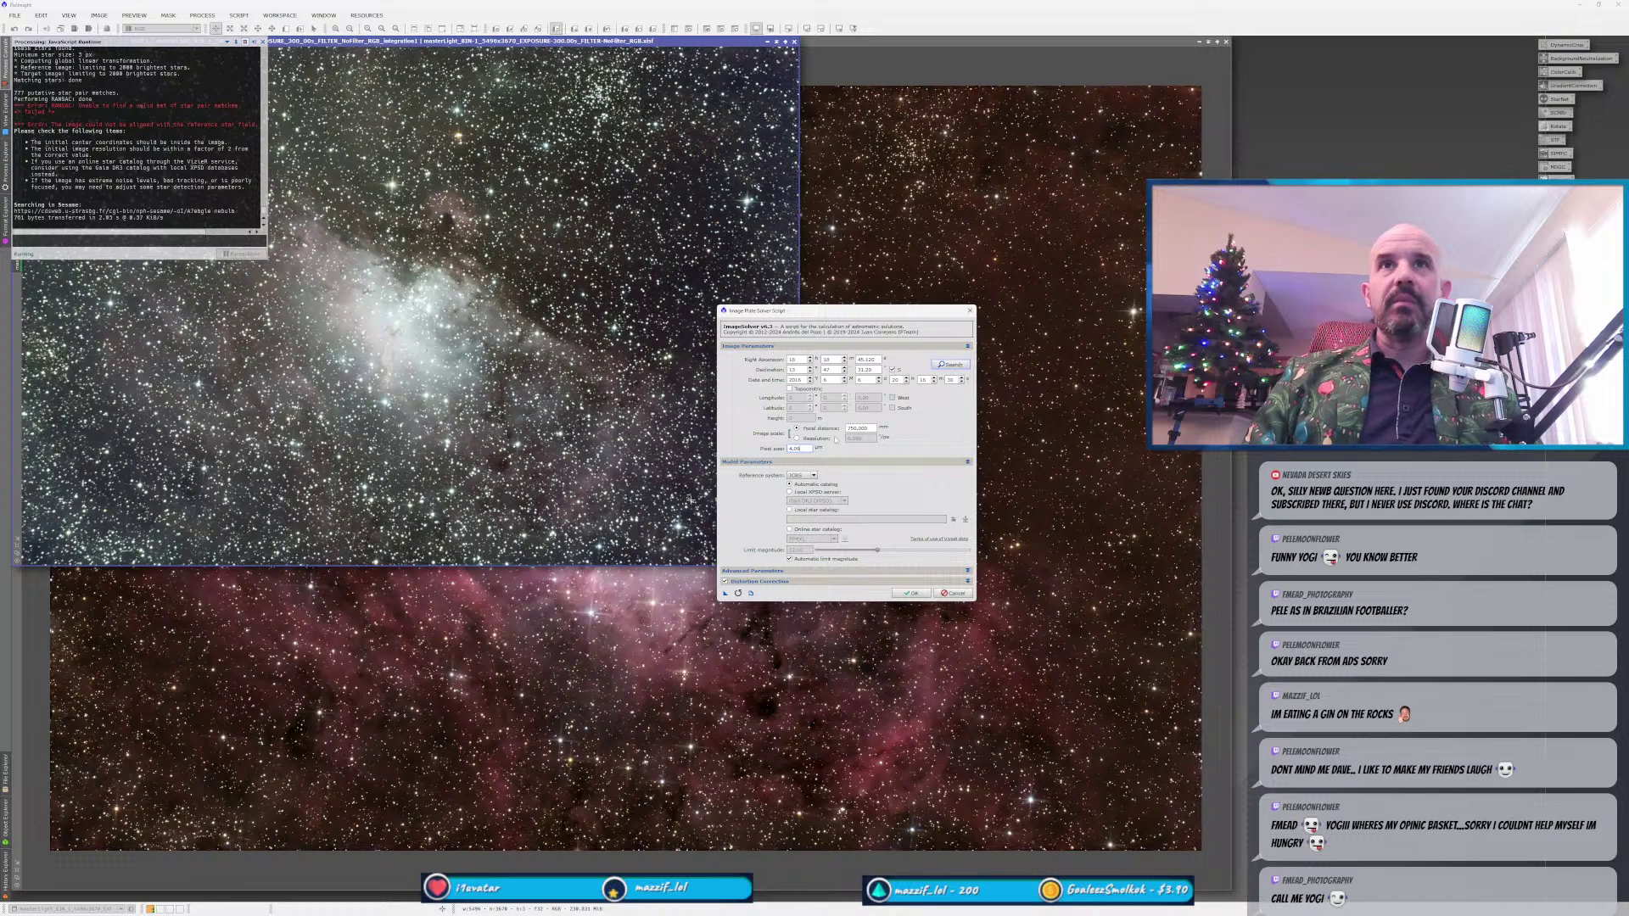
pyautogui.click(910, 593)
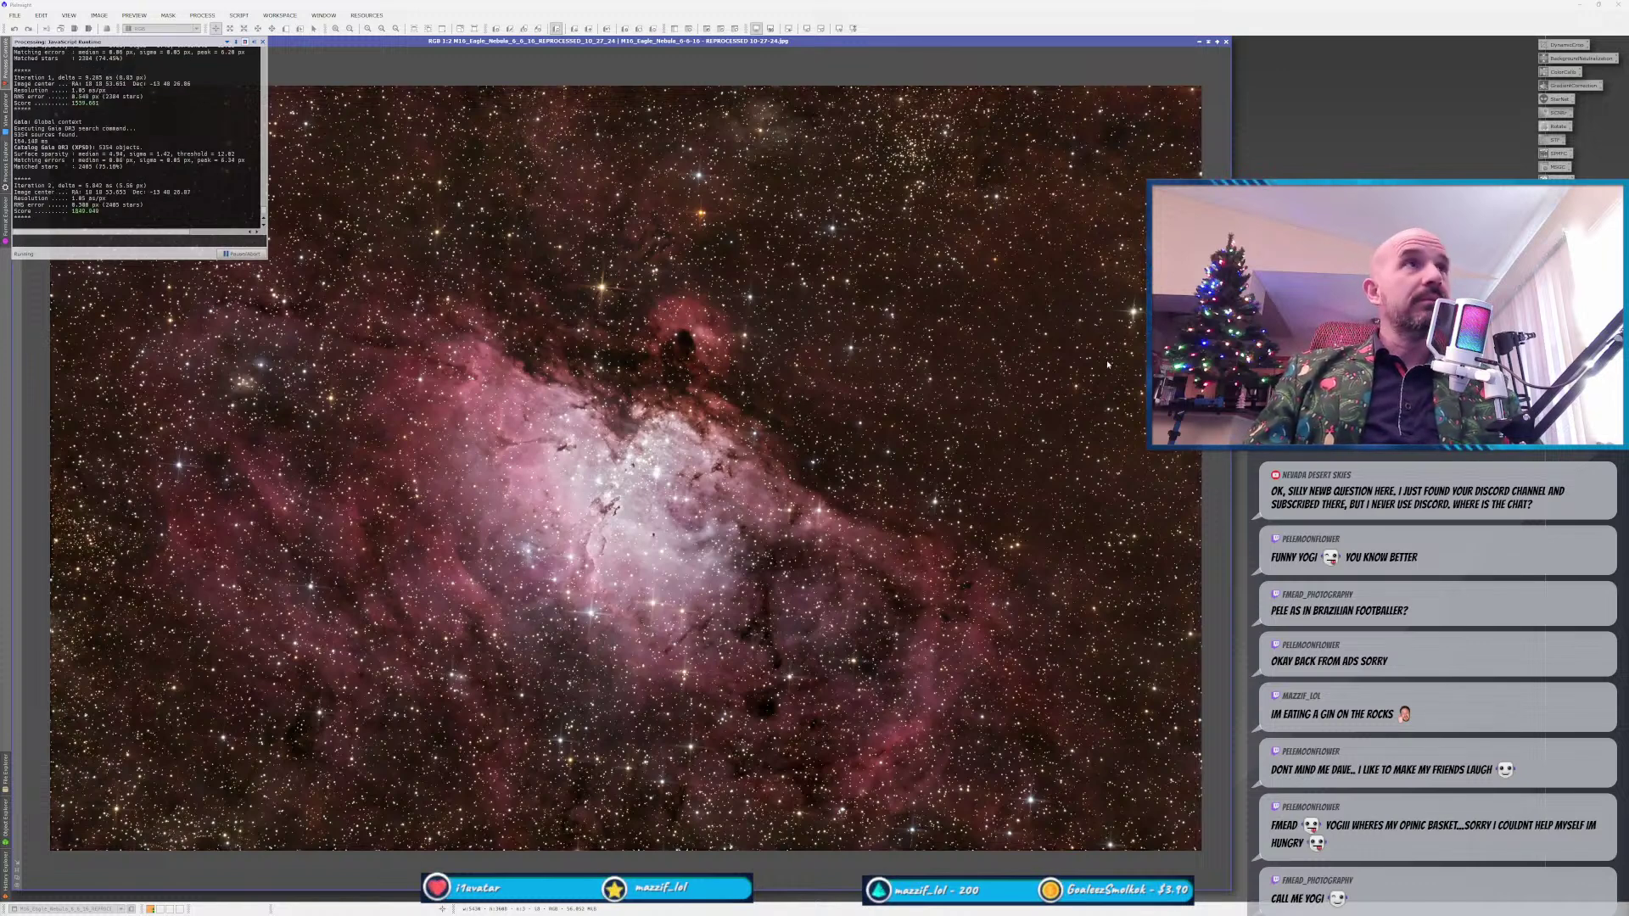
# Close the finished execution monitor and the event report, and exit Weighted Batch Preprocessing.
pyautogui.moveTo(5, 166)
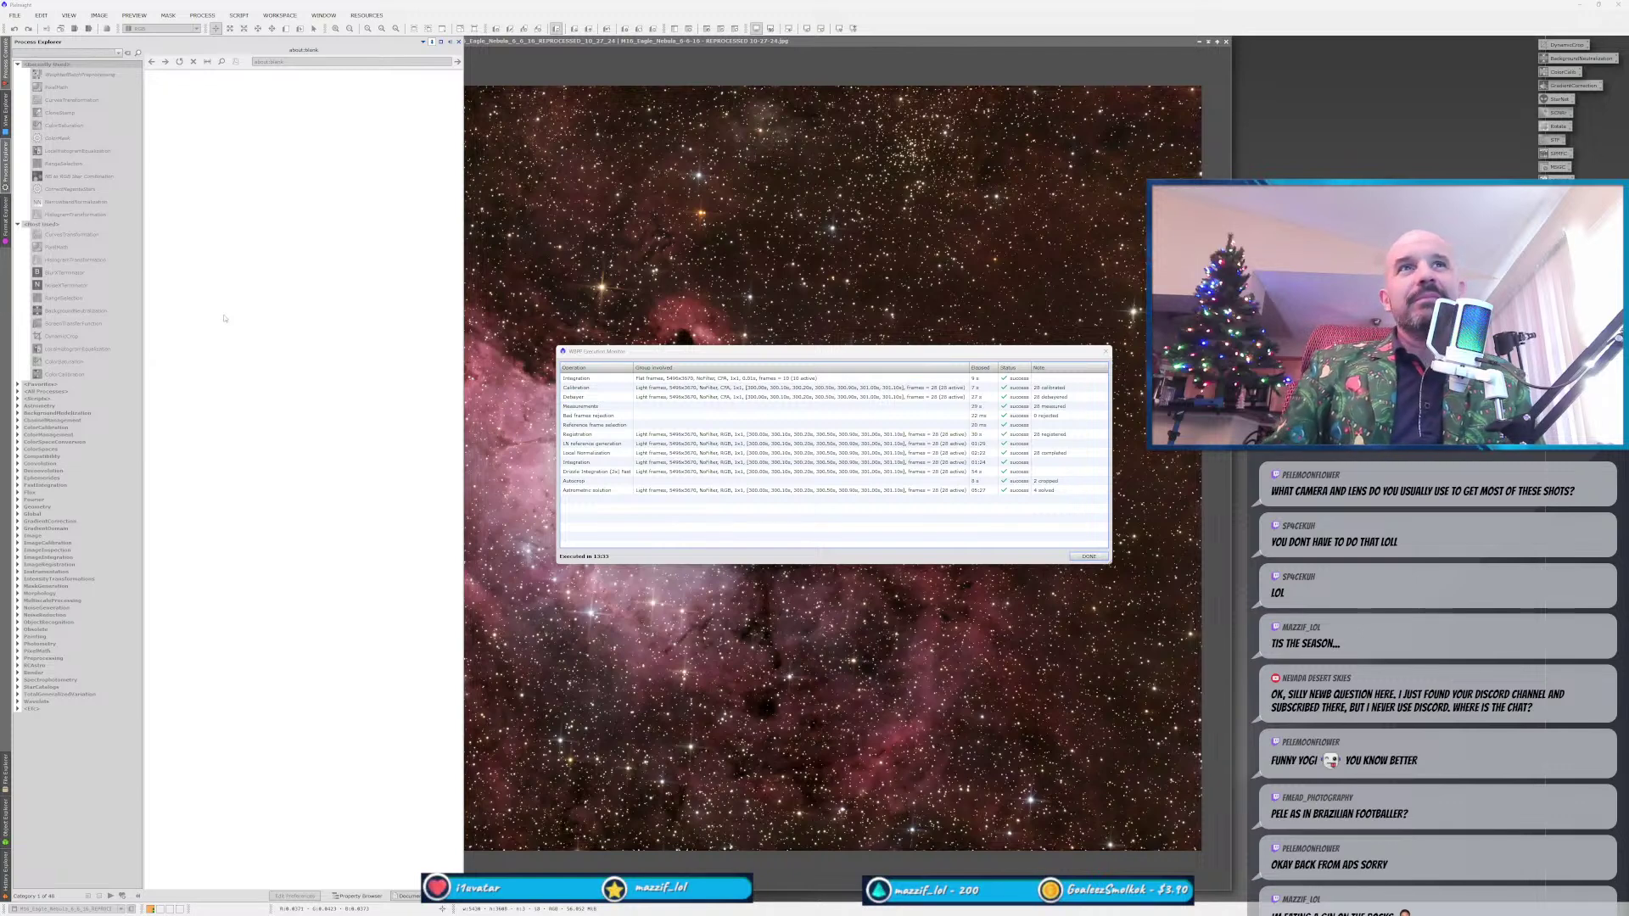
pyautogui.click(831, 424)
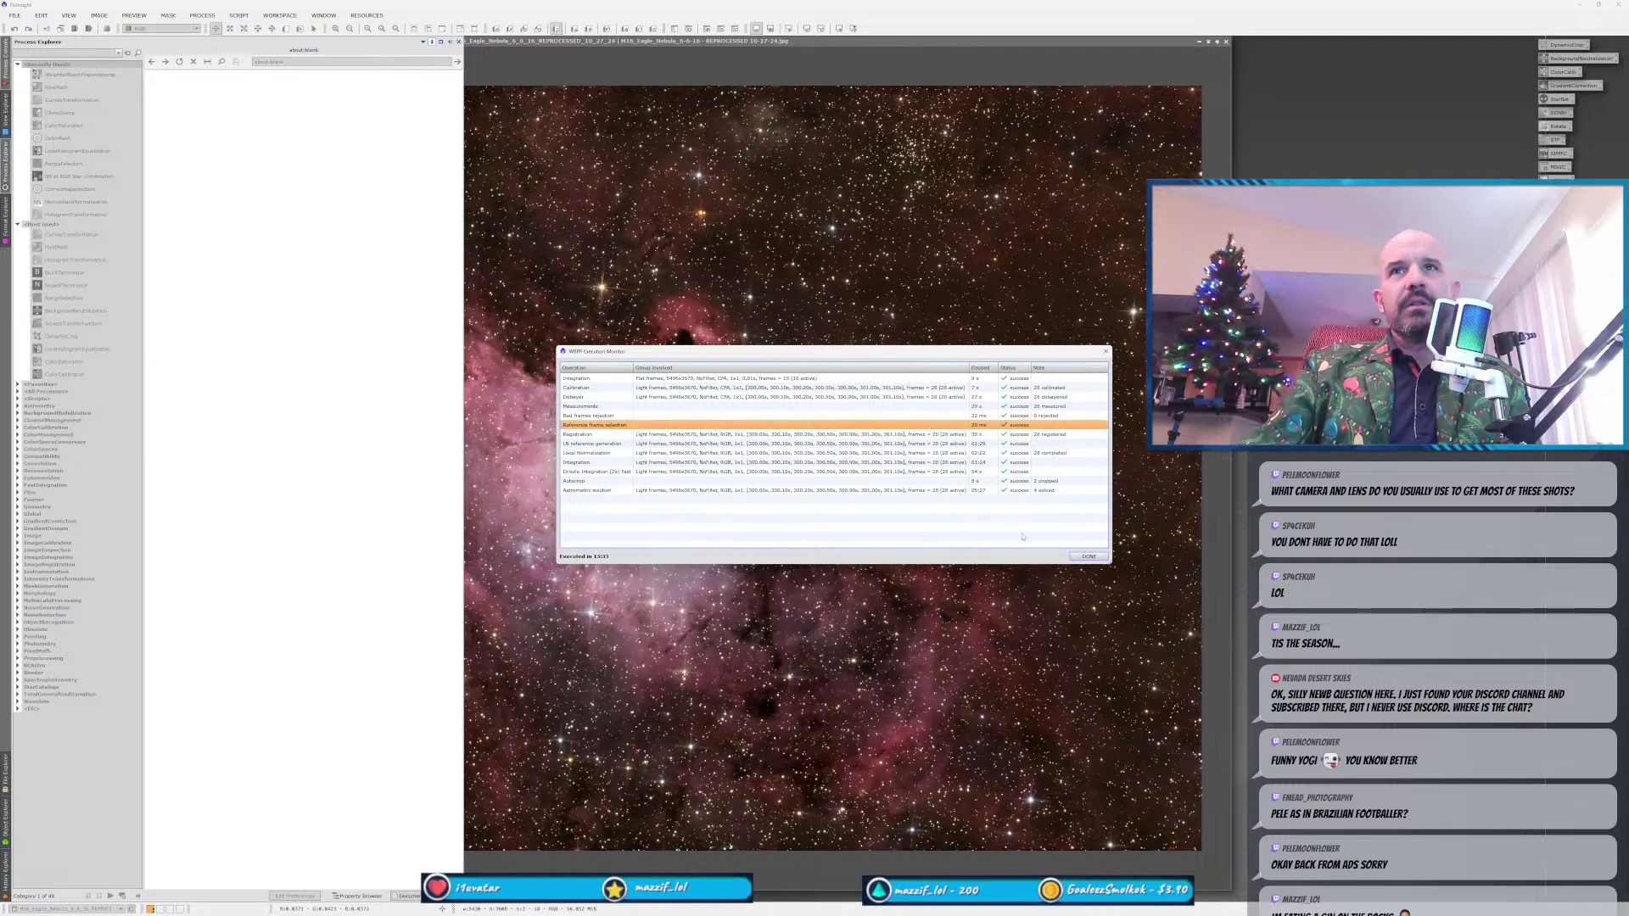
pyautogui.click(1089, 556)
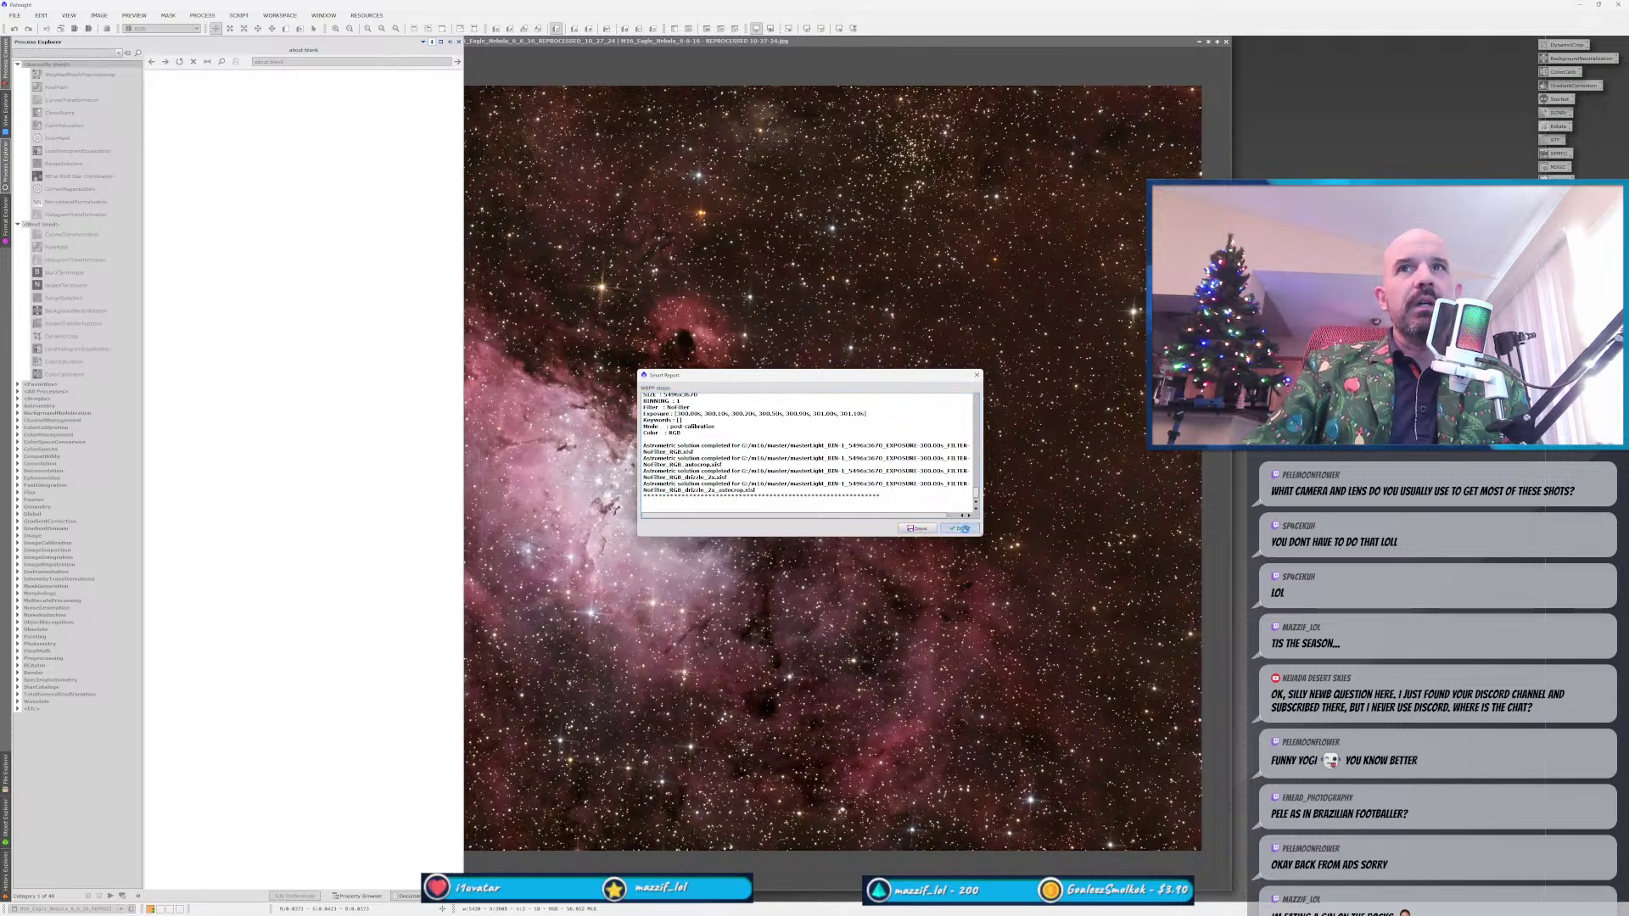
pyautogui.click(964, 528)
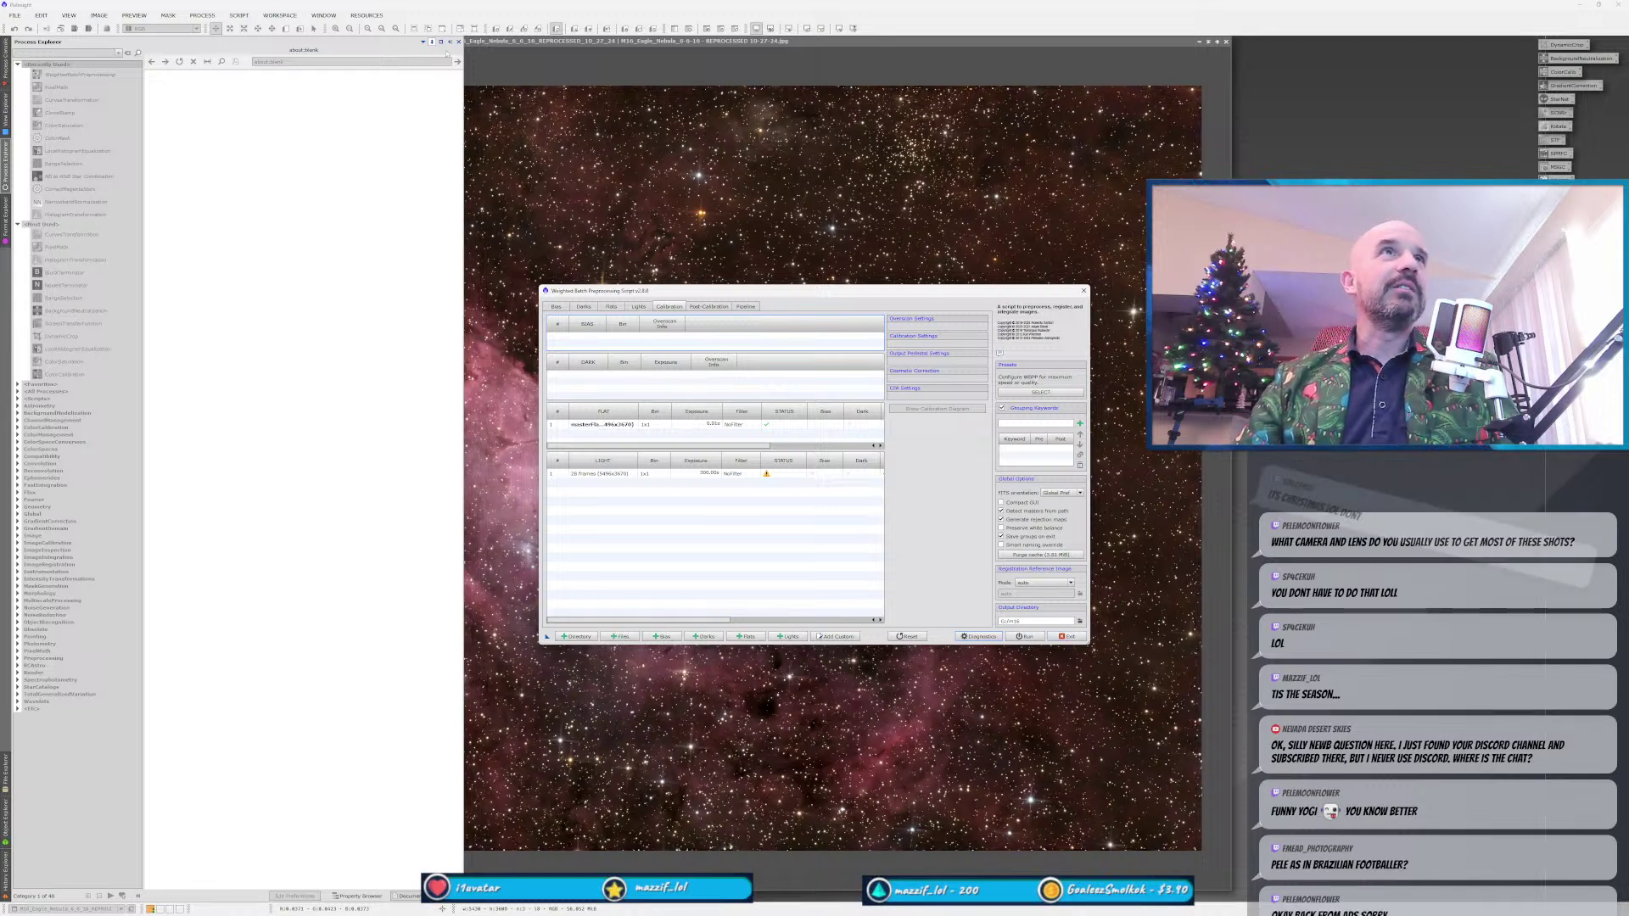
pyautogui.click(1067, 636)
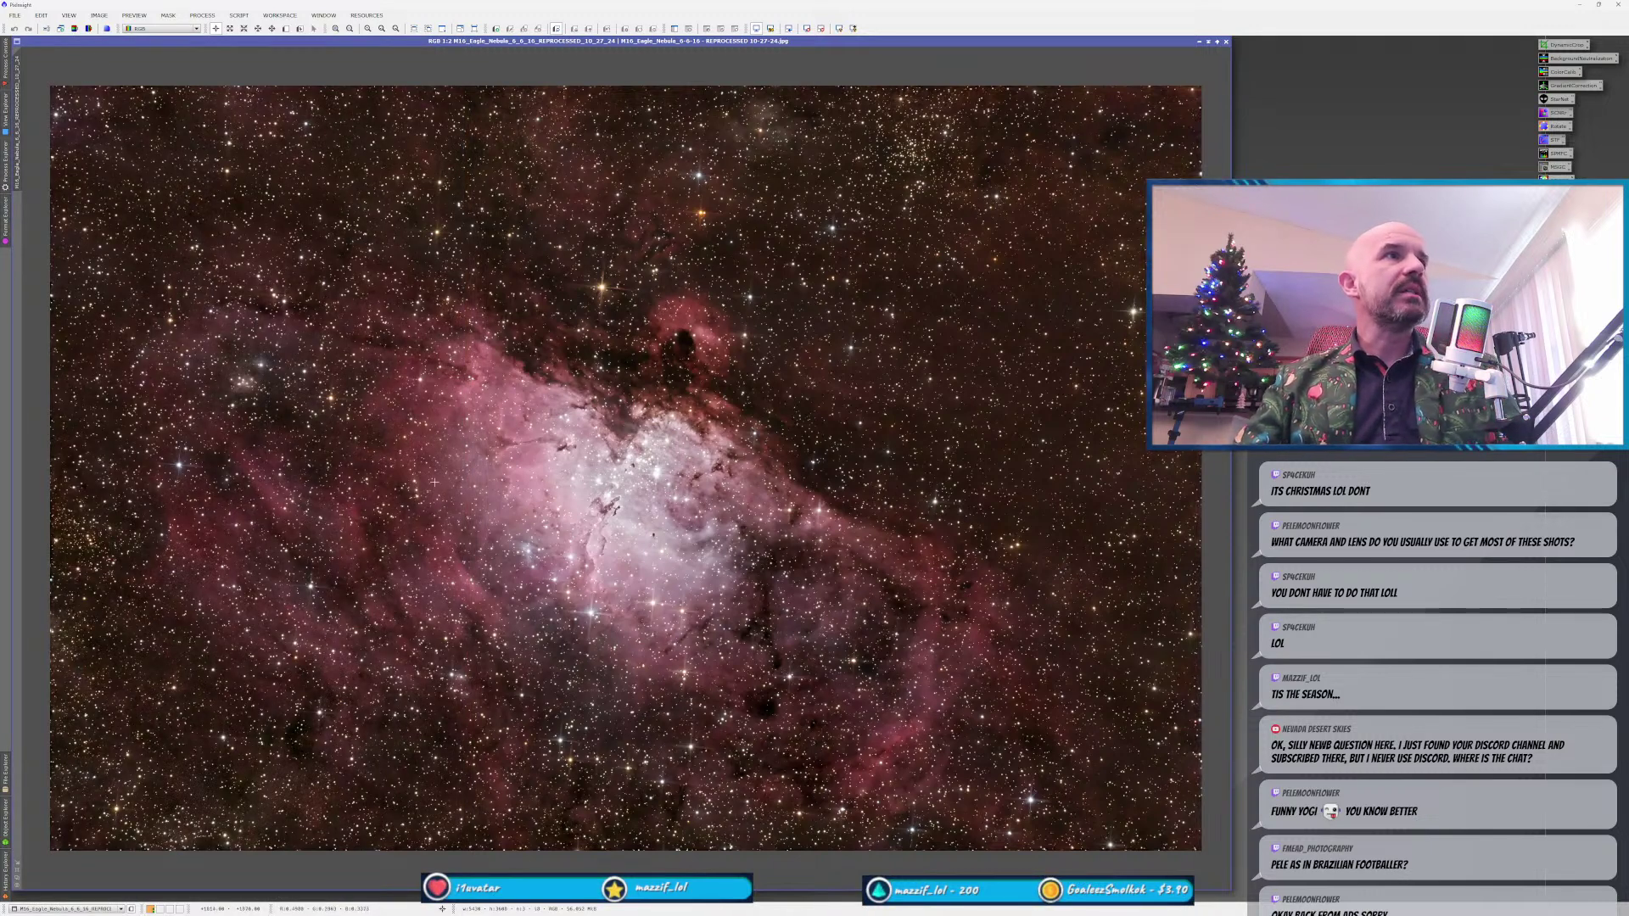
# Enlarge the telescope photo, examine the camera and mount up close and the whole rig, and close the photo.
pyautogui.moveTo(1146, 44)
pyautogui.mouseDown()
pyautogui.moveTo(1244, 152)
pyautogui.moveTo(1144, 45)
pyautogui.mouseUp()
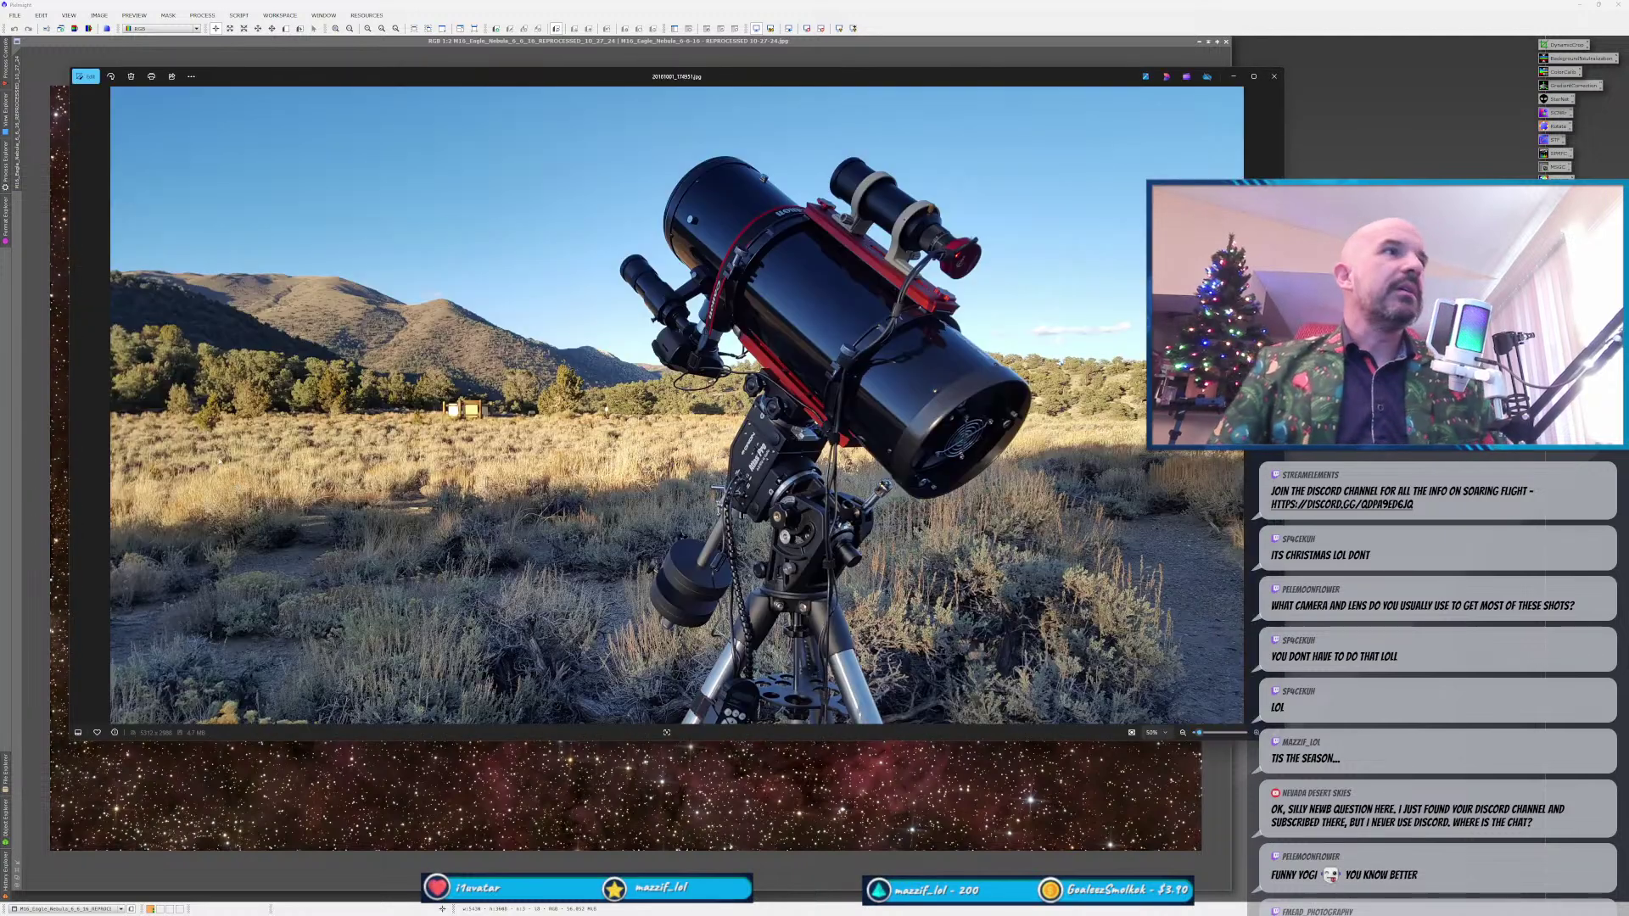
pyautogui.moveTo(387, 77); pyautogui.dragTo(322, 18)
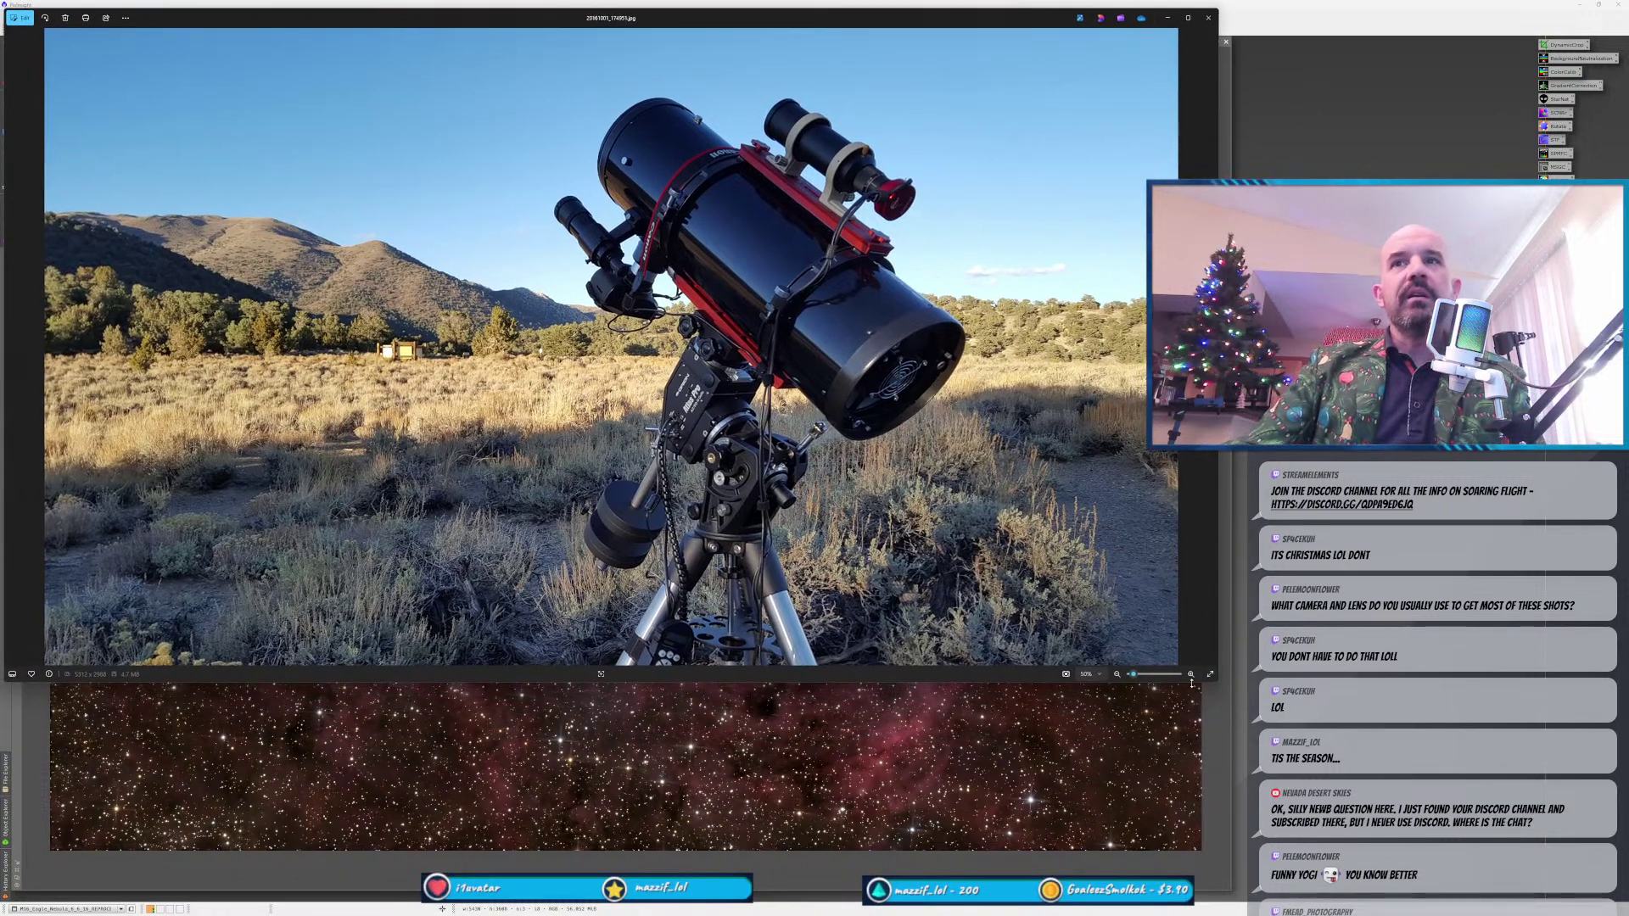
pyautogui.moveTo(1189, 683); pyautogui.dragTo(1222, 906)
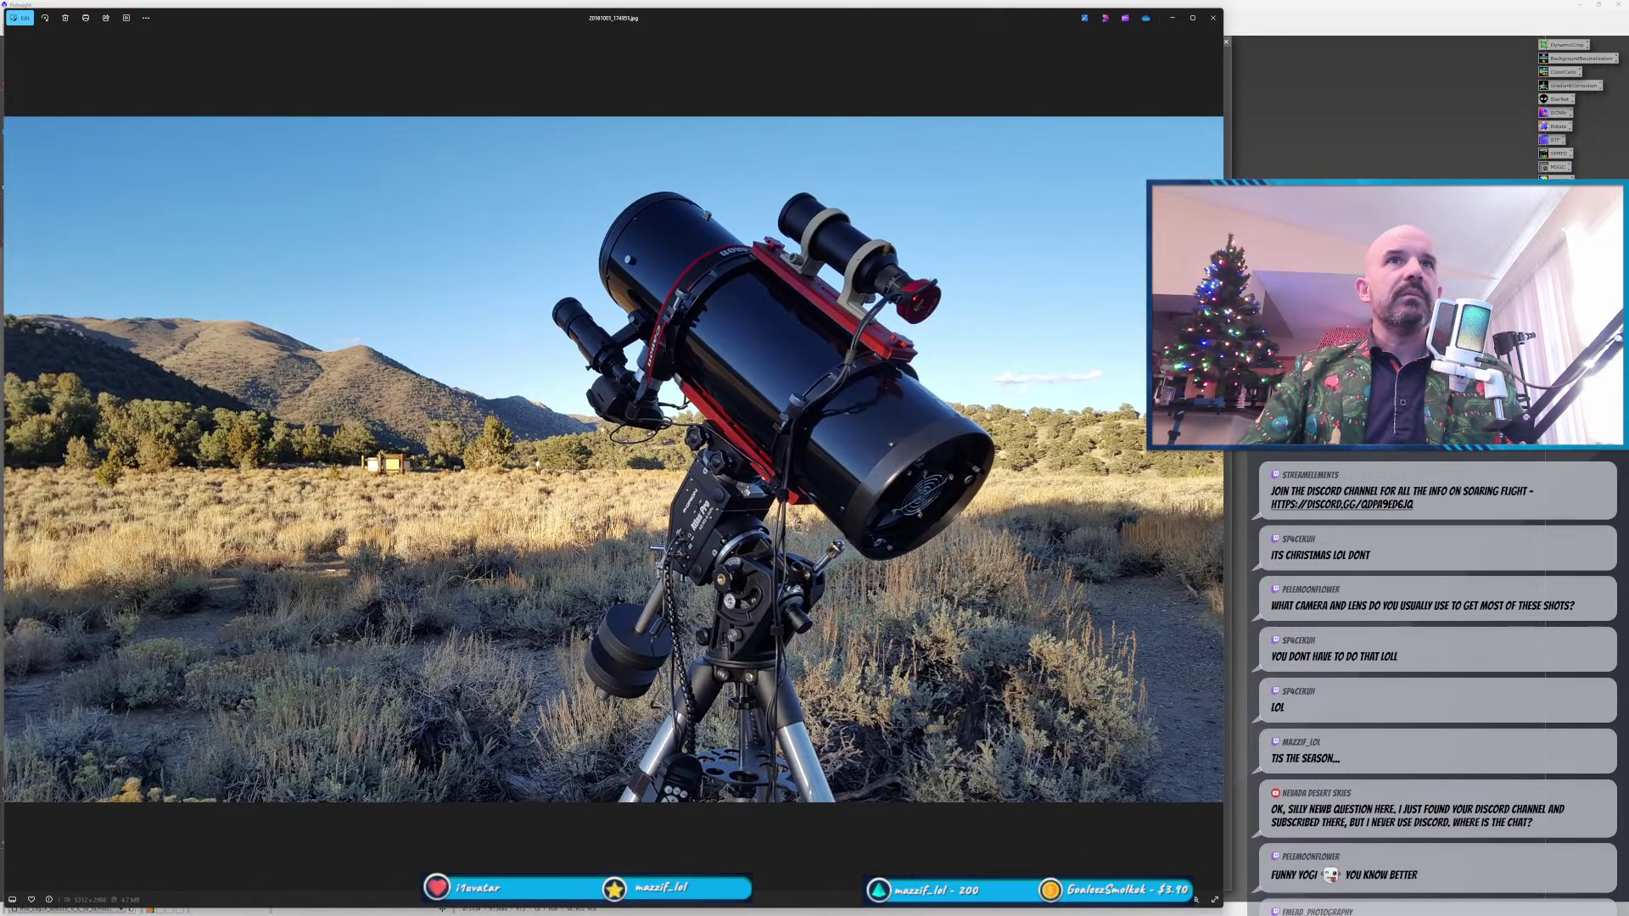
pyautogui.scroll(5, 528, 244)
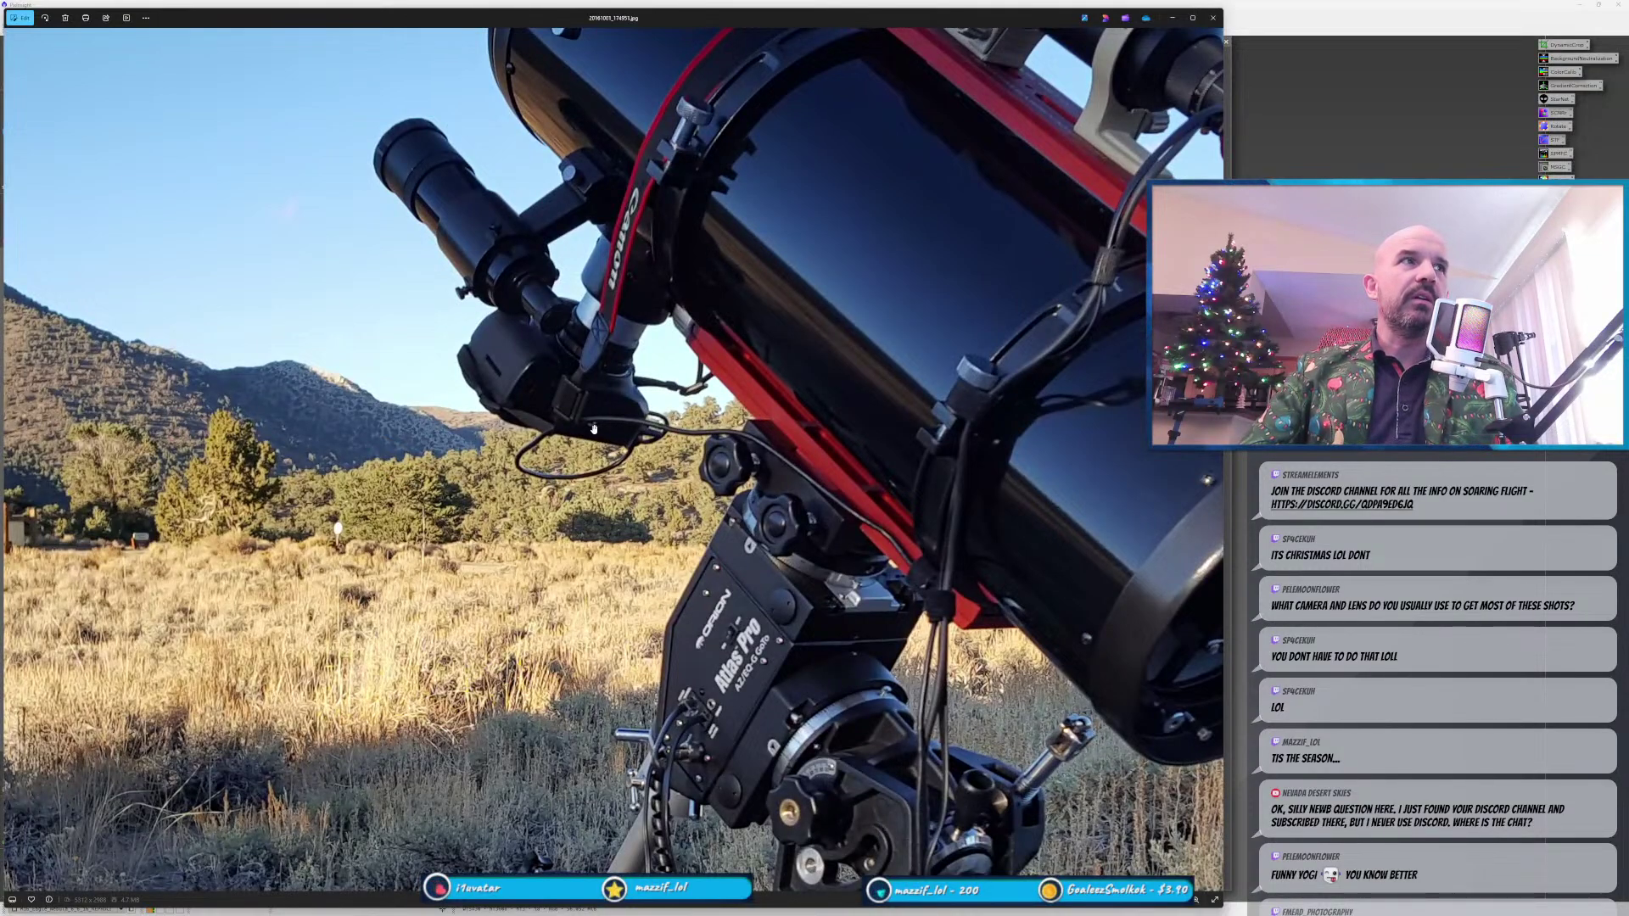
pyautogui.scroll(1, 598, 437)
pyautogui.scroll(-2, 615, 439)
pyautogui.scroll(-3, 624, 440)
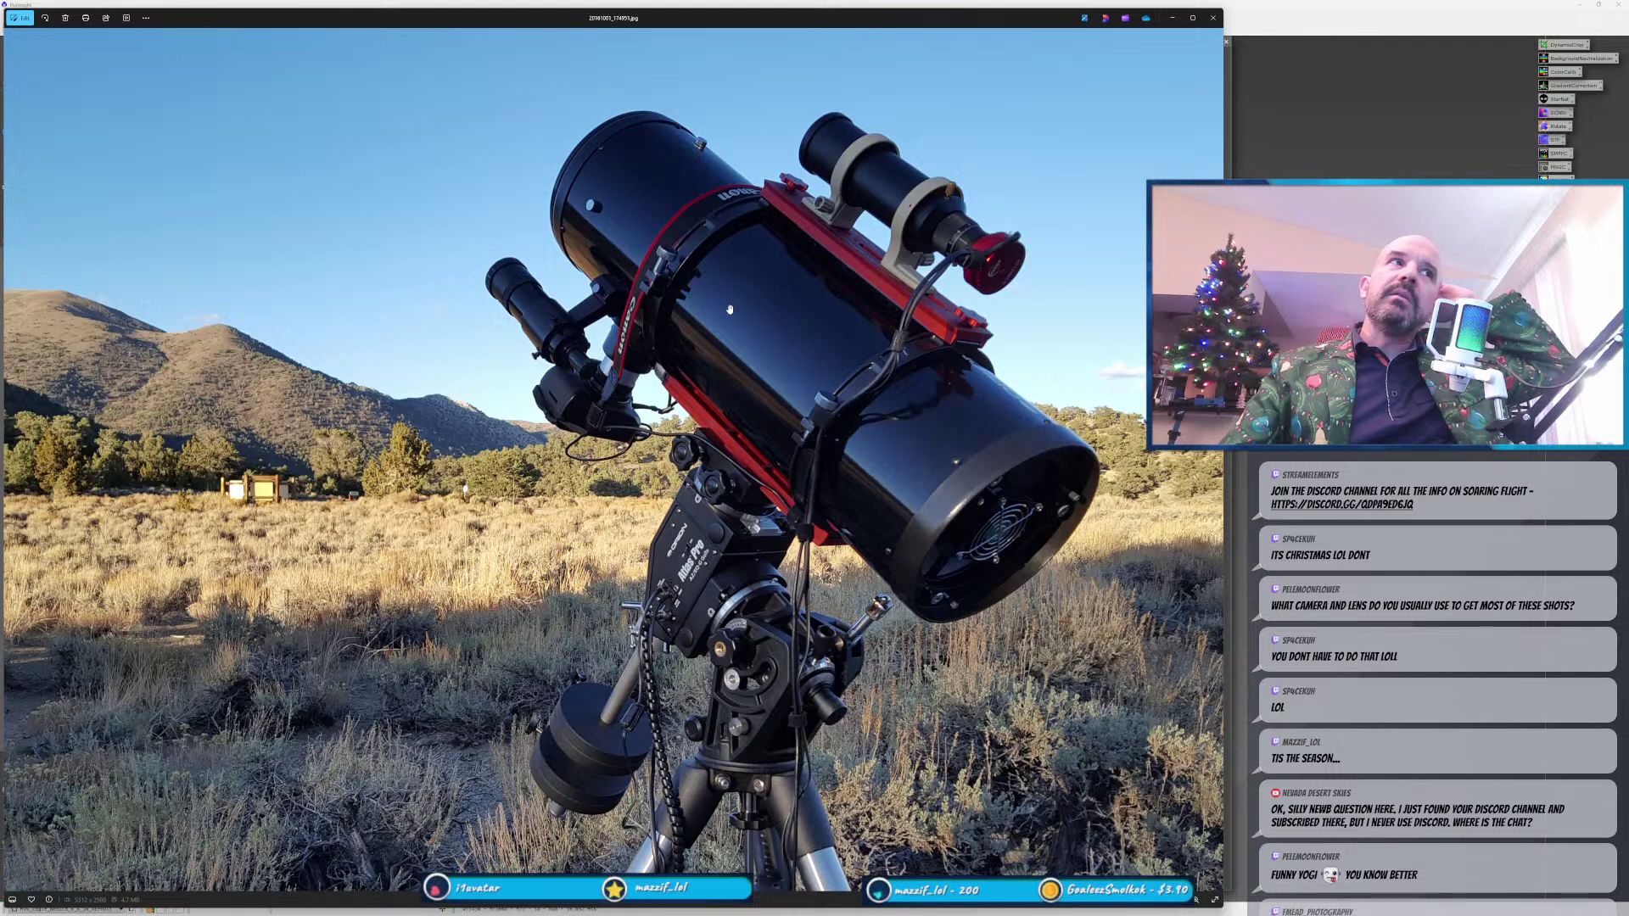
pyautogui.scroll(-2, 829, 445)
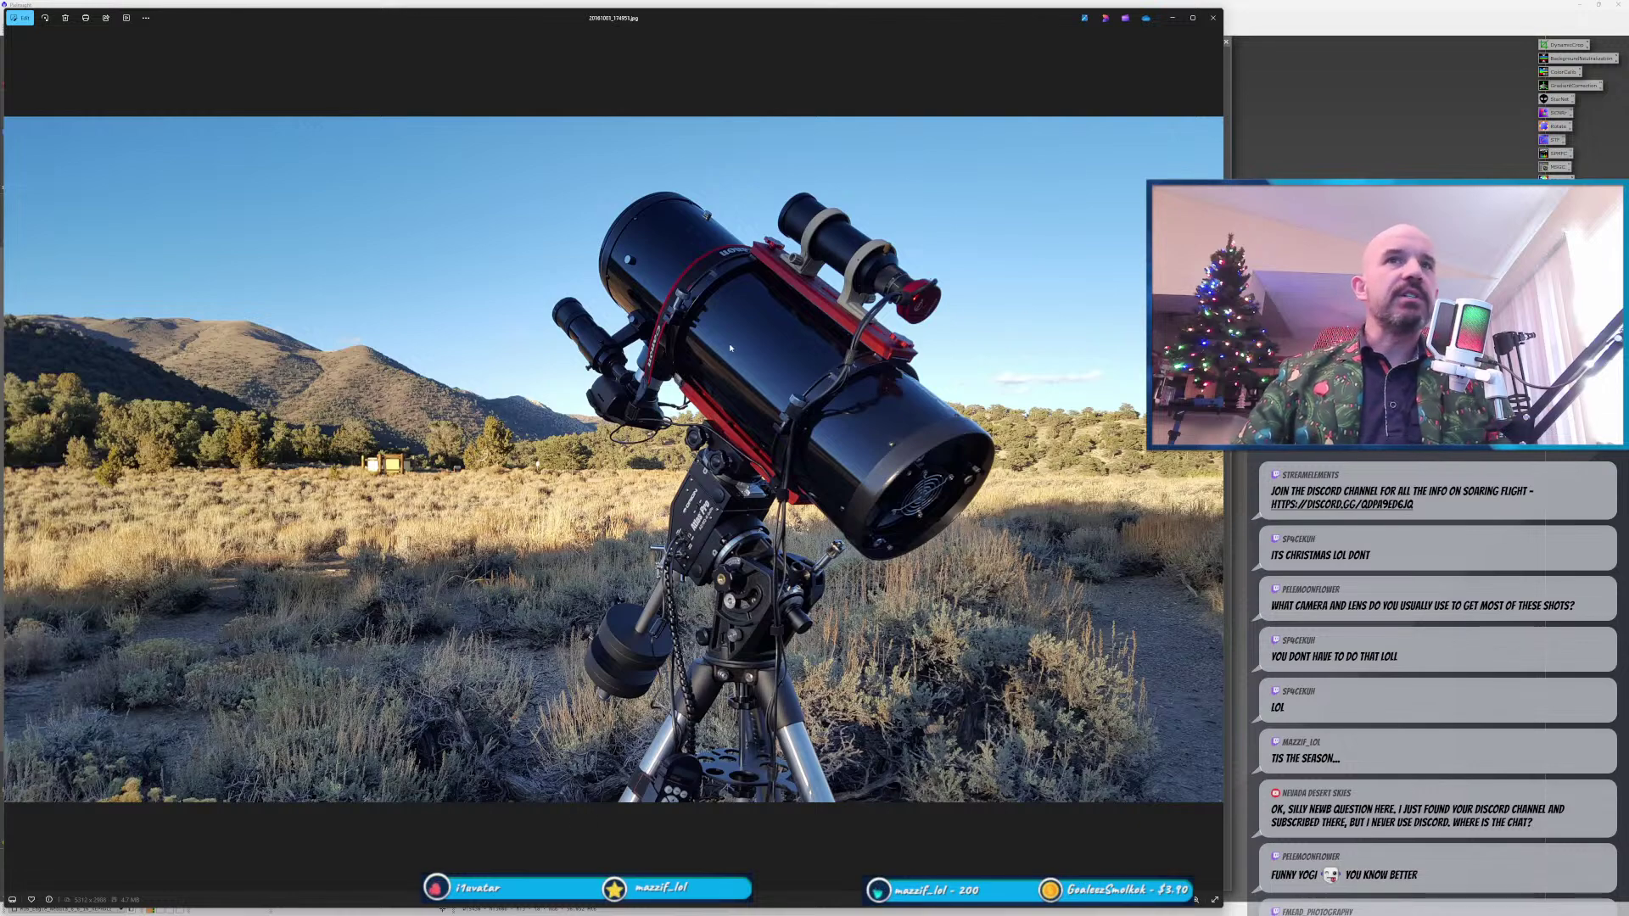
pyautogui.click(1213, 17)
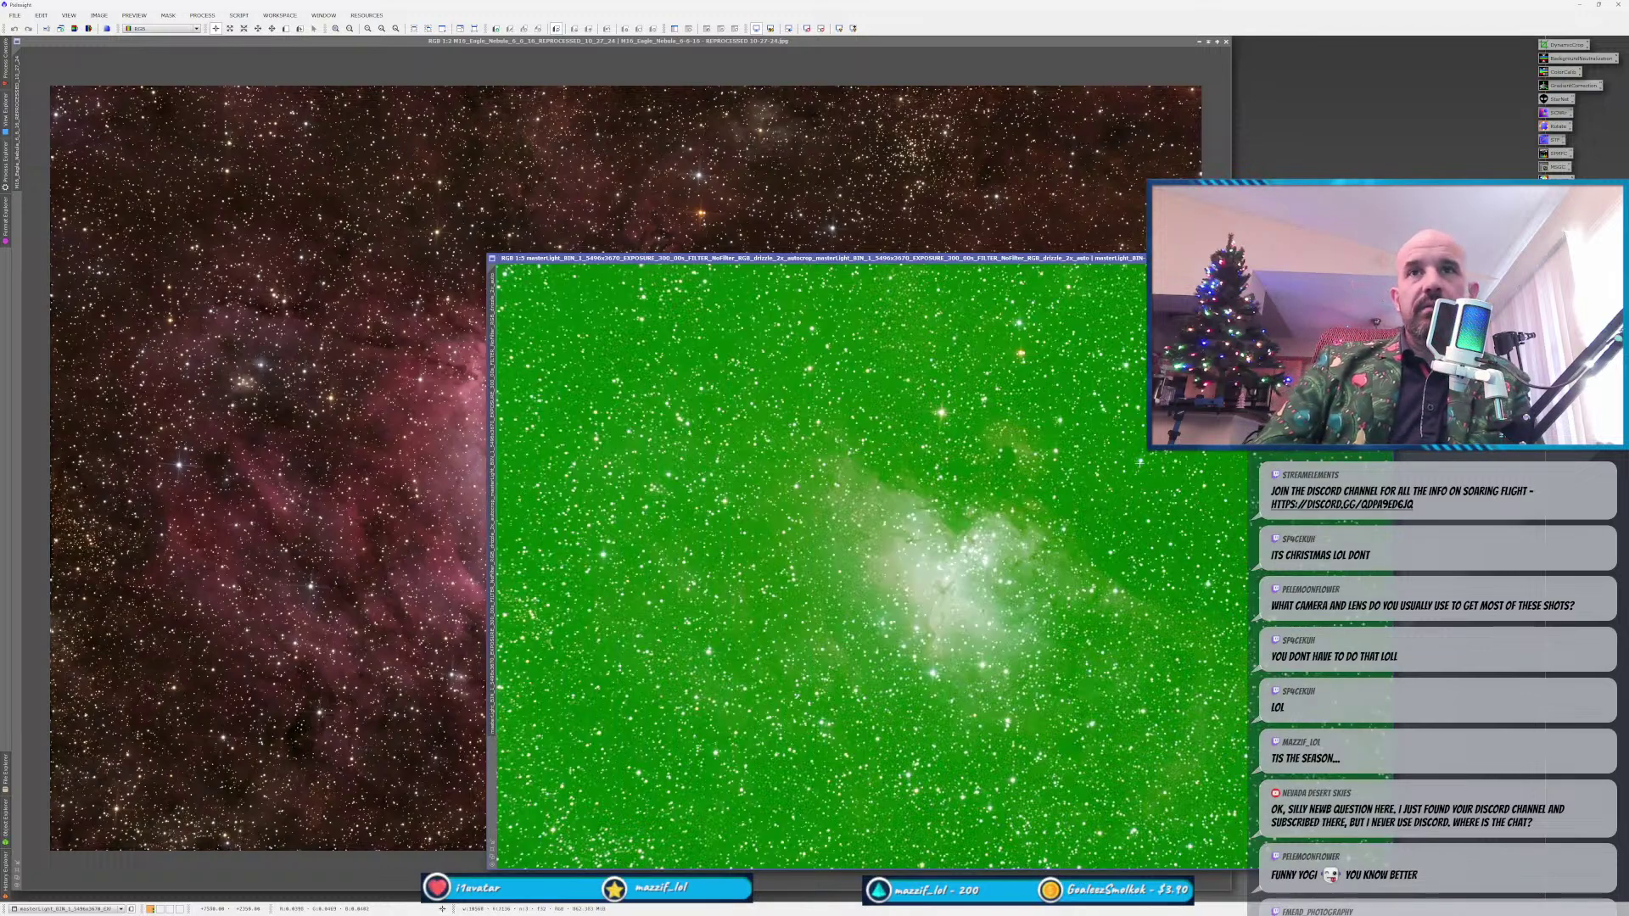
# Iconize the old reprocessed Eagle Nebula image out of the way and reposition the drizzled, autocropped master in the workspace.
pyautogui.moveTo(1025, 259); pyautogui.dragTo(620, 96)
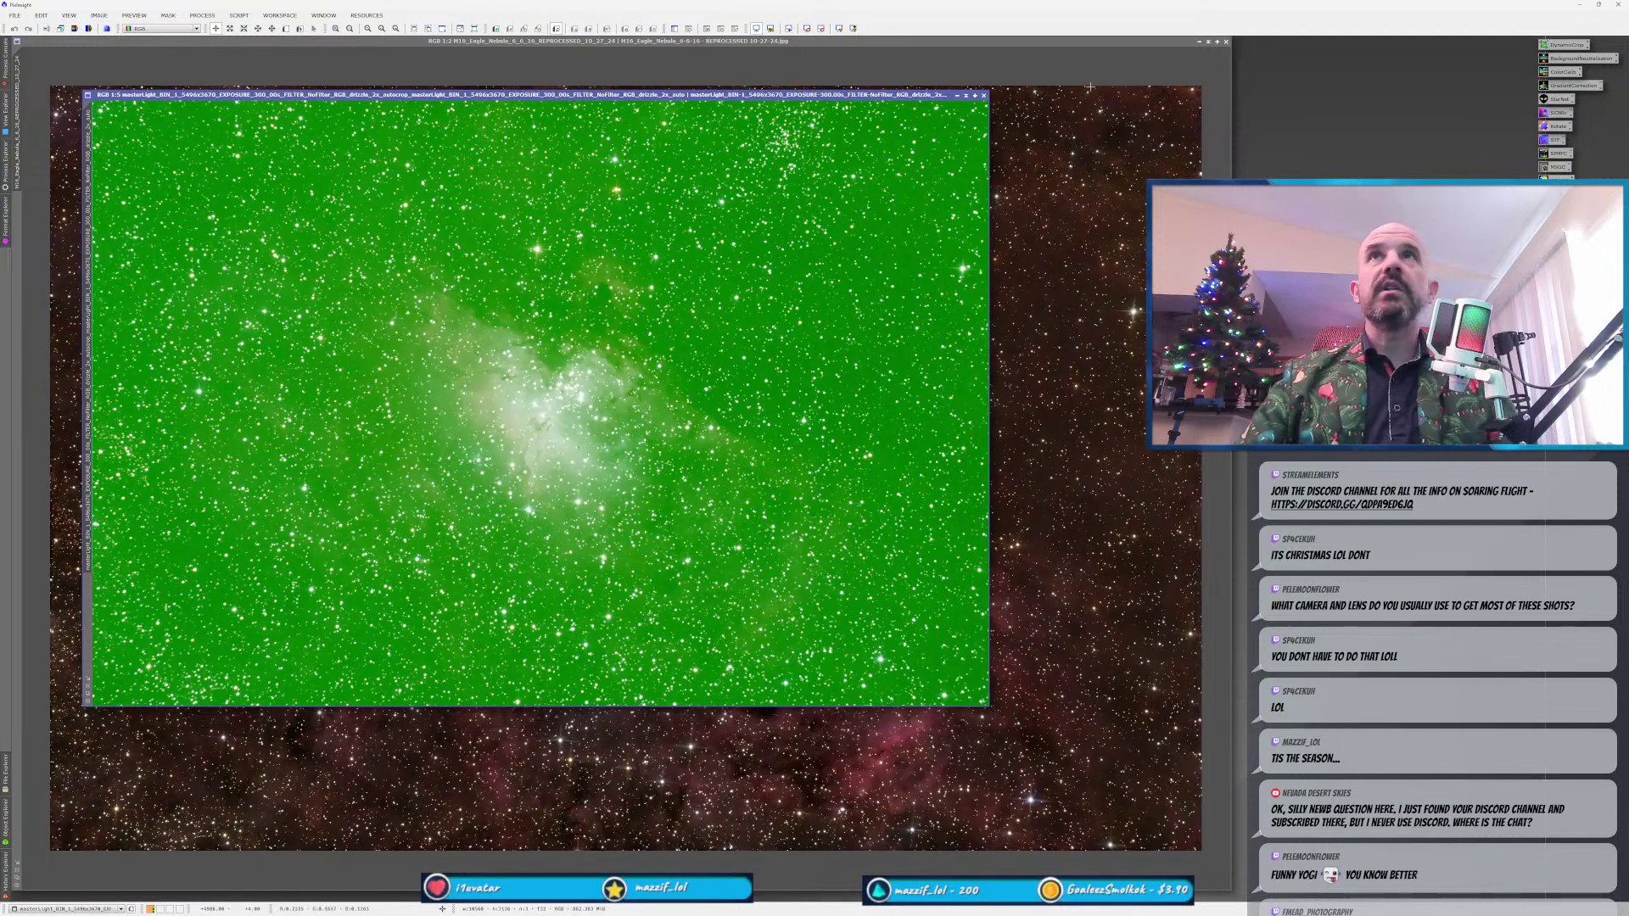
pyautogui.click(966, 95)
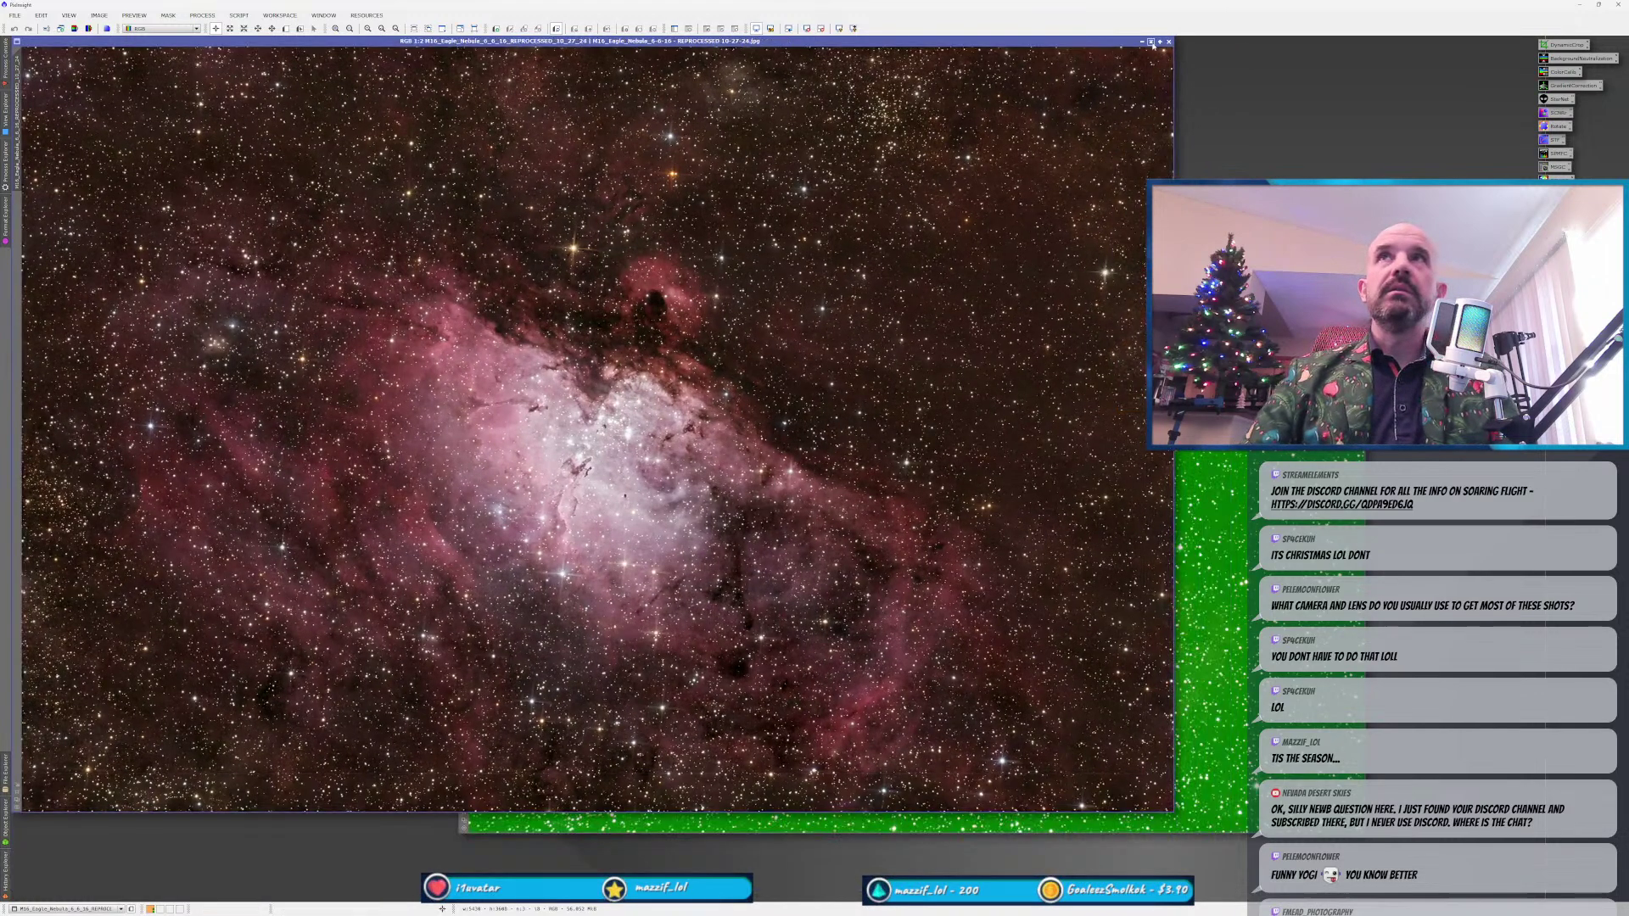
pyautogui.click(1199, 41)
pyautogui.moveTo(551, 423); pyautogui.dragTo(59, 41)
pyautogui.moveTo(580, 221); pyautogui.dragTo(314, 140)
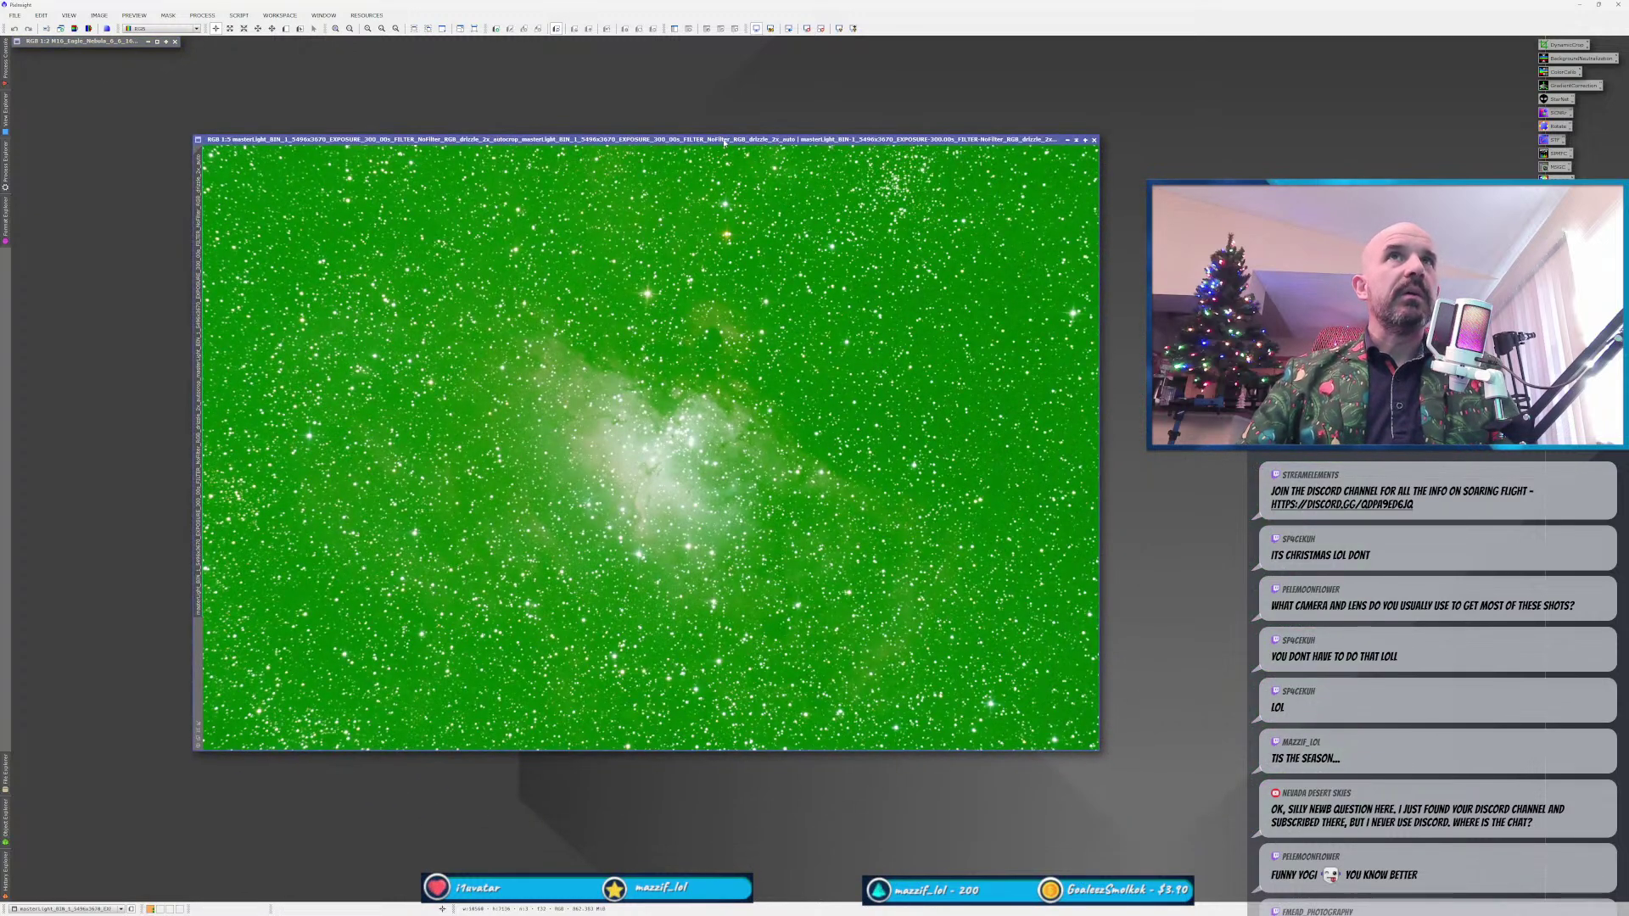
pyautogui.moveTo(717, 140); pyautogui.dragTo(640, 95)
pyautogui.moveTo(498, 98); pyautogui.dragTo(487, 57)
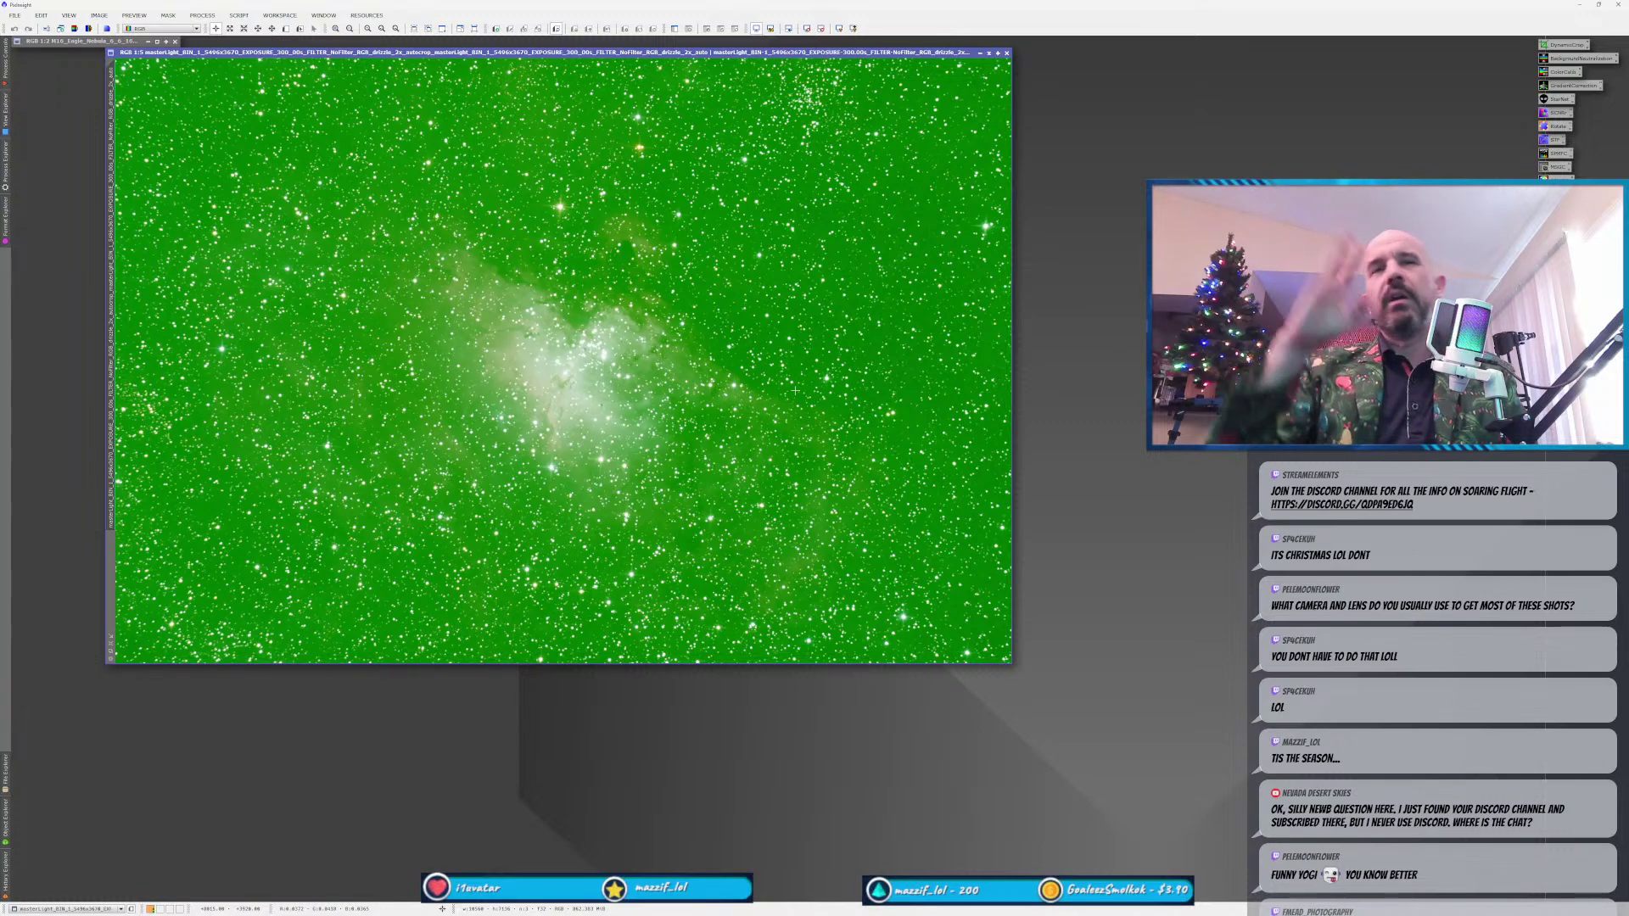
# Apply an unlinked auto stretch to the drizzled master with ScreenTransferFunction and inspect the Pillars of Creation up close.
pyautogui.doubleClick(1556, 141)
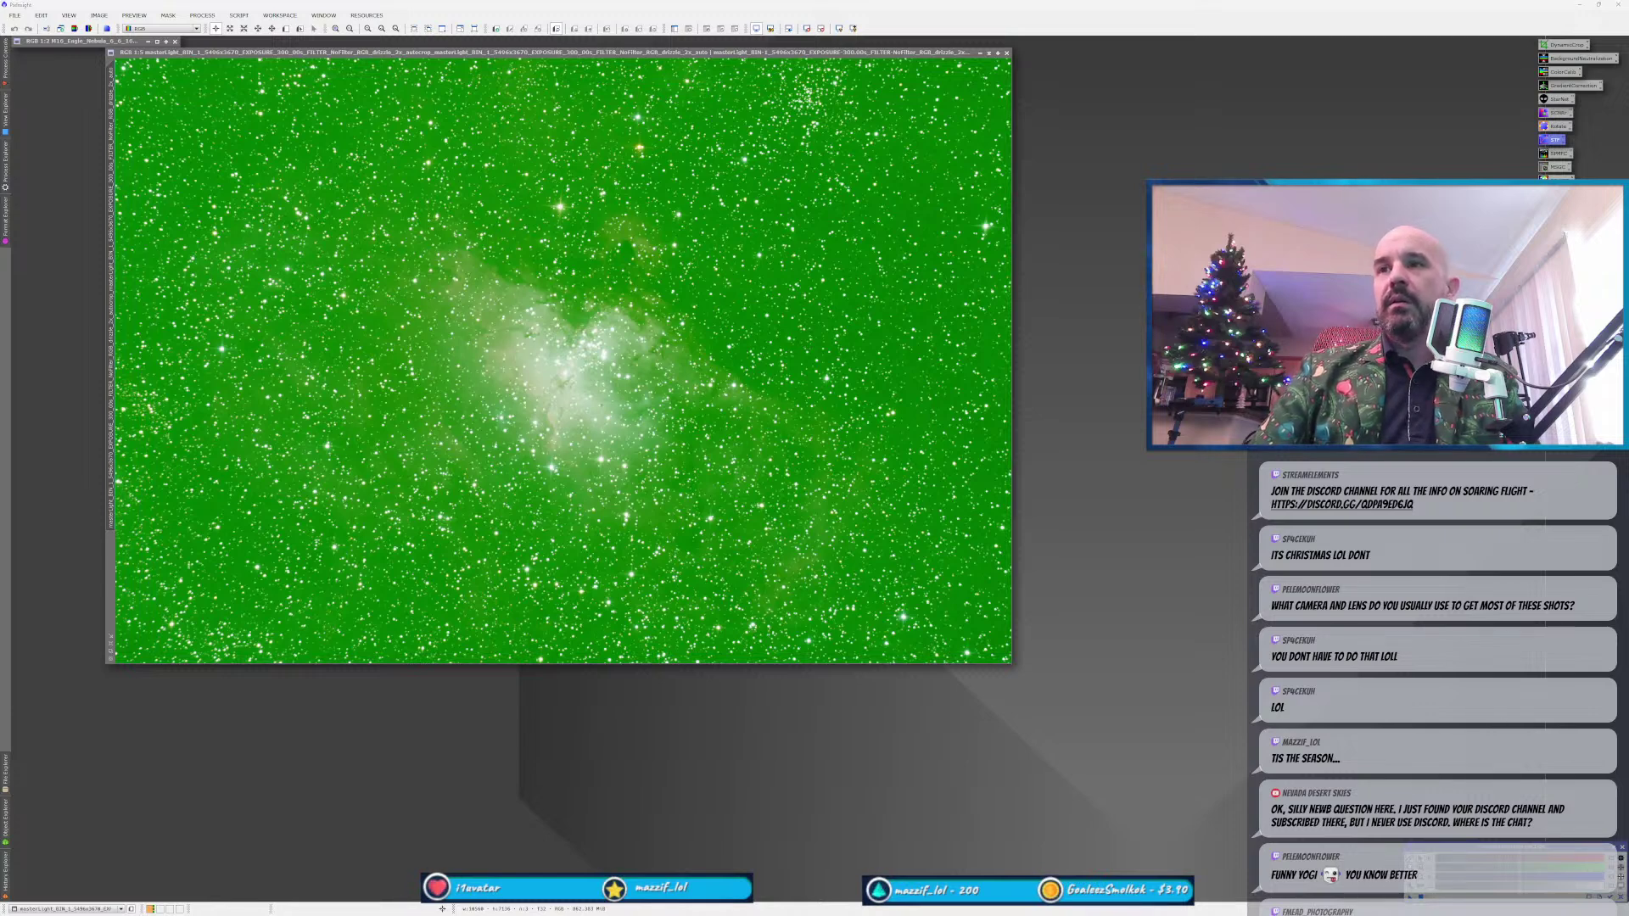
pyautogui.click(1621, 858)
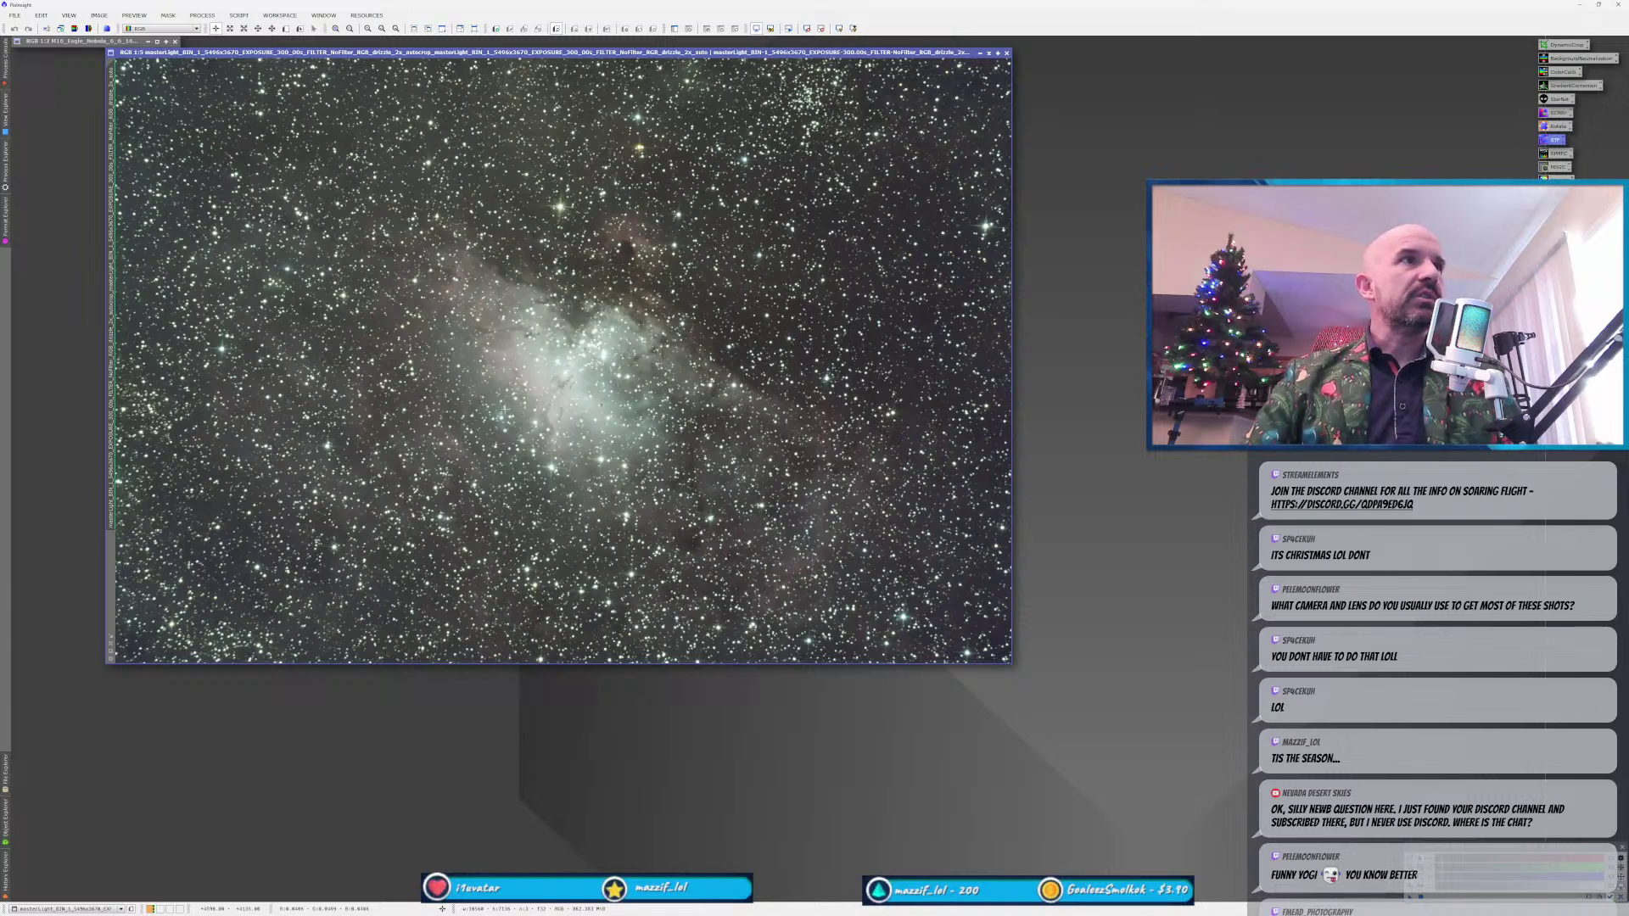
pyautogui.scroll(5, 737, 494)
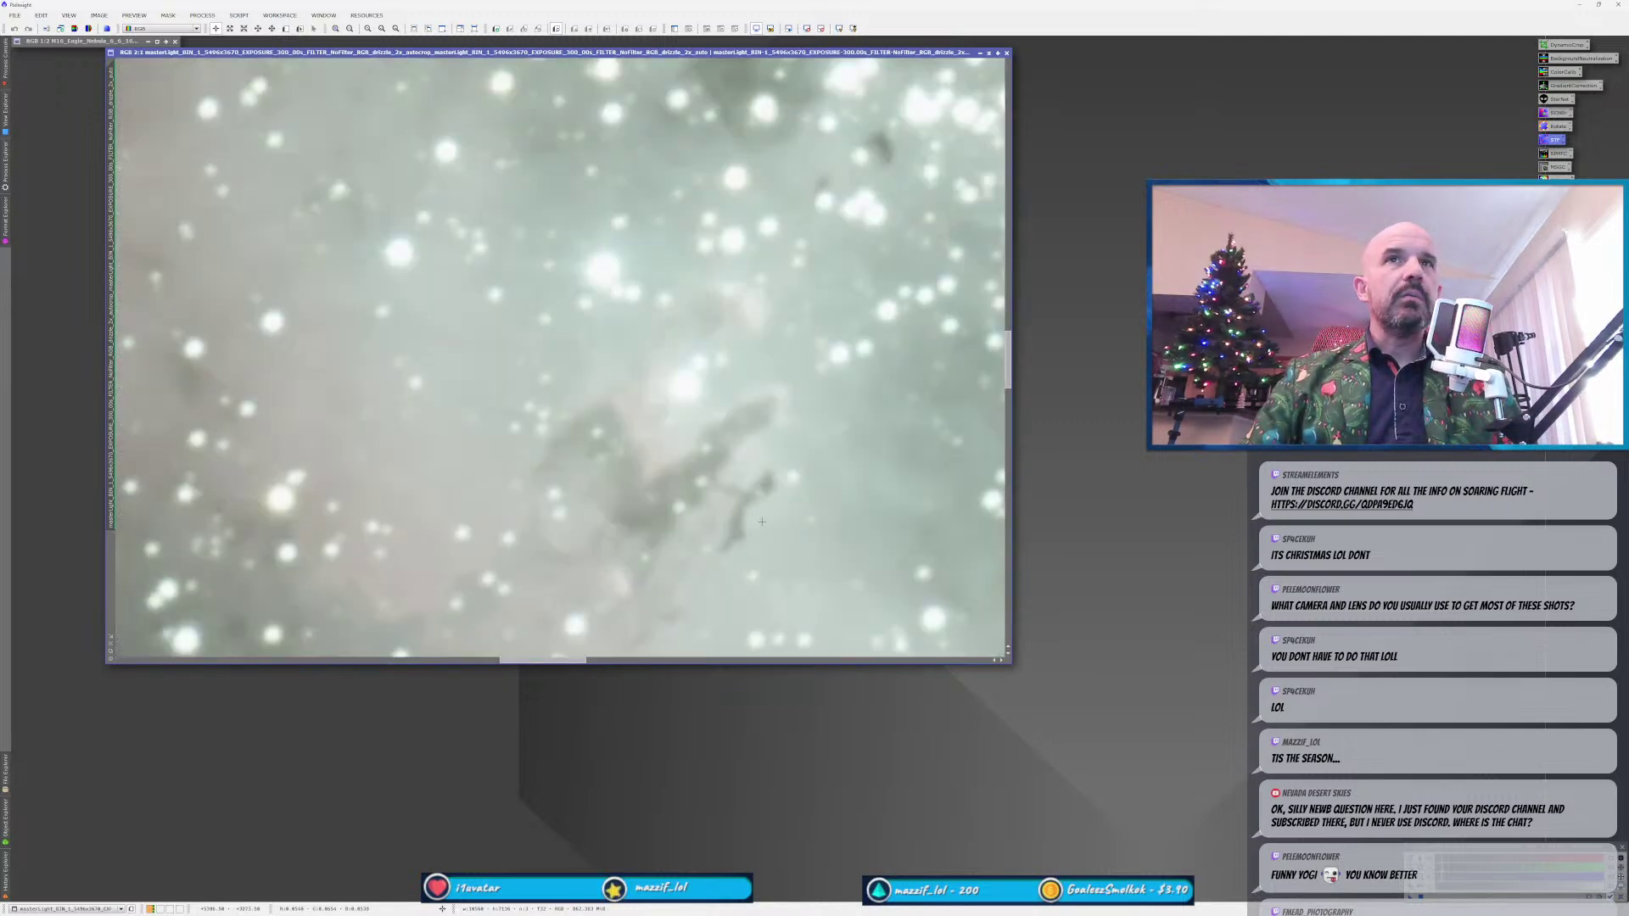
pyautogui.moveTo(737, 493); pyautogui.dragTo(617, 414)
pyautogui.scroll(1, 608, 401)
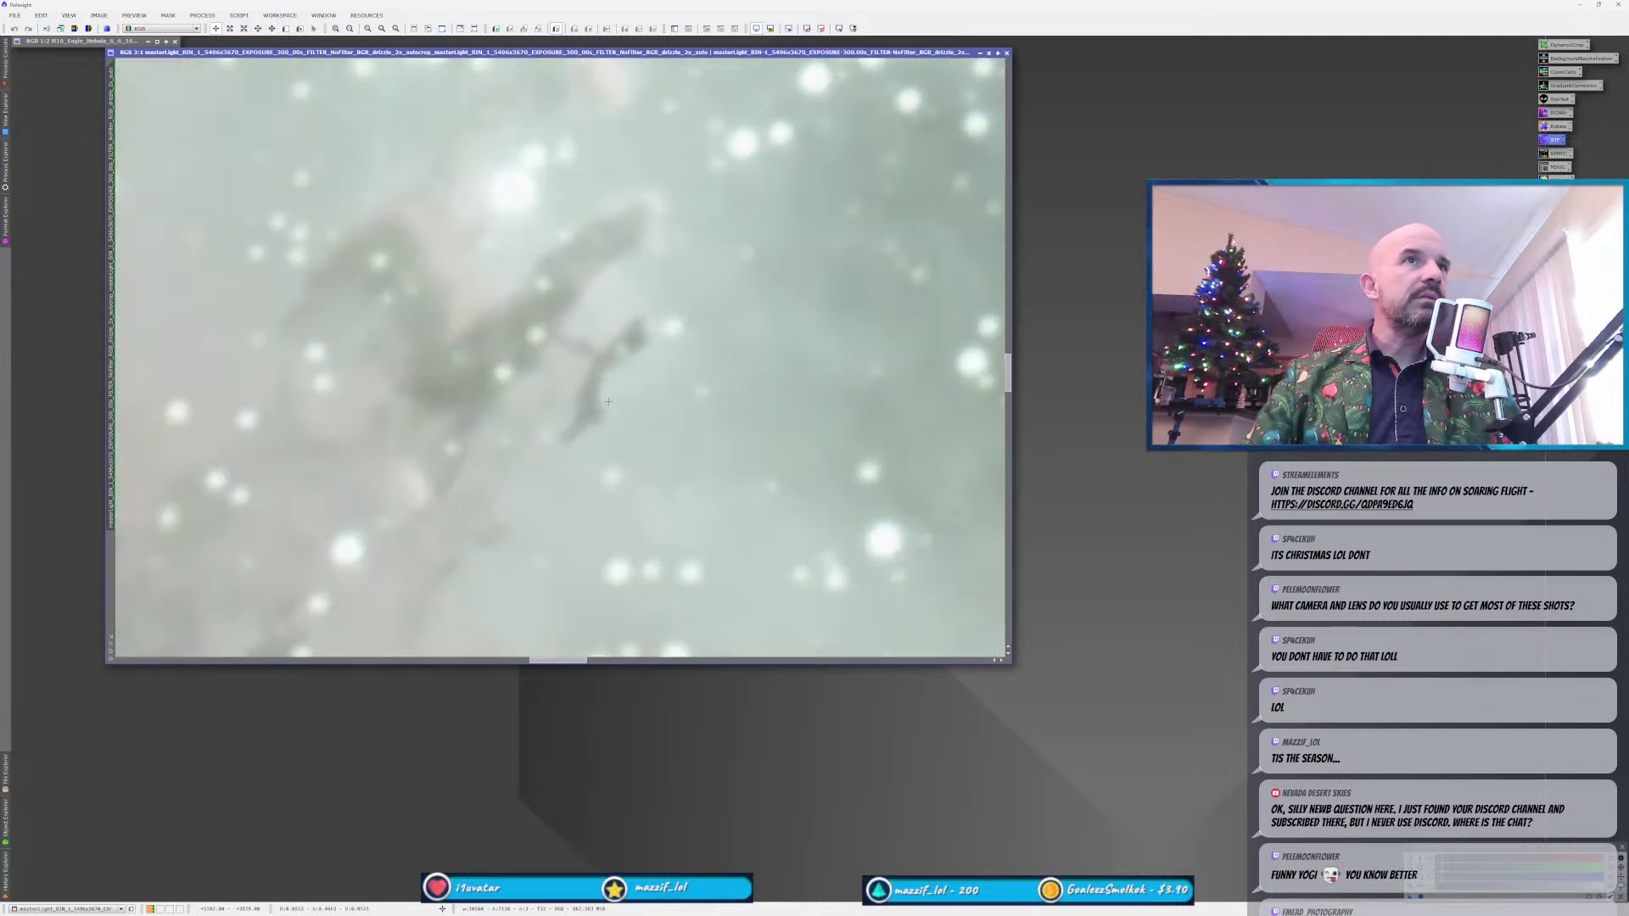
pyautogui.scroll(-4, 609, 401)
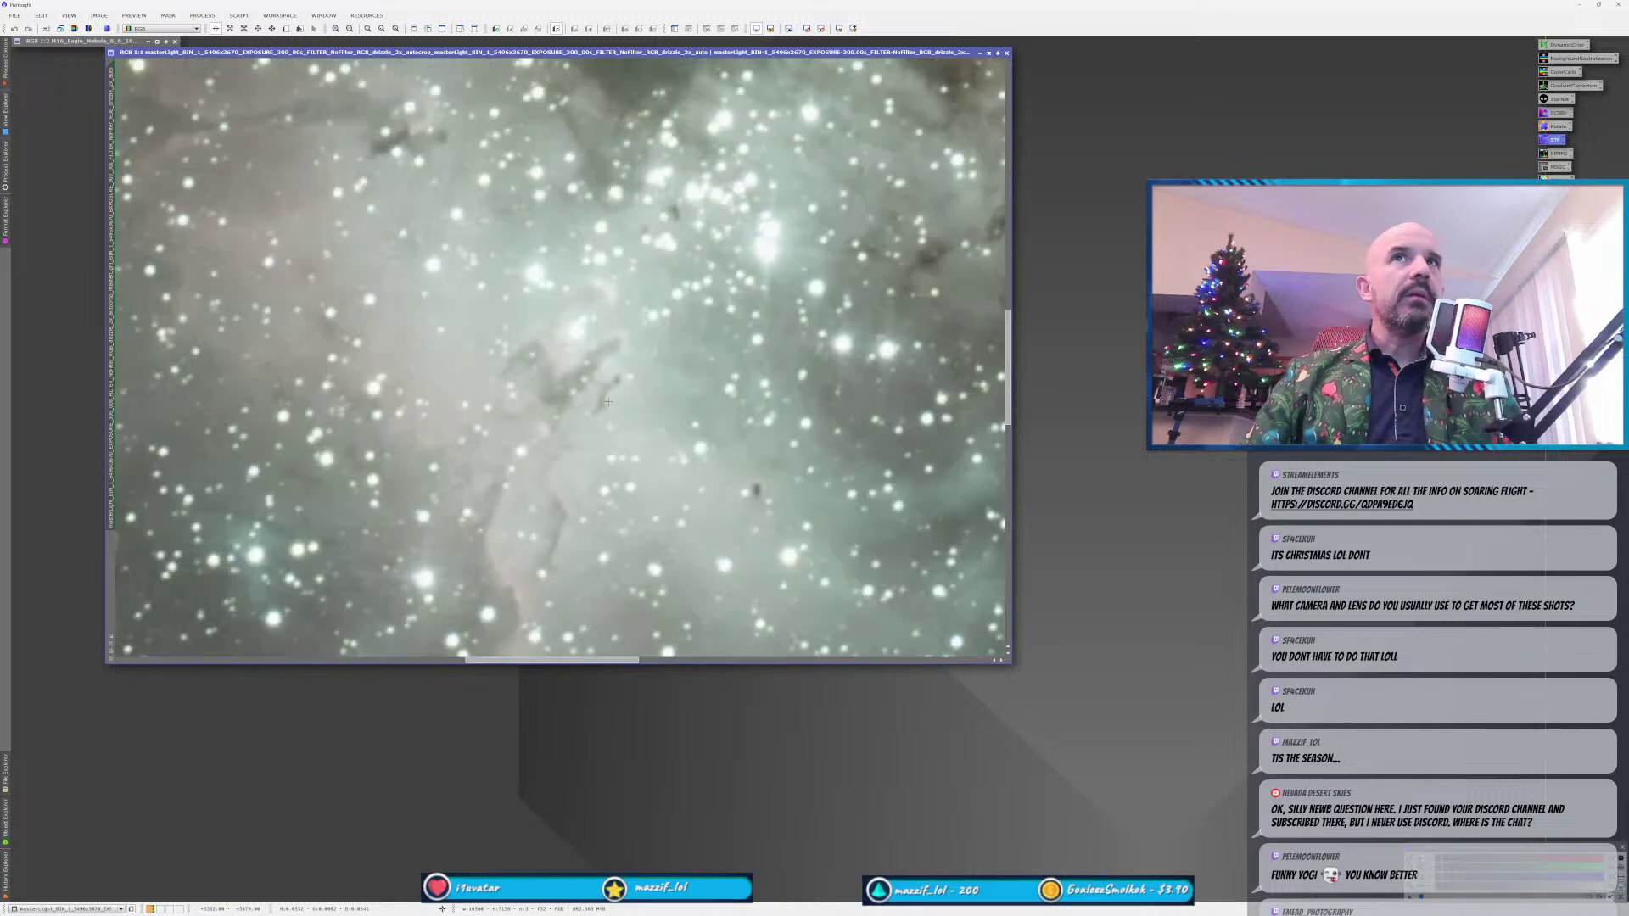
pyautogui.scroll(-1, 608, 401)
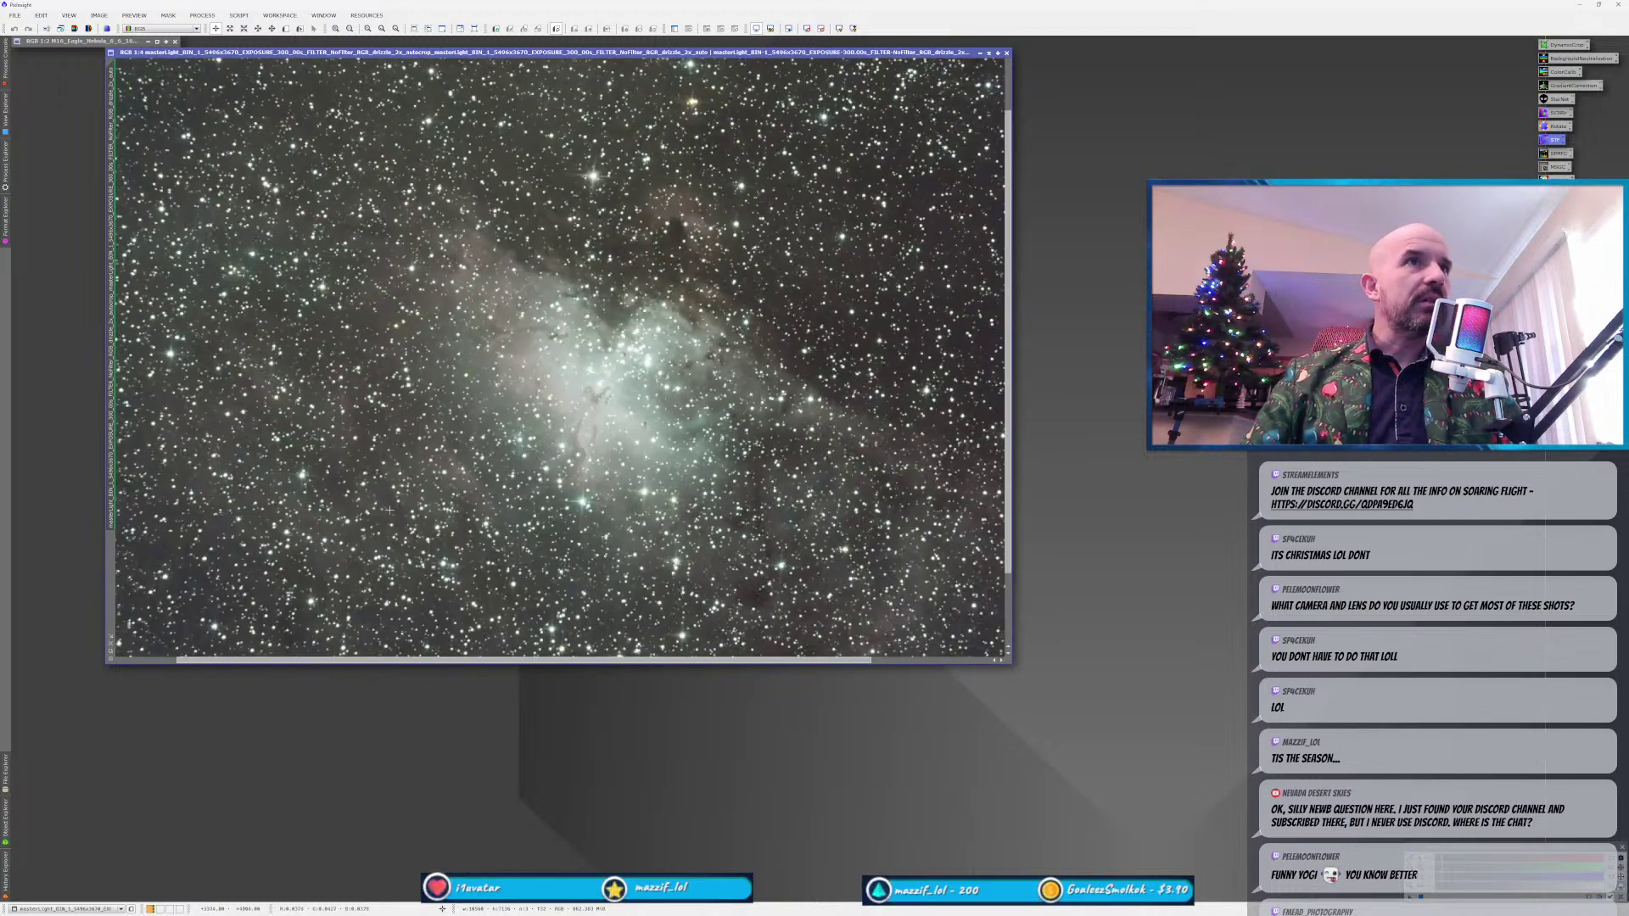
pyautogui.scroll(-1, 645, 424)
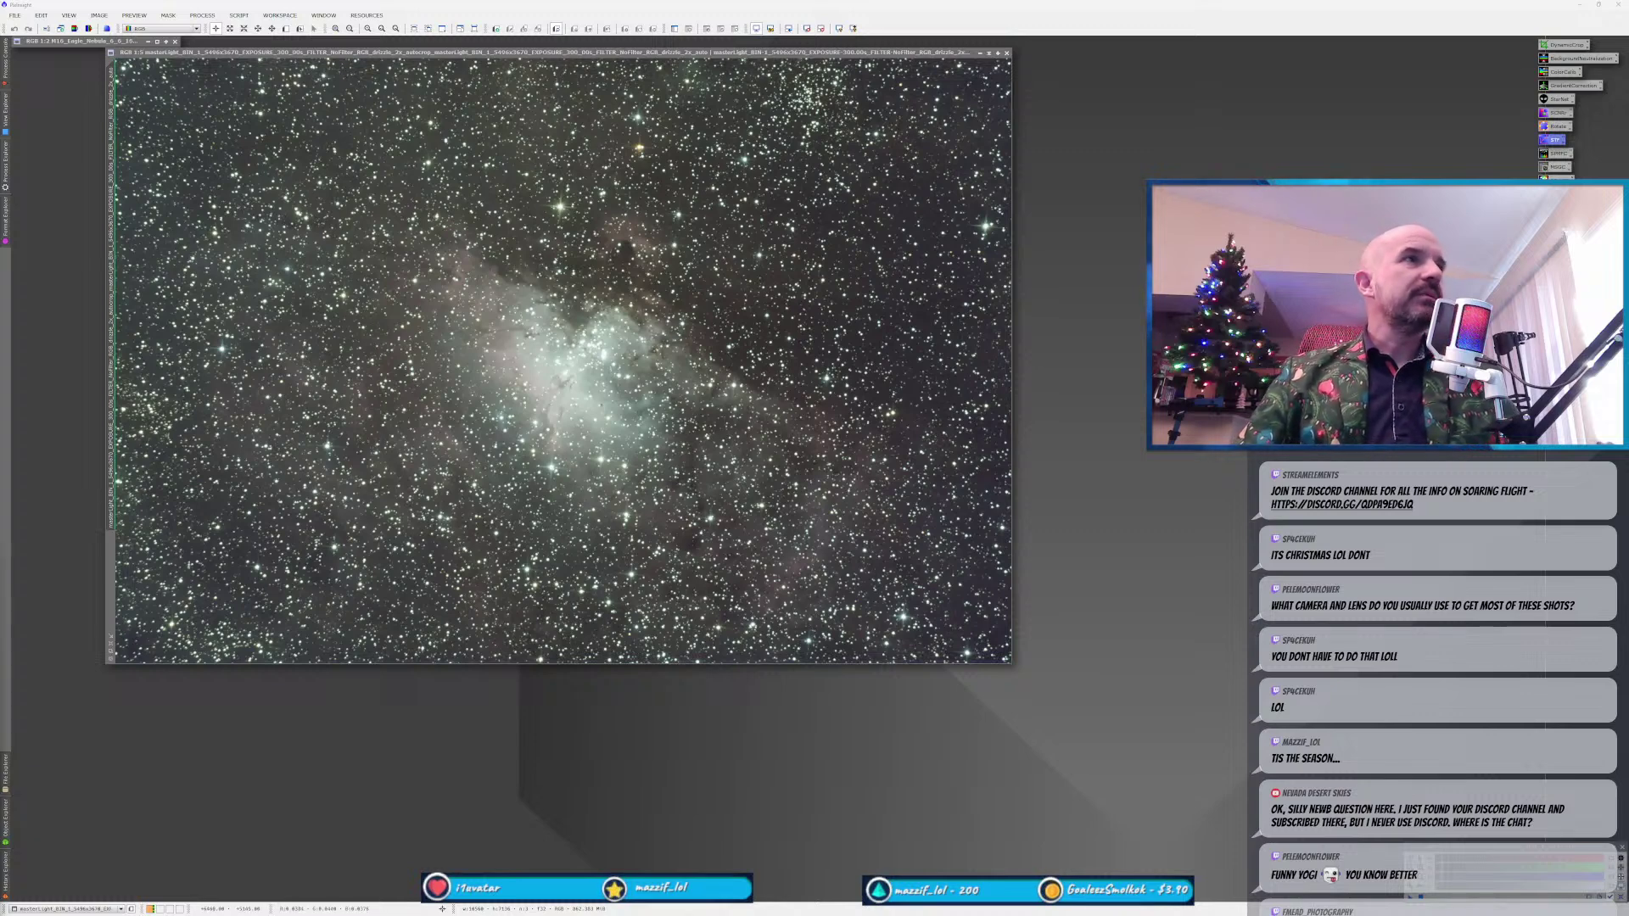
# Reposition the drizzled master in the workspace, and look over the MARS database files in MultiscaleGradientCorrection before closing it.
pyautogui.moveTo(323, 52); pyautogui.dragTo(400, 40)
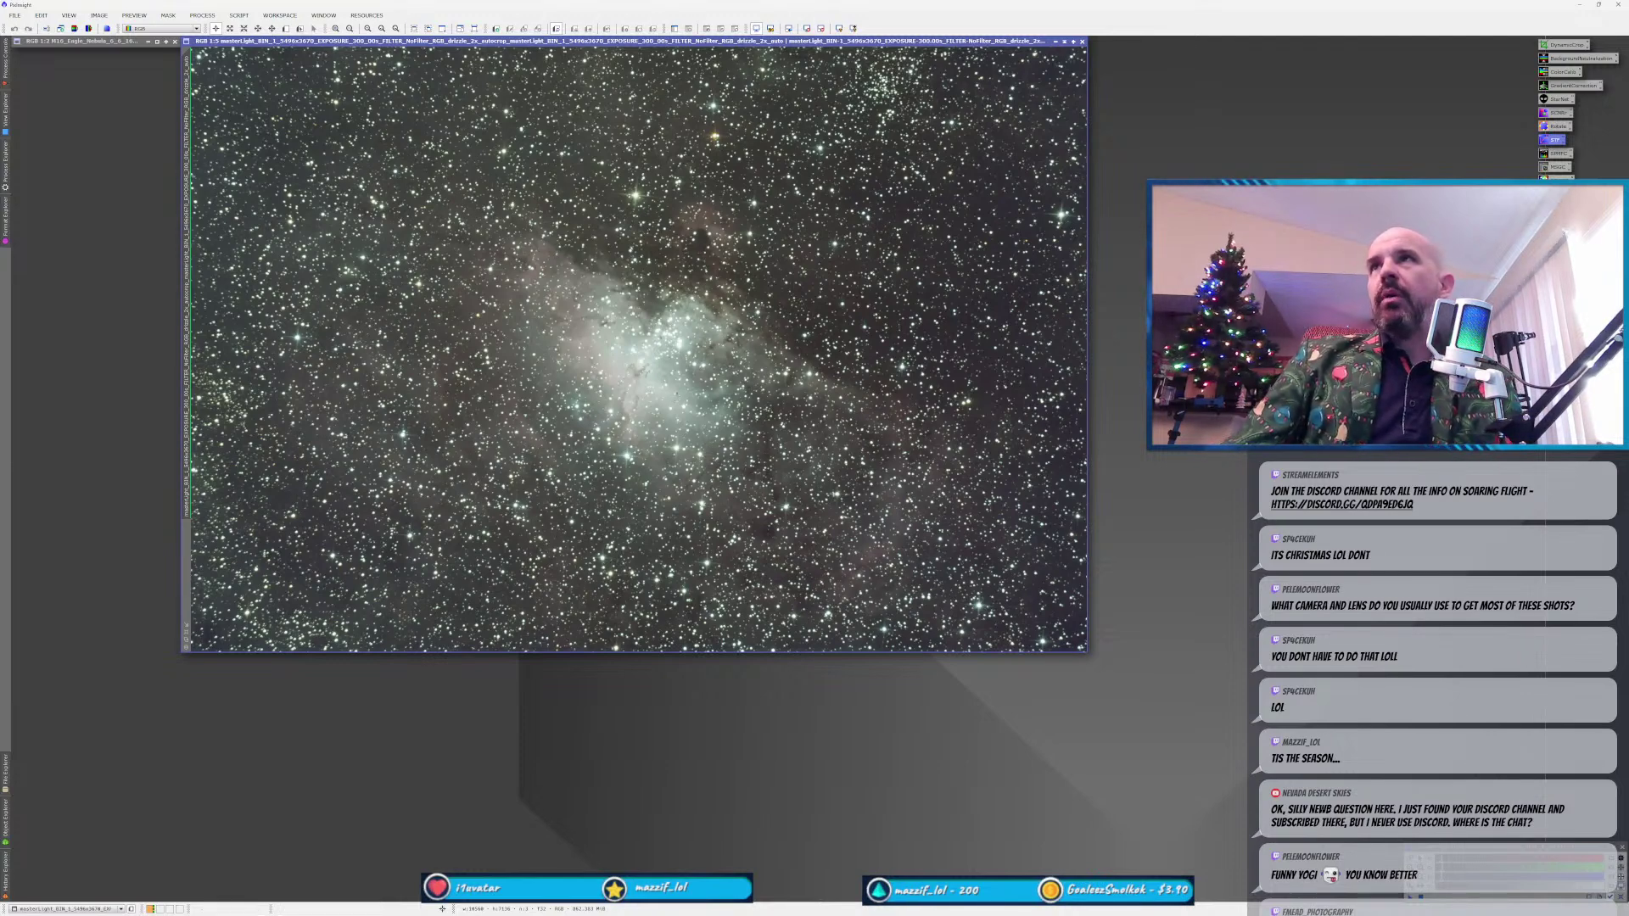
pyautogui.doubleClick(1555, 167)
pyautogui.moveTo(664, 605); pyautogui.dragTo(1091, 610)
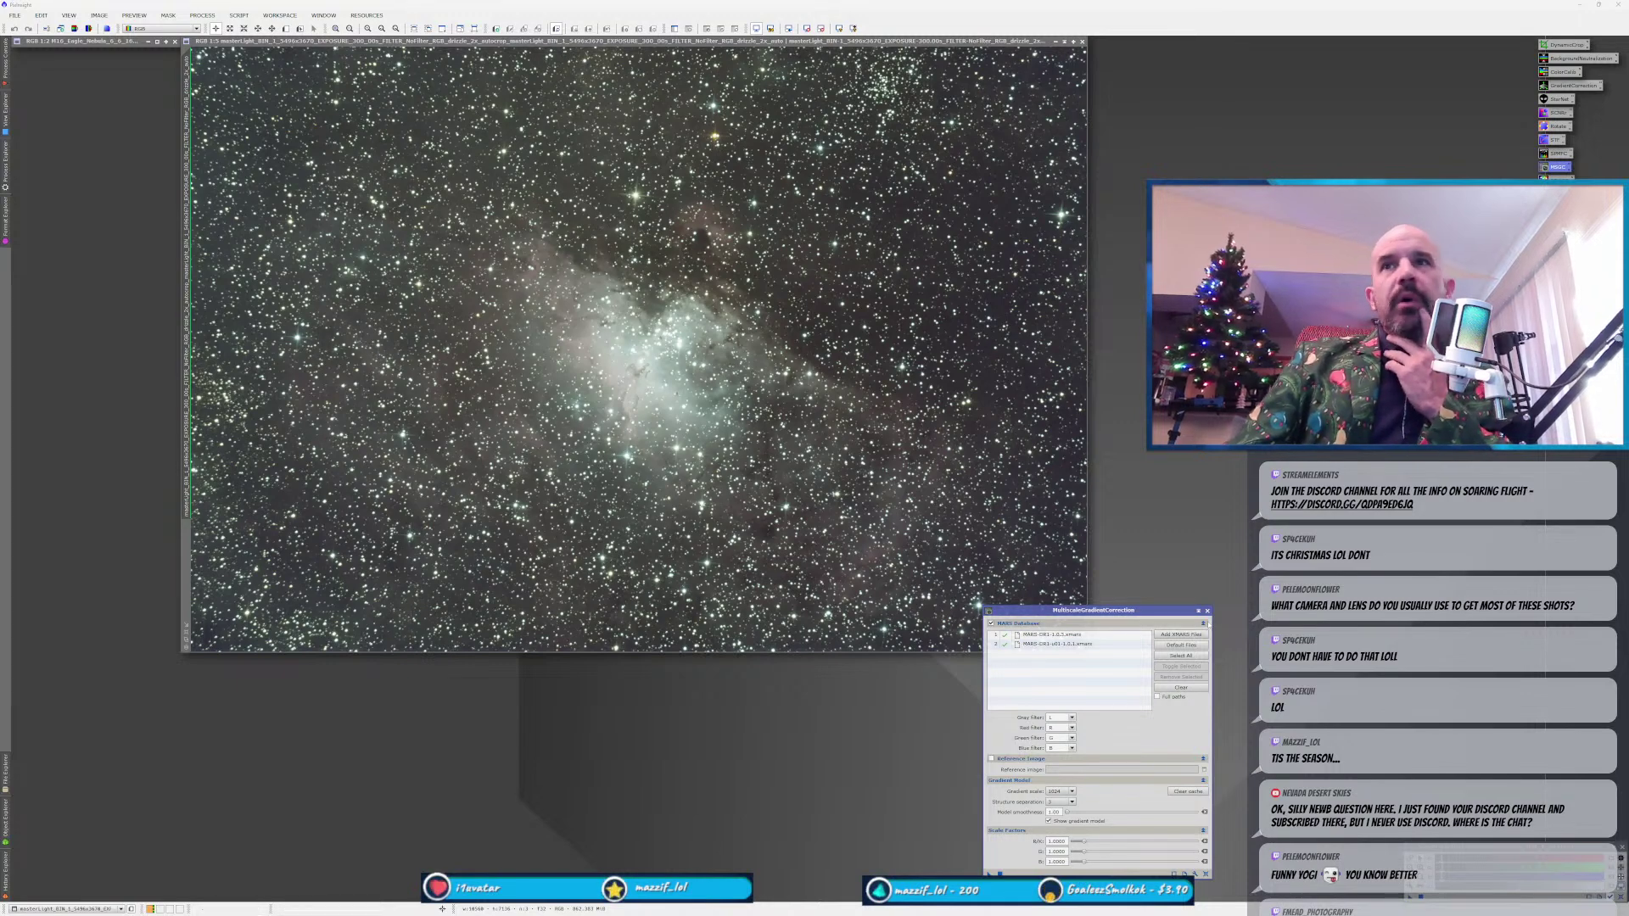
pyautogui.click(1207, 611)
# Open SpectrophotometricFluxCalibration, look through the red filter choices and set the red filter to Baader R.
pyautogui.doubleClick(1559, 153)
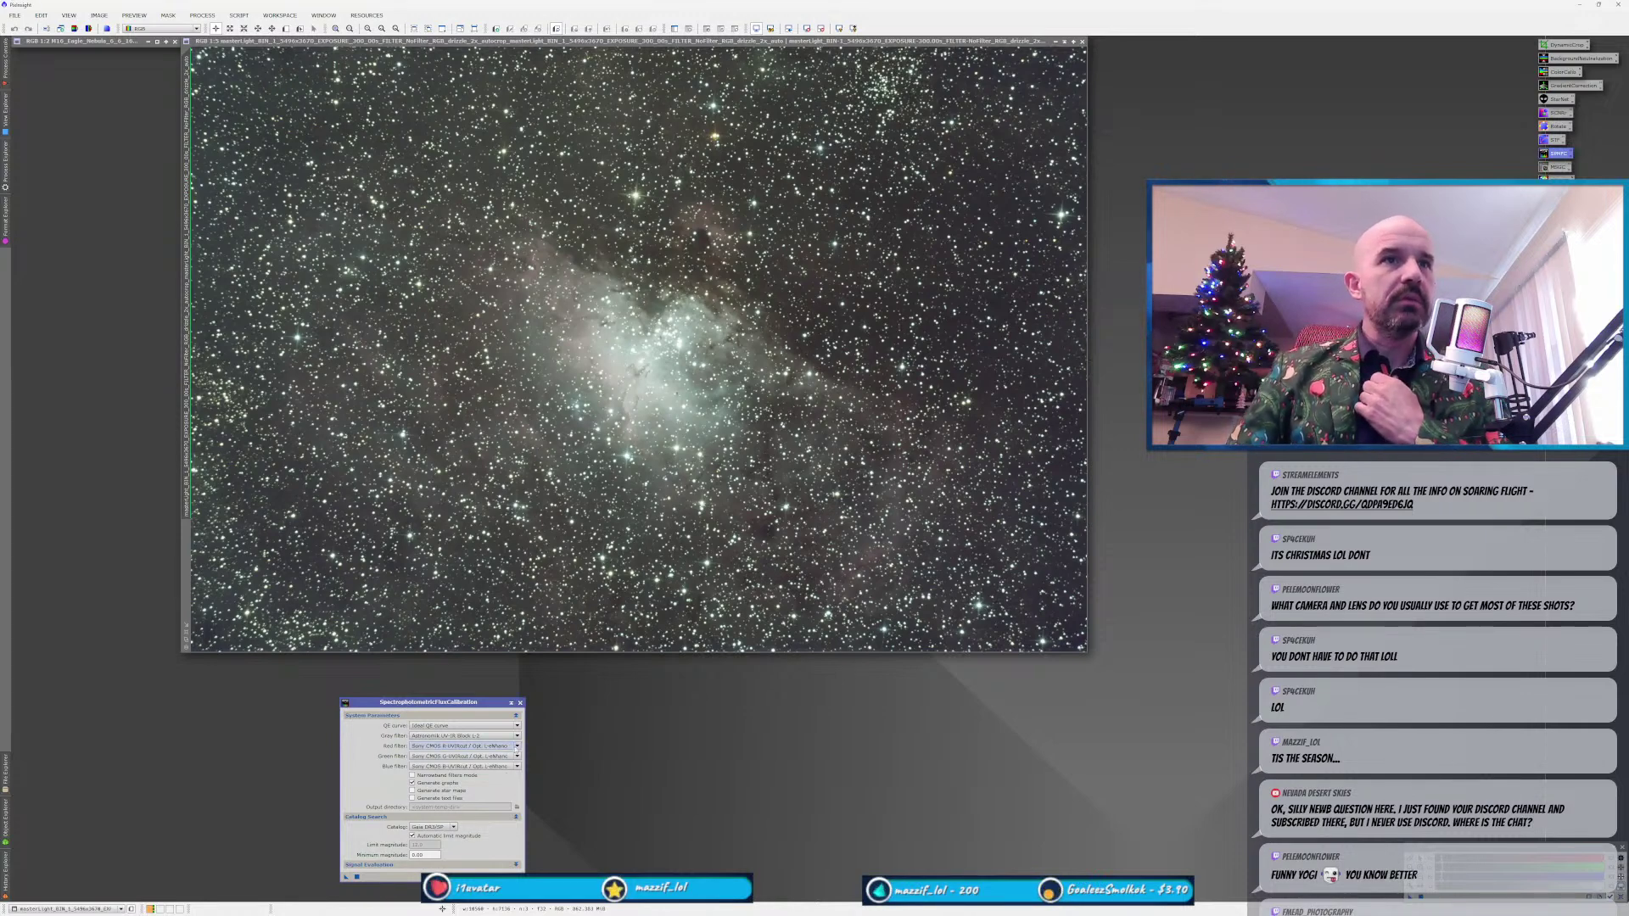
pyautogui.click(475, 746)
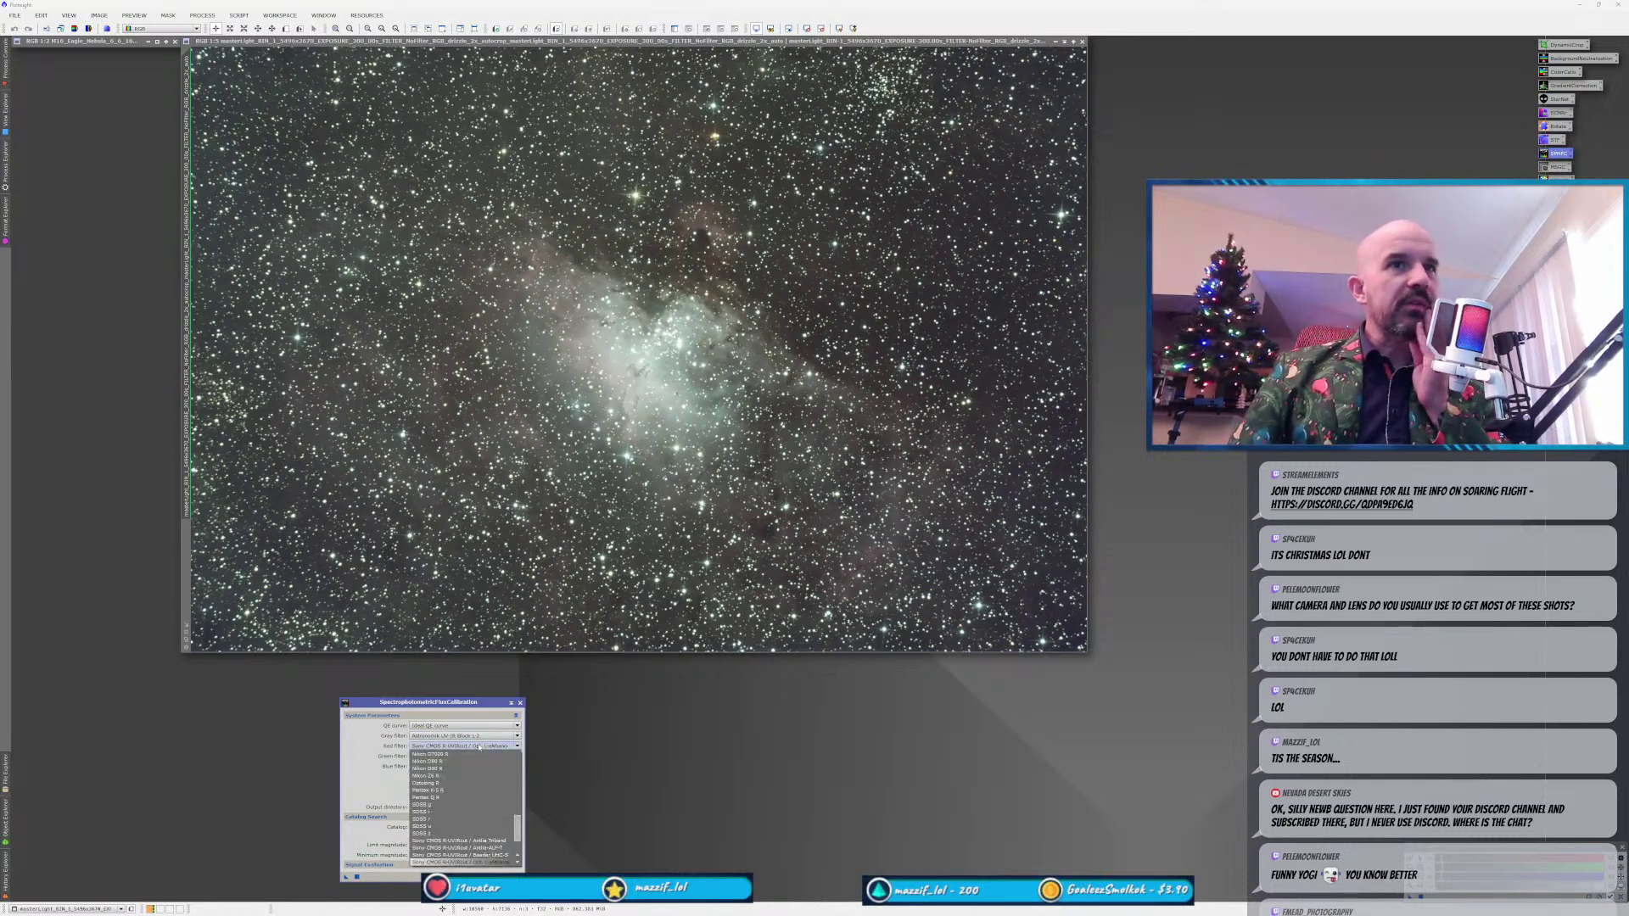
pyautogui.scroll(10, 483, 781)
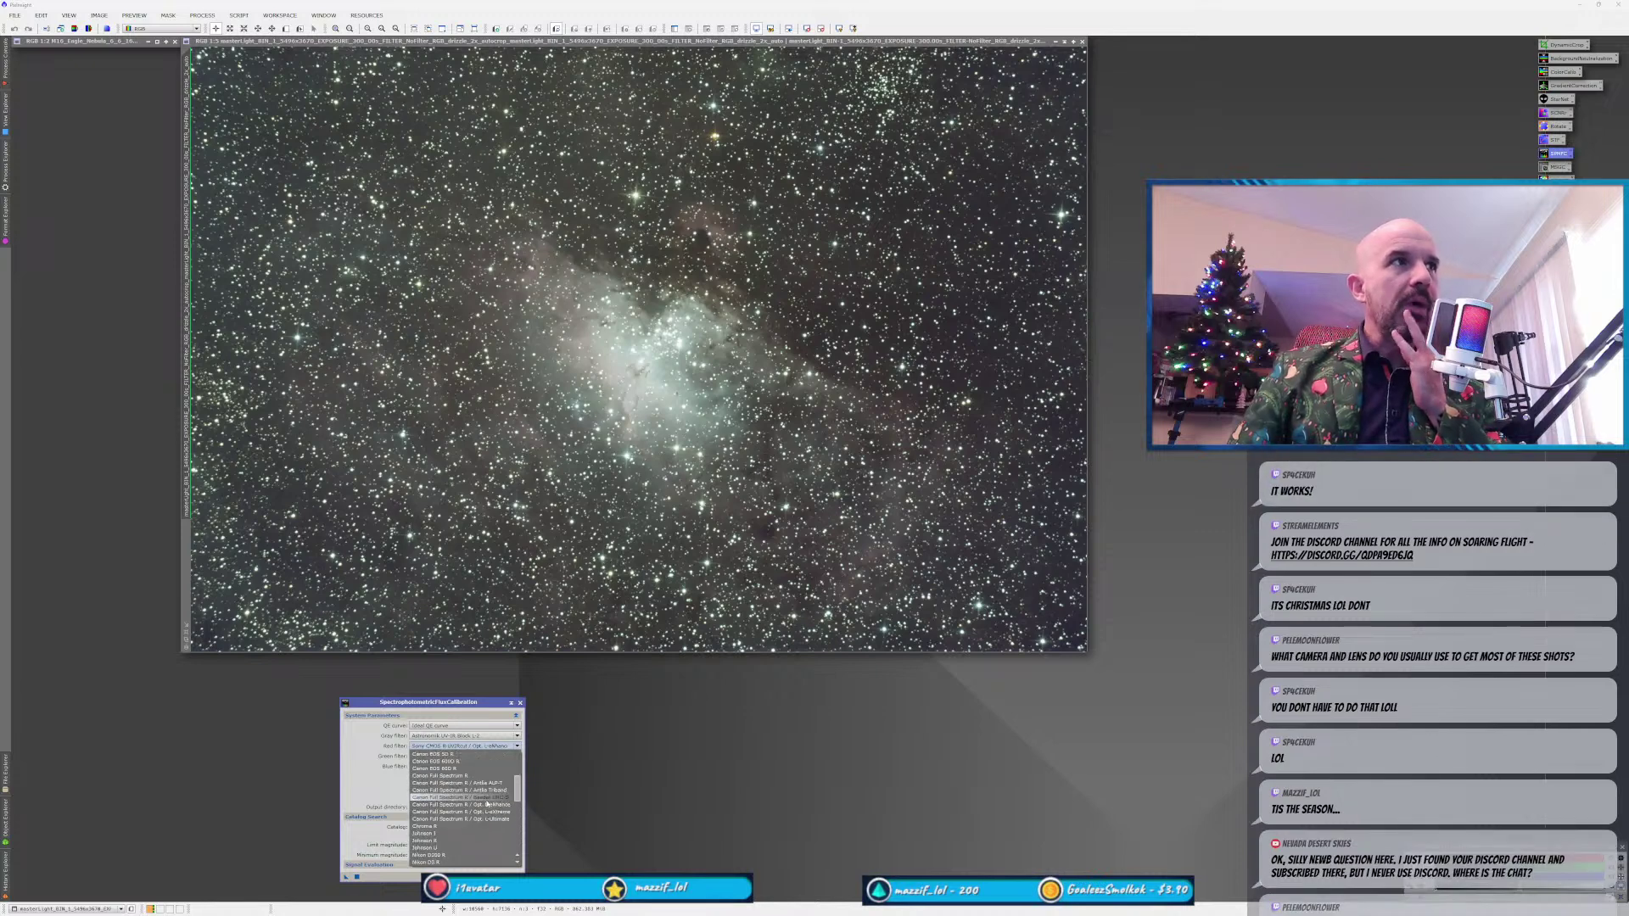
pyautogui.scroll(-10, 487, 803)
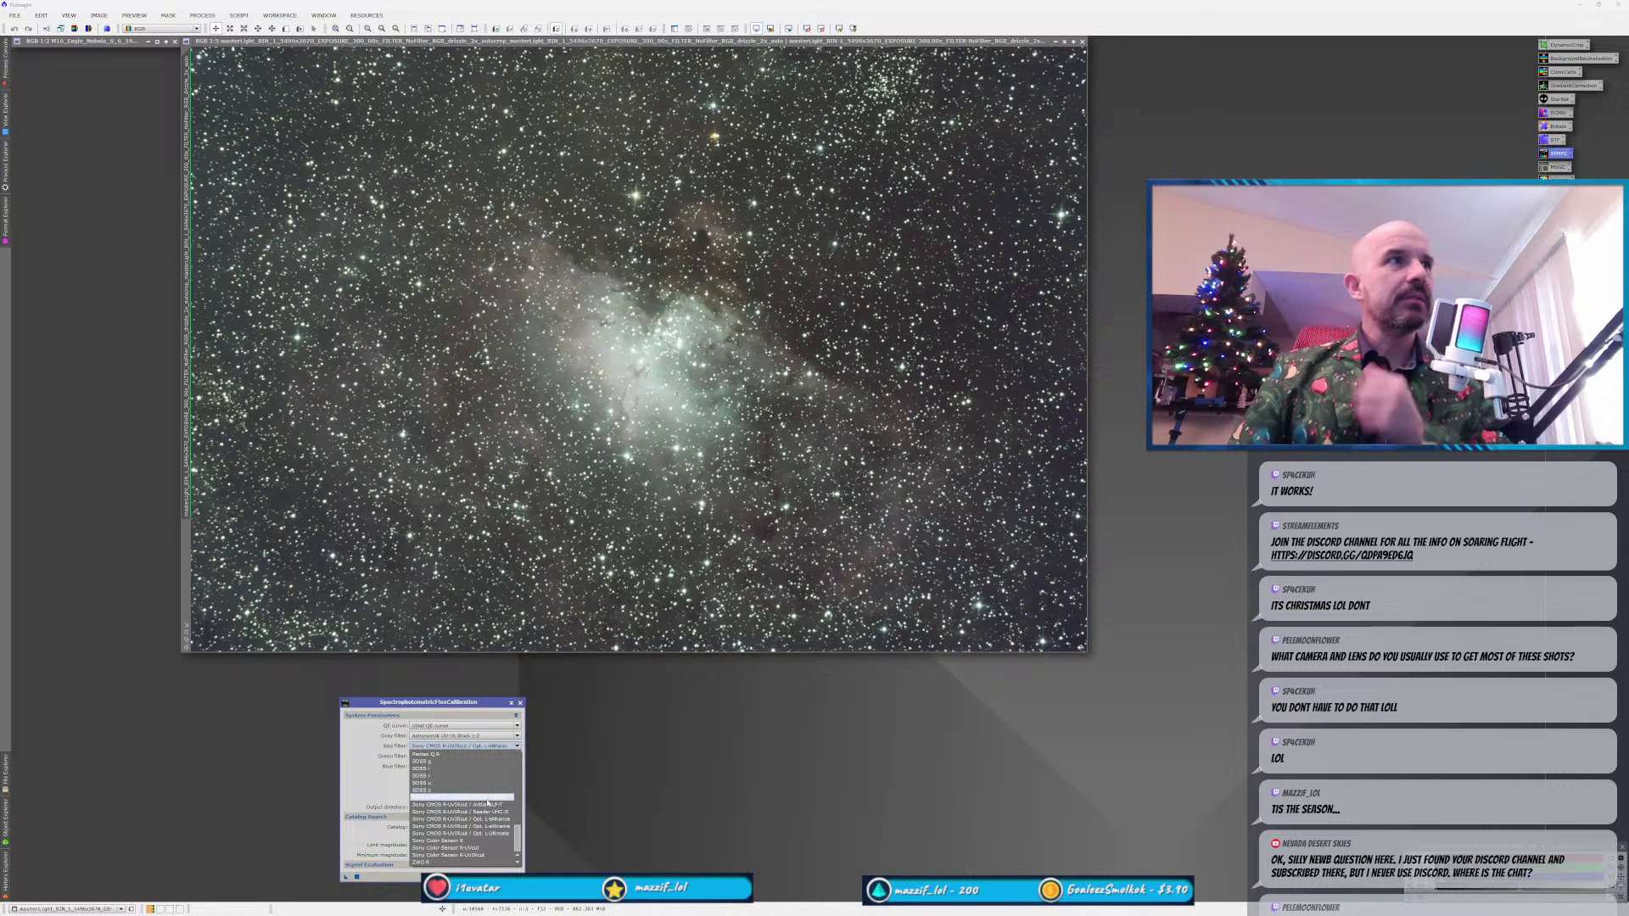
pyautogui.scroll(10, 487, 802)
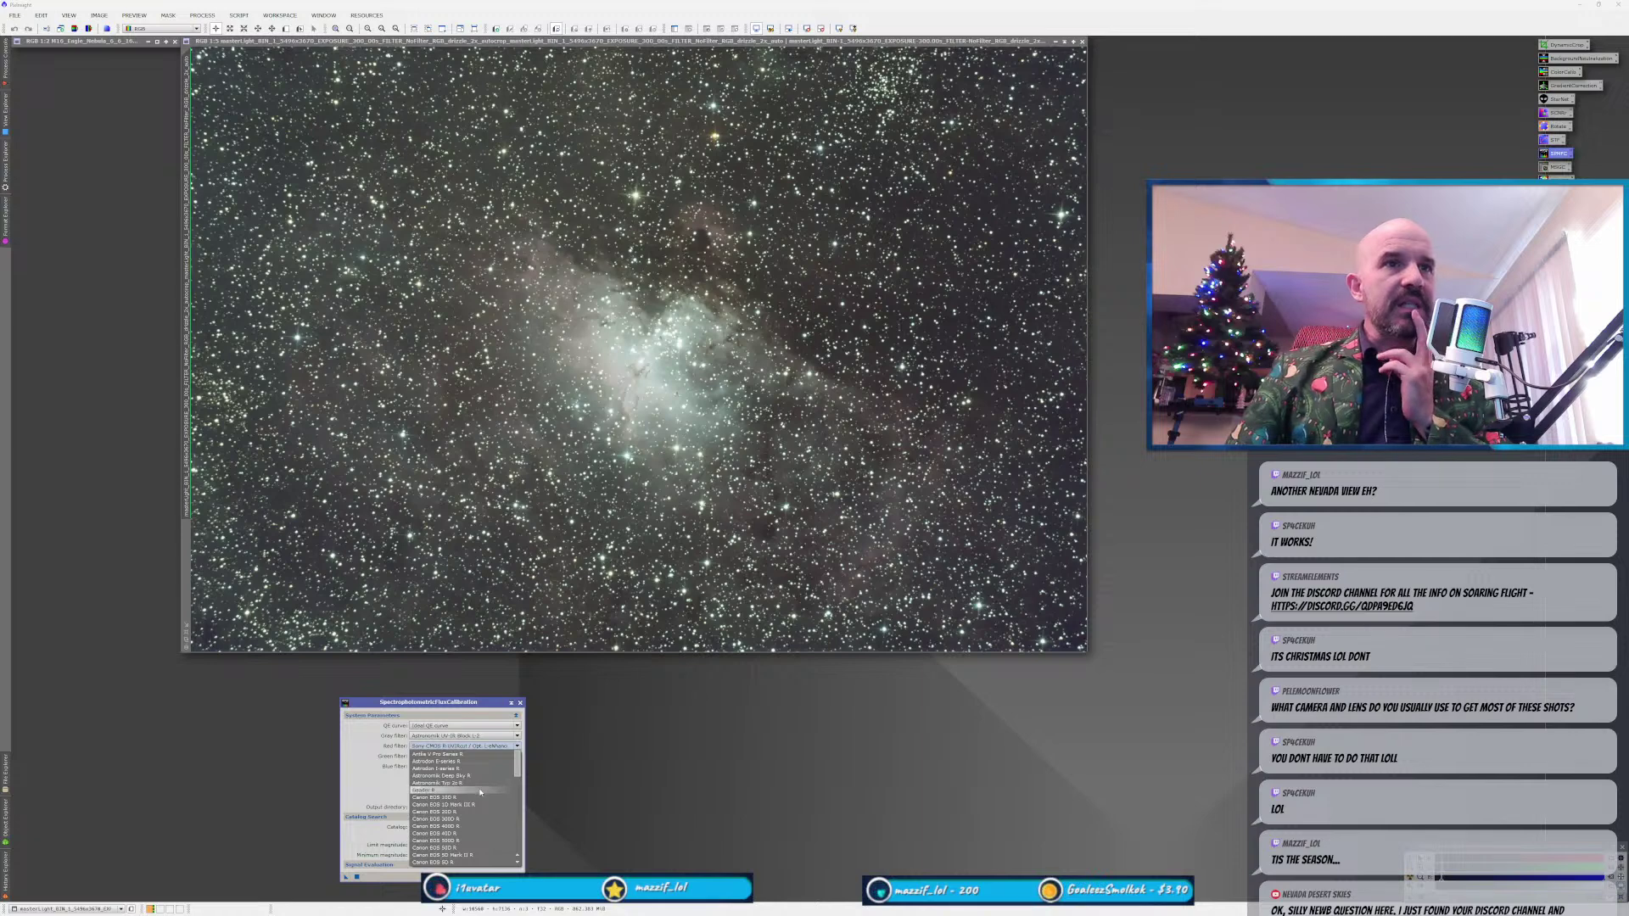
pyautogui.click(480, 792)
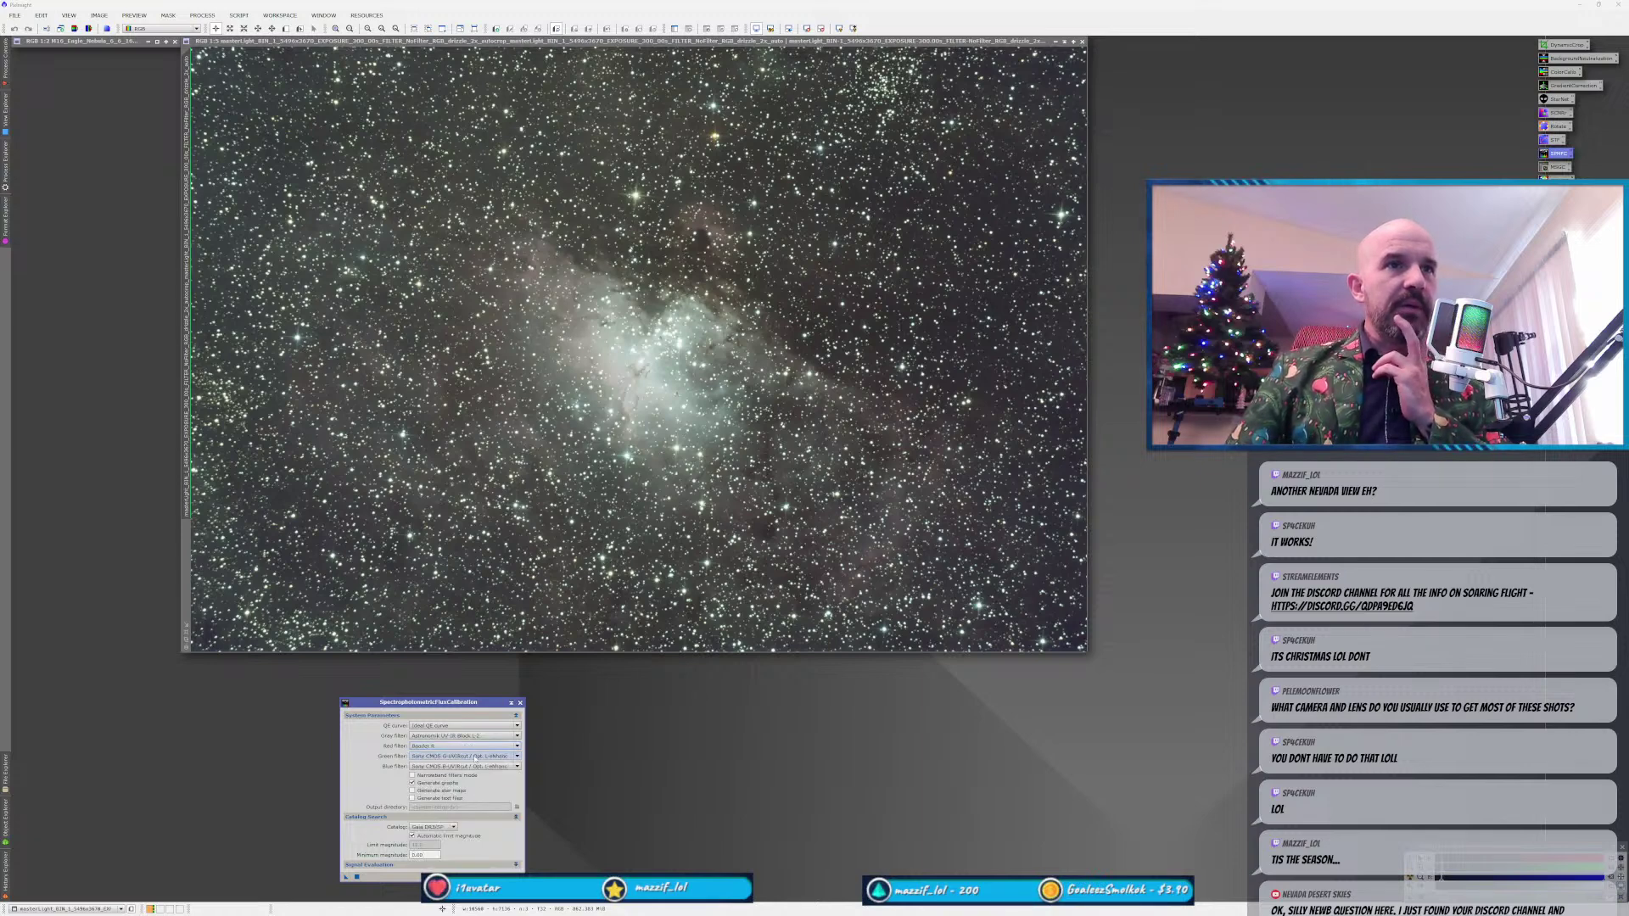
# Set the green filter to Baader G and the blue to Baader B, and try to flux-calibrate the drizzled master.
pyautogui.click(458, 755)
pyautogui.scroll(10, 441, 815)
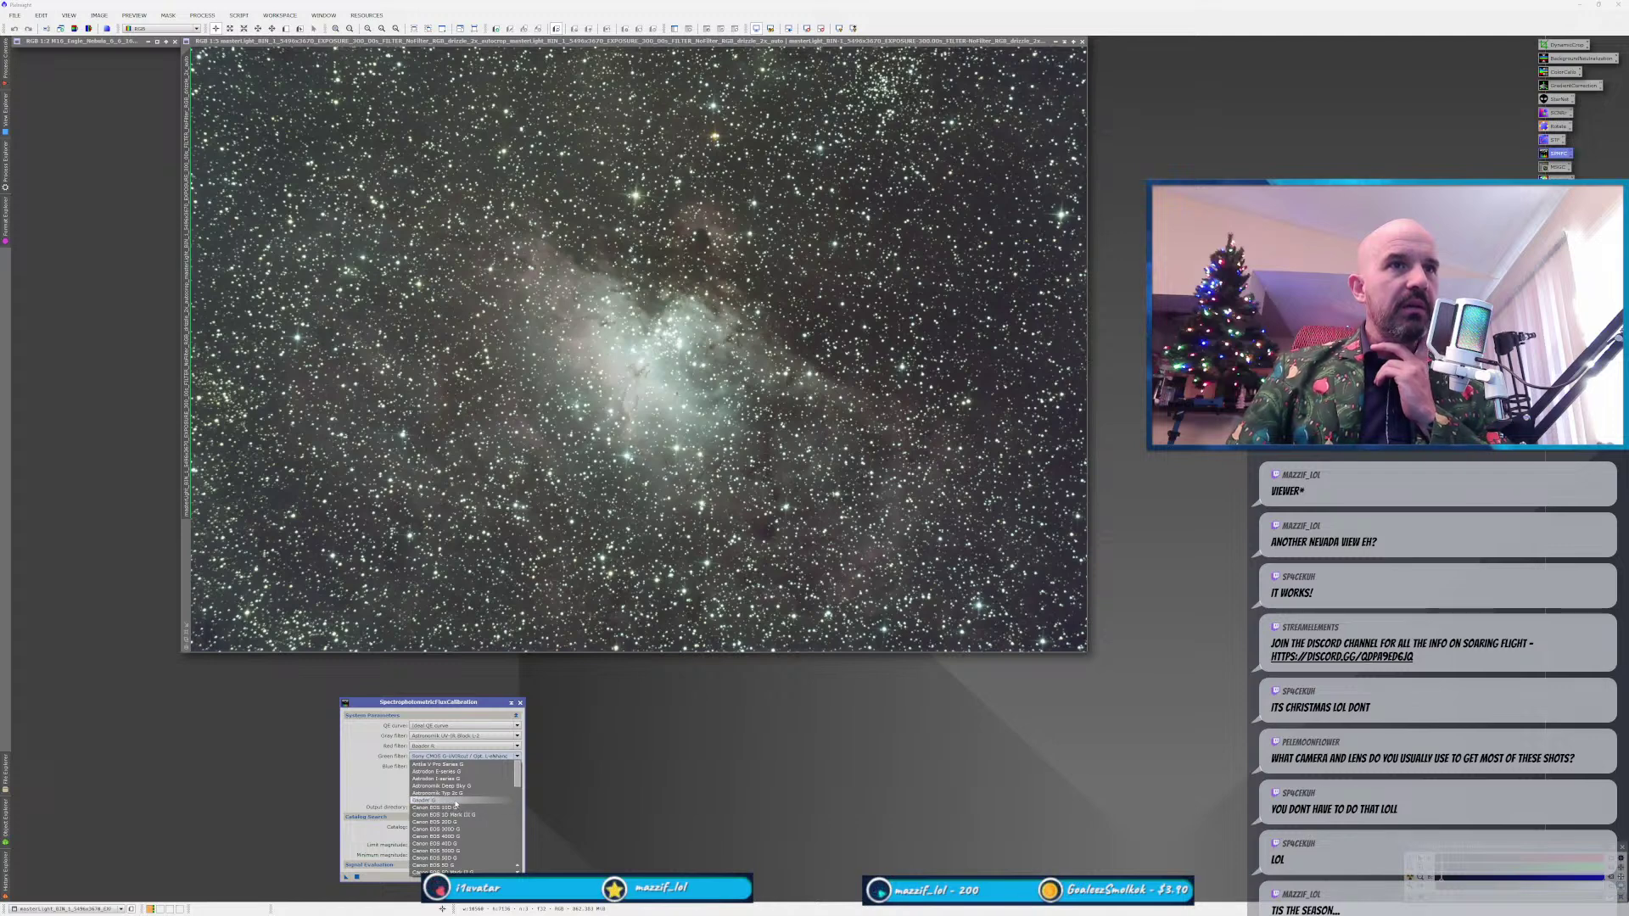
pyautogui.click(456, 800)
pyautogui.click(458, 766)
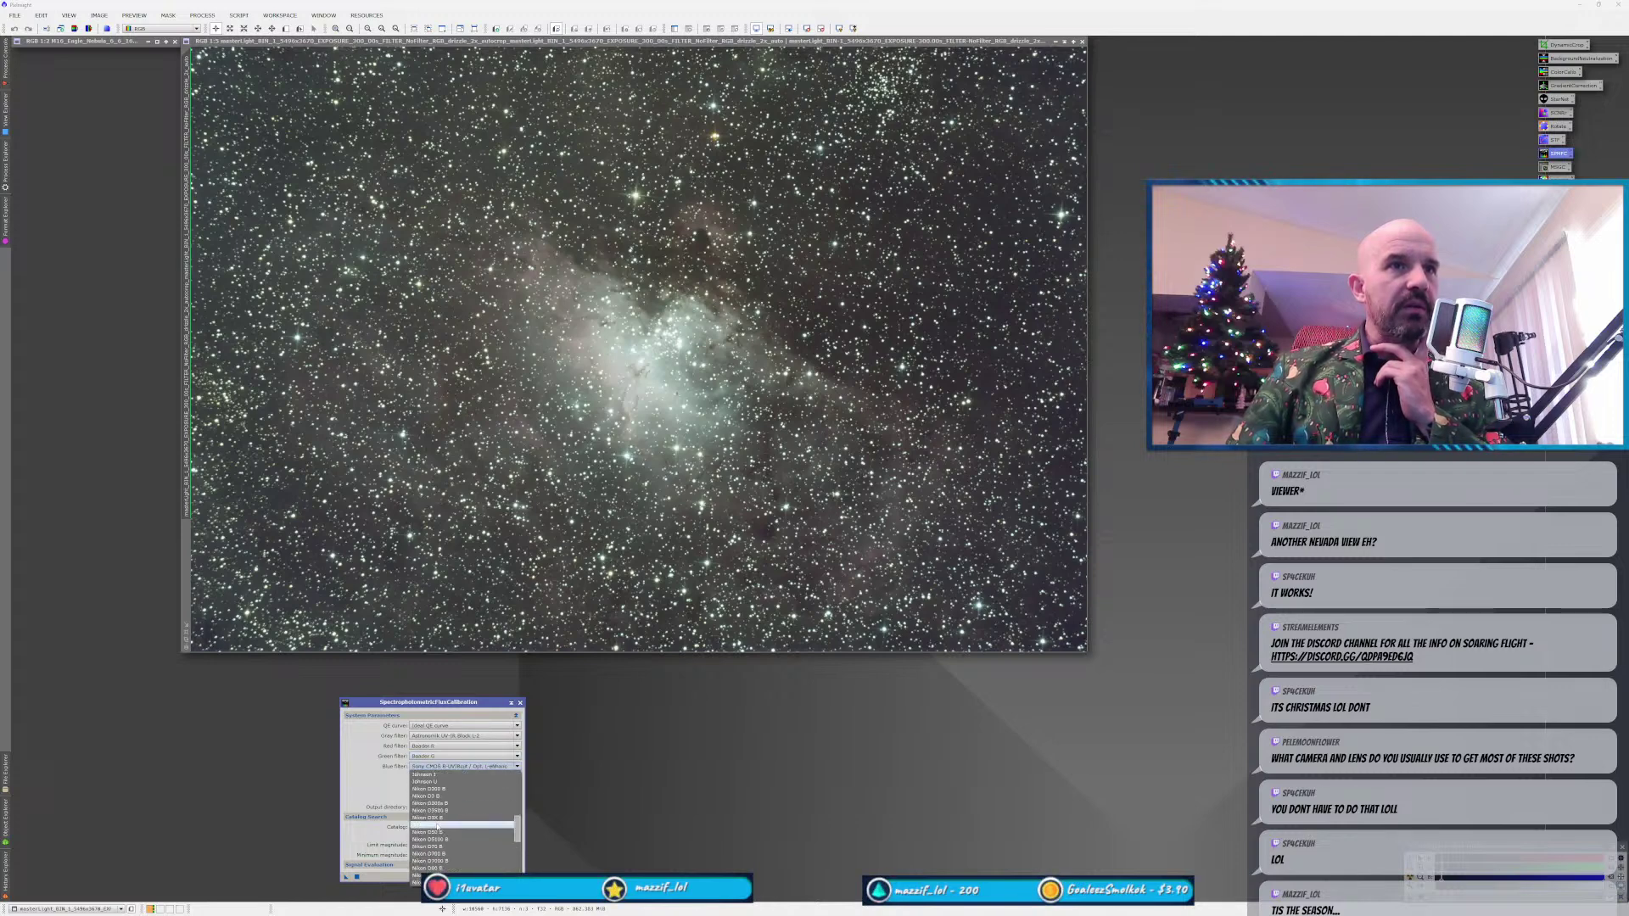
pyautogui.scroll(10, 437, 827)
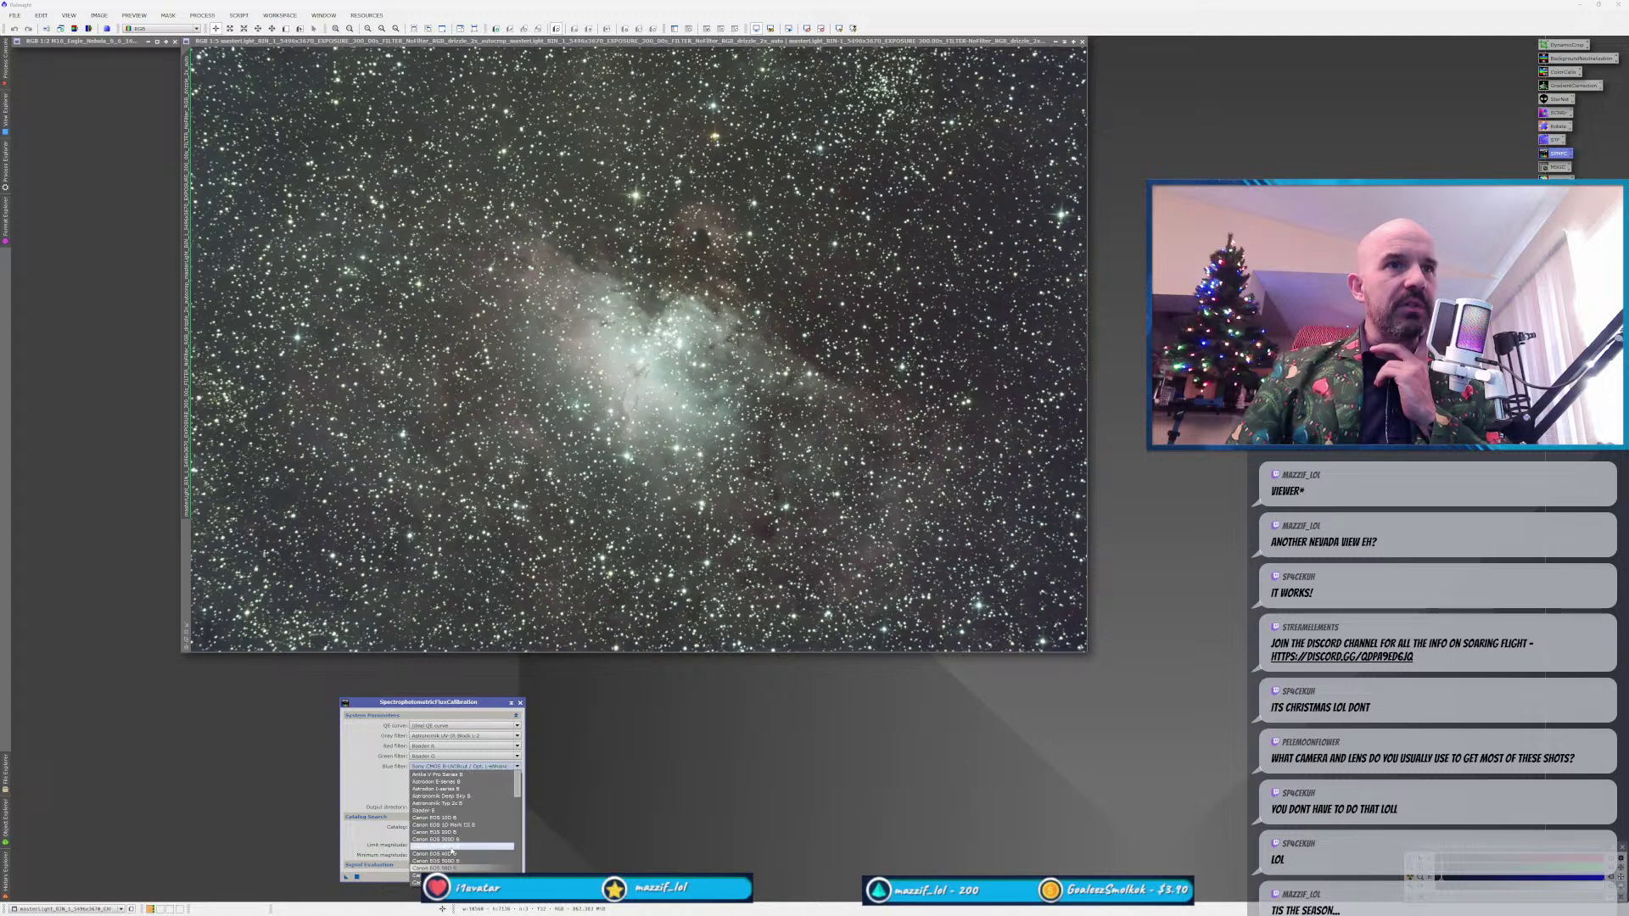
pyautogui.click(437, 810)
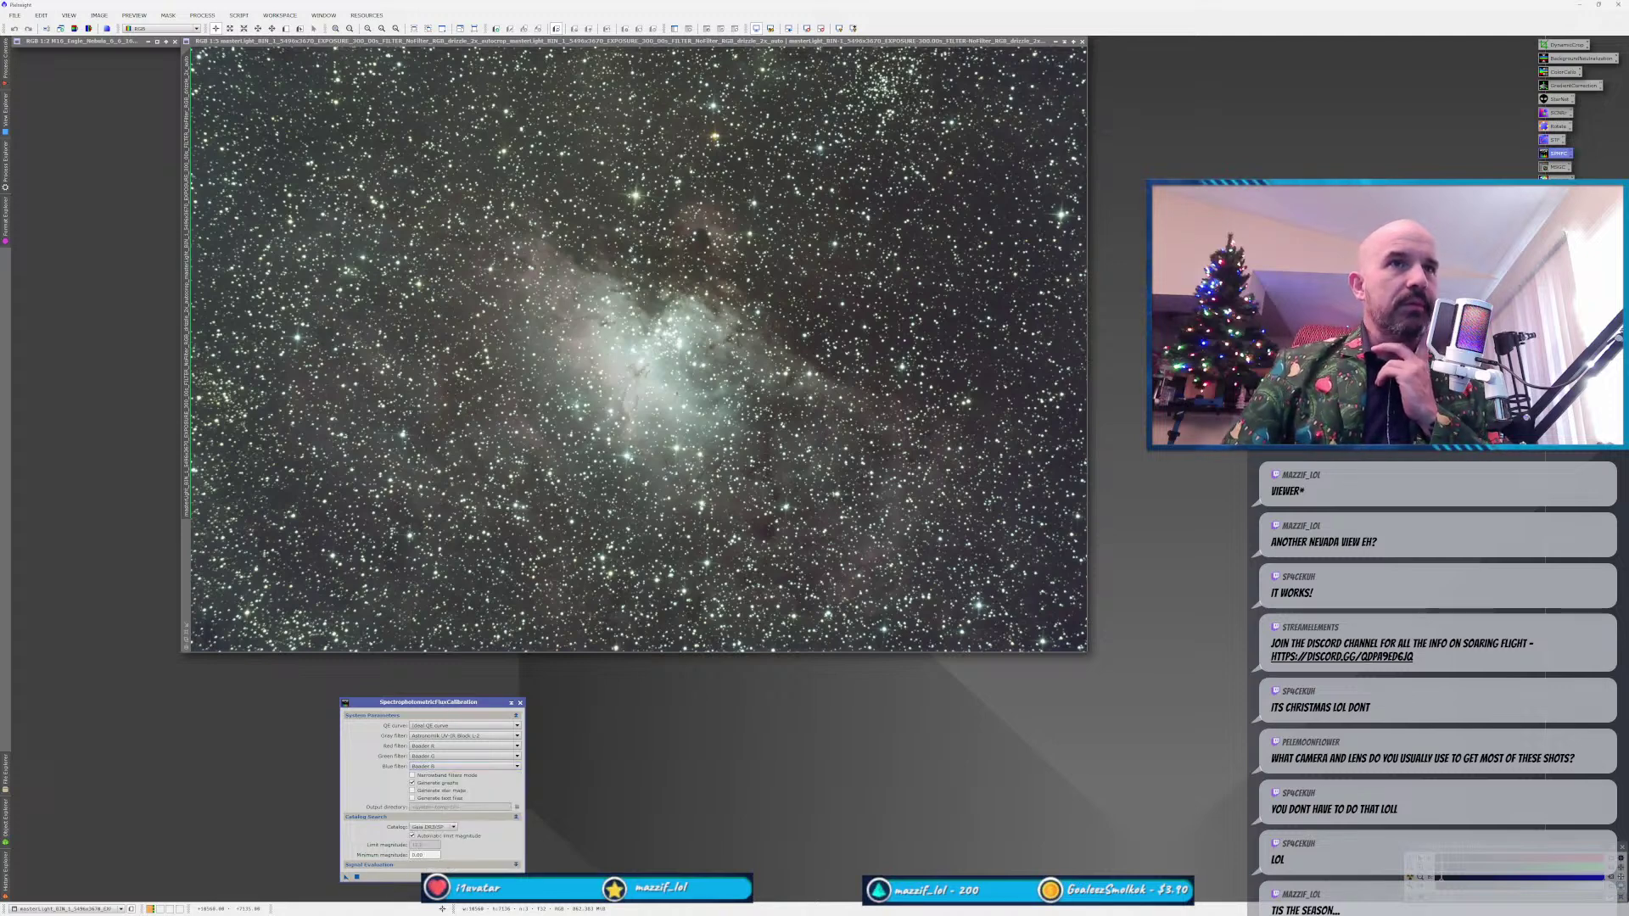
pyautogui.click(346, 878)
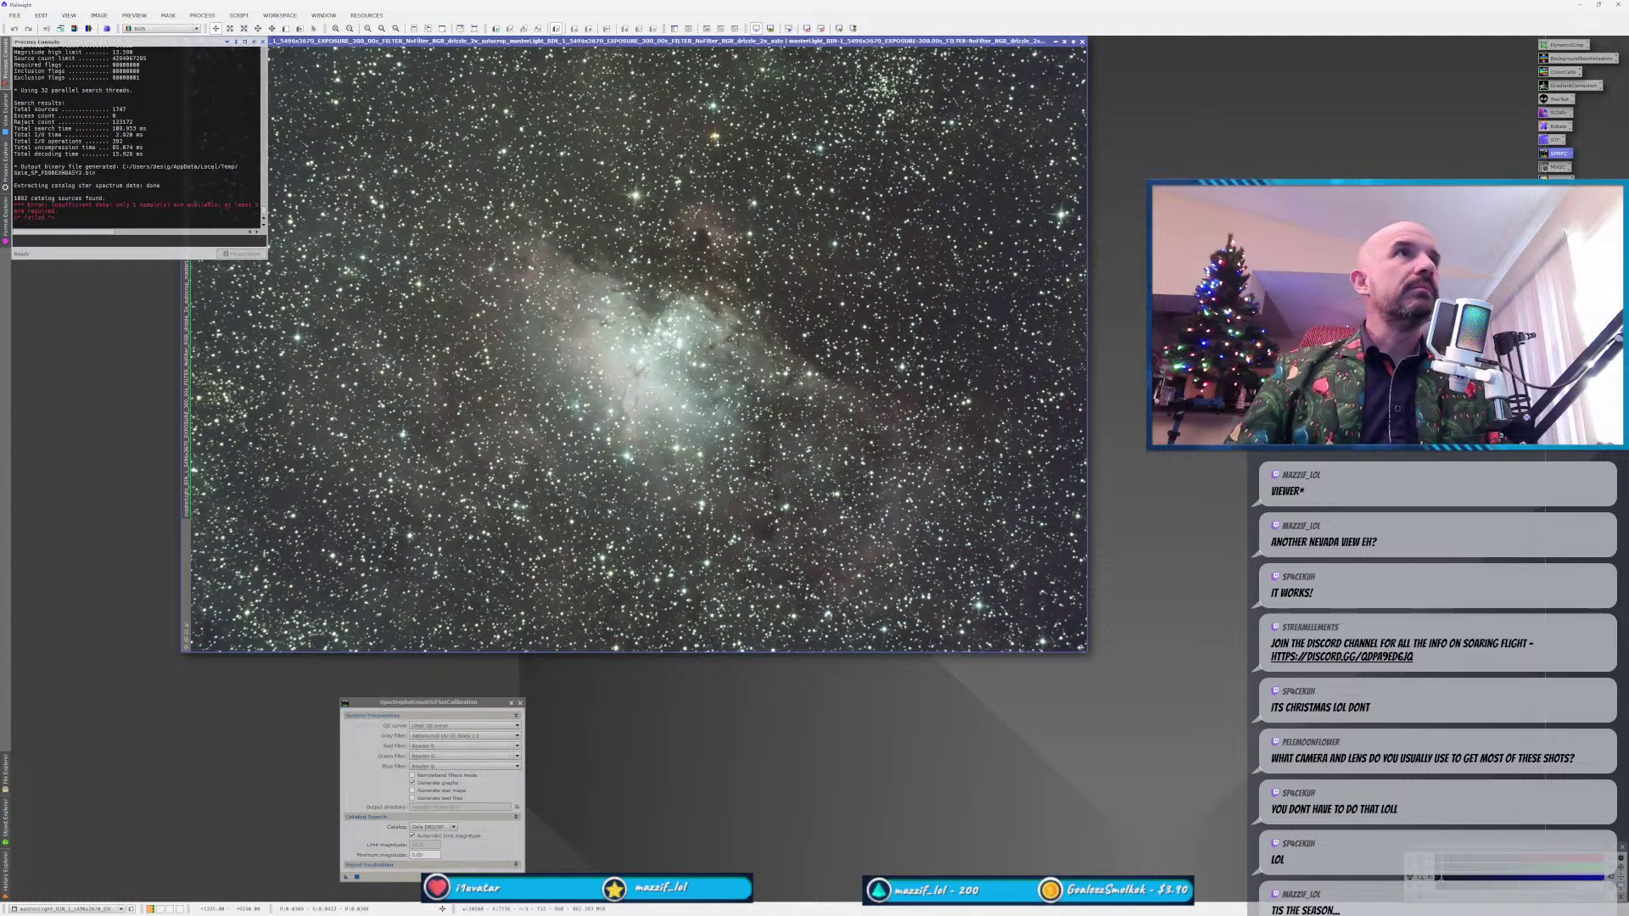
pyautogui.click(520, 703)
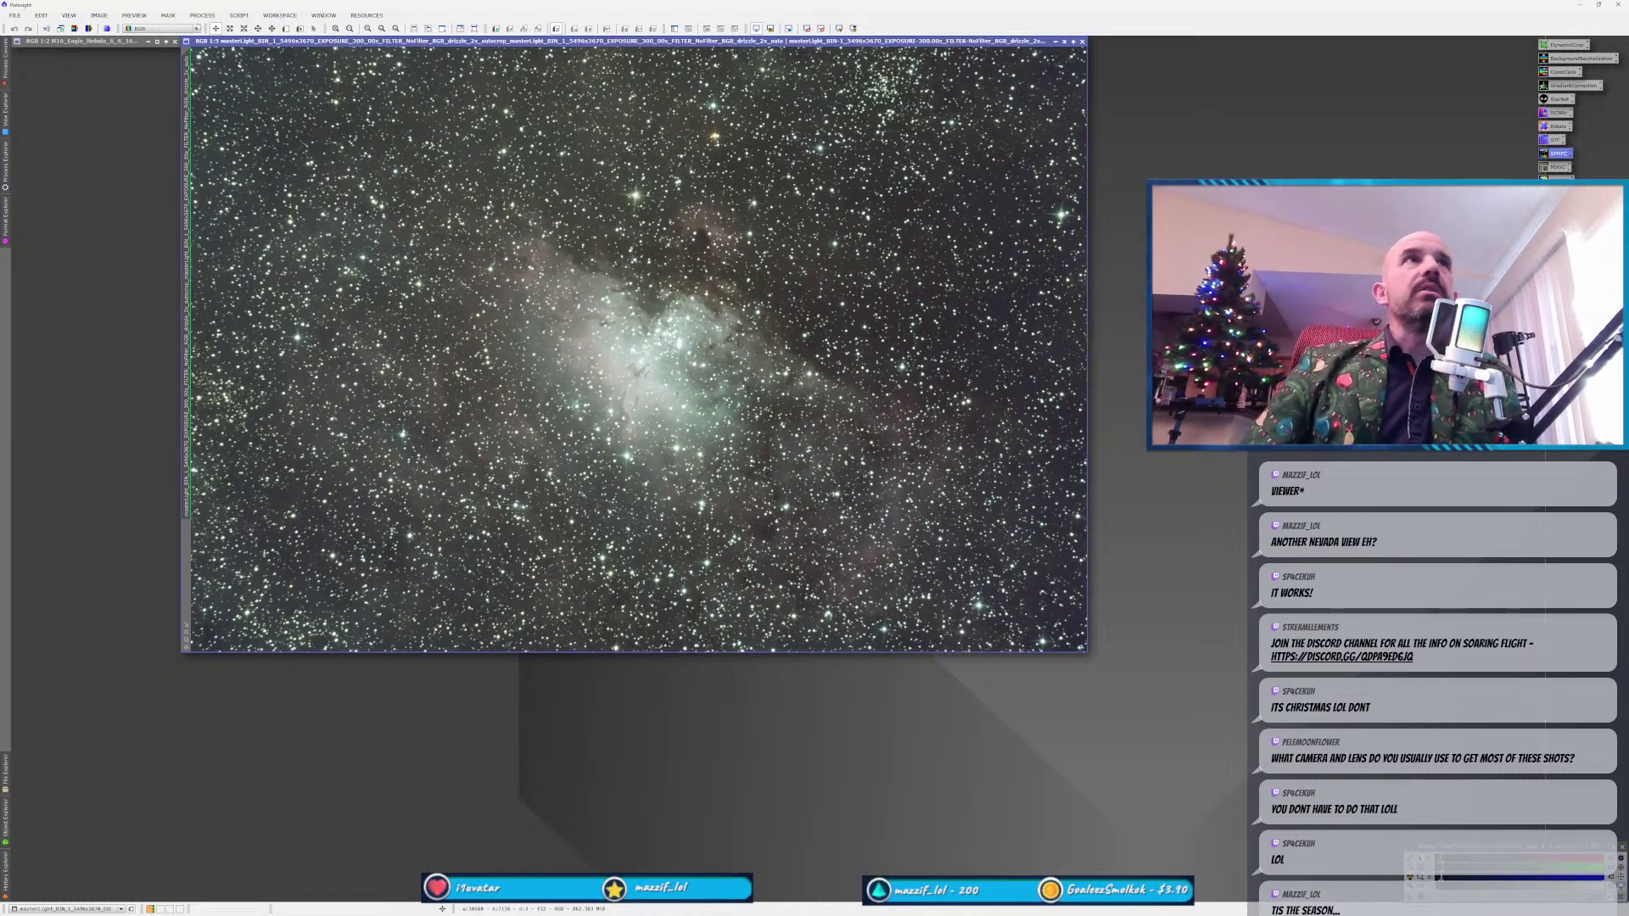
# Run the GraXpert script on the drizzled master with Subtraction correction, showing the background model and replacing the target view.
pyautogui.click(231, 15)
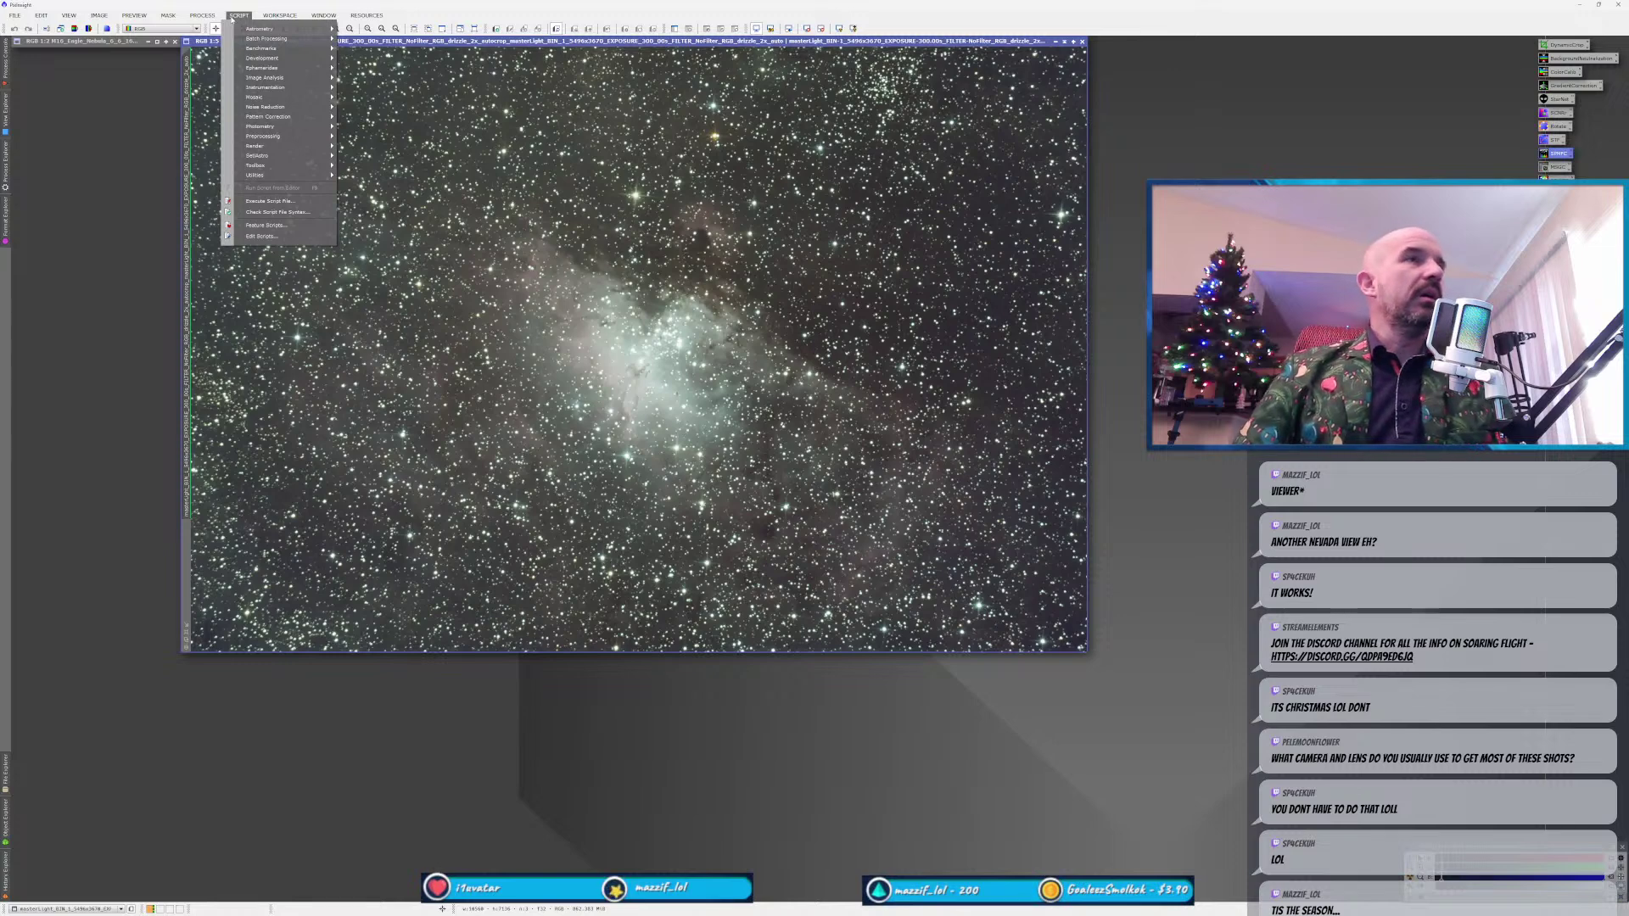
pyautogui.moveTo(271, 175)
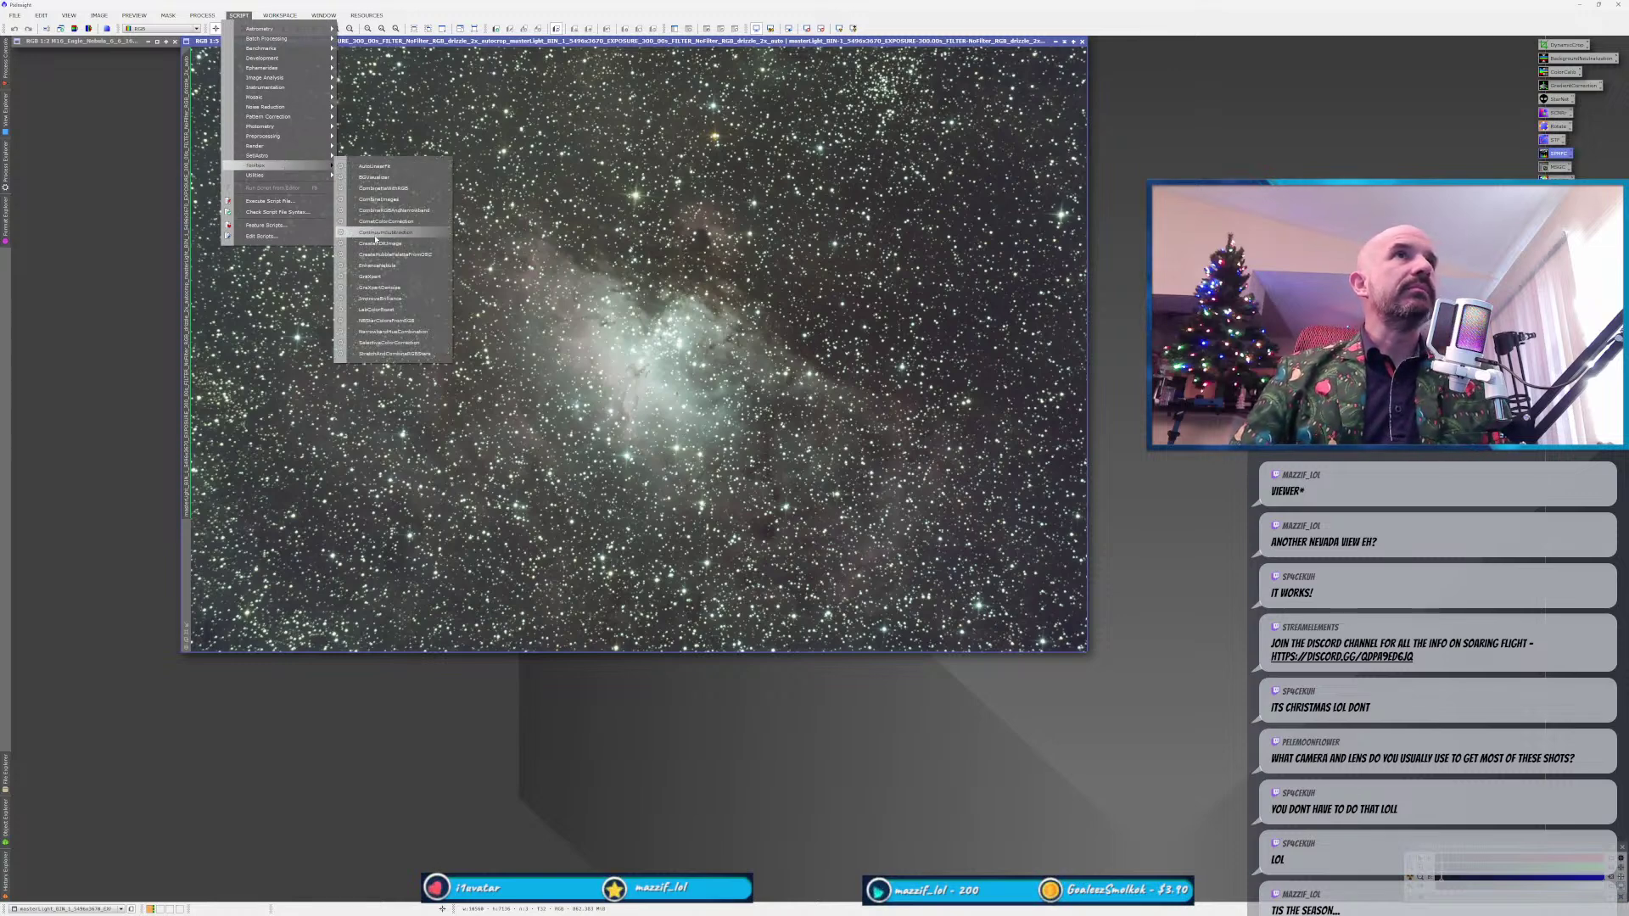
pyautogui.click(390, 287)
pyautogui.click(745, 503)
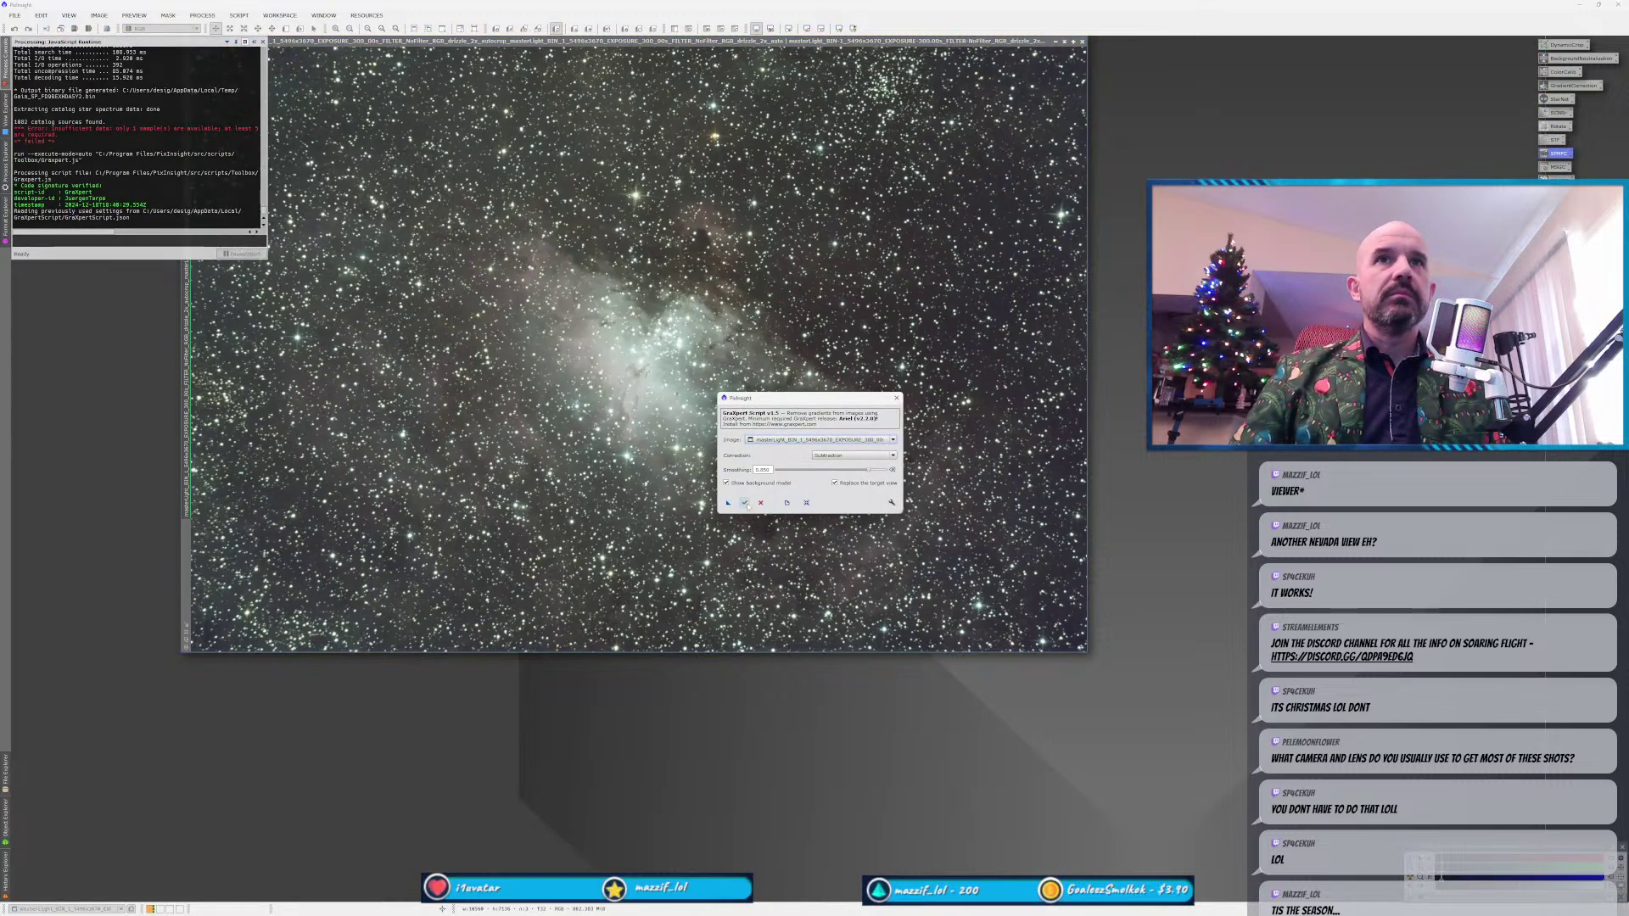
pyautogui.click(745, 503)
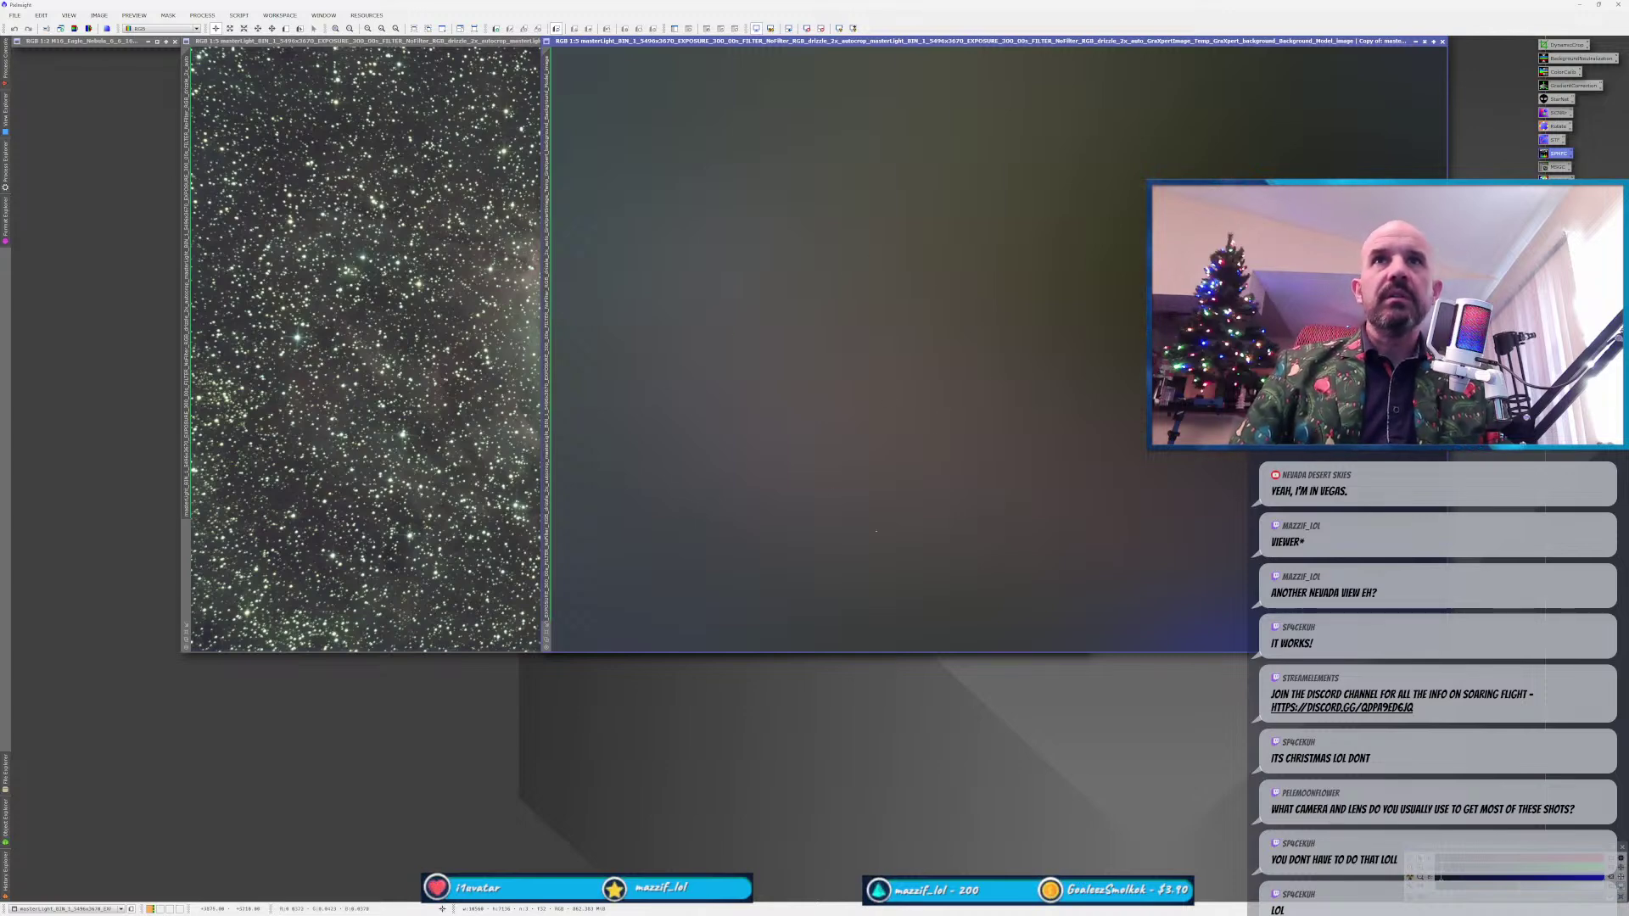
# Compare the GraXpert-corrected master with the extracted background model, moving between the two images.
pyautogui.click(433, 414)
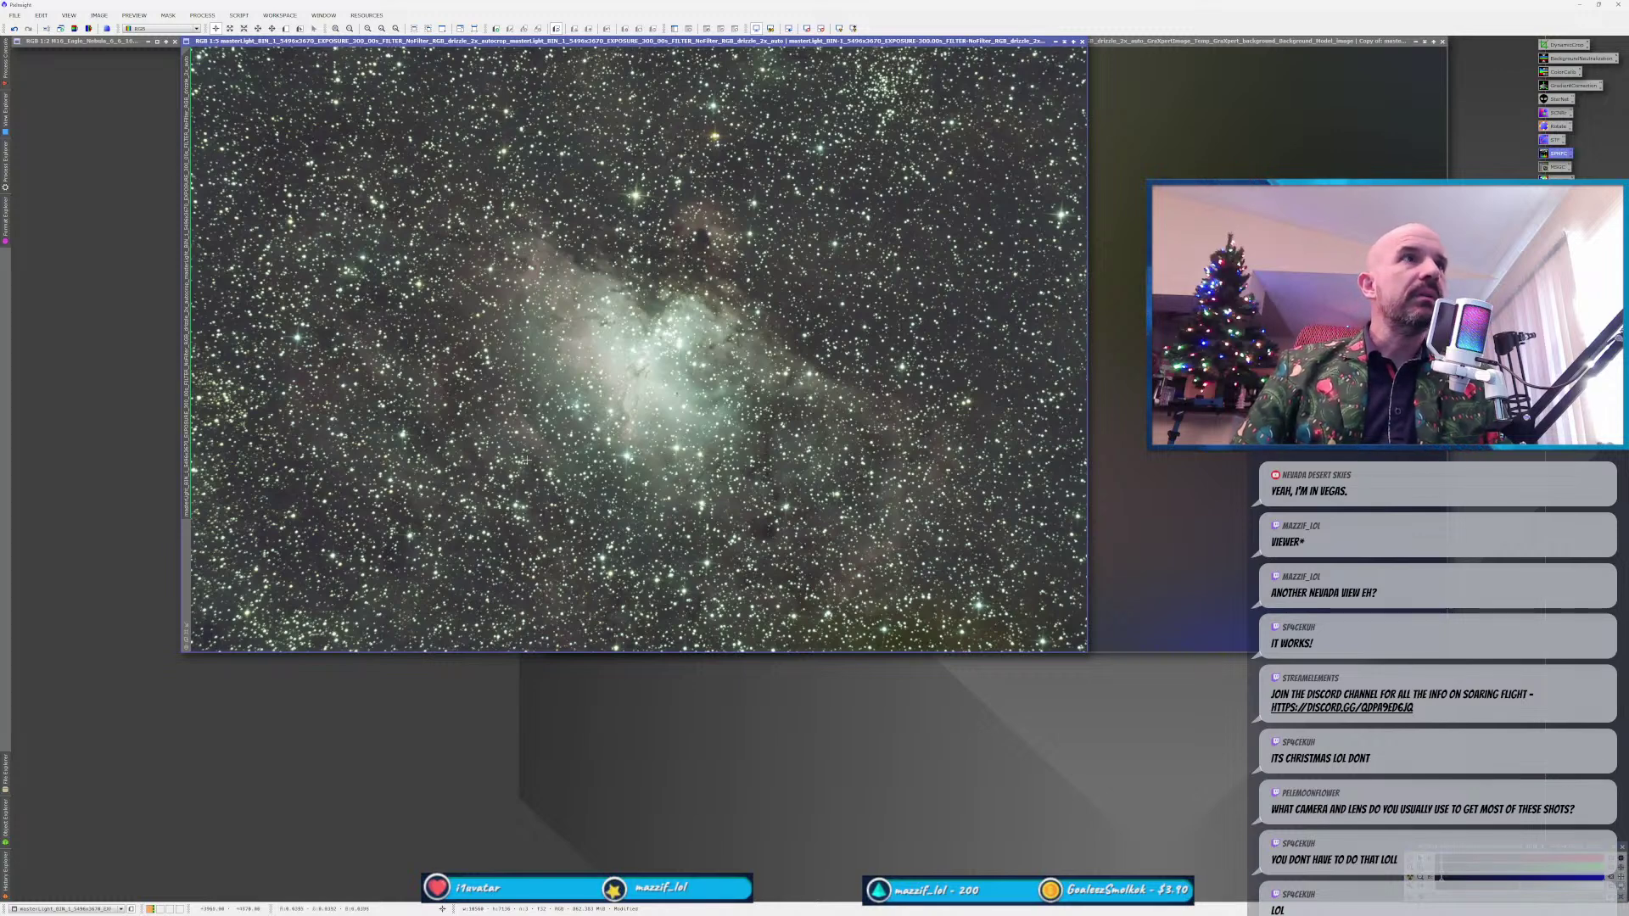
pyautogui.hotkey('ctrl', 'Tab')
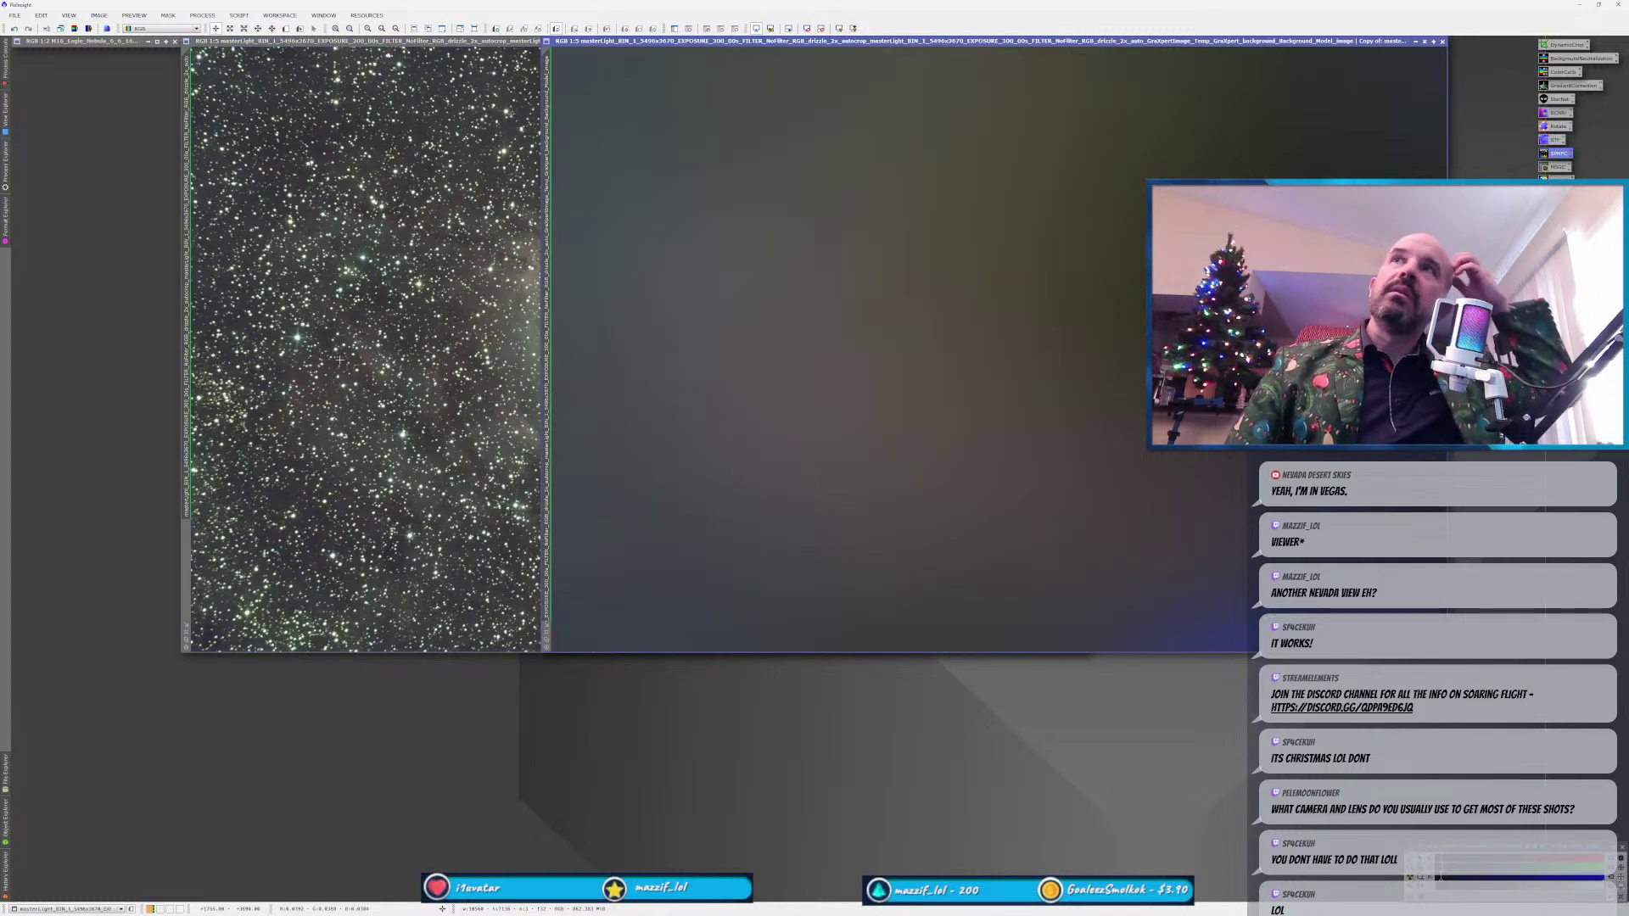
pyautogui.hotkey('ctrl', 'Tab')
pyautogui.hotkey('ctrl', 'Tab')
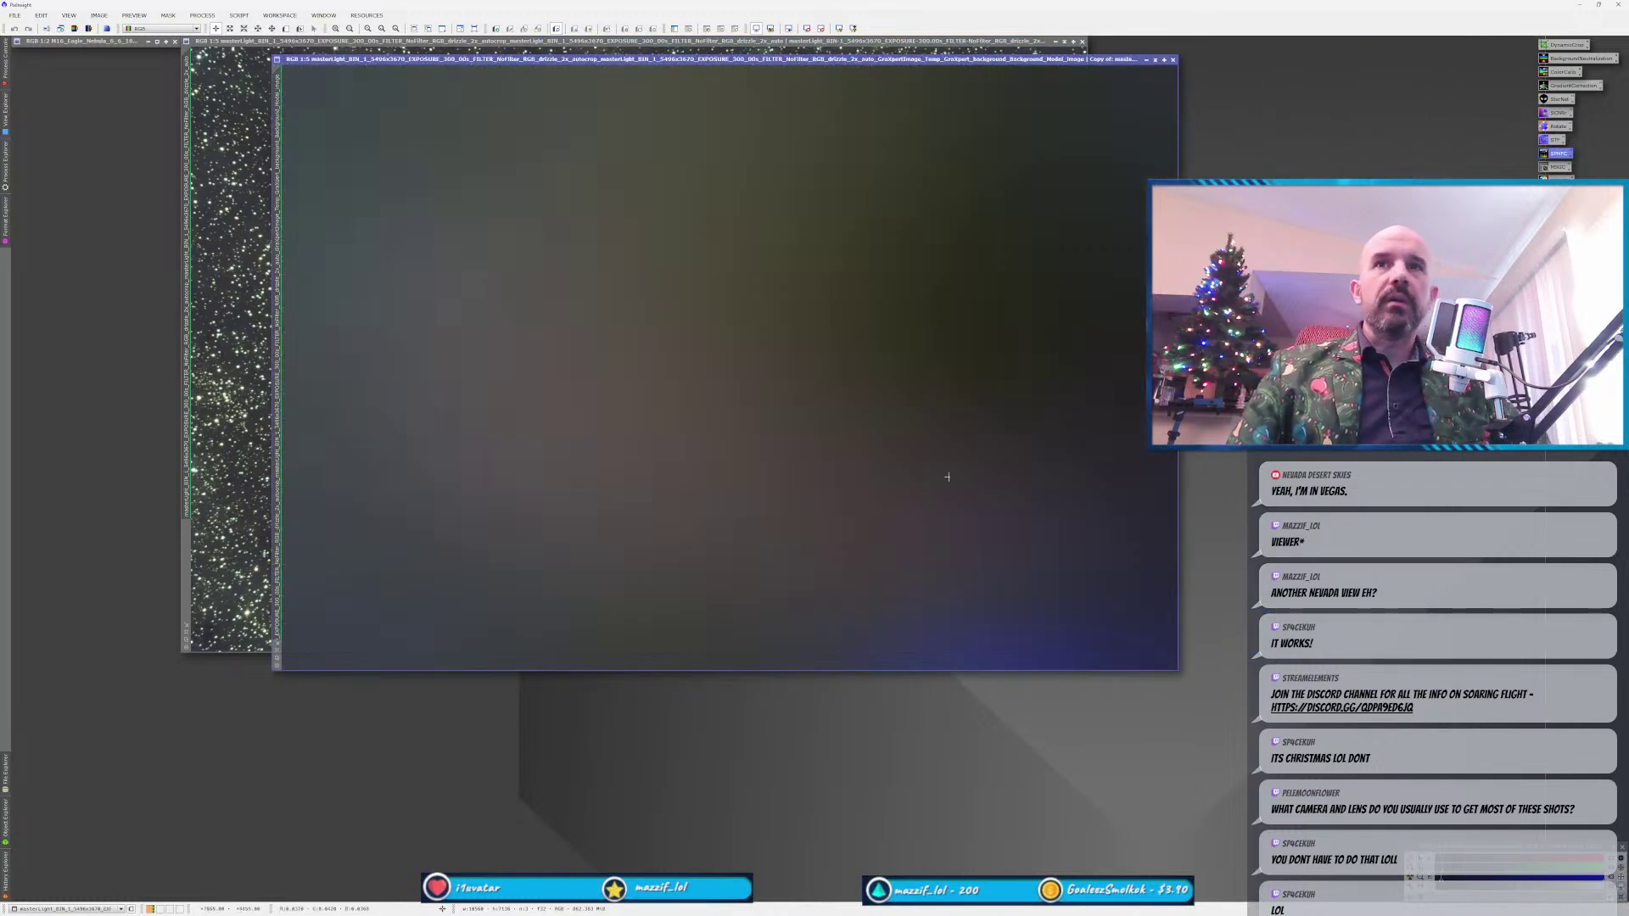
pyautogui.click(229, 482)
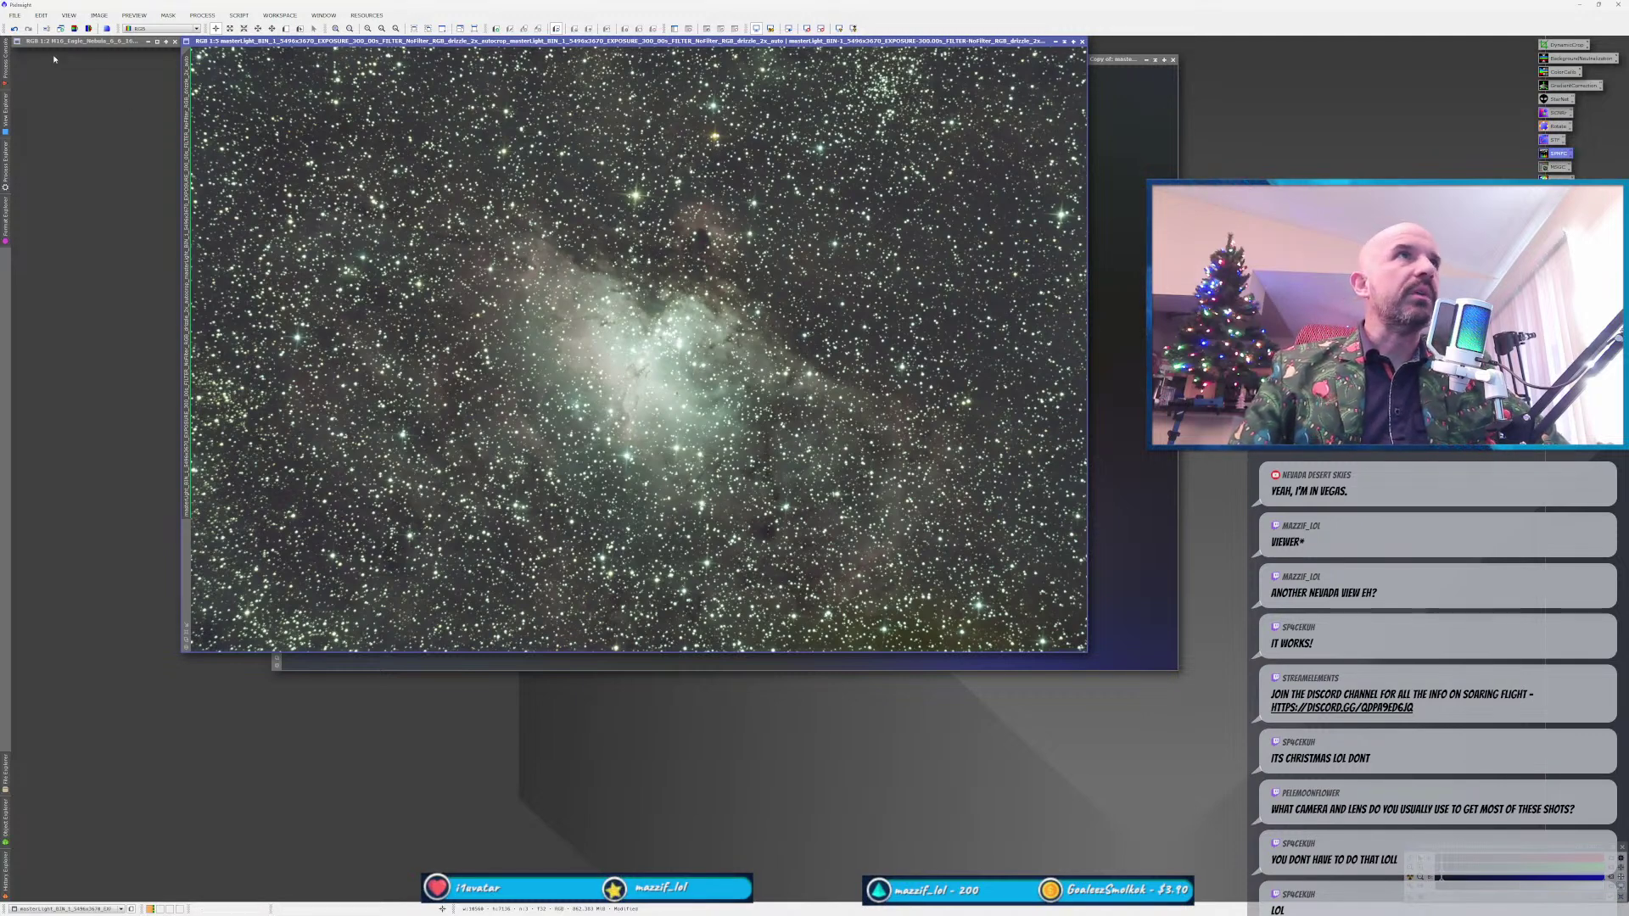
# Undo the GraXpert correction, restore the drizzled master's unlinked stretch and close the background model image.
pyautogui.click(14, 28)
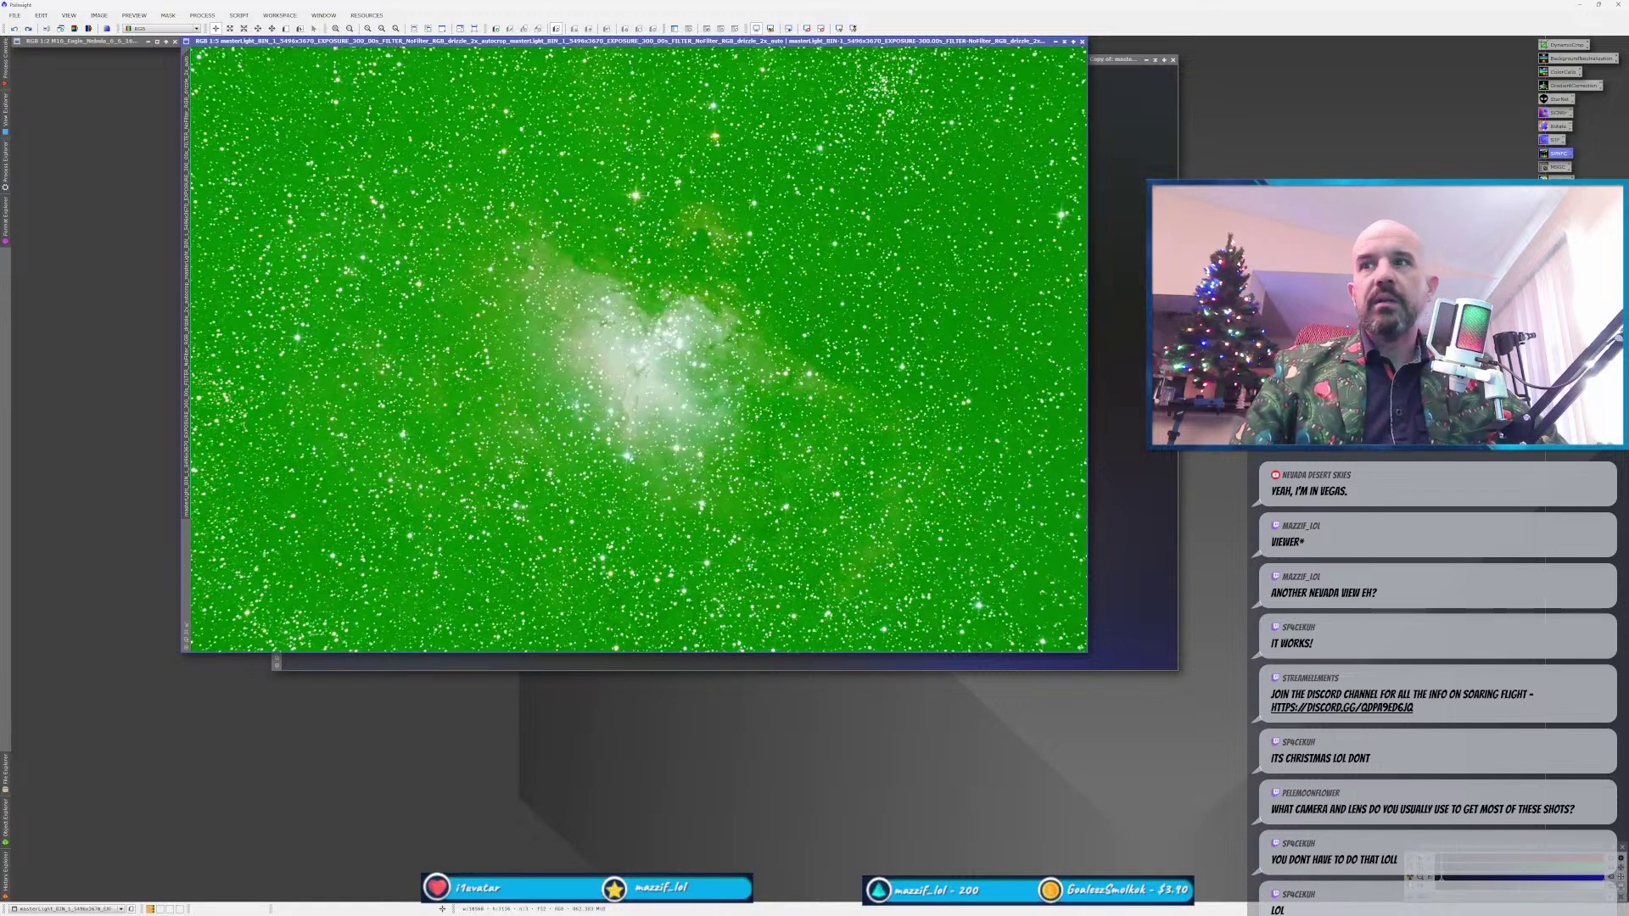
pyautogui.hotkey('ctrl', 'y')
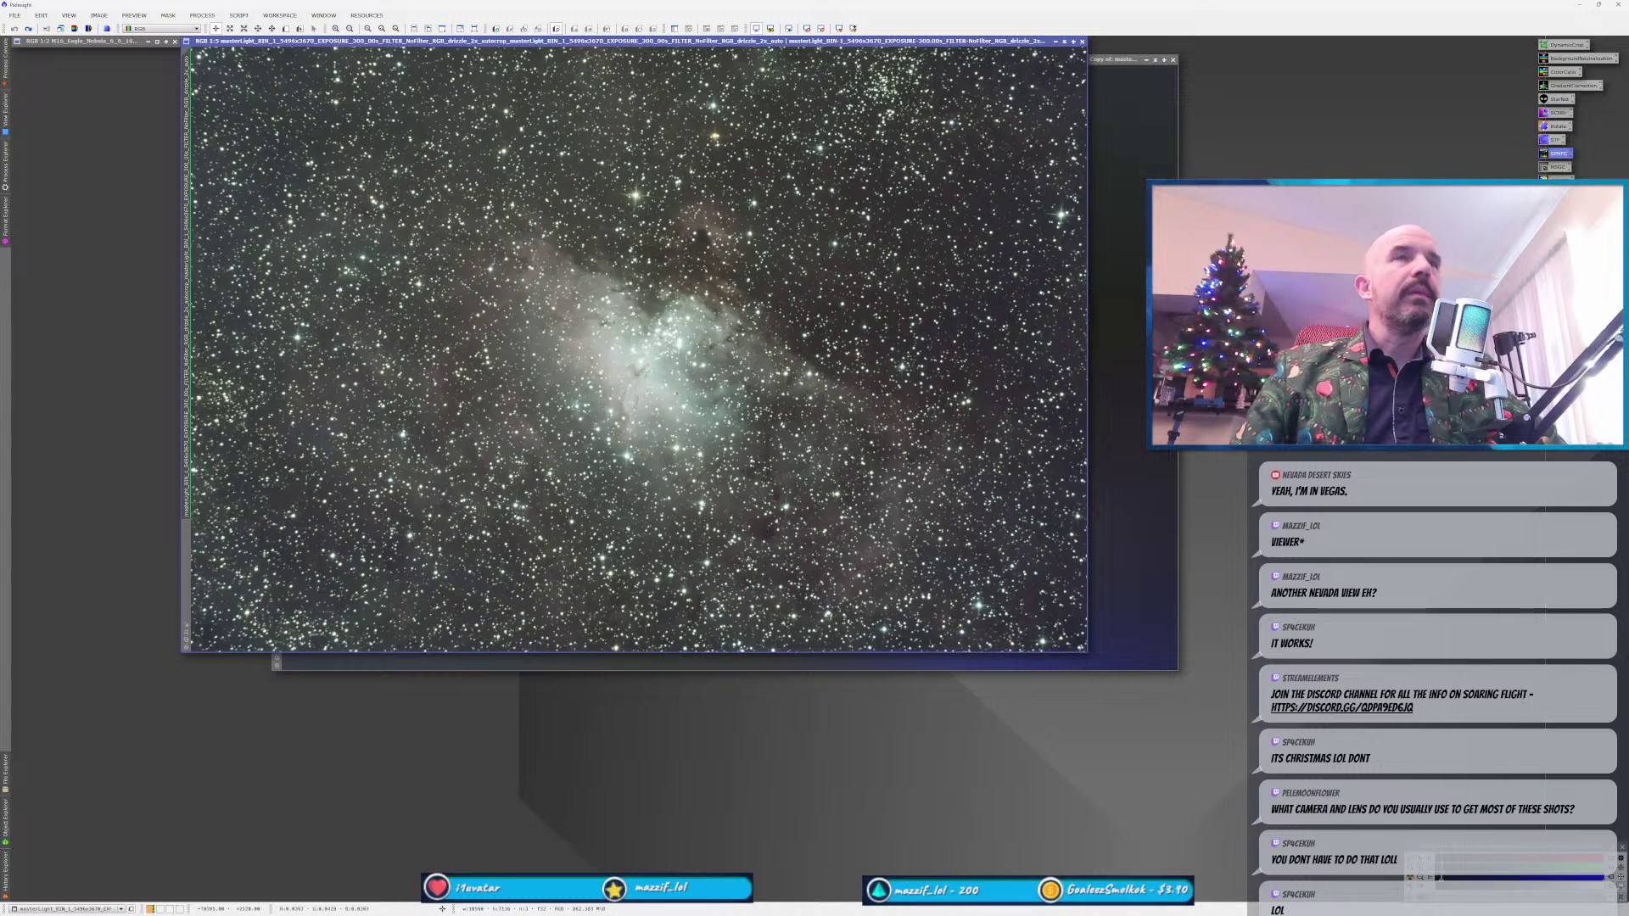
pyautogui.click(1171, 62)
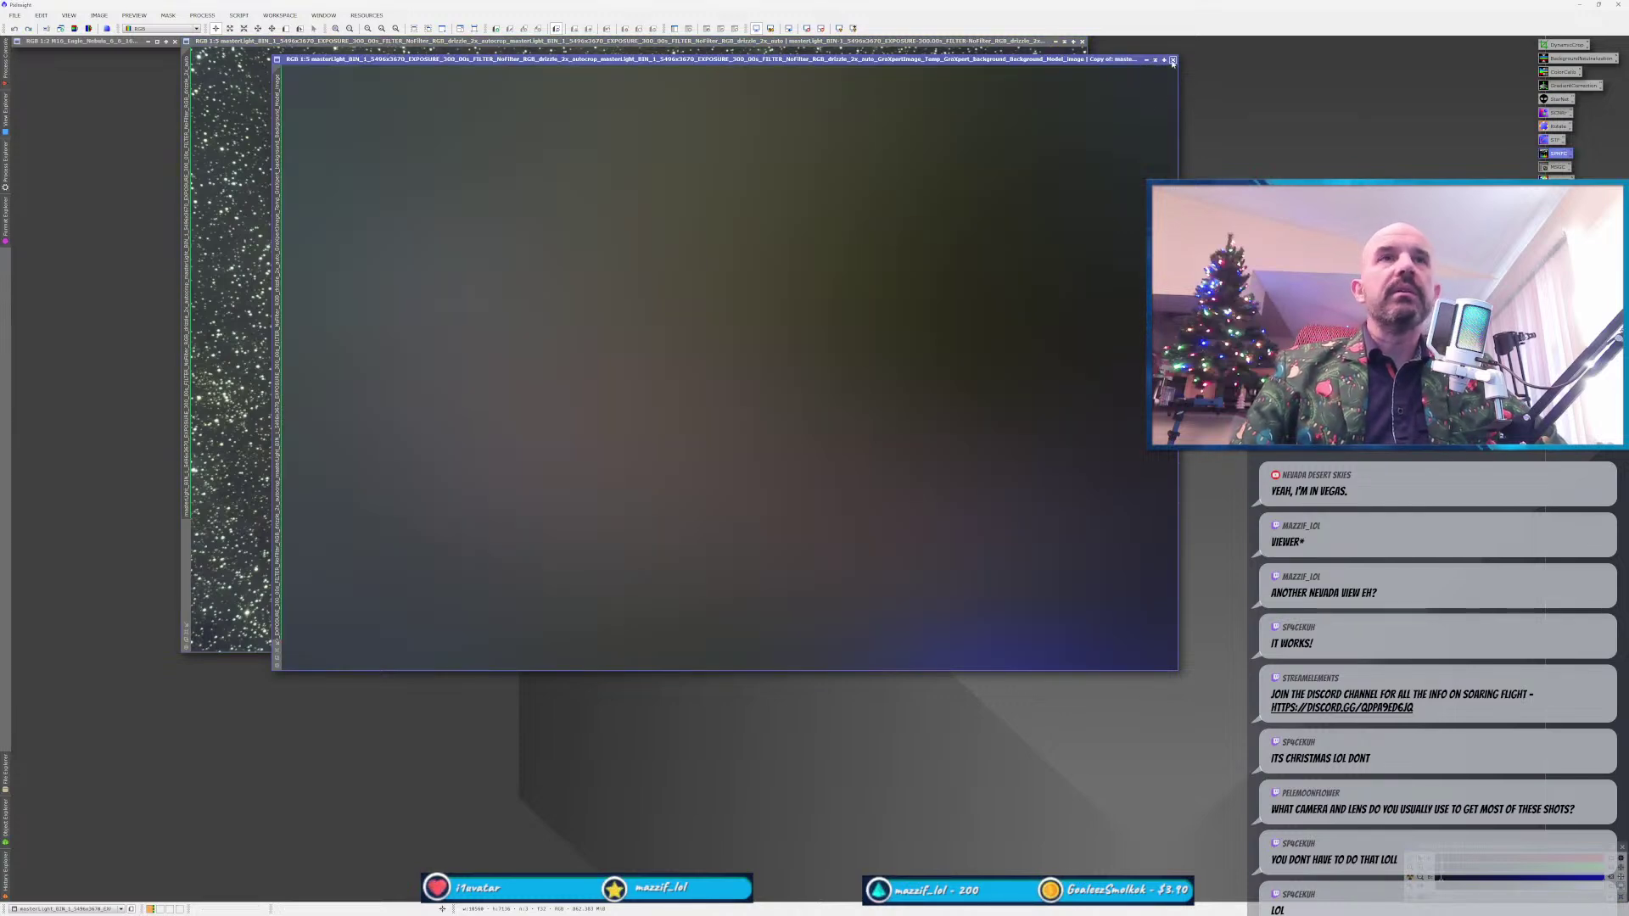
pyautogui.click(1172, 60)
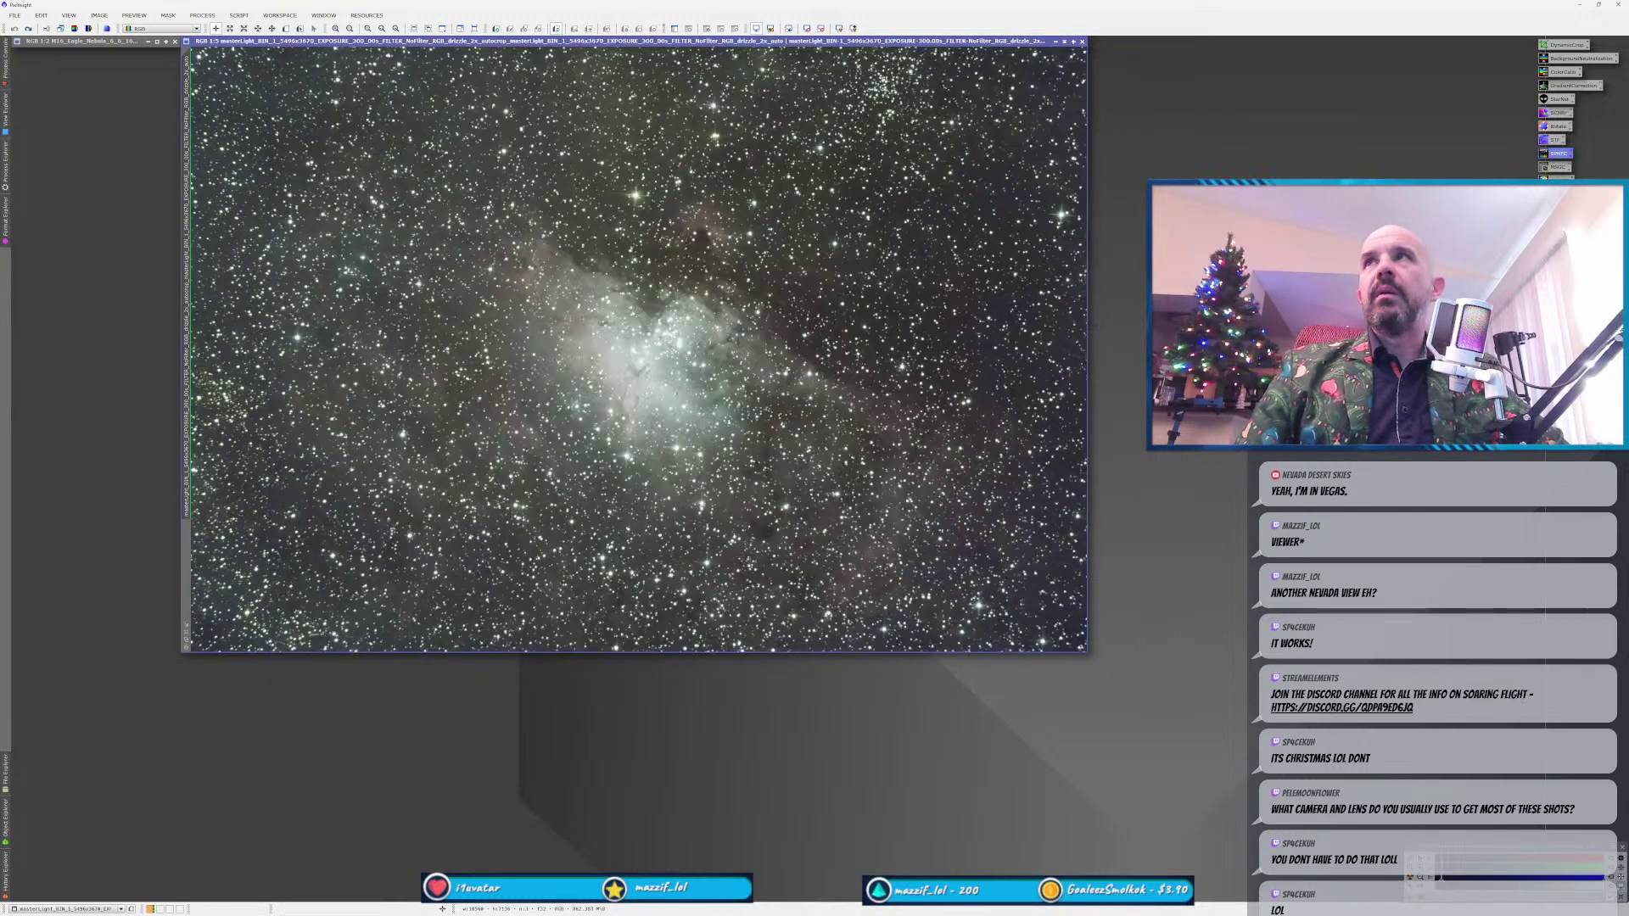
# Configure GradientCorrection with higher Scale and Smoothness, automatic convergence, the simplified model and gradient model generation enabled.
pyautogui.doubleClick(1559, 88)
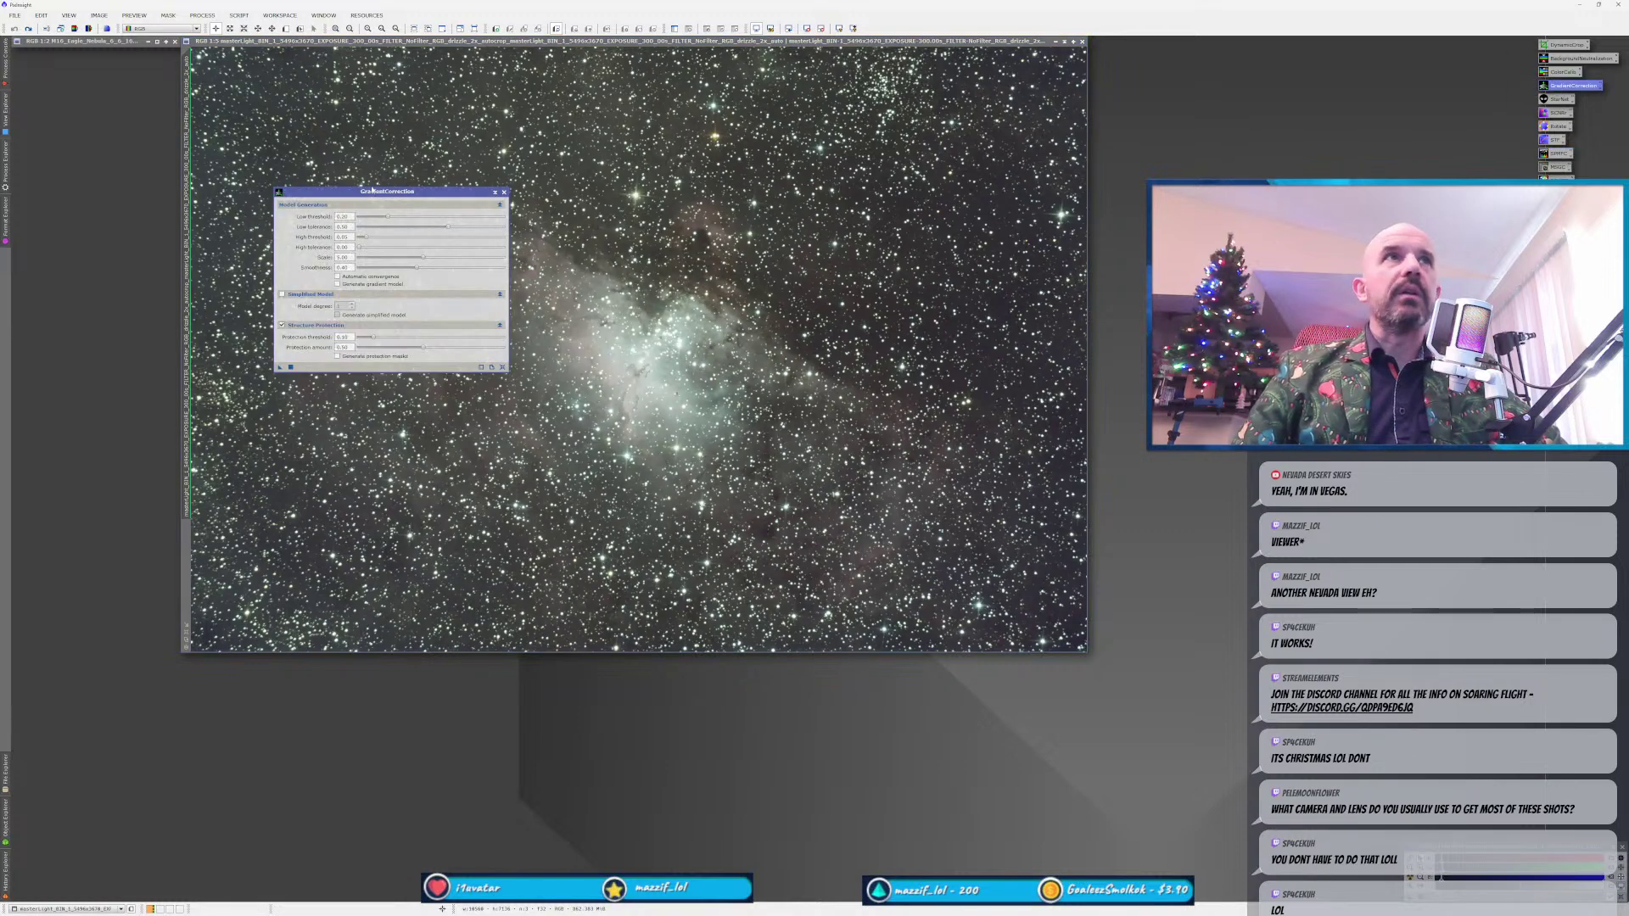
pyautogui.moveTo(1346, 98); pyautogui.dragTo(1278, 95)
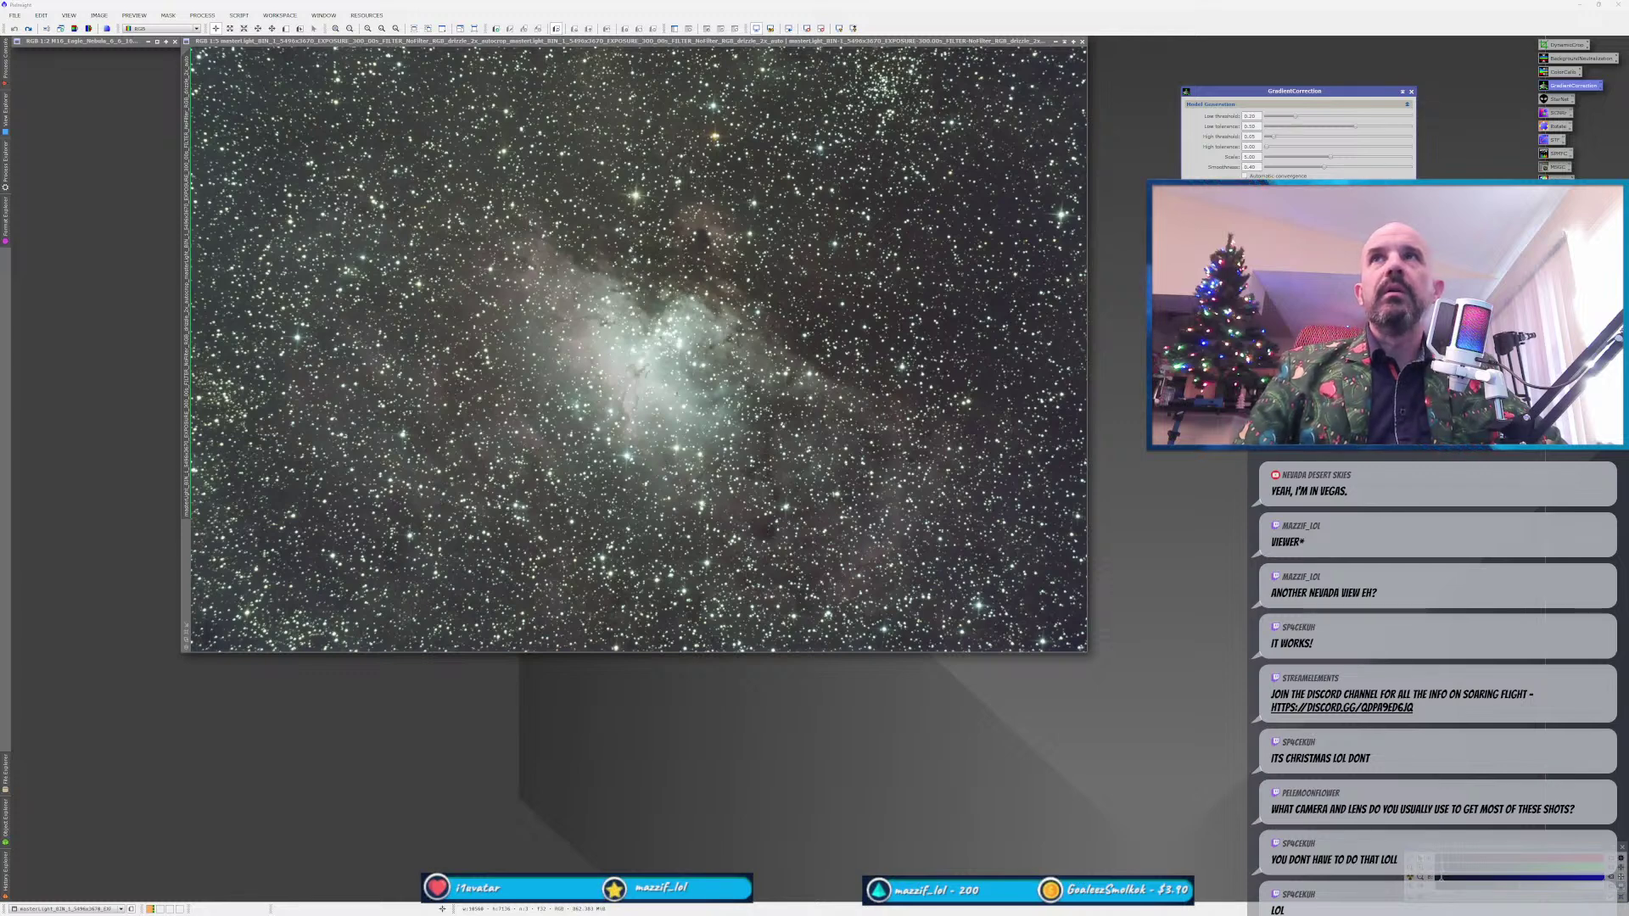
pyautogui.moveTo(1330, 157); pyautogui.dragTo(1388, 161)
pyautogui.click(1385, 167)
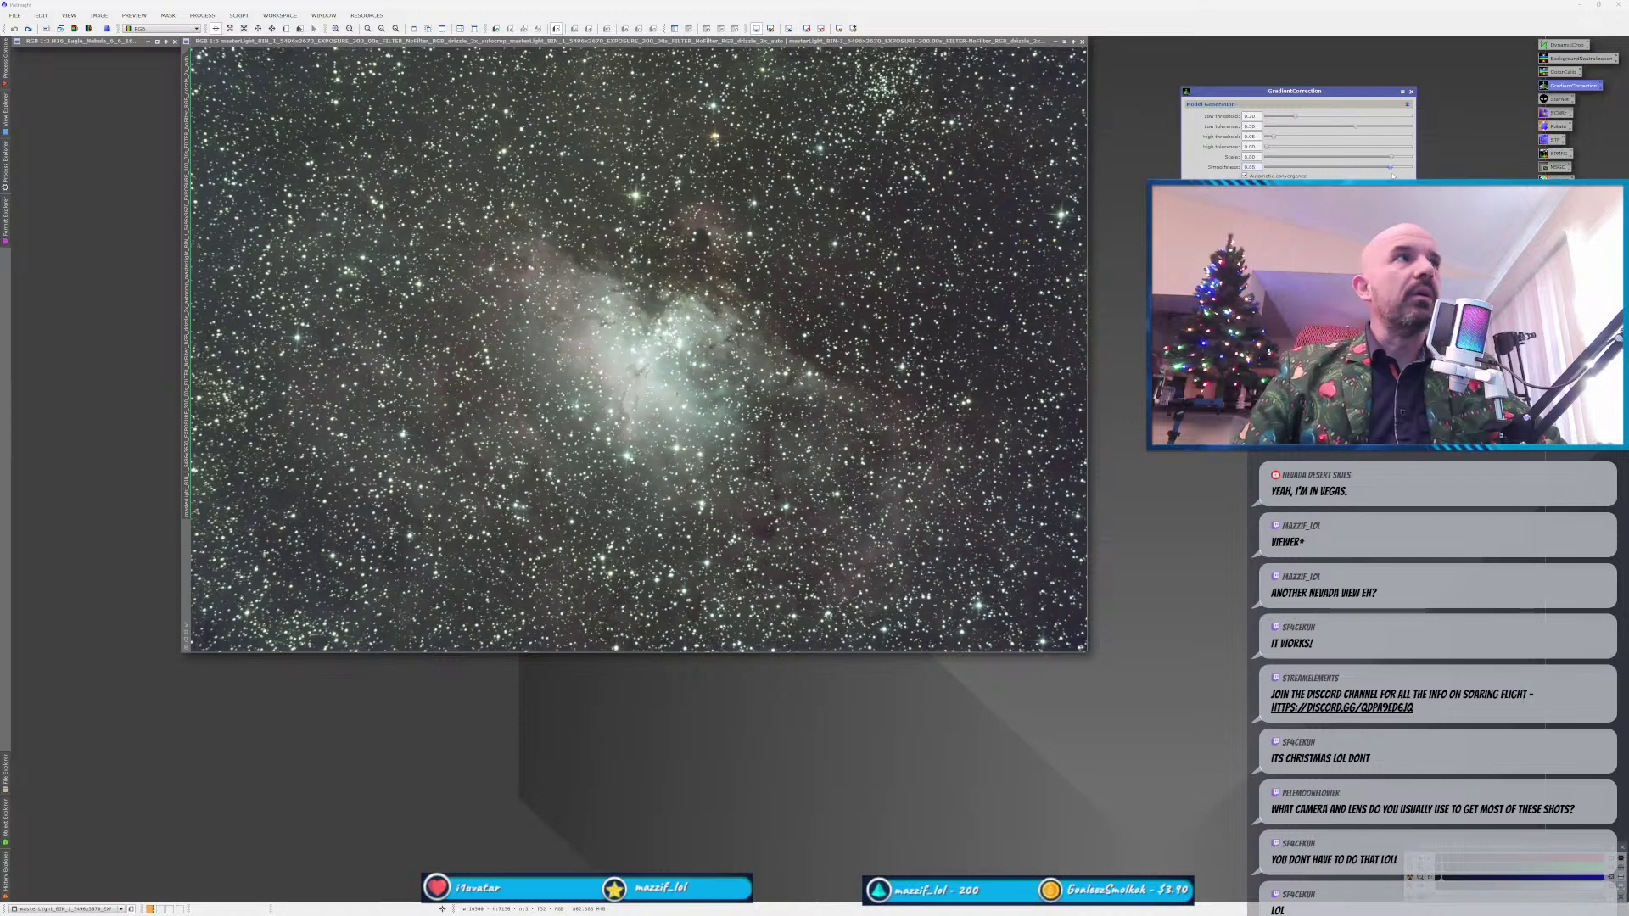
pyautogui.moveTo(1252, 92); pyautogui.dragTo(0, 594)
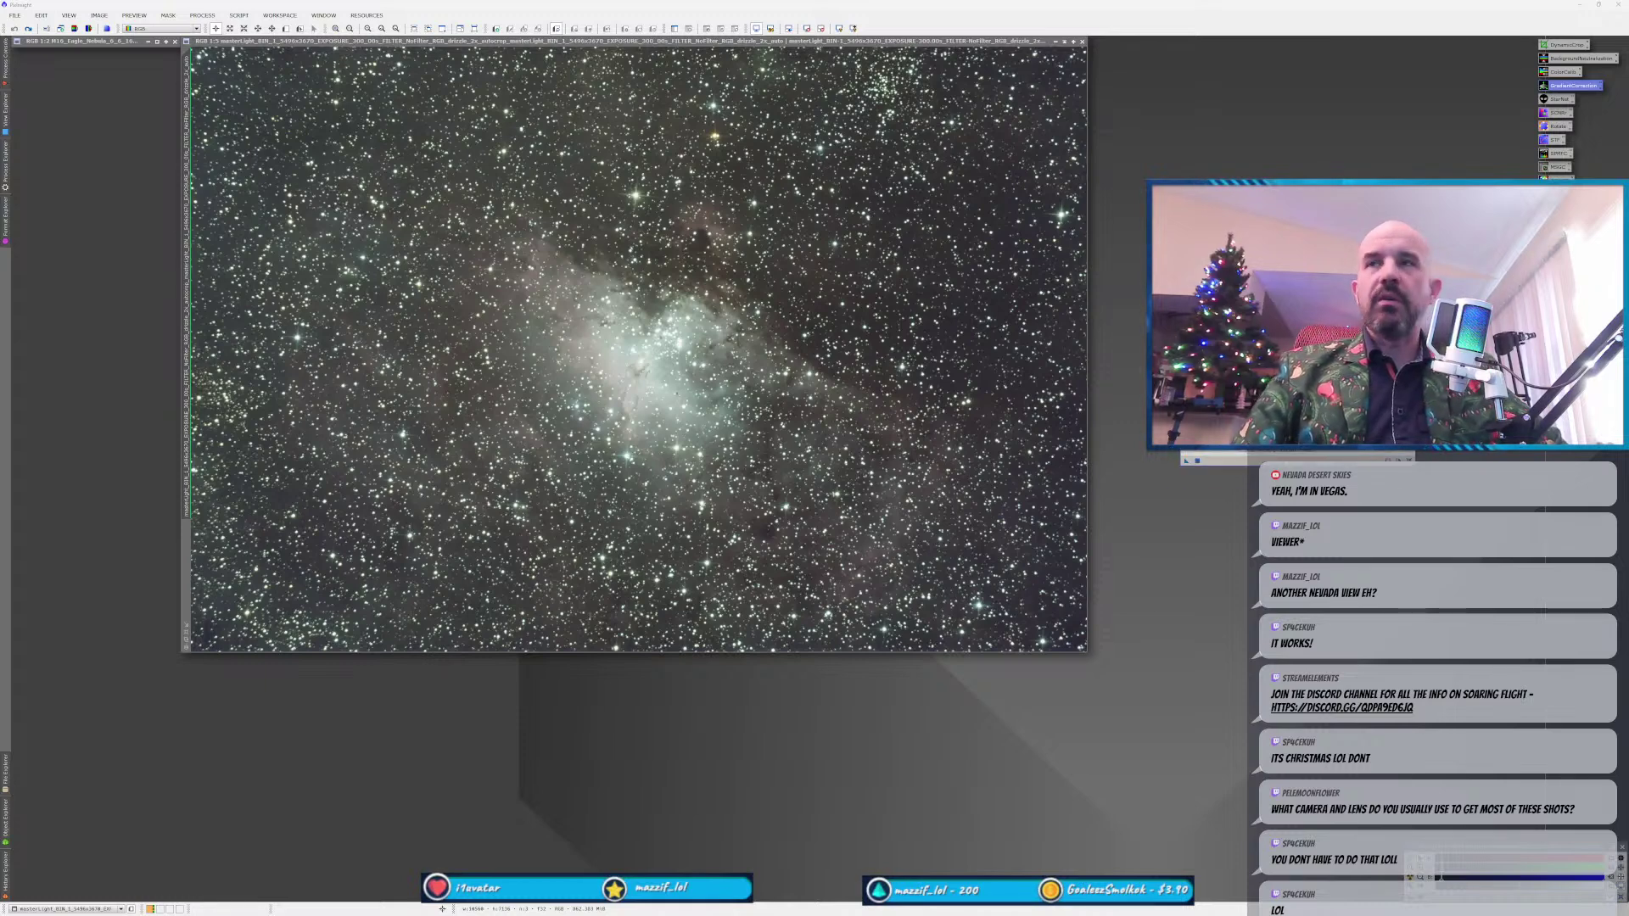
pyautogui.moveTo(0, 594); pyautogui.dragTo(415, 697)
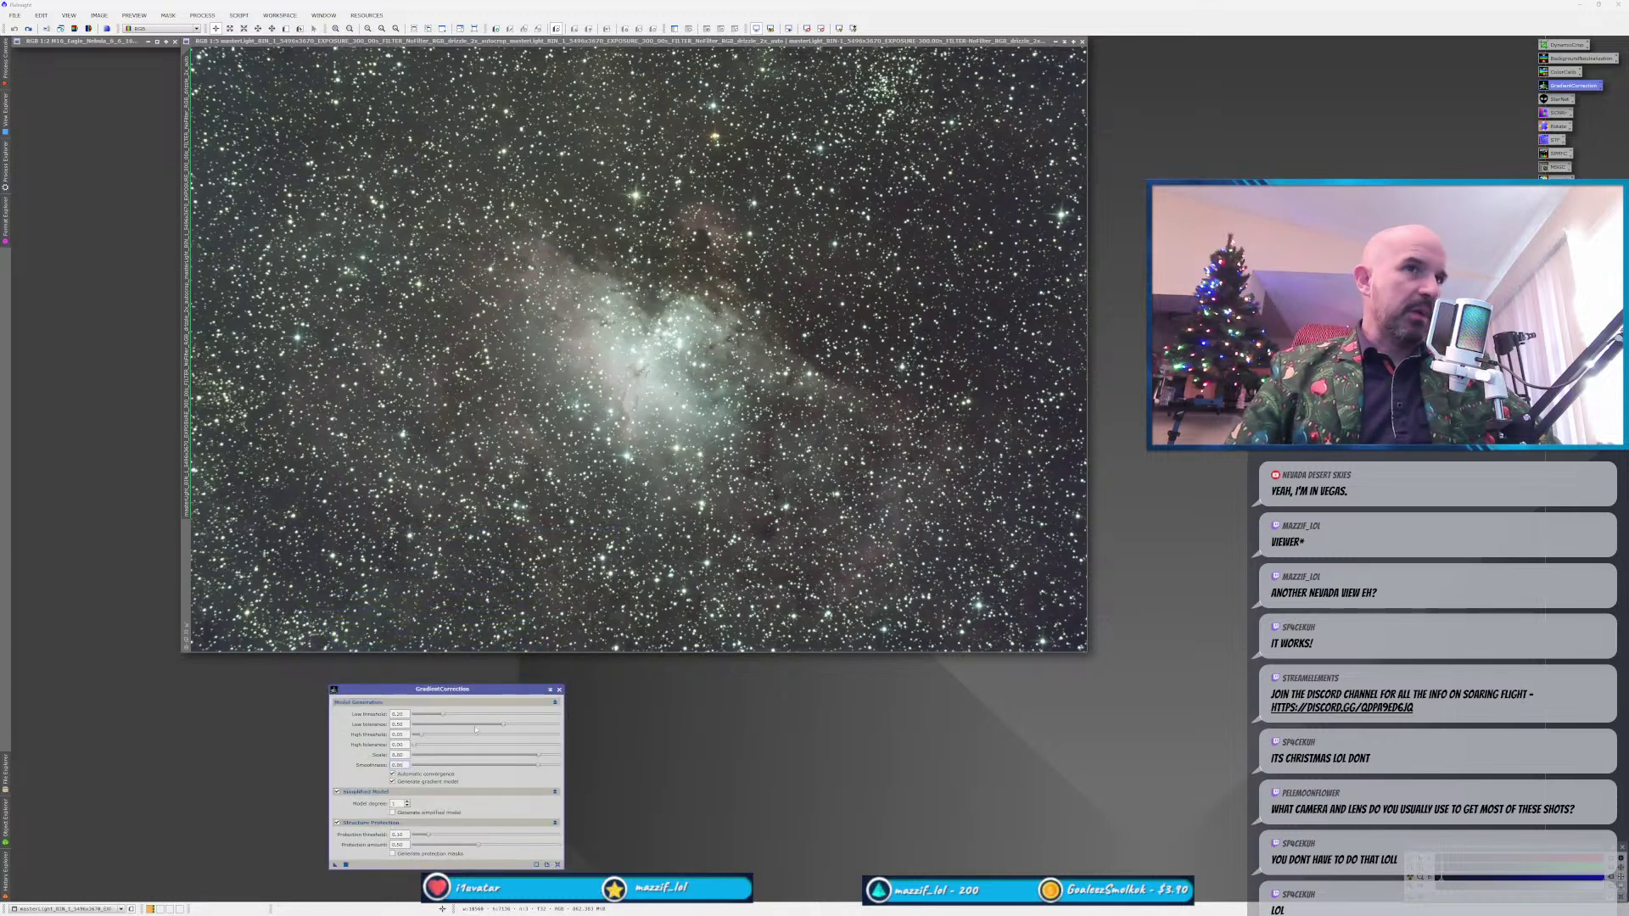
# Apply GradientCorrection to the drizzled master and auto-stretch the generated gradient model to compare it with the corrected image.
pyautogui.moveTo(335, 864); pyautogui.dragTo(485, 447)
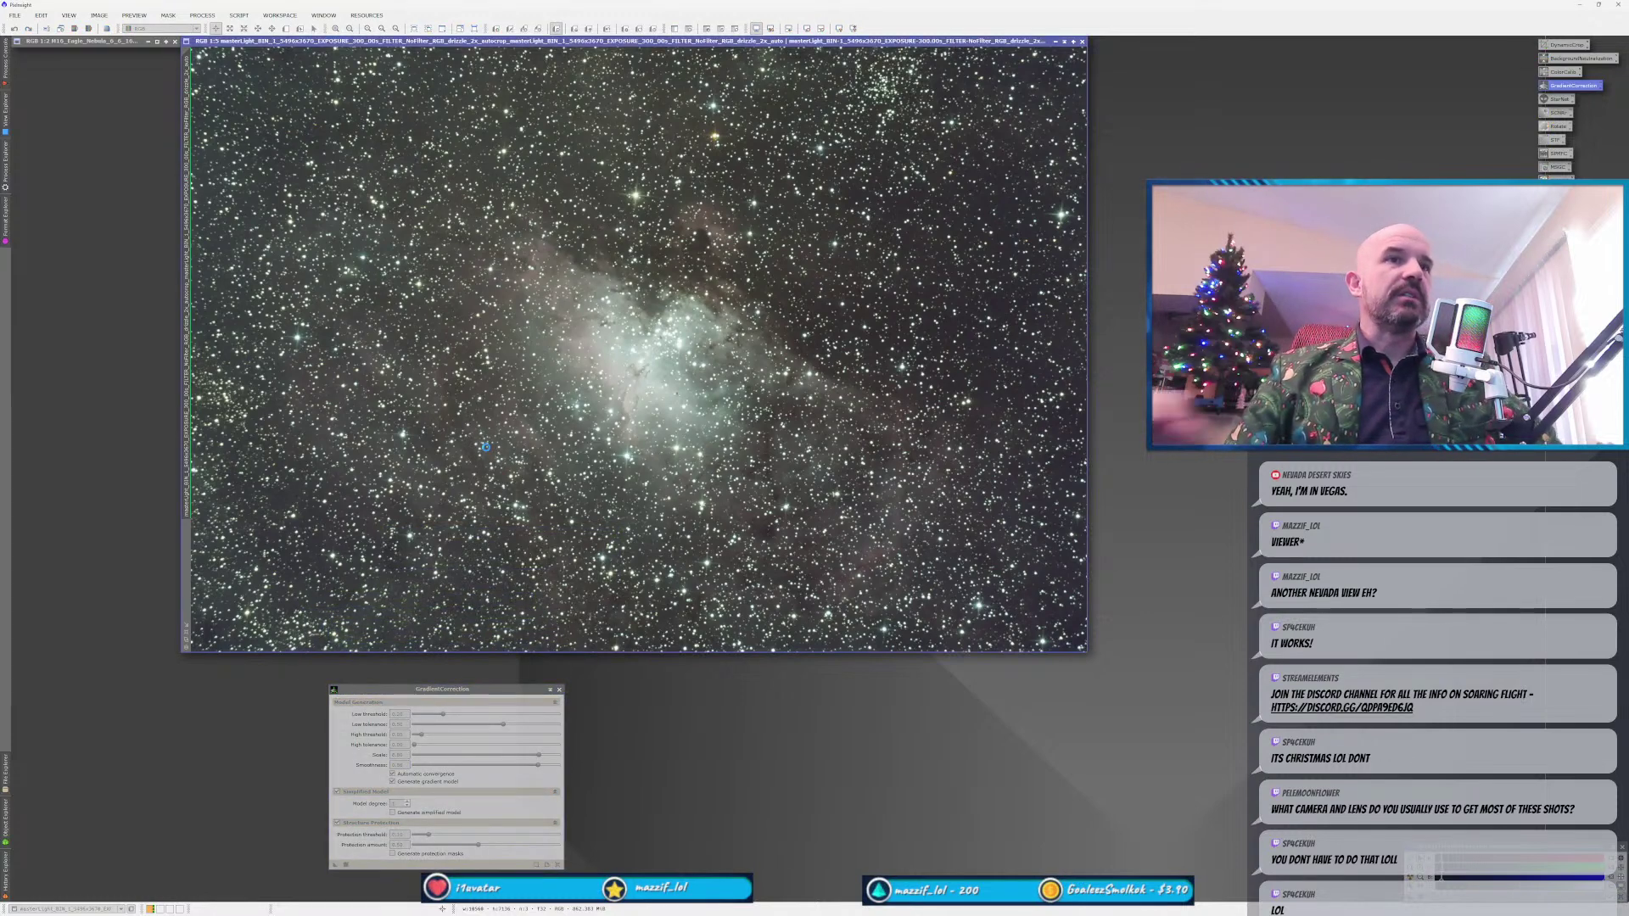
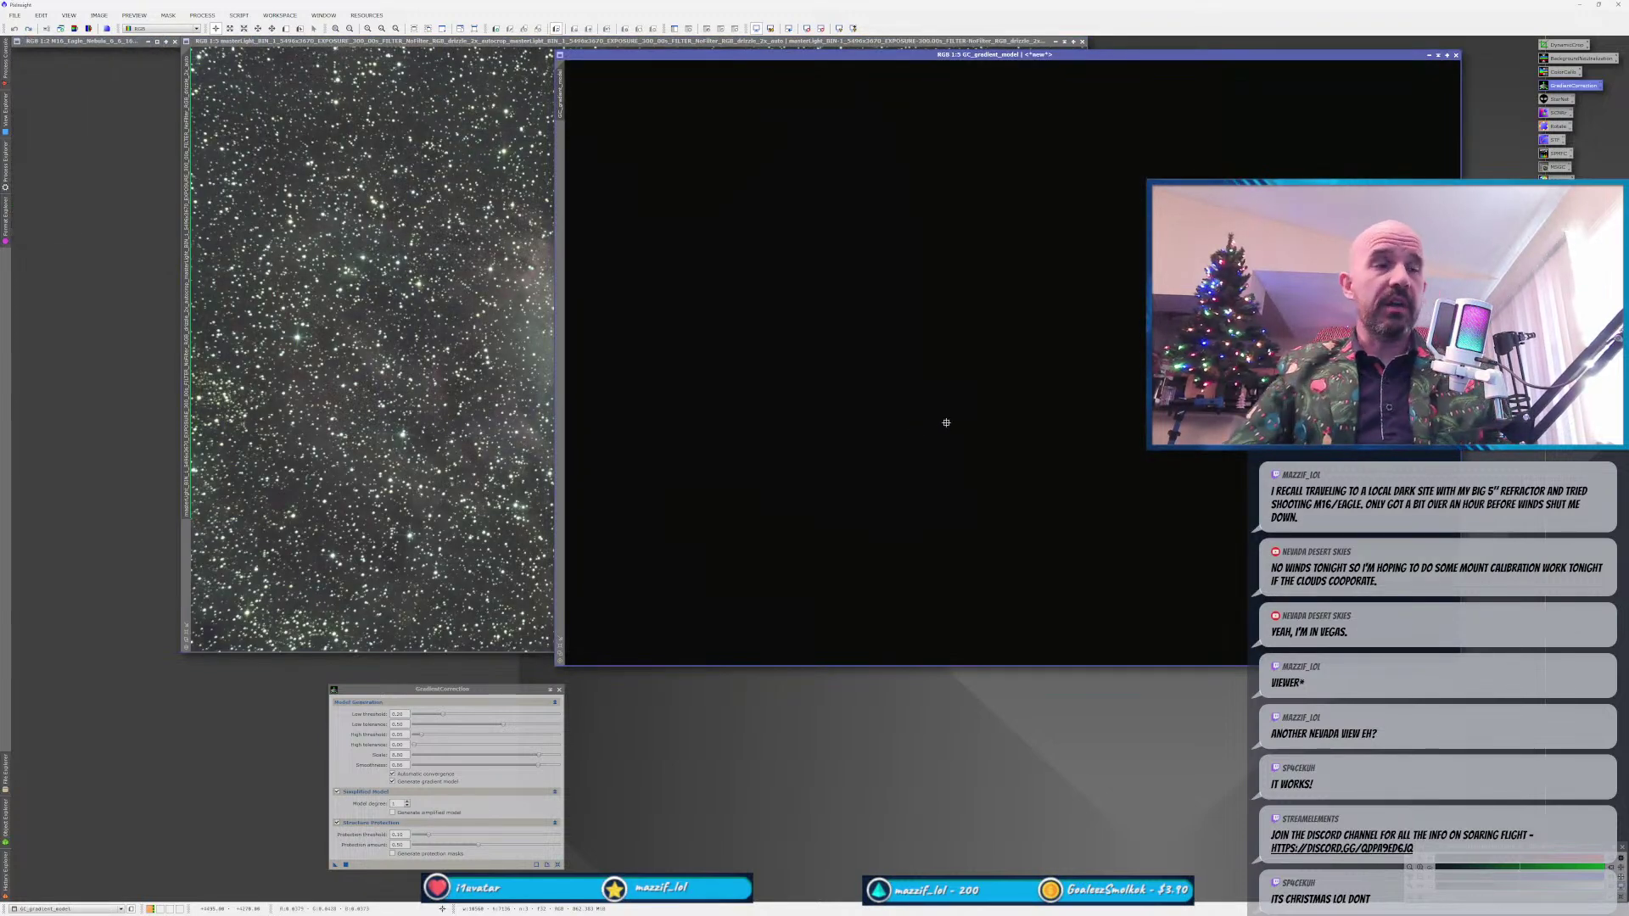
pyautogui.hotkey('ctrl', 'a')
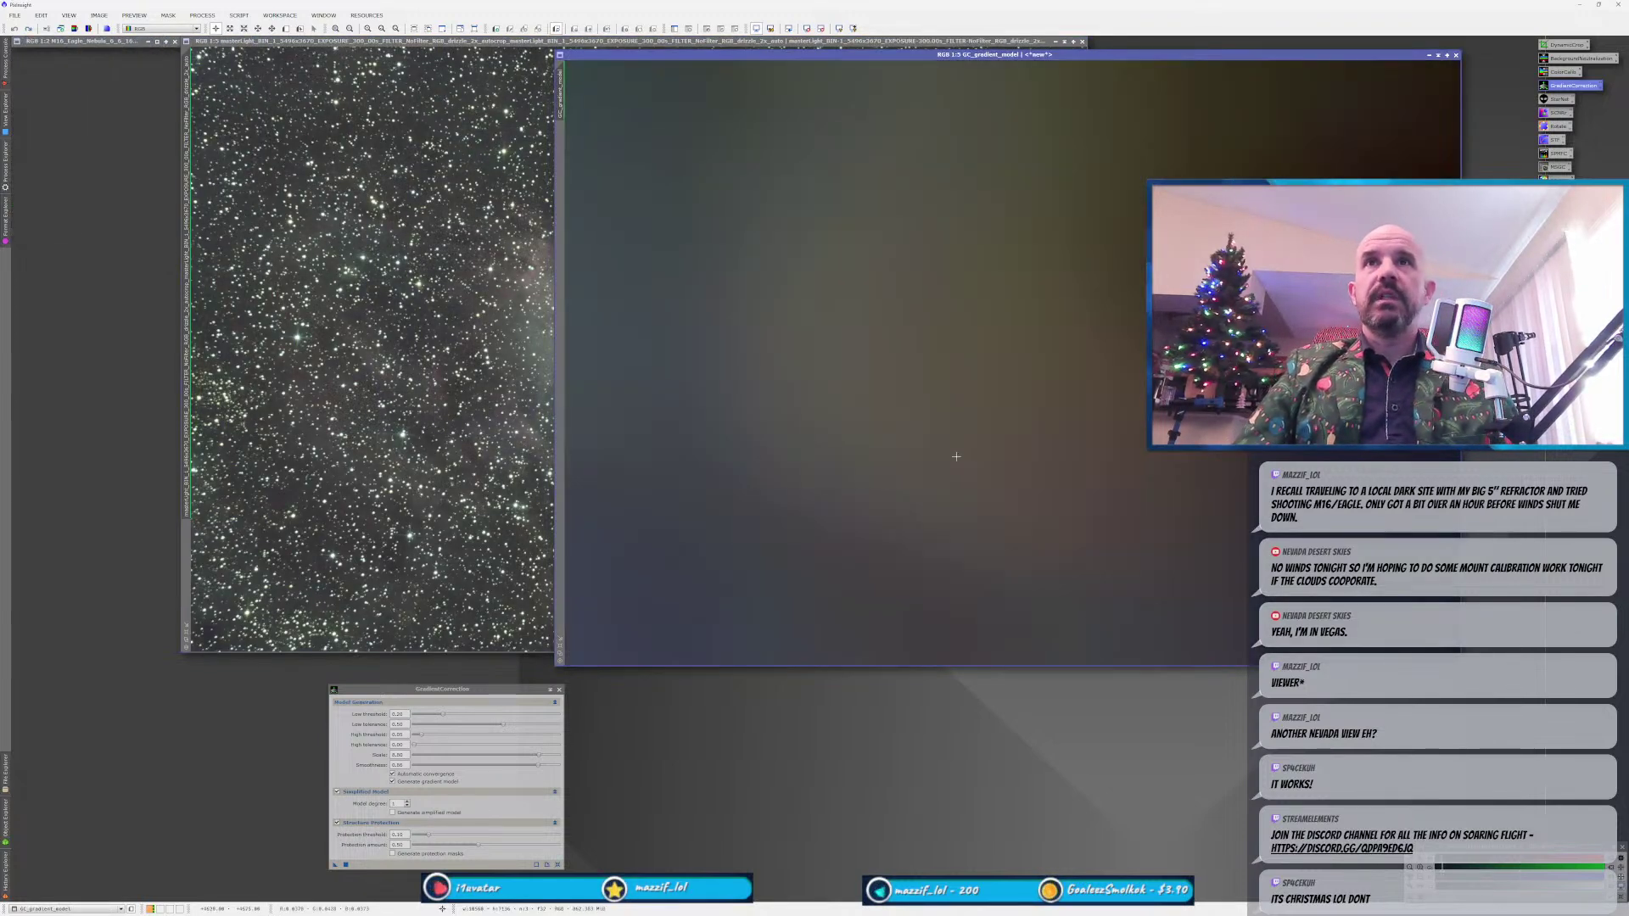
pyautogui.click(526, 593)
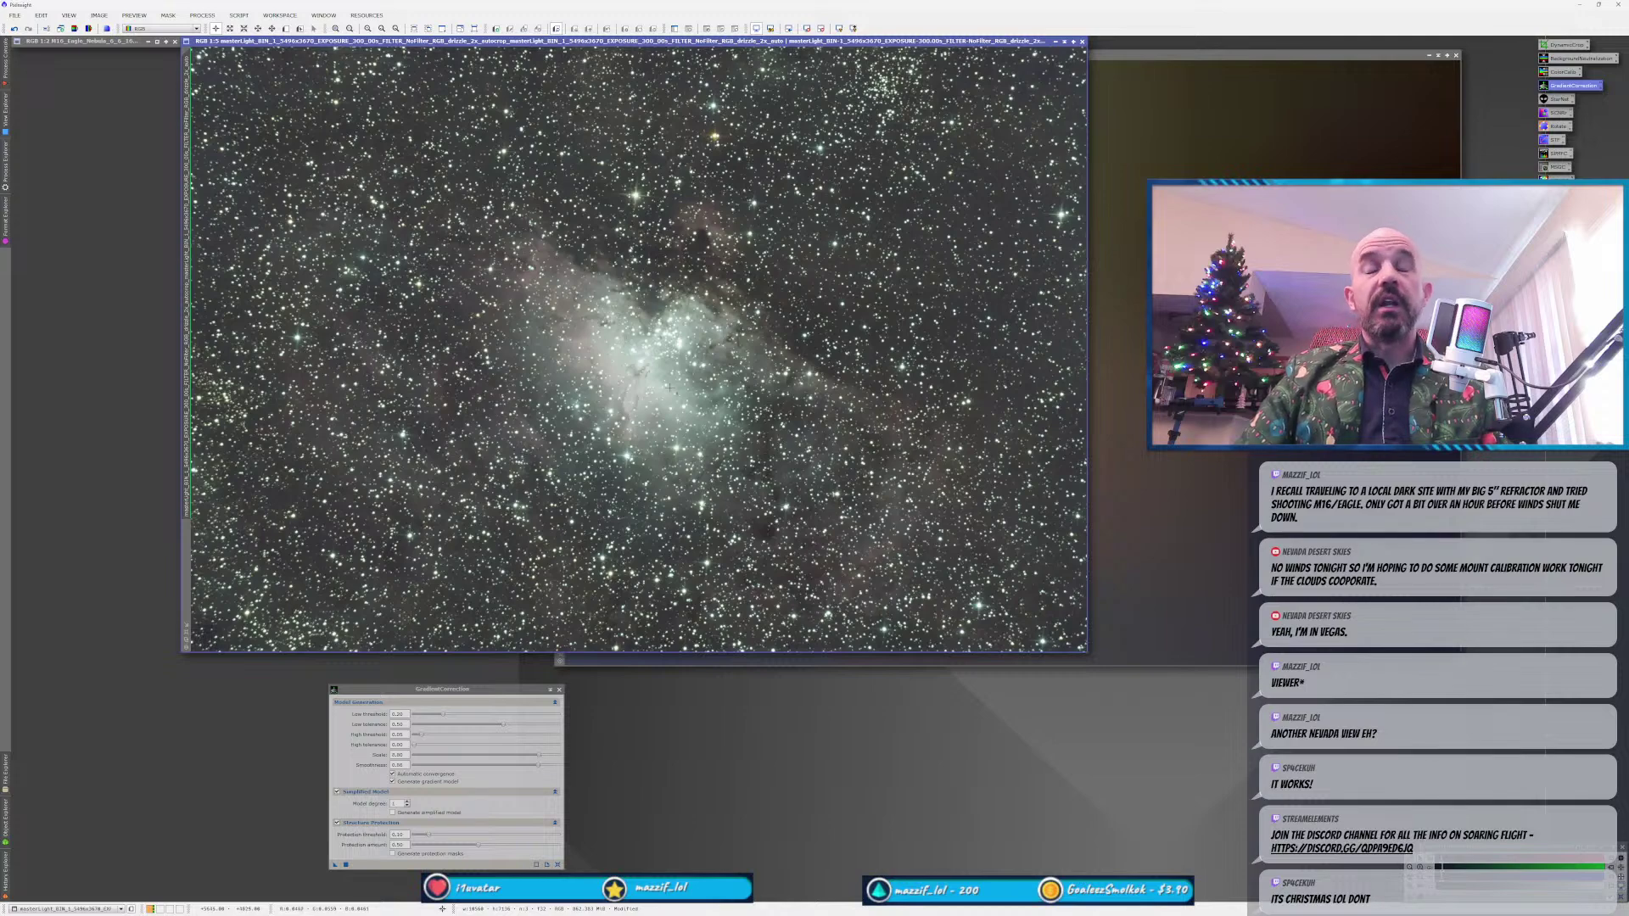
# Examine the nebula core, pillars and stars of the gradient-corrected master at several magnifications.
pyautogui.scroll(-1, 662, 331)
pyautogui.scroll(1, 657, 311)
pyautogui.scroll(3, 657, 312)
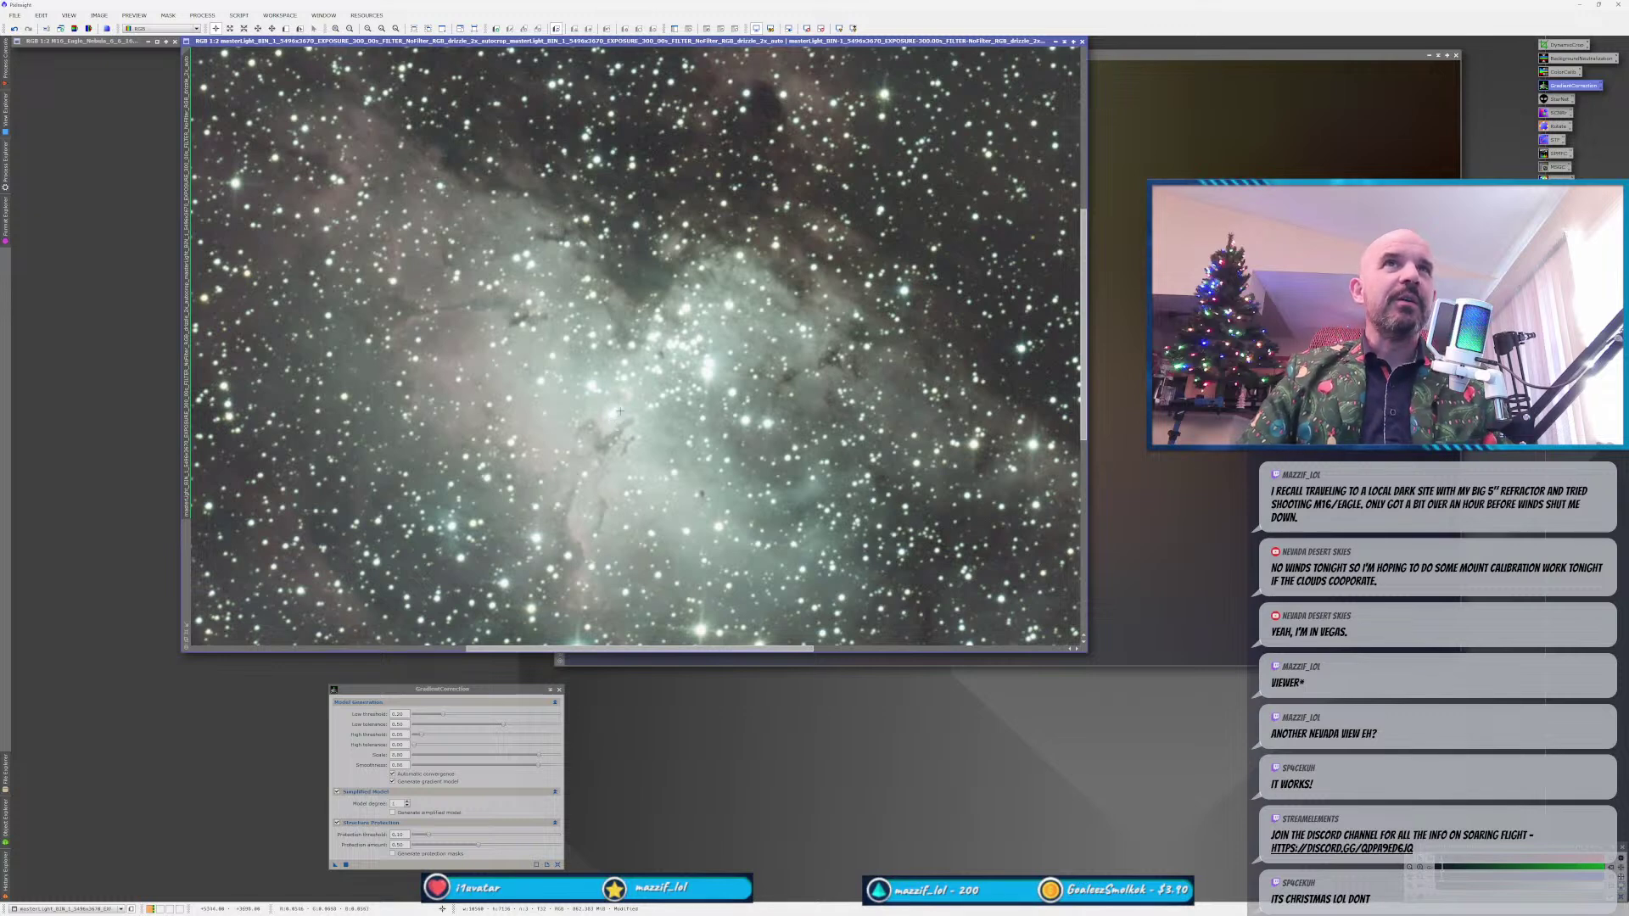
pyautogui.scroll(-1, 686, 362)
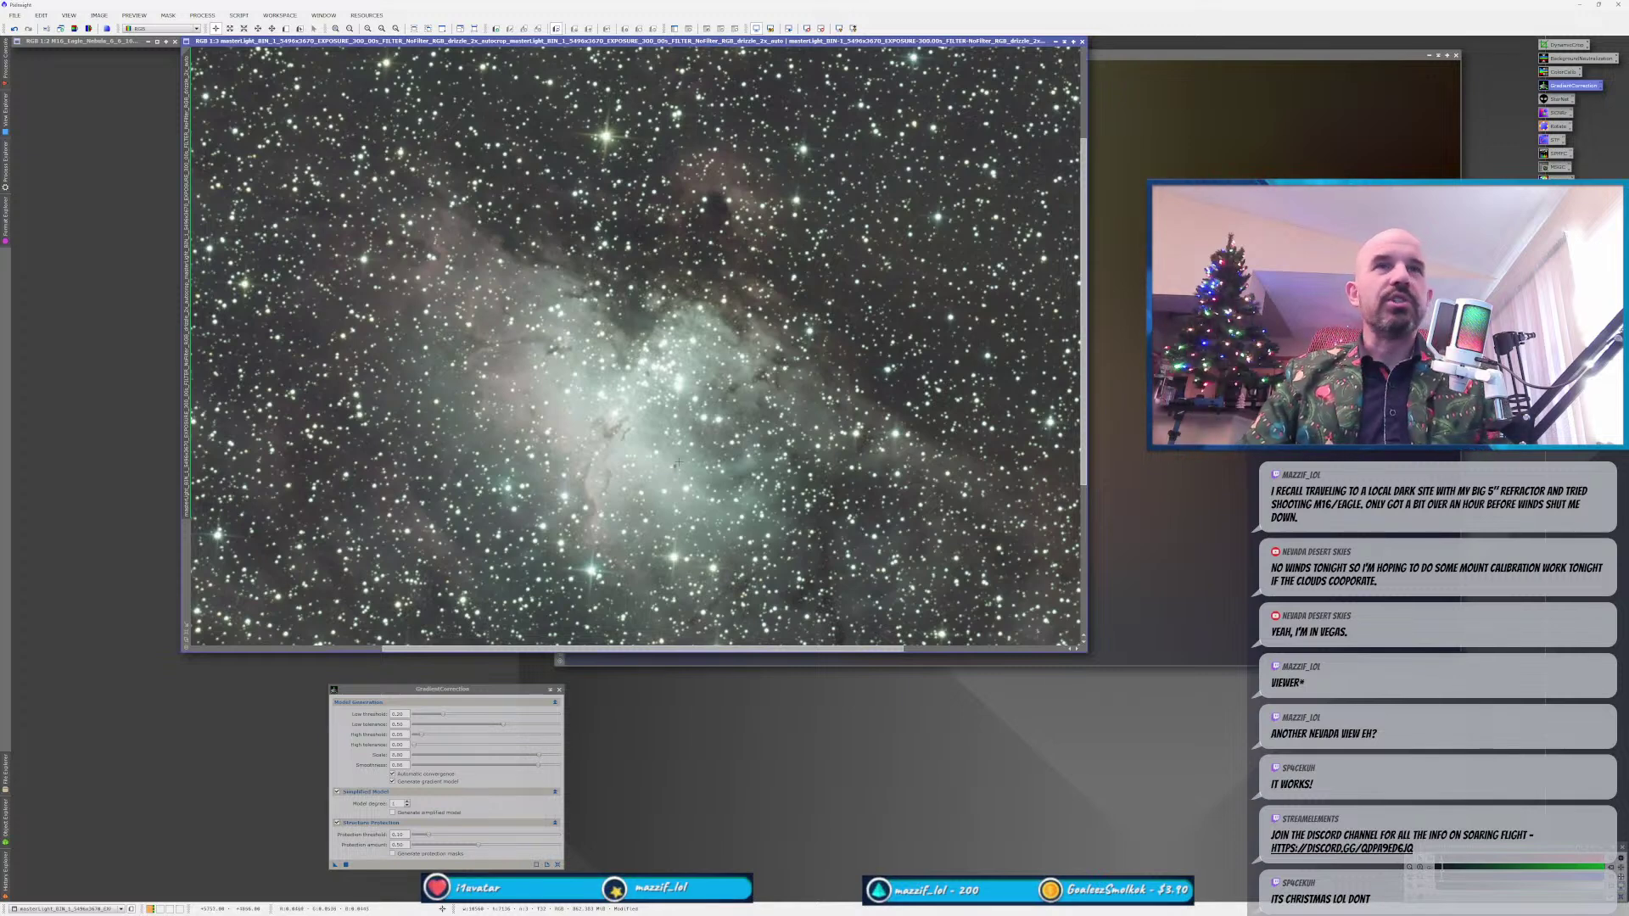
pyautogui.scroll(2, 604, 441)
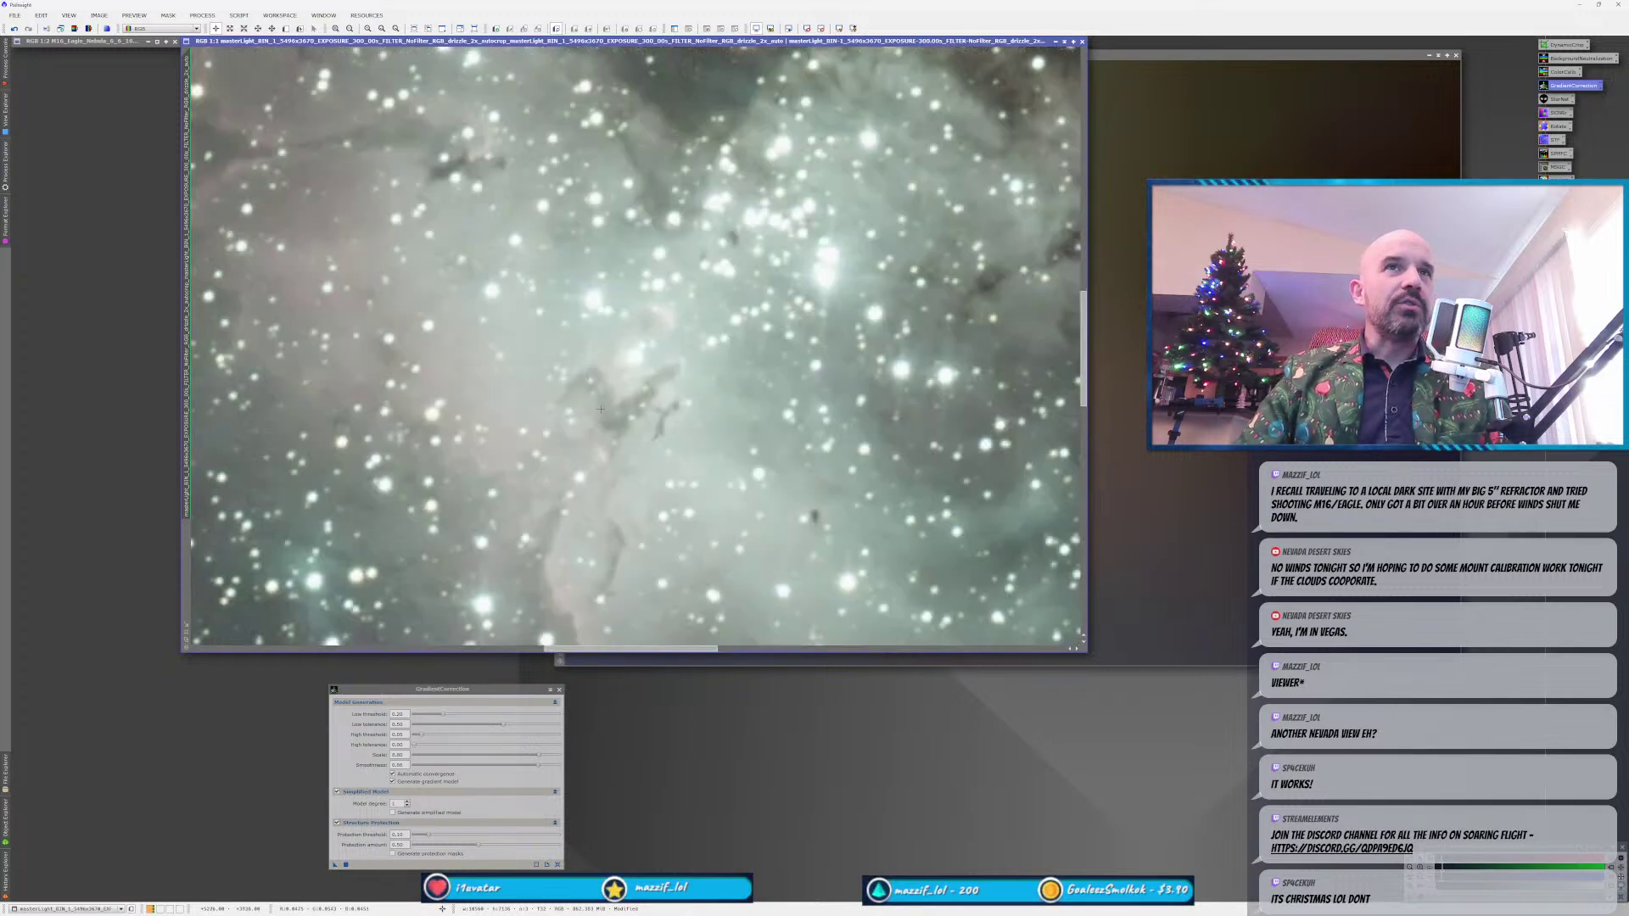
pyautogui.scroll(1, 674, 366)
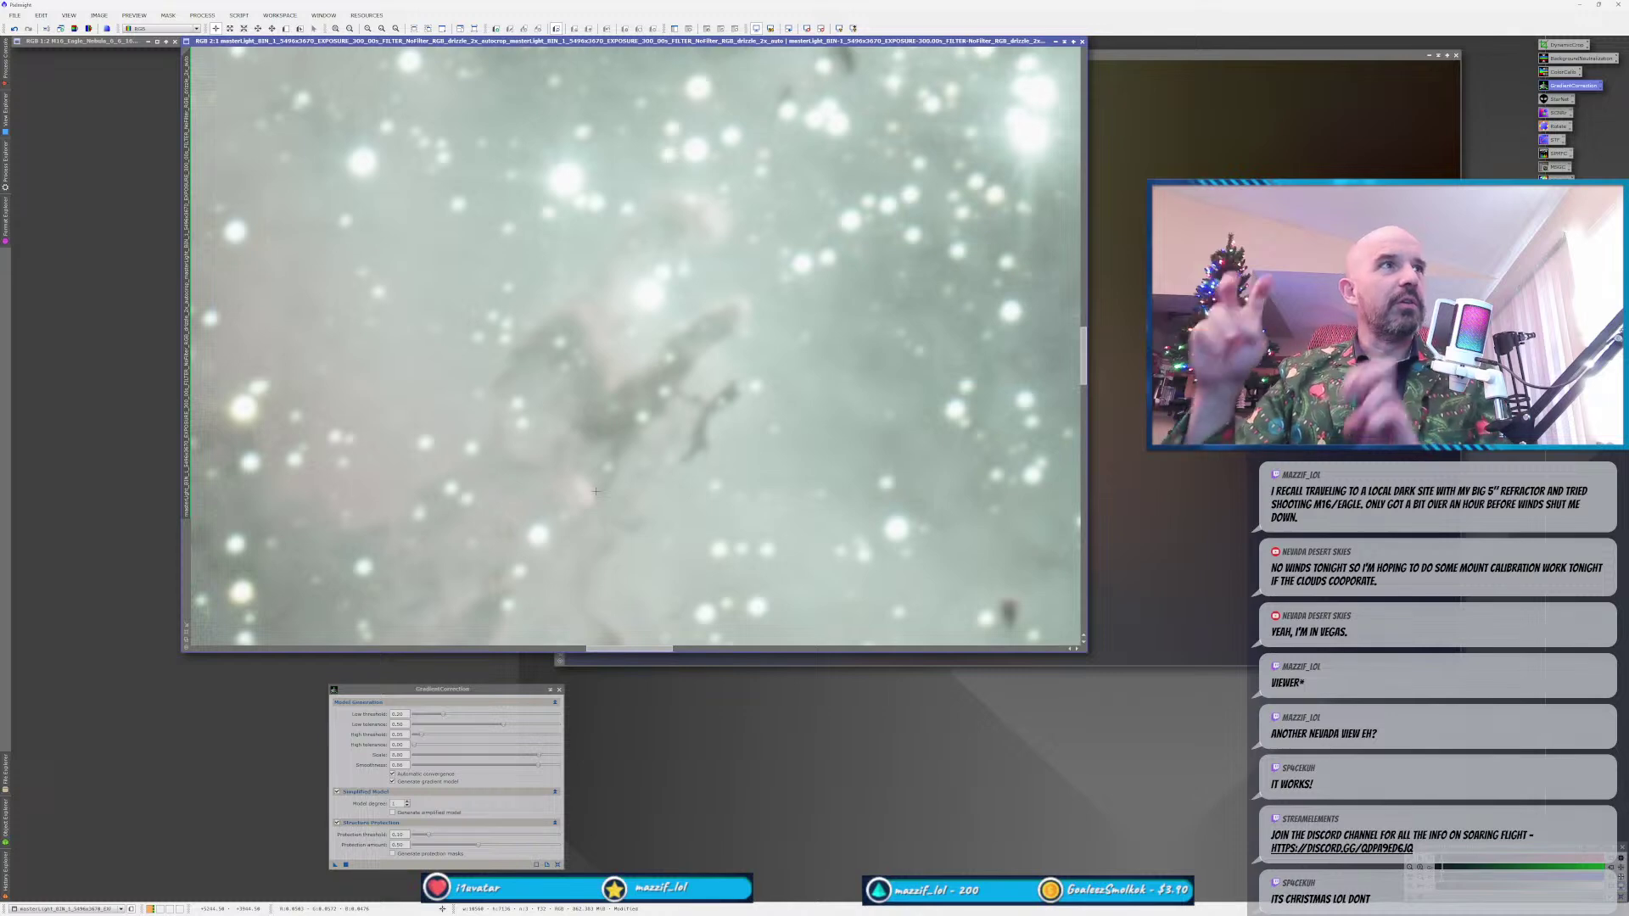
pyautogui.scroll(-3, 605, 488)
pyautogui.scroll(-1, 605, 489)
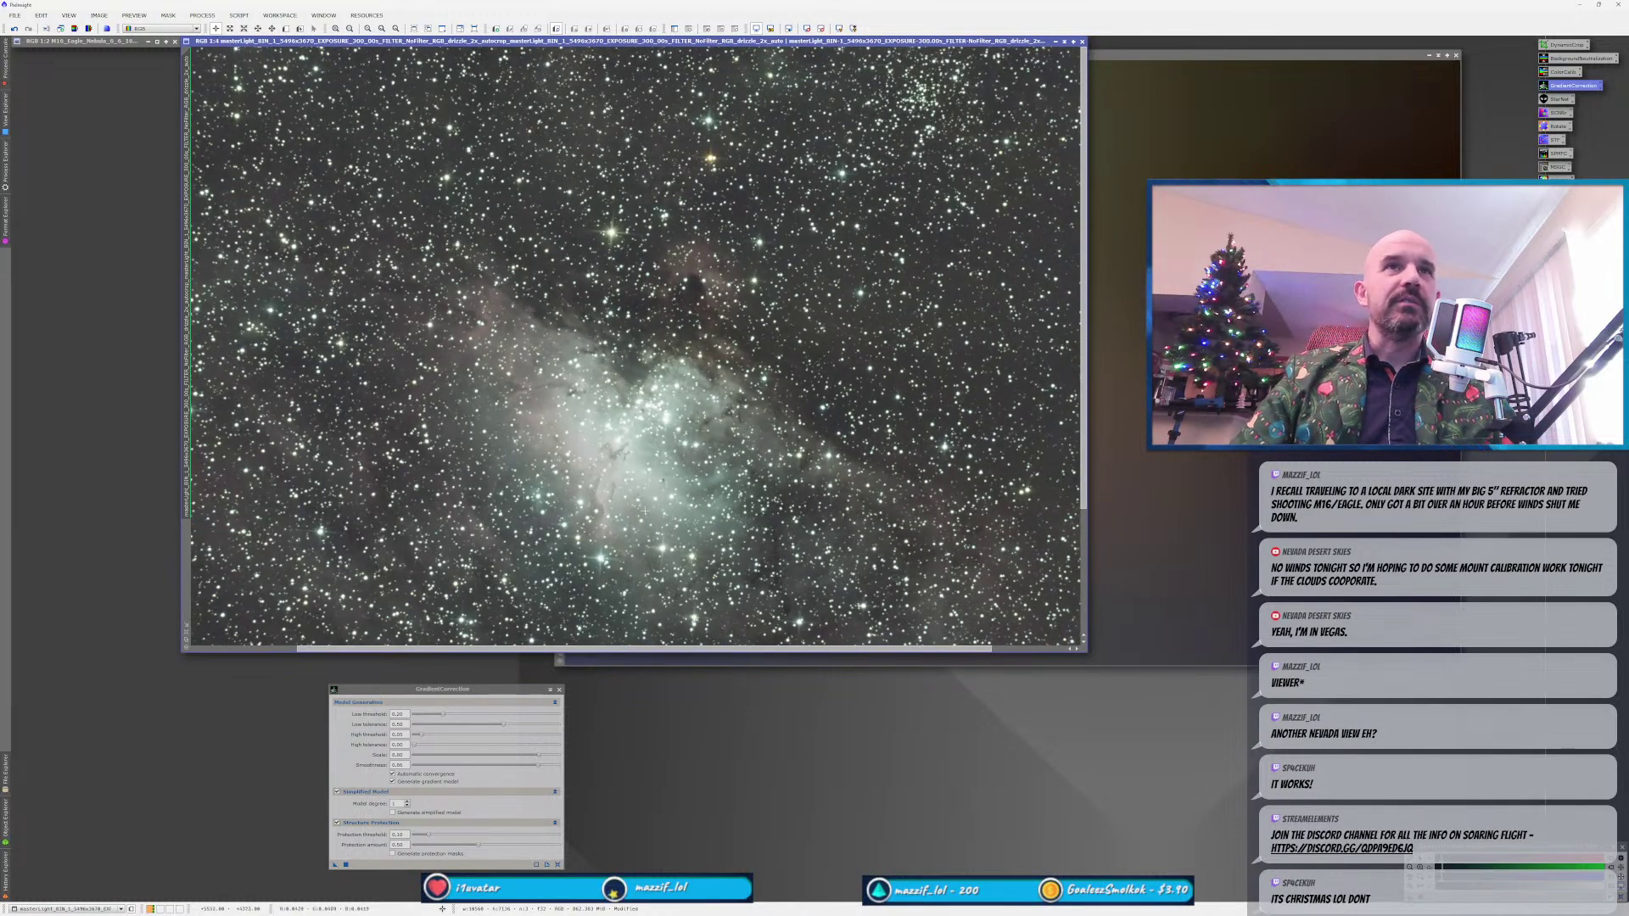
pyautogui.scroll(-1, 644, 512)
# Compare the gradient model with the corrected master, then close the model image and the GradientCorrection window.
pyautogui.click(1150, 466)
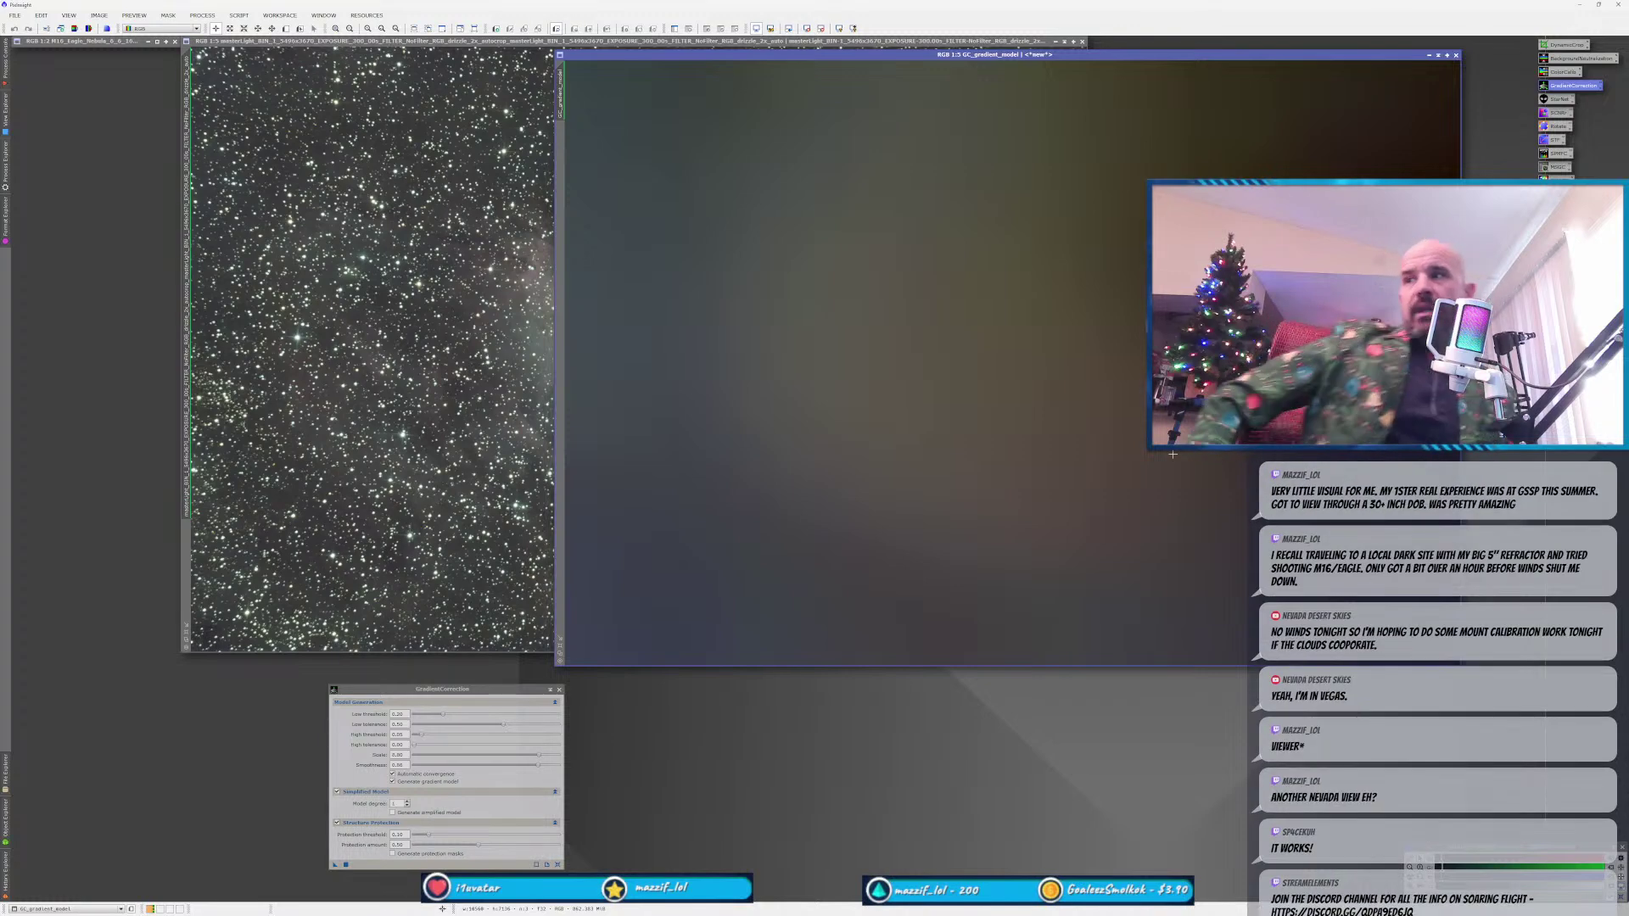
pyautogui.click(405, 435)
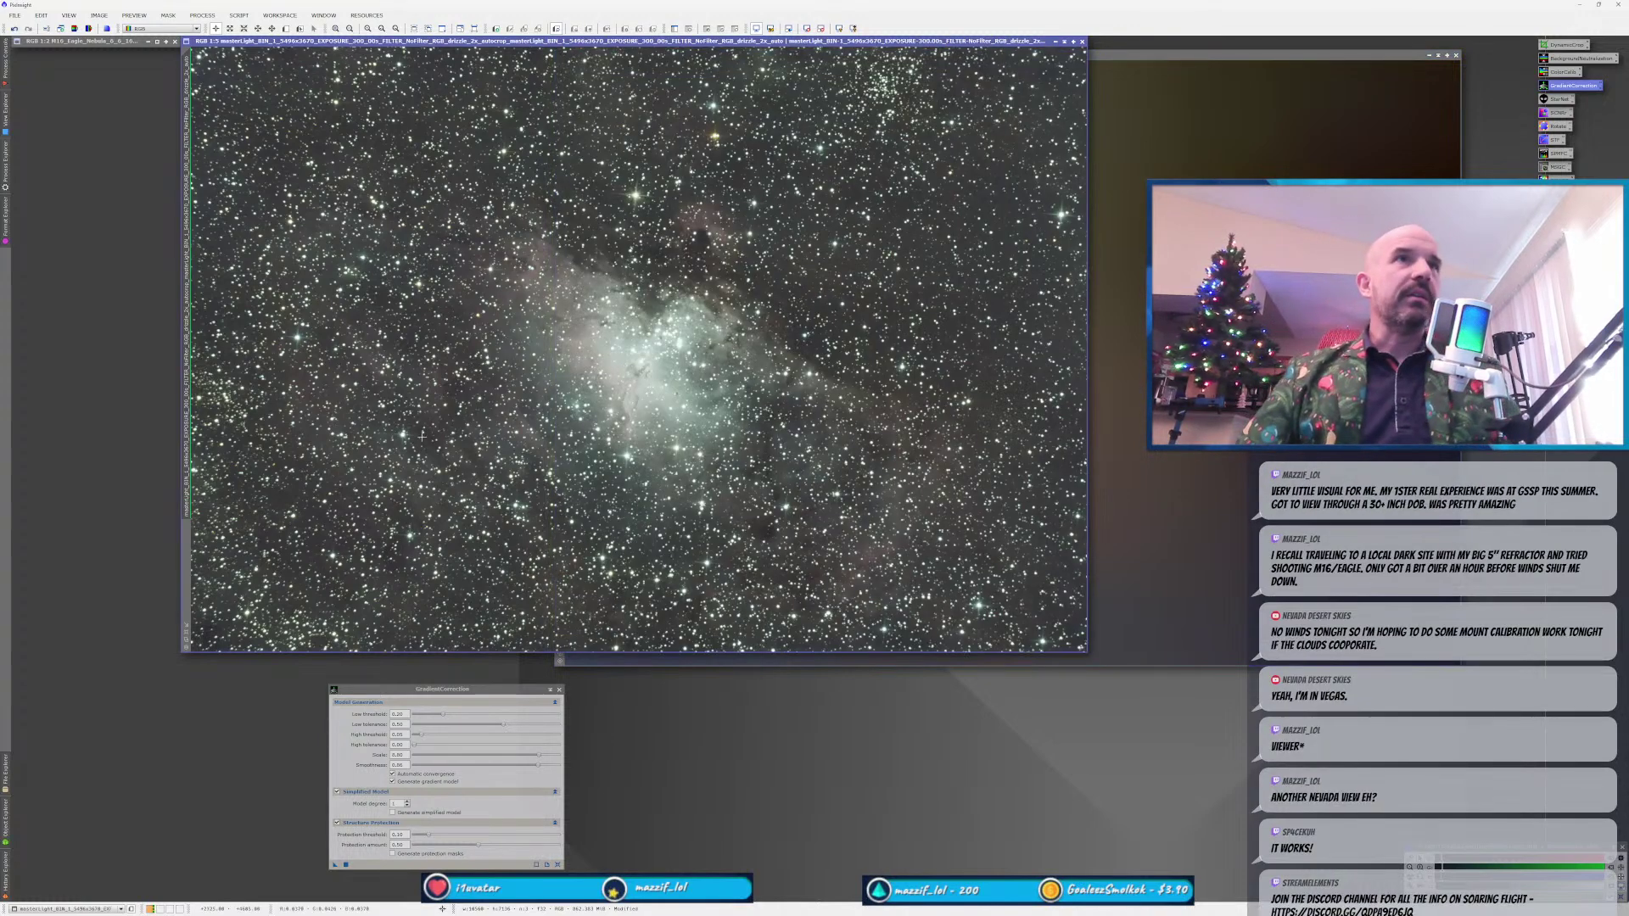
pyautogui.moveTo(591, 41); pyautogui.dragTo(640, 72)
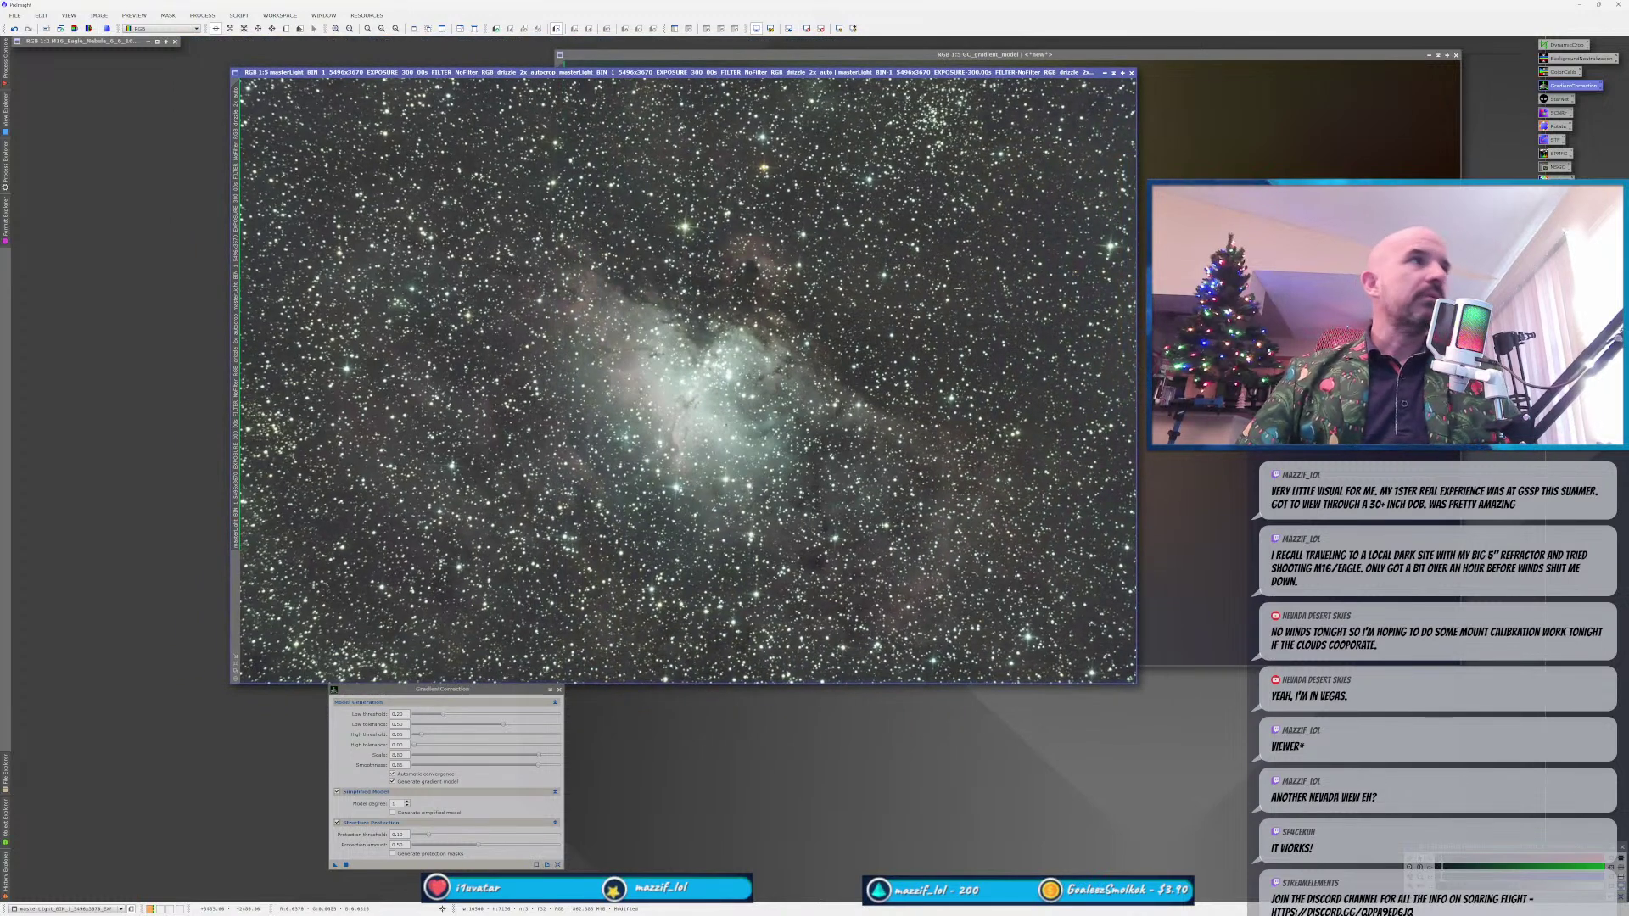
pyautogui.moveTo(867, 73); pyautogui.dragTo(825, 42)
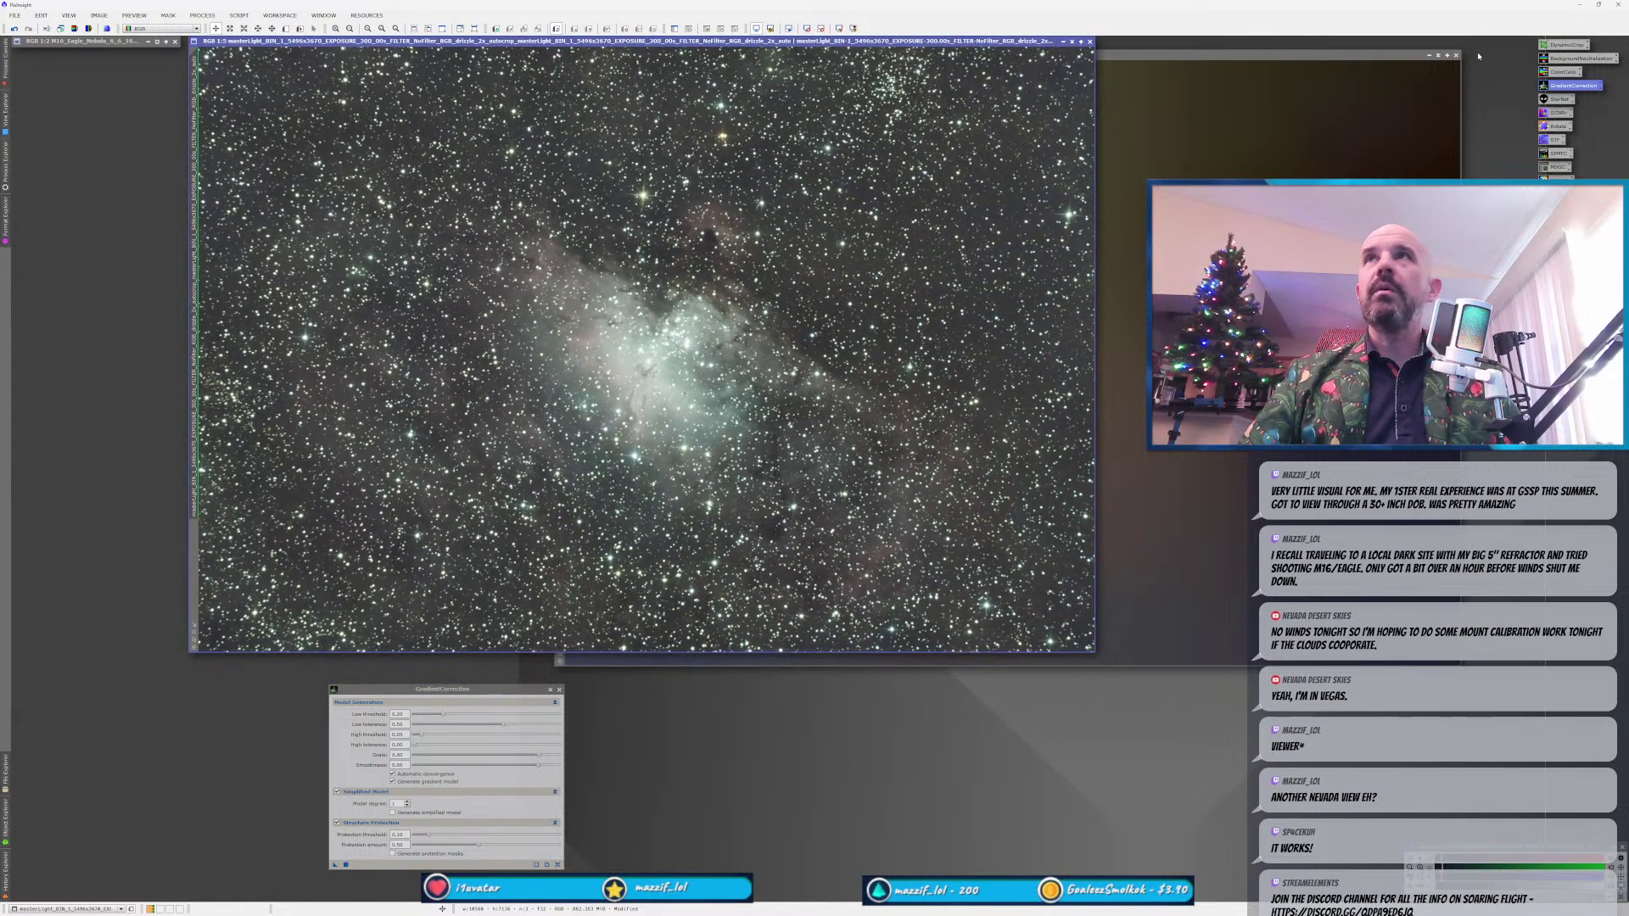
pyautogui.click(1456, 55)
pyautogui.click(559, 688)
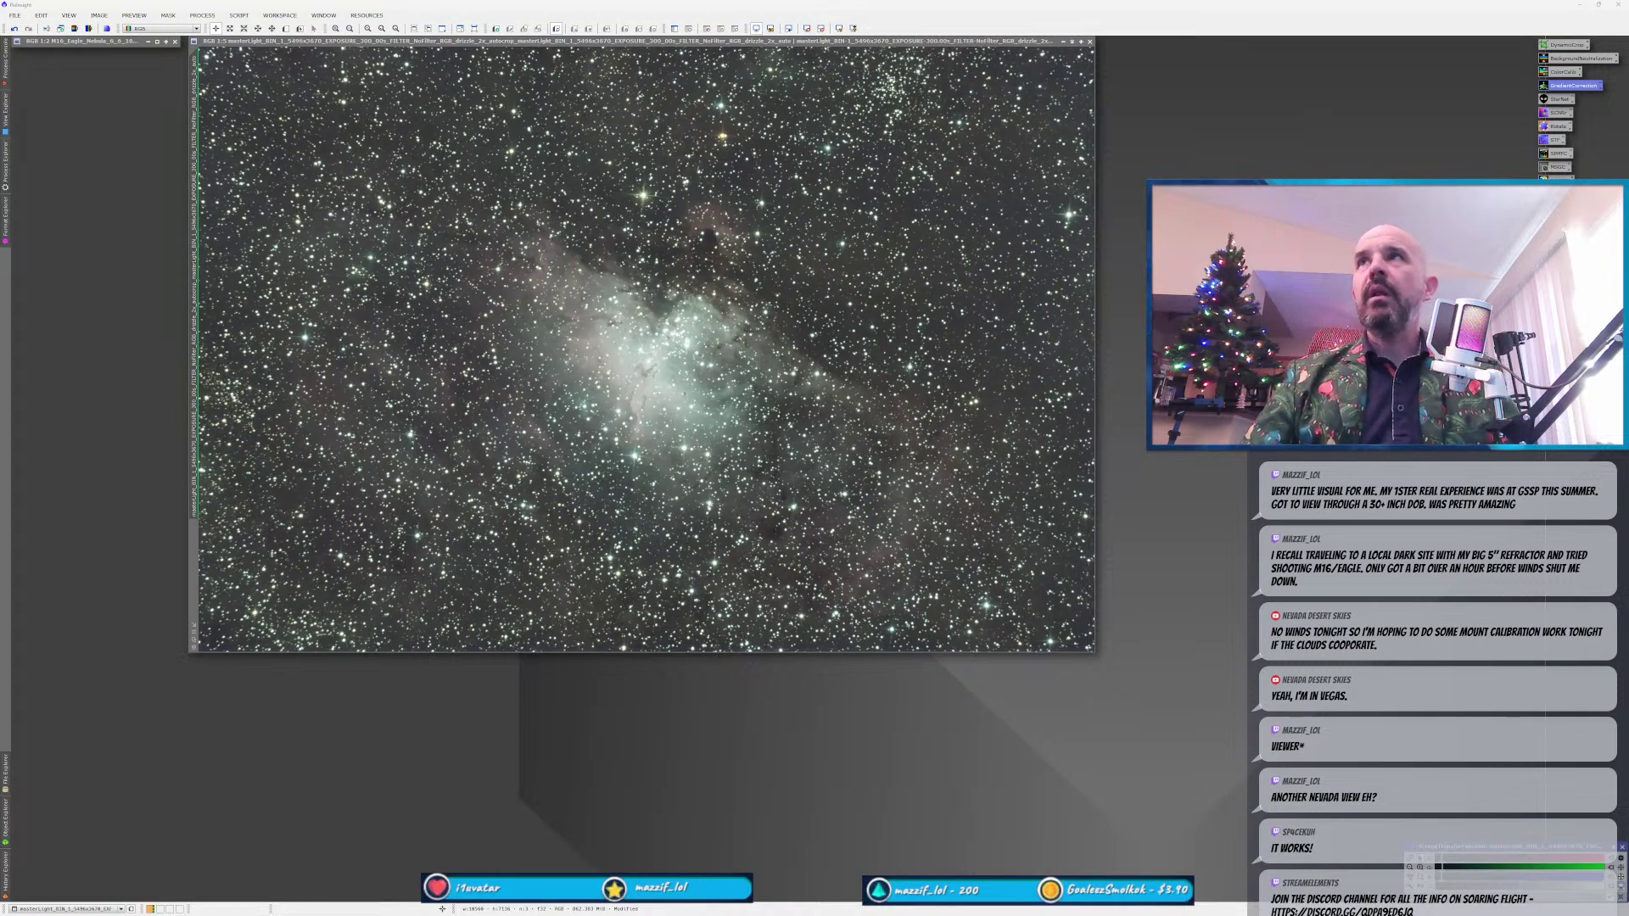
# Open SpectrophotometricColorCalibration and choose a Canon EOS R curve as its red filter, keeping the current QE curve.
pyautogui.doubleClick(1556, 176)
pyautogui.moveTo(679, 591); pyautogui.dragTo(586, 625)
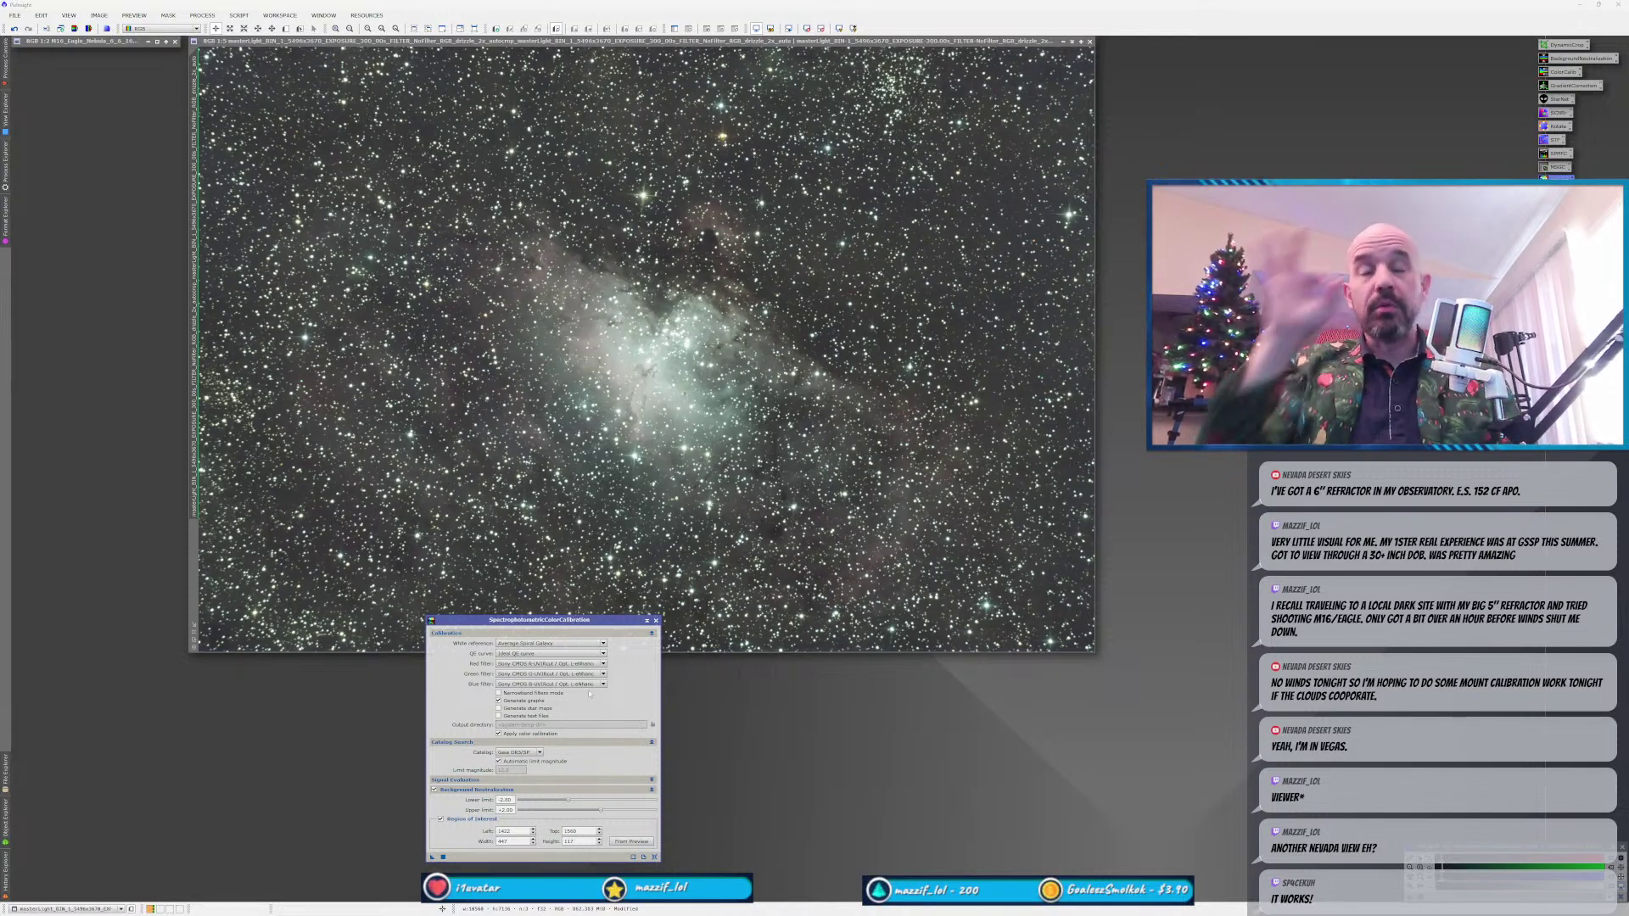
pyautogui.click(583, 664)
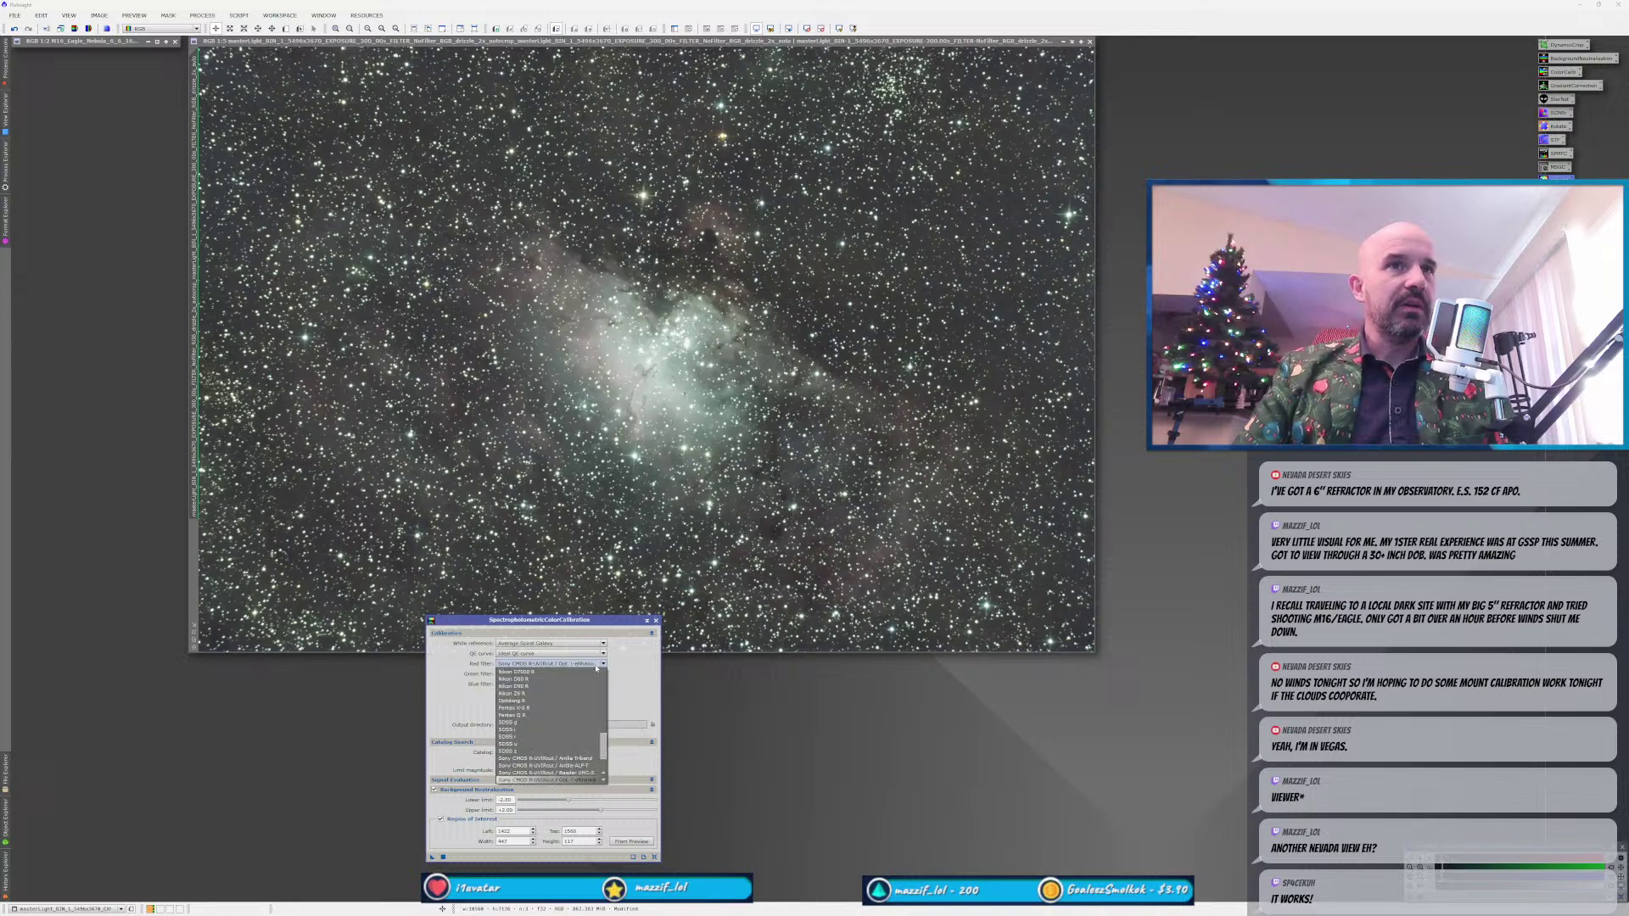
pyautogui.click(583, 654)
pyautogui.click(583, 654)
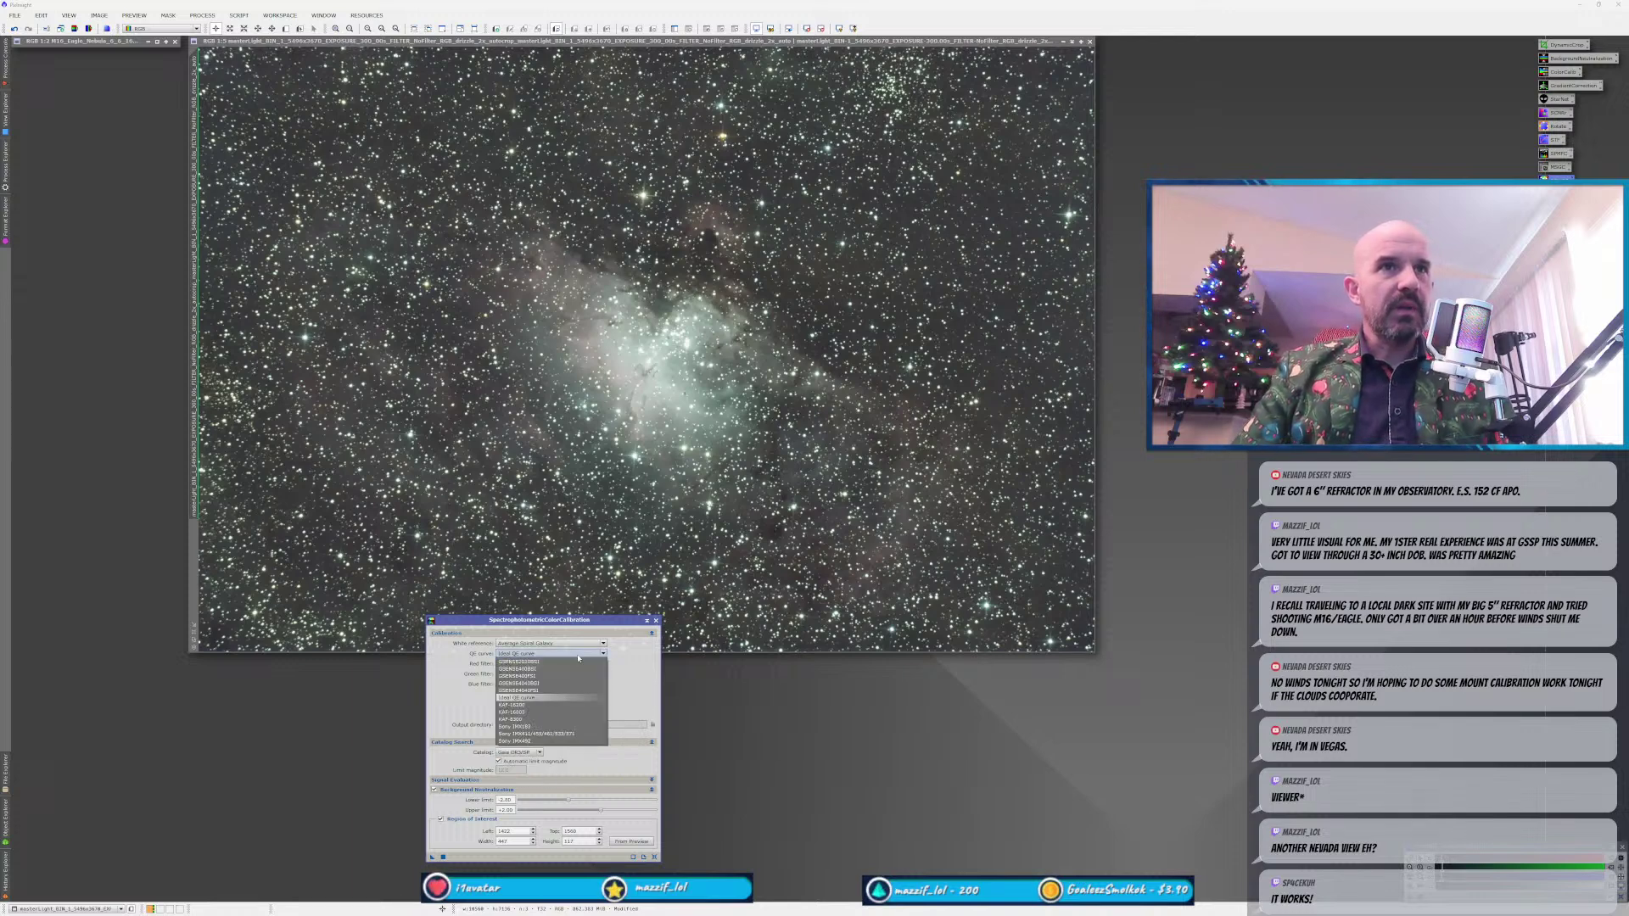
pyautogui.click(591, 665)
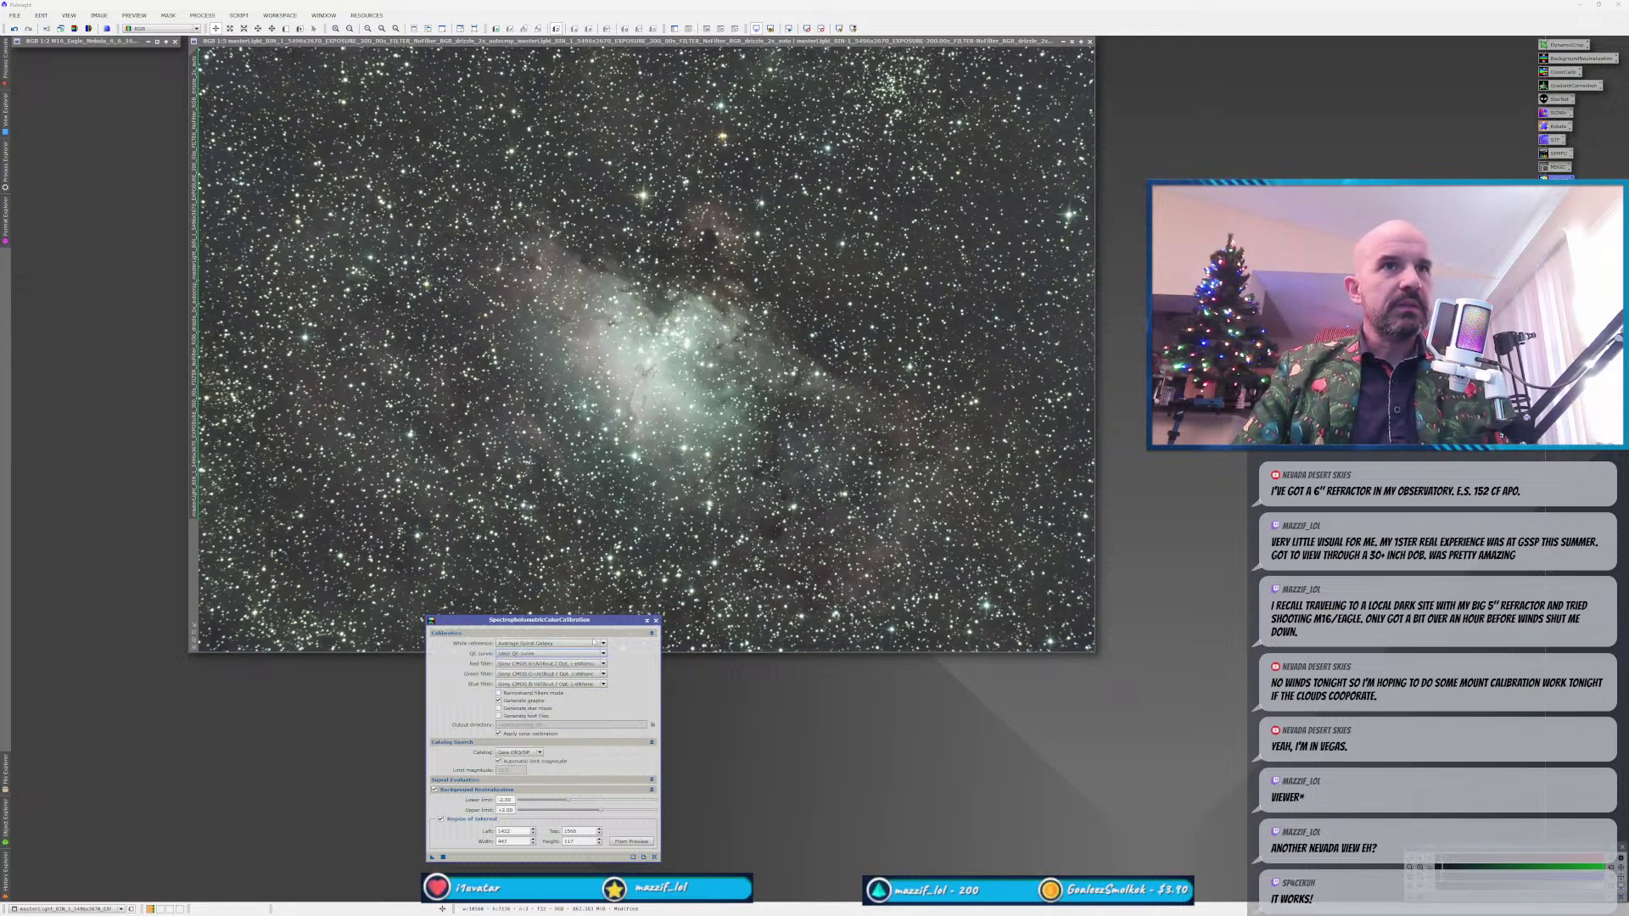
pyautogui.click(592, 665)
pyautogui.scroll(6, 544, 719)
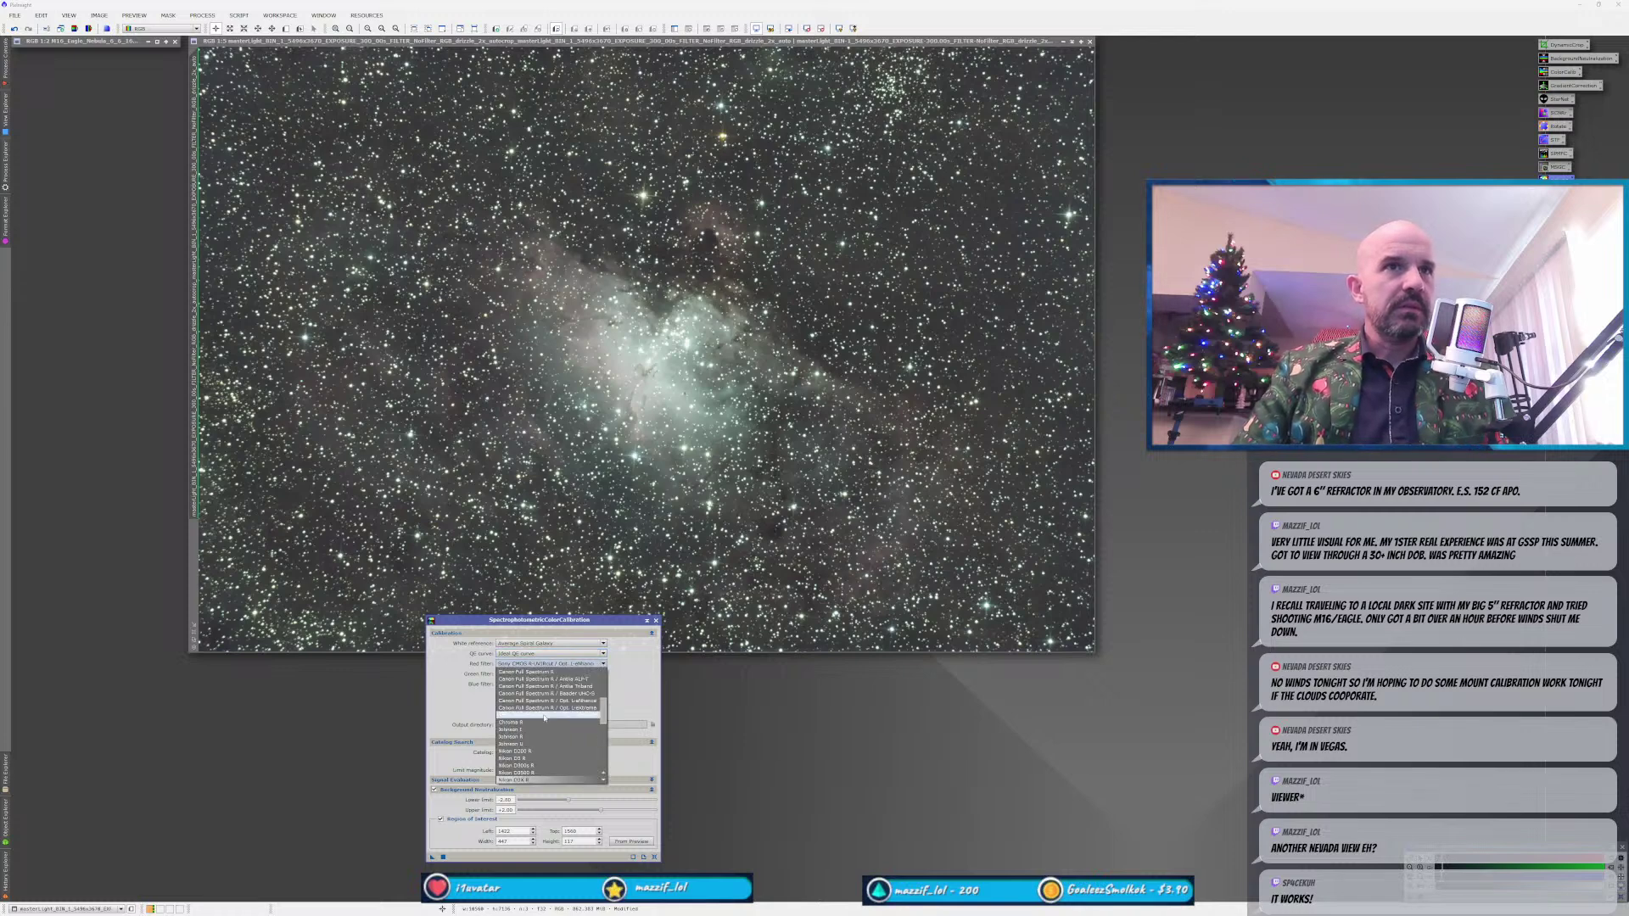
pyautogui.scroll(5, 544, 718)
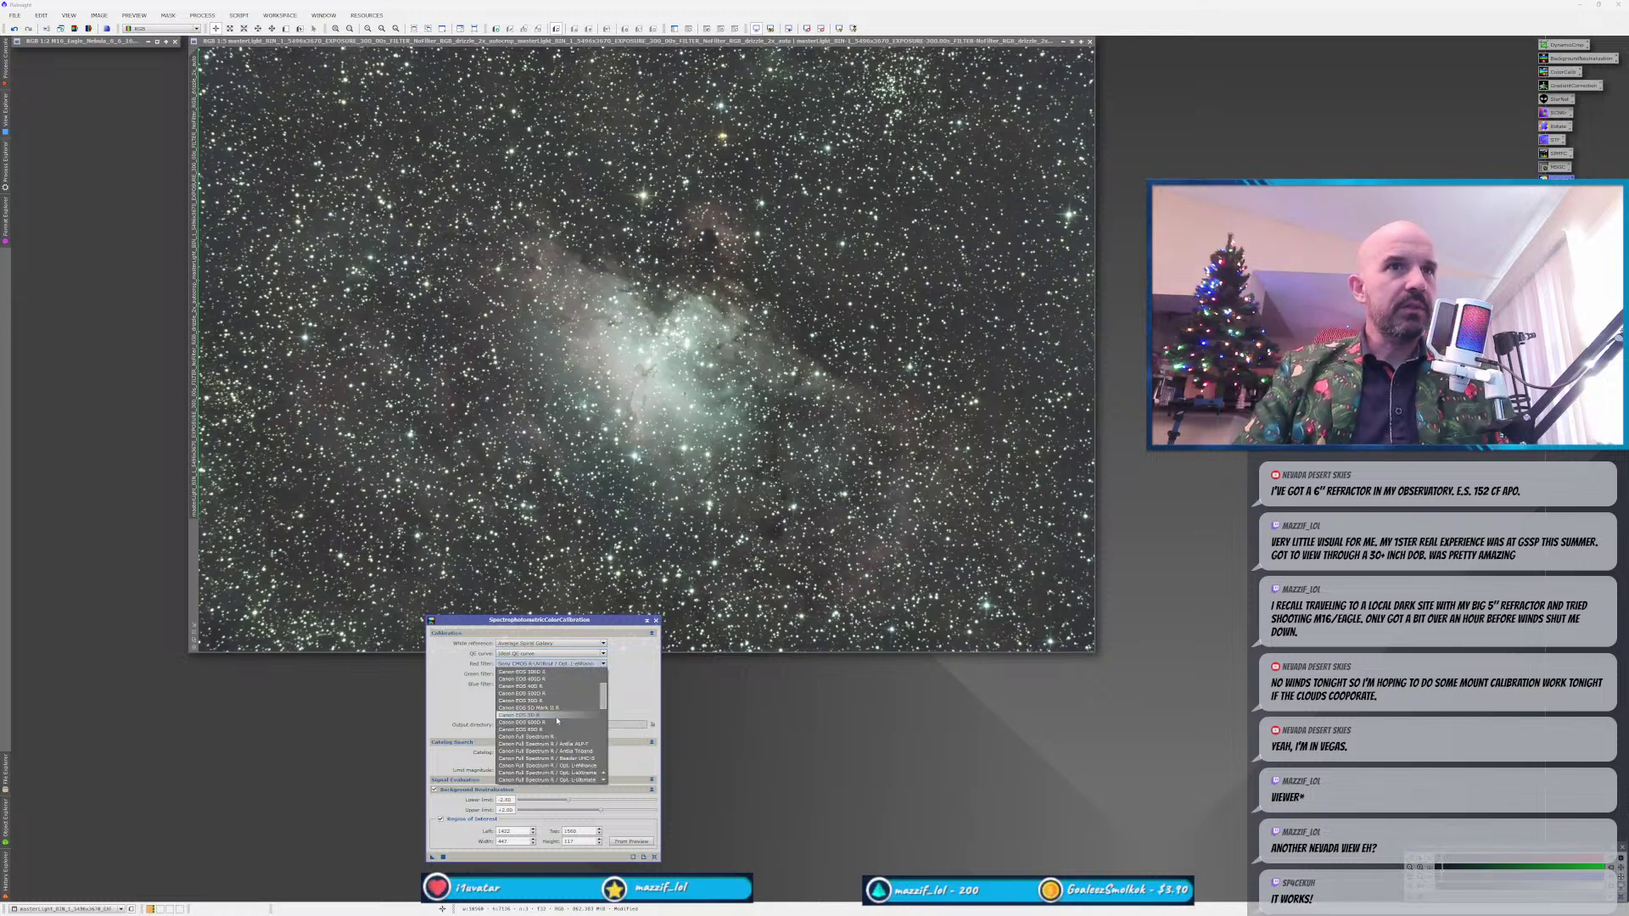
pyautogui.scroll(-1, 594, 726)
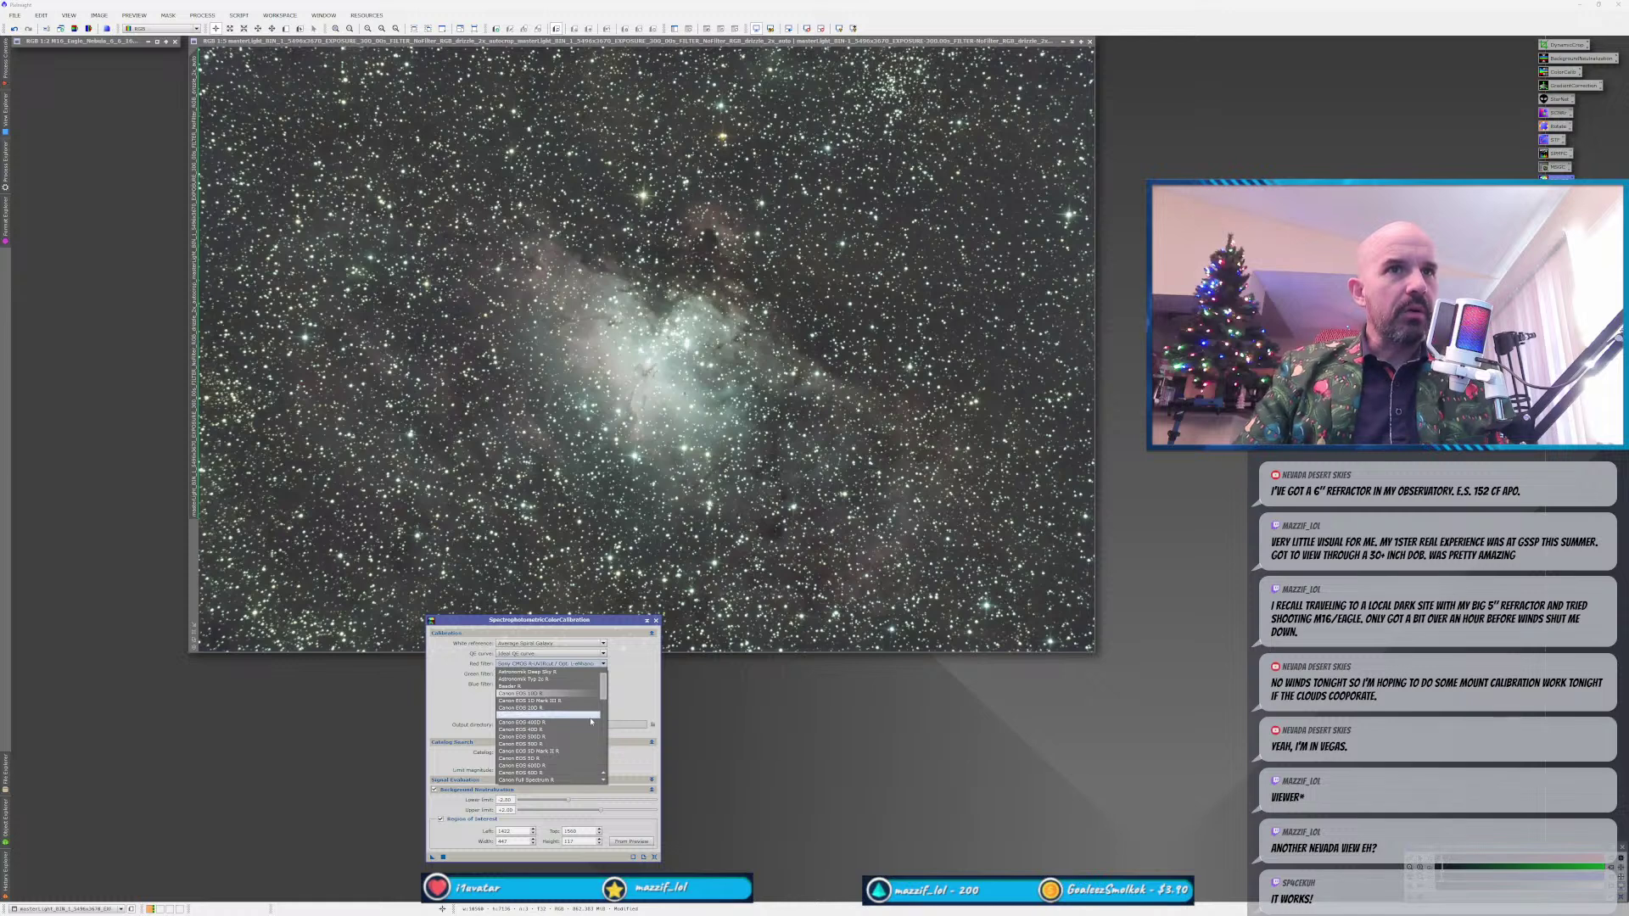
pyautogui.scroll(-1, 591, 721)
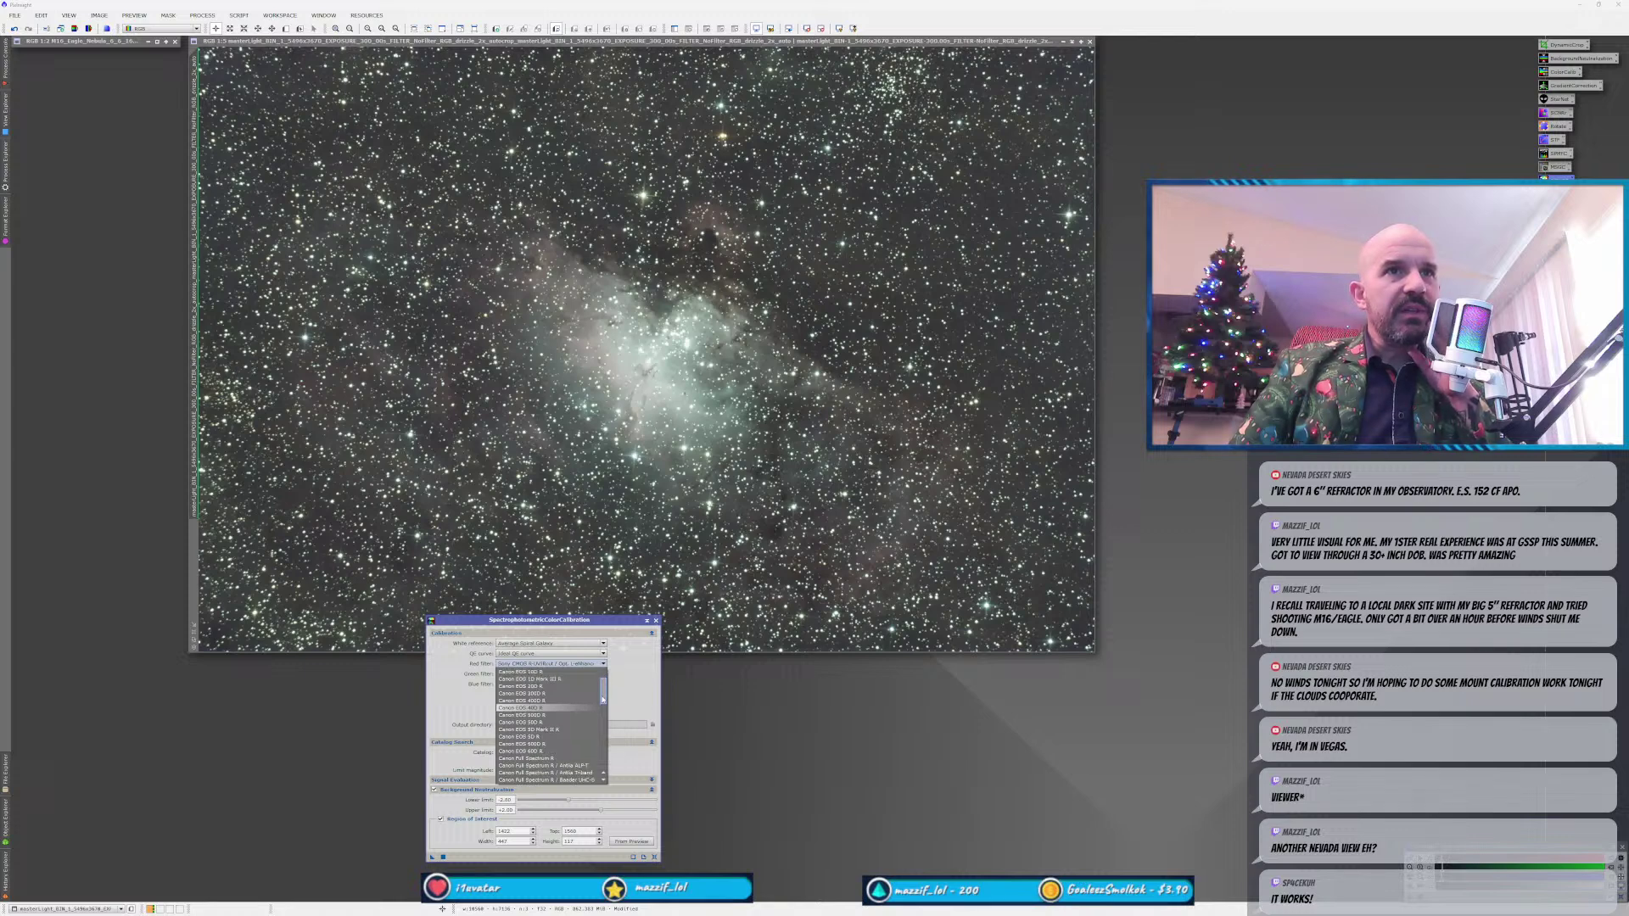
pyautogui.moveTo(604, 700); pyautogui.dragTo(606, 699)
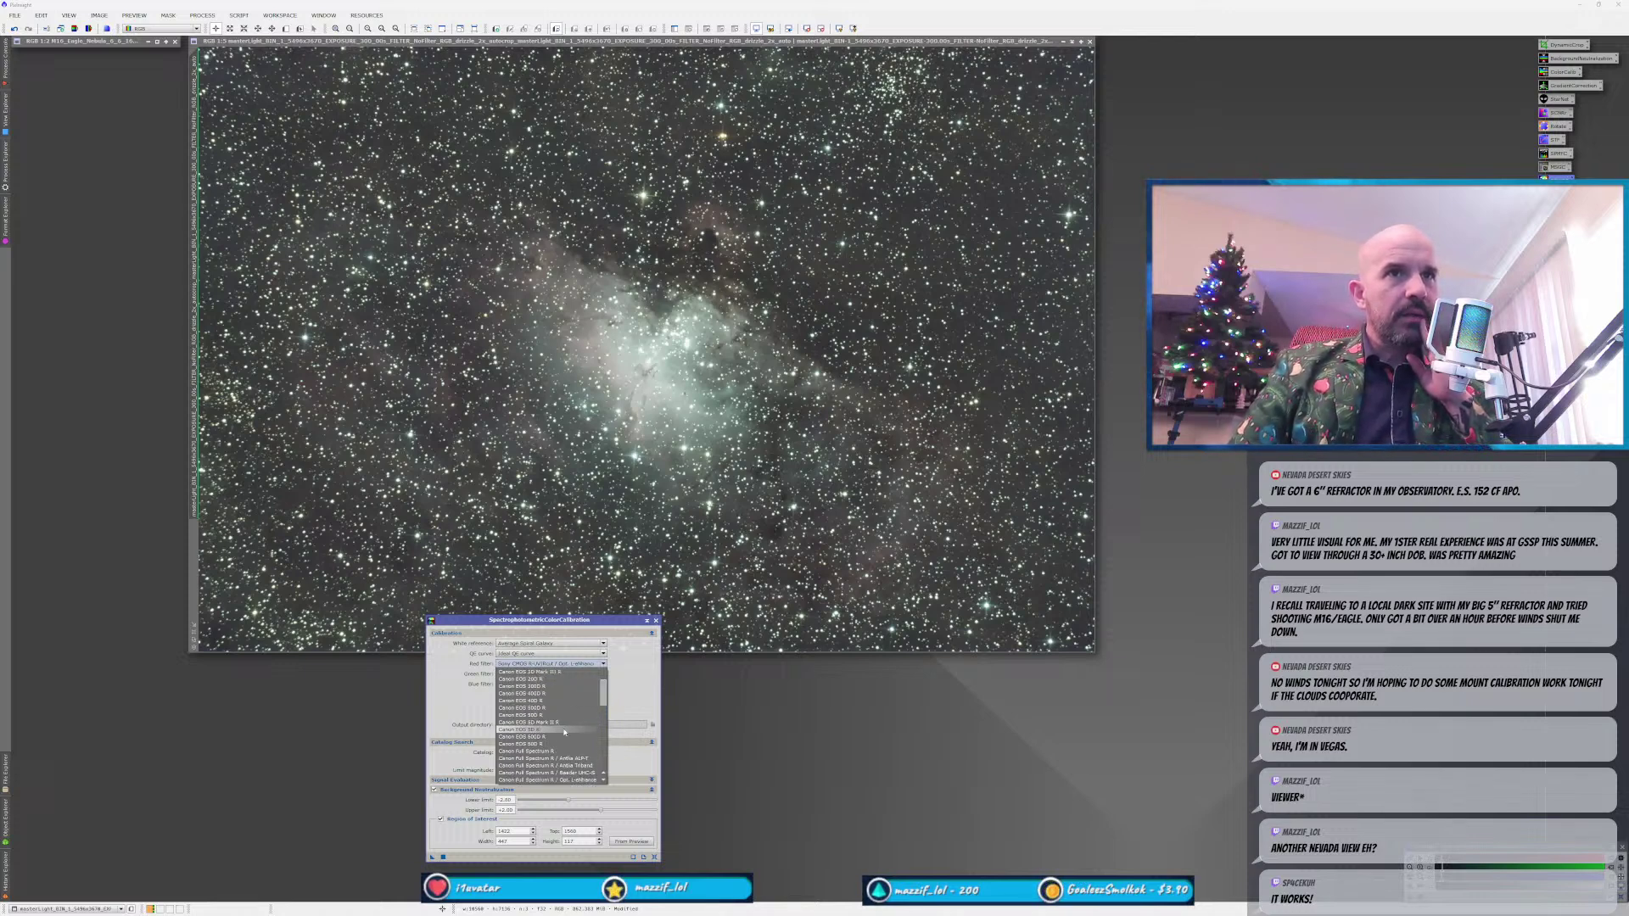
pyautogui.click(564, 729)
# Set the green and blue filters in SpectrophotometricColorCalibration to the matching Canon EOS G and B curves.
pyautogui.click(550, 674)
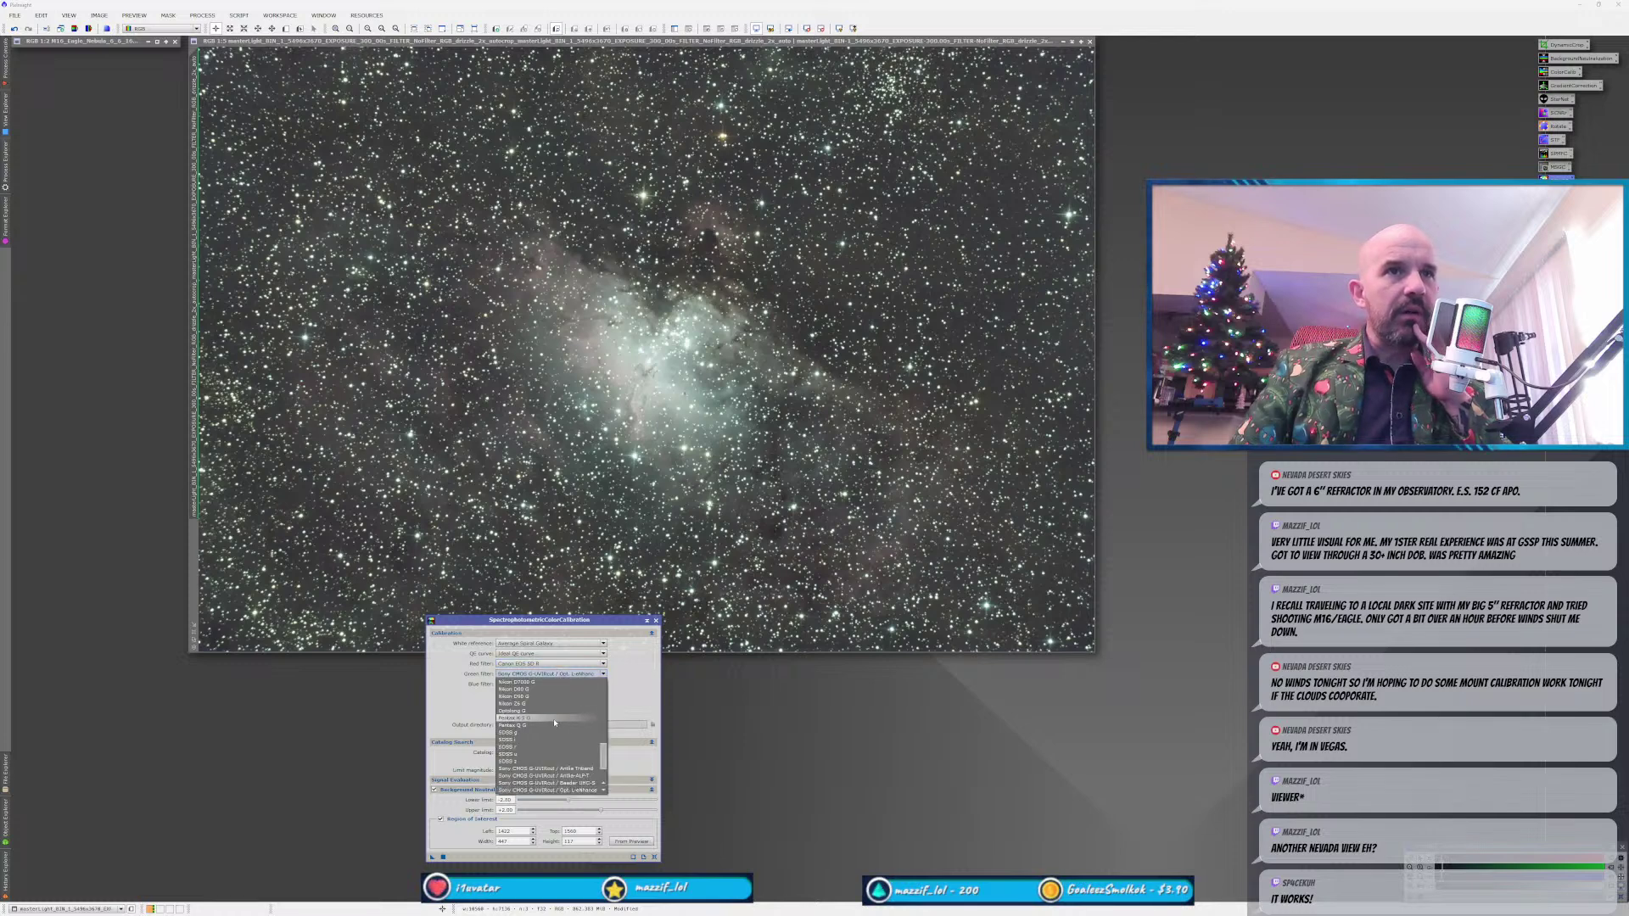
pyautogui.scroll(5, 555, 723)
pyautogui.scroll(4, 562, 718)
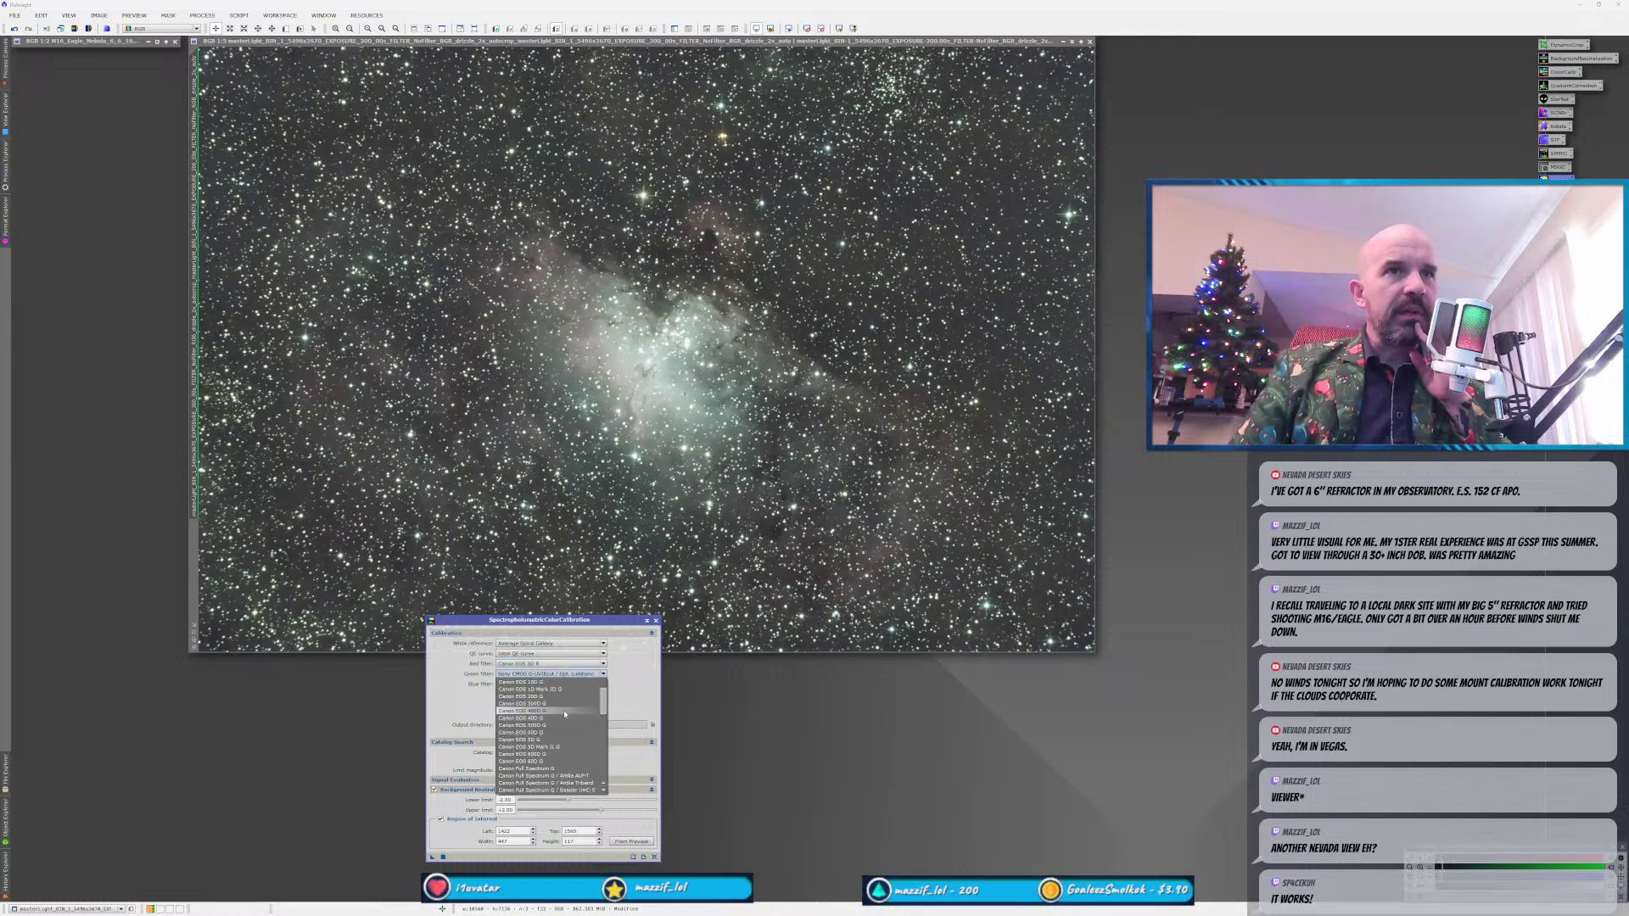
pyautogui.click(564, 725)
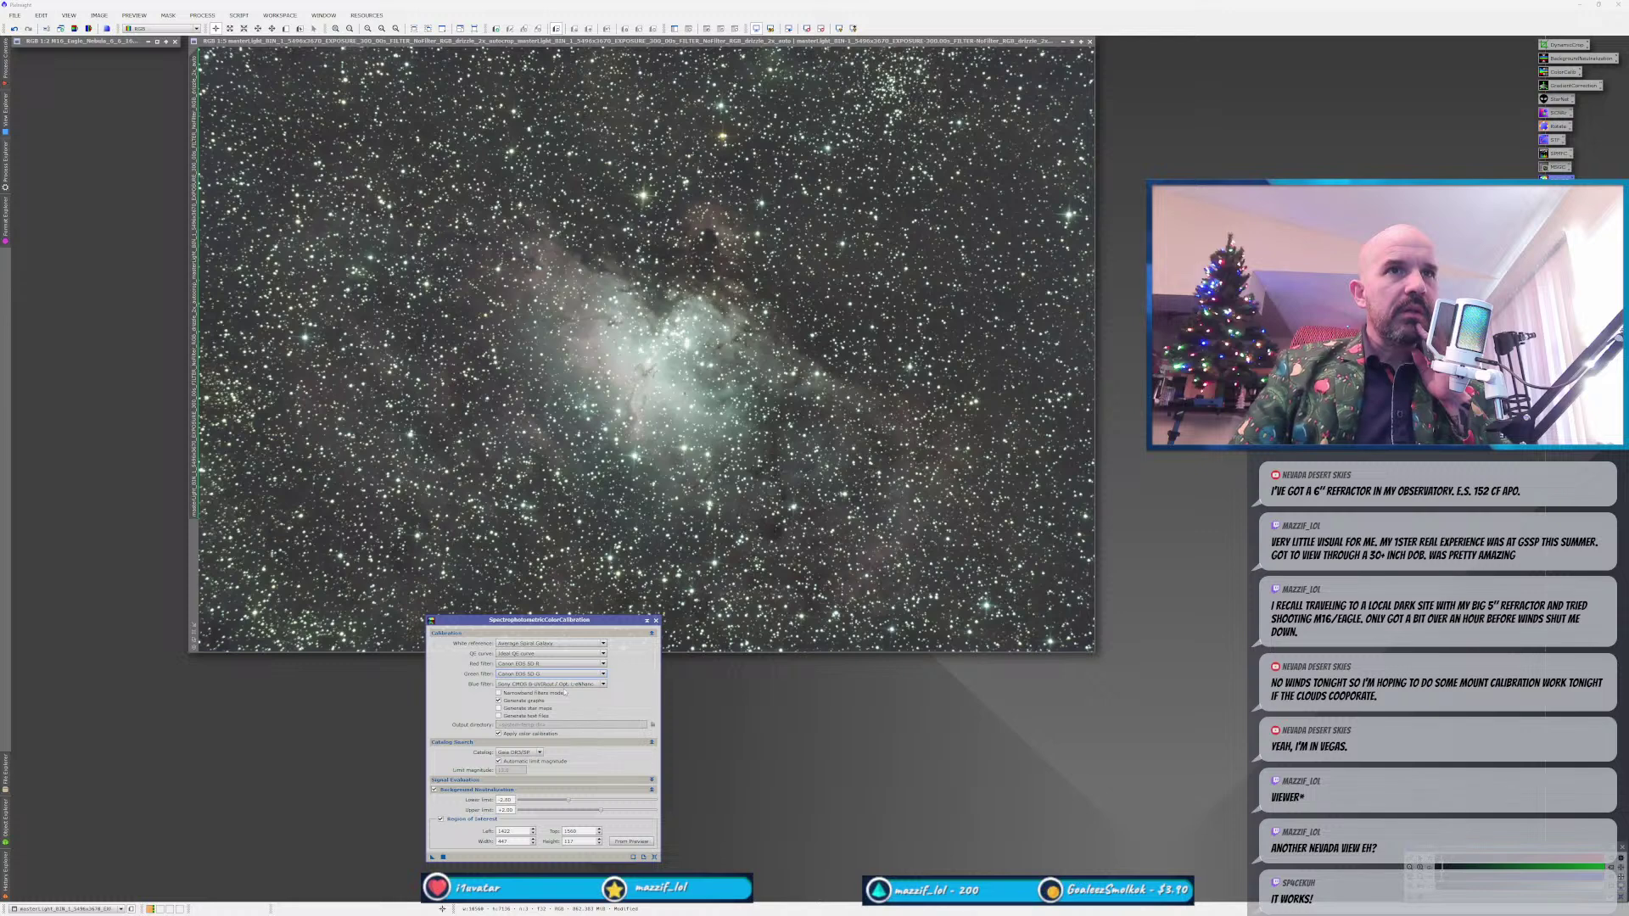
pyautogui.click(551, 683)
pyautogui.scroll(8, 554, 758)
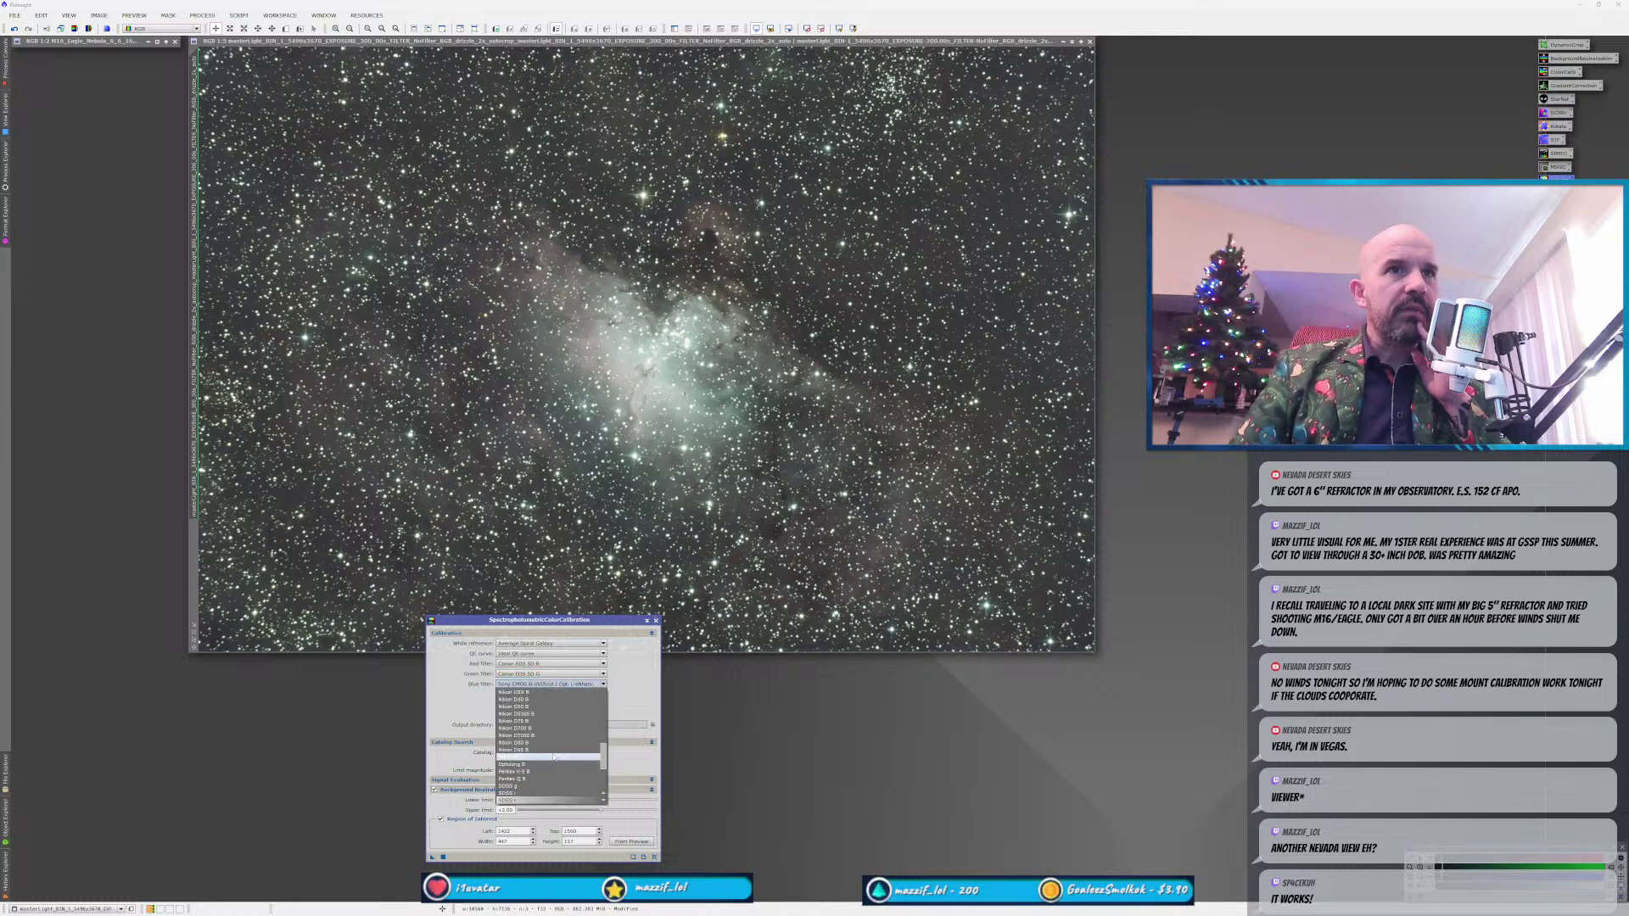
pyautogui.scroll(4, 554, 756)
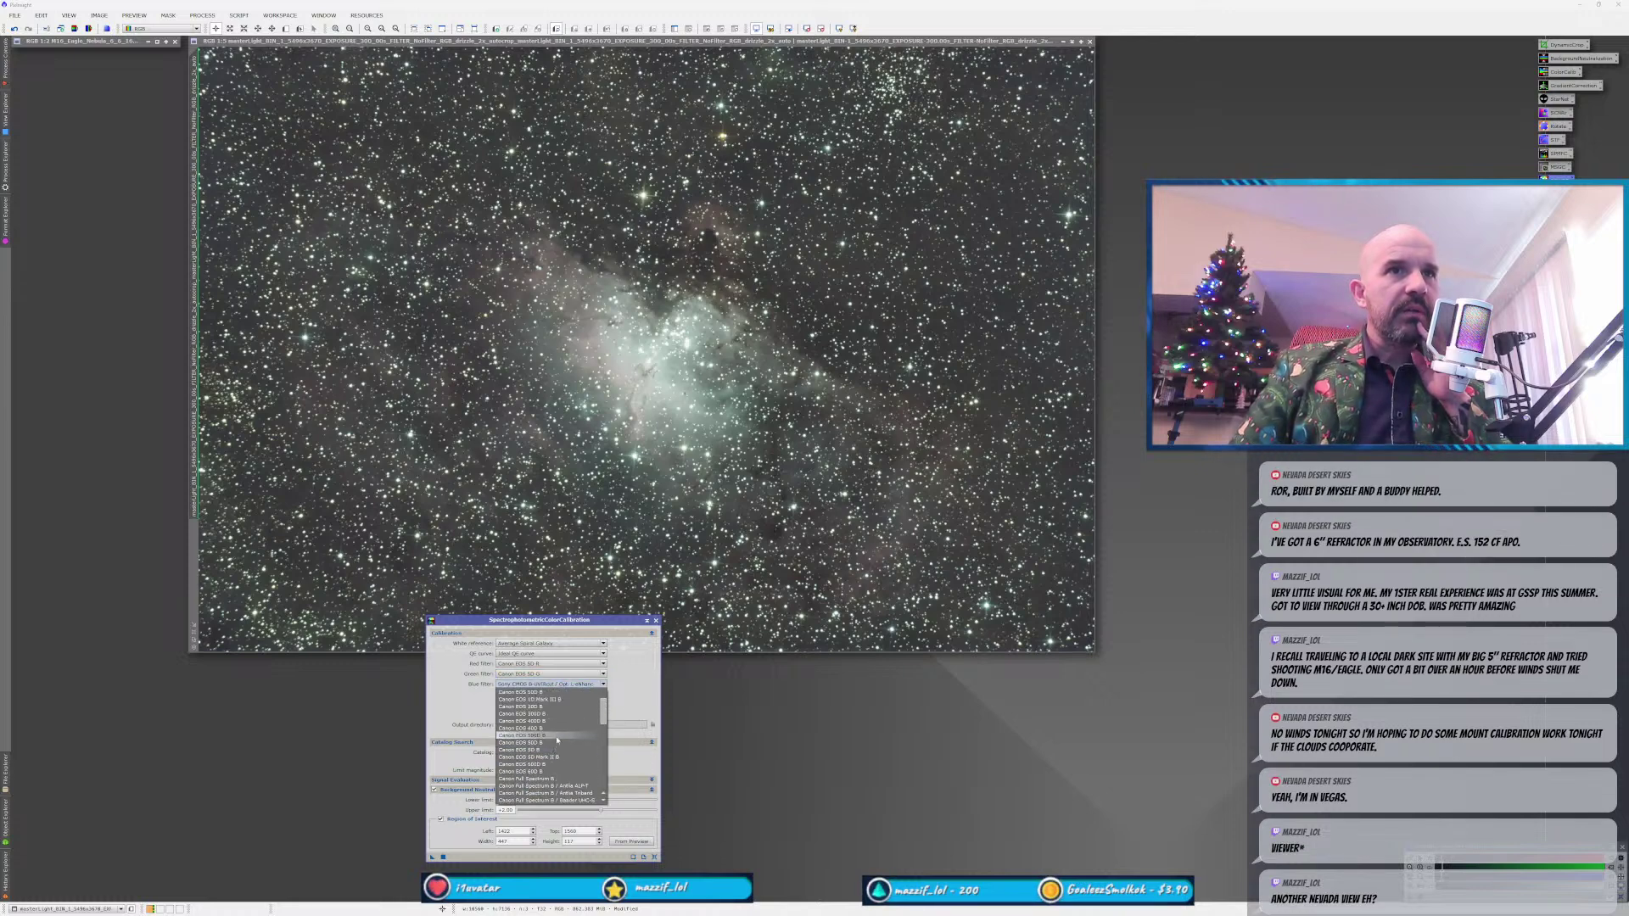
pyautogui.click(558, 771)
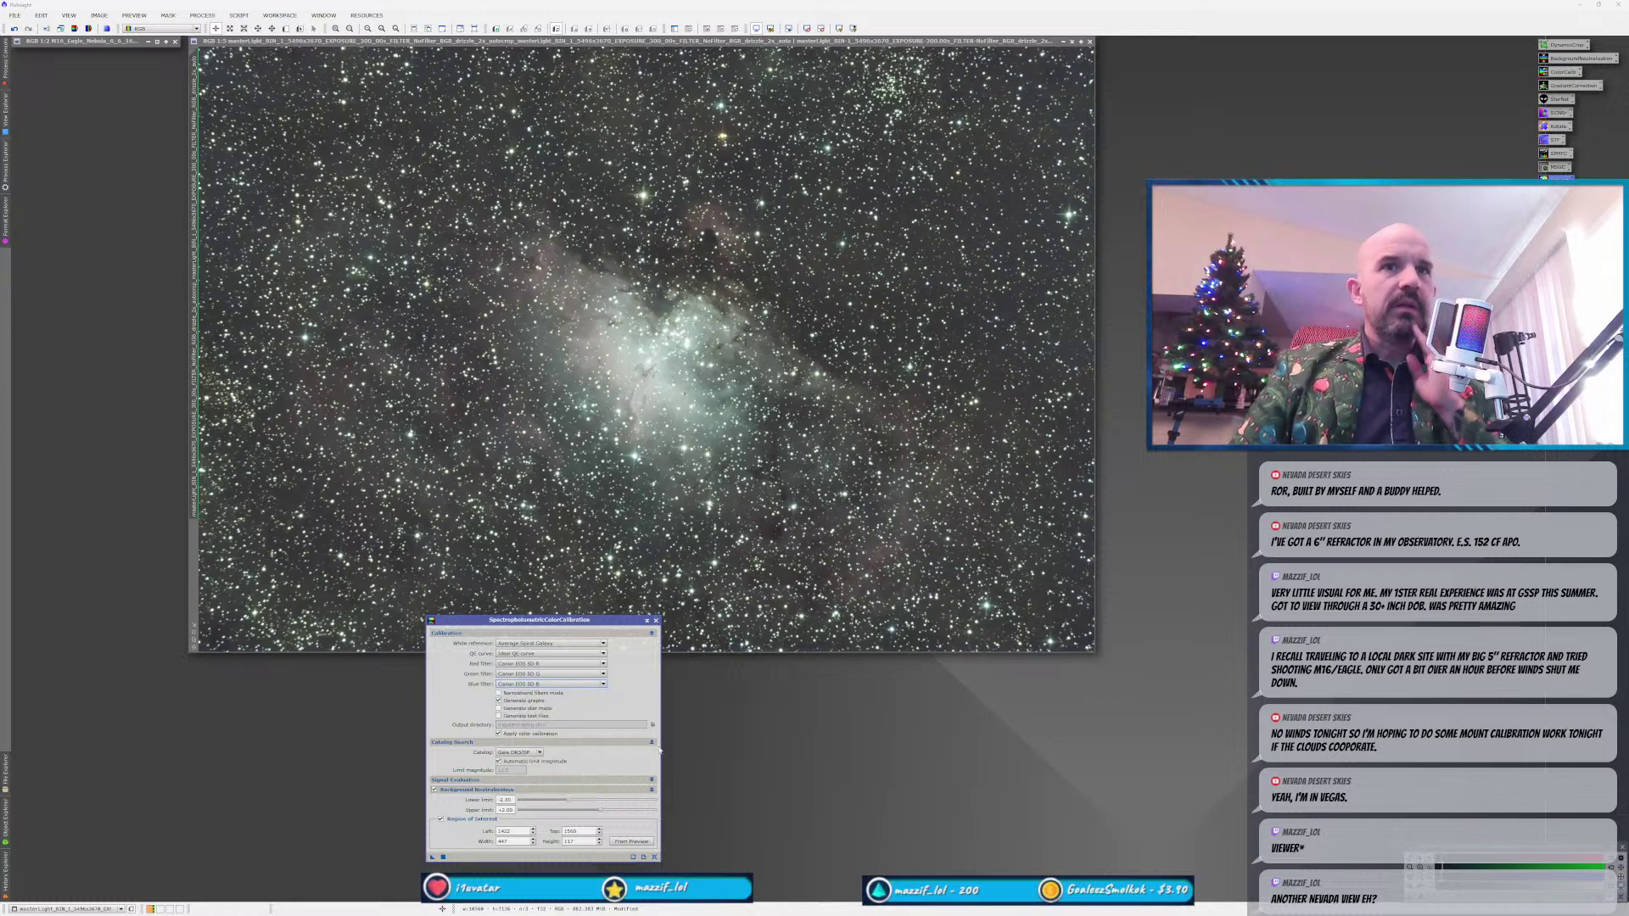
# Define a preview on a nearly star-free background patch of the master and use it as the background neutralization region of interest.
pyautogui.click(272, 30)
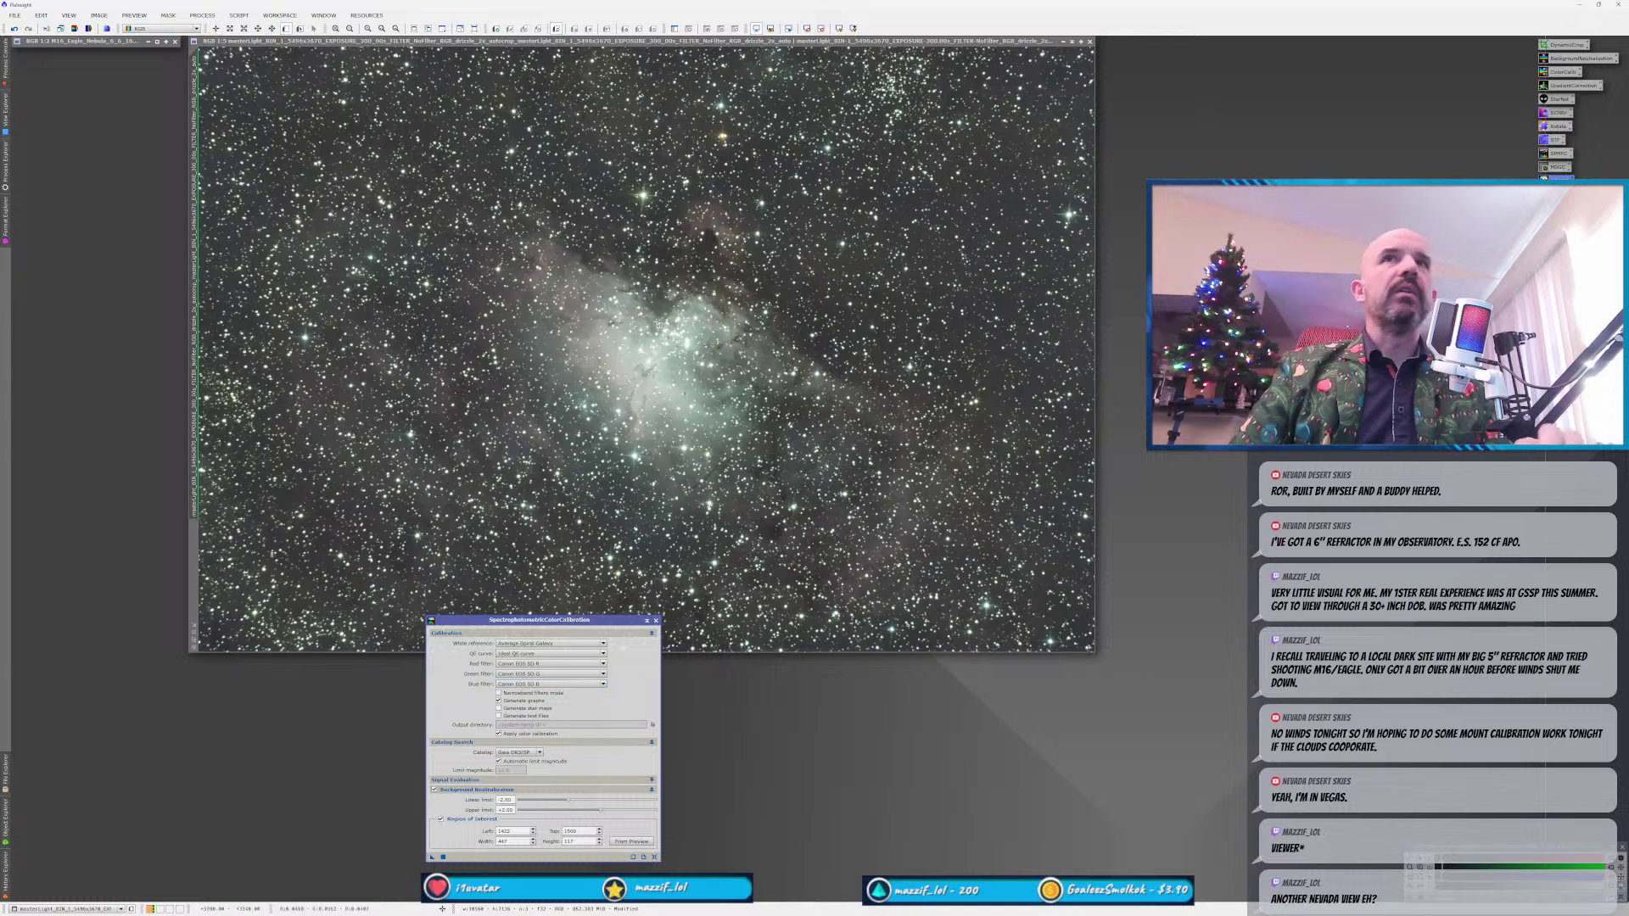
pyautogui.click(999, 212)
pyautogui.click(999, 211)
pyautogui.scroll(2, 999, 211)
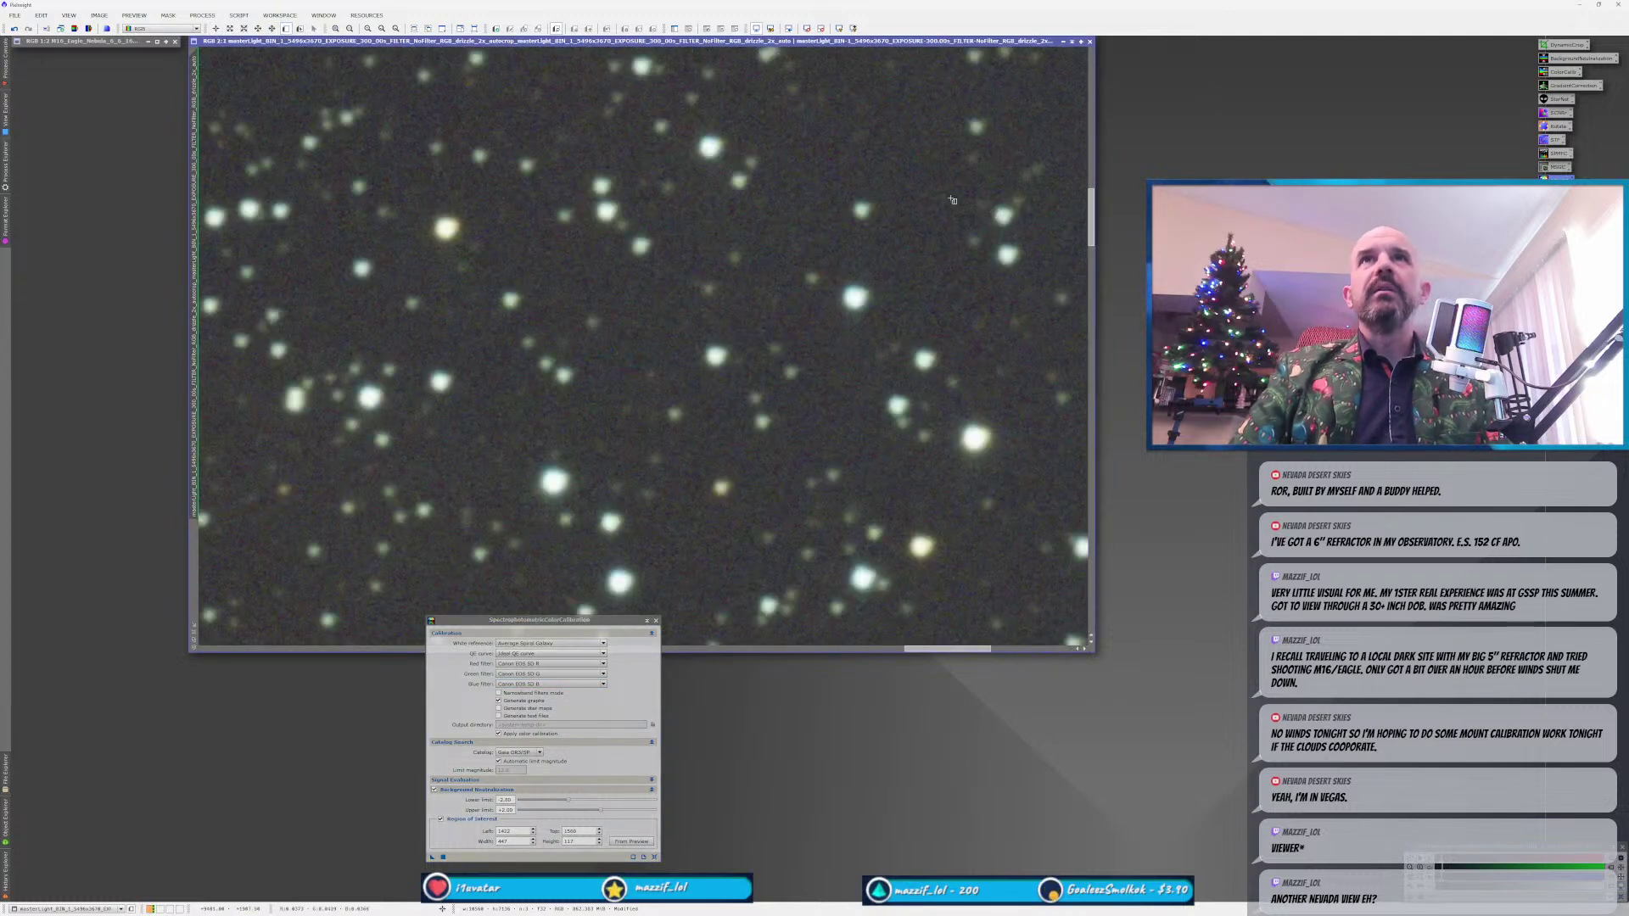
pyautogui.moveTo(764, 92); pyautogui.dragTo(967, 193)
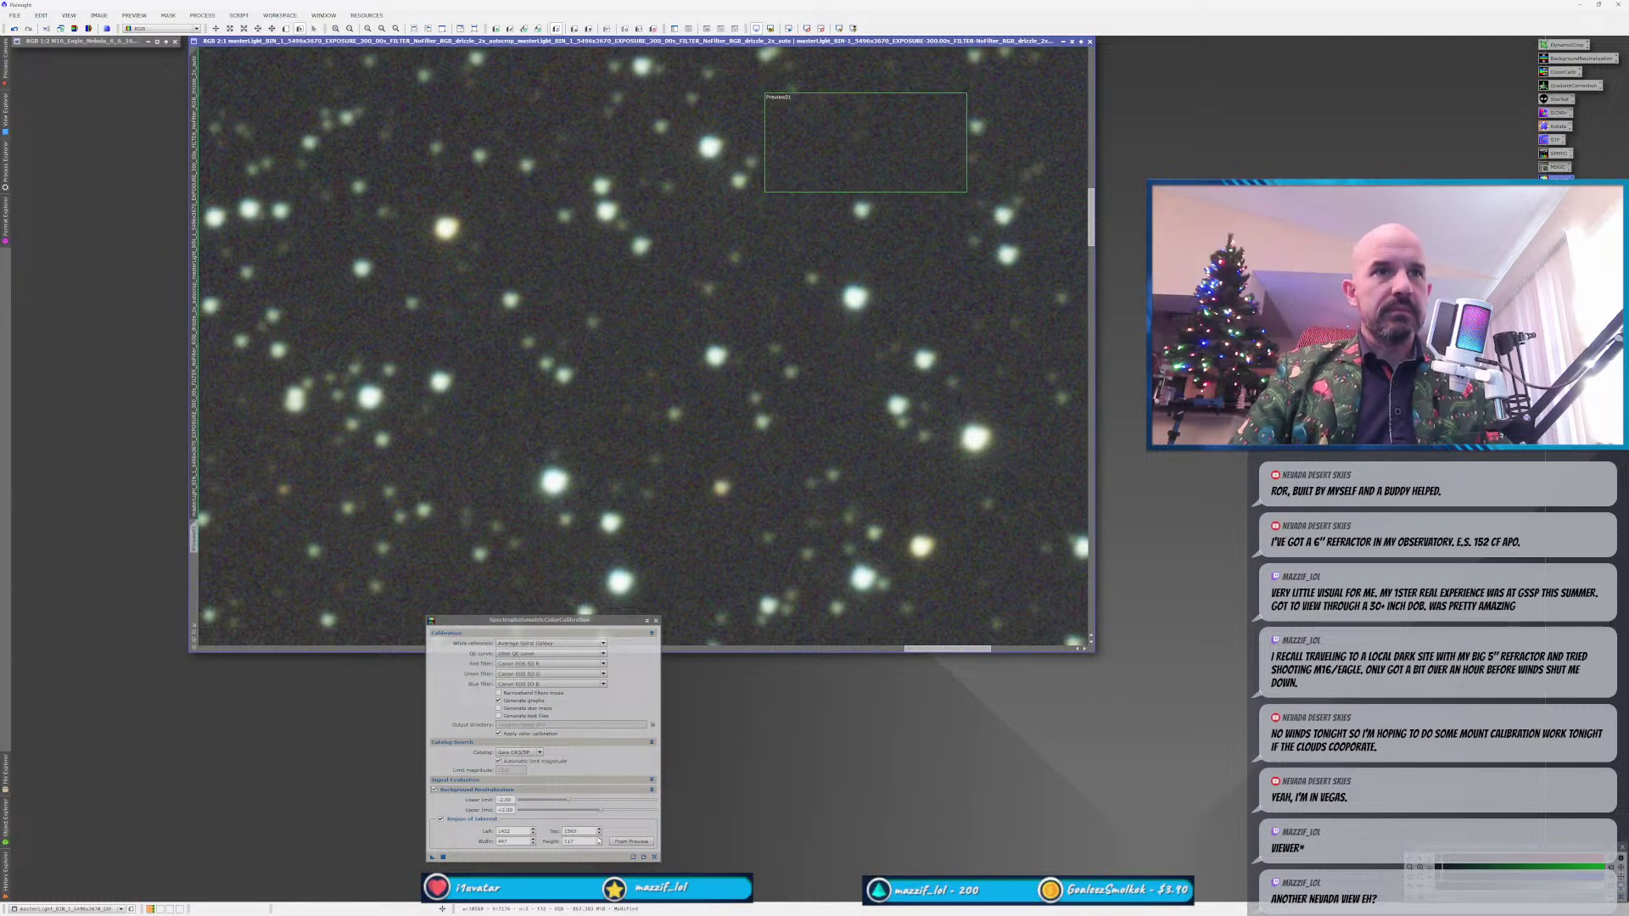
pyautogui.click(632, 840)
pyautogui.click(628, 452)
pyautogui.click(629, 468)
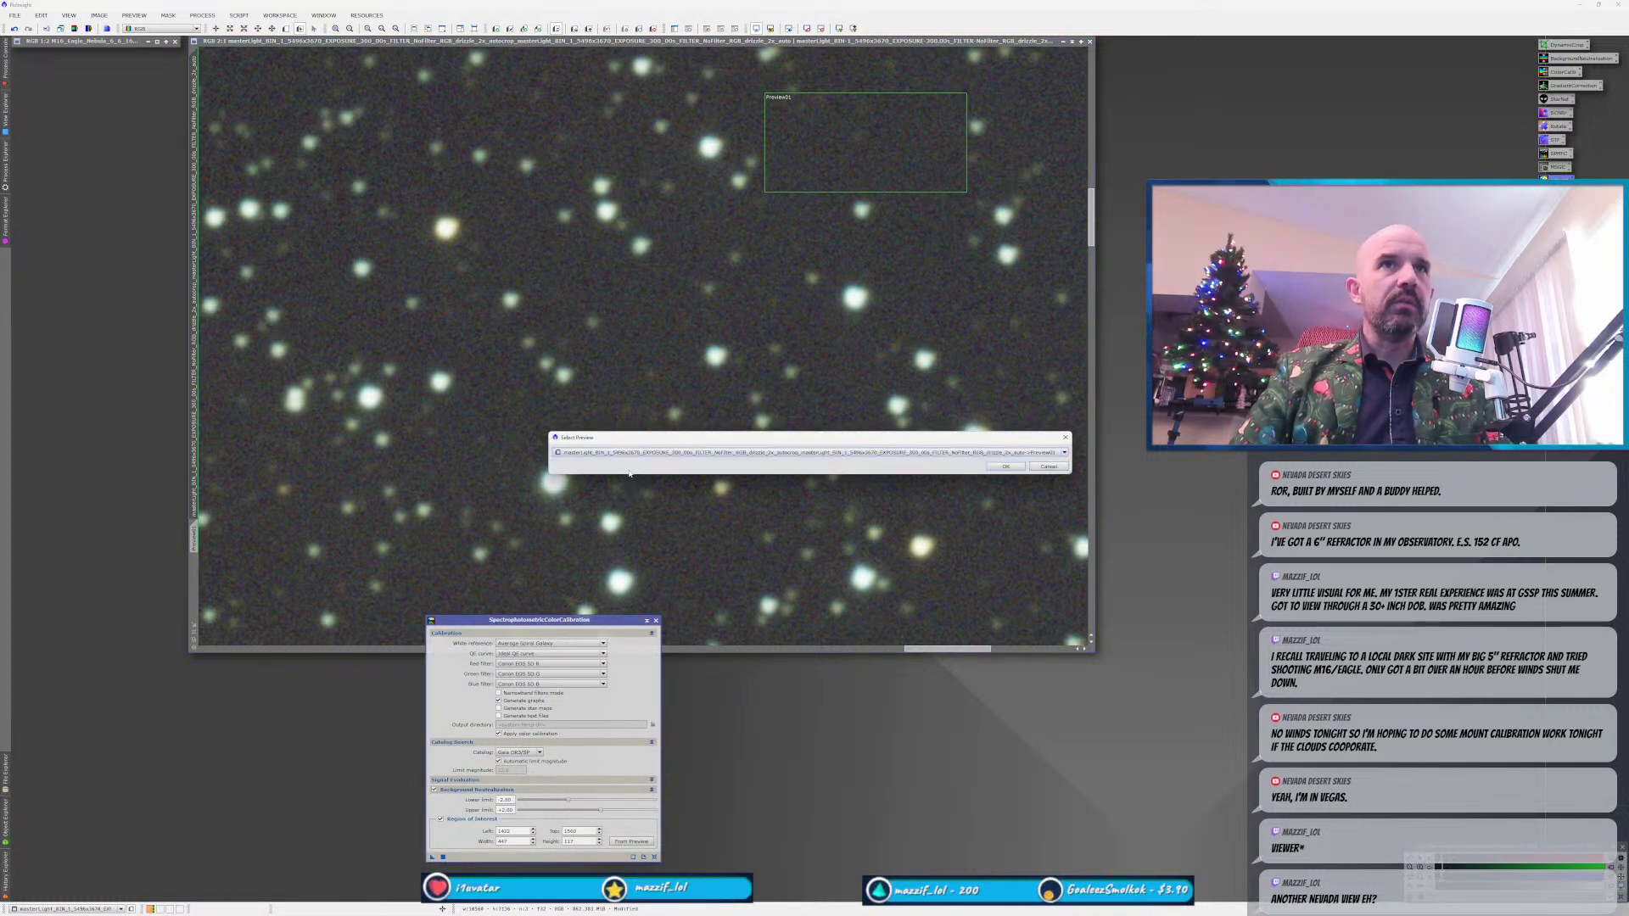
pyautogui.click(1005, 466)
# Apply SpectrophotometricColorCalibration to the drizzled master, auto-stretch the result, and close the white balance graphs and the process window.
pyautogui.scroll(-5, 848, 551)
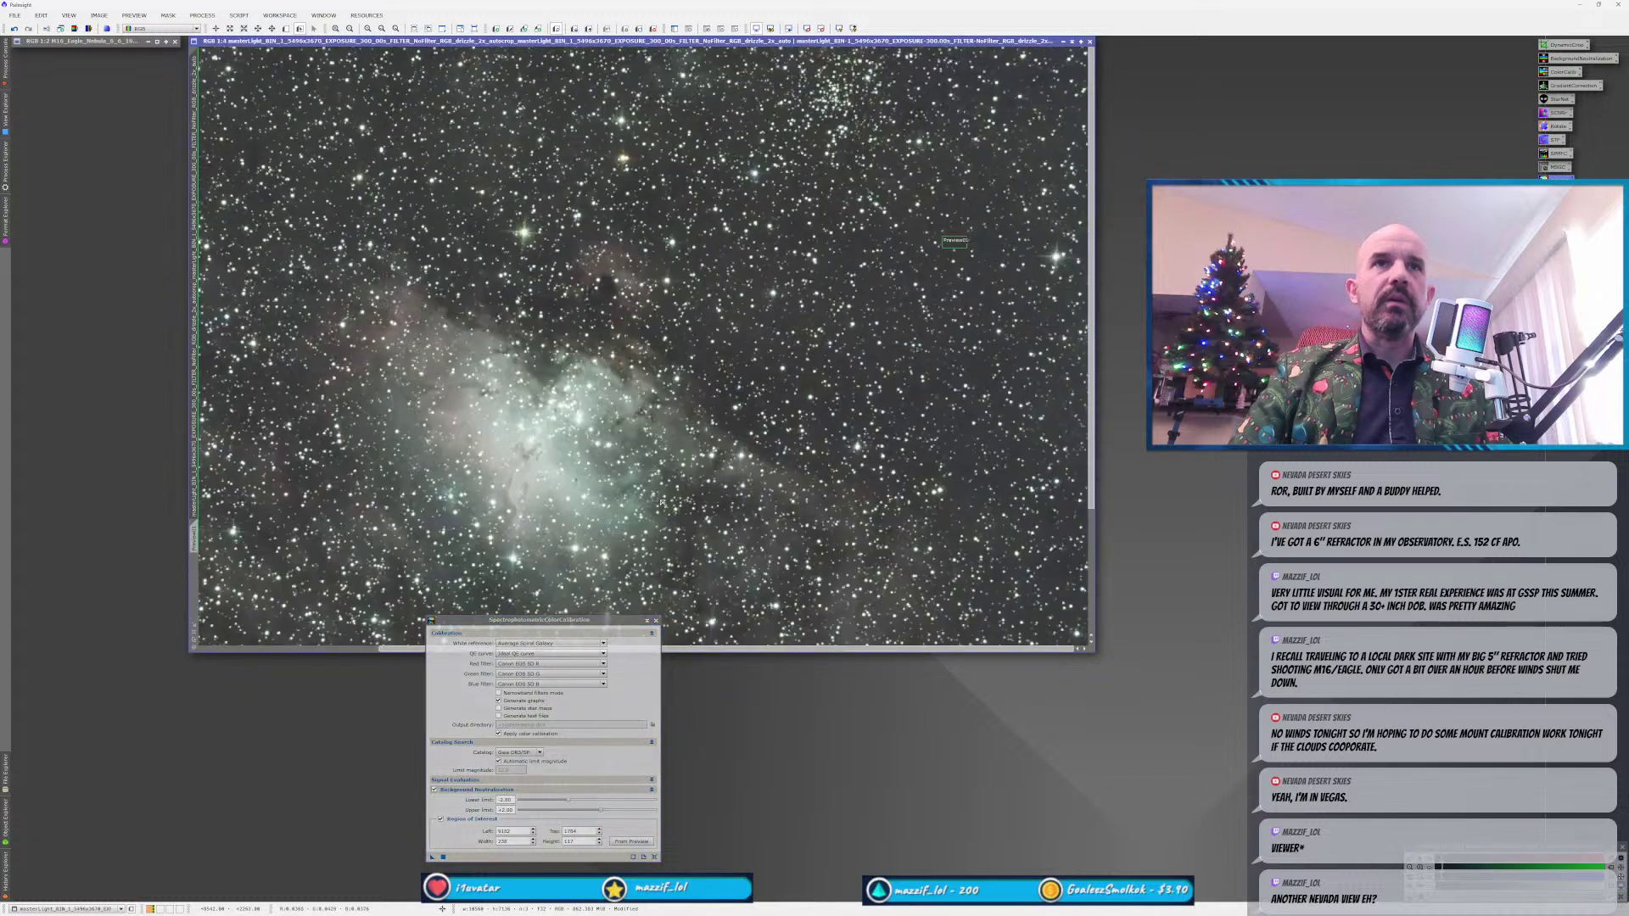
pyautogui.click(432, 858)
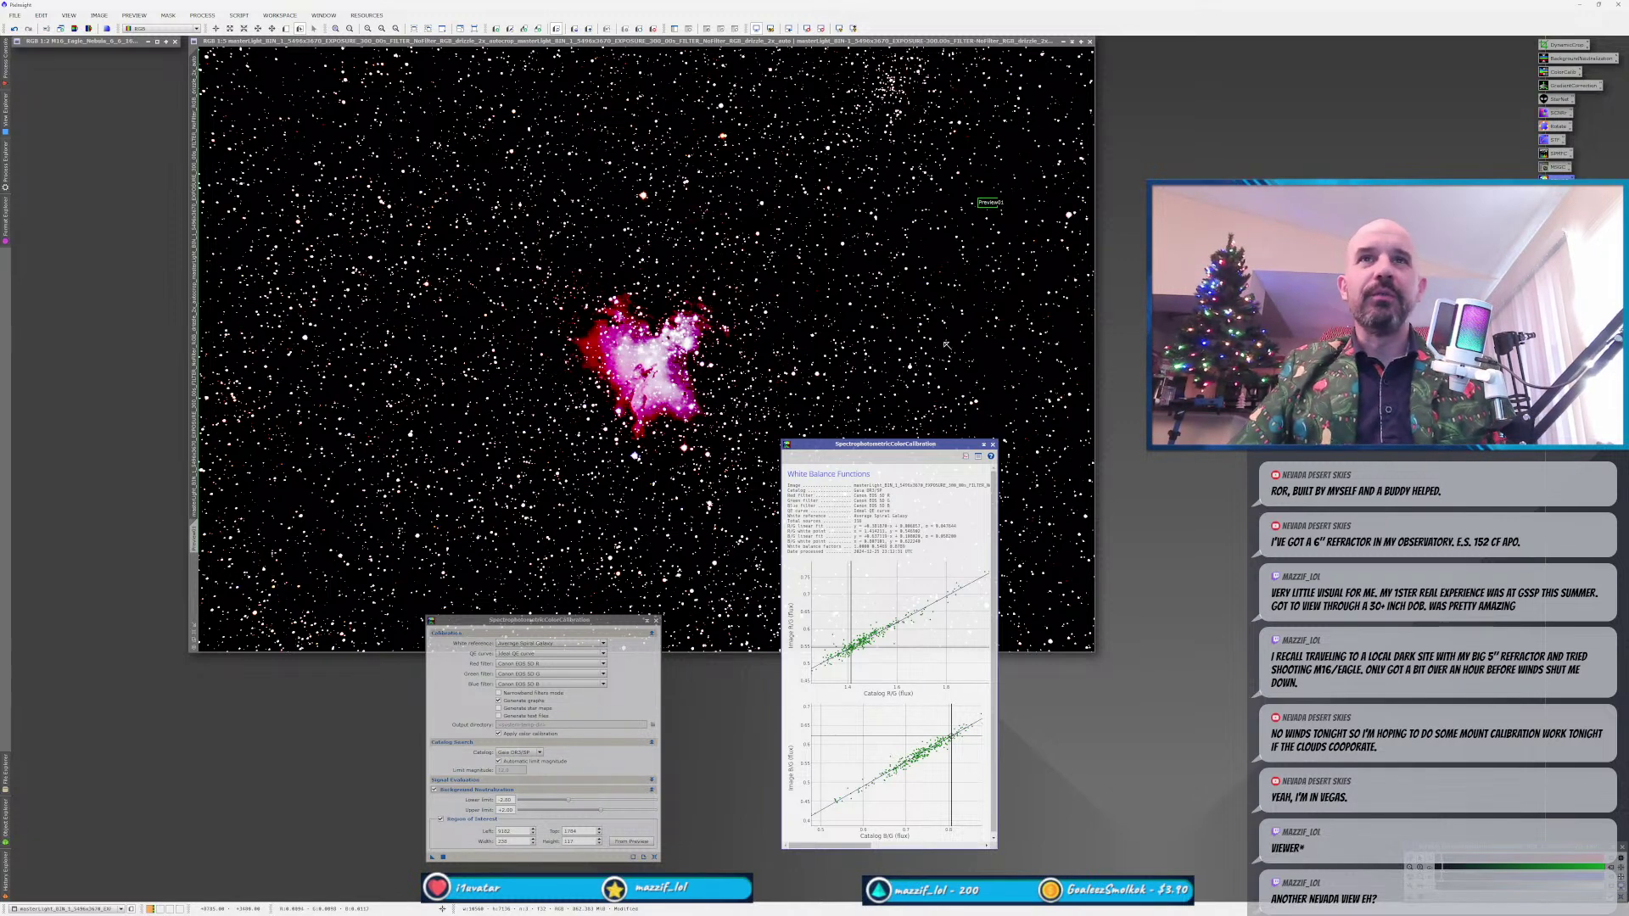
pyautogui.click(993, 444)
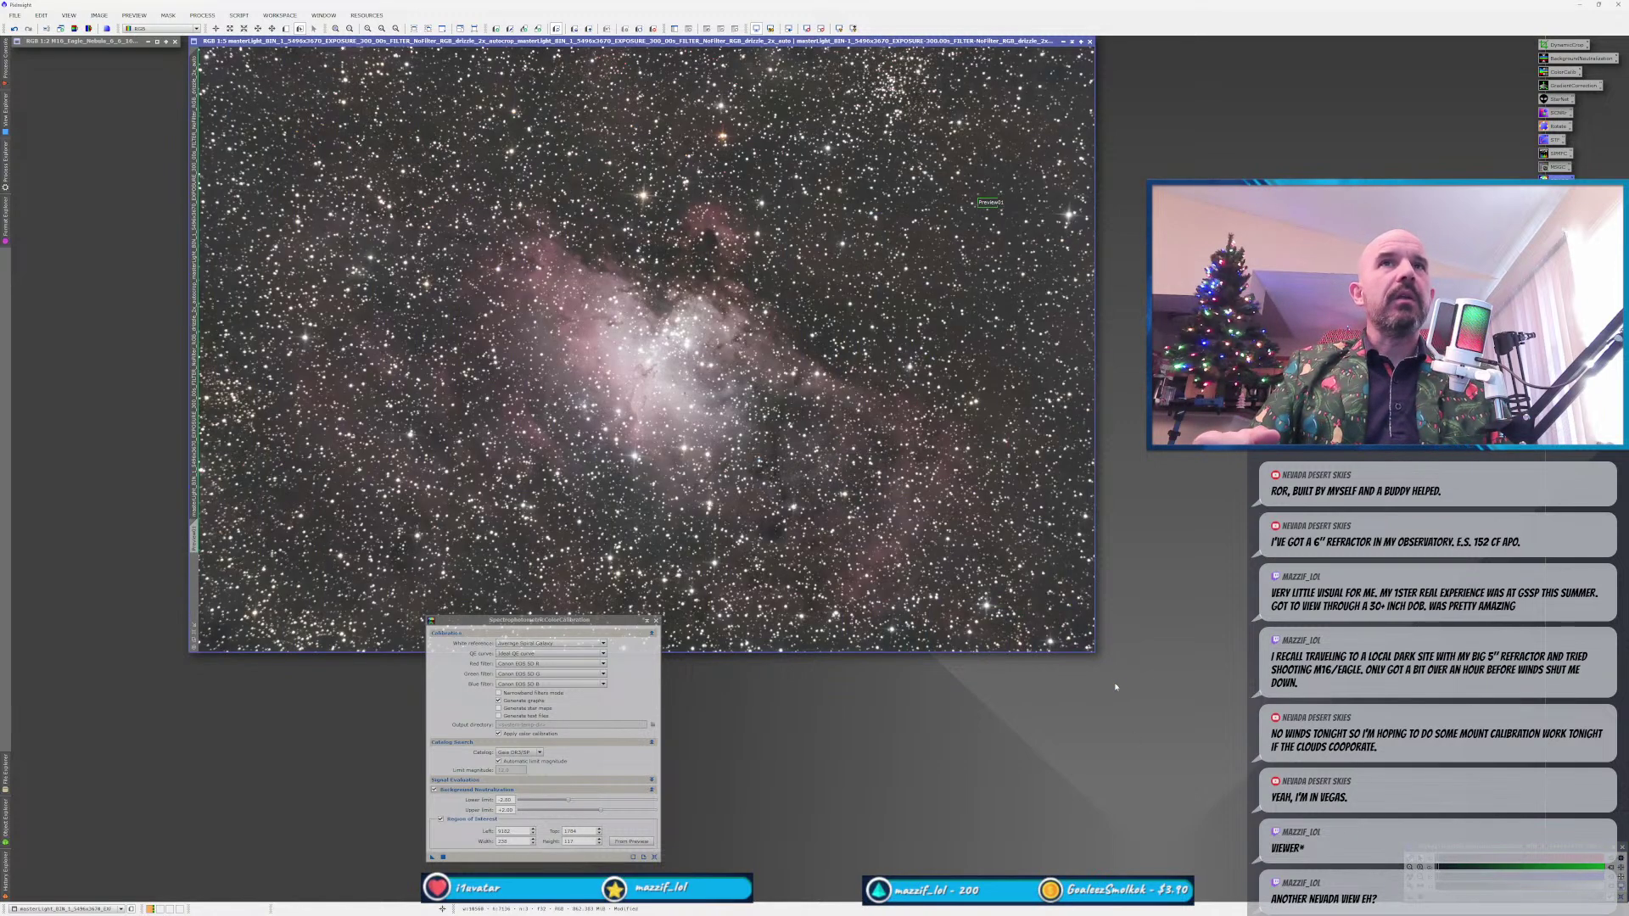
pyautogui.click(656, 621)
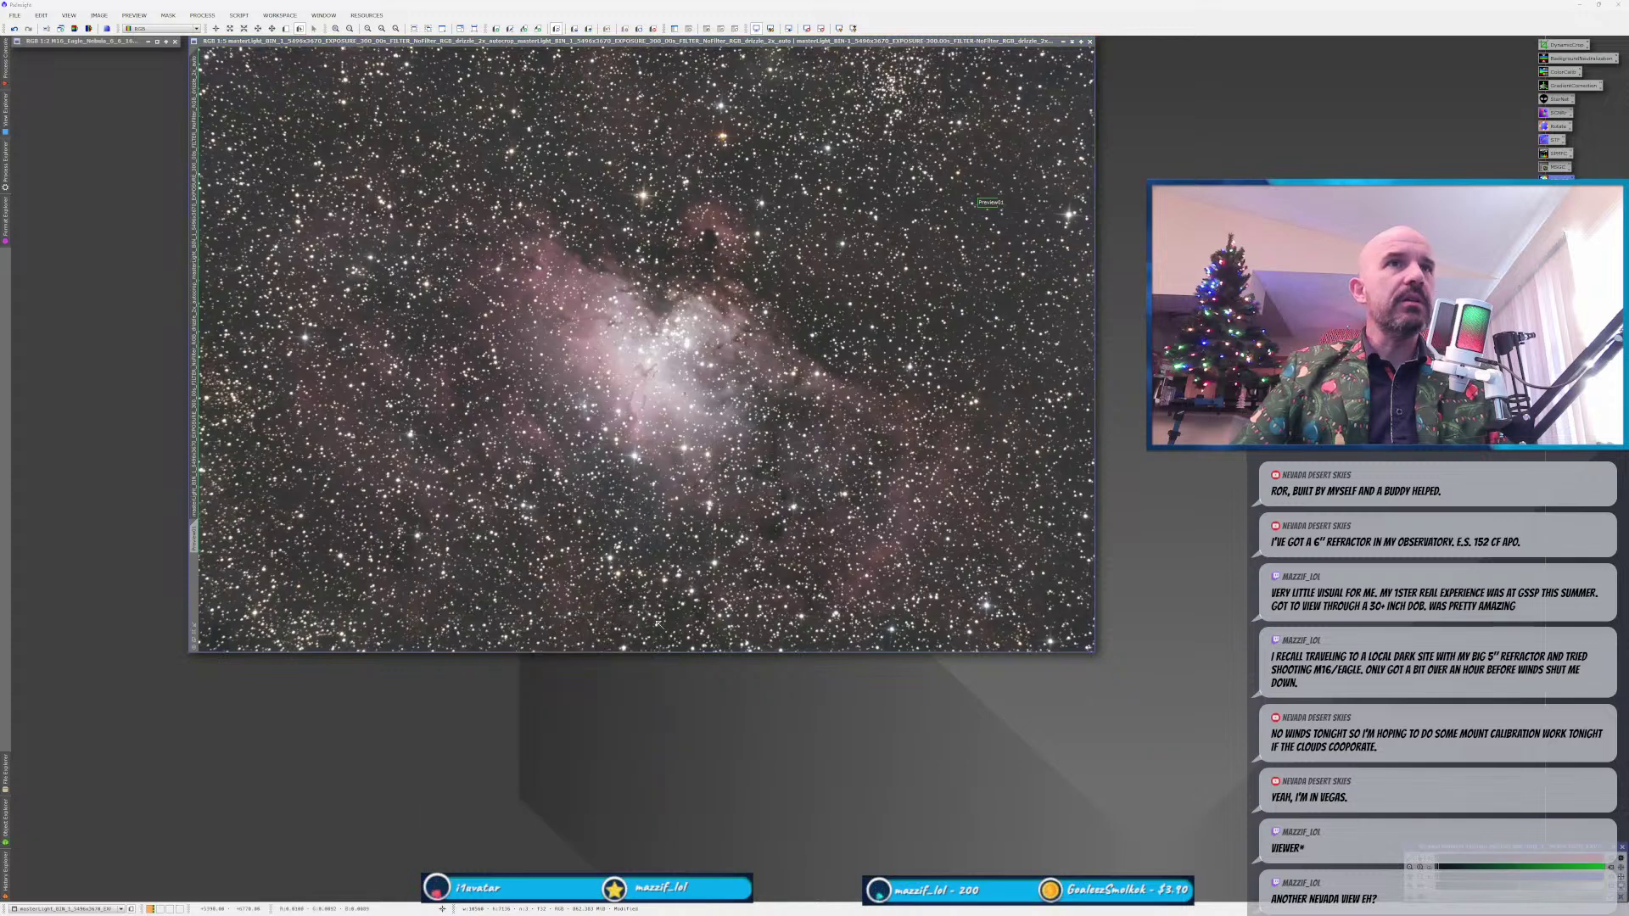
# Reset and reapply the calibrated master's screen stretch and delete its background preview.
pyautogui.click(807, 28)
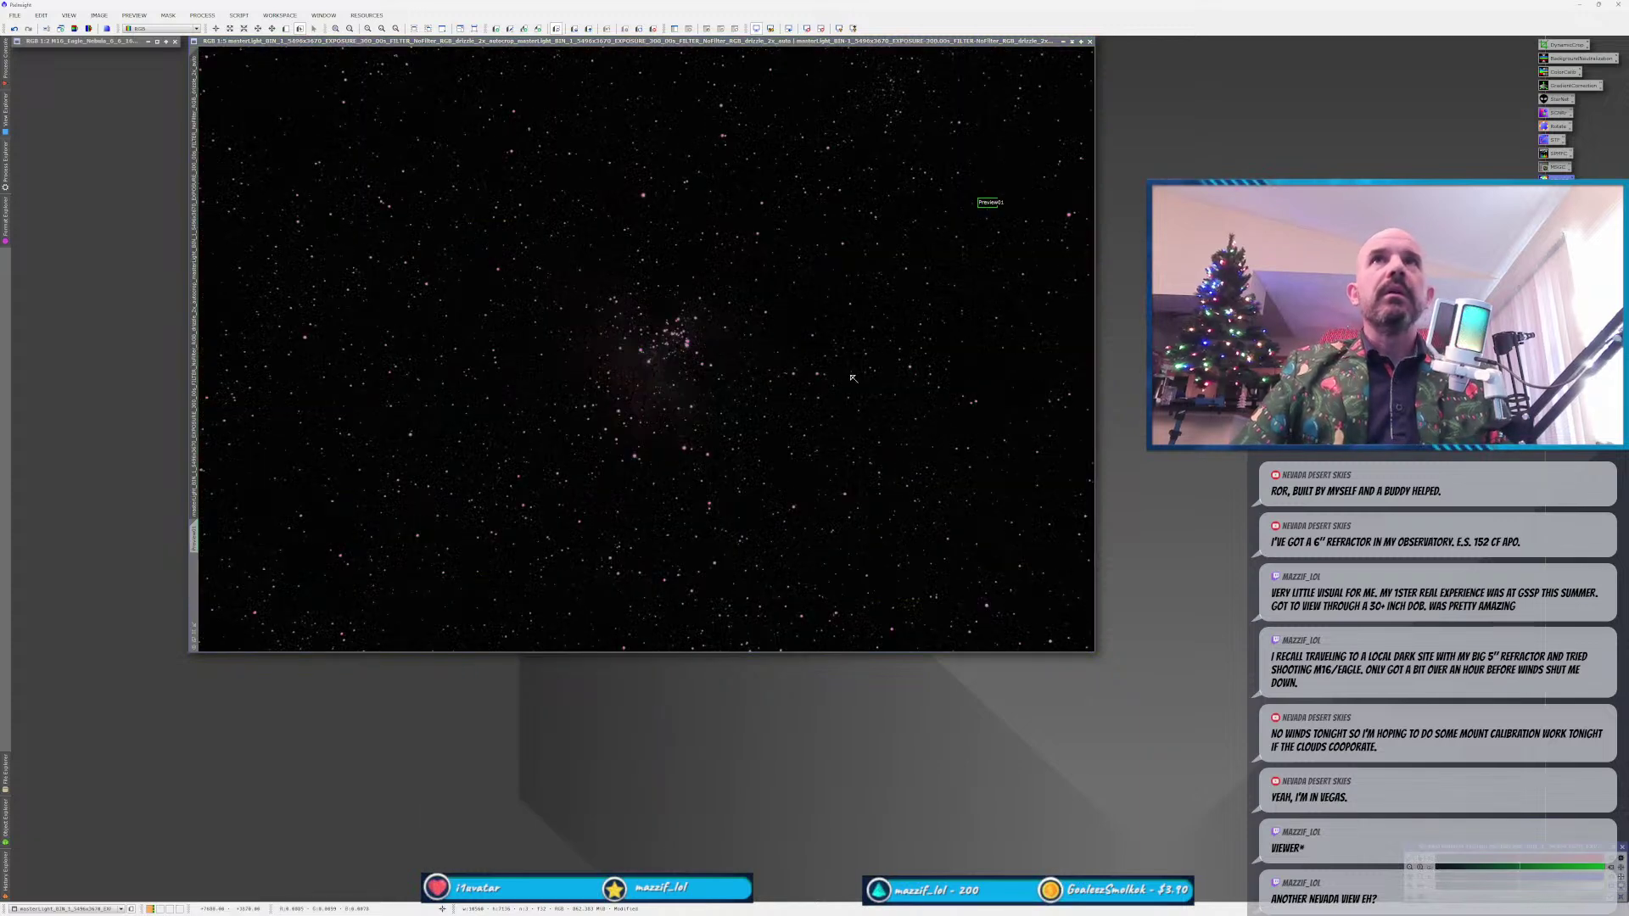
pyautogui.click(839, 28)
pyautogui.press('Delete')
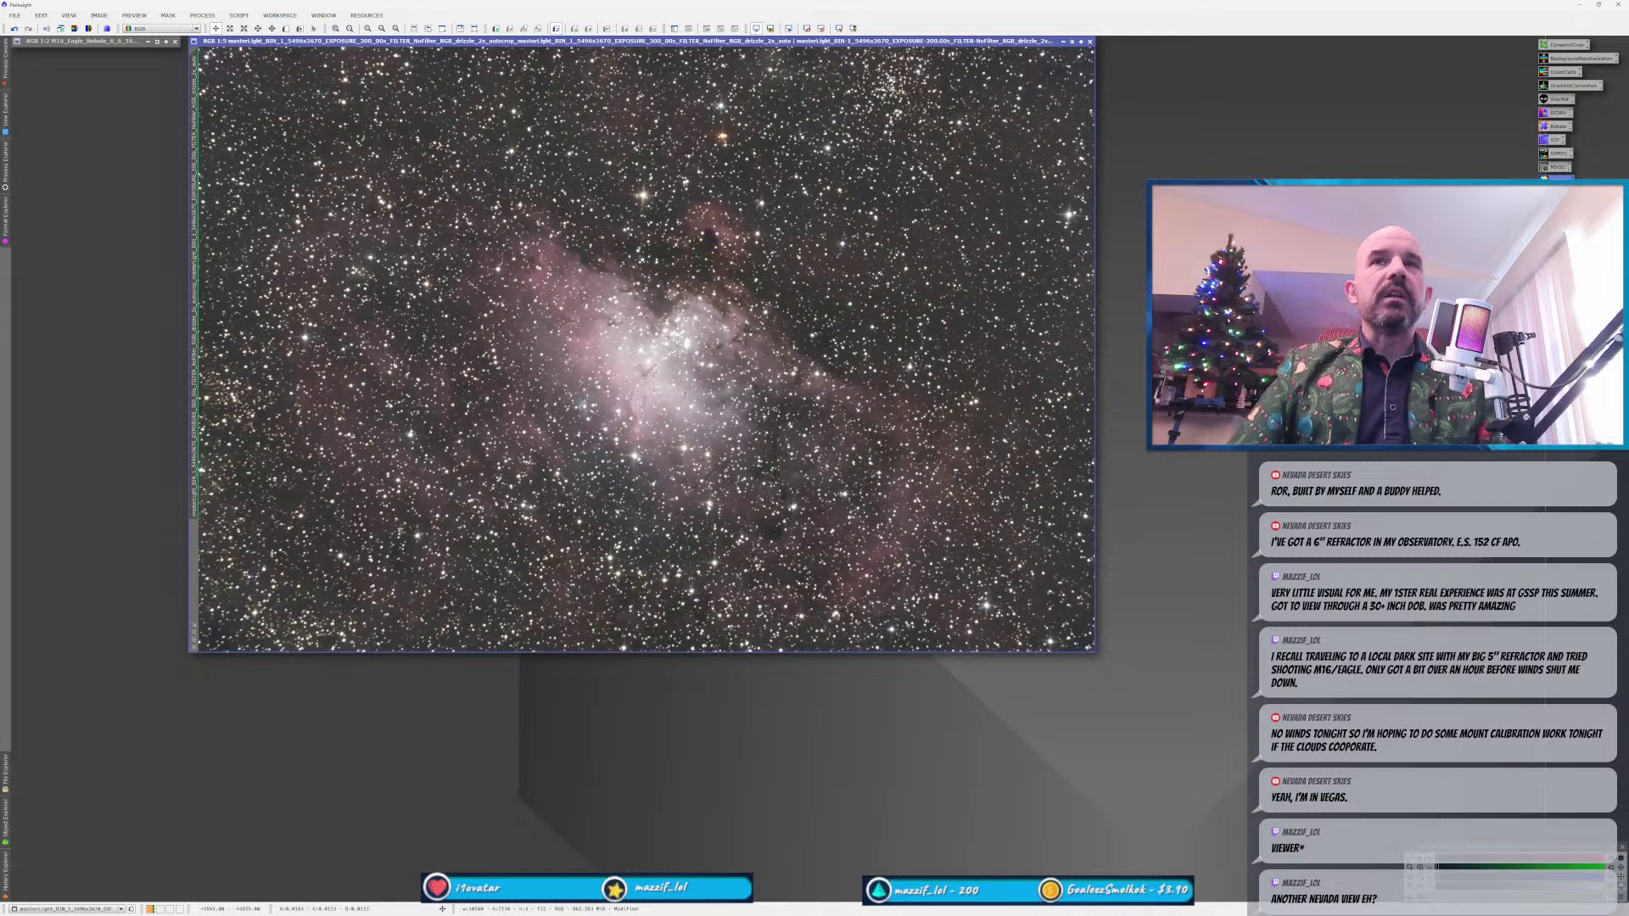
# Examine the color-calibrated master's nebulosity and the star field beside the nebula, then return to the full-frame view.
pyautogui.moveTo(683, 42); pyautogui.dragTo(676, 42)
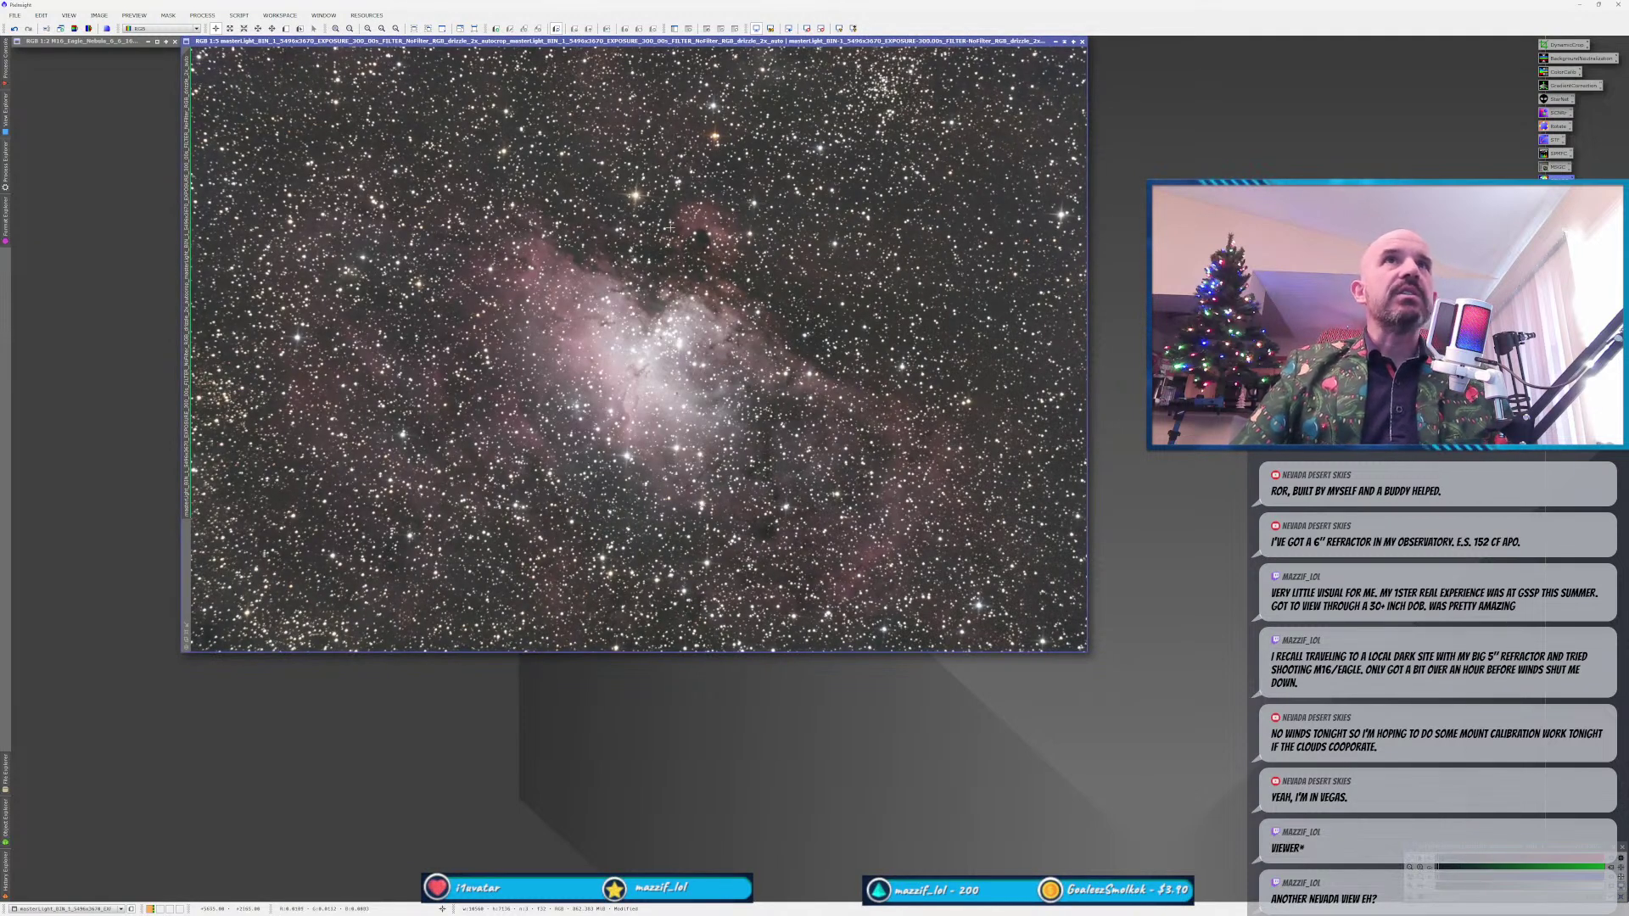
pyautogui.scroll(2, 657, 172)
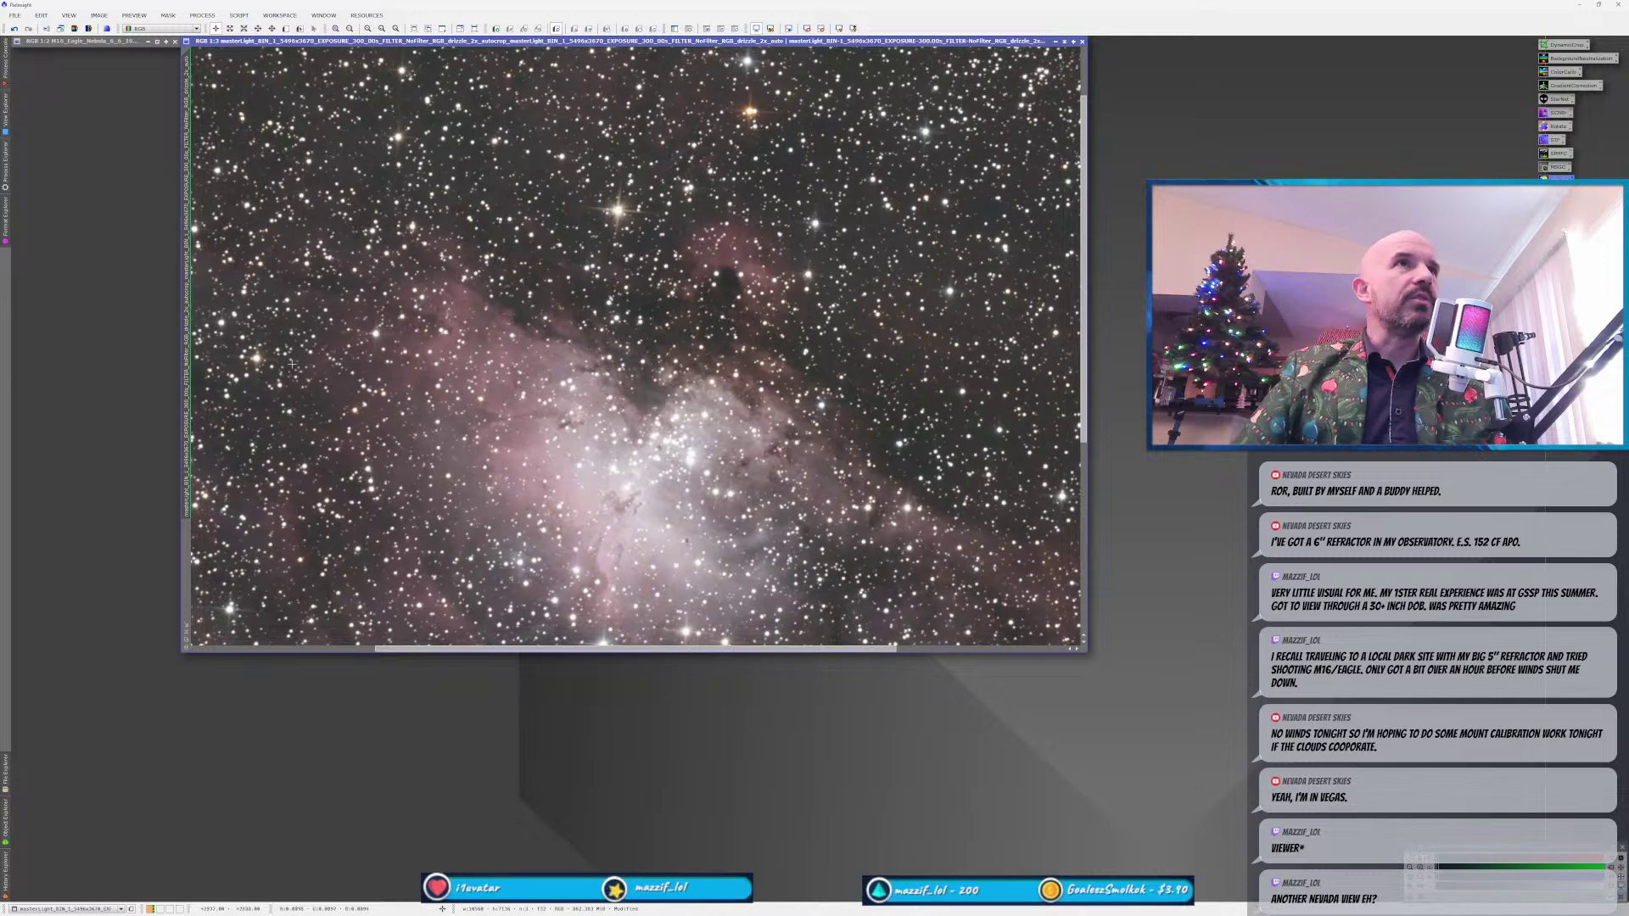
pyautogui.scroll(1, 291, 369)
pyautogui.moveTo(291, 369); pyautogui.dragTo(480, 376)
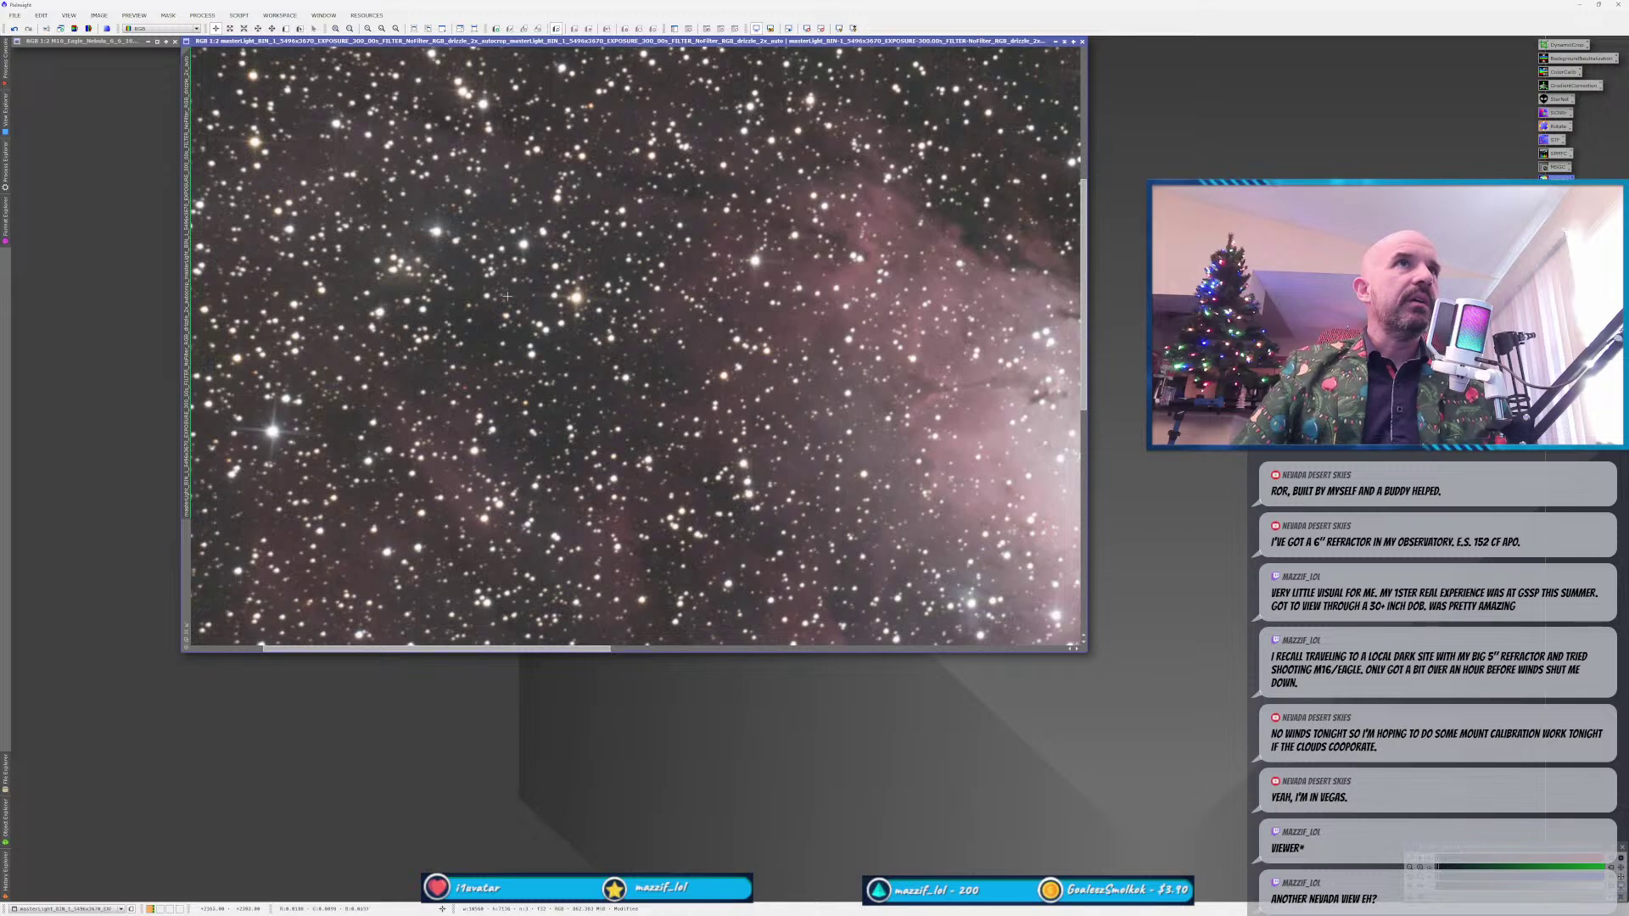
pyautogui.moveTo(464, 252); pyautogui.dragTo(700, 351)
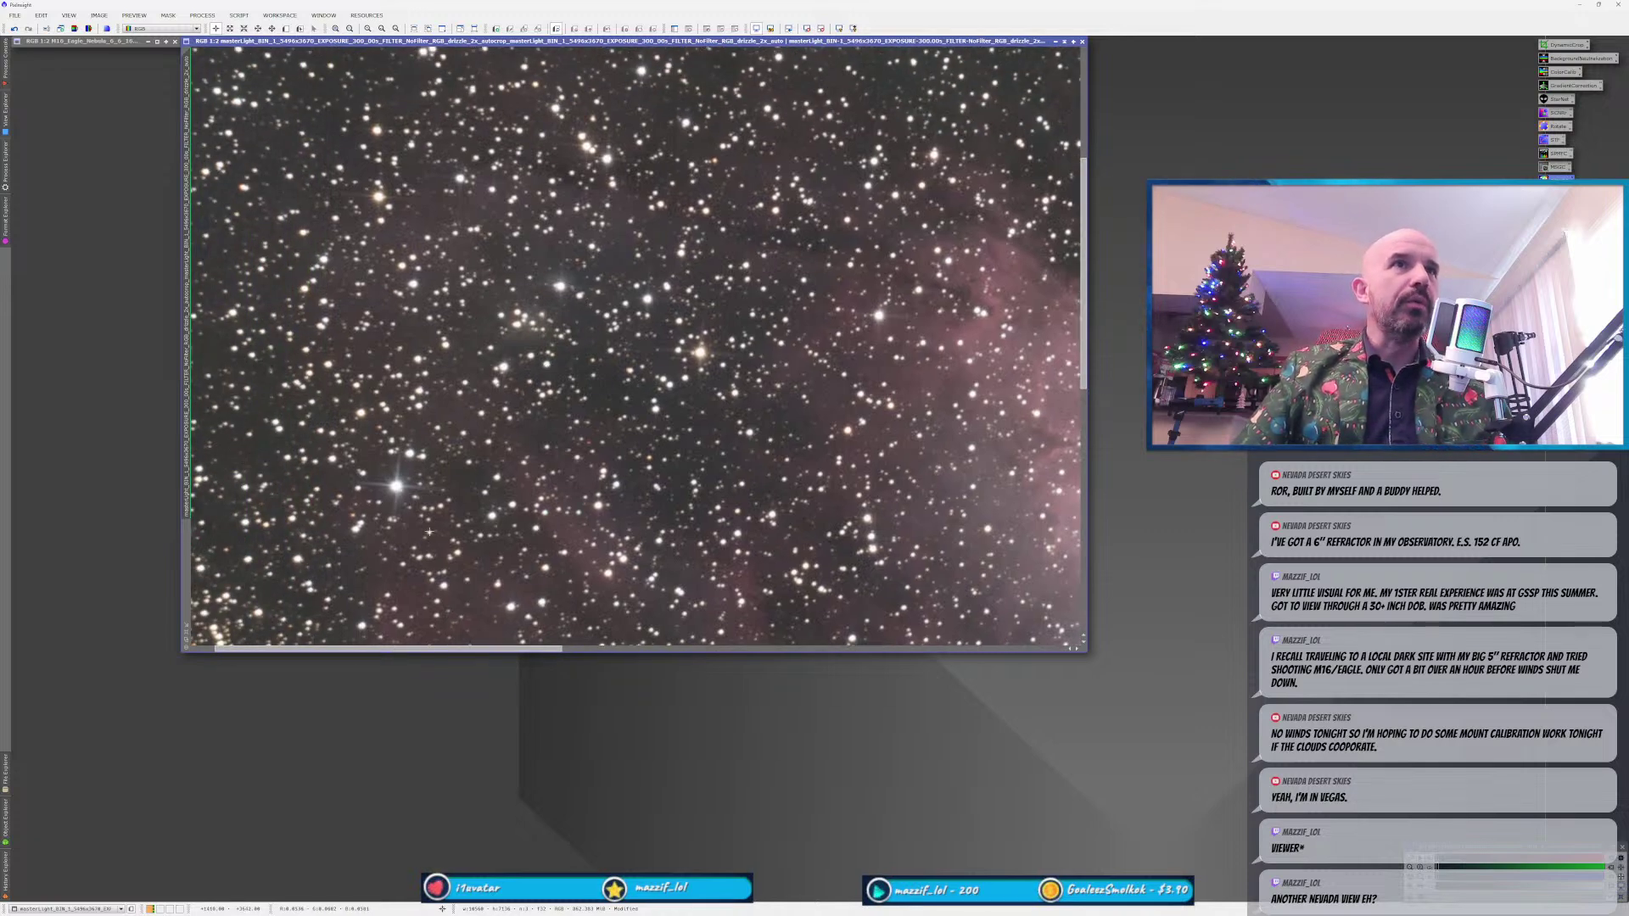
pyautogui.scroll(-1, 466, 540)
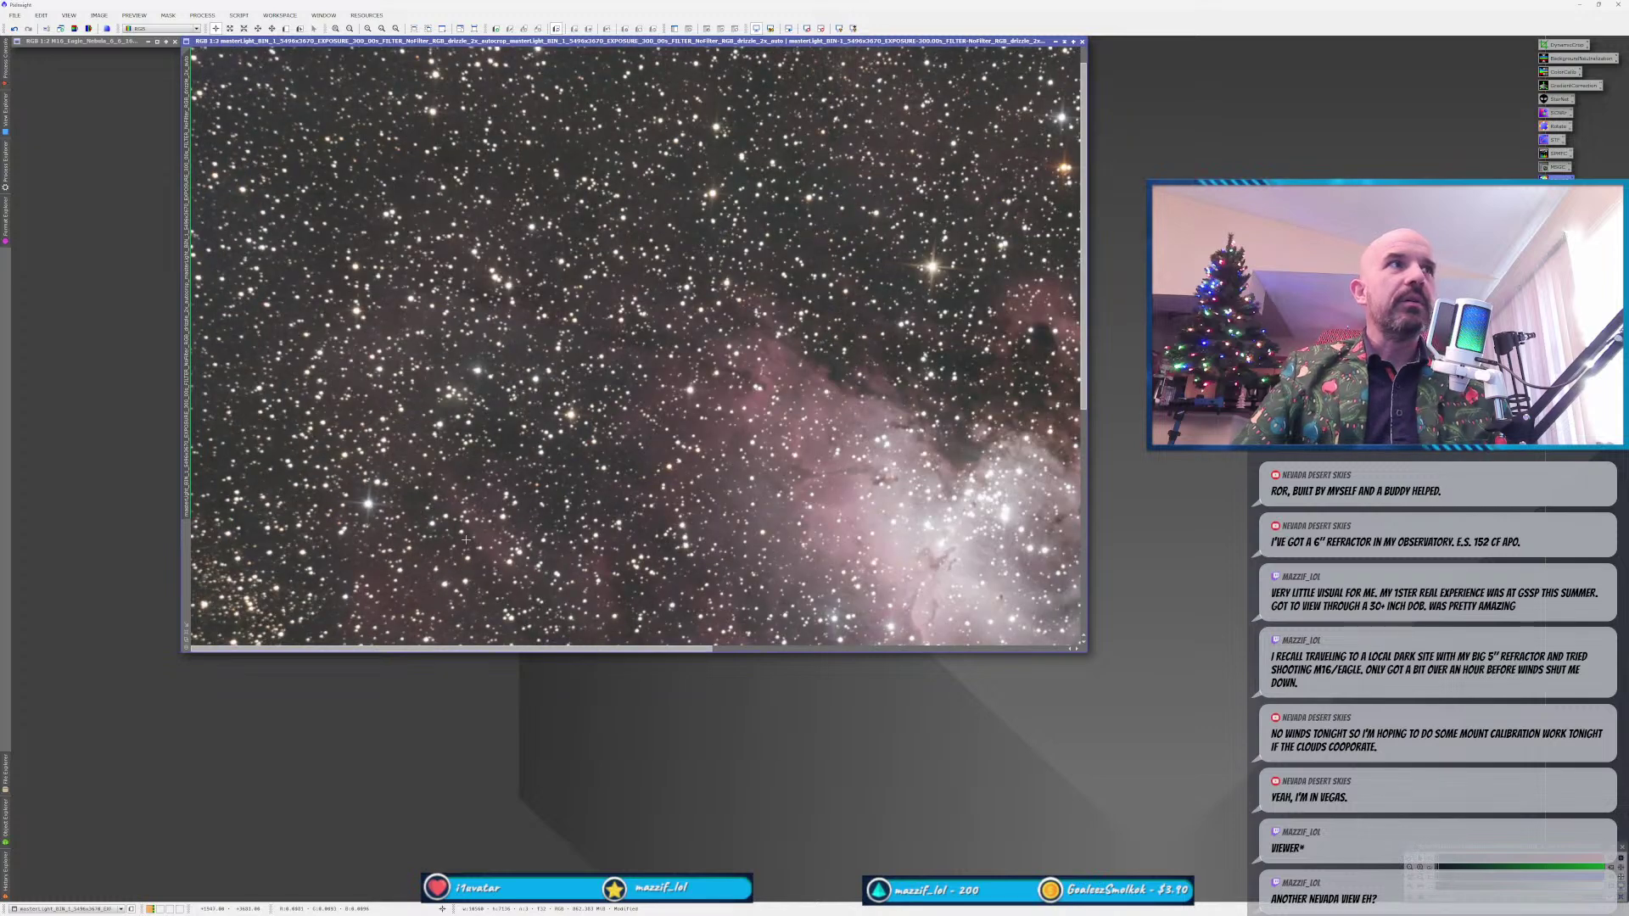
pyautogui.scroll(-2, 466, 539)
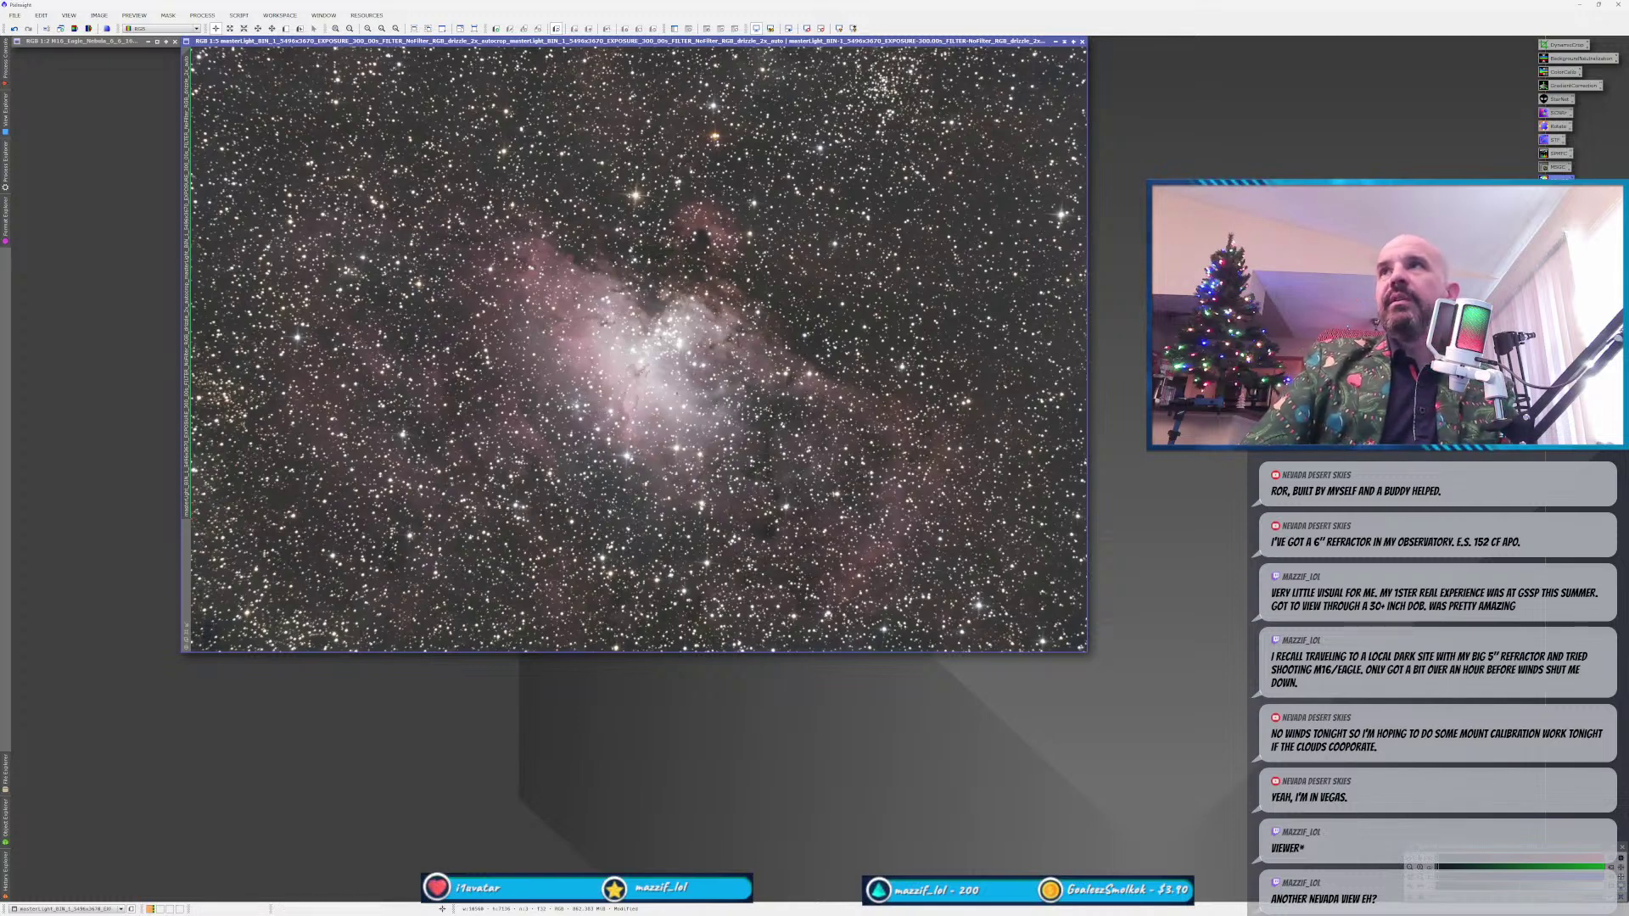
# Open the saved BlurXTerminator process and apply it to the color-calibrated drizzled master with its existing settings.
pyautogui.doubleClick(1556, 177)
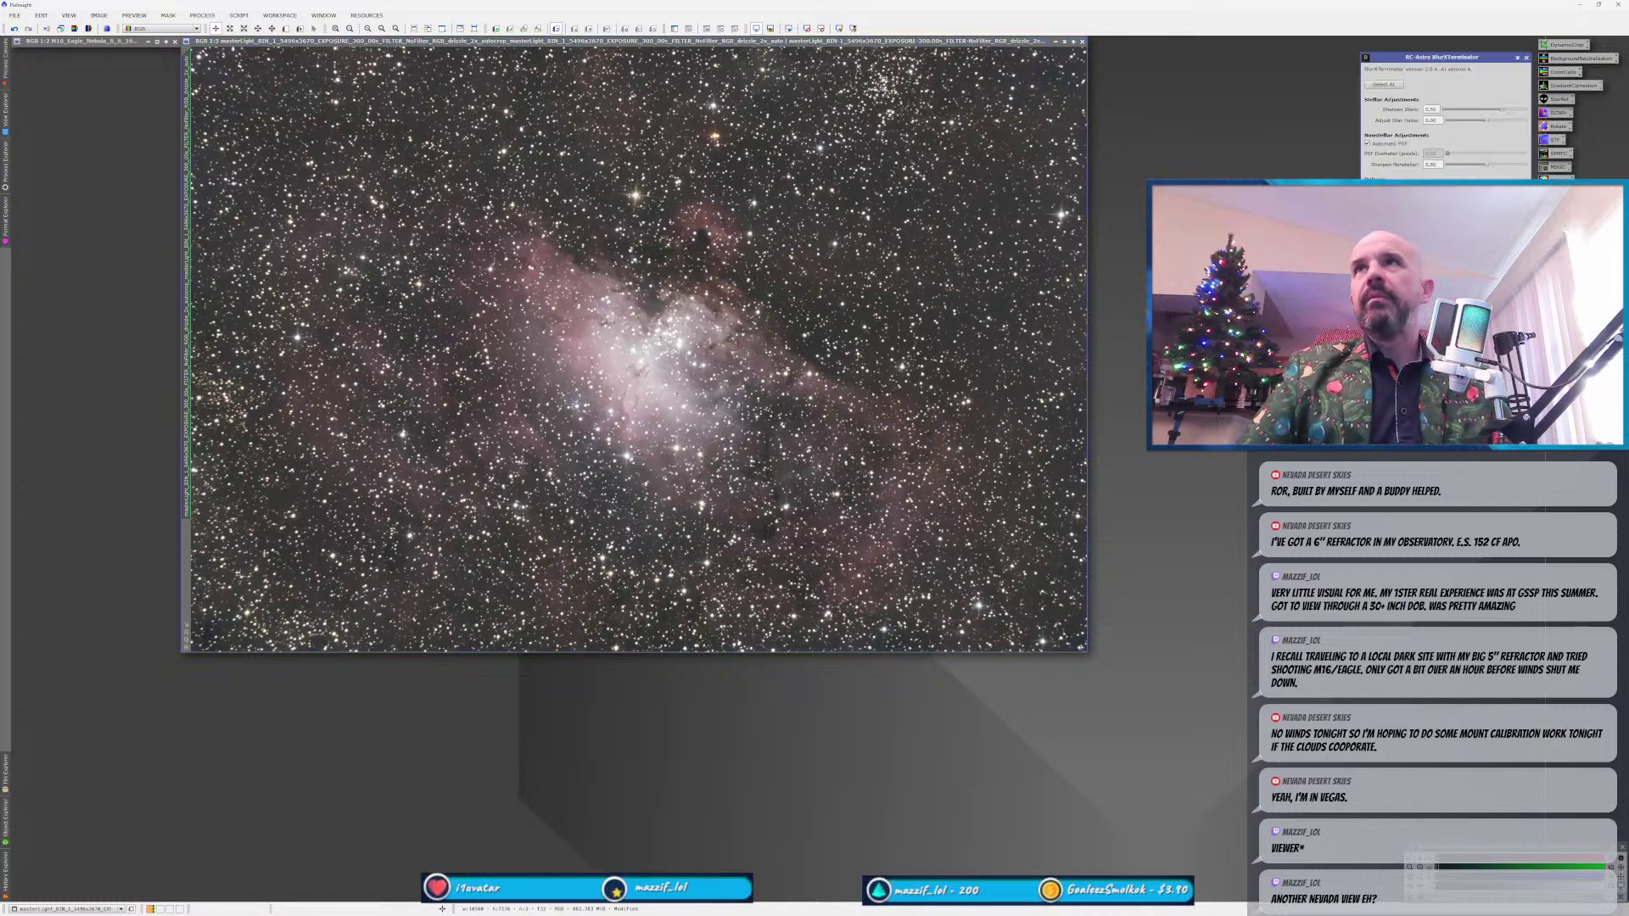
pyautogui.moveTo(1367, 195); pyautogui.dragTo(767, 348)
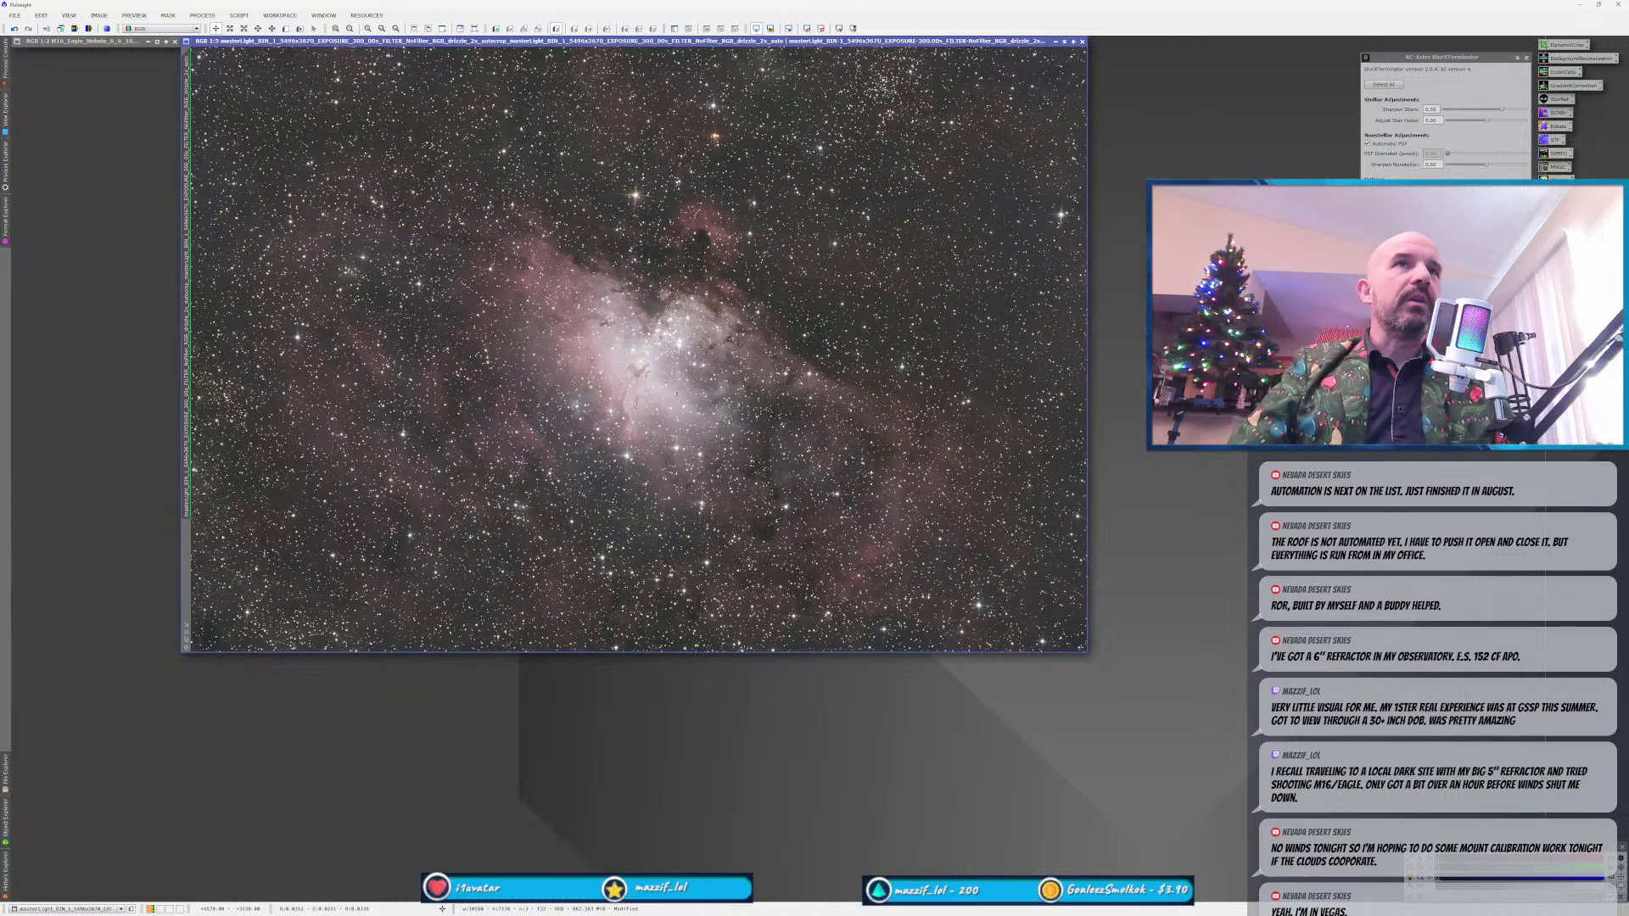
# Examine the sharpened master up close around the Pillars, the star cluster and the bright nebula core.
pyautogui.scroll(3, 588, 339)
pyautogui.scroll(3, 606, 388)
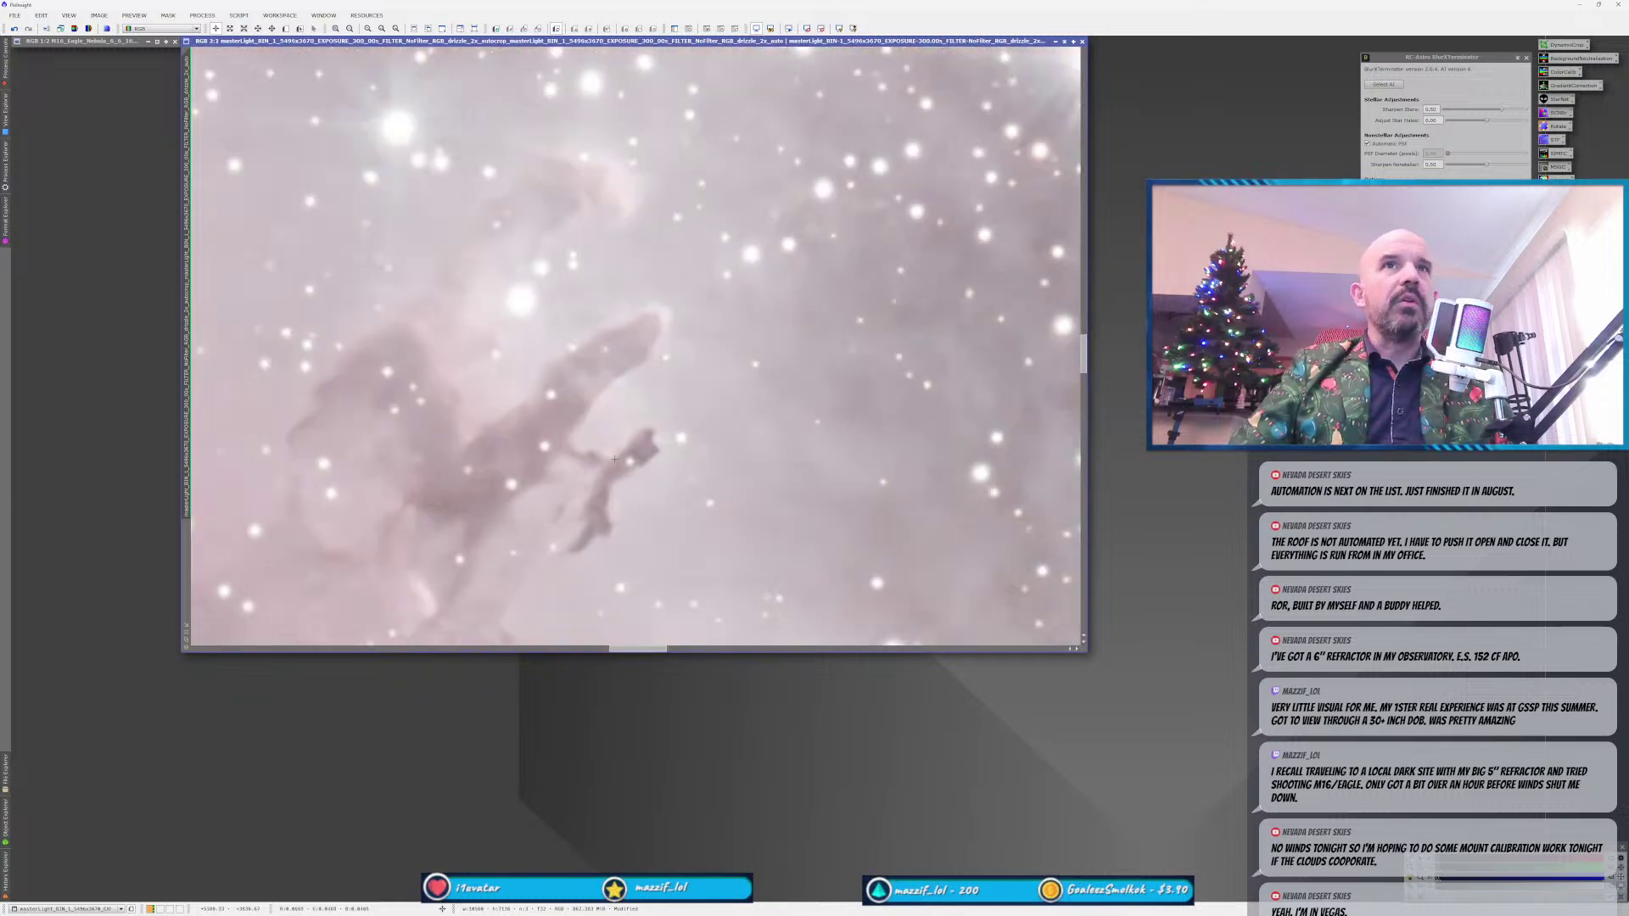
pyautogui.scroll(-1, 605, 477)
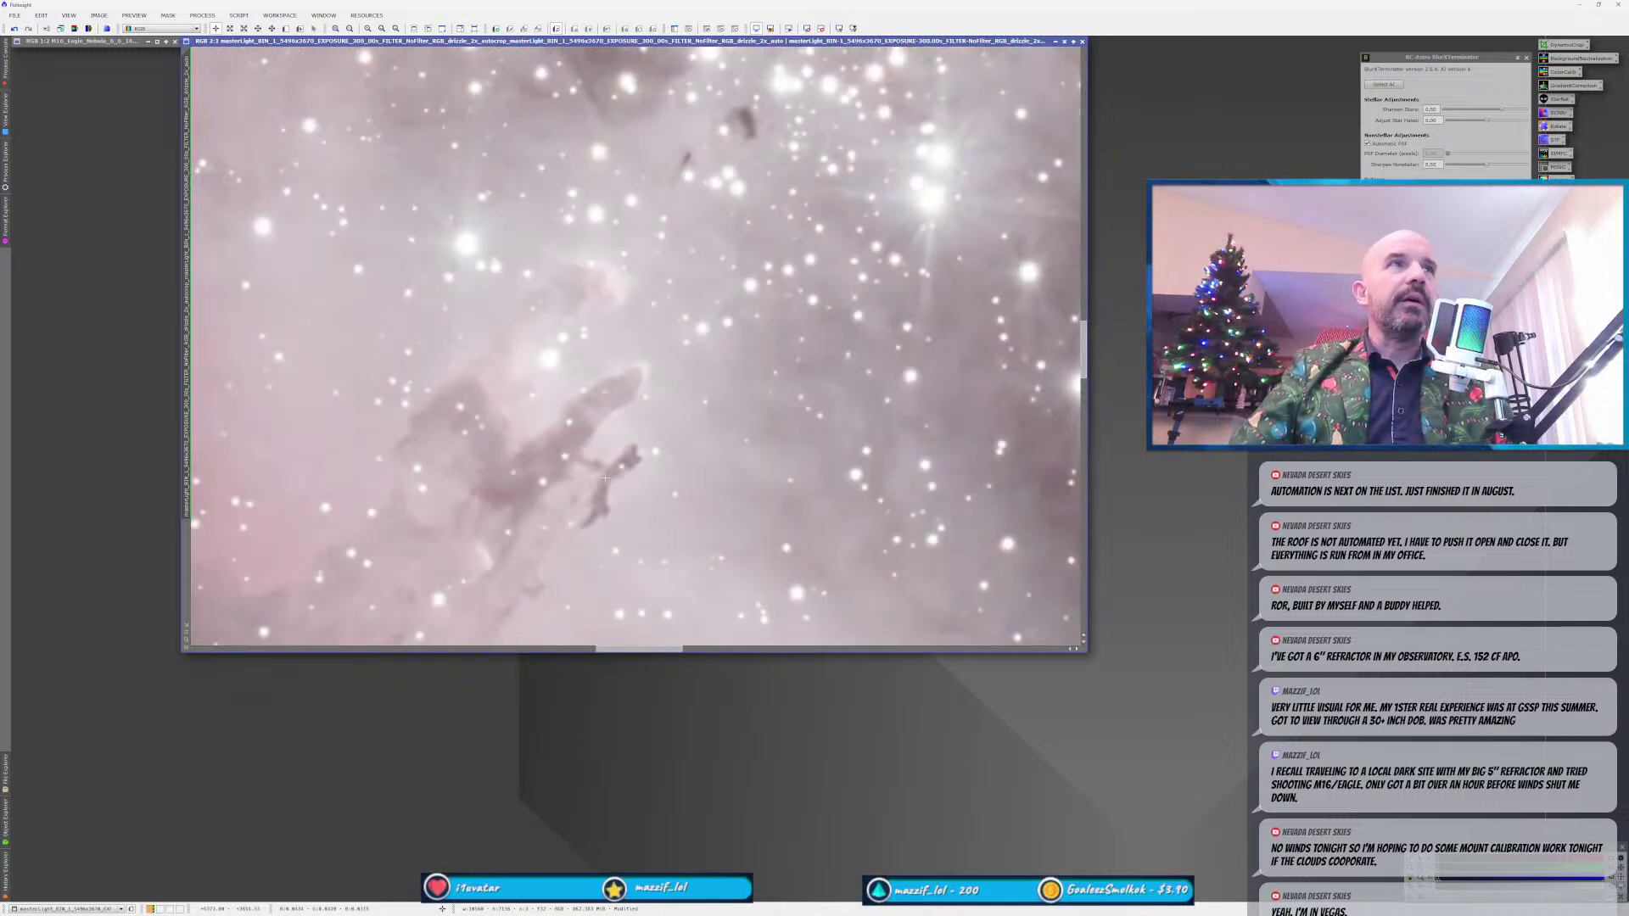
pyautogui.scroll(-2, 631, 331)
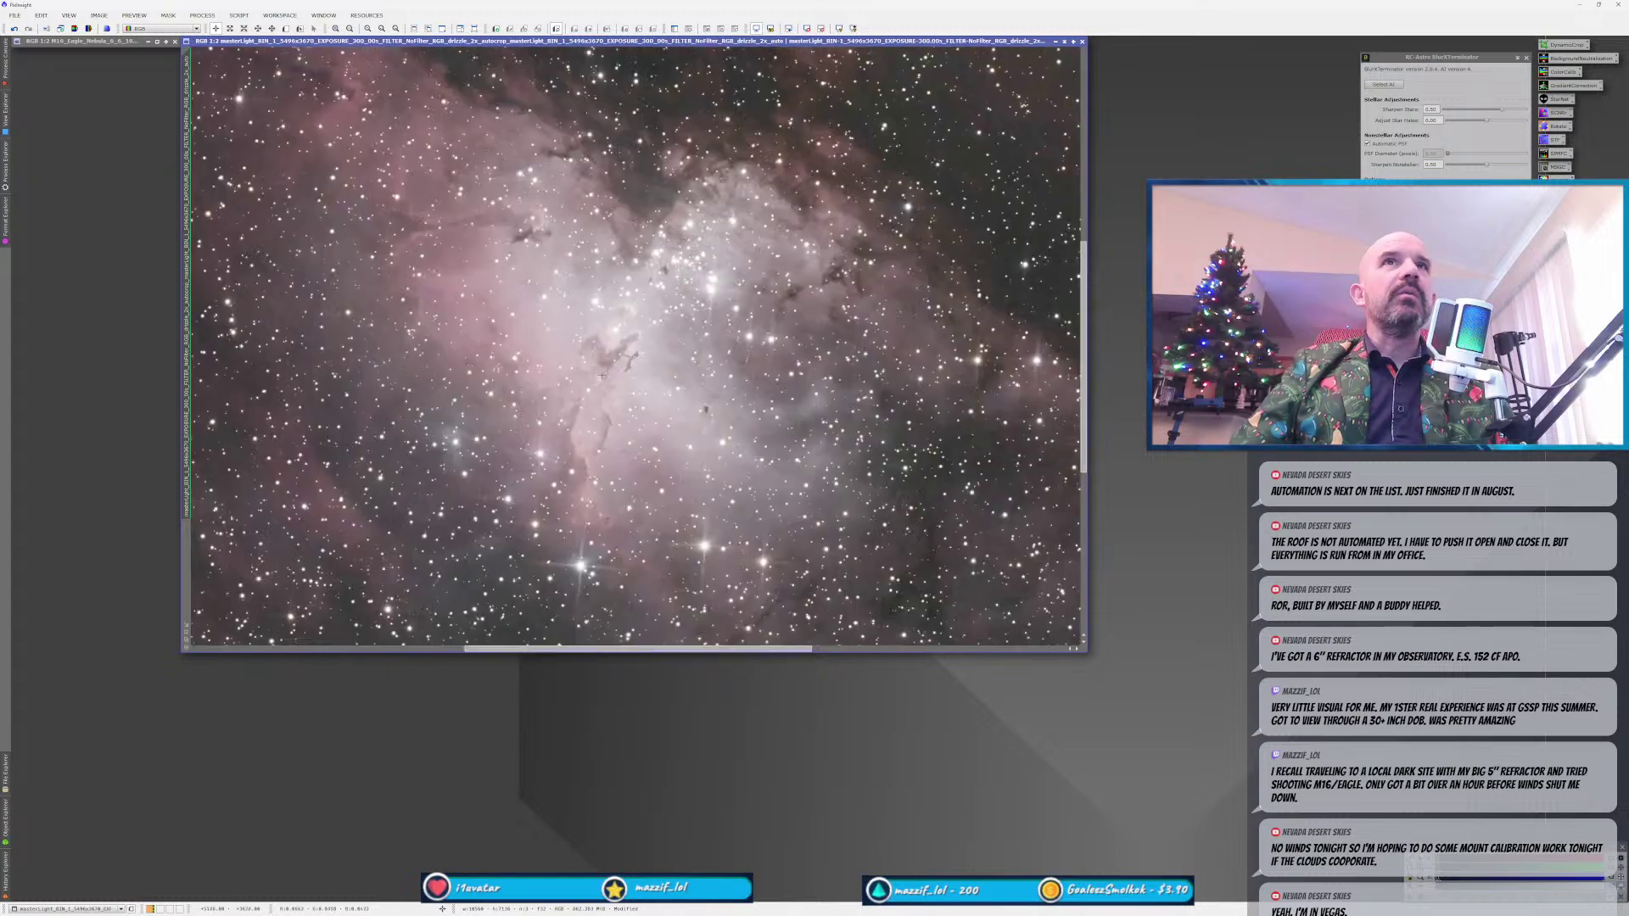
pyautogui.scroll(2, 721, 162)
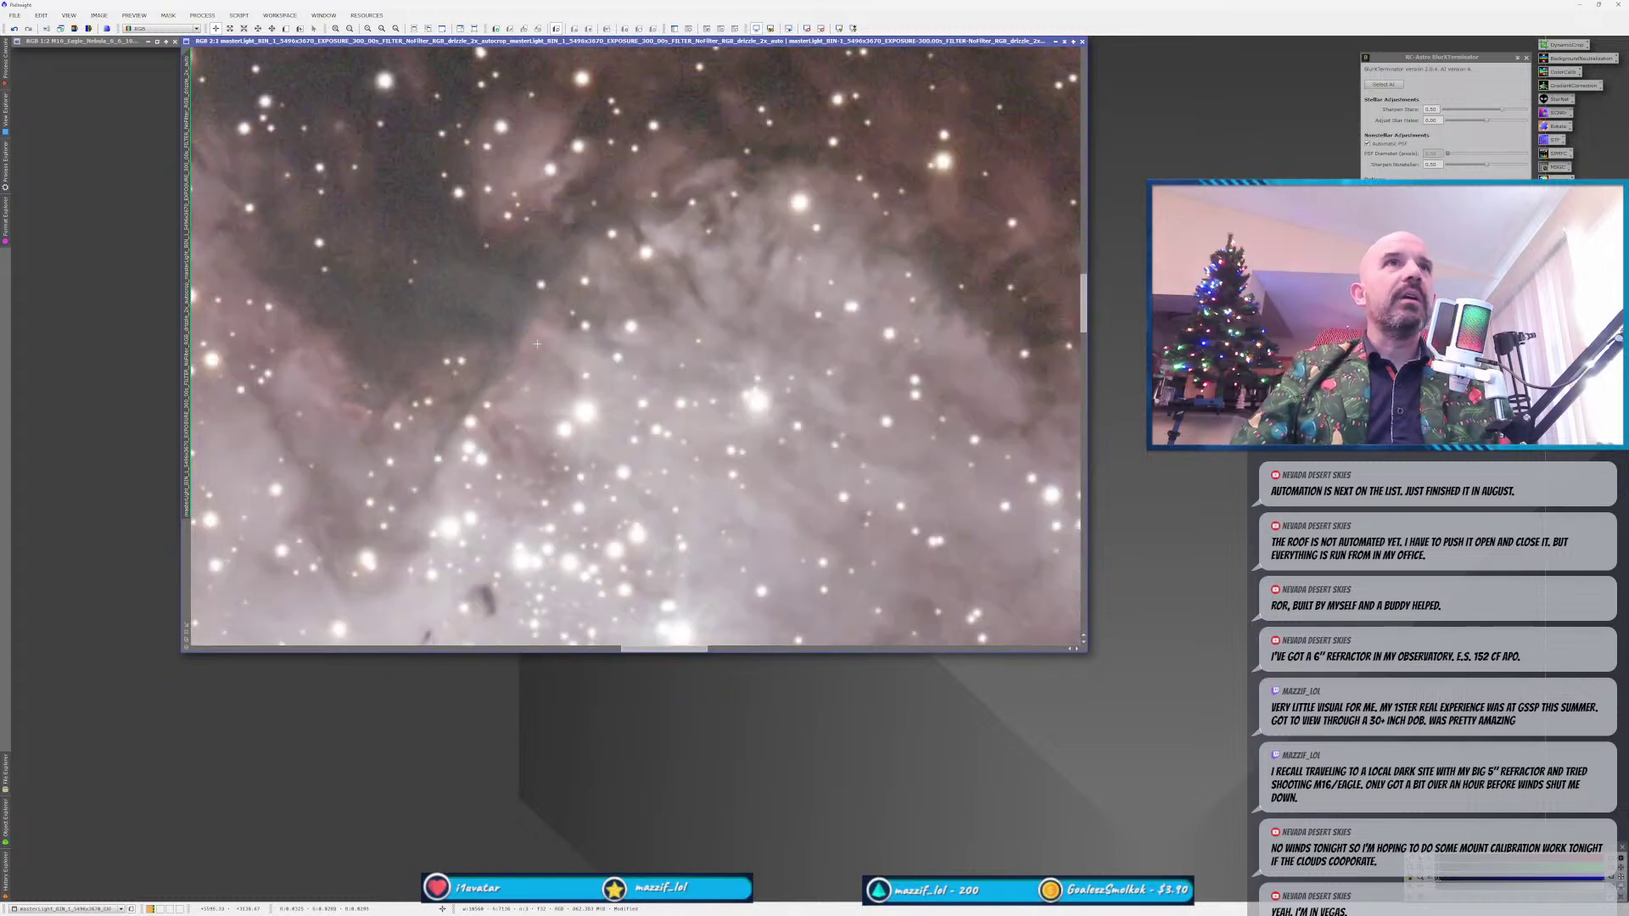
pyautogui.scroll(-4, 475, 427)
pyautogui.moveTo(475, 427); pyautogui.dragTo(634, 342)
pyautogui.scroll(1, 633, 342)
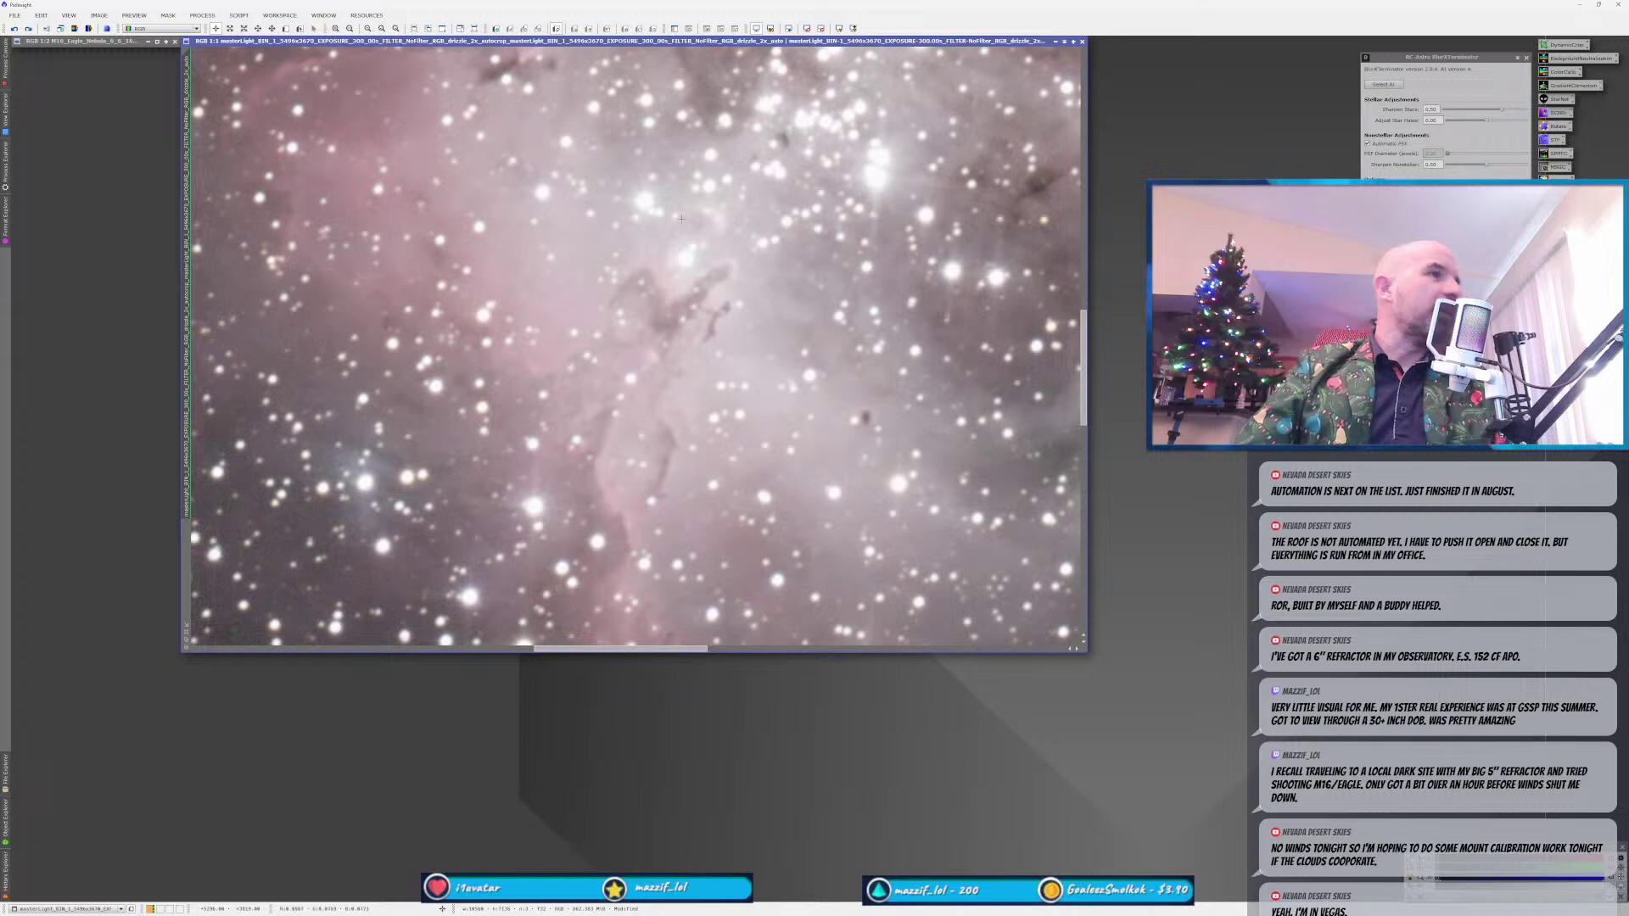
# Enlarge the master's image window across the workspace and compare the nebula core with and without BlurXTerminator.
pyautogui.moveTo(533, 41); pyautogui.dragTo(361, 53)
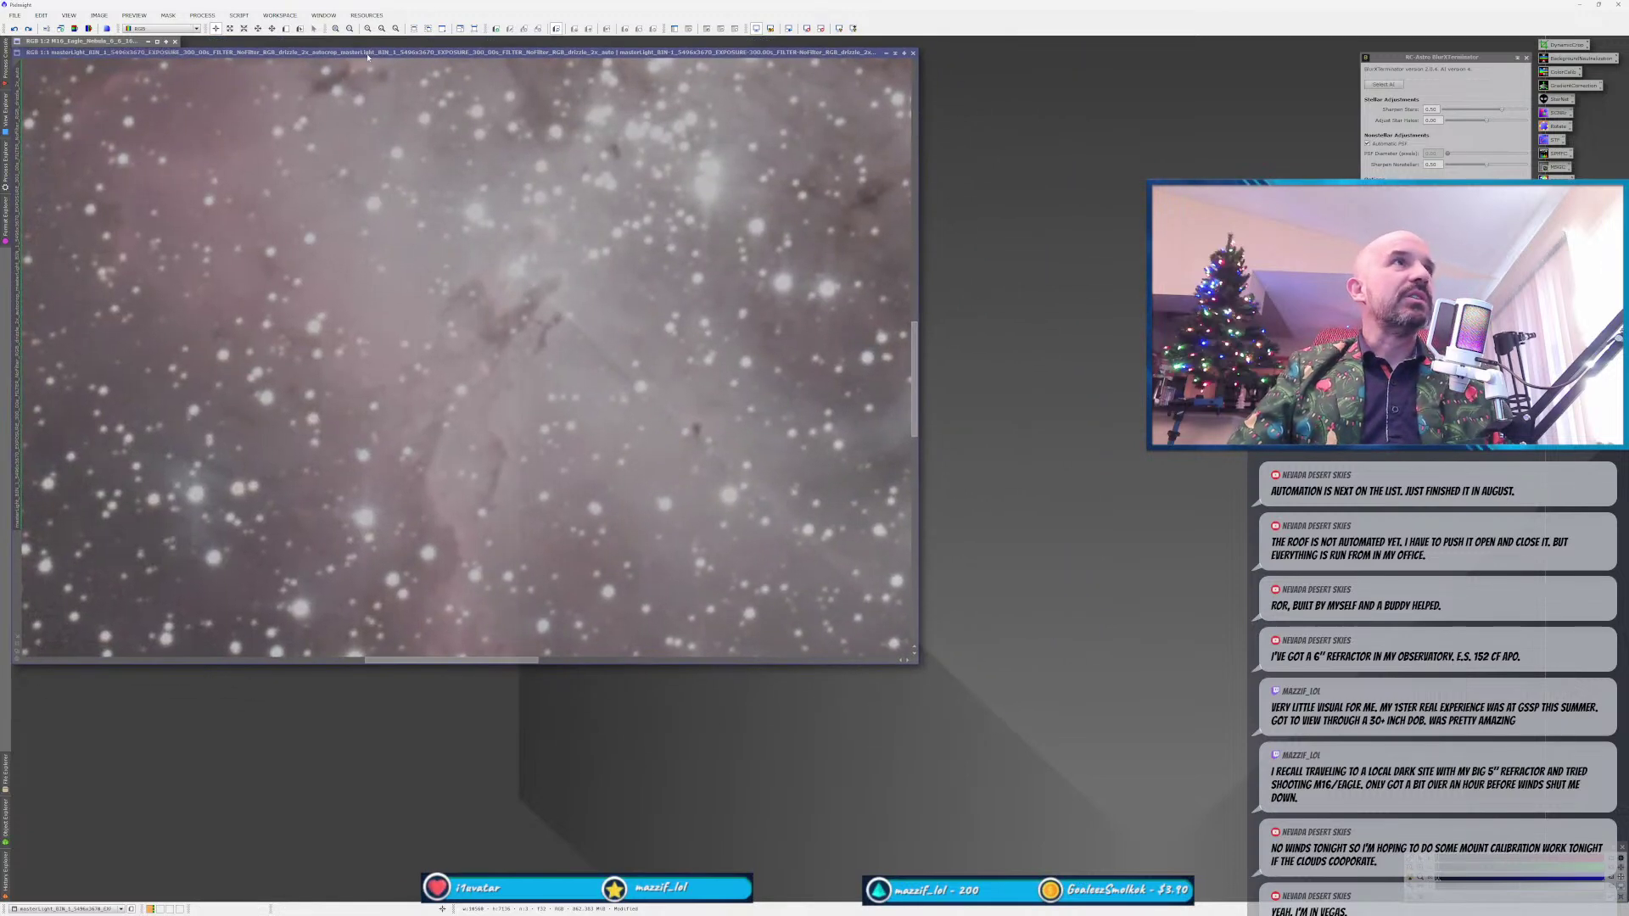
pyautogui.moveTo(920, 668); pyautogui.dragTo(1262, 882)
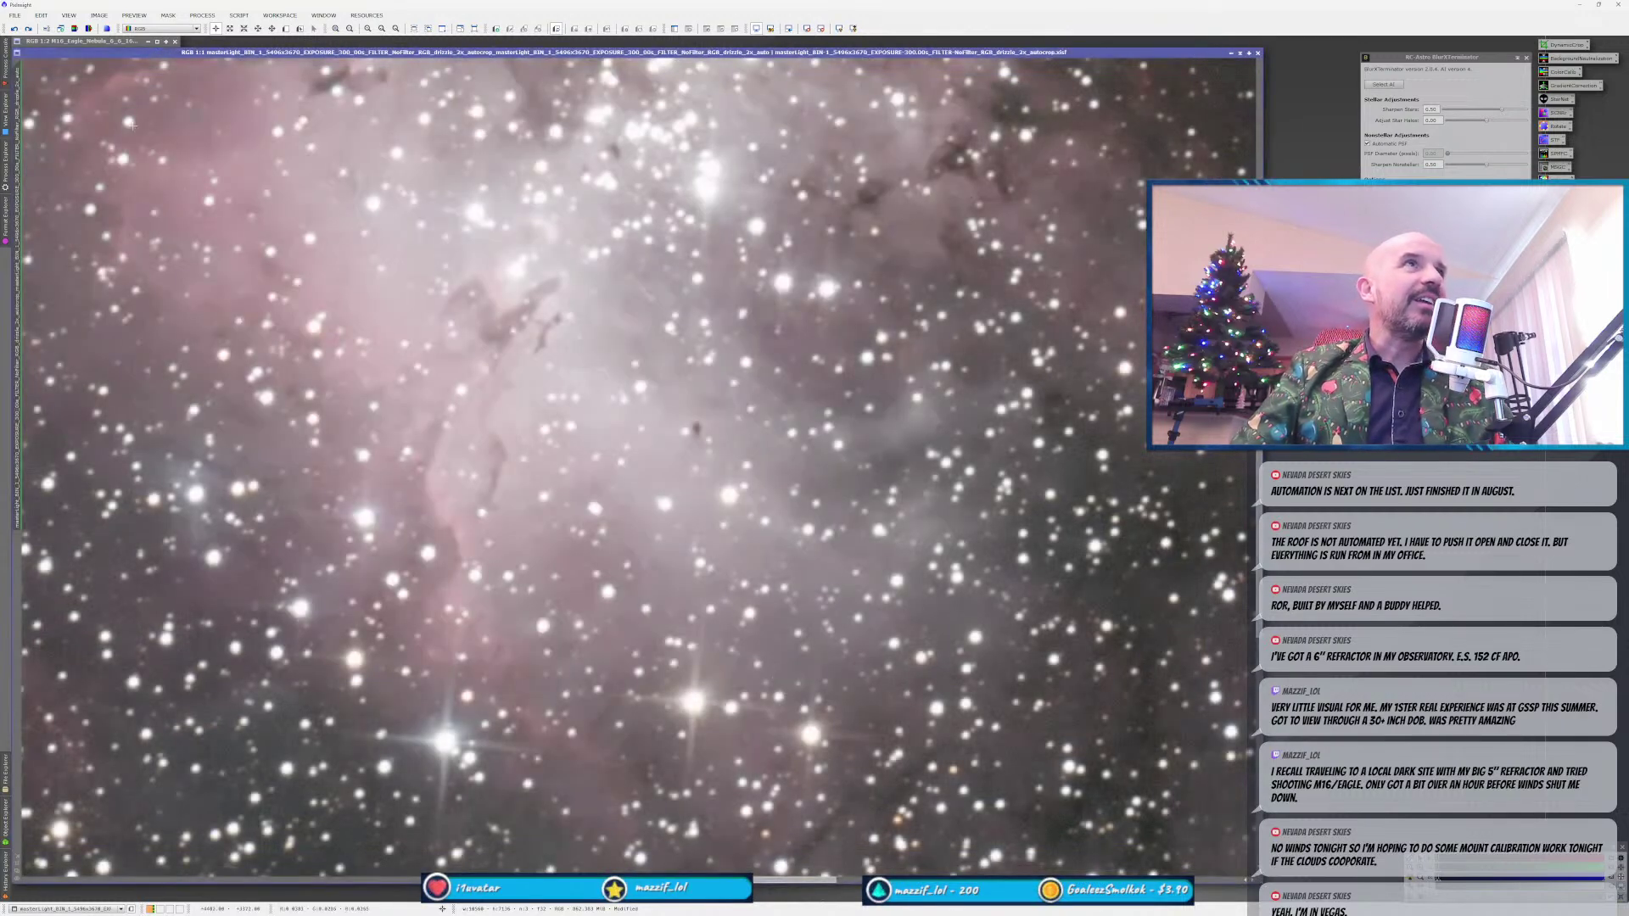
pyautogui.click(28, 29)
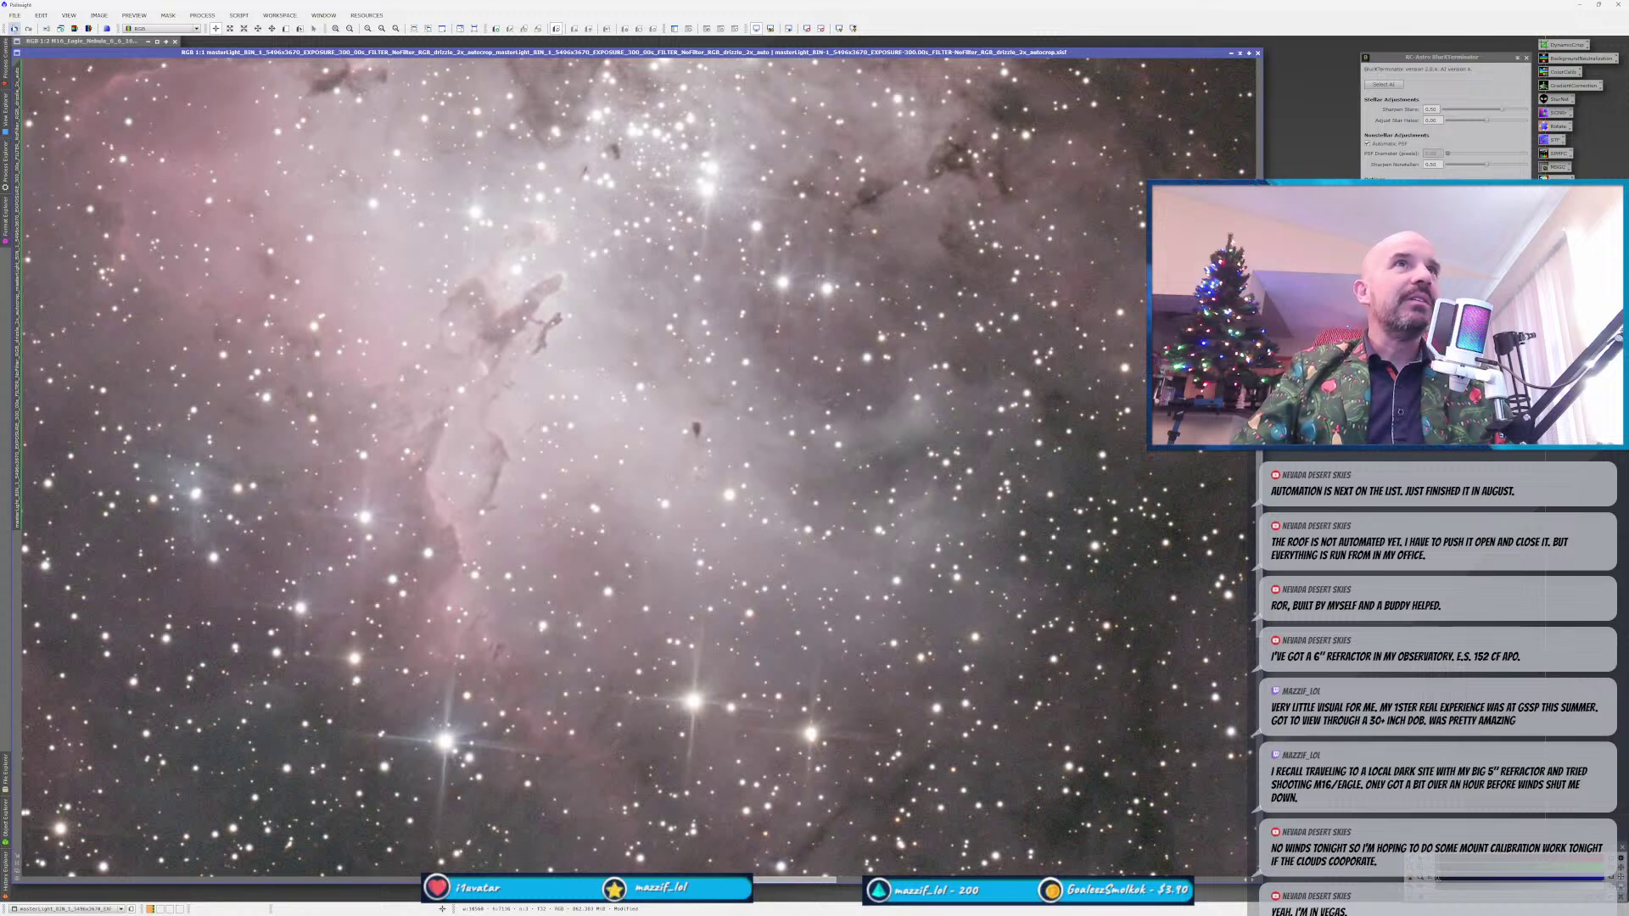
pyautogui.click(14, 29)
# Compare the Pillars up close by repeatedly redoing and undoing BlurXTerminator, ending with the sharpening reapplied.
pyautogui.scroll(2, 485, 305)
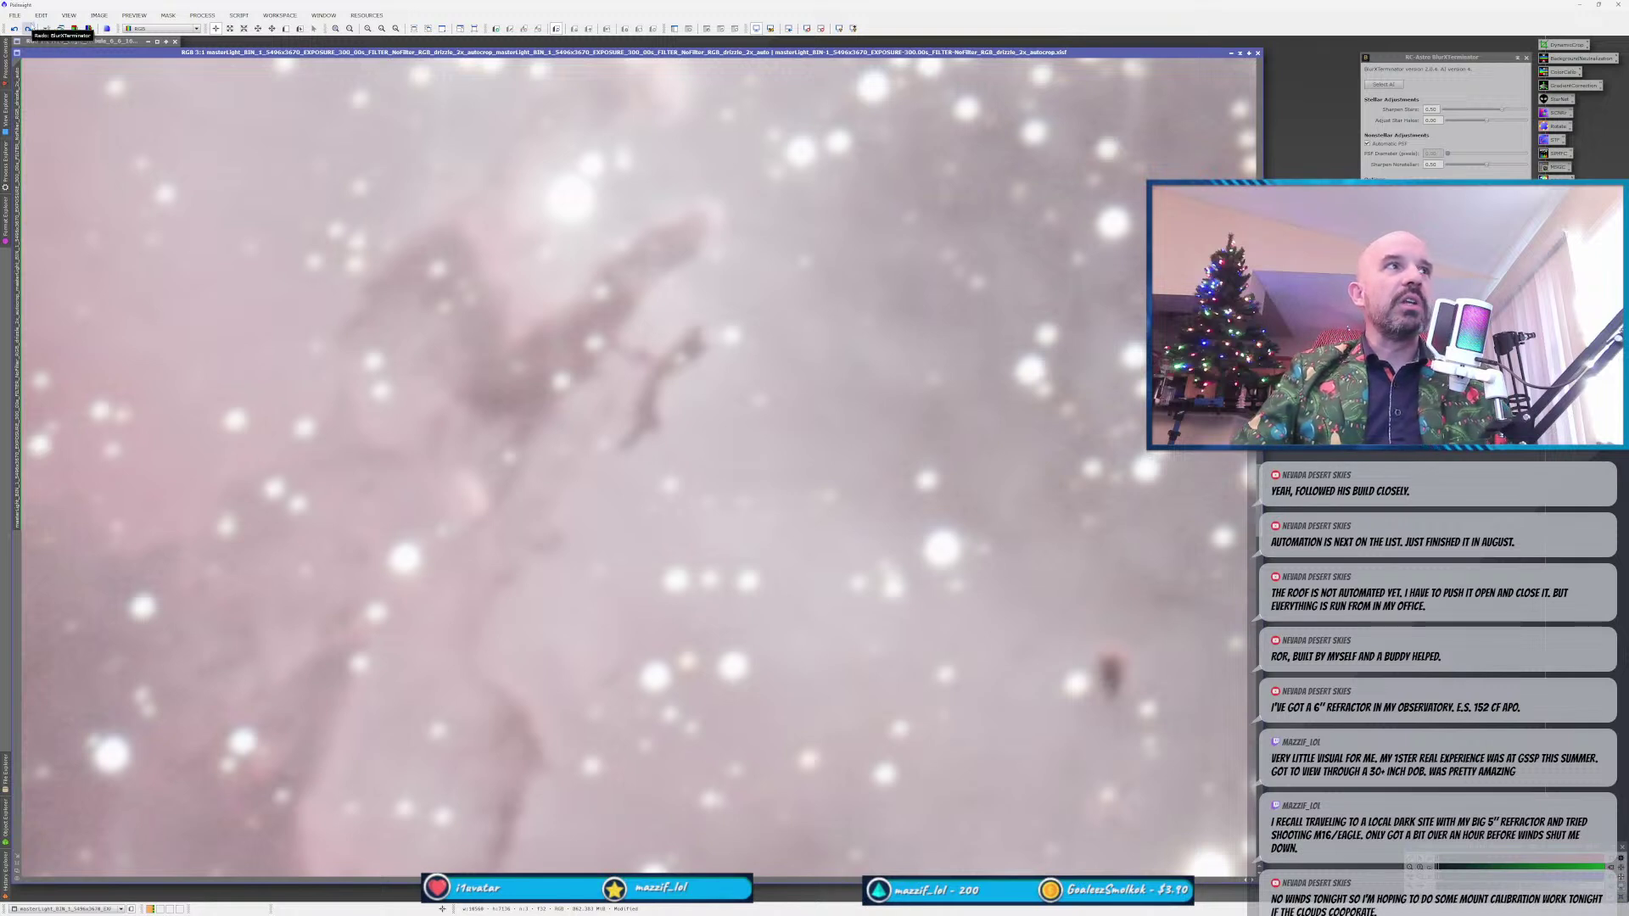
pyautogui.click(28, 28)
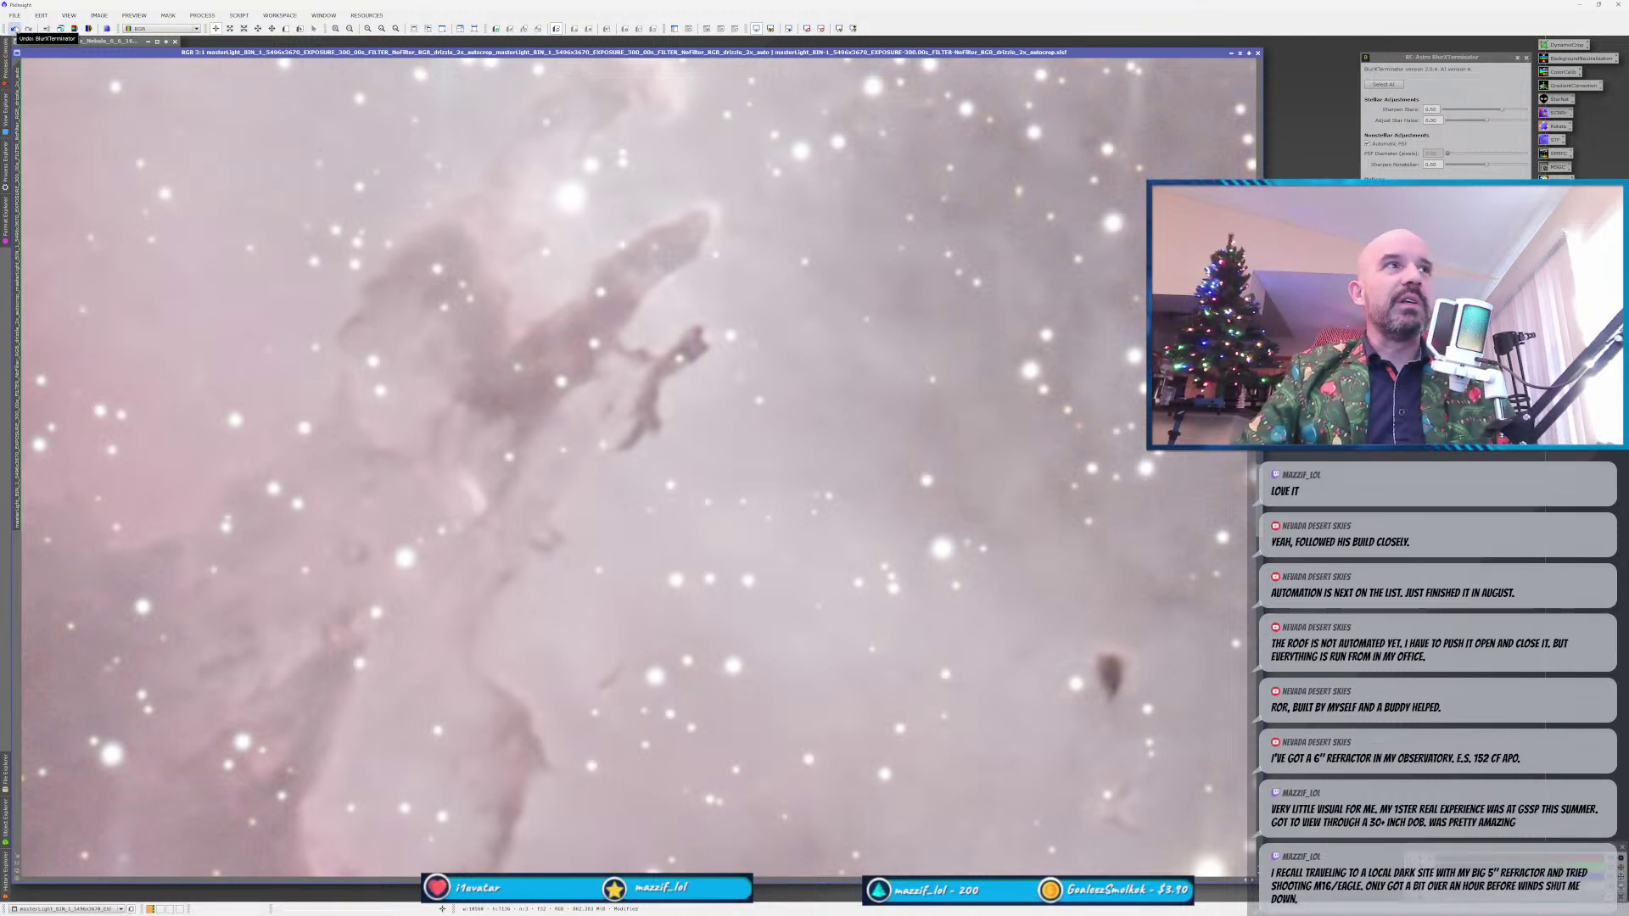
pyautogui.click(15, 29)
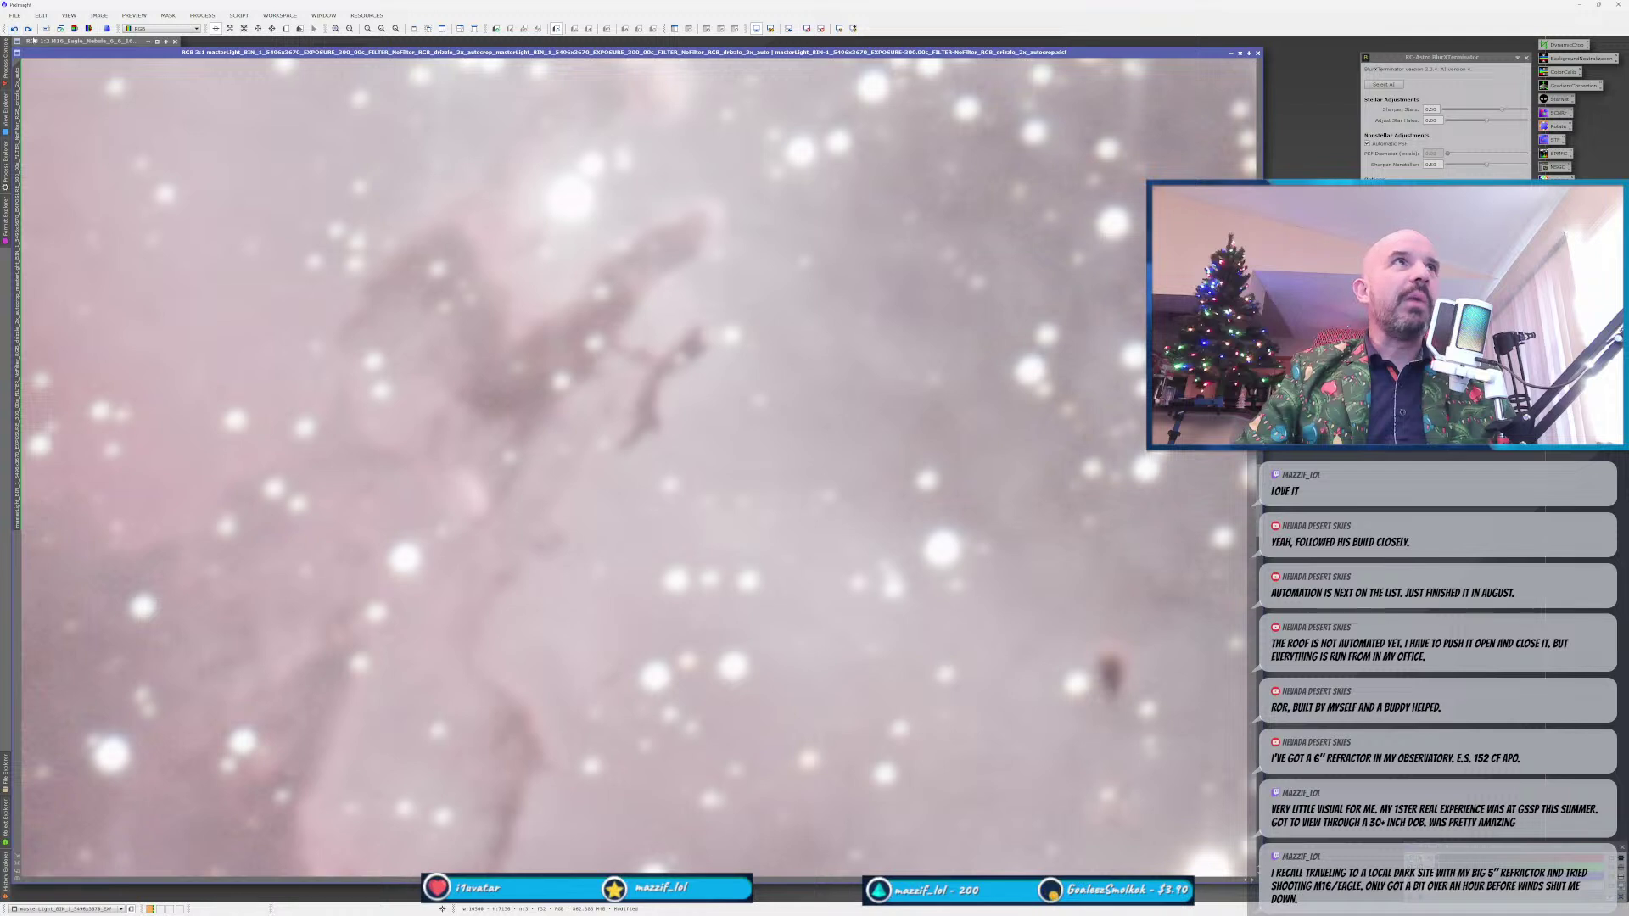
pyautogui.click(28, 30)
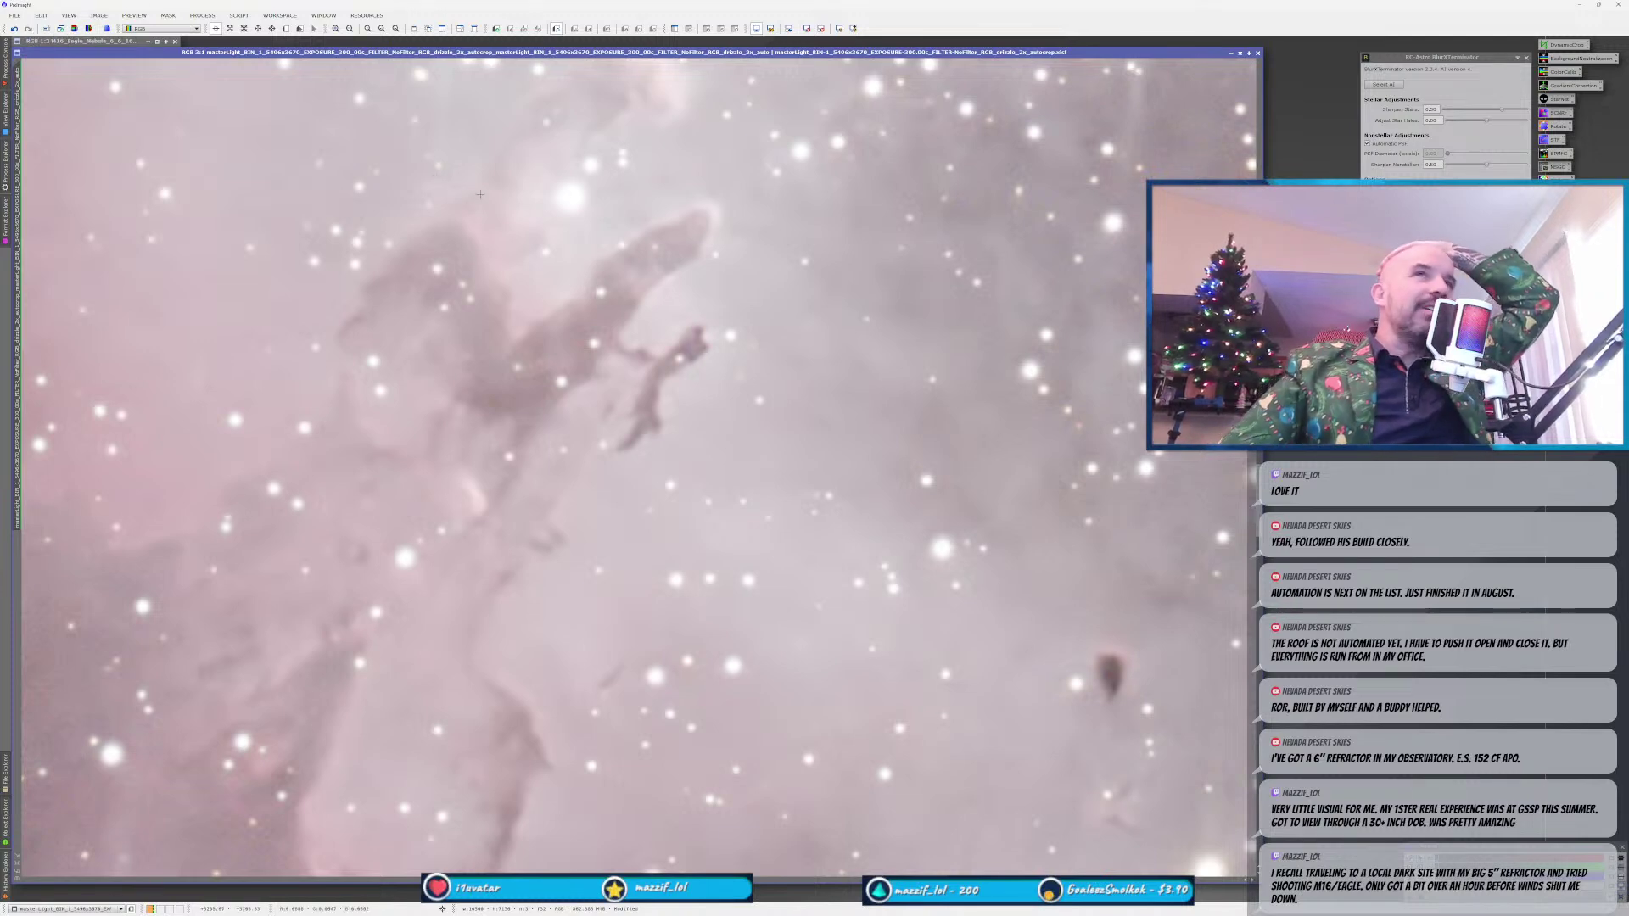
pyautogui.scroll(1, 475, 195)
pyautogui.moveTo(689, 326); pyautogui.dragTo(682, 479)
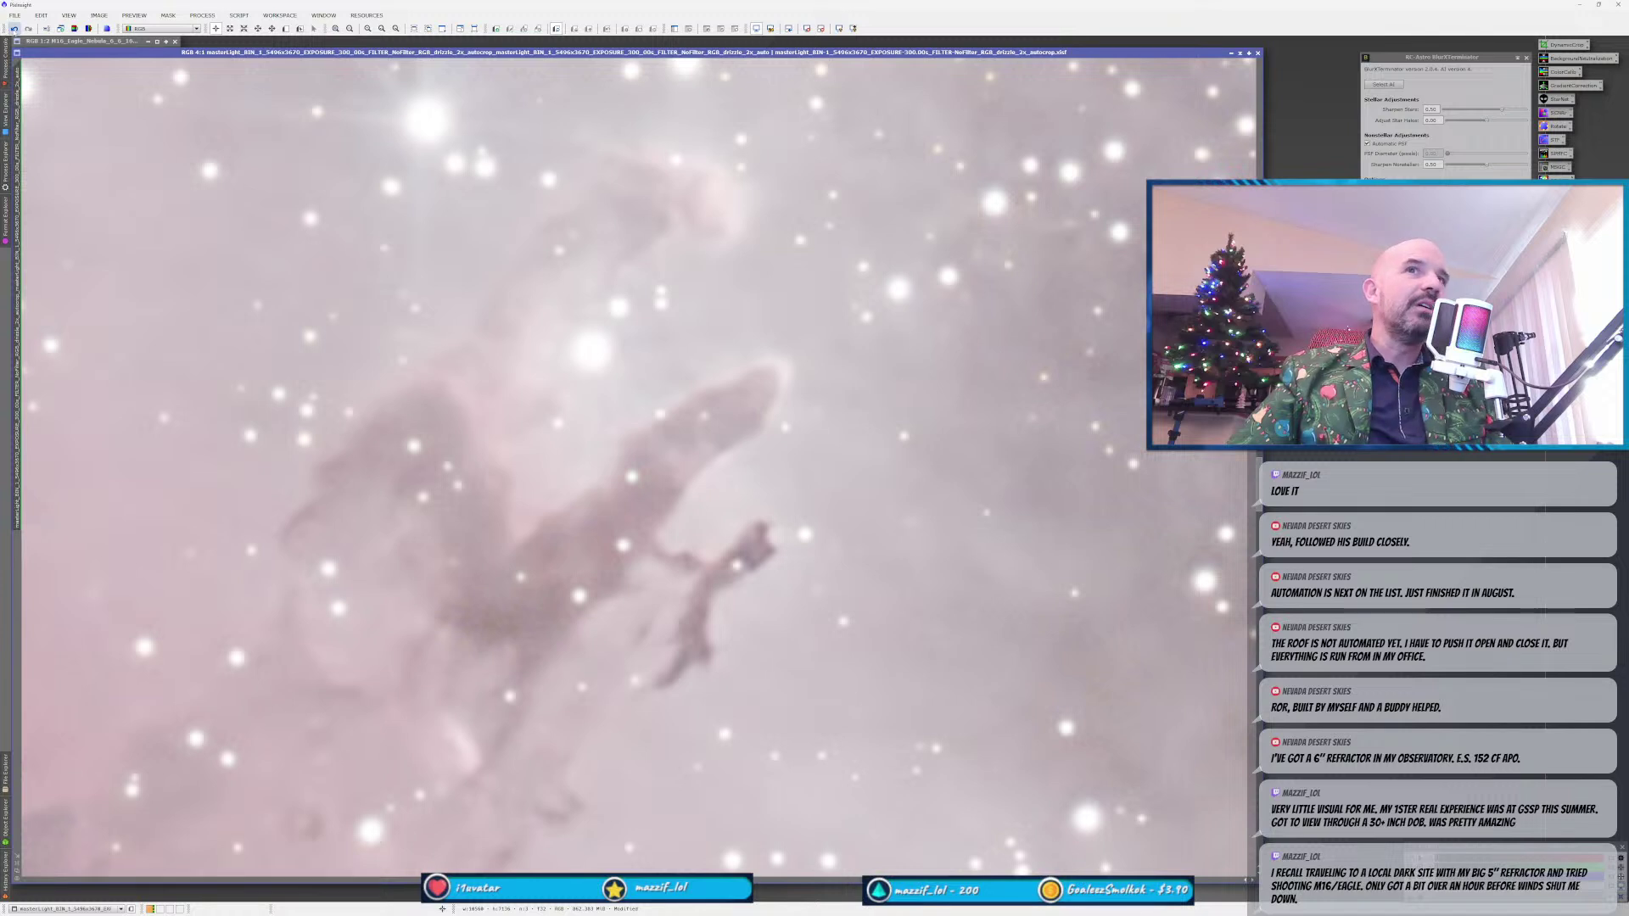
pyautogui.click(14, 28)
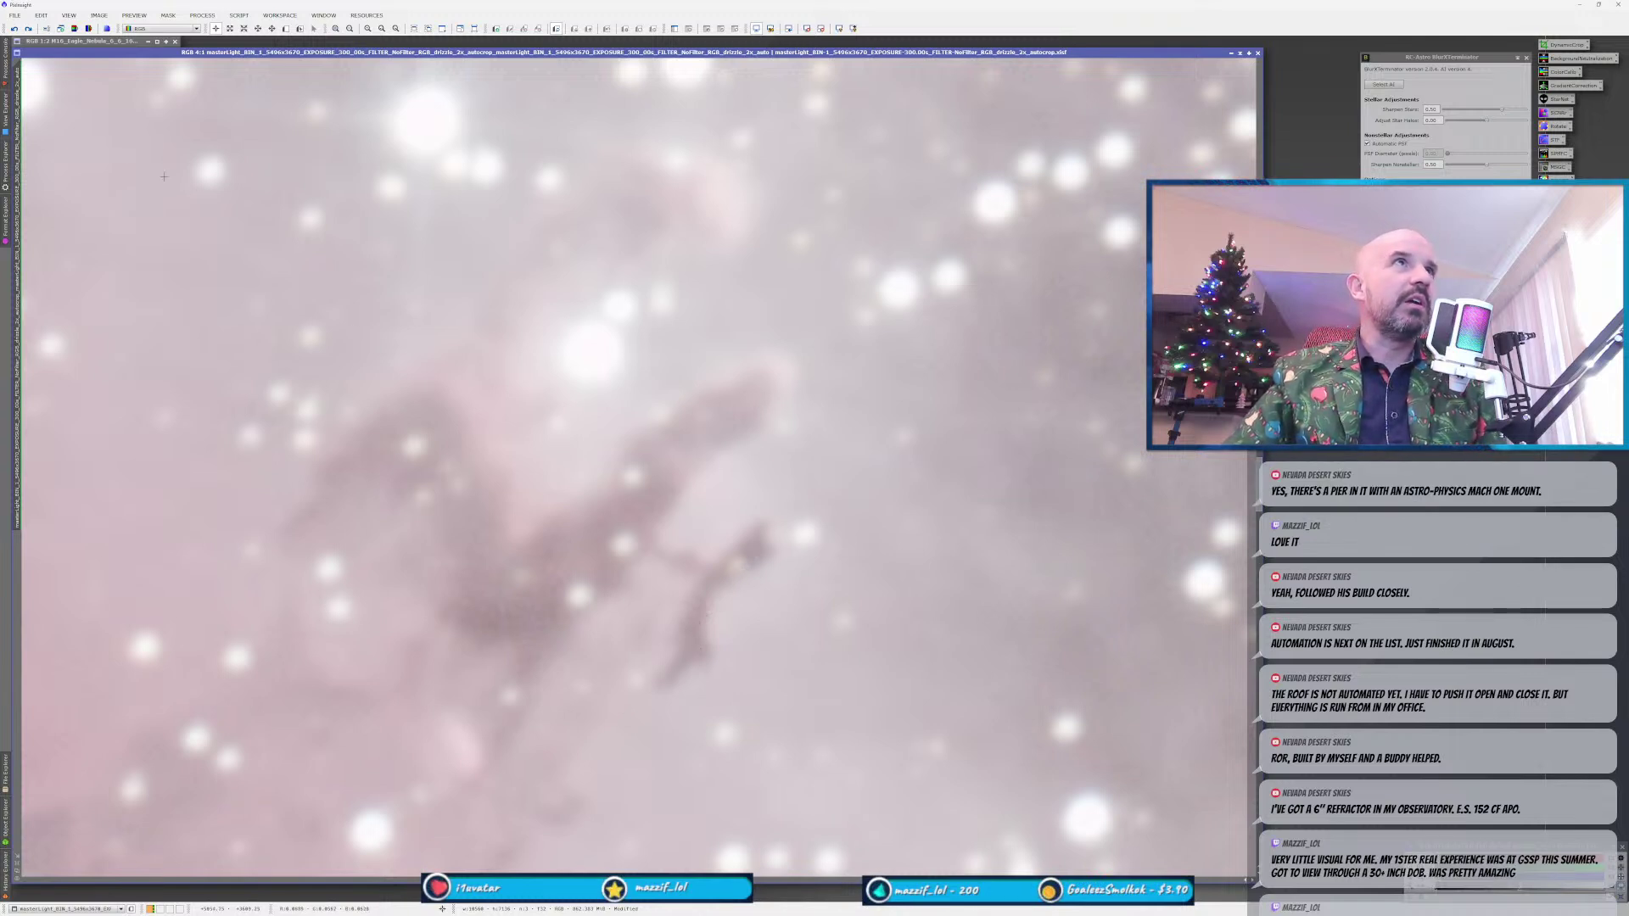
pyautogui.click(28, 28)
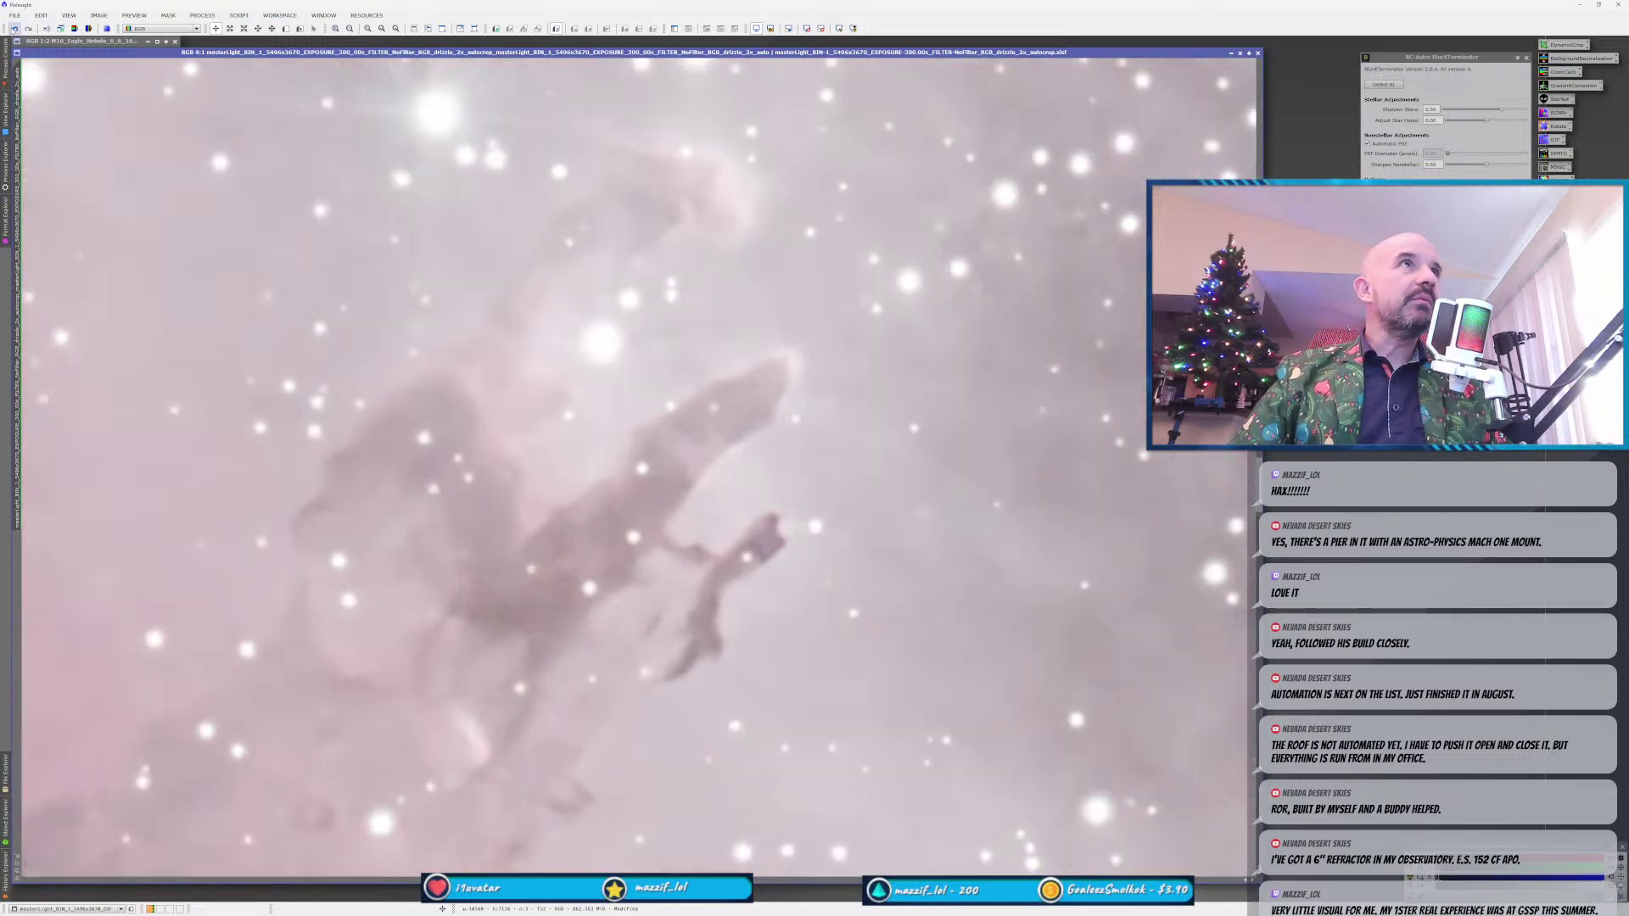
pyautogui.click(14, 28)
pyautogui.click(28, 28)
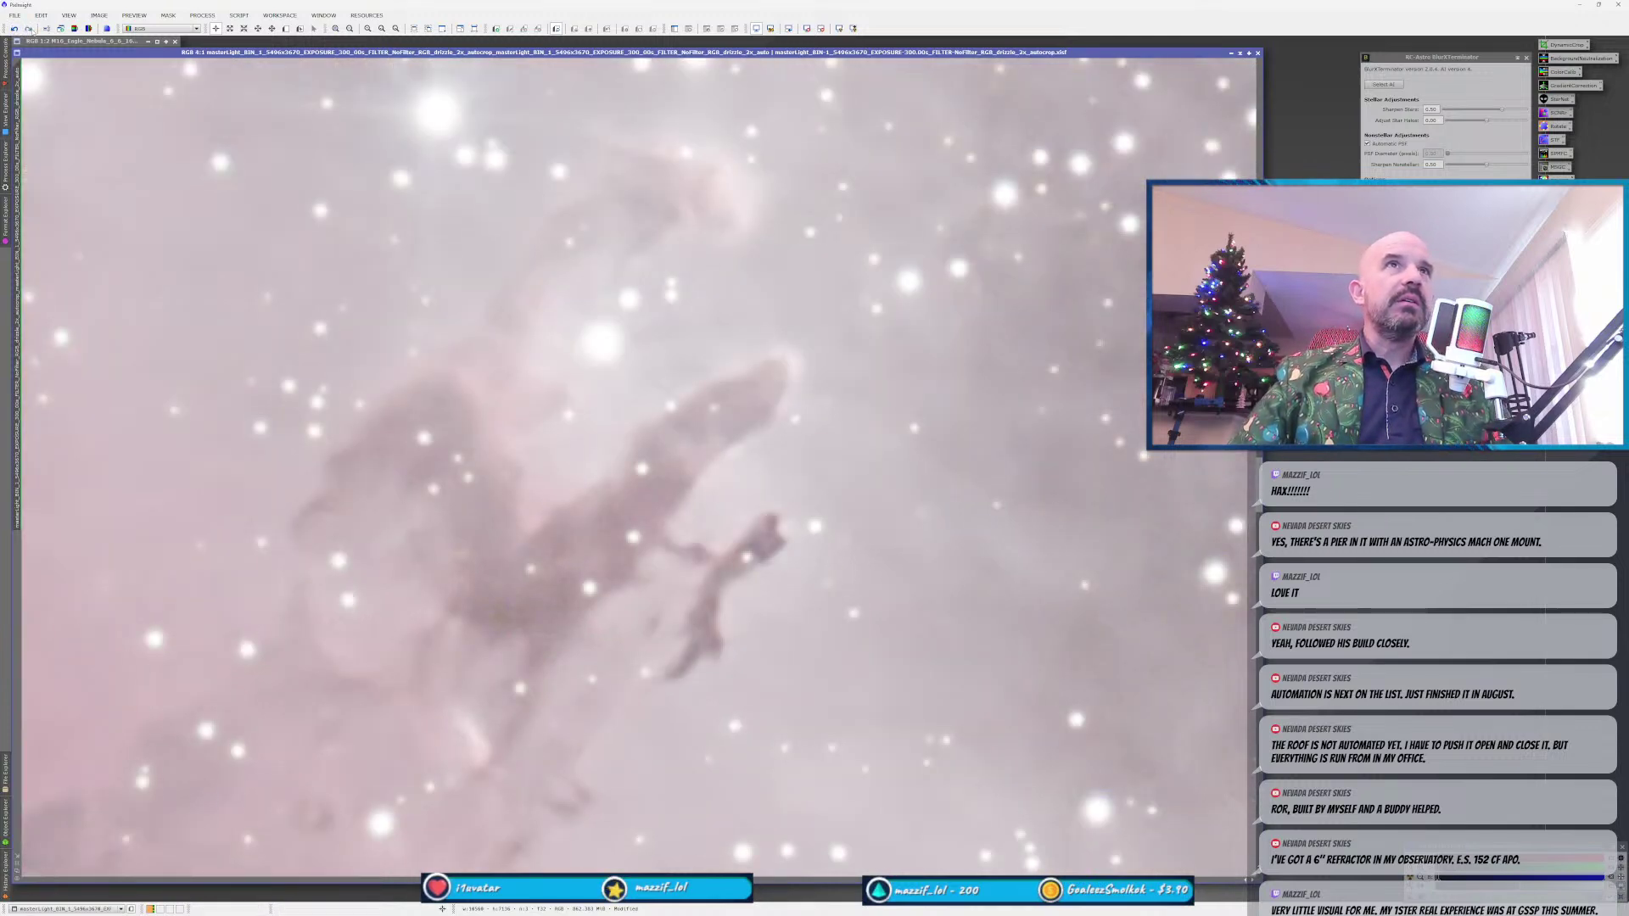
# Review the sharpened nebula, undo BlurXTerminator, and inspect the unsharpened stars beyond the nebula and across the frame.
pyautogui.scroll(-3, 408, 698)
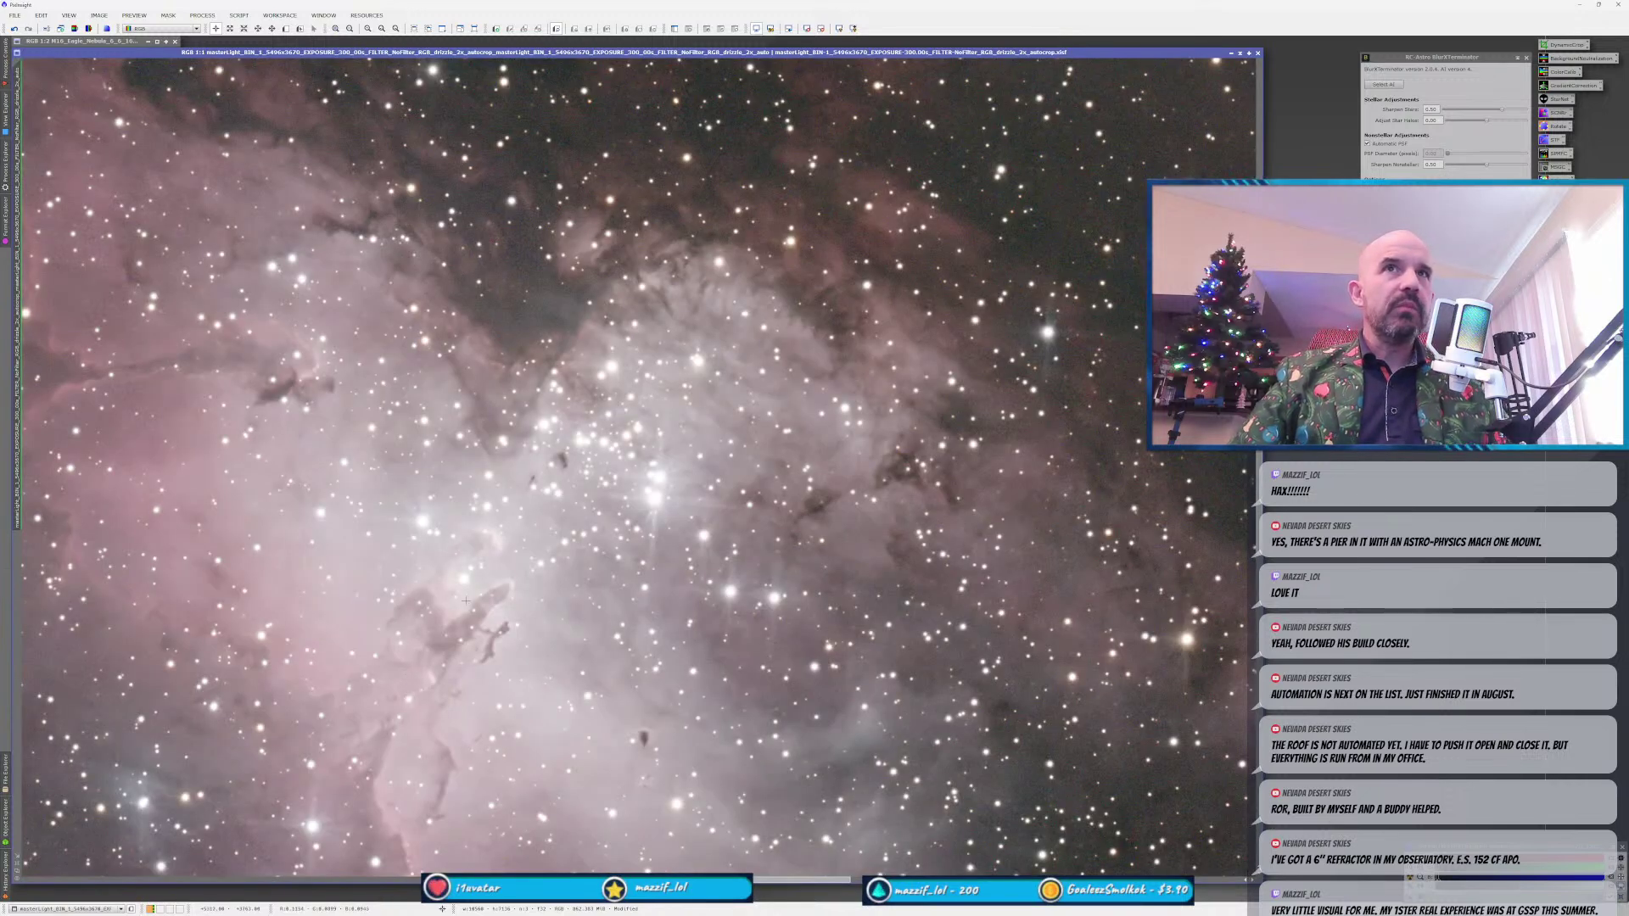
pyautogui.moveTo(466, 600); pyautogui.dragTo(700, 638)
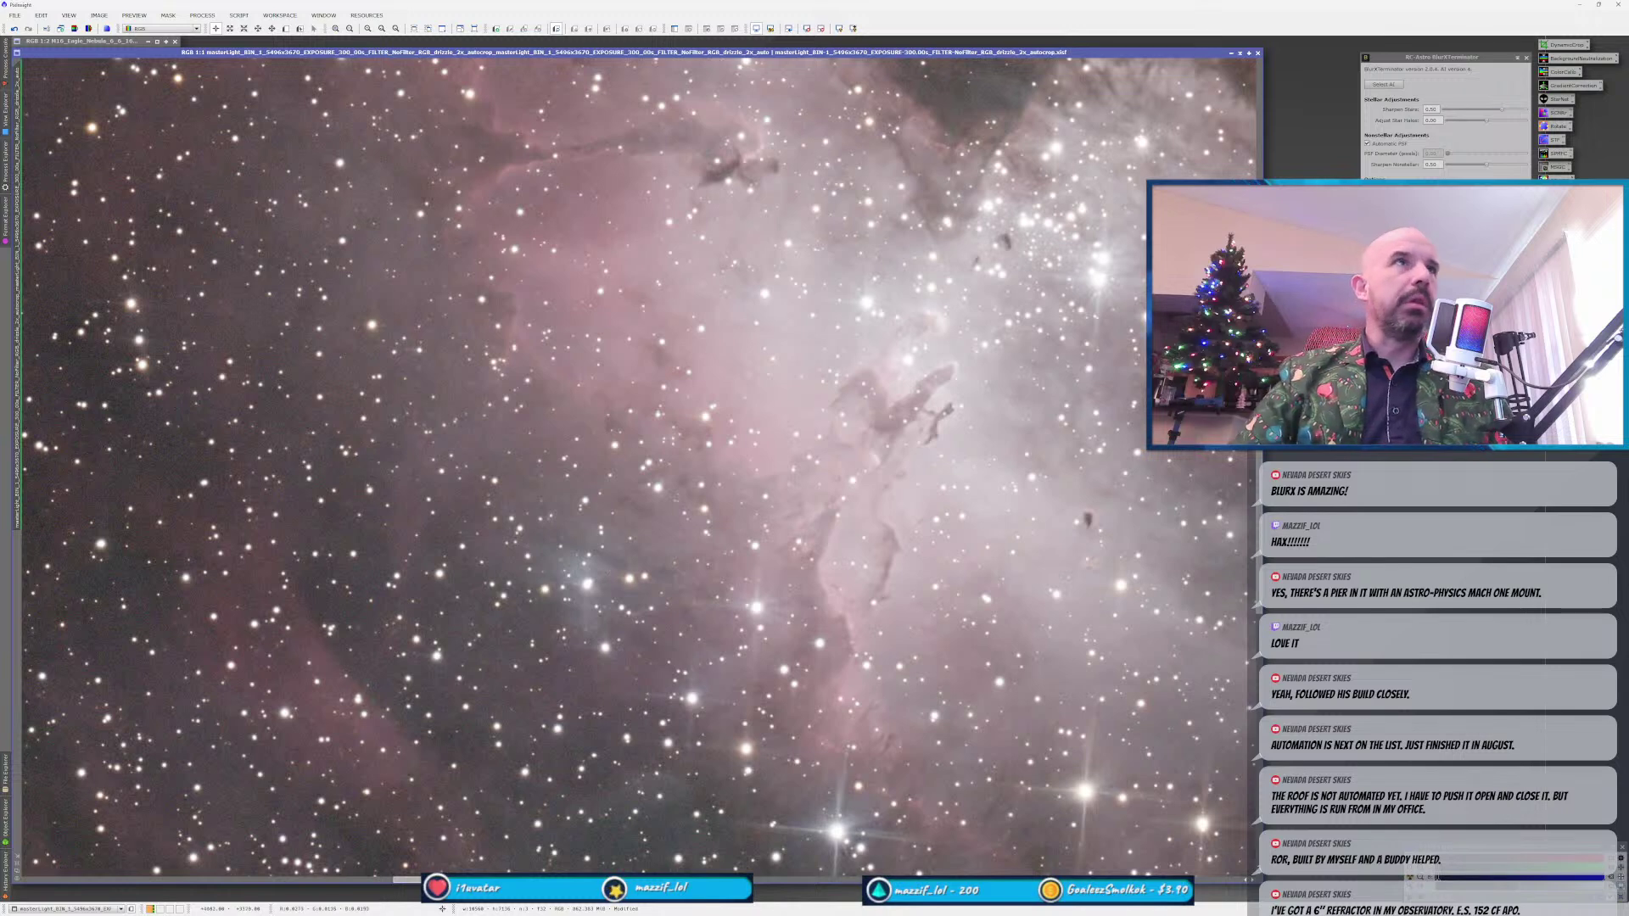
pyautogui.hotkey('ctrl', 'z')
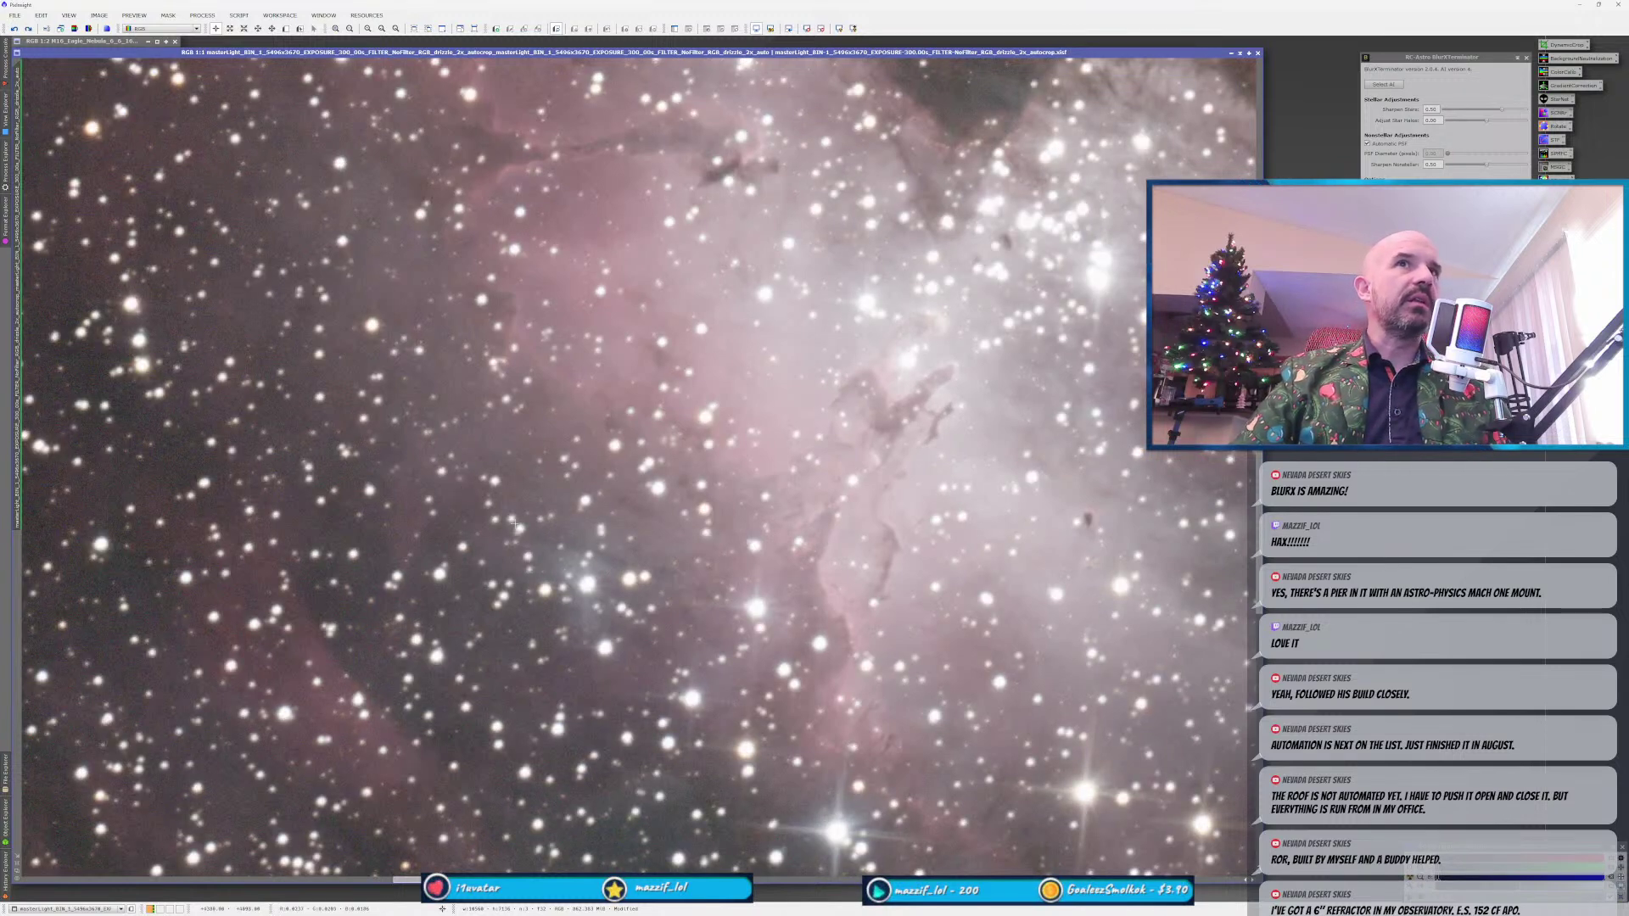
pyautogui.scroll(-2, 479, 510)
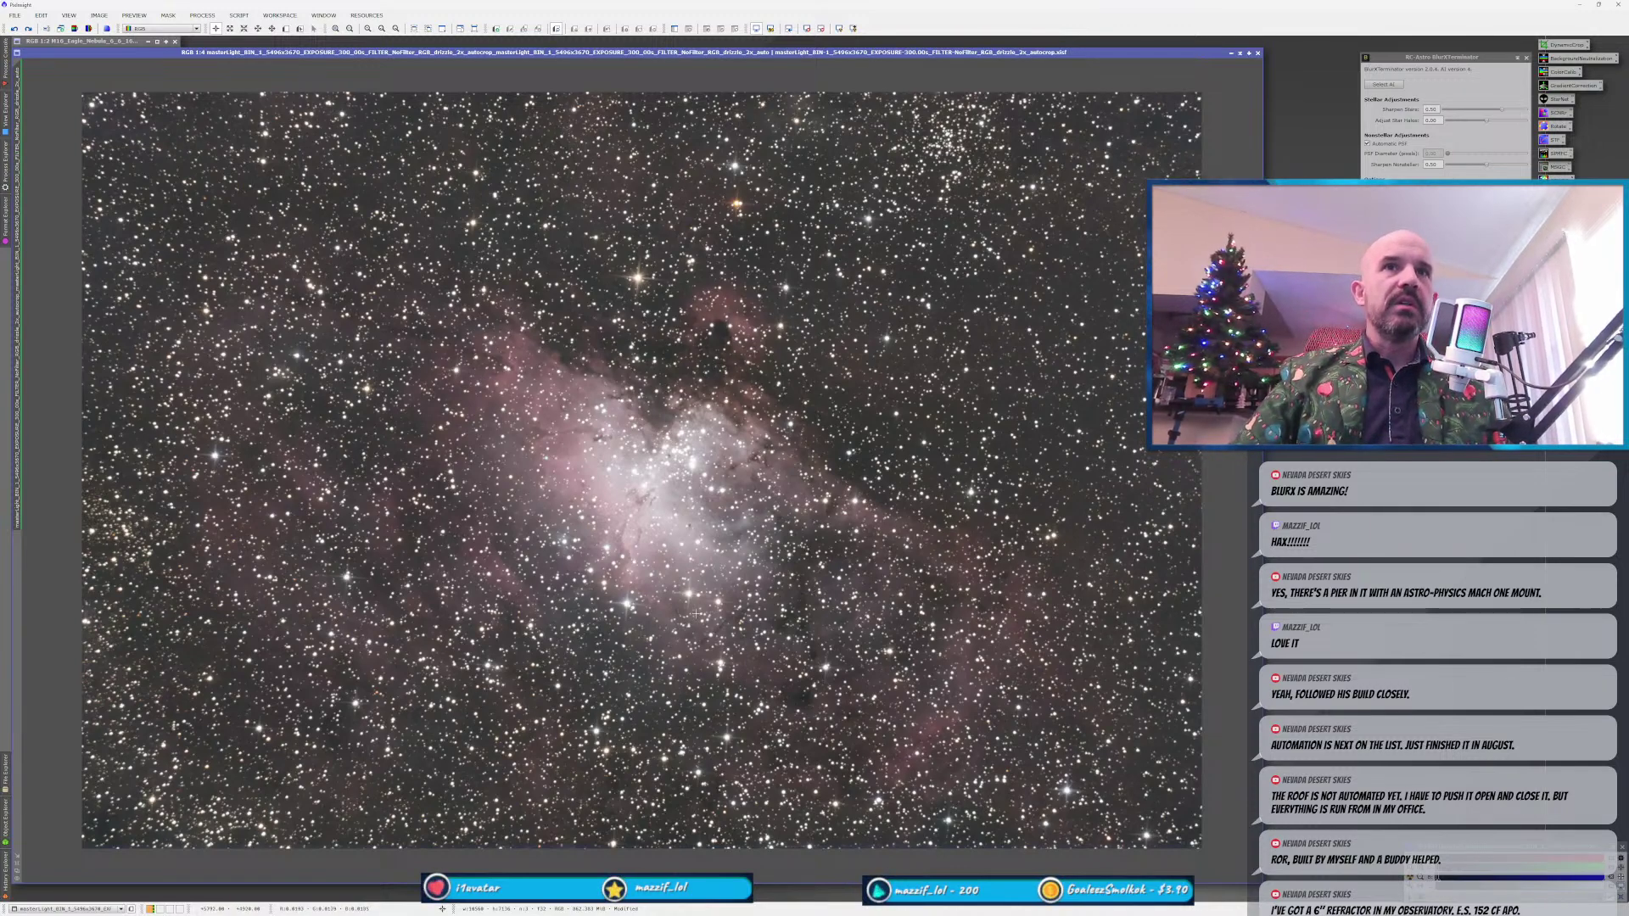
pyautogui.scroll(5, 694, 614)
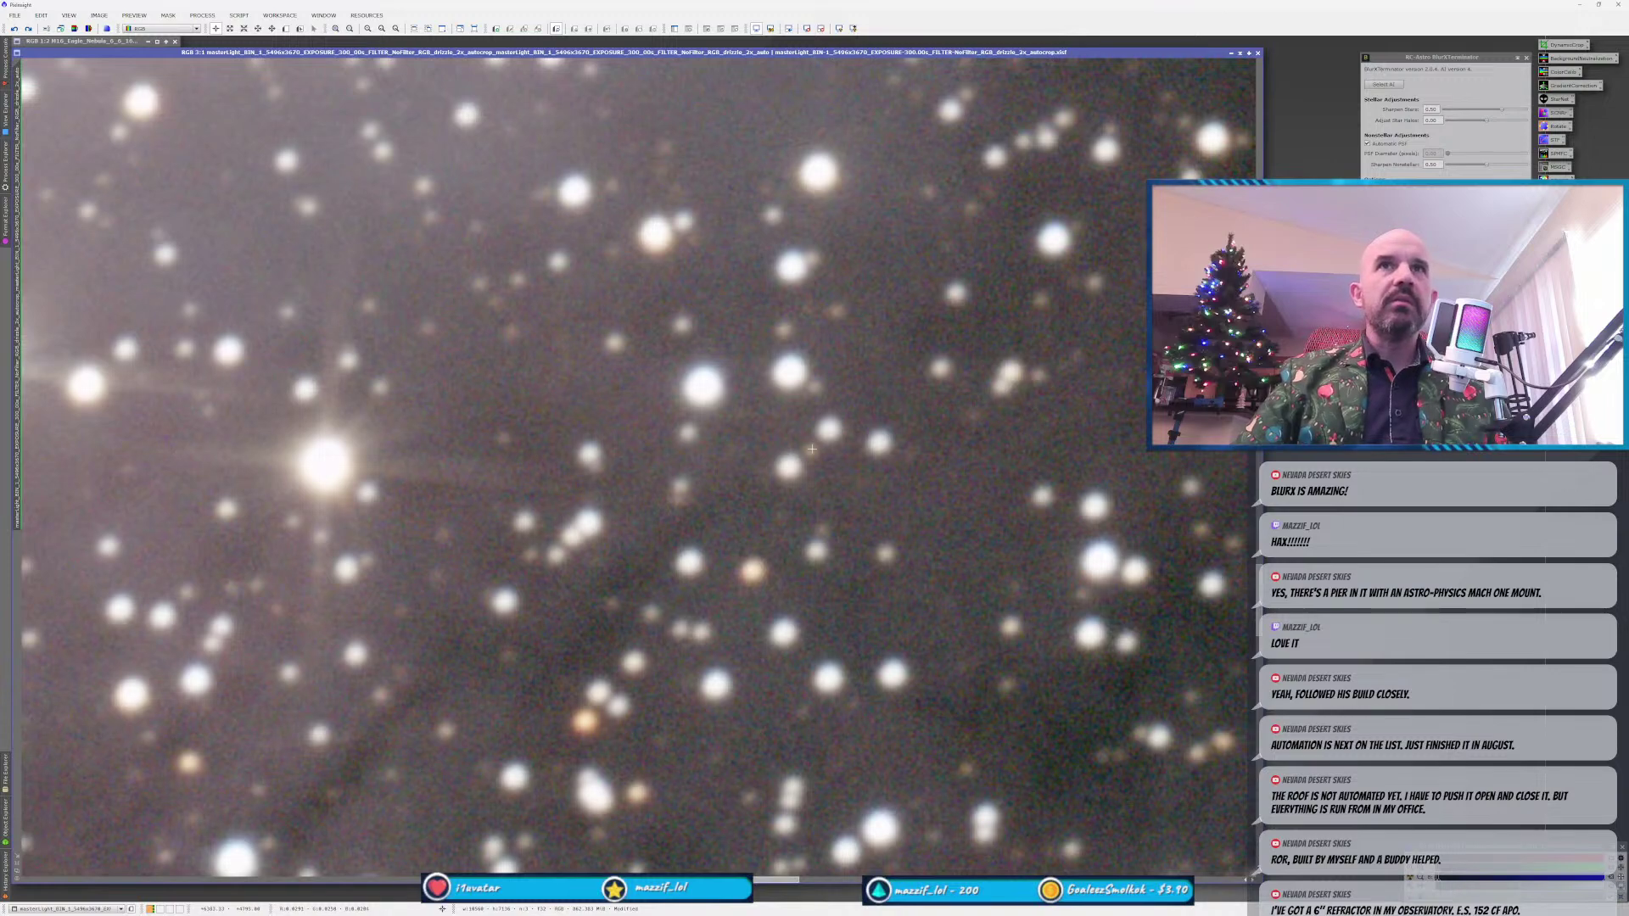
pyautogui.scroll(-2, 783, 454)
pyautogui.moveTo(1014, 497); pyautogui.dragTo(561, 540)
pyautogui.scroll(-4, 561, 540)
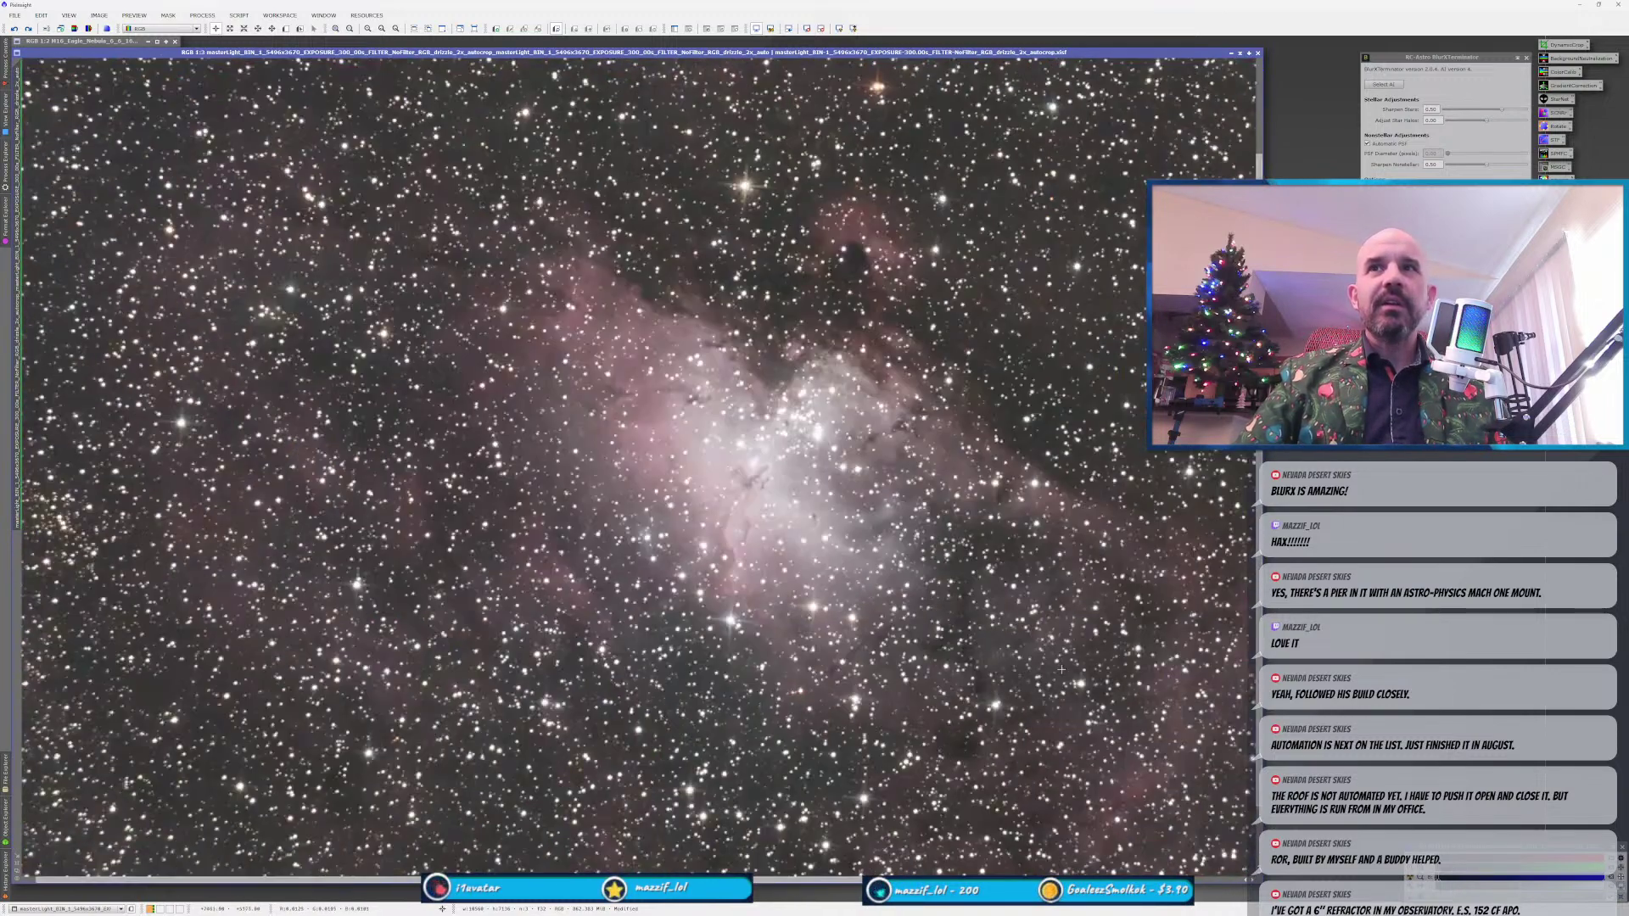
# Compare the star shapes toward the frame's lower-right corner with and without BlurXTerminator, ending with the sharpening reapplied.
pyautogui.scroll(2, 1060, 669)
pyautogui.moveTo(1060, 670); pyautogui.dragTo(872, 595)
pyautogui.scroll(1, 1167, 789)
pyautogui.scroll(-1, 1166, 789)
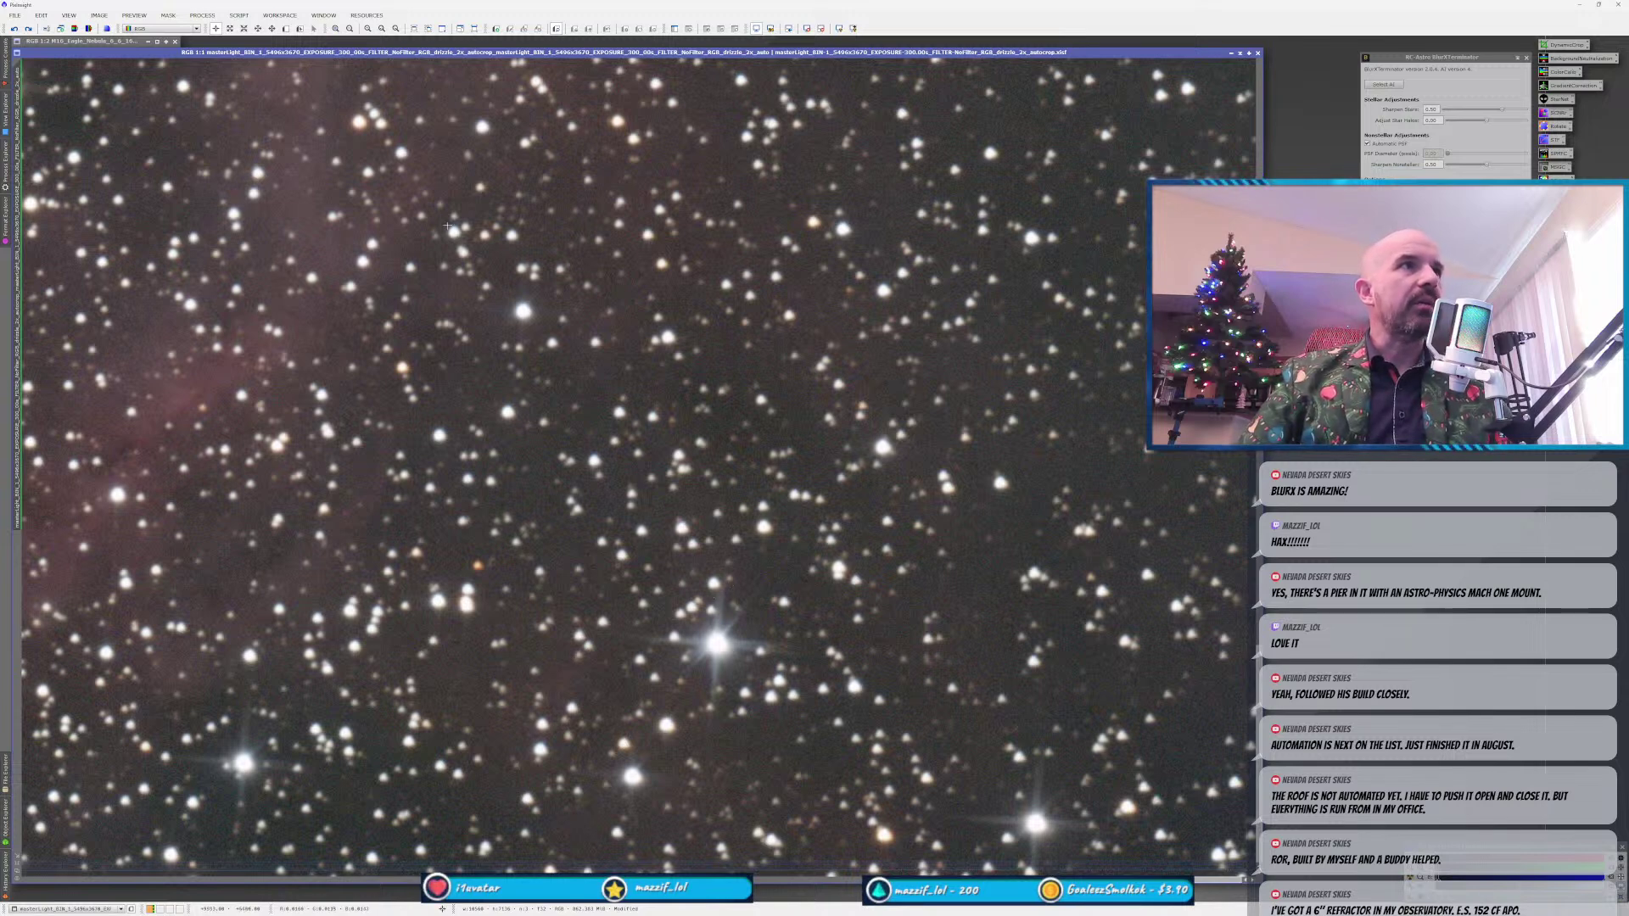
pyautogui.scroll(1, 1032, 604)
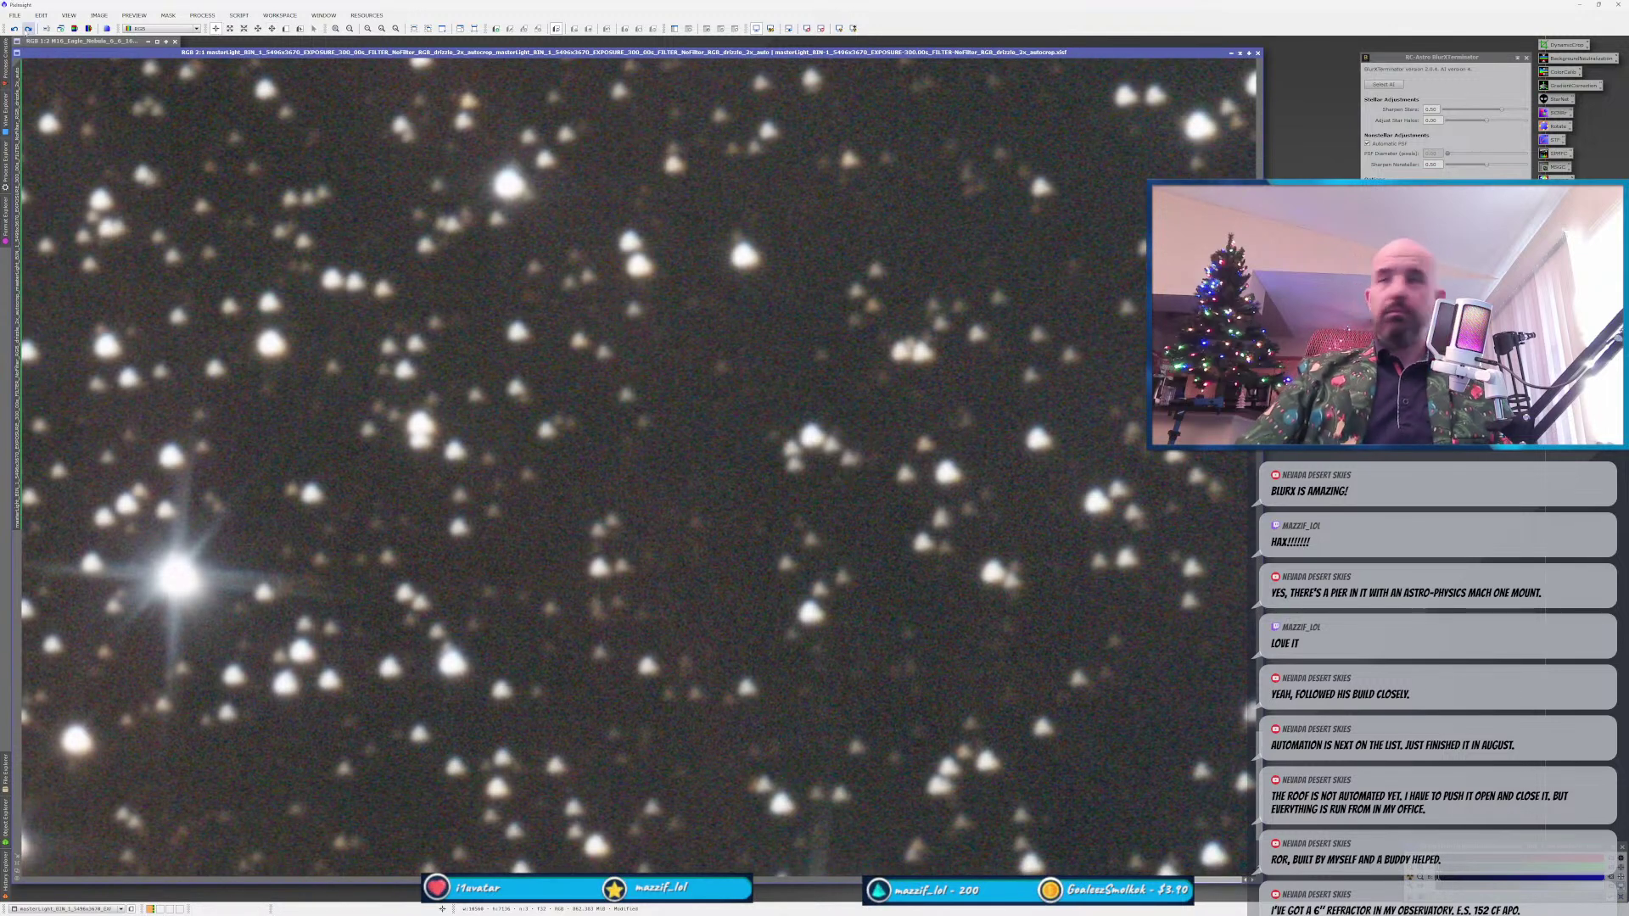
pyautogui.click(28, 28)
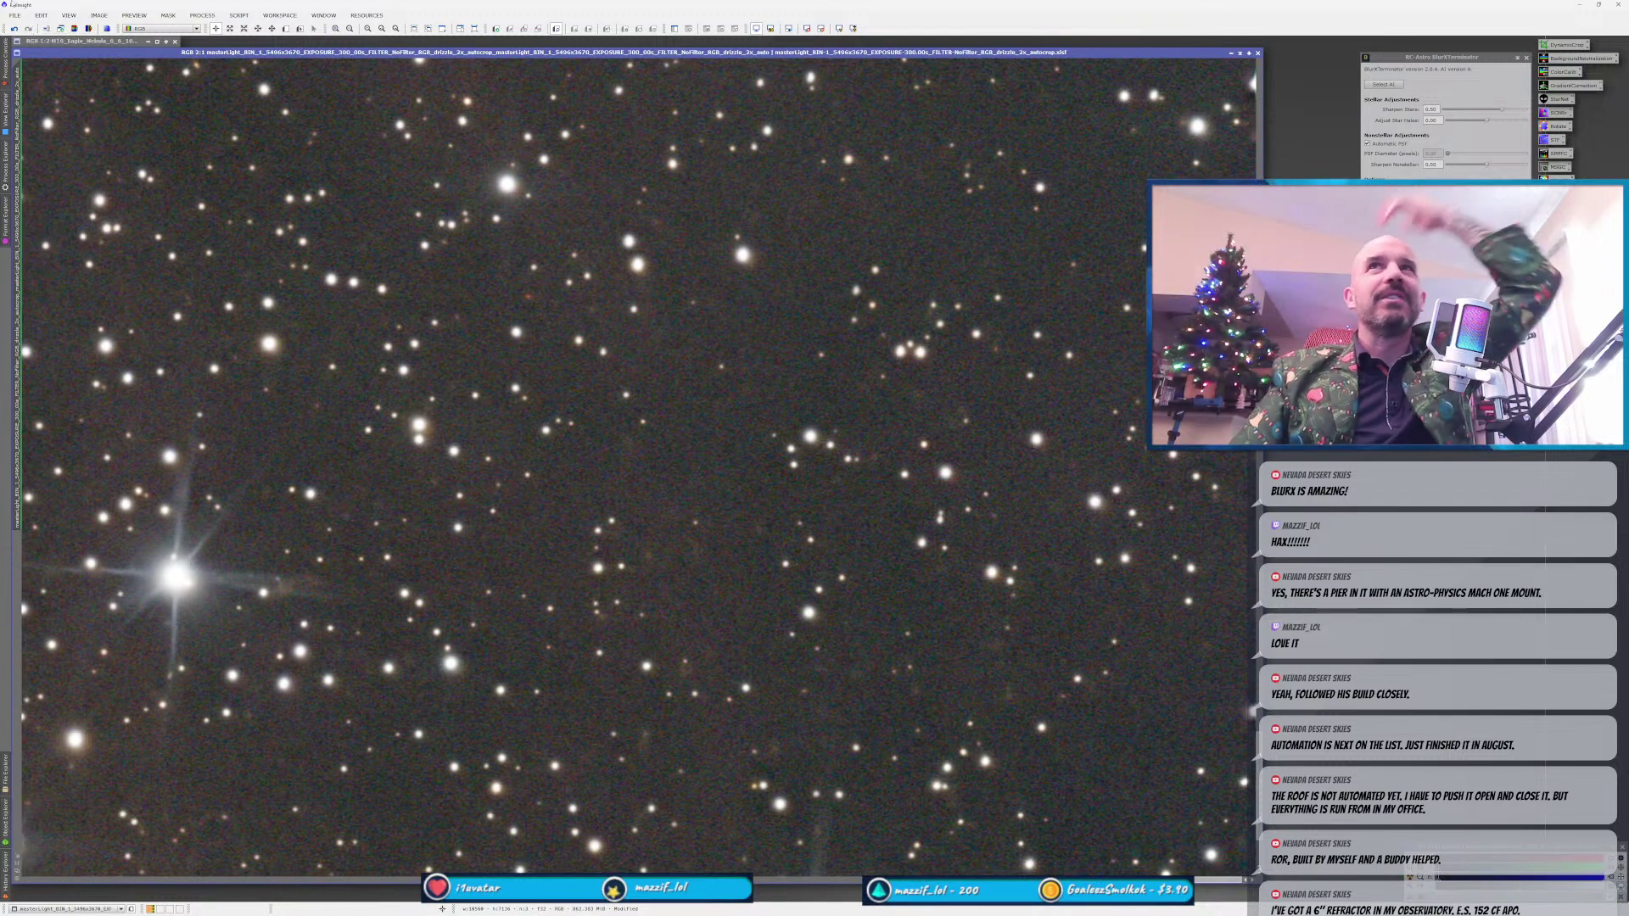
pyautogui.click(13, 28)
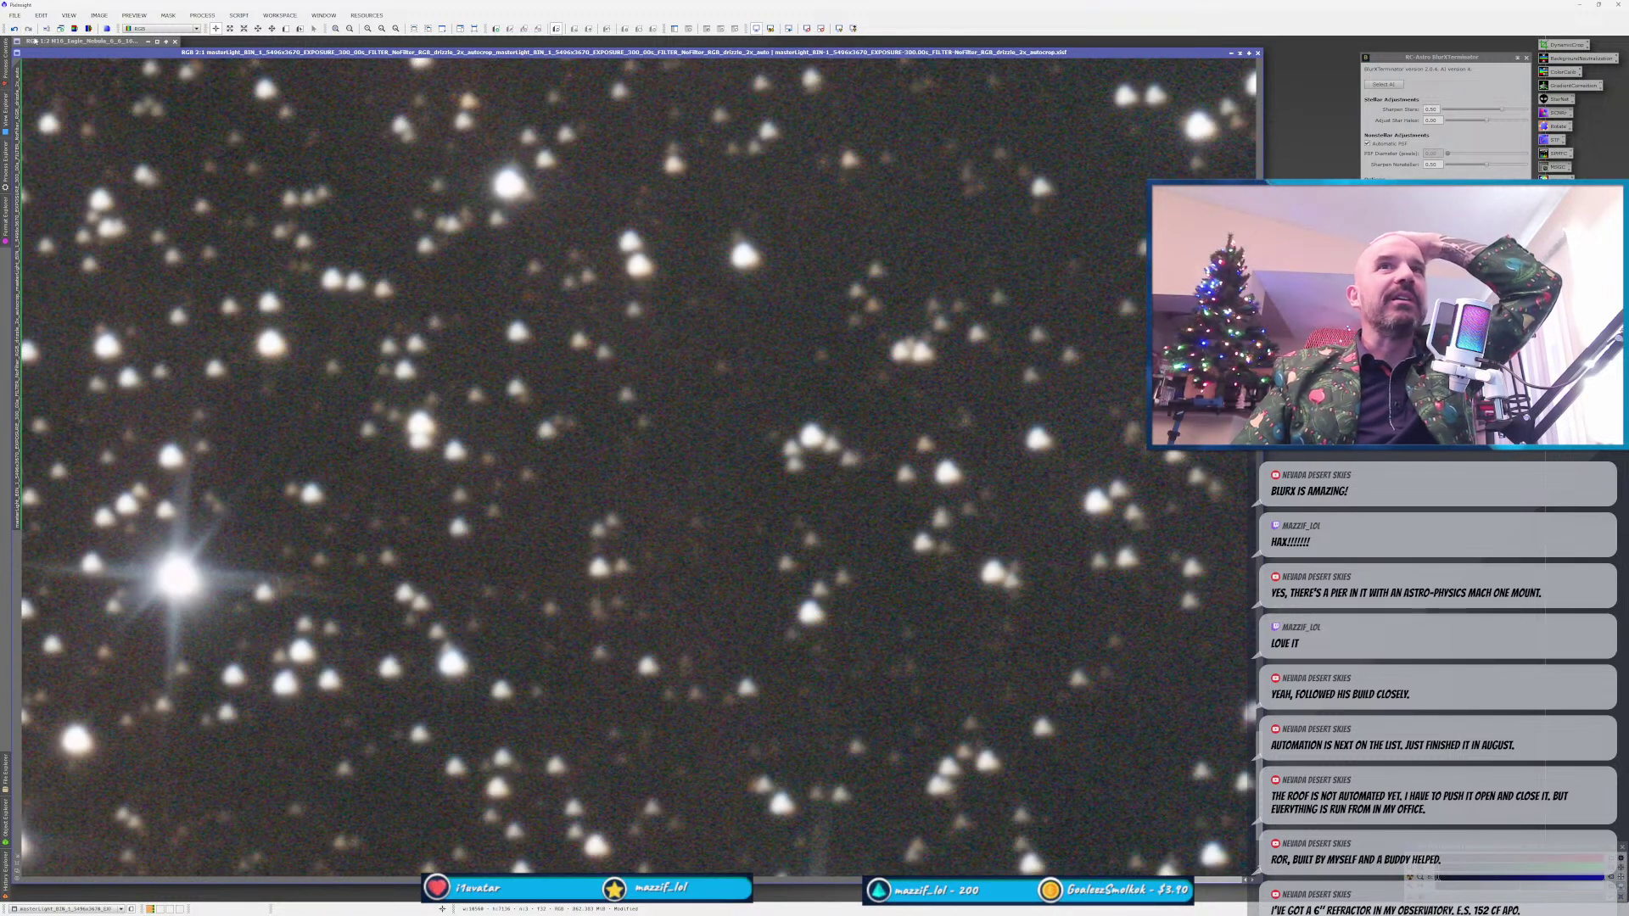
pyautogui.click(28, 28)
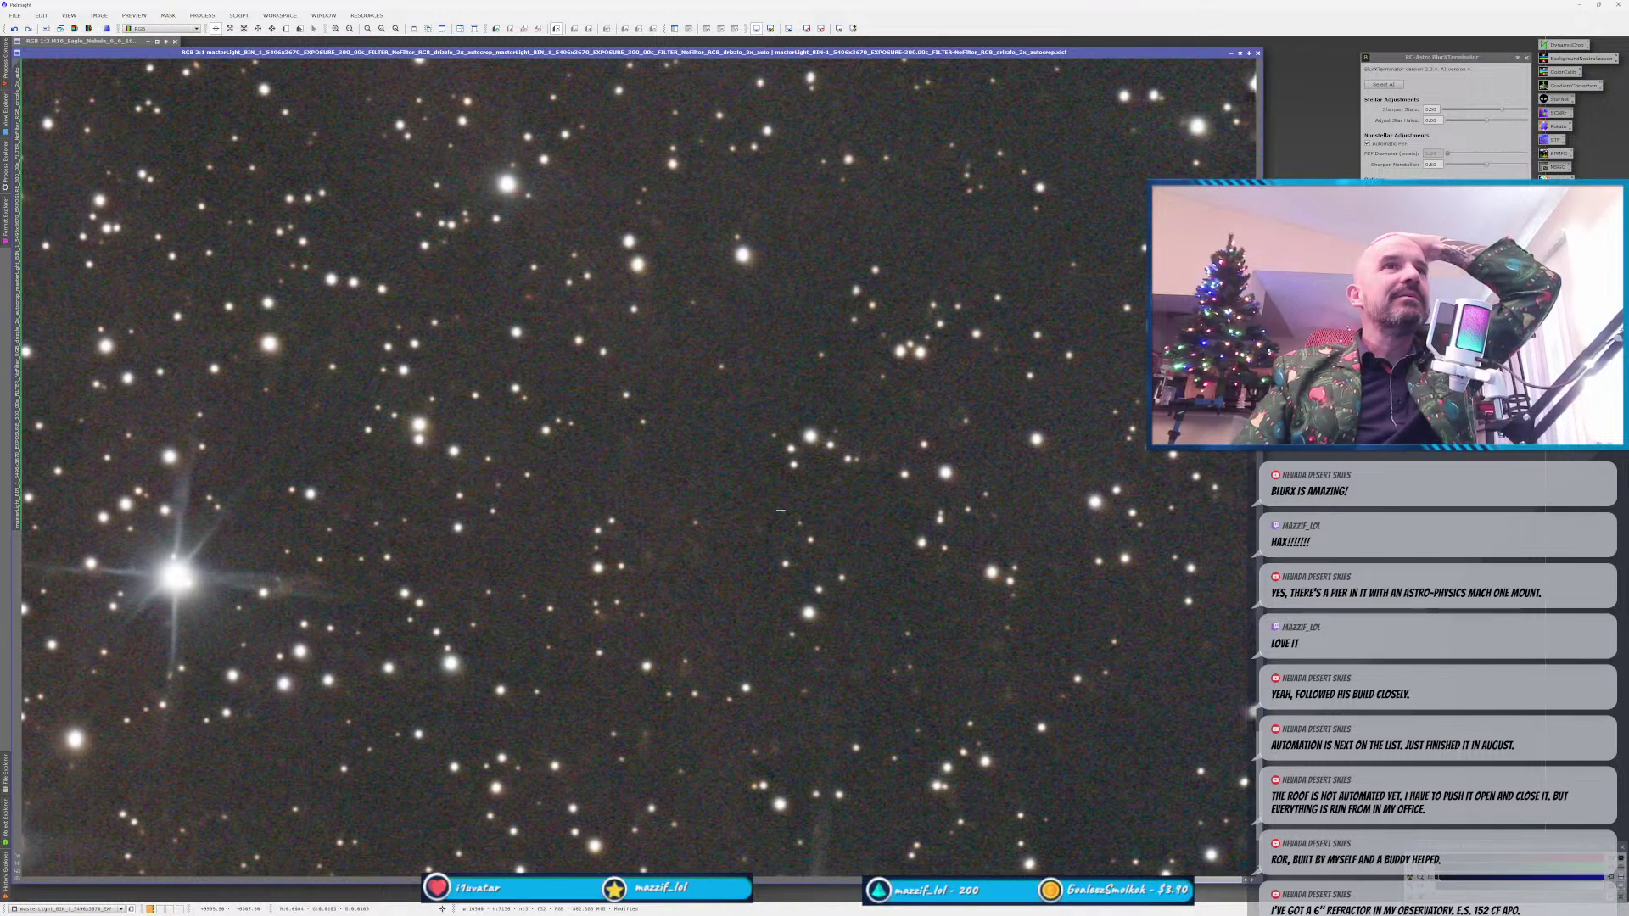
# Compare the corner stars, including at high magnification, with and without BlurXTerminator, ending with the sharpening reapplied.
pyautogui.click(14, 28)
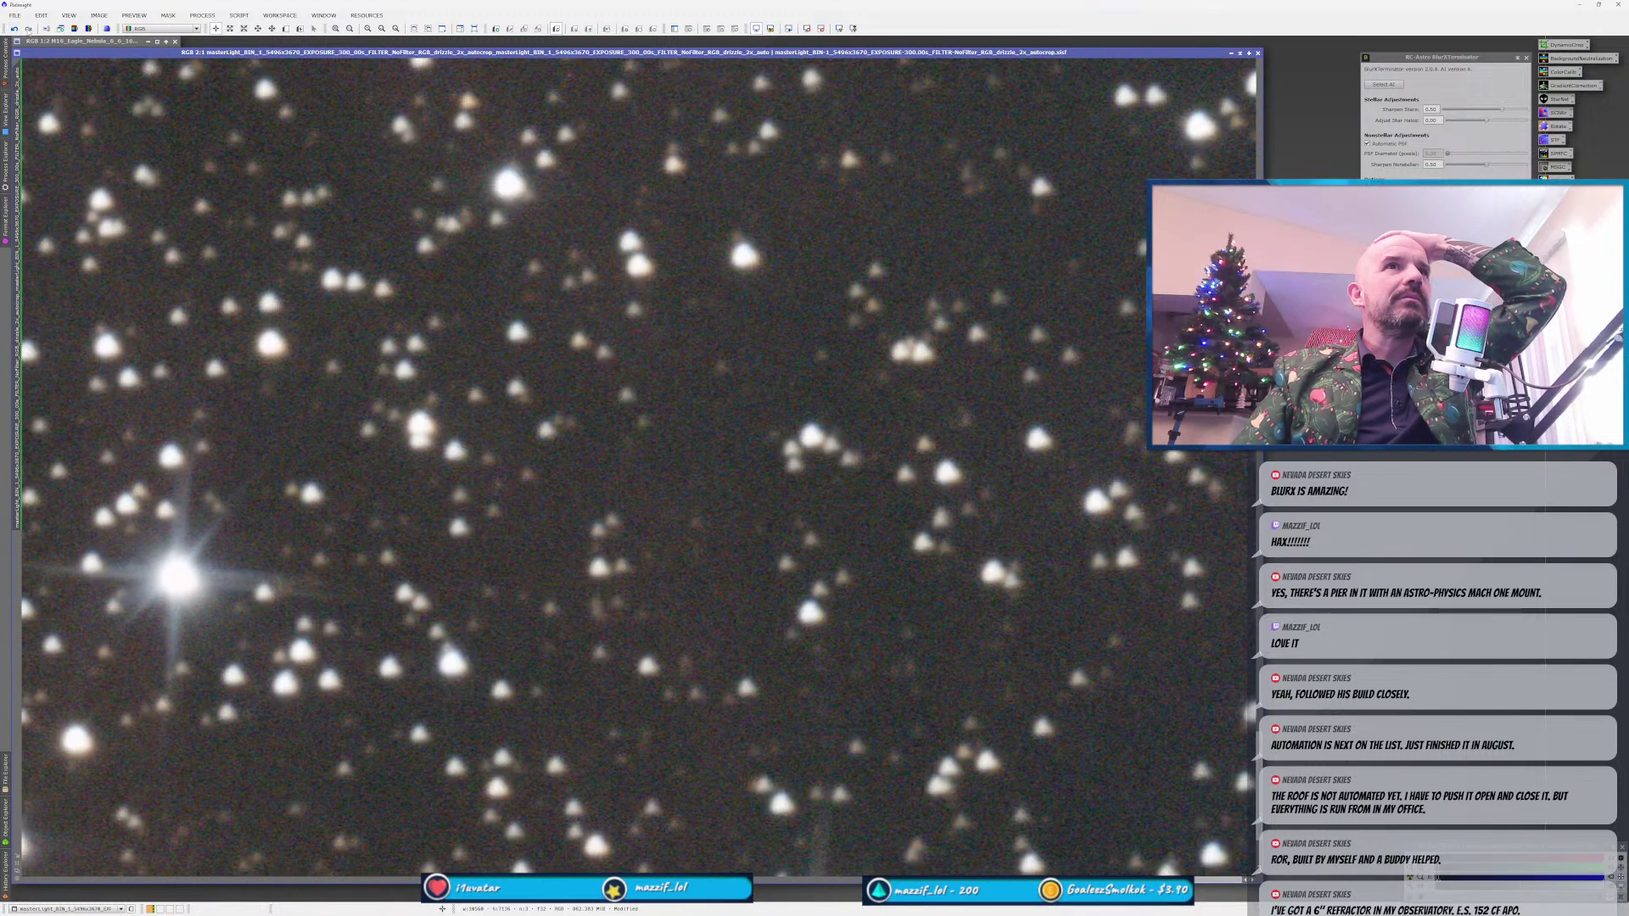
pyautogui.click(28, 28)
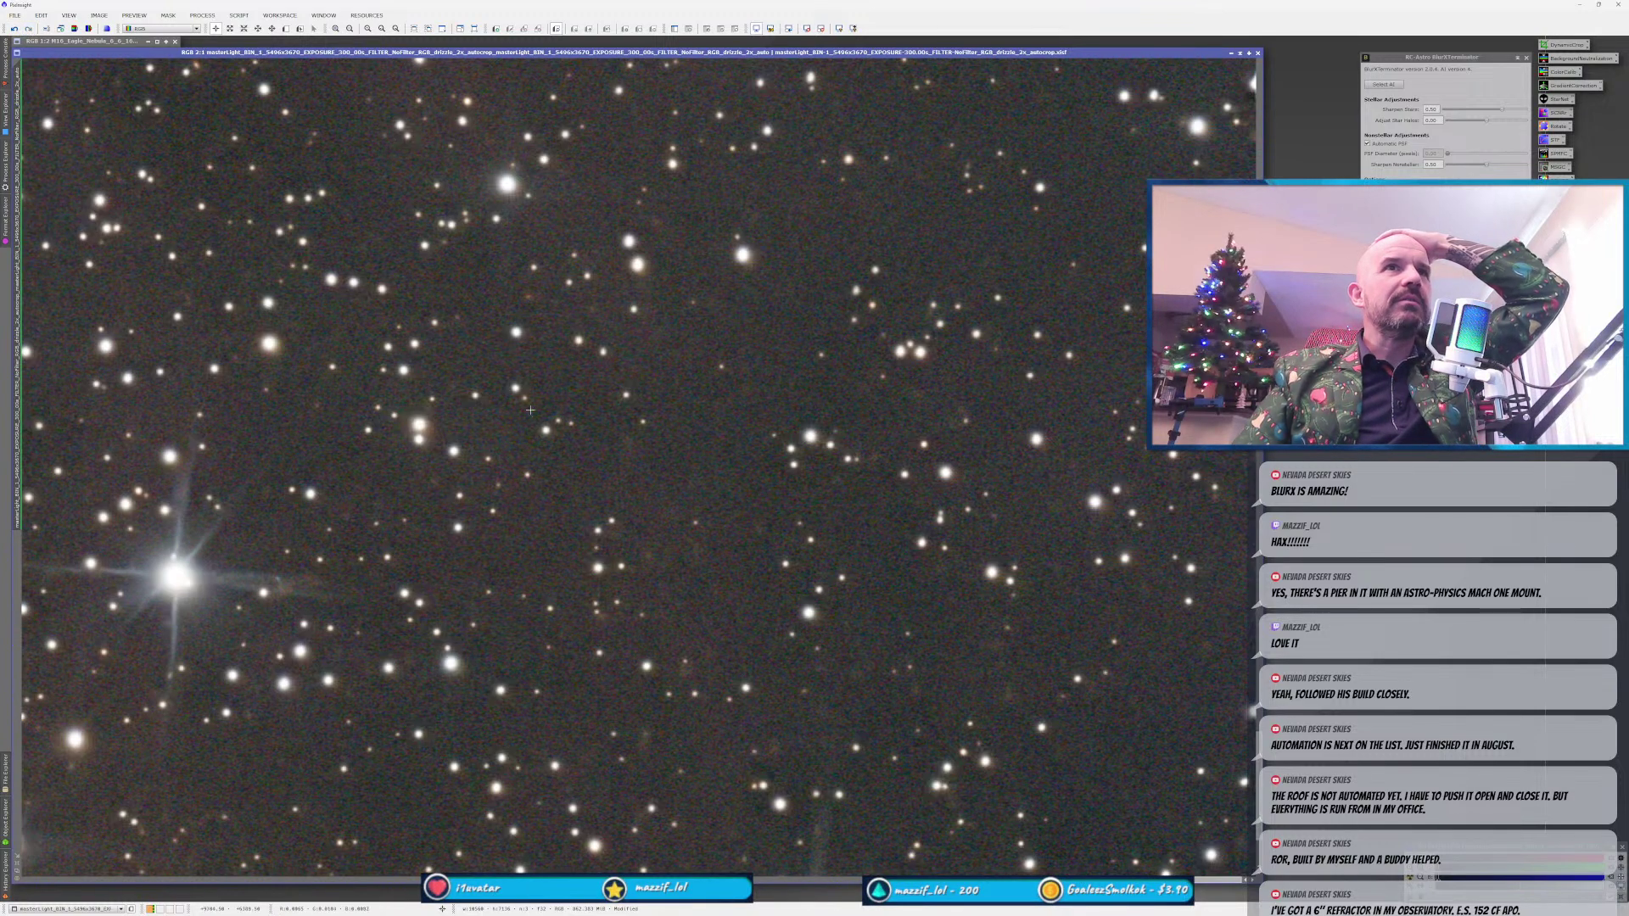
pyautogui.scroll(2, 553, 436)
pyautogui.scroll(6, 553, 436)
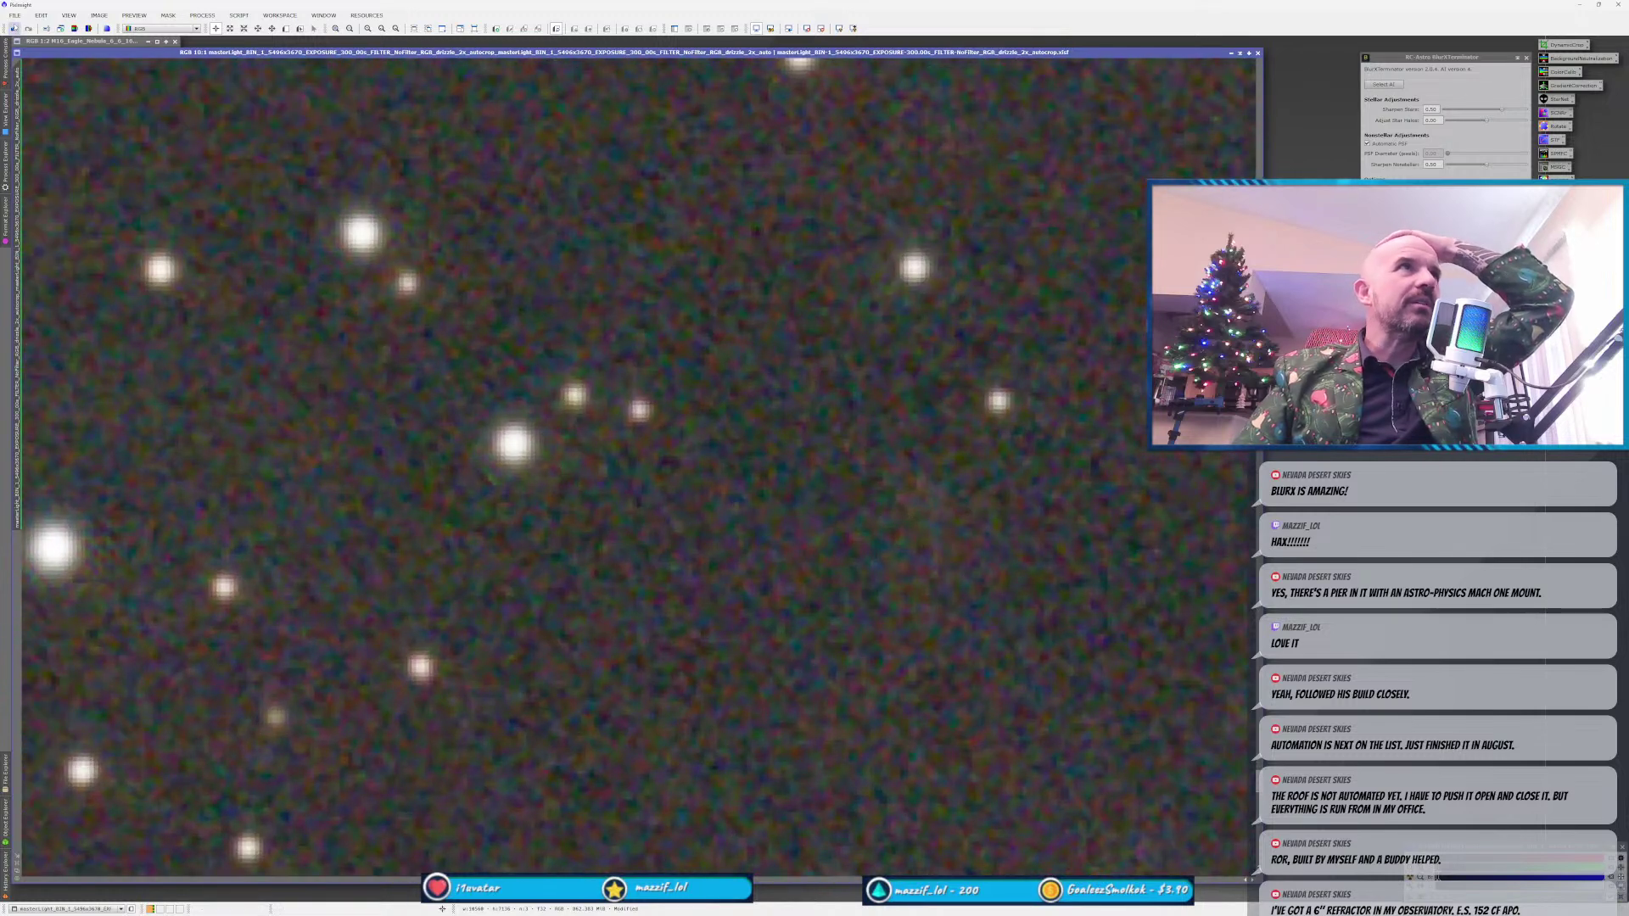
pyautogui.click(13, 28)
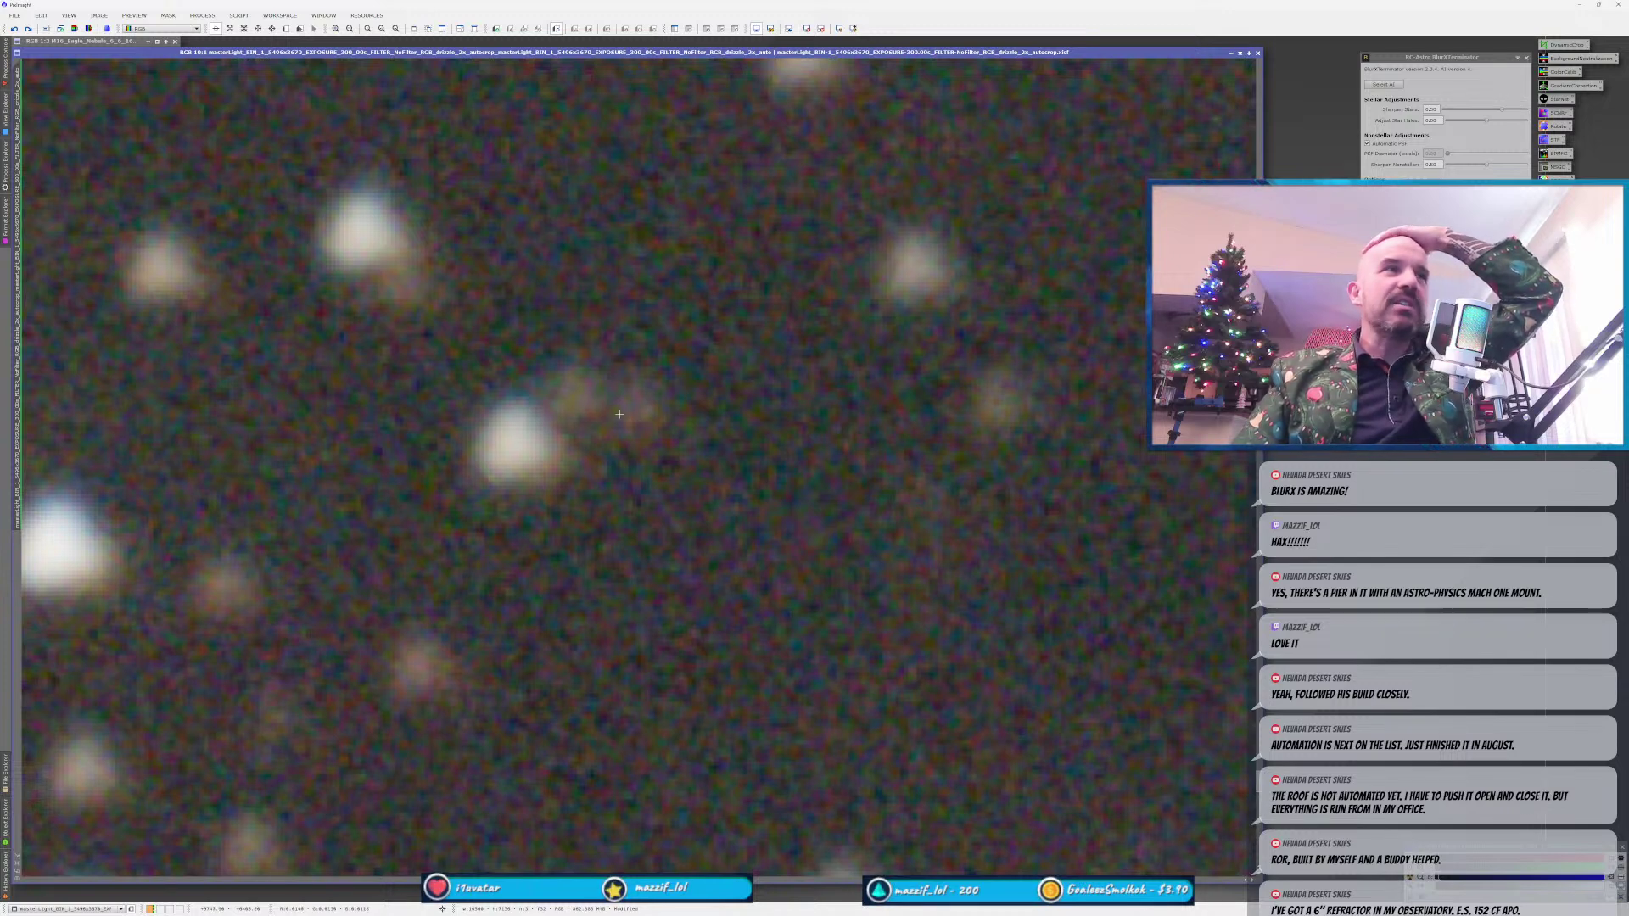
pyautogui.click(28, 28)
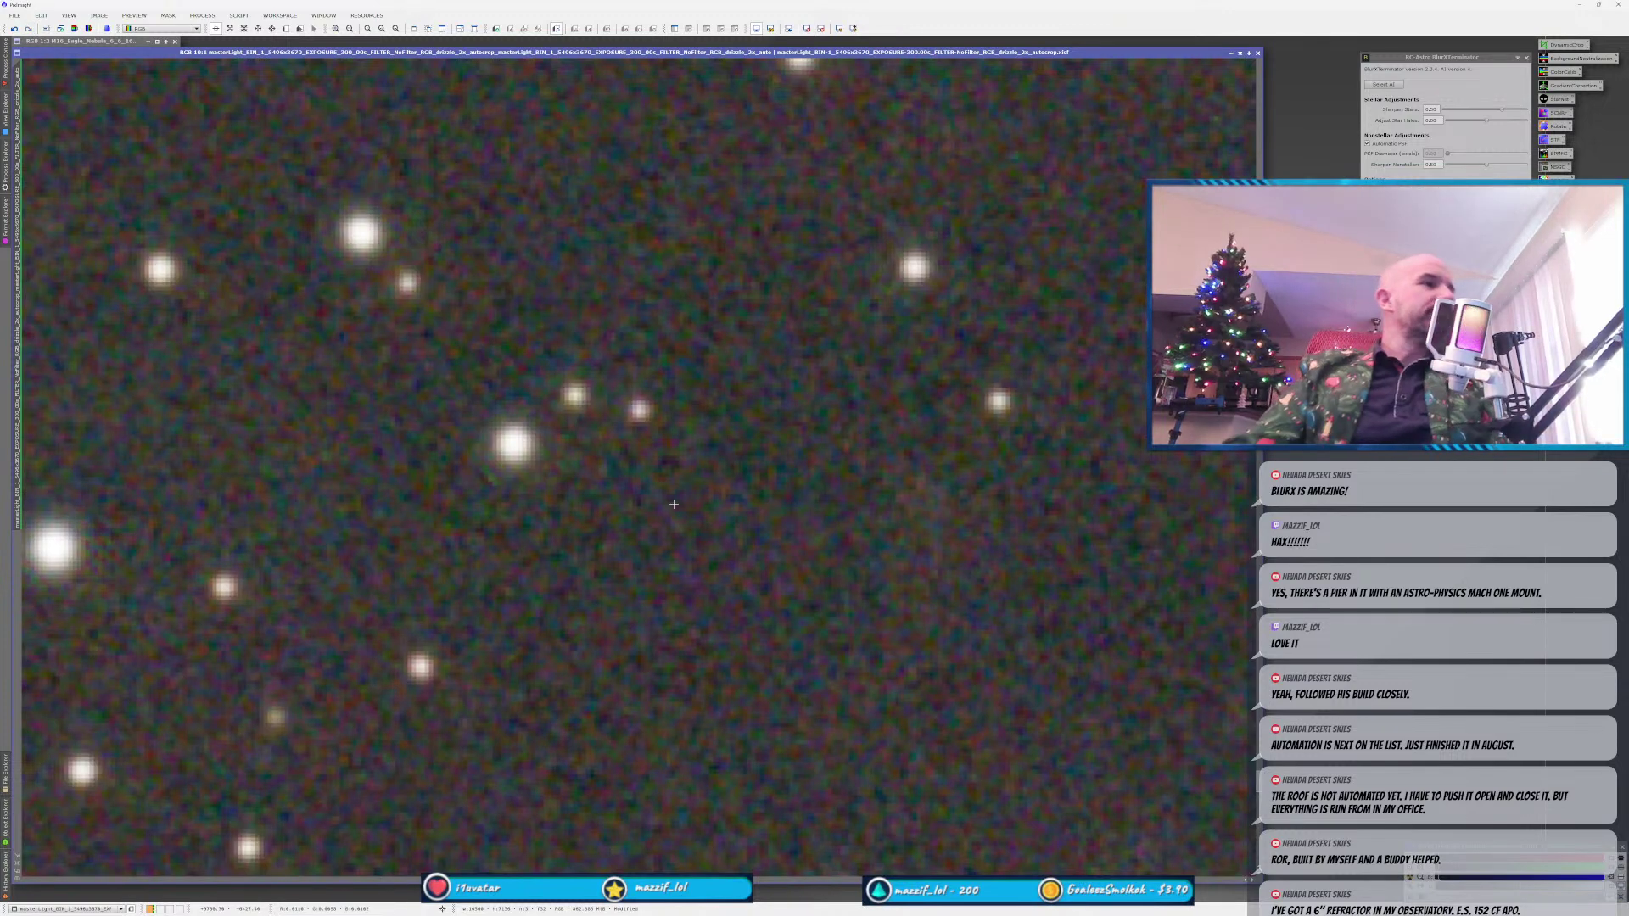
# Examine the sharpened master as a whole, then the central star cluster and dark dust structures in the nebula core.
pyautogui.scroll(-12, 675, 519)
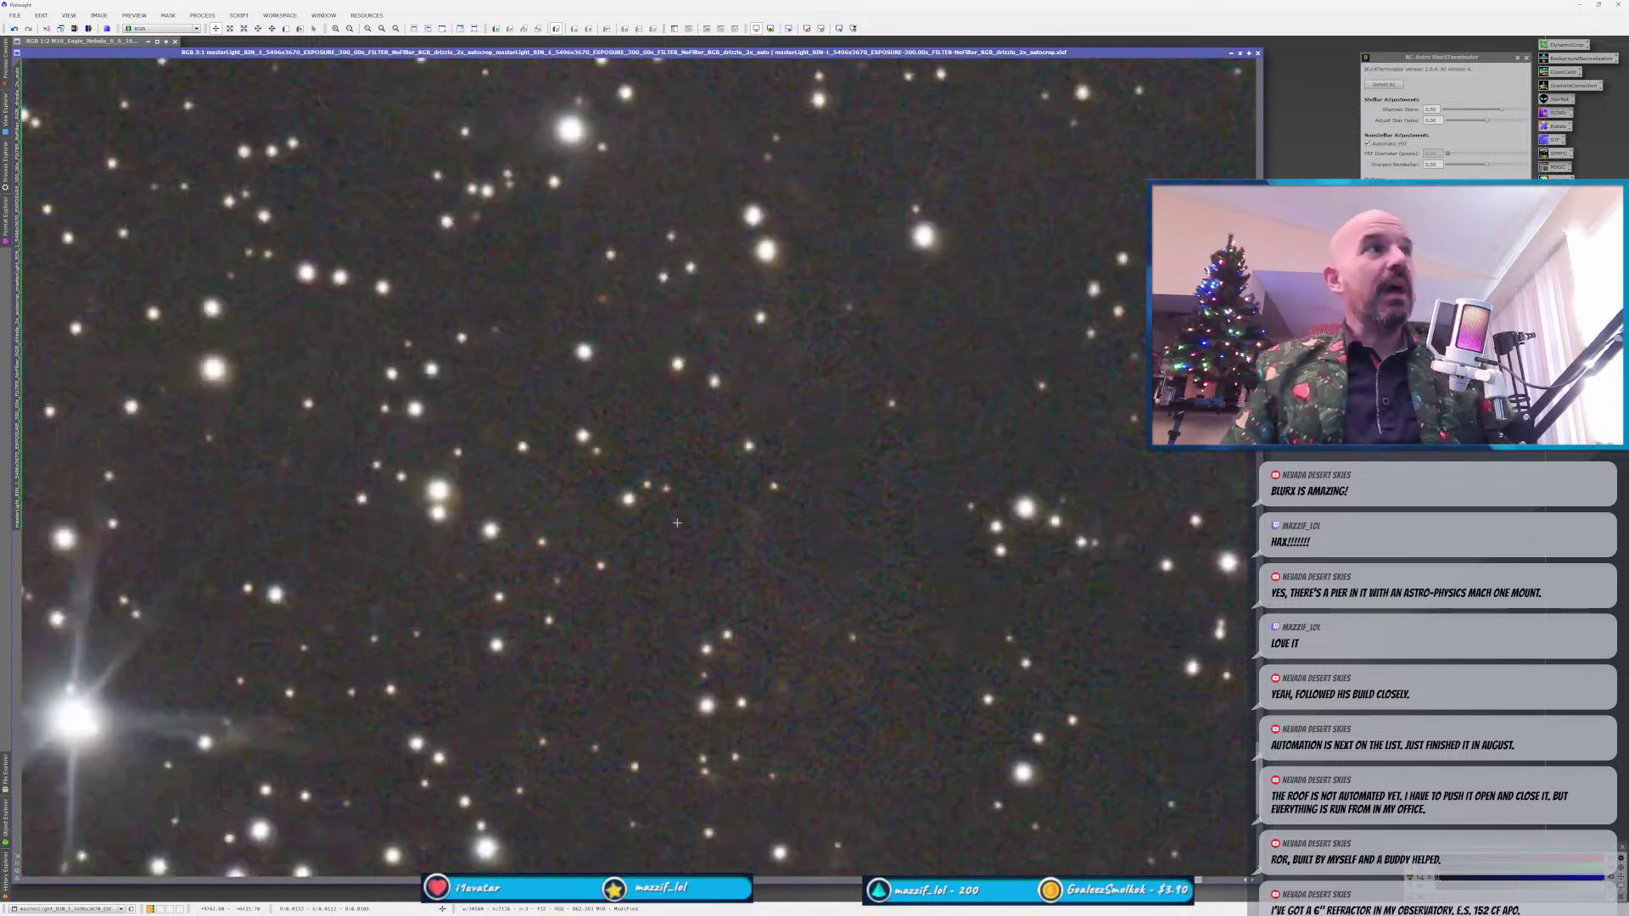
pyautogui.scroll(-1, 682, 527)
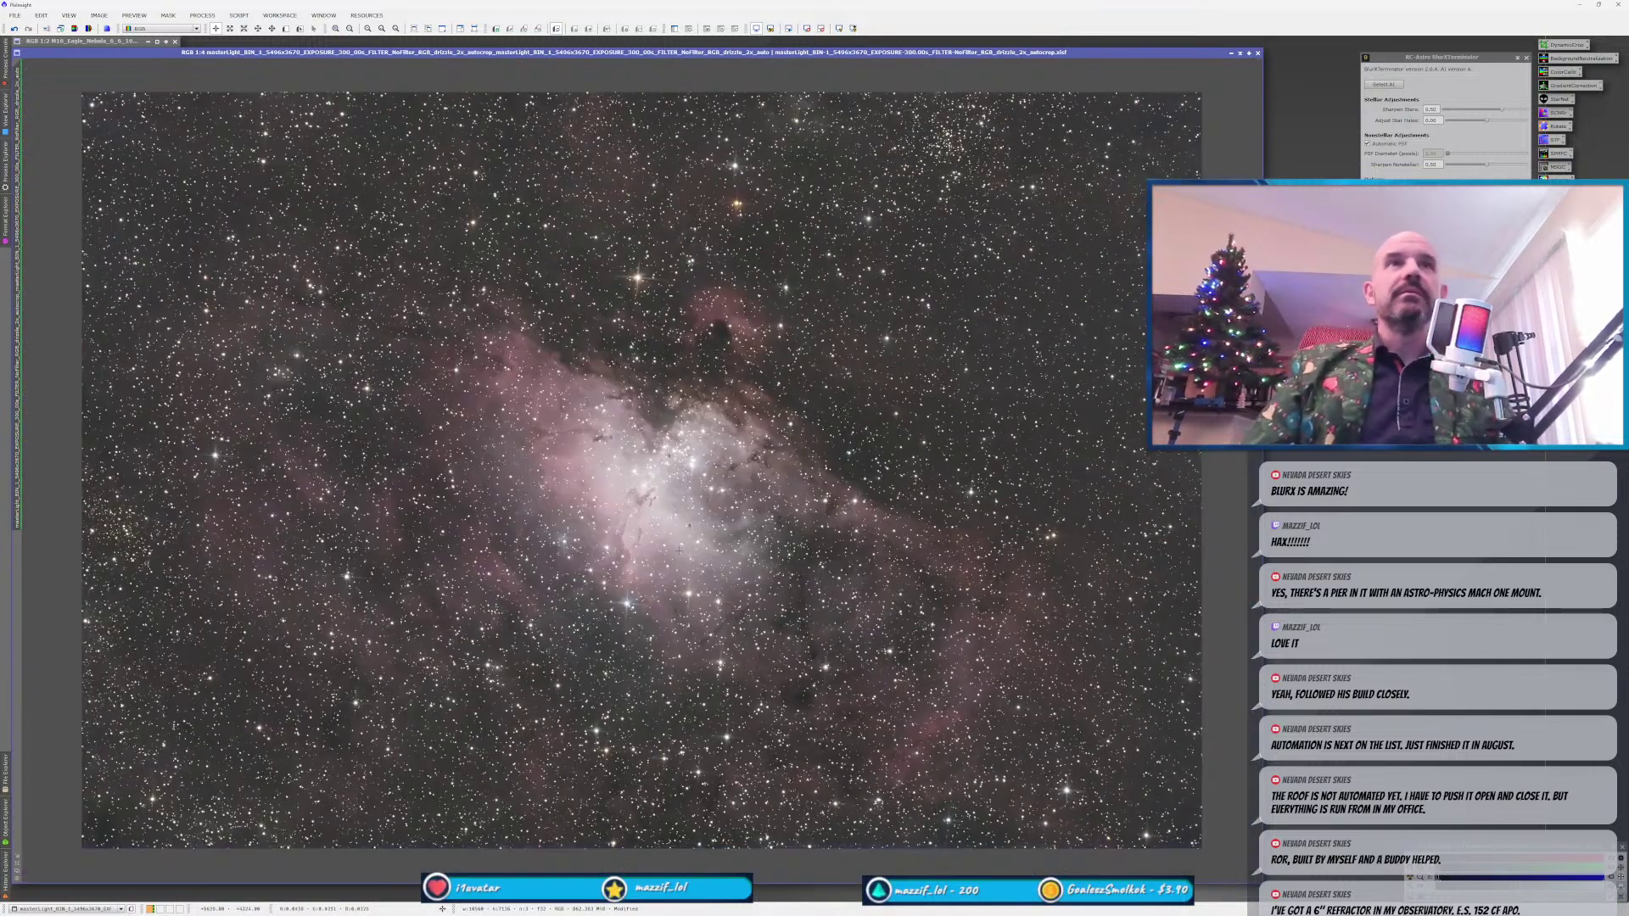
pyautogui.scroll(1, 678, 549)
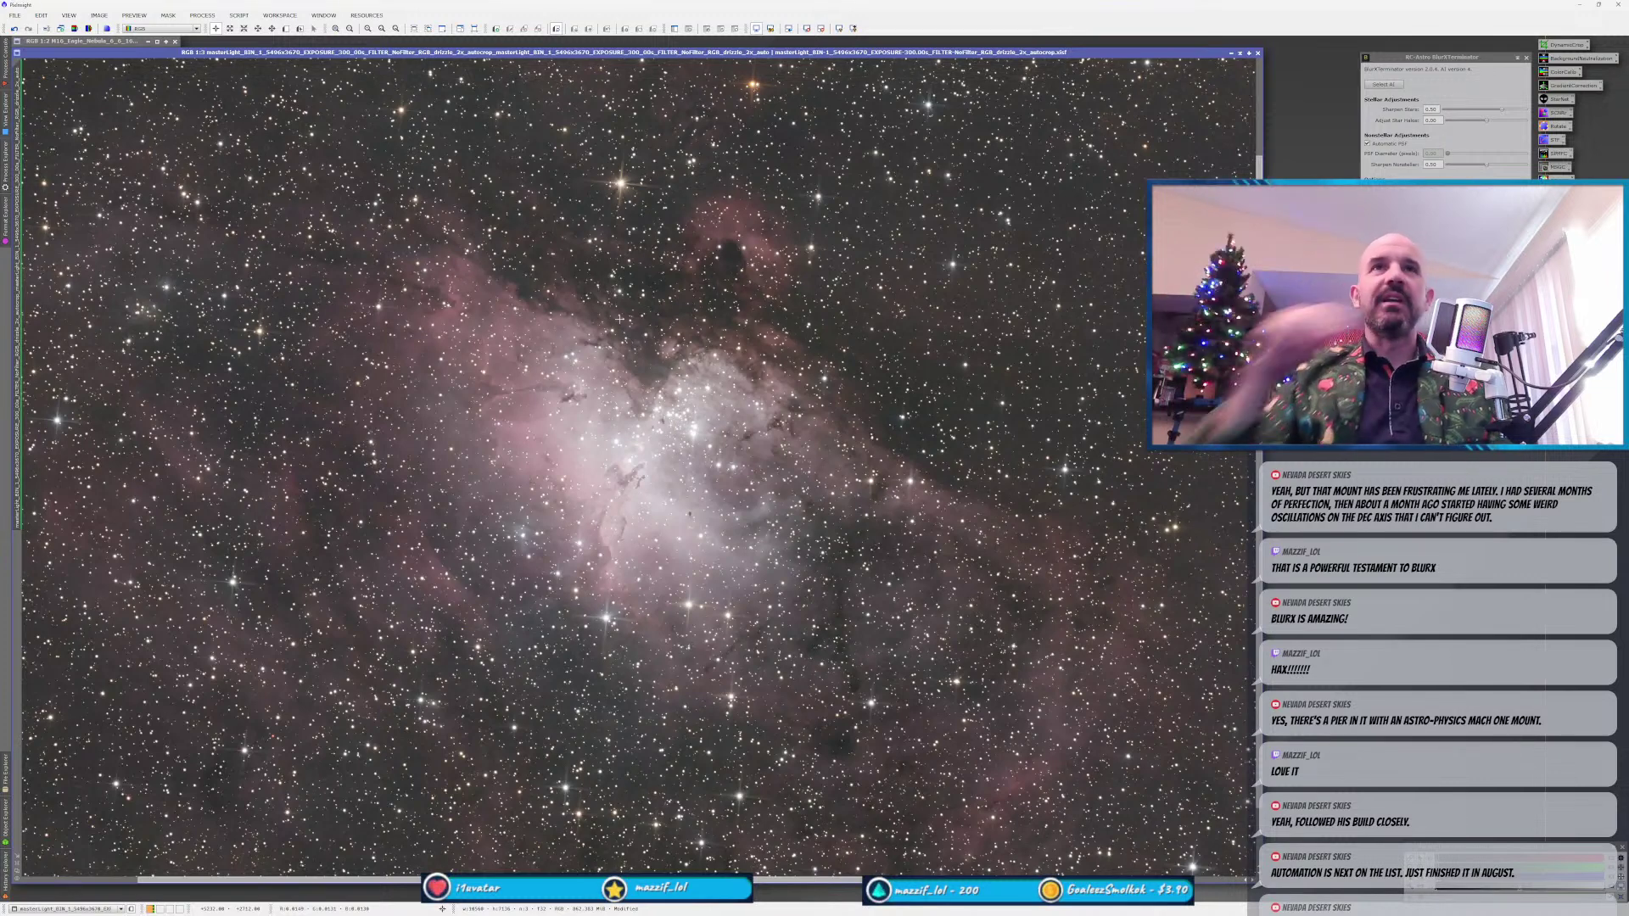
pyautogui.scroll(2, 570, 468)
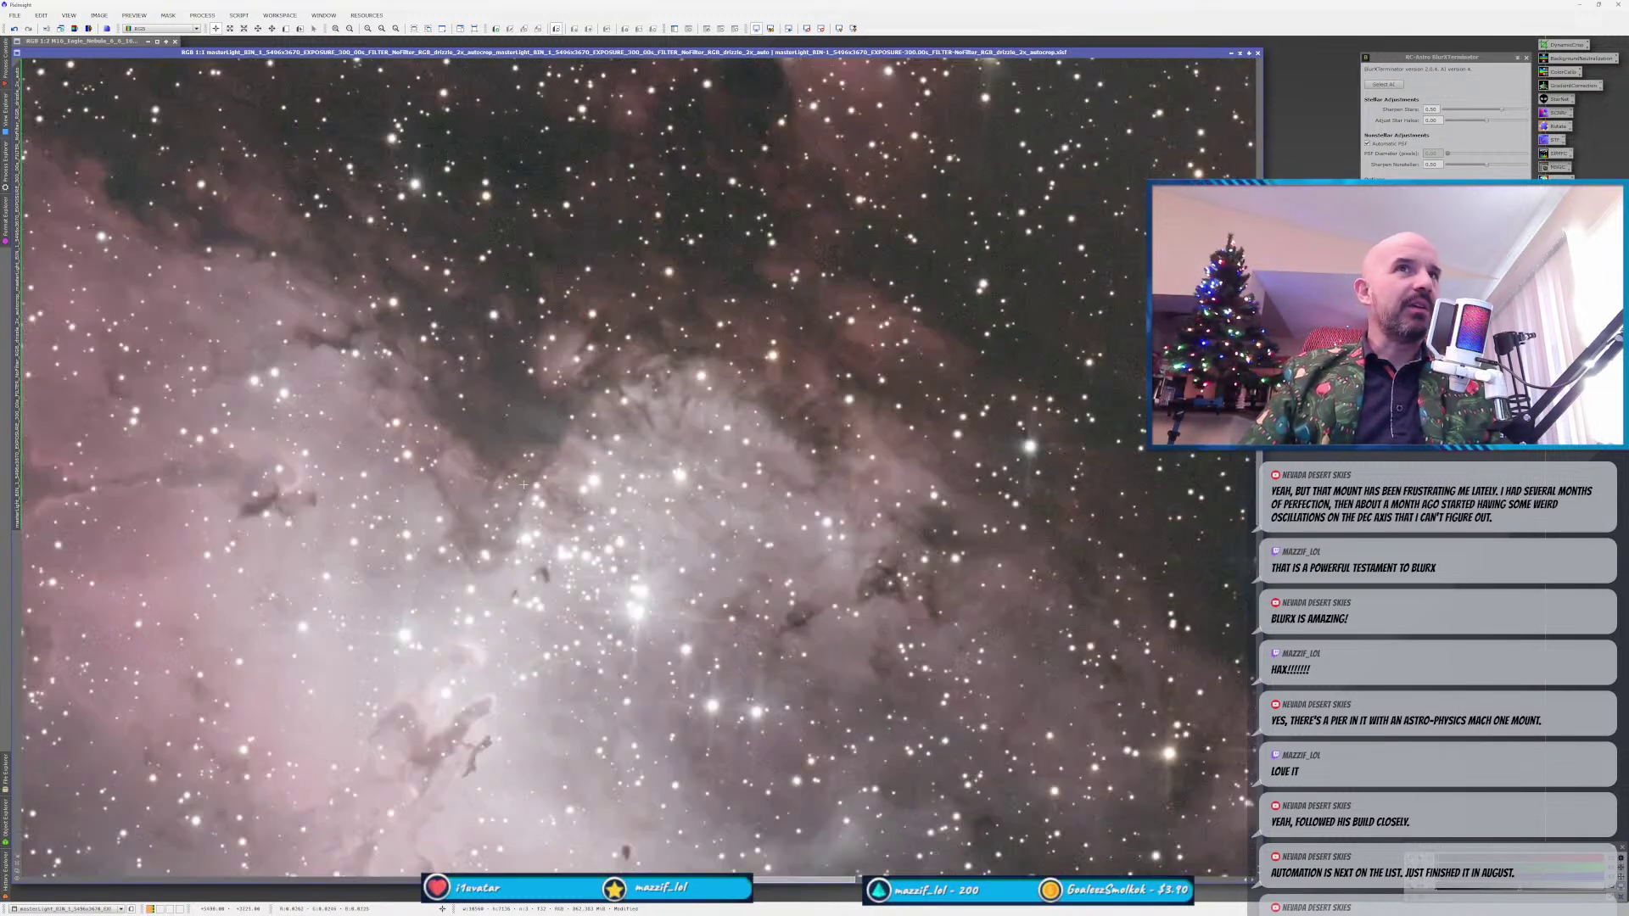
pyautogui.moveTo(345, 497); pyautogui.dragTo(650, 635)
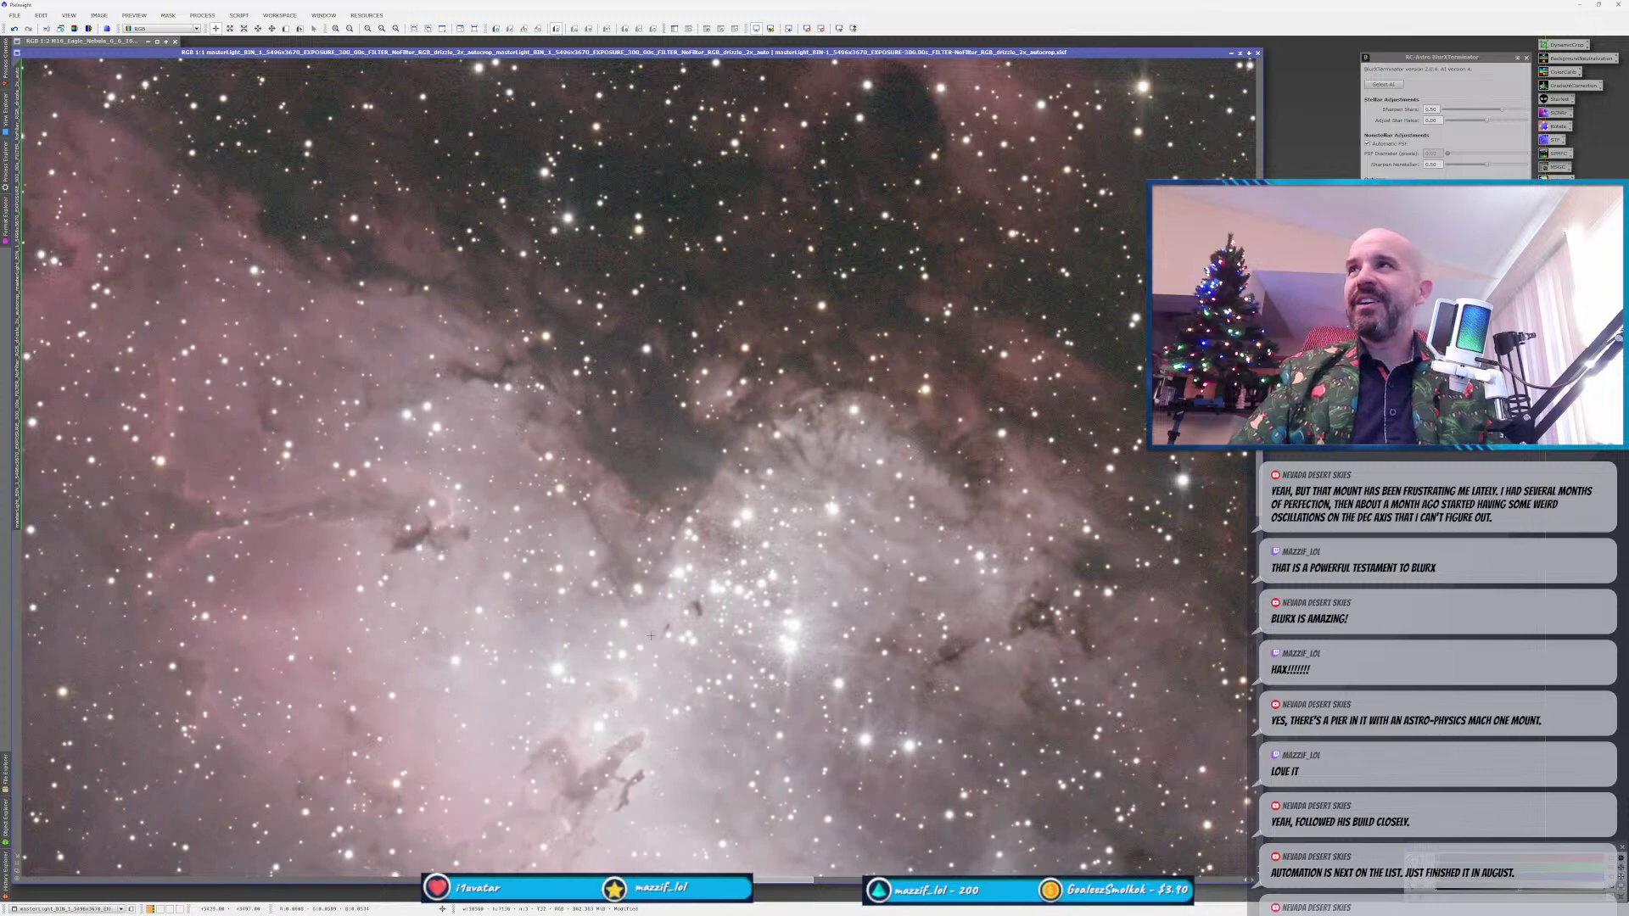
pyautogui.press('space')
pyautogui.moveTo(611, 645); pyautogui.dragTo(678, 587)
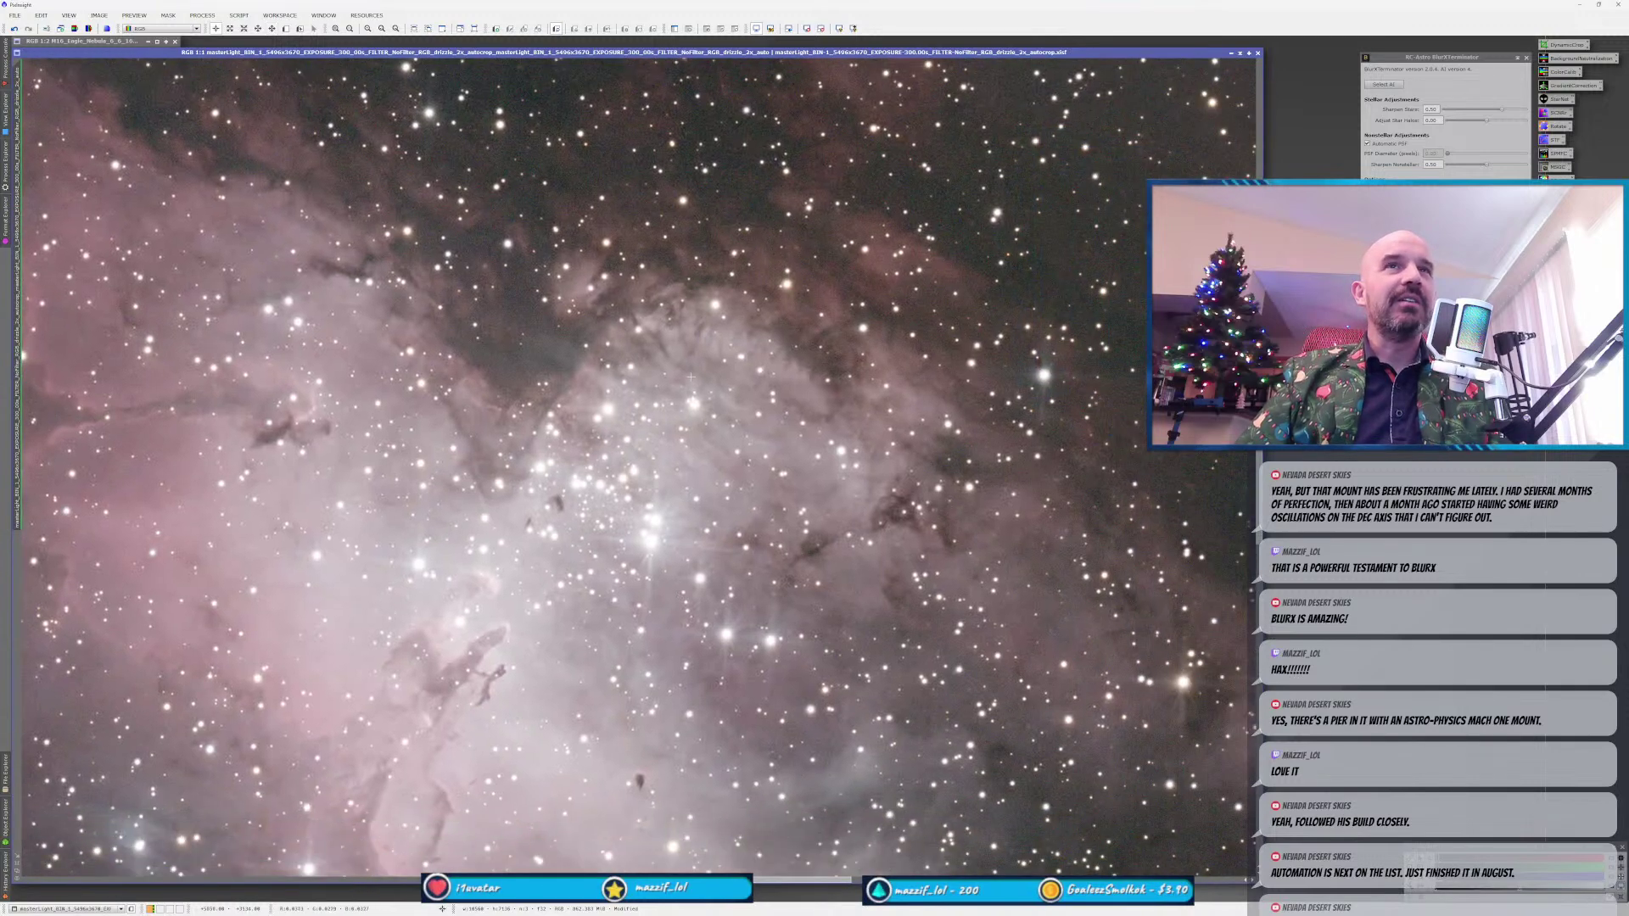
pyautogui.scroll(1, 687, 371)
pyautogui.moveTo(687, 371); pyautogui.dragTo(717, 439)
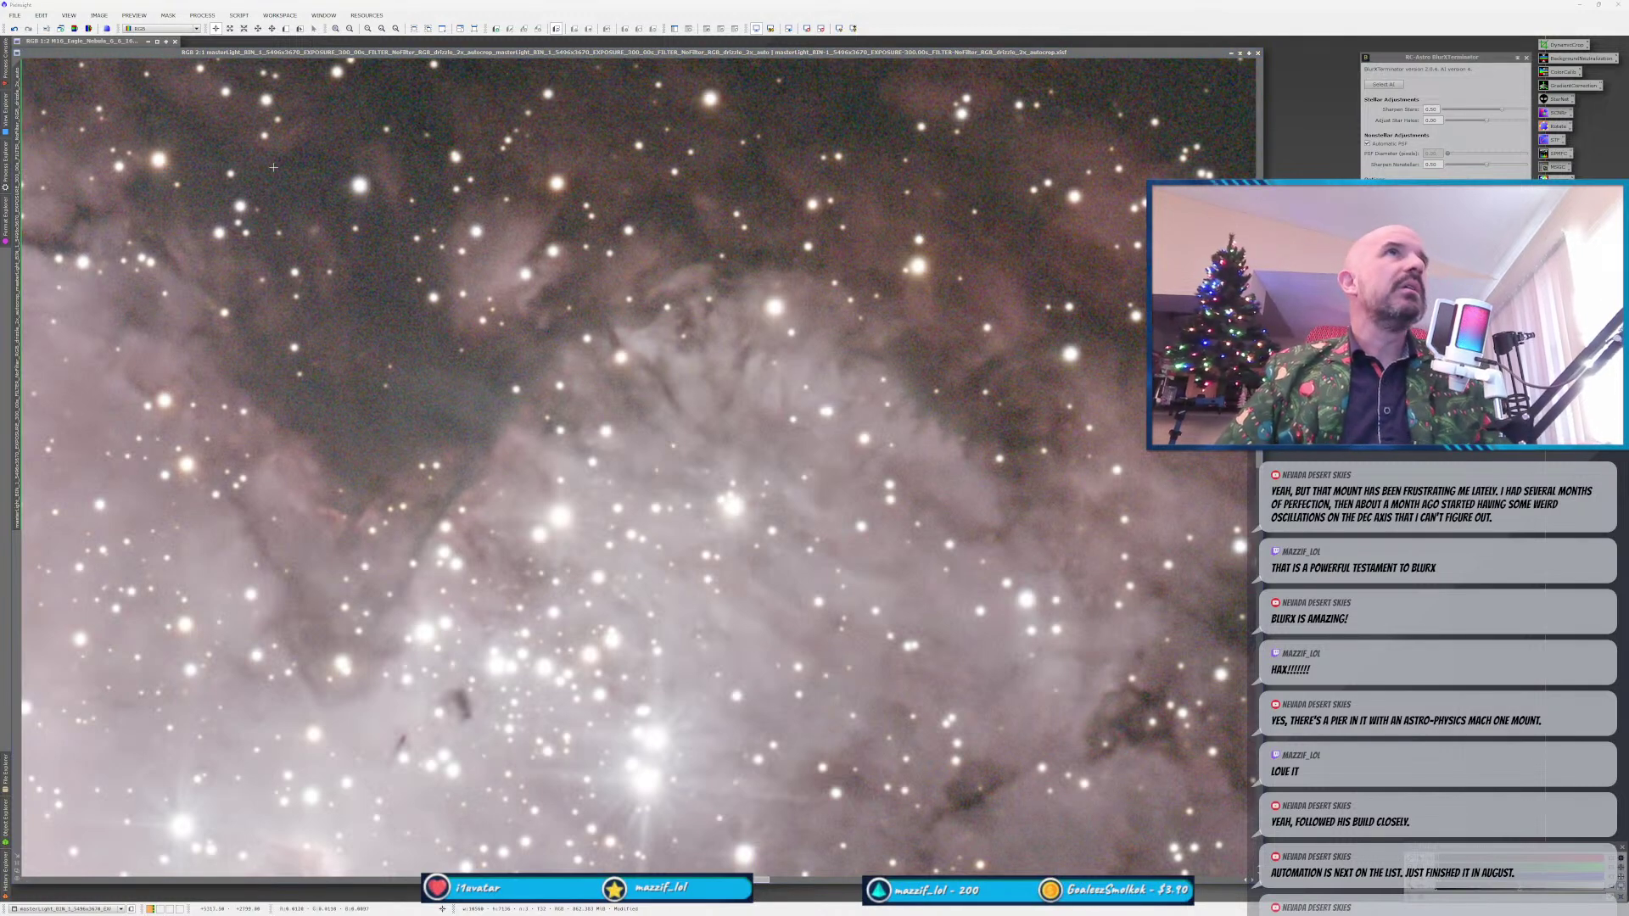
# Open the WeightedBatchPreprocessing script, review the list of loaded light frames, and close the script without running it.
pyautogui.click(238, 15)
pyautogui.moveTo(249, 32)
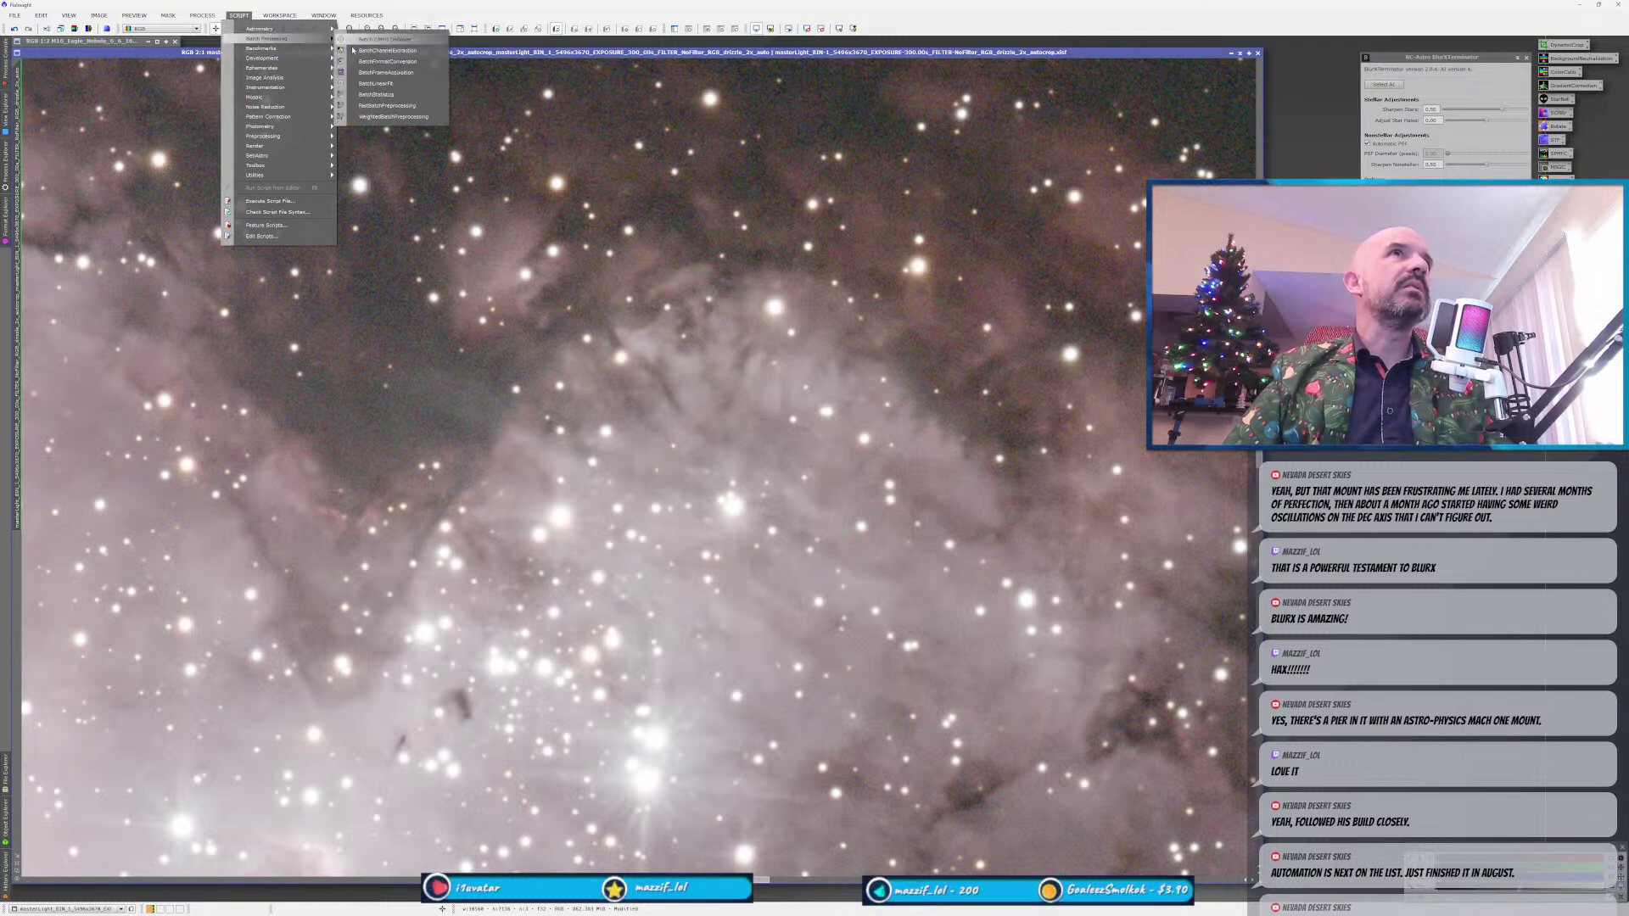
pyautogui.click(390, 117)
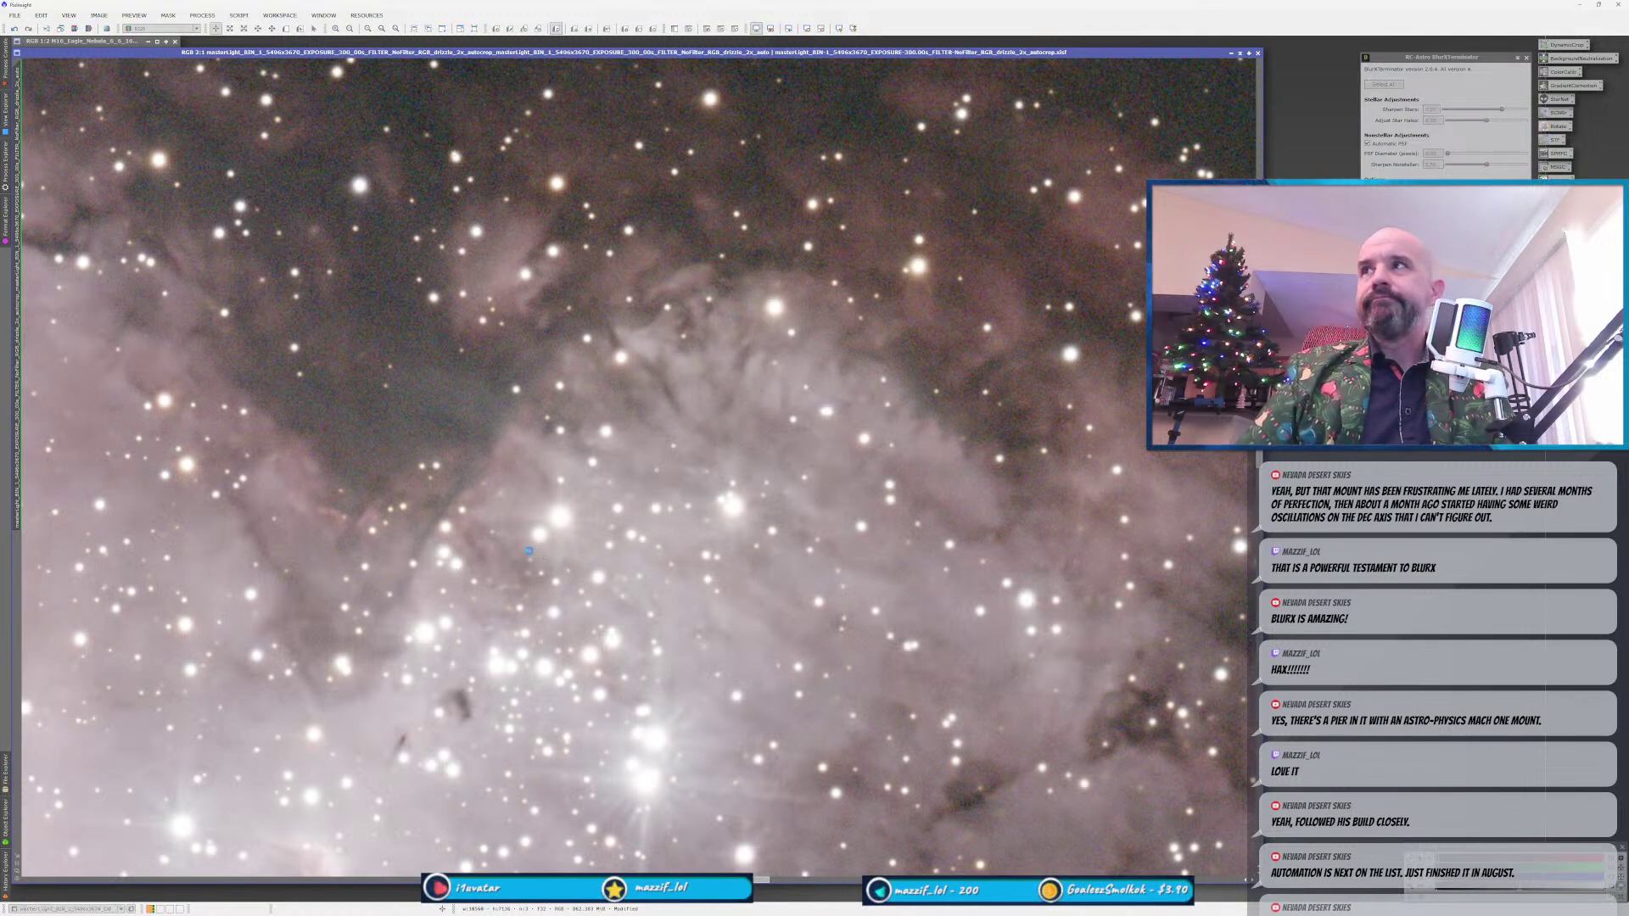
pyautogui.click(702, 308)
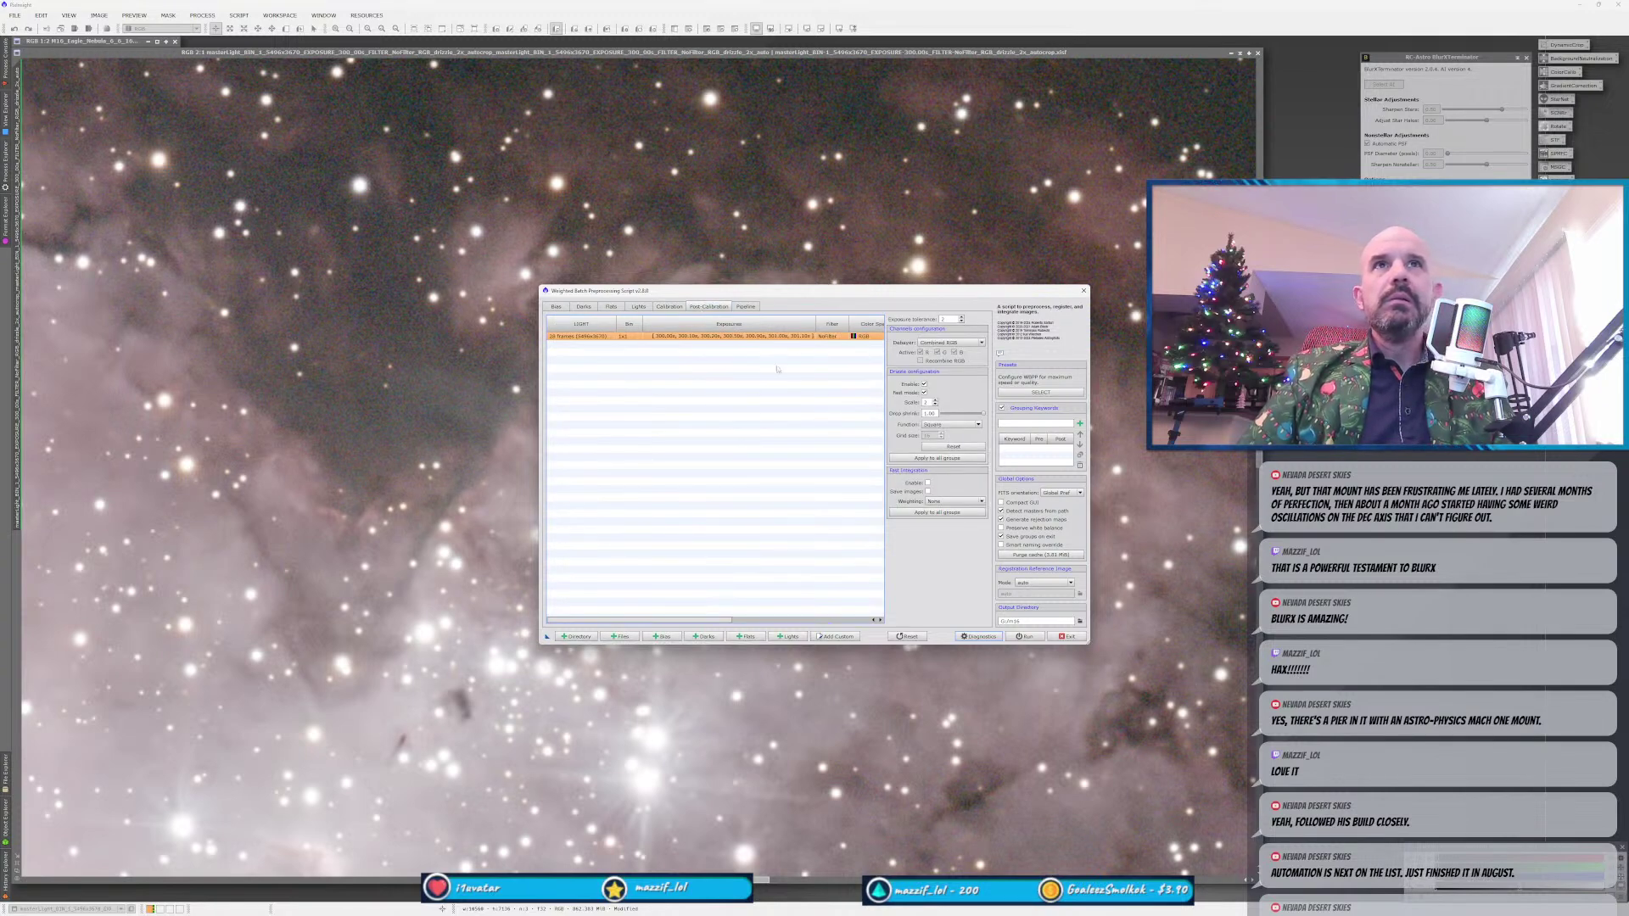
pyautogui.click(638, 306)
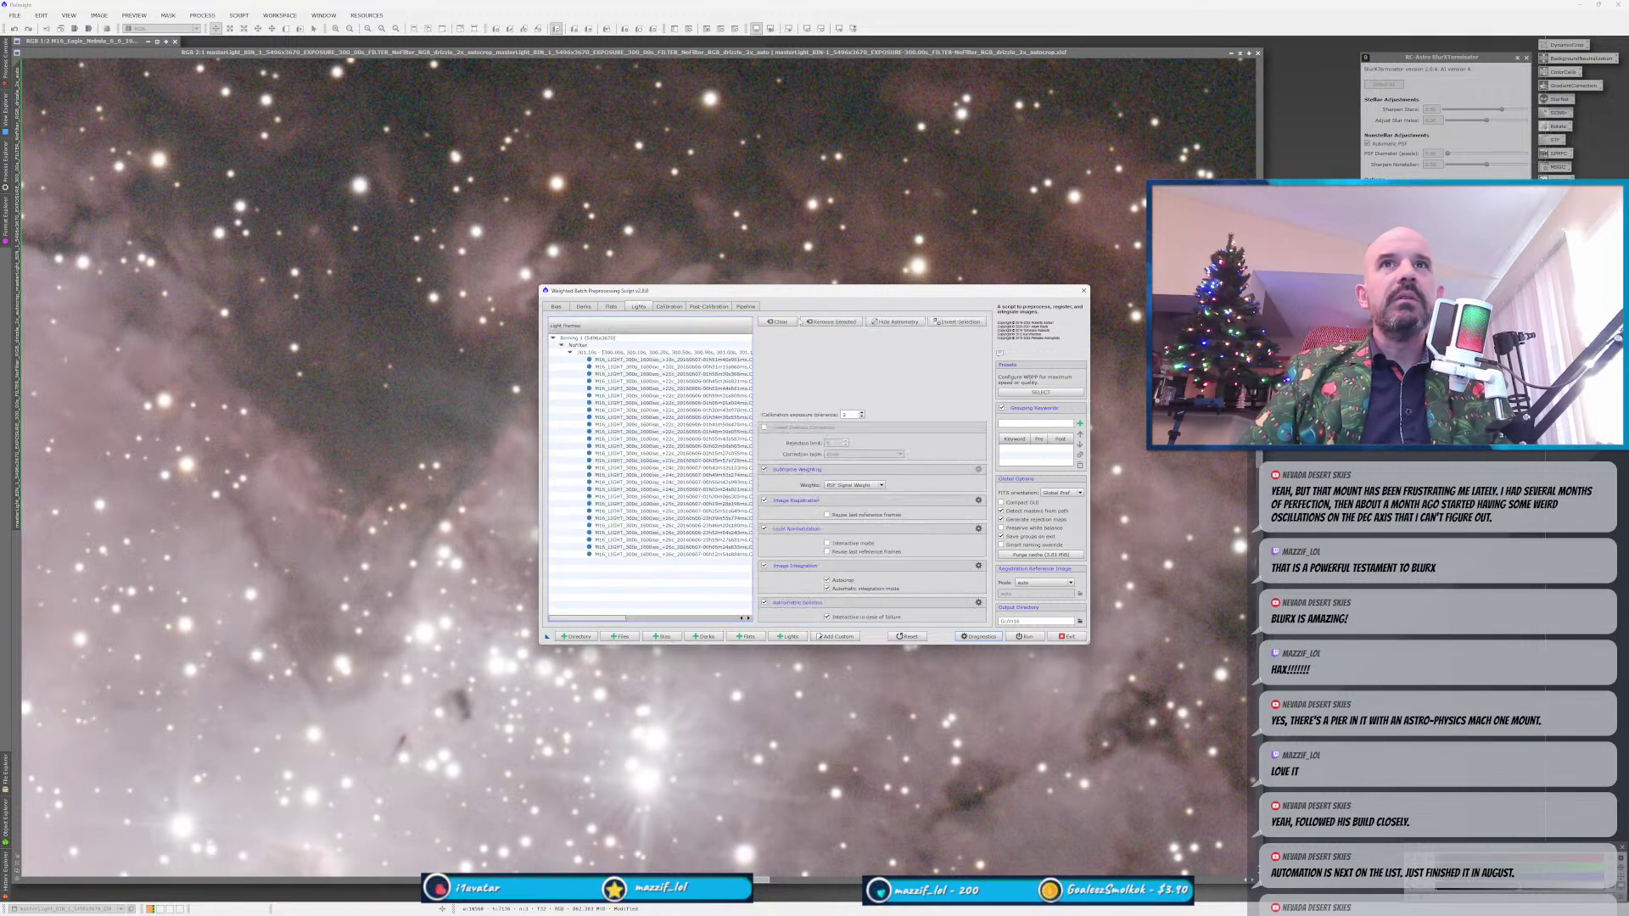
pyautogui.moveTo(598, 585); pyautogui.dragTo(599, 365)
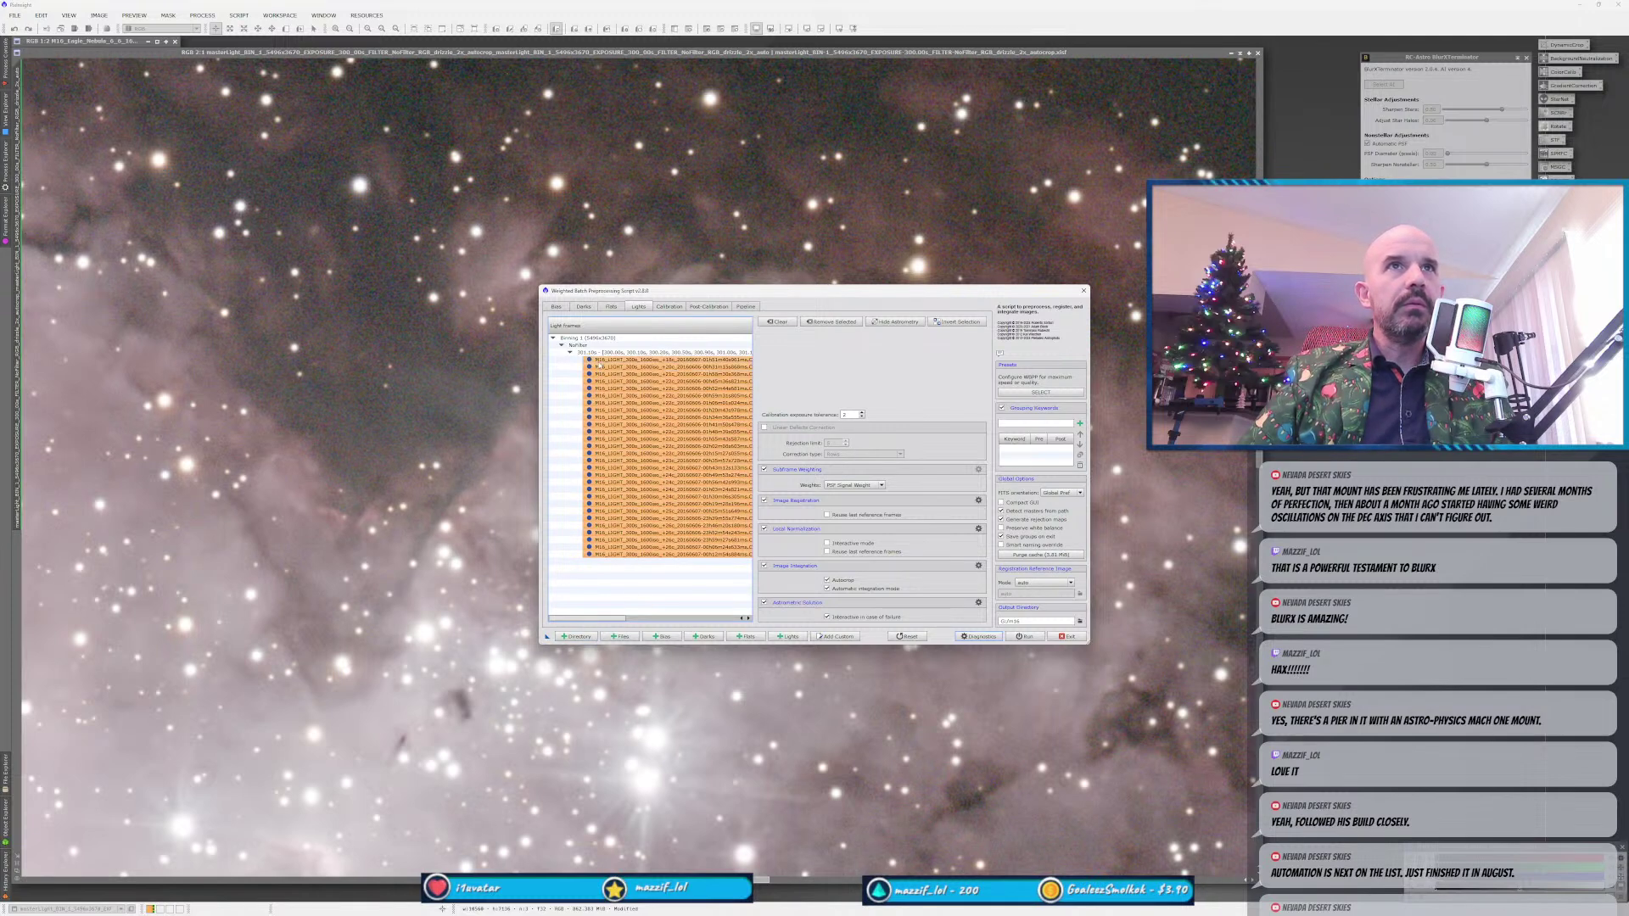
pyautogui.click(872, 502)
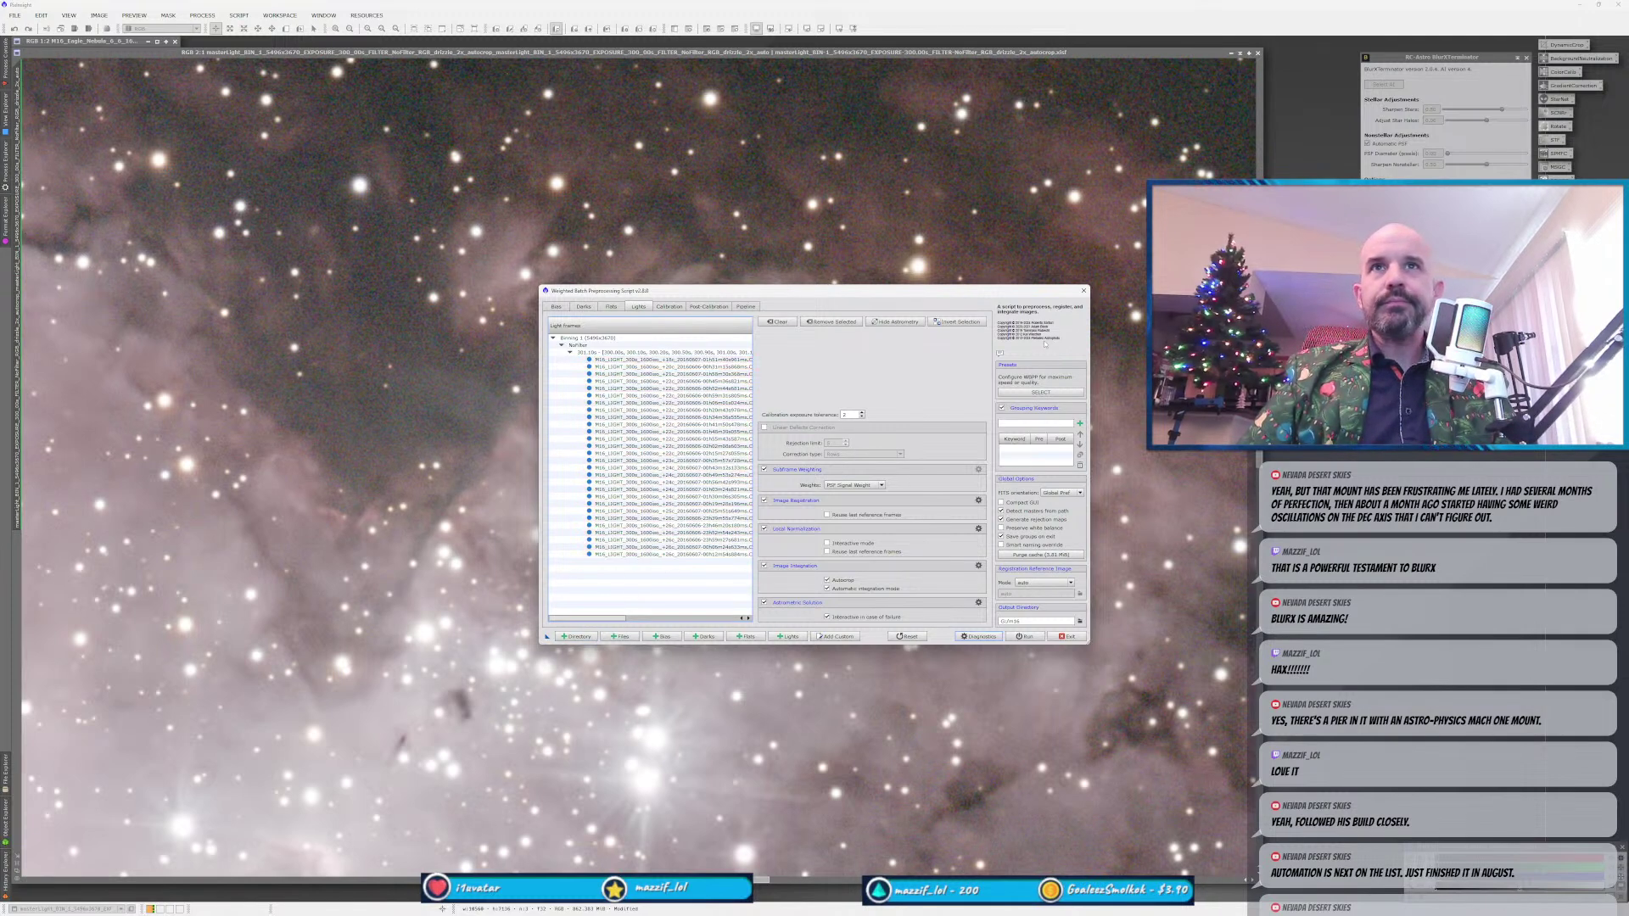
pyautogui.click(1084, 290)
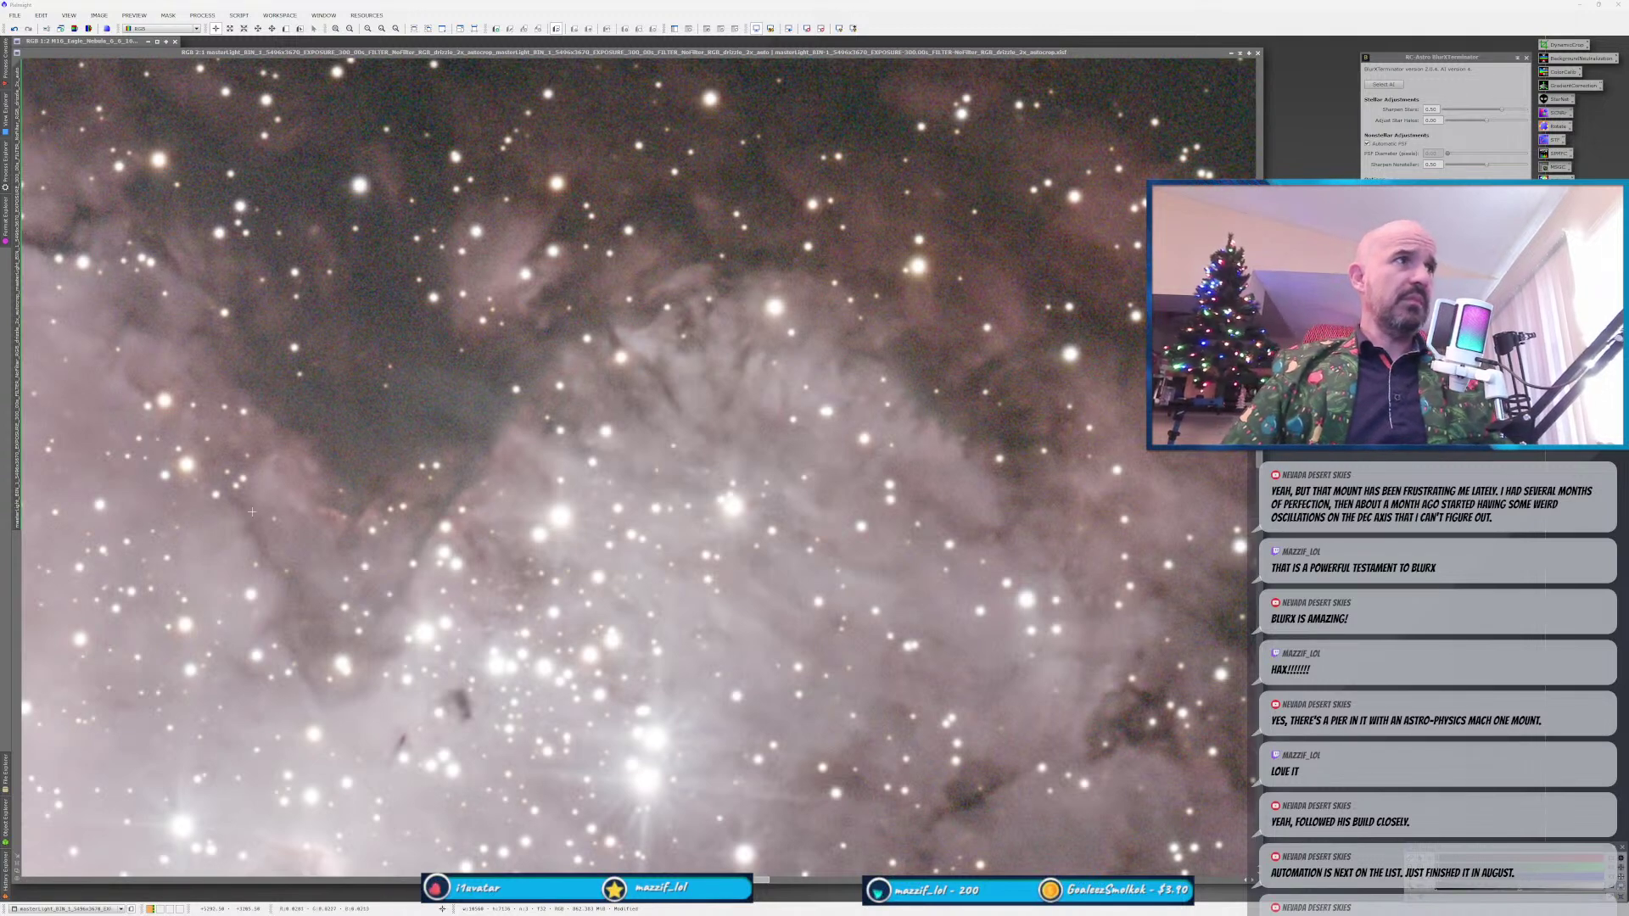
# Switch to Calculator, work out the total integration of the 5-minute exposures, divide it by 60 for hours, and clear the calculator away.
pyautogui.hotkey('alt', 'Tab')
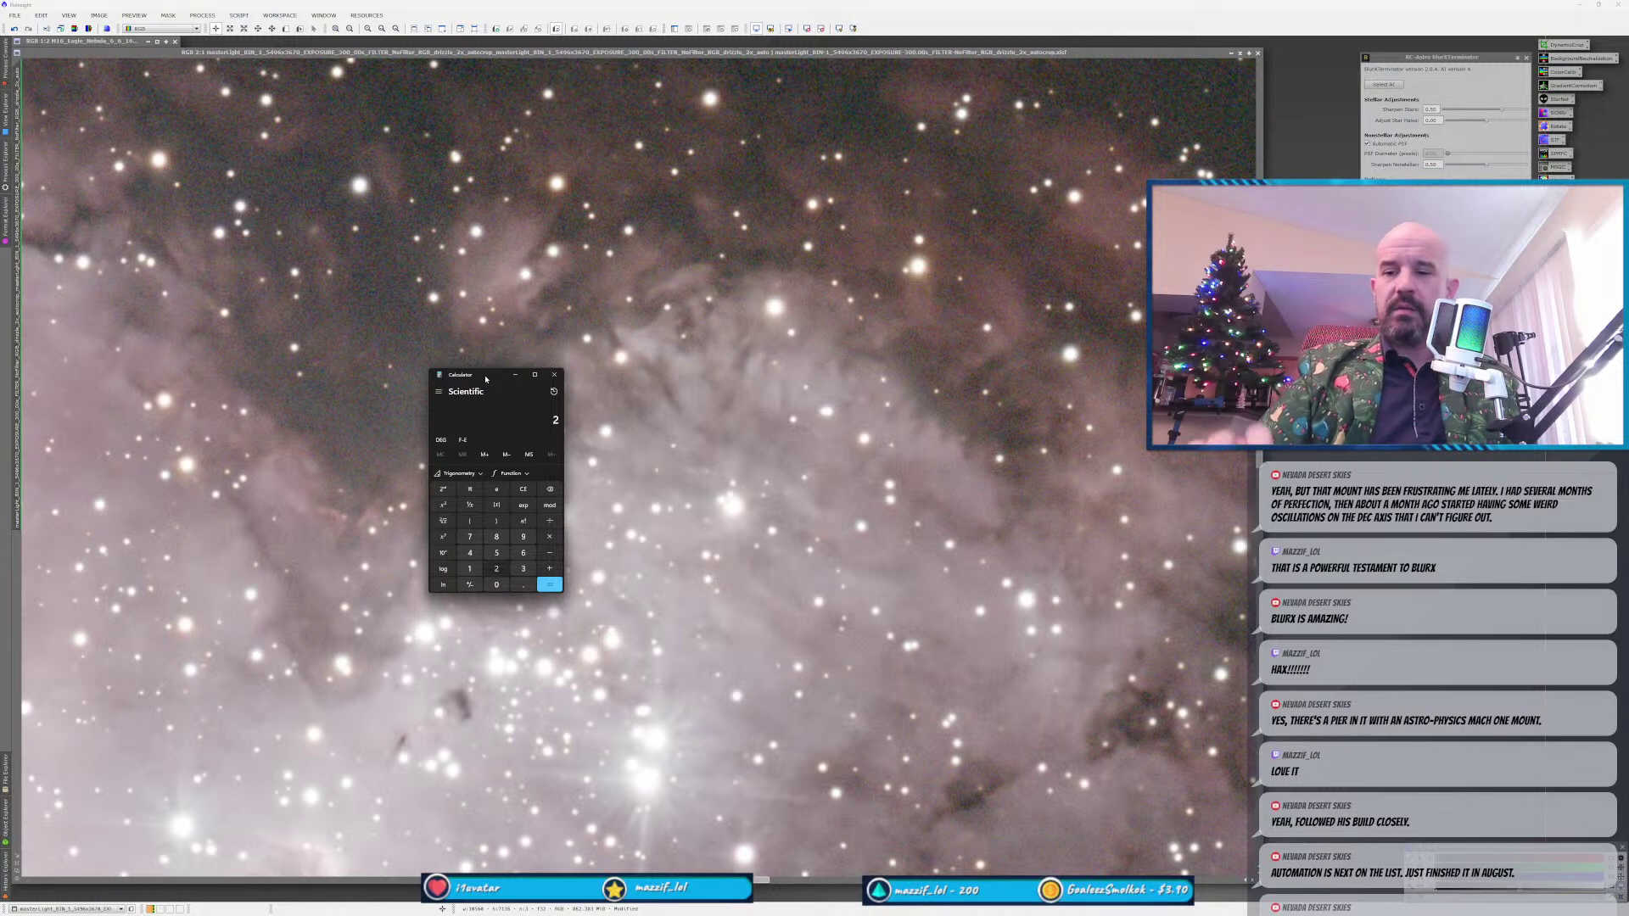
pyautogui.write('5')
pyautogui.press('Return')
pyautogui.write('/60')
pyautogui.press('Return')
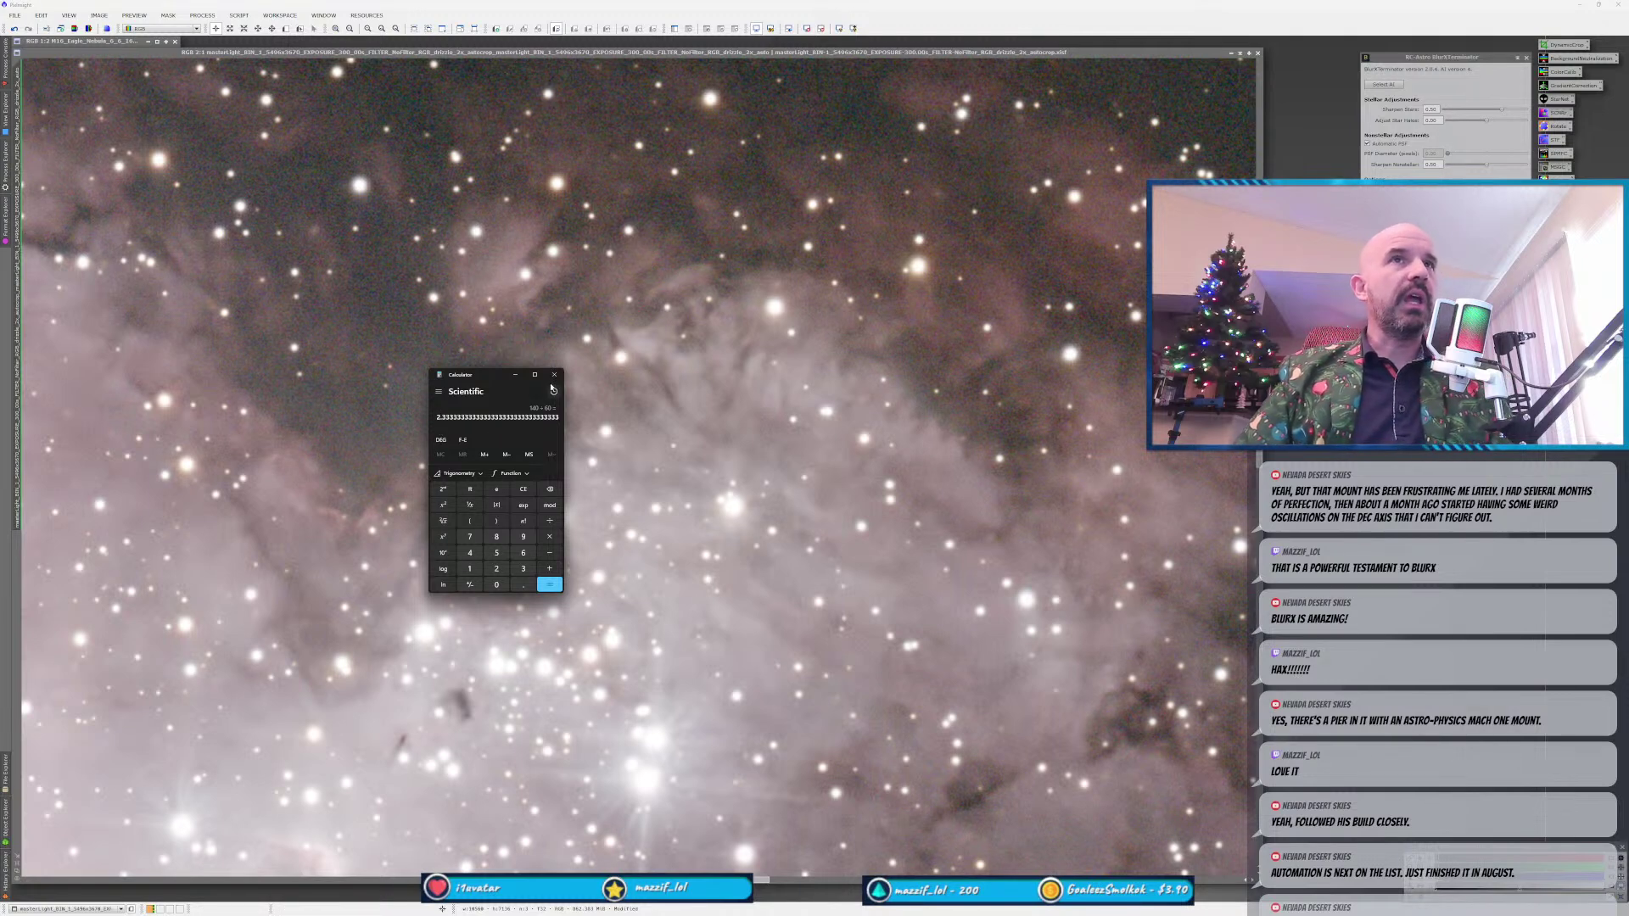
pyautogui.moveTo(483, 377); pyautogui.dragTo(0, 378)
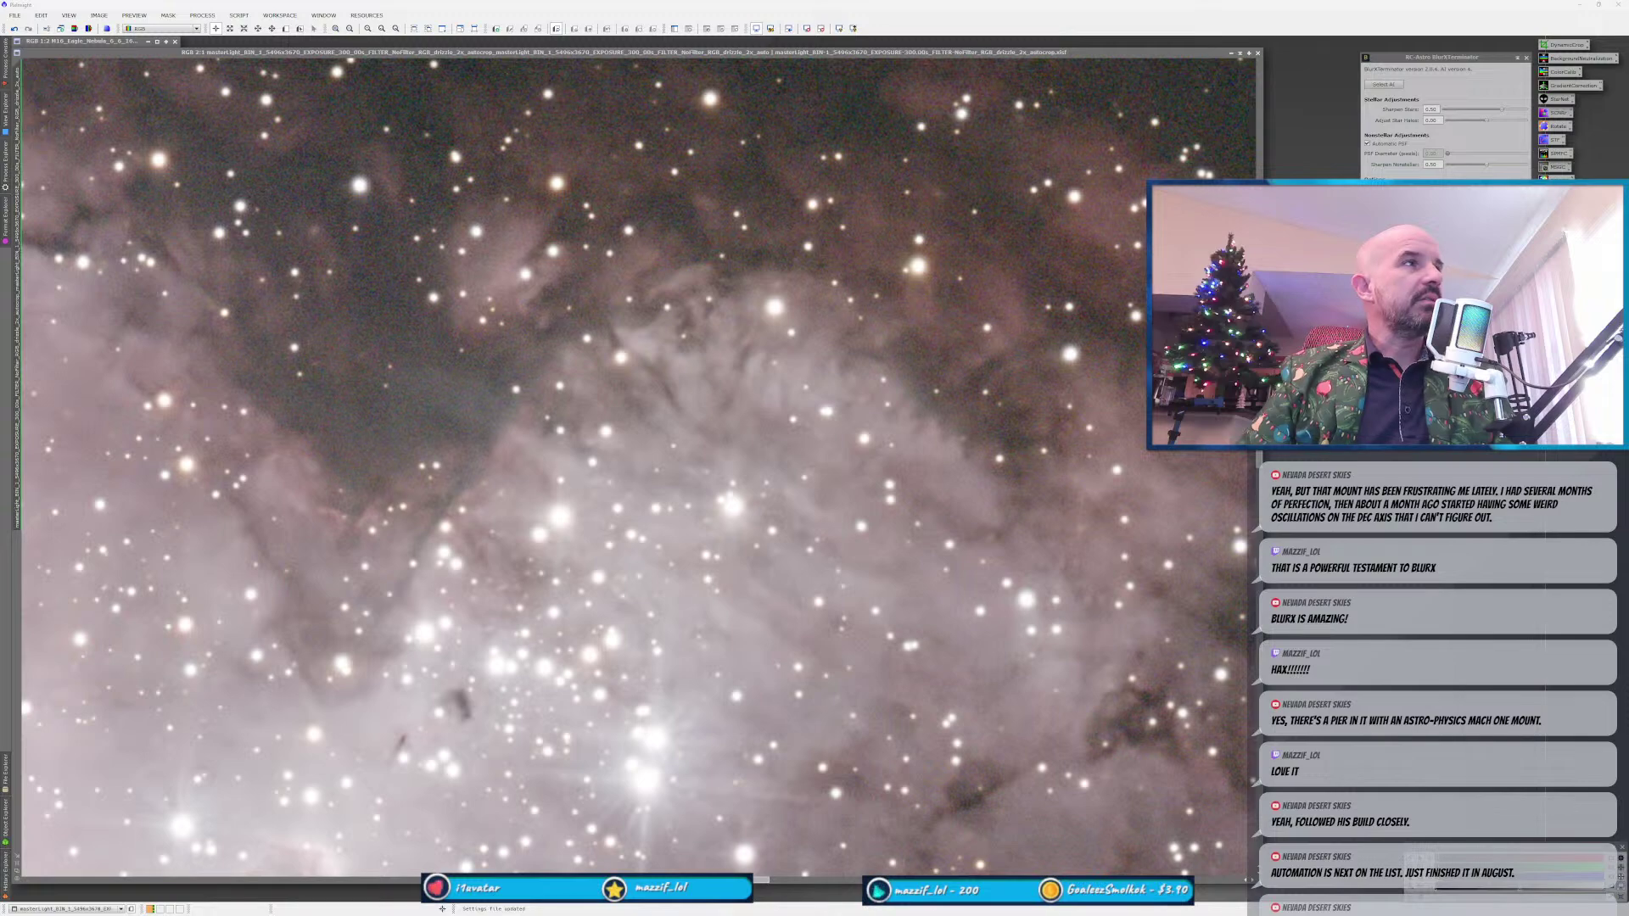
# Compare the nebula core's stars and dust detail with and without BlurXTerminator, ending with the sharpening reapplied.
pyautogui.scroll(-4, 519, 604)
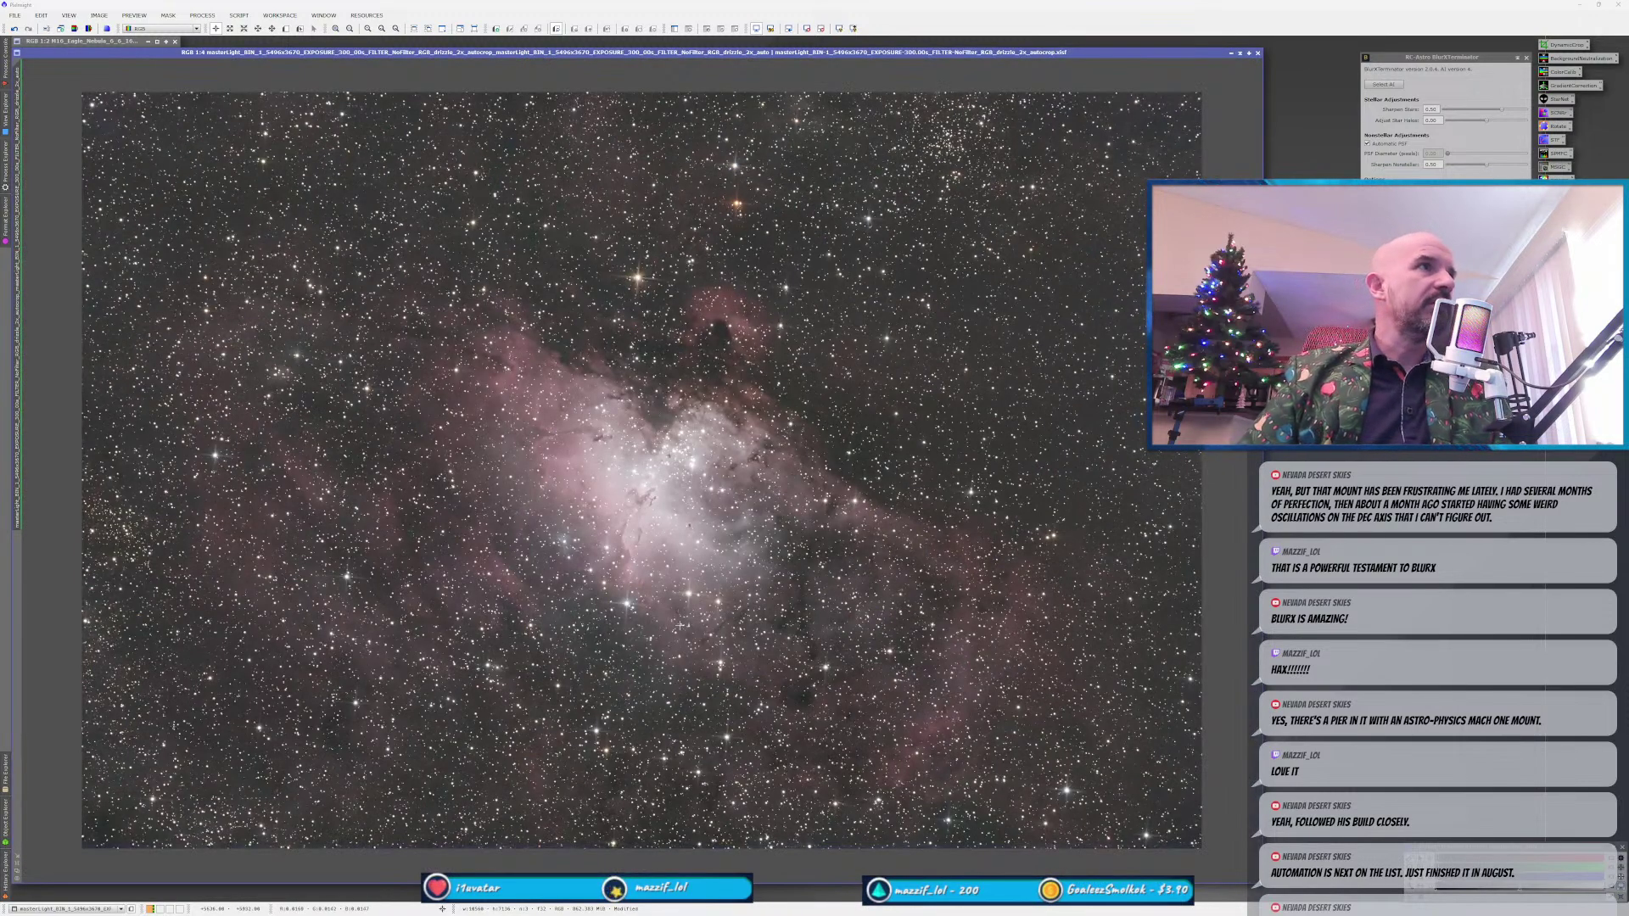
pyautogui.scroll(3, 721, 461)
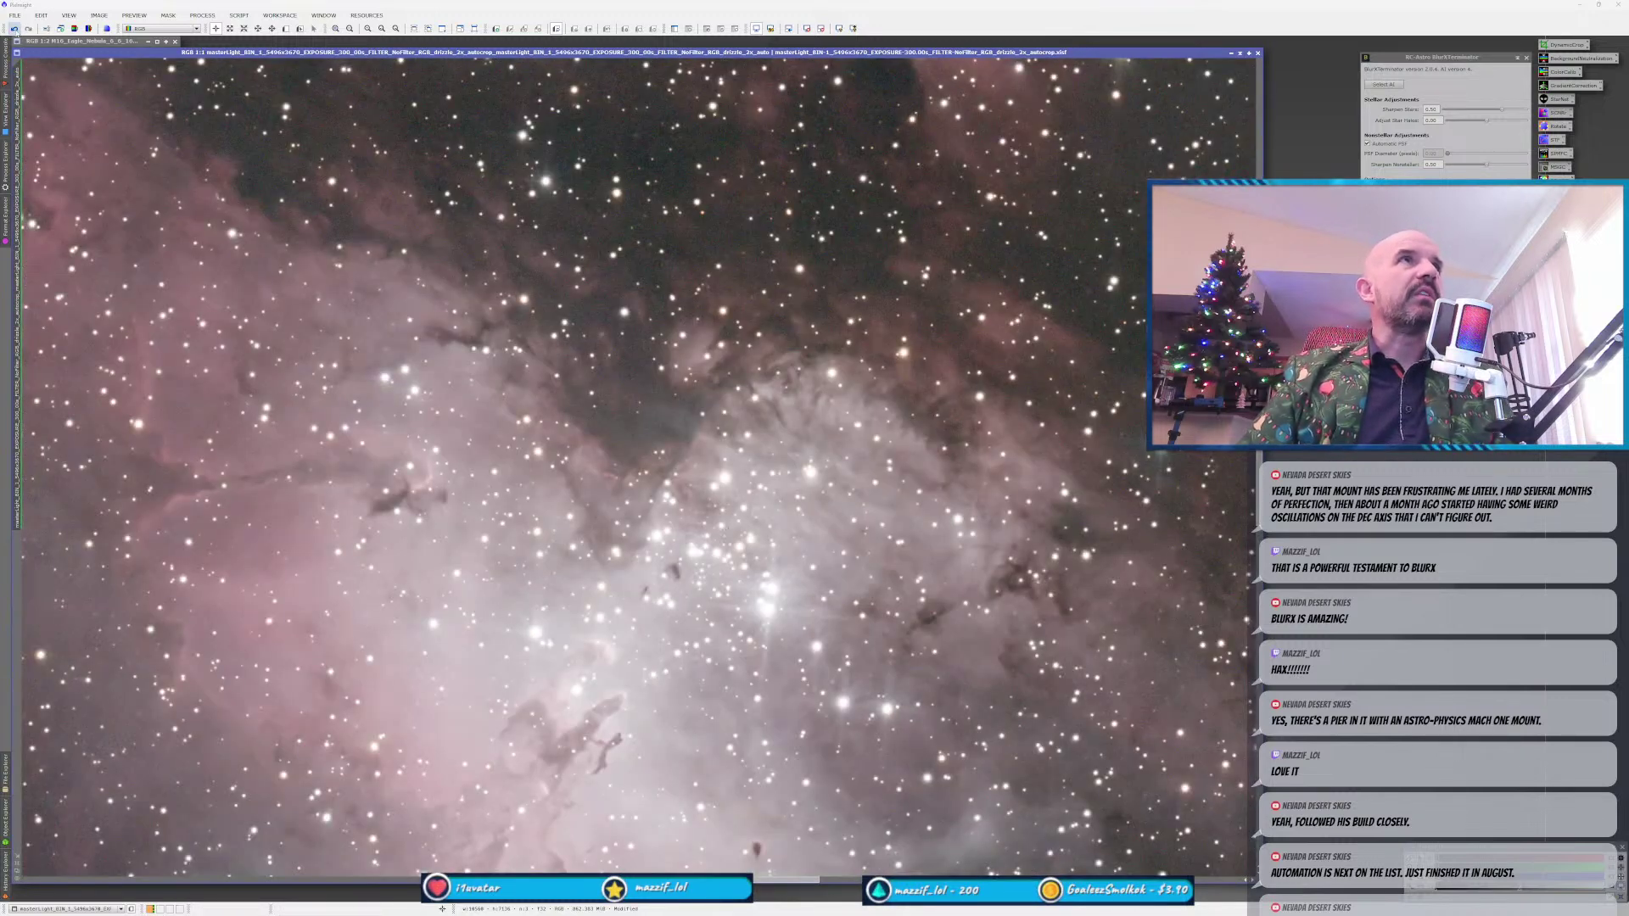
pyautogui.hotkey('ctrl', 'z')
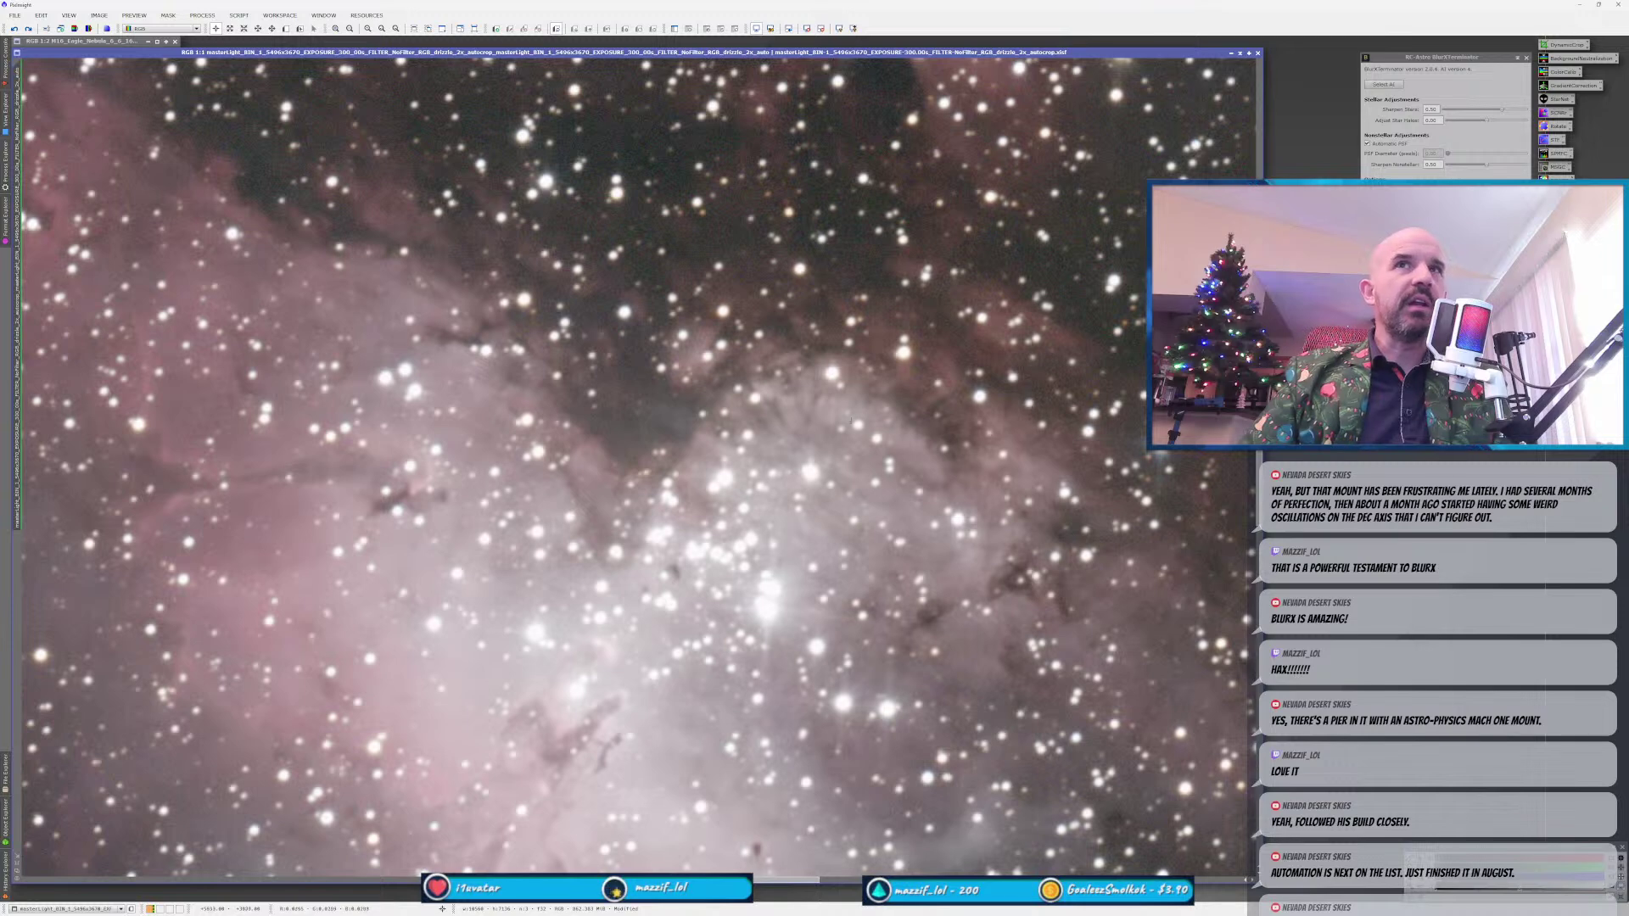
pyautogui.scroll(1, 779, 467)
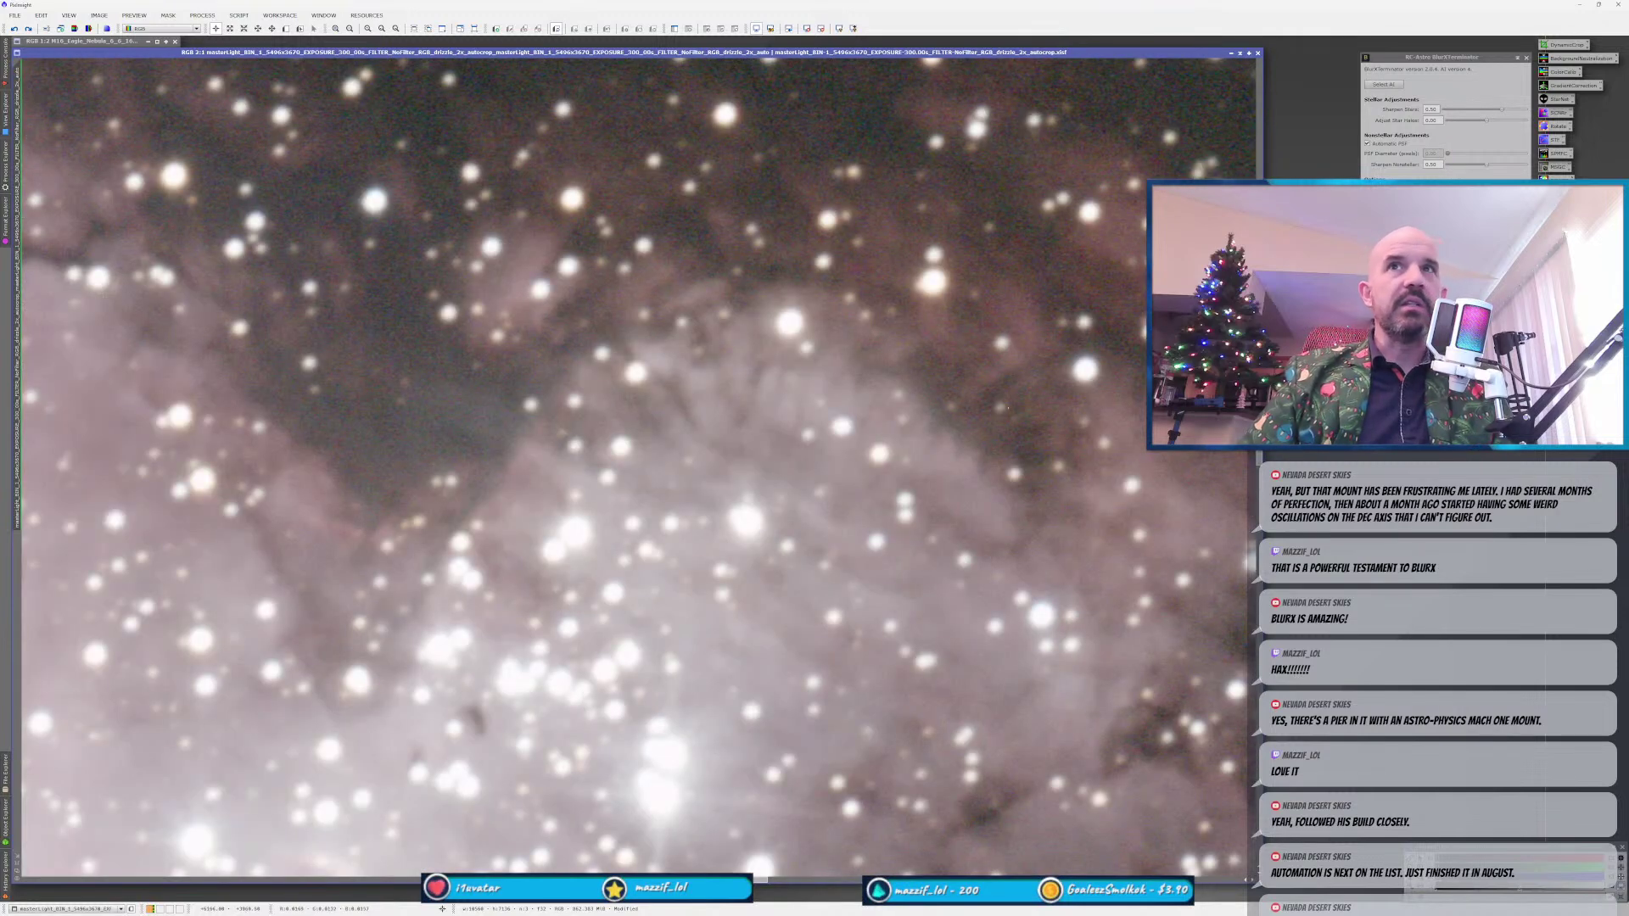
pyautogui.click(28, 28)
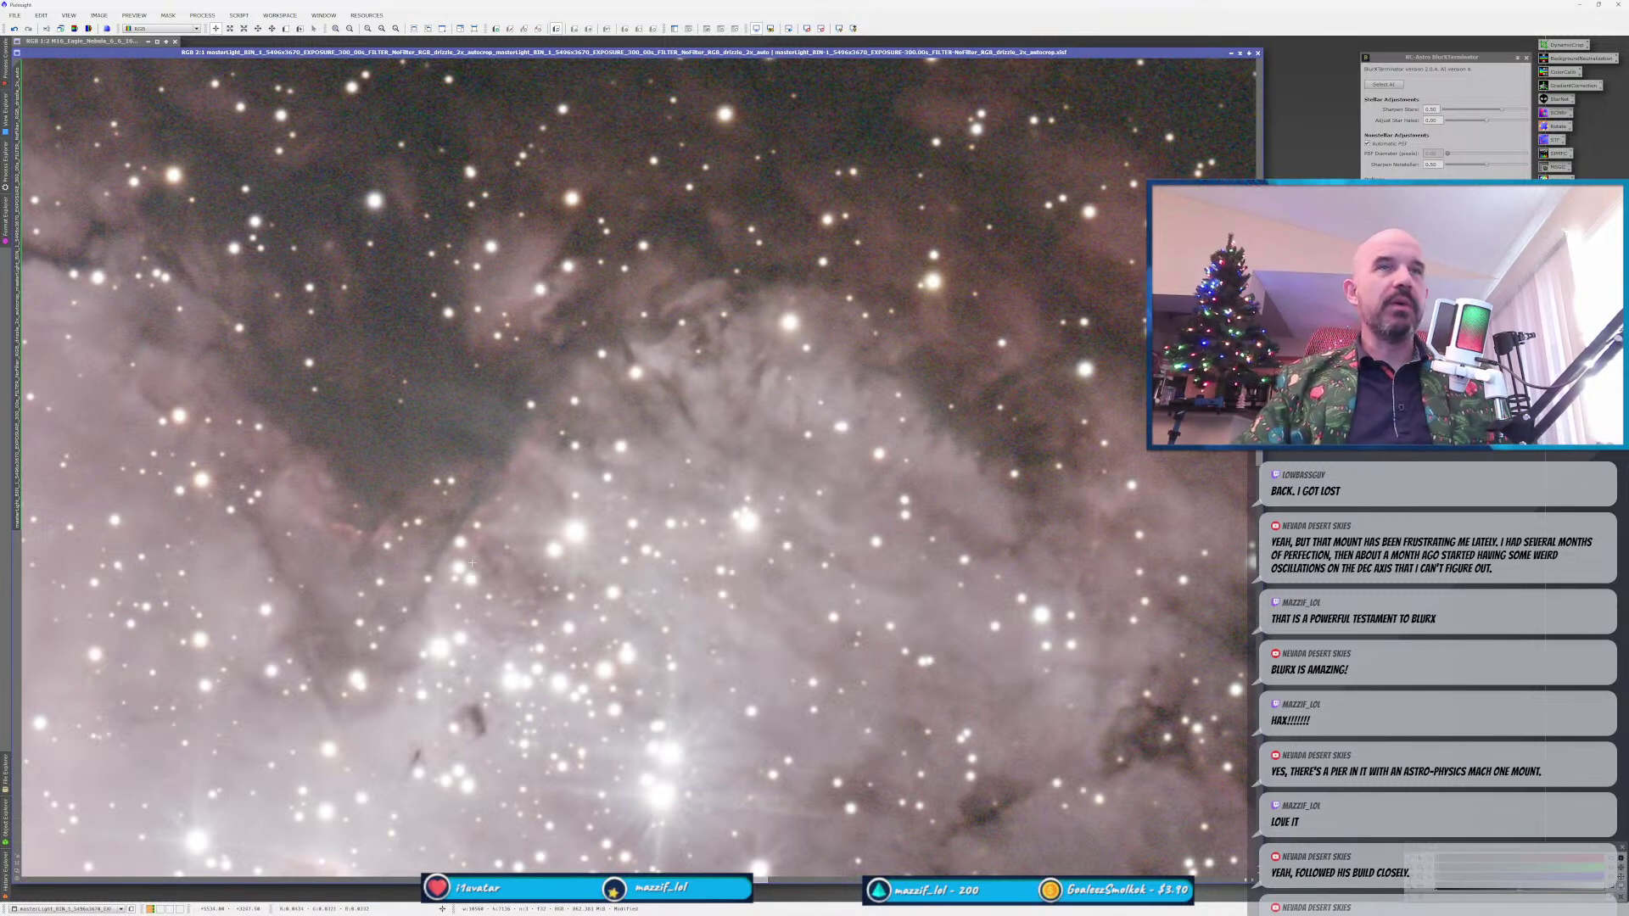
# Examine the sharpened nebula from the surrounding star field down to a close-up of the Pillars.
pyautogui.scroll(-2, 447, 686)
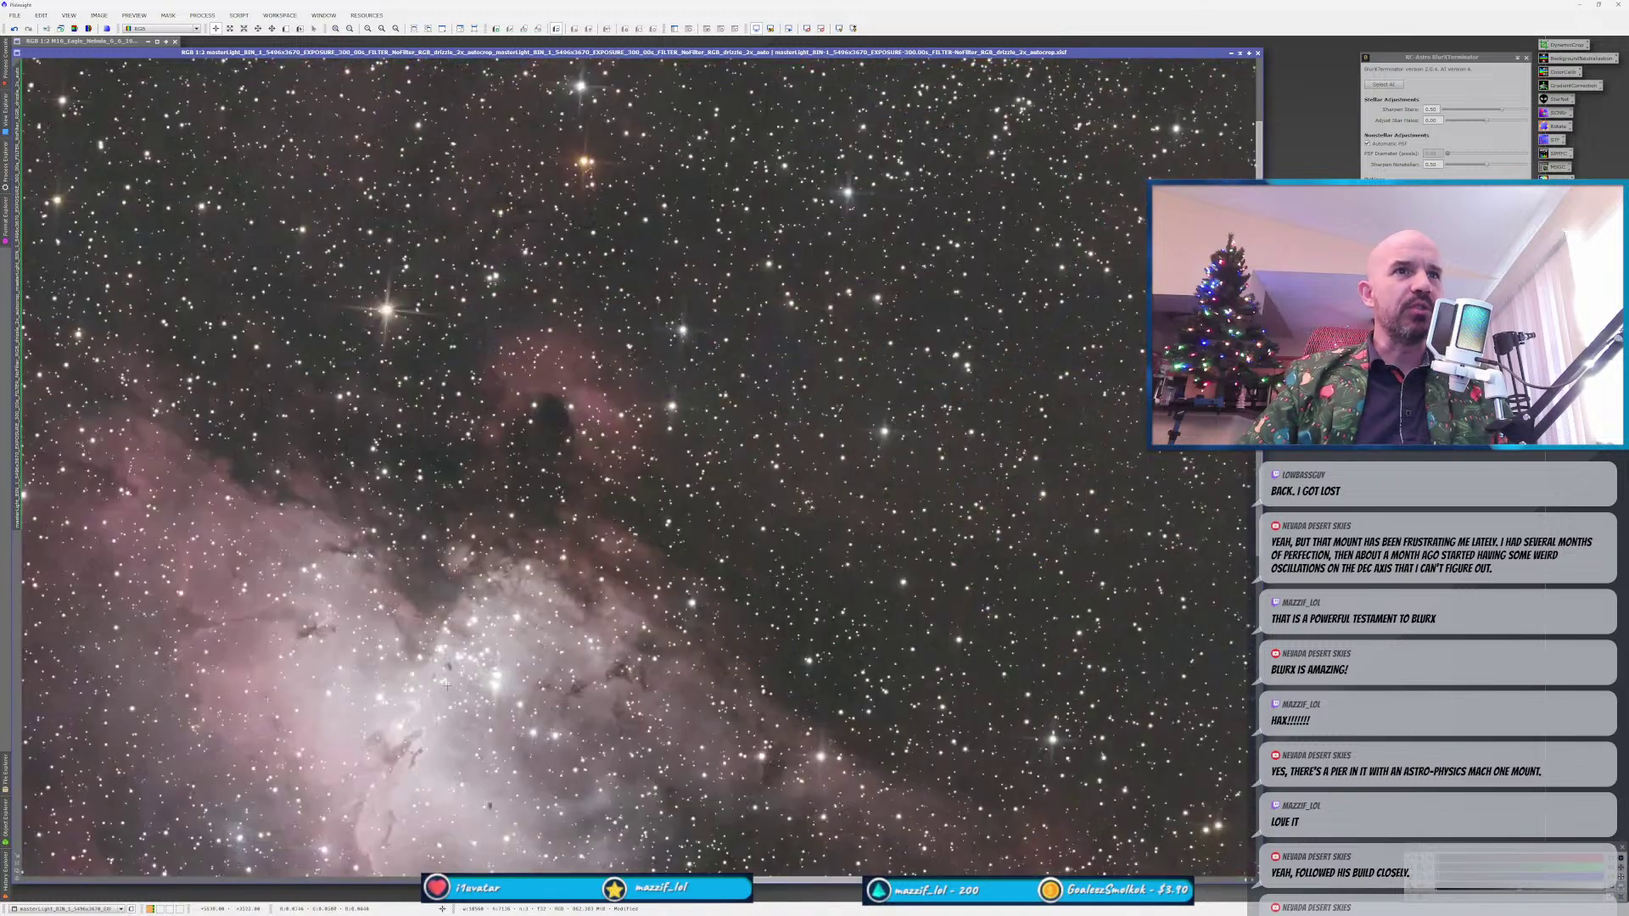
pyautogui.scroll(-1, 408, 782)
pyautogui.scroll(2, 396, 763)
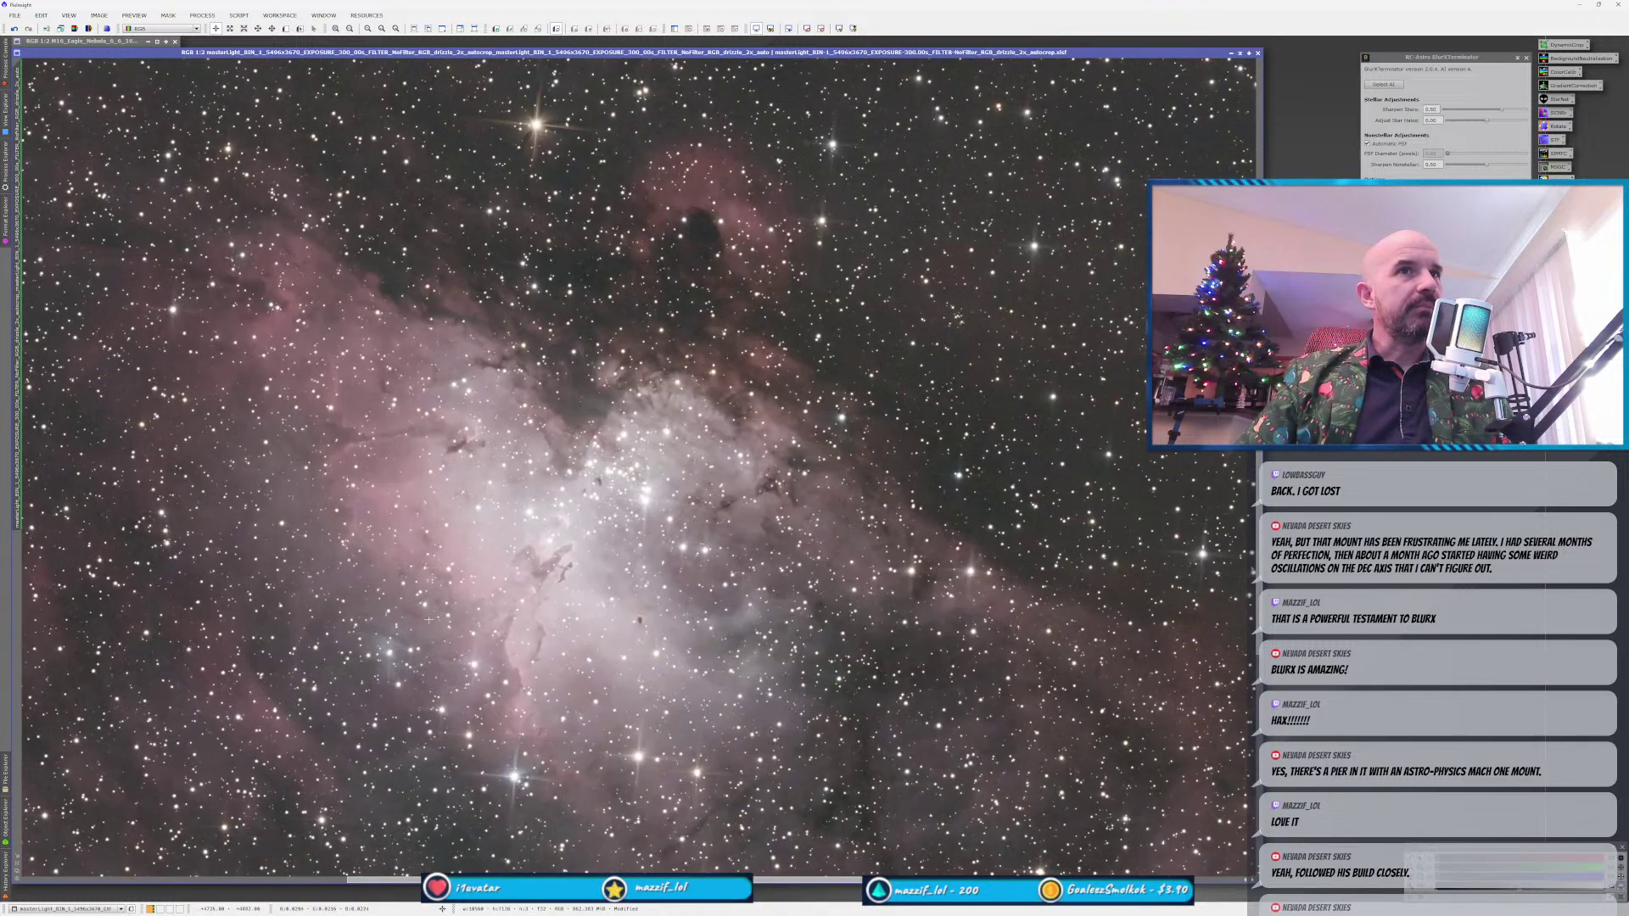
pyautogui.moveTo(692, 414); pyautogui.dragTo(618, 373)
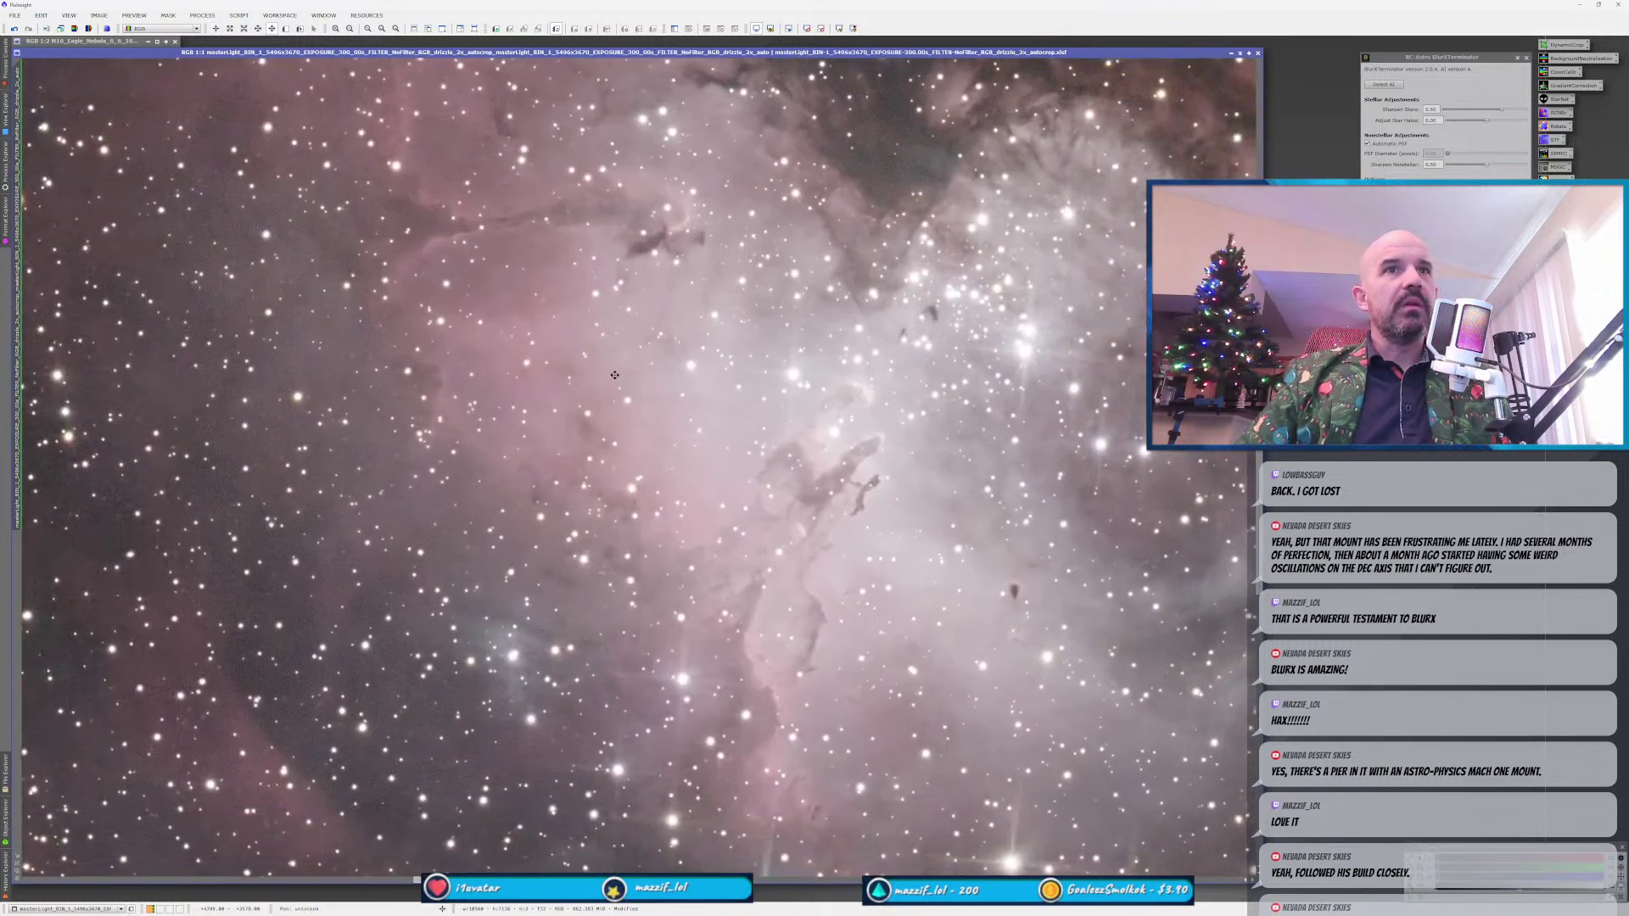
pyautogui.scroll(1, 936, 584)
pyautogui.moveTo(936, 585); pyautogui.dragTo(725, 623)
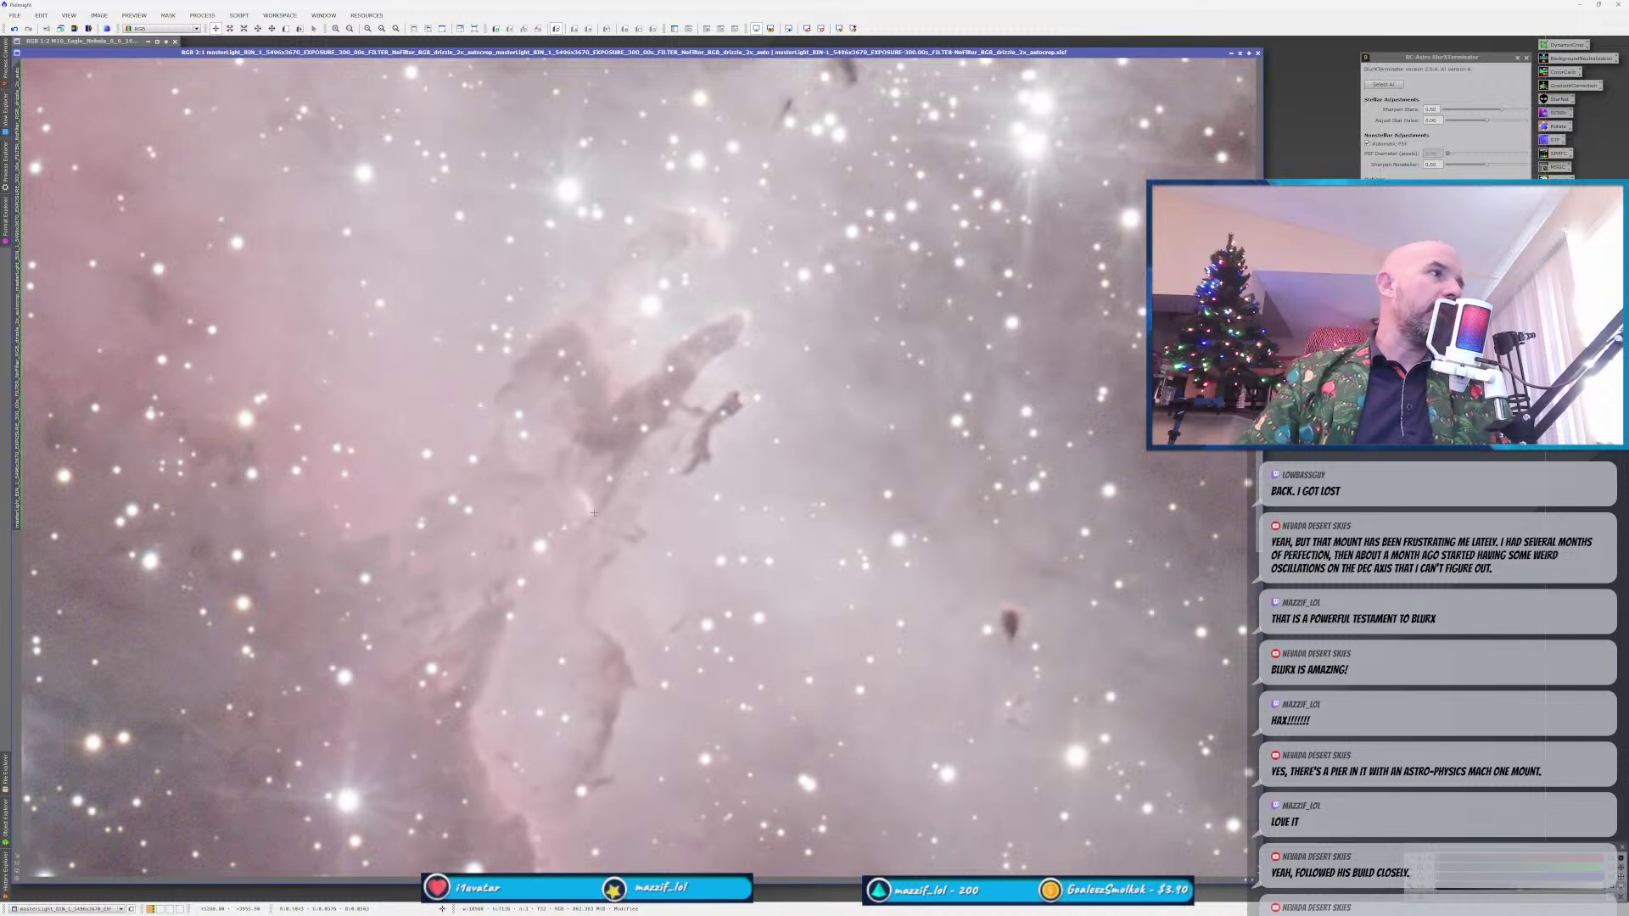
pyautogui.scroll(1, 593, 513)
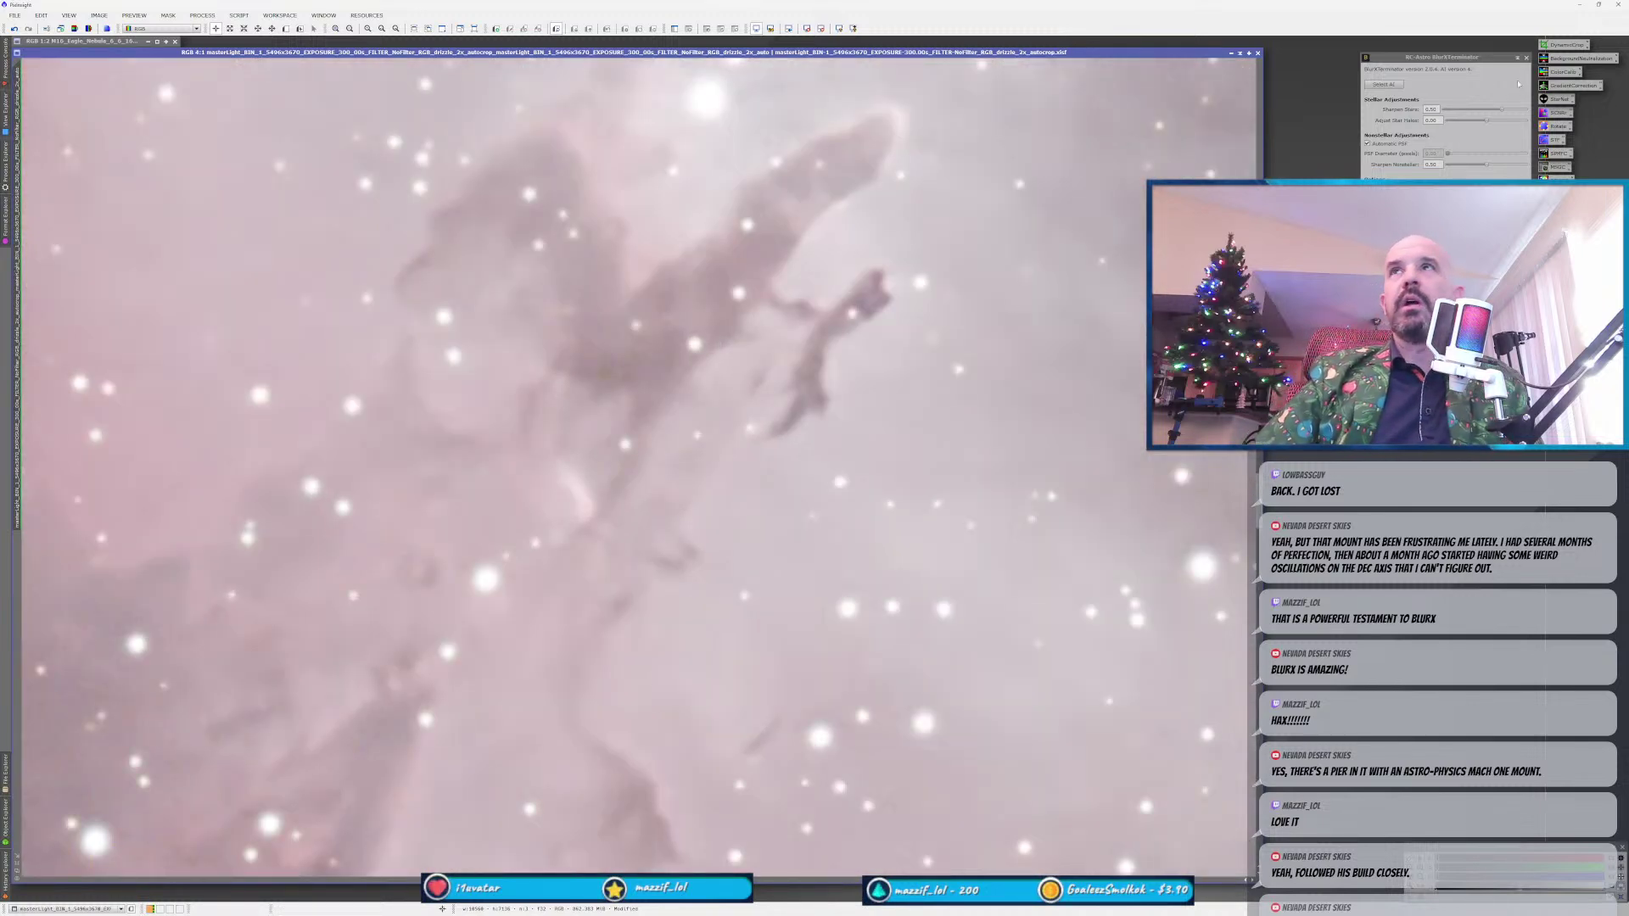
# Move the BlurXTerminator window beside the image, undo the sharpening, and inspect the unsharpened Pillars up close.
pyautogui.moveTo(1475, 57); pyautogui.dragTo(1380, 52)
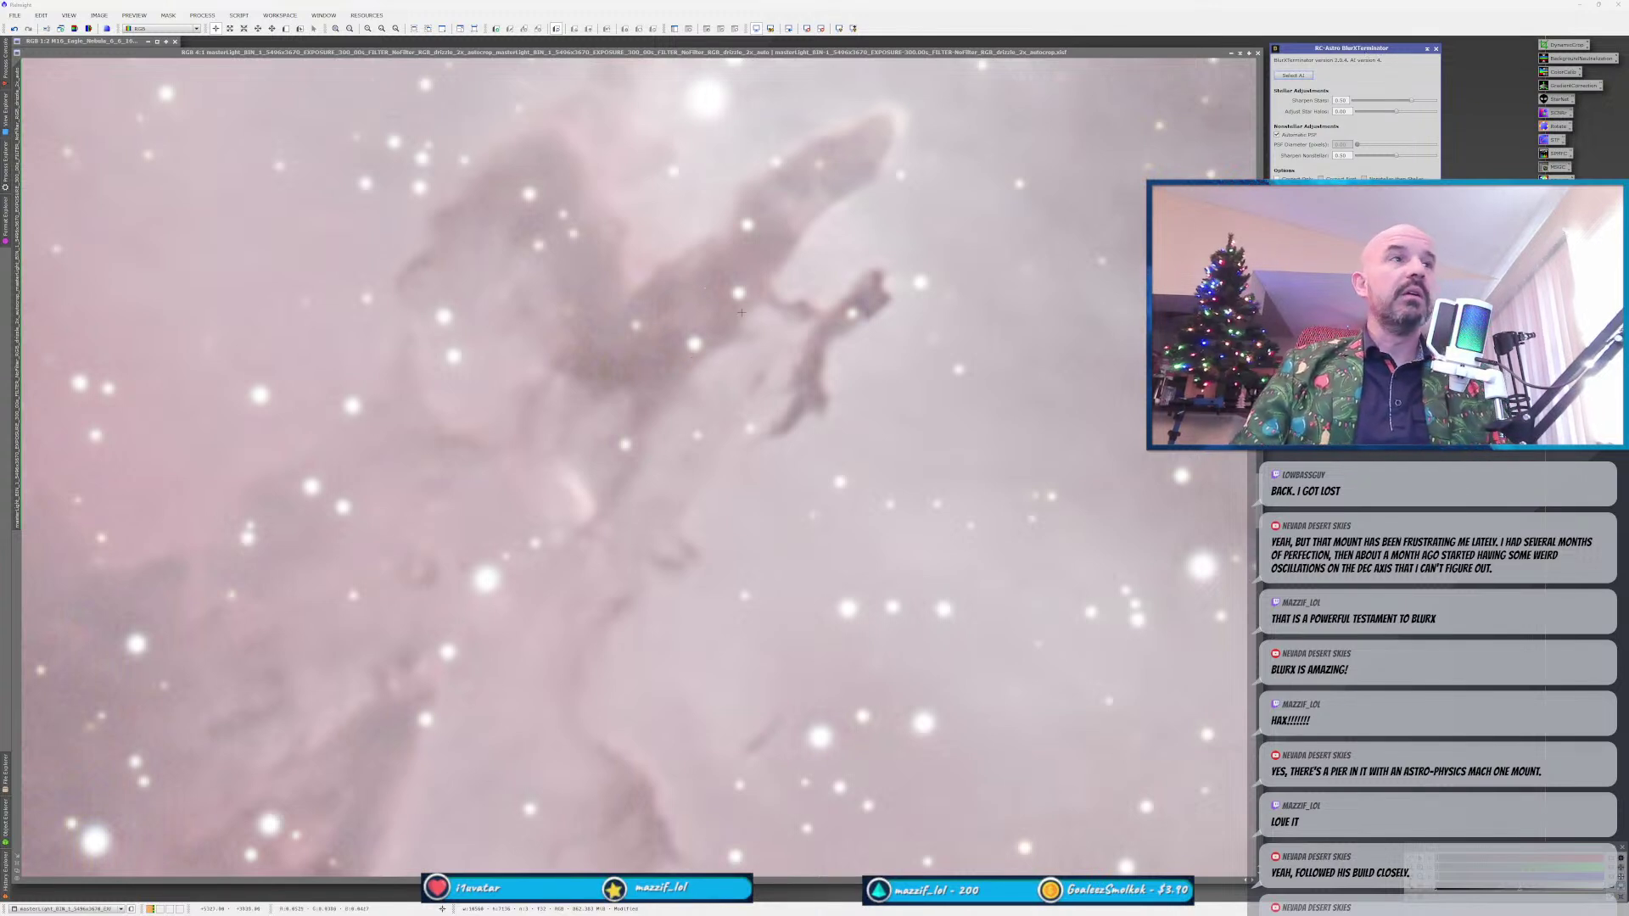
pyautogui.hotkey('ctrl', 'z')
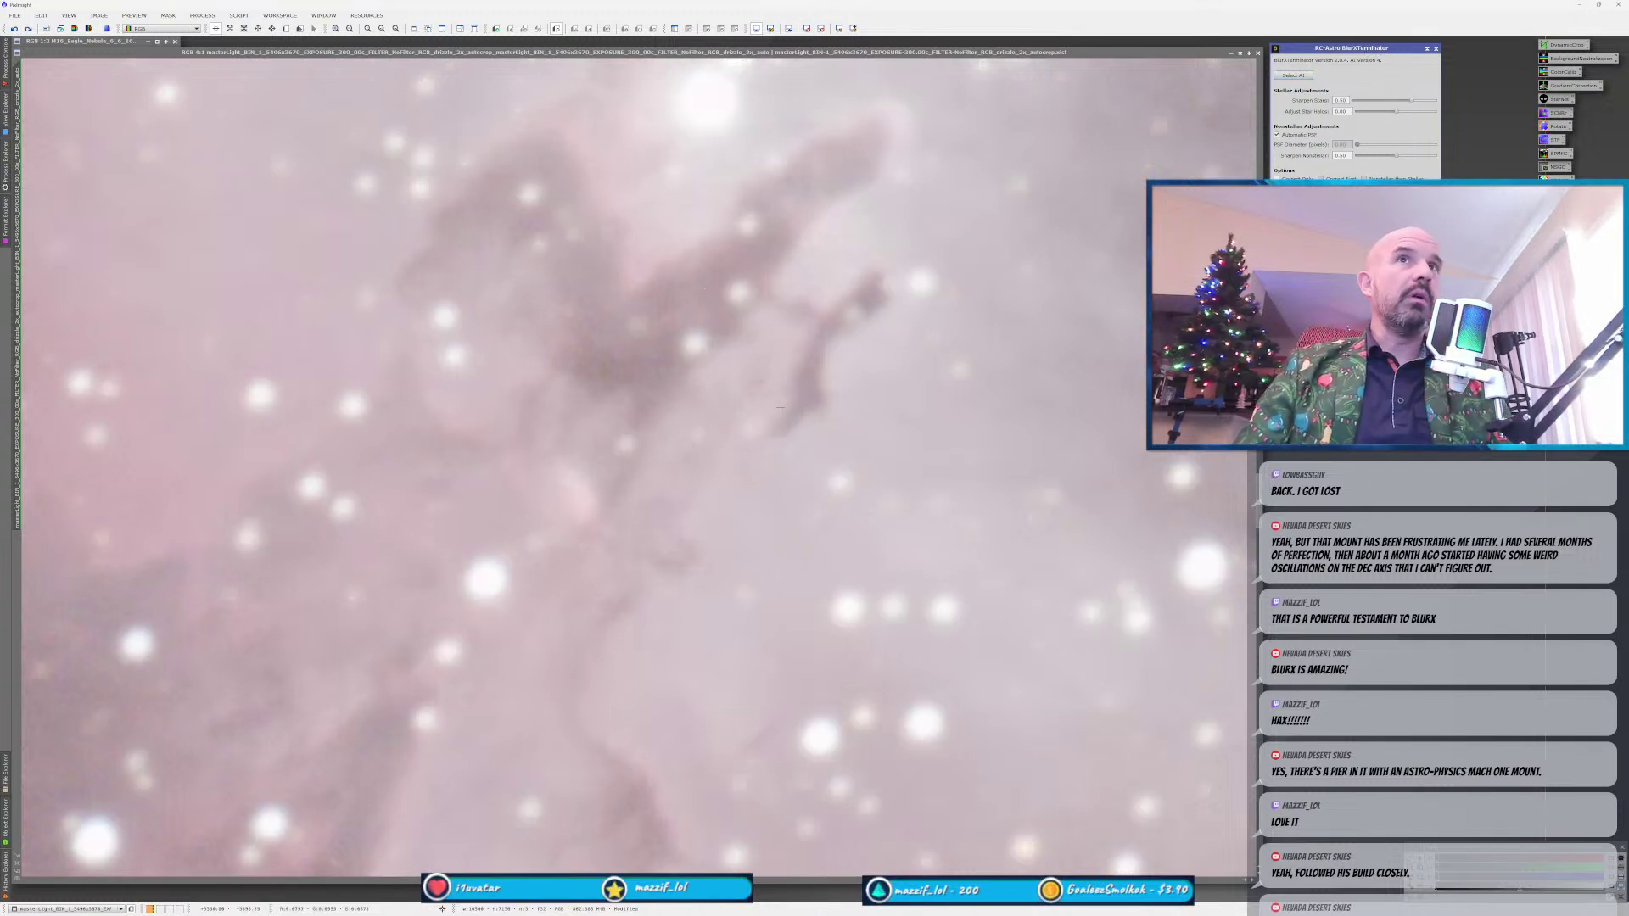
pyautogui.moveTo(783, 338); pyautogui.dragTo(658, 513)
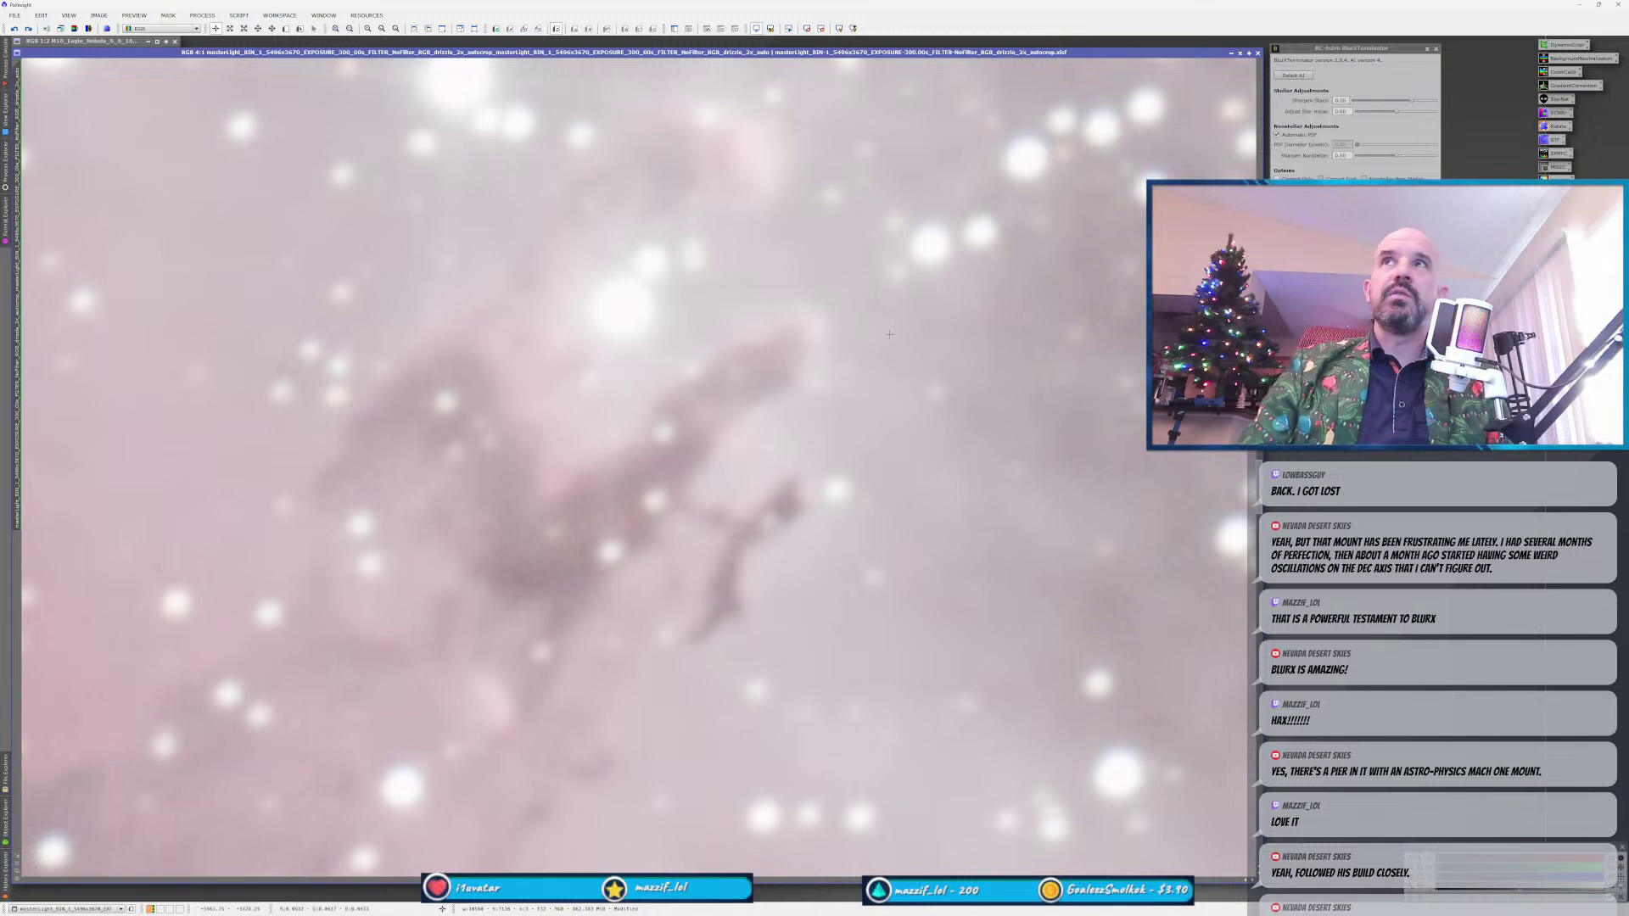
# Compare the Pillars with and without BlurXTerminator, leave the sharpening applied, and close the BlurXTerminator window.
pyautogui.click(28, 28)
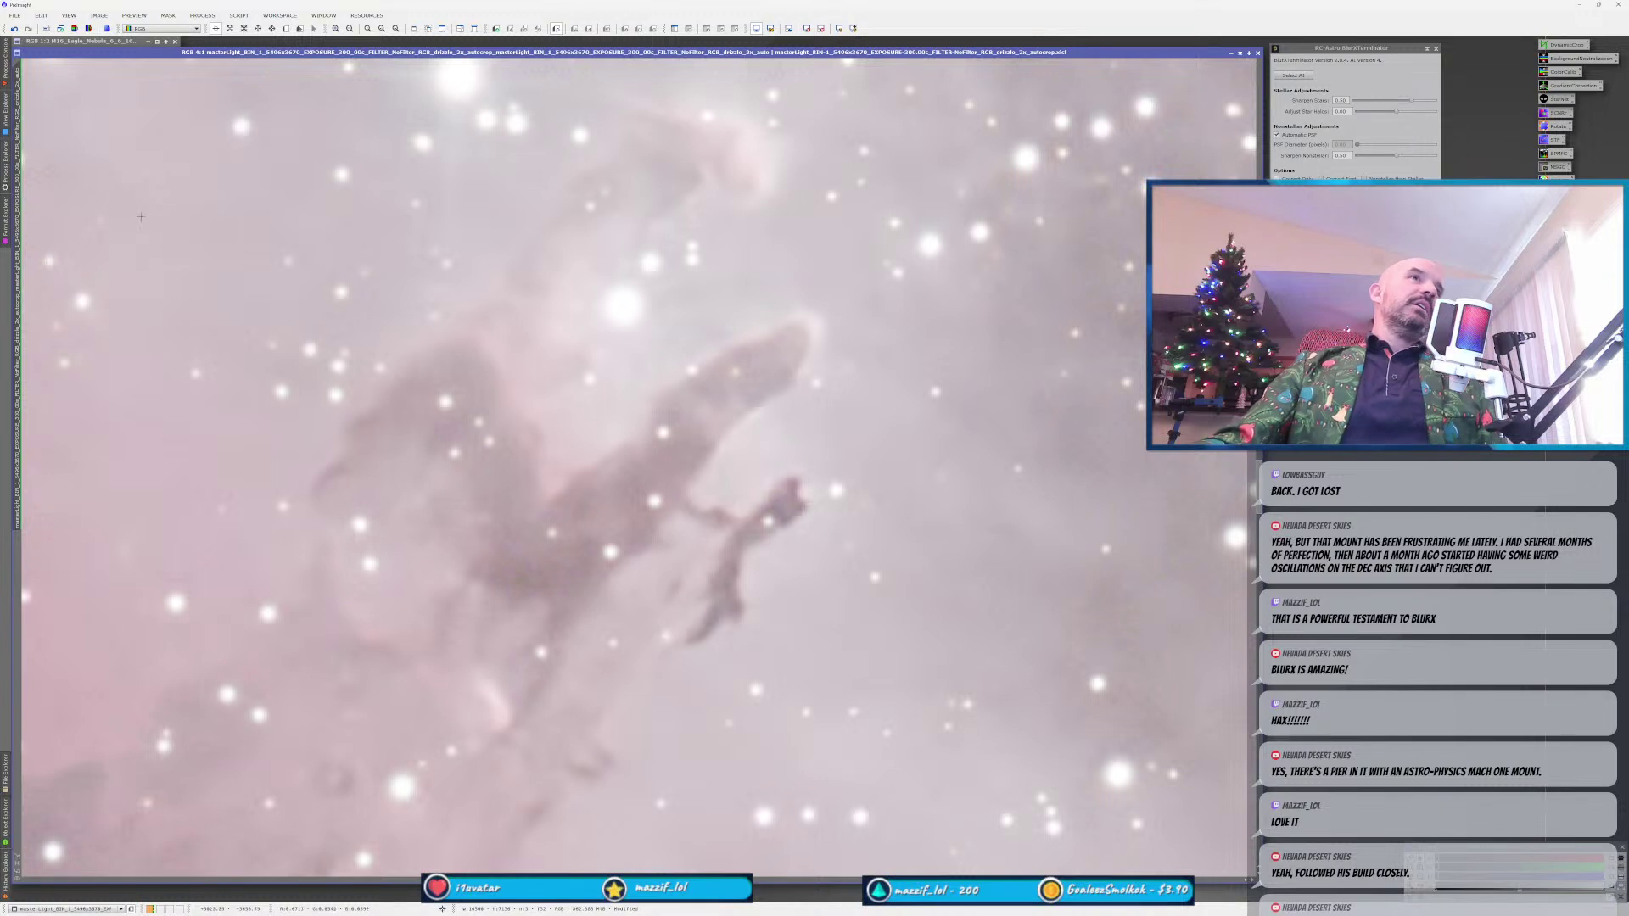
pyautogui.click(14, 28)
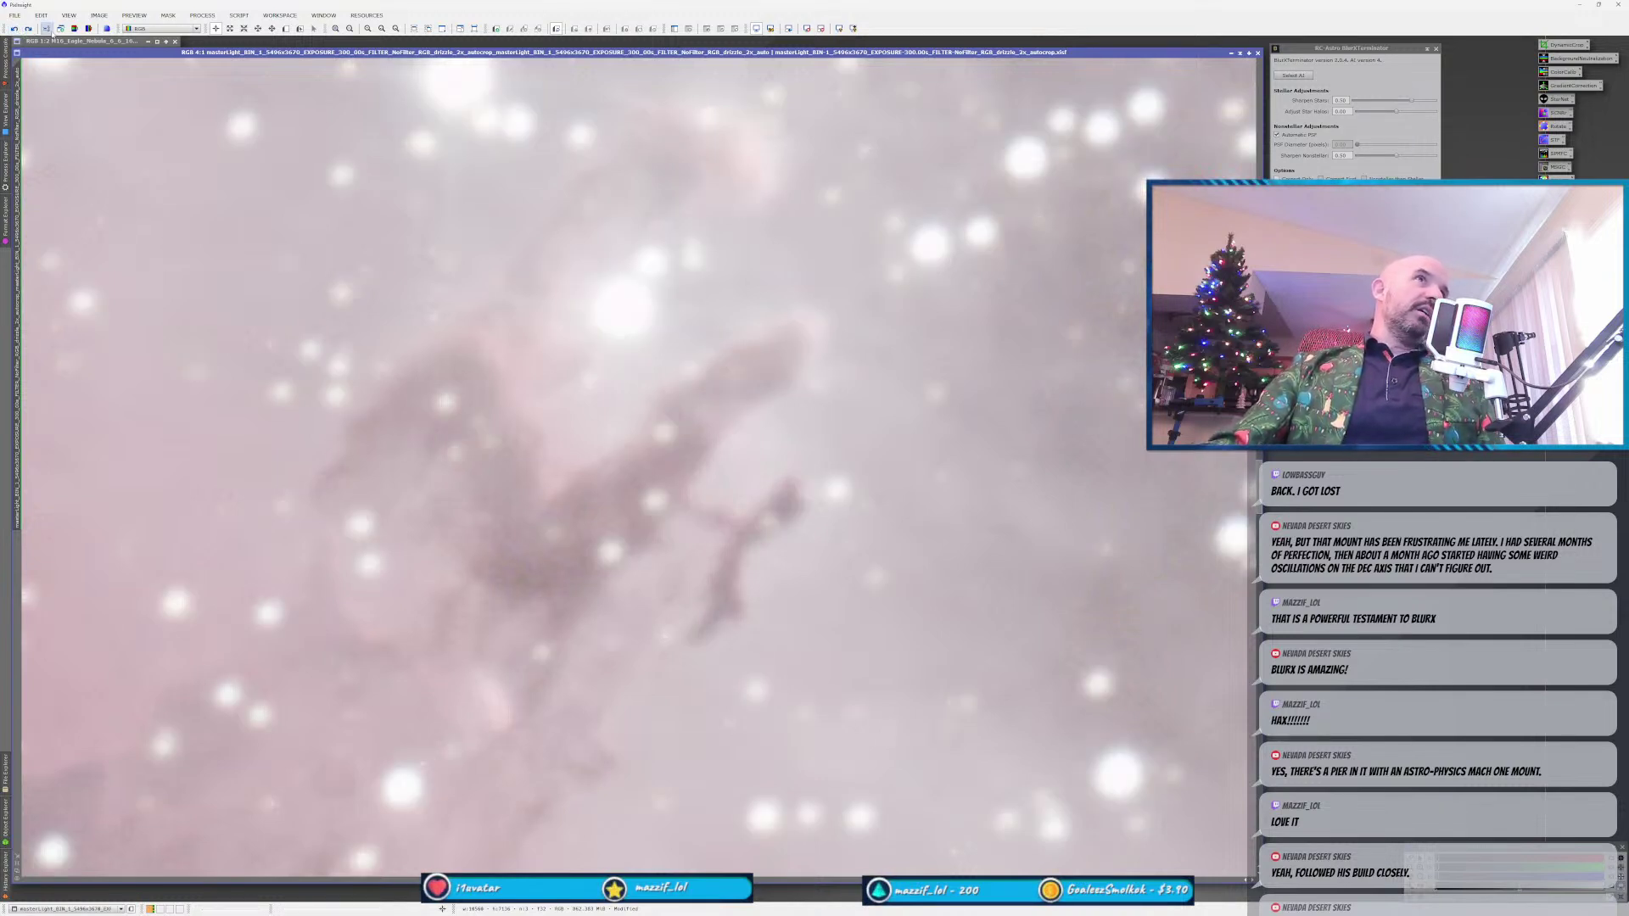
pyautogui.click(28, 28)
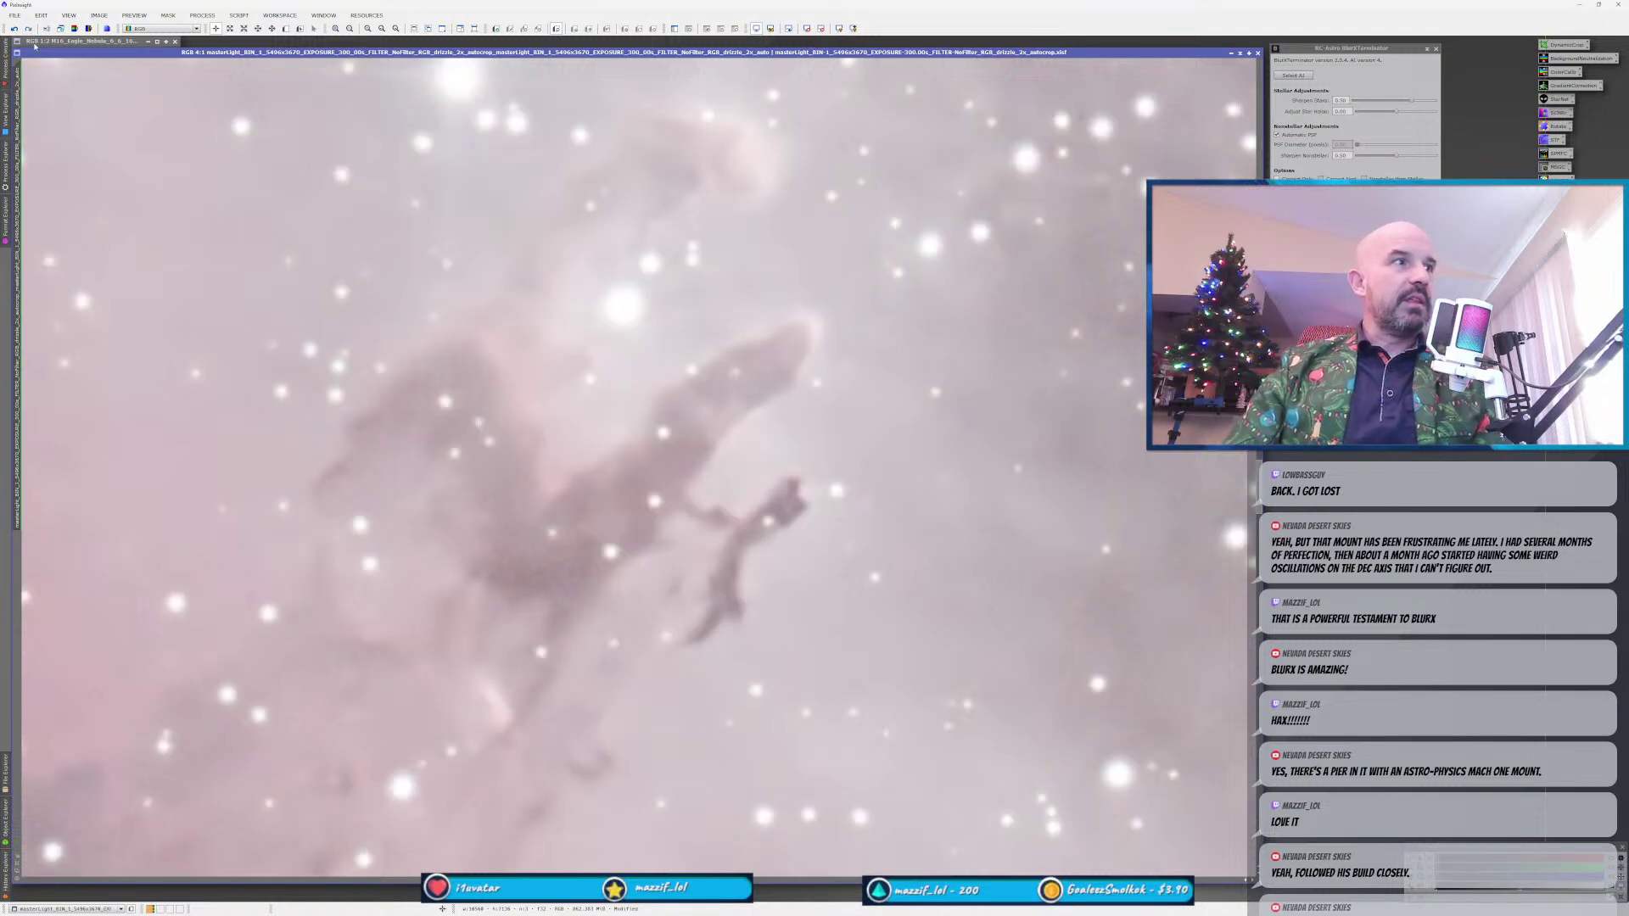
pyautogui.scroll(-3, 678, 593)
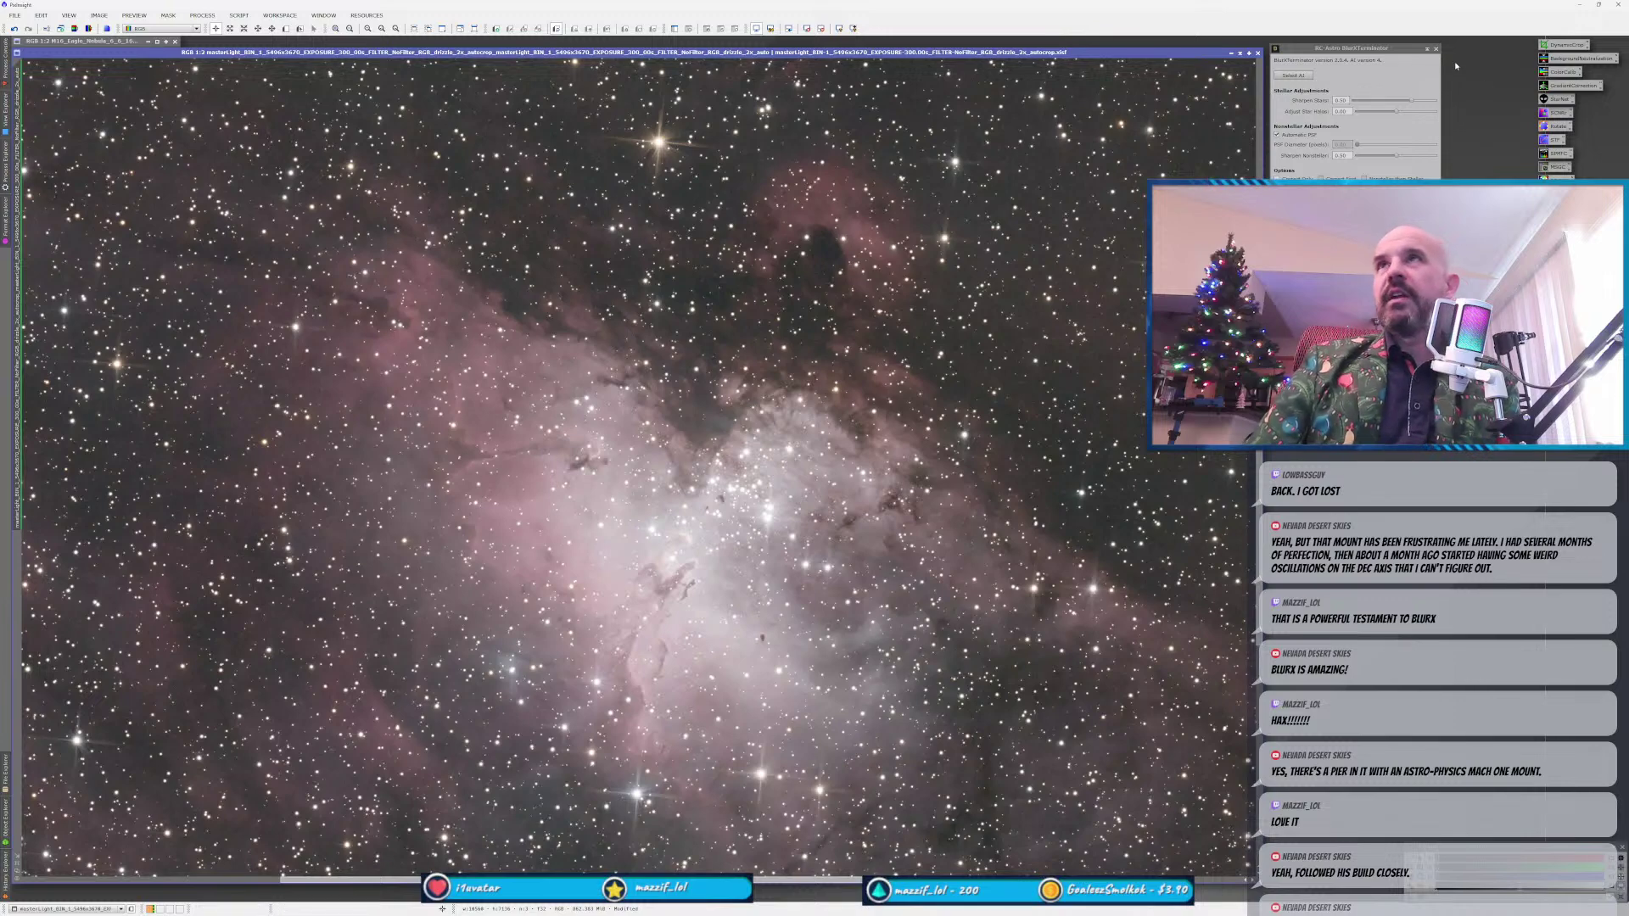
pyautogui.click(1436, 49)
pyautogui.scroll(-2, 722, 585)
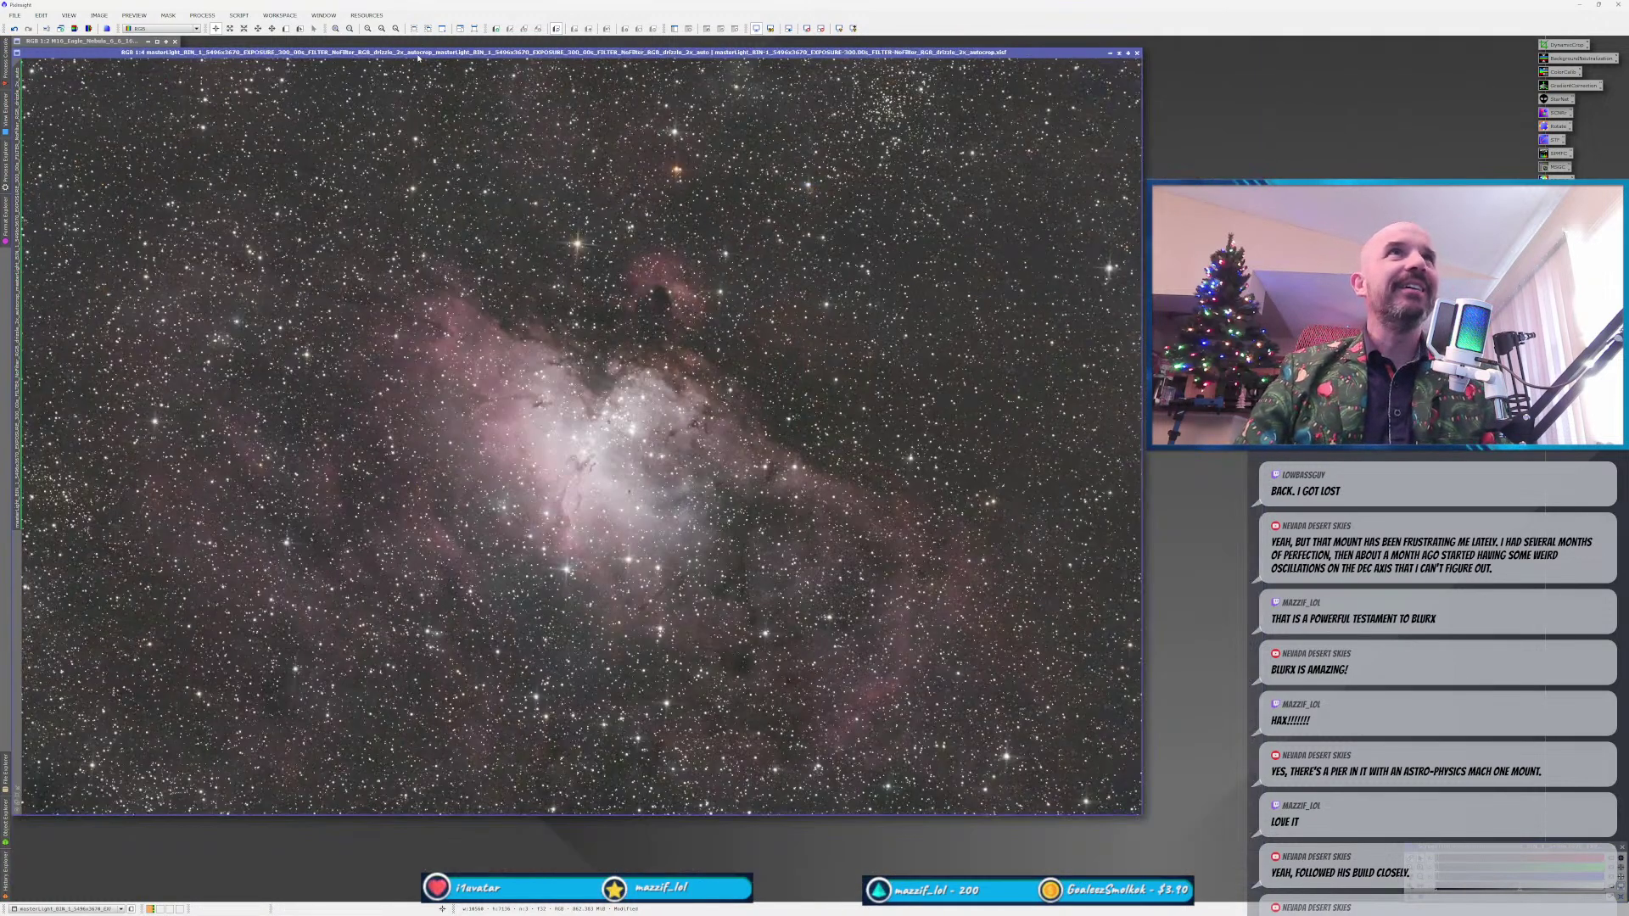
# Reposition the sharpened image and remove its stars with StarXTerminator, generating a separate star image.
pyautogui.click(428, 28)
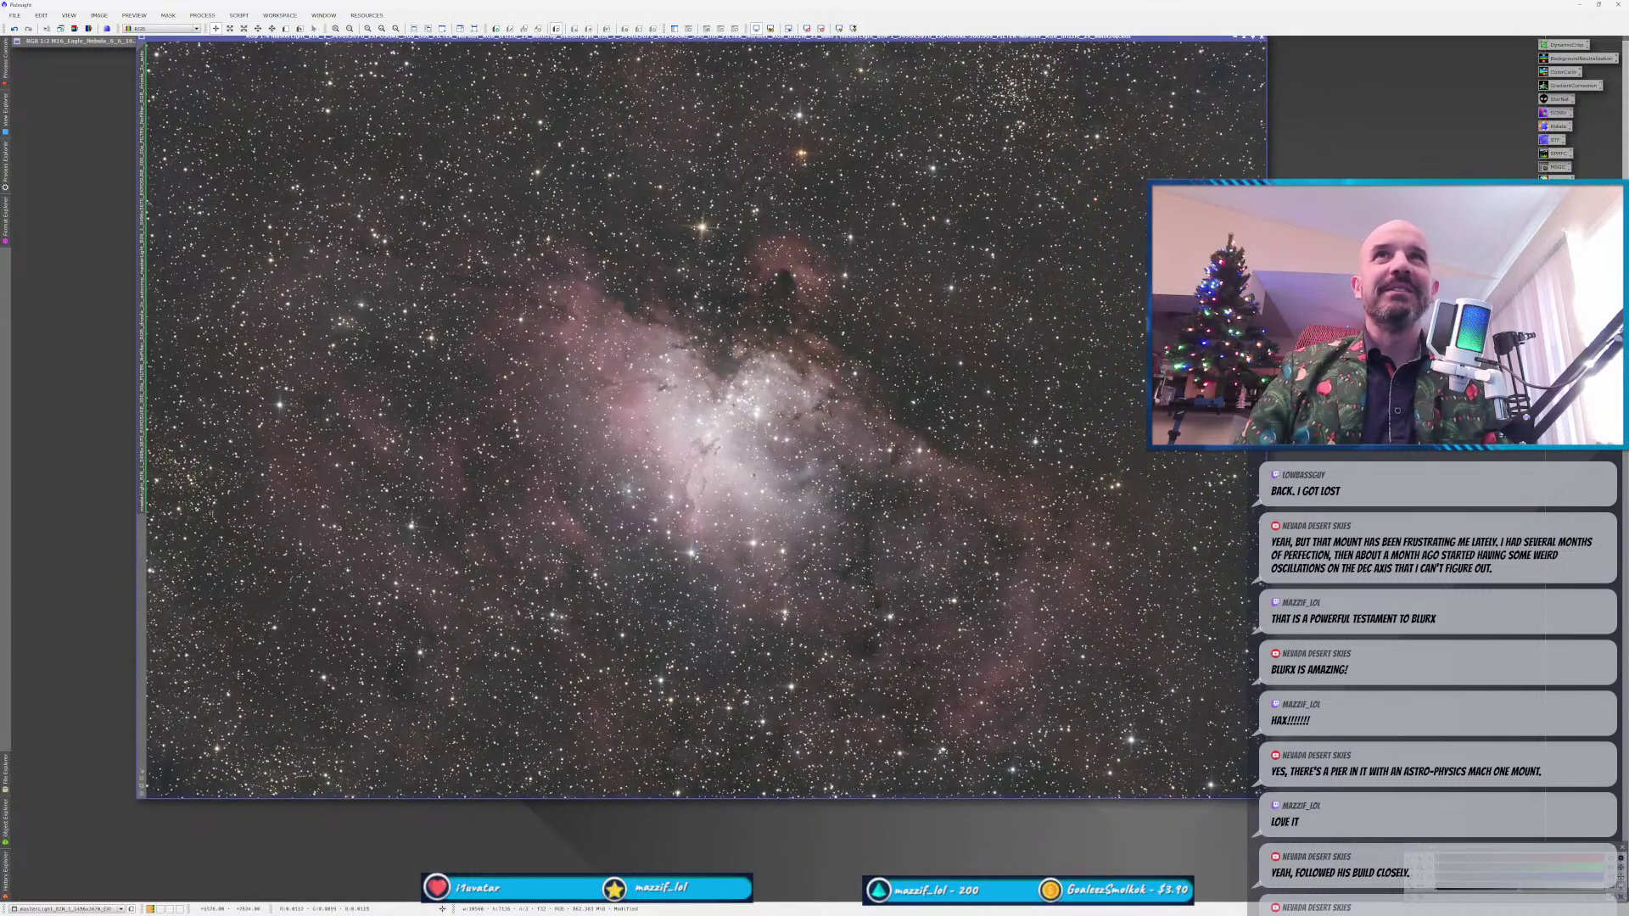
pyautogui.click(570, 46)
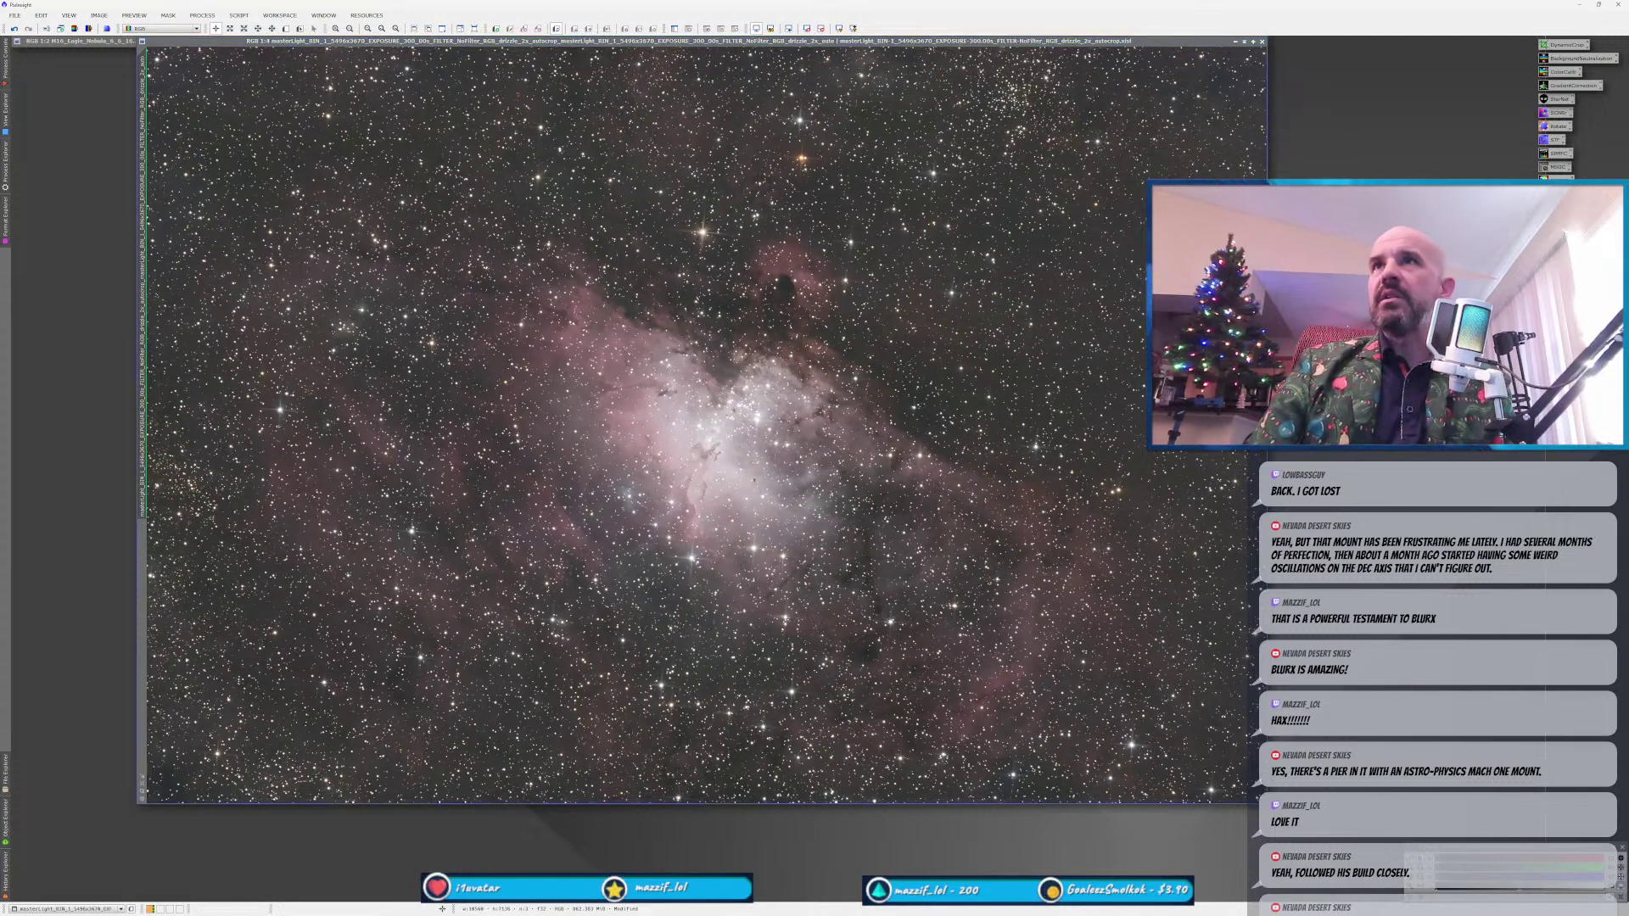
pyautogui.doubleClick(1552, 178)
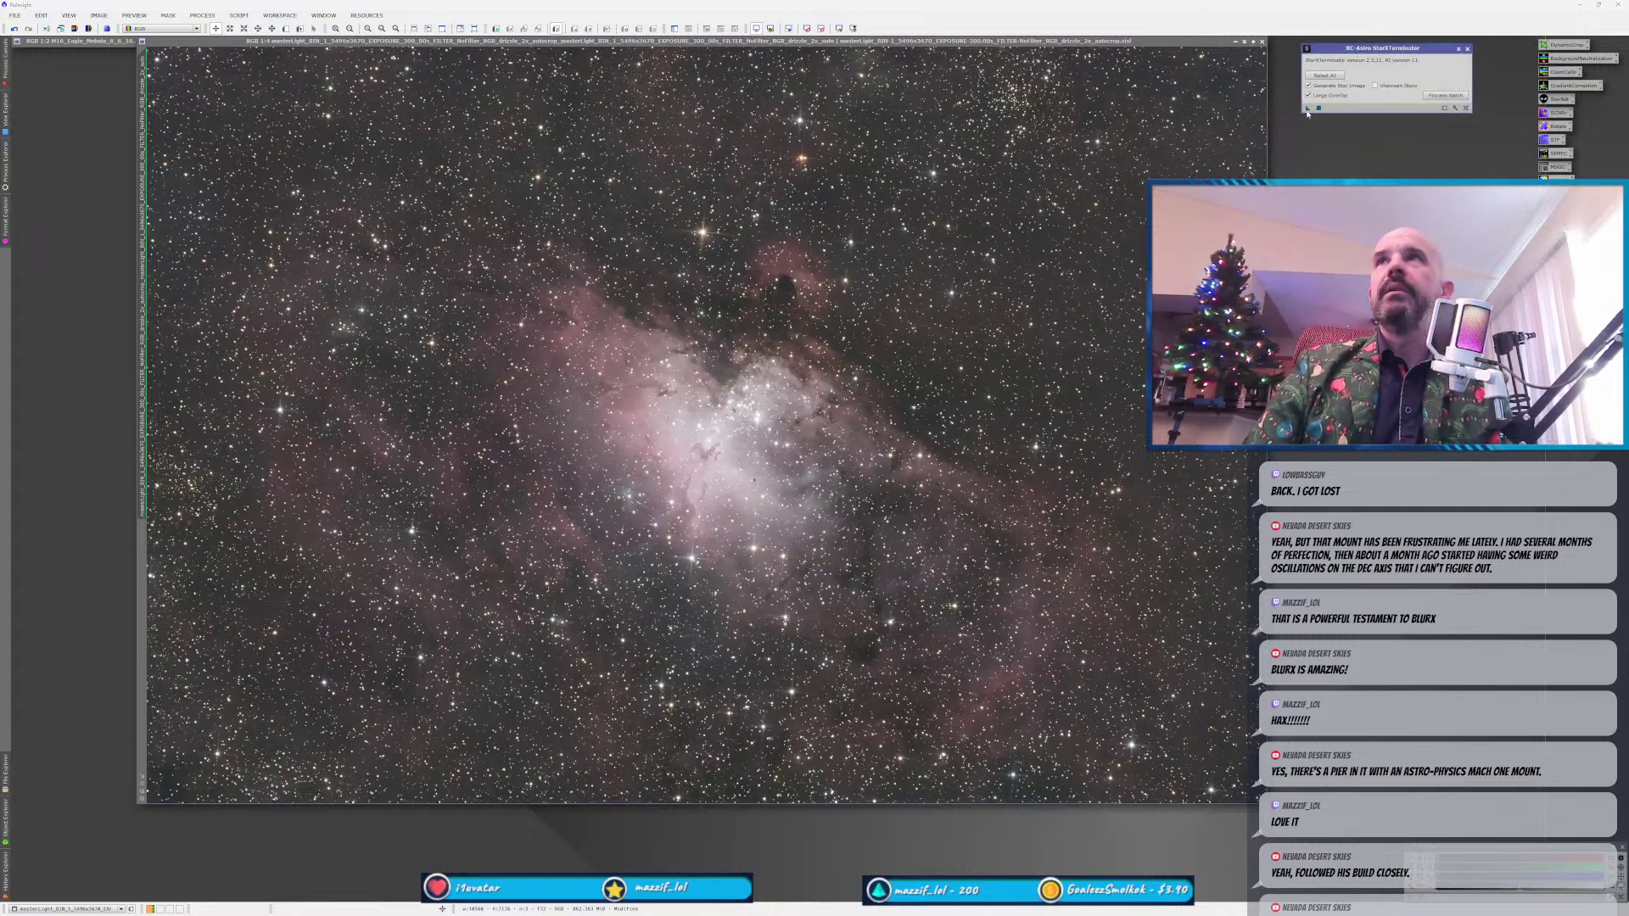
pyautogui.moveTo(1297, 117); pyautogui.dragTo(873, 310)
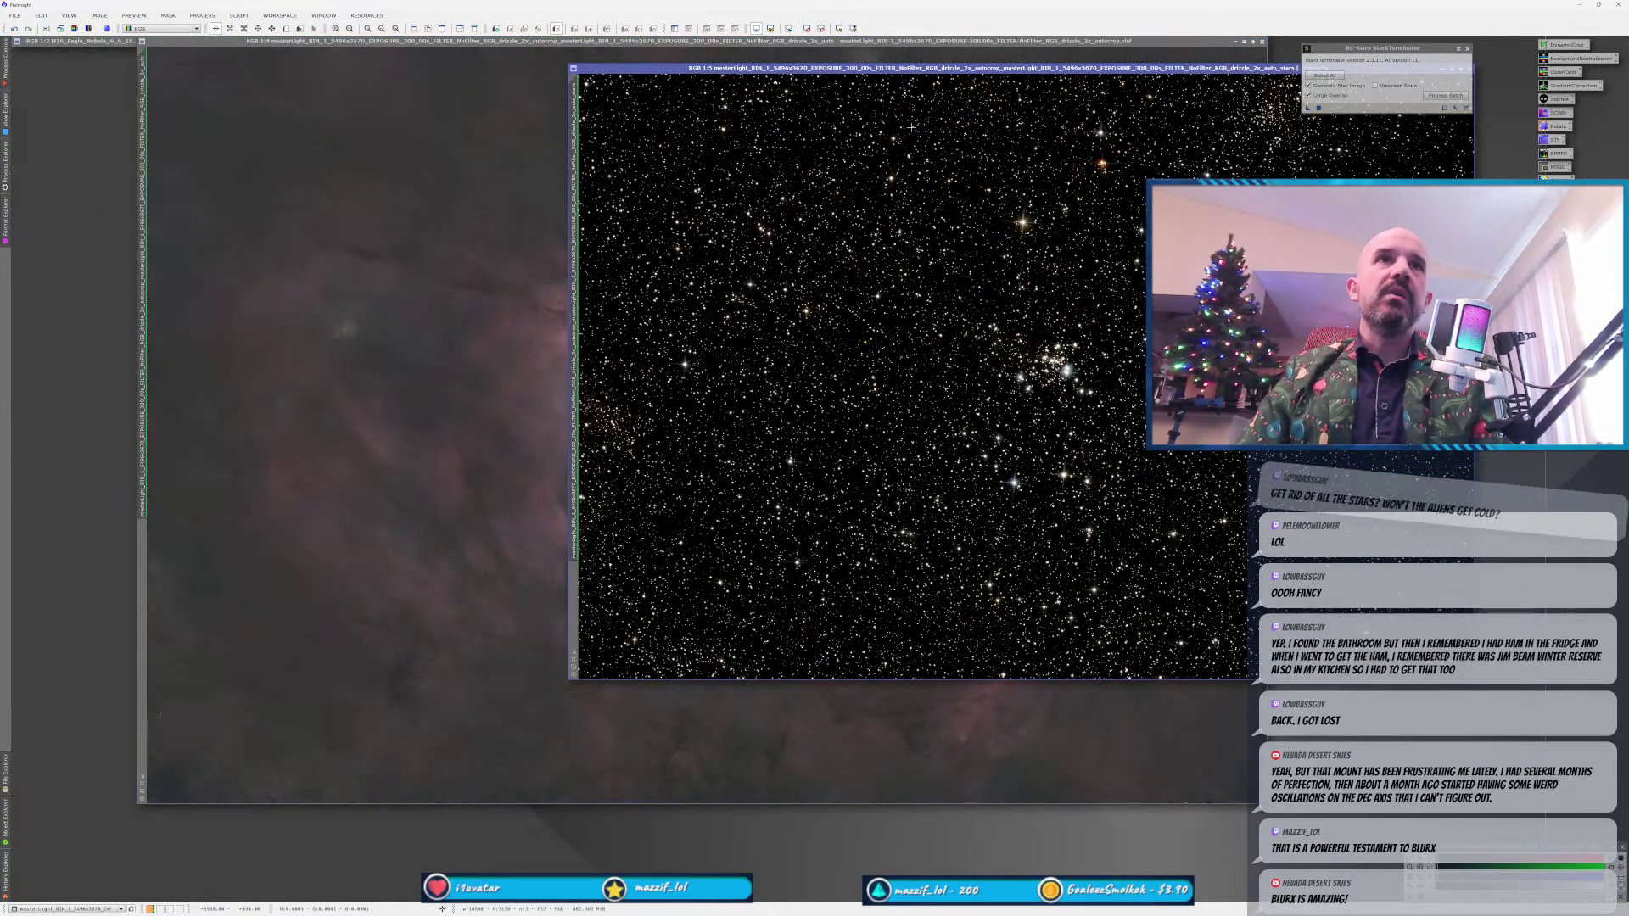
# Inspect the extracted star image, then minimize it and park it beside the other minimized image.
pyautogui.moveTo(849, 67); pyautogui.dragTo(408, 132)
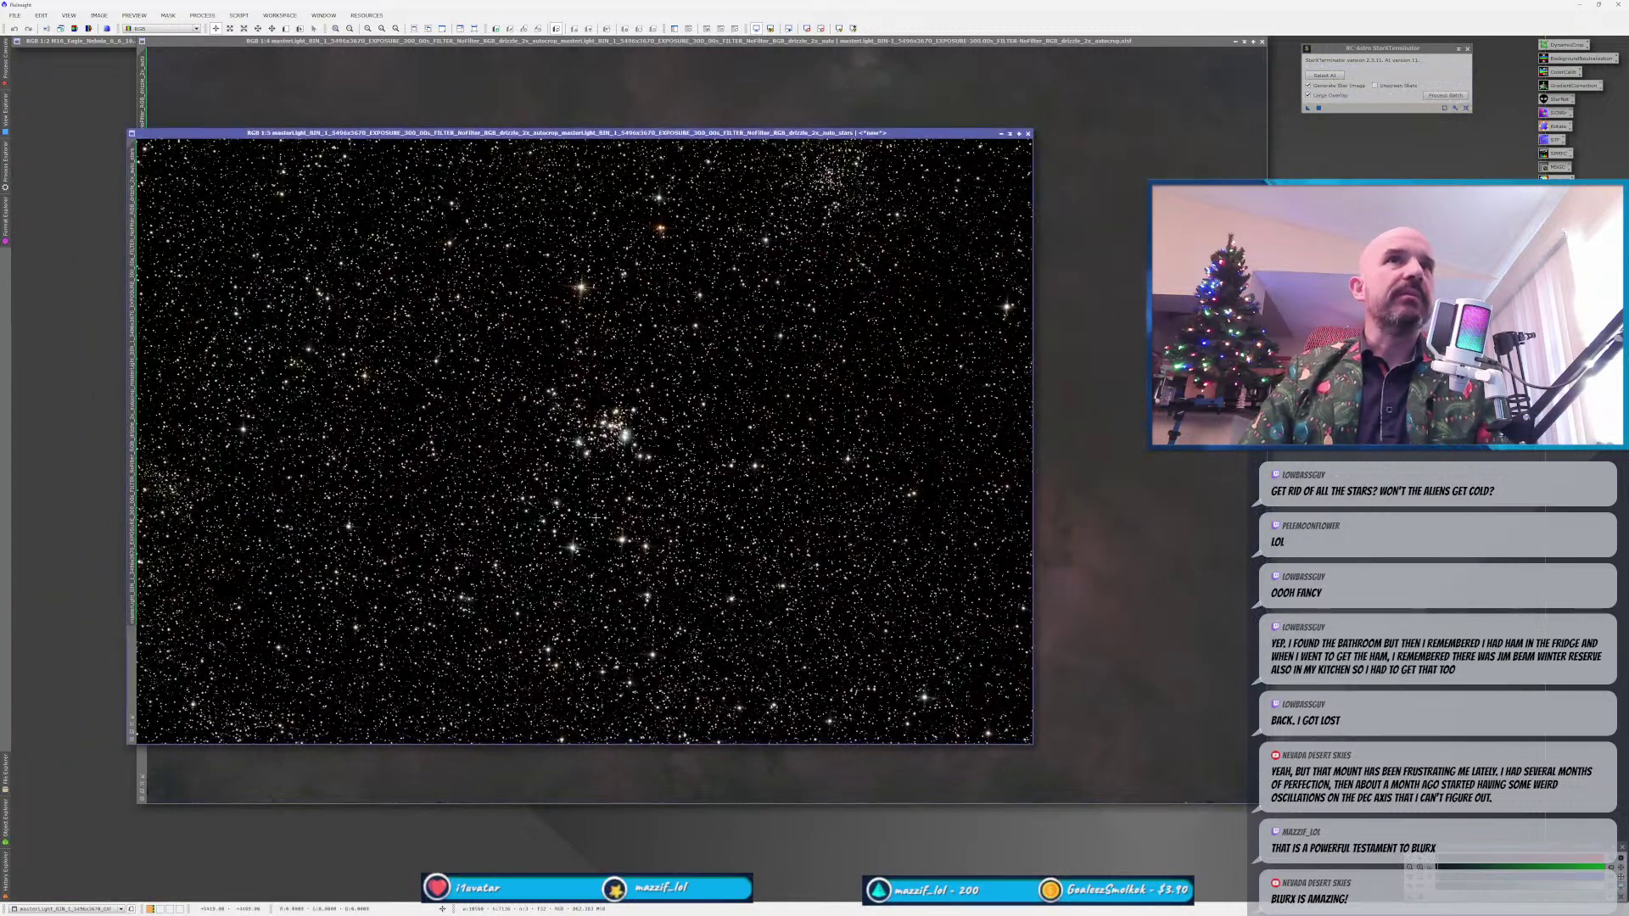
pyautogui.scroll(3, 619, 445)
pyautogui.scroll(-3, 581, 473)
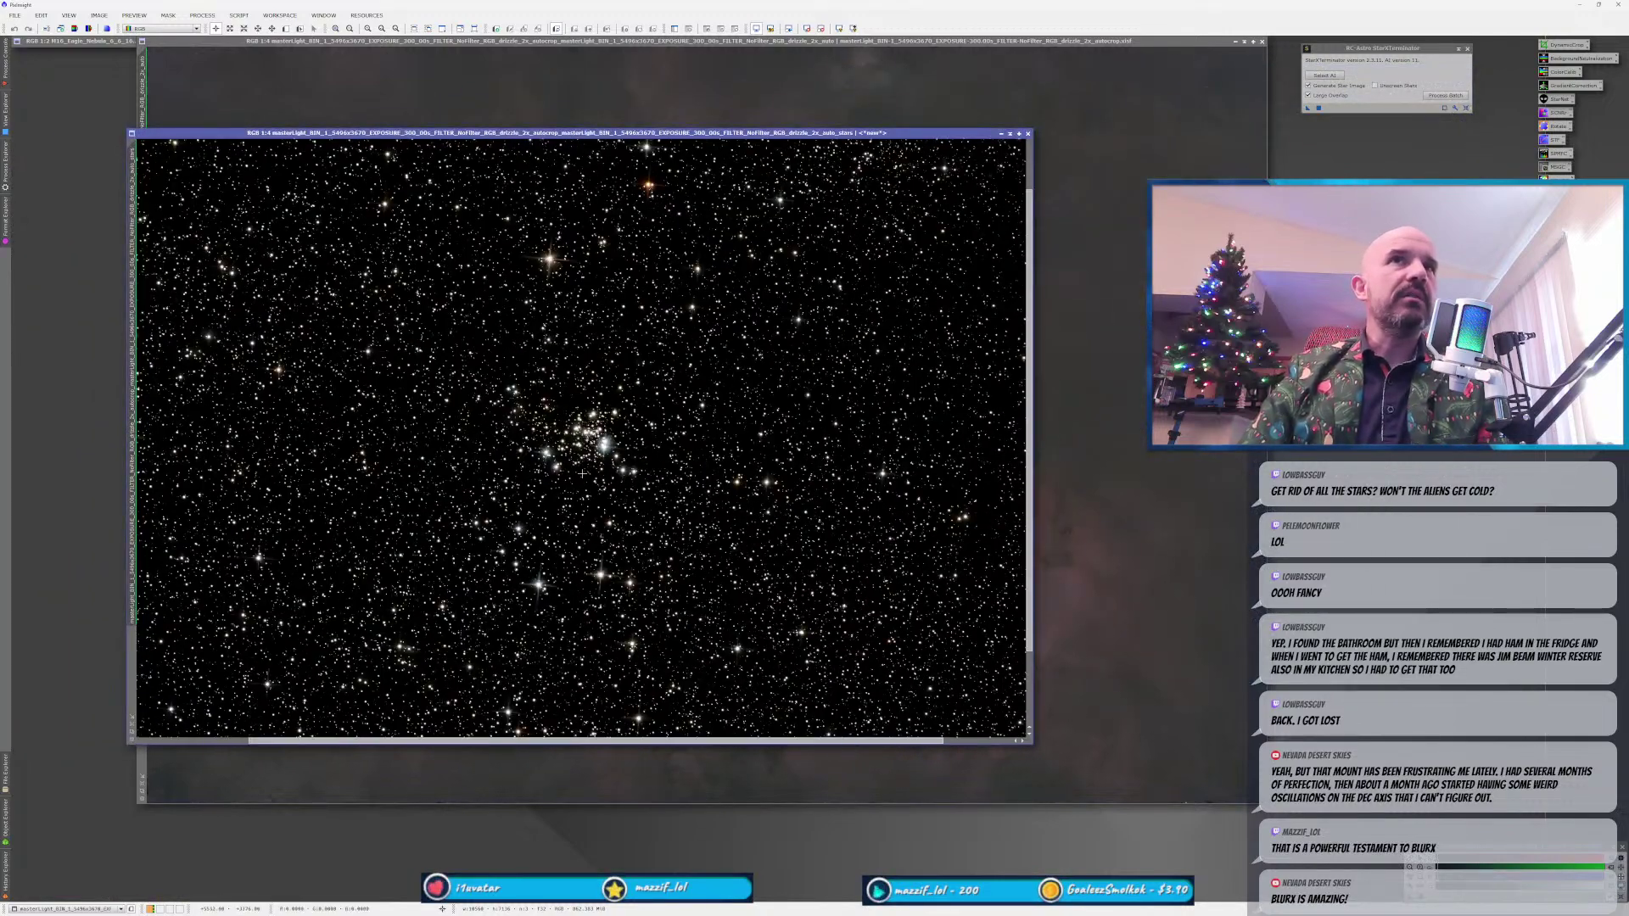
pyautogui.click(1001, 134)
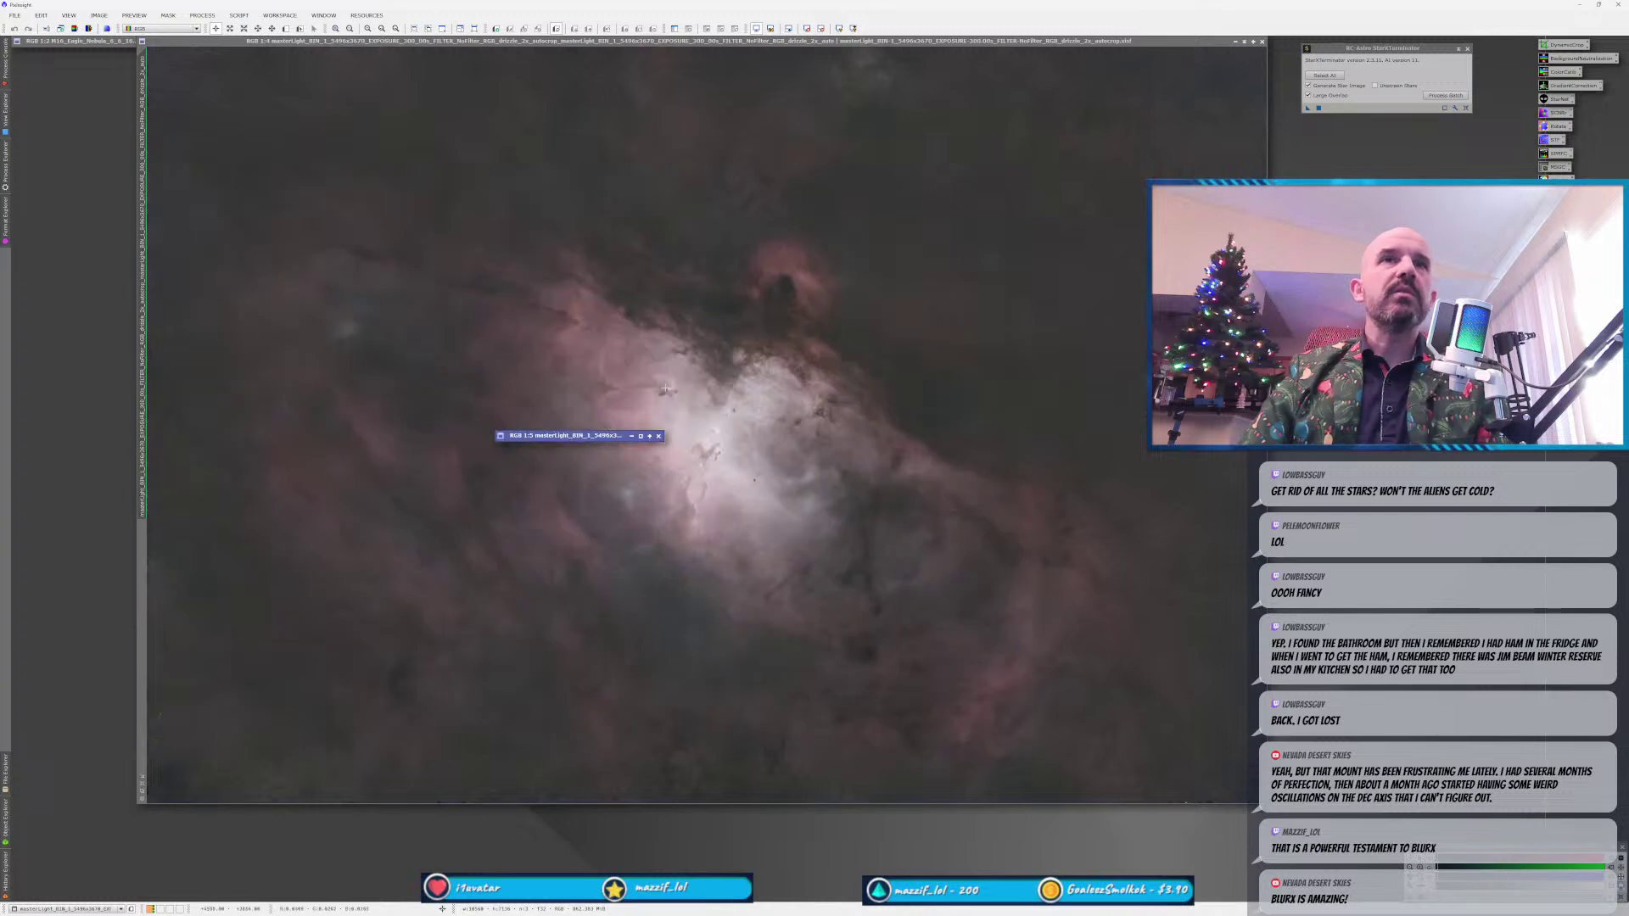
pyautogui.moveTo(577, 439); pyautogui.dragTo(96, 52)
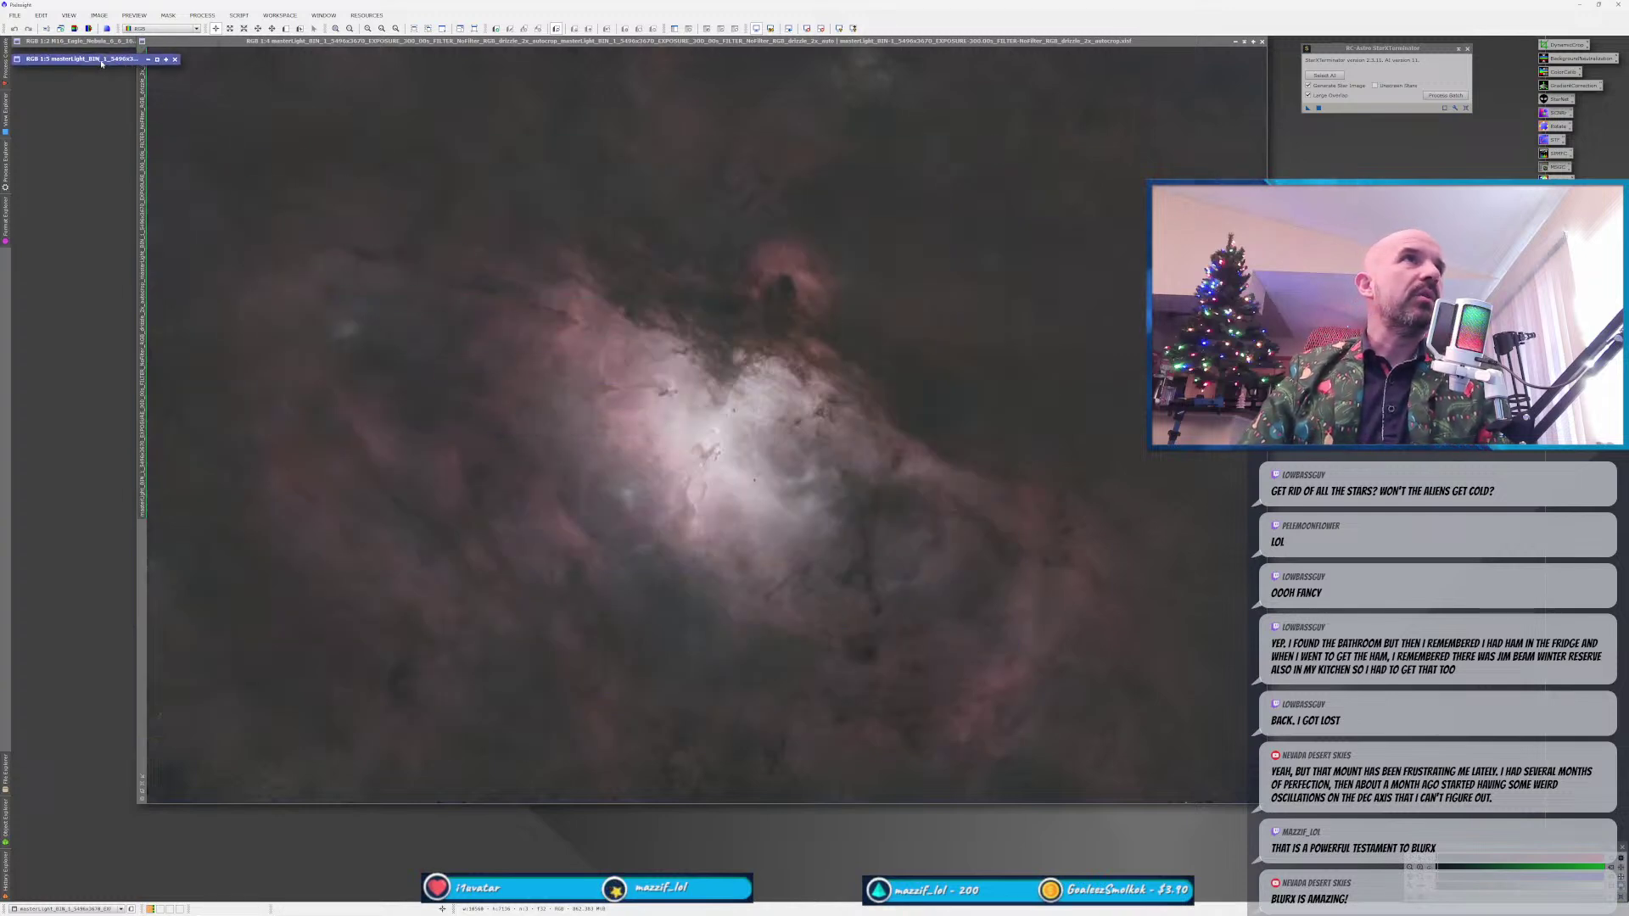
# Examine the starless nebula's faint outer clouds, the Pillars region and the dark dust above the core.
pyautogui.click(342, 46)
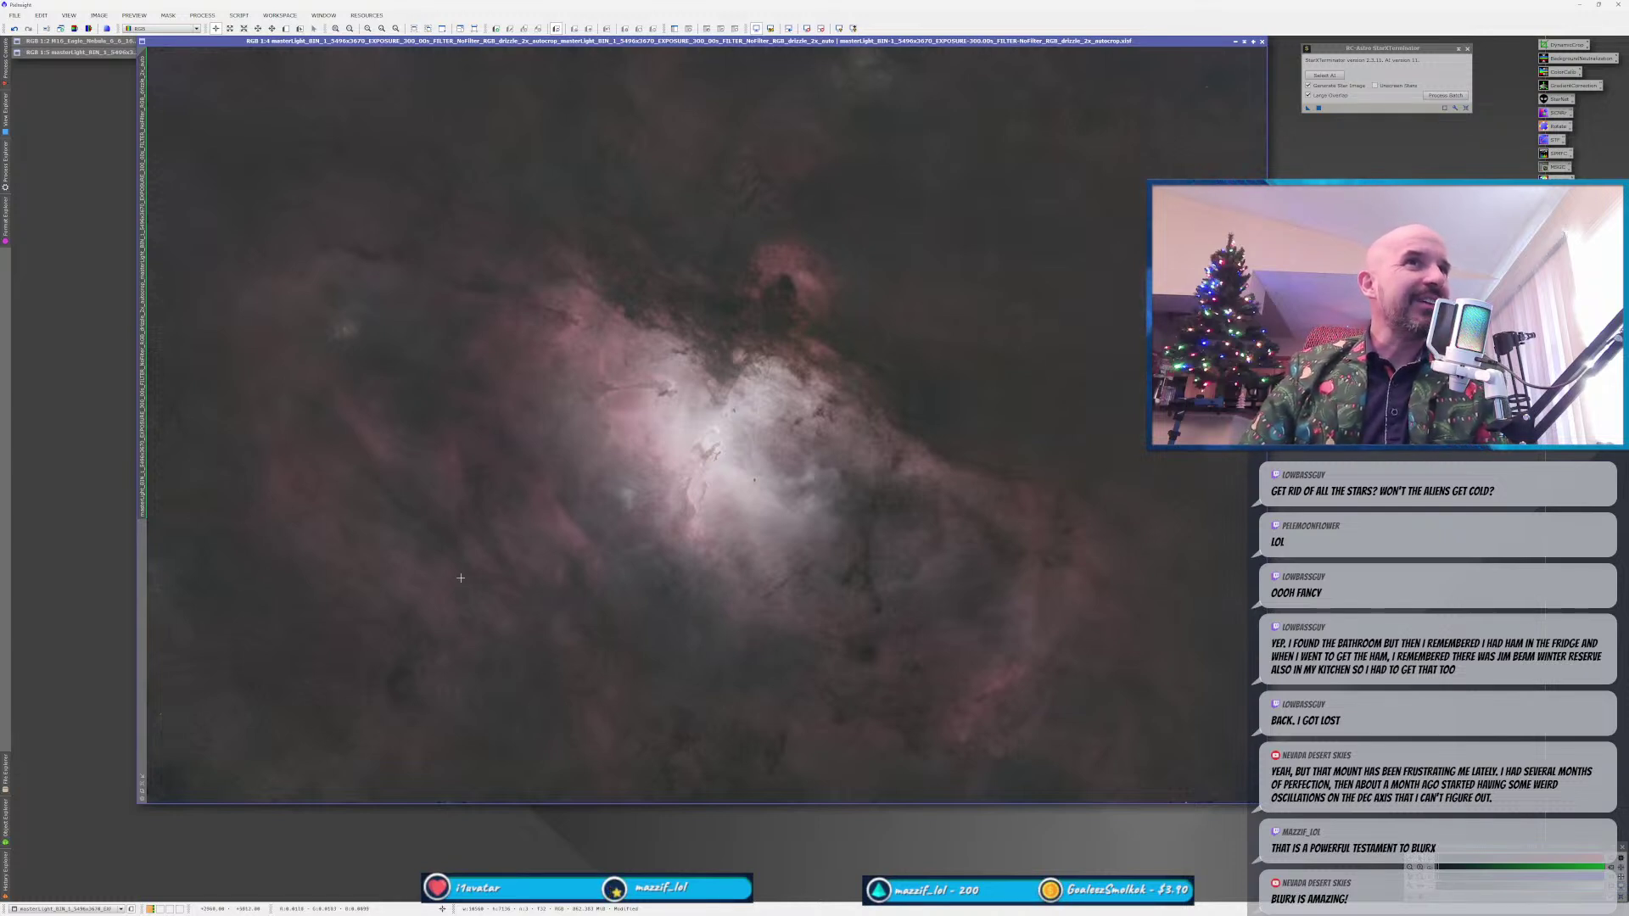
pyautogui.scroll(2, 324, 491)
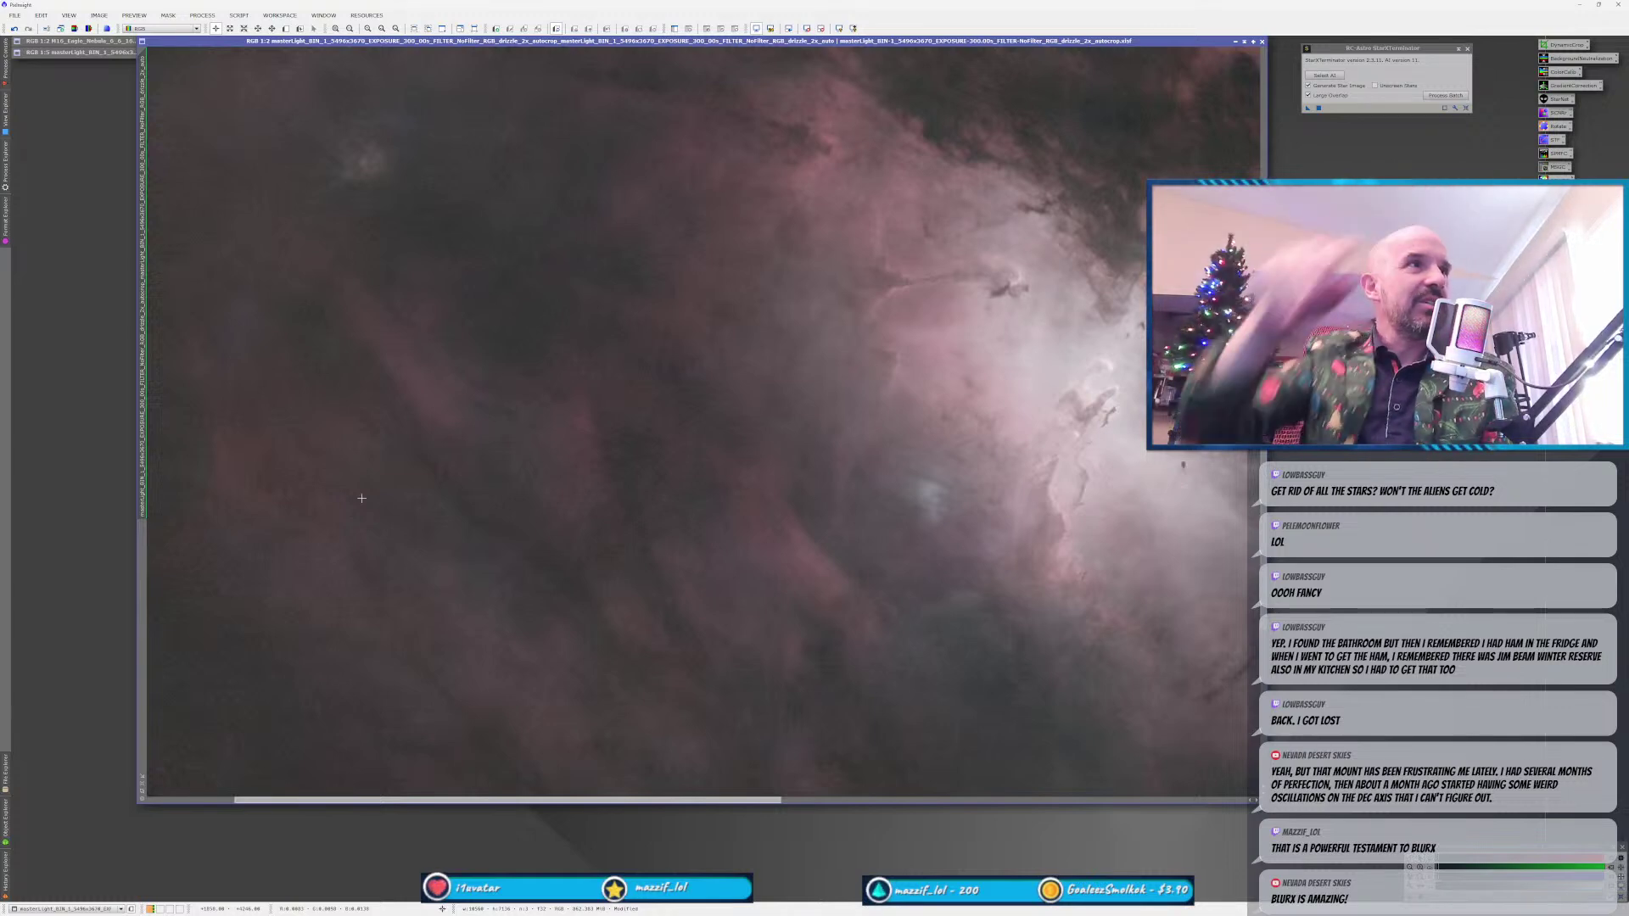
pyautogui.scroll(-2, 495, 532)
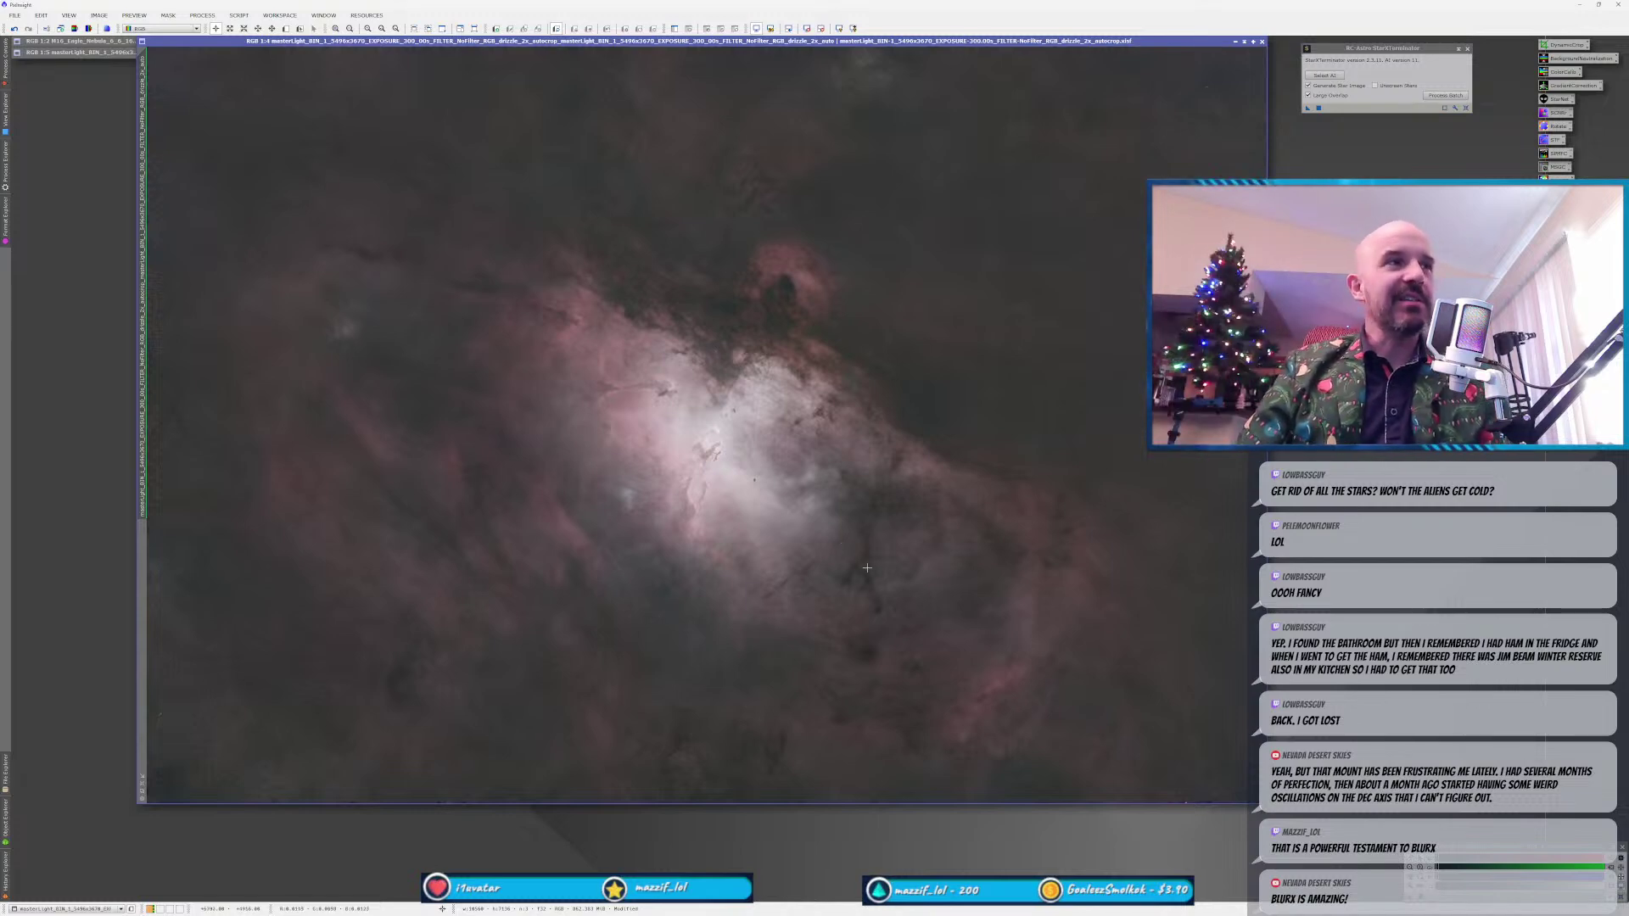
pyautogui.scroll(2, 672, 462)
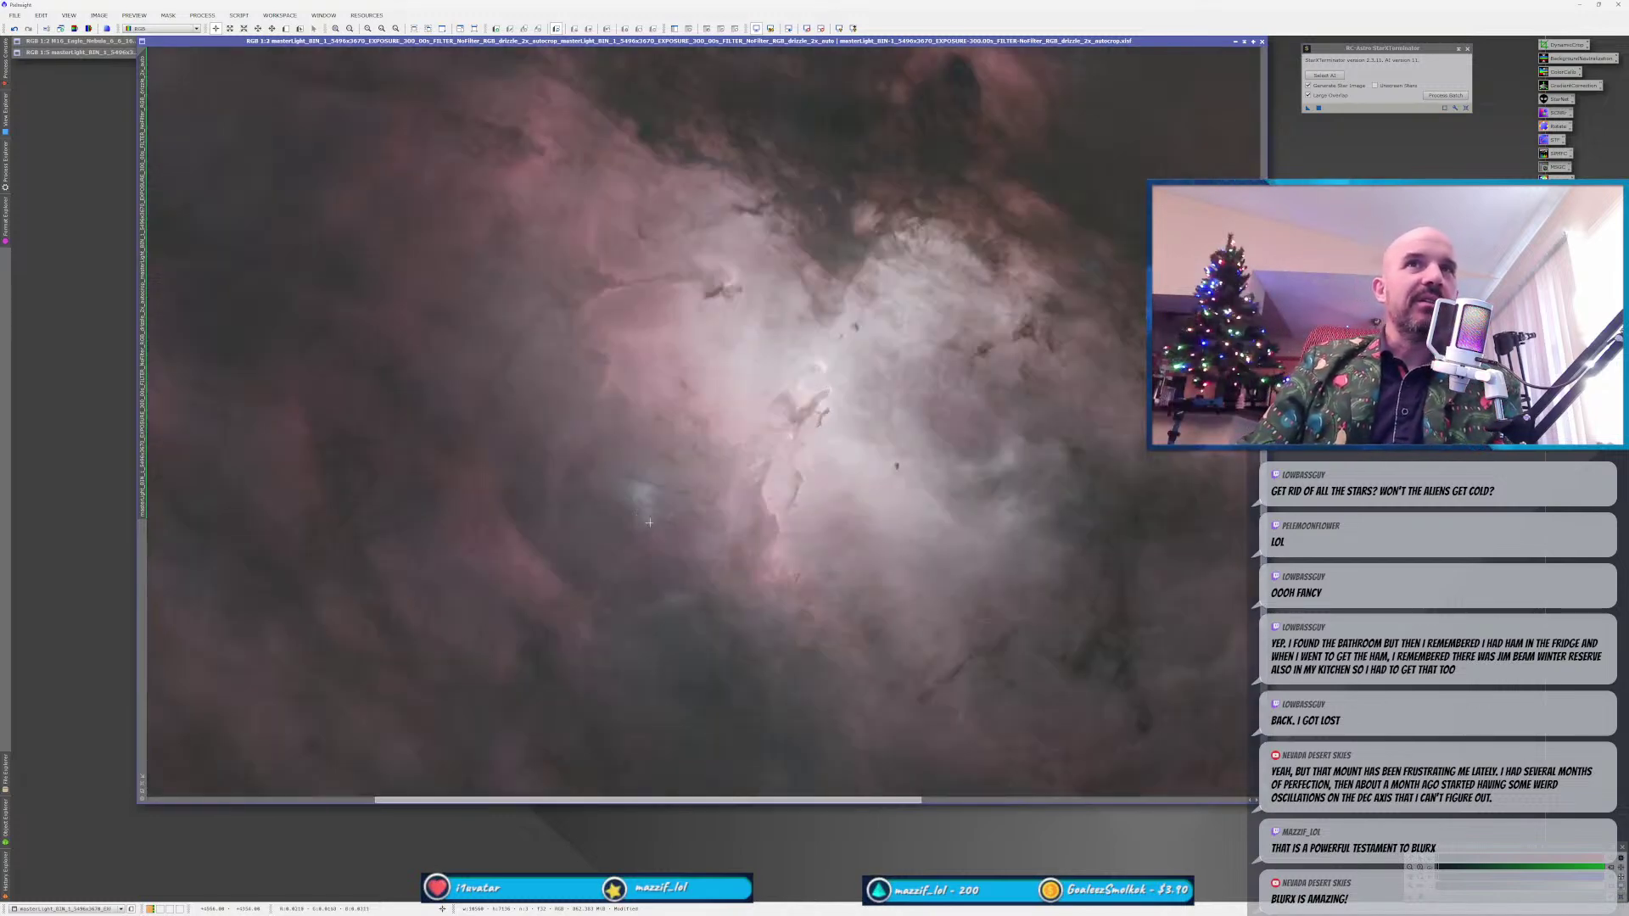
pyautogui.scroll(-1, 819, 528)
pyautogui.scroll(-1, 819, 528)
pyautogui.scroll(1, 820, 528)
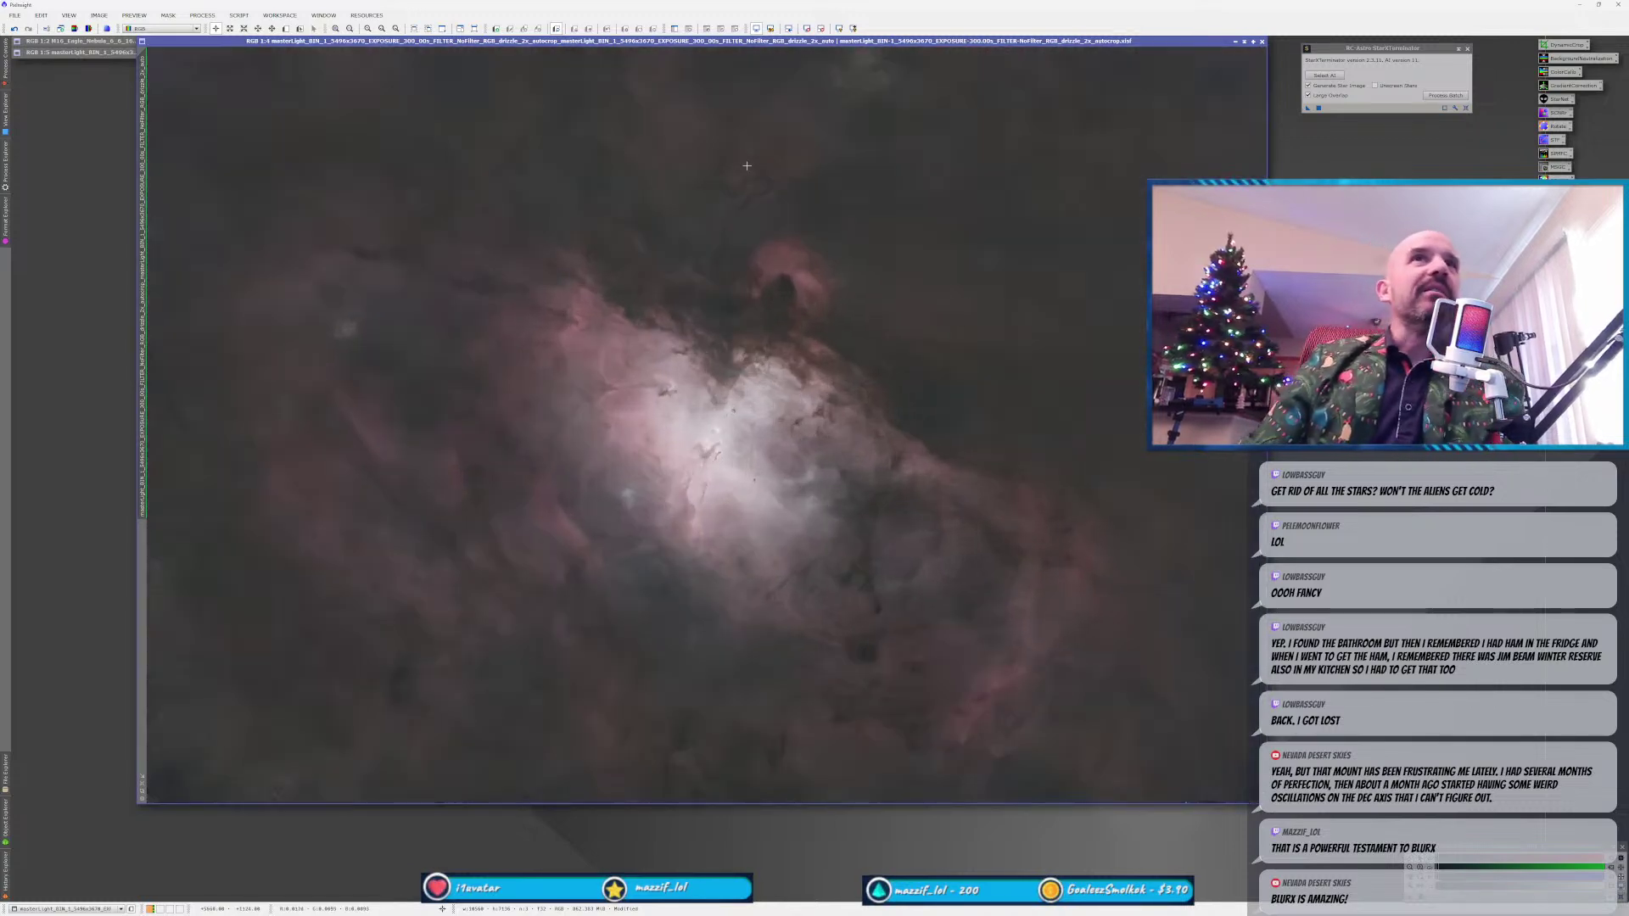
pyautogui.scroll(1, 757, 197)
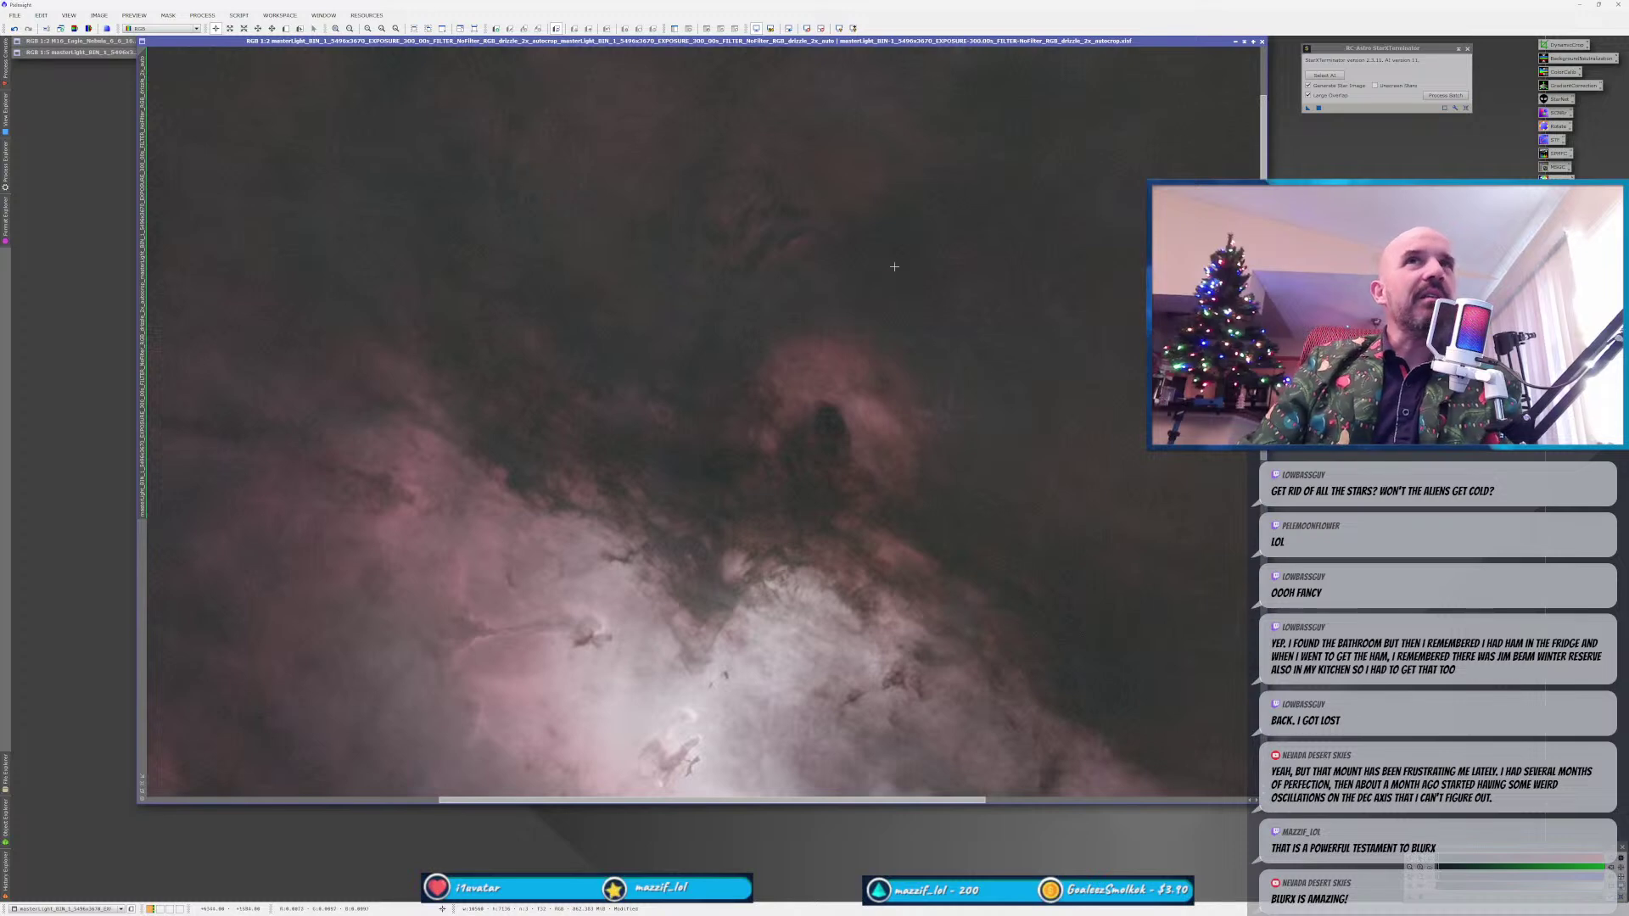
pyautogui.scroll(-3, 677, 509)
pyautogui.scroll(1, 676, 509)
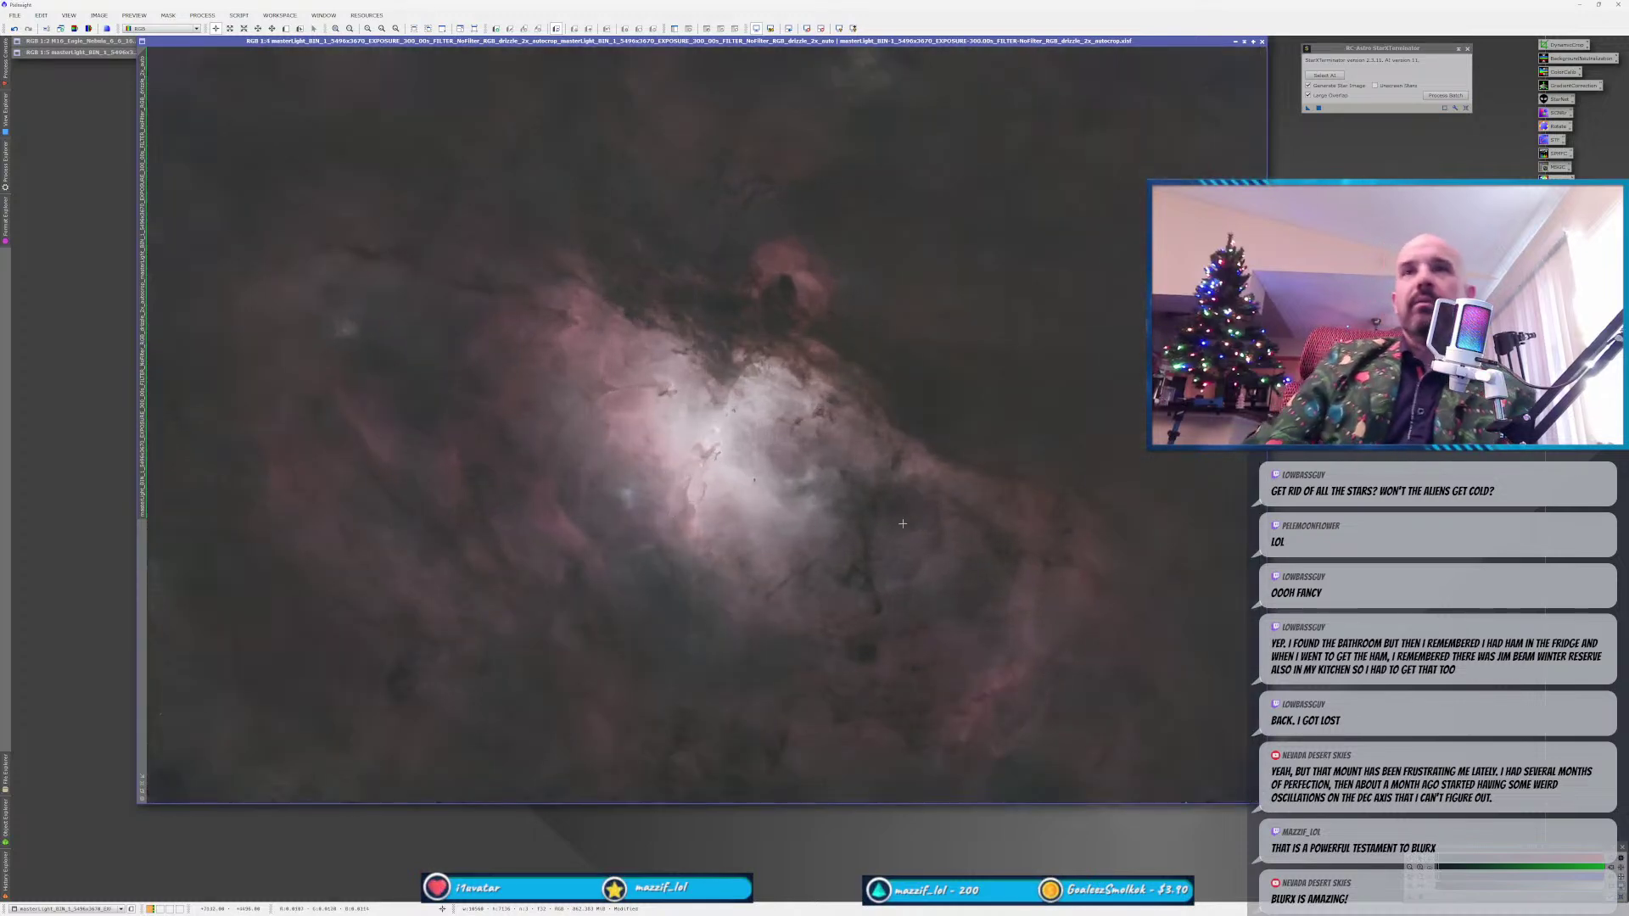
# Replace StarXTerminator with NoiseXTerminator and open a new preview covering the nebula core of the starless image.
pyautogui.click(1466, 48)
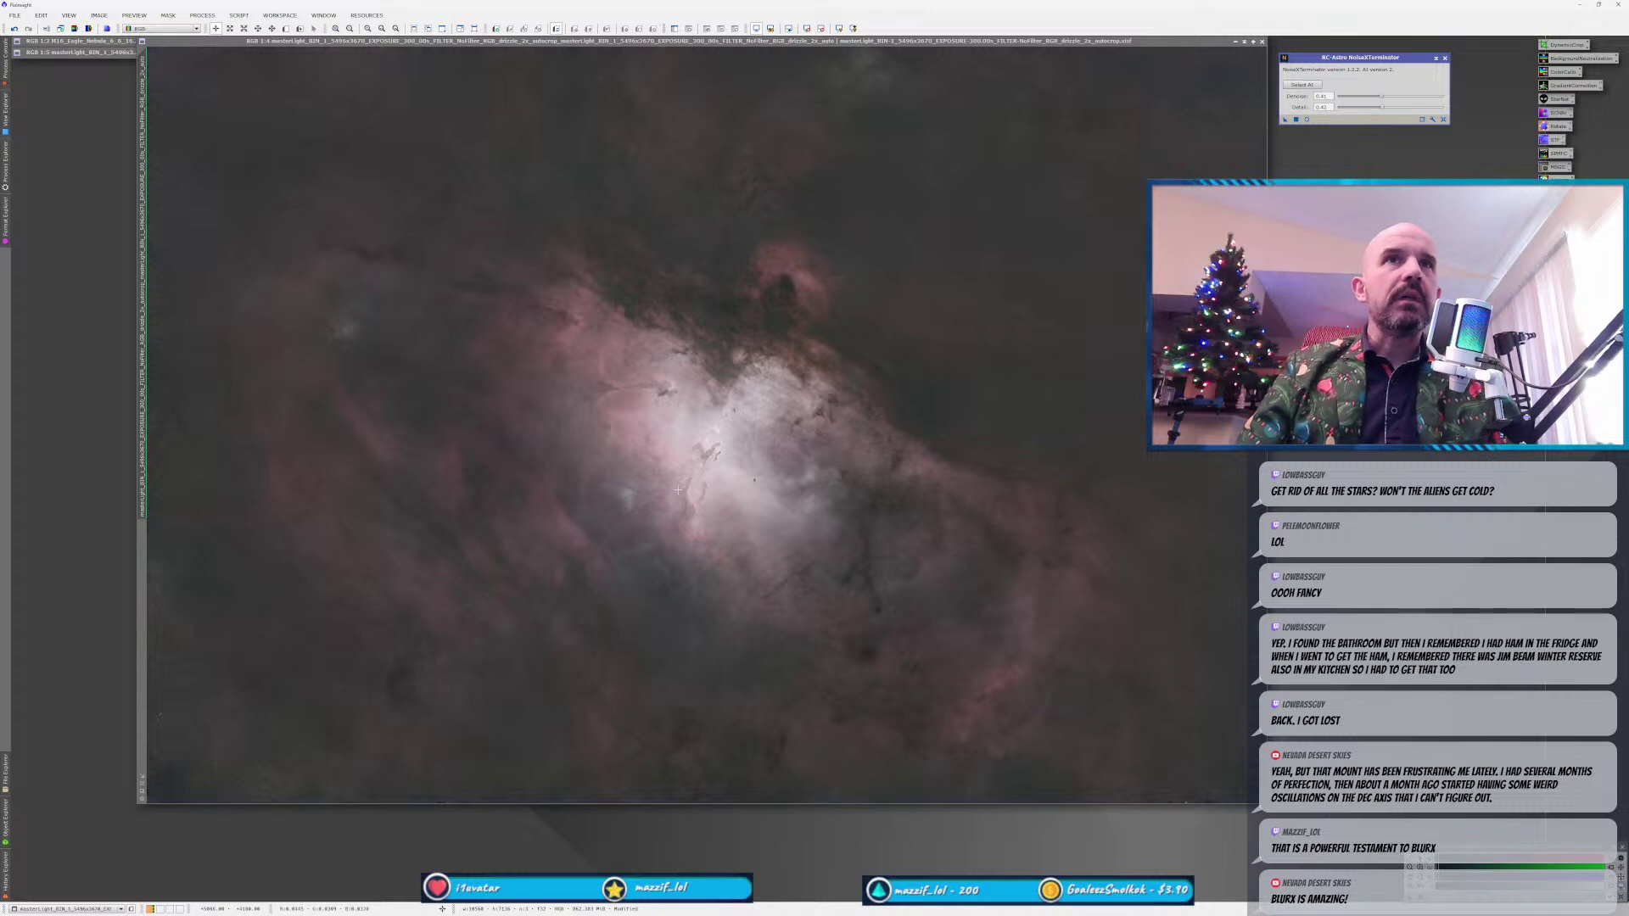
pyautogui.hotkey('alt', 'n')
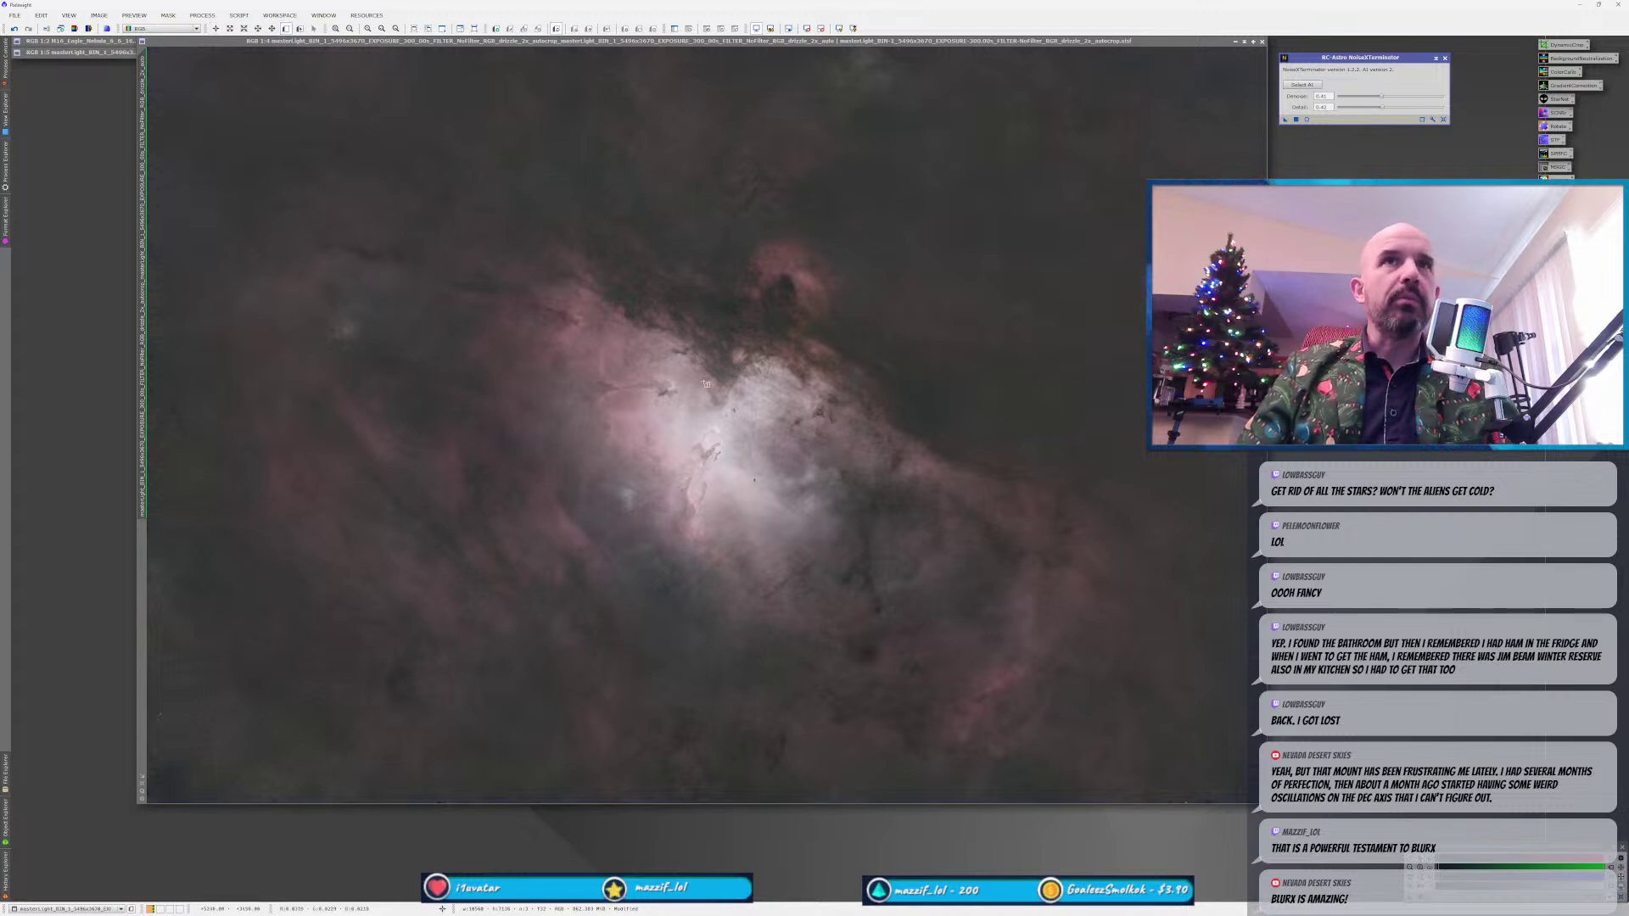
pyautogui.moveTo(583, 290); pyautogui.dragTo(858, 518)
pyautogui.click(142, 539)
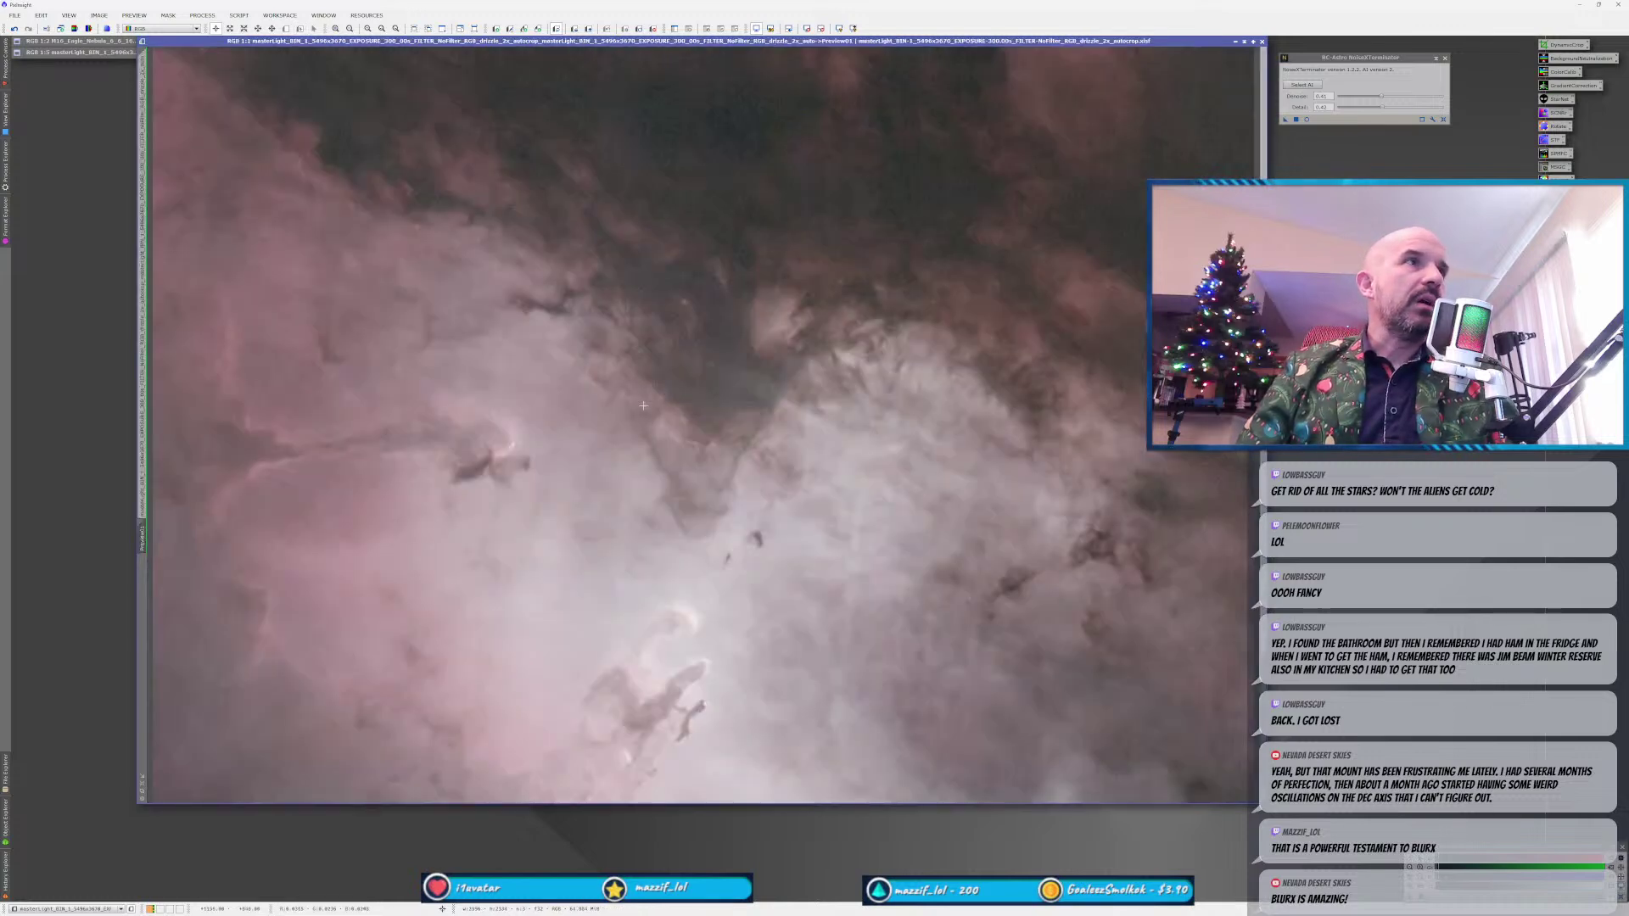
pyautogui.scroll(-1, 724, 533)
pyautogui.scroll(1, 704, 502)
pyautogui.moveTo(1384, 59); pyautogui.dragTo(1382, 48)
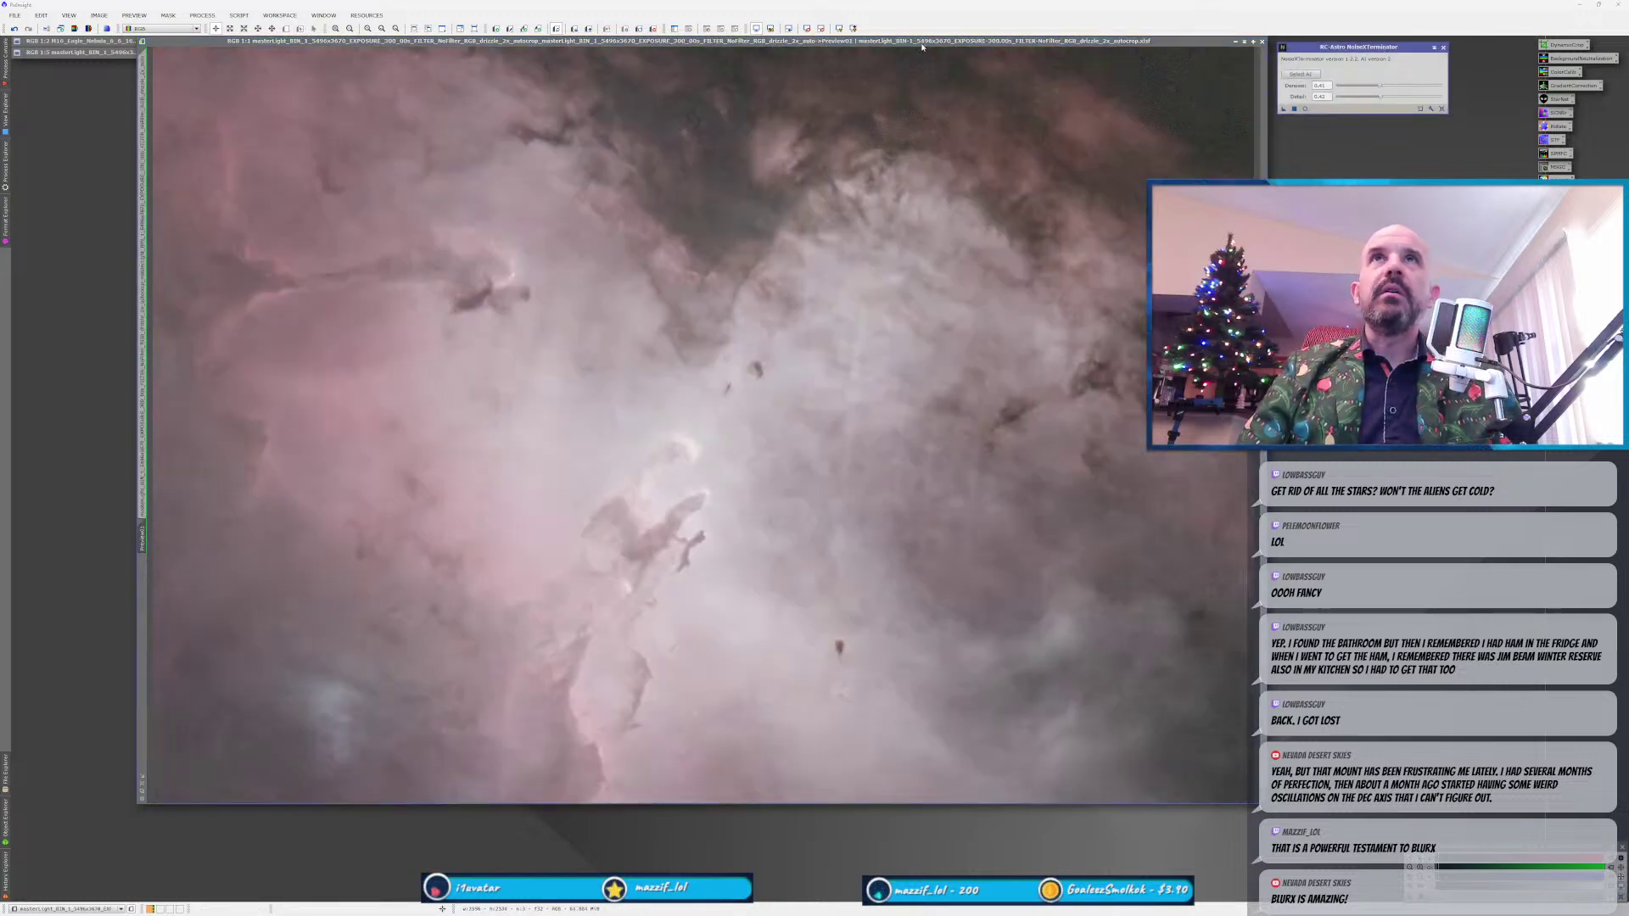
# Examine the noise in the preview, from the bright Pillars area to a close-up of the dark dust.
pyautogui.click(653, 623)
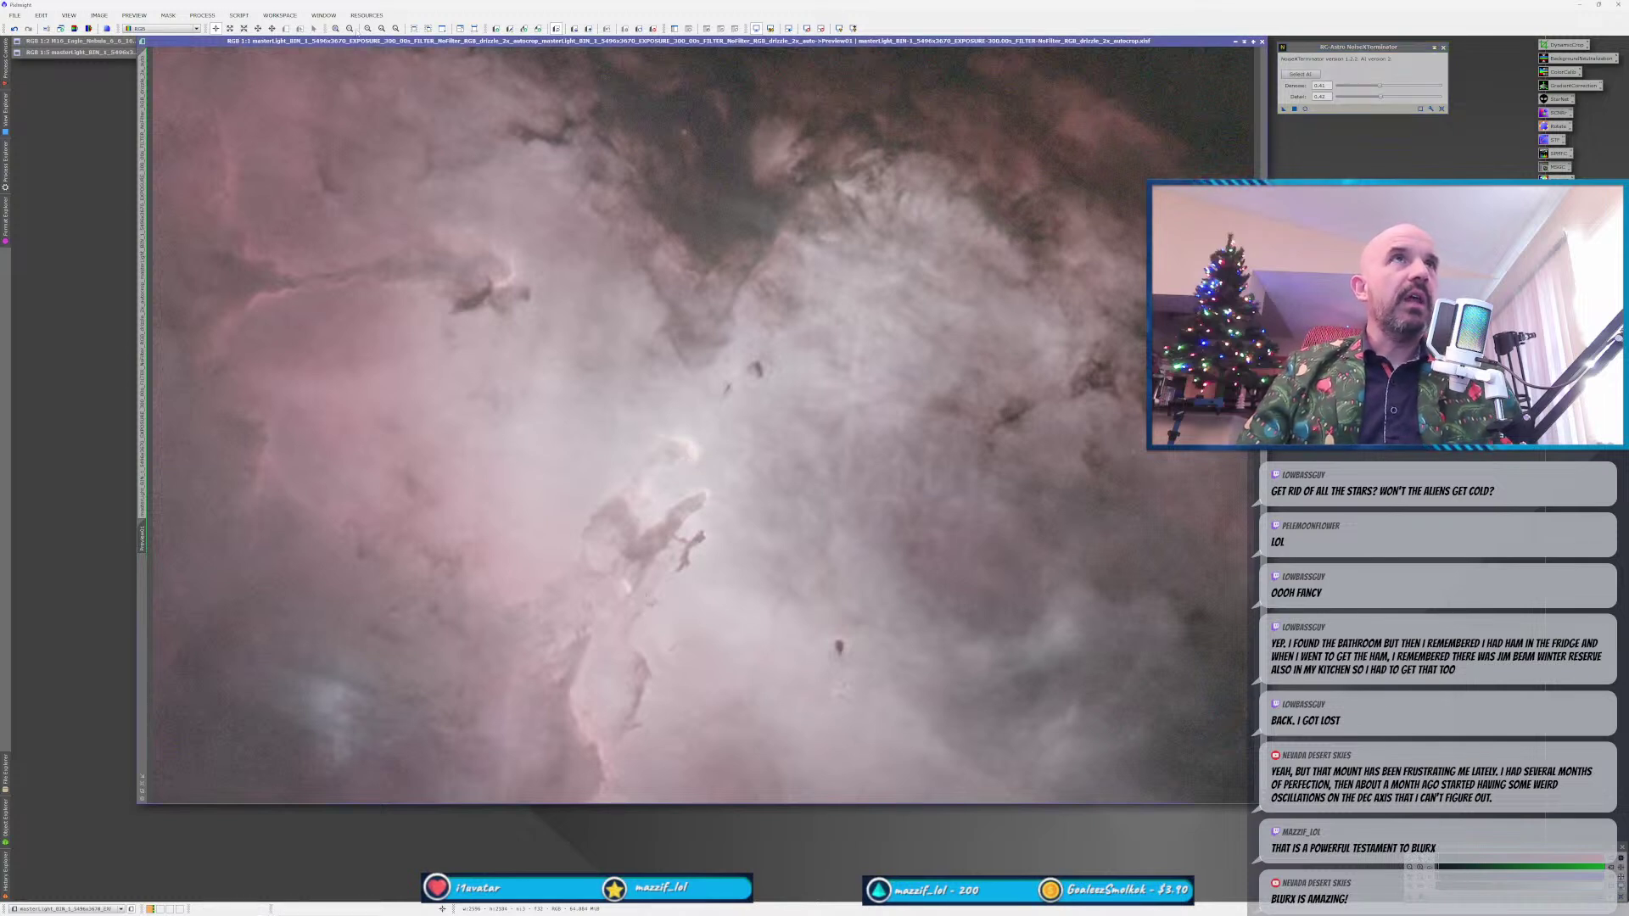
pyautogui.click(271, 28)
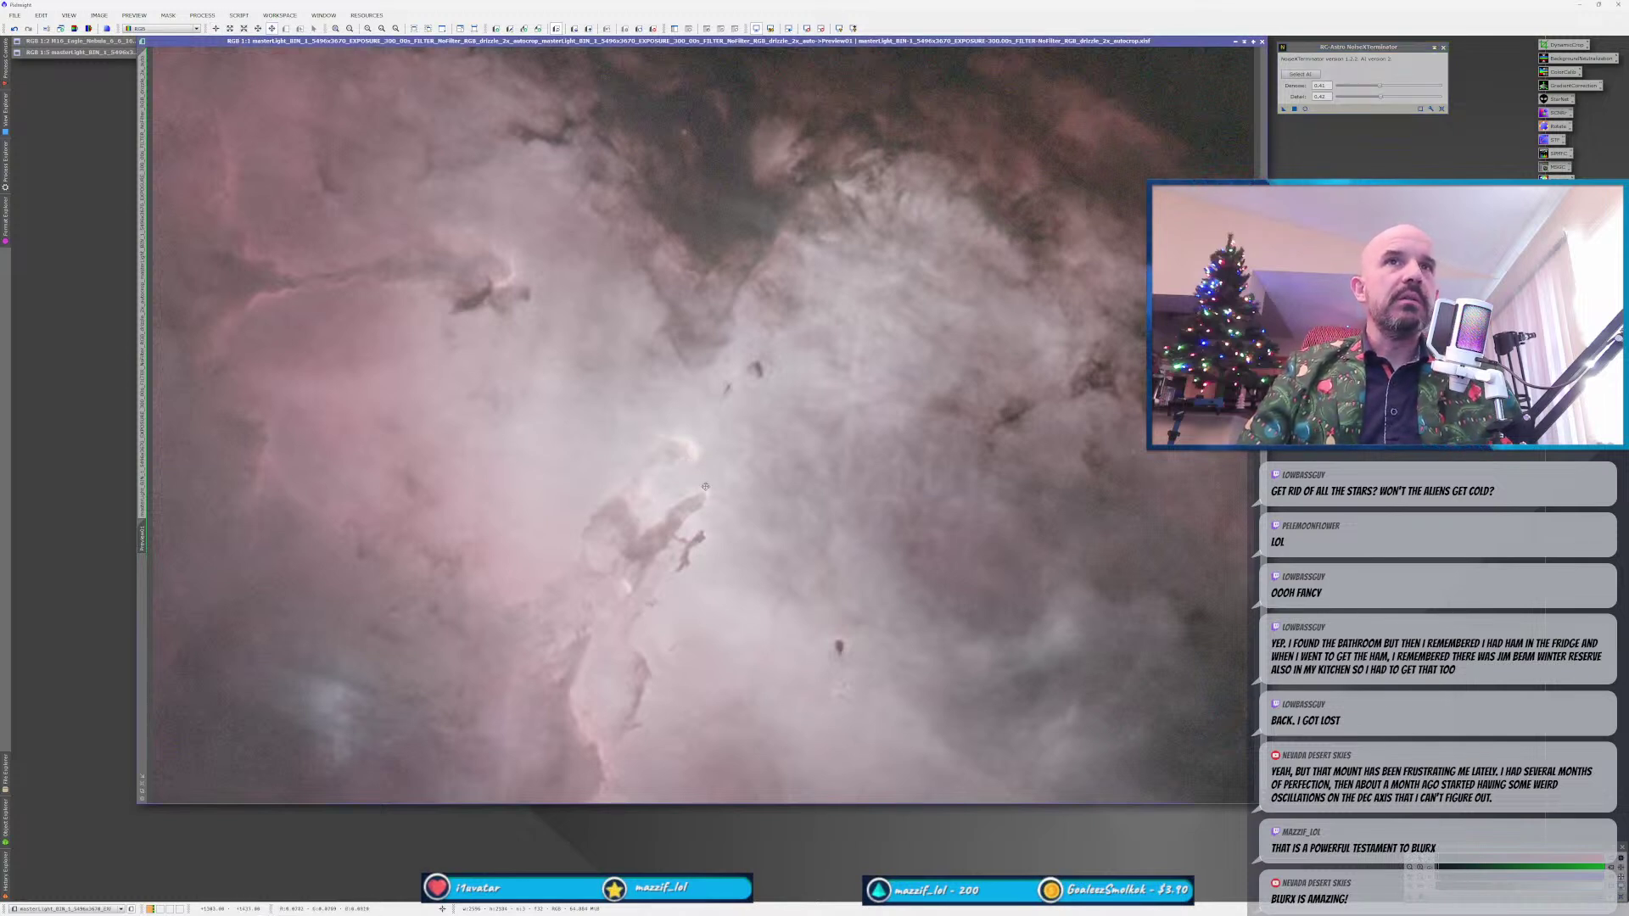
pyautogui.moveTo(753, 514)
pyautogui.mouseDown()
pyautogui.moveTo(753, 537)
pyautogui.moveTo(754, 511)
pyautogui.mouseUp()
pyautogui.scroll(-1, 767, 392)
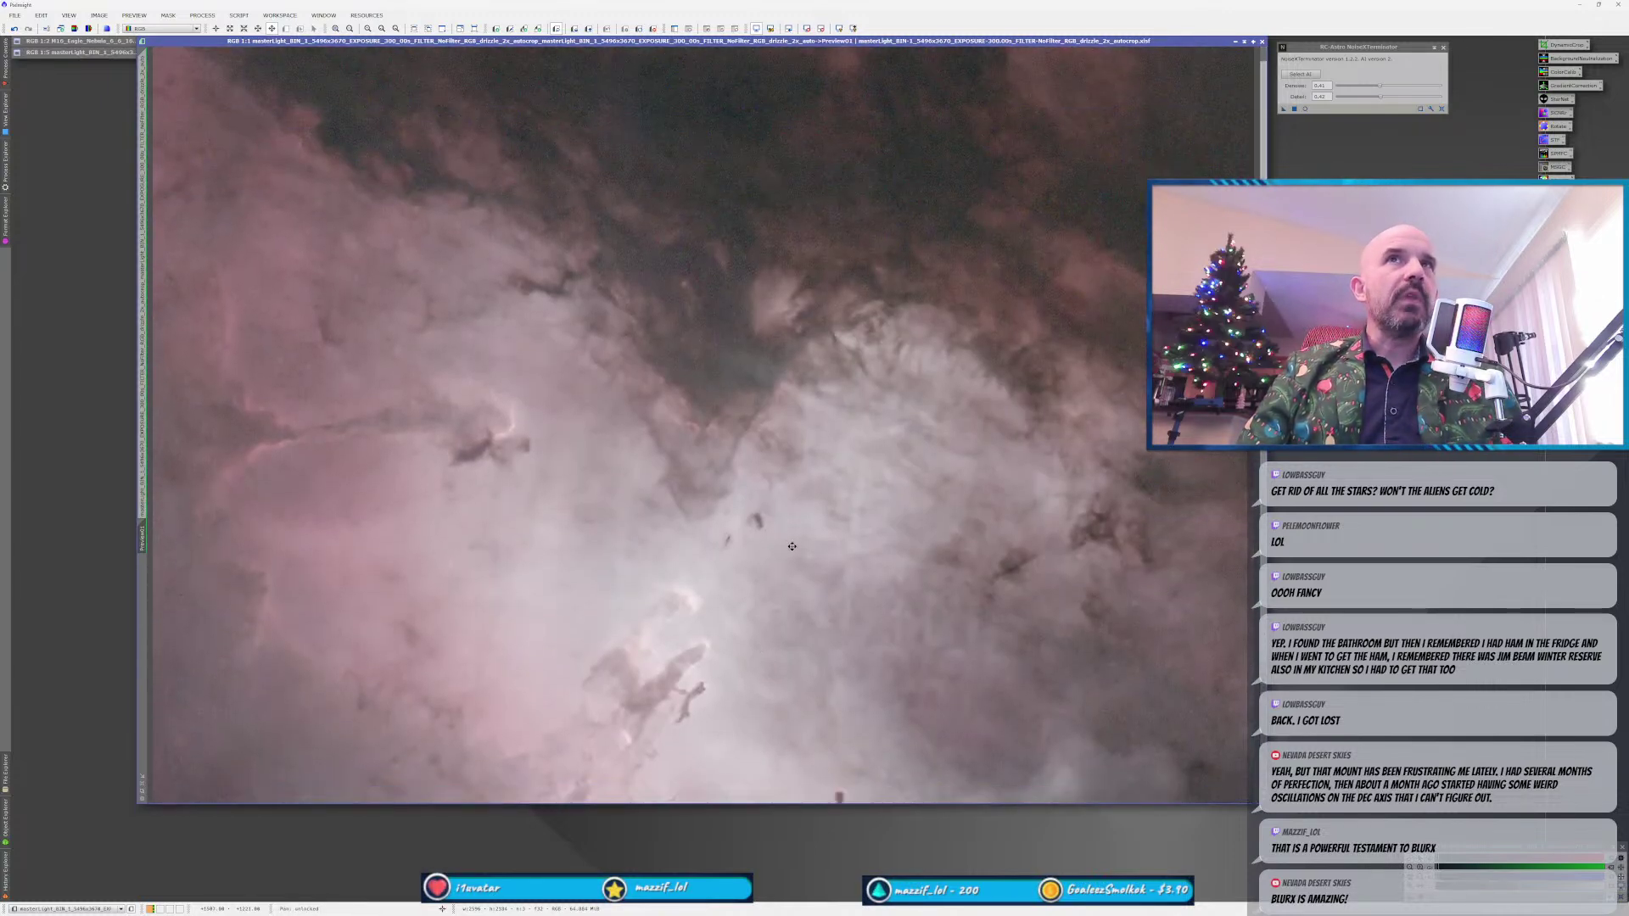
pyautogui.scroll(4, 734, 146)
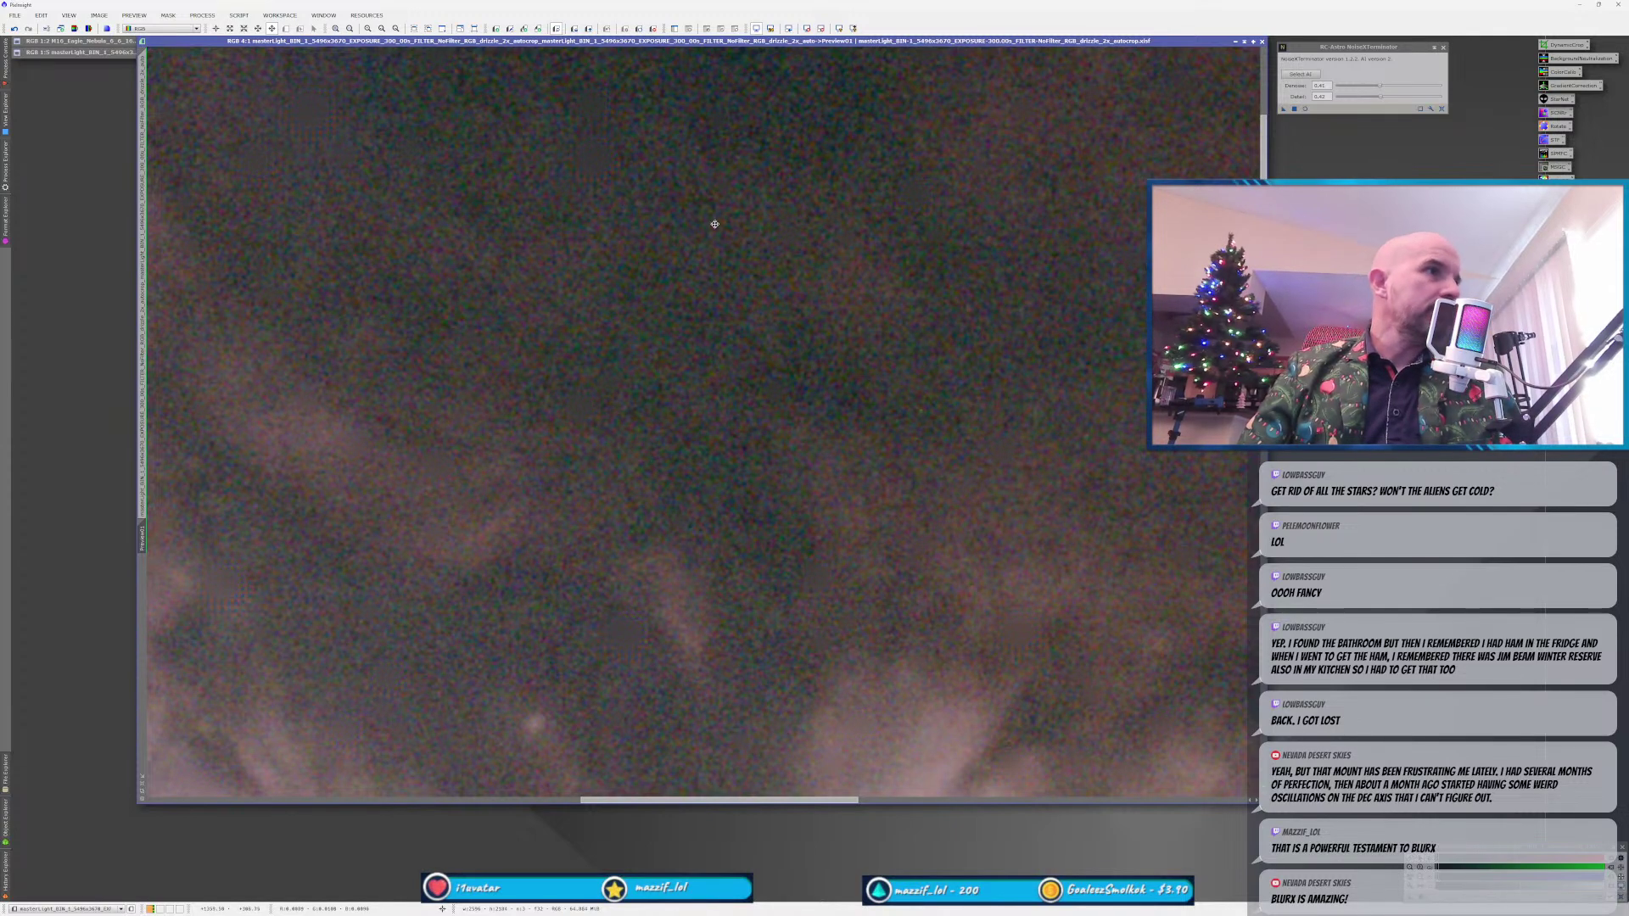
pyautogui.scroll(-5, 774, 577)
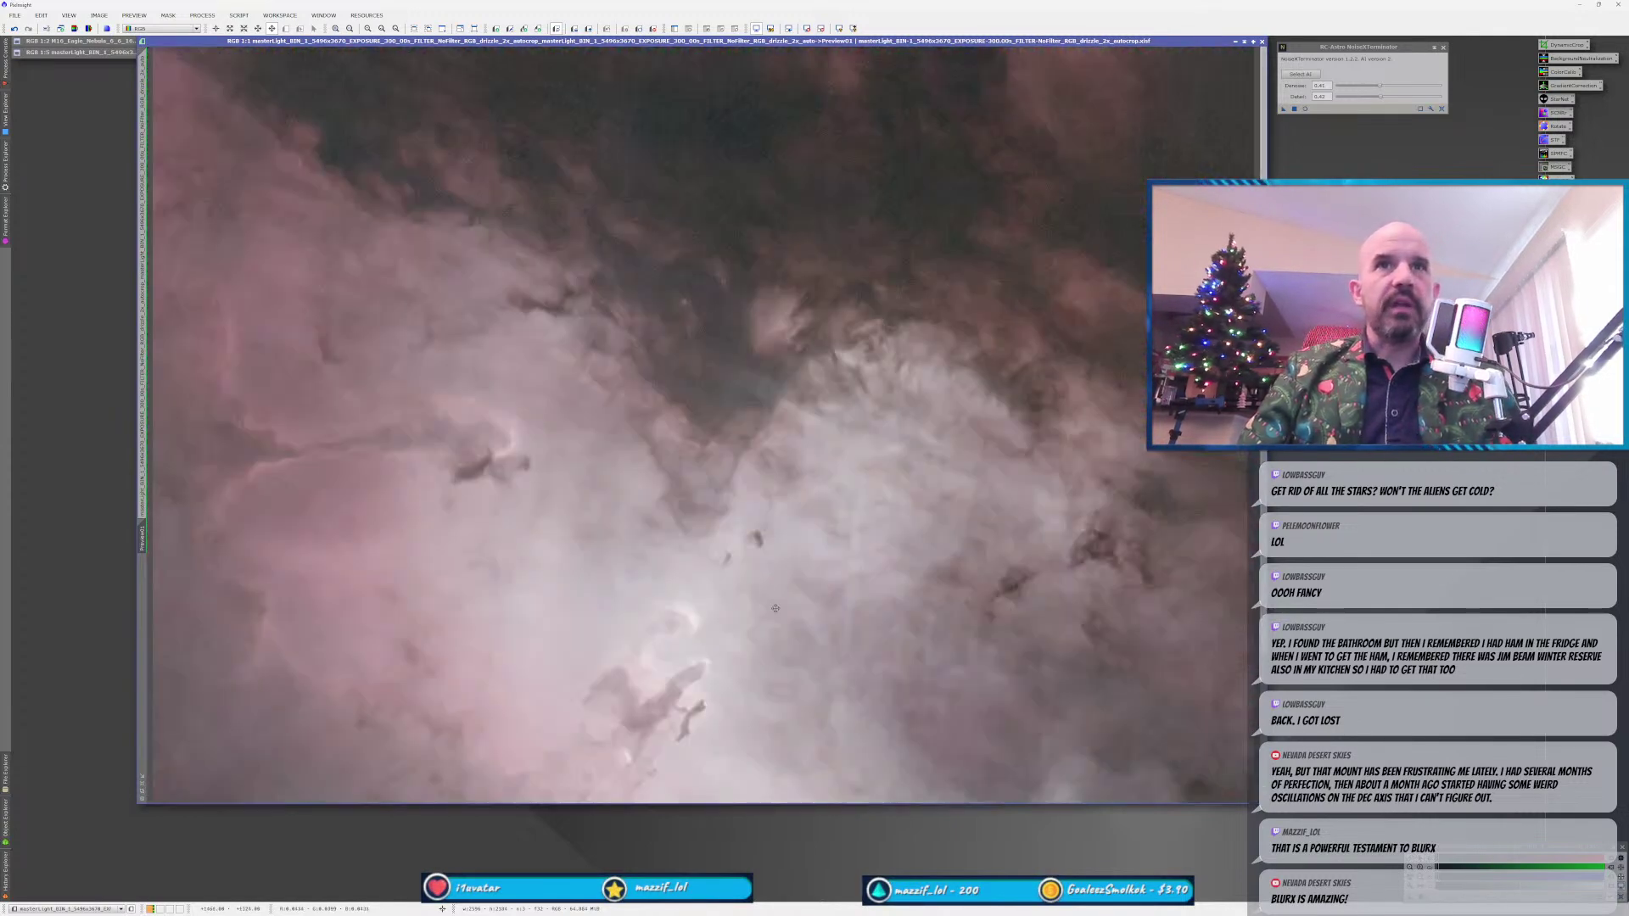
pyautogui.scroll(3, 711, 564)
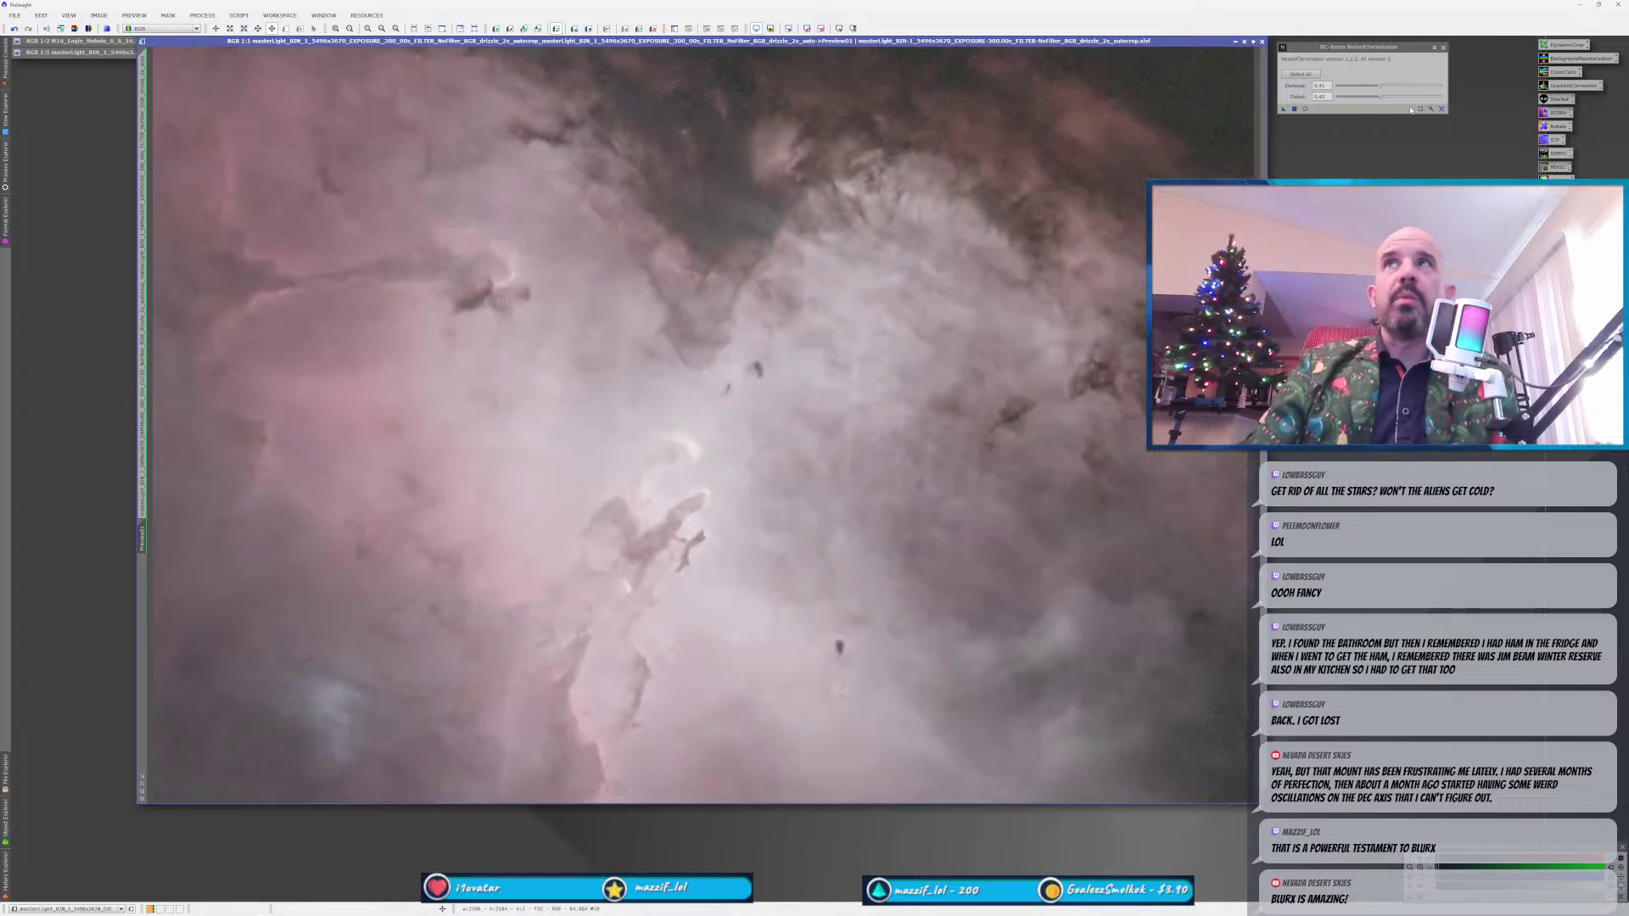
# Denoise the preview with NoiseXTerminator at its defaults but with detail raised near maximum, and compare it with the version before.
pyautogui.click(1441, 108)
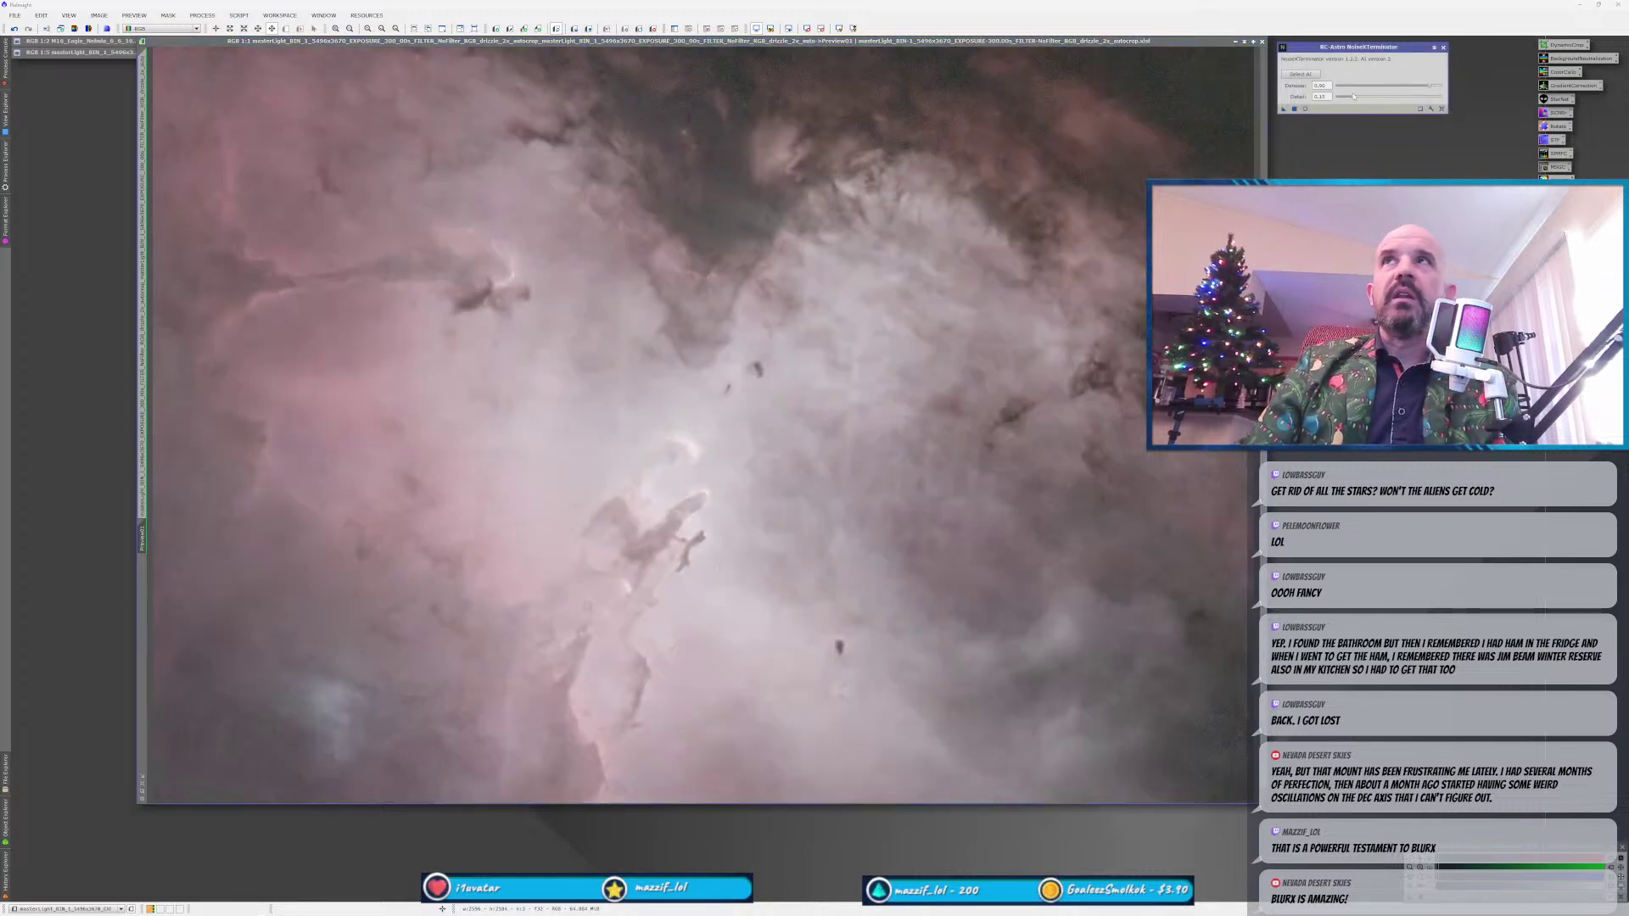
pyautogui.moveTo(1357, 98); pyautogui.dragTo(1430, 98)
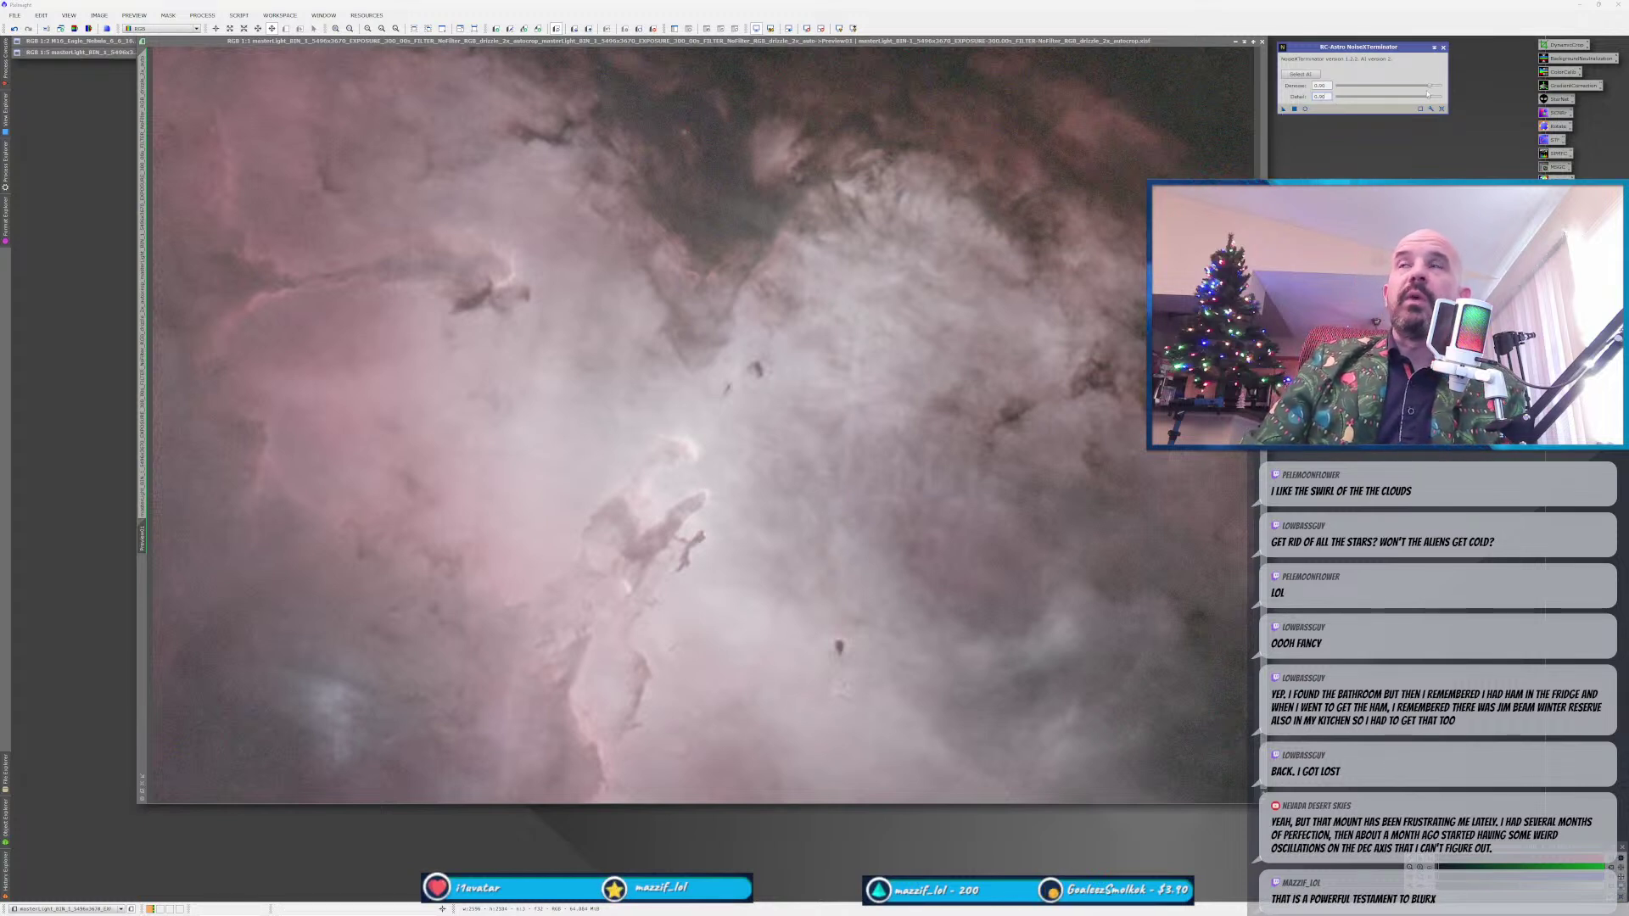
pyautogui.moveTo(1282, 111); pyautogui.dragTo(806, 428)
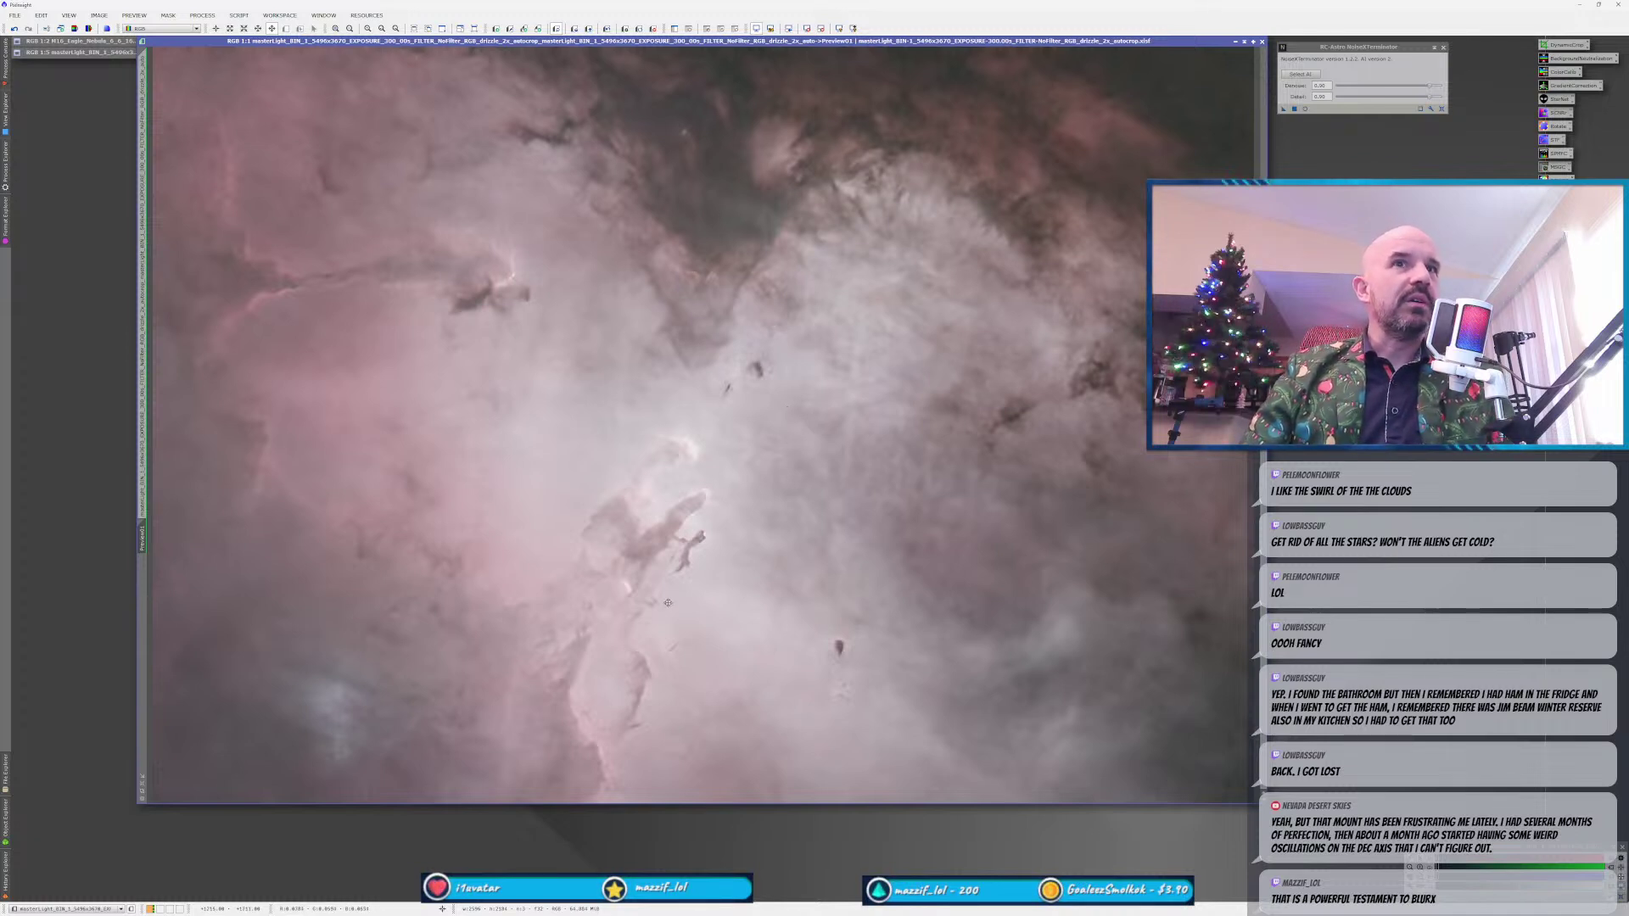
pyautogui.hotkey('ctrl', 'z')
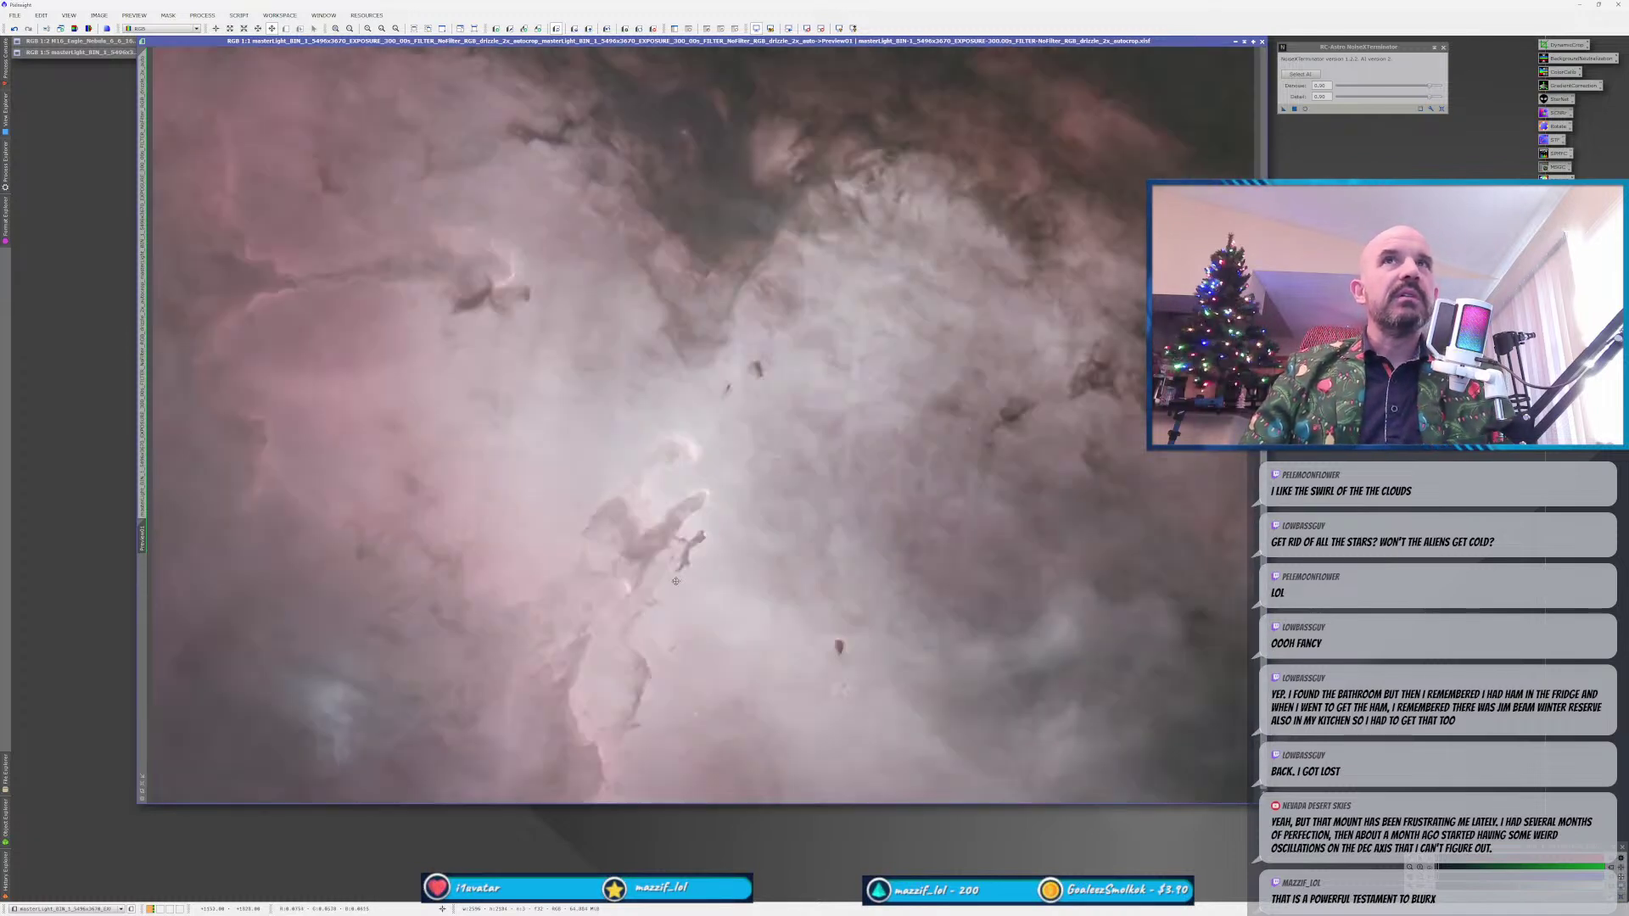
pyautogui.hotkey('ctrl', 'z')
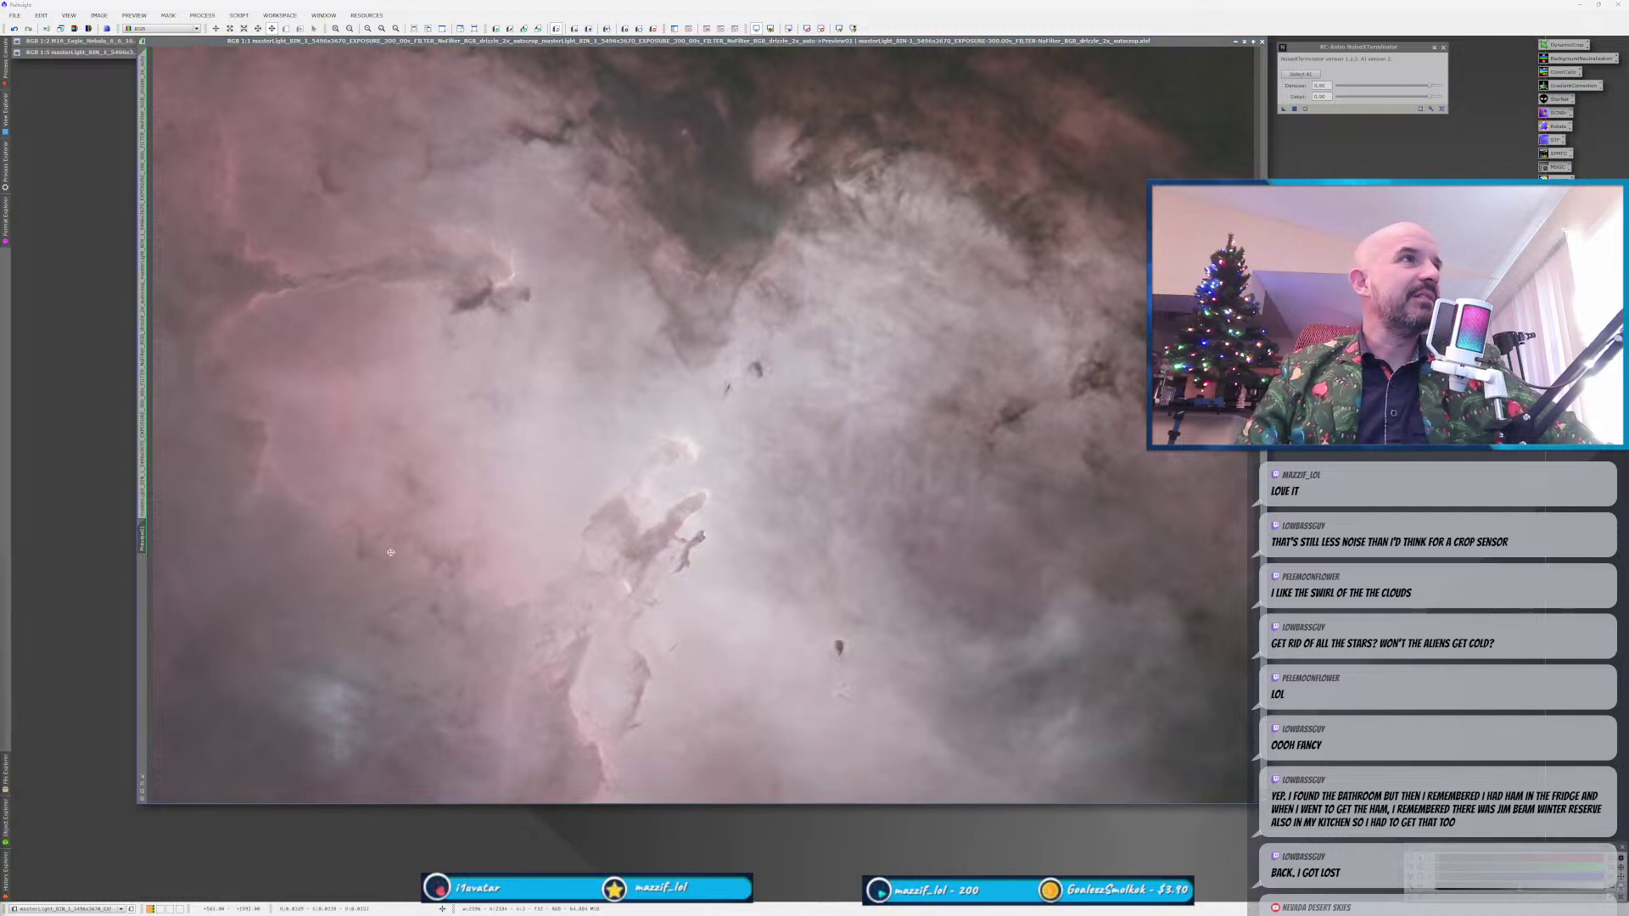
# Restore the starless version of the main image and return to the preview of the nebula core.
pyautogui.scroll(1, 662, 610)
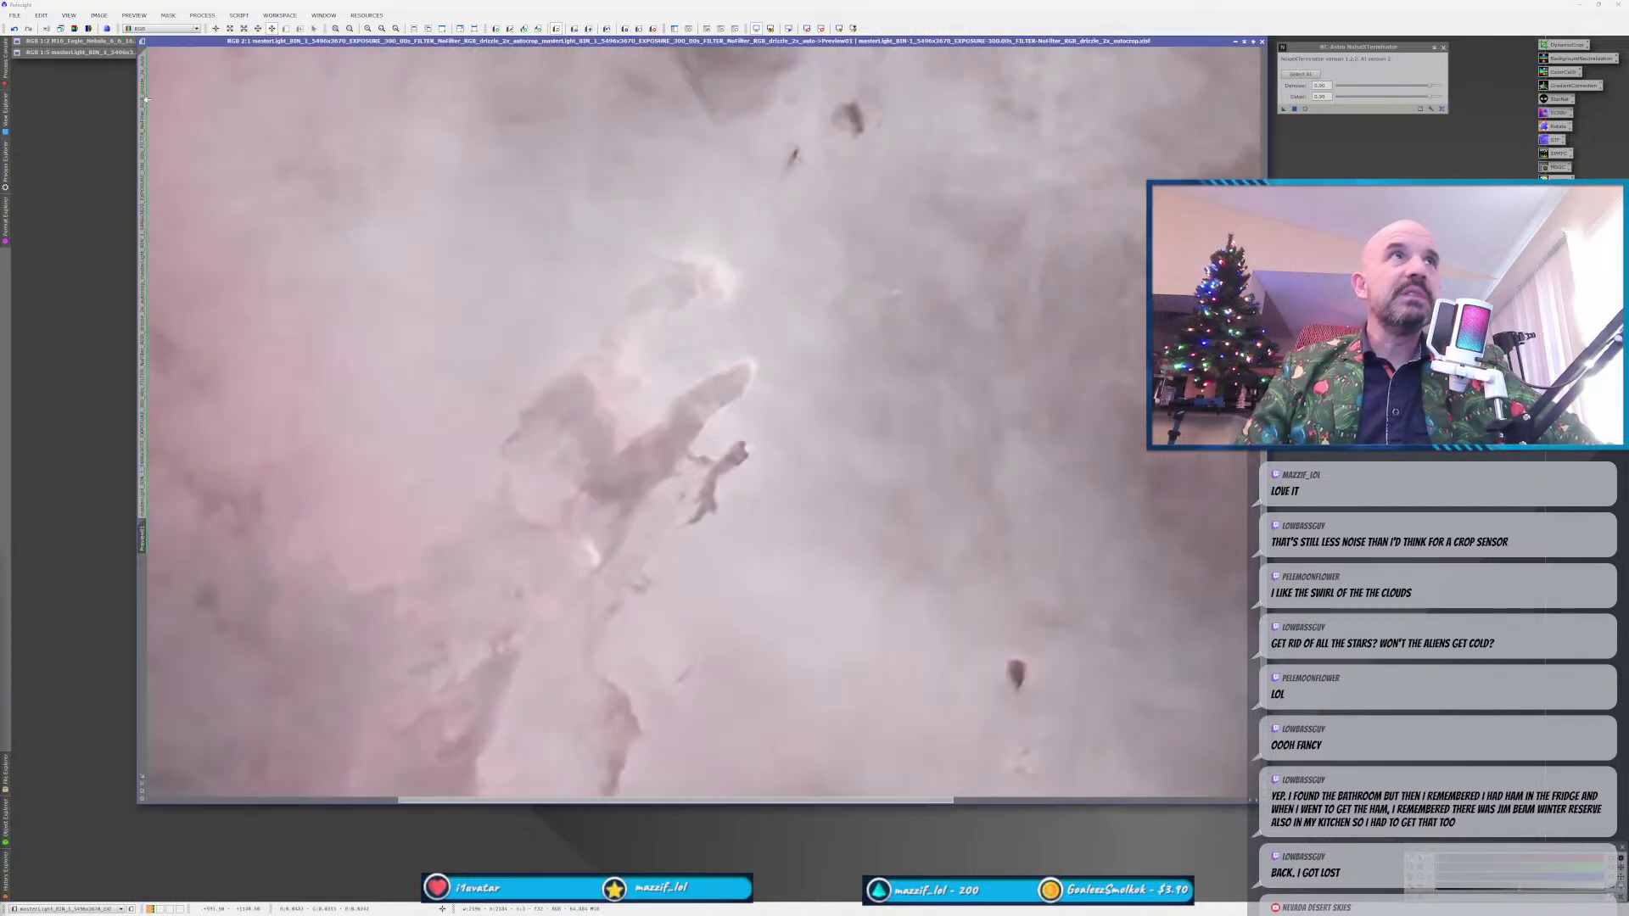
pyautogui.click(142, 170)
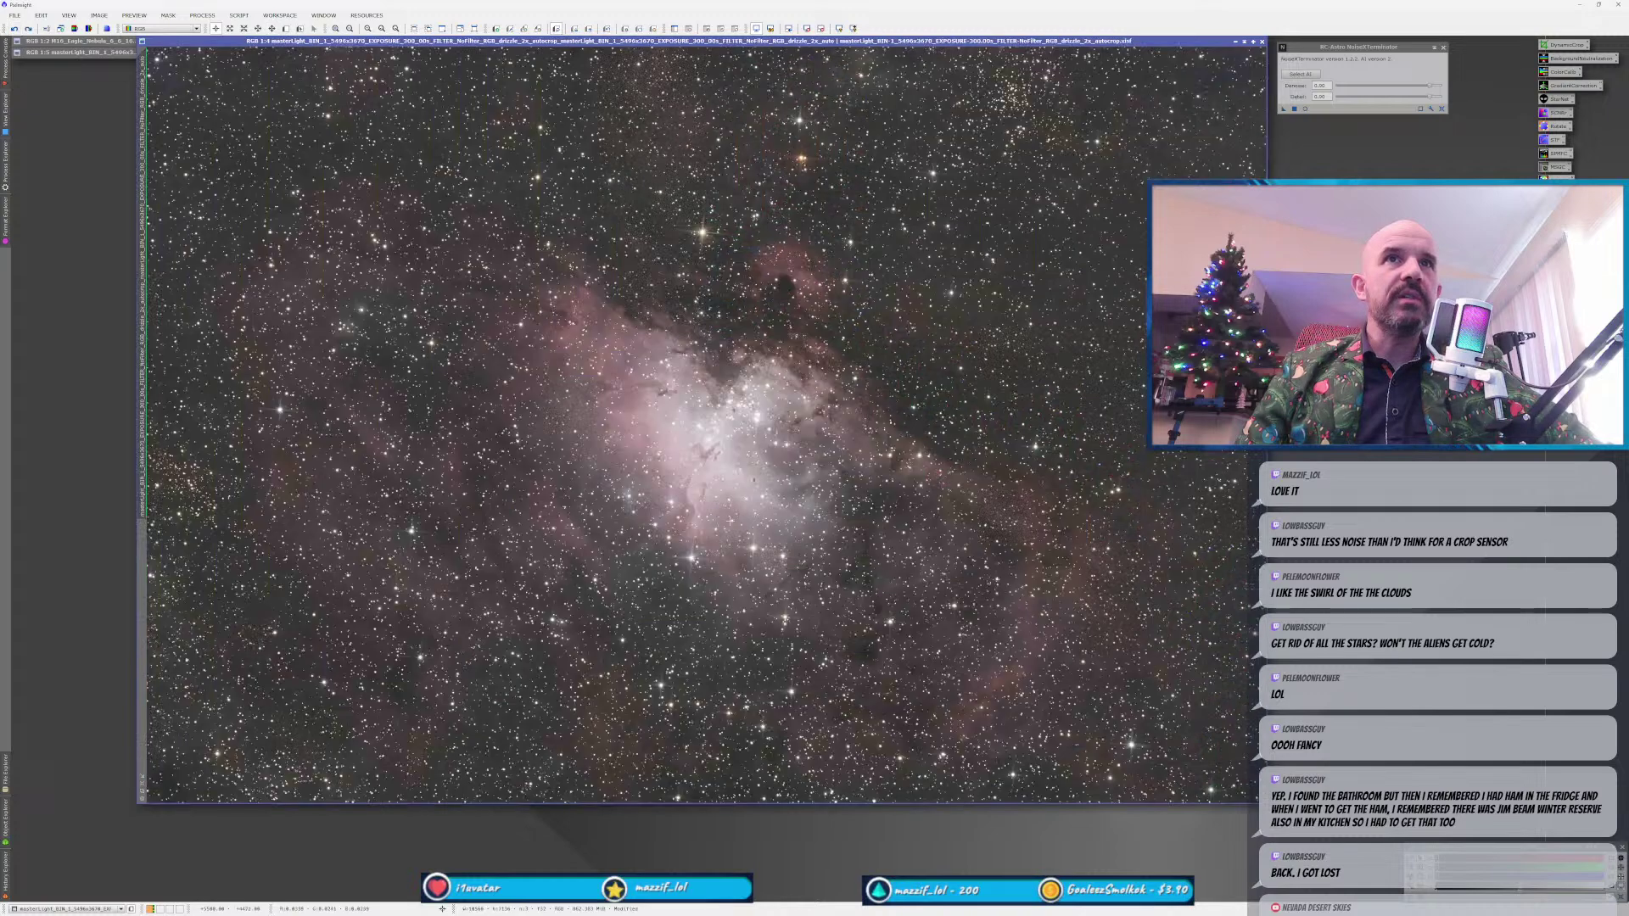
pyautogui.click(28, 28)
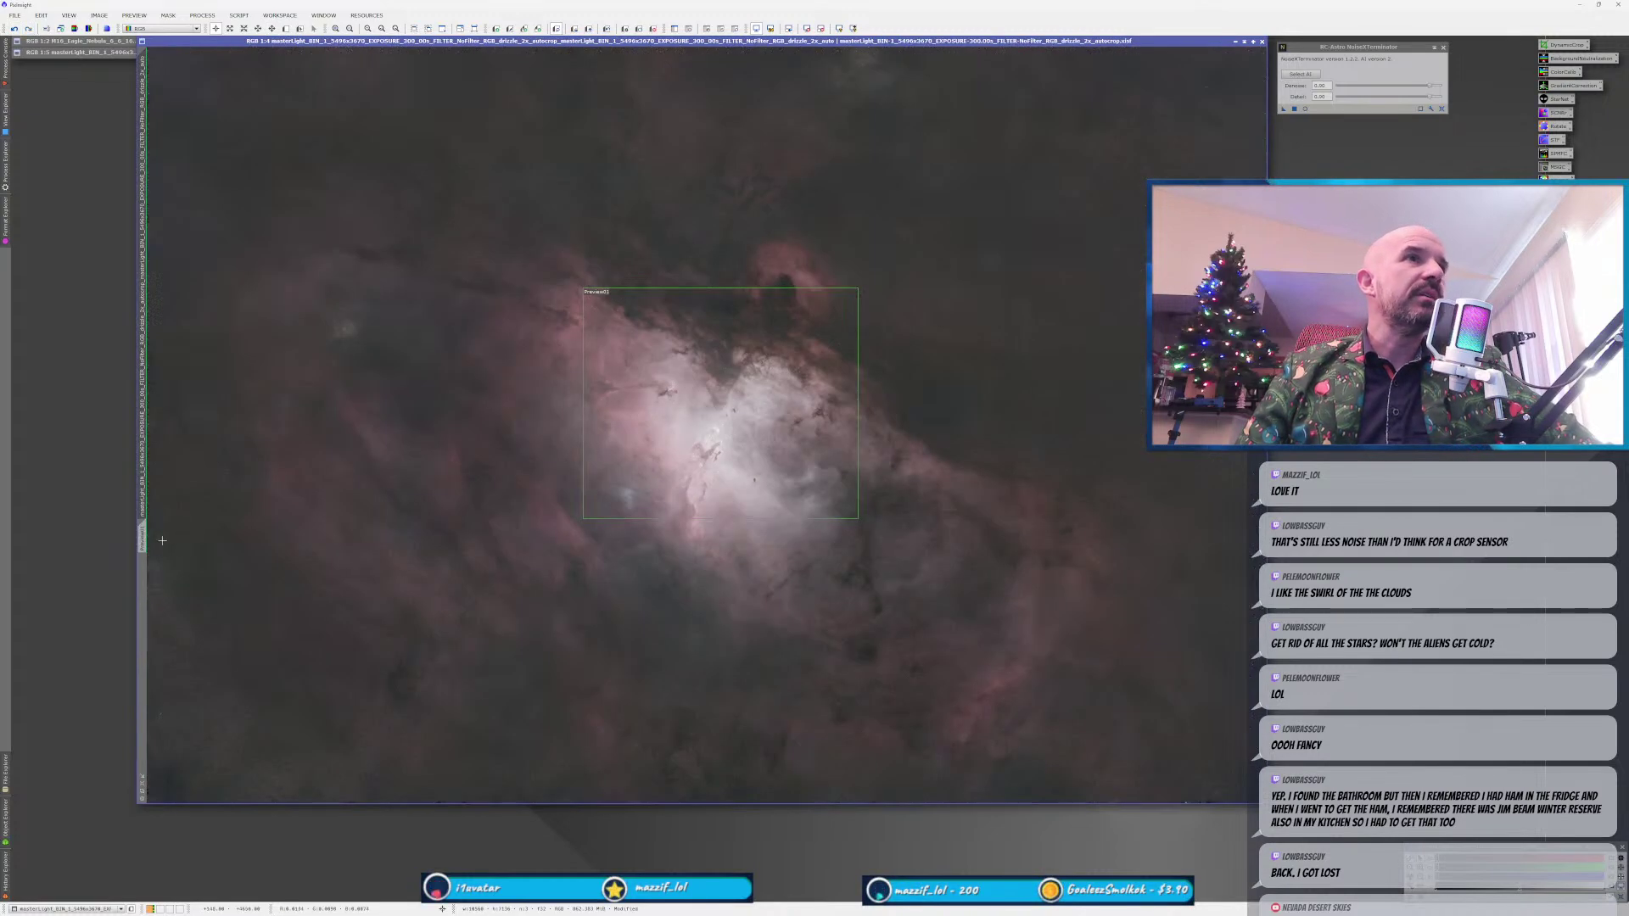
pyautogui.click(142, 539)
pyautogui.scroll(-2, 642, 630)
pyautogui.scroll(1, 642, 629)
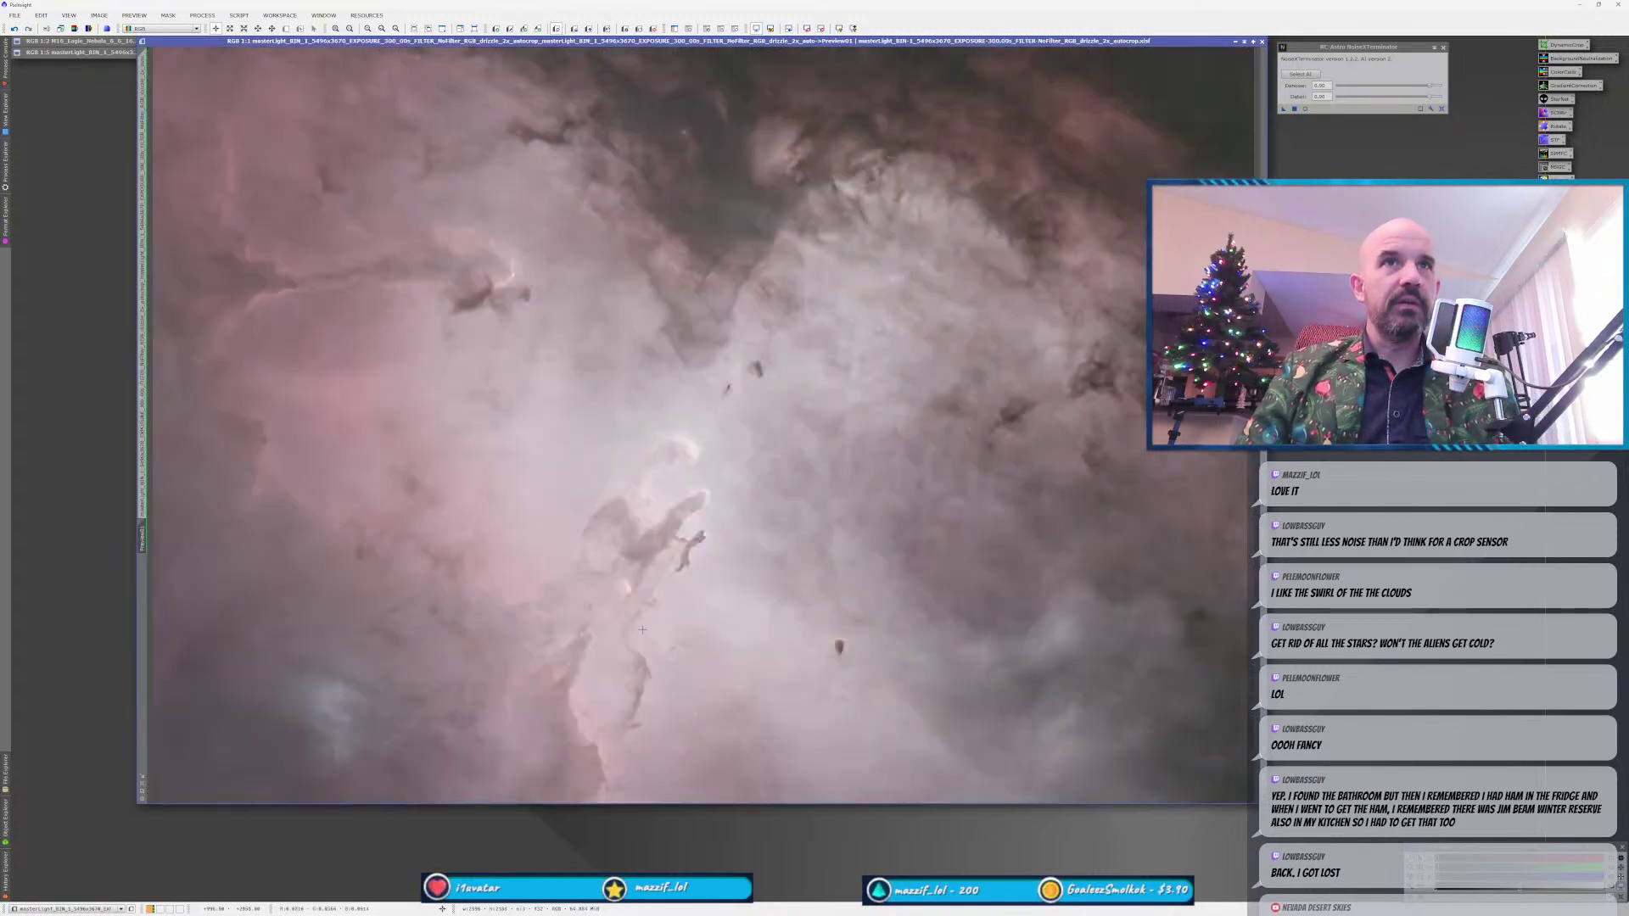
# Examine the denoised preview around the Pillars and in the dark dust above the core.
pyautogui.scroll(1, 642, 629)
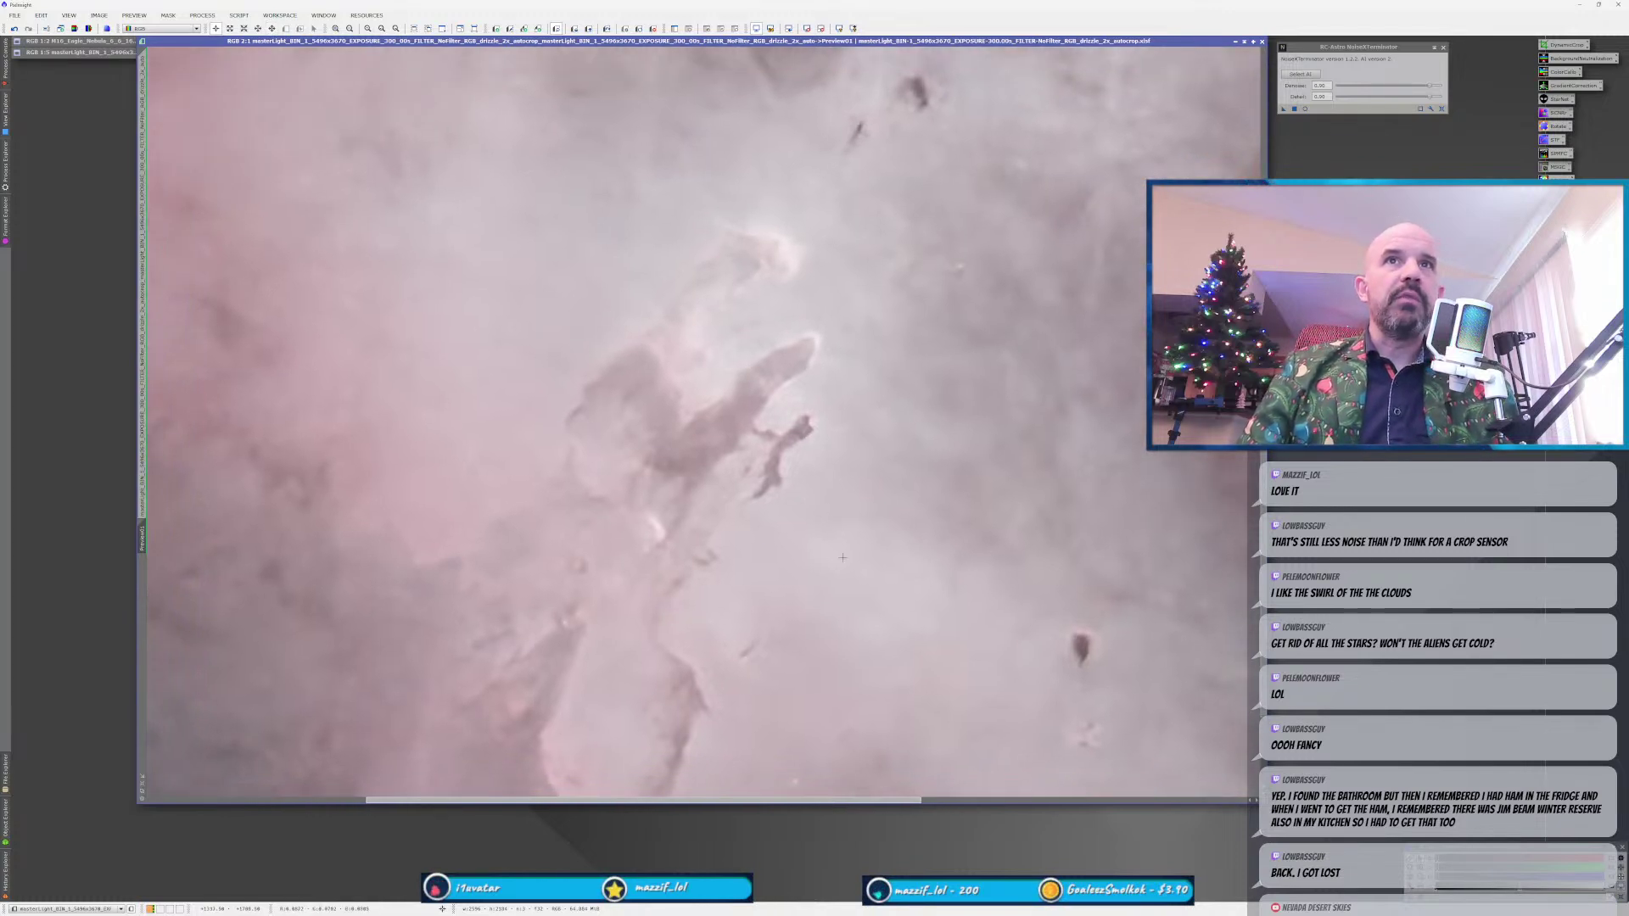
pyautogui.scroll(1, 796, 465)
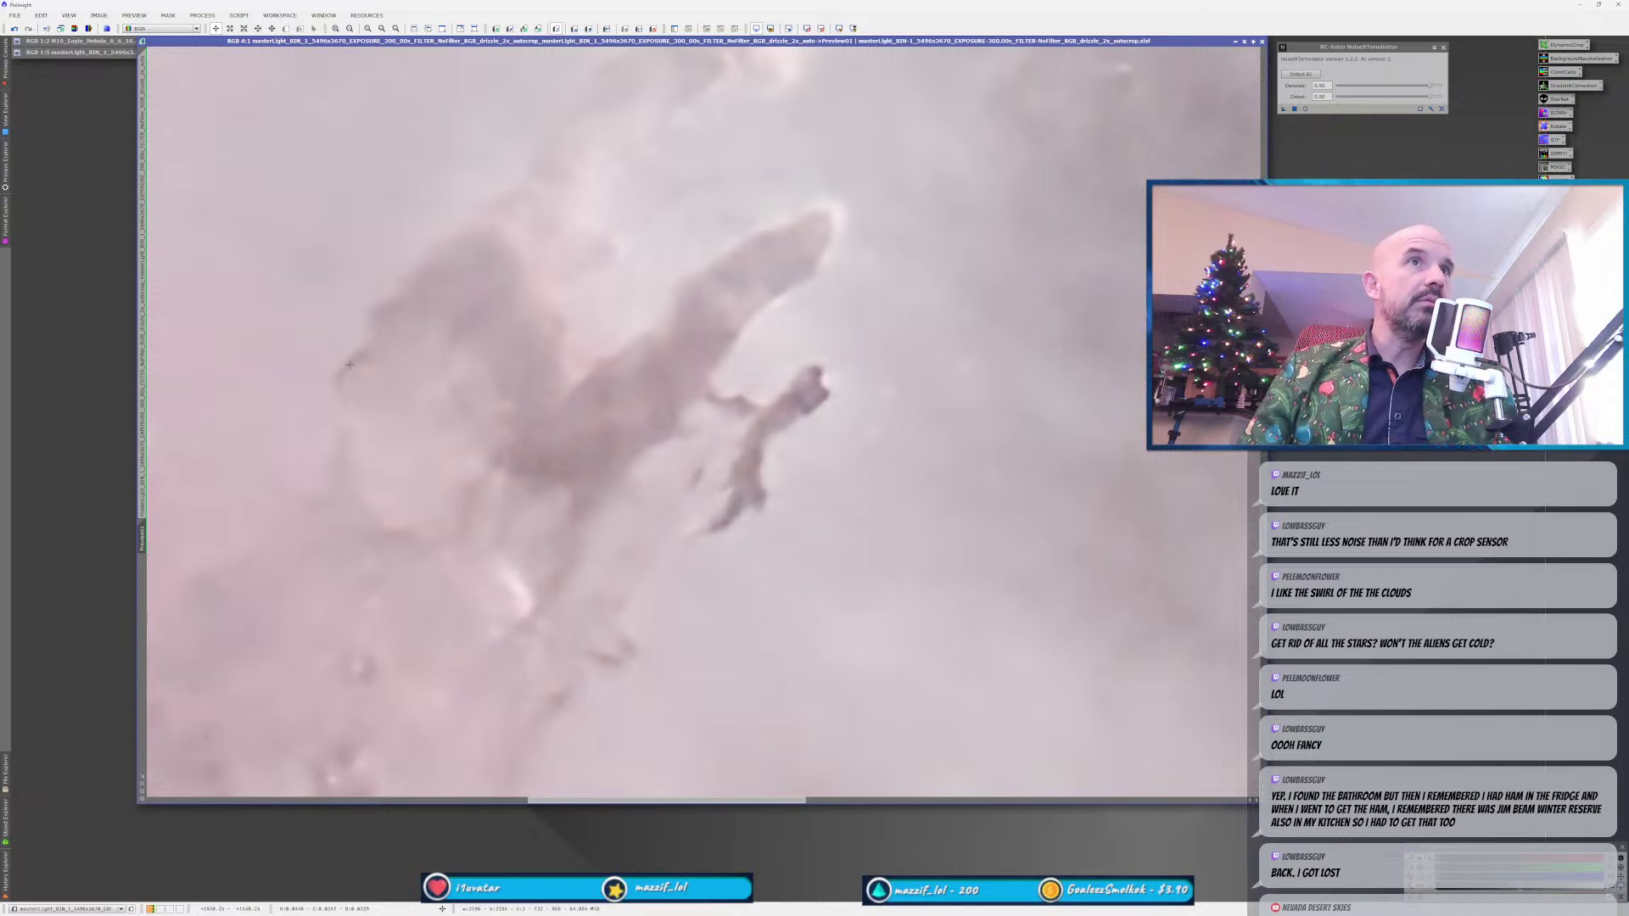
pyautogui.scroll(-3, 457, 393)
pyautogui.scroll(1, 978, 194)
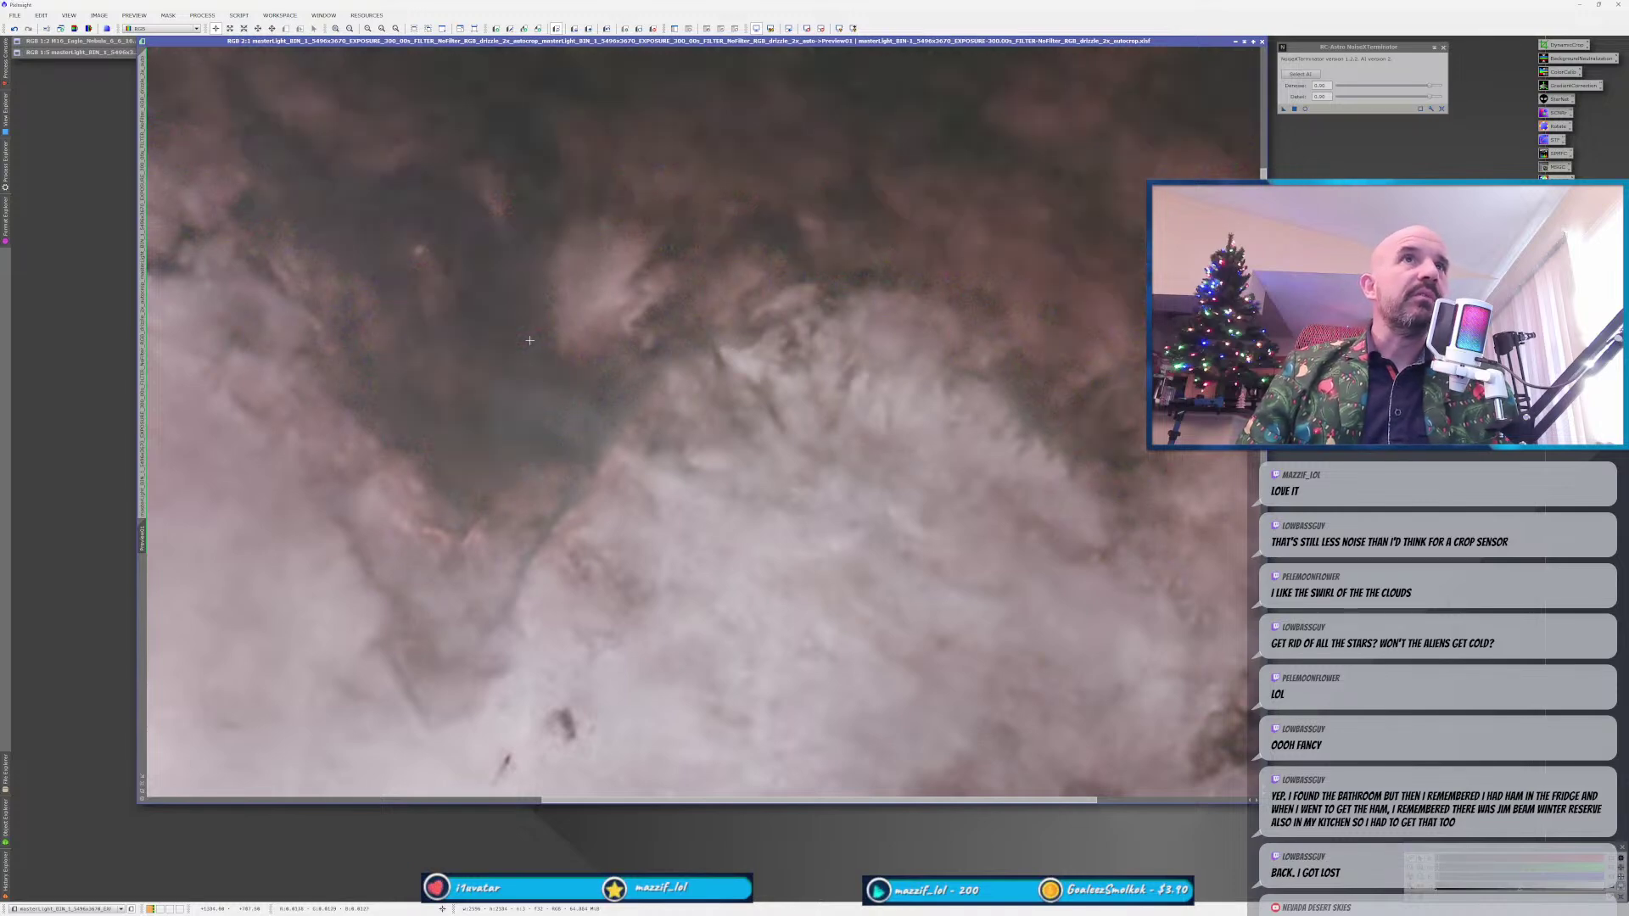
pyautogui.scroll(-1, 643, 337)
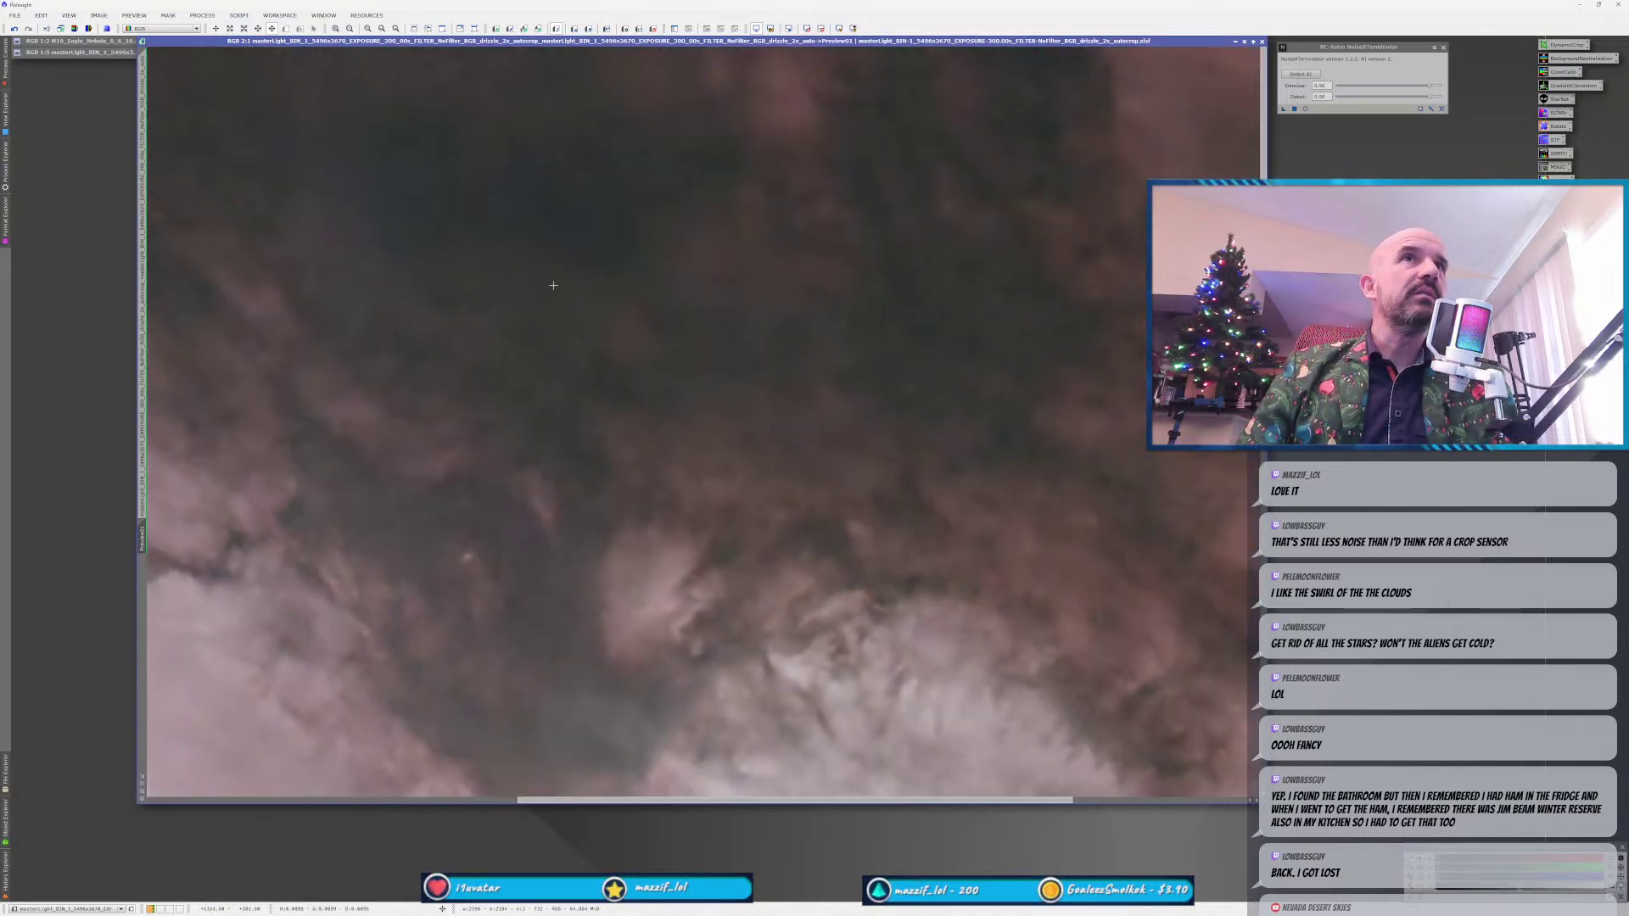
pyautogui.scroll(2, 553, 292)
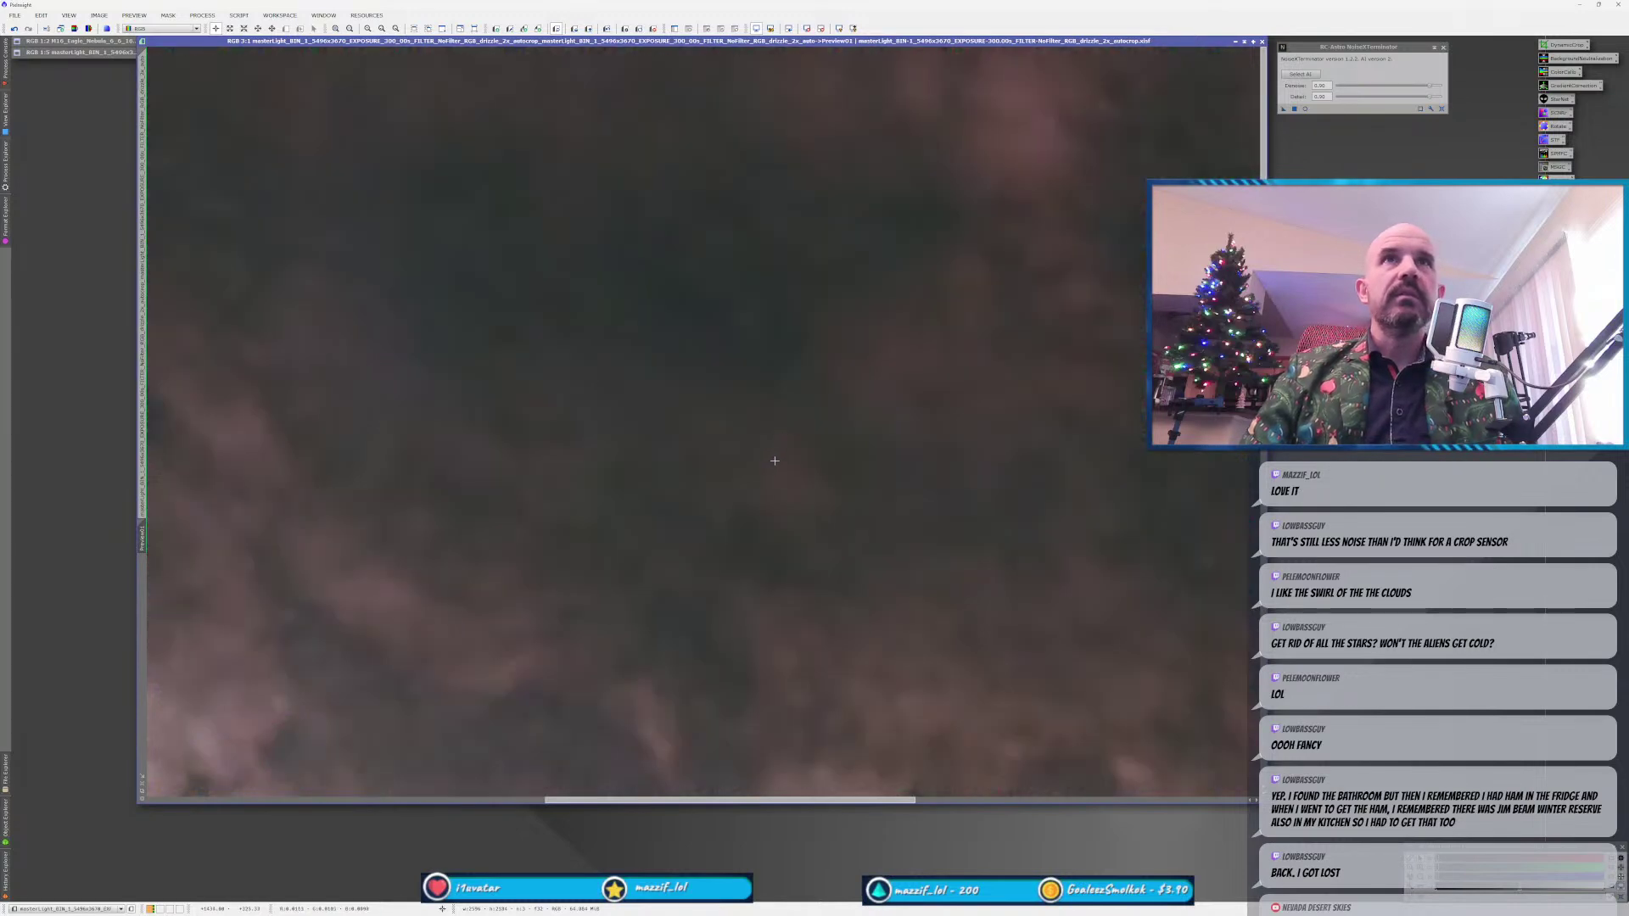
pyautogui.scroll(-5, 776, 457)
pyautogui.scroll(3, 513, 391)
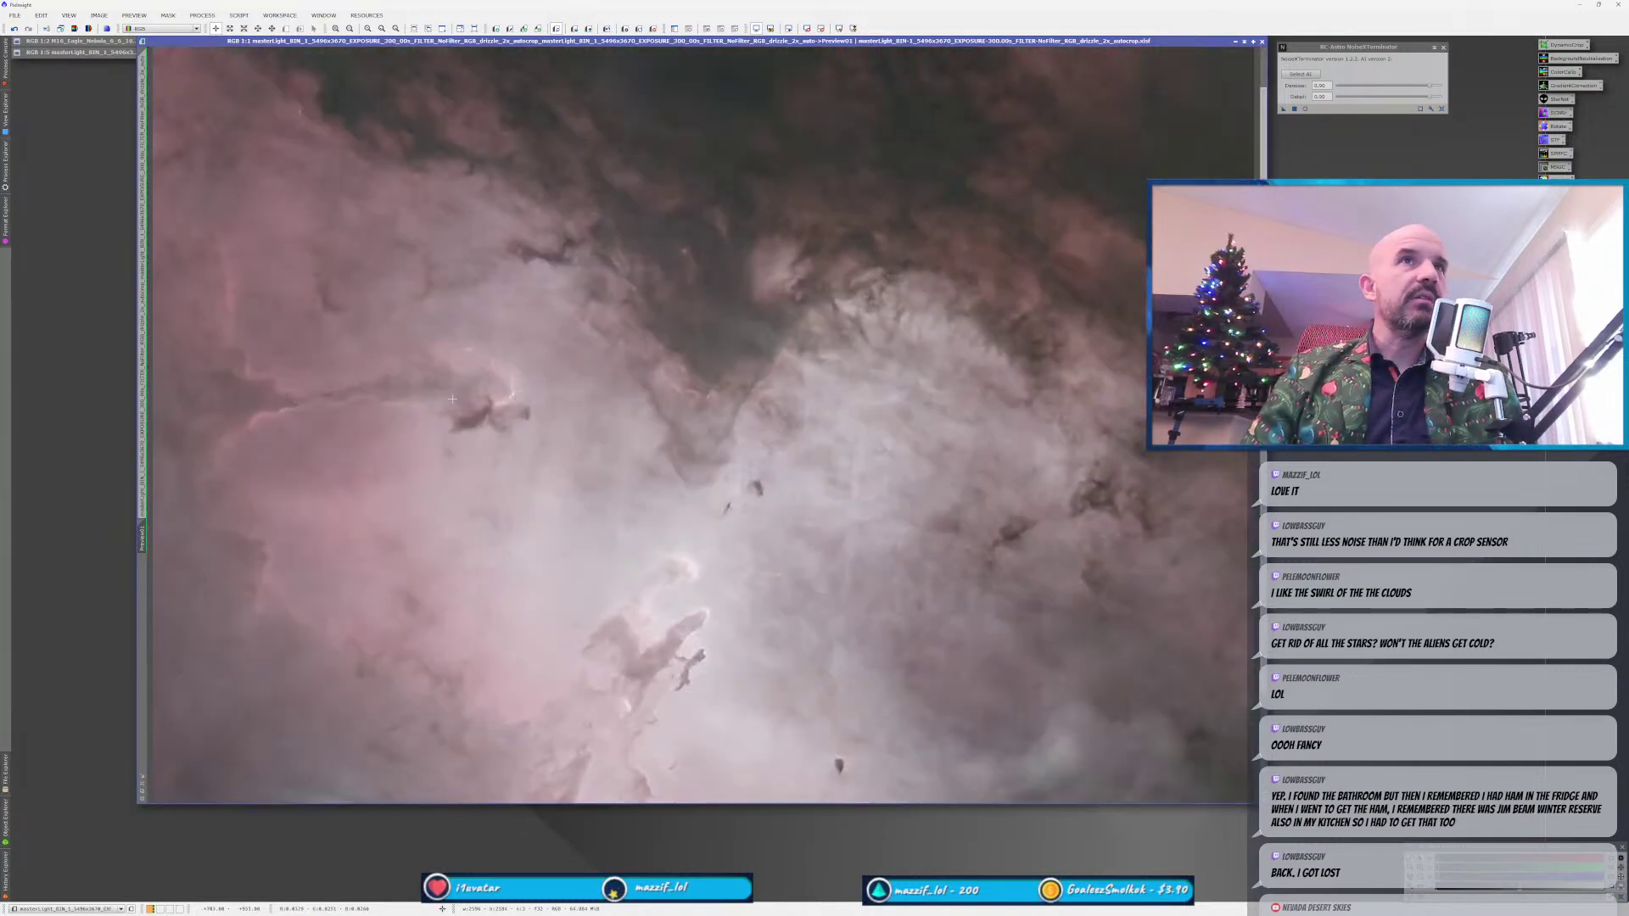
# Inspect the bright-rimmed dark ridge beside the Pillars in the denoised preview, close up and as a whole.
pyautogui.scroll(1, 263, 406)
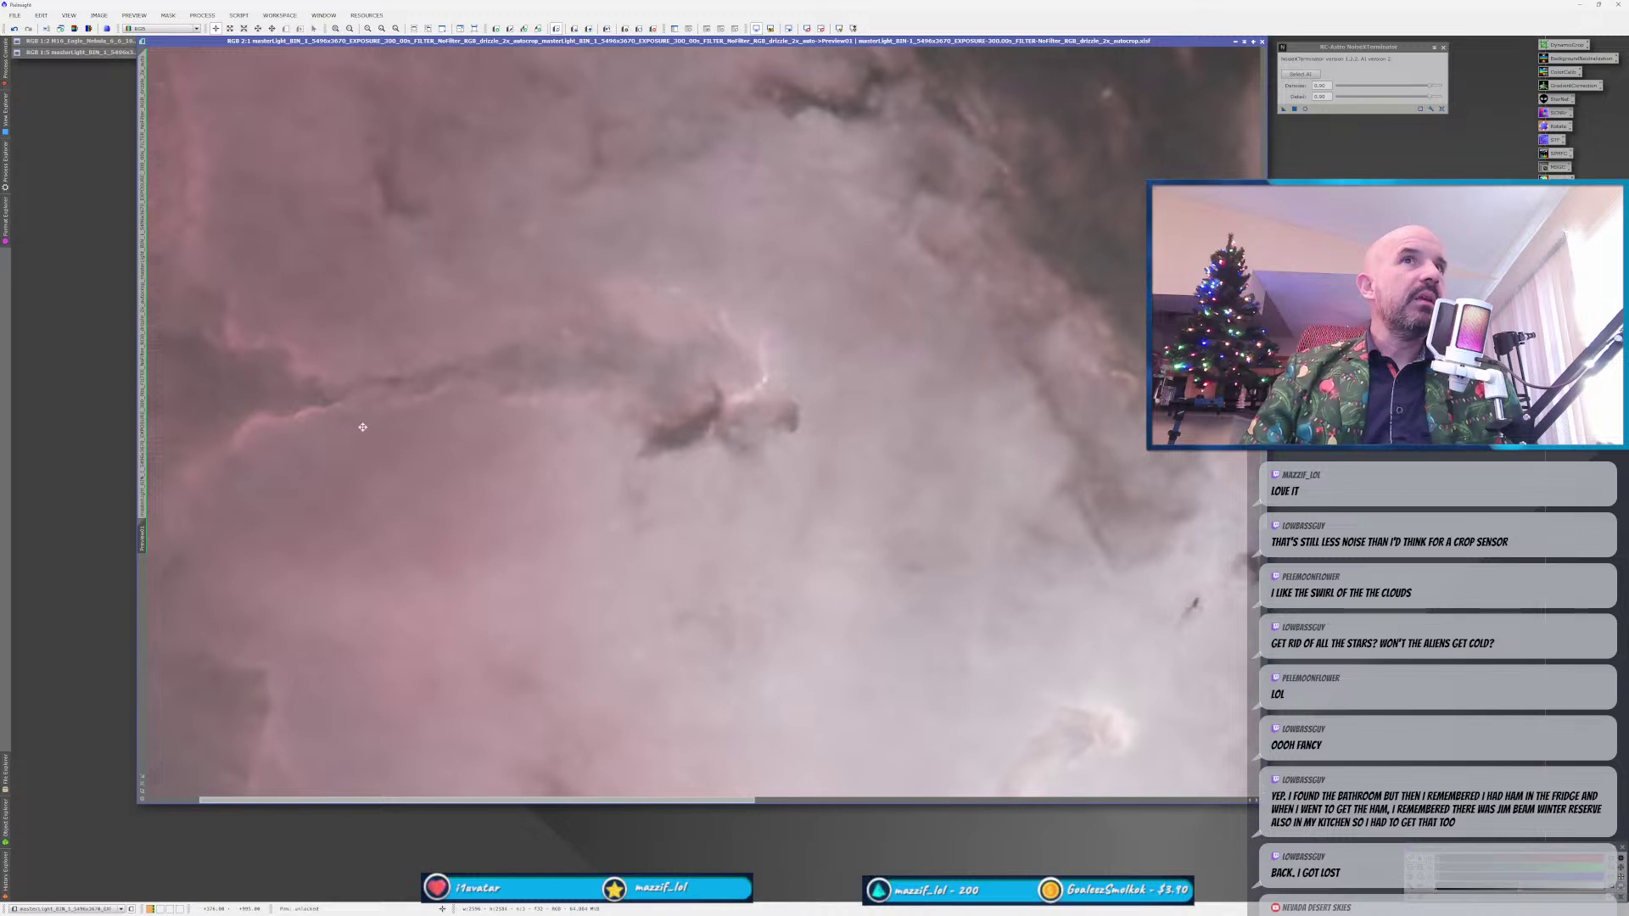
pyautogui.moveTo(360, 426); pyautogui.dragTo(466, 451)
pyautogui.moveTo(1332, 47); pyautogui.dragTo(1325, 43)
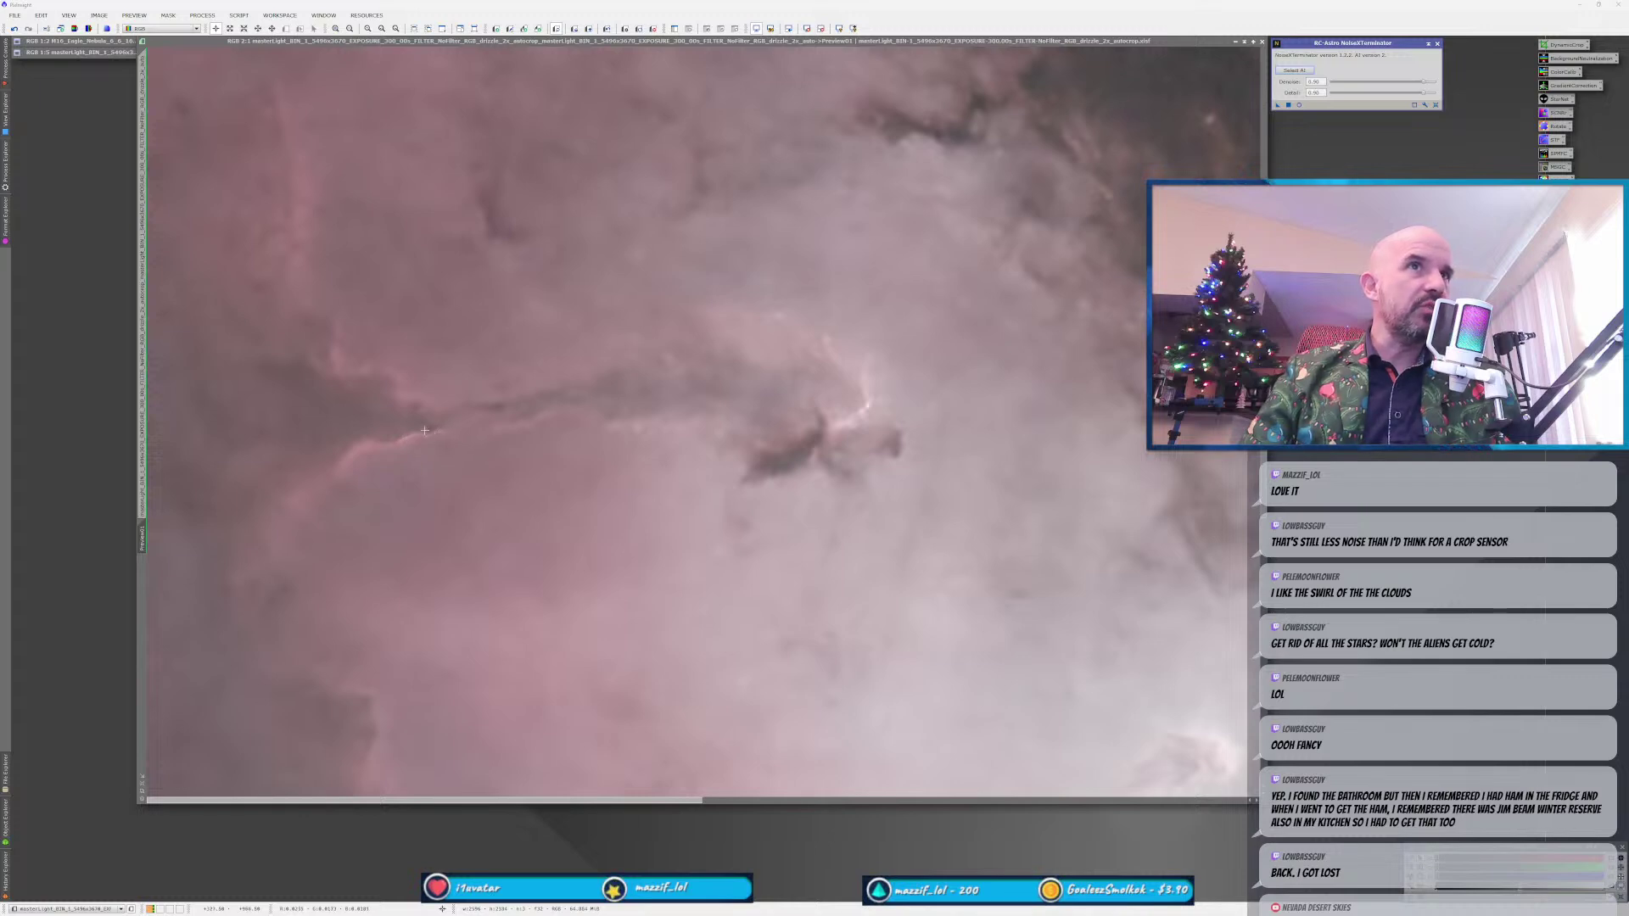
pyautogui.scroll(1, 928, 415)
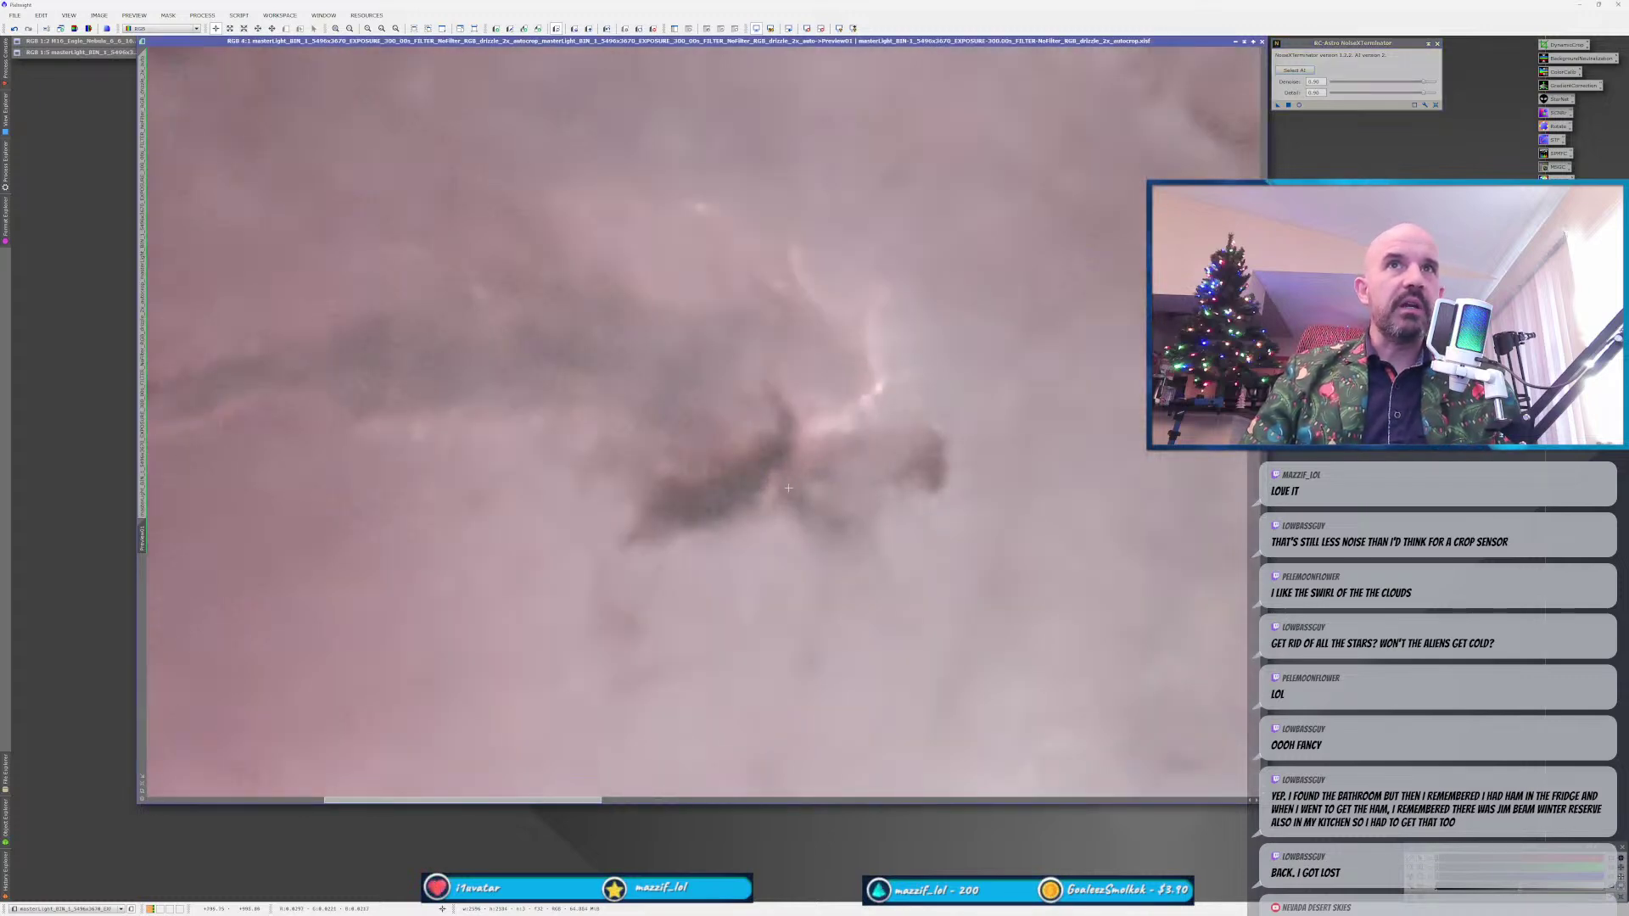
pyautogui.scroll(-4, 843, 468)
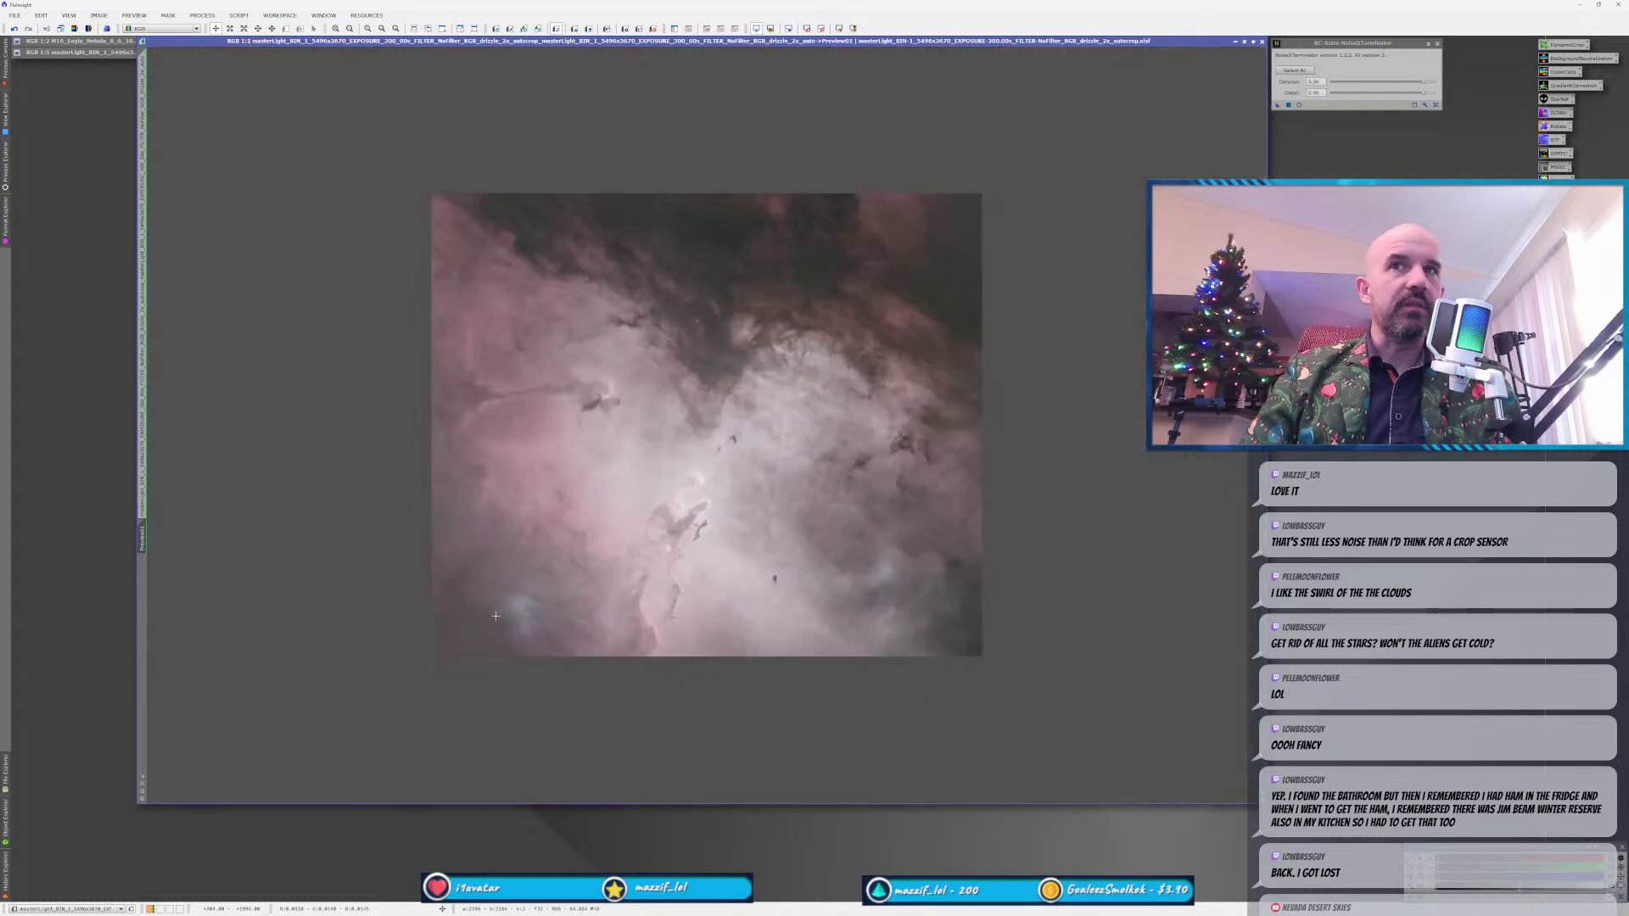
pyautogui.scroll(1, 677, 587)
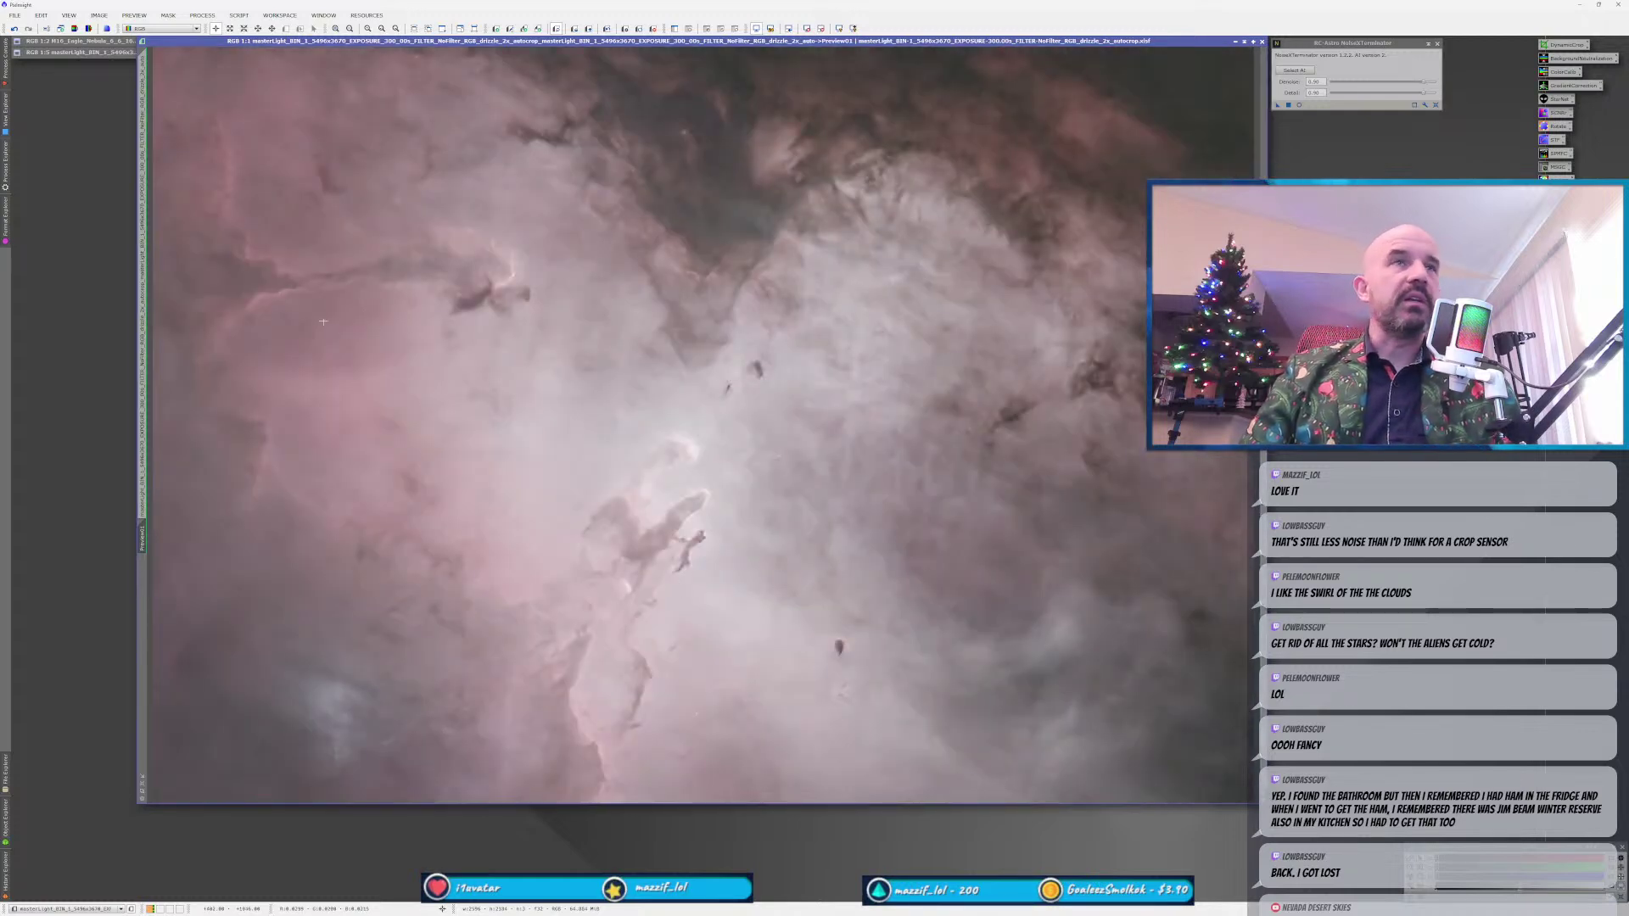
# Remove the preview and run NoiseXTerminator with the same settings on the full starless image.
pyautogui.click(141, 505)
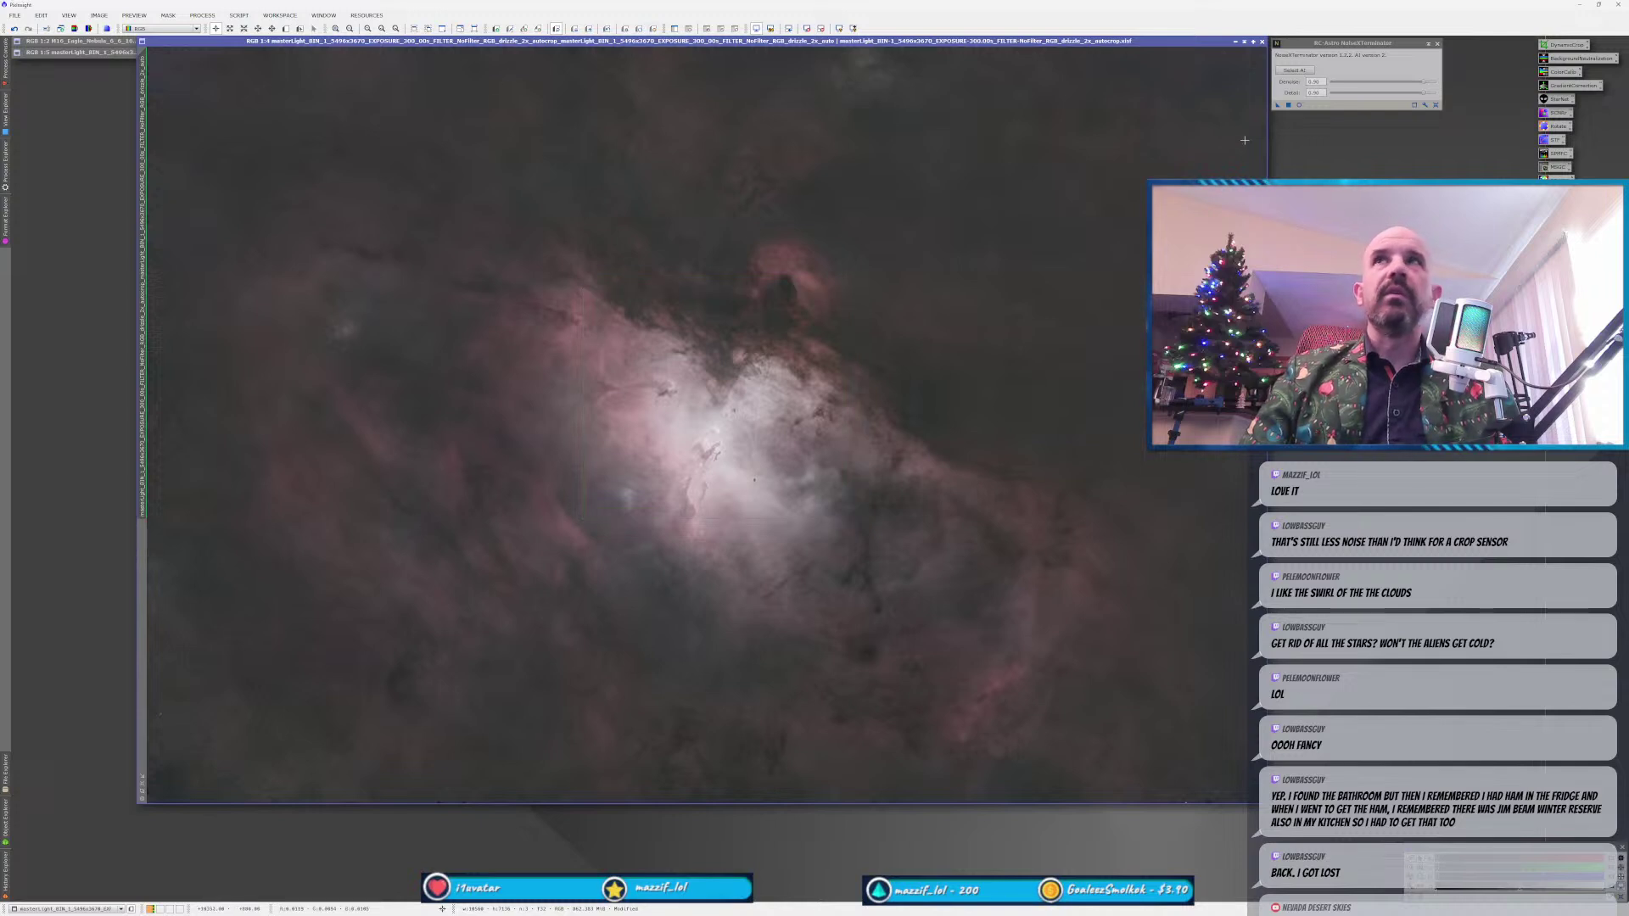
pyautogui.moveTo(1277, 105); pyautogui.dragTo(766, 405)
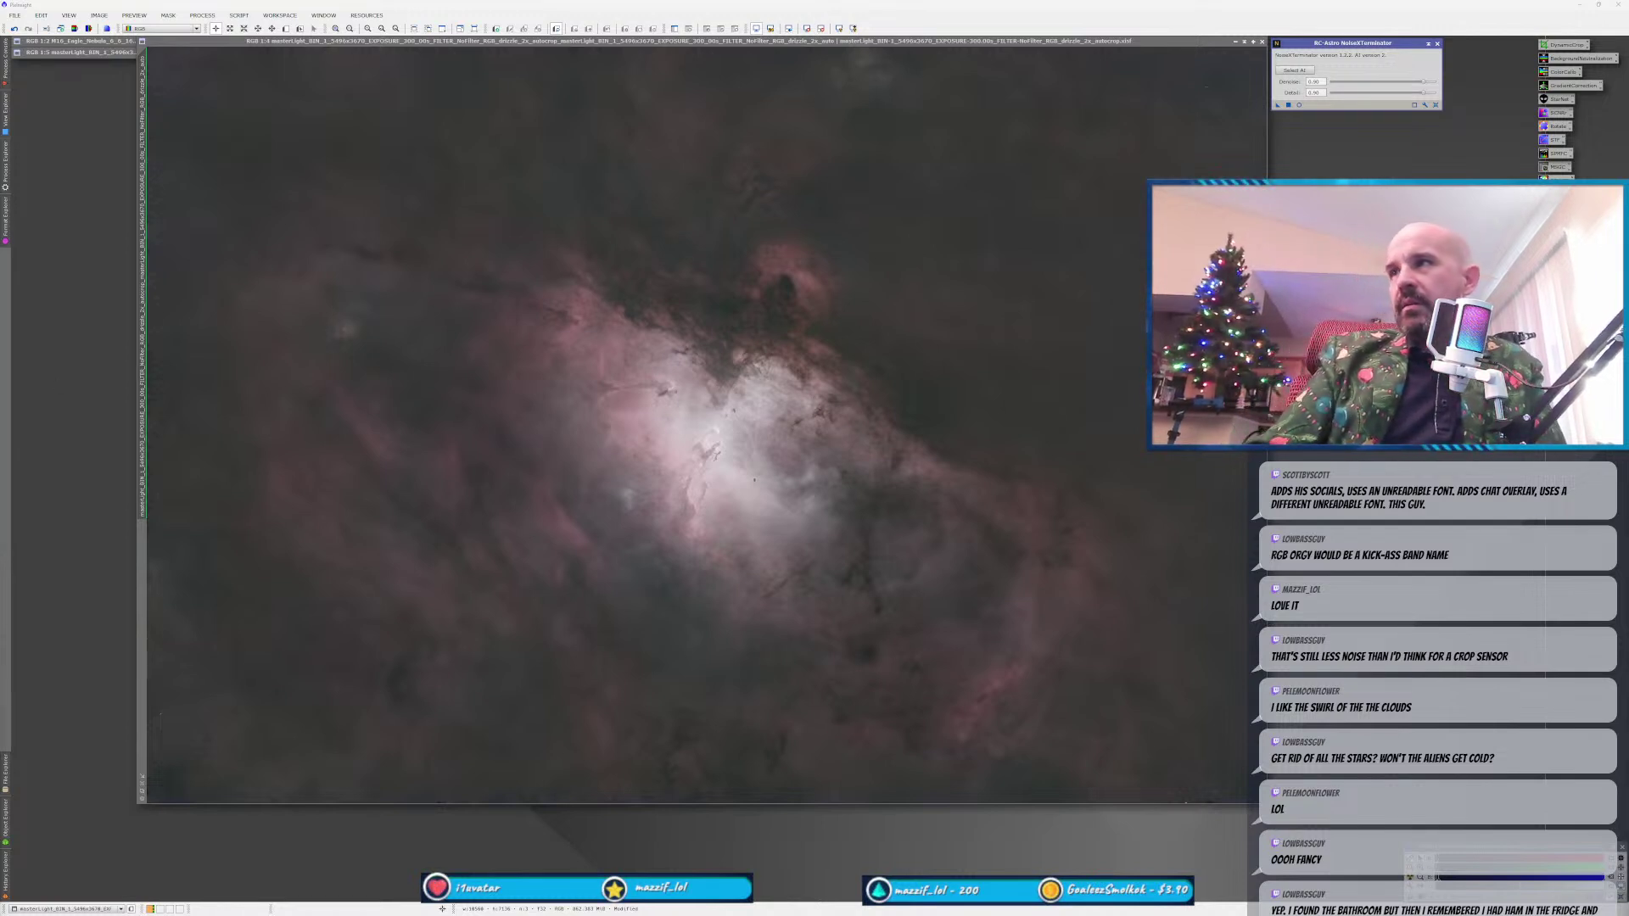
# Bring in the browser window with the IC410 Tadpole Nebula image, enlarge it for viewing and close it.
pyautogui.moveTo(1013, 133); pyautogui.dragTo(303, 49)
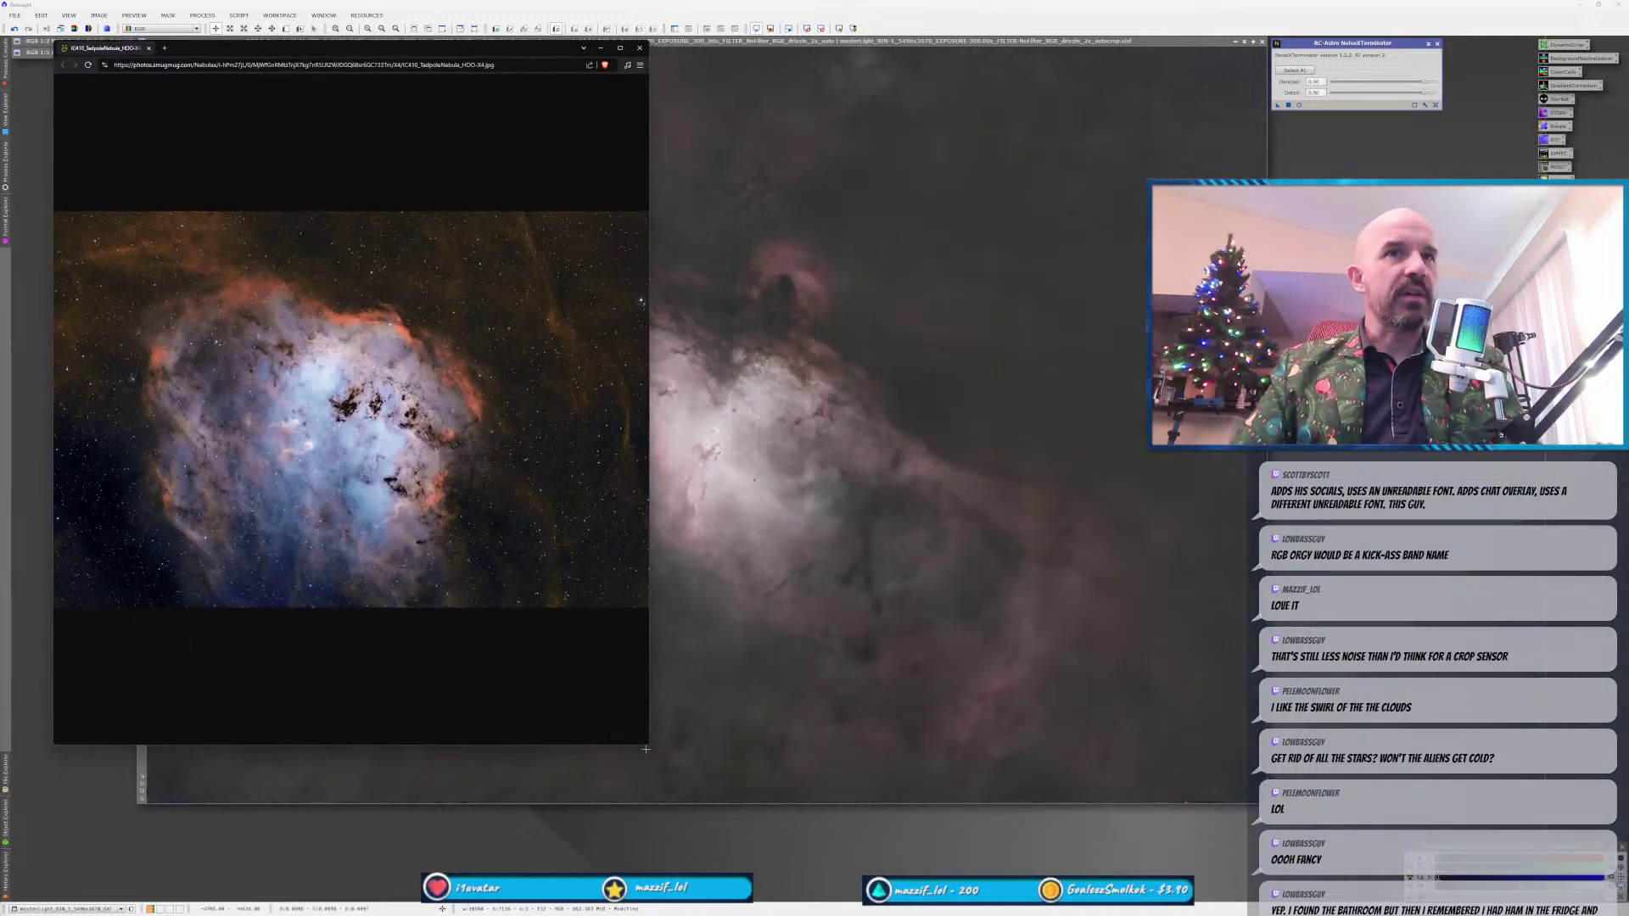
pyautogui.moveTo(649, 748); pyautogui.dragTo(1169, 896)
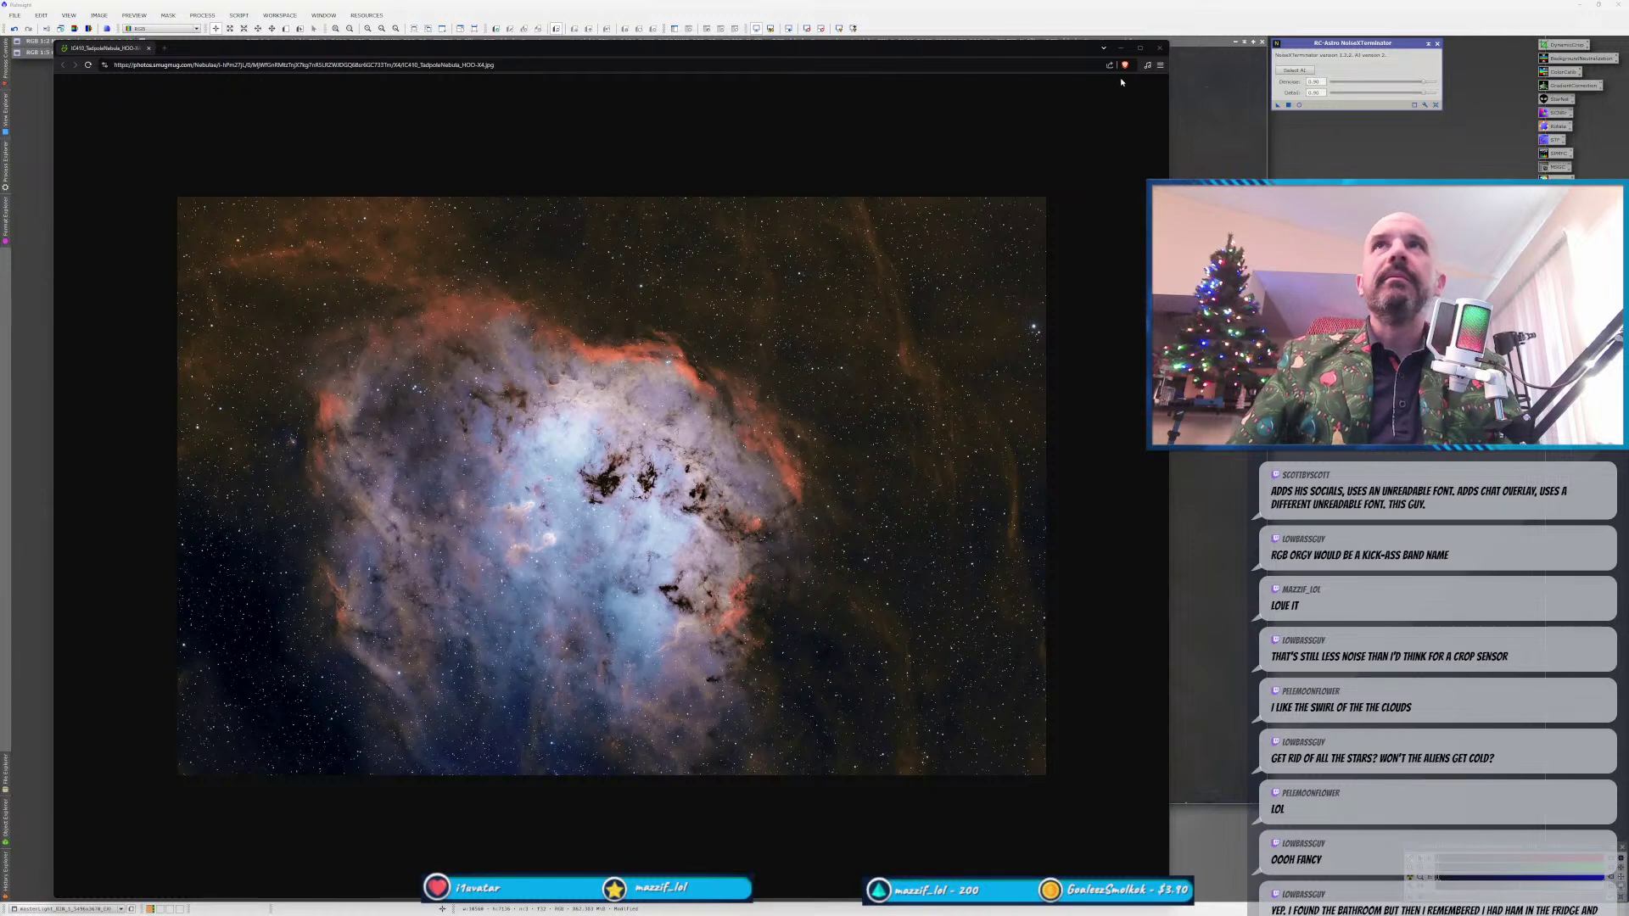
pyautogui.click(1159, 47)
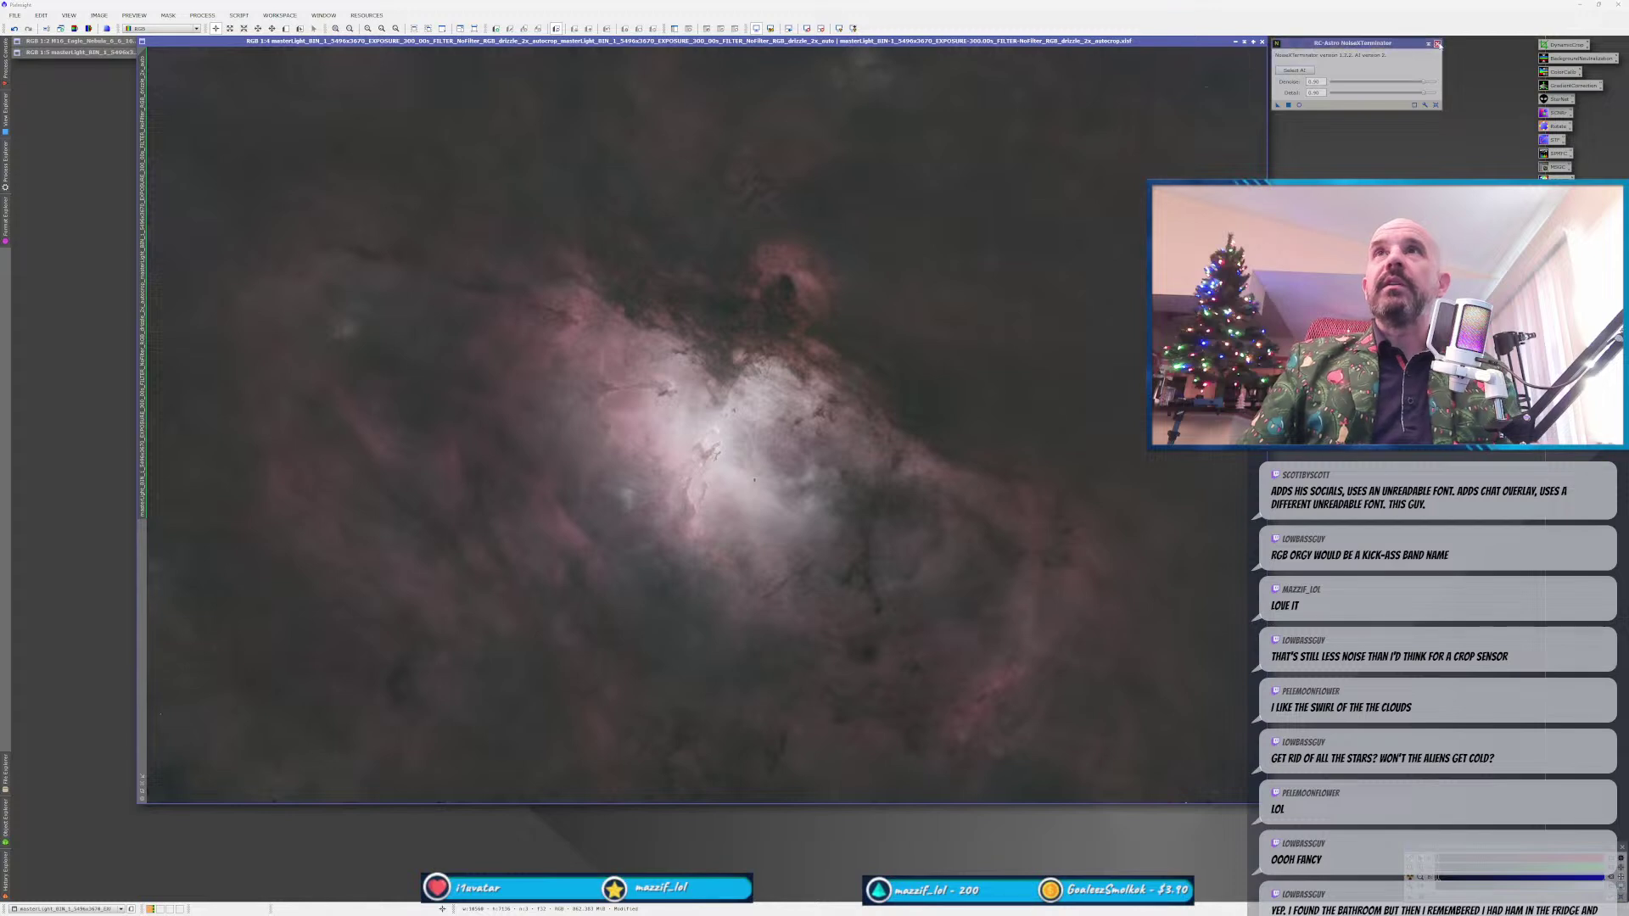
# Close NoiseXTerminator, inspect the denoised starless image, and briefly open the stars-only image before minimizing it again.
pyautogui.click(1437, 44)
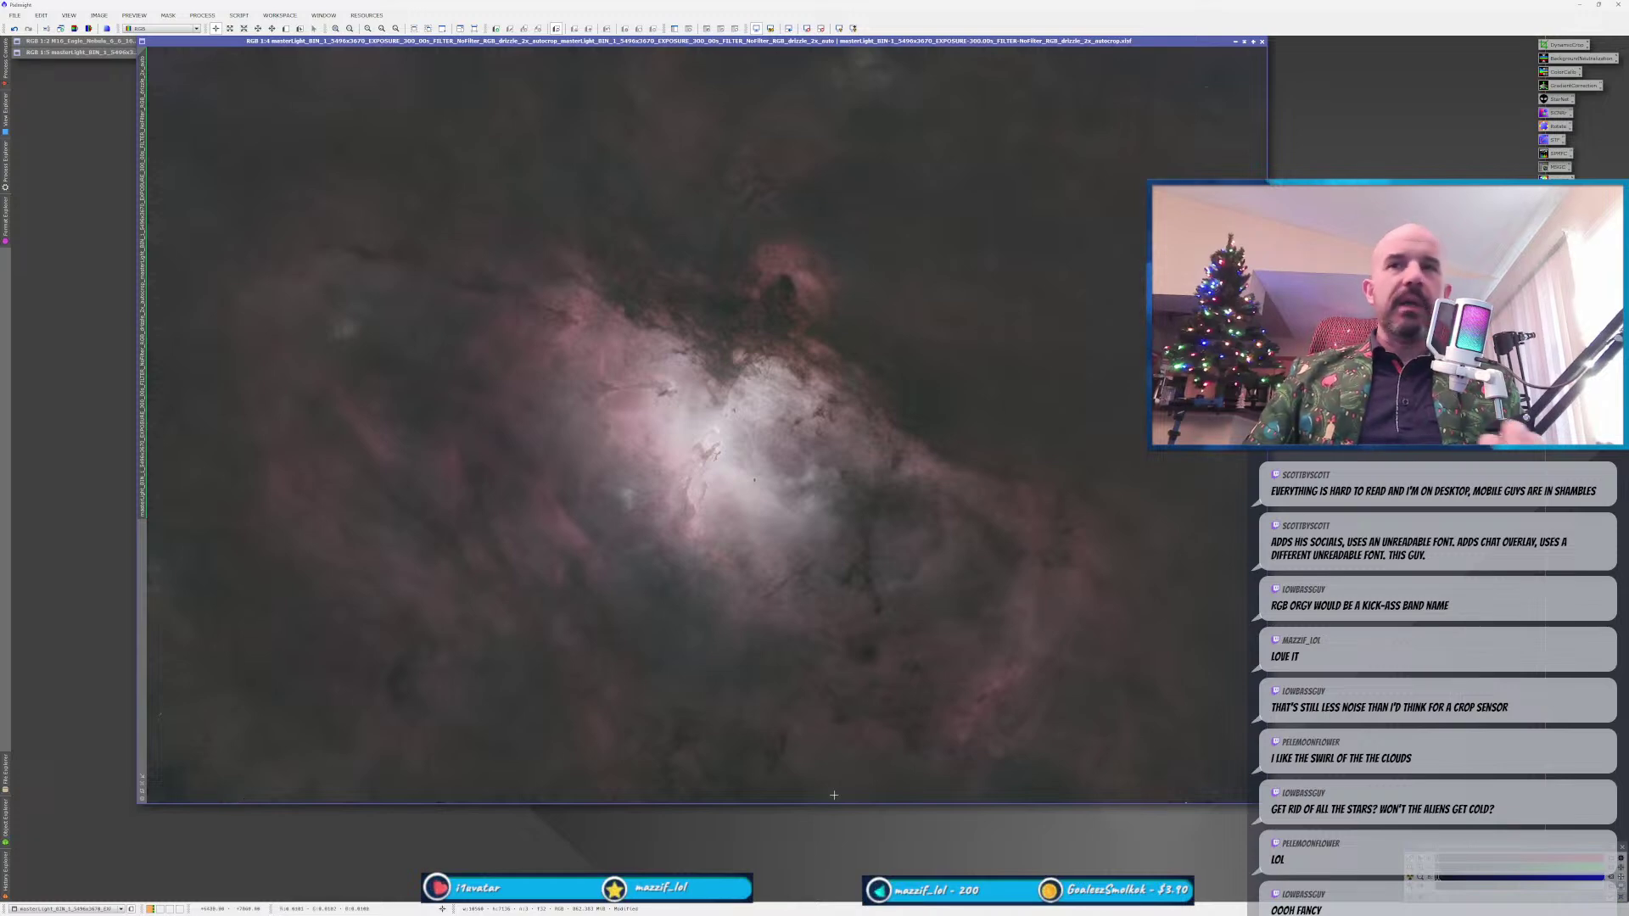
pyautogui.scroll(2, 820, 792)
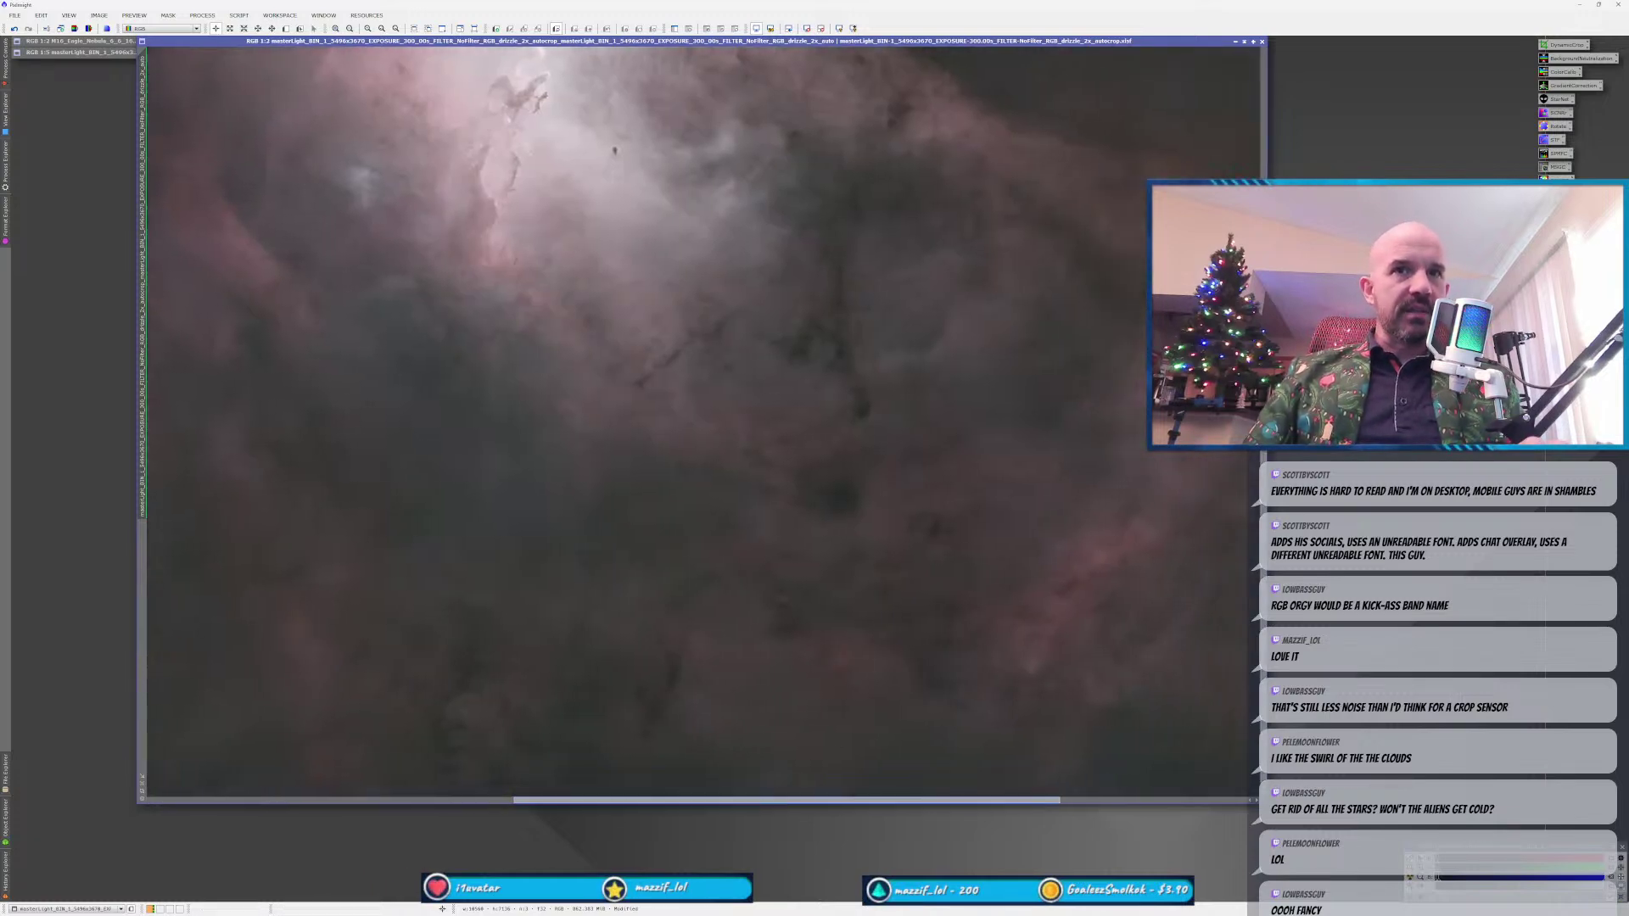
pyautogui.moveTo(936, 801); pyautogui.dragTo(886, 802)
pyautogui.scroll(-2, 685, 761)
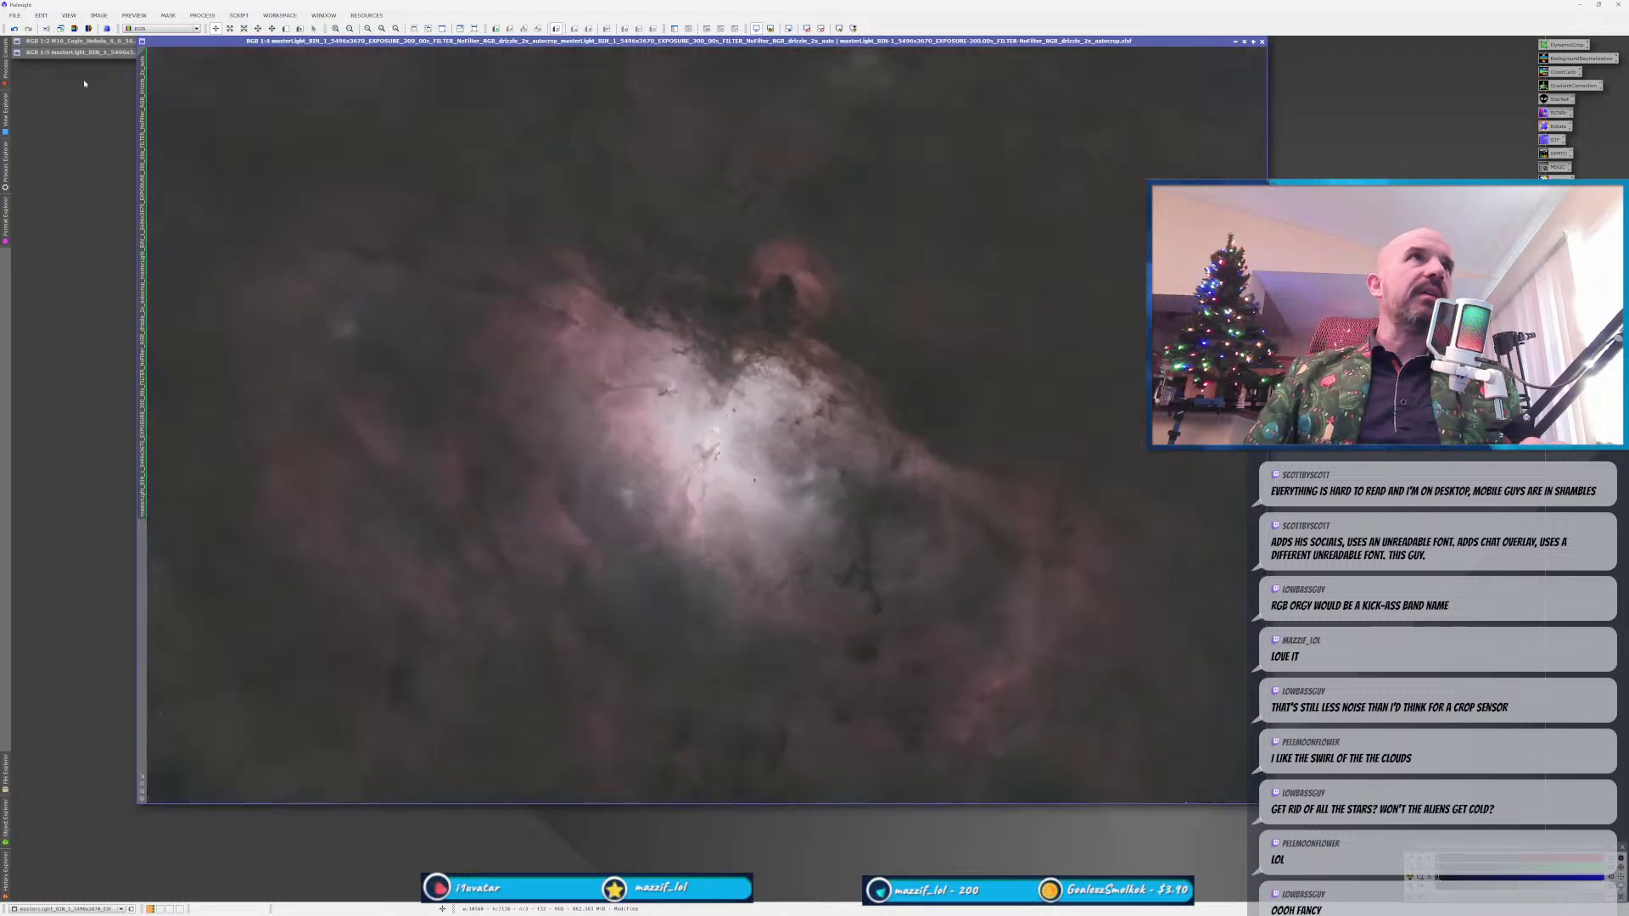
pyautogui.doubleClick(88, 56)
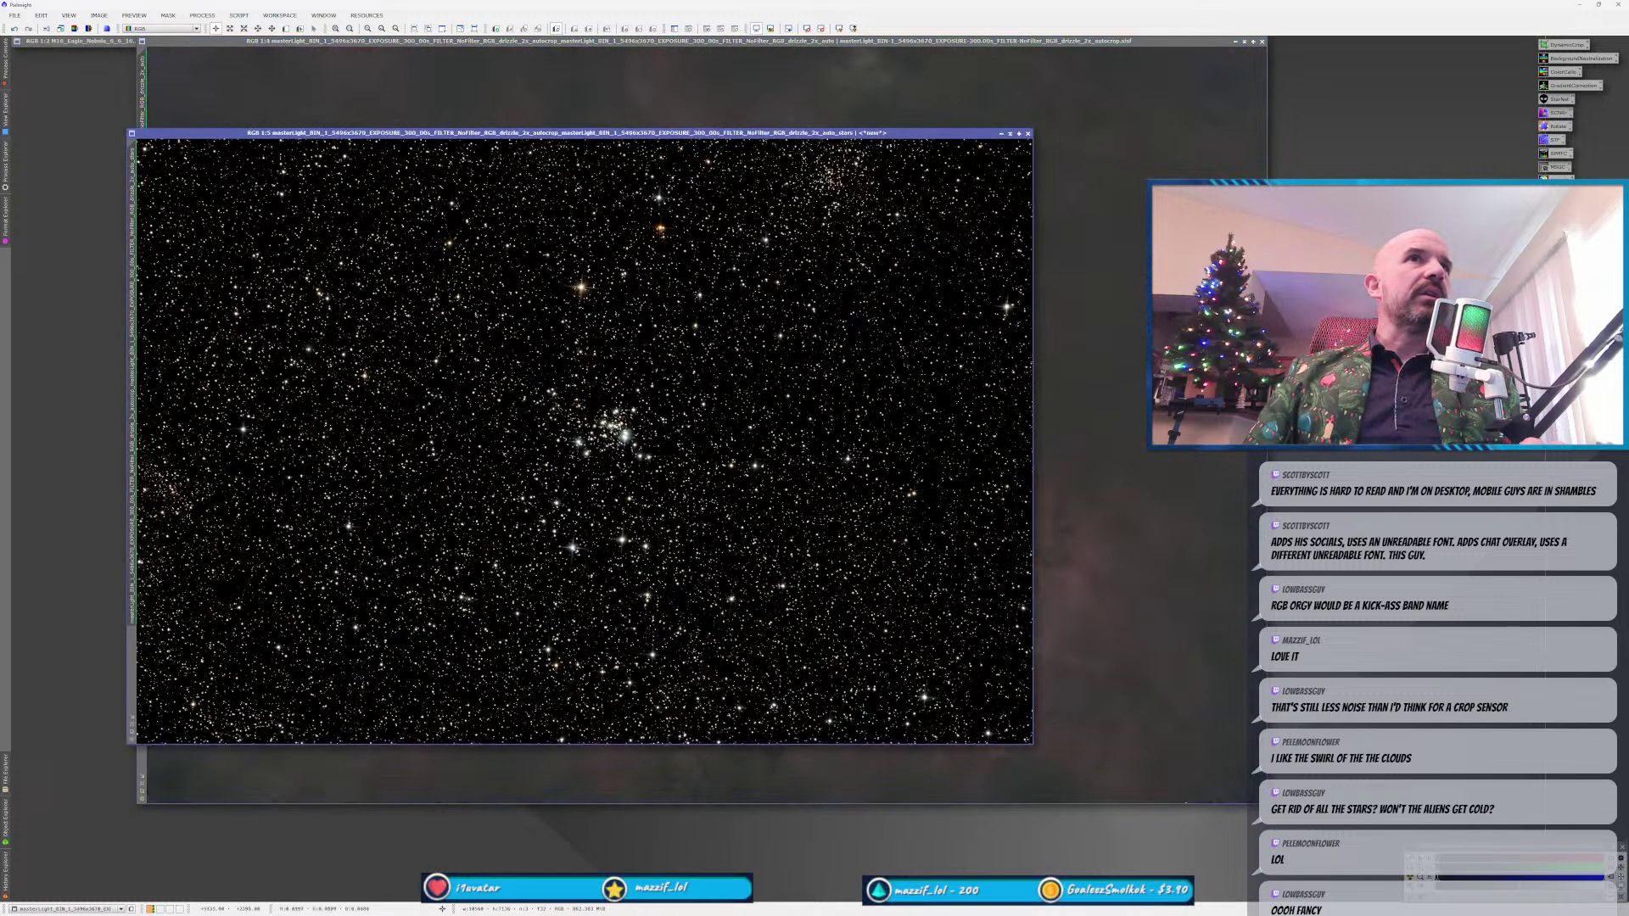
pyautogui.click(1010, 133)
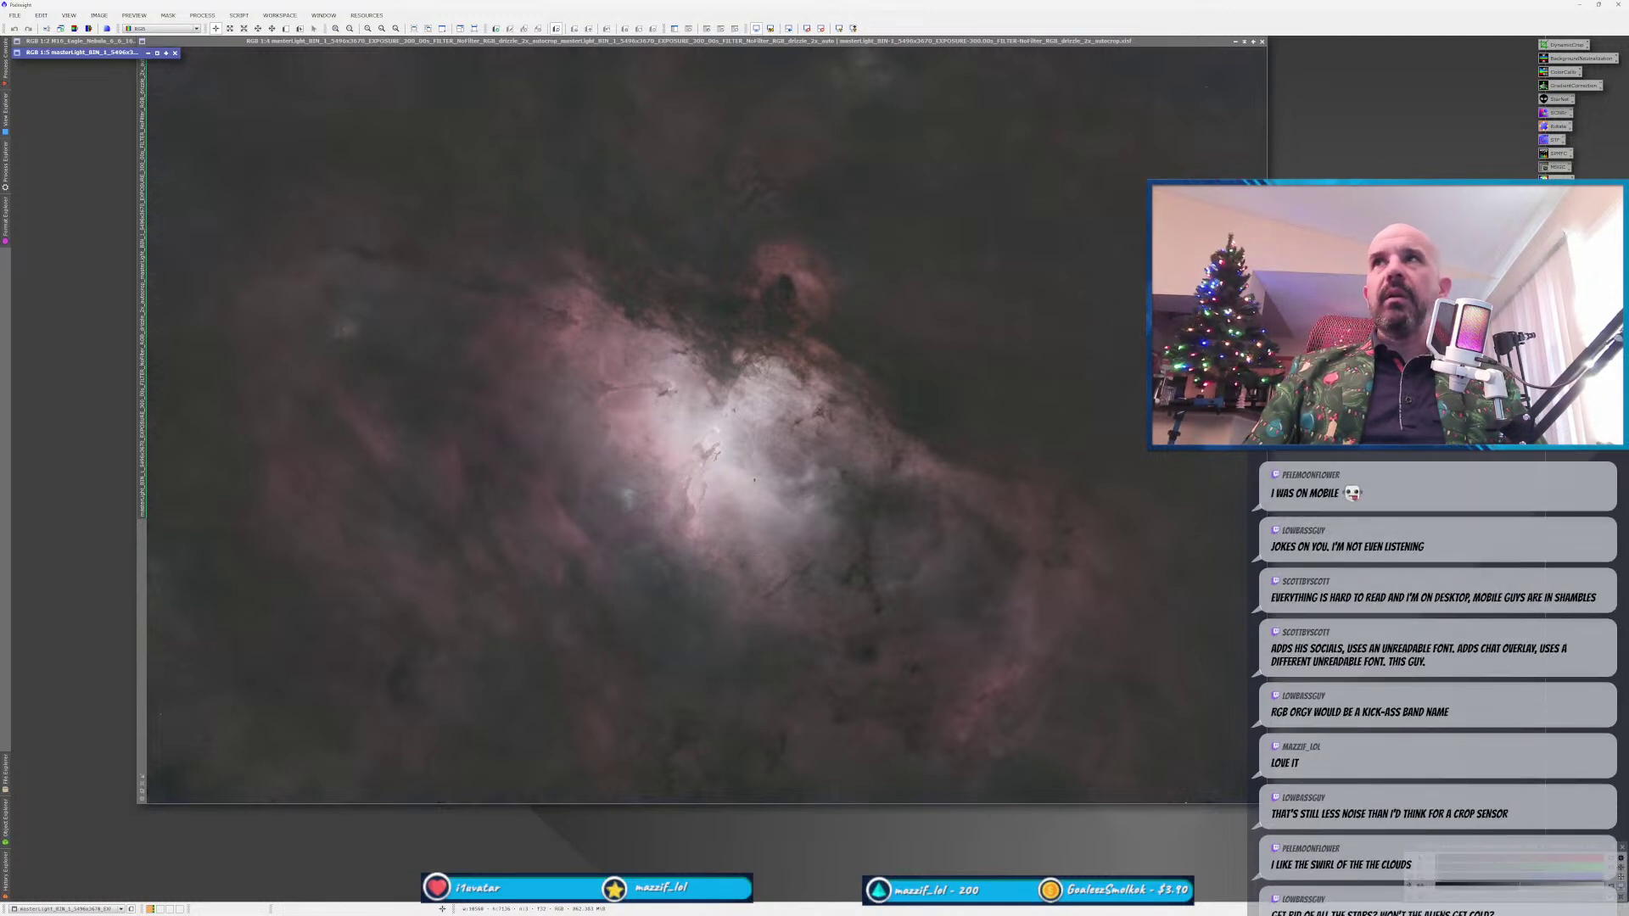
# Preview a HistogramTransformation stretch of the starless image, dismiss it and give the image a new, stronger auto-stretch on screen.
pyautogui.click(904, 547)
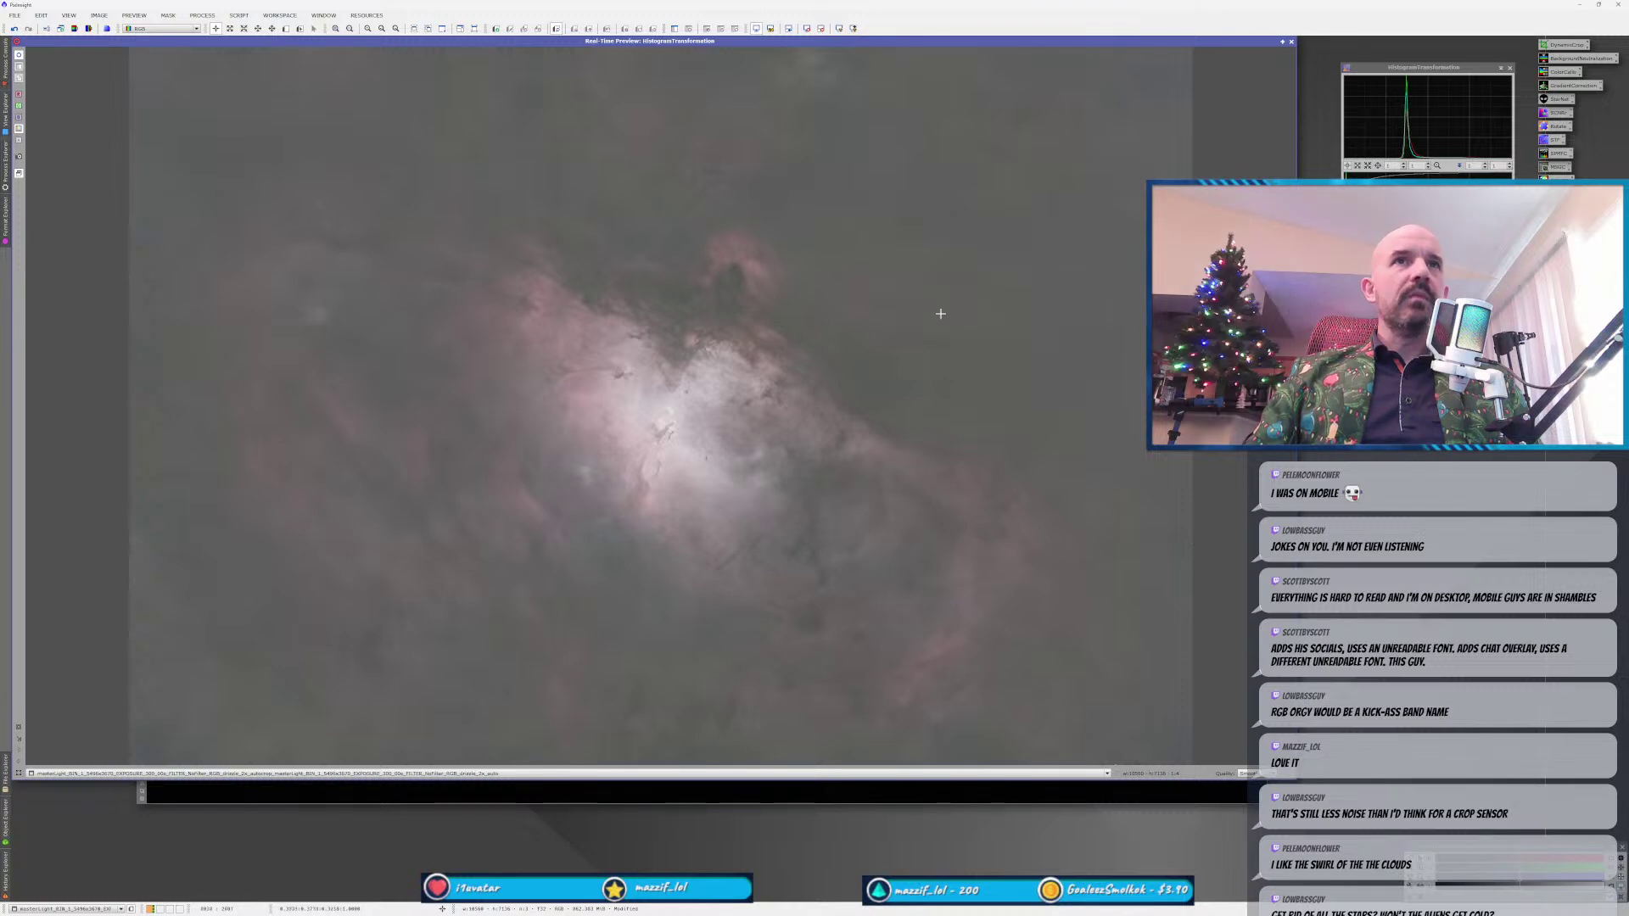
pyautogui.click(1291, 41)
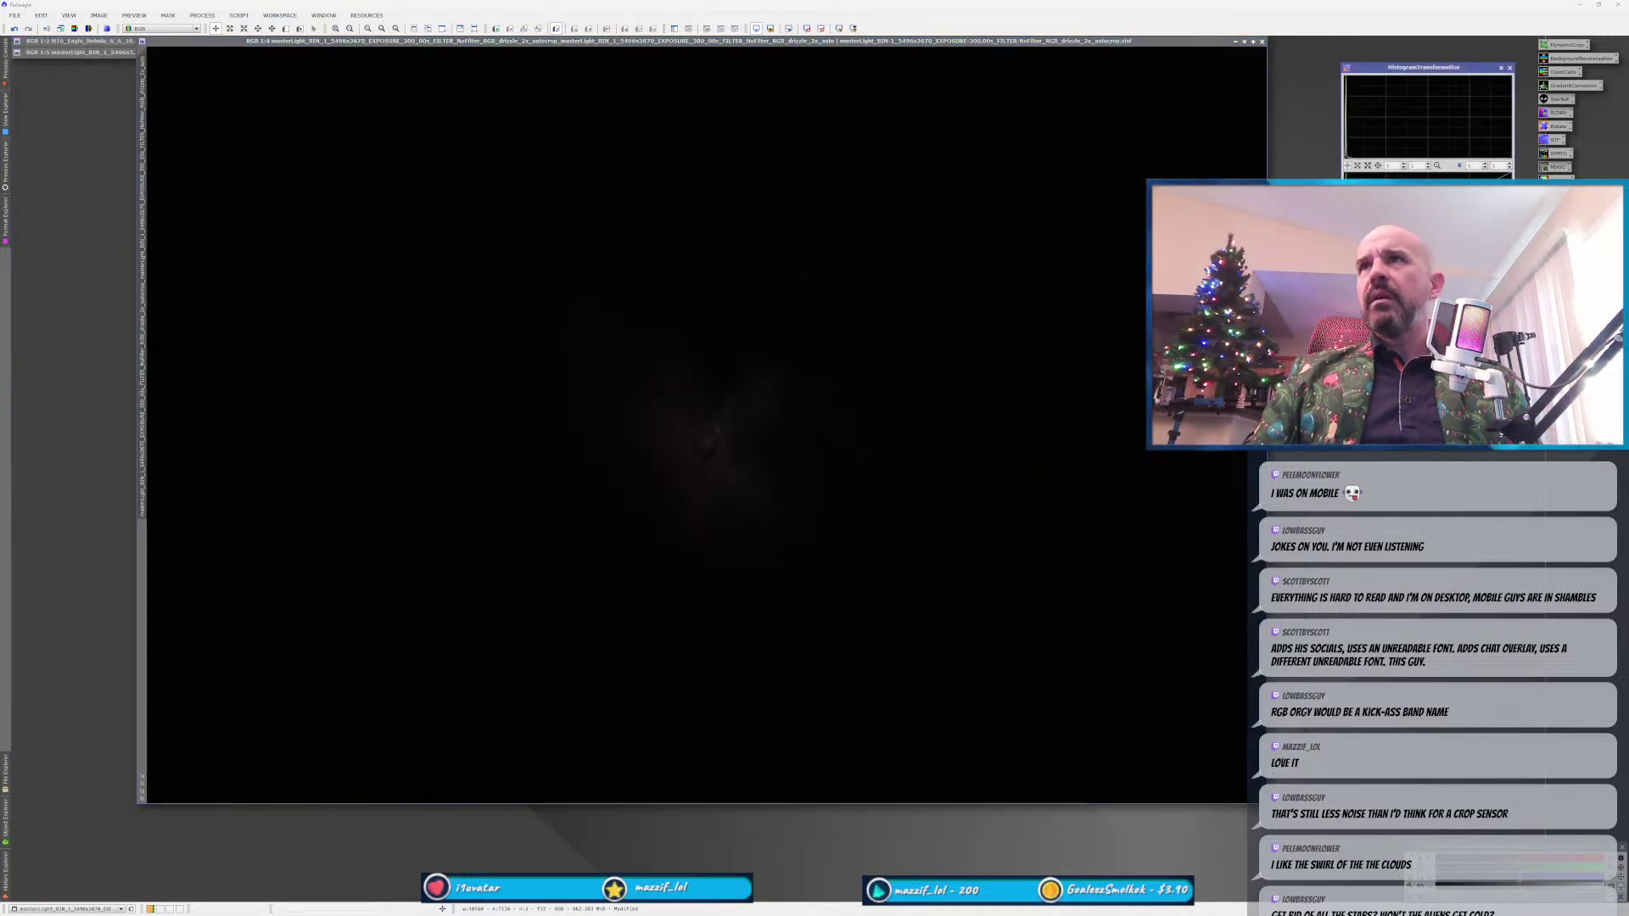
pyautogui.click(963, 600)
pyautogui.hotkey('ctrl', 'a')
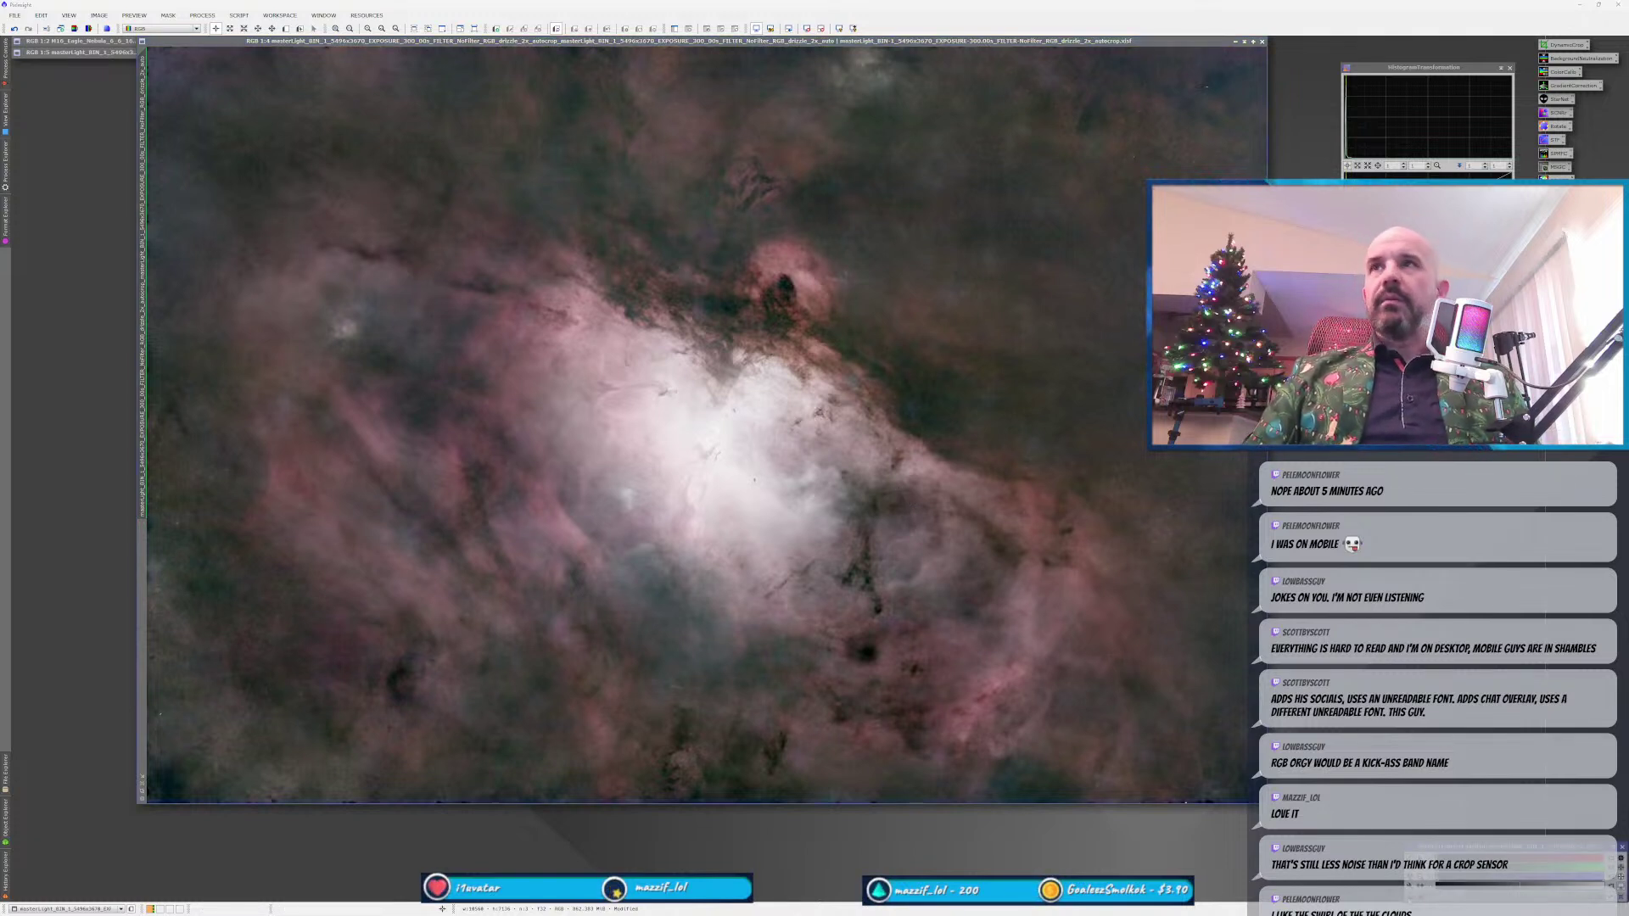
# Check a darker HistogramTransformation stretch in the real-time preview, apply it permanently to the starless image and close the tool.
pyautogui.click(1347, 166)
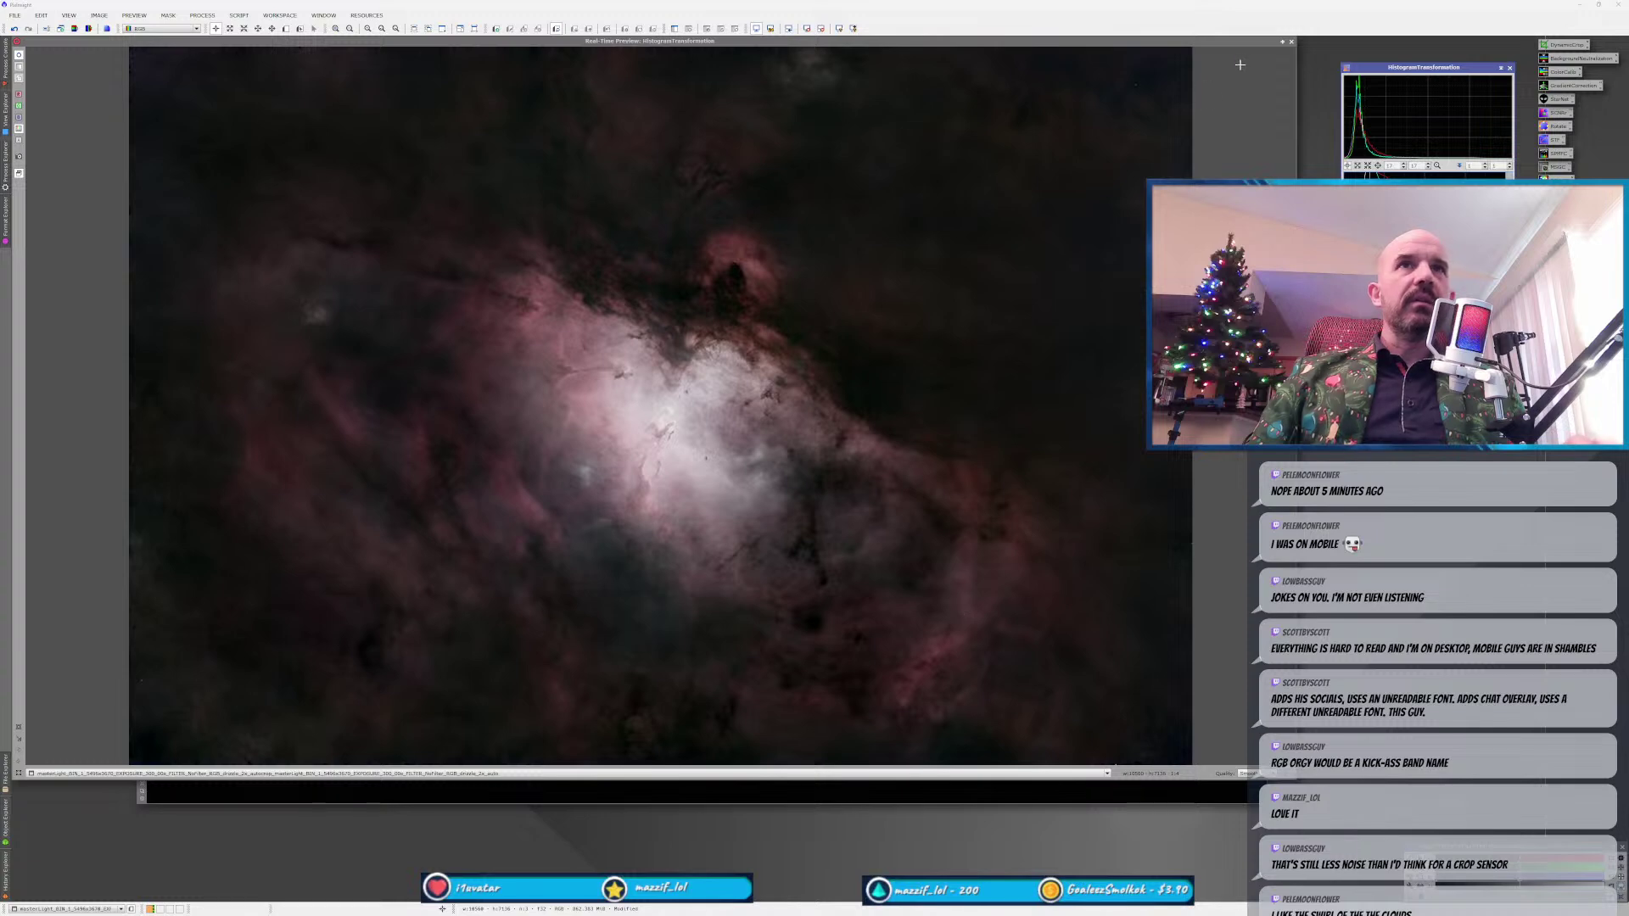
pyautogui.click(1292, 40)
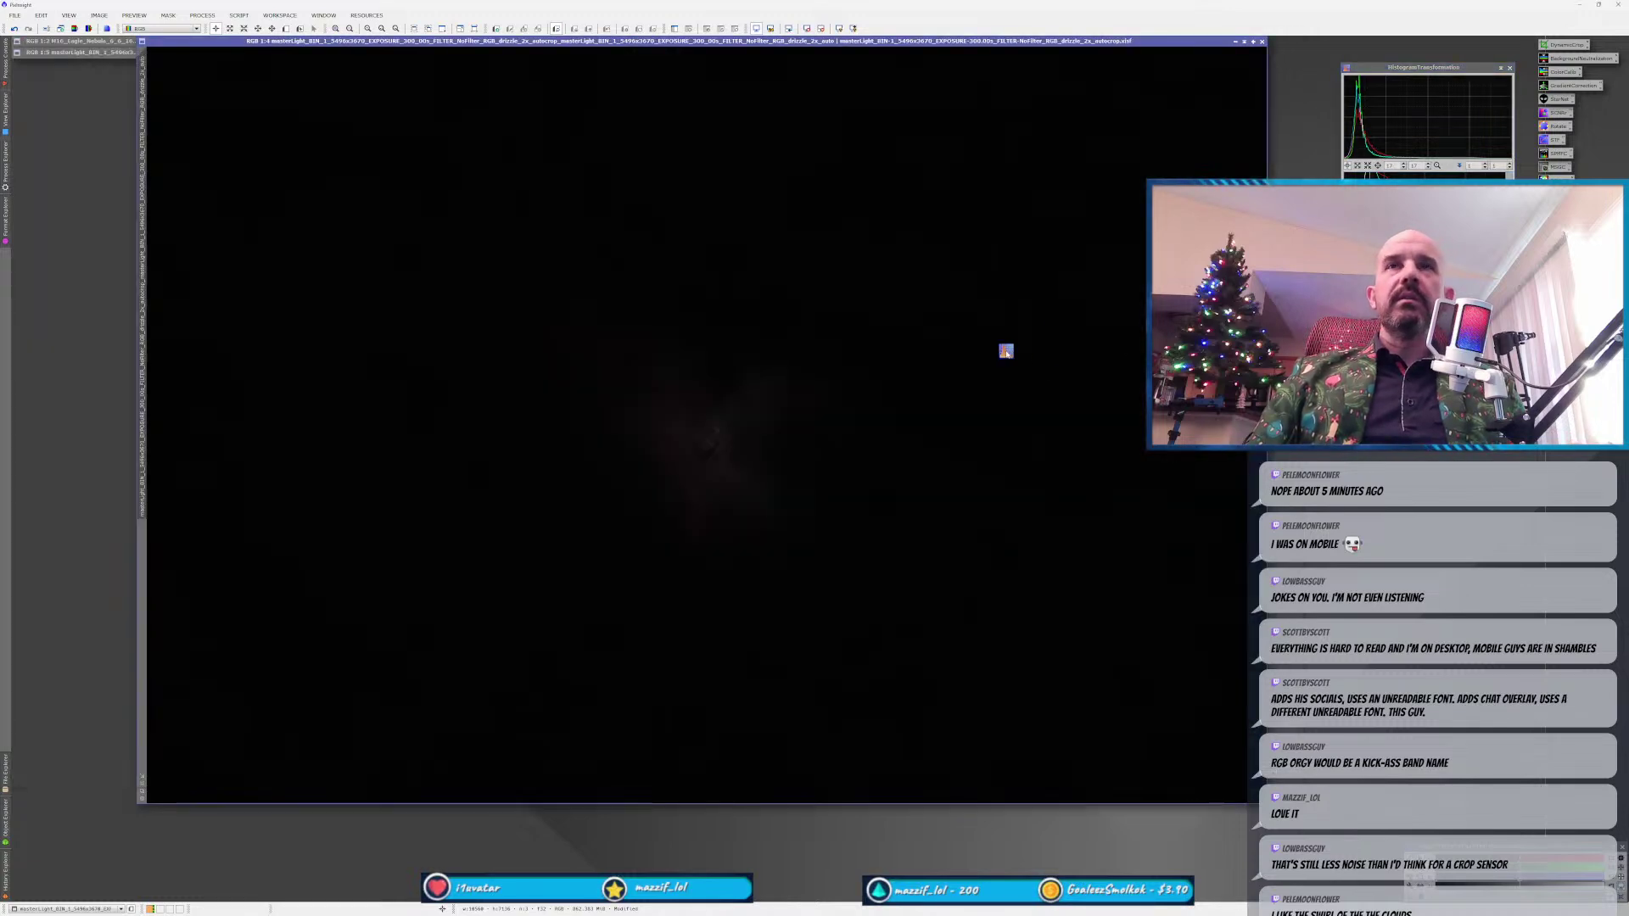
pyautogui.press('F5')
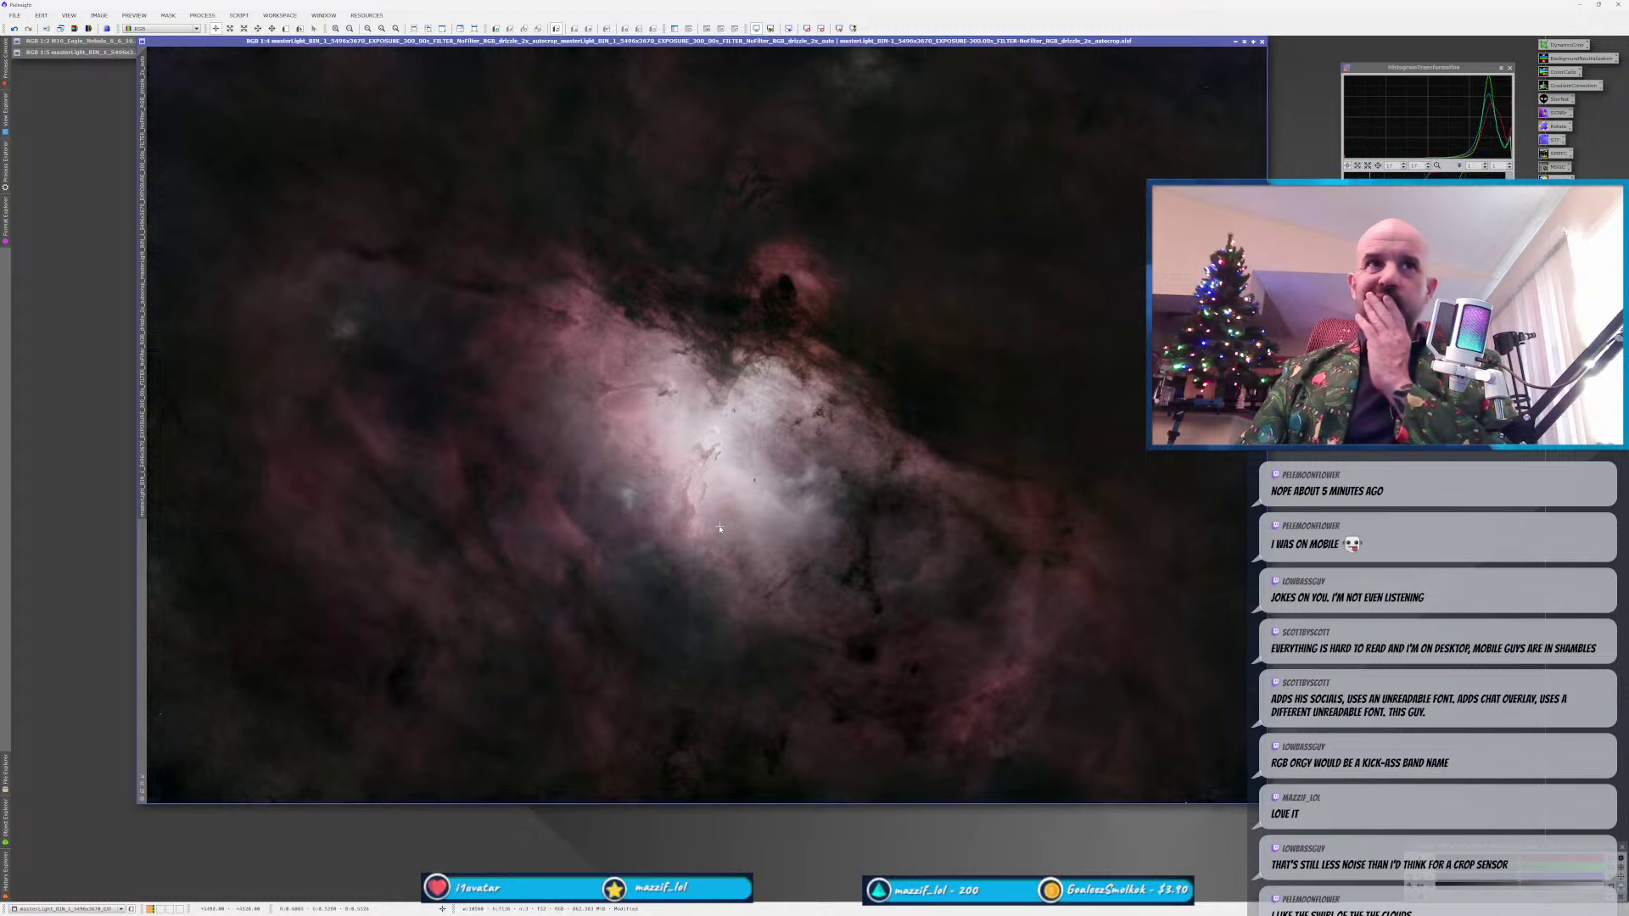
pyautogui.click(1510, 68)
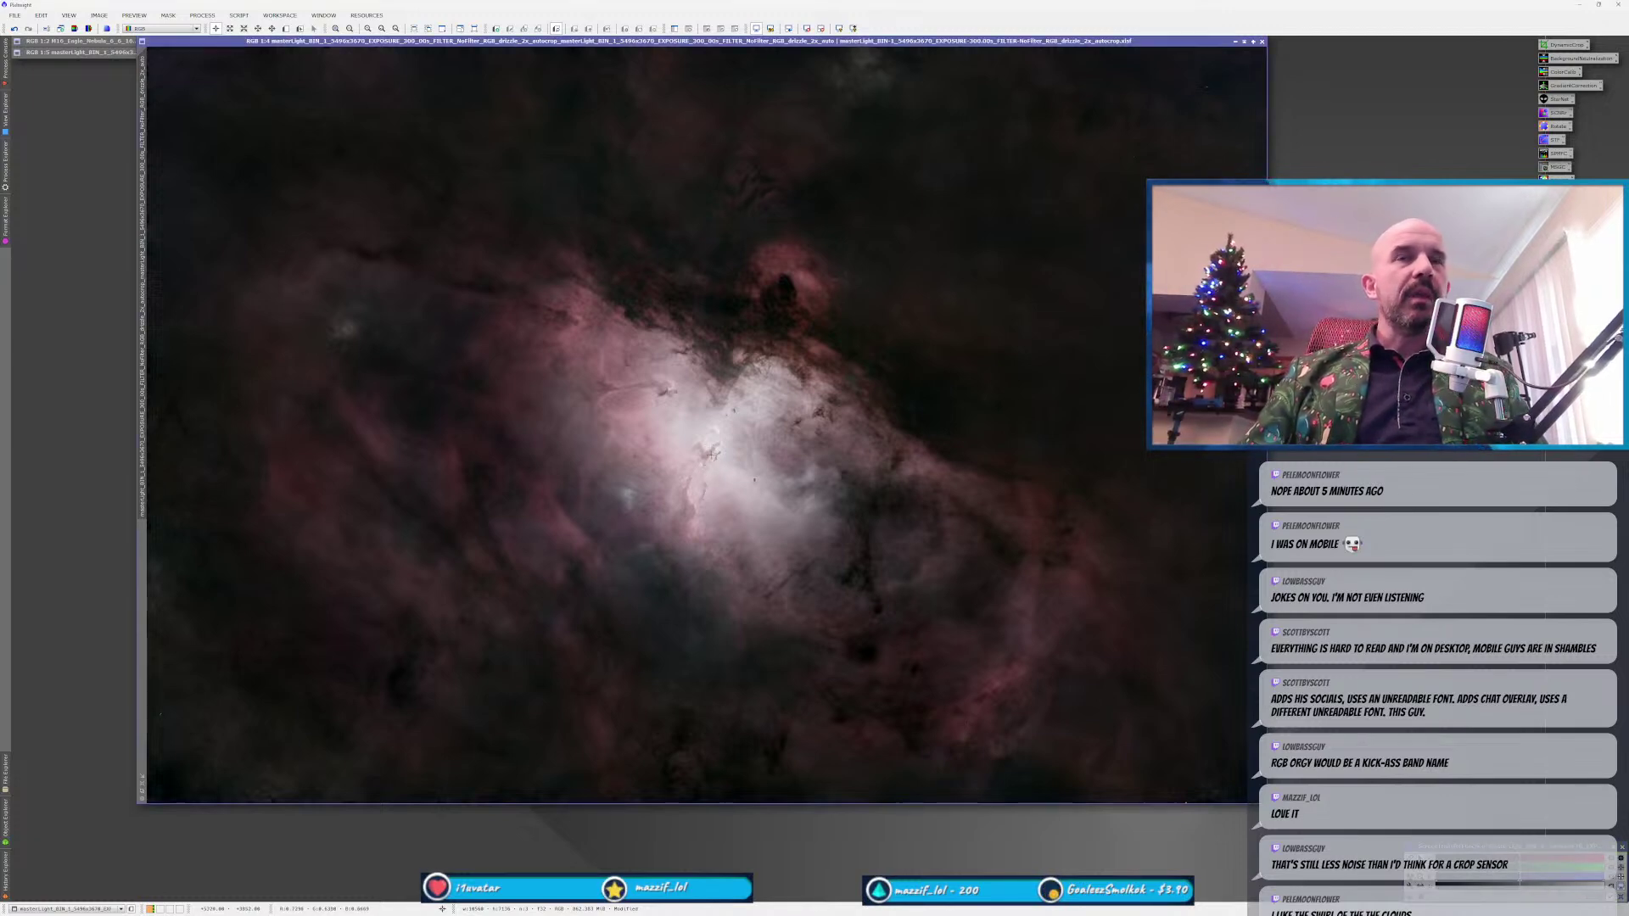
# Examine the stretched starless nebula, from a close-up of the Pillars to the wider surroundings of the core.
pyautogui.scroll(4, 707, 471)
pyautogui.scroll(-1, 710, 449)
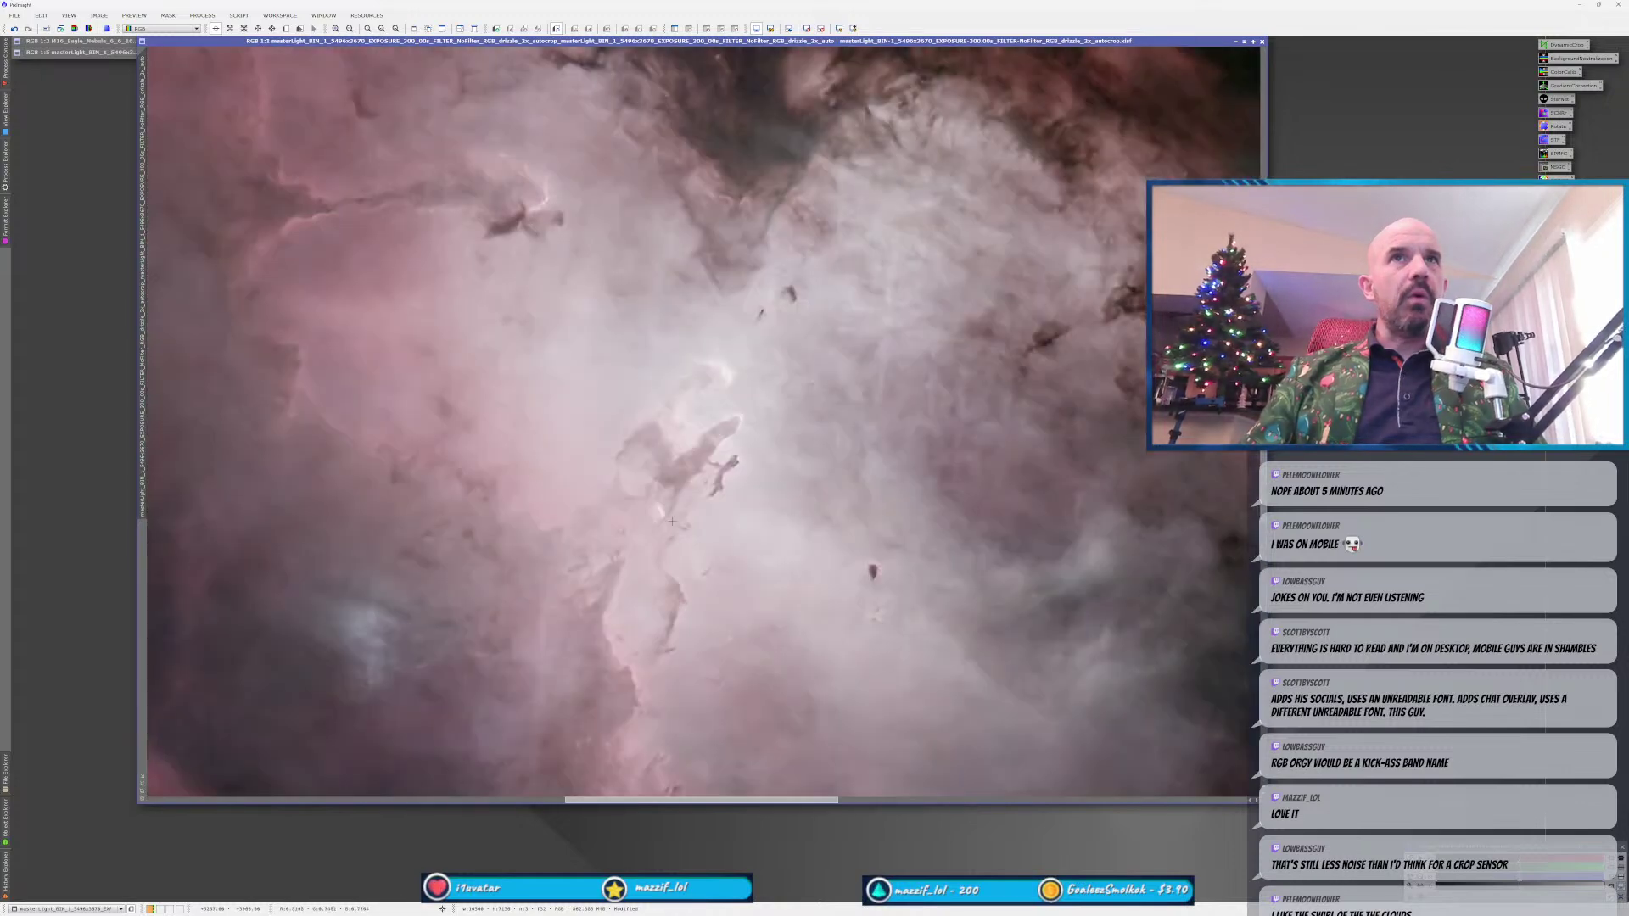
pyautogui.scroll(-2, 706, 428)
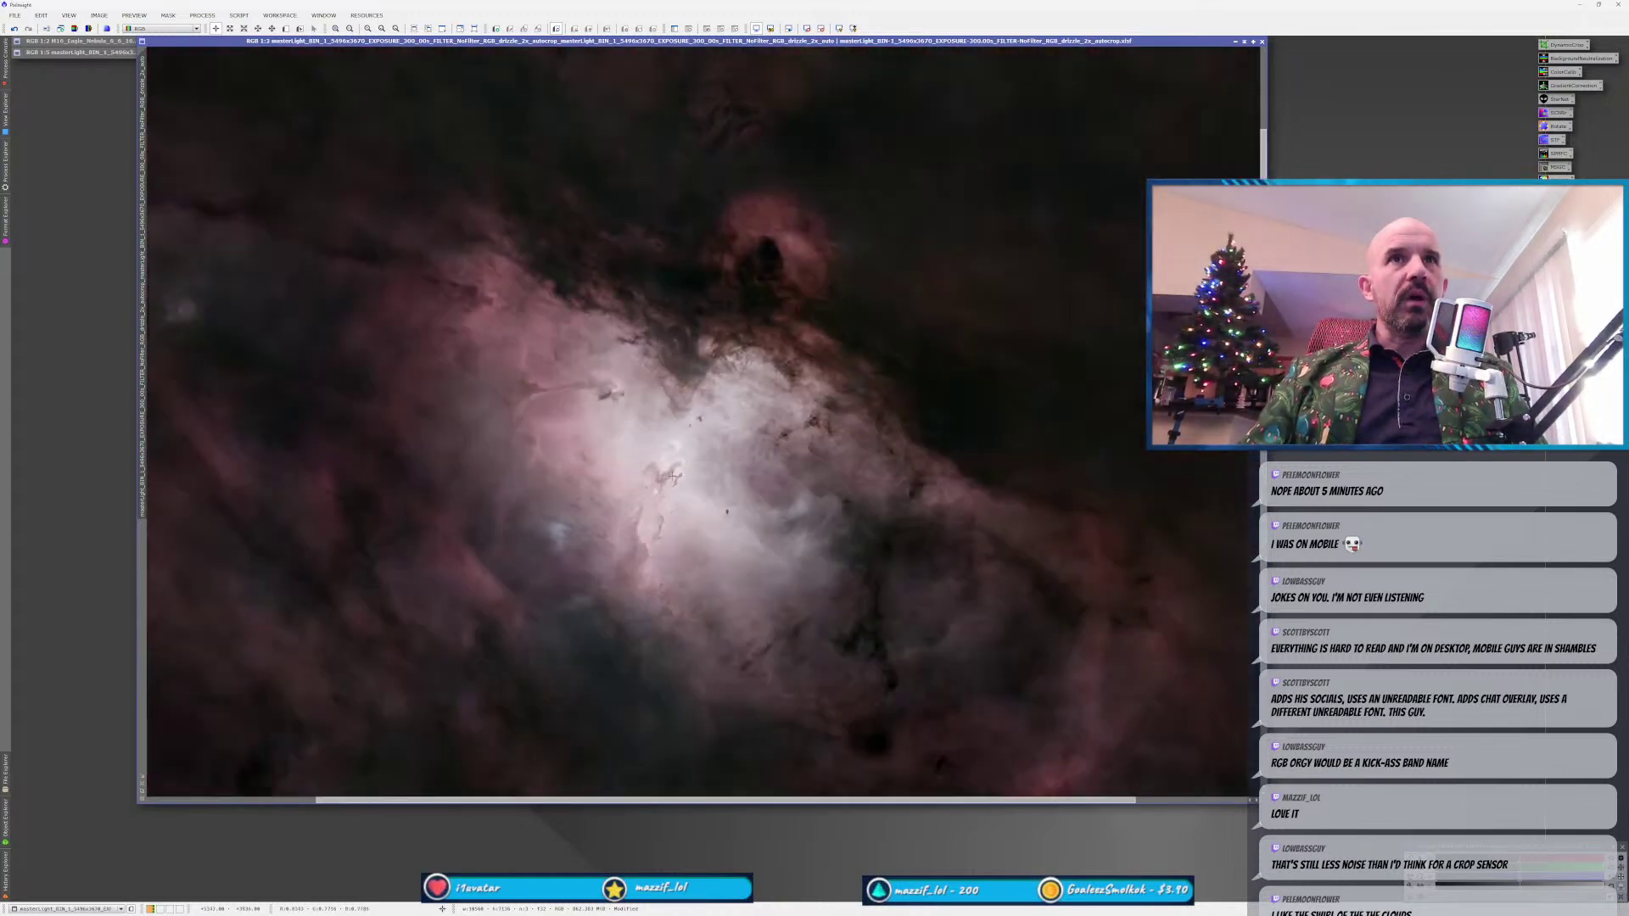
pyautogui.scroll(2, 672, 481)
pyautogui.scroll(-2, 655, 464)
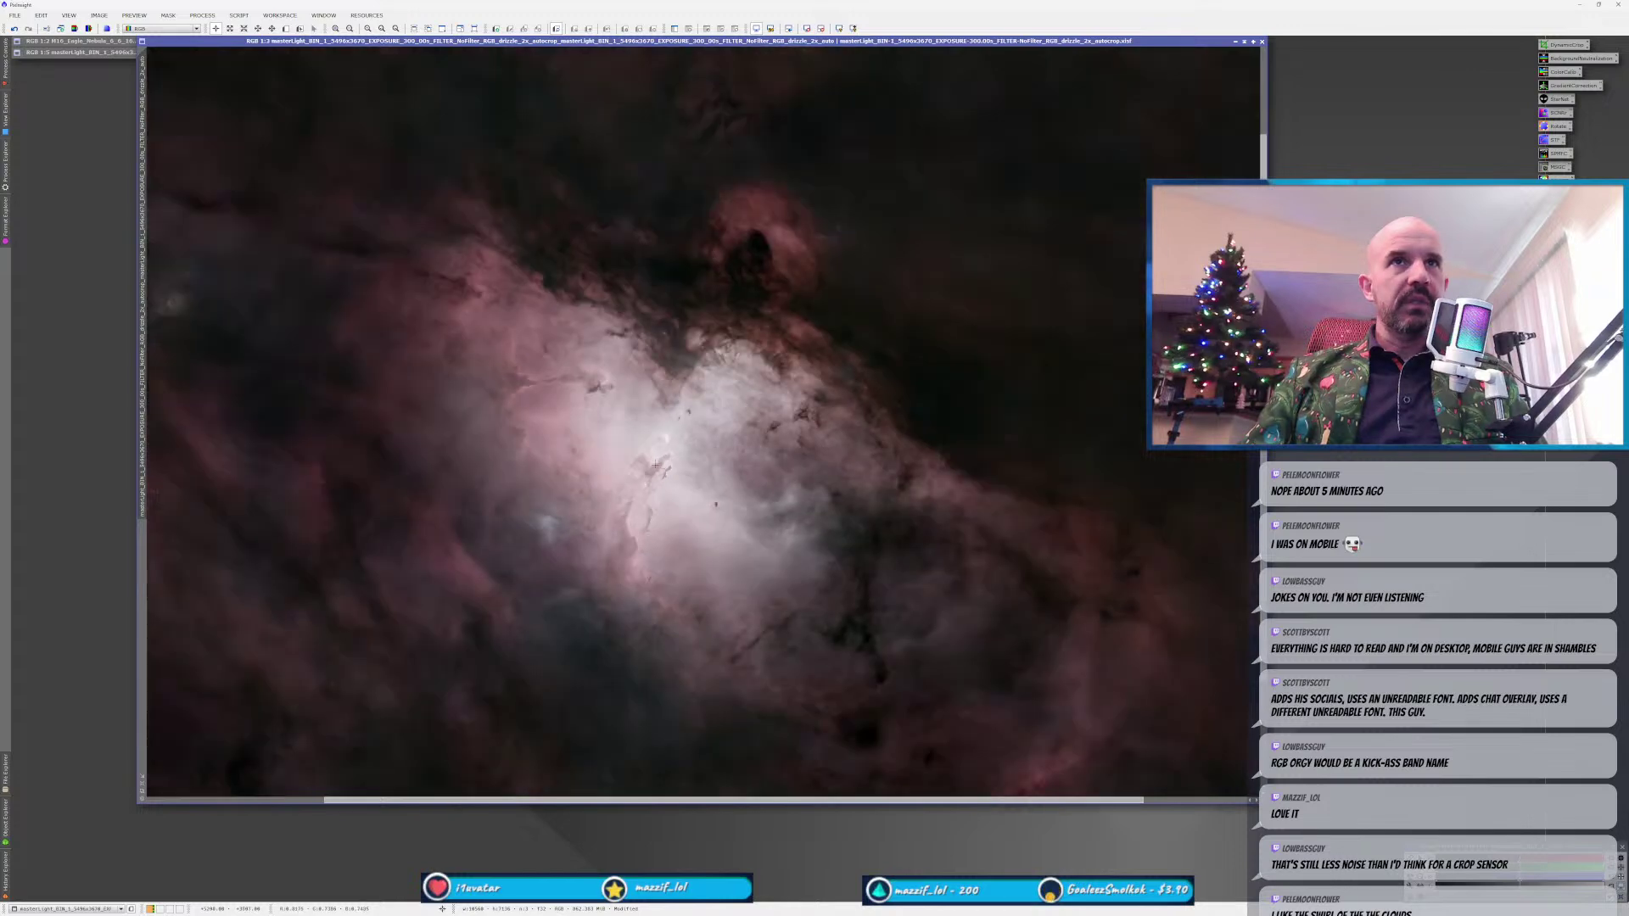
# Launch the Toolbox script that creates an HDR version of the stretched starless image and move its dialog aside.
pyautogui.scroll(1, 654, 467)
pyautogui.scroll(-1, 653, 470)
pyautogui.scroll(-1, 697, 485)
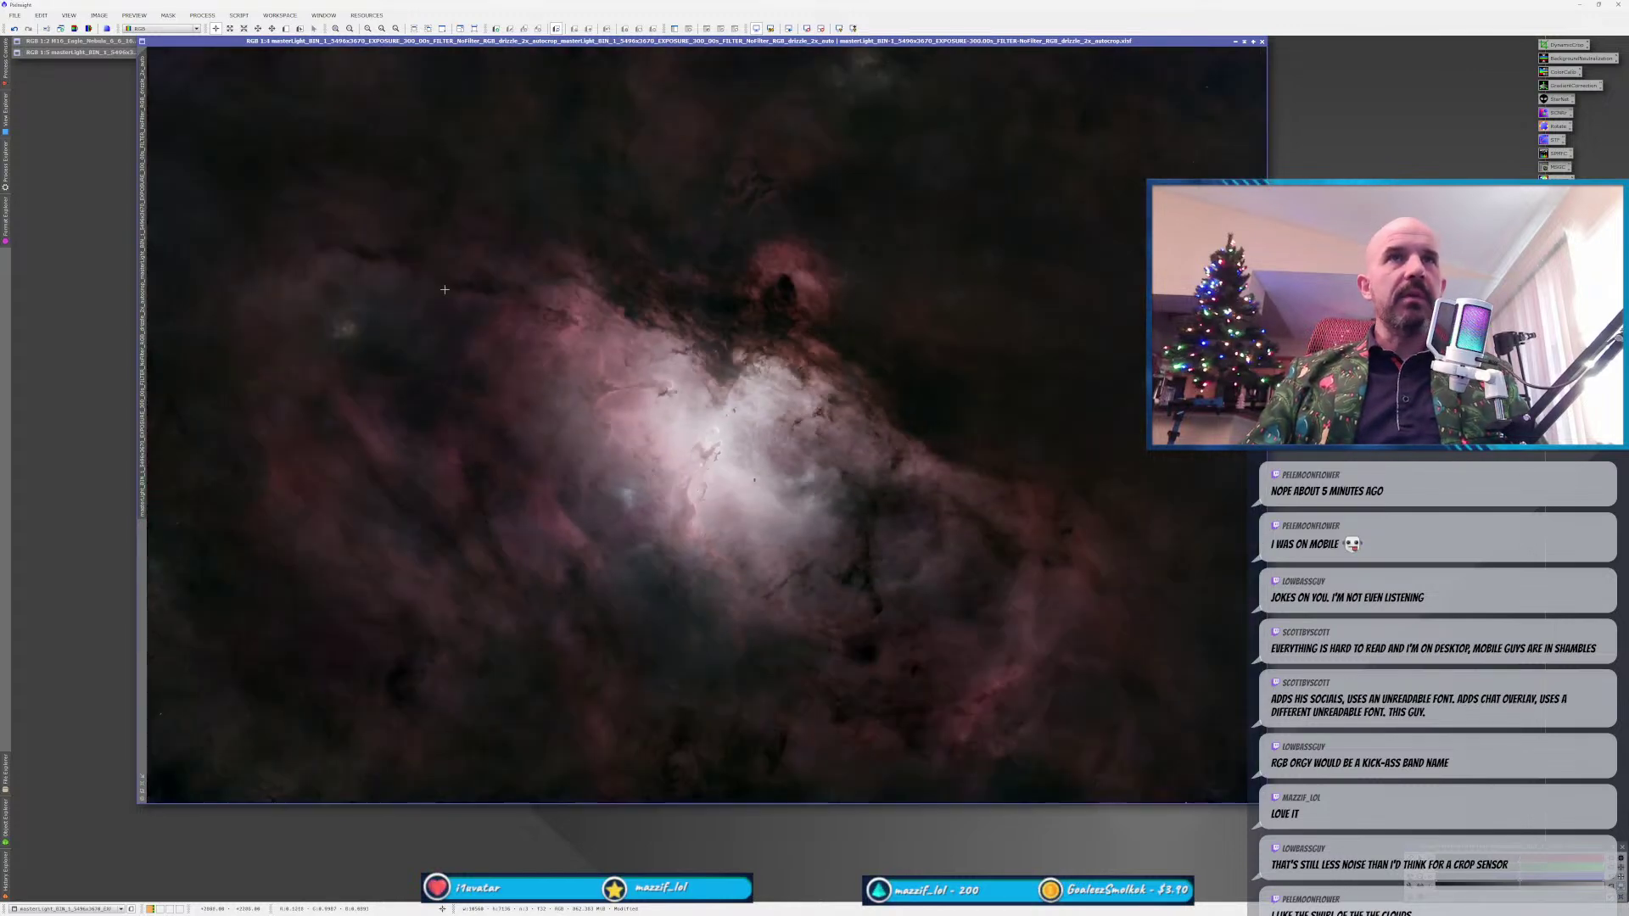
pyautogui.click(202, 15)
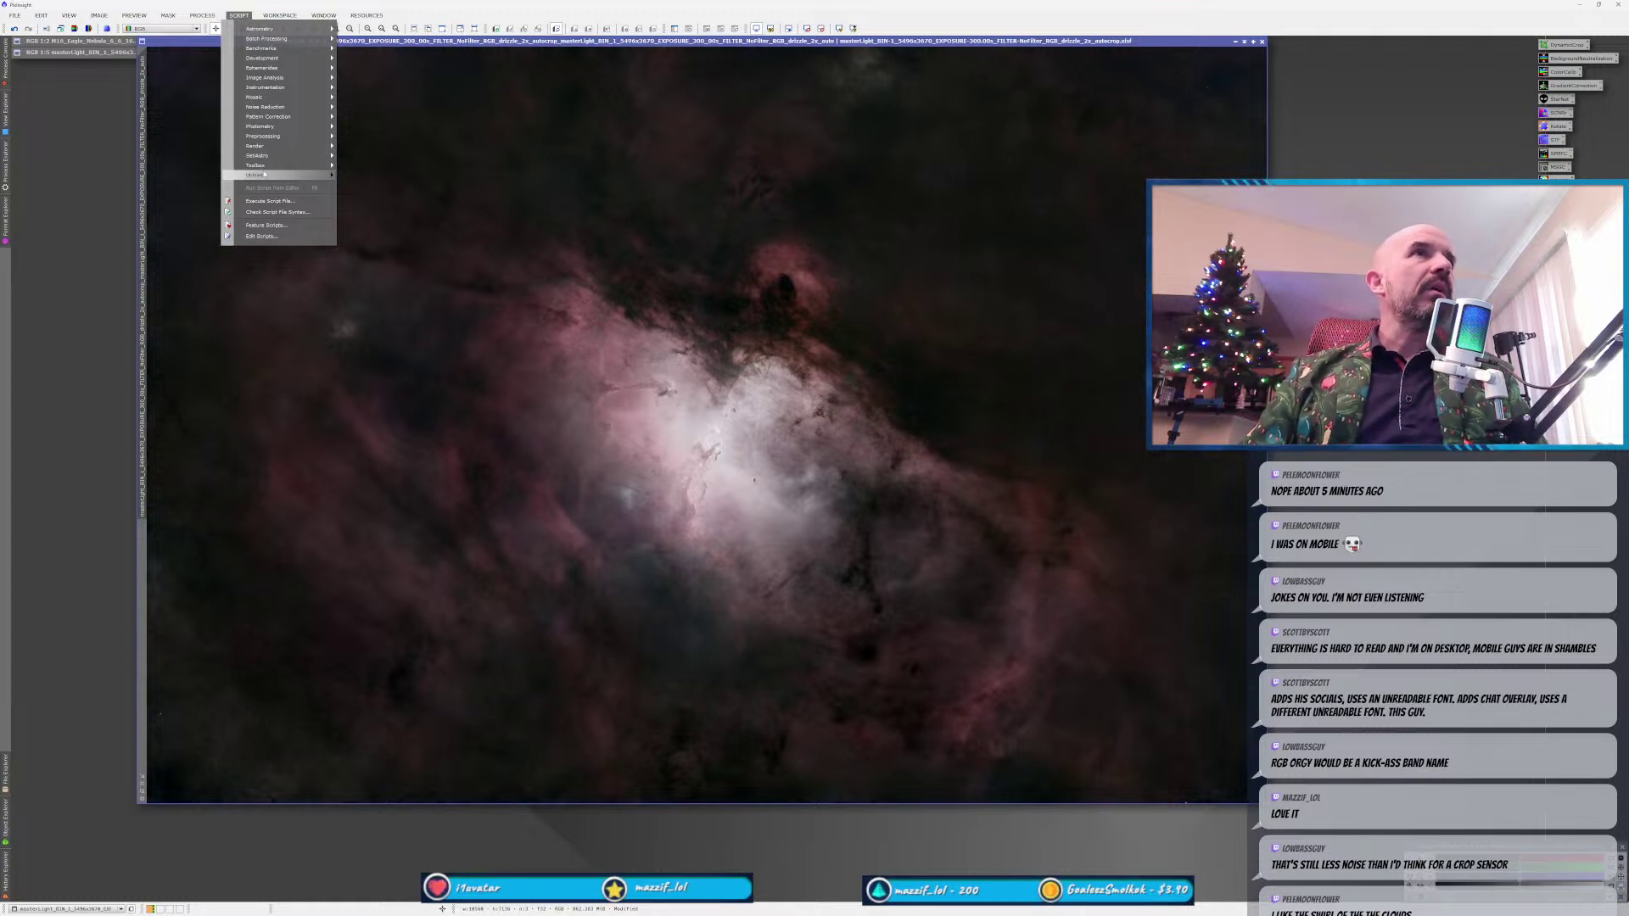
pyautogui.moveTo(293, 170)
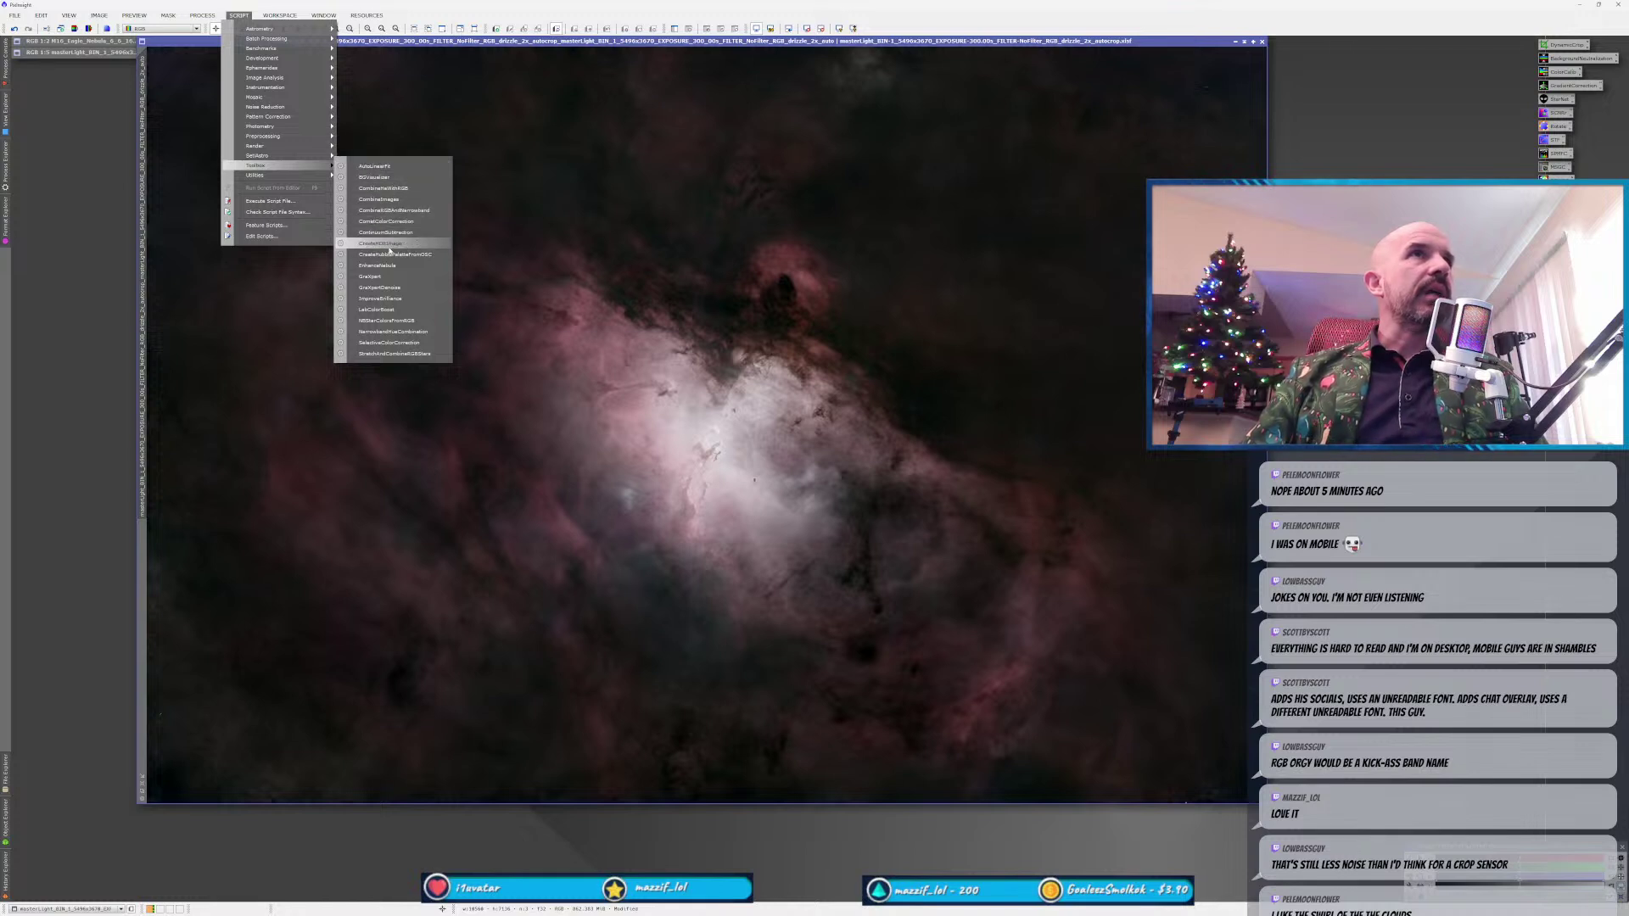
pyautogui.click(390, 246)
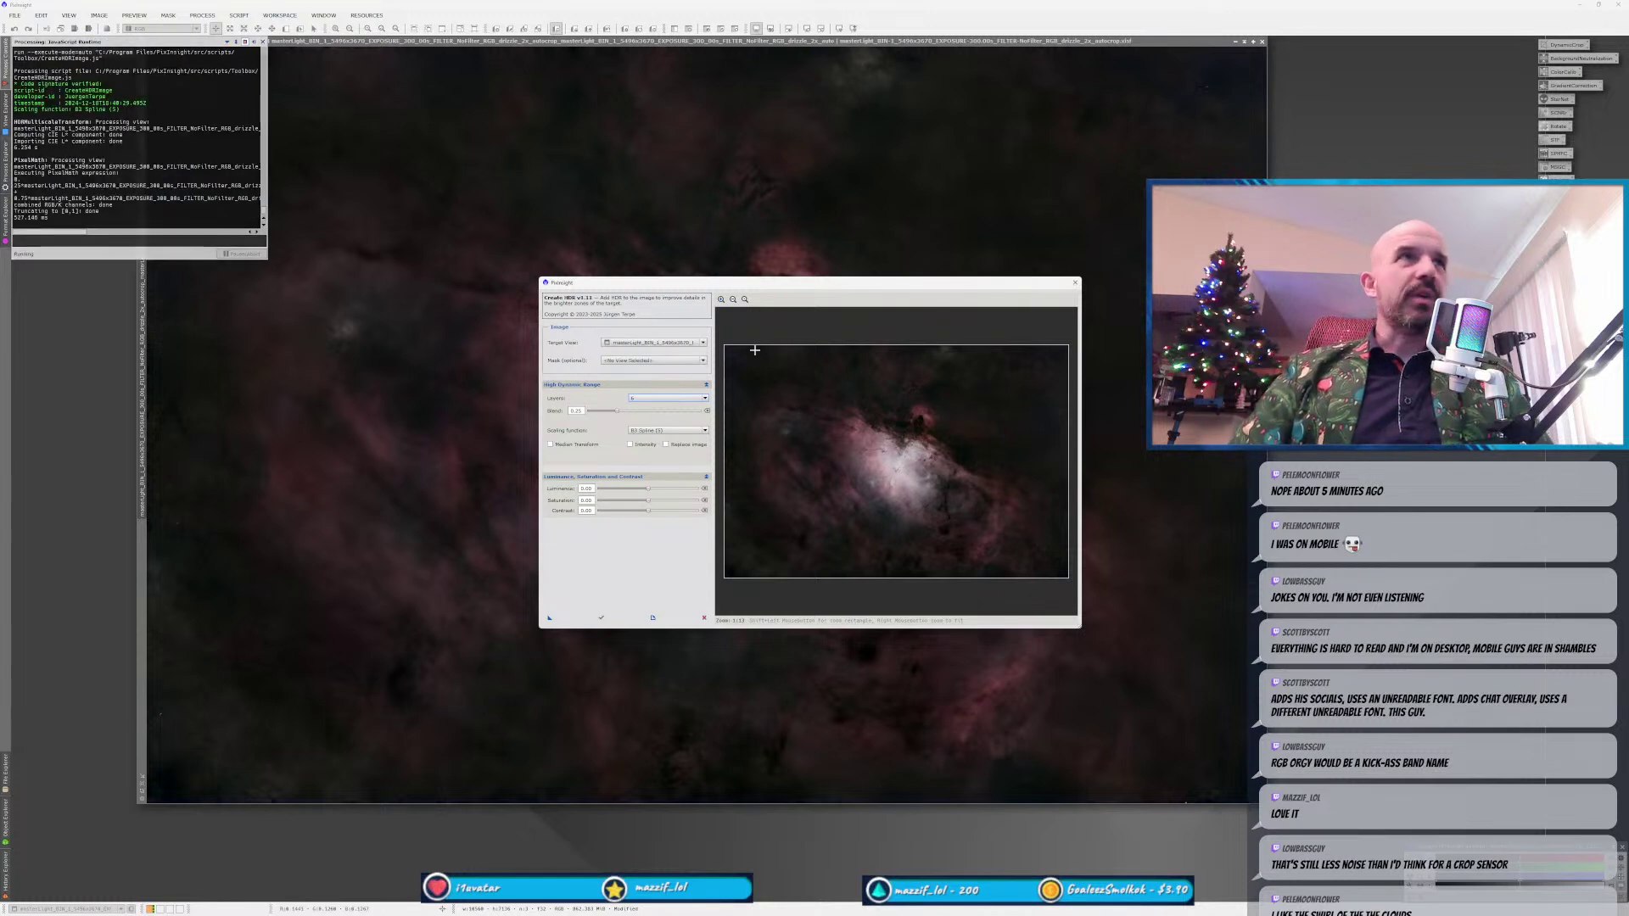
pyautogui.moveTo(764, 289); pyautogui.dragTo(612, 267)
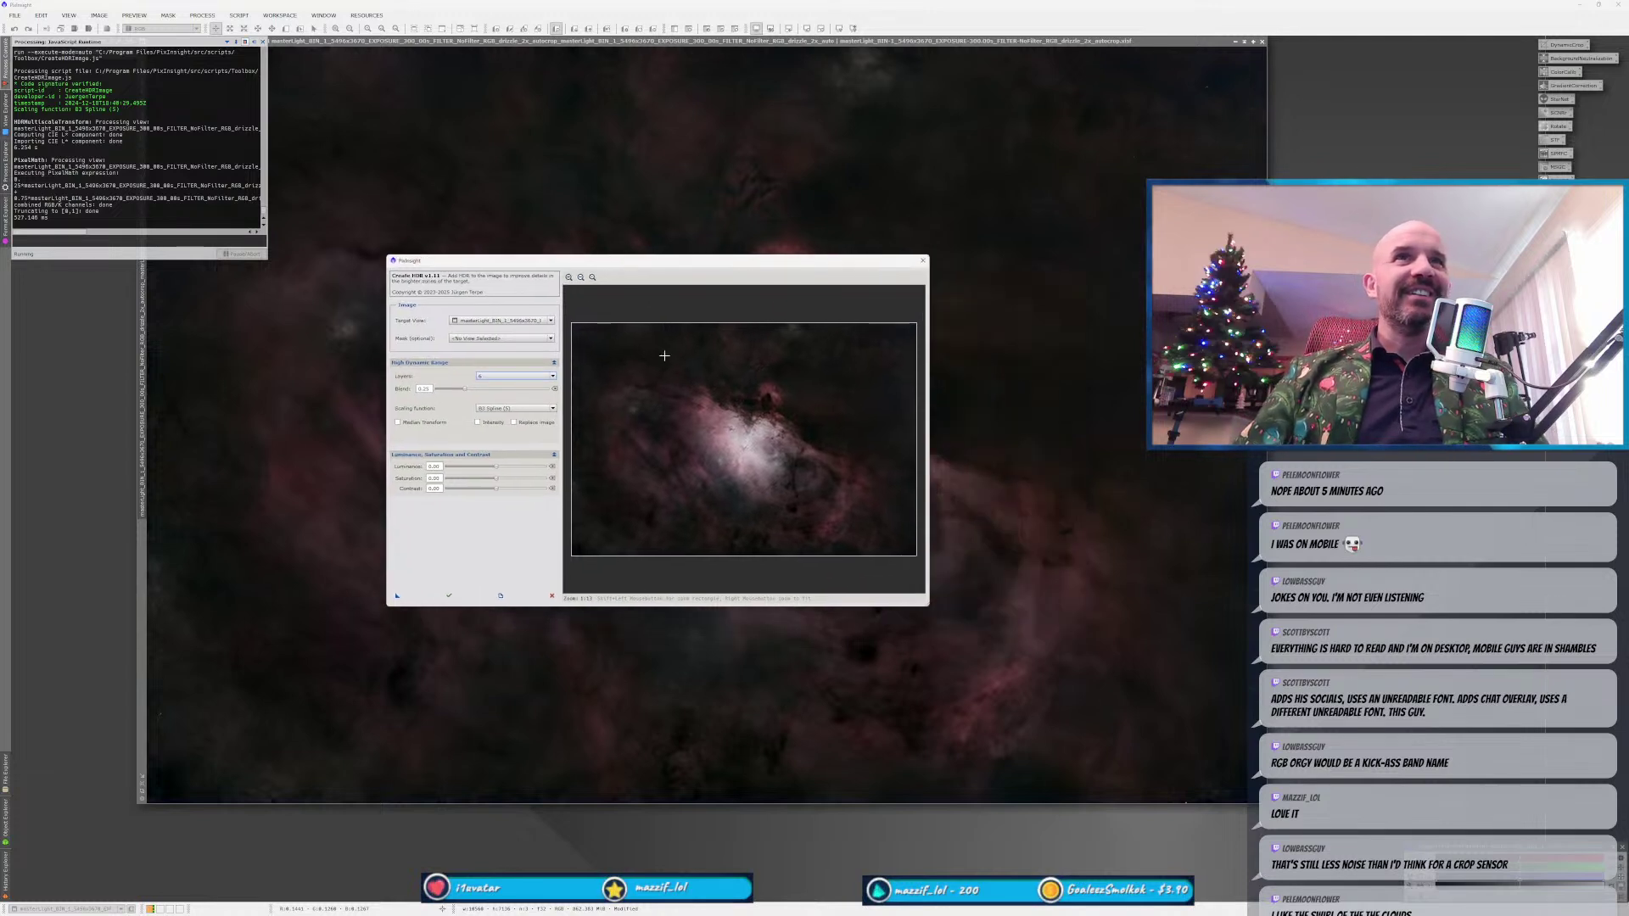
# Examine the bright core in the Create HDR preview, magnified and centred on the Pillars of Creation.
pyautogui.click(569, 278)
pyautogui.click(568, 278)
pyautogui.click(569, 277)
pyautogui.click(569, 278)
pyautogui.click(569, 278)
pyautogui.click(569, 277)
pyautogui.click(569, 277)
pyautogui.click(568, 278)
pyautogui.click(569, 278)
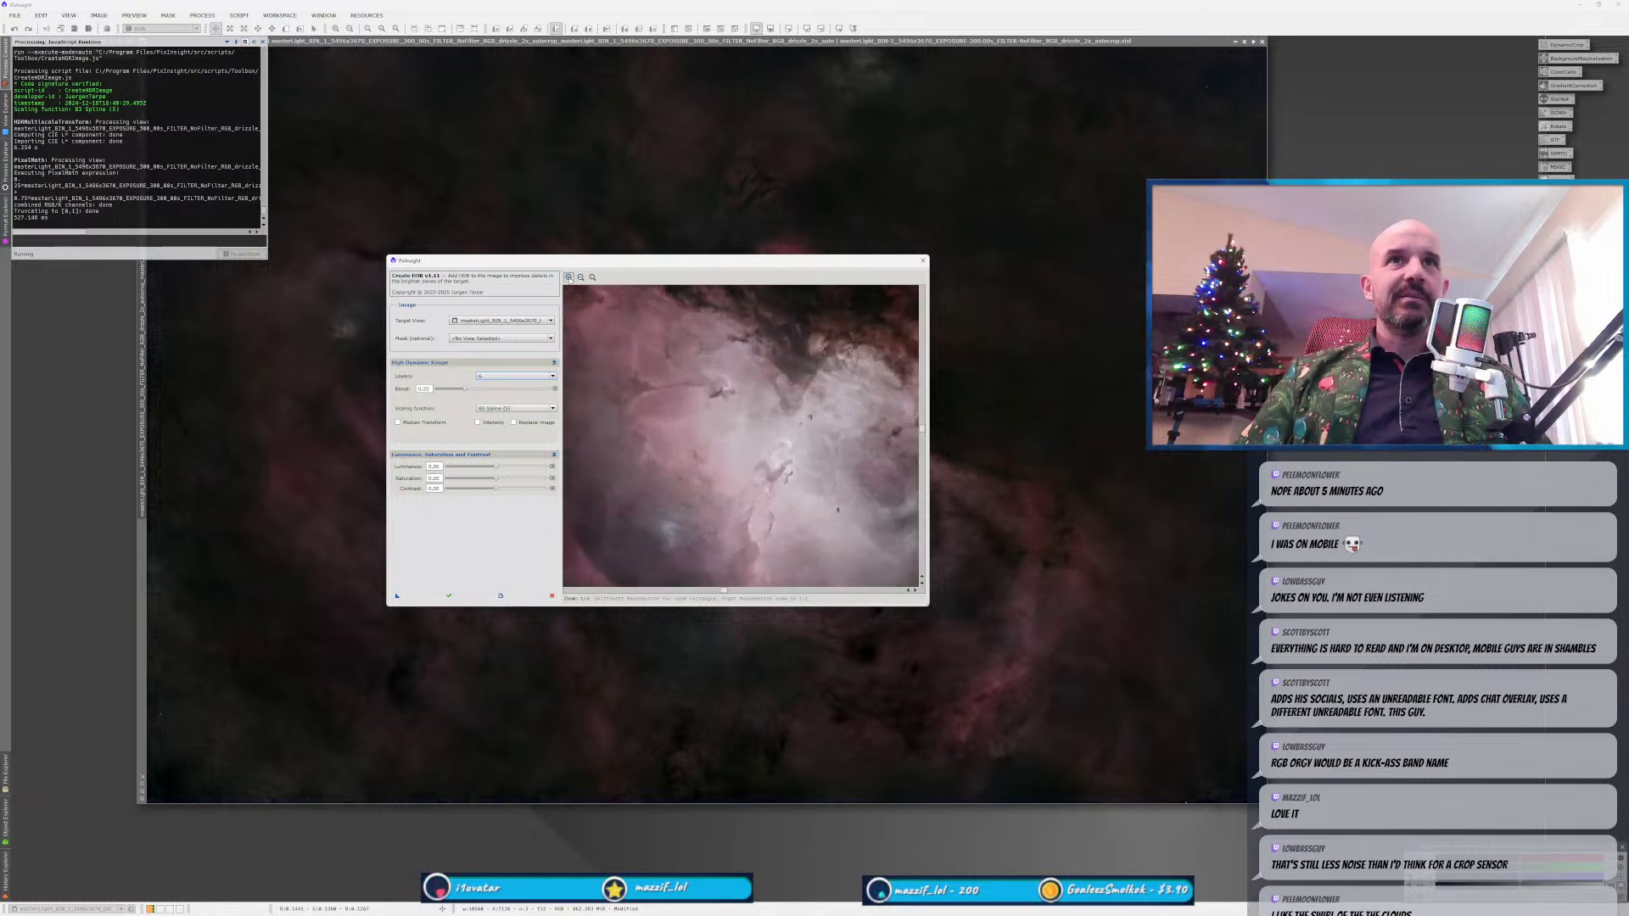
pyautogui.click(569, 277)
pyautogui.click(568, 278)
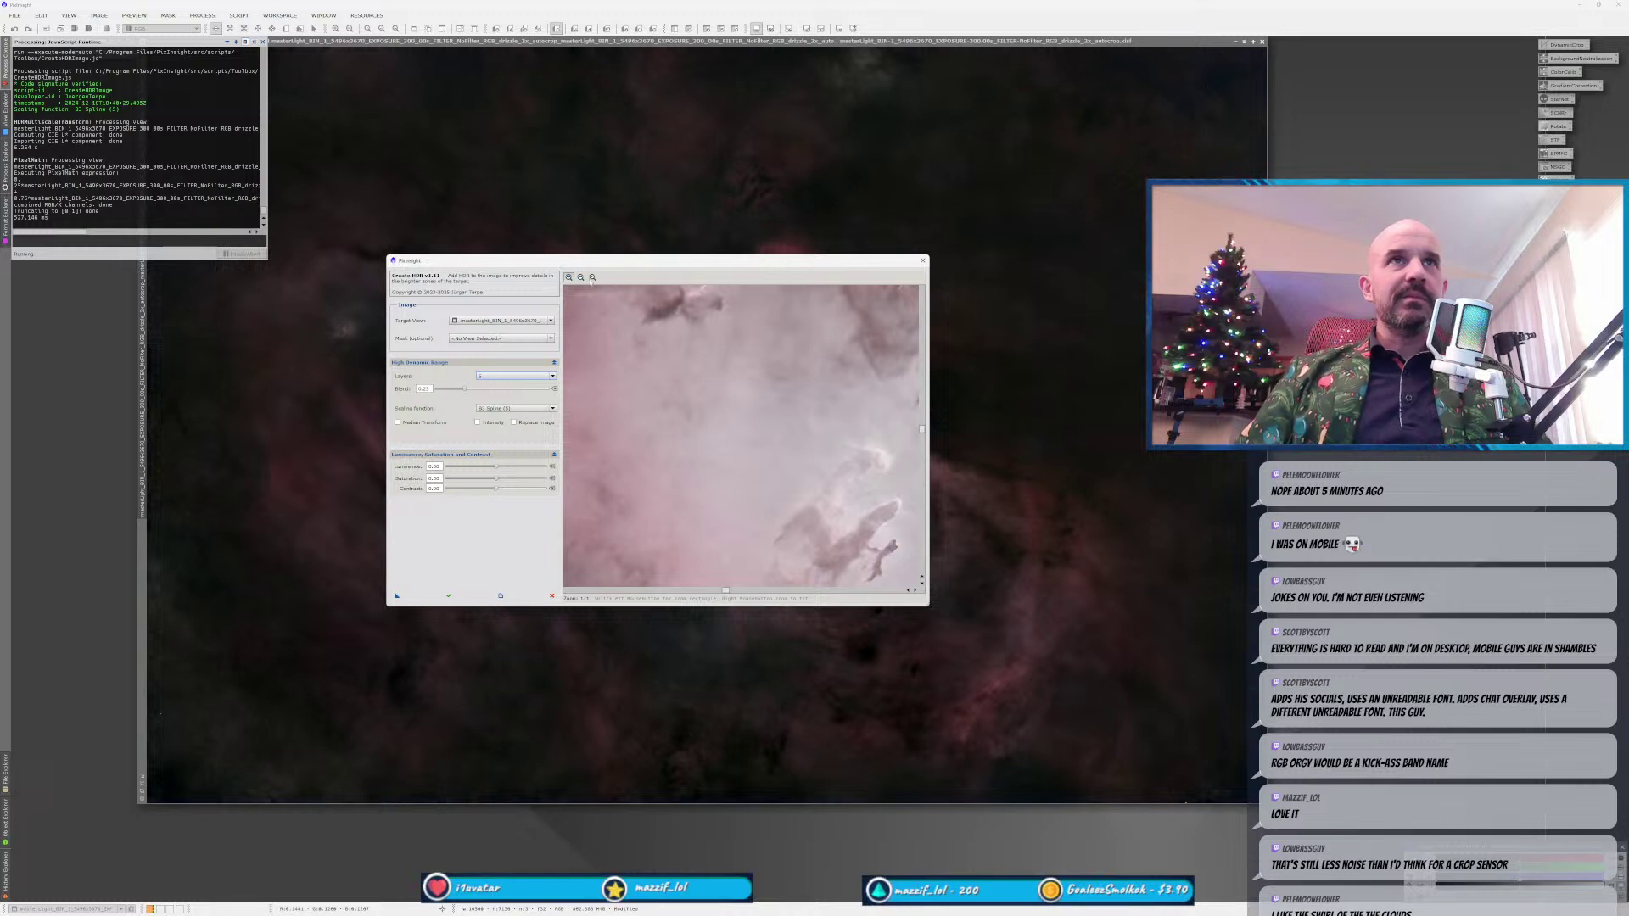
pyautogui.click(595, 330)
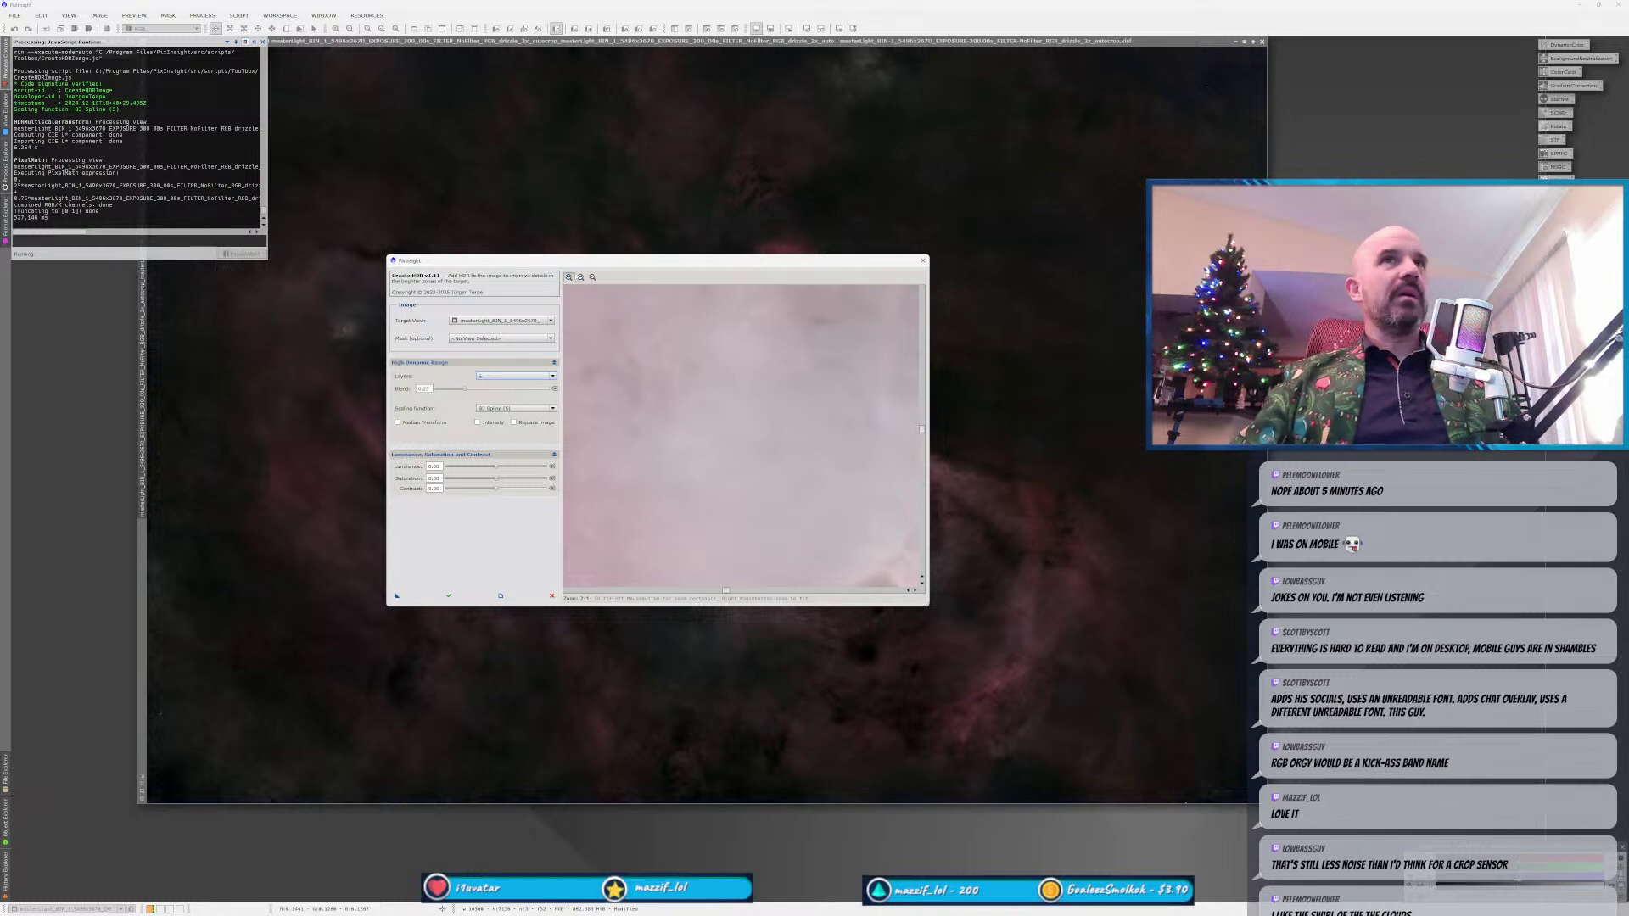
pyautogui.click(580, 277)
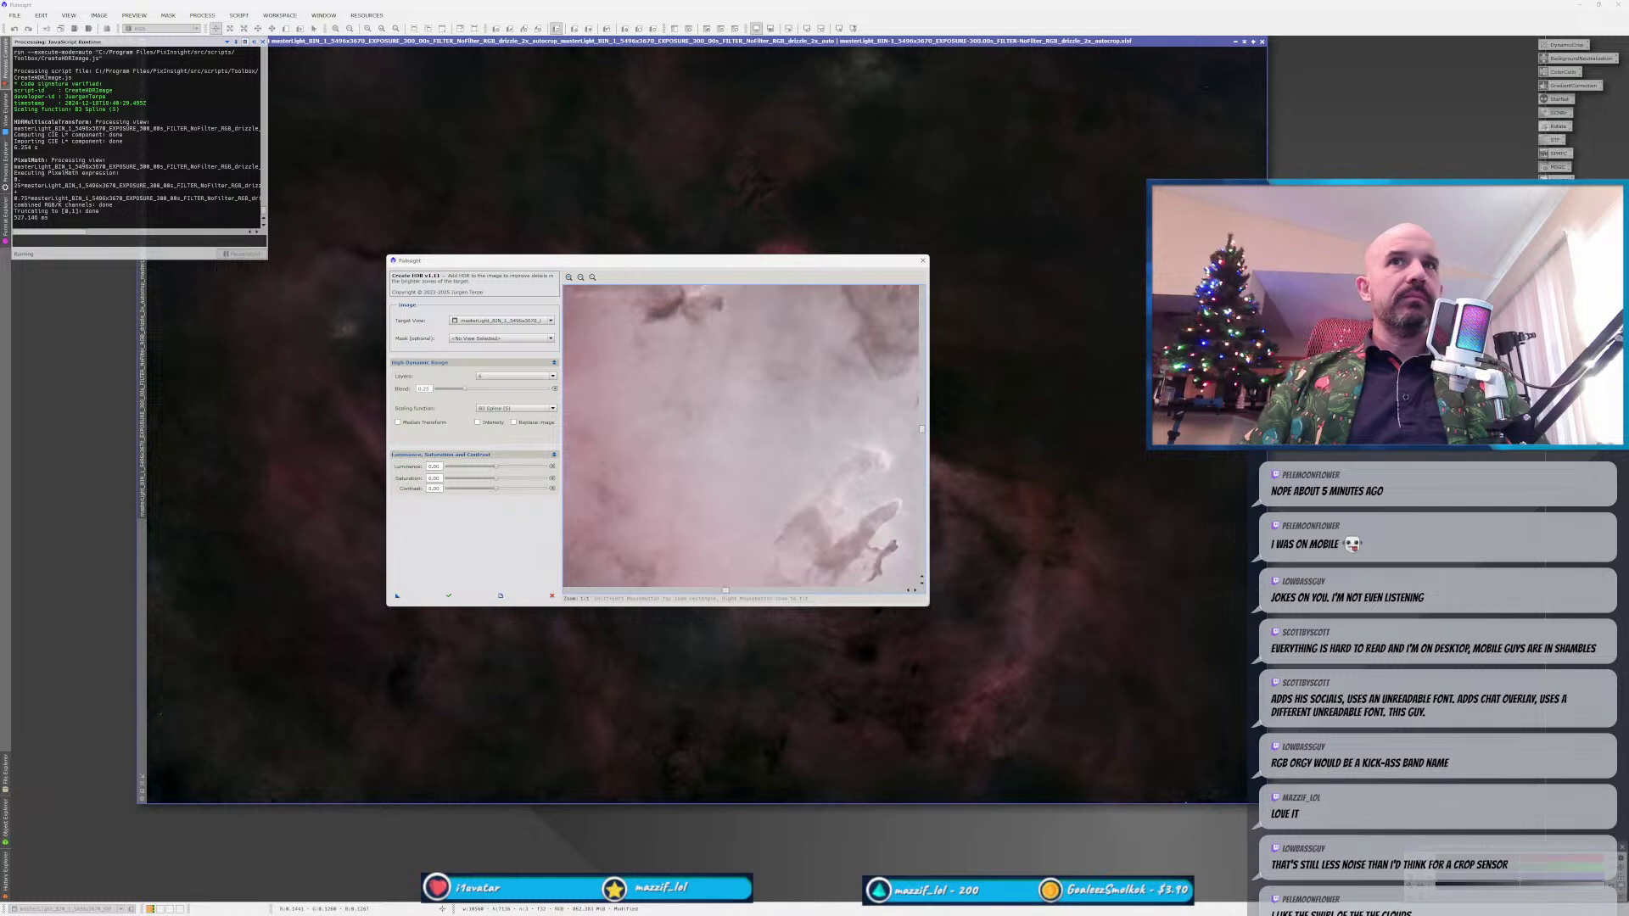
pyautogui.moveTo(837, 518); pyautogui.dragTo(753, 435)
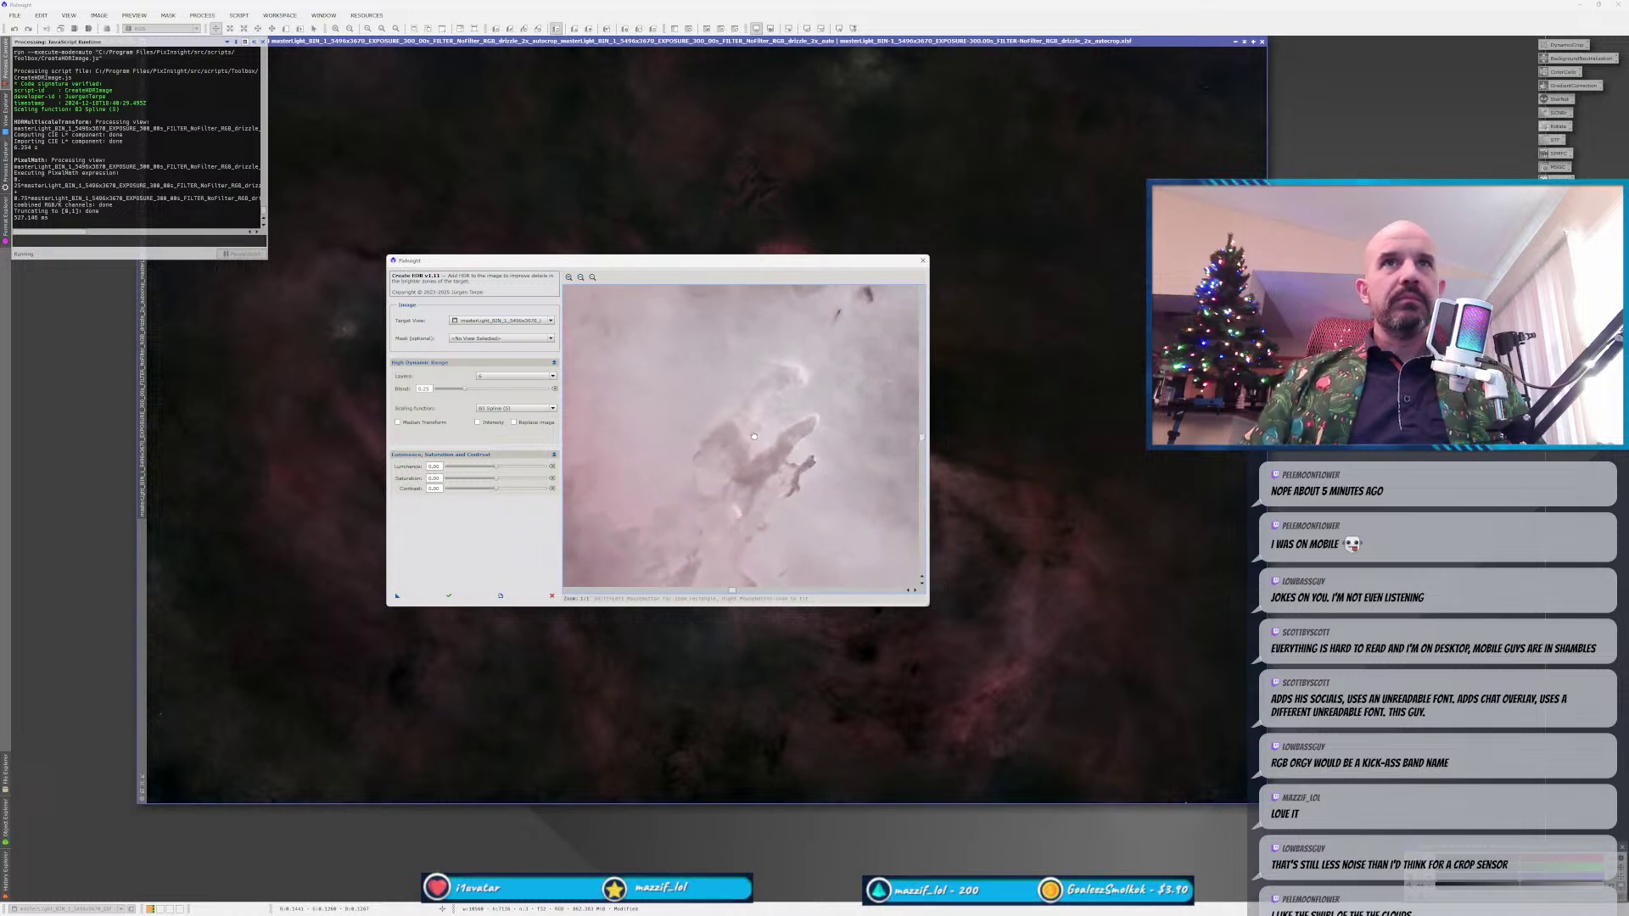
# Choose the number of layers for the Create HDR script and run it on the starless image.
pyautogui.moveTo(682, 264); pyautogui.dragTo(1074, 174)
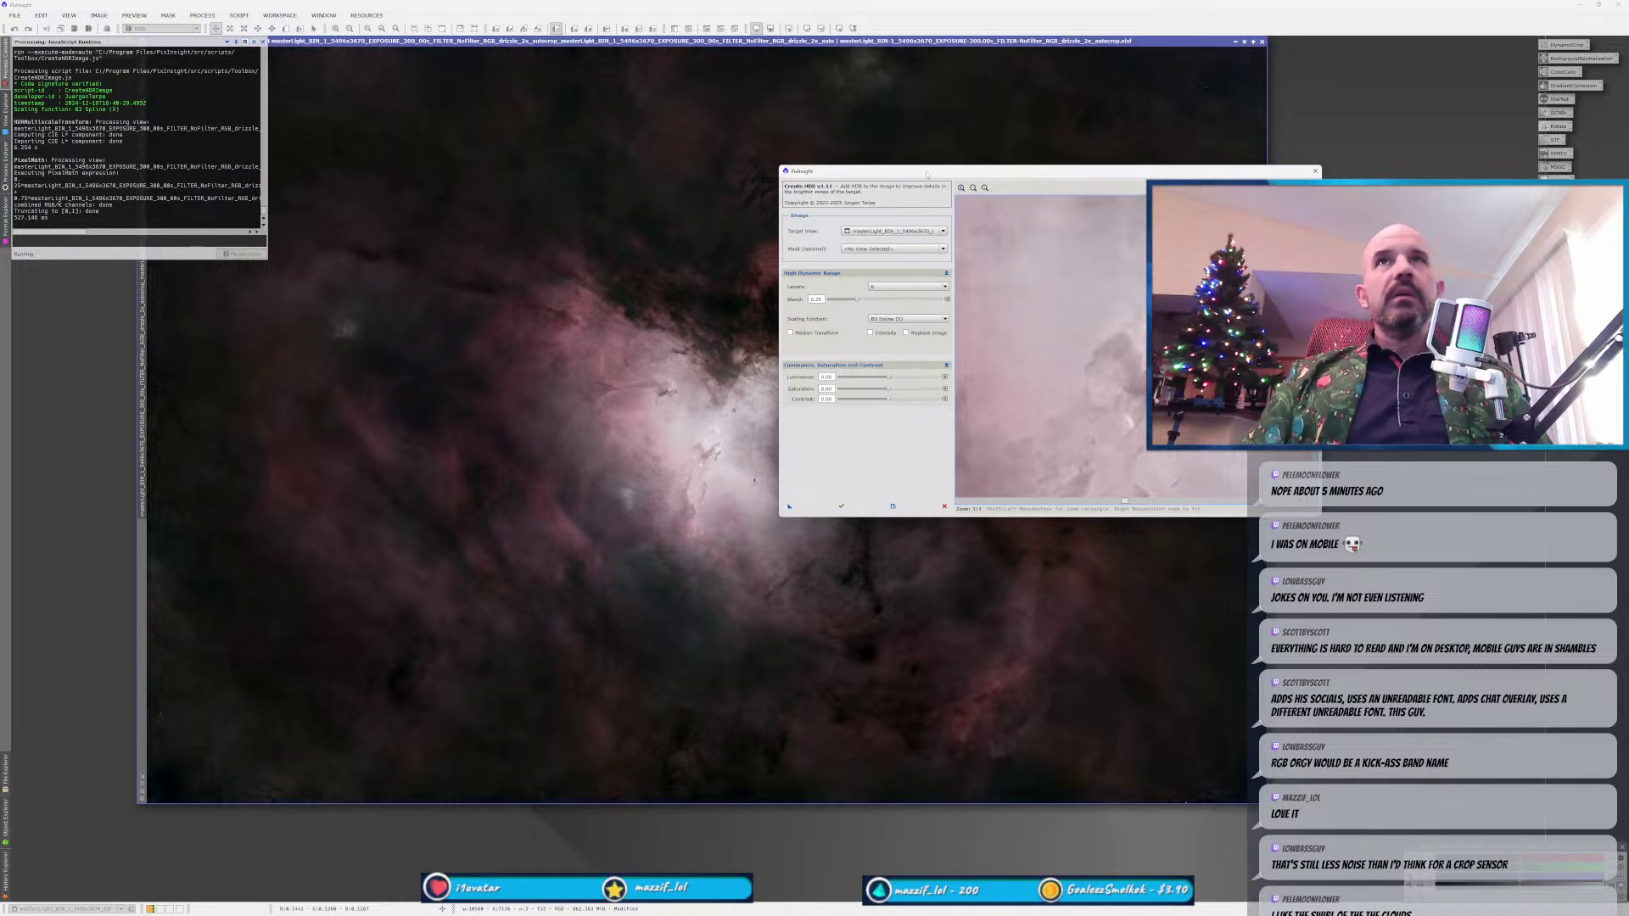
pyautogui.moveTo(917, 179); pyautogui.dragTo(623, 231)
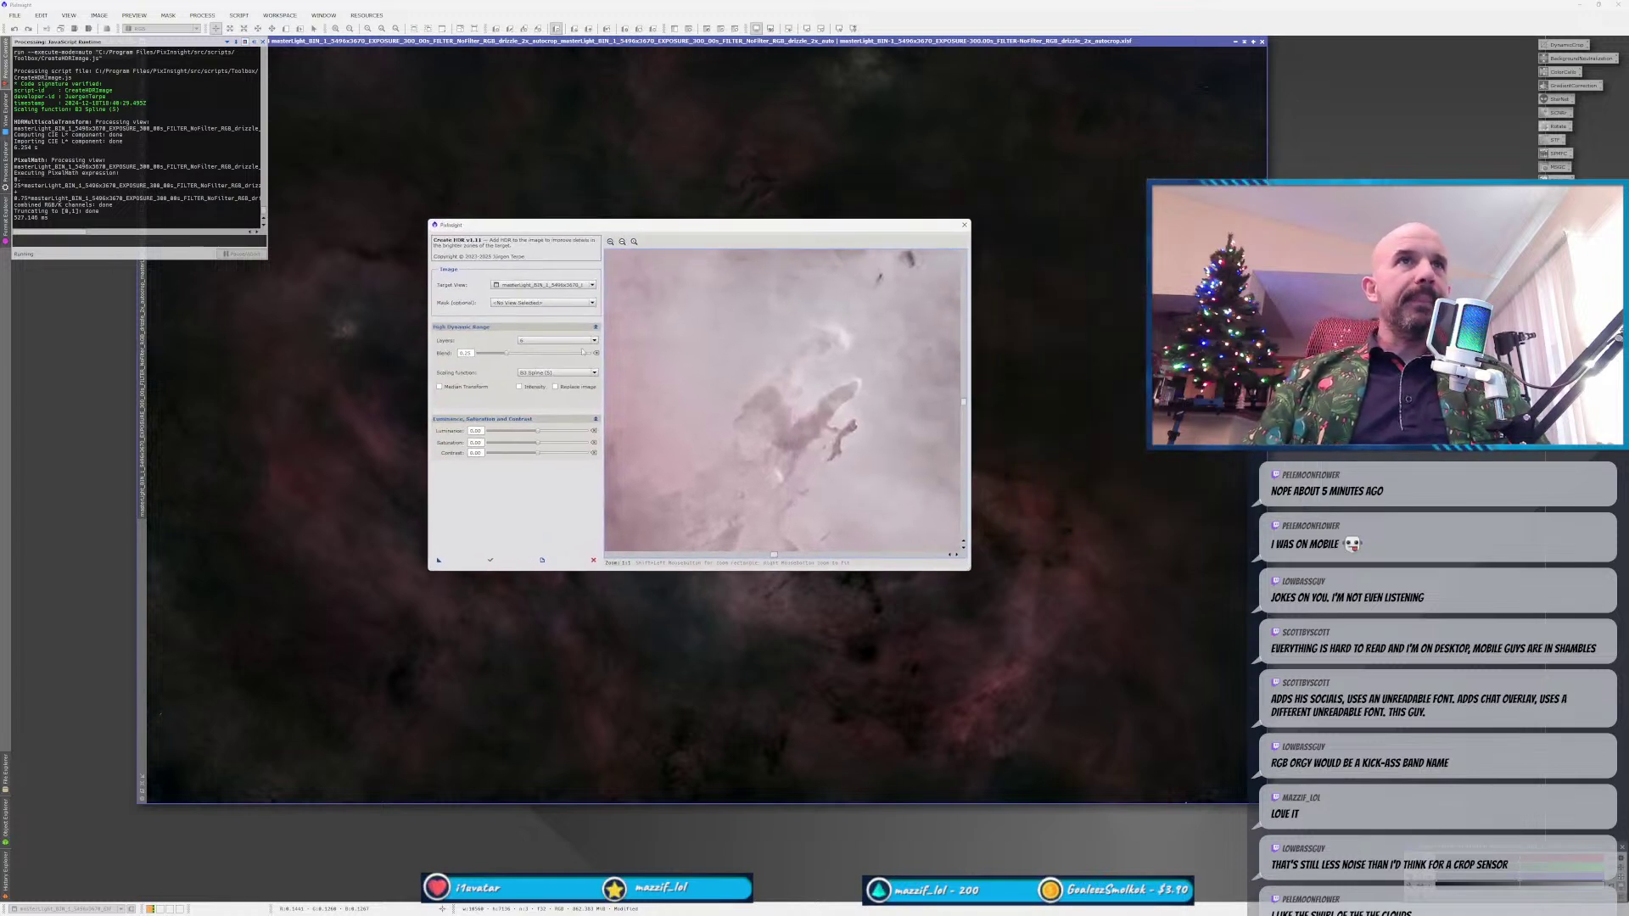
pyautogui.click(536, 340)
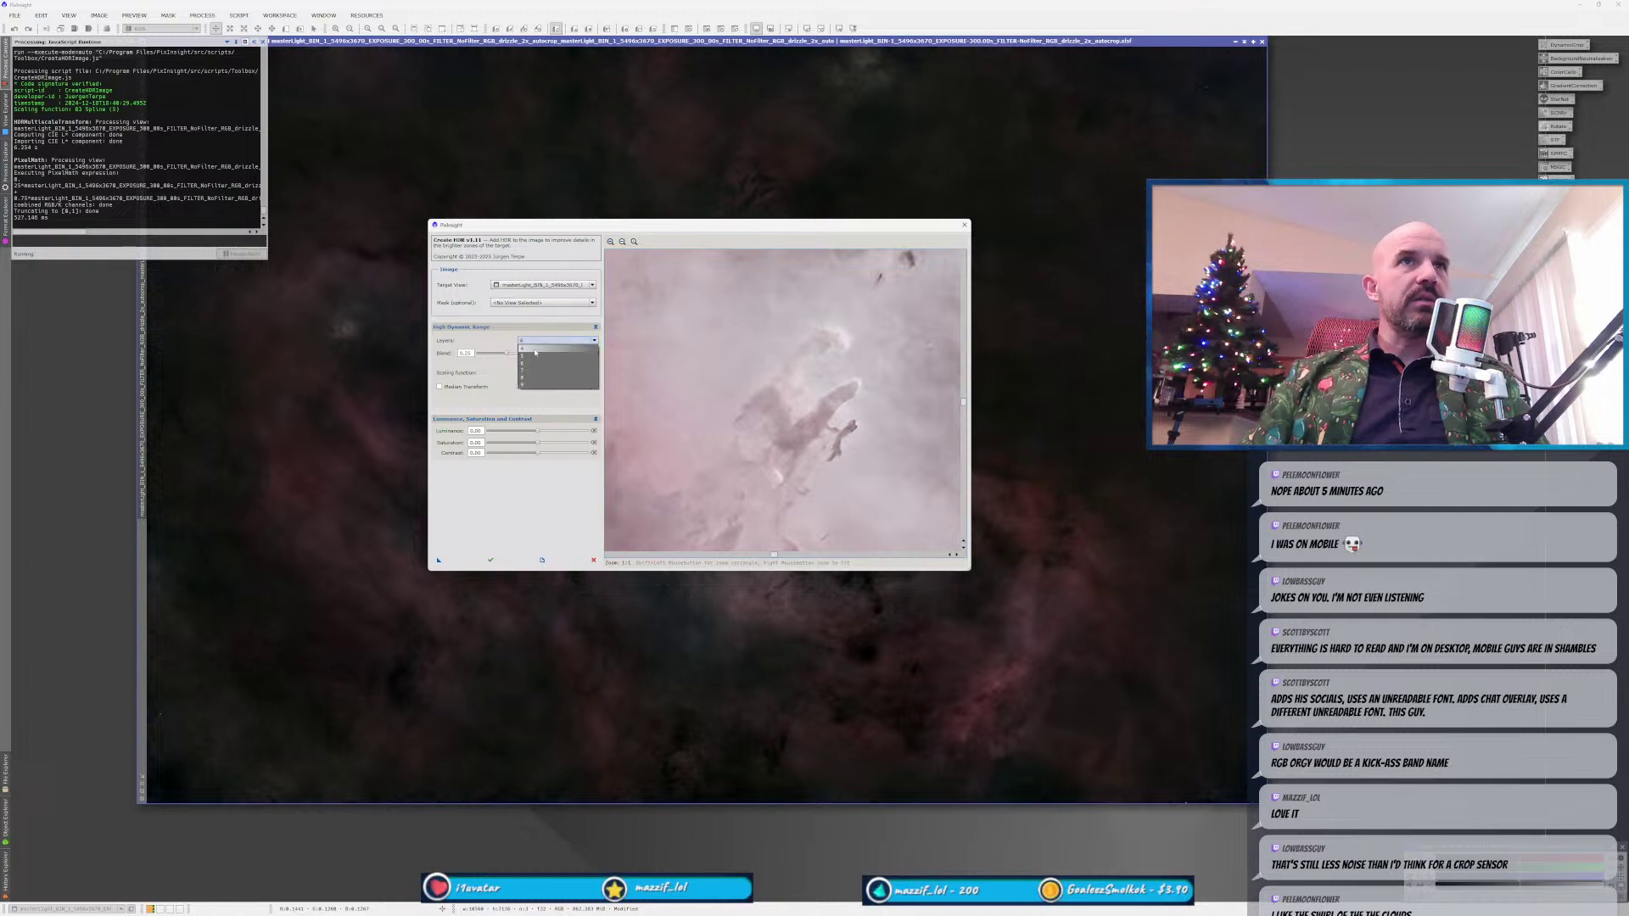
pyautogui.click(535, 350)
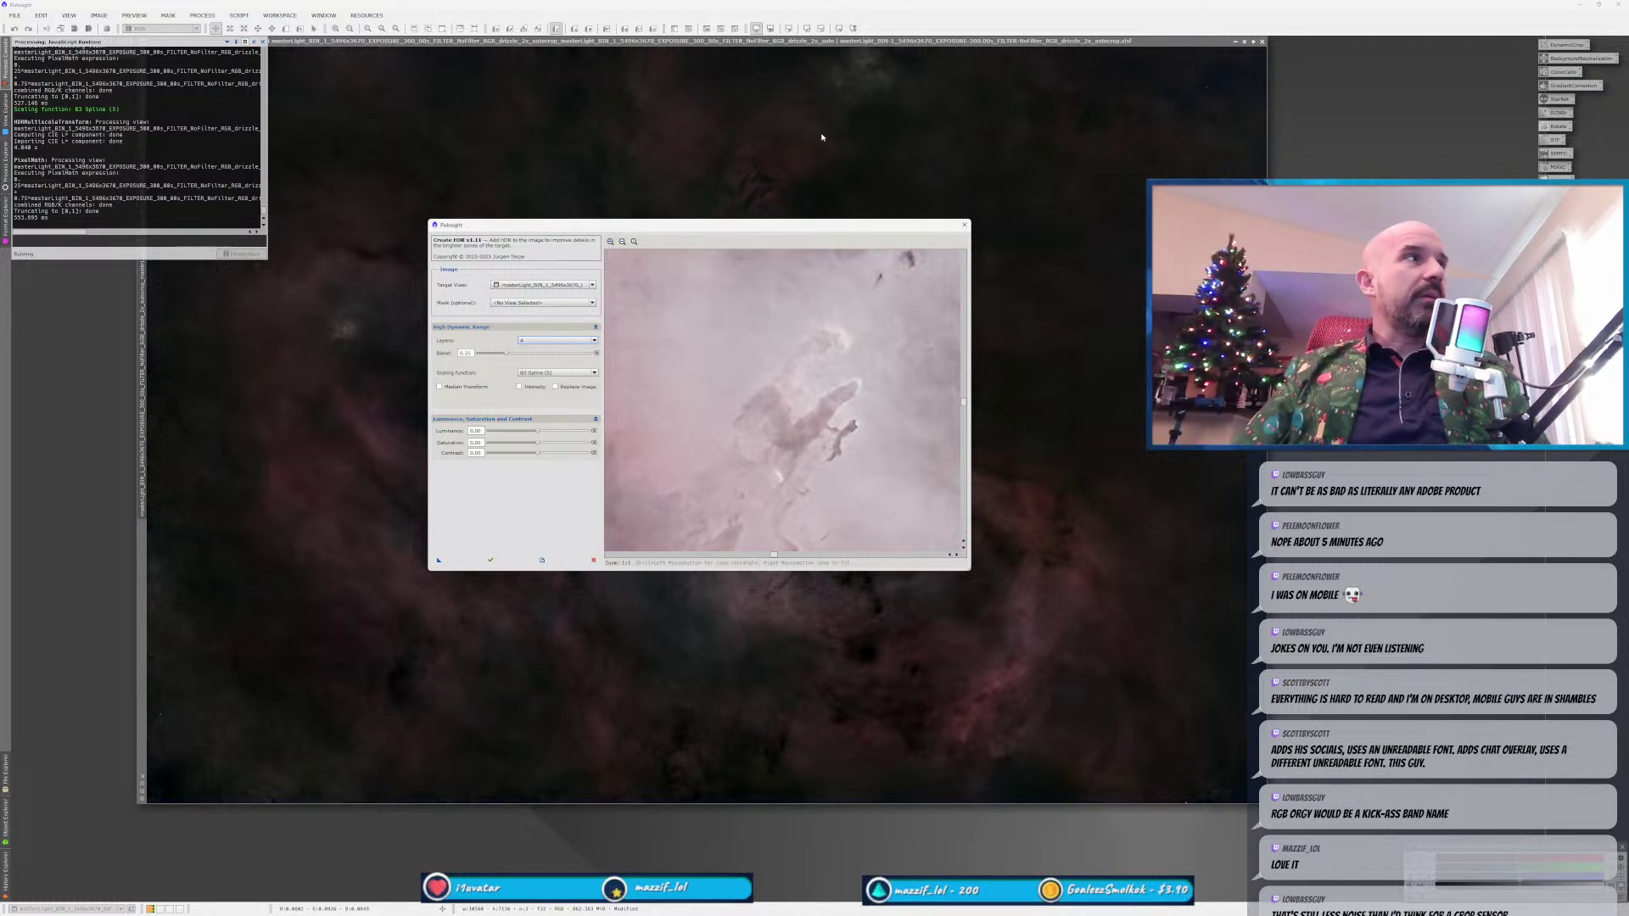
pyautogui.moveTo(758, 225); pyautogui.dragTo(1073, 231)
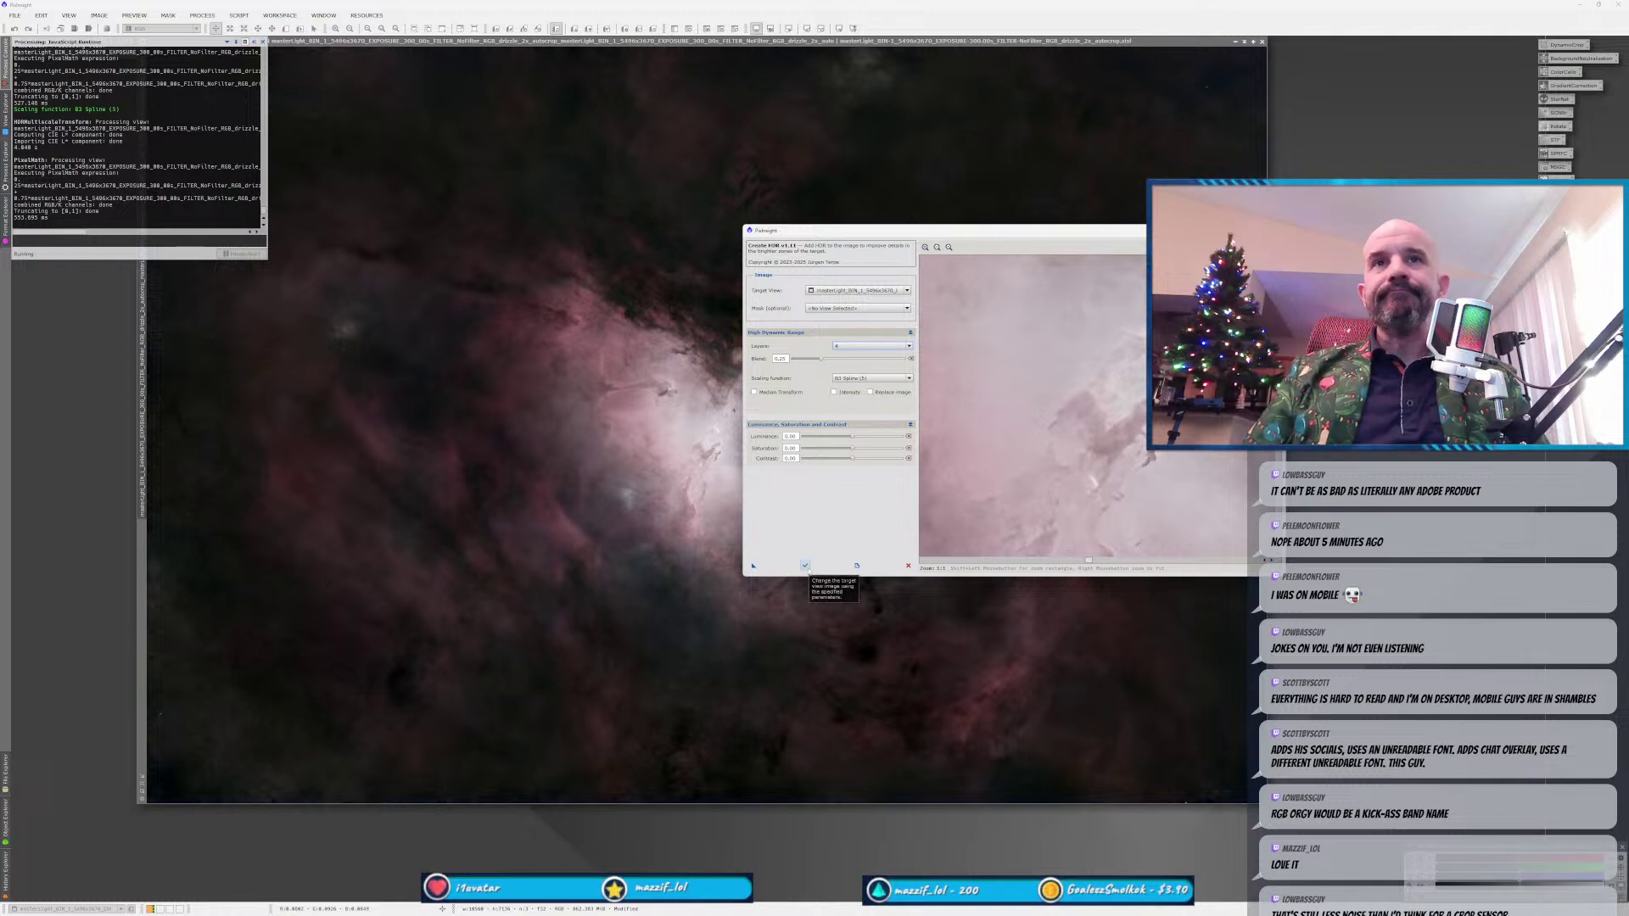
pyautogui.click(806, 566)
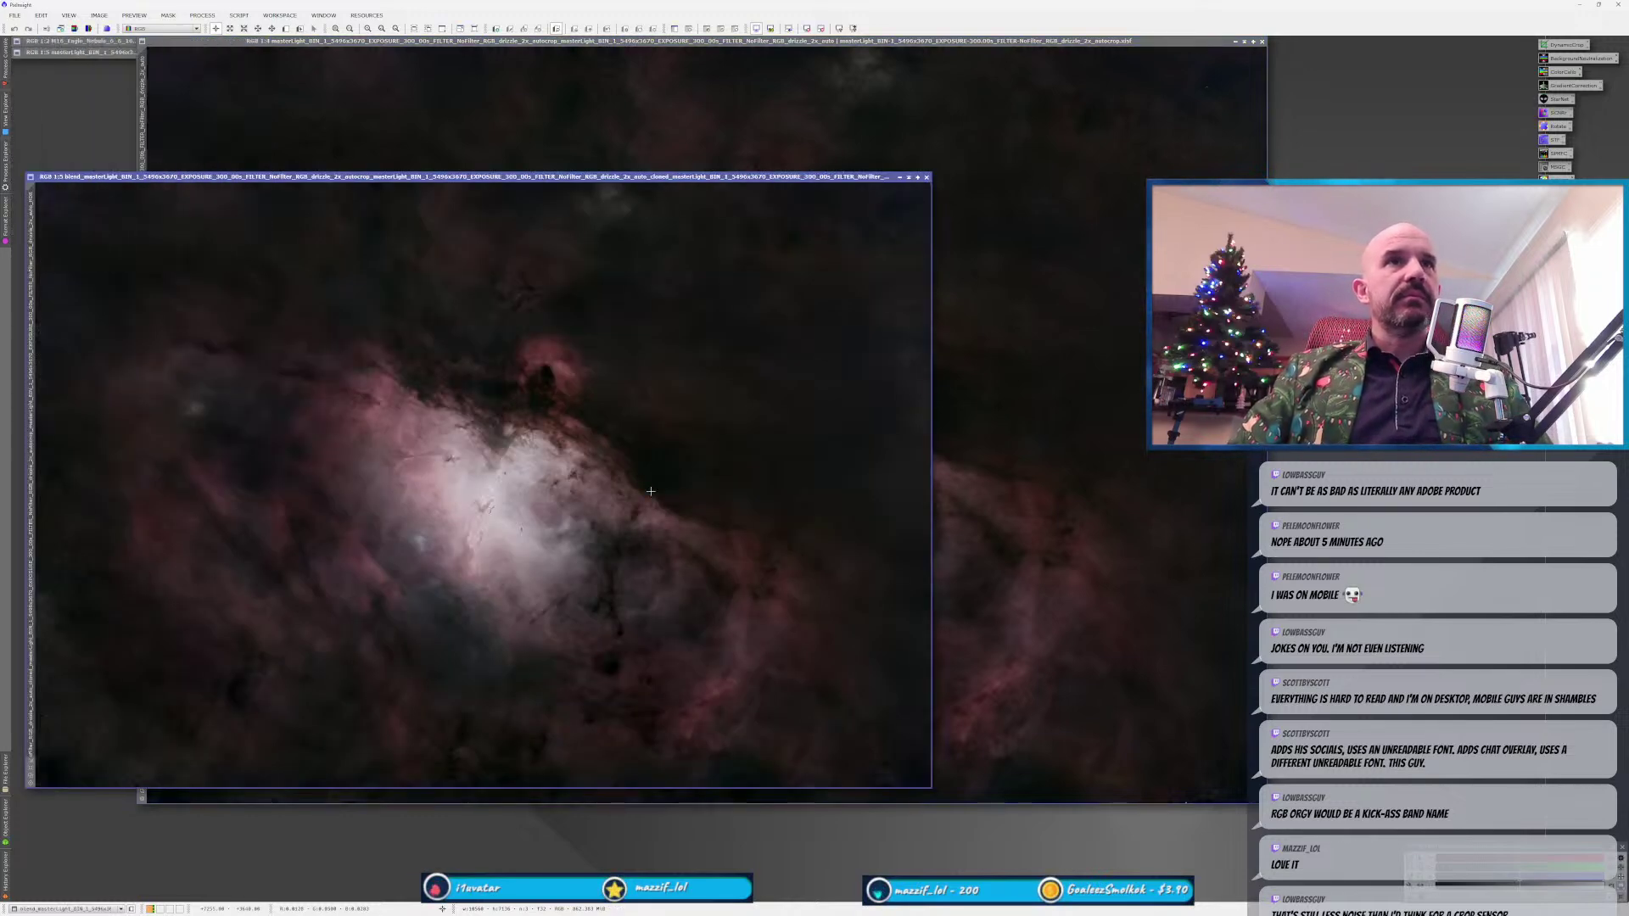
# Move the new HDR image beside the starless original and compare the nebula's core in both.
pyautogui.moveTo(530, 178); pyautogui.dragTo(1077, 72)
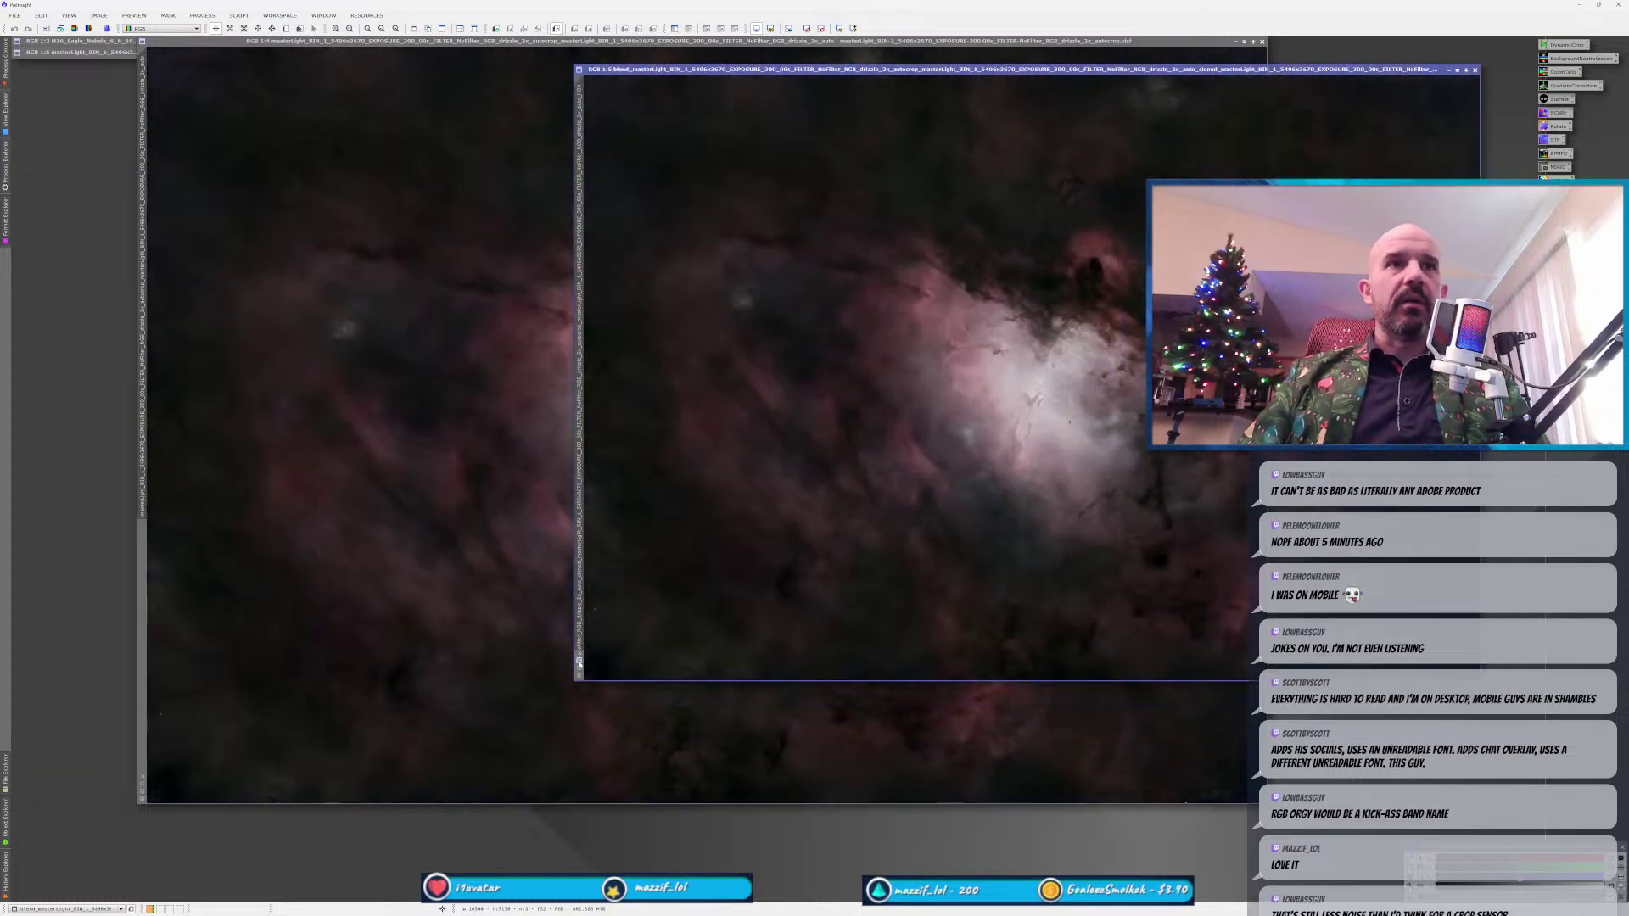
pyautogui.scroll(1, 581, 661)
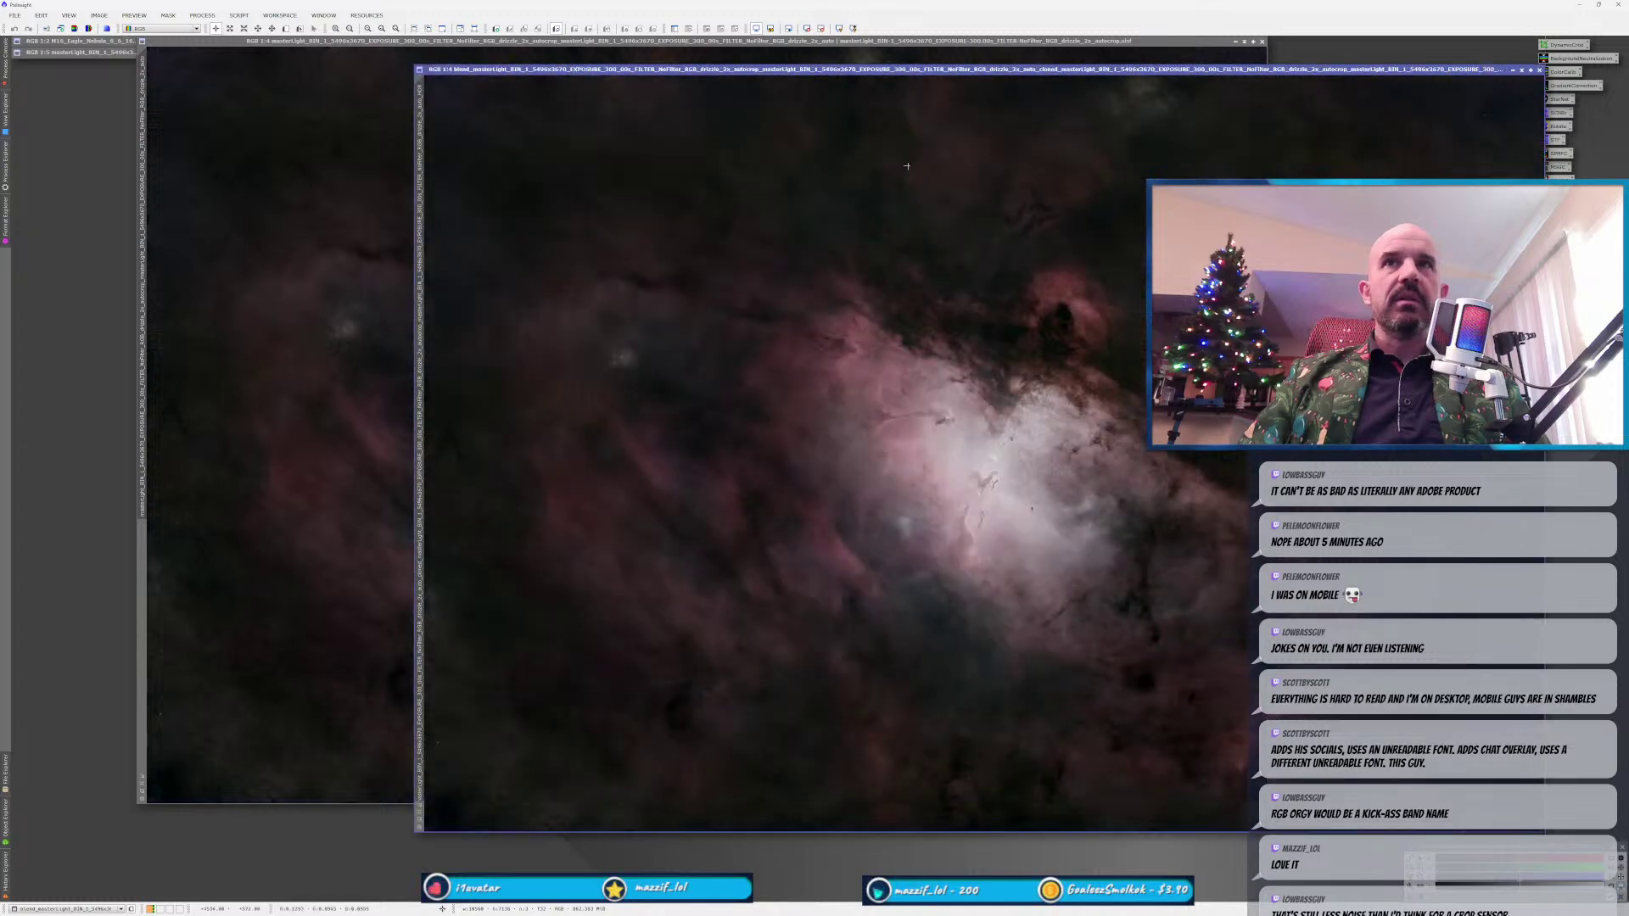
pyautogui.click(374, 284)
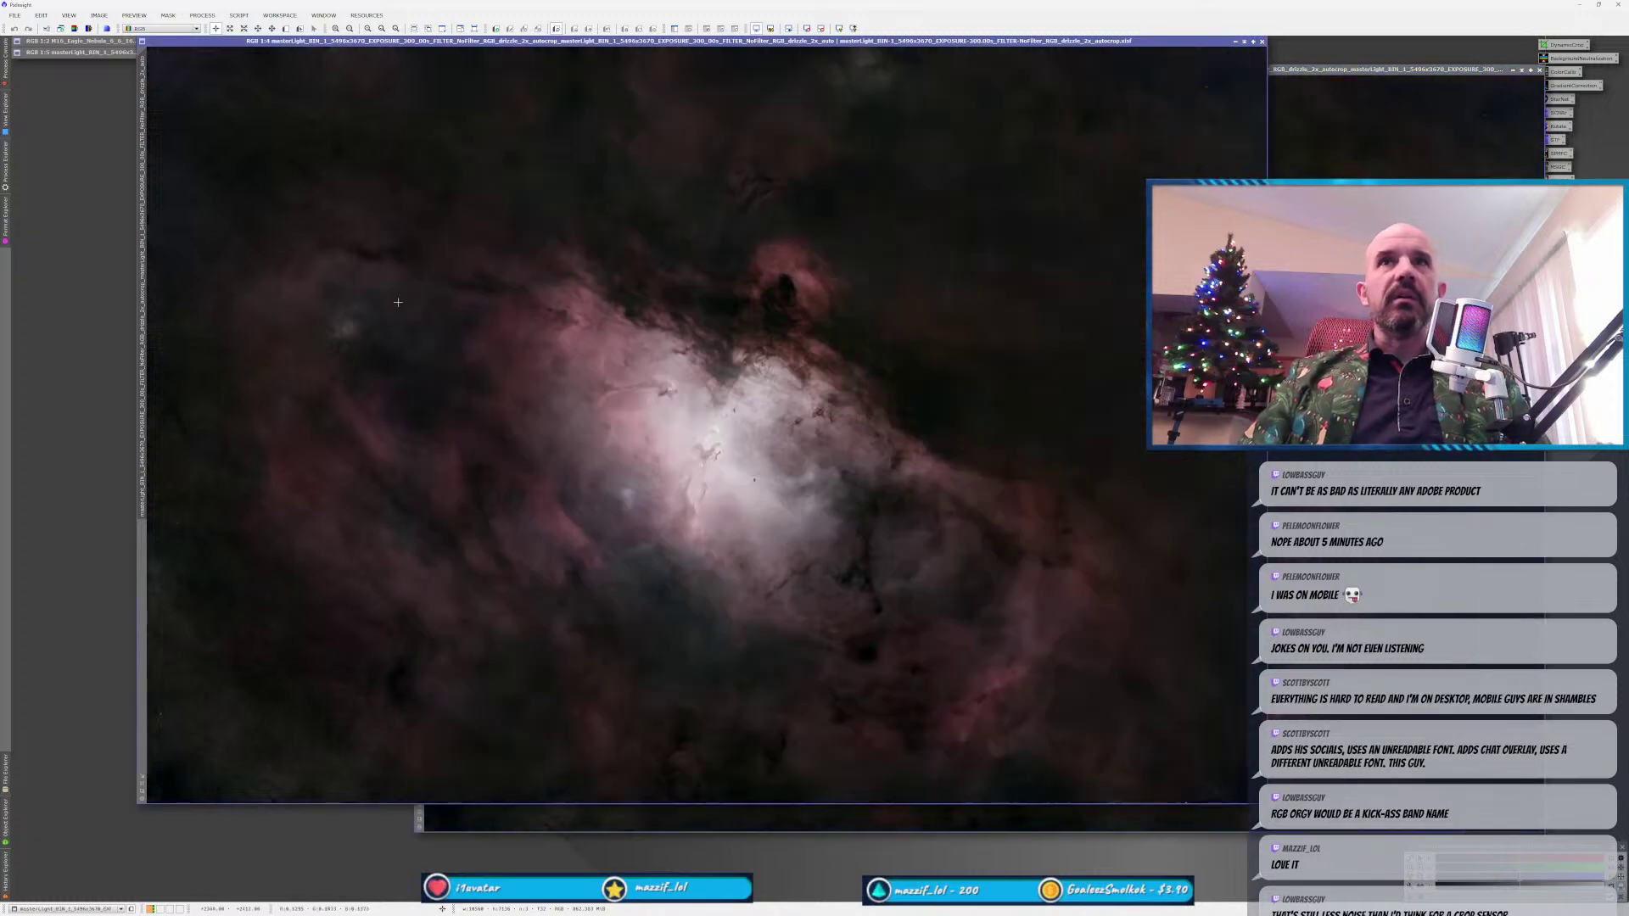
pyautogui.hotkey('ctrl', 'Tab')
pyautogui.scroll(3, 1006, 488)
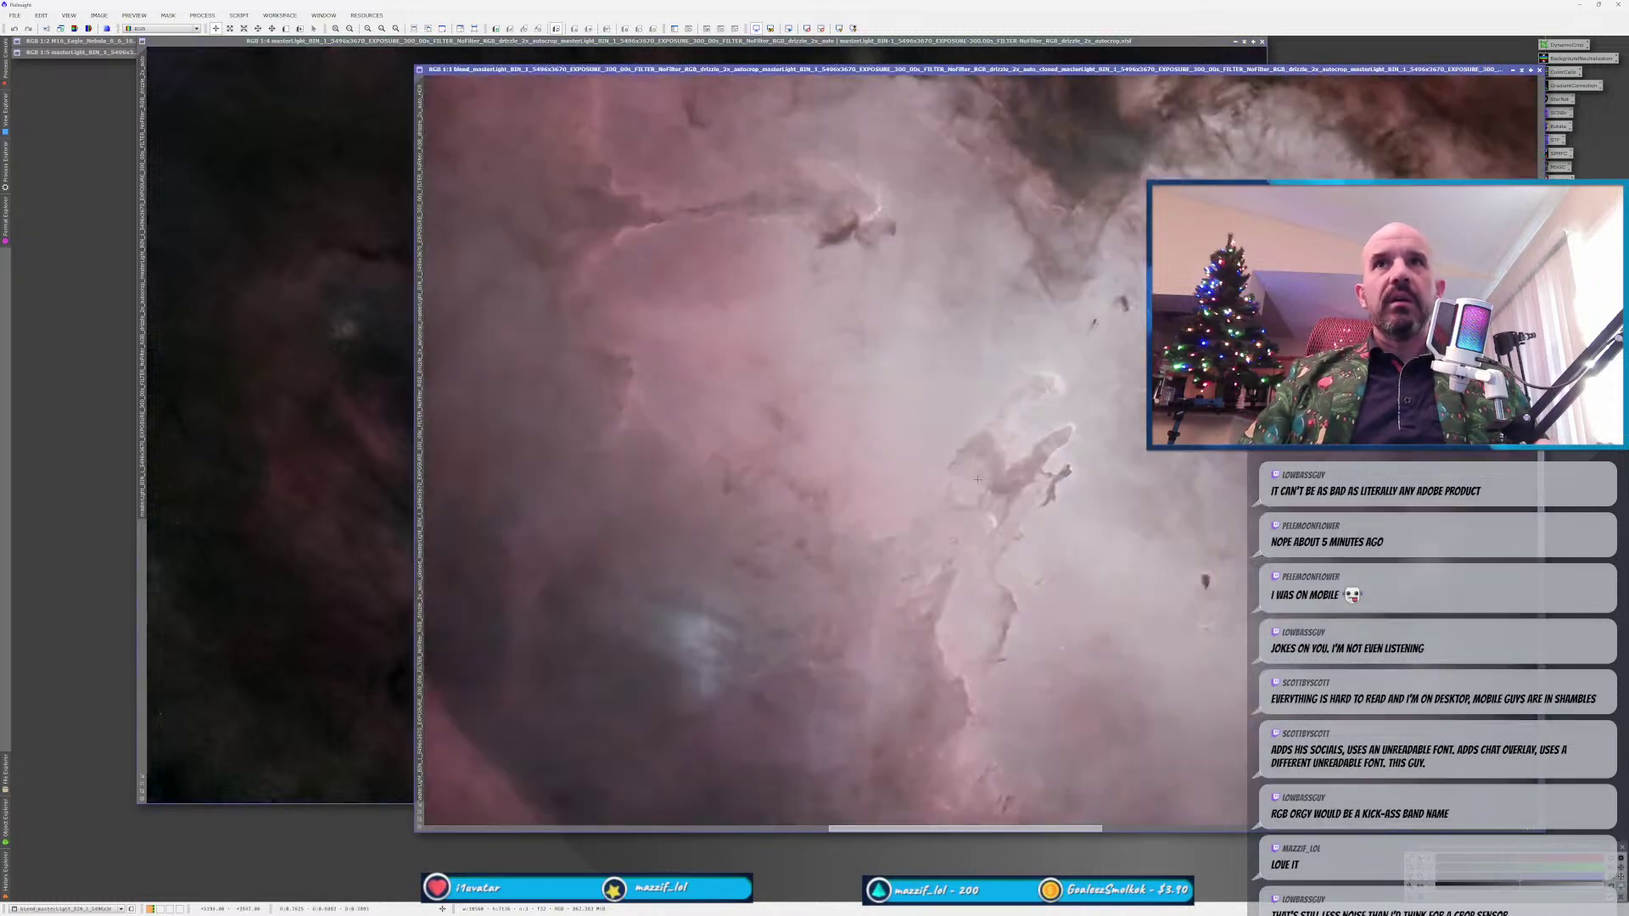
pyautogui.click(381, 351)
pyautogui.scroll(4, 709, 432)
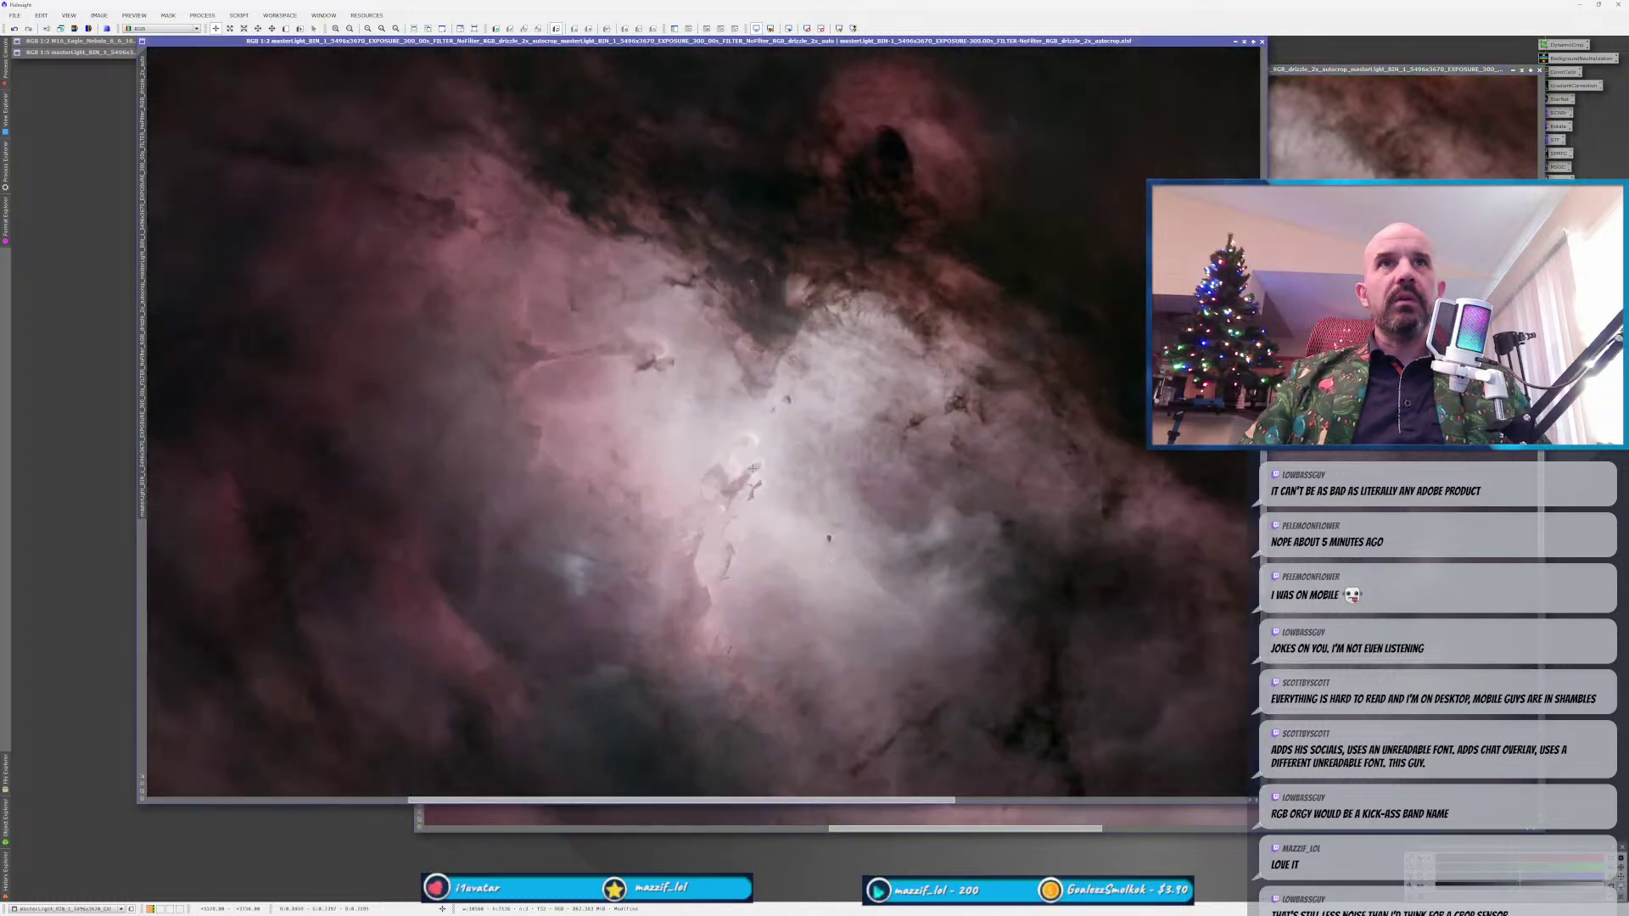
# Arrange the starless original and the HDR image side by side, framed on the Pillars at matching magnification.
pyautogui.moveTo(737, 41); pyautogui.dragTo(621, 70)
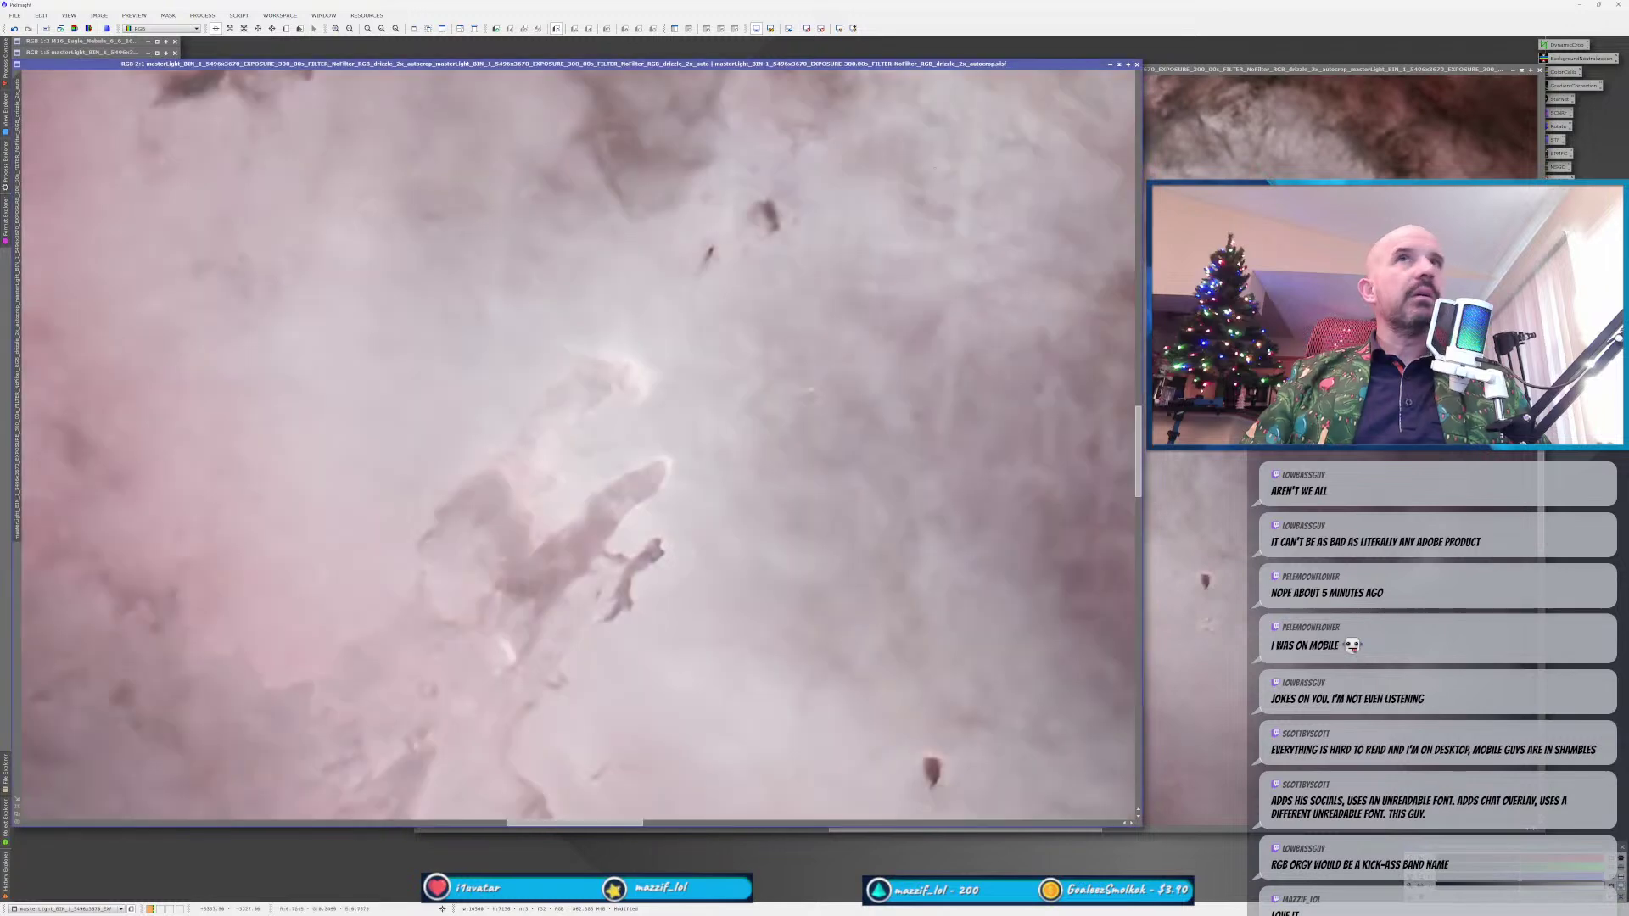
pyautogui.click(430, 523)
pyautogui.click(399, 523)
pyautogui.scroll(-1, 398, 523)
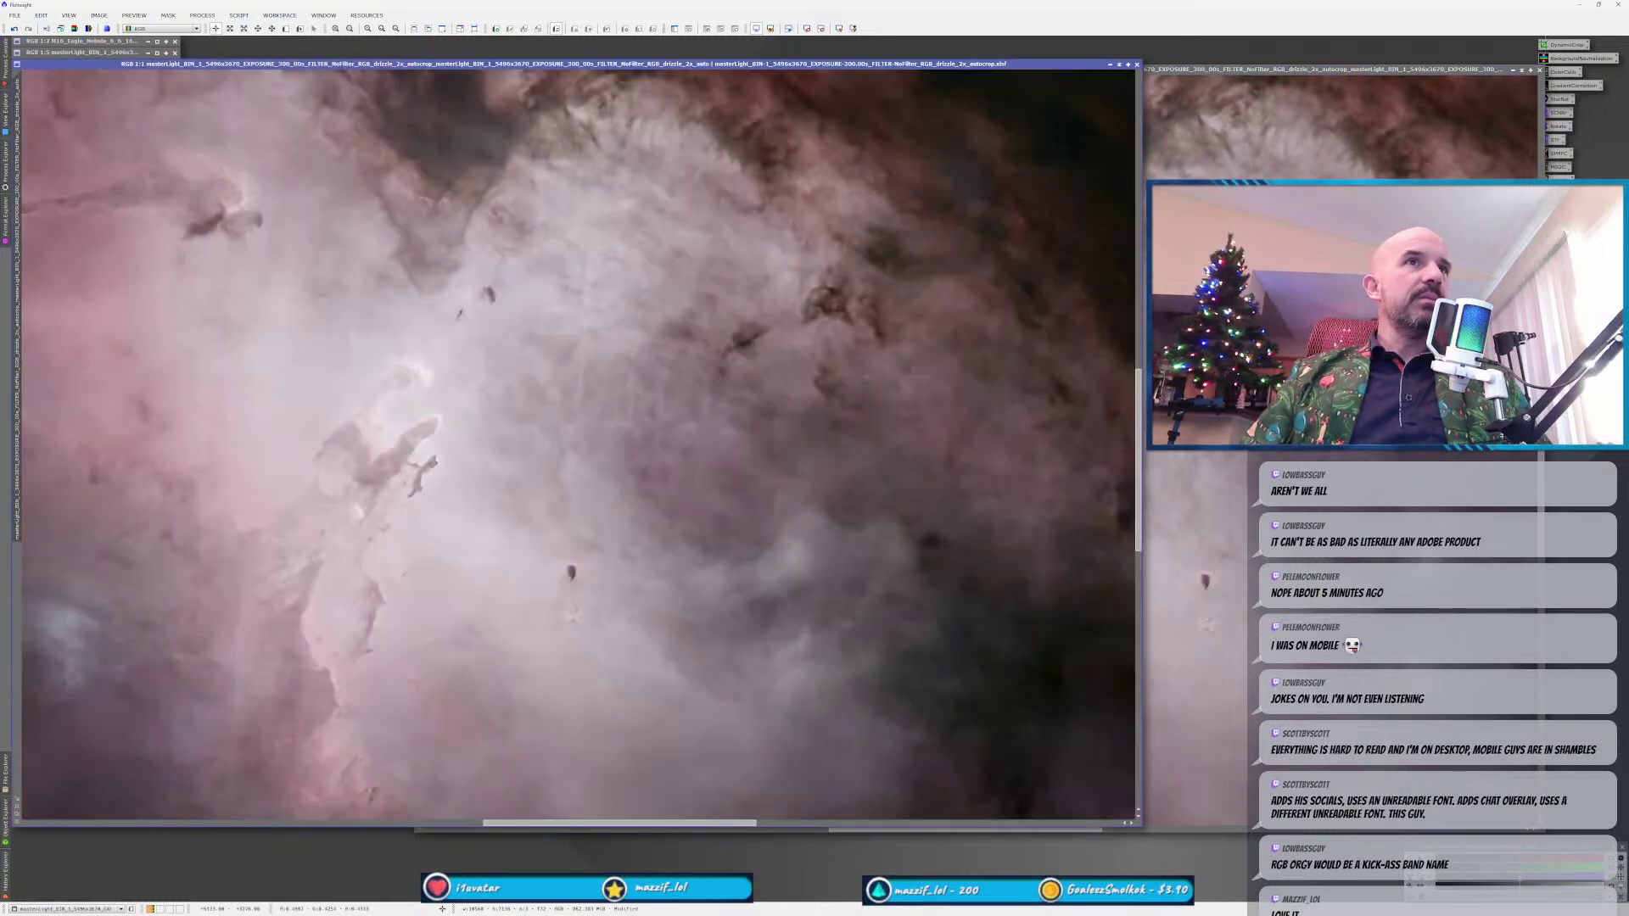
pyautogui.click(1167, 486)
pyautogui.moveTo(596, 70); pyautogui.dragTo(655, 64)
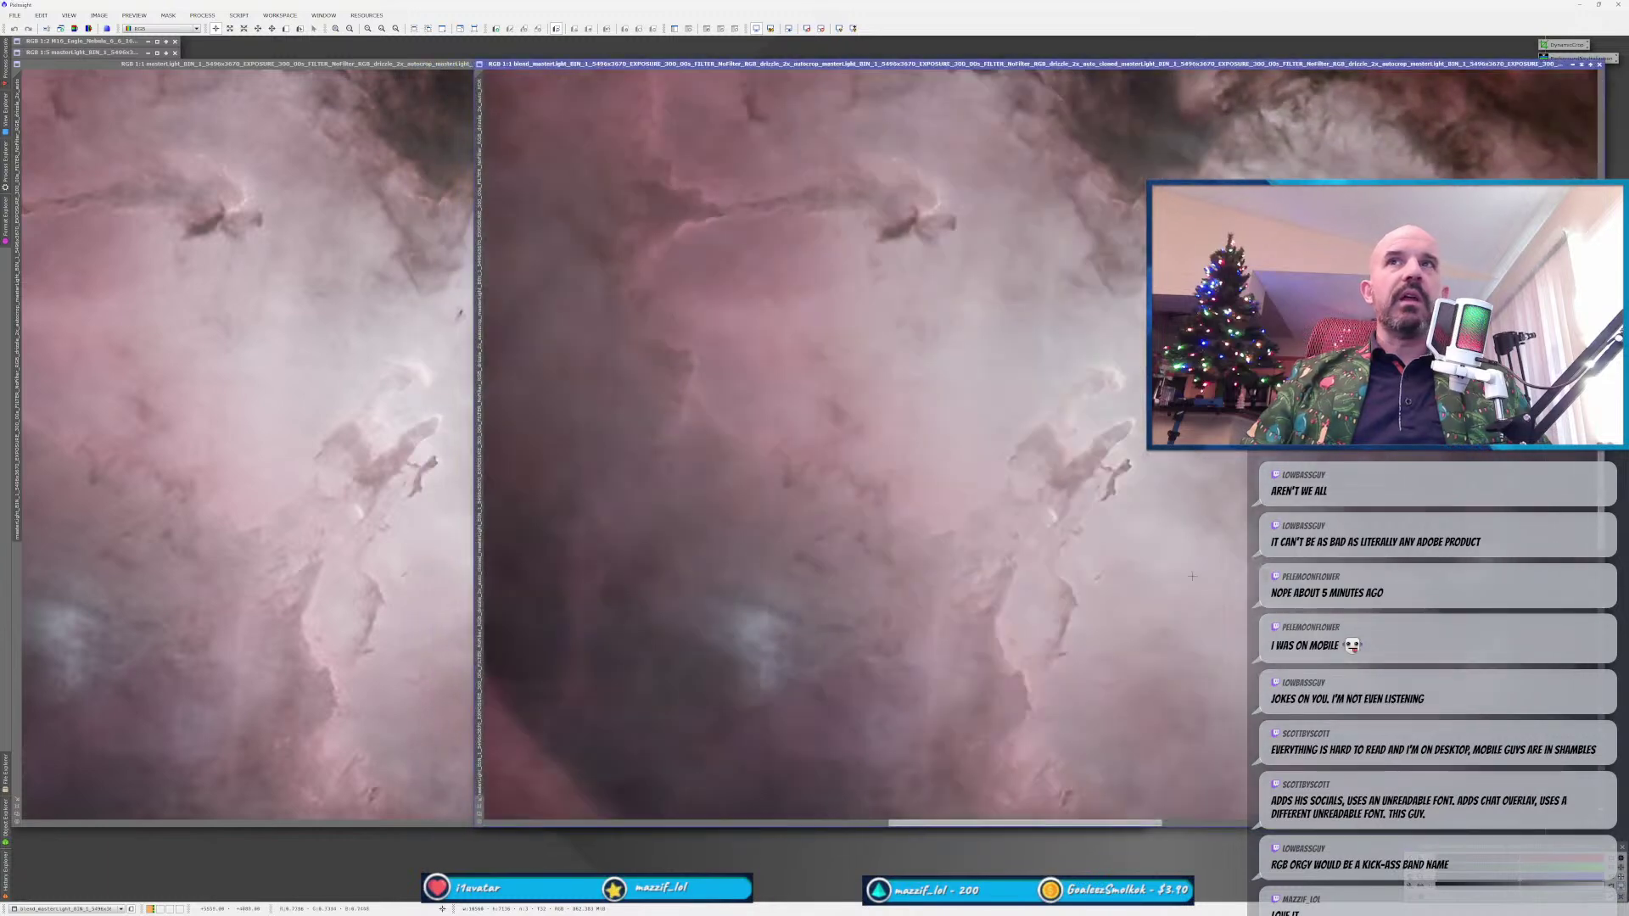
# Compare fine detail around the Pillars between the HDR image and the starless original at close magnification.
pyautogui.moveTo(1140, 526); pyautogui.dragTo(927, 548)
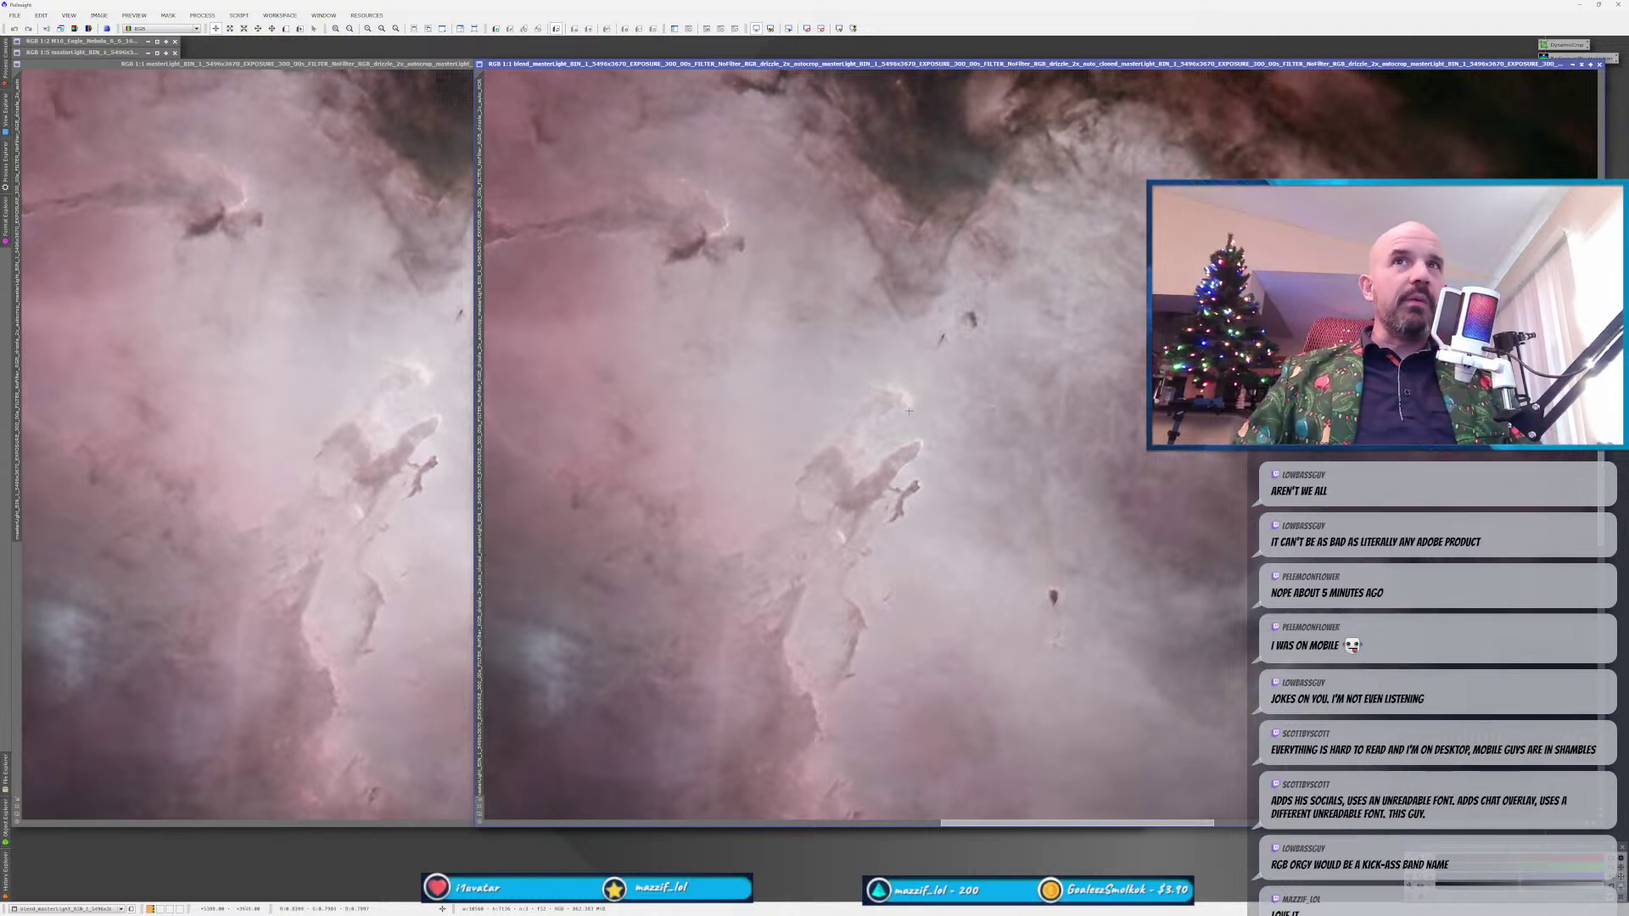
pyautogui.scroll(2, 875, 399)
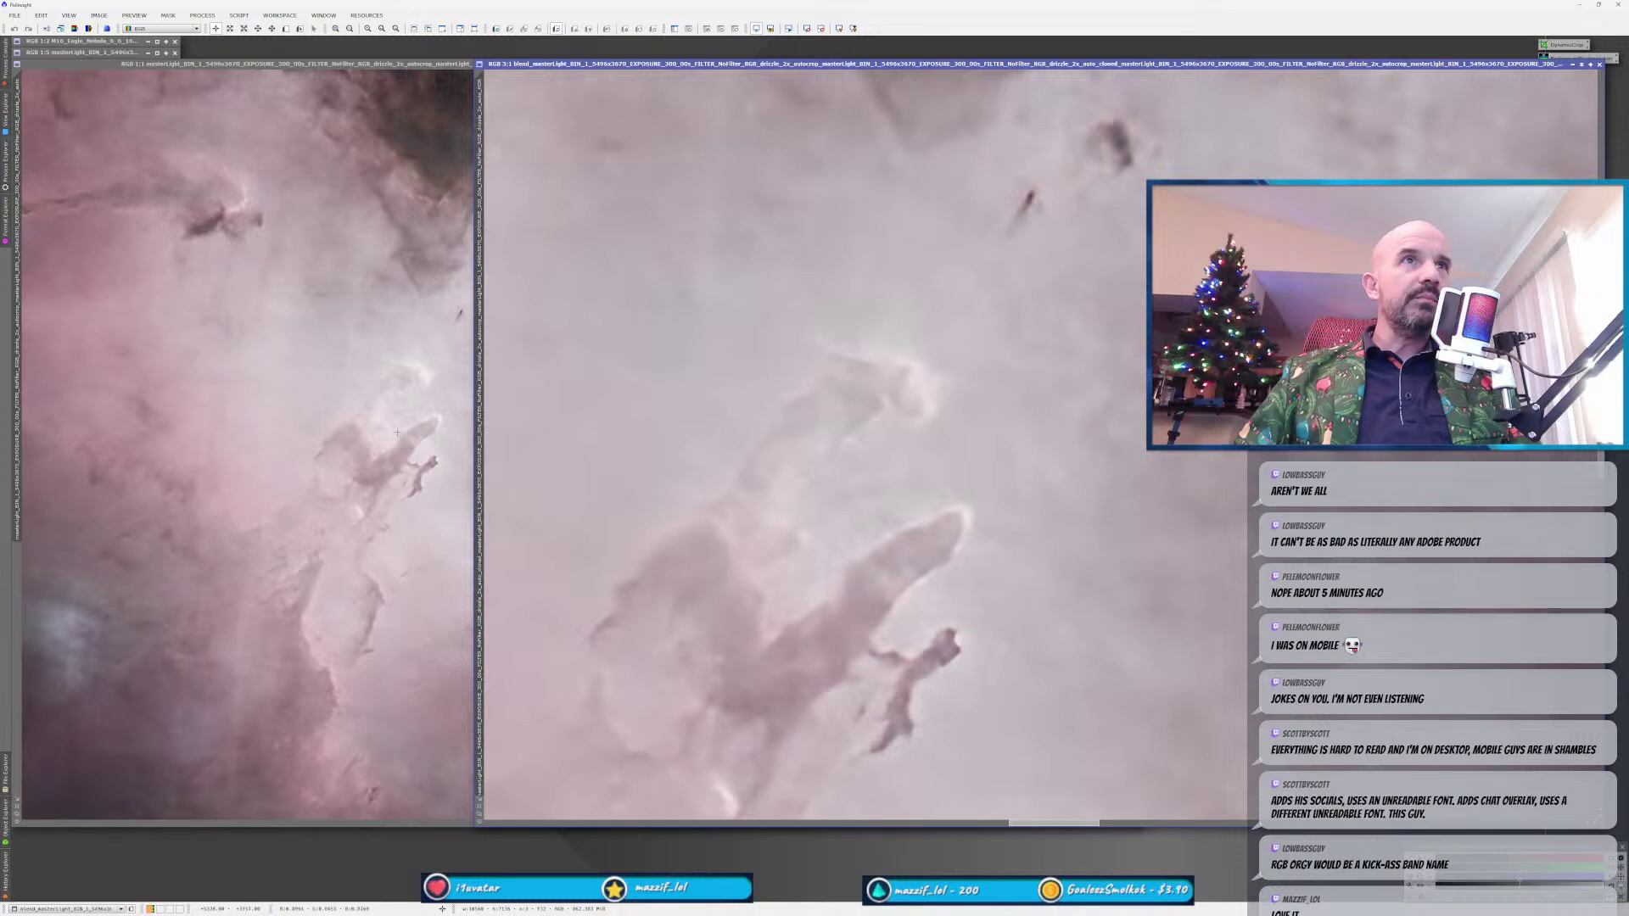
pyautogui.scroll(2, 383, 443)
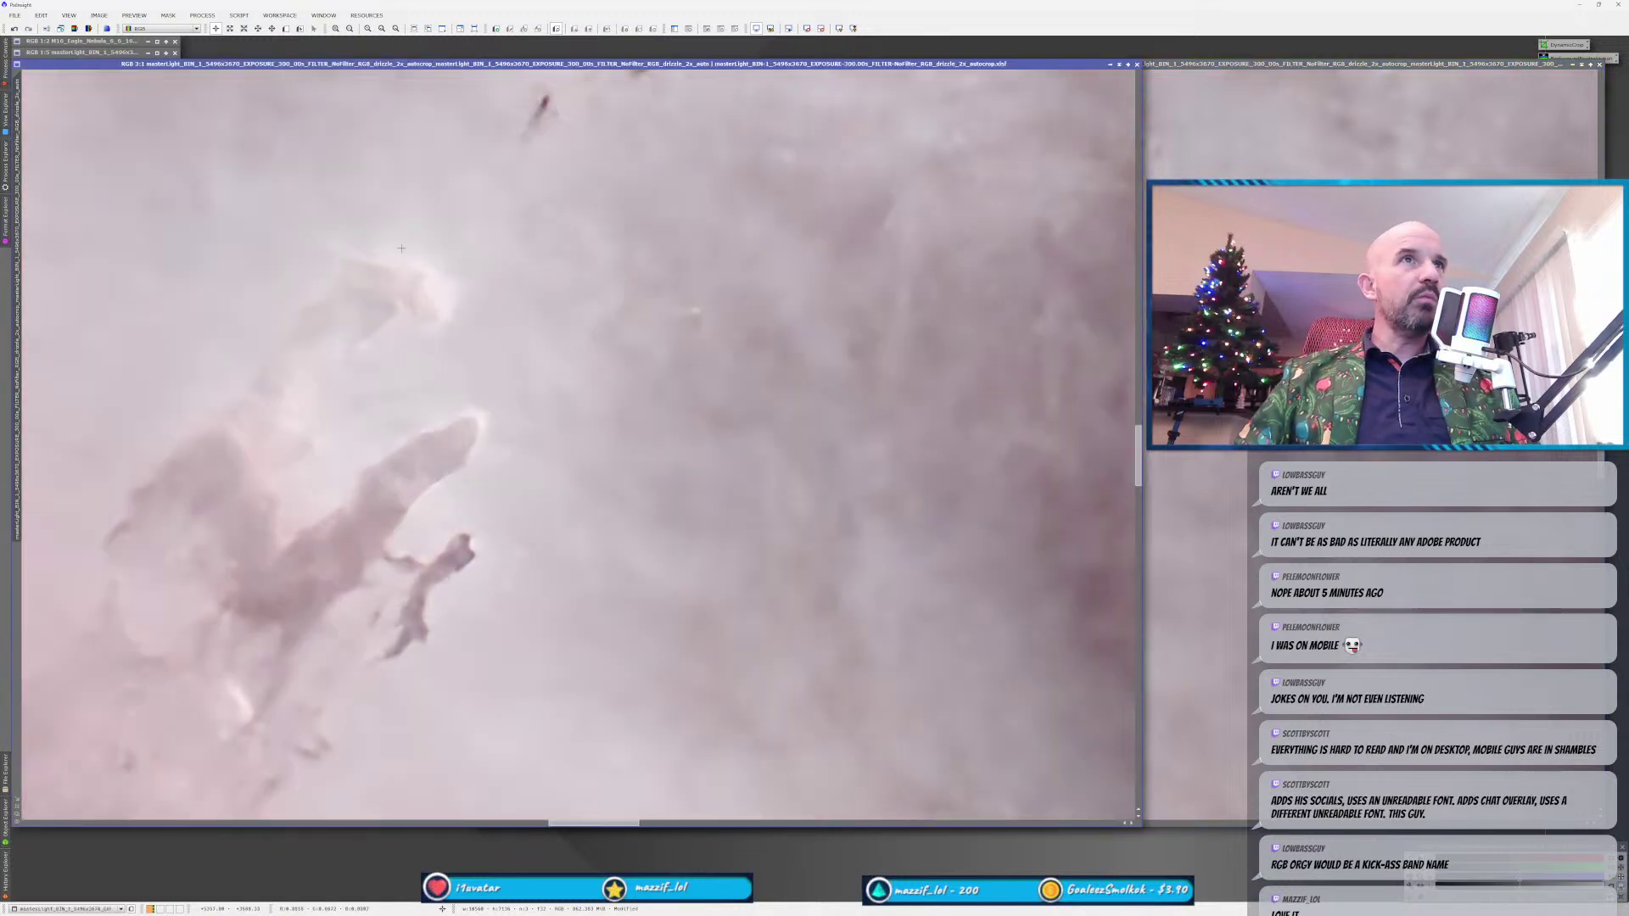
pyautogui.hotkey('ctrl', 'Tab')
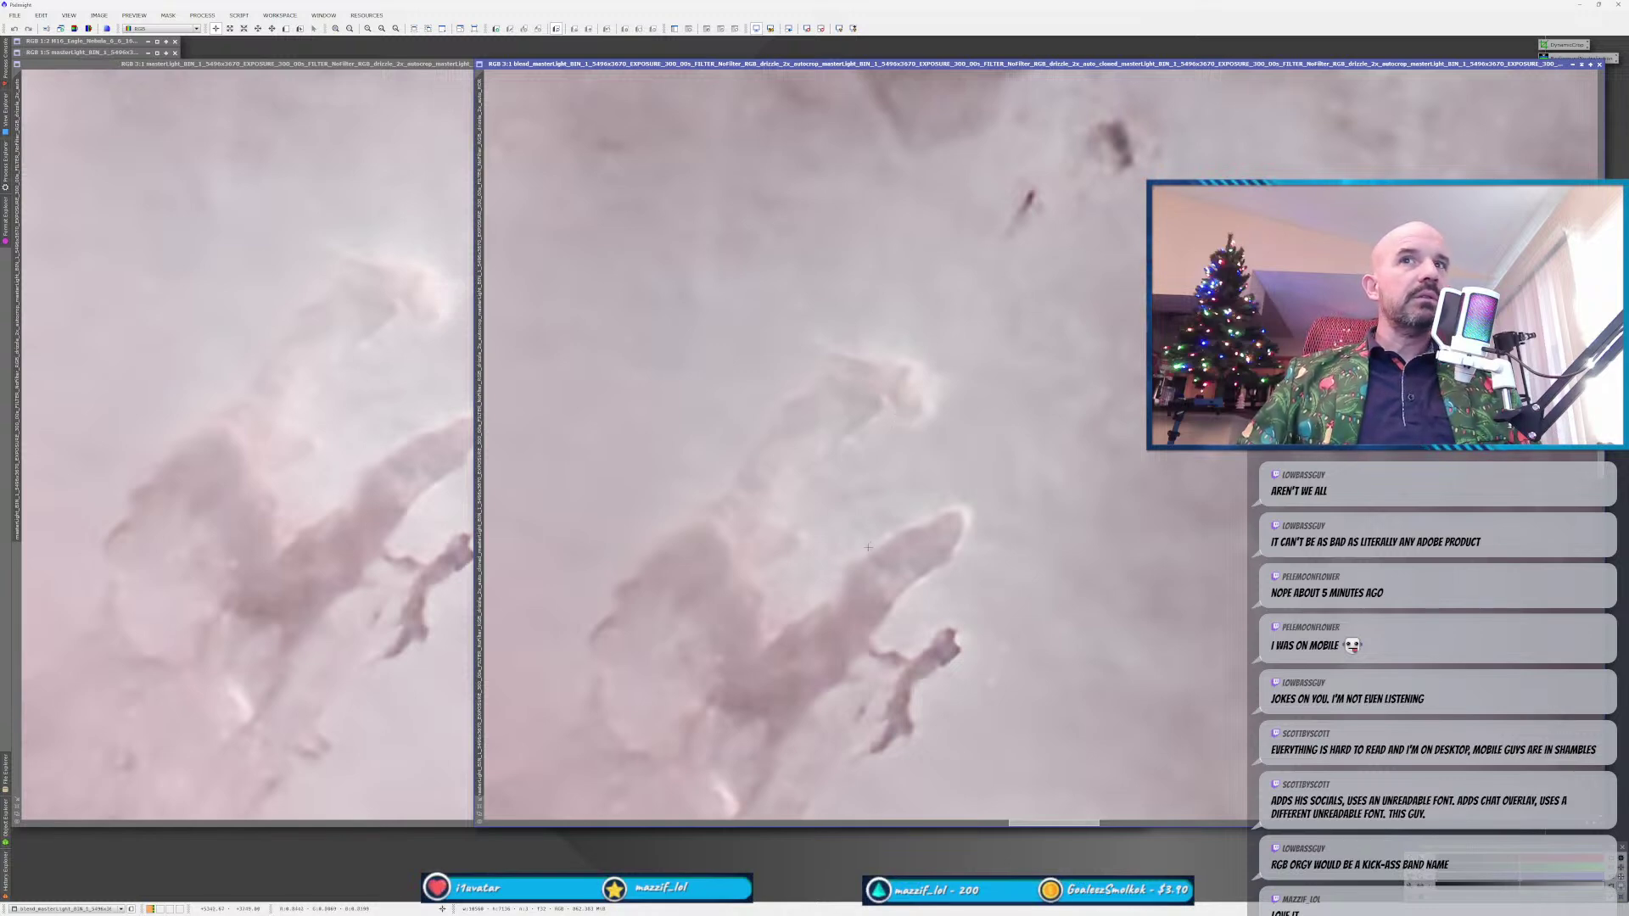
pyautogui.hotkey('ctrl', 'Tab')
pyautogui.hotkey('ctrl', 'Tab')
# Minimize the starless original beside the other minimized images and put the whole-view HDR image in its place.
pyautogui.scroll(-6, 482, 490)
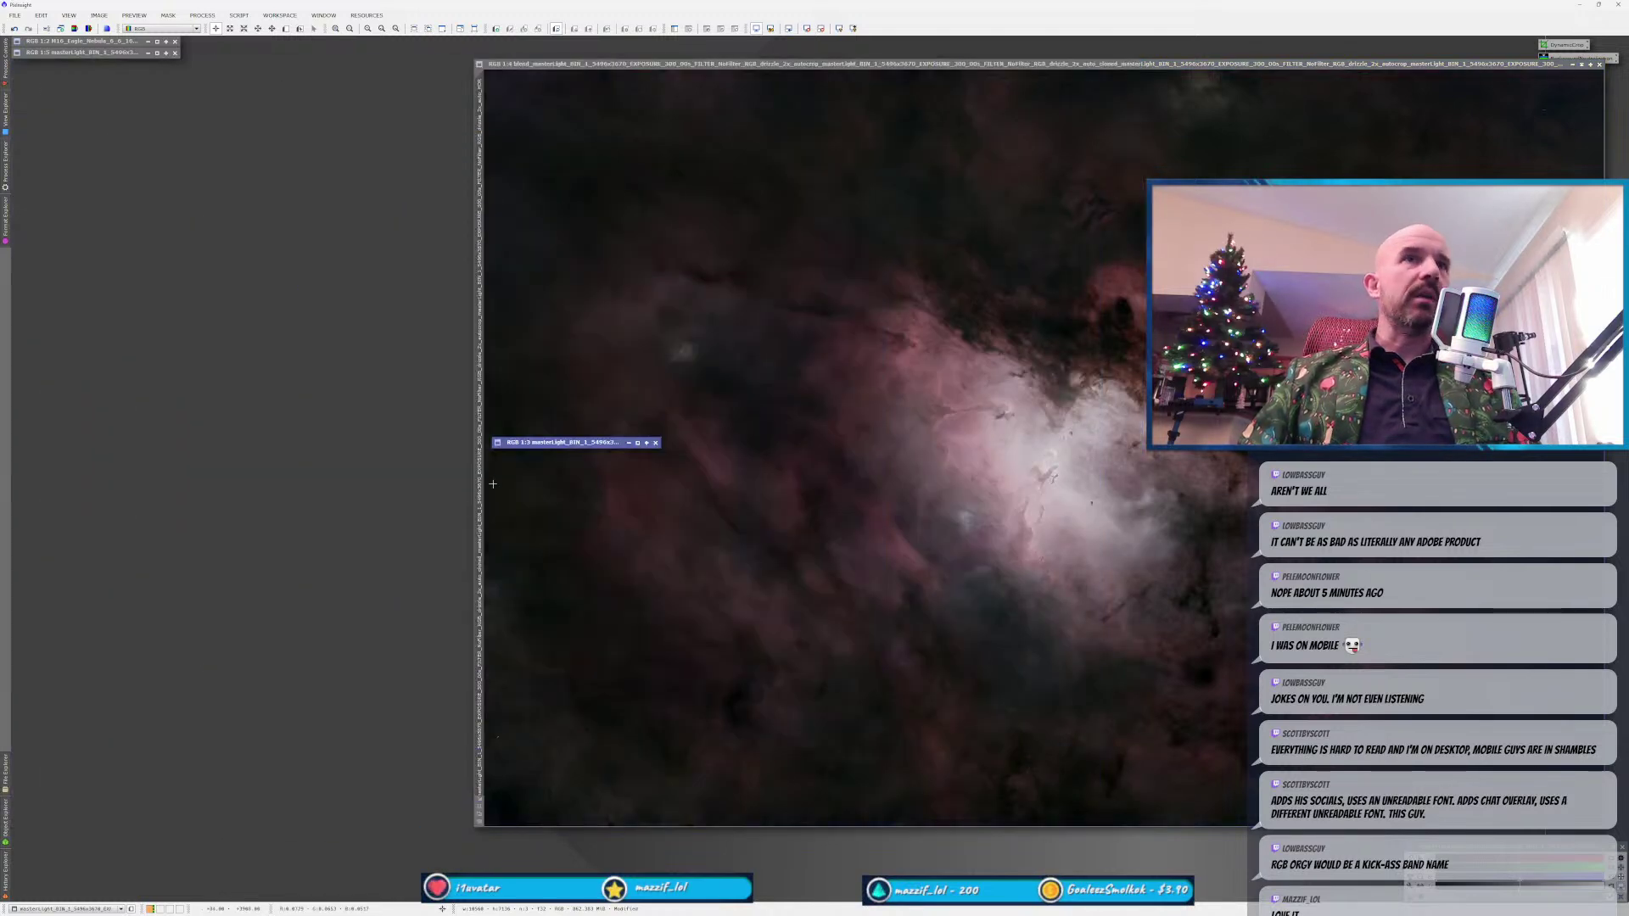
pyautogui.moveTo(534, 446); pyautogui.dragTo(222, 42)
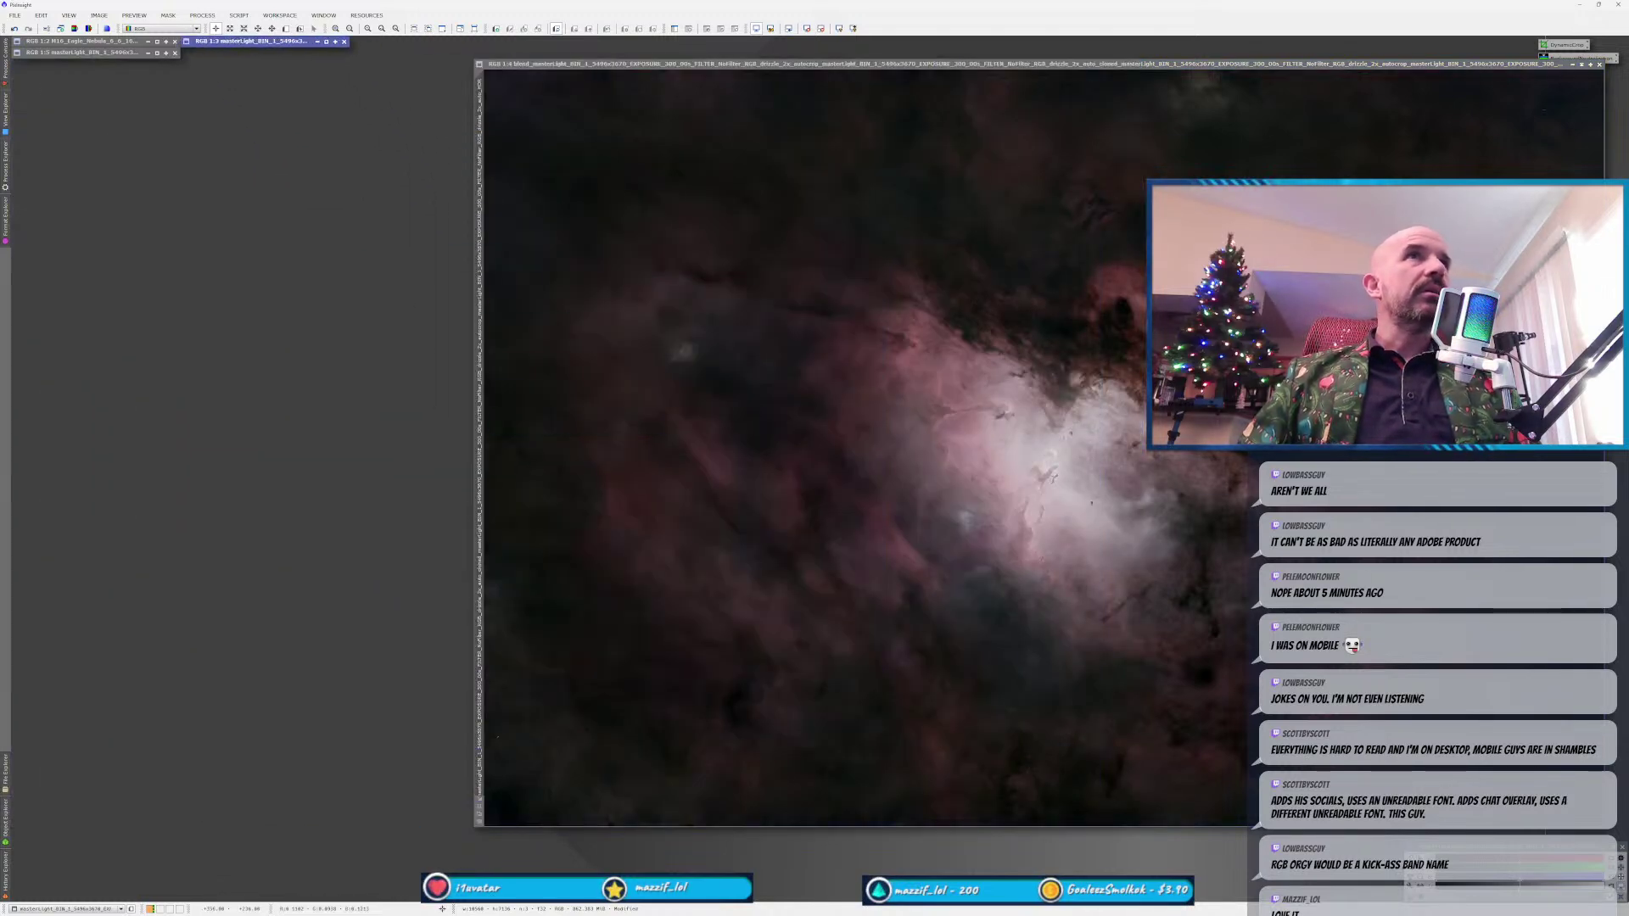
pyautogui.moveTo(561, 67); pyautogui.dragTo(99, 70)
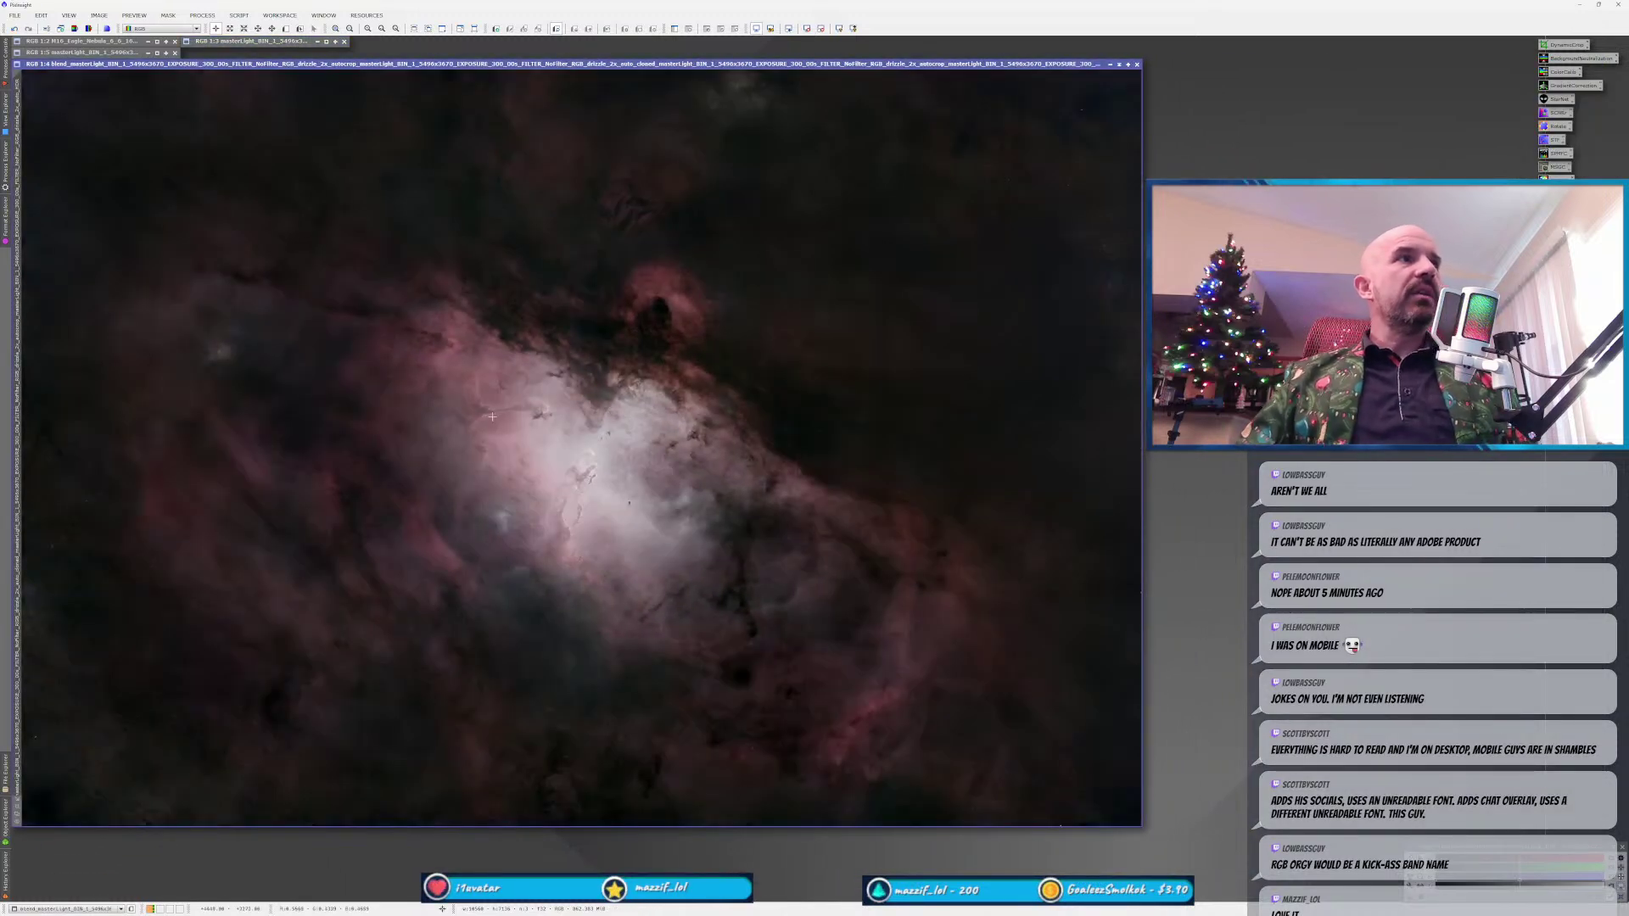
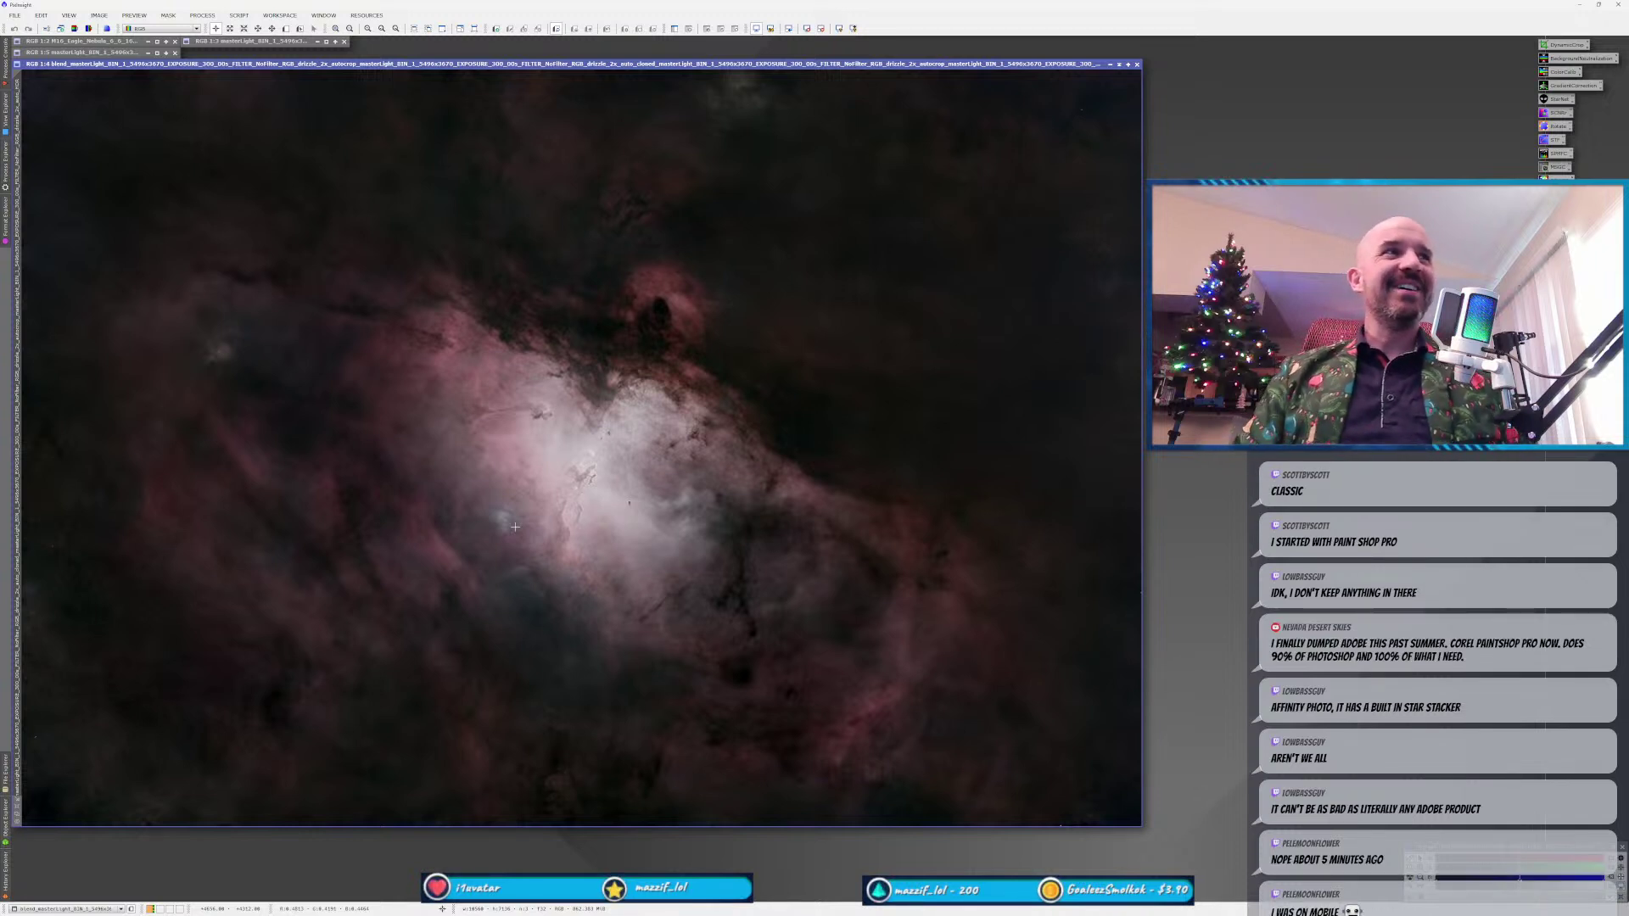
# Toggle the HDR change off and on to compare the nebula before and after.
pyautogui.hotkey('ctrl', 'z')
pyautogui.hotkey('ctrl', 'y')
pyautogui.hotkey('ctrl', 'z')
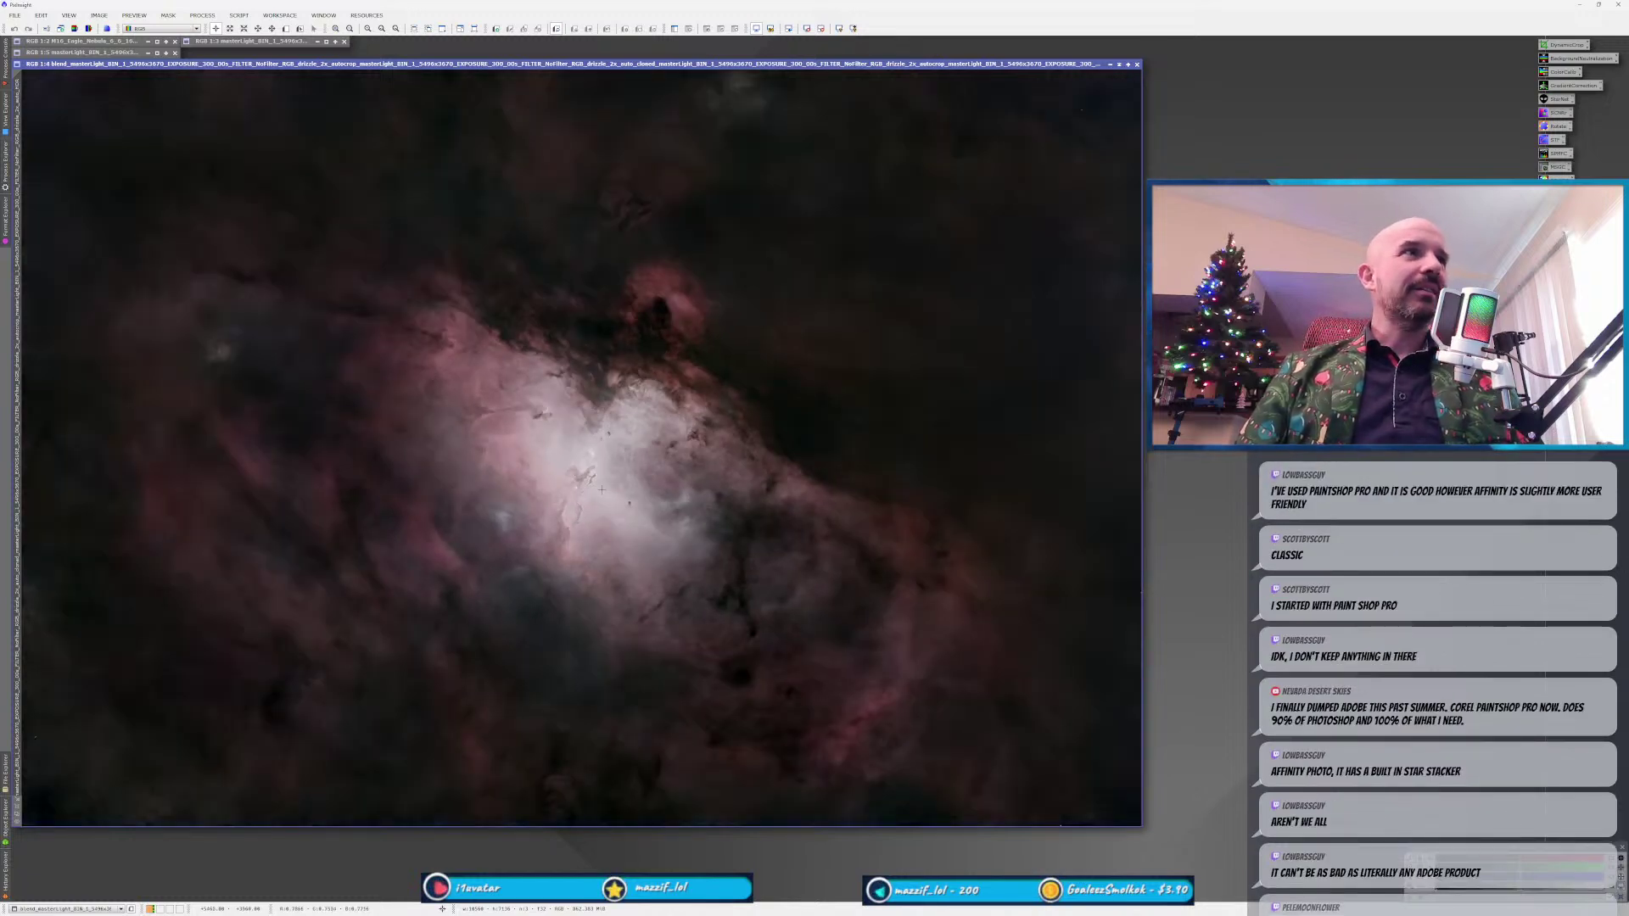
pyautogui.hotkey('ctrl', 'y')
pyautogui.scroll(1, 591, 467)
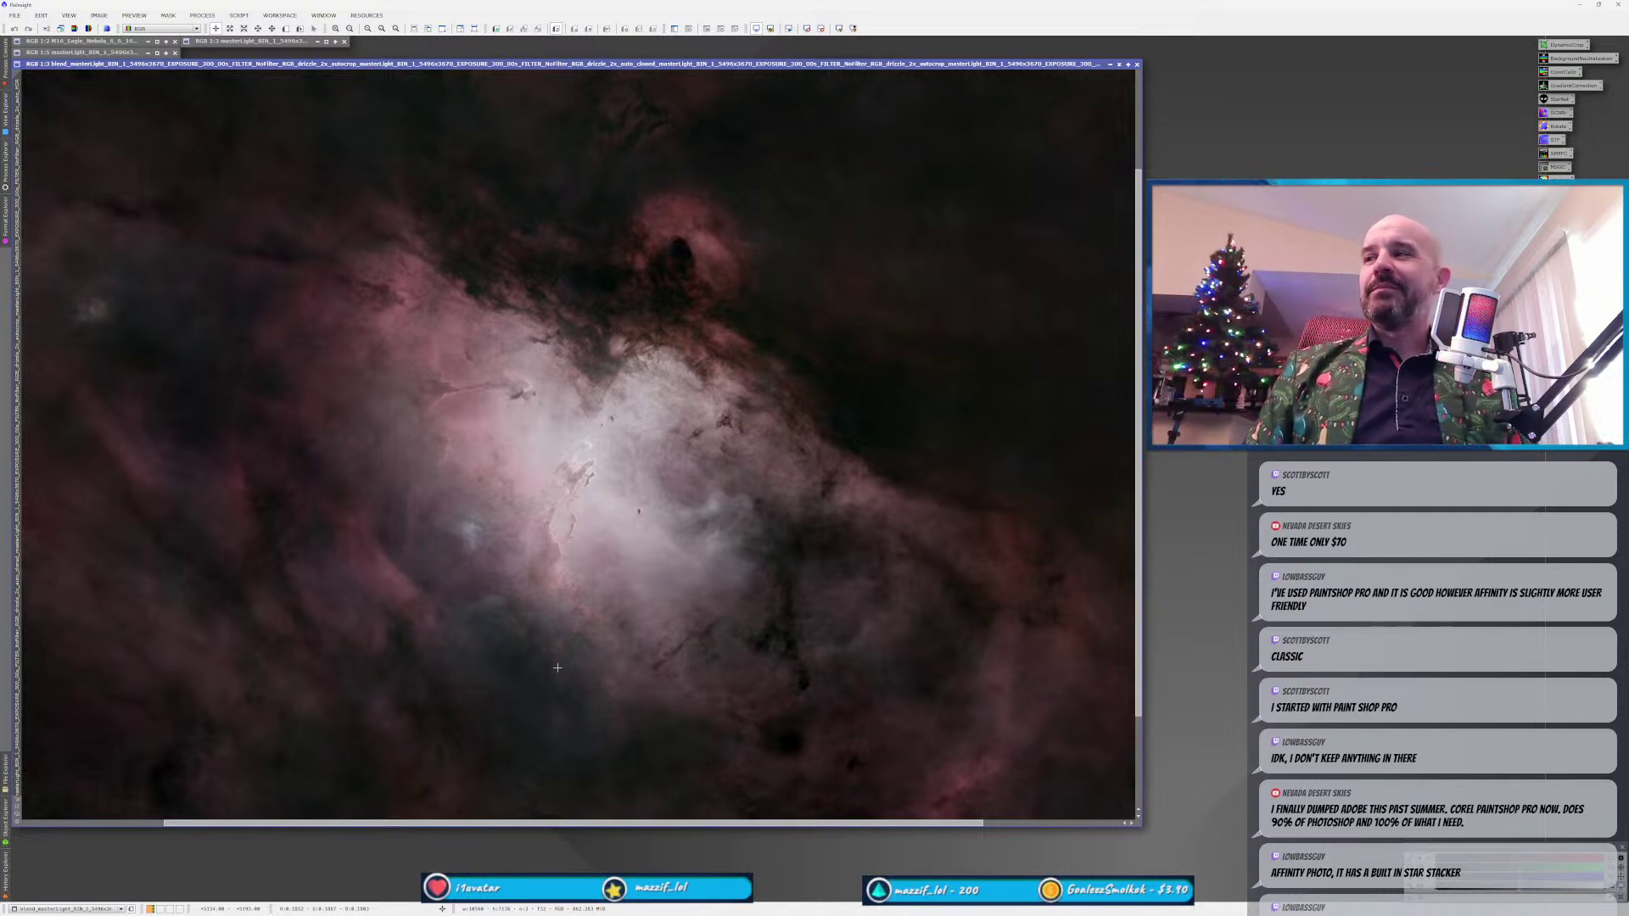
pyautogui.scroll(-2, 599, 655)
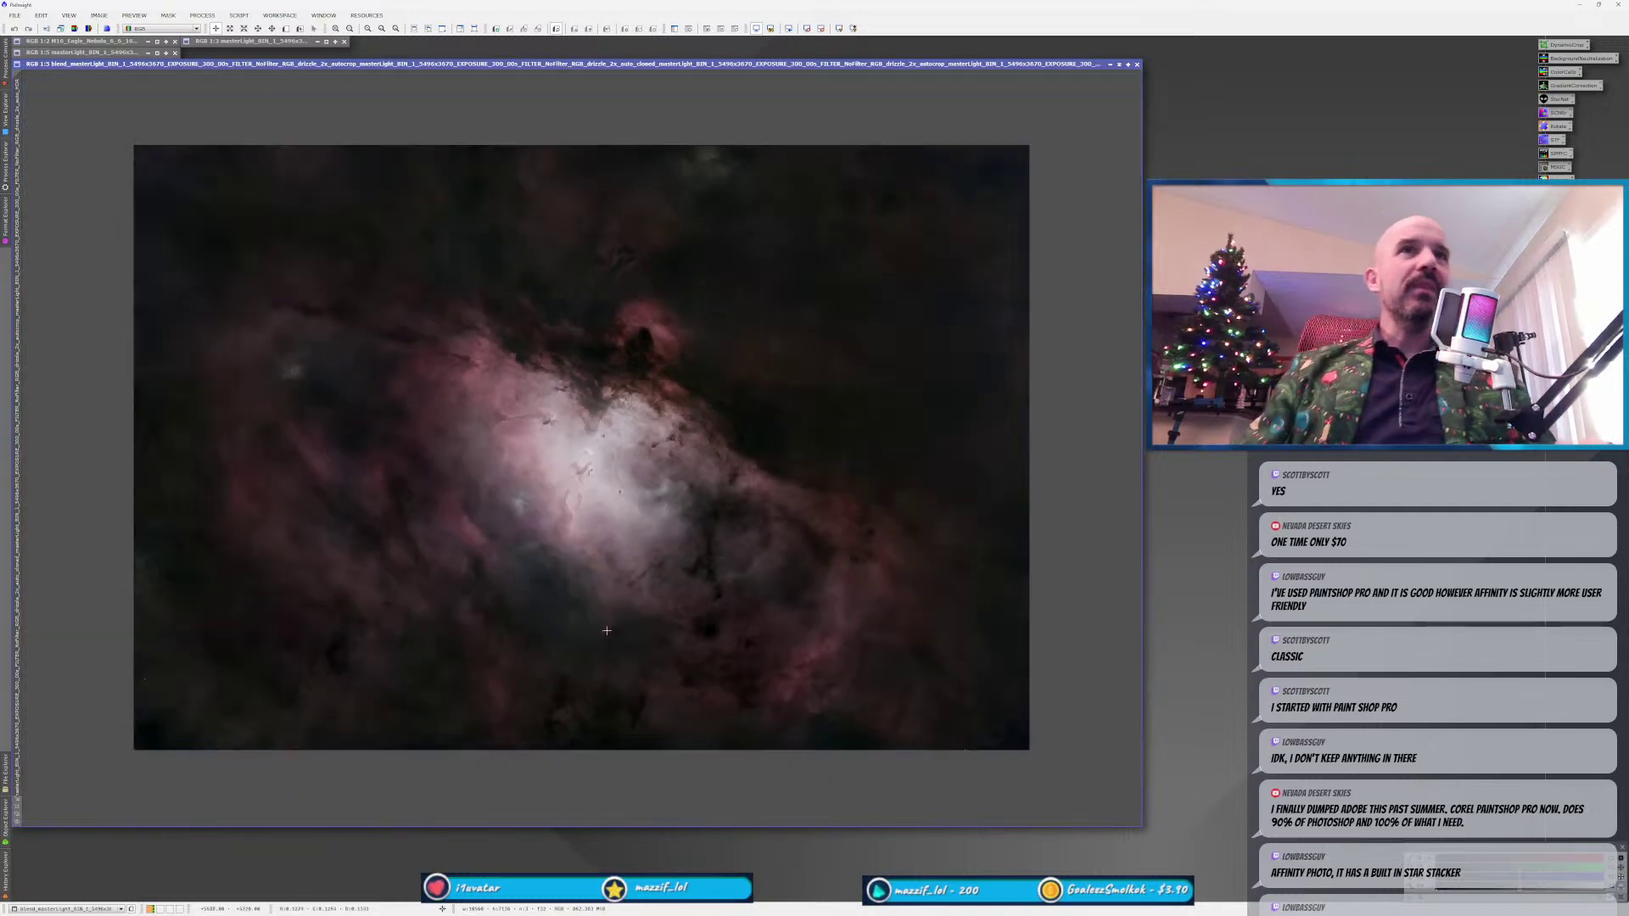
pyautogui.scroll(1, 608, 514)
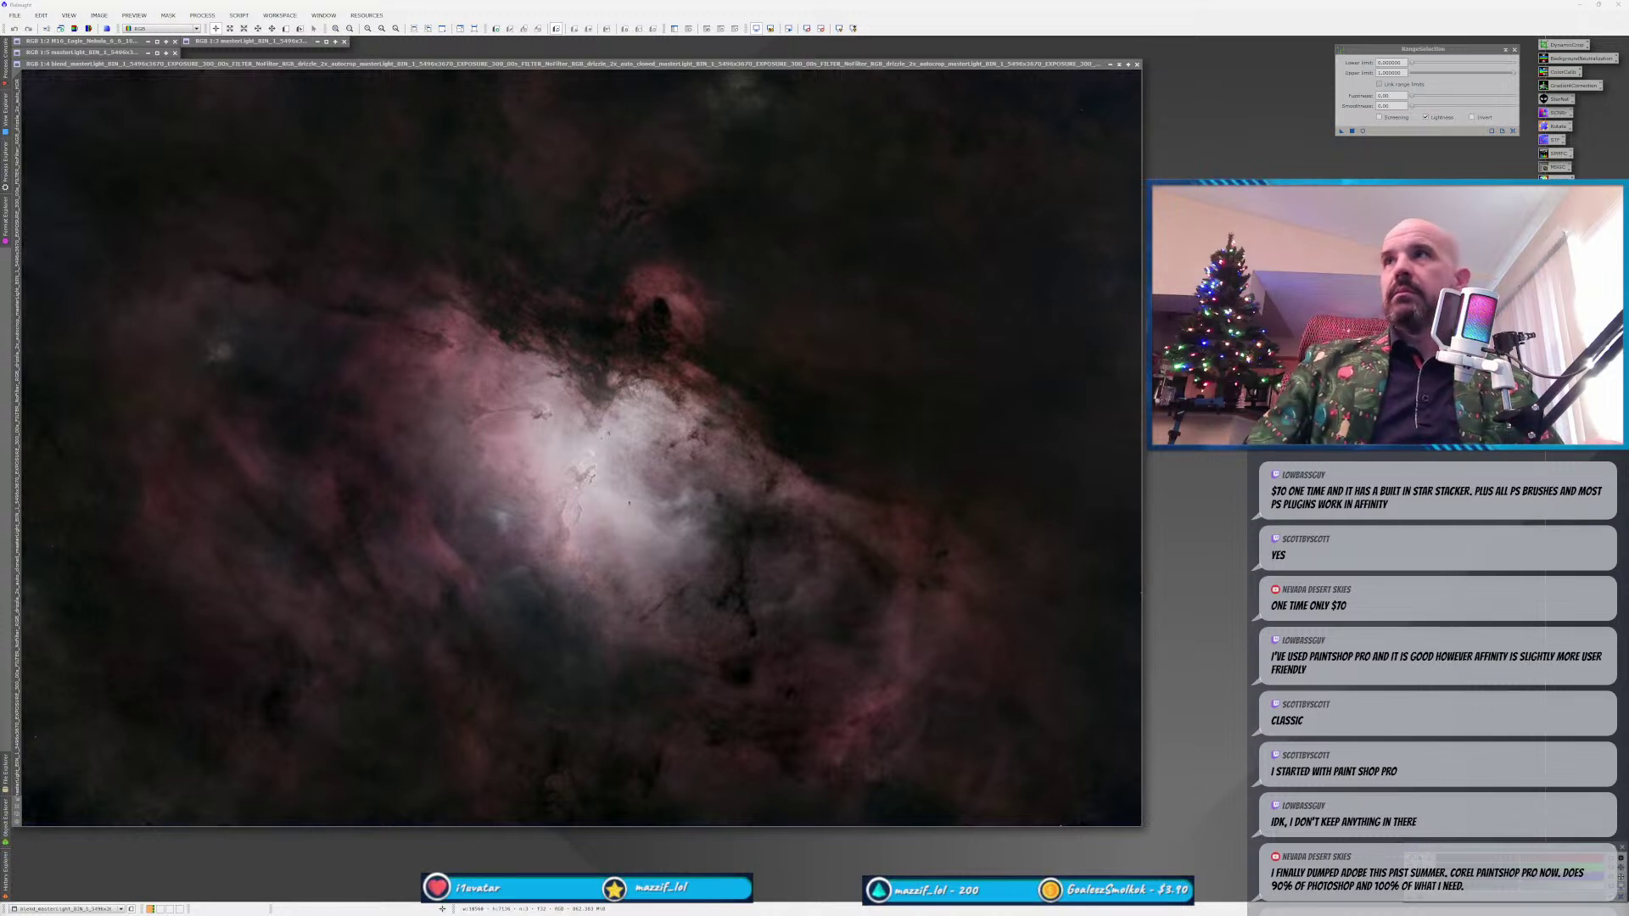
# Bring the browser with the Affinity Photo 2 page into view, enlarge it, and read the introduction and subscription details.
pyautogui.moveTo(1628, 114); pyautogui.dragTo(192, 60)
pyautogui.moveTo(674, 767); pyautogui.dragTo(1115, 847)
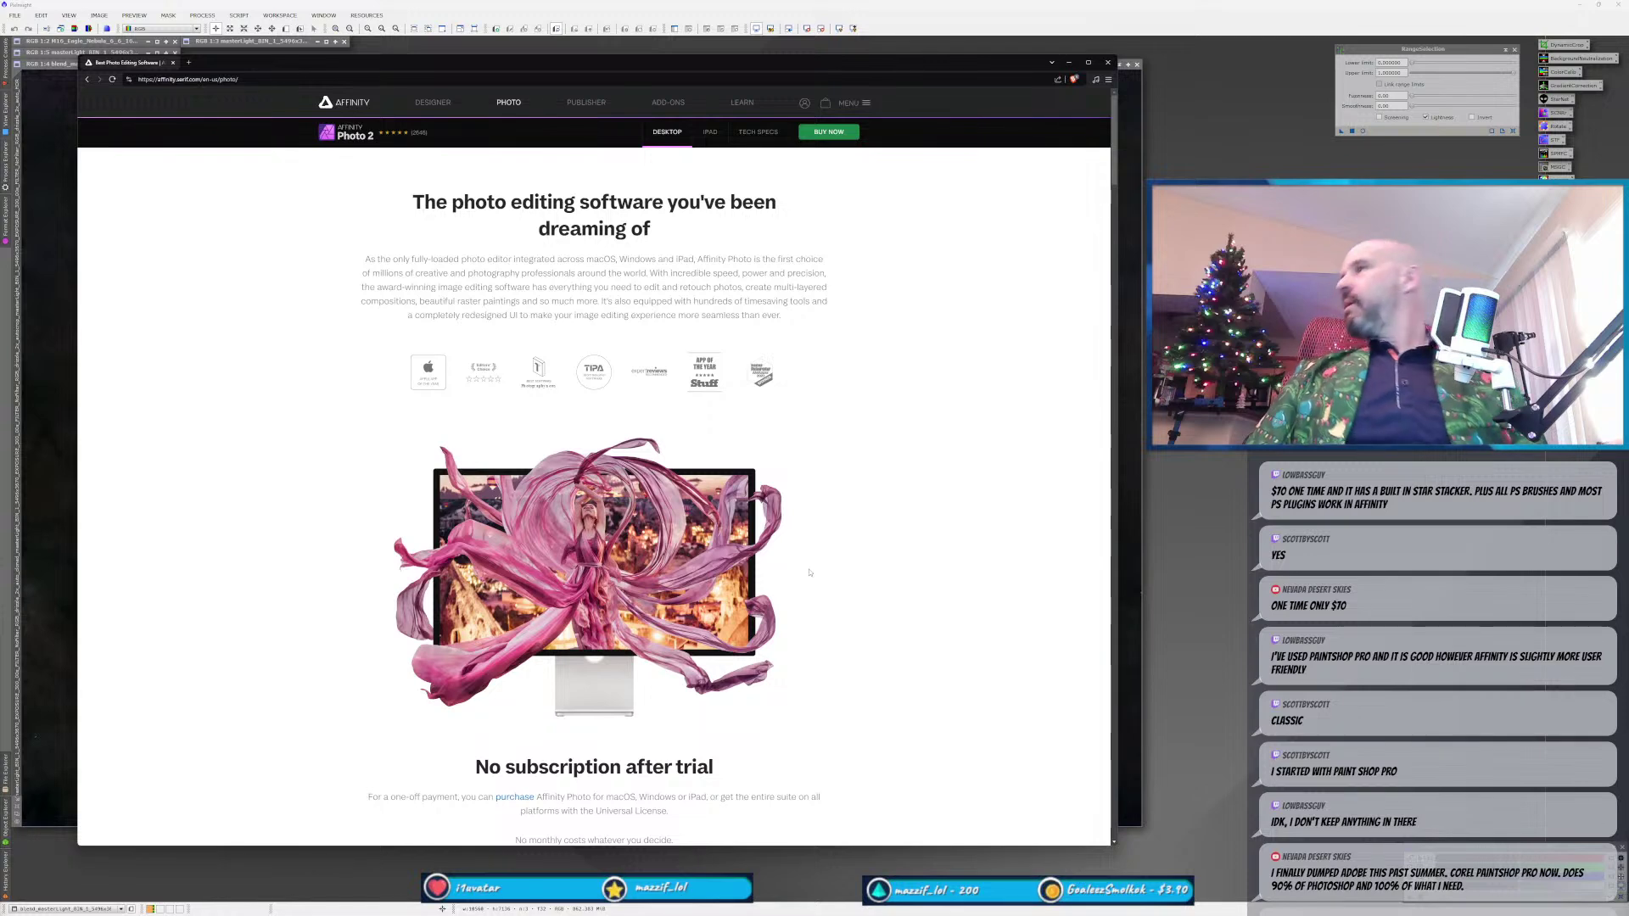
pyautogui.scroll(3, 527, 529)
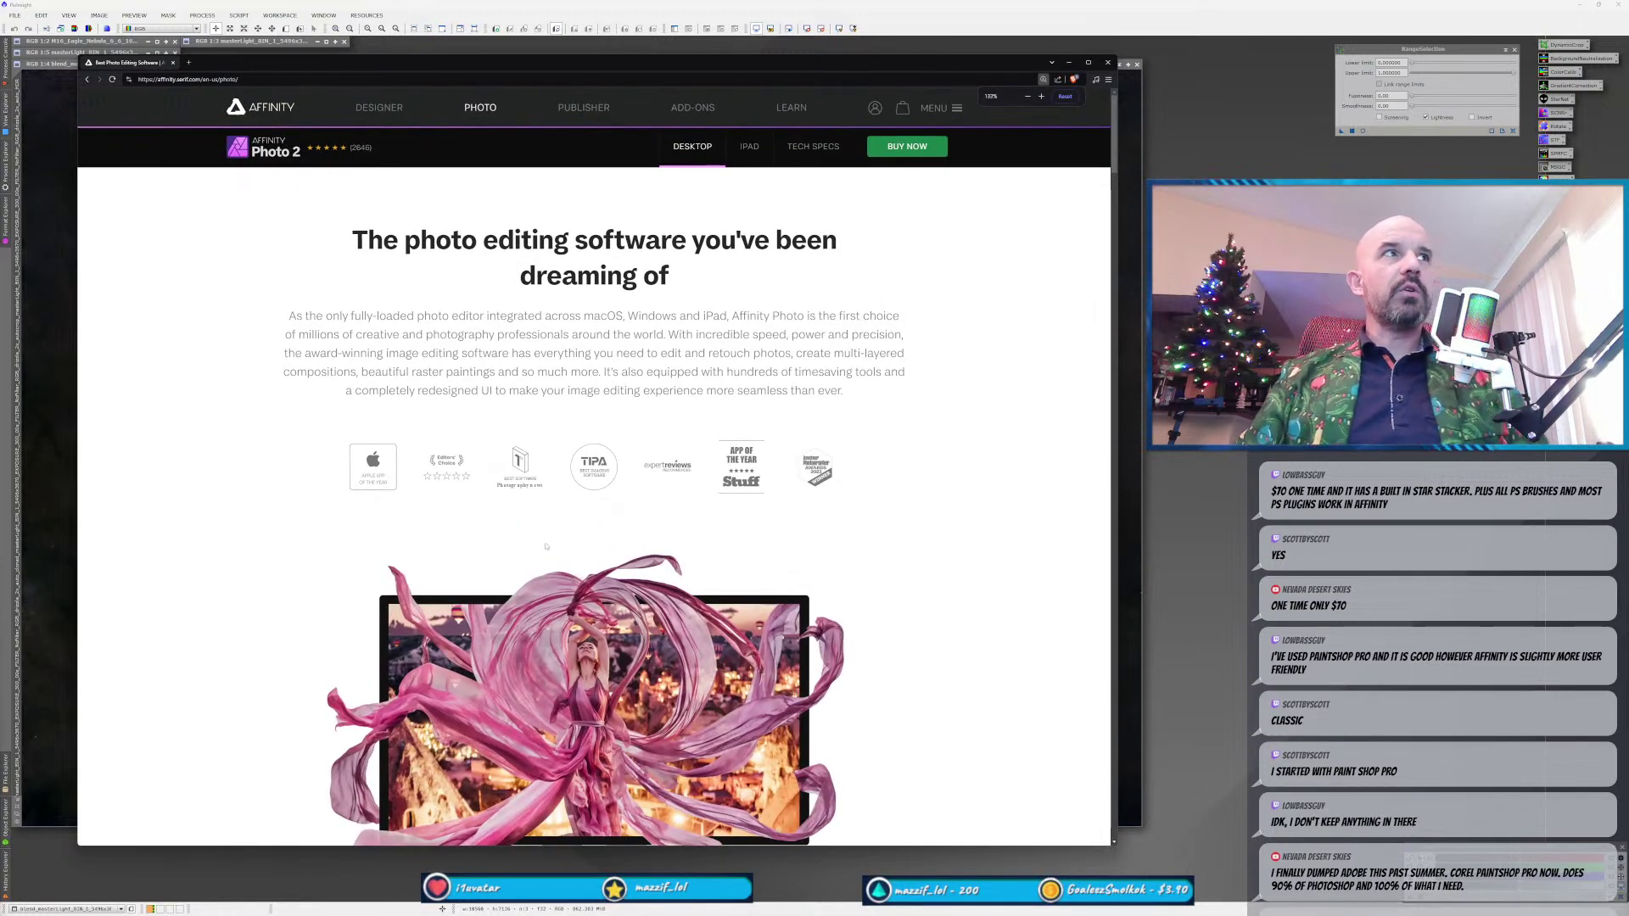
pyautogui.scroll(-1, 547, 547)
pyautogui.scroll(-3, 708, 598)
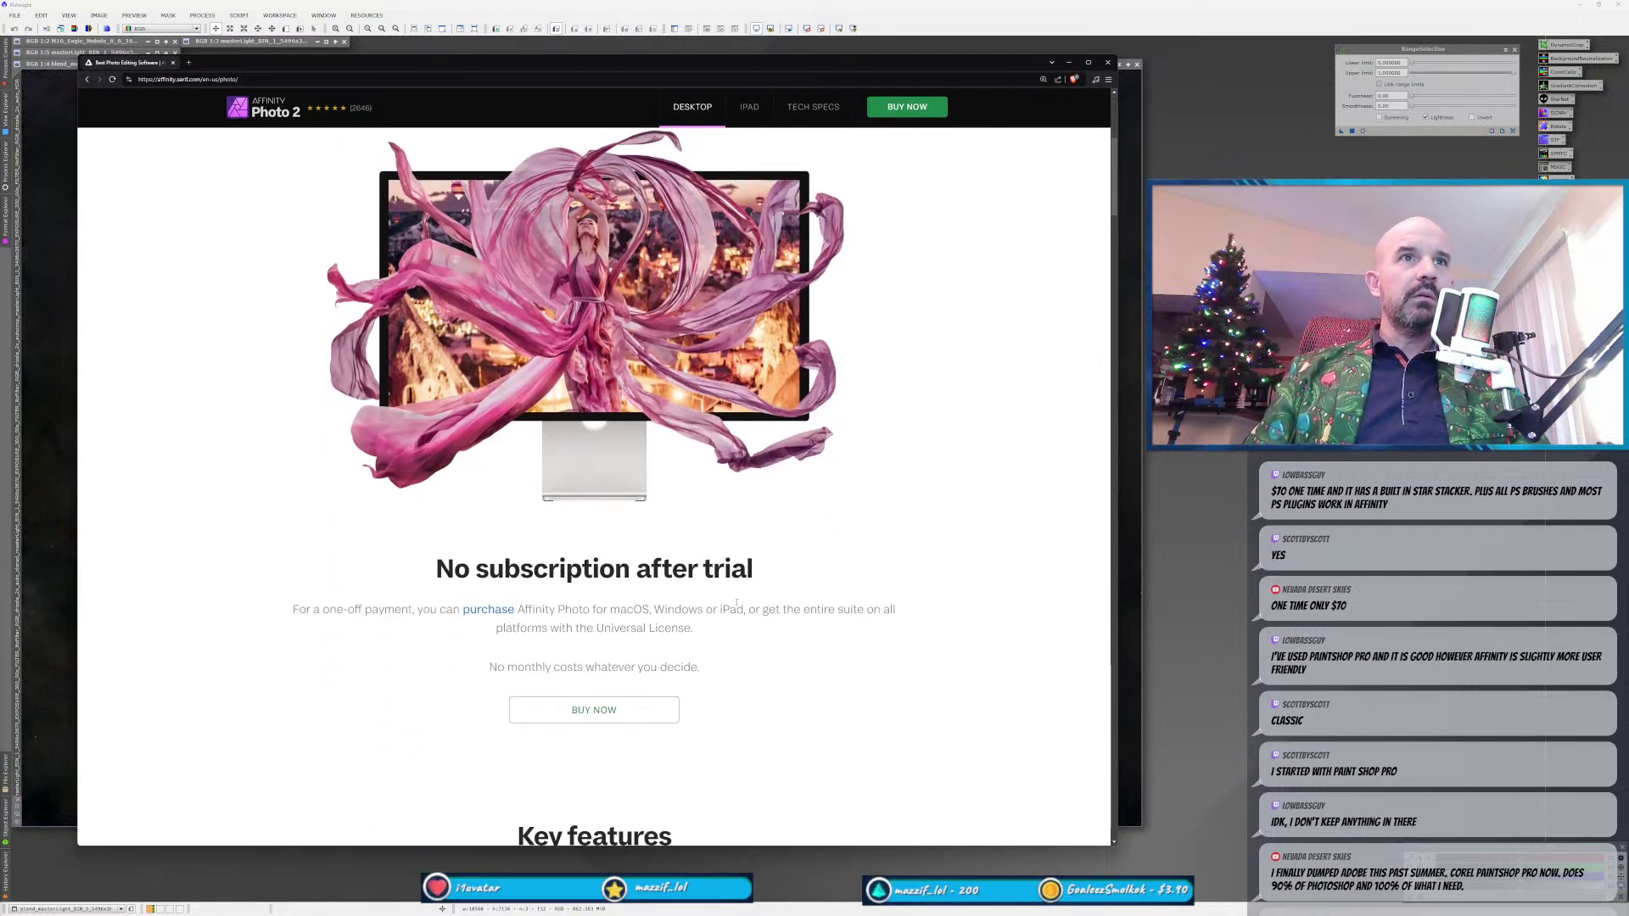
pyautogui.scroll(-2, 736, 602)
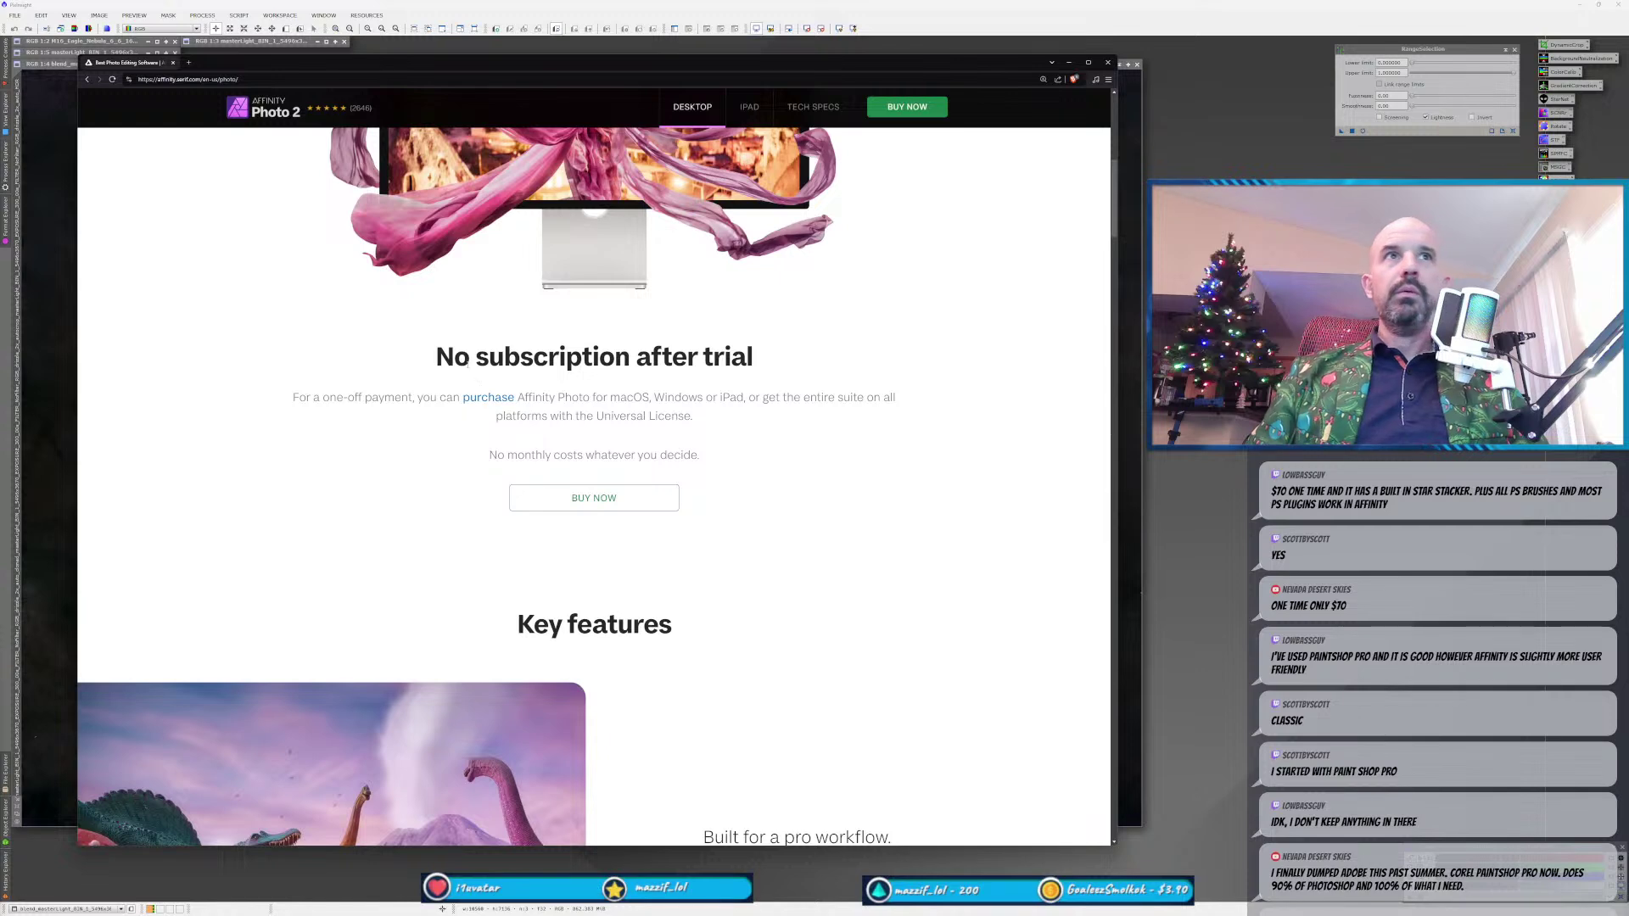
pyautogui.moveTo(453, 357); pyautogui.dragTo(727, 356)
pyautogui.click(737, 419)
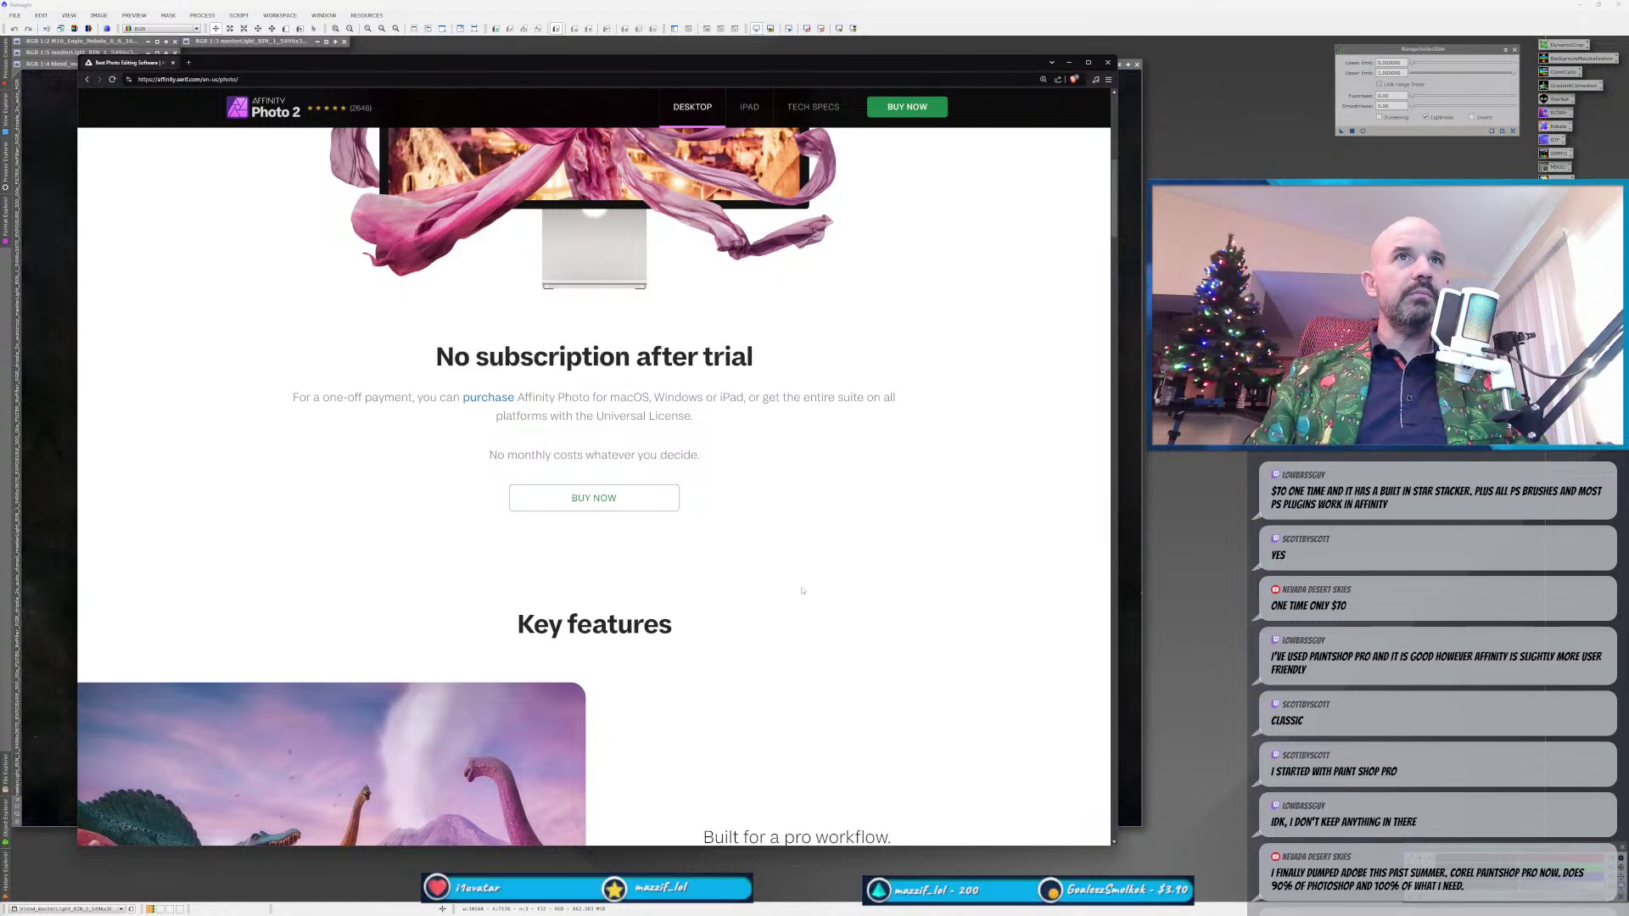
# Look through the Affinity Photo 2 key features and the gallery of other feature screenshots.
pyautogui.scroll(-4, 802, 591)
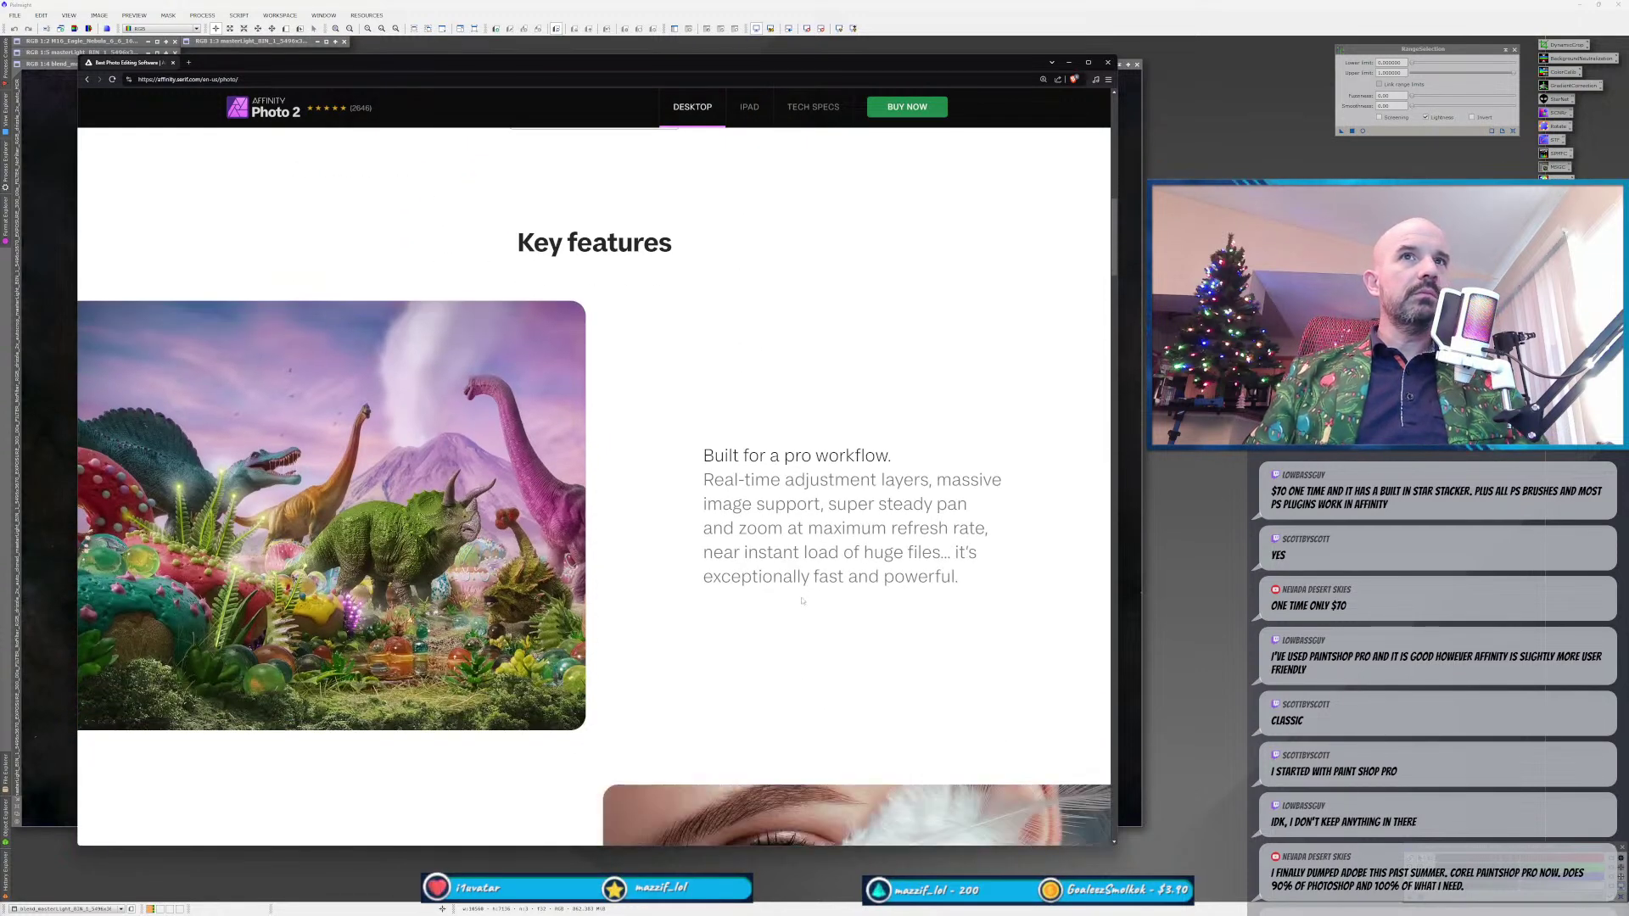
pyautogui.scroll(-8, 830, 628)
pyautogui.scroll(-2, 827, 637)
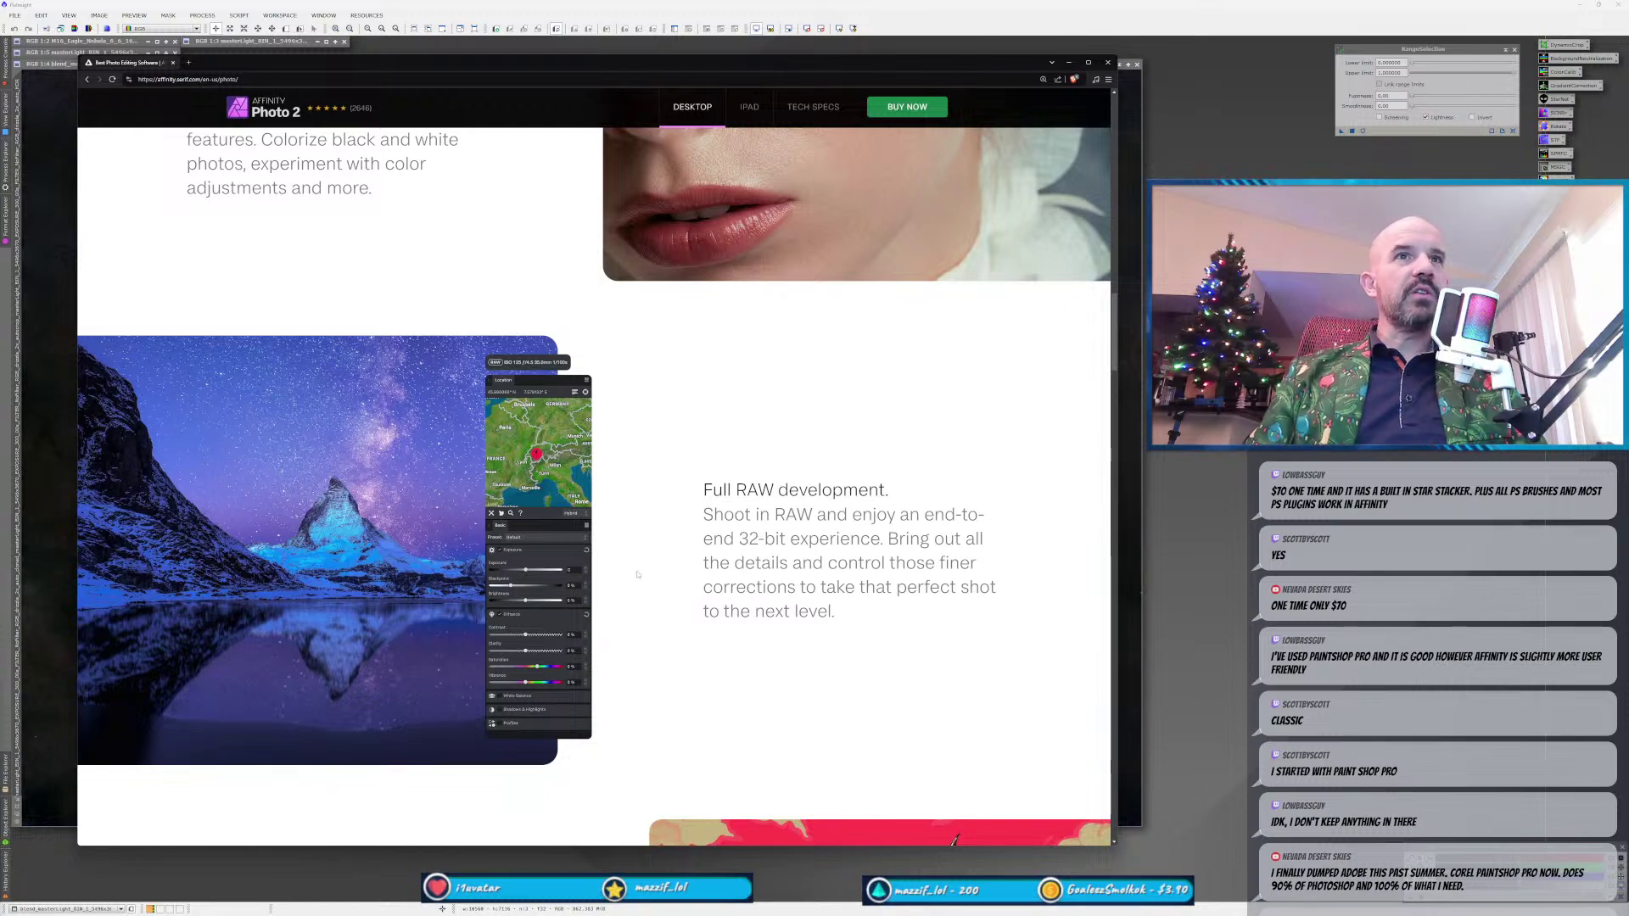
pyautogui.scroll(-8, 766, 622)
pyautogui.scroll(-2, 766, 622)
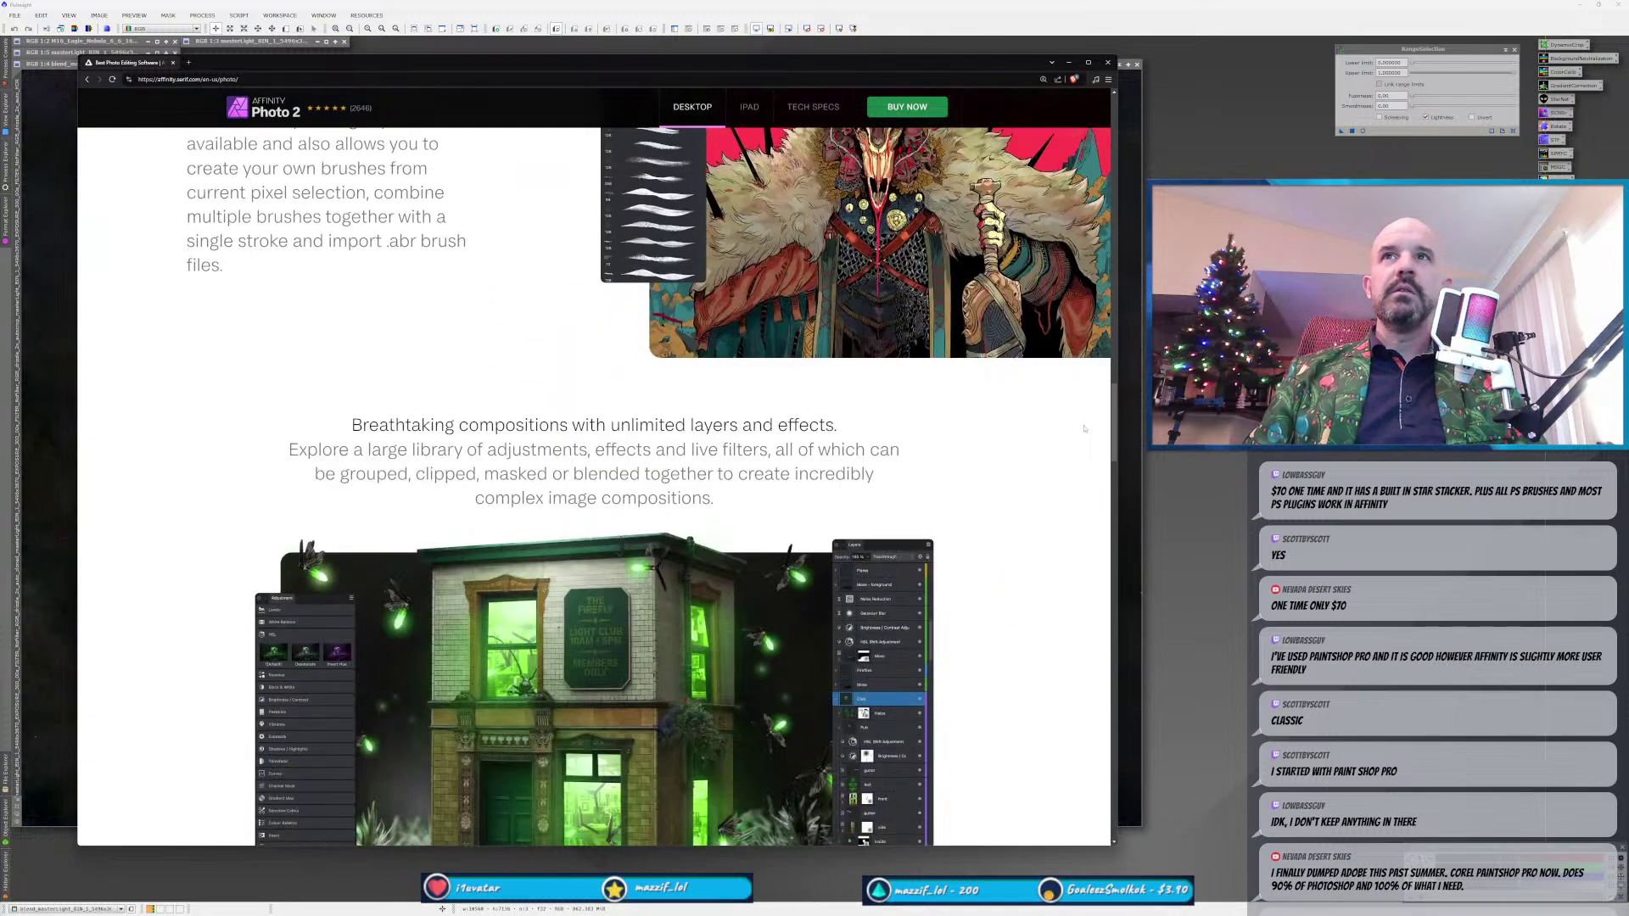
pyautogui.scroll(-10, 1095, 554)
pyautogui.scroll(-5, 1095, 555)
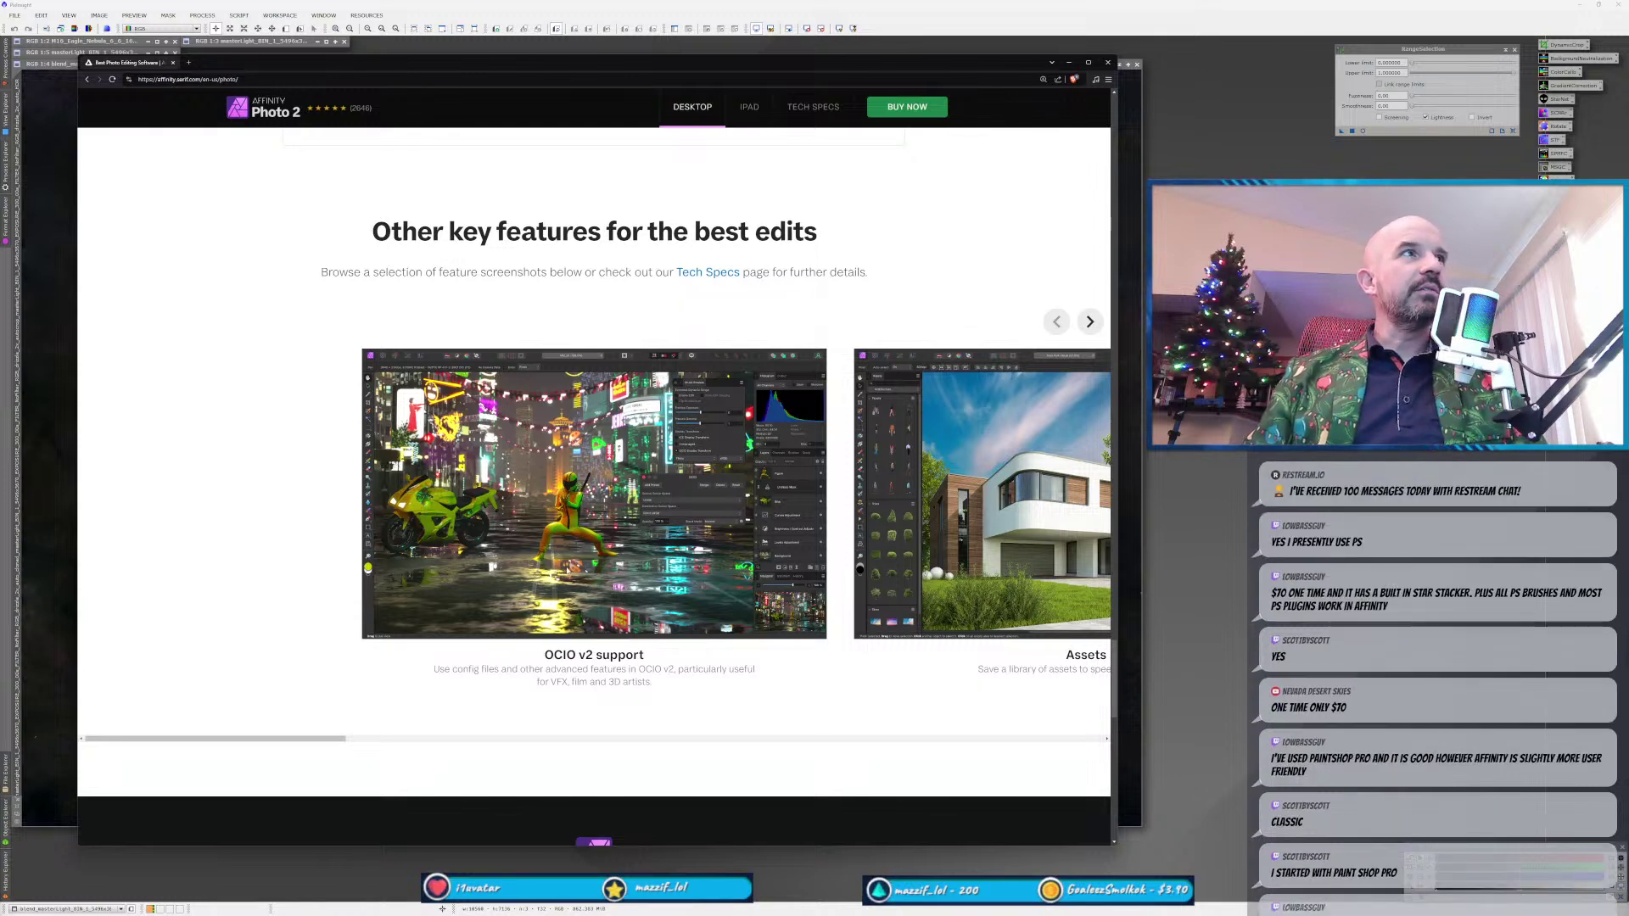
pyautogui.scroll(-2, 795, 607)
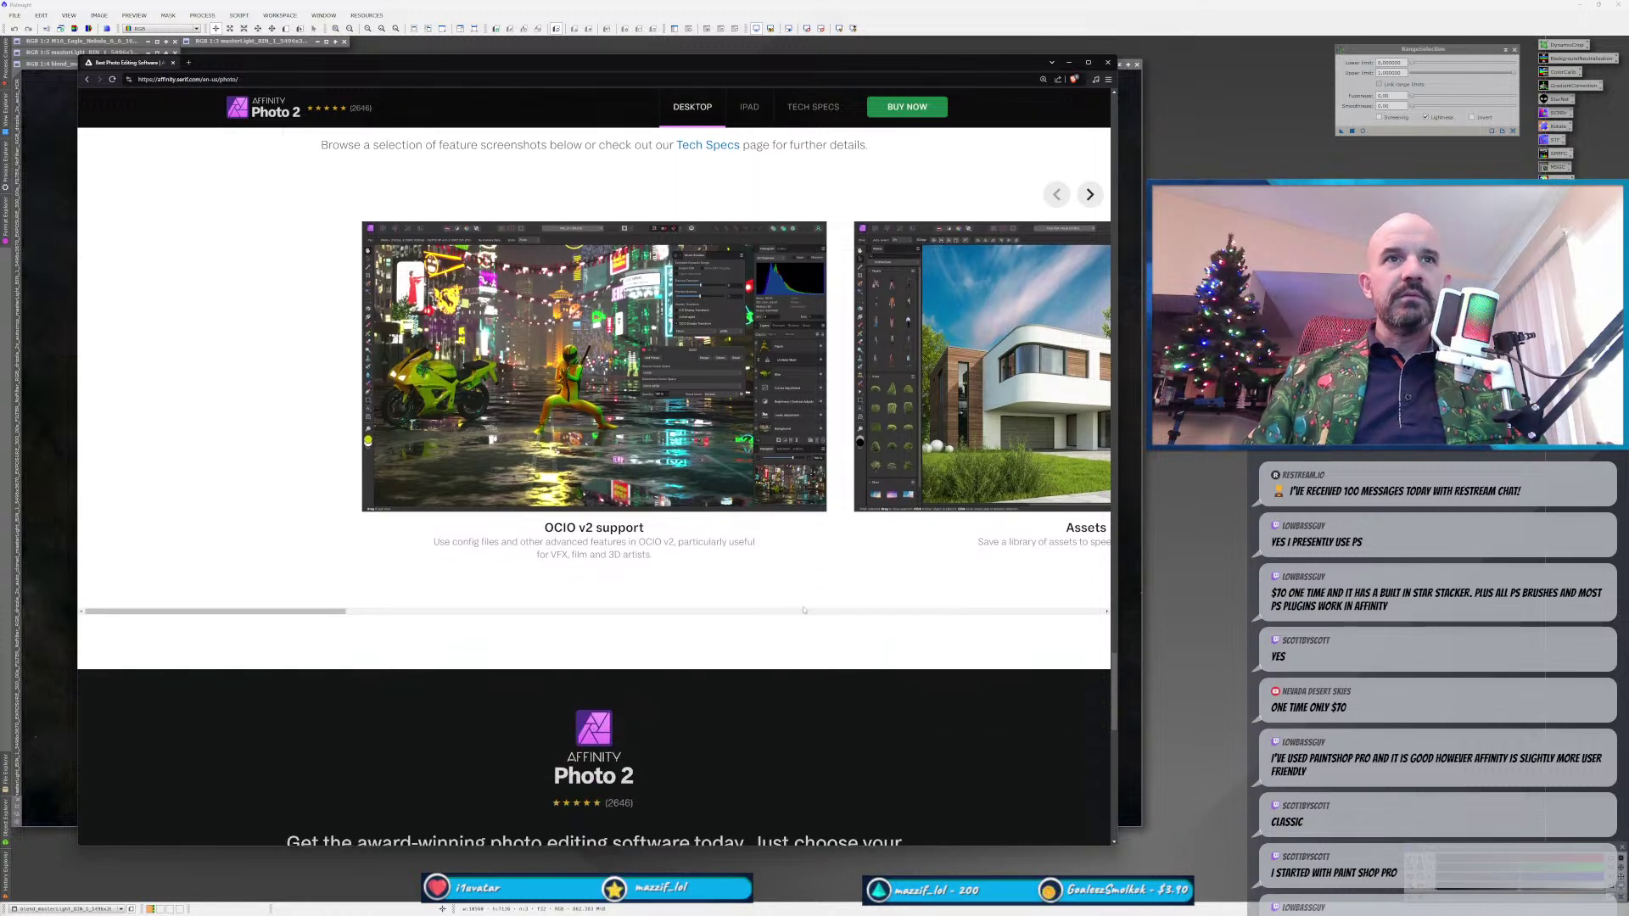
pyautogui.hscroll(10, 386, 633)
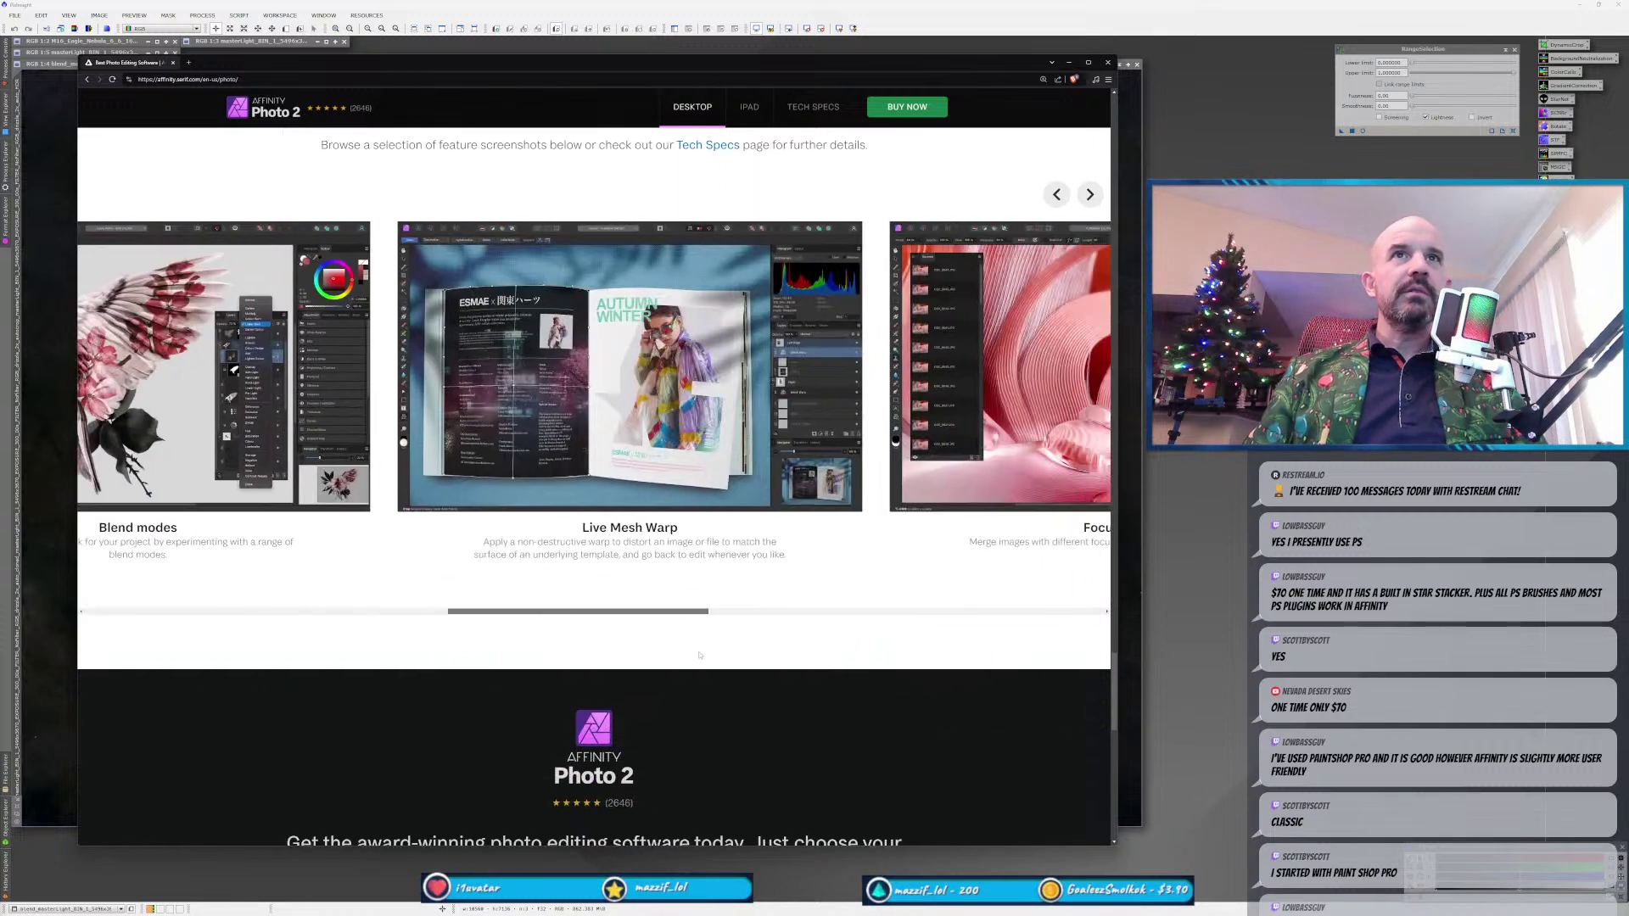
pyautogui.hscroll(10, 844, 658)
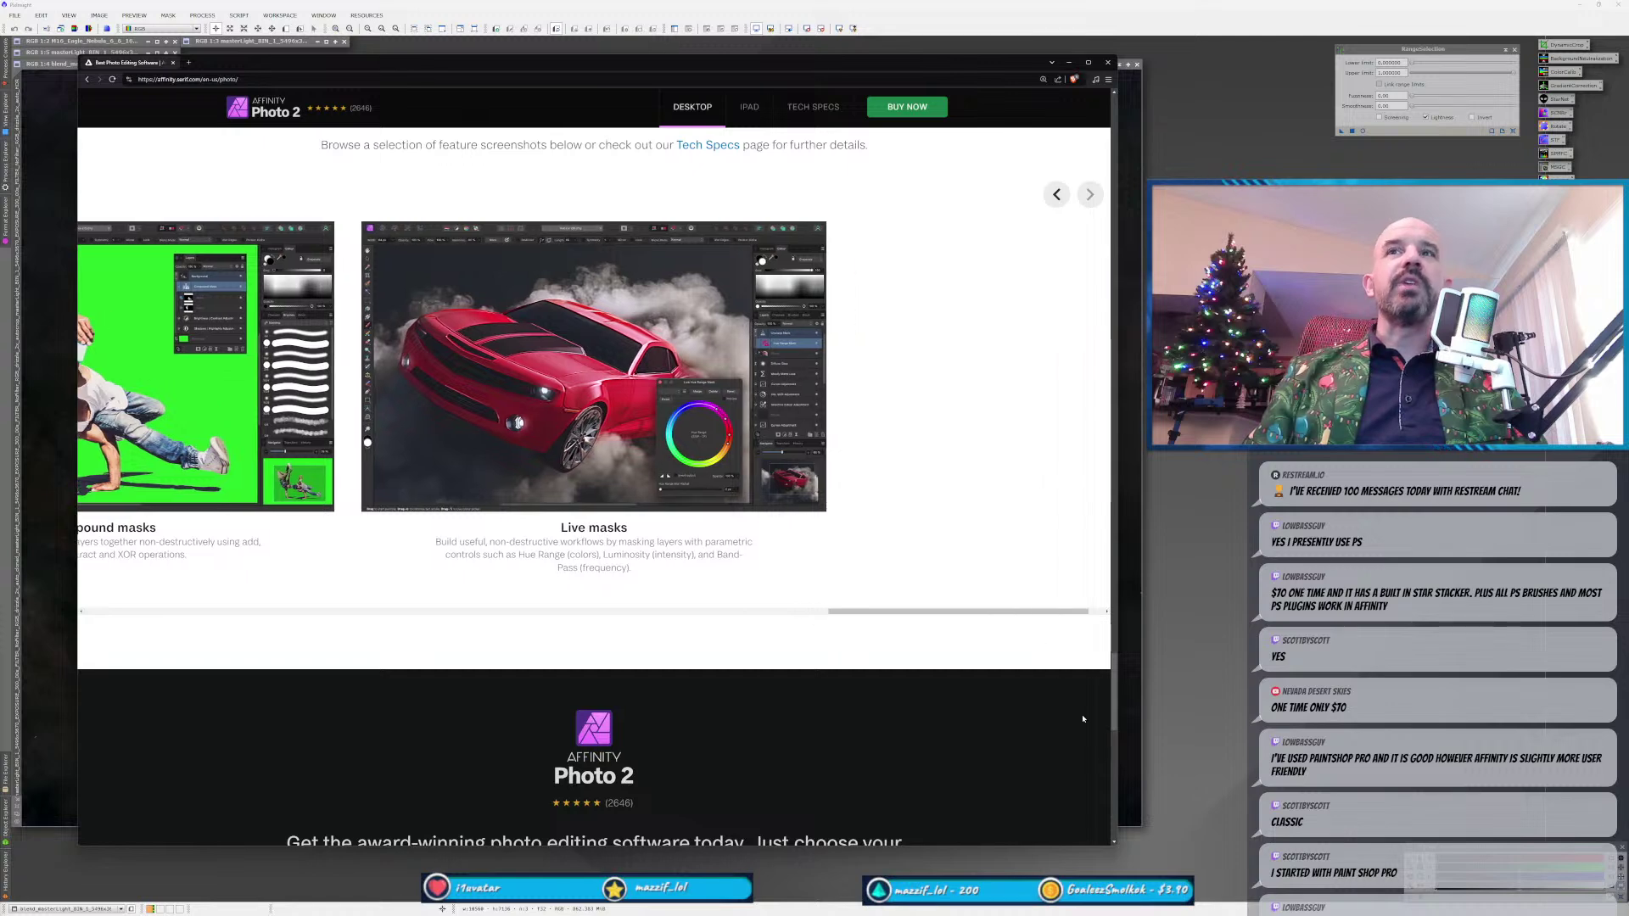
# Check the Affinity Photo 2 and Universal License prices, then close the browser window.
pyautogui.moveTo(1114, 715); pyautogui.dragTo(1109, 773)
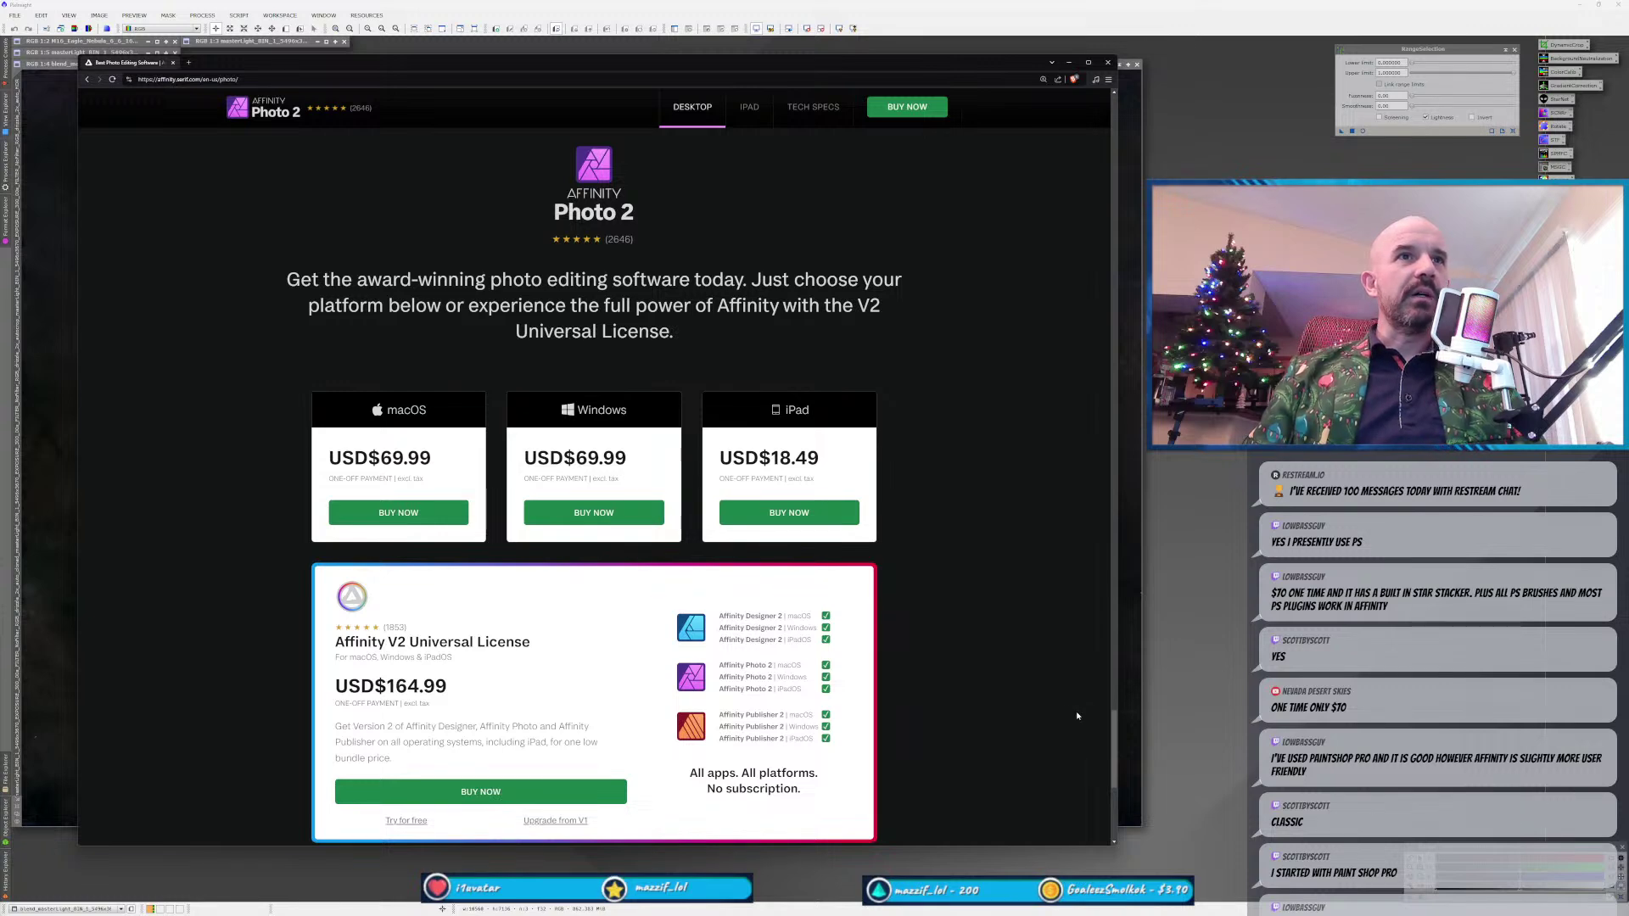
pyautogui.scroll(-2, 1085, 717)
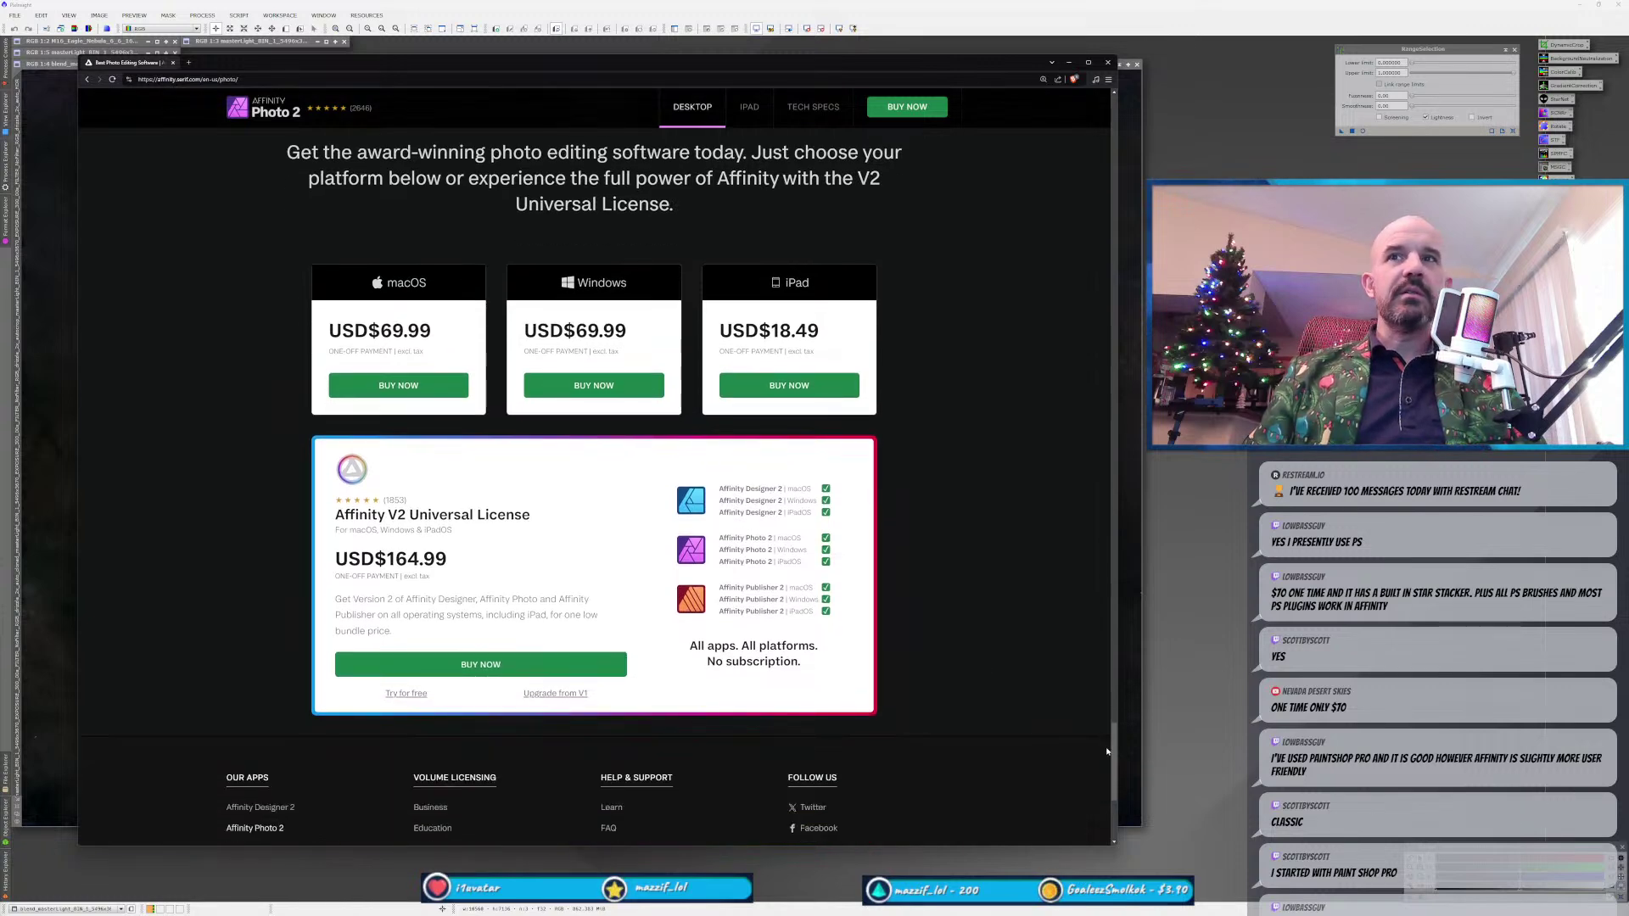
pyautogui.moveTo(1111, 751); pyautogui.dragTo(1116, 85)
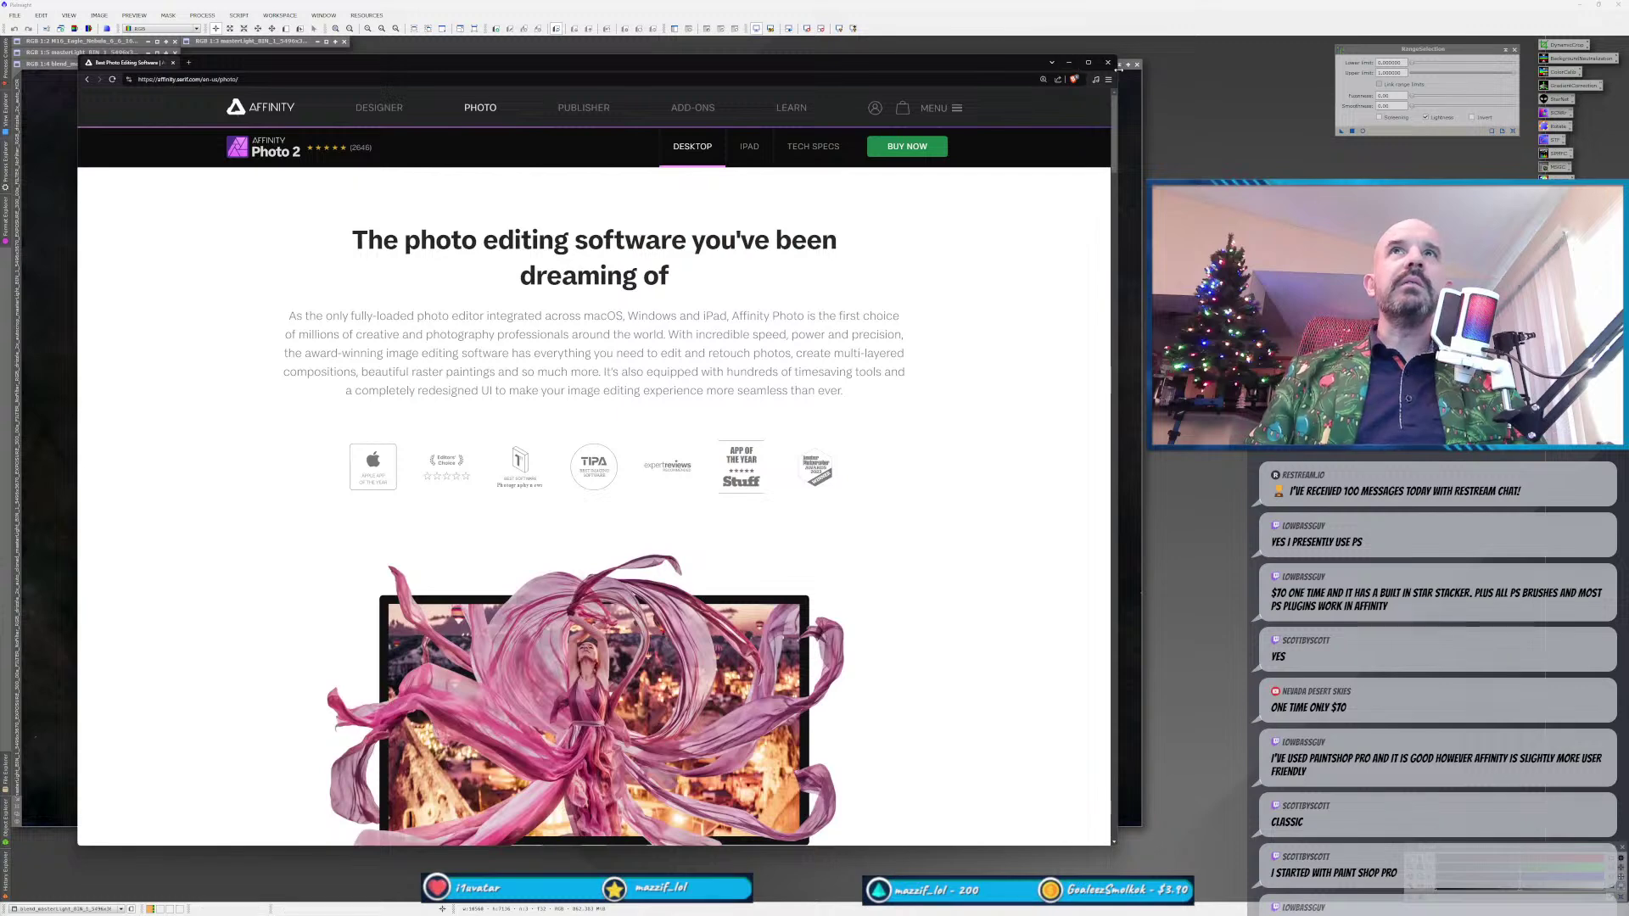
pyautogui.click(1107, 62)
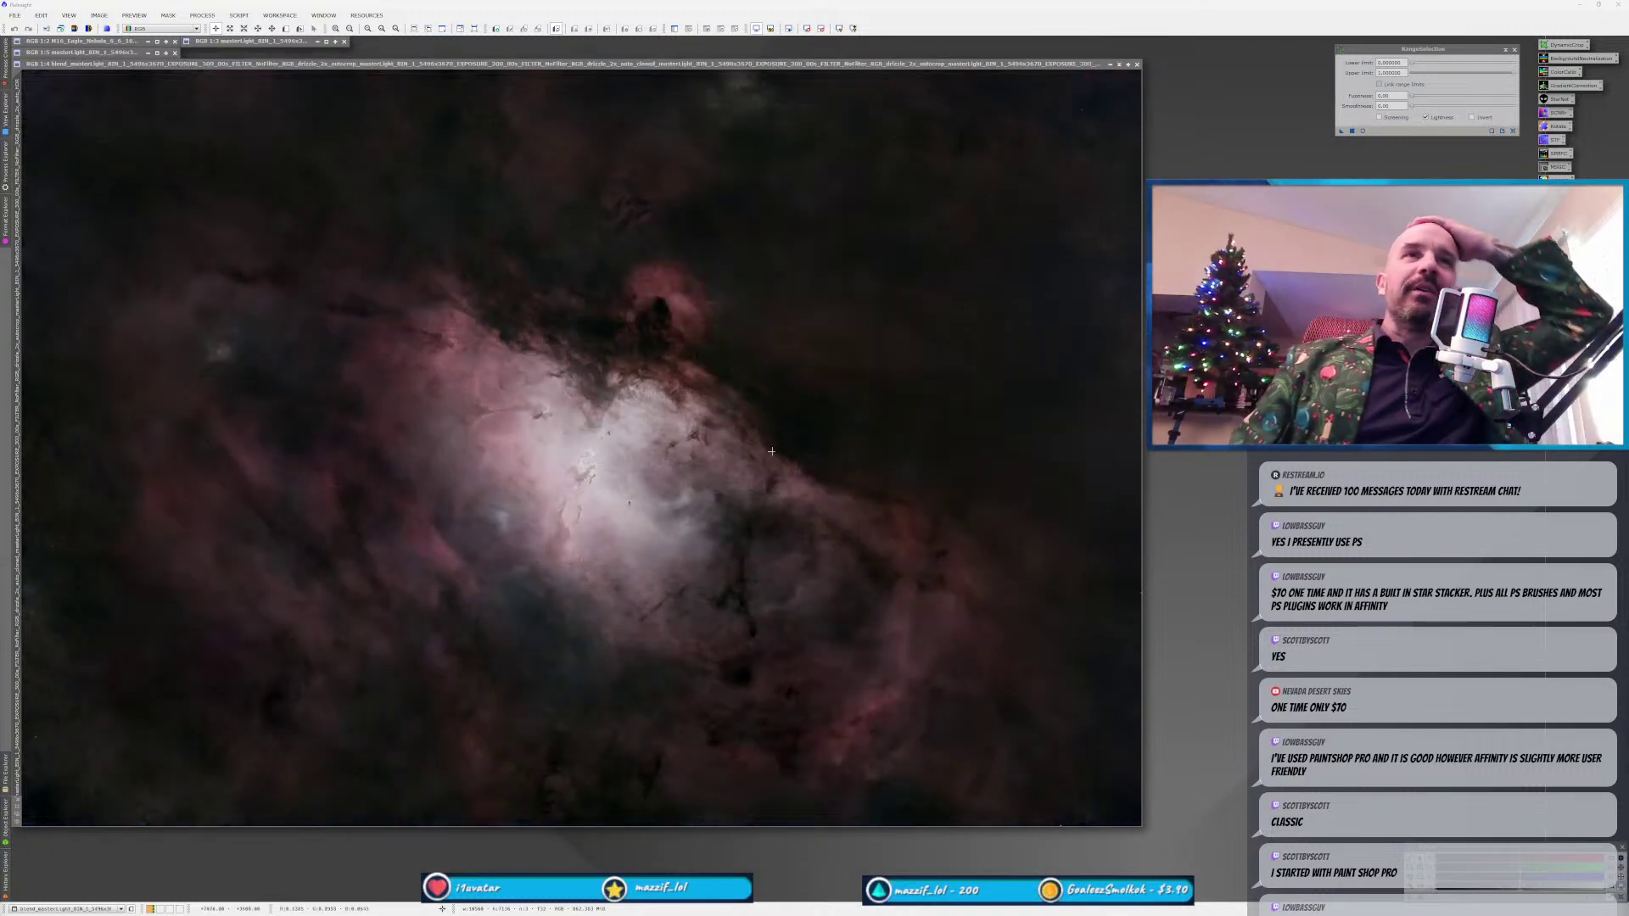
# Preview RangeSelection in real time and raise the lower limit, smoothness and fuzziness to isolate the bright nebula areas with softened edges.
pyautogui.click(1362, 130)
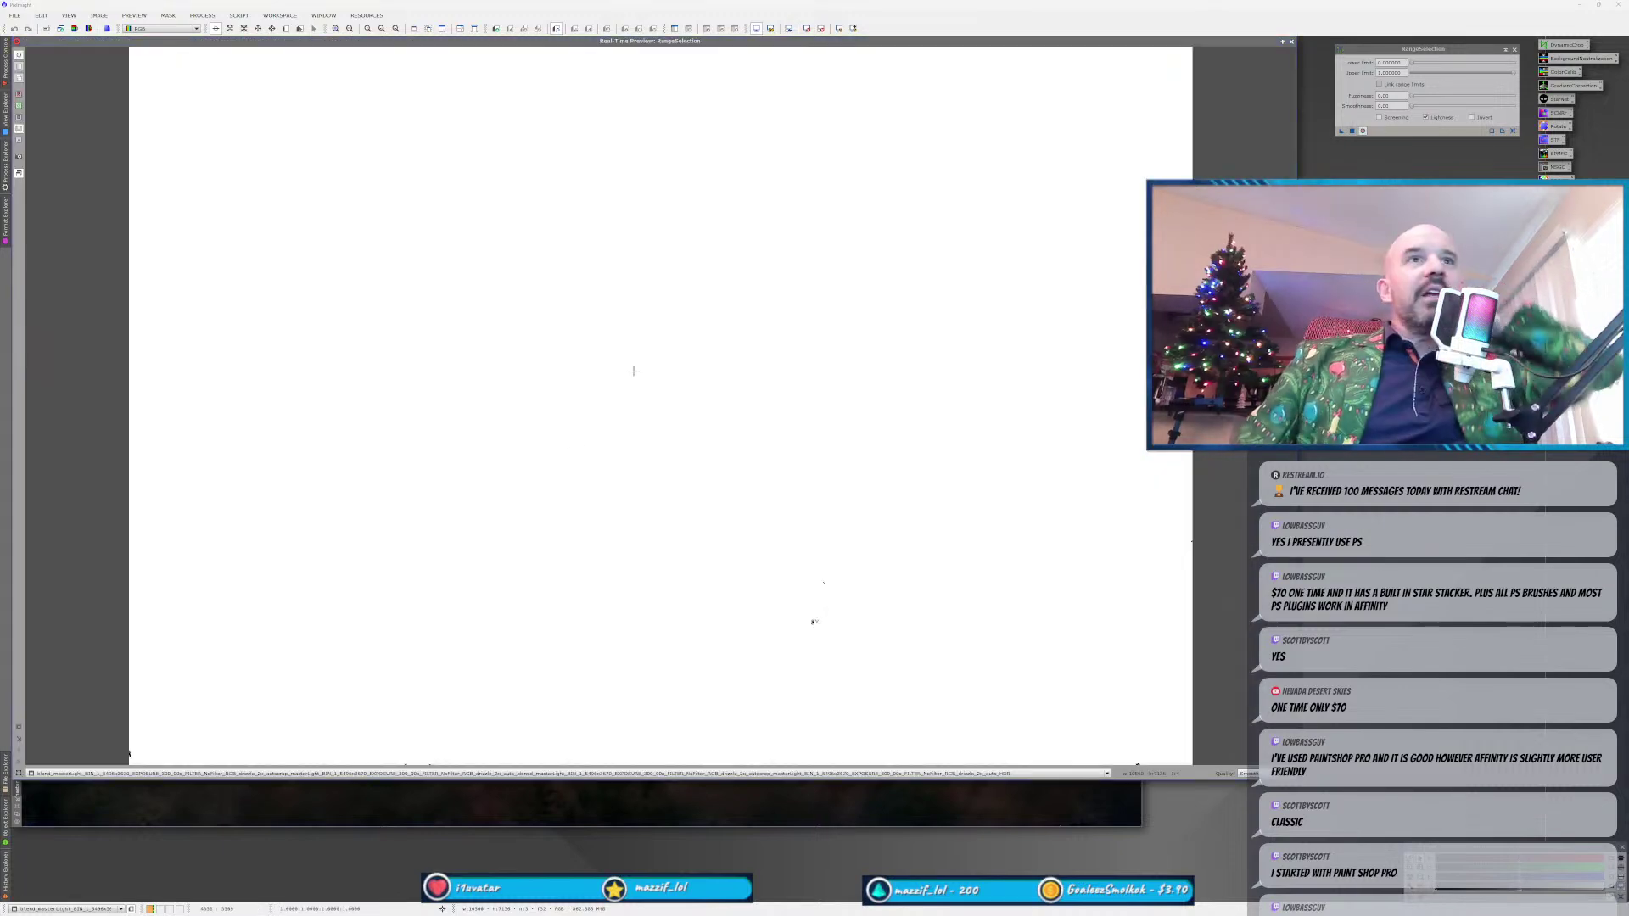
pyautogui.doubleClick(1383, 96)
pyautogui.moveTo(1412, 63); pyautogui.dragTo(1429, 64)
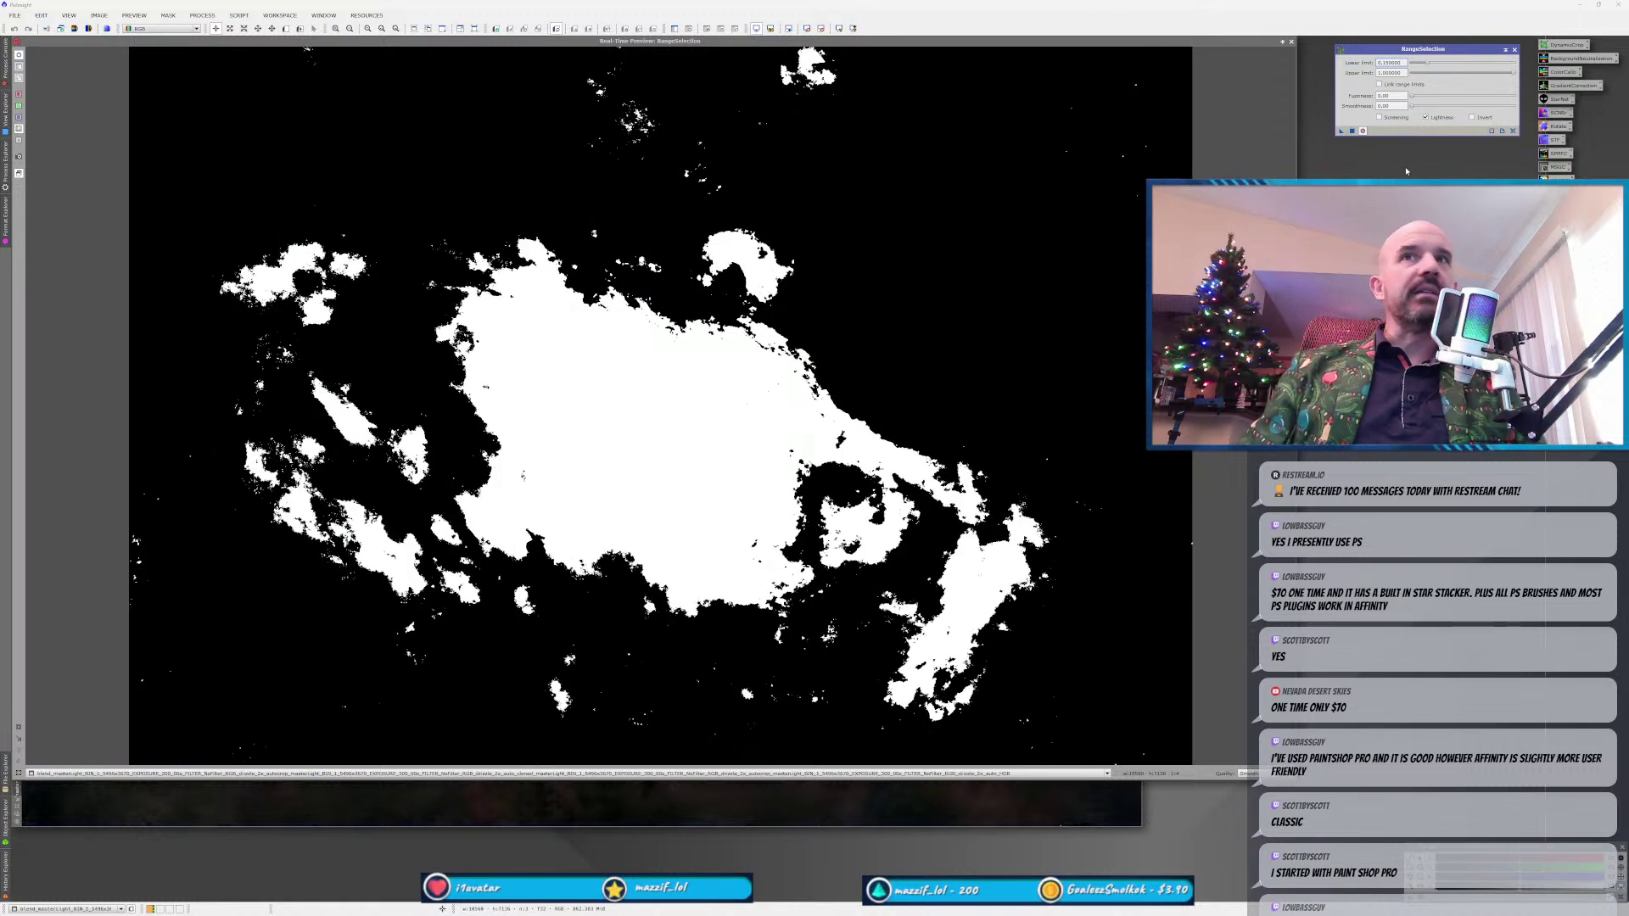
pyautogui.moveTo(1414, 108); pyautogui.dragTo(1420, 107)
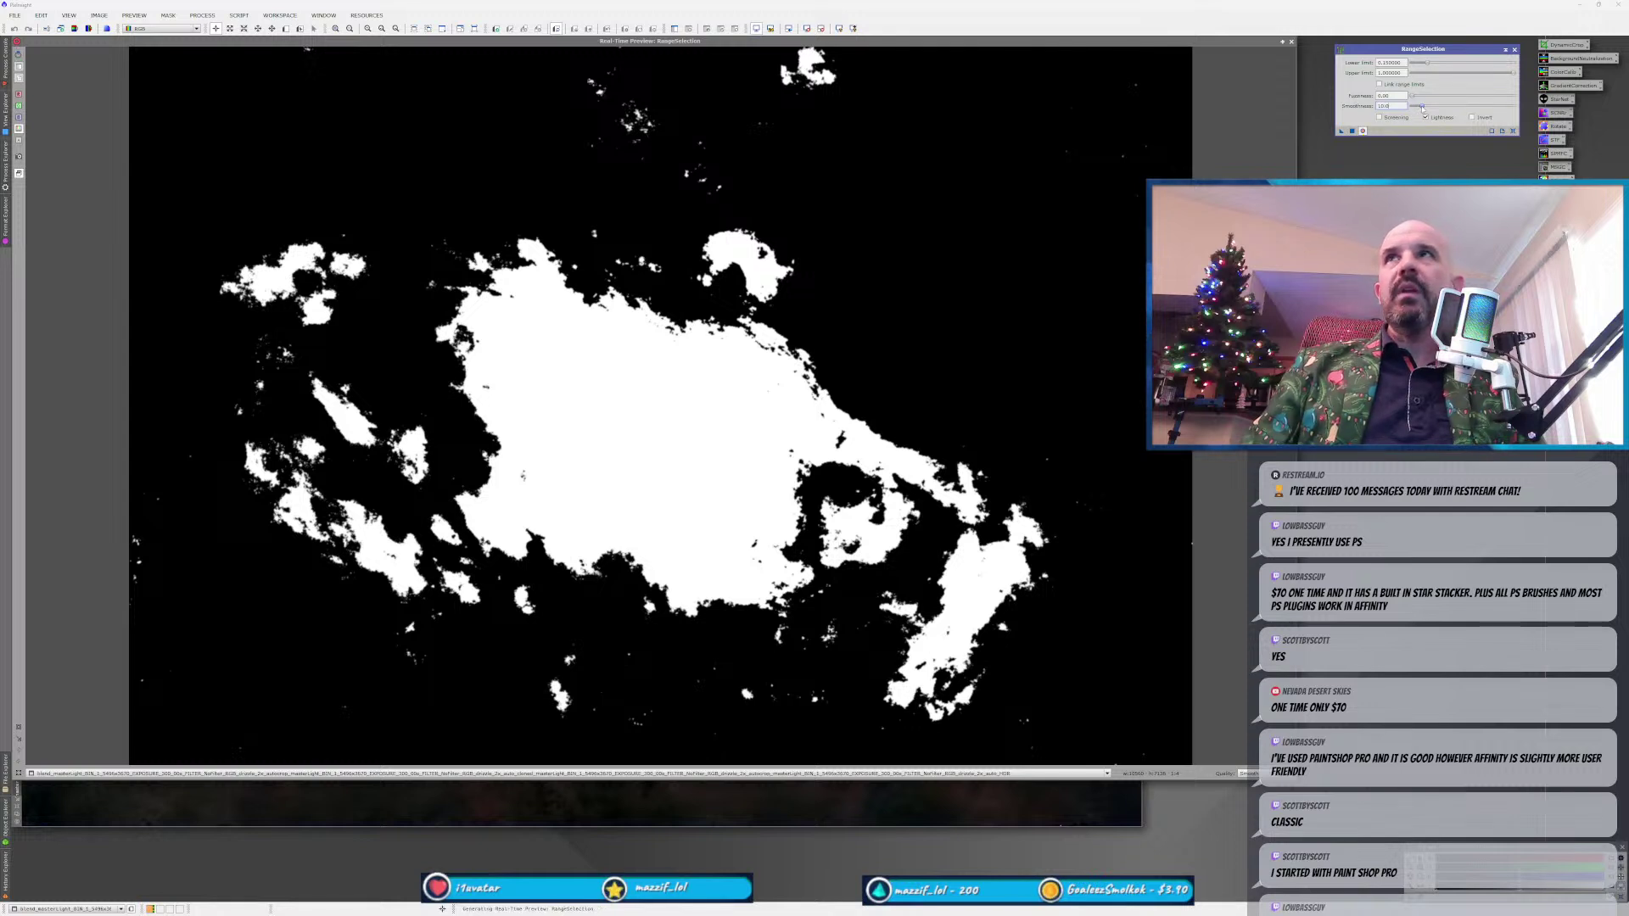
pyautogui.moveTo(1412, 96); pyautogui.dragTo(1419, 100)
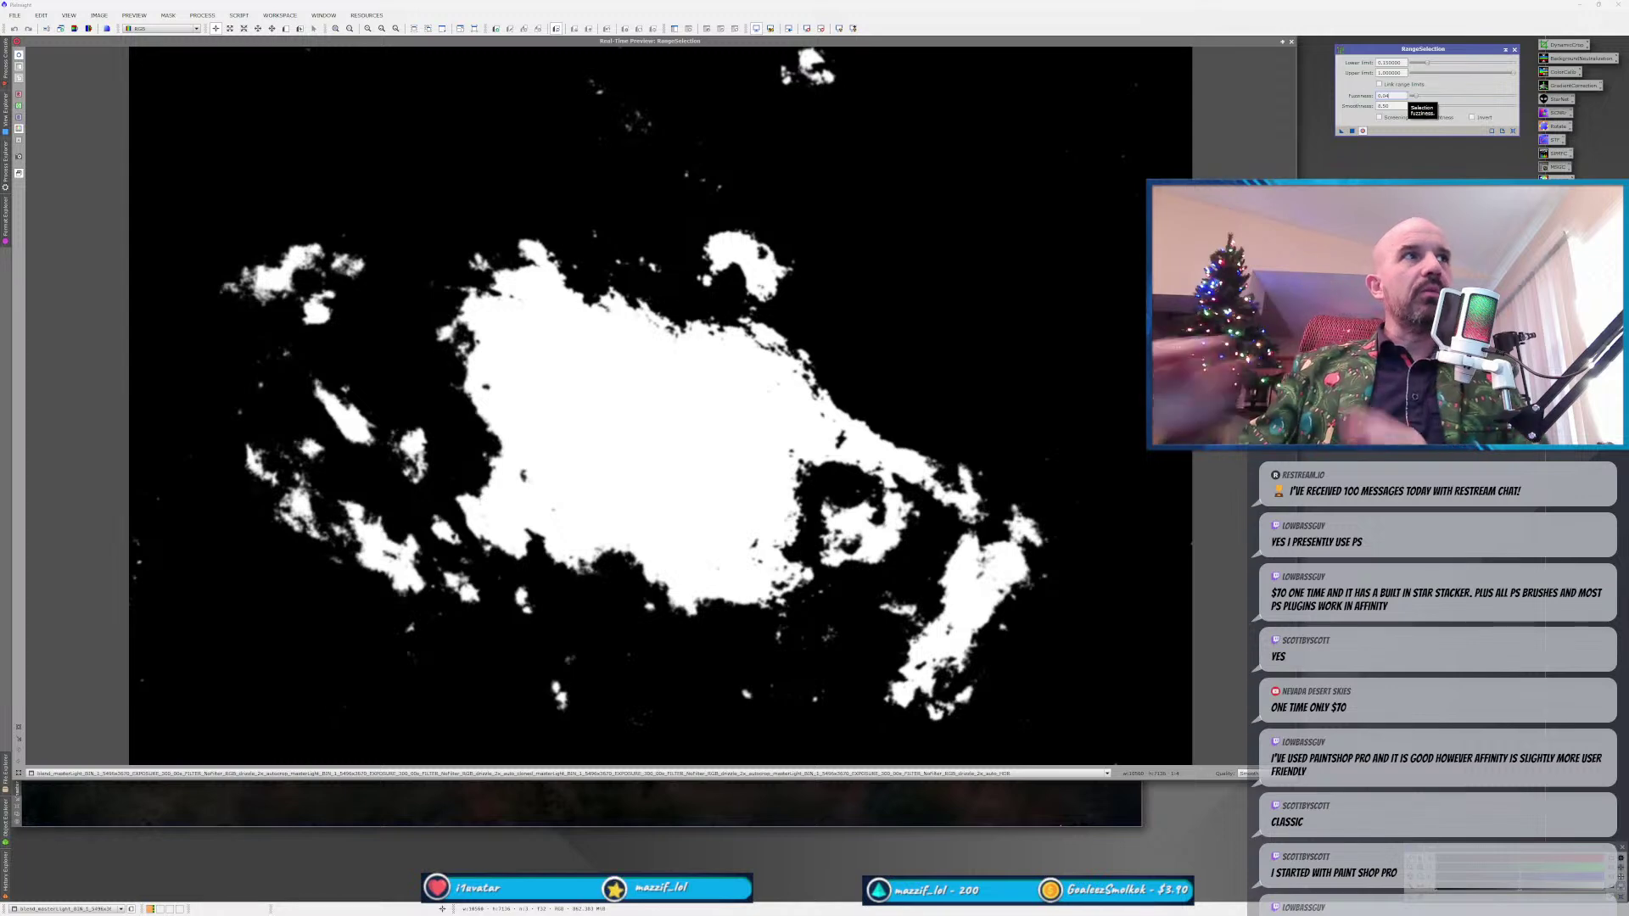
# Close the real-time preview and apply RangeSelection to the nebula image to generate a range mask.
pyautogui.click(1291, 42)
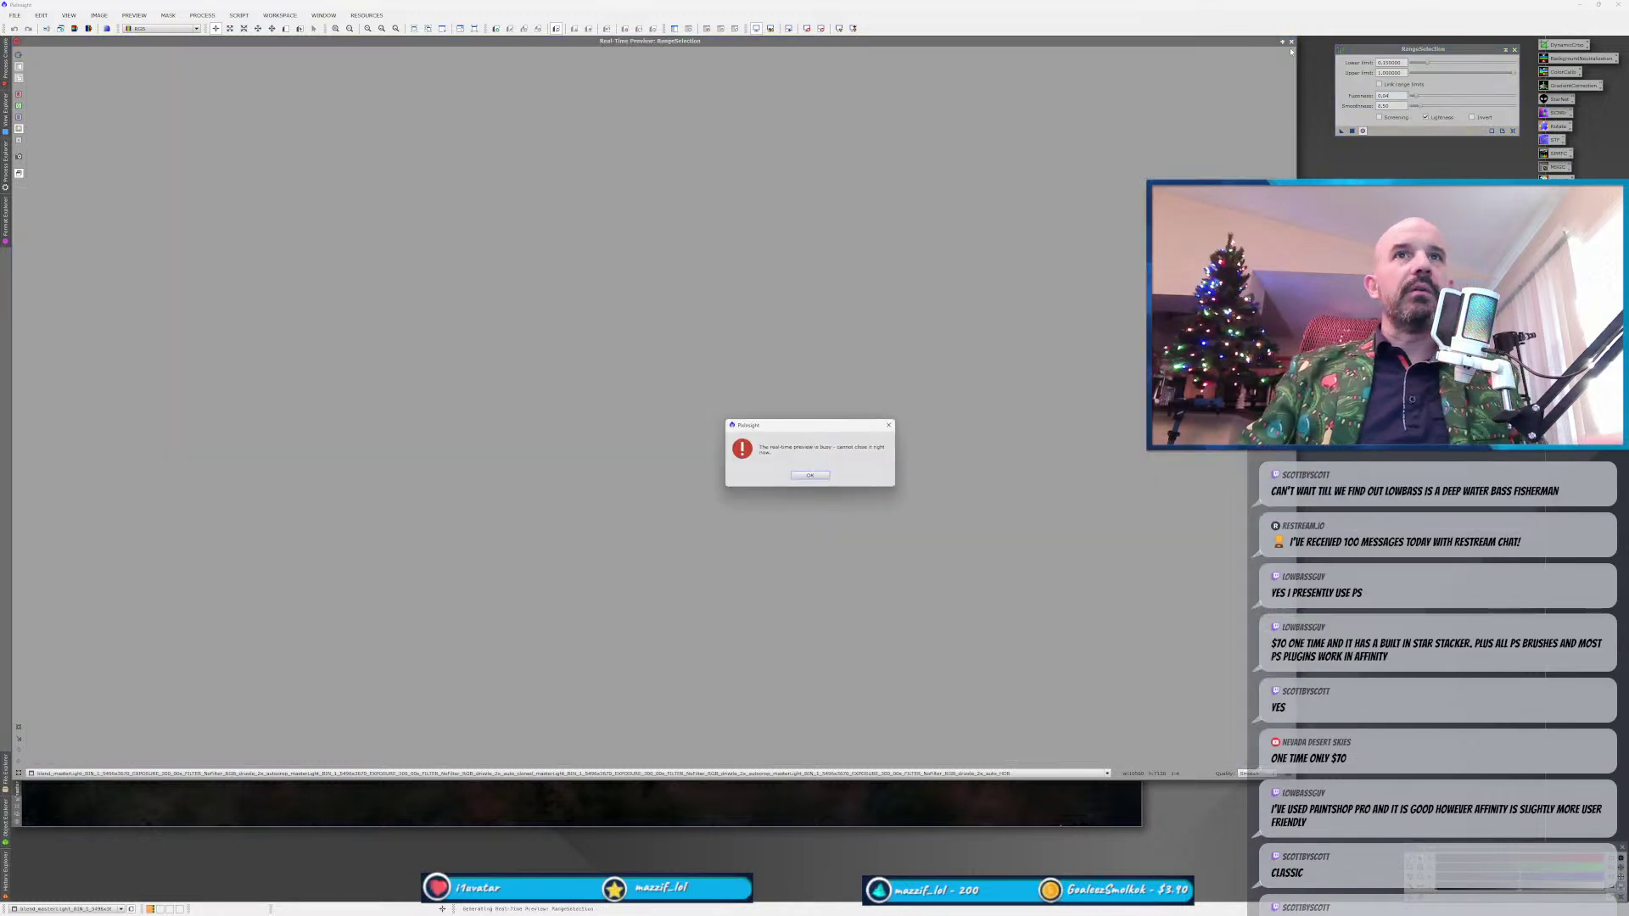
pyautogui.press('Return')
pyautogui.moveTo(1340, 131); pyautogui.dragTo(709, 330)
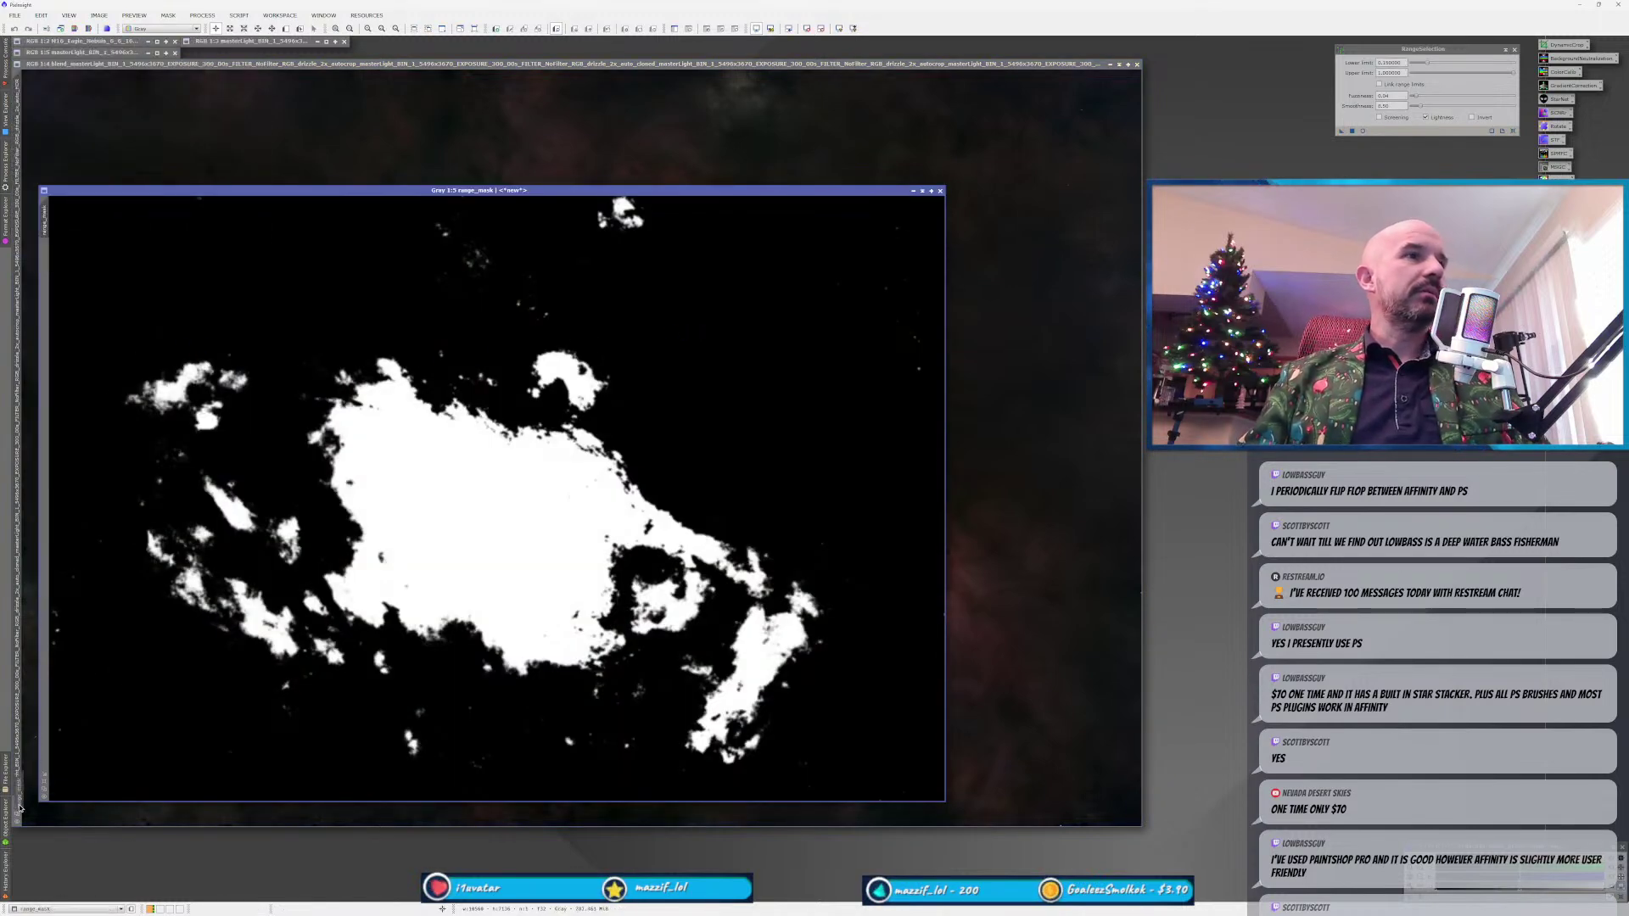
# Move the range_mask window off the nebula image and collapse it to a small title strip.
pyautogui.scroll(-1, 960, 509)
pyautogui.moveTo(342, 190); pyautogui.dragTo(1115, 236)
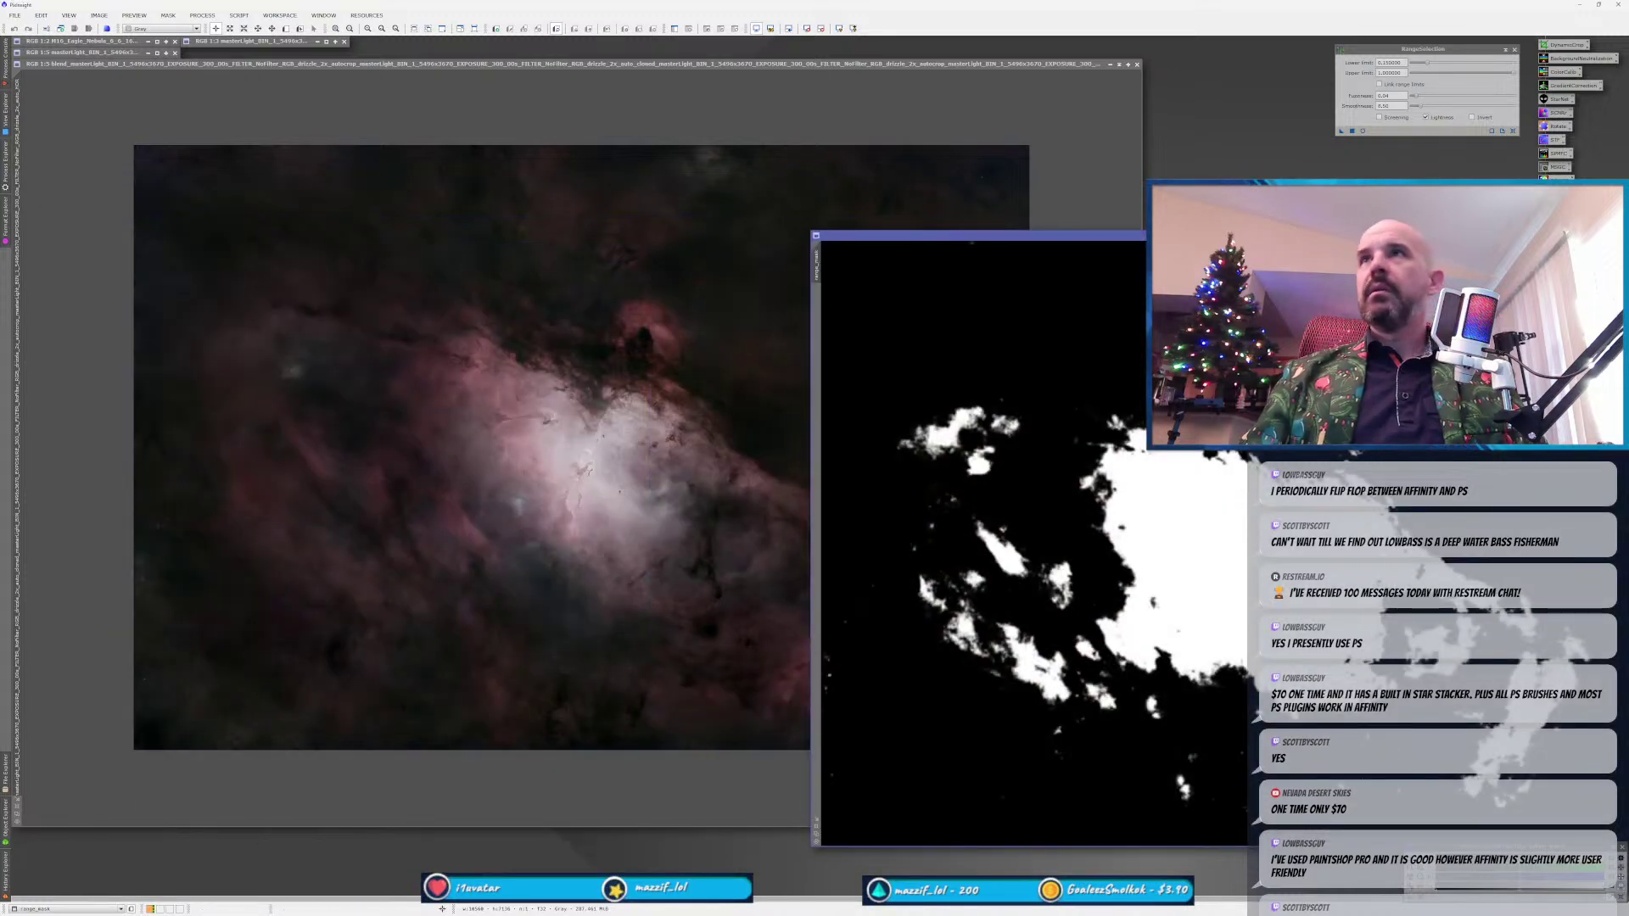
pyautogui.hotkey('ctrl', 'shift', 'z')
pyautogui.hotkey('ctrl', 'w')
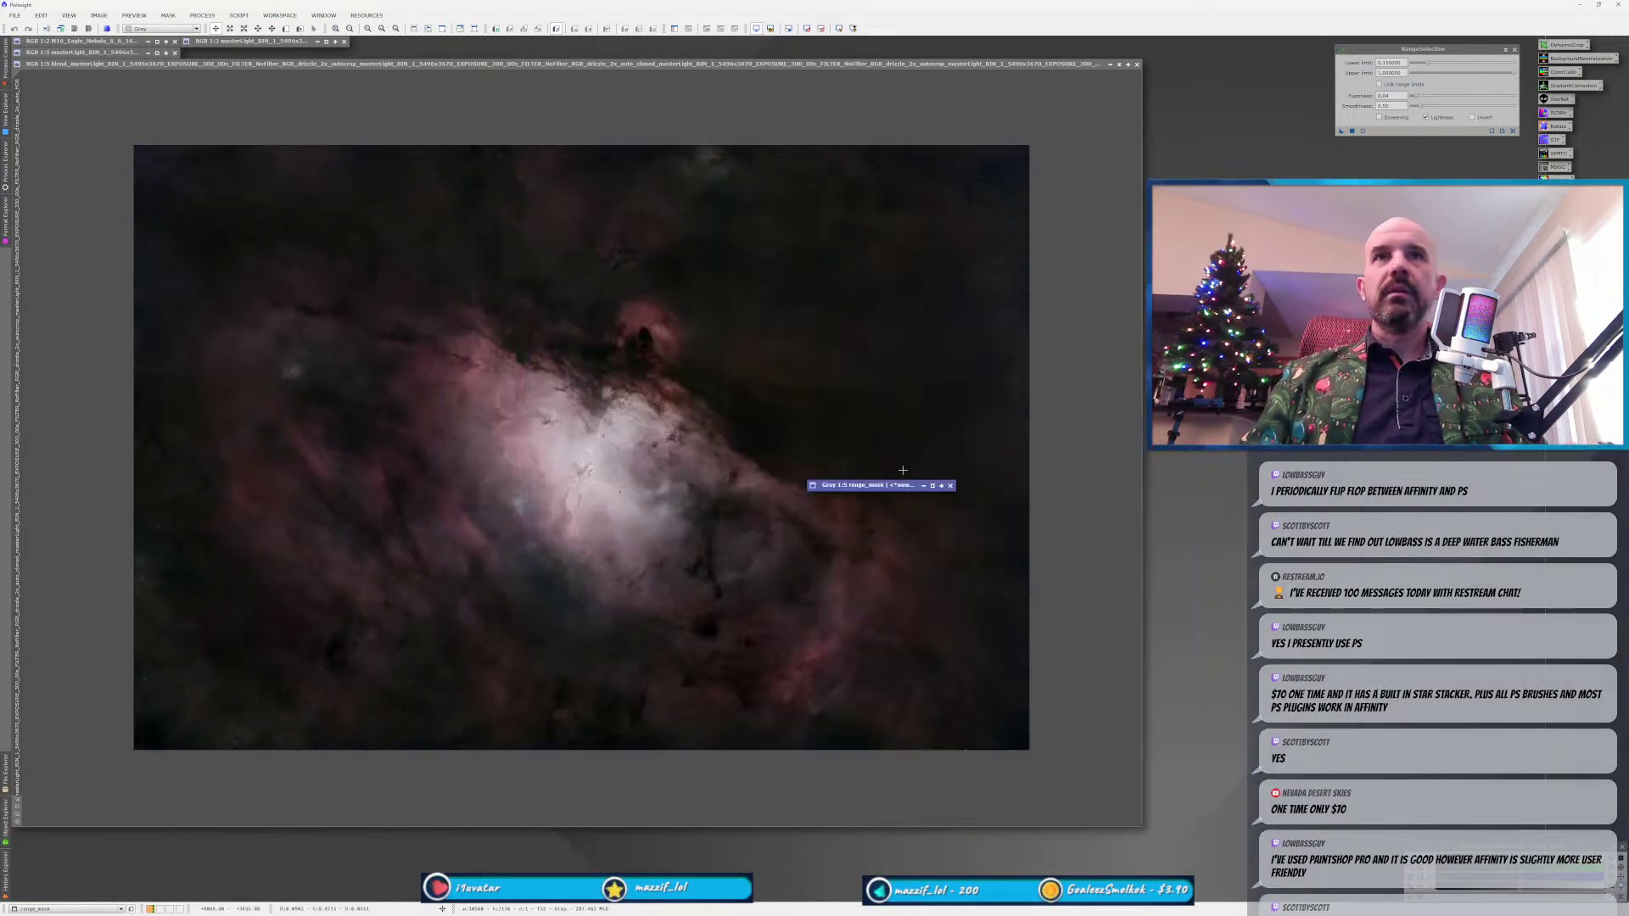
# Change the nebula image's identifier to M16_HDR.
pyautogui.doubleClick(18, 524)
pyautogui.write('M16_HDR')
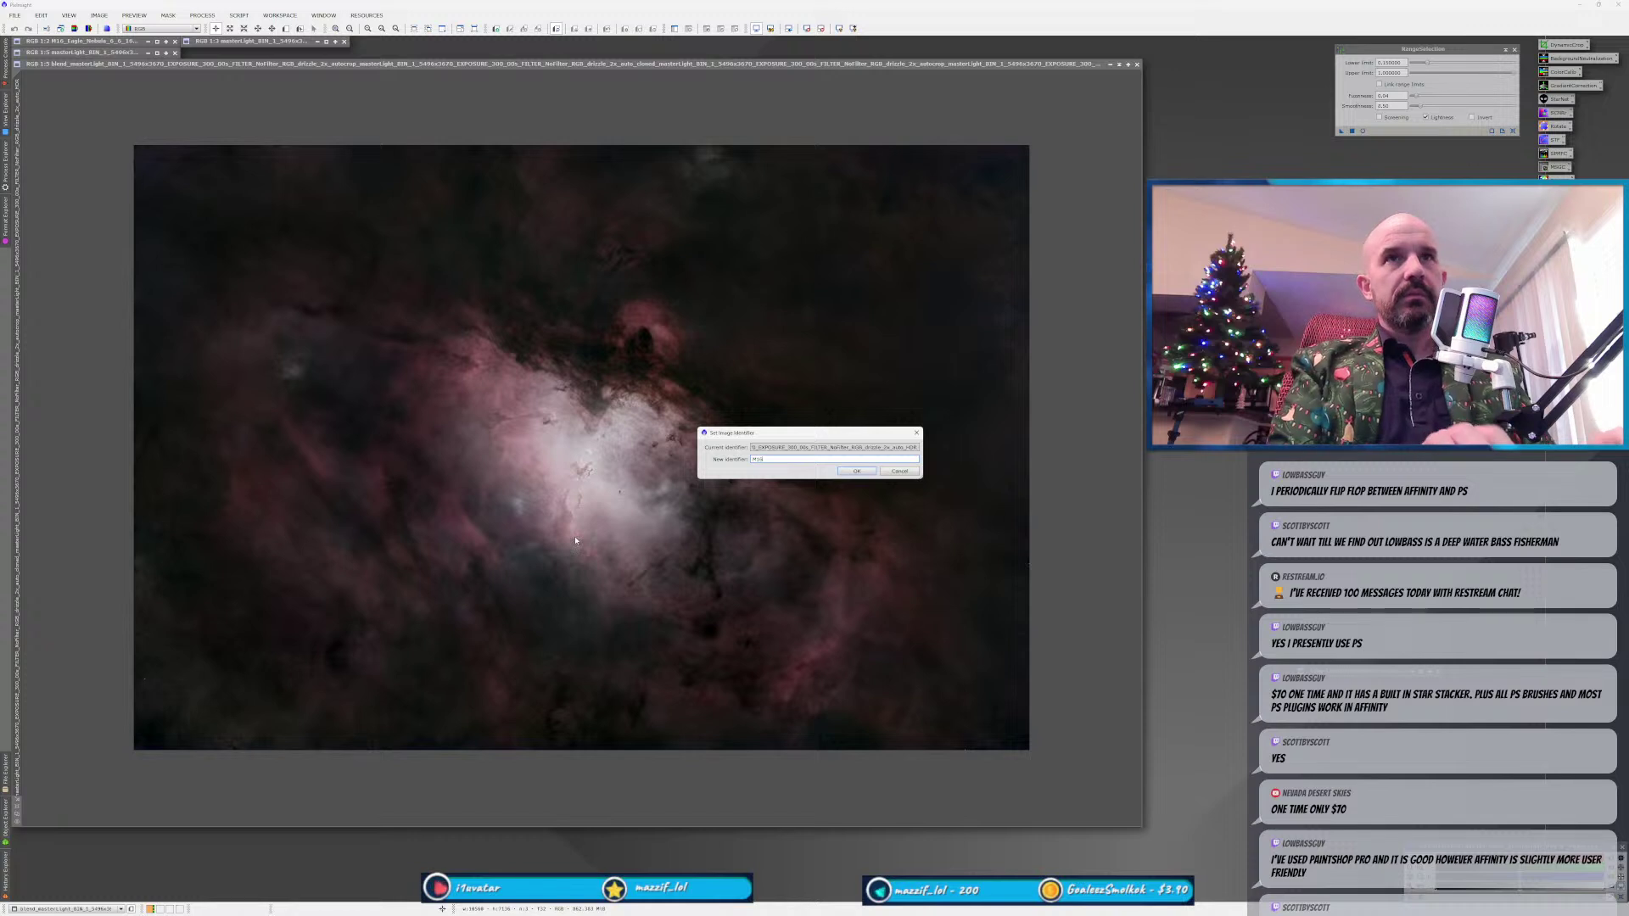
pyautogui.press('Return')
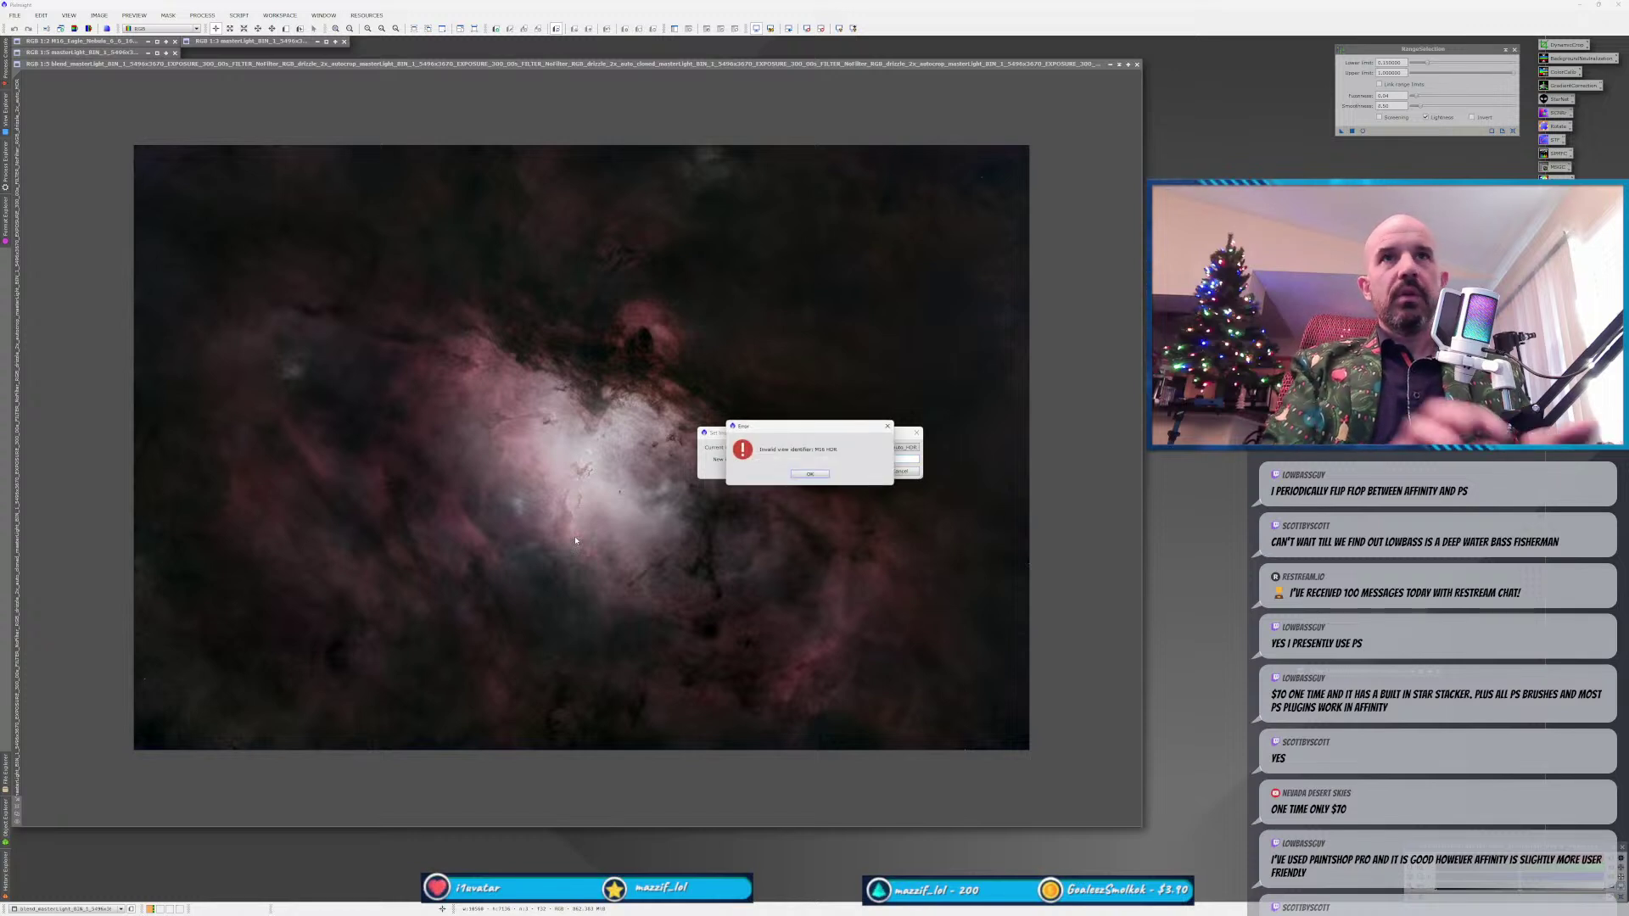
pyautogui.press('Return')
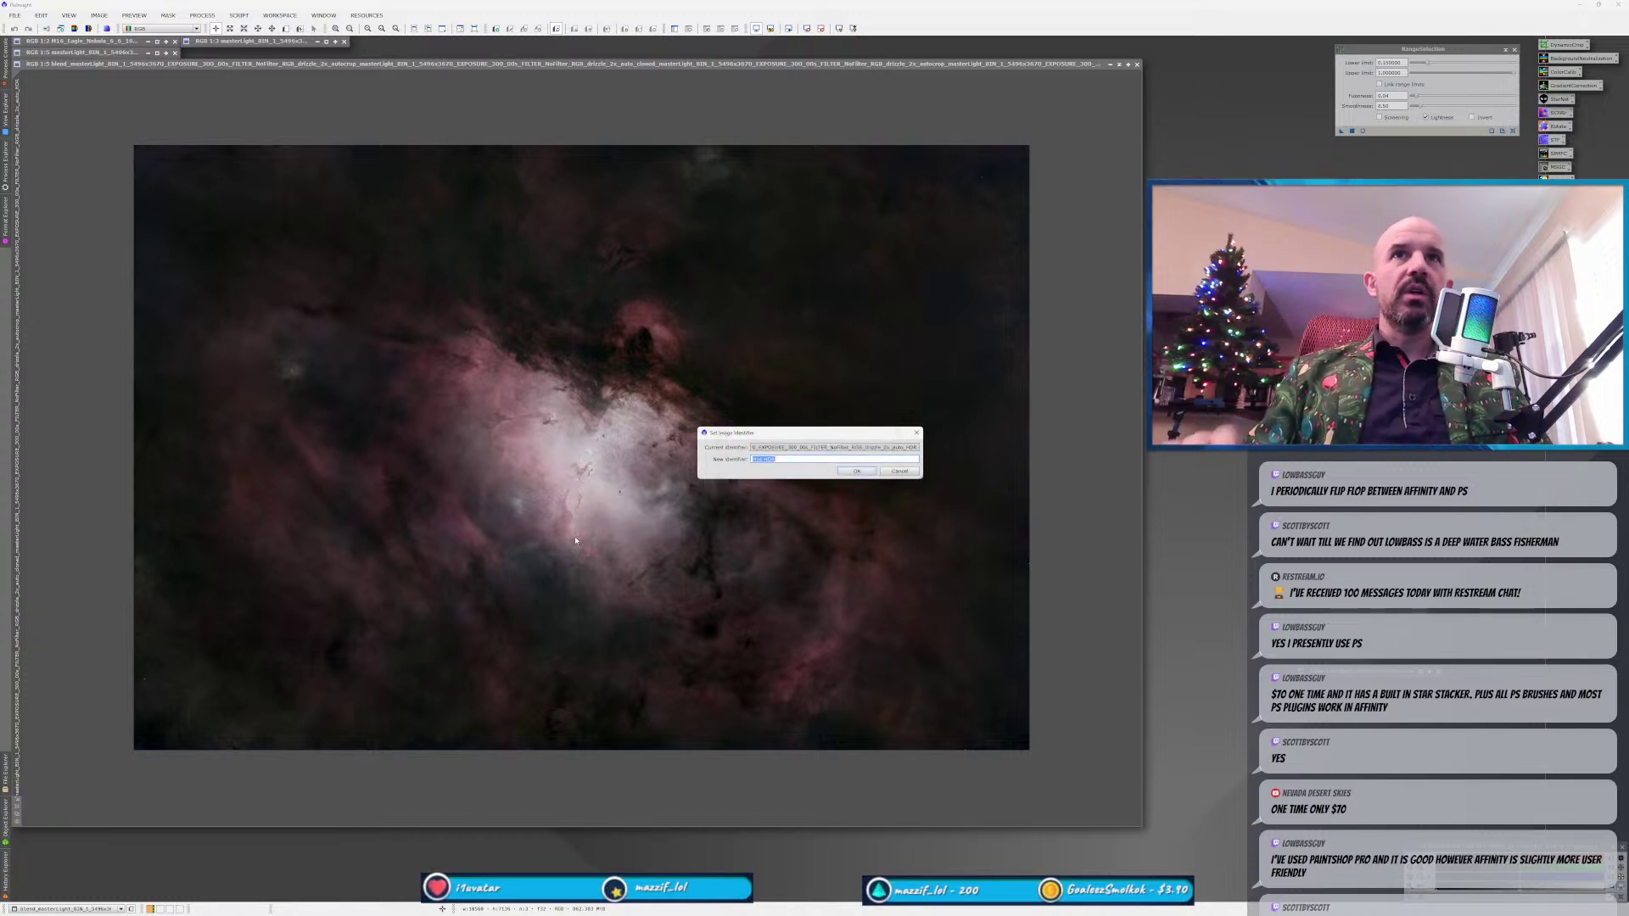
pyautogui.press('Left')
pyautogui.press('BackSpace')
pyautogui.write('_')
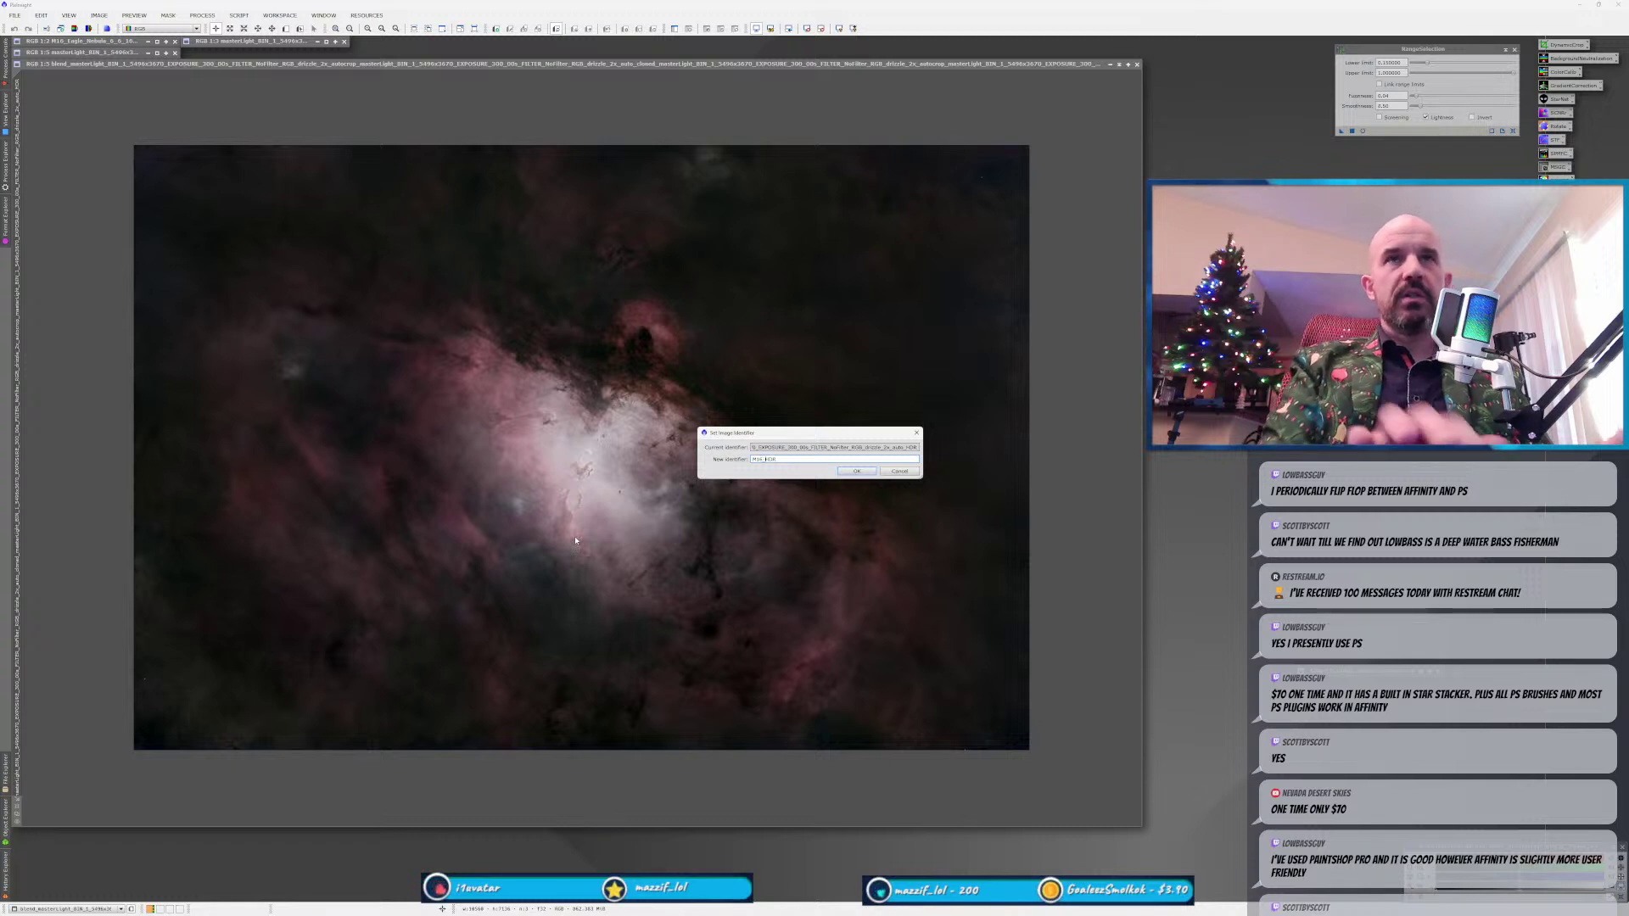
pyautogui.press('Return')
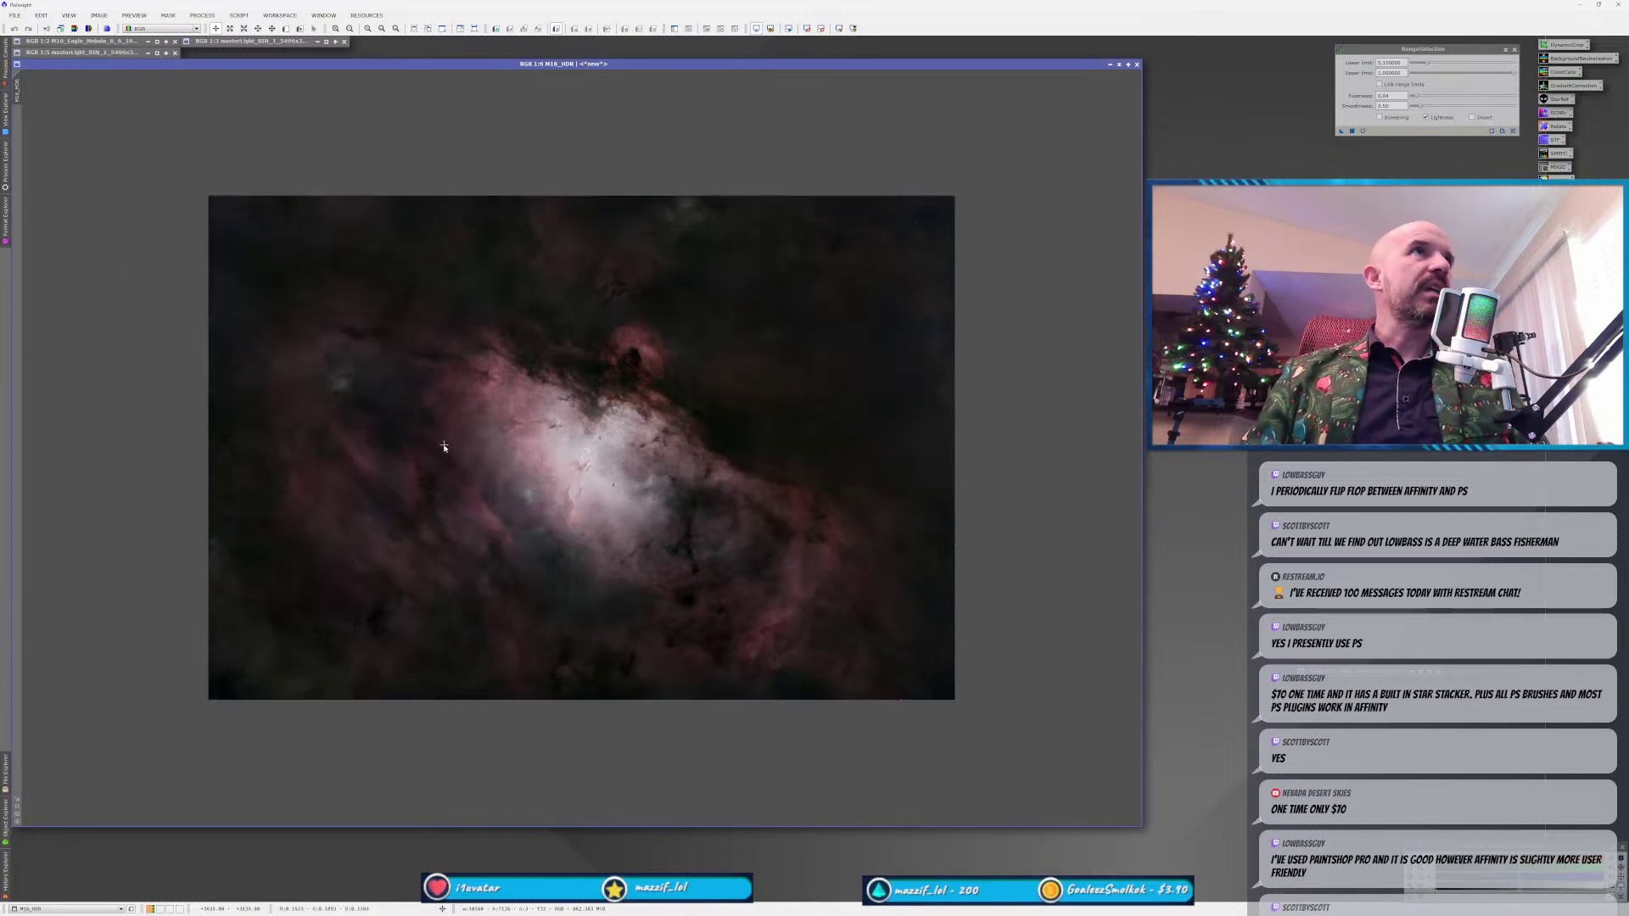
# Apply range_mask as the mask of the M16_HDR image and hide the red mask overlay.
pyautogui.scroll(1, 440, 448)
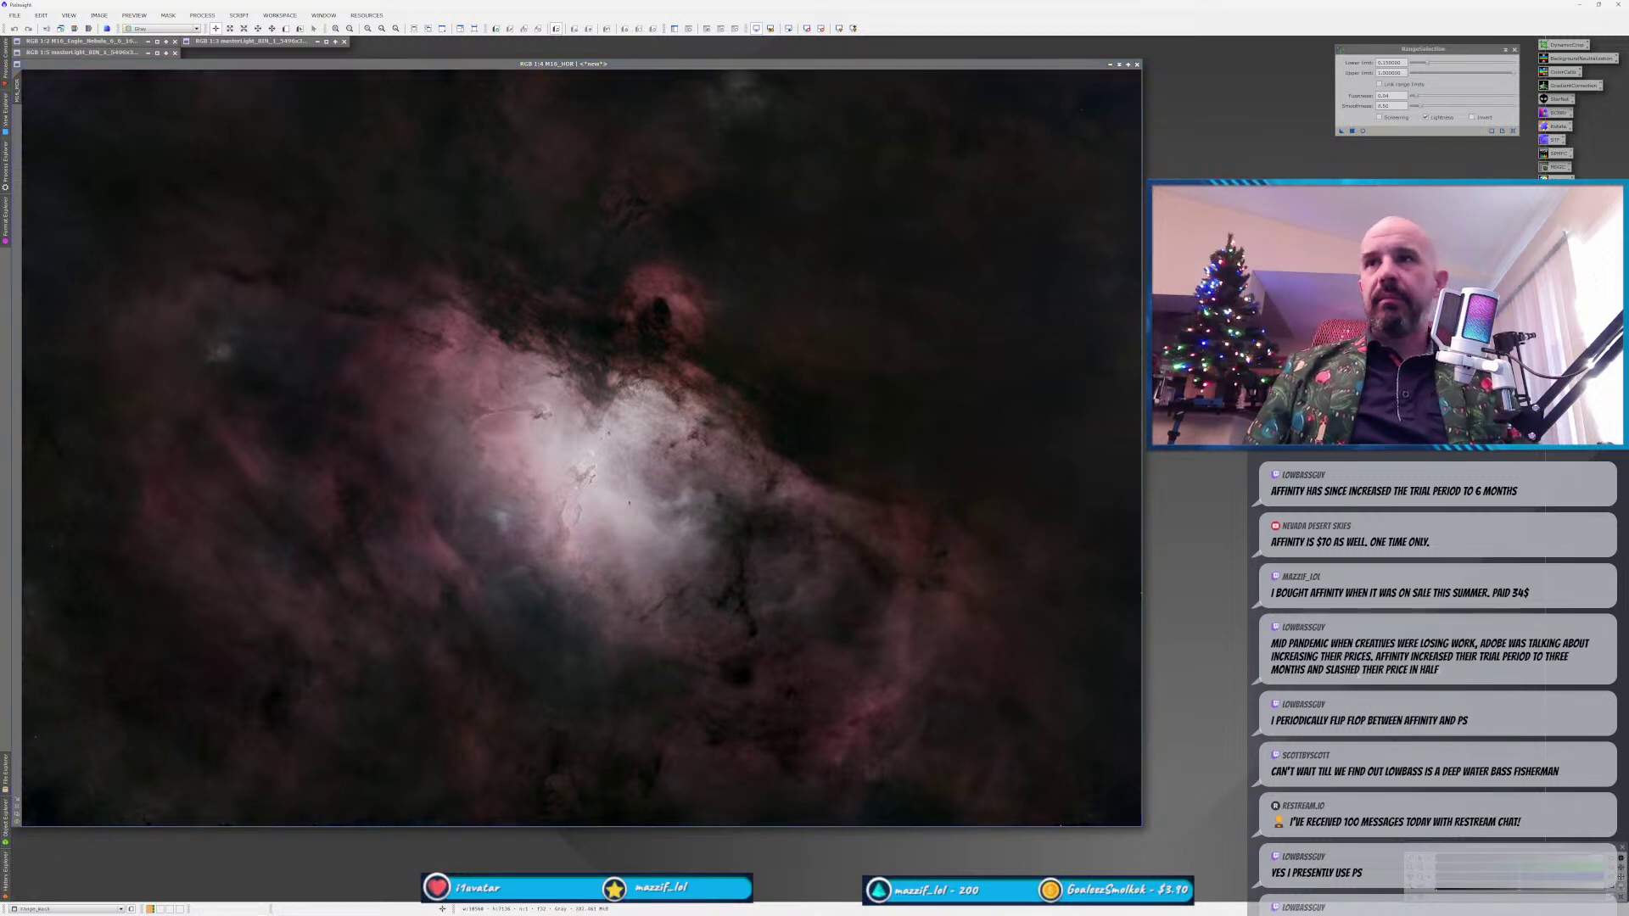
pyautogui.moveTo(433, 213); pyautogui.dragTo(21, 292)
pyautogui.click(1244, 182)
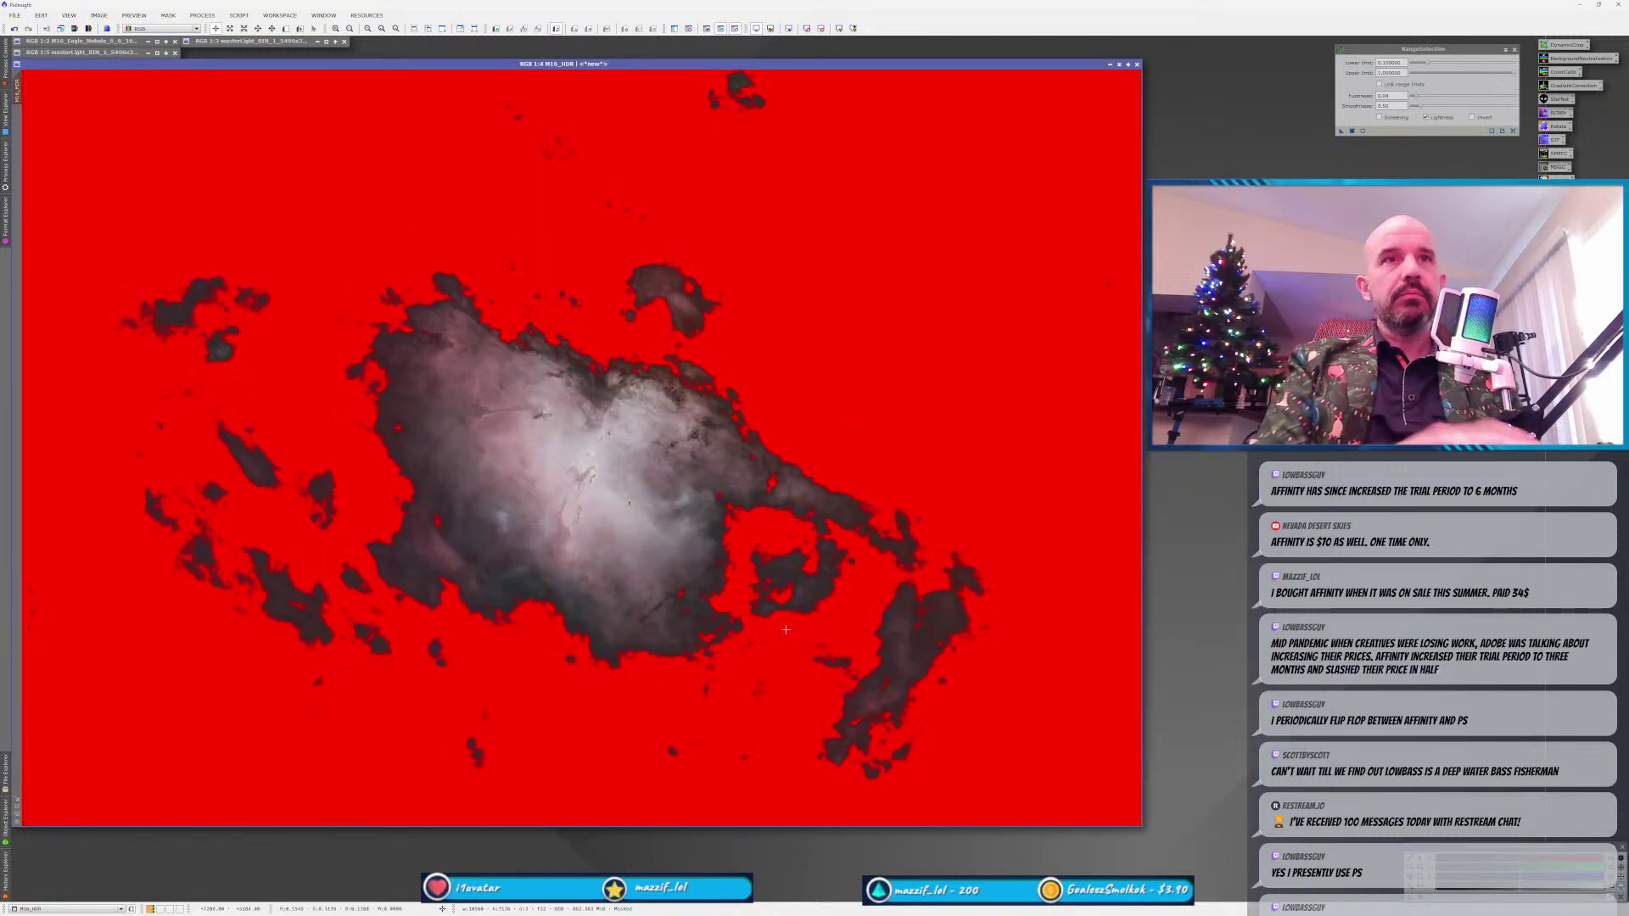
pyautogui.hotkey('ctrl', 'k')
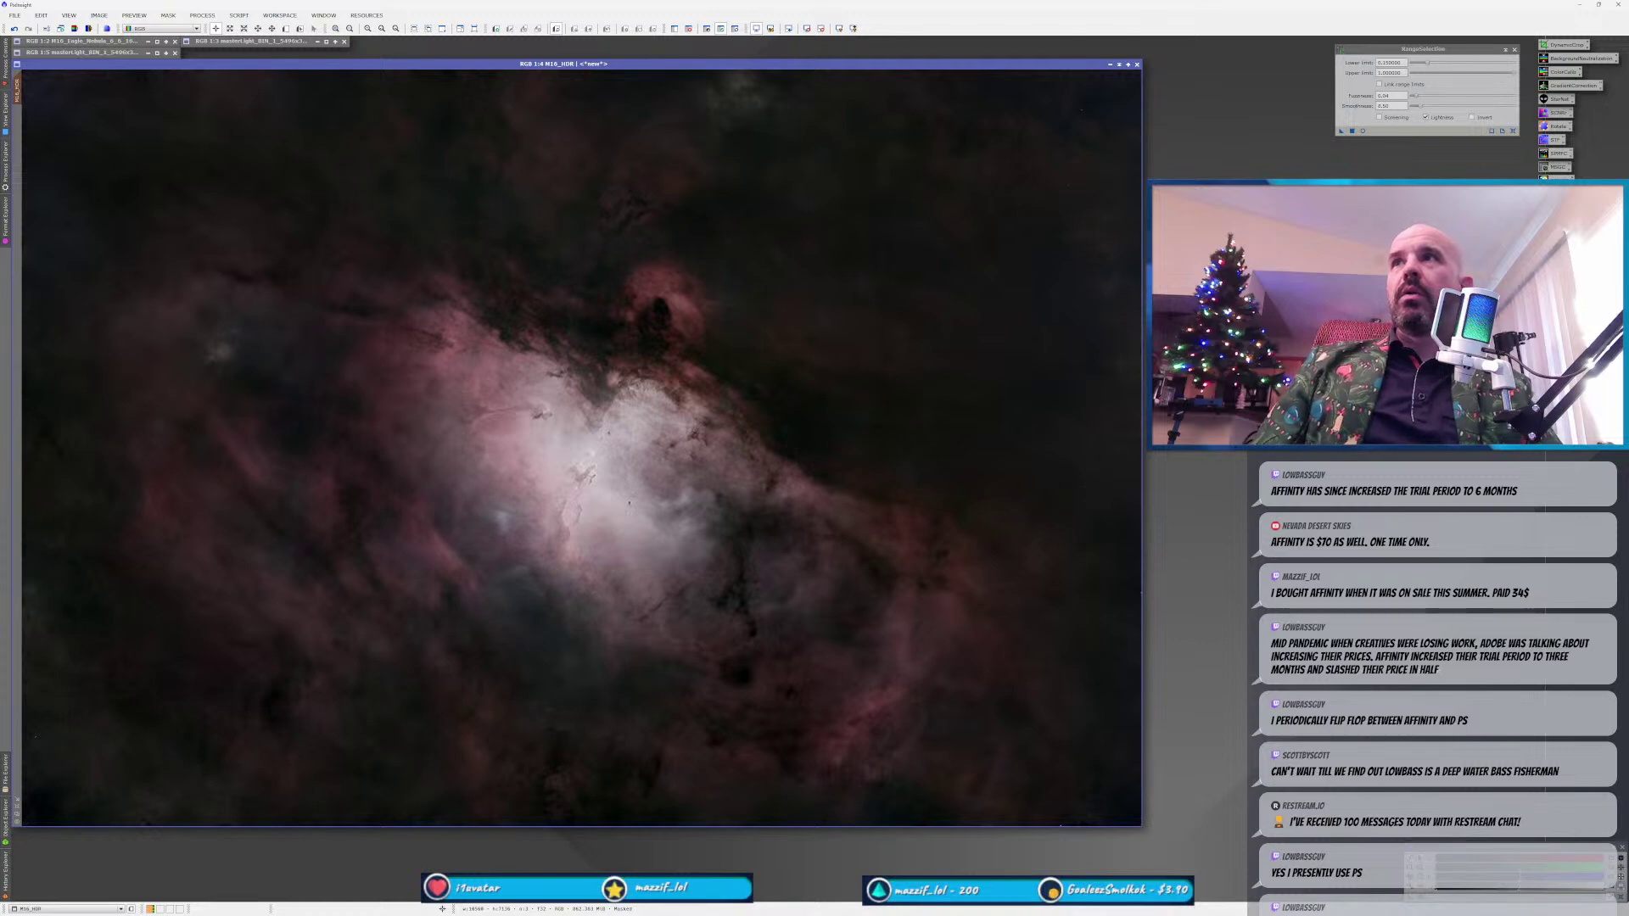
# Apply LocalHistogramEqualization with a reduced amount to the masked M16_HDR image, judging the strength in the real-time preview.
pyautogui.click(1358, 137)
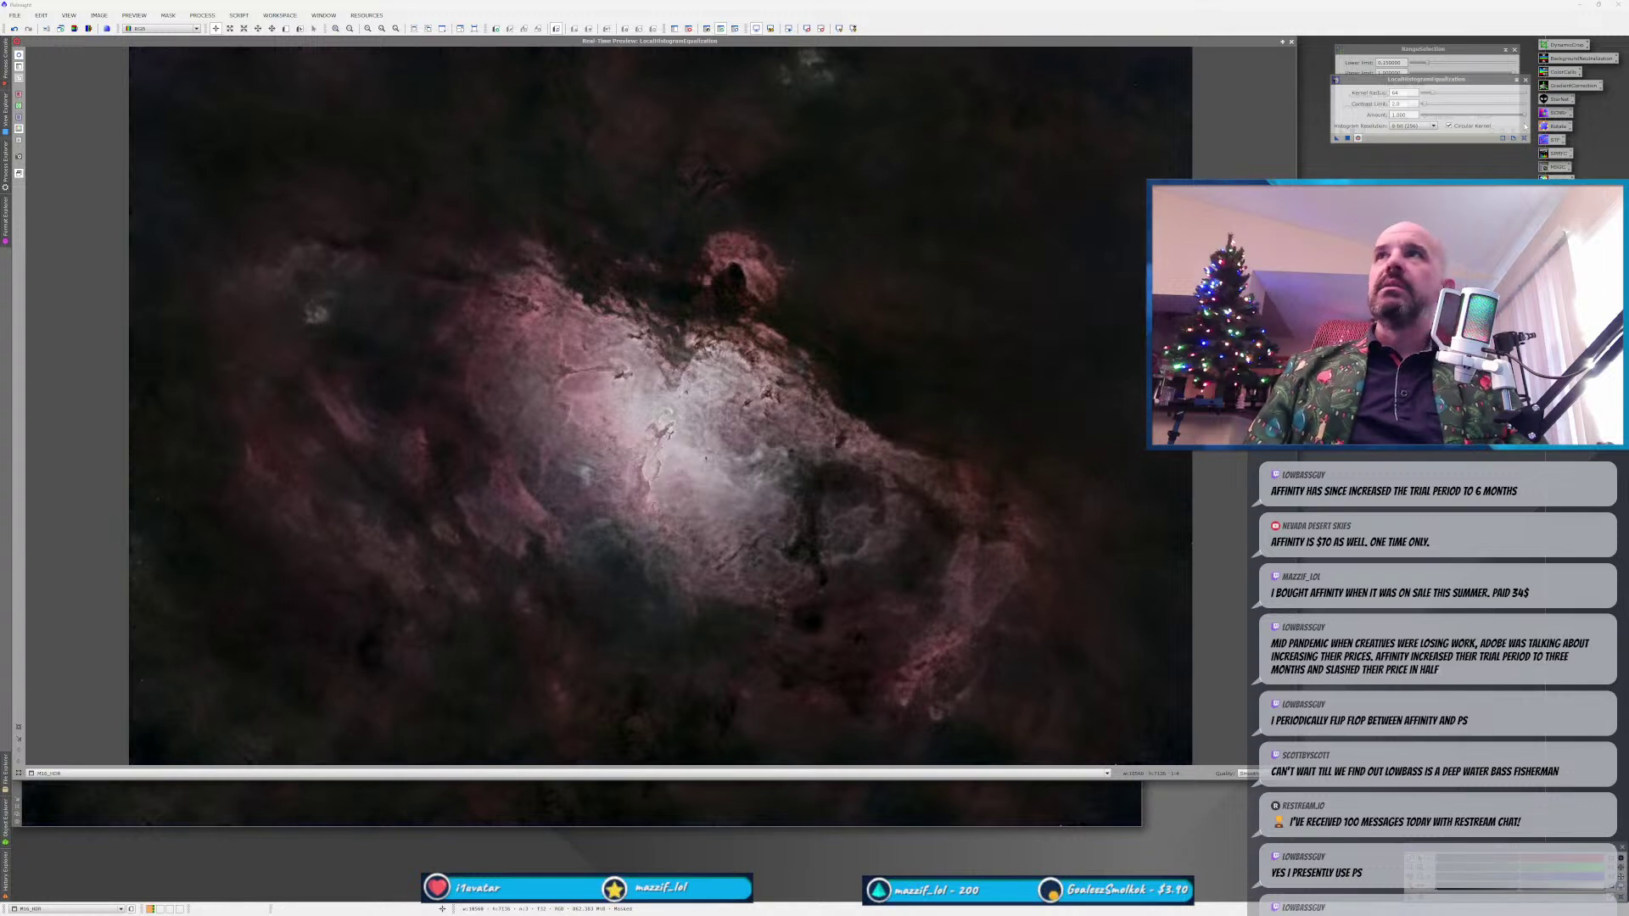
pyautogui.moveTo(1523, 115); pyautogui.dragTo(1467, 115)
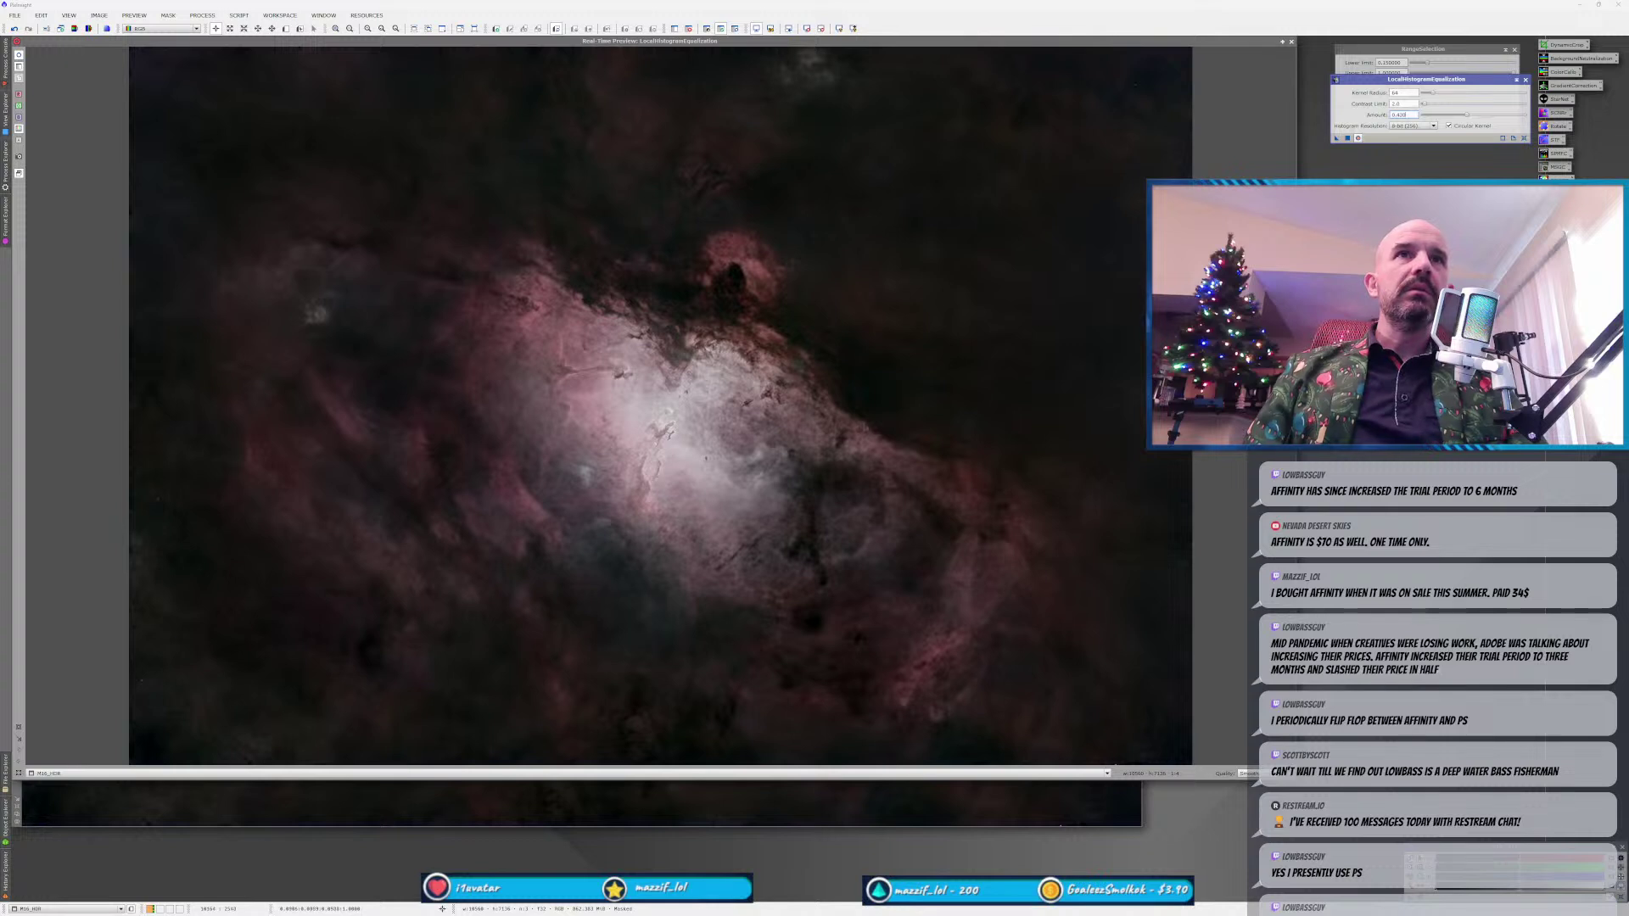
pyautogui.moveTo(1467, 116); pyautogui.dragTo(1455, 116)
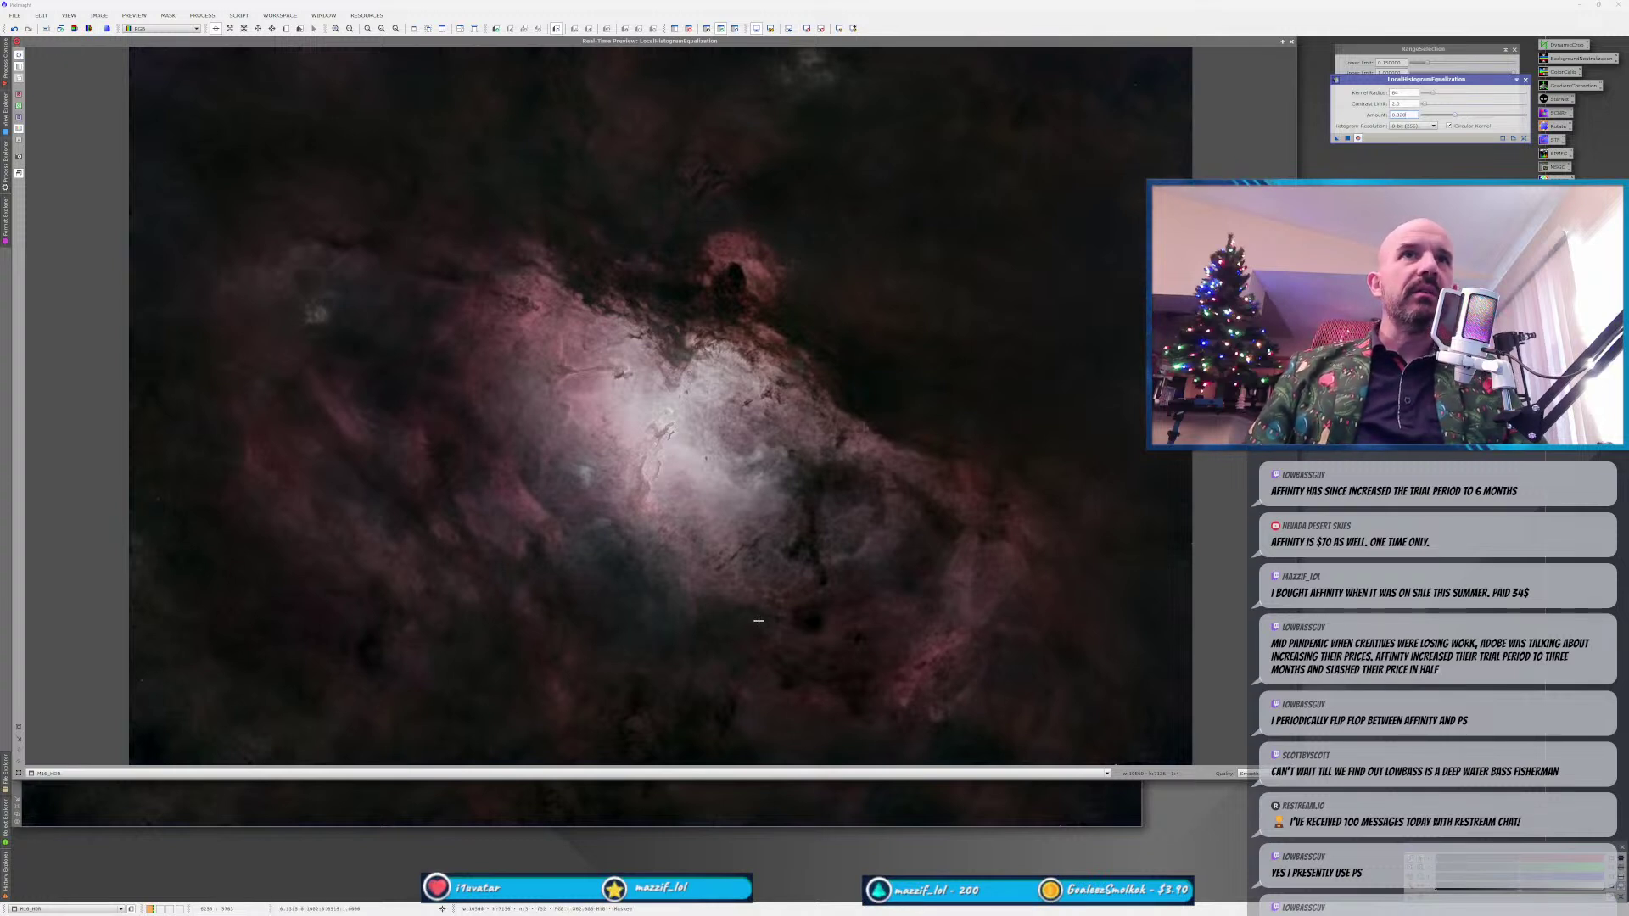
pyautogui.click(1358, 141)
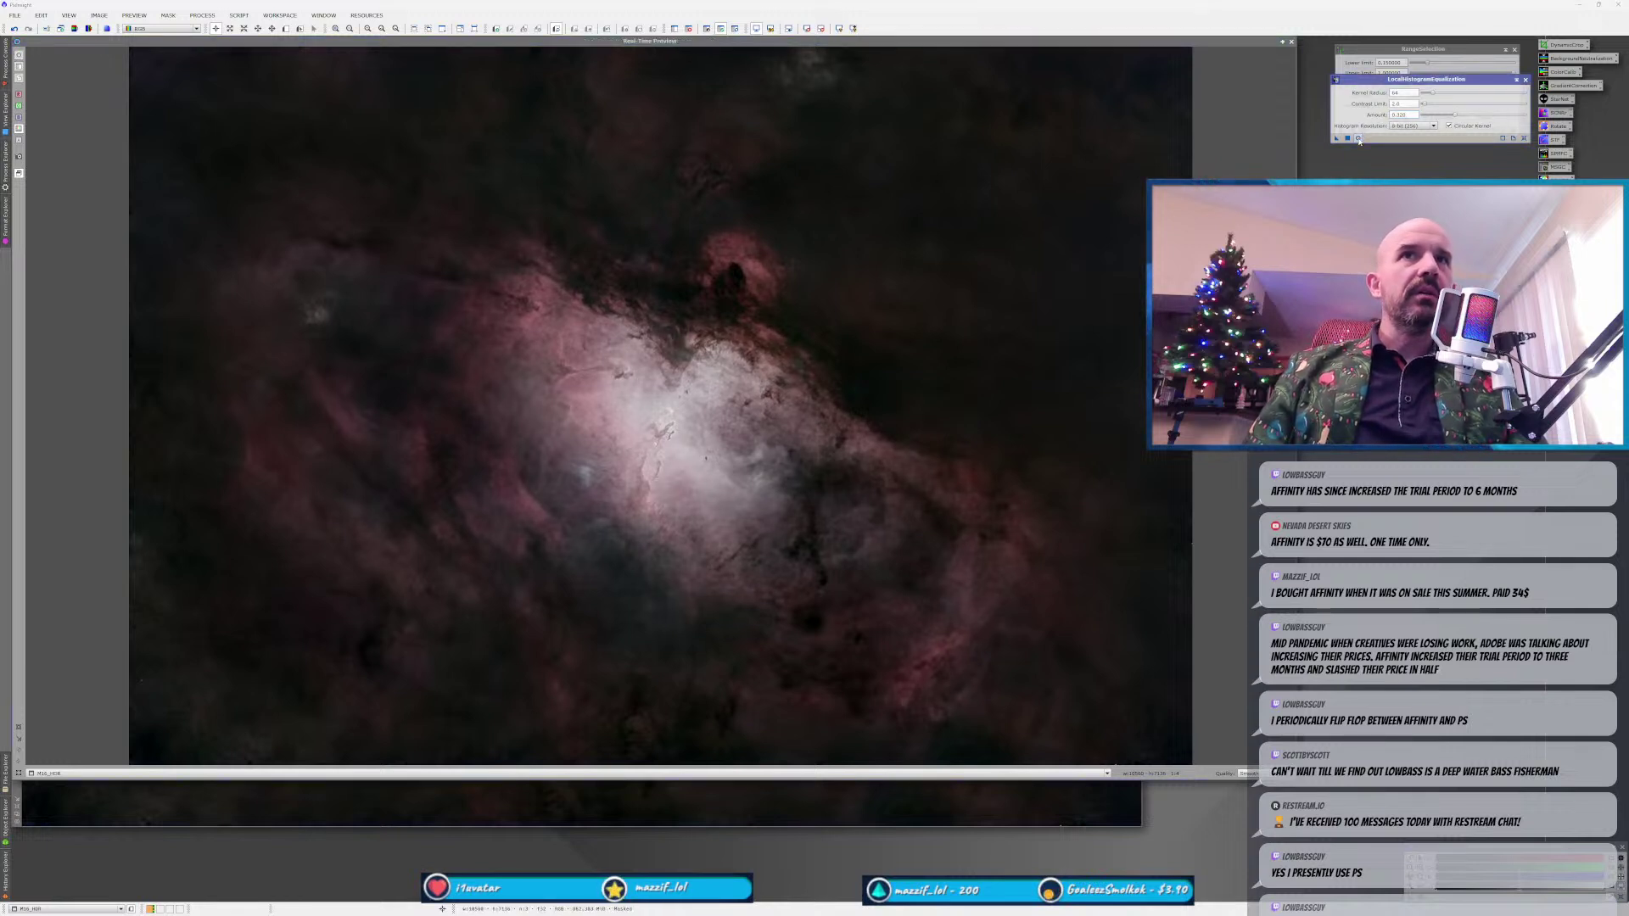
pyautogui.click(1358, 140)
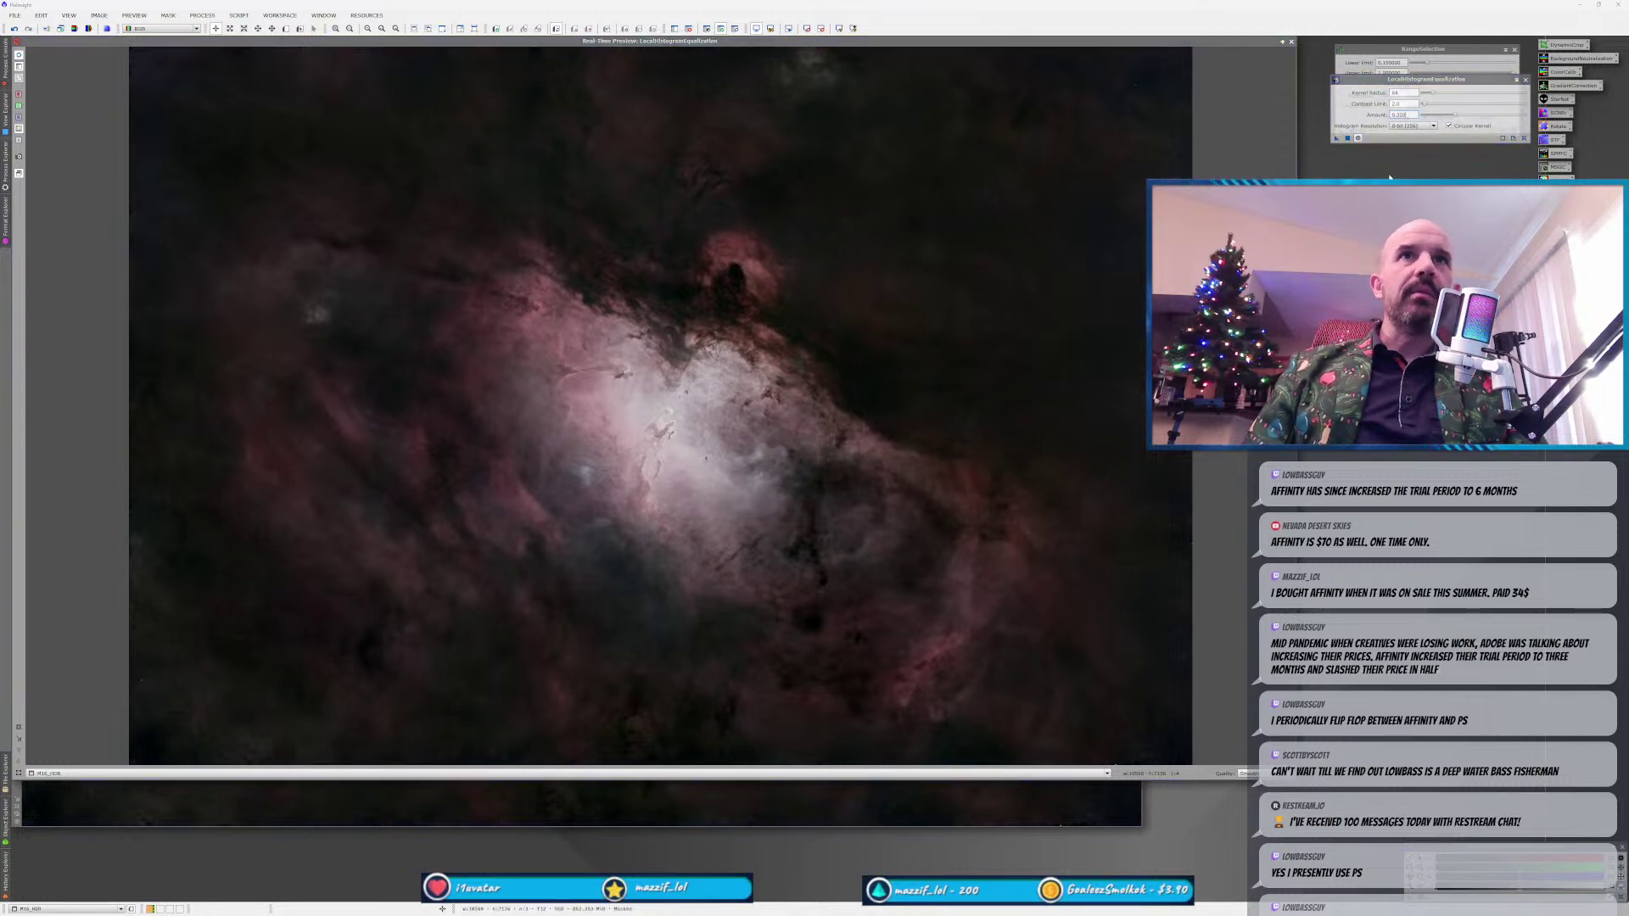
pyautogui.moveTo(1457, 116); pyautogui.dragTo(1444, 114)
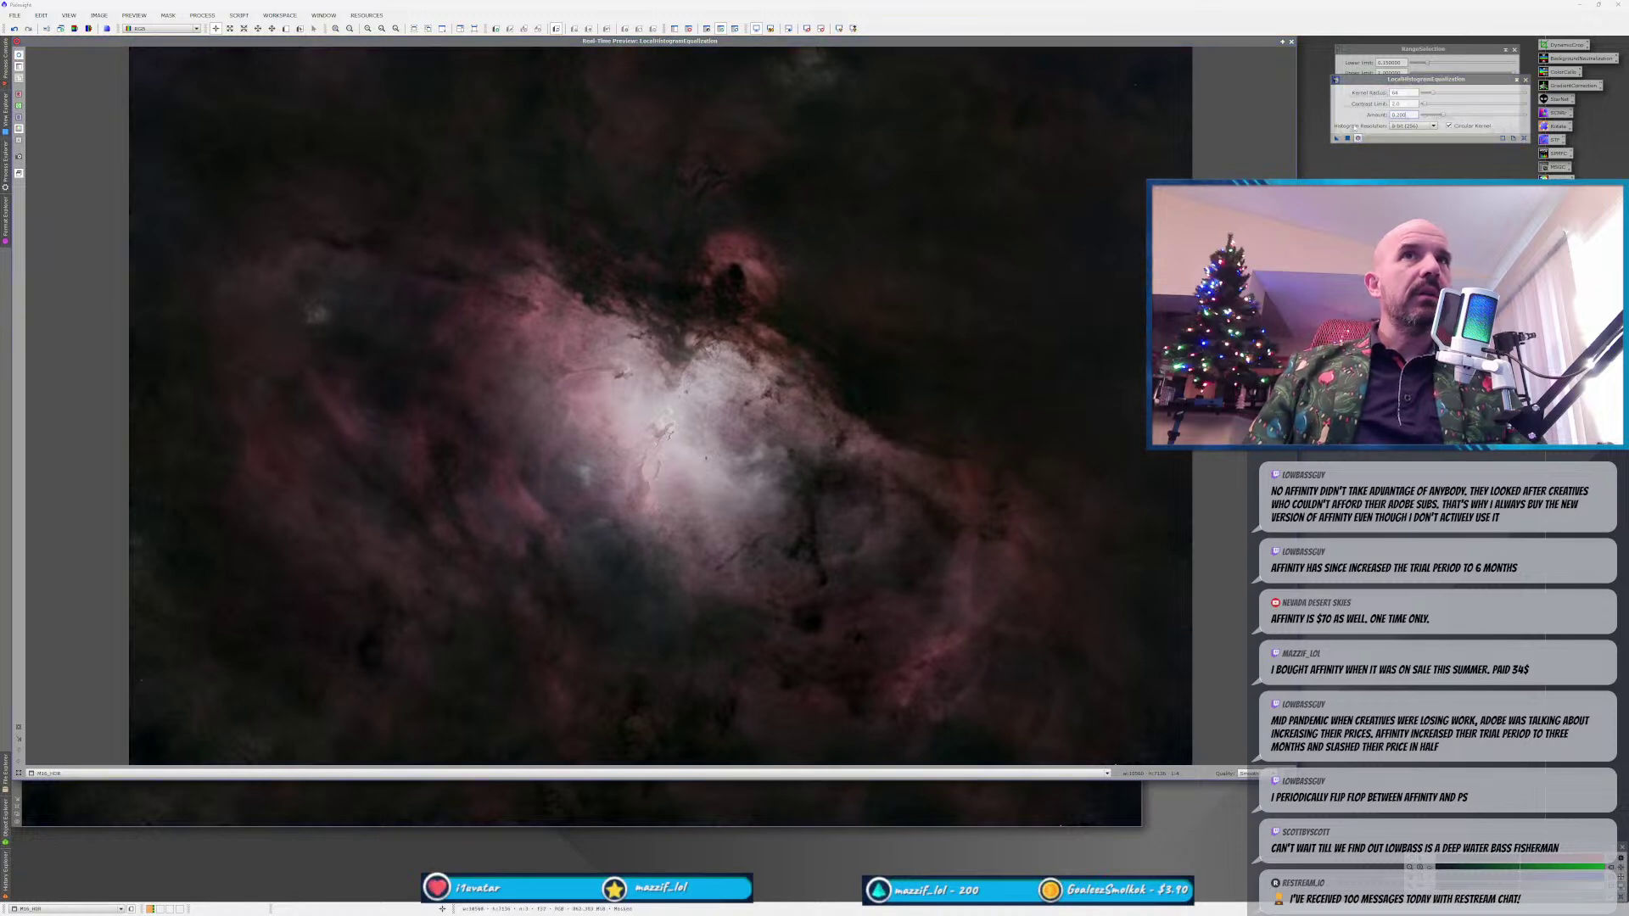
pyautogui.click(1292, 42)
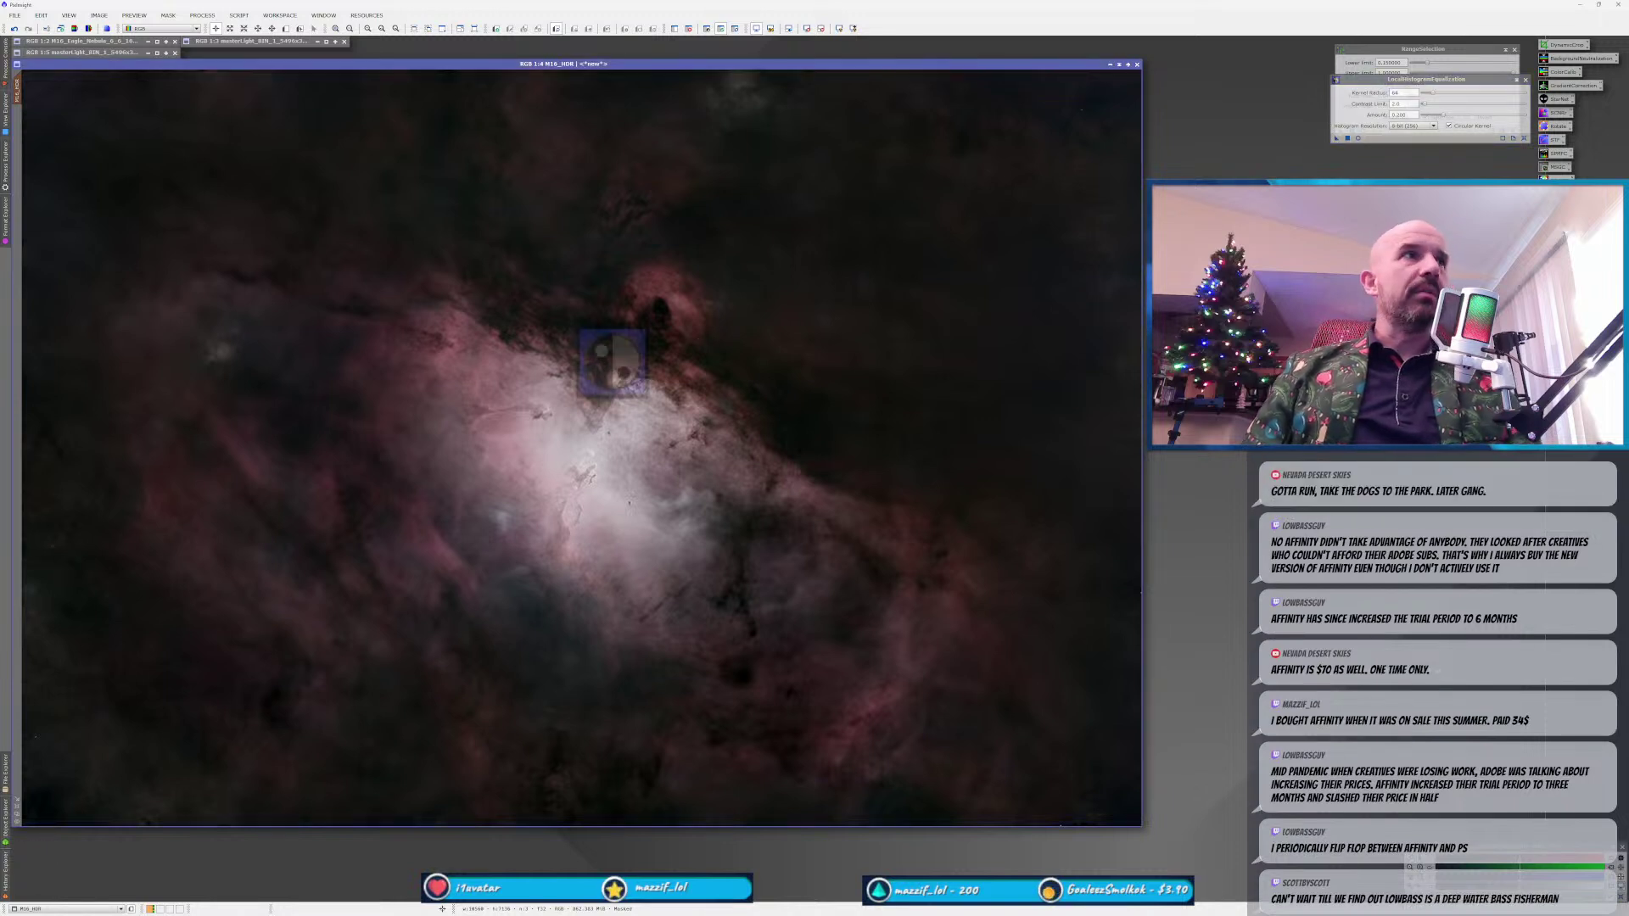
pyautogui.moveTo(611, 361); pyautogui.dragTo(611, 361)
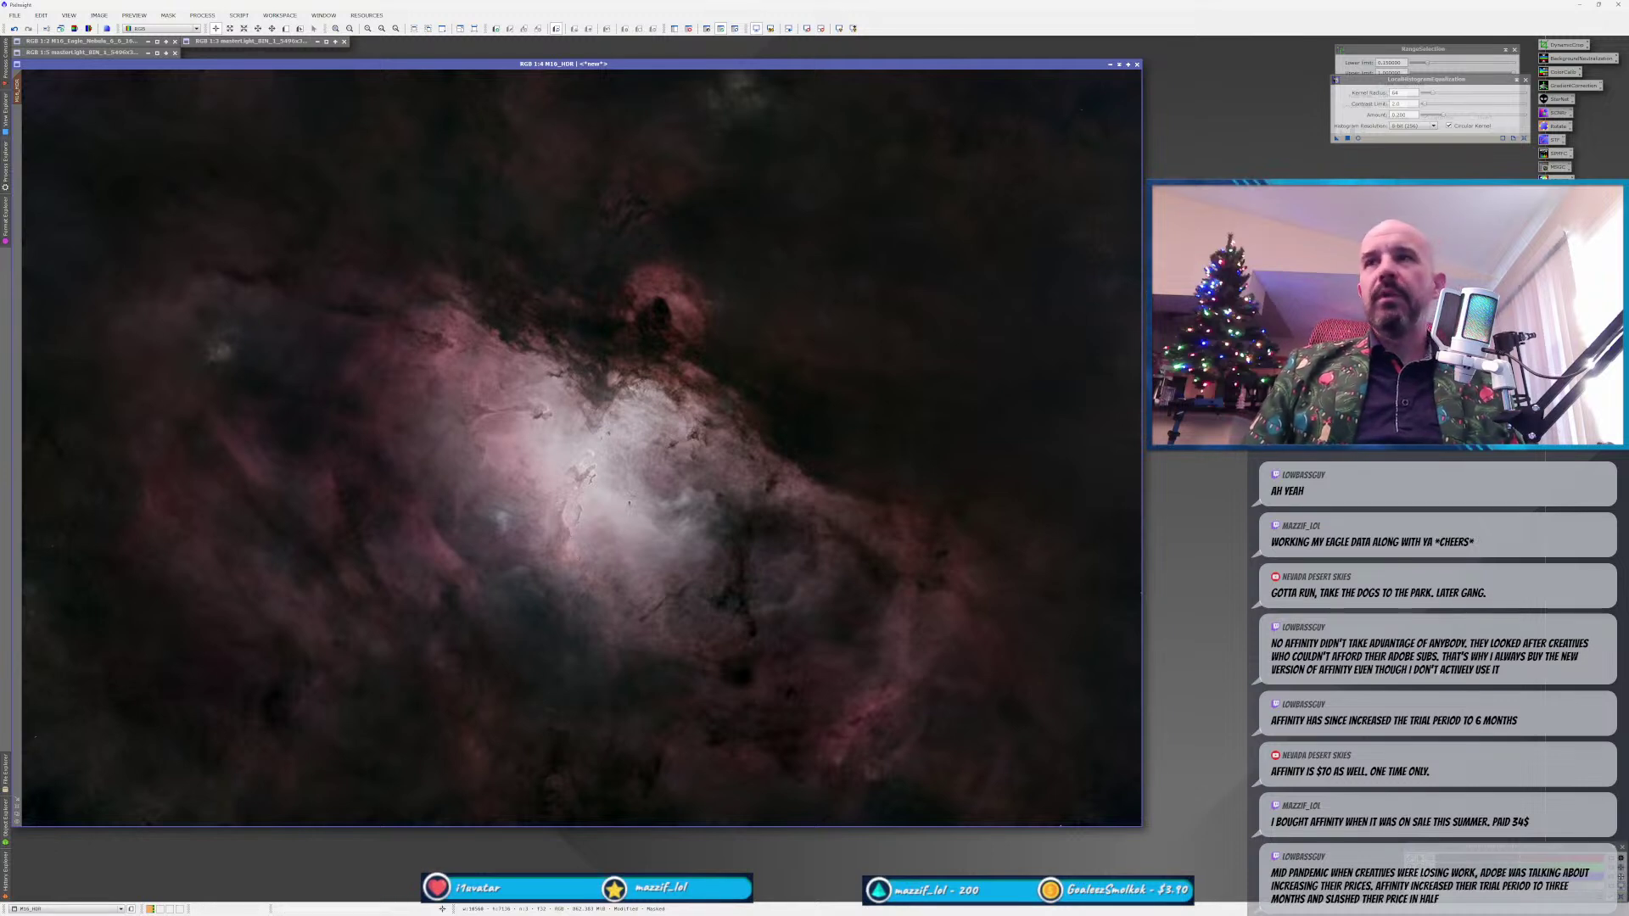
# Remove the mask from M16_HDR and inspect the pillars in the bright core up close.
pyautogui.hotkey('ctrl', 'w')
pyautogui.click(830, 483)
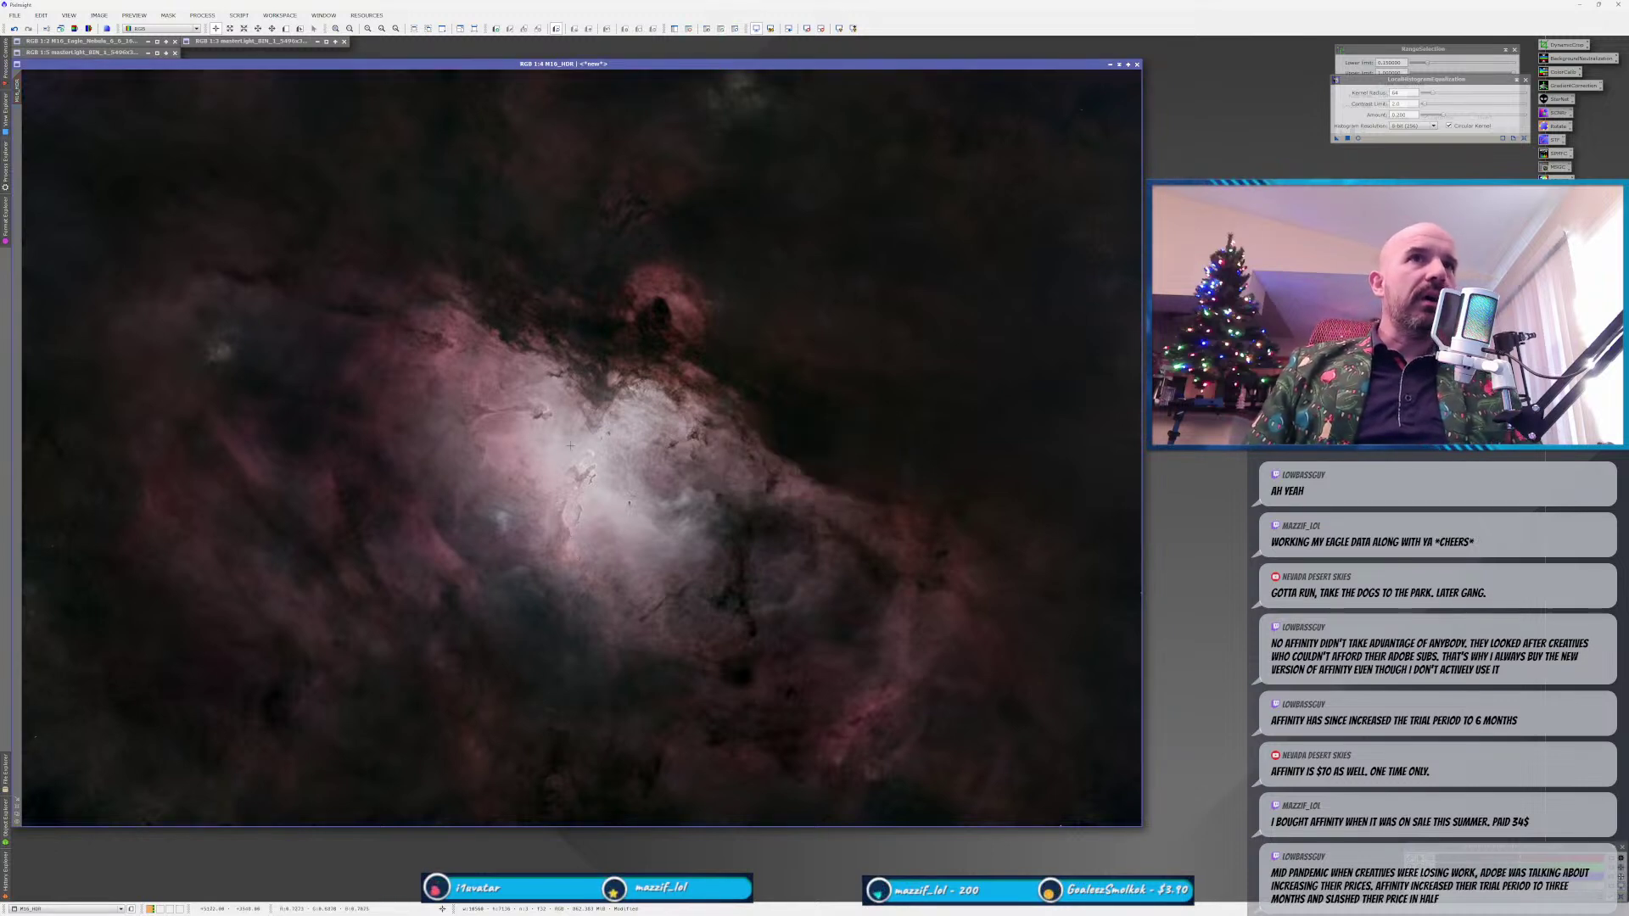
pyautogui.scroll(3, 604, 483)
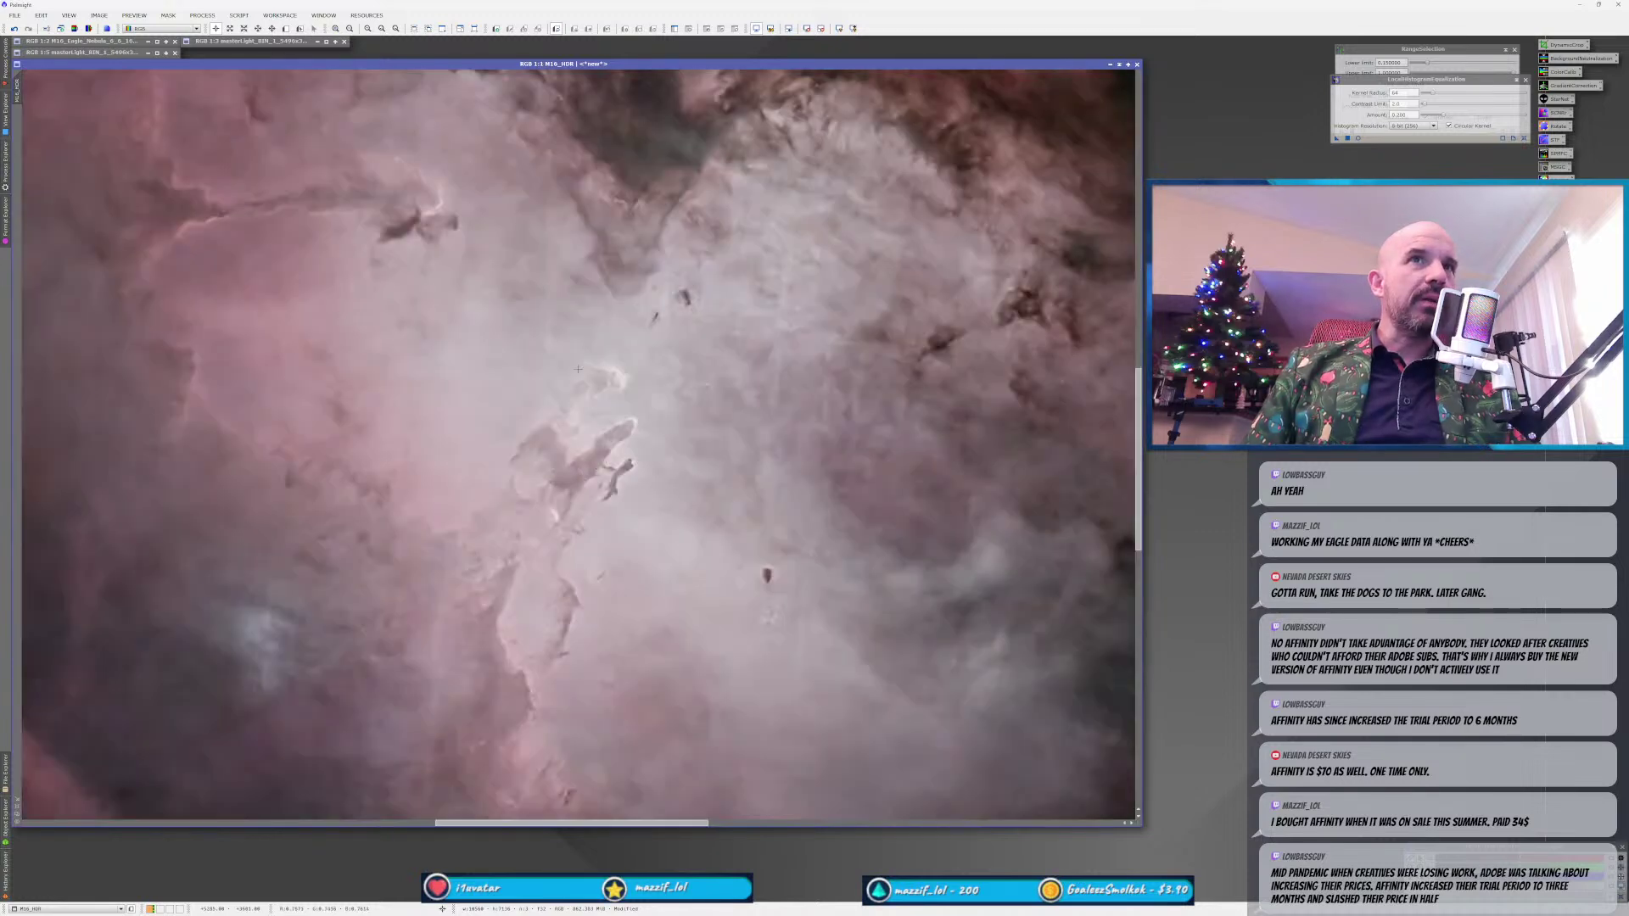
pyautogui.scroll(-3, 557, 494)
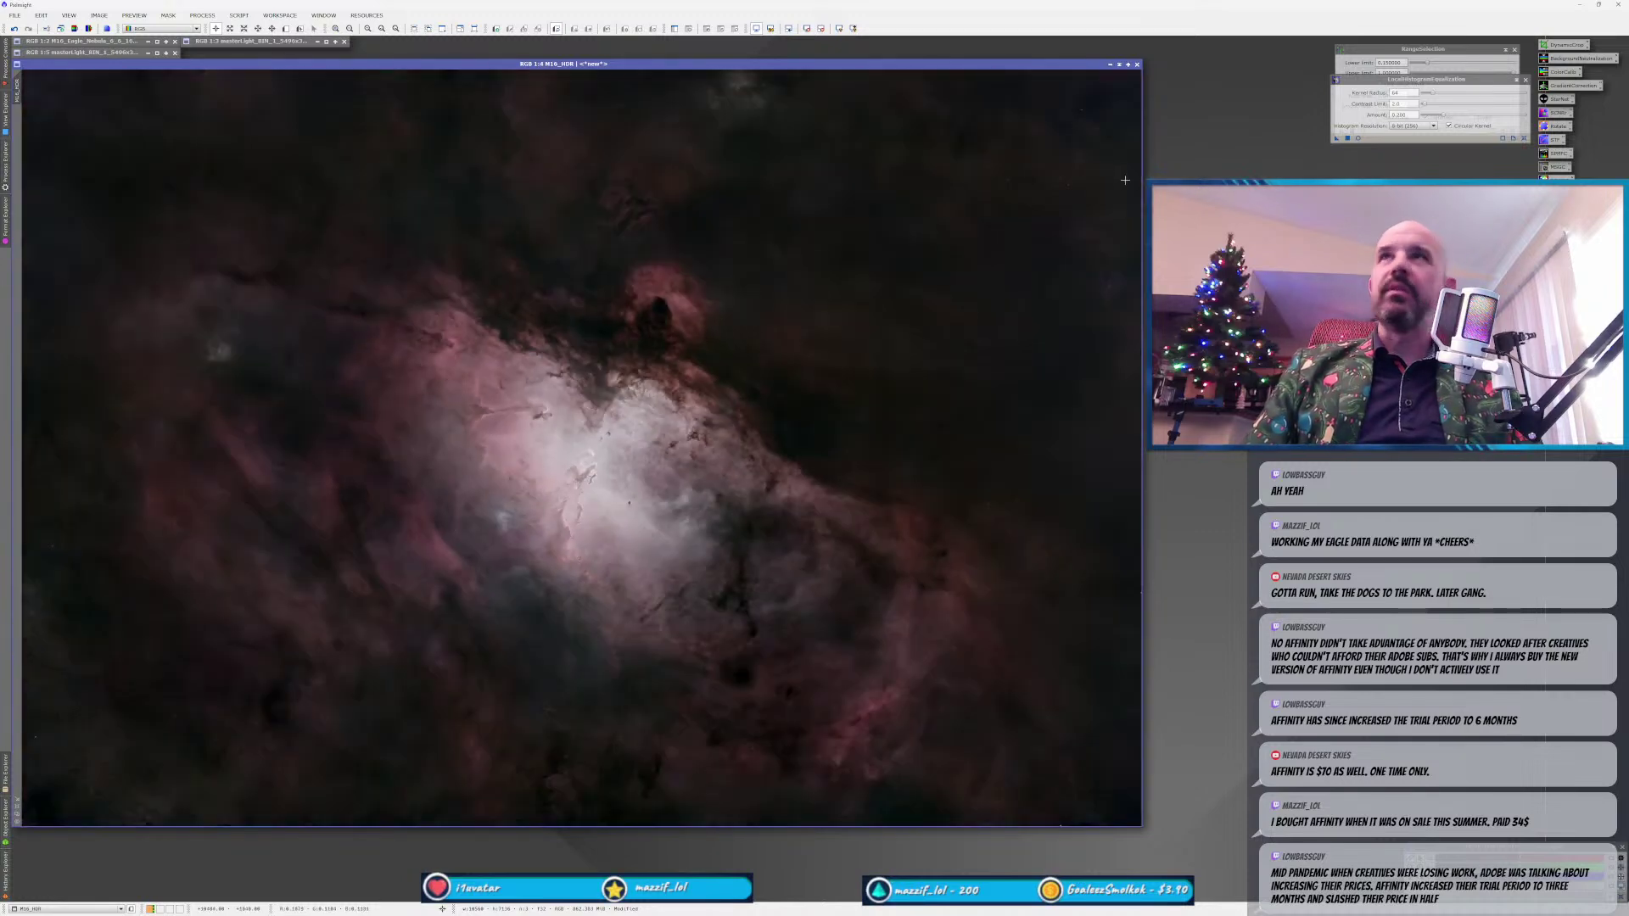
# Generate a tighter RangeSelection mask of the brightest core, with the lower limit at 0.70 and increased smoothness.
pyautogui.moveTo(1434, 79); pyautogui.dragTo(1412, 163)
pyautogui.click(1362, 131)
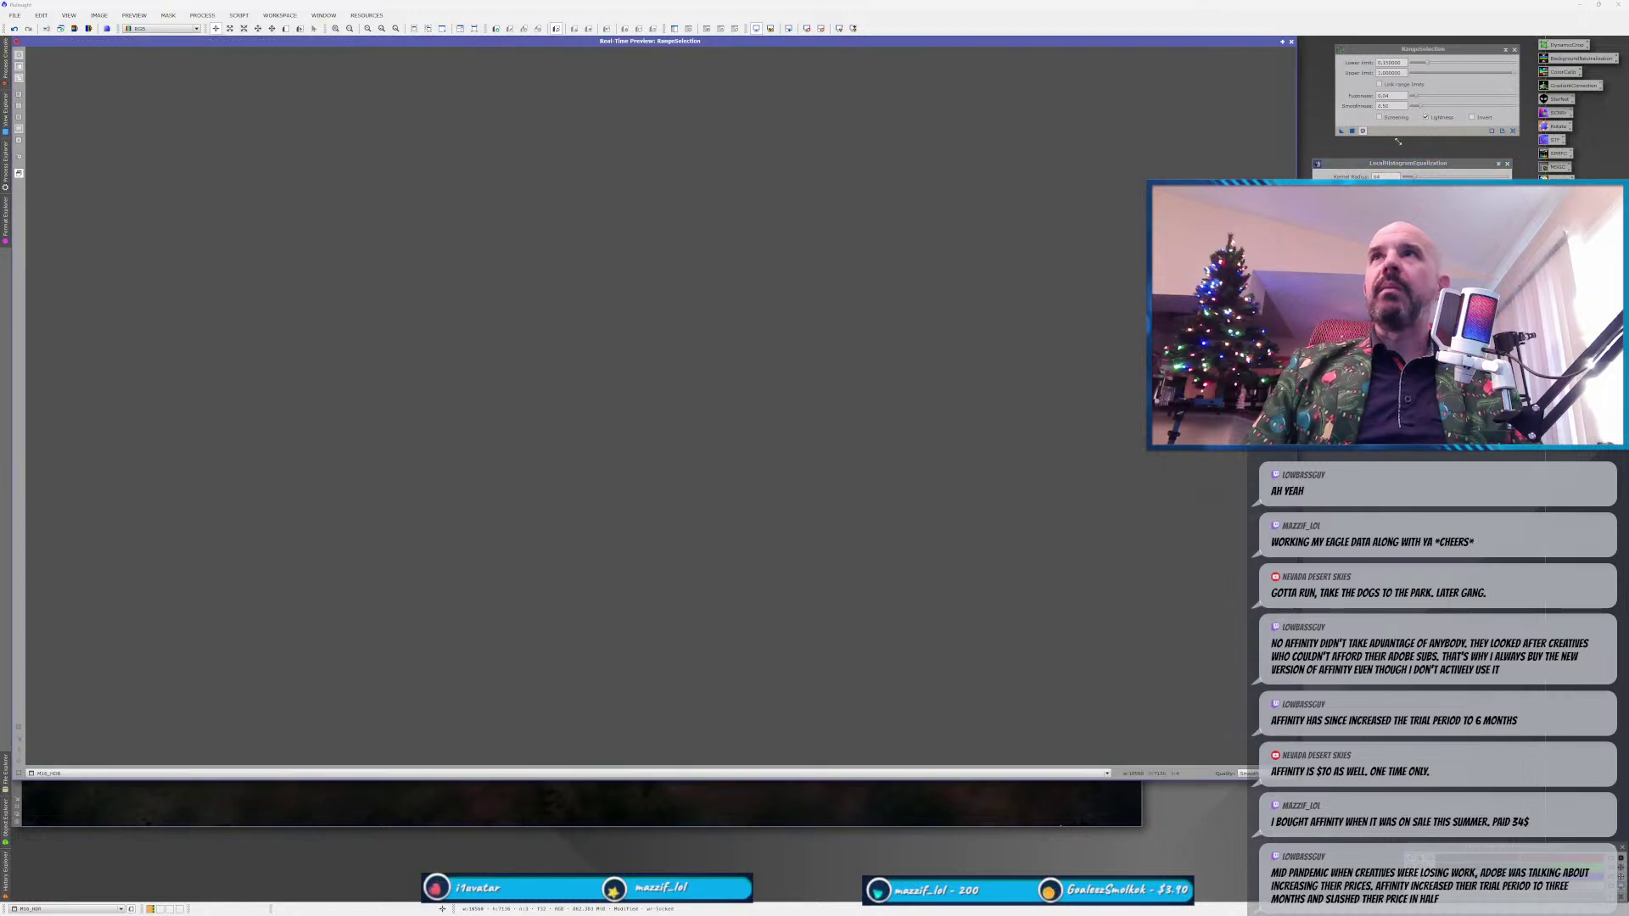
pyautogui.moveTo(1428, 62); pyautogui.dragTo(1481, 71)
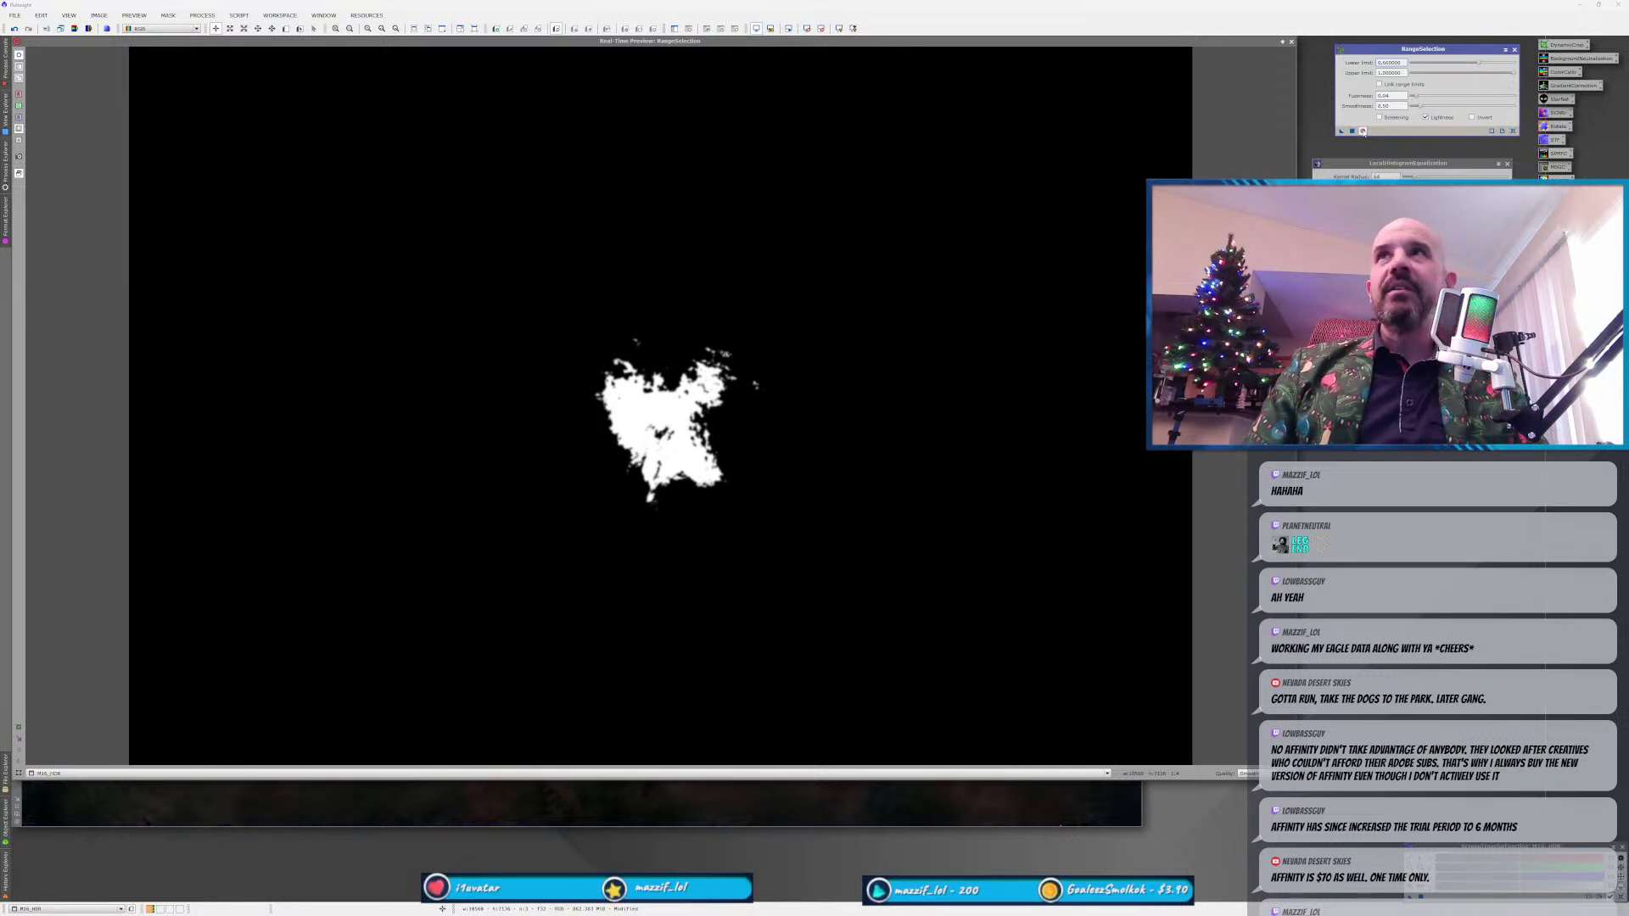
pyautogui.click(1484, 64)
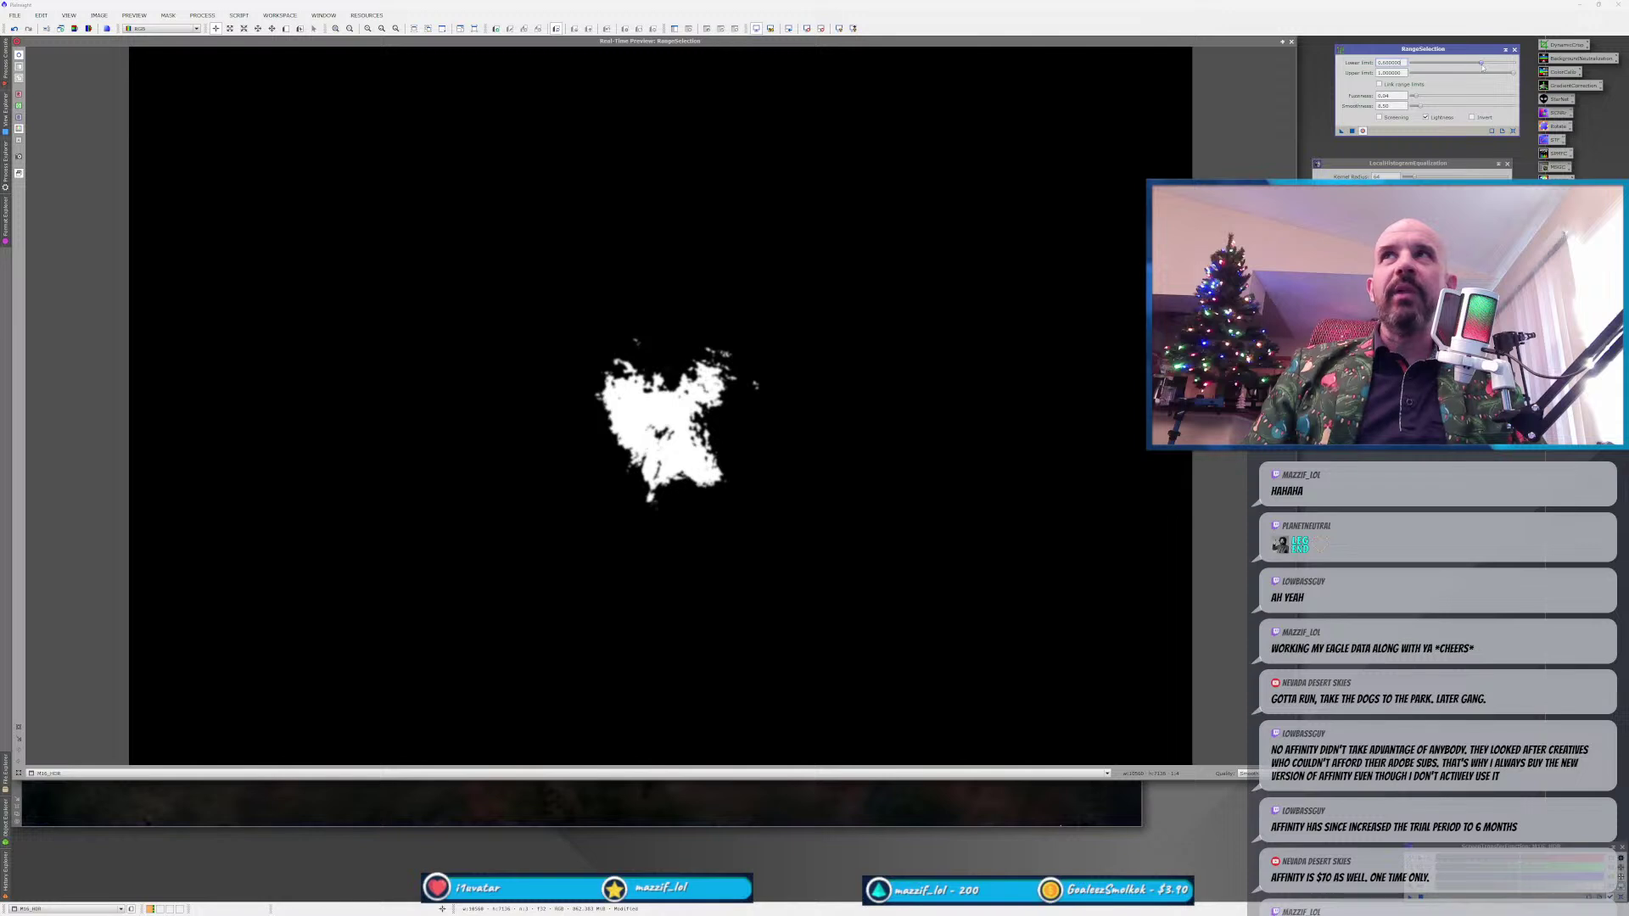
pyautogui.moveTo(1486, 66); pyautogui.dragTo(1487, 68)
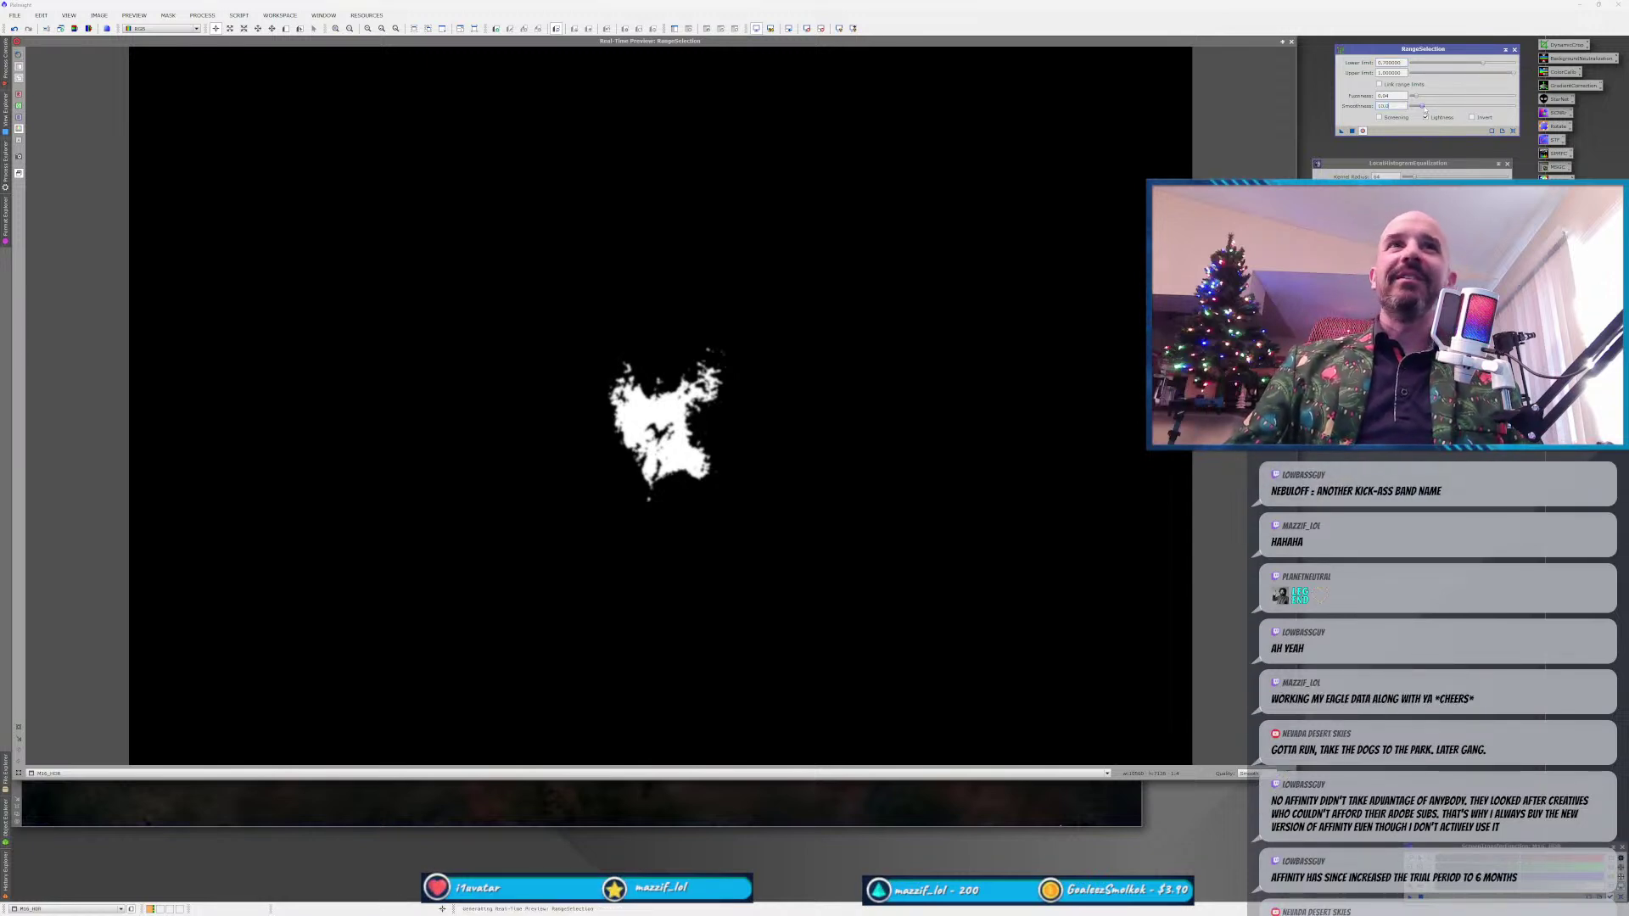
pyautogui.click(1291, 42)
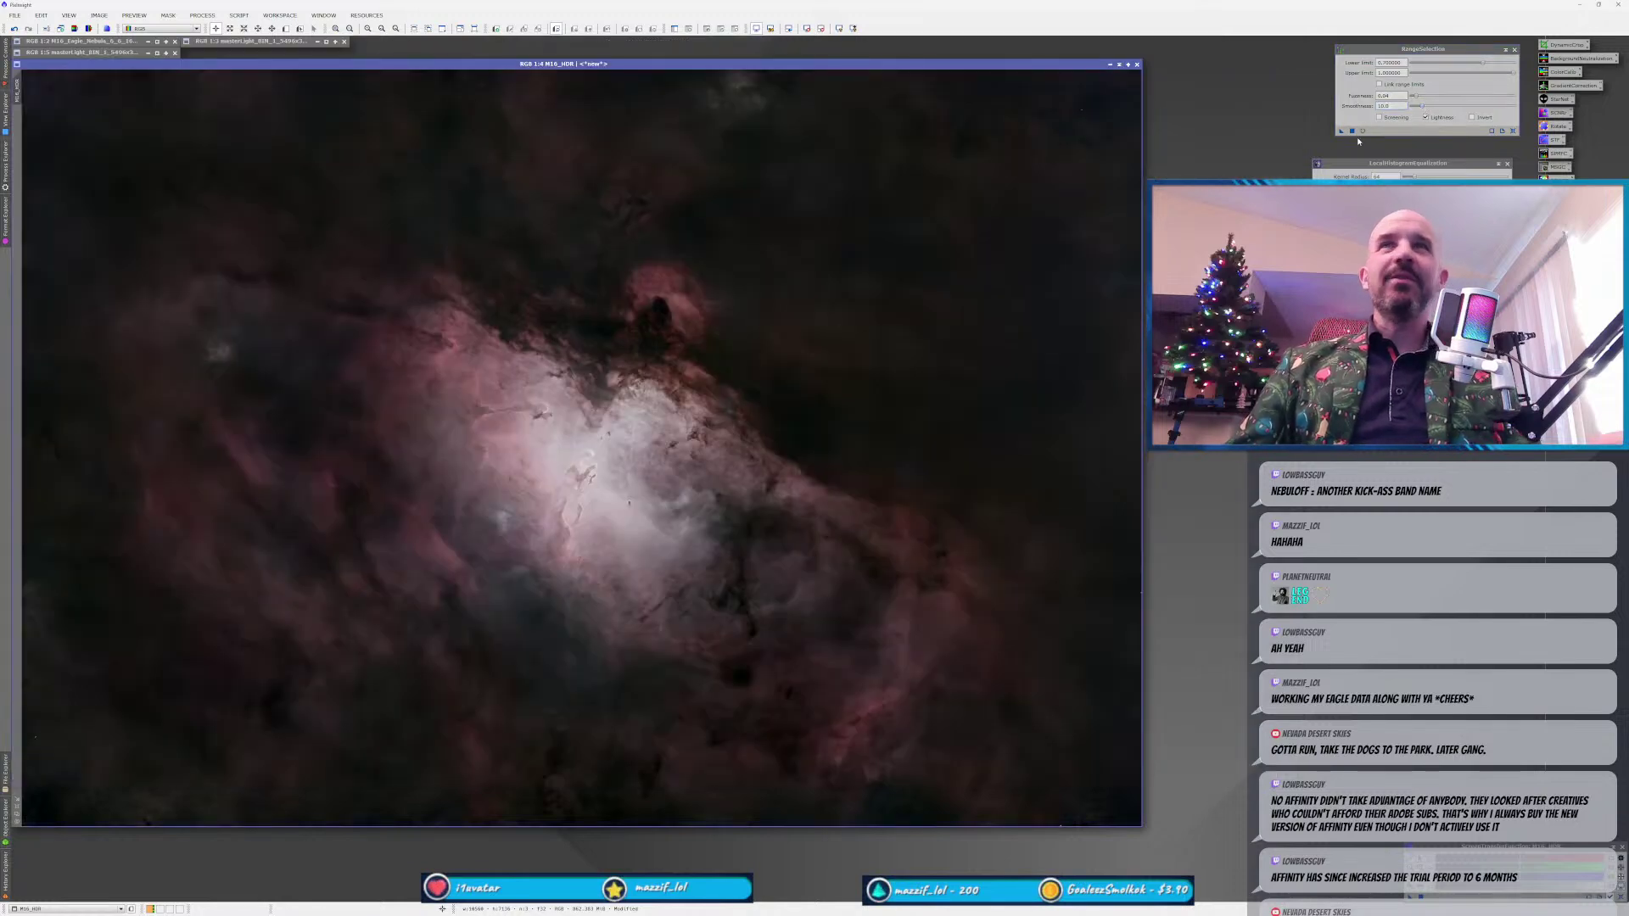
pyautogui.moveTo(1340, 131); pyautogui.dragTo(768, 319)
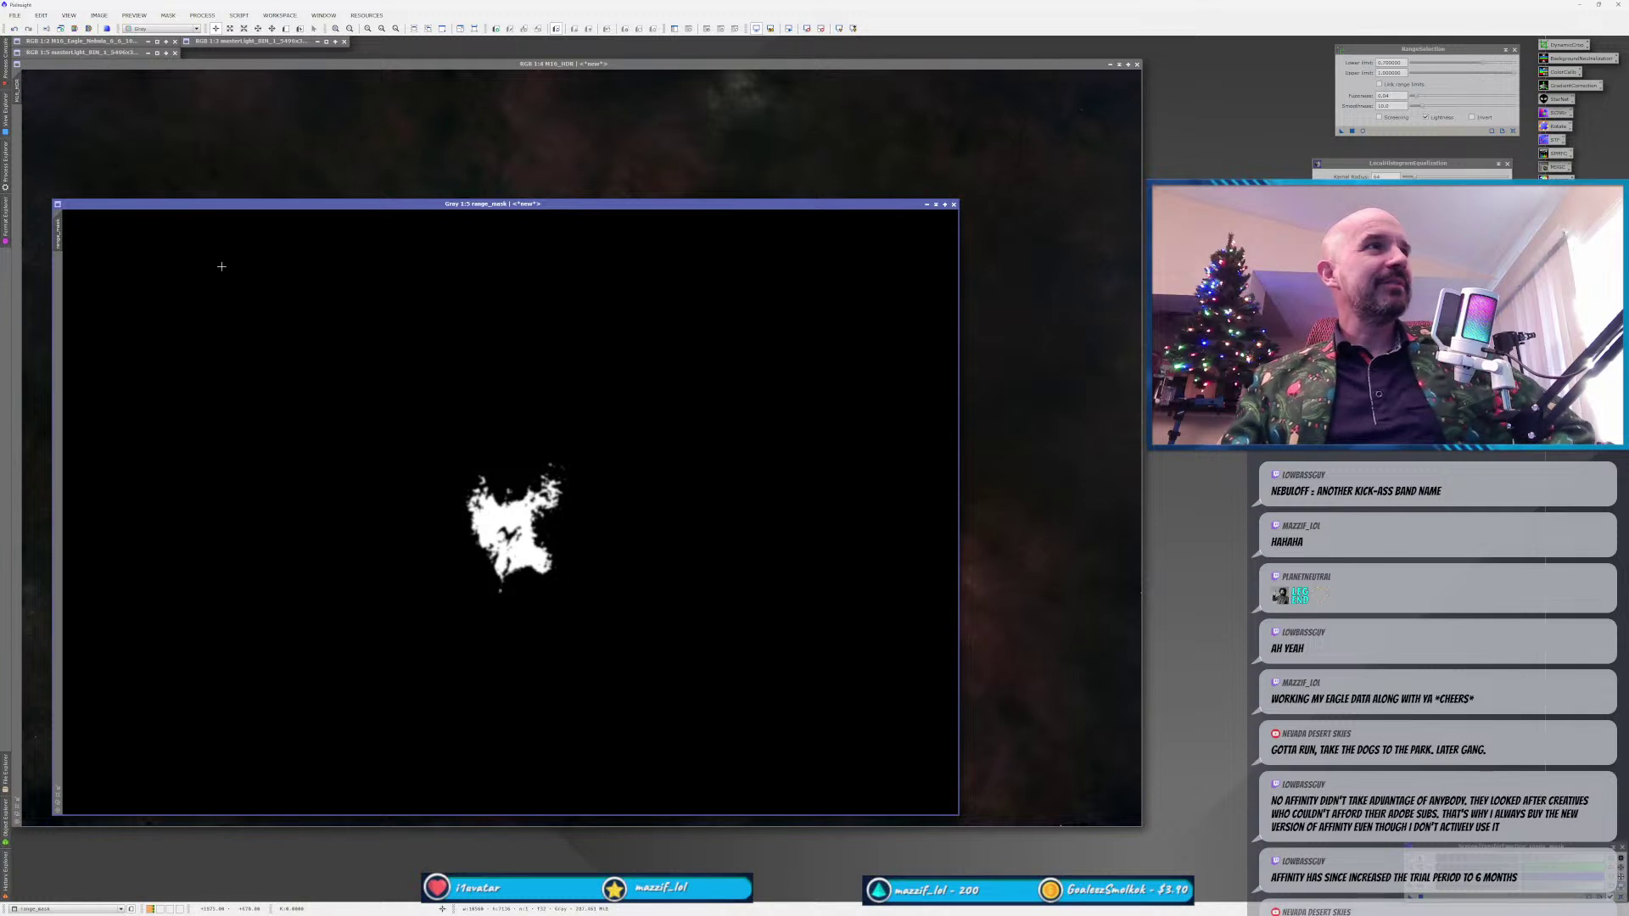
# Apply the new range_mask to M16_HDR and move the mask window, shrunk and collapsed, clear of the nebula.
pyautogui.moveTo(187, 211); pyautogui.dragTo(725, 217)
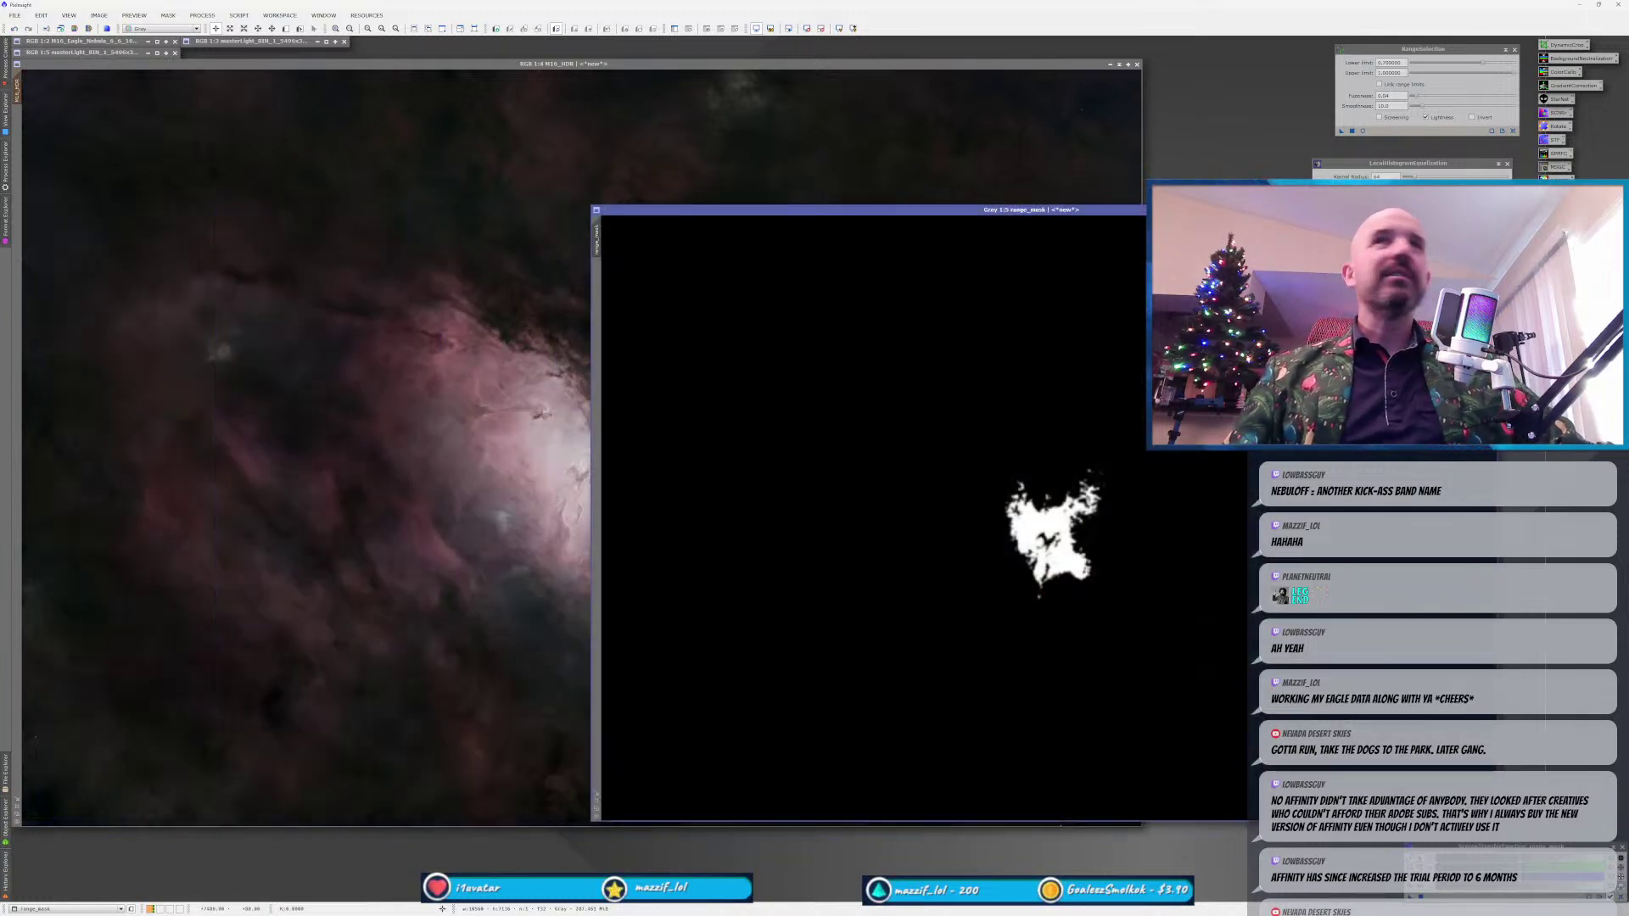
pyautogui.doubleClick(812, 553)
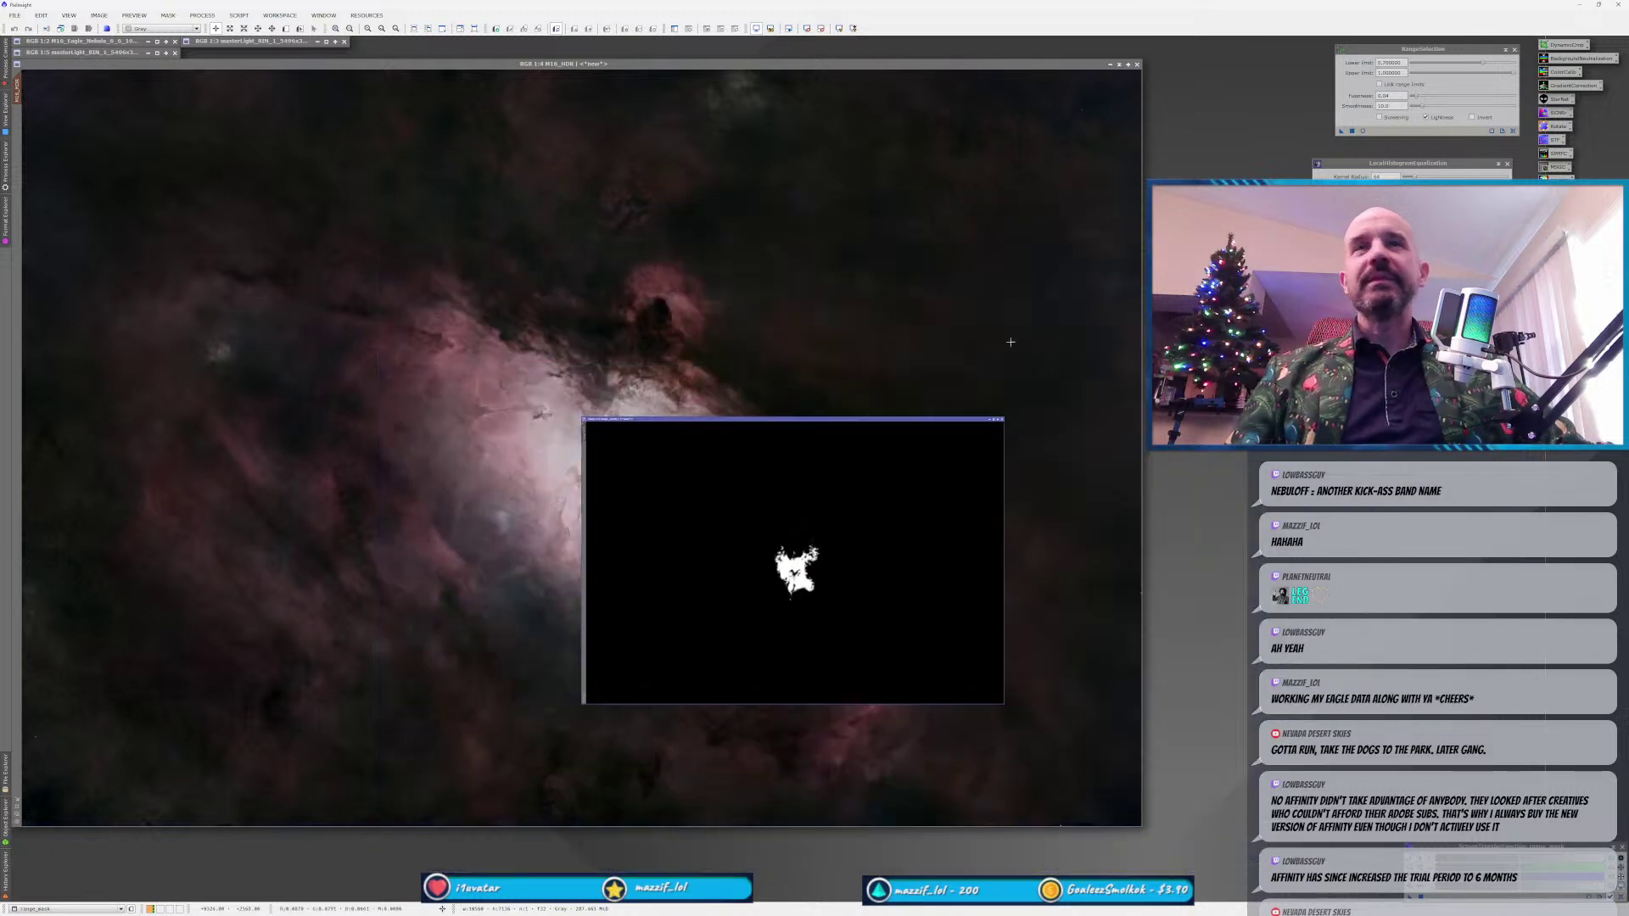
pyautogui.moveTo(811, 554)
pyautogui.mouseDown()
pyautogui.moveTo(991, 557)
pyautogui.moveTo(1476, 762)
pyautogui.mouseUp()
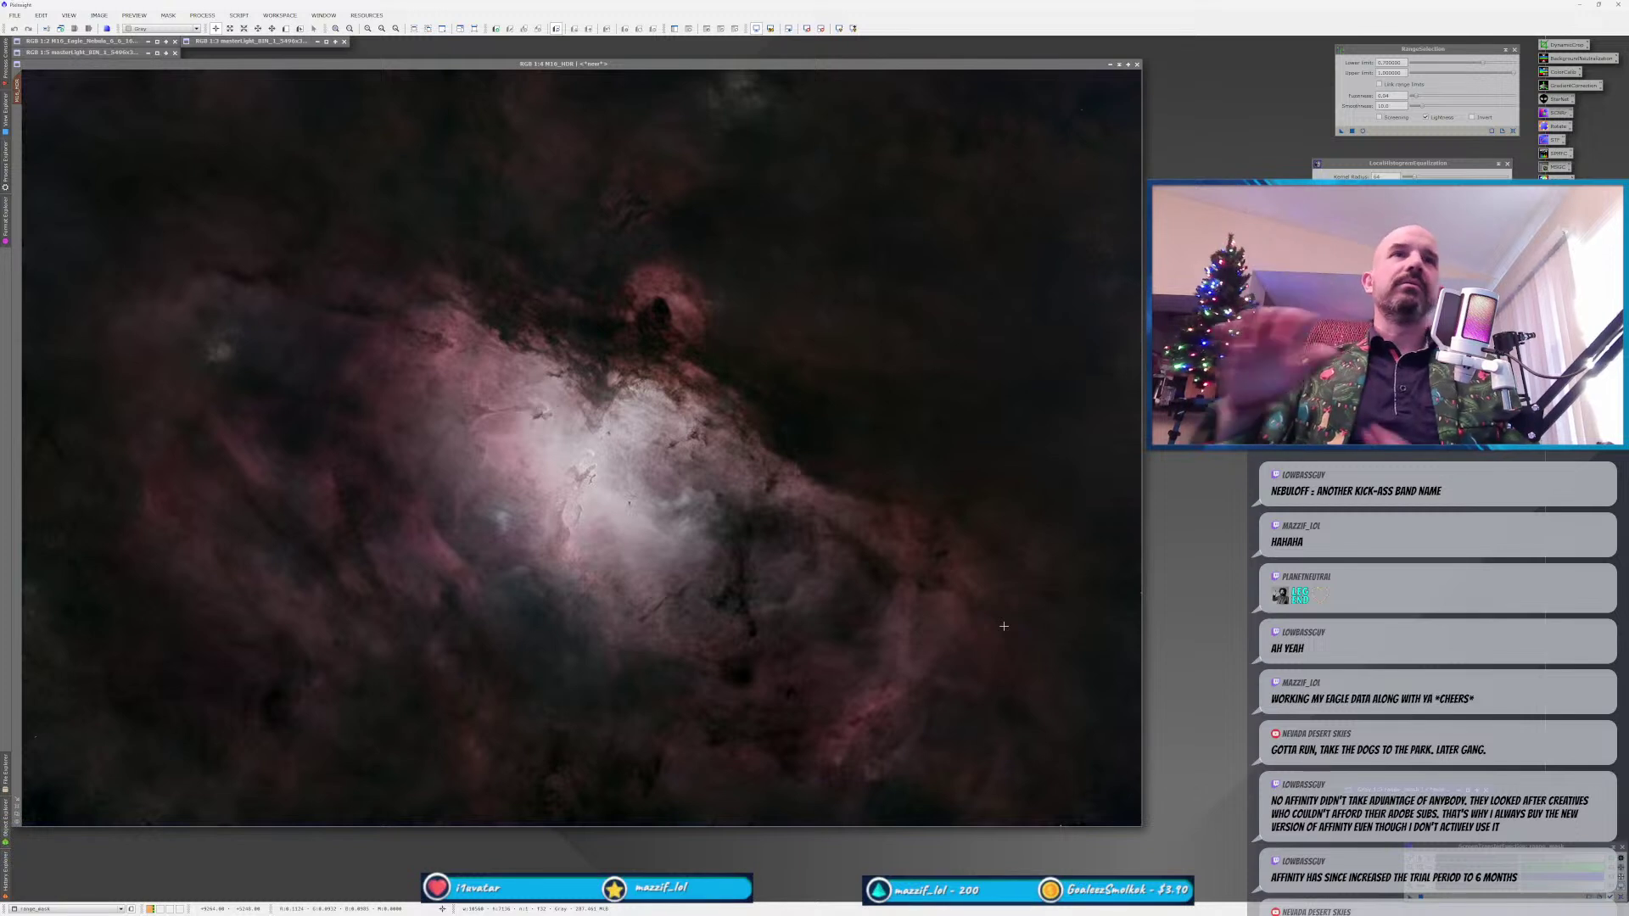
# Toggle the mask overlay on M16_HDR to check the covered core area, leaving the overlay hidden.
pyautogui.click(701, 457)
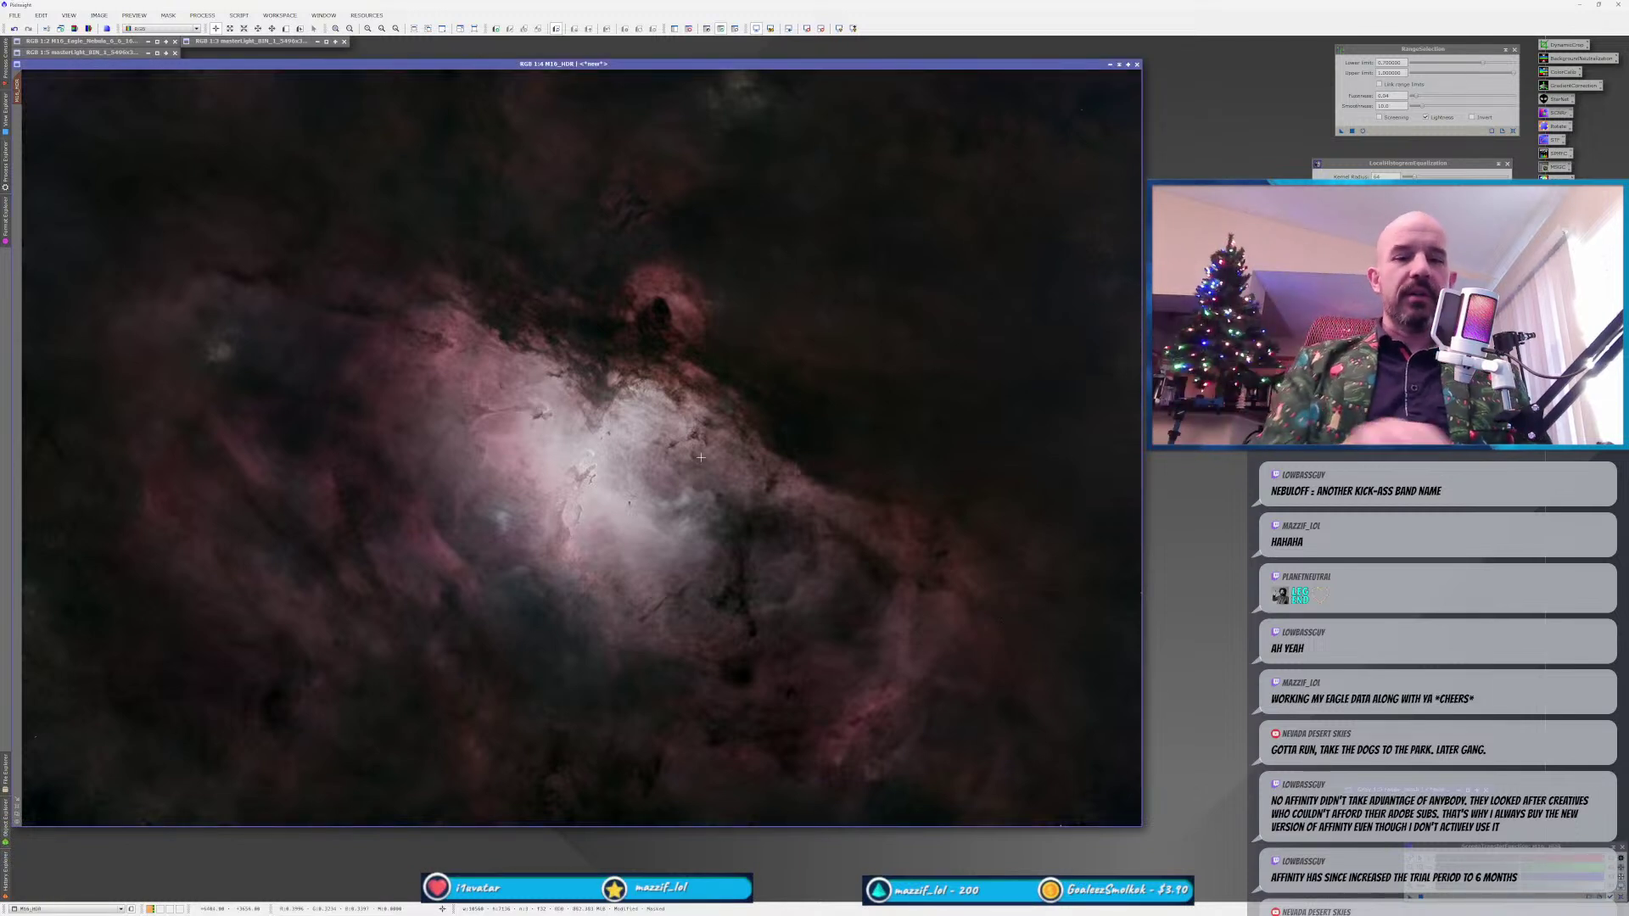
pyautogui.hotkey('ctrl', 'k')
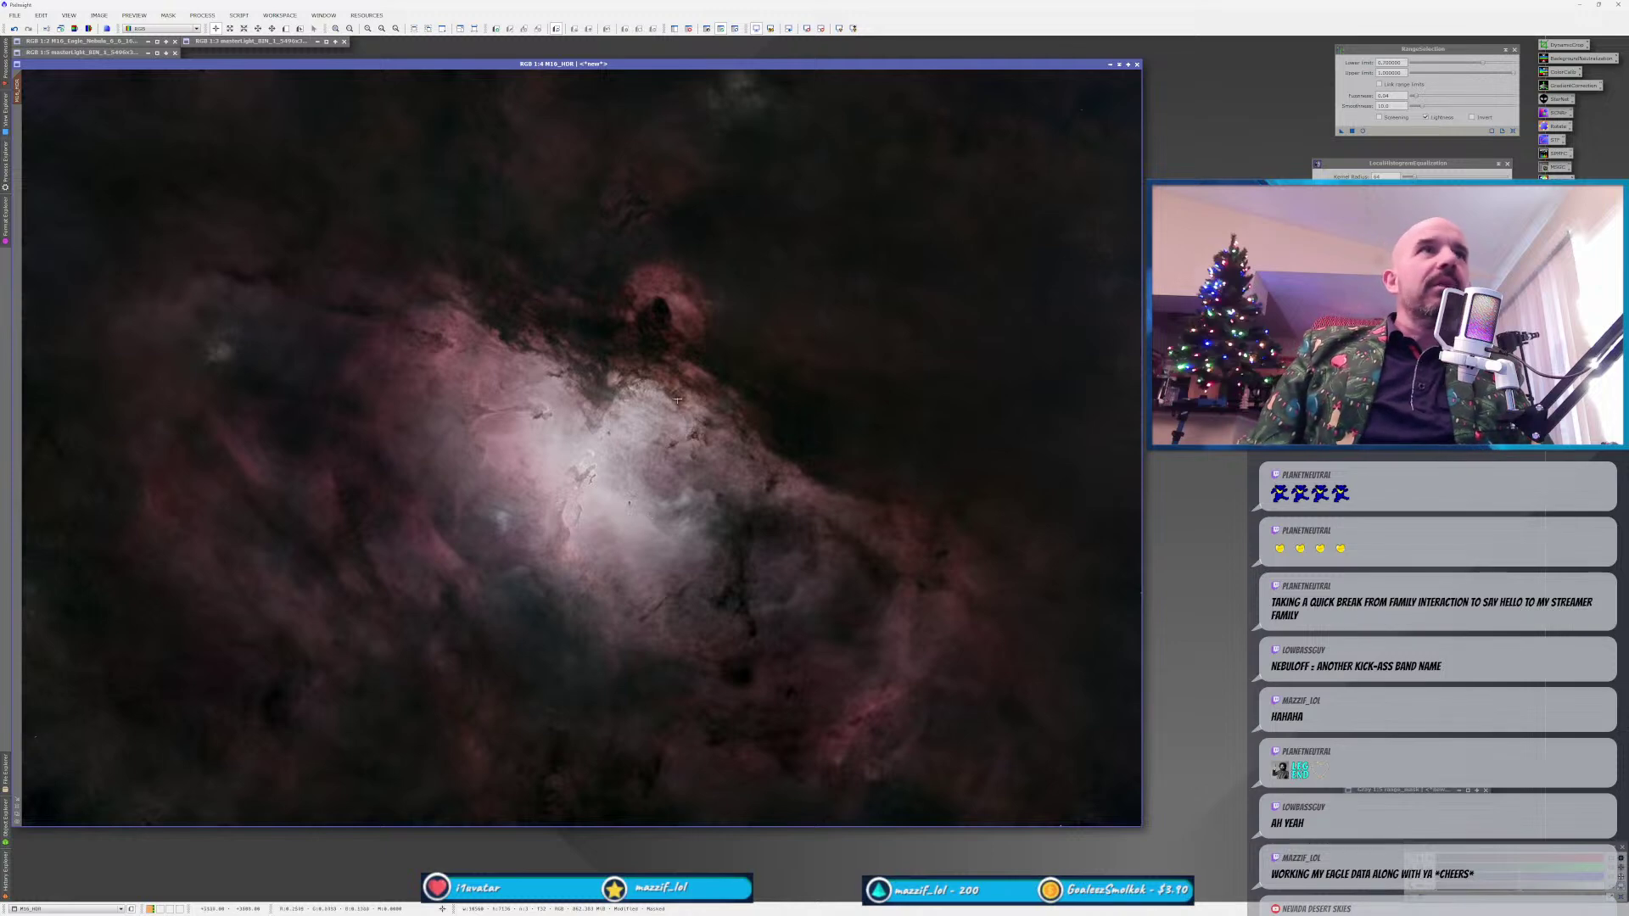
pyautogui.hotkey('ctrl', 'k')
pyautogui.hotkey('ctrl', 'k')
# Preview LocalHistogramEqualization with an adjusted setting and apply it to the brightest core of M16_HDR through the tighter mask.
pyautogui.click(1318, 255)
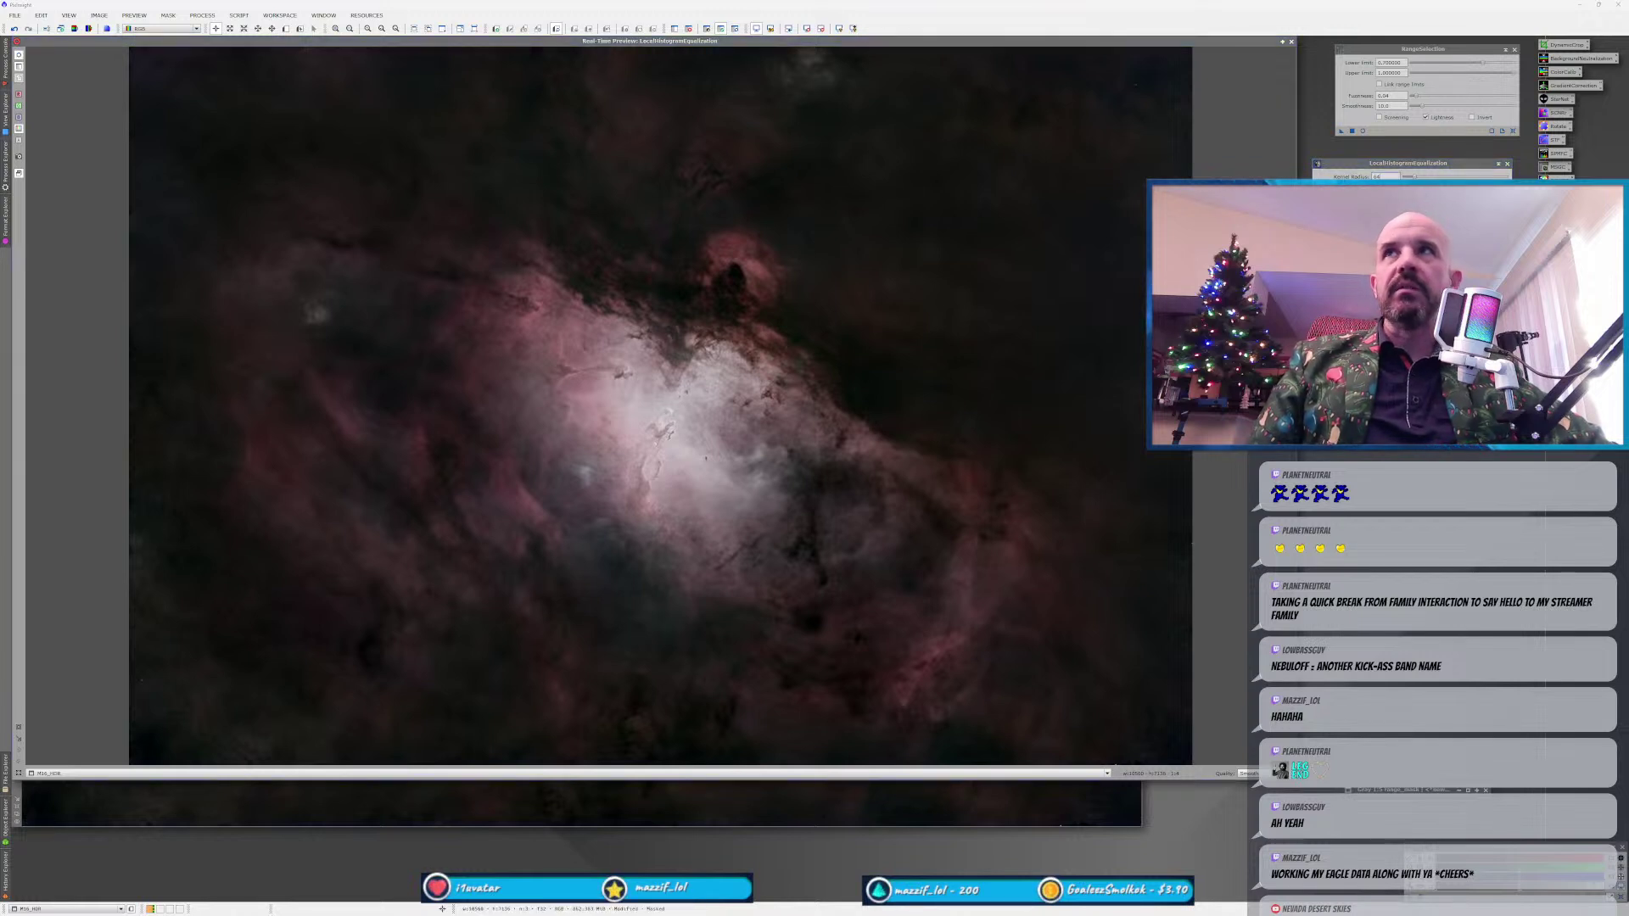
pyautogui.press('BackSpace')
pyautogui.write('4')
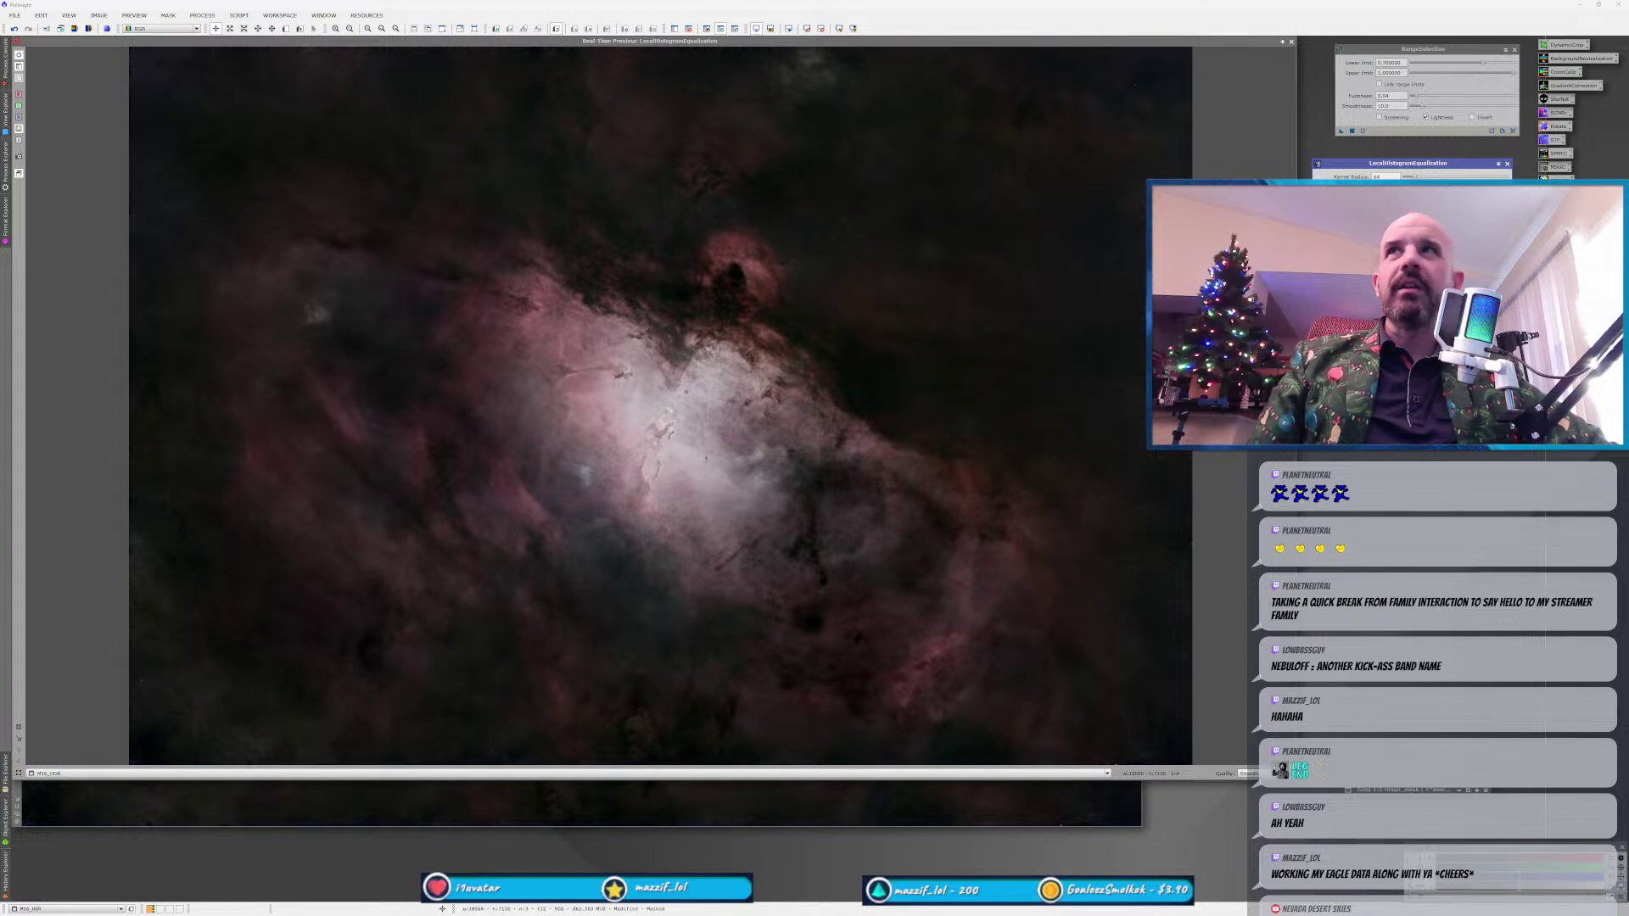
pyautogui.press('Return')
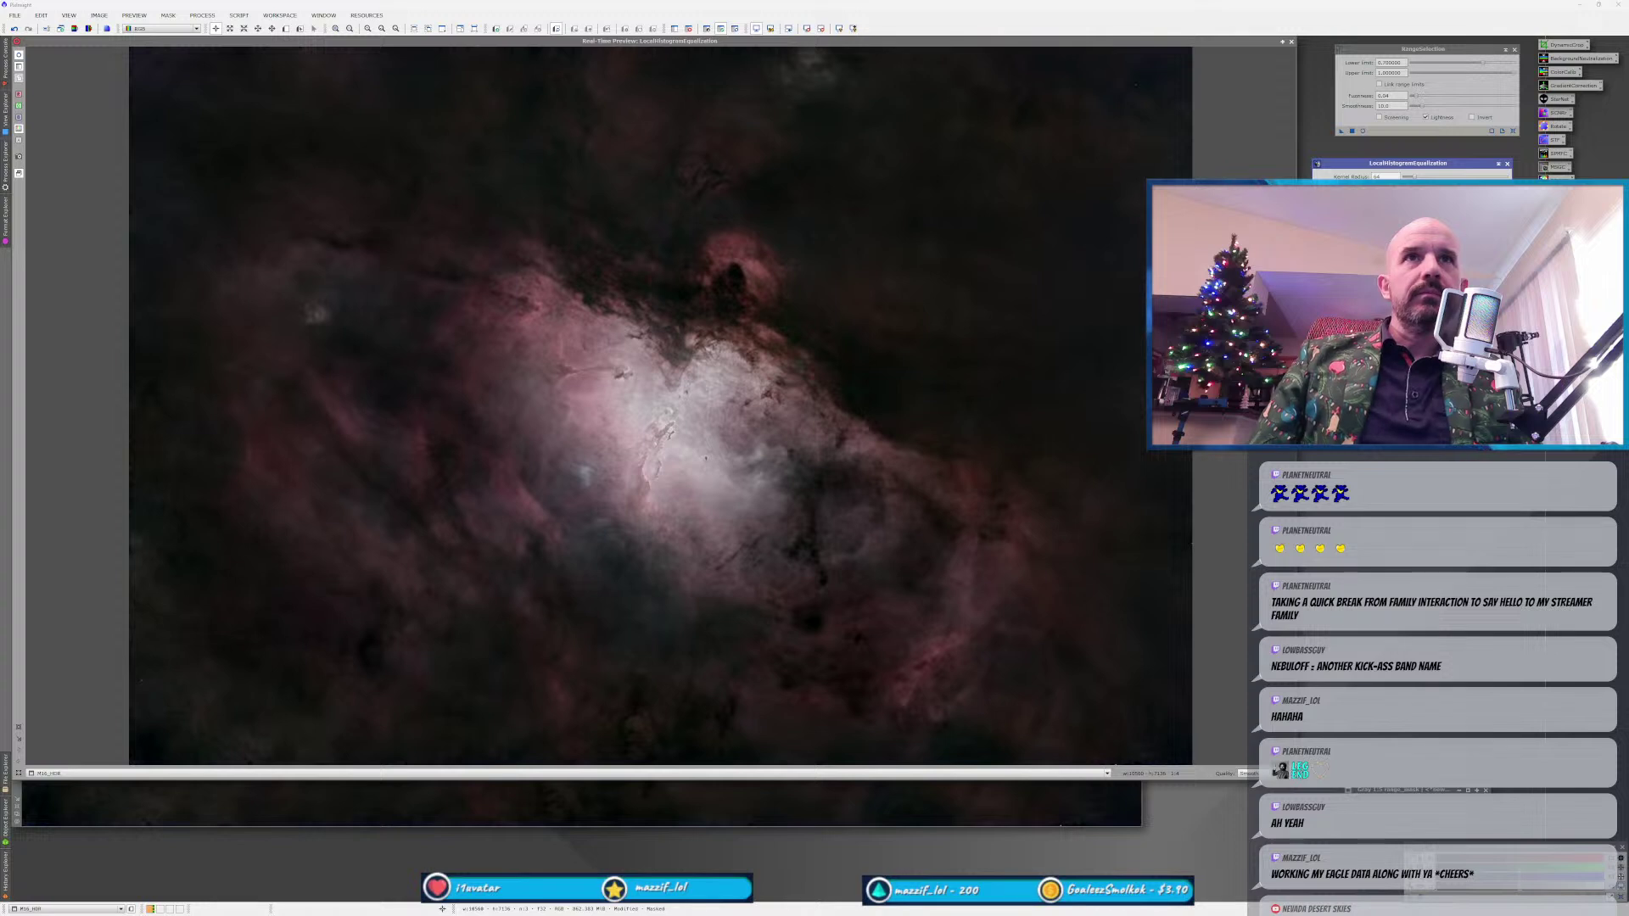
pyautogui.moveTo(1319, 246); pyautogui.dragTo(605, 464)
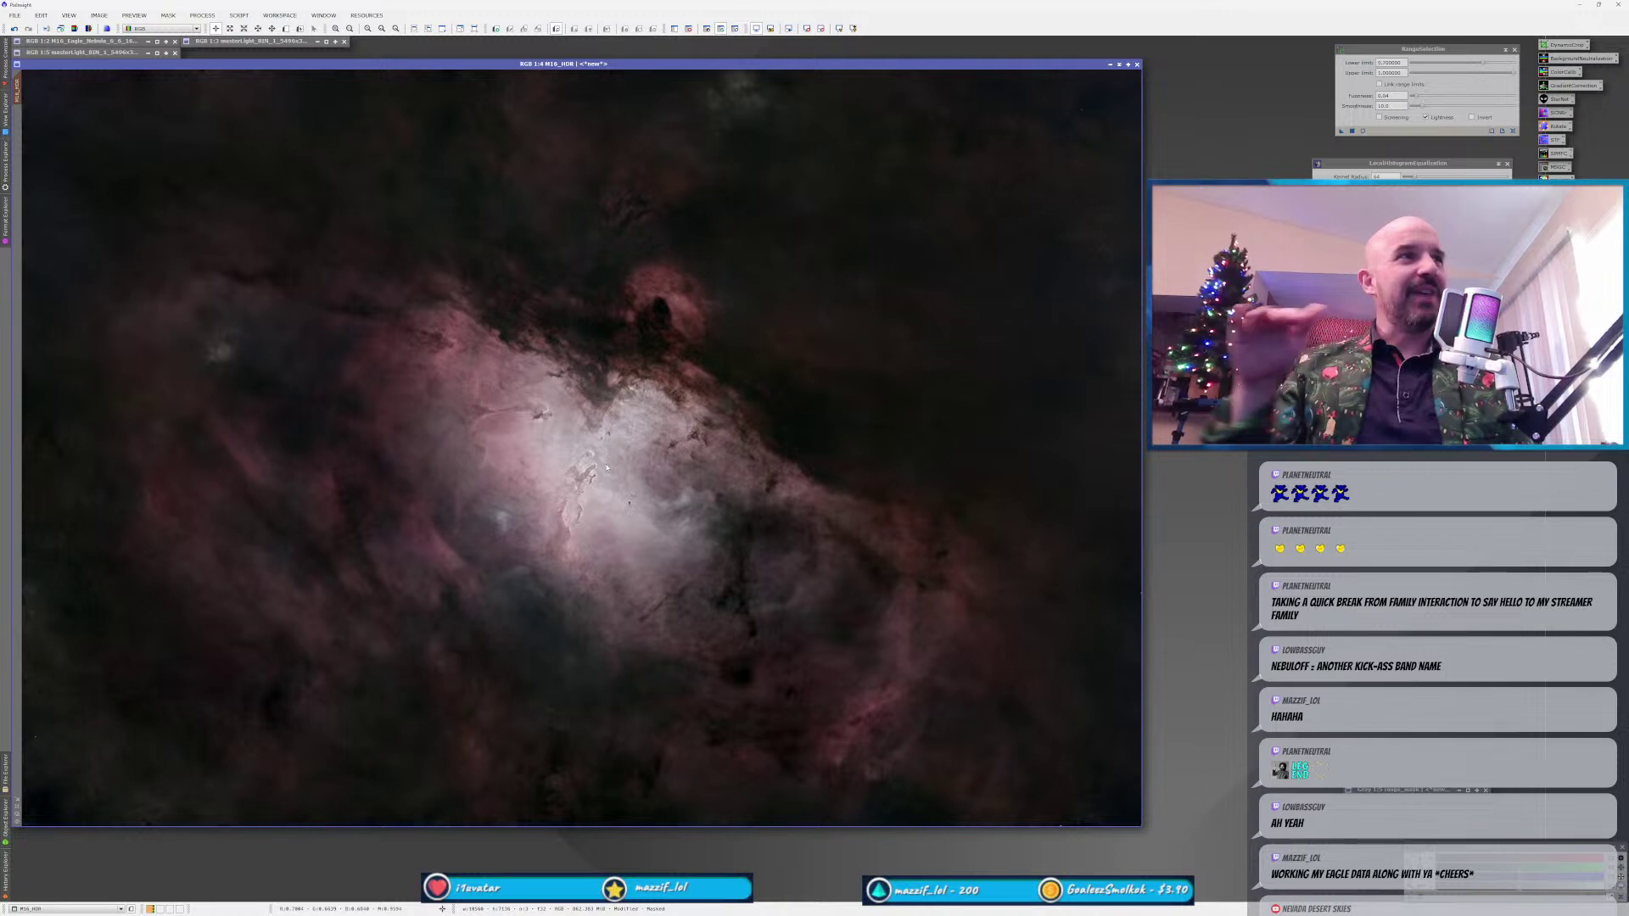
# Compare the pillars up close before and after the core LocalHistogramEqualization by repeatedly undoing and redoing it.
pyautogui.scroll(3, 603, 479)
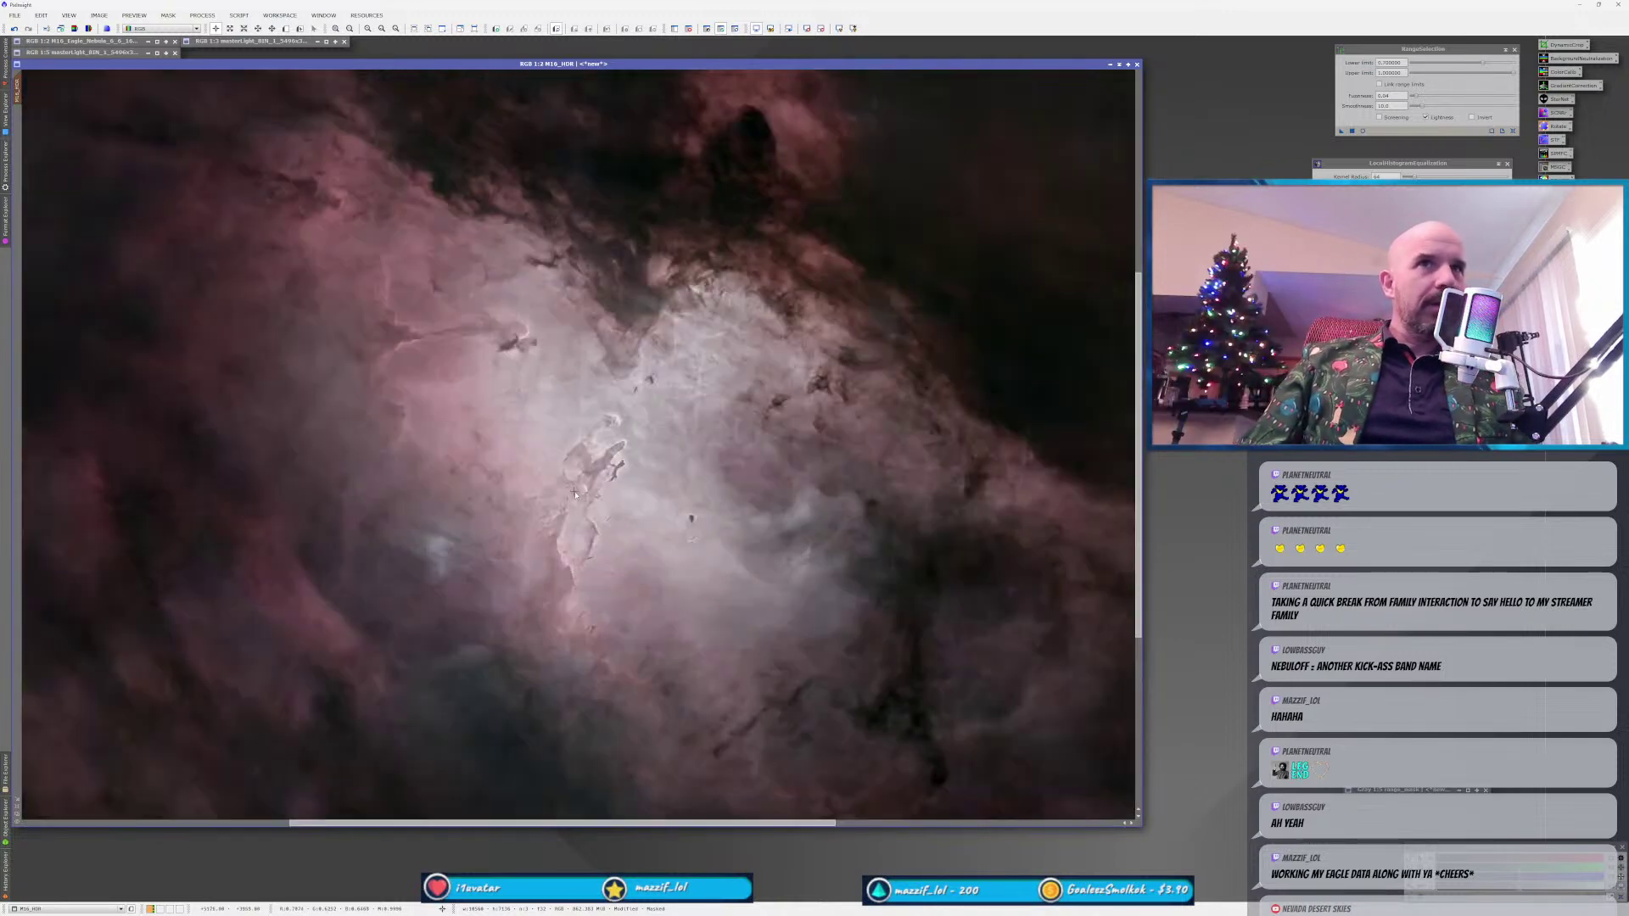
pyautogui.hotkey('ctrl', 'z')
pyautogui.hotkey('ctrl', 'y')
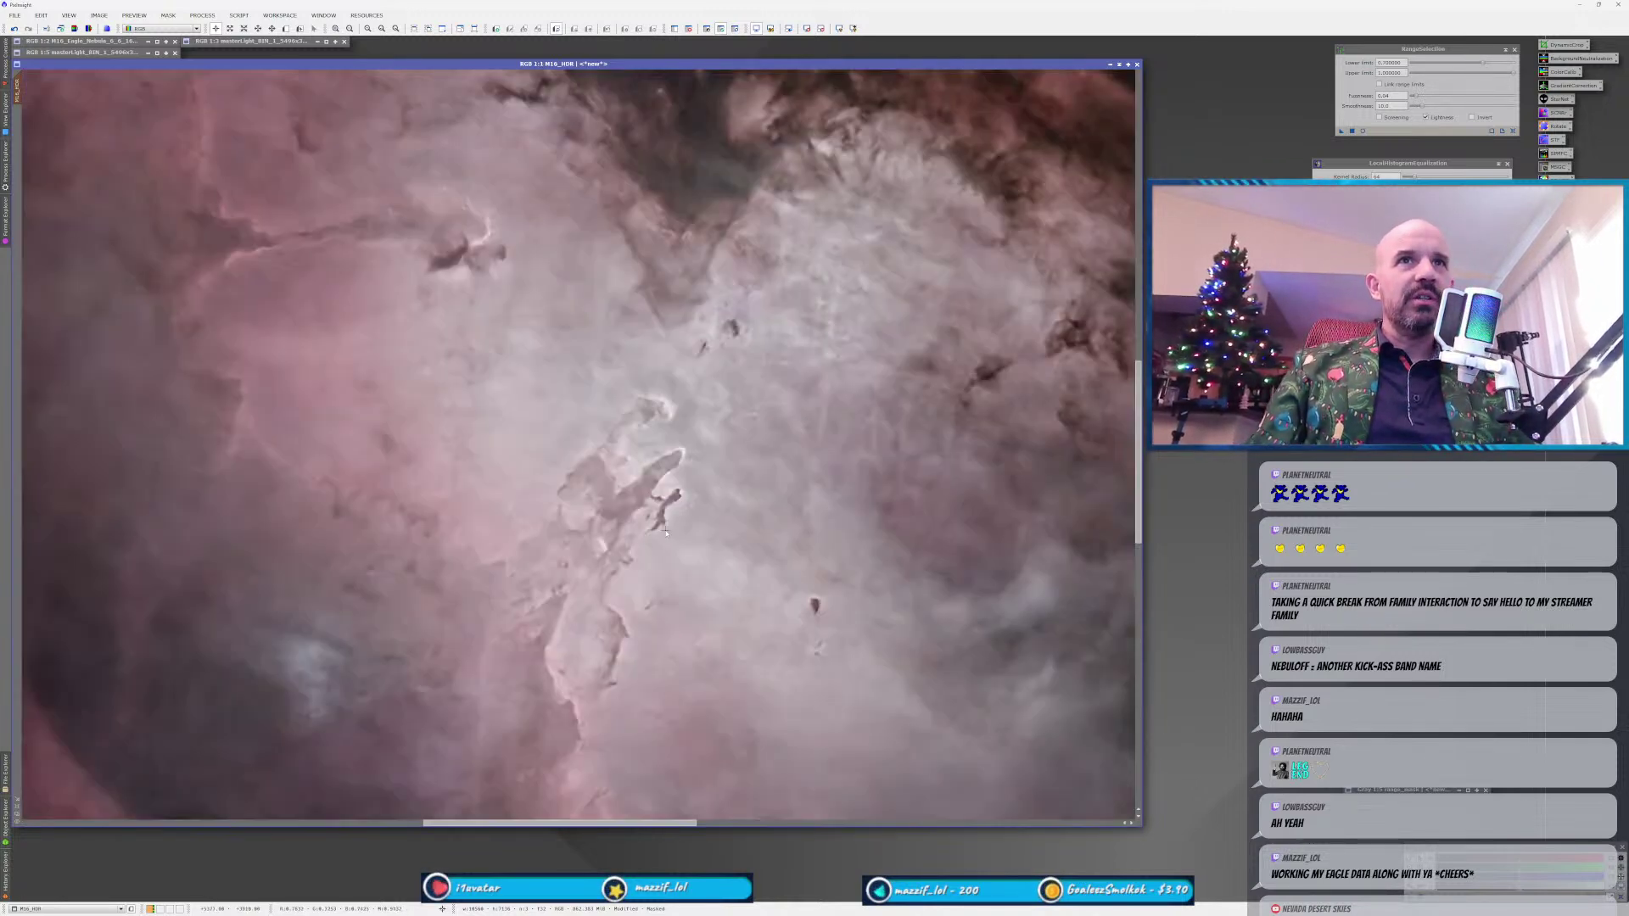
pyautogui.hotkey('ctrl', 'z')
pyautogui.hotkey('ctrl', 'y')
pyautogui.scroll(1, 498, 411)
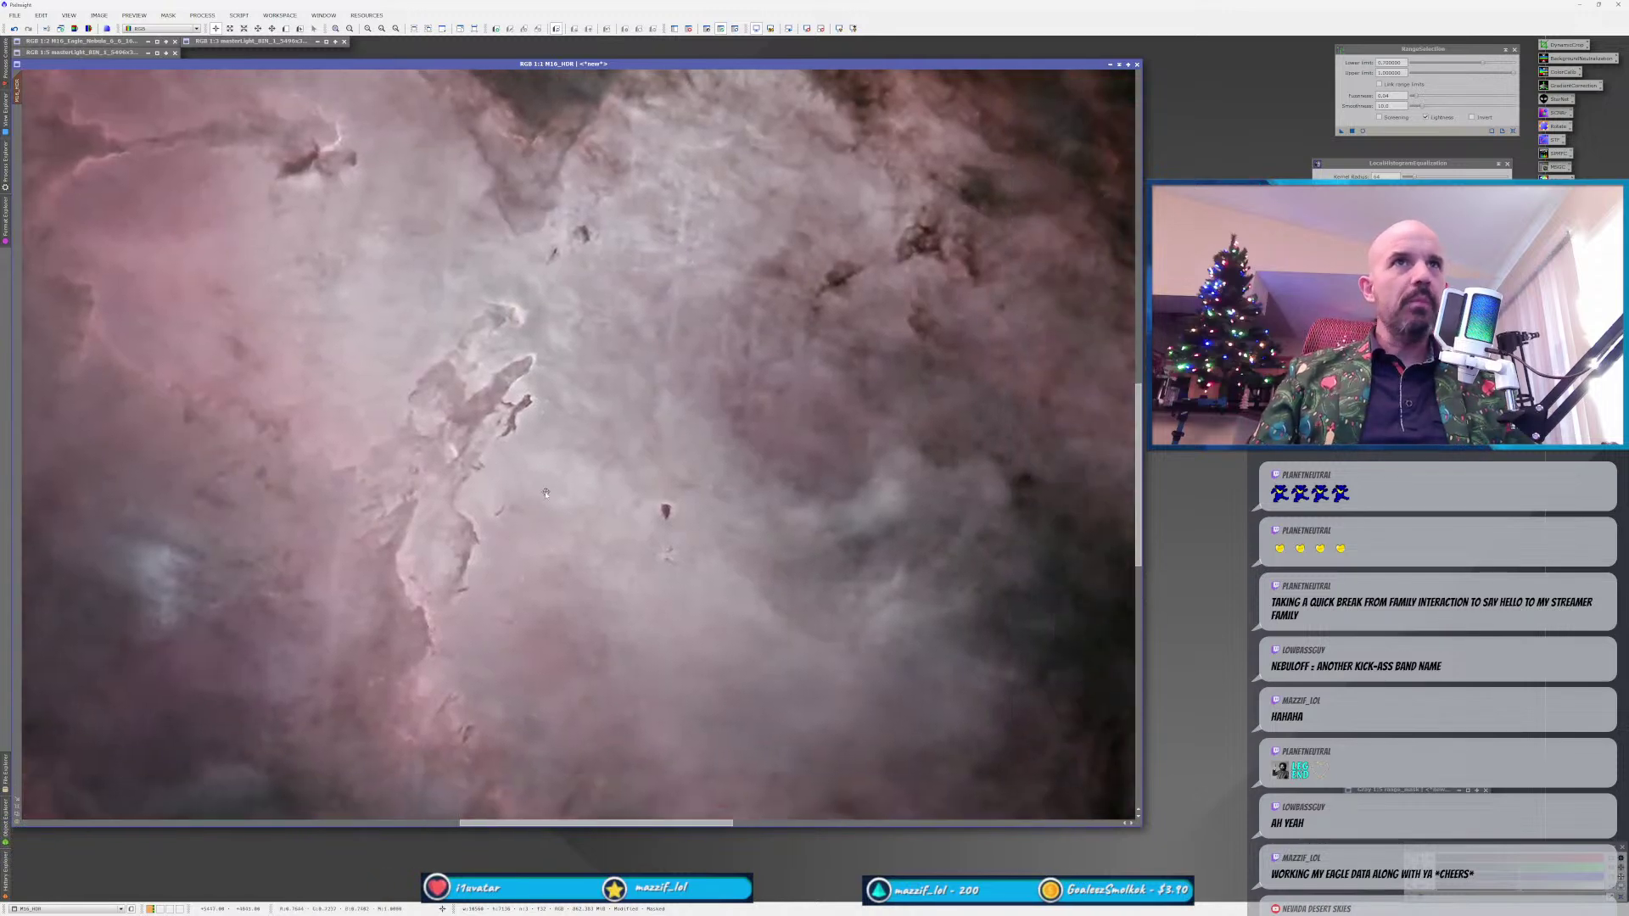
pyautogui.scroll(-1, 498, 411)
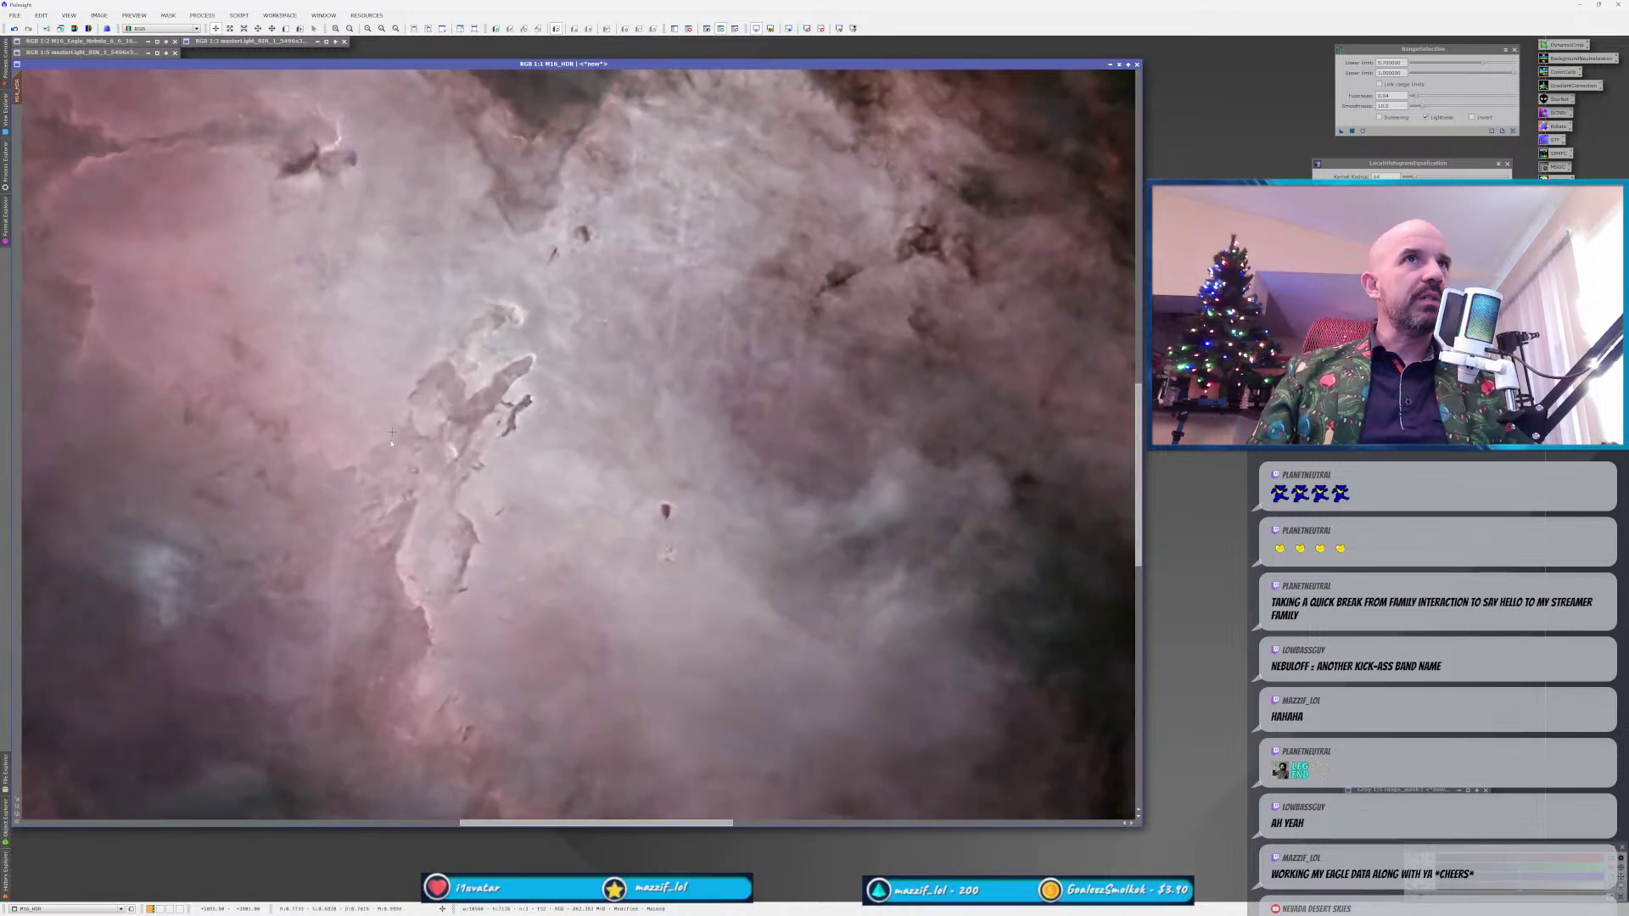
pyautogui.hotkey('ctrl', 'y')
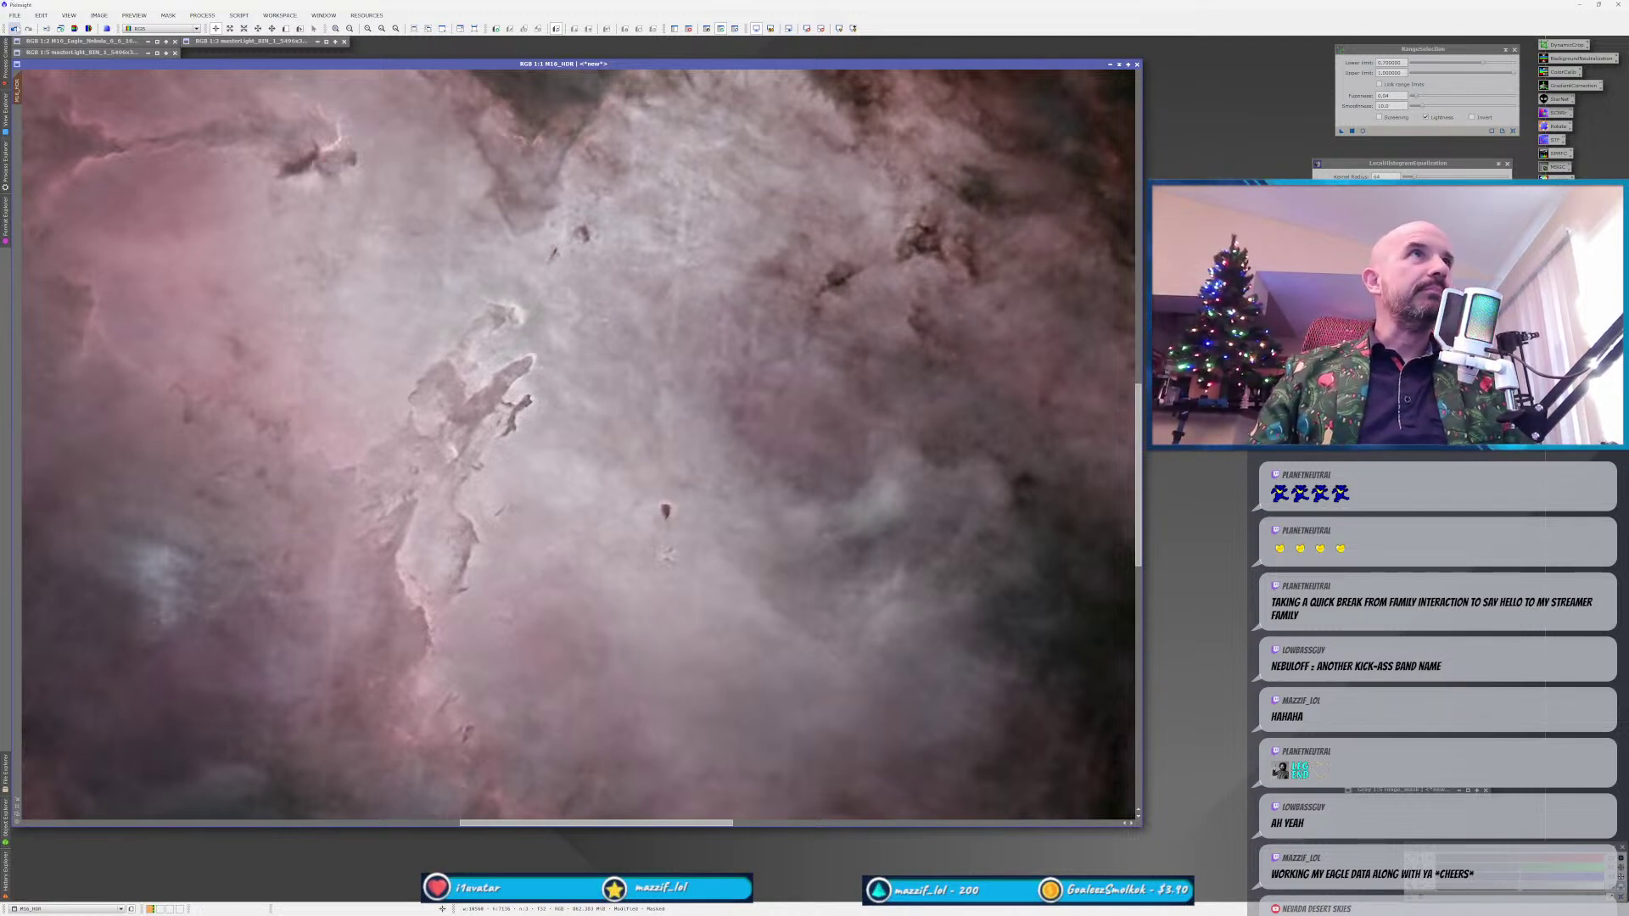
pyautogui.click(14, 28)
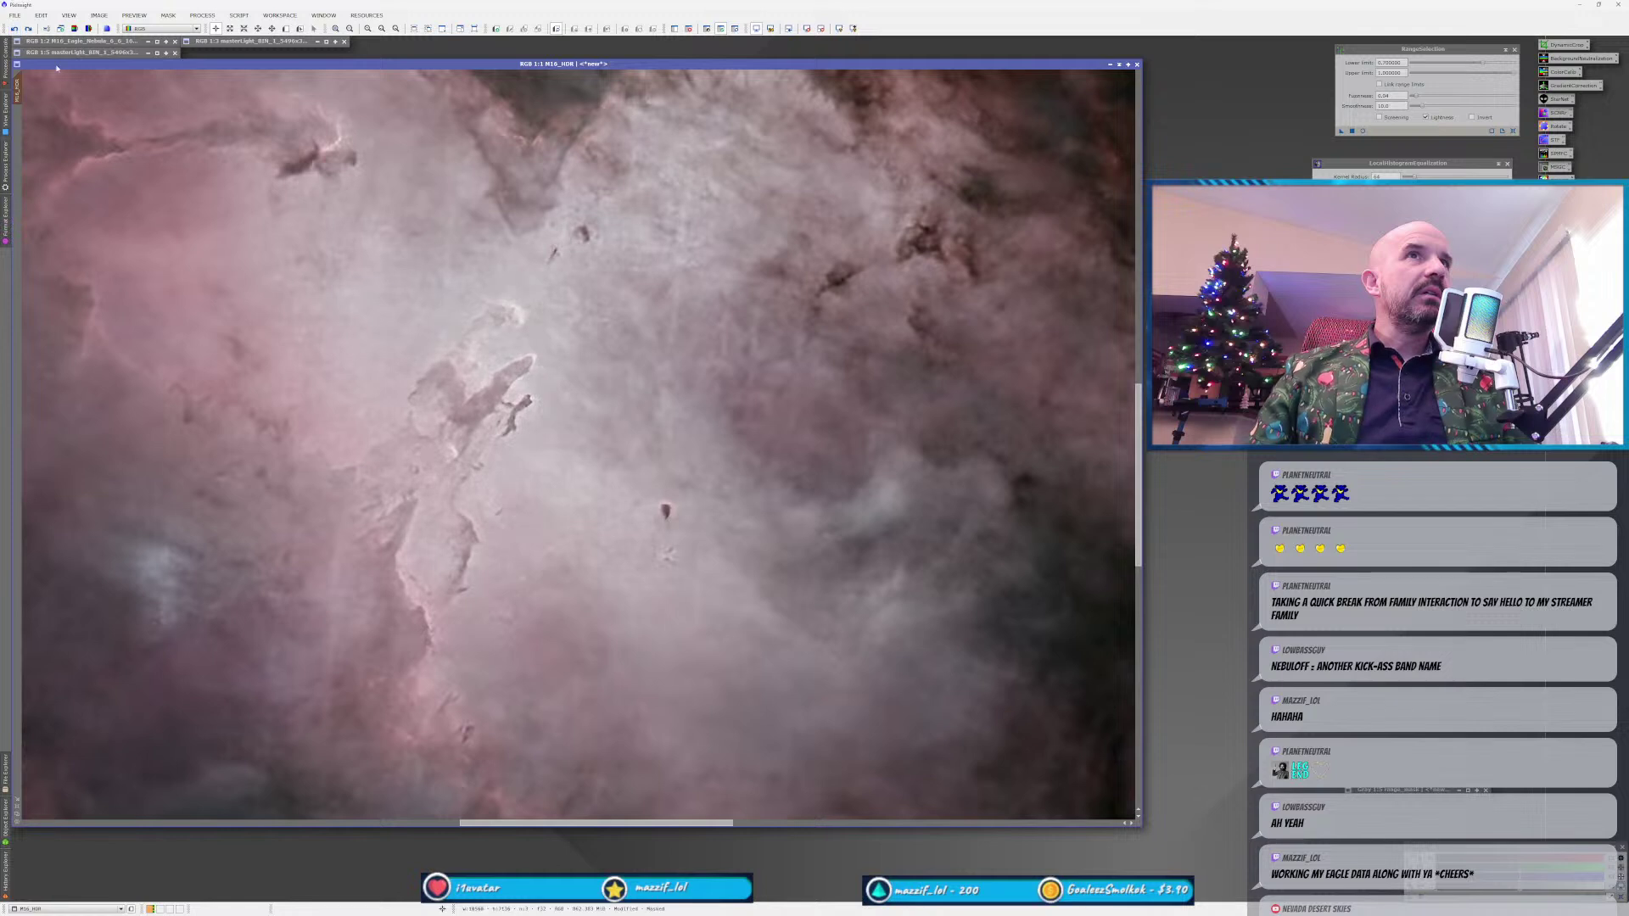
pyautogui.click(28, 28)
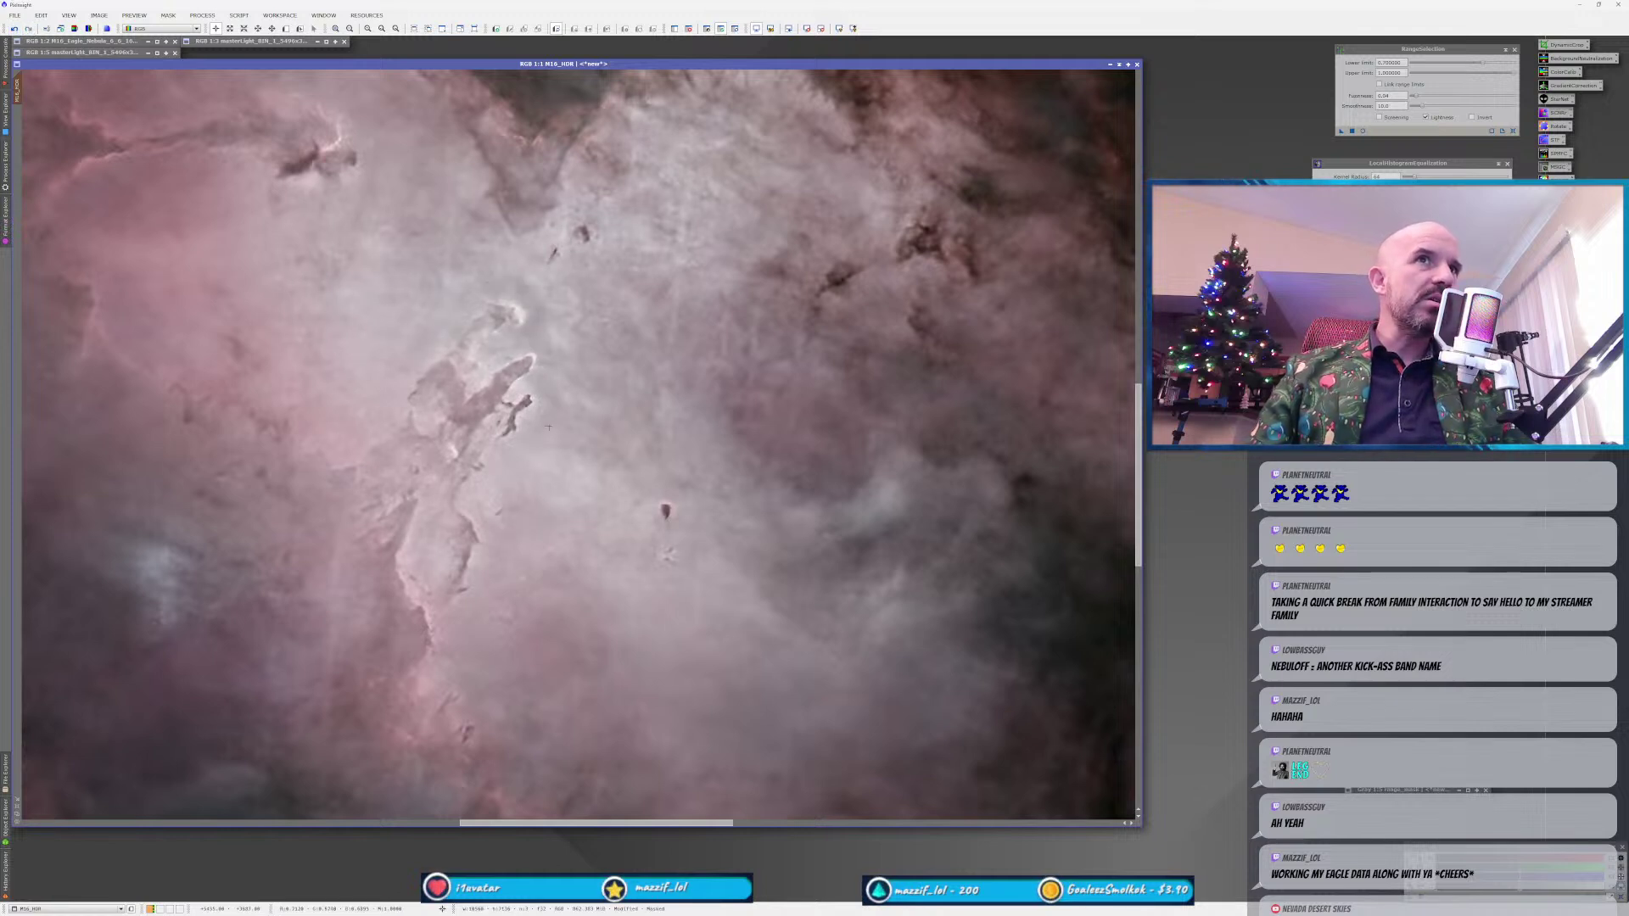
pyautogui.click(14, 28)
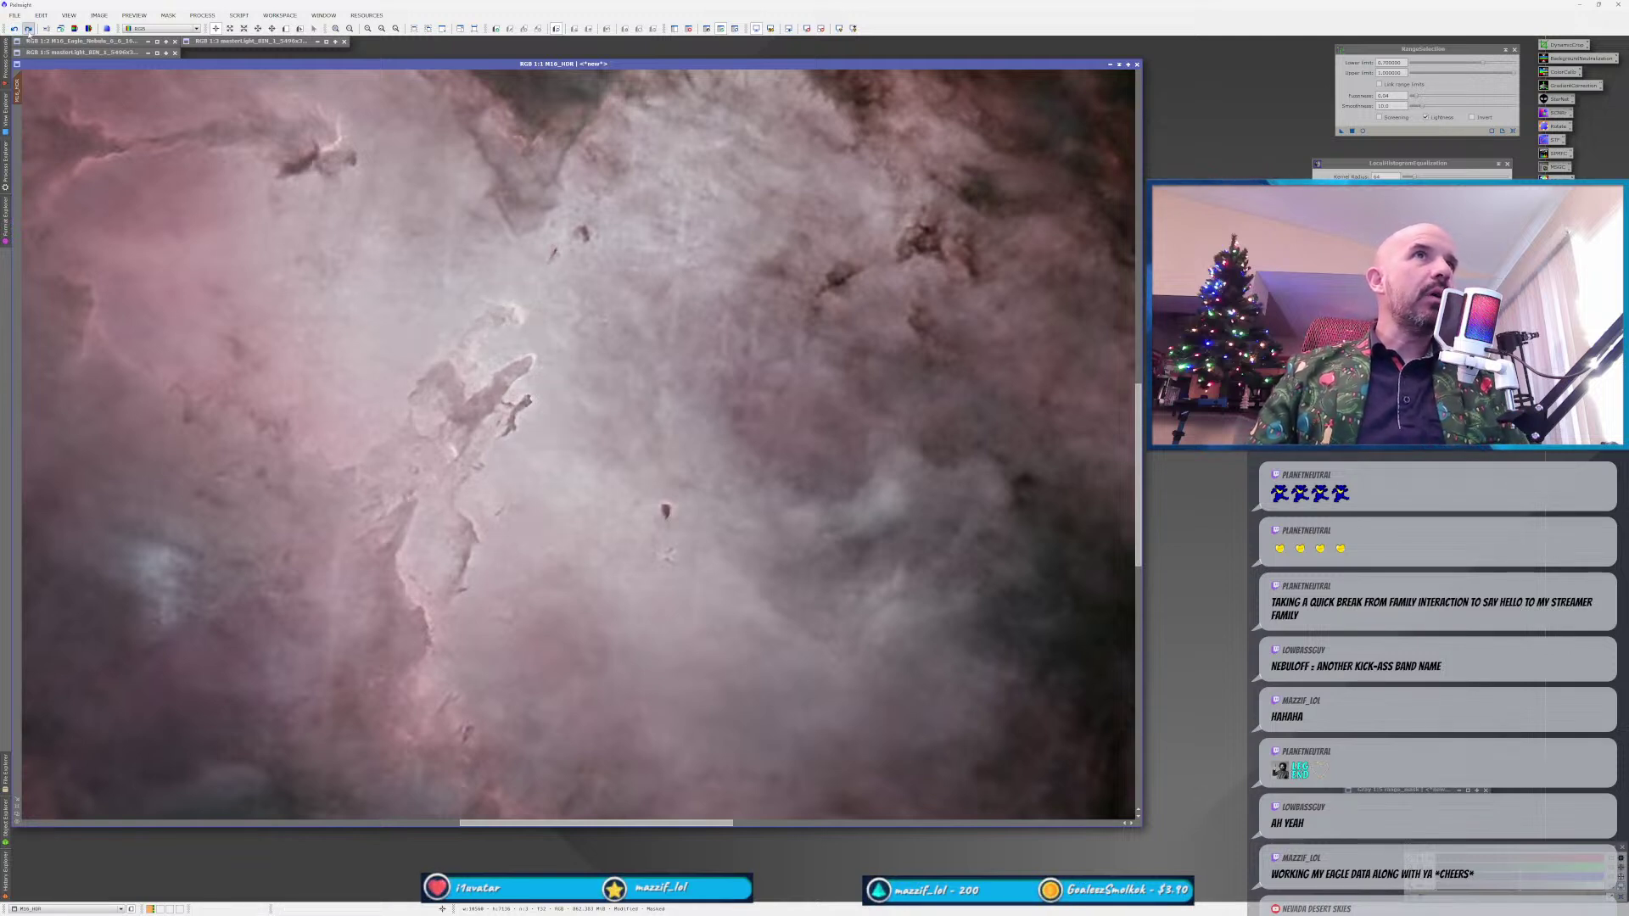
pyautogui.click(28, 28)
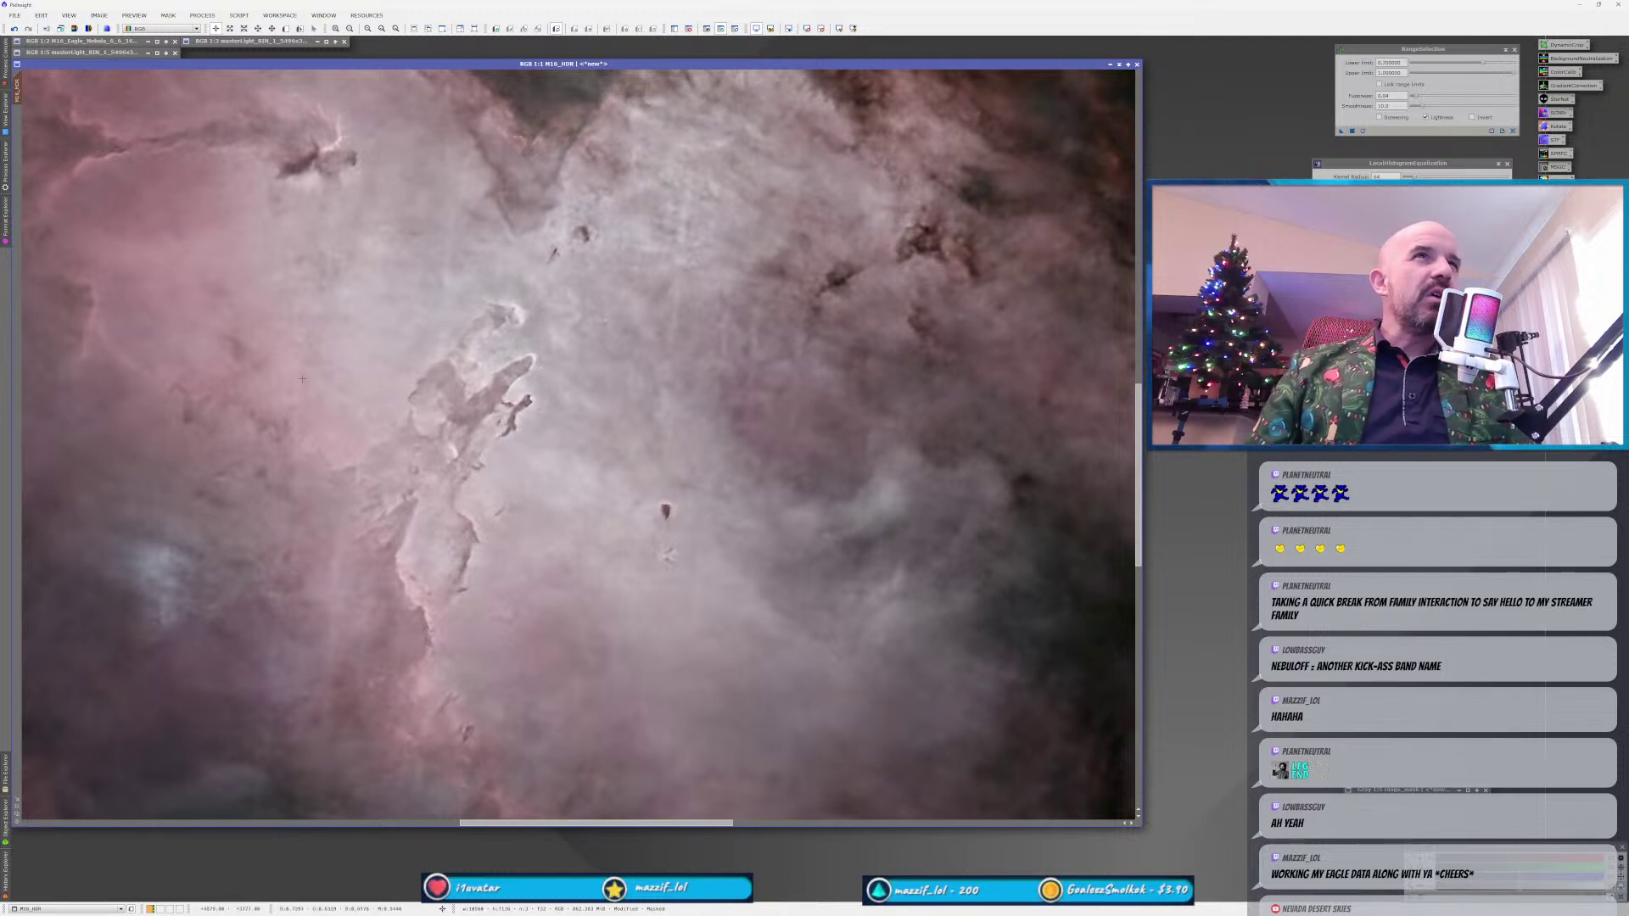
# Check the mask overlay on M16_HDR and create and open a preview around the central pillars.
pyautogui.hotkey('ctrl', 'k')
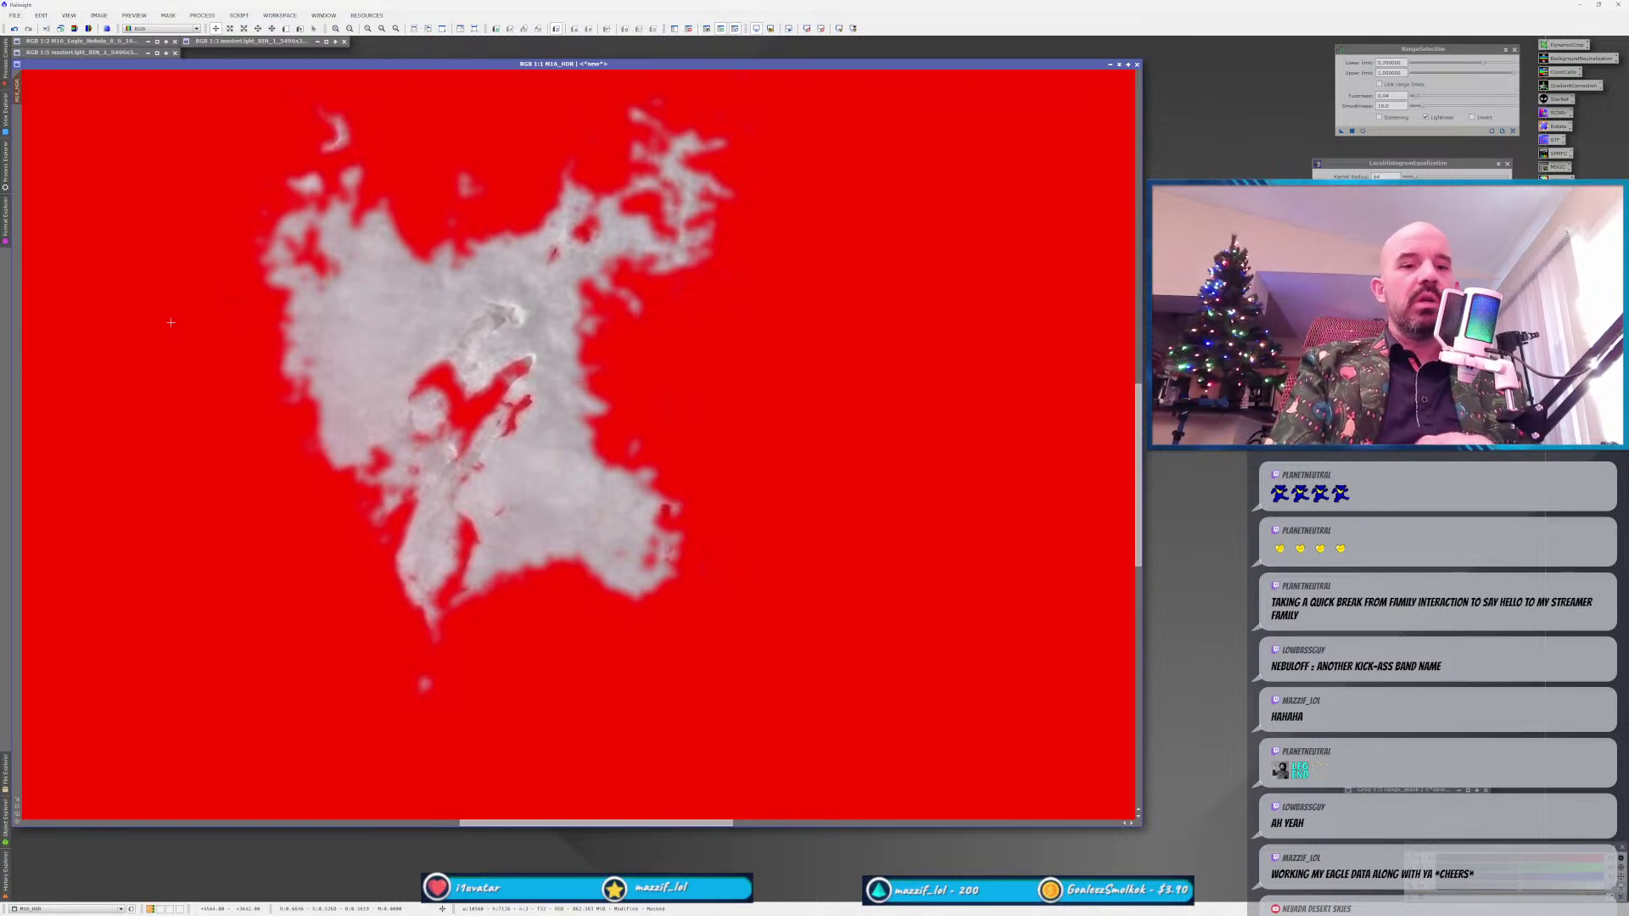
pyautogui.hotkey('ctrl', 'k')
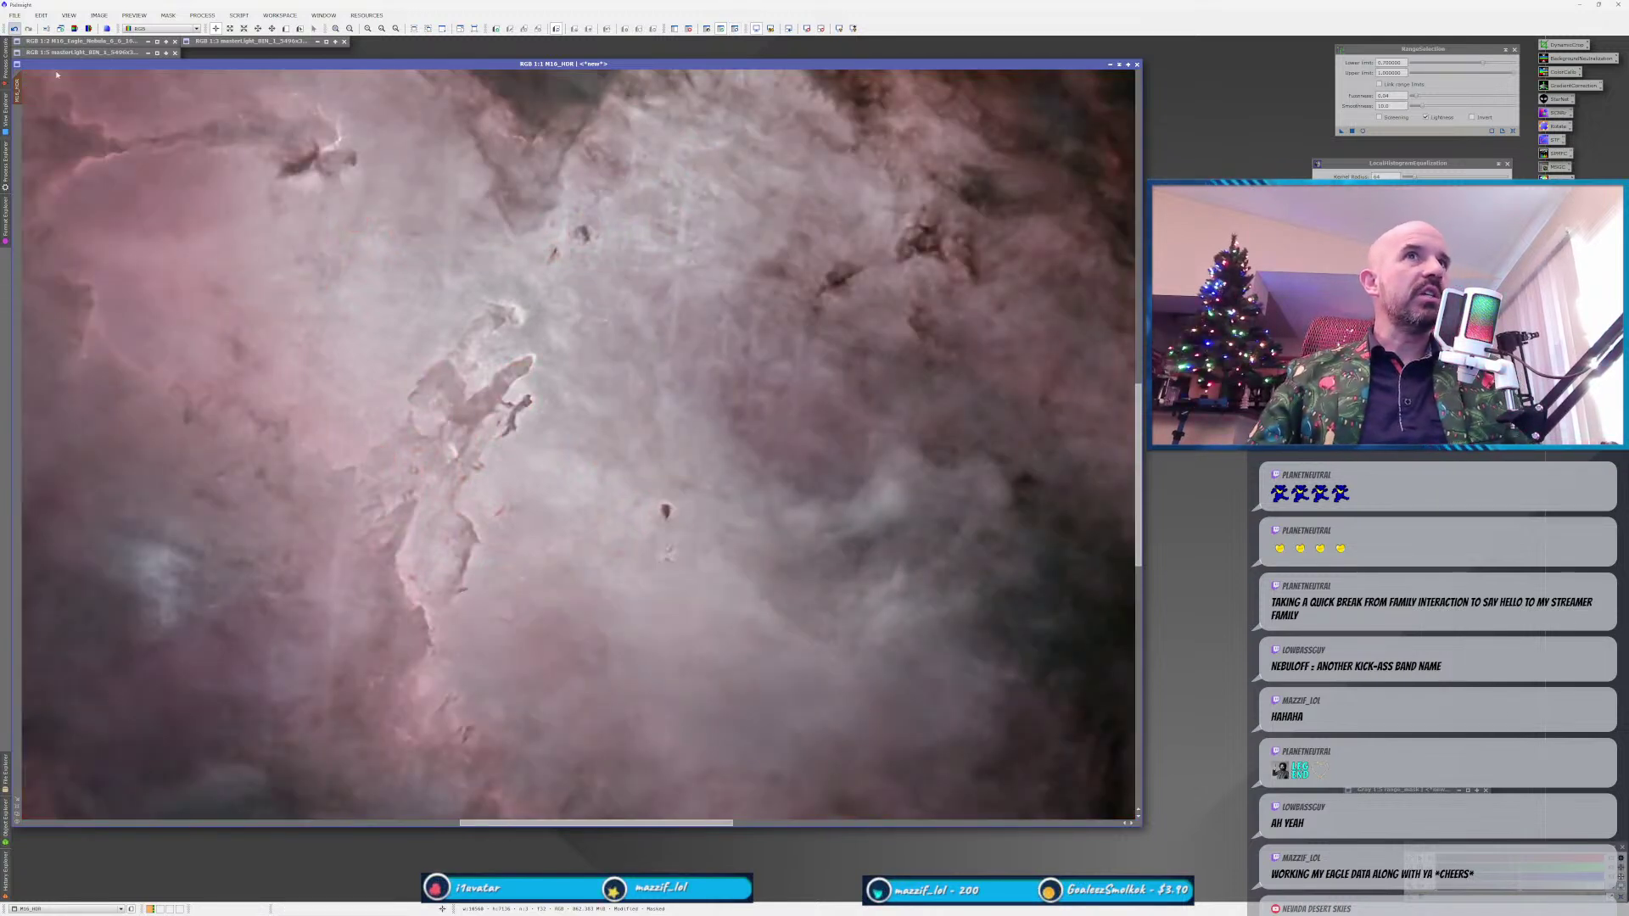
pyautogui.click(349, 28)
pyautogui.click(349, 28)
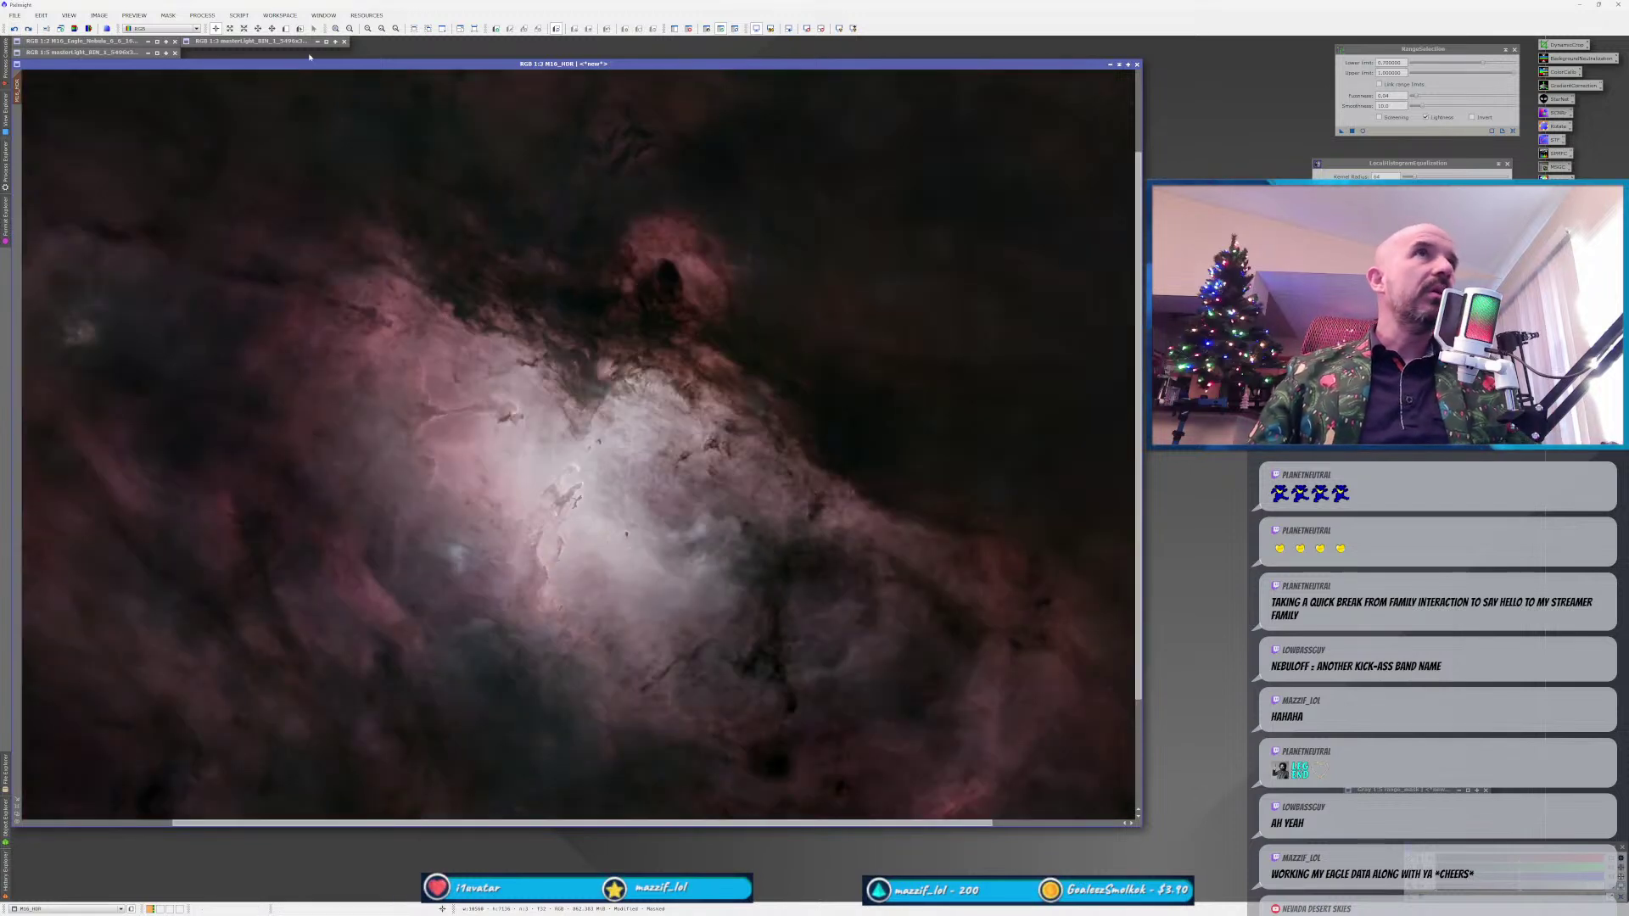
pyautogui.moveTo(477, 436); pyautogui.dragTo(621, 587)
pyautogui.click(17, 126)
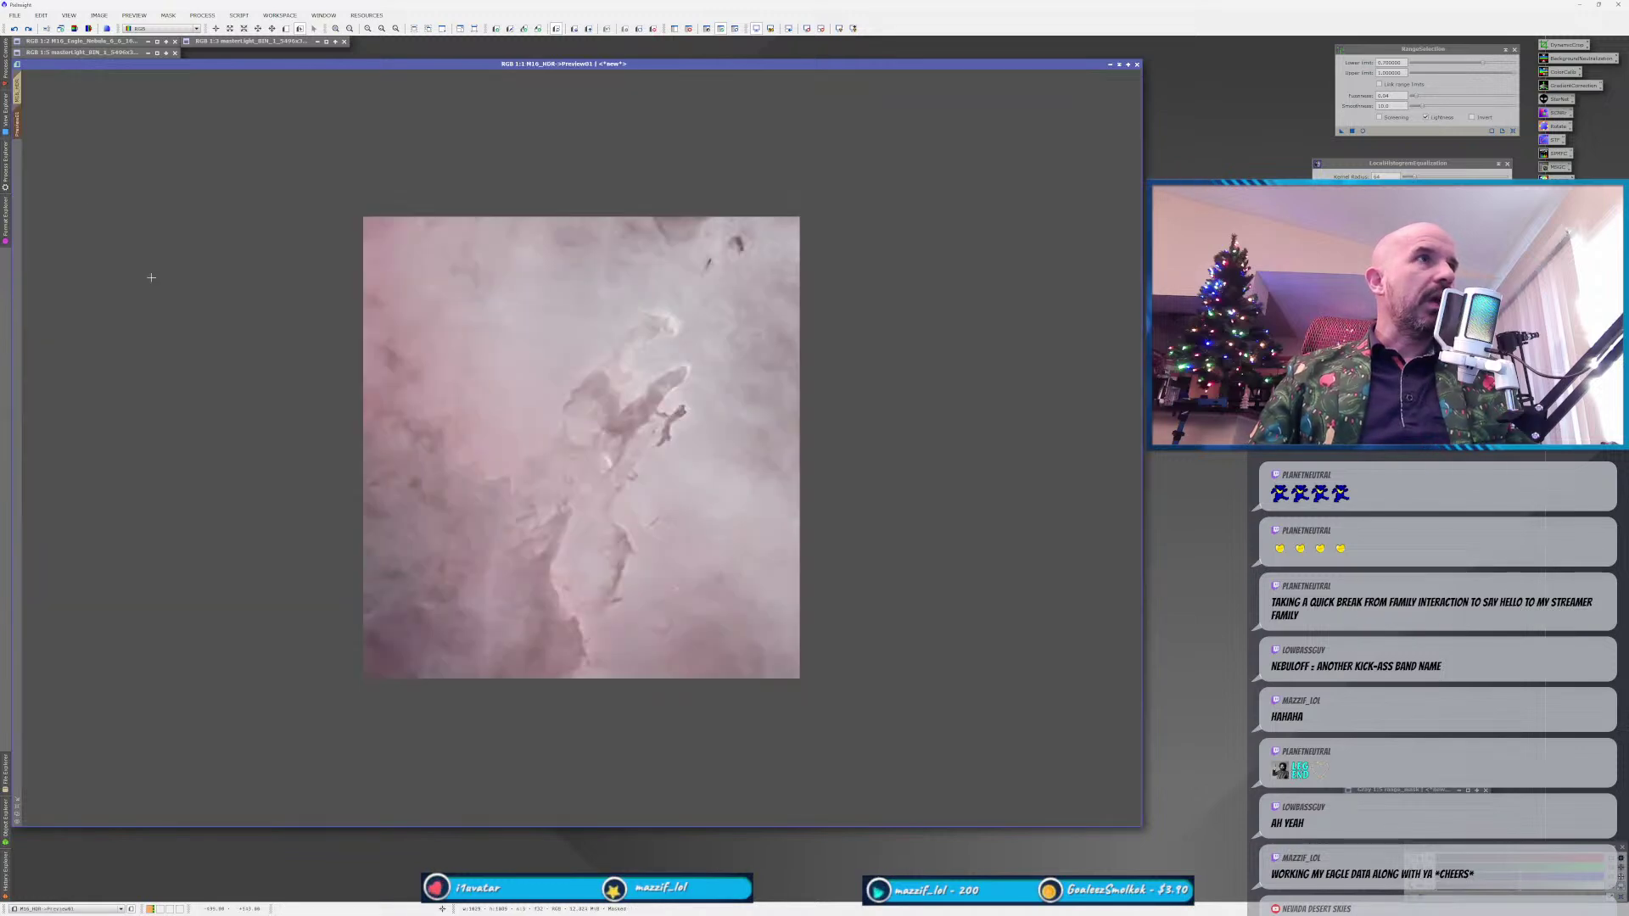
# Open a real-time LocalHistogramEqualization preview of the pillars, set Amount to 1.000 and greatly increase the Kernel Radius.
pyautogui.scroll(1, 694, 396)
pyautogui.scroll(-1, 694, 396)
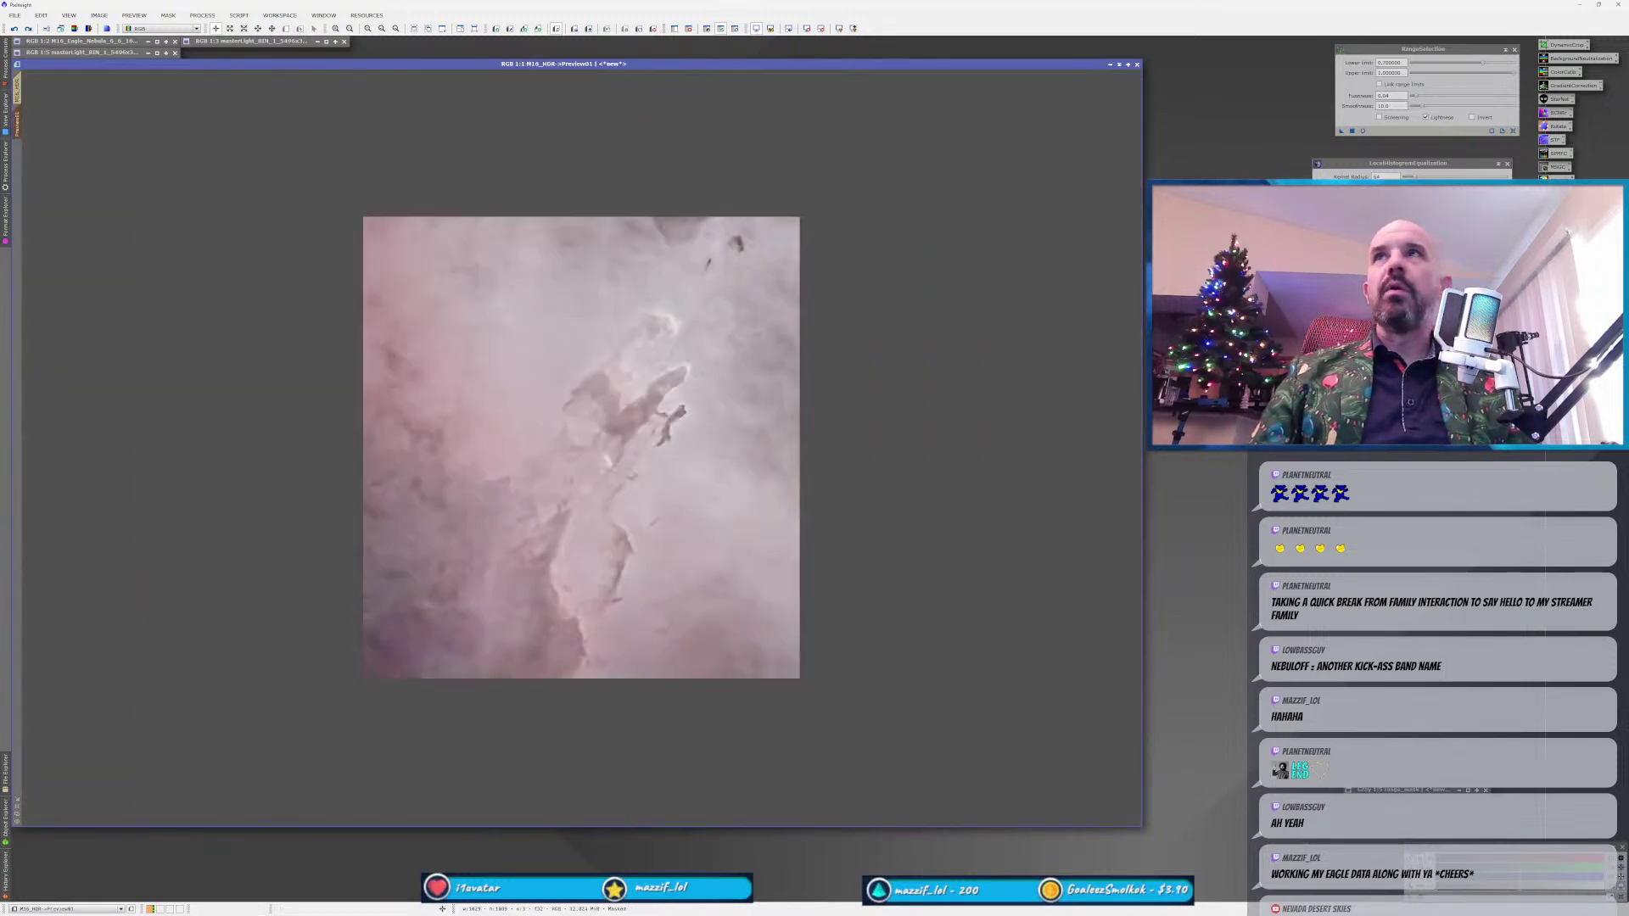
pyautogui.hotkey('ctrl', 'r')
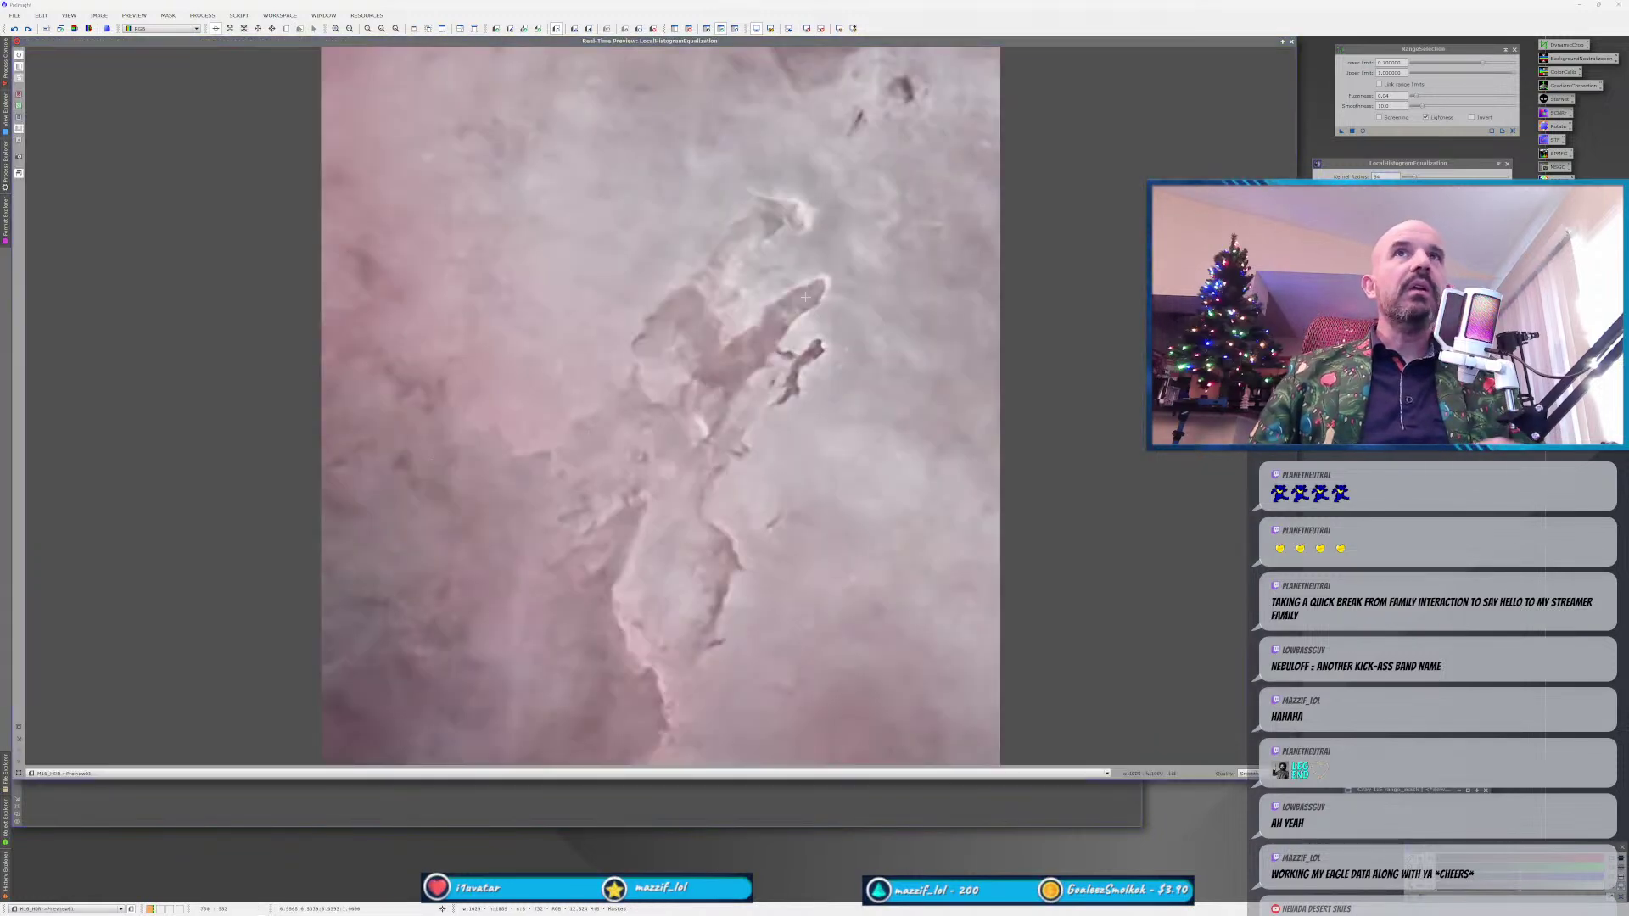
pyautogui.moveTo(1391, 161); pyautogui.dragTo(1233, 85)
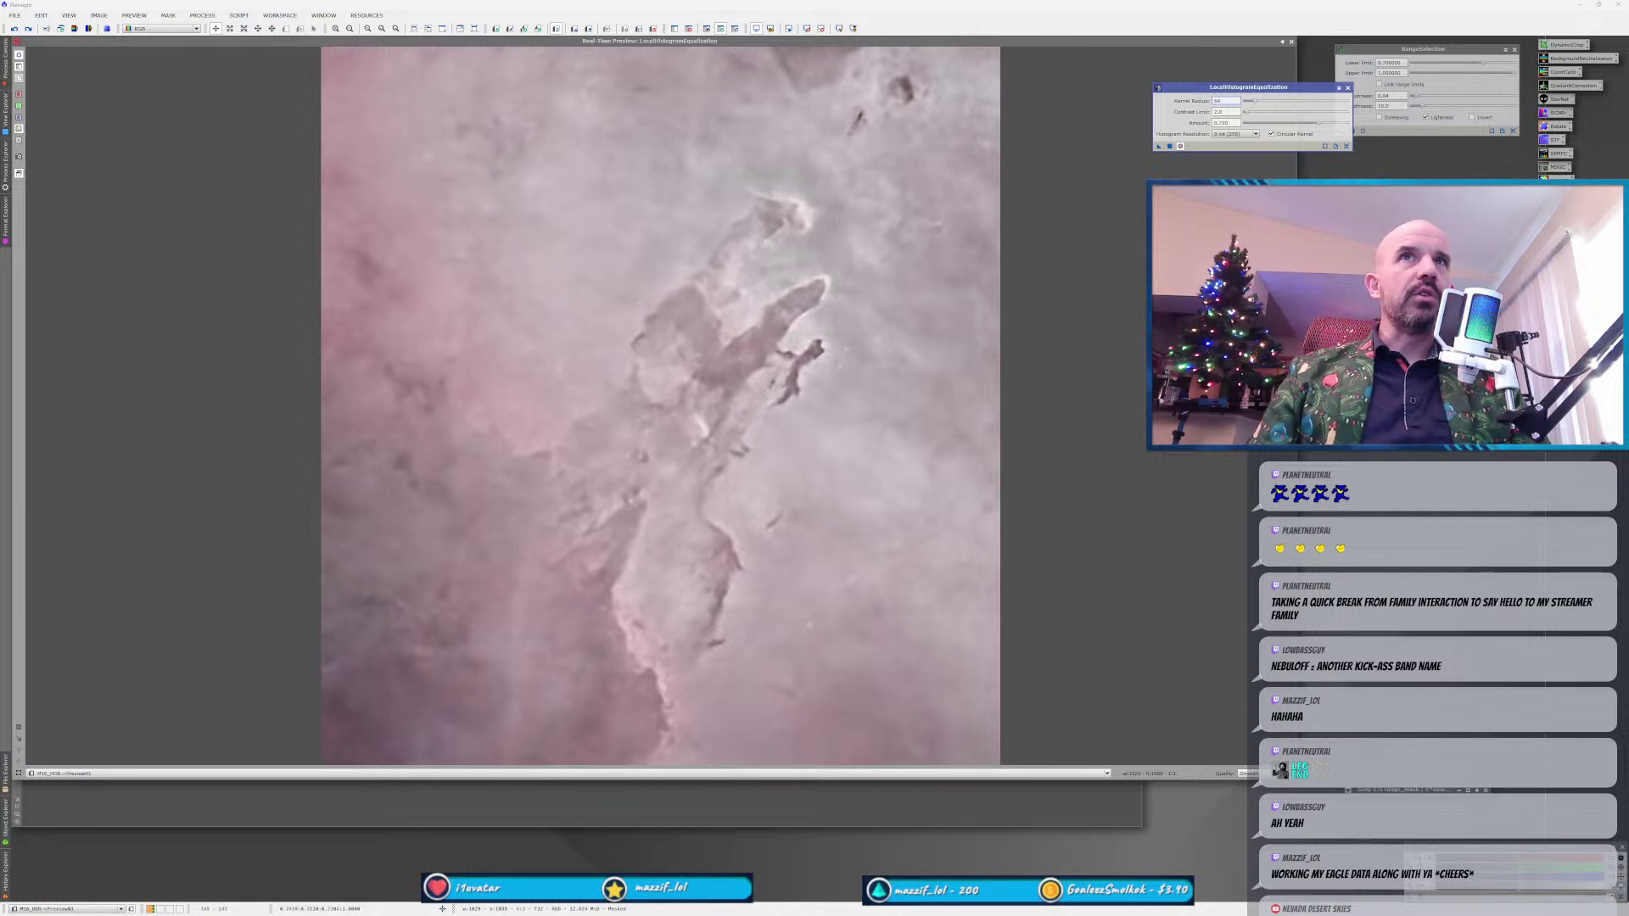
pyautogui.moveTo(1241, 89); pyautogui.dragTo(1211, 79)
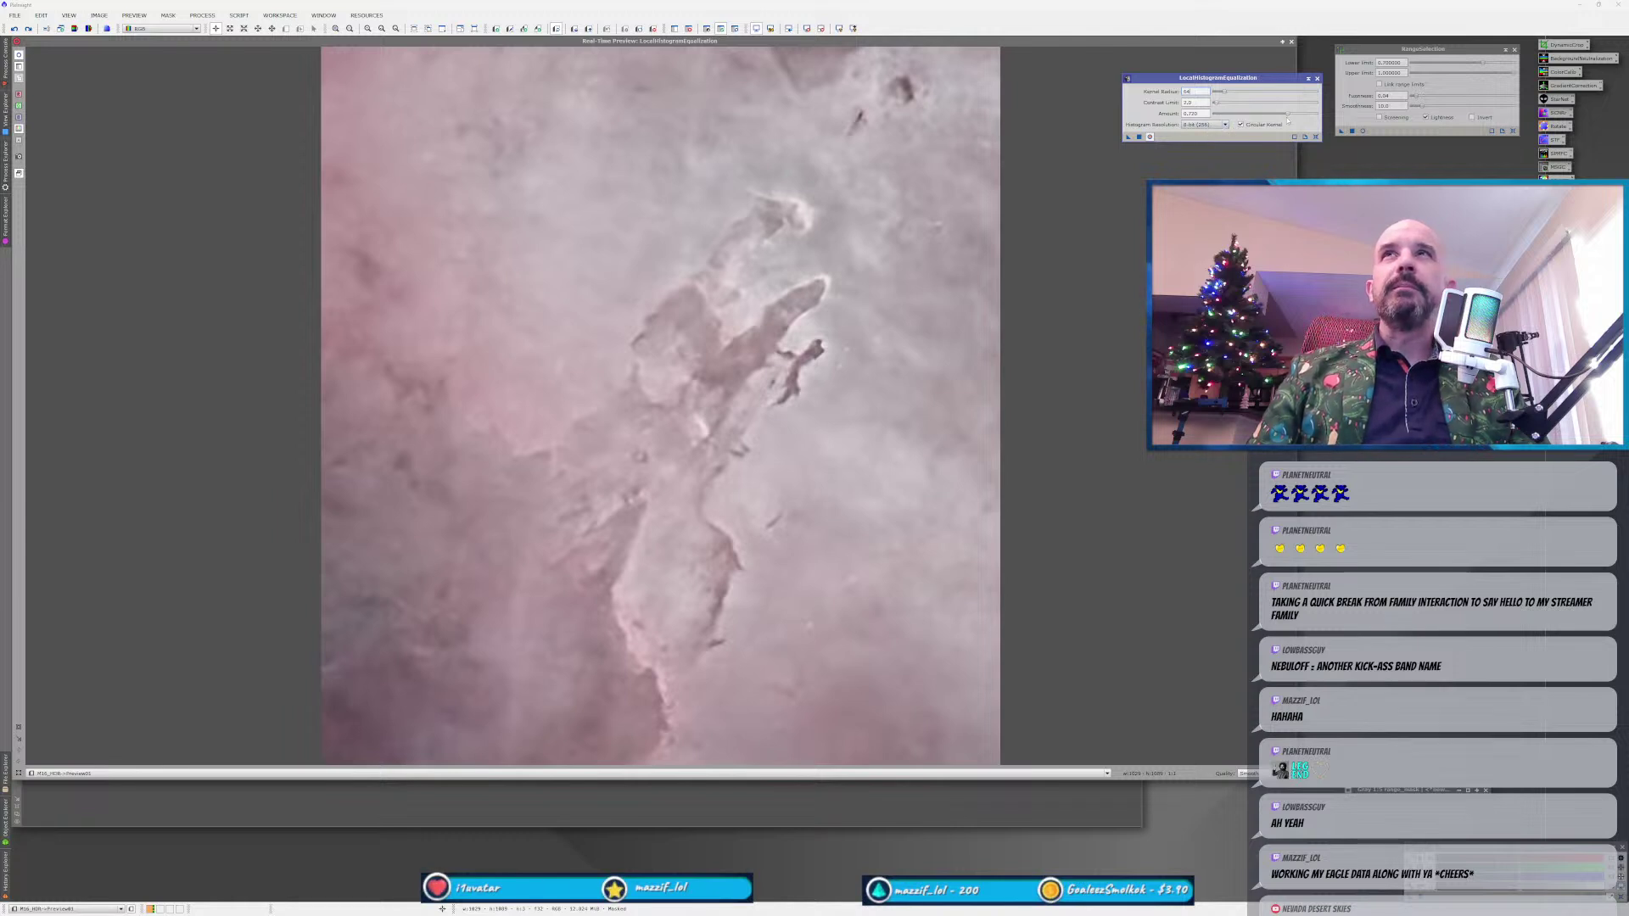
pyautogui.moveTo(1289, 117); pyautogui.dragTo(1318, 118)
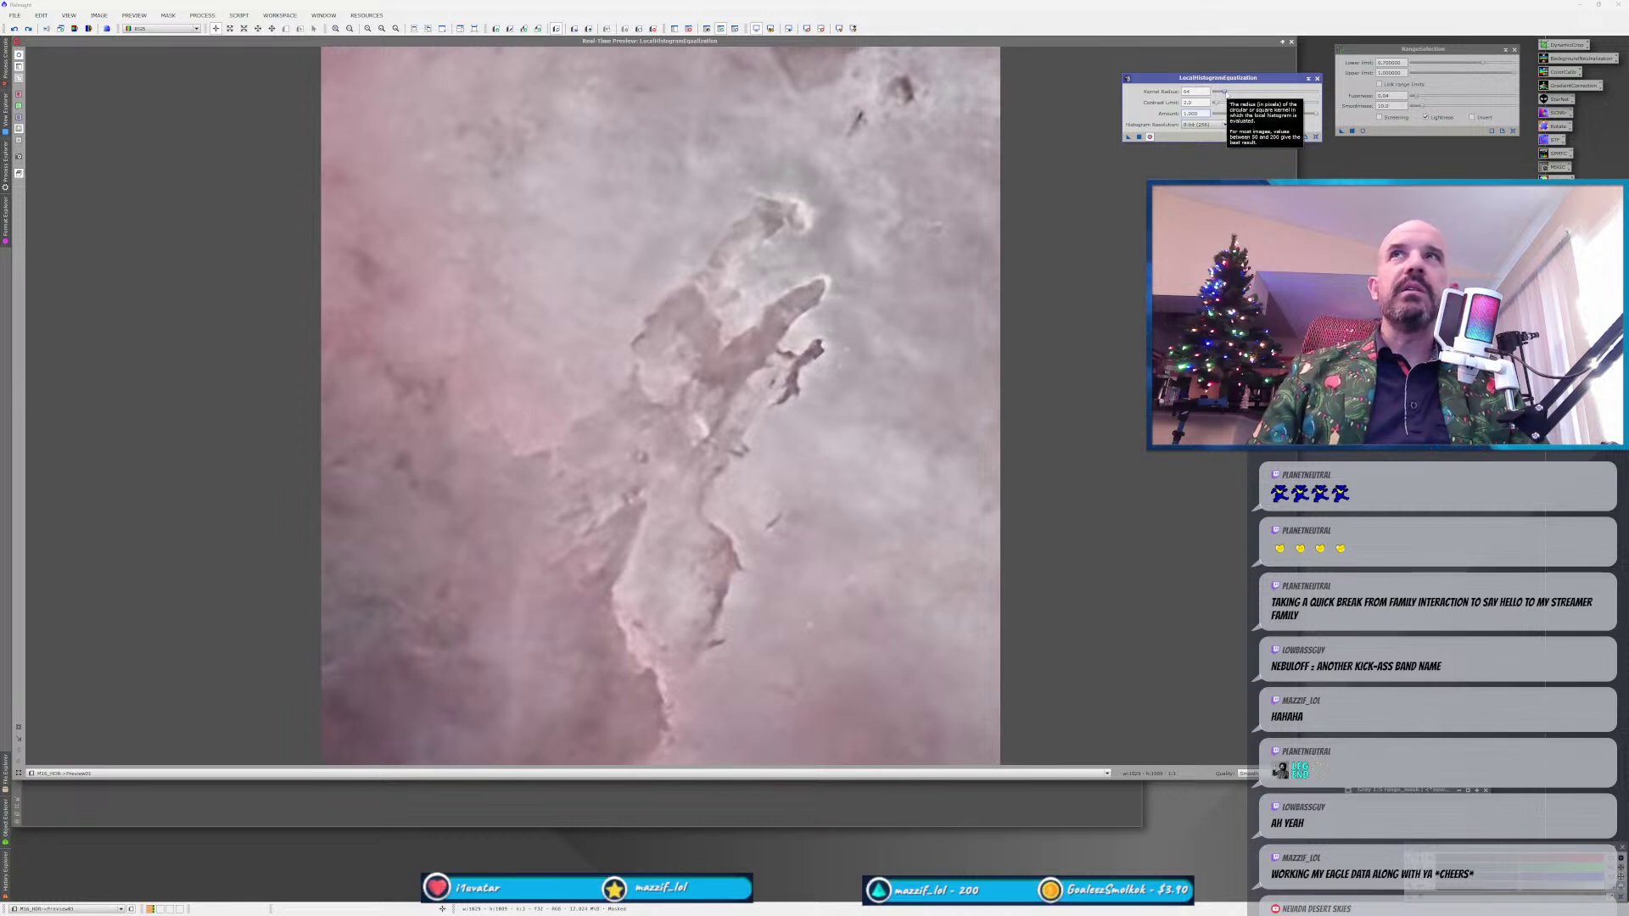
pyautogui.moveTo(1226, 93); pyautogui.dragTo(1277, 93)
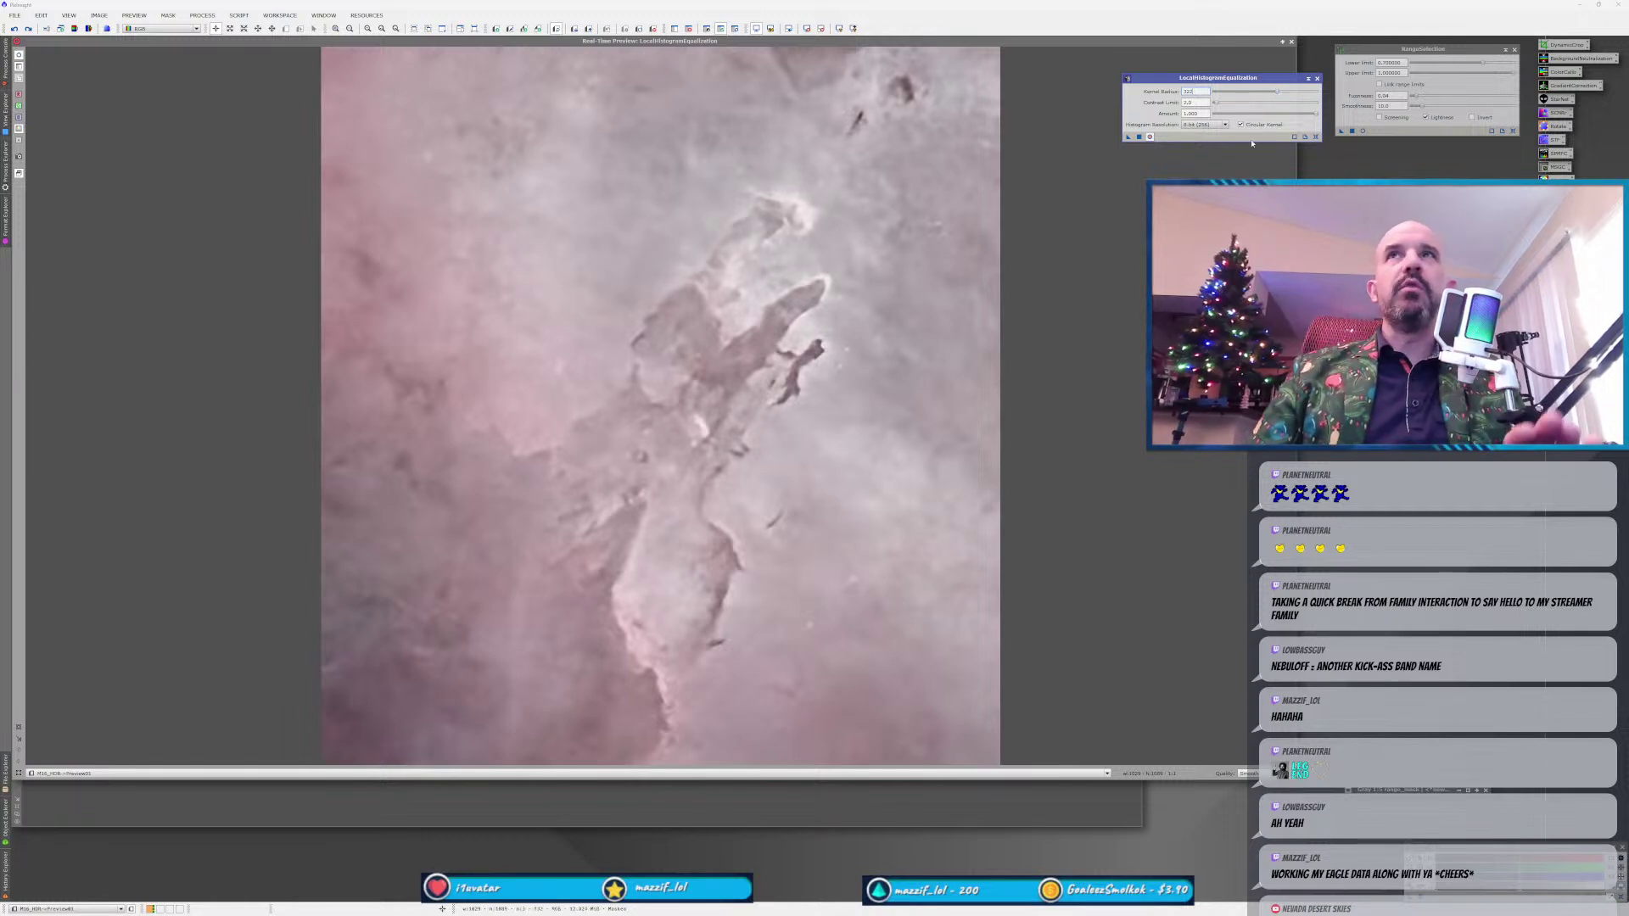
# Compare the pillars with and without LocalHistogramEqualization by repeatedly switching the real-time preview off and on.
pyautogui.click(1151, 137)
pyautogui.click(1151, 137)
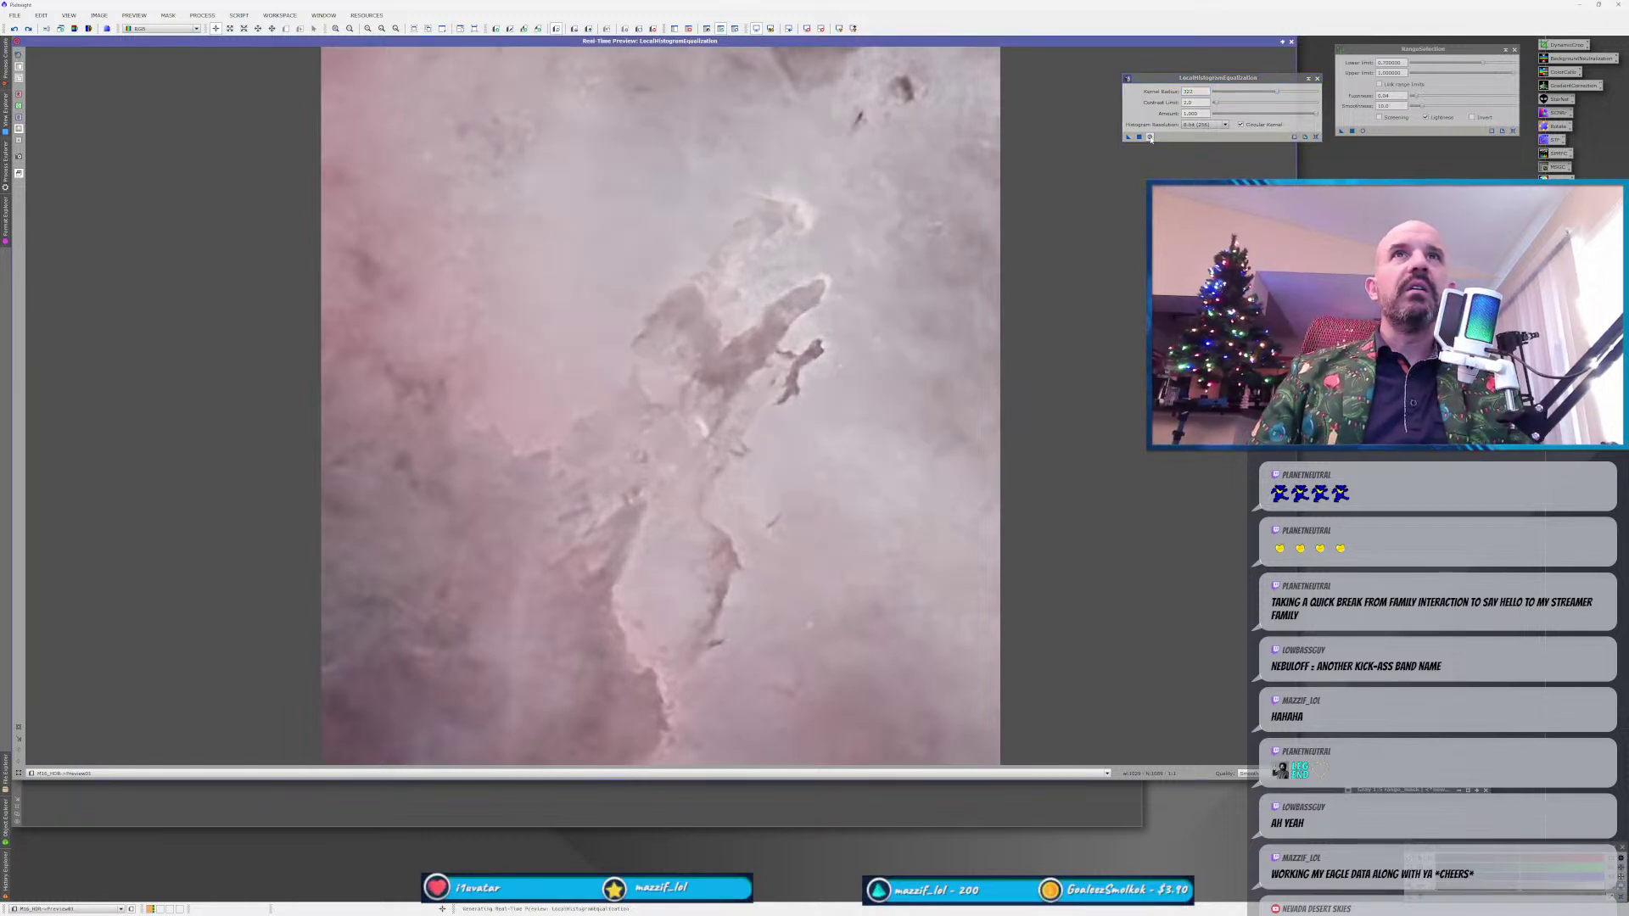
pyautogui.click(1151, 138)
pyautogui.click(1150, 138)
pyautogui.click(1151, 137)
pyautogui.click(1150, 137)
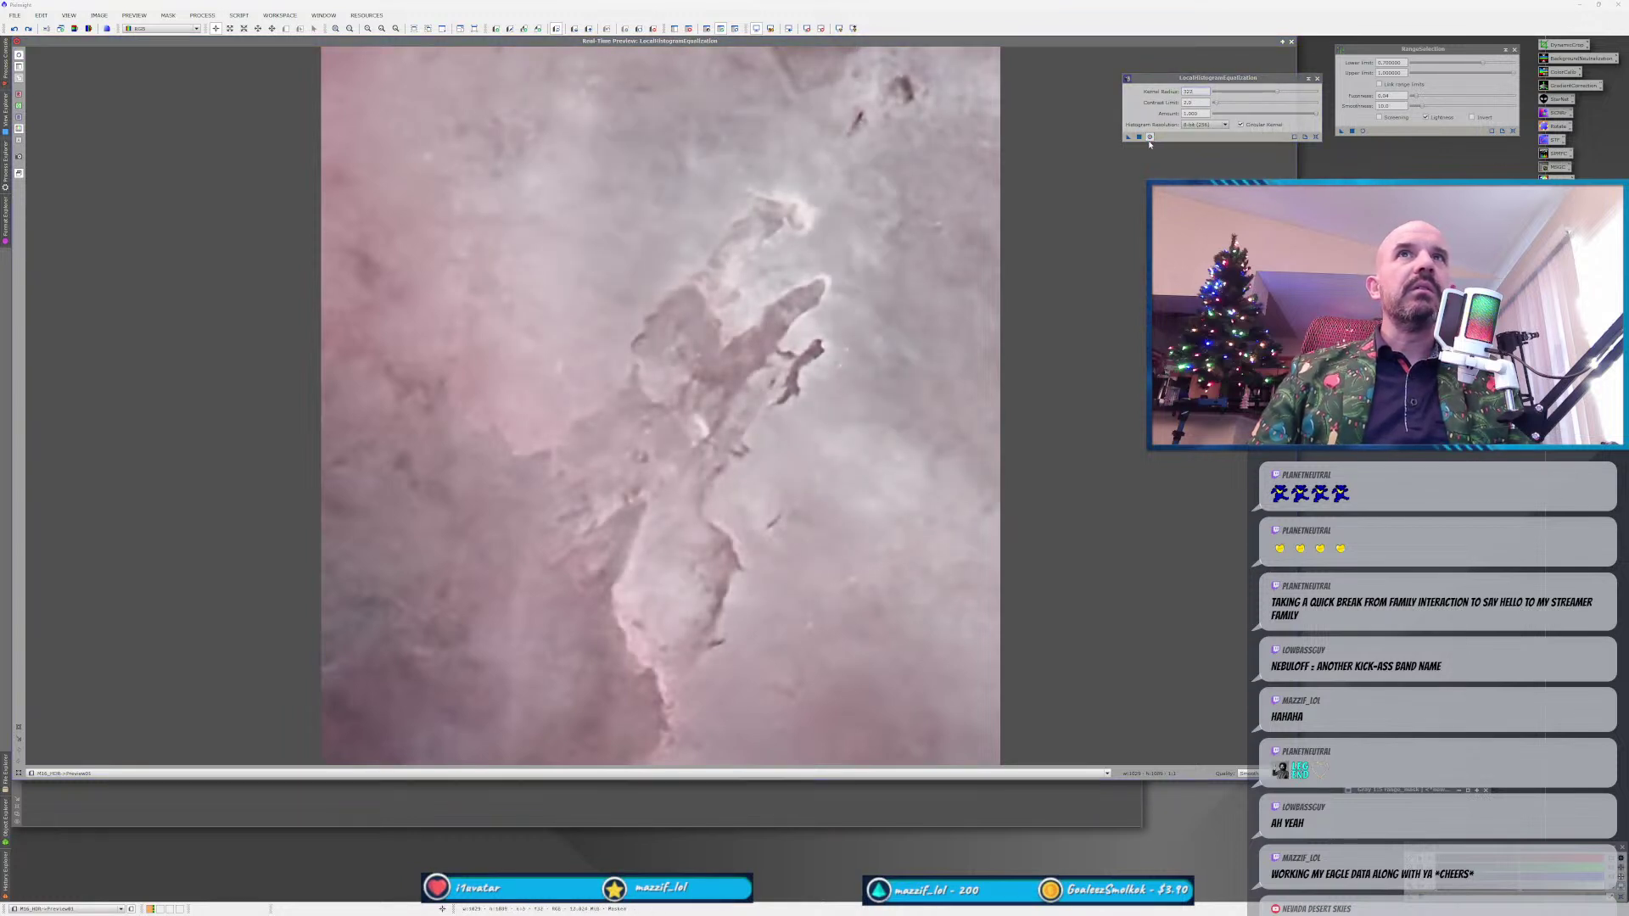
# Reduce the LocalHistogramEqualization Amount moderately below 1.000 and compare the pillars with the effect off and on.
pyautogui.moveTo(1316, 114); pyautogui.dragTo(1284, 113)
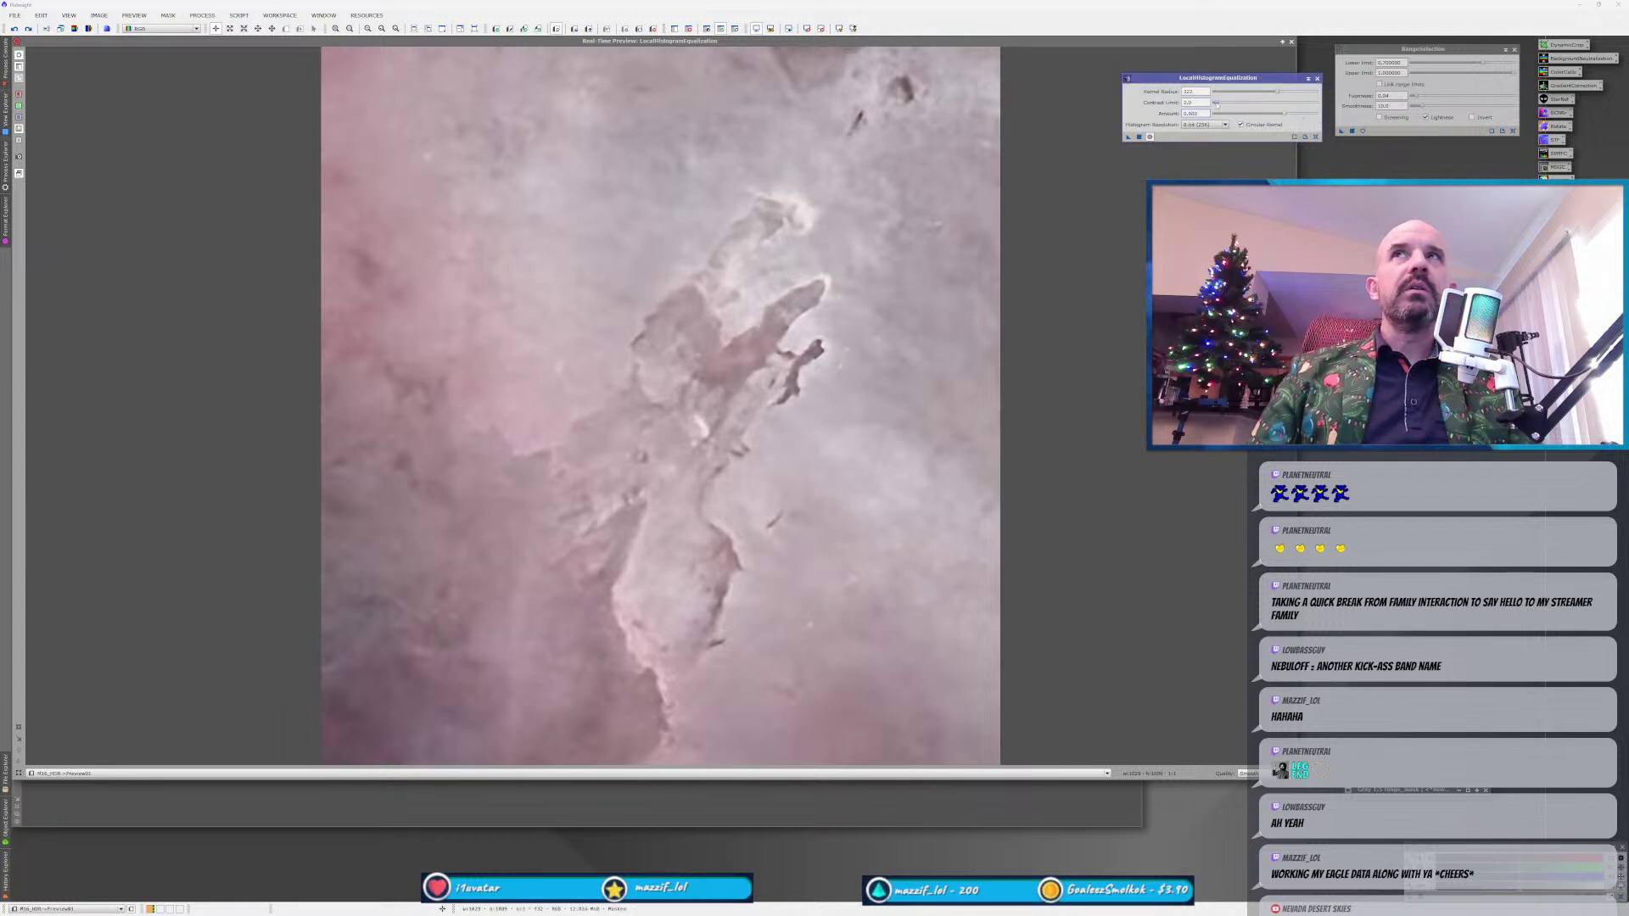
pyautogui.click(1150, 138)
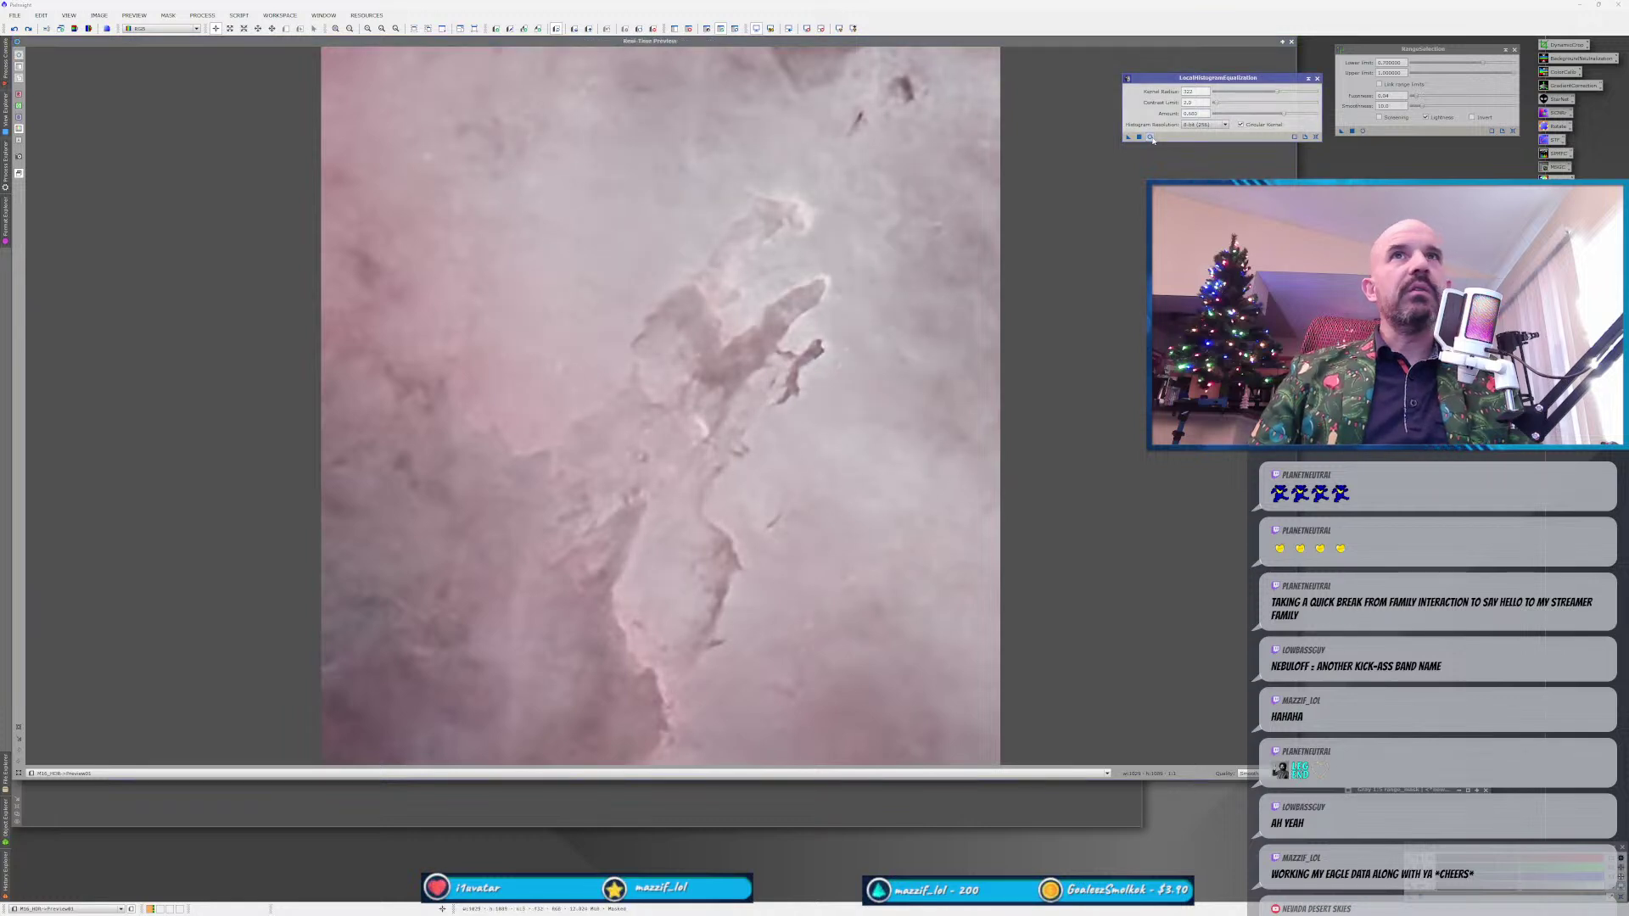
pyautogui.click(1151, 138)
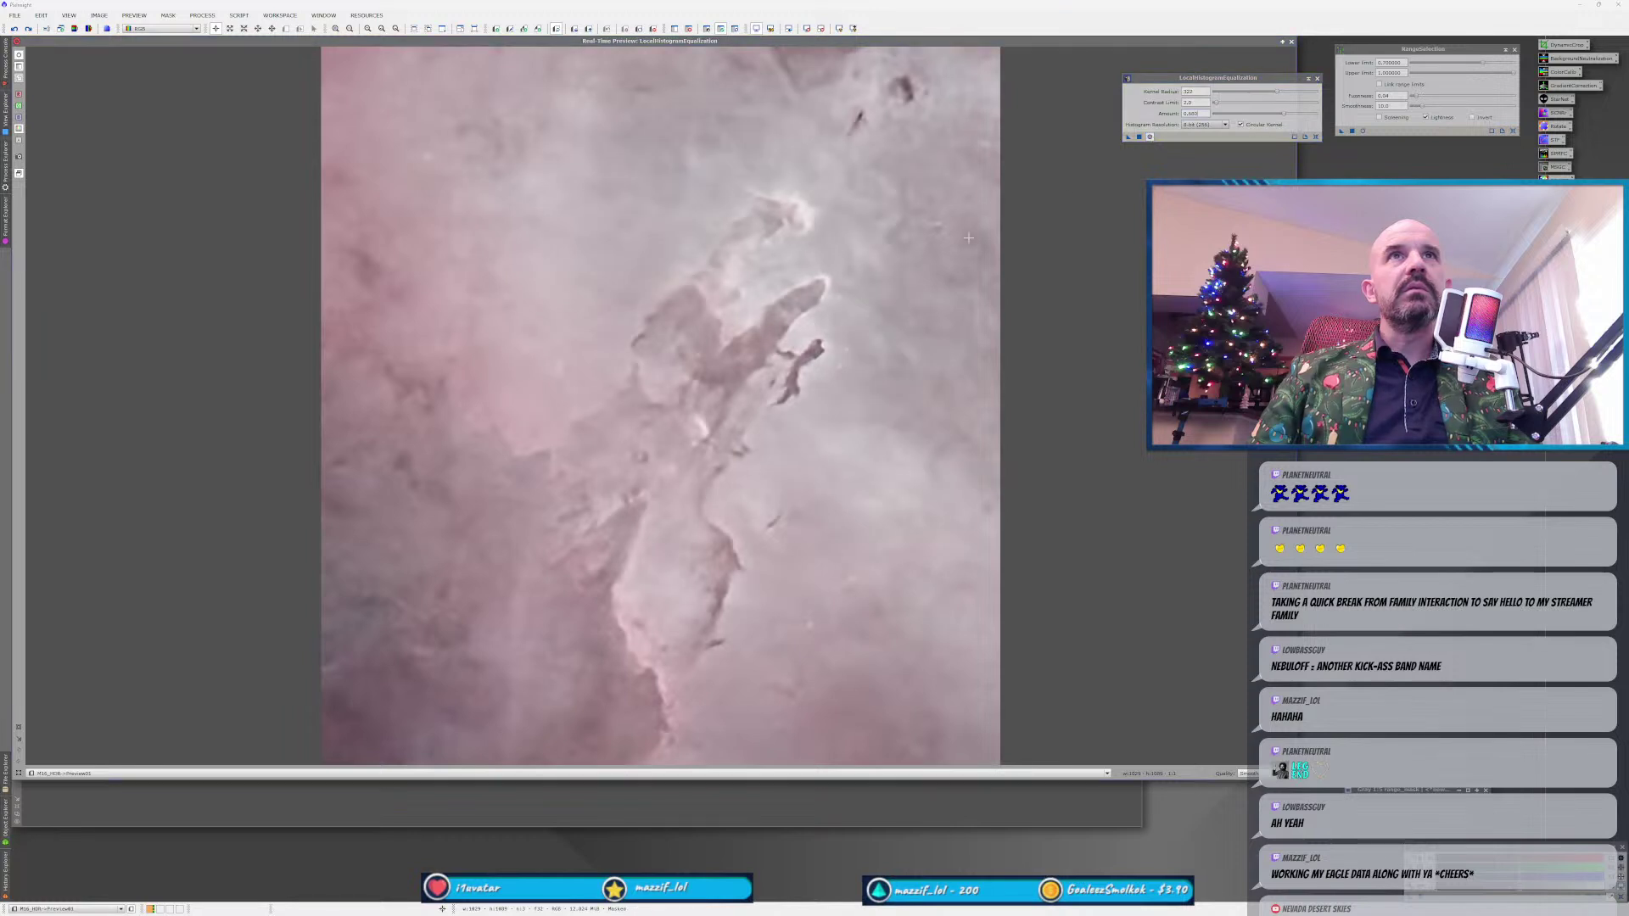
# Close the real-time preview and apply the large-radius LocalHistogramEqualization to the full M16_HDR image through its mask.
pyautogui.moveTo(1237, 84); pyautogui.dragTo(1396, 159)
pyautogui.click(1292, 41)
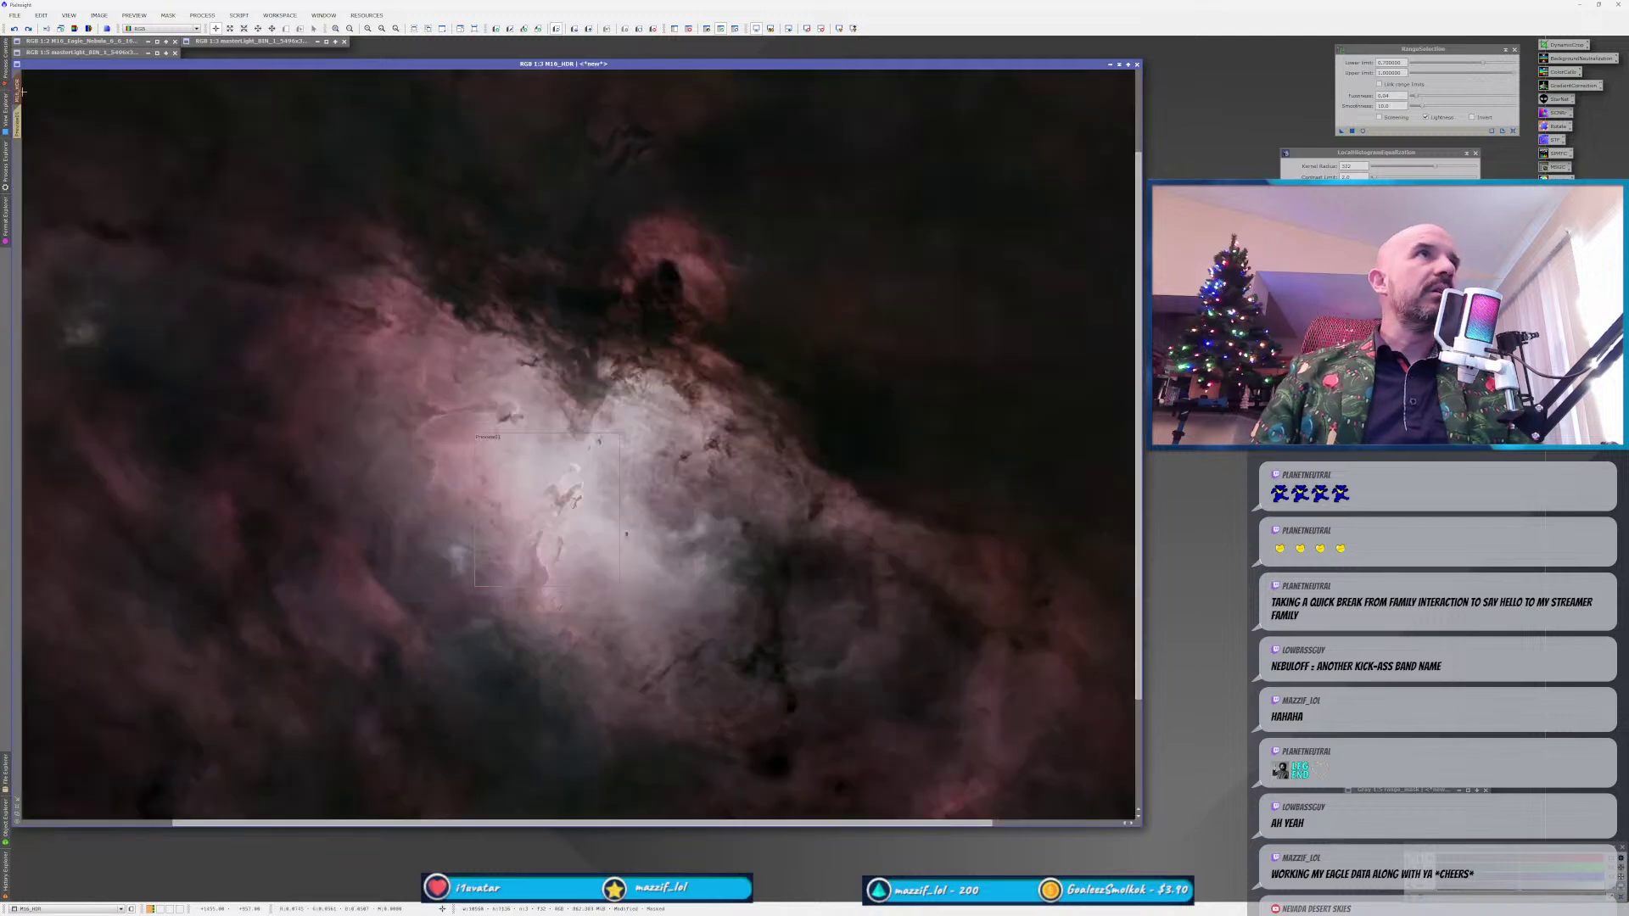
pyautogui.click(25, 90)
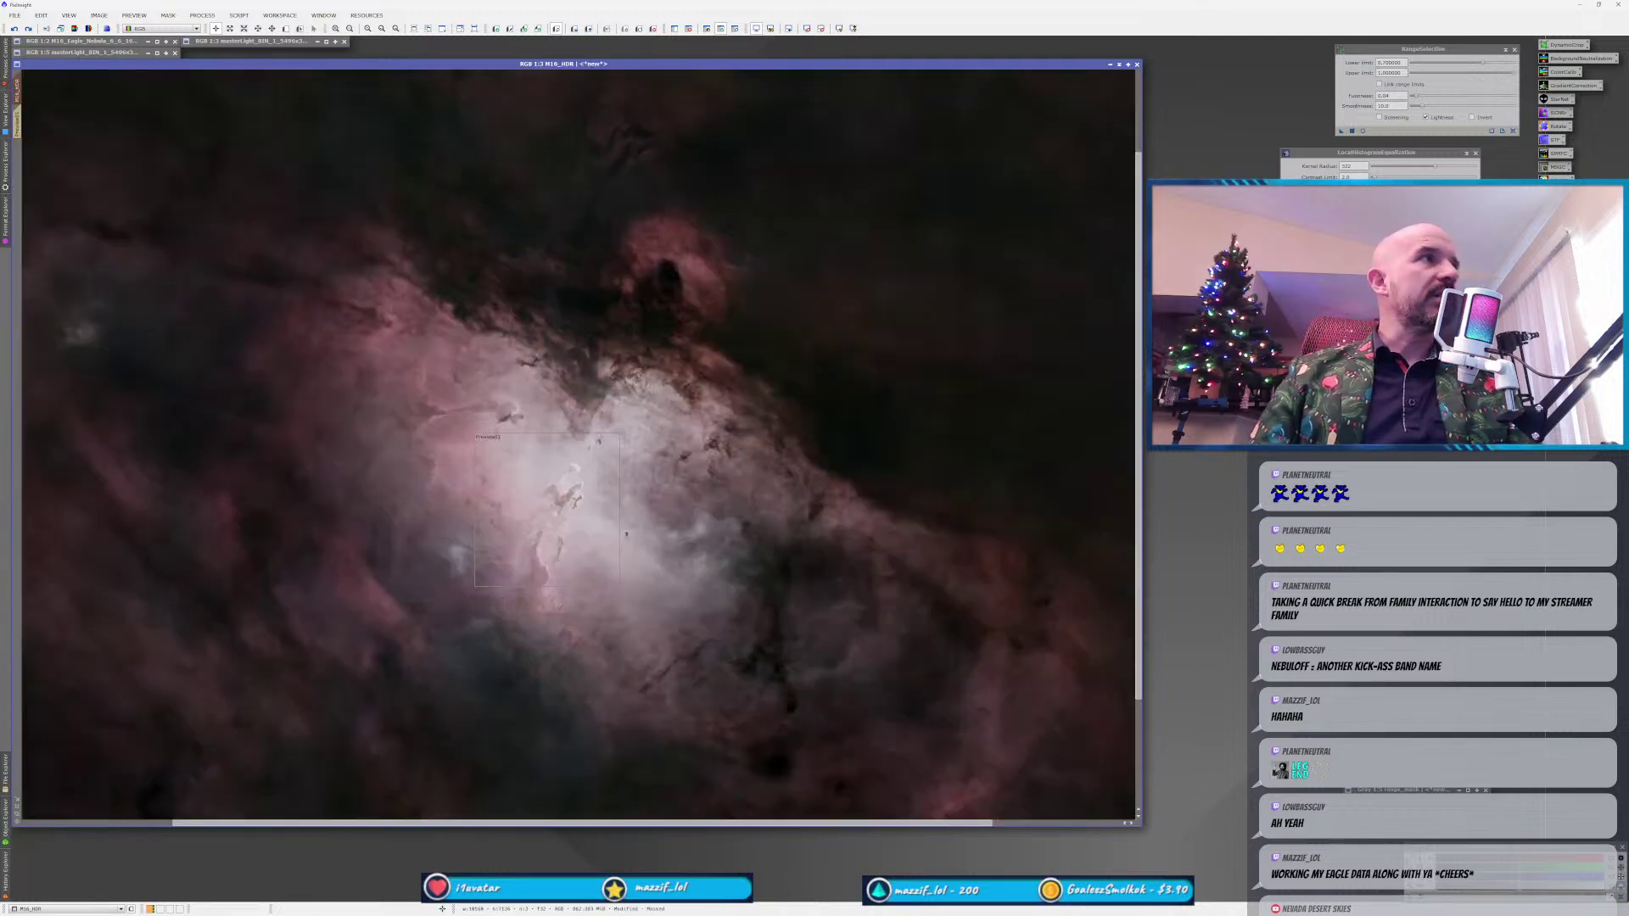
pyautogui.click(1300, 225)
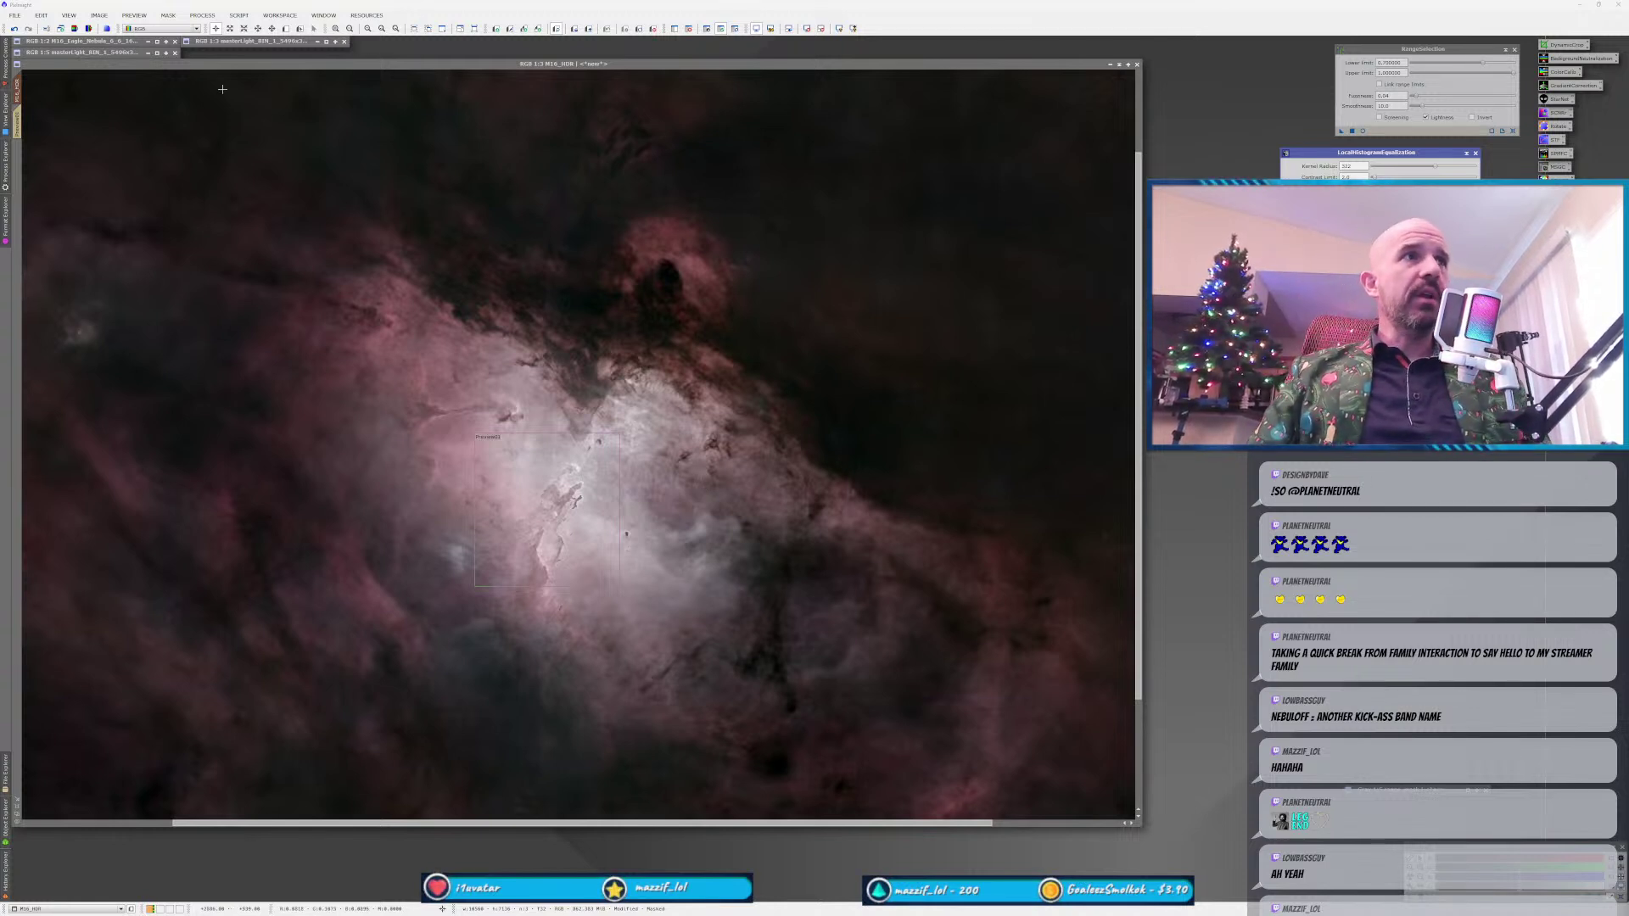
# Delete the pillar preview from M16_HDR and close the range_mask image, accepting the broken mask reference.
pyautogui.click(652, 28)
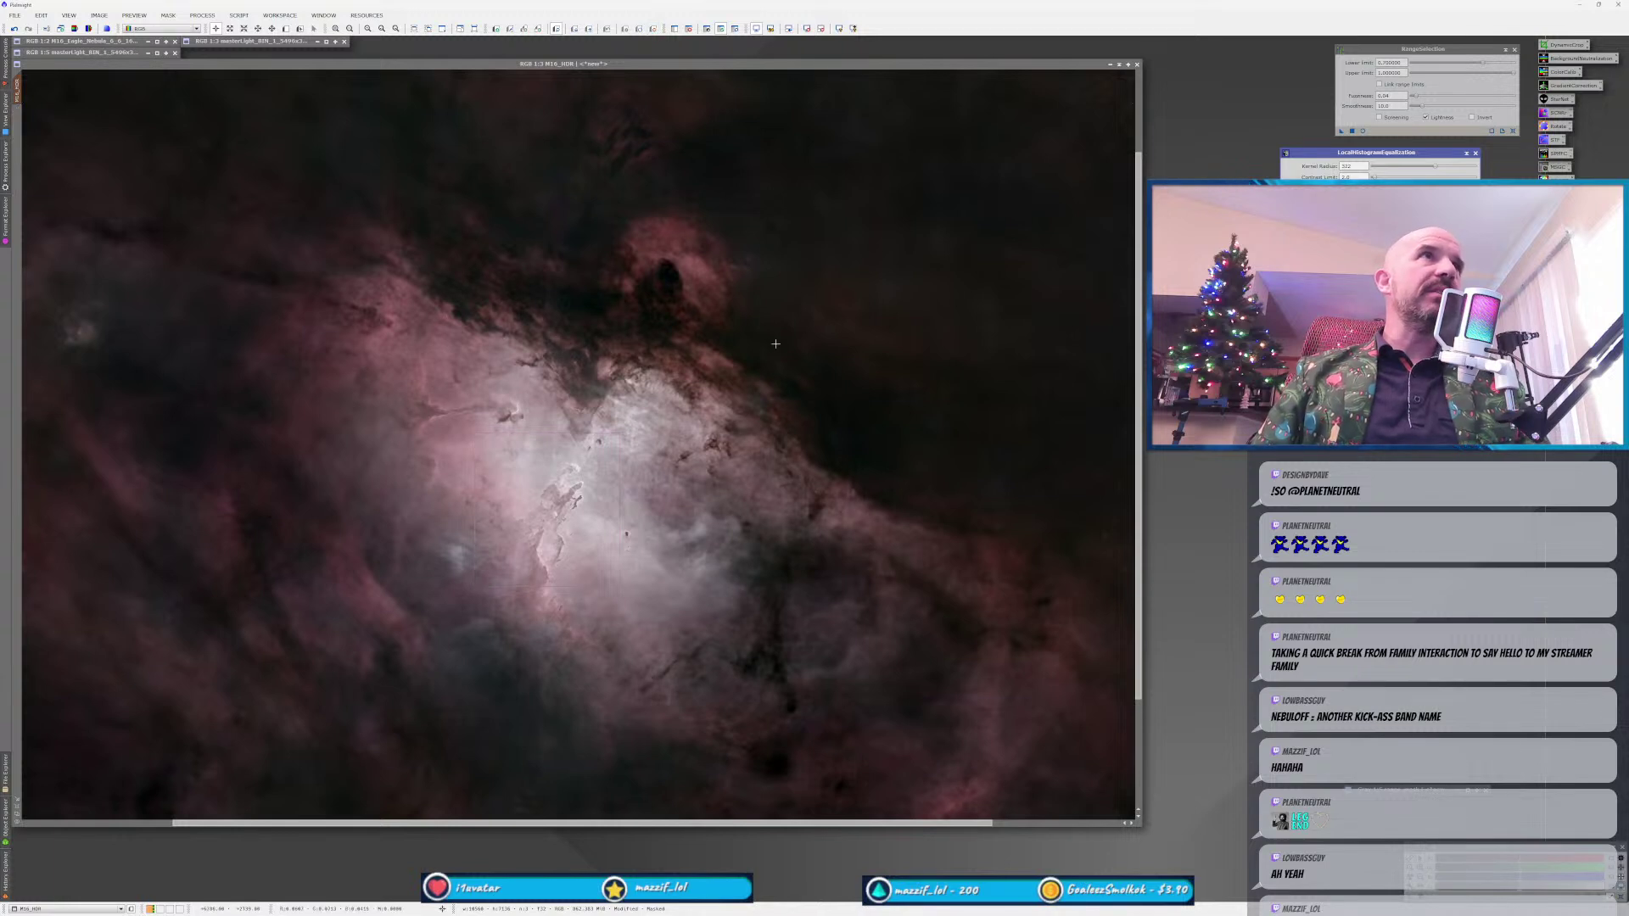
pyautogui.hotkey('ctrl', 'w')
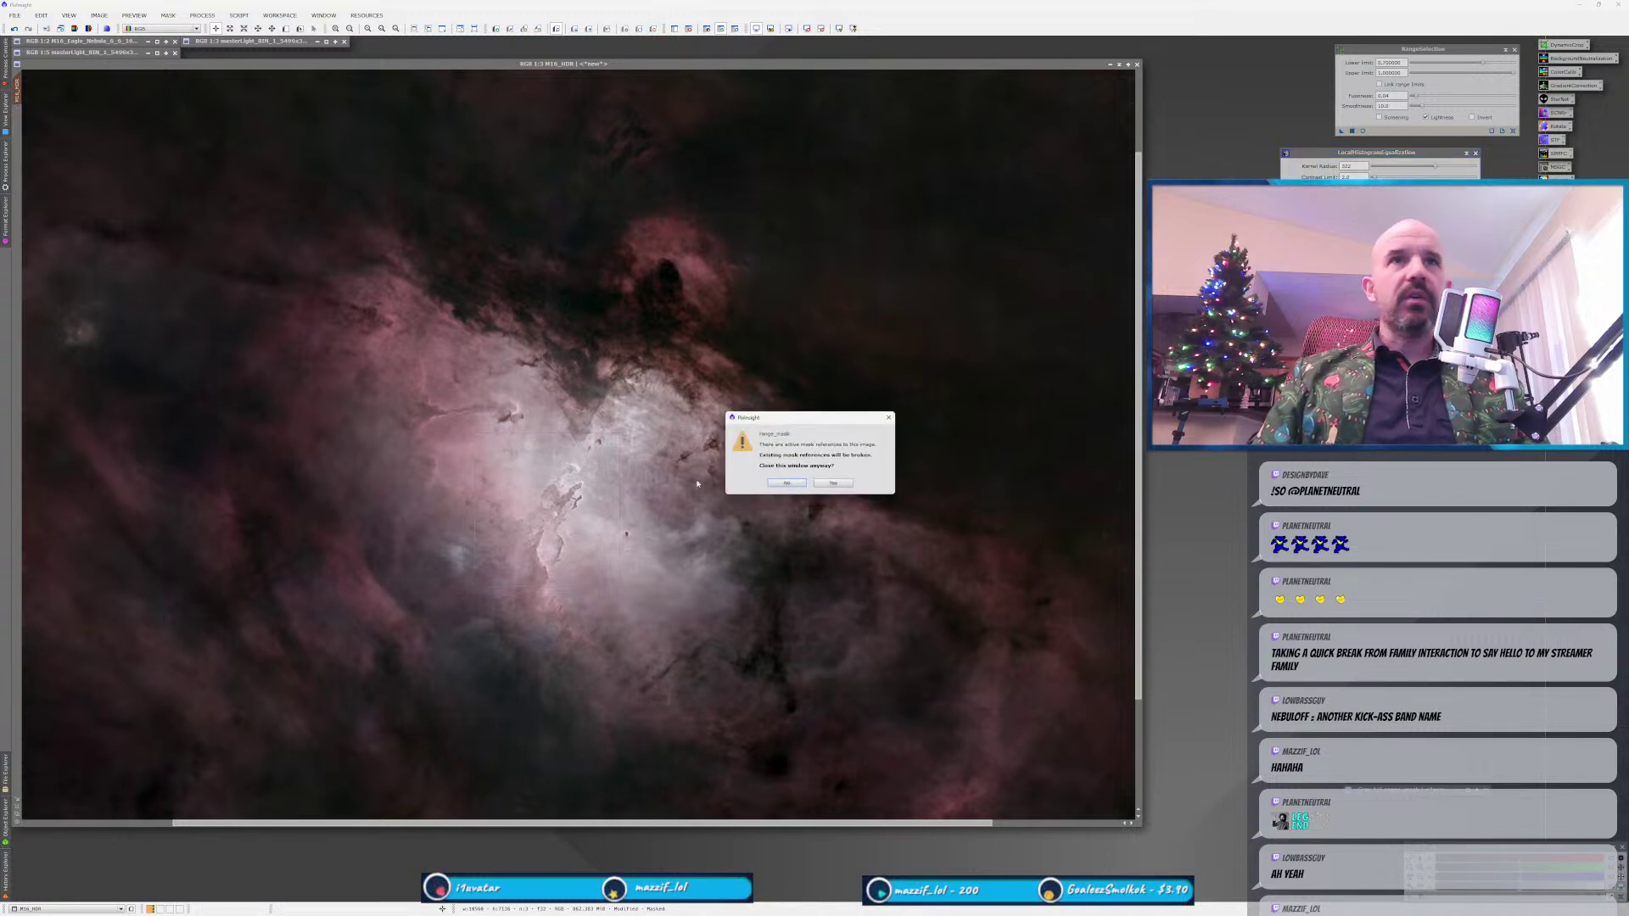
pyautogui.click(833, 483)
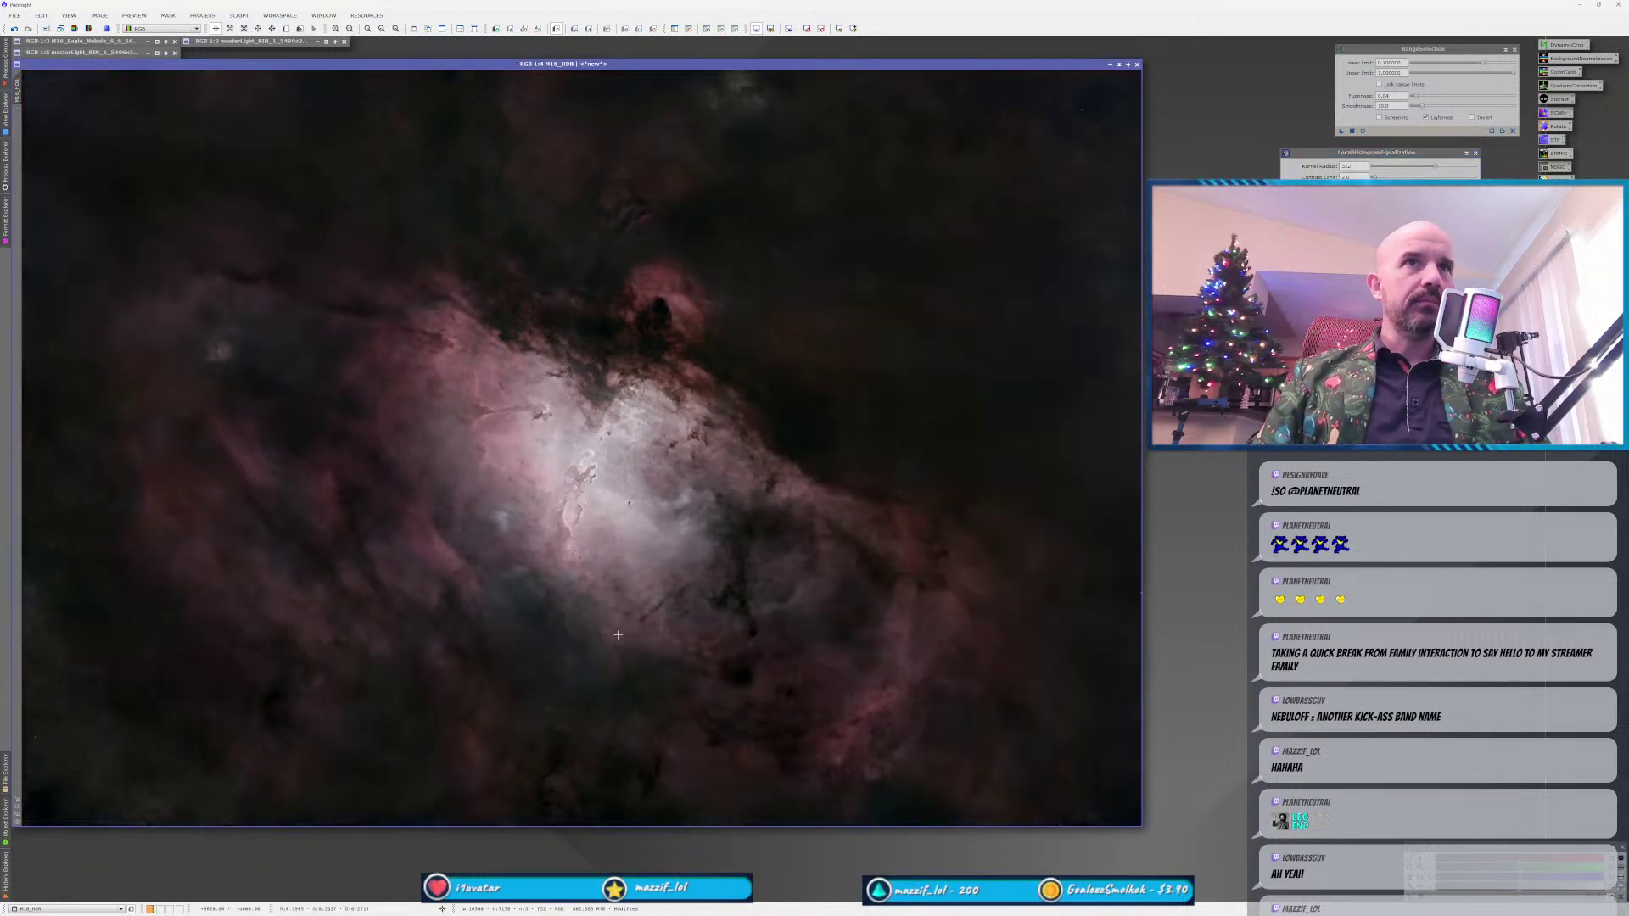
# Review M16_HDR at several magnifications and close the LocalHistogramEqualization and RangeSelection dialogs.
pyautogui.scroll(-2, 617, 634)
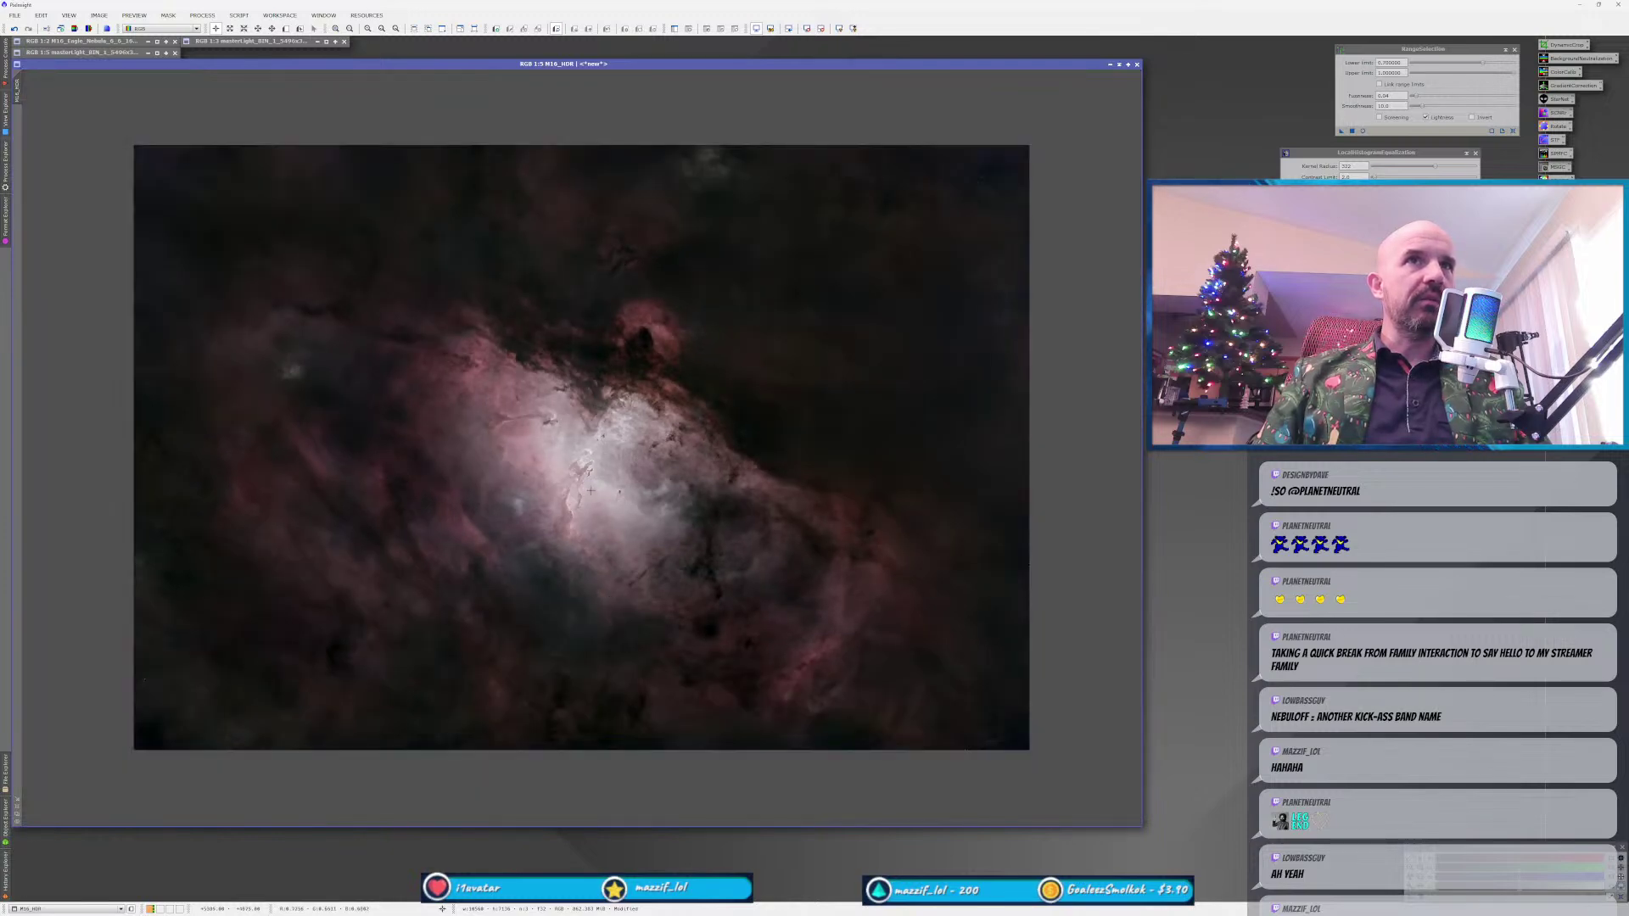
pyautogui.scroll(1, 590, 491)
pyautogui.scroll(2, 591, 491)
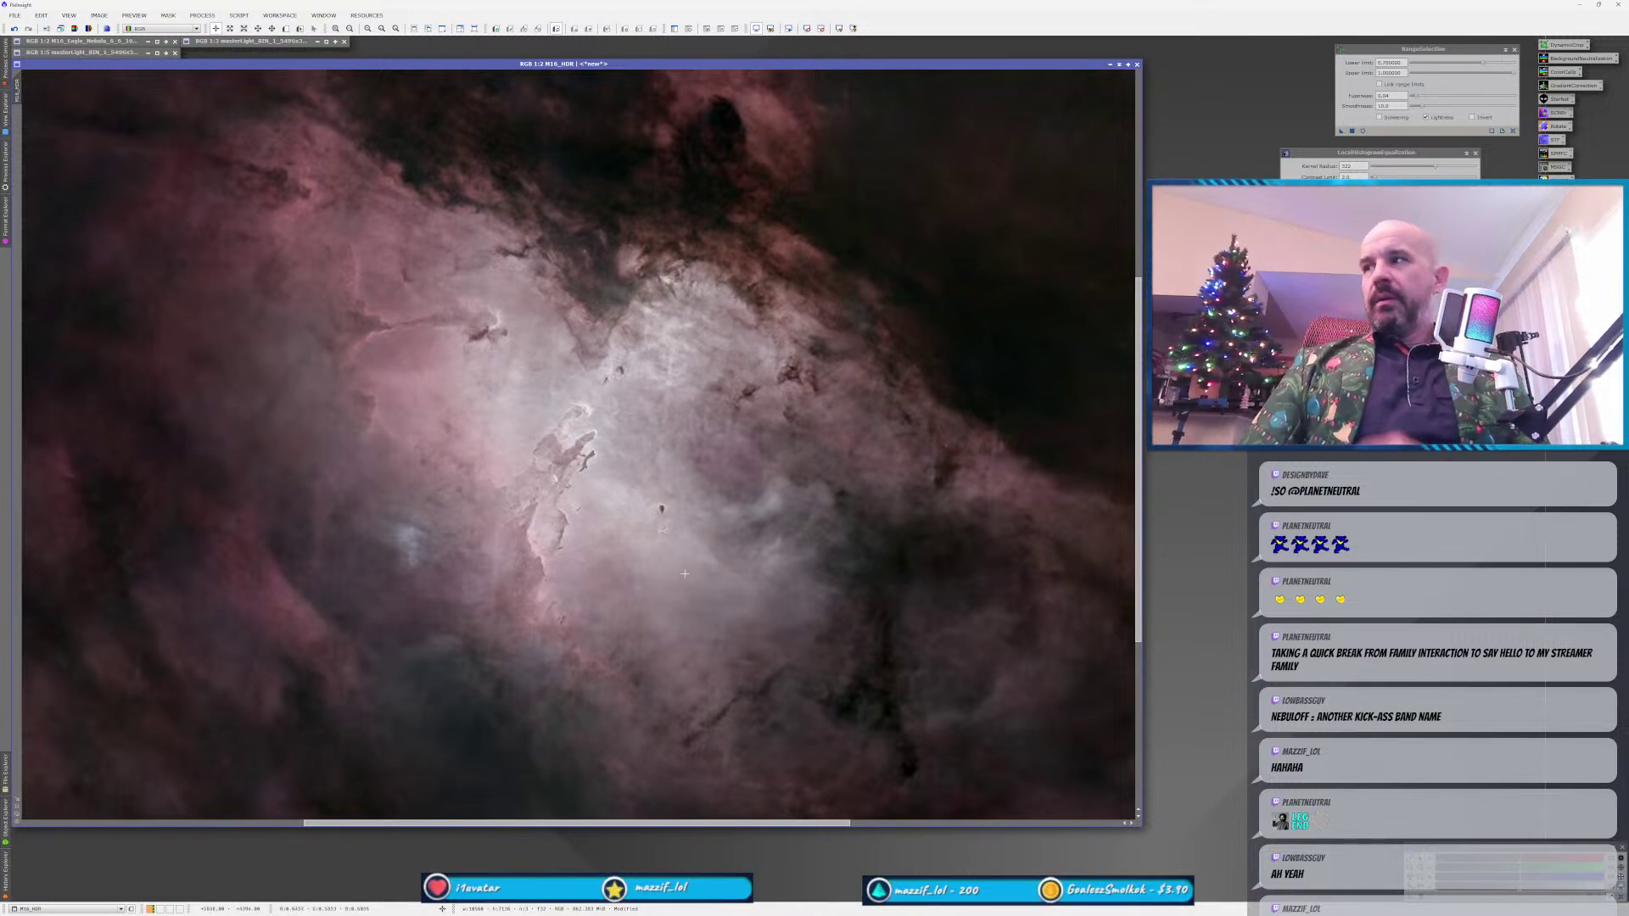
pyautogui.scroll(-2, 670, 570)
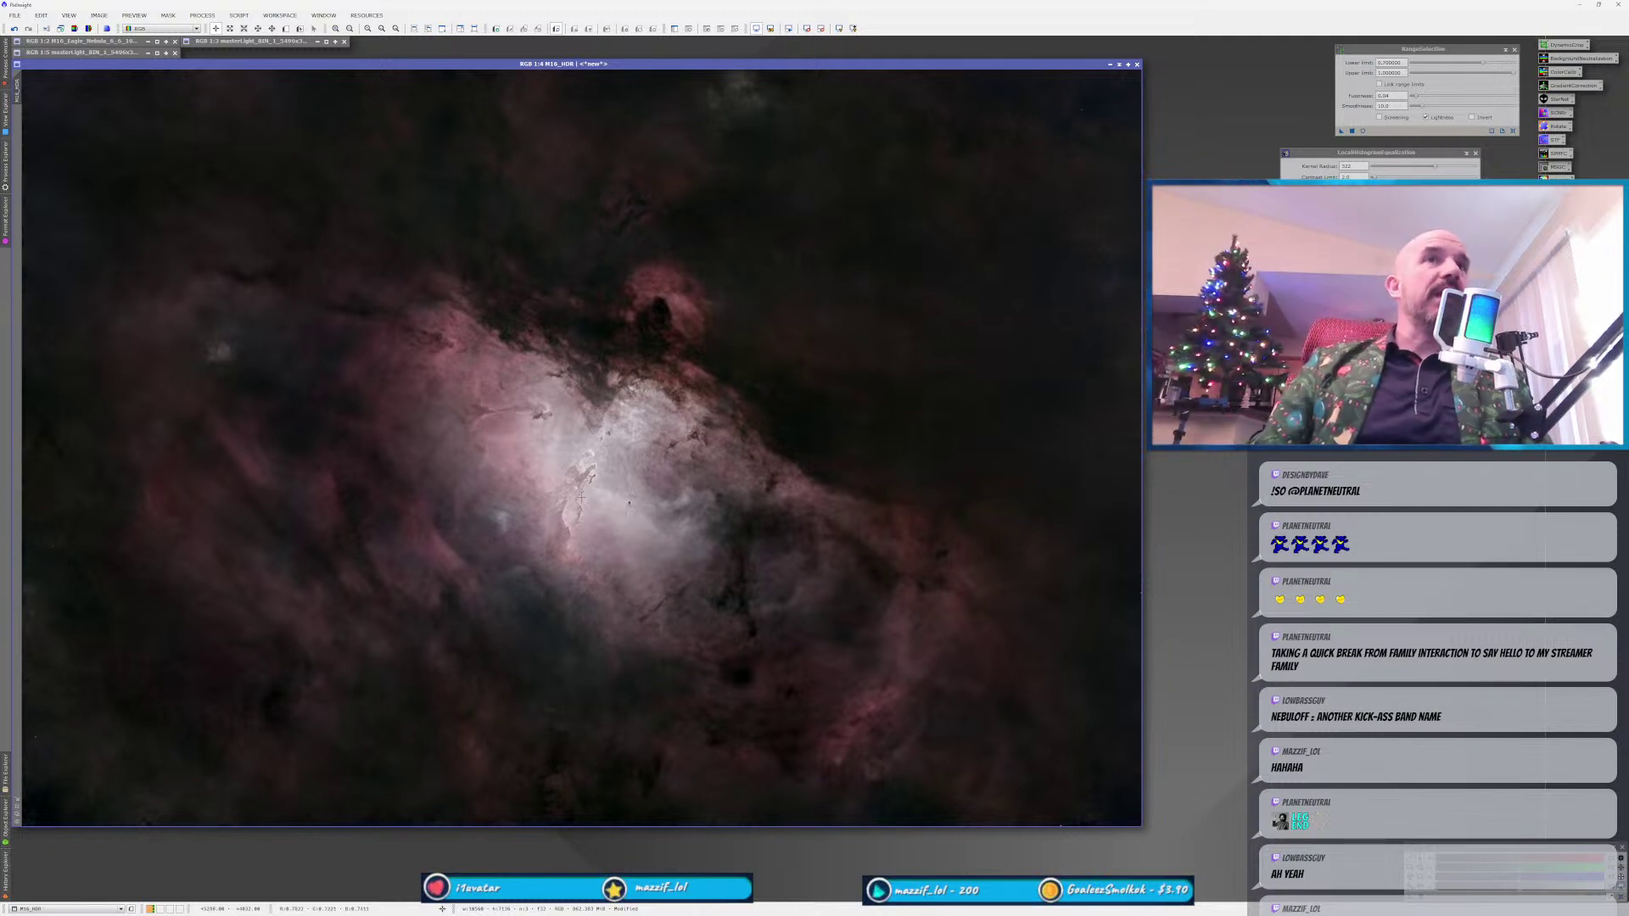
pyautogui.moveTo(419, 64); pyautogui.dragTo(463, 71)
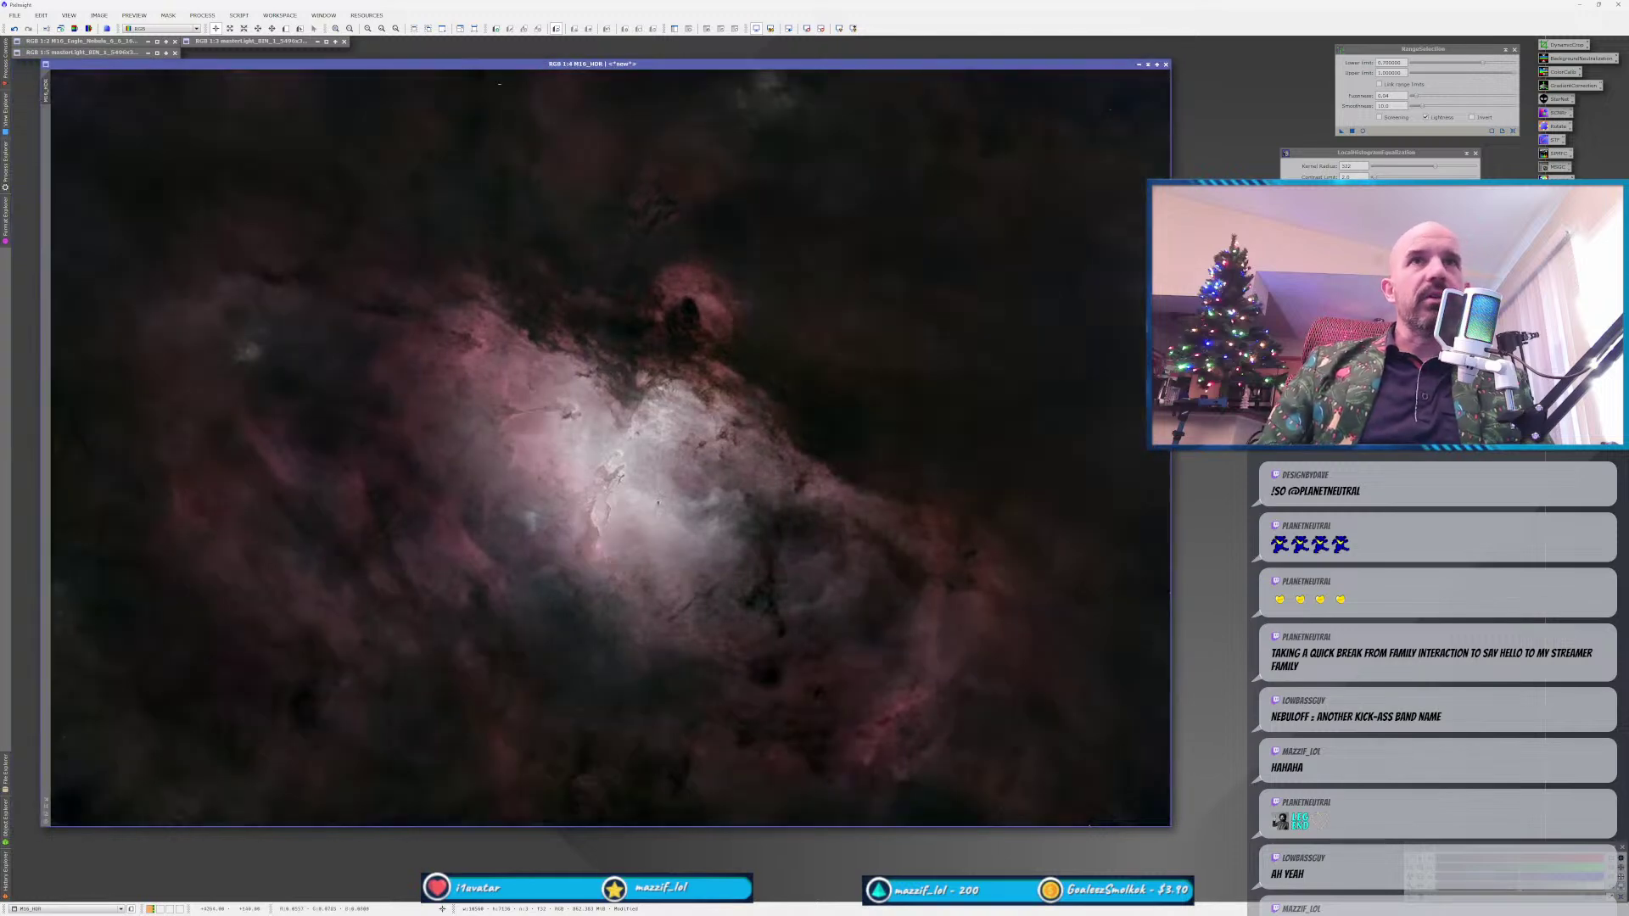
pyautogui.click(1476, 153)
pyautogui.click(1514, 50)
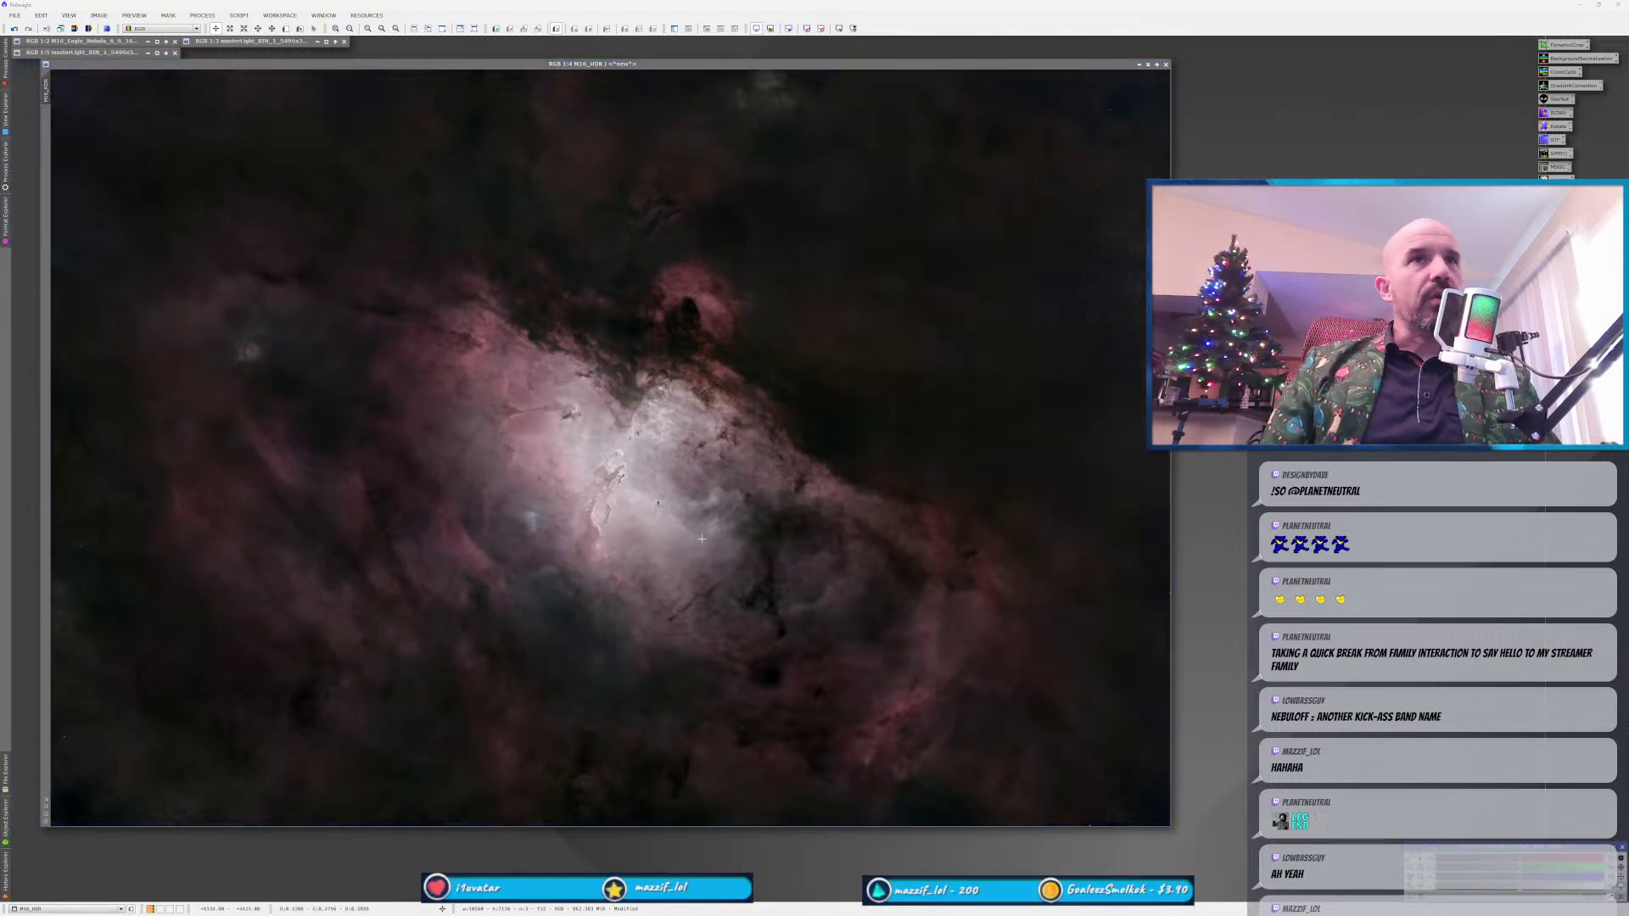
# Move M16_HDR aside, briefly open the autocrop masterLight image for comparison, collapse it and return to M16_HDR.
pyautogui.moveTo(136, 64); pyautogui.dragTo(237, 57)
pyautogui.doubleClick(246, 41)
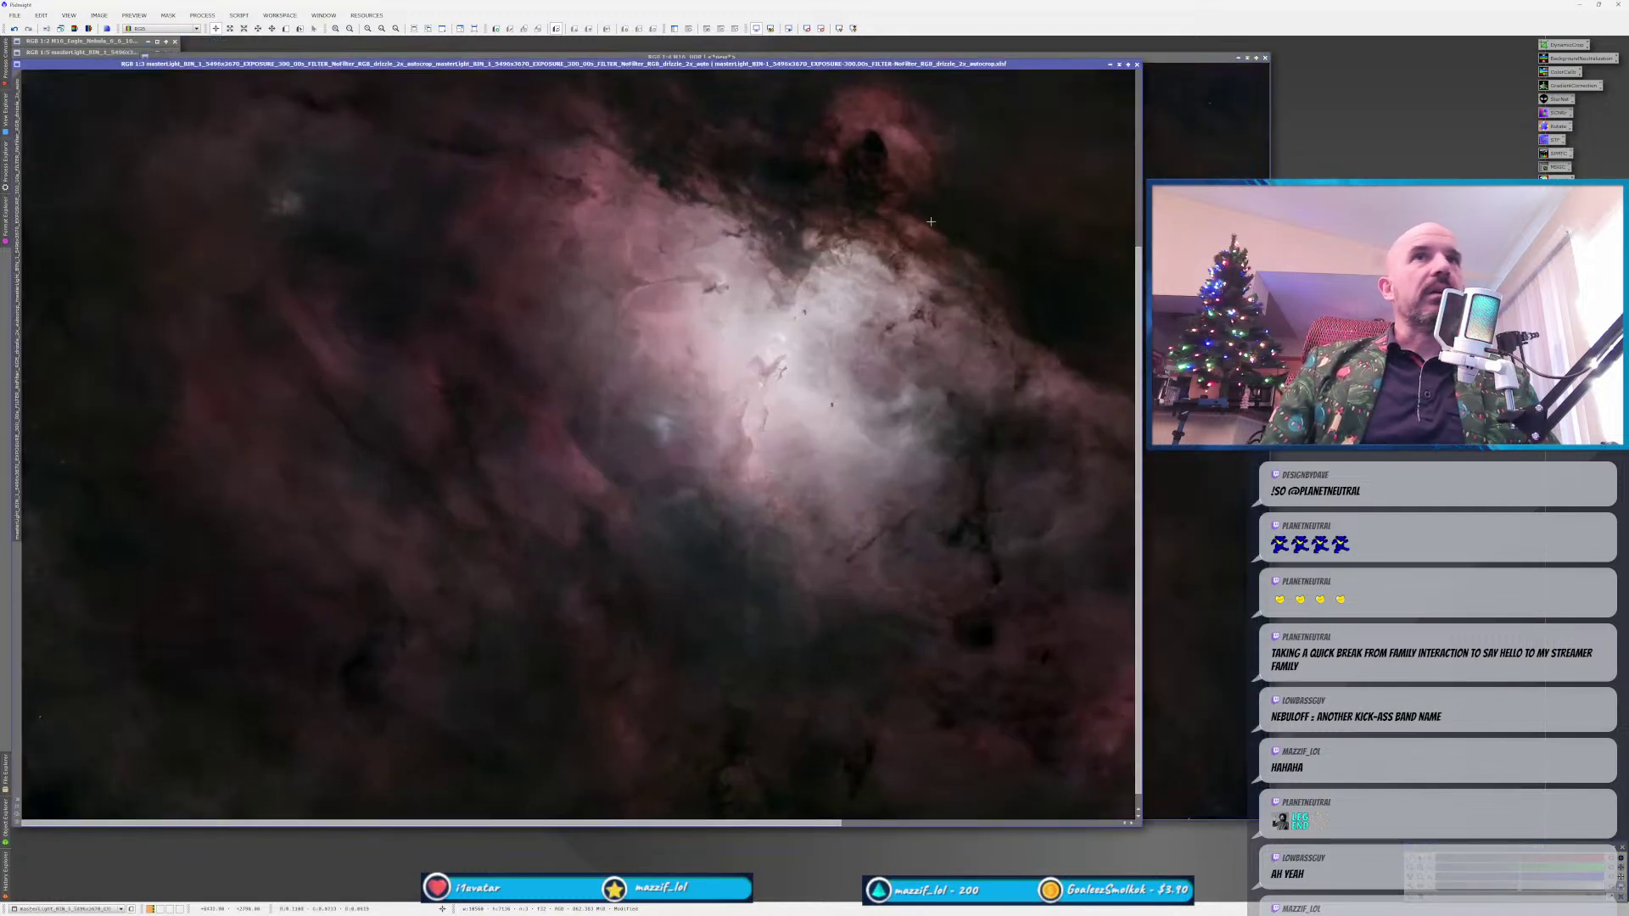
pyautogui.click(1120, 65)
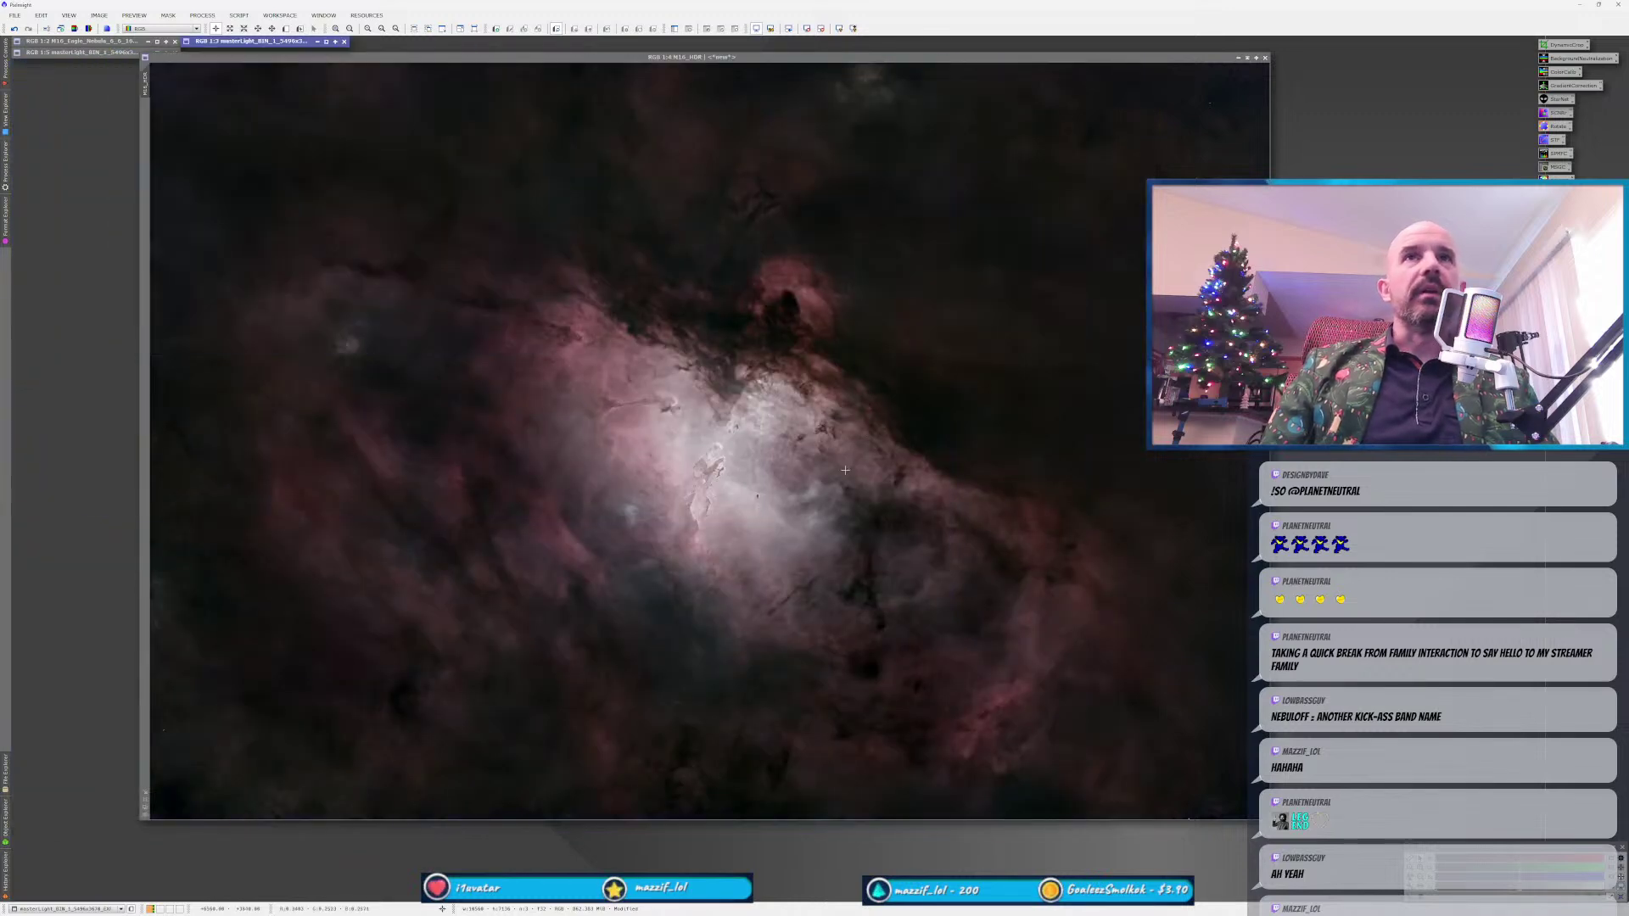
pyautogui.click(726, 482)
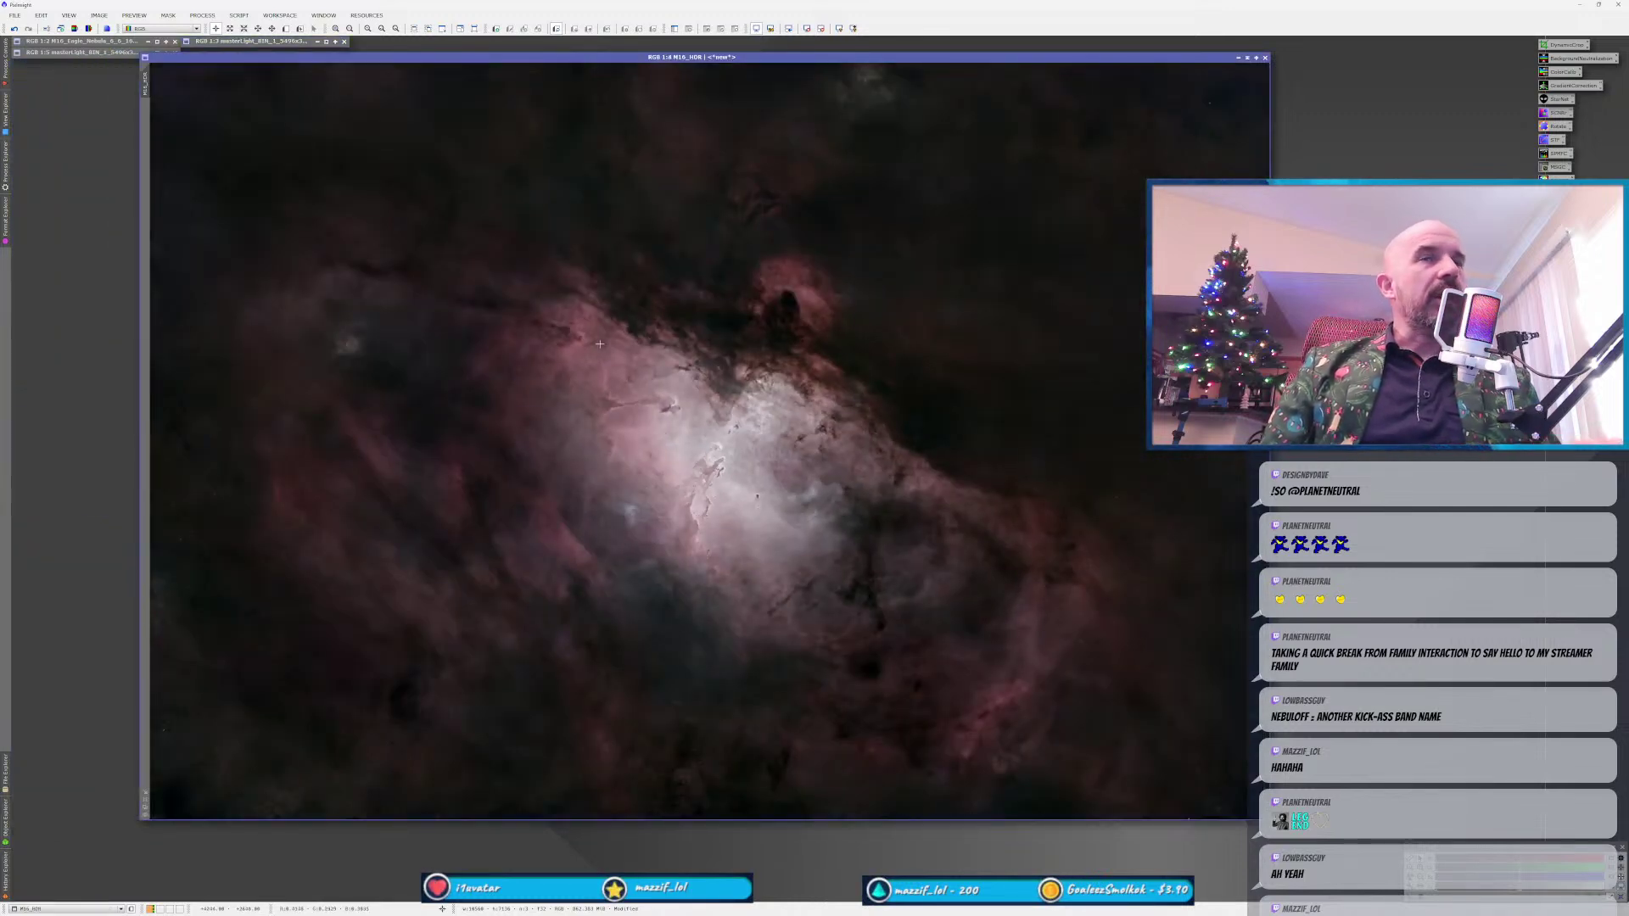
# Duplicate M16_HDR as a new image, move the clone aside and bring the original to the front.
pyautogui.moveTo(146, 85); pyautogui.dragTo(154, 188)
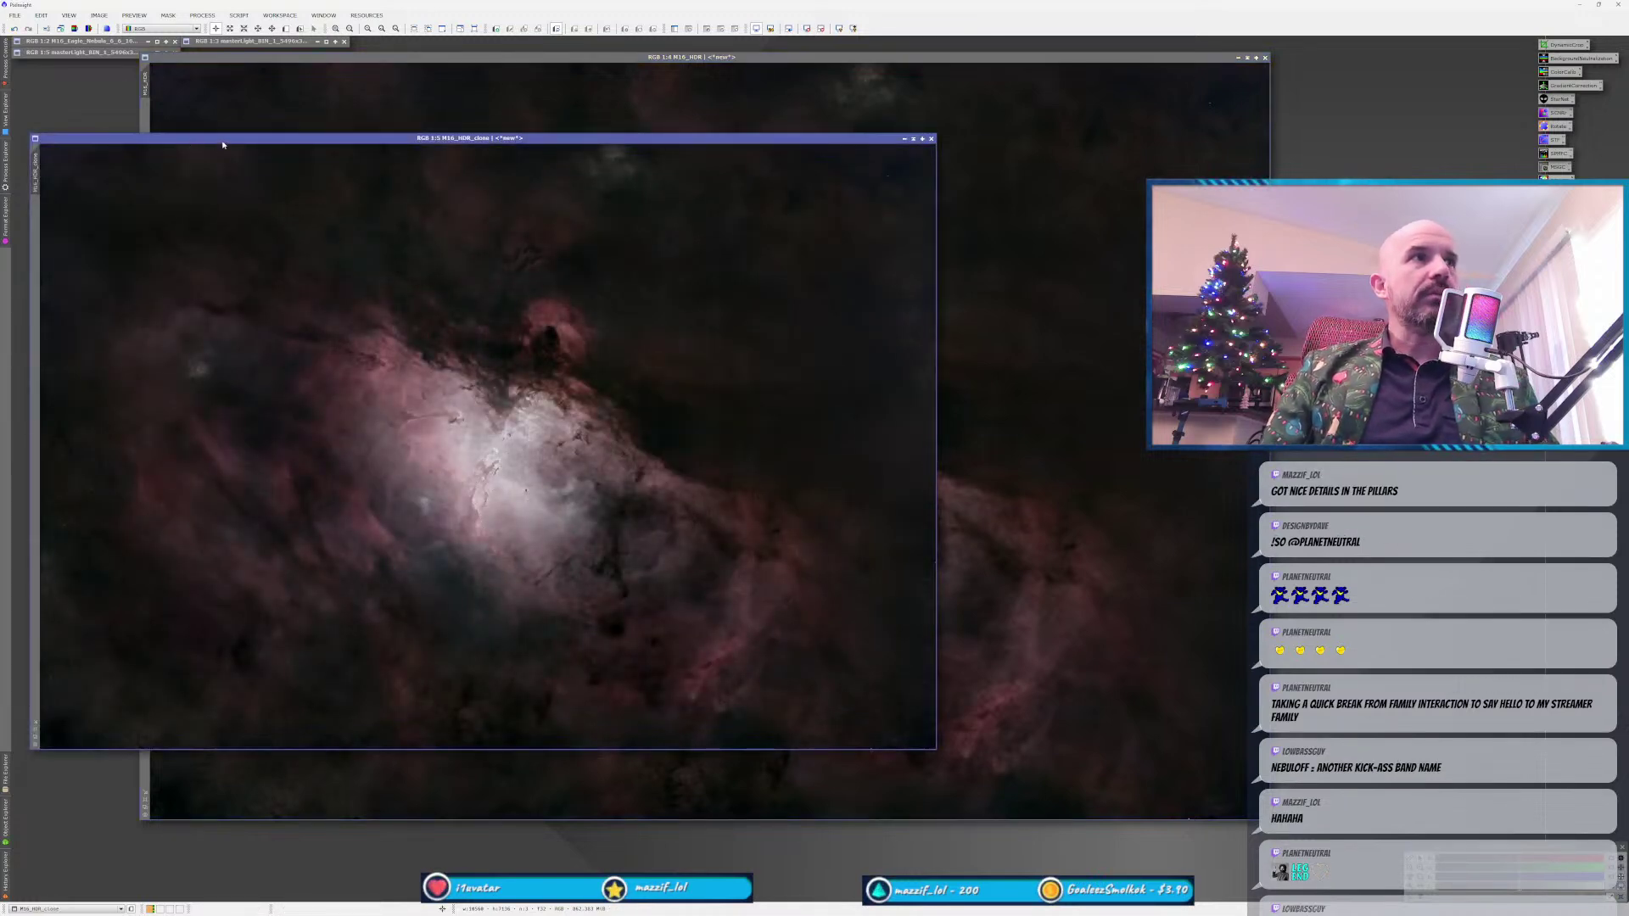
pyautogui.moveTo(227, 141); pyautogui.dragTo(700, 155)
pyautogui.click(229, 461)
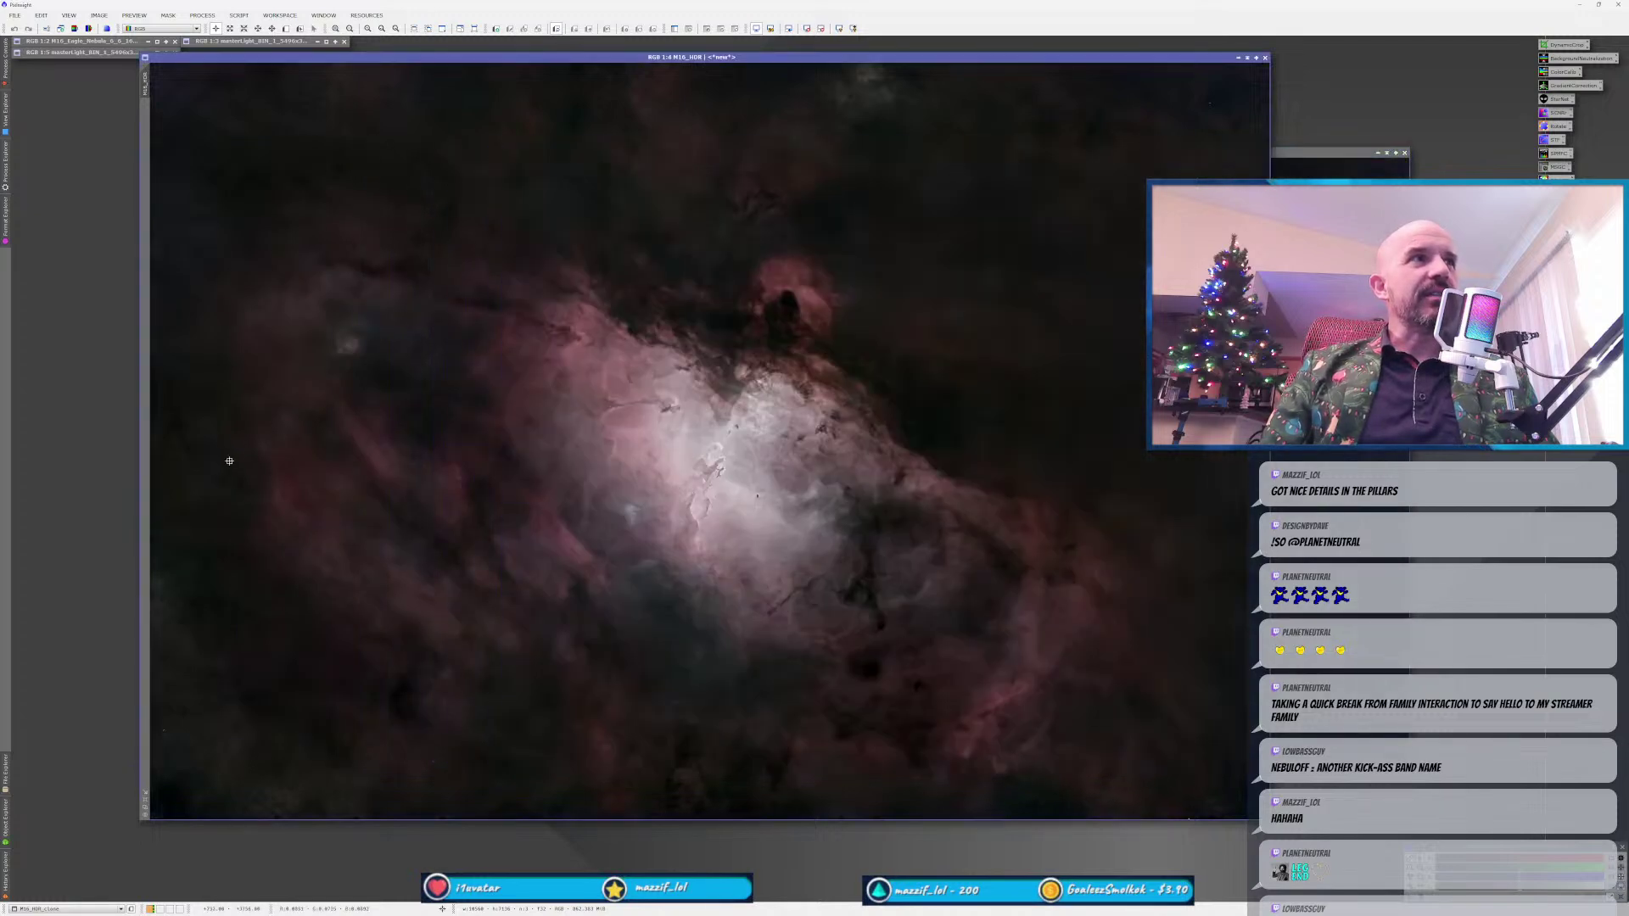
# Inspect the pillars of M16_HDR up close, switch to the clone, and open and confirm its identifier dialog.
pyautogui.scroll(4, 715, 509)
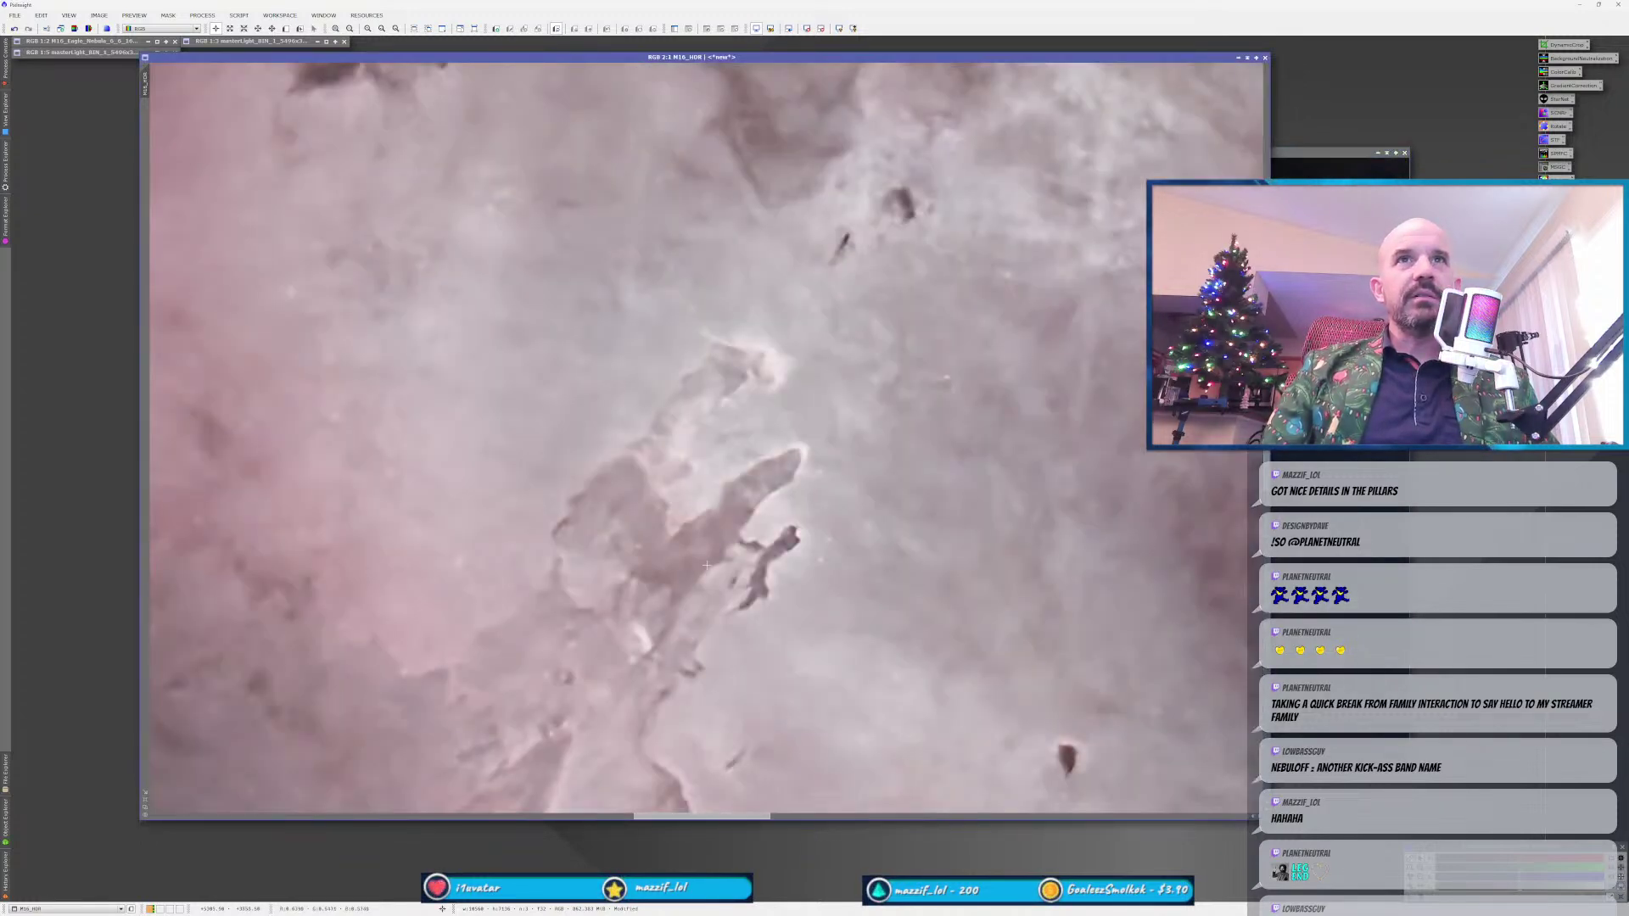
pyautogui.scroll(-4, 700, 578)
pyautogui.hotkey('ctrl', 'Tab')
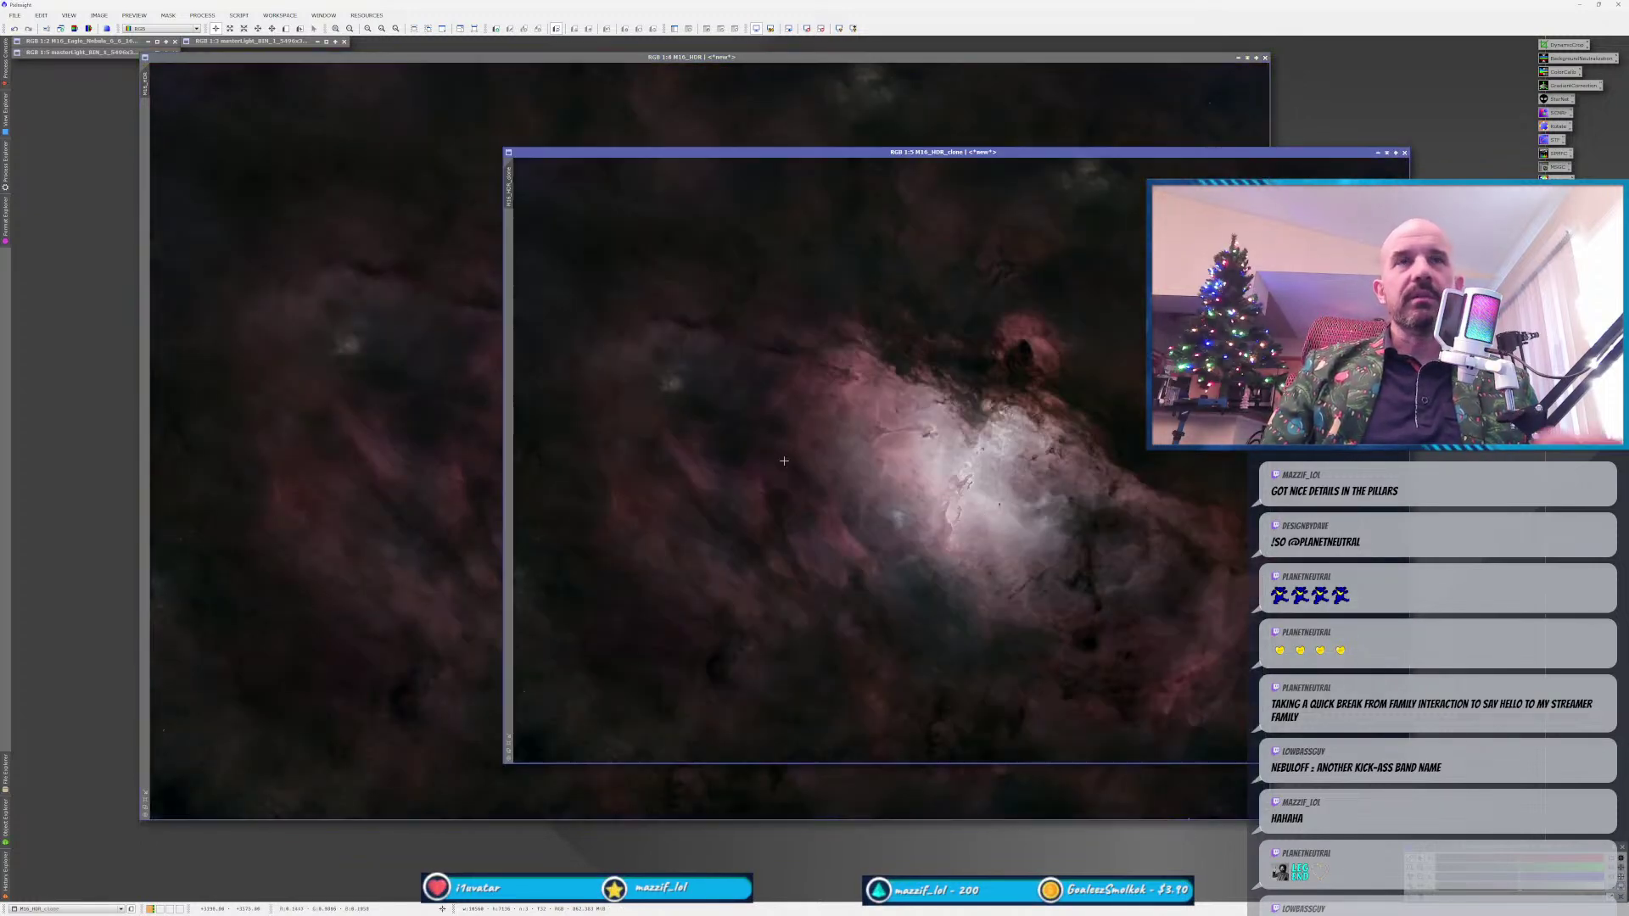
pyautogui.doubleClick(508, 187)
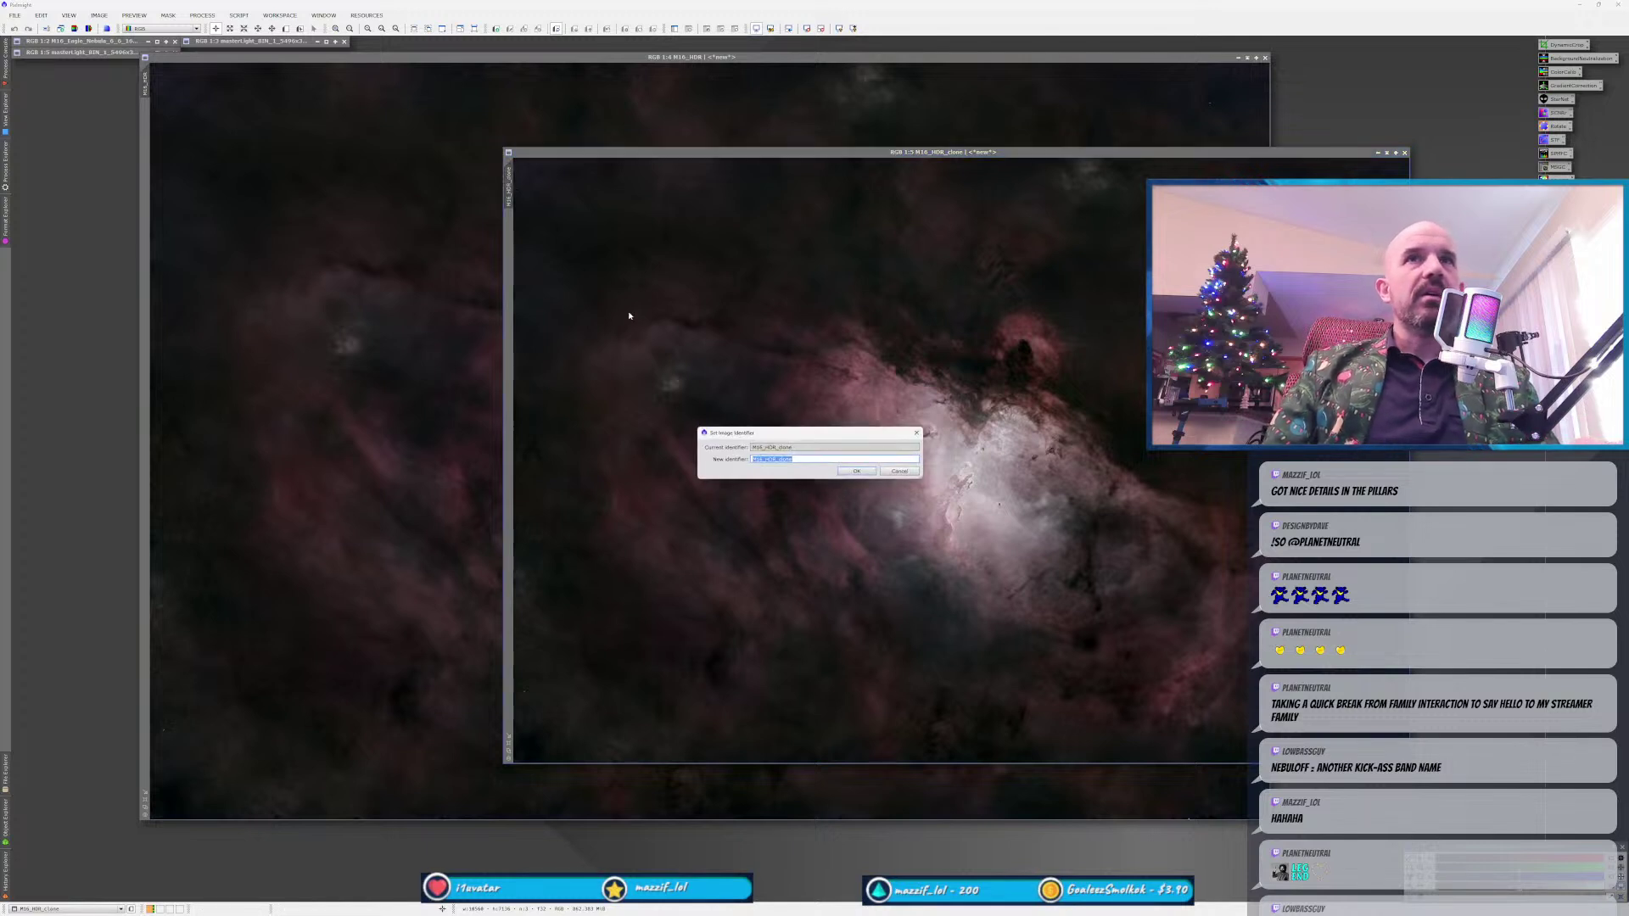
pyautogui.click(856, 472)
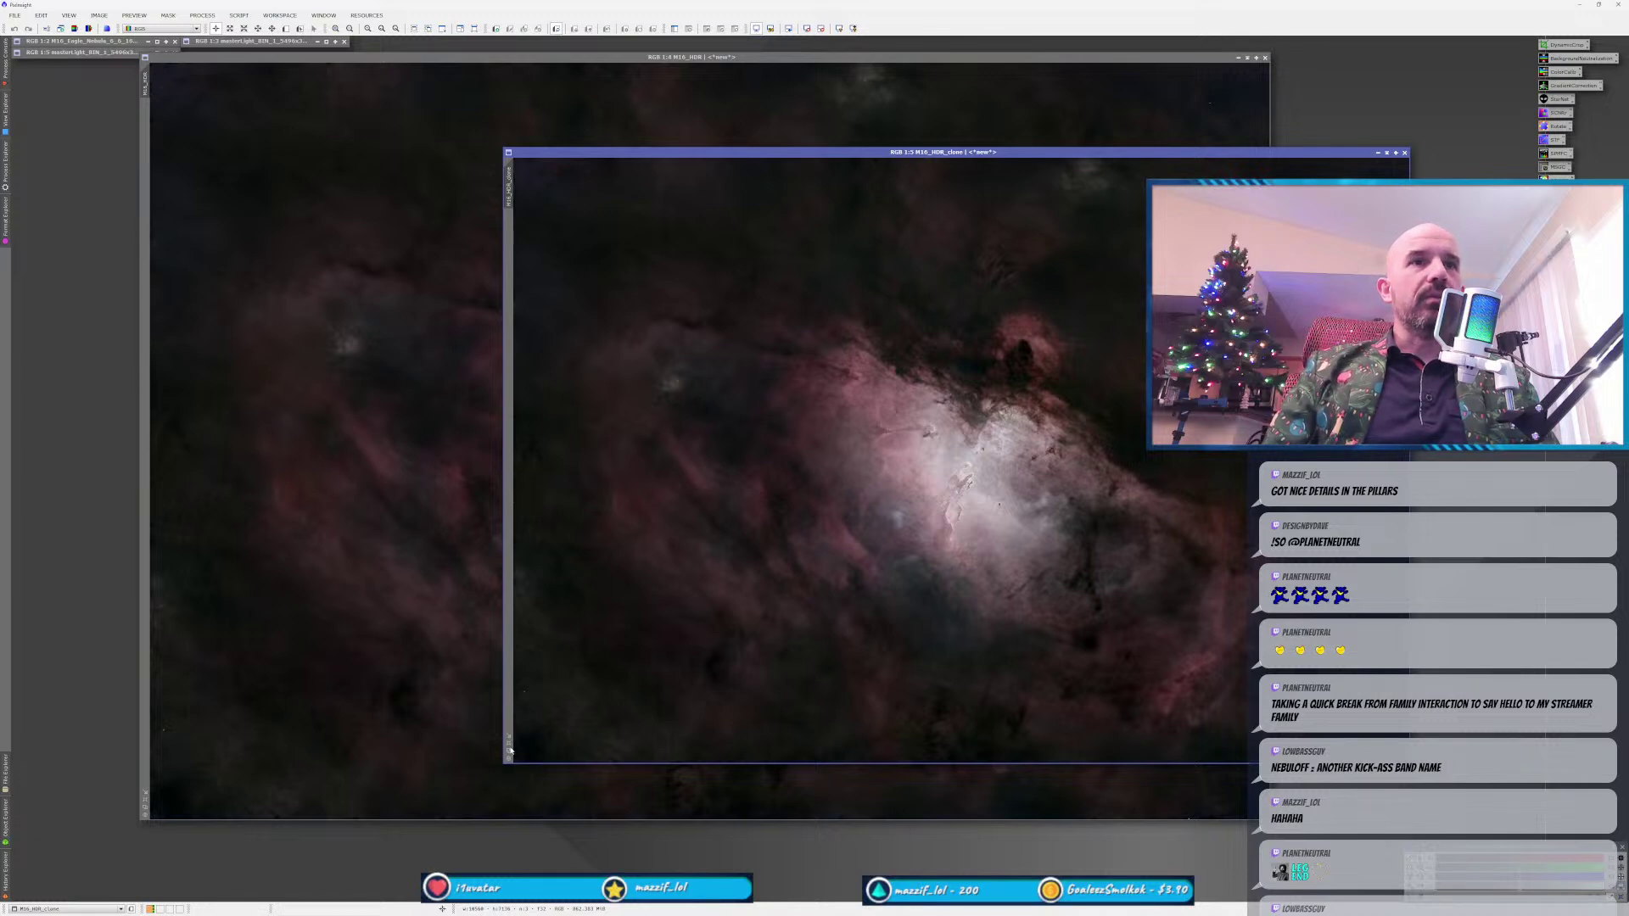
# Reposition the M16_HDR clone over the original and open NarrowbandNormalization with a real-time preview of it.
pyautogui.scroll(1, 599, 690)
pyautogui.moveTo(866, 143); pyautogui.dragTo(670, 90)
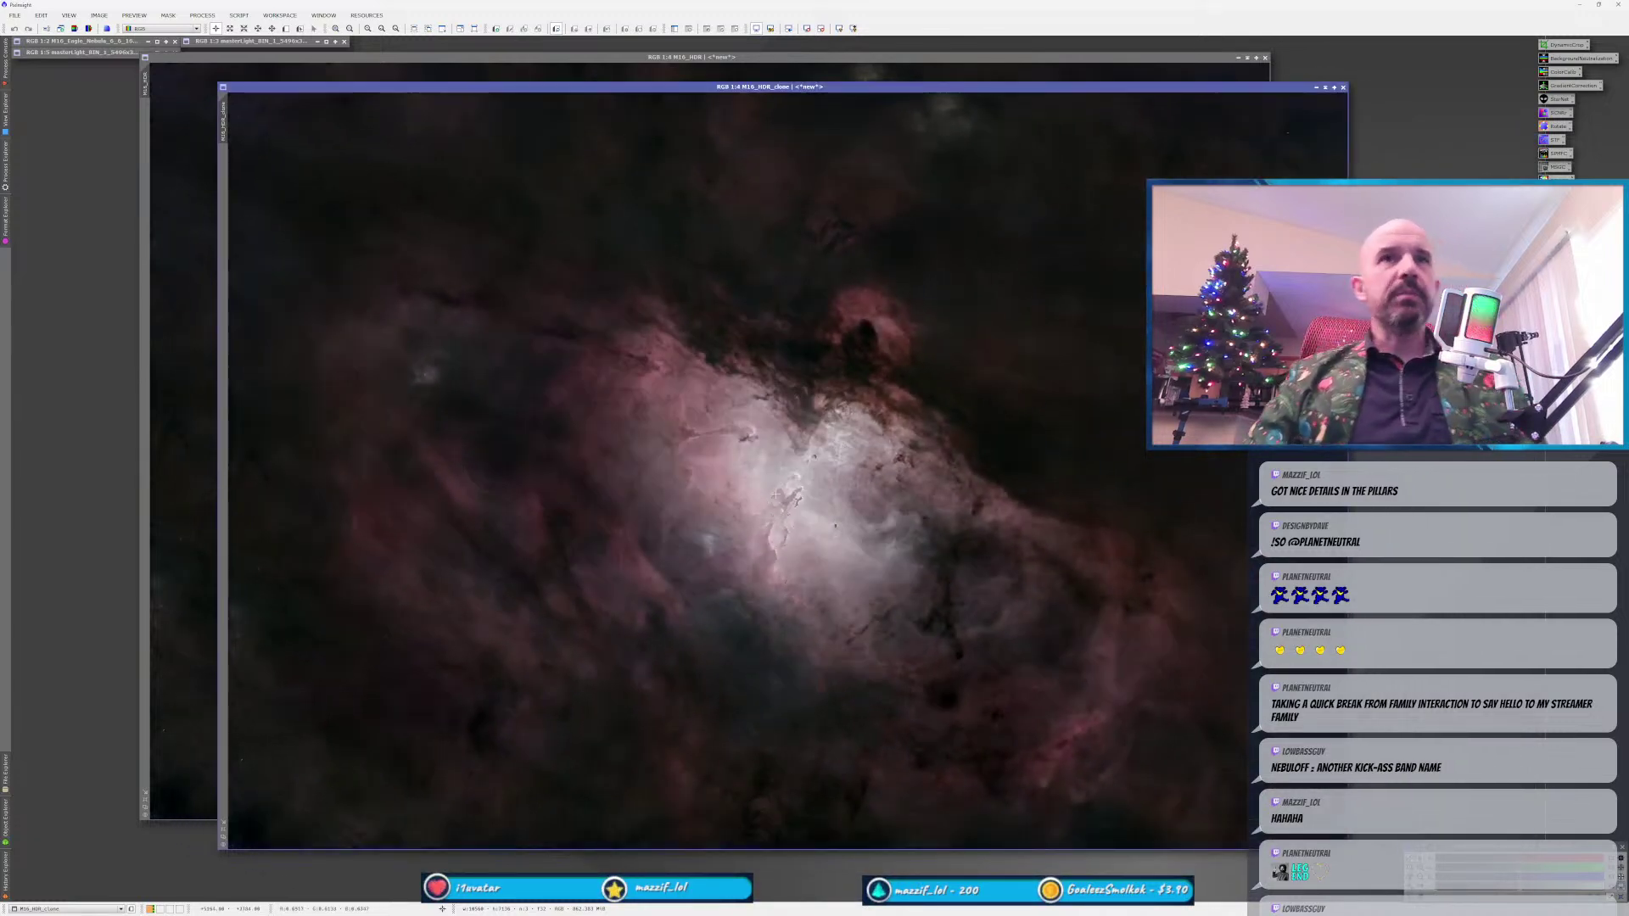
pyautogui.click(204, 16)
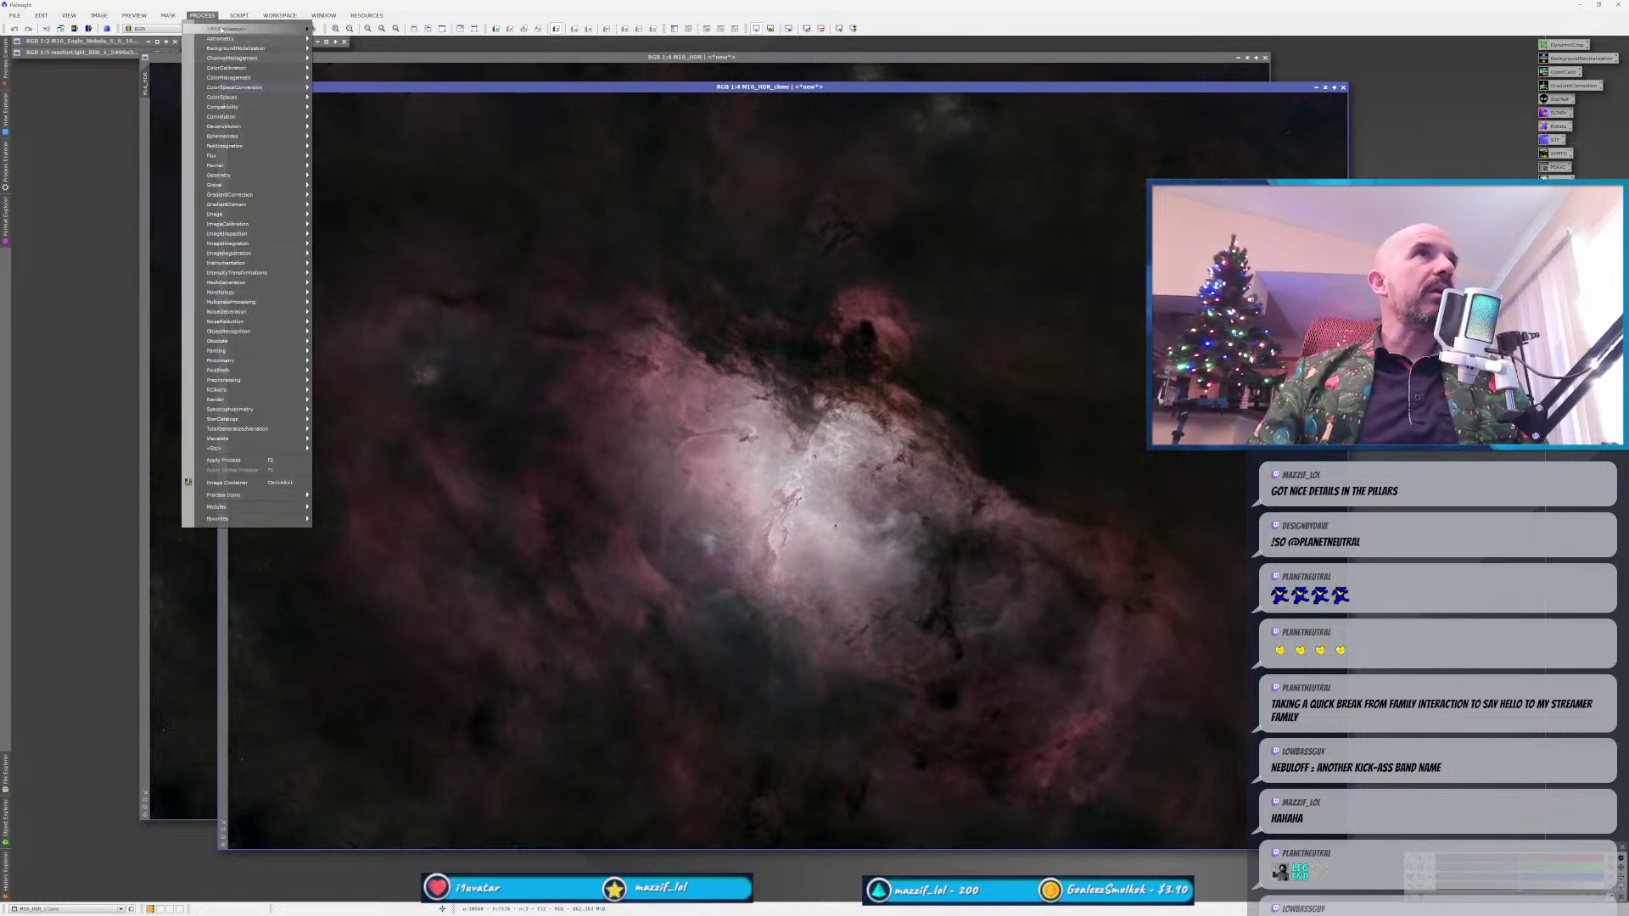
pyautogui.moveTo(225, 28)
pyautogui.click(382, 902)
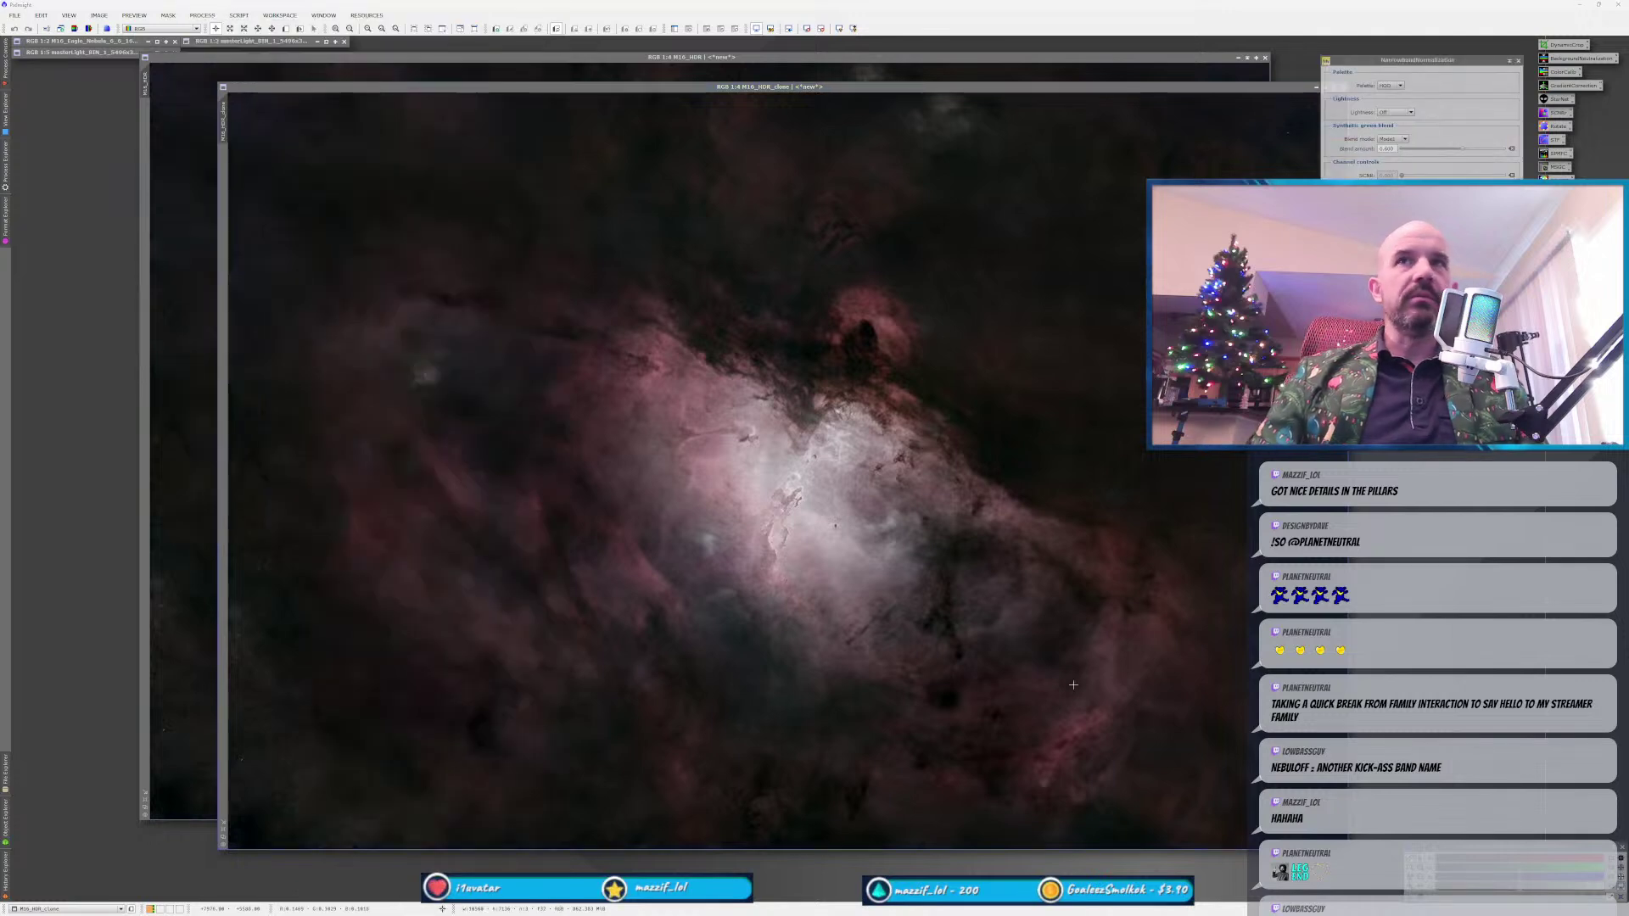
pyautogui.click(1362, 217)
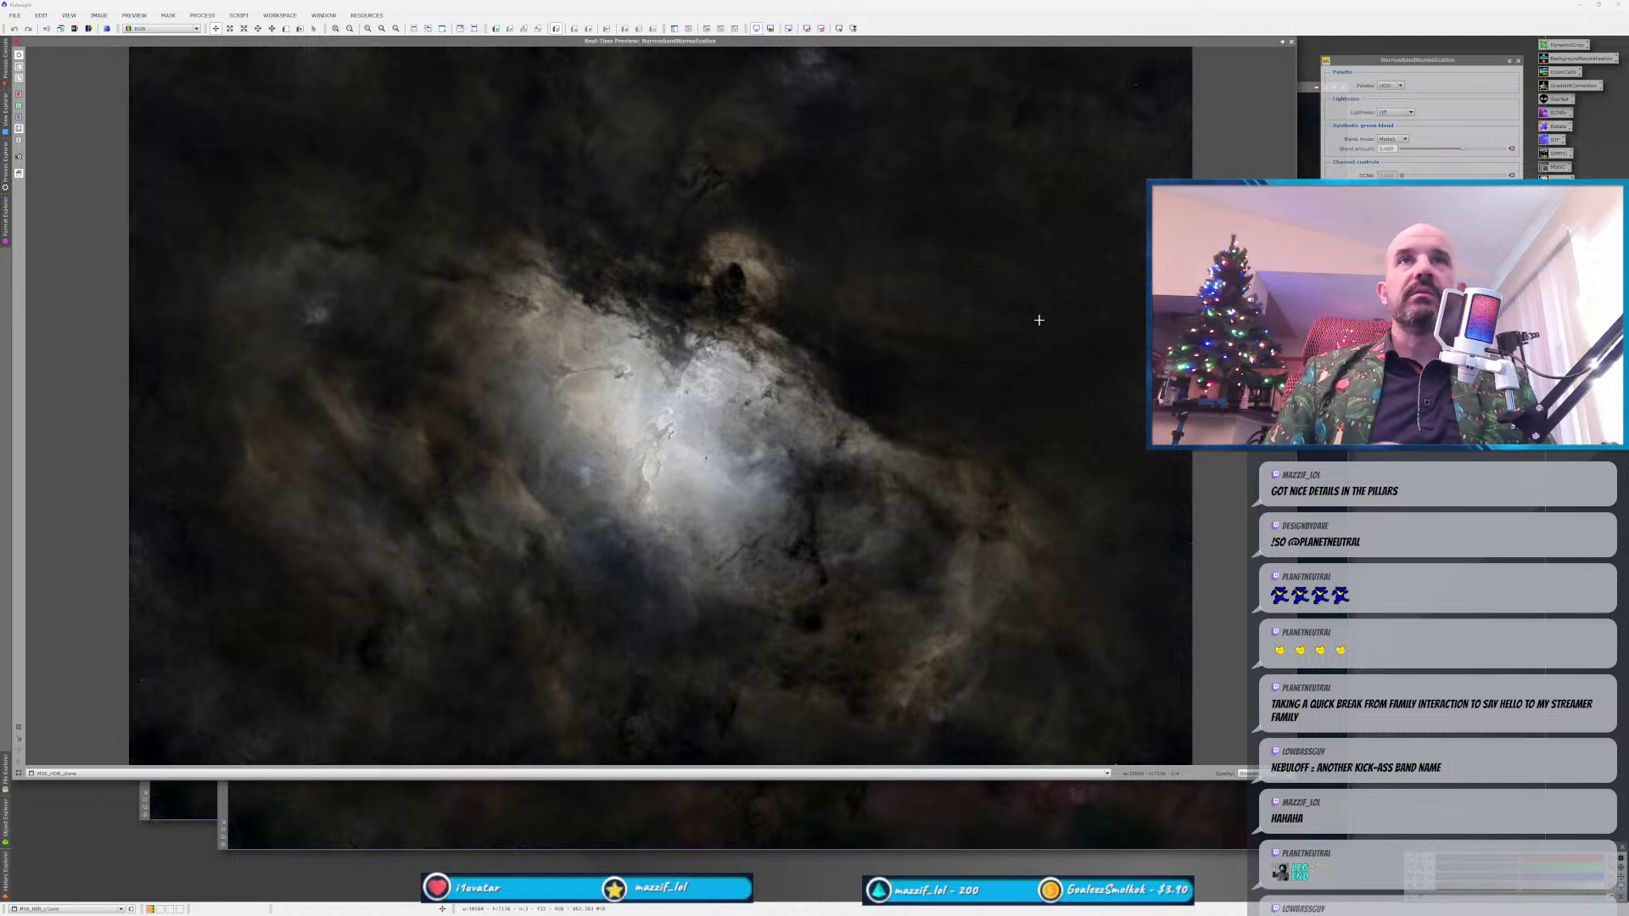
# Preview the clone with each available NarrowbandNormalization palette in turn and return to the initial gold-and-blue one.
pyautogui.click(1388, 86)
pyautogui.click(1388, 86)
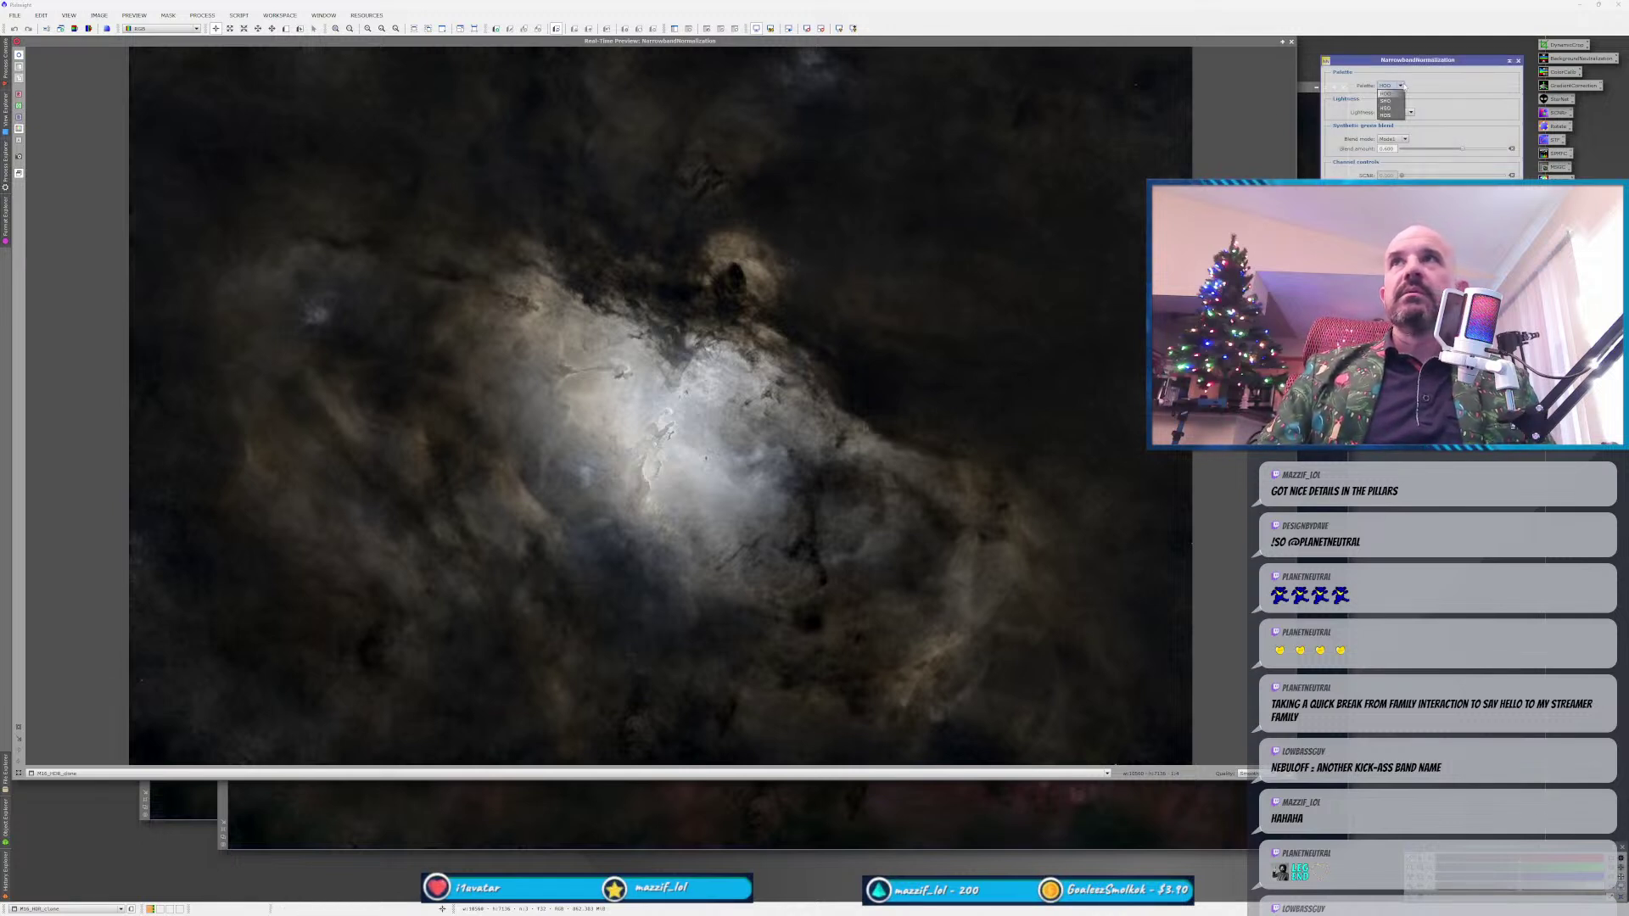
pyautogui.click(1389, 101)
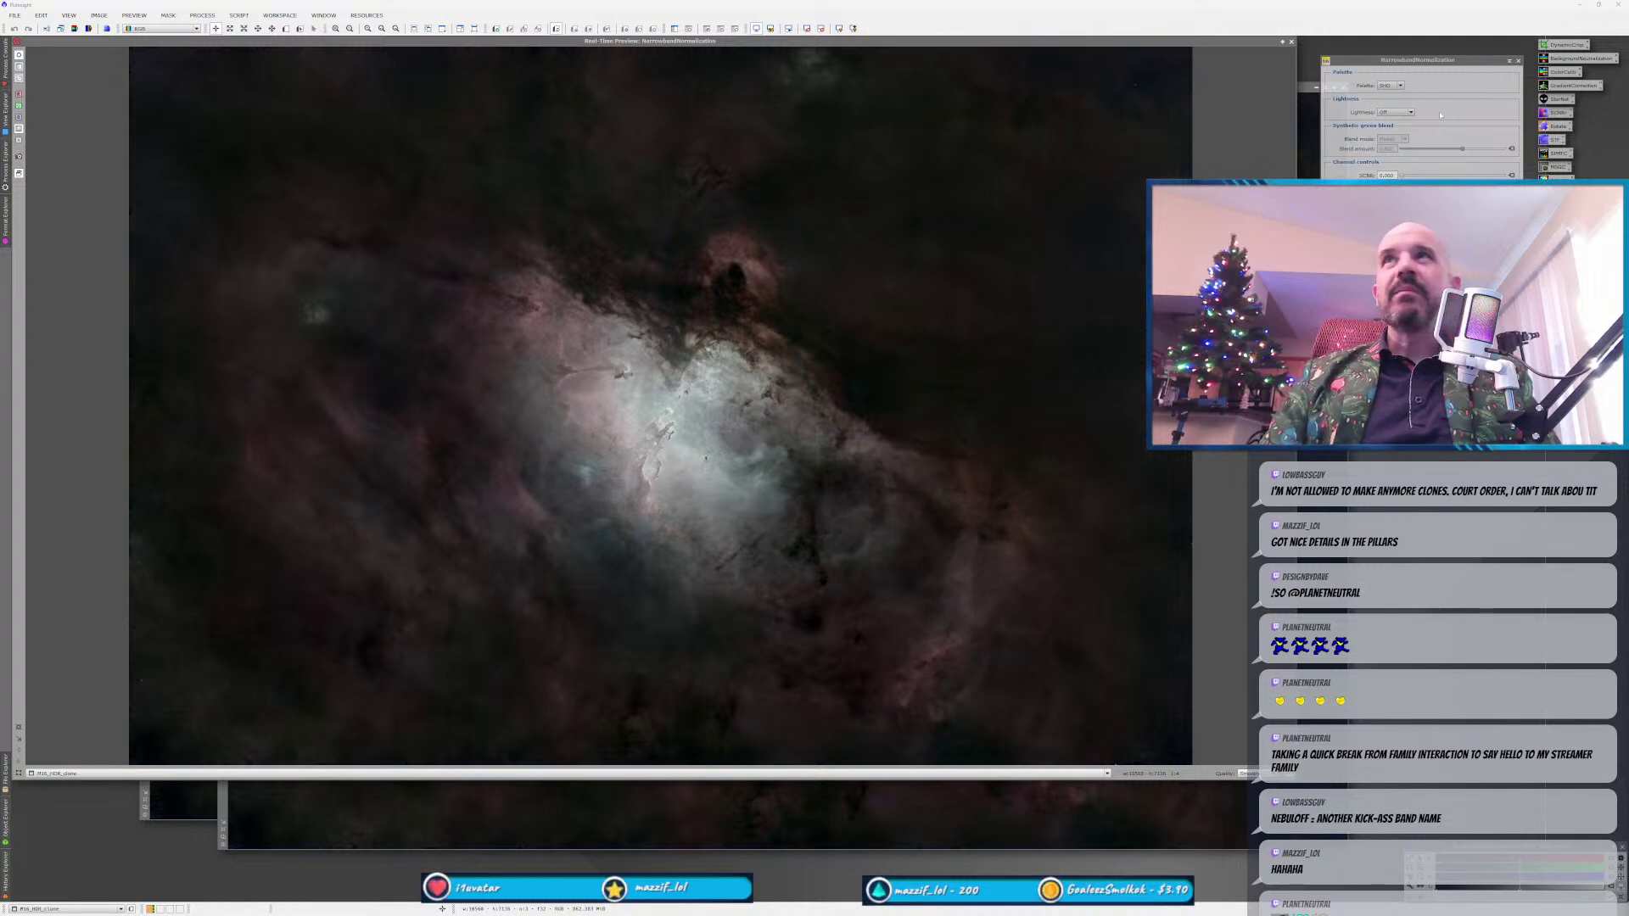
pyautogui.click(1388, 86)
pyautogui.click(1389, 110)
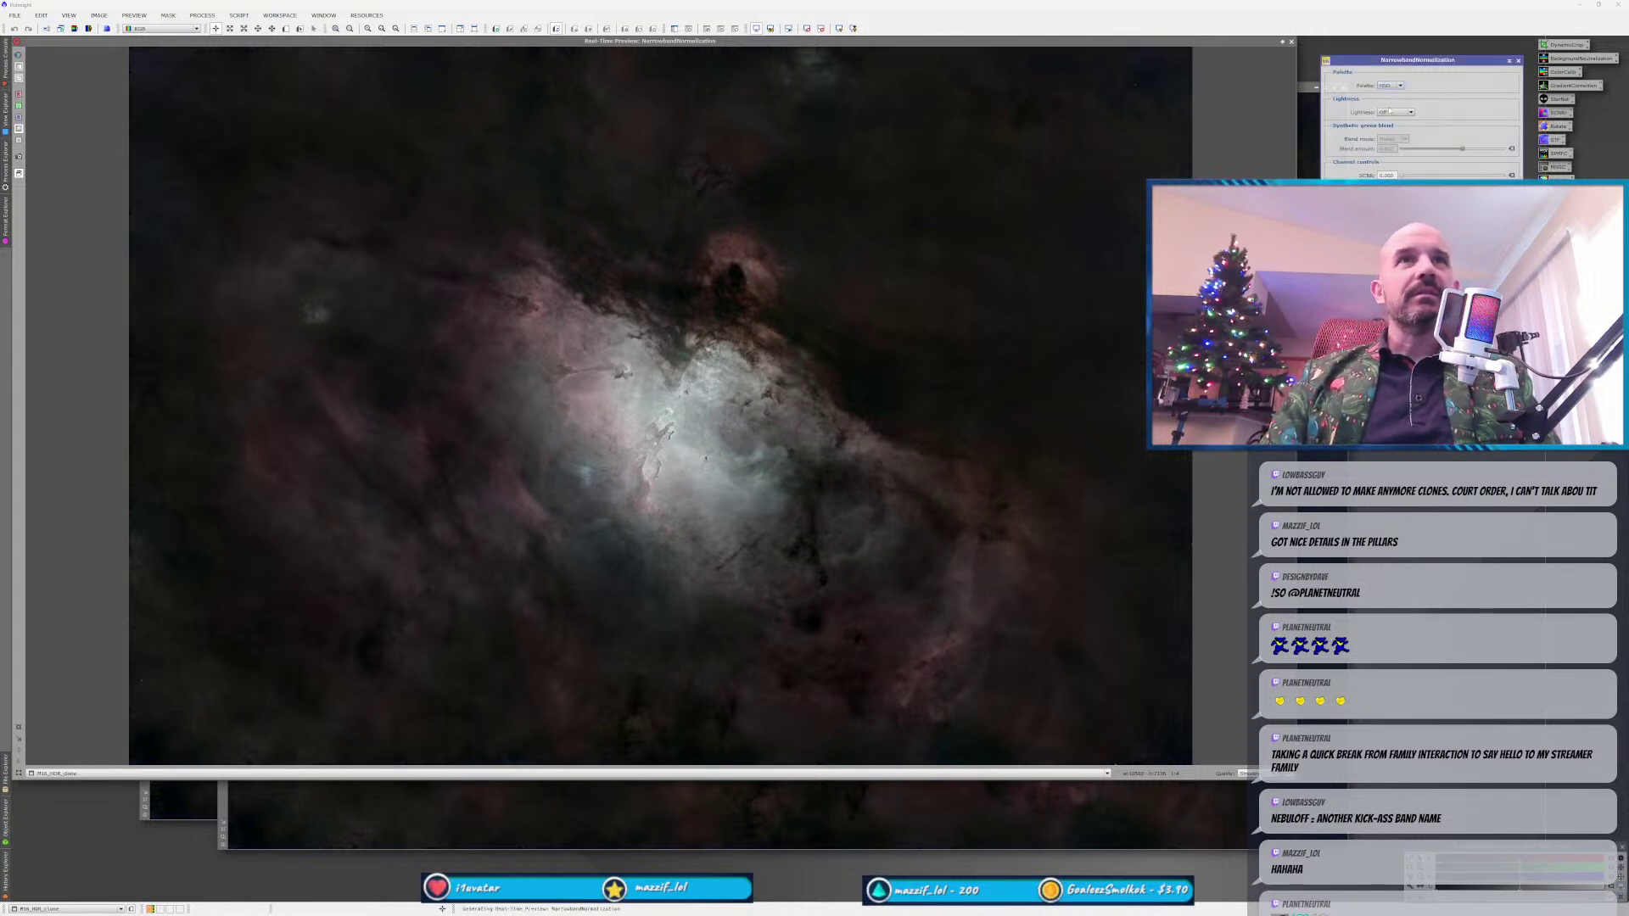
pyautogui.click(1391, 86)
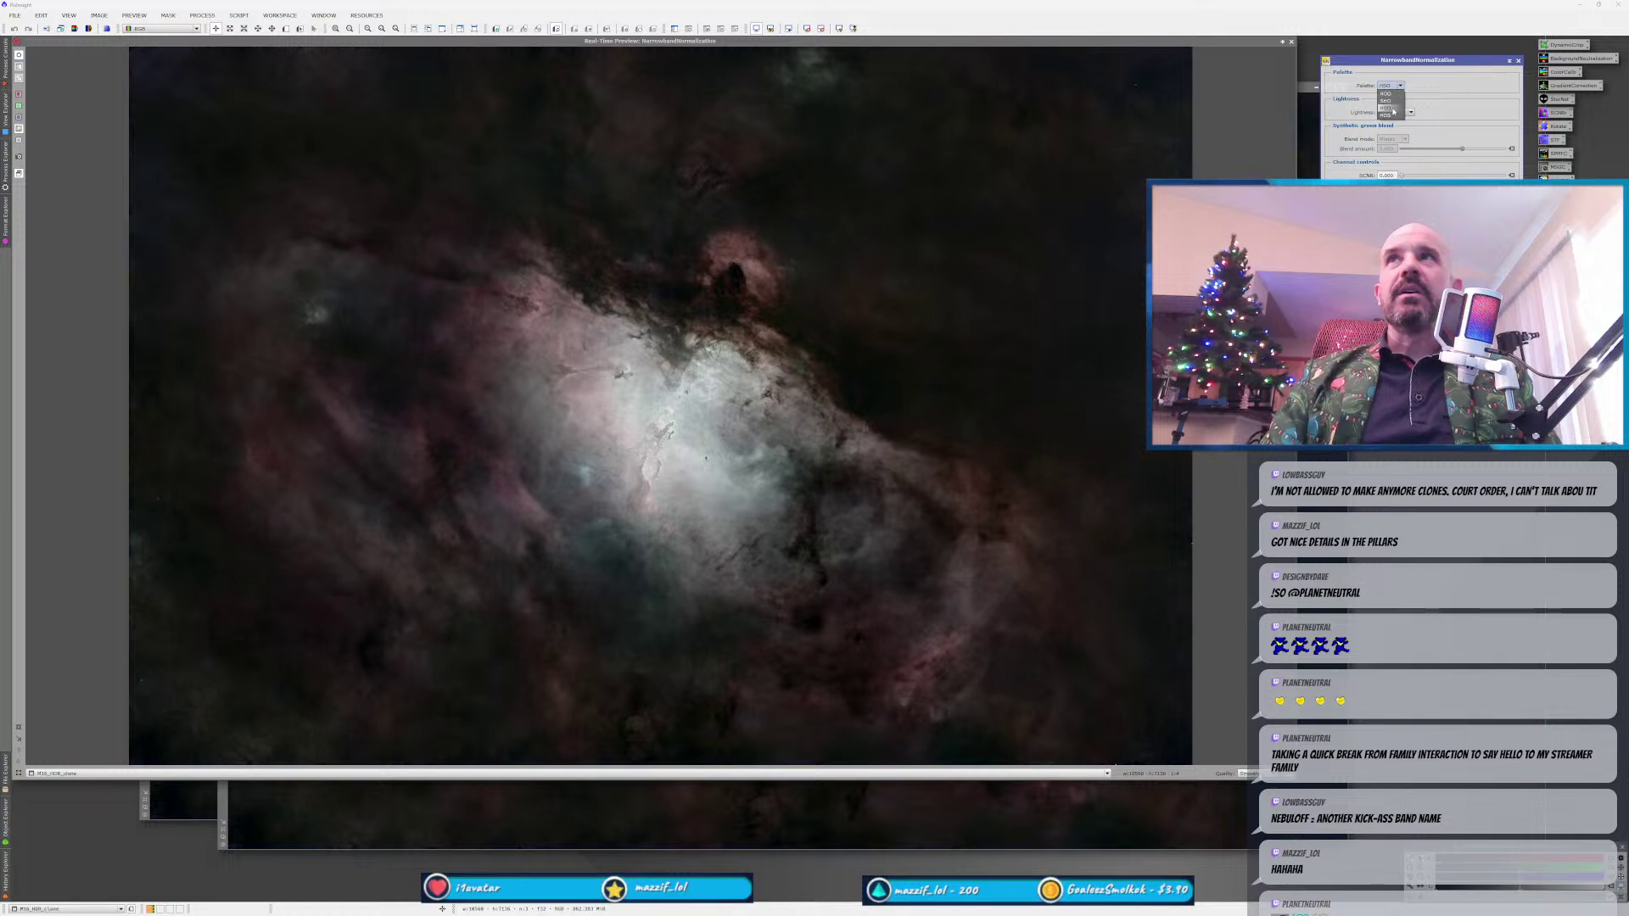
pyautogui.click(1388, 115)
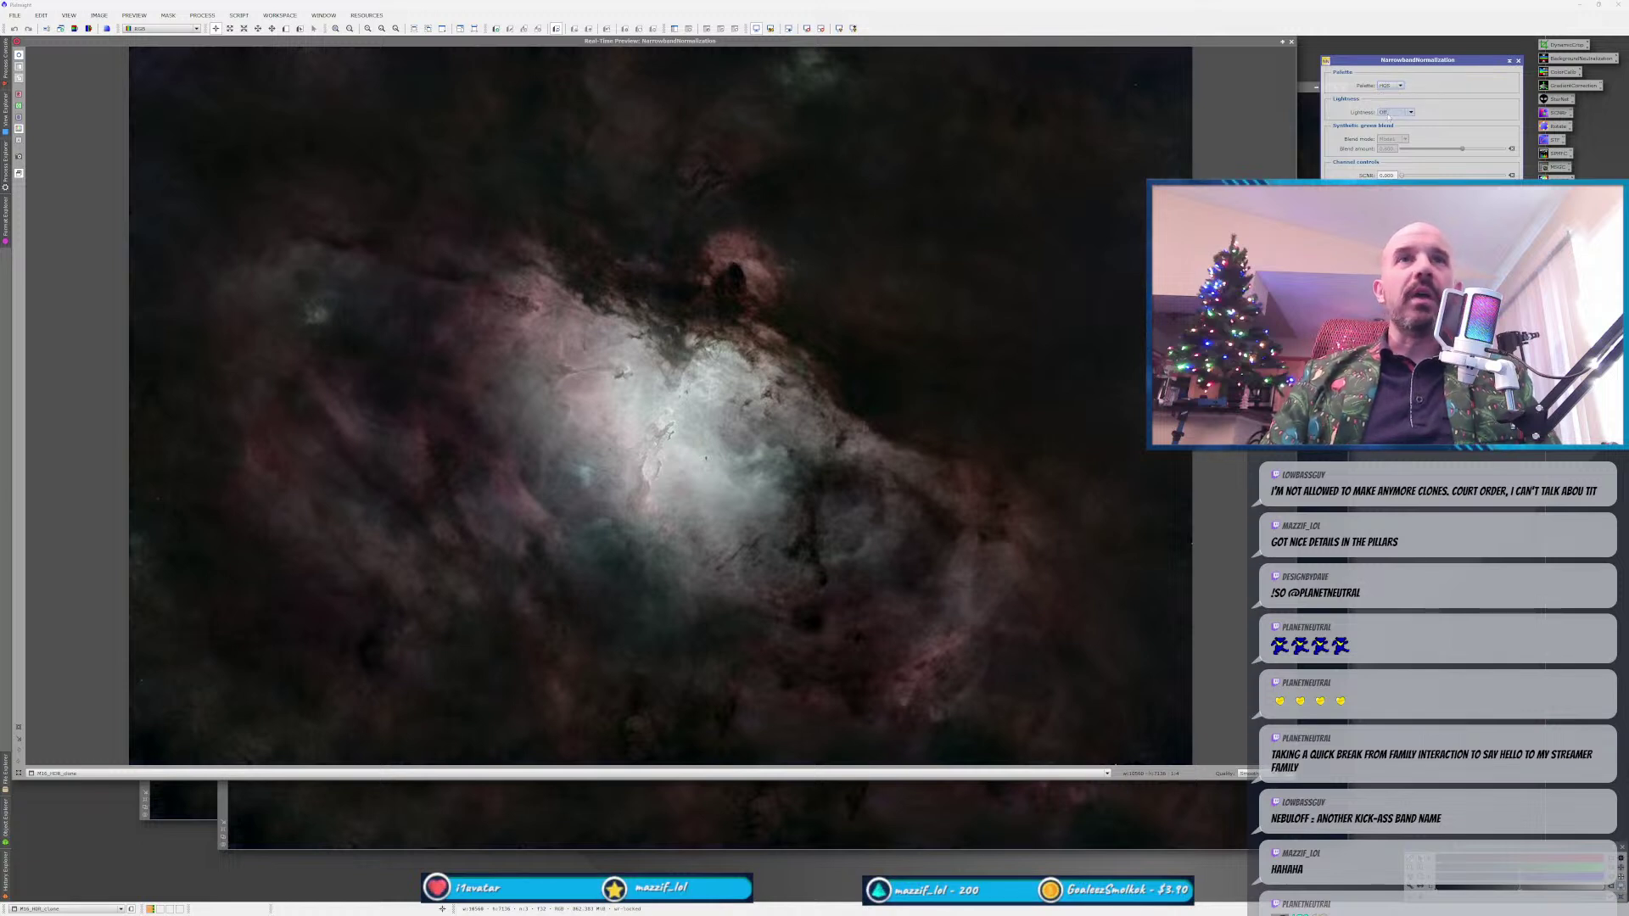
pyautogui.click(1391, 86)
pyautogui.click(1397, 95)
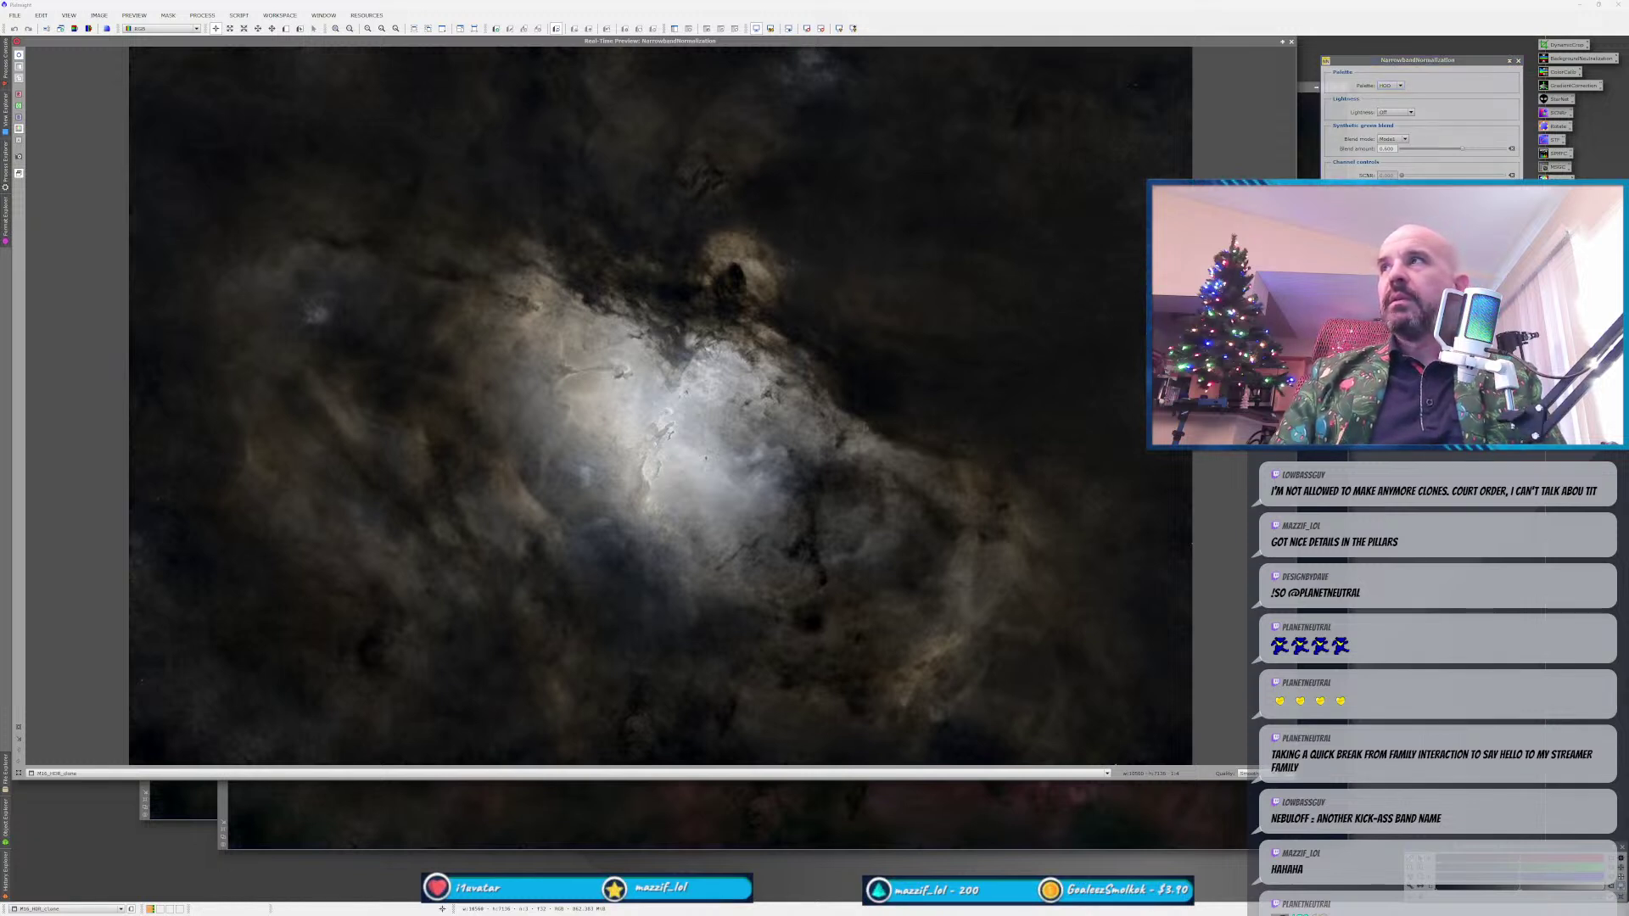
# Switch to the browser, enlarge NASA's Pillars of Creation image, compare its colours with the preview and minimize the browser.
pyautogui.hotkey('alt', 'Tab')
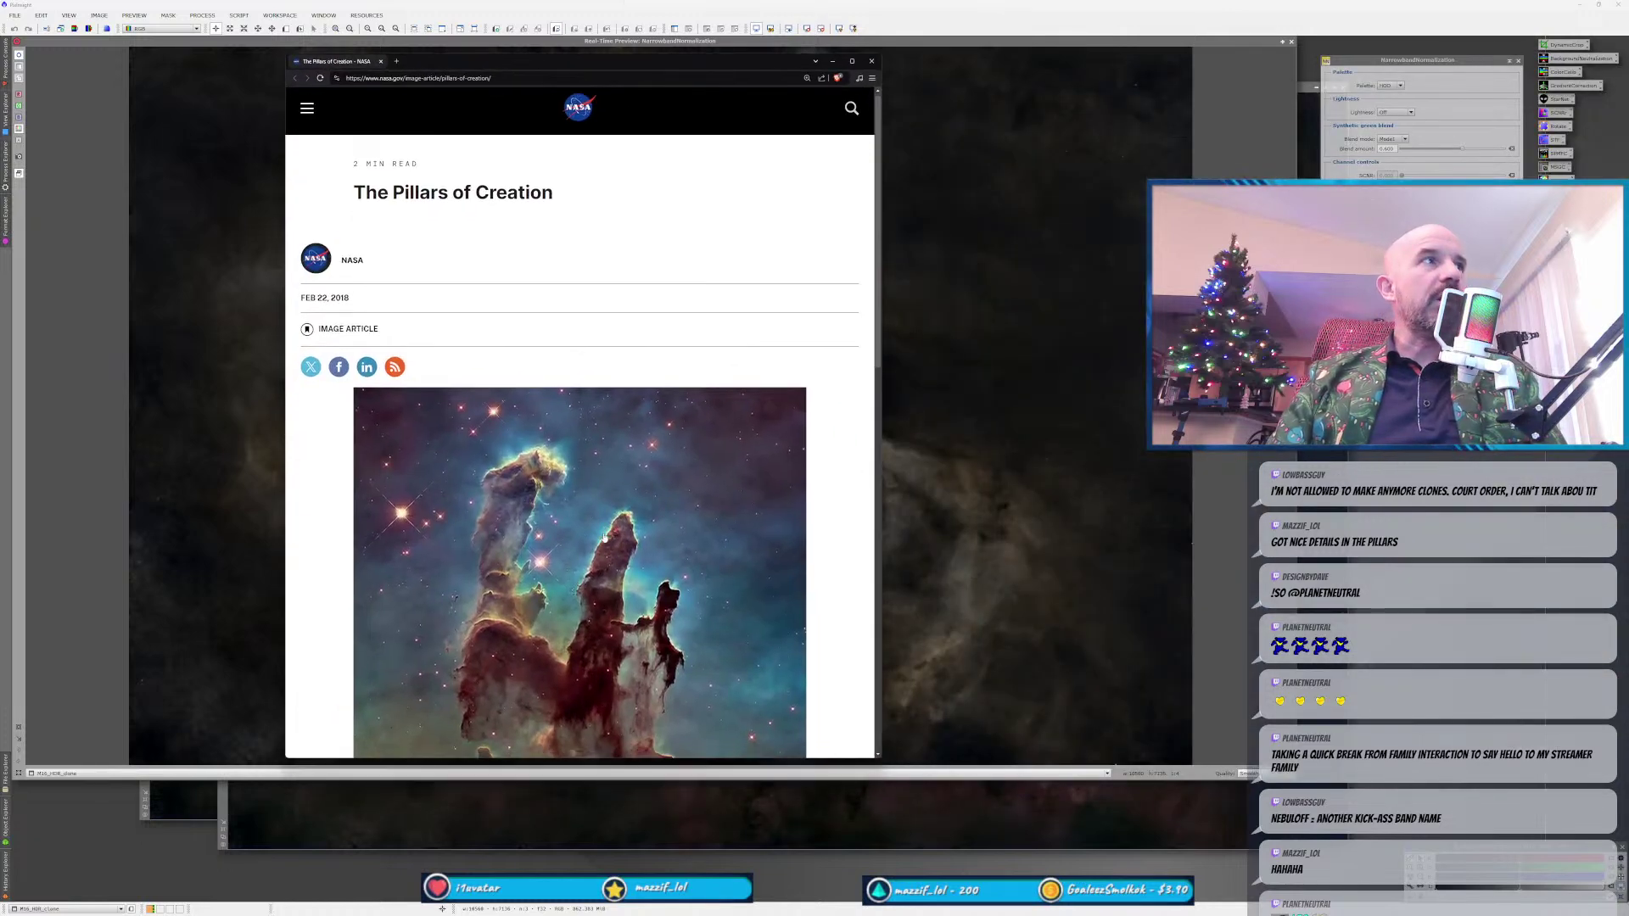
pyautogui.scroll(-3, 646, 510)
pyautogui.click(646, 510)
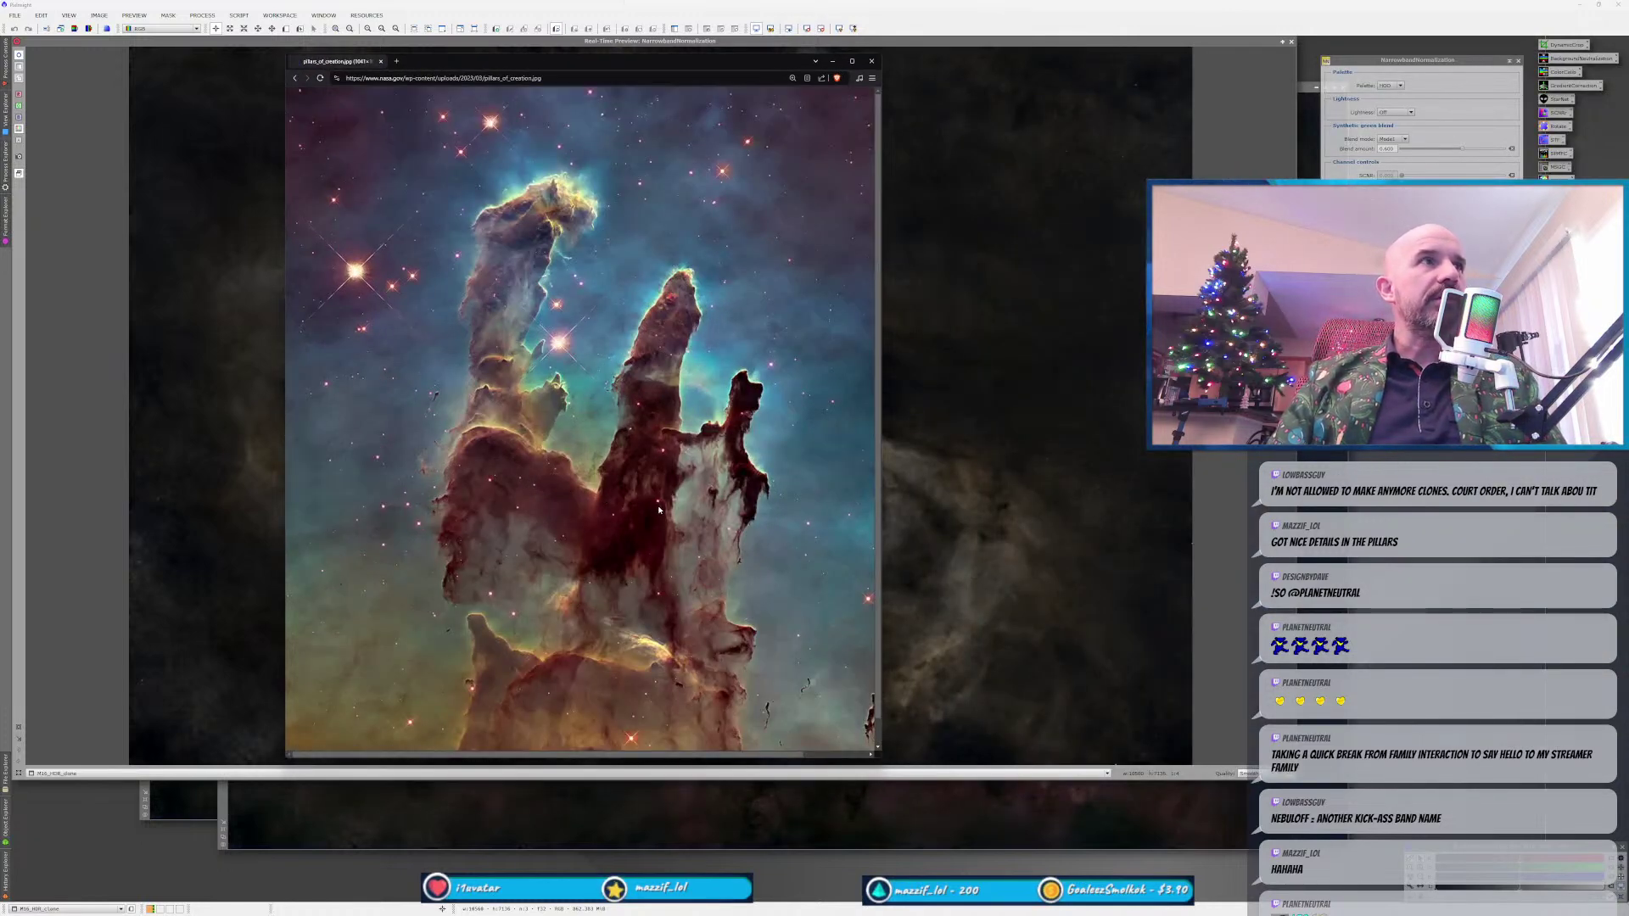
pyautogui.moveTo(515, 62); pyautogui.dragTo(840, 97)
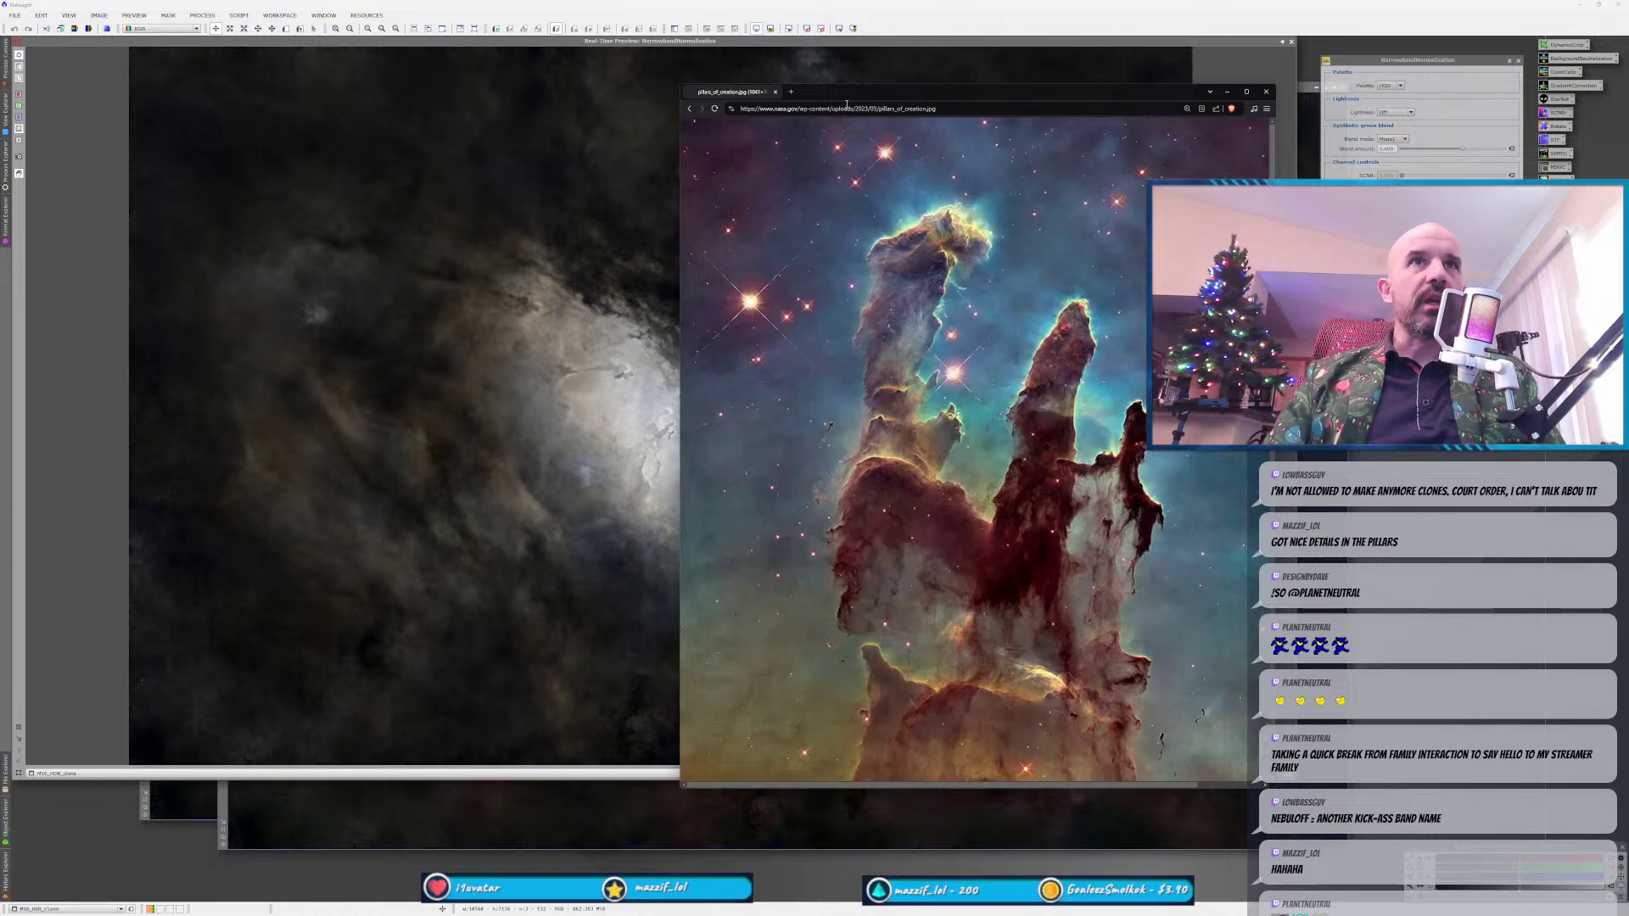
pyautogui.click(1227, 91)
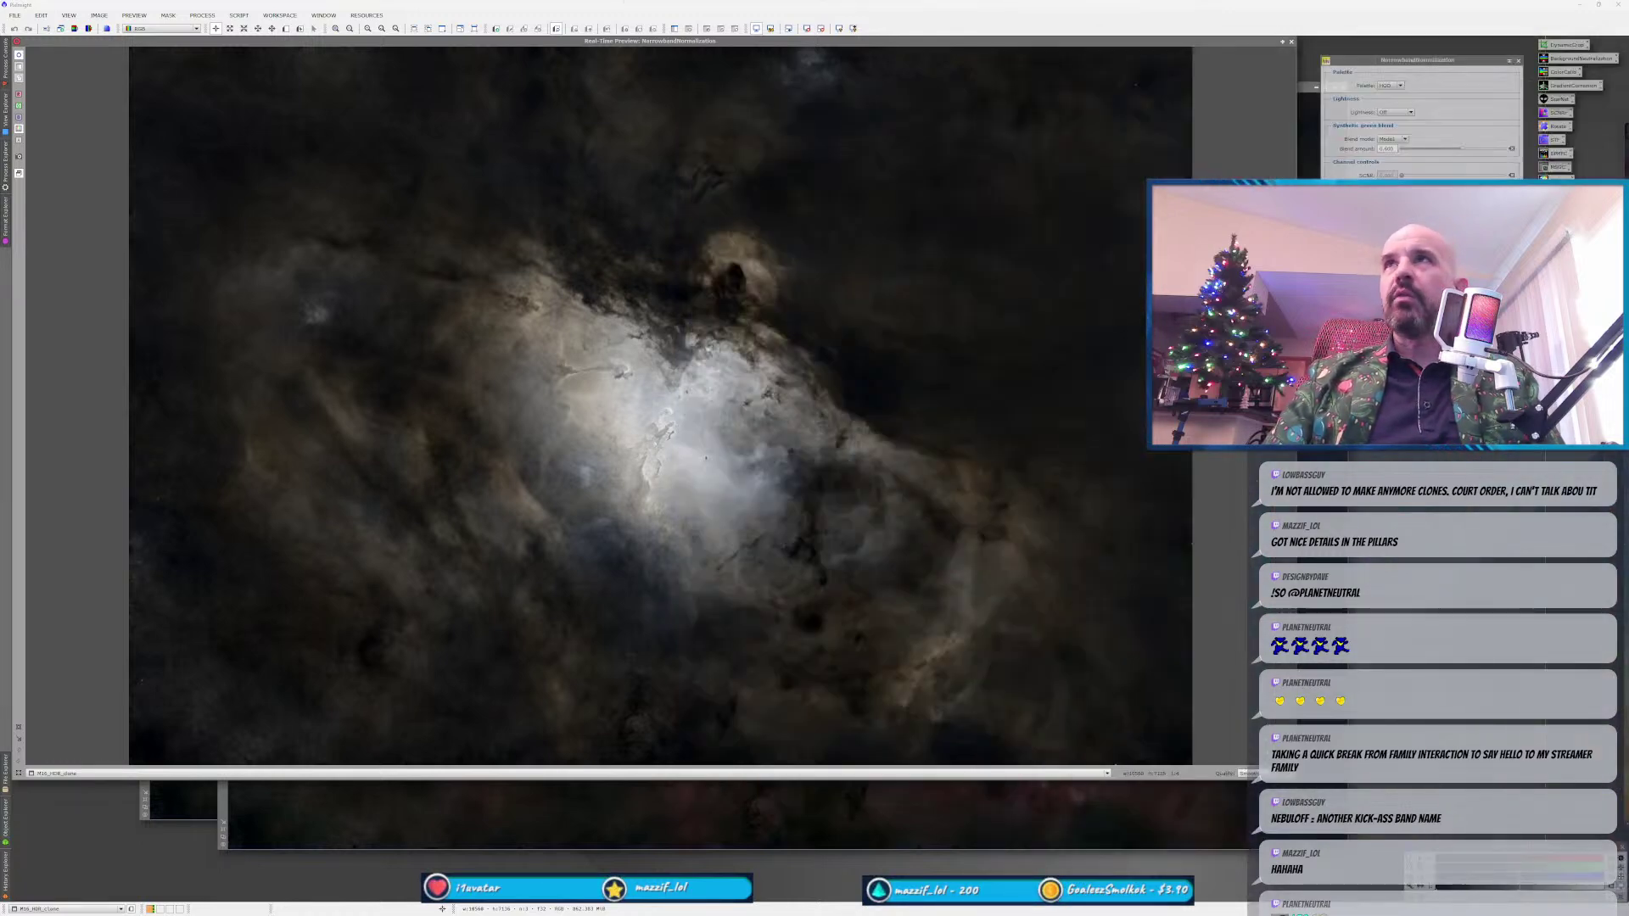
# Change the palette to the red-and-teal rendering, compare it with the NASA image, and move the browser off screen.
pyautogui.click(1389, 86)
pyautogui.click(1388, 94)
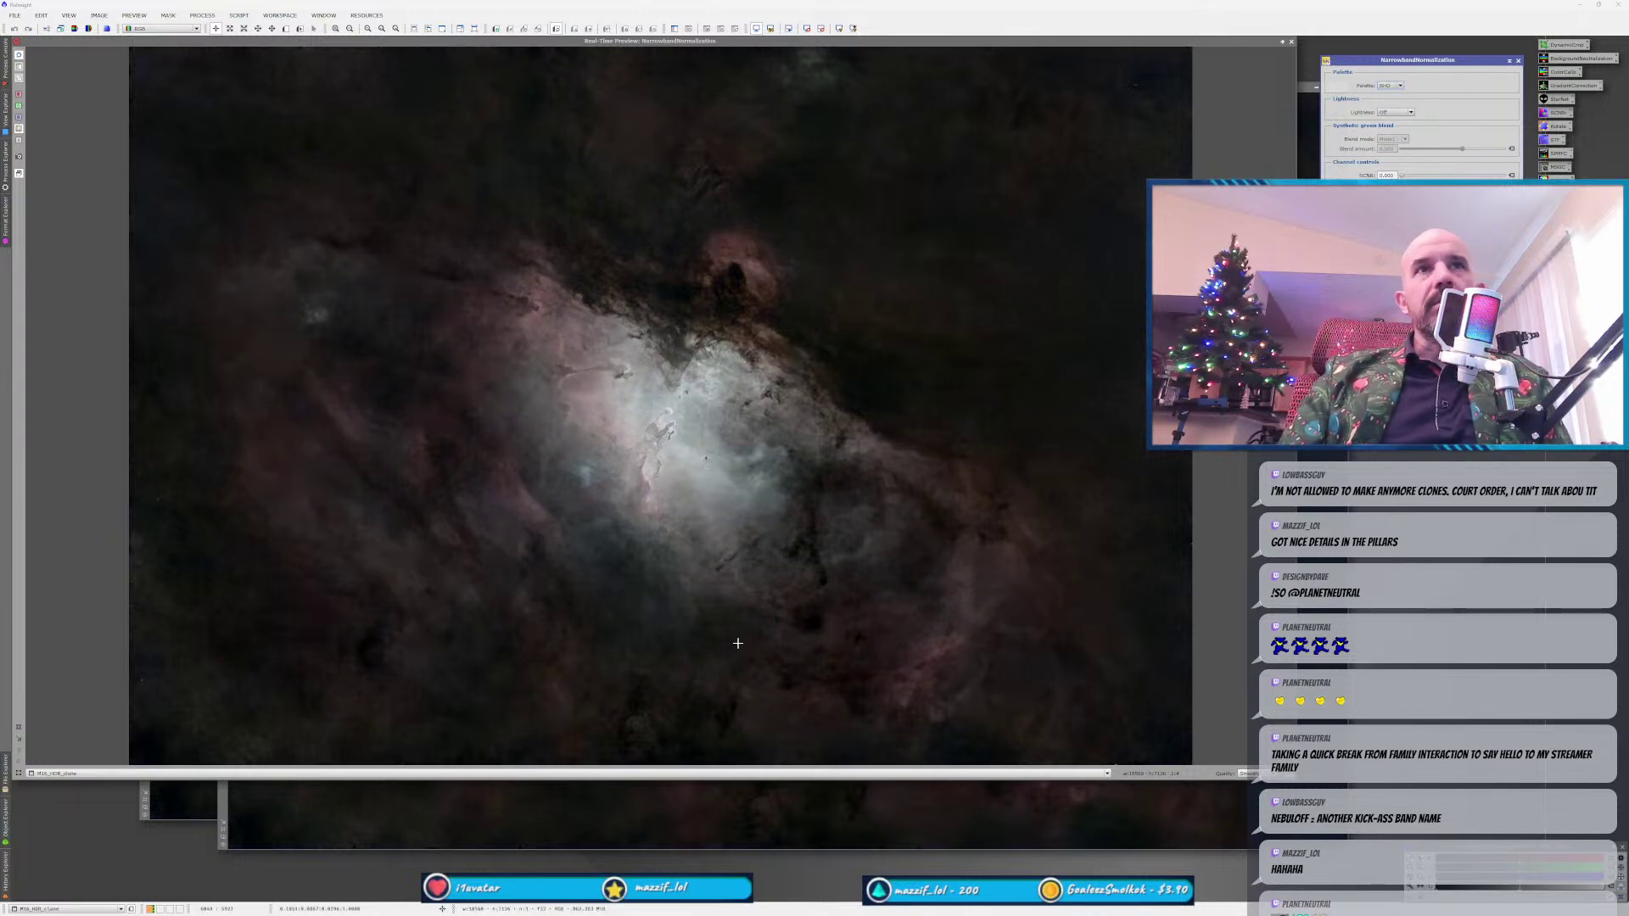
pyautogui.hotkey('alt', 'Tab')
pyautogui.moveTo(858, 144); pyautogui.dragTo(1124, 77)
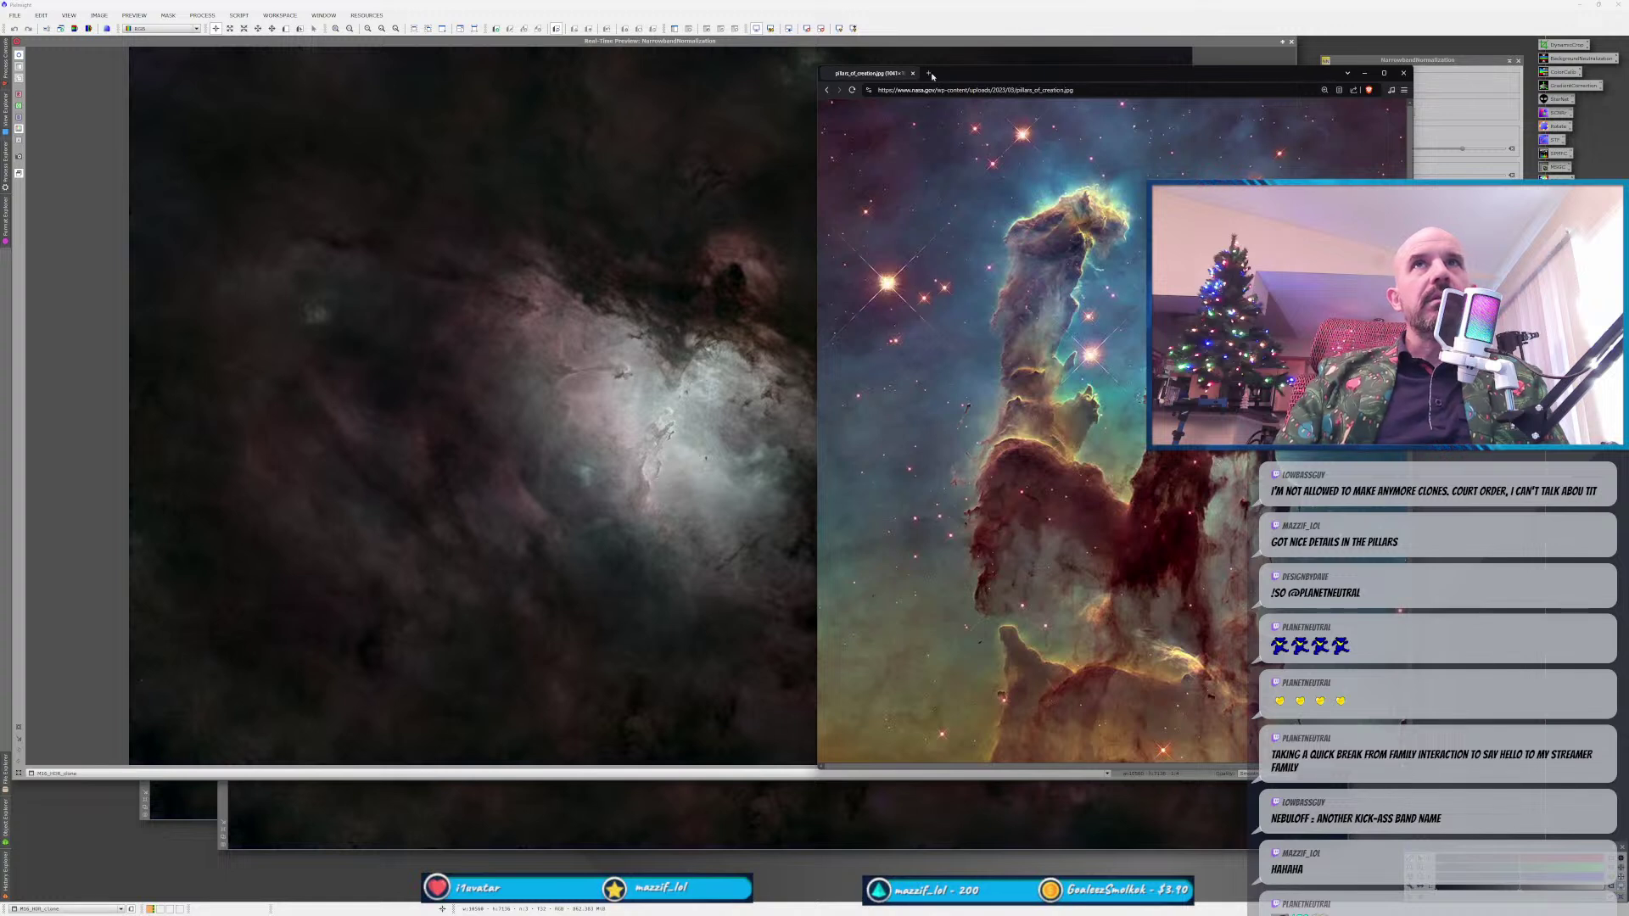
pyautogui.moveTo(976, 73); pyautogui.dragTo(1628, 118)
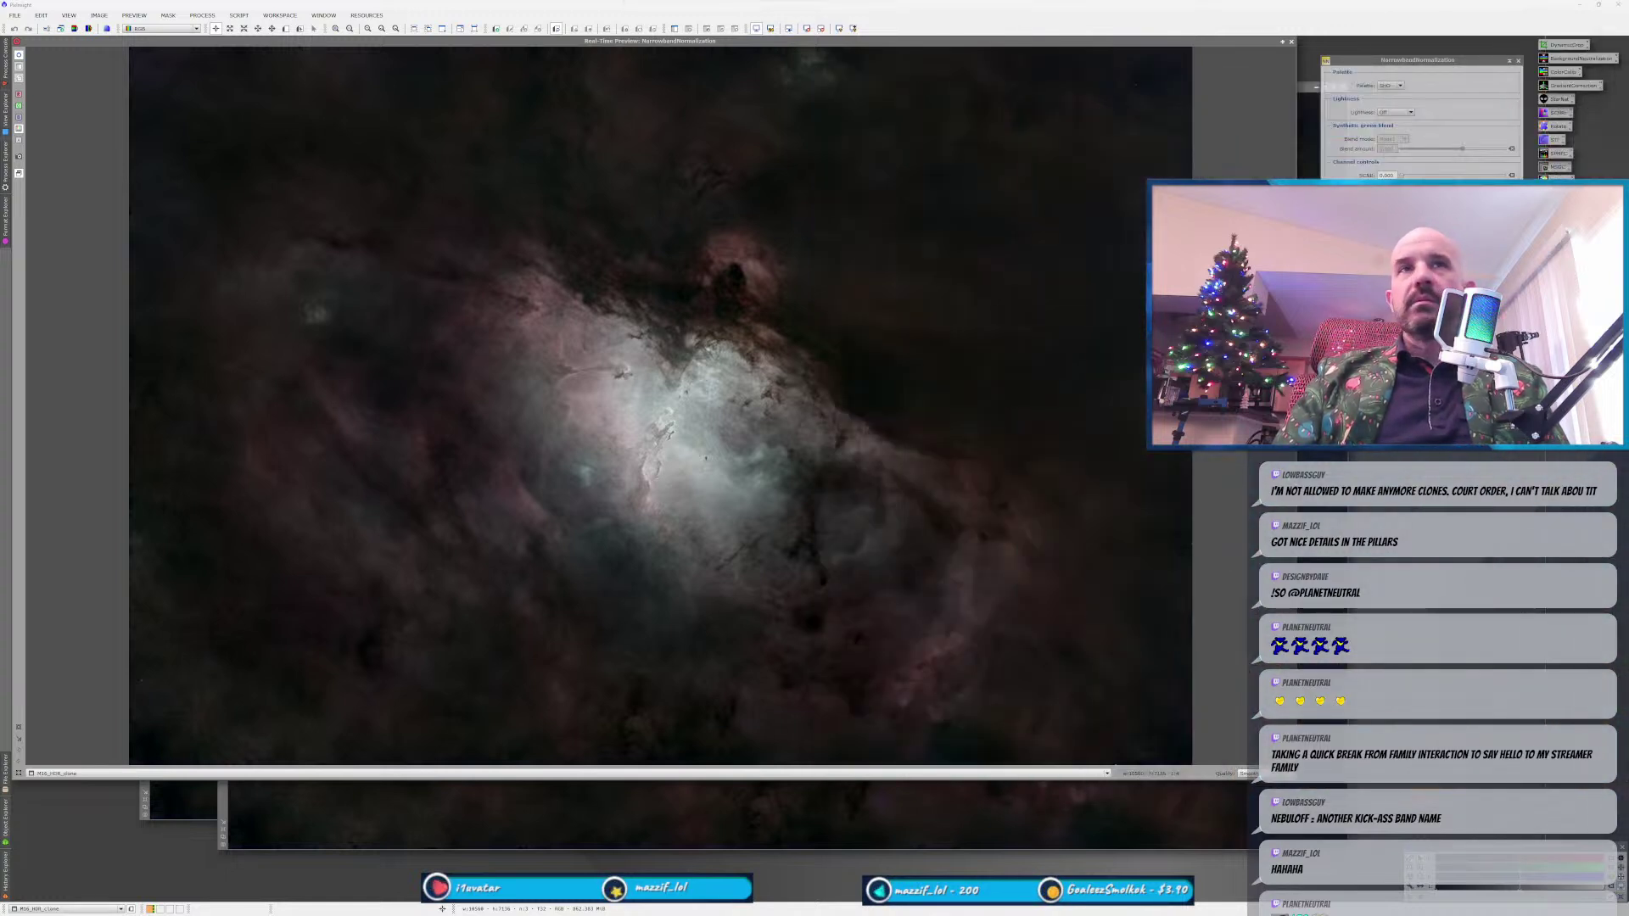
# Move the NarrowbandNormalization dialog to the preview's lower corner and set the SII boost to 1.000.
pyautogui.click(667, 464)
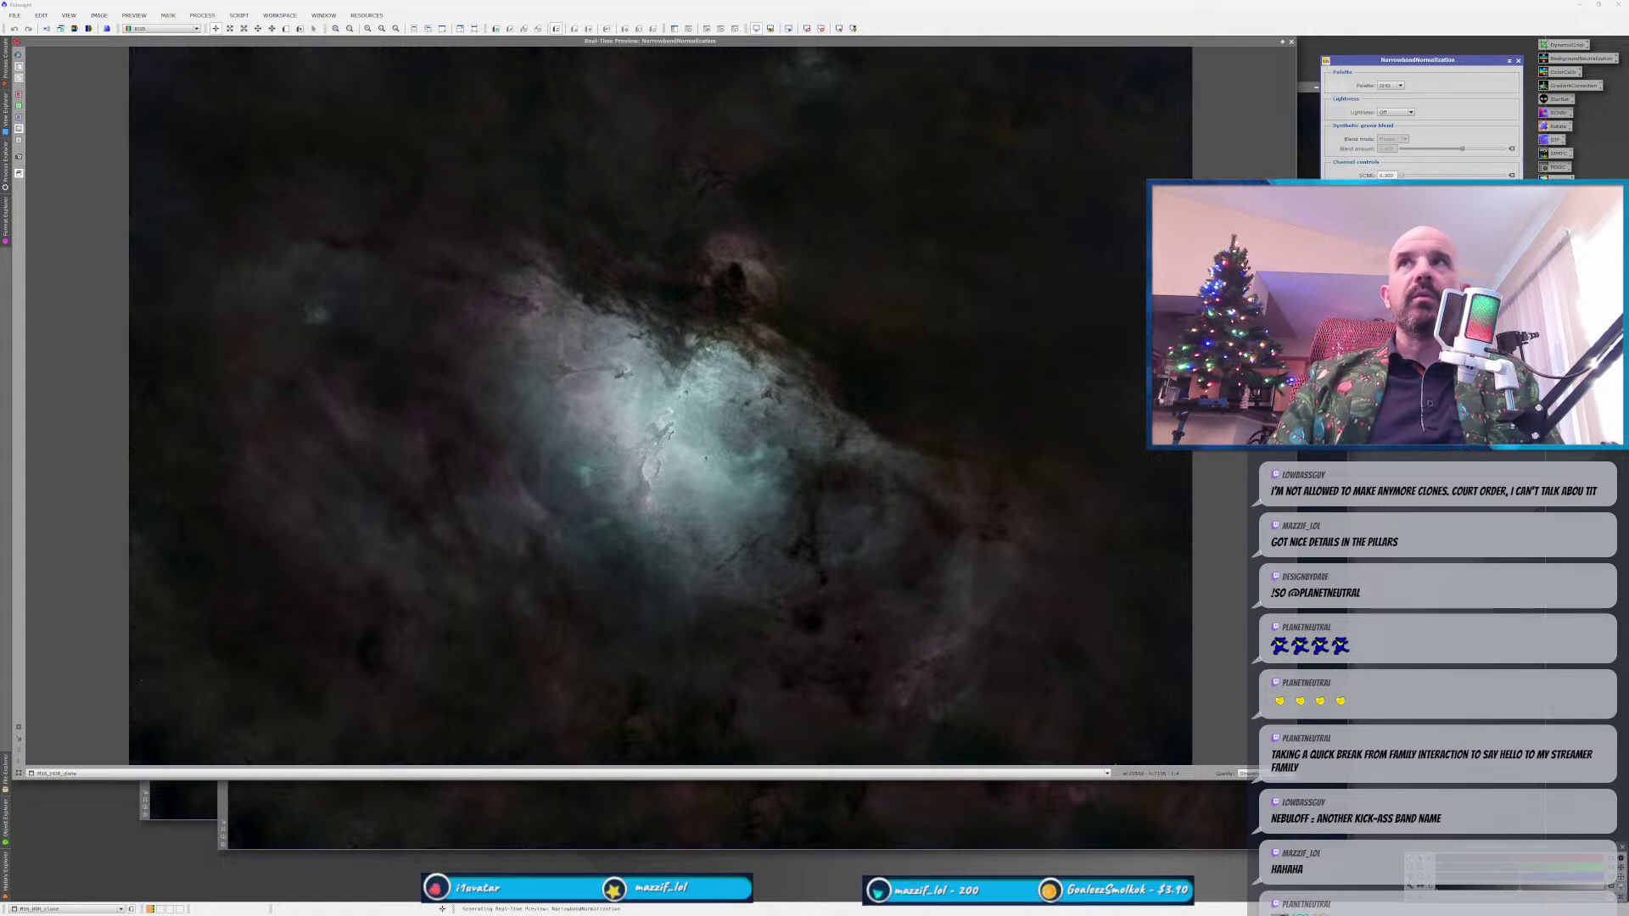
pyautogui.moveTo(1443, 65); pyautogui.dragTo(1208, 621)
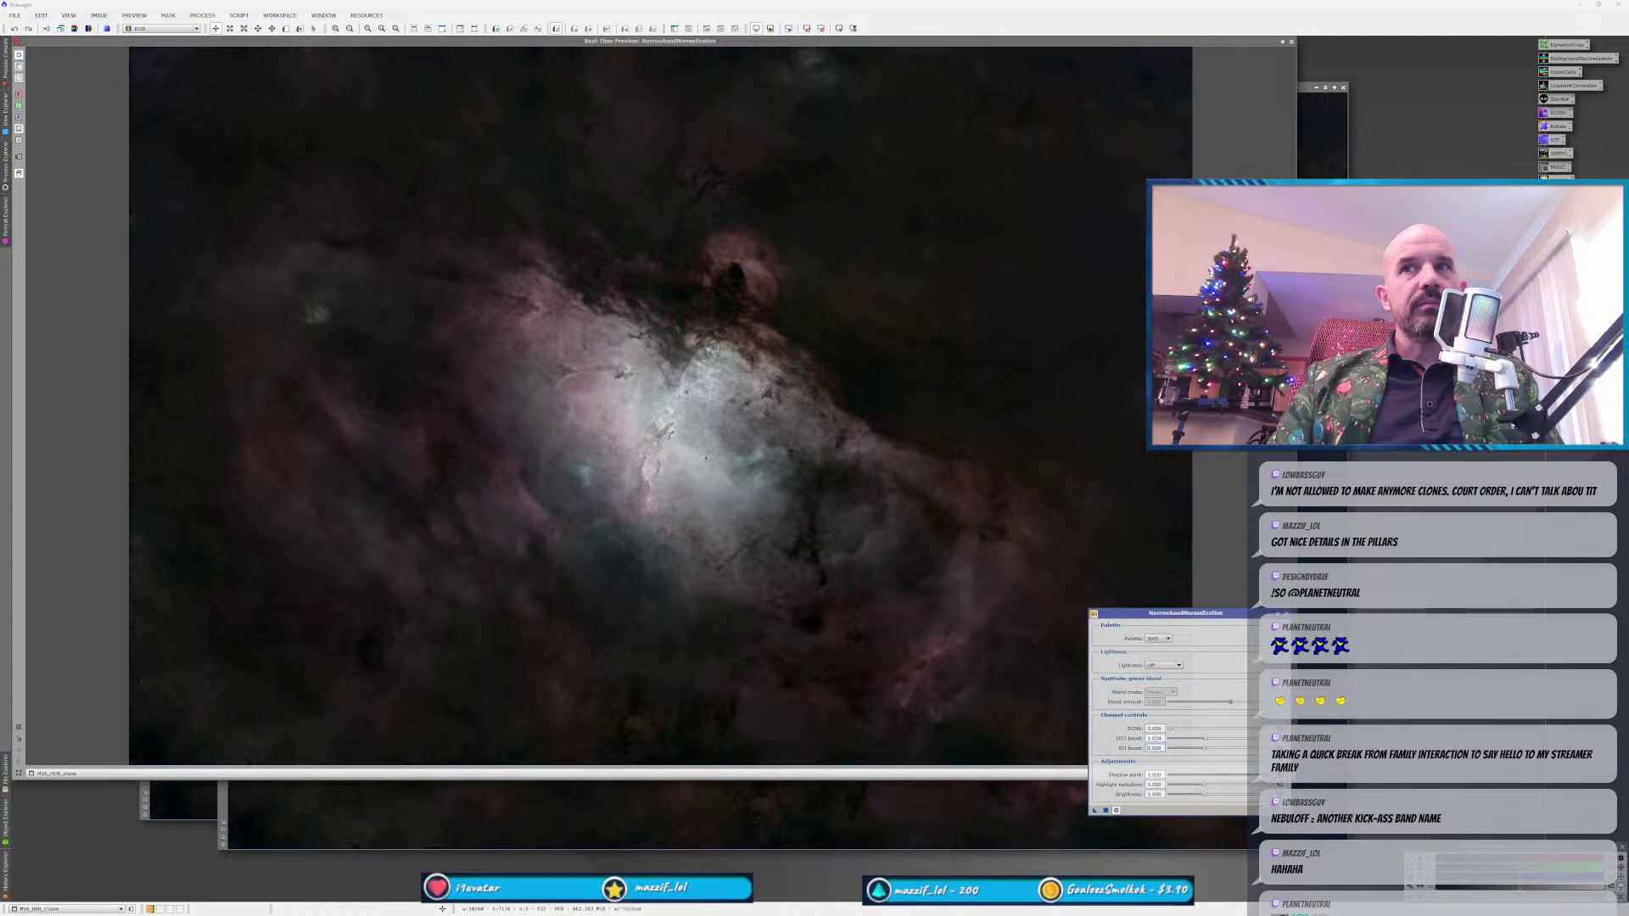
pyautogui.doubleClick(1154, 748)
pyautogui.press('Return')
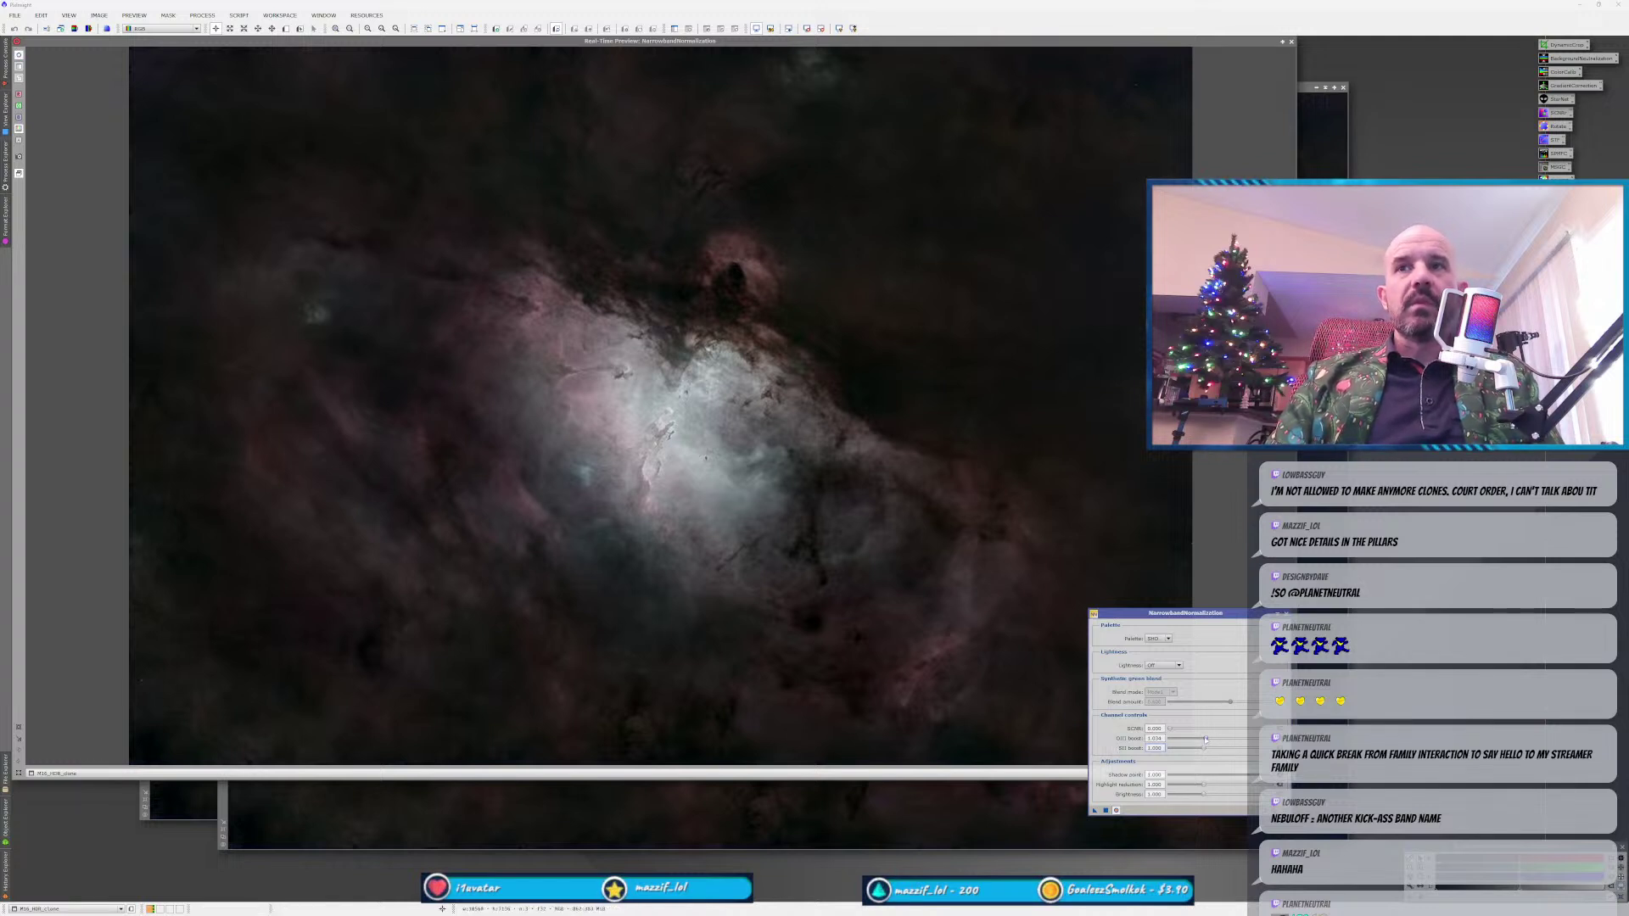
# Try several OIII boost strengths in the preview and set the OIII boost to 1.
pyautogui.moveTo(1205, 739); pyautogui.dragTo(1197, 740)
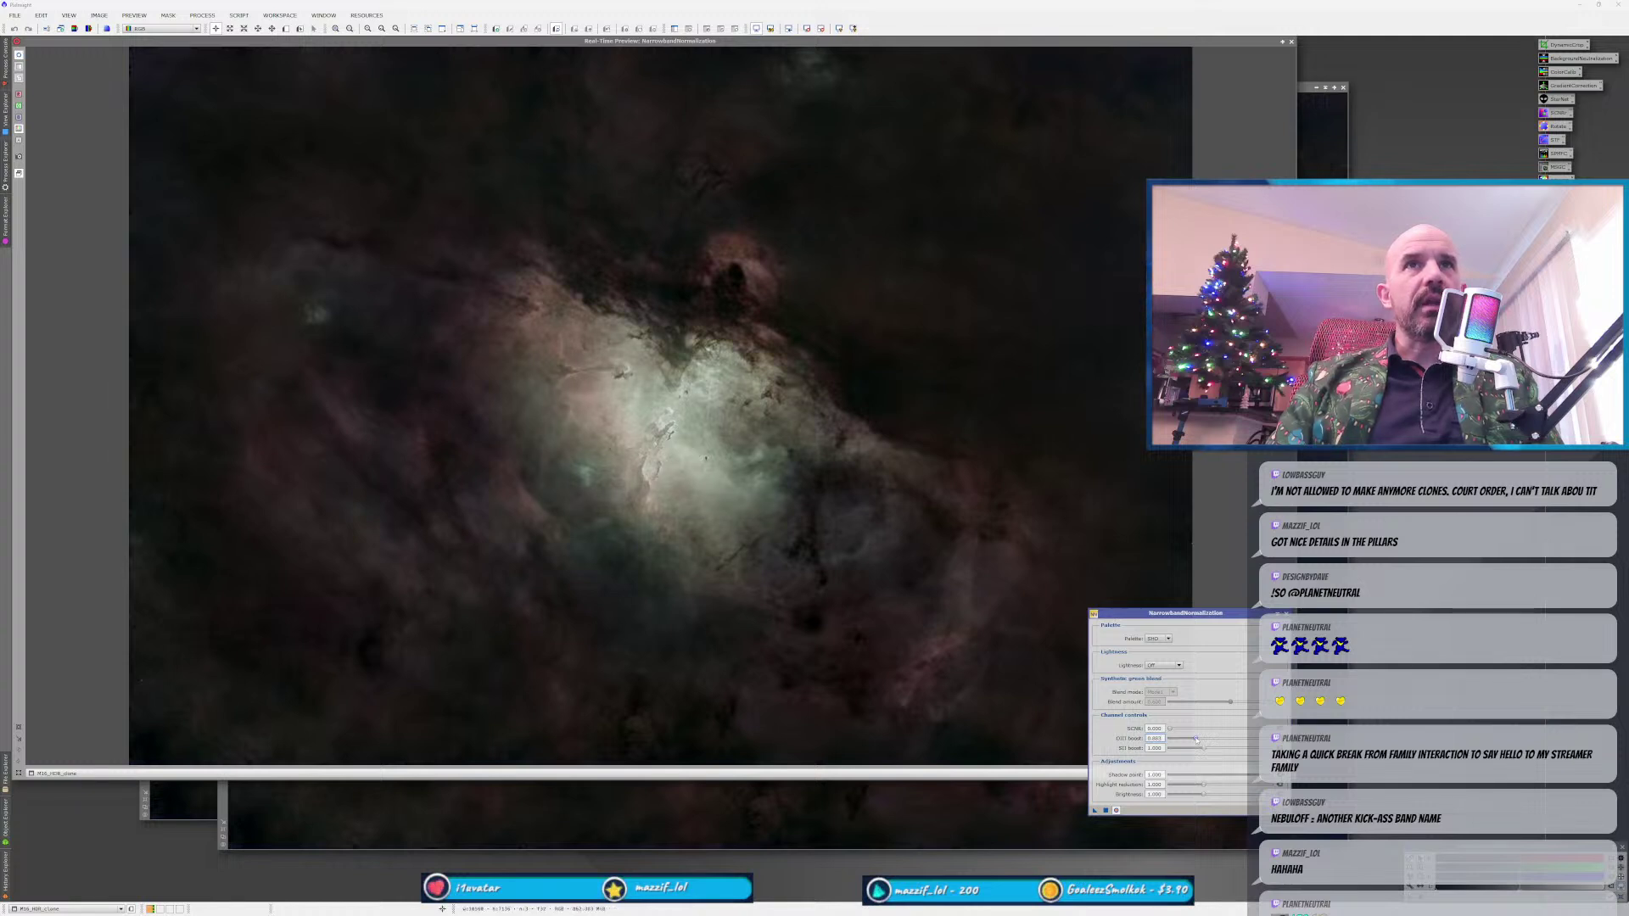
pyautogui.moveTo(1197, 739); pyautogui.dragTo(1198, 740)
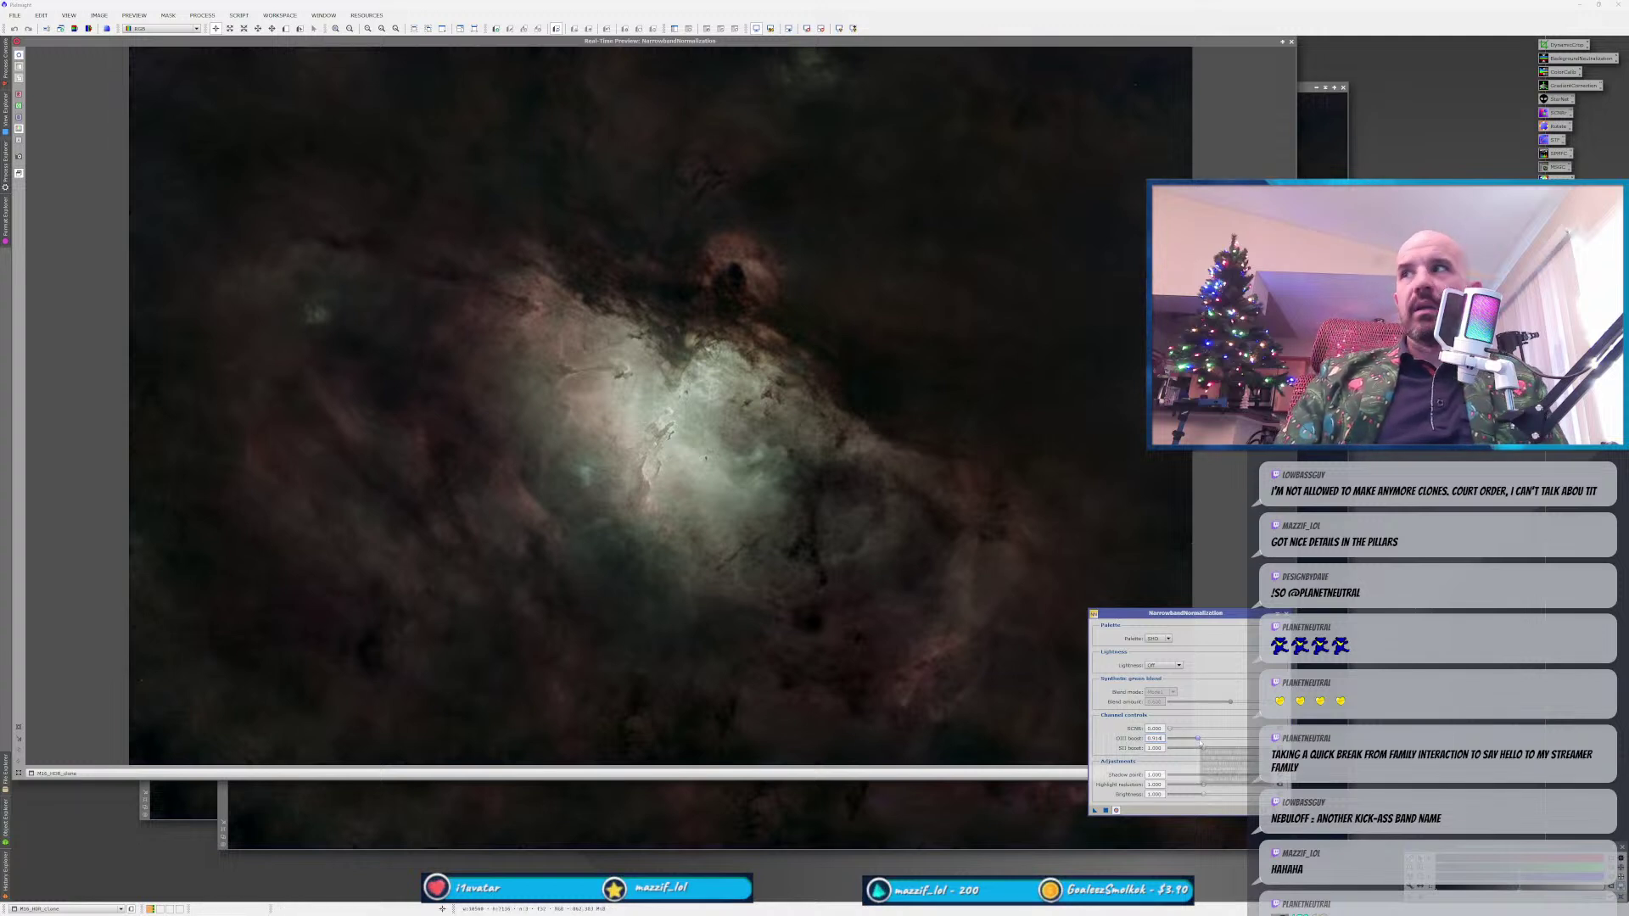
pyautogui.moveTo(1198, 739); pyautogui.dragTo(1201, 741)
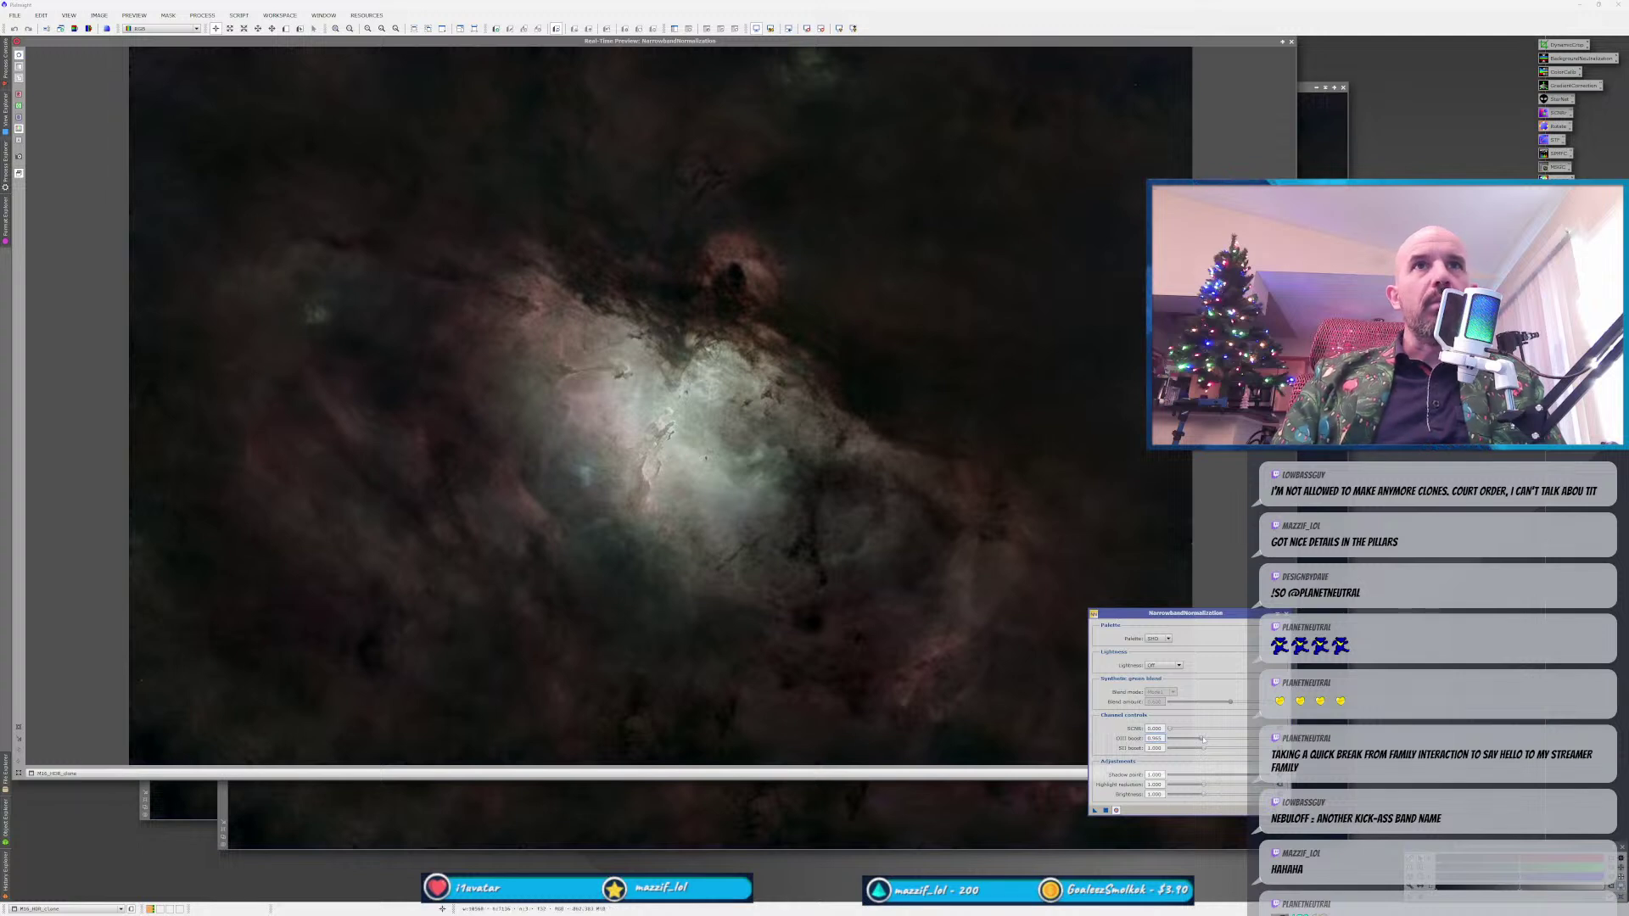
pyautogui.moveTo(1202, 740); pyautogui.dragTo(1206, 741)
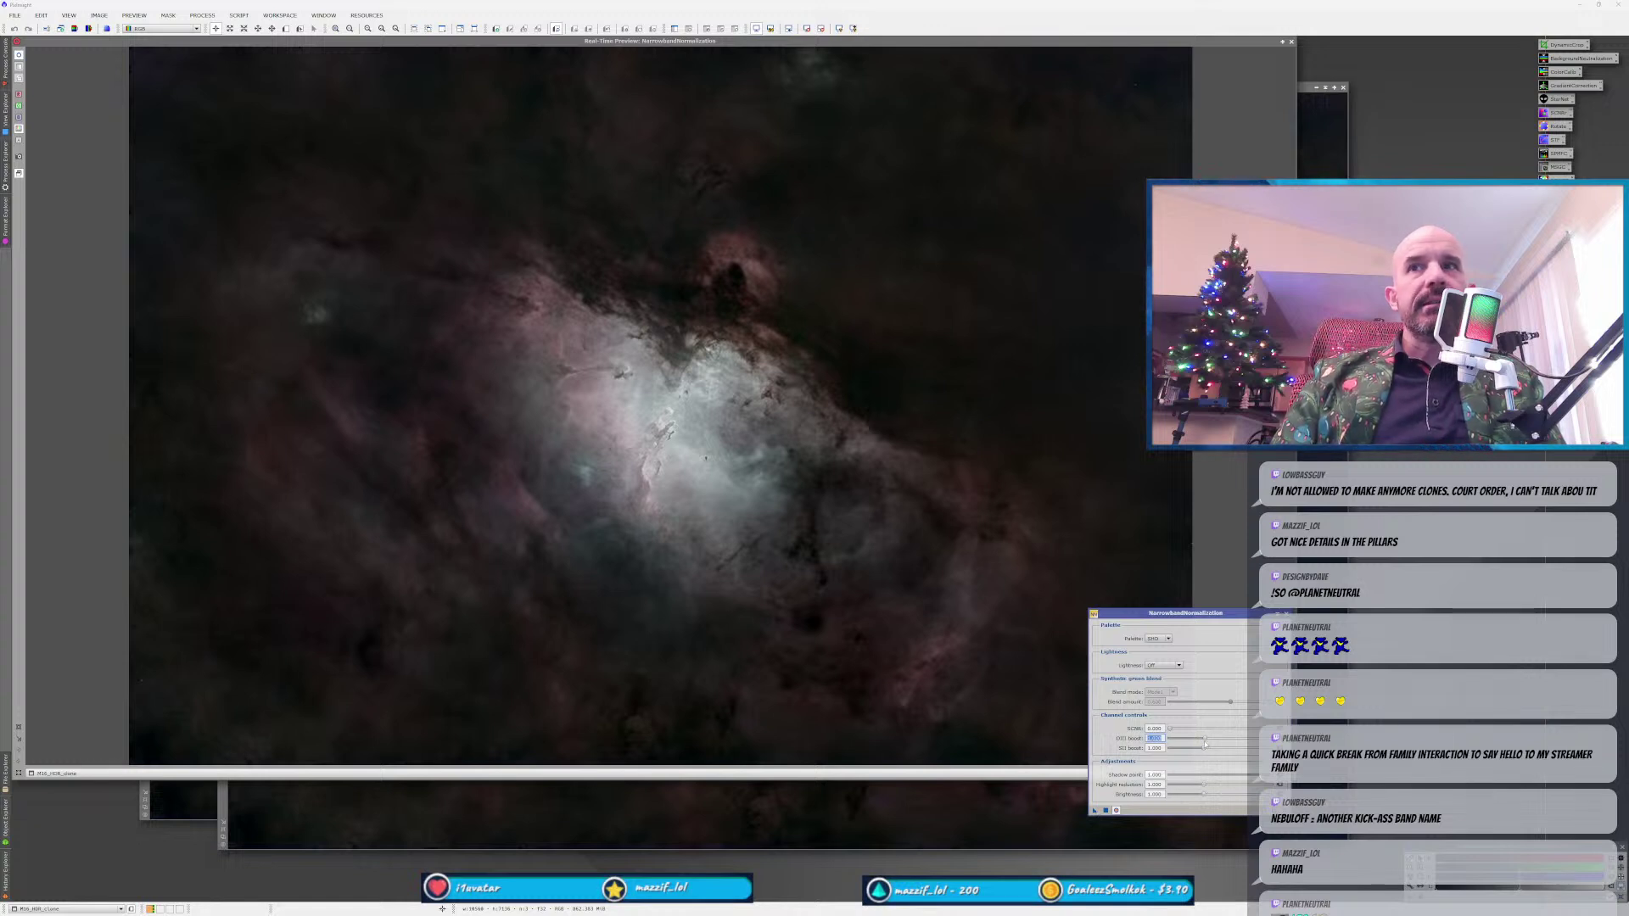
pyautogui.moveTo(1205, 740); pyautogui.dragTo(1203, 741)
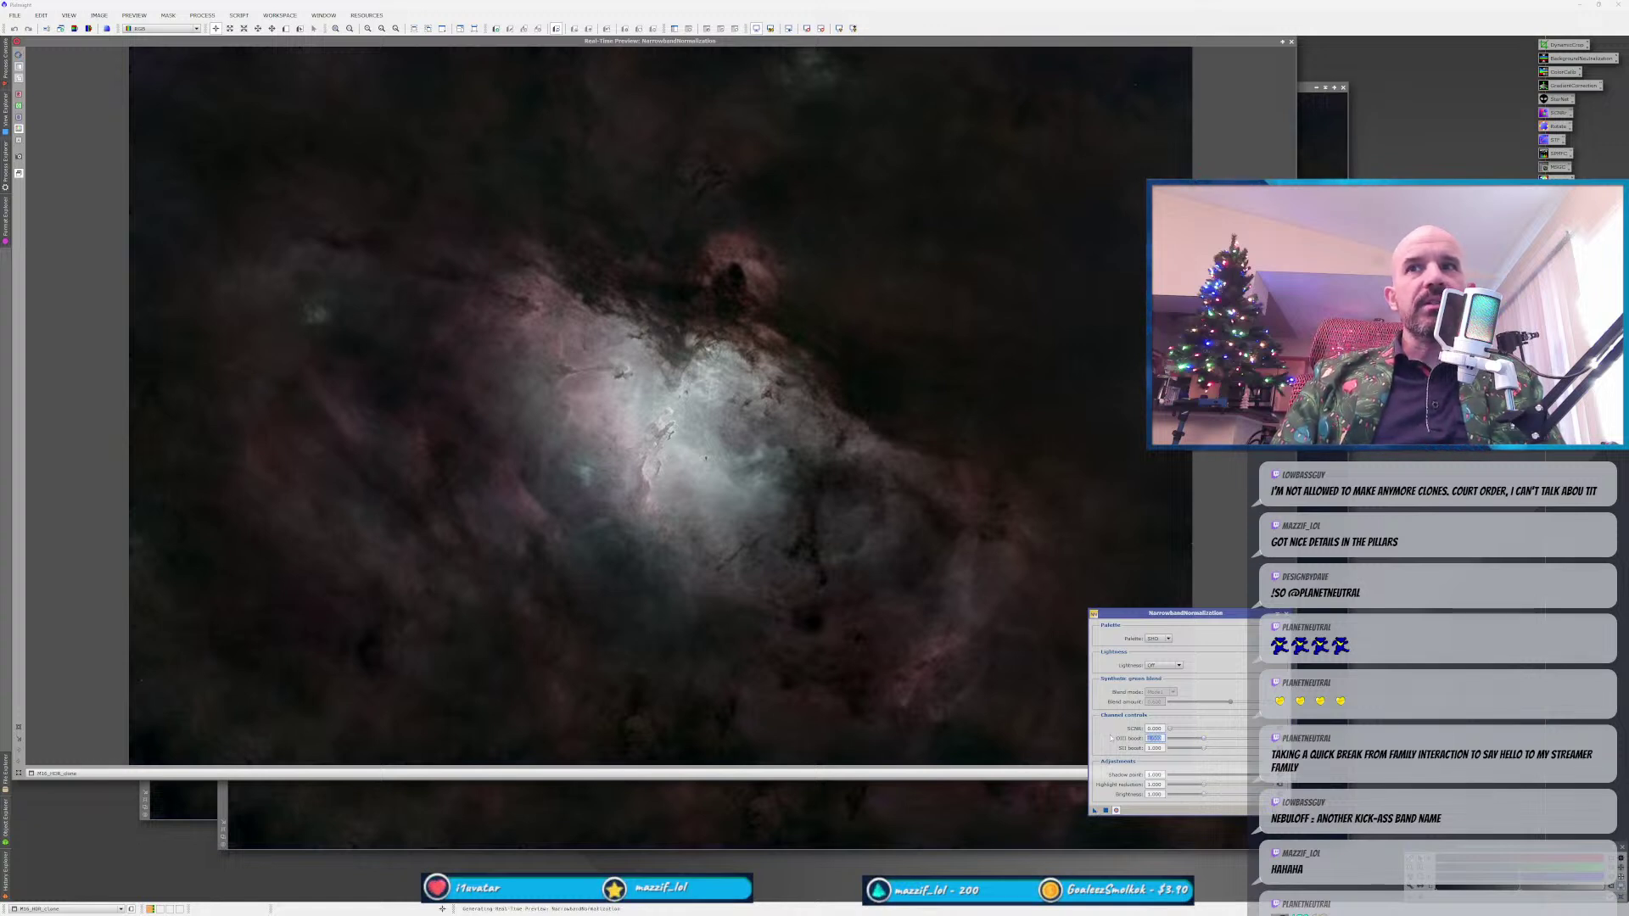
pyautogui.write('1')
pyautogui.press('Tab')
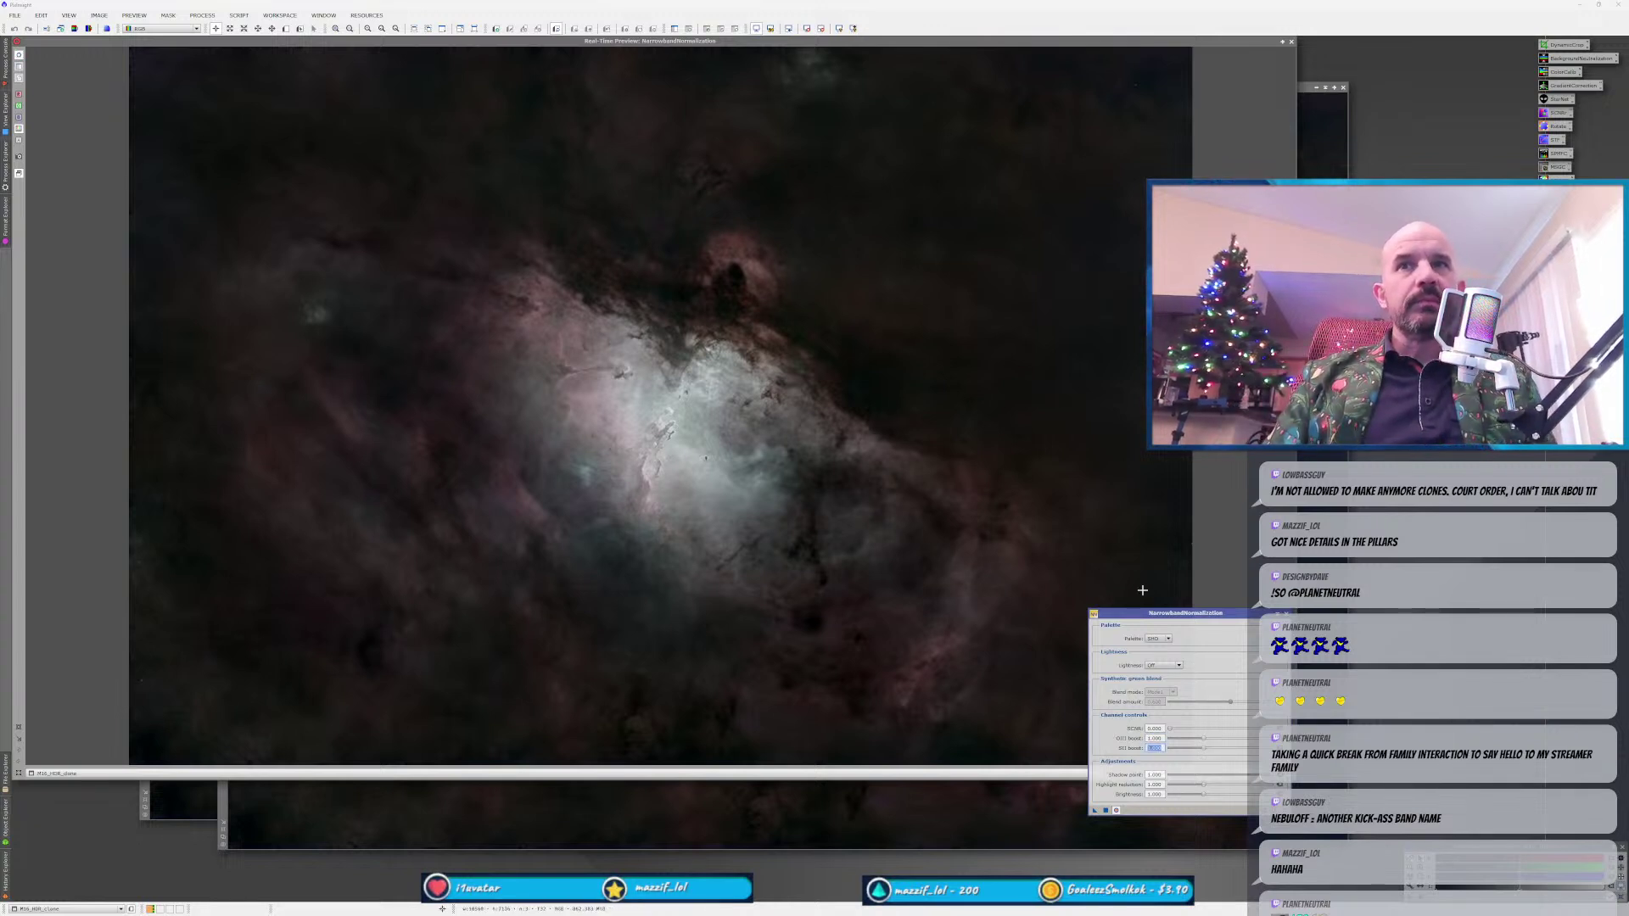
# Close the real-time preview, apply NarrowbandNormalization to the M16_HDR clone and close its dialog.
pyautogui.click(1290, 41)
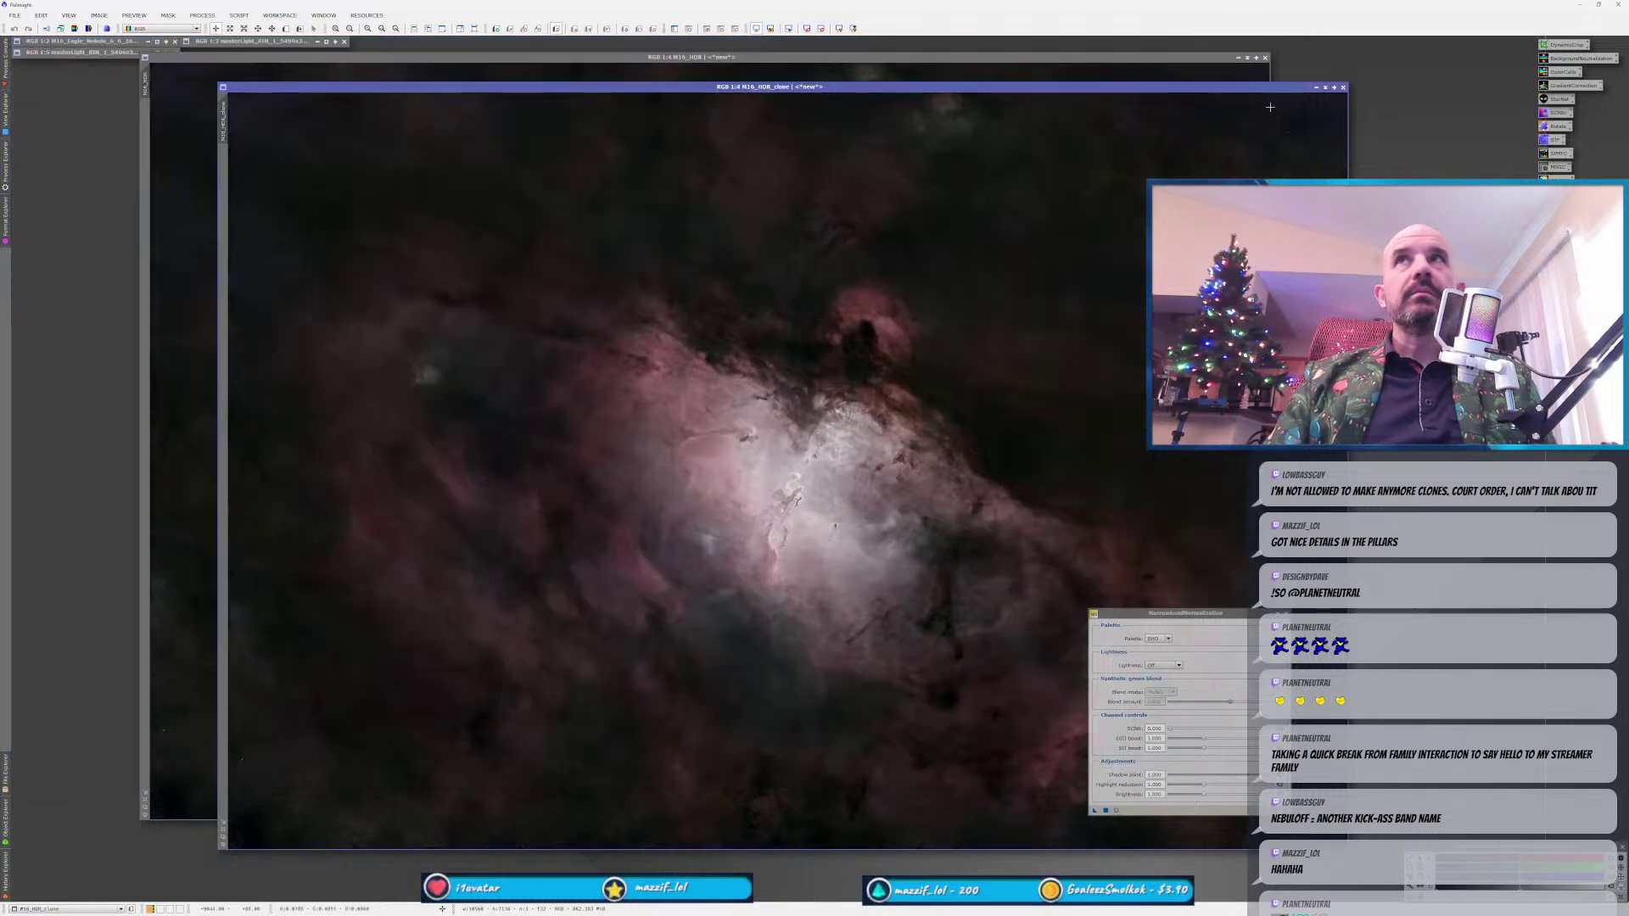
pyautogui.moveTo(1095, 810); pyautogui.dragTo(938, 636)
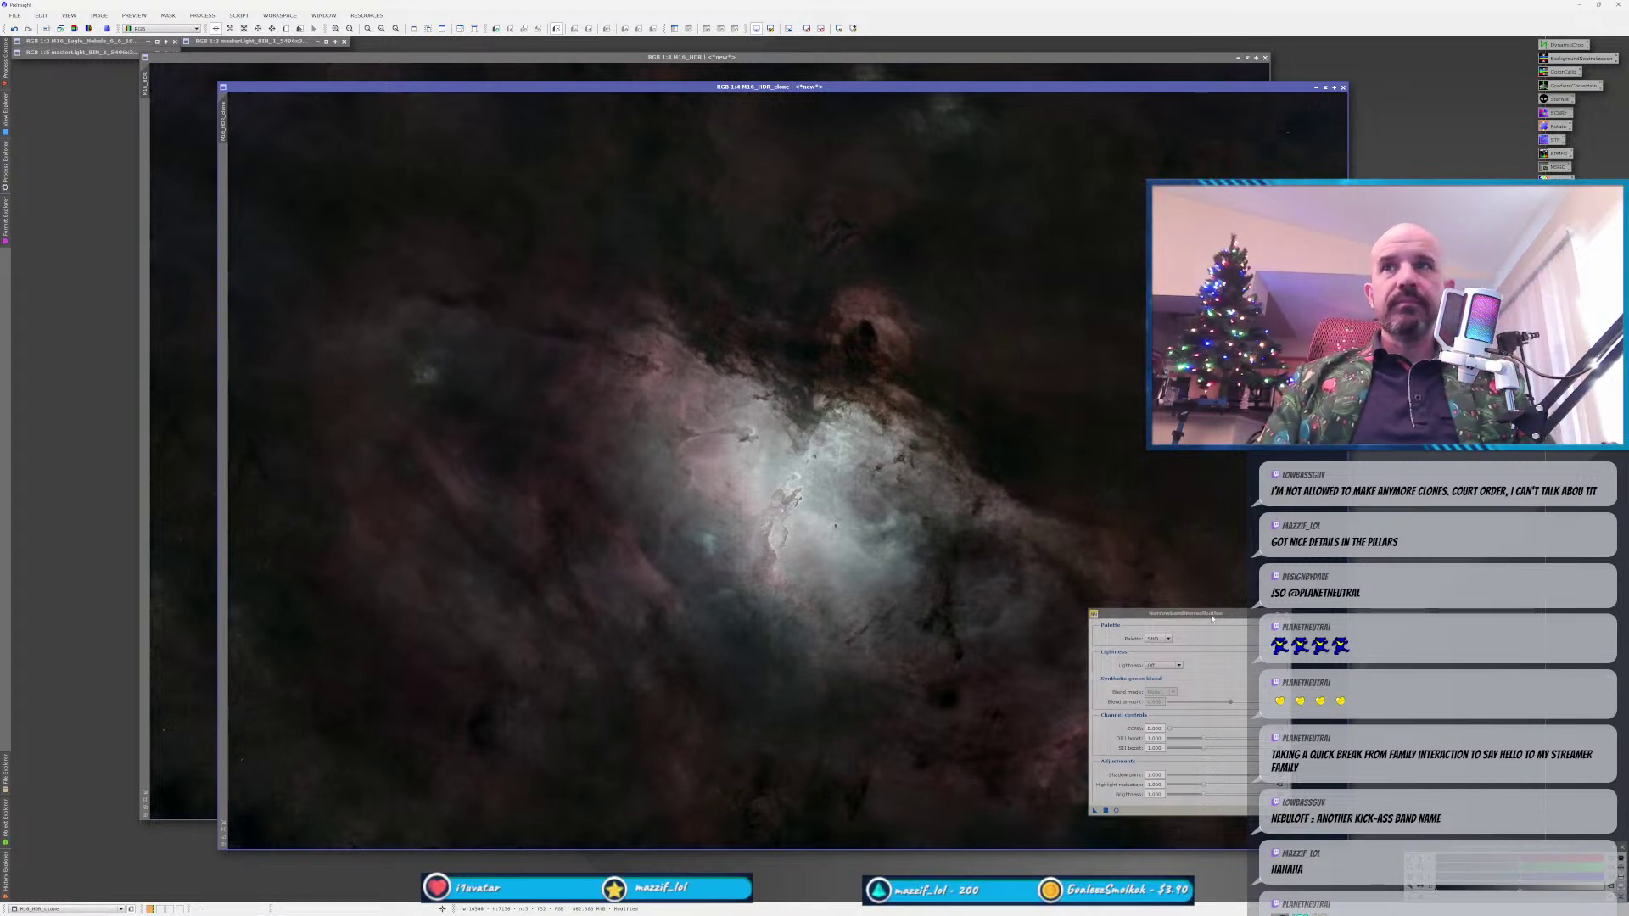
pyautogui.moveTo(1174, 613); pyautogui.dragTo(1468, 385)
pyautogui.click(1578, 385)
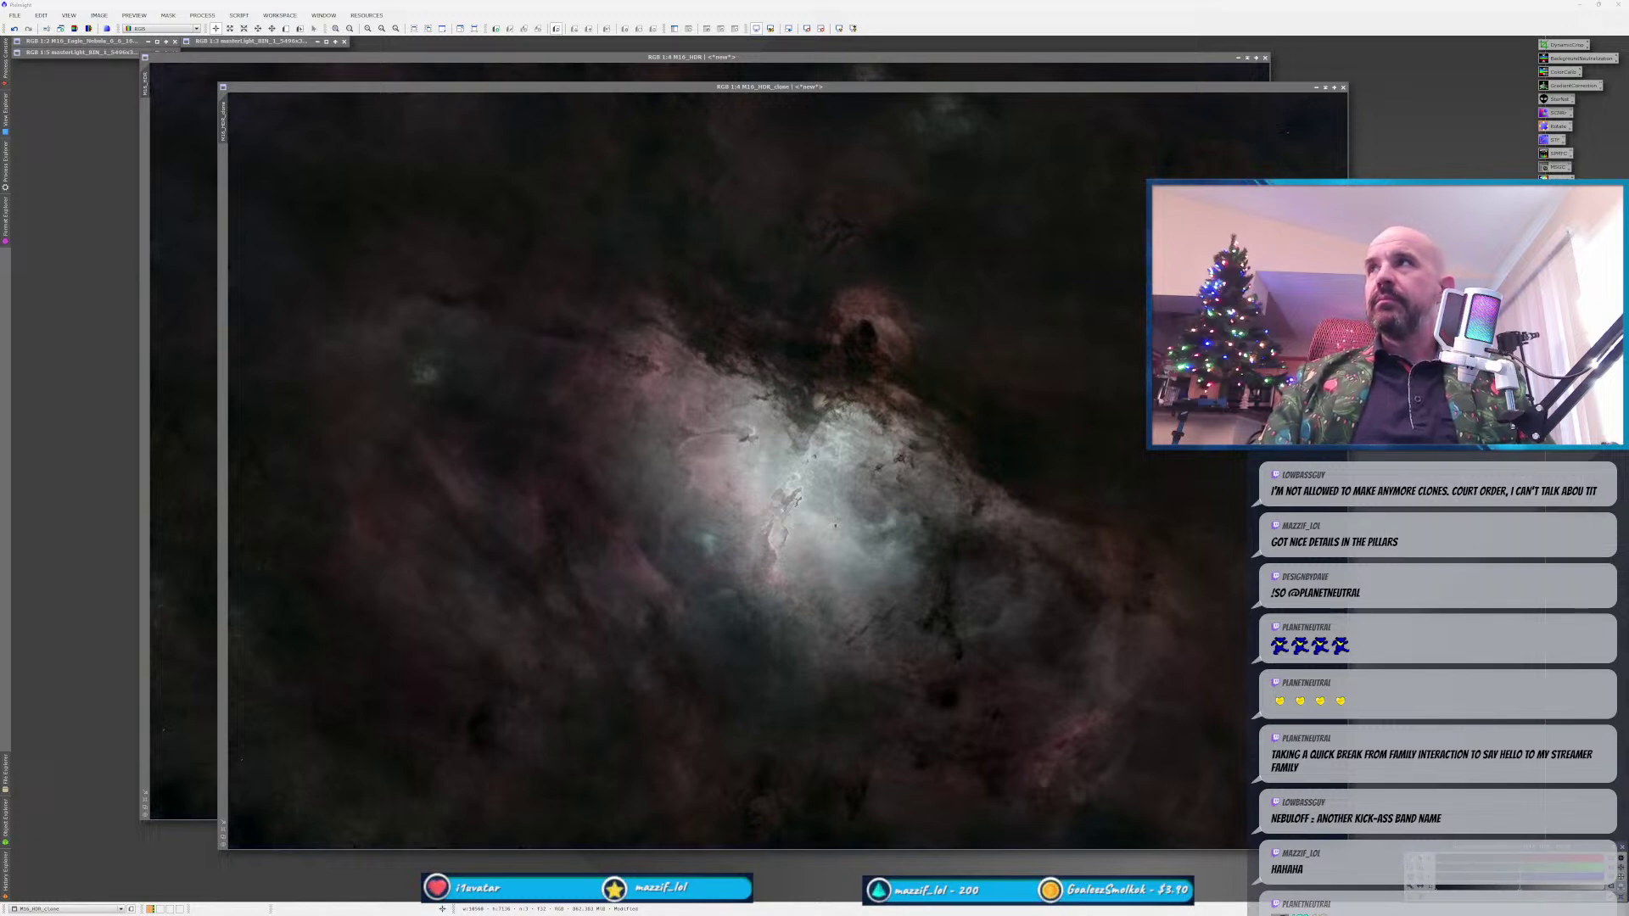
# Compare the colours of the normalized clone with the original M16_HDR by alternating between the two images.
pyautogui.hotkey('ctrl', 'Tab')
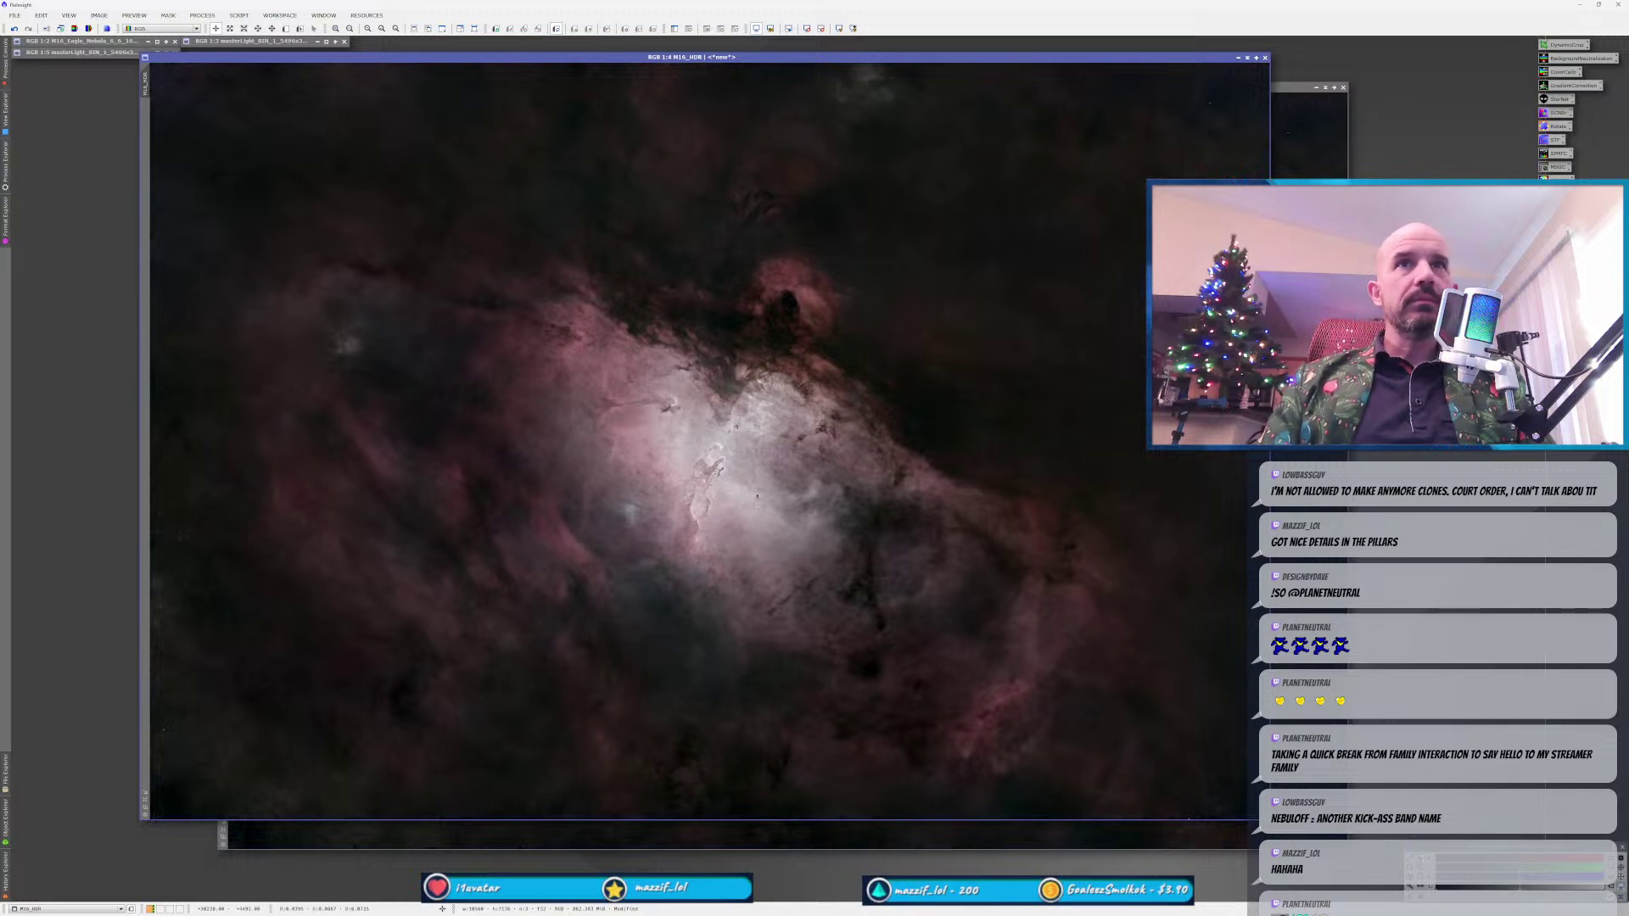
pyautogui.hotkey('ctrl', 'Tab')
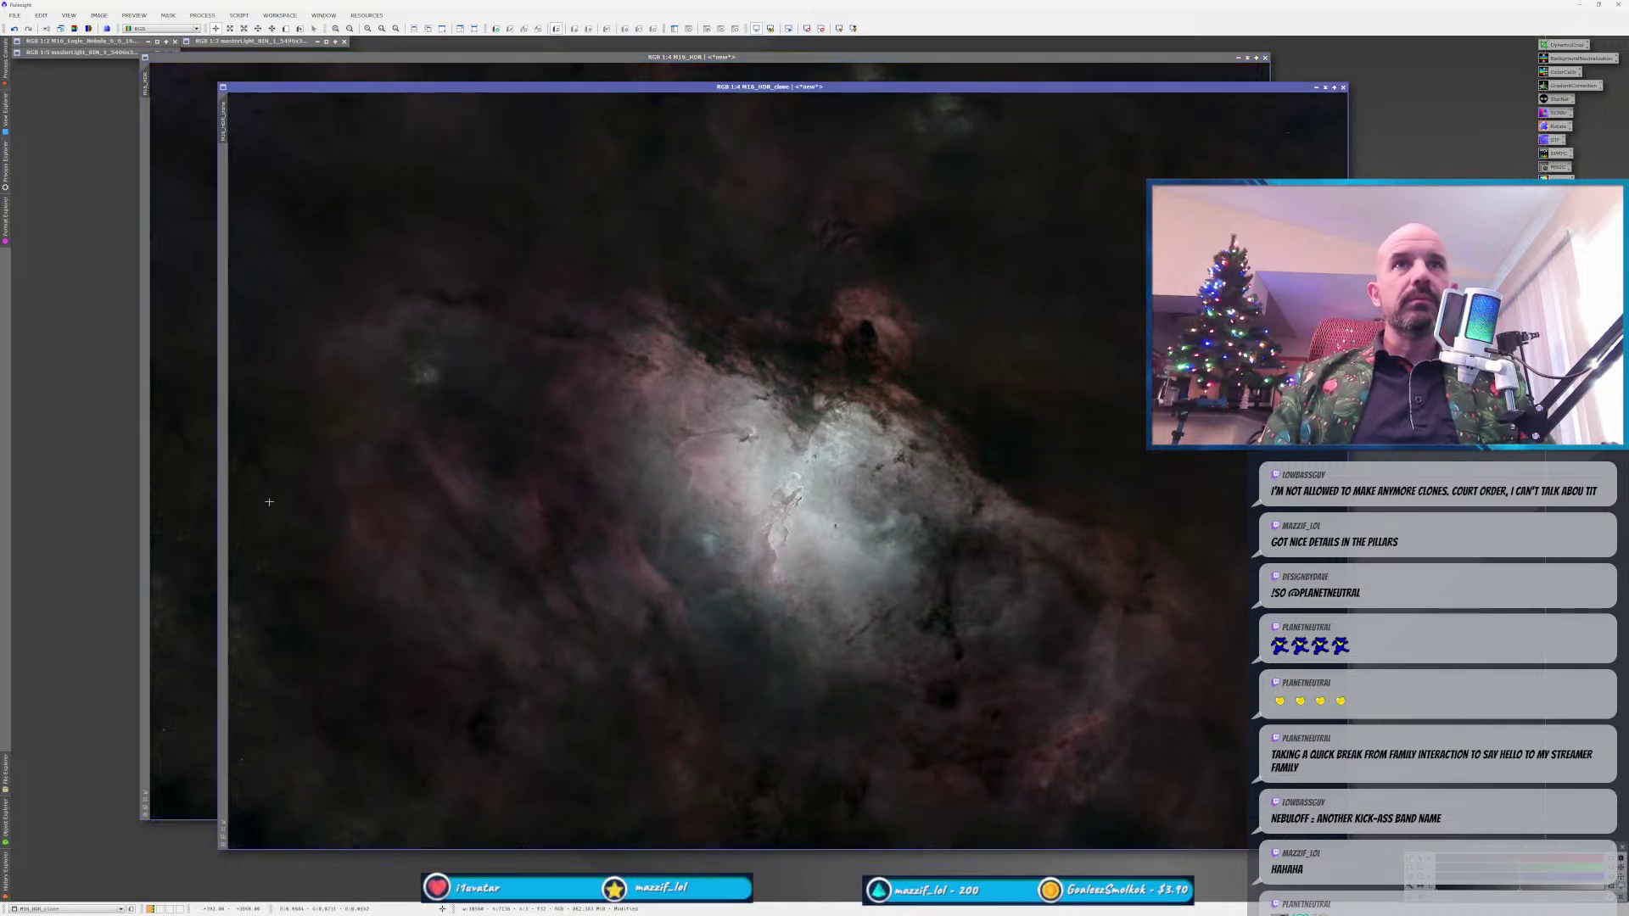
pyautogui.hotkey('ctrl', 'Tab')
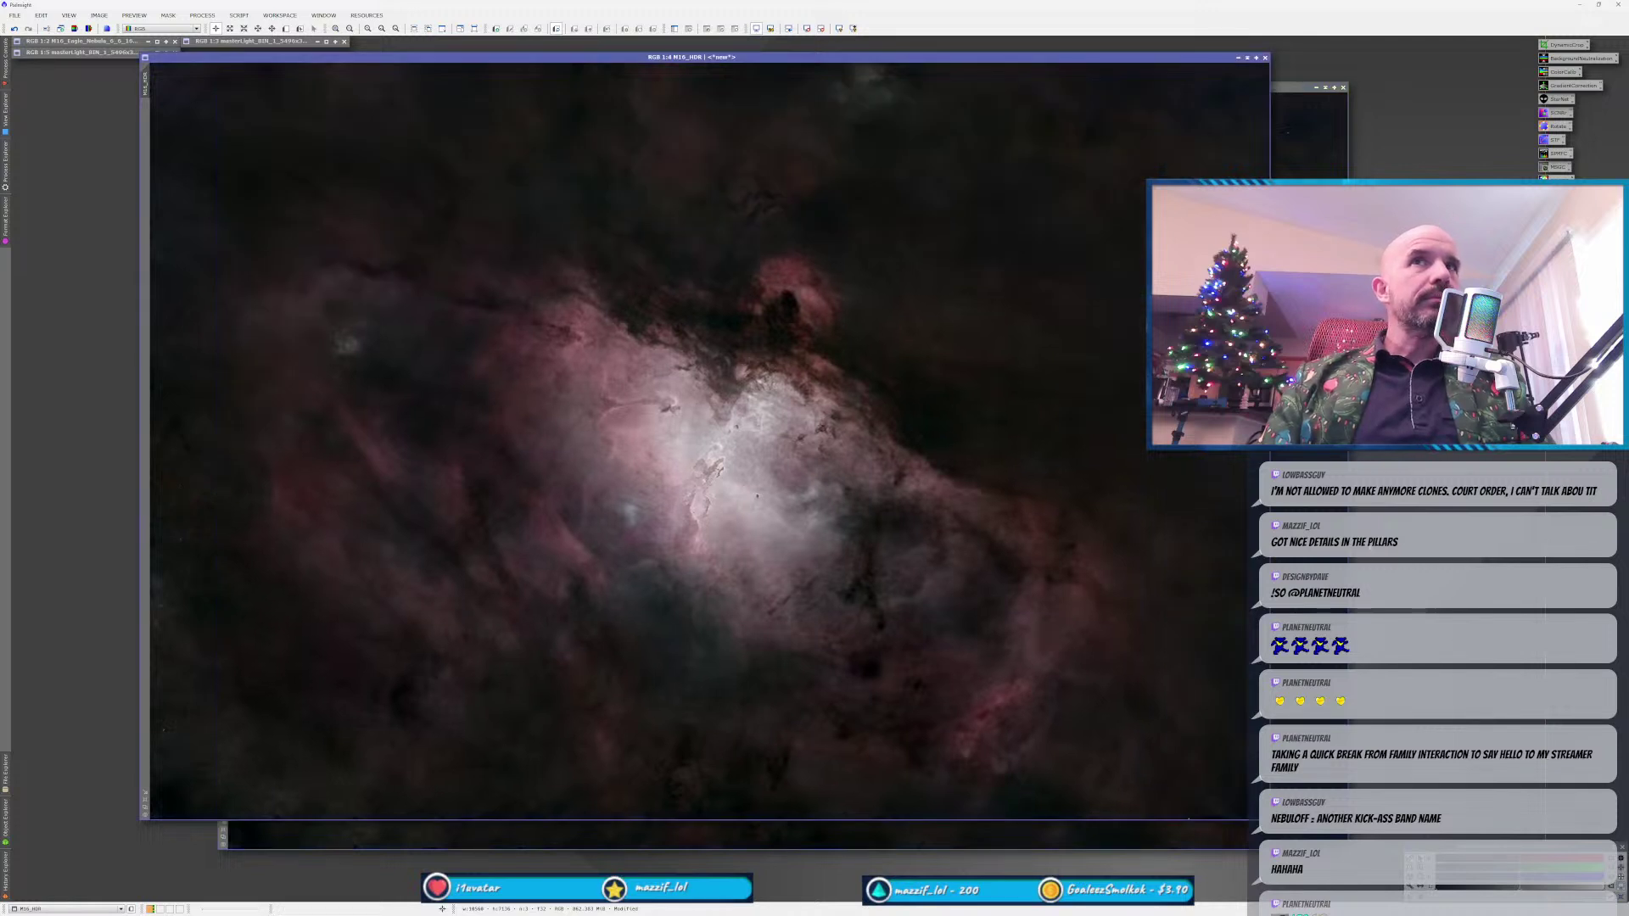
# Raise the saturation curve with CurvesTransformation in a real-time preview and apply it to the M16_HDR clone.
pyautogui.hotkey('ctrl', 'Tab')
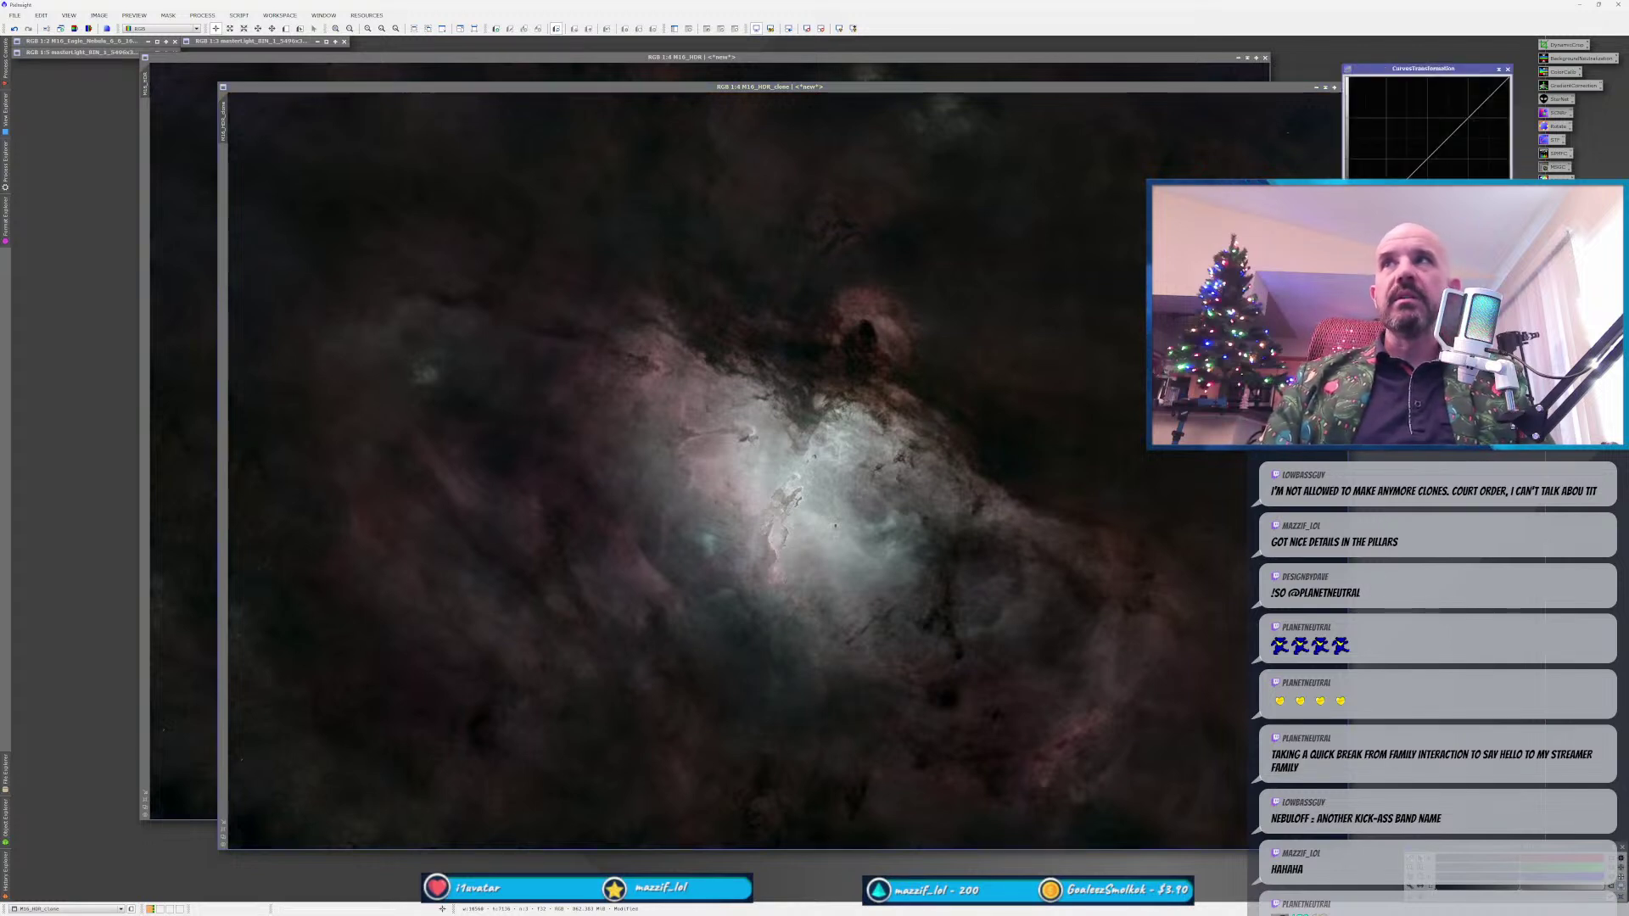
pyautogui.hotkey('ctrl', 'r')
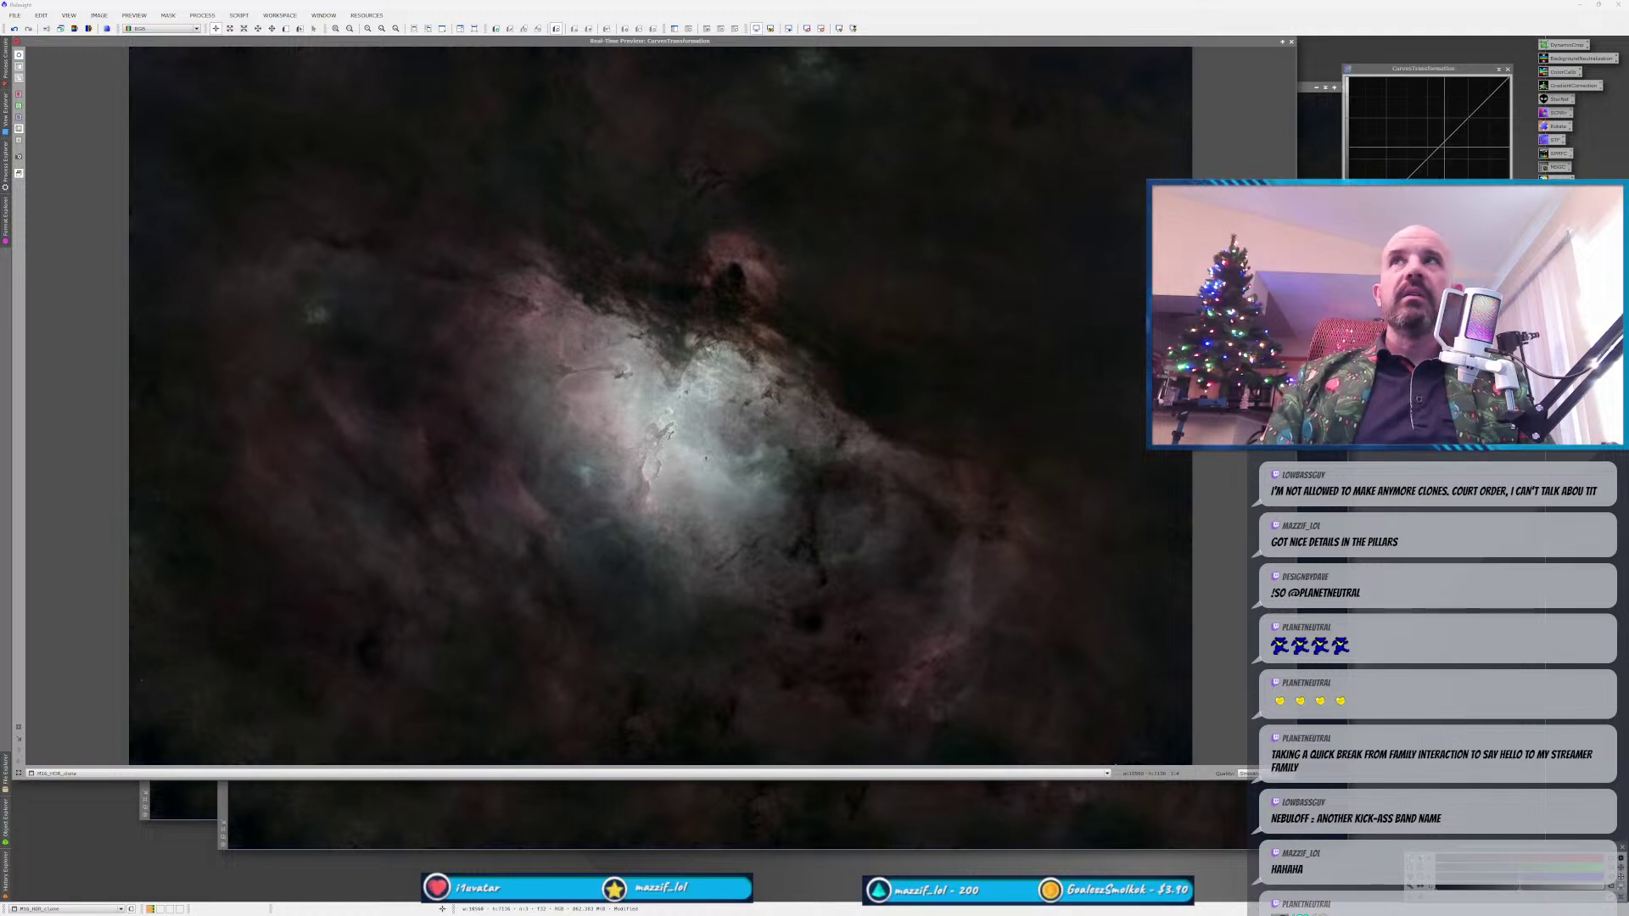
pyautogui.moveTo(1408, 203)
pyautogui.mouseDown()
pyautogui.moveTo(1369, 226)
pyautogui.moveTo(1355, 209)
pyautogui.moveTo(1413, 145)
pyautogui.mouseUp()
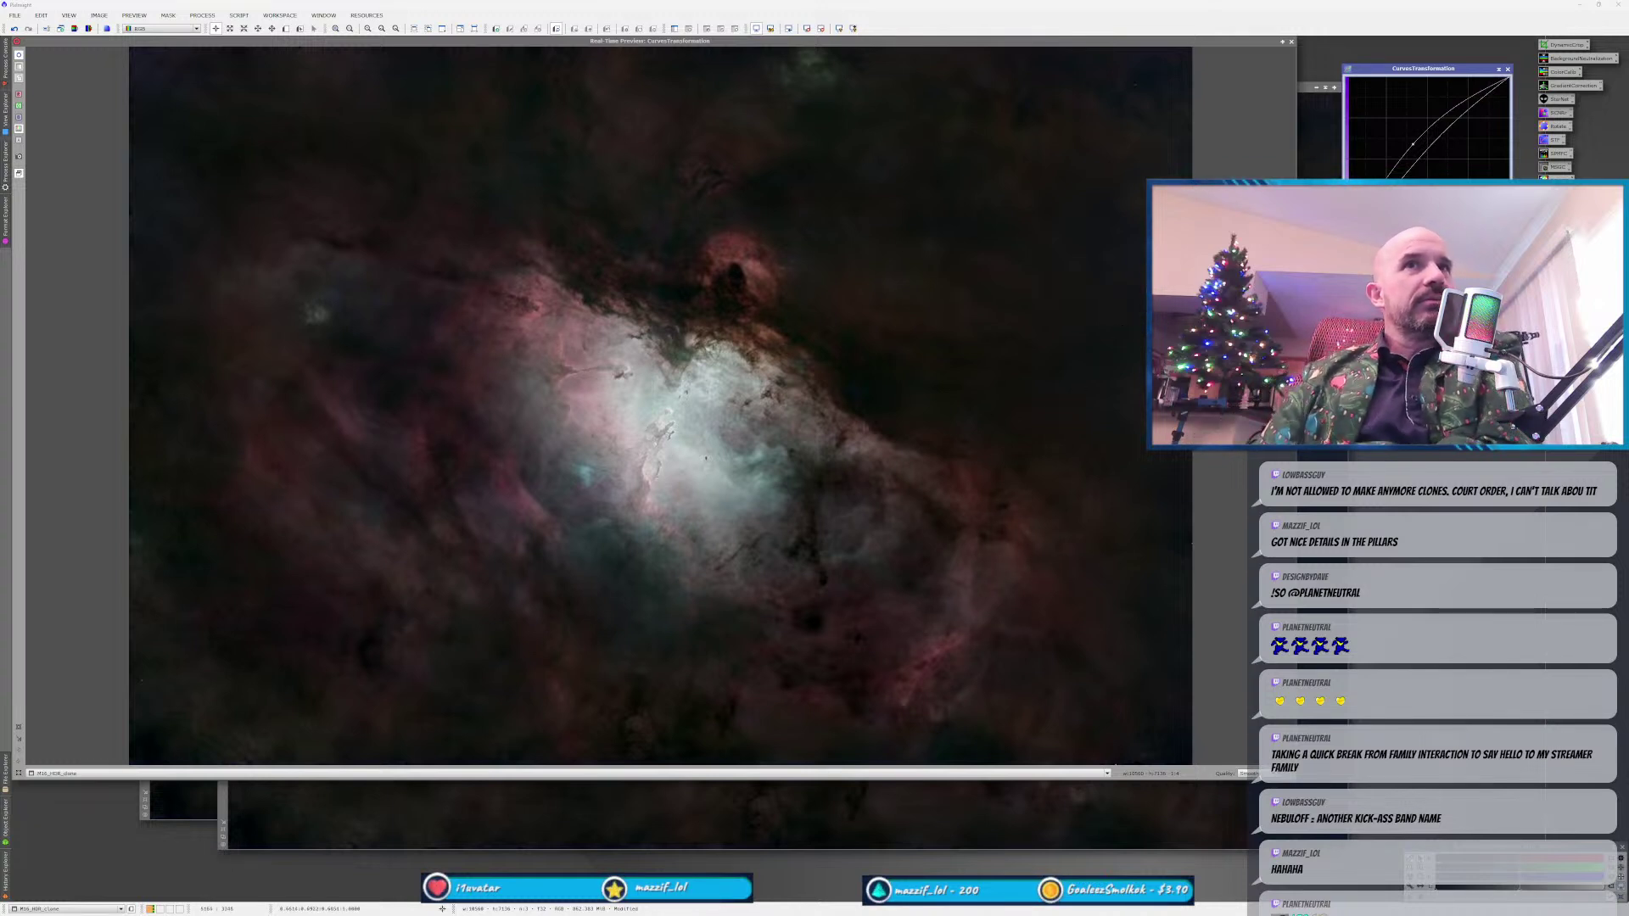
pyautogui.click(1291, 41)
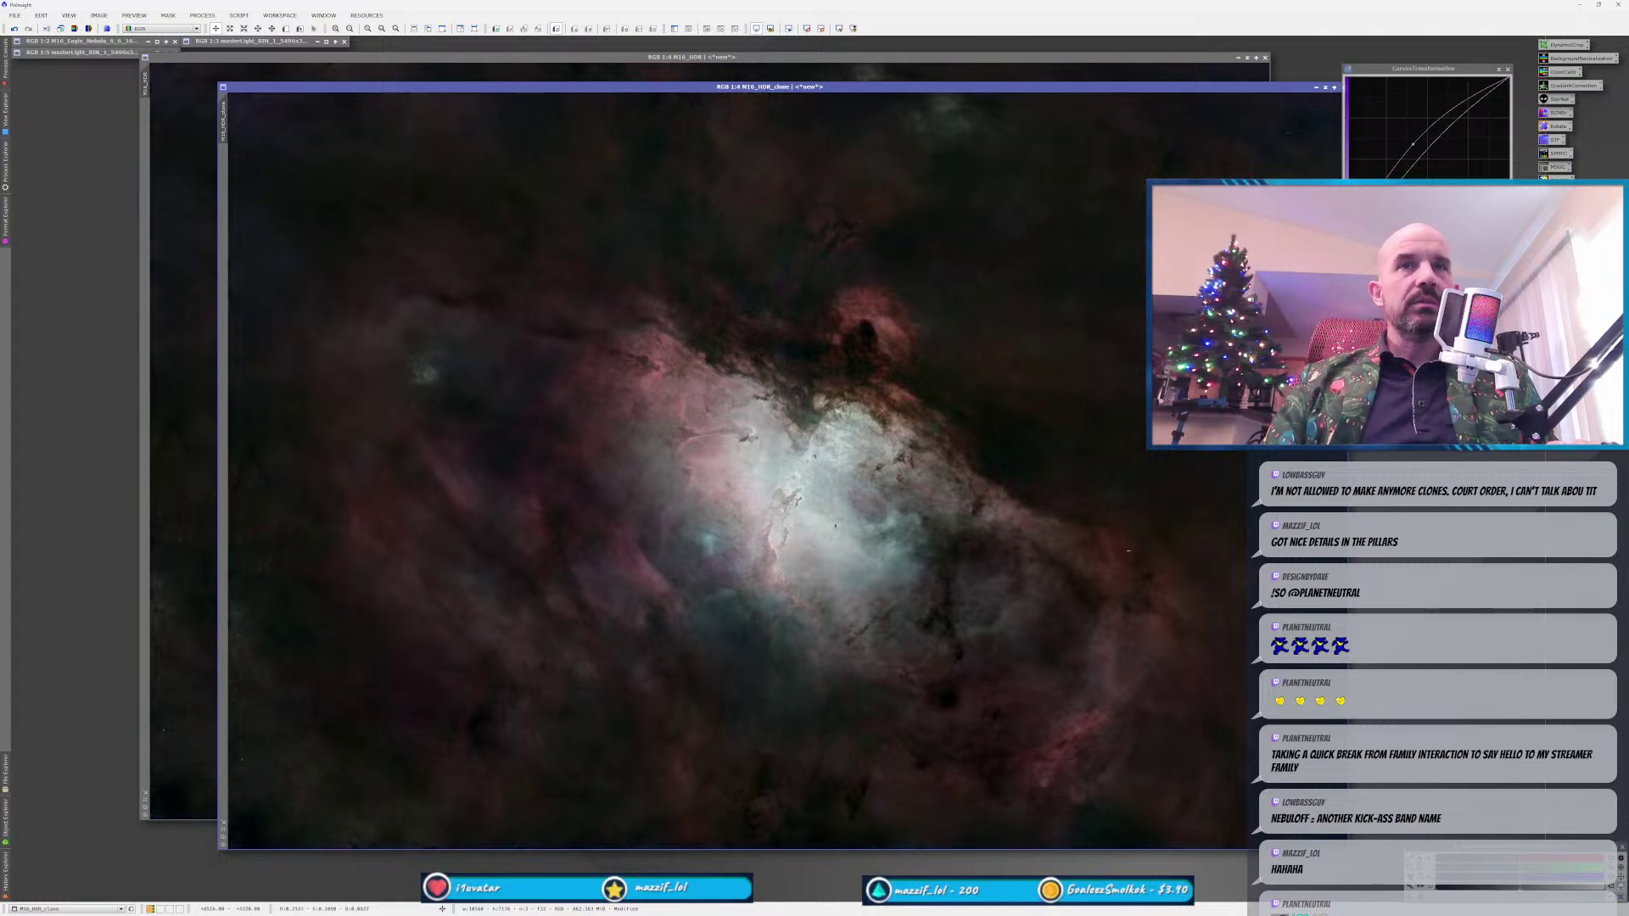
# Examine the clone's central pillars up close and compare them with NASA's pillars_of_creation.jpg in the browser.
pyautogui.scroll(2, 737, 620)
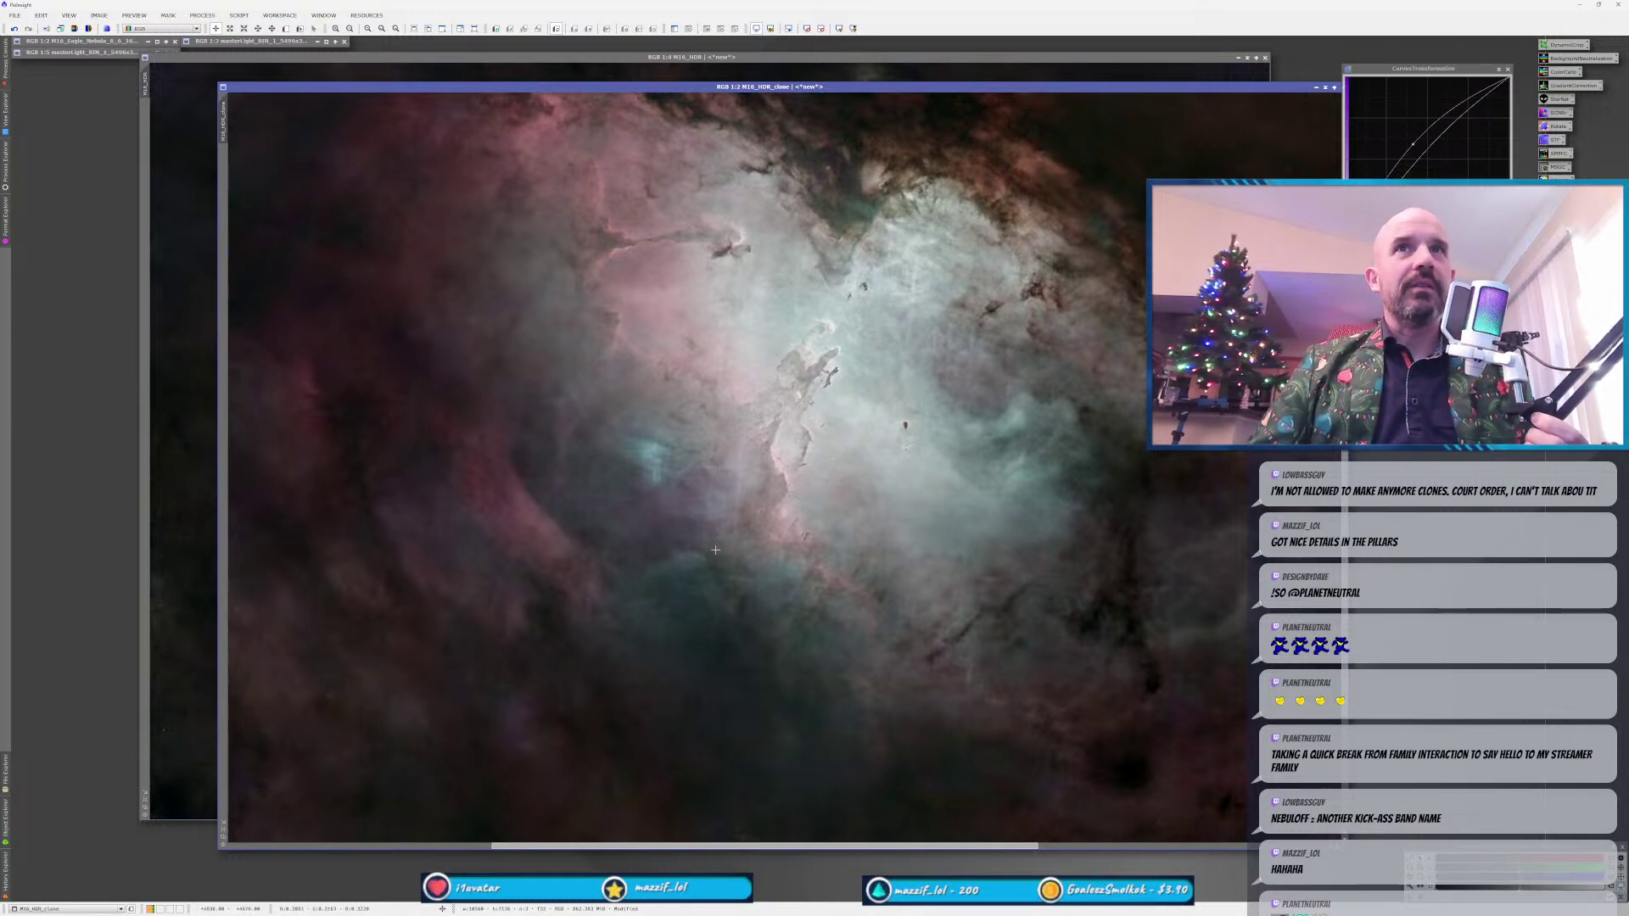
pyautogui.scroll(1, 715, 550)
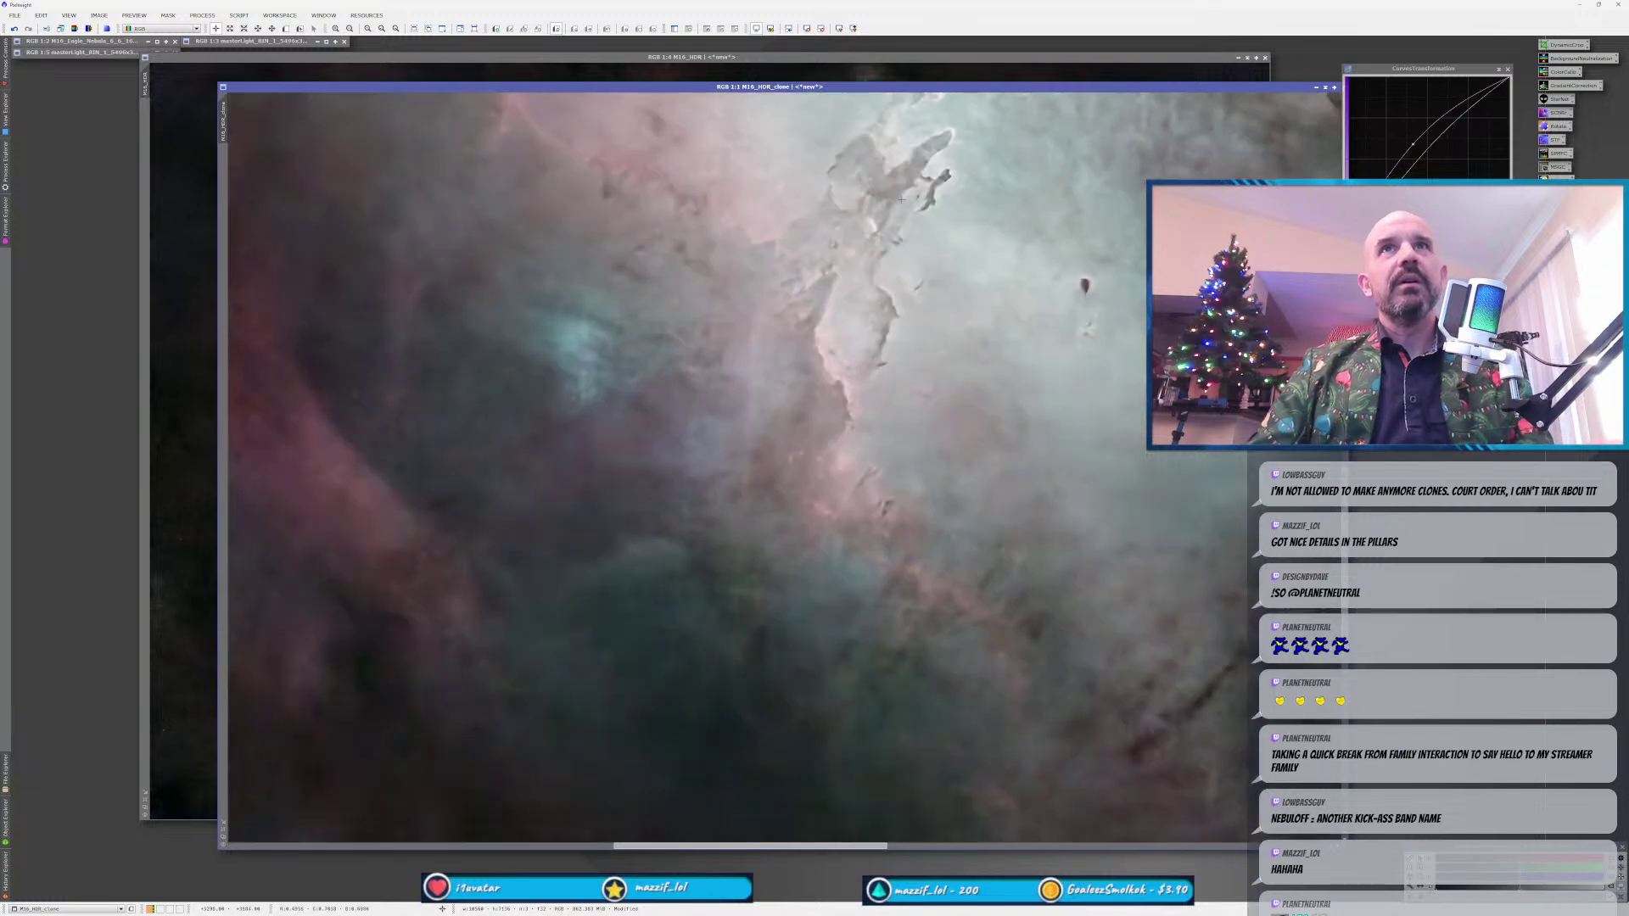
pyautogui.scroll(-1, 901, 198)
pyautogui.scroll(2, 902, 169)
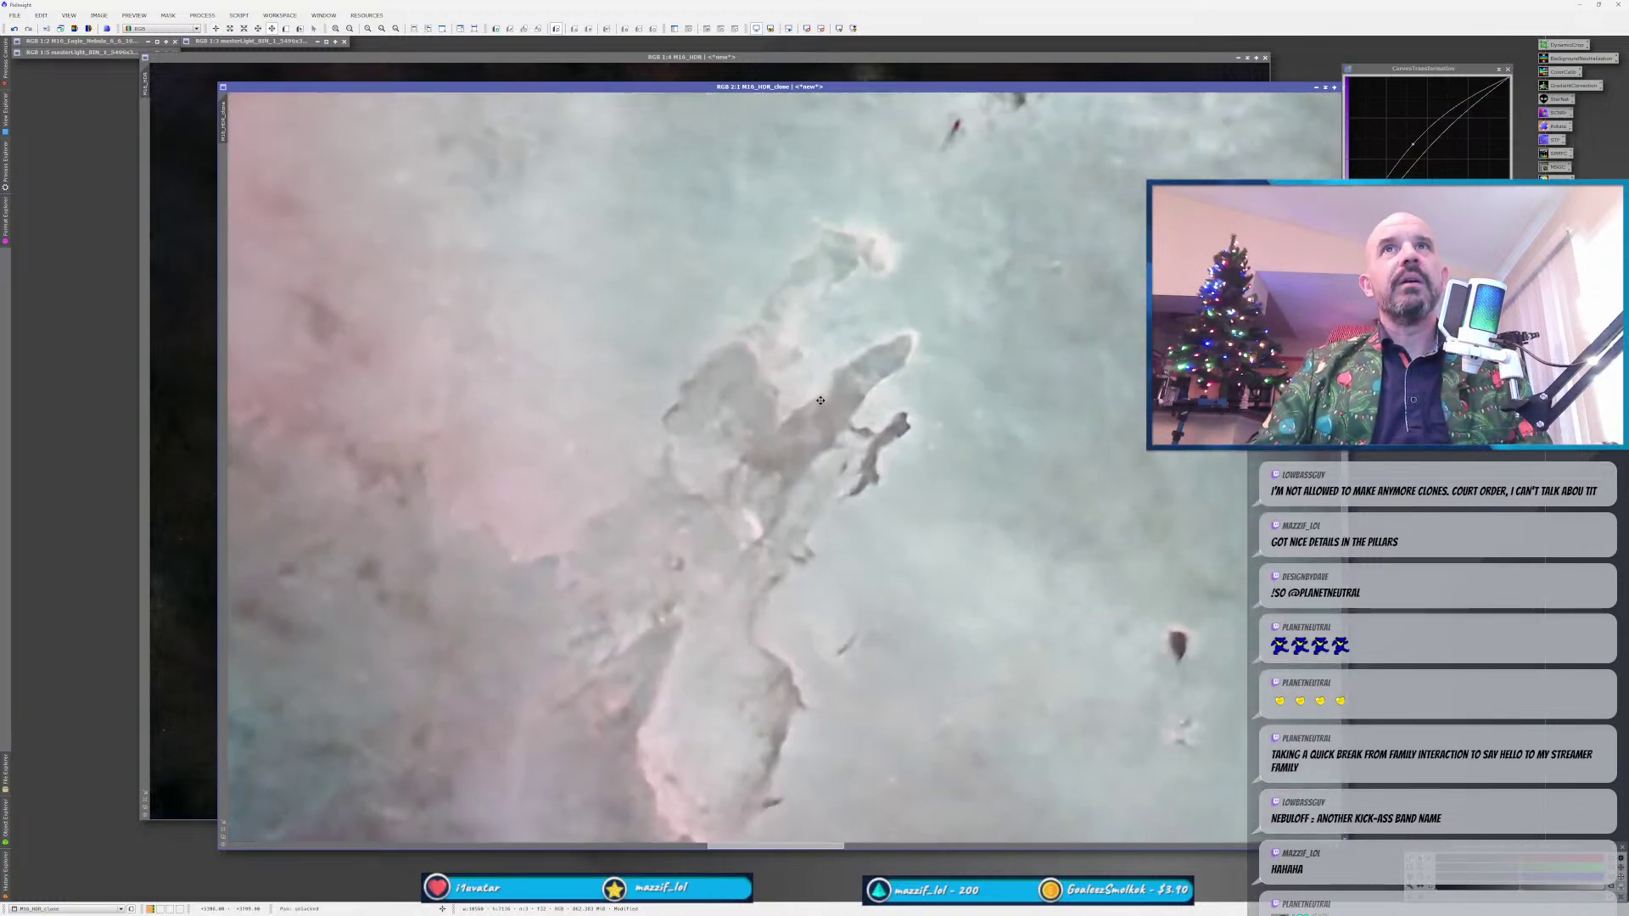
pyautogui.moveTo(1628, 140); pyautogui.dragTo(347, 115)
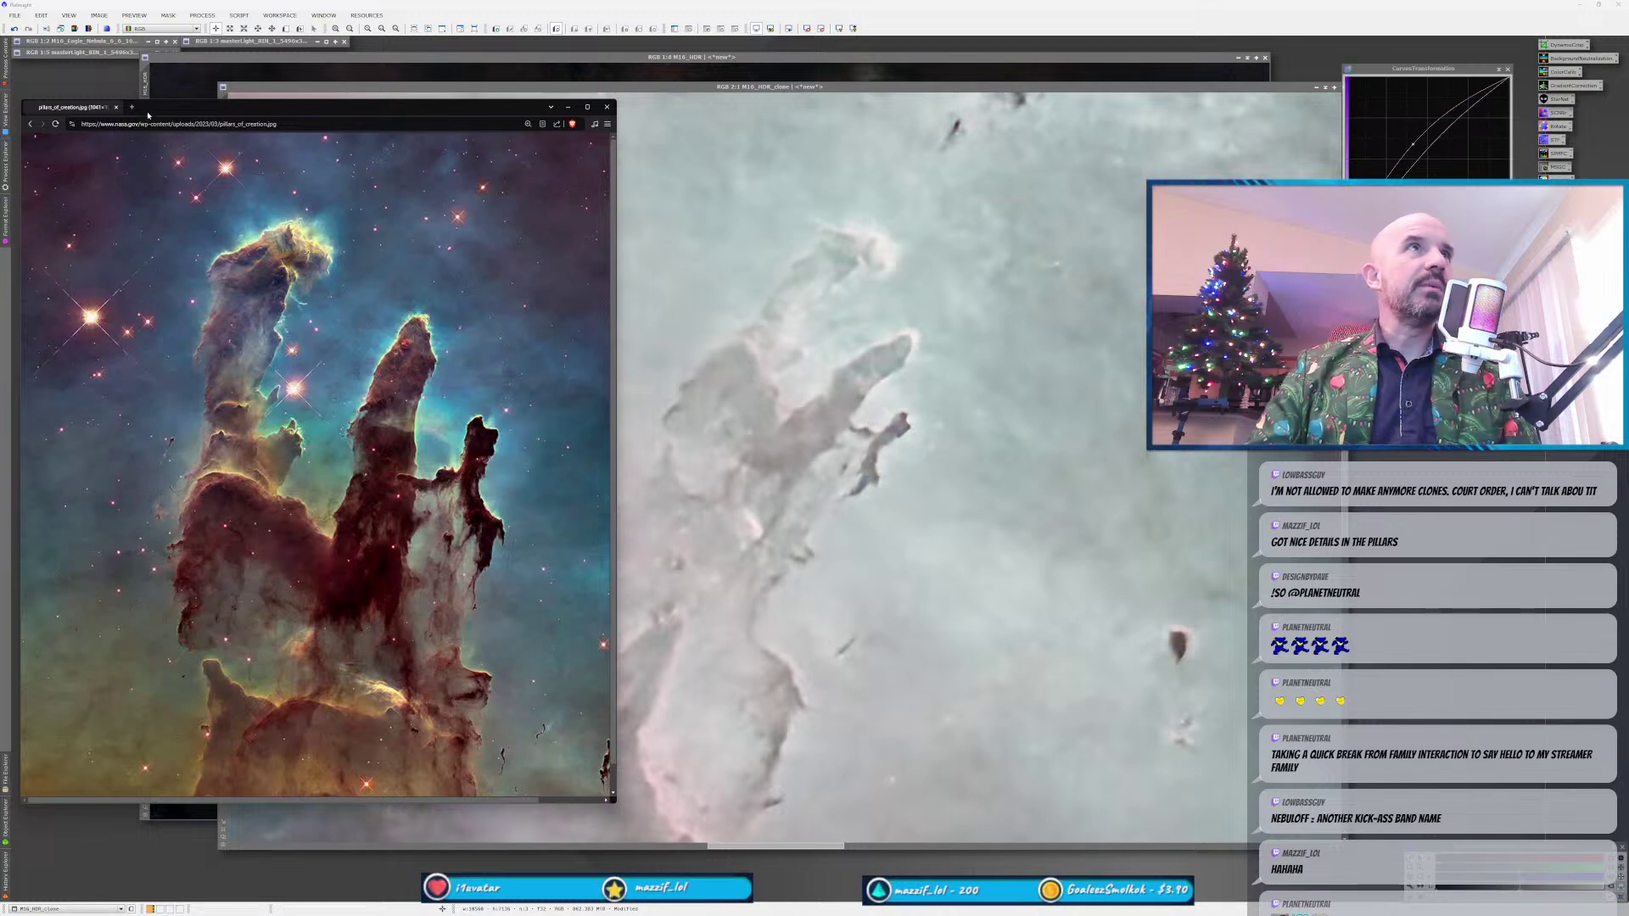
pyautogui.press('super+Down')
pyautogui.click(652, 542)
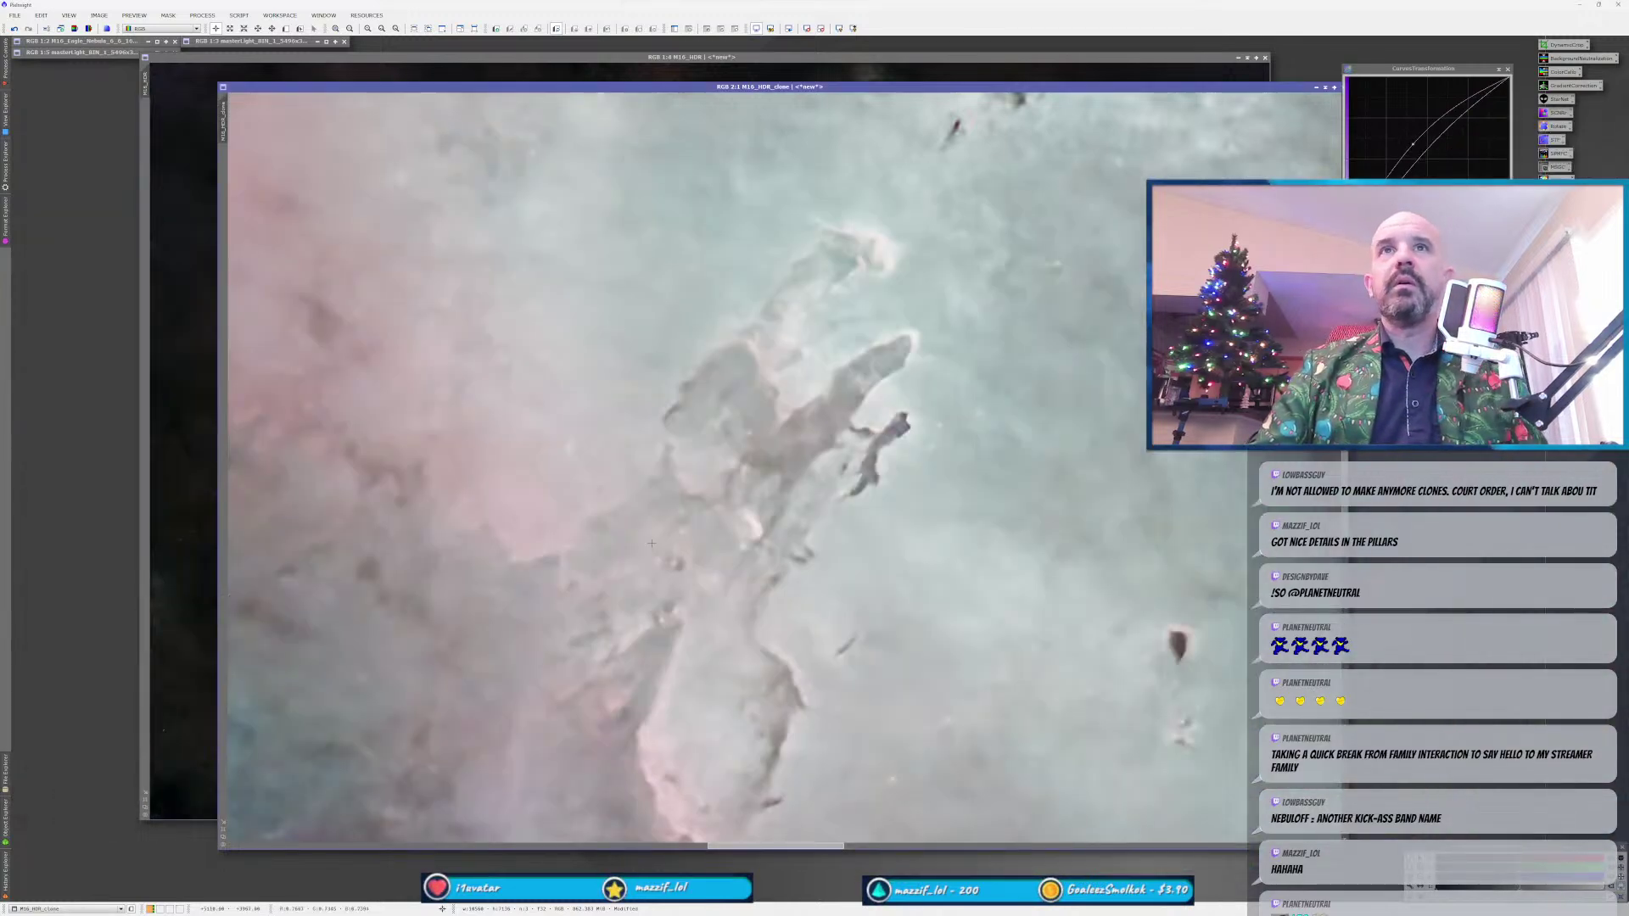
pyautogui.scroll(-5, 653, 543)
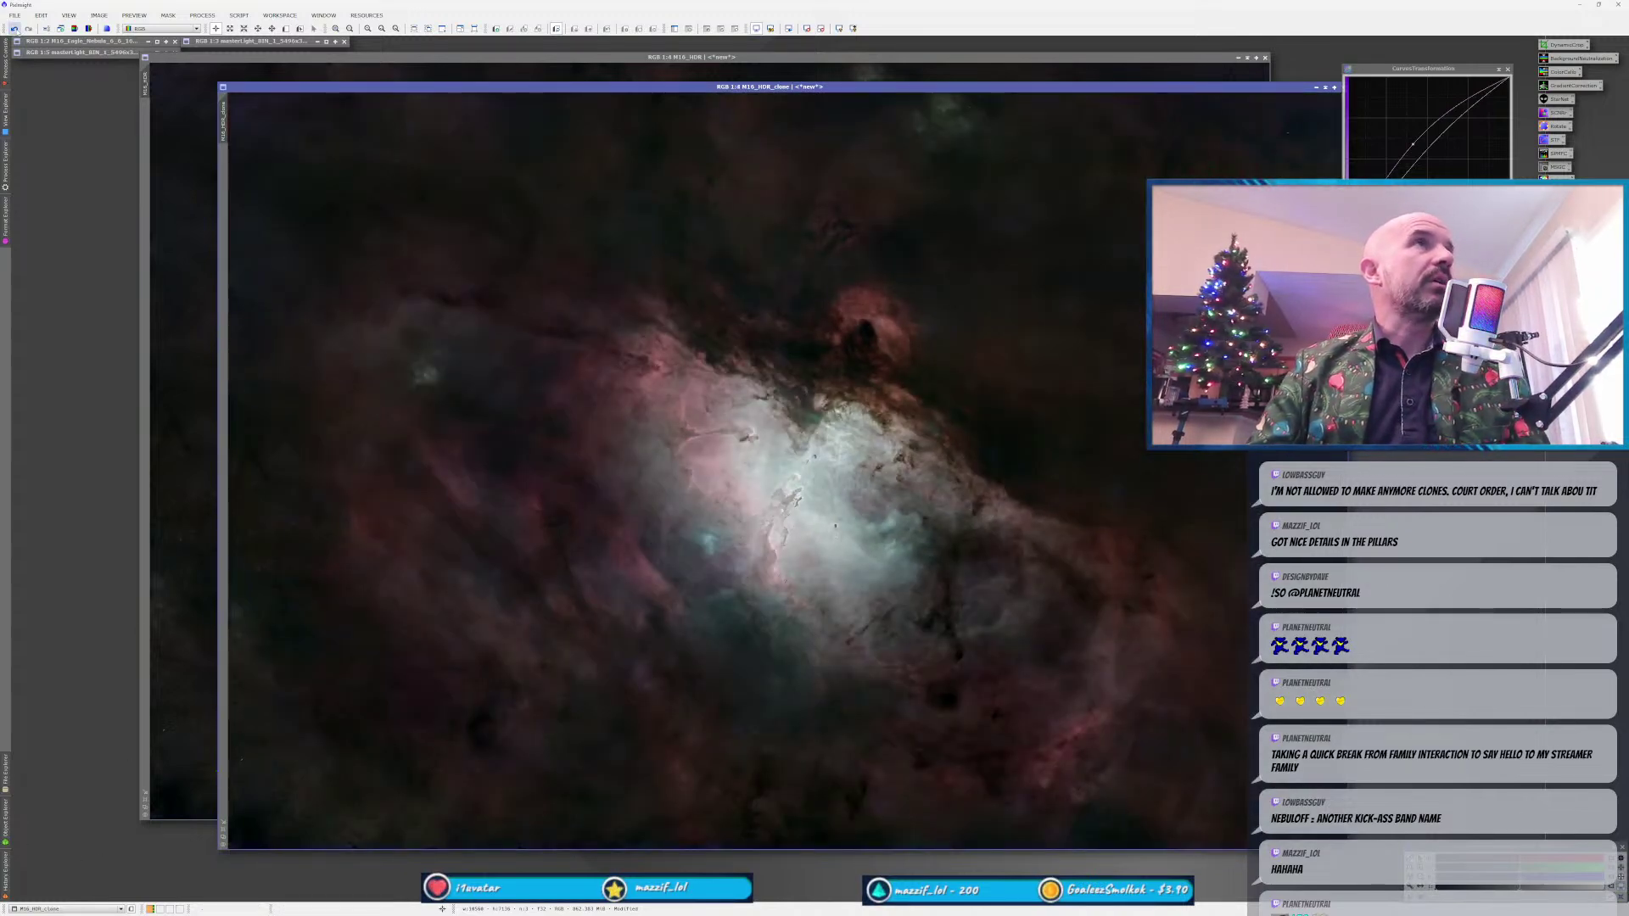
# Undo the saturation curve on the clone and close CurvesTransformation.
pyautogui.click(14, 28)
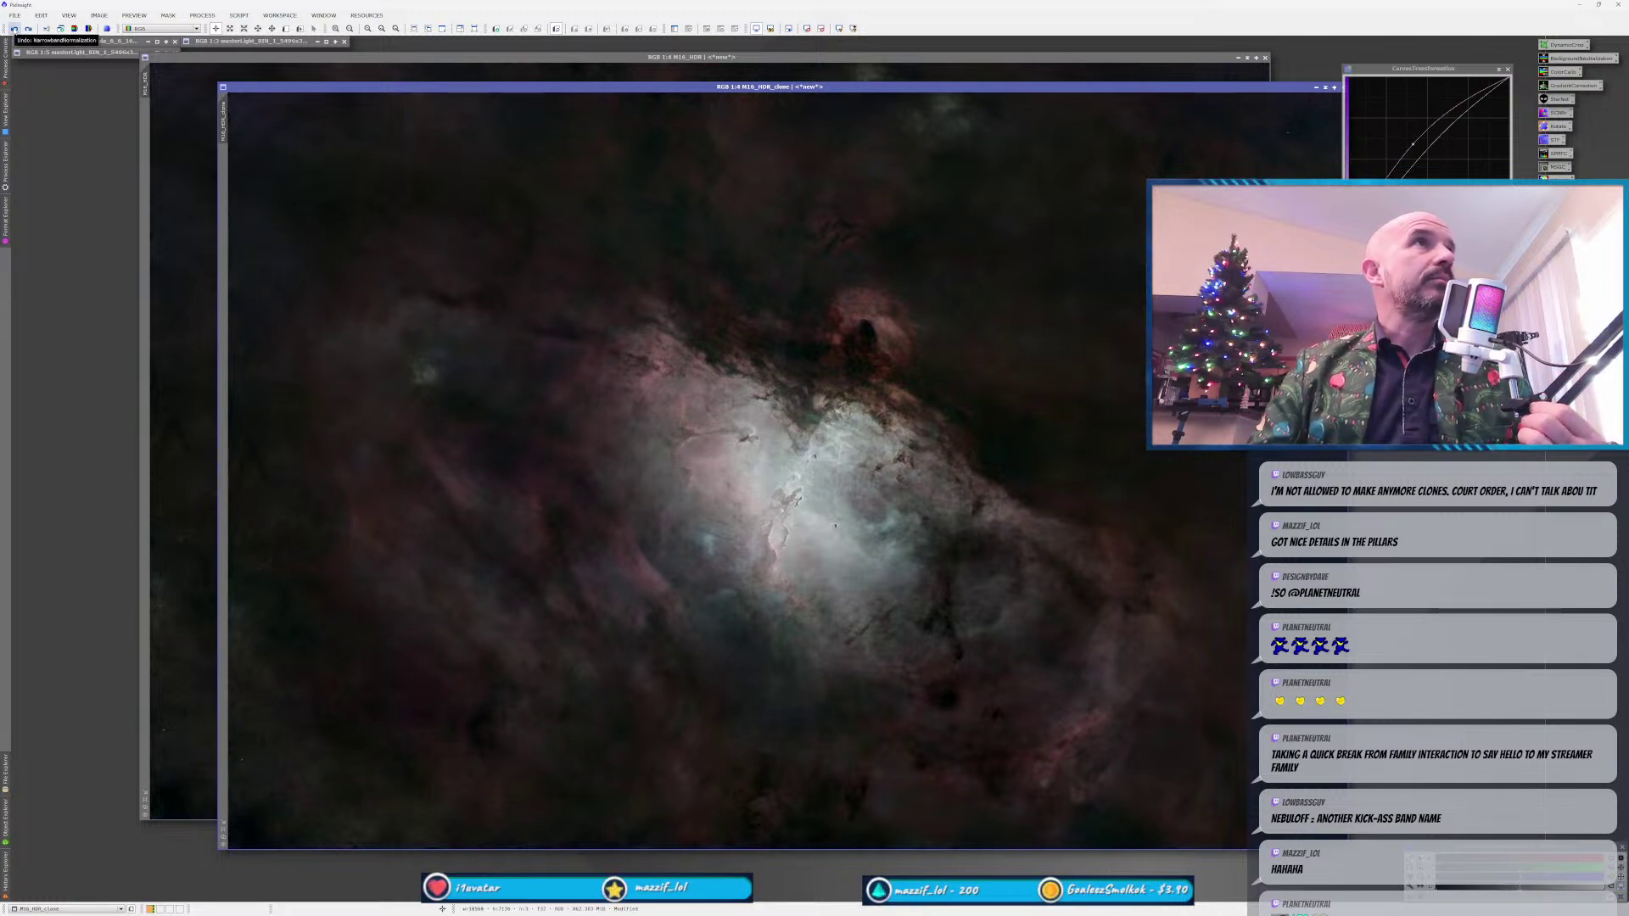
pyautogui.click(1506, 68)
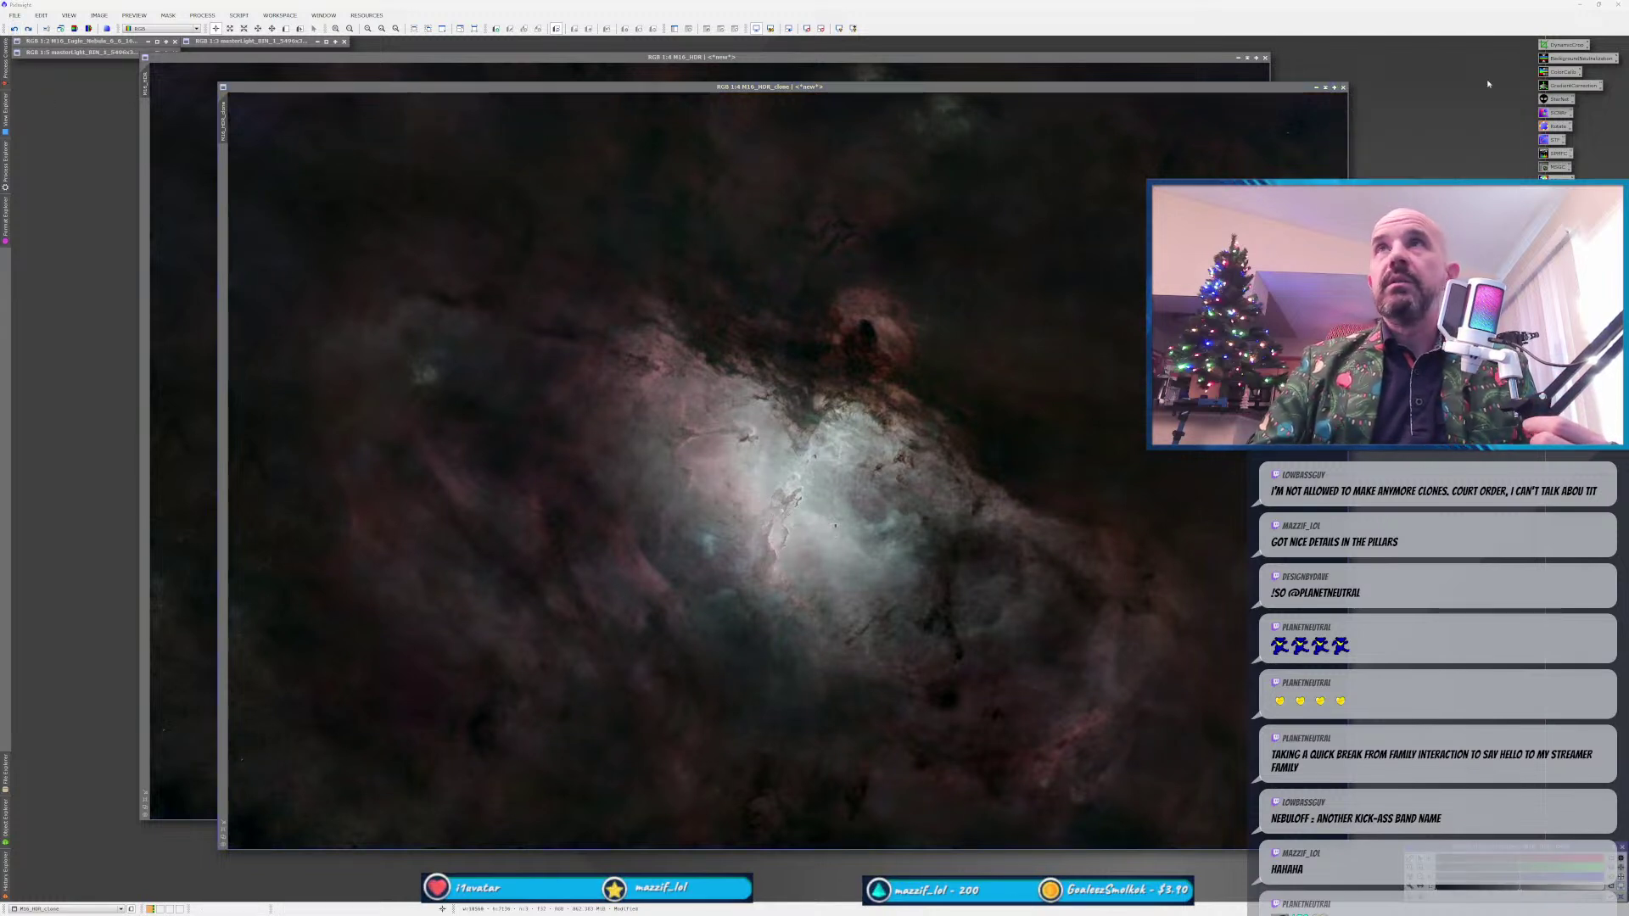
# Move the clone's window aside and run the DarkStructureEnhance script on it with its default settings.
pyautogui.moveTo(581, 86); pyautogui.dragTo(381, 72)
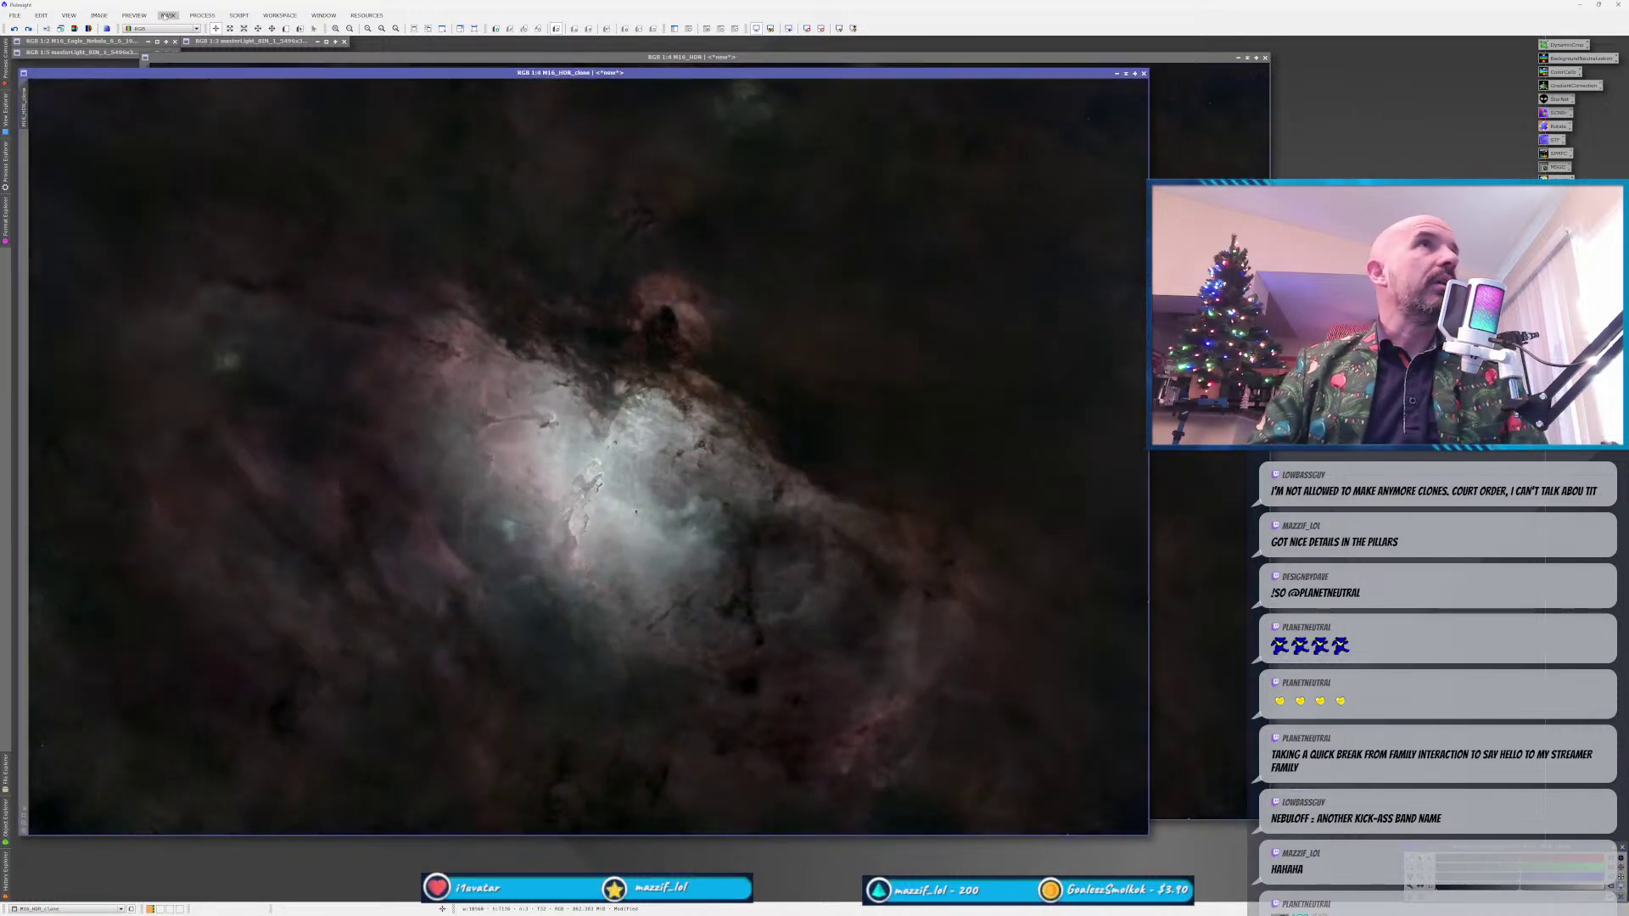
pyautogui.click(202, 14)
pyautogui.moveTo(263, 175)
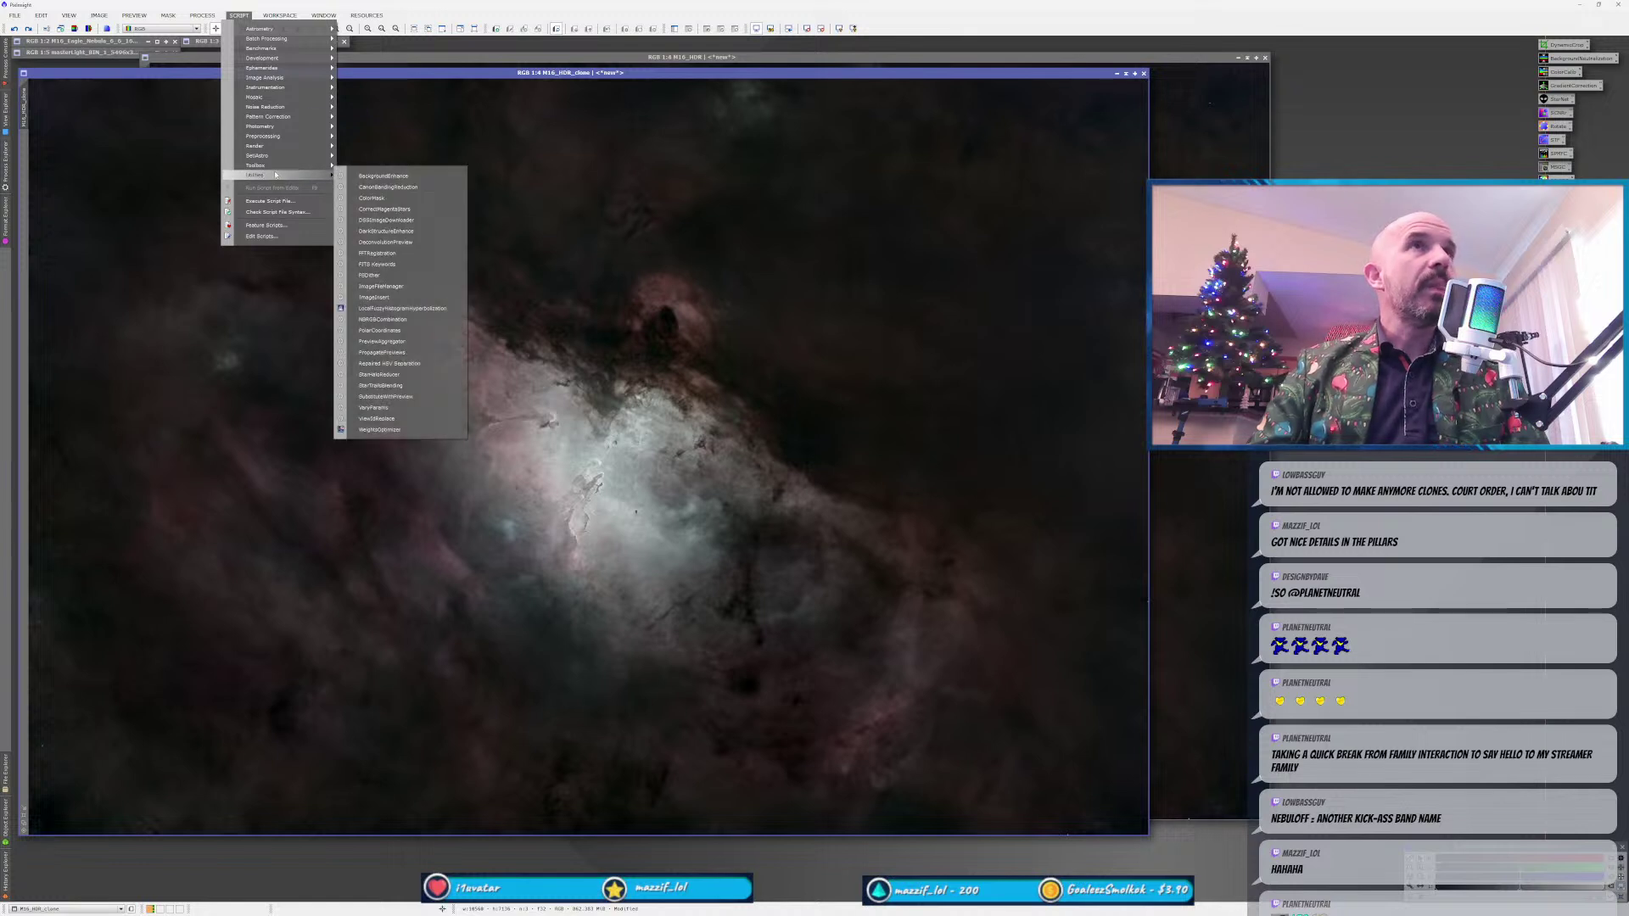
pyautogui.click(400, 232)
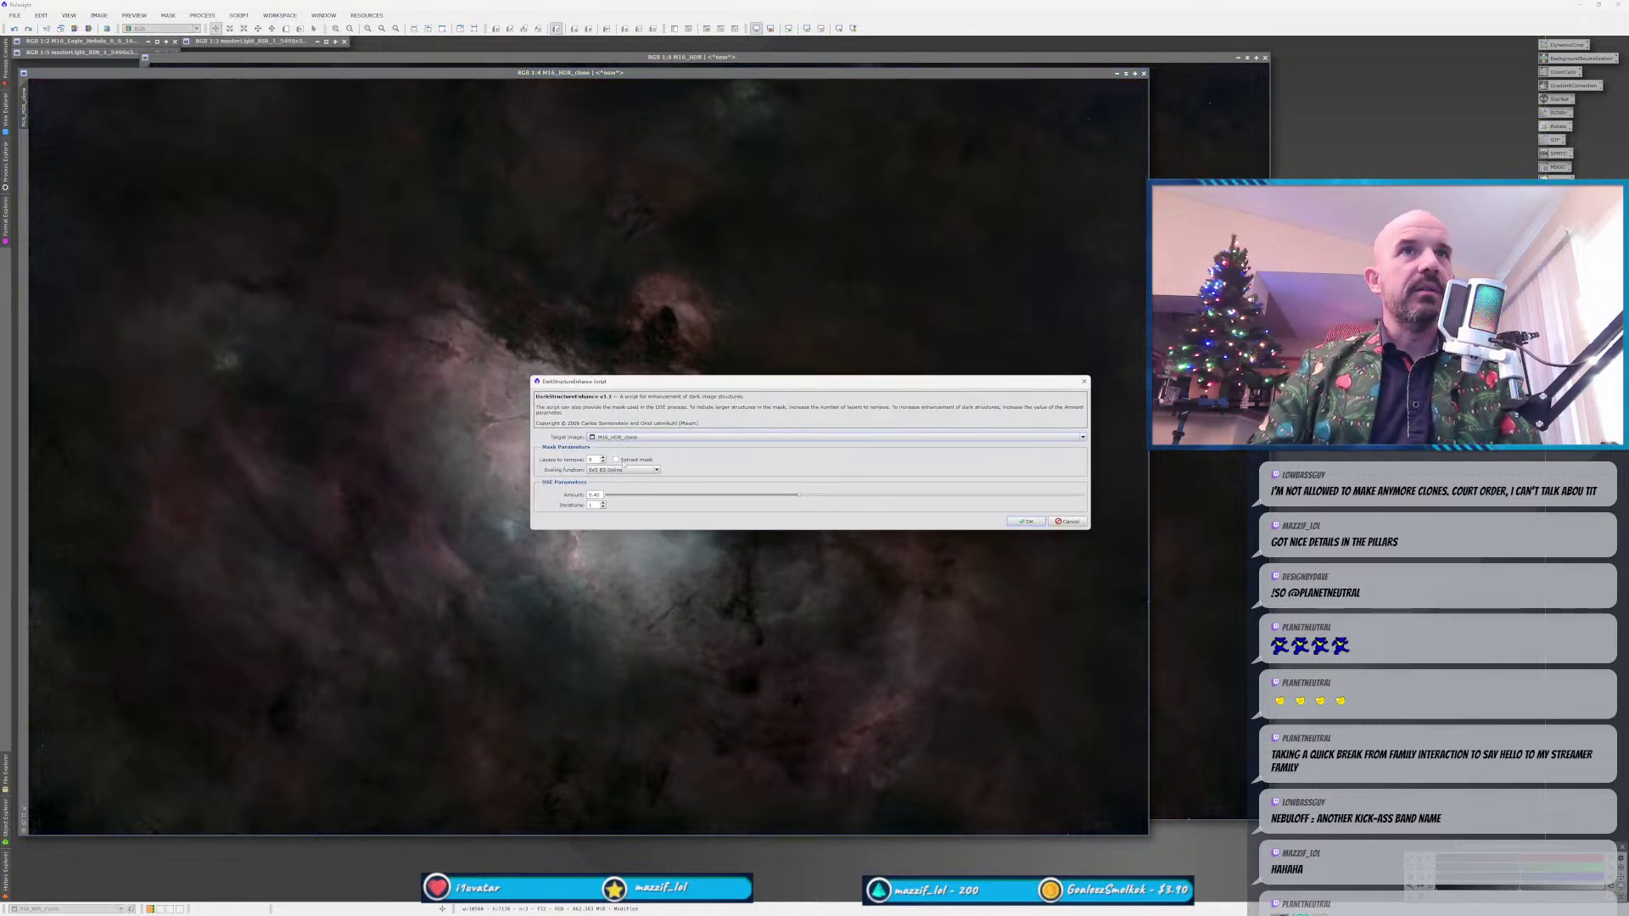
pyautogui.click(1026, 521)
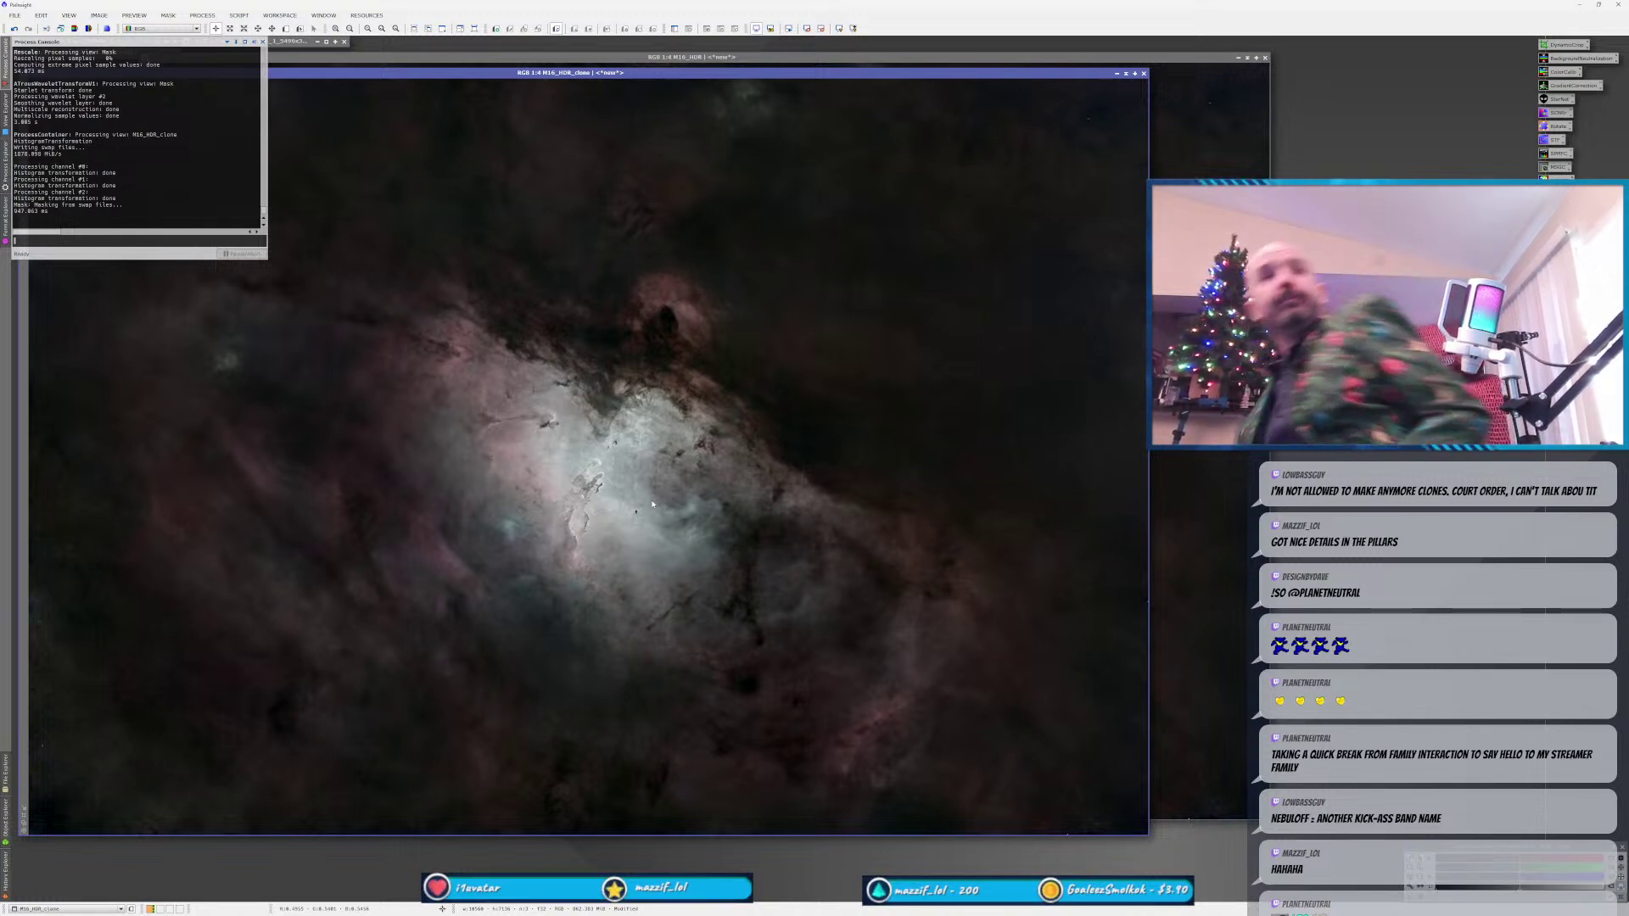
# Compare the clone's pillars with and without the dark structure enhancement by undoing and redoing it at close zoom.
pyautogui.click(605, 494)
pyautogui.scroll(1, 599, 502)
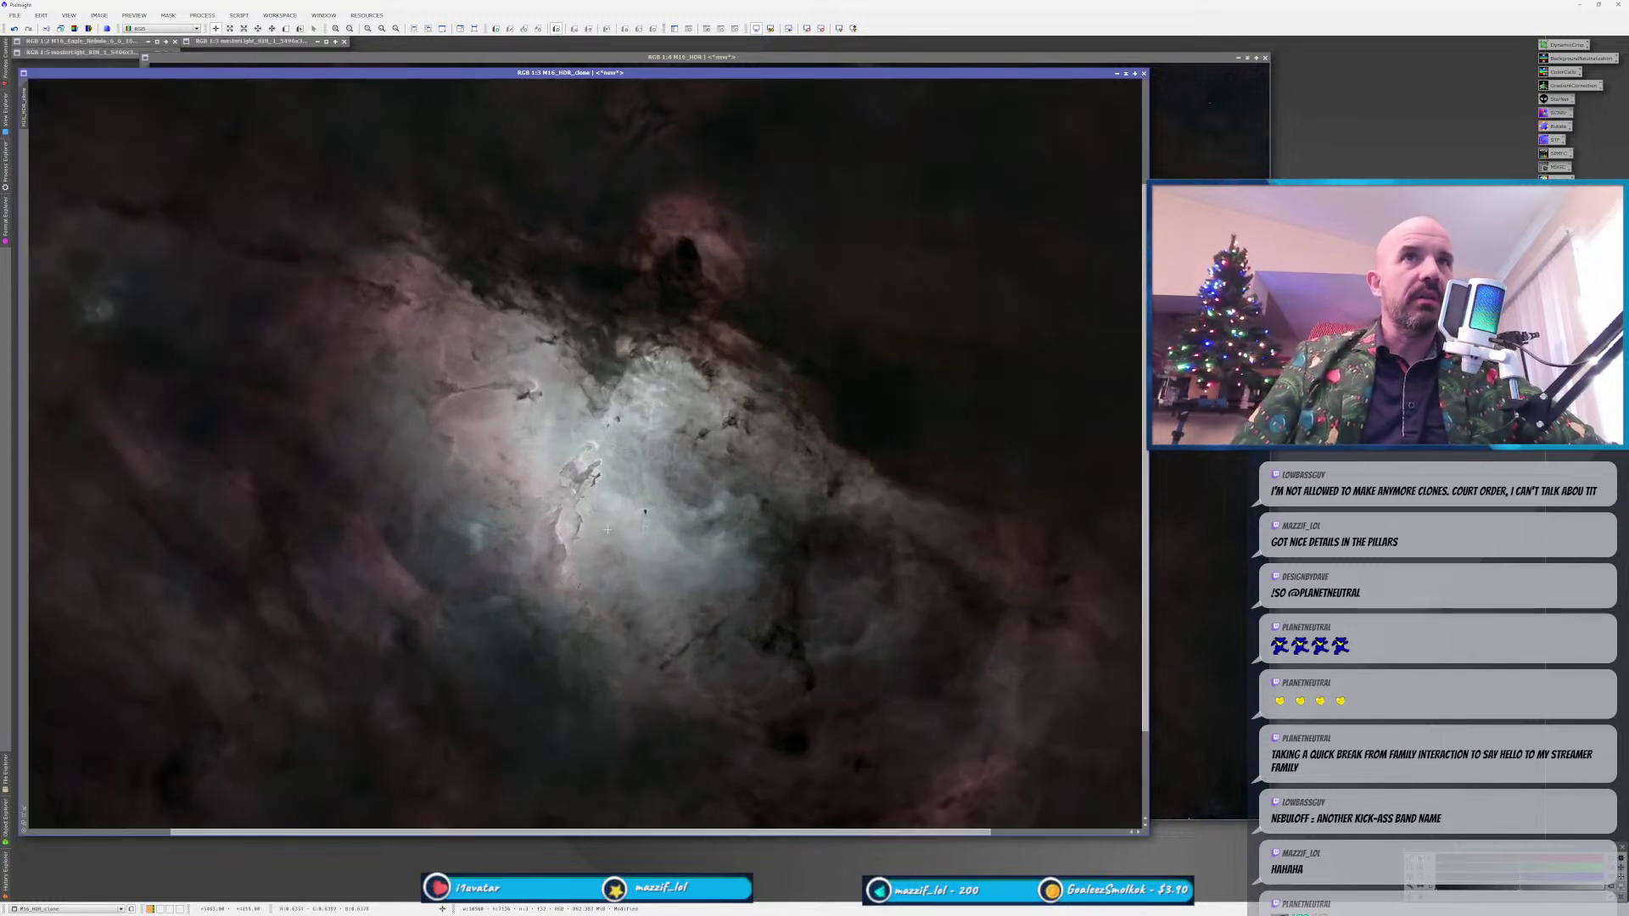
pyautogui.scroll(1, 607, 530)
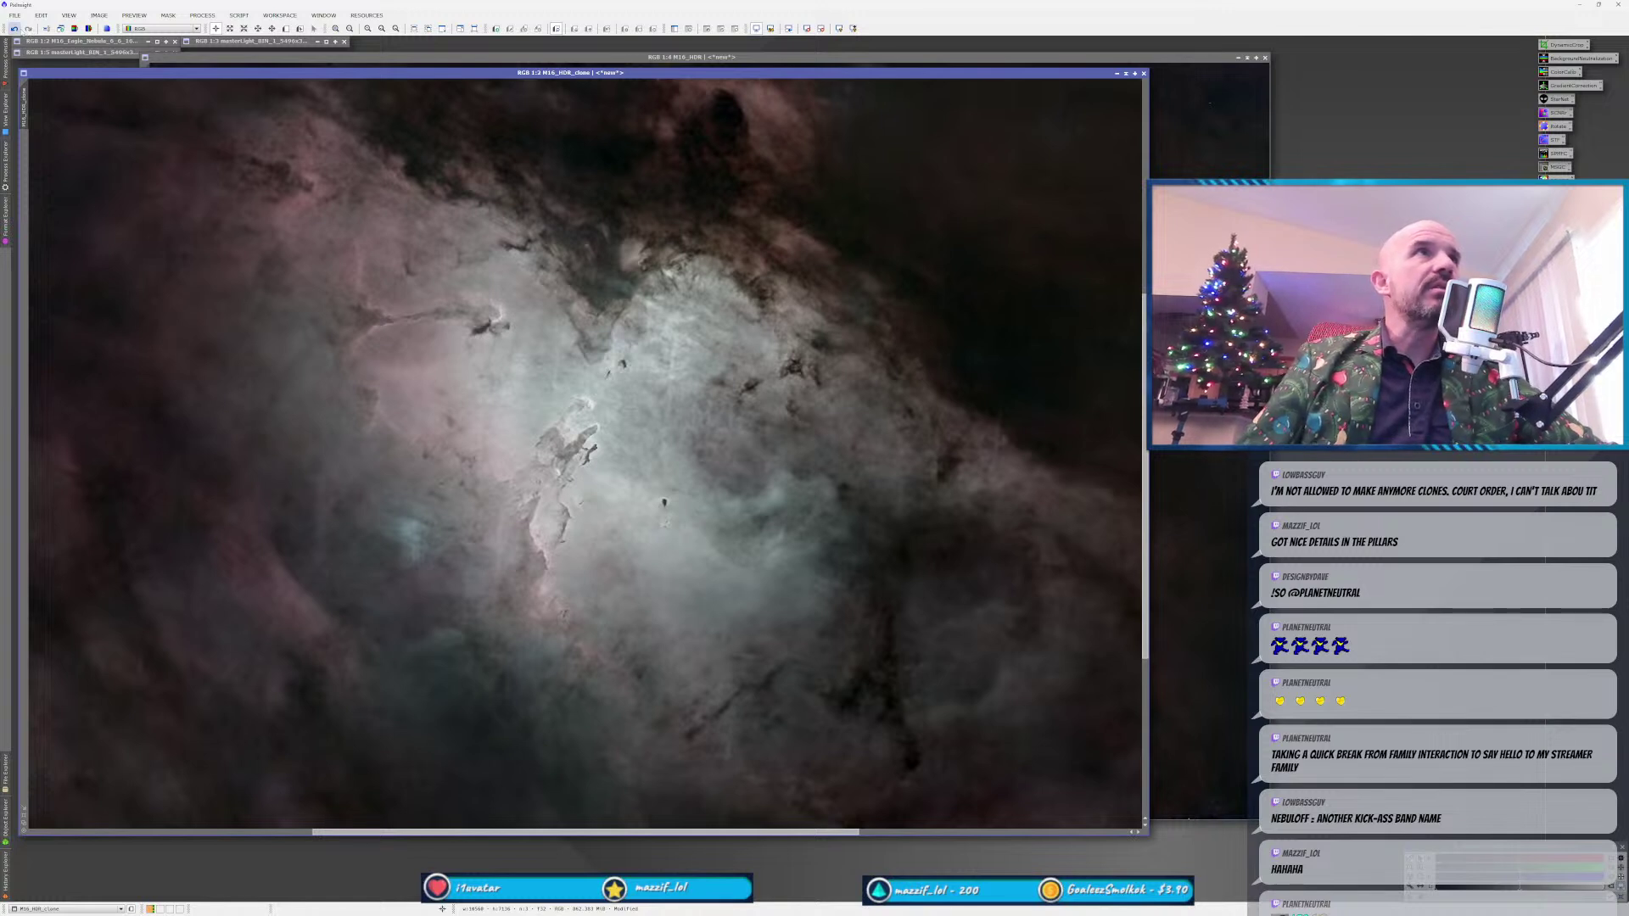
pyautogui.click(14, 29)
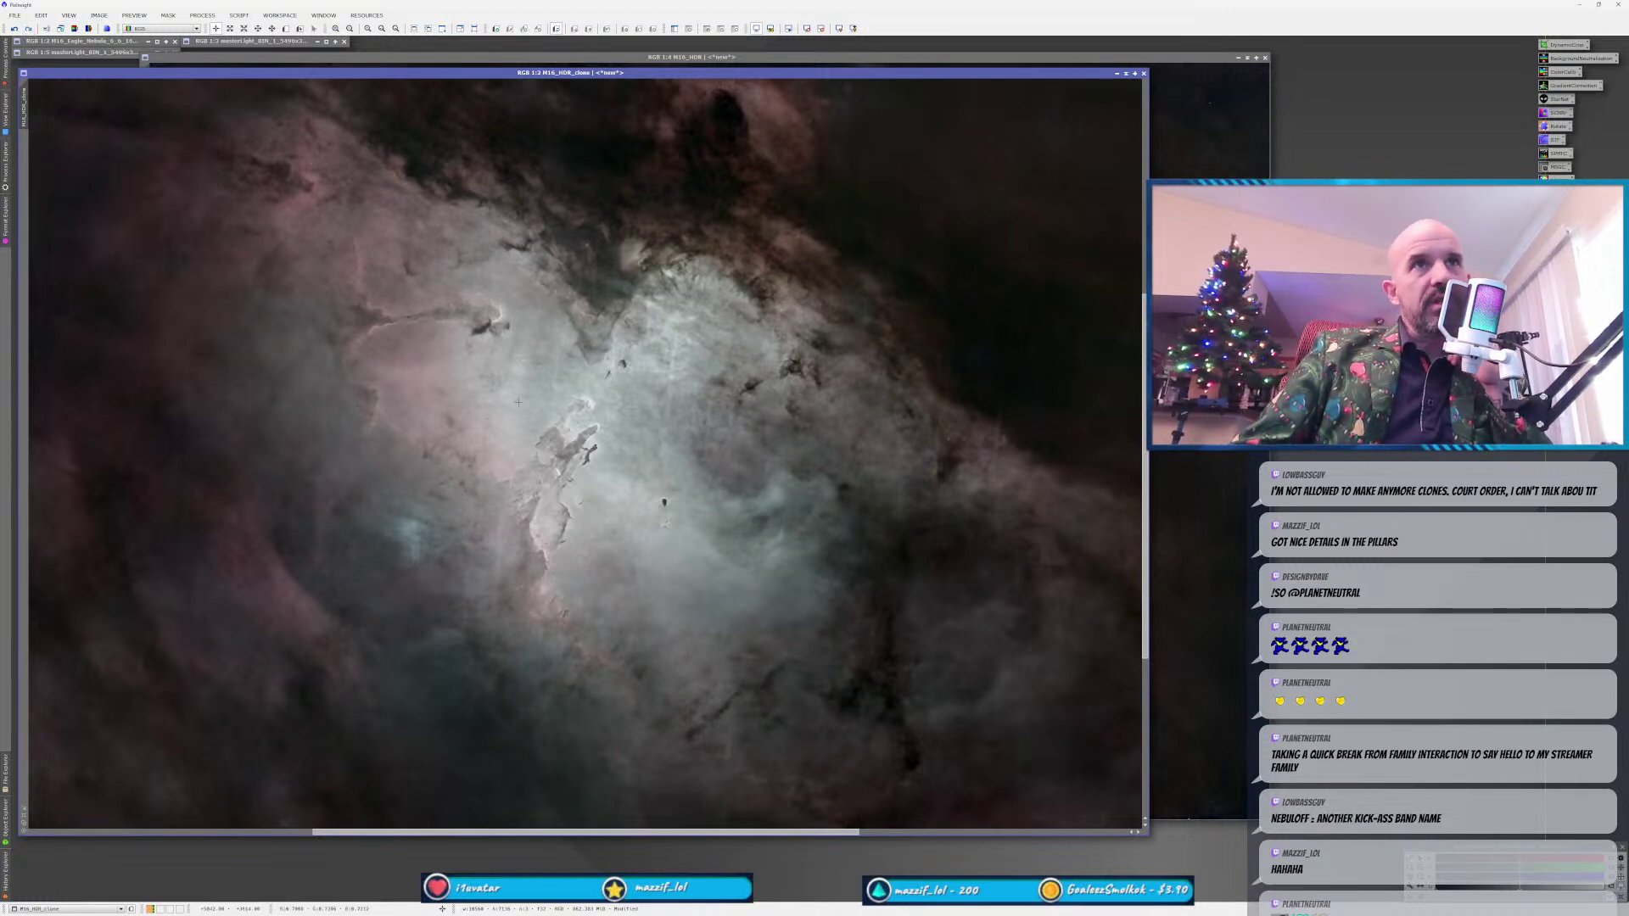
pyautogui.scroll(2, 570, 386)
pyautogui.scroll(-2, 593, 424)
pyautogui.scroll(1, 616, 454)
pyautogui.scroll(1, 616, 455)
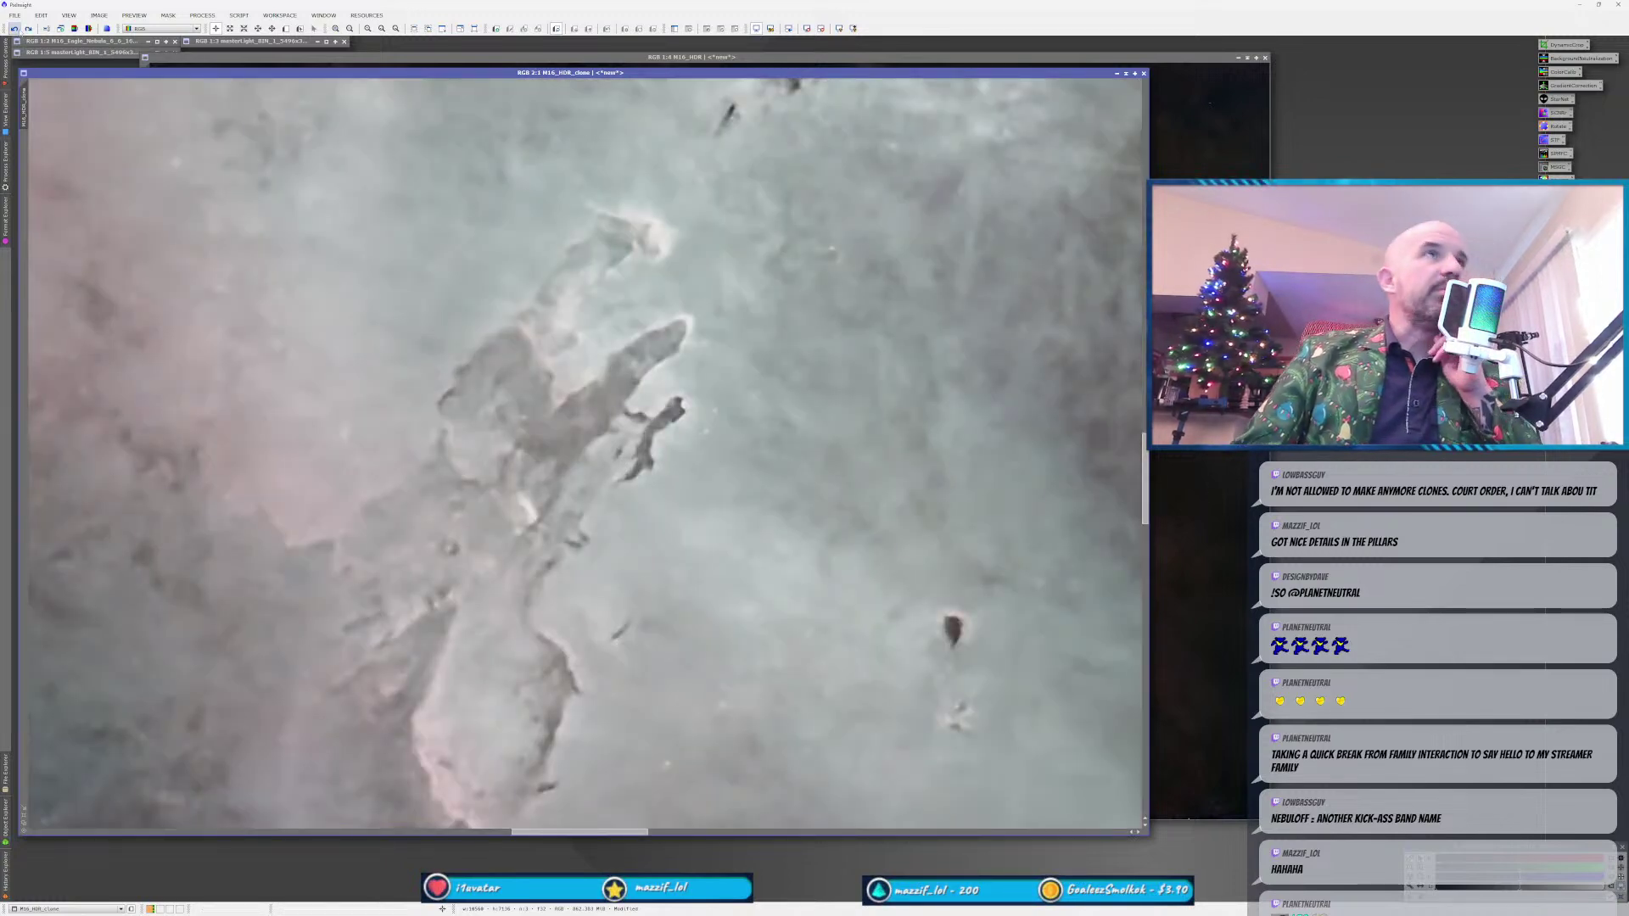
pyautogui.click(29, 29)
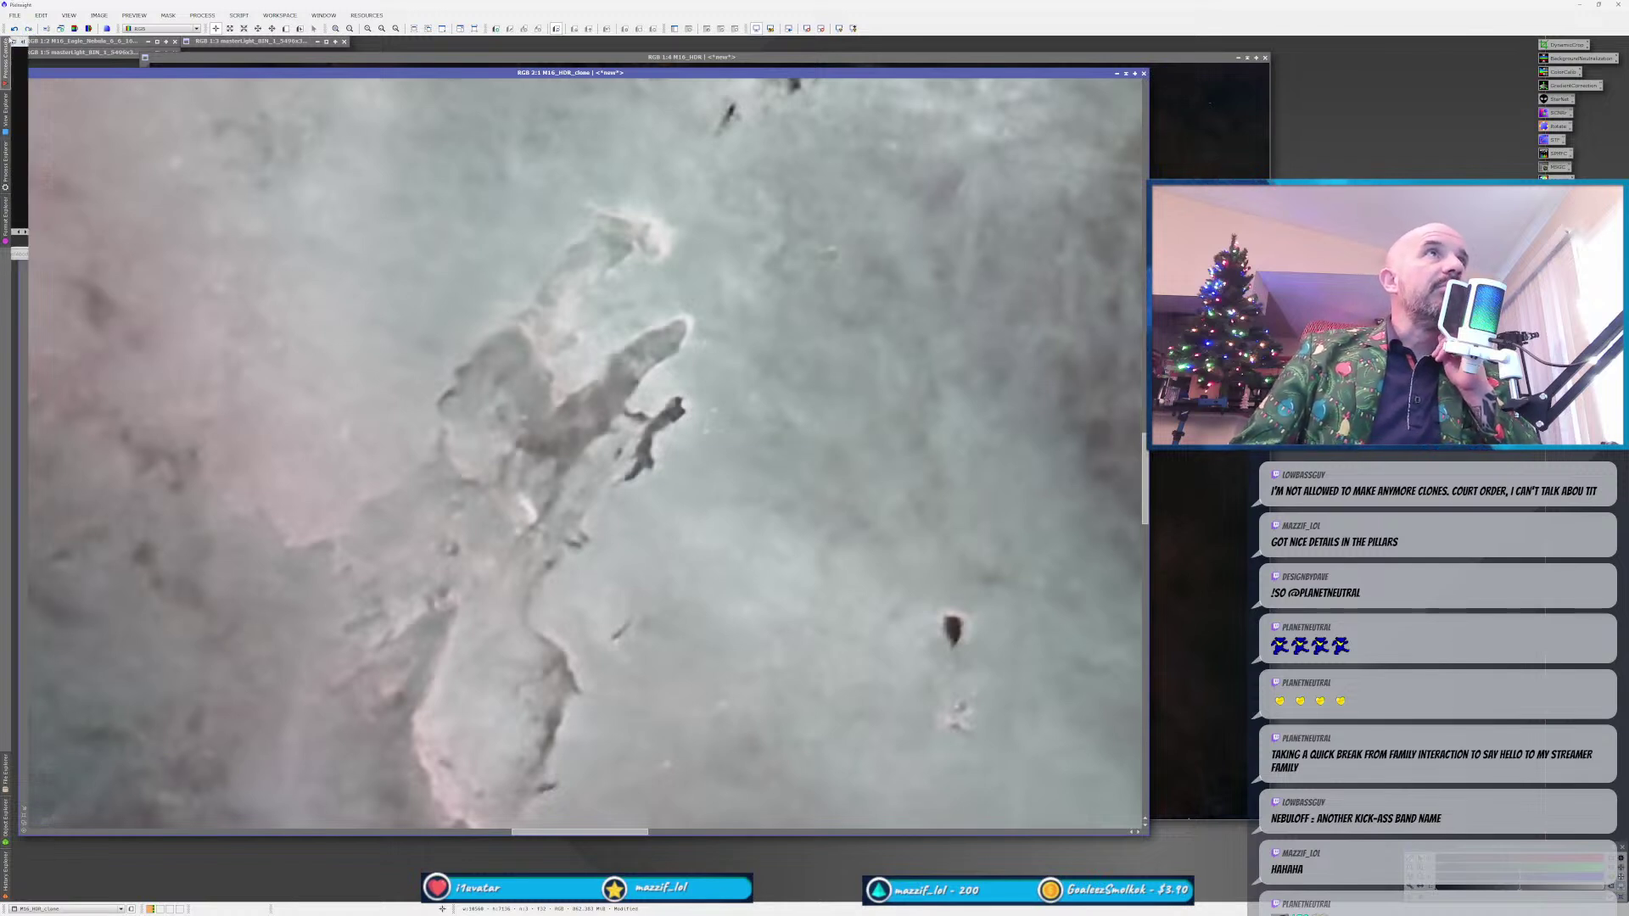
# Run DarkStructureEnhance on the clone again with mask extraction enabled, a higher amount and 2 iterations.
pyautogui.click(209, 17)
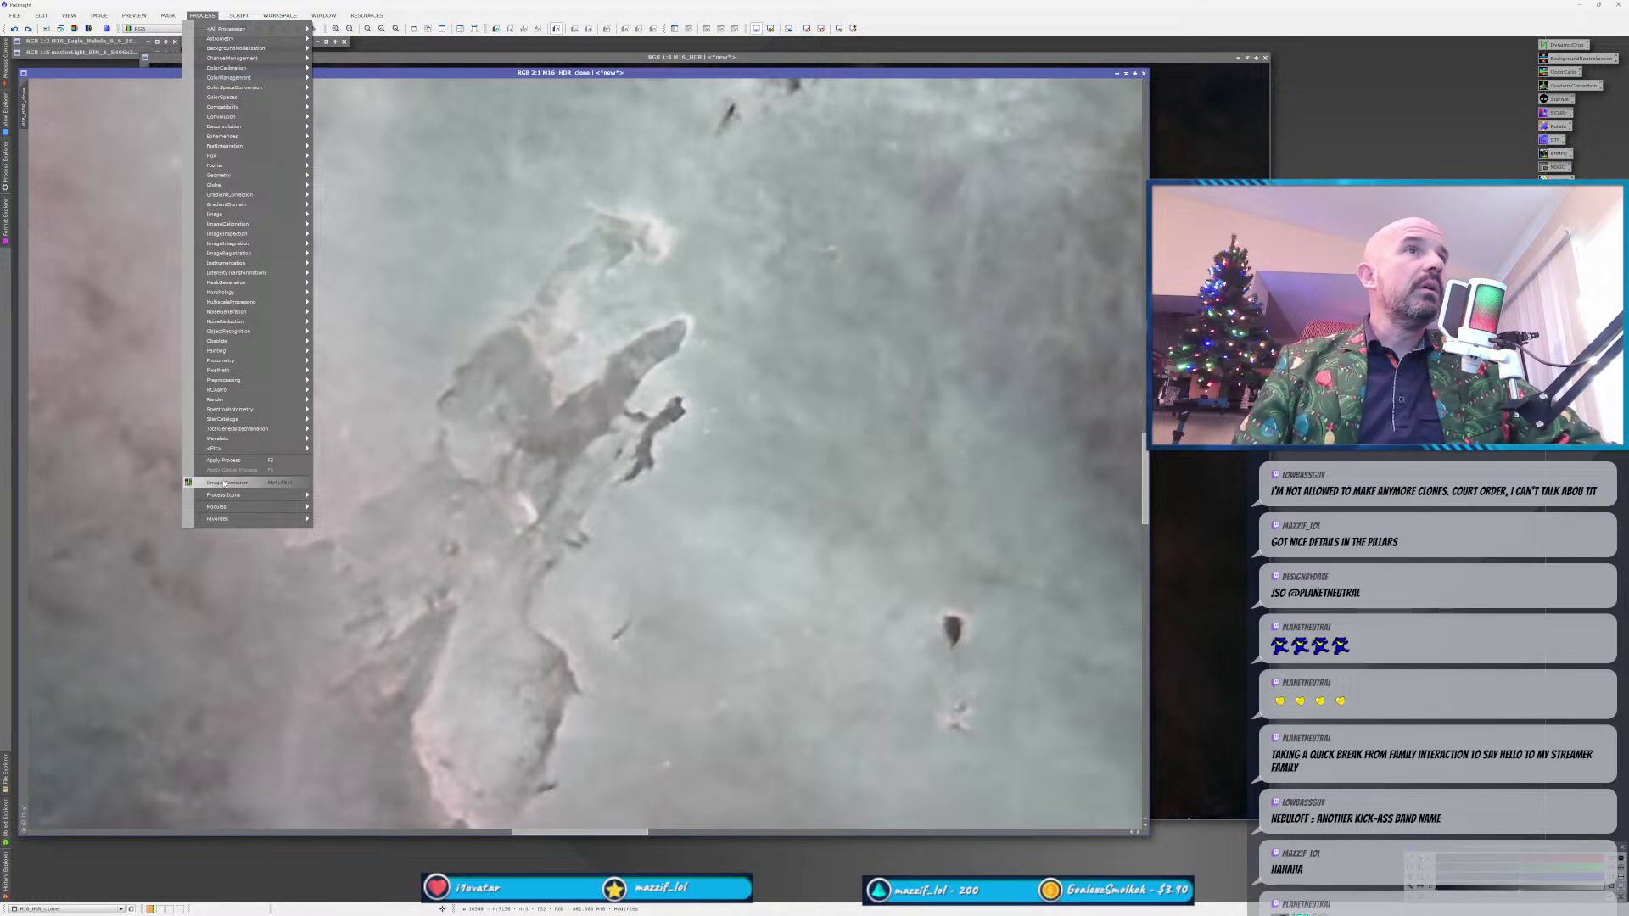
pyautogui.moveTo(277, 26)
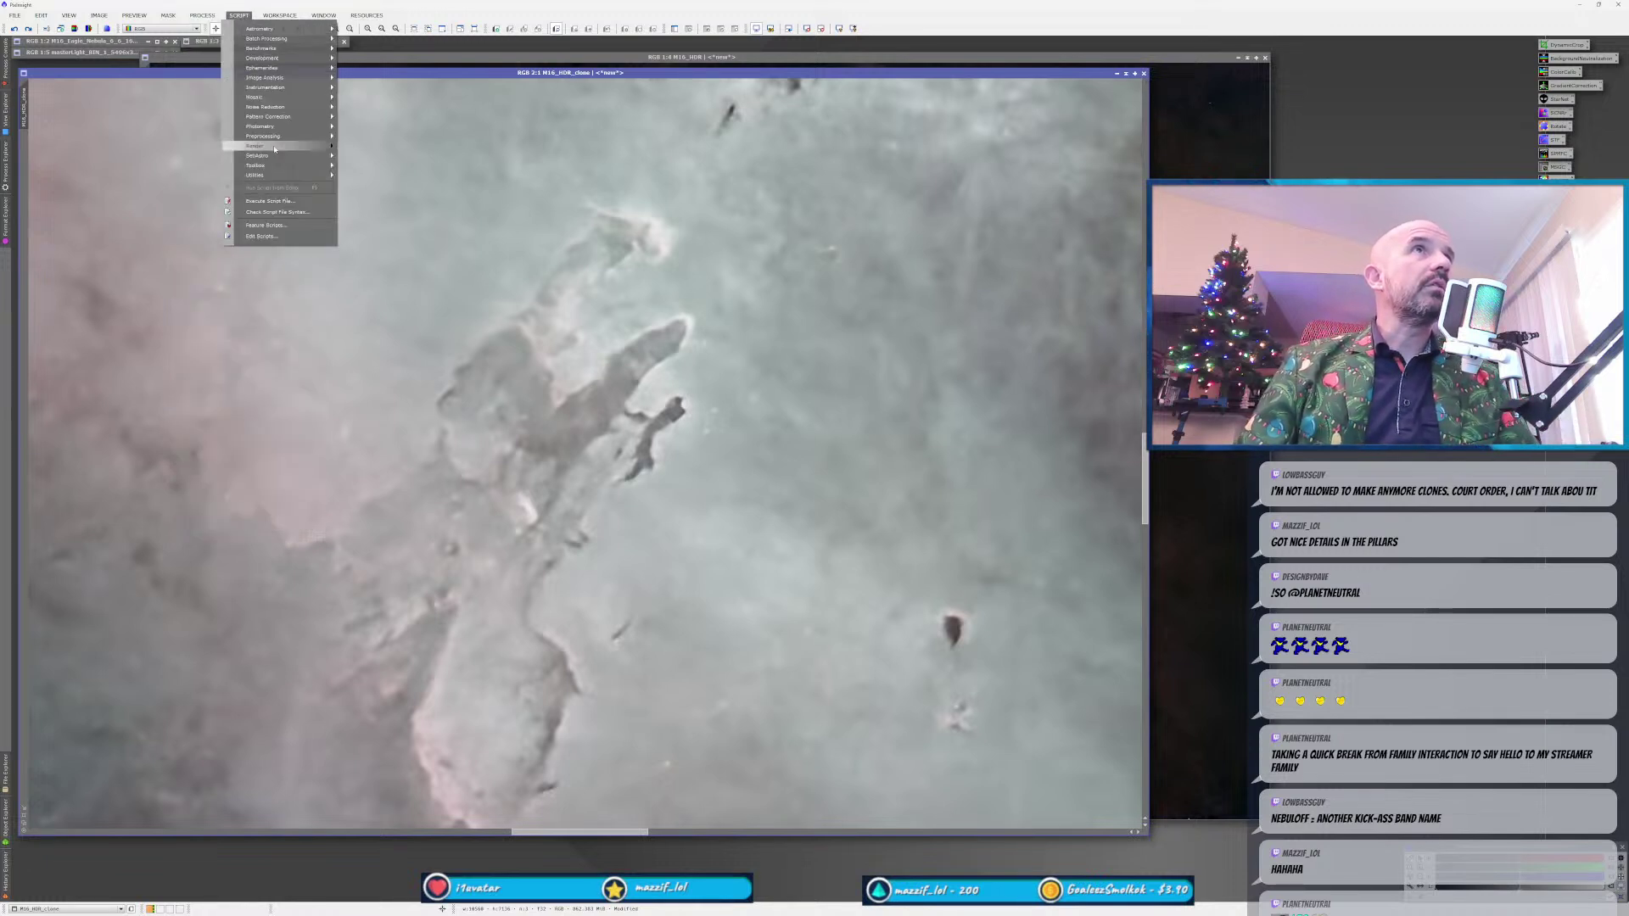
pyautogui.moveTo(280, 175)
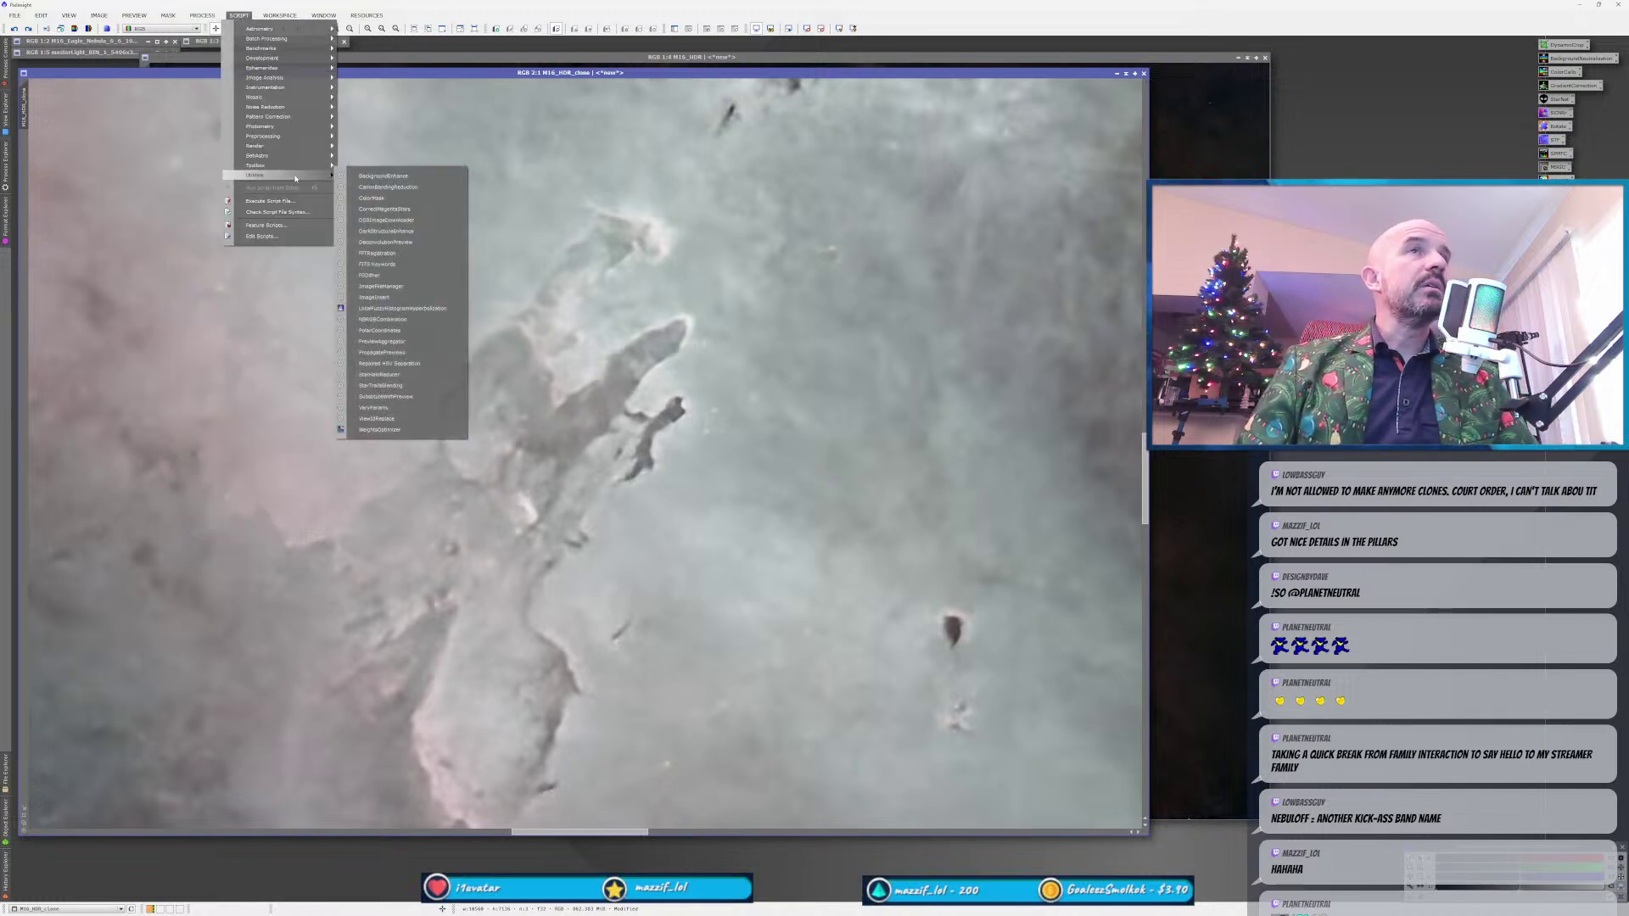
pyautogui.click(389, 230)
pyautogui.moveTo(374, 237); pyautogui.dragTo(325, 219)
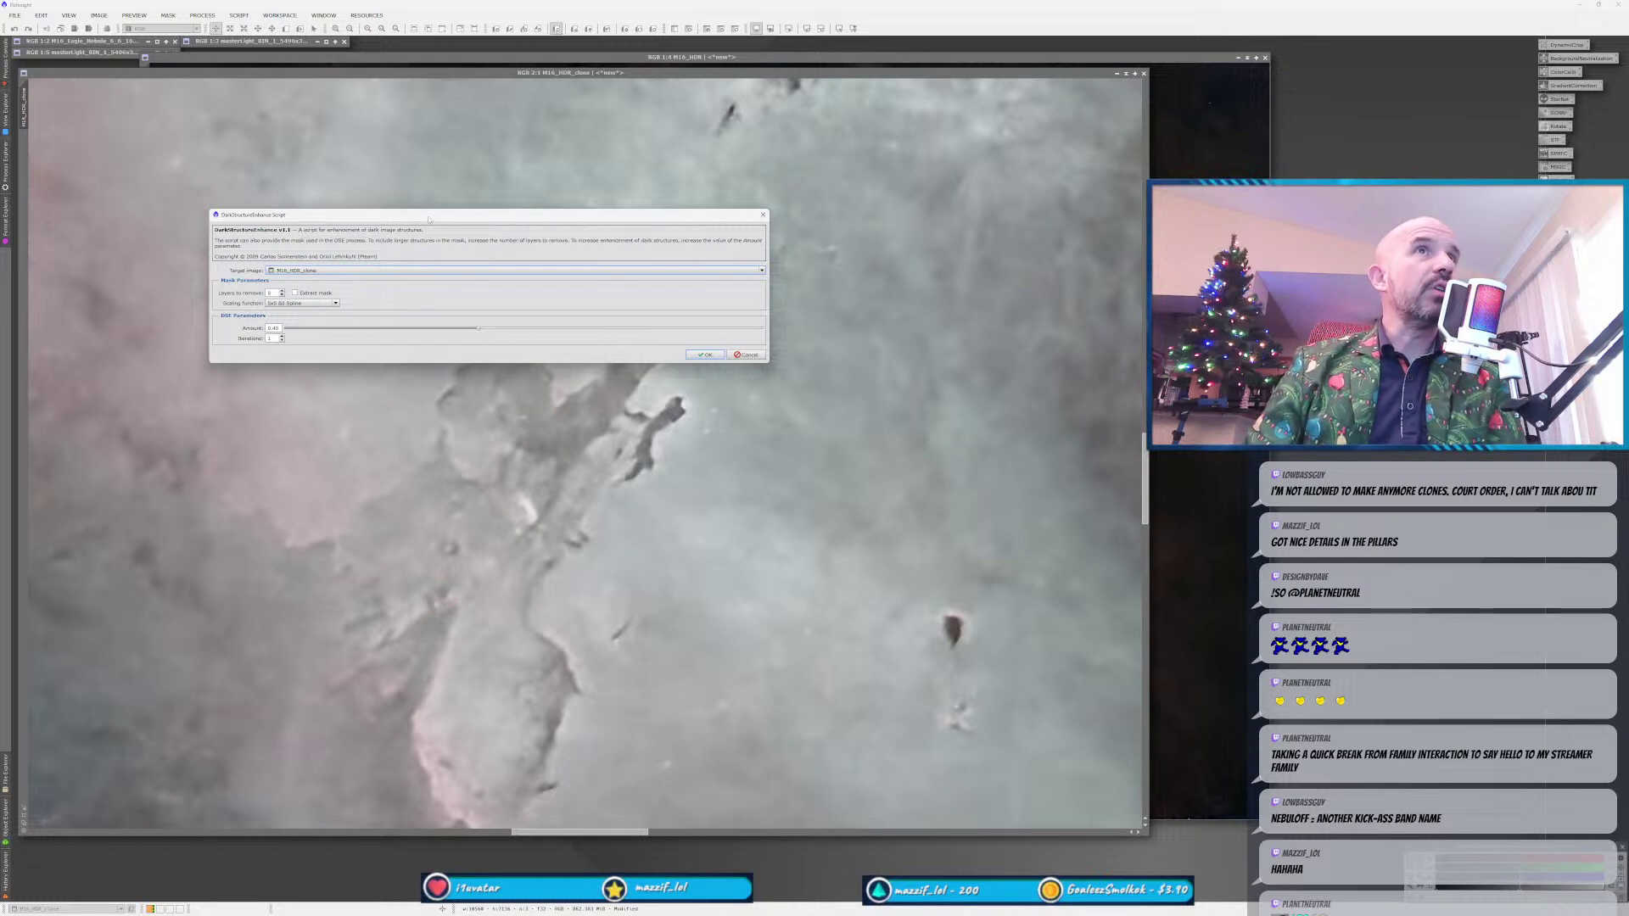
pyautogui.moveTo(428, 219); pyautogui.dragTo(358, 204)
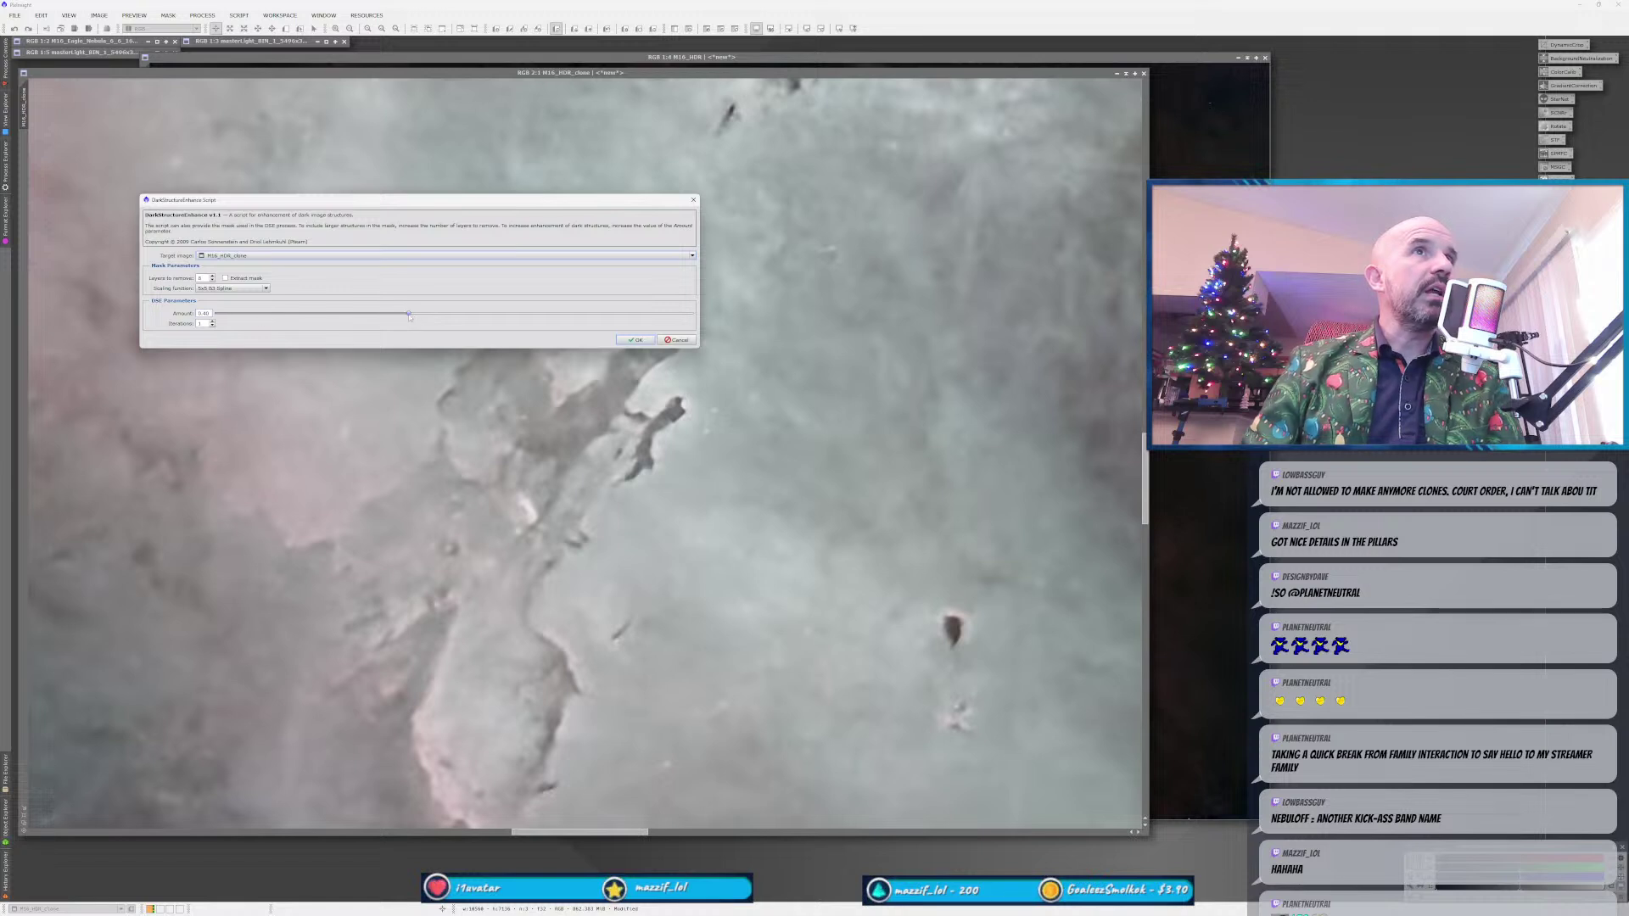
pyautogui.moveTo(409, 315); pyautogui.dragTo(560, 323)
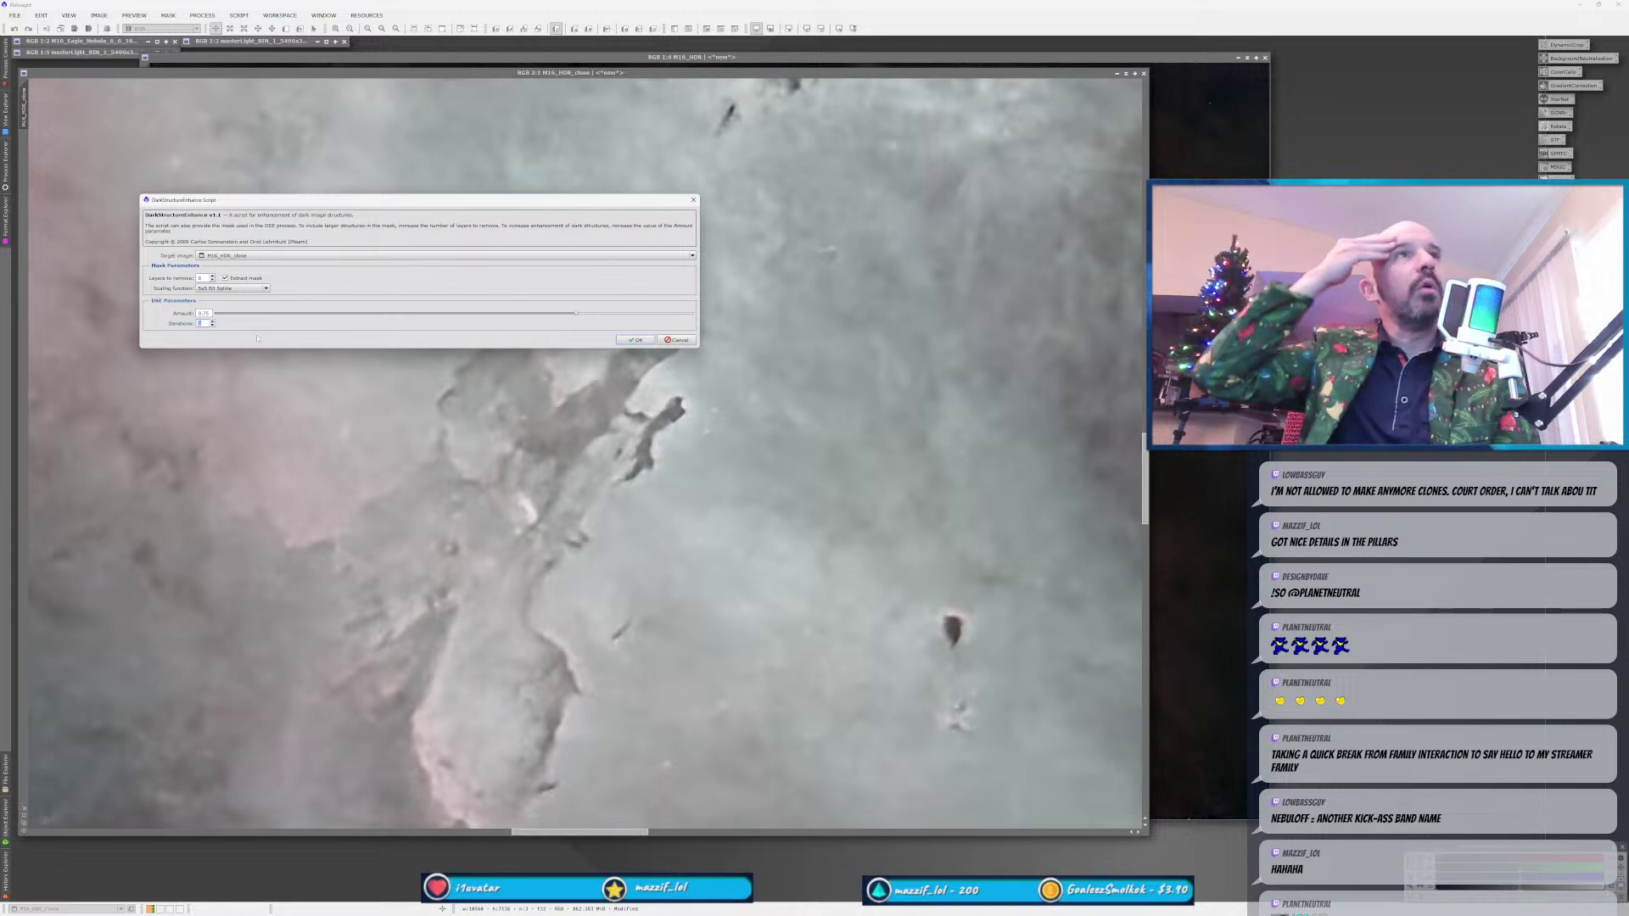
pyautogui.write('2')
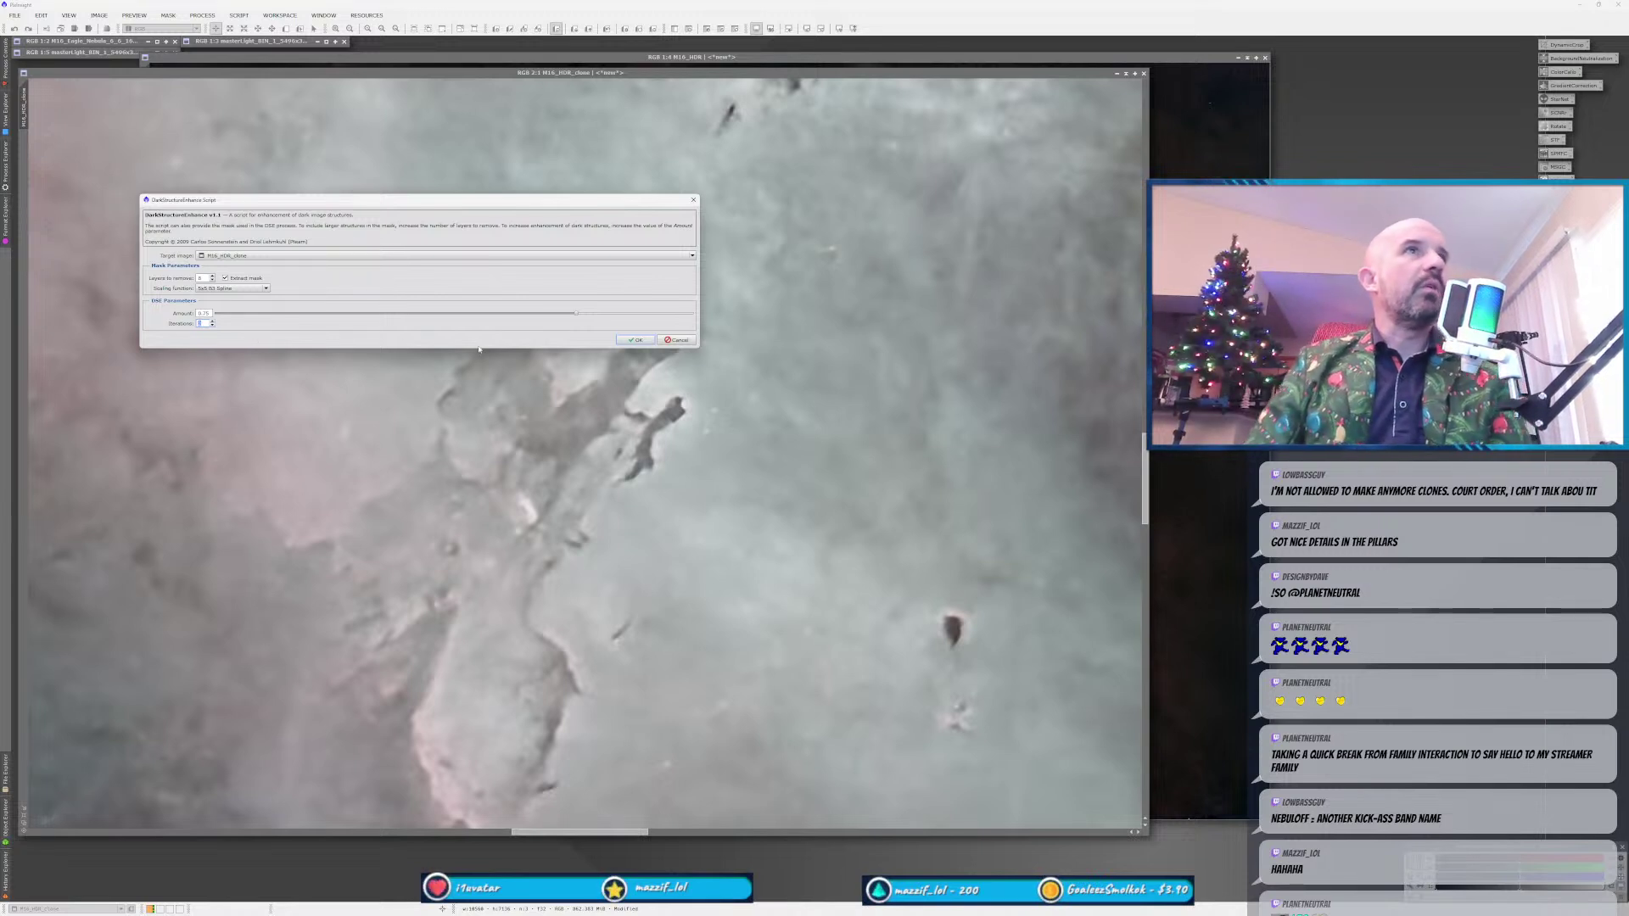
pyautogui.click(634, 339)
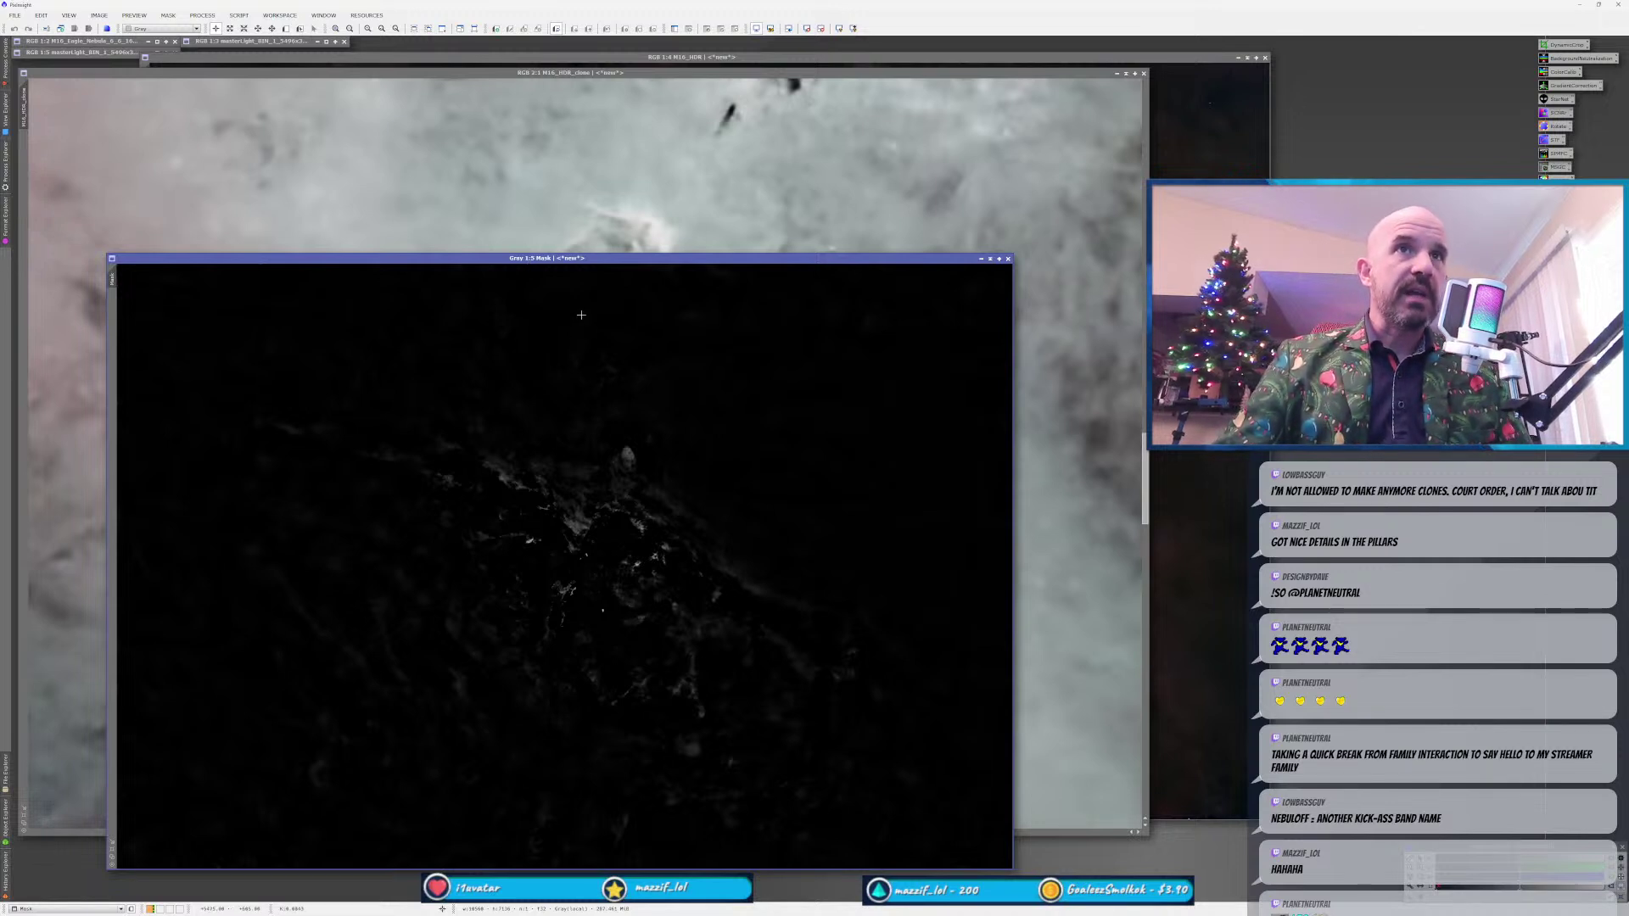
# Inspect the bright structures in the extracted mask and move its window off the clone's pillars.
pyautogui.scroll(4, 515, 541)
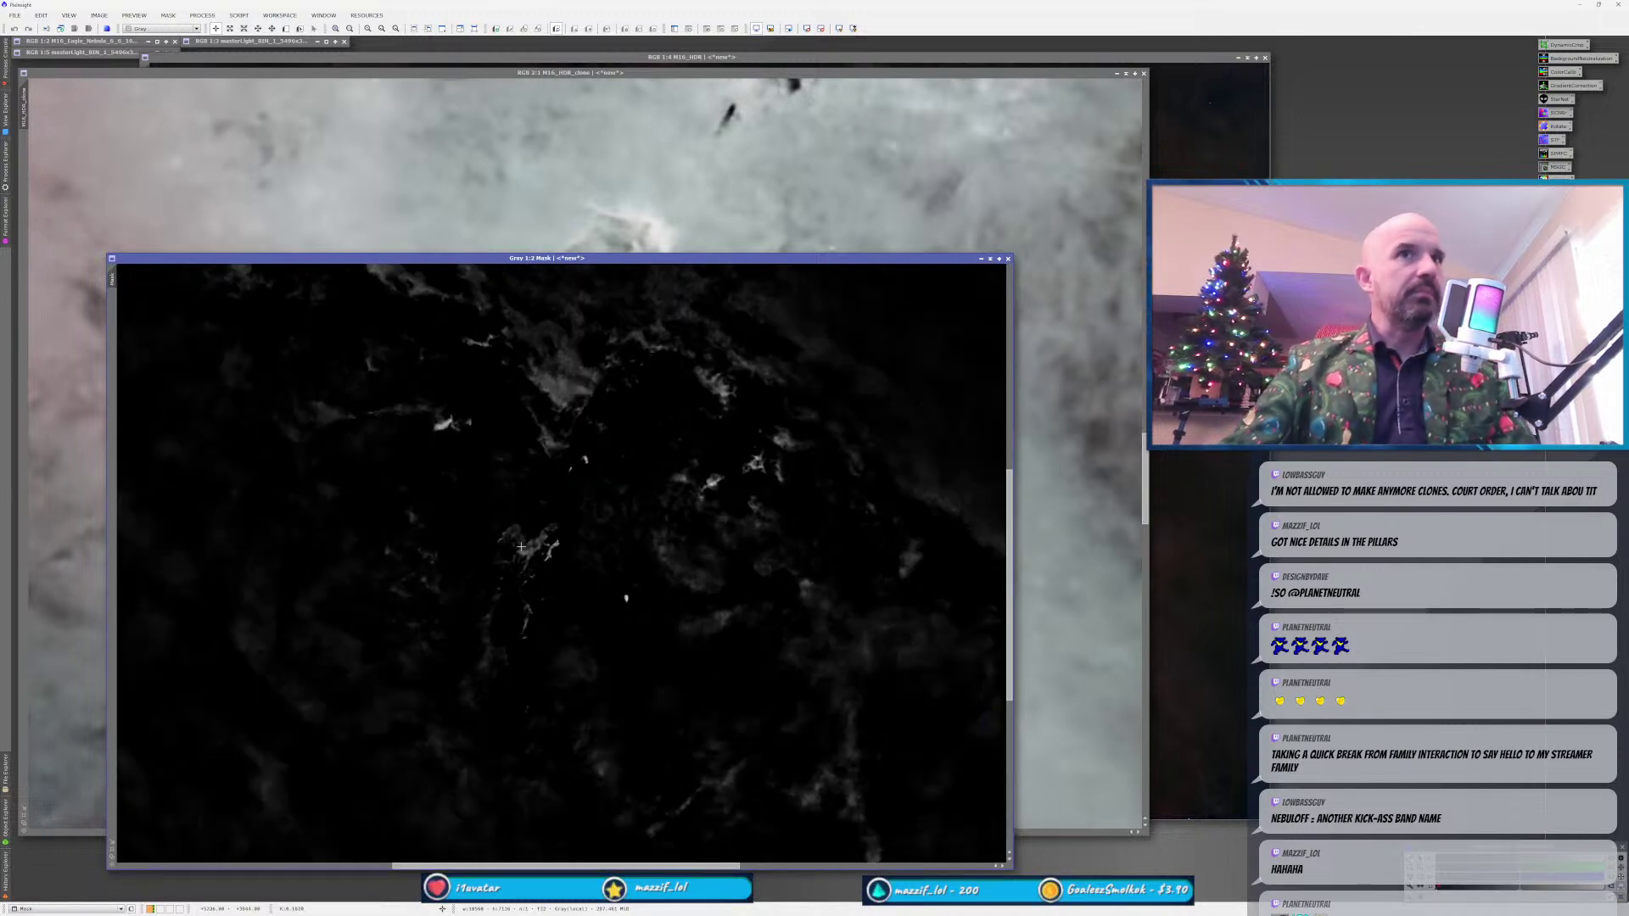
pyautogui.scroll(-3, 557, 575)
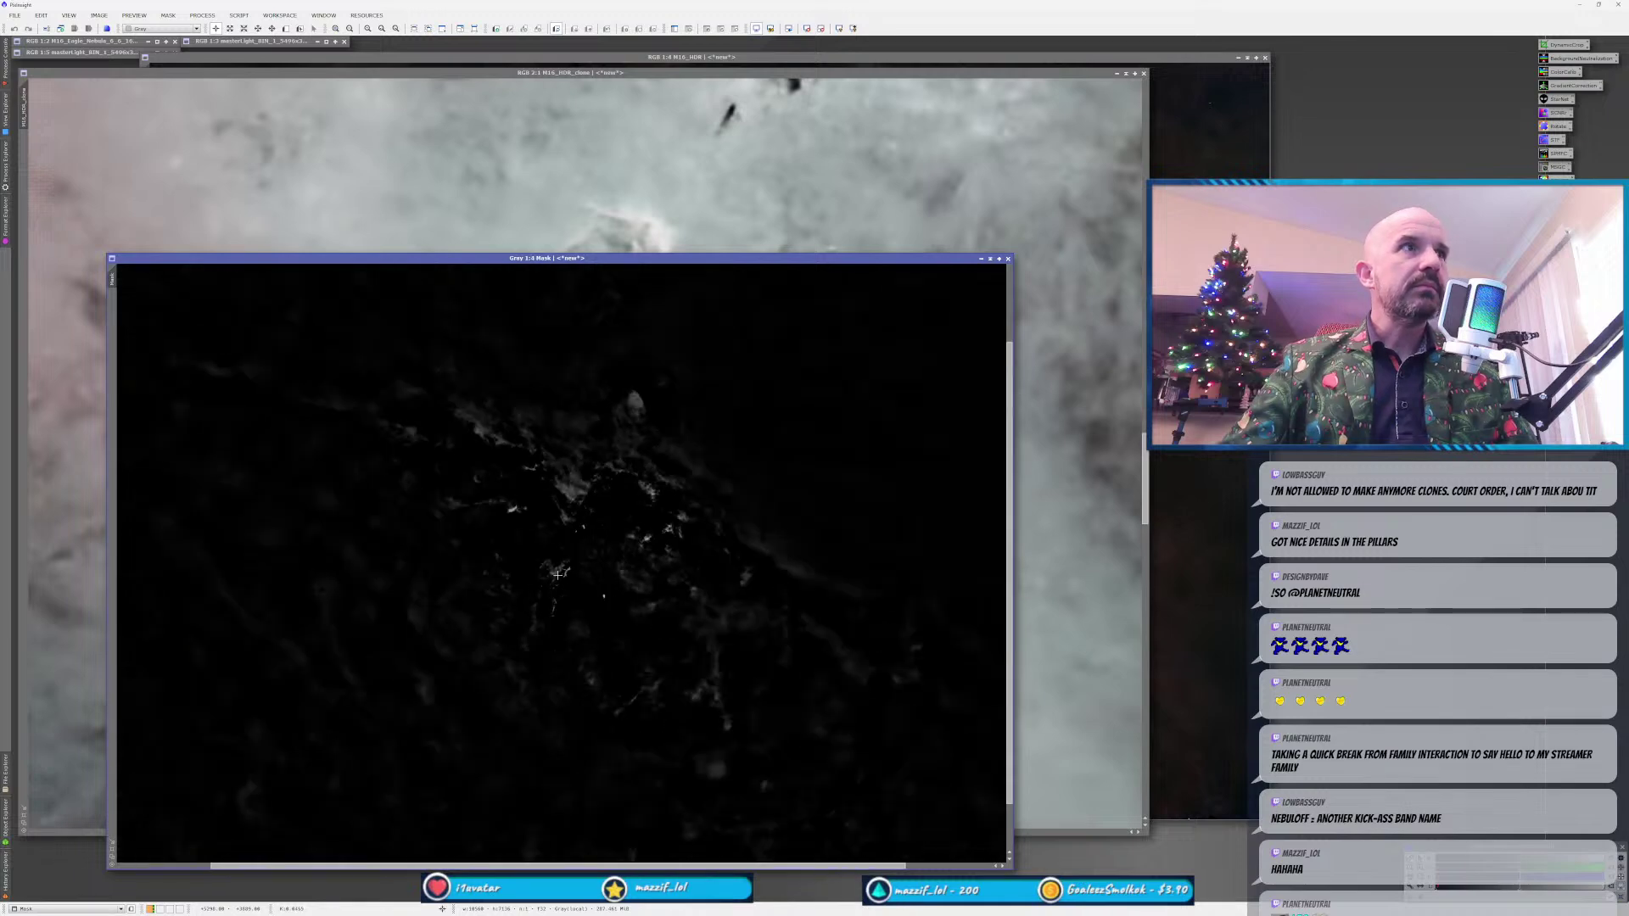
pyautogui.click(515, 515)
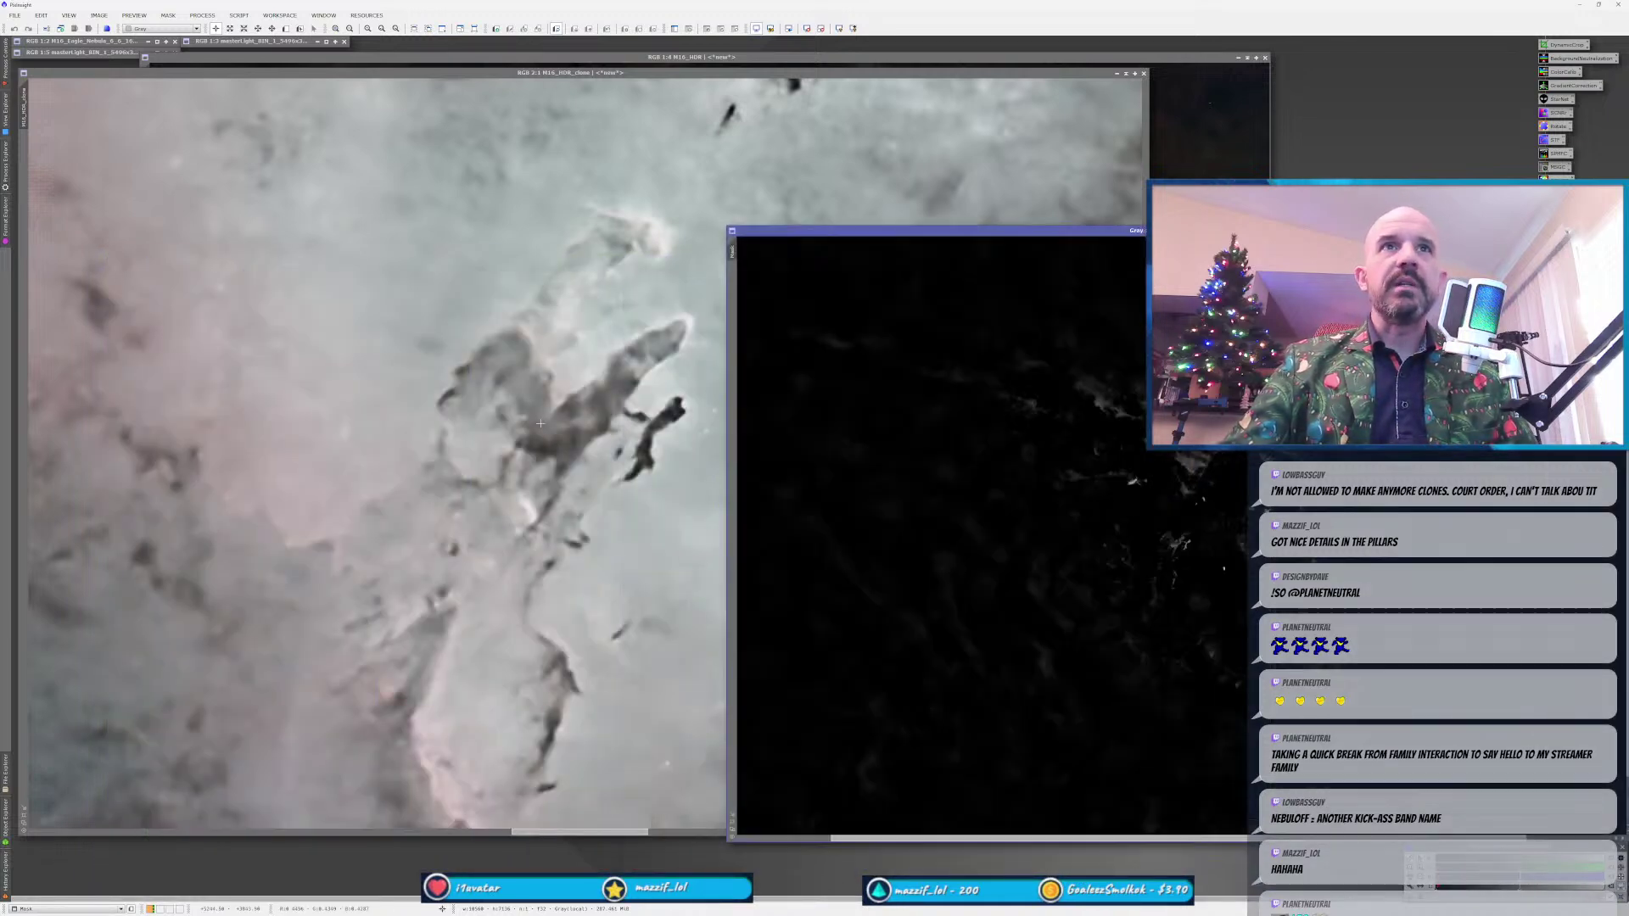
# Compare the clone before and after the stronger dark structure enhancement by undoing and redoing it.
pyautogui.scroll(-4, 516, 515)
pyautogui.hotkey('ctrl', 'z')
pyautogui.hotkey('ctrl', 'y')
pyautogui.scroll(3, 590, 526)
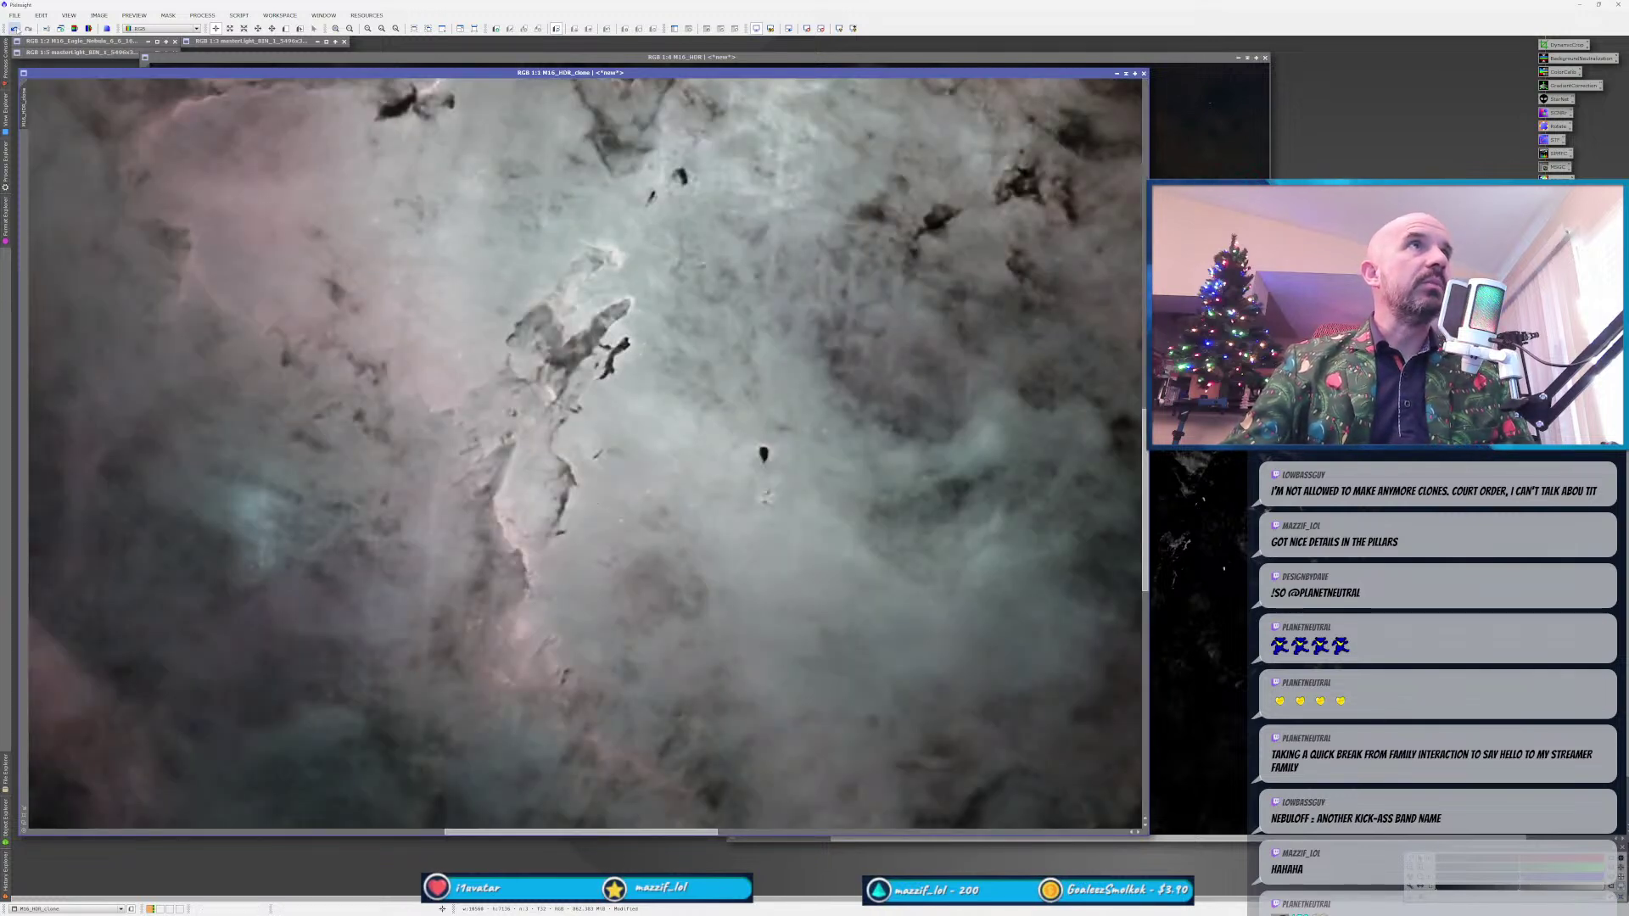
pyautogui.click(28, 28)
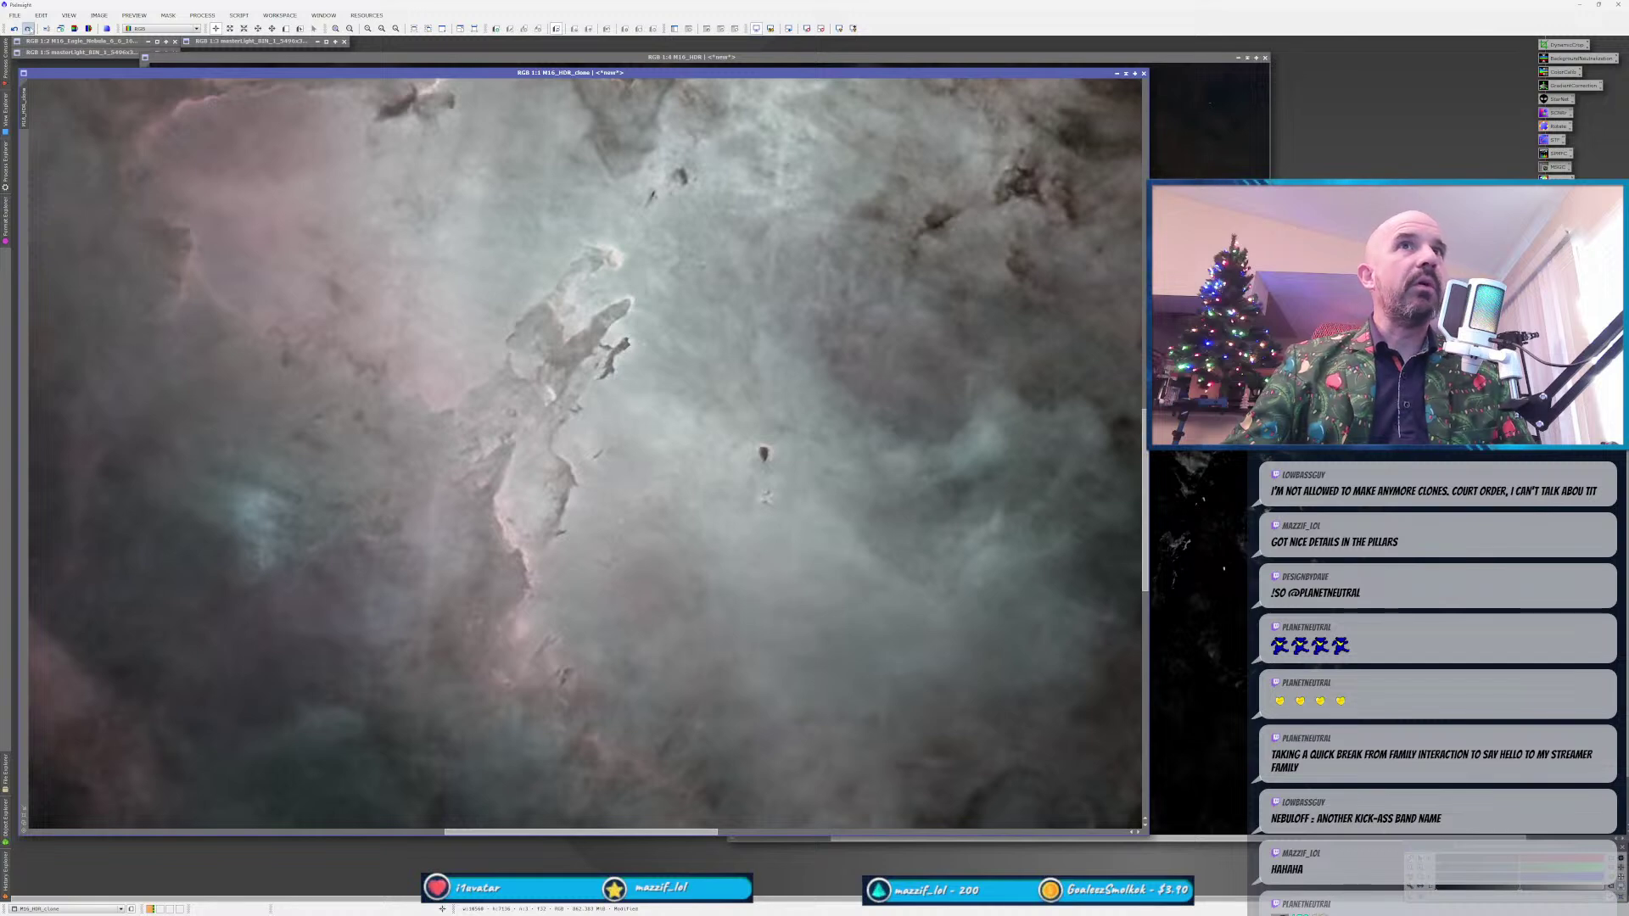
pyautogui.click(28, 28)
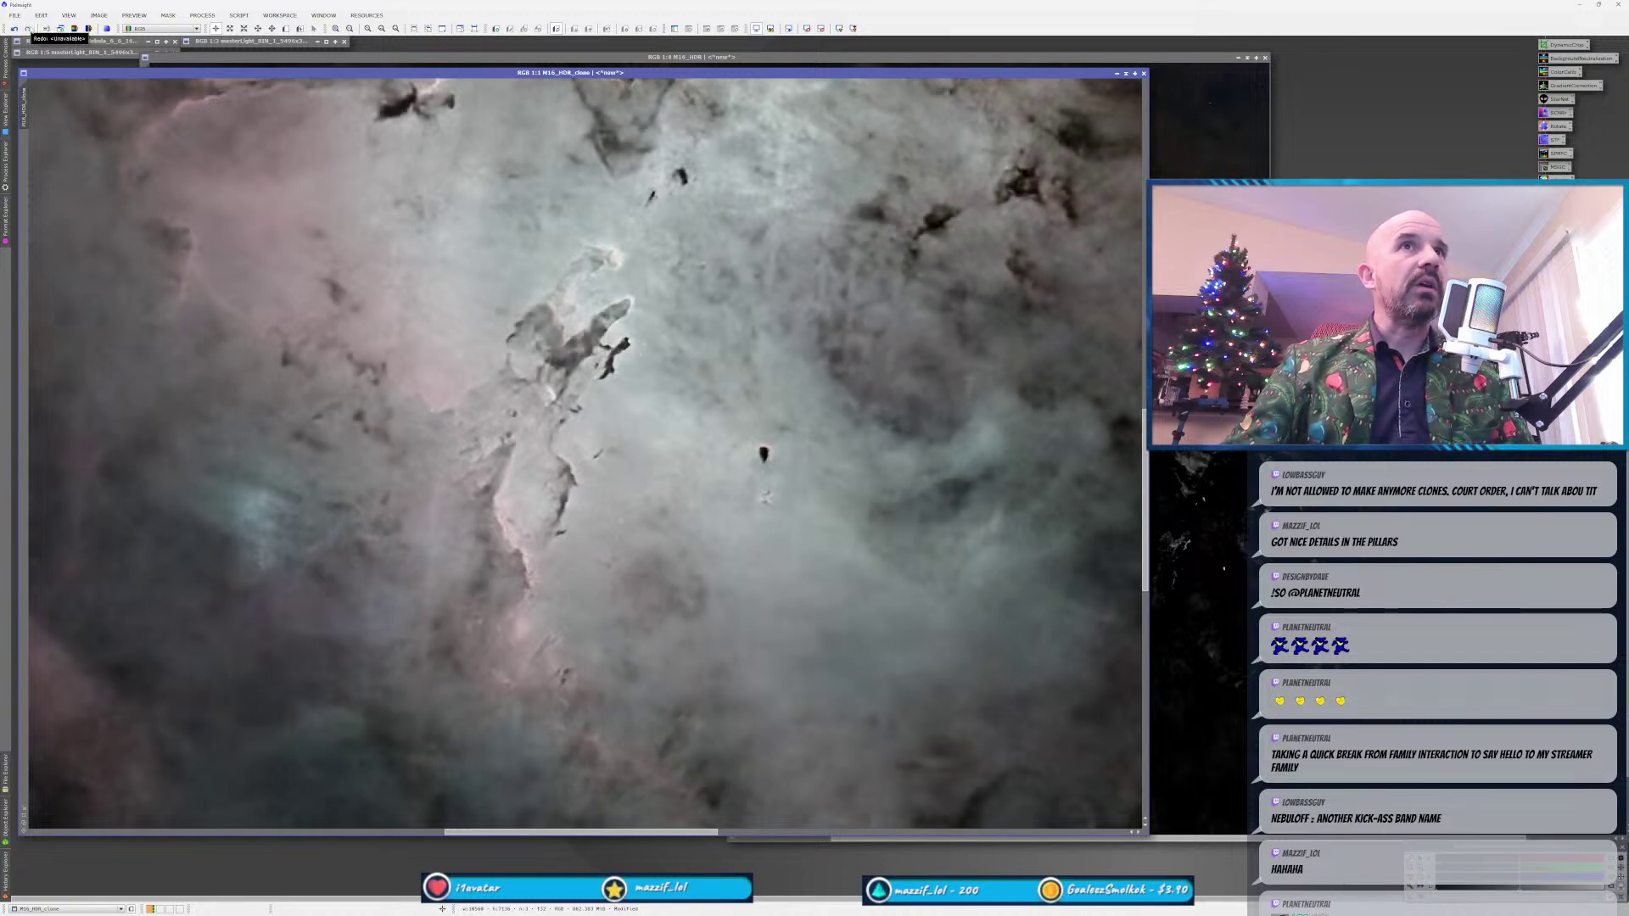
# Examine the clone's pillars against the Pillars of Creation reference image in the browser, and move the browser window aside.
pyautogui.scroll(-2, 789, 406)
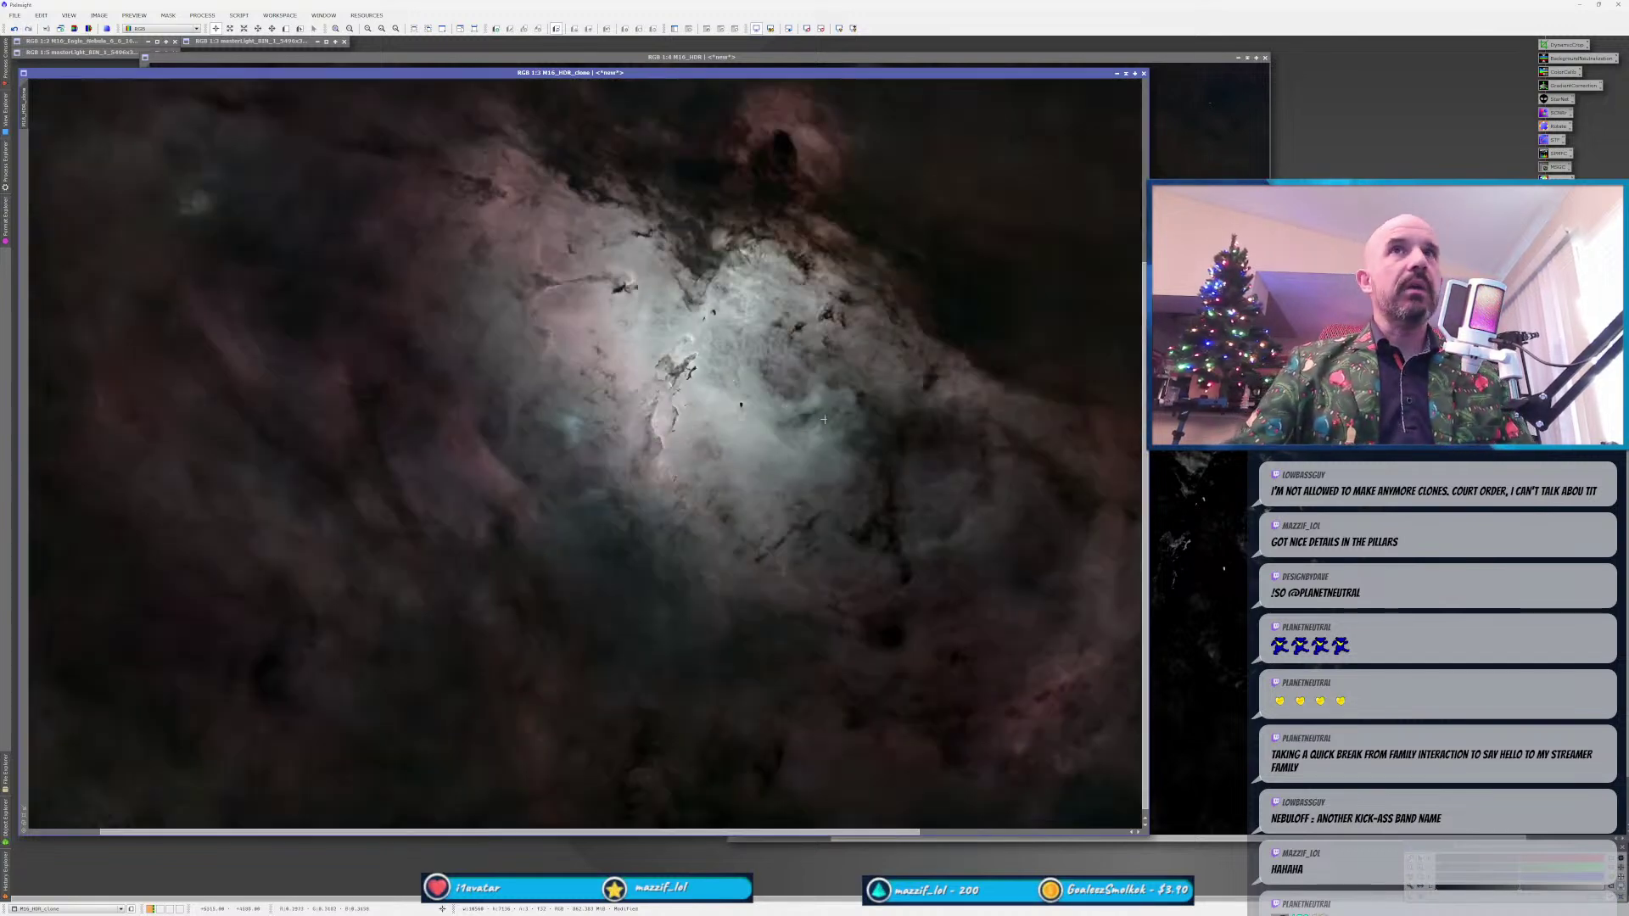
pyautogui.scroll(1, 736, 307)
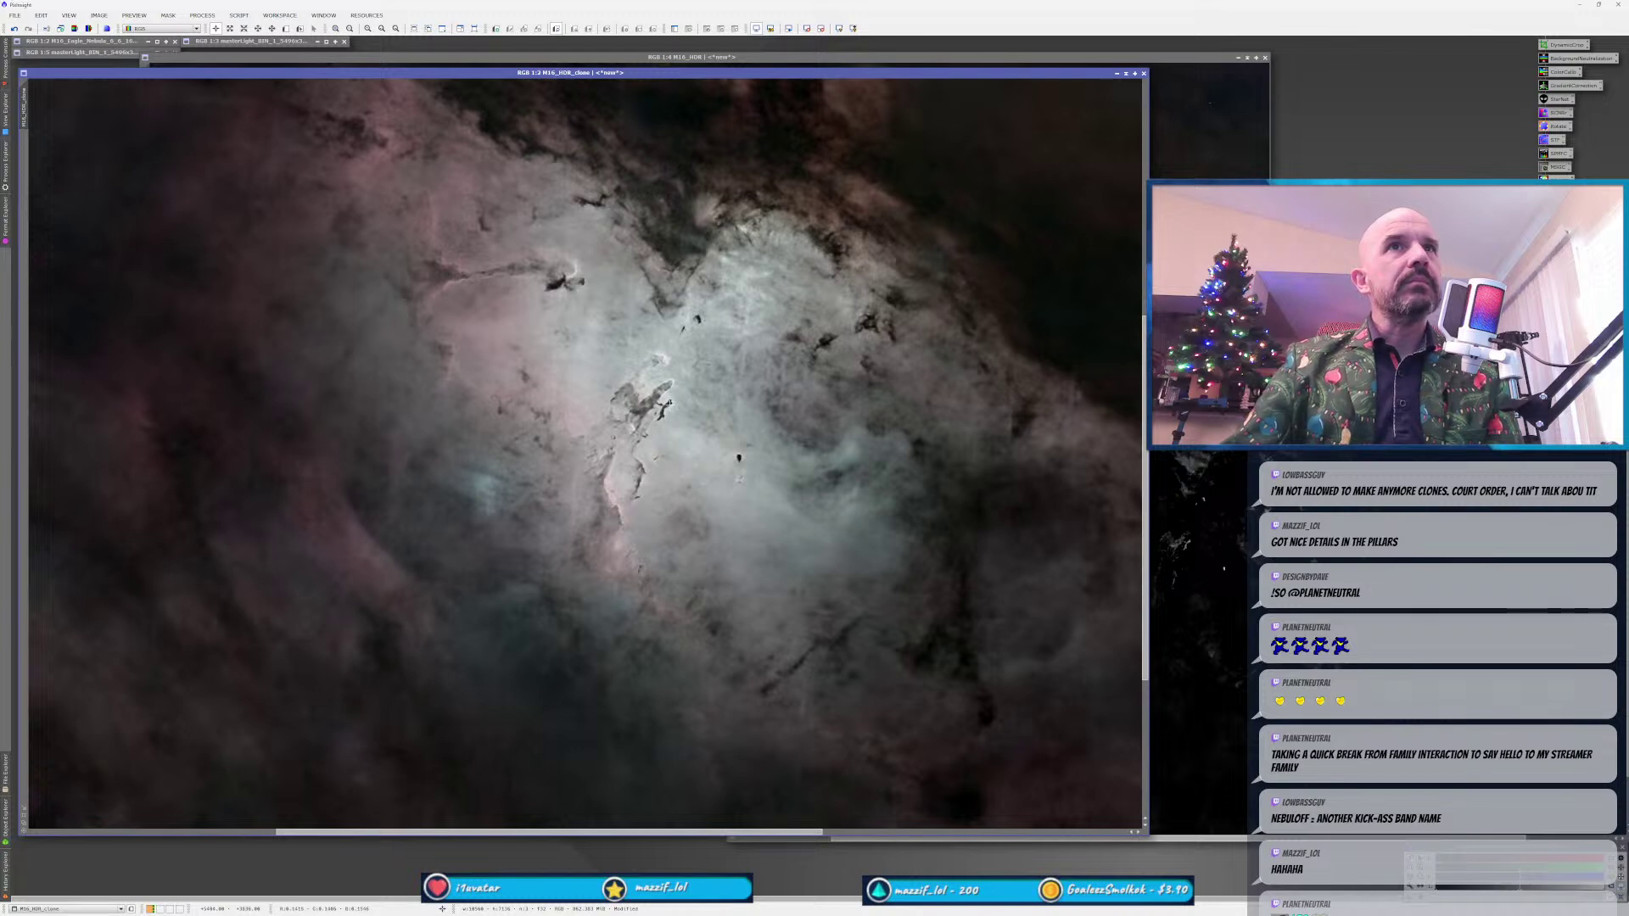
pyautogui.scroll(1, 657, 372)
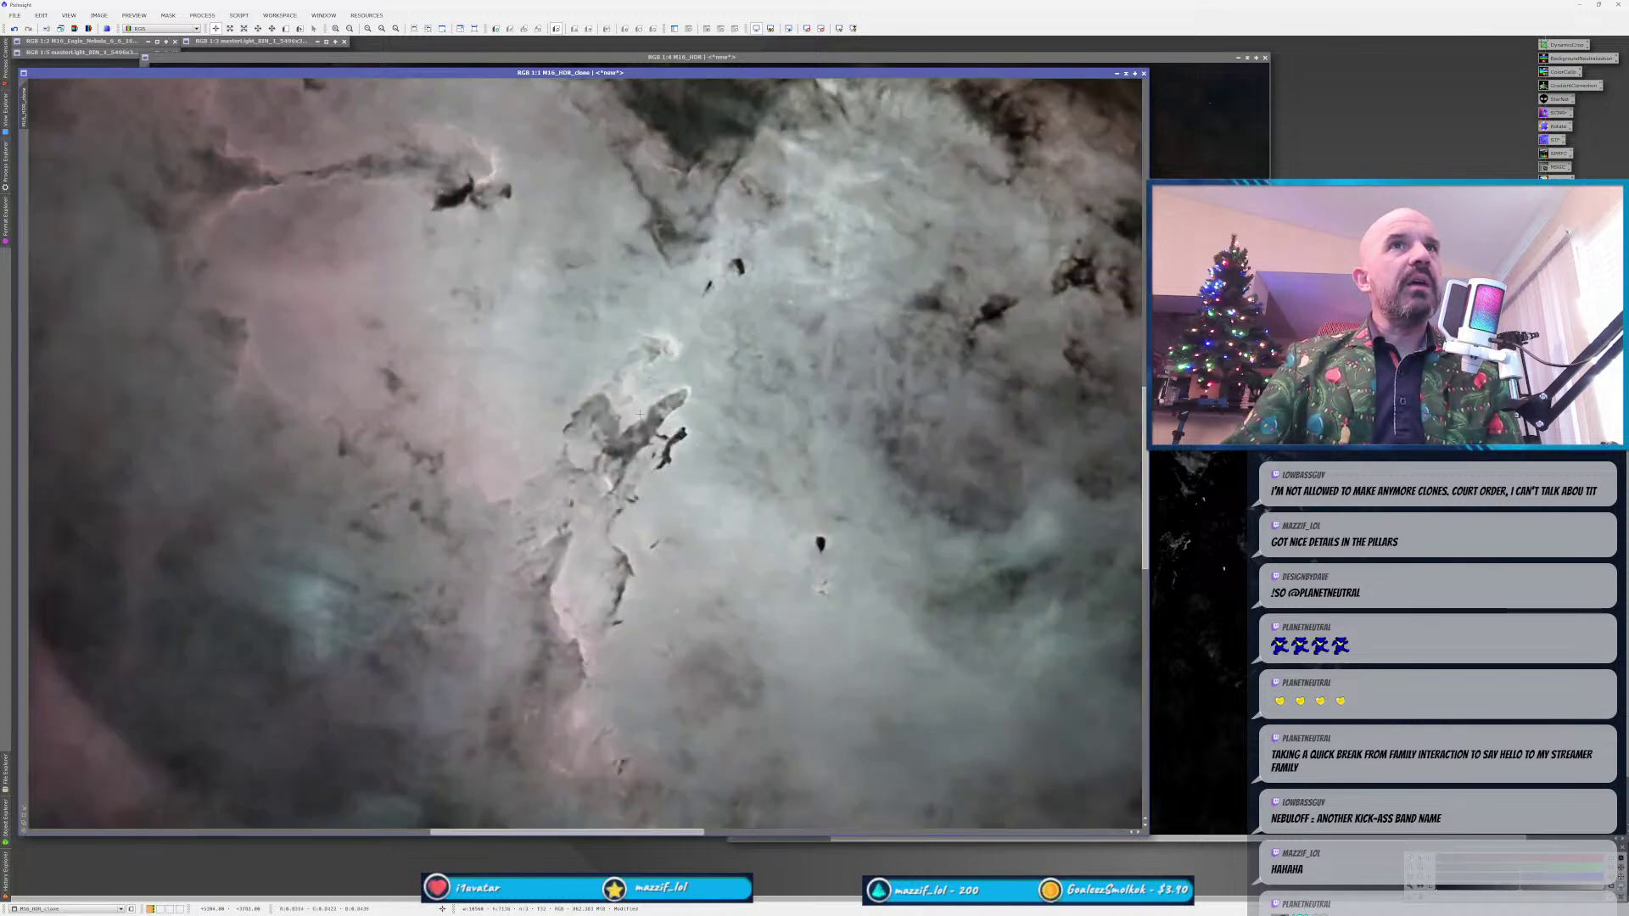
pyautogui.scroll(1, 639, 389)
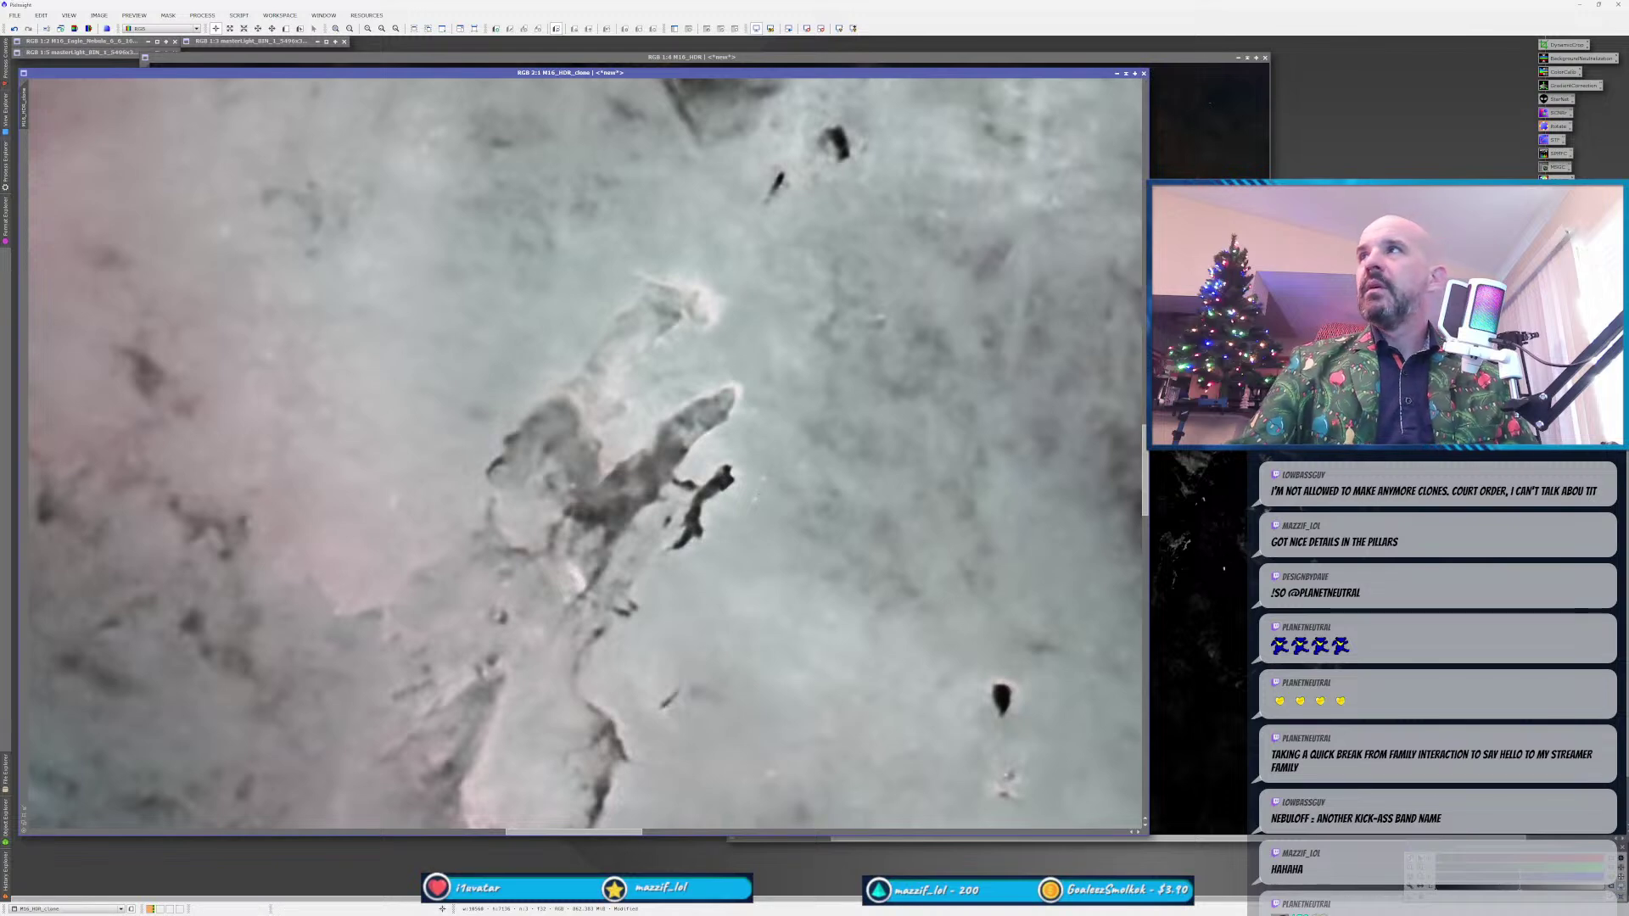
pyautogui.hotkey('alt', 'Tab')
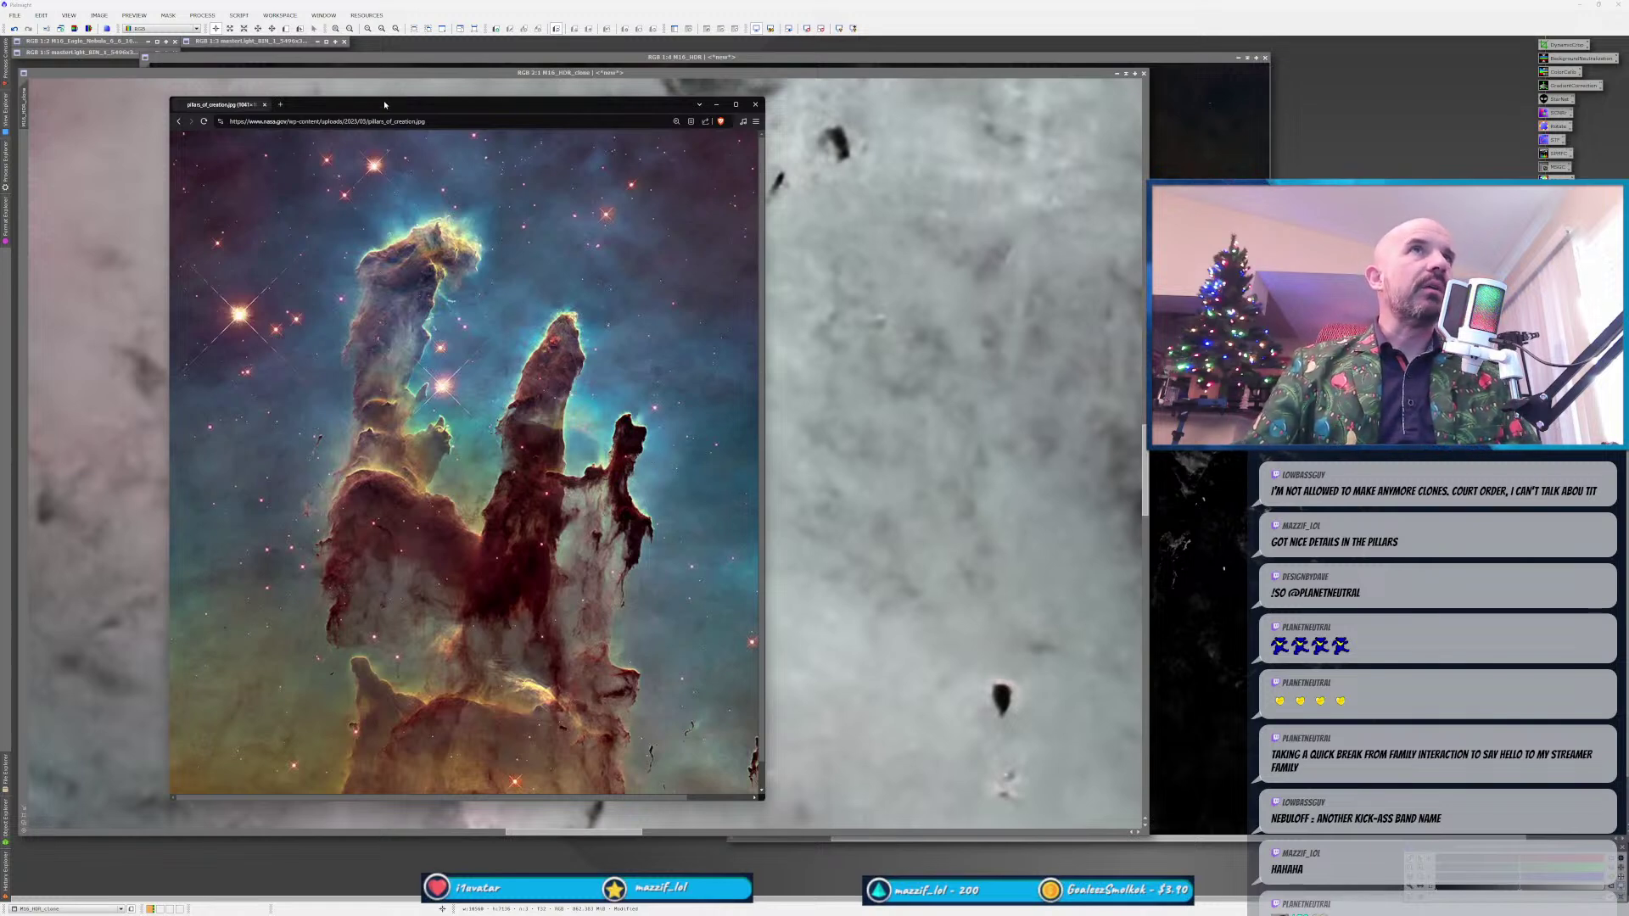
pyautogui.moveTo(384, 103); pyautogui.dragTo(1628, 102)
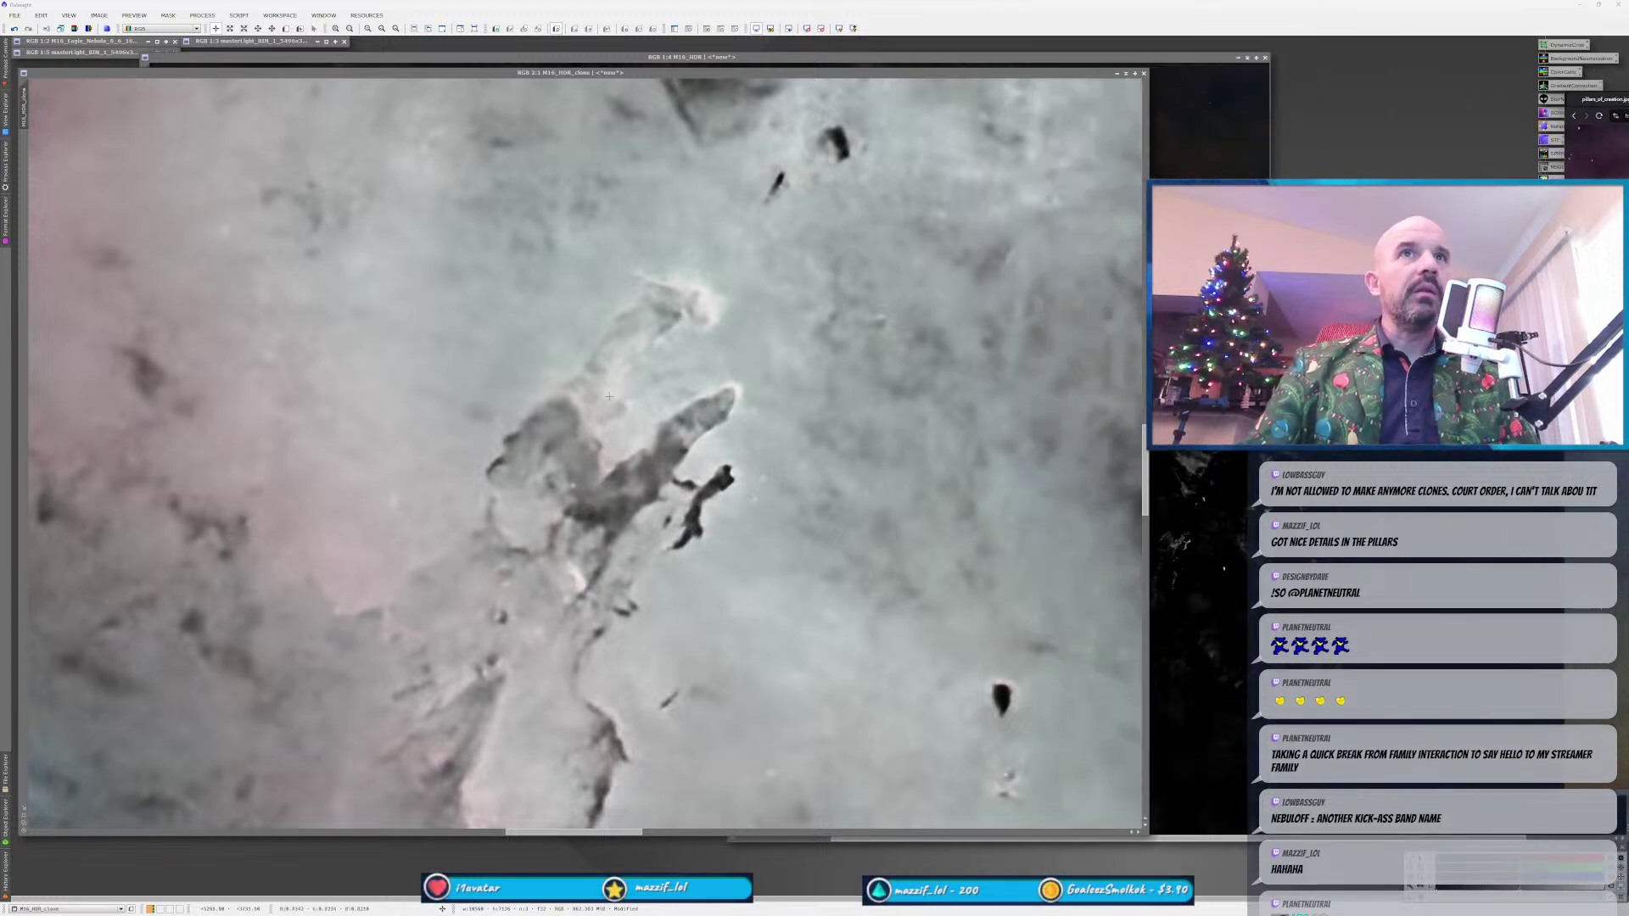
pyautogui.scroll(-4, 601, 420)
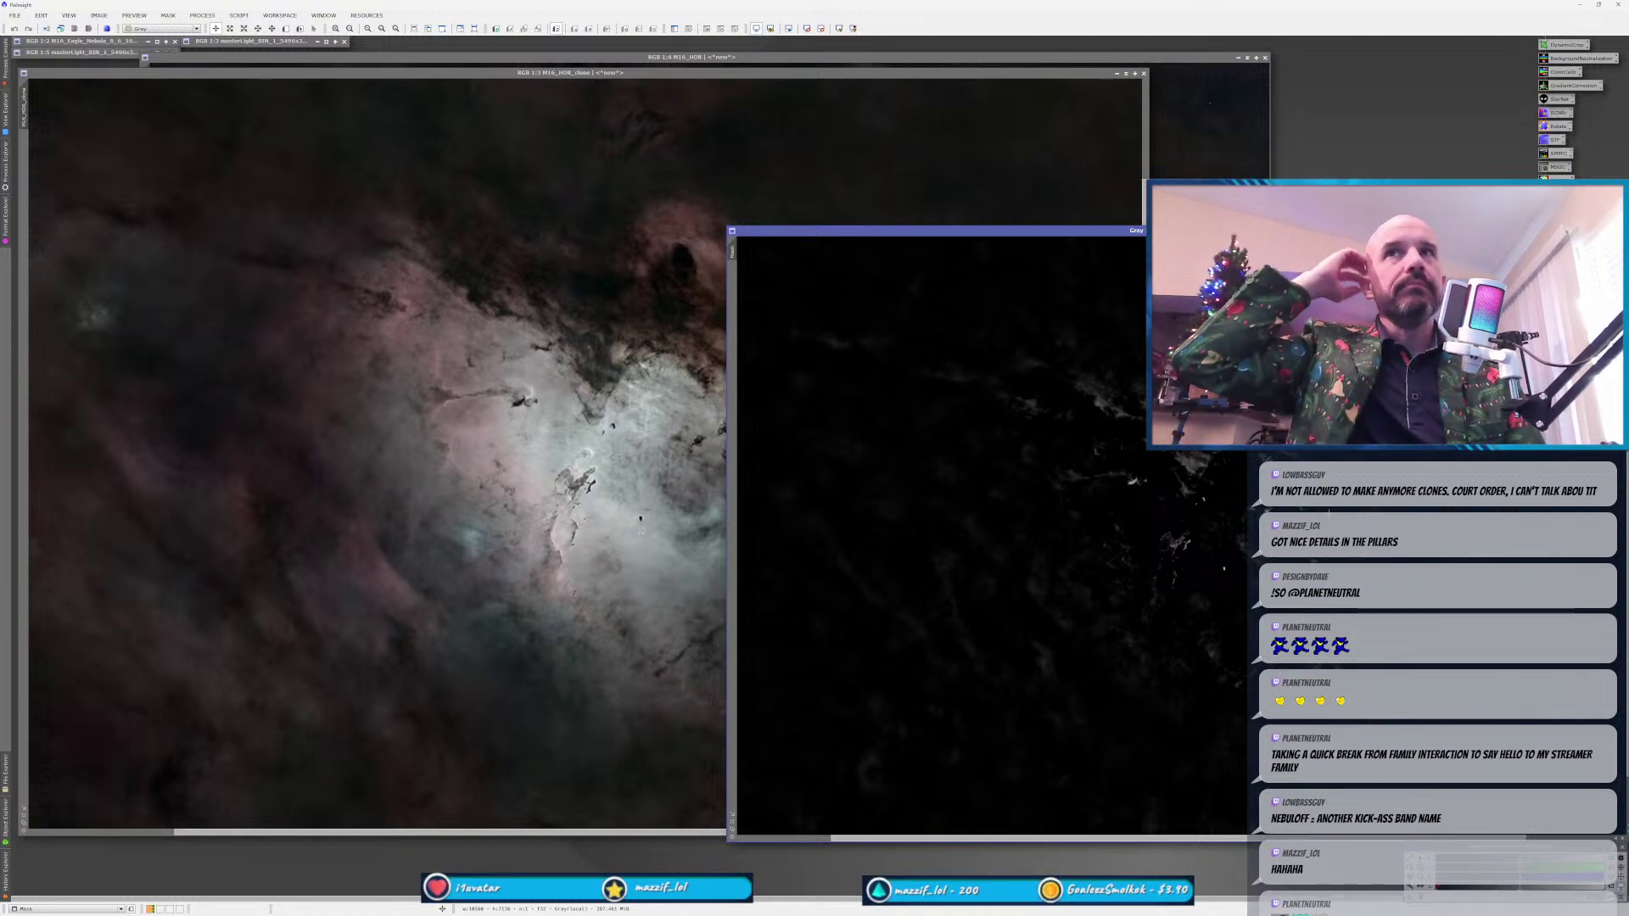
# Compare the clone's wider nebula with and without the stronger dark structure enhancement, and leave the enhancement undone.
pyautogui.click(566, 532)
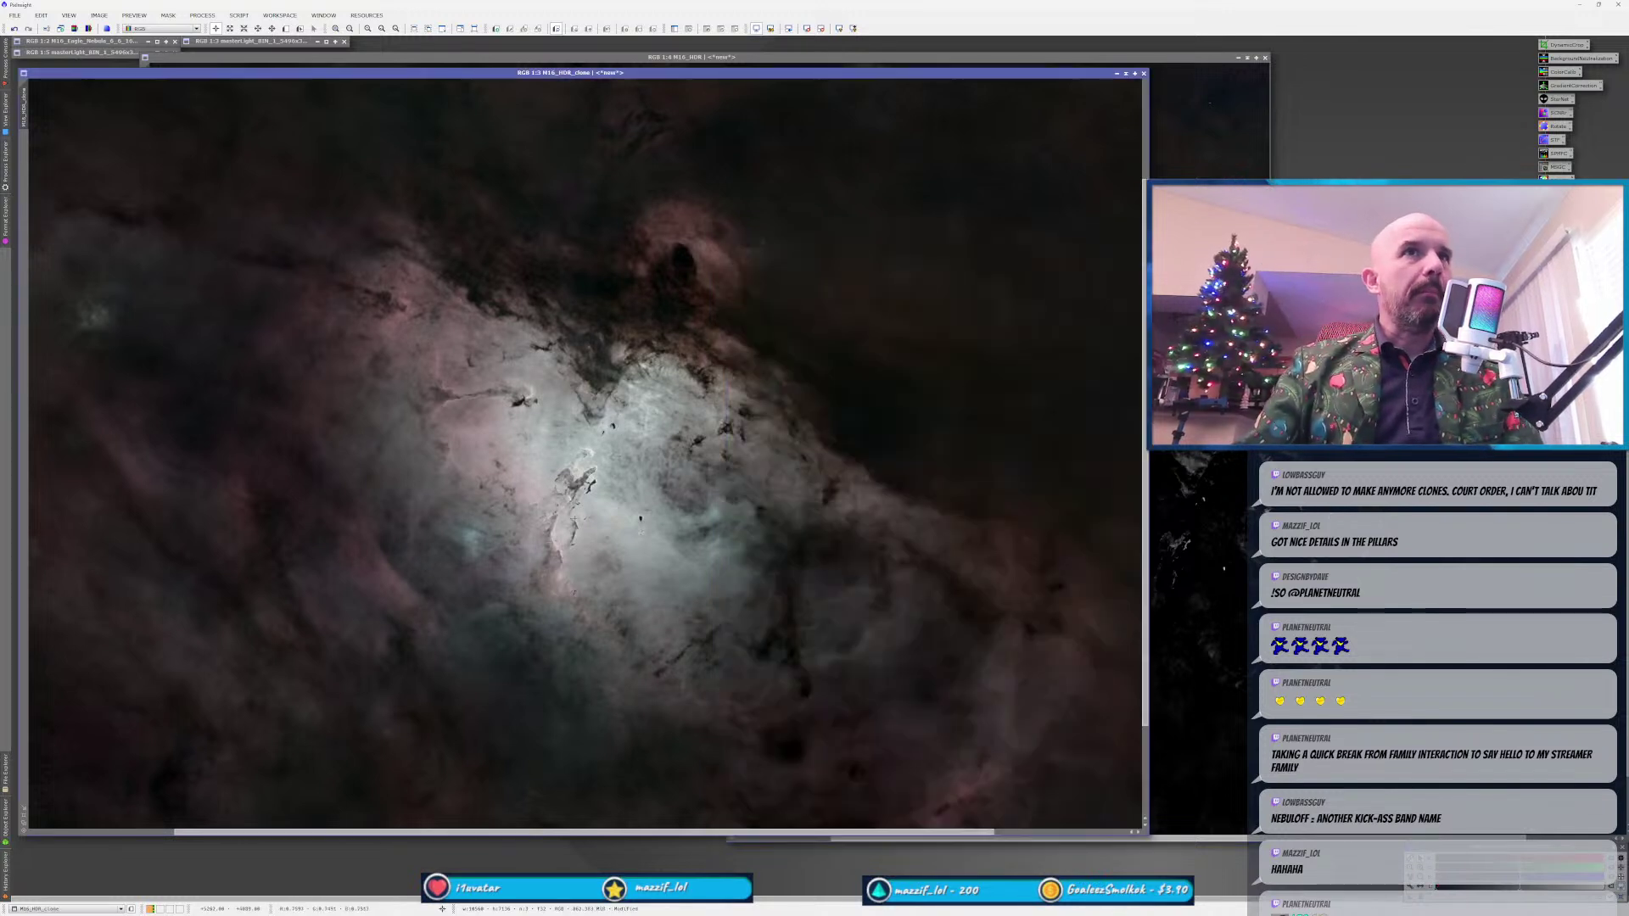
pyautogui.click(13, 29)
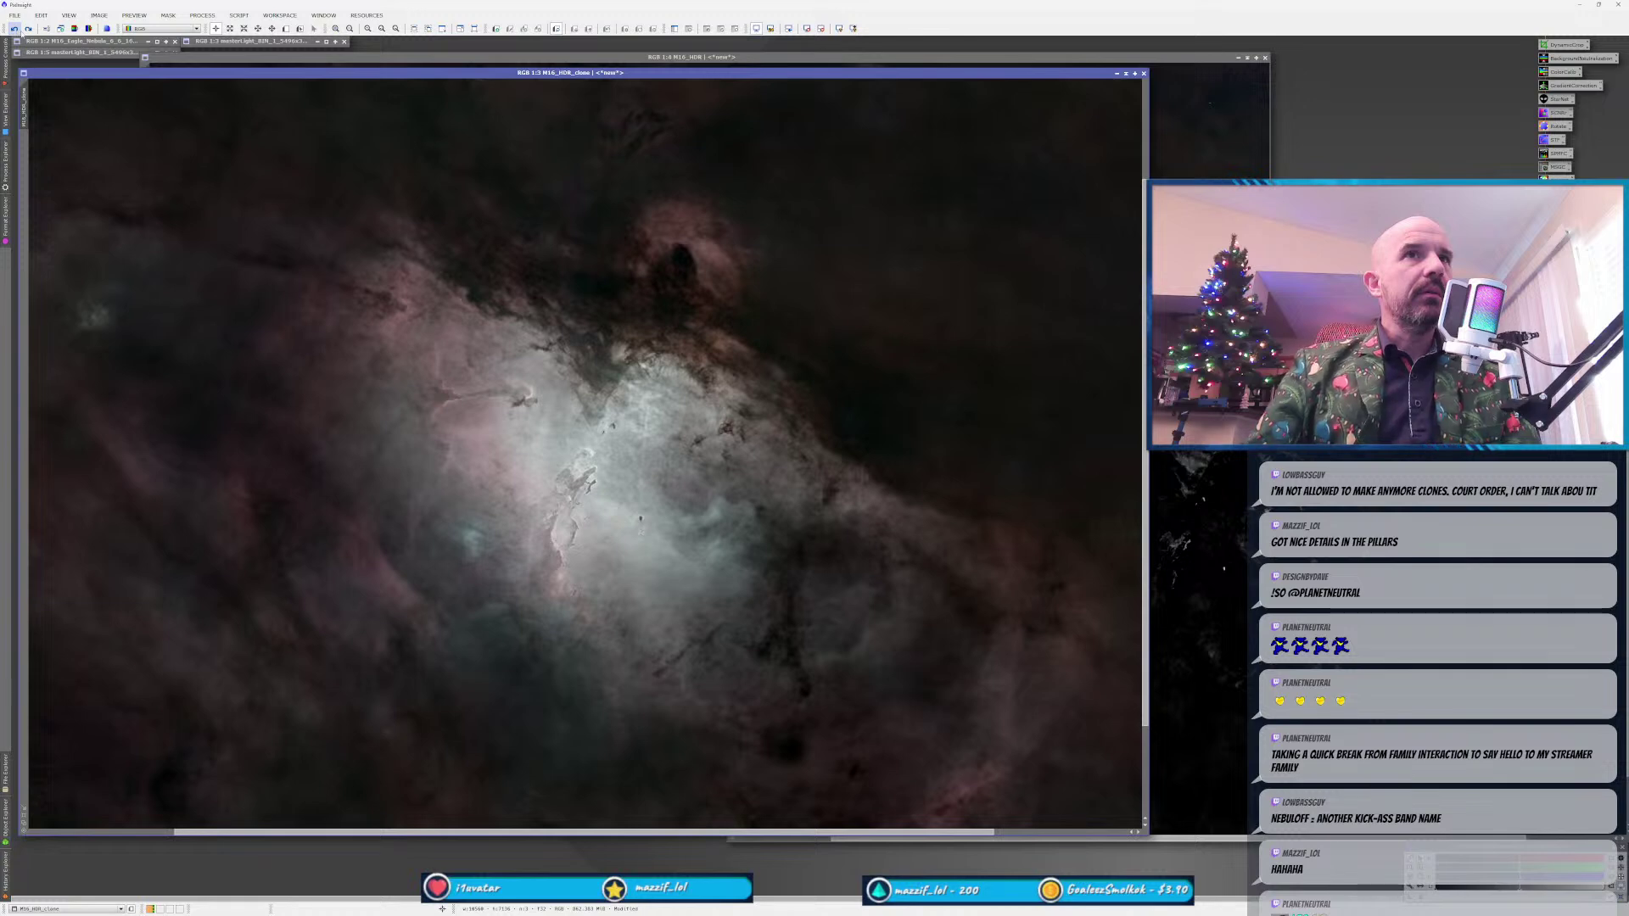
pyautogui.click(28, 28)
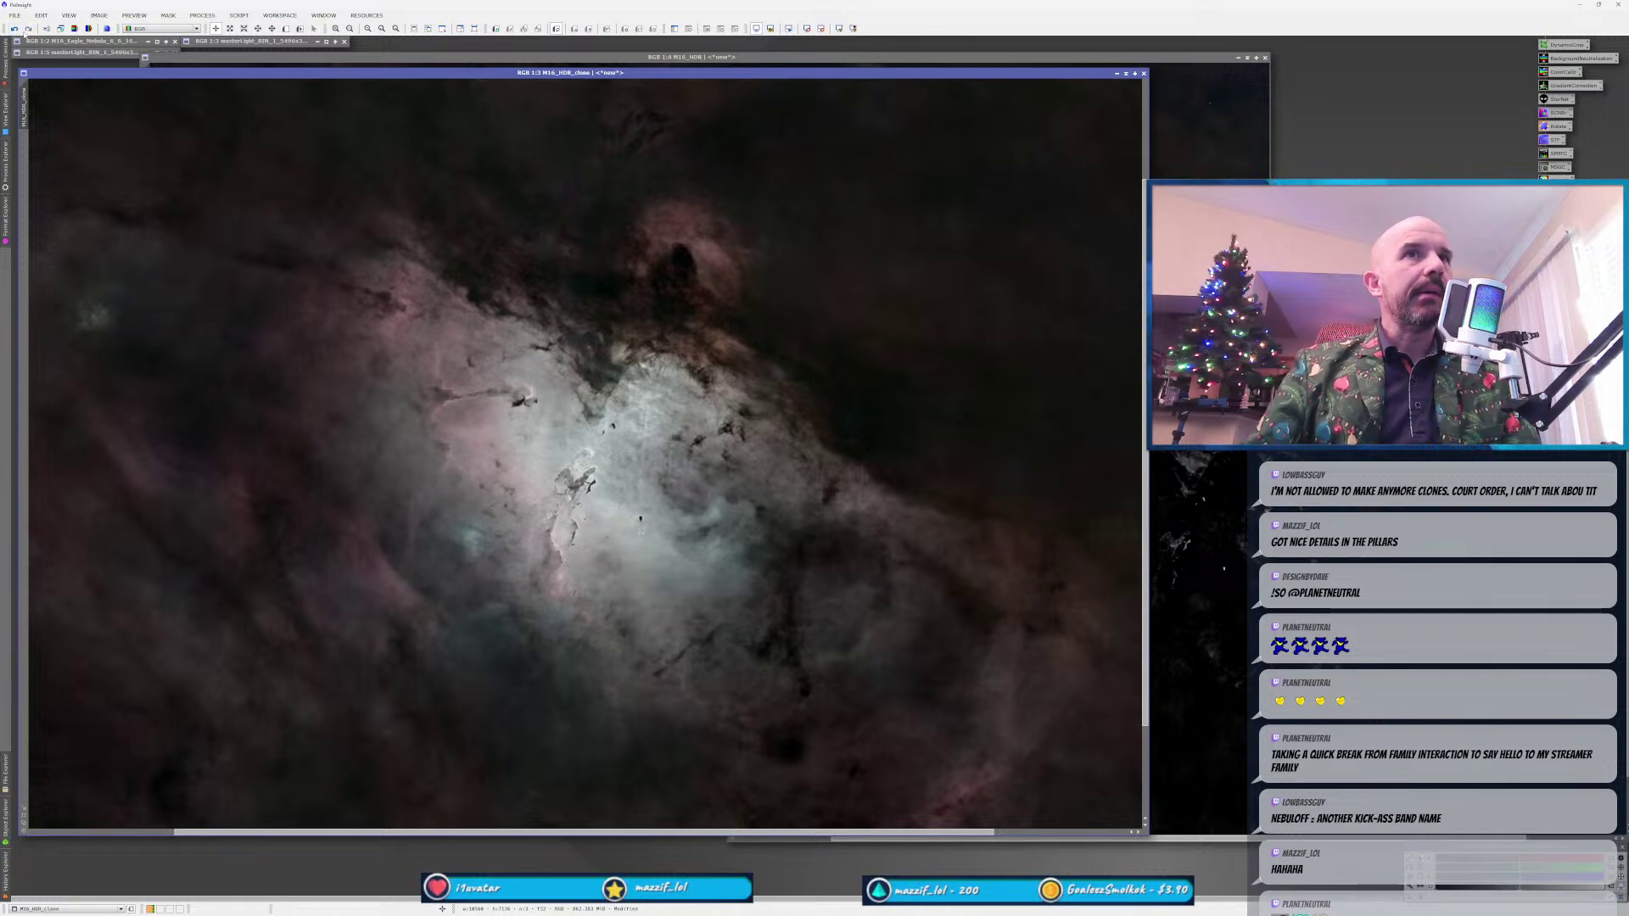
pyautogui.scroll(-1, 601, 507)
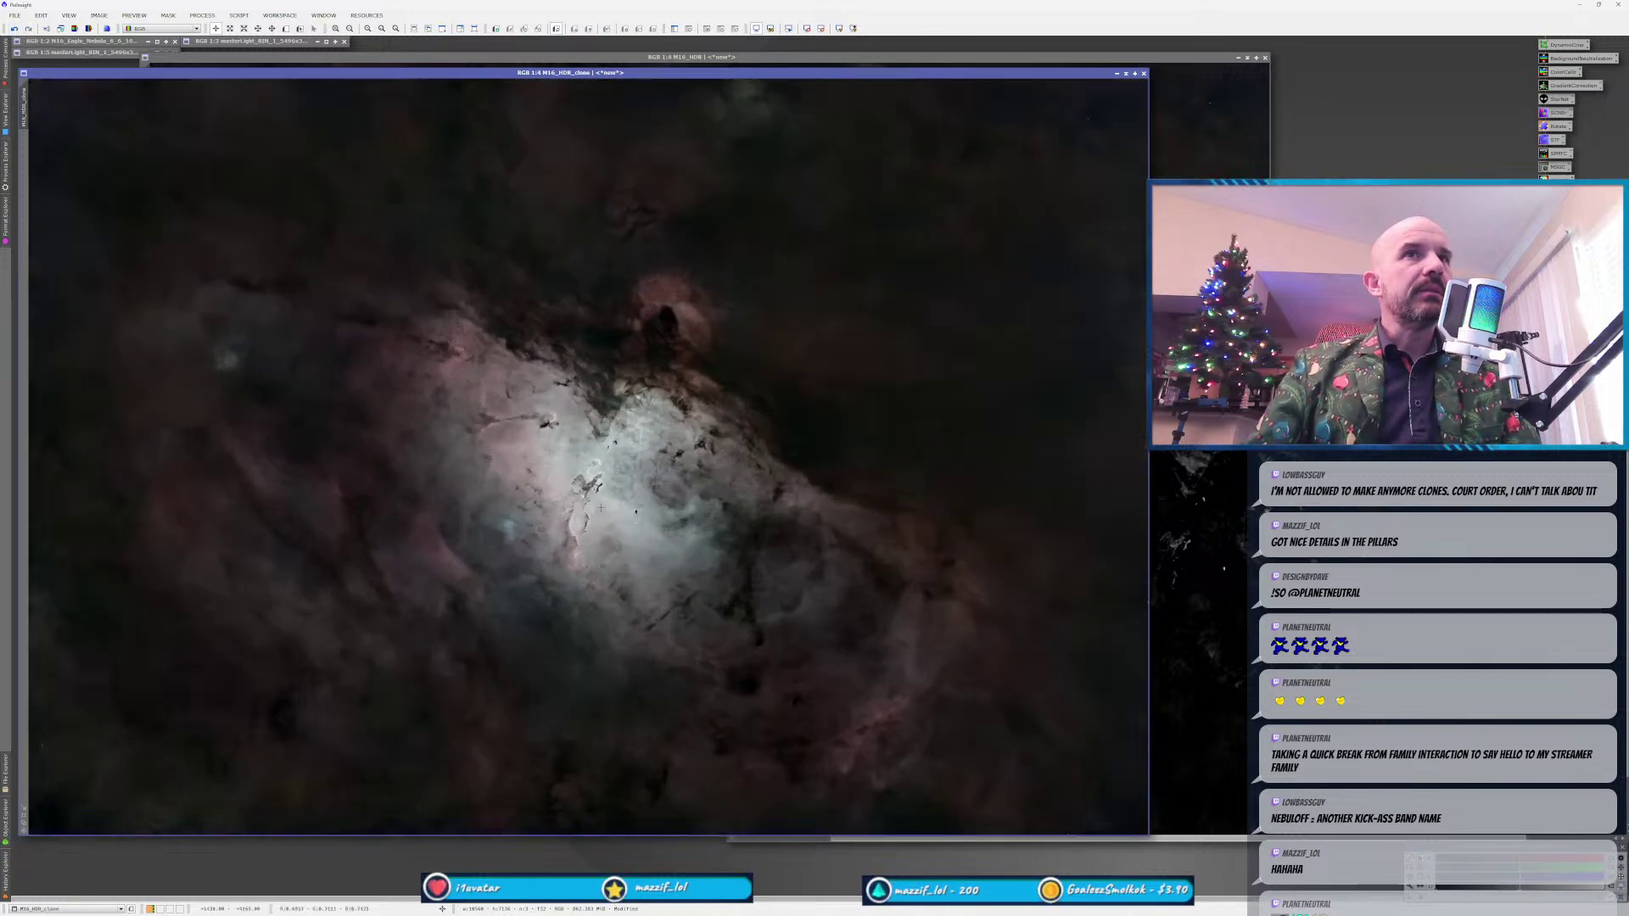
pyautogui.click(14, 28)
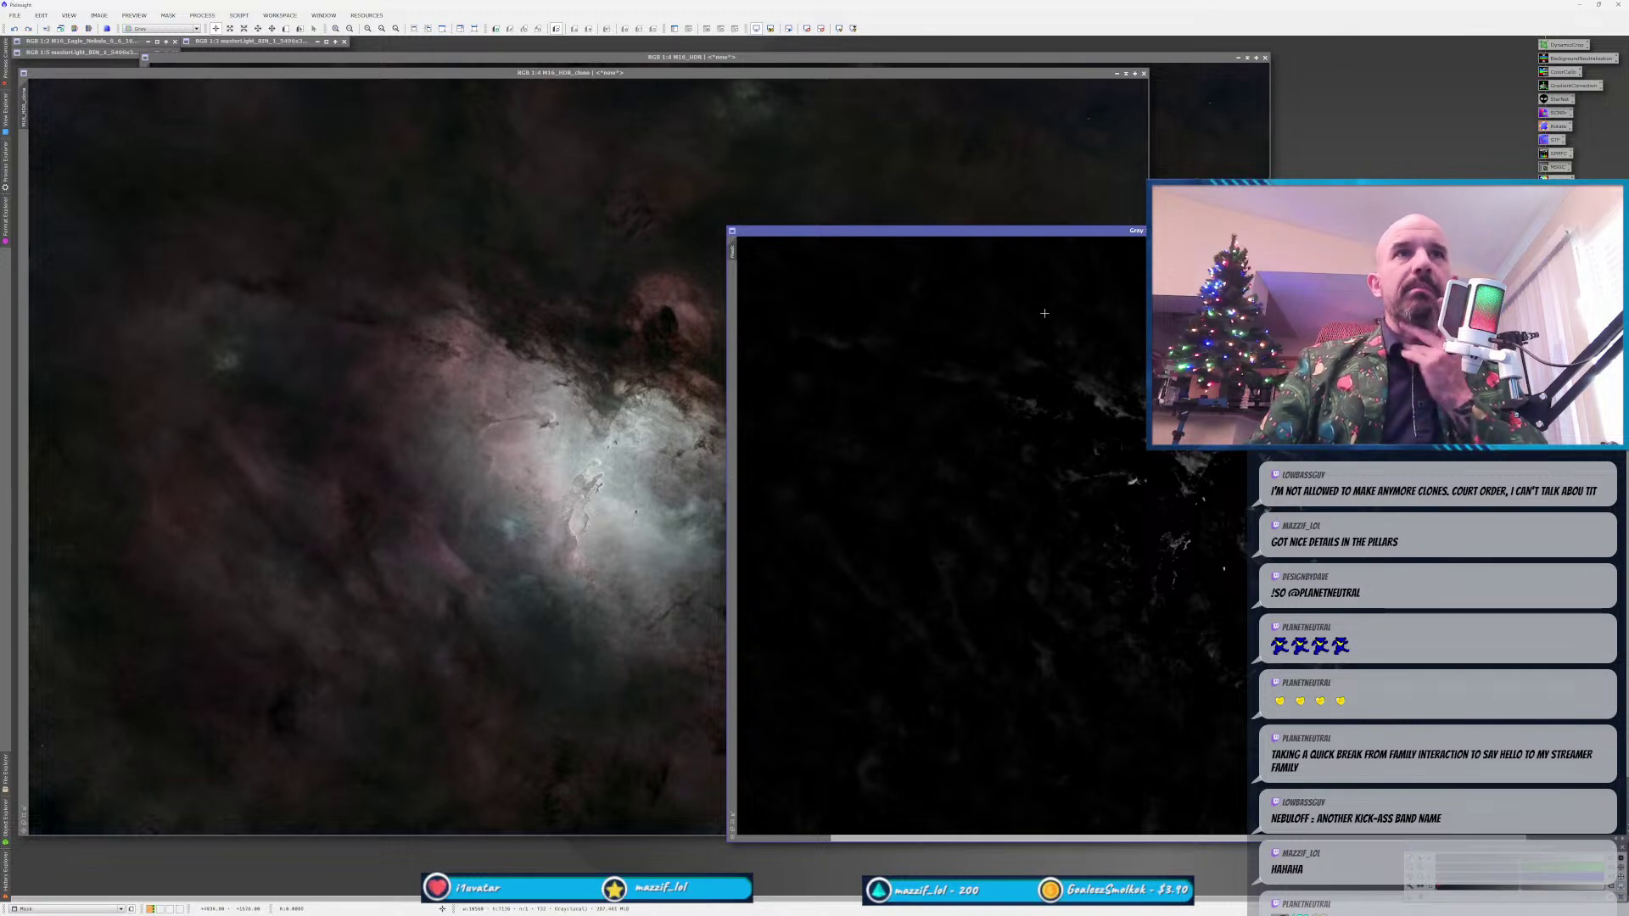
# Apply the extracted dark structure mask to the M16_HDR clone and hide the red mask overlay.
pyautogui.moveTo(1205, 235); pyautogui.dragTo(1099, 238)
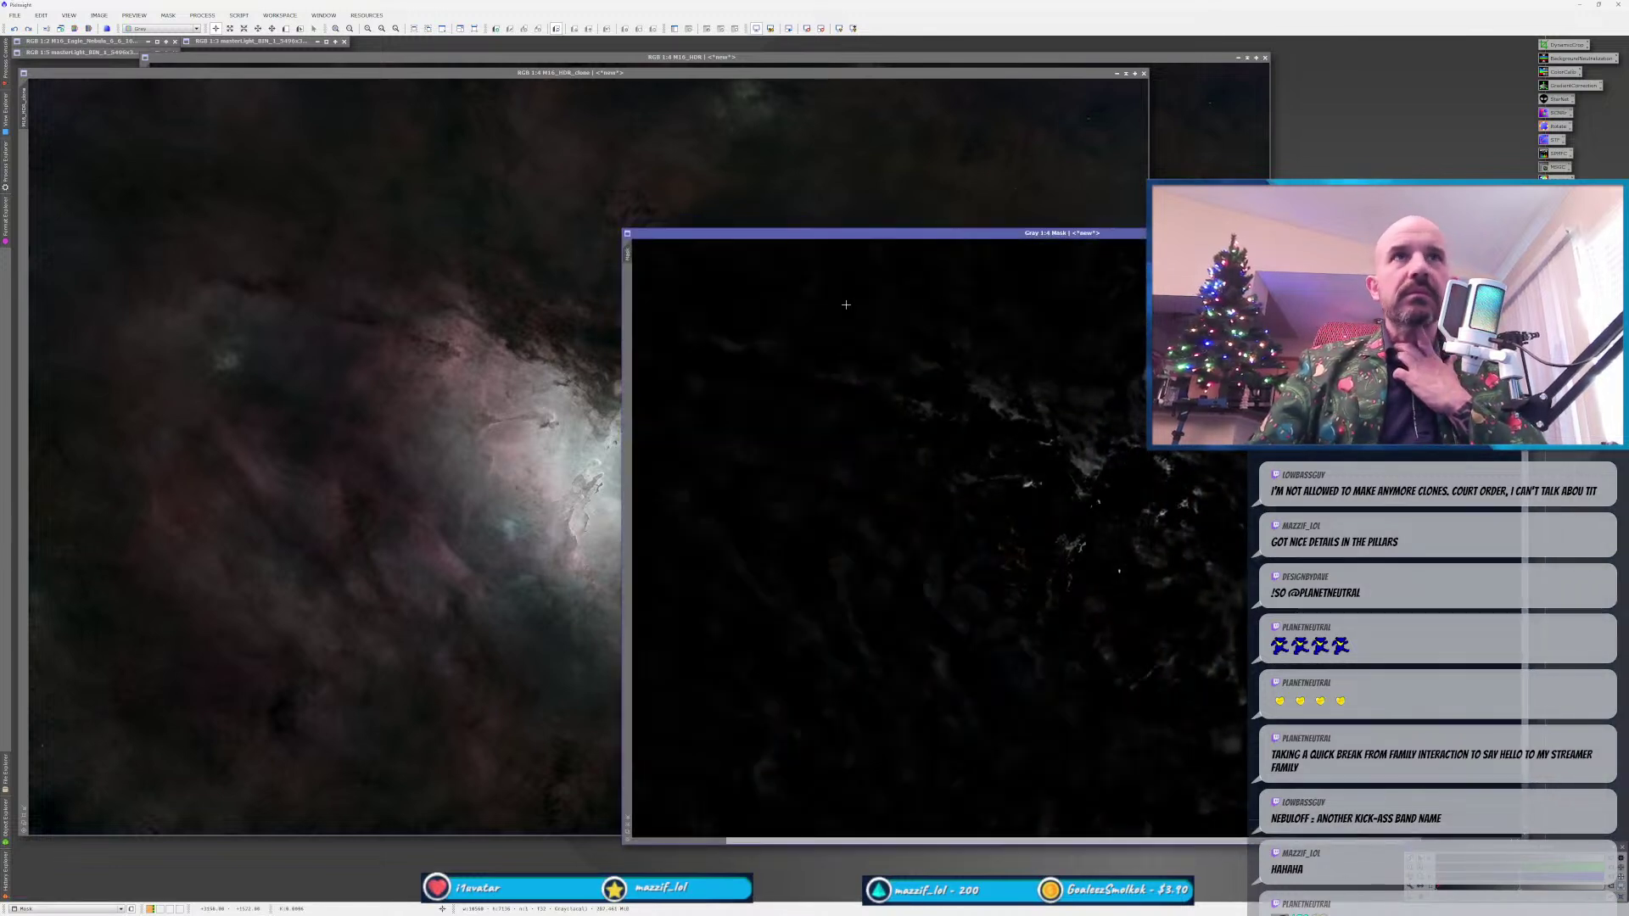
pyautogui.moveTo(228, 252); pyautogui.dragTo(23, 163)
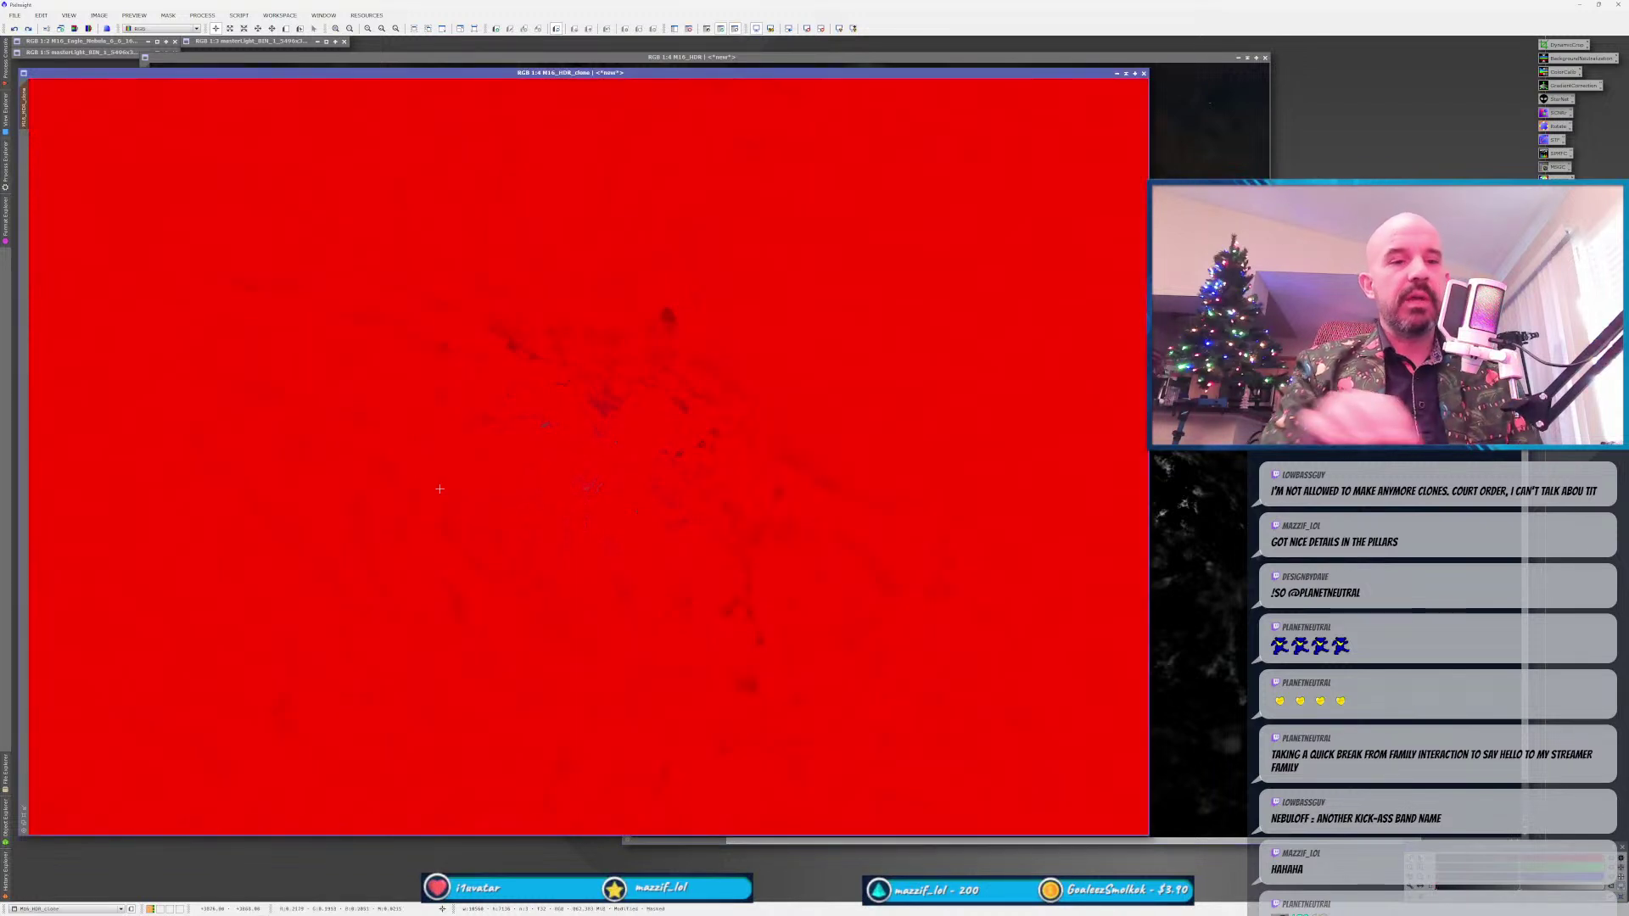
pyautogui.hotkey('ctrl', 'k')
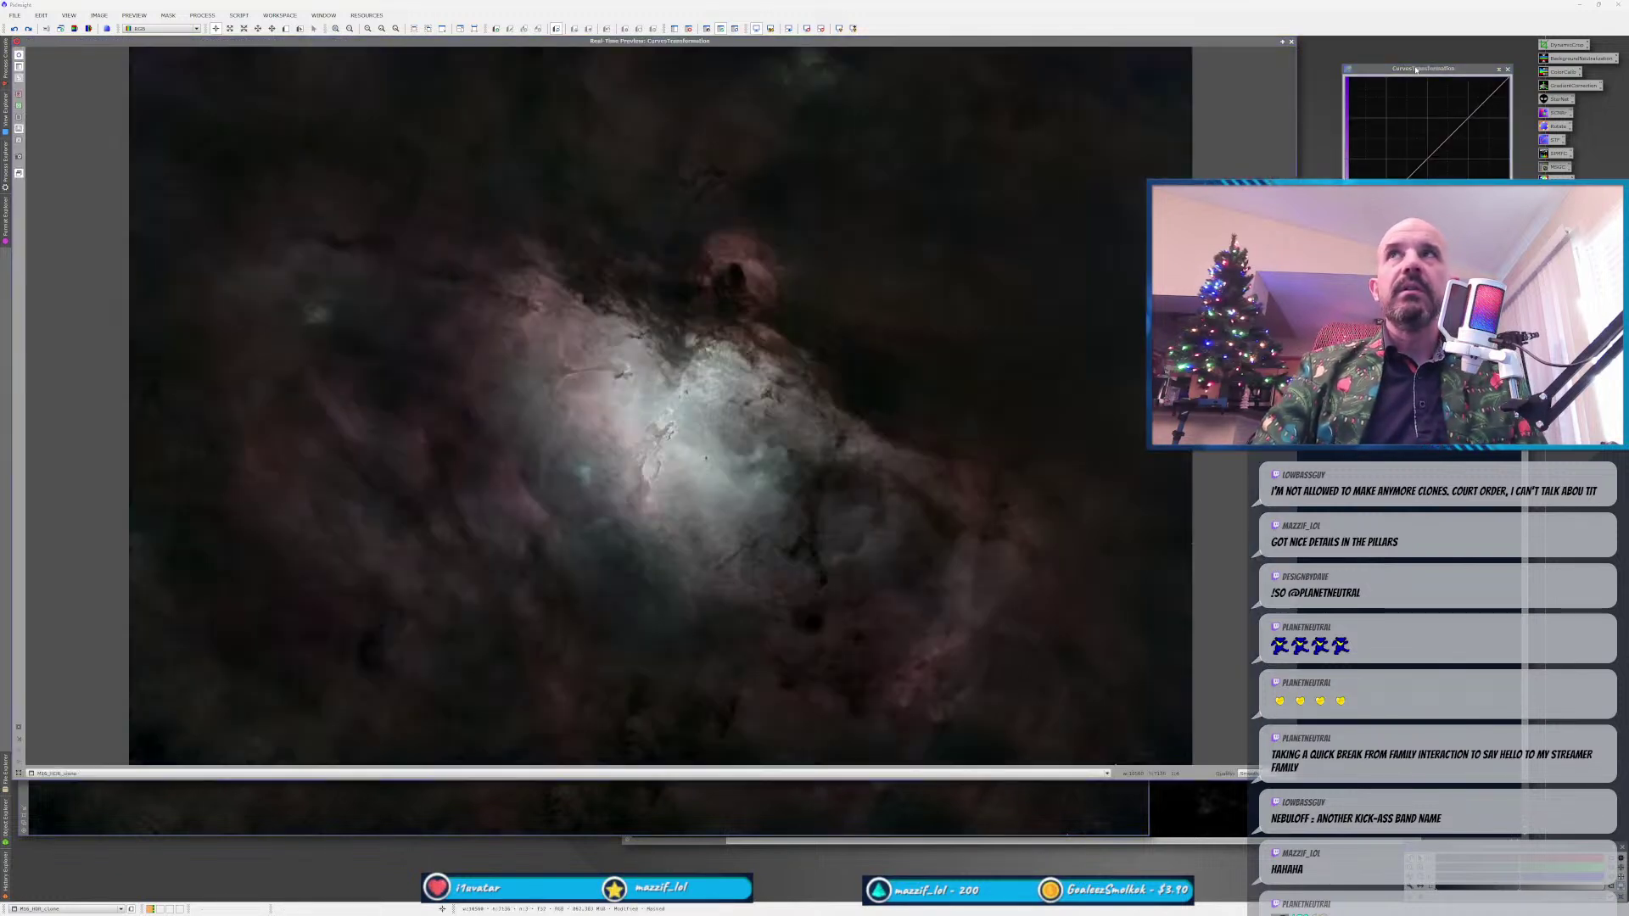
# Shape a two-point darkening curve well below the diagonal in CurvesTransformation while previewing it on the masked clone.
pyautogui.moveTo(1416, 69); pyautogui.dragTo(501, 623)
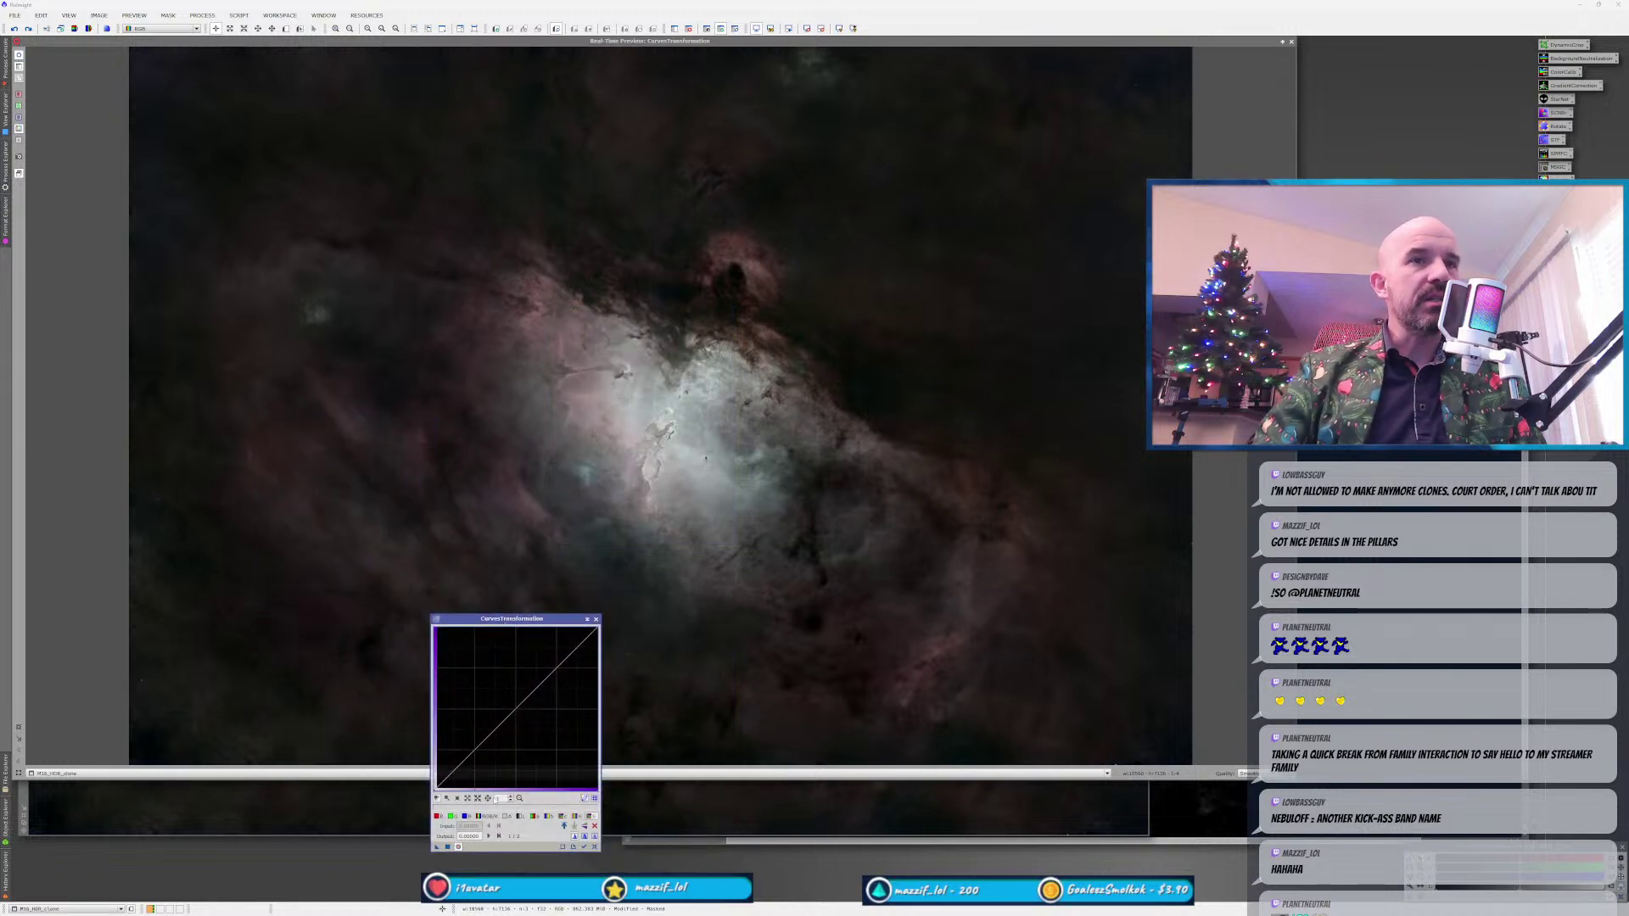
pyautogui.click(517, 712)
pyautogui.moveTo(516, 713); pyautogui.dragTo(549, 721)
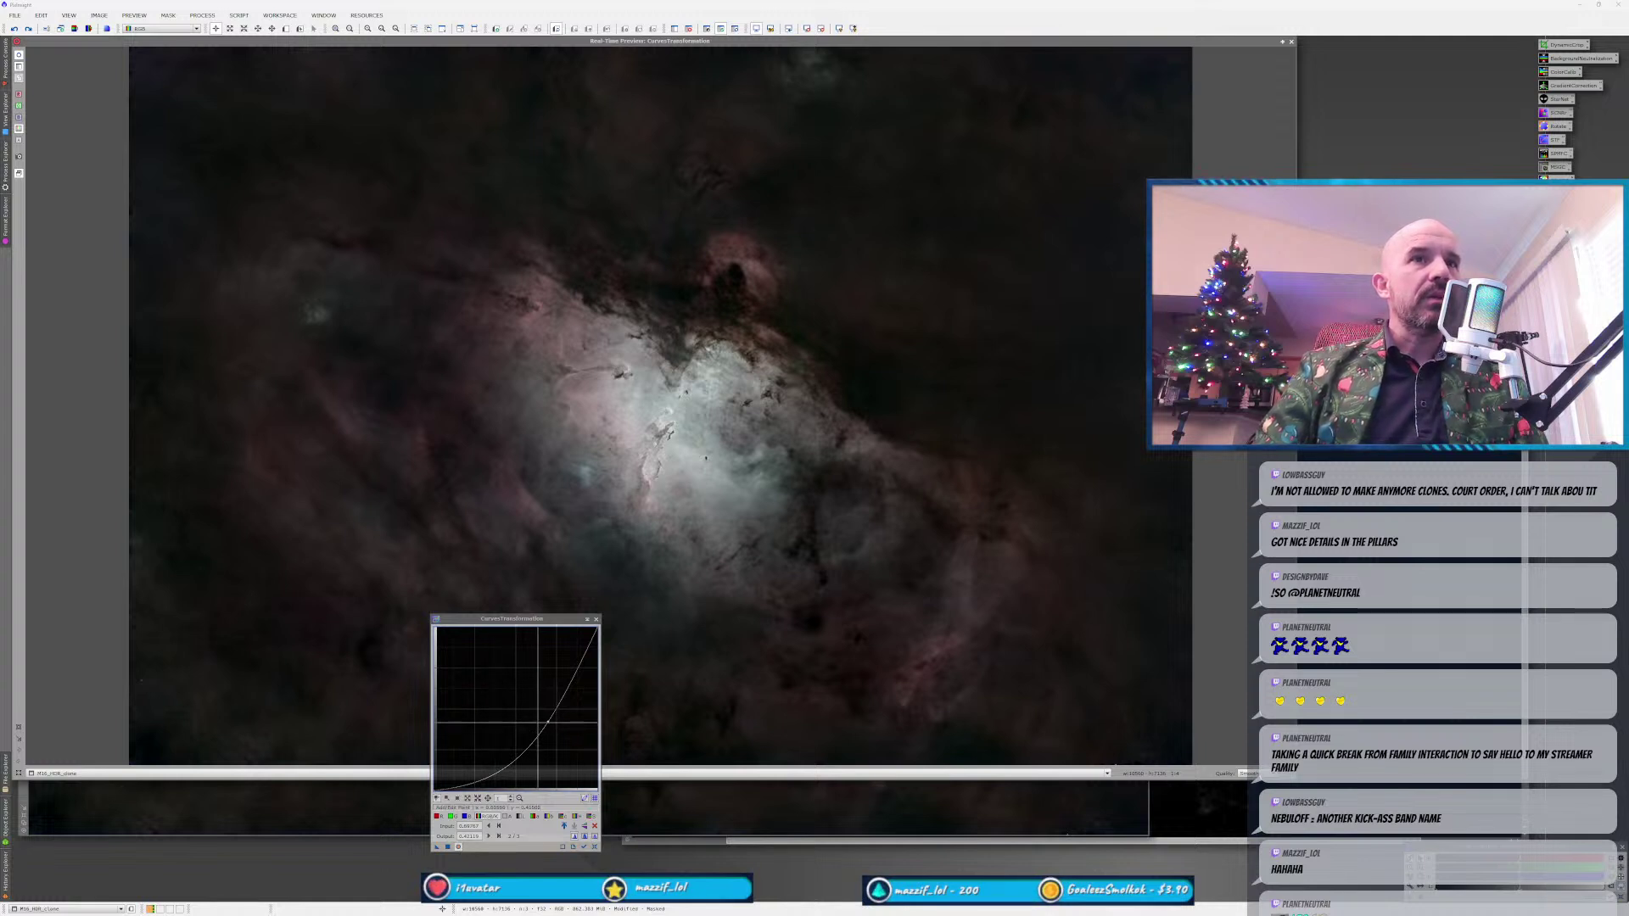
pyautogui.moveTo(548, 722); pyautogui.dragTo(517, 759)
pyautogui.click(558, 701)
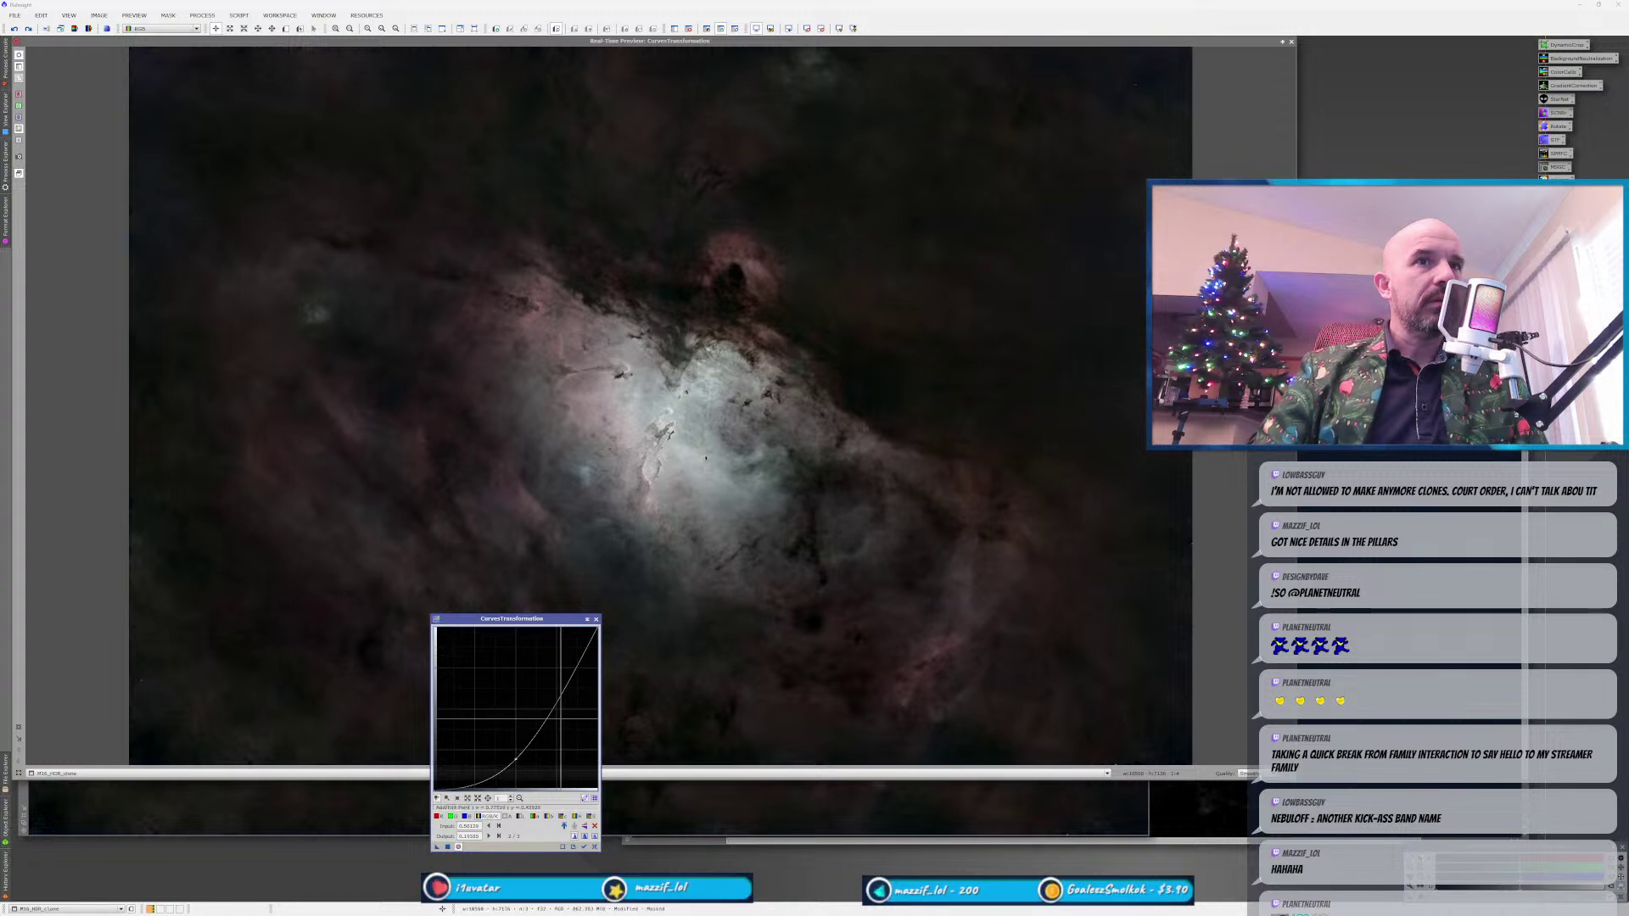
pyautogui.moveTo(557, 700); pyautogui.dragTo(567, 707)
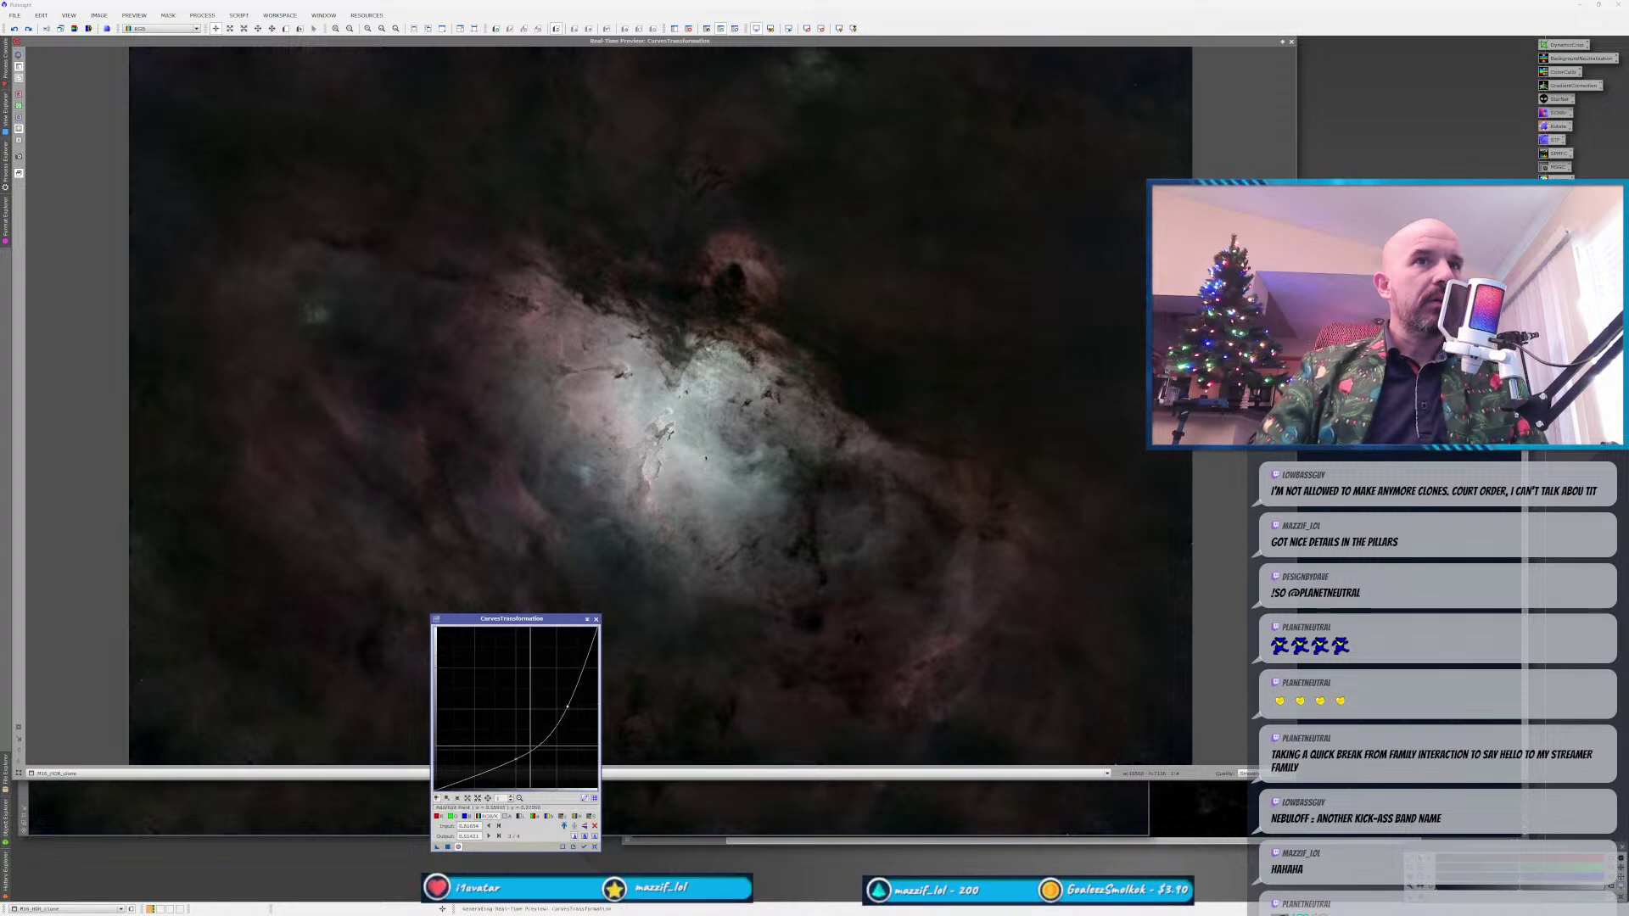
pyautogui.click(519, 763)
pyautogui.moveTo(518, 764); pyautogui.dragTo(522, 766)
# Compare the clone with and without the darkening curve by repeatedly toggling the real-time preview.
pyautogui.click(459, 847)
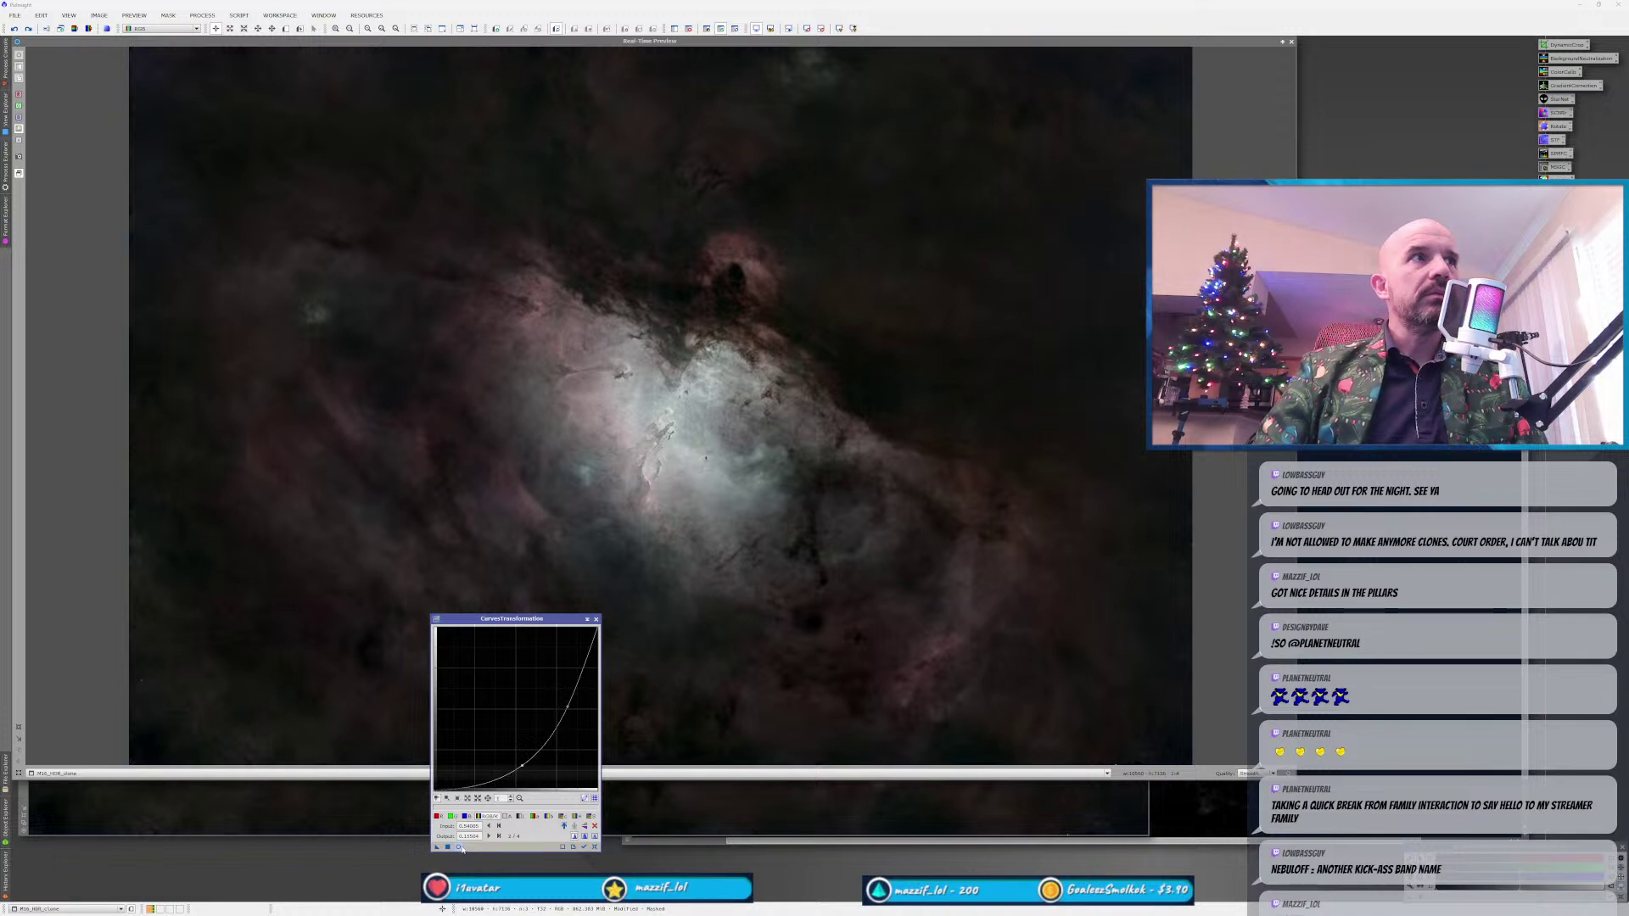
pyautogui.click(461, 847)
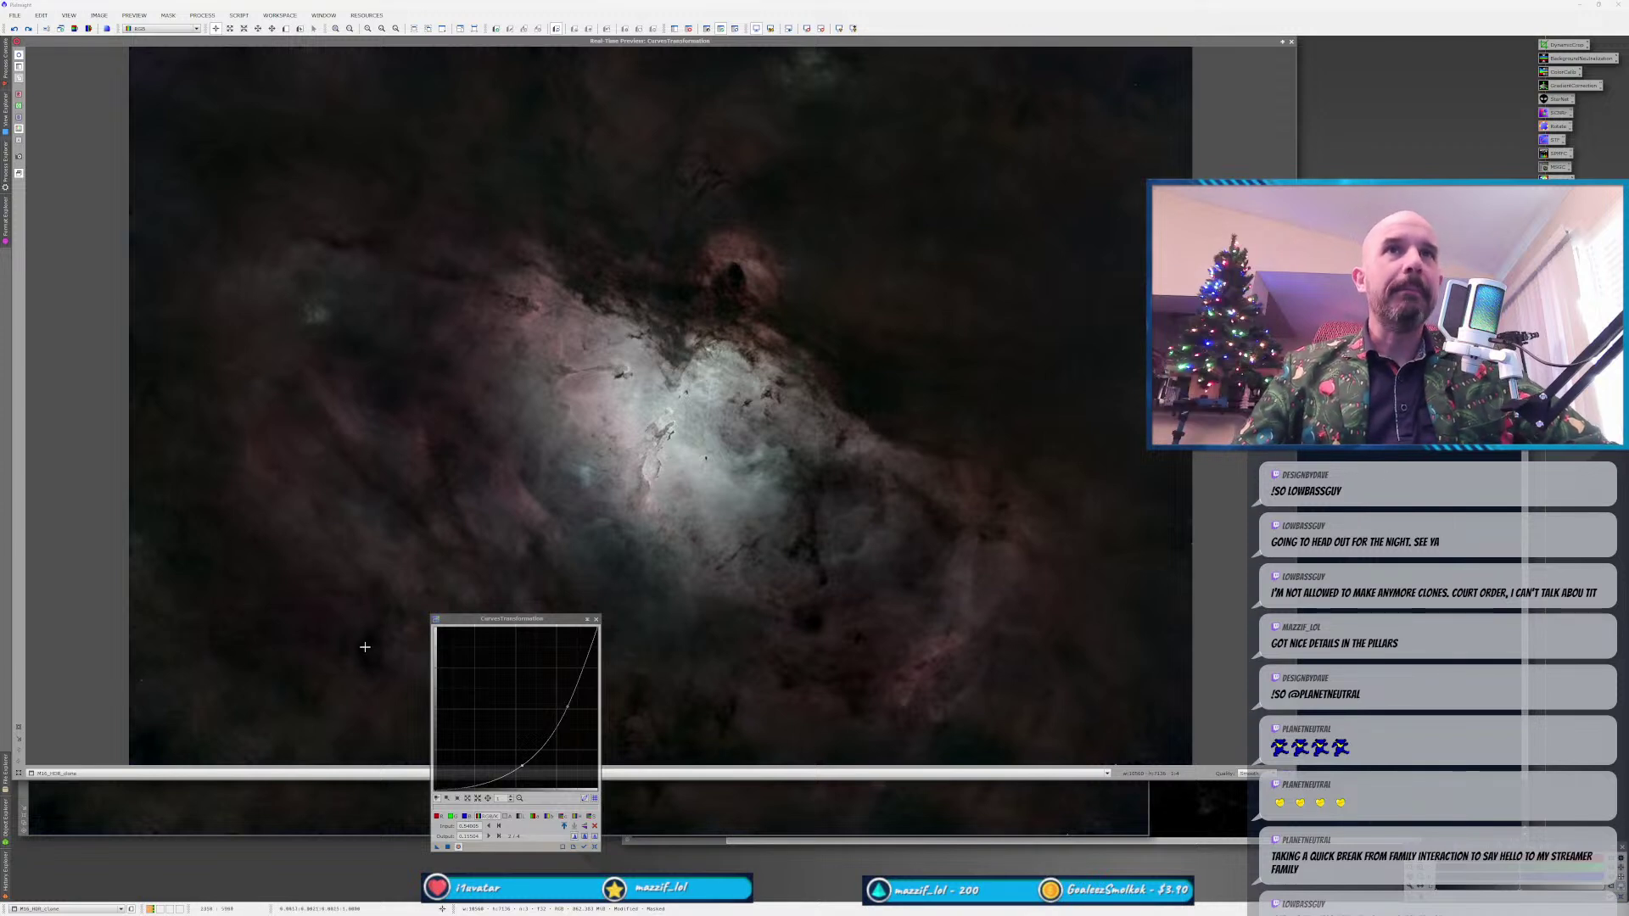
pyautogui.click(458, 847)
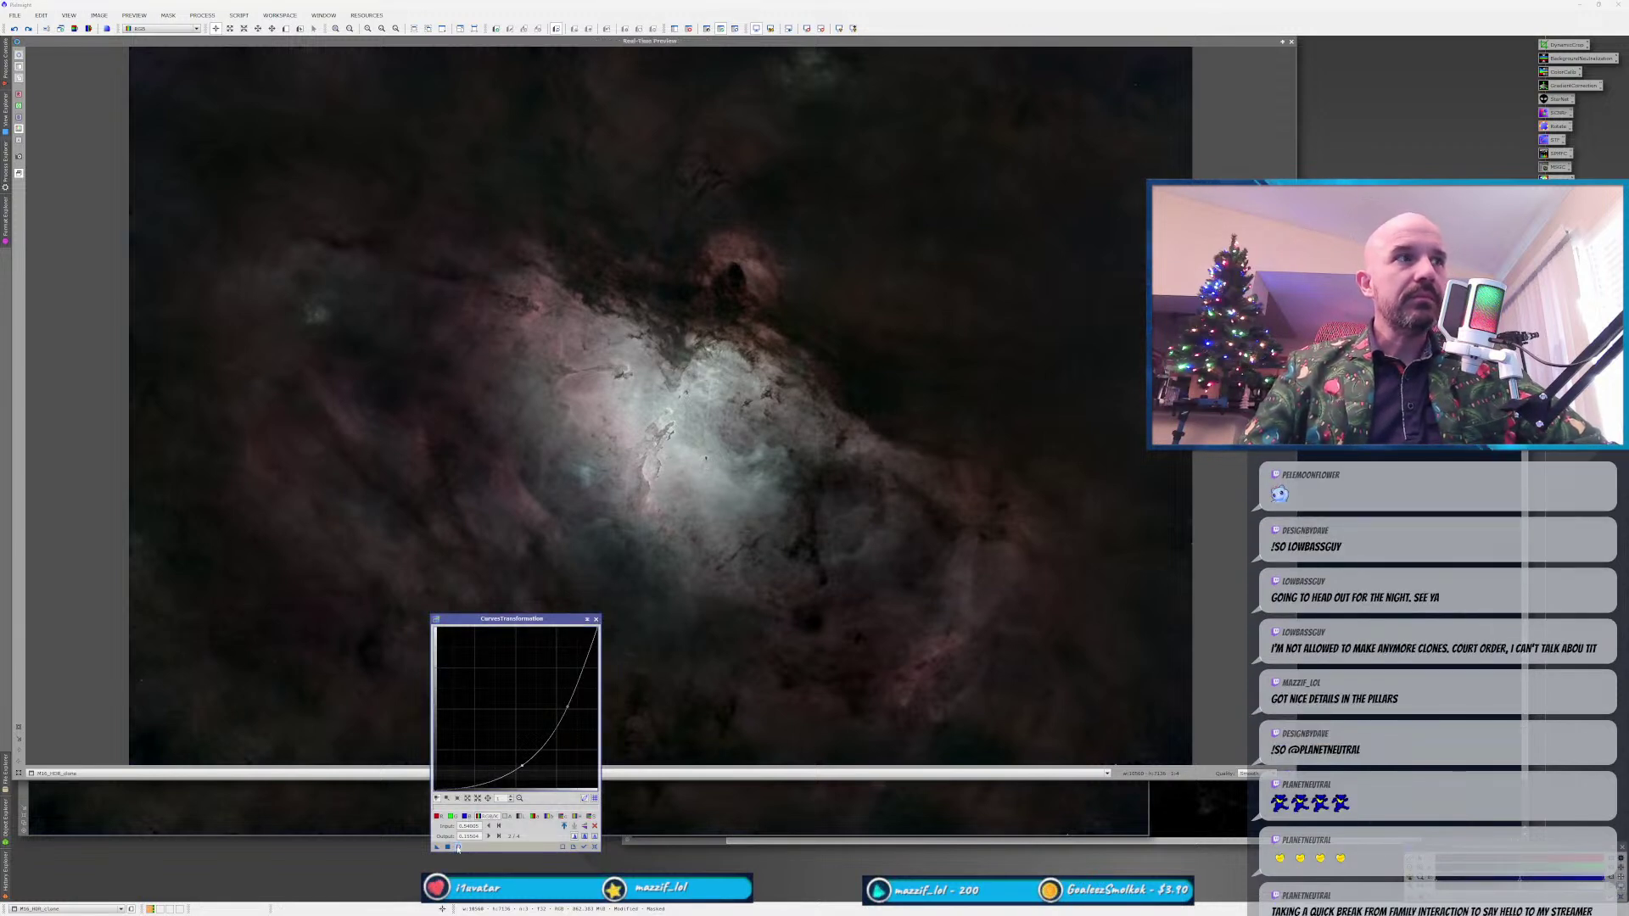
pyautogui.click(458, 847)
pyautogui.click(459, 847)
pyautogui.click(458, 847)
pyautogui.click(458, 847)
pyautogui.click(458, 846)
pyautogui.click(459, 847)
pyautogui.click(458, 847)
pyautogui.click(458, 847)
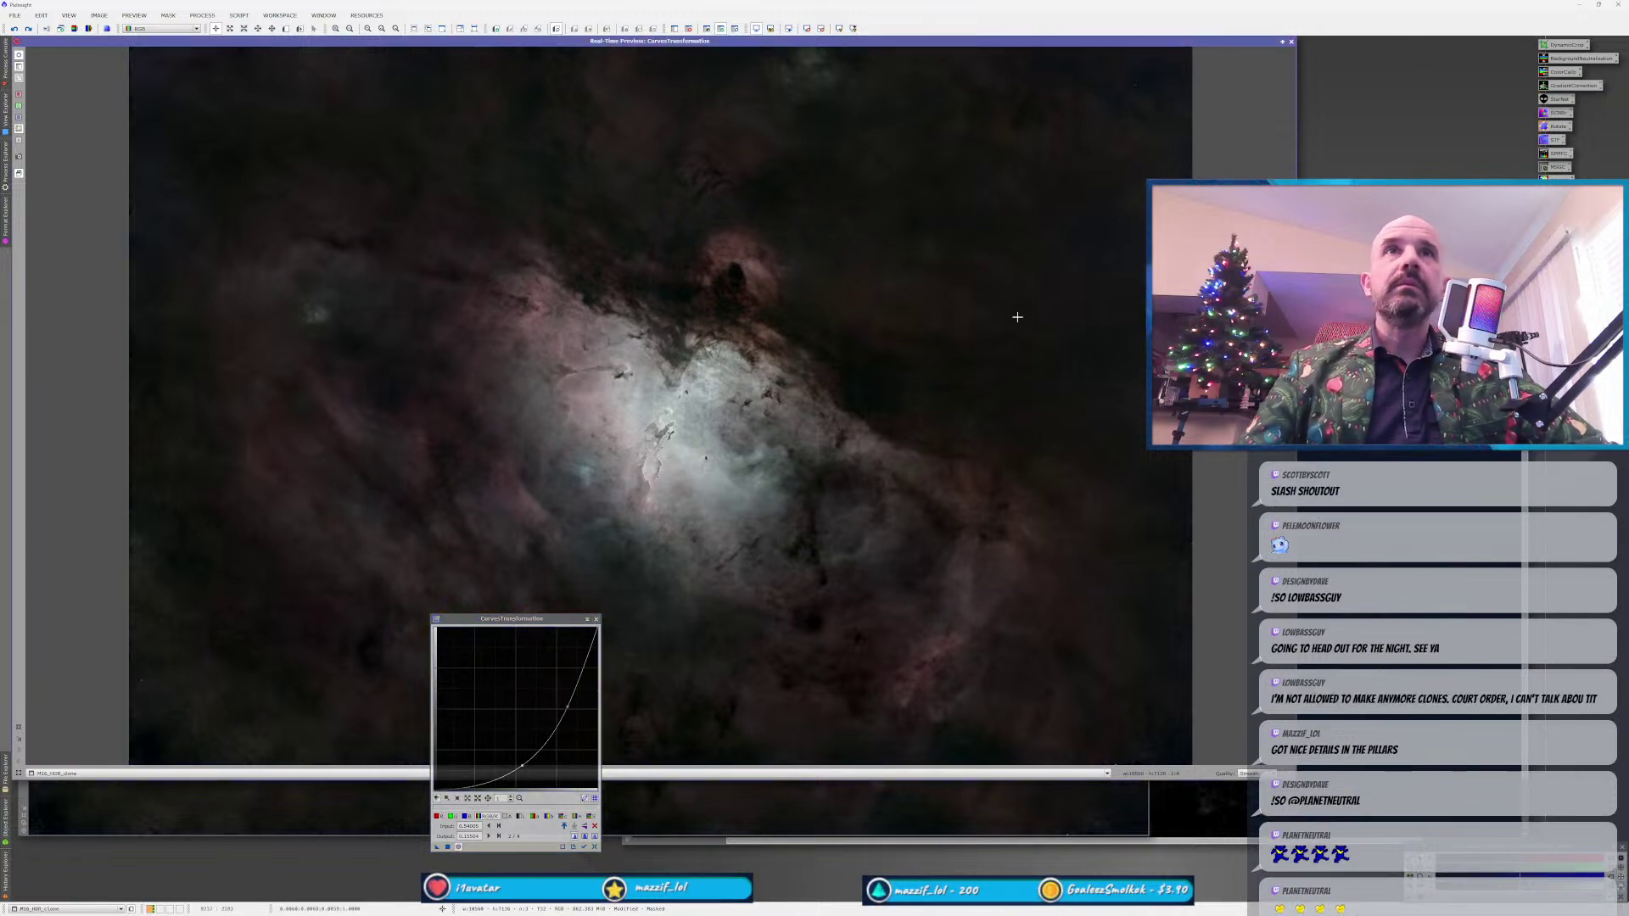
# Apply the darkening curve to the clone's masked dark structures and remove the mask from the clone.
pyautogui.click(1291, 41)
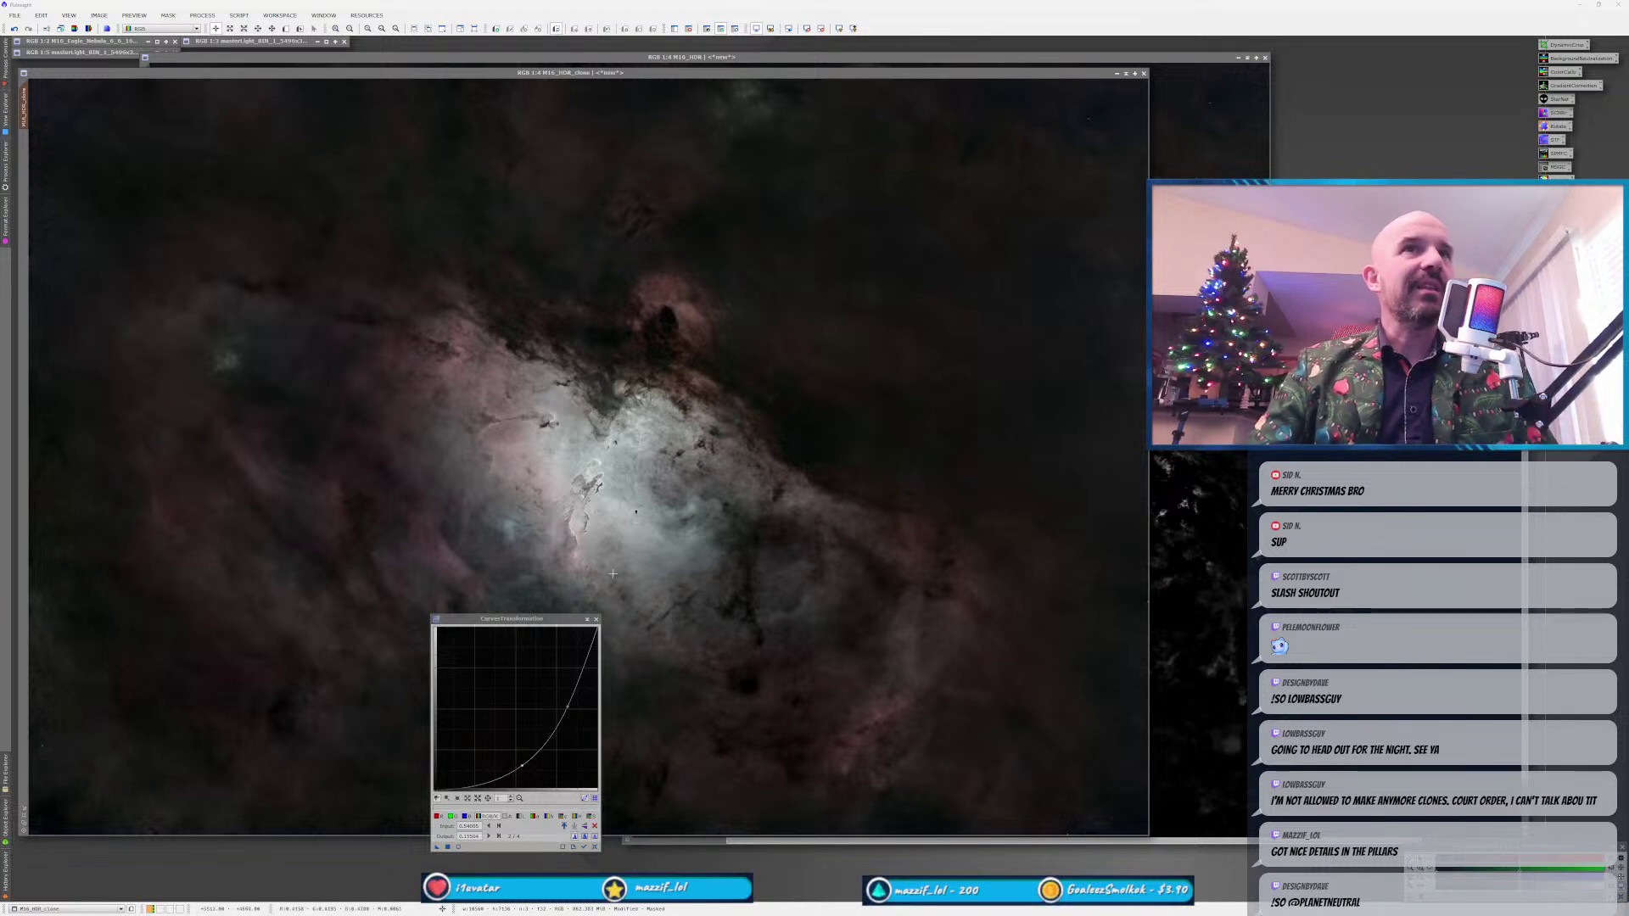
pyautogui.click(595, 618)
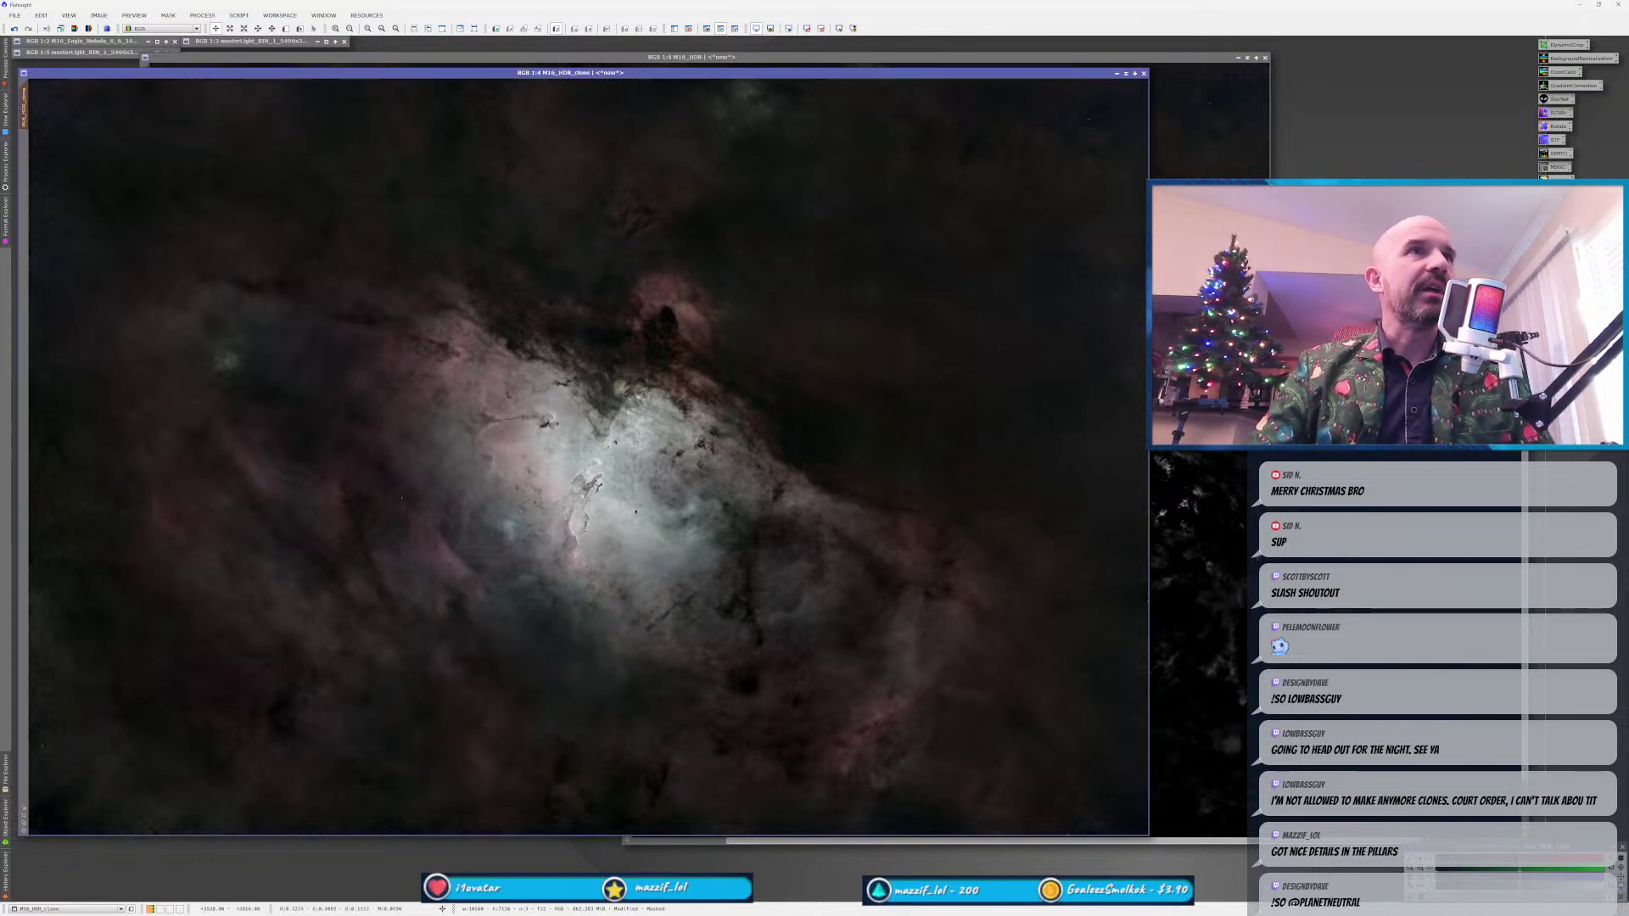
pyautogui.click(167, 15)
pyautogui.click(195, 40)
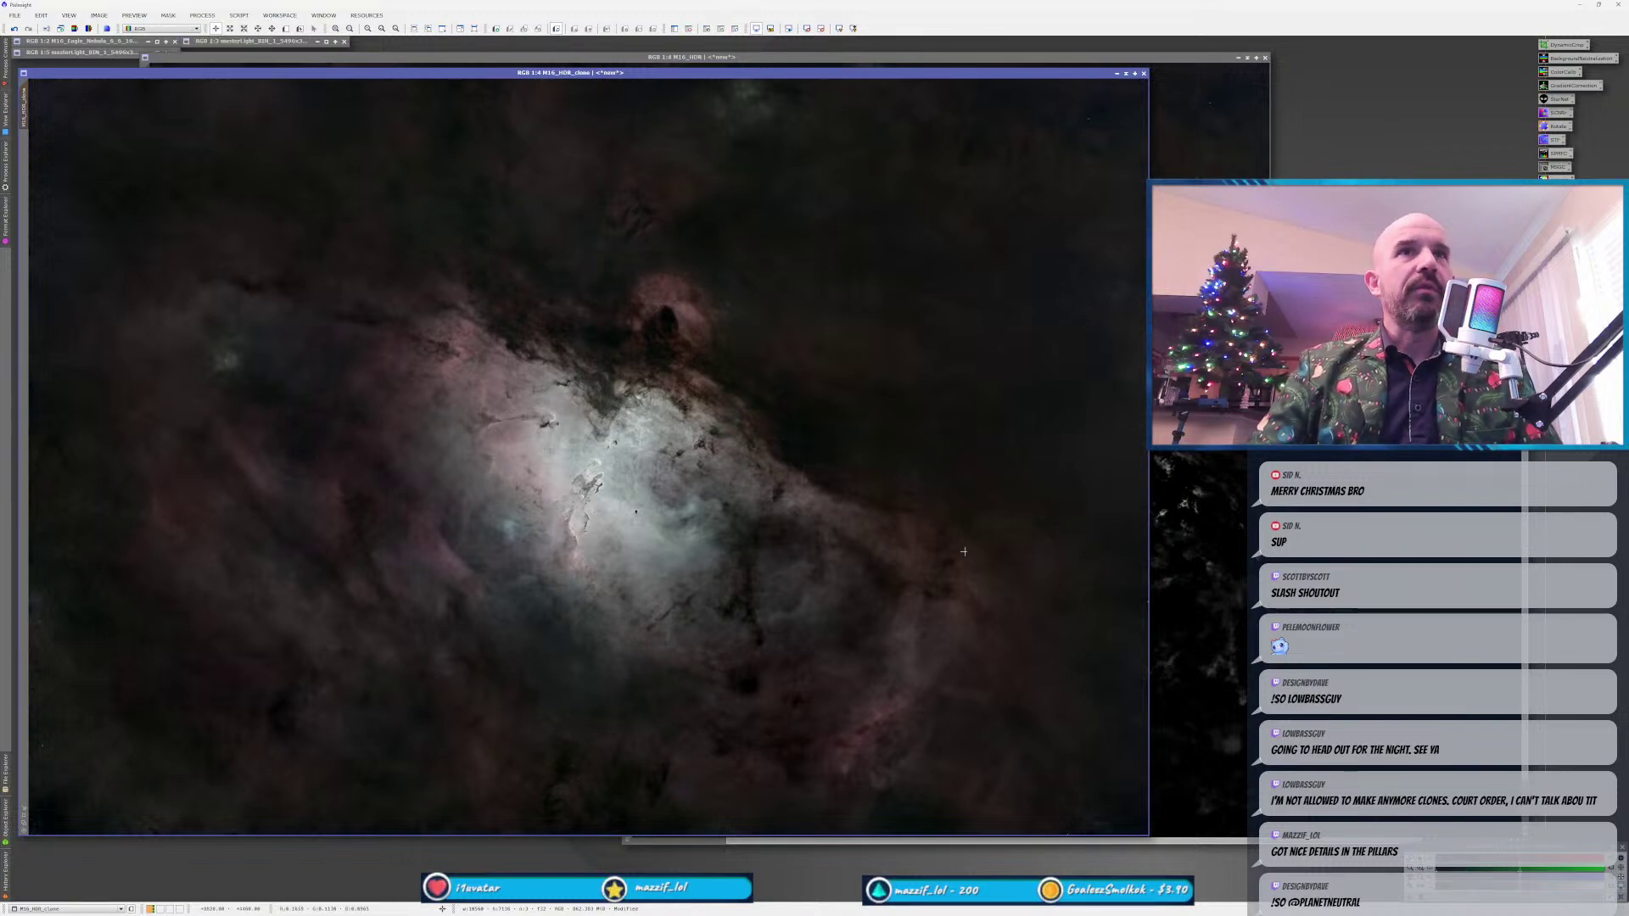
# Examine at close zoom how the extracted mask covers the pillars beside the clone.
pyautogui.scroll(1, 612, 513)
pyautogui.scroll(1, 605, 494)
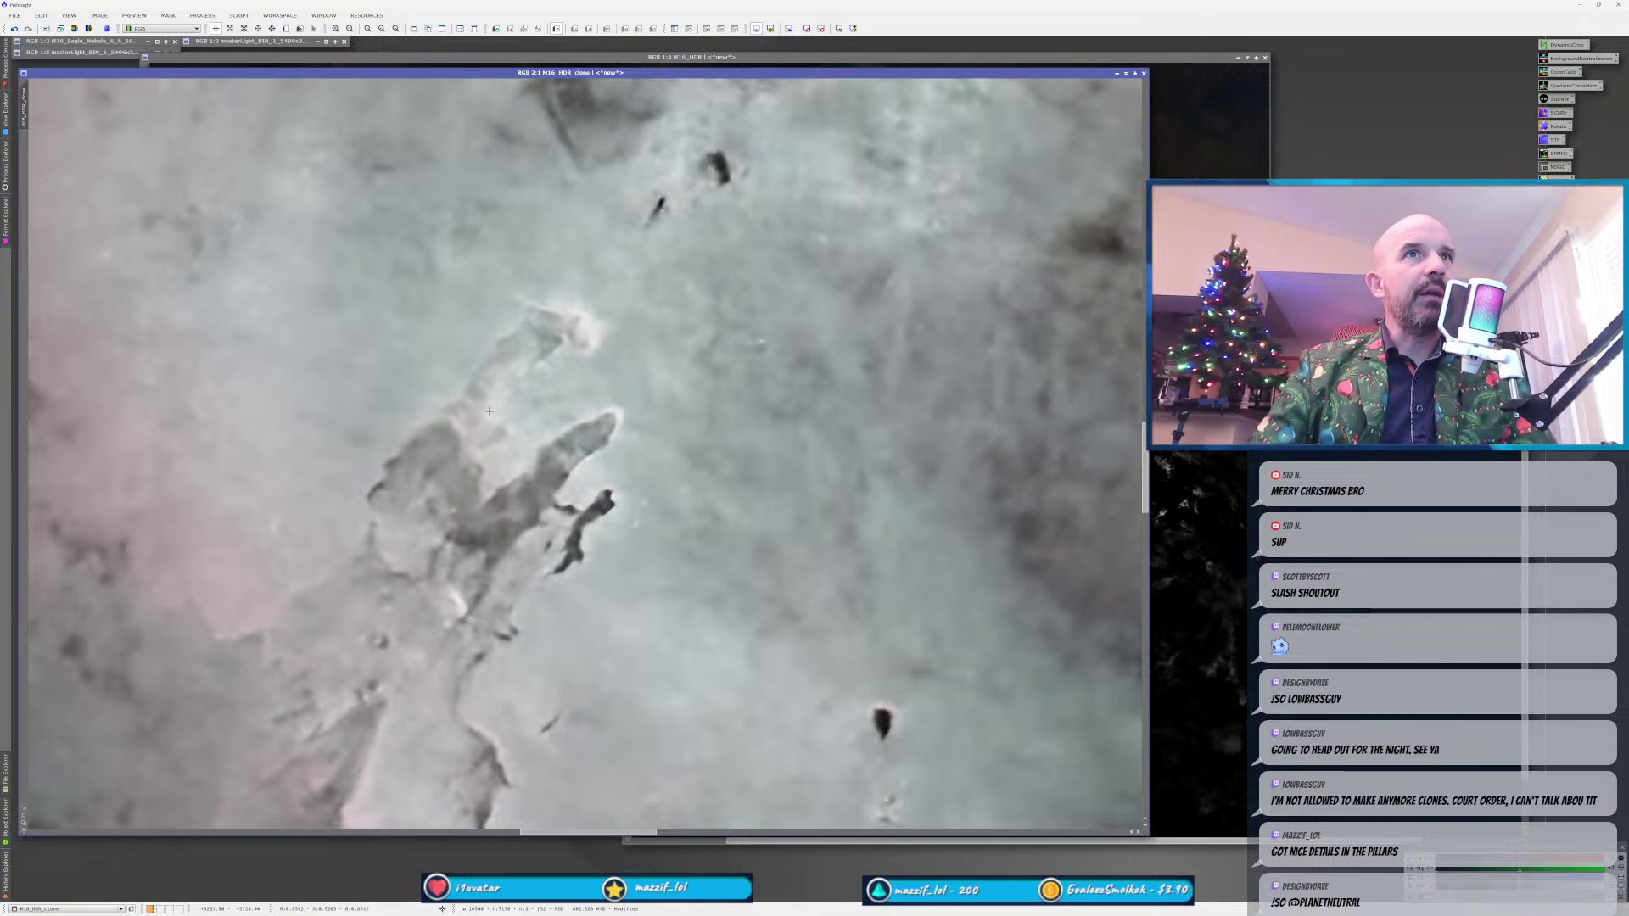
pyautogui.click(1230, 546)
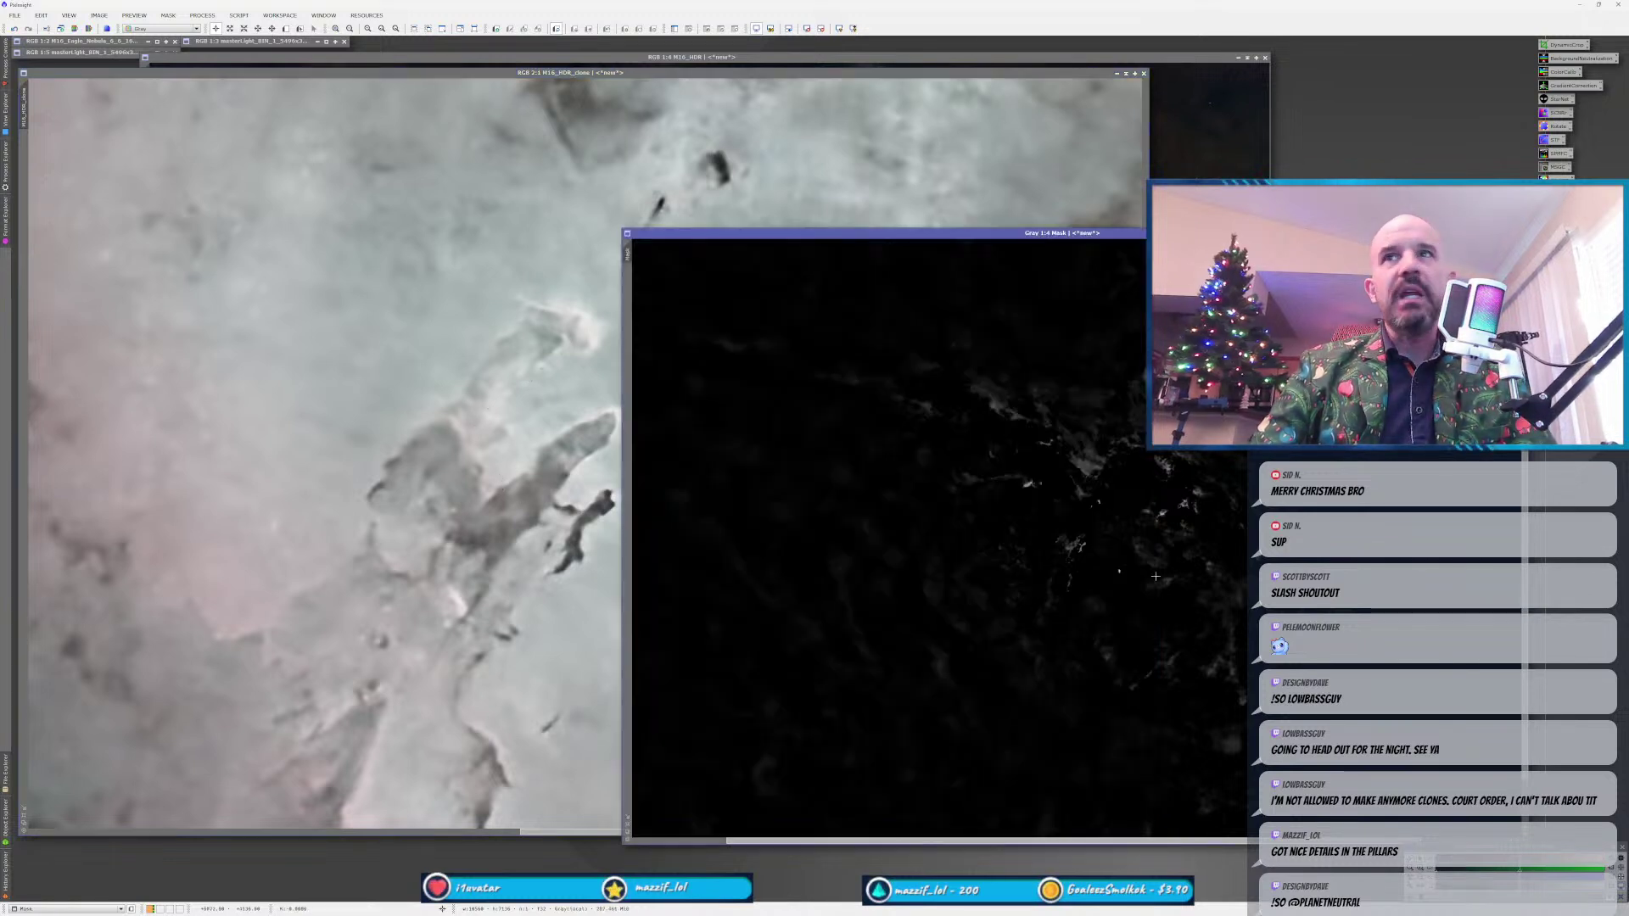
pyautogui.scroll(5, 1068, 537)
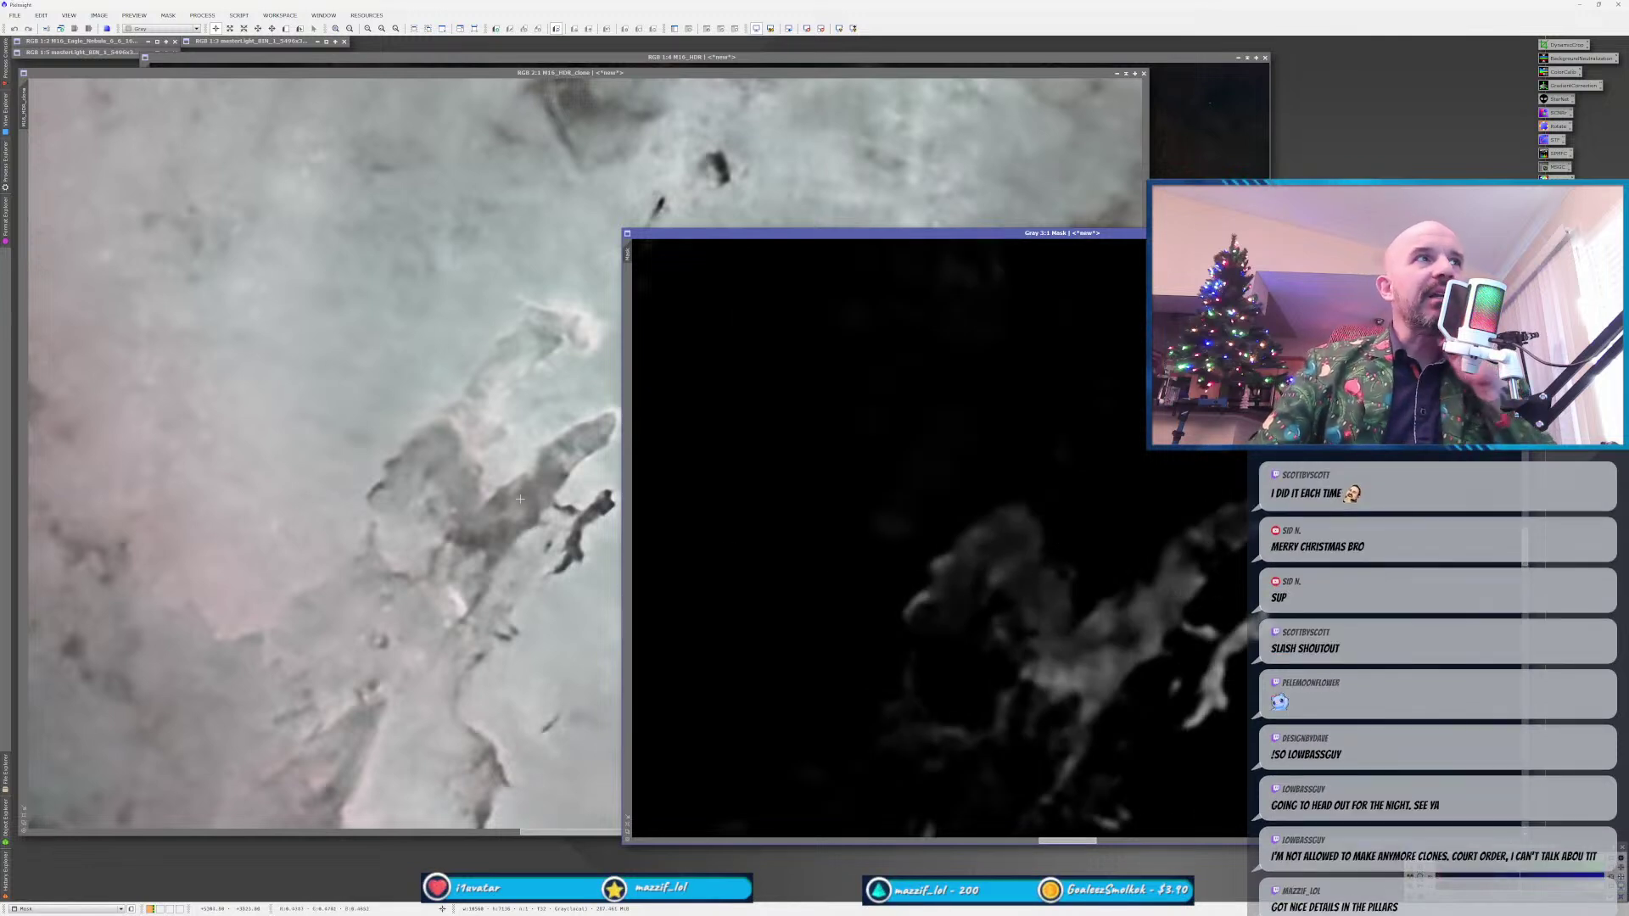
# Inspect the curve-darkened pillars on the clone at close zoom and in the context of the whole nebula.
pyautogui.click(418, 559)
pyautogui.scroll(-2, 418, 559)
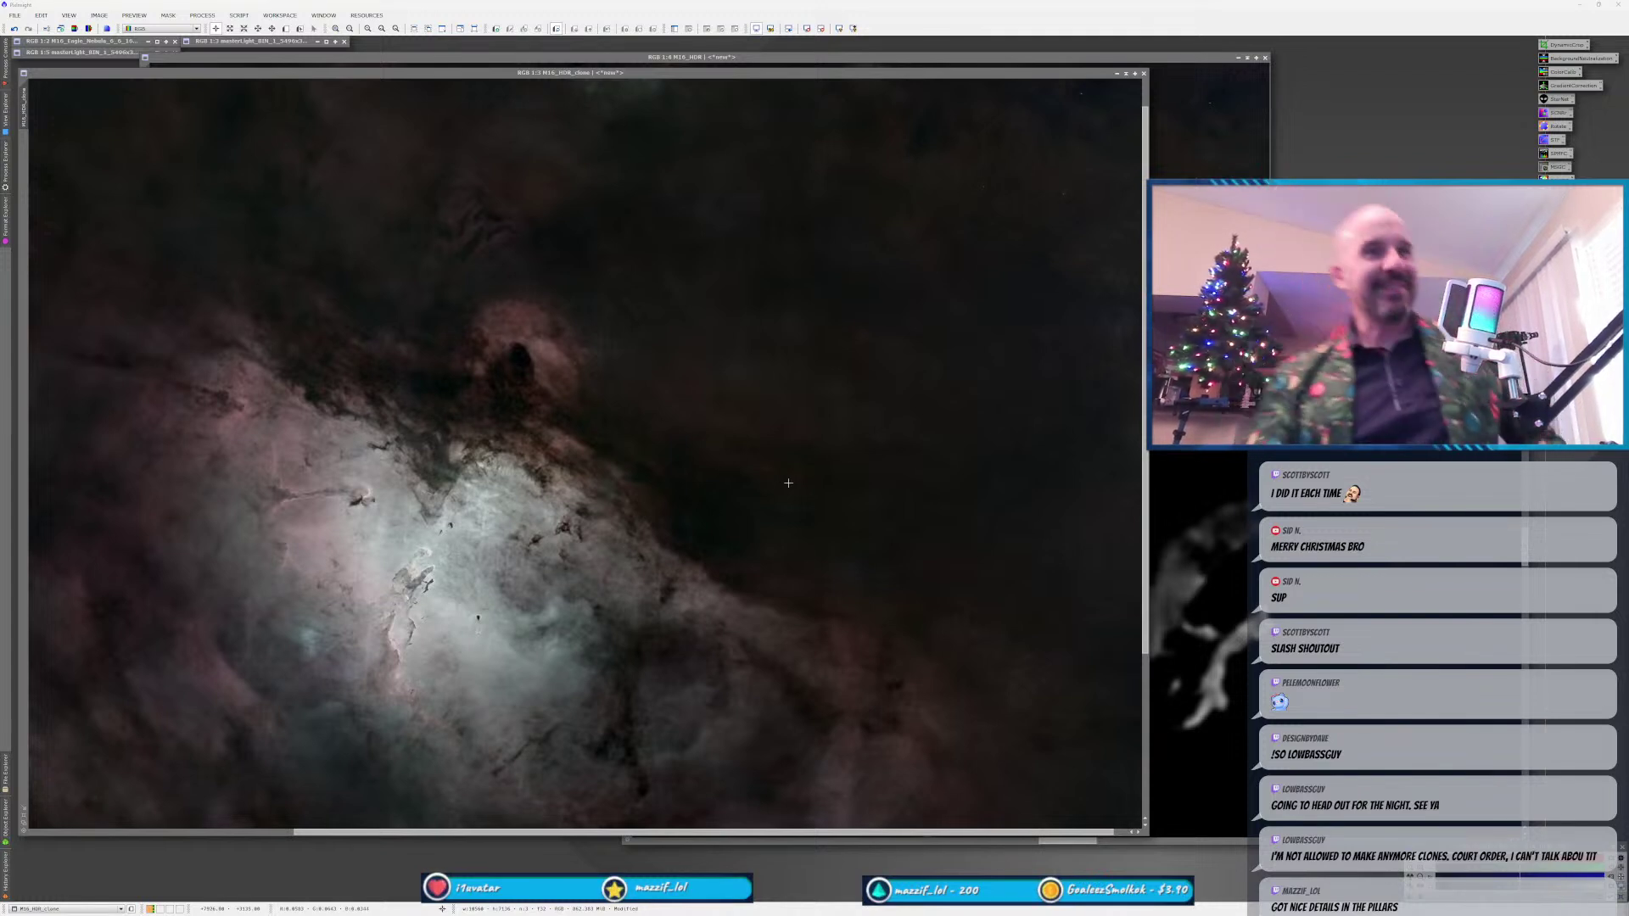
pyautogui.scroll(-3, 547, 509)
pyautogui.scroll(3, 549, 472)
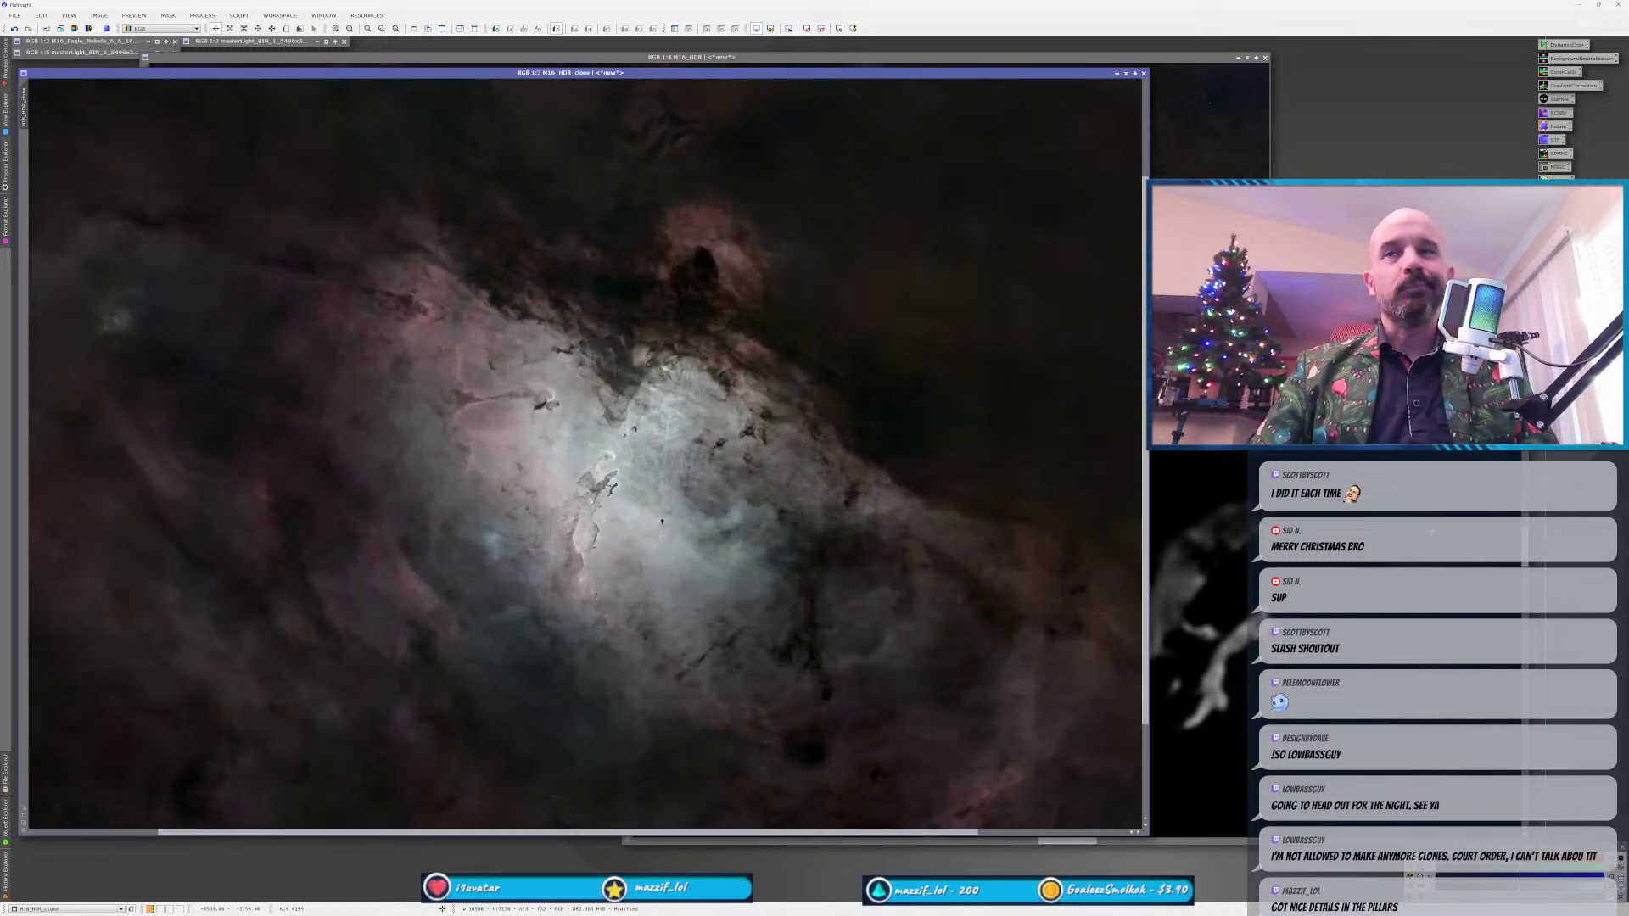
pyautogui.scroll(3, 588, 482)
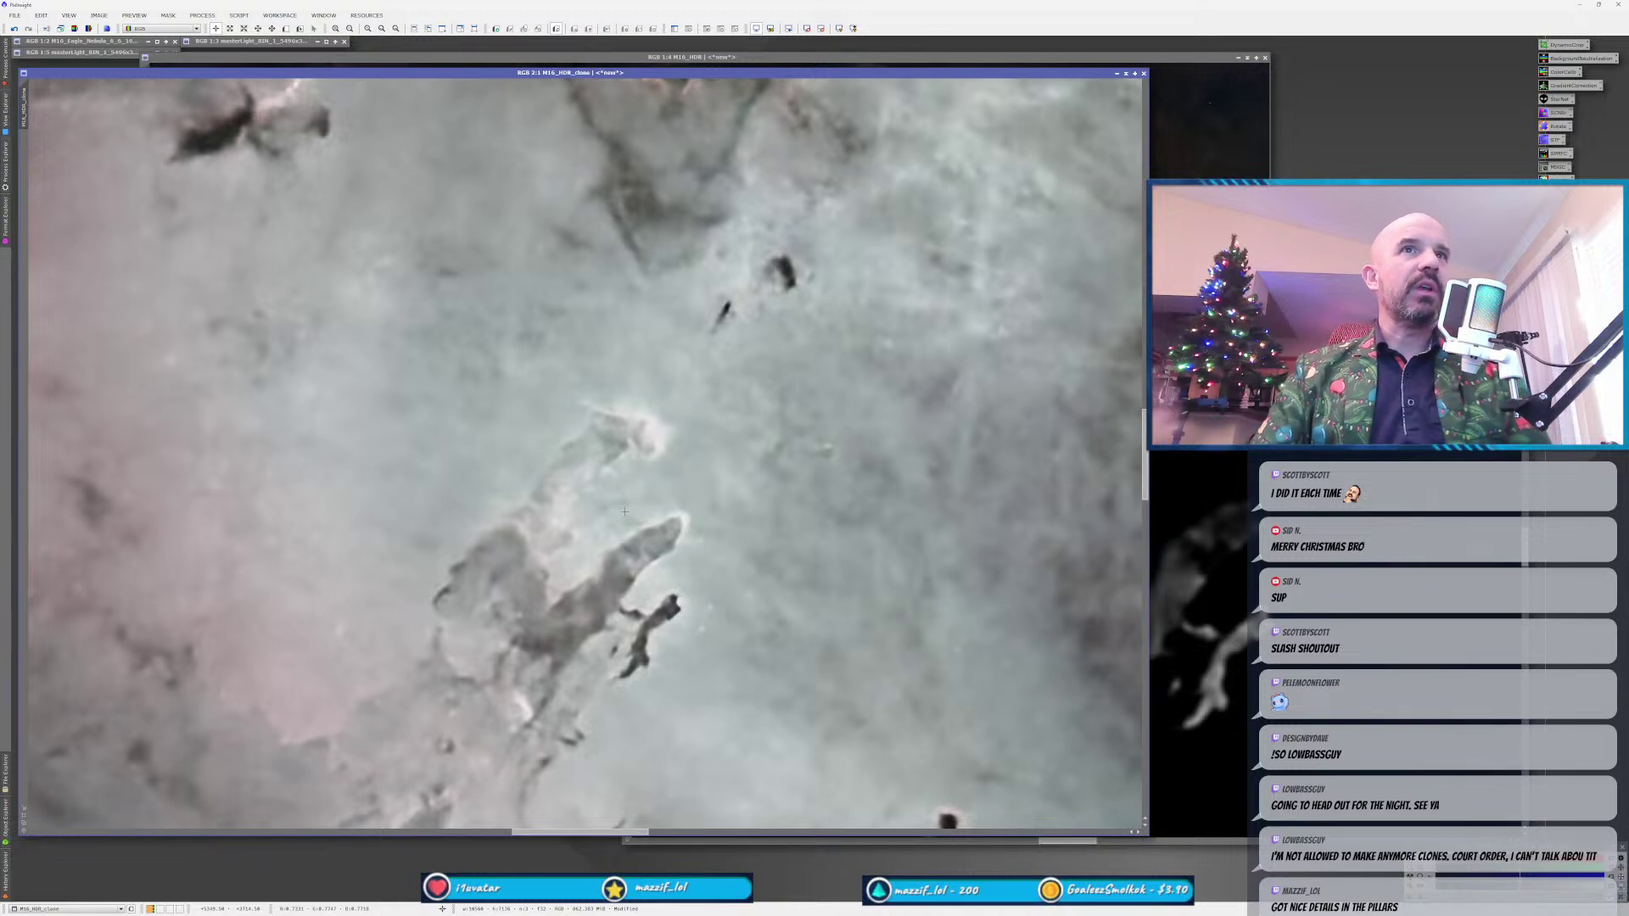
pyautogui.scroll(-3, 467, 578)
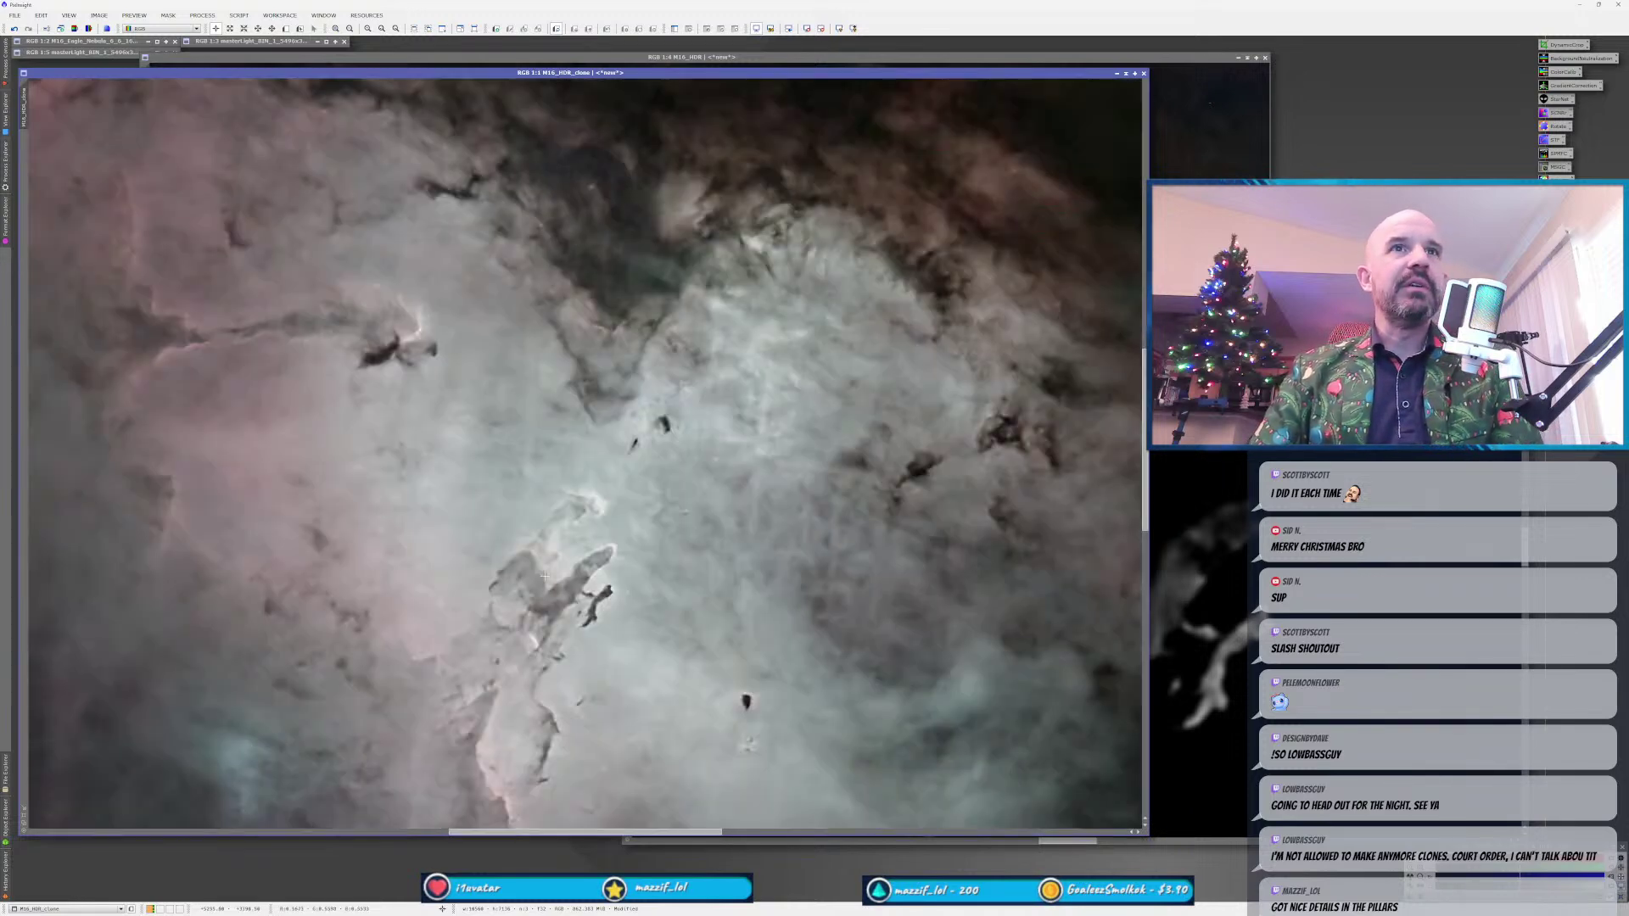
pyautogui.scroll(-1, 499, 626)
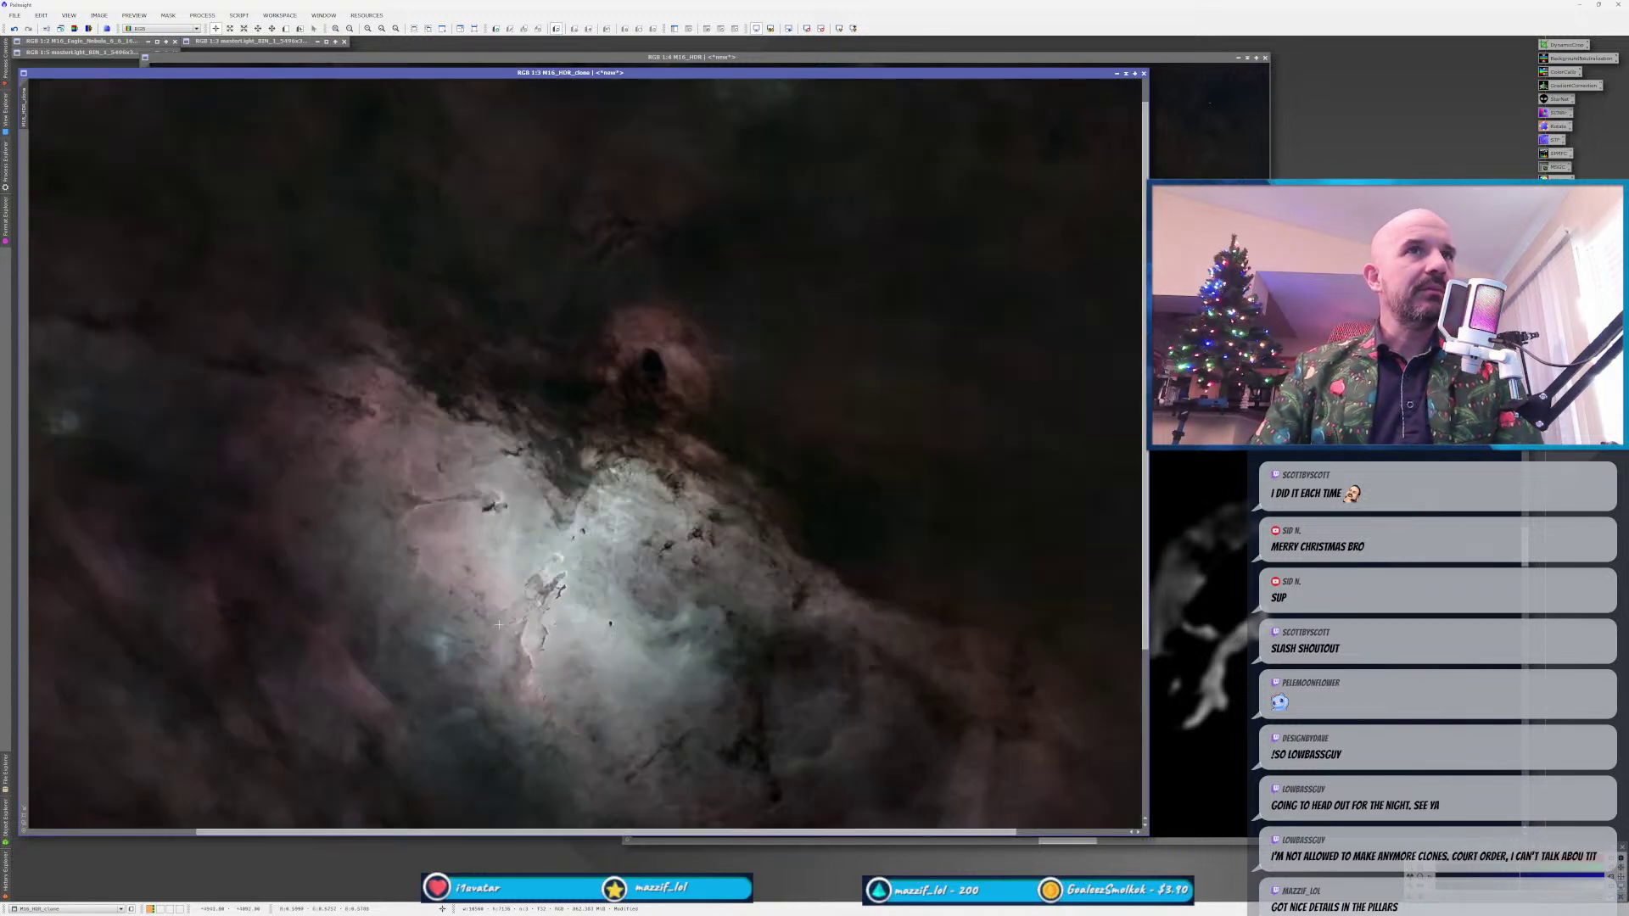
pyautogui.scroll(-1, 499, 625)
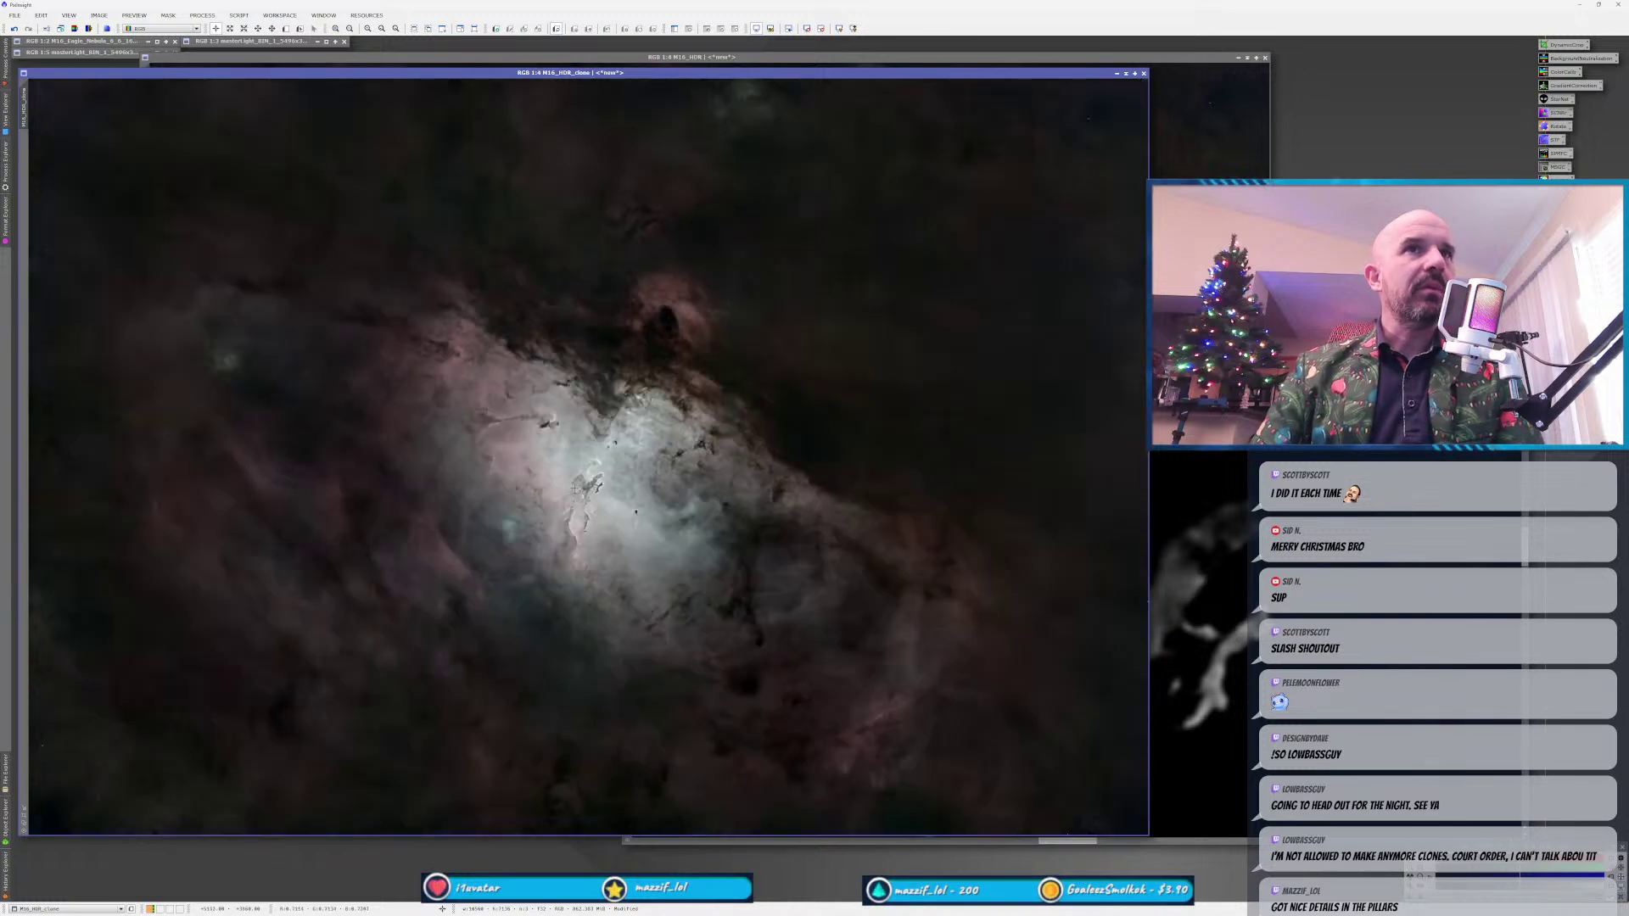
# Examine the central pillars of M16_HDR_clone at high magnification and again in the full frame.
pyautogui.scroll(1, 574, 488)
pyautogui.scroll(-1, 584, 469)
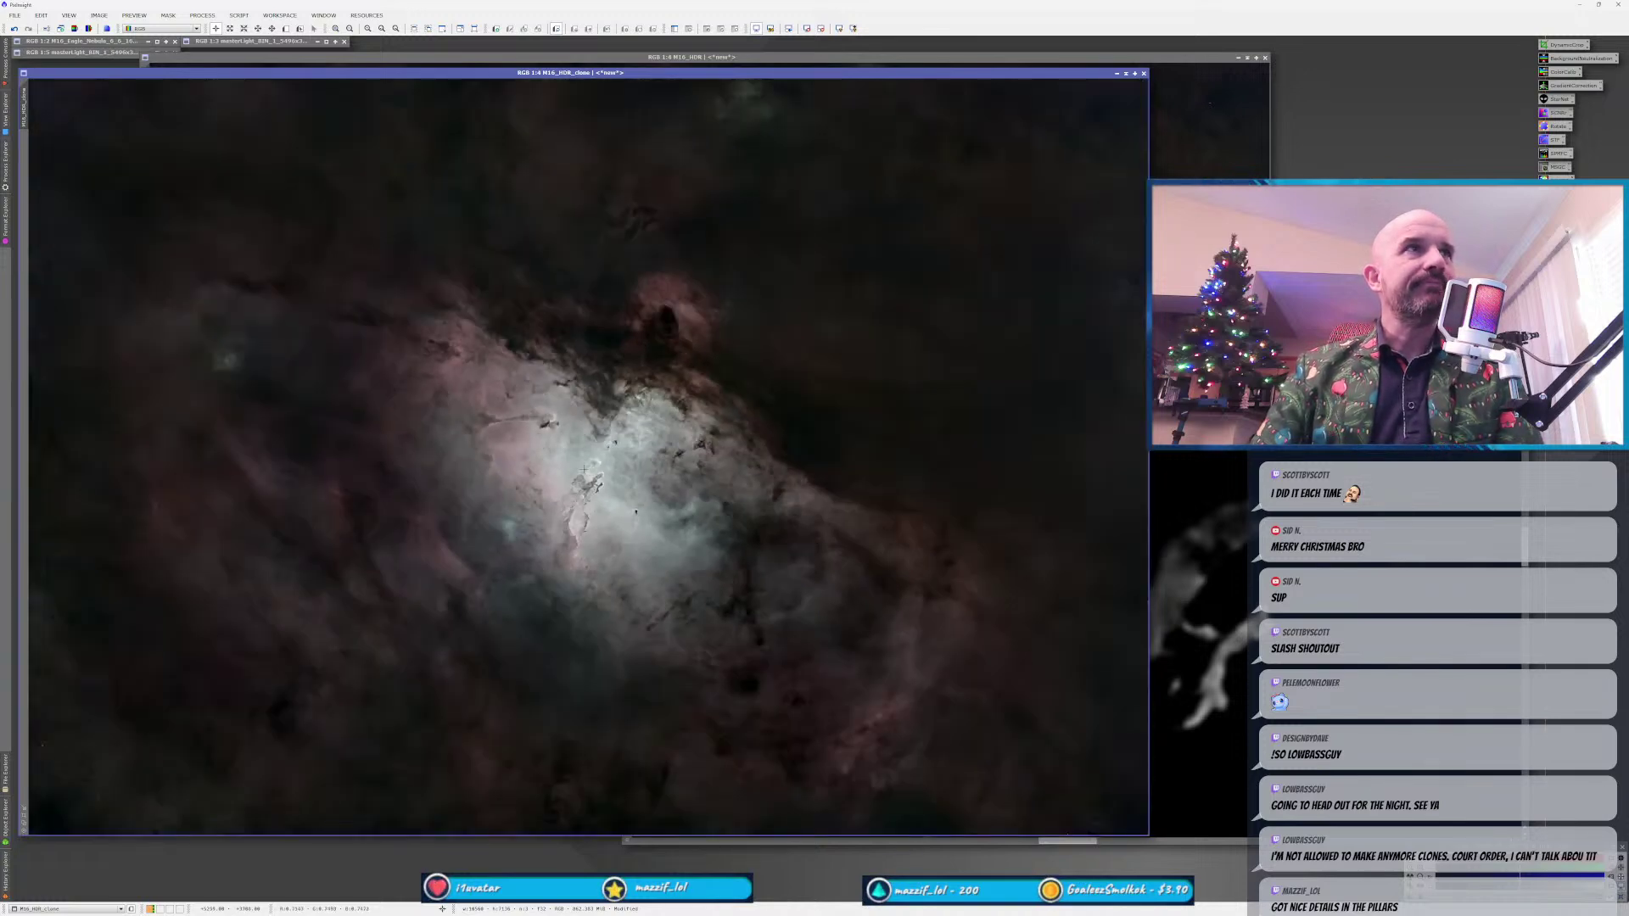
pyautogui.click(1190, 619)
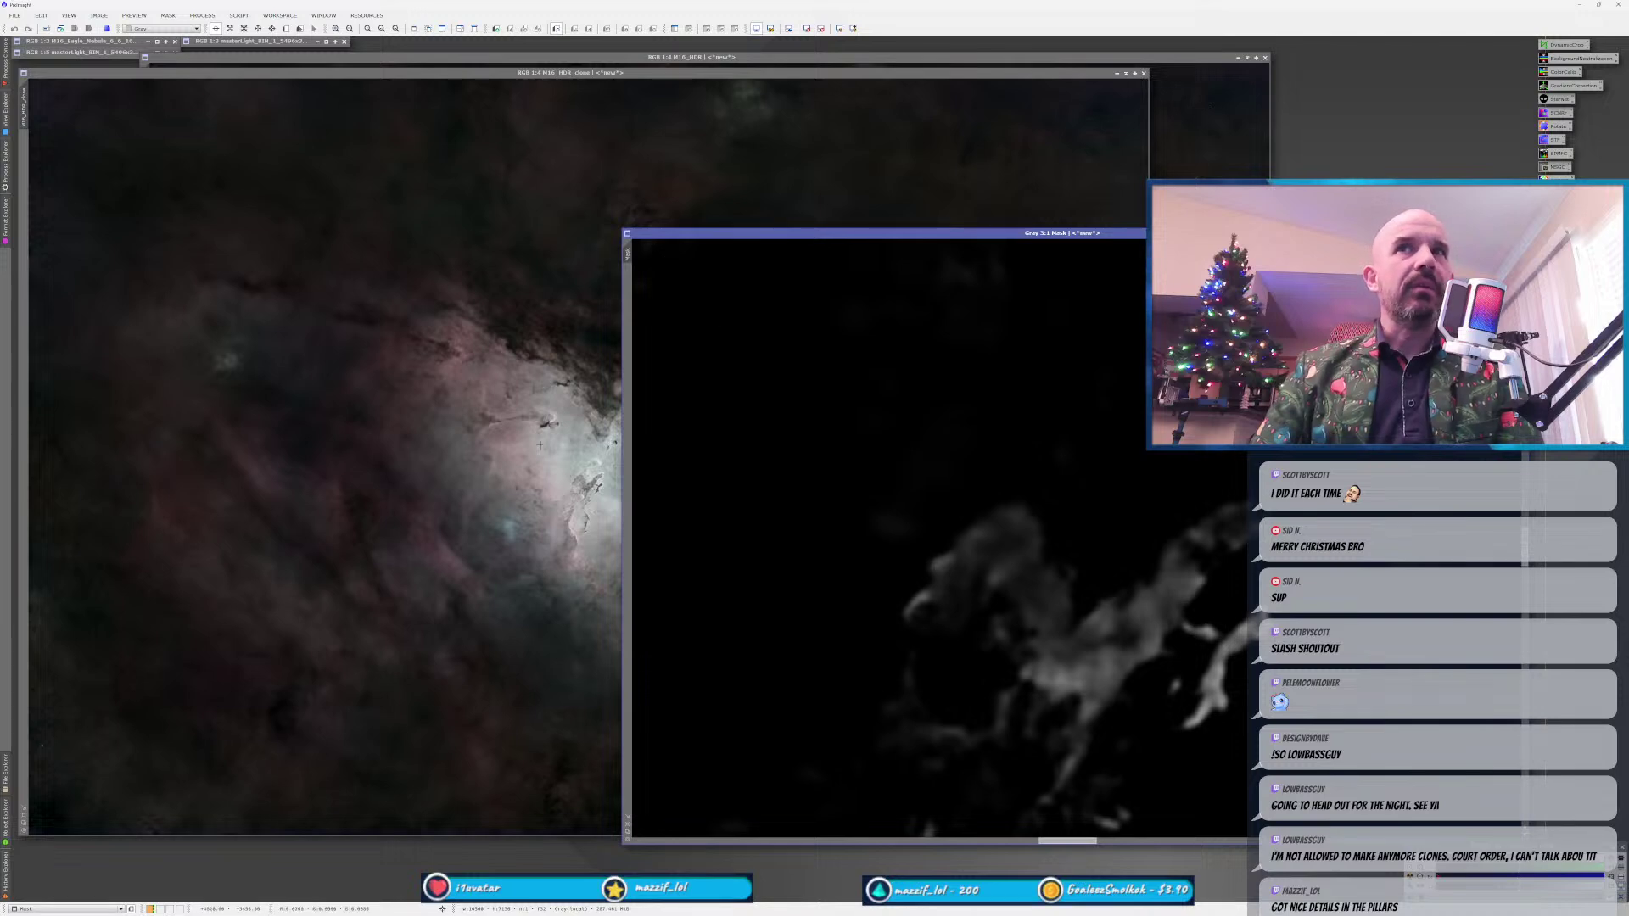
pyautogui.click(553, 493)
pyautogui.scroll(3, 553, 493)
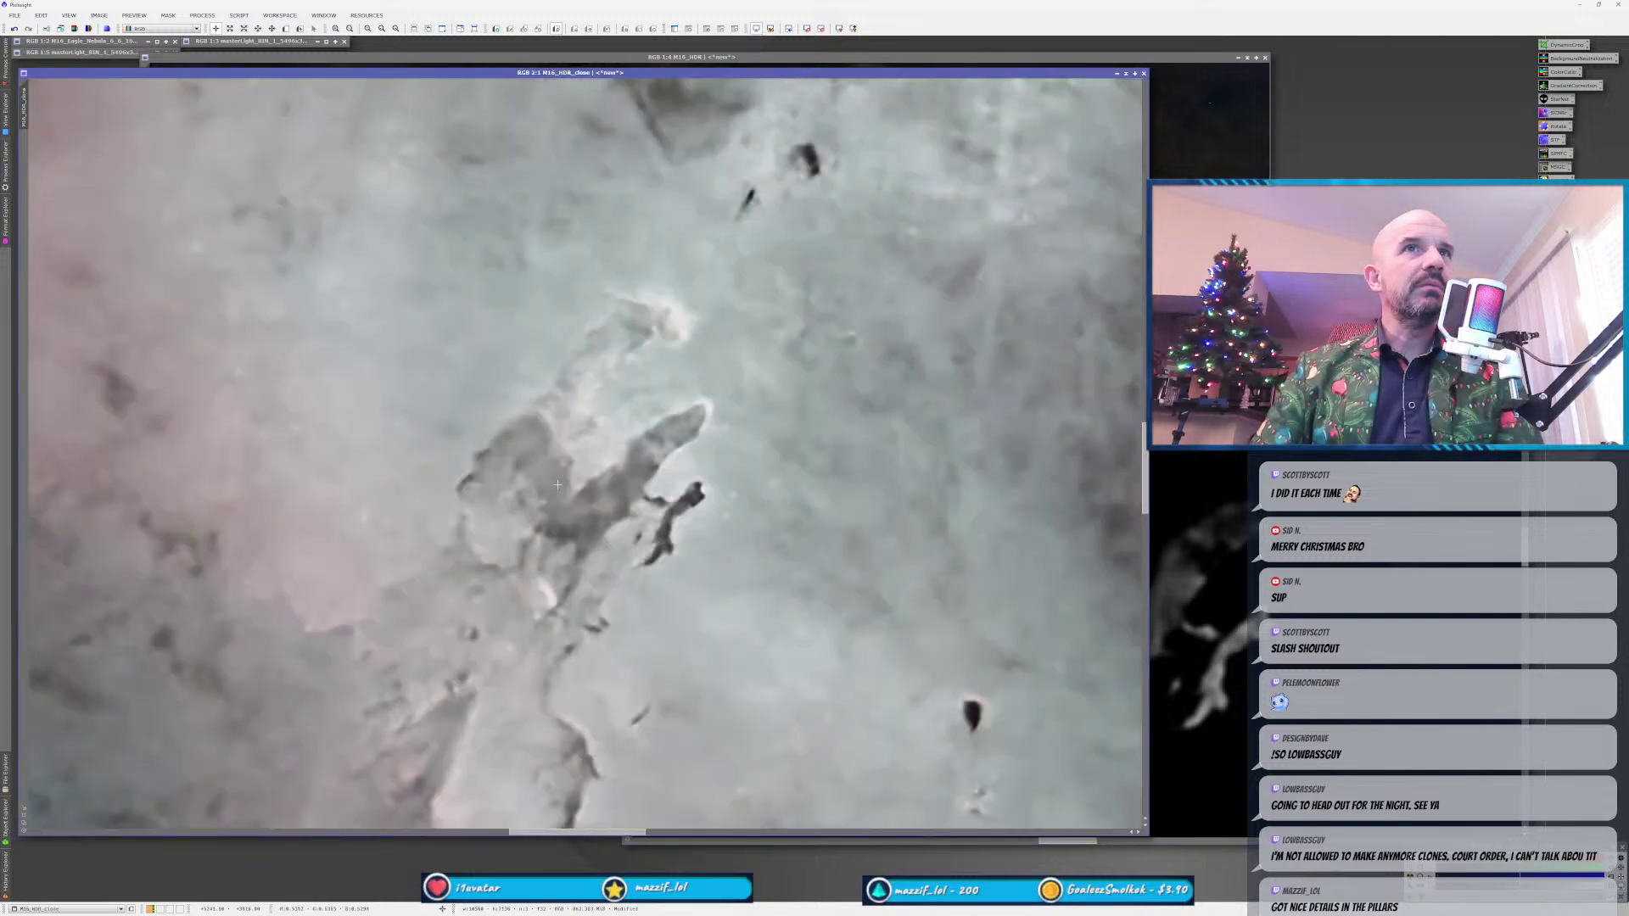
pyautogui.scroll(-1, 556, 489)
pyautogui.scroll(-1, 557, 485)
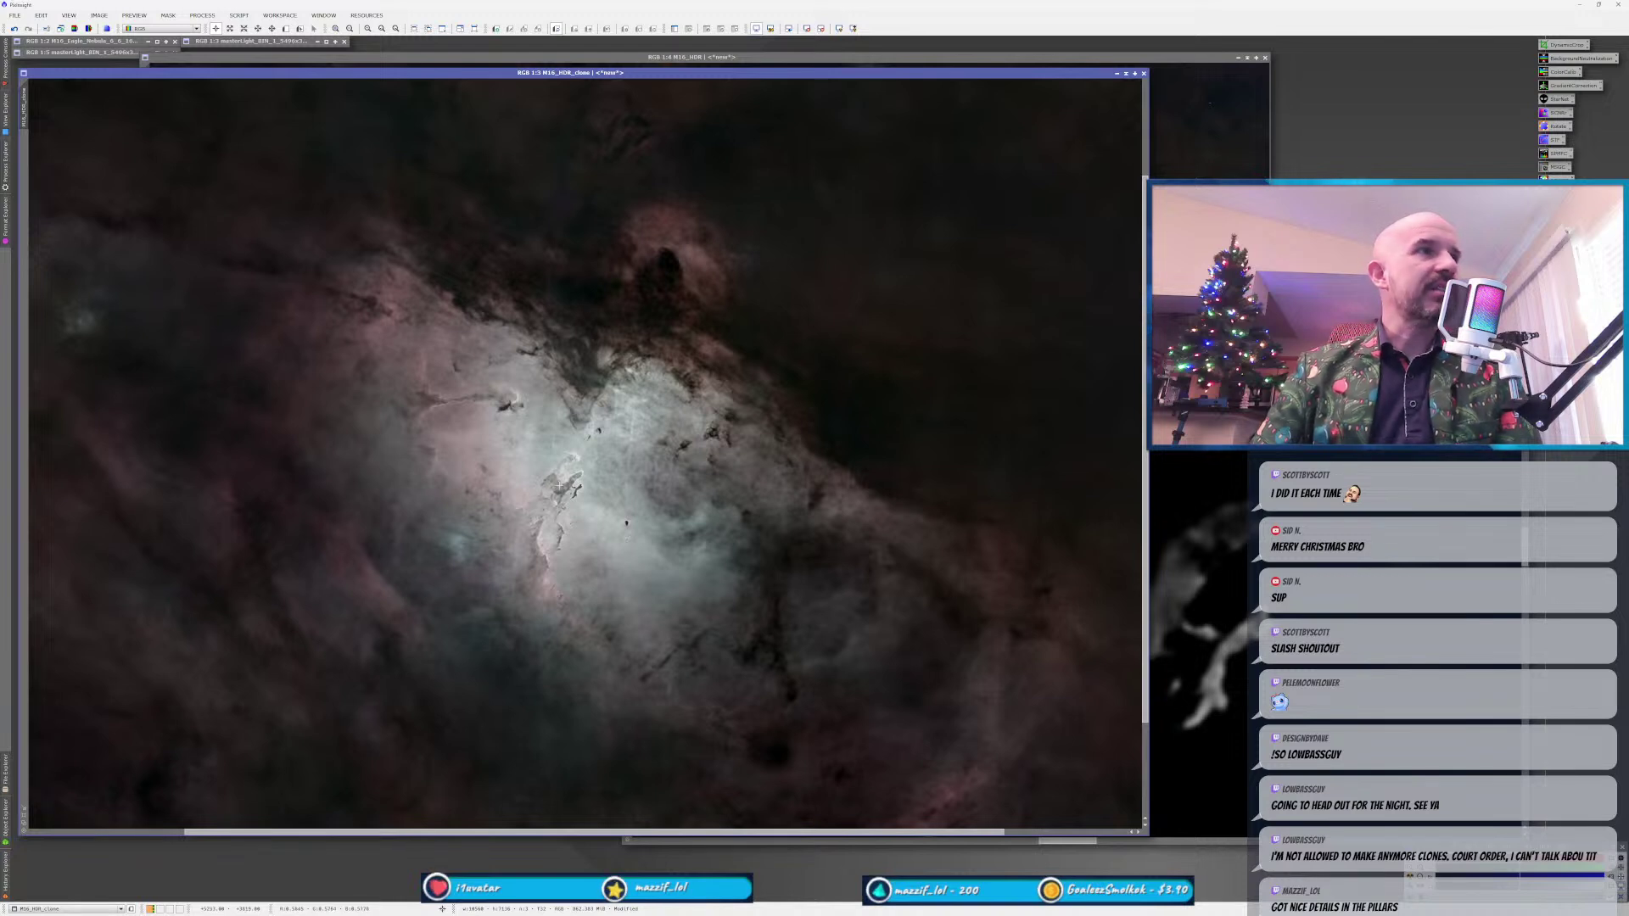
pyautogui.scroll(-1, 531, 503)
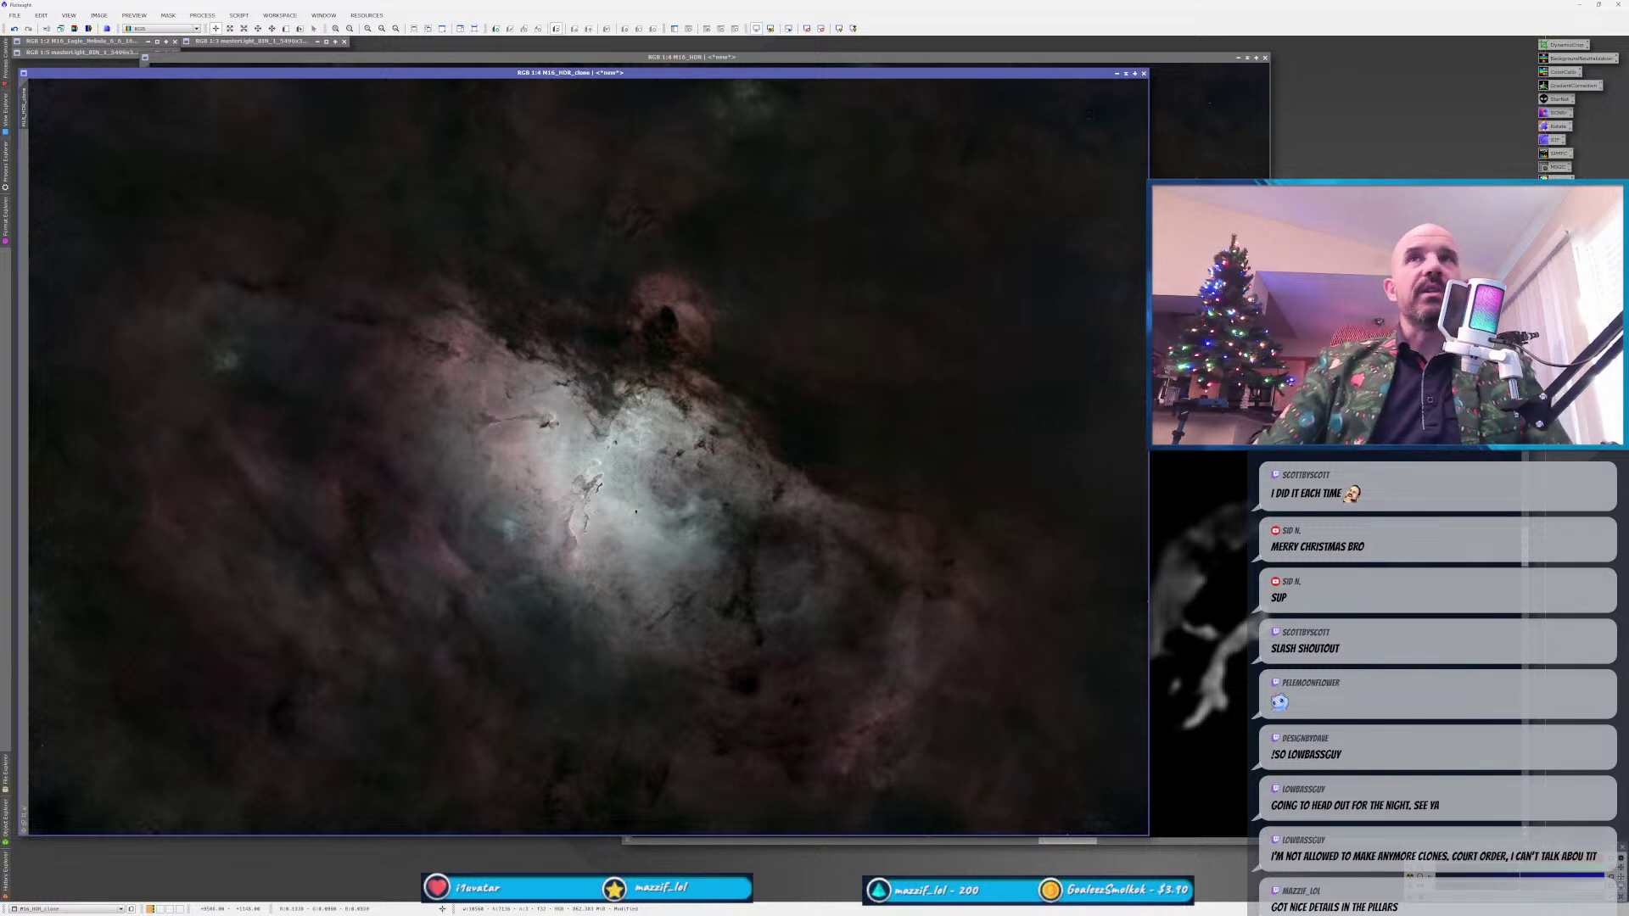
# Apply the extracted Mask to M16_HDR, check its coverage with the red overlay, and hide the overlay.
pyautogui.click(1211, 176)
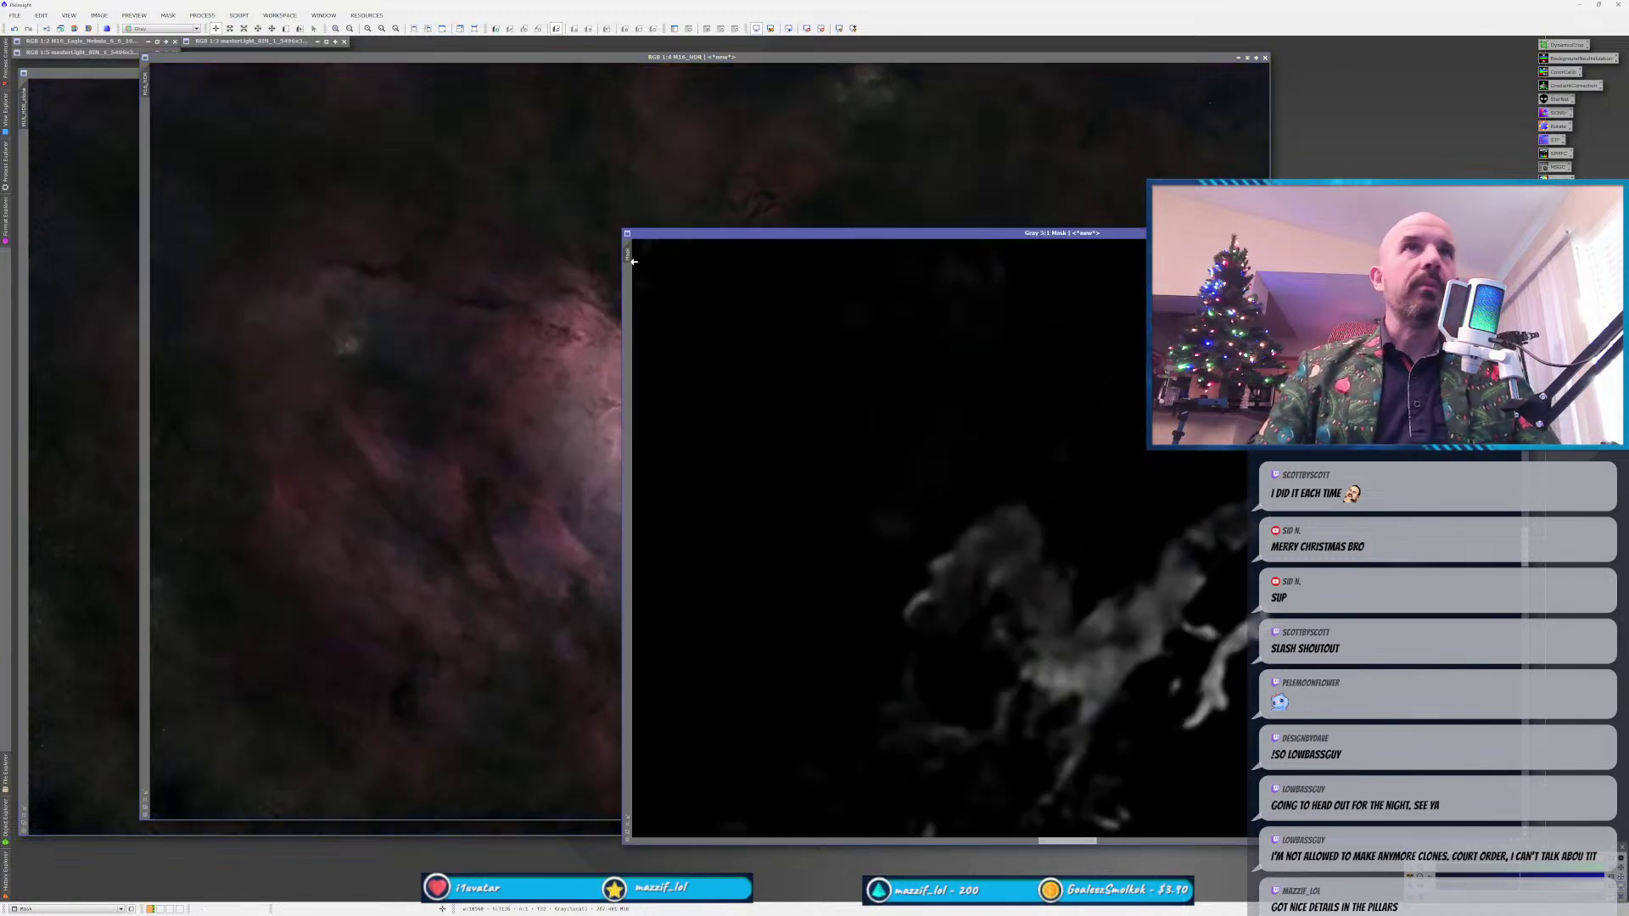
pyautogui.click(424, 307)
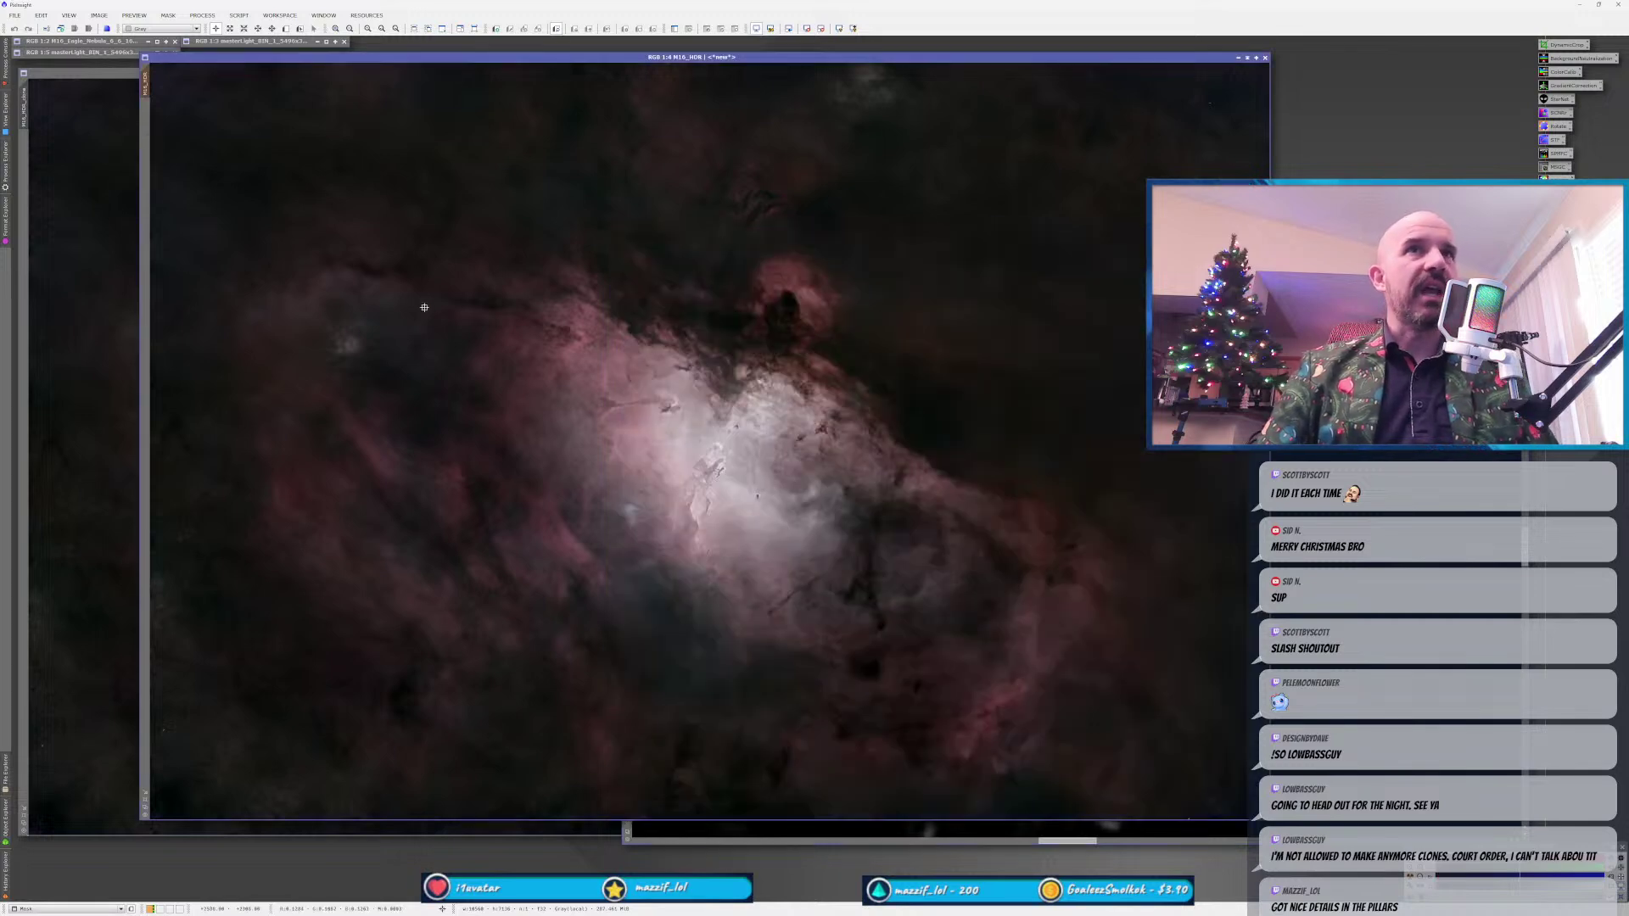
pyautogui.hotkey('ctrl', 'k')
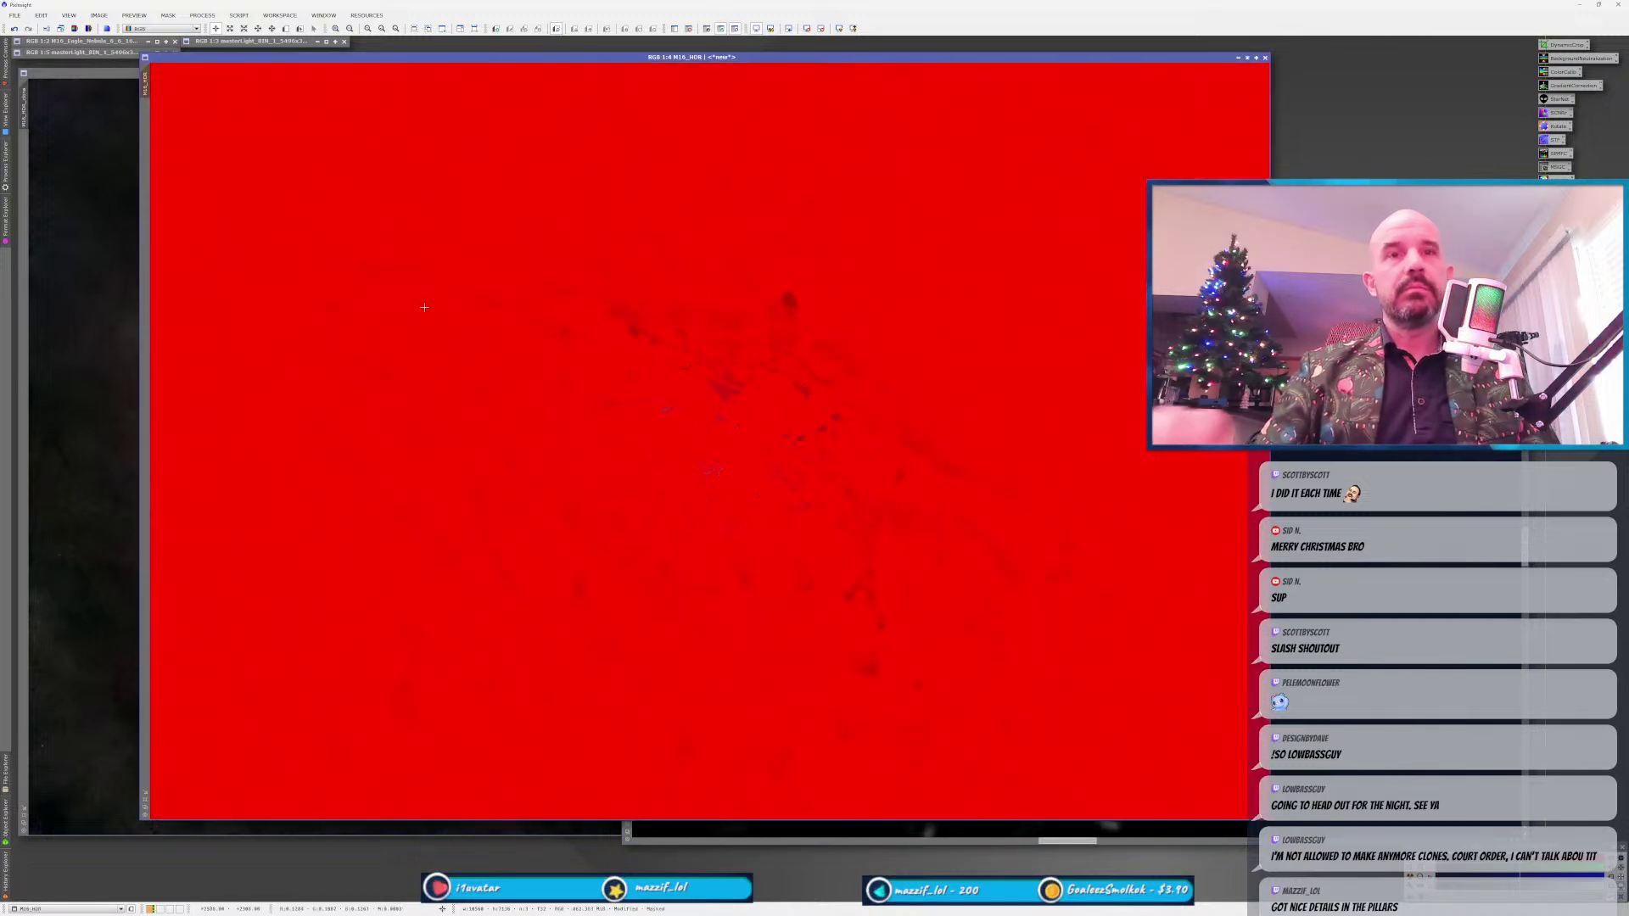
pyautogui.hotkey('ctrl', 'k')
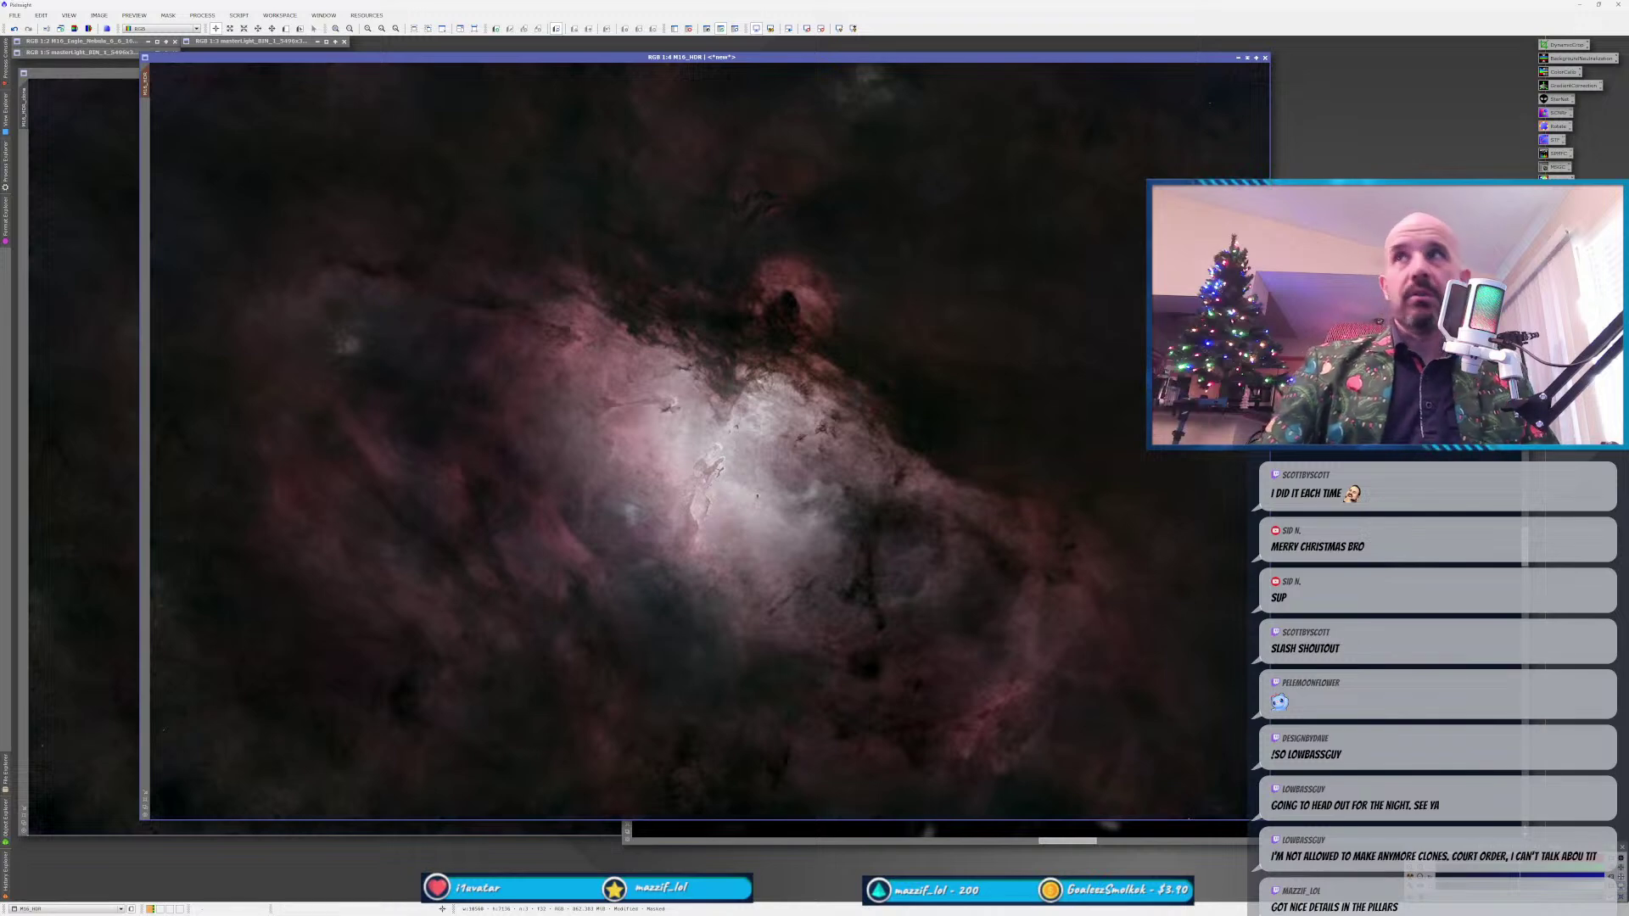
# Try a shadow-darkening curve on the masked M16_HDR in a real-time preview, and remove the mask from the image.
pyautogui.hotkey('ctrl', 'm')
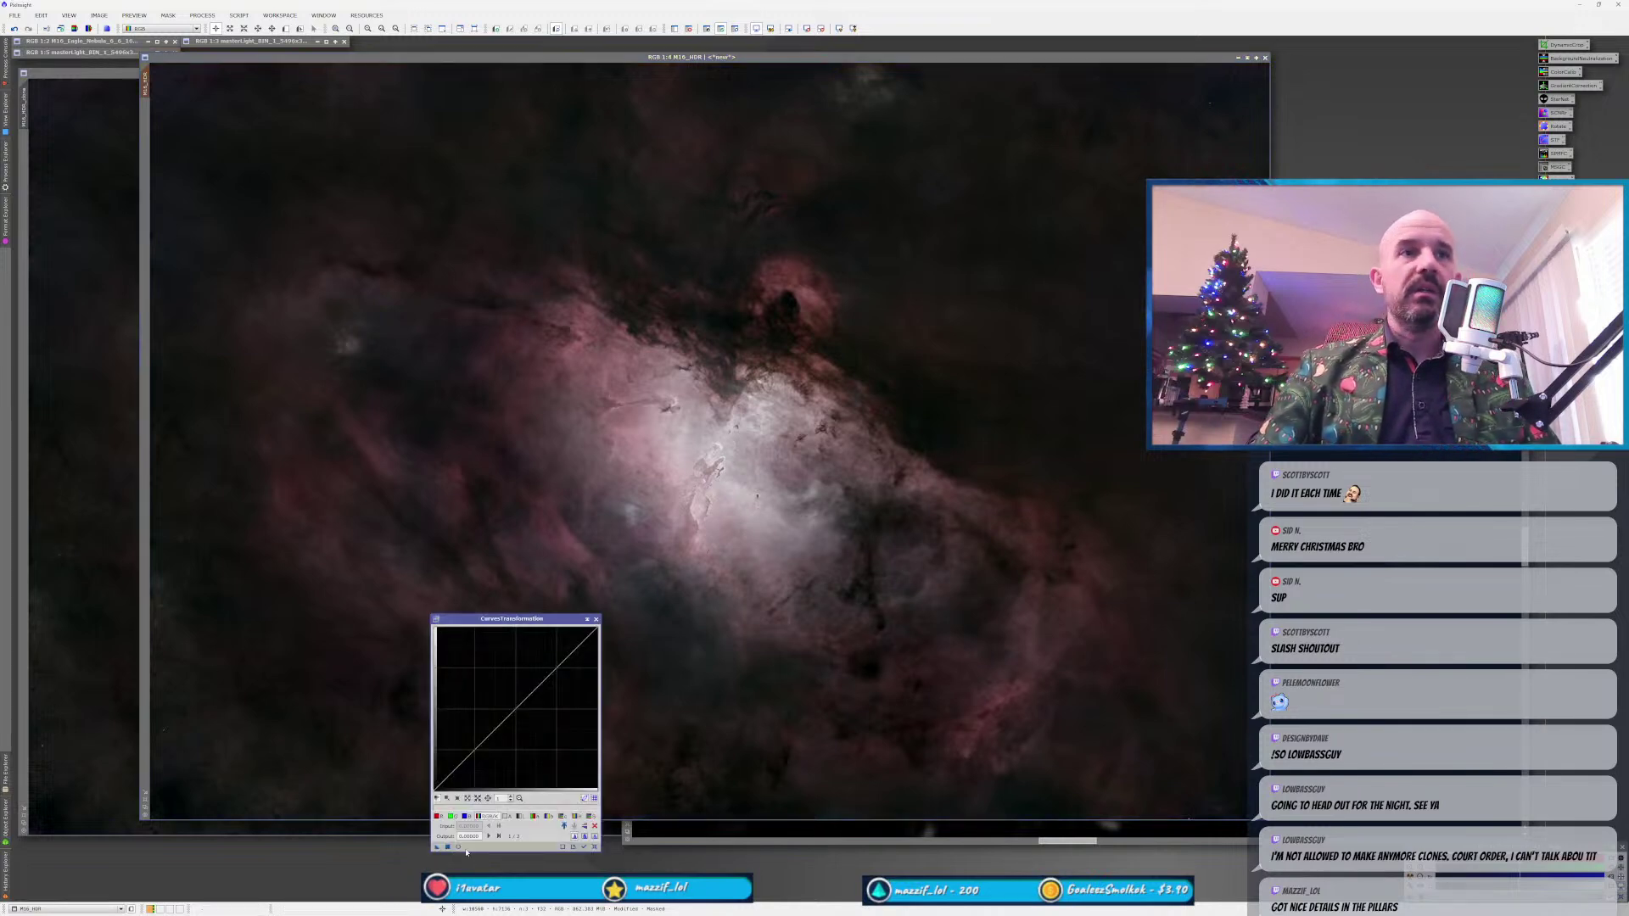
pyautogui.click(459, 846)
pyautogui.click(507, 738)
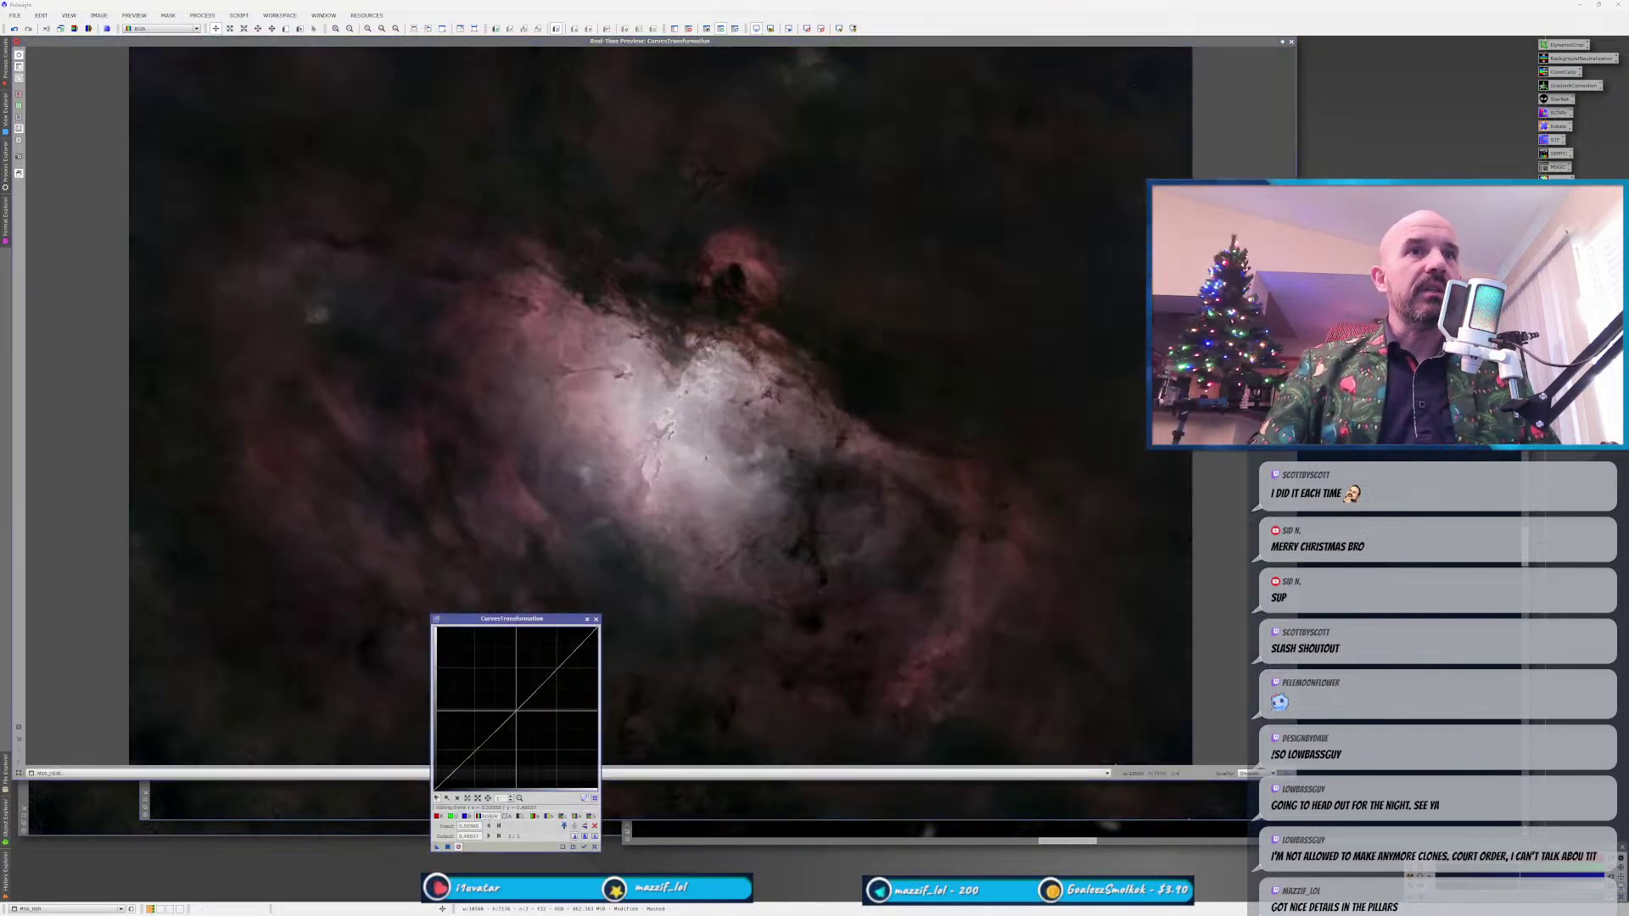
pyautogui.moveTo(506, 738); pyautogui.dragTo(485, 776)
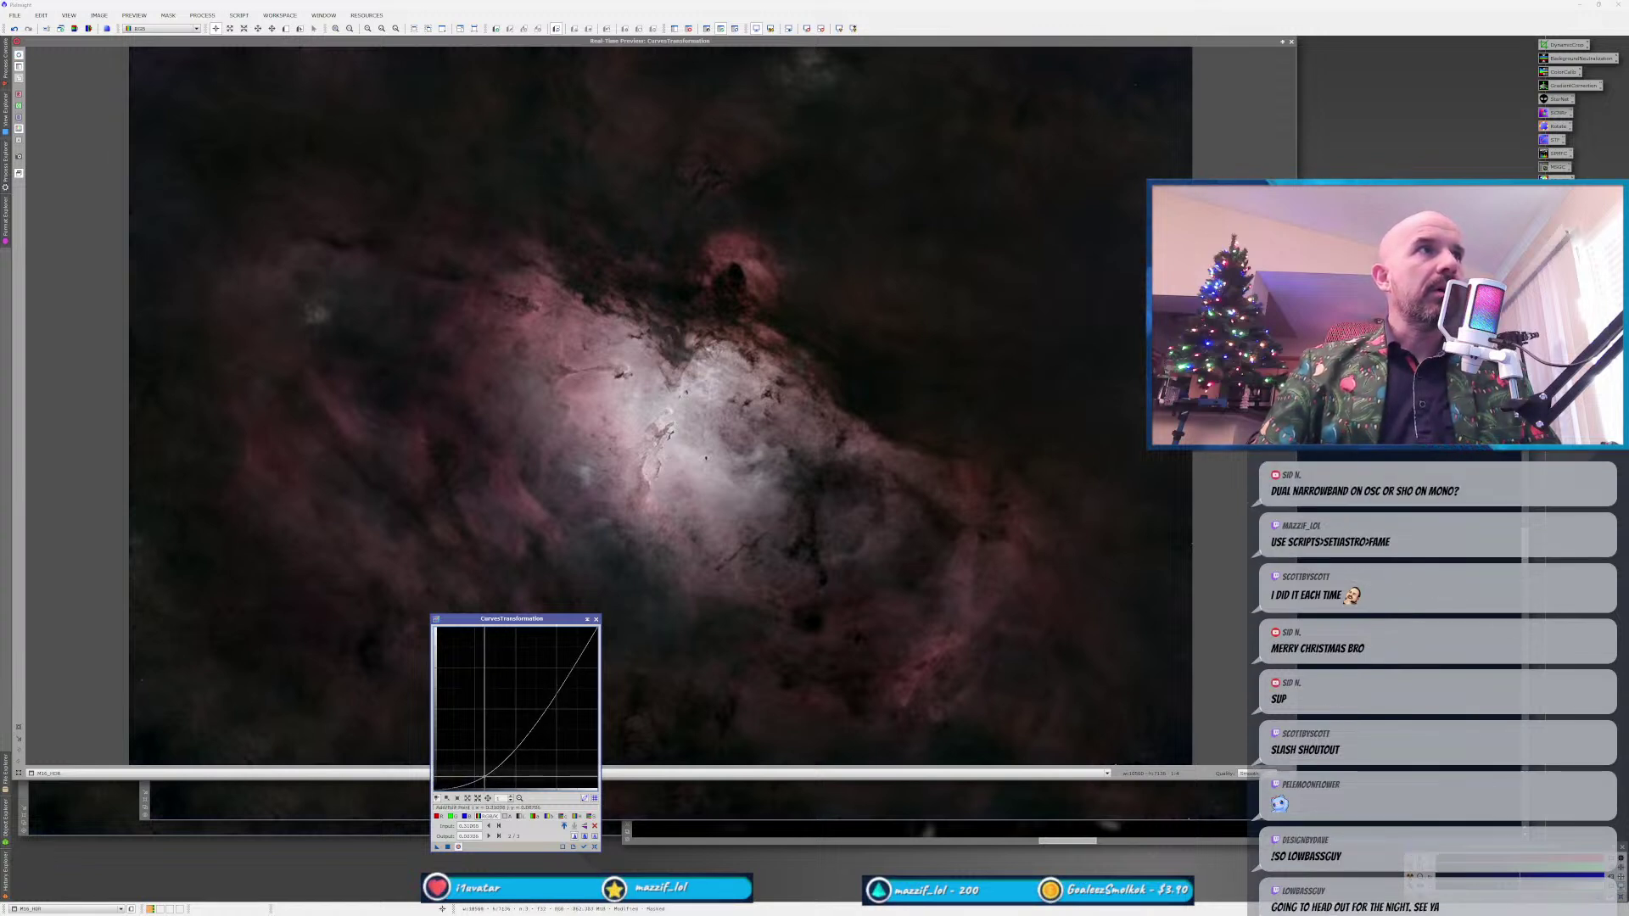
pyautogui.moveTo(485, 776); pyautogui.dragTo(487, 776)
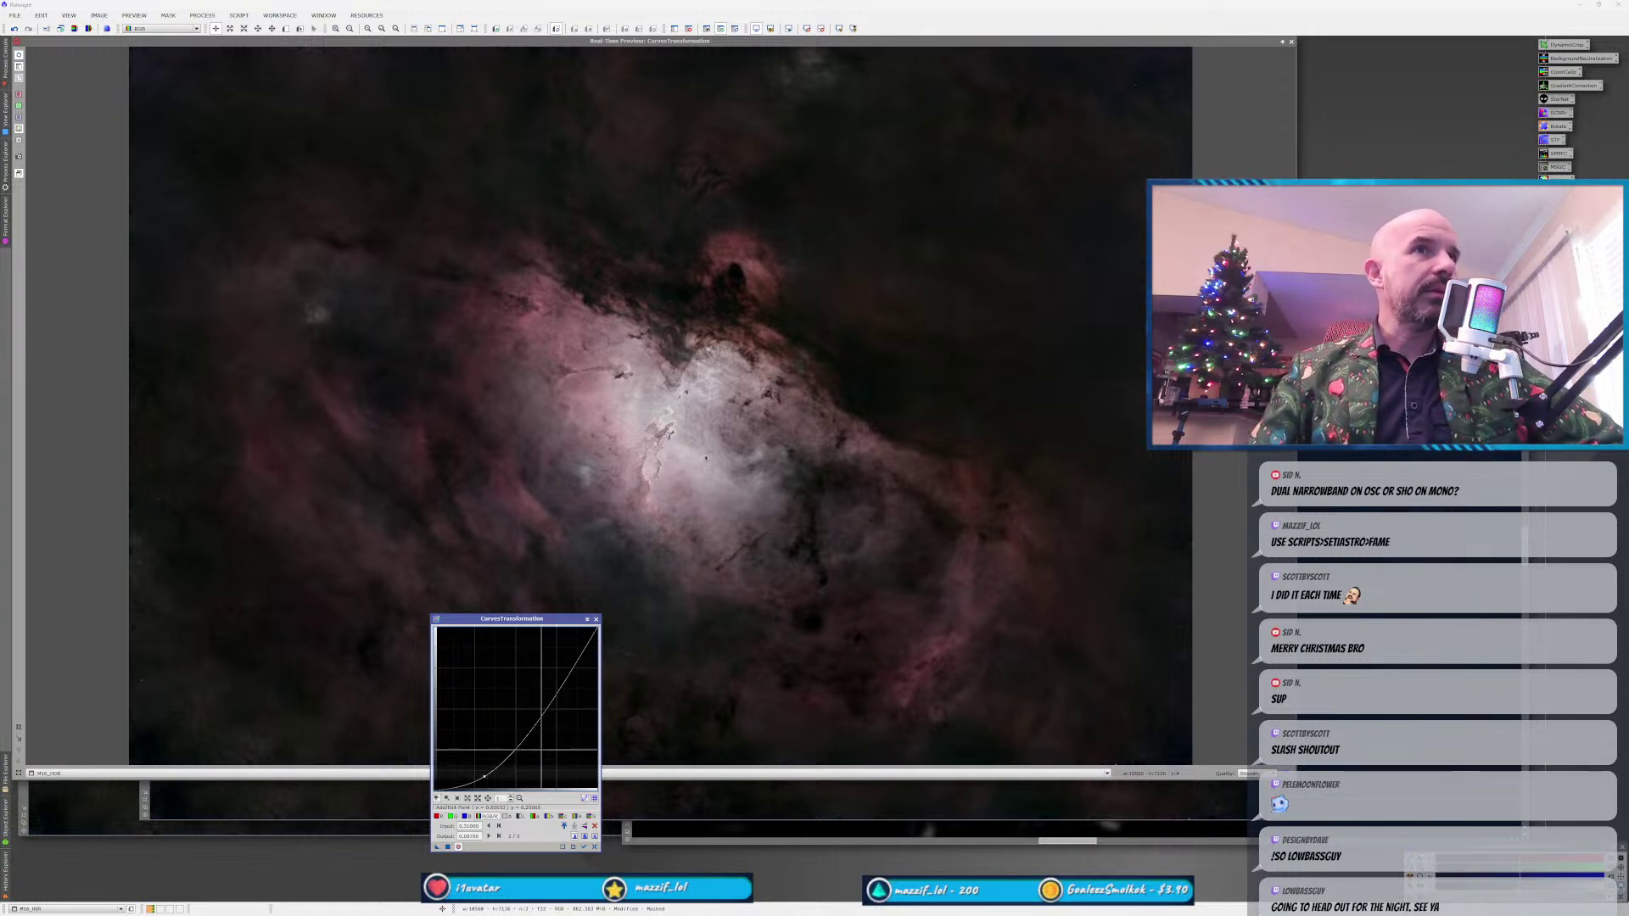
pyautogui.click(596, 619)
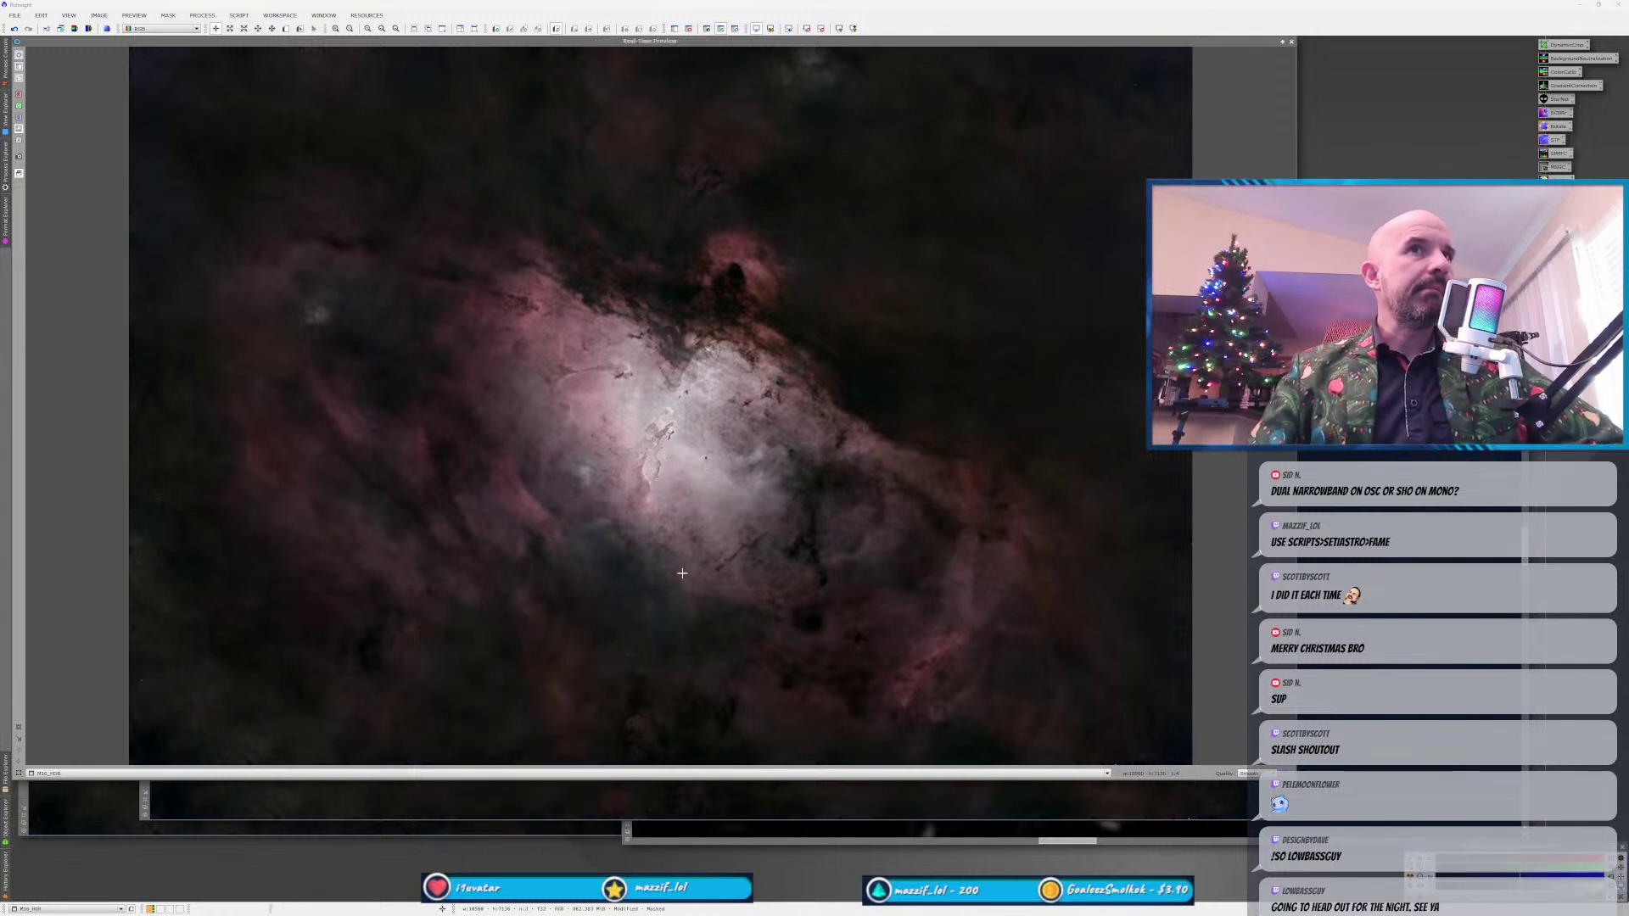
pyautogui.click(1291, 43)
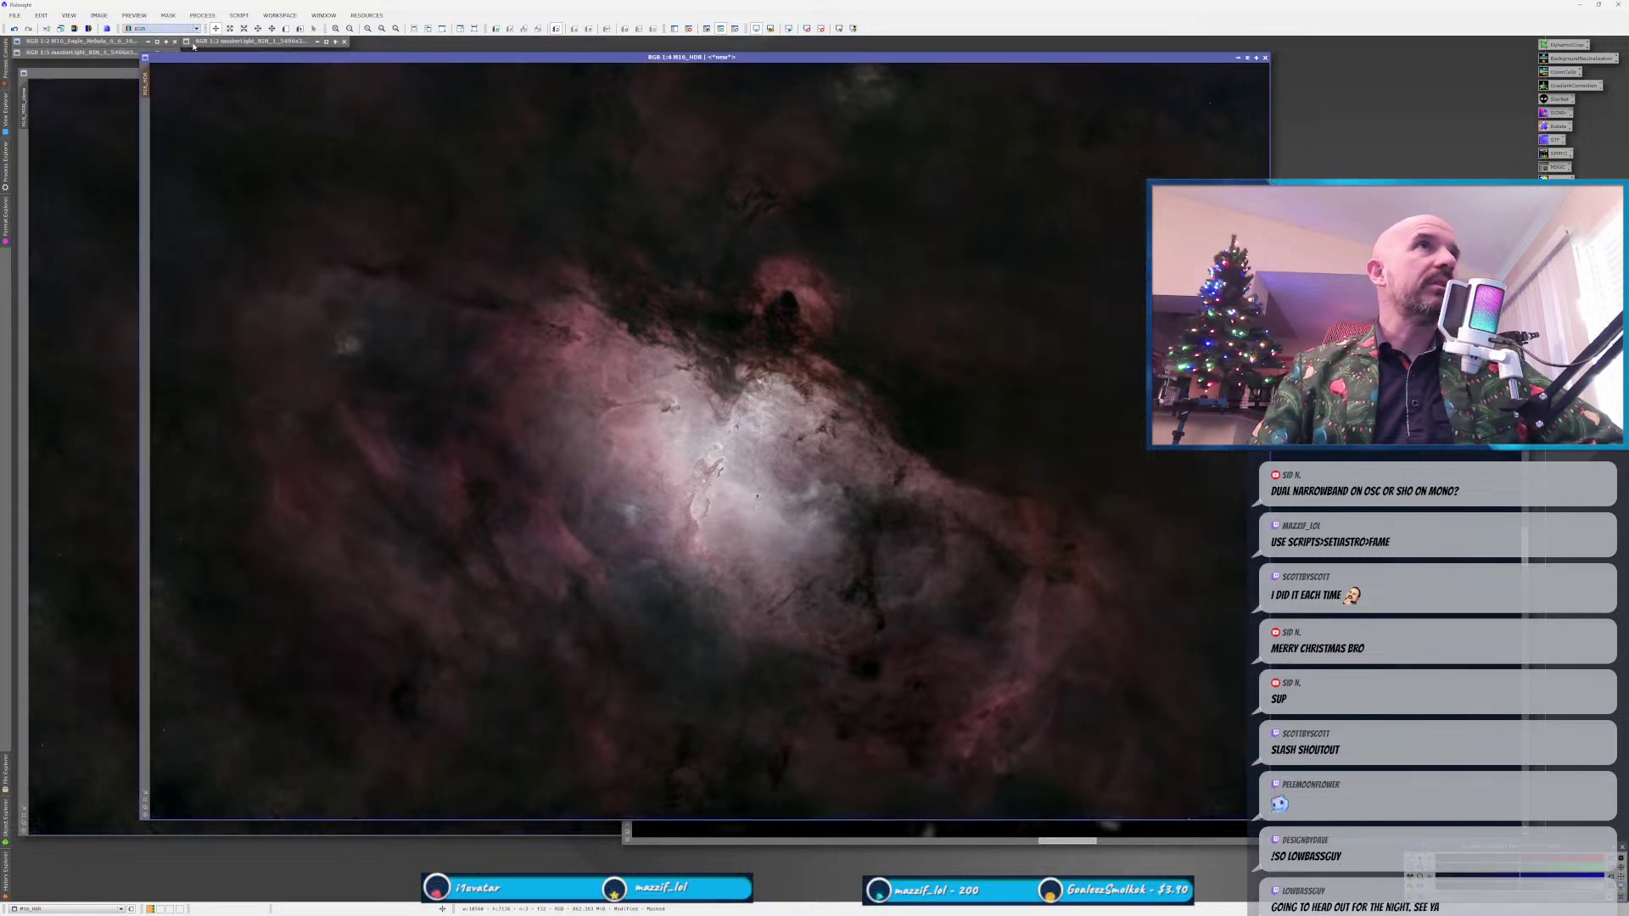
pyautogui.click(167, 15)
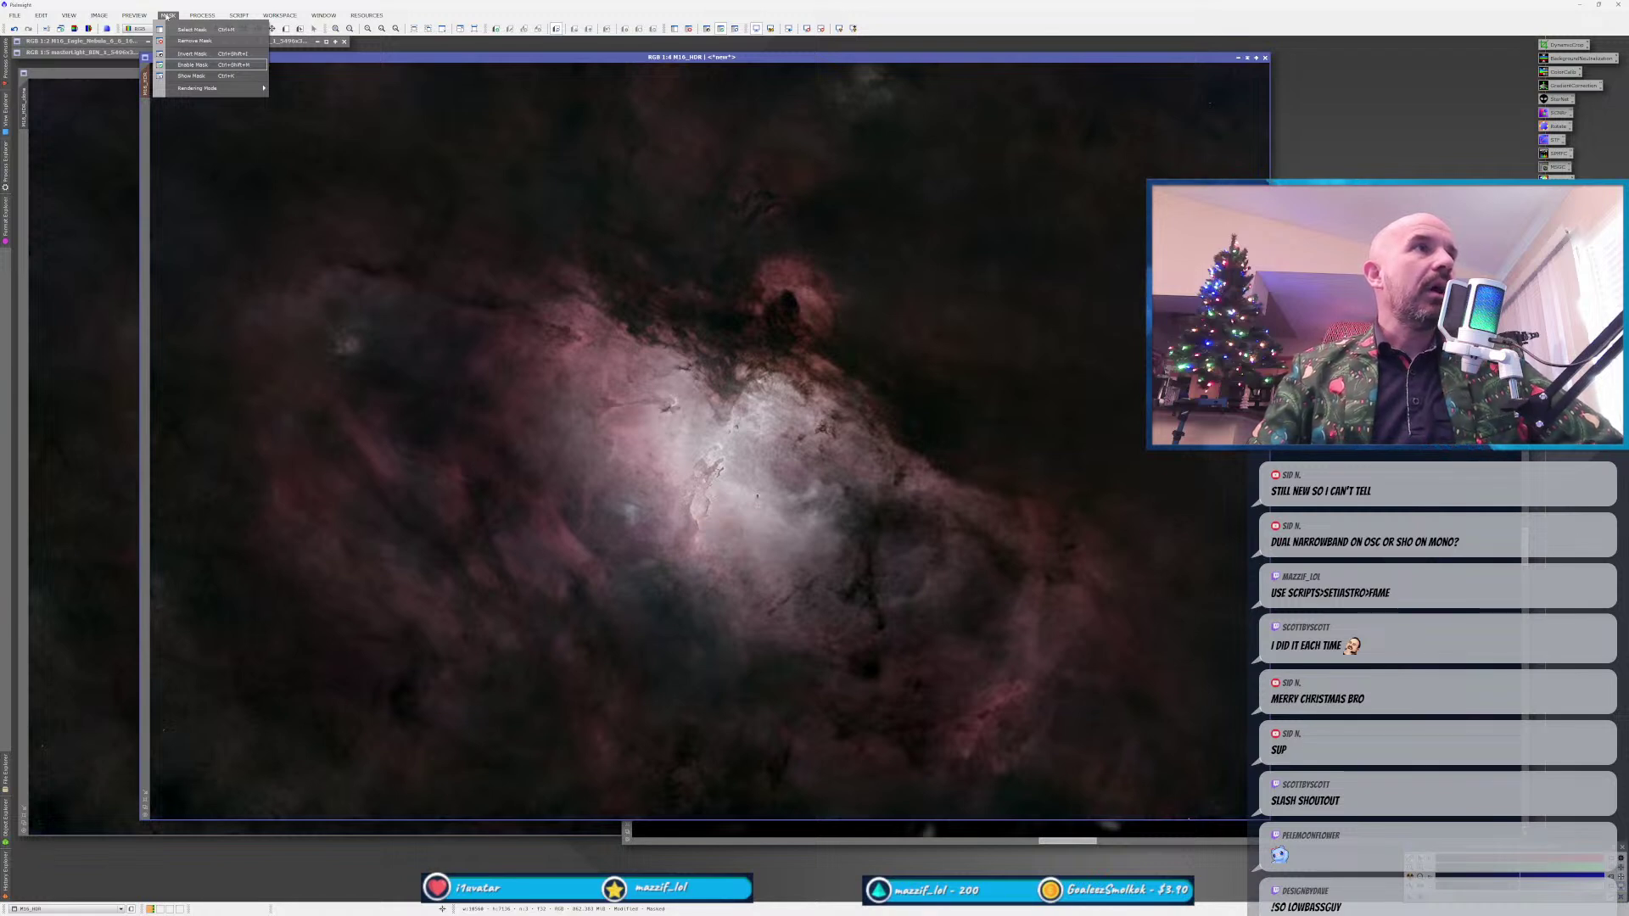
pyautogui.click(194, 41)
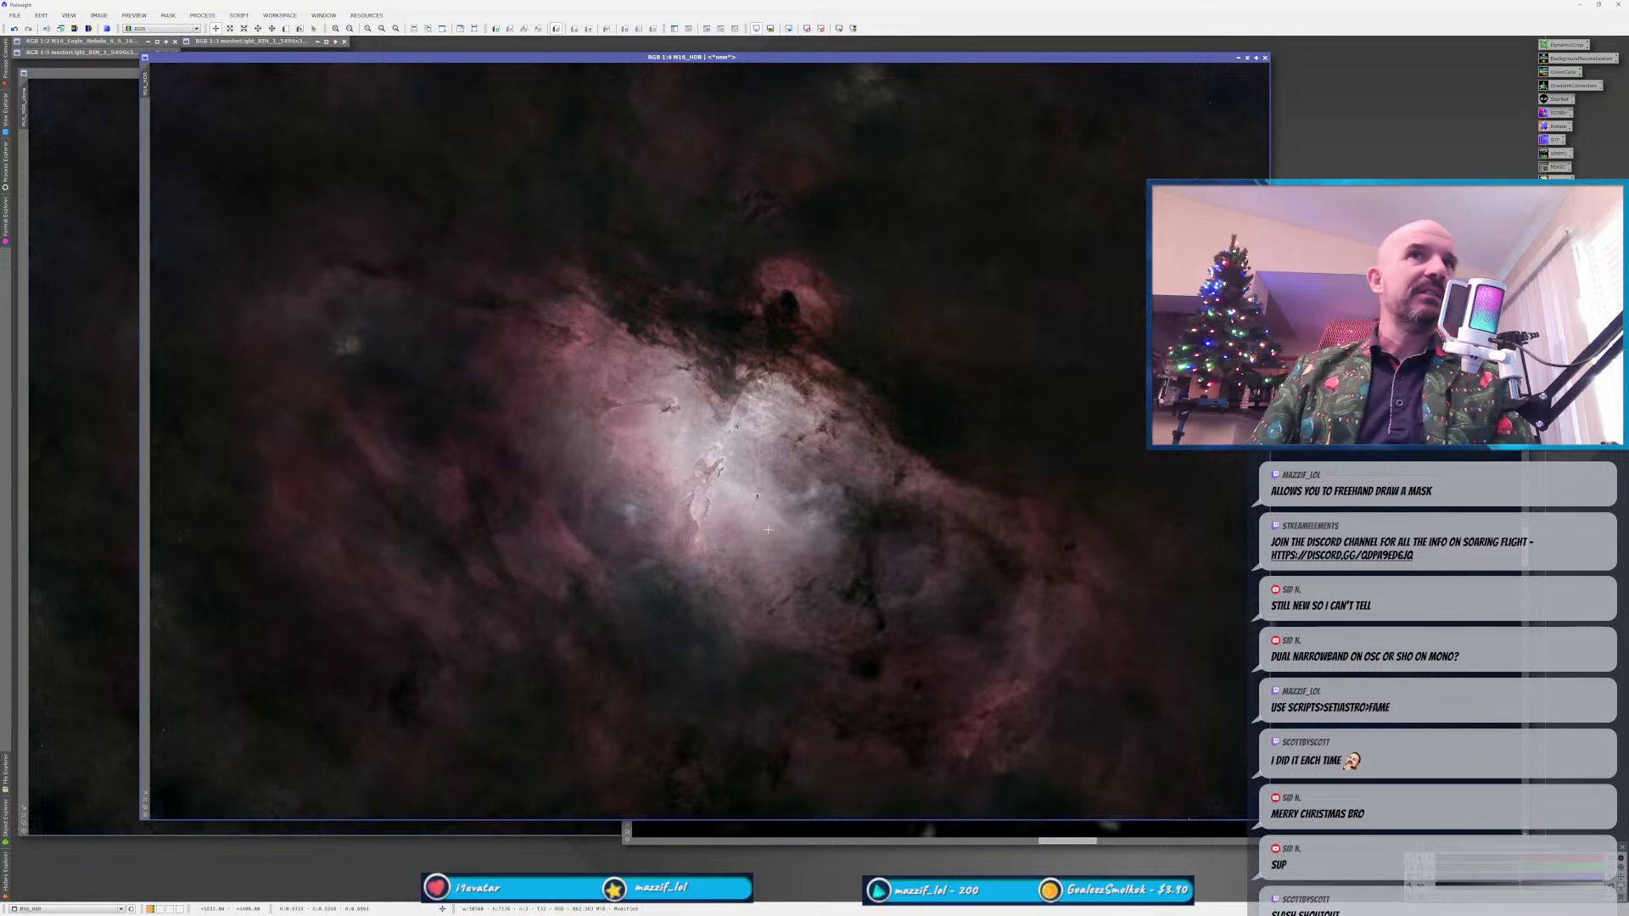
# Open the Freehand Adaptive Mask Editor (FAME) script for M16_HDR and review its drawing instructions.
pyautogui.scroll(2, 770, 531)
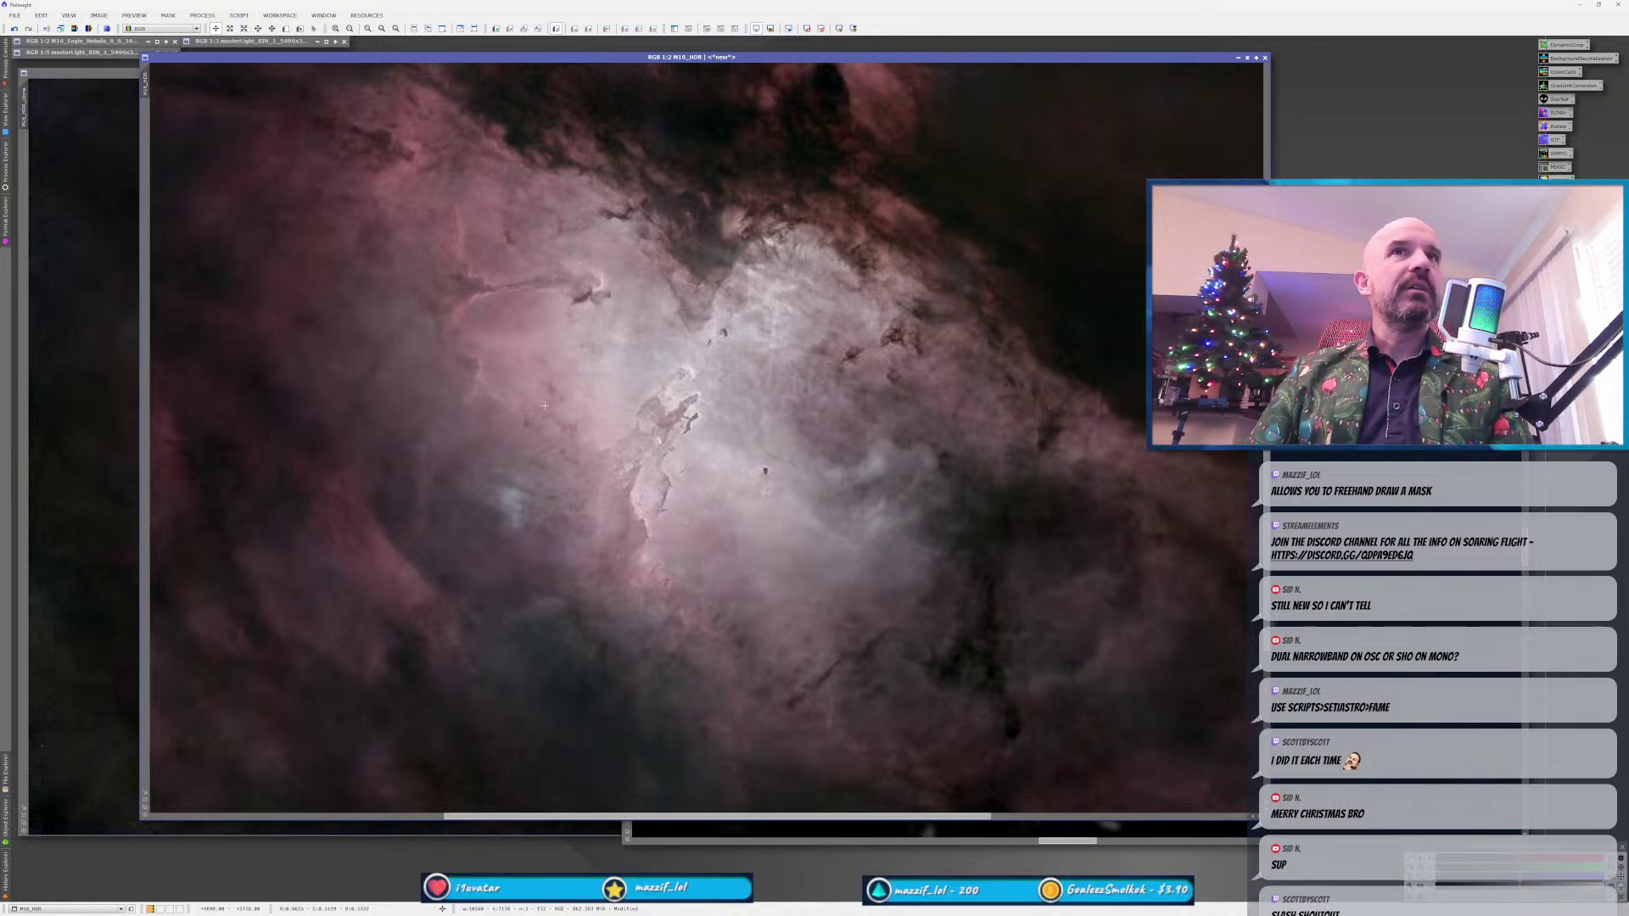
pyautogui.scroll(-2, 541, 403)
pyautogui.scroll(1, 415, 239)
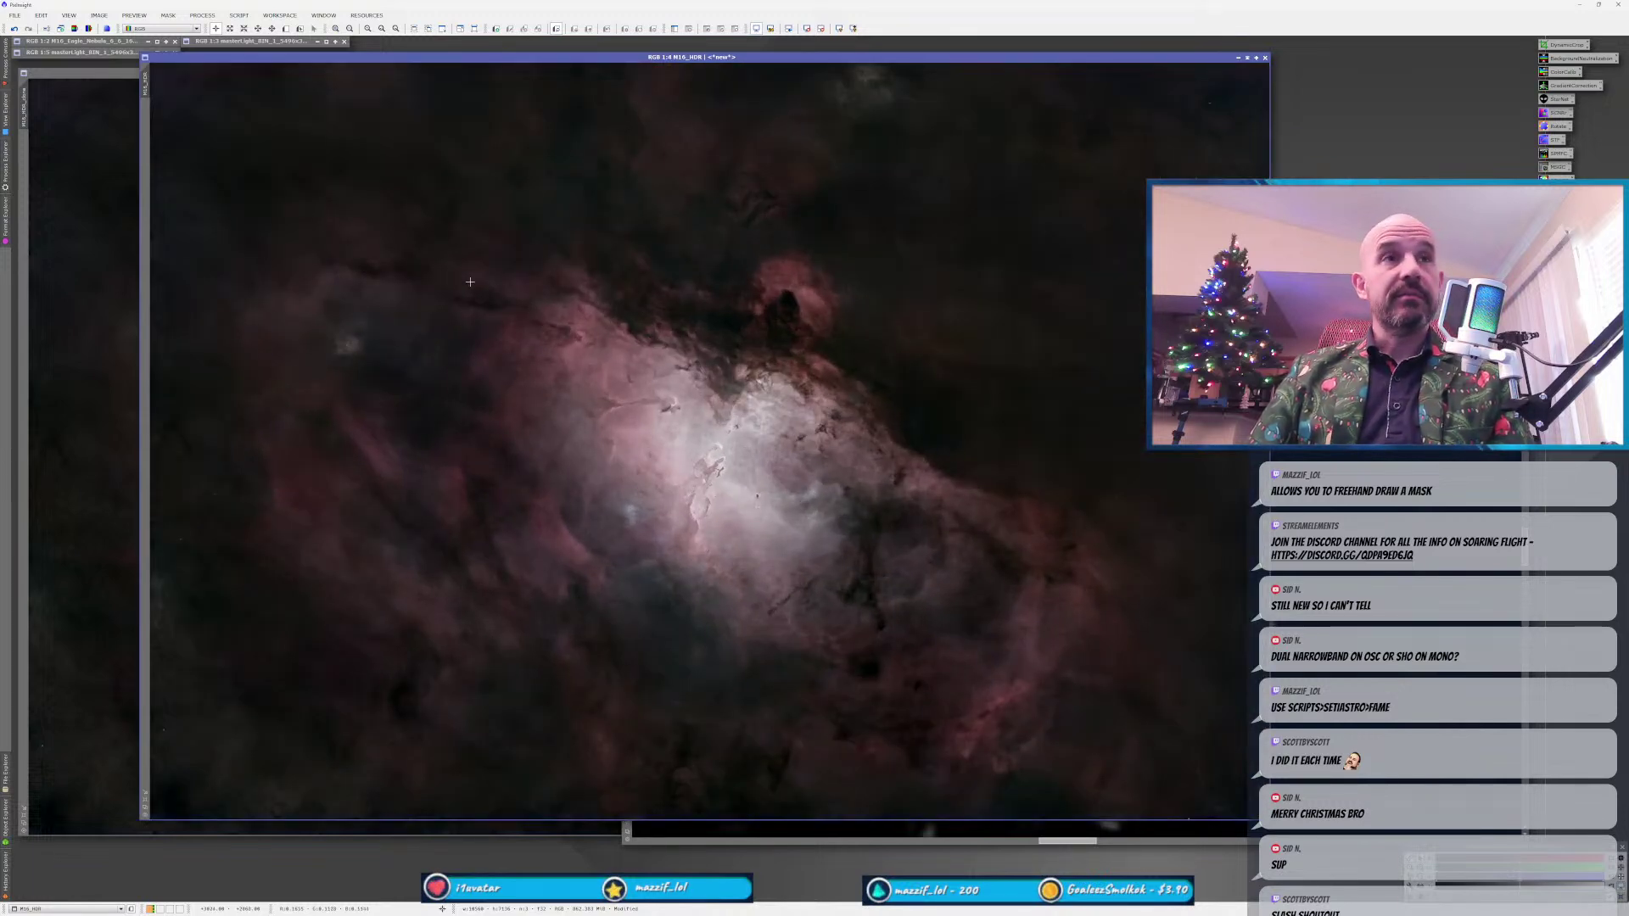
pyautogui.click(239, 15)
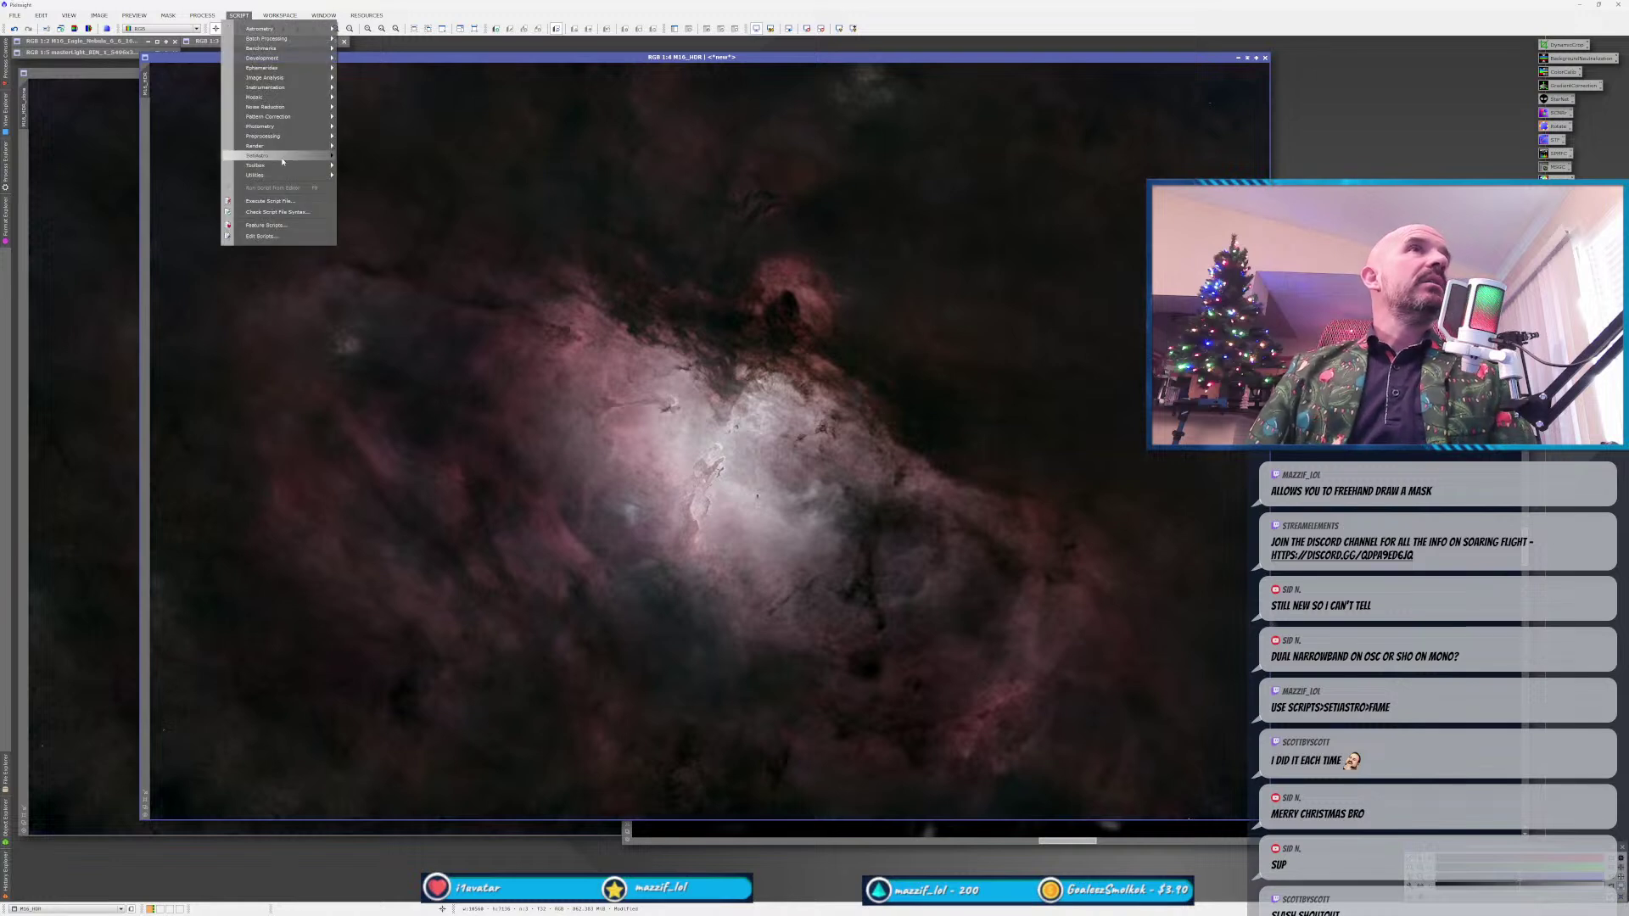
pyautogui.moveTo(282, 161)
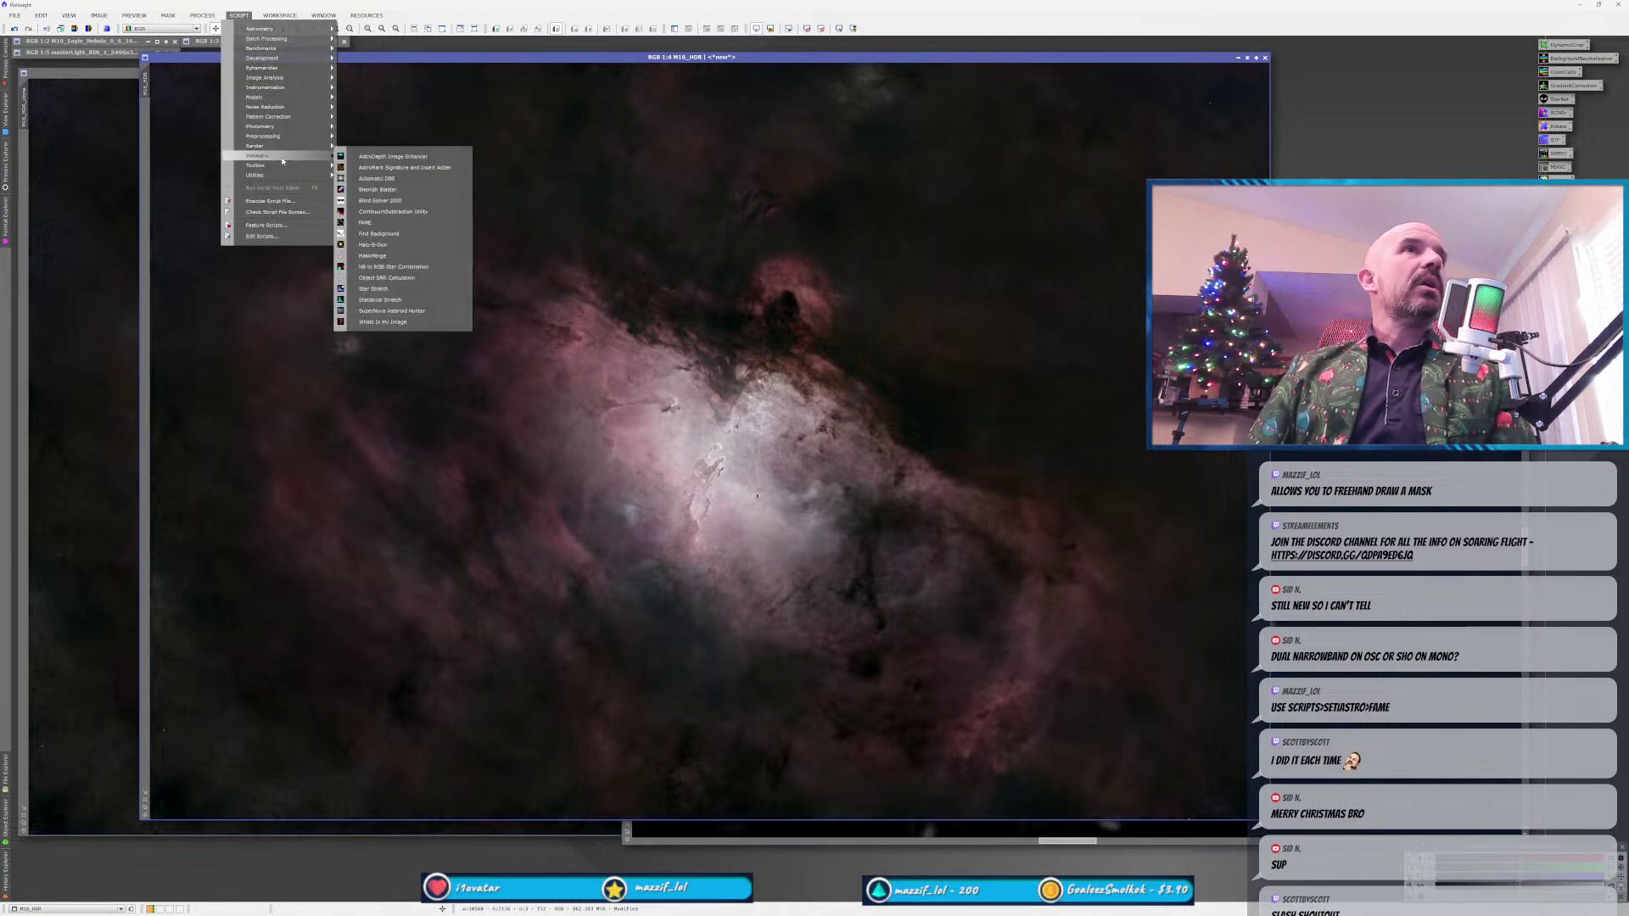
pyautogui.click(424, 225)
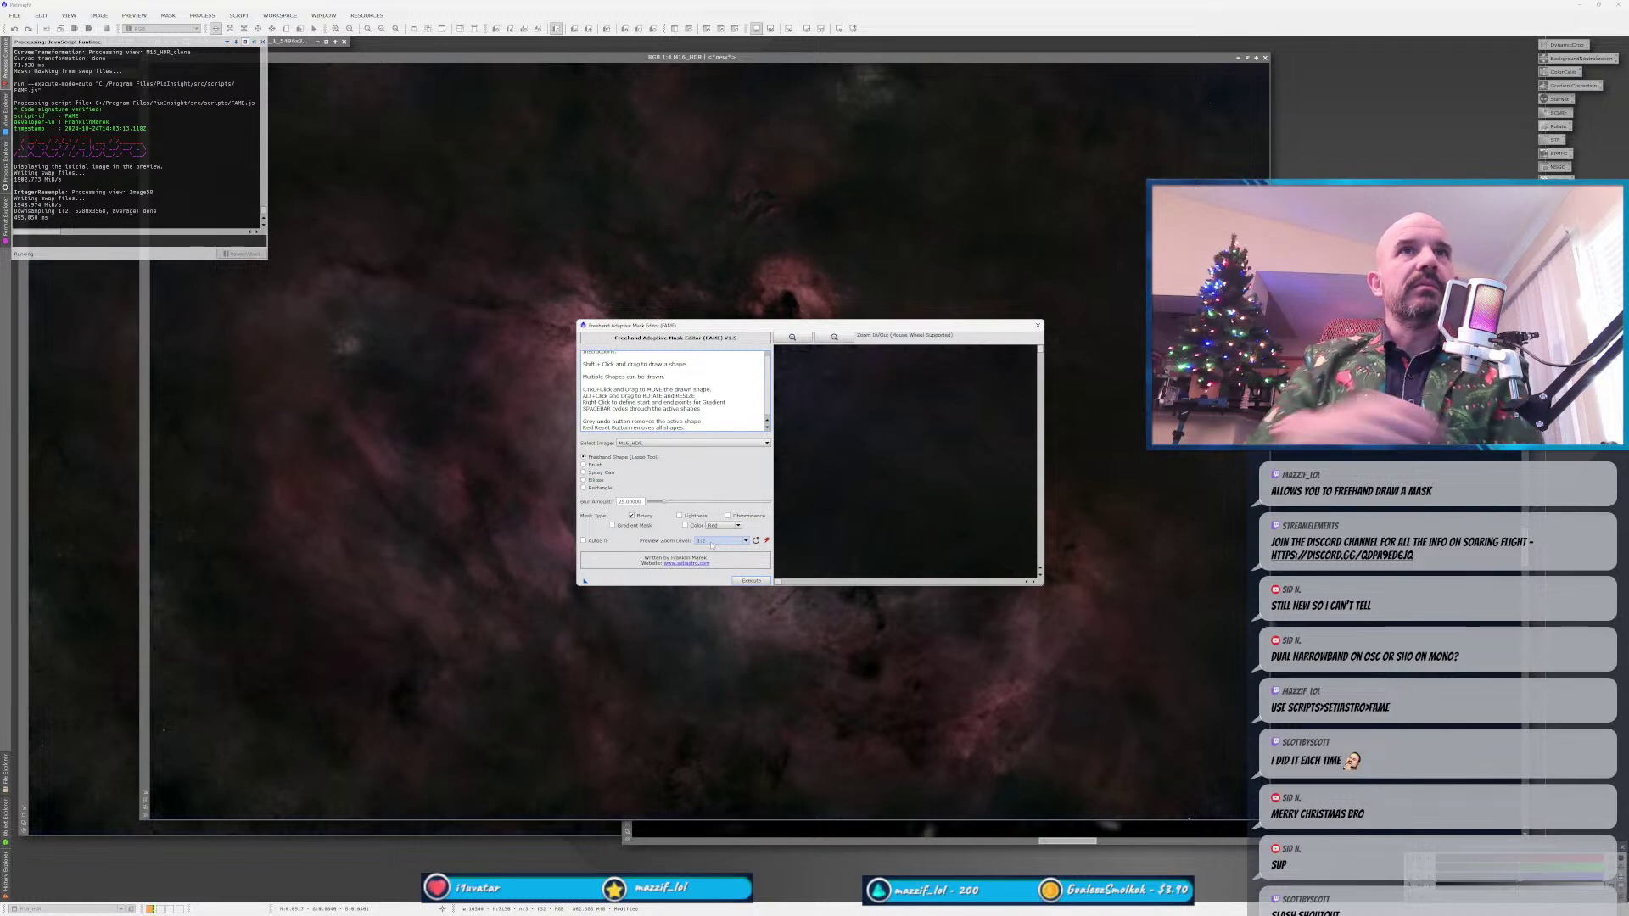
pyautogui.scroll(1, 686, 387)
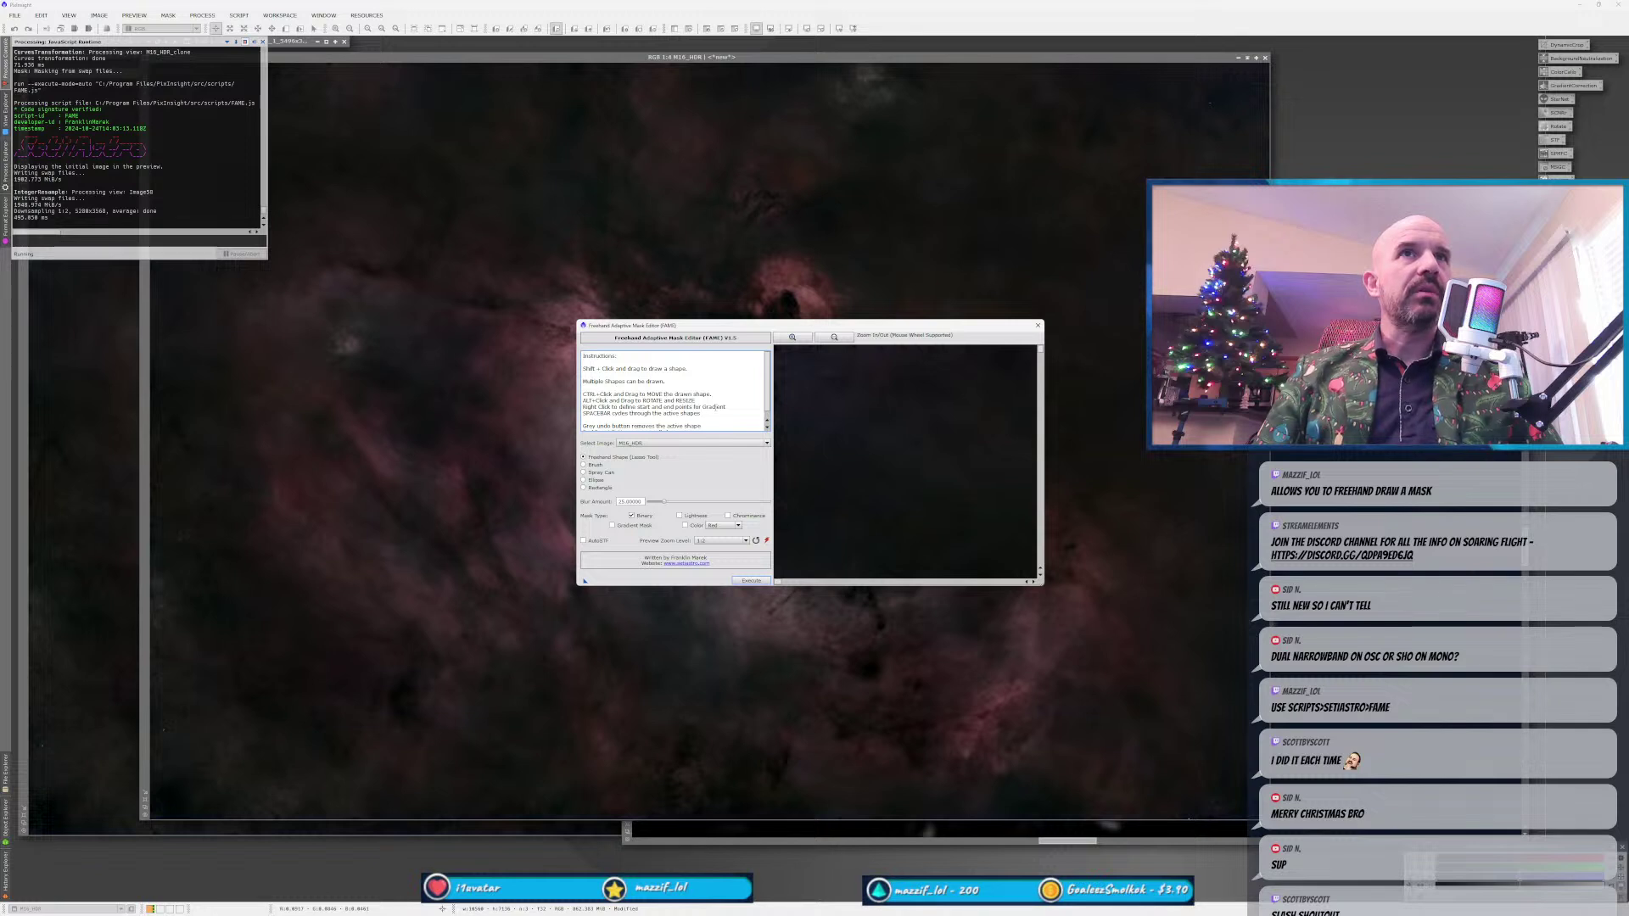
pyautogui.scroll(-1, 732, 415)
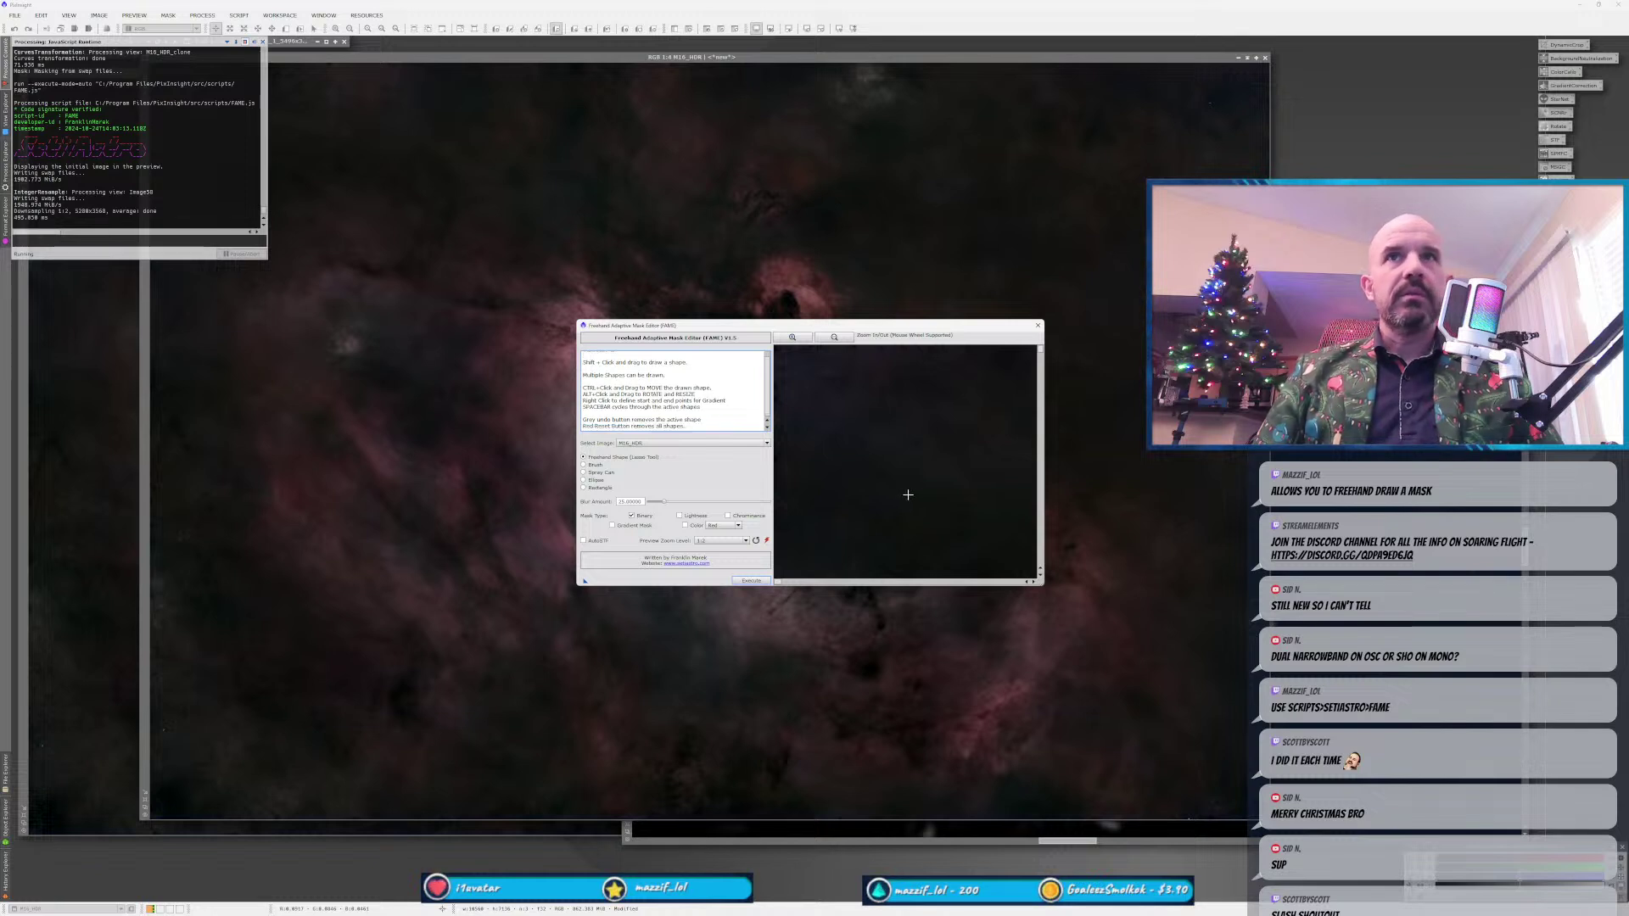
# Draw a freehand lasso shape around the tip of the uppermost central pillar in an enlarged FAME preview and generate a binary mask.
pyautogui.moveTo(892, 511); pyautogui.dragTo(1188, 698)
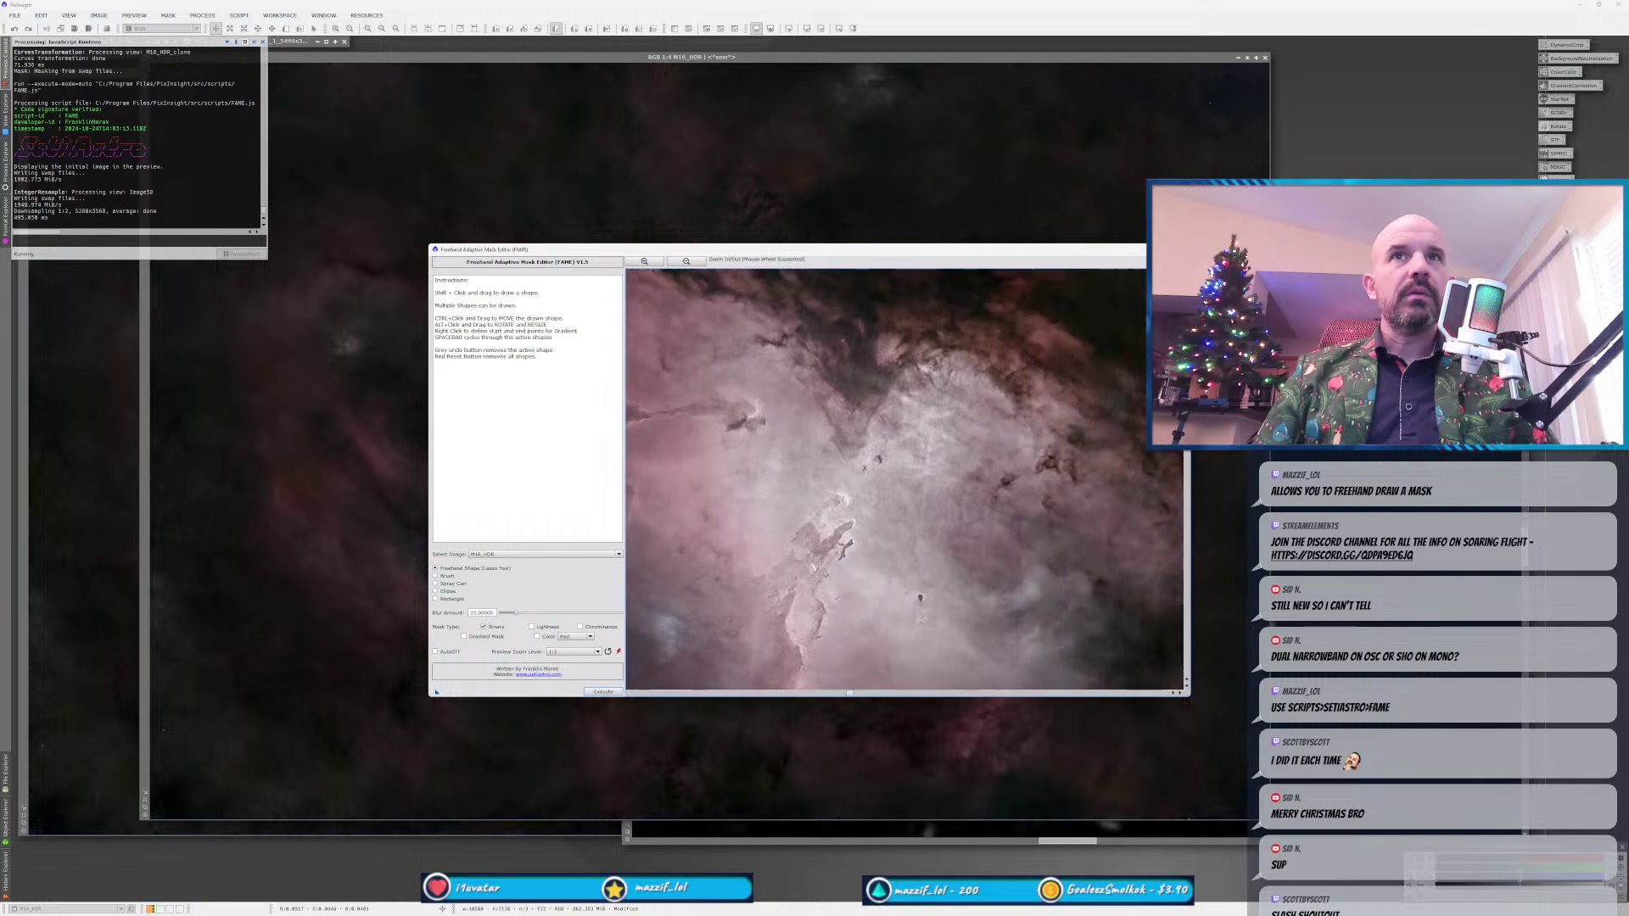
pyautogui.scroll(1, 835, 533)
pyautogui.moveTo(1004, 614); pyautogui.dragTo(955, 411)
pyautogui.click(644, 261)
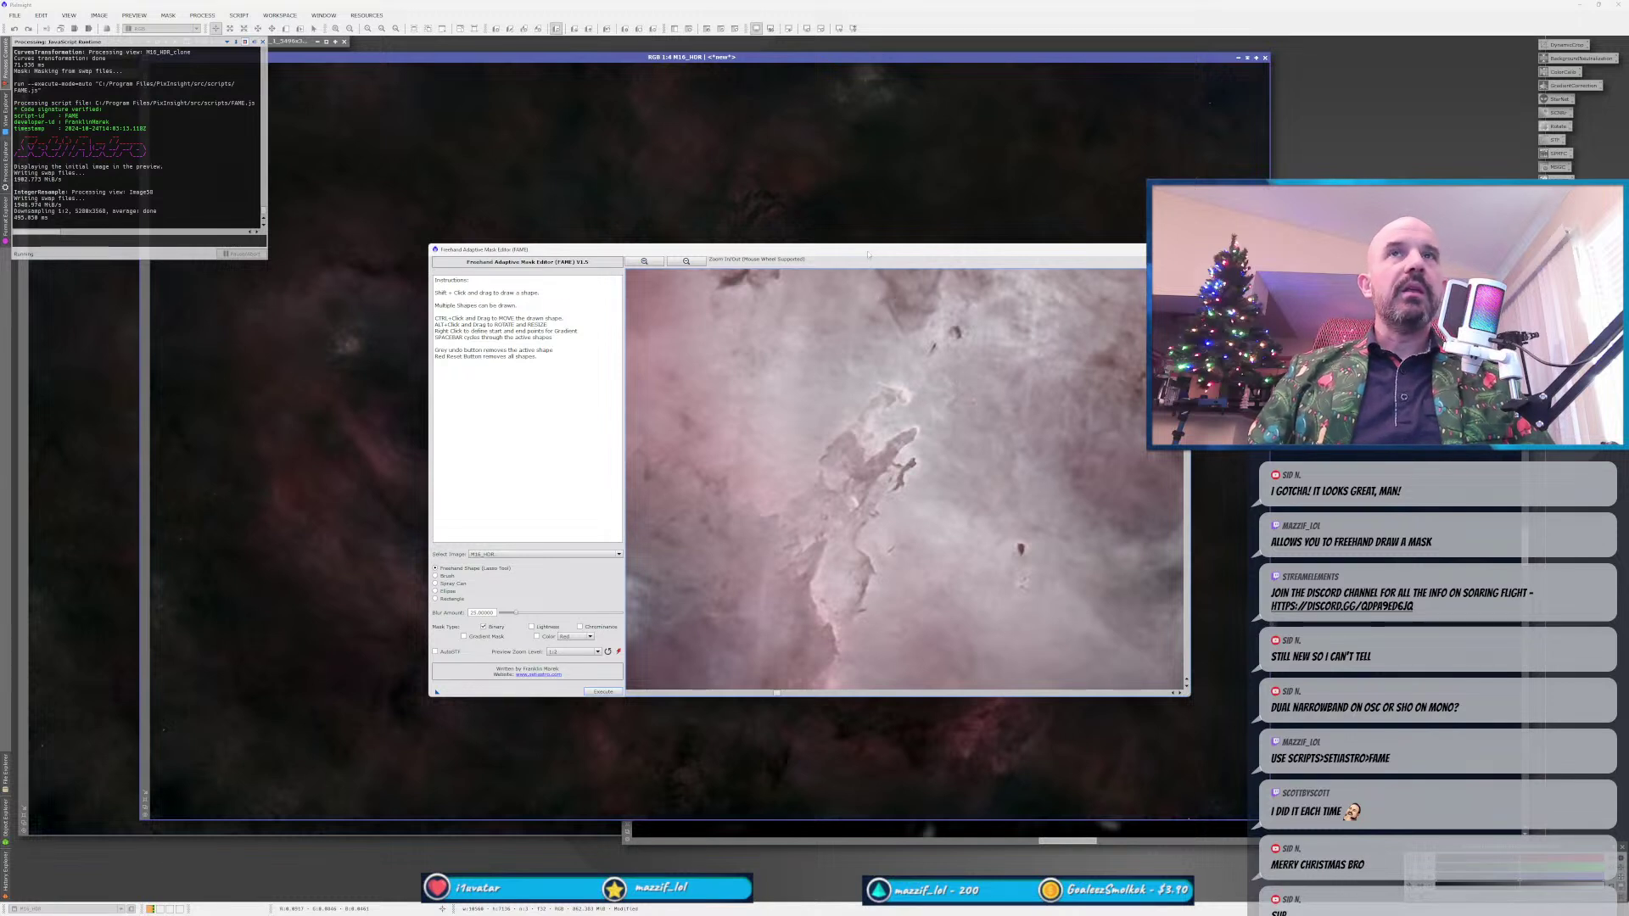
pyautogui.moveTo(763, 250); pyautogui.dragTo(643, 233)
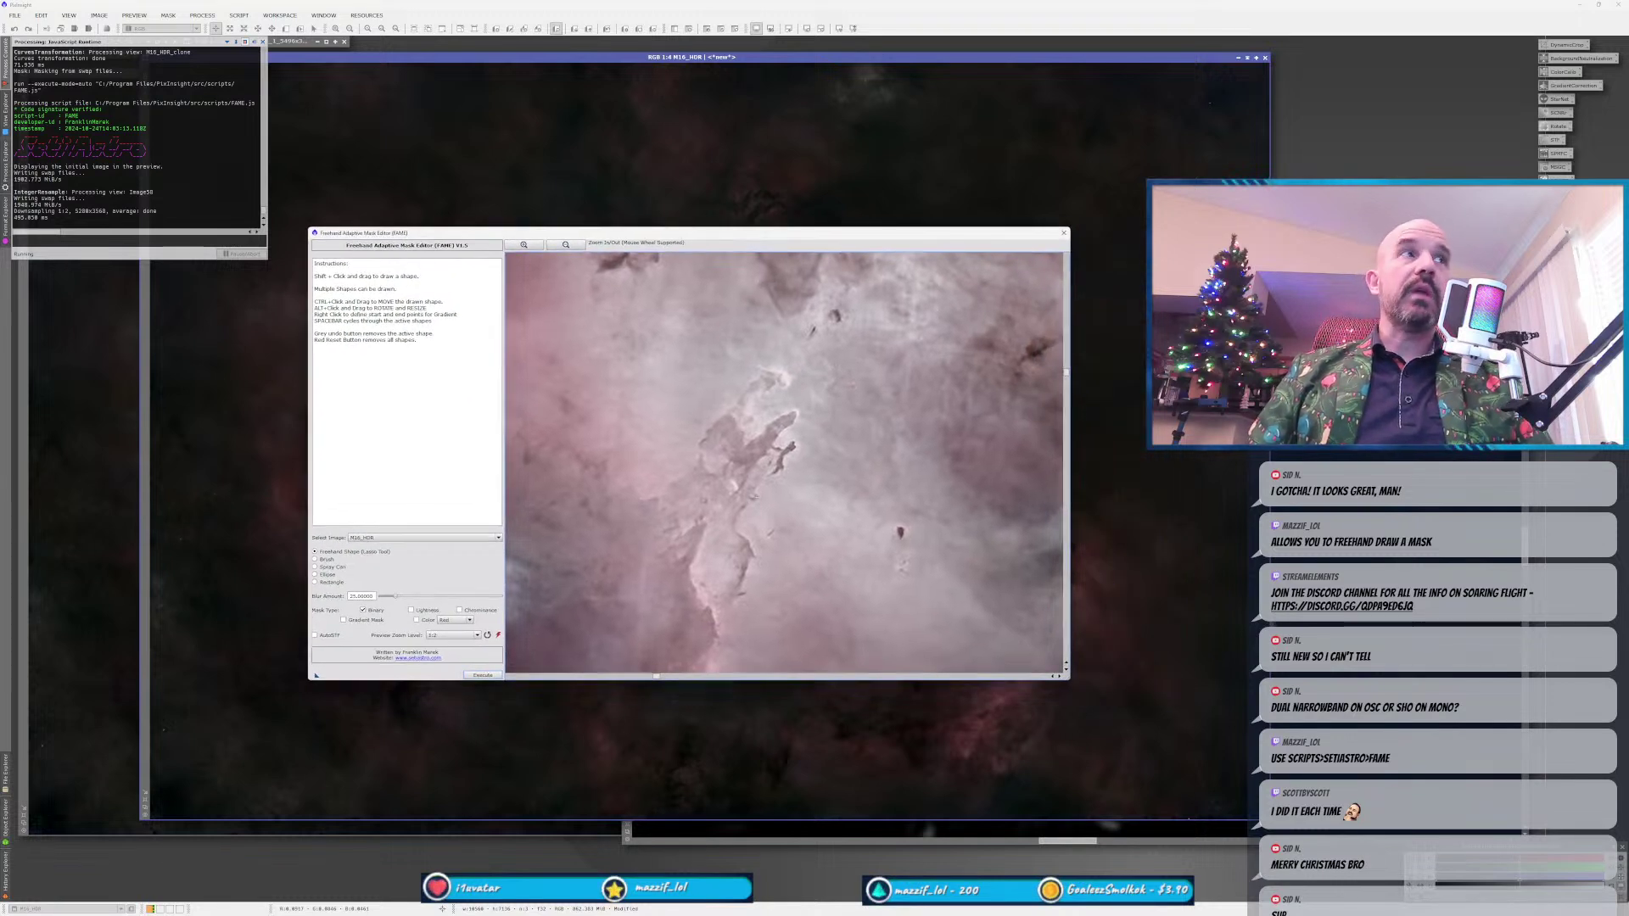
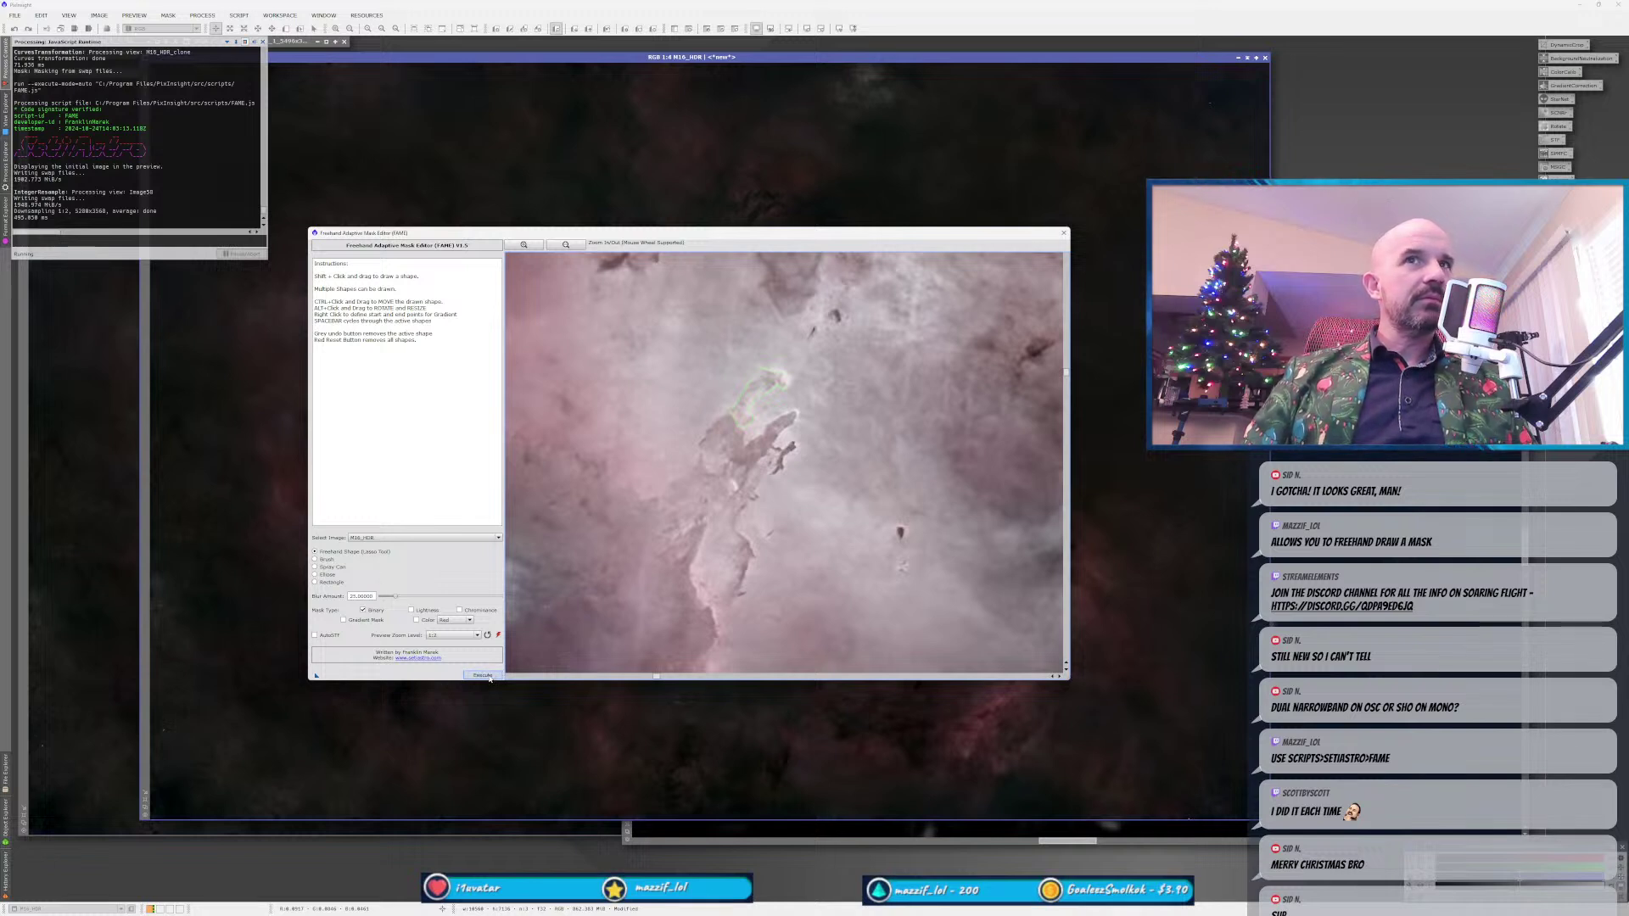
pyautogui.click(489, 676)
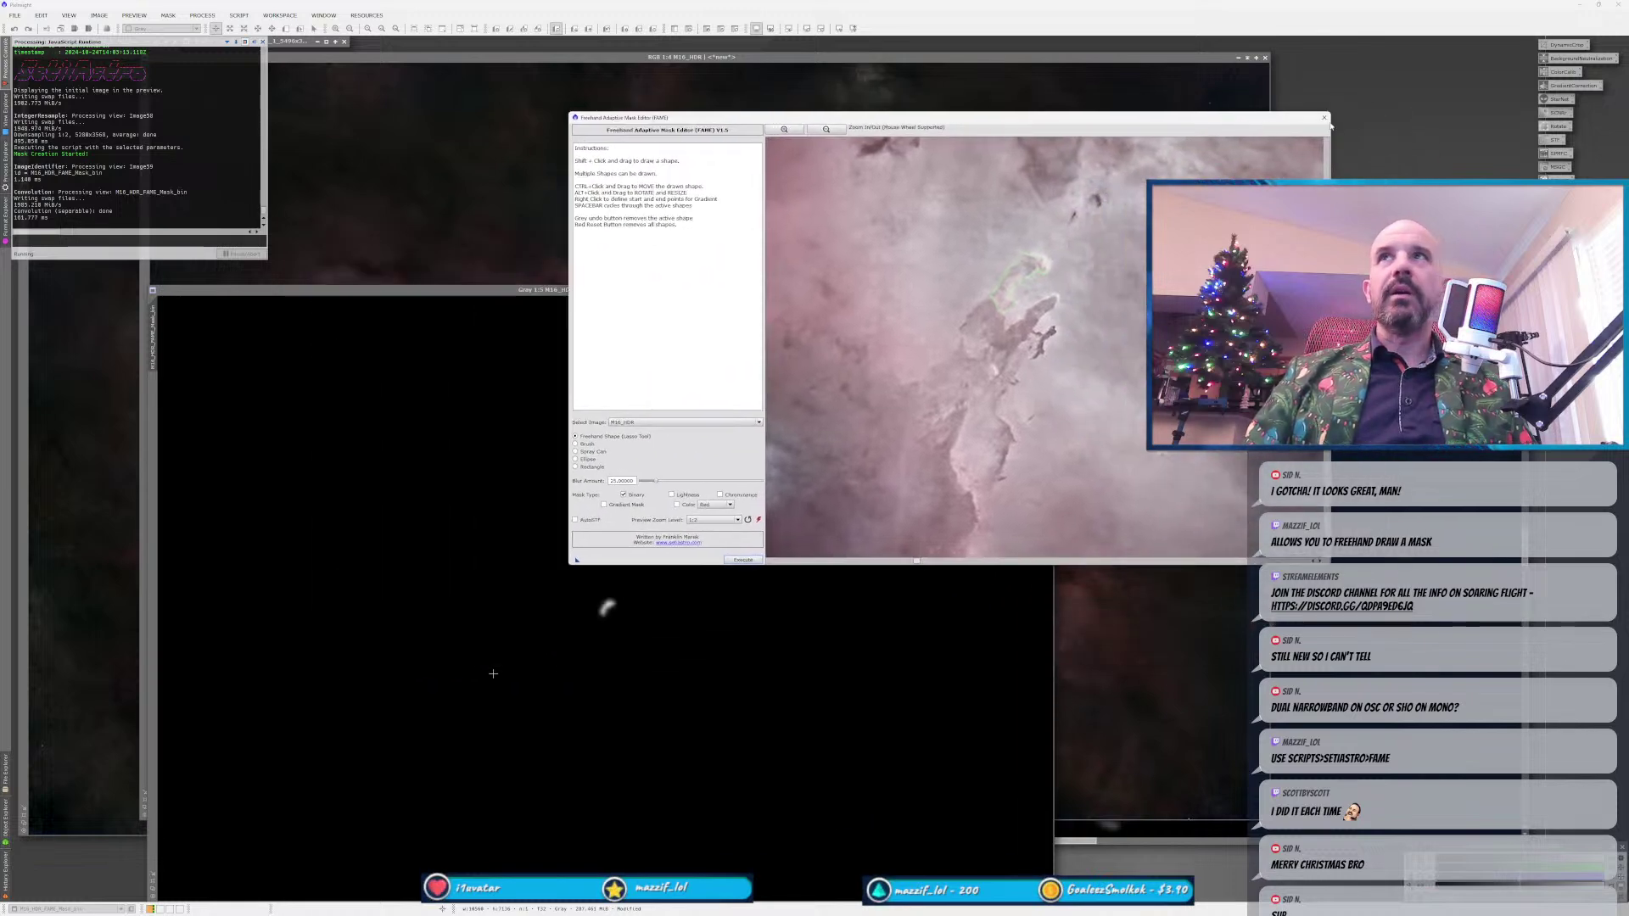
# Close the mask editor and apply the new freehand FAME mask to M16_HDR_clone with its overlay hidden.
pyautogui.click(1324, 118)
pyautogui.moveTo(442, 292); pyautogui.dragTo(922, 209)
pyautogui.click(424, 530)
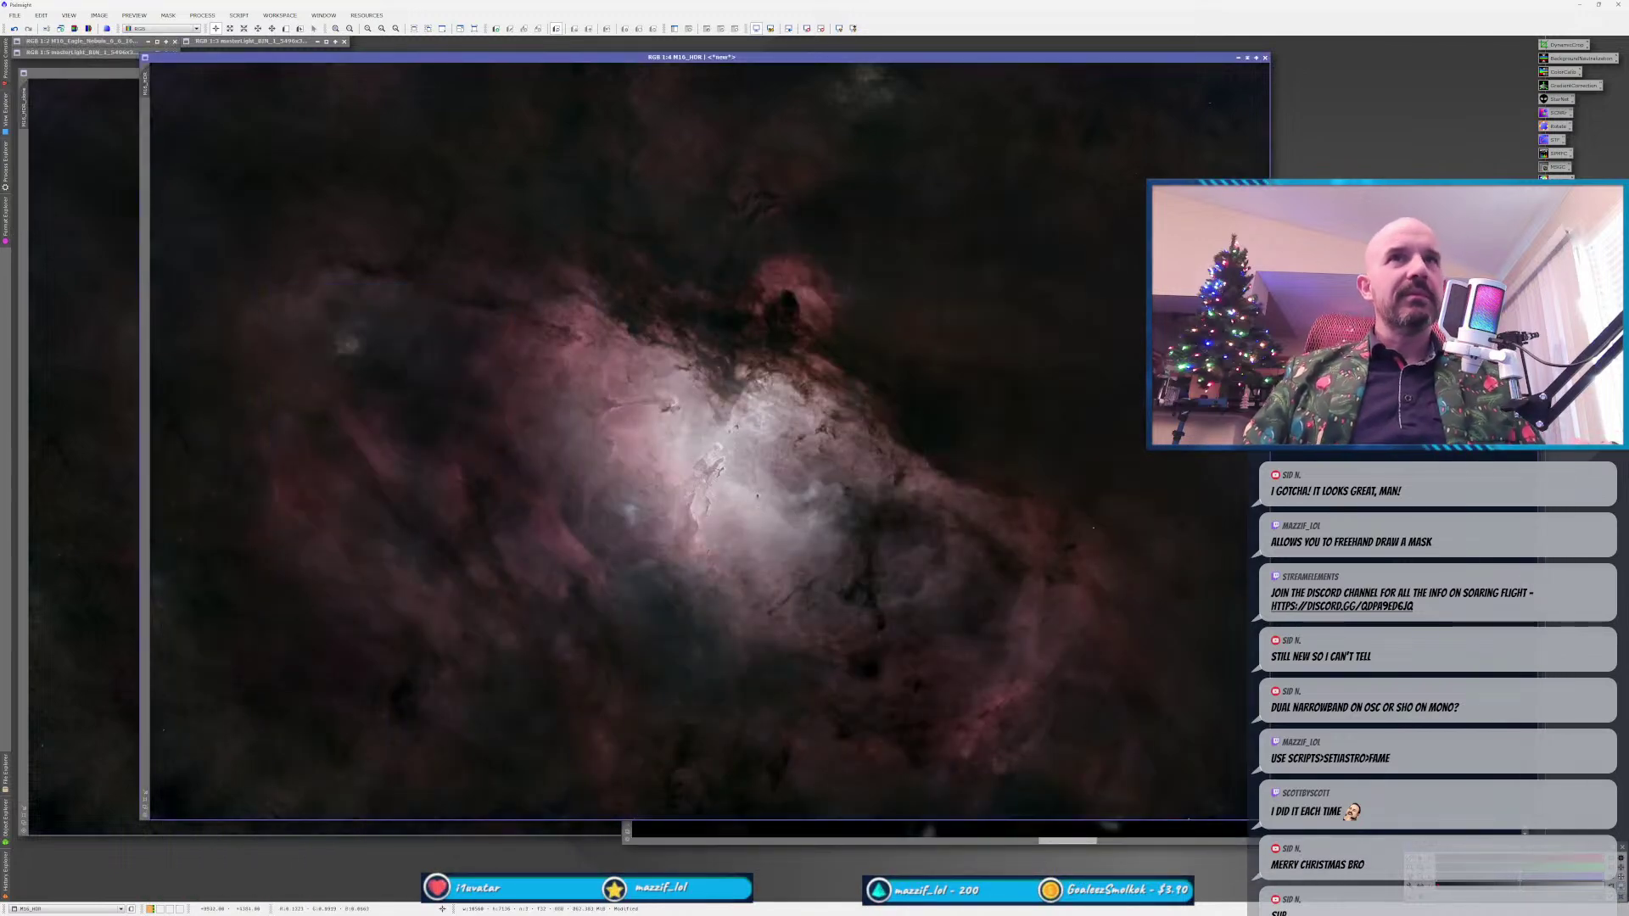
pyautogui.click(1367, 456)
pyautogui.click(127, 592)
pyautogui.click(1221, 516)
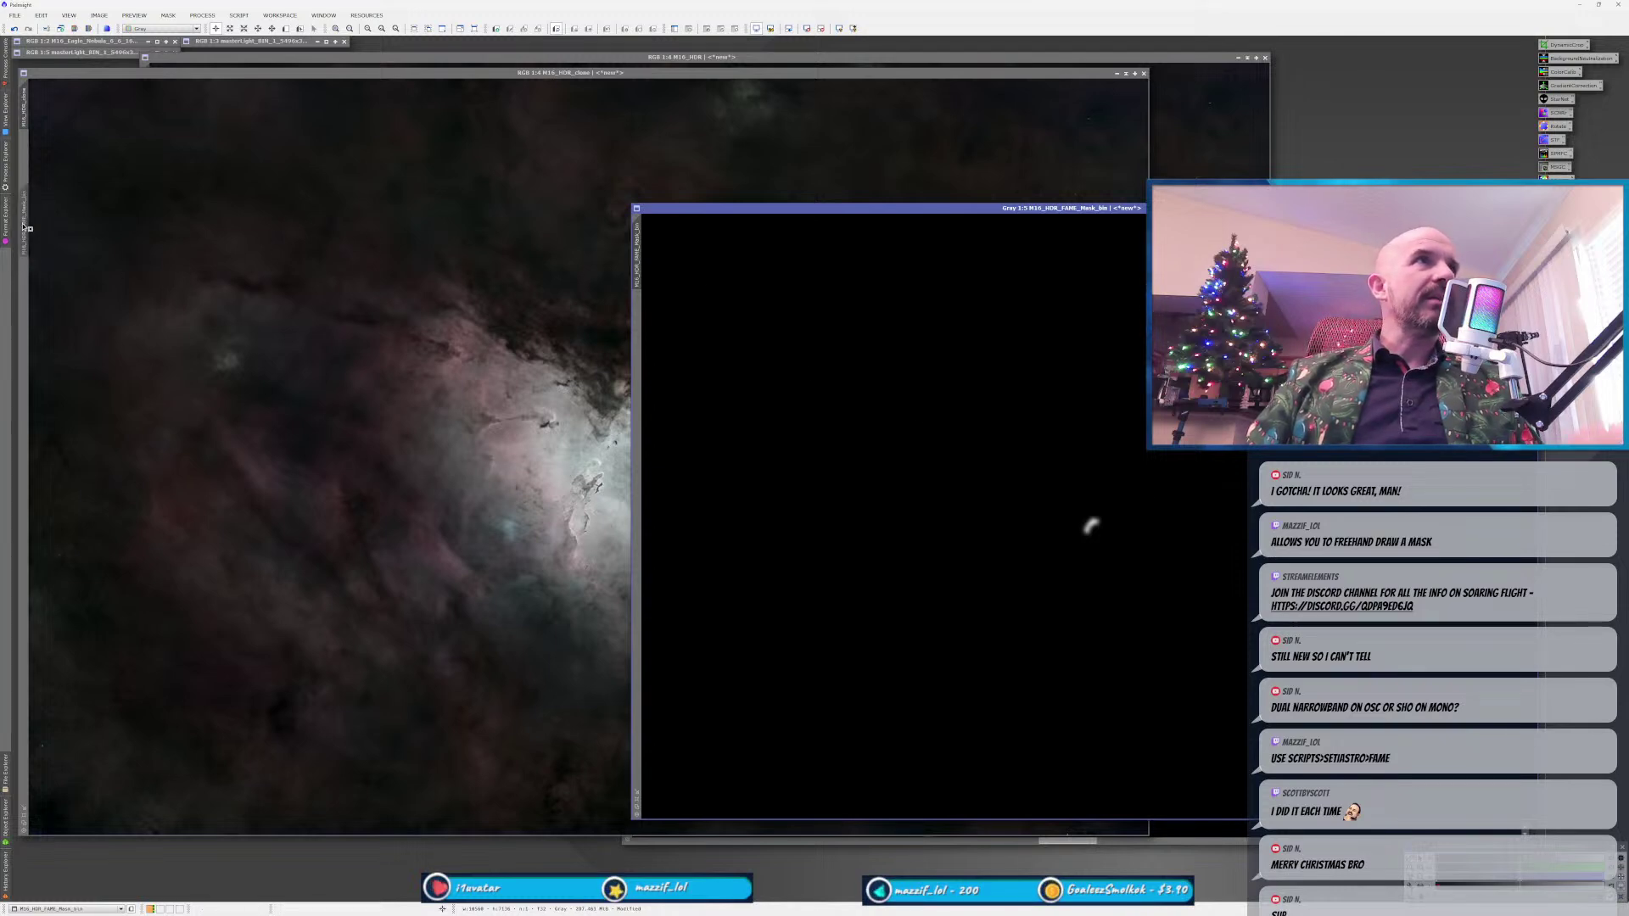
pyautogui.moveTo(25, 228); pyautogui.dragTo(25, 223)
pyautogui.hotkey('ctrl', 'k')
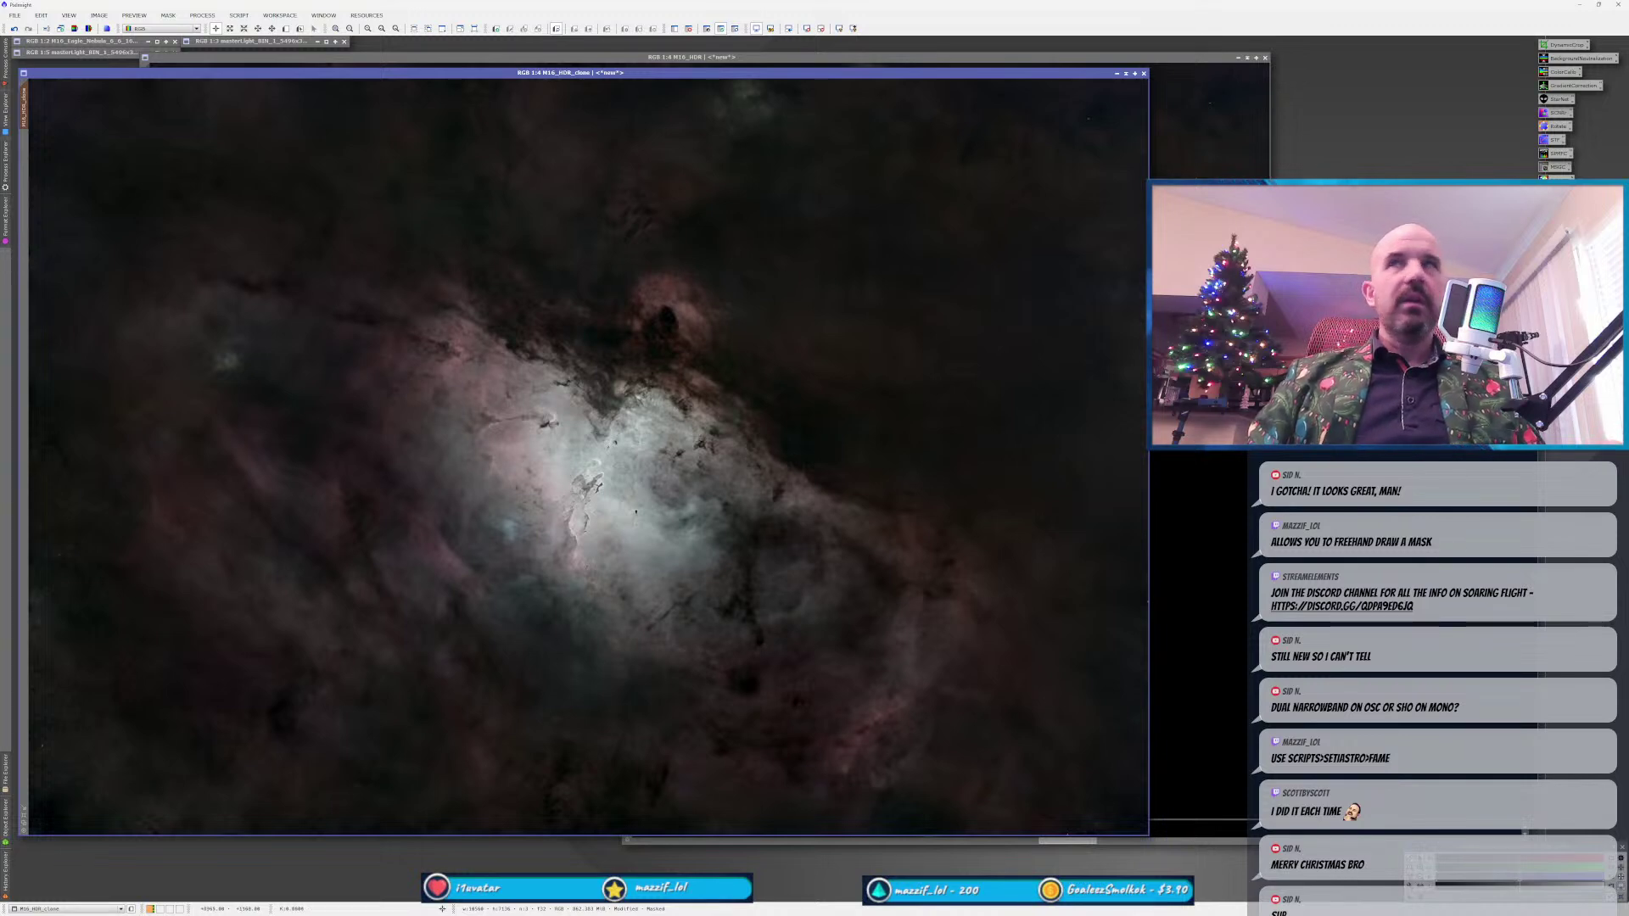
# Darken the masked pillar tip of M16_HDR_clone with a CurvesTransformation curve that lowers the midtones, checking it in a real-time preview first.
pyautogui.scroll(3, 562, 402)
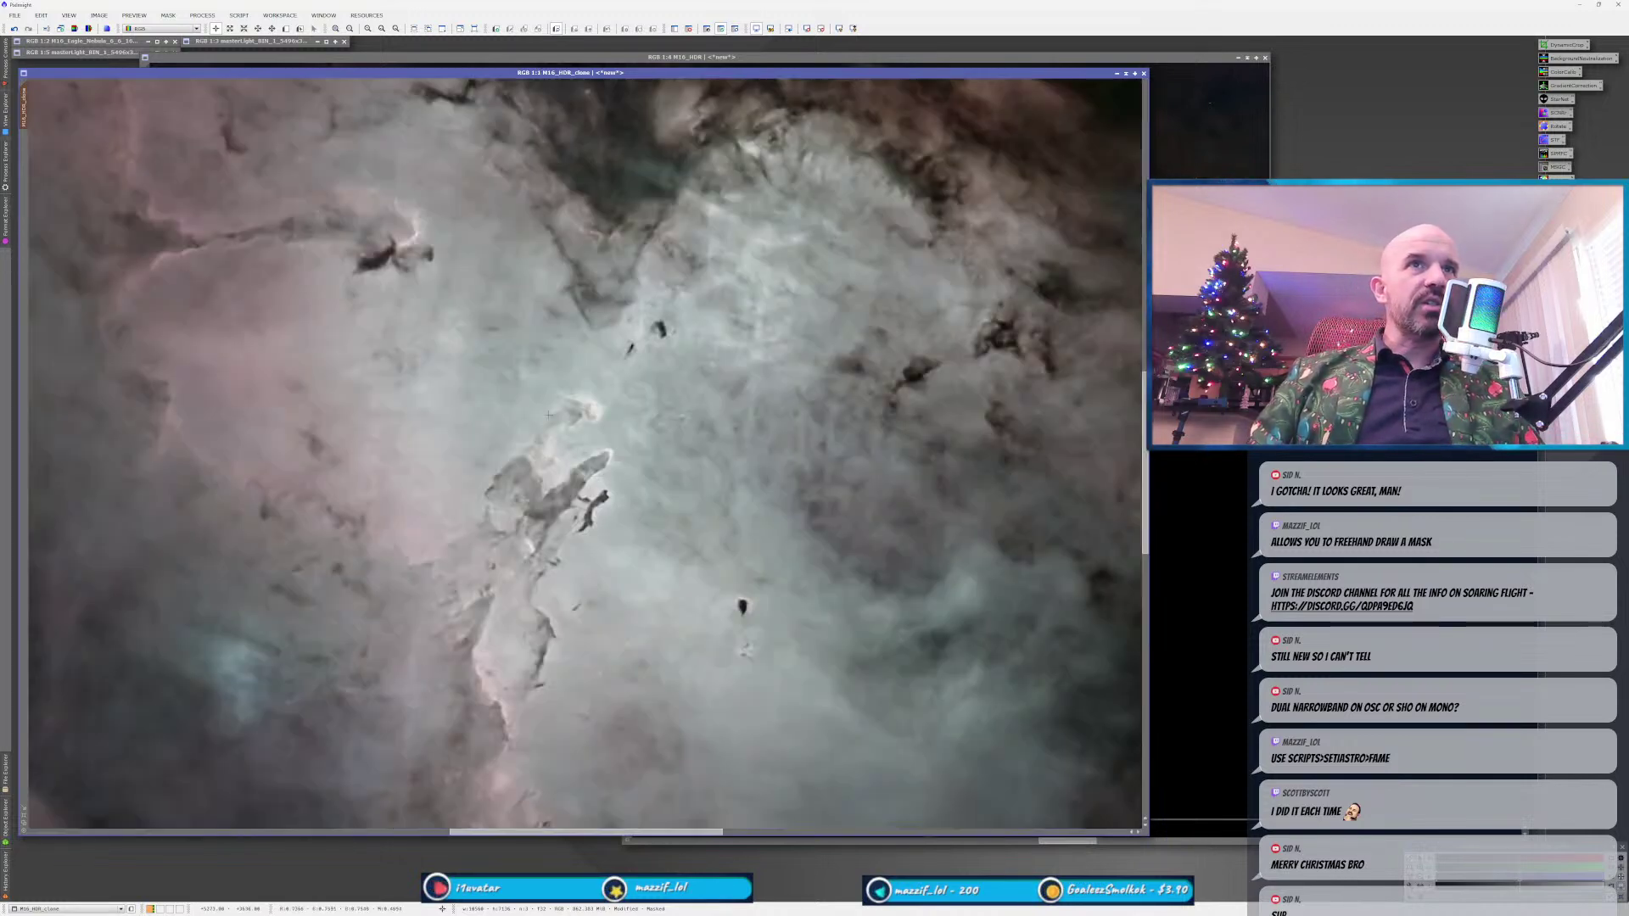
pyautogui.doubleClick(1560, 221)
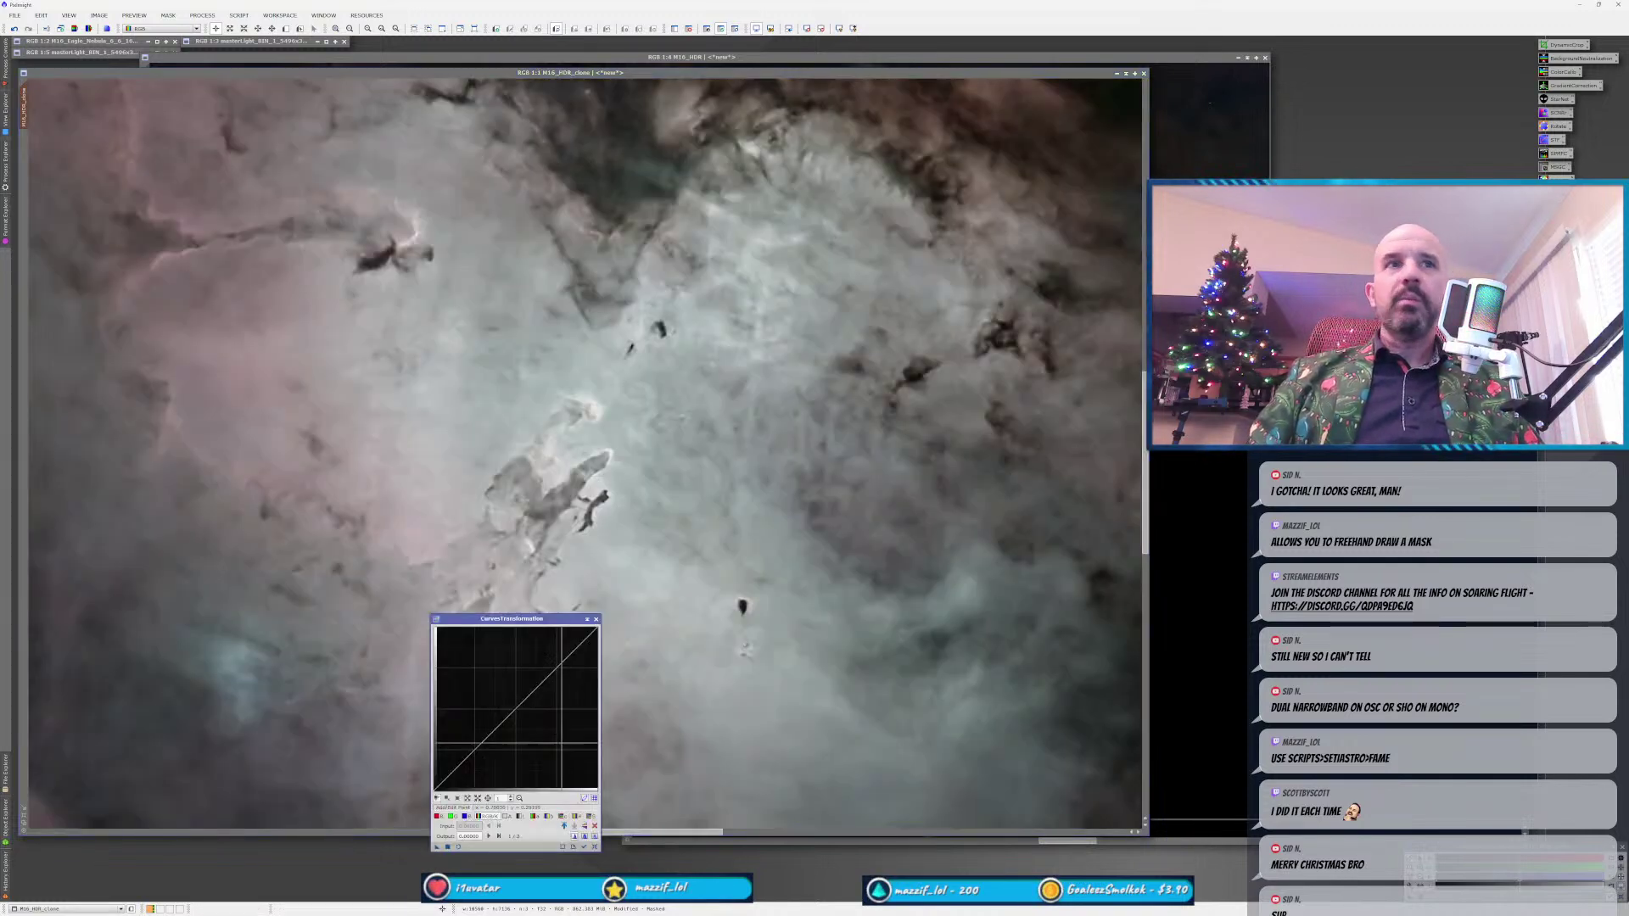
pyautogui.click(458, 847)
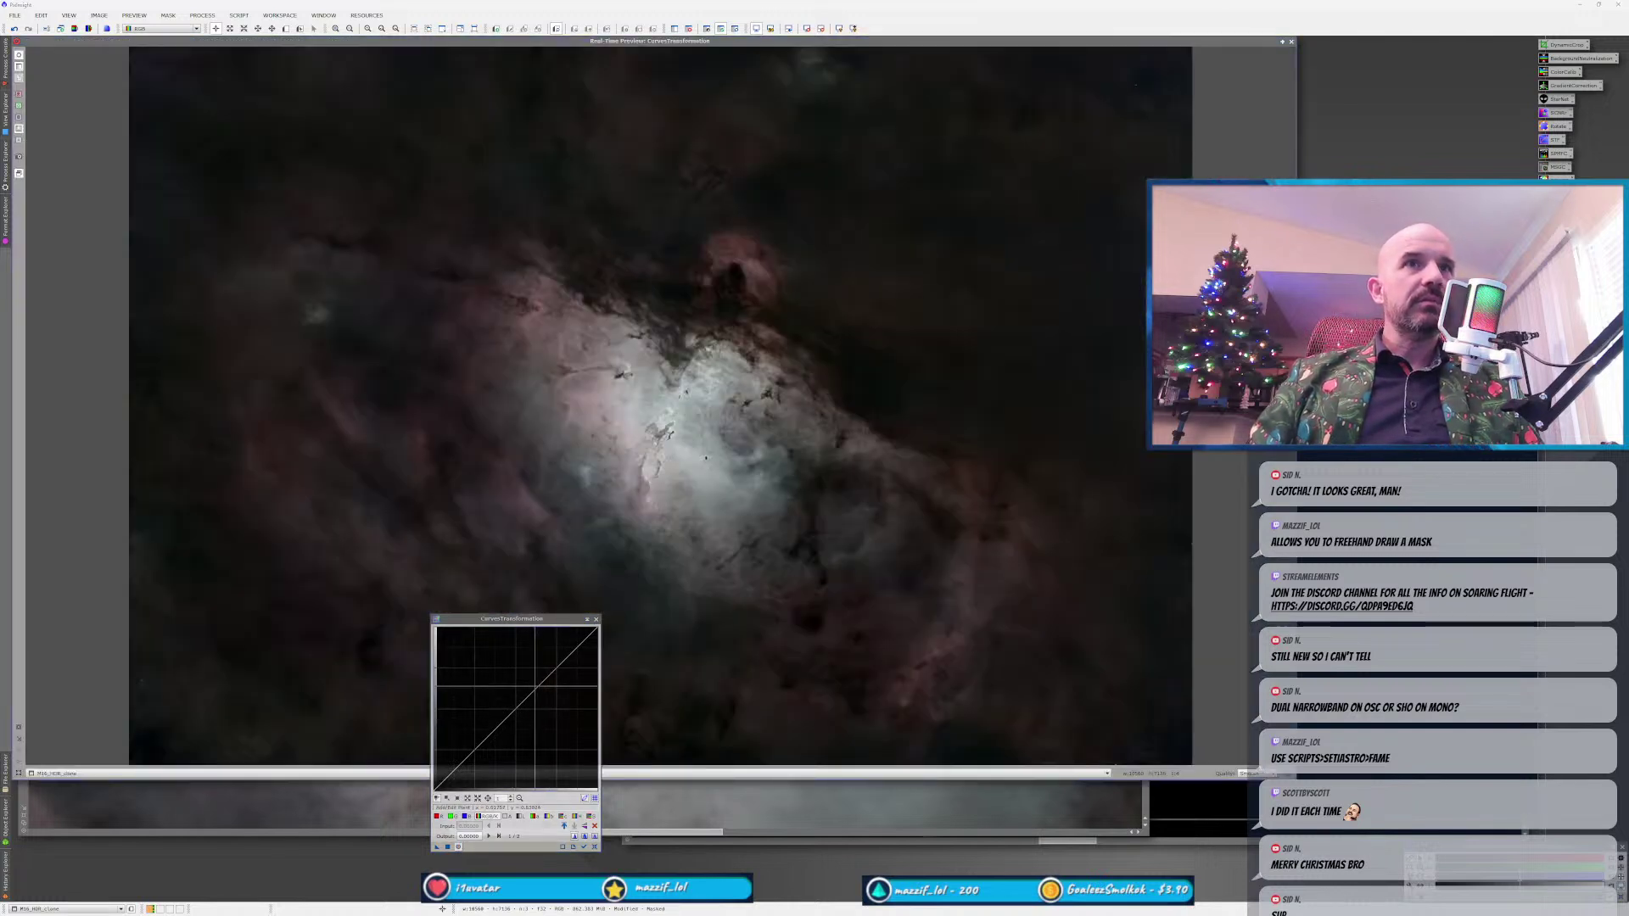
pyautogui.moveTo(516, 710); pyautogui.dragTo(535, 718)
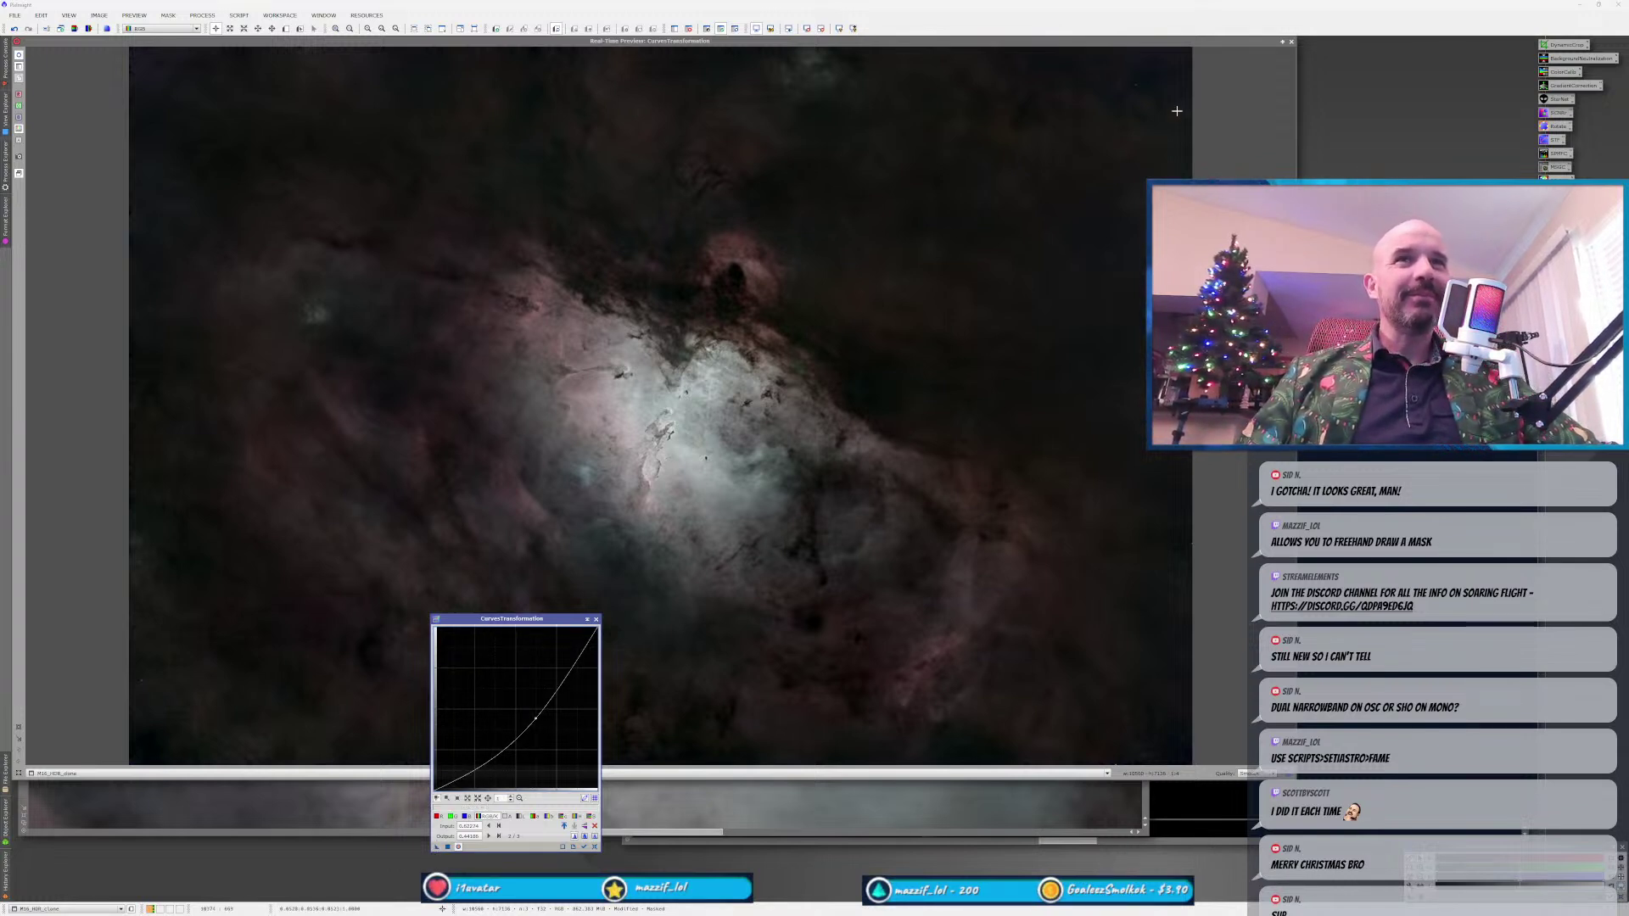
pyautogui.click(1141, 186)
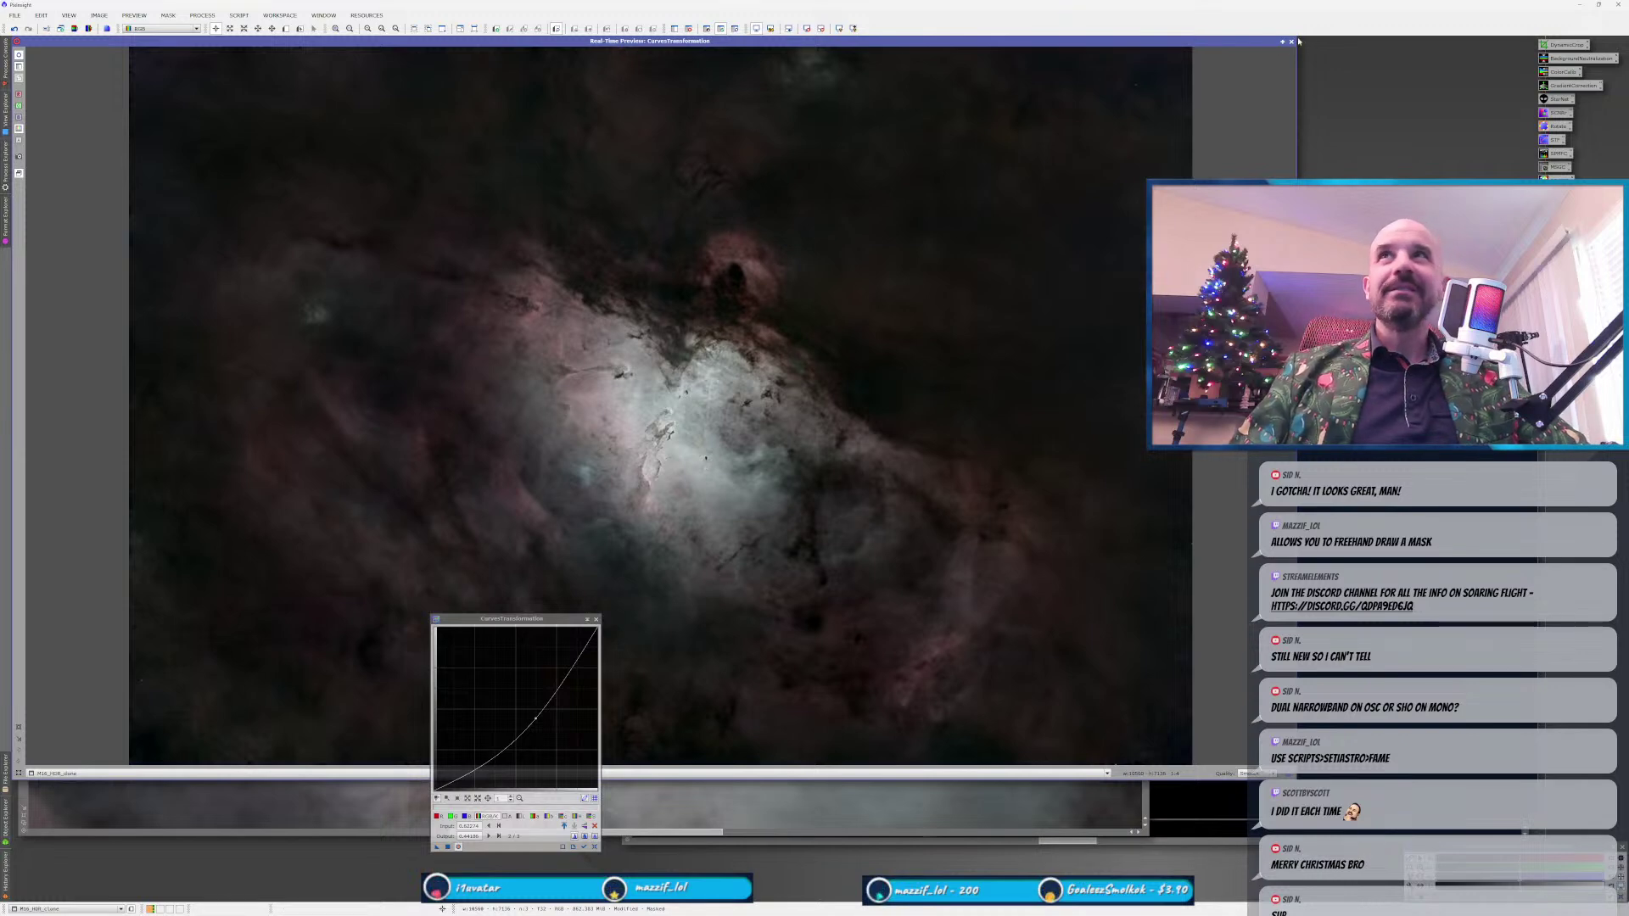
pyautogui.click(448, 846)
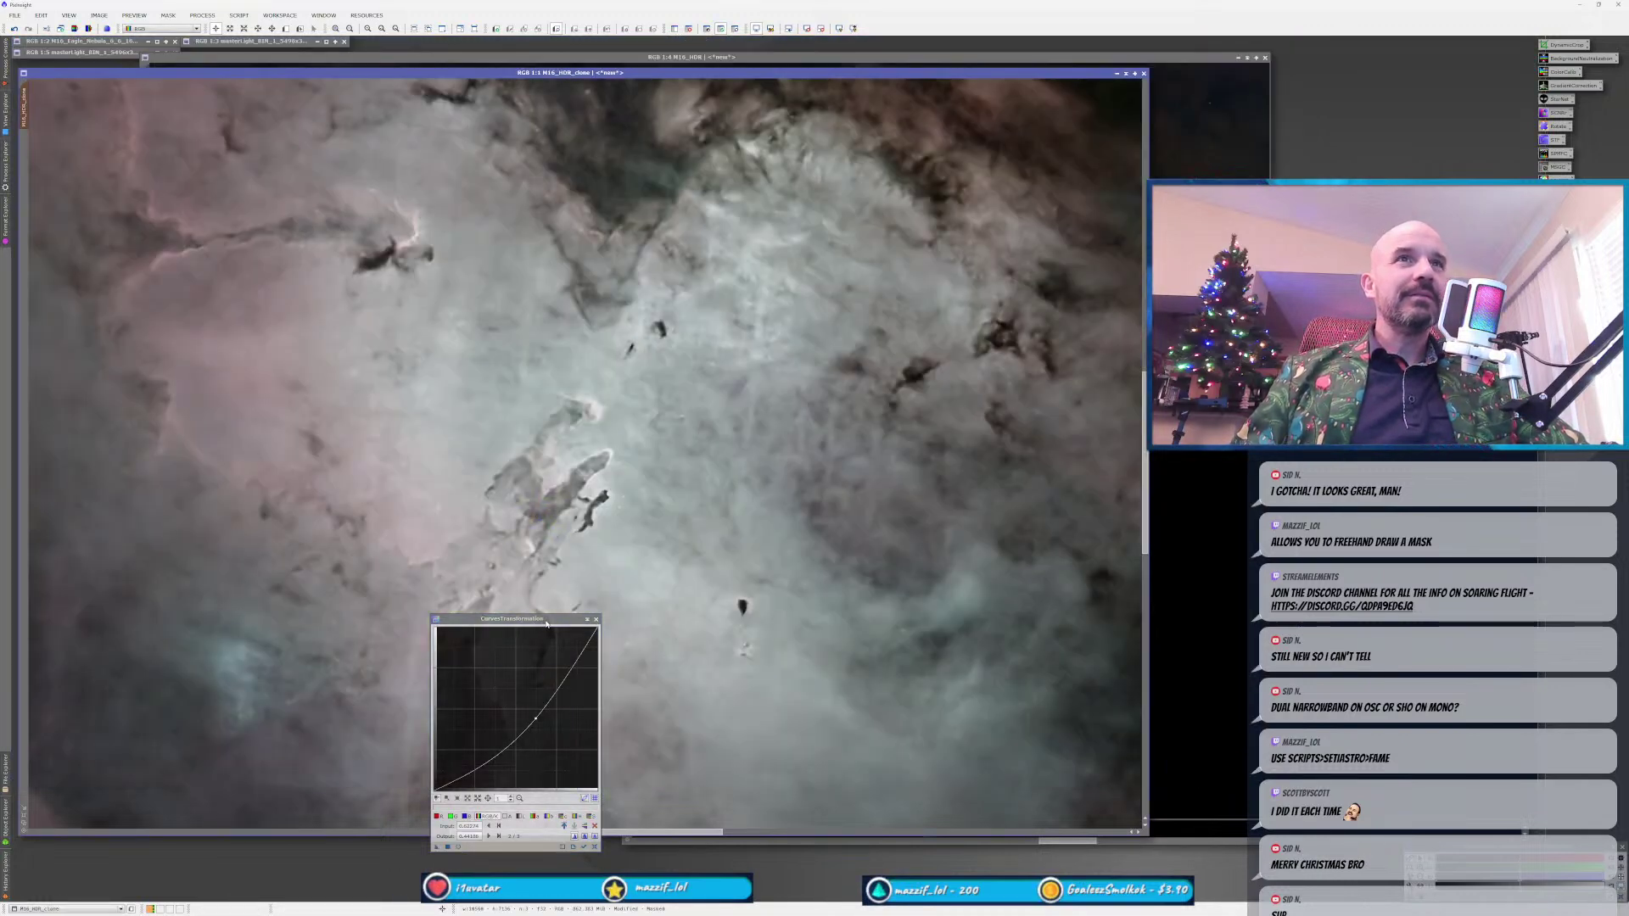
pyautogui.moveTo(555, 622); pyautogui.dragTo(564, 664)
pyautogui.scroll(-2, 585, 573)
pyautogui.scroll(-1, 585, 573)
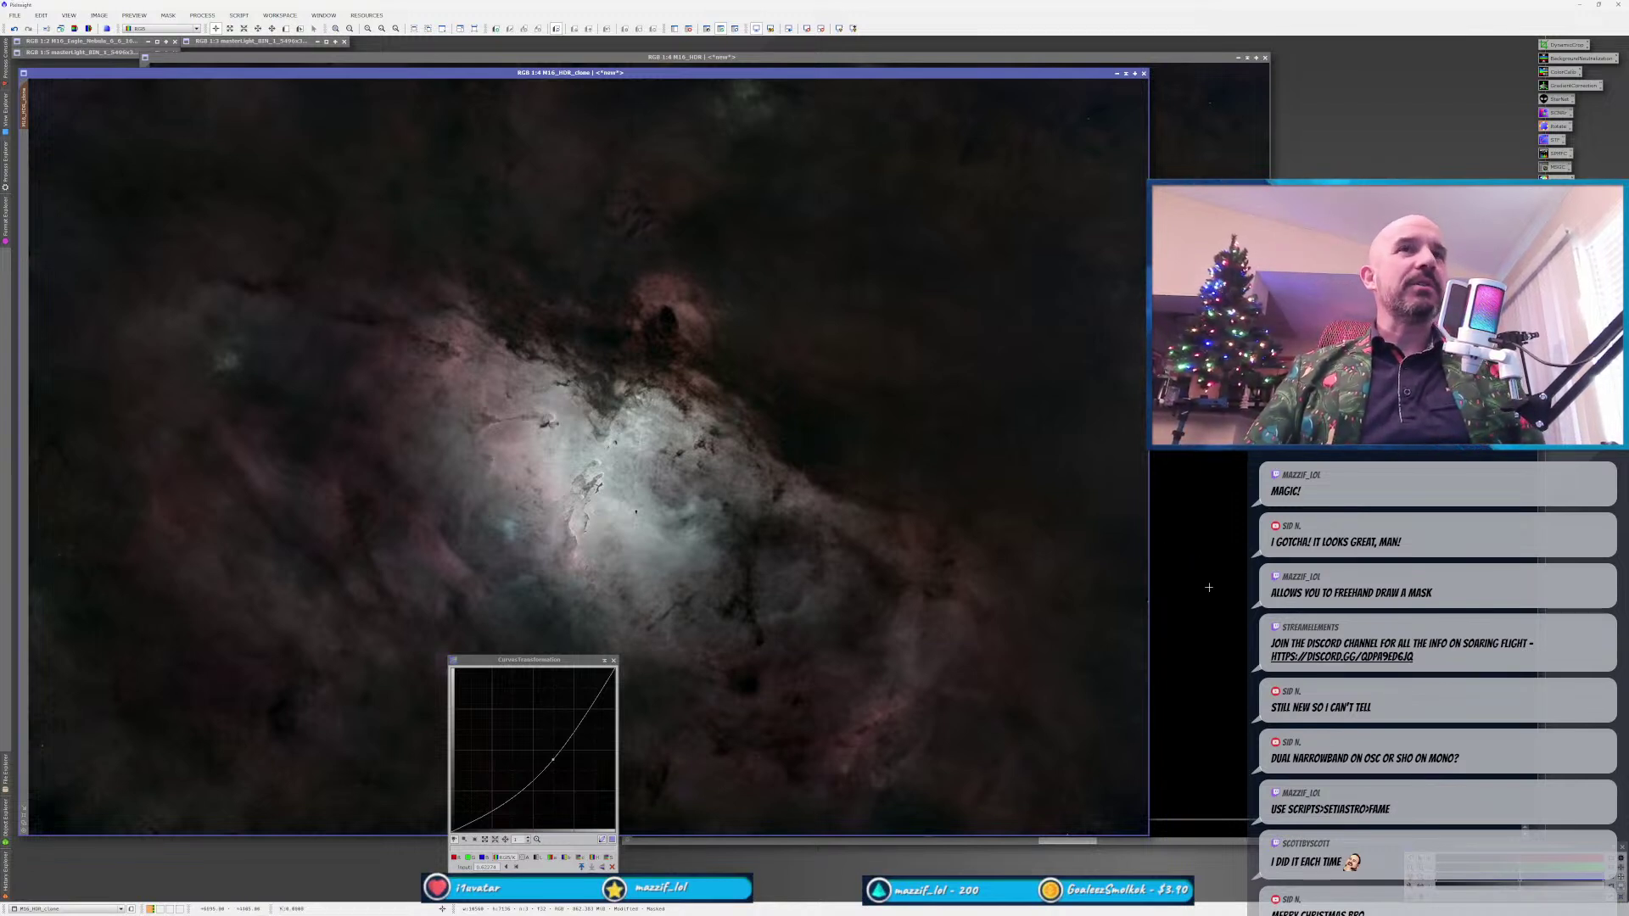
# Apply the freehand FAME mask to M16_HDR, discarding the stray mask clone, and hide the mask overlay.
pyautogui.click(1165, 585)
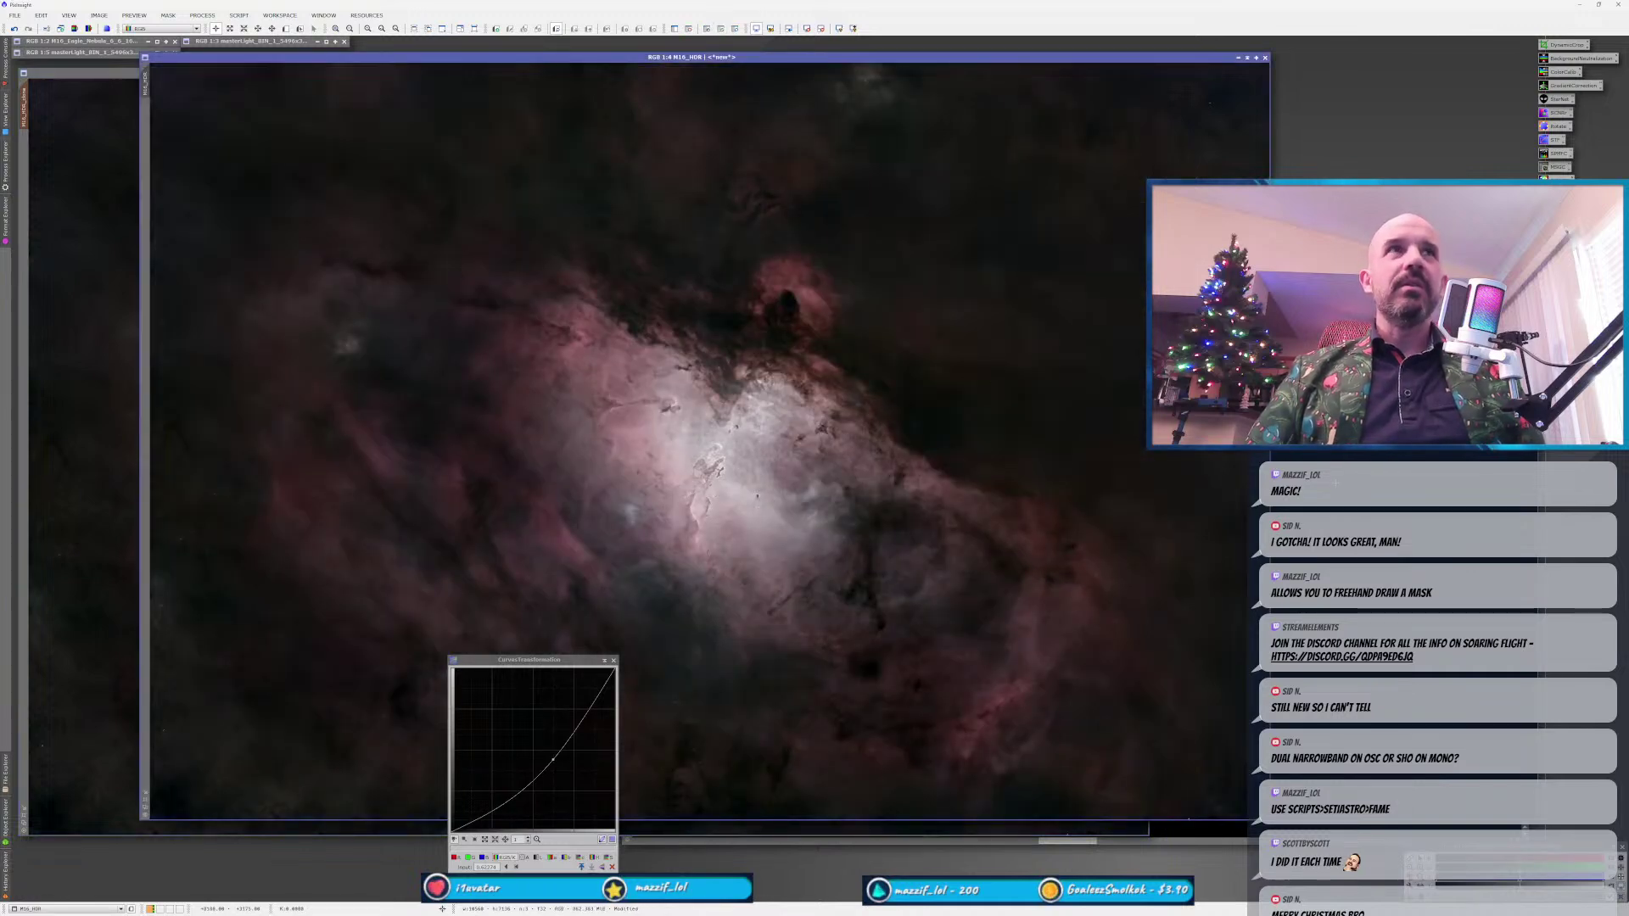
pyautogui.moveTo(636, 255); pyautogui.dragTo(148, 144)
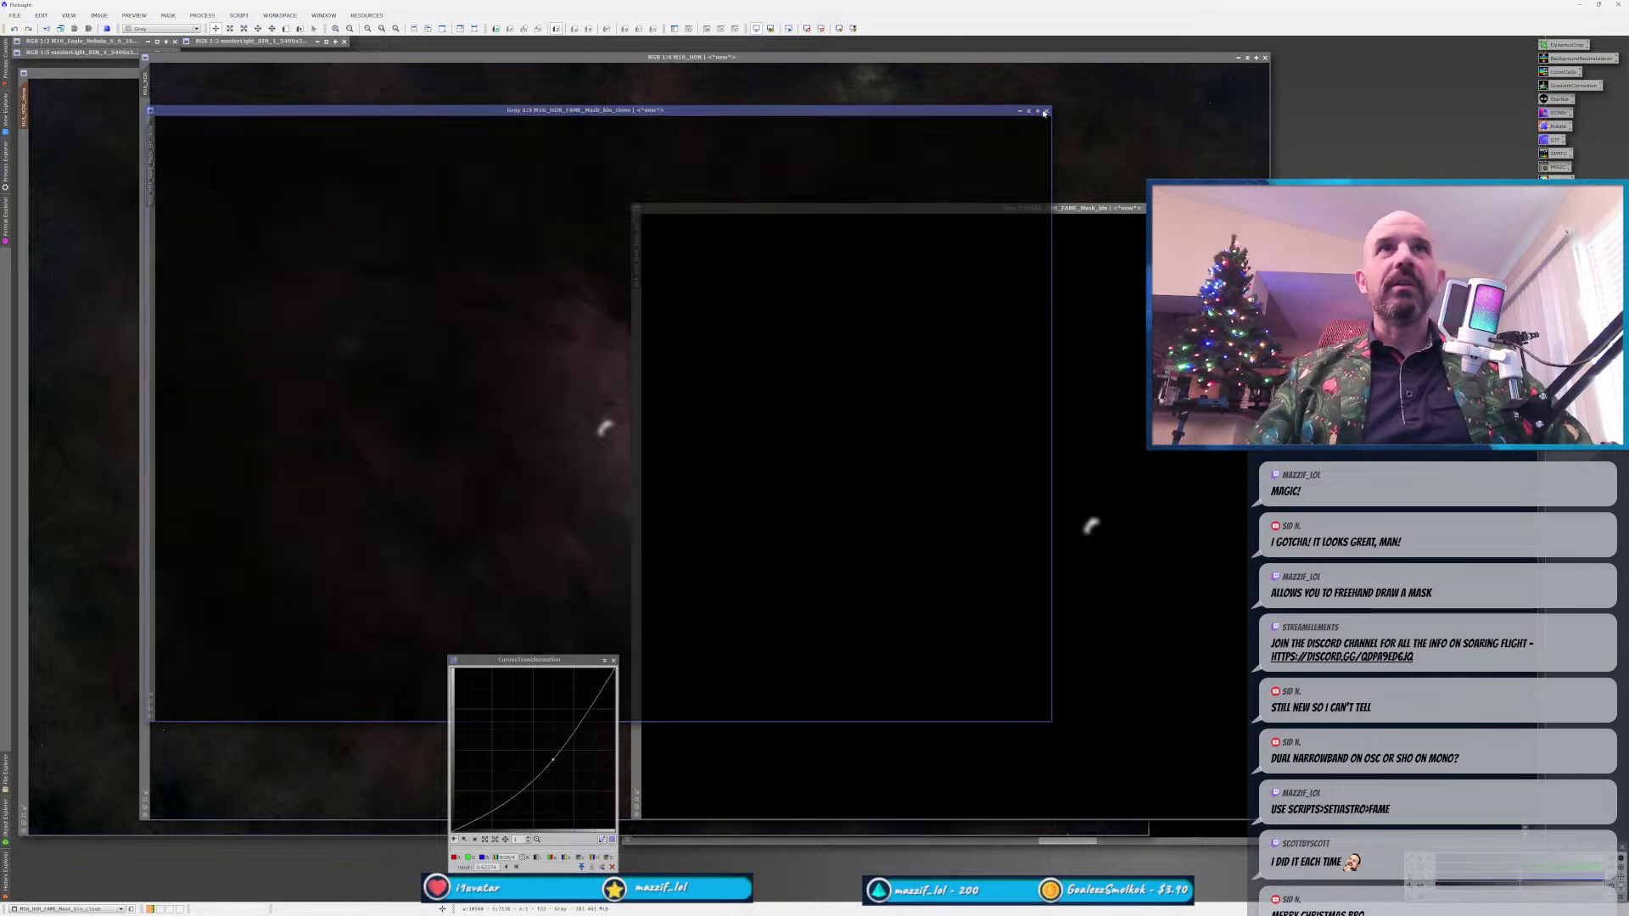
pyautogui.click(1018, 111)
pyautogui.moveTo(642, 247); pyautogui.dragTo(144, 85)
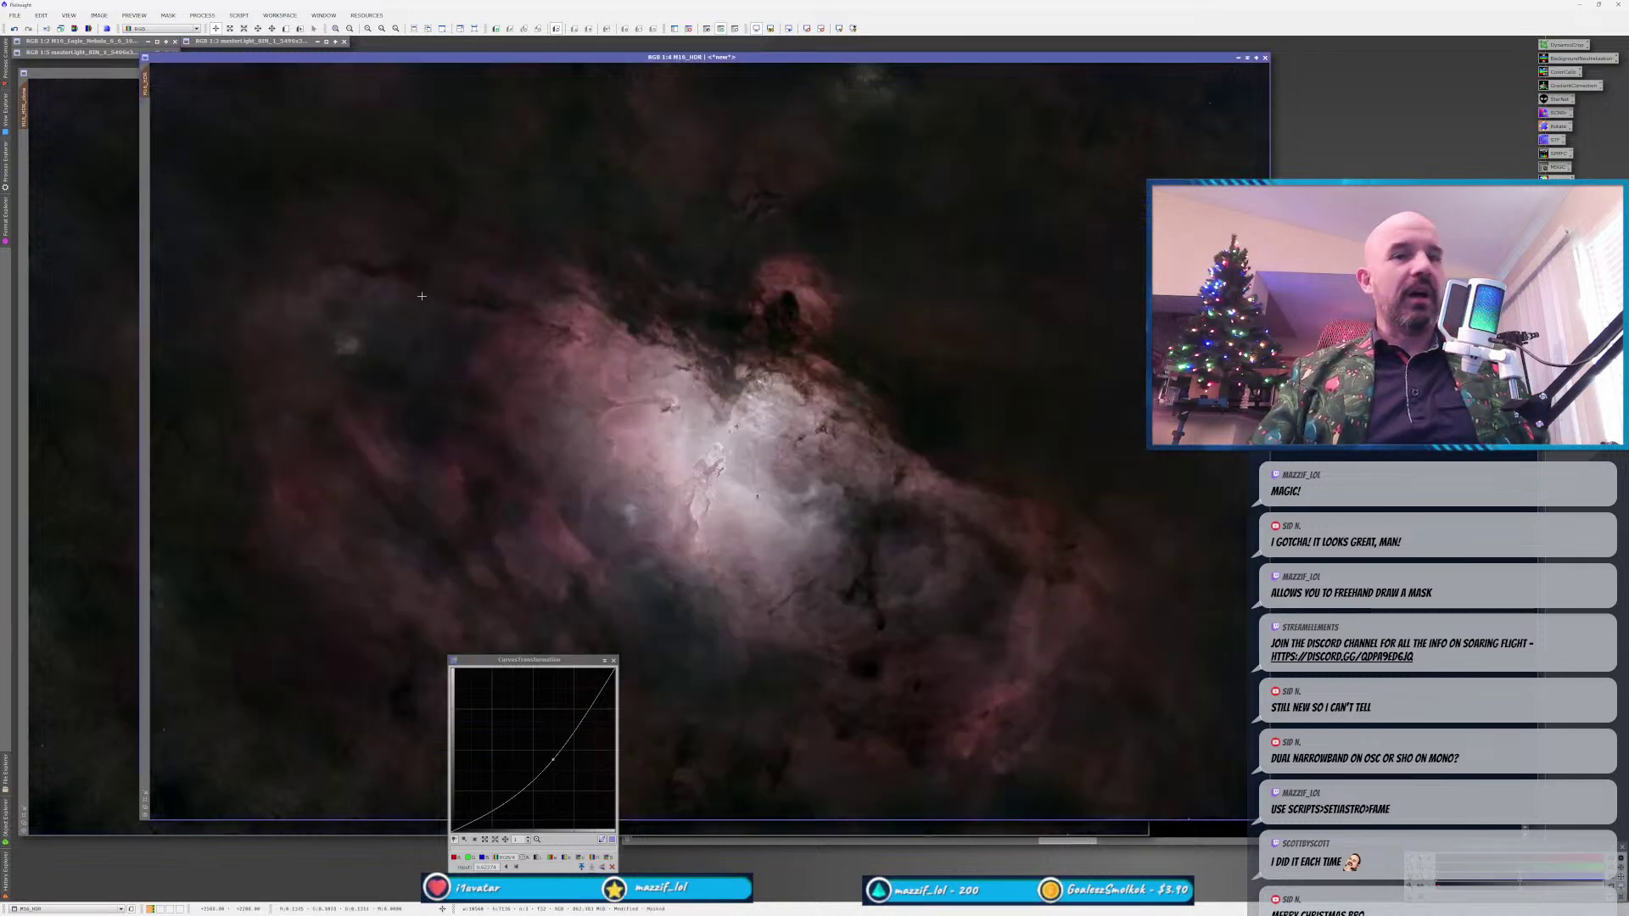
pyautogui.hotkey('ctrl', 'k')
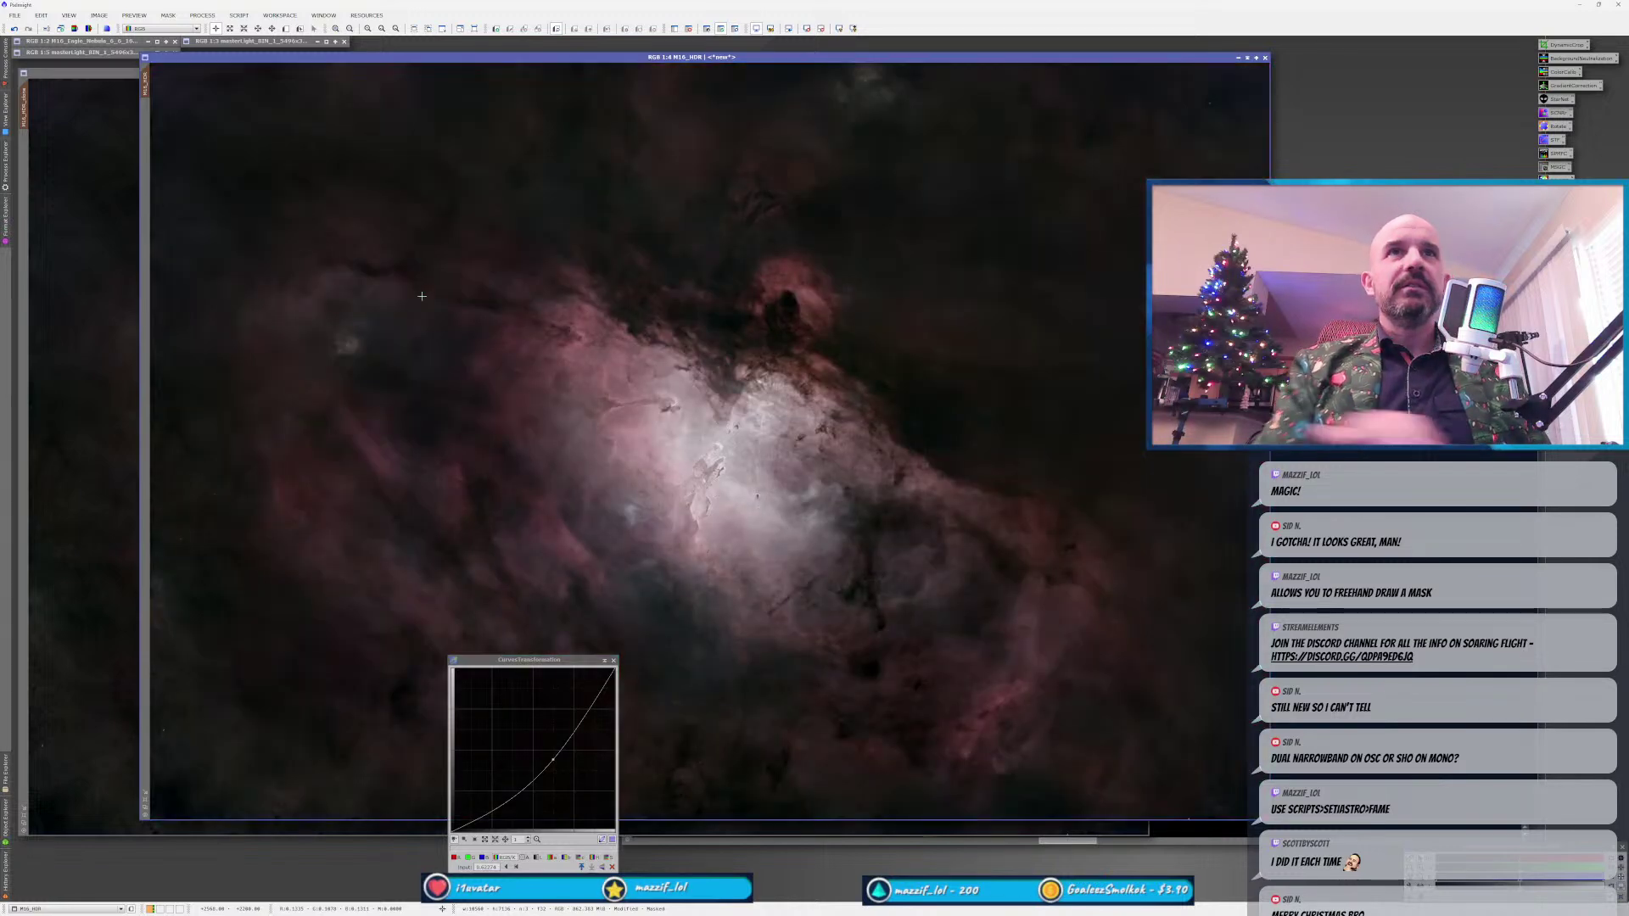
# Preview the same midtone-lowering curve on the masked M16_HDR, apply it, and close CurvesTransformation.
pyautogui.hotkey('ctrl', 'r')
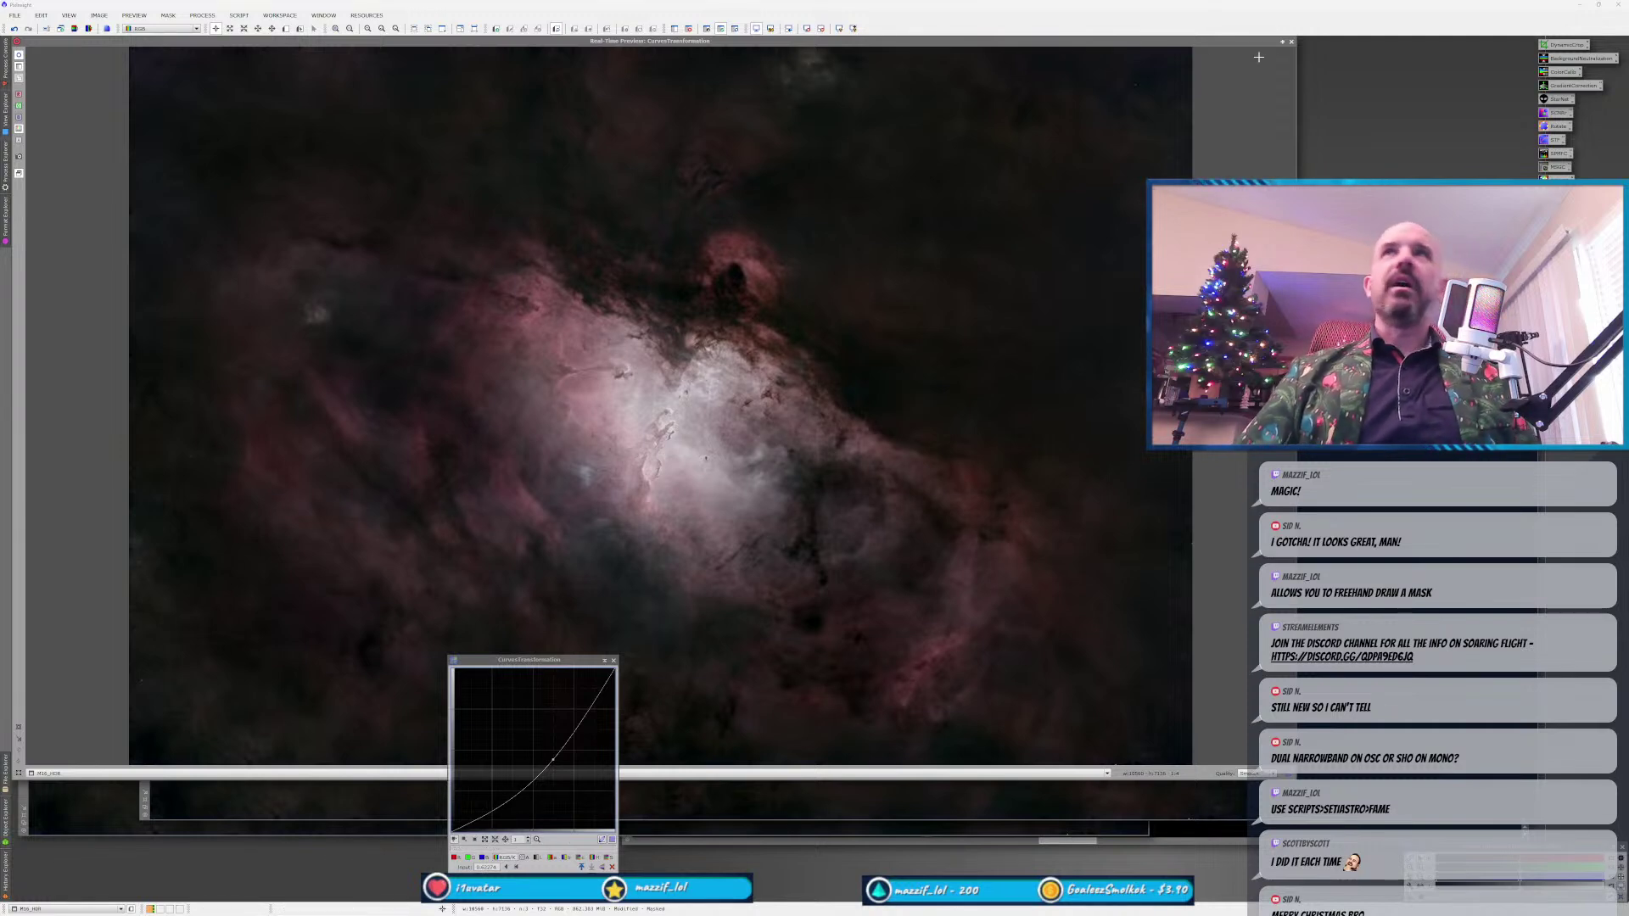
pyautogui.click(1291, 42)
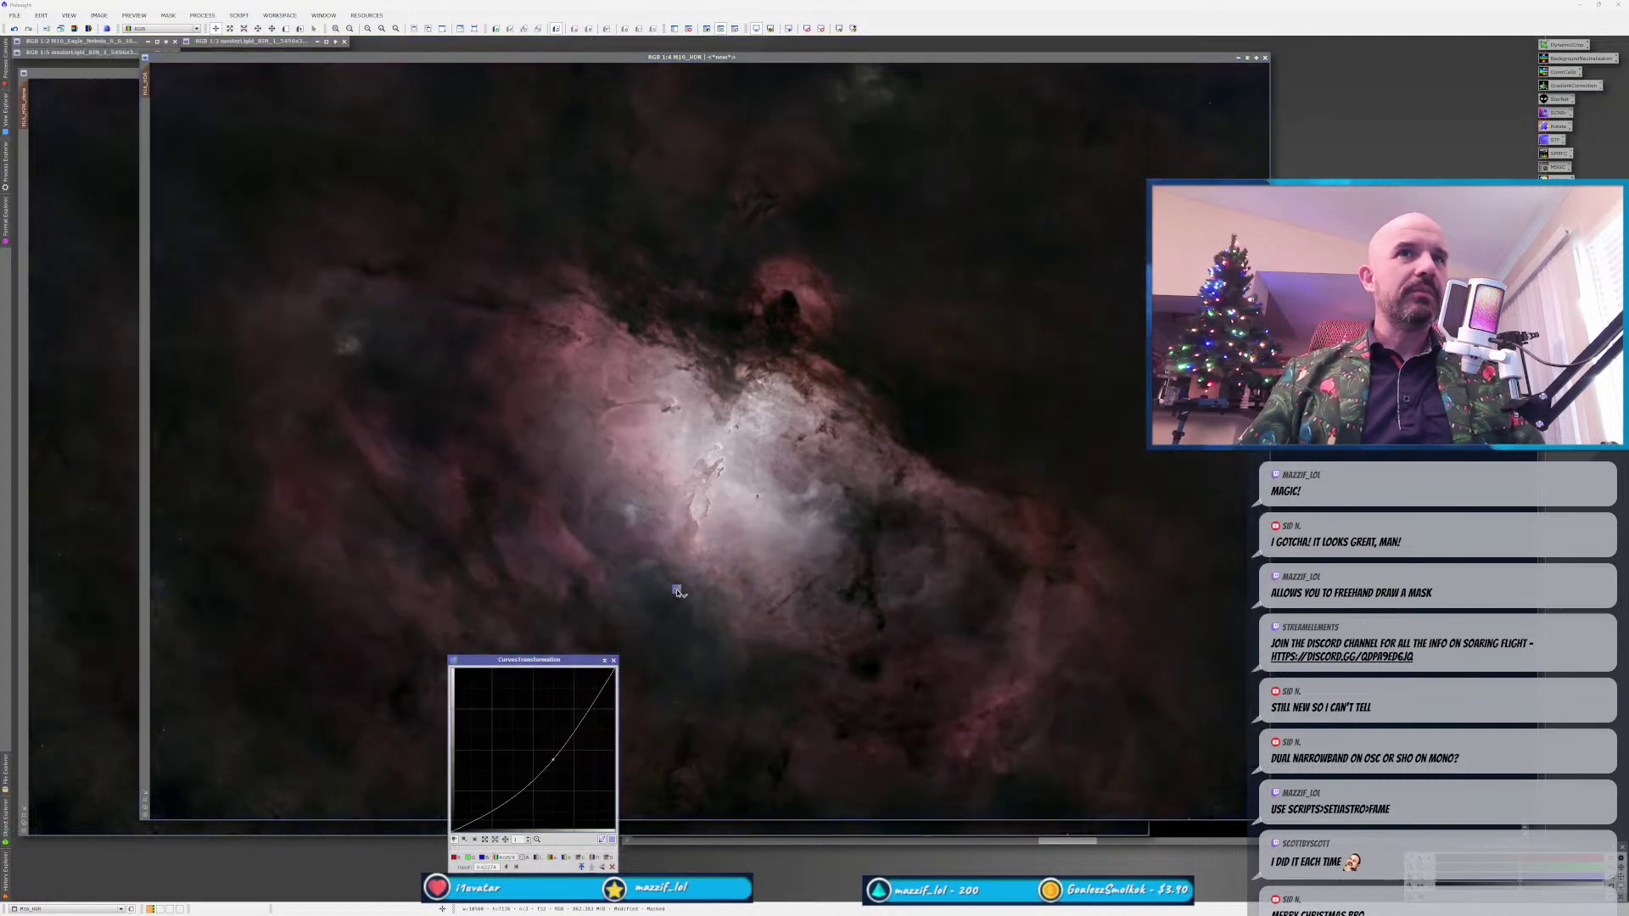
pyautogui.click(613, 660)
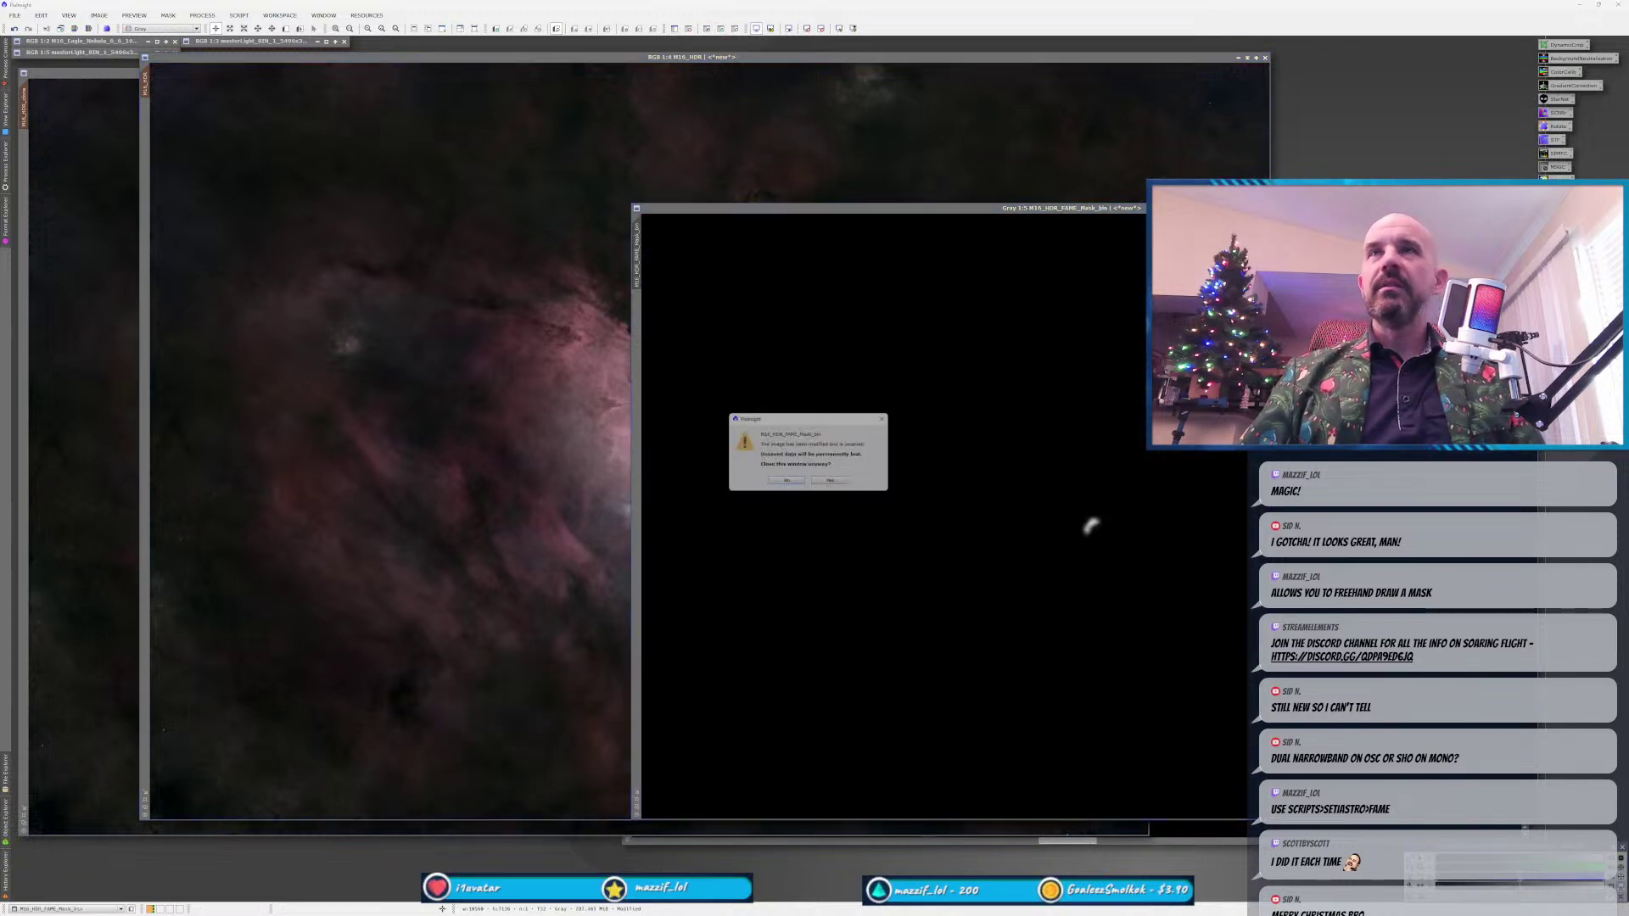
# Close the FAME mask and the extracted Mask image without saving, releasing both M16 images from their masks.
pyautogui.click(785, 484)
pyautogui.hotkey('ctrl', 'w')
pyautogui.click(837, 485)
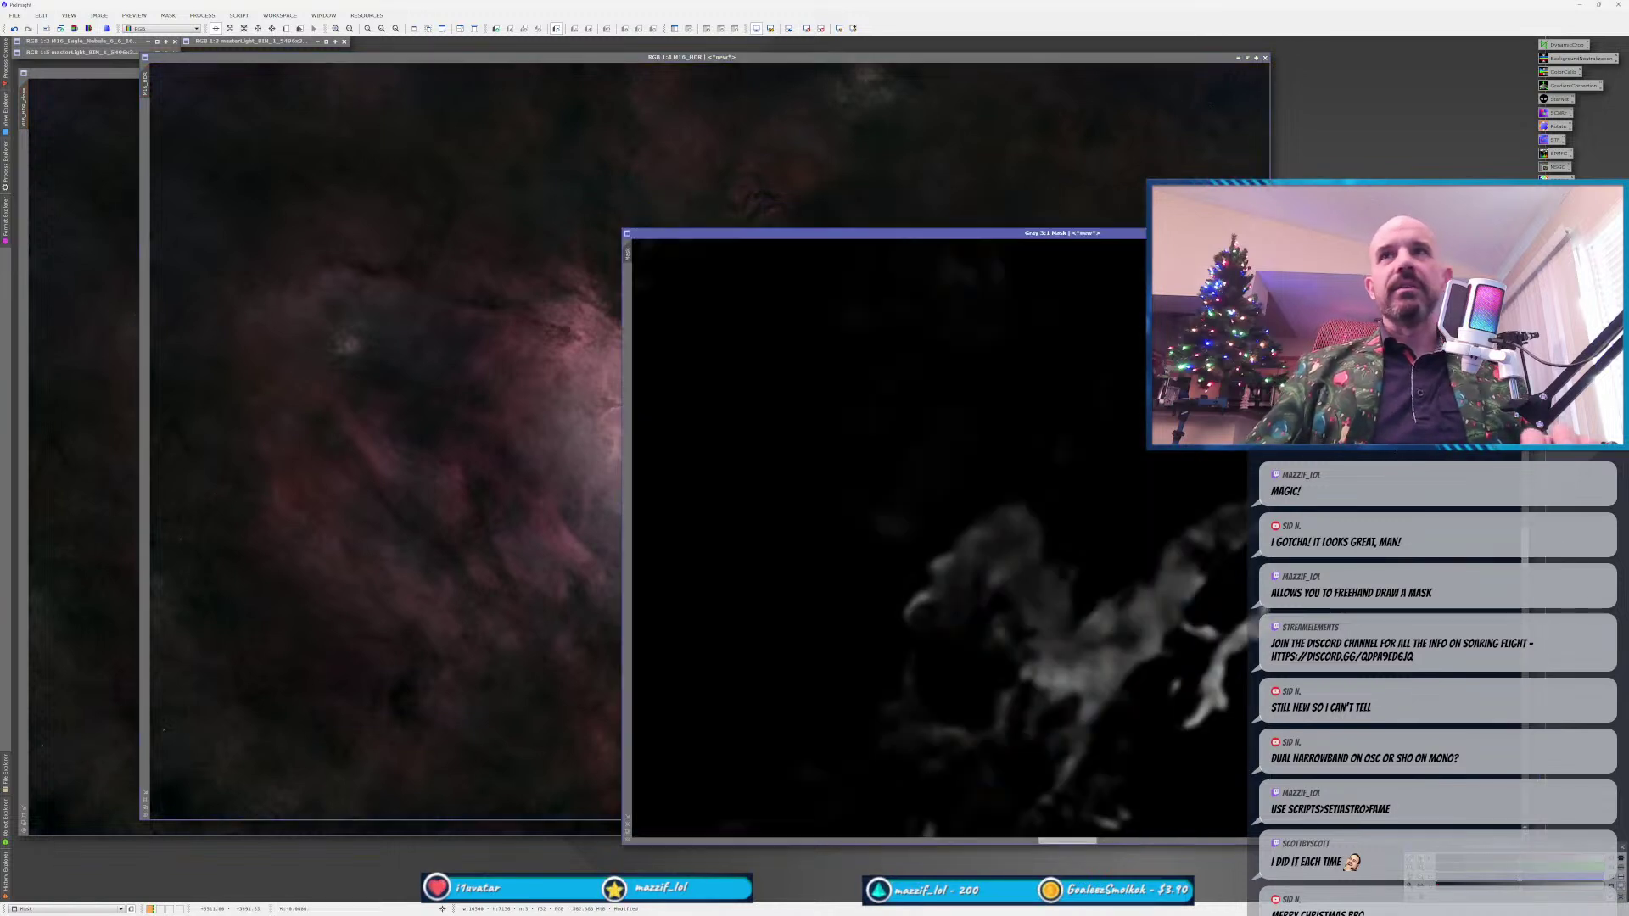
pyautogui.hotkey('ctrl', 'w')
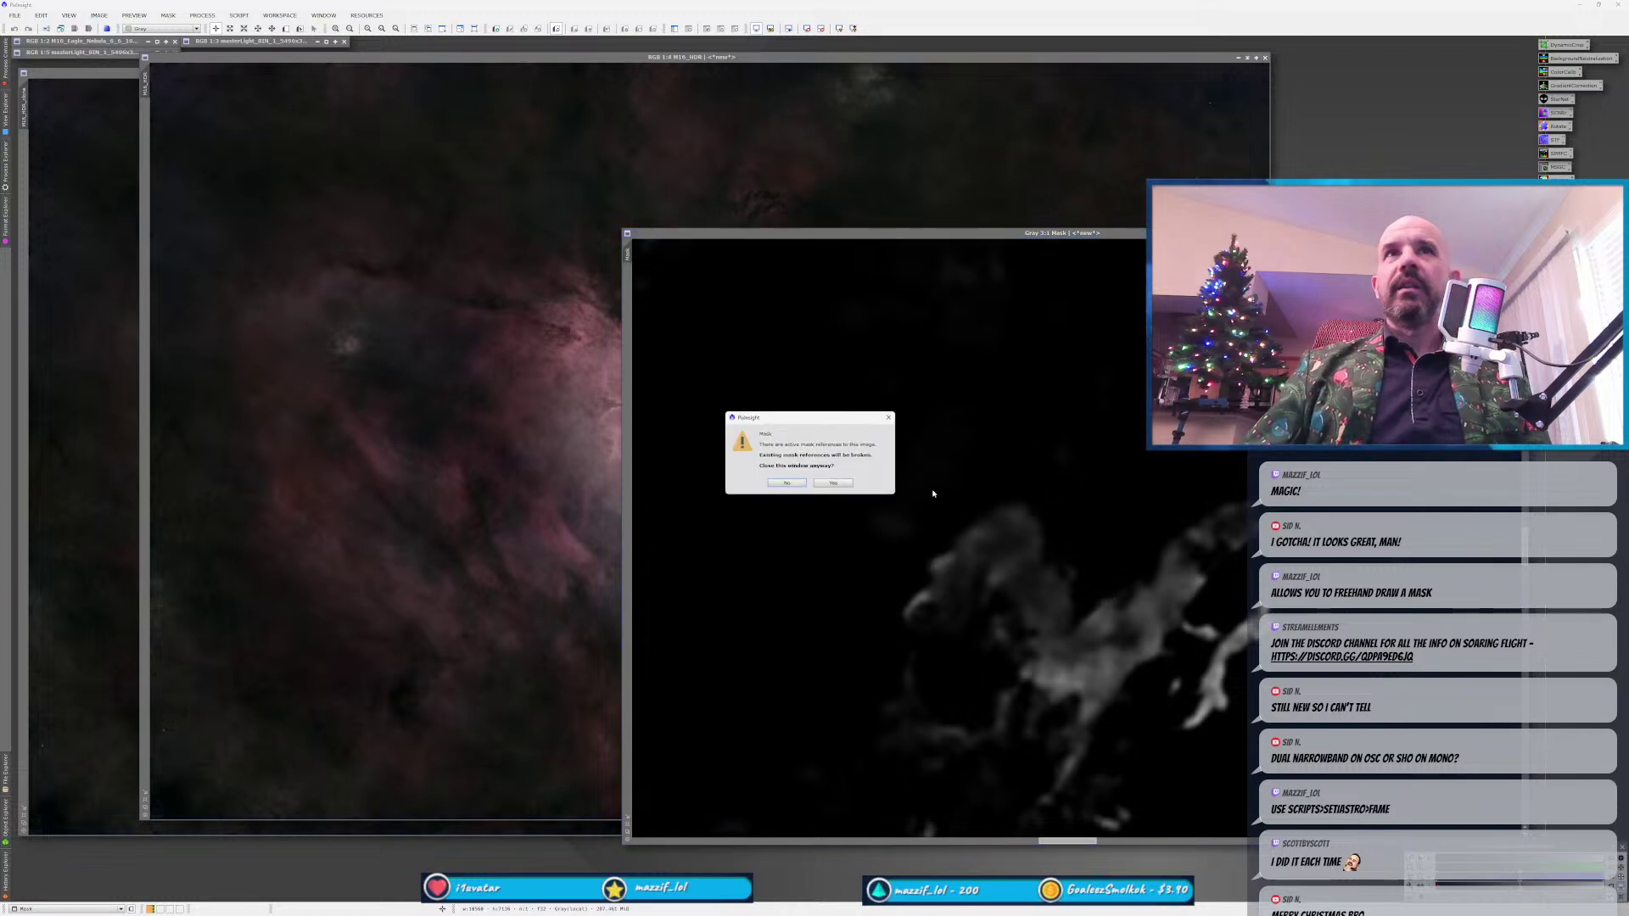
pyautogui.click(836, 486)
pyautogui.moveTo(145, 83); pyautogui.dragTo(594, 424)
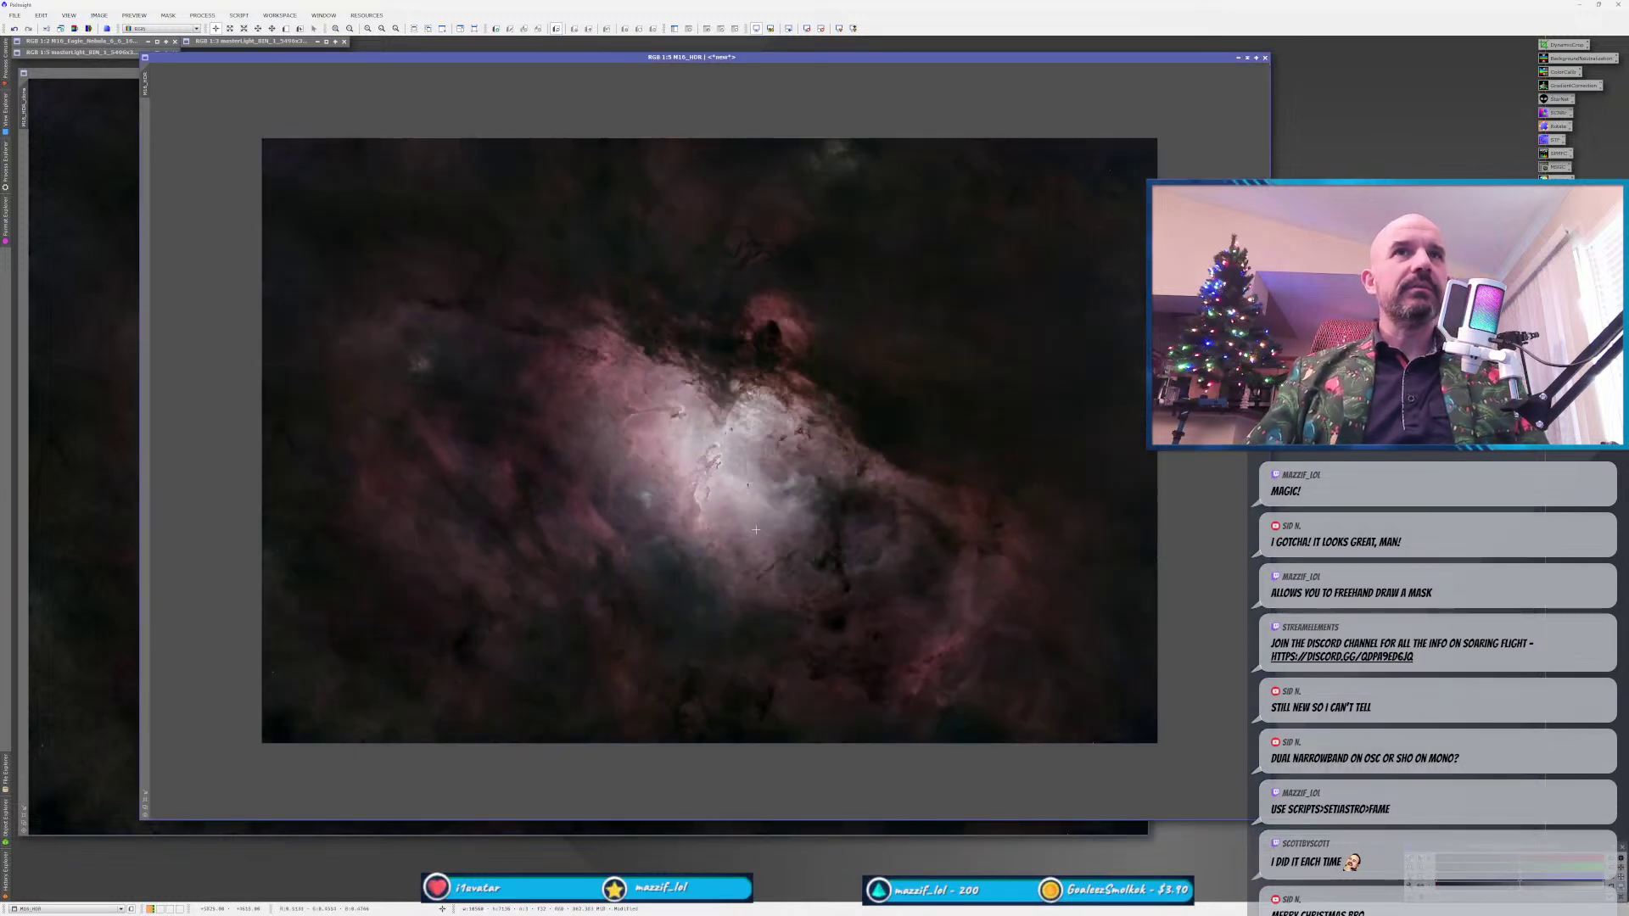
# Boost the colour of M16_HDR_clone with a strongly raised saturation curve in CurvesTransformation, checking it in a real-time preview first.
pyautogui.scroll(-2, 671, 596)
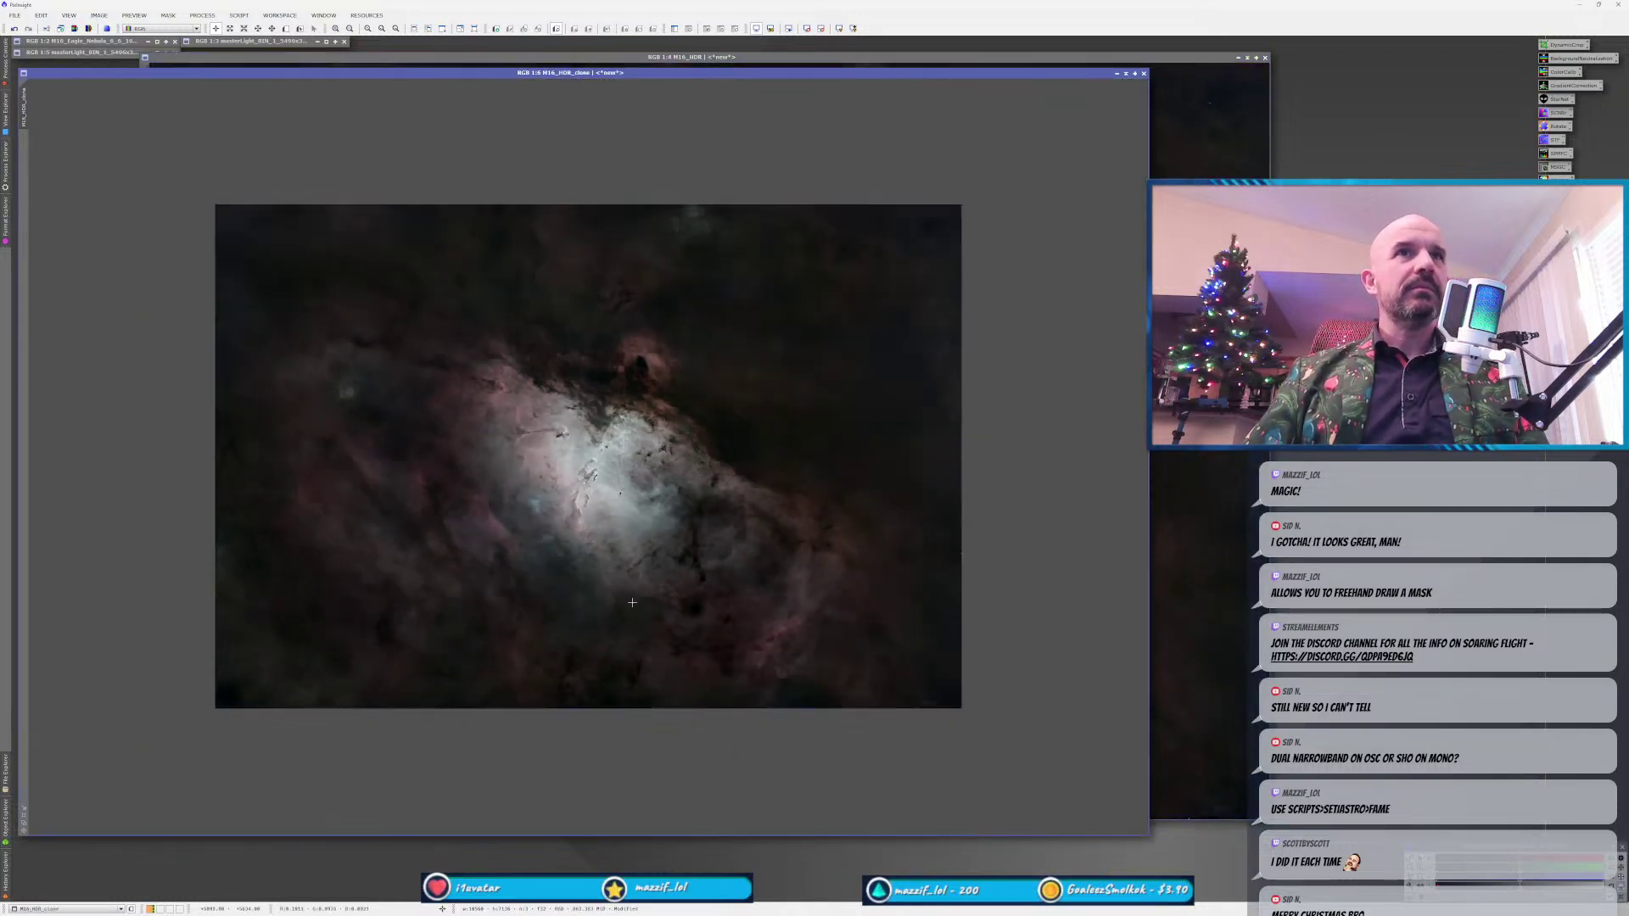
pyautogui.scroll(2, 575, 555)
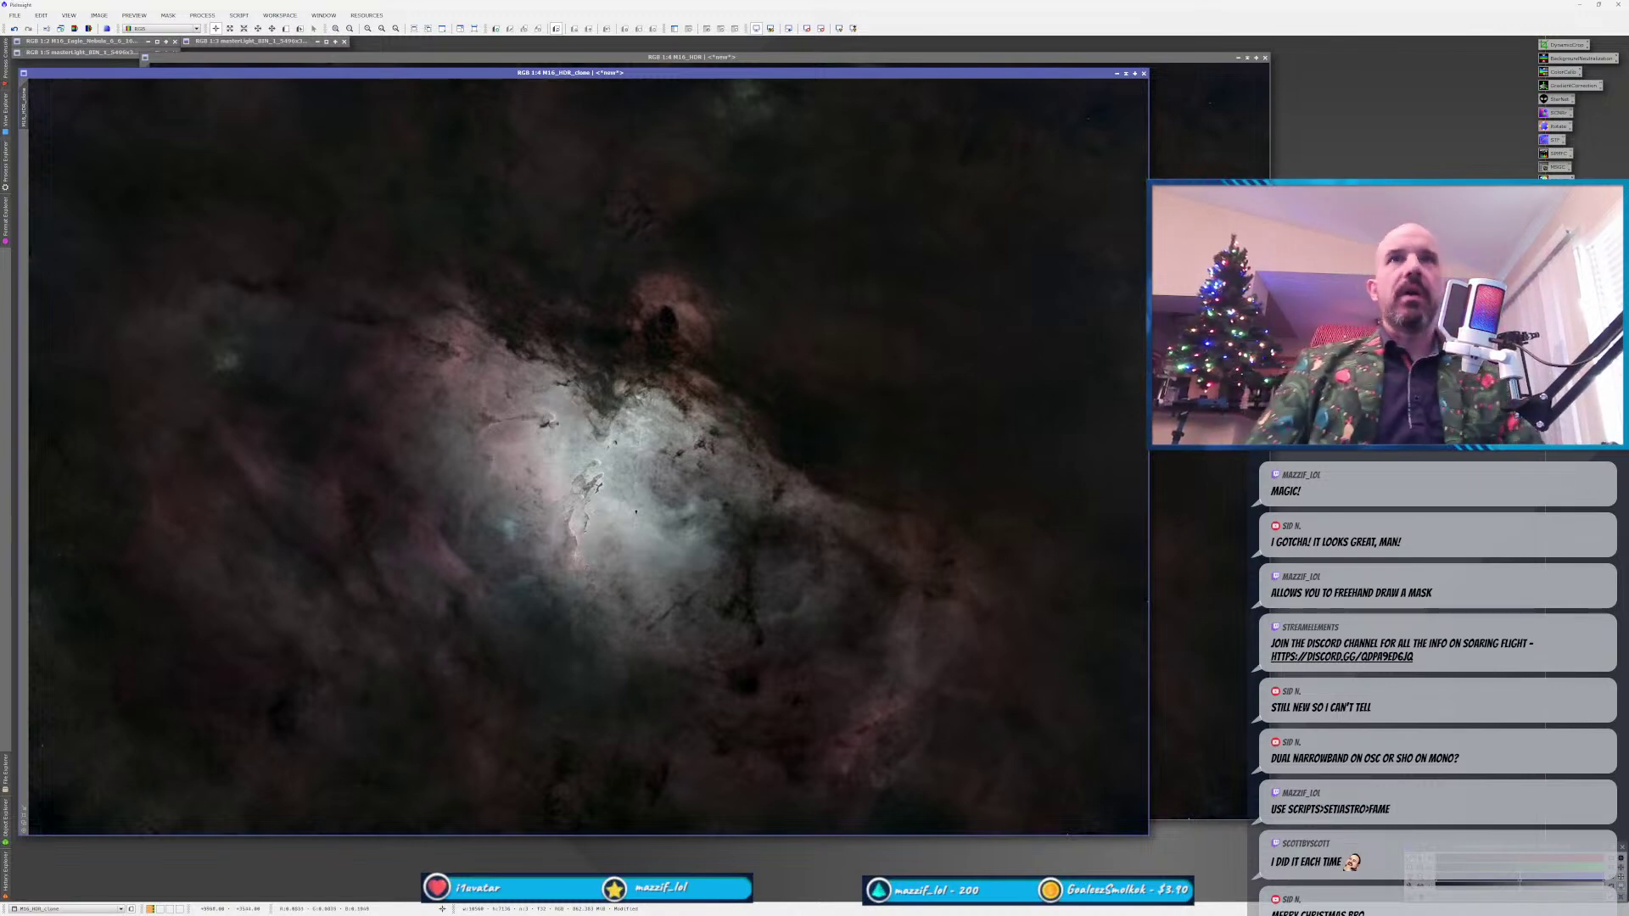
pyautogui.hotkey('ctrl', 'Tab')
pyautogui.hotkey('ctrl', 'Tab')
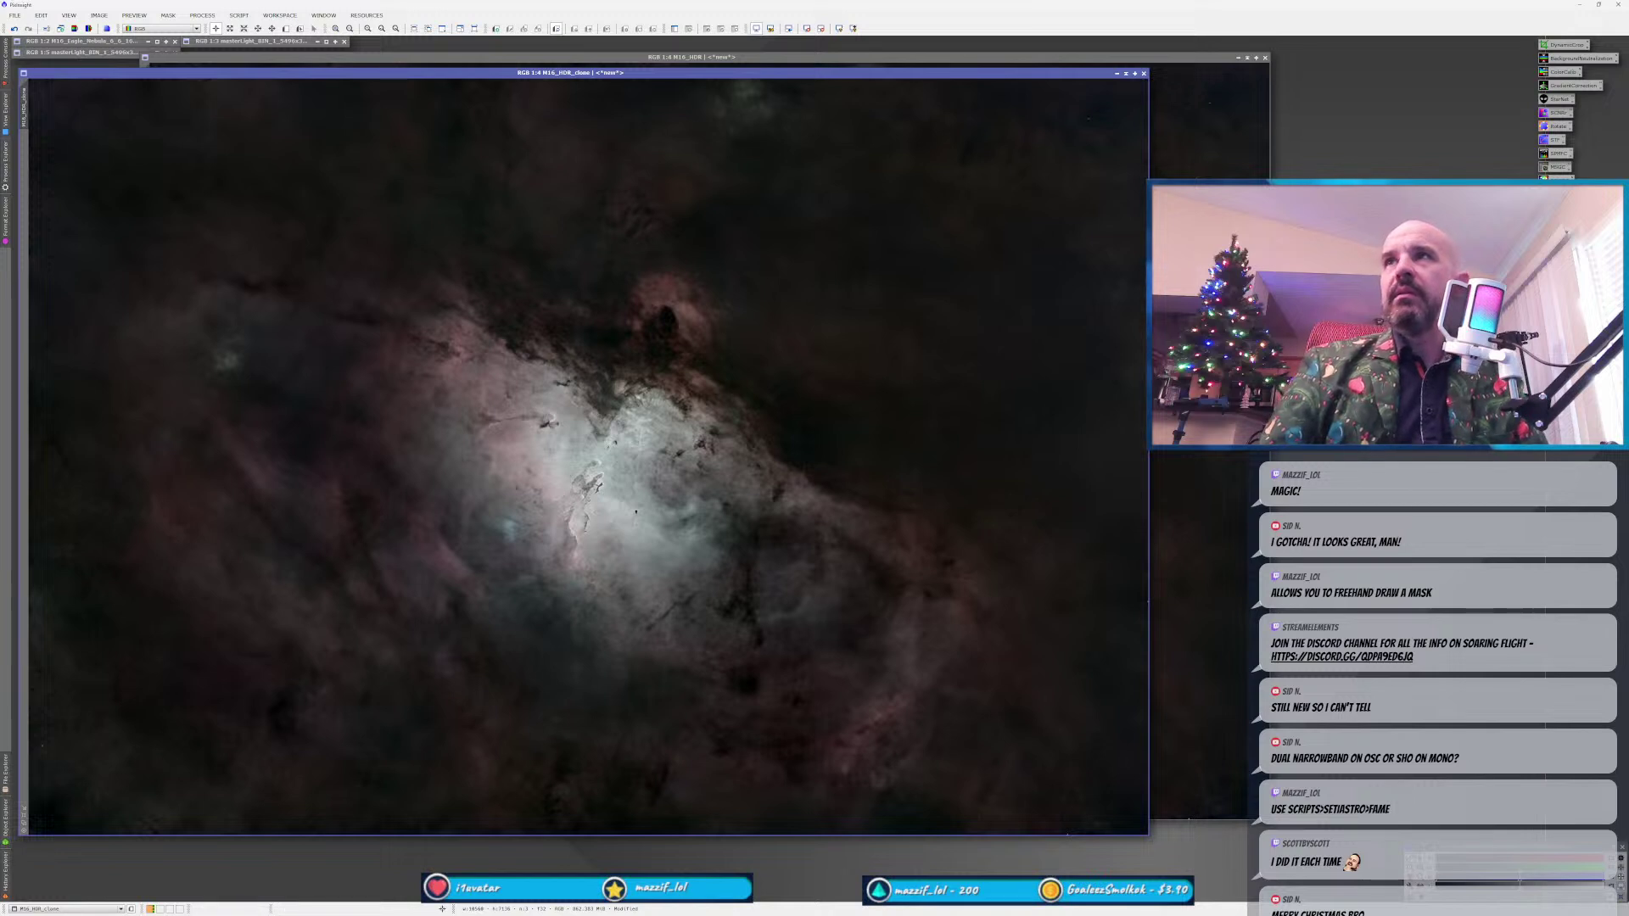
pyautogui.doubleClick(1557, 195)
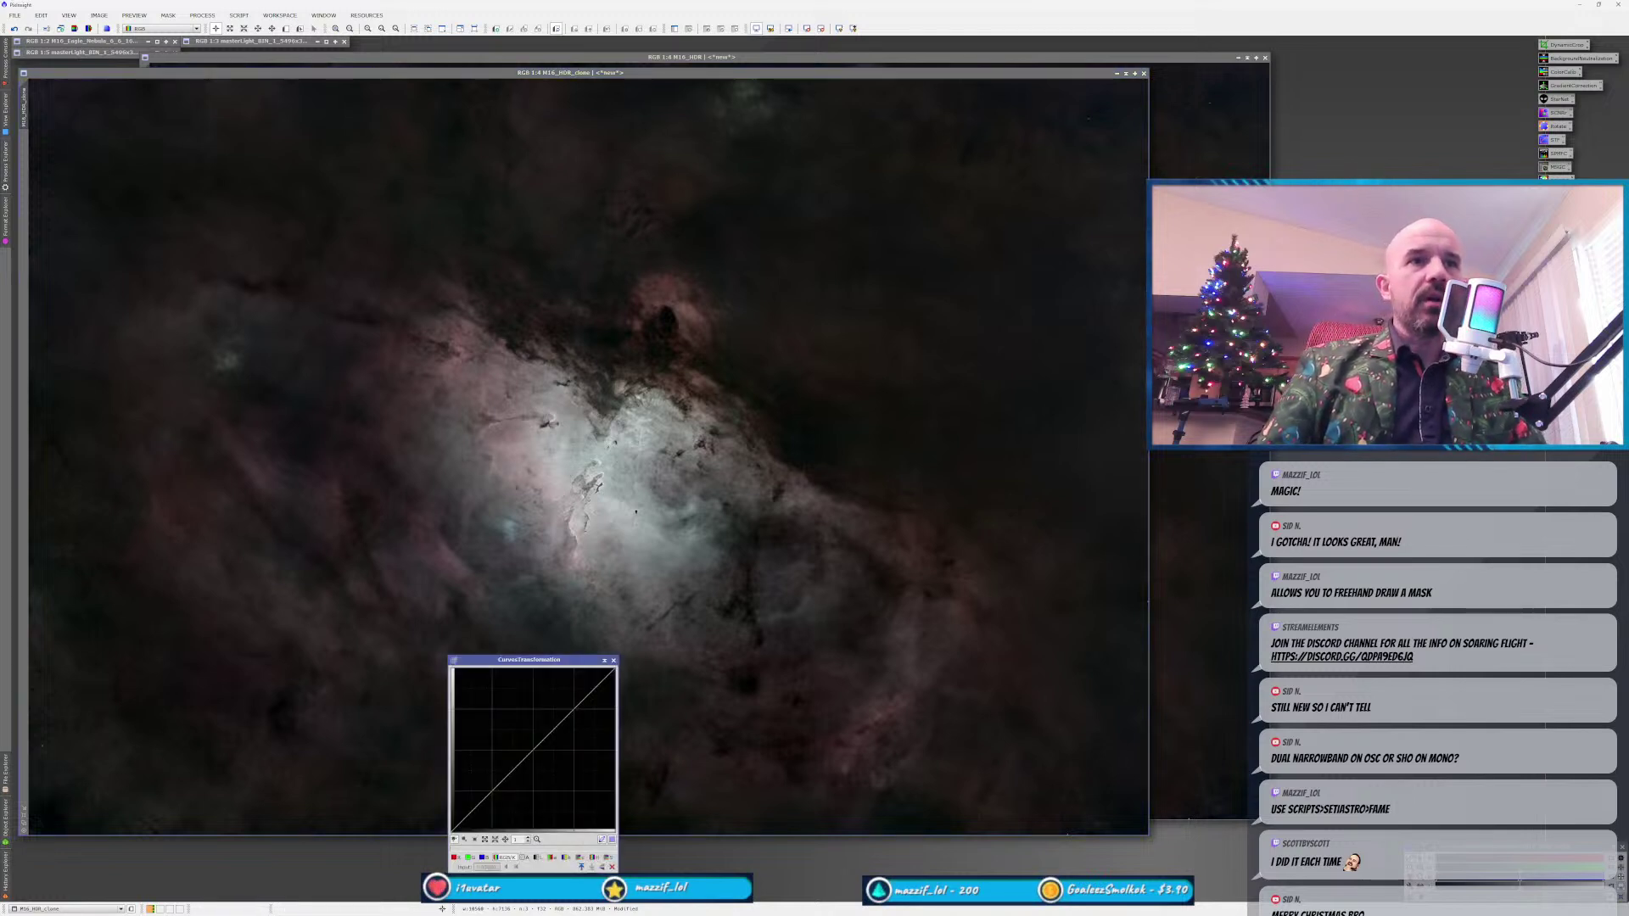
pyautogui.click(476, 878)
pyautogui.click(608, 858)
pyautogui.moveTo(532, 752); pyautogui.dragTo(501, 737)
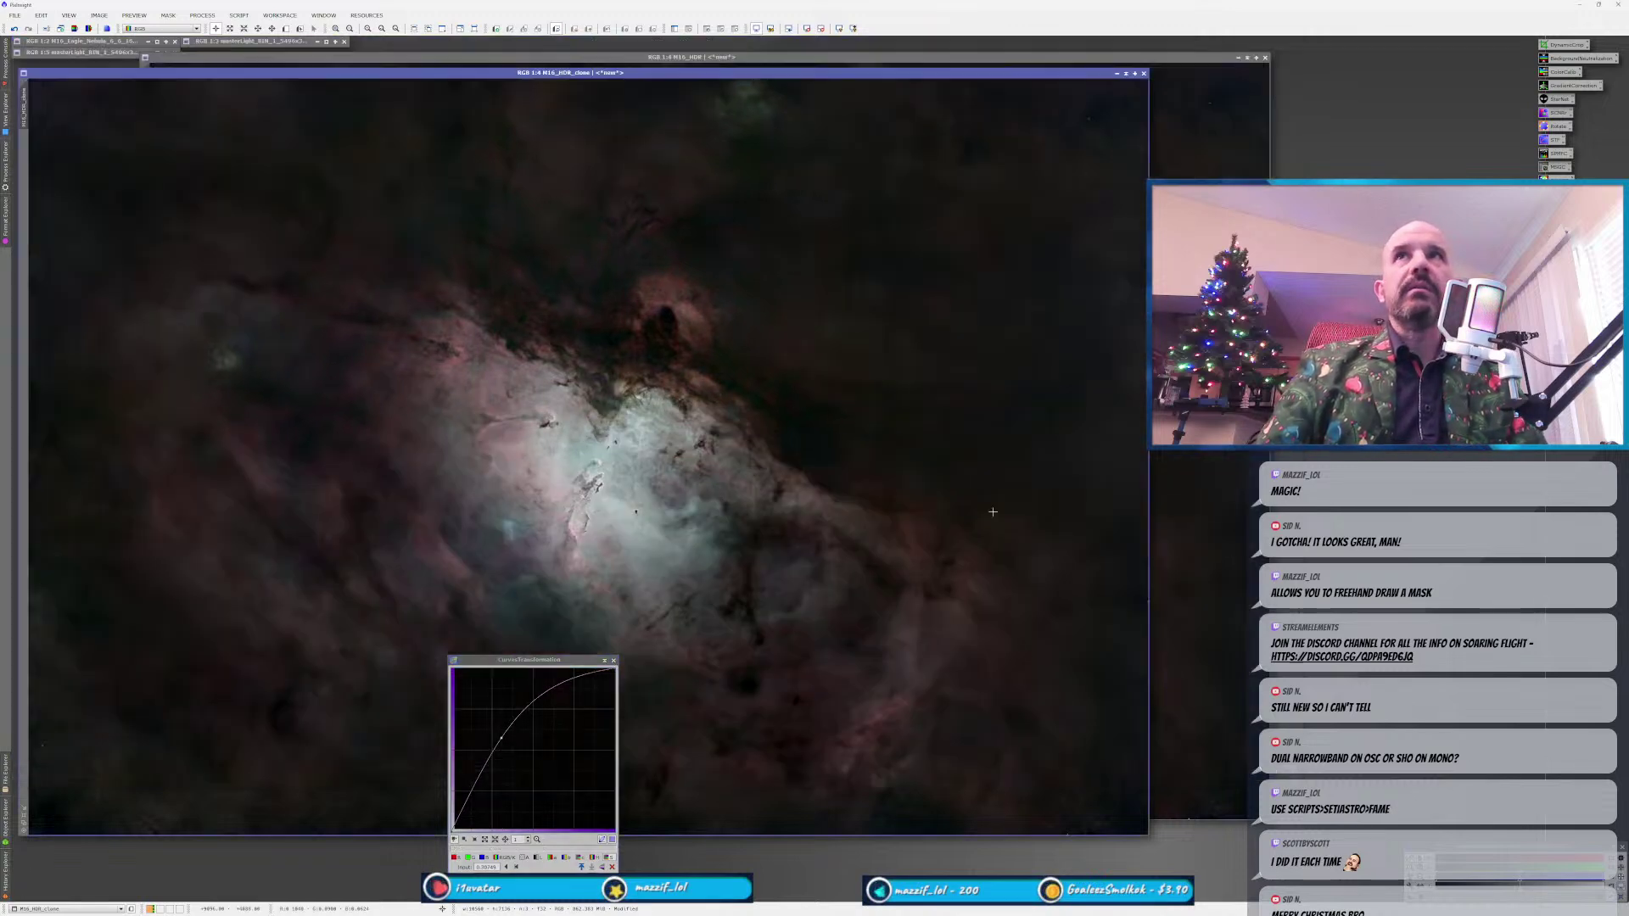
pyautogui.click(1292, 41)
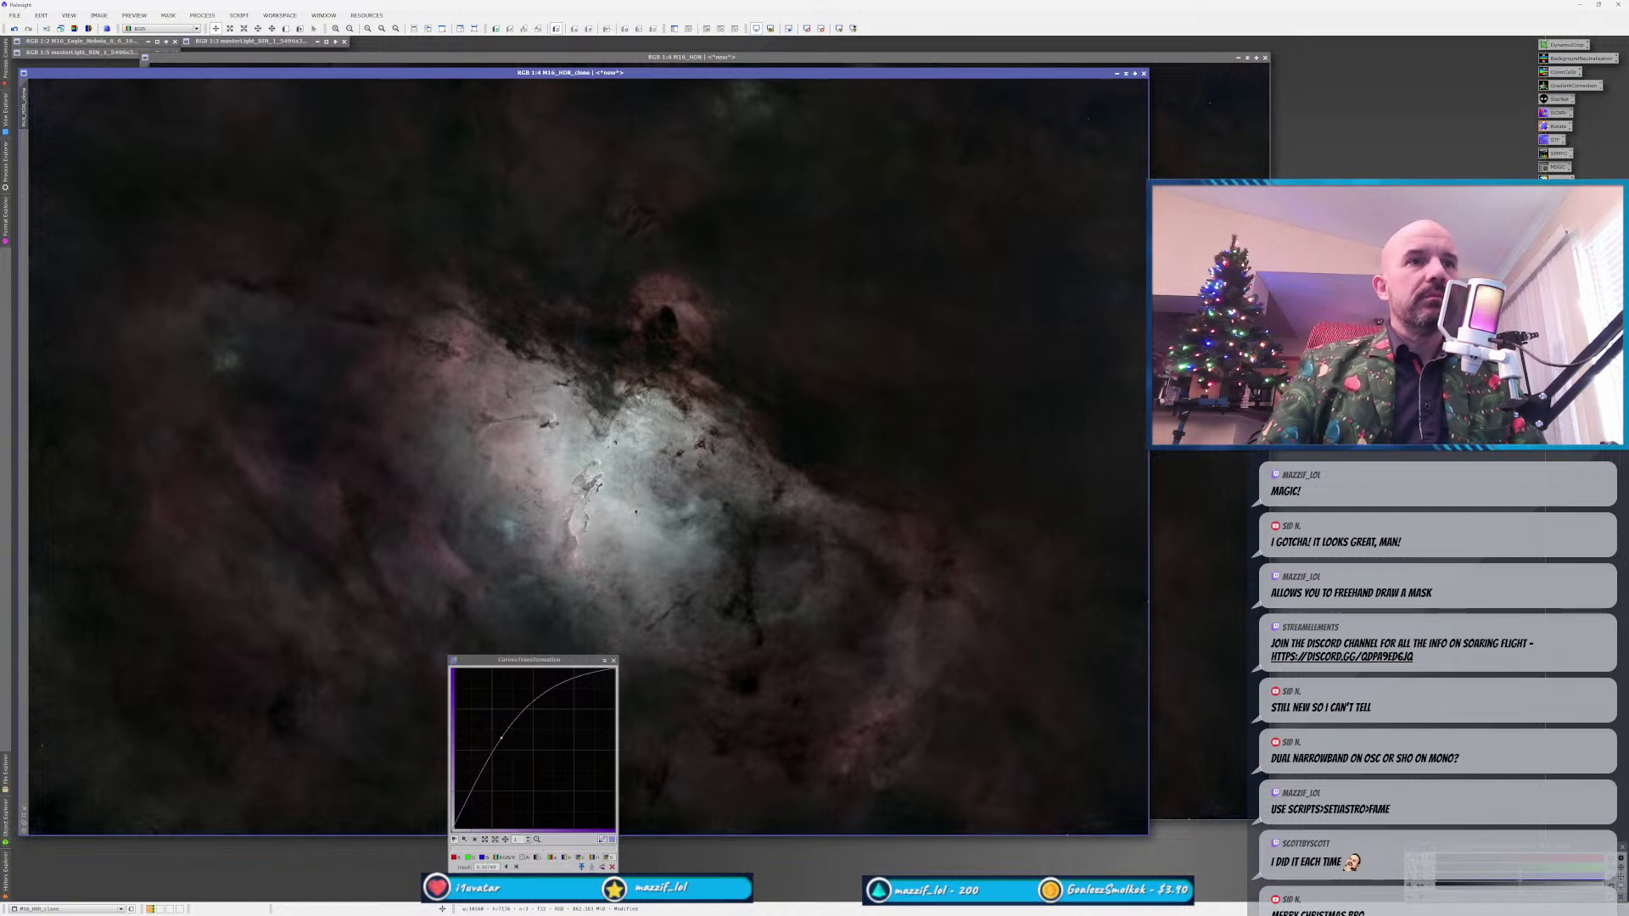
pyautogui.moveTo(454, 839); pyautogui.dragTo(580, 500)
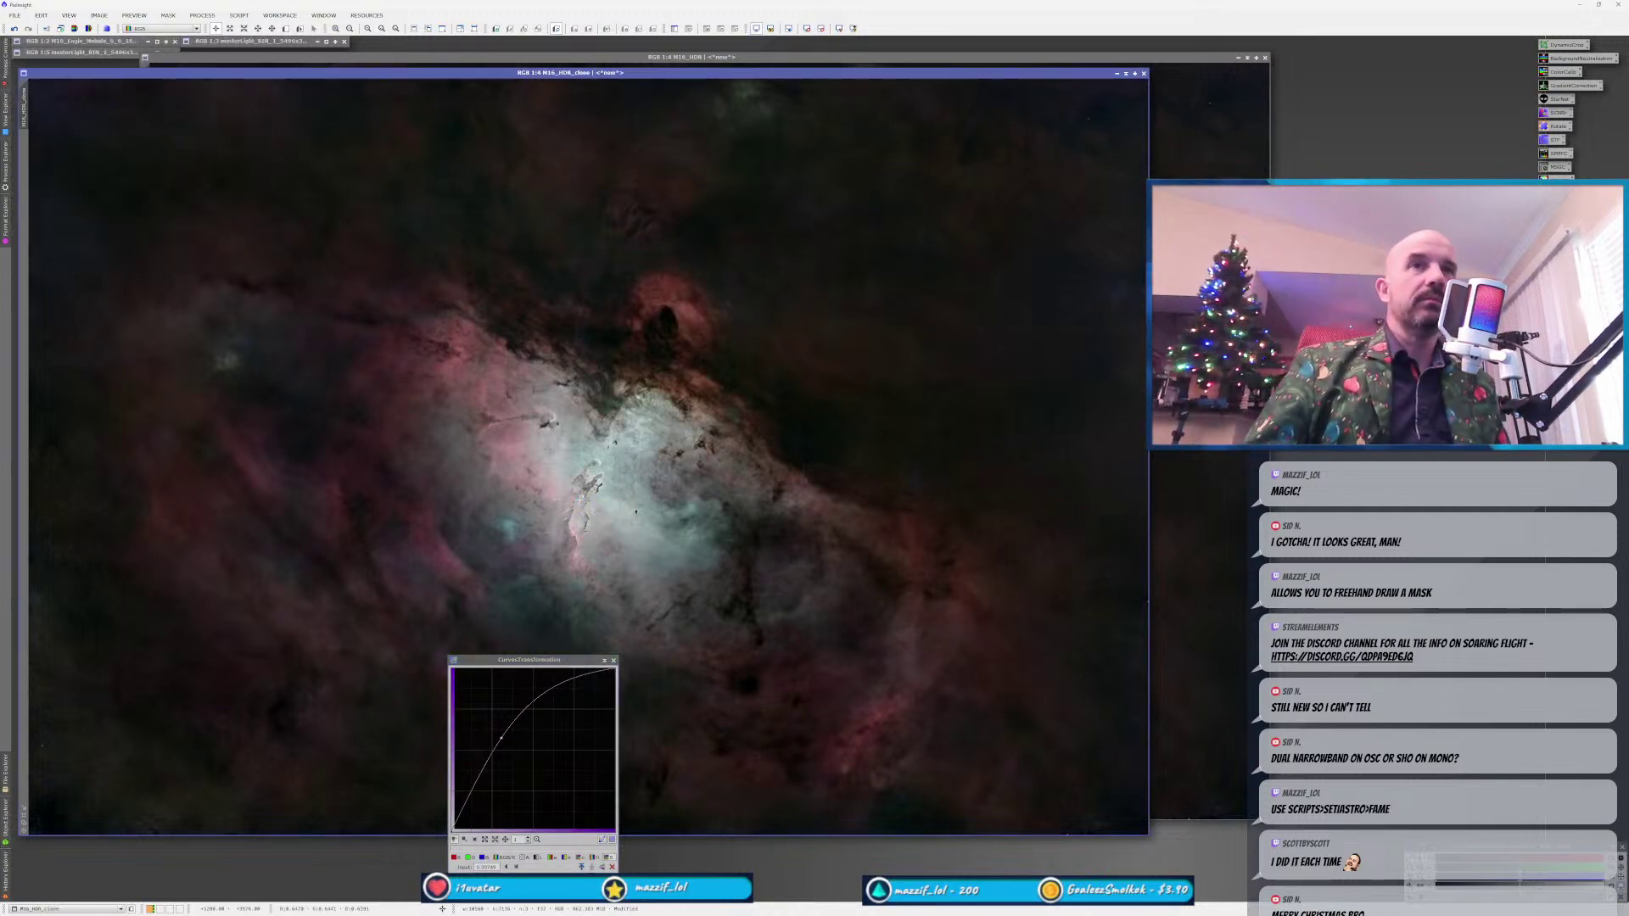
# Reset the curve, apply a similarly raised saturation curve to M16_HDR after previewing it, and close CurvesTransformation.
pyautogui.hotkey('ctrl', 'Tab')
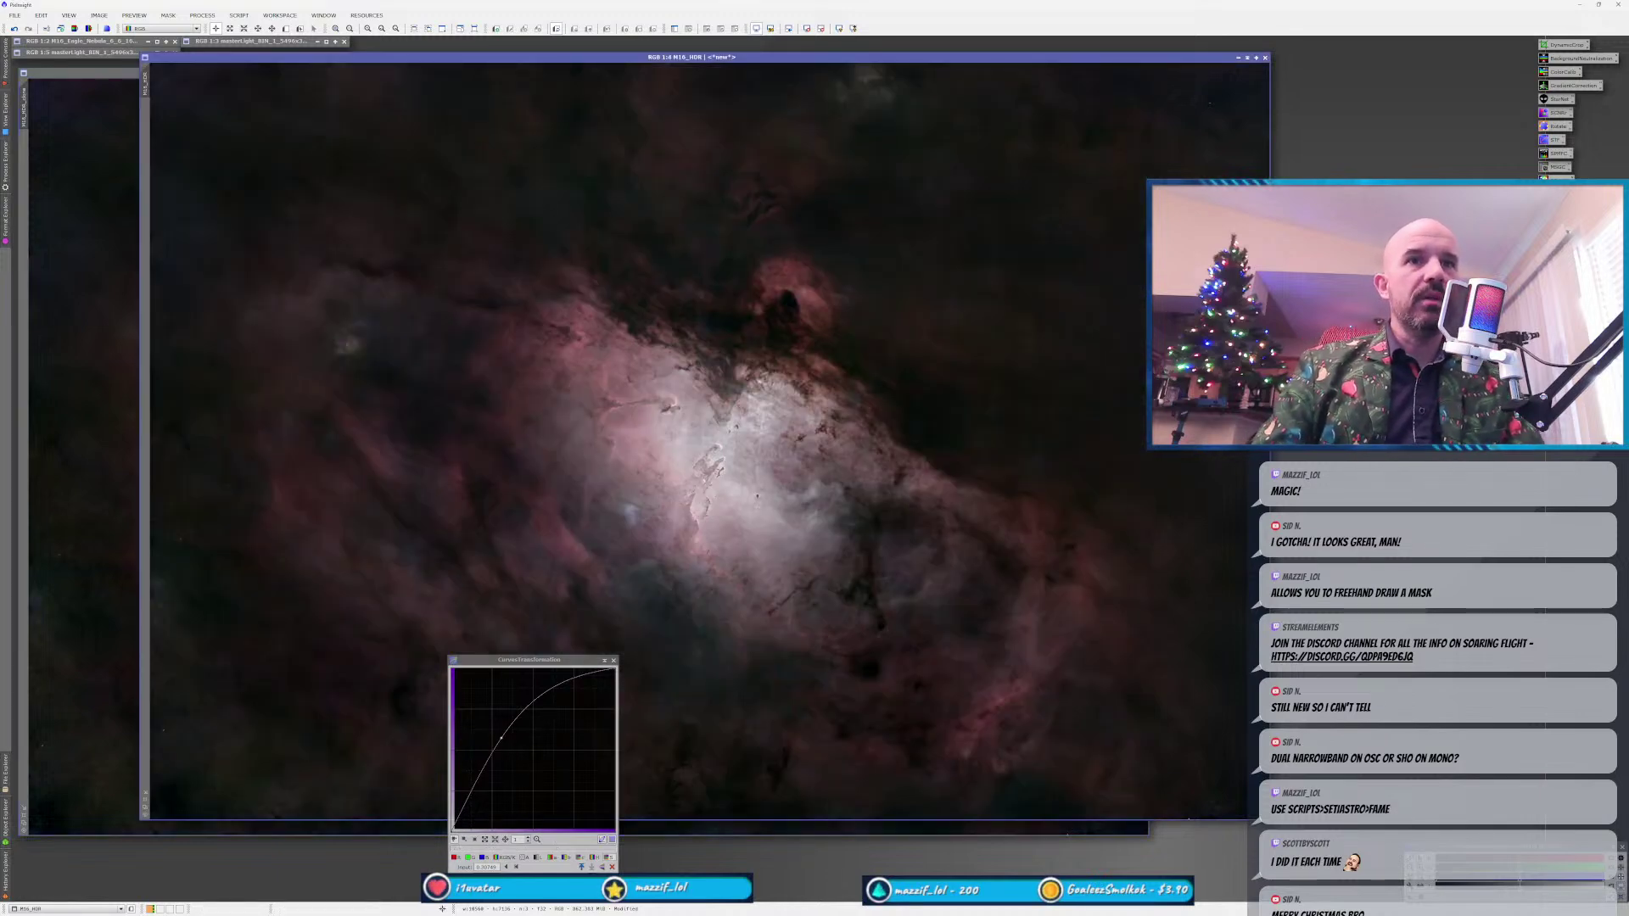
pyautogui.click(593, 866)
pyautogui.click(464, 882)
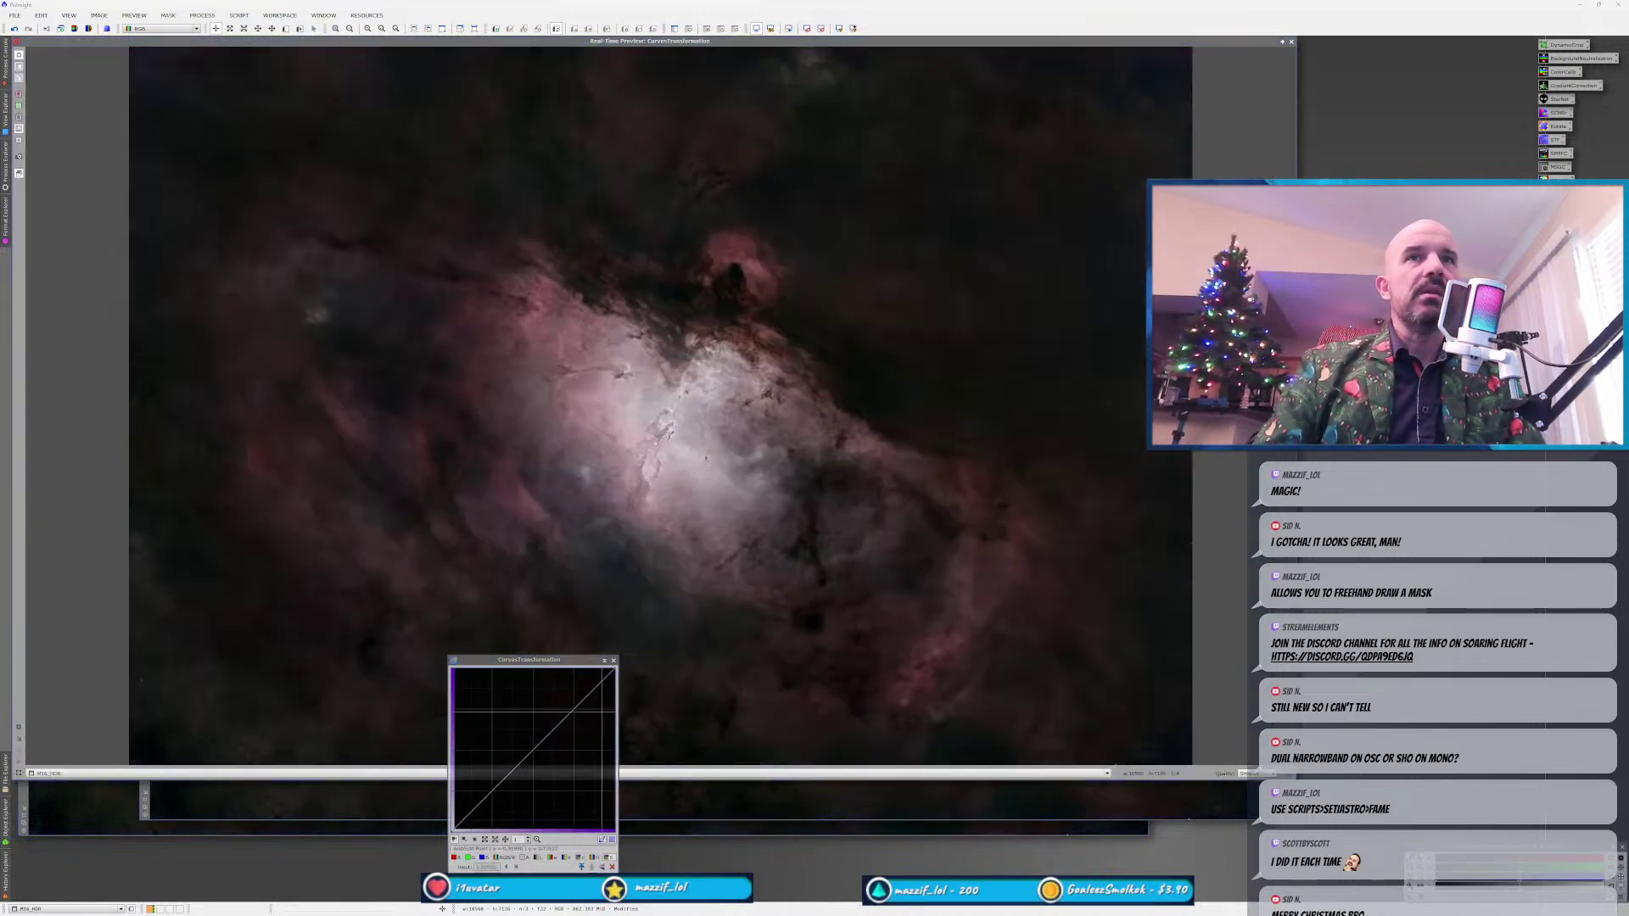
pyautogui.moveTo(515, 767); pyautogui.dragTo(503, 736)
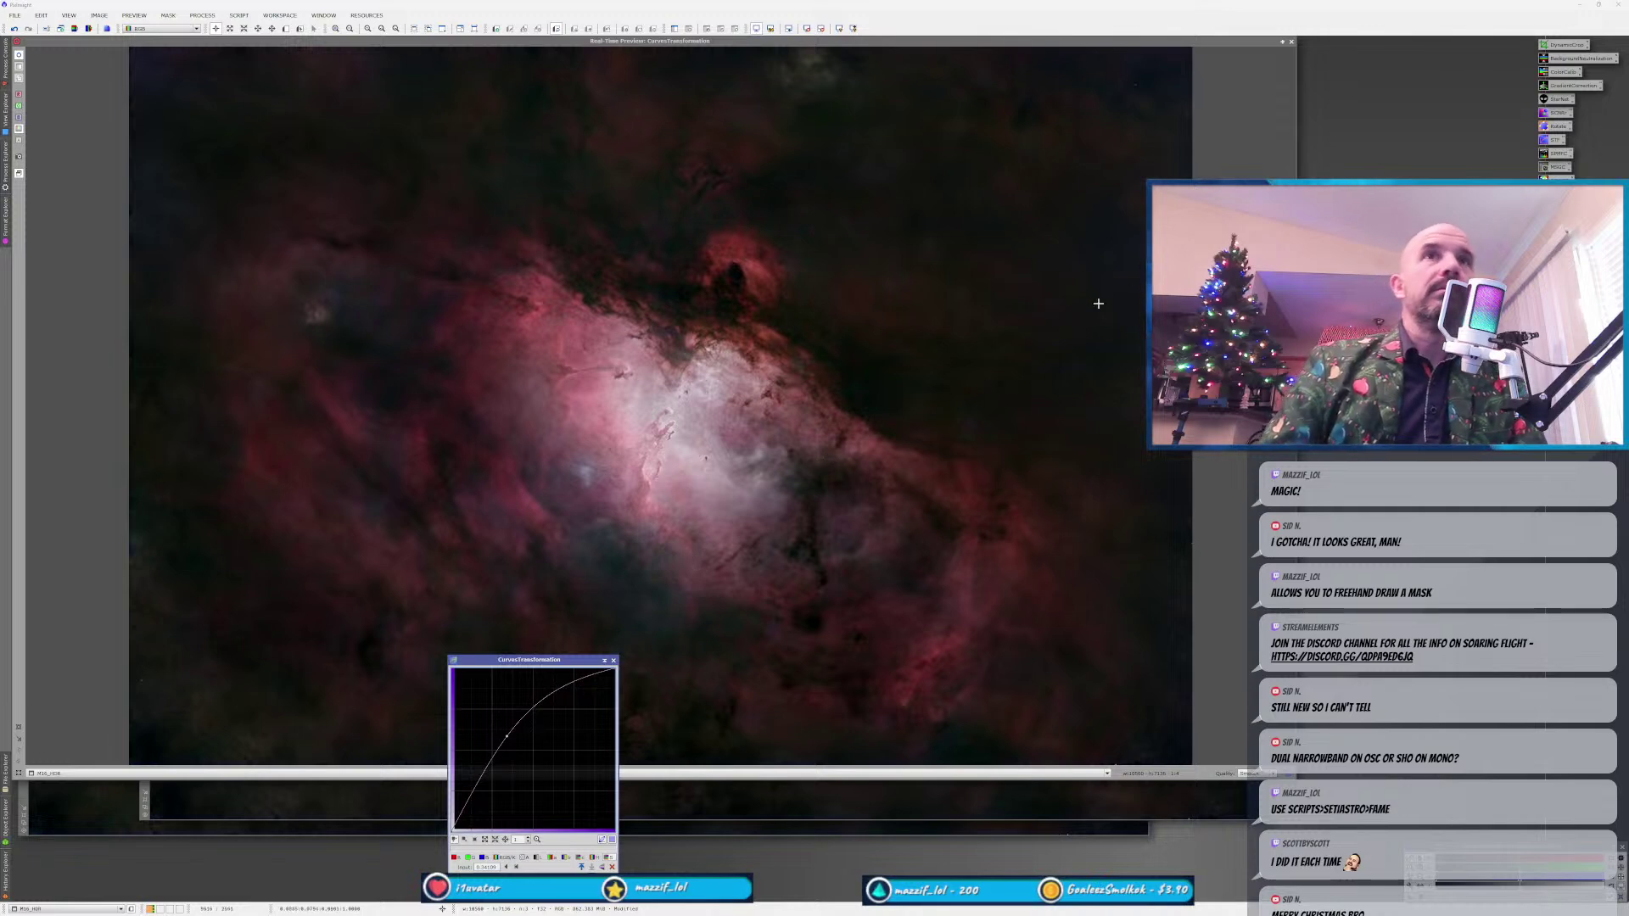
pyautogui.click(1291, 41)
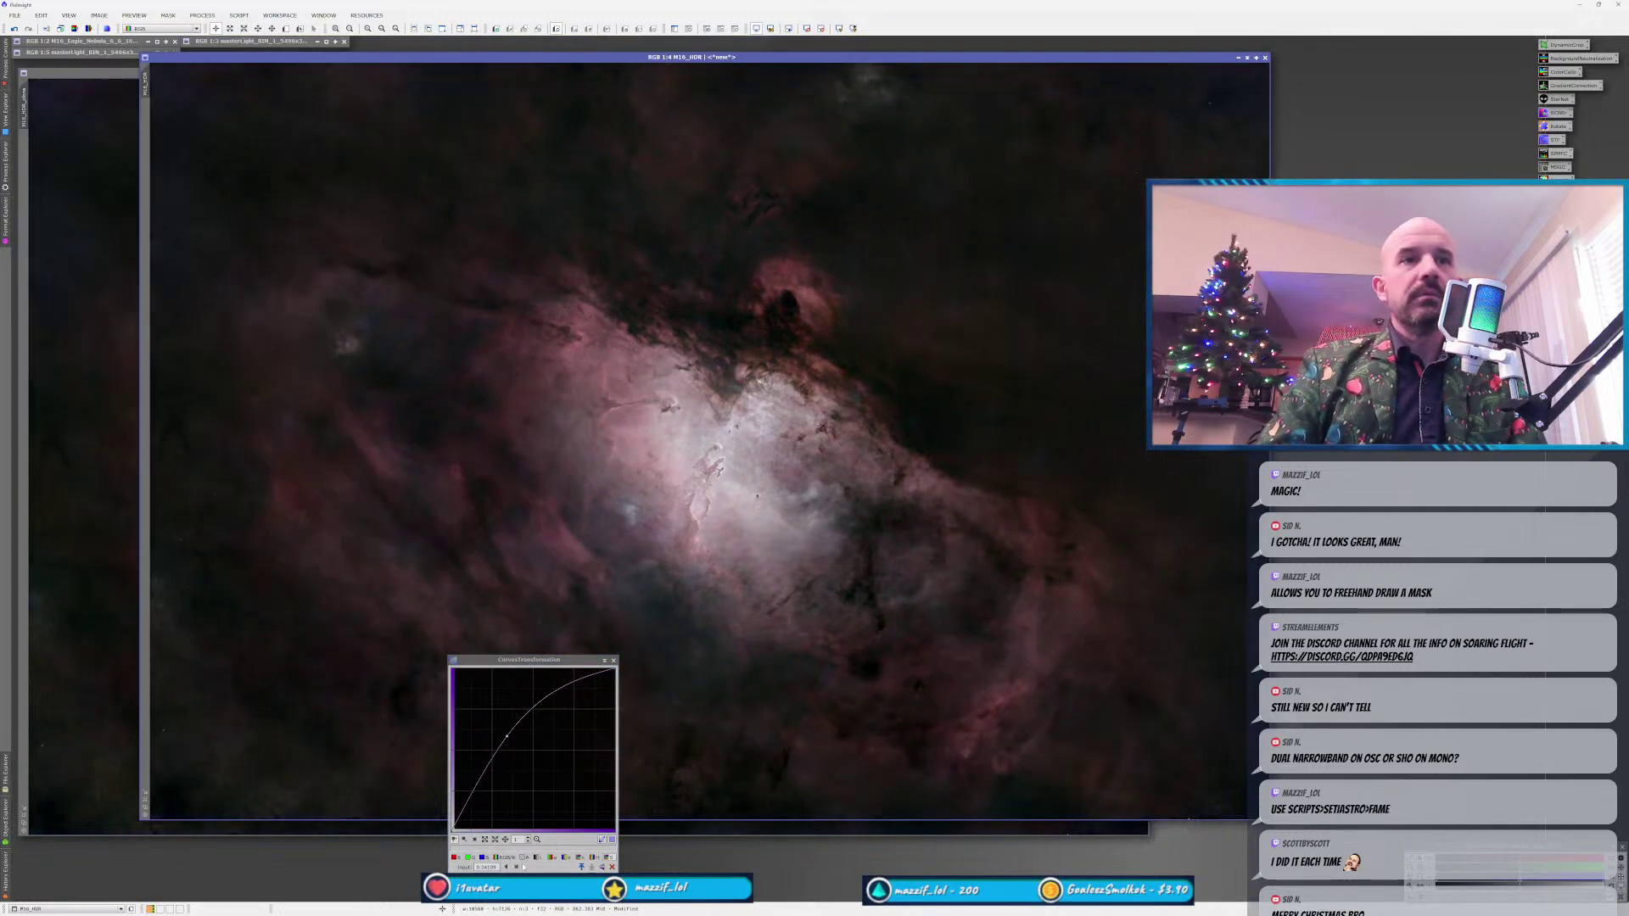
pyautogui.moveTo(454, 839); pyautogui.dragTo(842, 657)
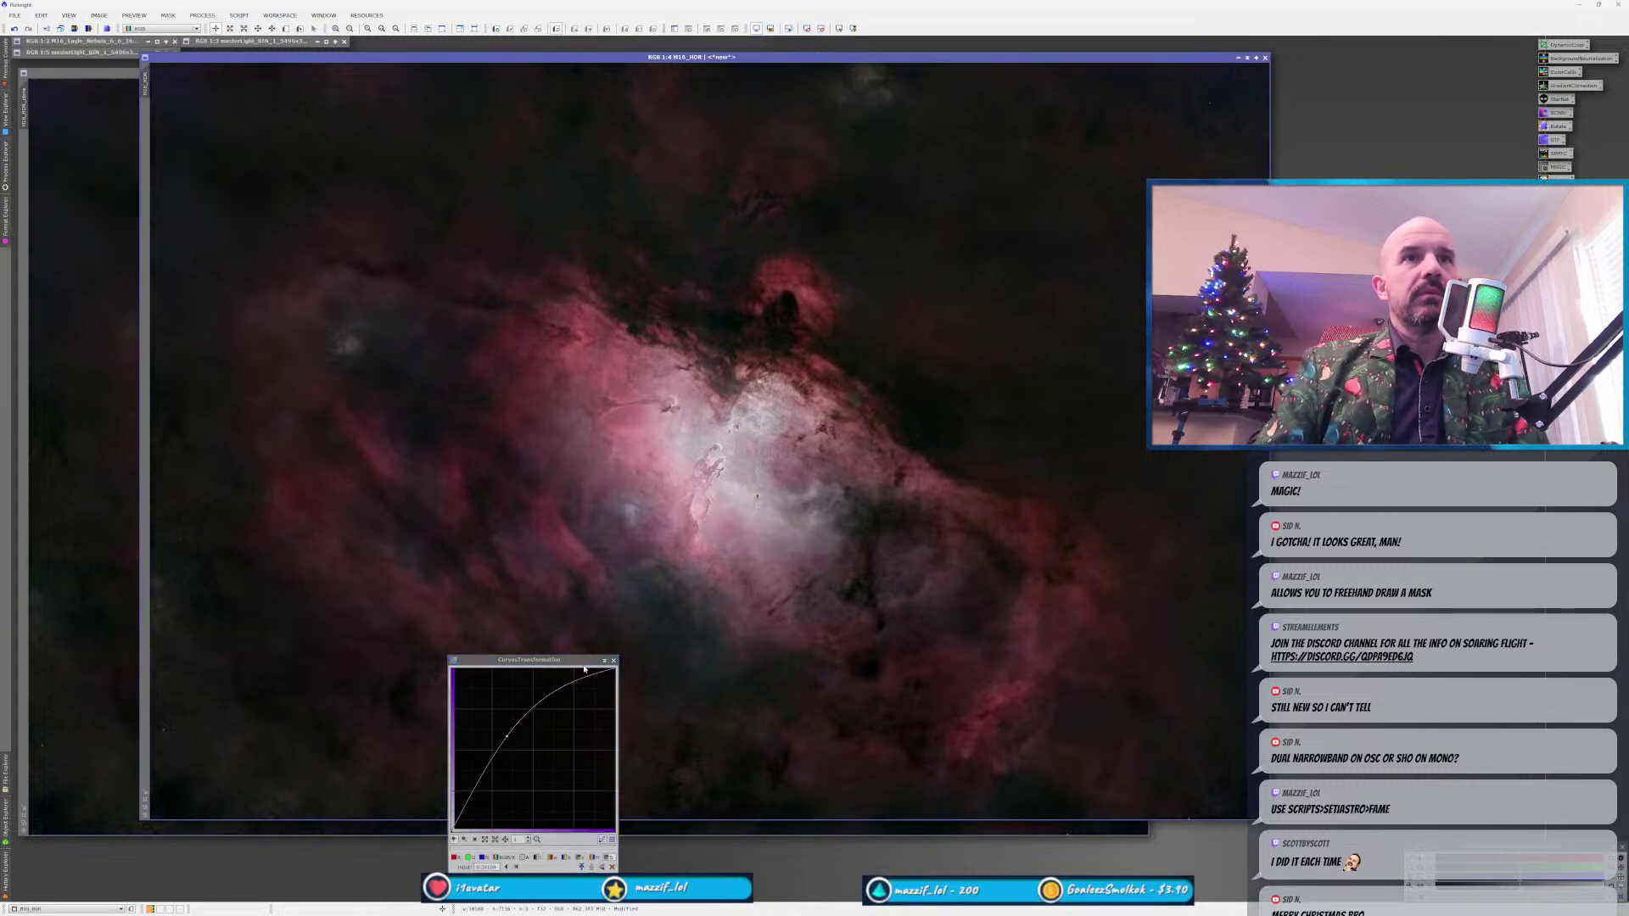
pyautogui.click(120, 494)
pyautogui.click(614, 659)
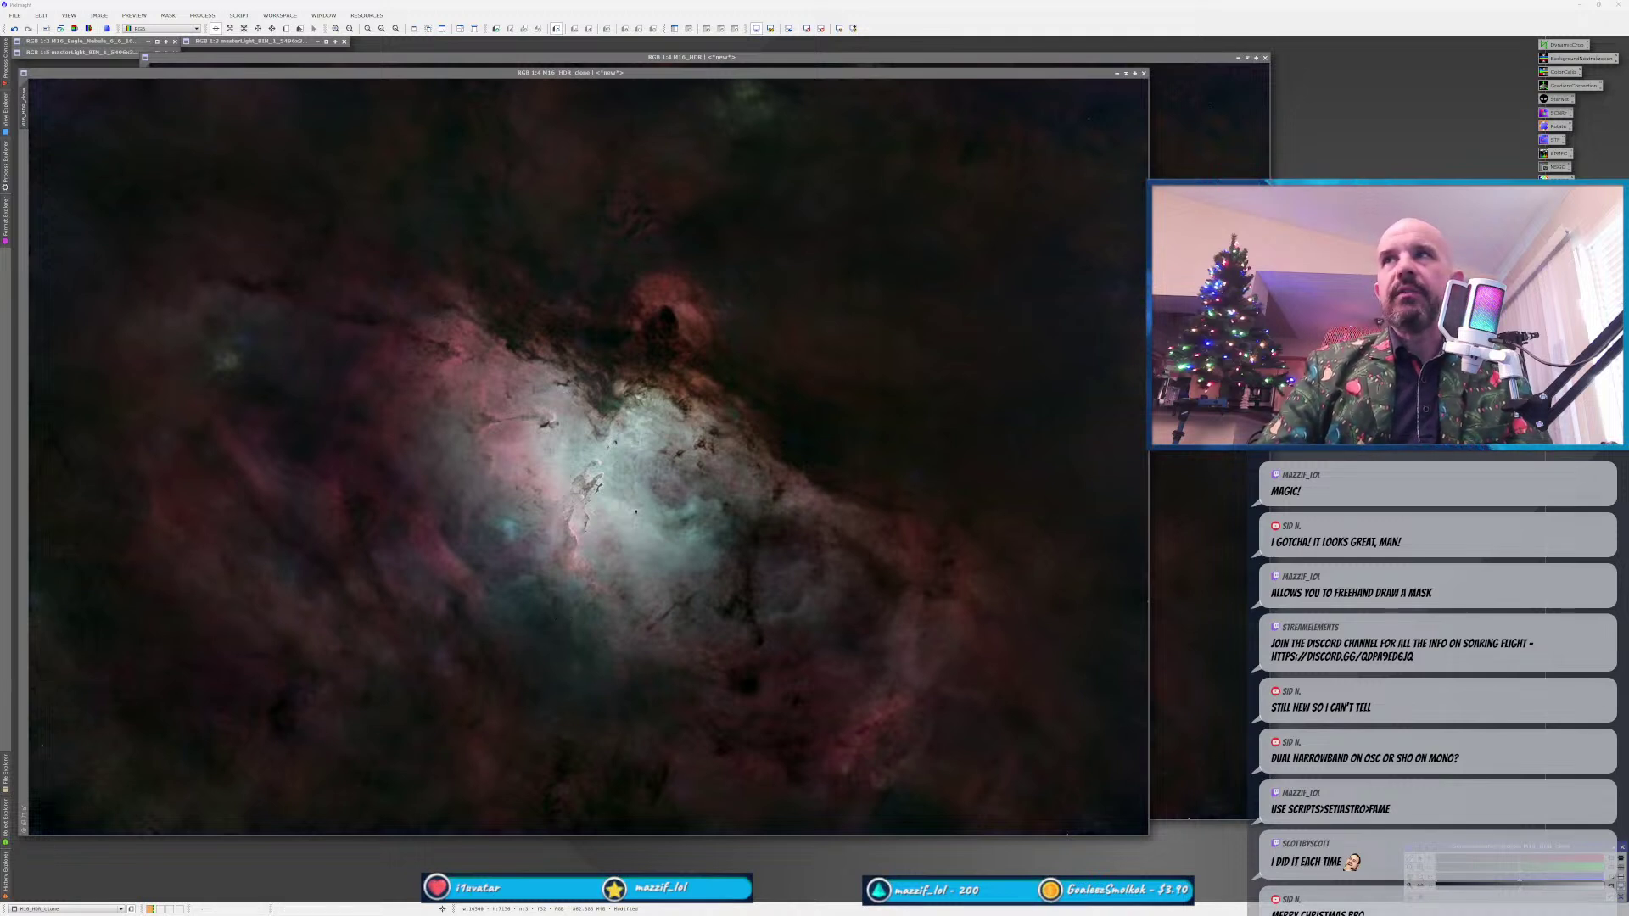
# Raise the red channel's midtones slightly on M16_HDR_clone with a previewed curve and apply it.
pyautogui.click(454, 857)
pyautogui.click(454, 858)
pyautogui.moveTo(533, 748); pyautogui.dragTo(528, 746)
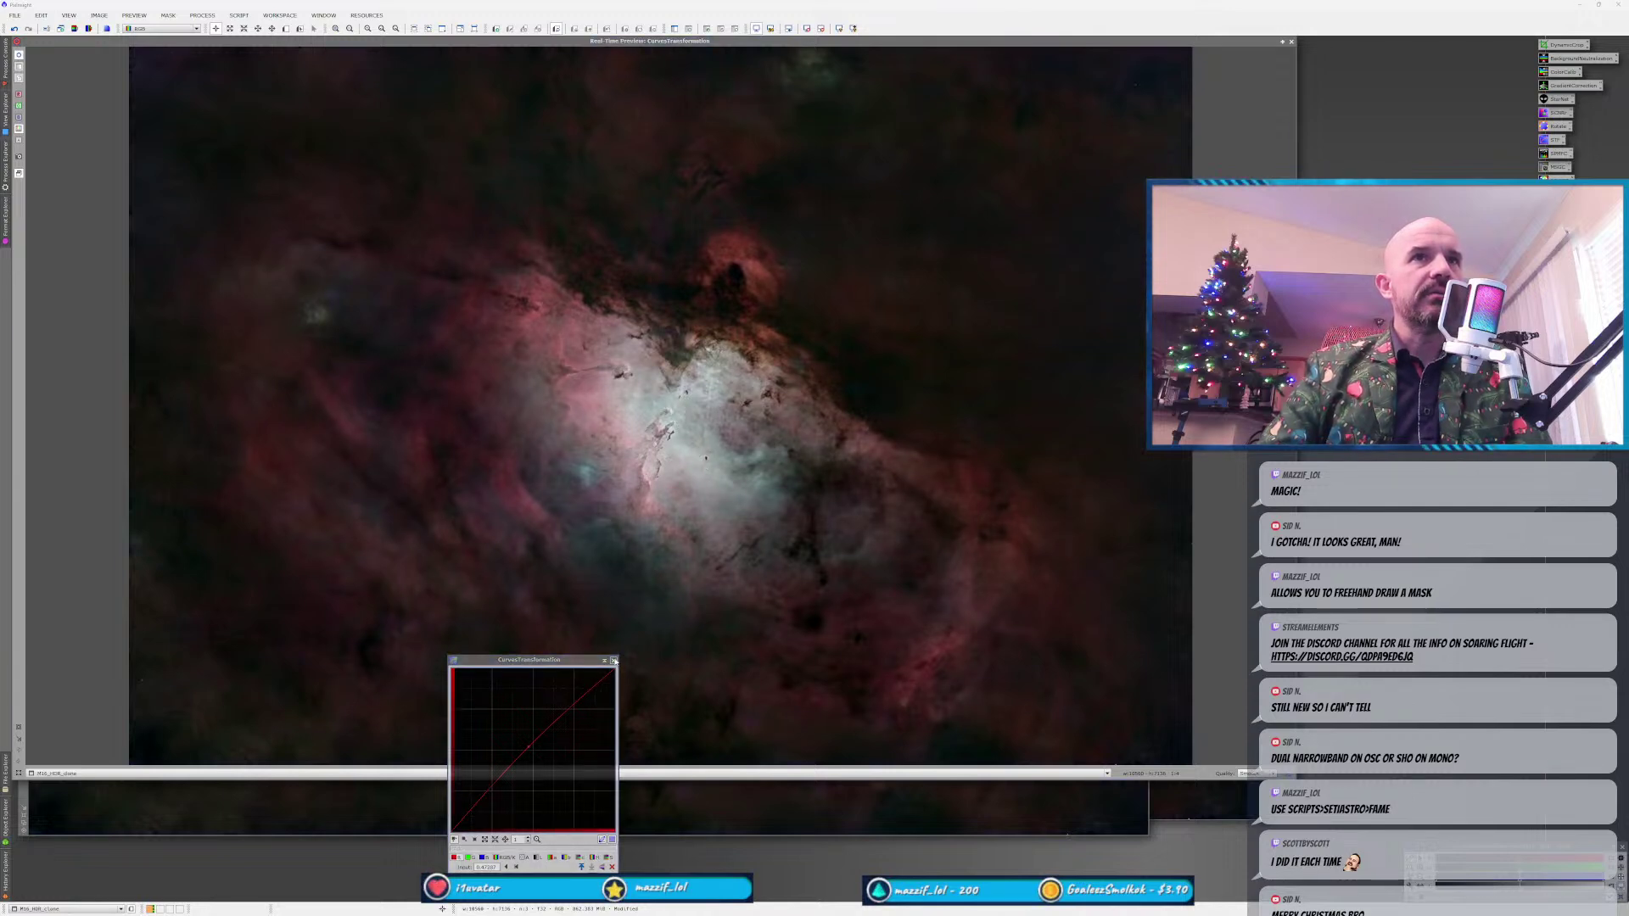
pyautogui.click(1291, 41)
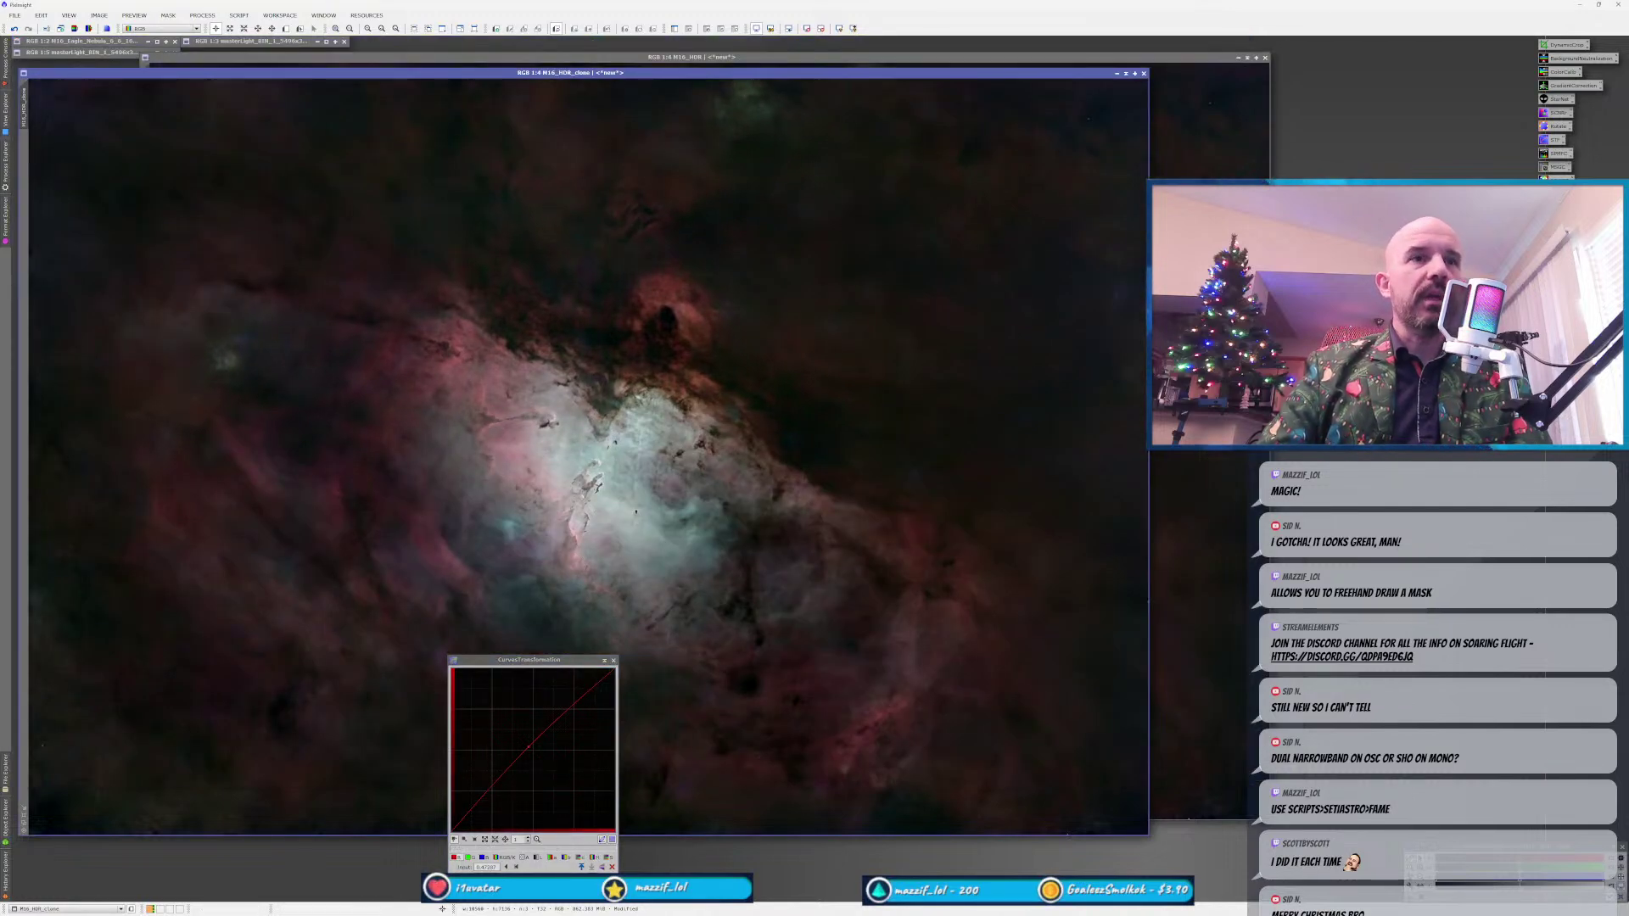
pyautogui.moveTo(454, 840); pyautogui.dragTo(380, 572)
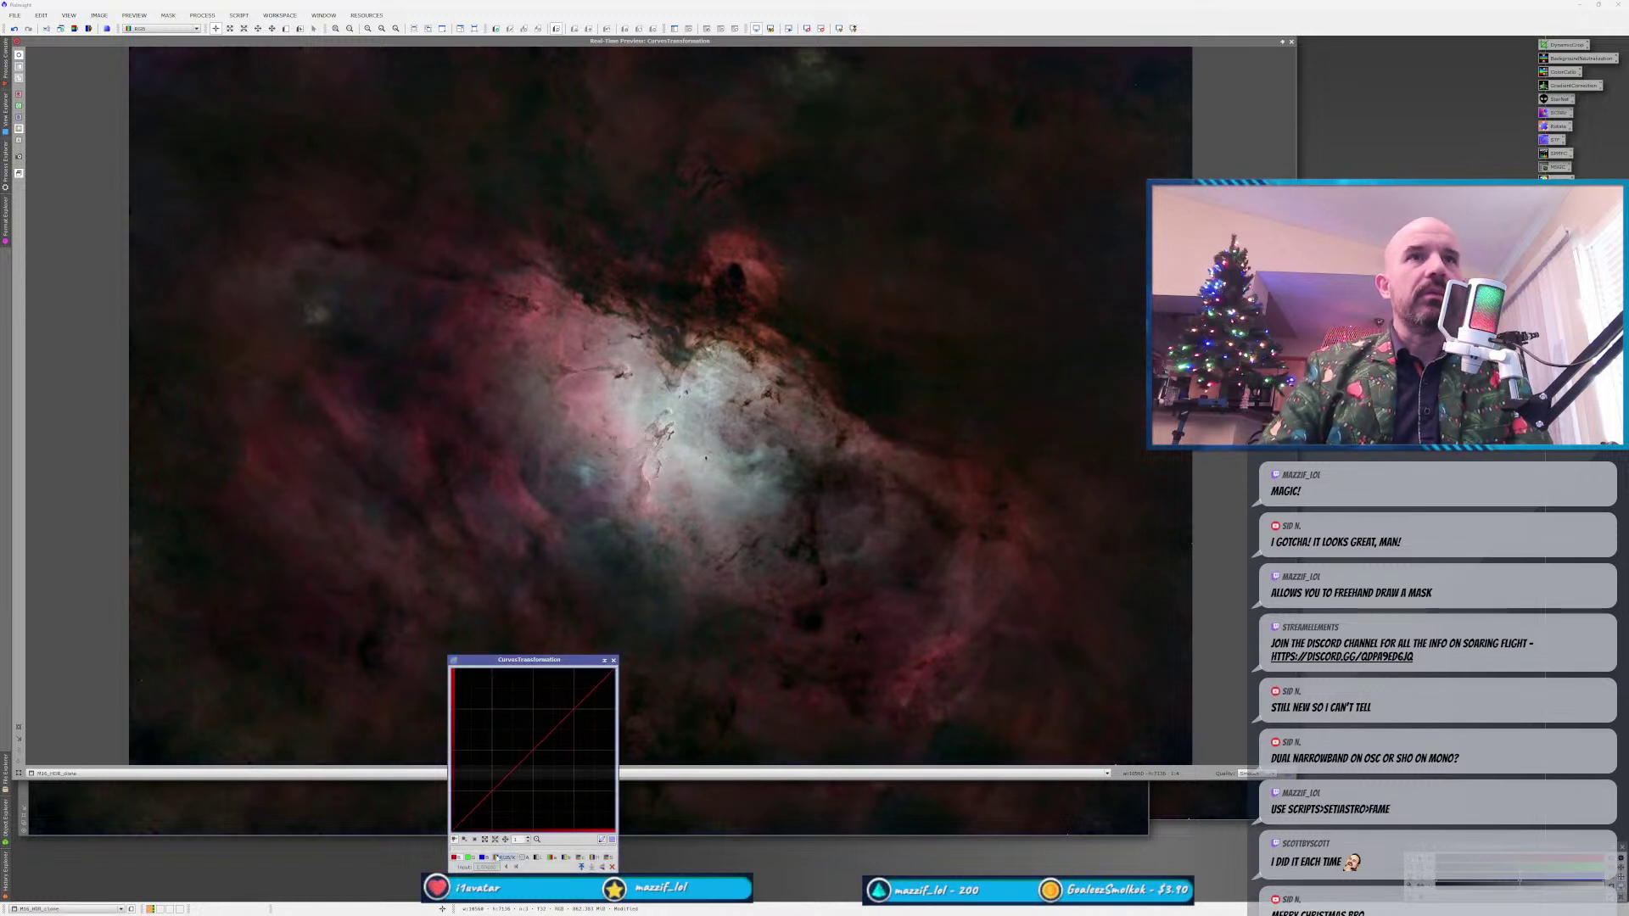
# Try a slight green-channel curve adjustment on the M16_HDR_clone preview, then reset it and close CurvesTransformation with its preview.
pyautogui.click(468, 856)
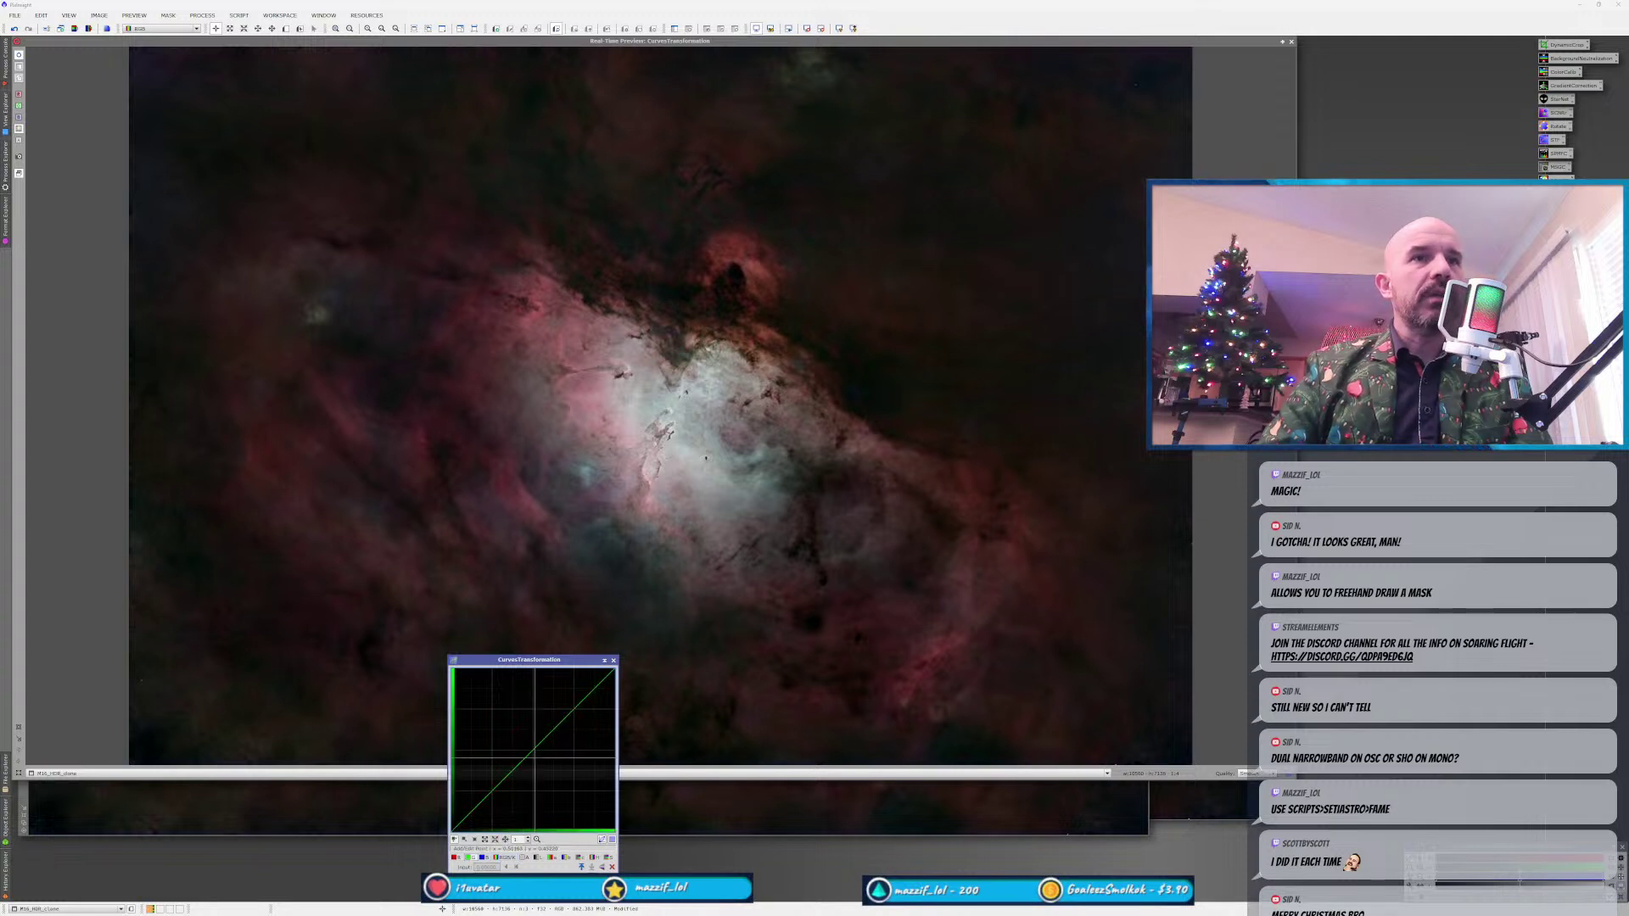
pyautogui.click(528, 748)
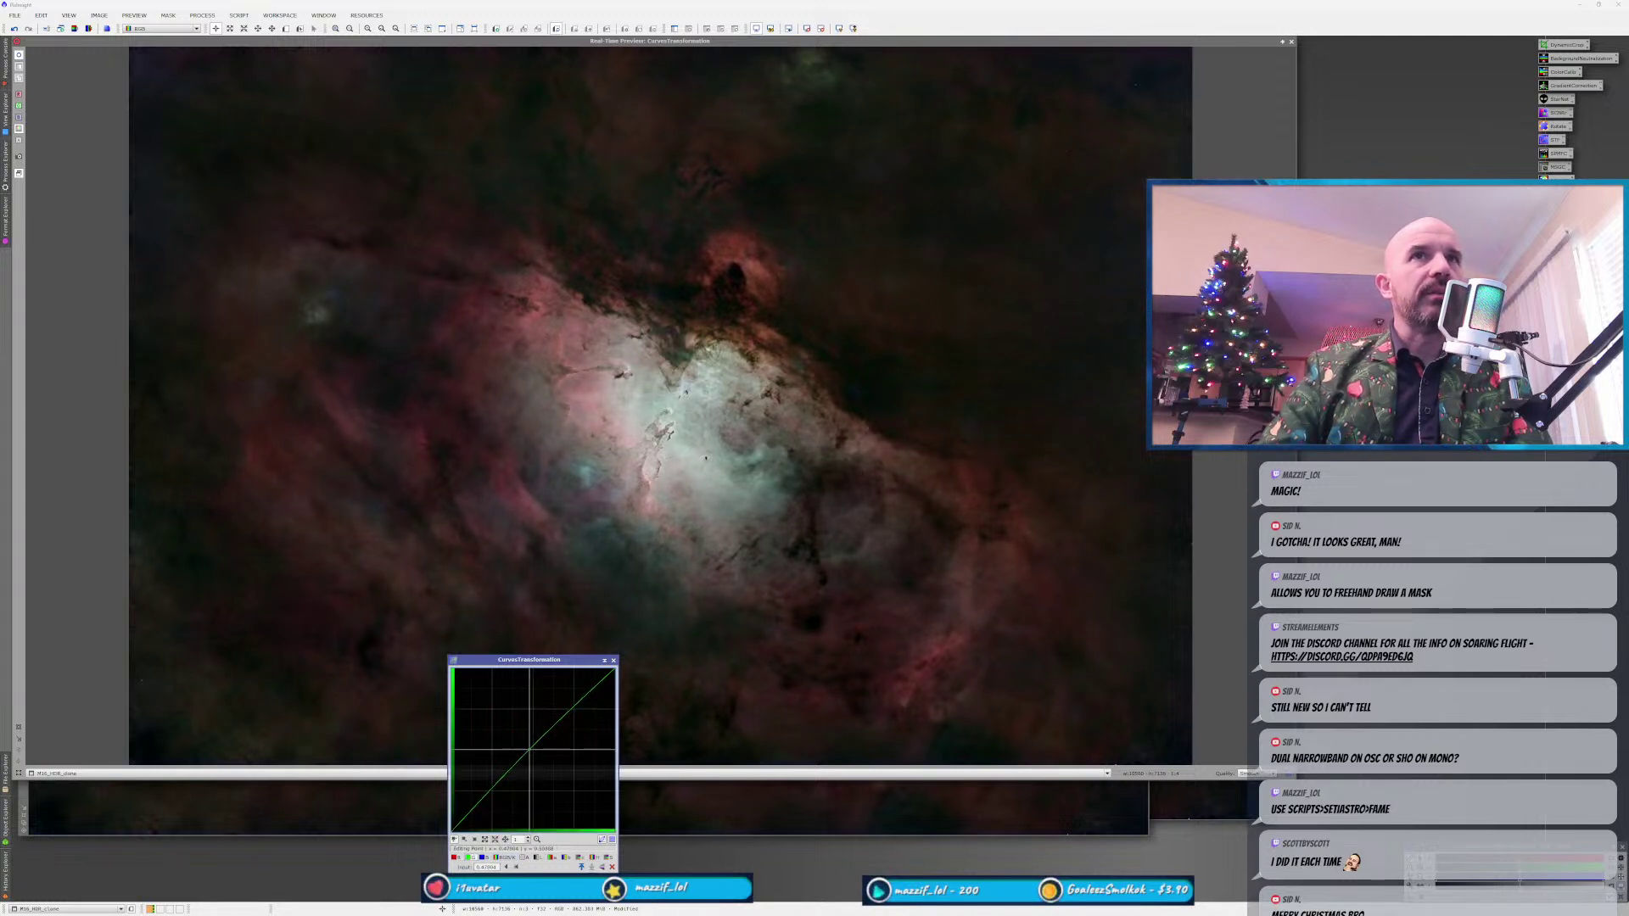
pyautogui.click(612, 867)
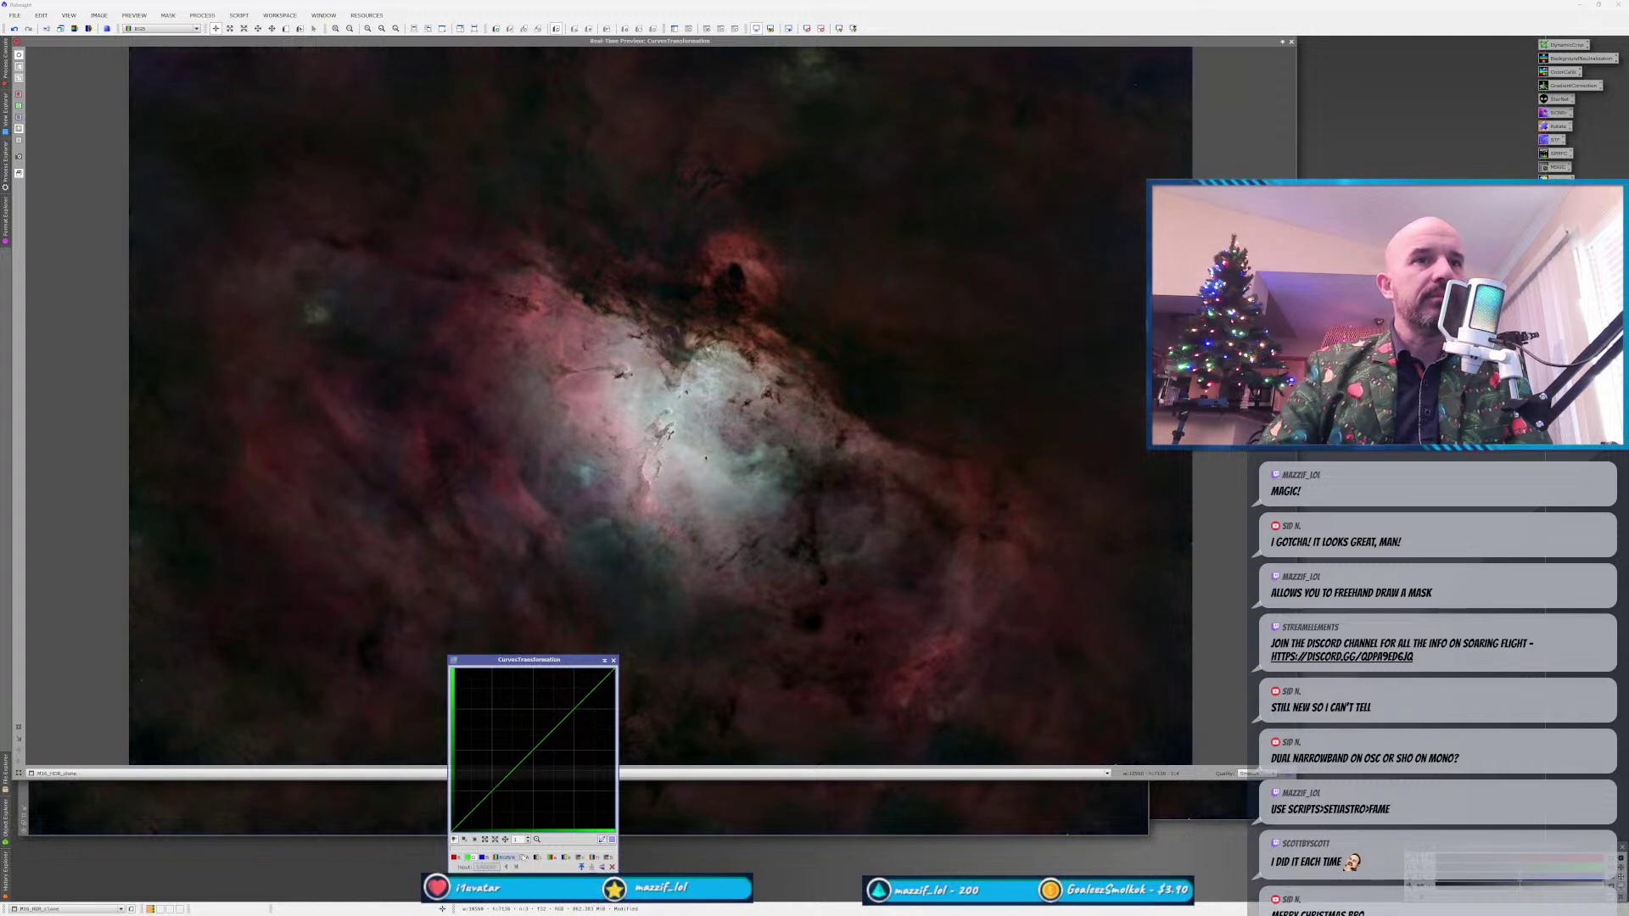
pyautogui.click(613, 660)
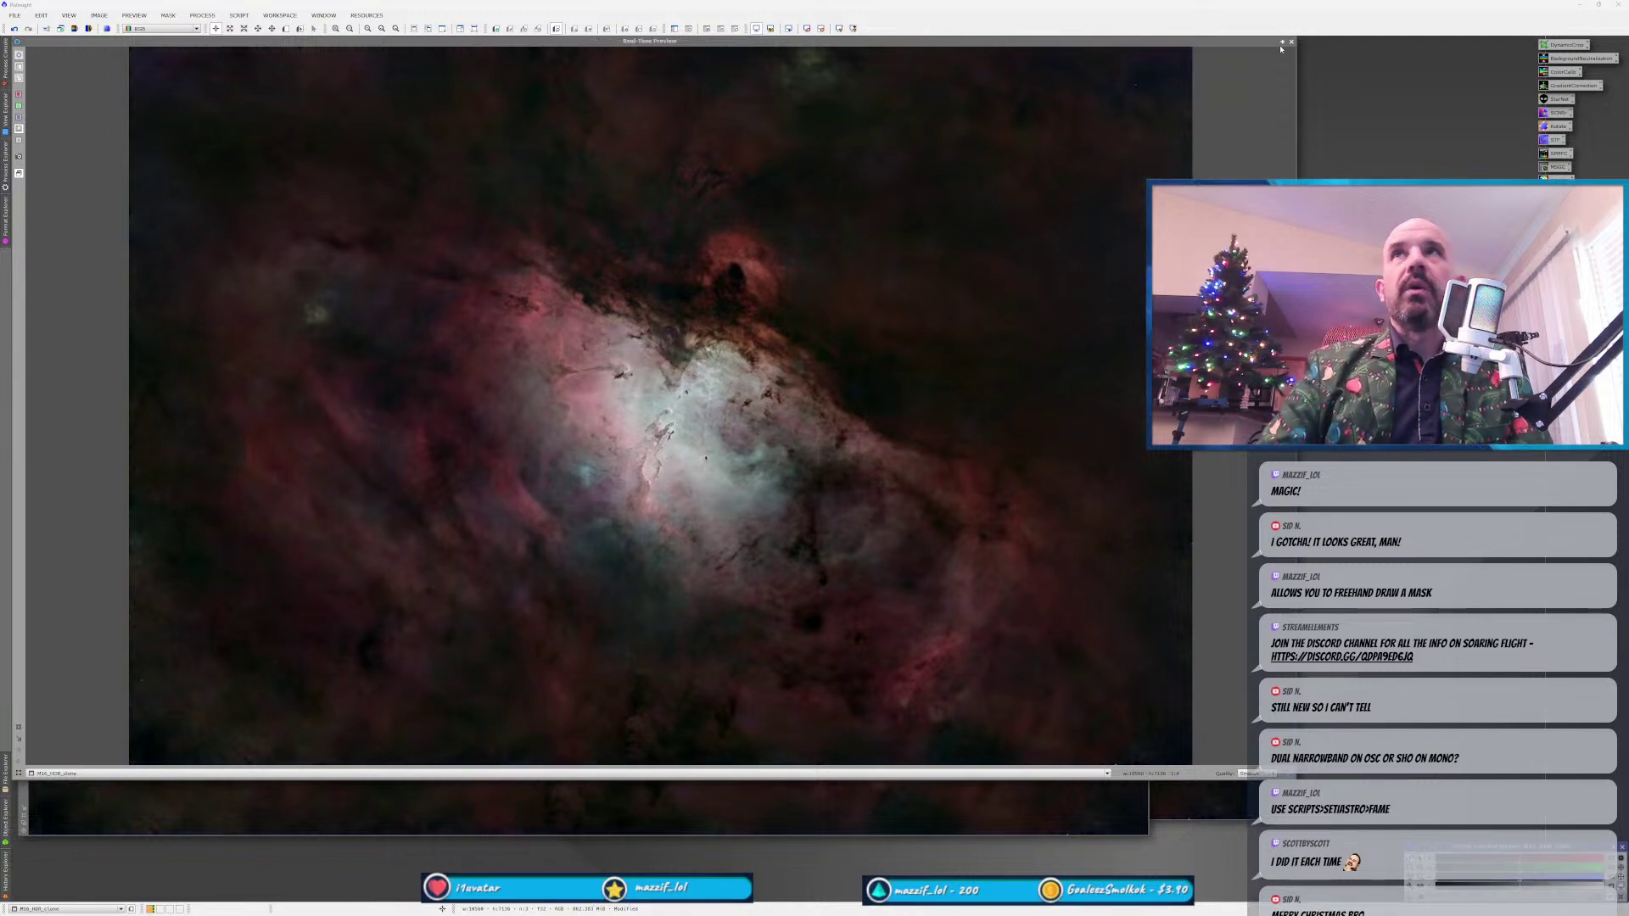
pyautogui.click(1291, 42)
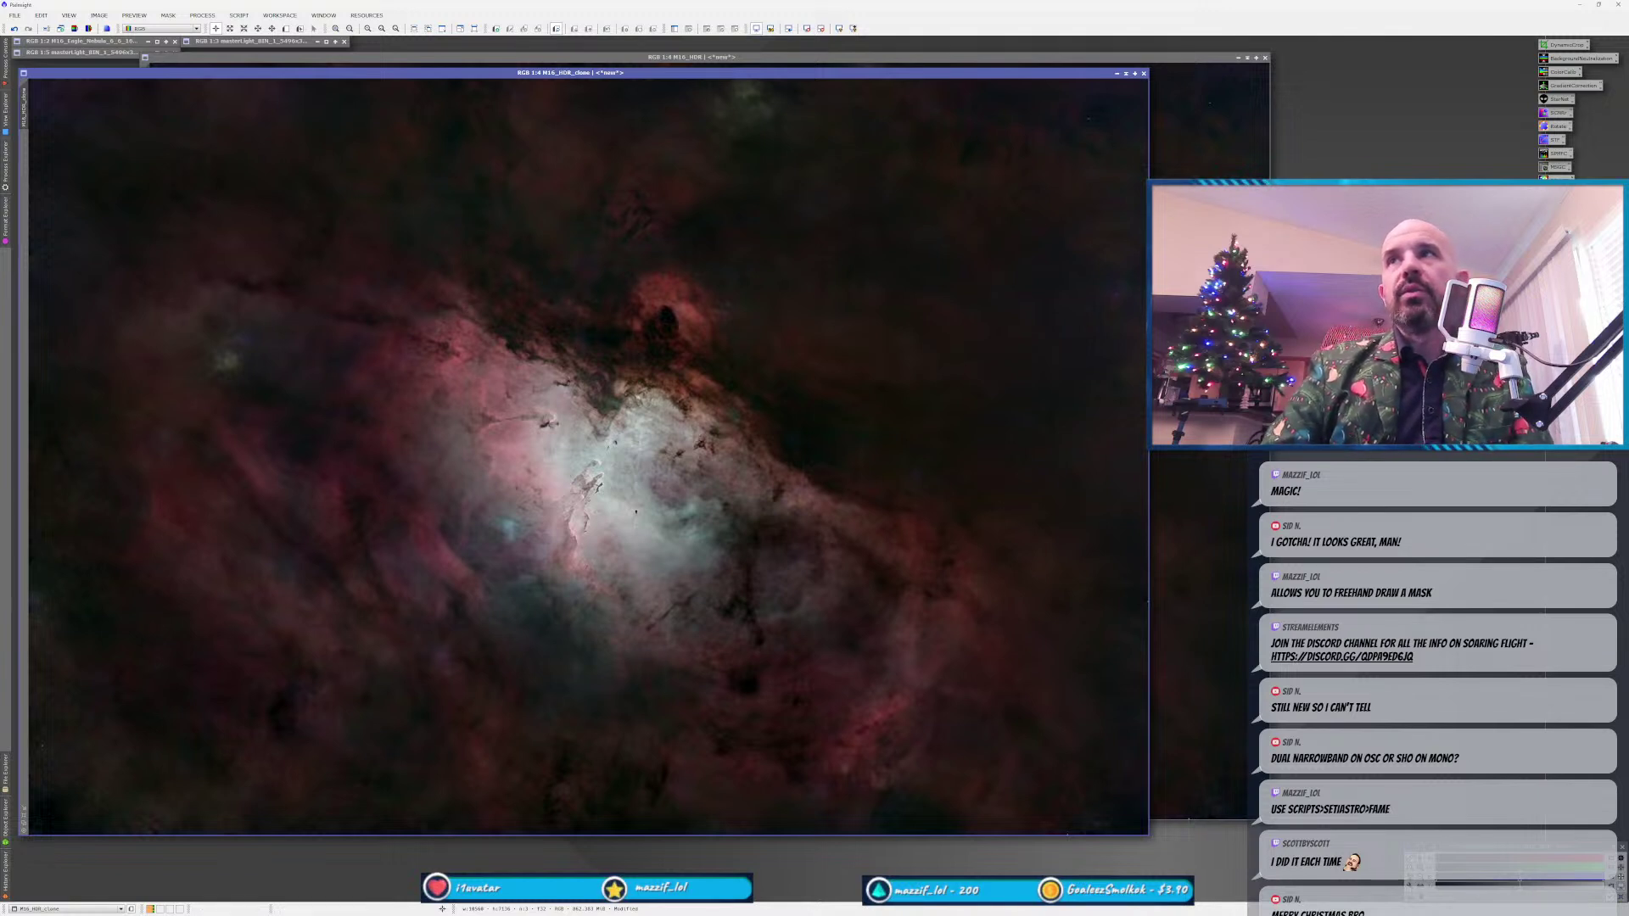
# Open ColorSaturation with a real-time preview of M16_HDR_clone and raise the saturation curve into a hump around the green hues.
pyautogui.doubleClick(1557, 194)
pyautogui.moveTo(1383, 60); pyautogui.dragTo(359, 732)
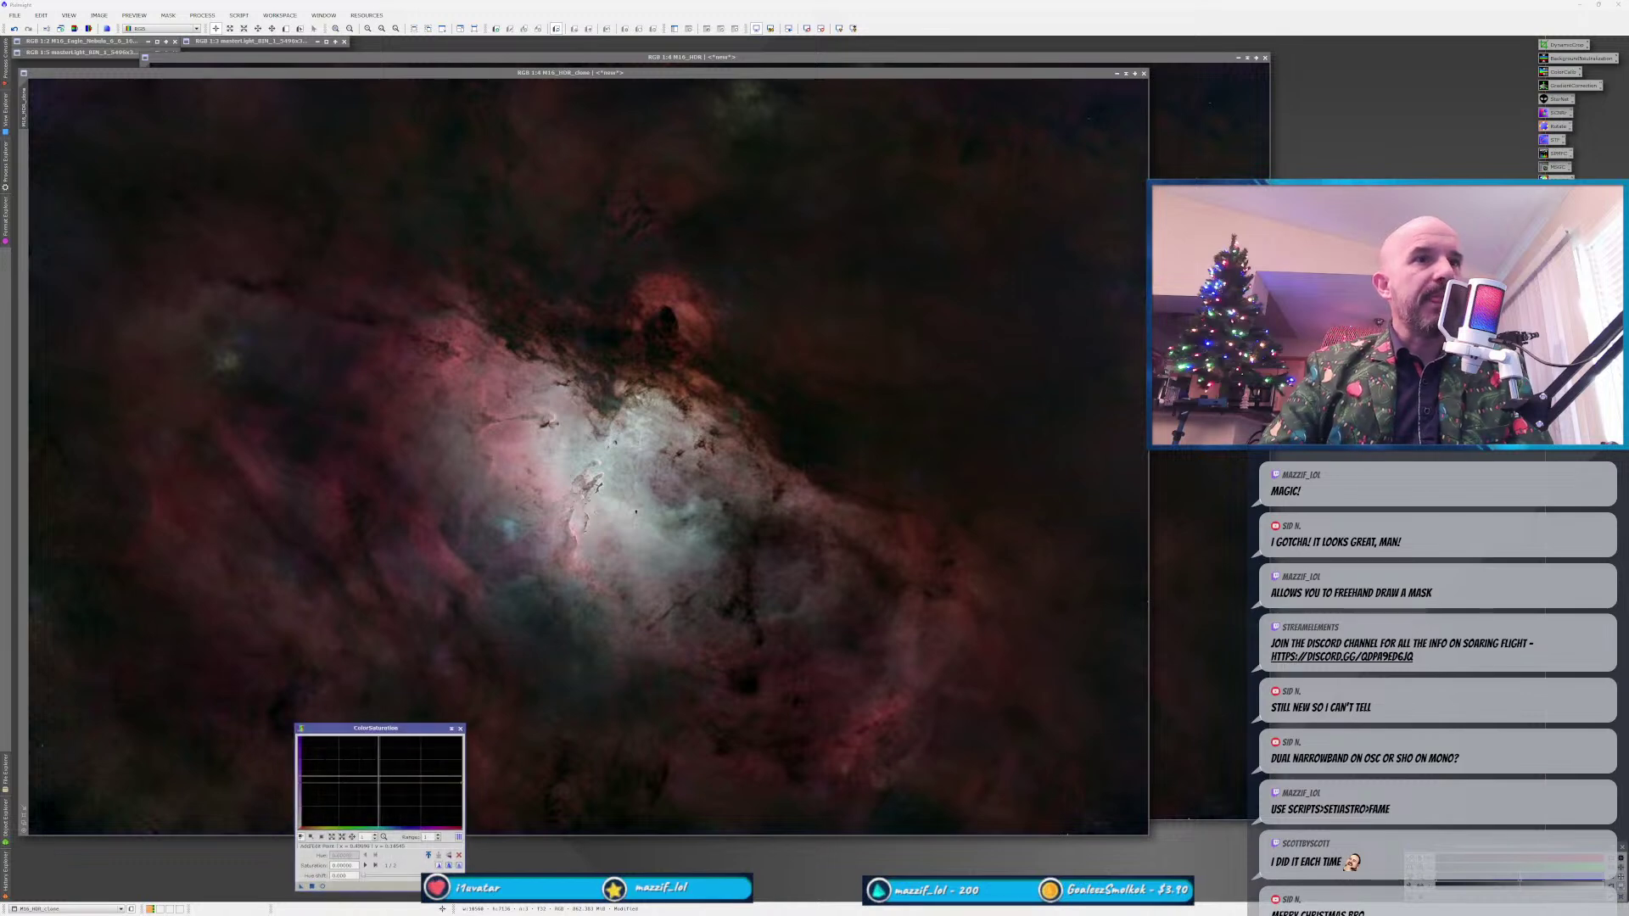
pyautogui.click(322, 886)
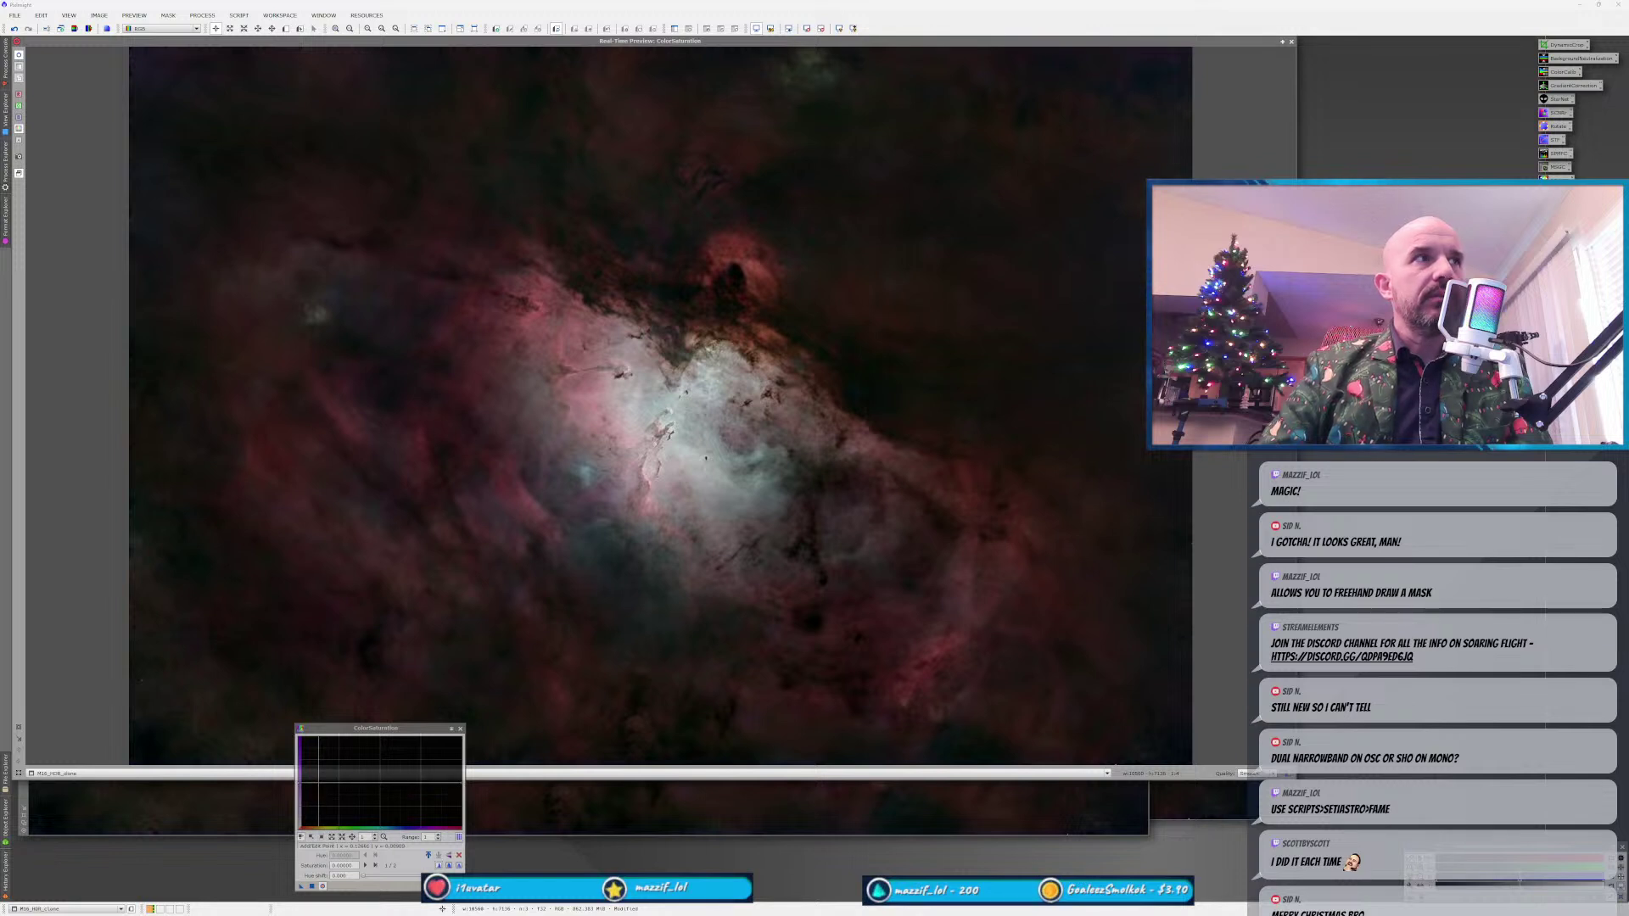
pyautogui.click(319, 782)
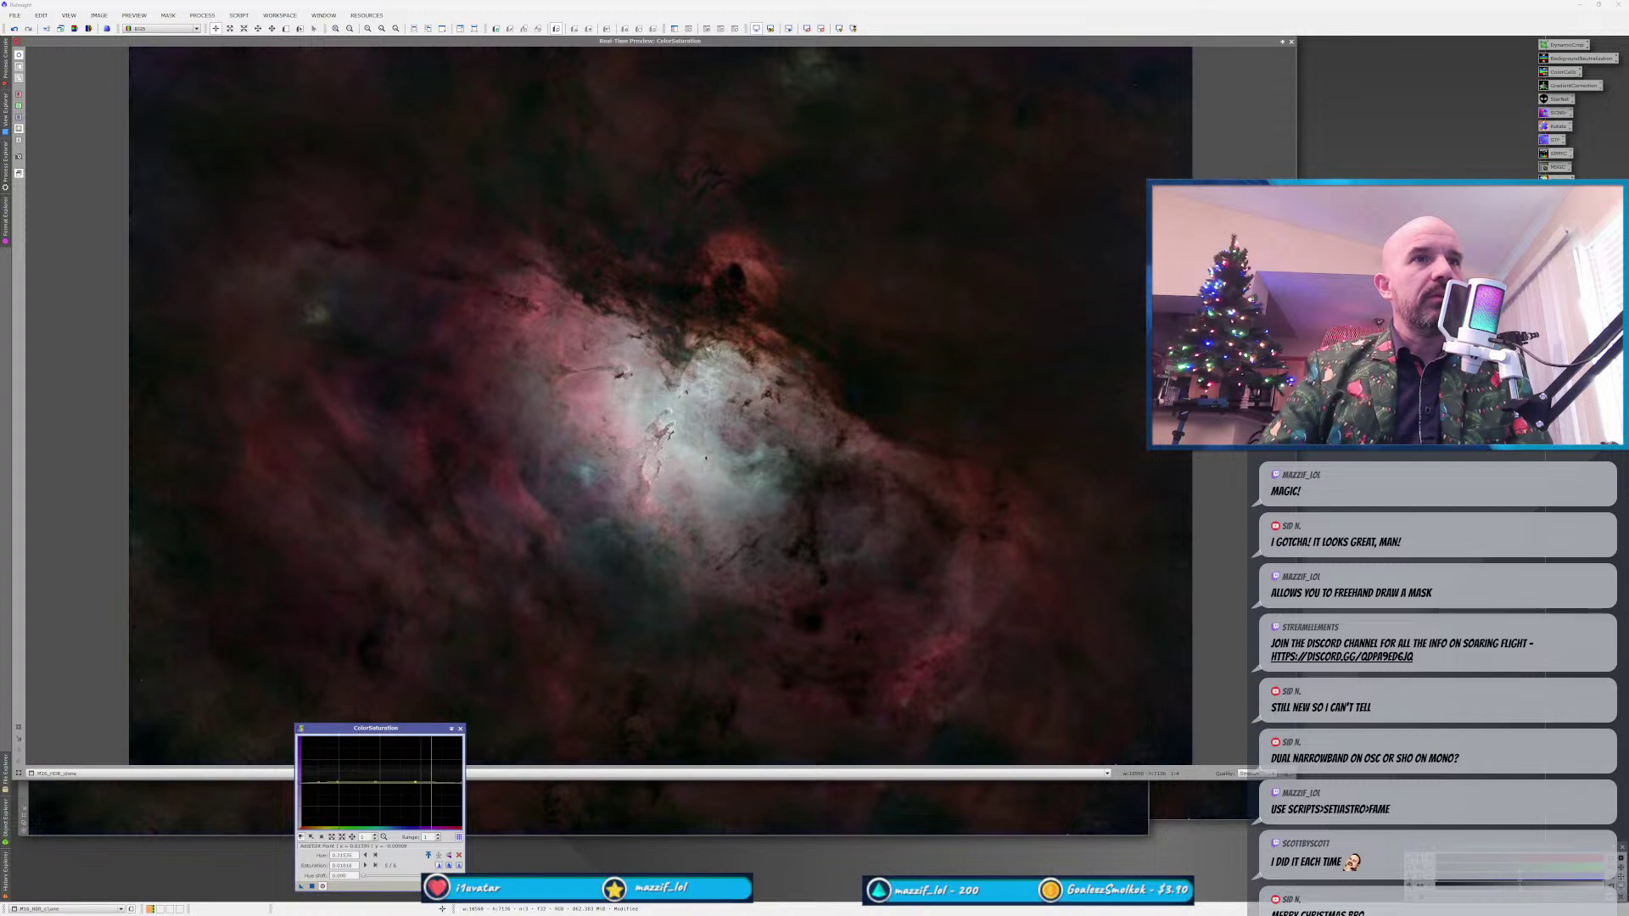
pyautogui.moveTo(340, 782); pyautogui.dragTo(369, 754)
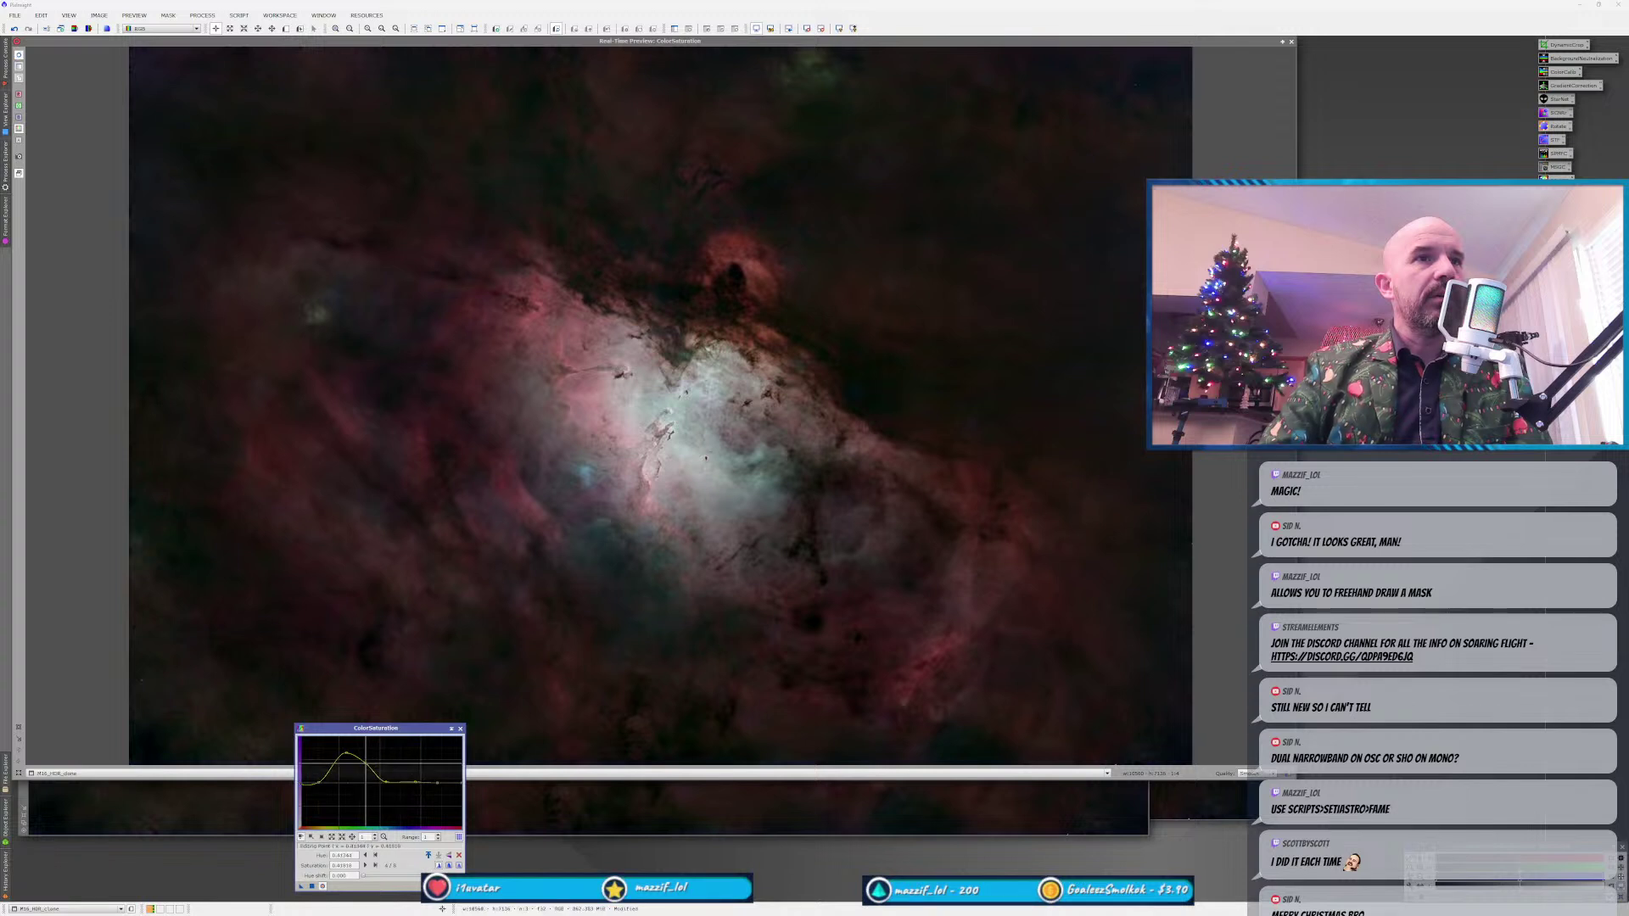
# Raise and widen the ColorSaturation hump around the green hues further, comparing M16_HDR_clone with and without the effect in the preview.
pyautogui.click(322, 885)
pyautogui.click(322, 886)
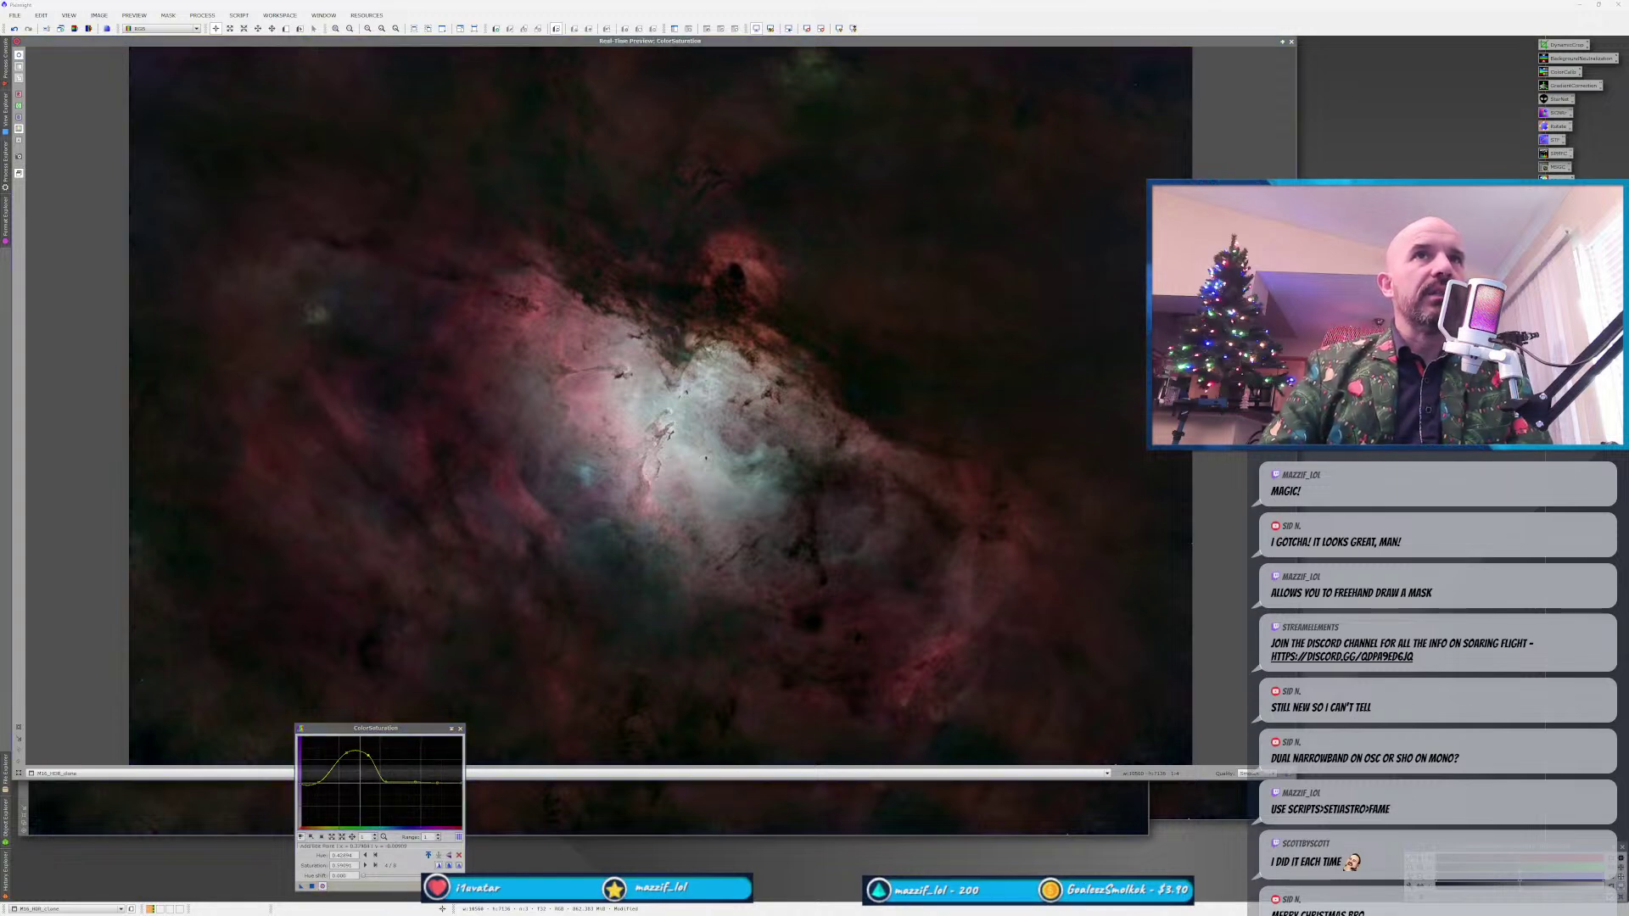
pyautogui.moveTo(368, 755); pyautogui.dragTo(346, 744)
pyautogui.click(372, 745)
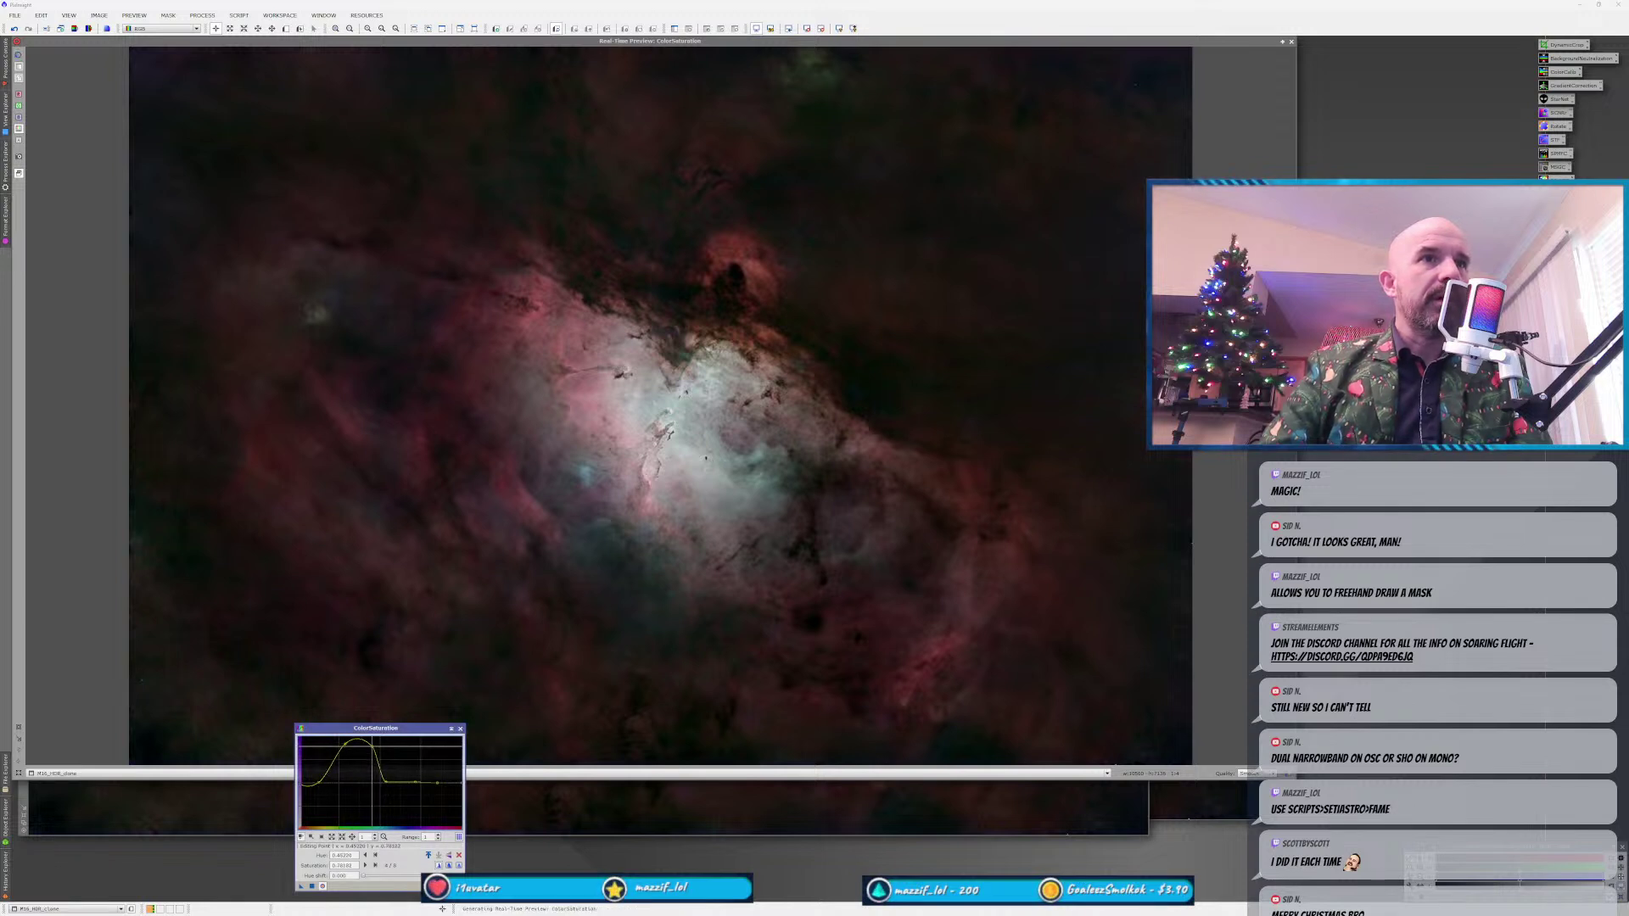
pyautogui.click(323, 886)
pyautogui.click(323, 886)
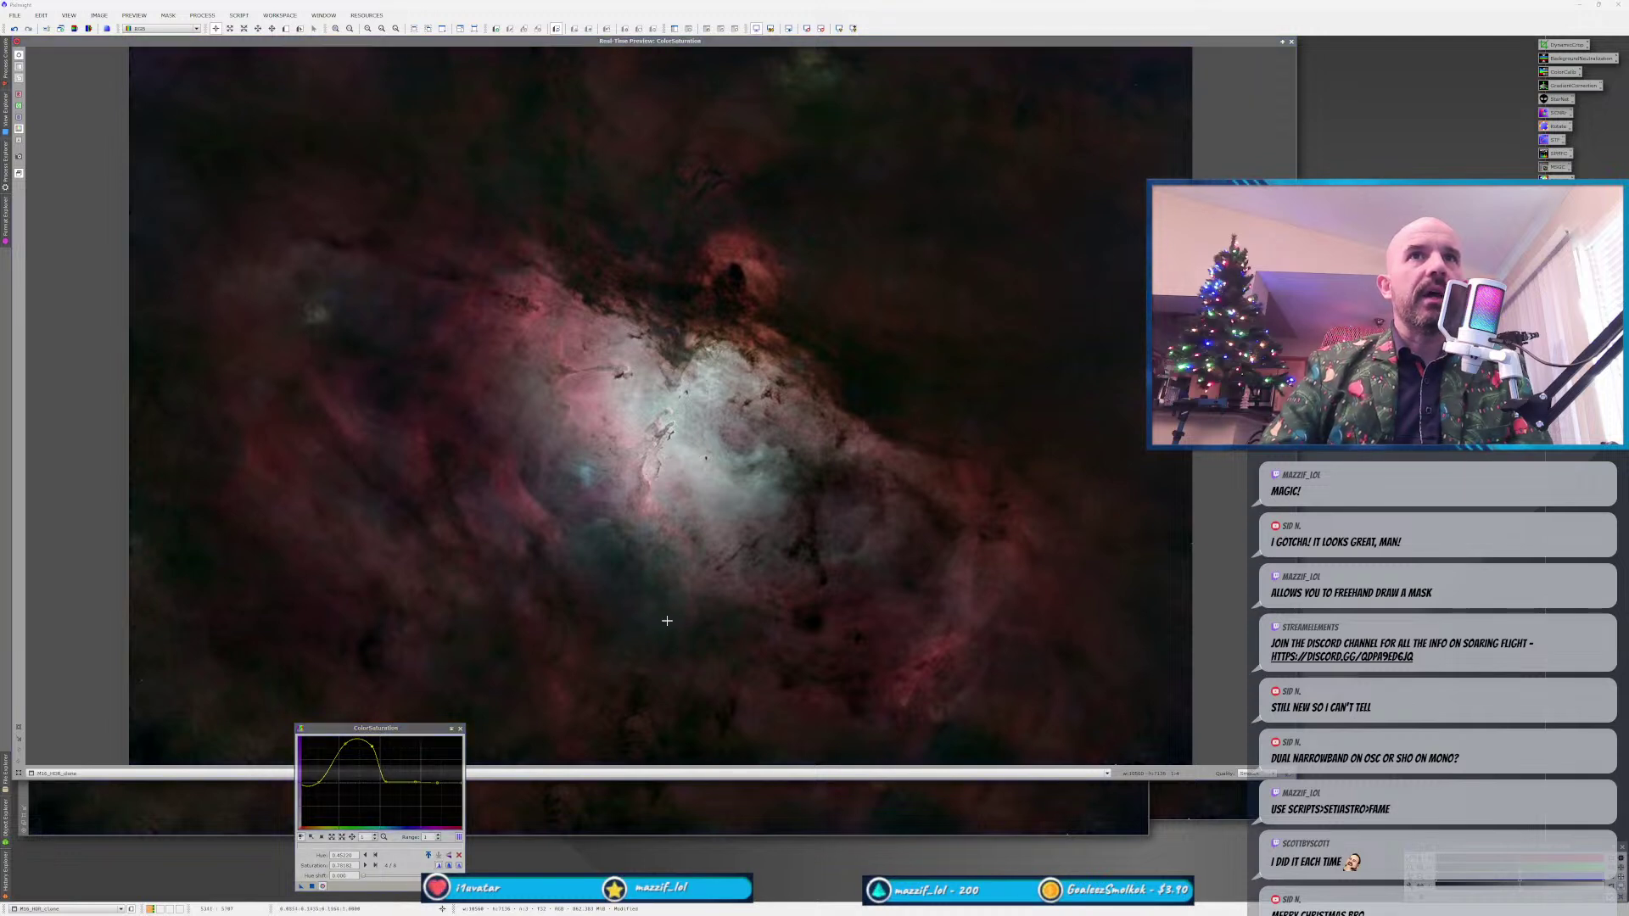
pyautogui.click(323, 886)
pyautogui.click(324, 886)
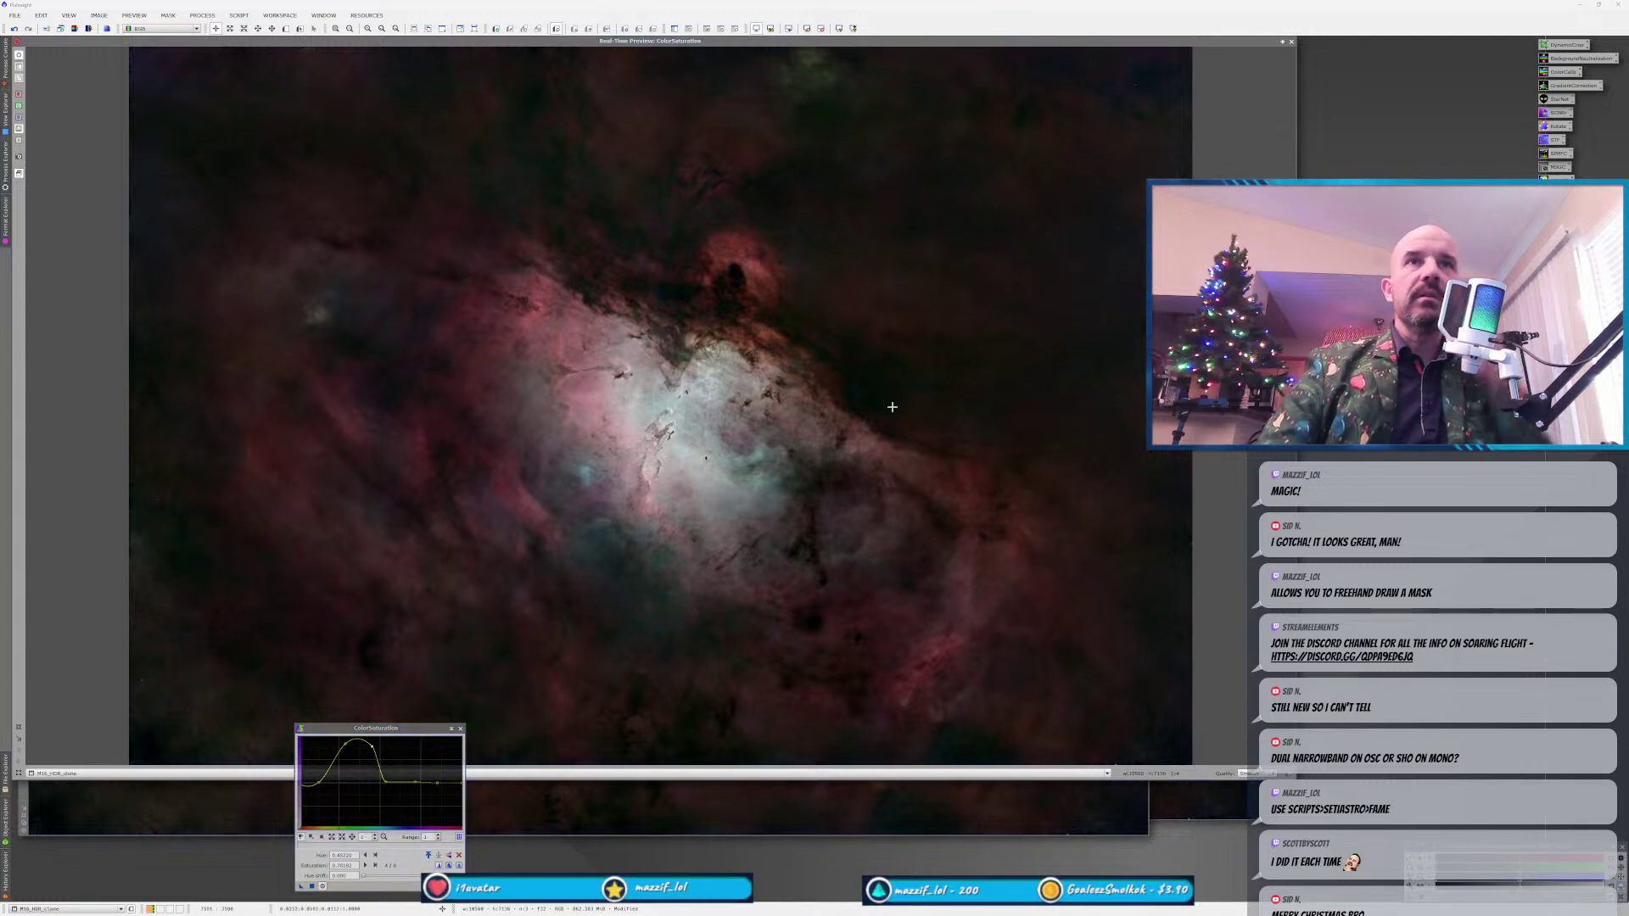
# Apply the ColorSaturation curve to M16_HDR_clone and inspect the pillars up close.
pyautogui.click(1290, 43)
pyautogui.moveTo(300, 888); pyautogui.dragTo(651, 560)
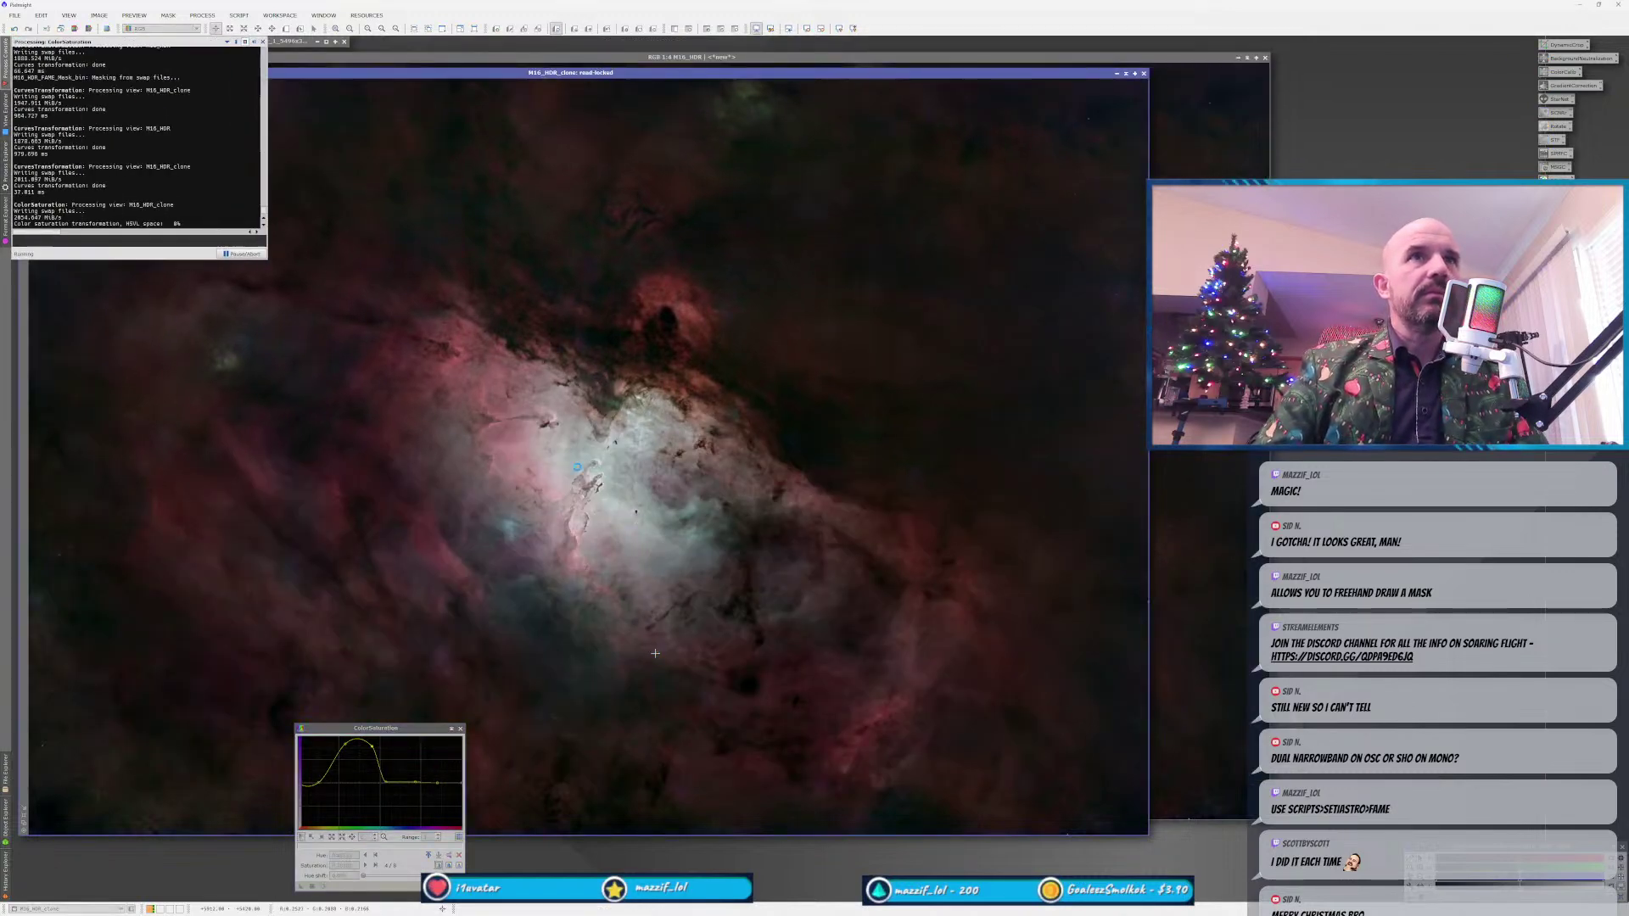
pyautogui.scroll(2, 654, 653)
pyautogui.scroll(-1, 623, 553)
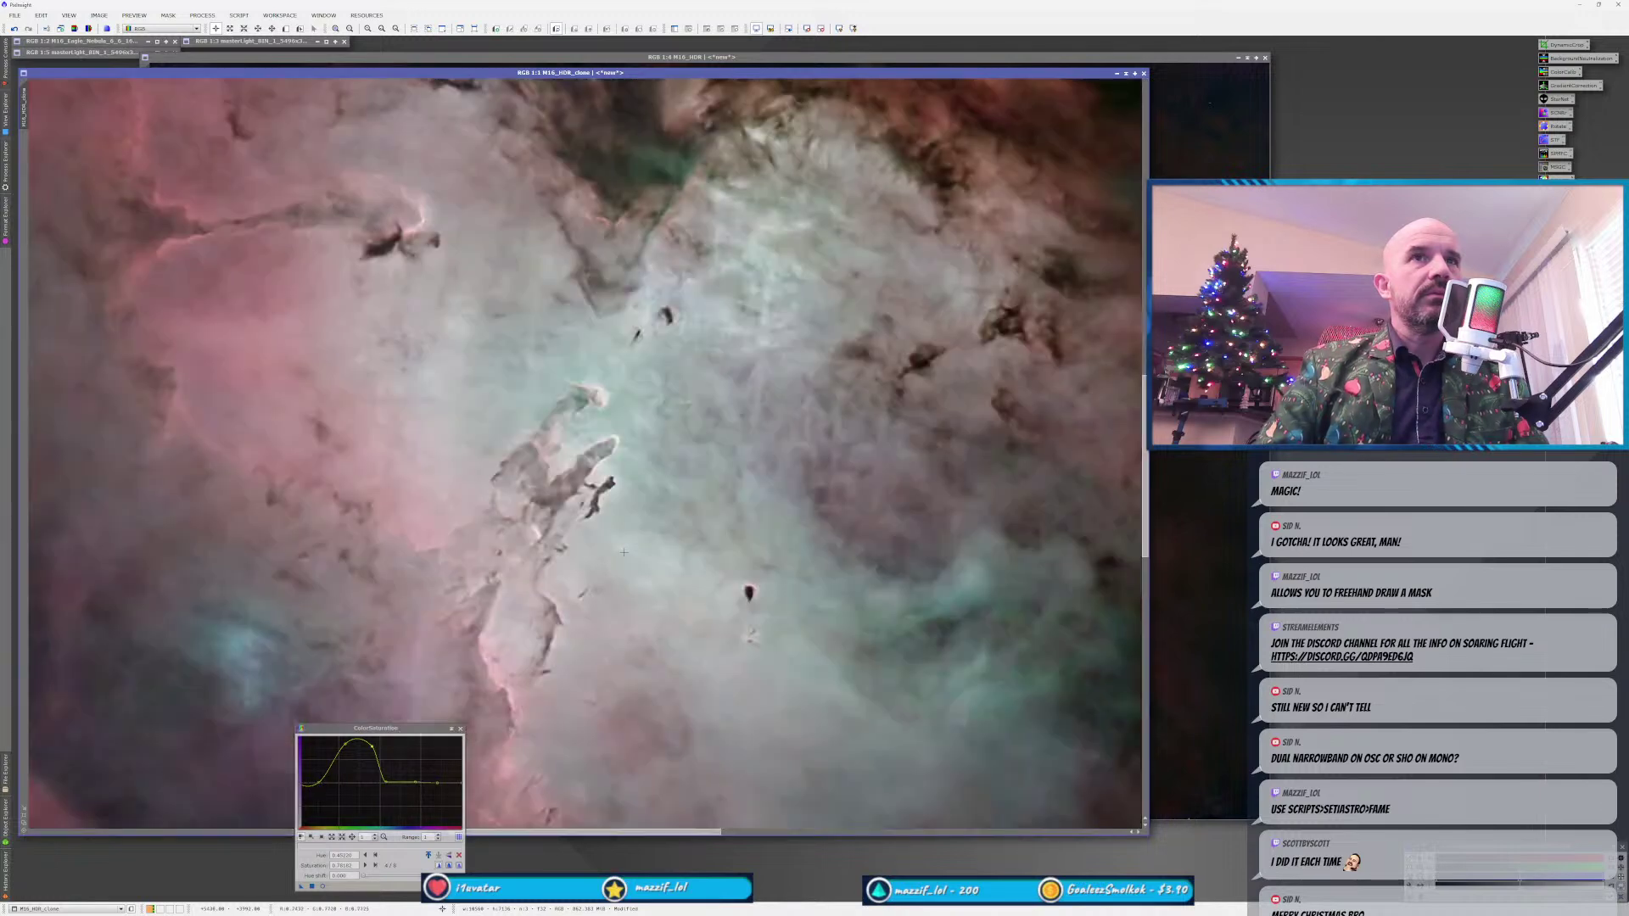
pyautogui.scroll(-1, 623, 552)
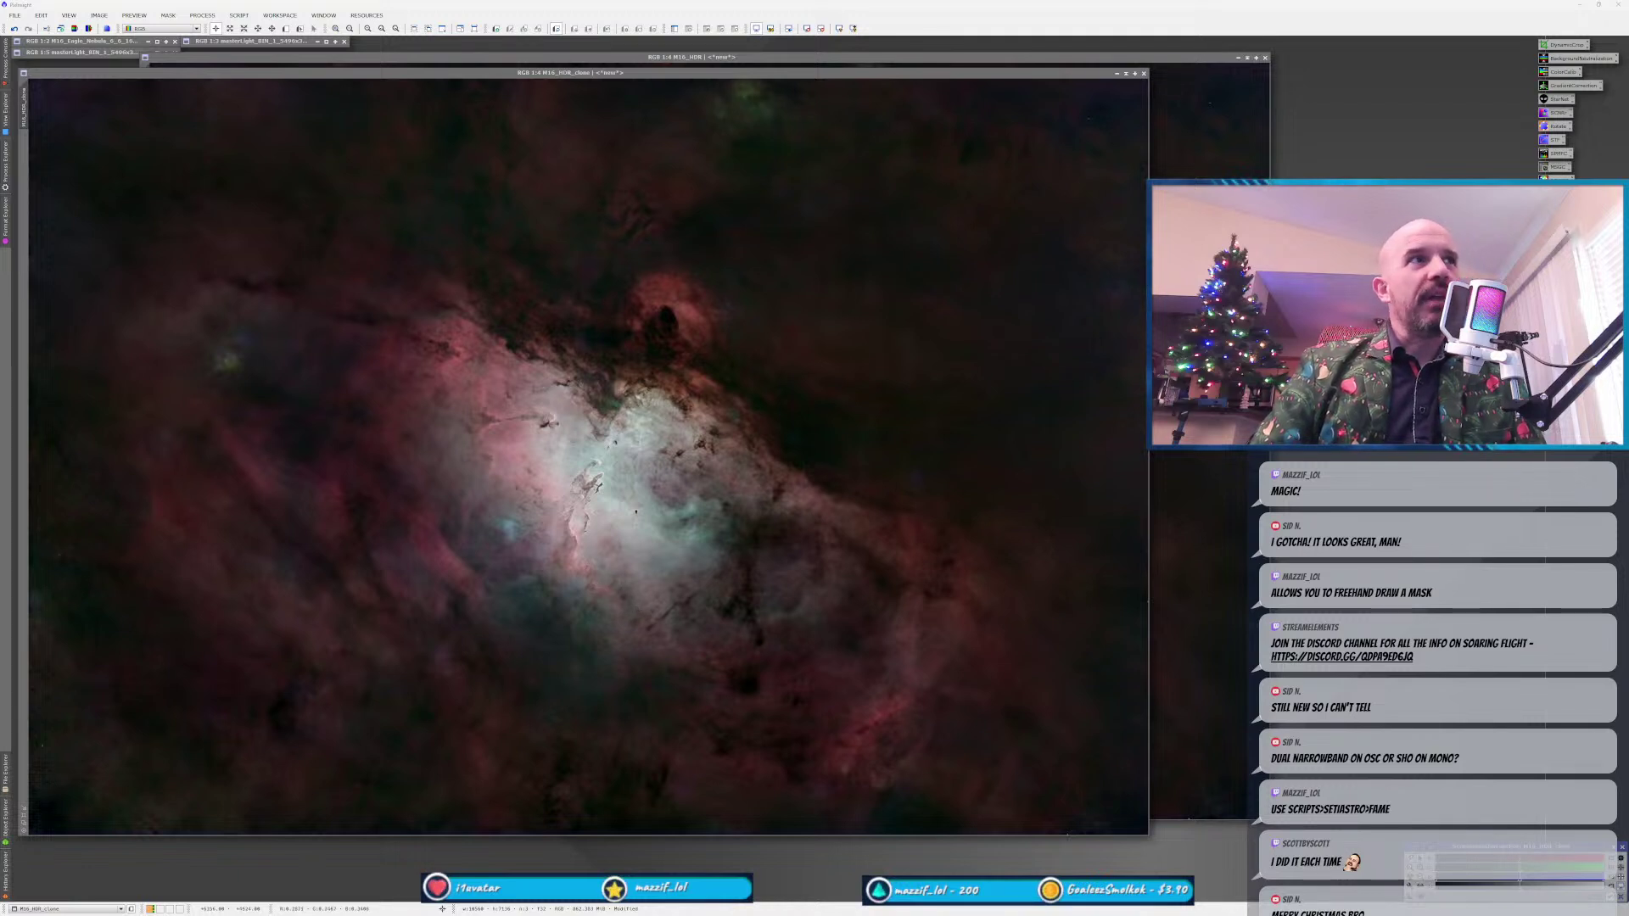
# Raise the midtones of the saturation curve moderately in CurvesTransformation while previewing M16_HDR_clone.
pyautogui.doubleClick(1561, 220)
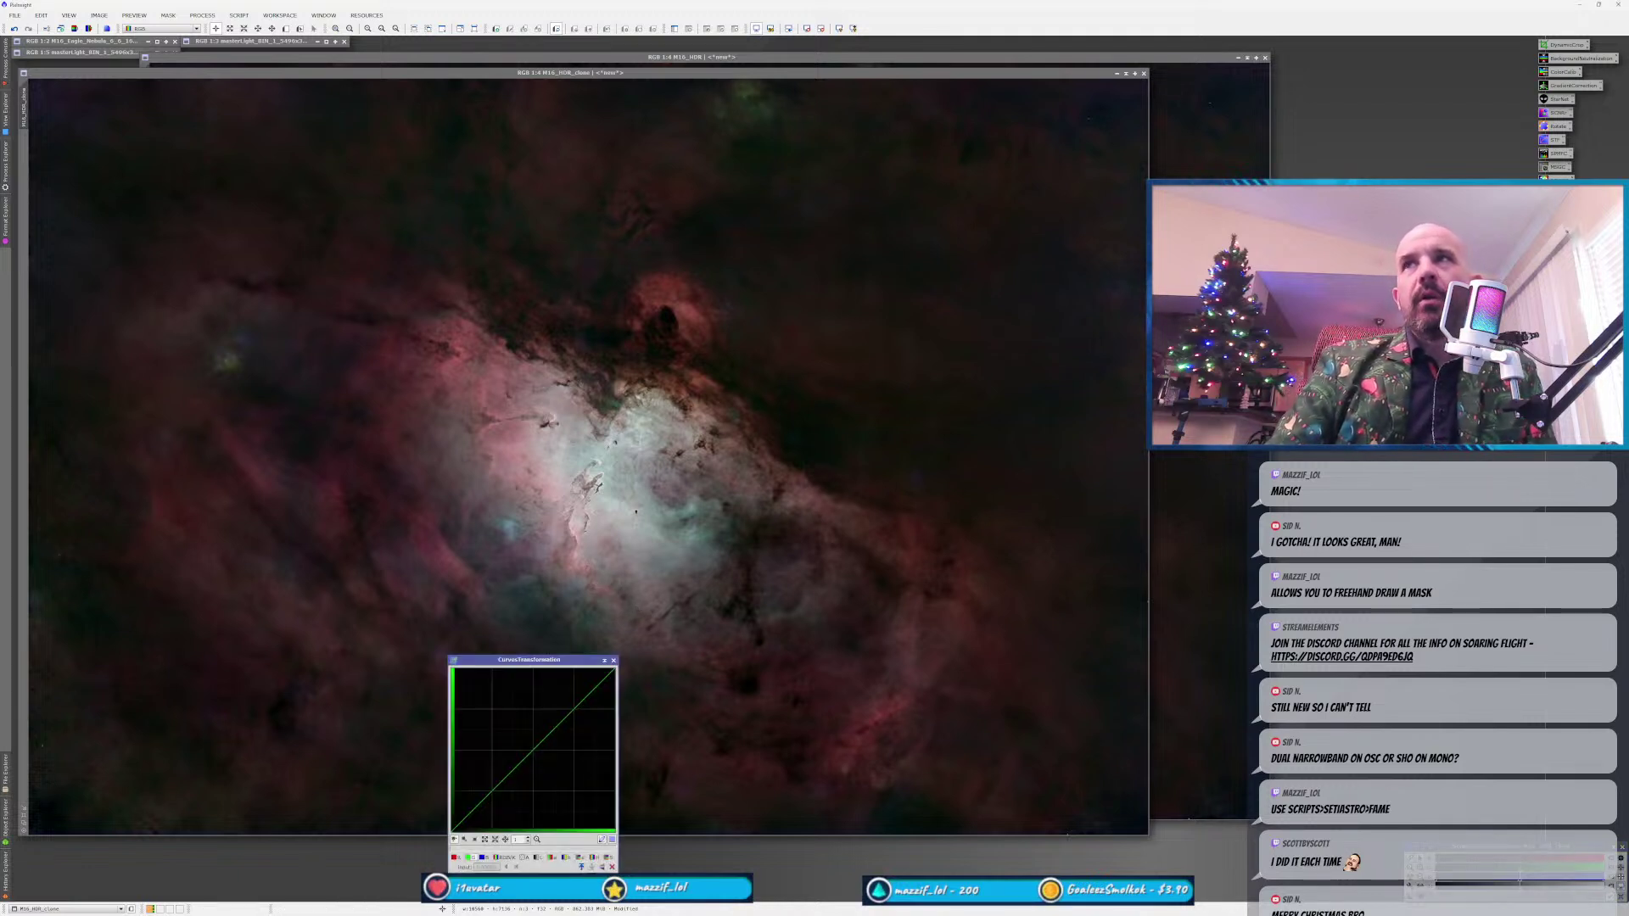
pyautogui.click(609, 858)
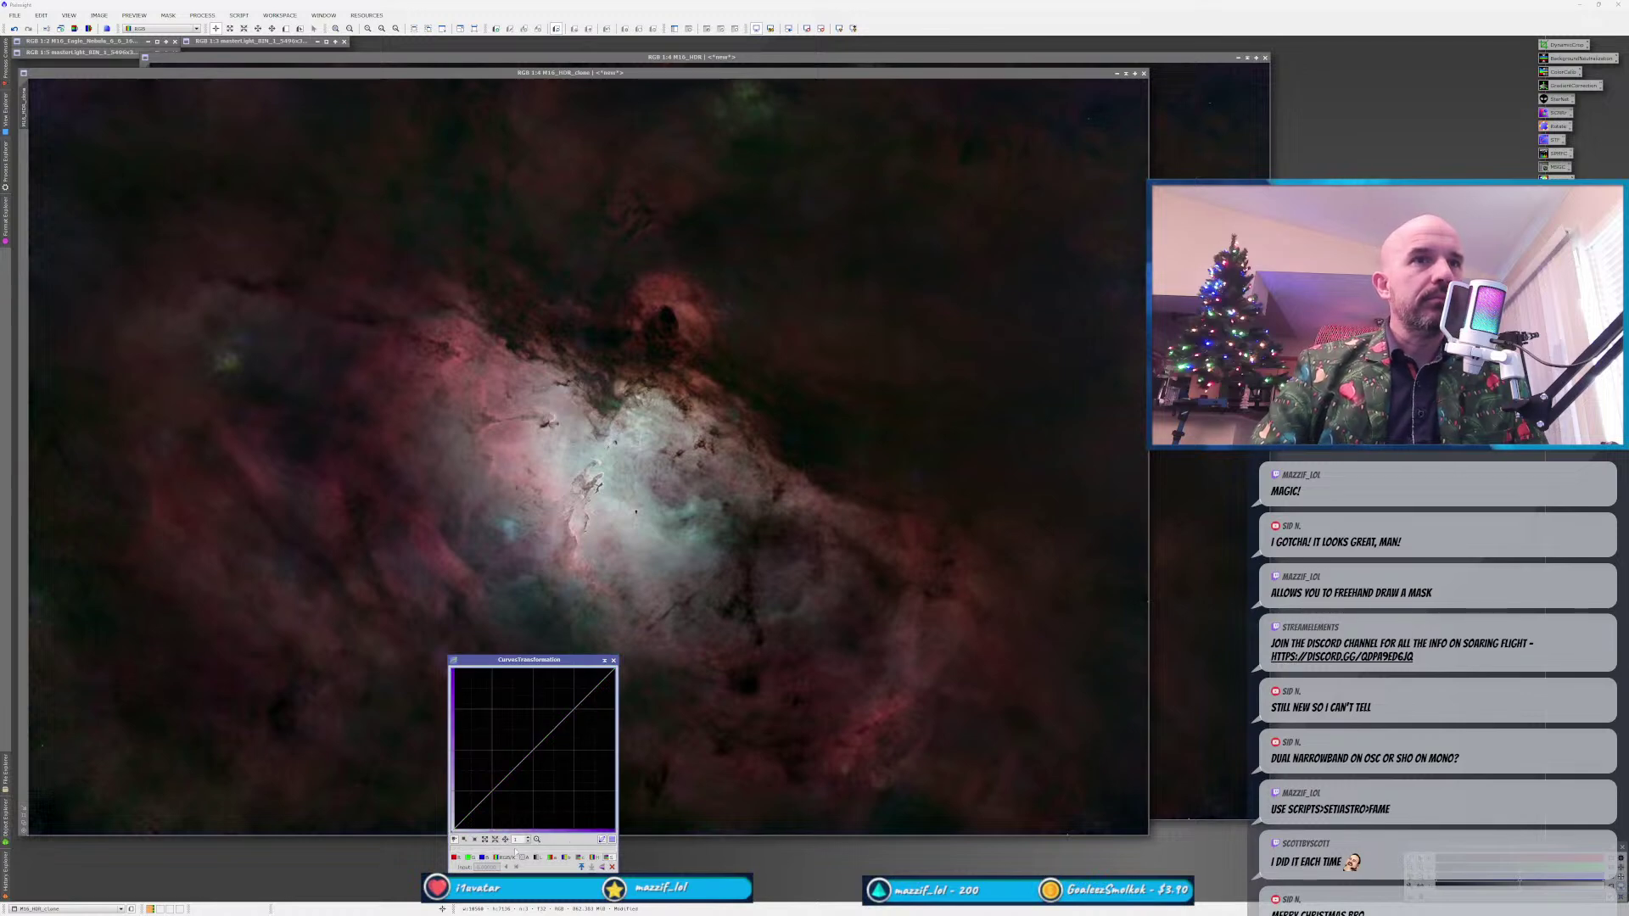
pyautogui.click(591, 866)
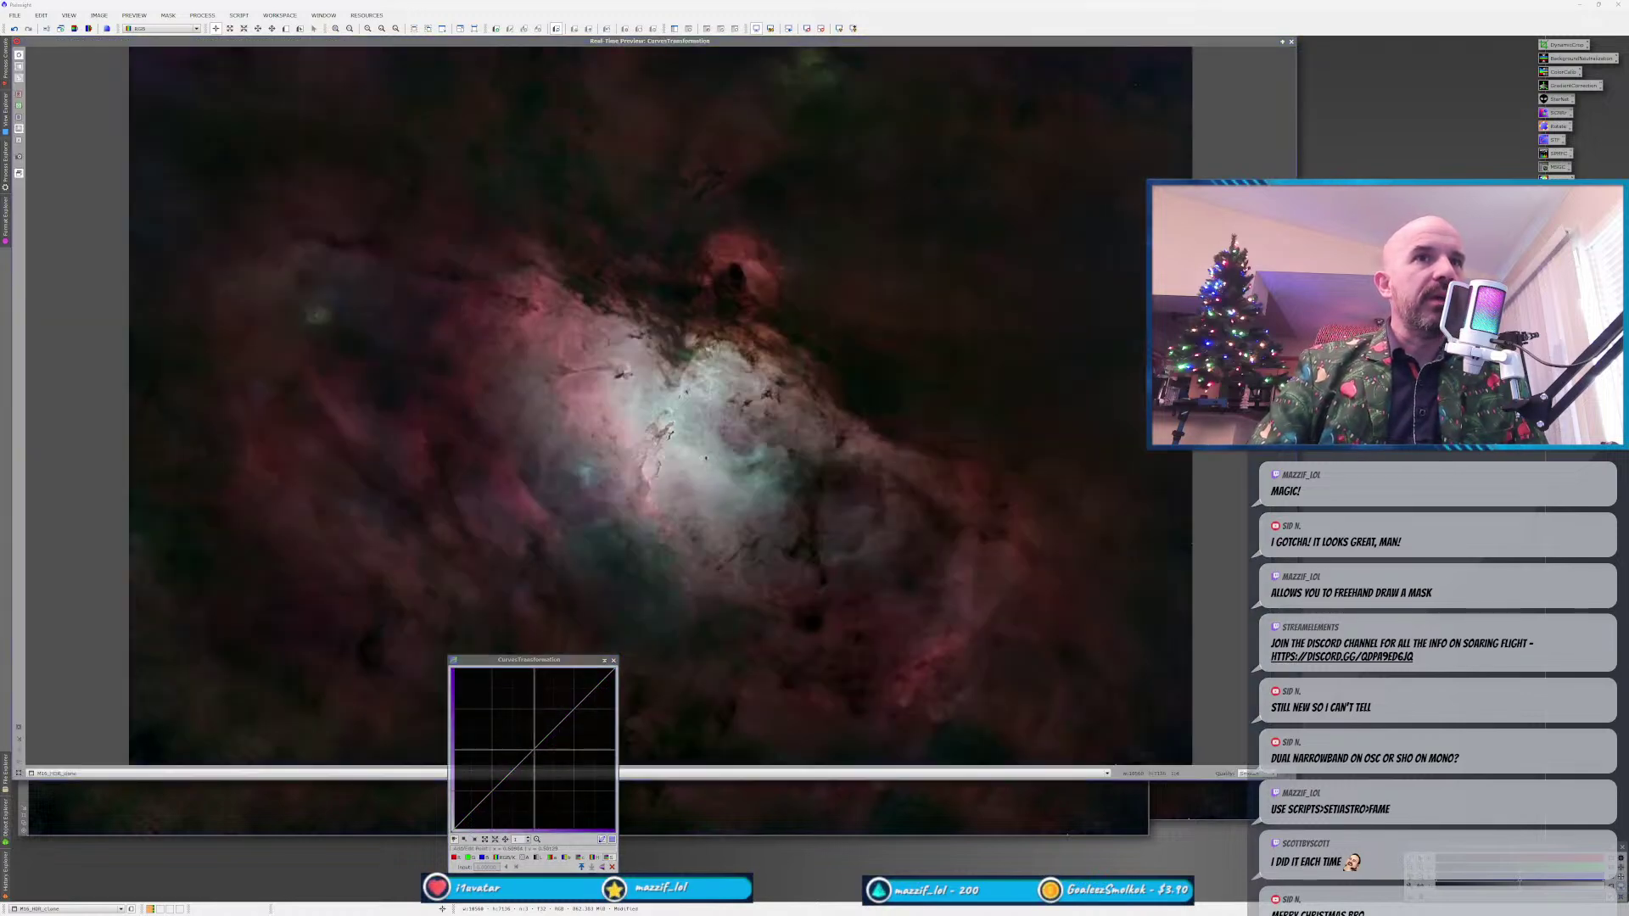
pyautogui.moveTo(524, 759); pyautogui.dragTo(525, 744)
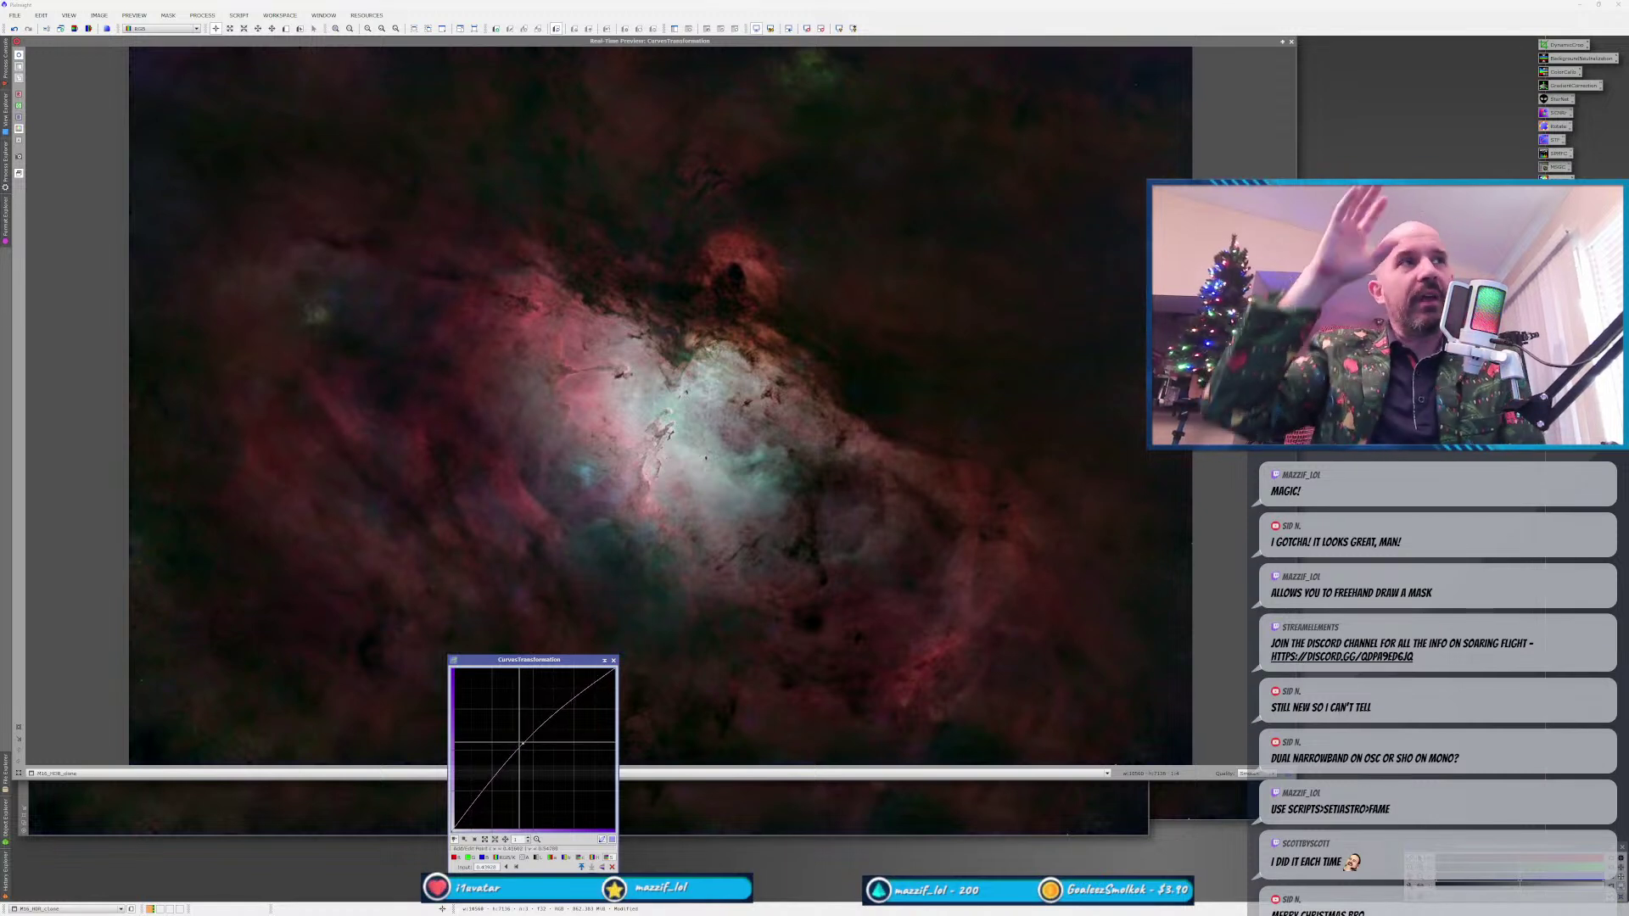
pyautogui.moveTo(520, 743); pyautogui.dragTo(526, 744)
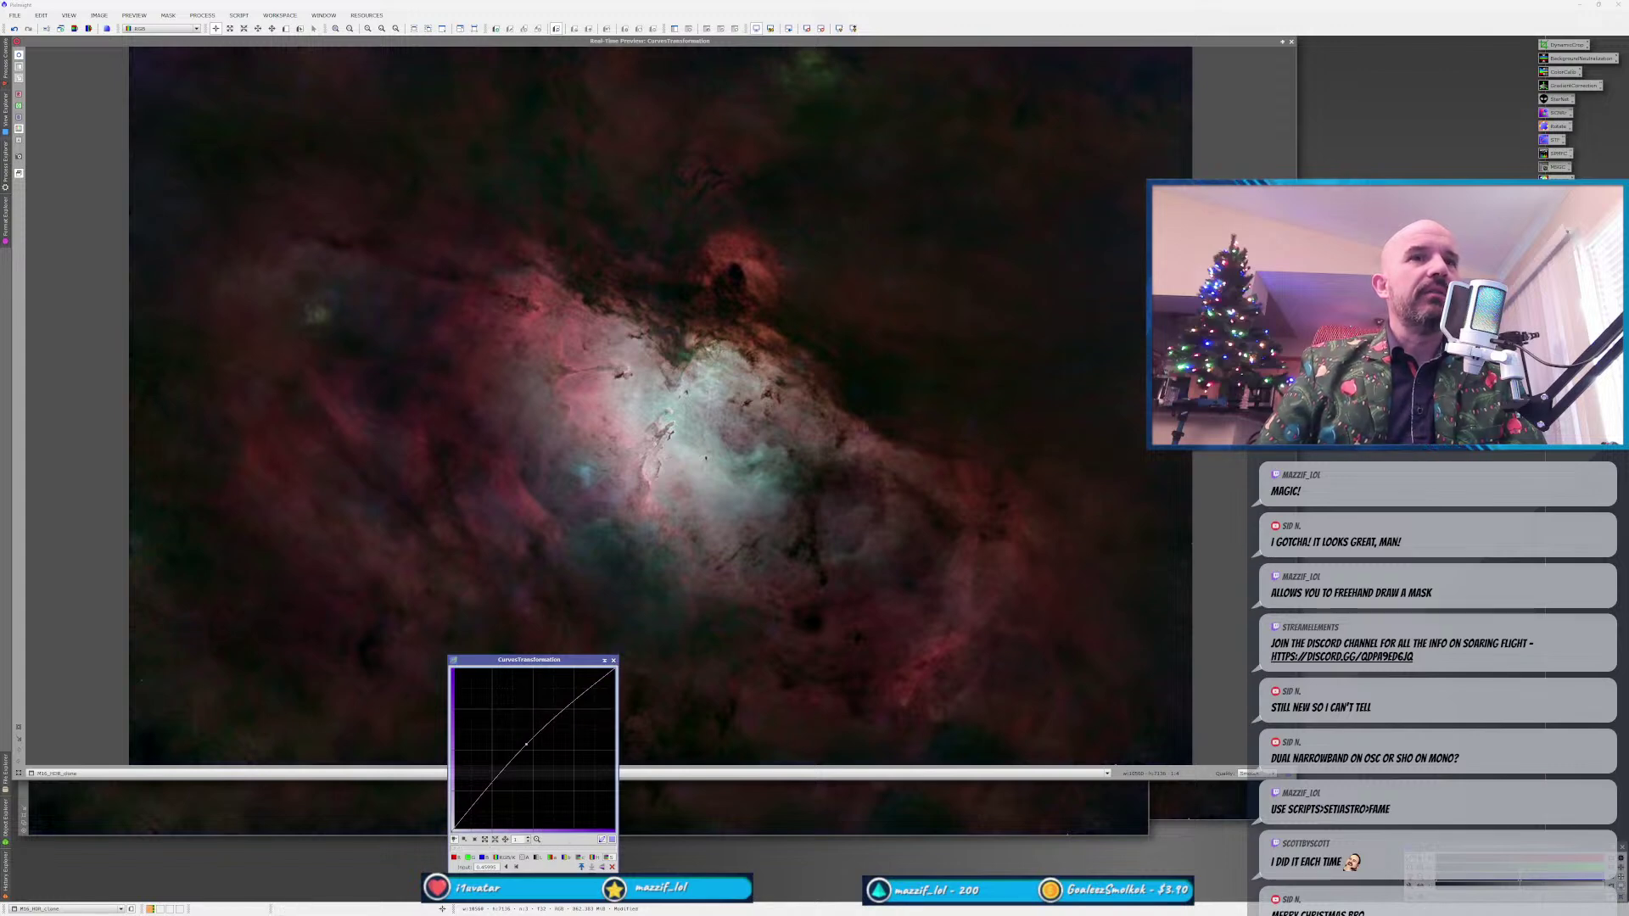
# Apply the raised saturation curve to M16_HDR_clone, then reset and close CurvesTransformation.
pyautogui.click(1291, 41)
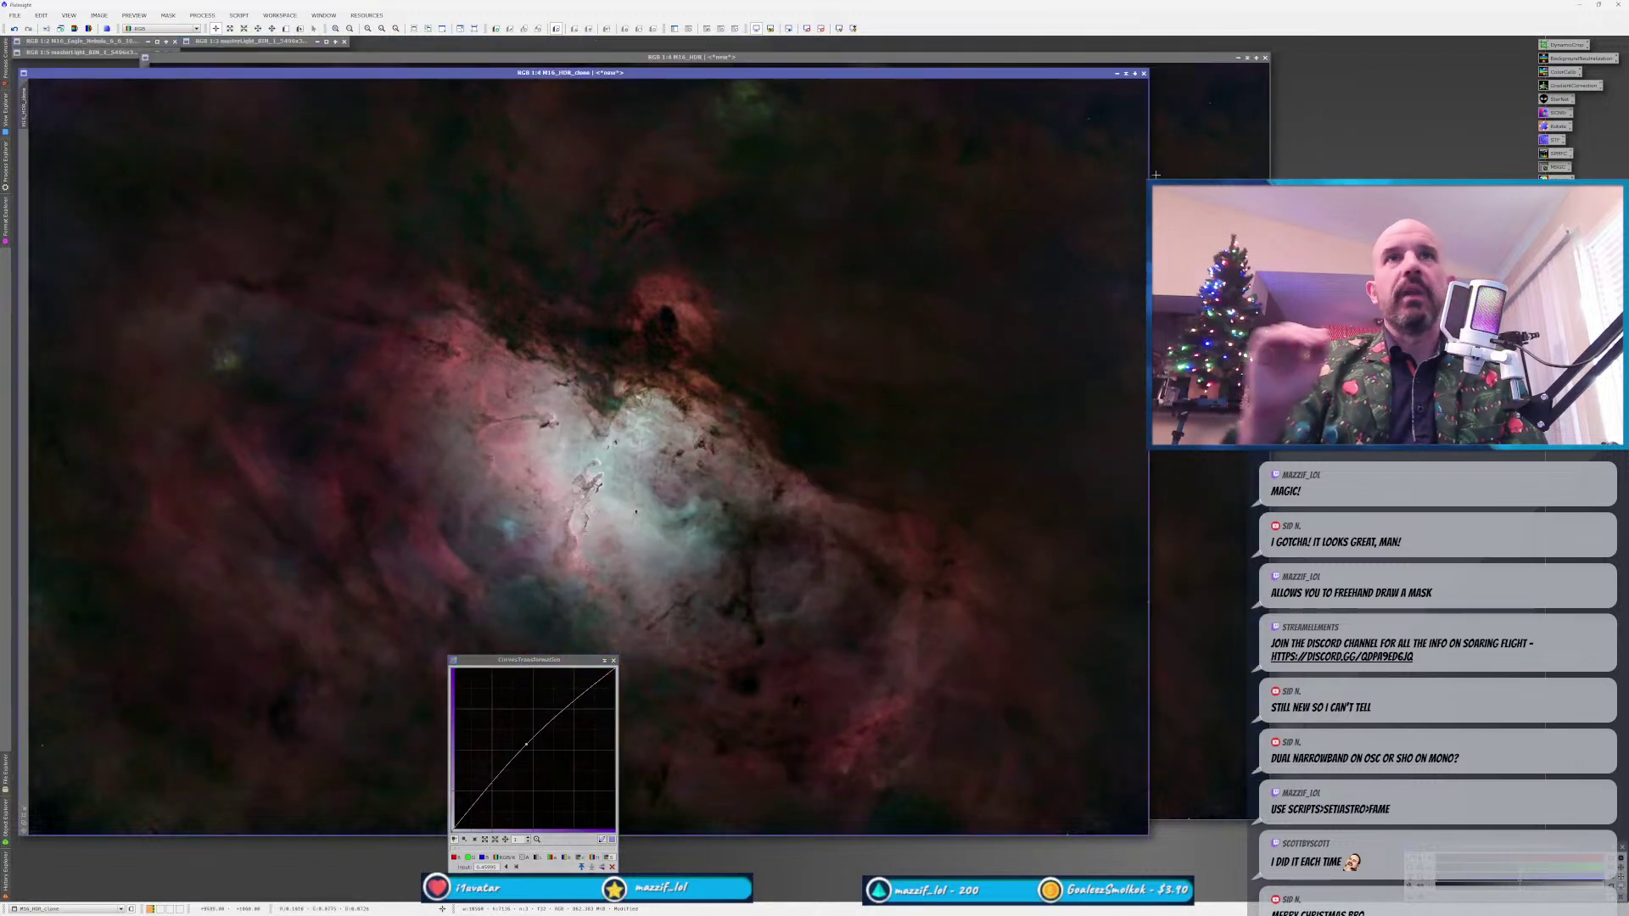
pyautogui.moveTo(454, 839); pyautogui.dragTo(545, 651)
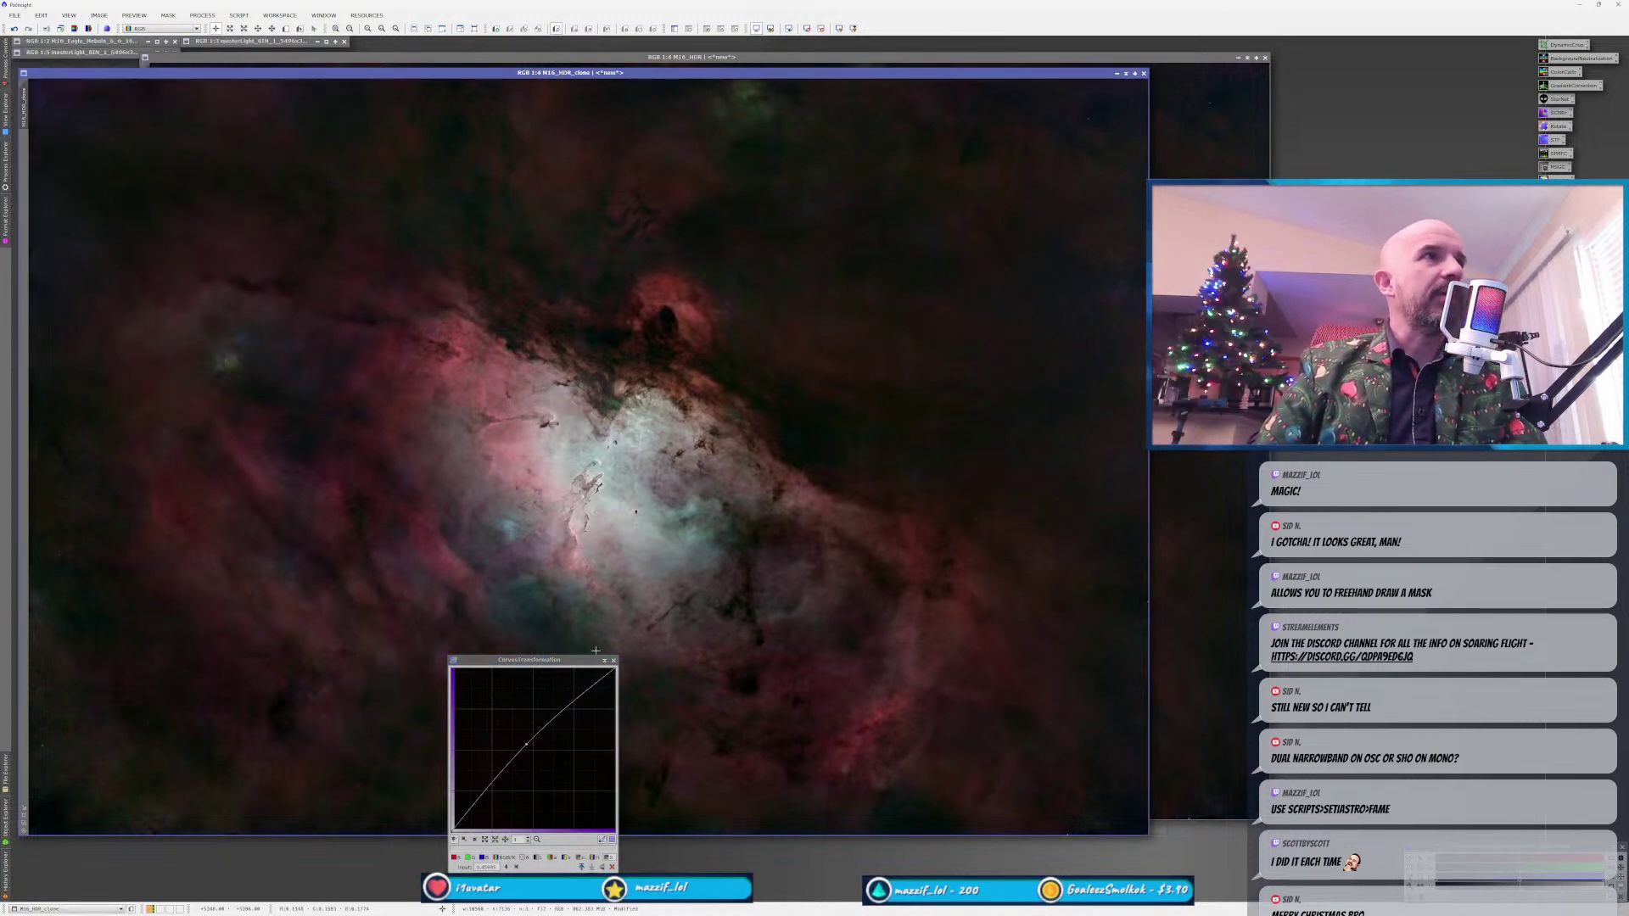
pyautogui.click(612, 866)
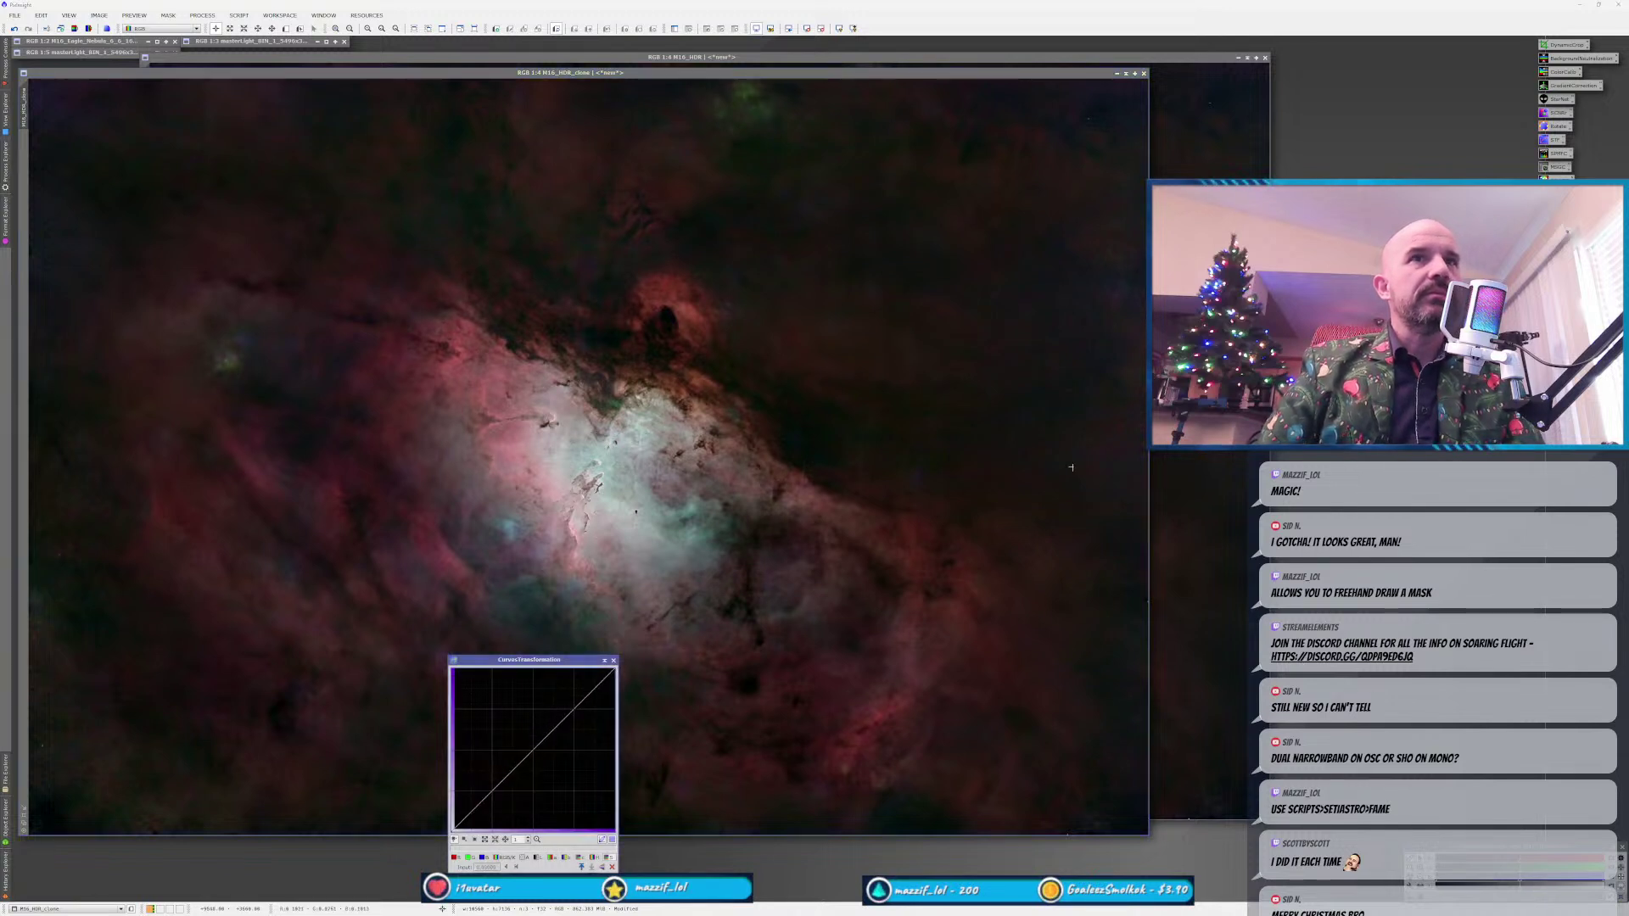
pyautogui.click(613, 660)
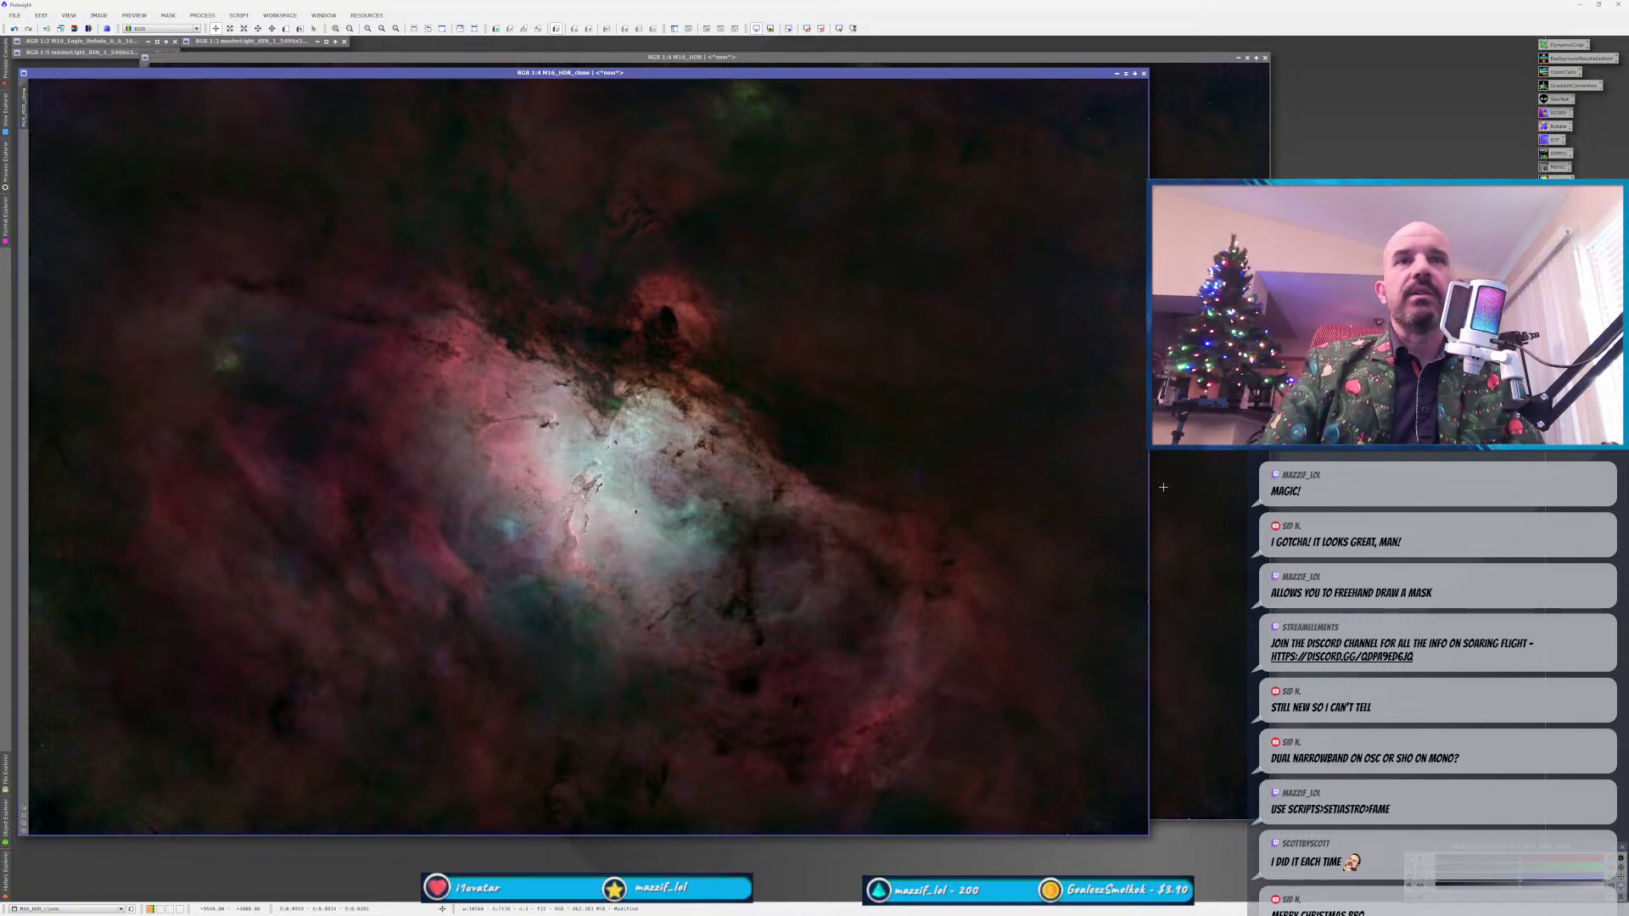
# Boost the colour of M16_HDR with a similarly raised saturation curve, previewing it before applying, and close CurvesTransformation.
pyautogui.click(1209, 513)
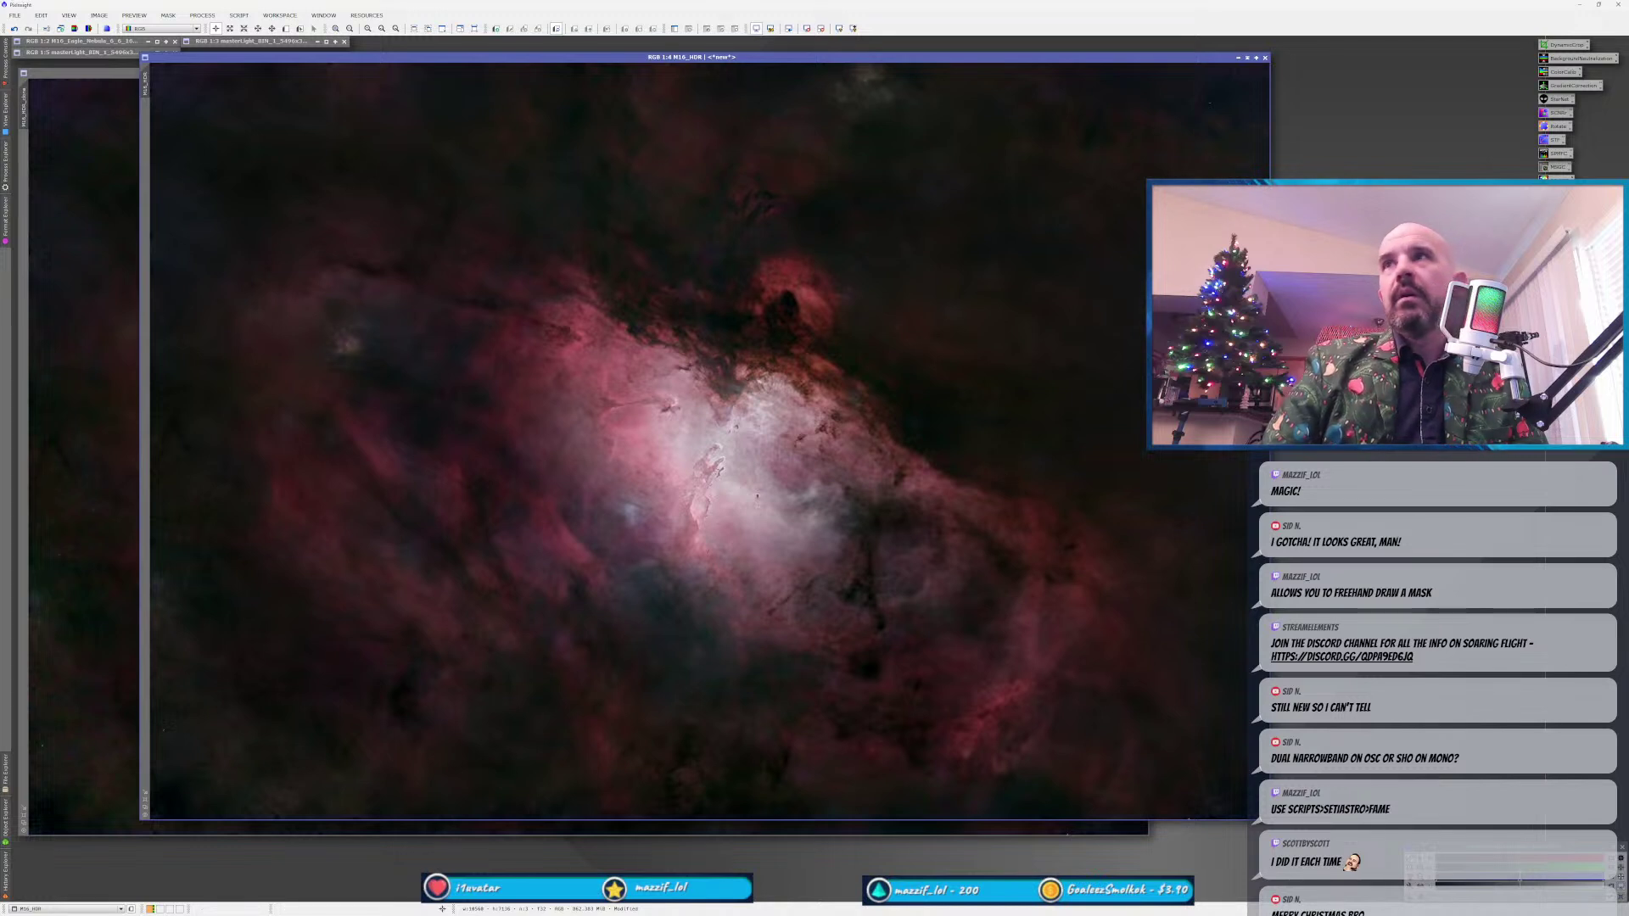
pyautogui.hotkey('ctrl', 'm')
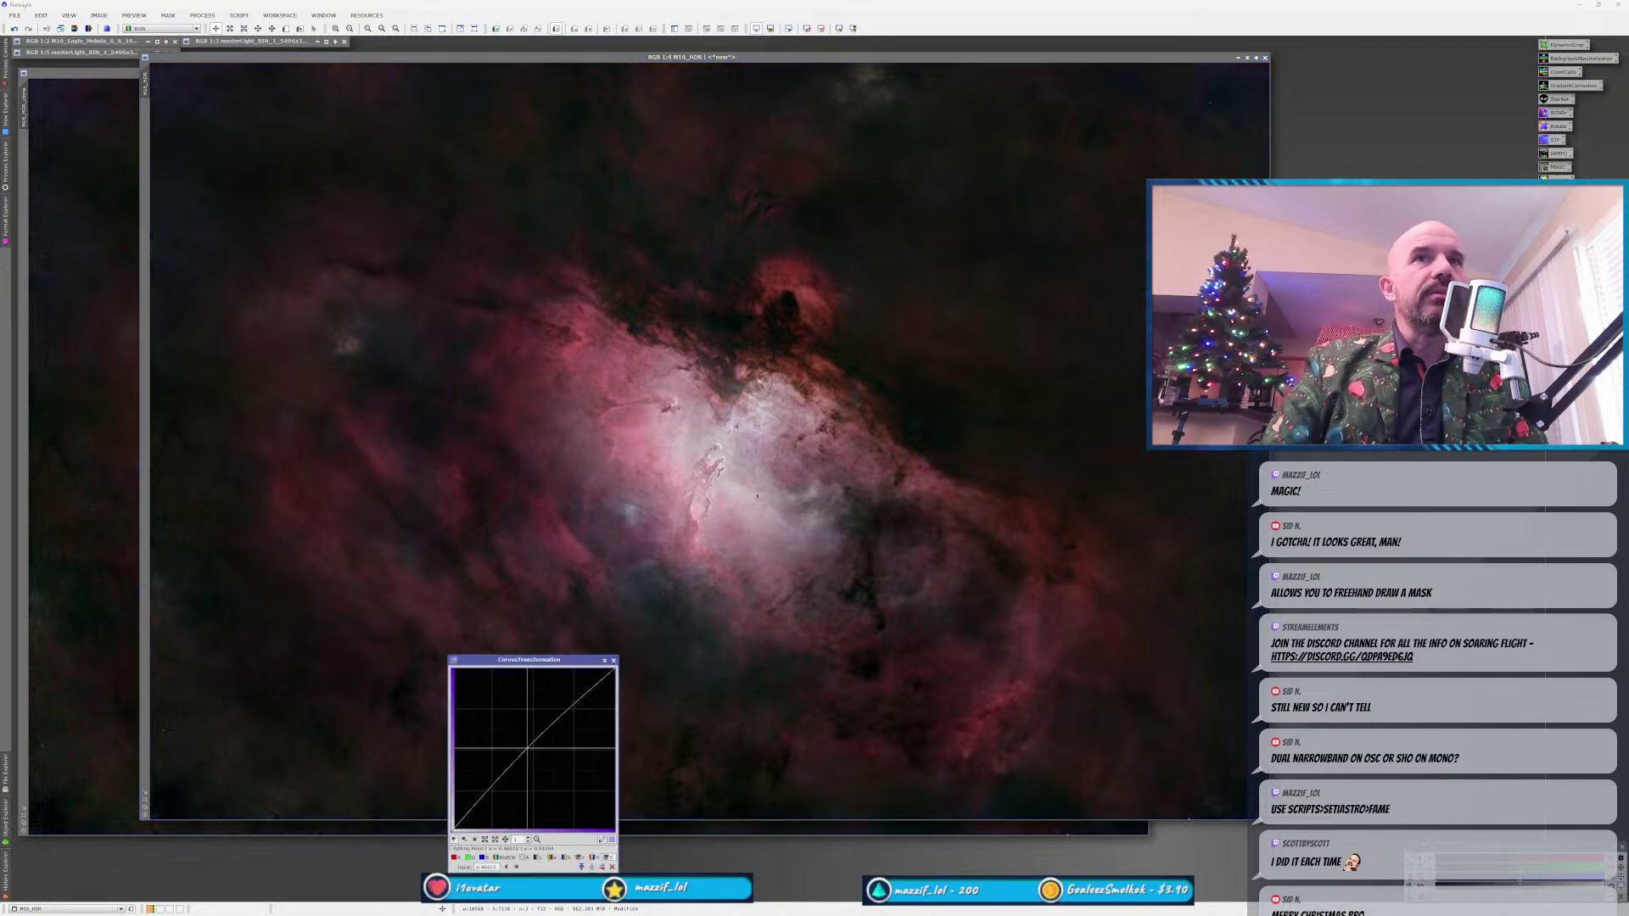
pyautogui.moveTo(528, 748); pyautogui.dragTo(525, 742)
pyautogui.click(491, 880)
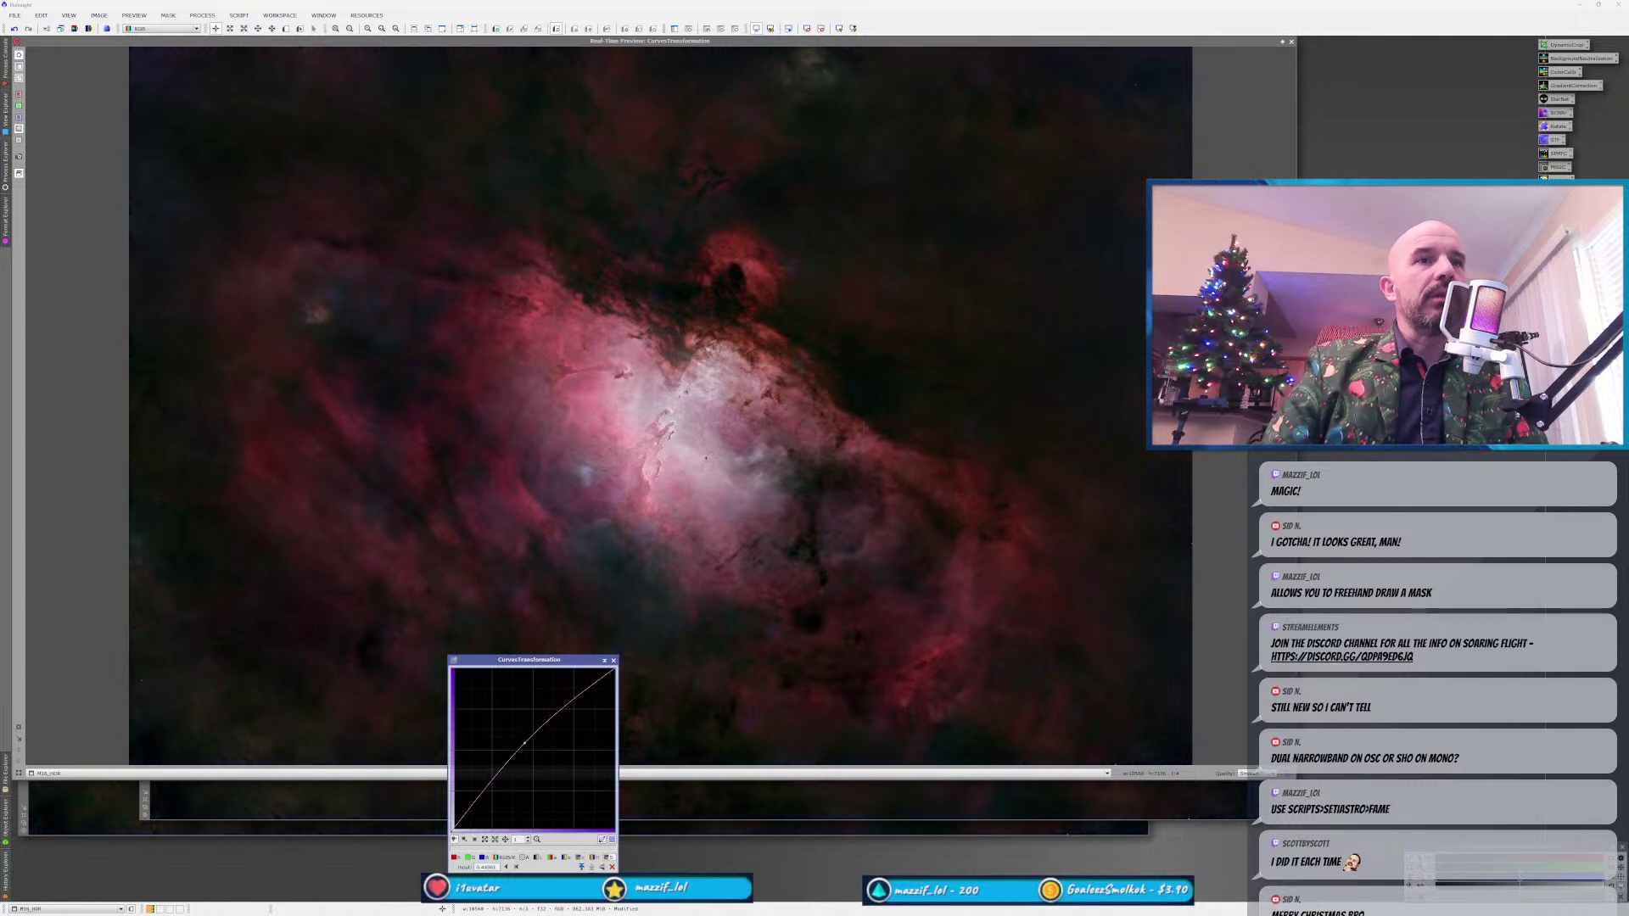
pyautogui.click(1292, 41)
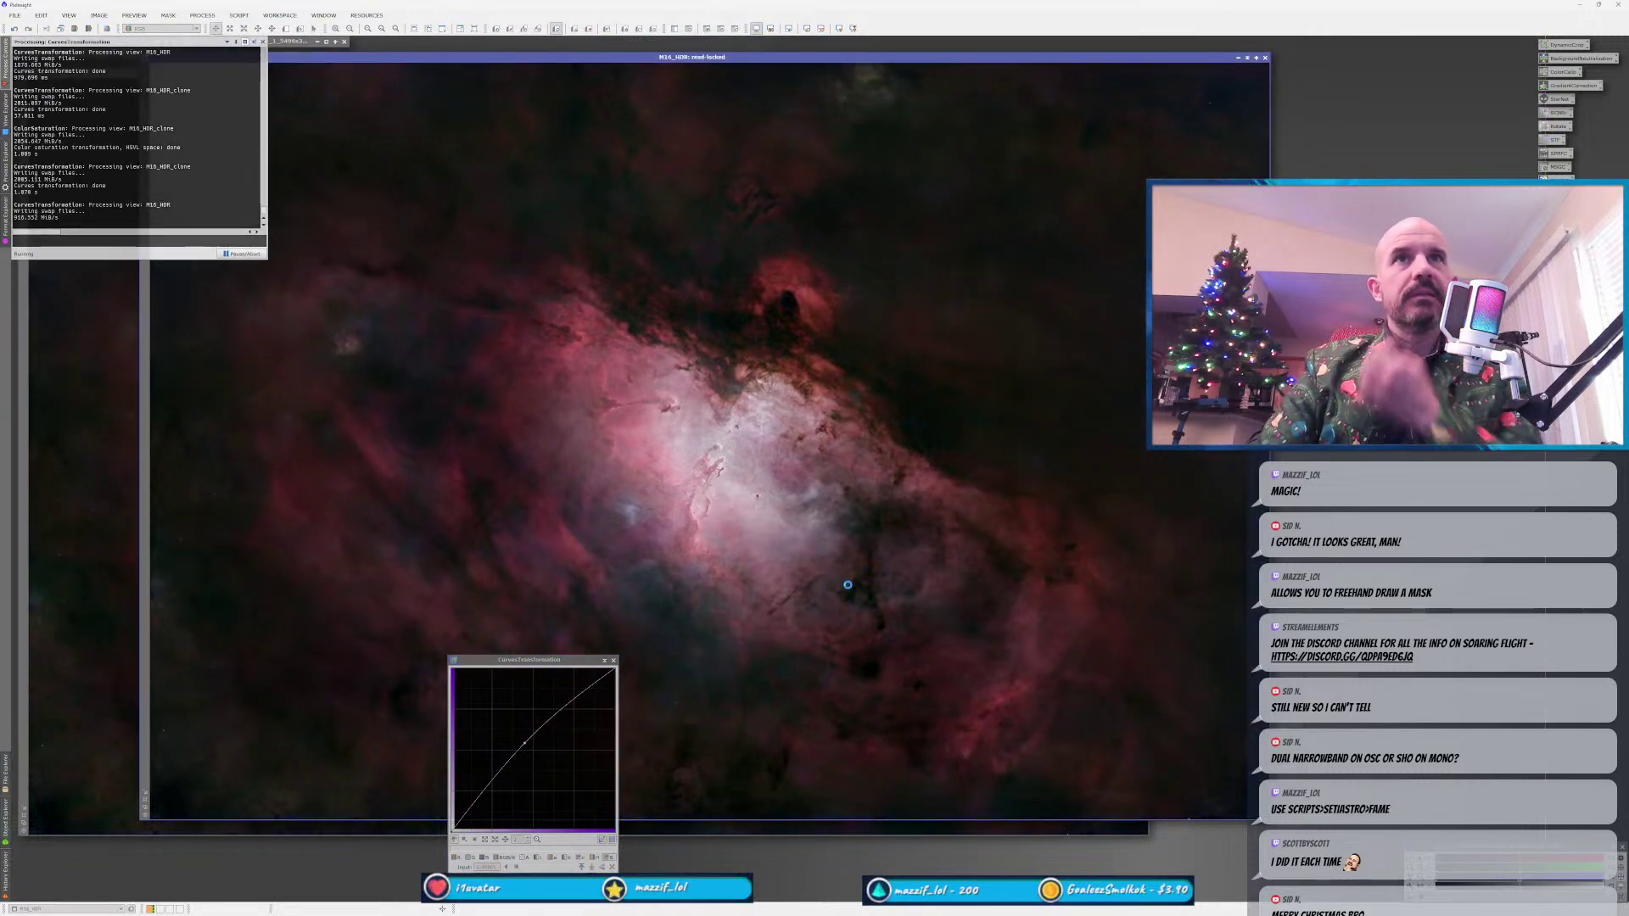
pyautogui.click(613, 660)
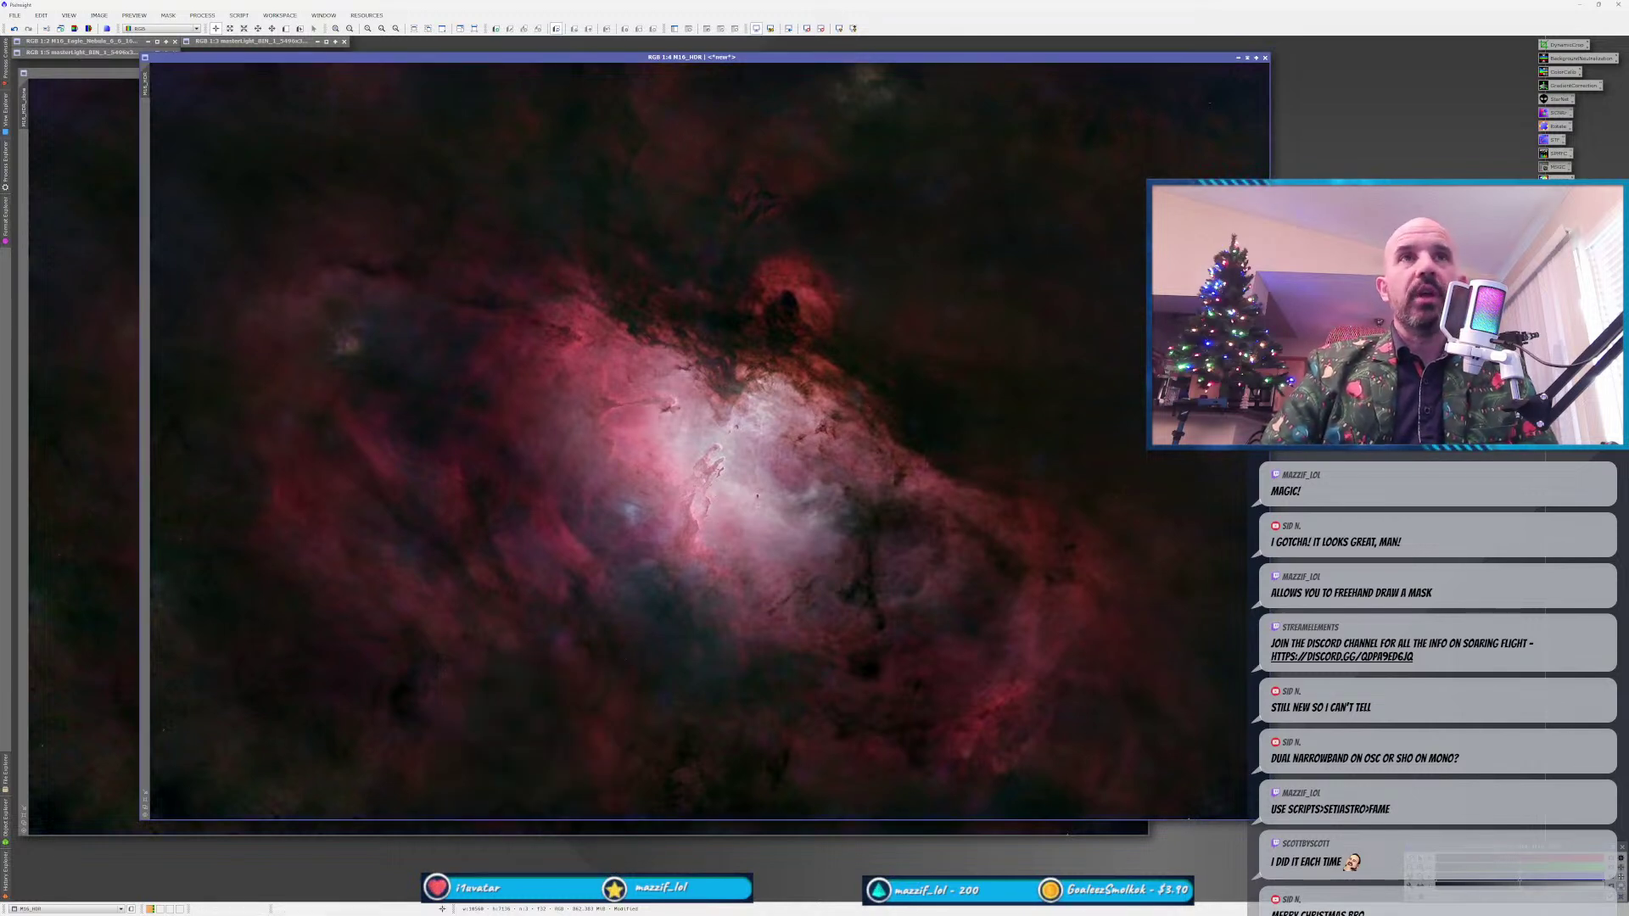
# Compare the colours of M16_HDR_clone and M16_HDR by bringing each image to the front alternately.
pyautogui.click(75, 517)
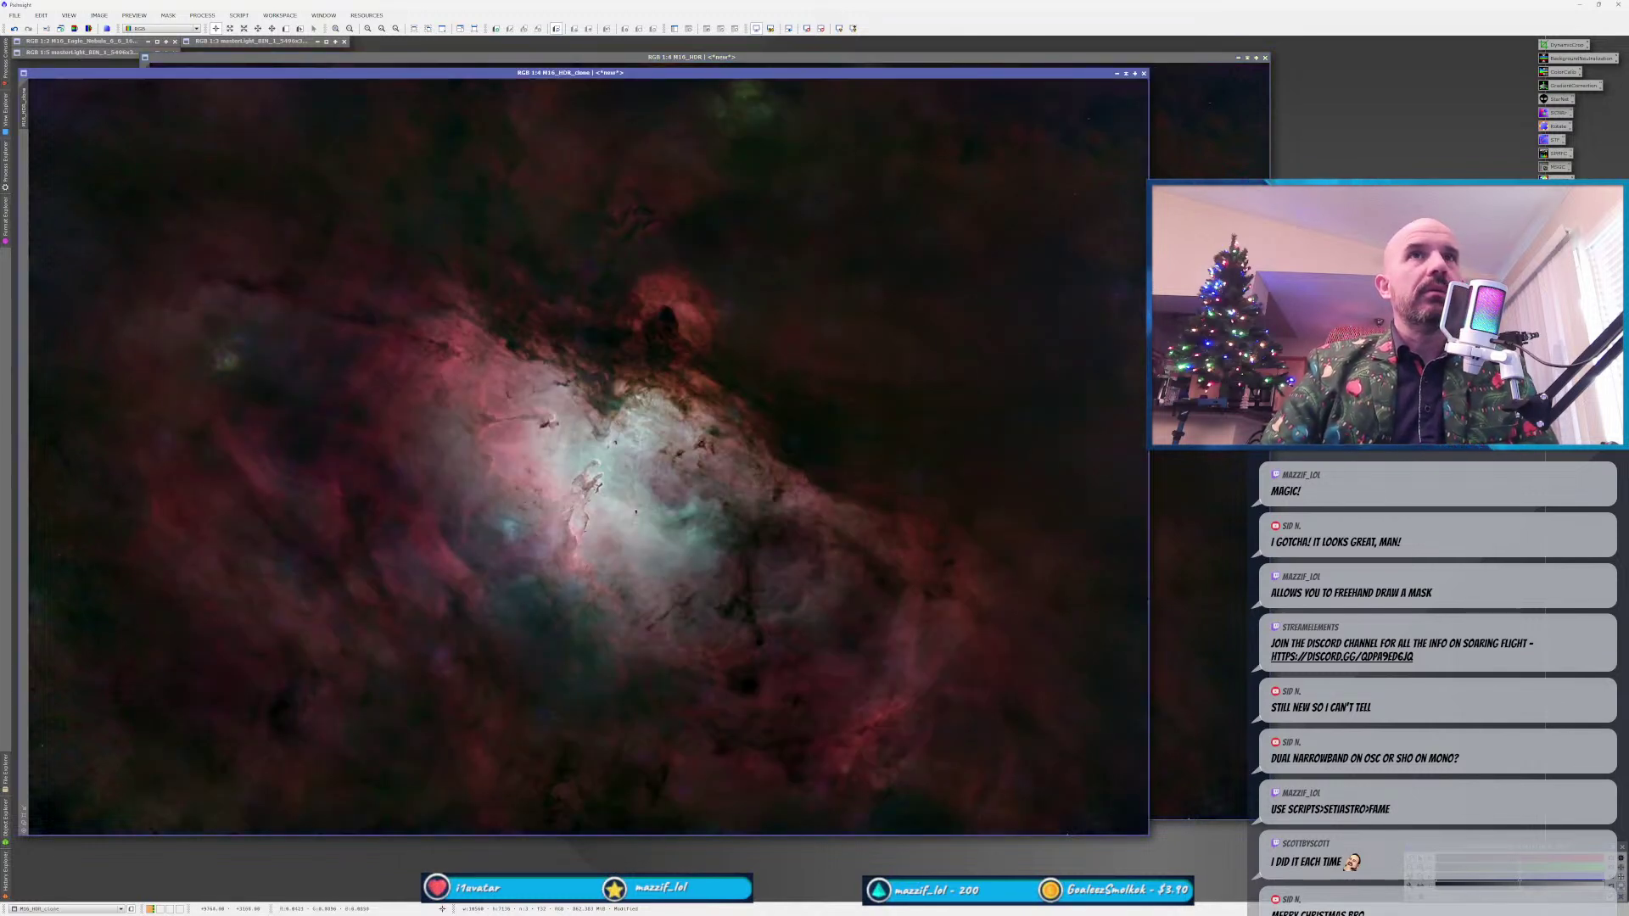
pyautogui.hotkey('ctrl', 'Tab')
pyautogui.hotkey('ctrl', 'Tab')
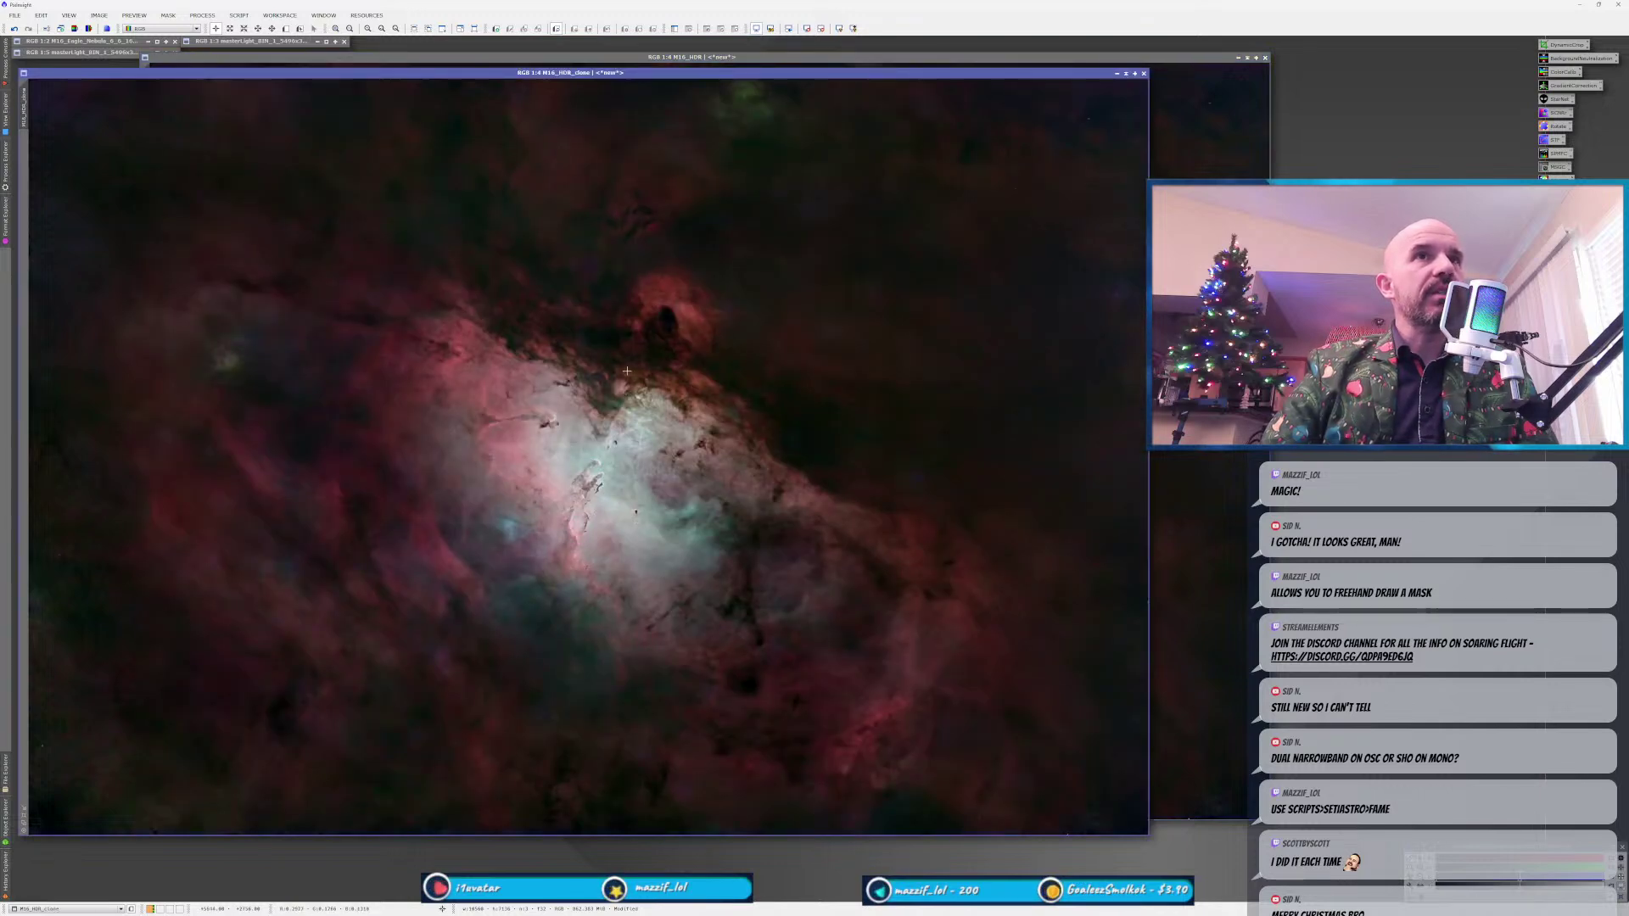
pyautogui.click(1230, 491)
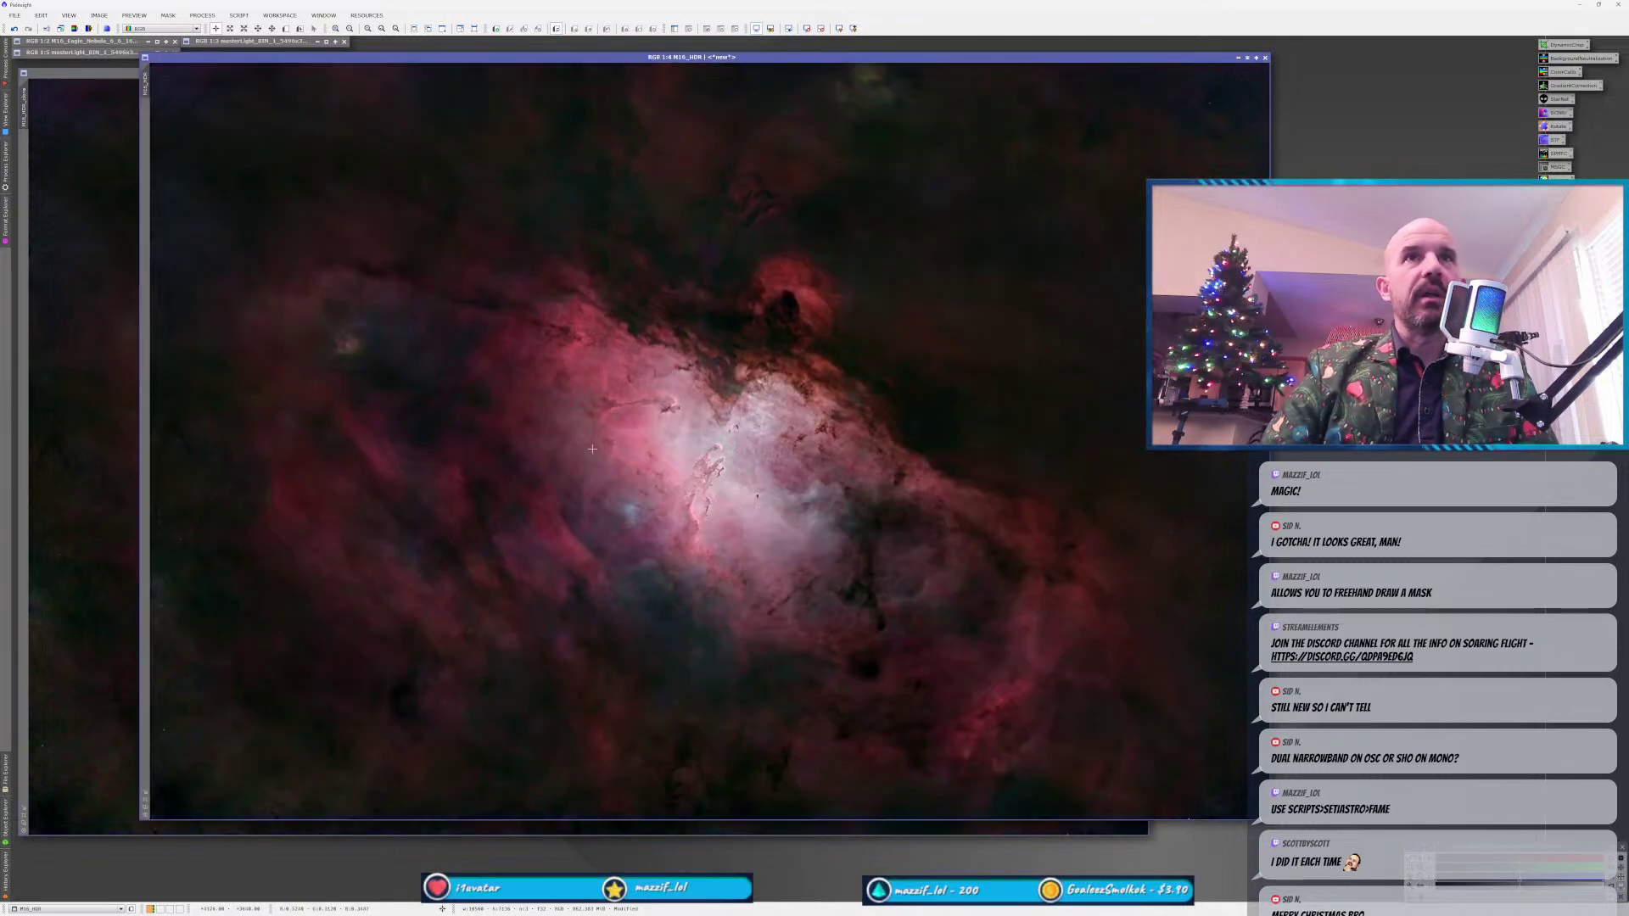
pyautogui.click(97, 533)
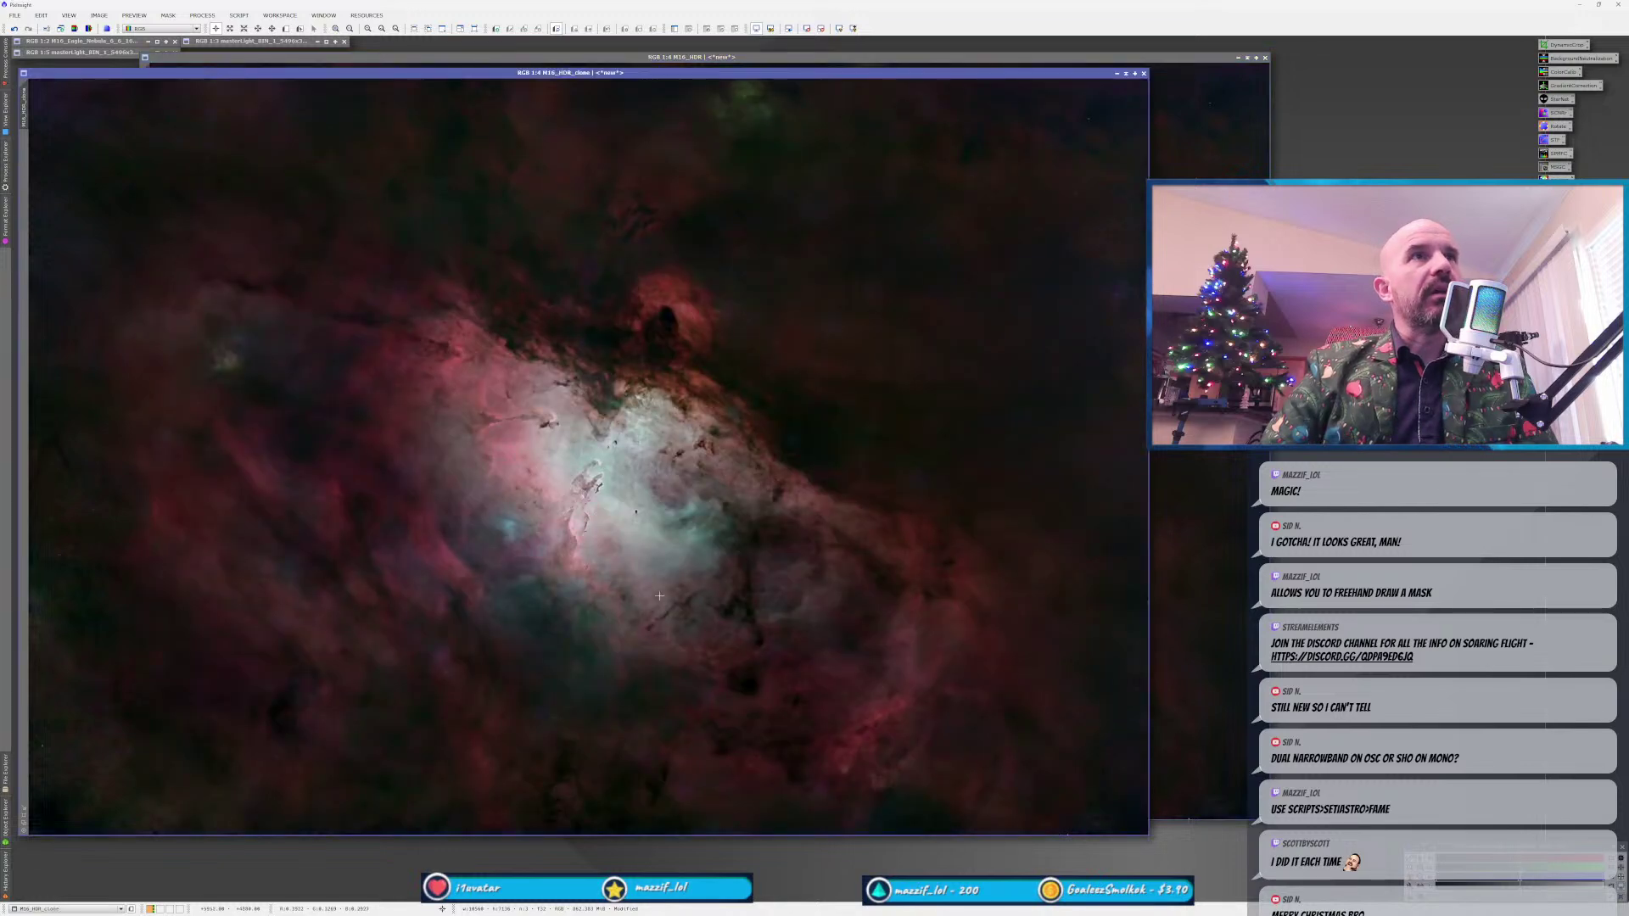
pyautogui.click(1164, 523)
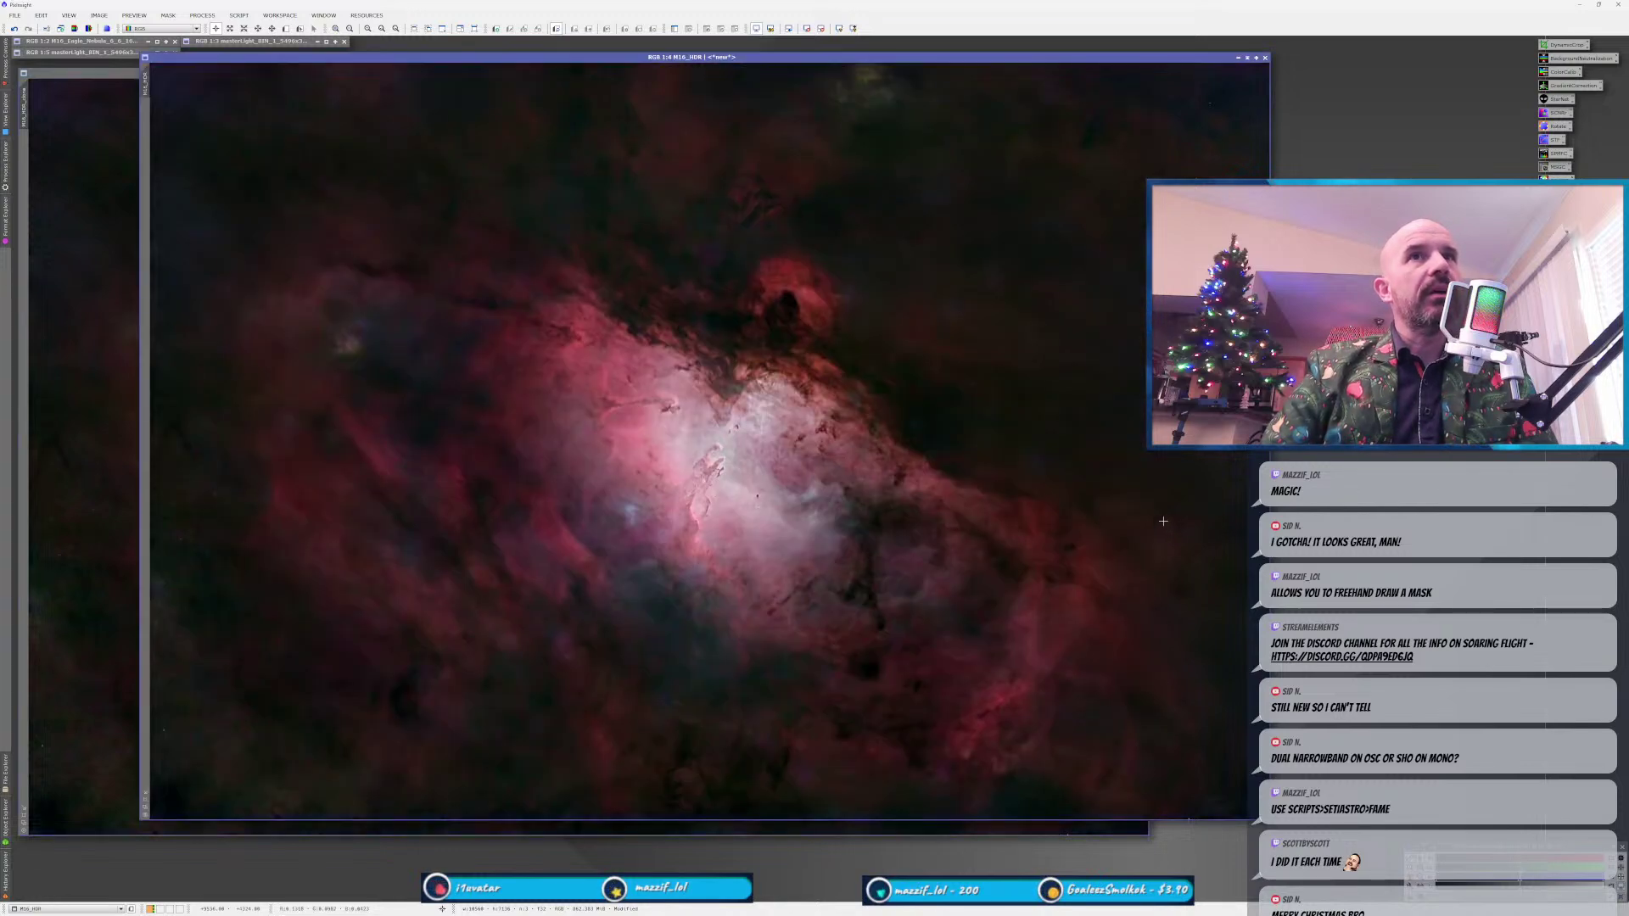
# Compare the pillars in M16_HDR_clone up close with the NASA Pillars of Creation reference image in the browser, then put the reference away.
pyautogui.click(135, 491)
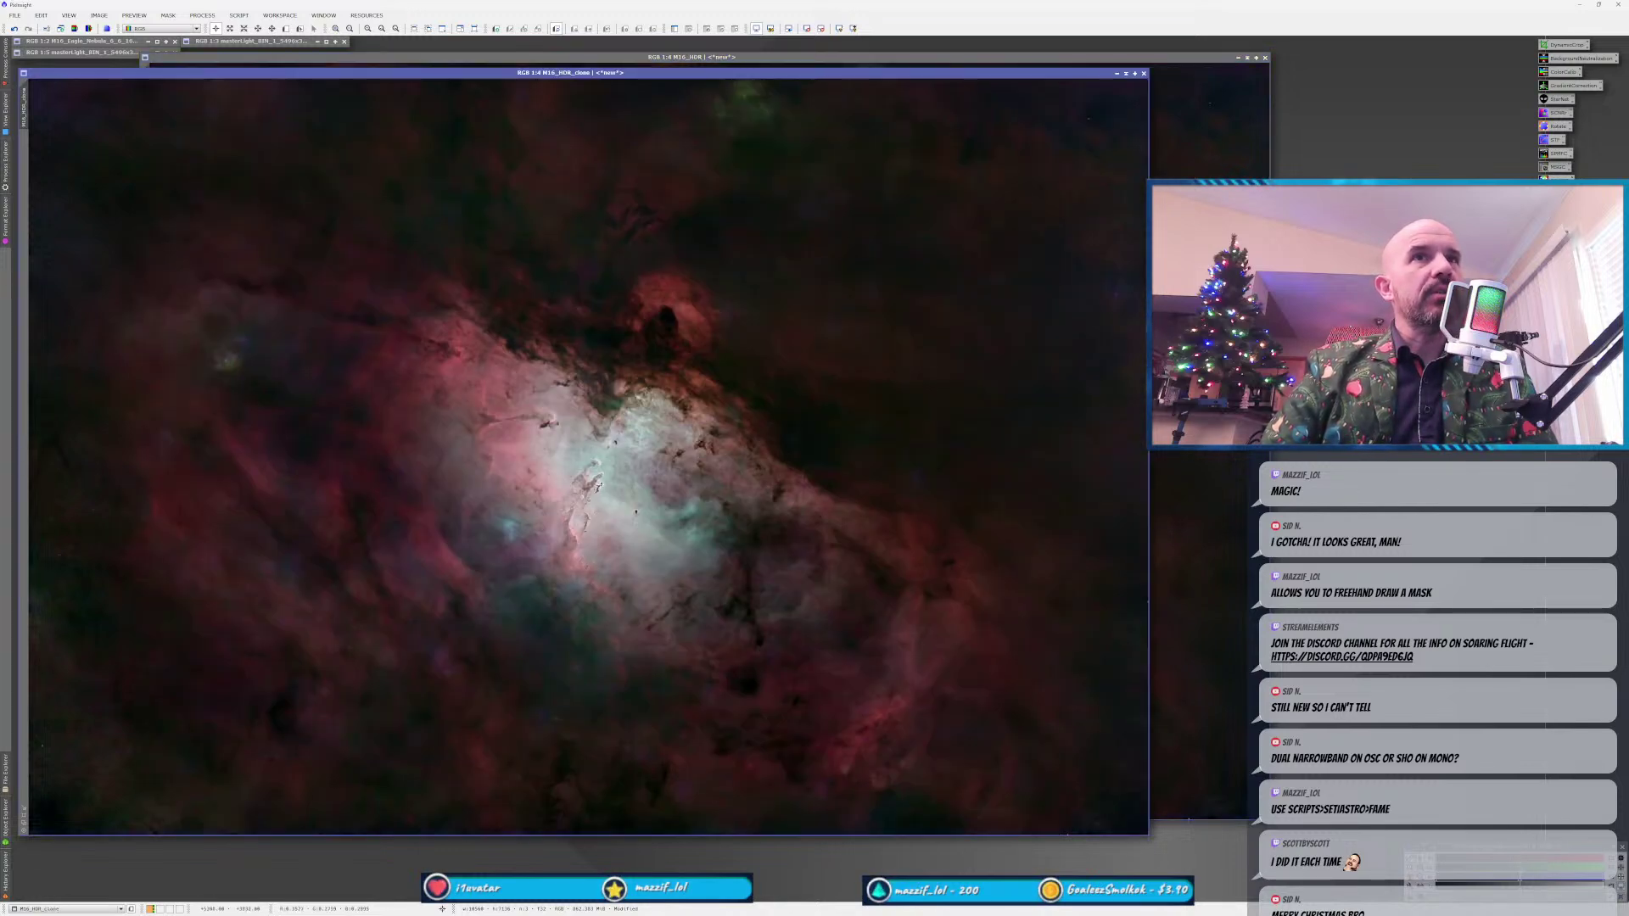
pyautogui.scroll(3, 588, 480)
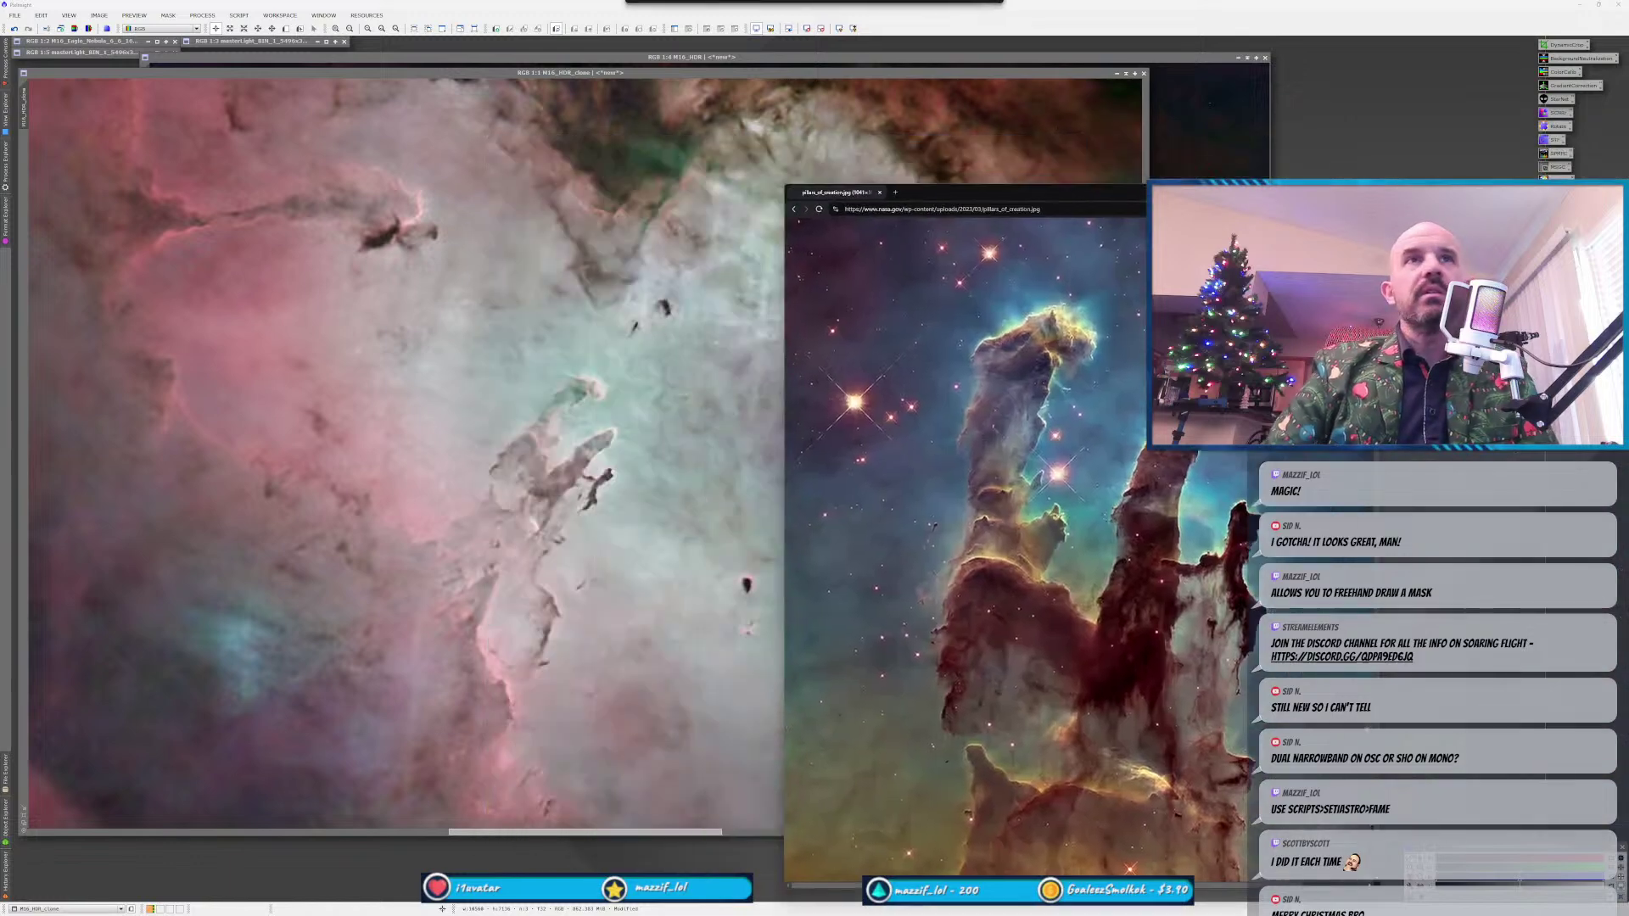
pyautogui.moveTo(1196, 178); pyautogui.dragTo(1296, 114)
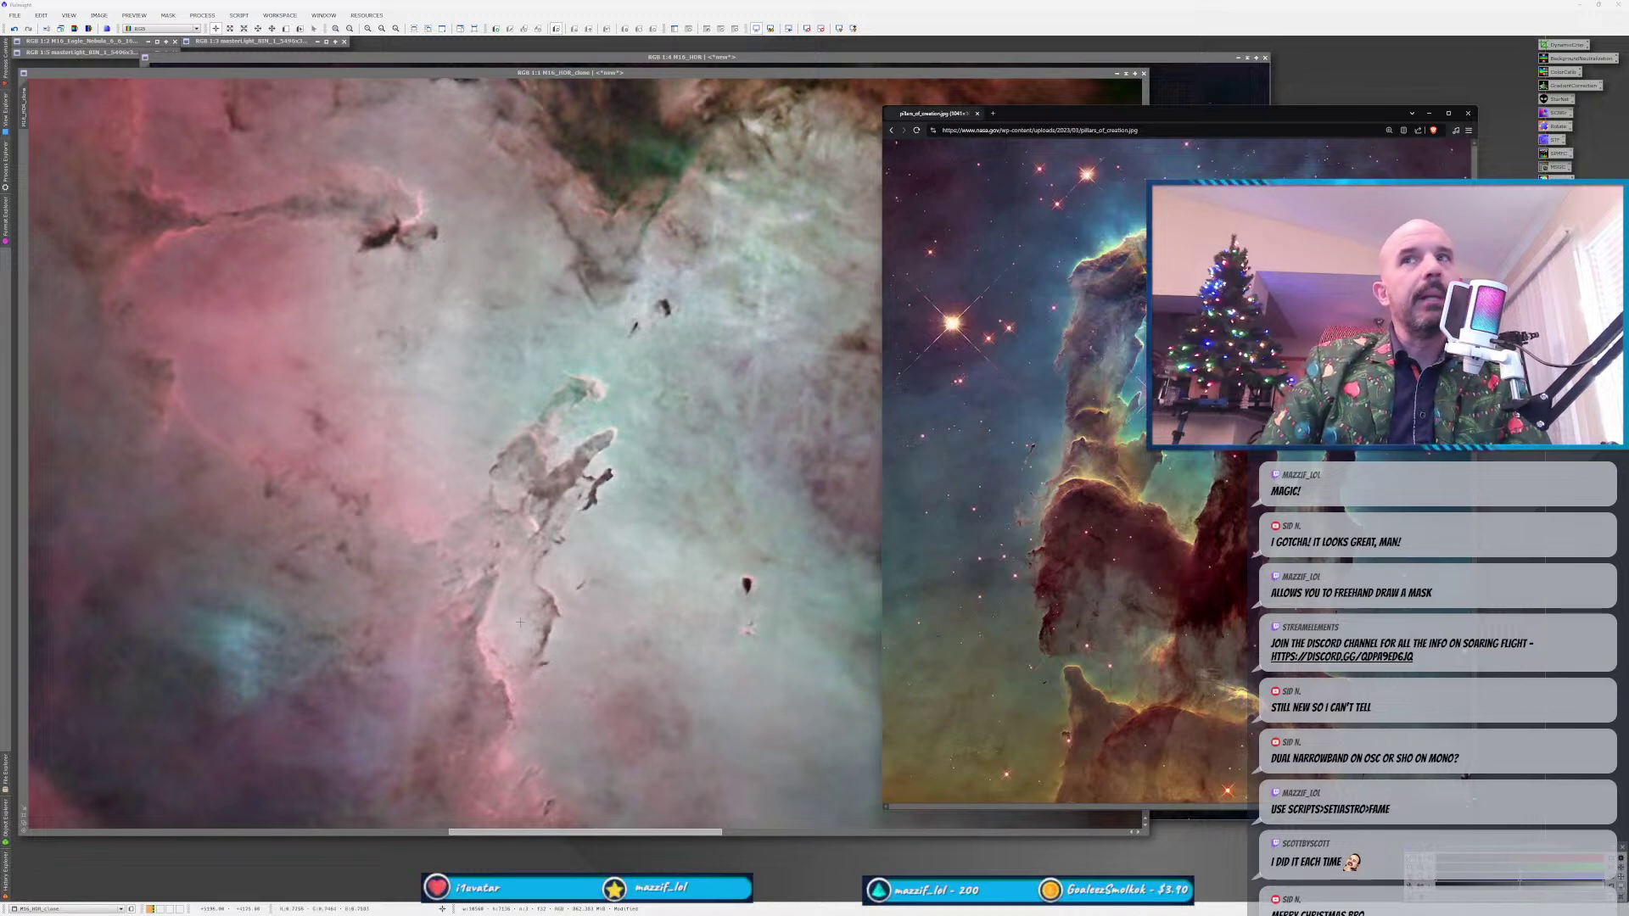
pyautogui.scroll(-2, 520, 622)
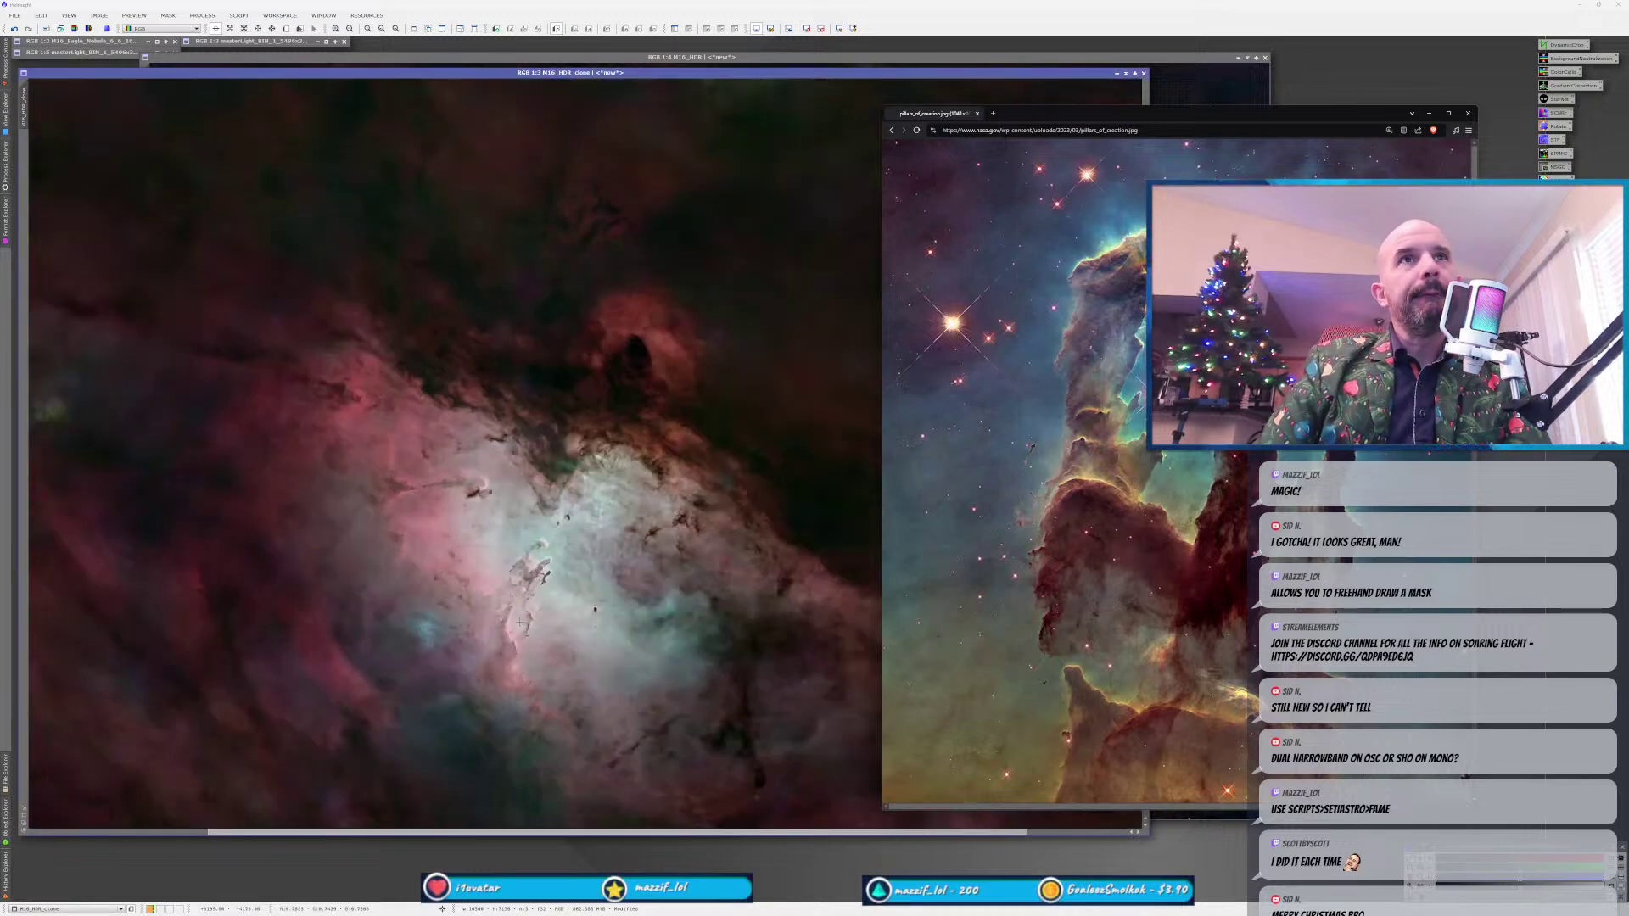
pyautogui.scroll(-1, 520, 622)
pyautogui.click(1429, 113)
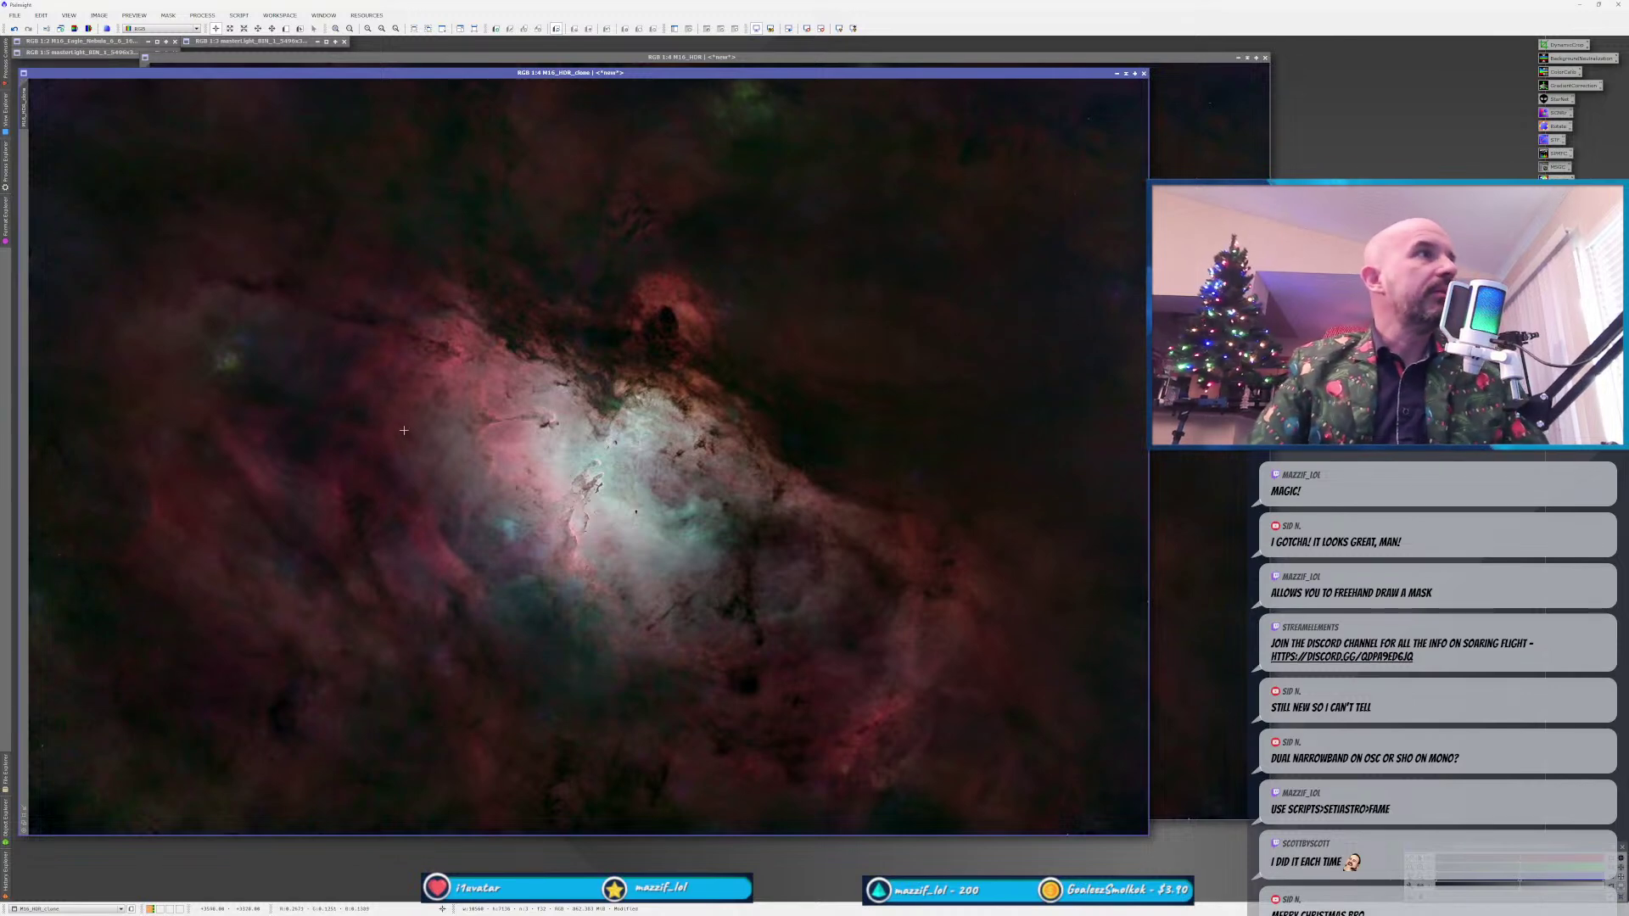
# Shift the M16_HDR window away from M16_HDR_clone so both stay reachable, and bring the clone back to the front.
pyautogui.click(788, 59)
pyautogui.moveTo(789, 58); pyautogui.dragTo(1012, 42)
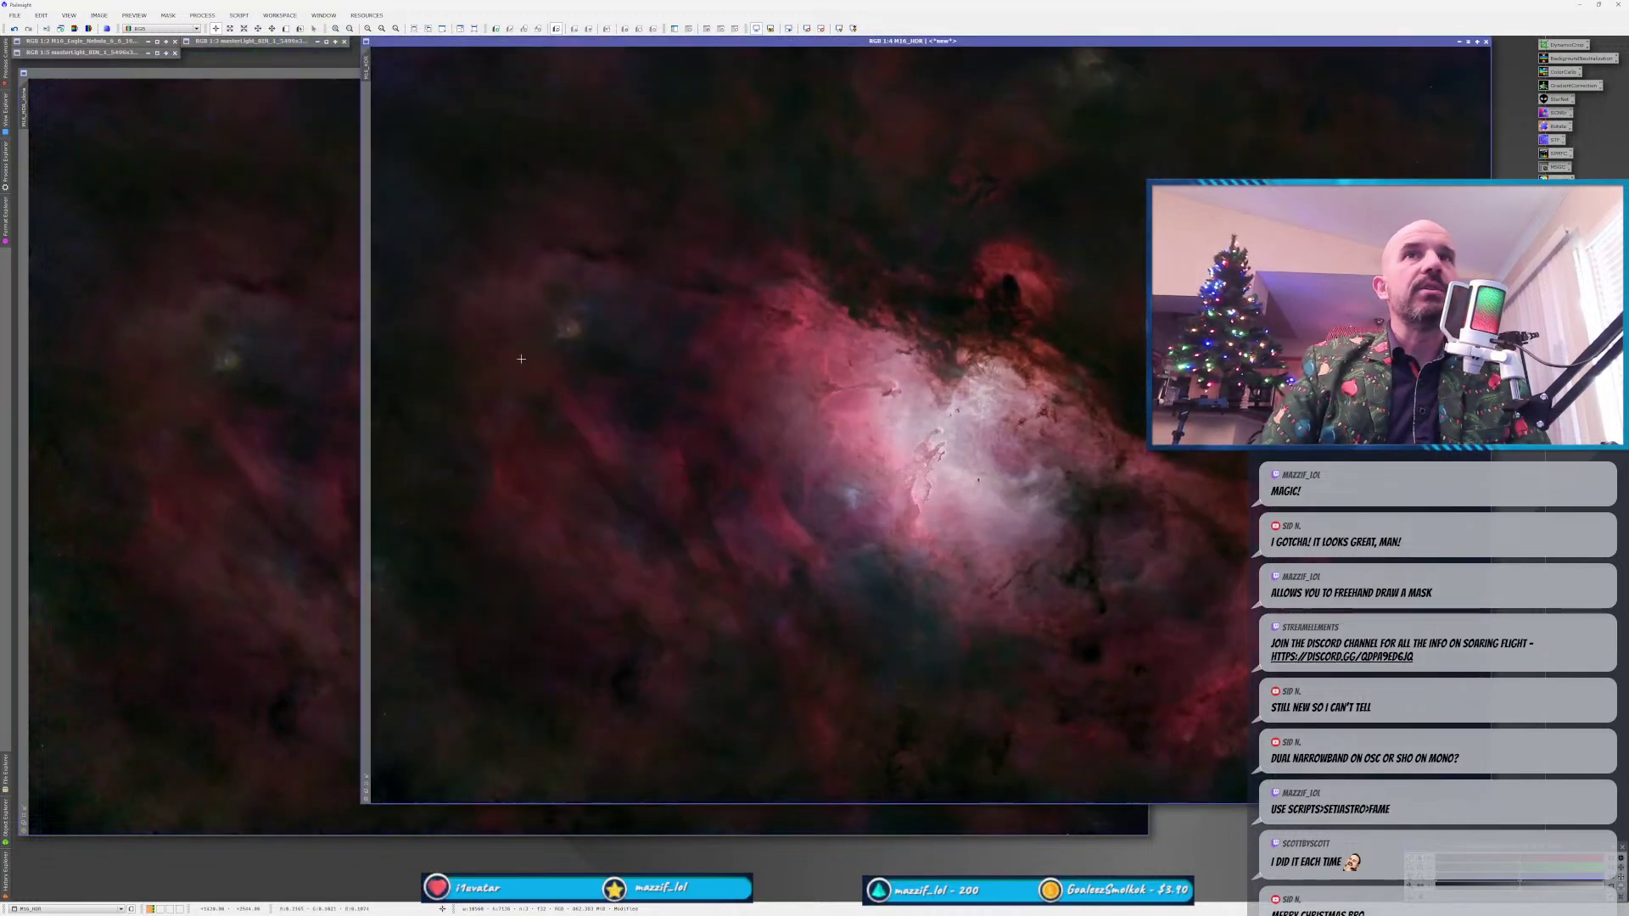
pyautogui.click(261, 486)
pyautogui.moveTo(451, 74); pyautogui.dragTo(448, 80)
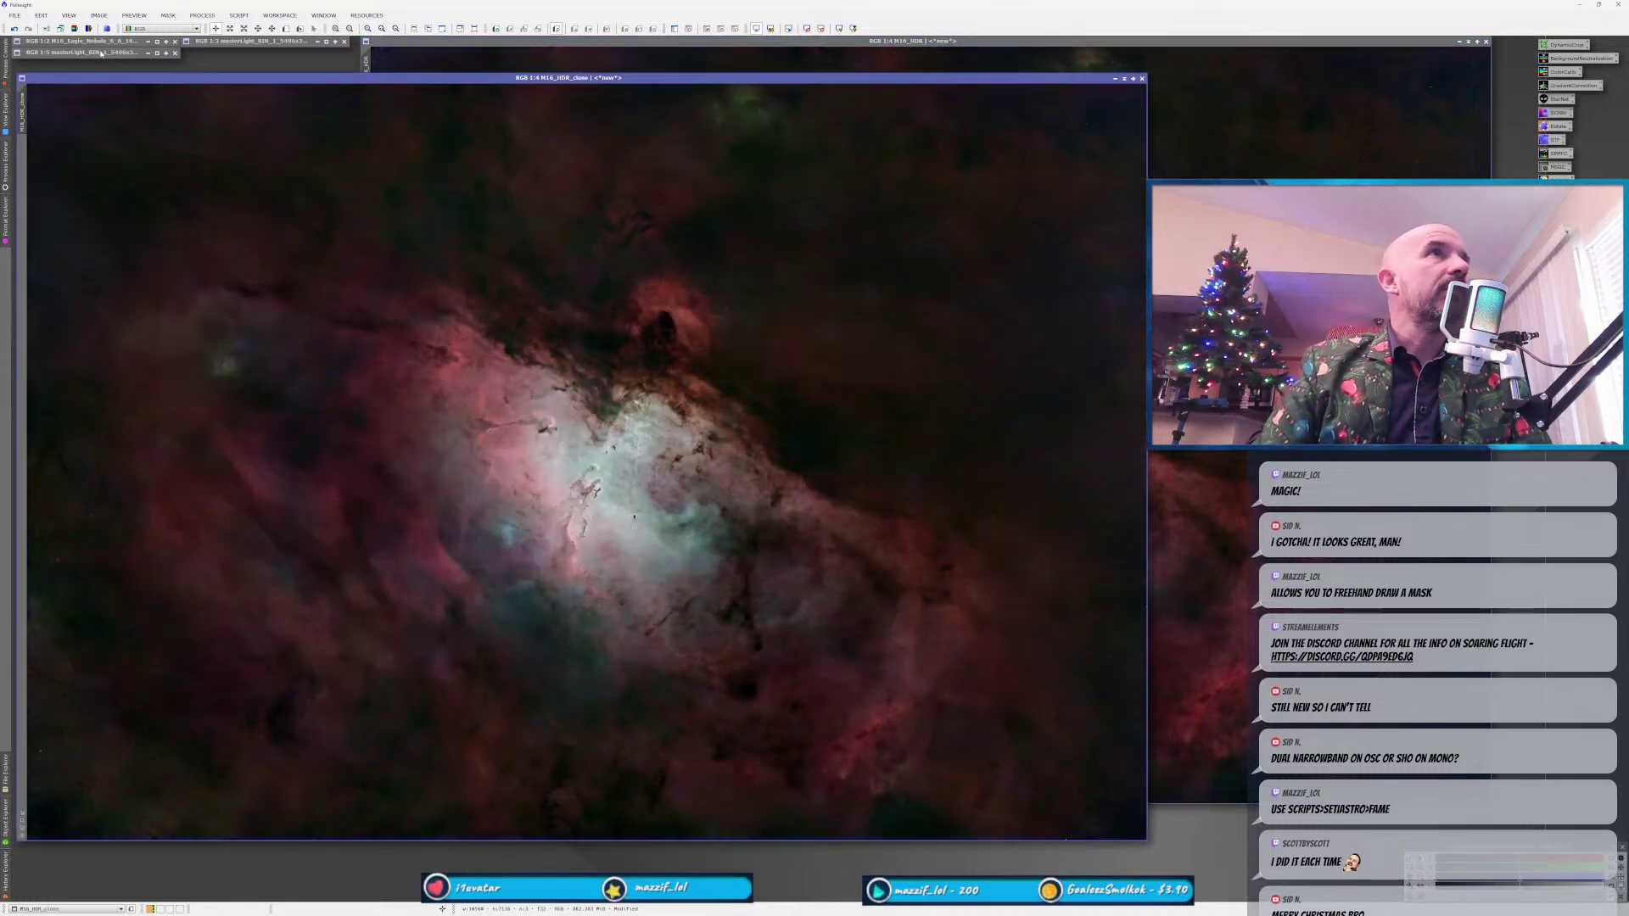
# Restore the collapsed stars-only image and rename its identifier to stars.
pyautogui.doubleClick(101, 52)
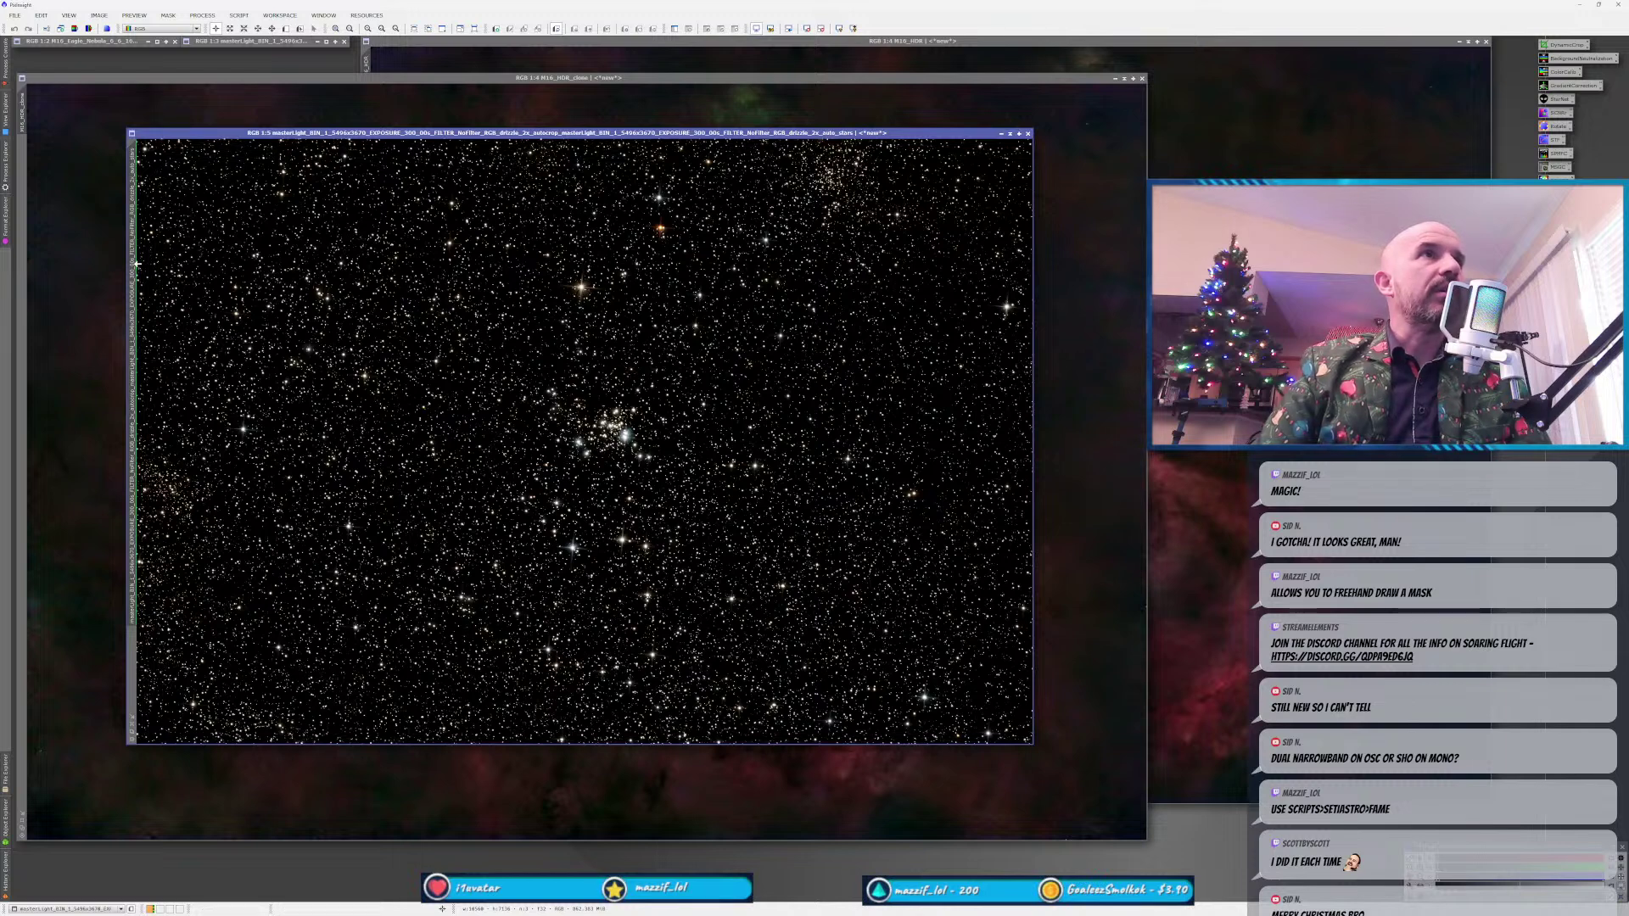
pyautogui.doubleClick(133, 264)
pyautogui.write('stars')
pyautogui.press('Return')
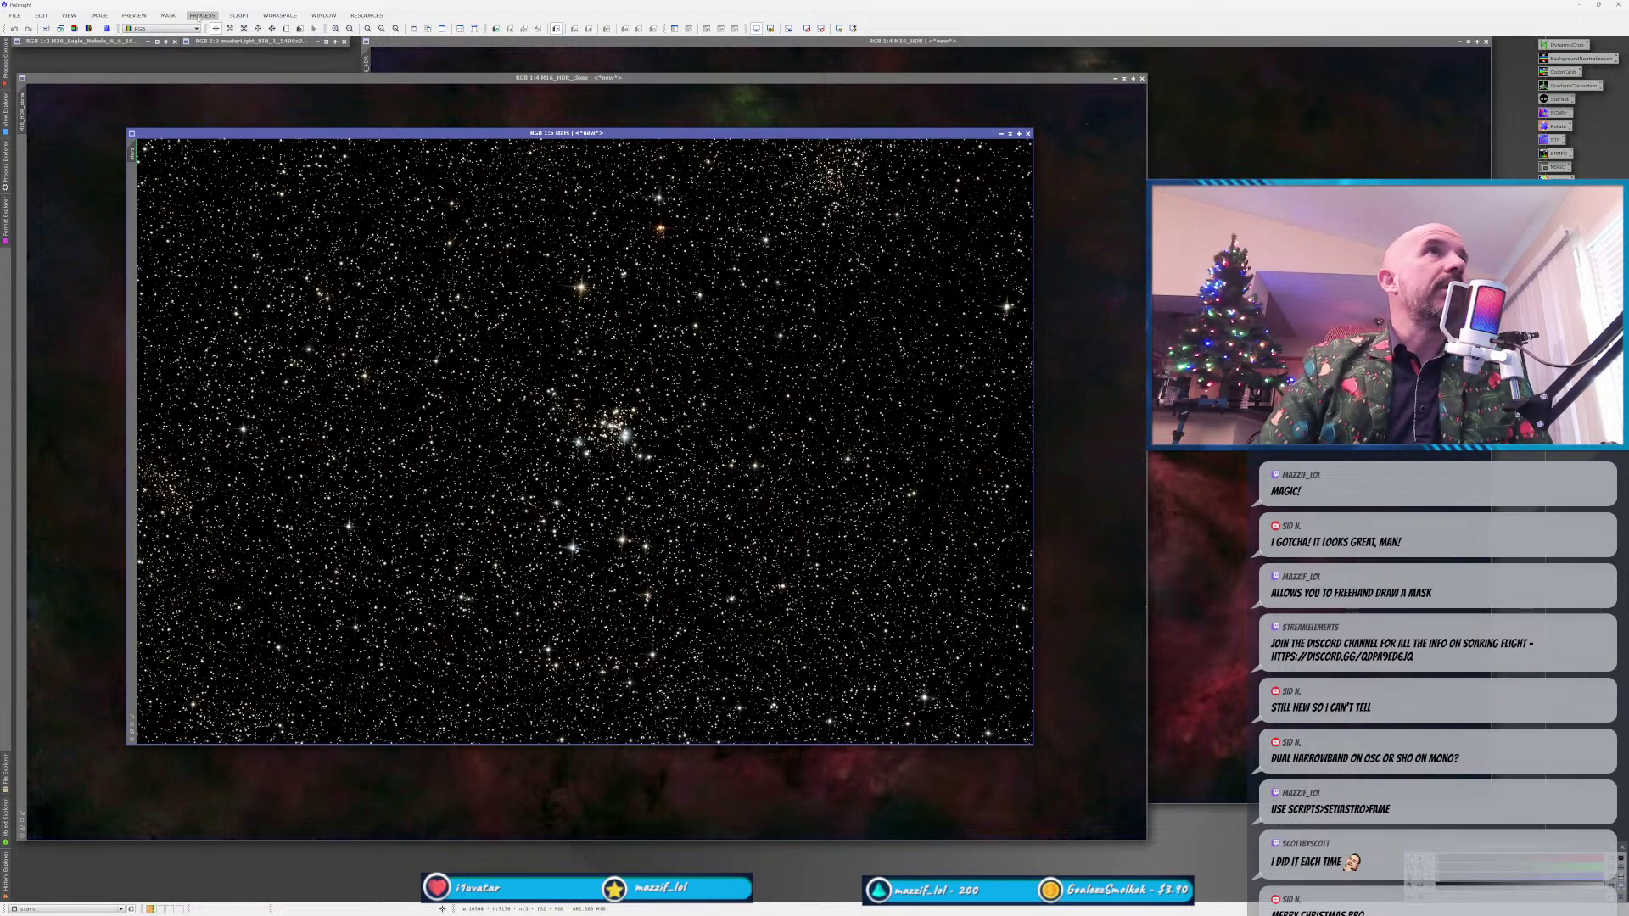
# Run the Star Stretch script on the stars image with a stretch amount of 2.75.
pyautogui.click(239, 15)
pyautogui.moveTo(269, 157)
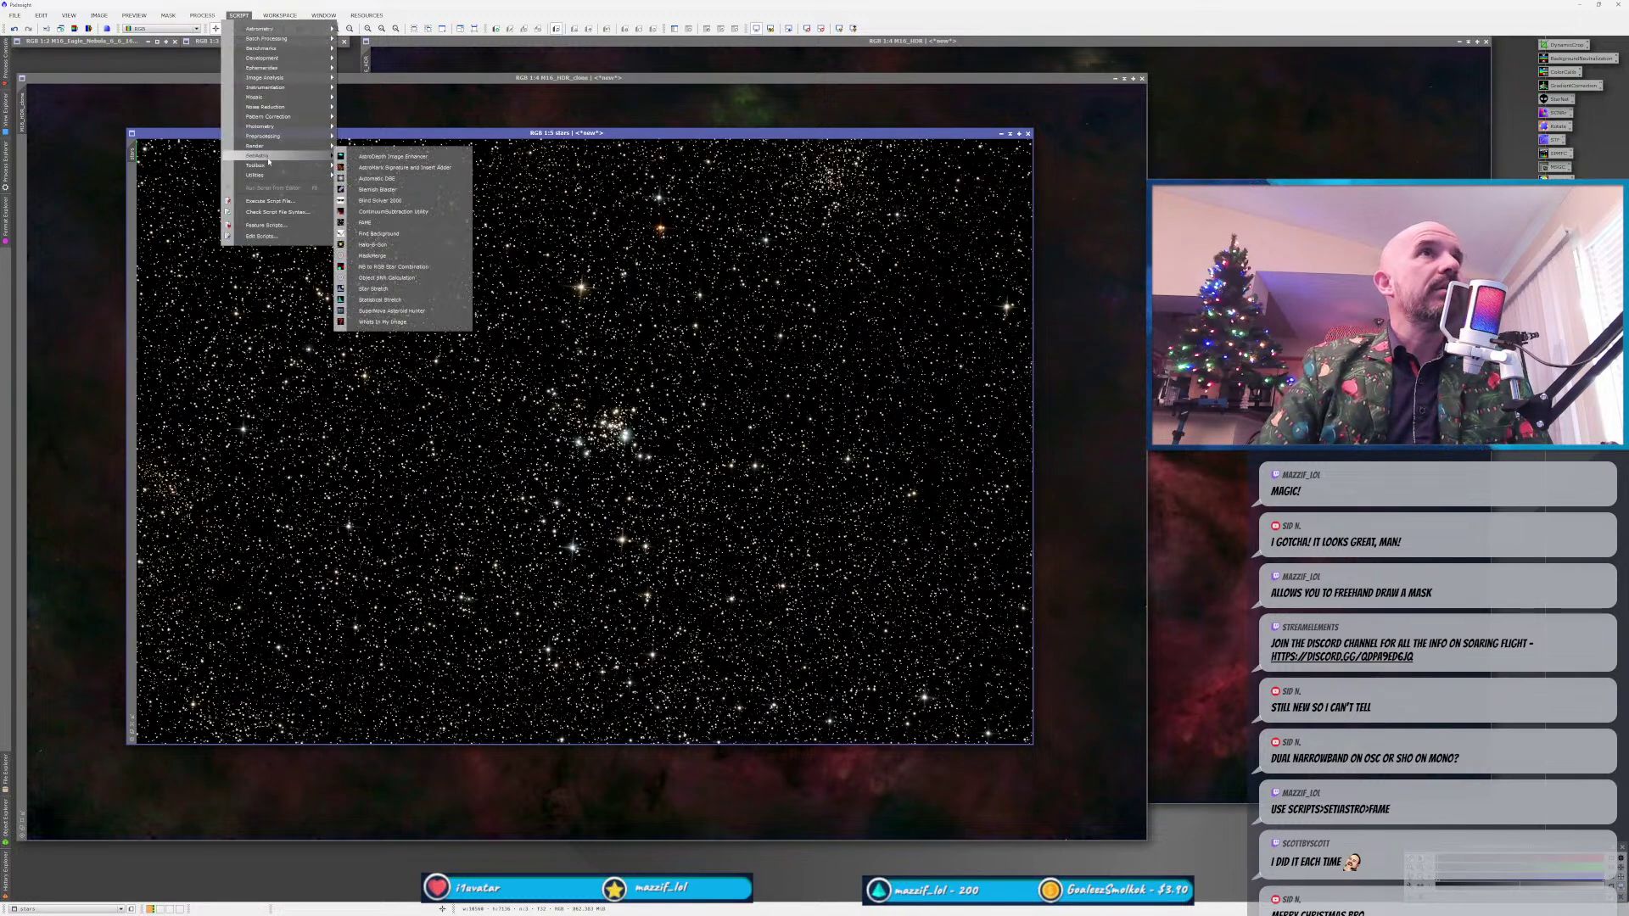
pyautogui.click(377, 289)
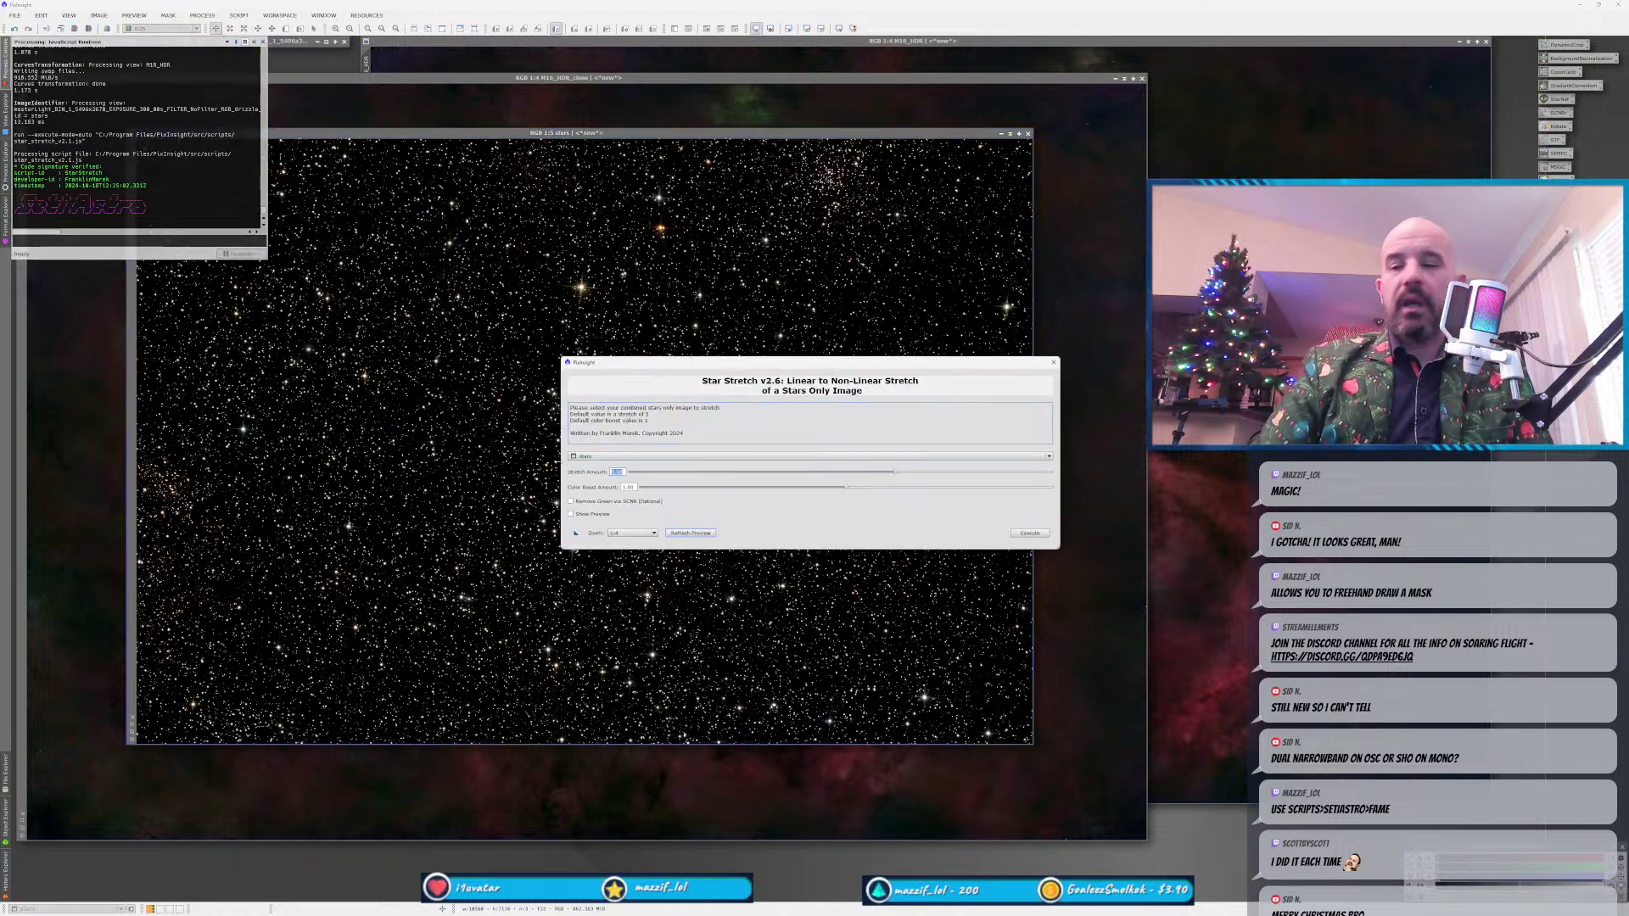
pyautogui.write('2.75')
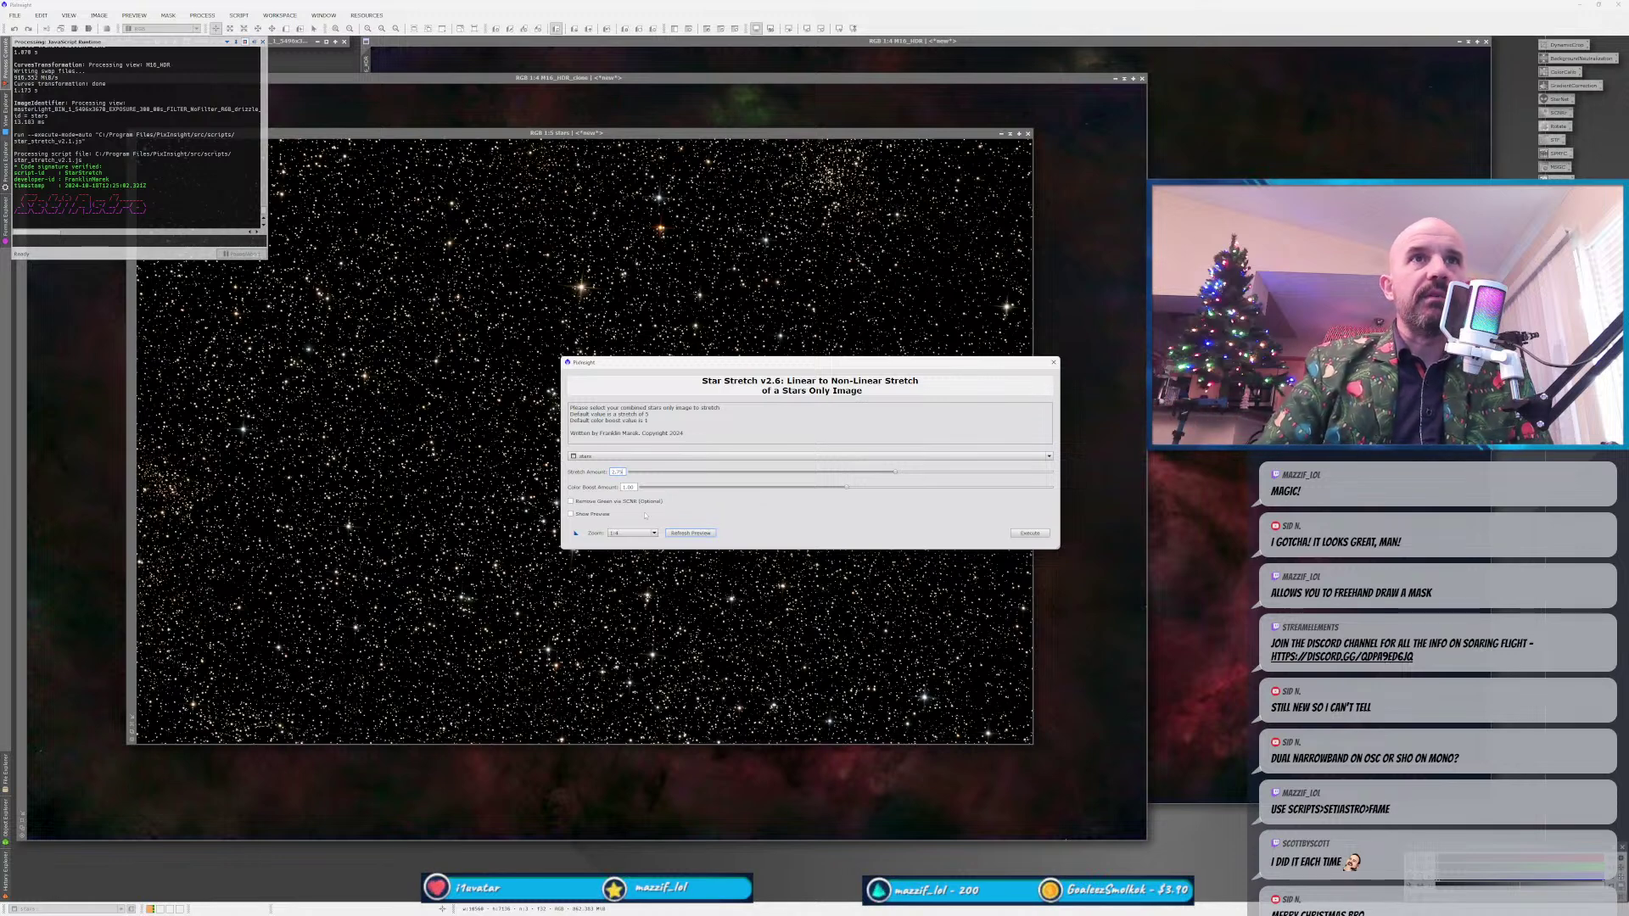
pyautogui.press('Tab')
pyautogui.press('Return')
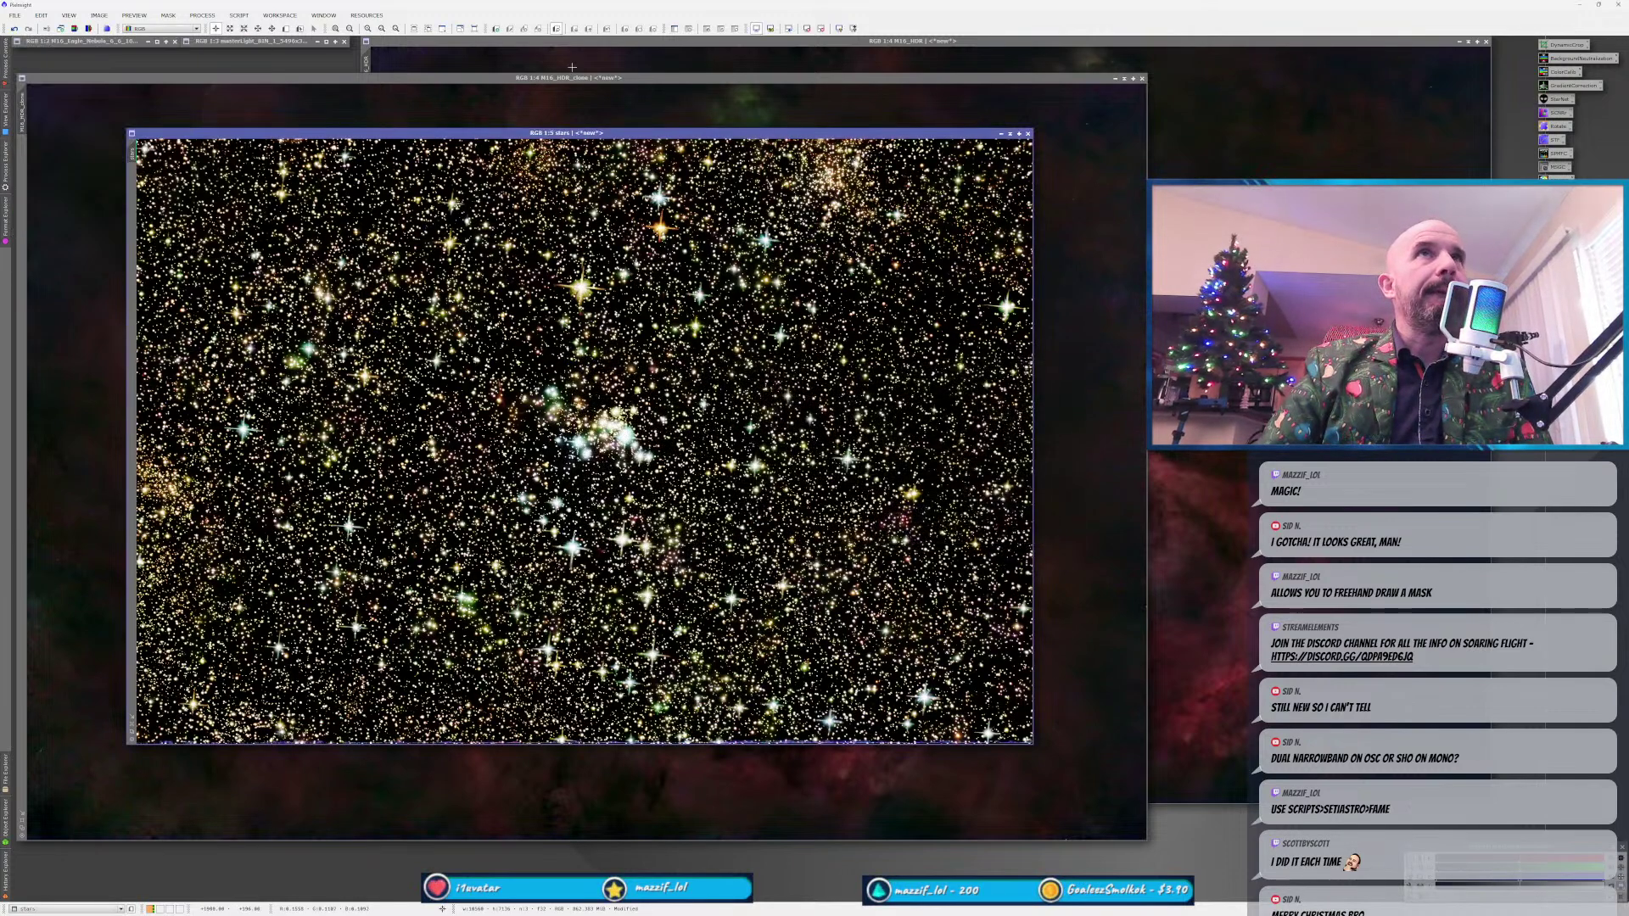
# Check the stars image before and after the stretch and up close, then move its window out of the way.
pyautogui.hotkey('ctrl', 'z')
pyautogui.hotkey('ctrl', 'y')
pyautogui.scroll(4, 615, 456)
pyautogui.scroll(-1, 639, 496)
pyautogui.scroll(-3, 640, 496)
pyautogui.moveTo(178, 133); pyautogui.dragTo(85, 51)
# Enter a PixelMath expression that combines M16_HDR_clone with stars through op_screen(), copying the clone's identifier into it.
pyautogui.click(1009, 407)
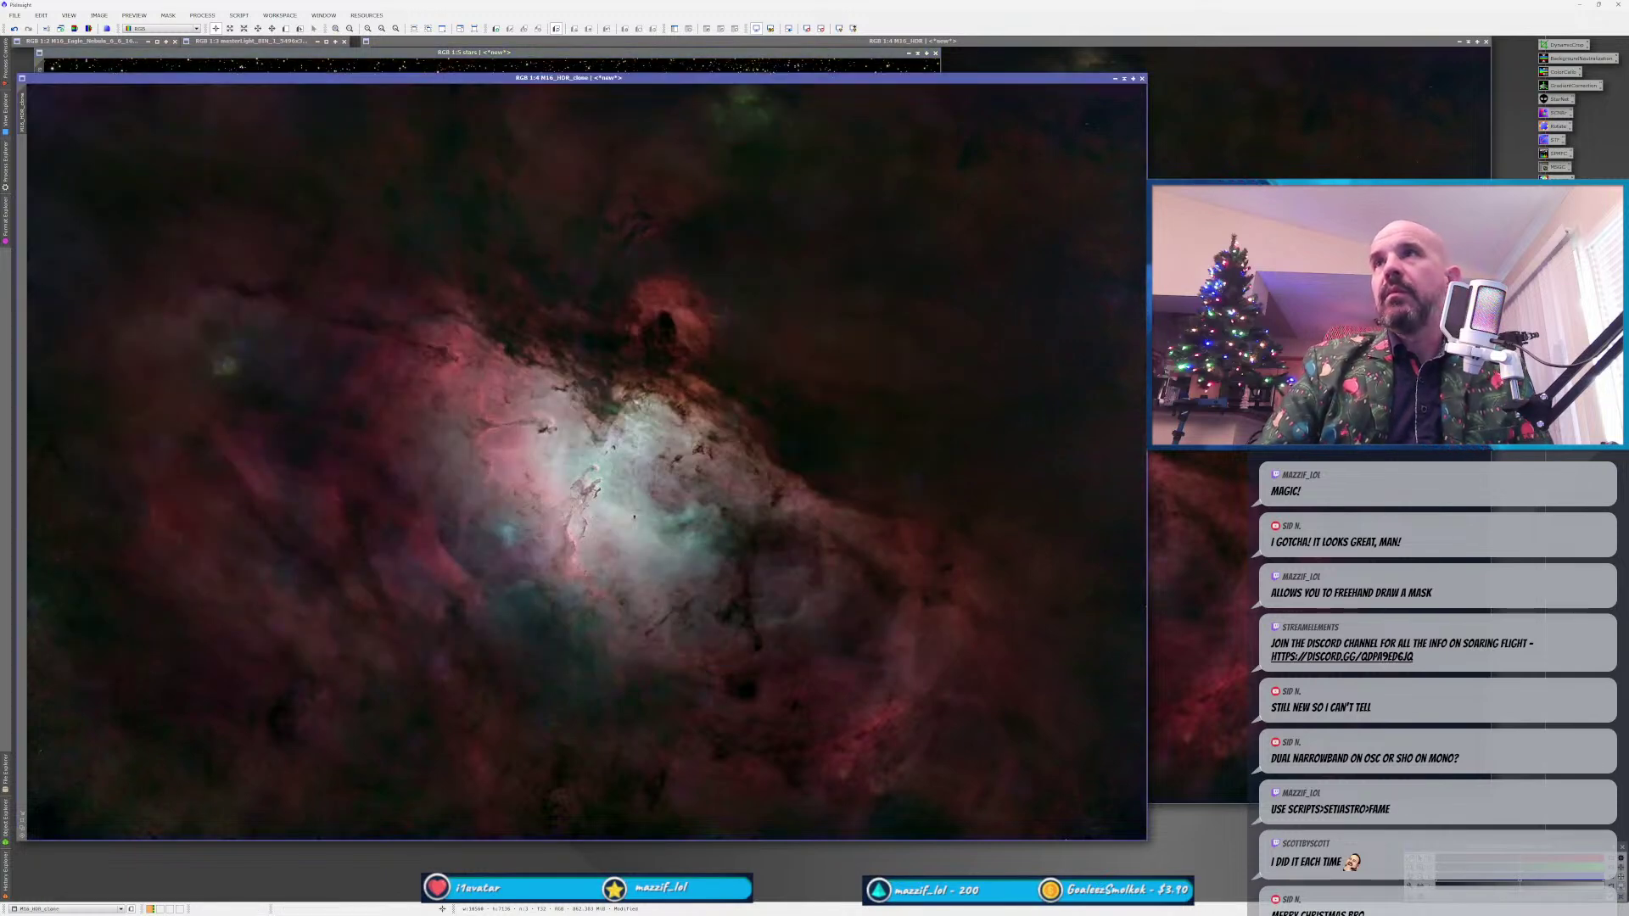
pyautogui.doubleClick(1556, 221)
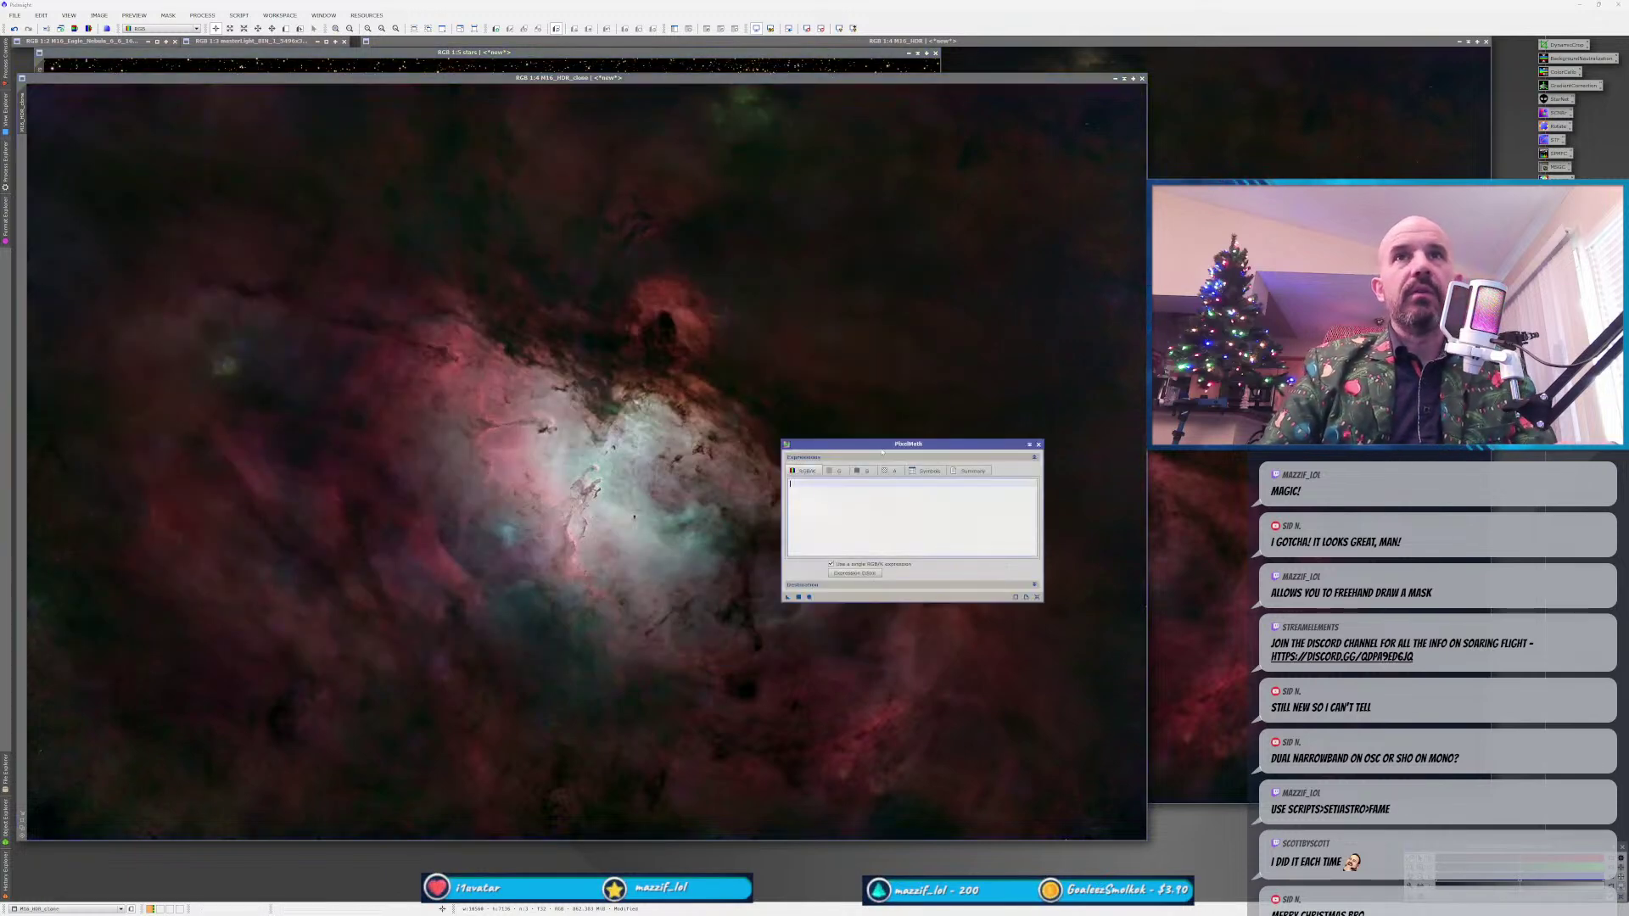
pyautogui.moveTo(881, 447); pyautogui.dragTo(537, 734)
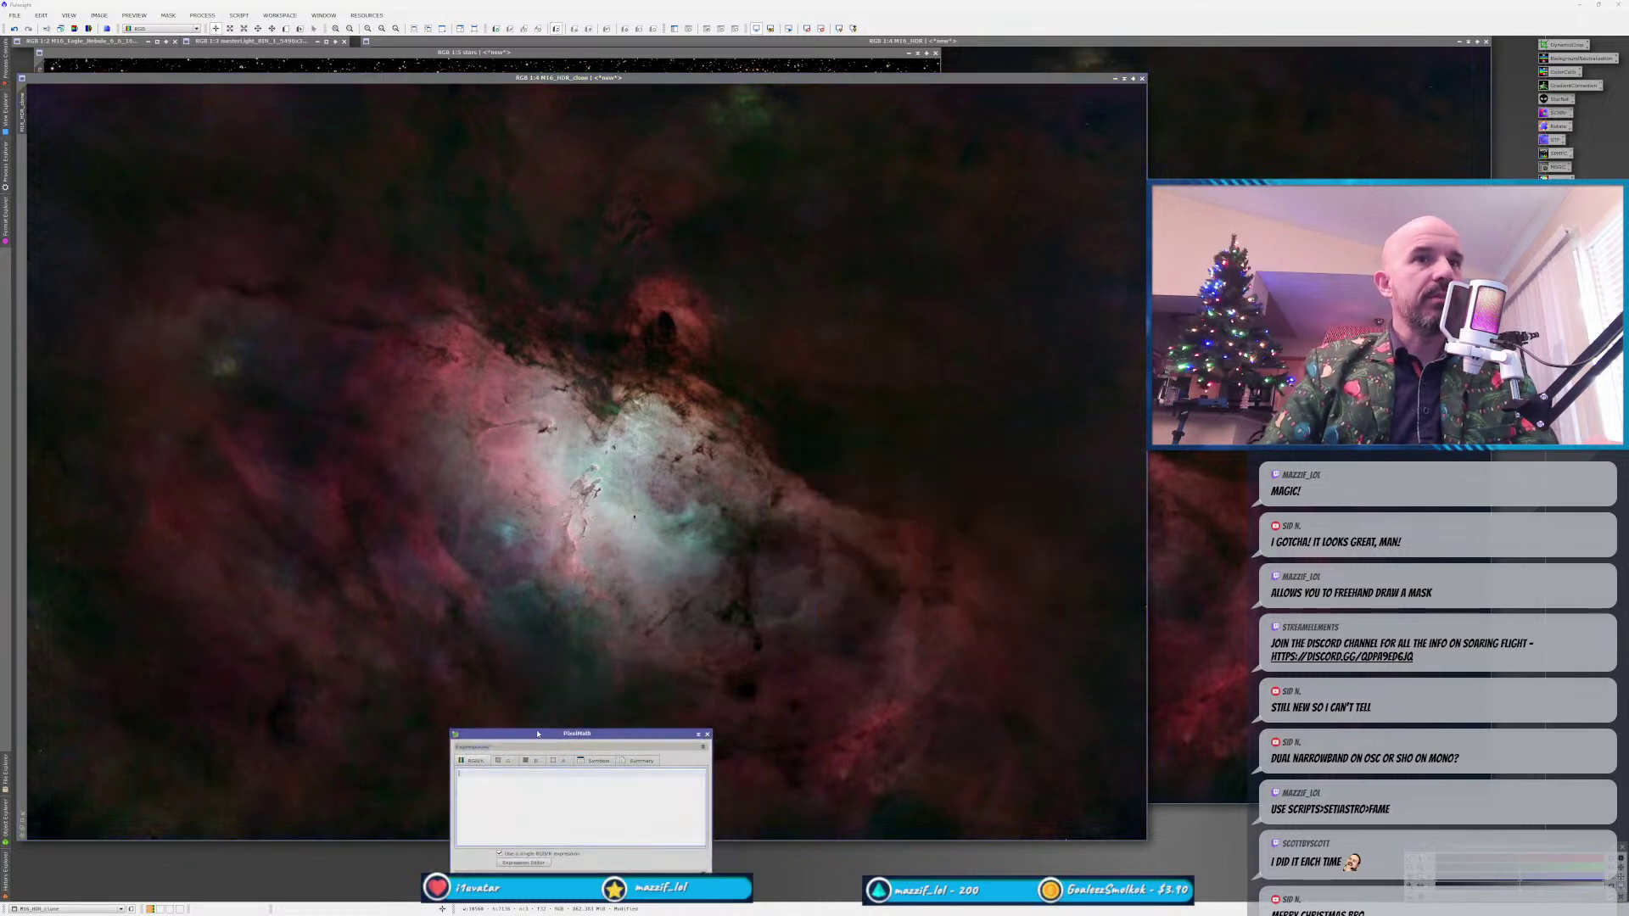
pyautogui.write('ccom')
pyautogui.write('ombine(')
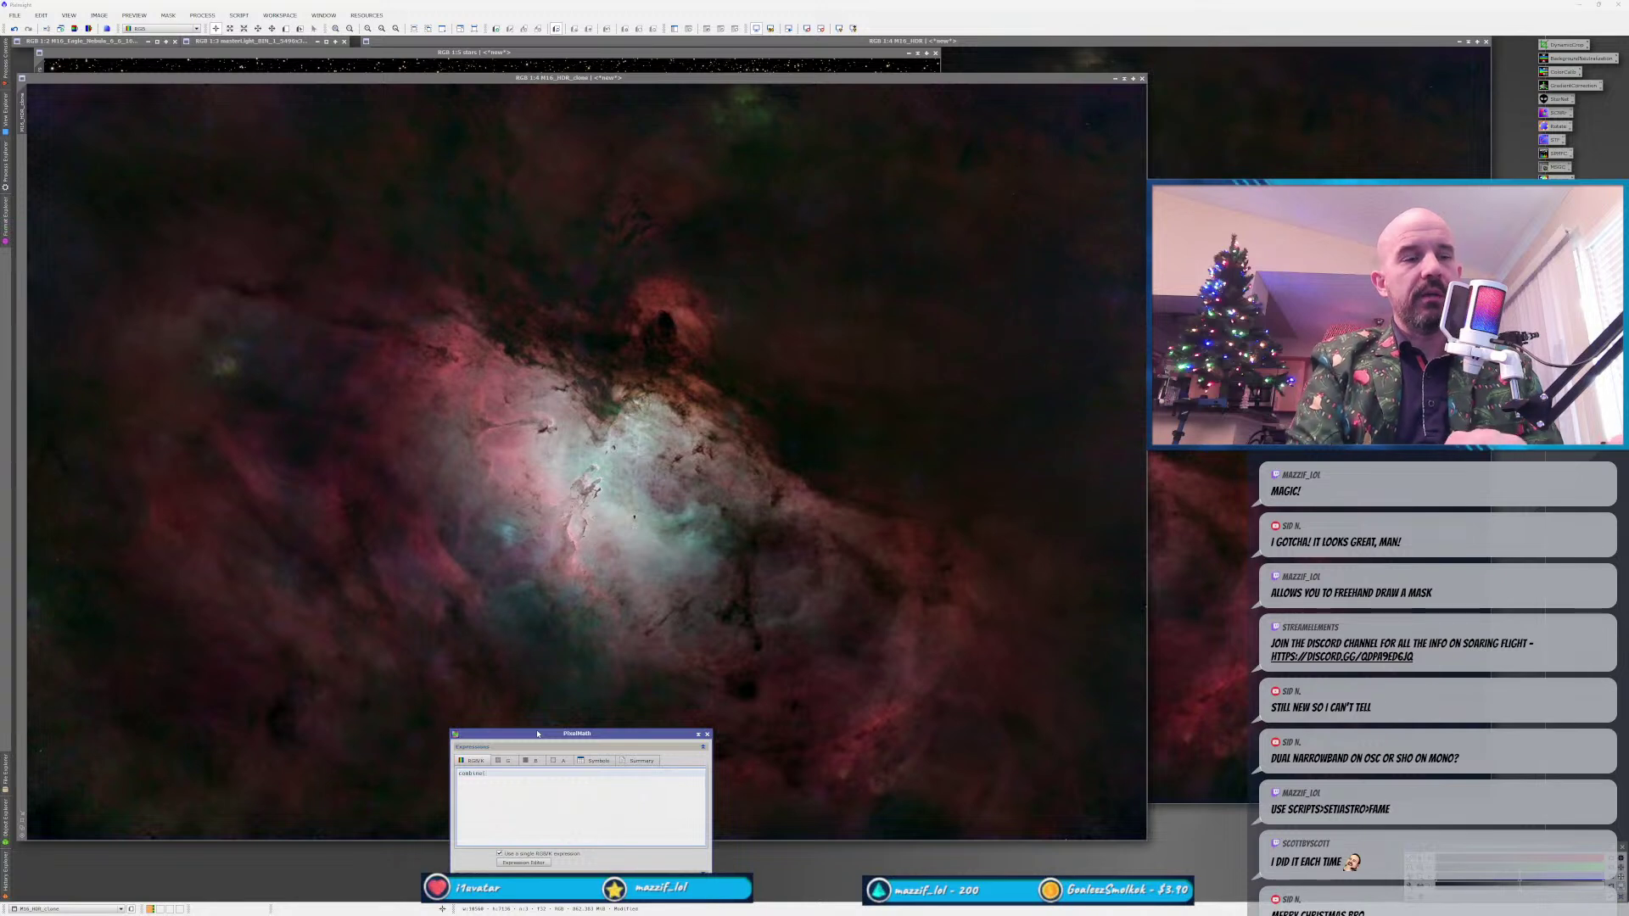
pyautogui.doubleClick(23, 113)
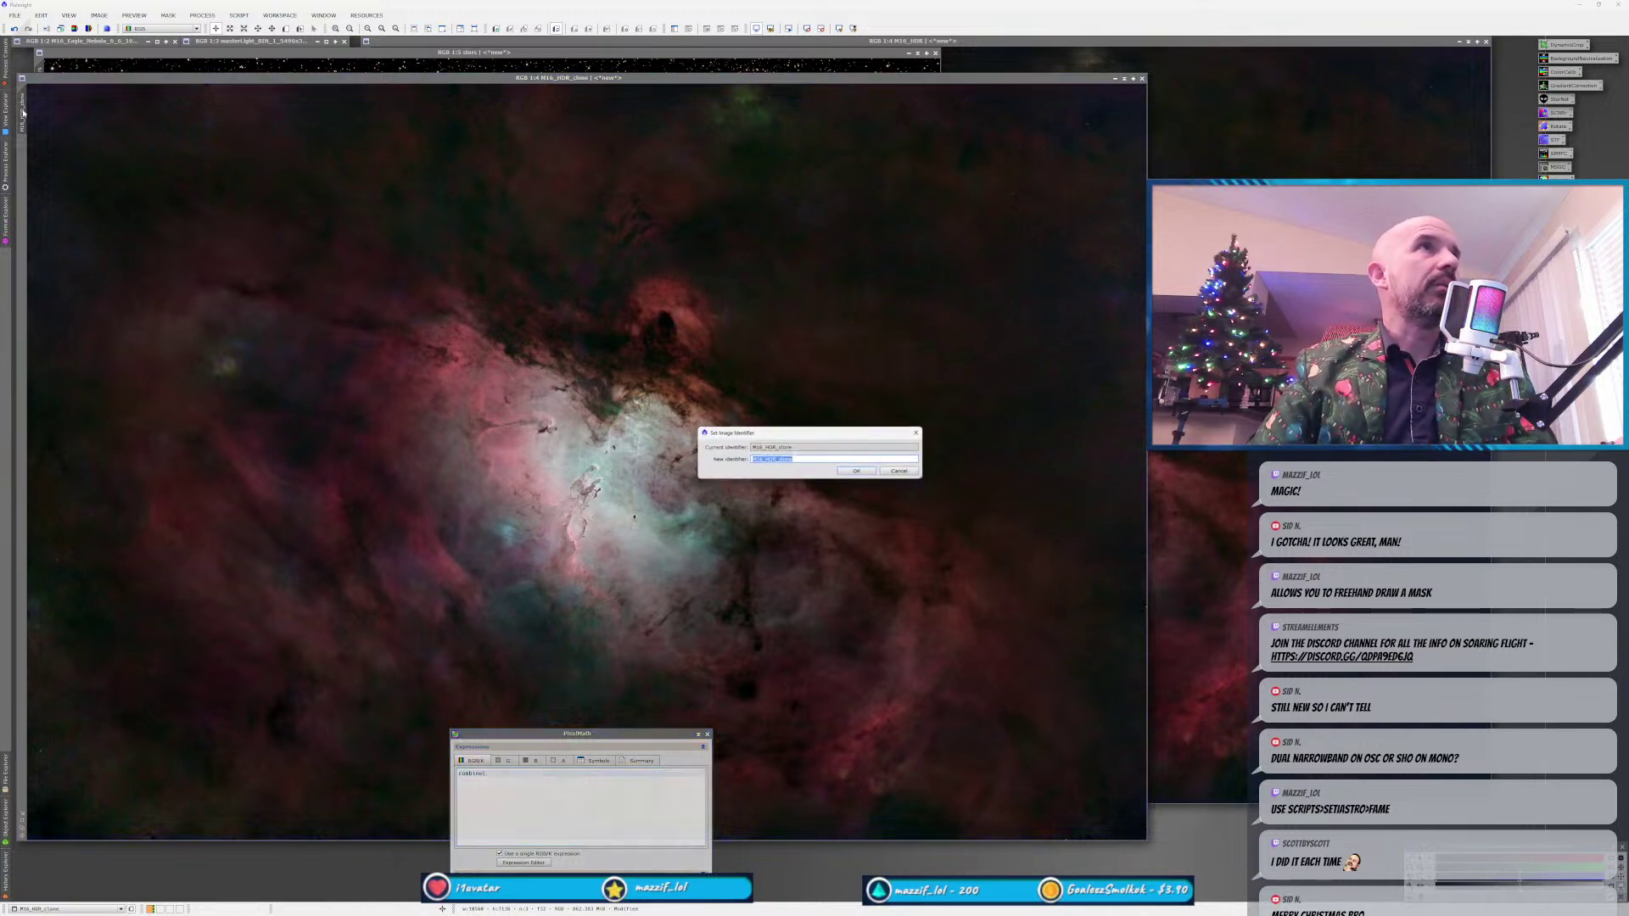
pyautogui.hotkey('ctrl', 'c')
pyautogui.click(857, 471)
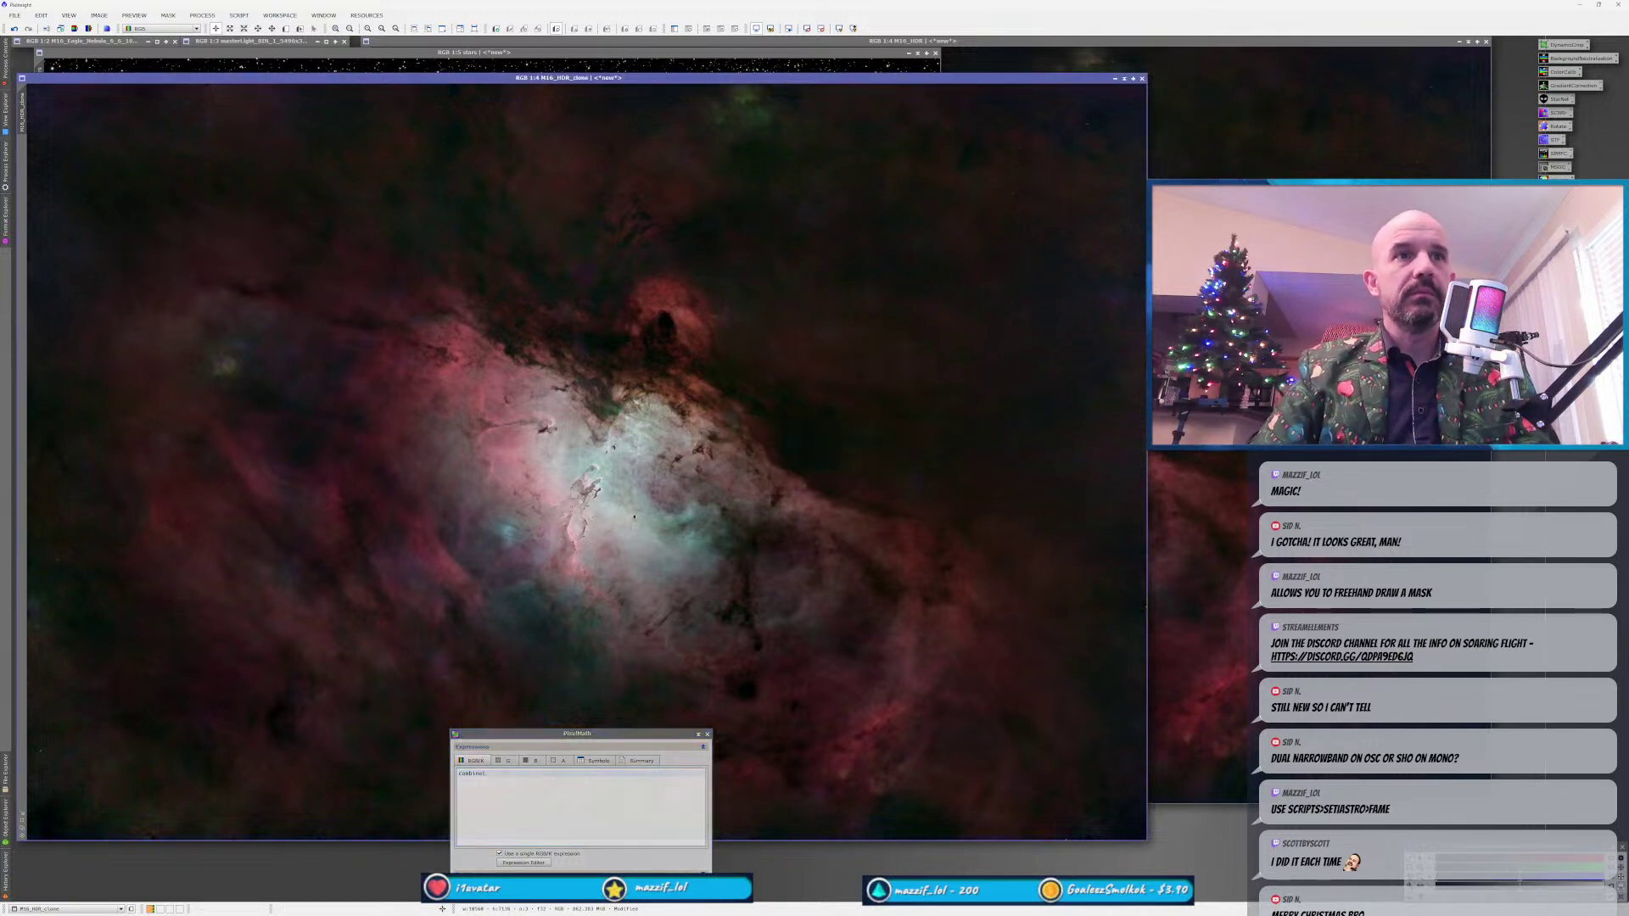
pyautogui.click(511, 775)
pyautogui.hotkey('ctrl', 'v')
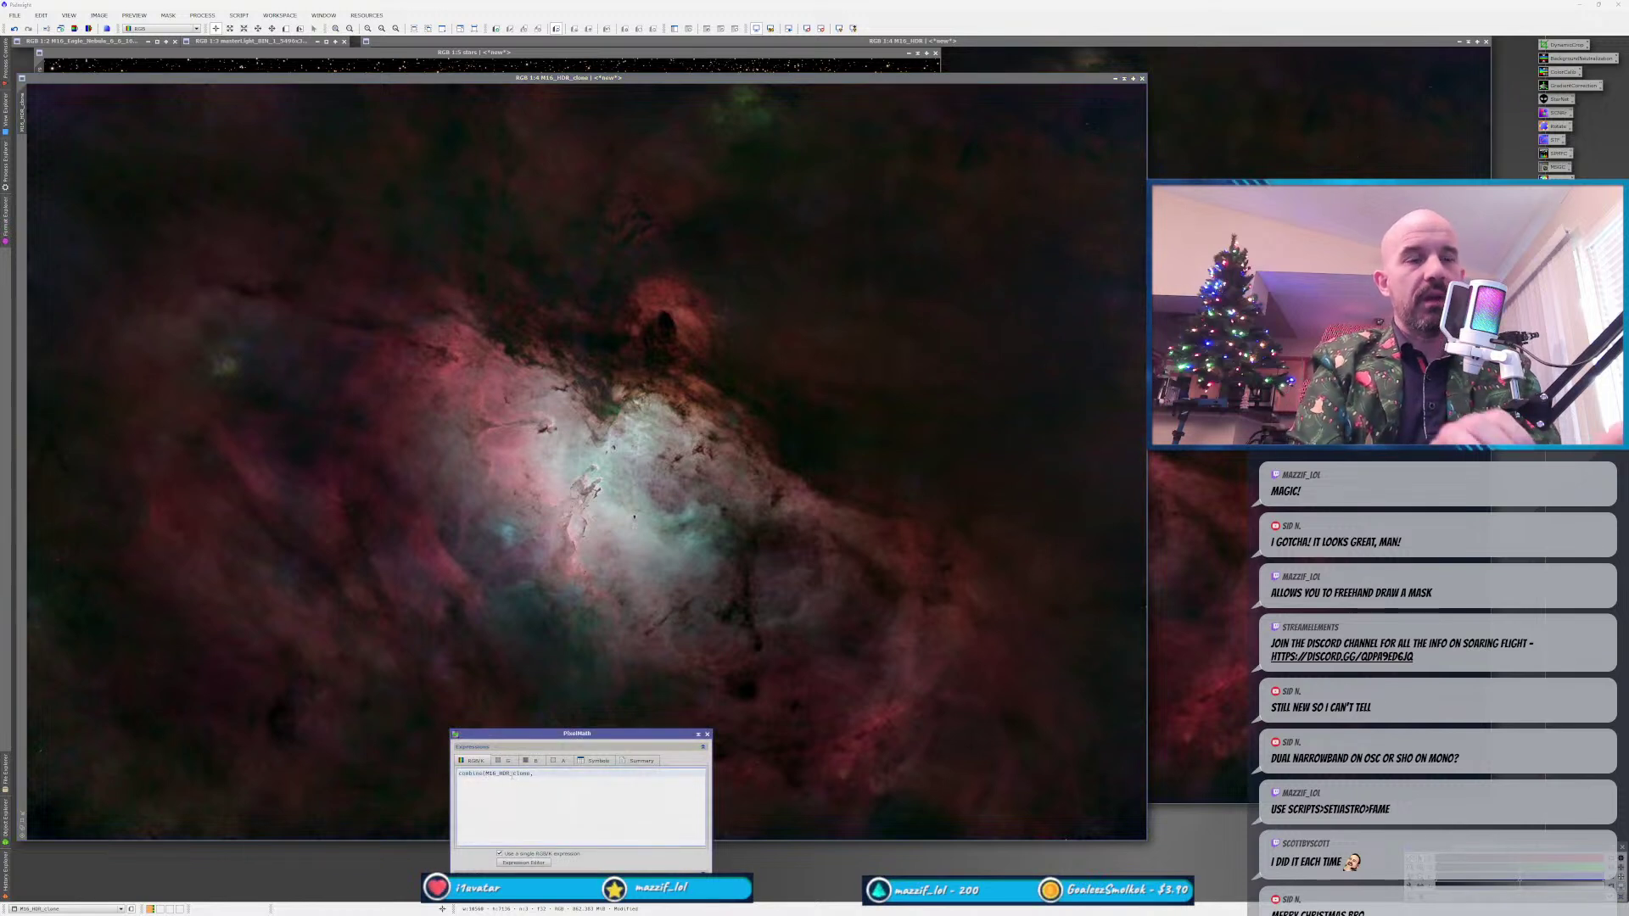
pyautogui.write(',saar')
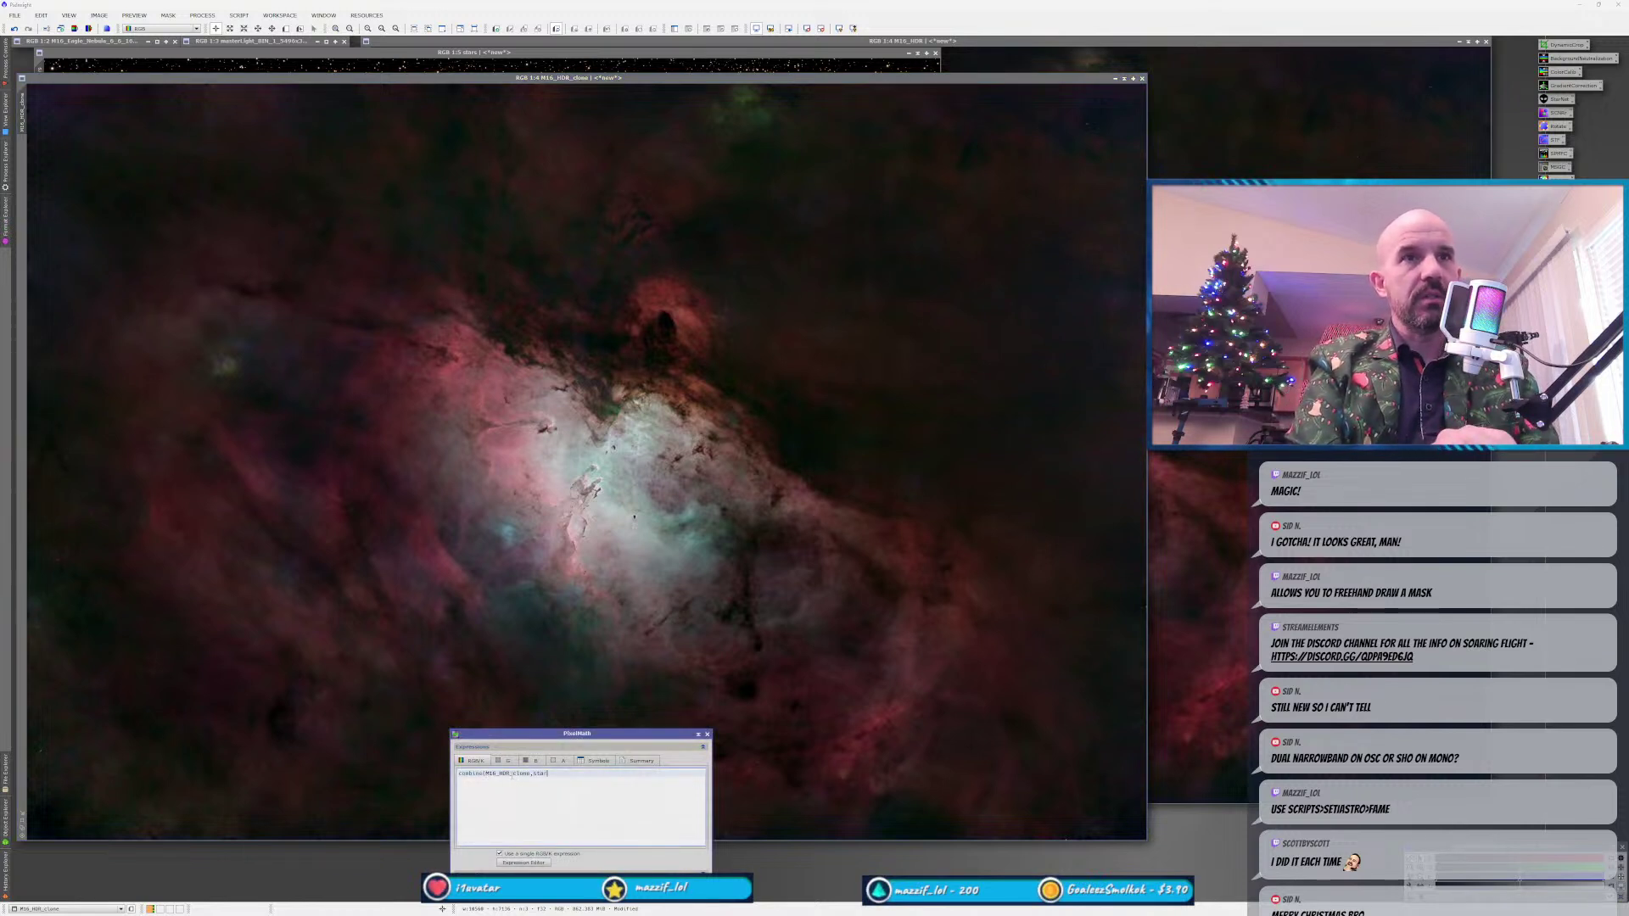
pyautogui.write('s,op_screen(')
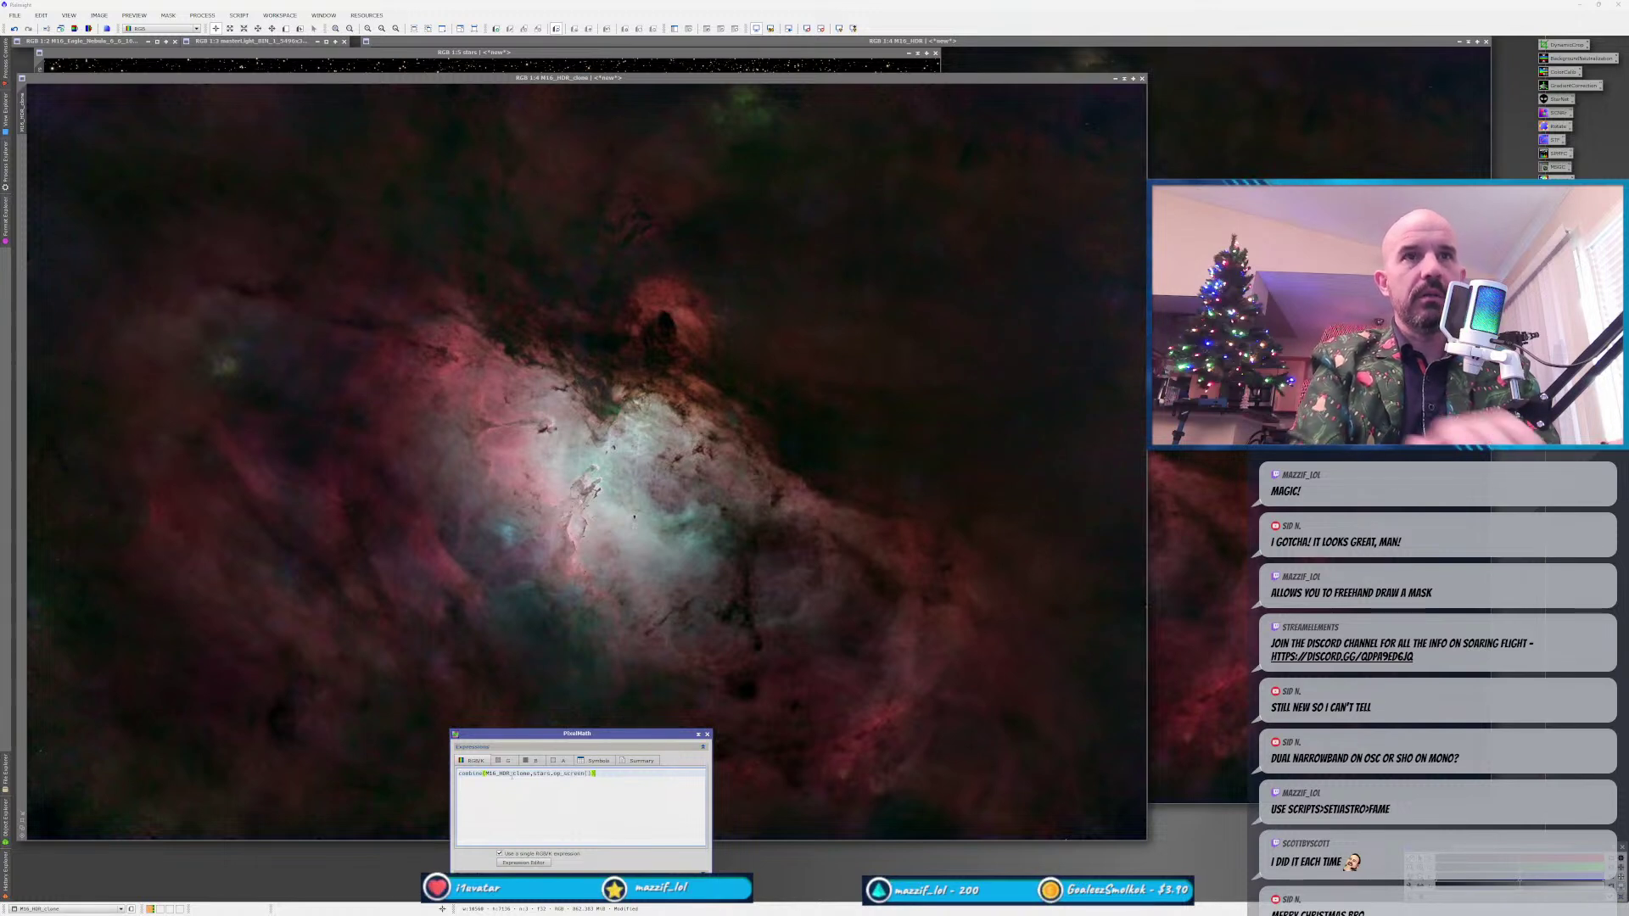
# Apply the expression to M16_HDR_clone, correcting it to combine(M16_HDR_clone,stars,op_screen()) so the stars are screened in.
pyautogui.moveTo(455, 870); pyautogui.dragTo(396, 694)
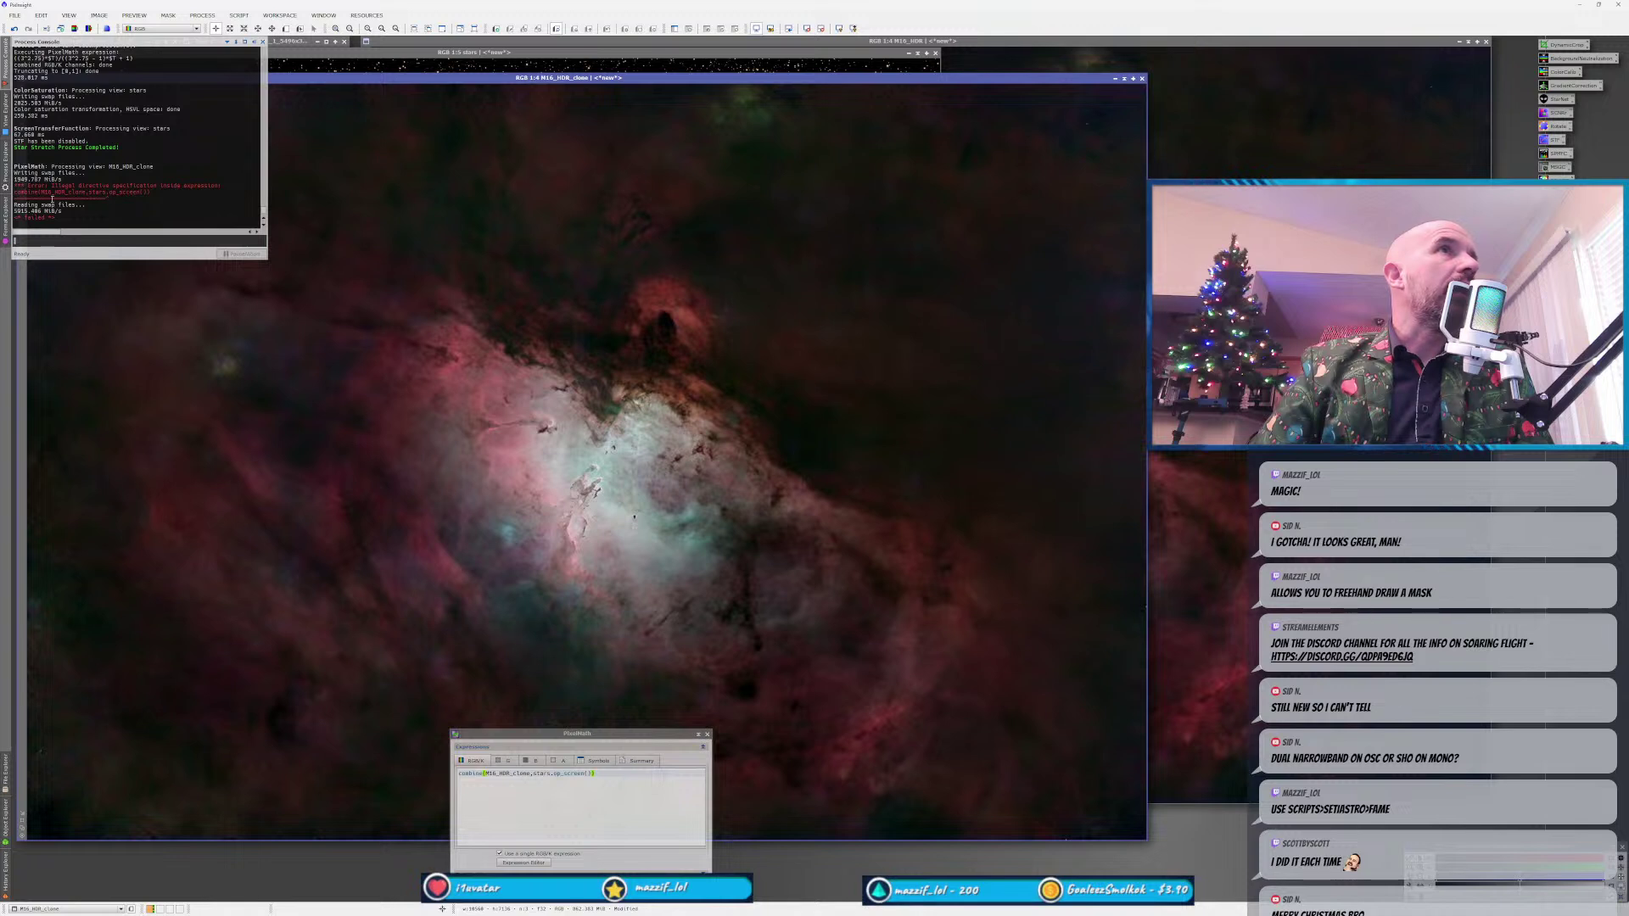
pyautogui.click(564, 777)
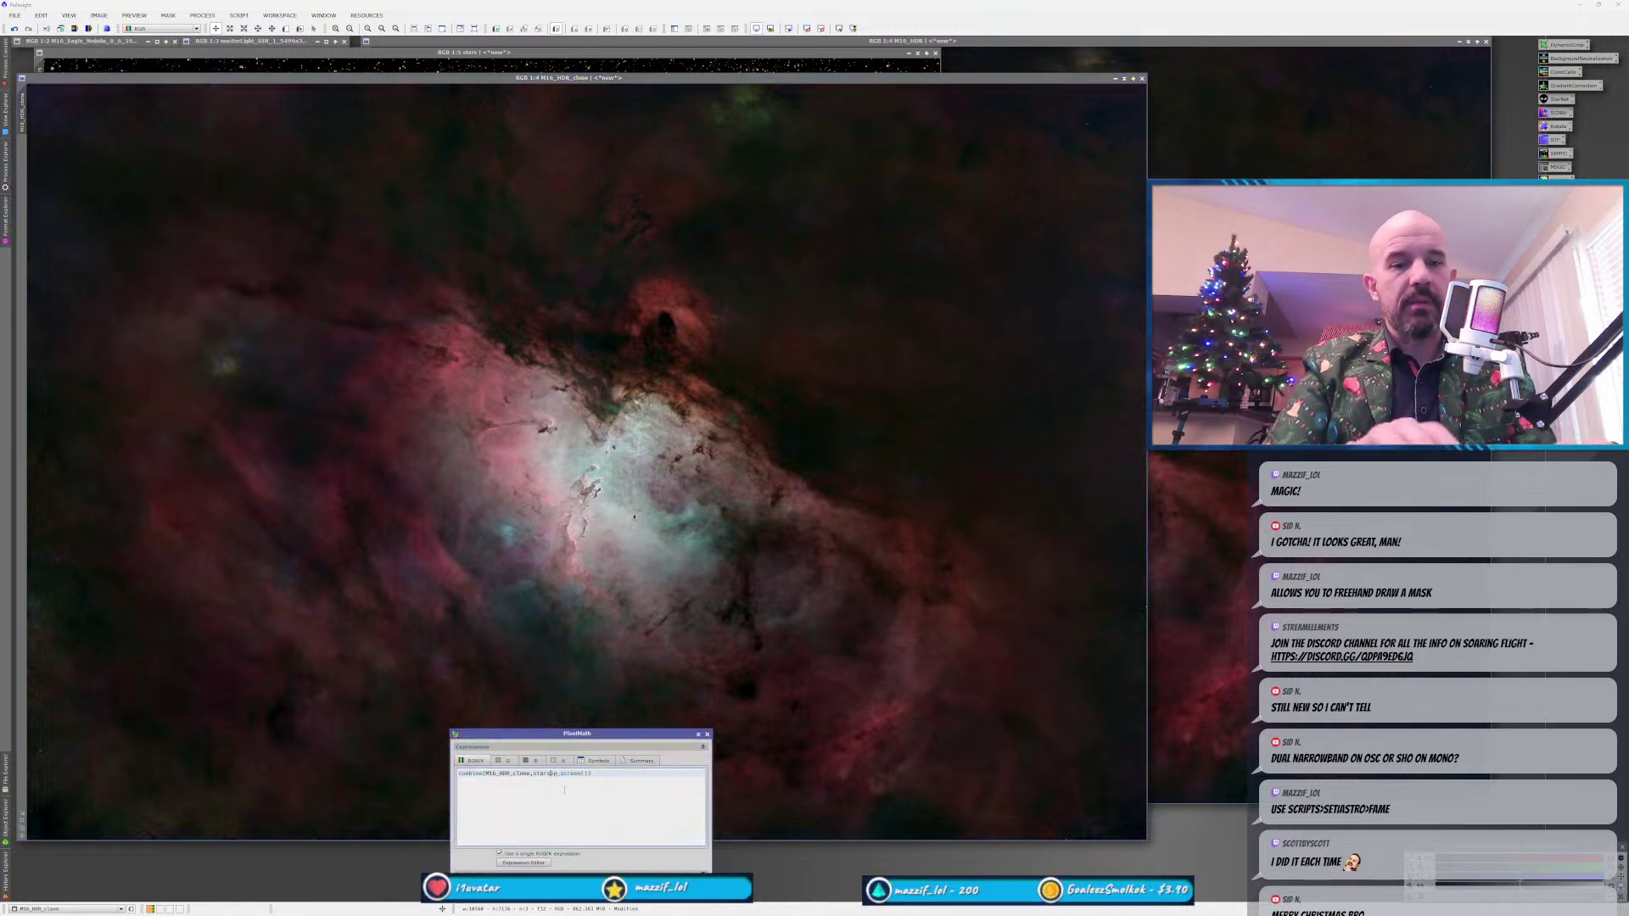
pyautogui.moveTo(459, 879); pyautogui.dragTo(330, 574)
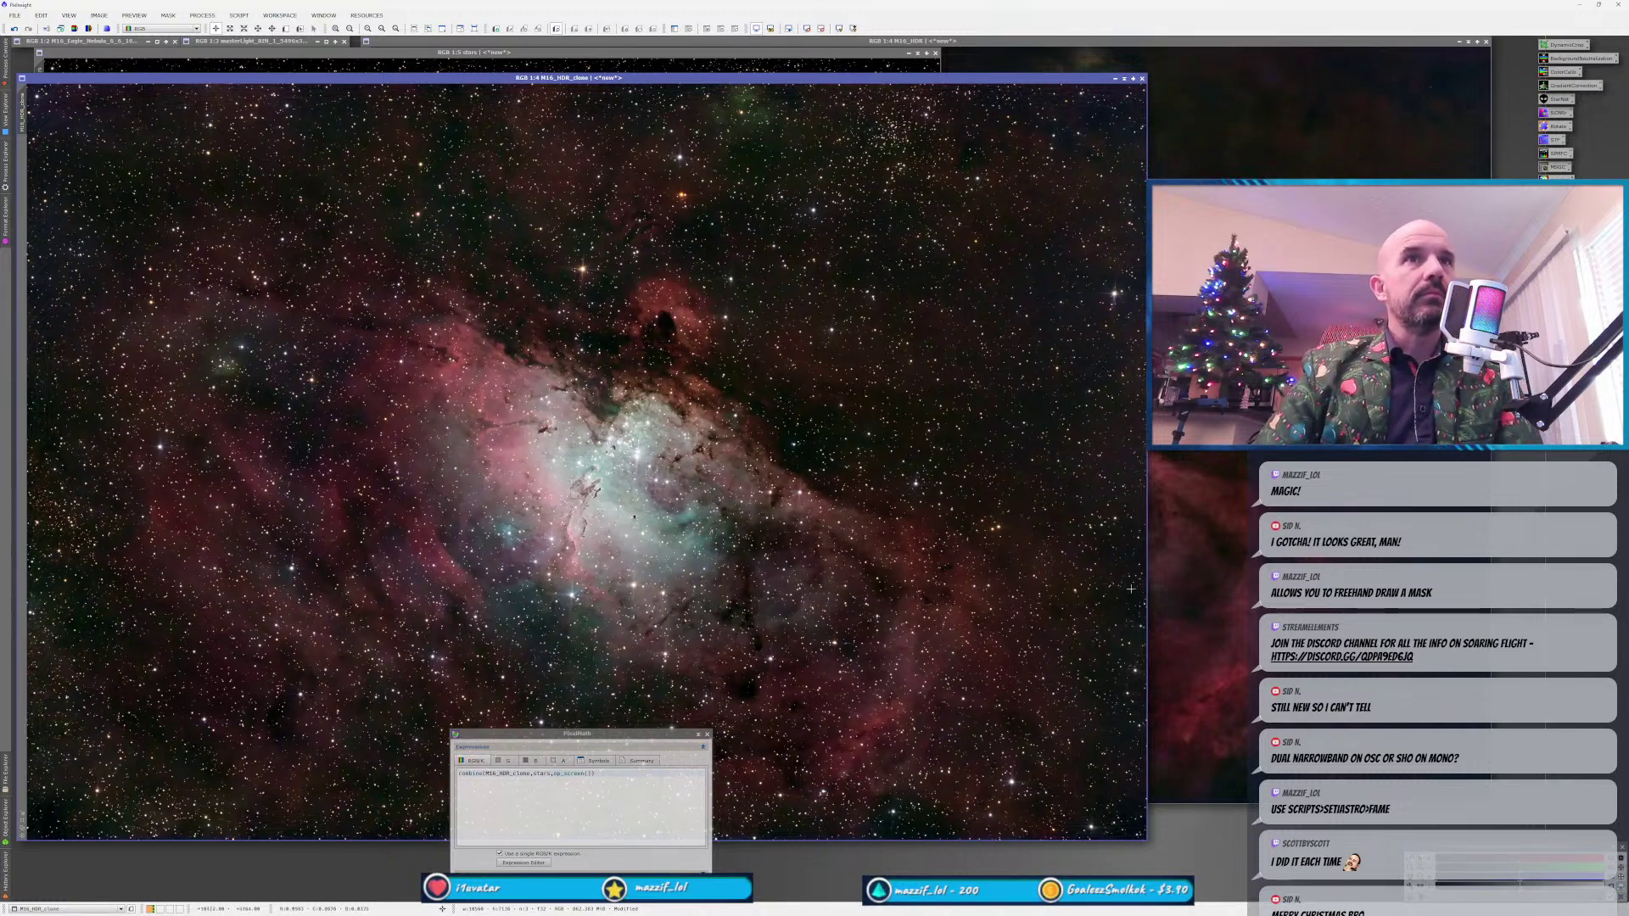
# Change the expression to combine(M16_HDR,stars,op_screen()), apply it to M16_HDR, and collapse PixelMath.
pyautogui.click(1155, 543)
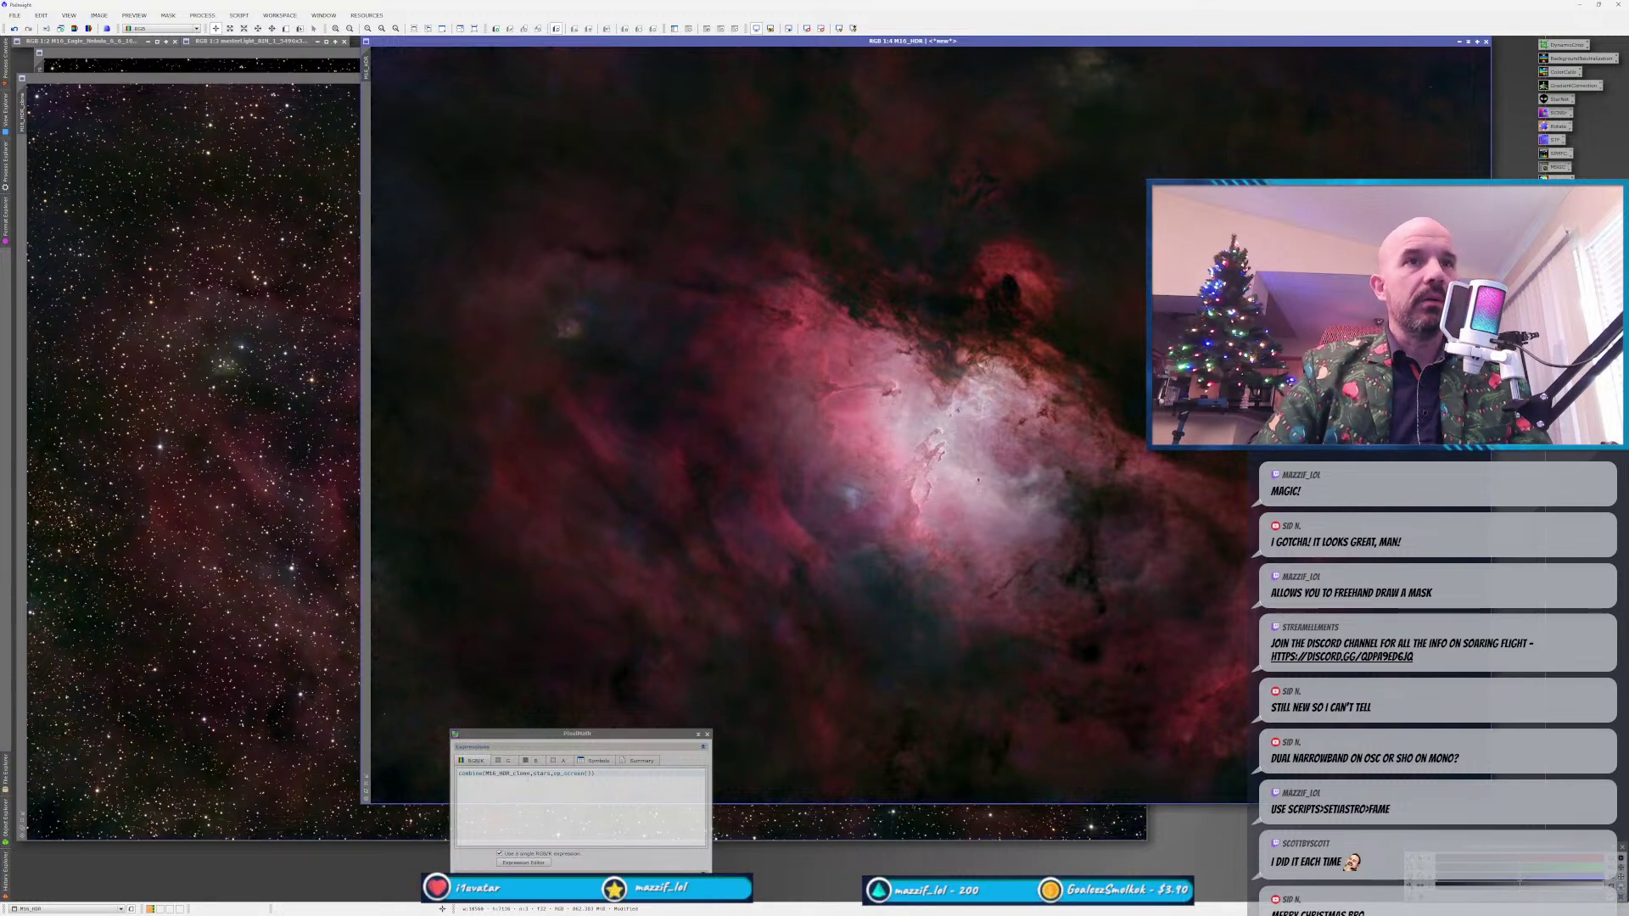
pyautogui.click(530, 775)
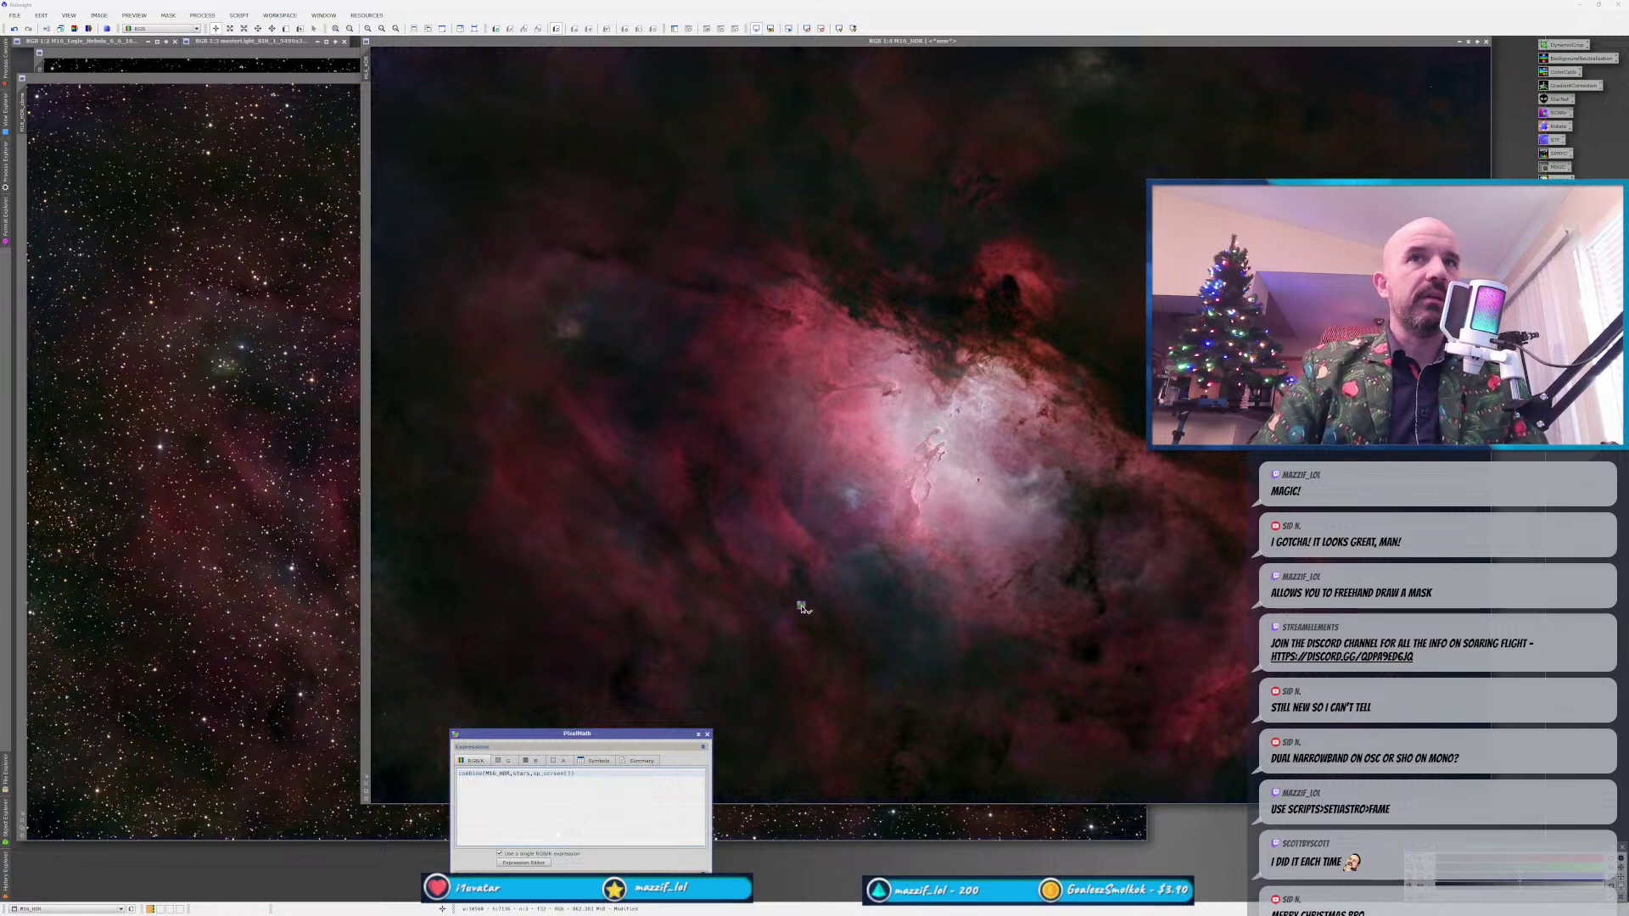
pyautogui.moveTo(801, 609); pyautogui.dragTo(802, 610)
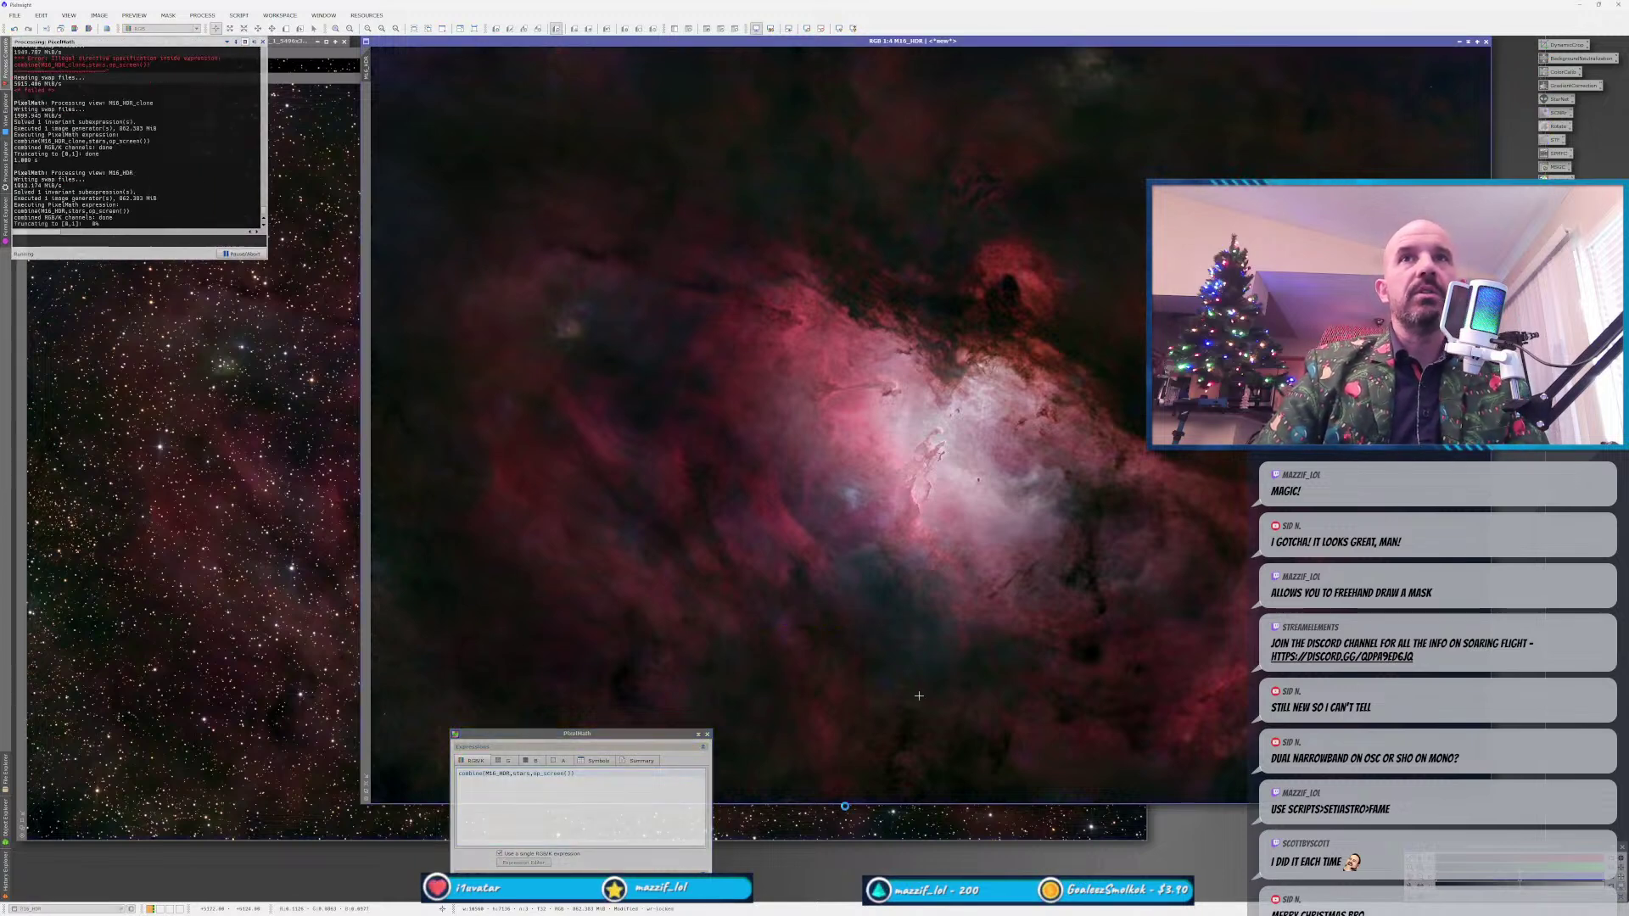
pyautogui.click(698, 735)
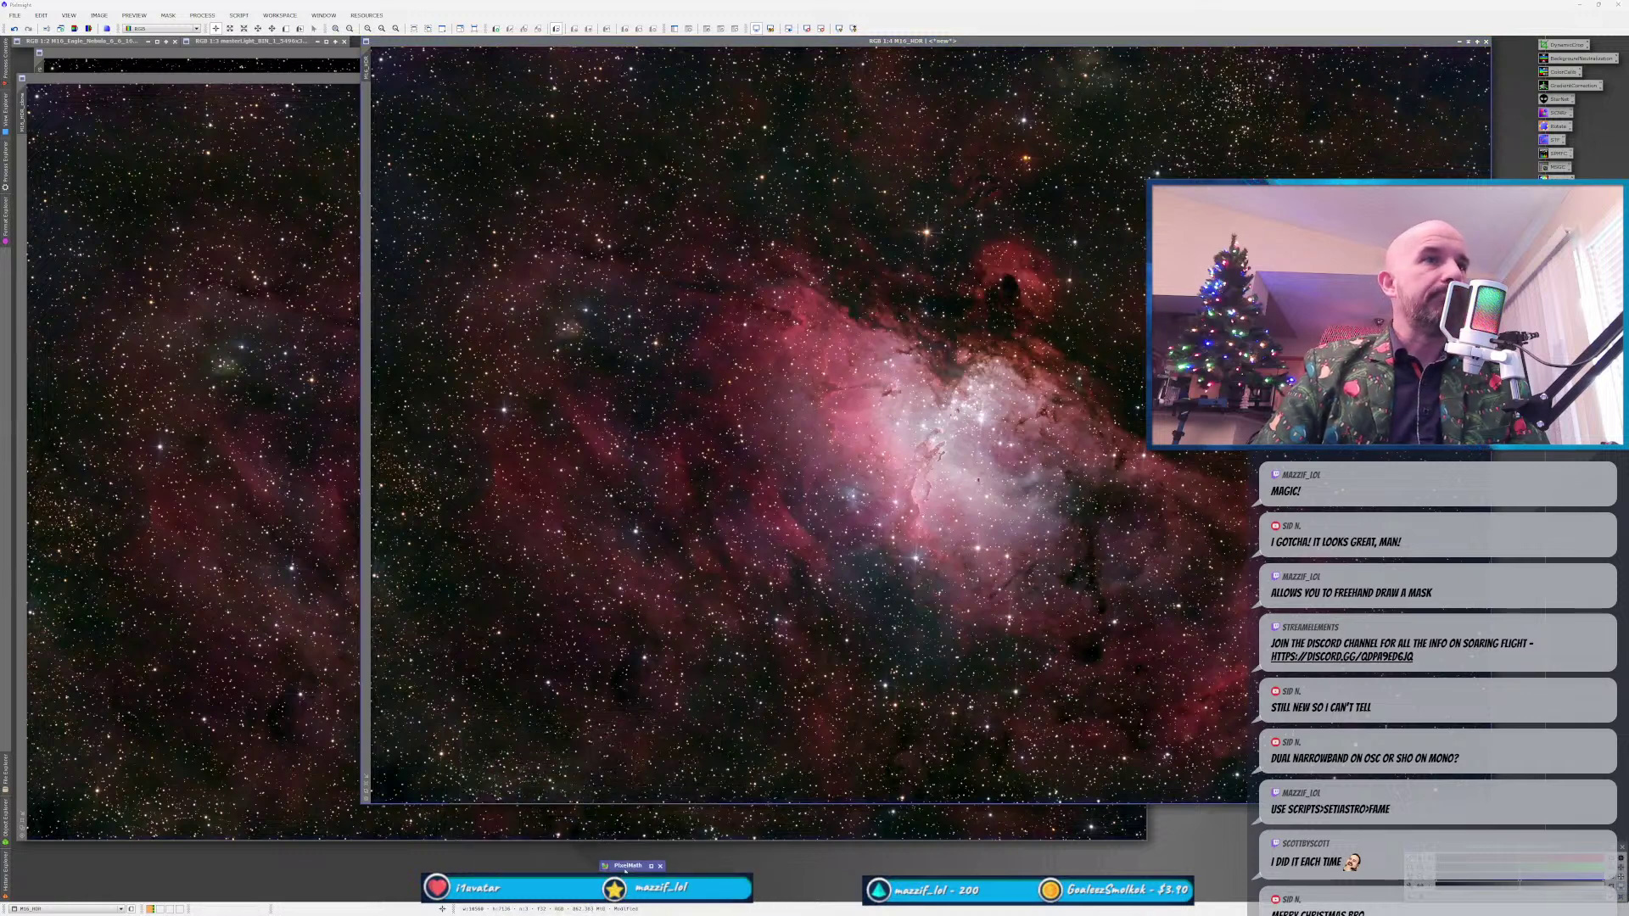
# Compare the star-filled M16_HDR_clone and M16_HDR by overlapping their windows and bringing each to the front alternately.
pyautogui.click(276, 655)
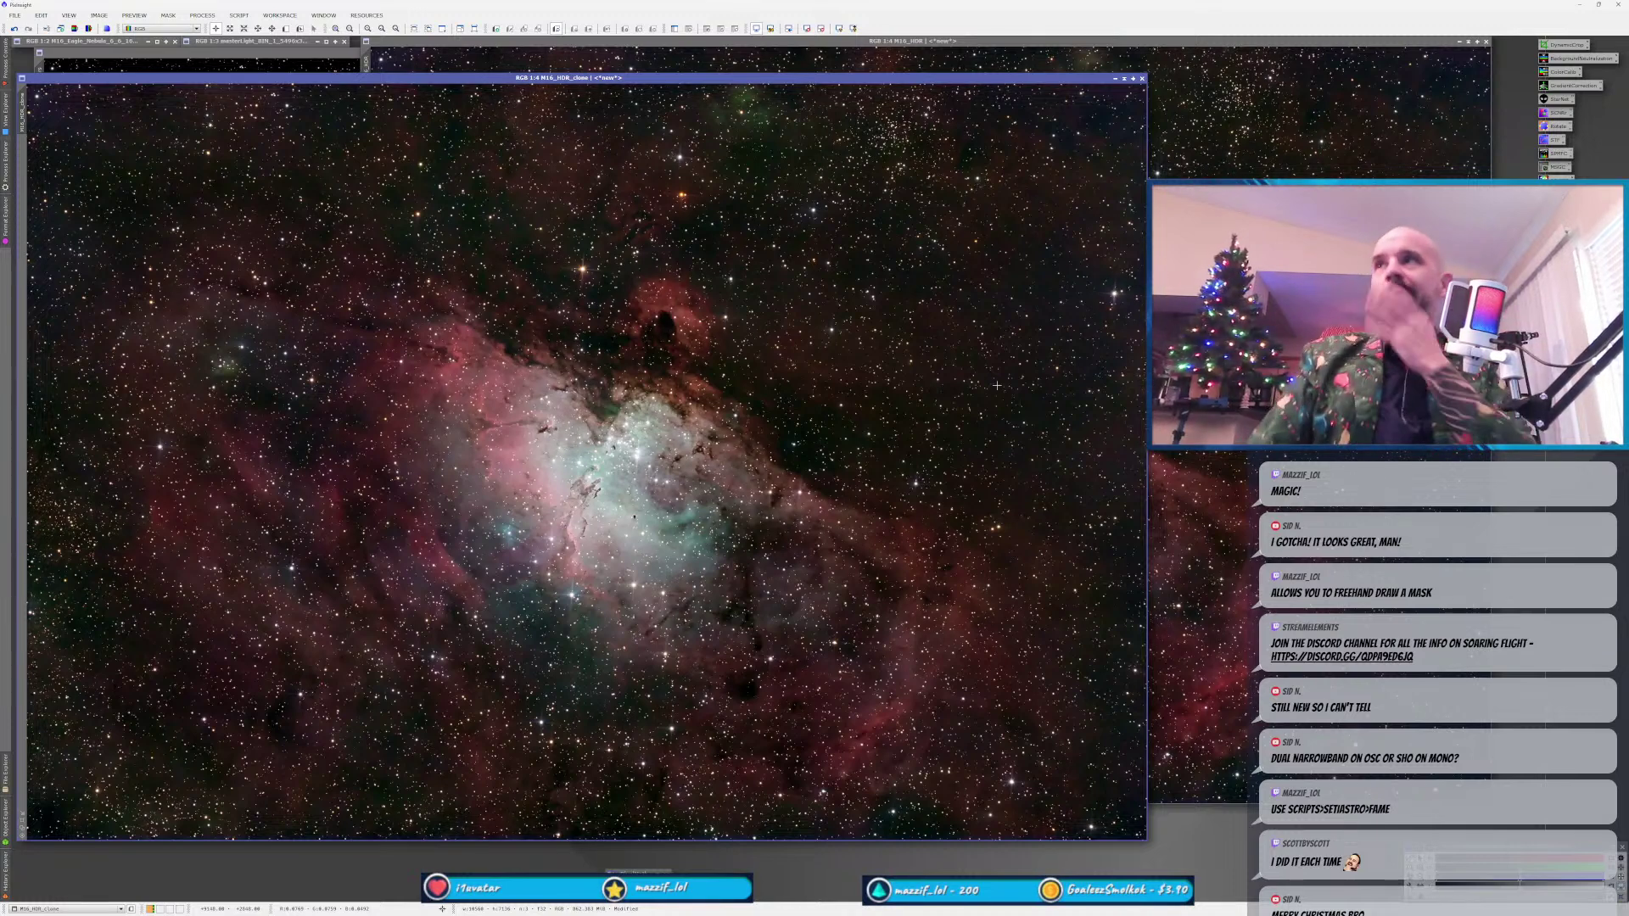
pyautogui.hotkey('ctrl', 'Tab')
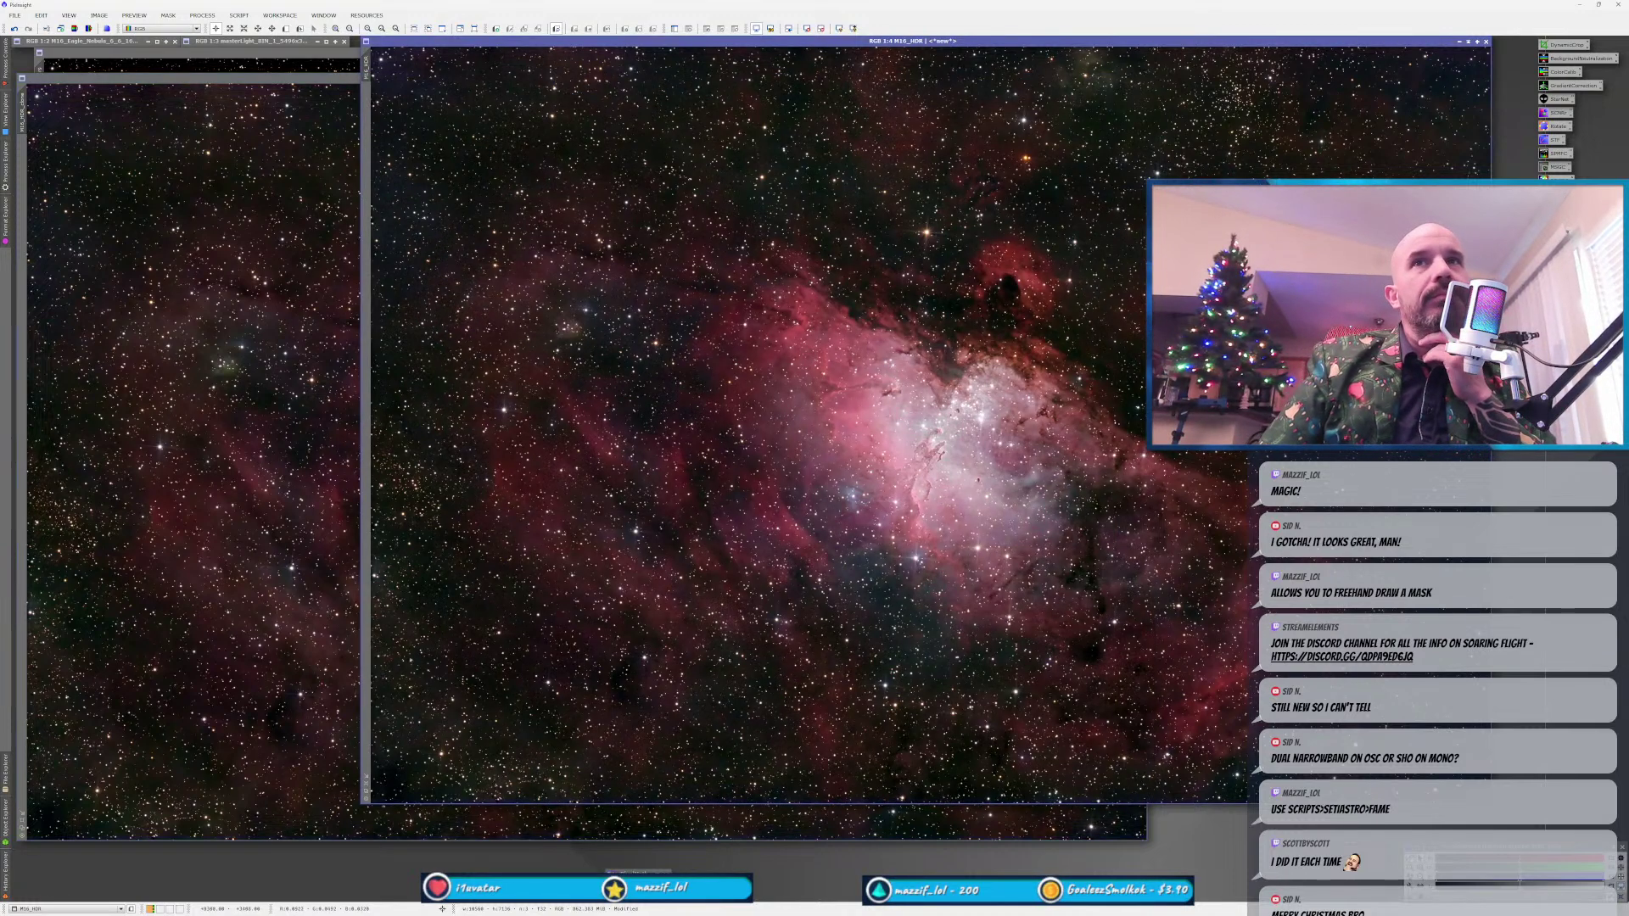
pyautogui.moveTo(980, 42); pyautogui.dragTo(681, 51)
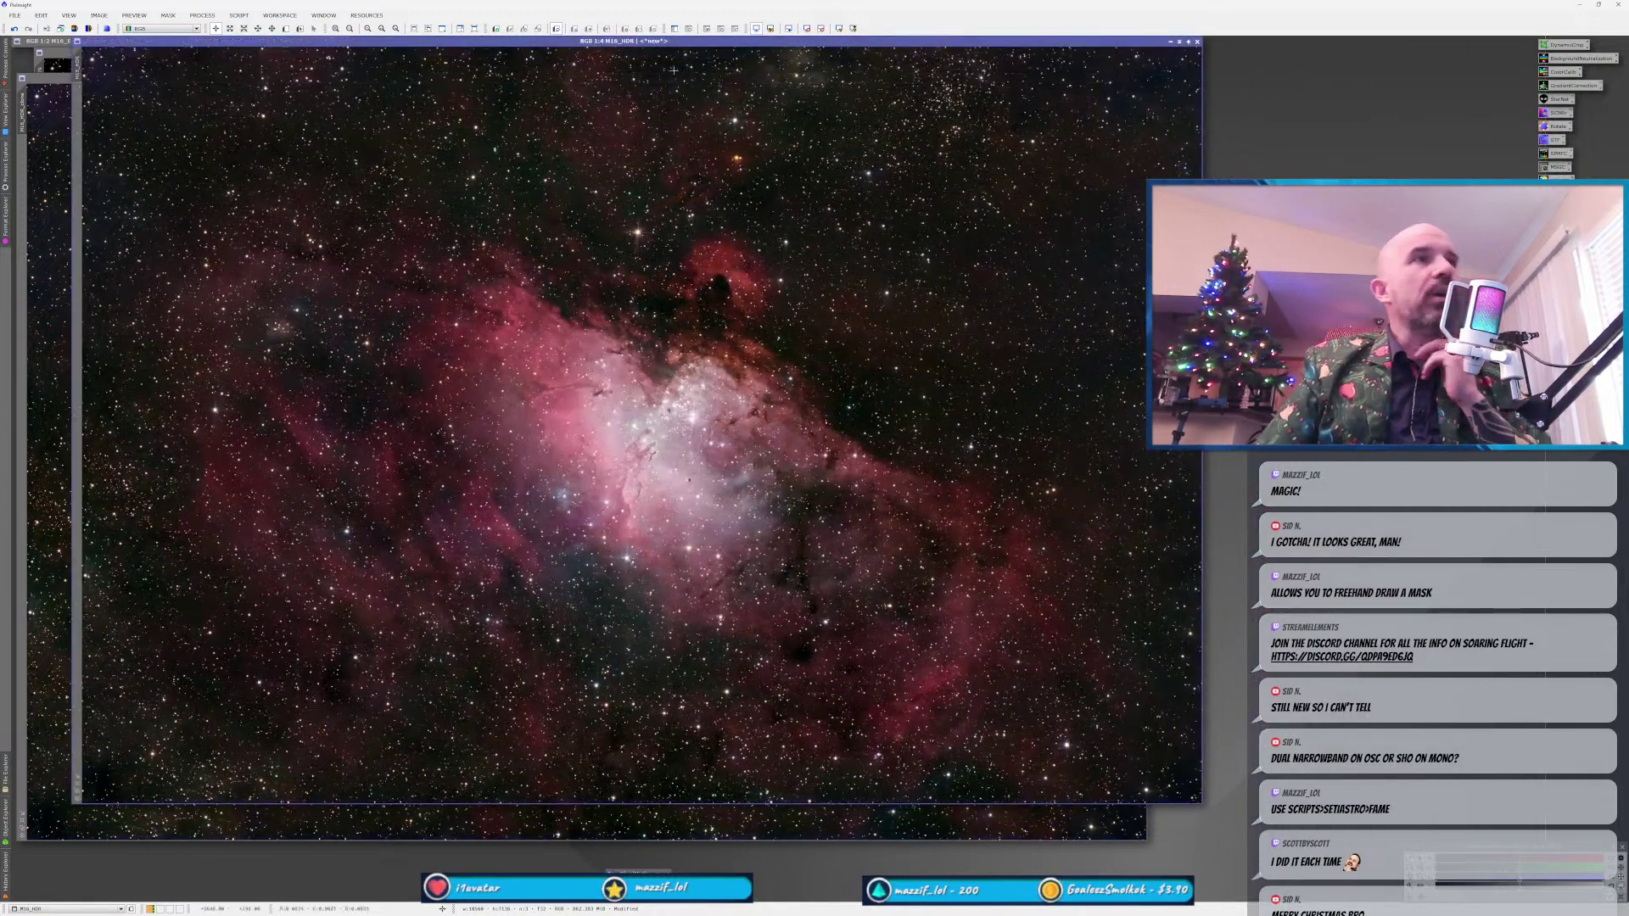
pyautogui.click(38, 564)
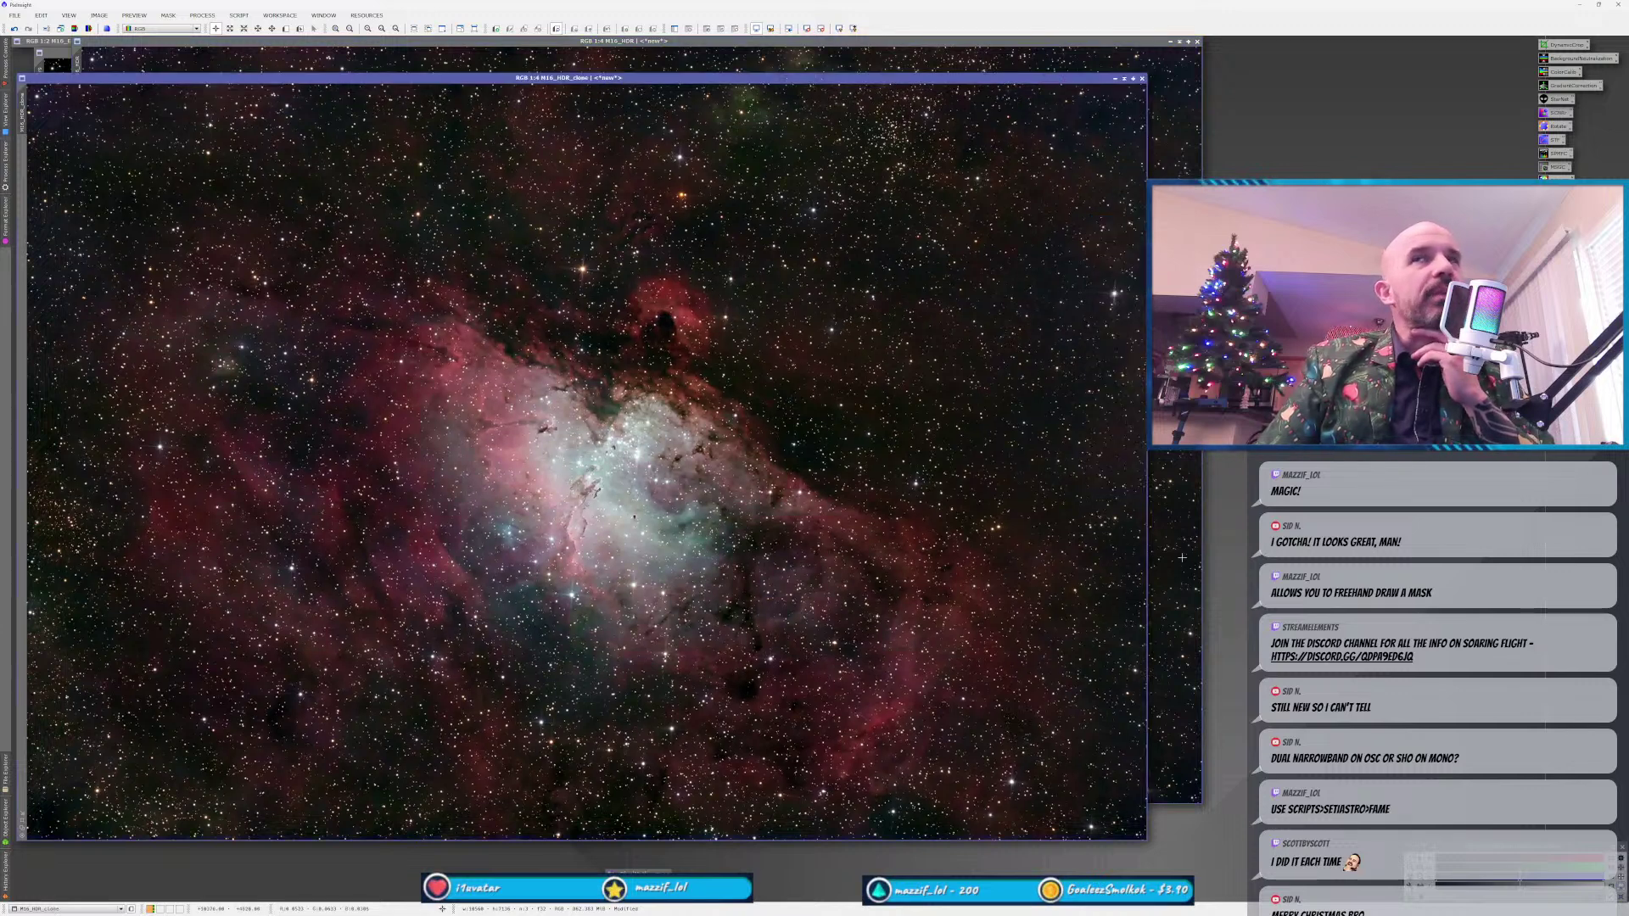
pyautogui.click(1181, 557)
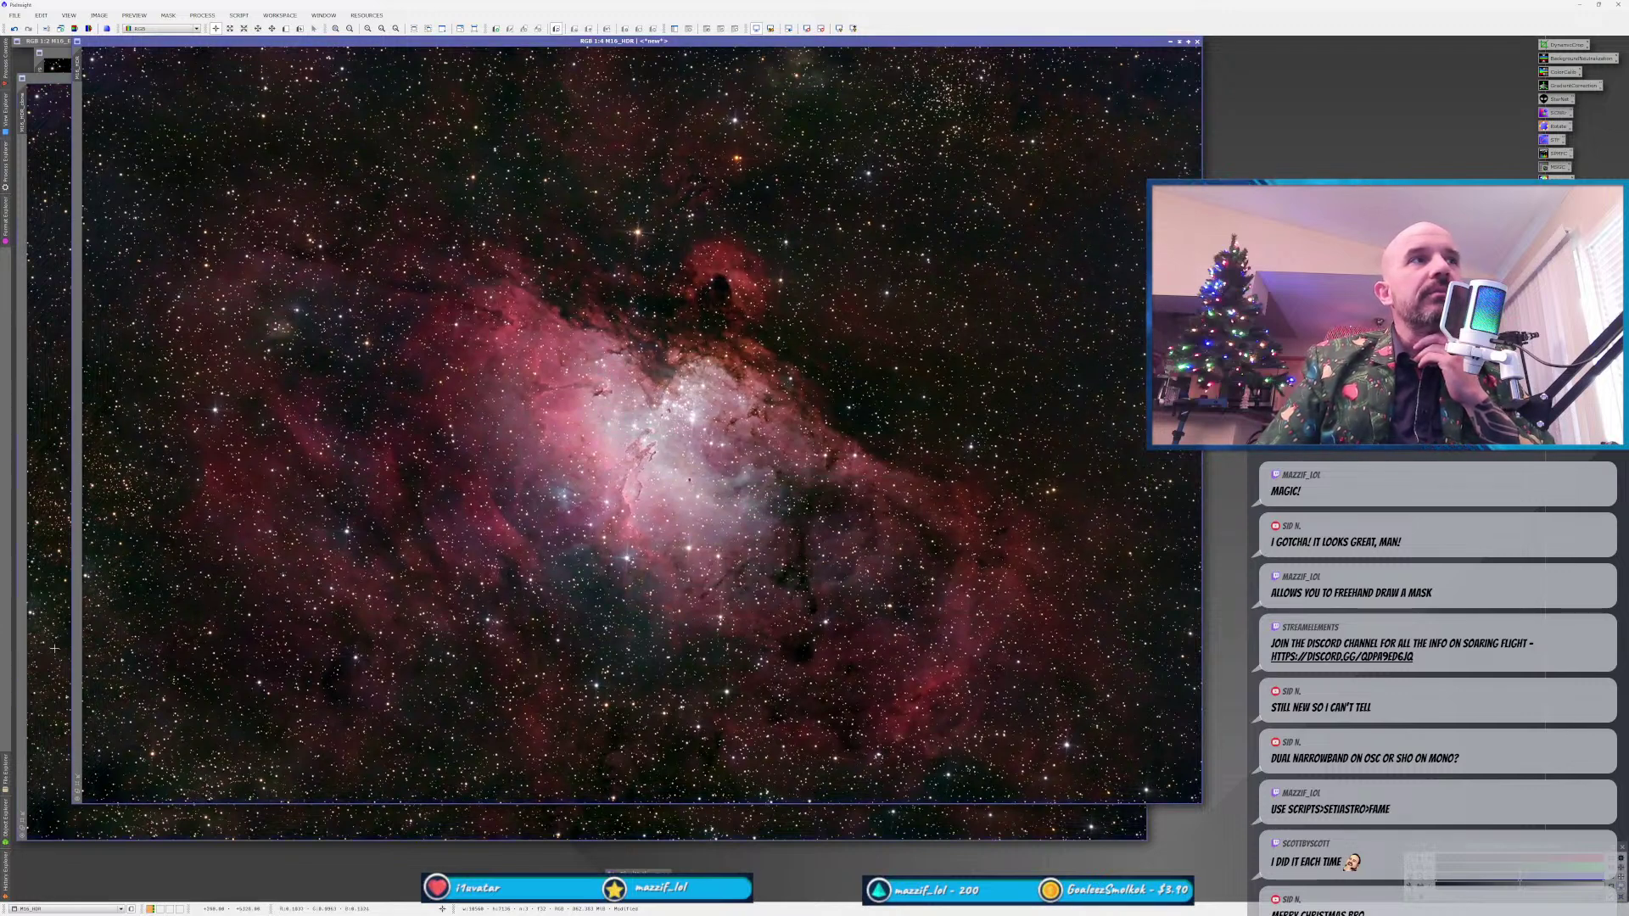
pyautogui.click(54, 649)
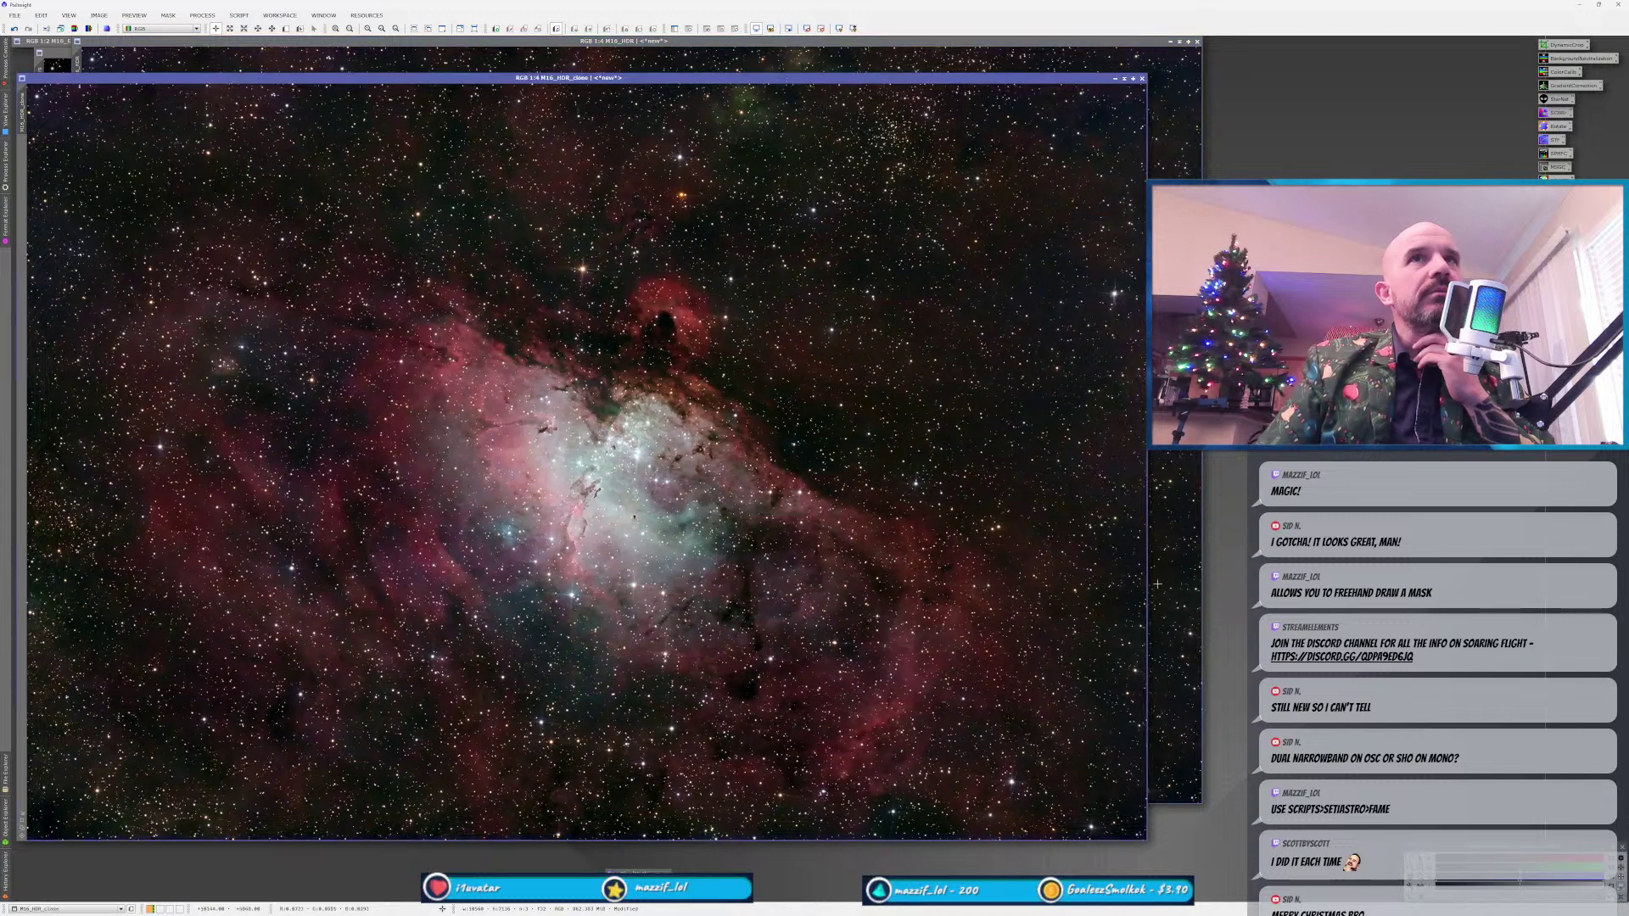
# Bring up the older Eagle Nebula JPG, enlarge it and align its window over the new versions for comparison.
pyautogui.click(1158, 584)
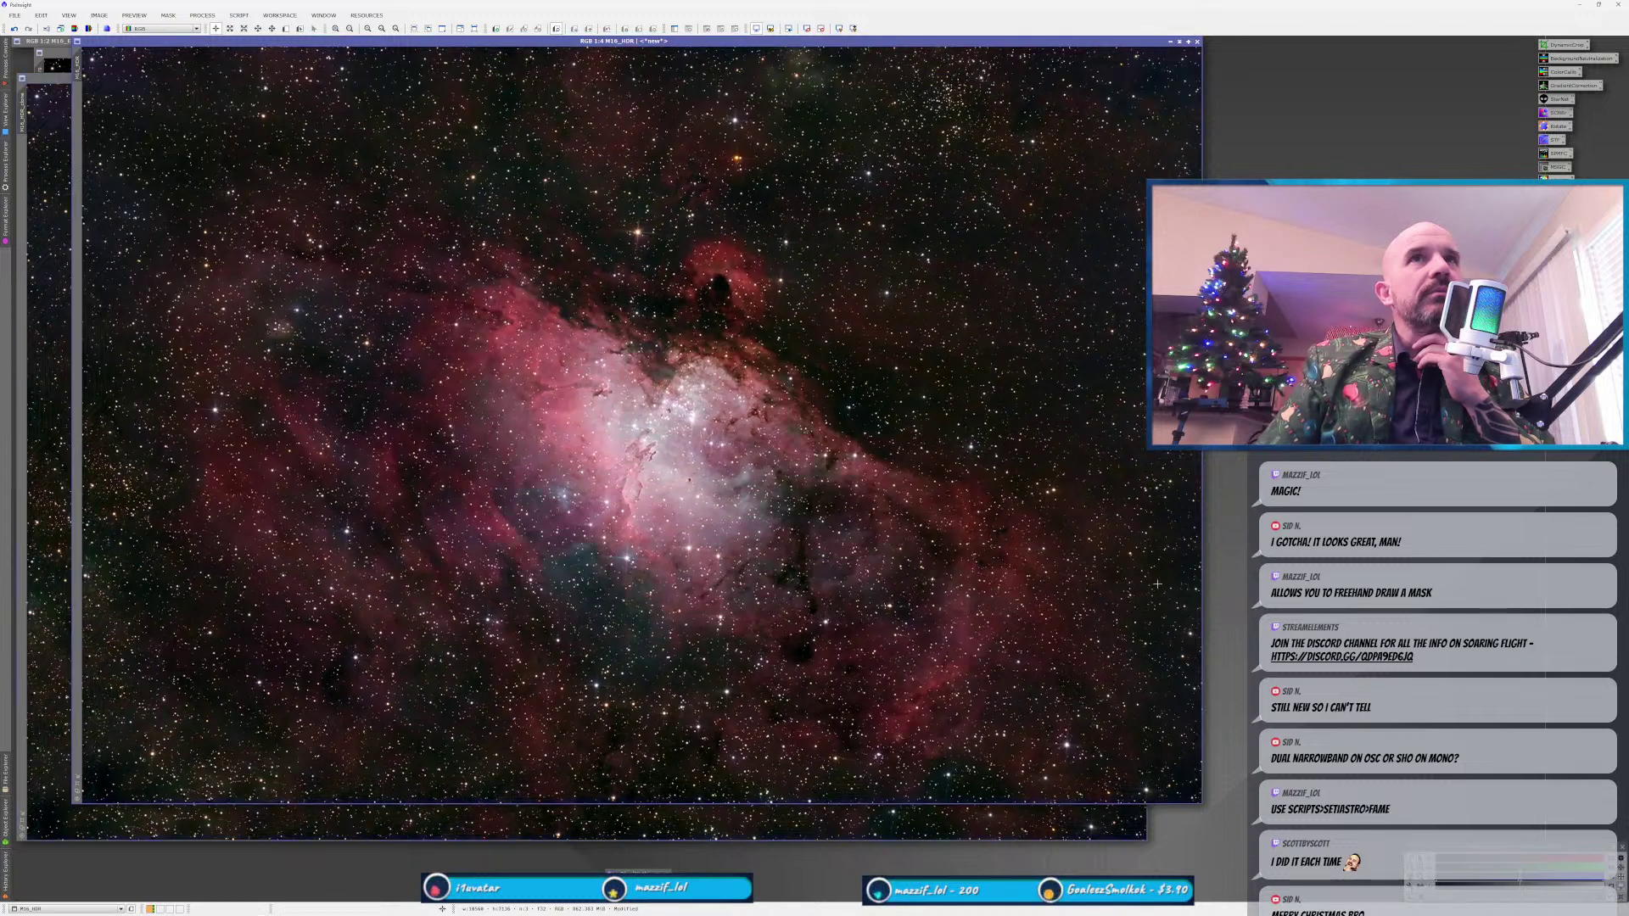
pyautogui.click(442, 827)
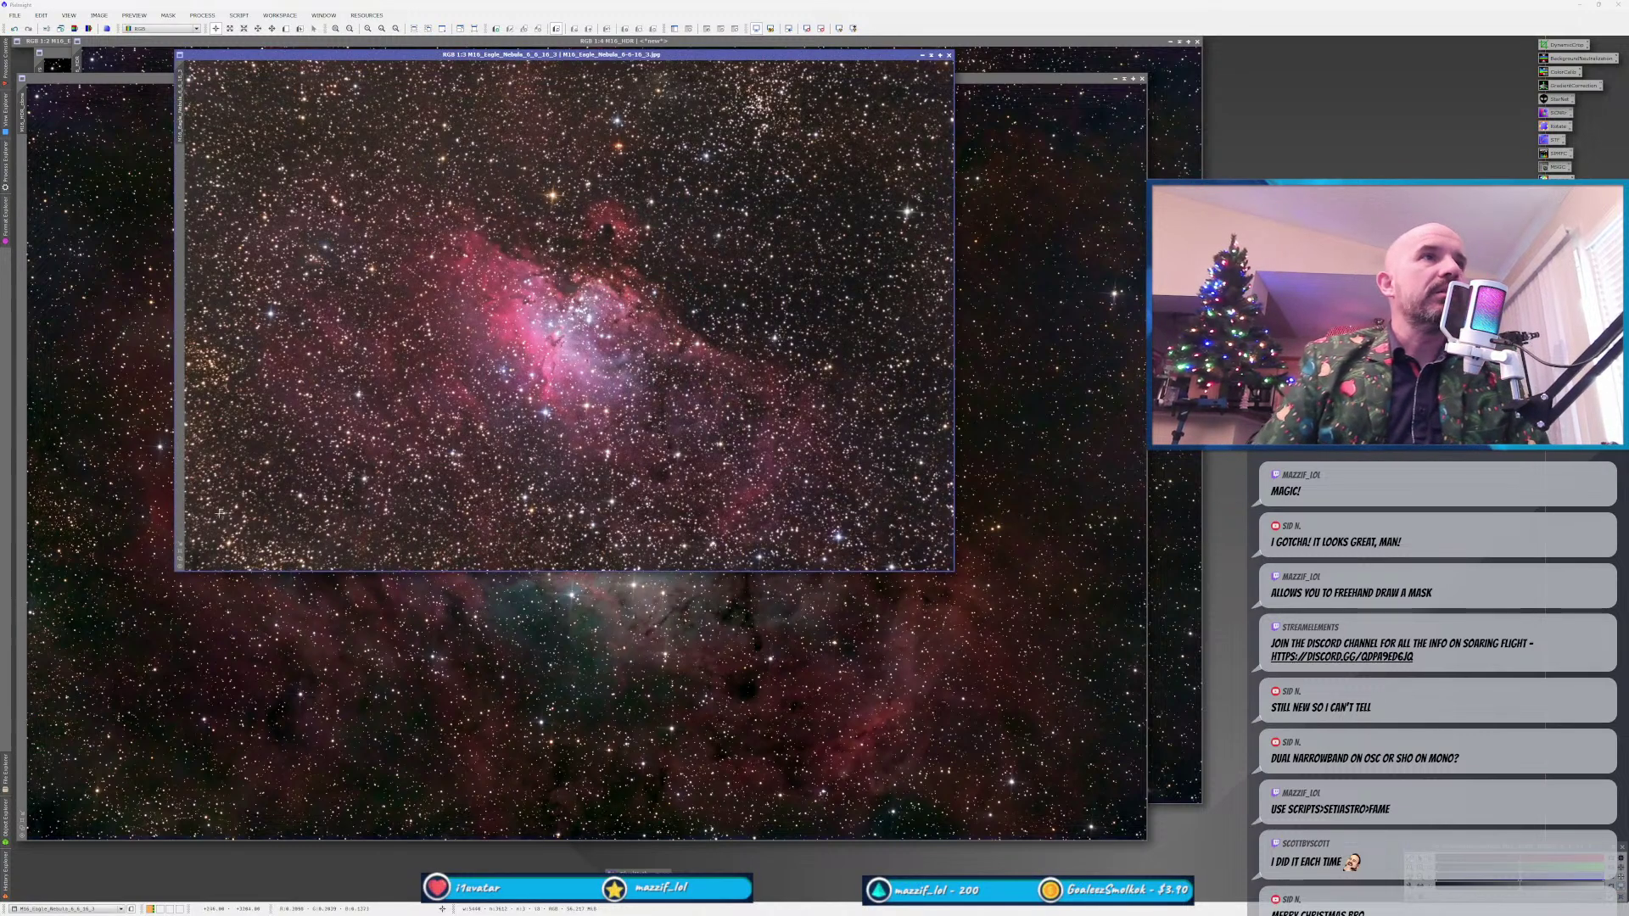
pyautogui.scroll(1, 780, 132)
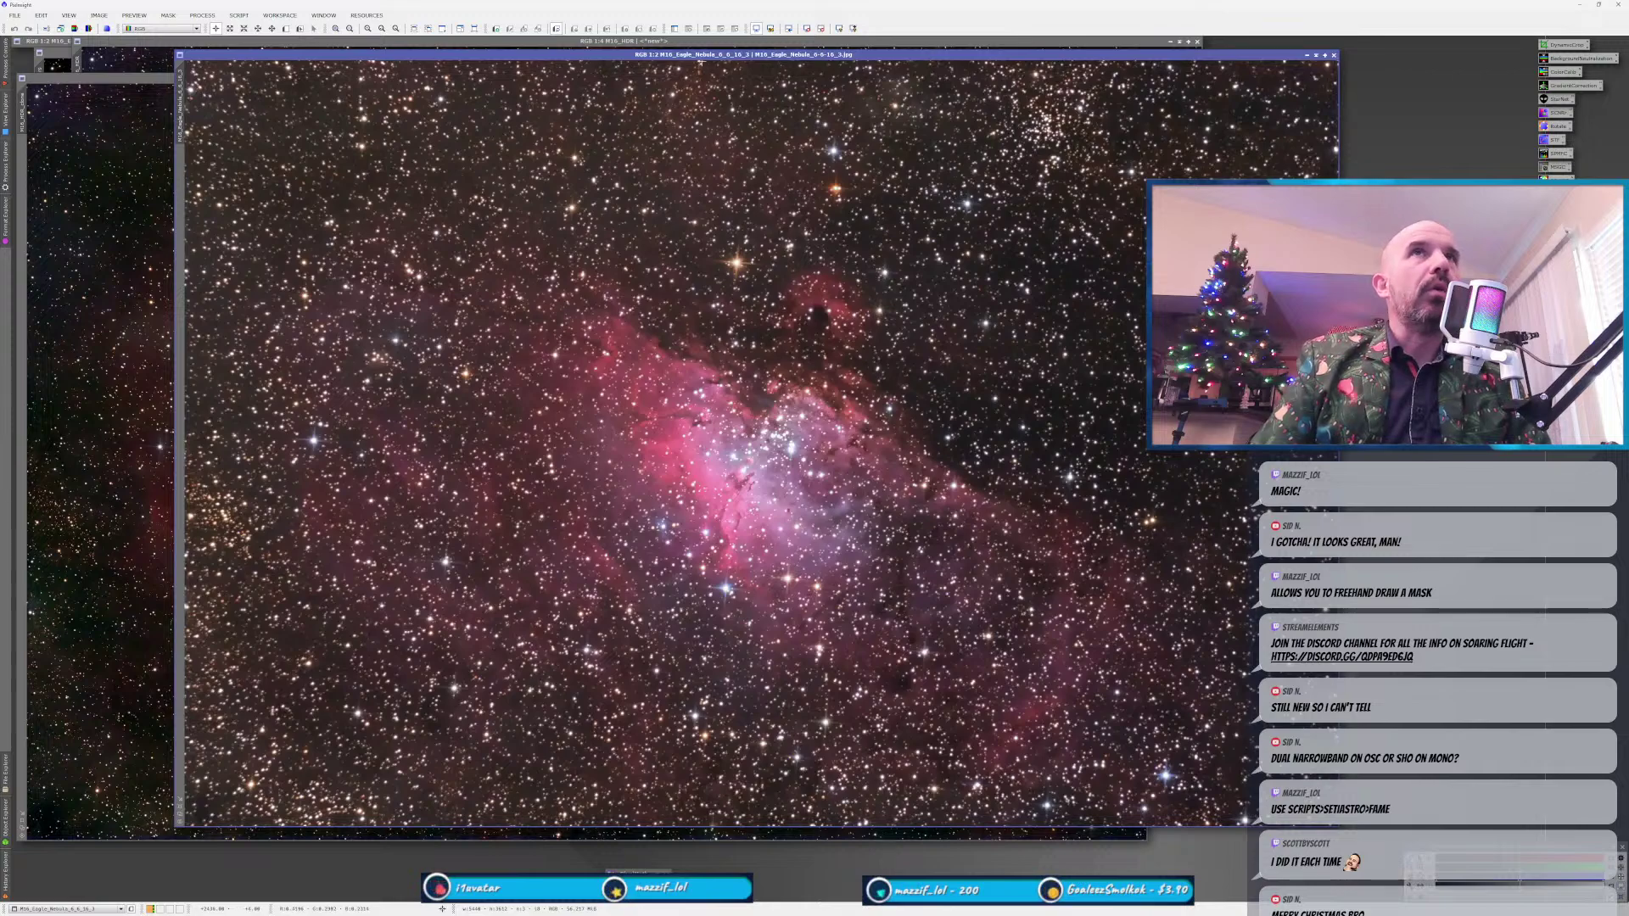
pyautogui.moveTo(701, 56); pyautogui.dragTo(539, 42)
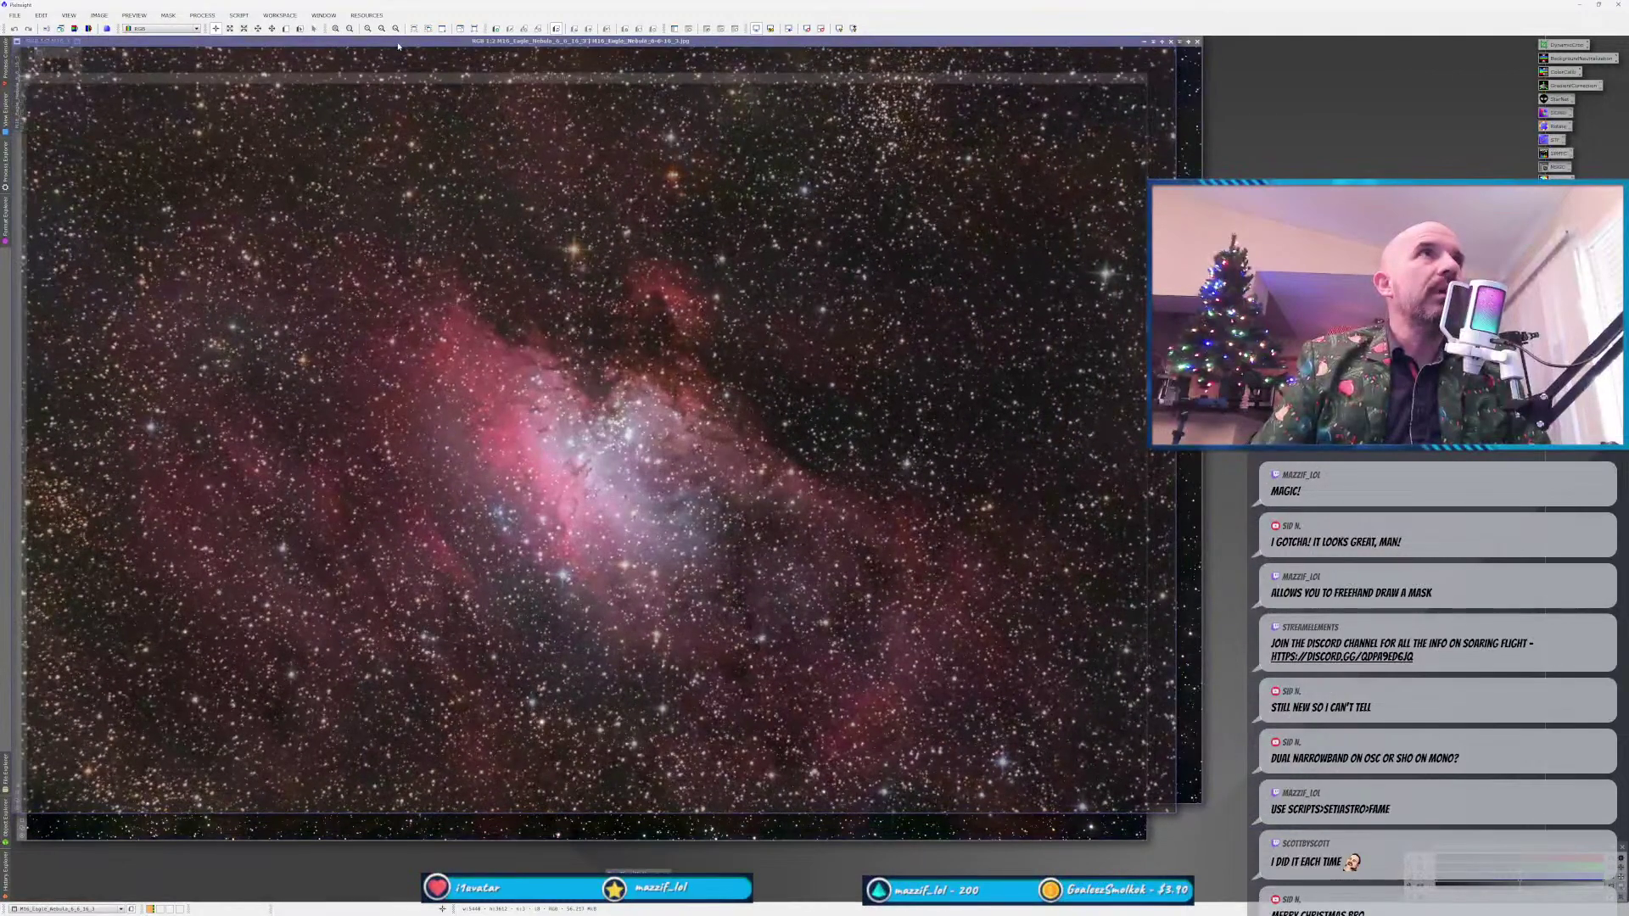
pyautogui.moveTo(397, 46); pyautogui.dragTo(407, 51)
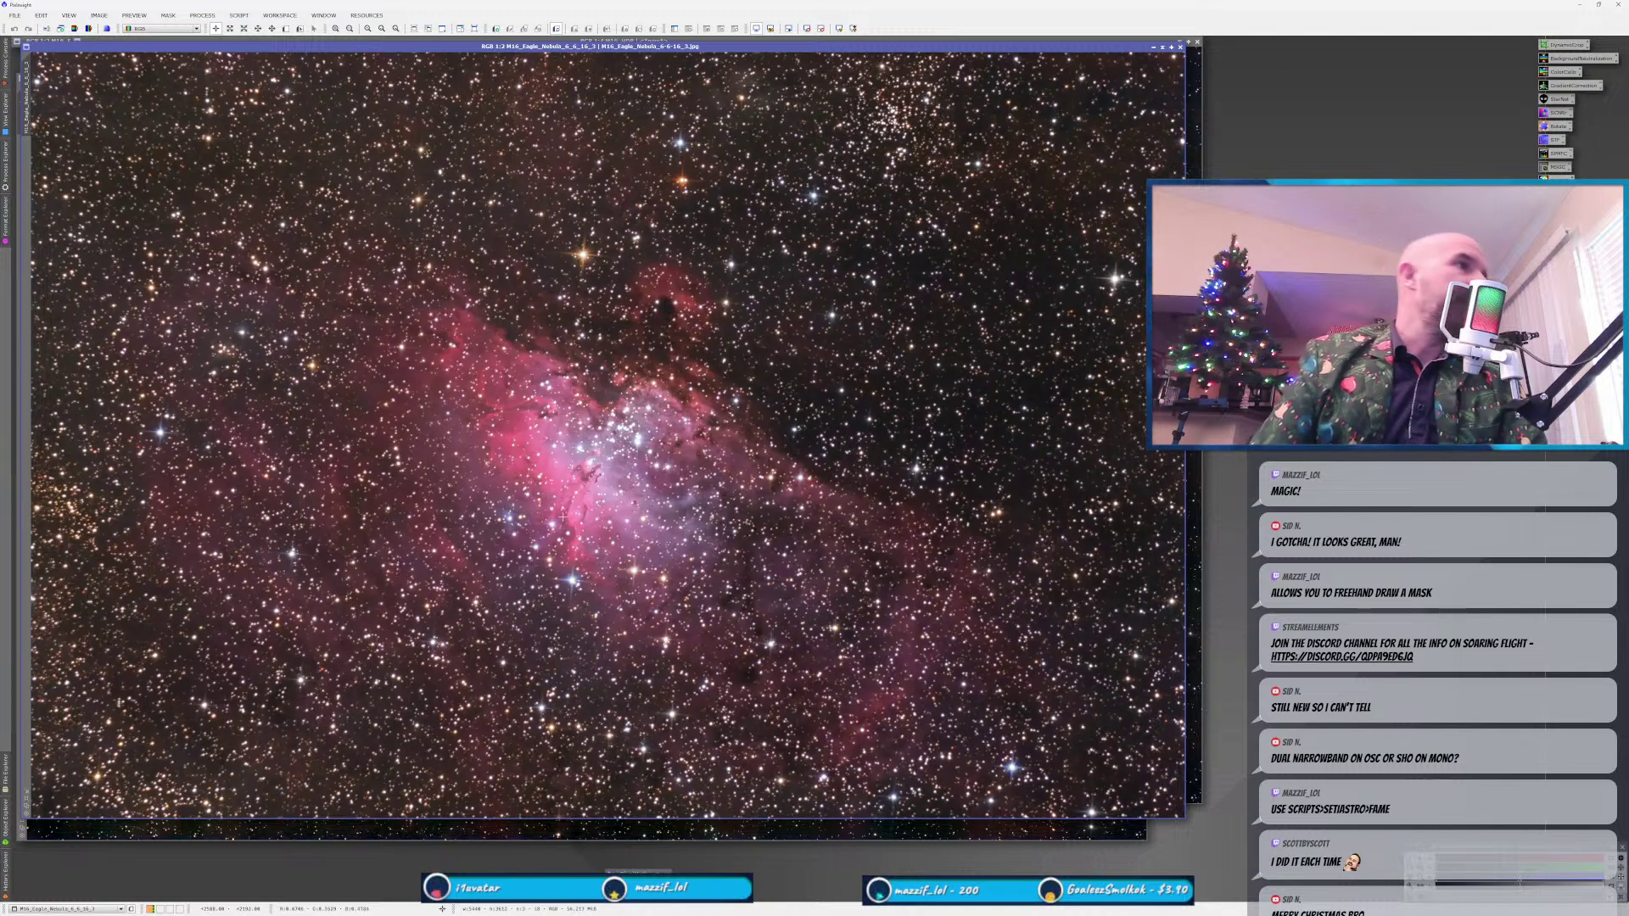
# Magnify the central pillars in the older JPG and in M16_HDR_clone, moving the older image's window aside.
pyautogui.scroll(2, 560, 516)
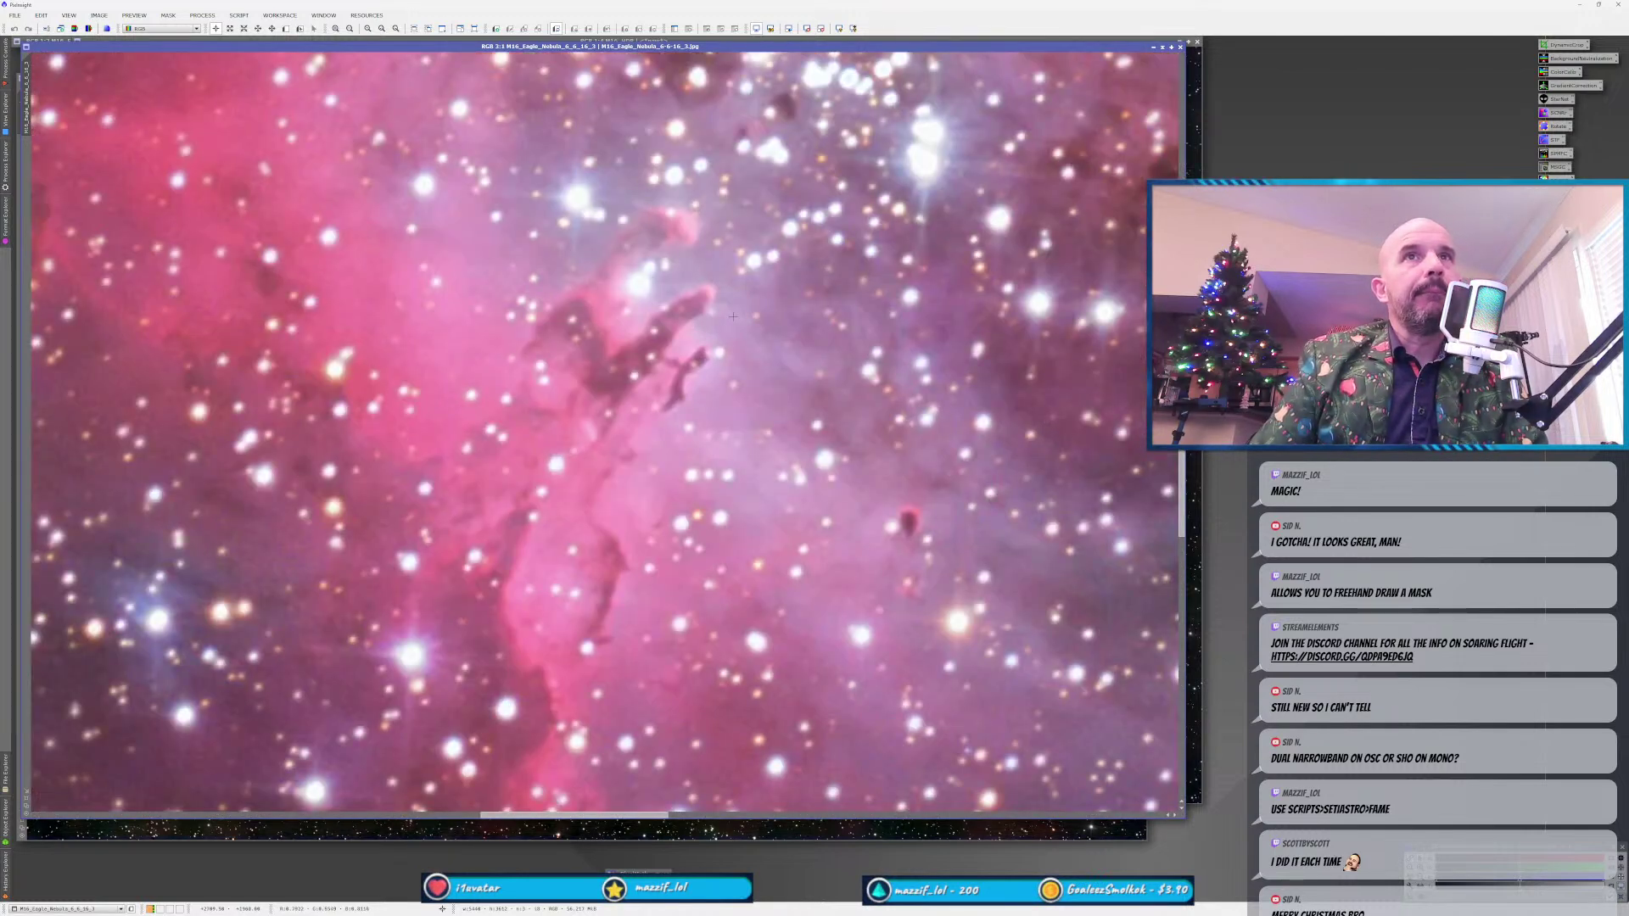
pyautogui.scroll(1, 730, 317)
pyautogui.moveTo(602, 45); pyautogui.dragTo(1012, 79)
pyautogui.click(519, 519)
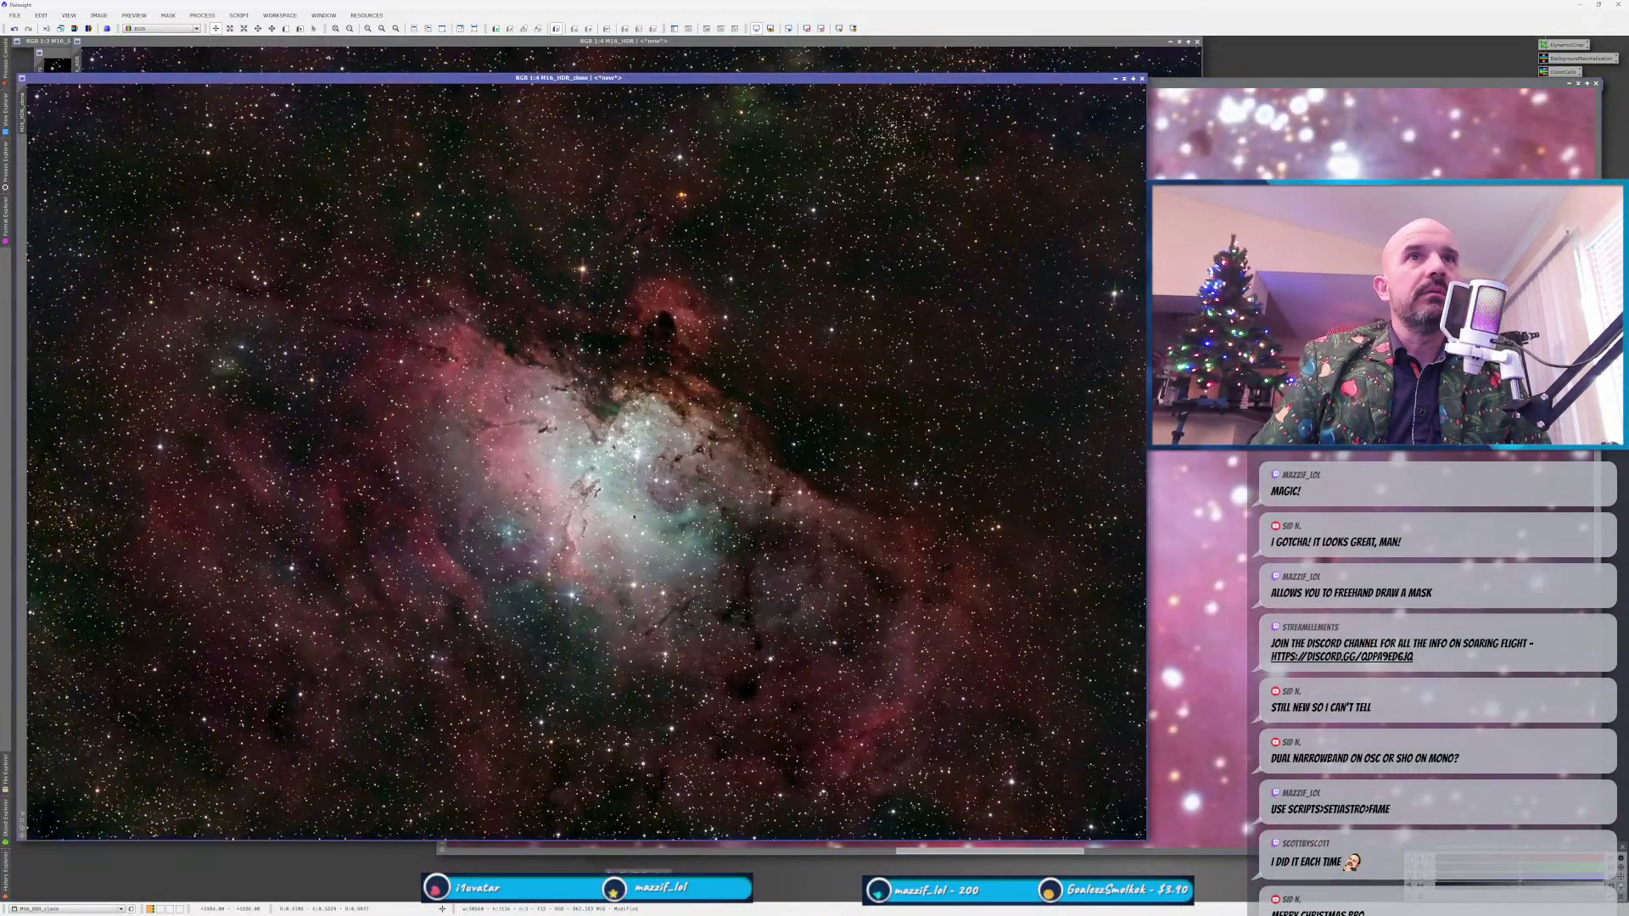
pyautogui.scroll(5, 606, 512)
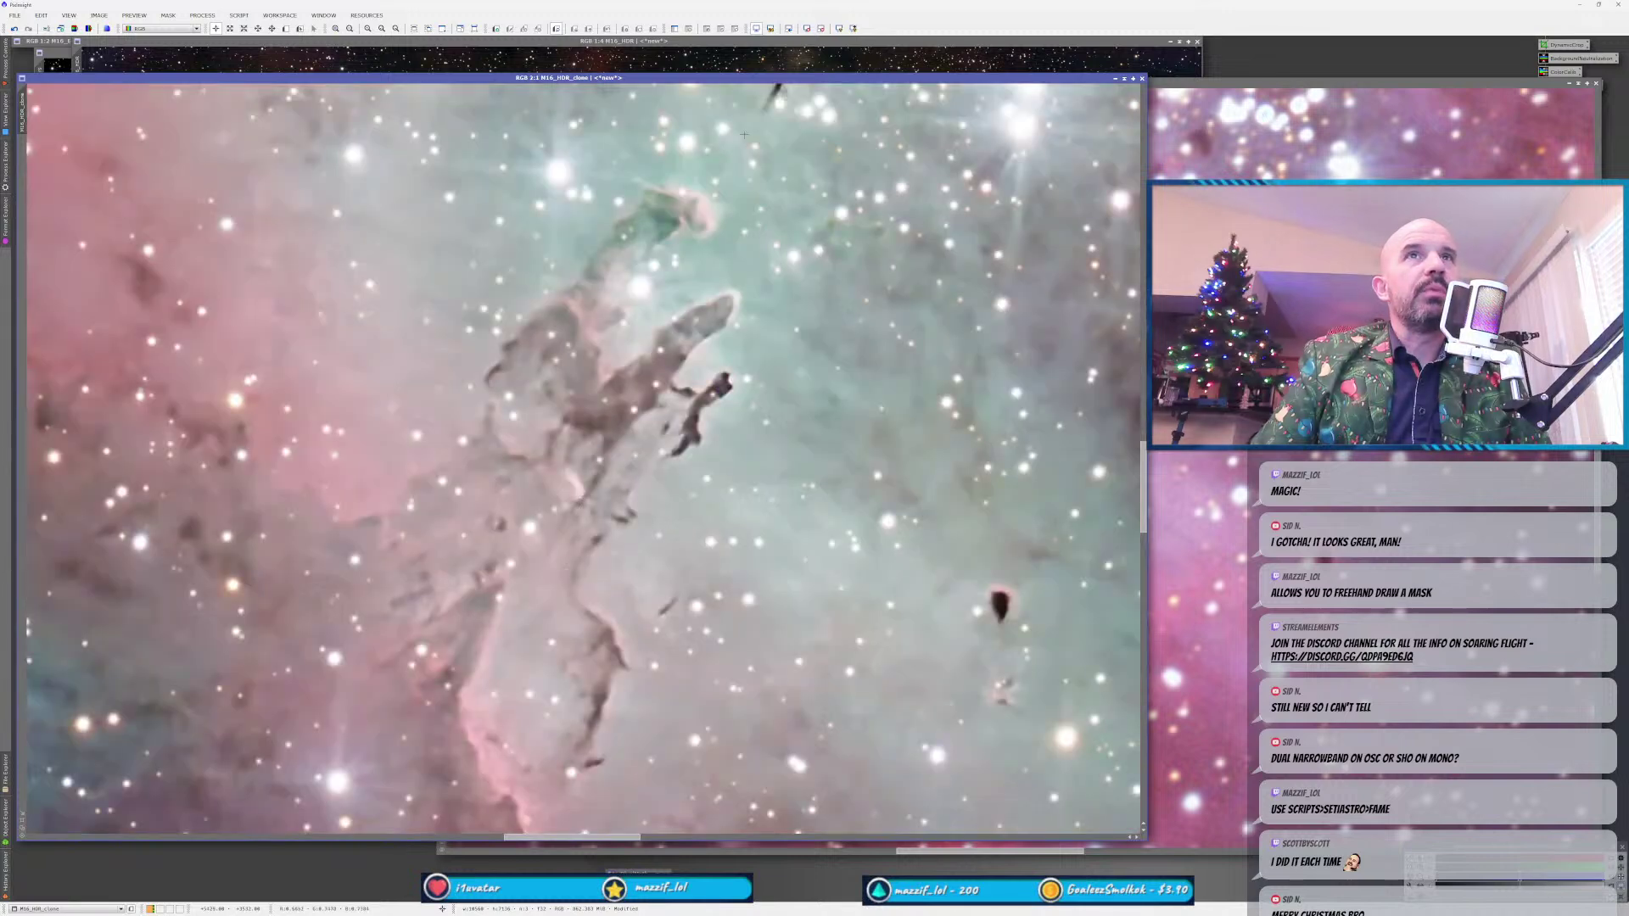
# Arrange M16_HDR_clone and the older JPG side by side with the central pillars visible in both.
pyautogui.hotkey('ctrl', 'Tab')
pyautogui.moveTo(856, 82); pyautogui.dragTo(808, 85)
pyautogui.click(169, 457)
pyautogui.moveTo(679, 475); pyautogui.dragTo(300, 497)
pyautogui.click(1285, 514)
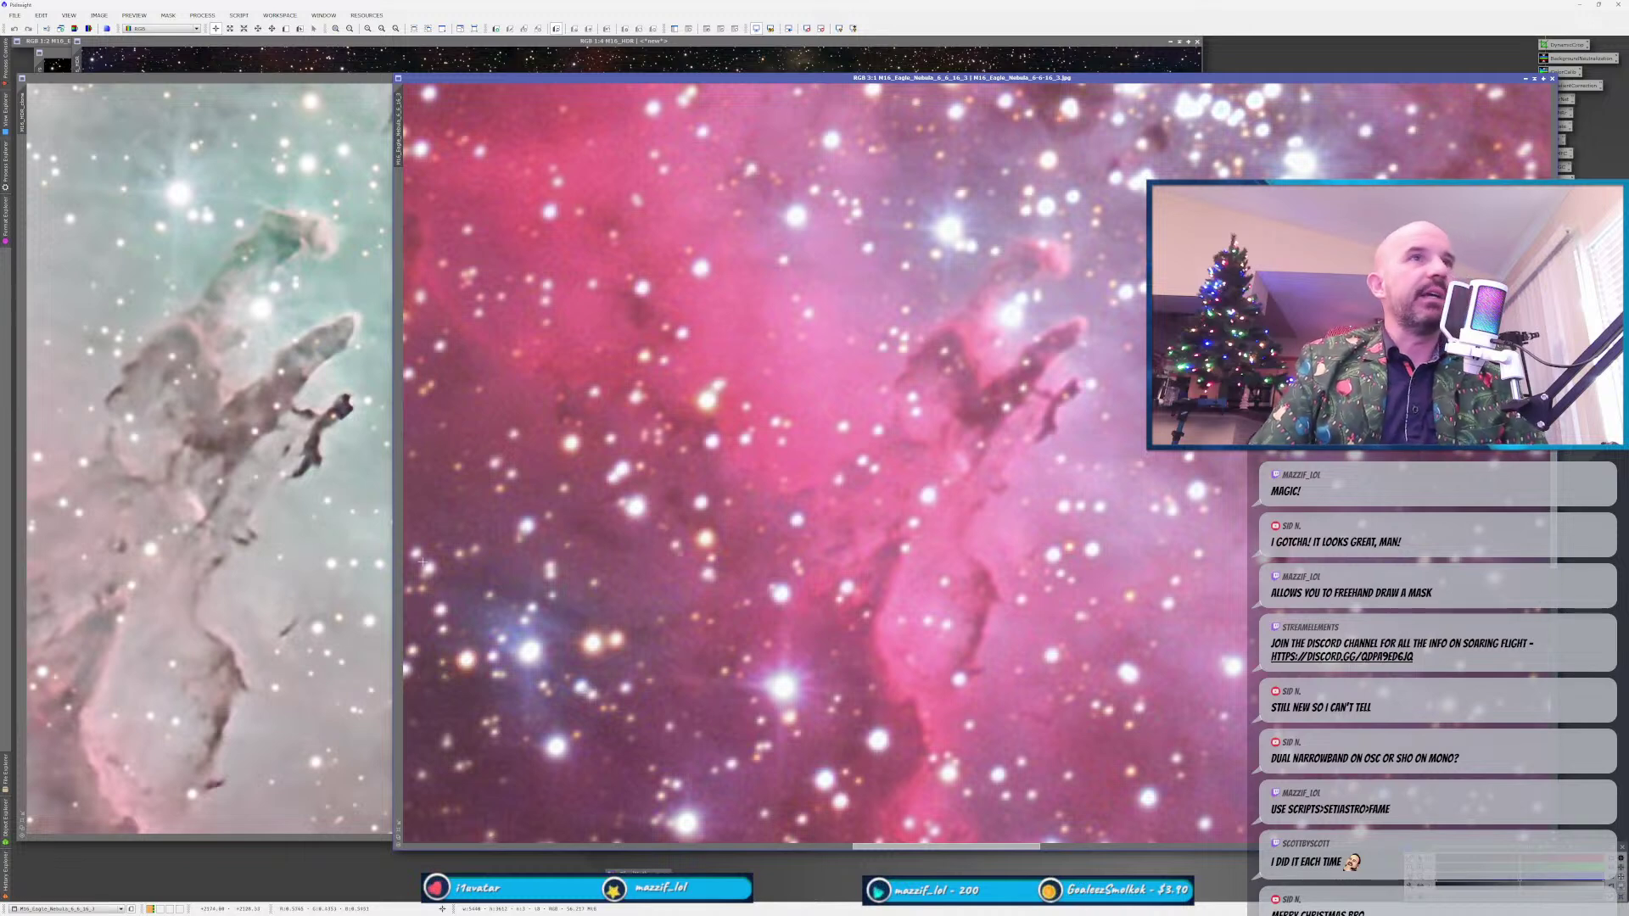
pyautogui.moveTo(520, 434); pyautogui.dragTo(350, 434)
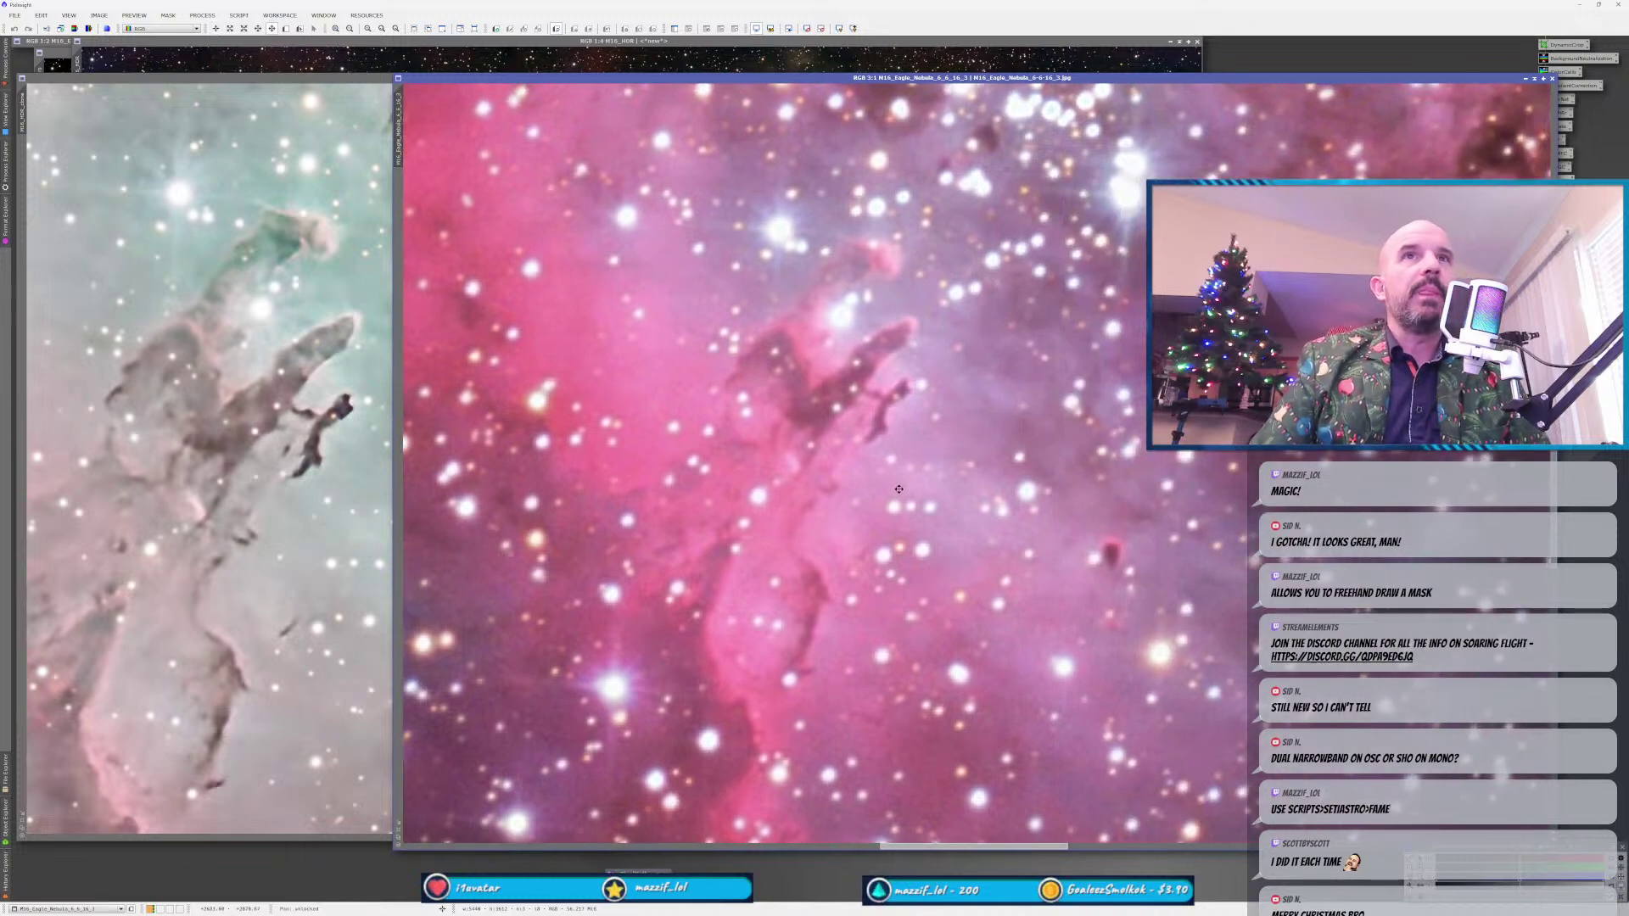
pyautogui.moveTo(629, 74); pyautogui.dragTo(741, 74)
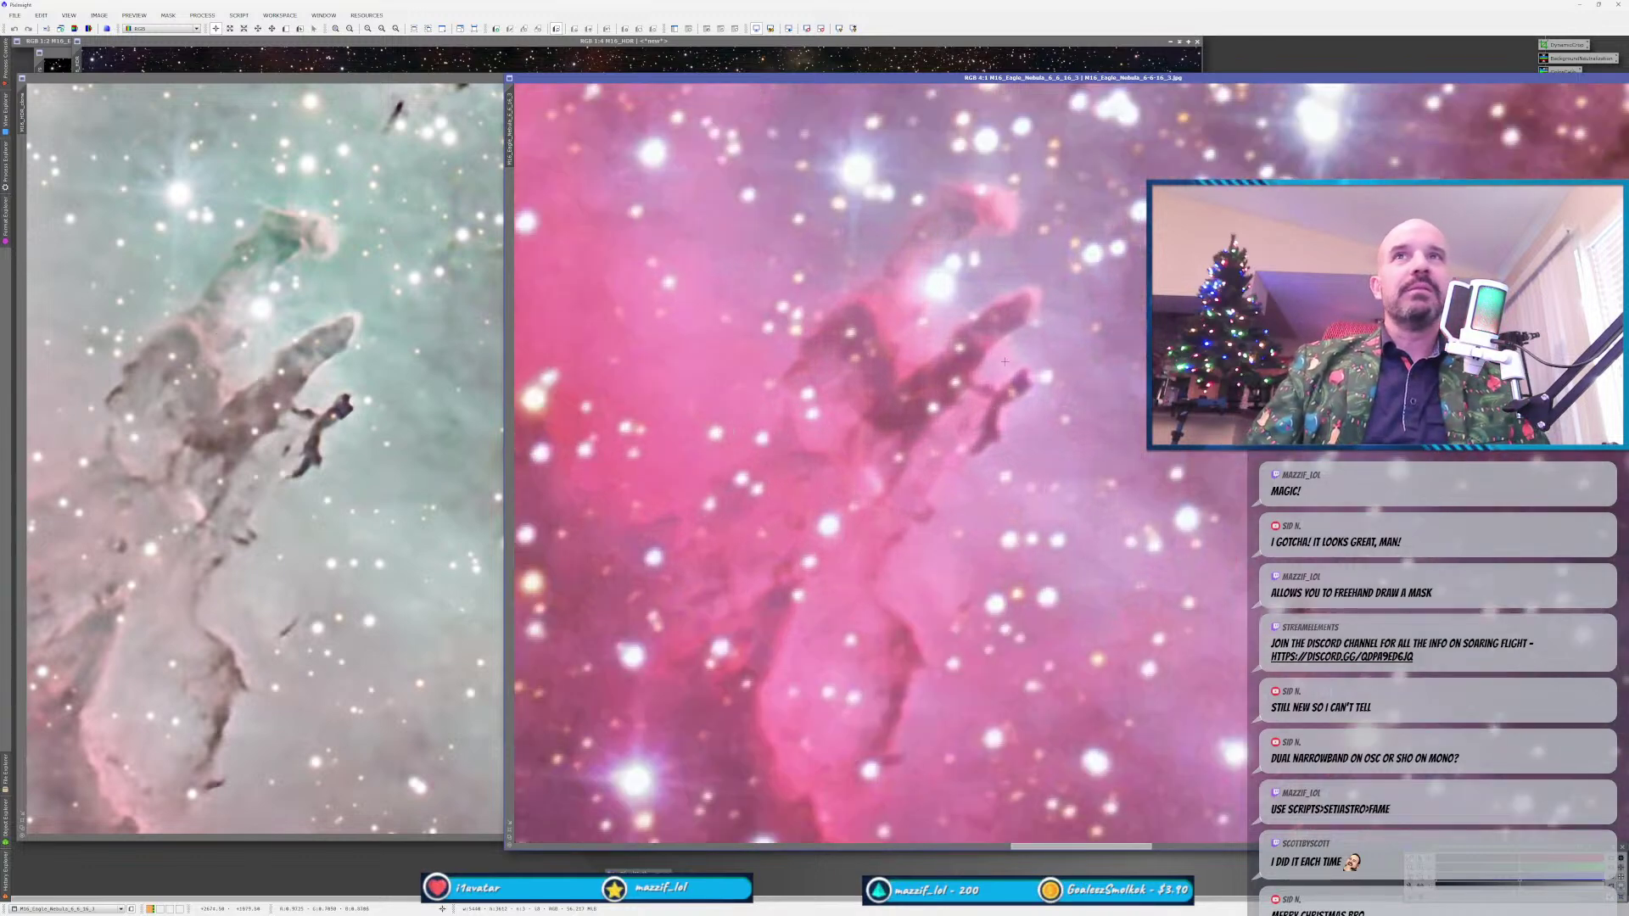
# Compare the fine detail of the pillars in M16_HDR_clone and the older JPG at several magnifications.
pyautogui.scroll(1, 993, 408)
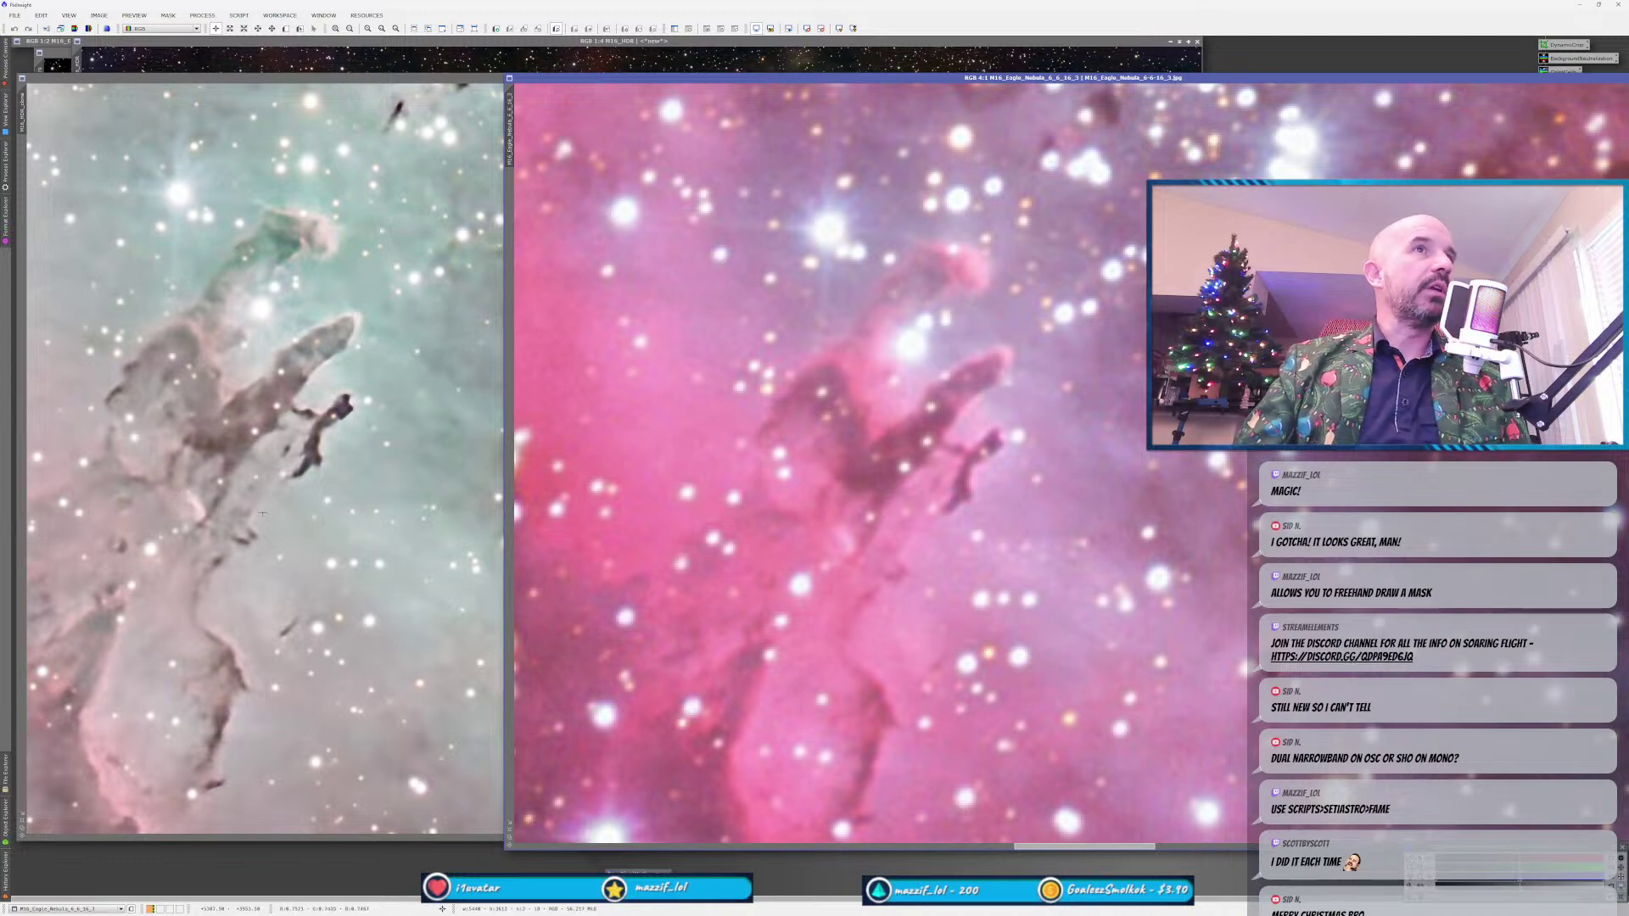
pyautogui.click(235, 531)
pyautogui.scroll(3, 381, 411)
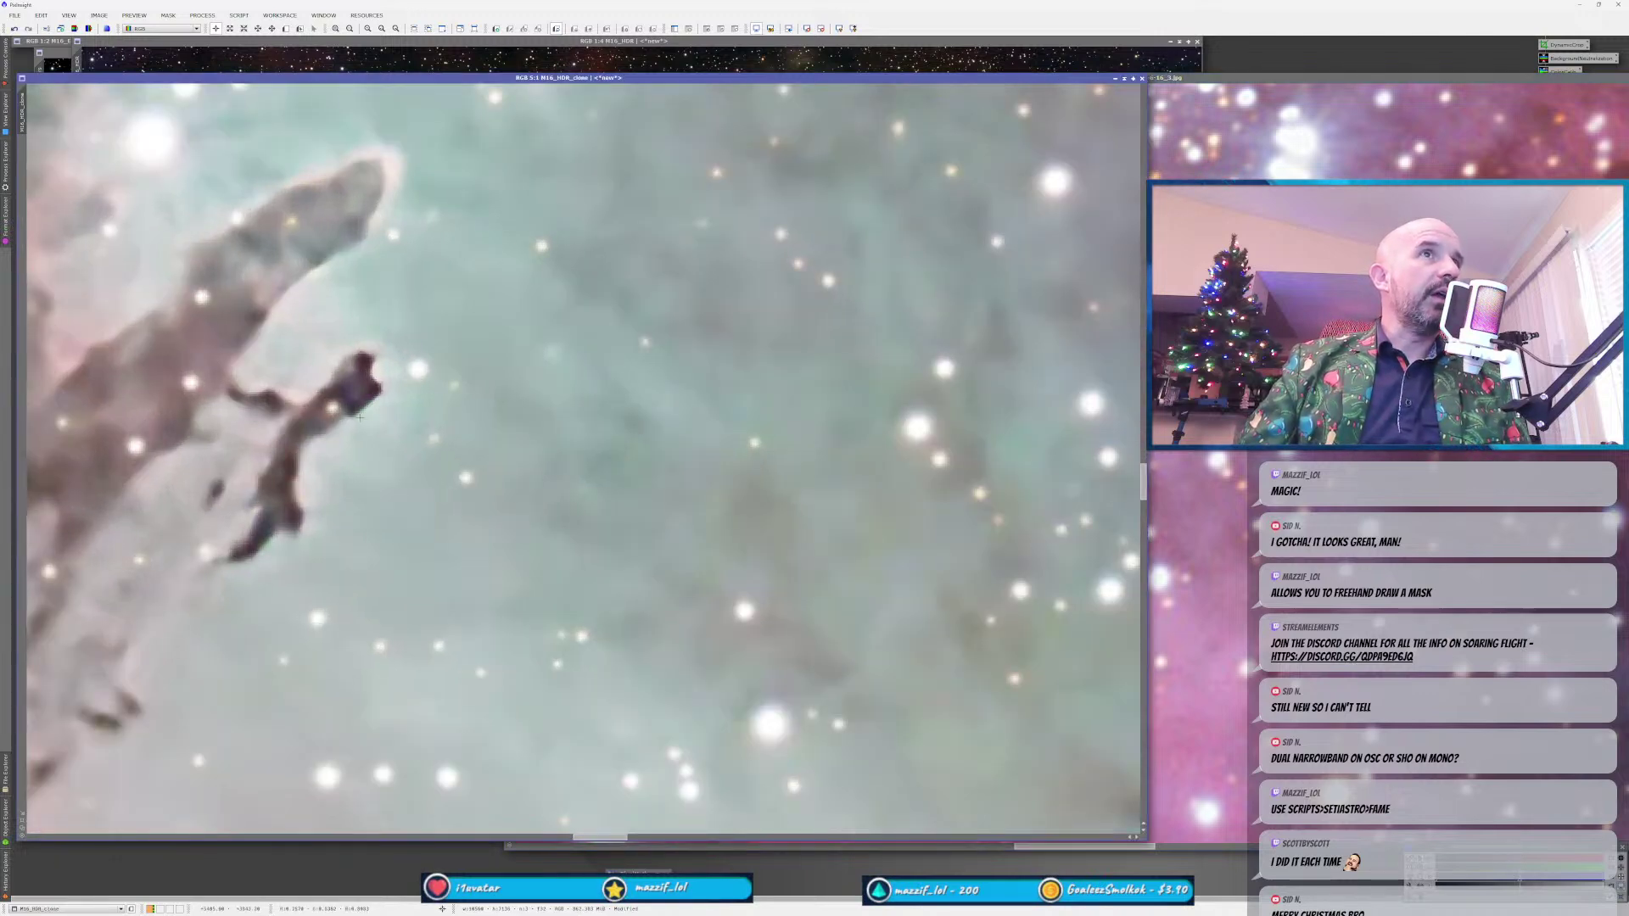
pyautogui.click(1188, 509)
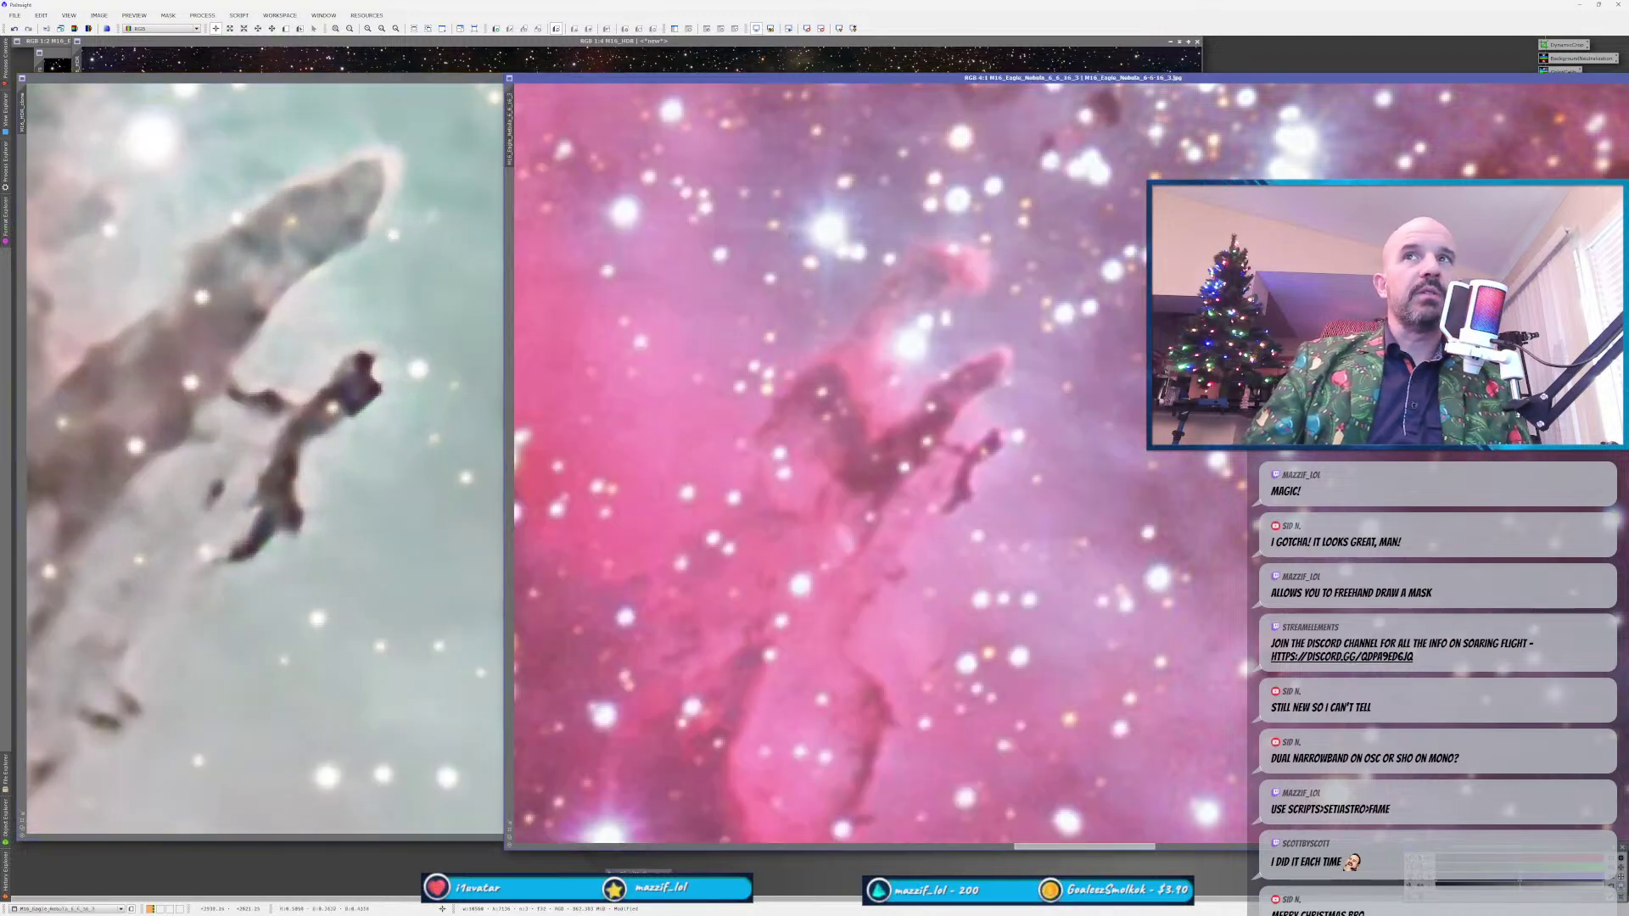
pyautogui.scroll(2, 975, 452)
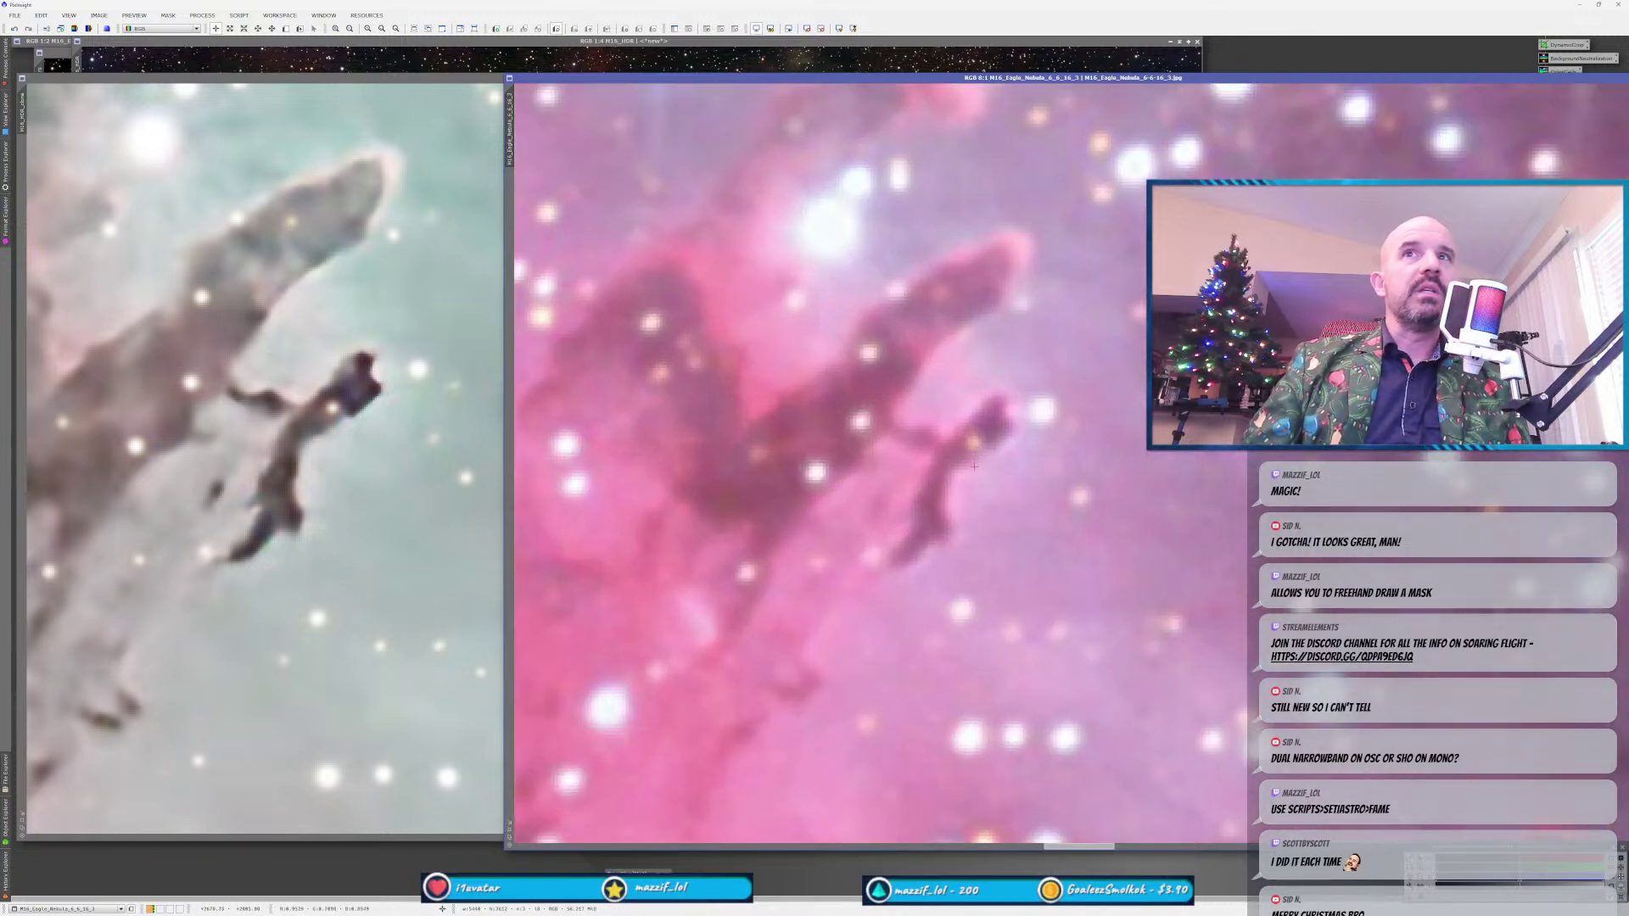
pyautogui.scroll(-4, 974, 466)
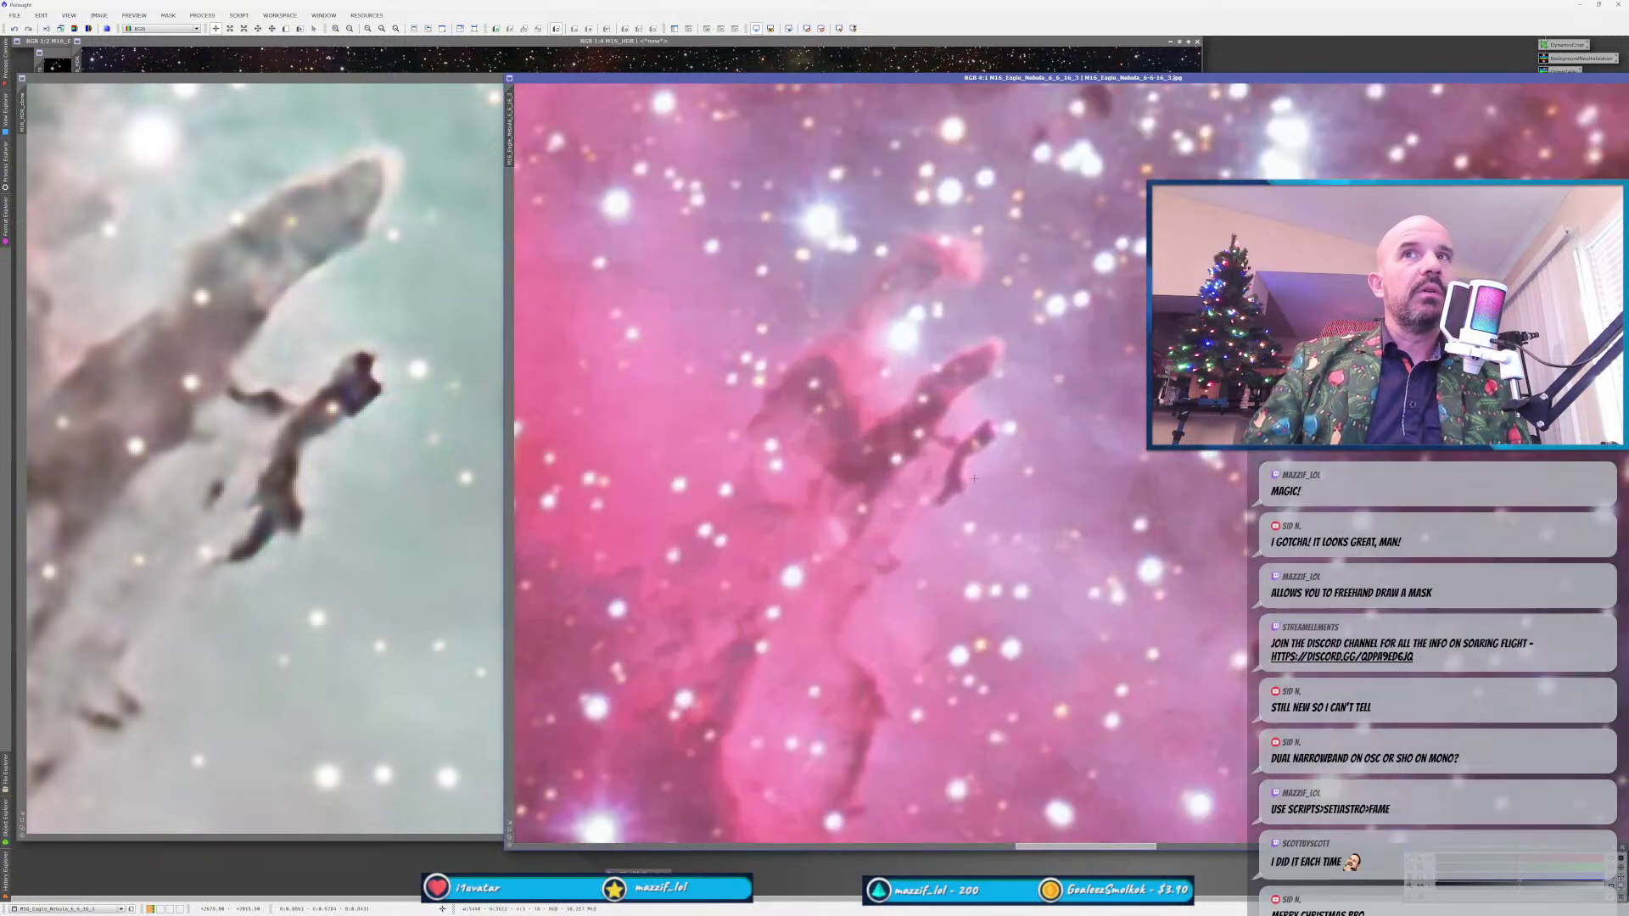
pyautogui.click(270, 476)
pyautogui.scroll(-3, 270, 476)
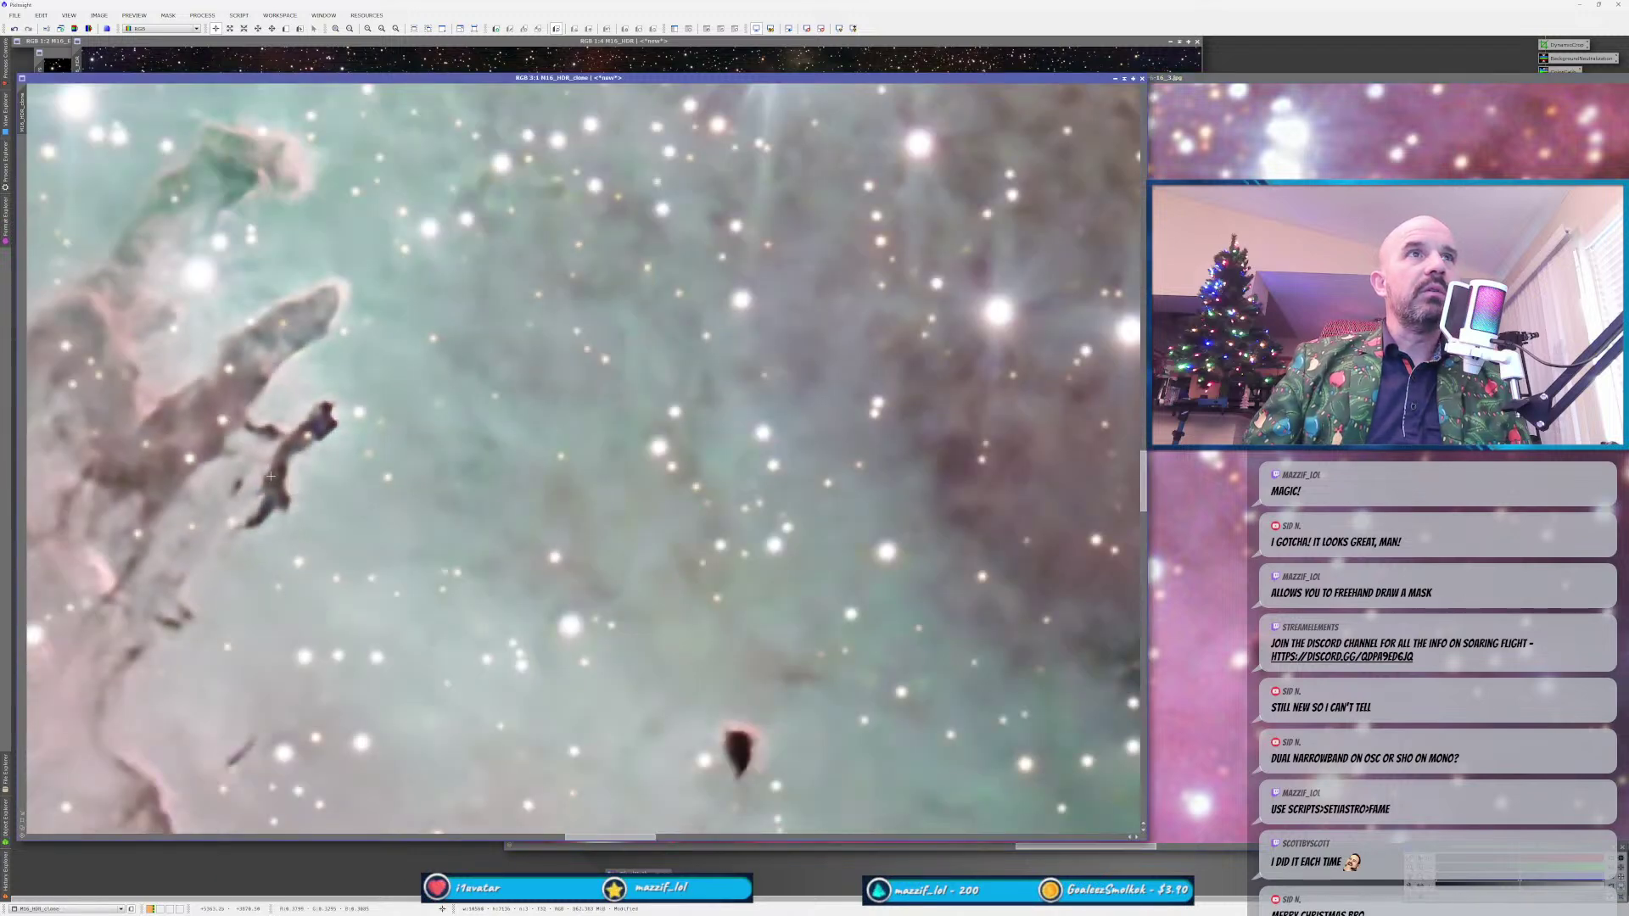
pyautogui.hotkey('ctrl', 'Tab')
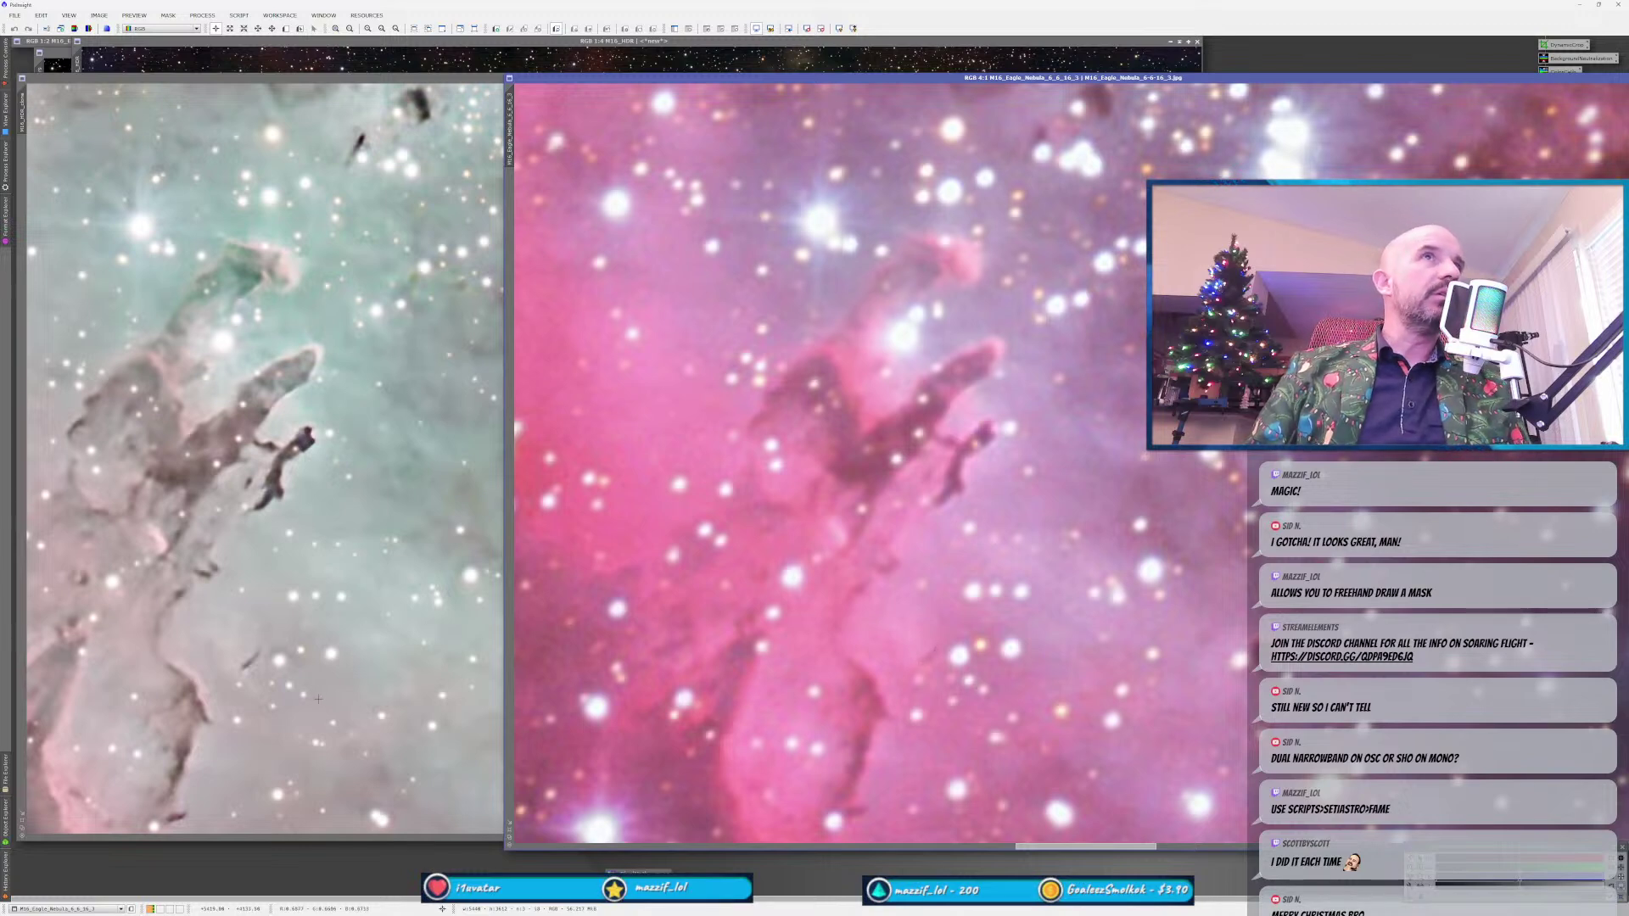
# Compare the star cluster above the pillars and the small dark globule beside them in both images.
pyautogui.moveTo(1122, 256); pyautogui.dragTo(994, 634)
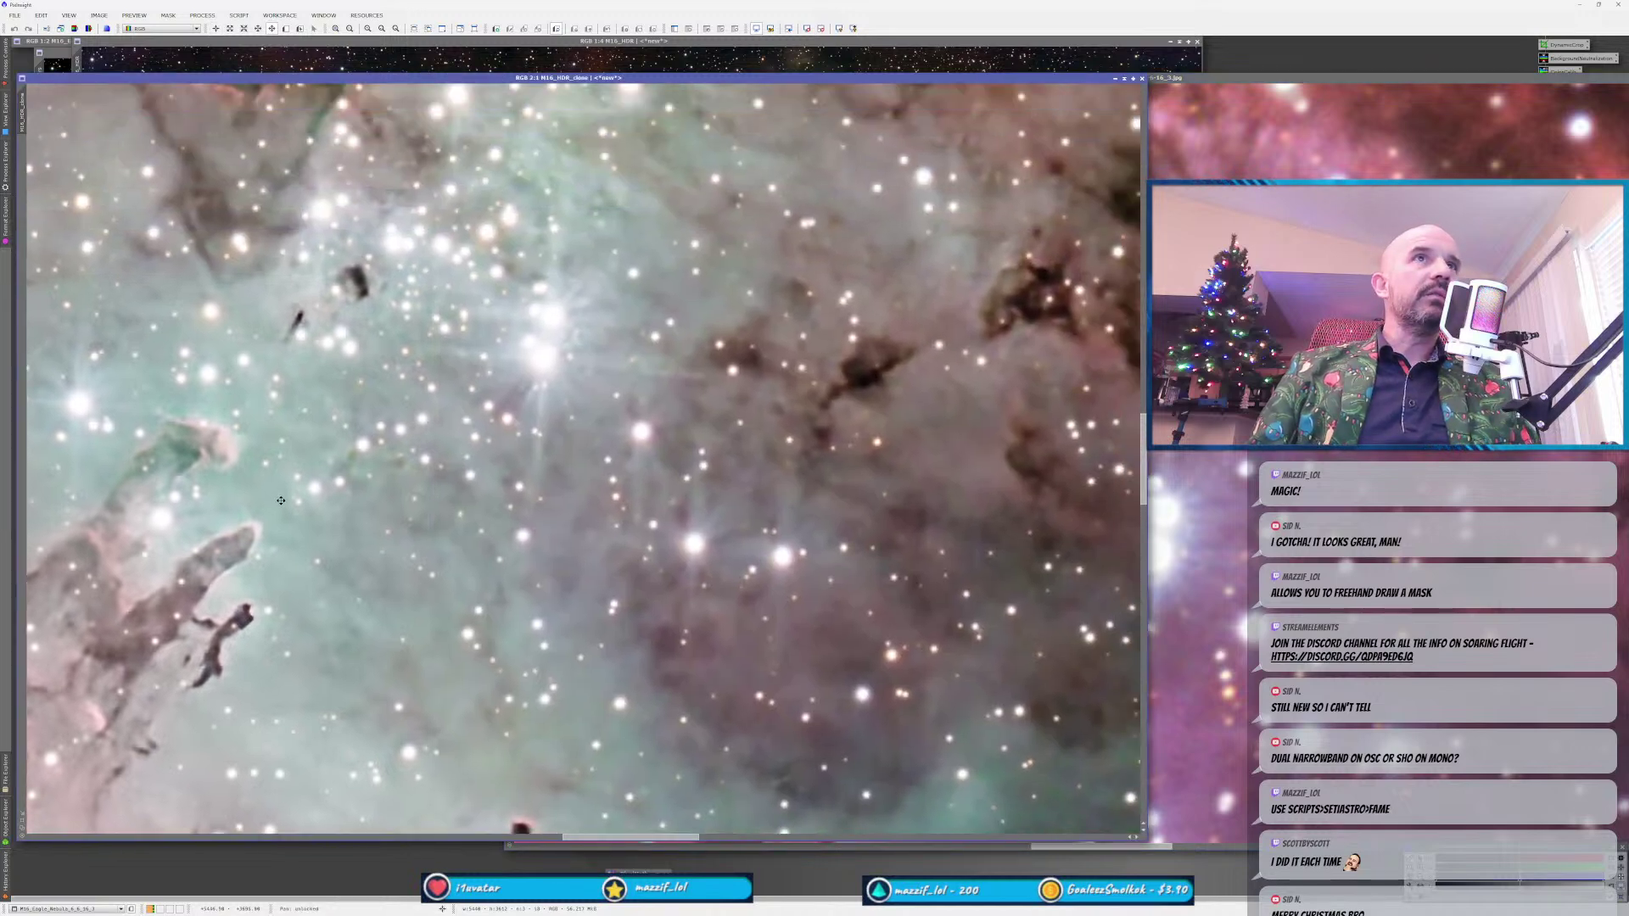
pyautogui.moveTo(808, 466); pyautogui.dragTo(803, 512)
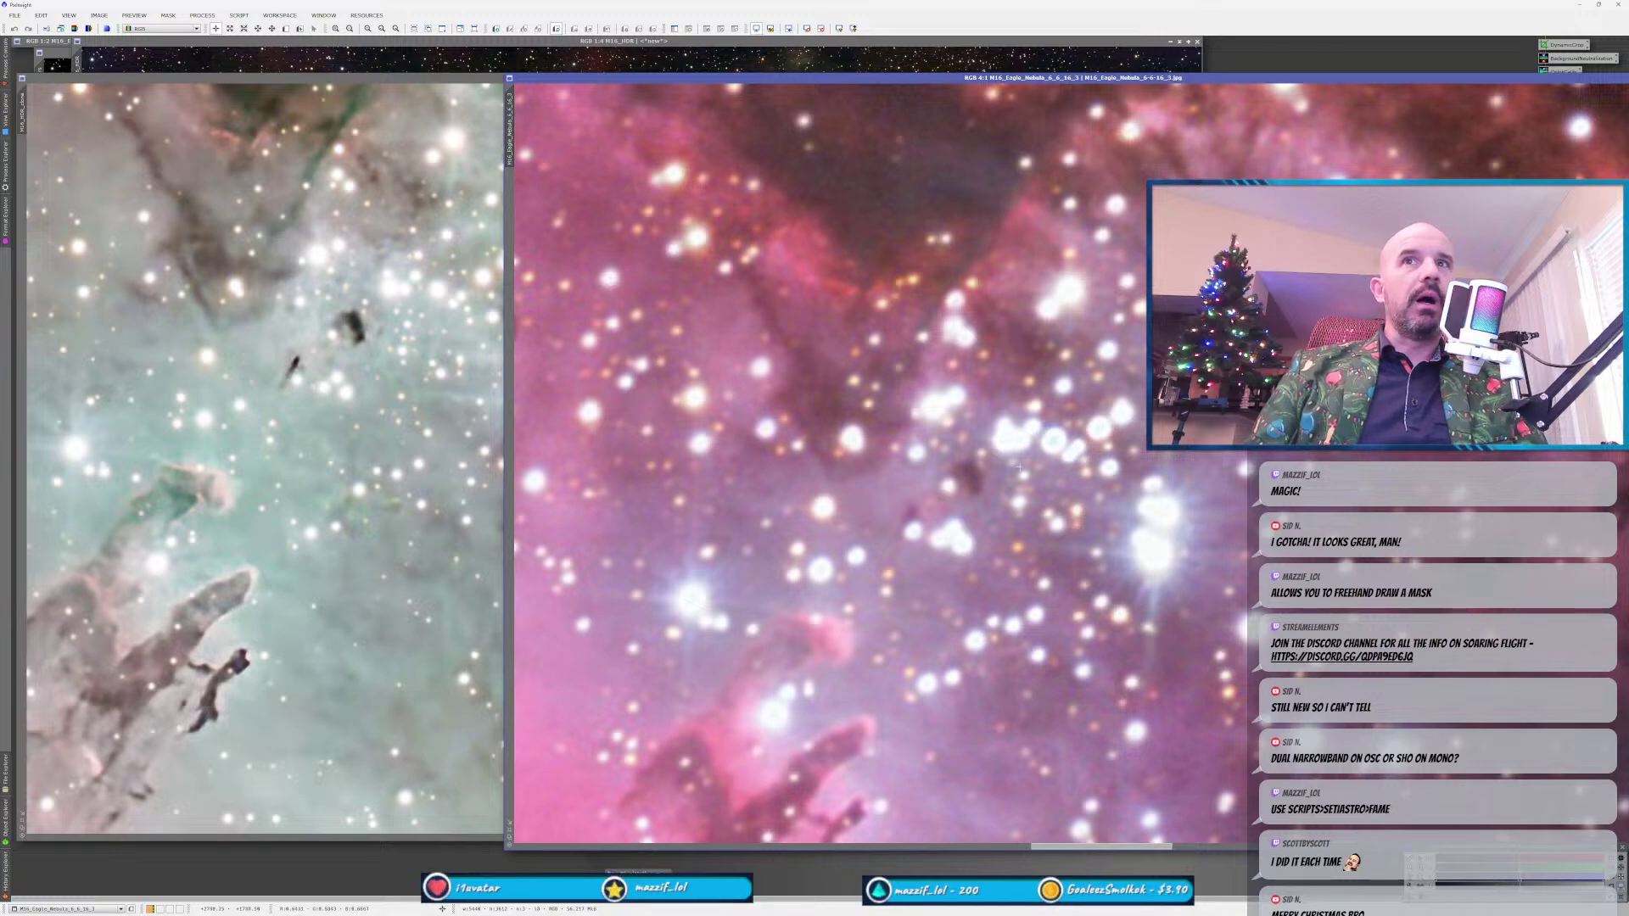
pyautogui.moveTo(936, 537); pyautogui.dragTo(941, 389)
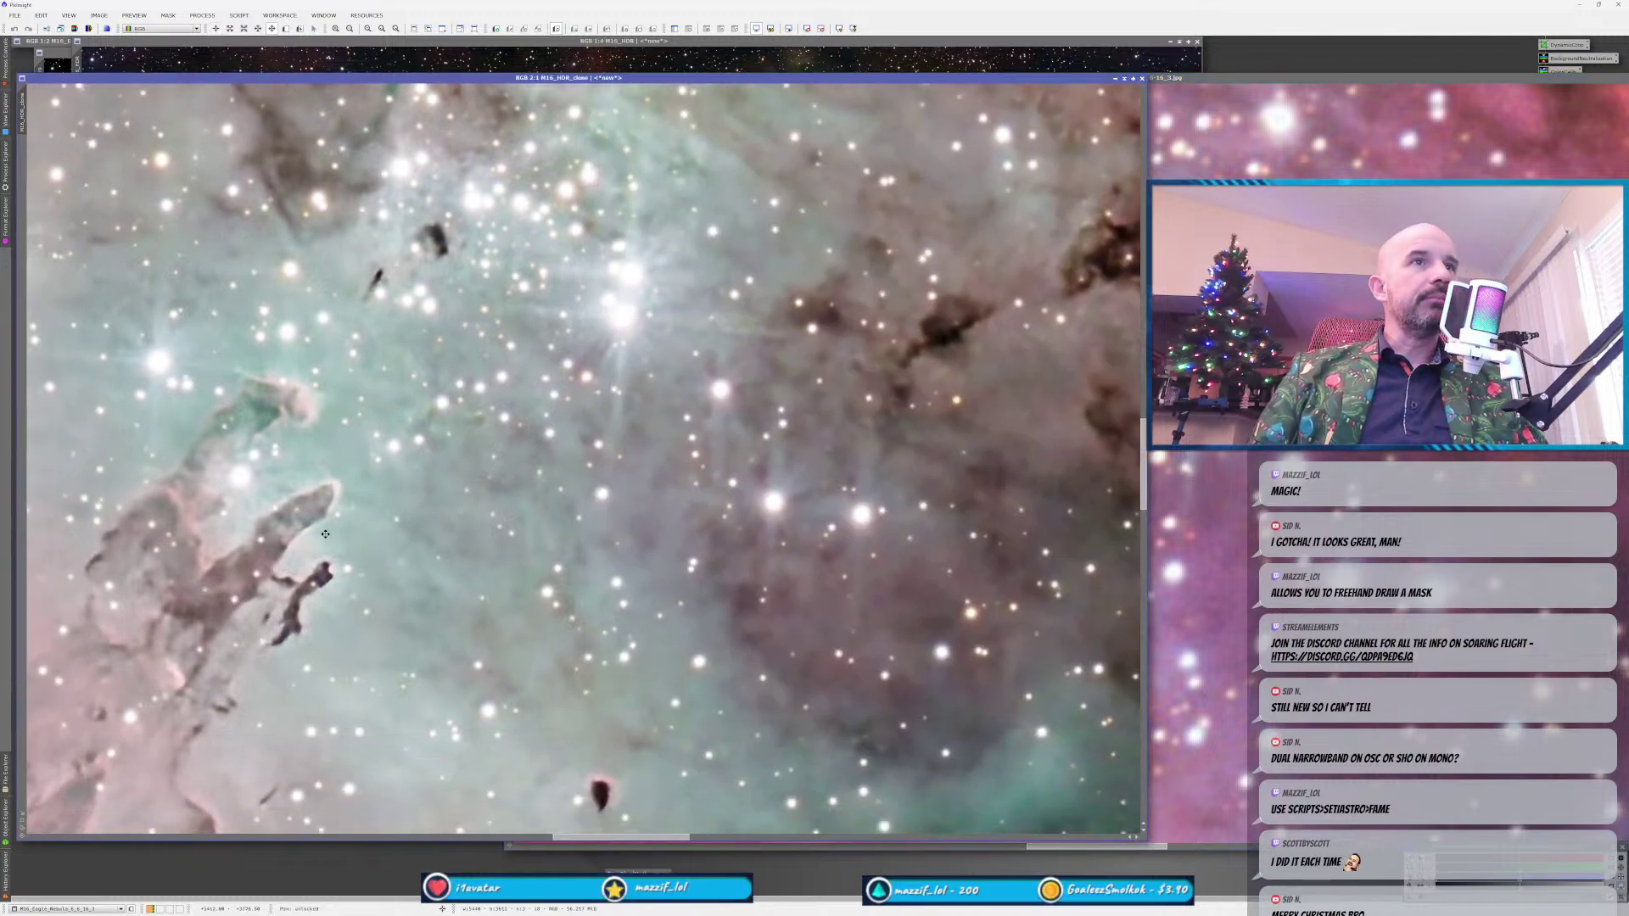
pyautogui.moveTo(284, 477); pyautogui.dragTo(408, 517)
pyautogui.click(1204, 827)
pyautogui.moveTo(1205, 827)
pyautogui.mouseDown()
pyautogui.moveTo(1044, 681)
pyautogui.moveTo(1078, 499)
pyautogui.mouseUp()
pyautogui.hotkey('ctrl', 'Tab')
pyautogui.hotkey('ctrl', 'shift', 'Tab')
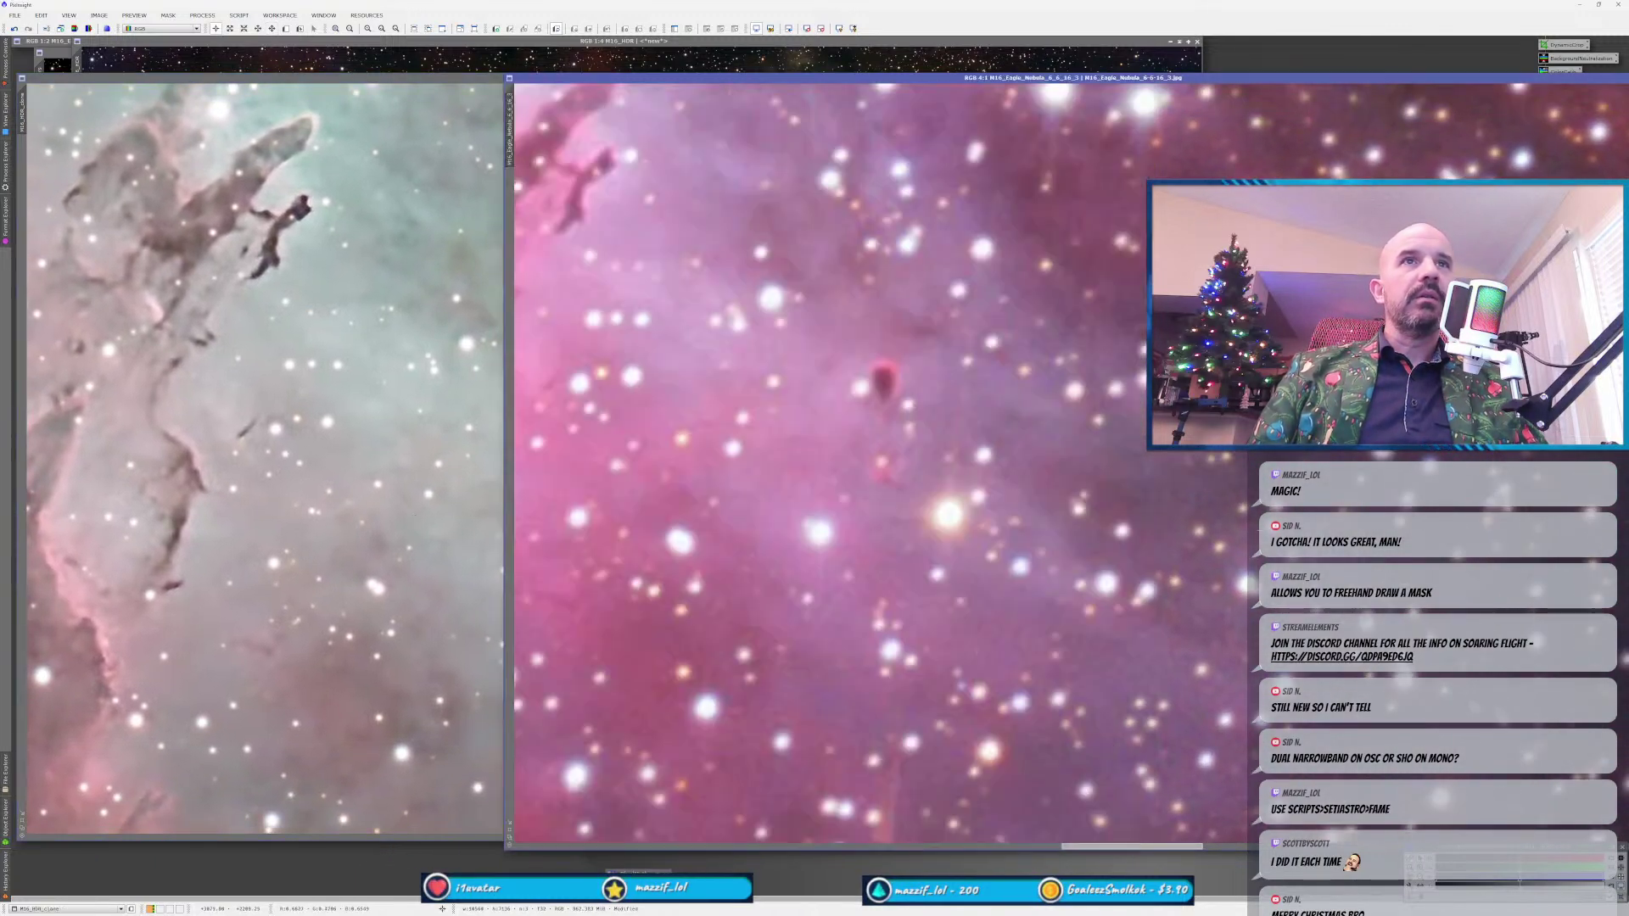
pyautogui.click(335, 534)
pyautogui.moveTo(335, 534); pyautogui.dragTo(133, 536)
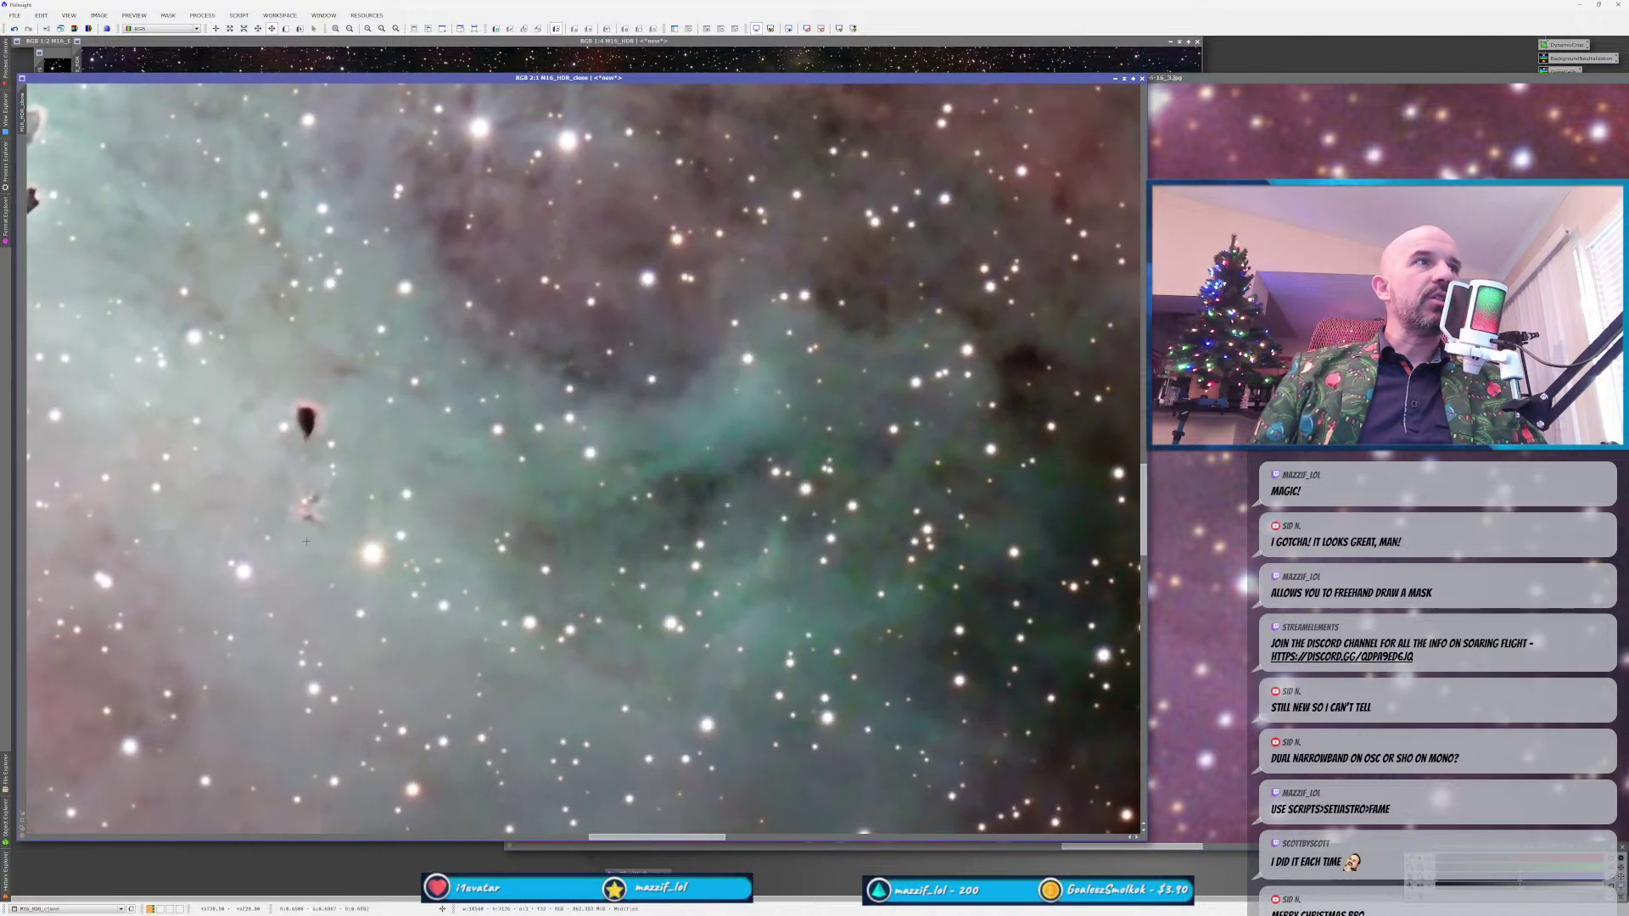
pyautogui.click(1212, 564)
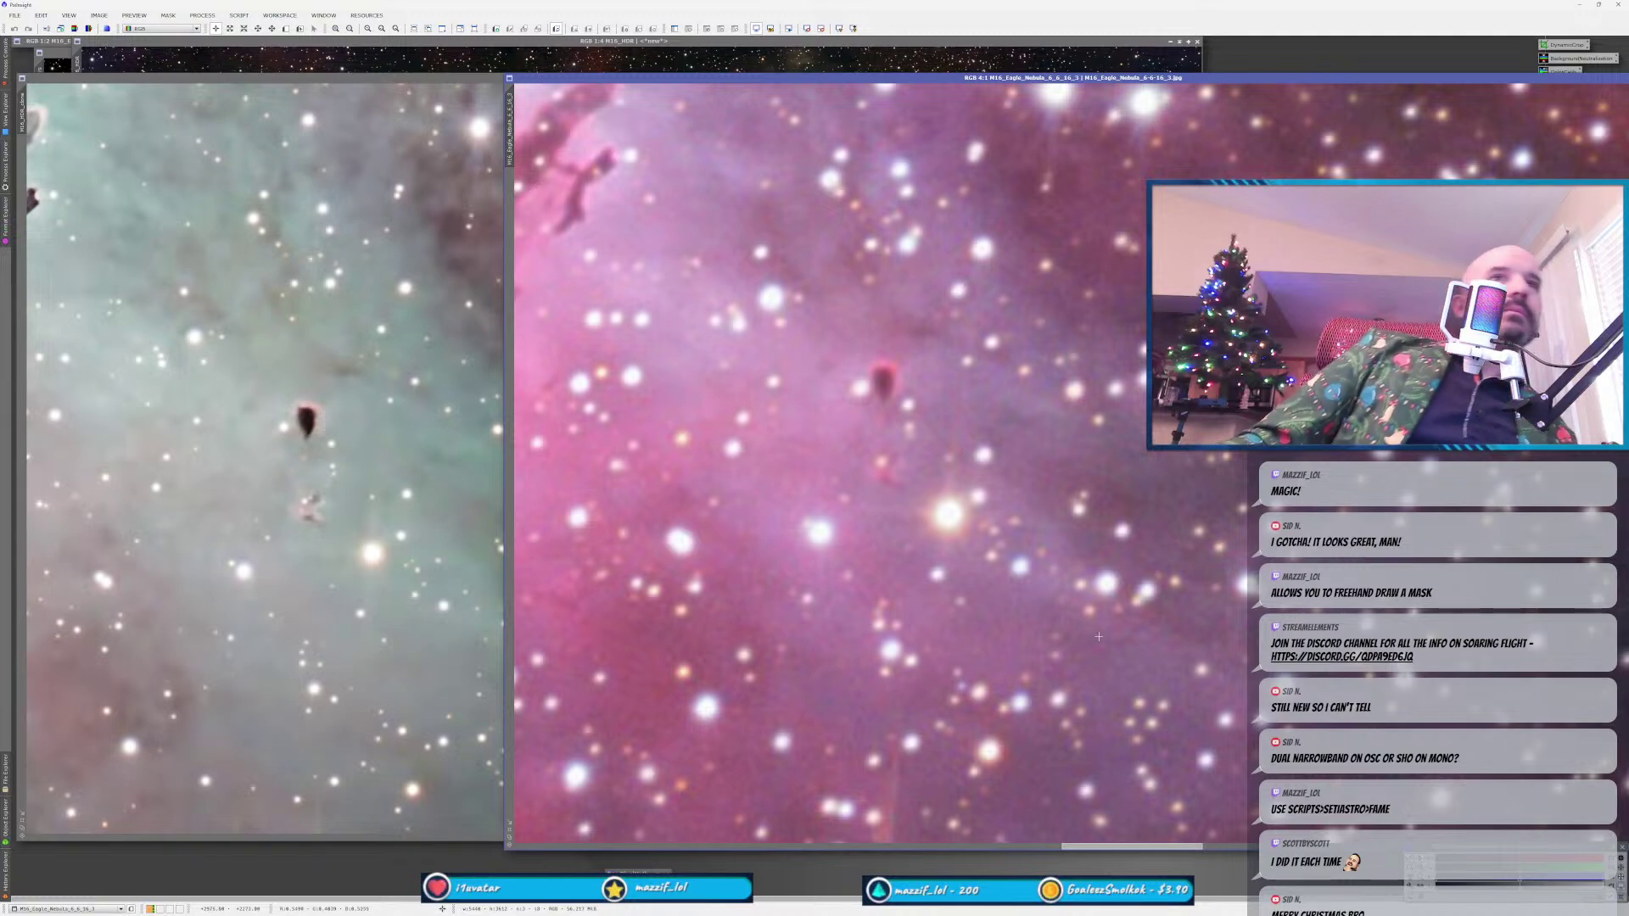
# Put the older JPG away, compare the REPROCESSED 10-27-24 version with the full M16_HDR_clone, and collapse the reprocessed image.
pyautogui.scroll(-3, 1077, 637)
pyautogui.hotkey('ctrl', 'Tab')
pyautogui.hotkey('ctrl', 'Tab')
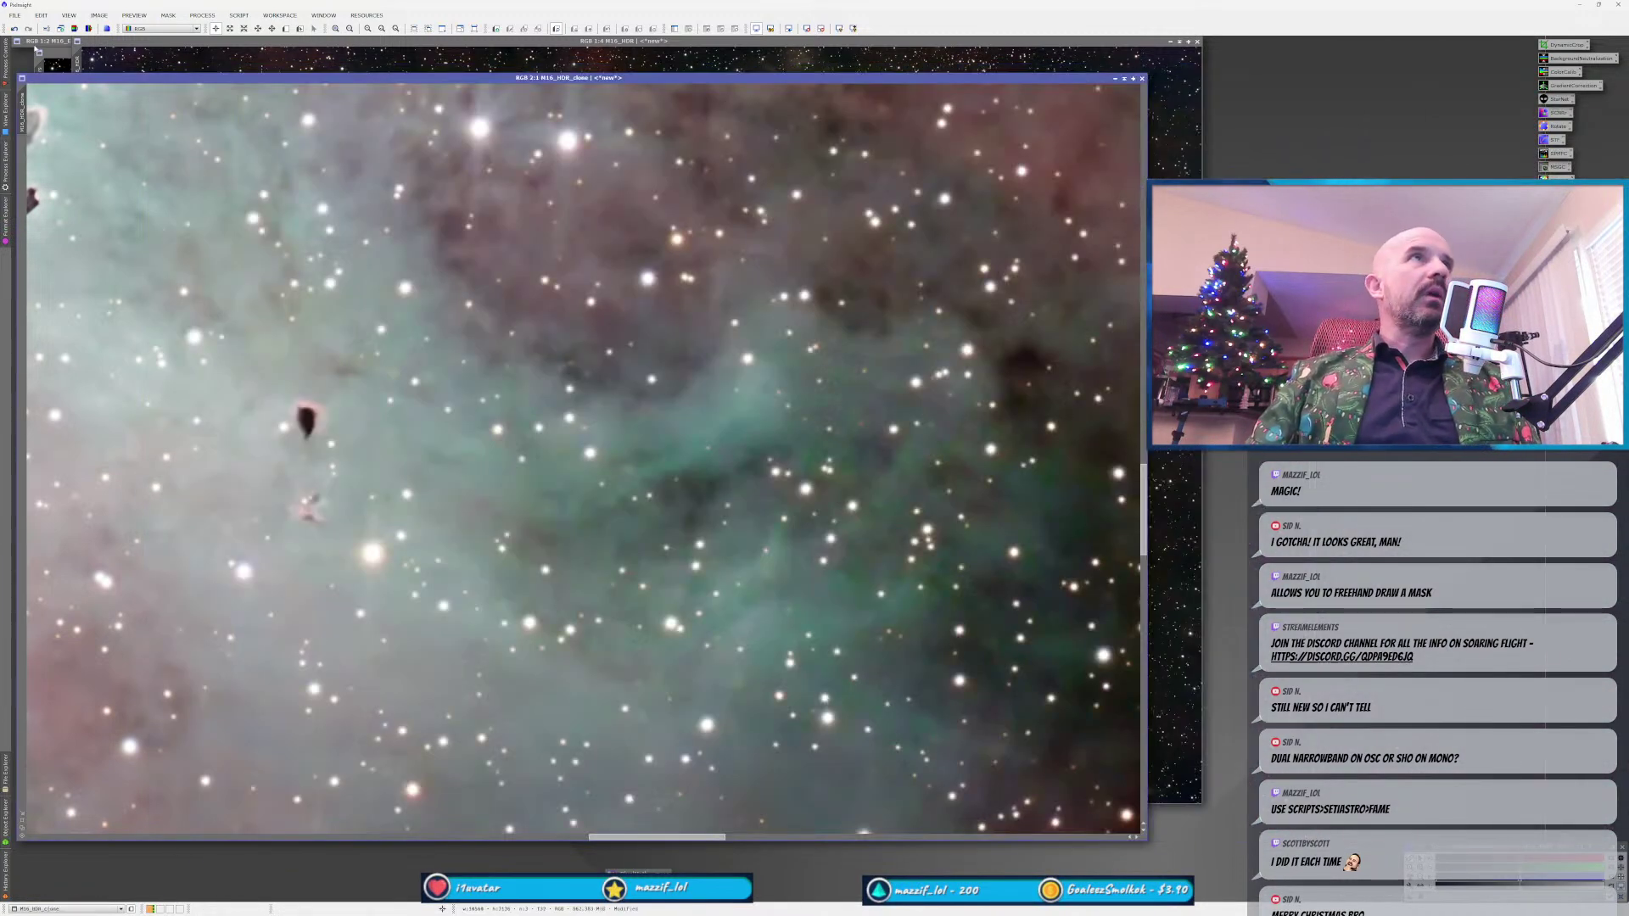
pyautogui.hotkey('ctrl', 'Tab')
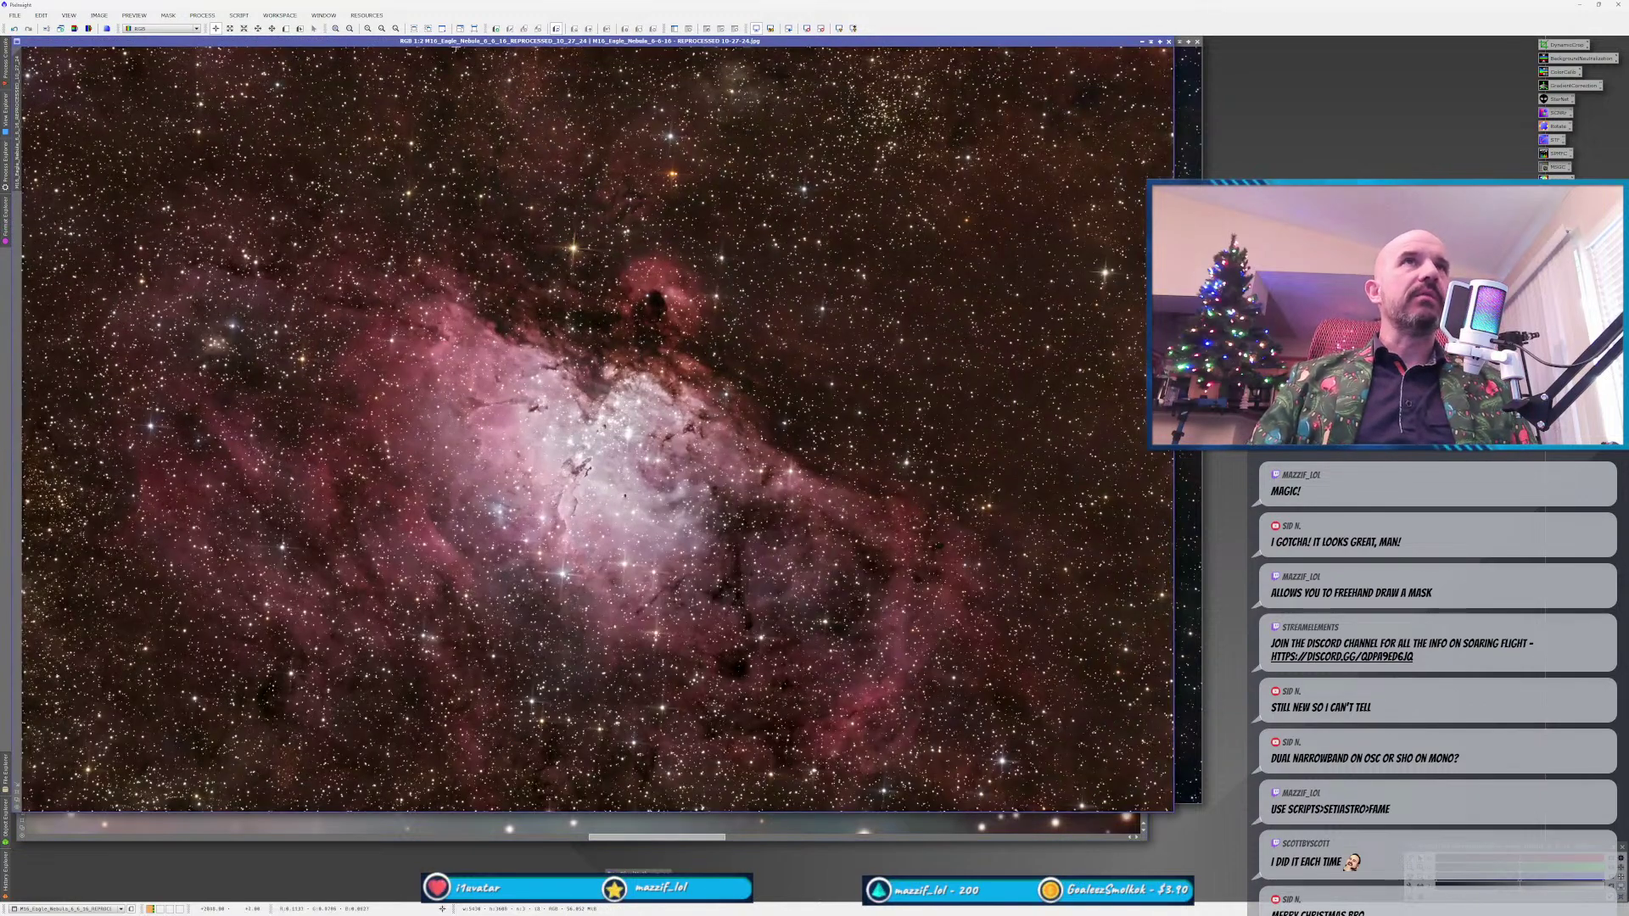
pyautogui.hotkey('ctrl', 'Tab')
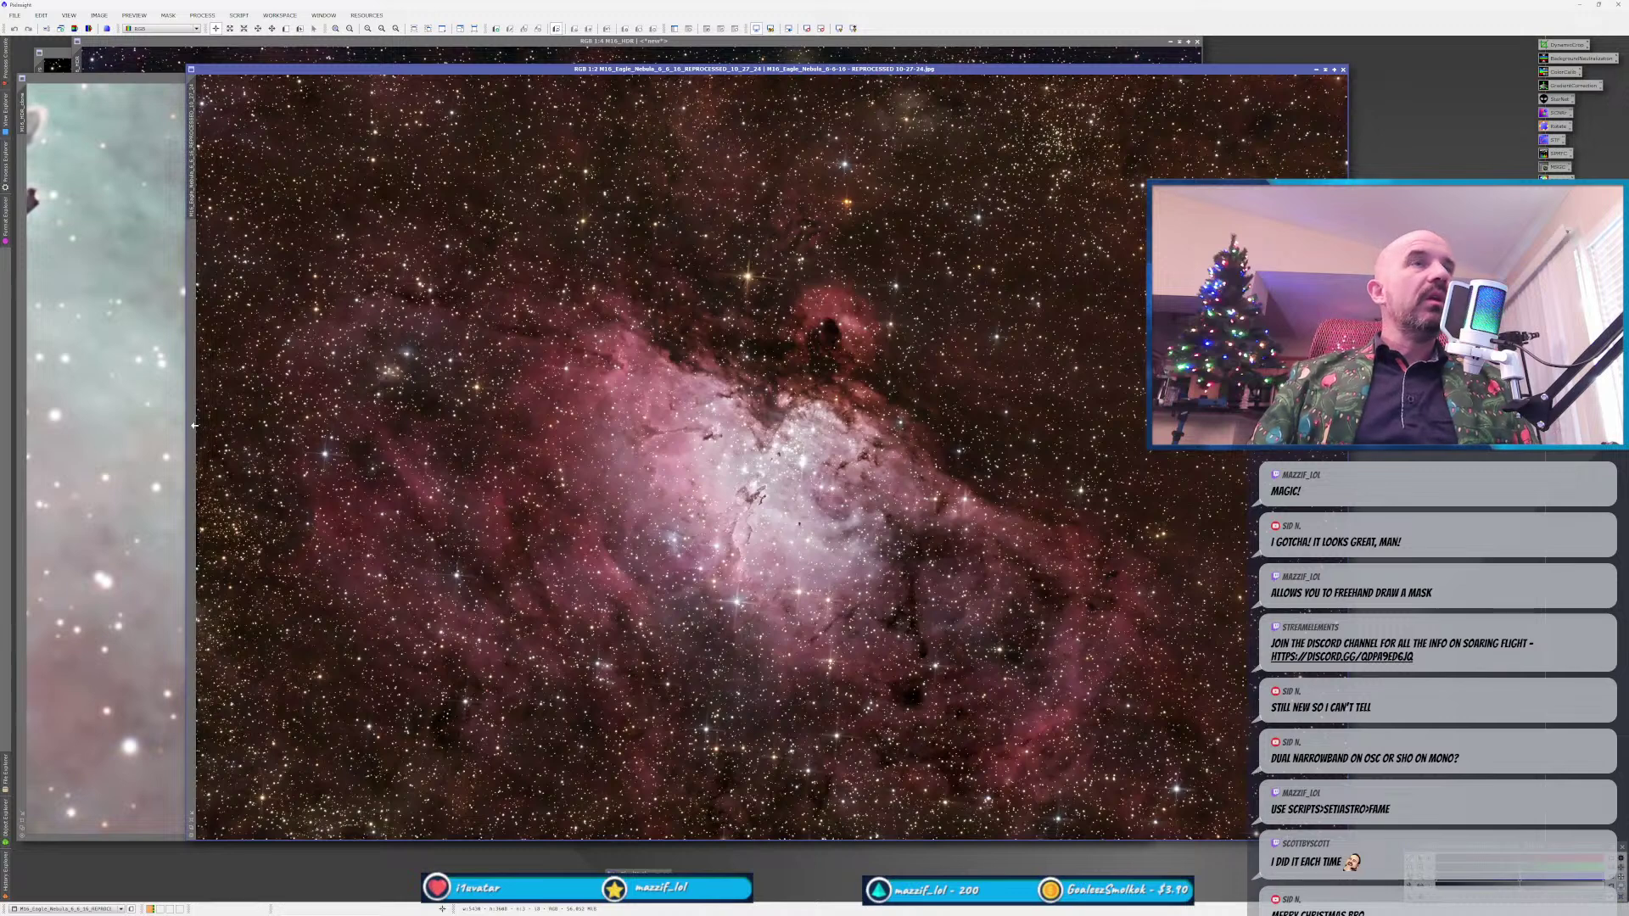
pyautogui.click(134, 475)
pyautogui.scroll(-2, 321, 518)
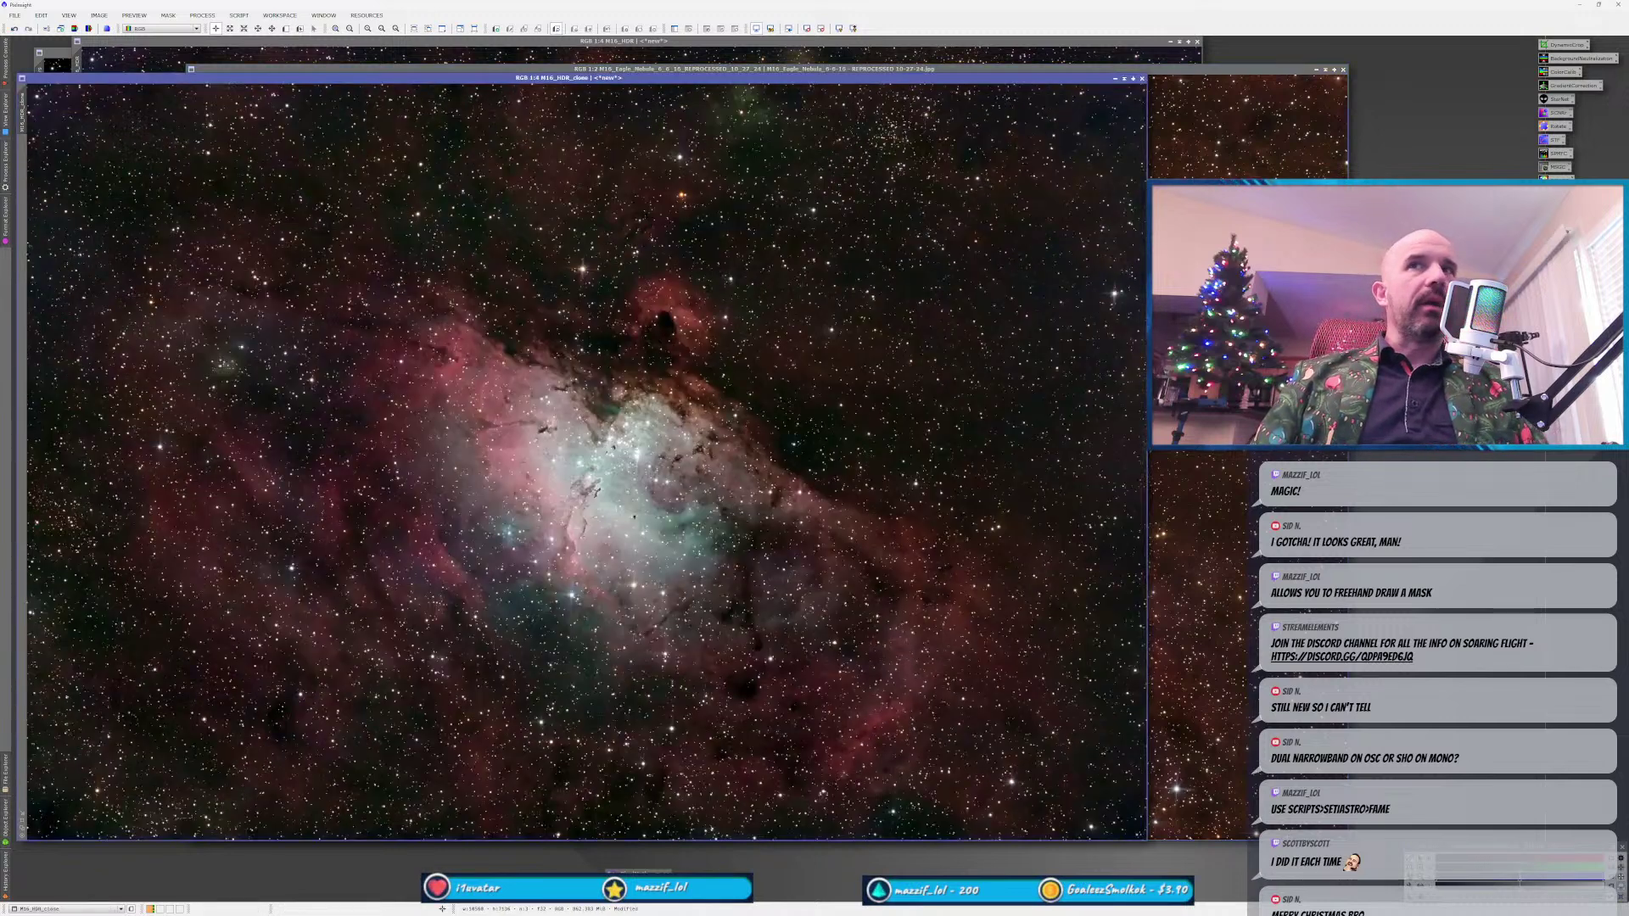
pyautogui.click(1152, 277)
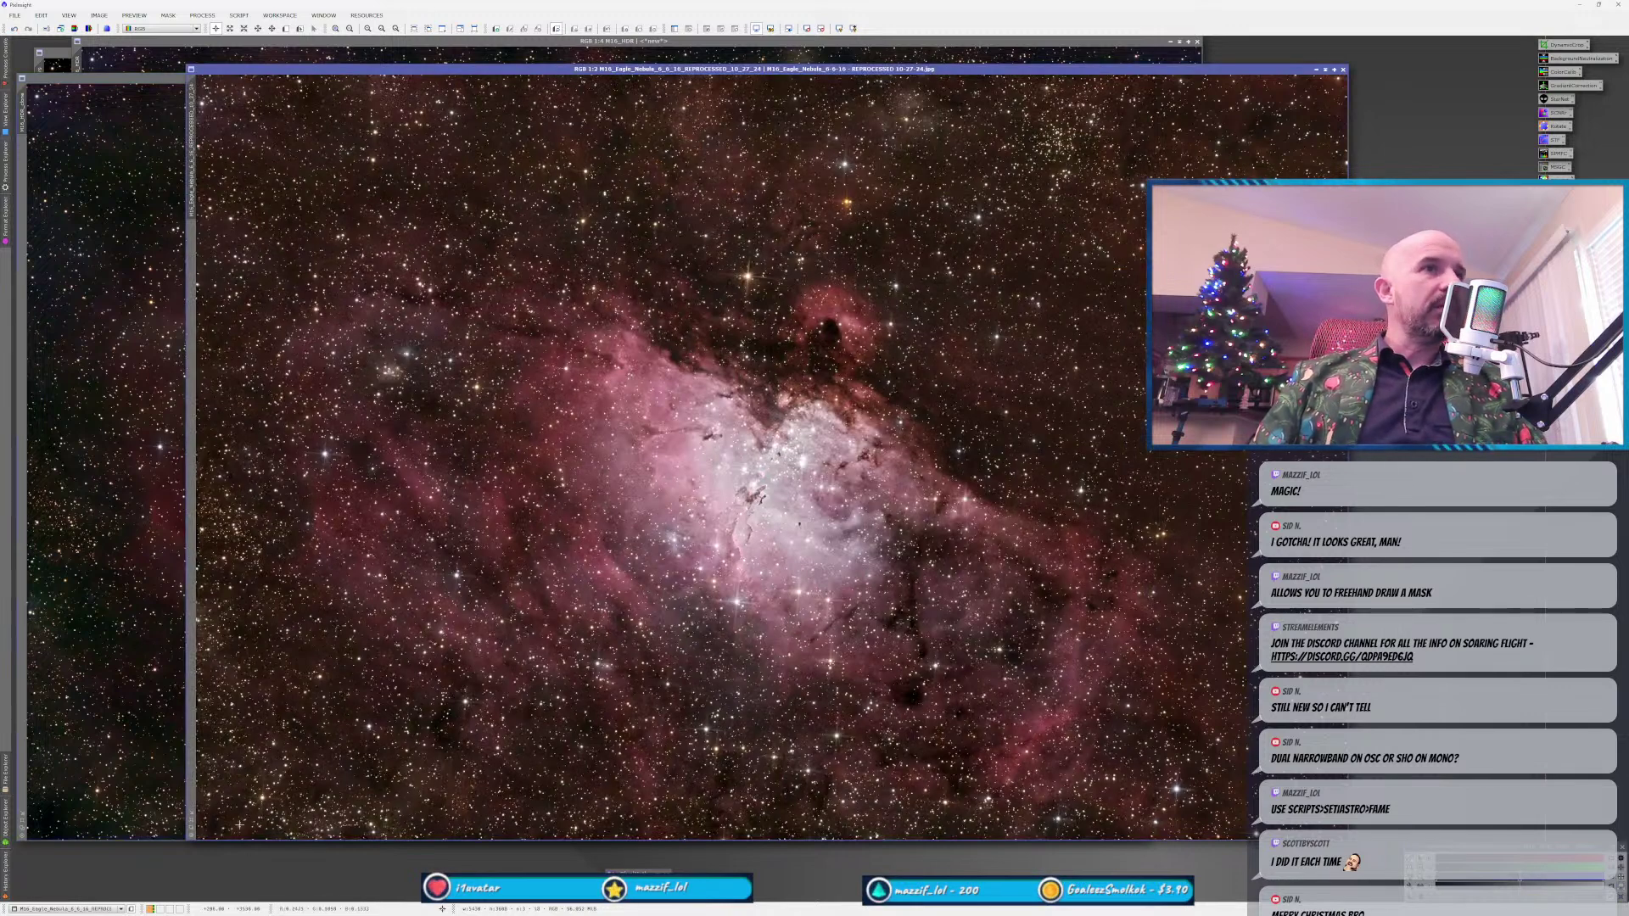
pyautogui.click(1316, 71)
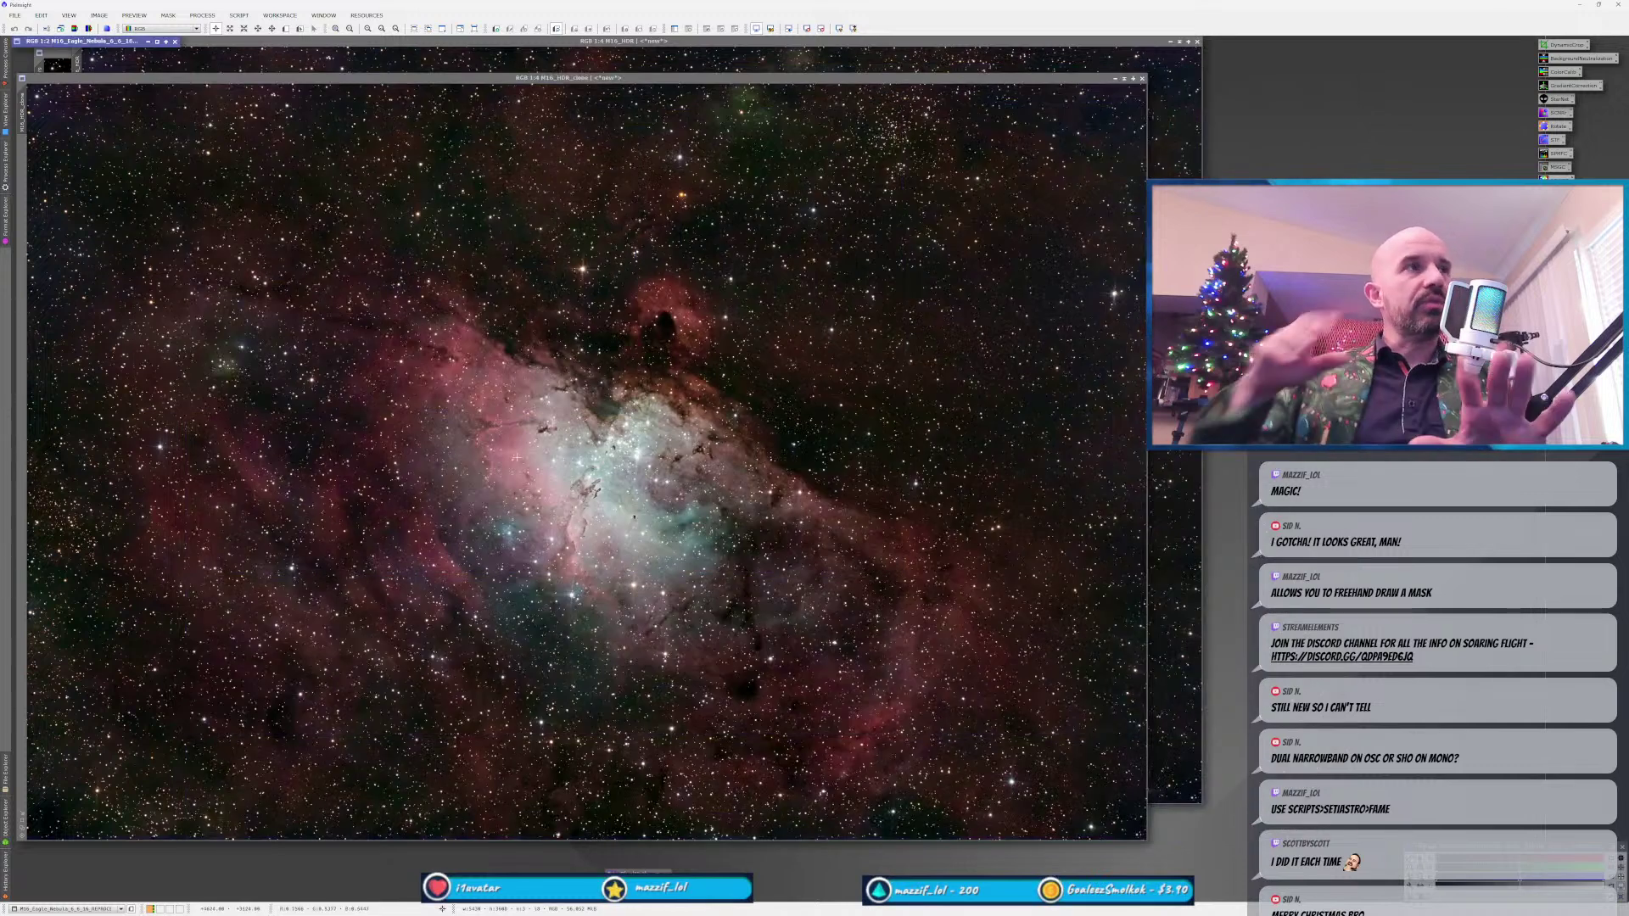
# Undo the star combination in M16_HDR_clone and M16_HDR to return both to their starless state.
pyautogui.click(566, 456)
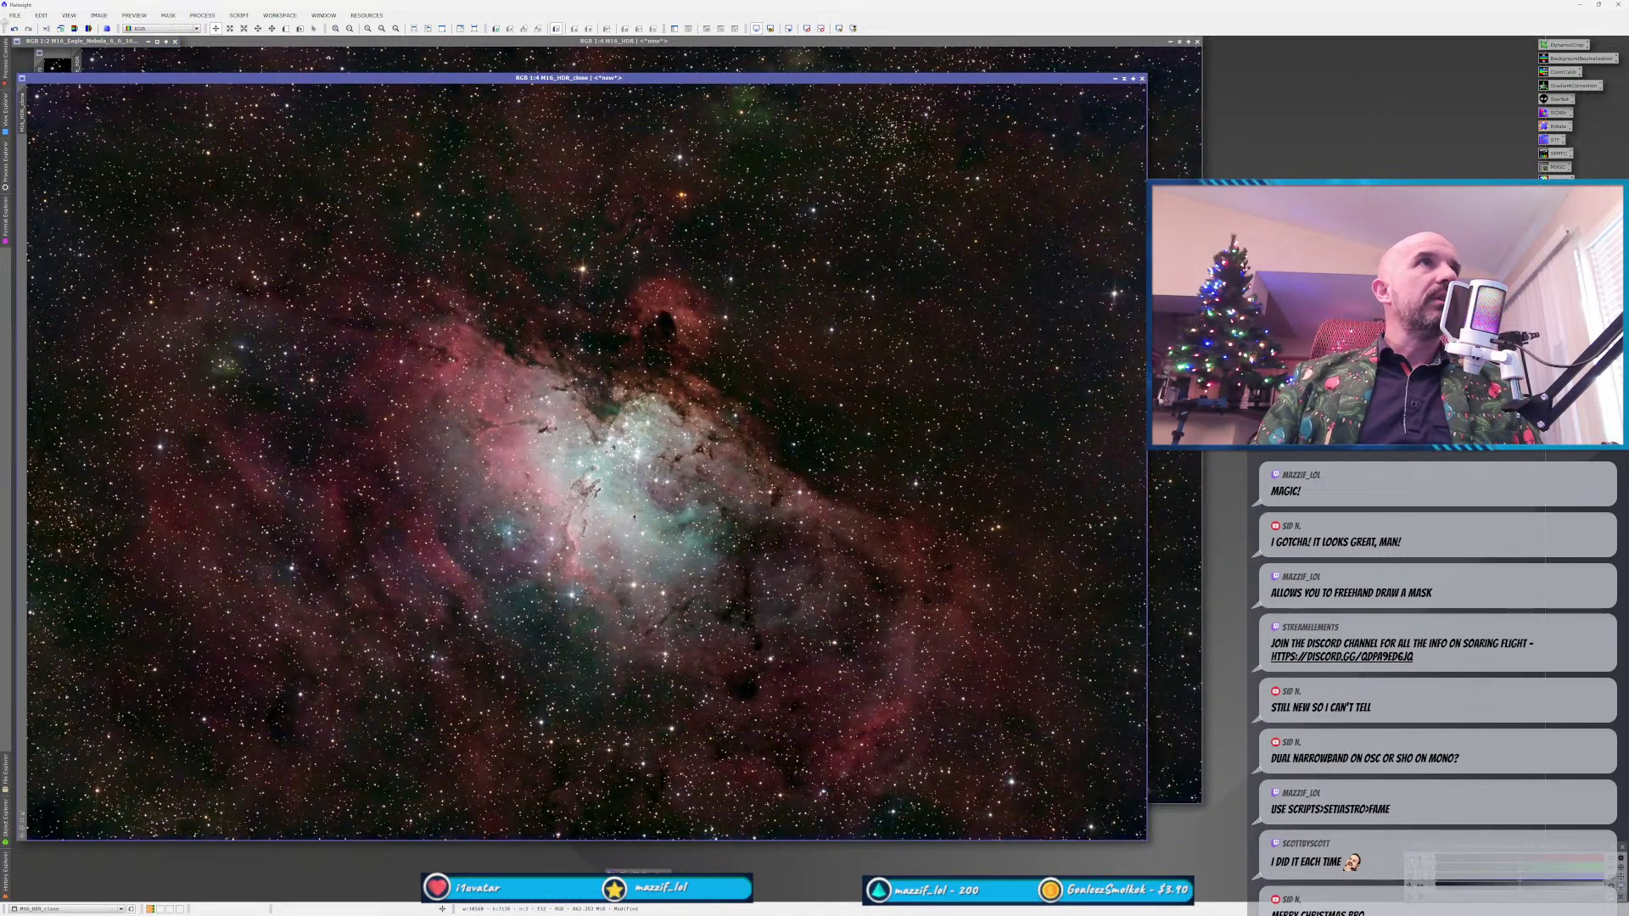
pyautogui.hotkey('ctrl', 'Tab')
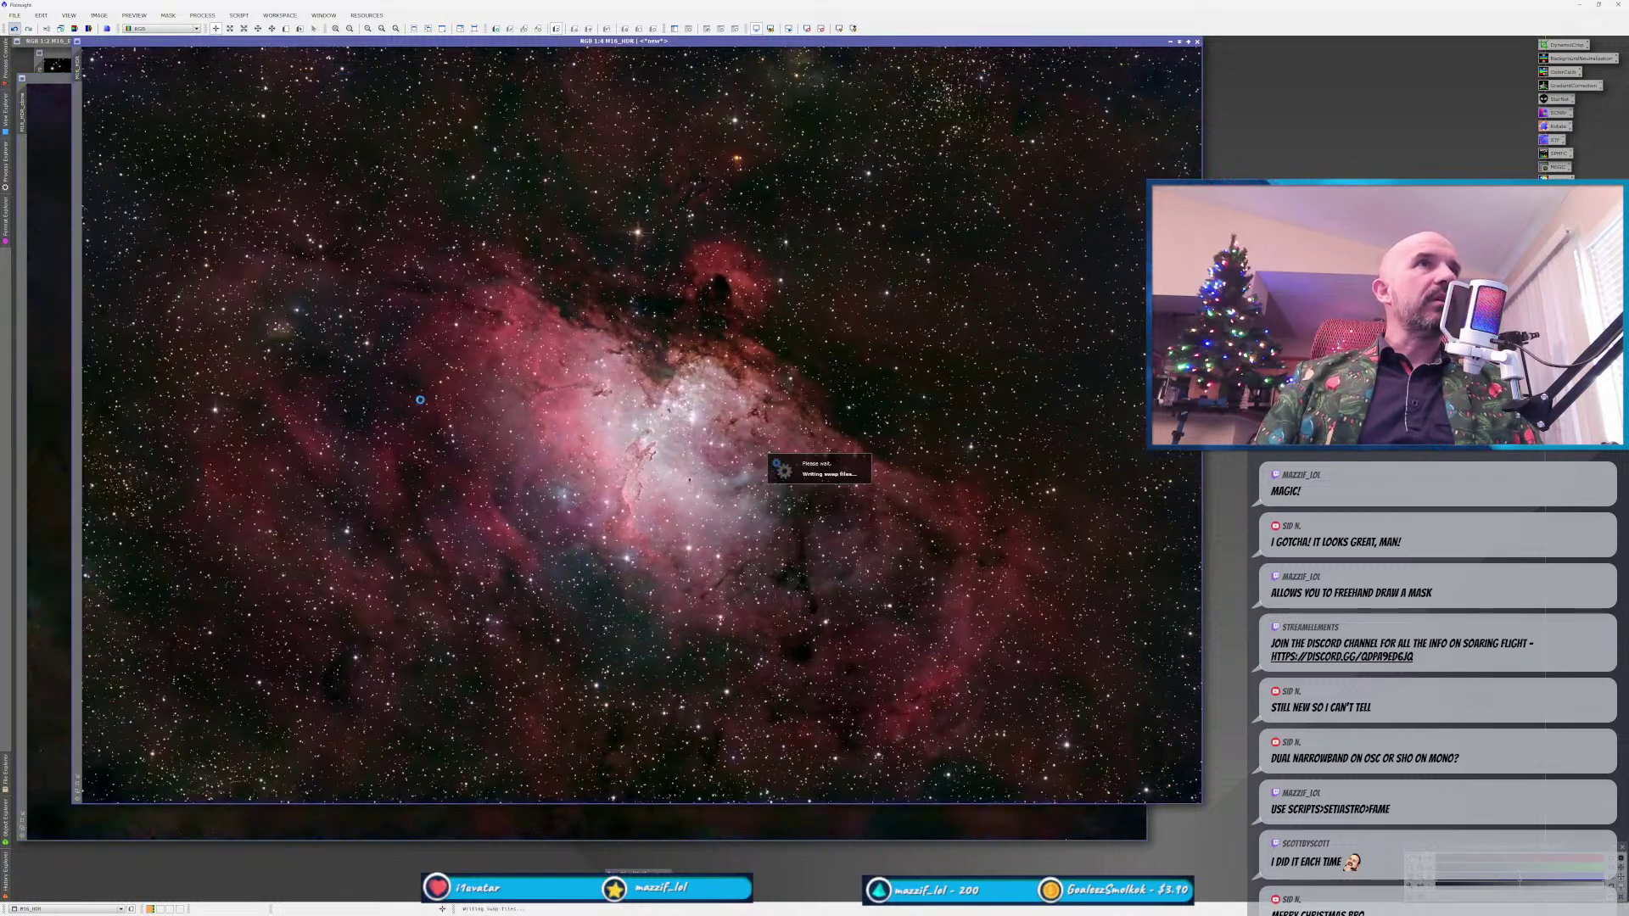
pyautogui.click(65, 299)
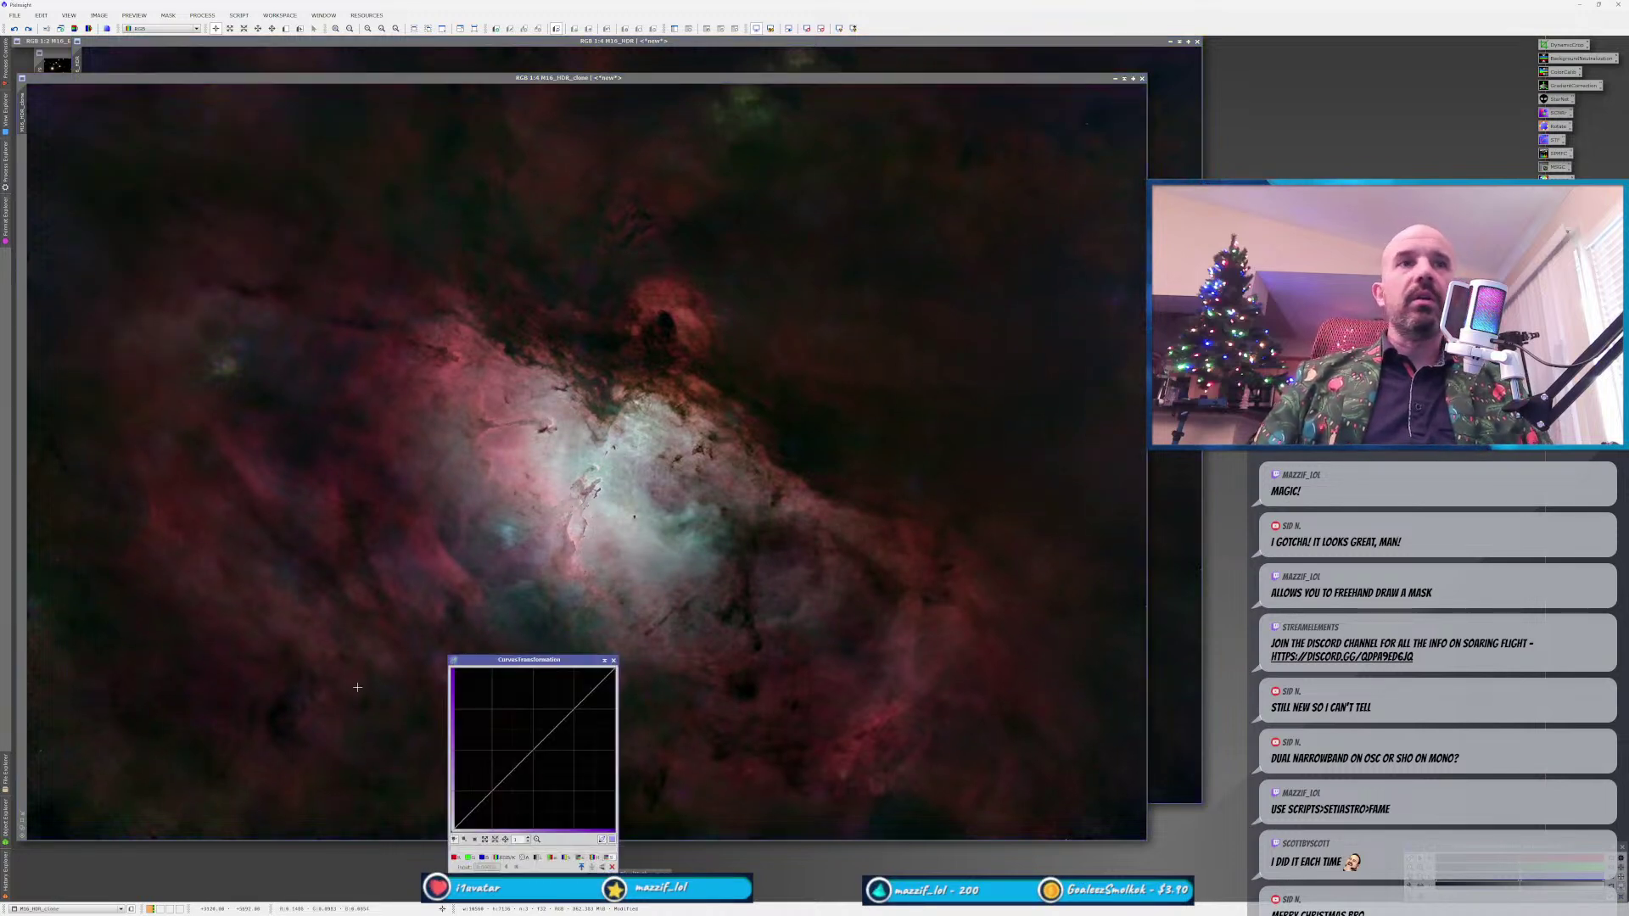
# Brighten the shadows of M16_HDR_clone with a CurvesTransformation curve under real-time preview, restraining the upper midtones, and close the preview.
pyautogui.click(475, 878)
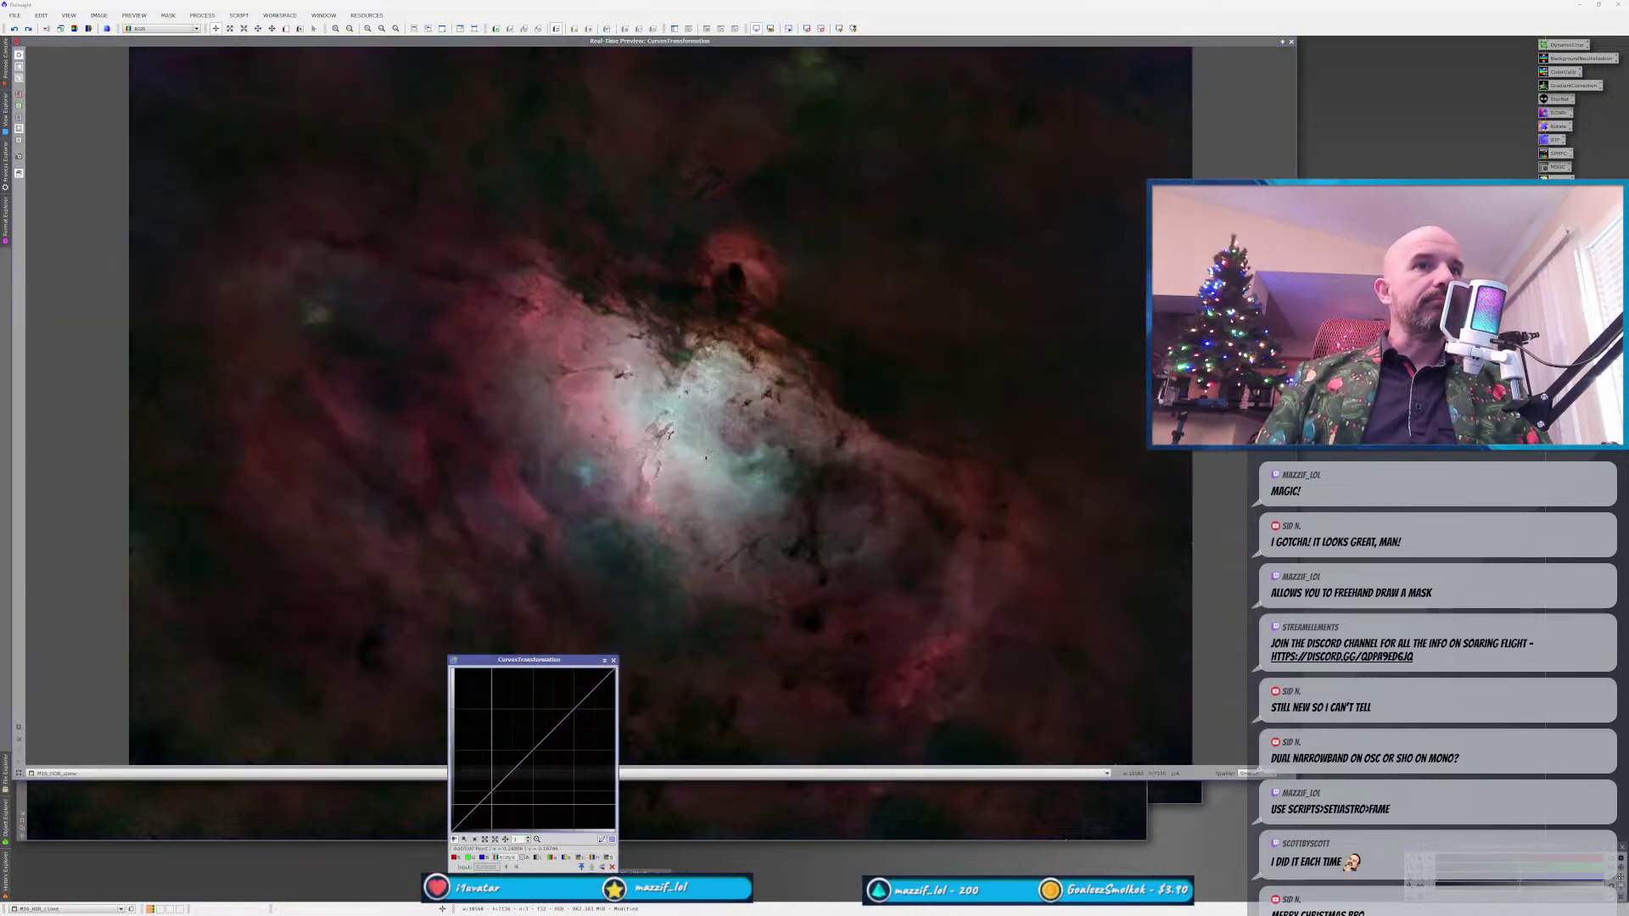
pyautogui.moveTo(480, 804); pyautogui.dragTo(474, 797)
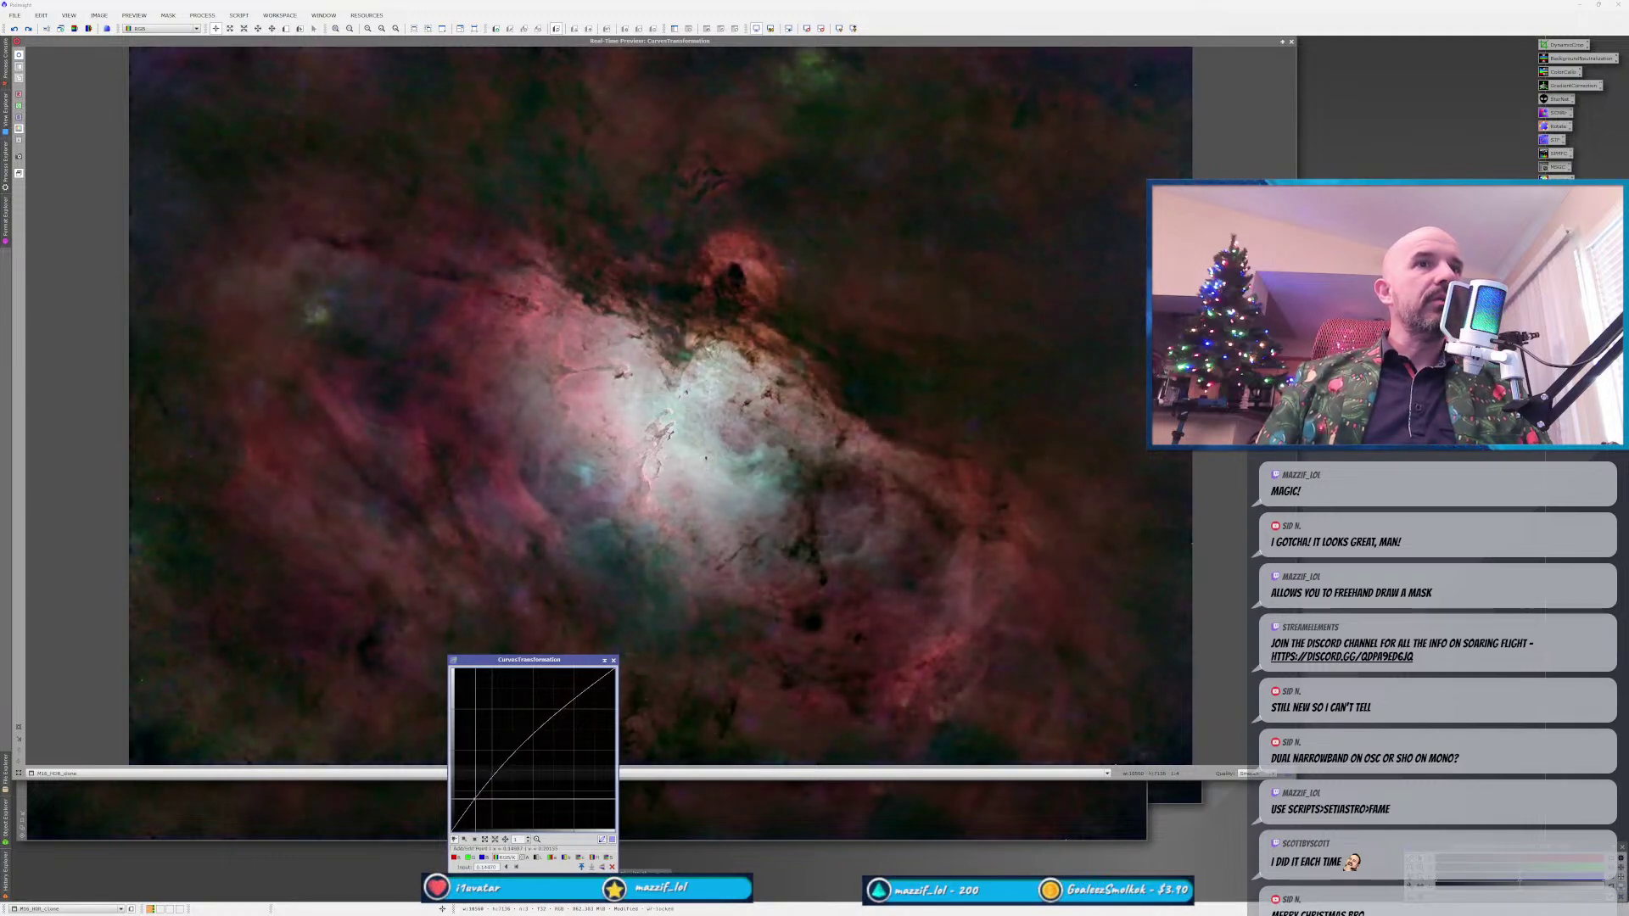
pyautogui.moveTo(546, 723); pyautogui.dragTo(552, 728)
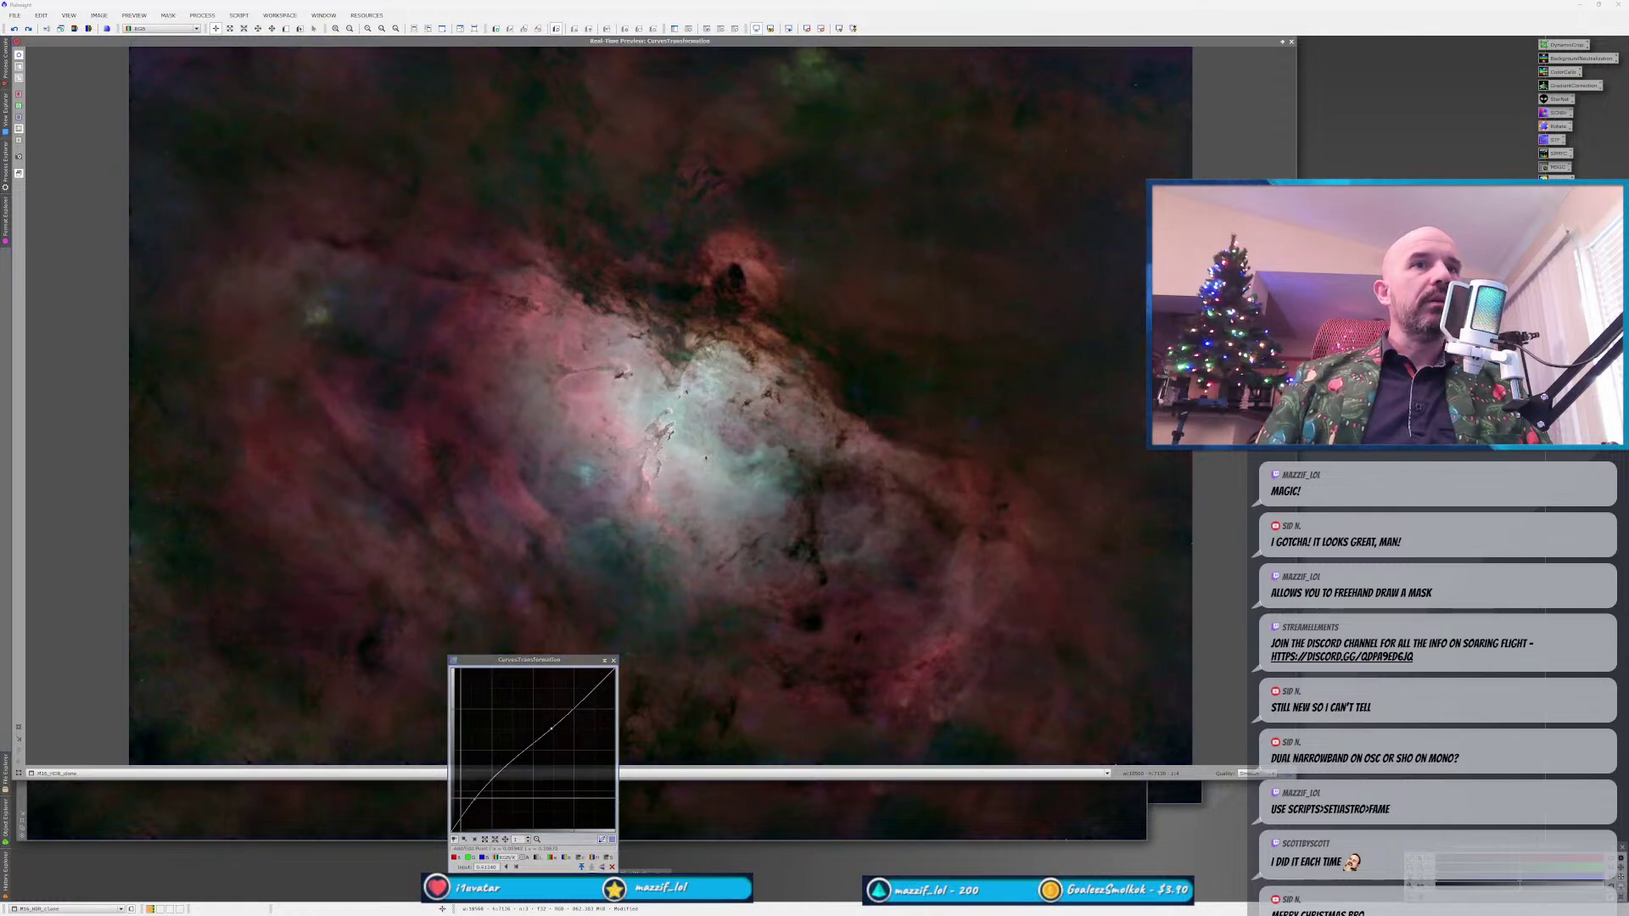
pyautogui.moveTo(474, 799); pyautogui.dragTo(476, 800)
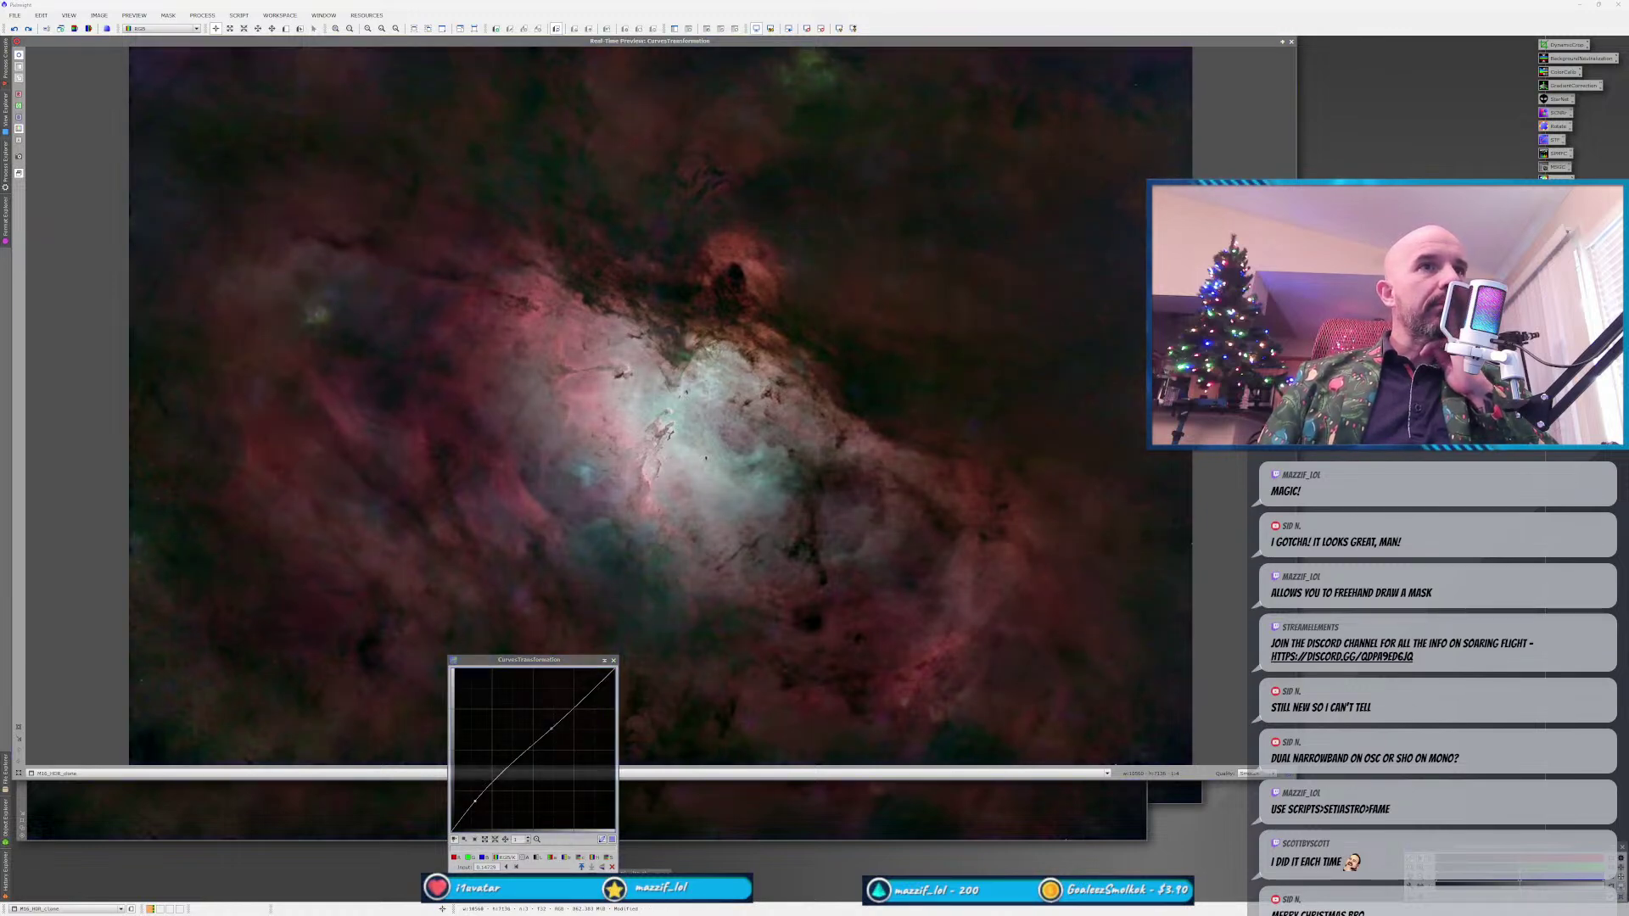
pyautogui.click(1291, 42)
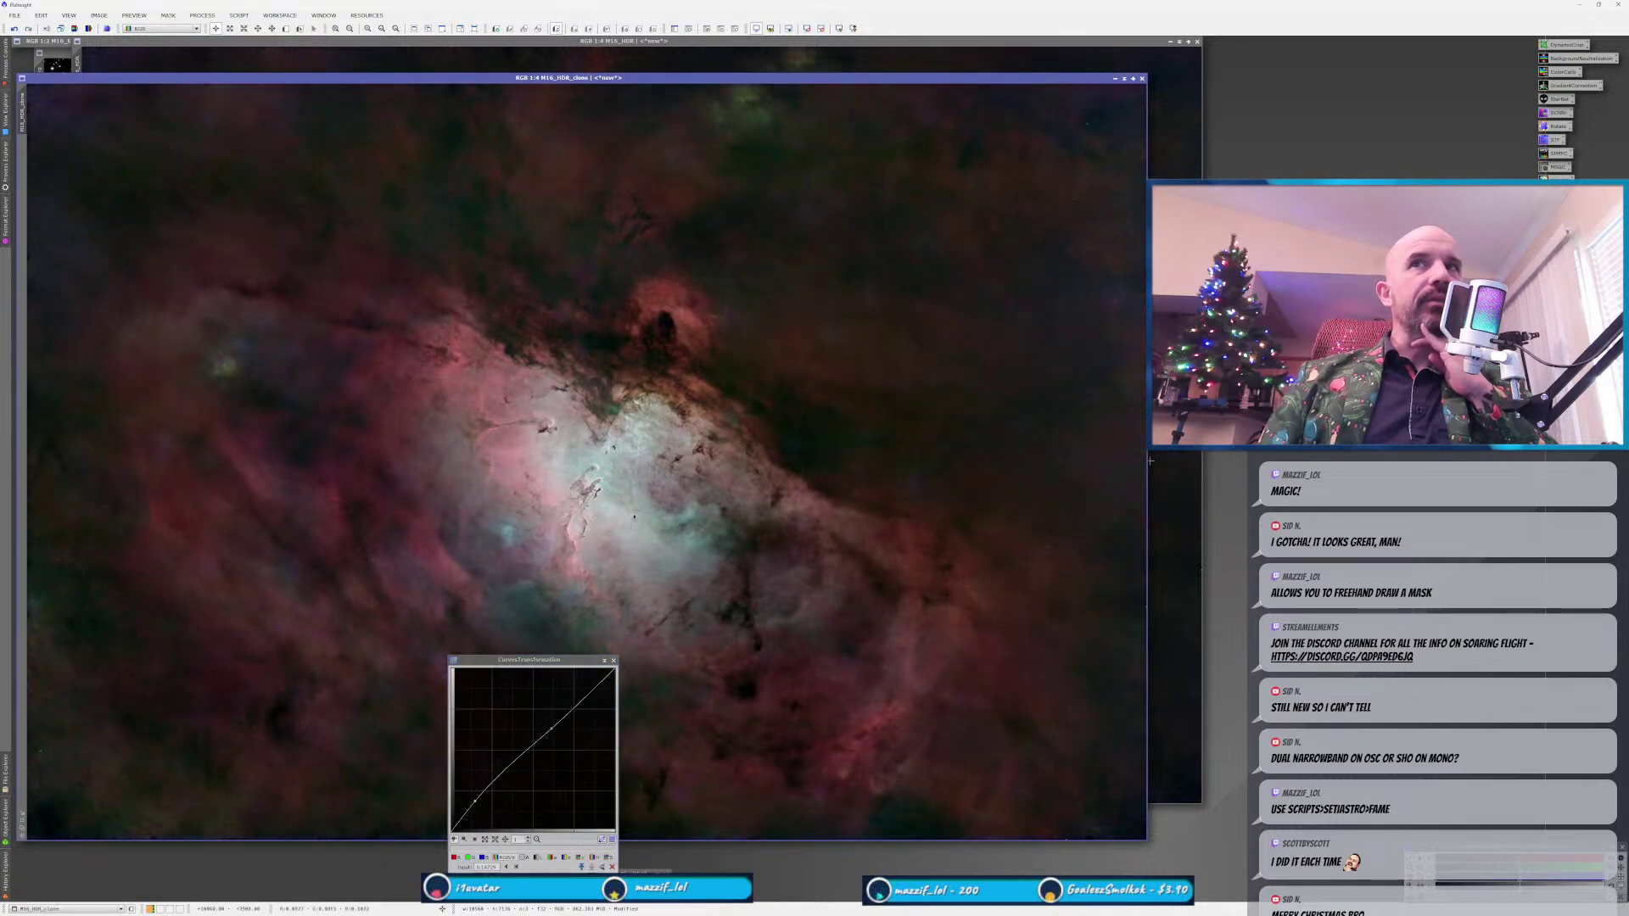
# Close the curves tool and blend the stars into M16_HDR with the PixelMath expression combine(M16_HDR,stars,op_screen()).
pyautogui.hotkey('ctrl', 'Tab')
pyautogui.click(474, 839)
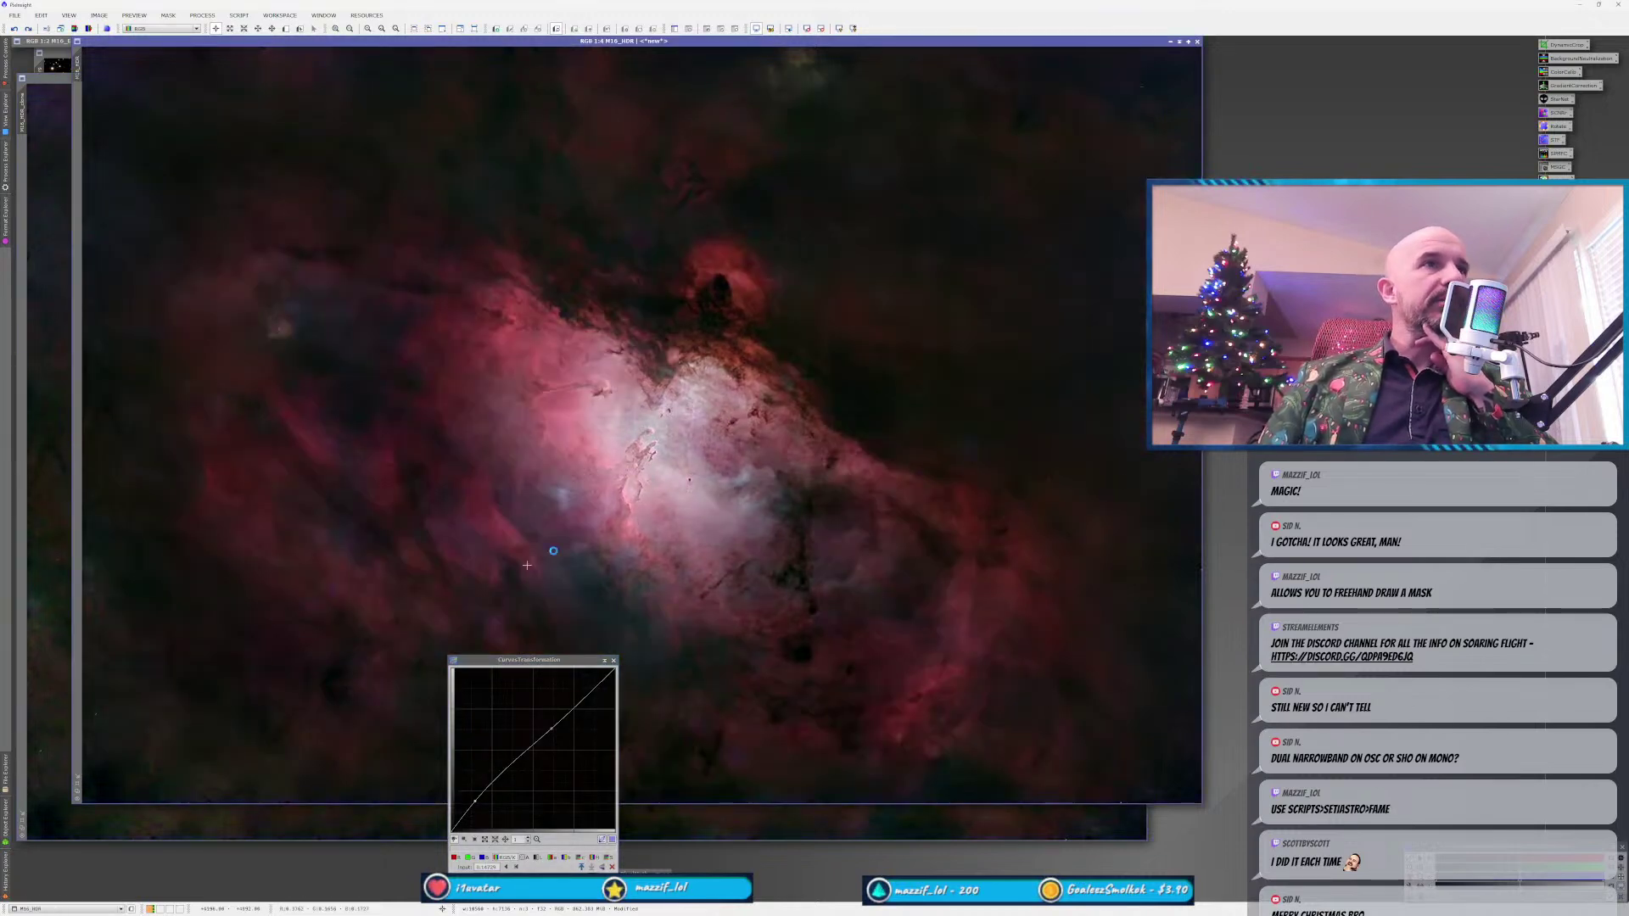
pyautogui.click(613, 660)
pyautogui.doubleClick(477, 865)
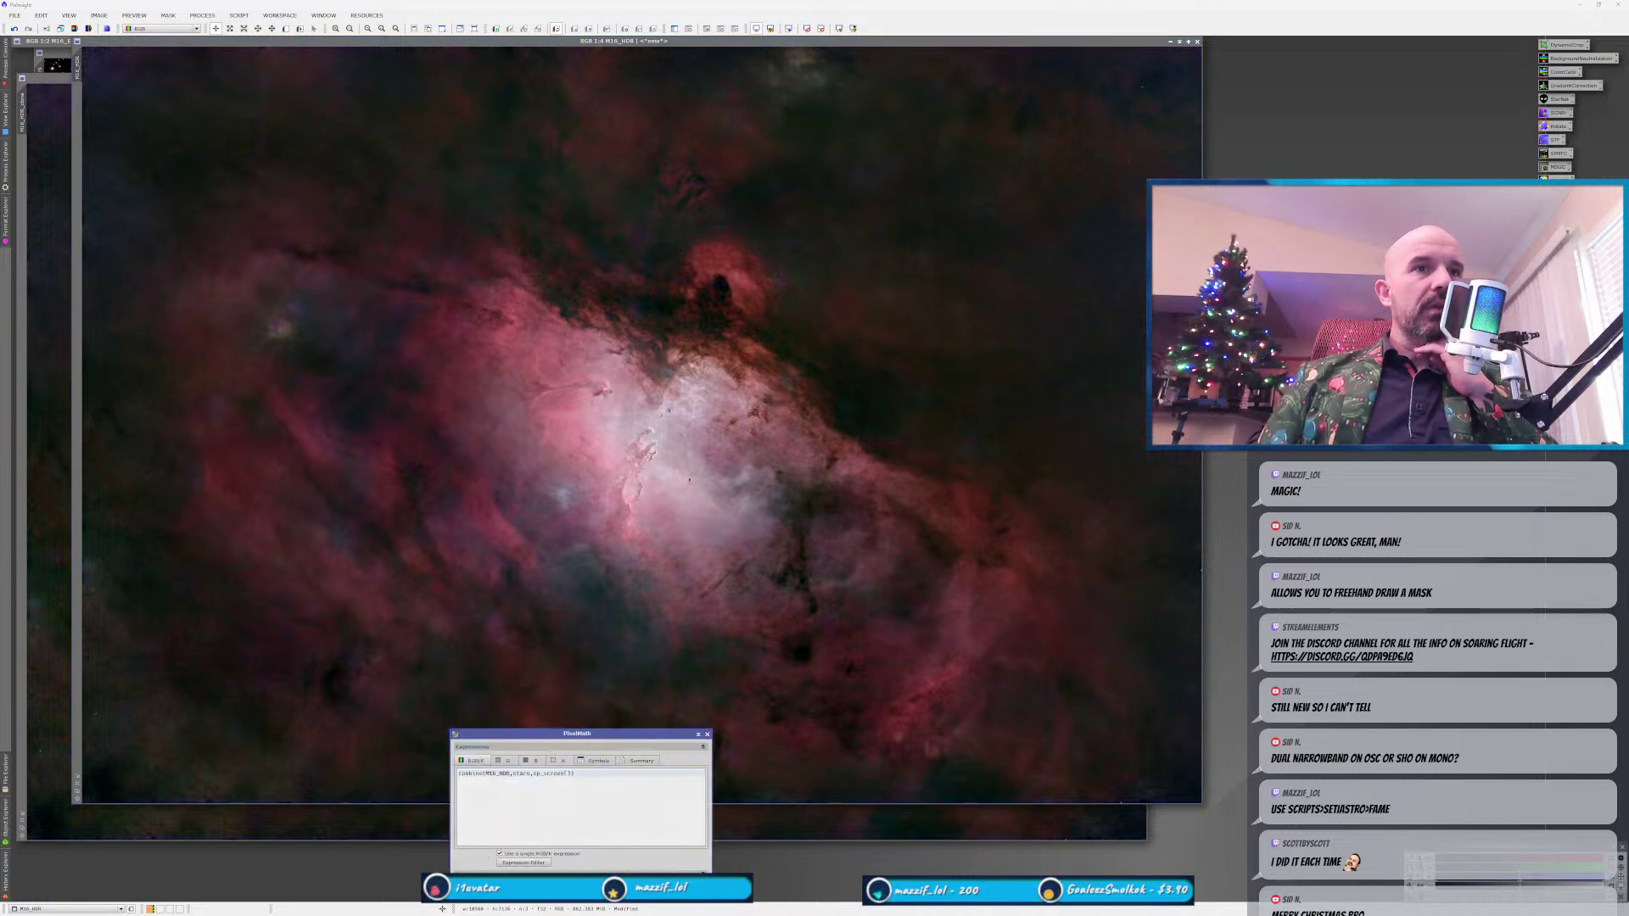
pyautogui.moveTo(456, 871); pyautogui.dragTo(503, 649)
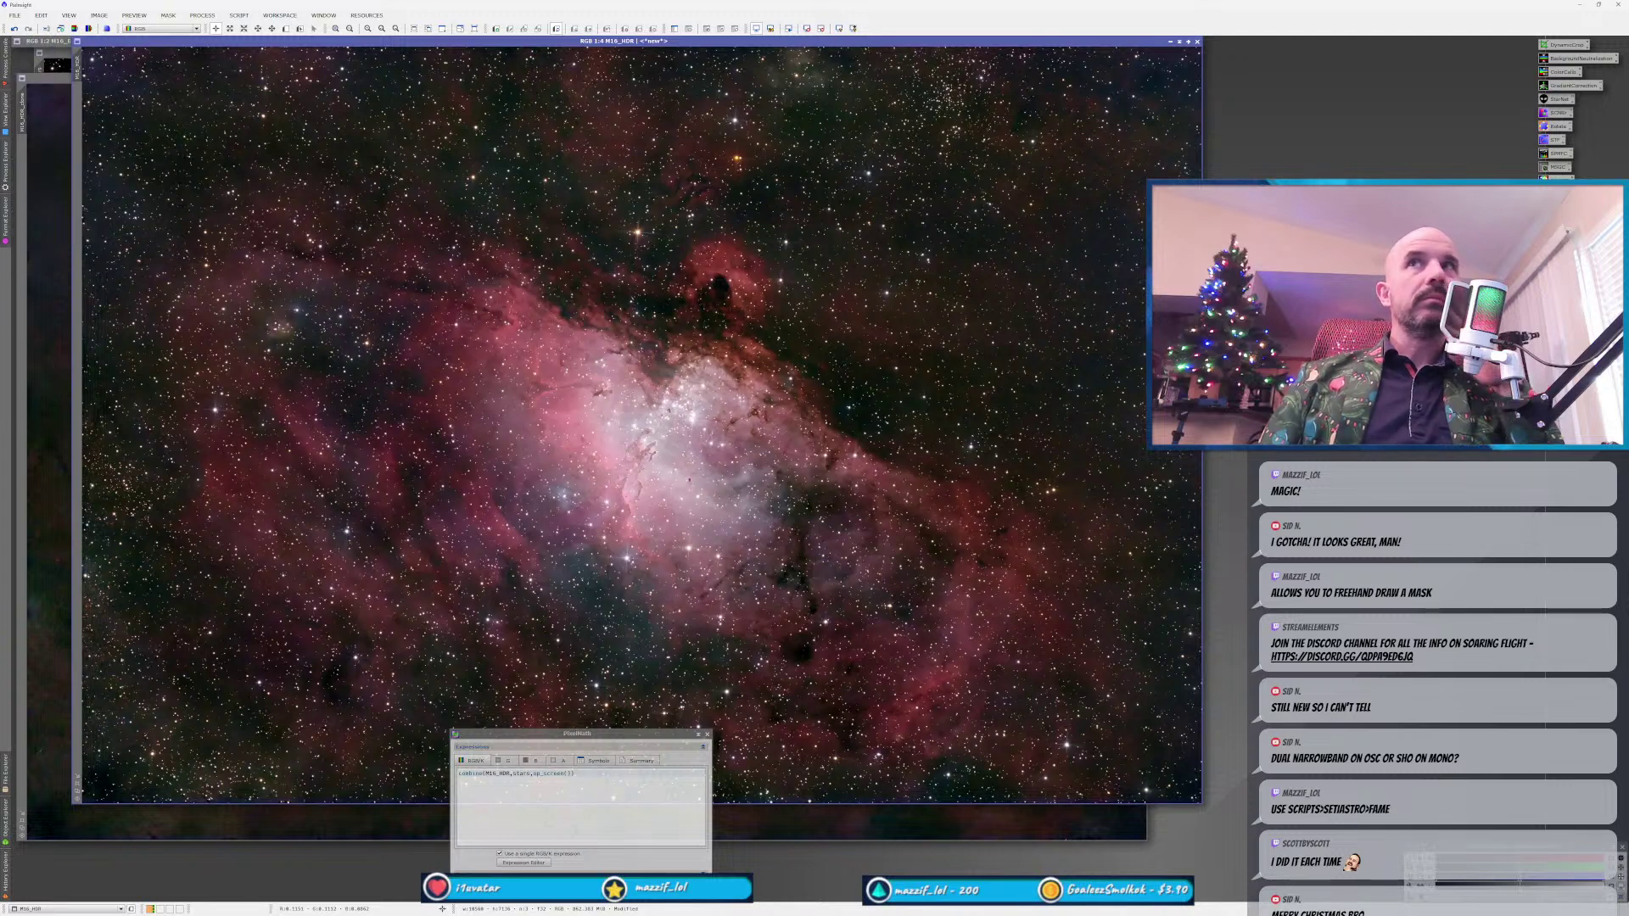
# Change the PixelMath expression to combine(M16_HDR_clone,stars,op_screen()), apply it to M16_HDR_clone and collapse the PixelMath window.
pyautogui.click(550, 778)
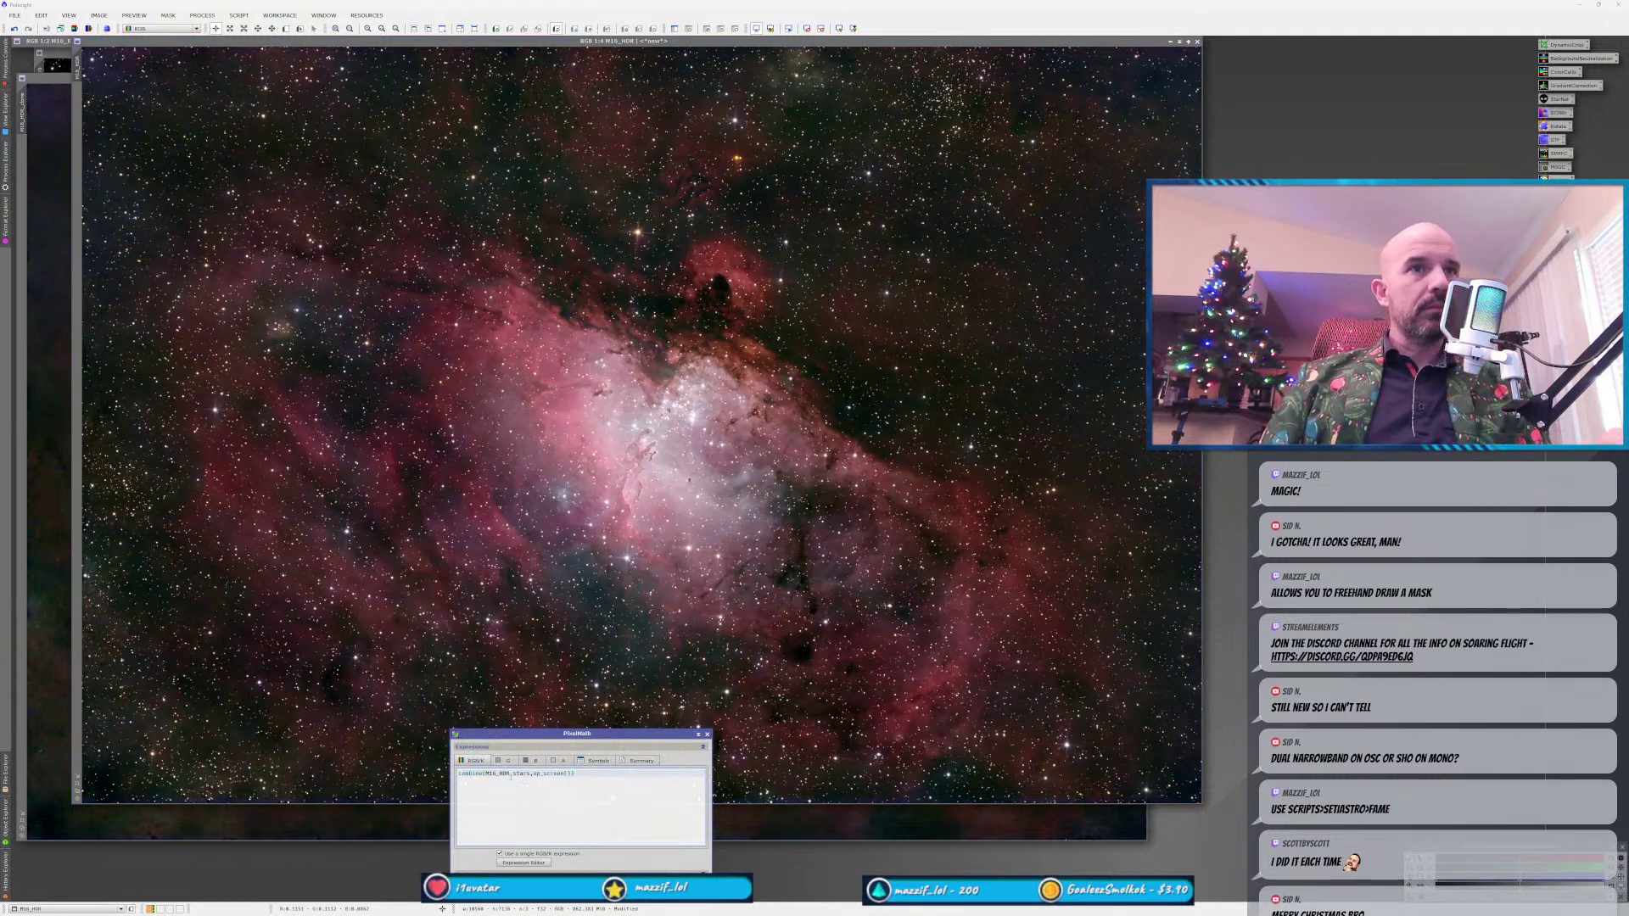
pyautogui.click(514, 775)
pyautogui.write('clon,')
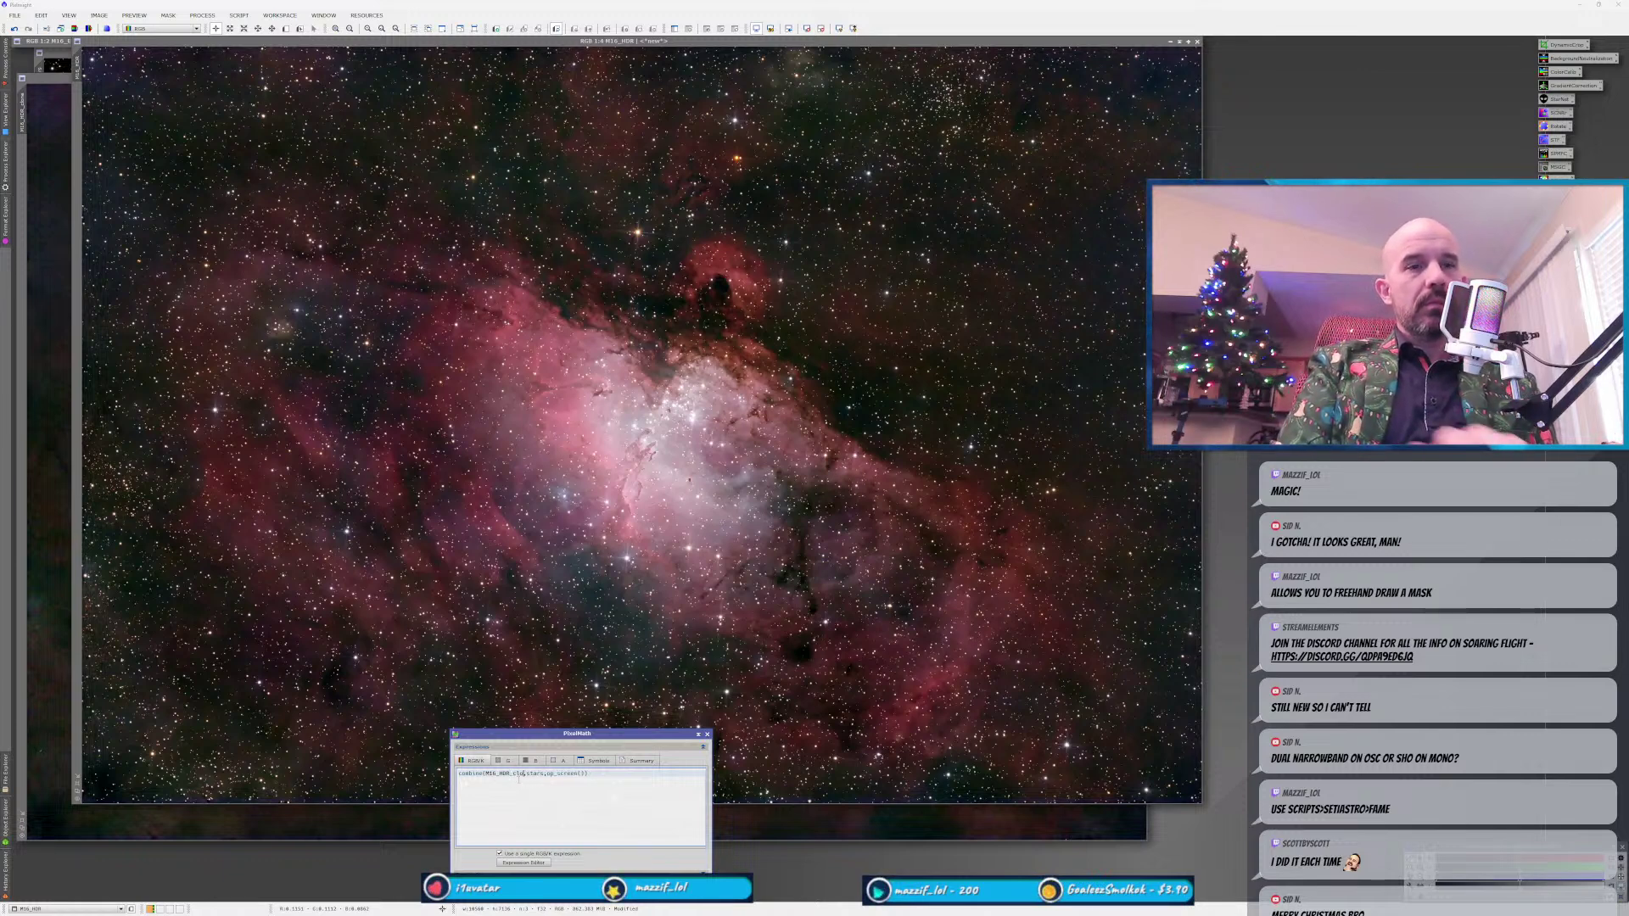
pyautogui.click(255, 821)
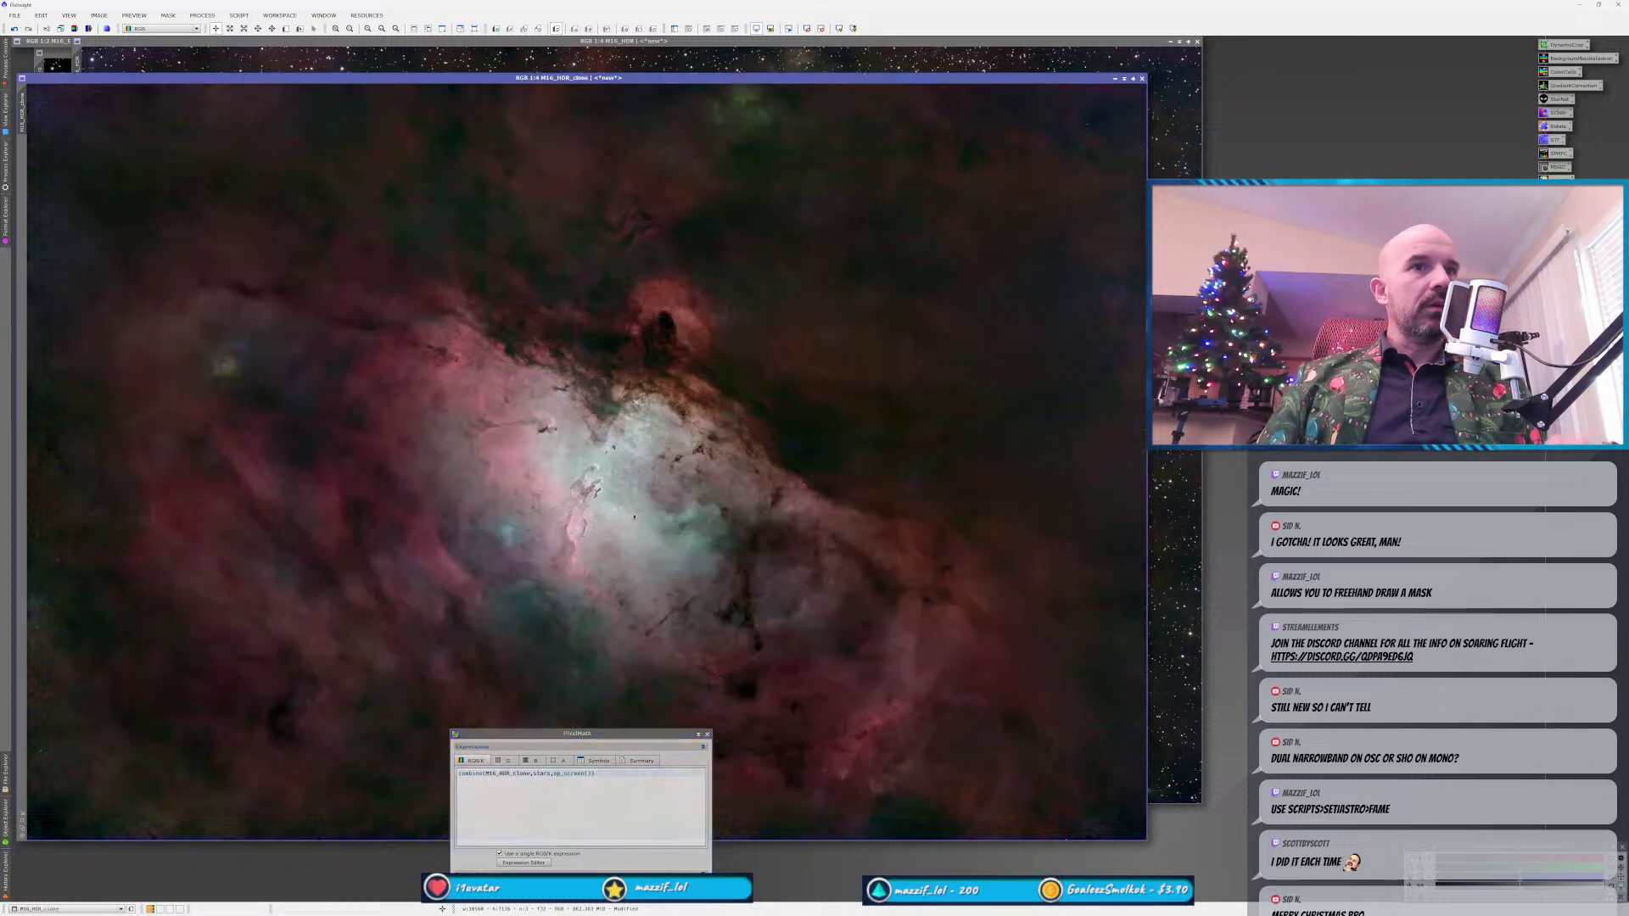
pyautogui.moveTo(456, 883); pyautogui.dragTo(347, 704)
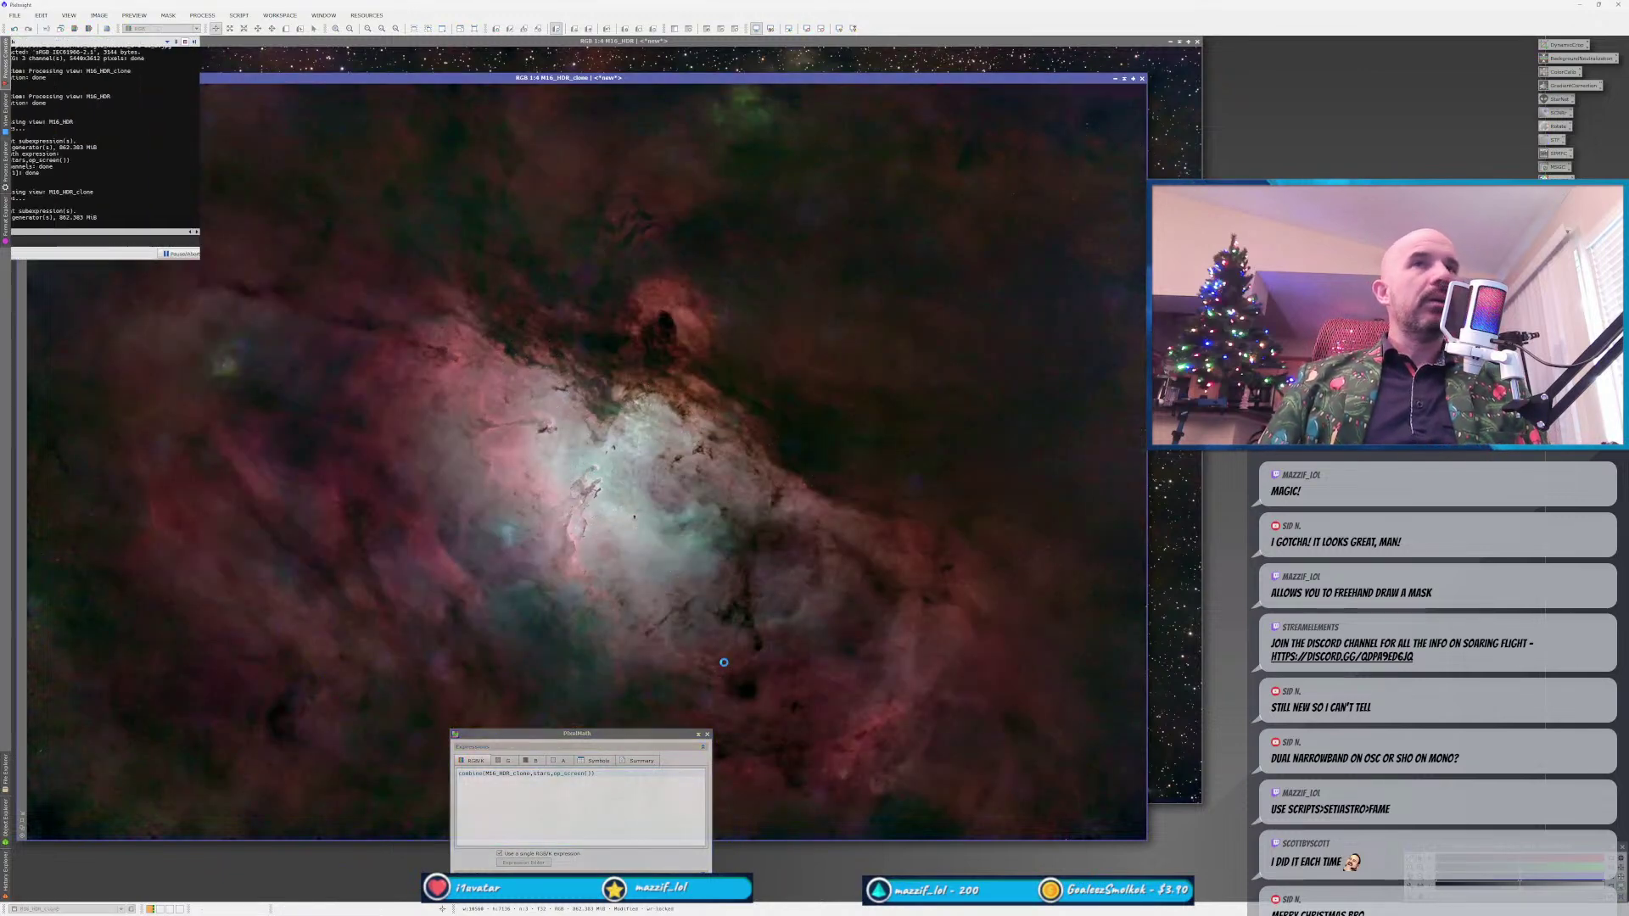
pyautogui.moveTo(662, 740); pyautogui.dragTo(670, 740)
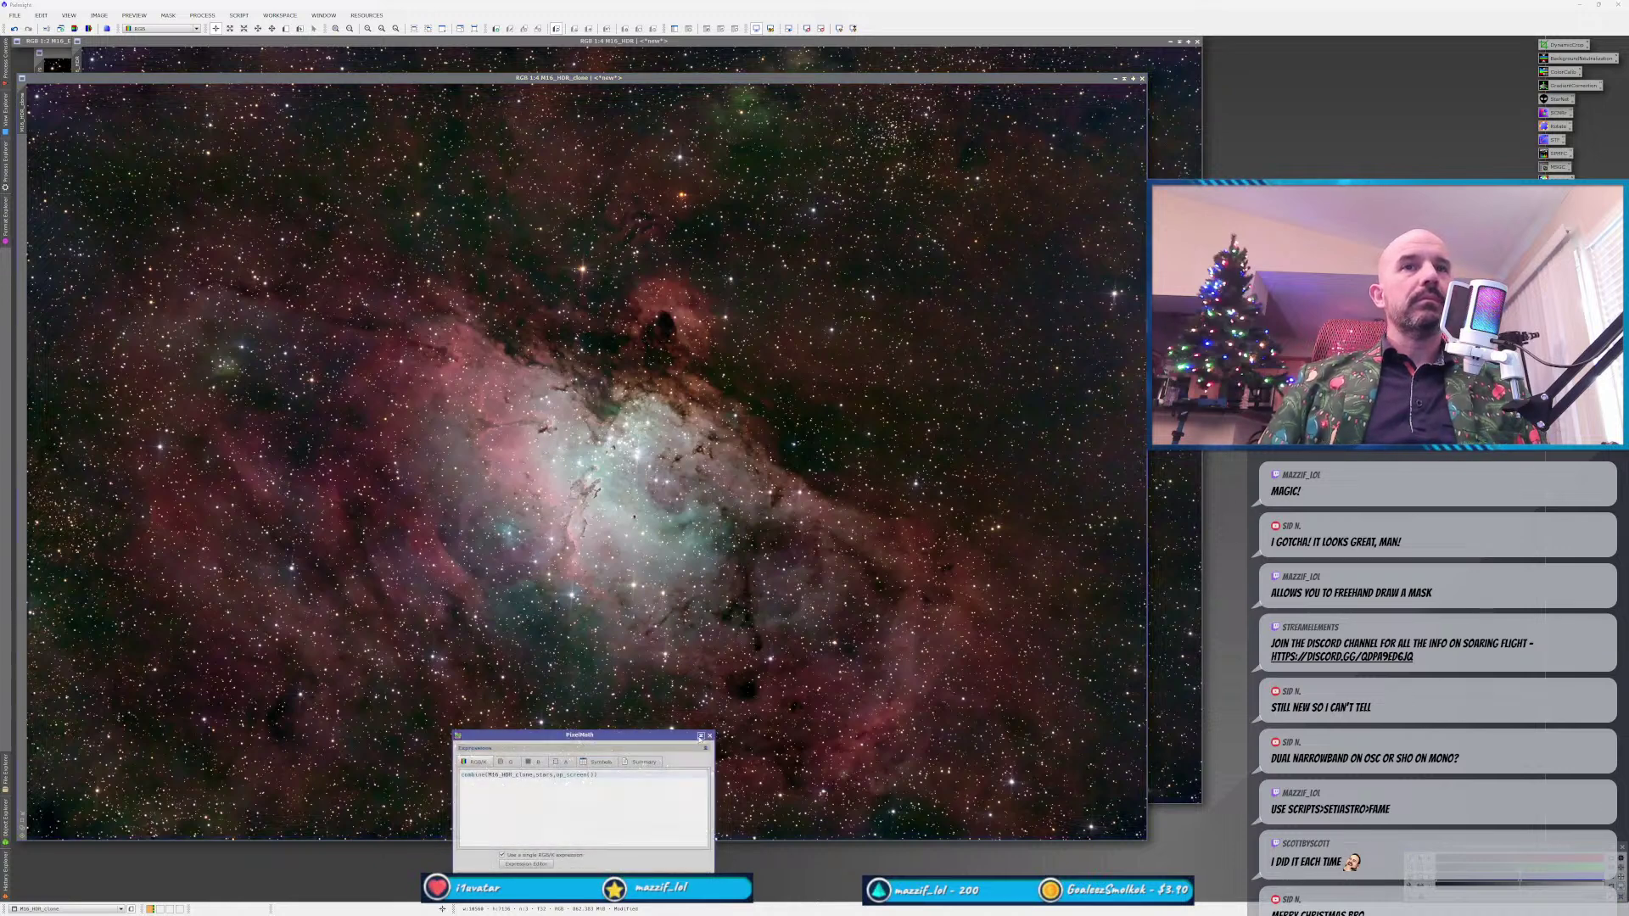
pyautogui.click(700, 735)
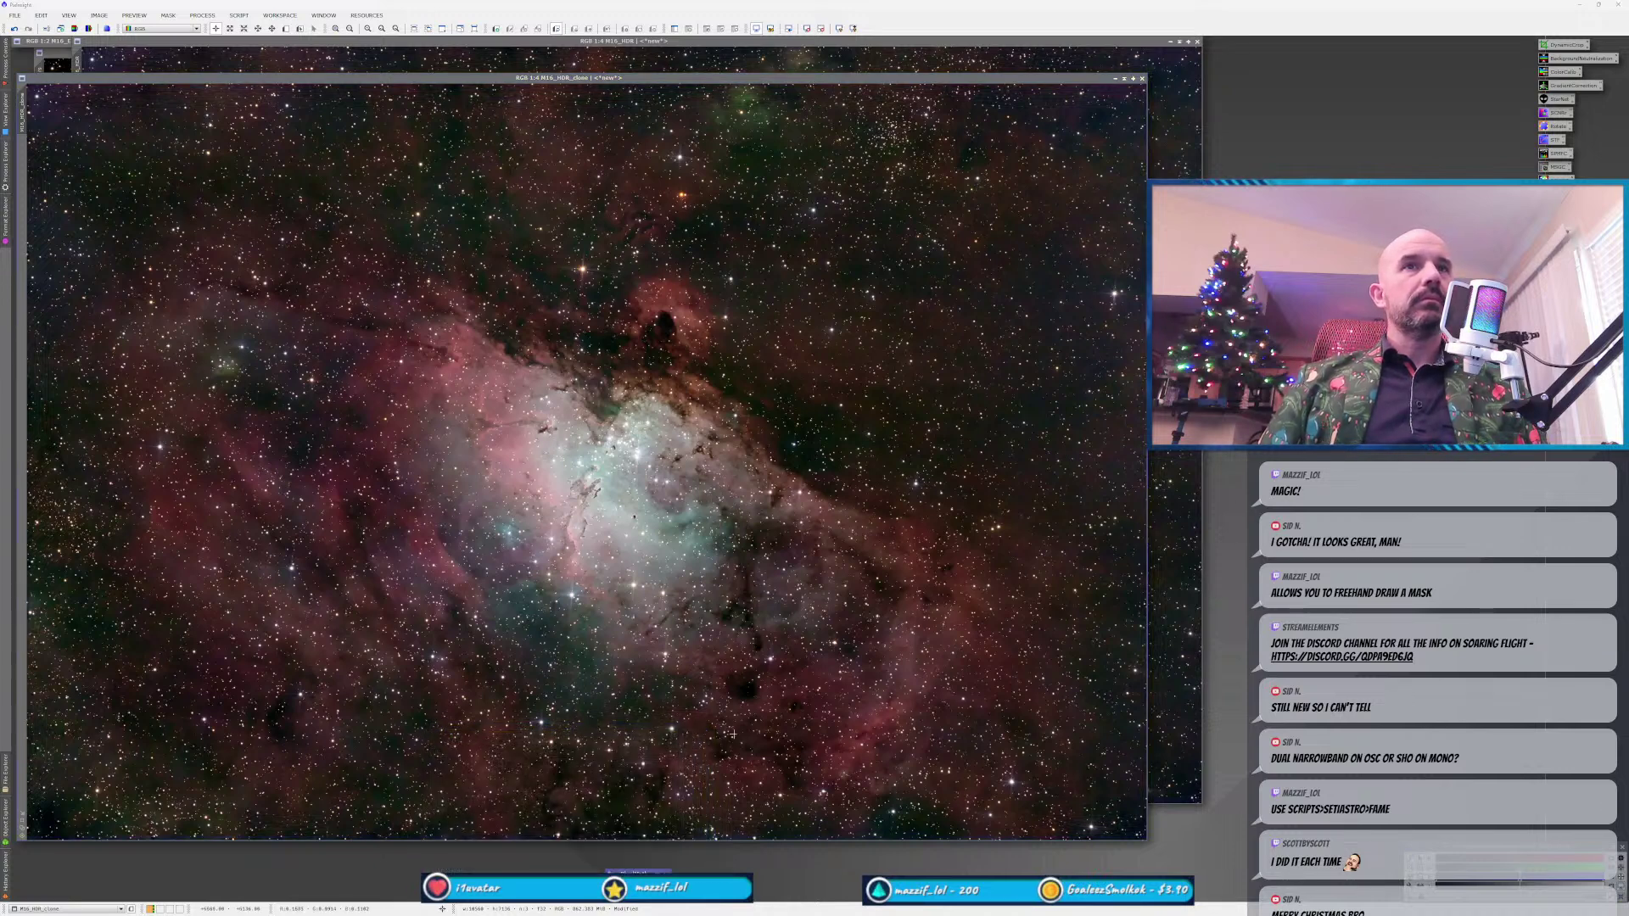
# Compare the new star-blended M16 images with the earlier reprocessed Eagle Nebula JPG, then iconize that JPG.
pyautogui.click(1172, 515)
pyautogui.click(795, 815)
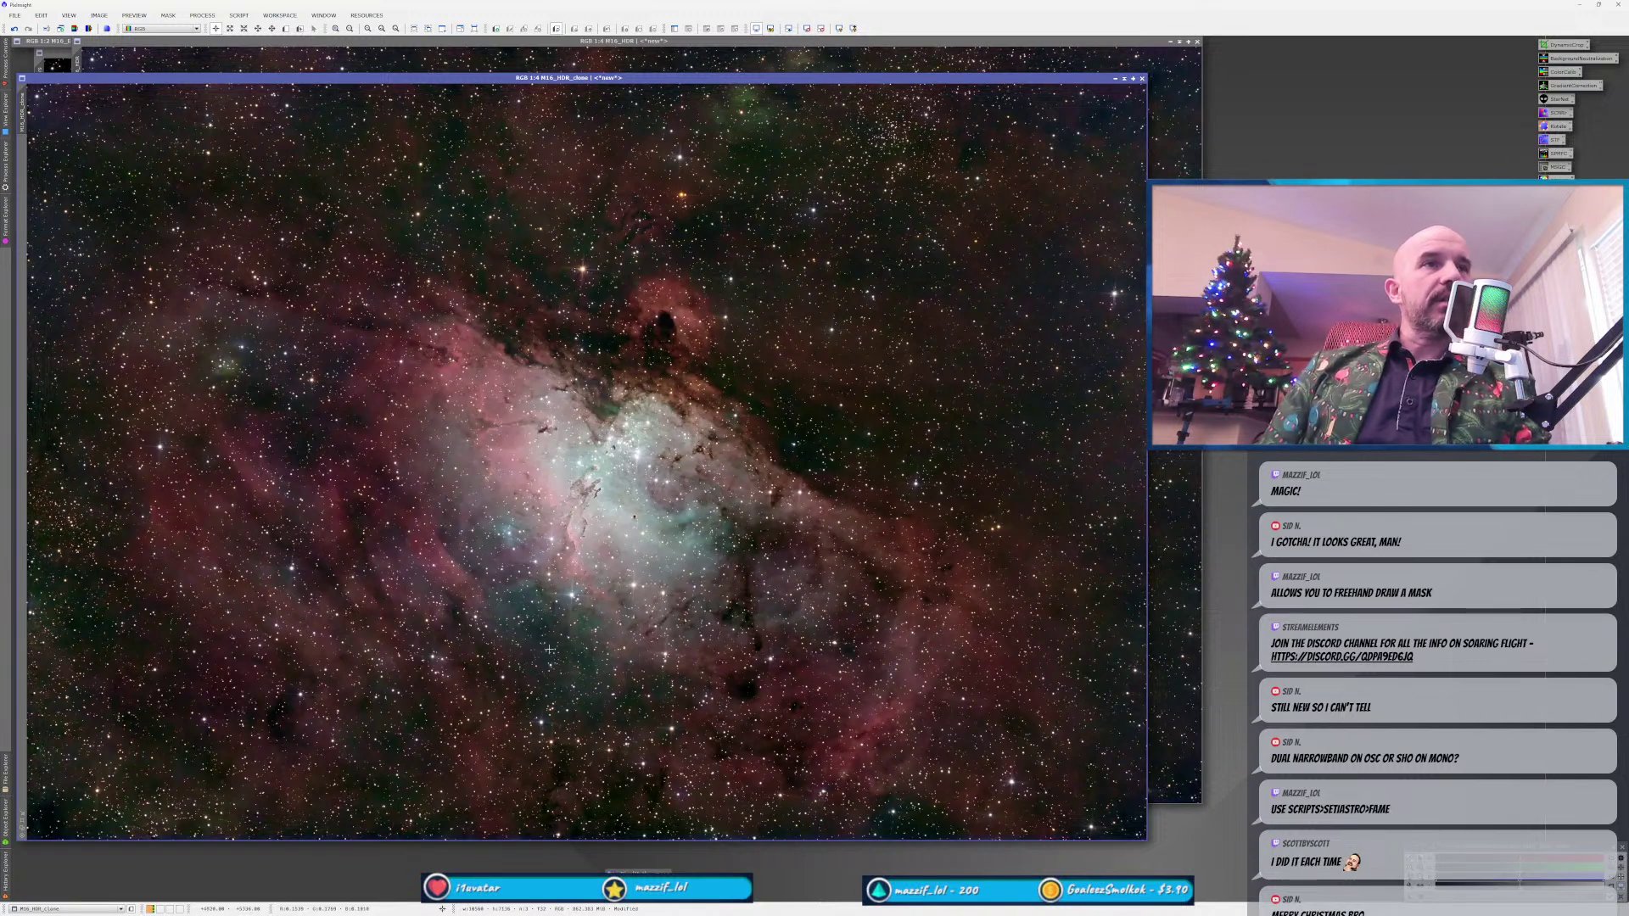
pyautogui.click(127, 55)
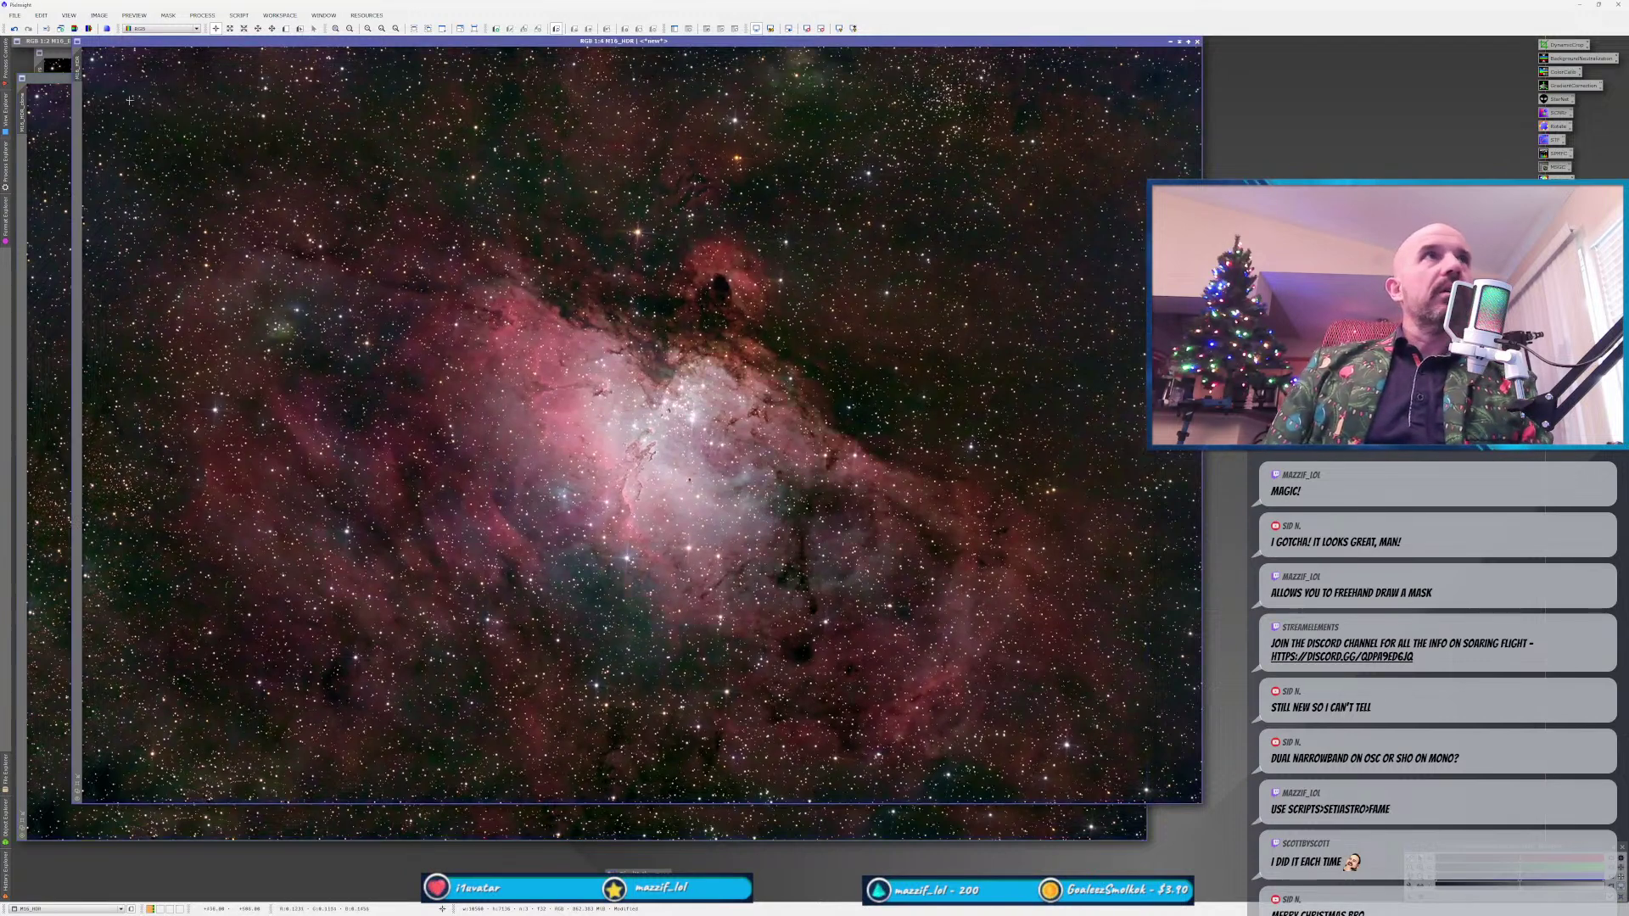
pyautogui.doubleClick(47, 42)
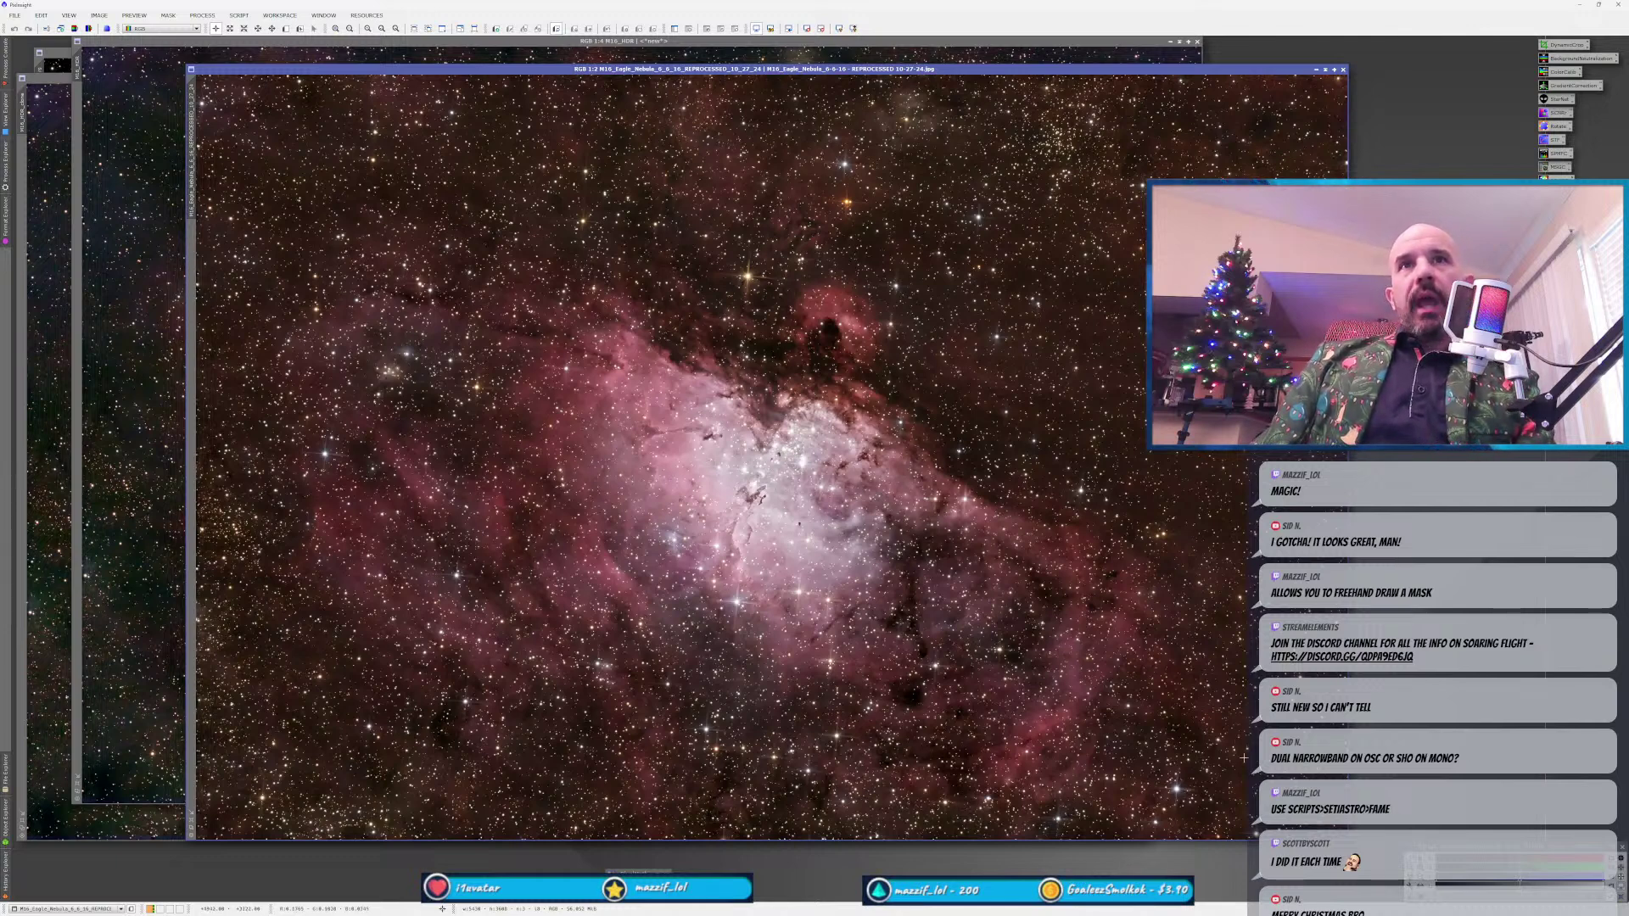
pyautogui.click(1331, 70)
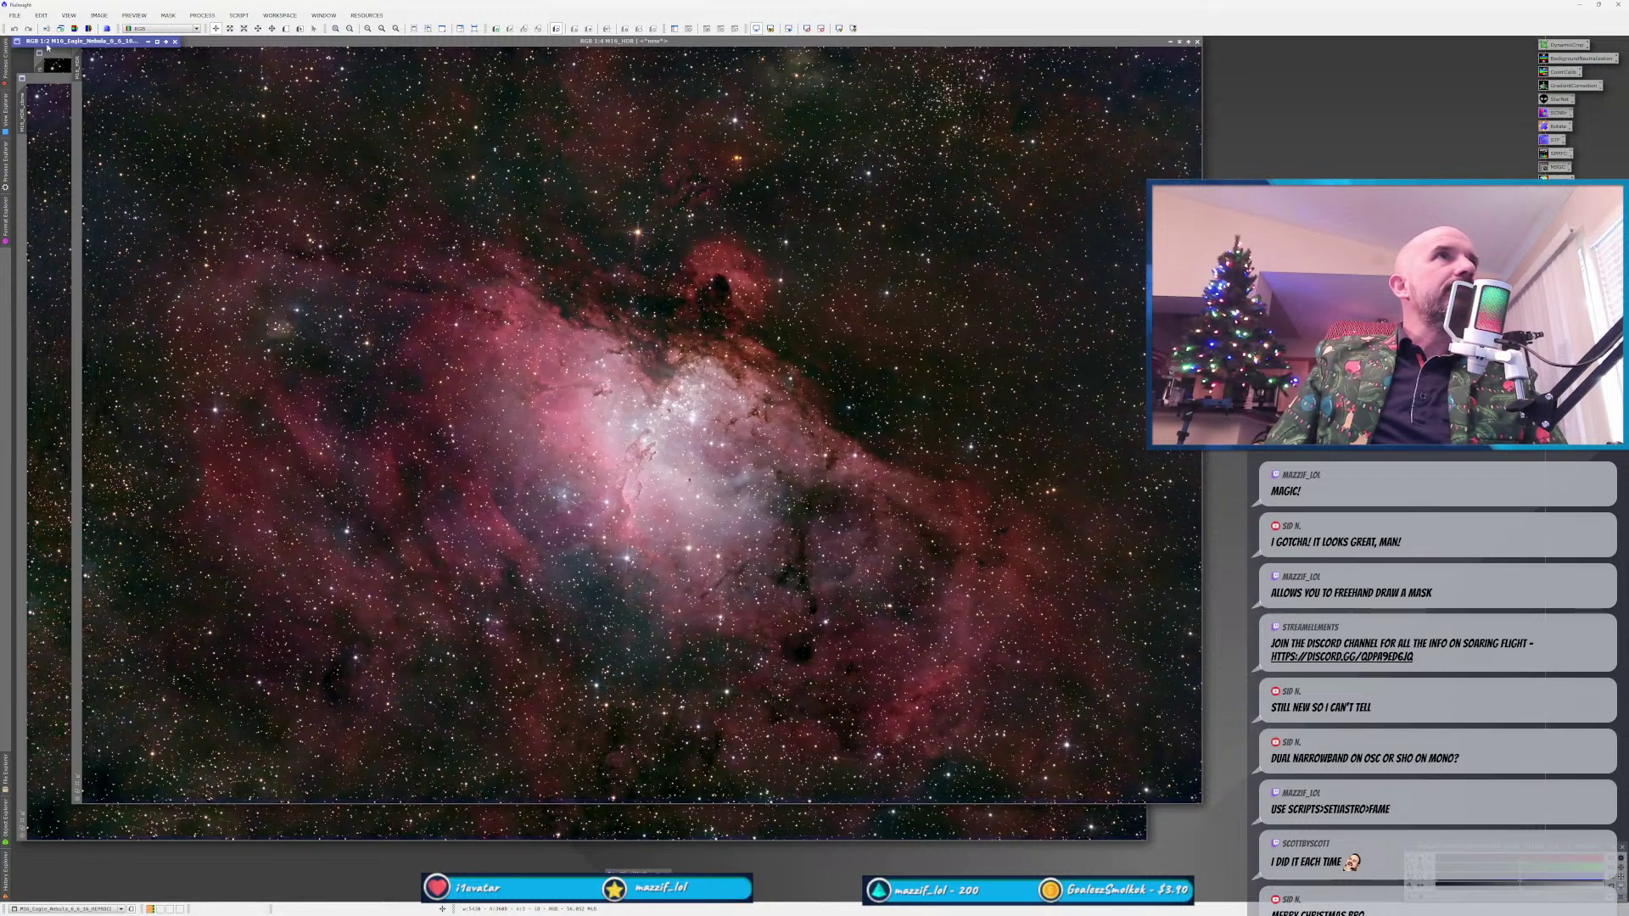
pyautogui.doubleClick(47, 44)
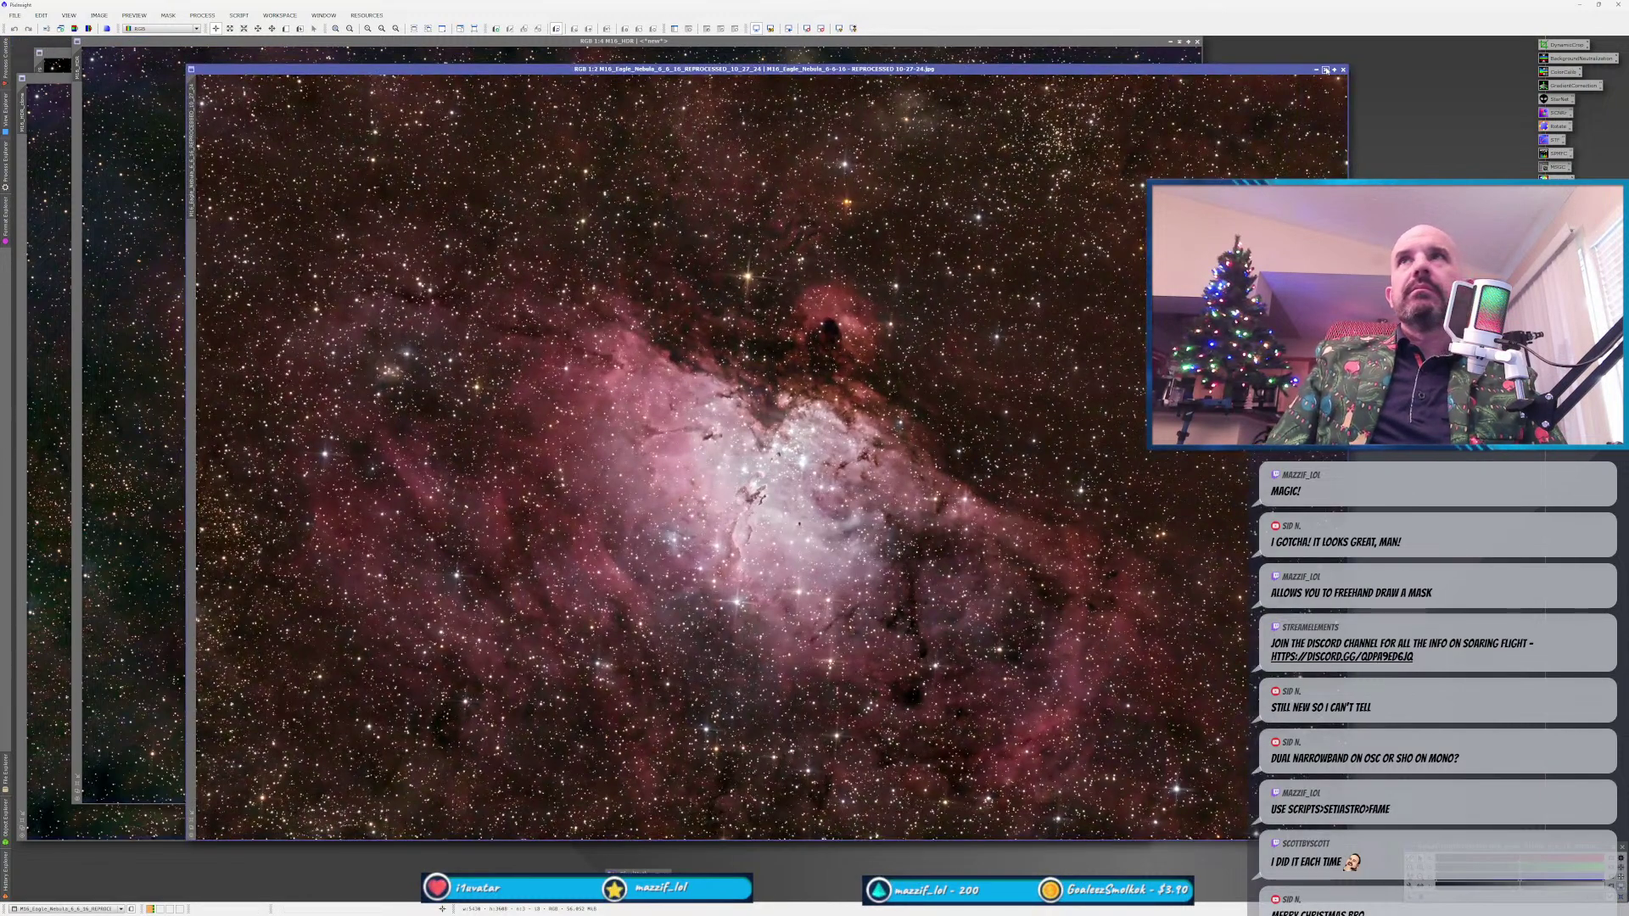
pyautogui.click(1326, 70)
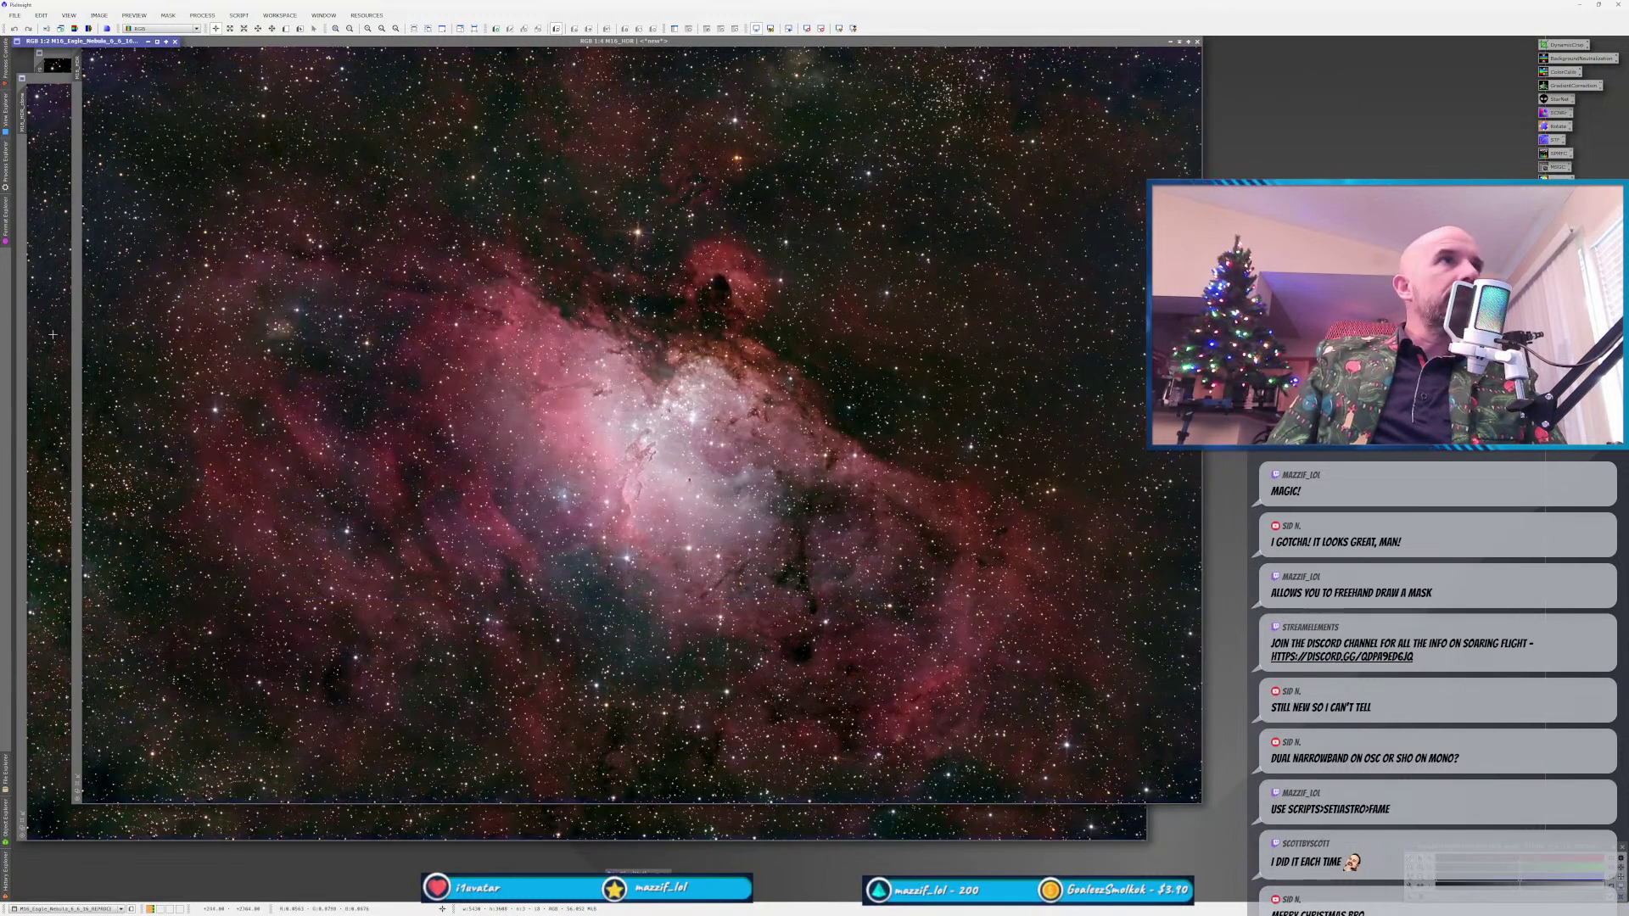
# Compare M16_HDR with M16_HDR_clone by alternating between the two images.
pyautogui.click(53, 335)
pyautogui.click(1174, 273)
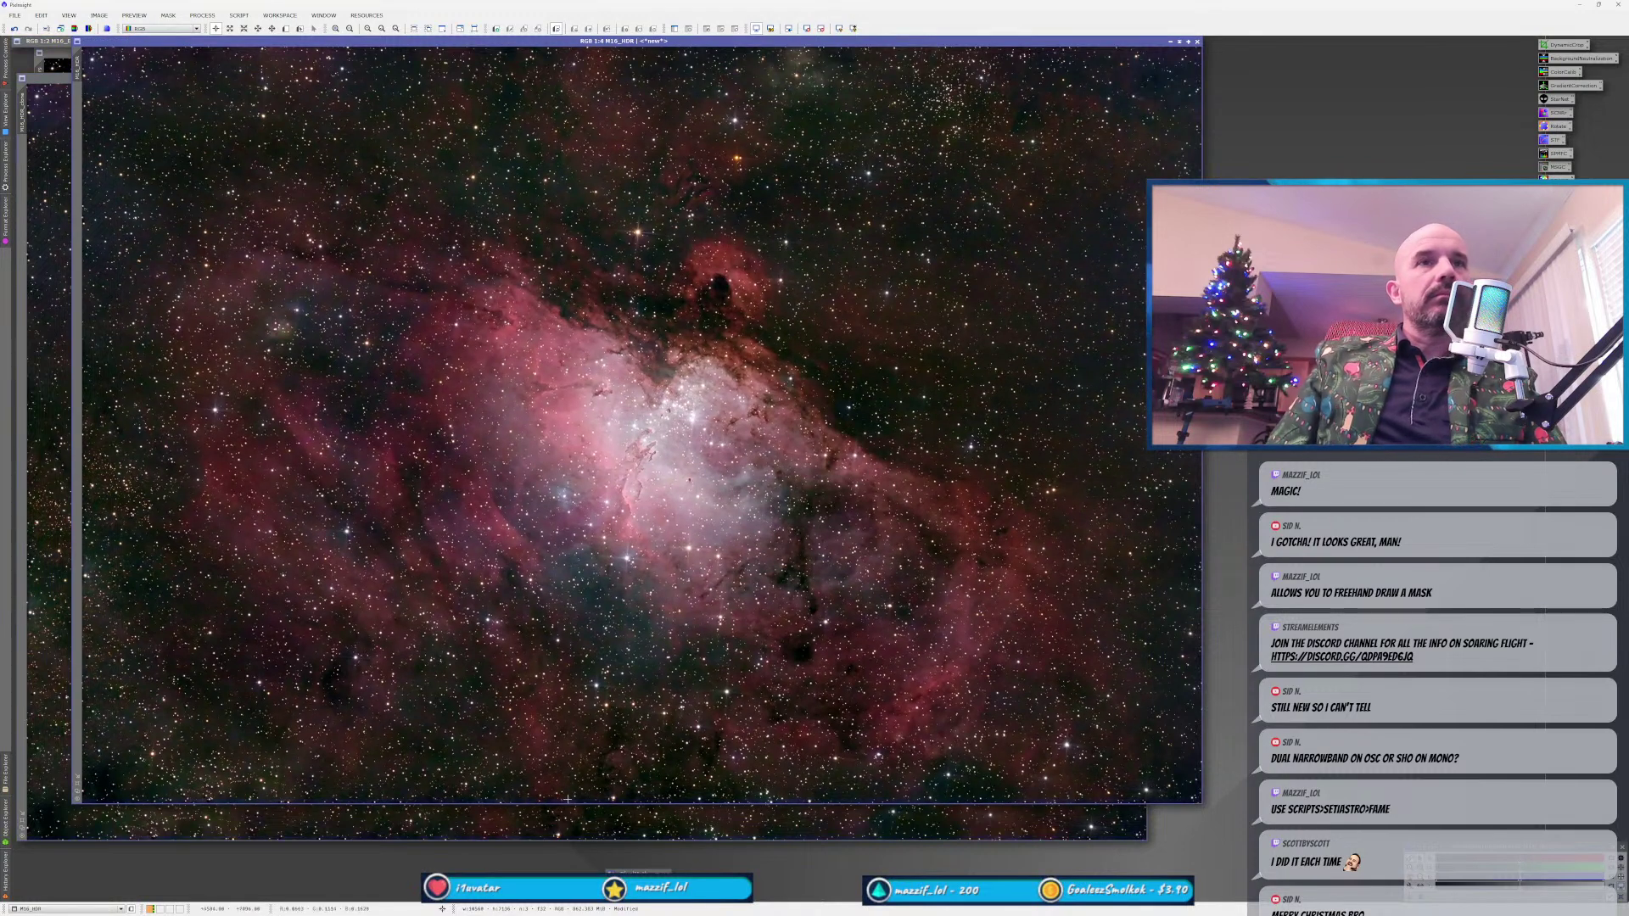
pyautogui.click(1141, 276)
pyautogui.click(1157, 539)
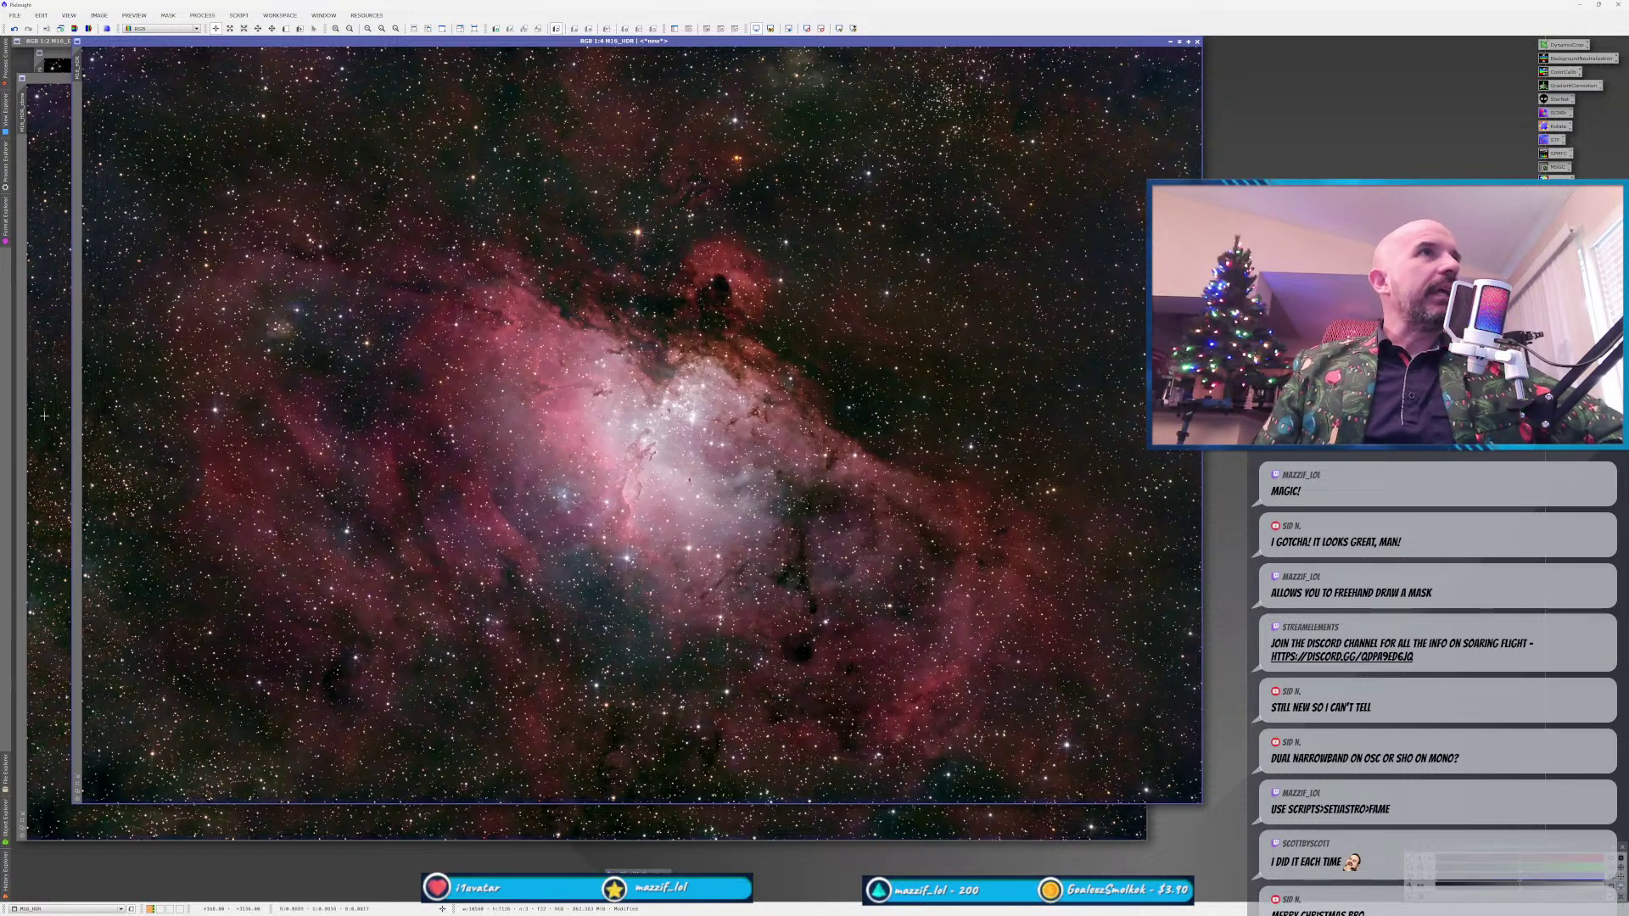
pyautogui.hotkey('ctrl', 'Tab')
pyautogui.hotkey('ctrl', 'Tab')
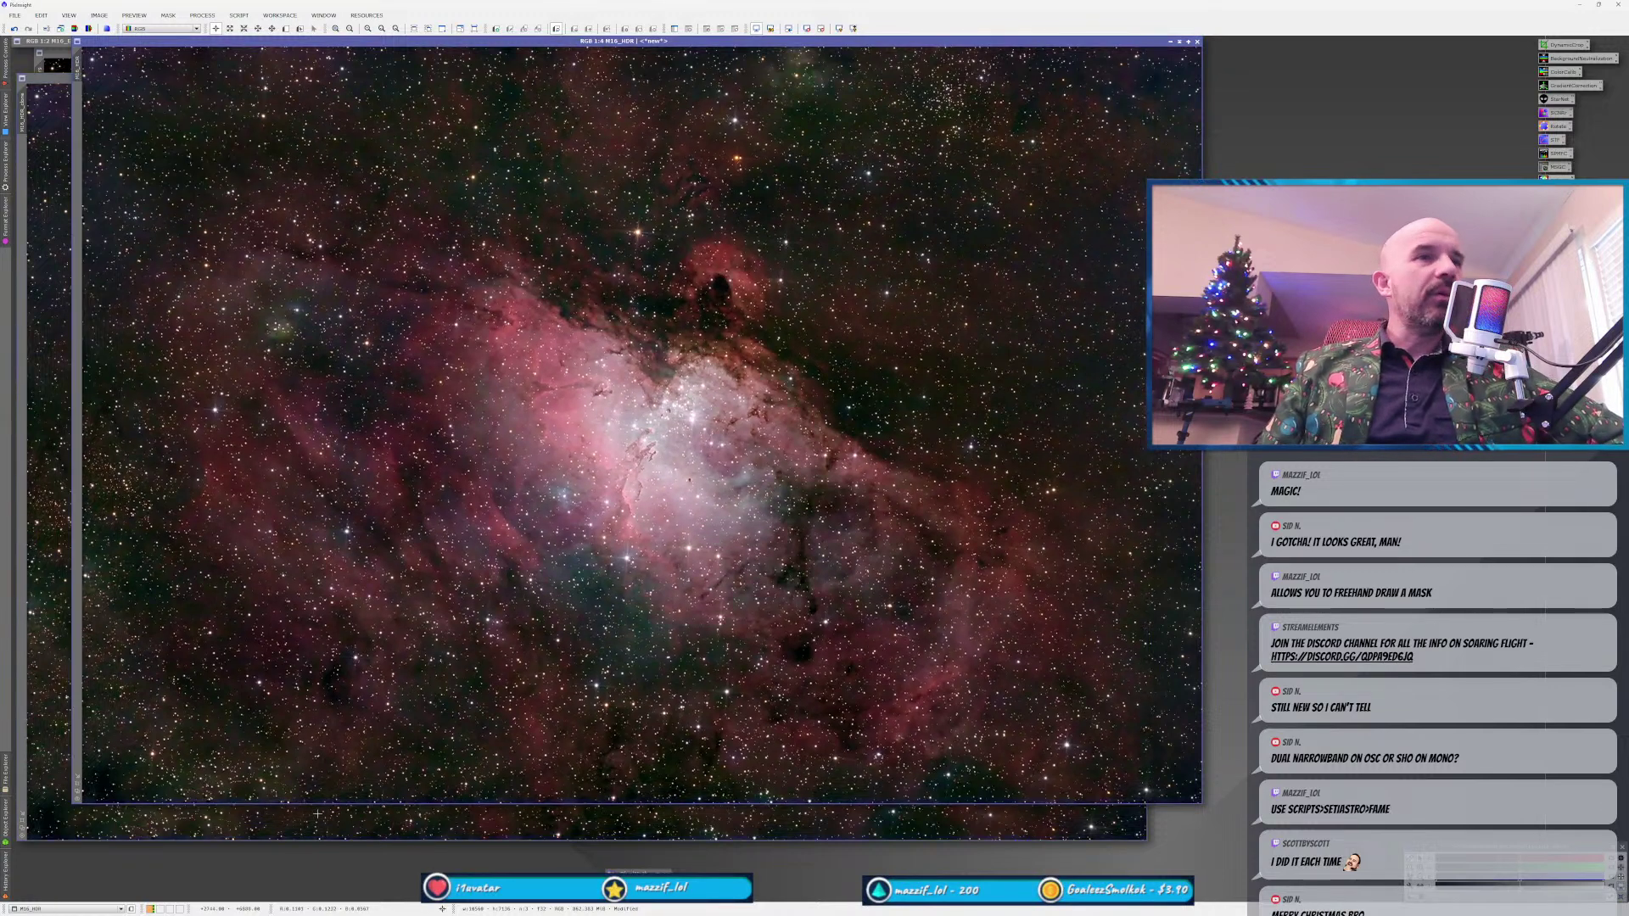
pyautogui.hotkey('ctrl', 'Tab')
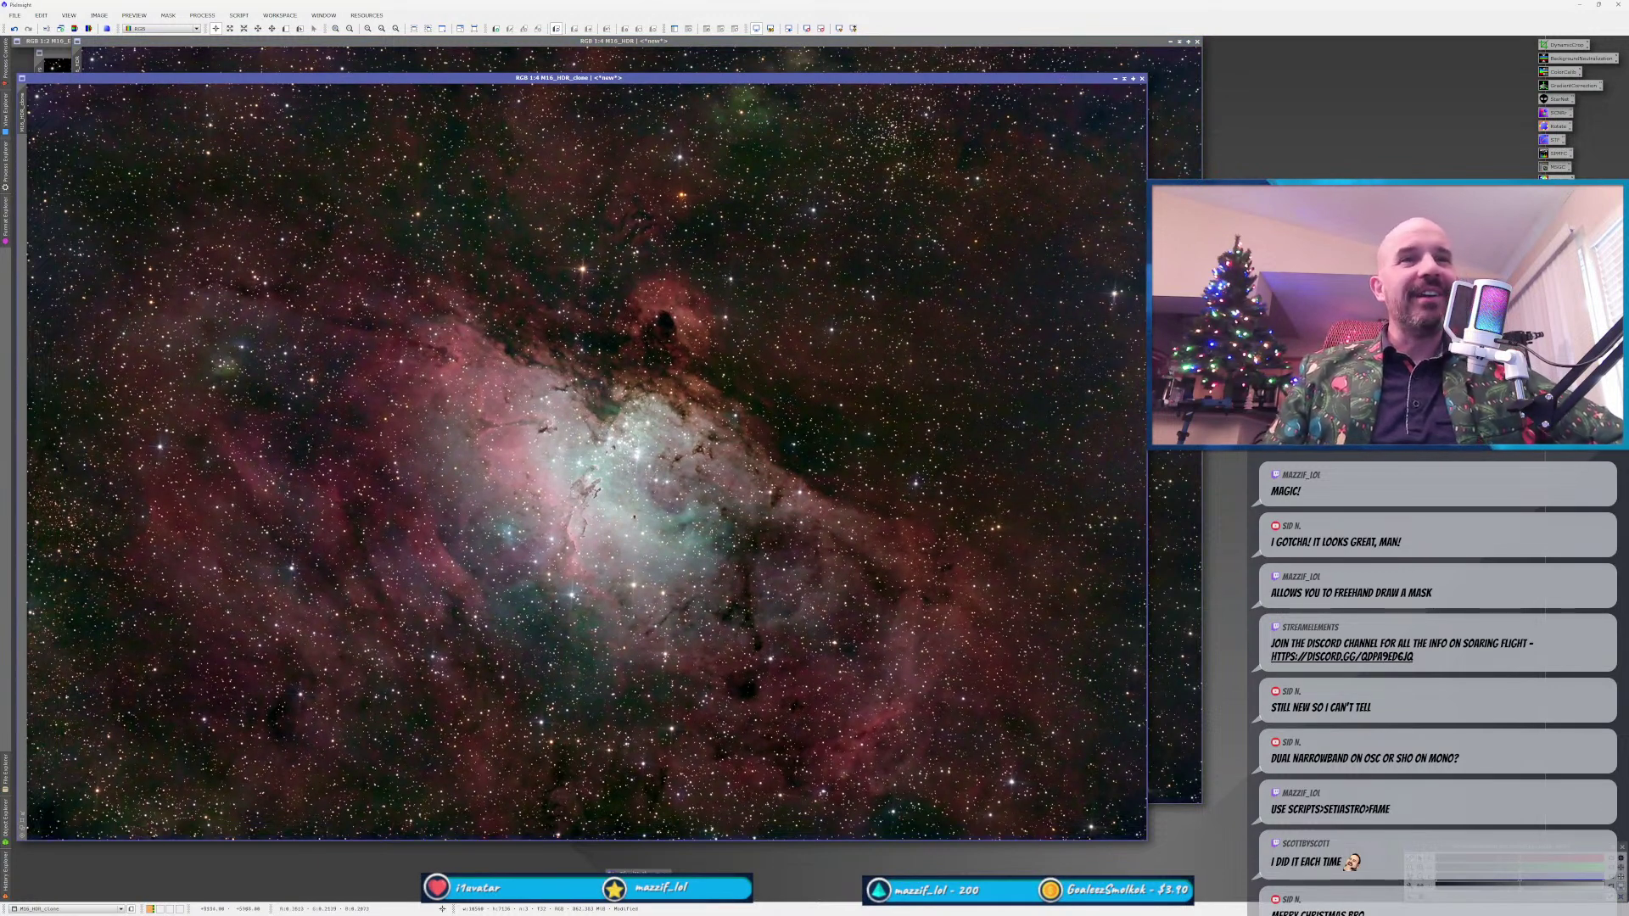
pyautogui.hotkey('ctrl', 'Tab')
pyautogui.hotkey('ctrl', 'Tab')
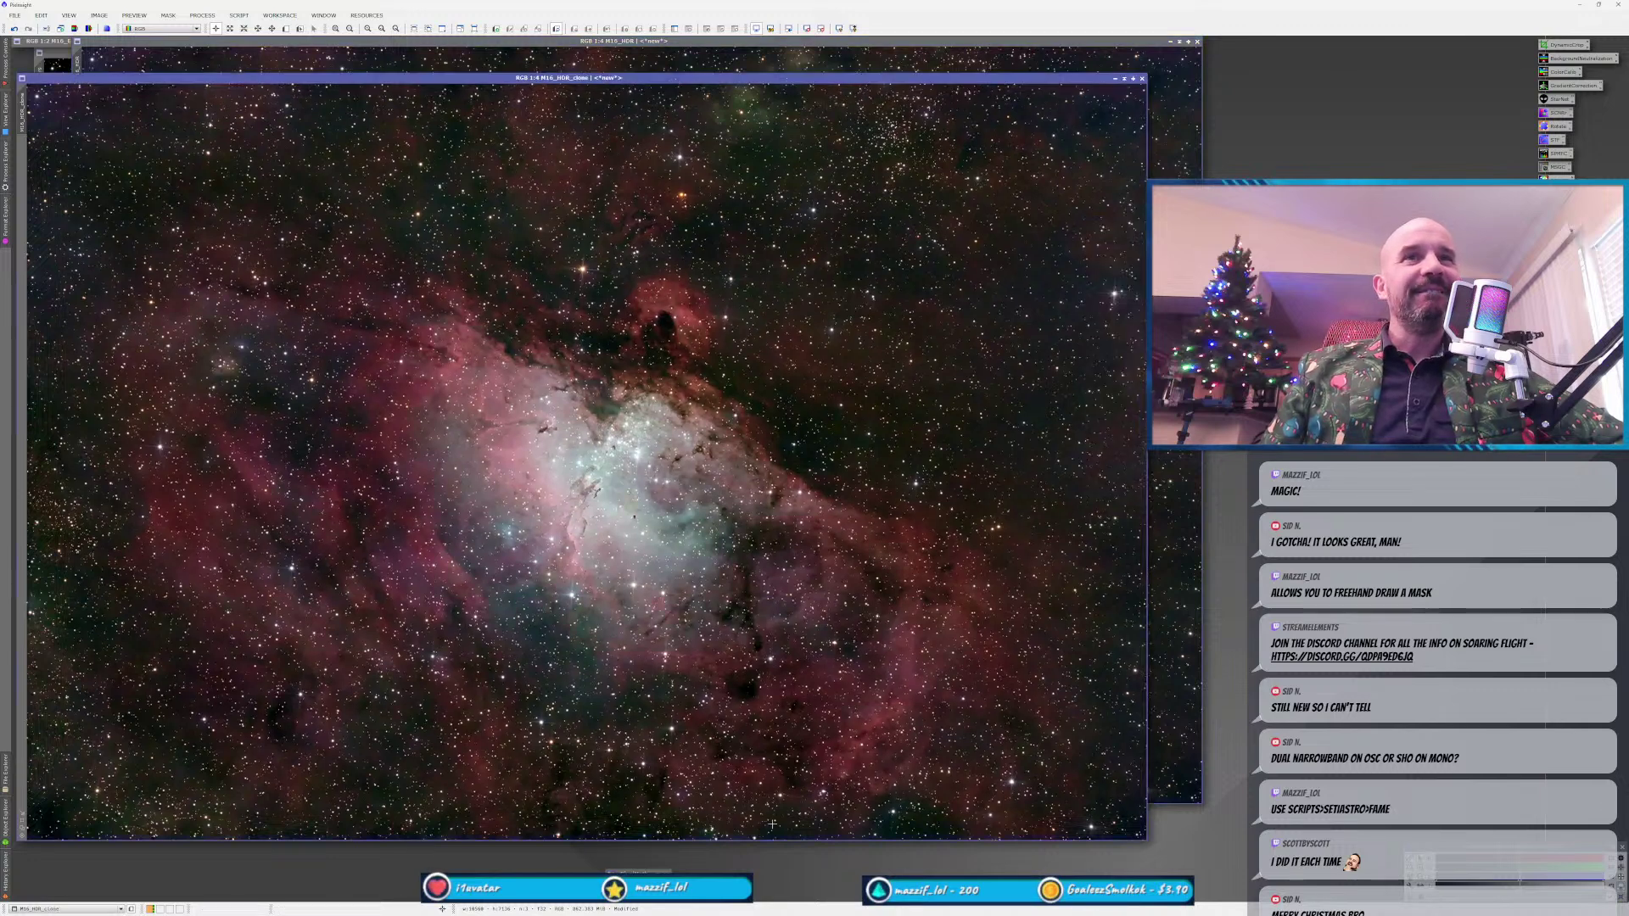
pyautogui.hotkey('ctrl', 'Tab')
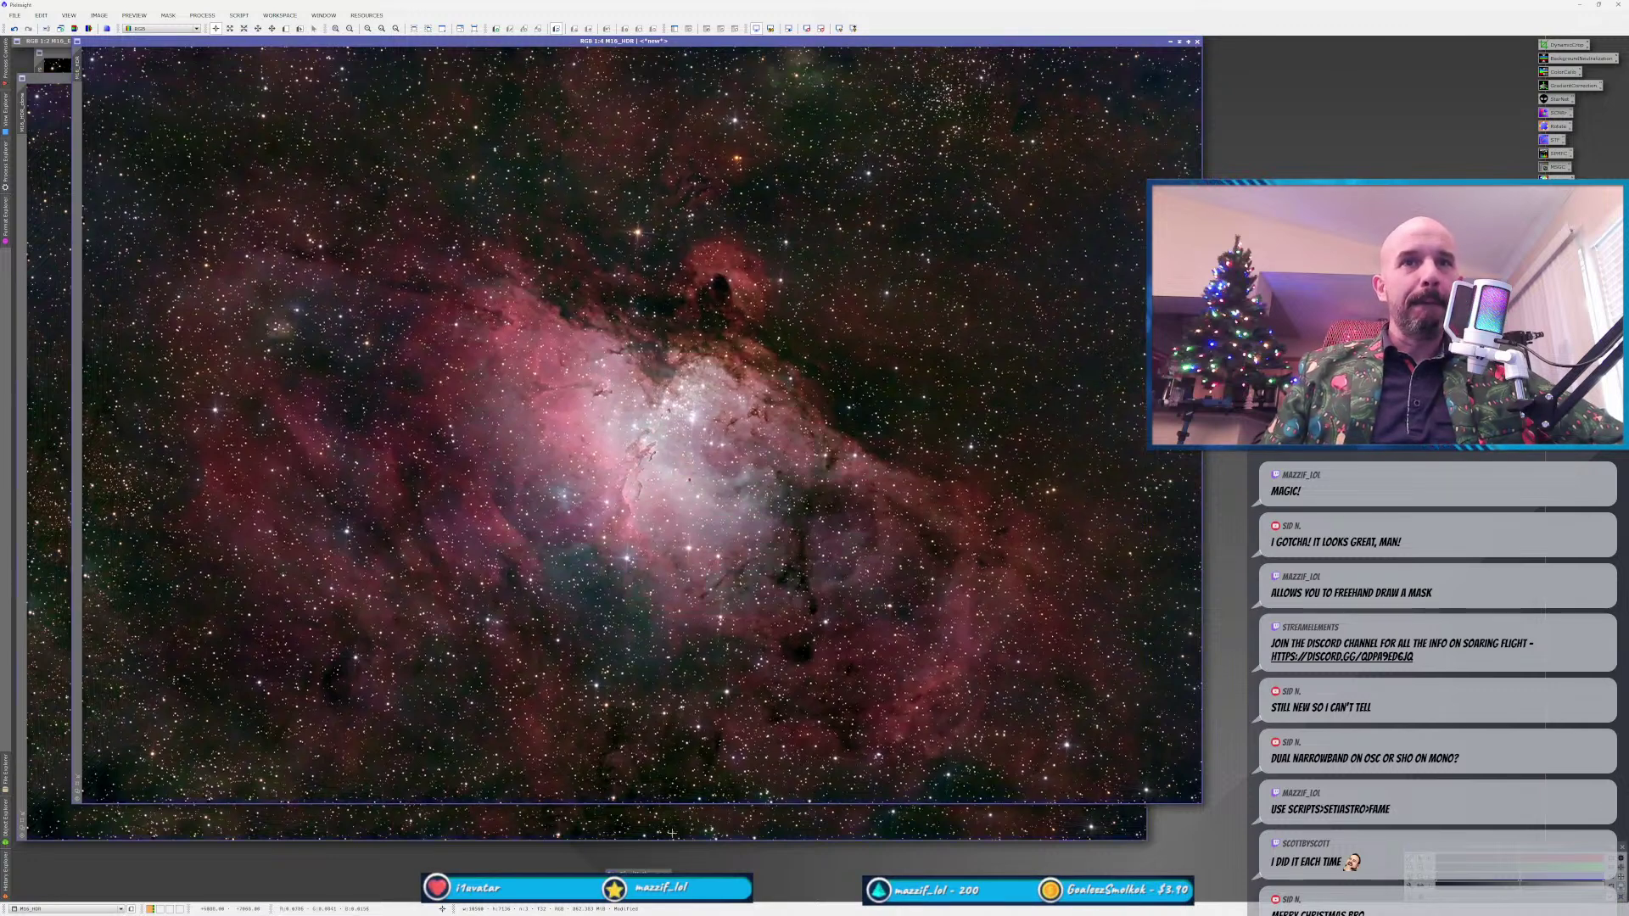
# Review the reprocessed Eagle Nebula reference once more against both M16_HDR versions and iconize it.
pyautogui.hotkey('ctrl', 'Tab')
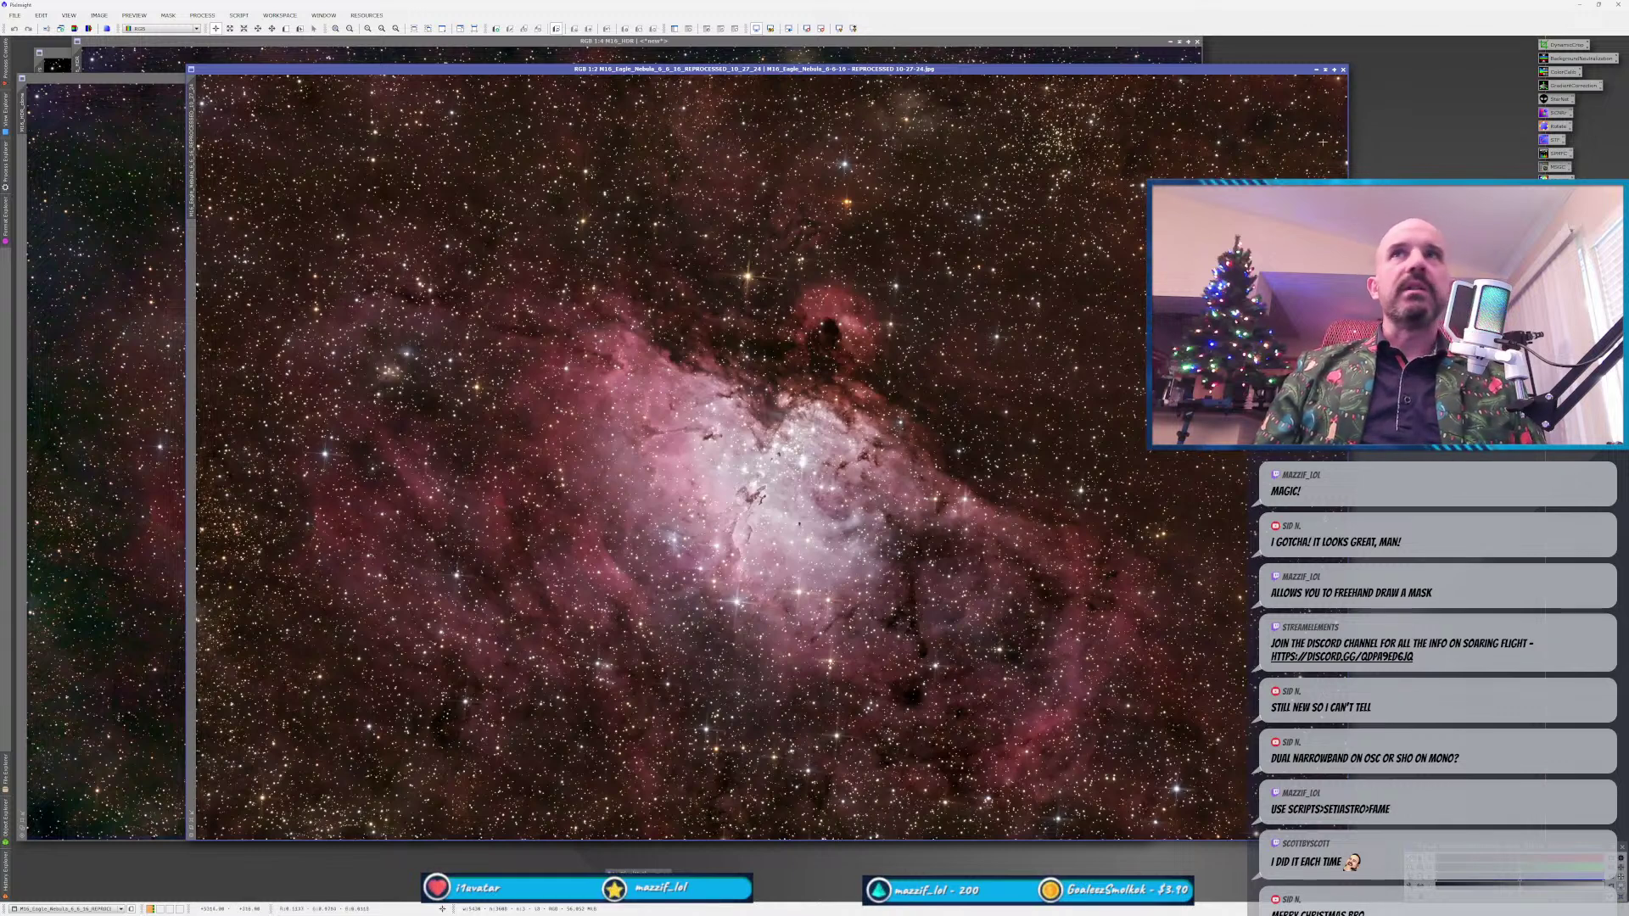
pyautogui.click(1324, 71)
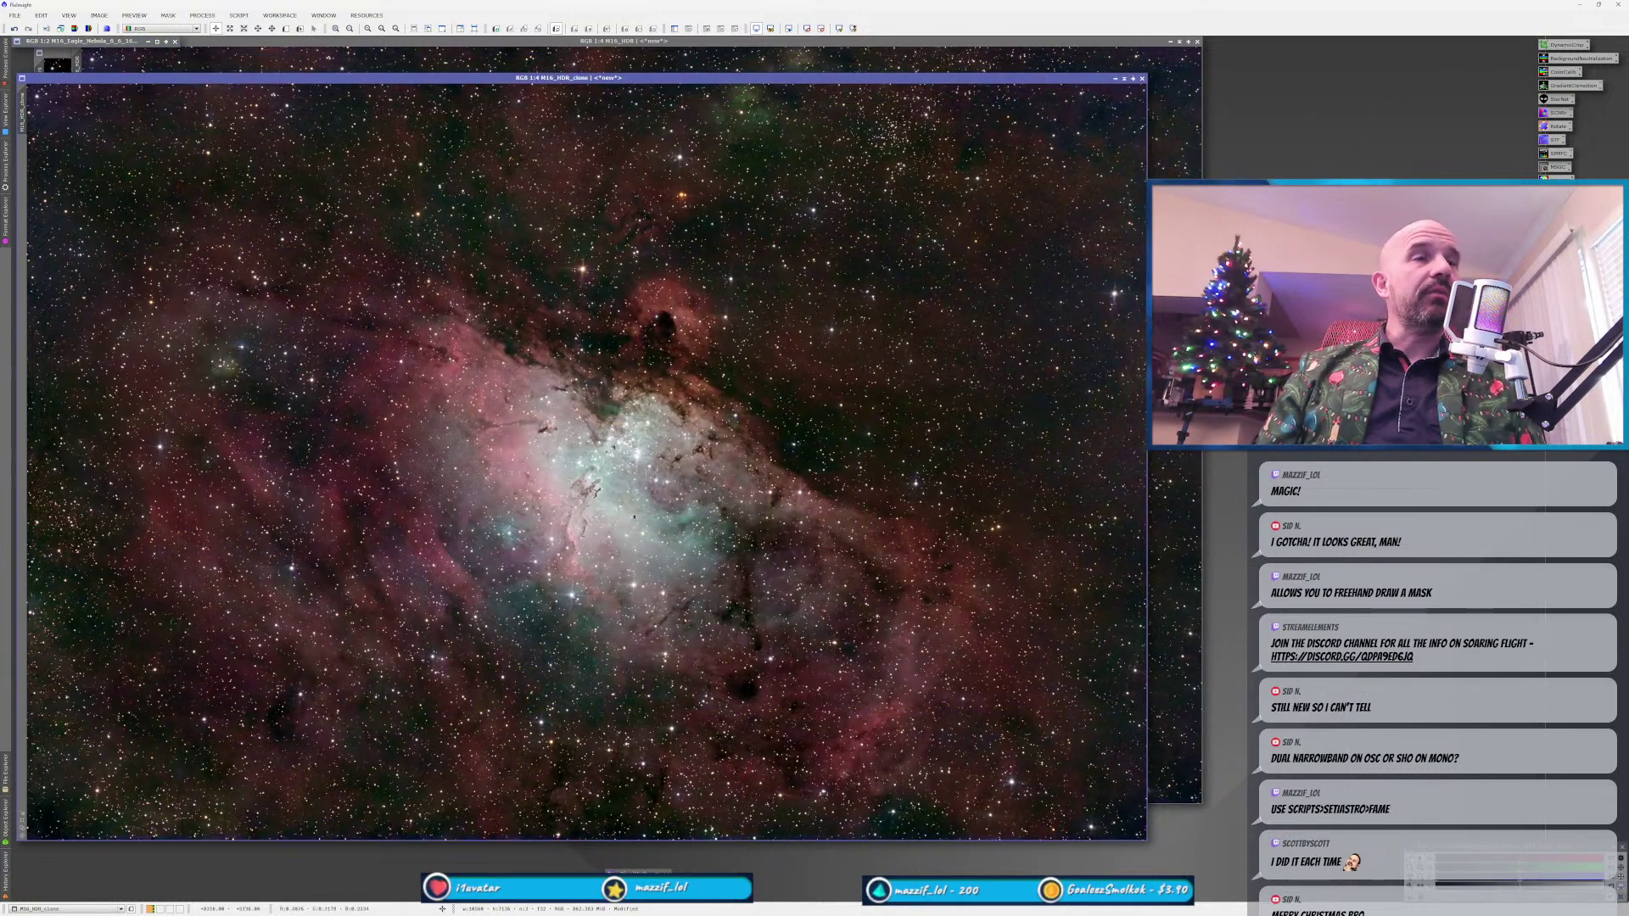
pyautogui.hotkey('ctrl', 'Tab')
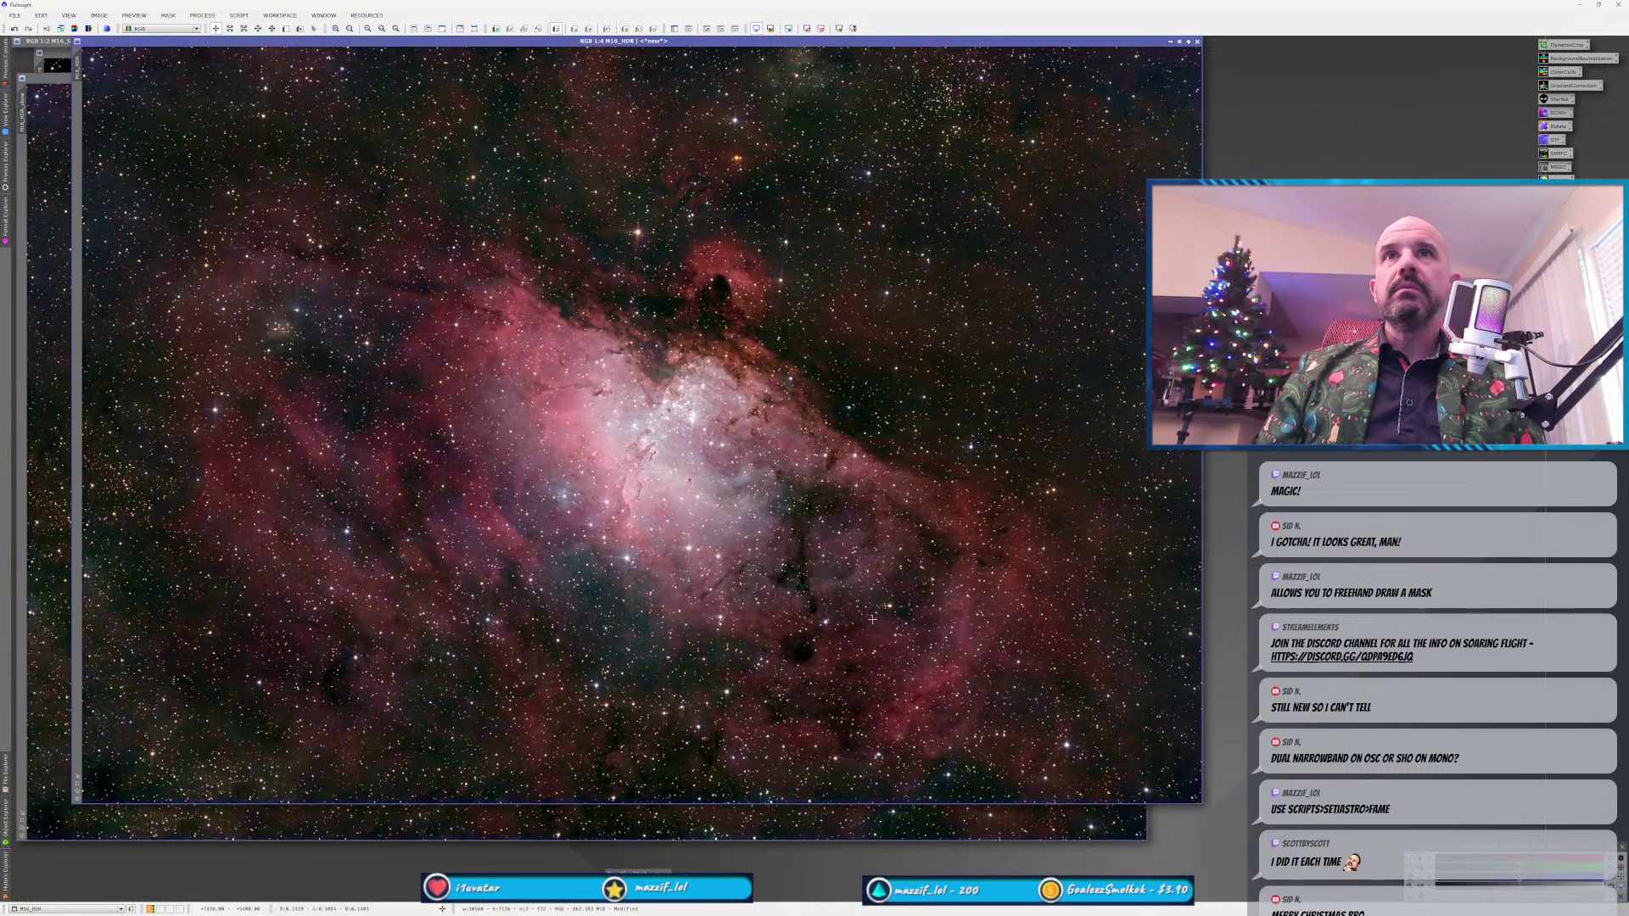
pyautogui.hotkey('ctrl', 'Tab')
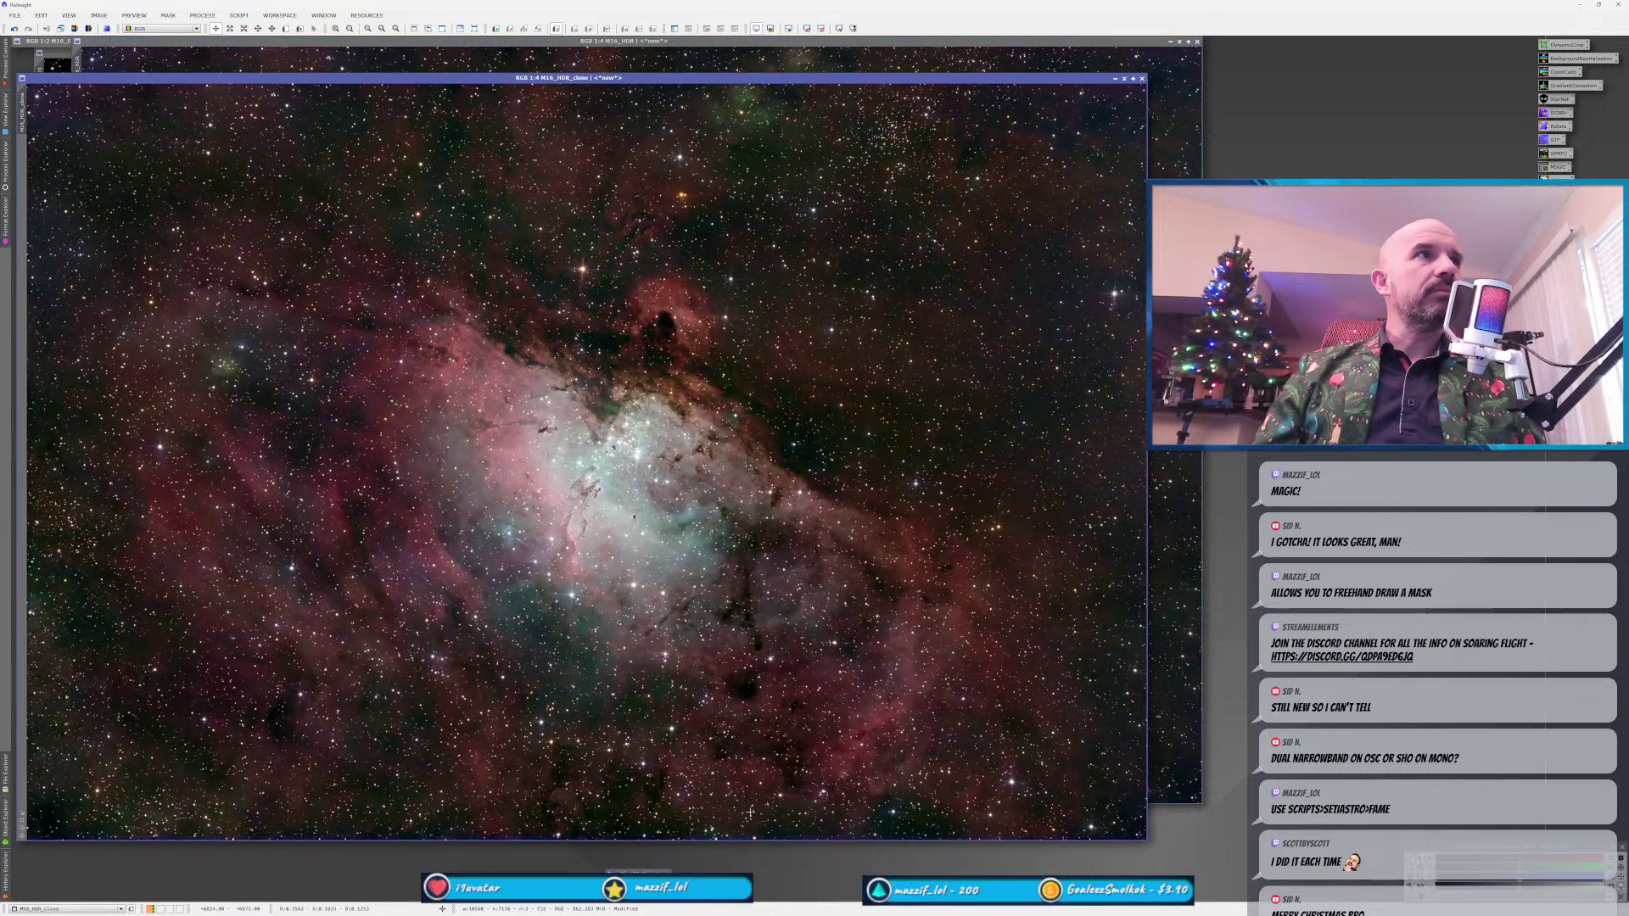
# Duplicate the star-blended M16_HDR_clone image, iconize the duplicate and park it in an empty area of the workspace.
pyautogui.moveTo(334, 77)
pyautogui.mouseDown()
pyautogui.moveTo(386, 68)
pyautogui.moveTo(339, 83)
pyautogui.moveTo(358, 79)
pyautogui.mouseUp()
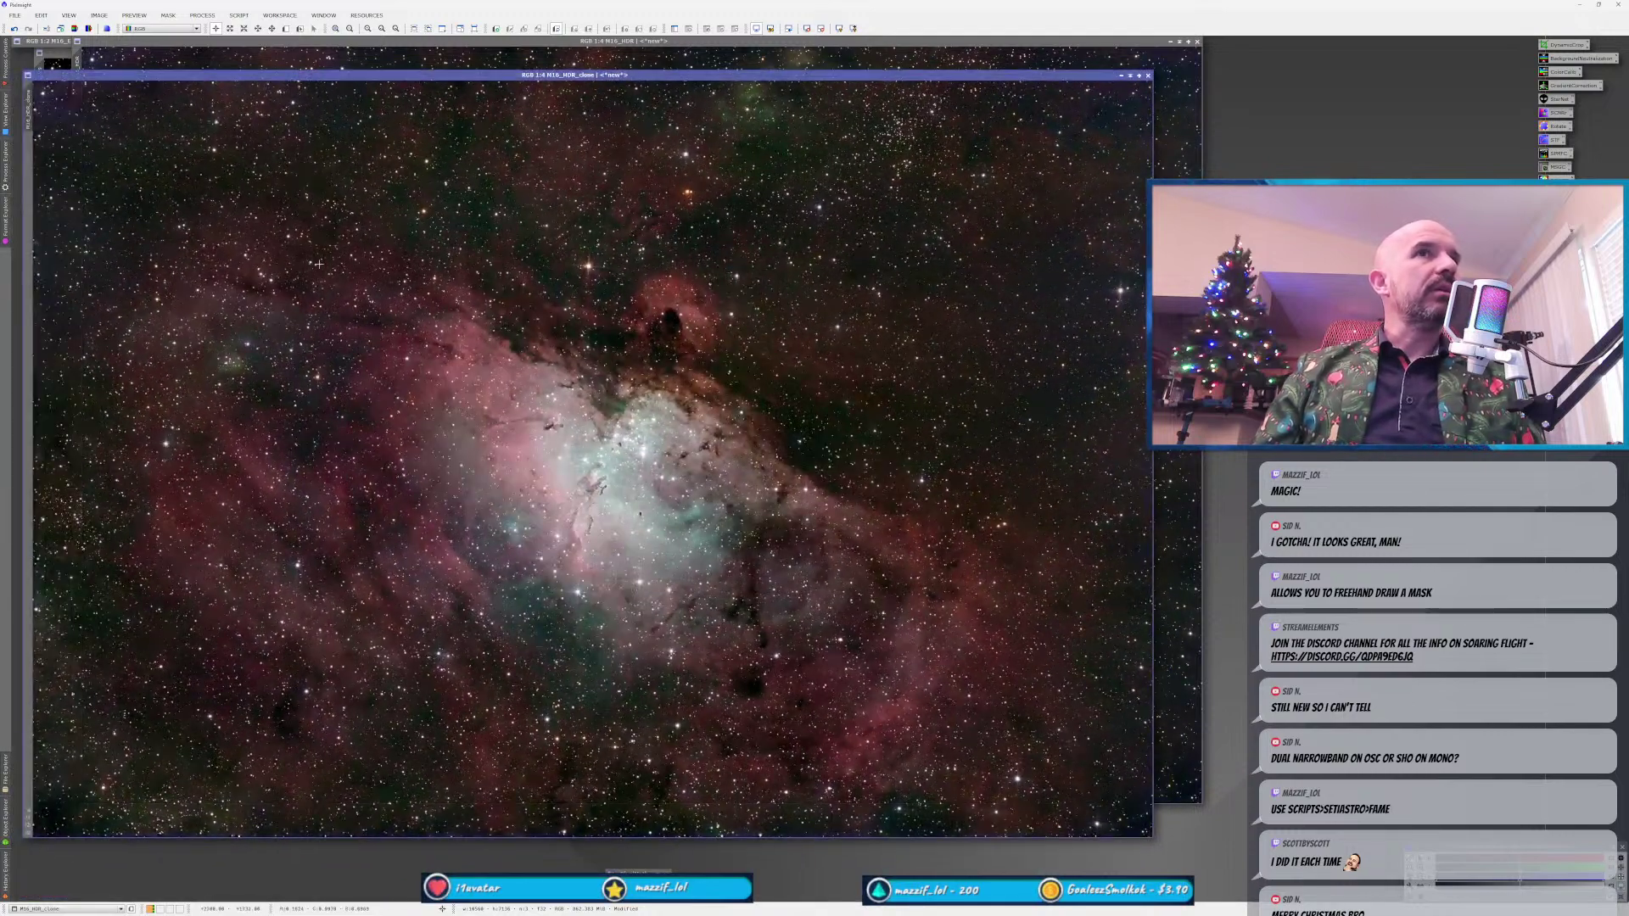
pyautogui.moveTo(36, 114); pyautogui.dragTo(1175, 271)
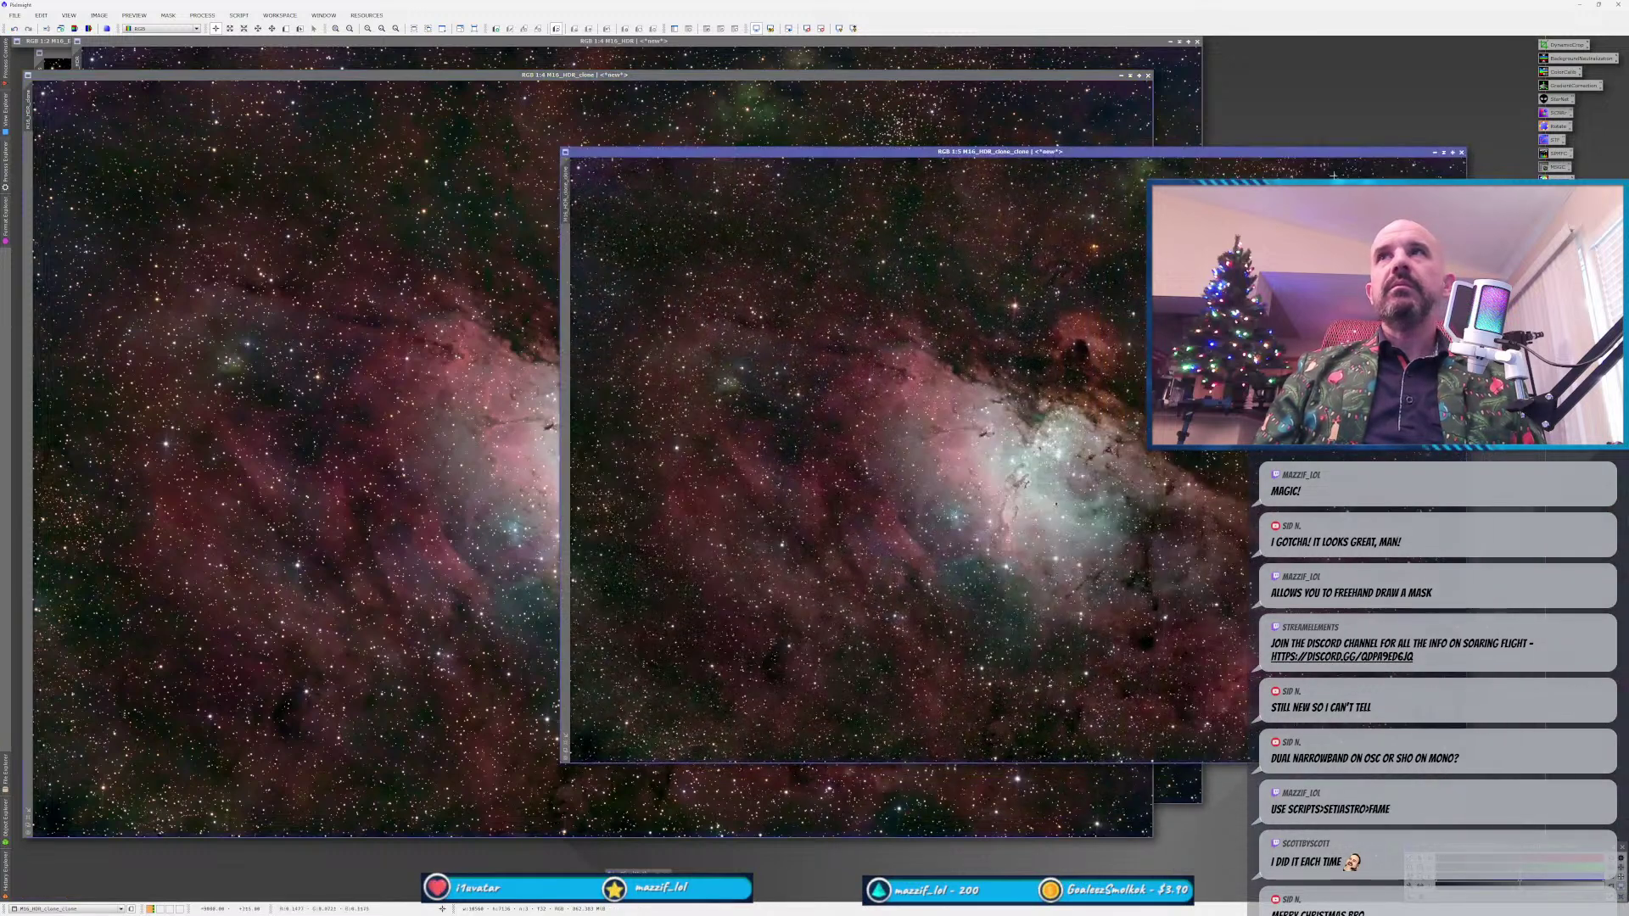
pyautogui.click(1435, 153)
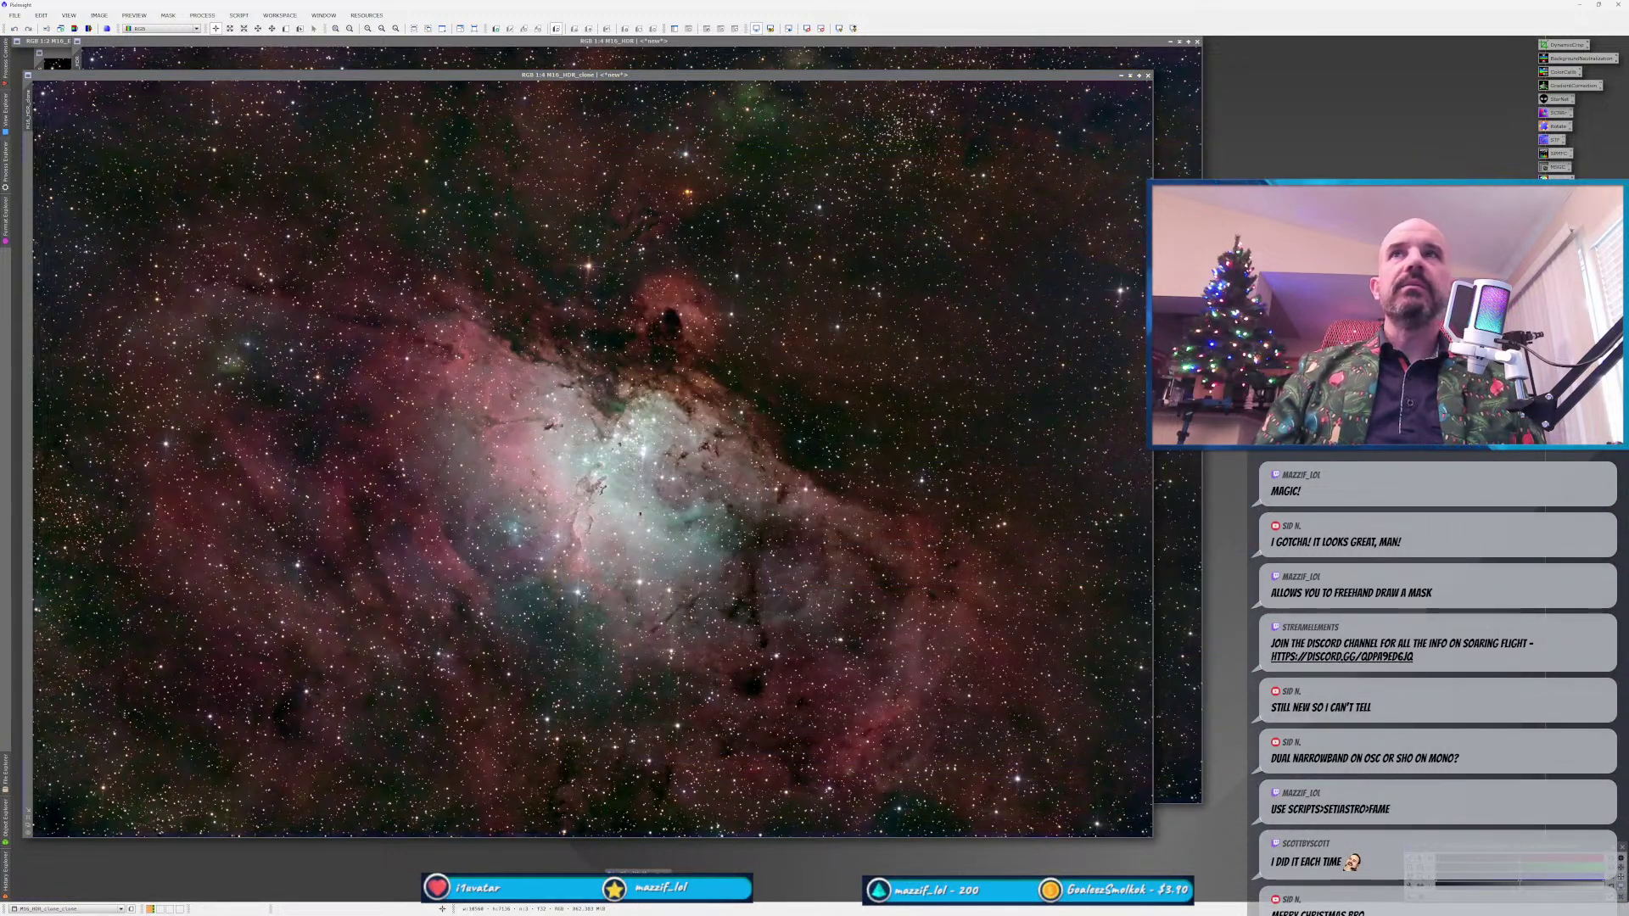
pyautogui.moveTo(1354, 51); pyautogui.dragTo(1349, 40)
# Duplicate the star-blended M16_HDR image, iconize the duplicate and park it beneath the other iconized copy.
pyautogui.click(1103, 41)
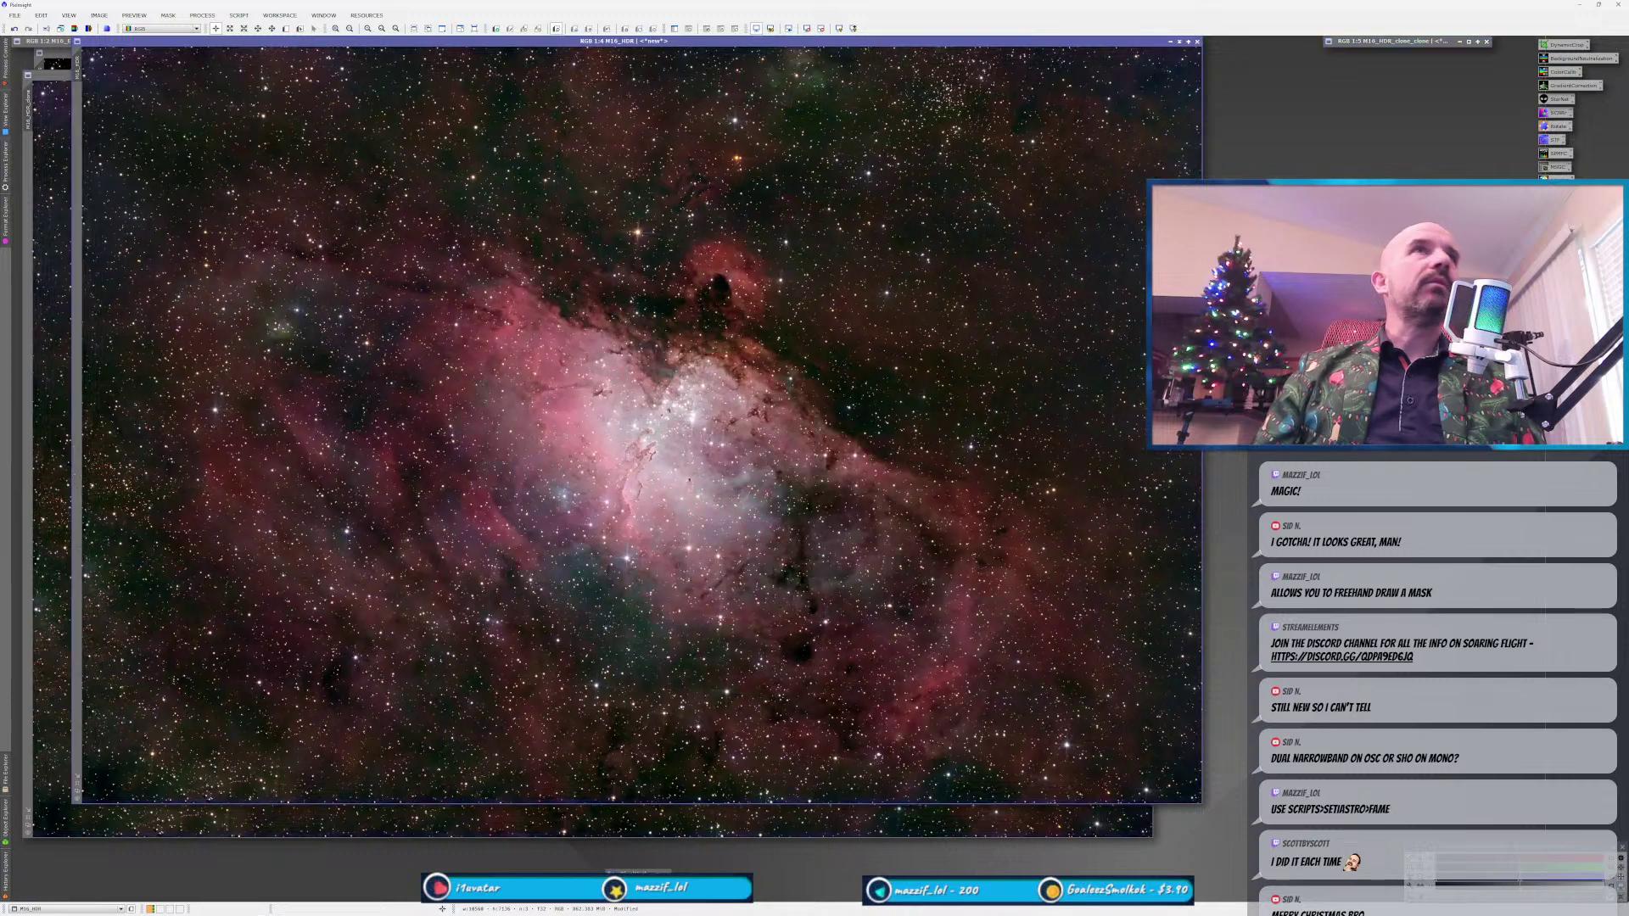
pyautogui.hotkey('ctrl', 'Tab')
pyautogui.click(1230, 251)
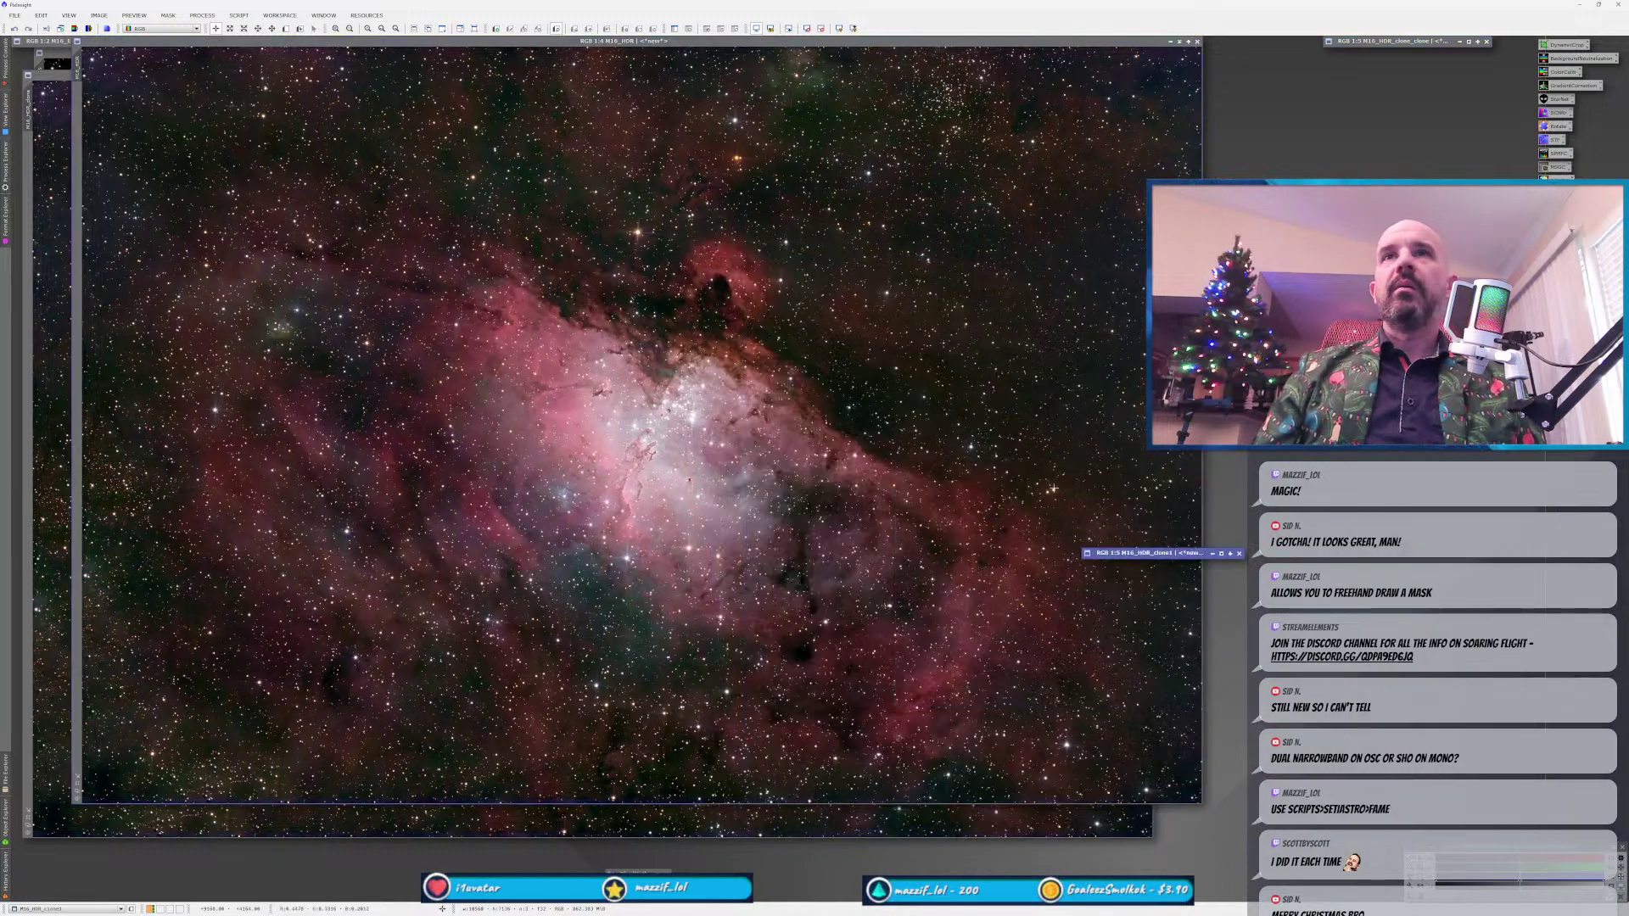
pyautogui.moveTo(1400, 122); pyautogui.dragTo(1391, 53)
# Load M16_HDR in the History Explorer and revert the image to its initial state.
pyautogui.click(91, 253)
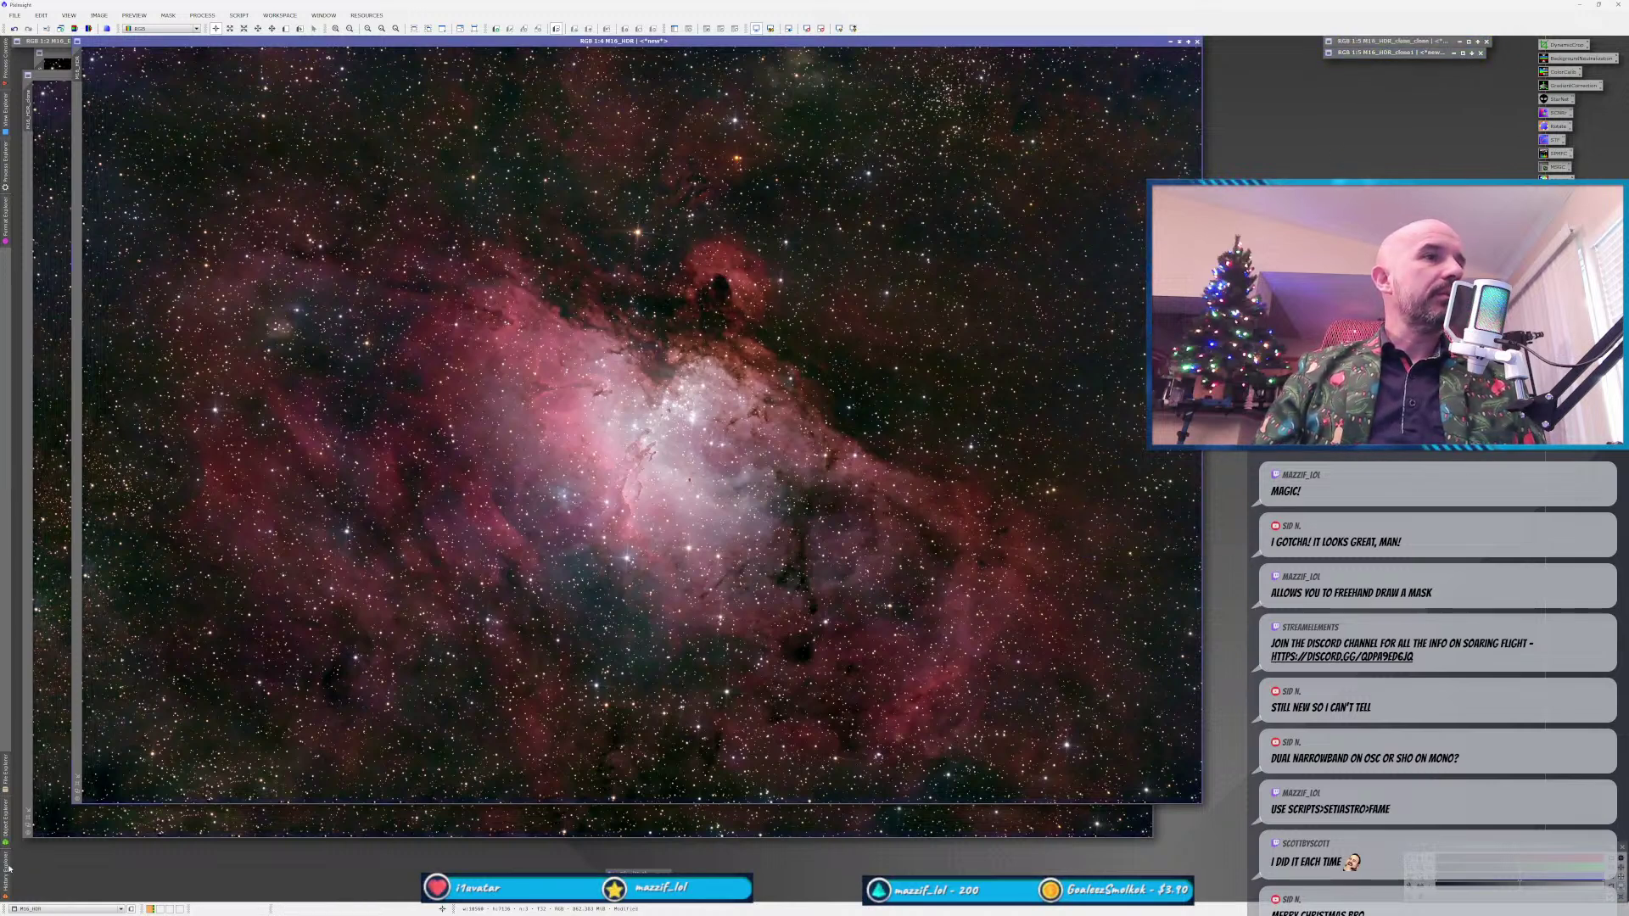
pyautogui.moveTo(5, 874)
pyautogui.click(82, 896)
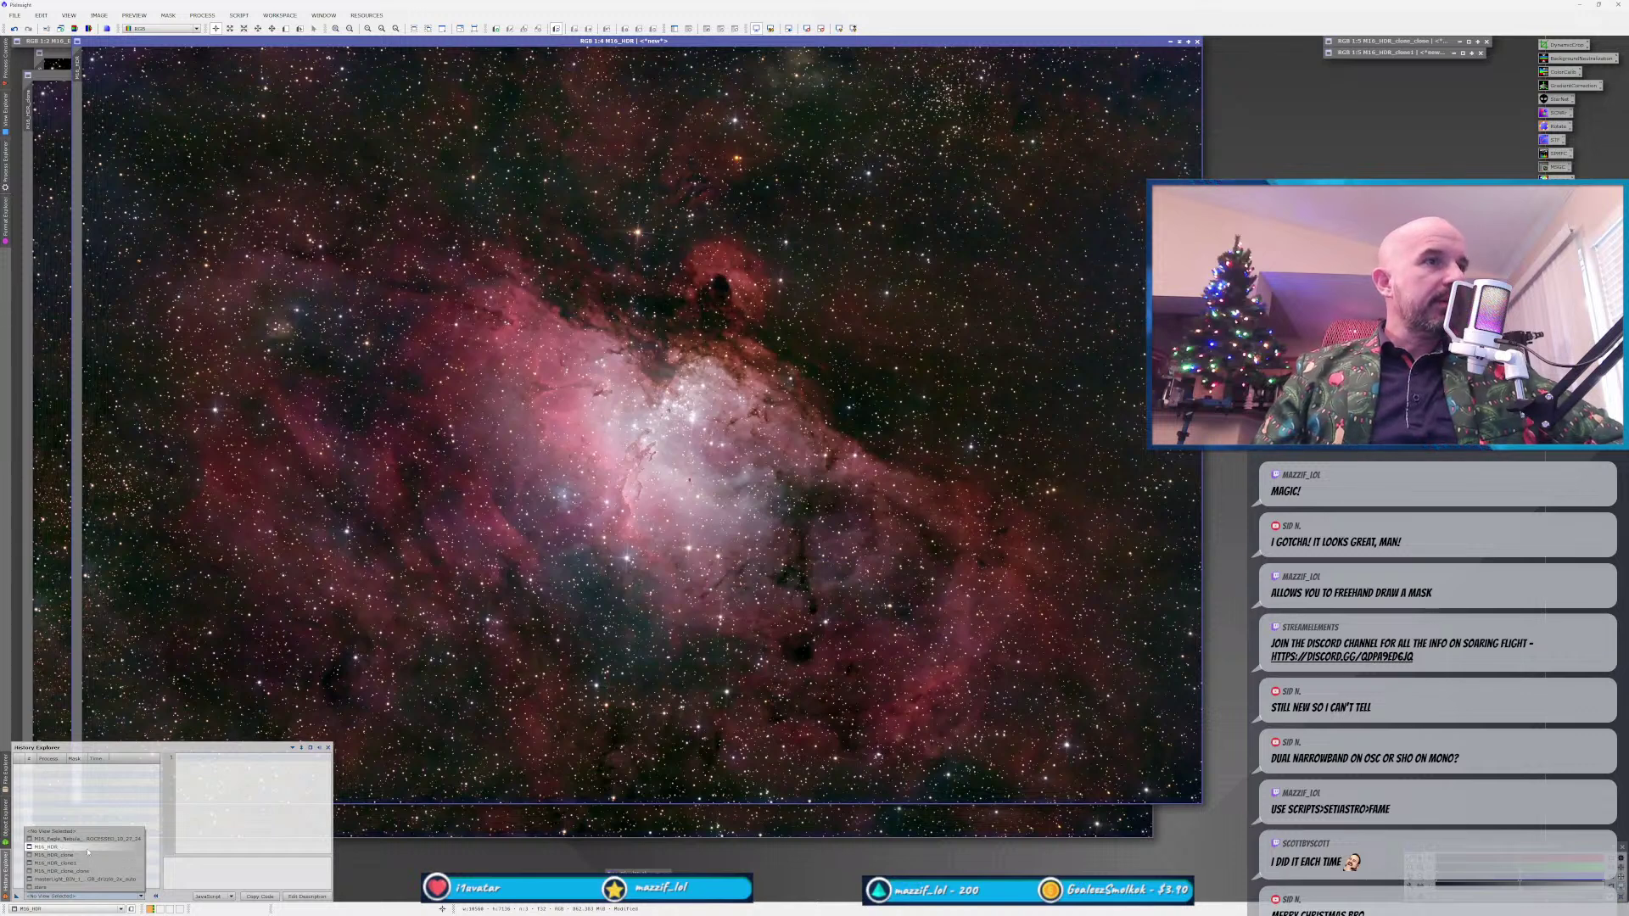
pyautogui.click(51, 847)
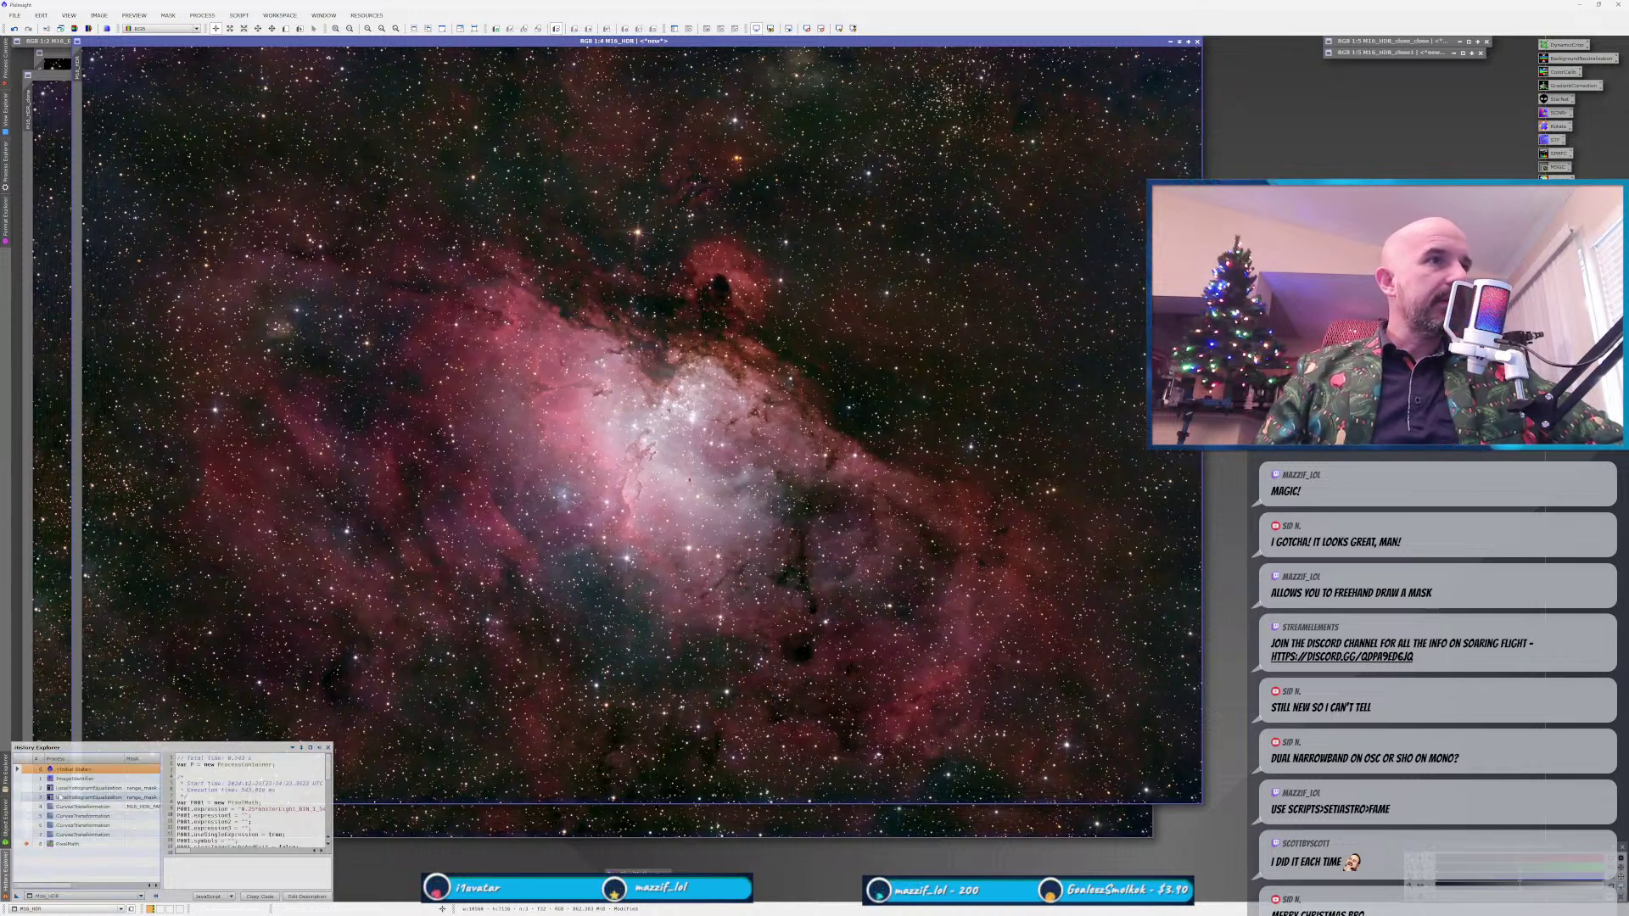
pyautogui.click(18, 770)
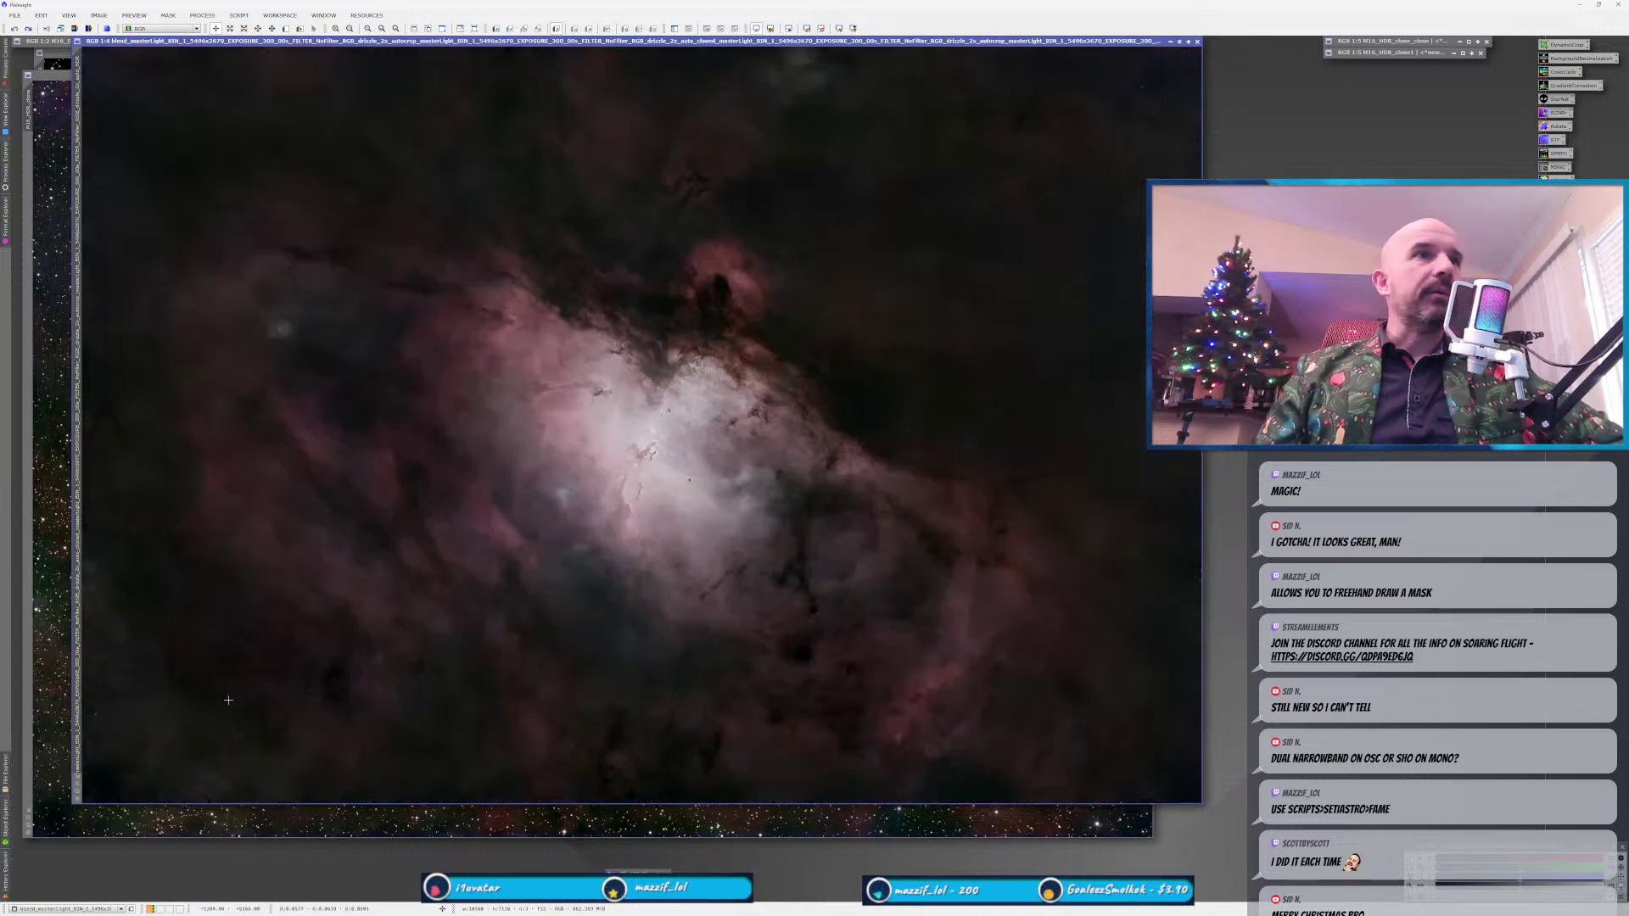
pyautogui.click(6, 872)
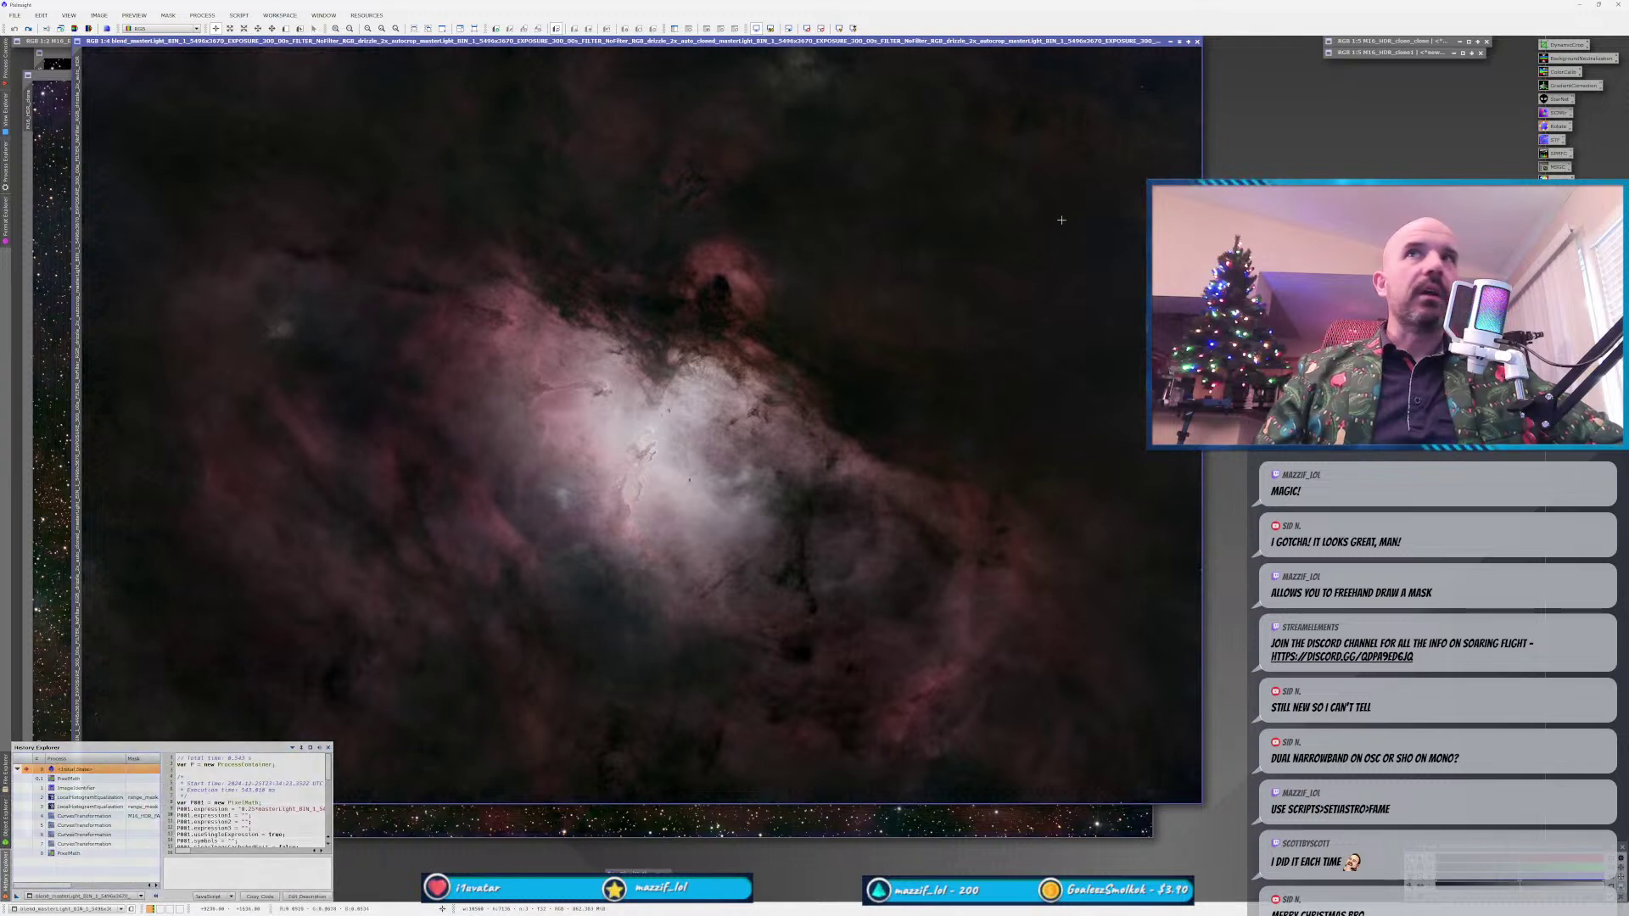
# Return M16_HDR to its last PixelMath state in the History Explorer and iconize the starless clone covering it.
pyautogui.click(4, 893)
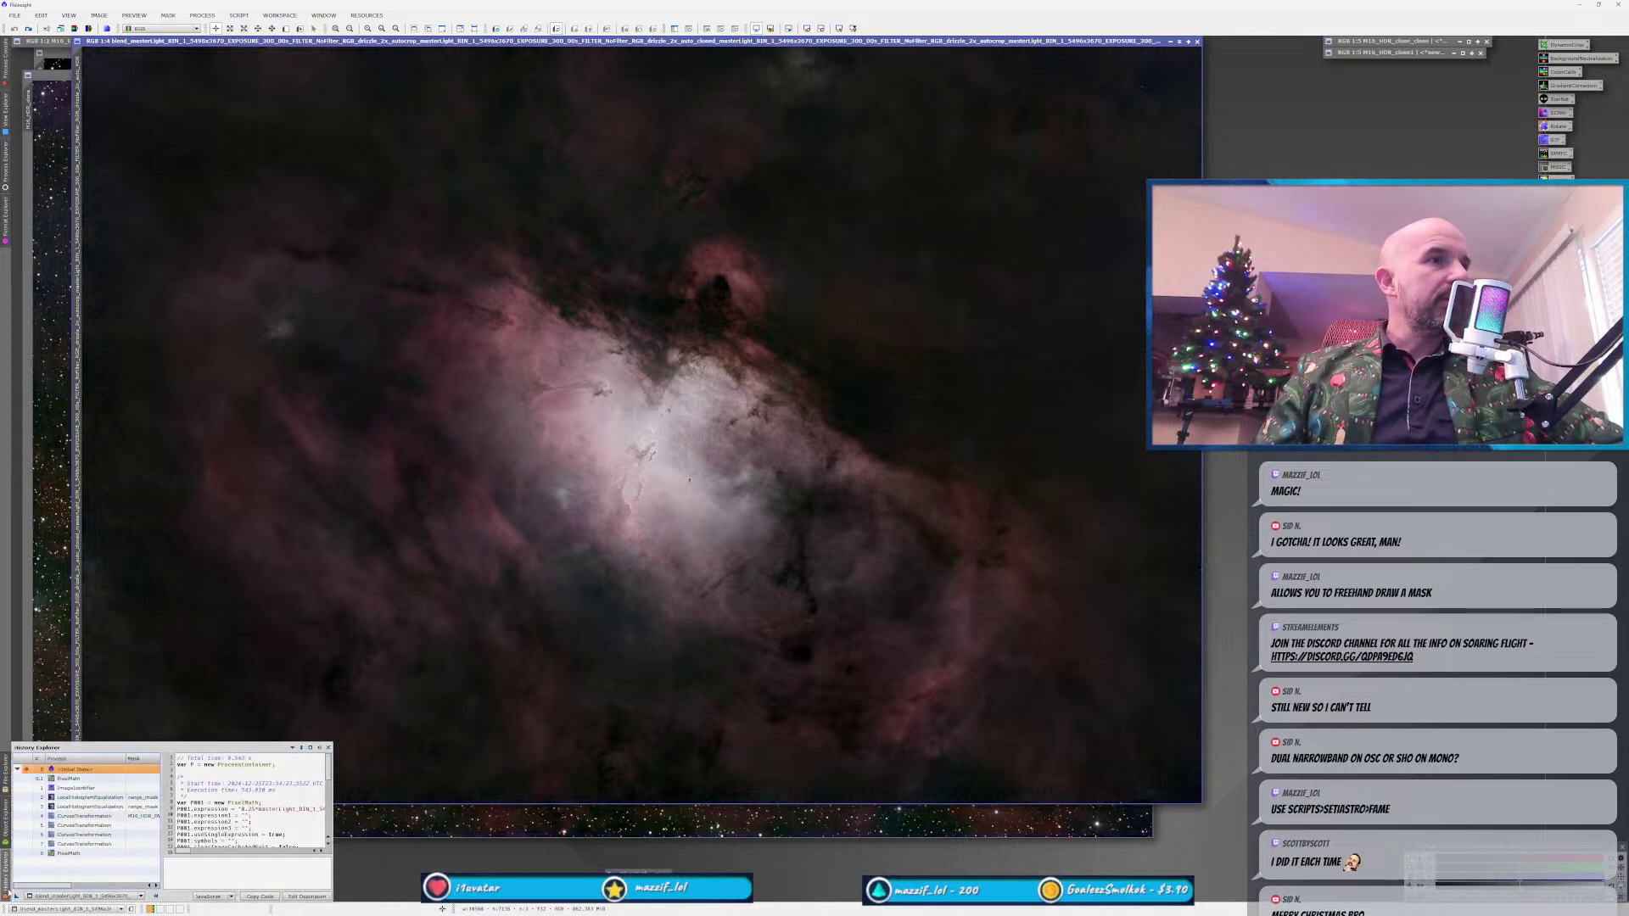
pyautogui.doubleClick(64, 778)
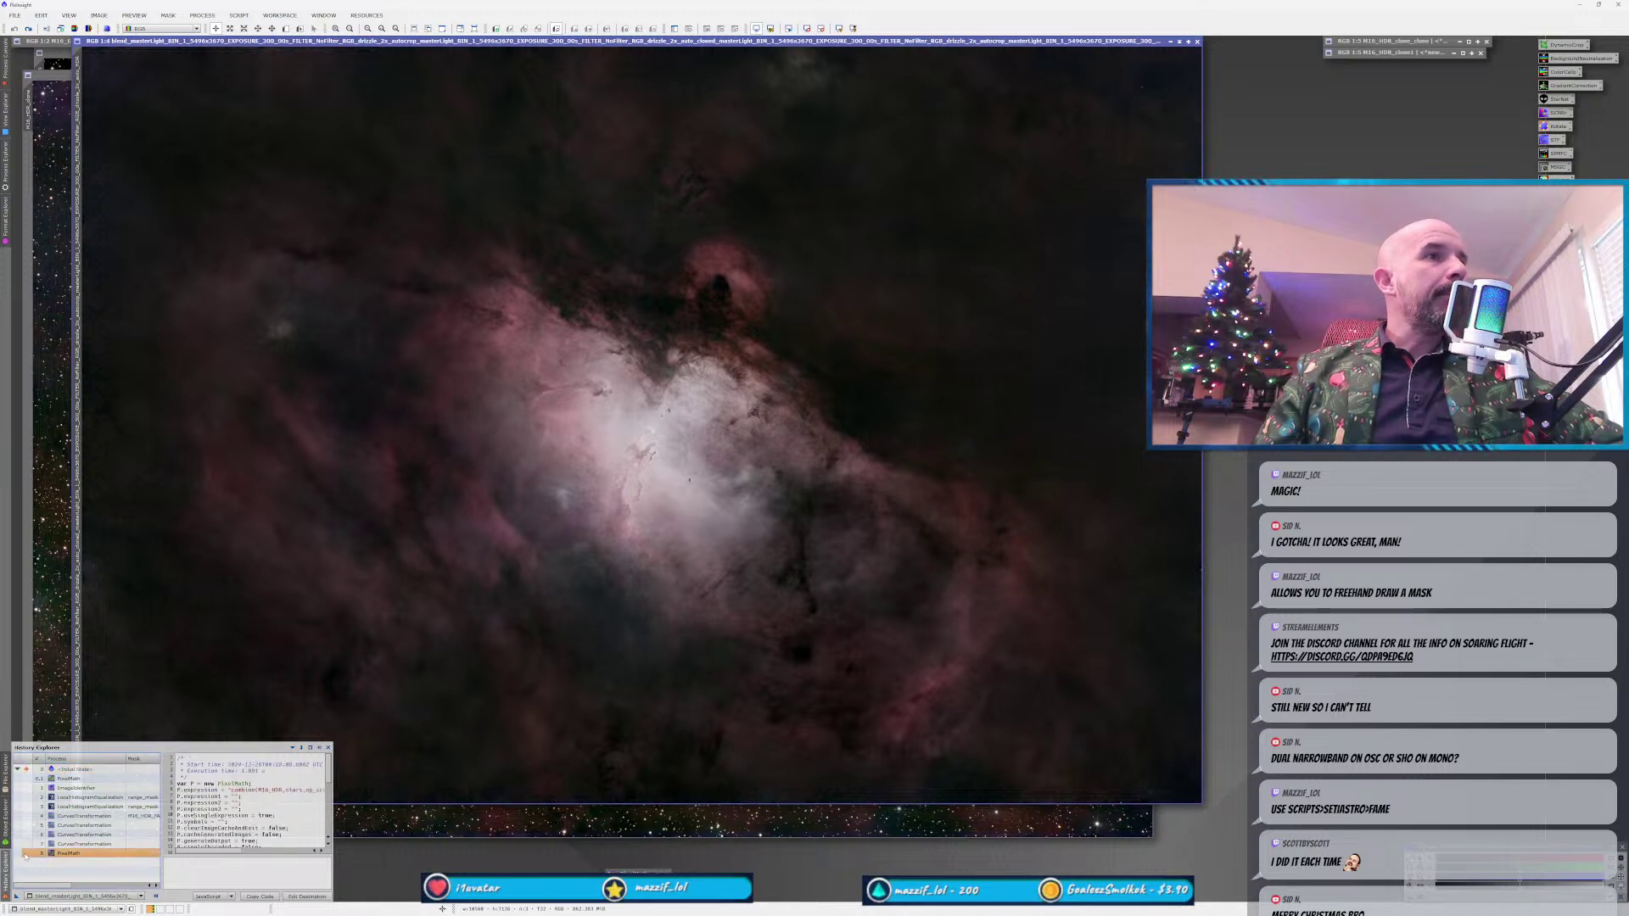
pyautogui.click(1179, 42)
pyautogui.click(1130, 75)
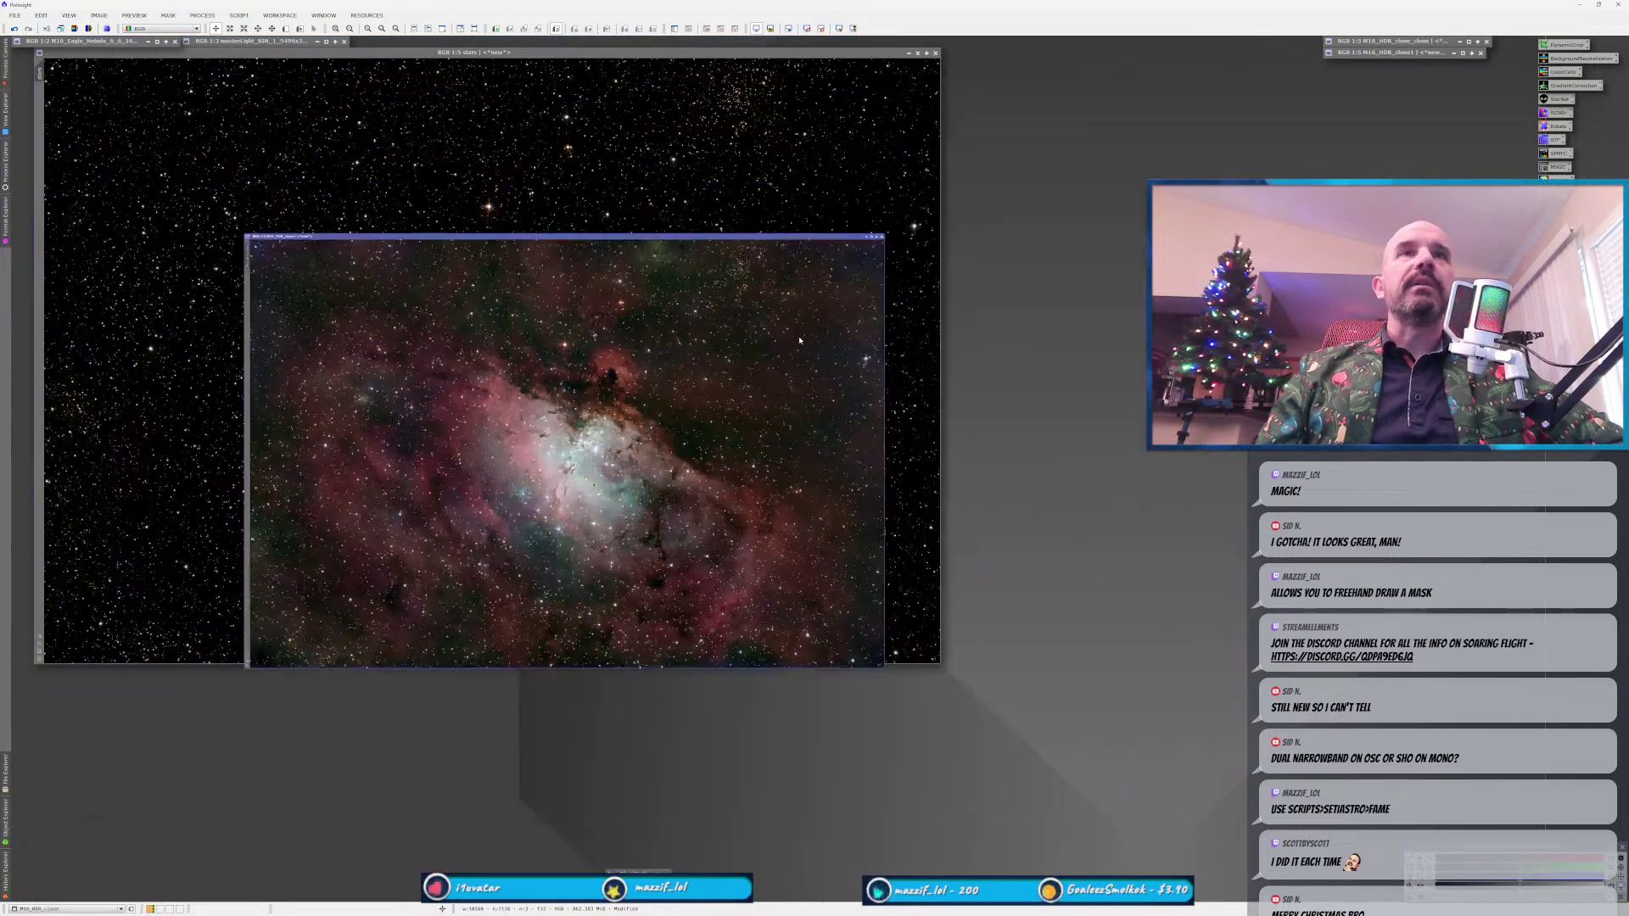
# Iconize the stars image and park the iconized M16_HDR and M16_HDR_clone in line with the other iconized images.
pyautogui.click(646, 51)
pyautogui.moveTo(616, 419); pyautogui.dragTo(401, 46)
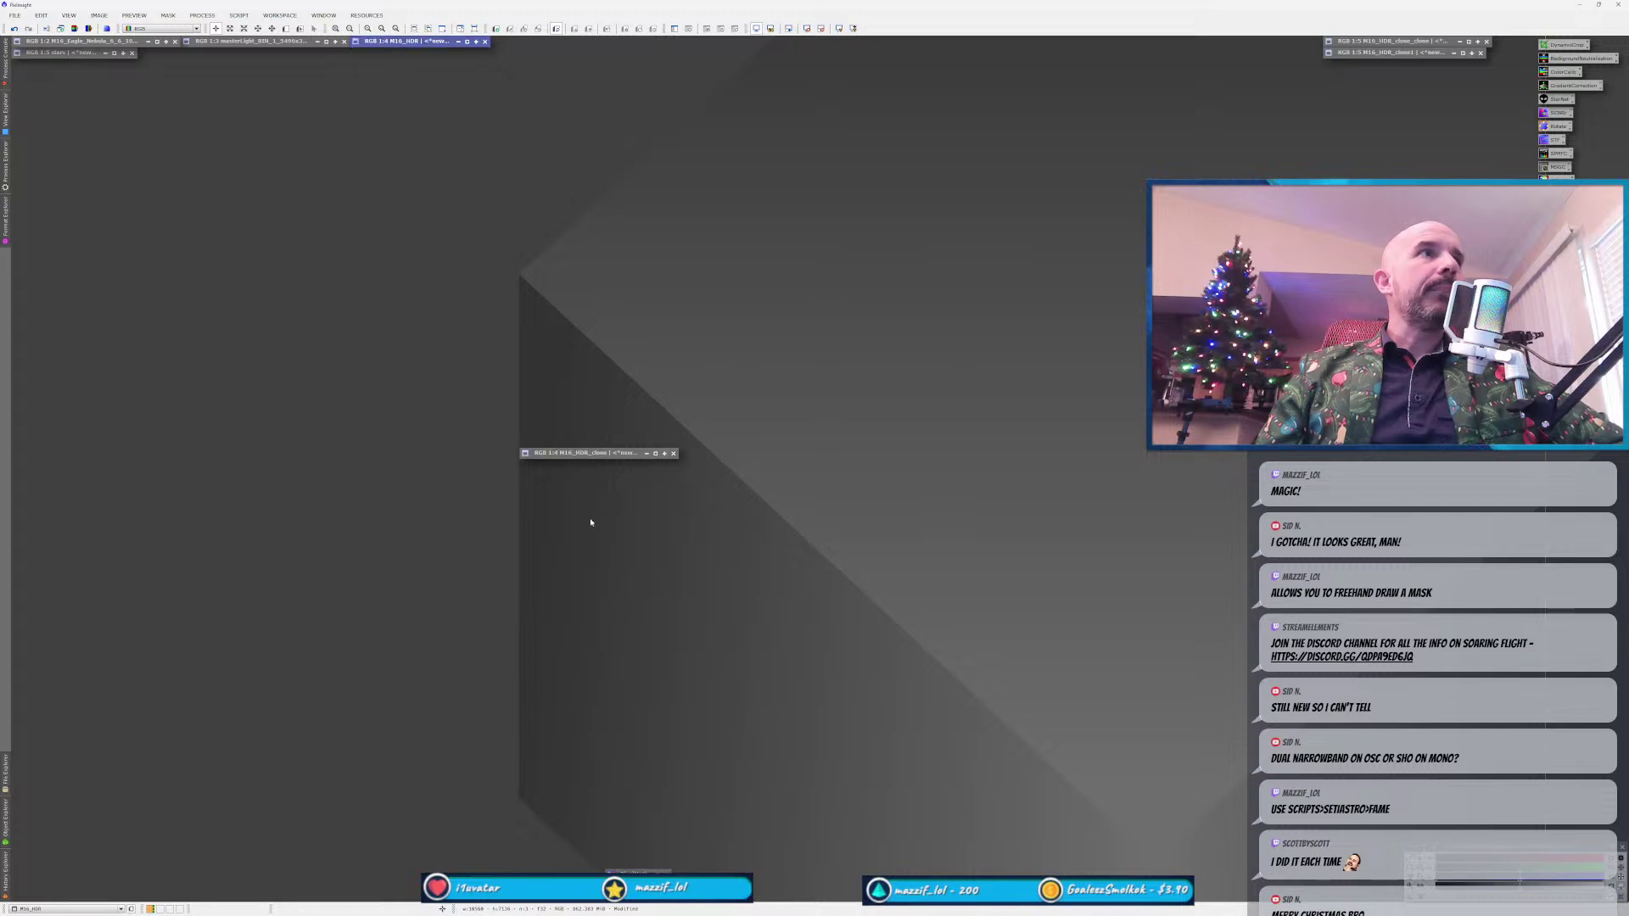
pyautogui.moveTo(574, 459); pyautogui.dragTo(550, 48)
# Restore the iconized starless masterLight image and load its processing history in the History Explorer.
pyautogui.click(262, 42)
pyautogui.doubleClick(262, 42)
pyautogui.scroll(-2, 511, 517)
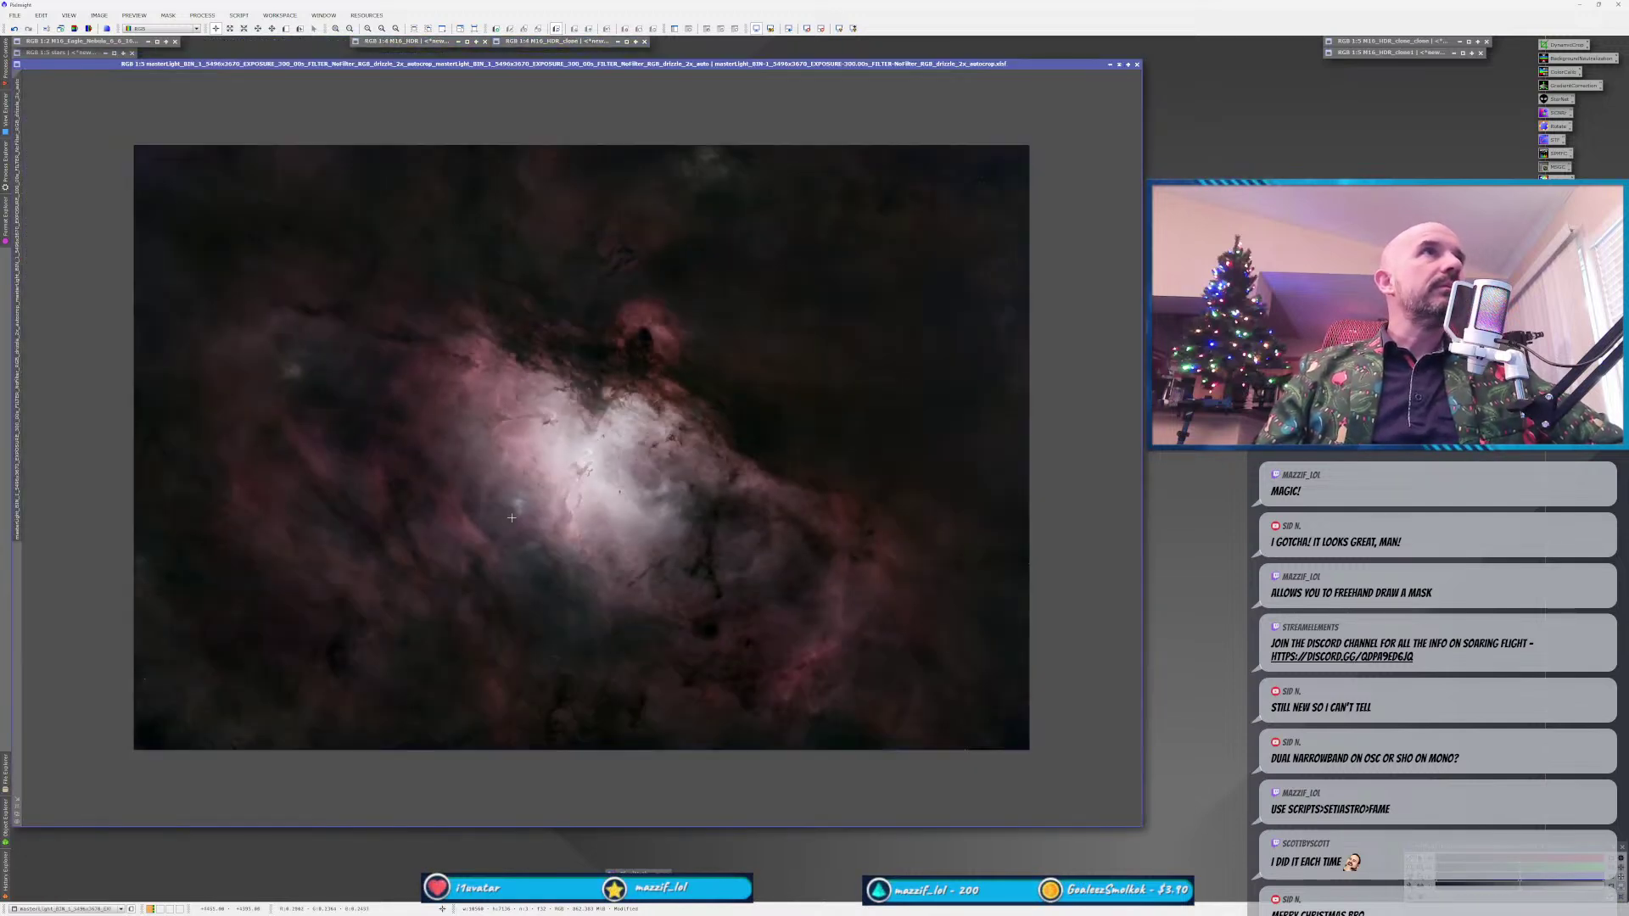
pyautogui.scroll(1, 511, 518)
pyautogui.click(5, 872)
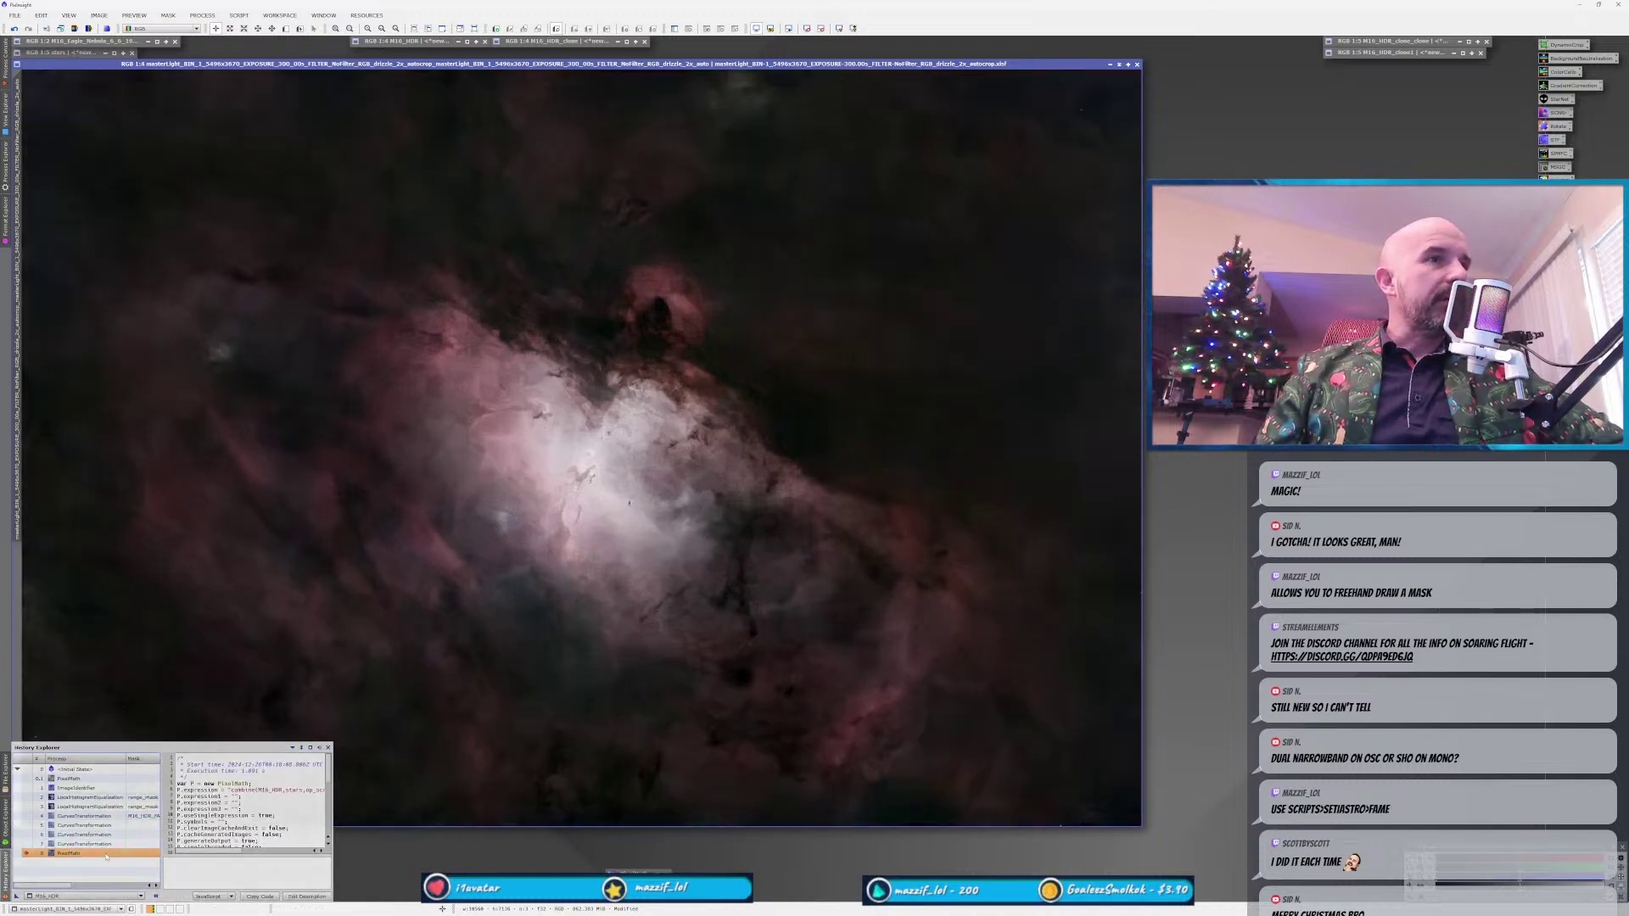
pyautogui.click(68, 897)
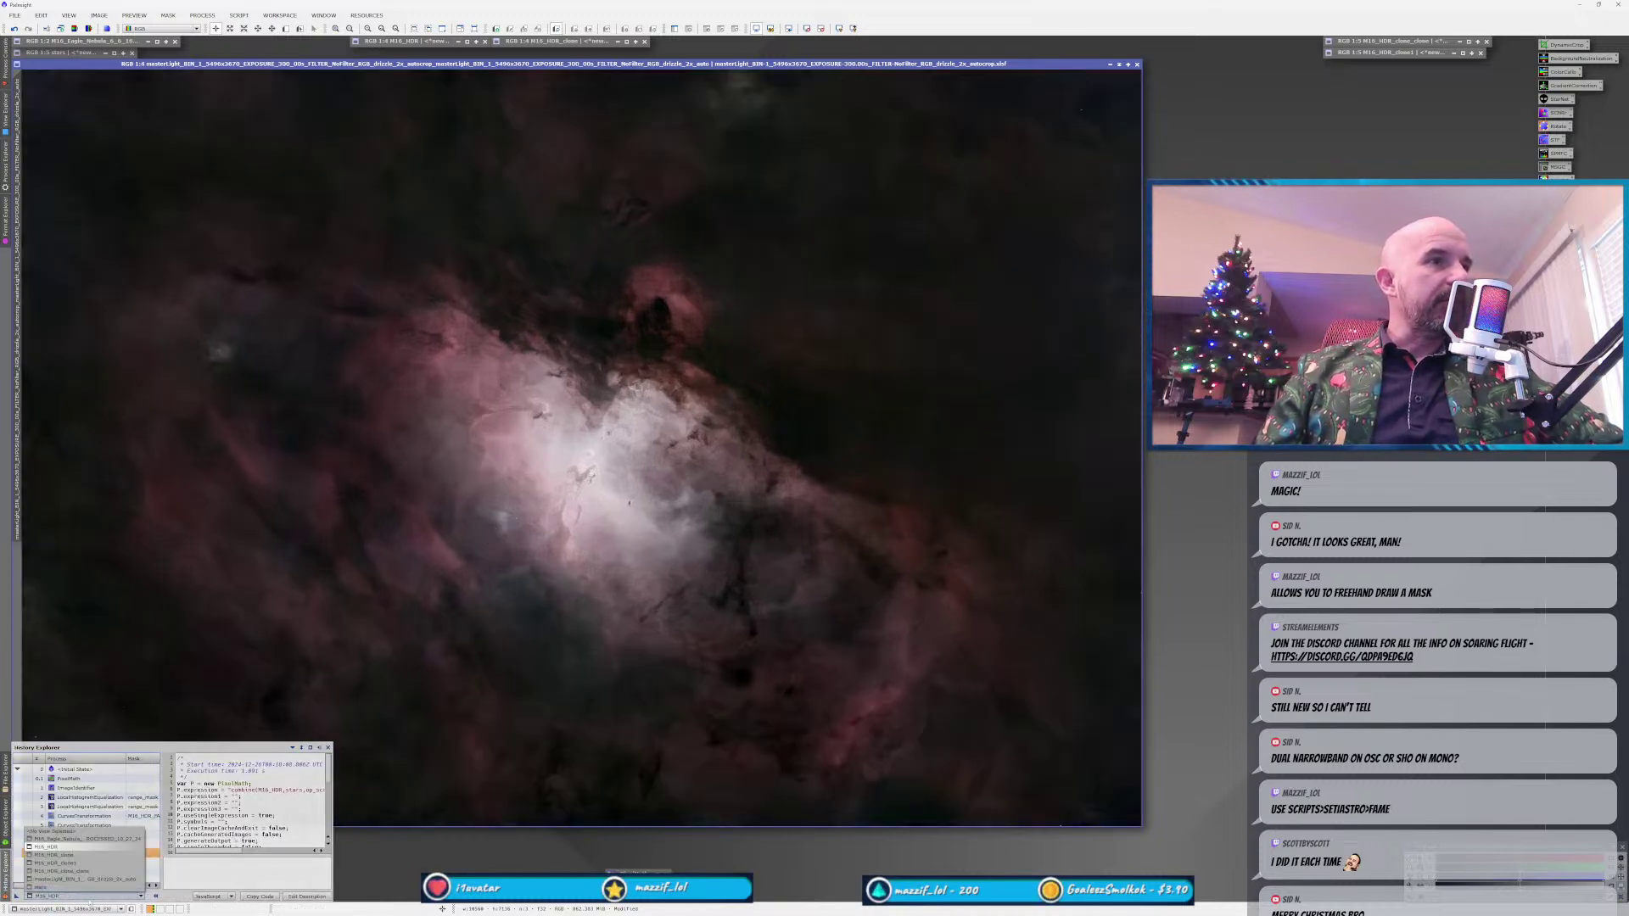
pyautogui.click(106, 882)
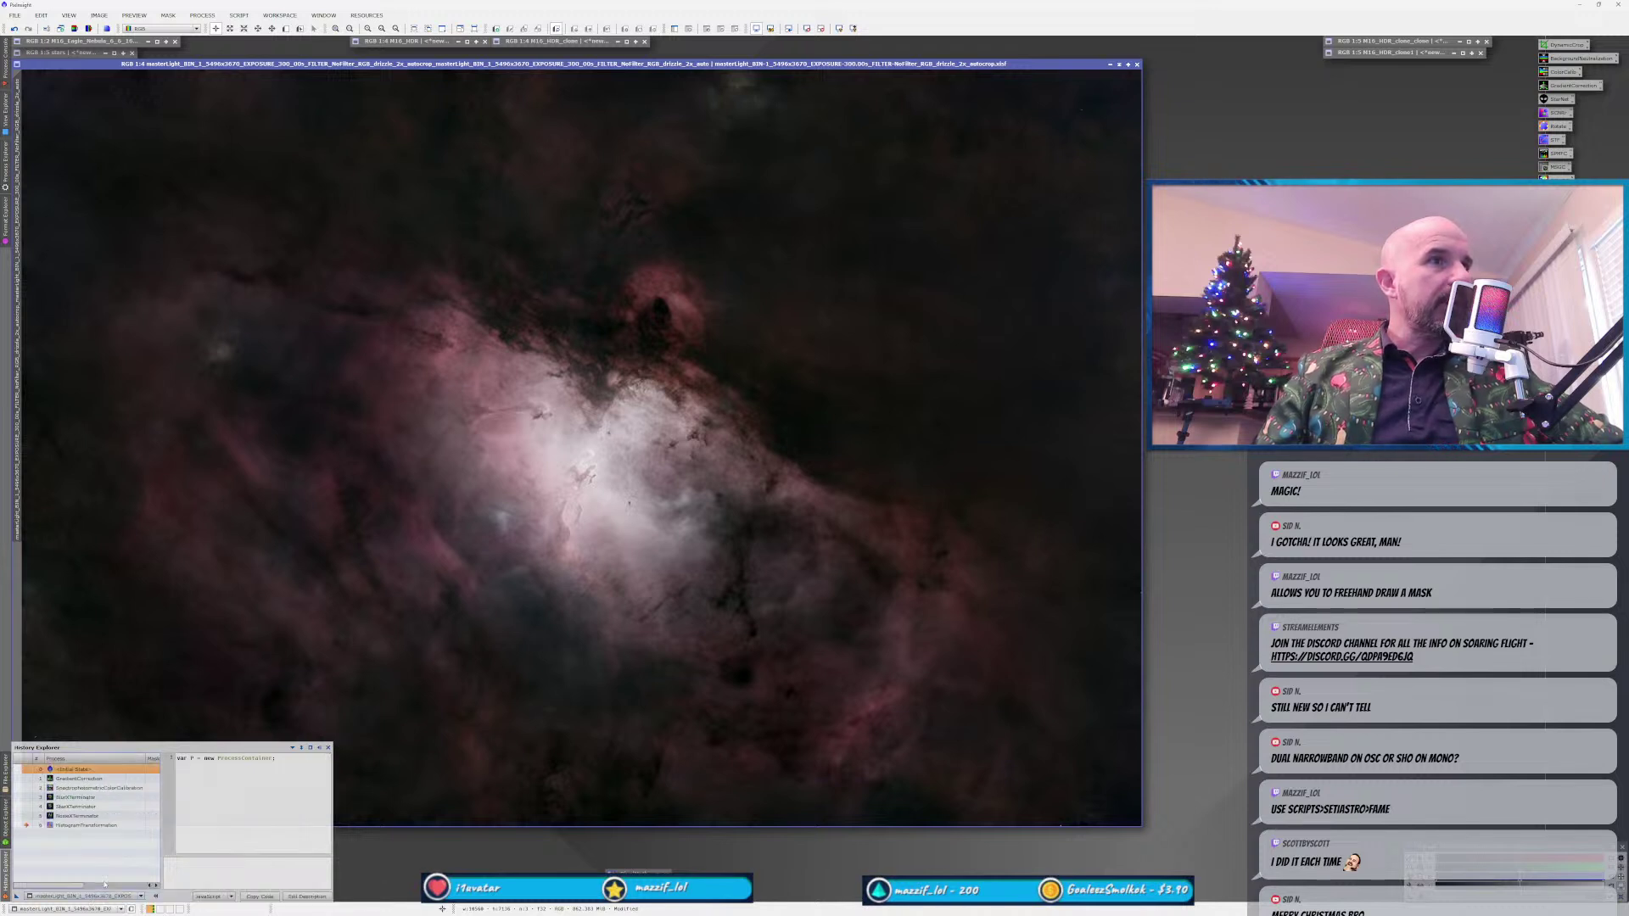
# Check the masterLight history states, revert to the state just before HistogramTransformation and auto-stretch the screen display.
pyautogui.click(26, 779)
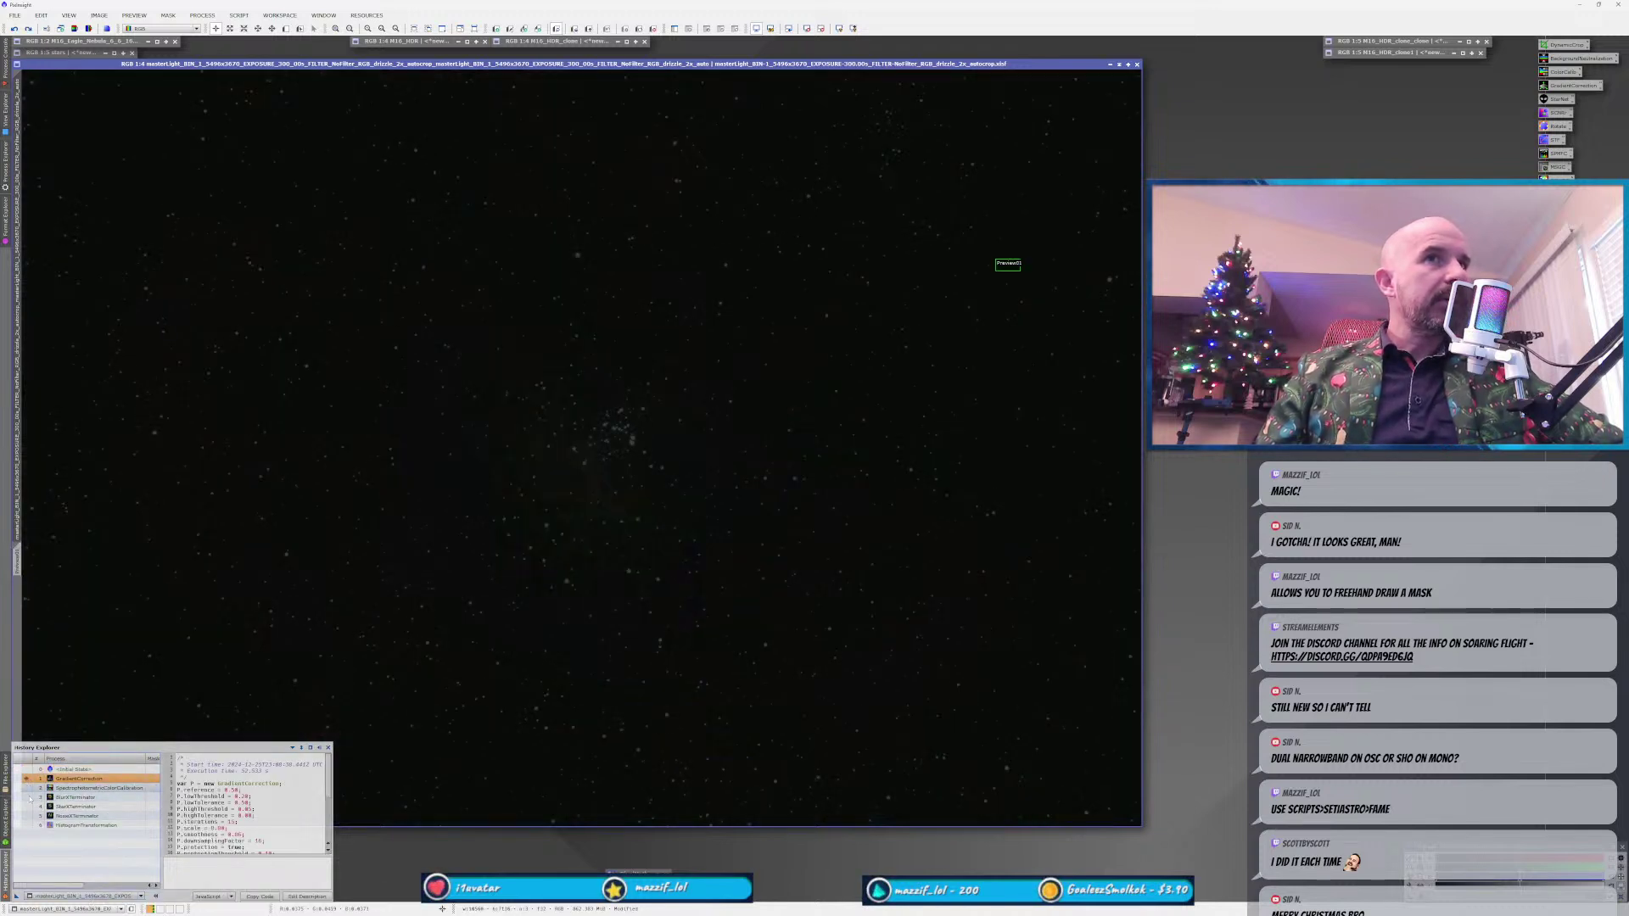
pyautogui.click(29, 825)
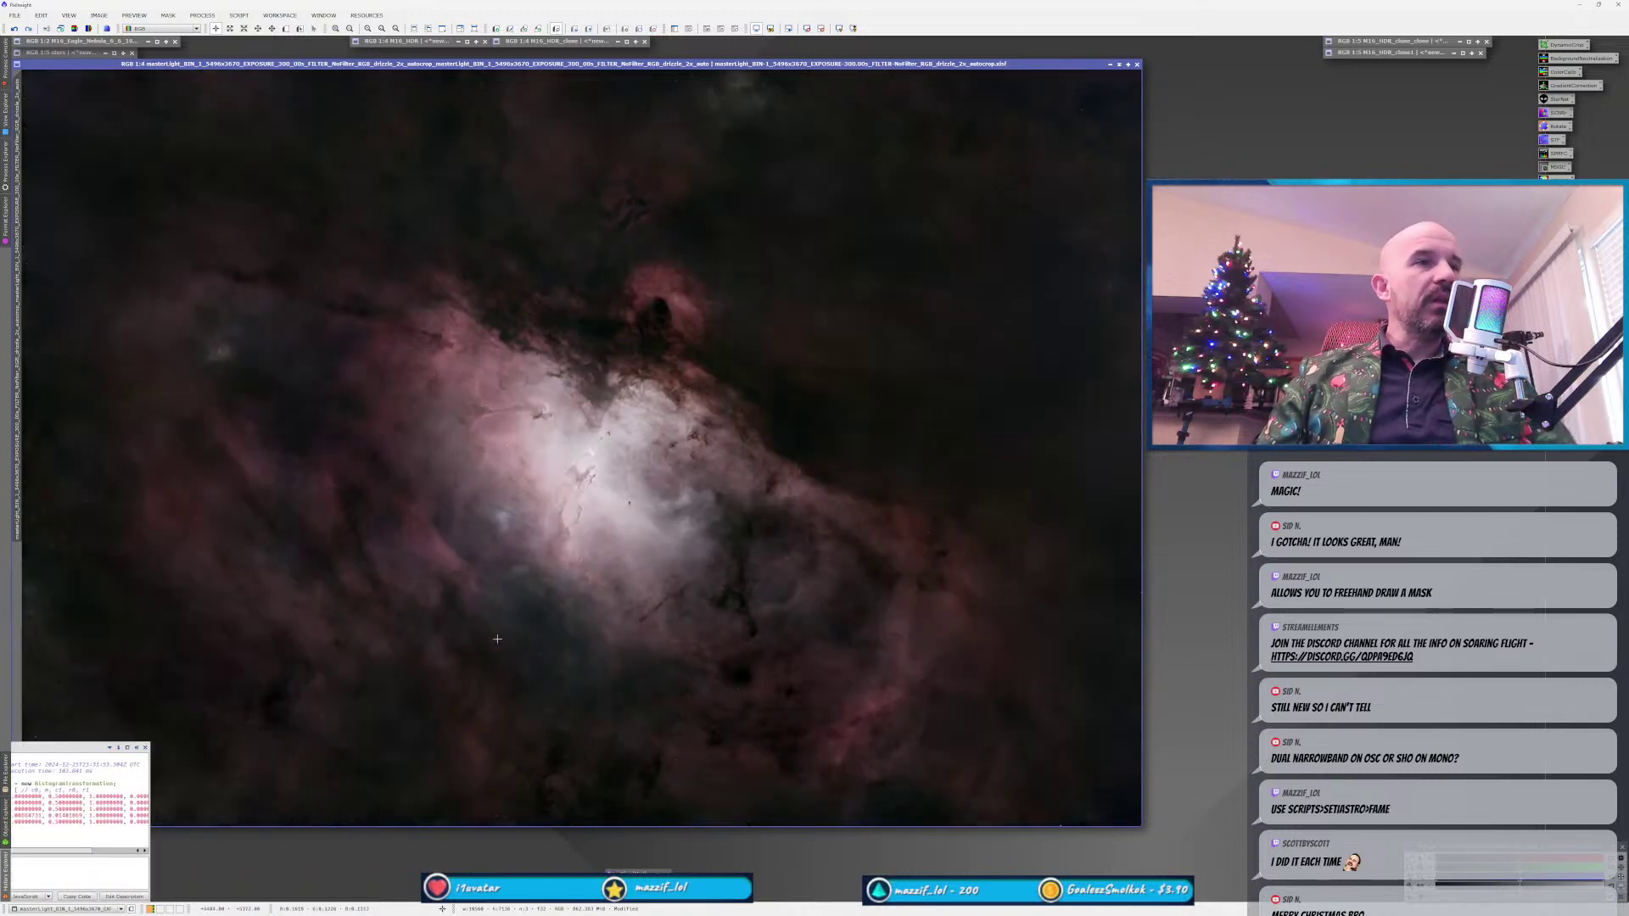
pyautogui.moveTo(12, 893)
pyautogui.doubleClick(28, 816)
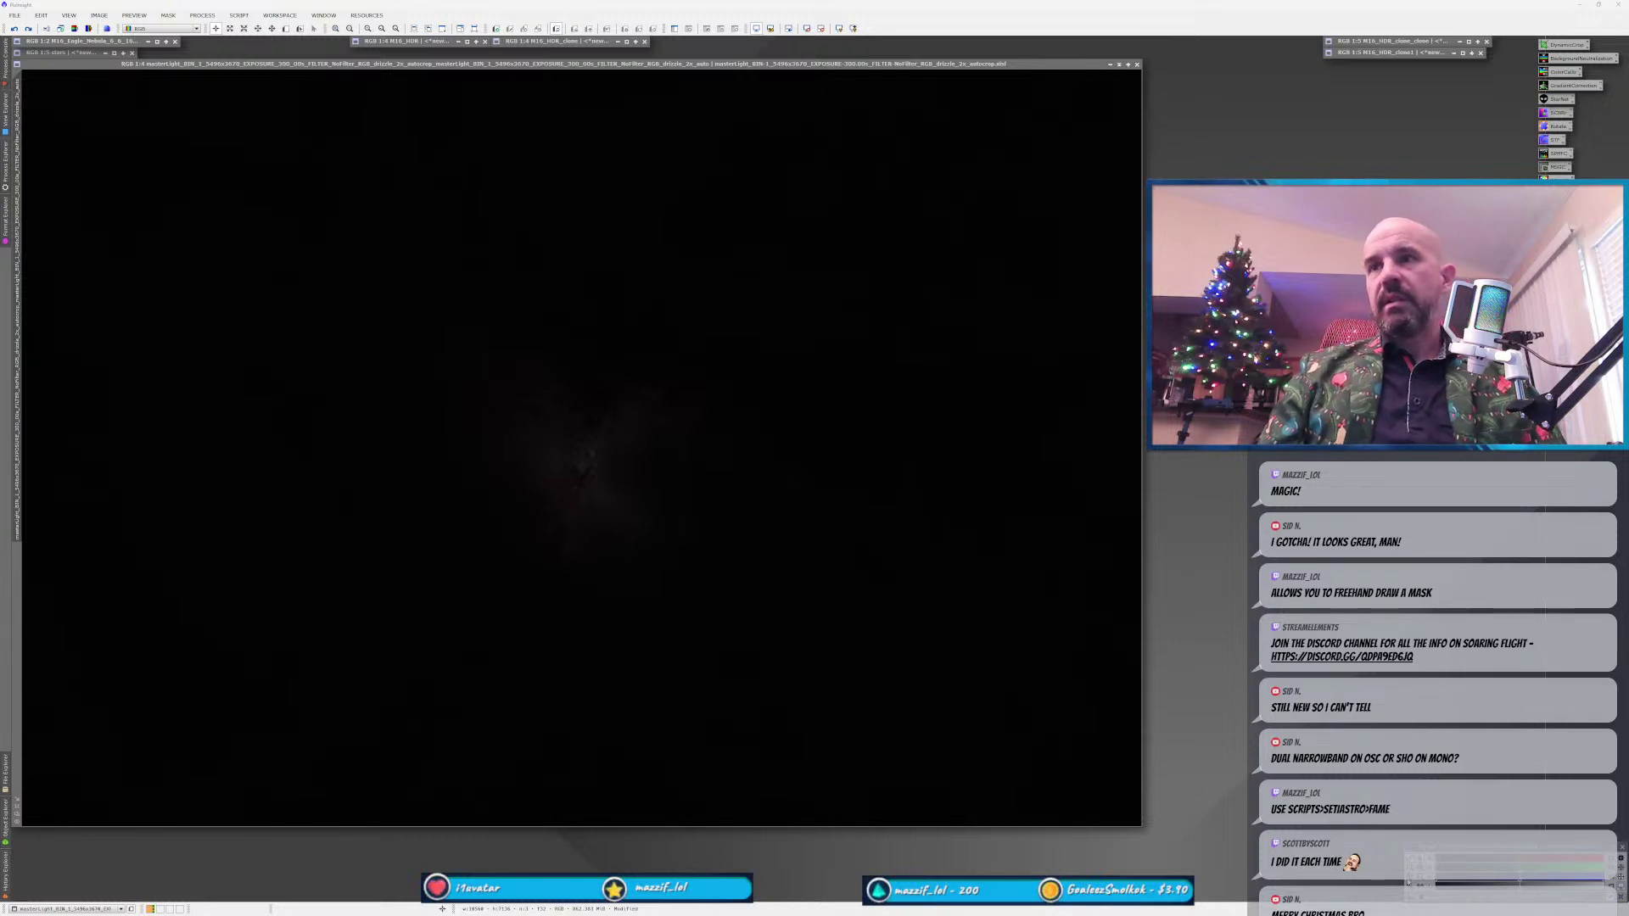
pyautogui.hotkey('ctrl', 'a')
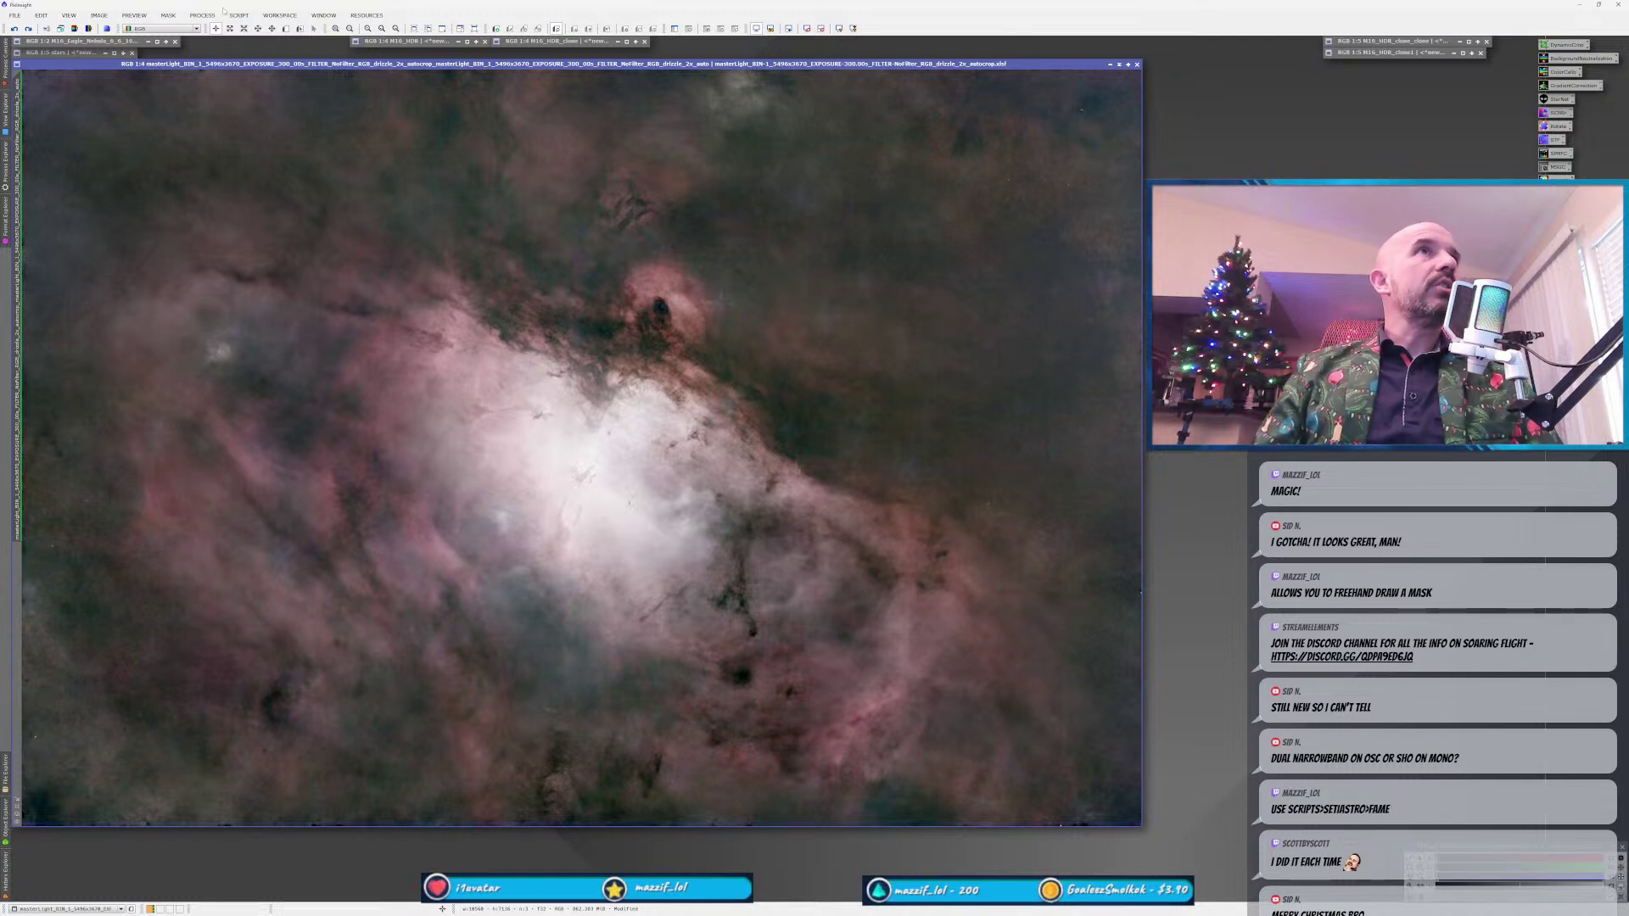
# Tune a HistogramTransformation stretch with a real-time preview for a darker background and apply it to the starless masterLight image.
pyautogui.click(238, 14)
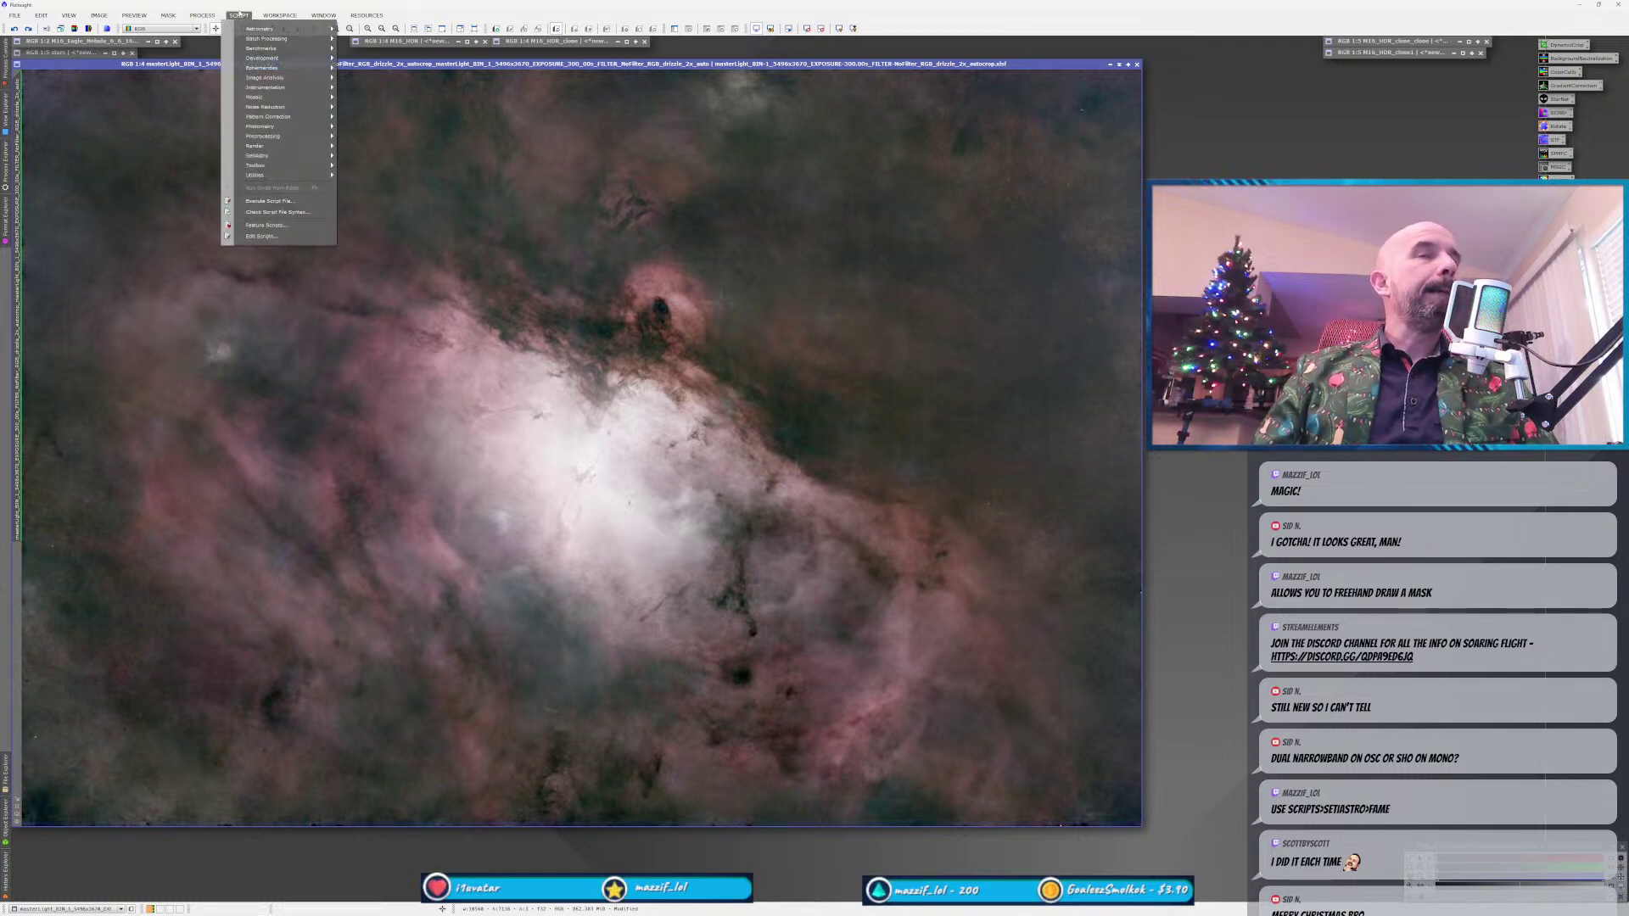
pyautogui.click(493, 76)
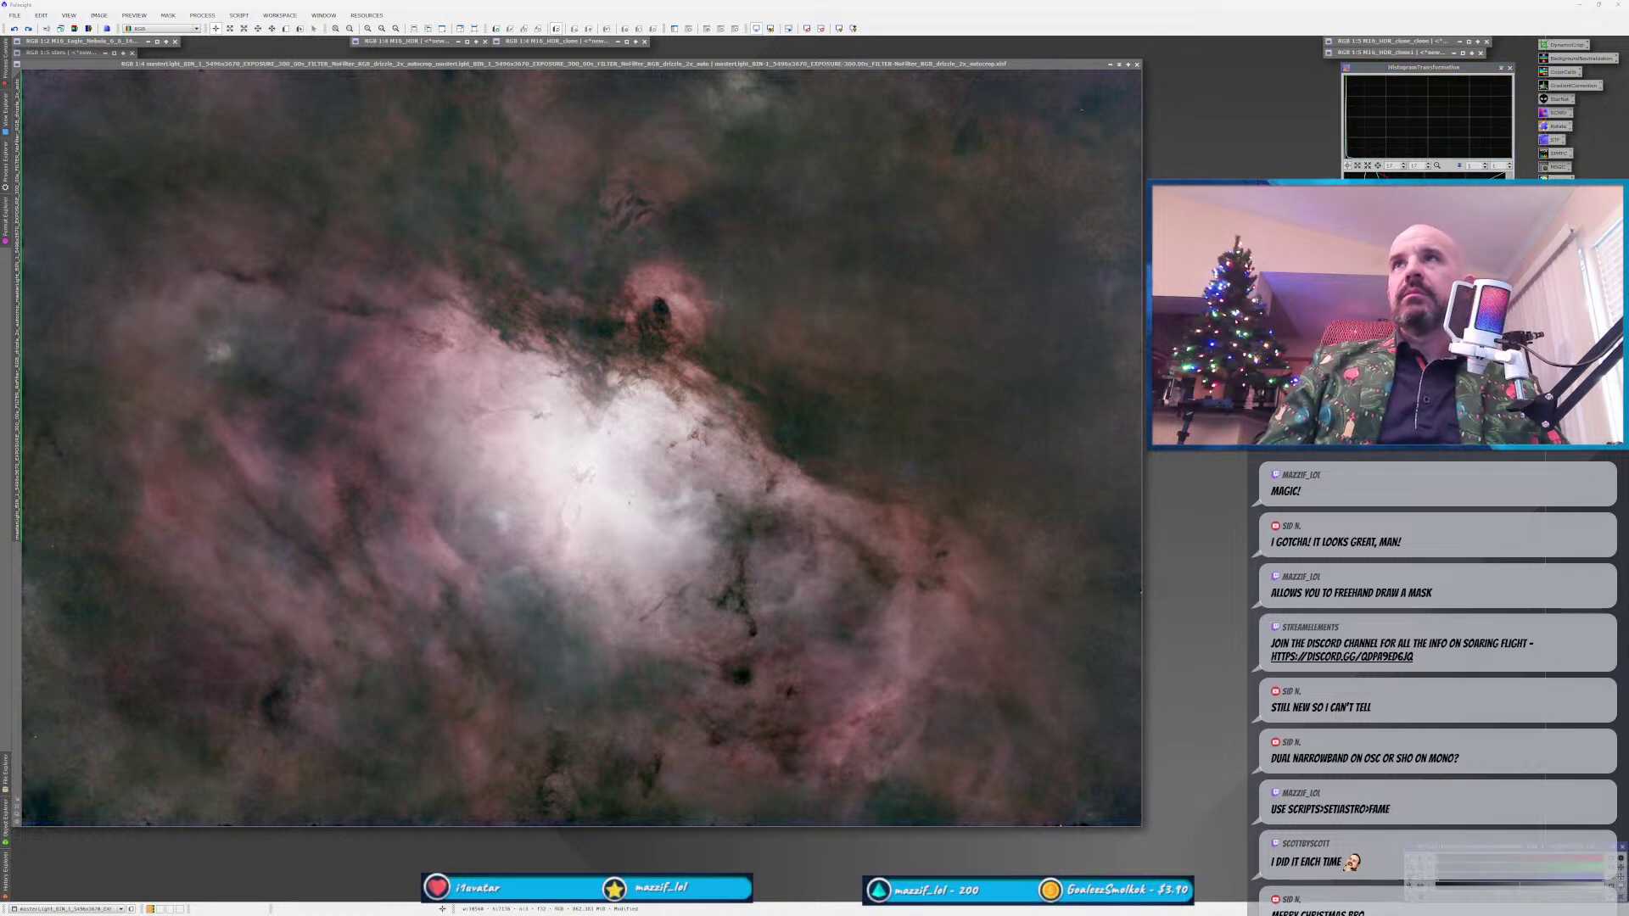
pyautogui.moveTo(1410, 68); pyautogui.dragTo(513, 602)
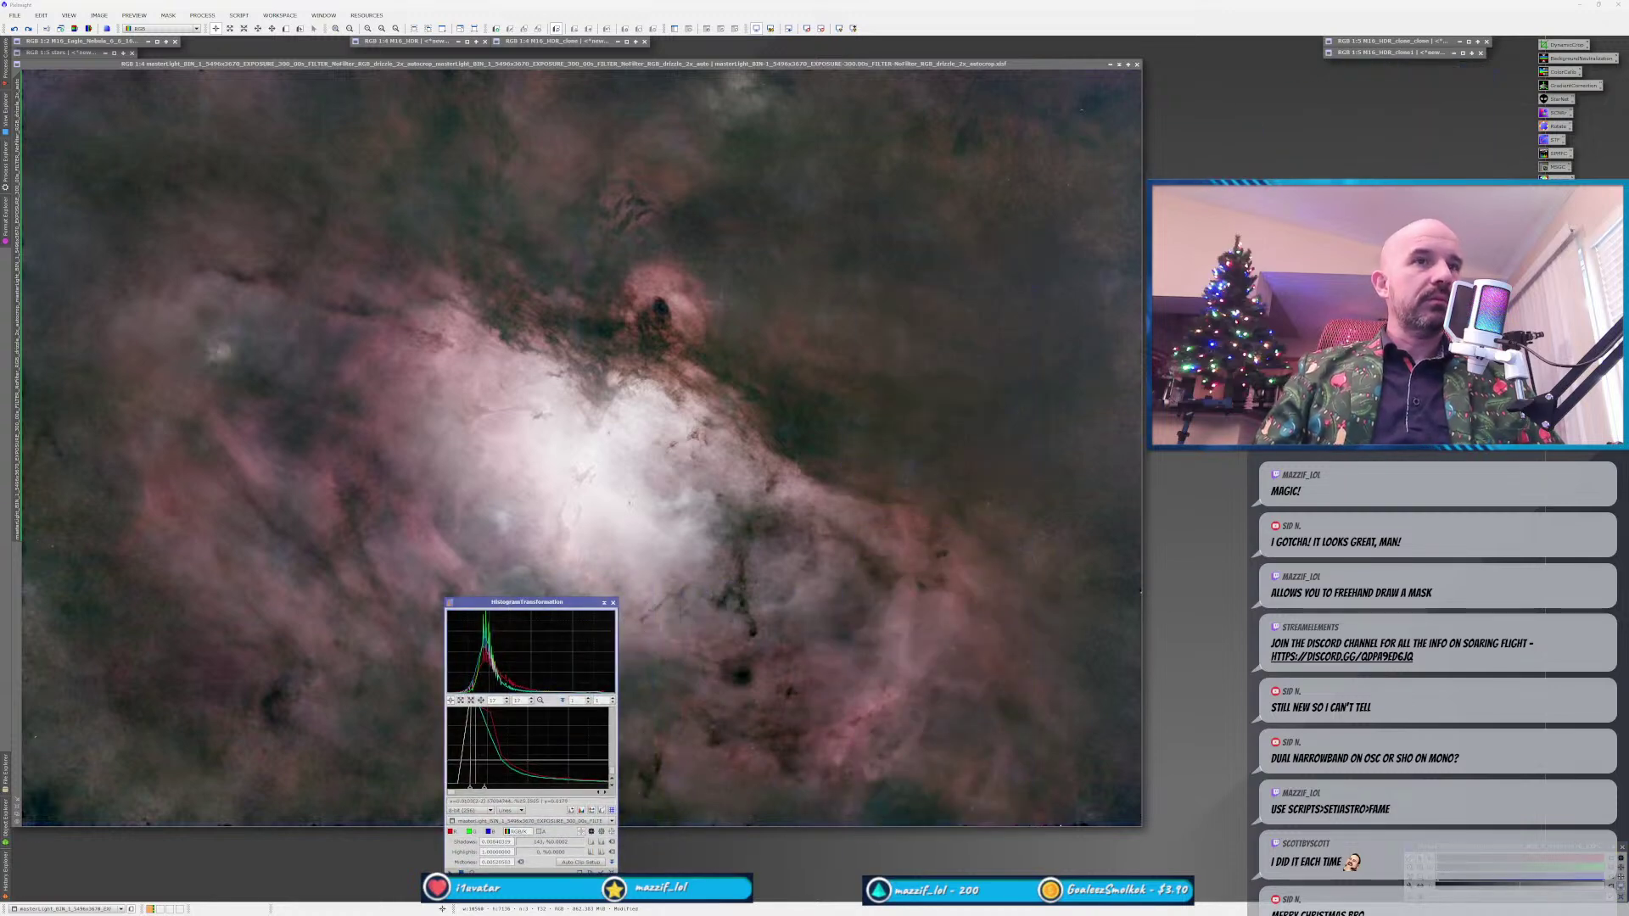
pyautogui.click(481, 871)
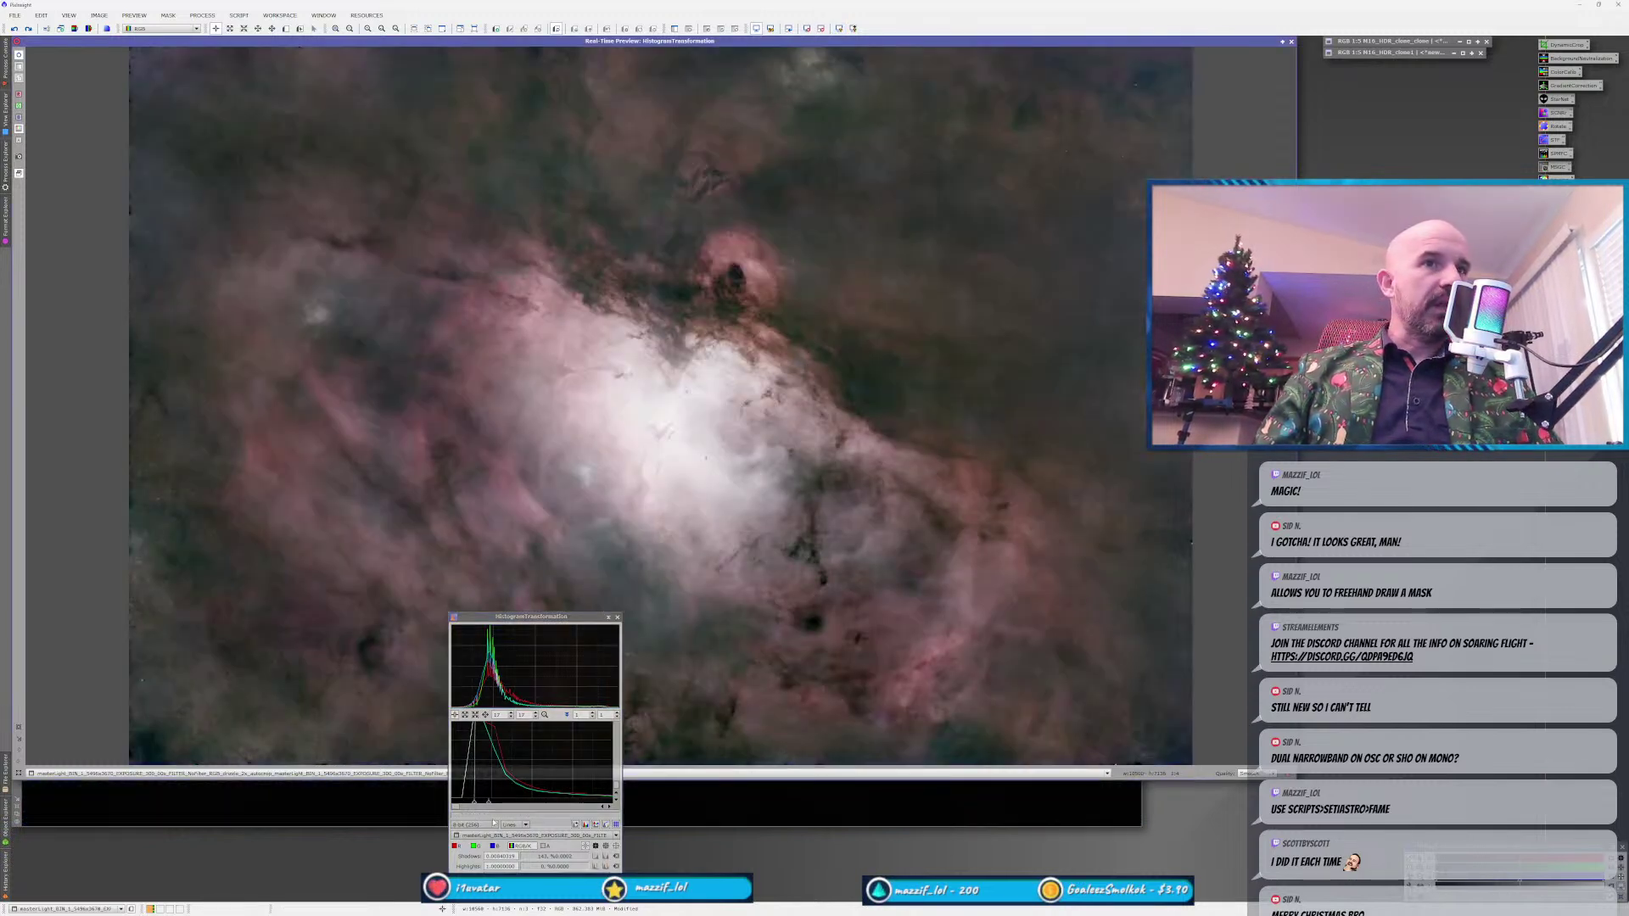
pyautogui.moveTo(488, 802); pyautogui.dragTo(508, 801)
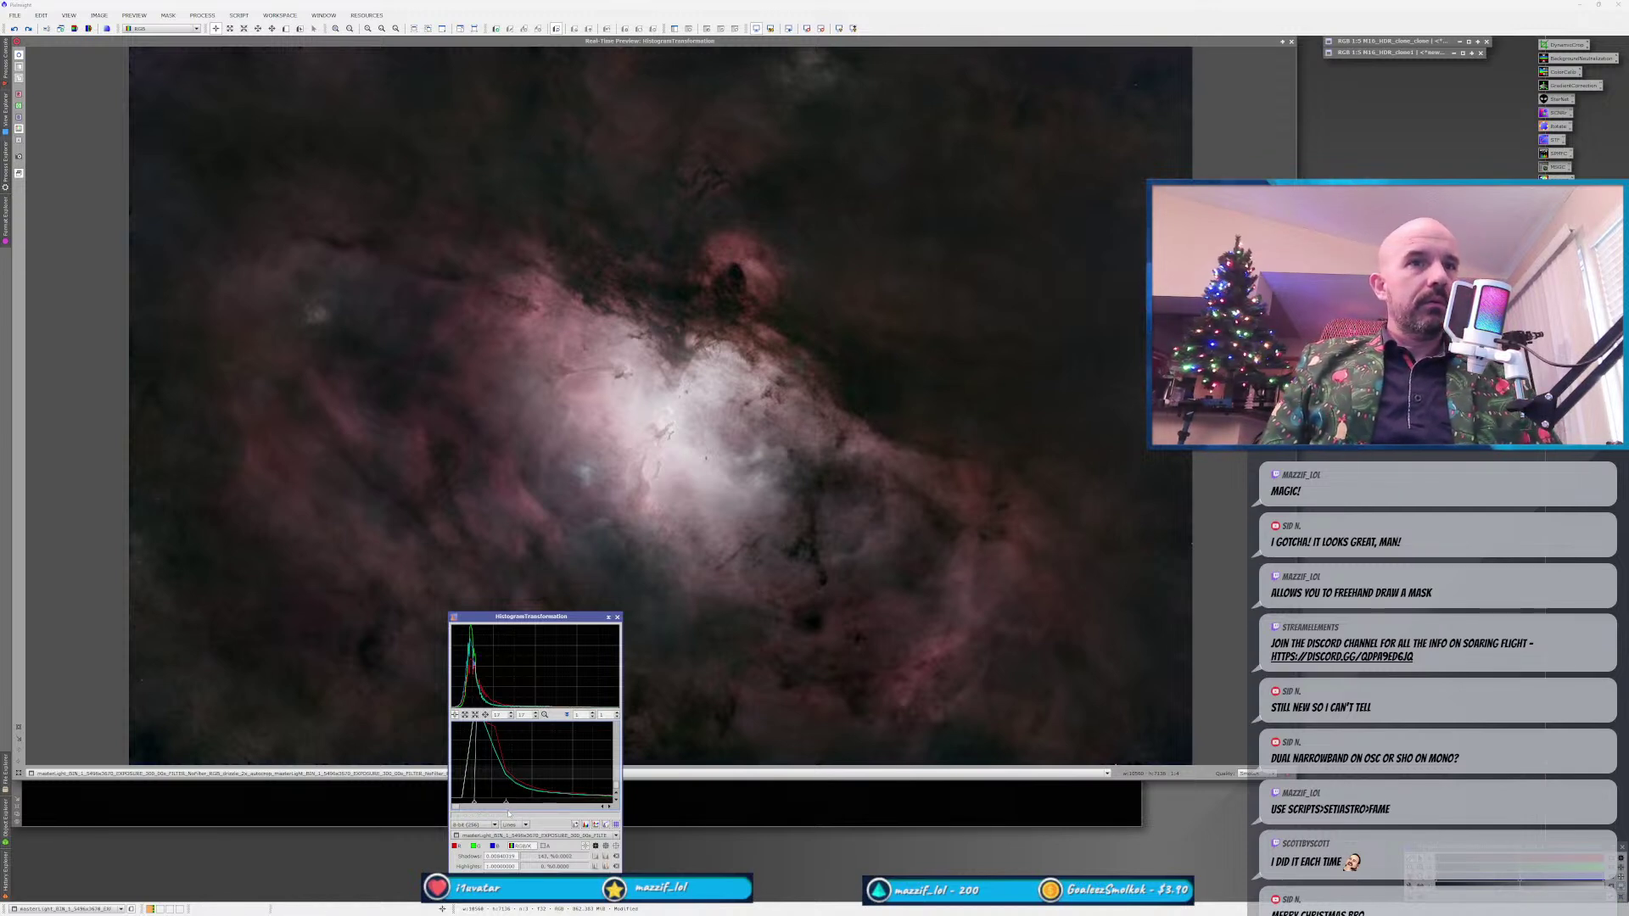
pyautogui.moveTo(505, 803); pyautogui.dragTo(473, 803)
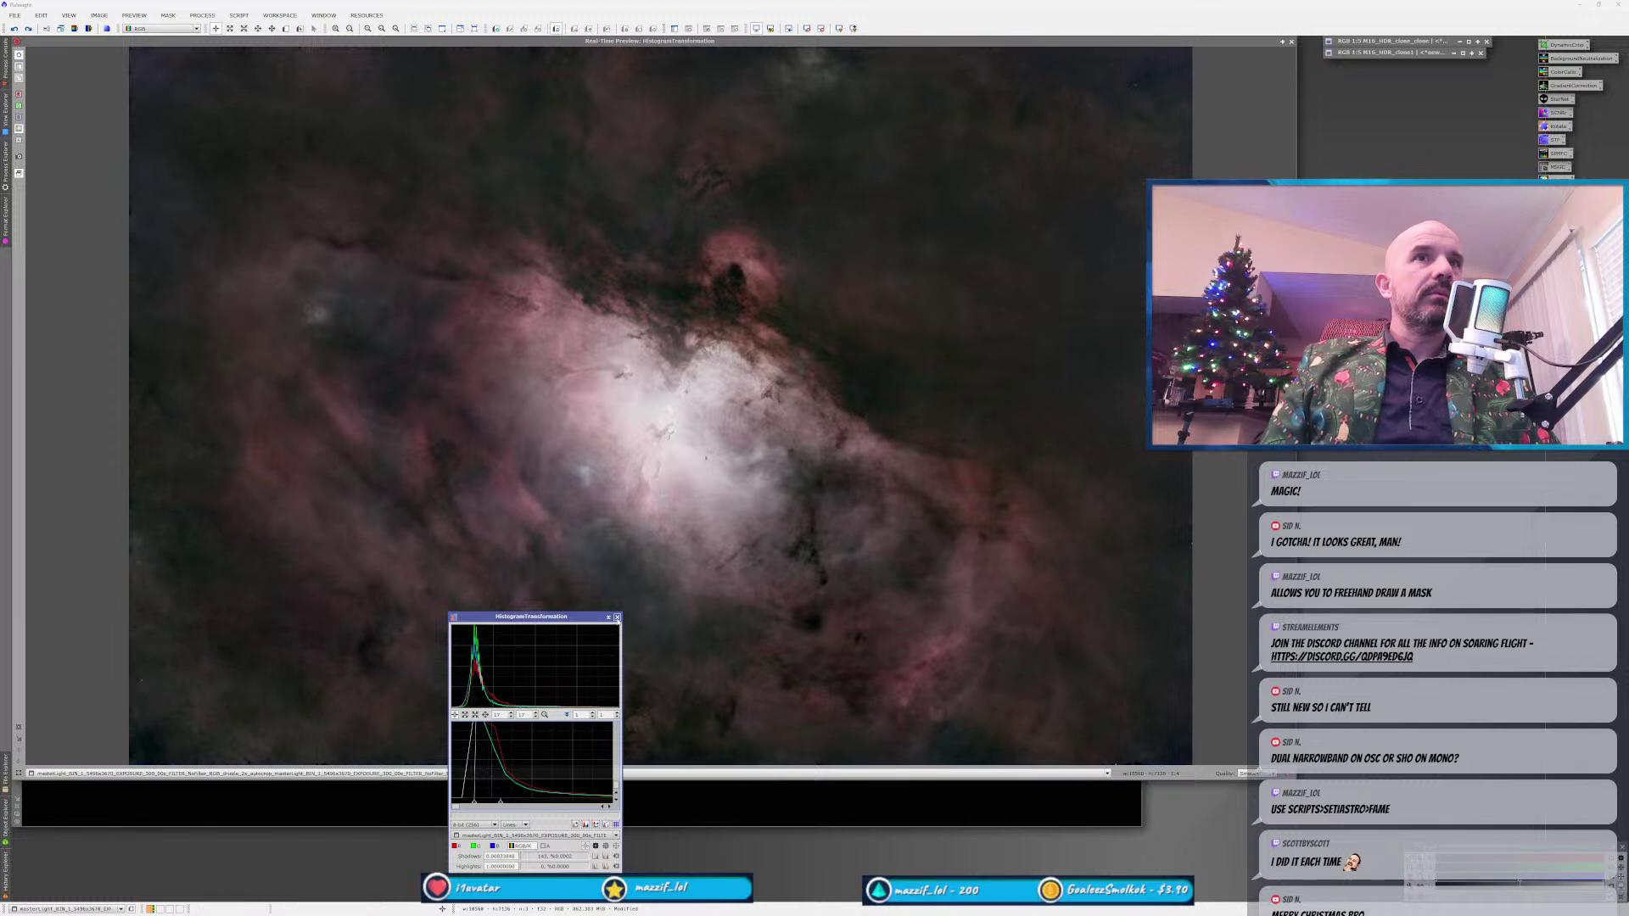
pyautogui.click(1291, 41)
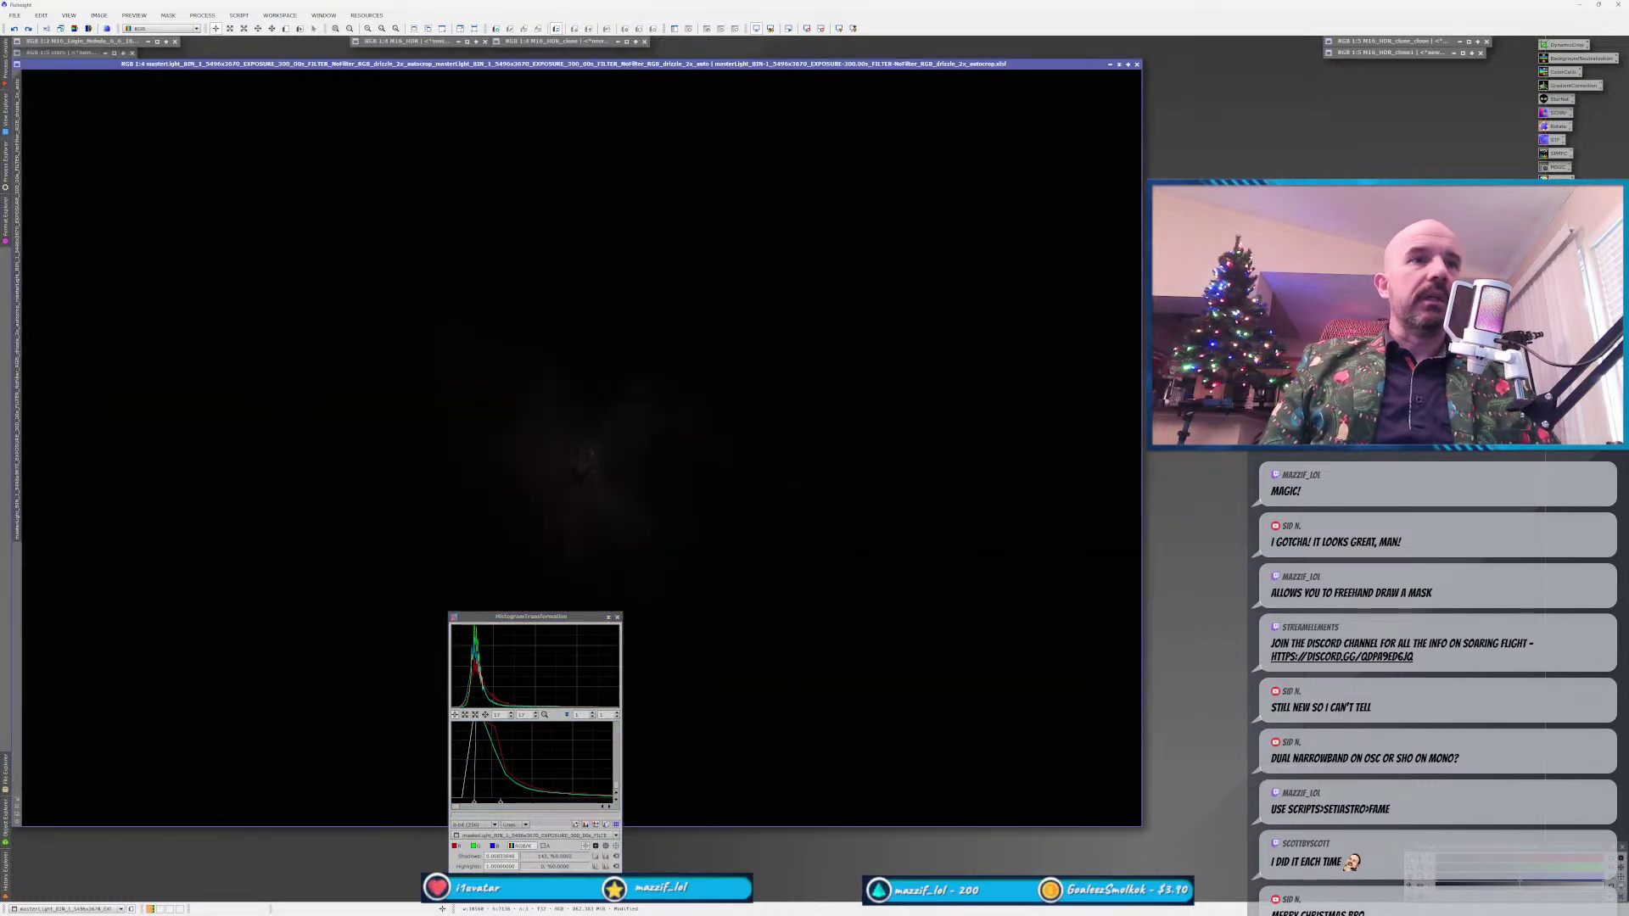
pyautogui.moveTo(455, 874); pyautogui.dragTo(363, 585)
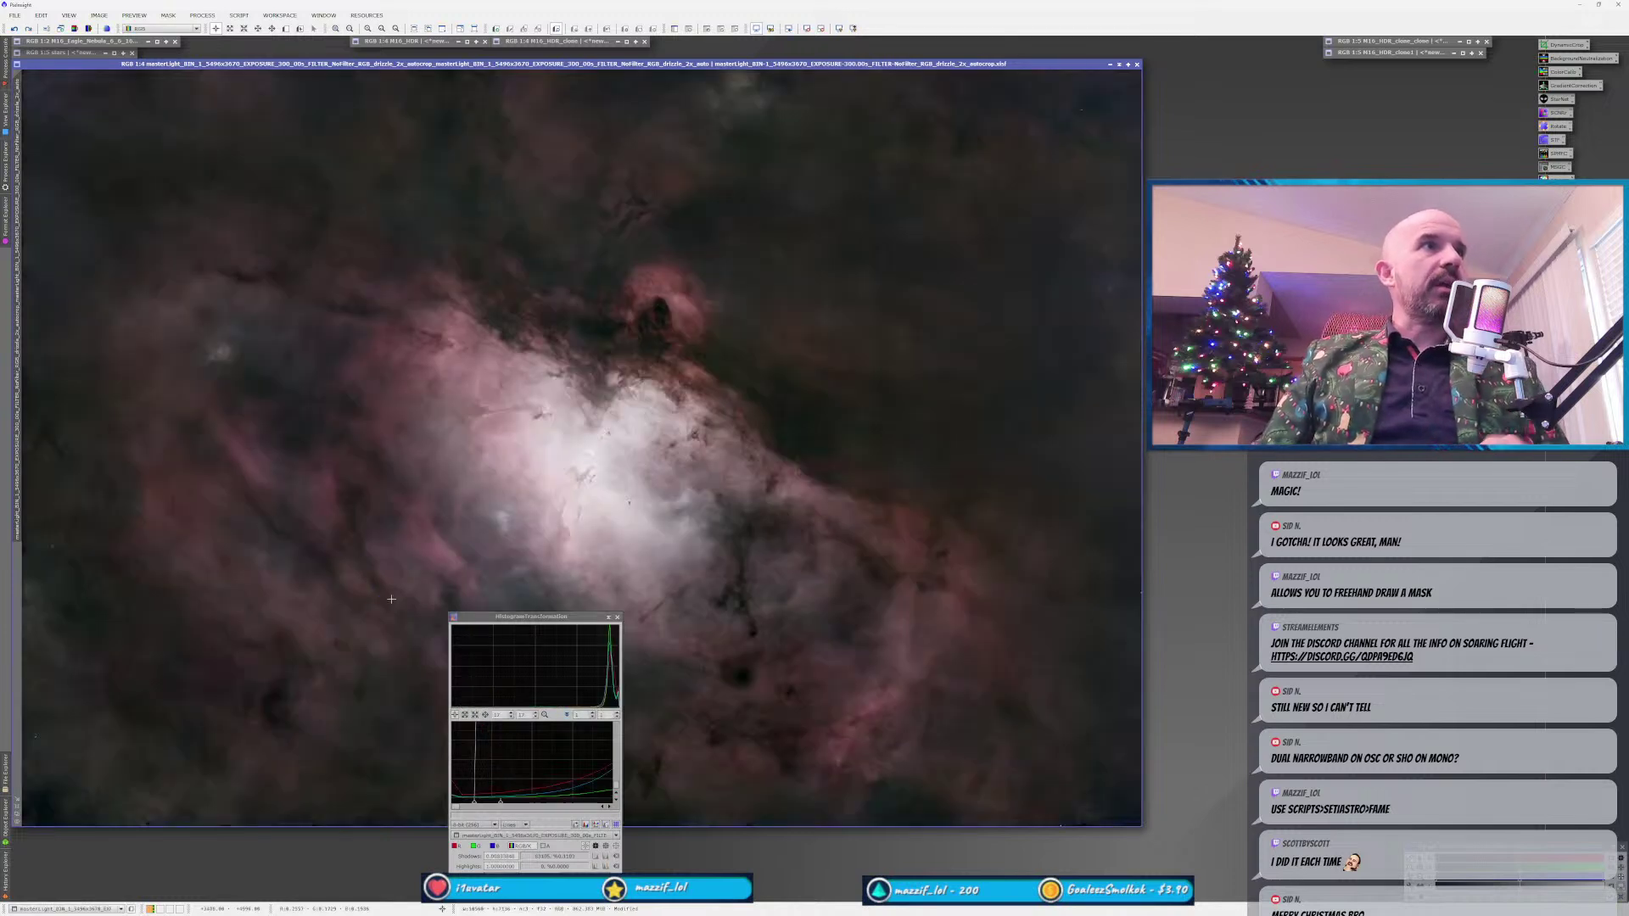
pyautogui.click(616, 616)
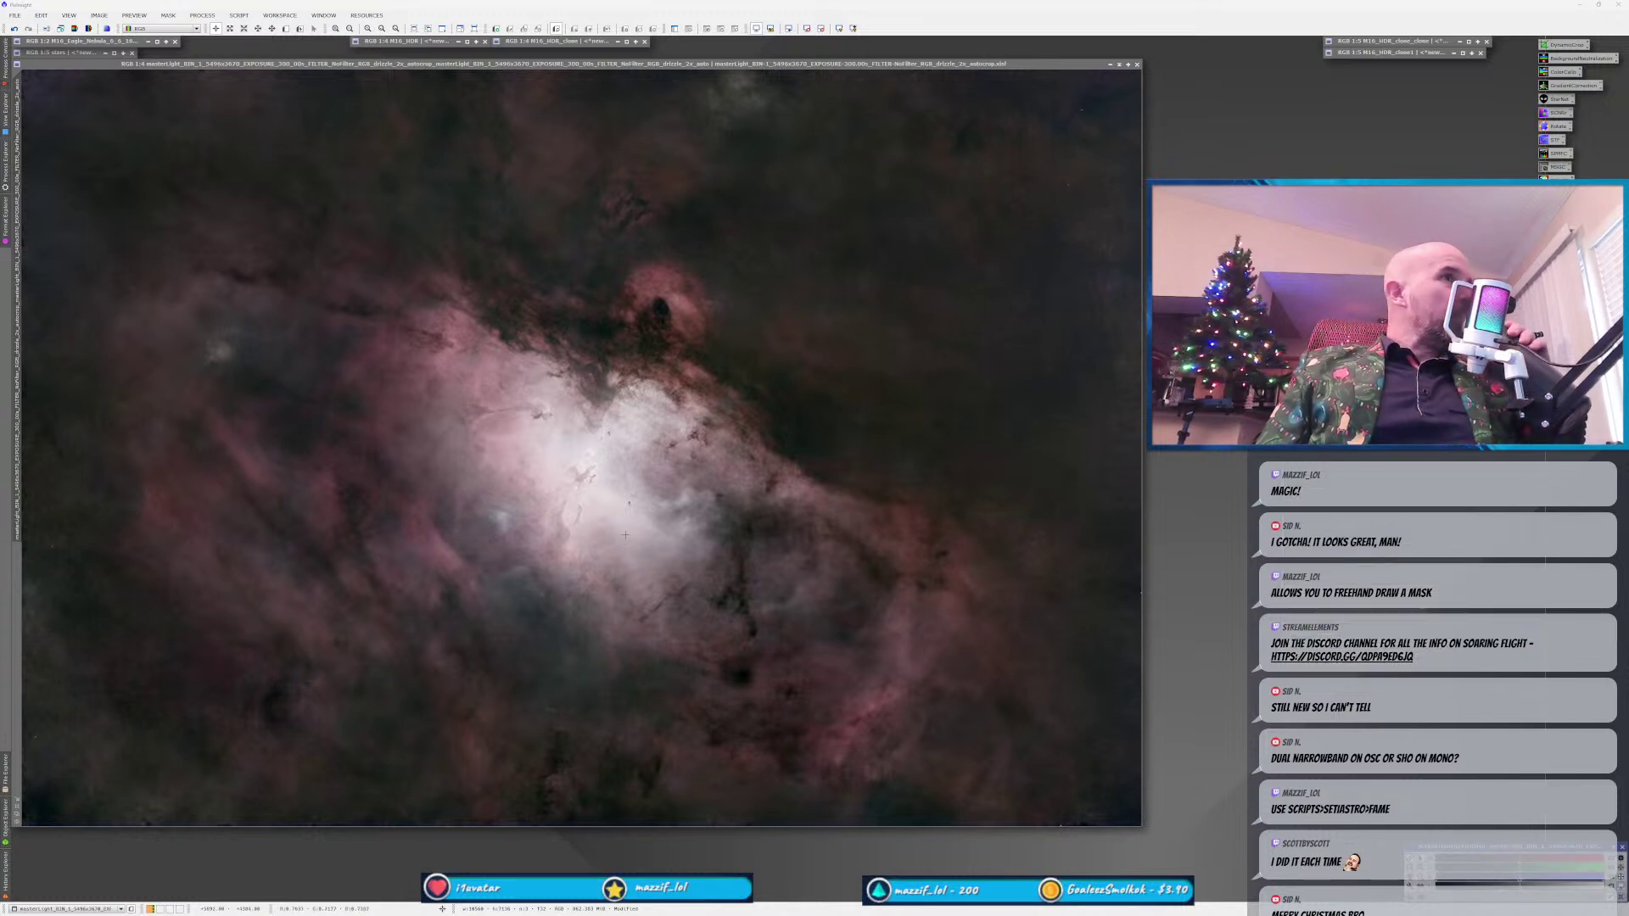
# Run the DarkStructureEnhance script on the stretched starless image with an increased amount.
pyautogui.click(224, 79)
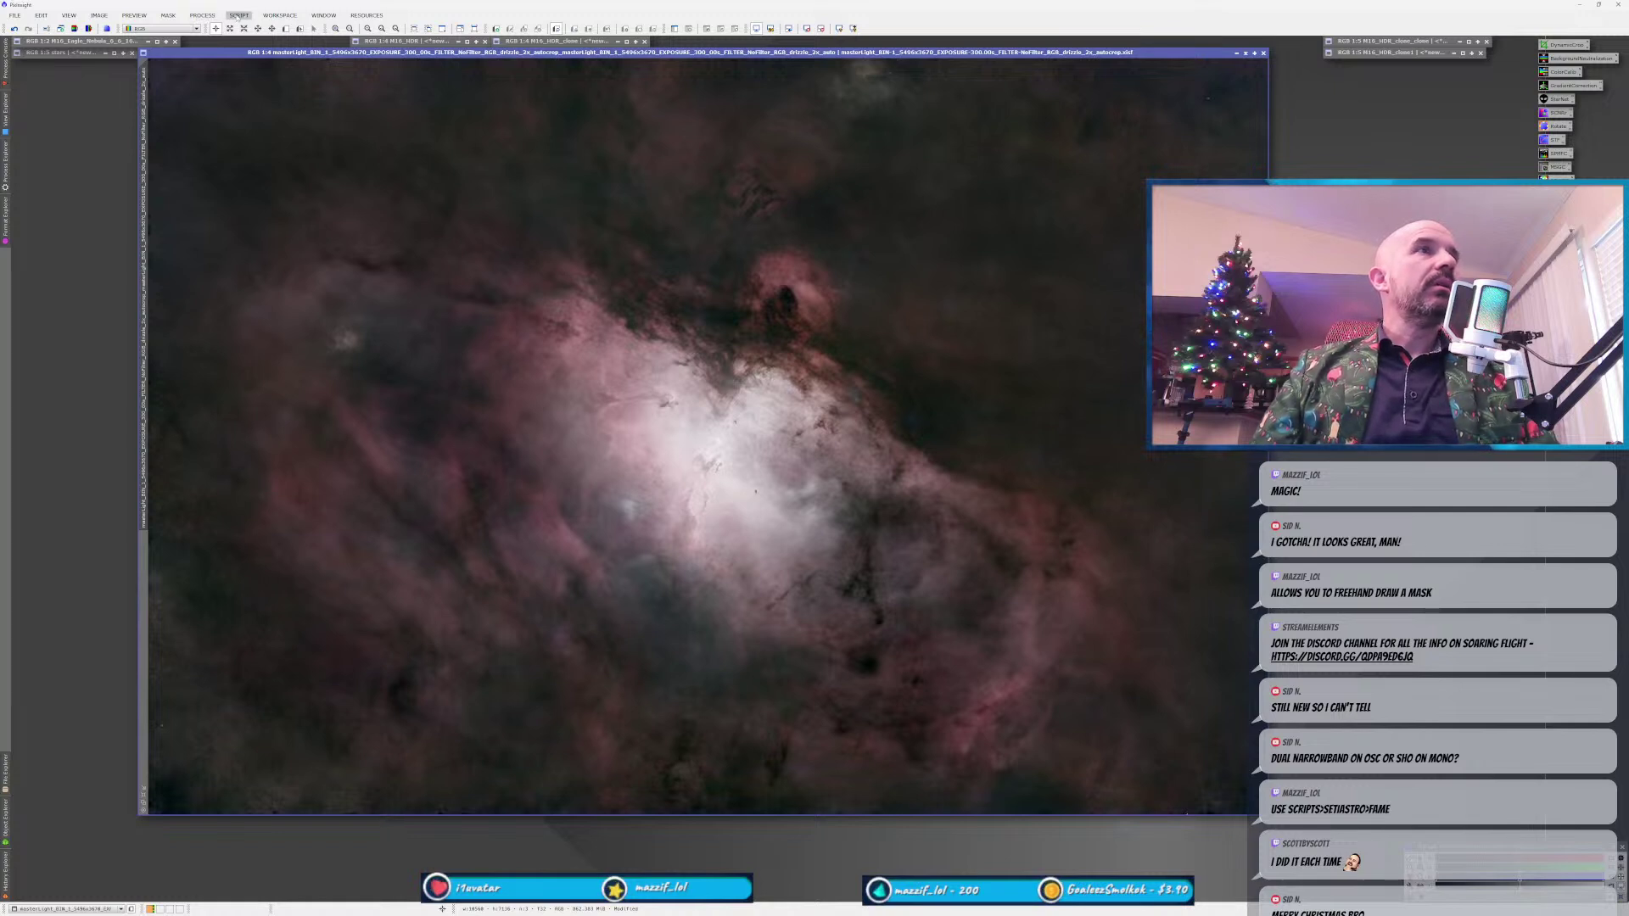
pyautogui.click(238, 16)
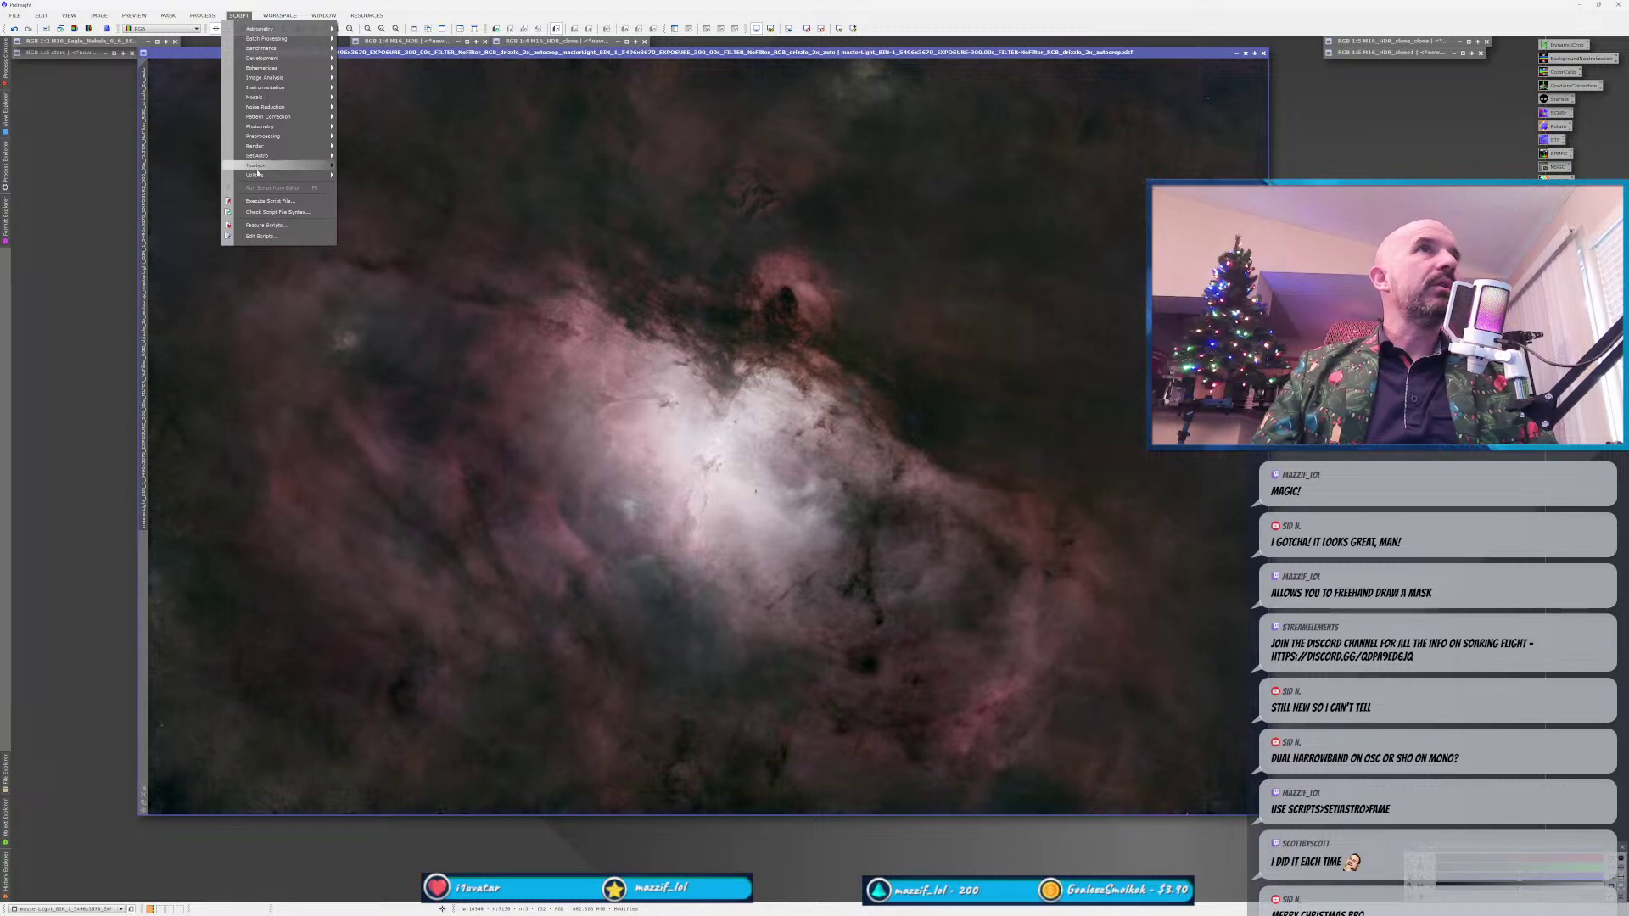
pyautogui.moveTo(254, 175)
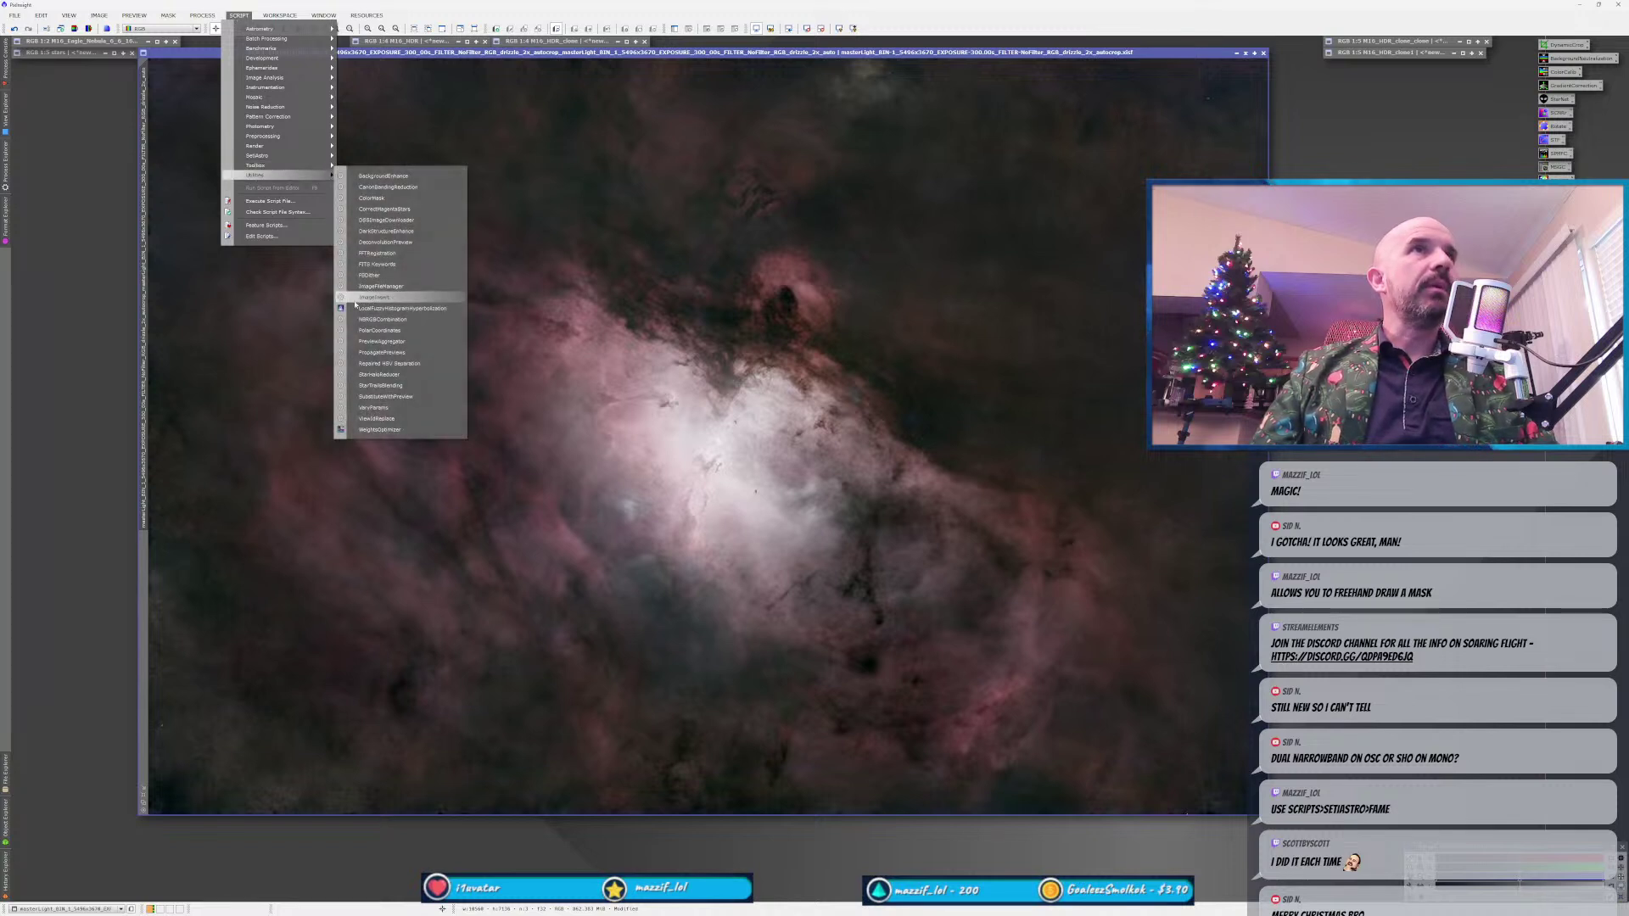
pyautogui.click(399, 231)
pyautogui.moveTo(810, 500); pyautogui.dragTo(871, 498)
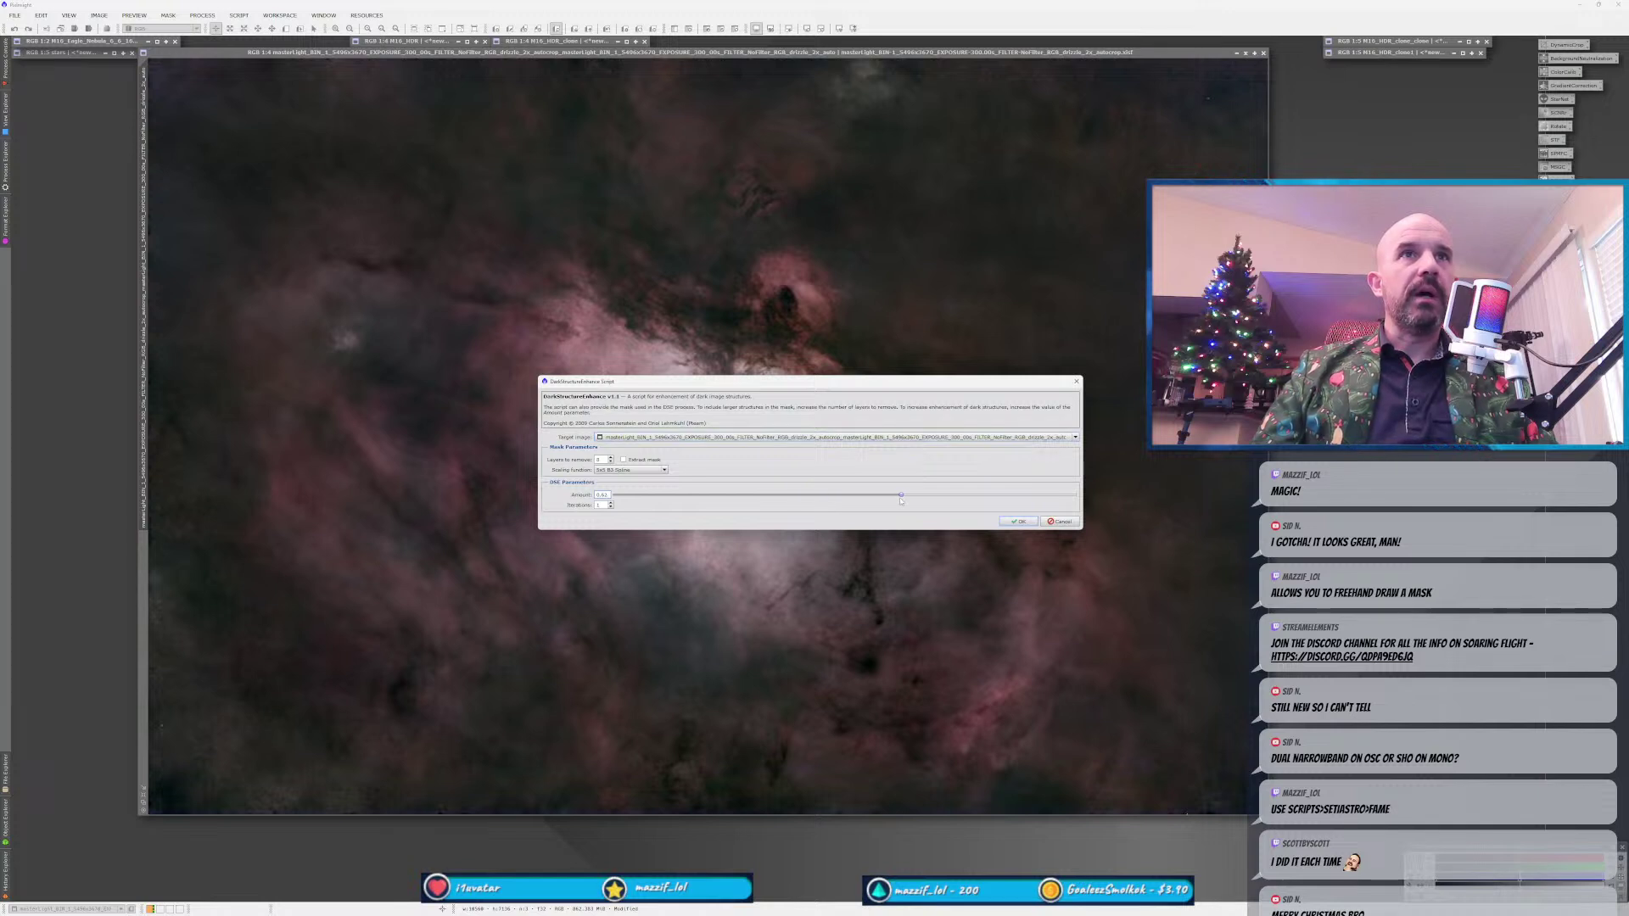
pyautogui.click(1009, 521)
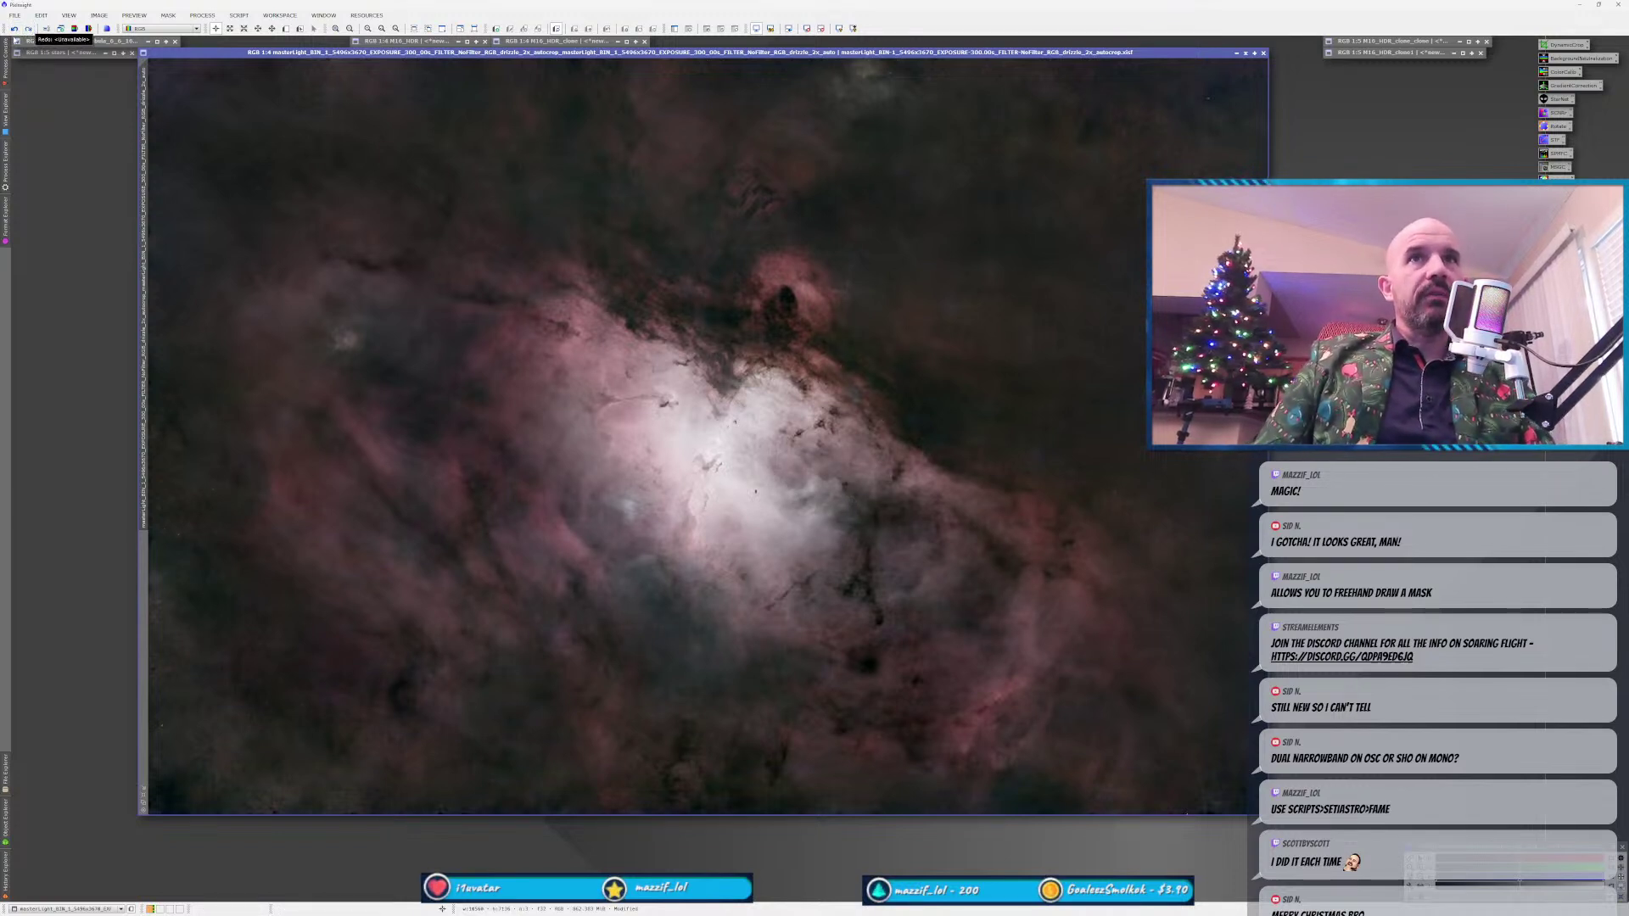
# Compare the image with and without the dark structure enhancement and examine the nebula's core and pillars at several magnifications.
pyautogui.click(28, 29)
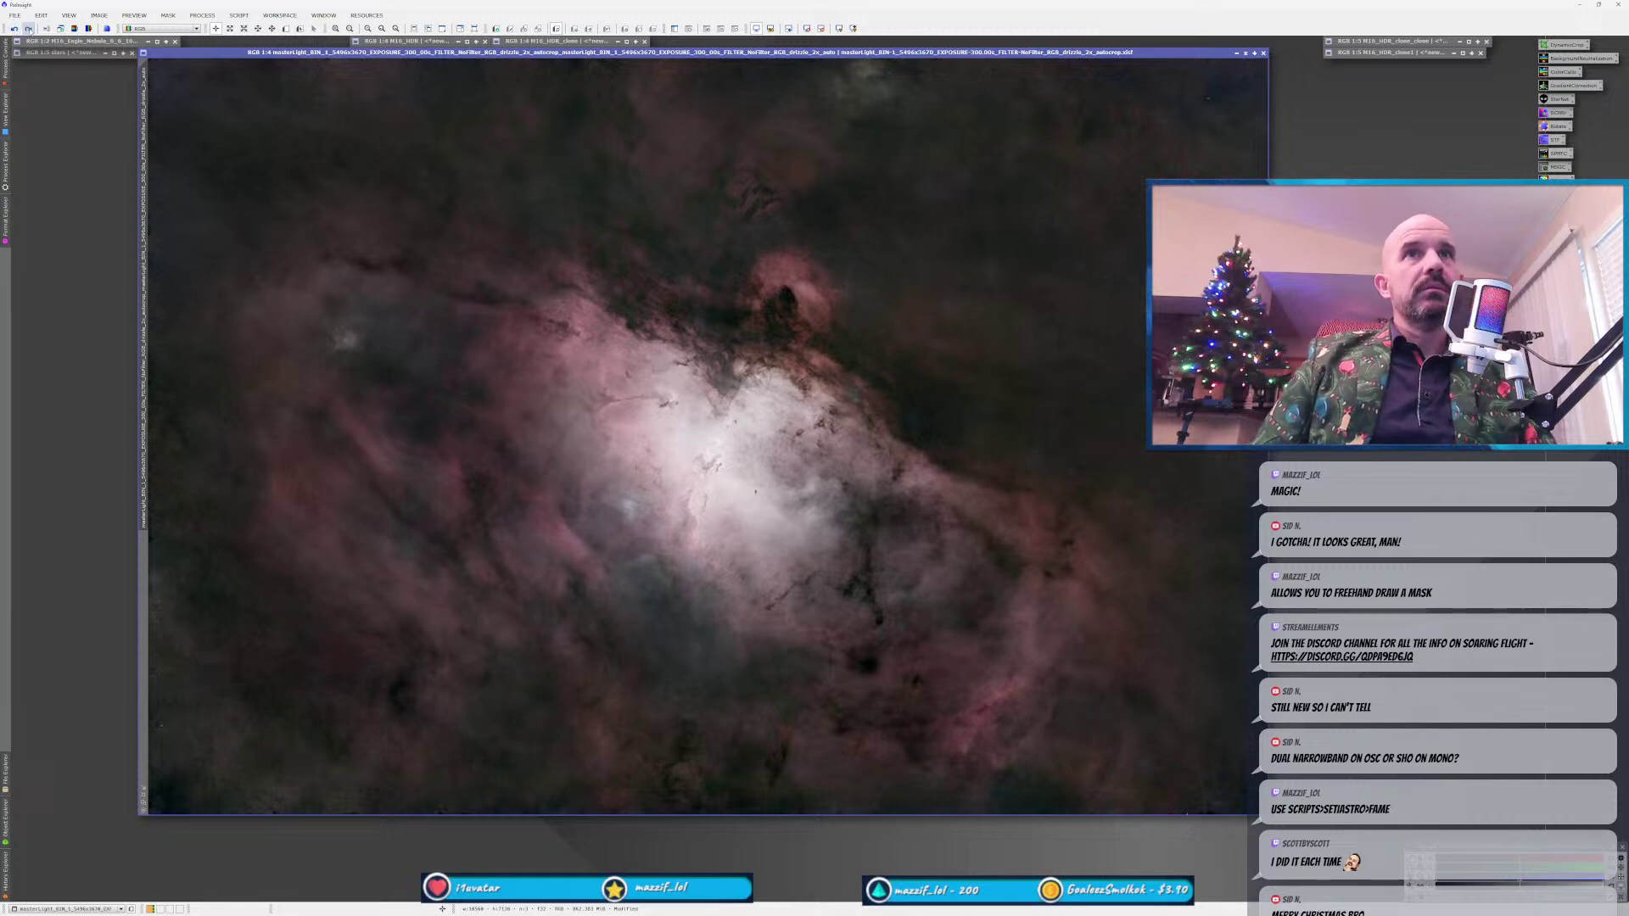
pyautogui.scroll(1, 735, 467)
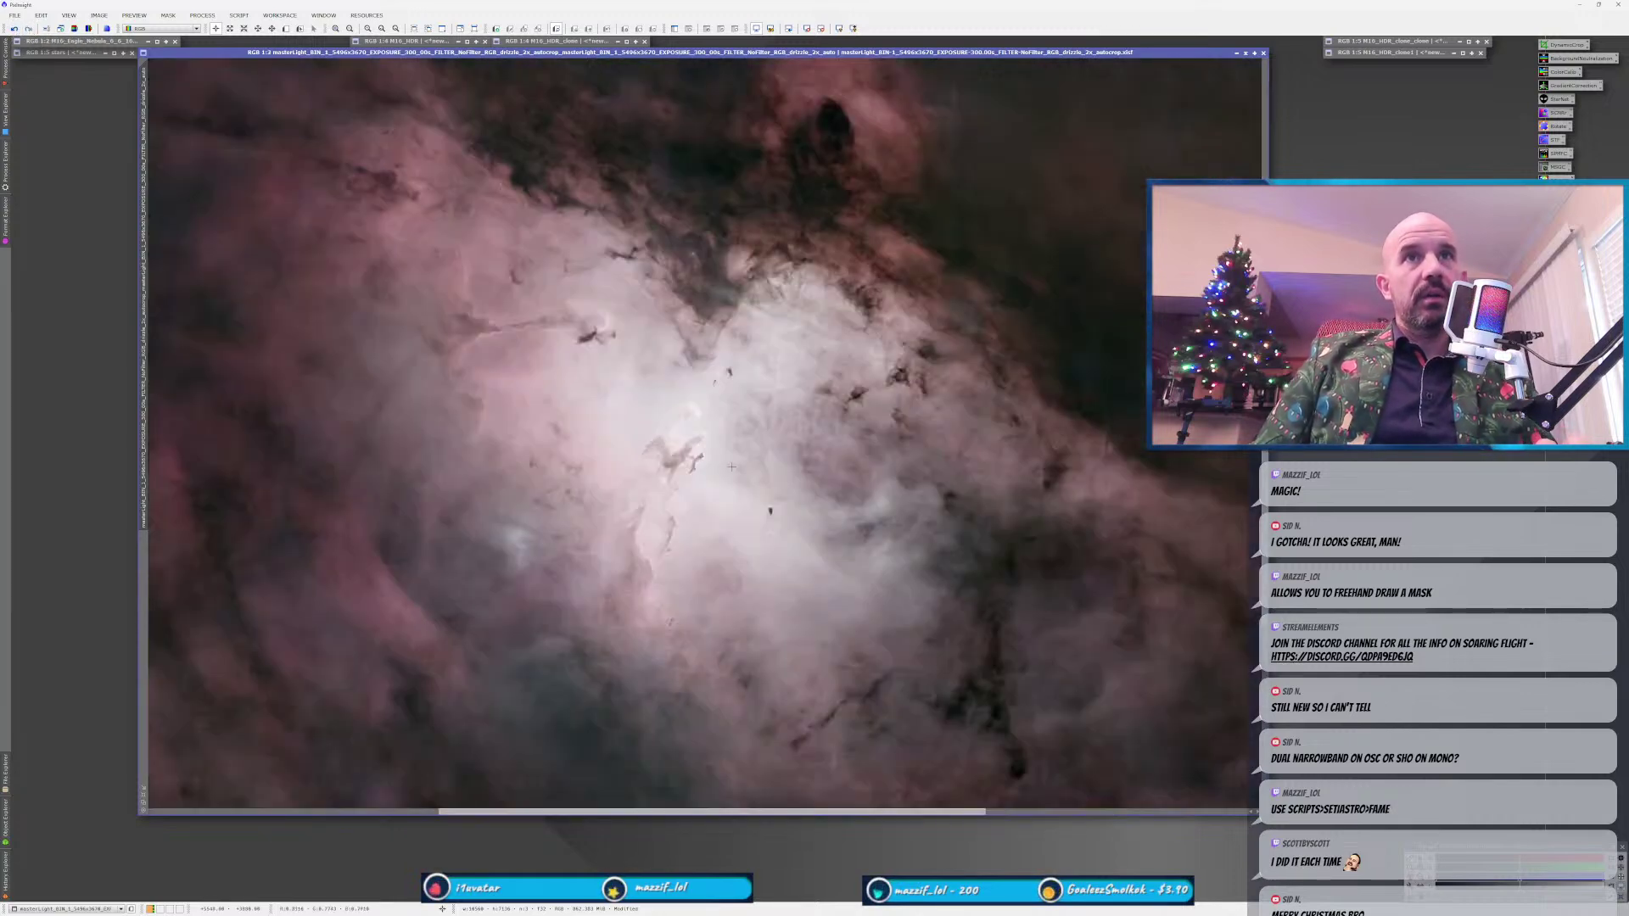
pyautogui.scroll(-1, 674, 474)
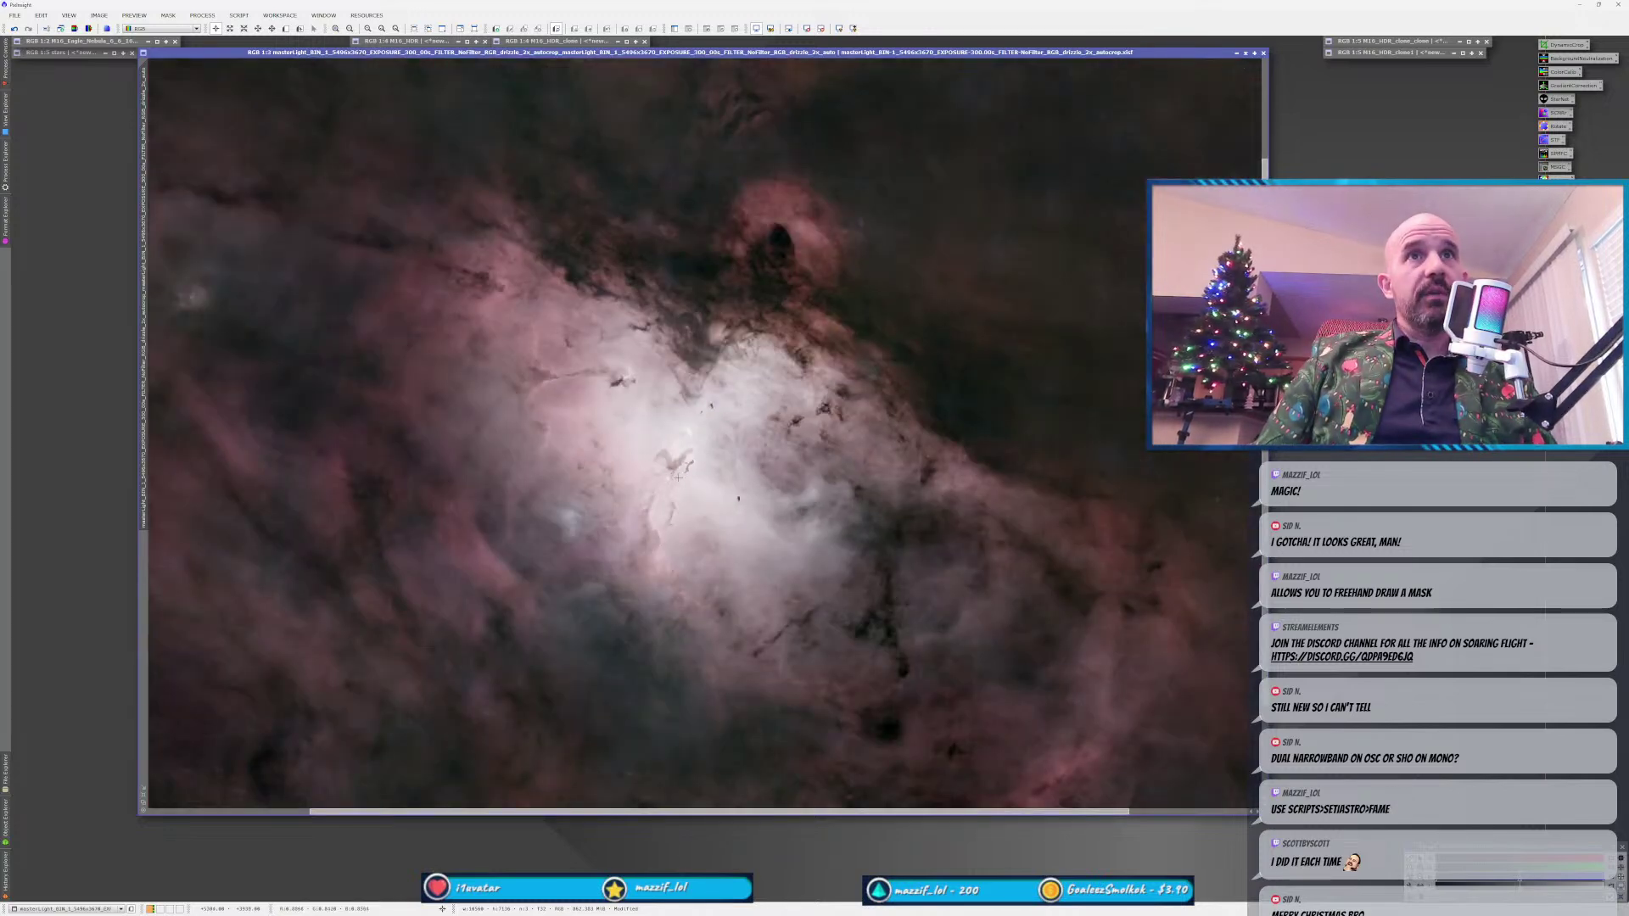
pyautogui.scroll(1, 678, 478)
pyautogui.scroll(-1, 677, 477)
pyautogui.scroll(2, 678, 478)
pyautogui.scroll(1, 678, 477)
pyautogui.scroll(-1, 678, 351)
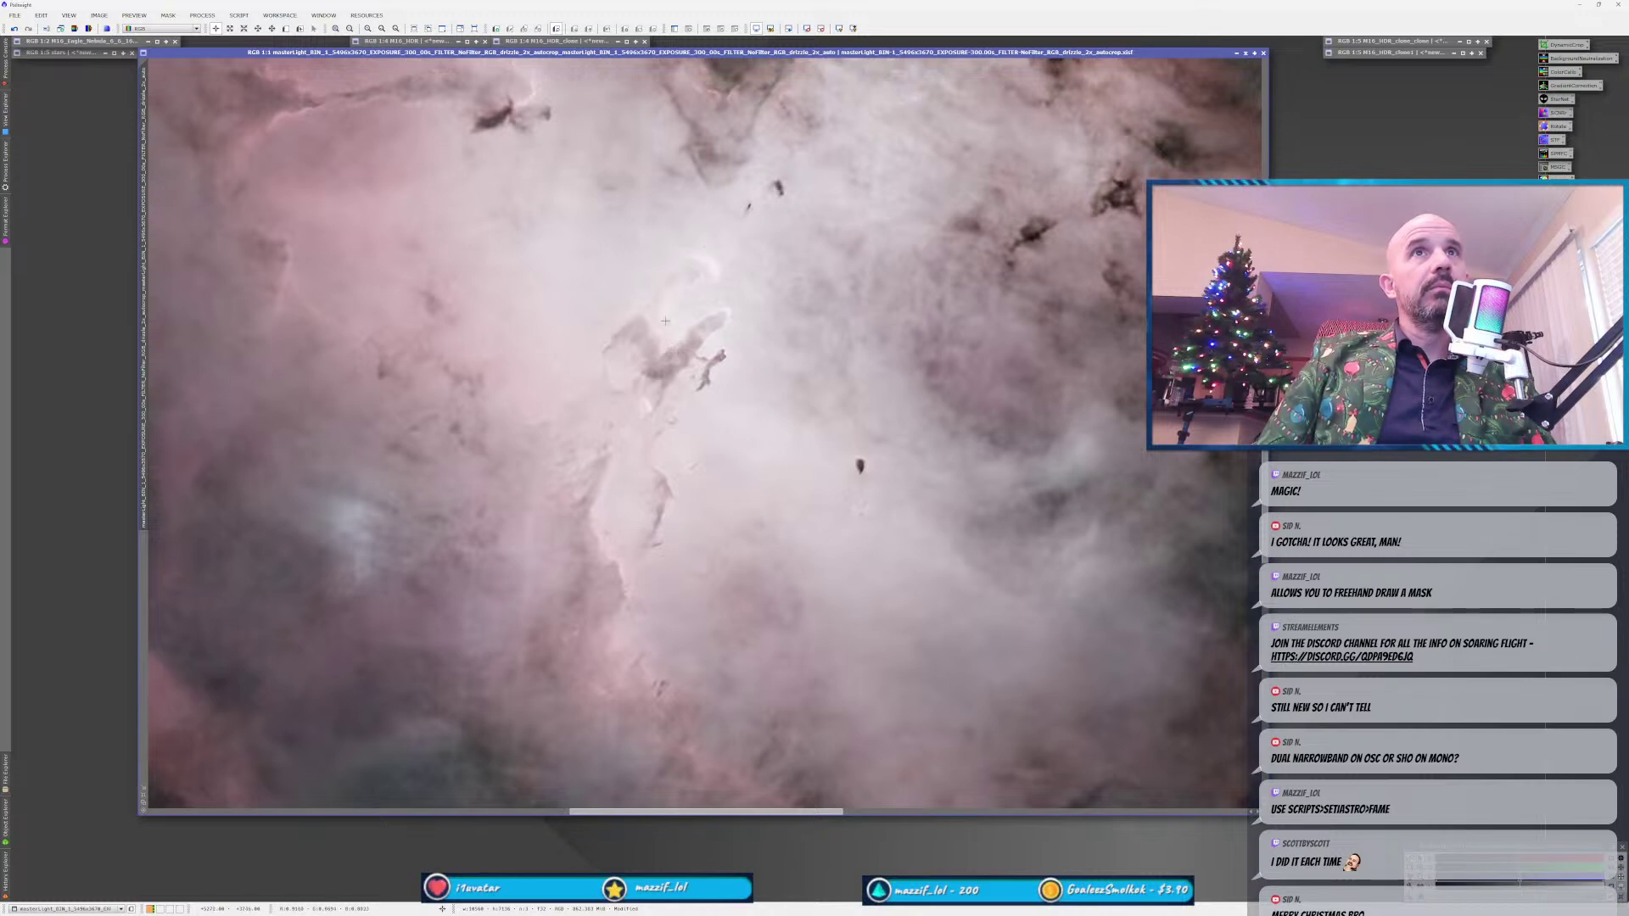
pyautogui.scroll(-2, 666, 344)
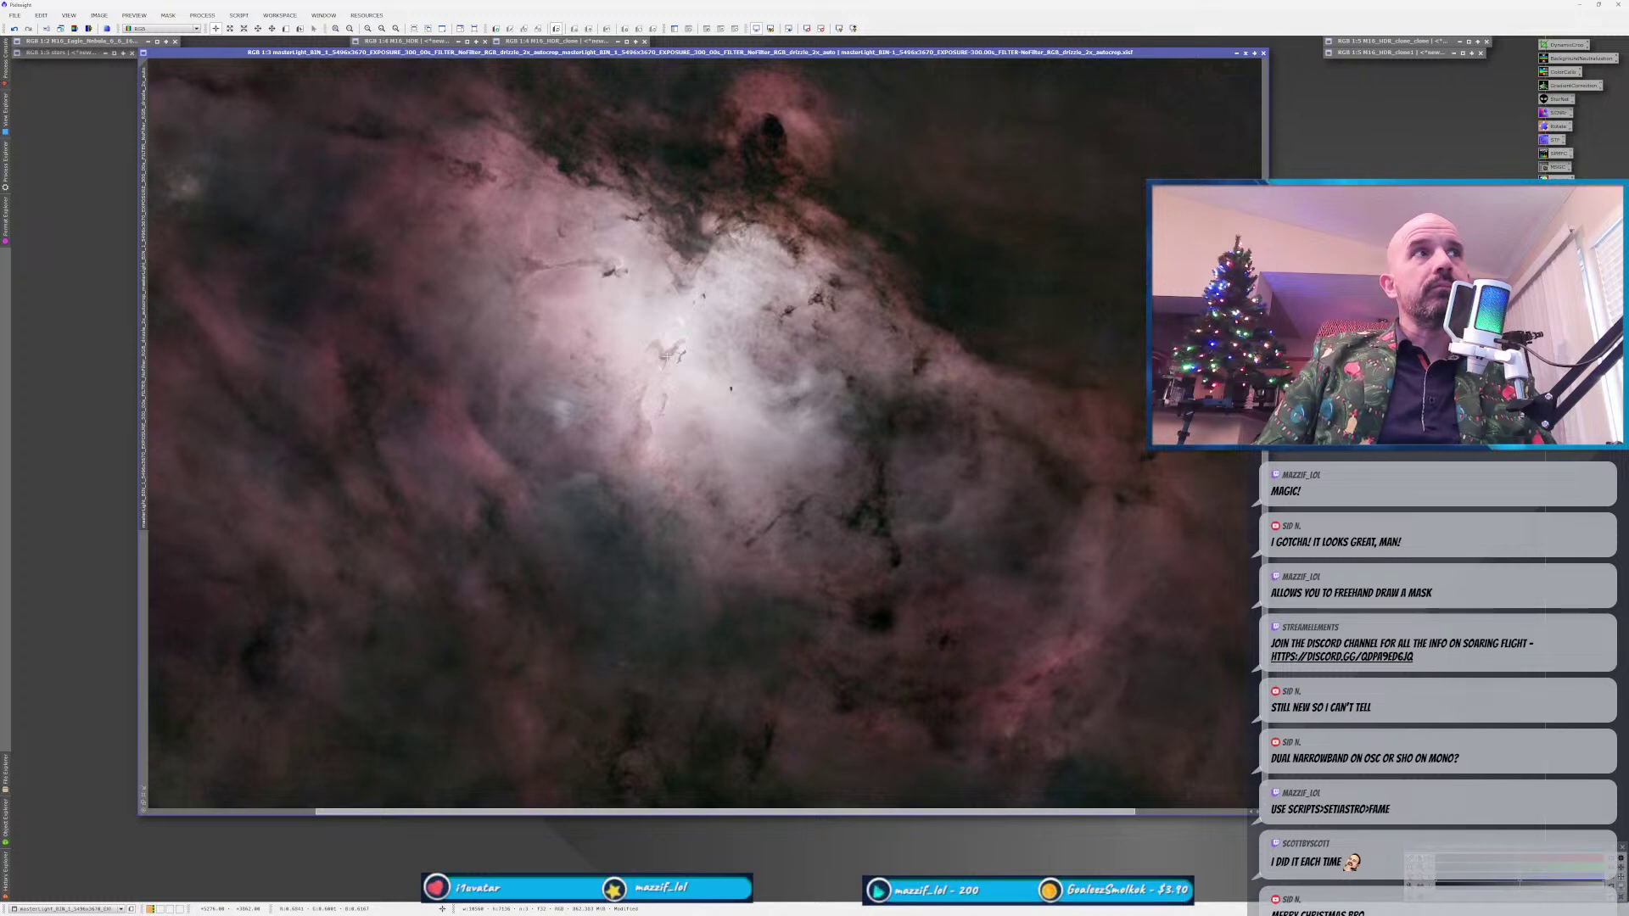
pyautogui.scroll(-1, 666, 356)
pyautogui.scroll(1, 678, 398)
pyautogui.scroll(-1, 708, 464)
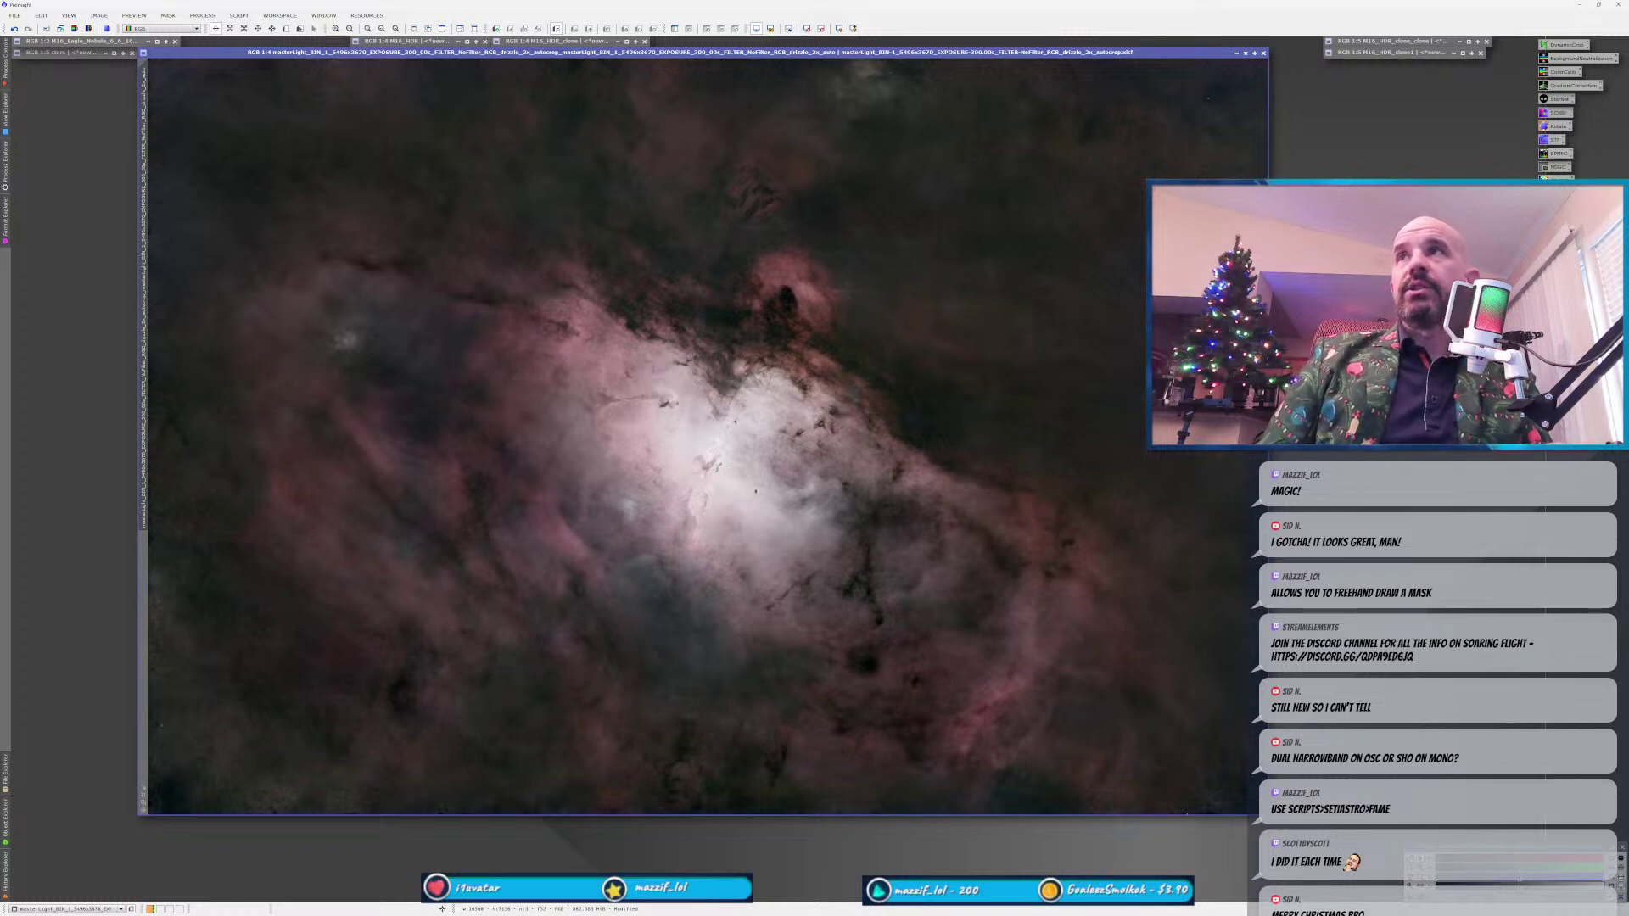
# Generate a RangeSelection mask of the bright nebula with a raised lower limit and added smoothness, checking it in real-time preview.
pyautogui.click(1362, 130)
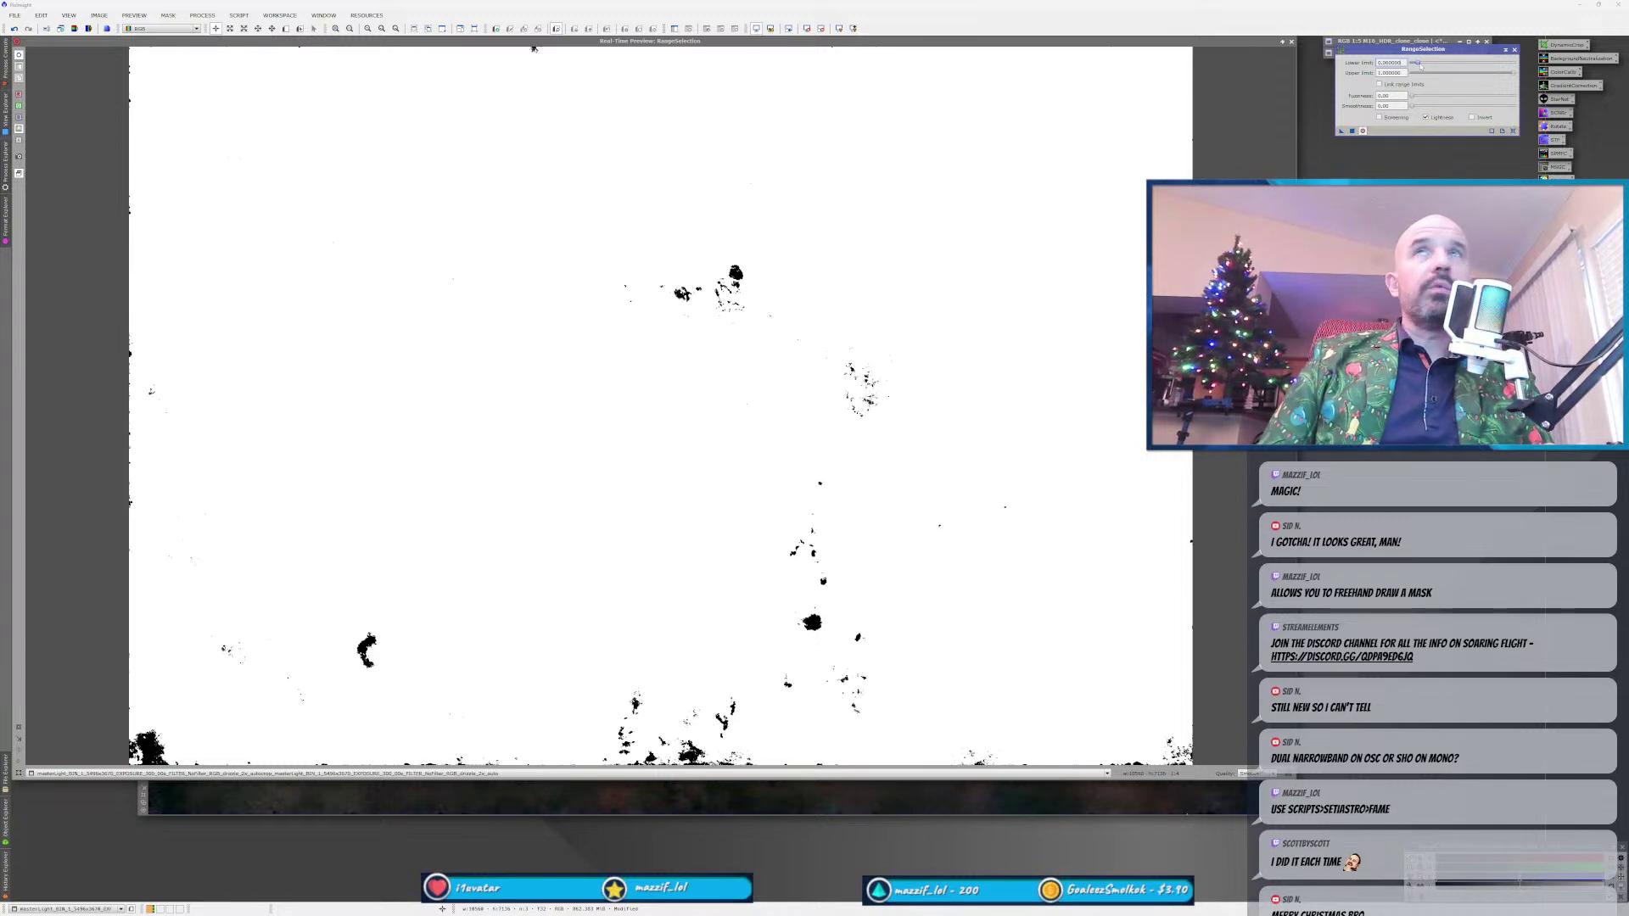
pyautogui.moveTo(1432, 66); pyautogui.dragTo(1439, 68)
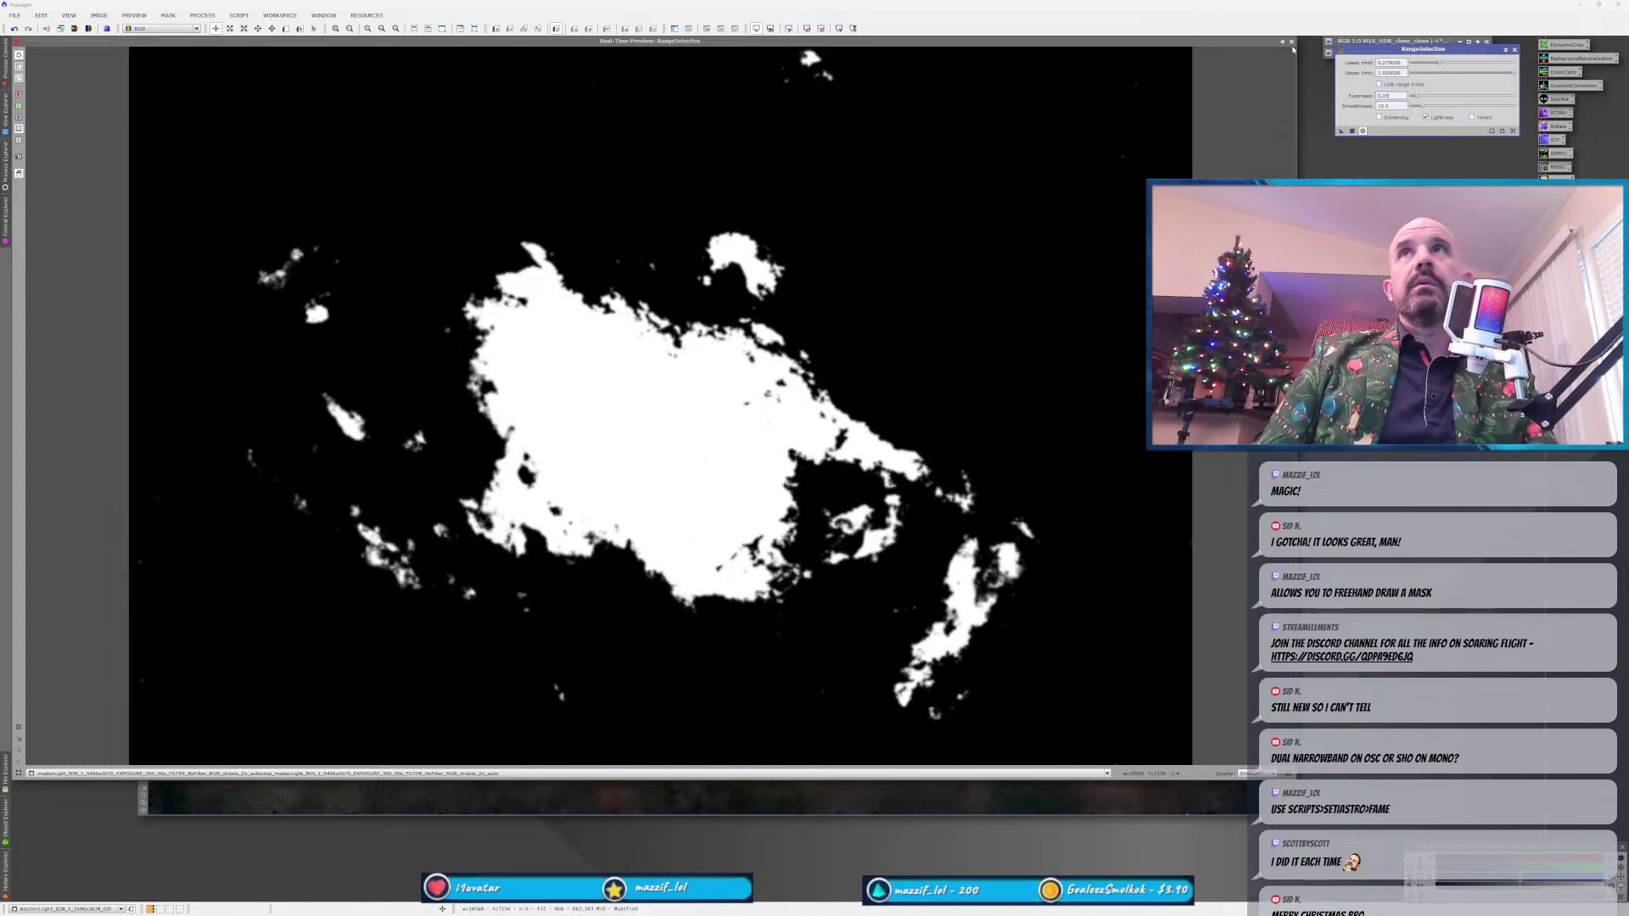
pyautogui.click(1351, 130)
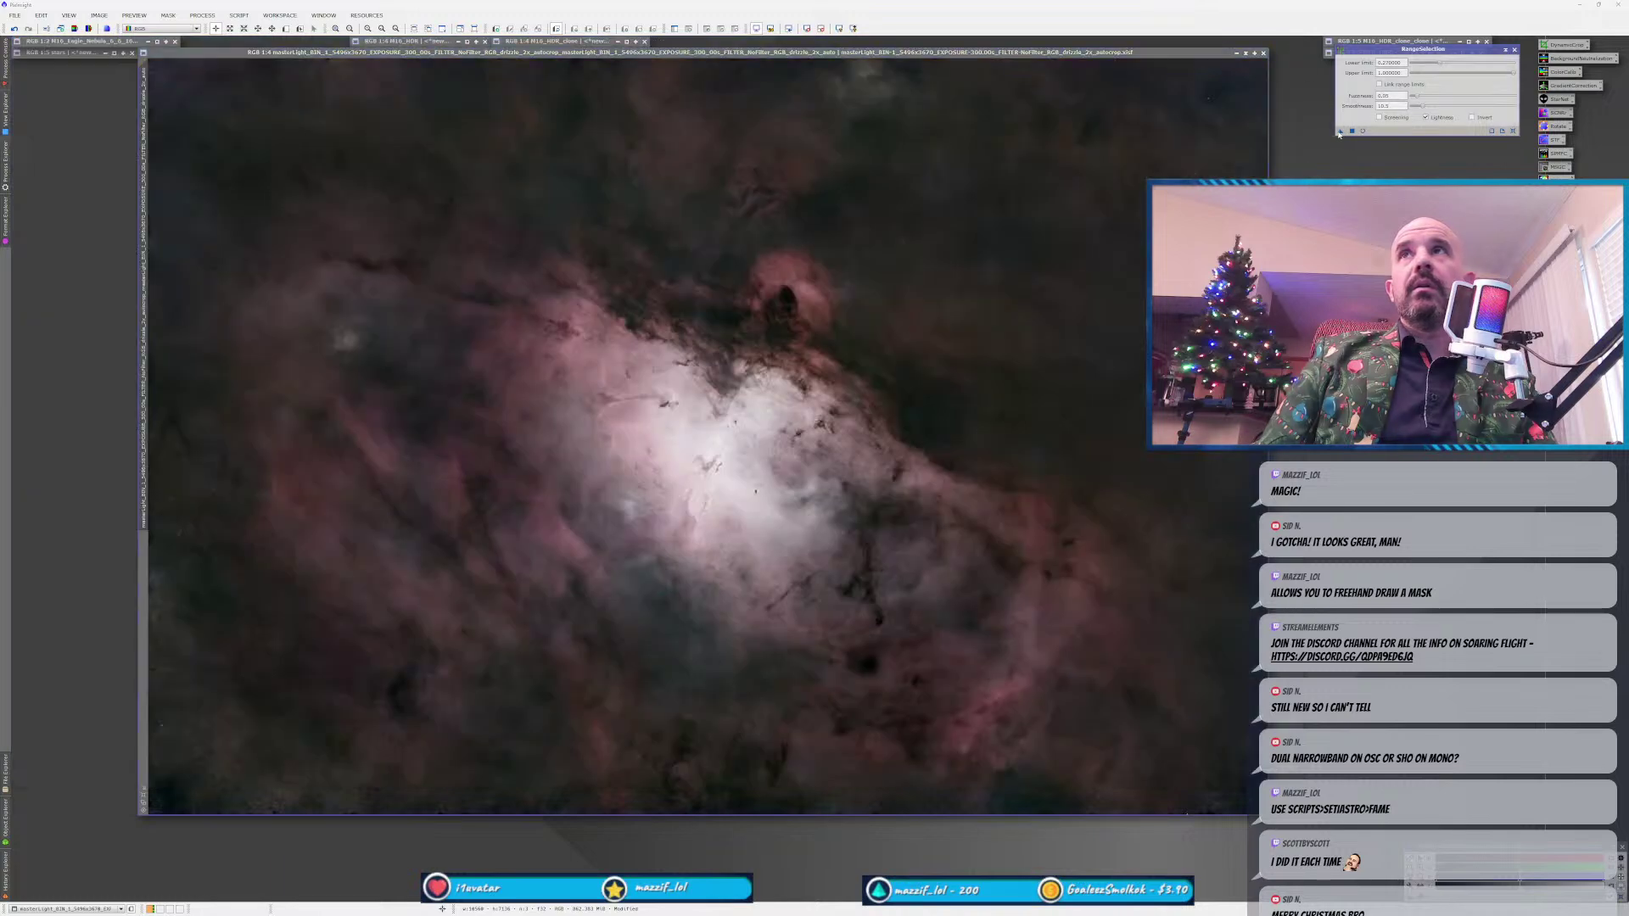
# Create the range mask image, apply it to the starless nebula image, and hide its red mask overlay.
pyautogui.moveTo(1340, 133); pyautogui.dragTo(366, 291)
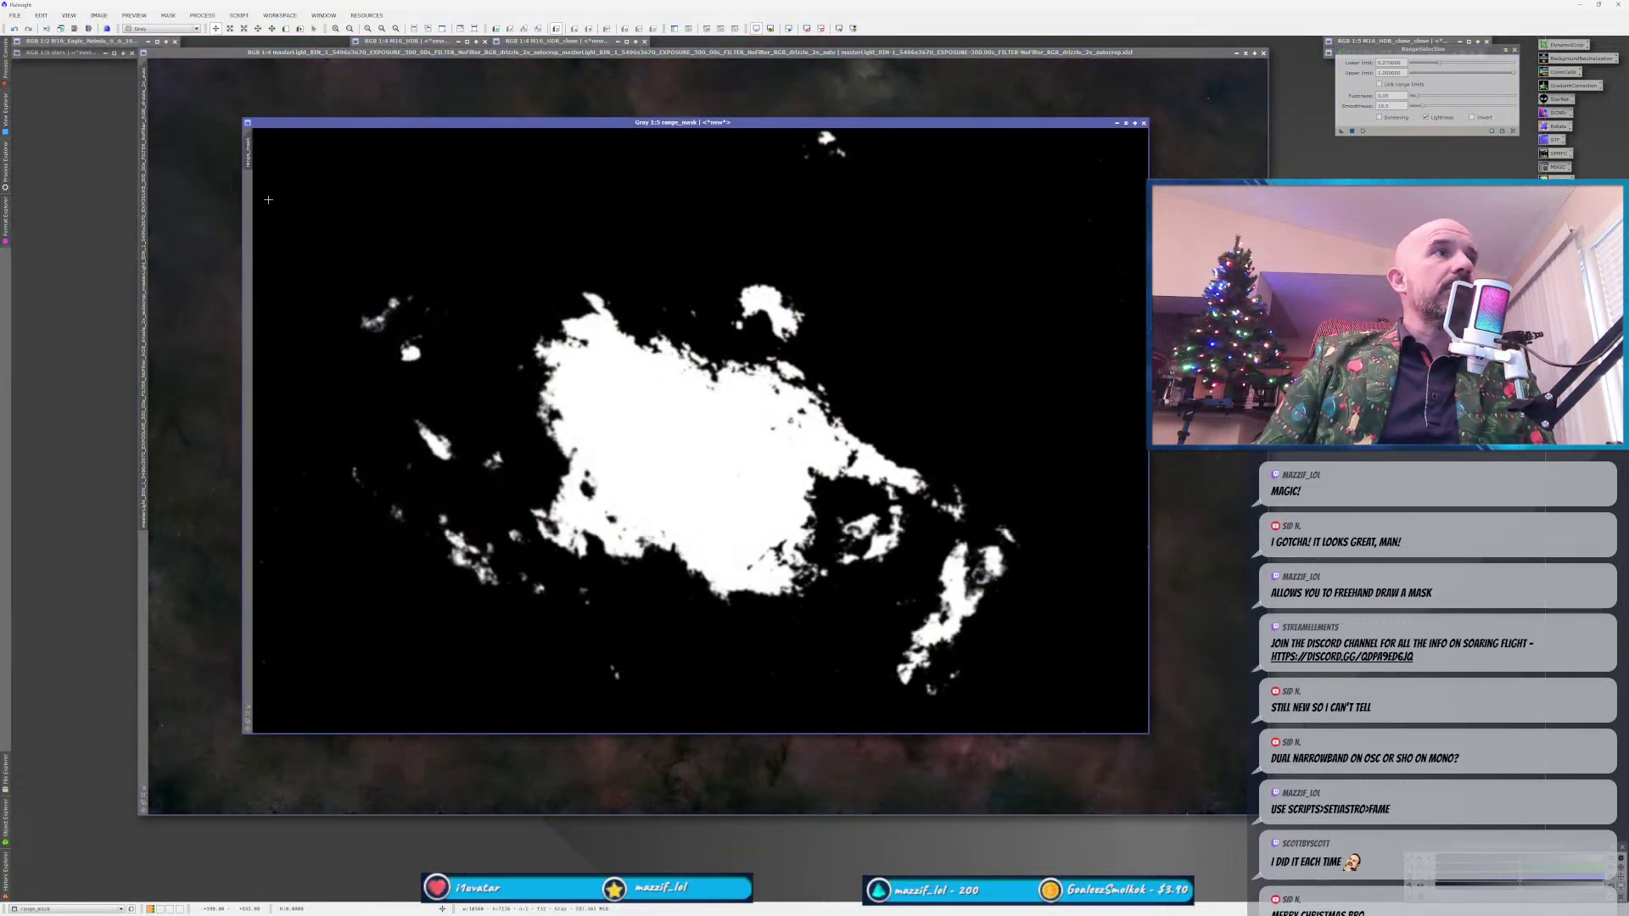
pyautogui.moveTo(248, 157); pyautogui.dragTo(148, 562)
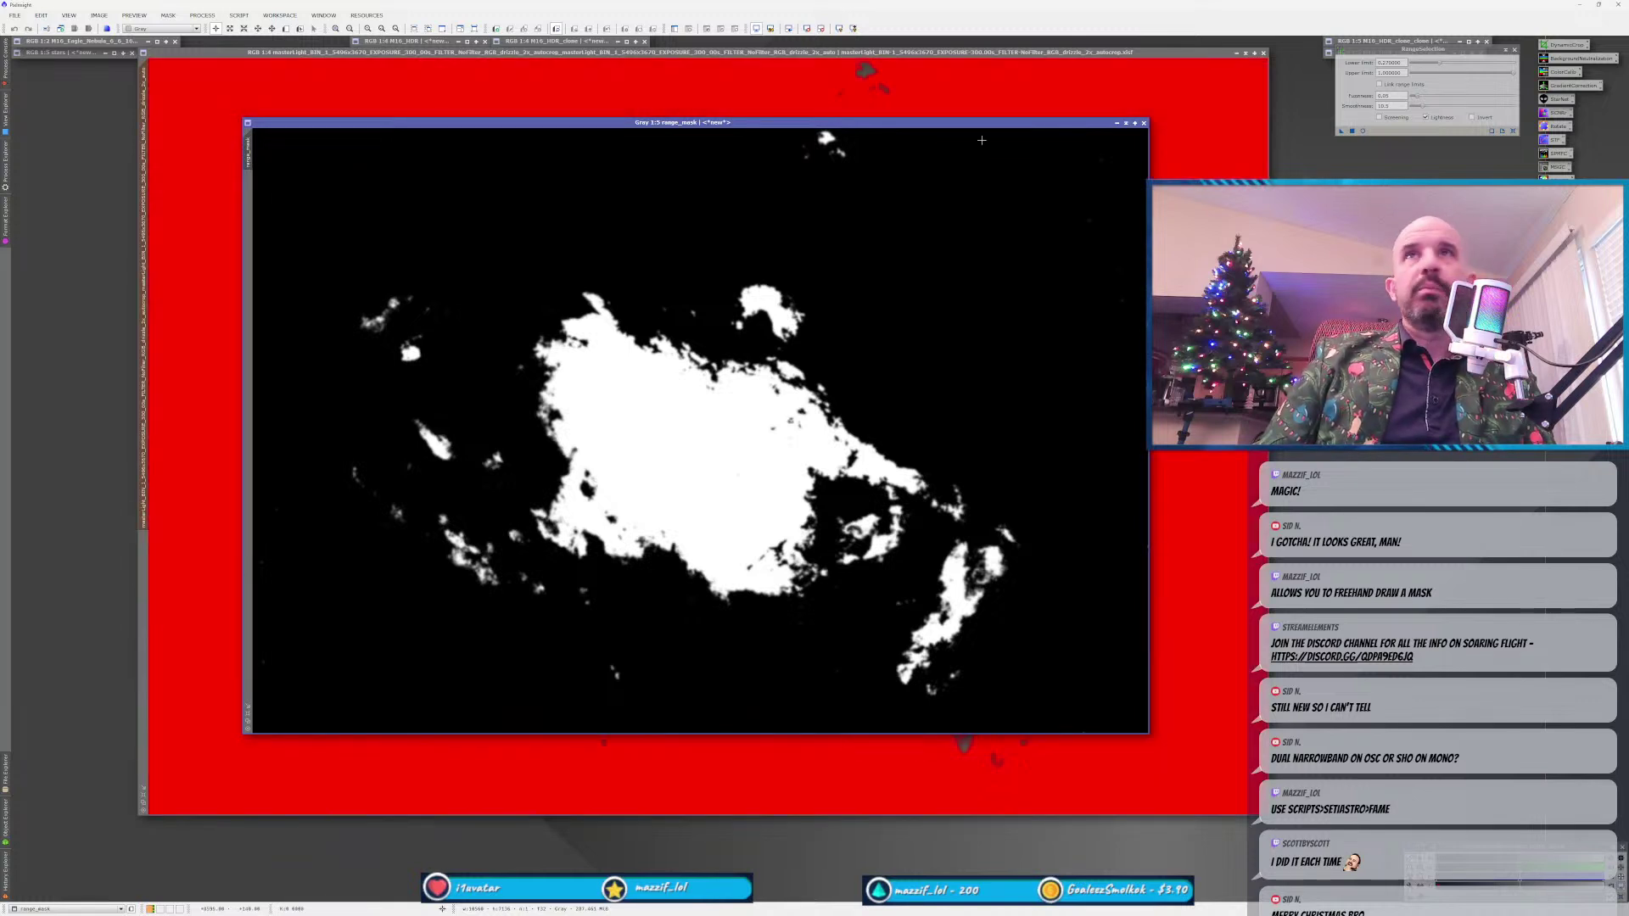
pyautogui.click(1116, 123)
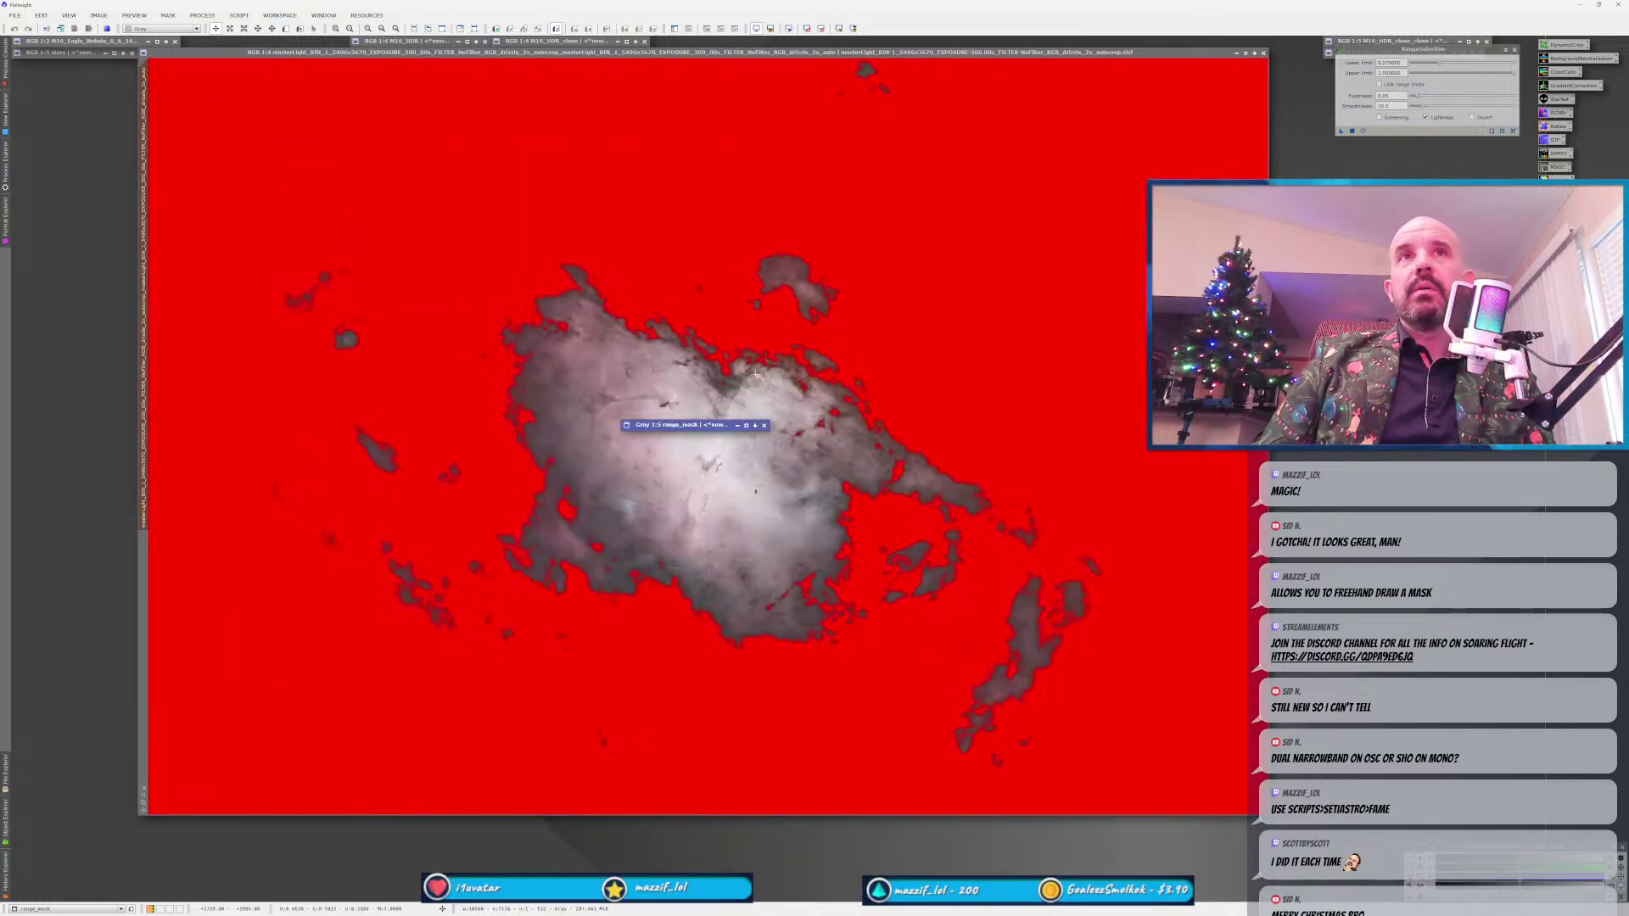
pyautogui.click(717, 450)
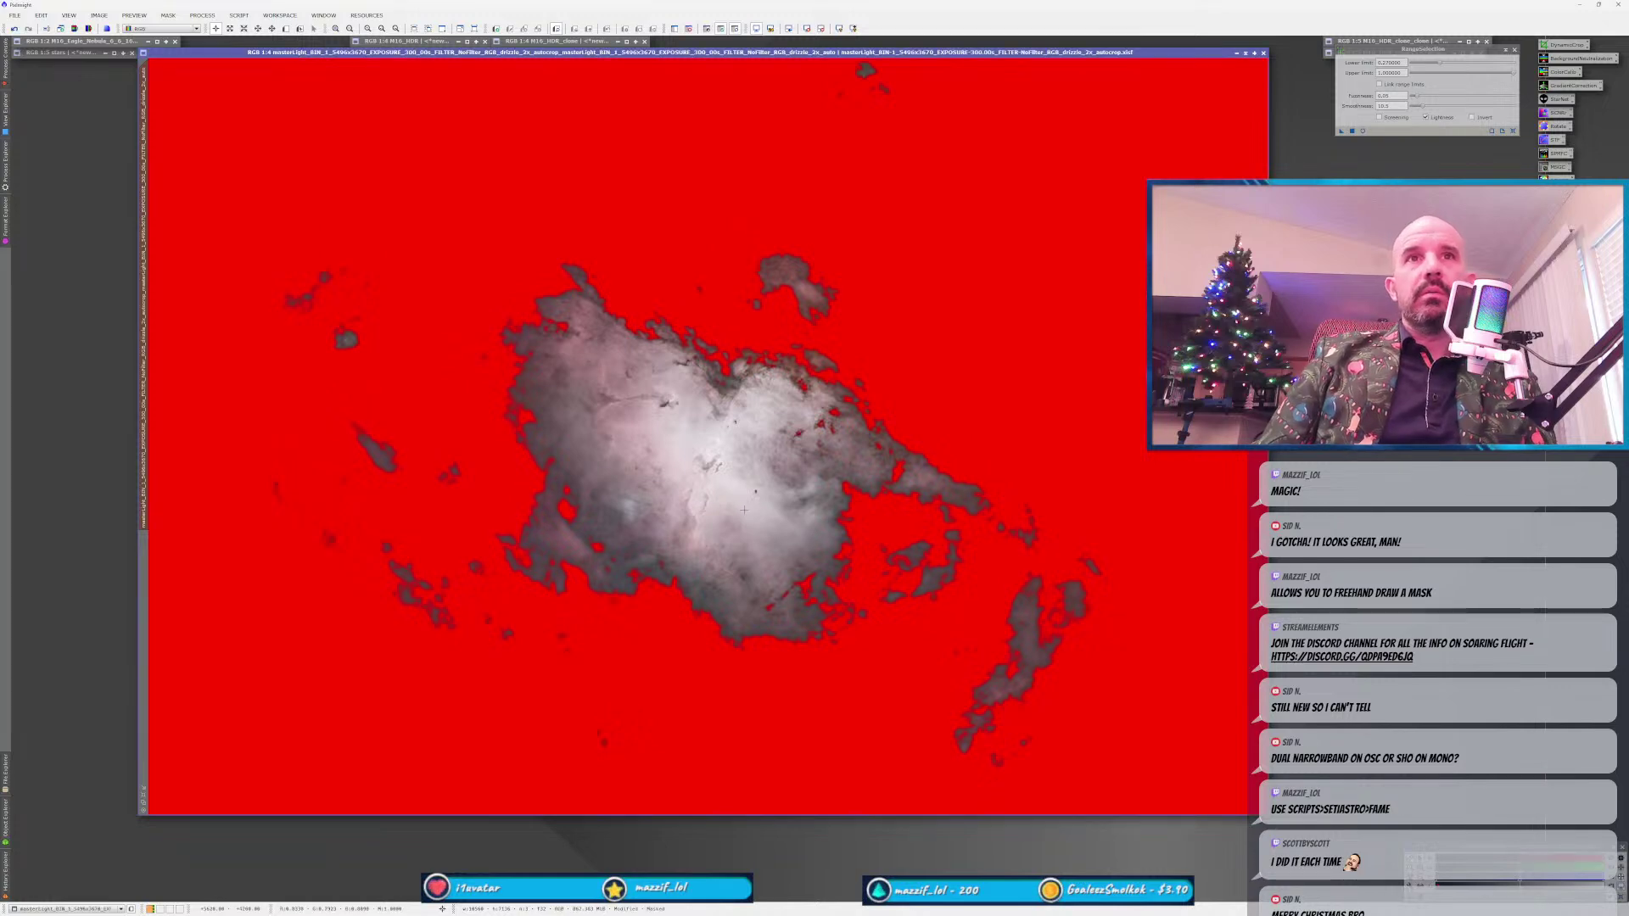
pyautogui.hotkey('ctrl', 'k')
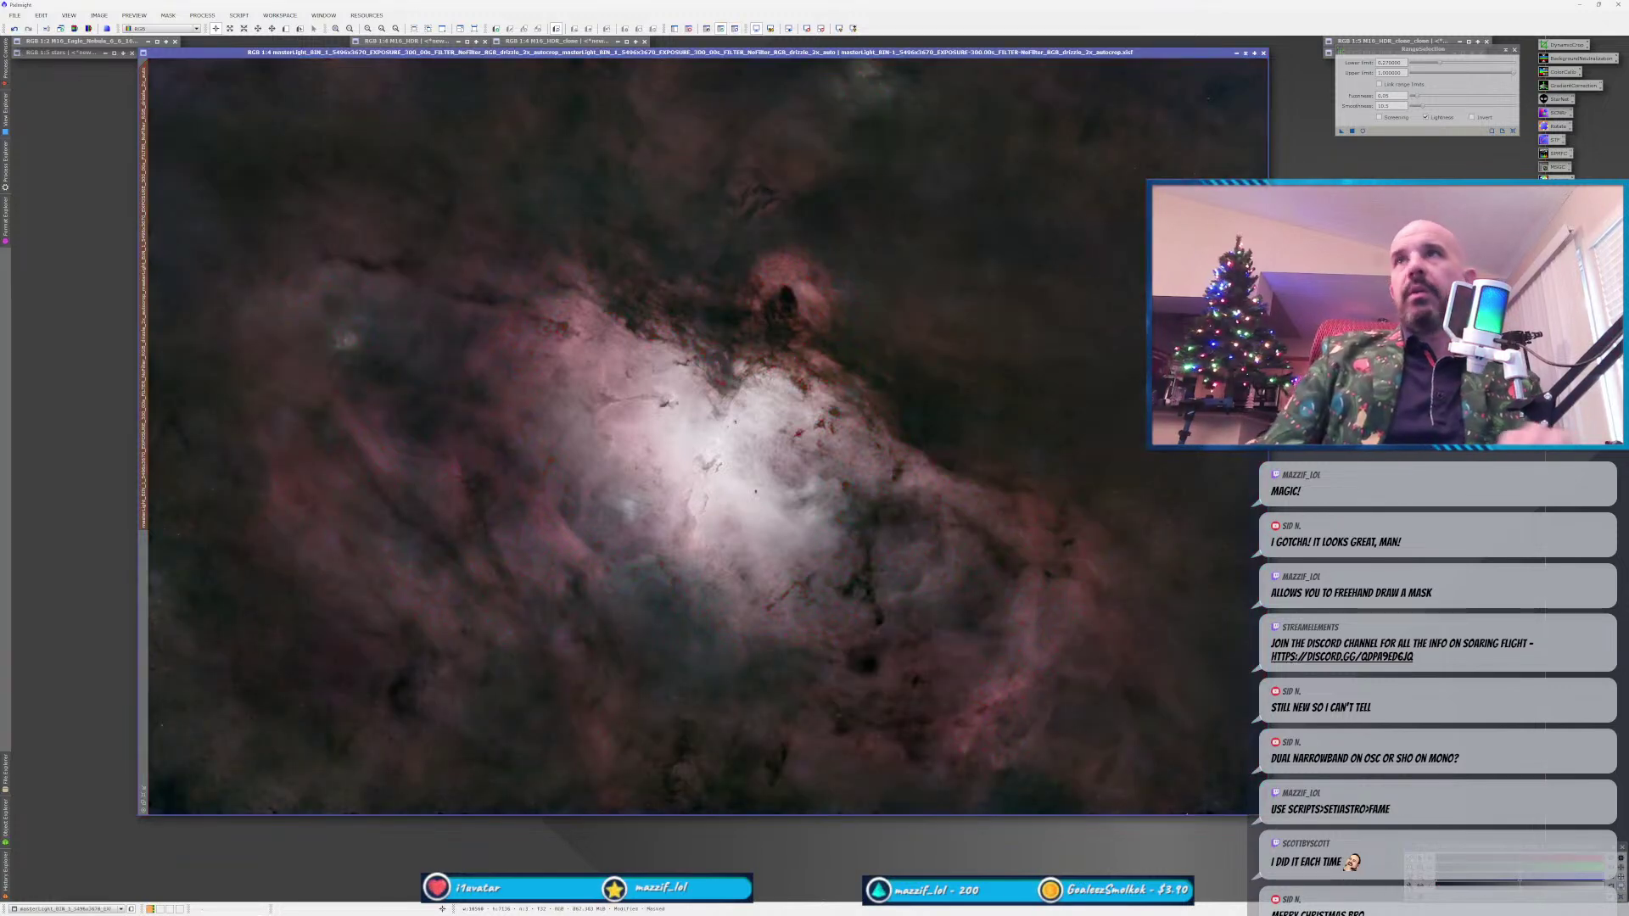
# Tune LocalHistogramEqualization on the masked bright nebula with a real-time preview and apply it.
pyautogui.click(1307, 222)
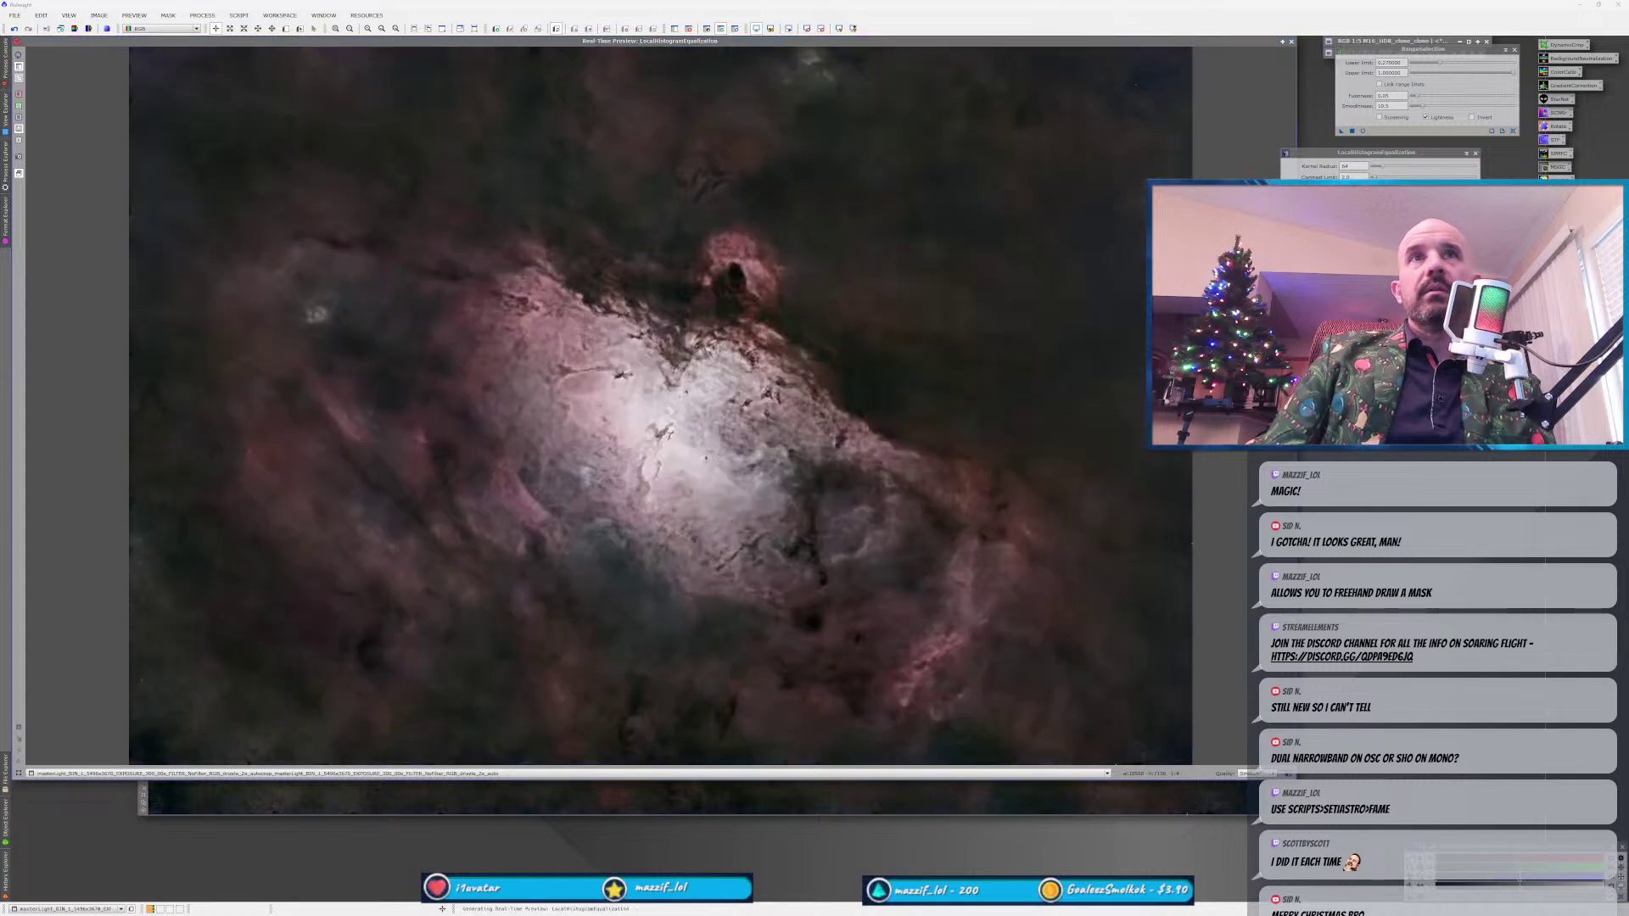
pyautogui.write('54')
pyautogui.press('Return')
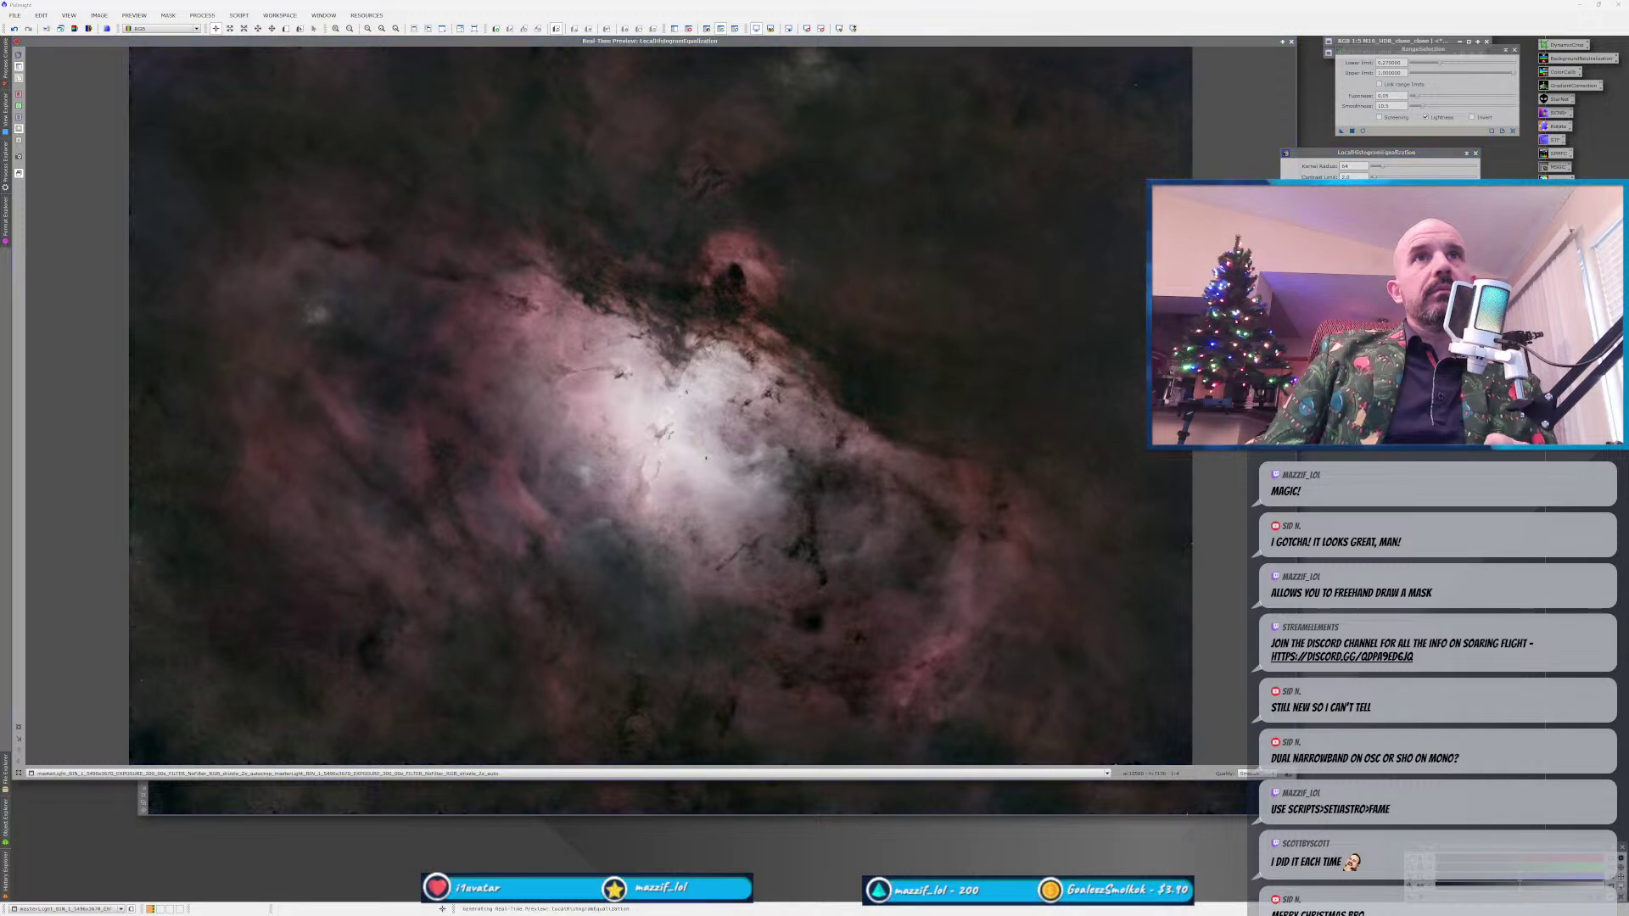
pyautogui.click(1308, 213)
pyautogui.click(1297, 222)
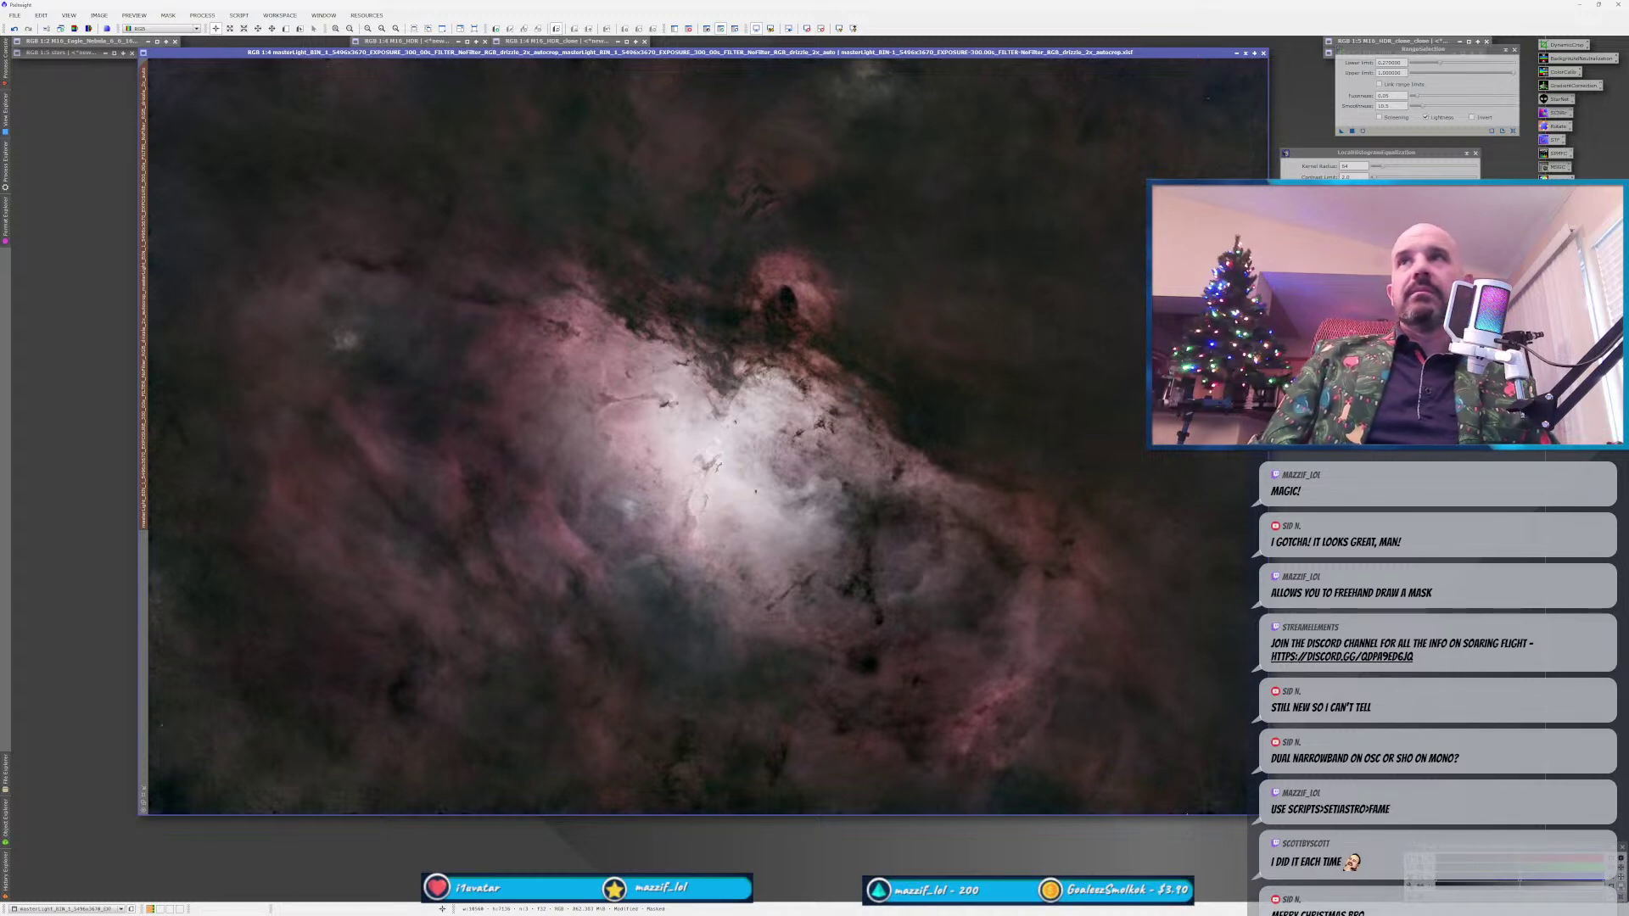
# Discard the old range mask and generate one limited to the brightest core, with a much higher lower limit and more smoothness.
pyautogui.click(688, 28)
pyautogui.click(833, 484)
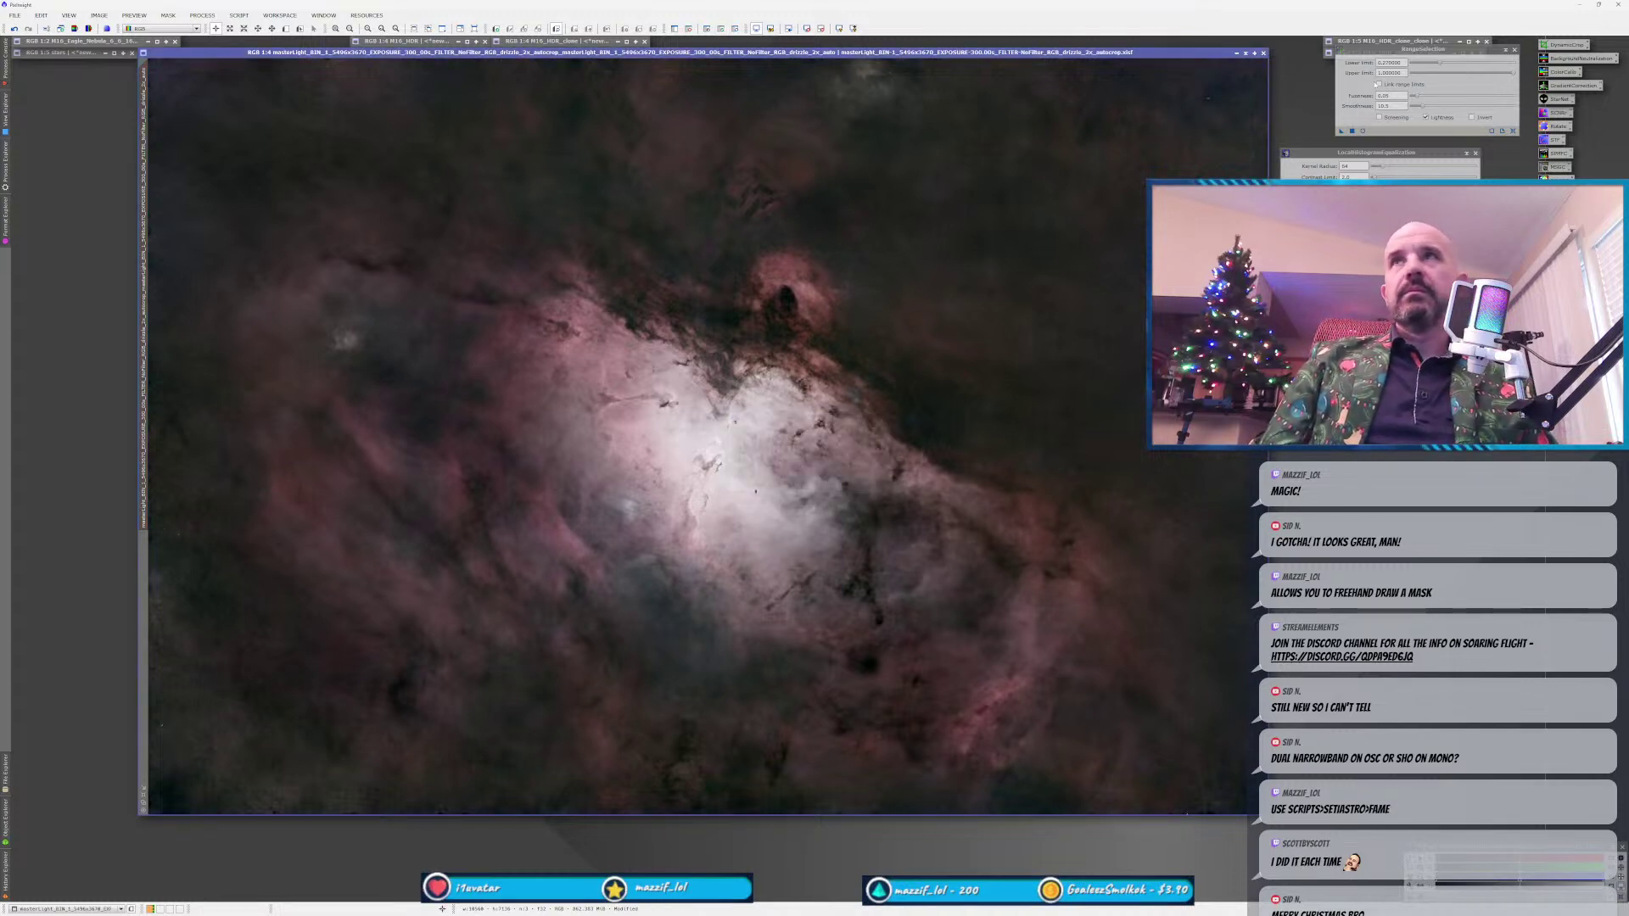
pyautogui.click(1362, 131)
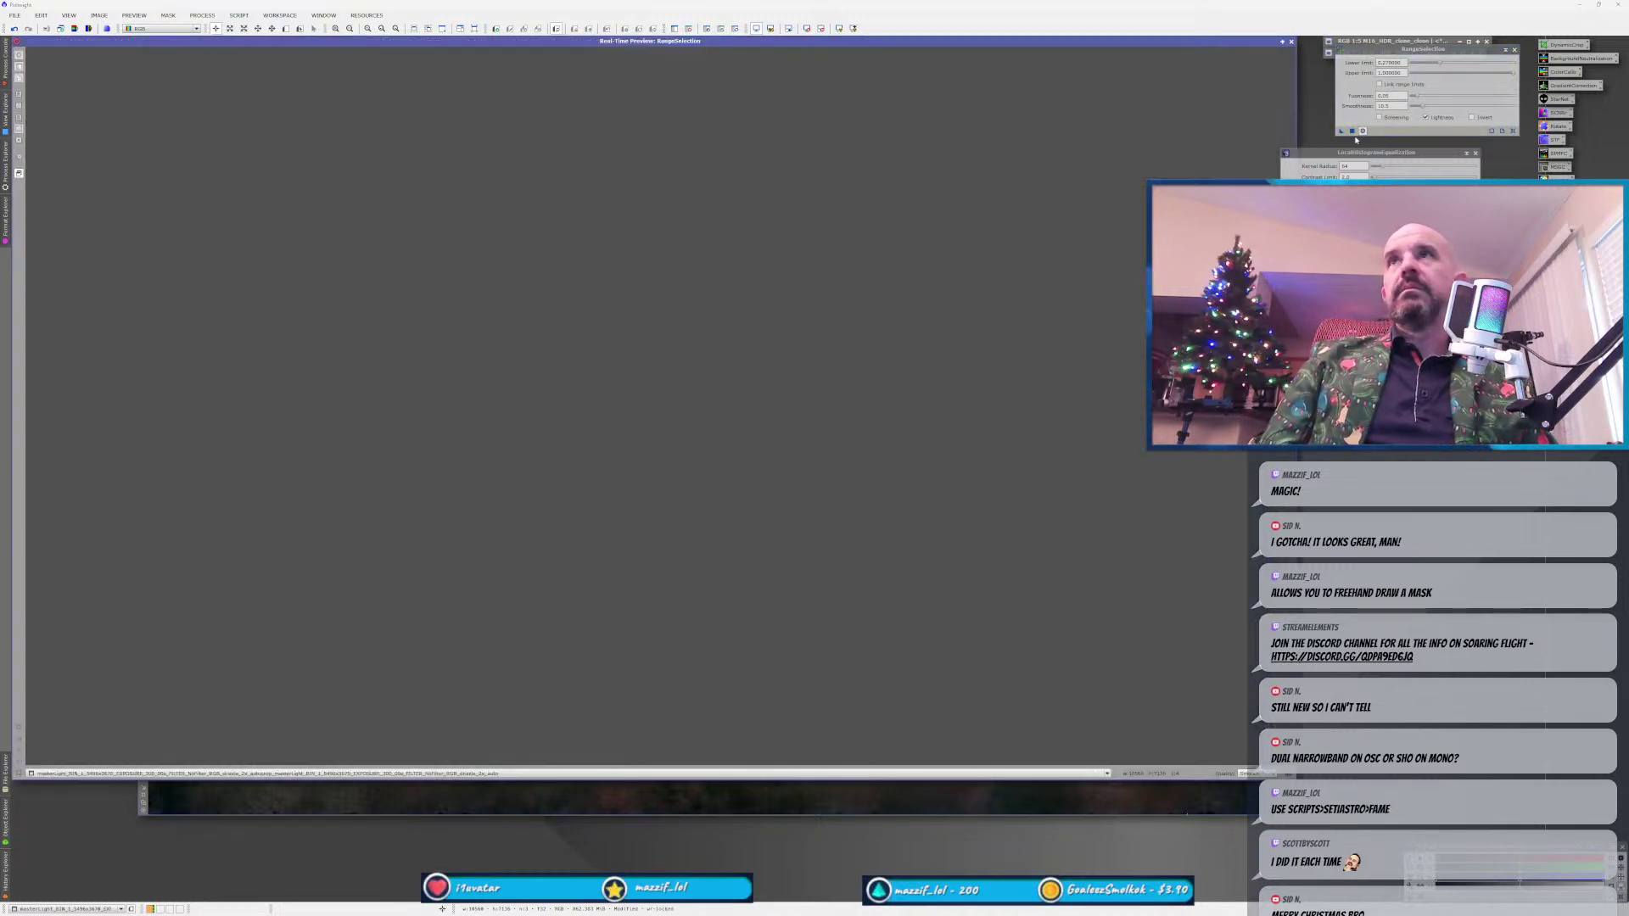
pyautogui.moveTo(1438, 64); pyautogui.dragTo(1497, 63)
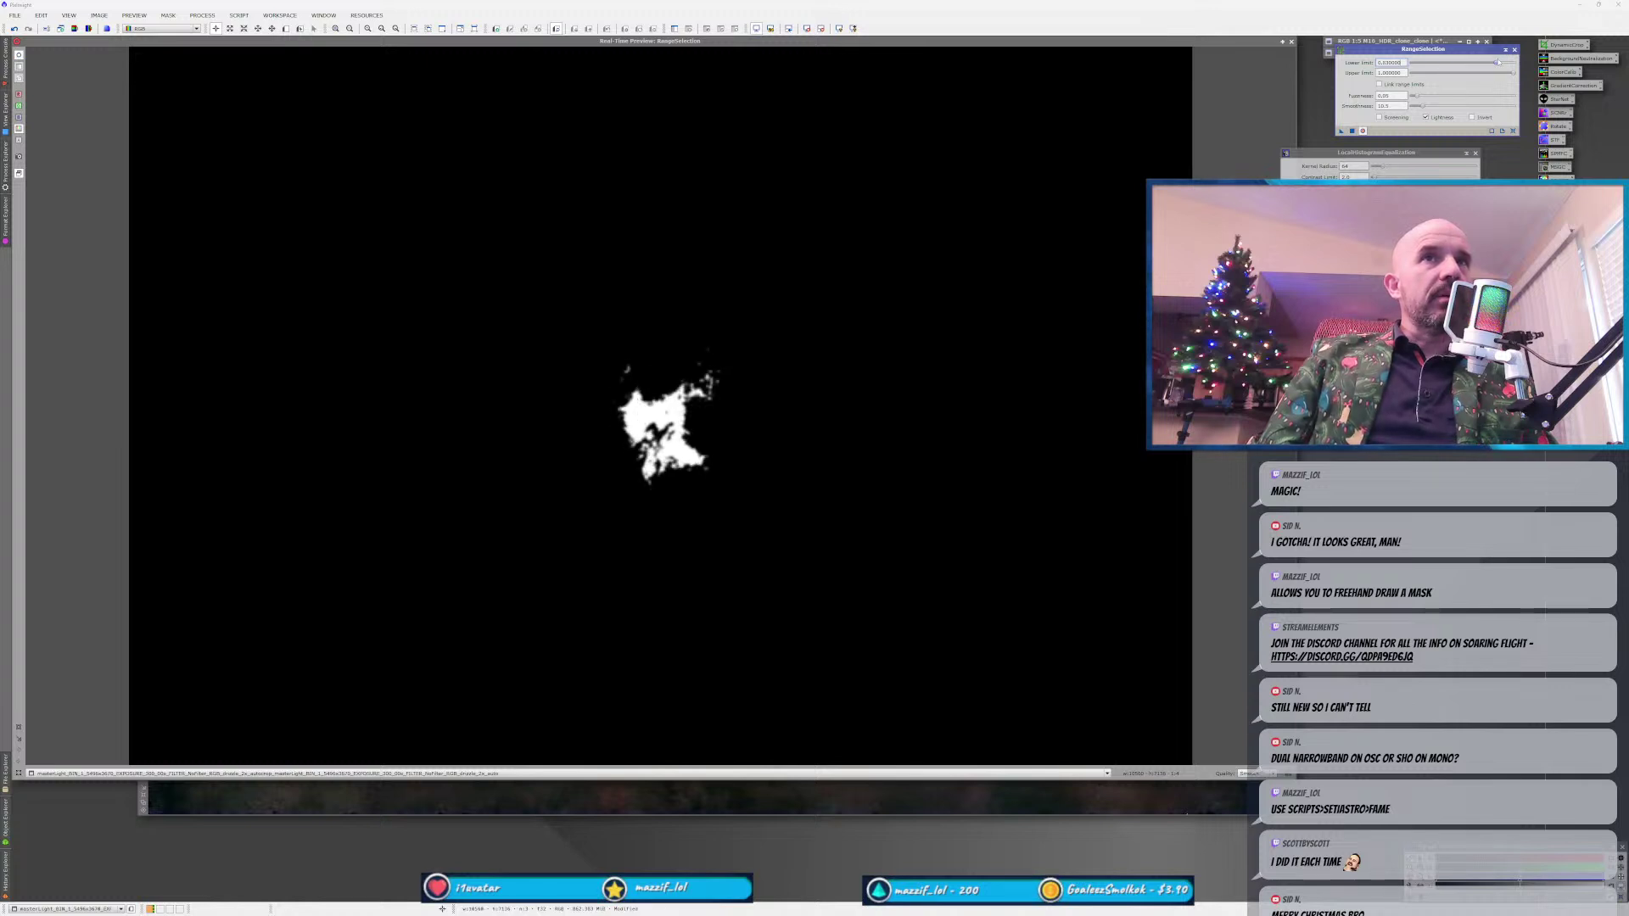
pyautogui.click(1291, 42)
pyautogui.click(1363, 130)
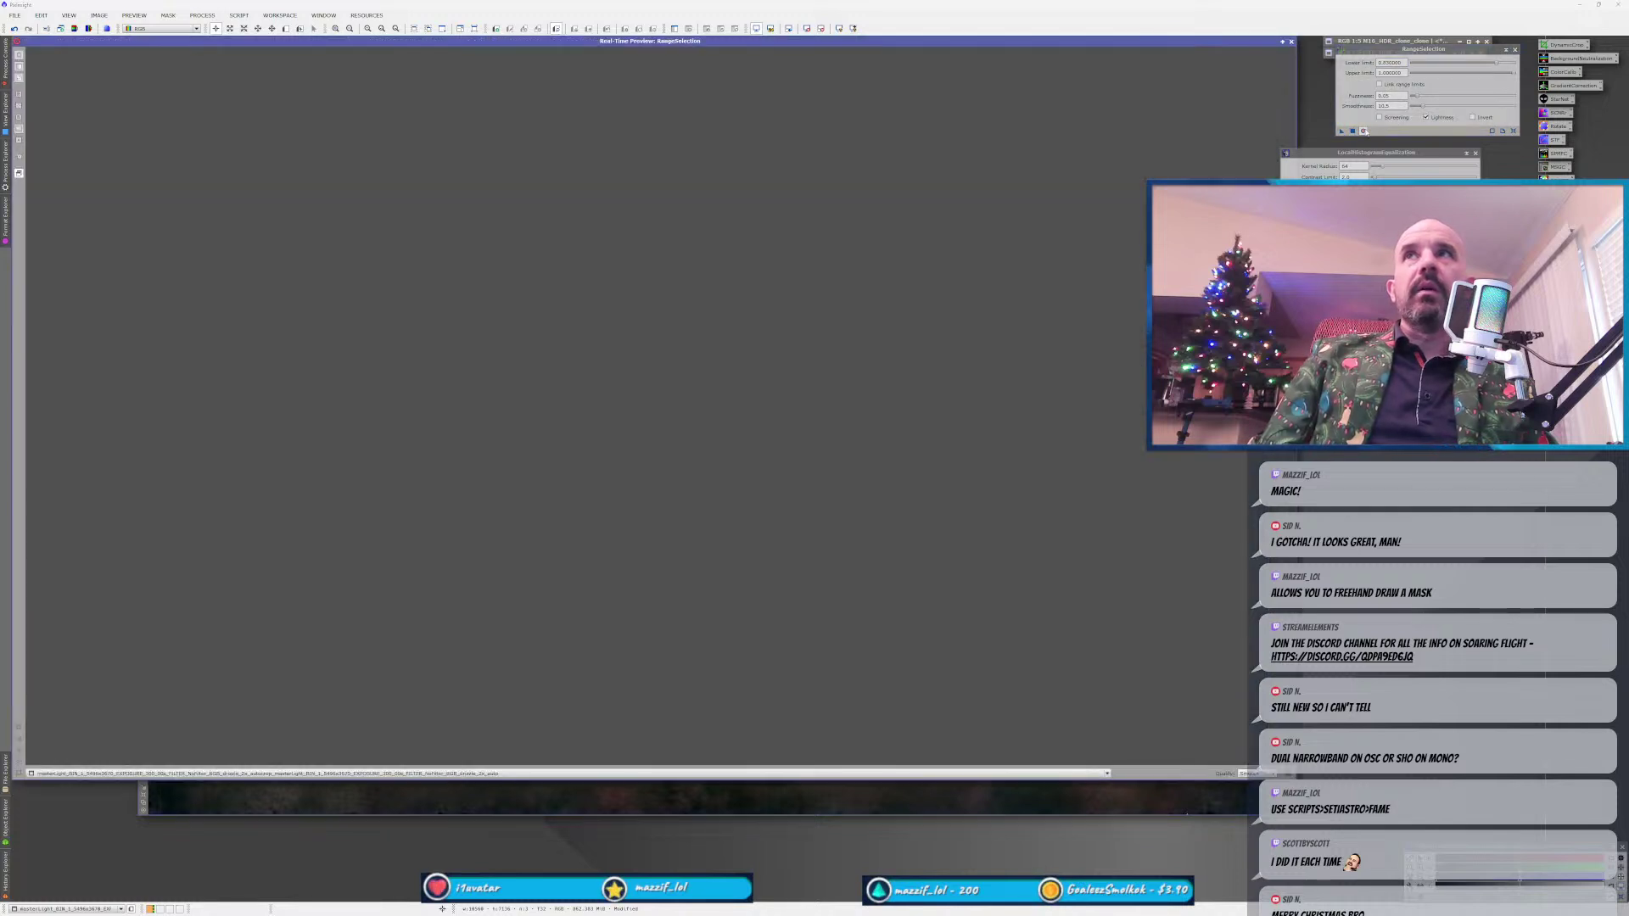
pyautogui.moveTo(1428, 107); pyautogui.dragTo(1414, 95)
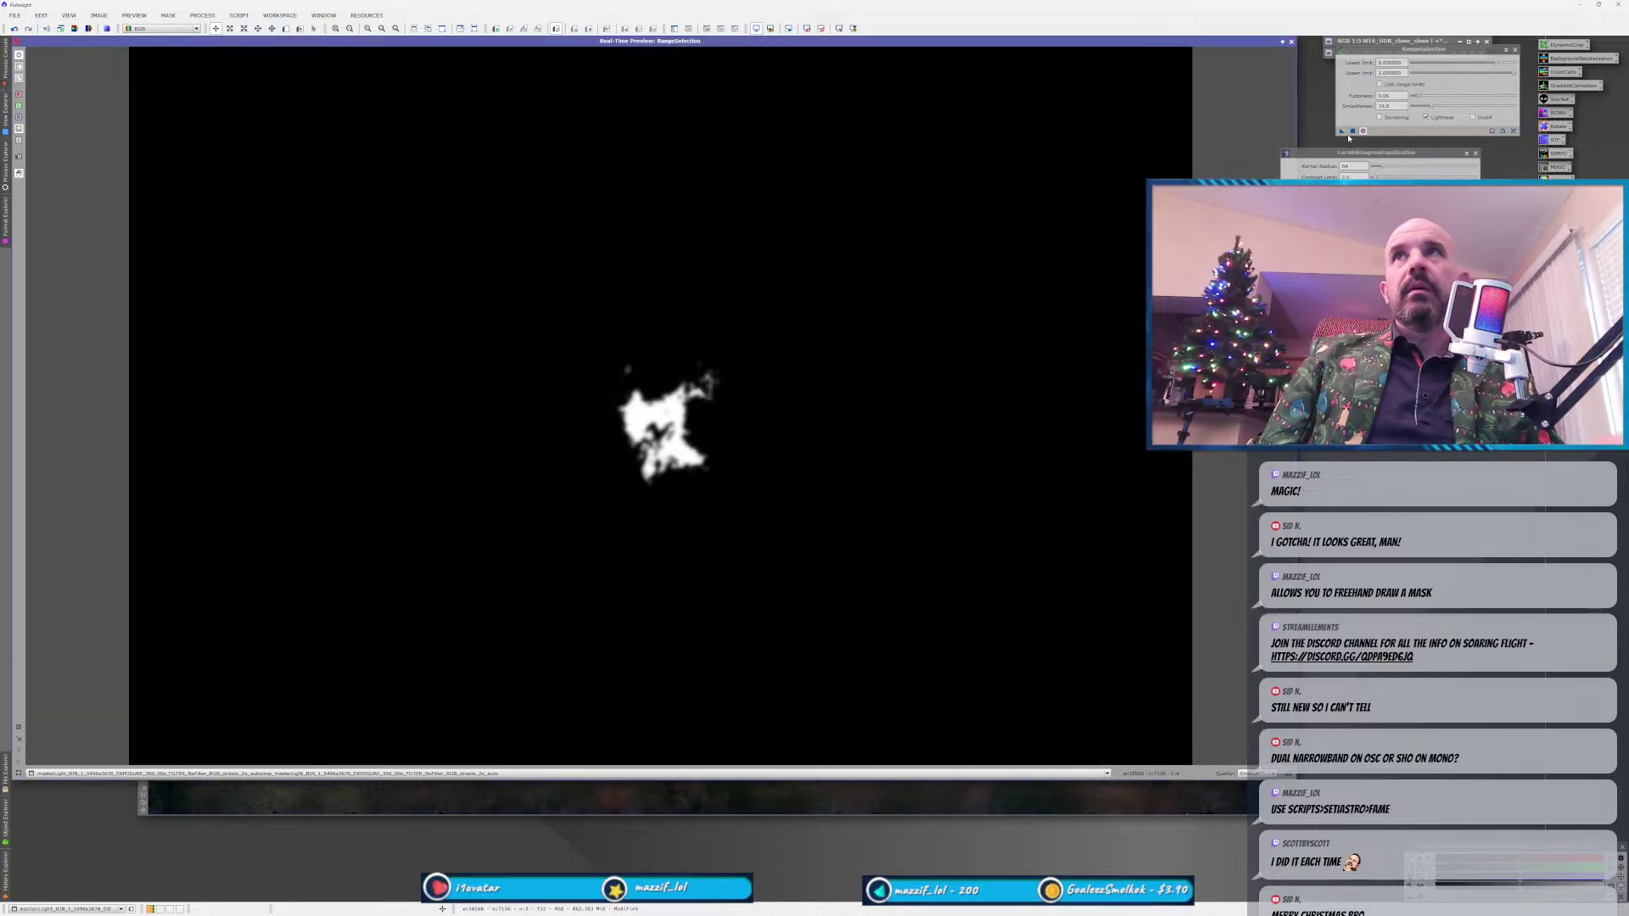
pyautogui.click(1292, 41)
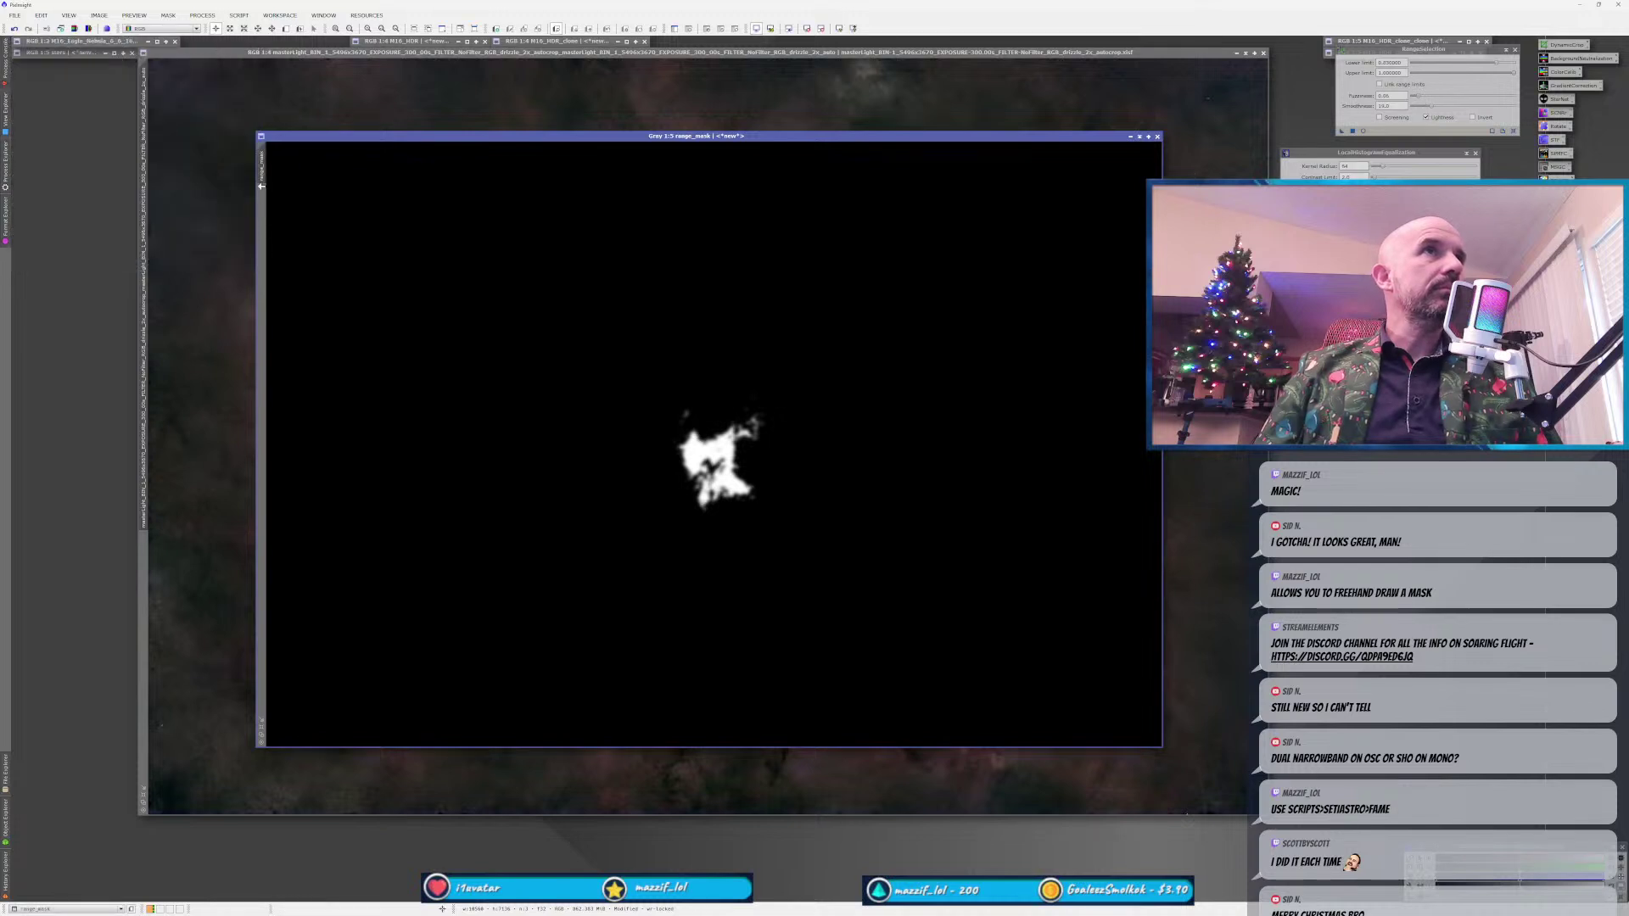
# Mask the starless image with the new core mask and apply LocalHistogramEqualization to the core after a real-time preview.
pyautogui.moveTo(216, 325); pyautogui.dragTo(143, 331)
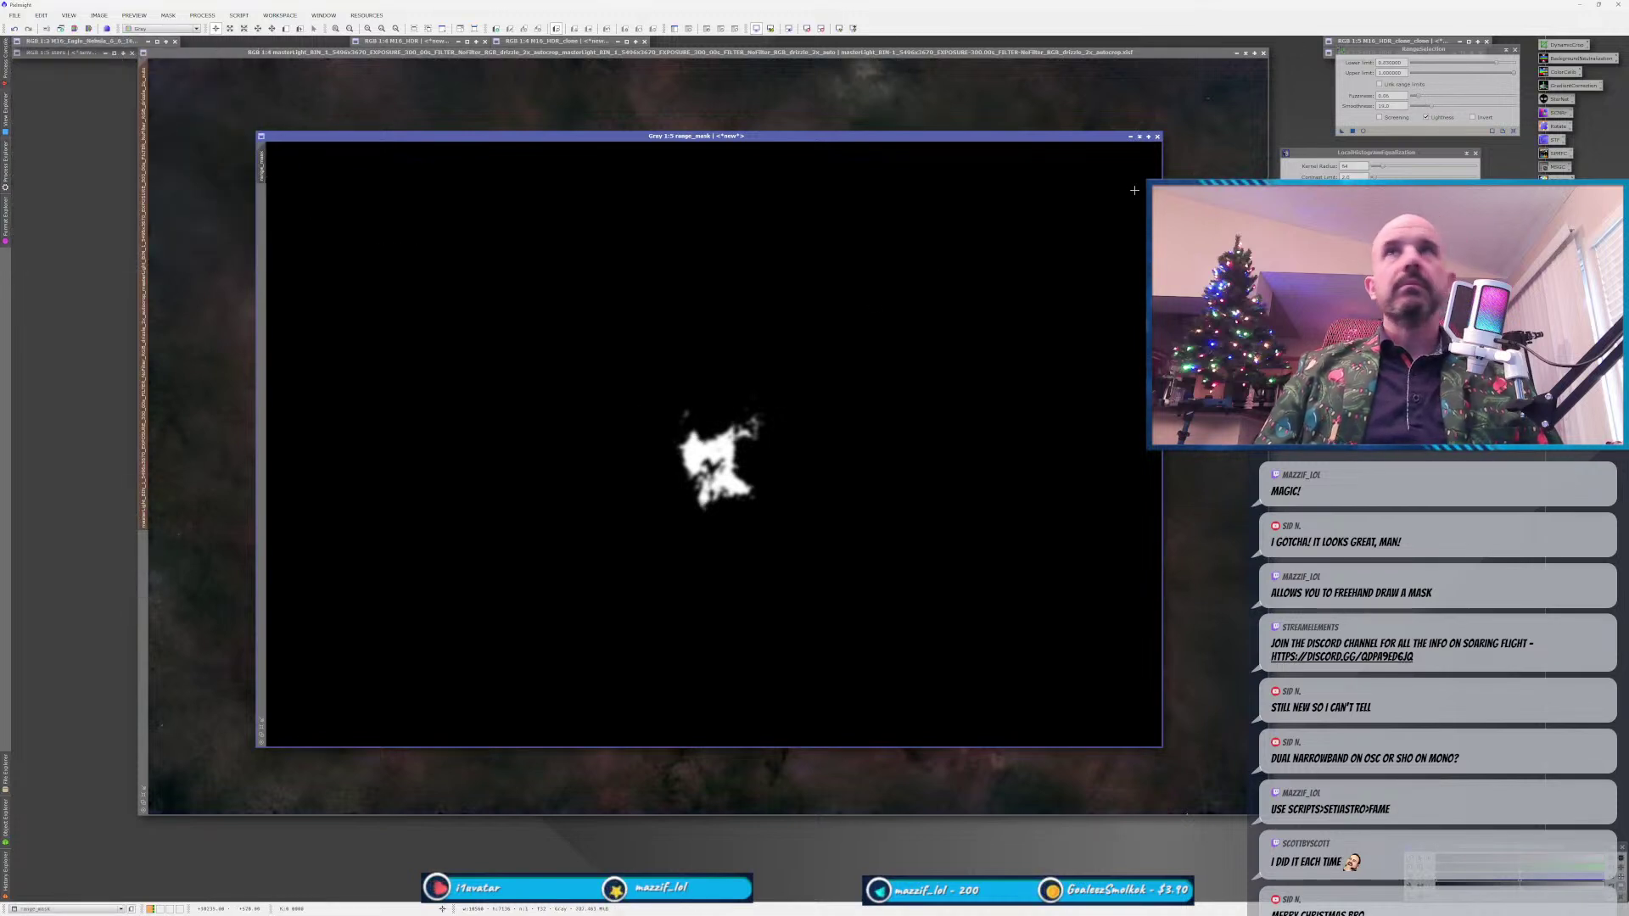
pyautogui.click(1136, 138)
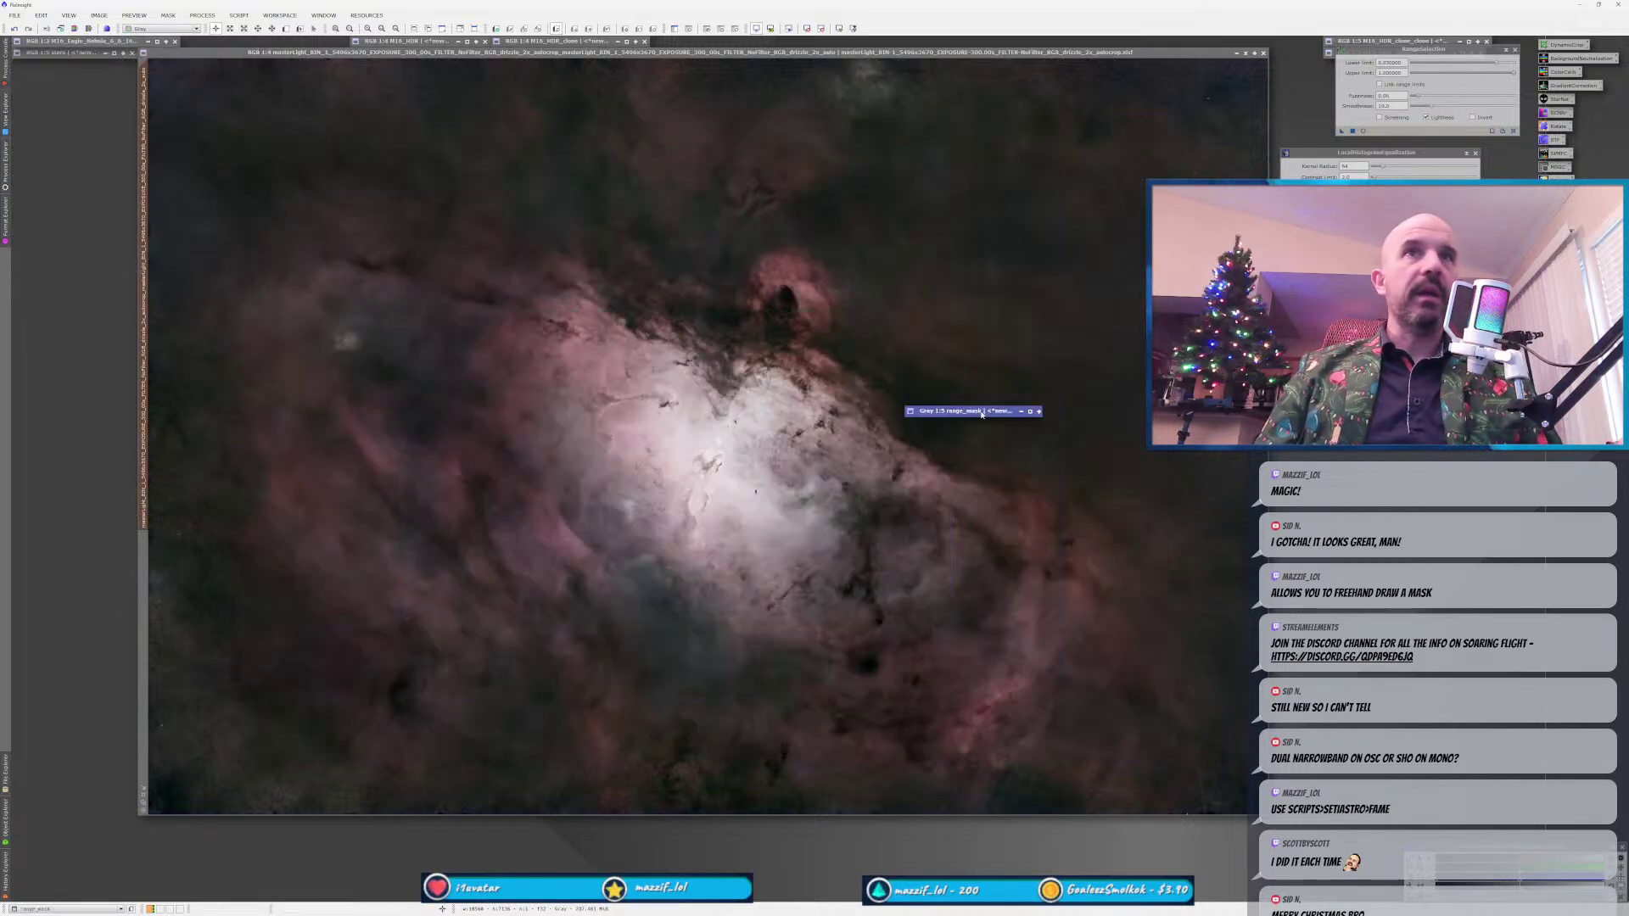
pyautogui.hotkey('alt', 'r')
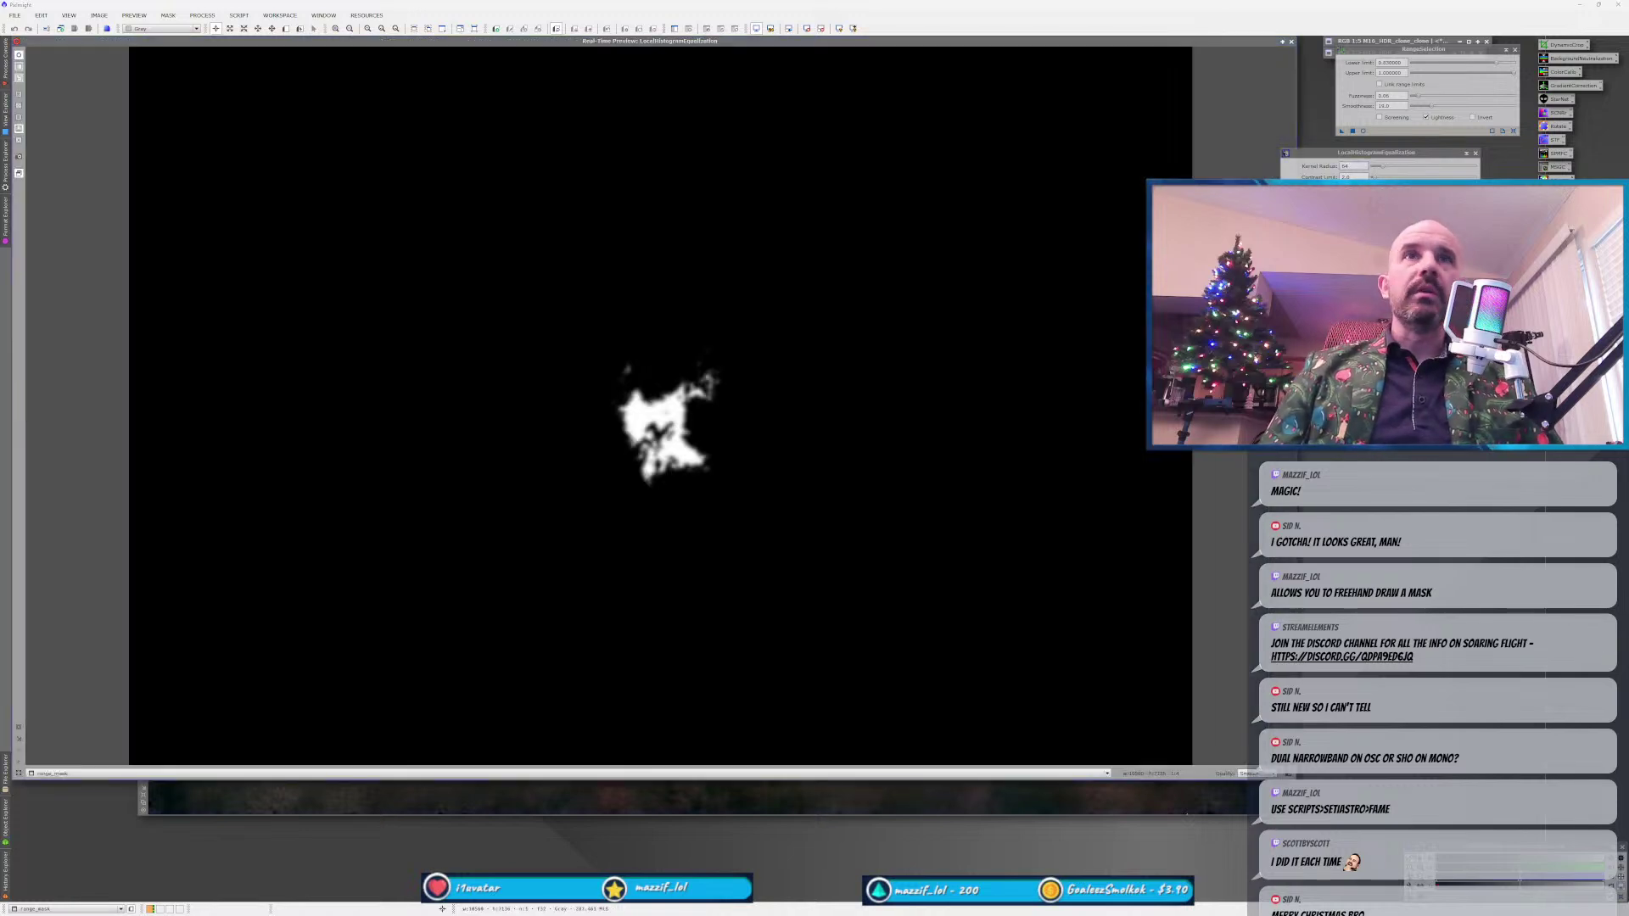
pyautogui.hotkey('alt', 'r')
pyautogui.hotkey('alt', 'r')
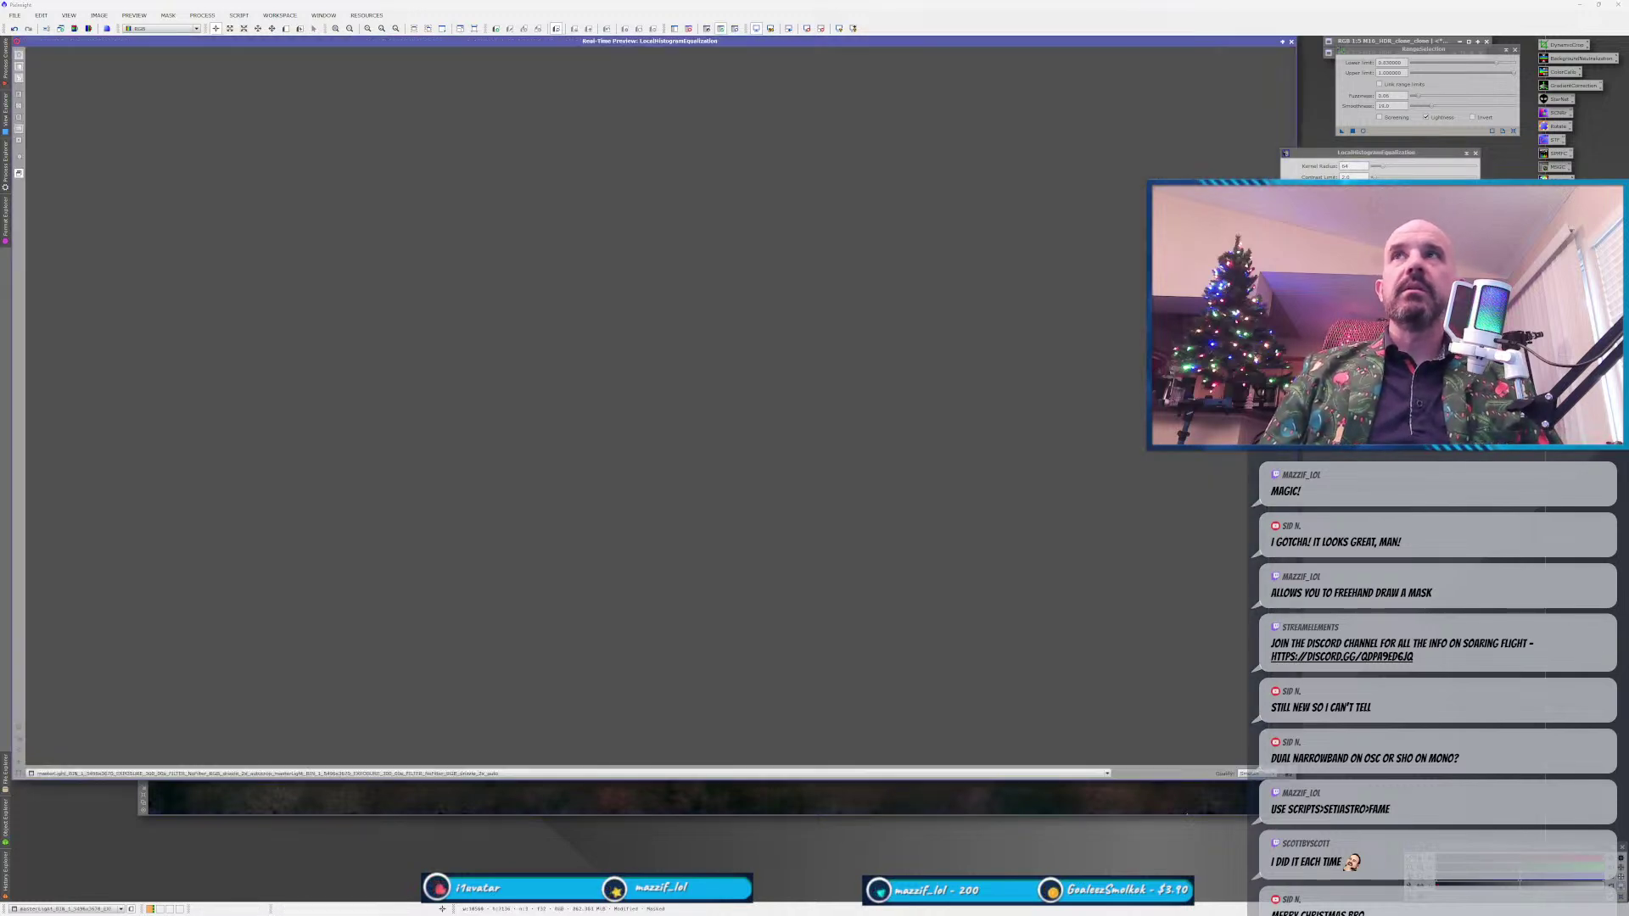
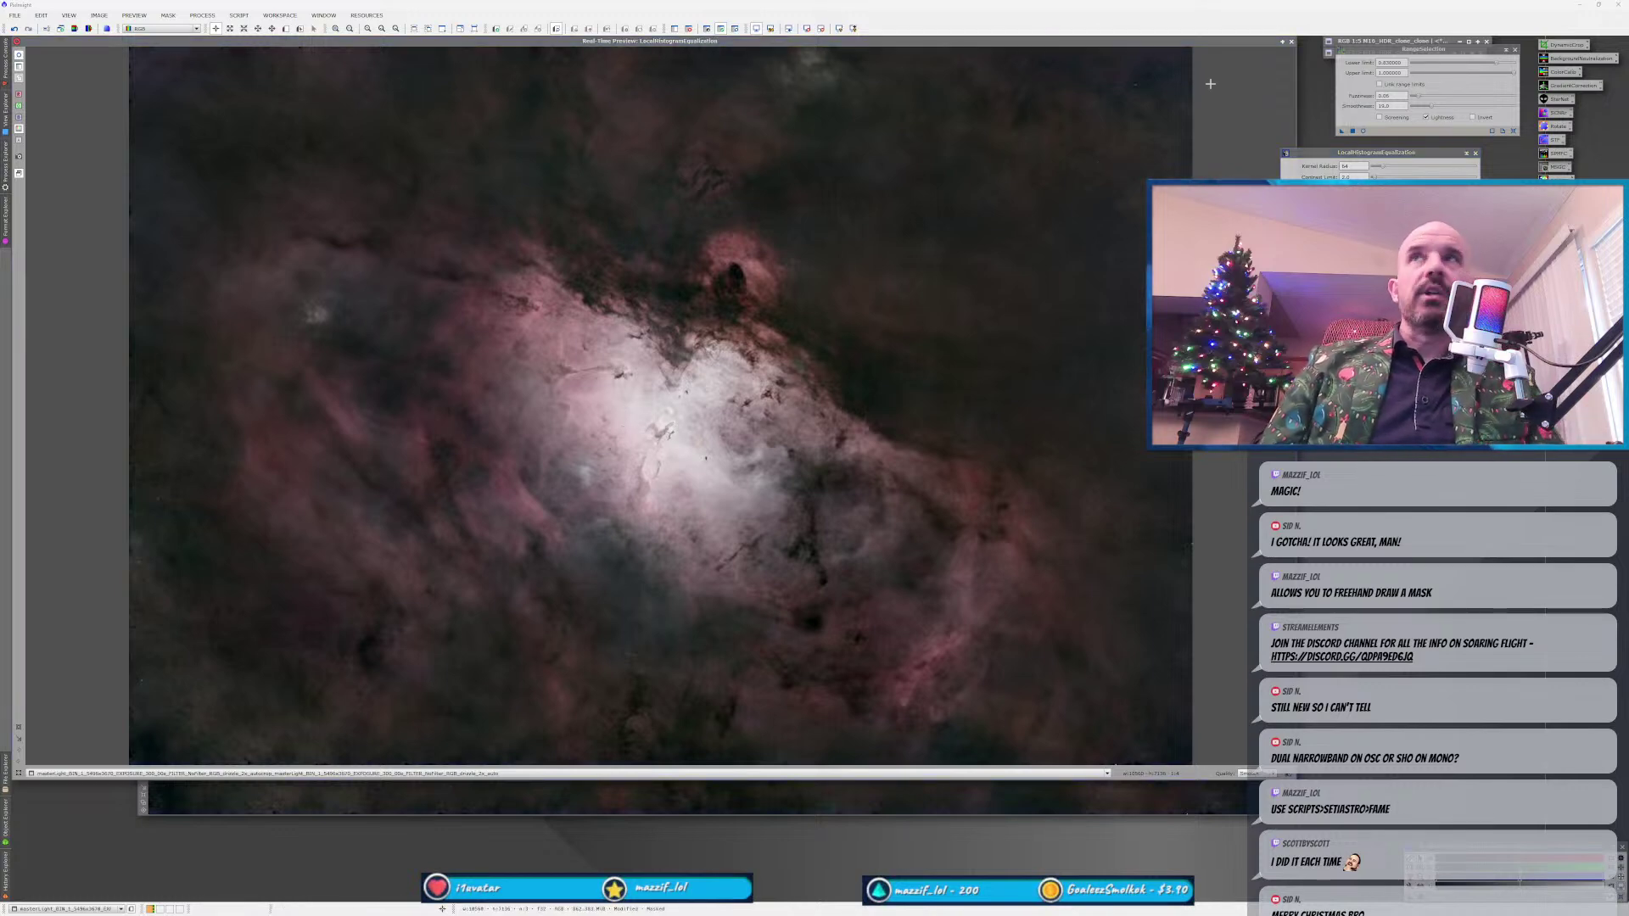
pyautogui.click(1291, 41)
pyautogui.press('F5')
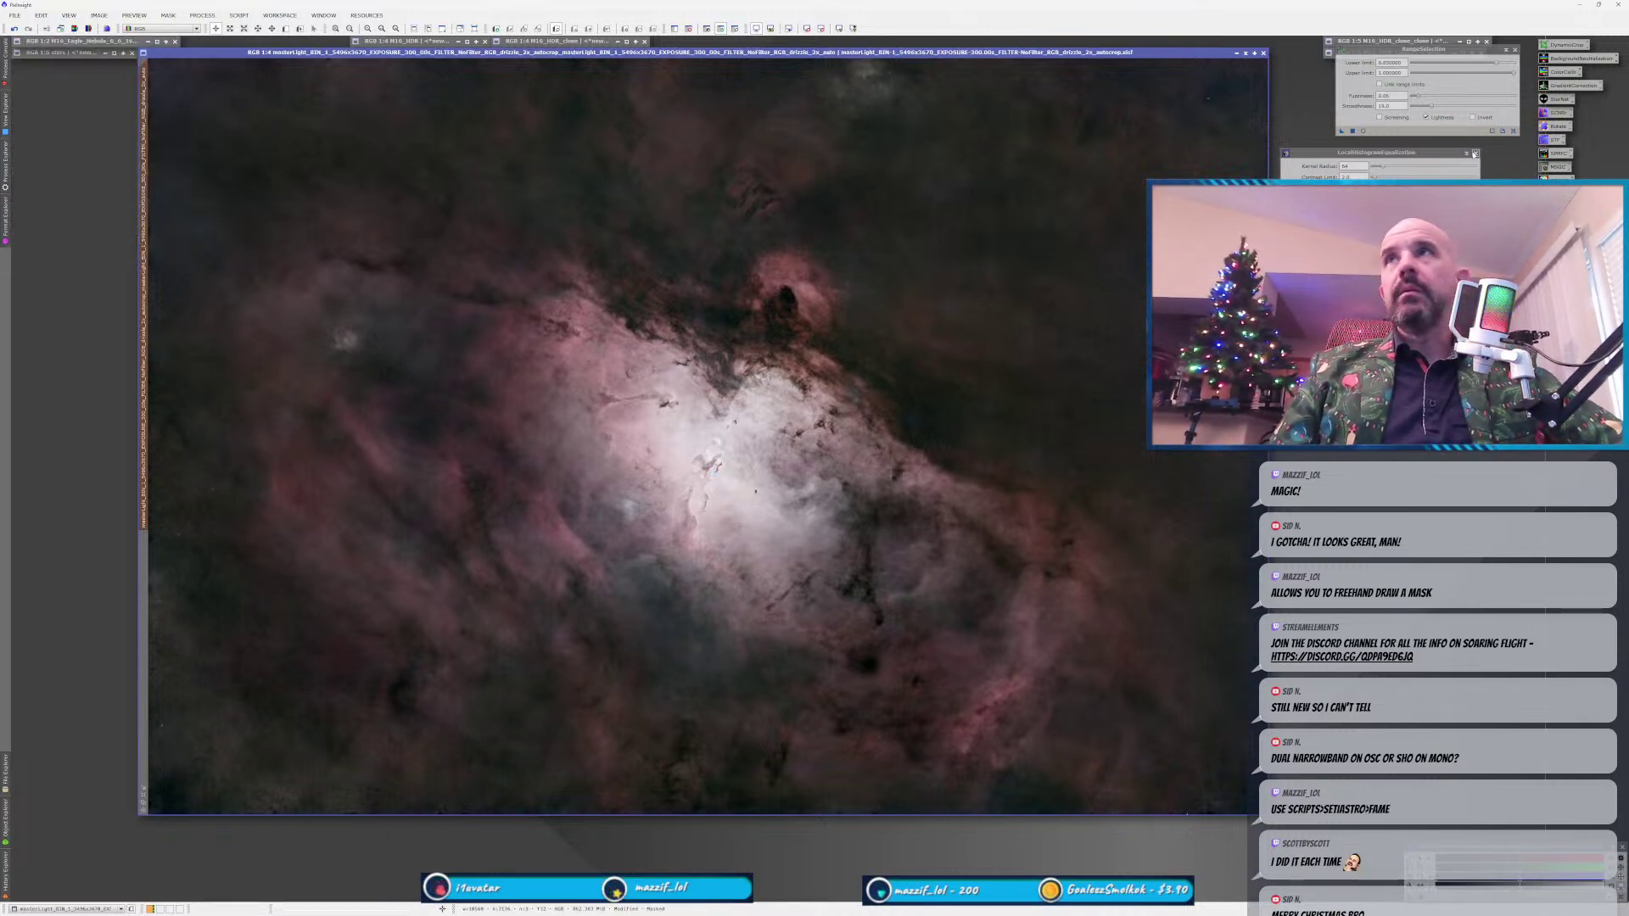
# Close LocalHistogramEqualization and RangeSelection, and discard the core range mask.
pyautogui.click(1473, 154)
pyautogui.click(1486, 40)
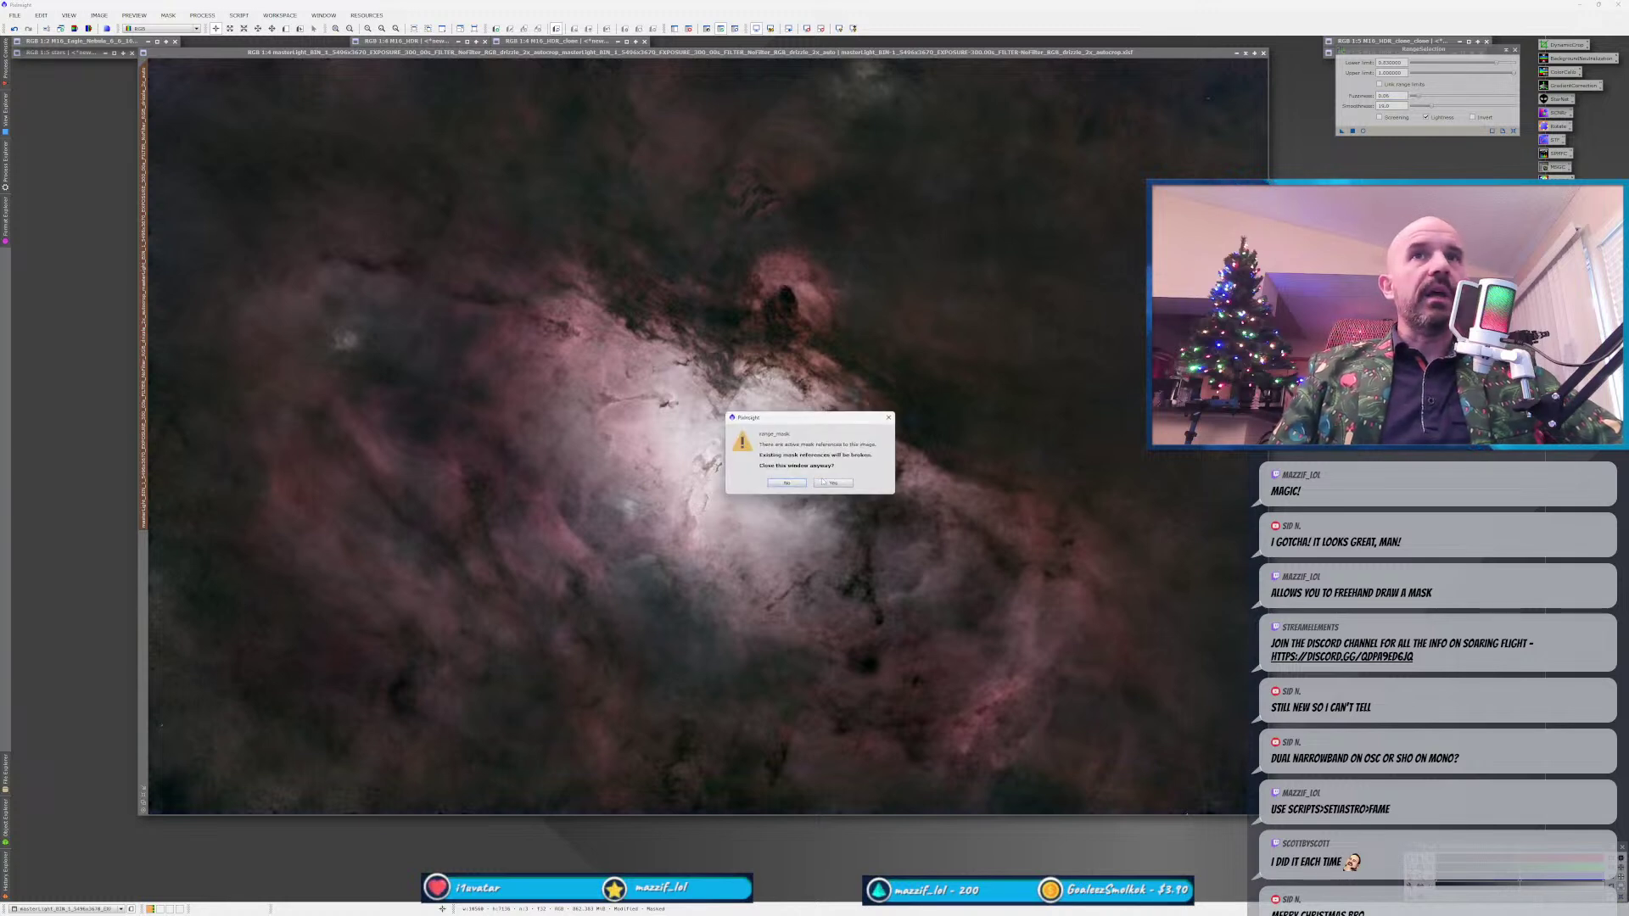
pyautogui.click(822, 481)
pyautogui.click(1514, 51)
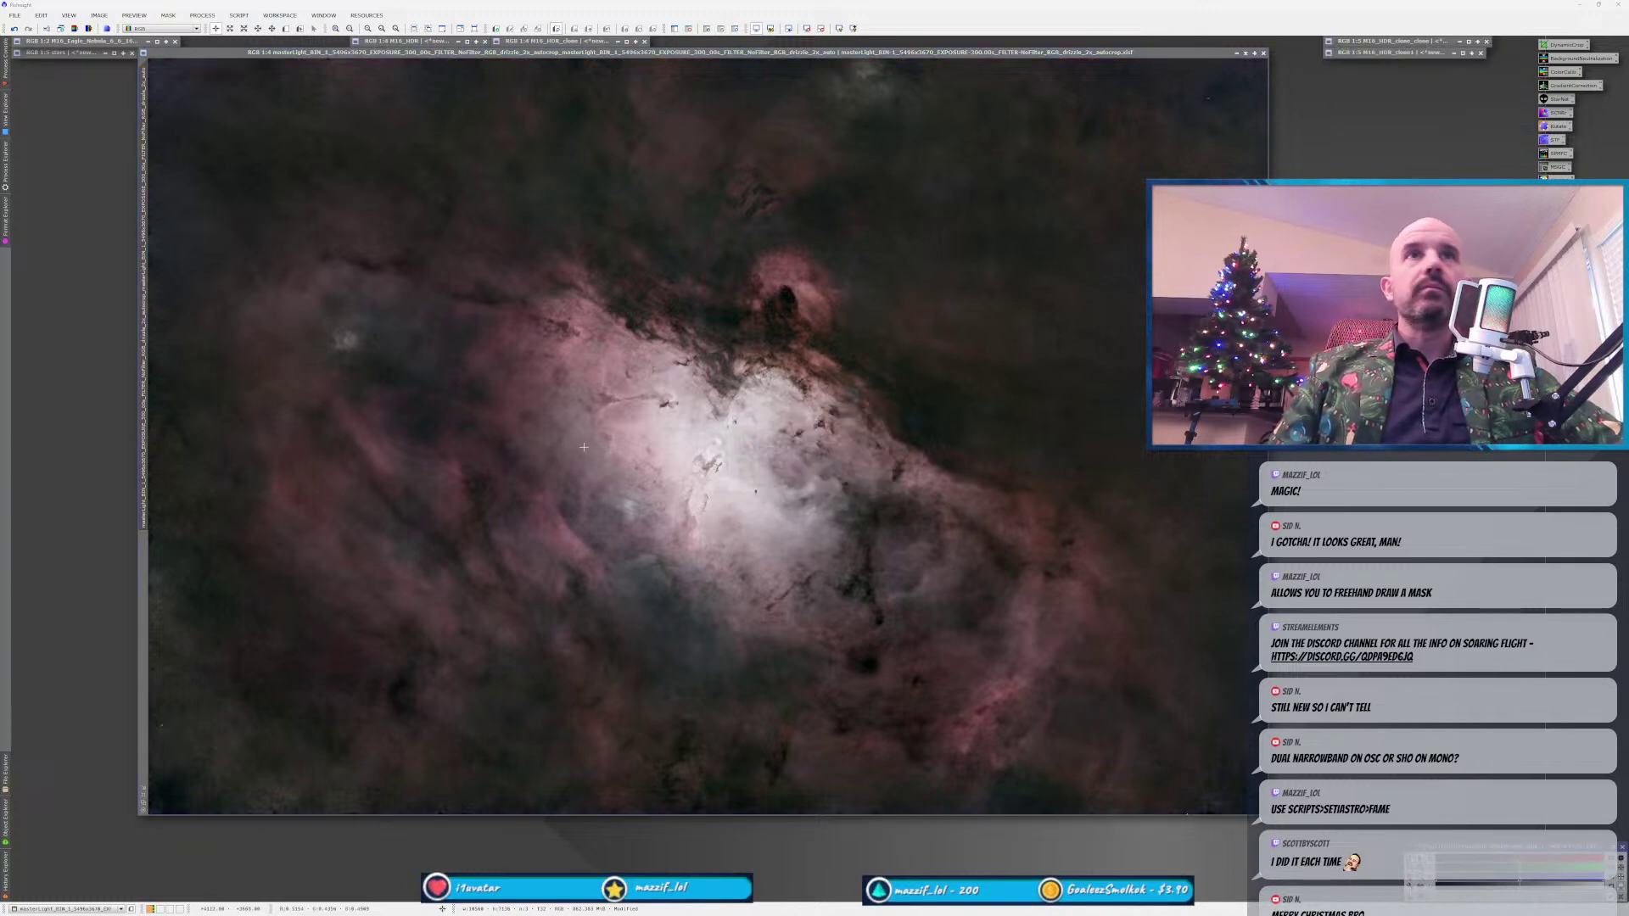
# Draw a freehand shape around the central pillars with the FAME script and generate a binary mask from it.
pyautogui.scroll(2, 708, 469)
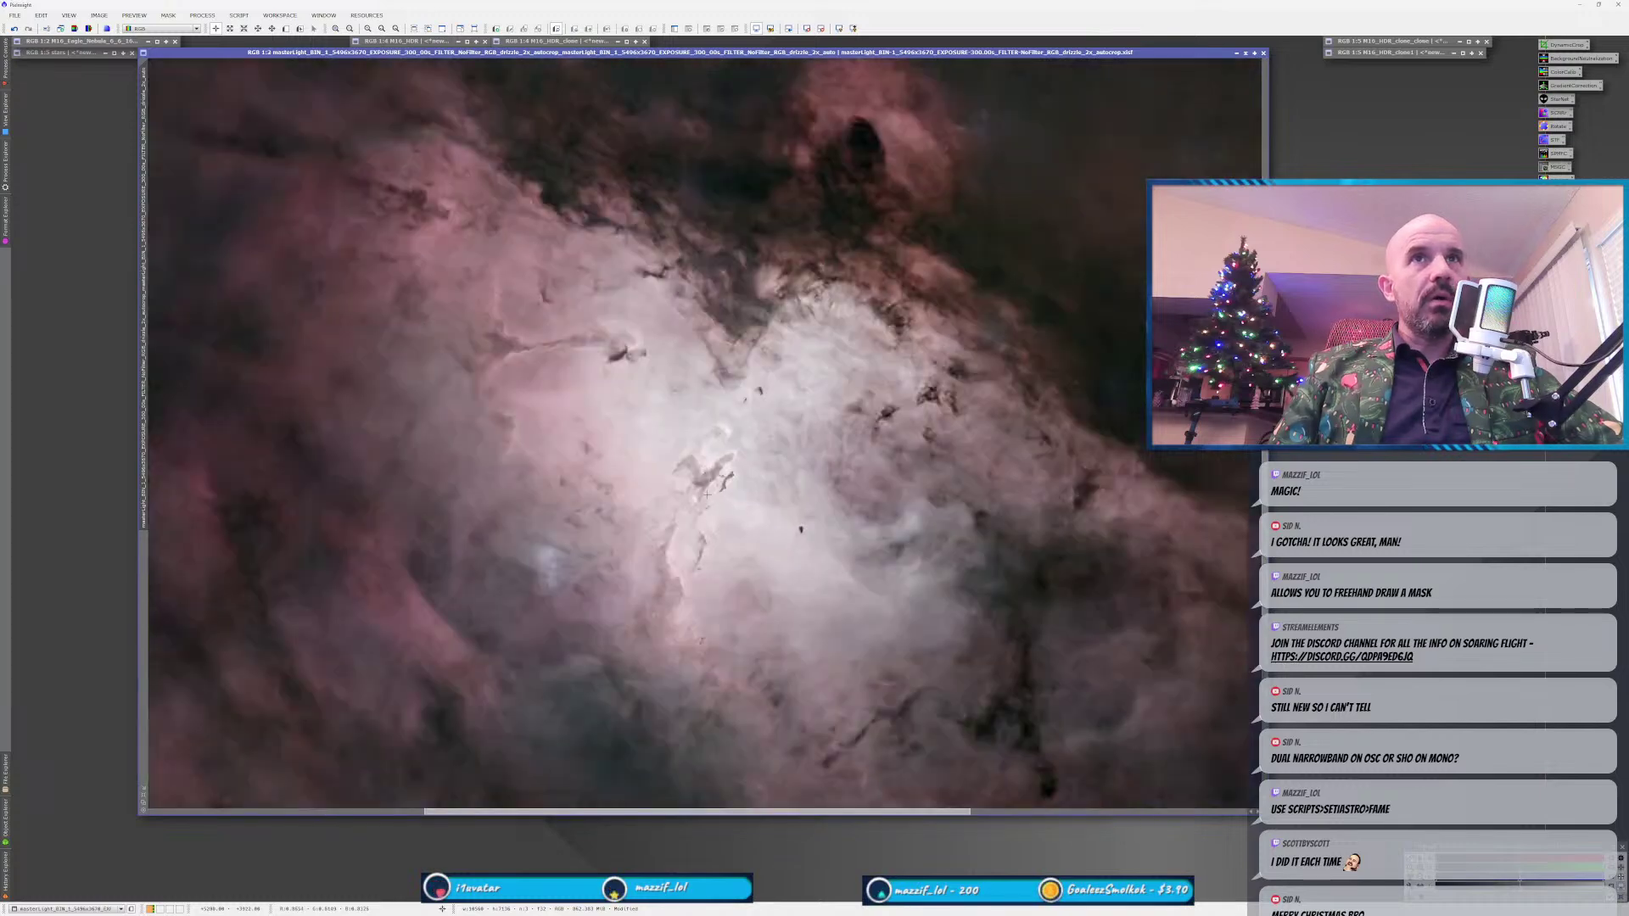
pyautogui.scroll(-2, 707, 493)
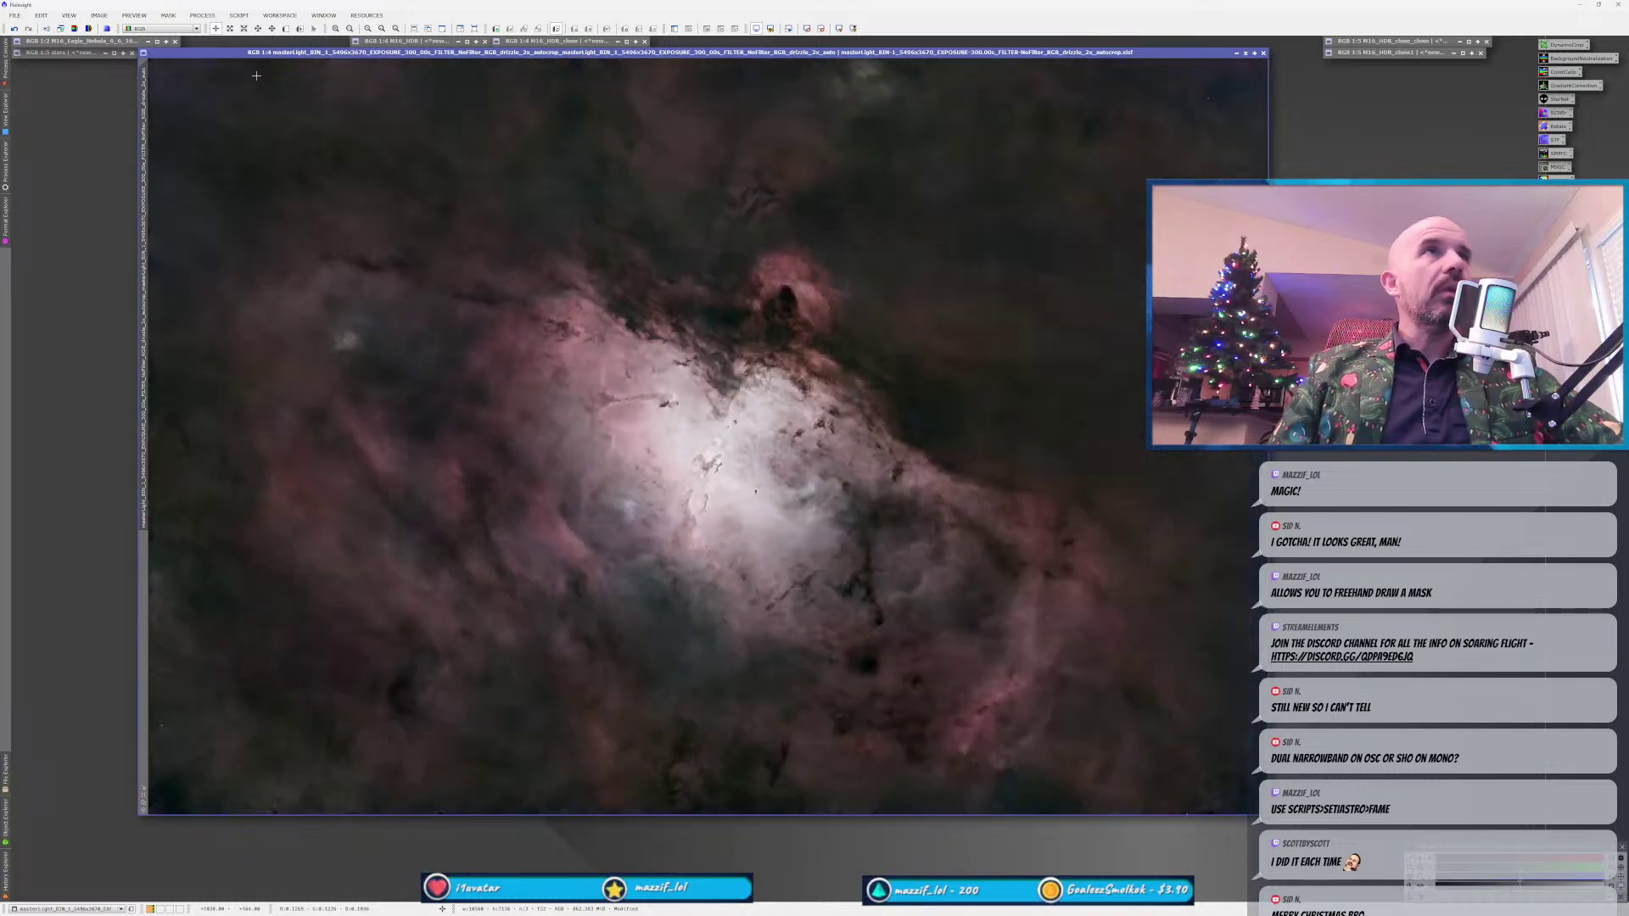
pyautogui.click(239, 15)
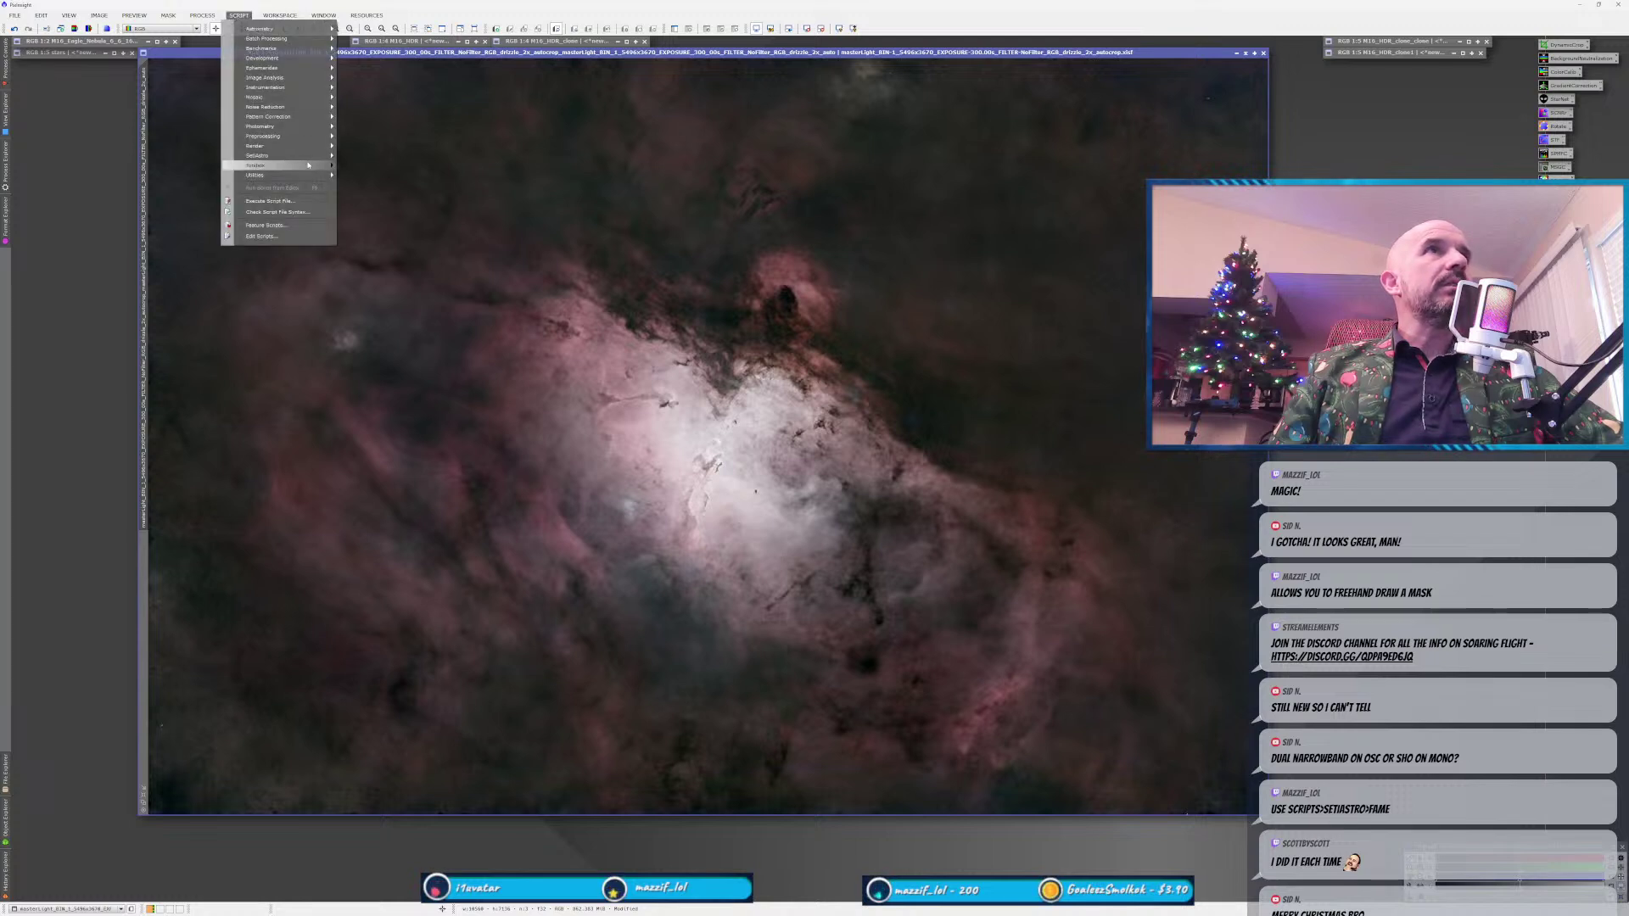
pyautogui.moveTo(297, 156)
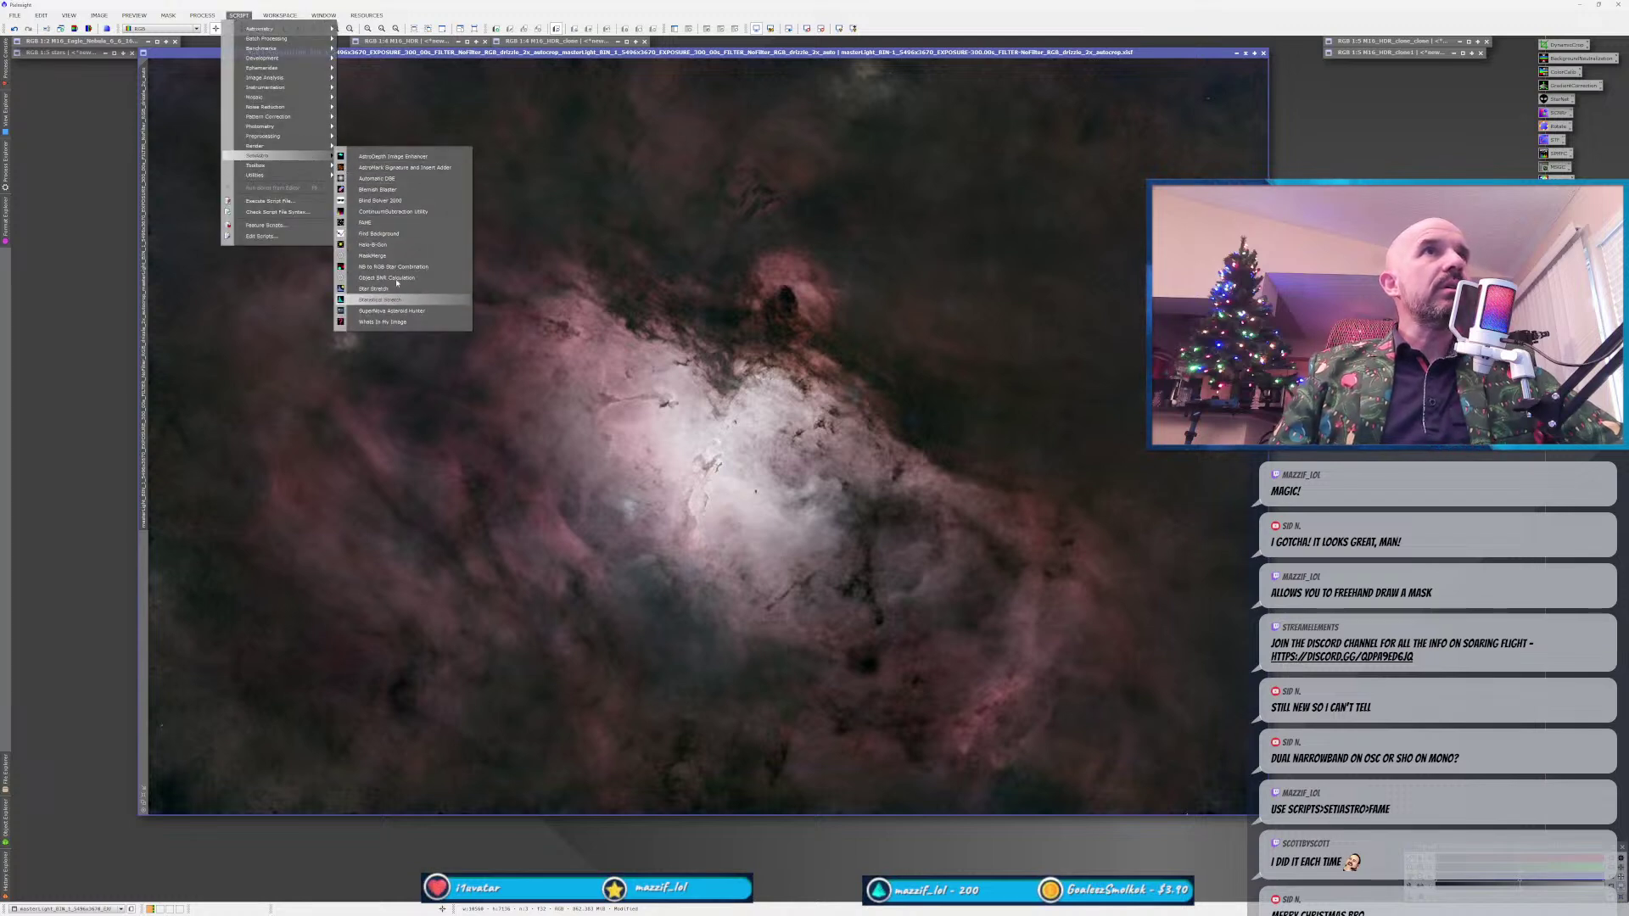
pyautogui.click(373, 222)
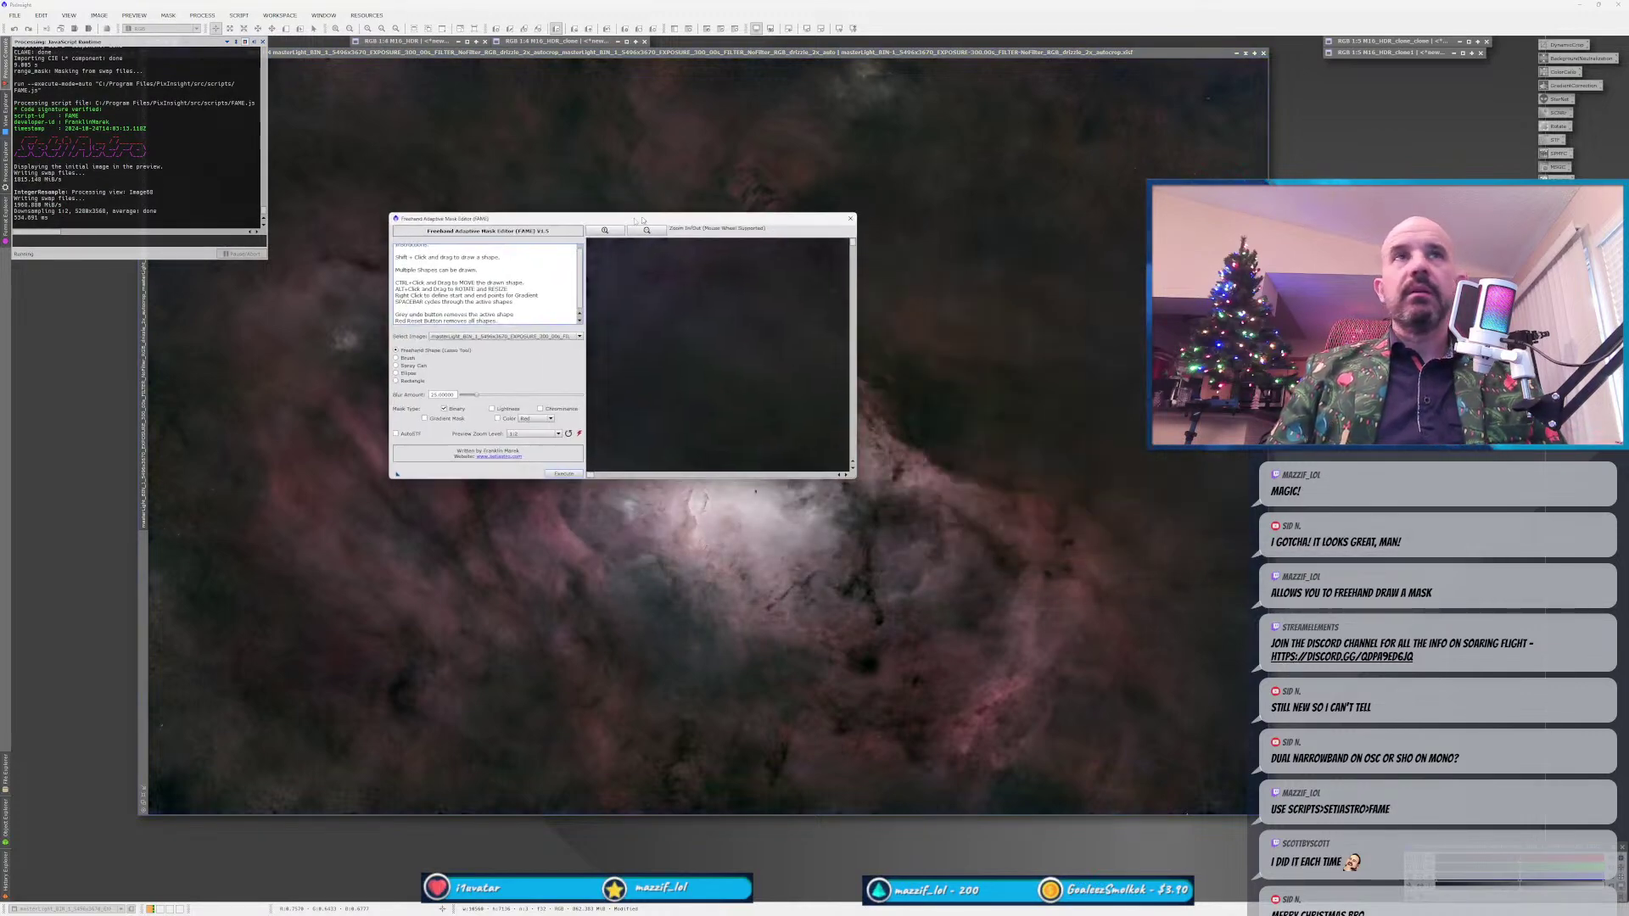
pyautogui.moveTo(747, 518); pyautogui.dragTo(1208, 807)
pyautogui.moveTo(734, 262); pyautogui.dragTo(500, 200)
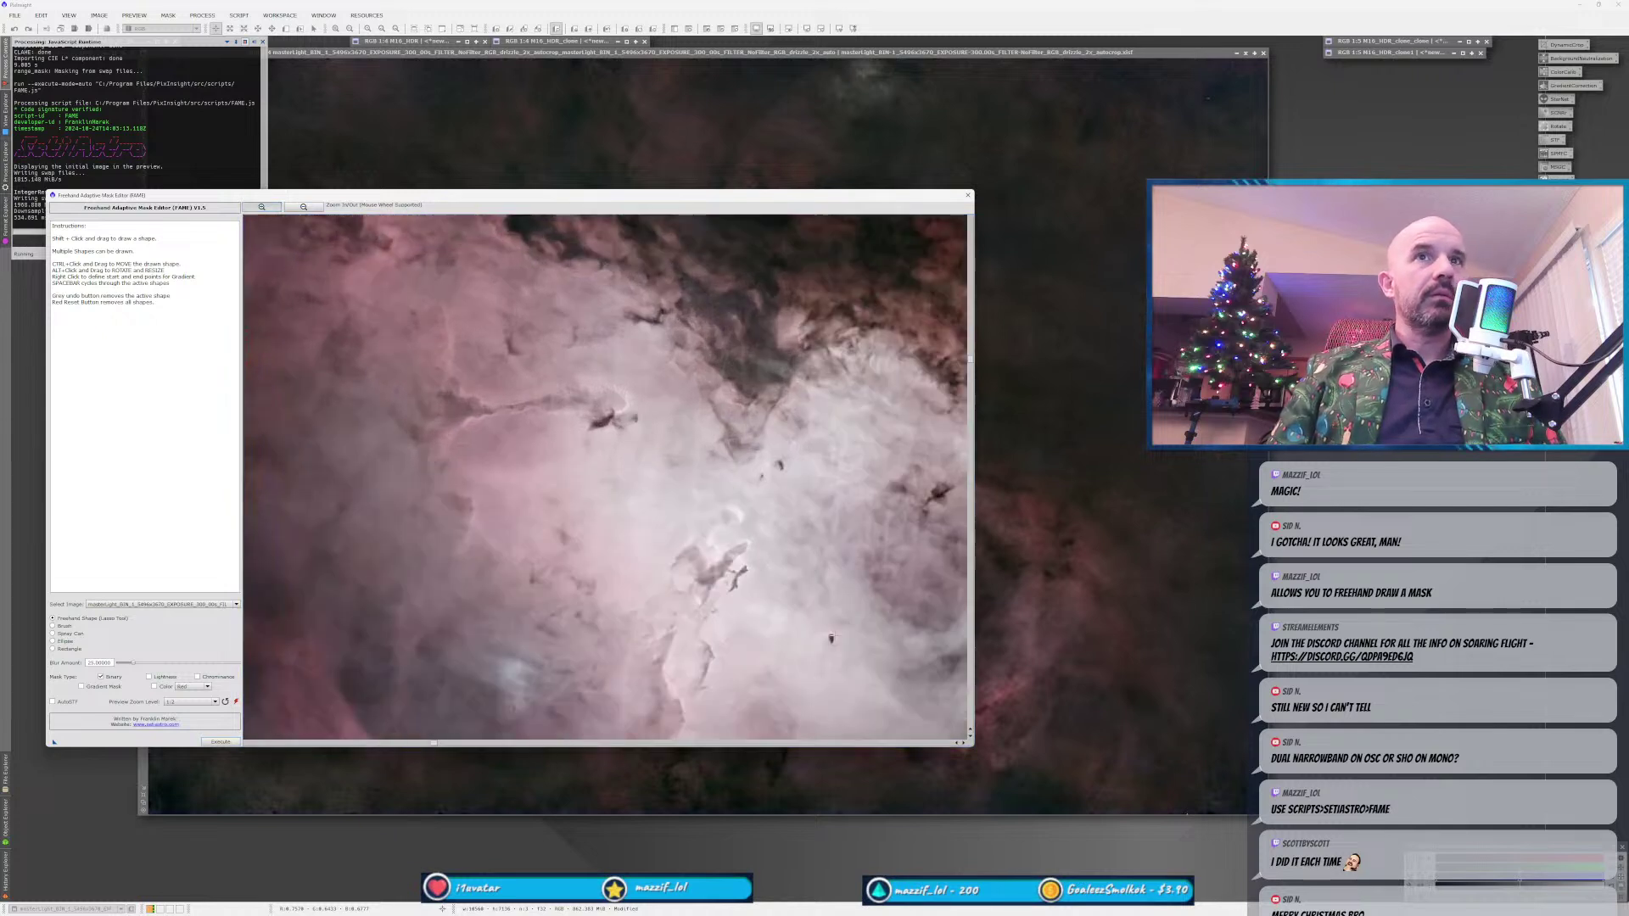
pyautogui.scroll(1, 663, 557)
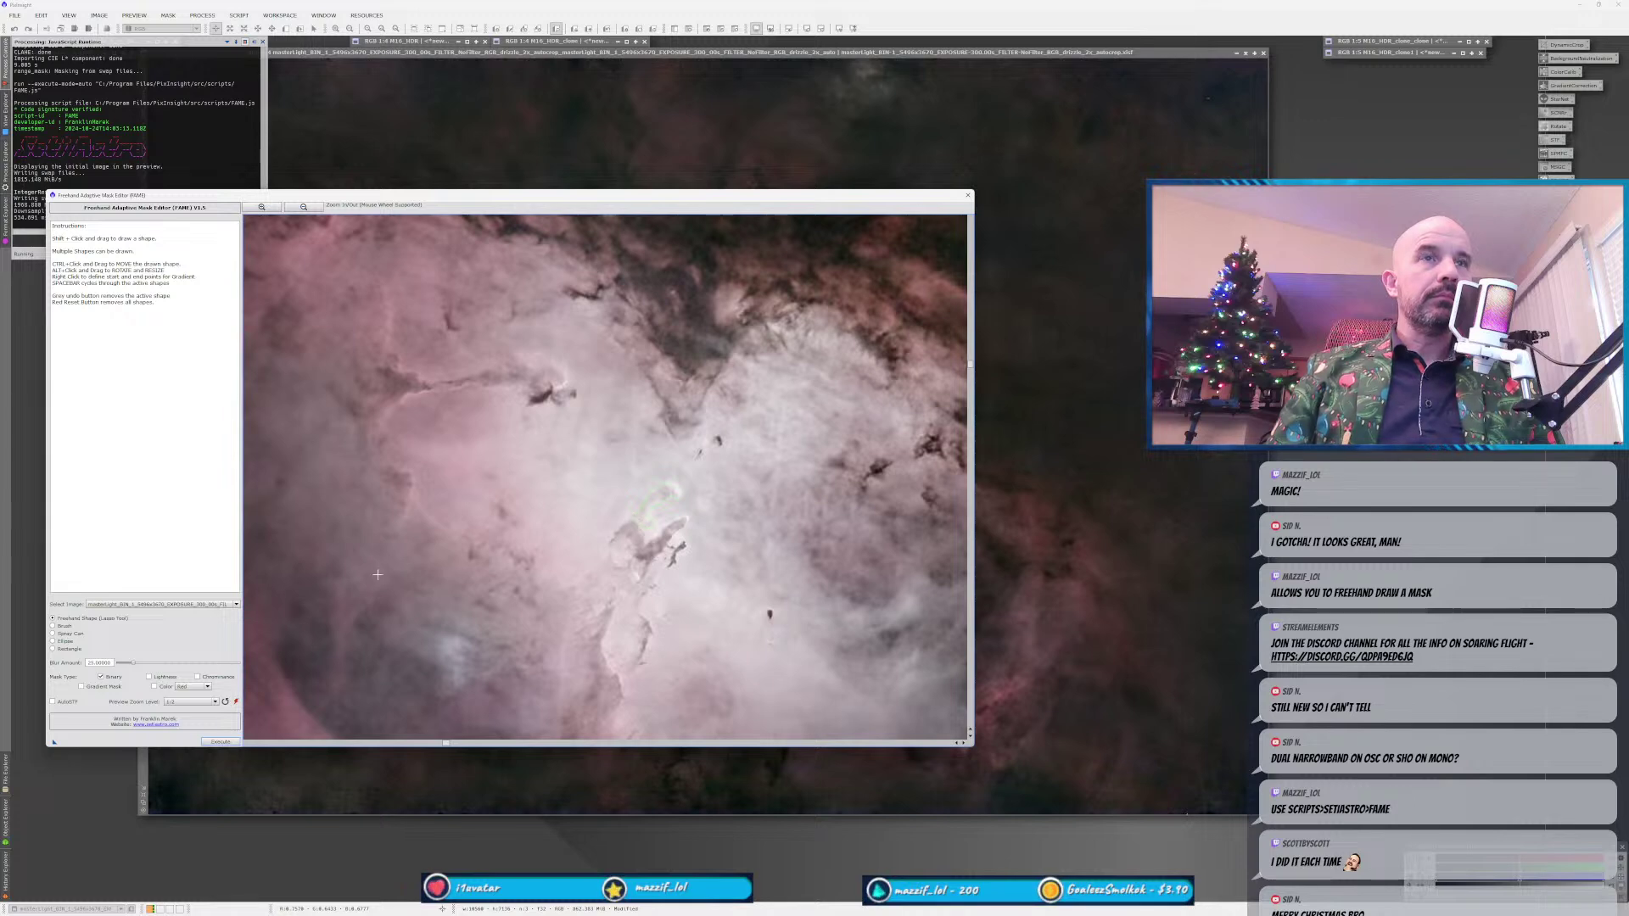
pyautogui.click(219, 742)
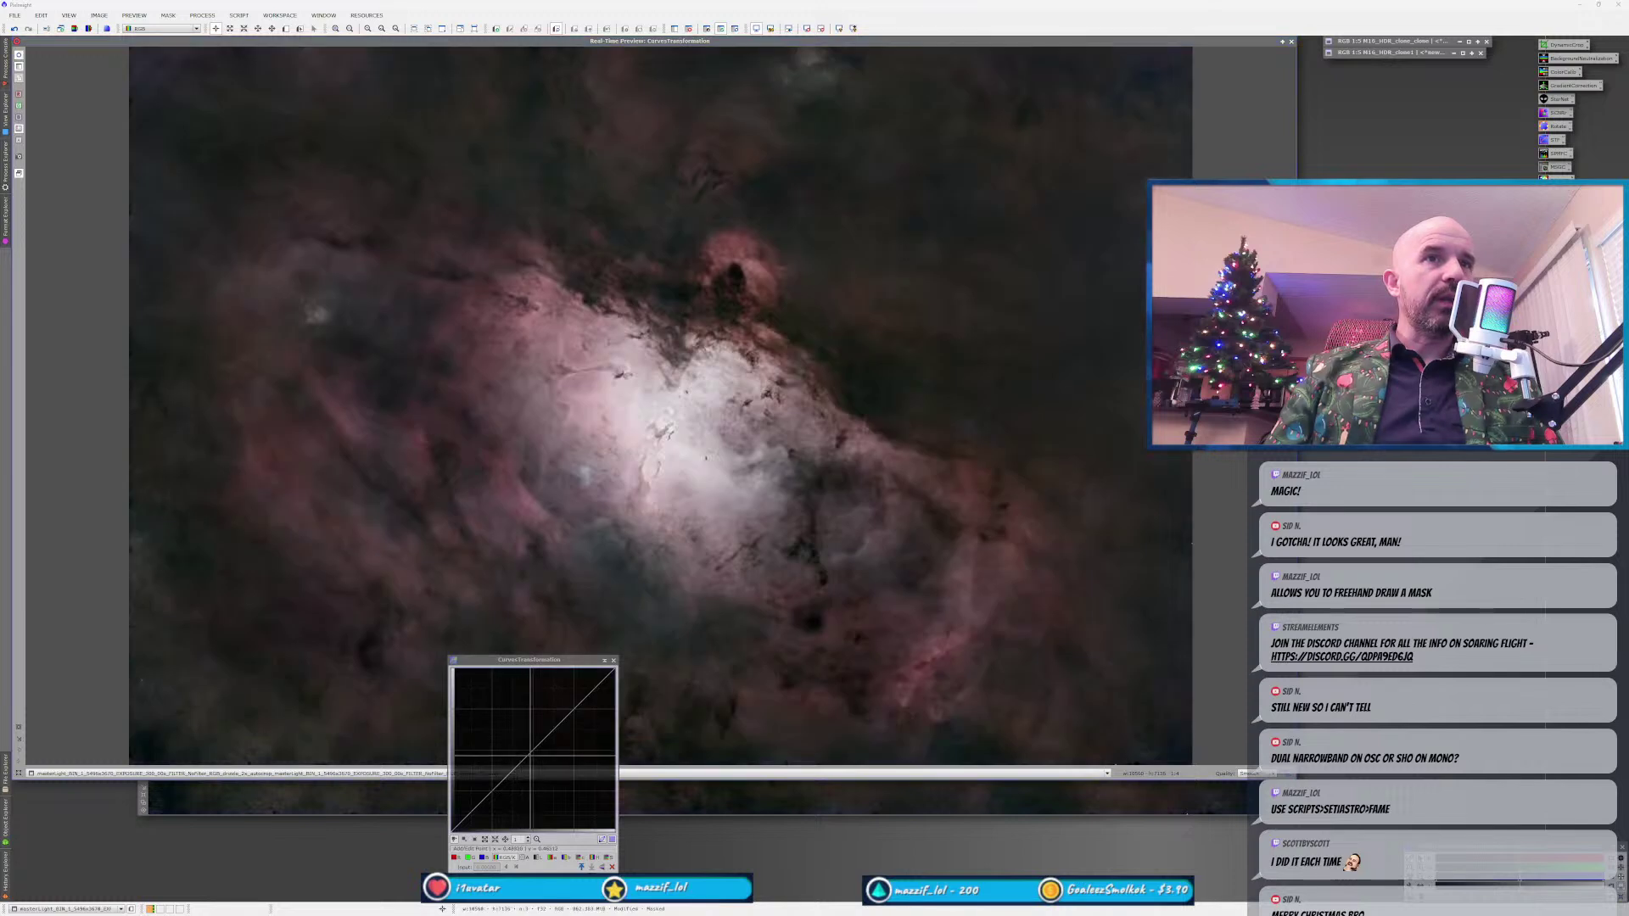
# Darken the masked central pillars with a lowered midtone curve in CurvesTransformation and remove the mask from the starless image.
pyautogui.moveTo(533, 758); pyautogui.dragTo(550, 778)
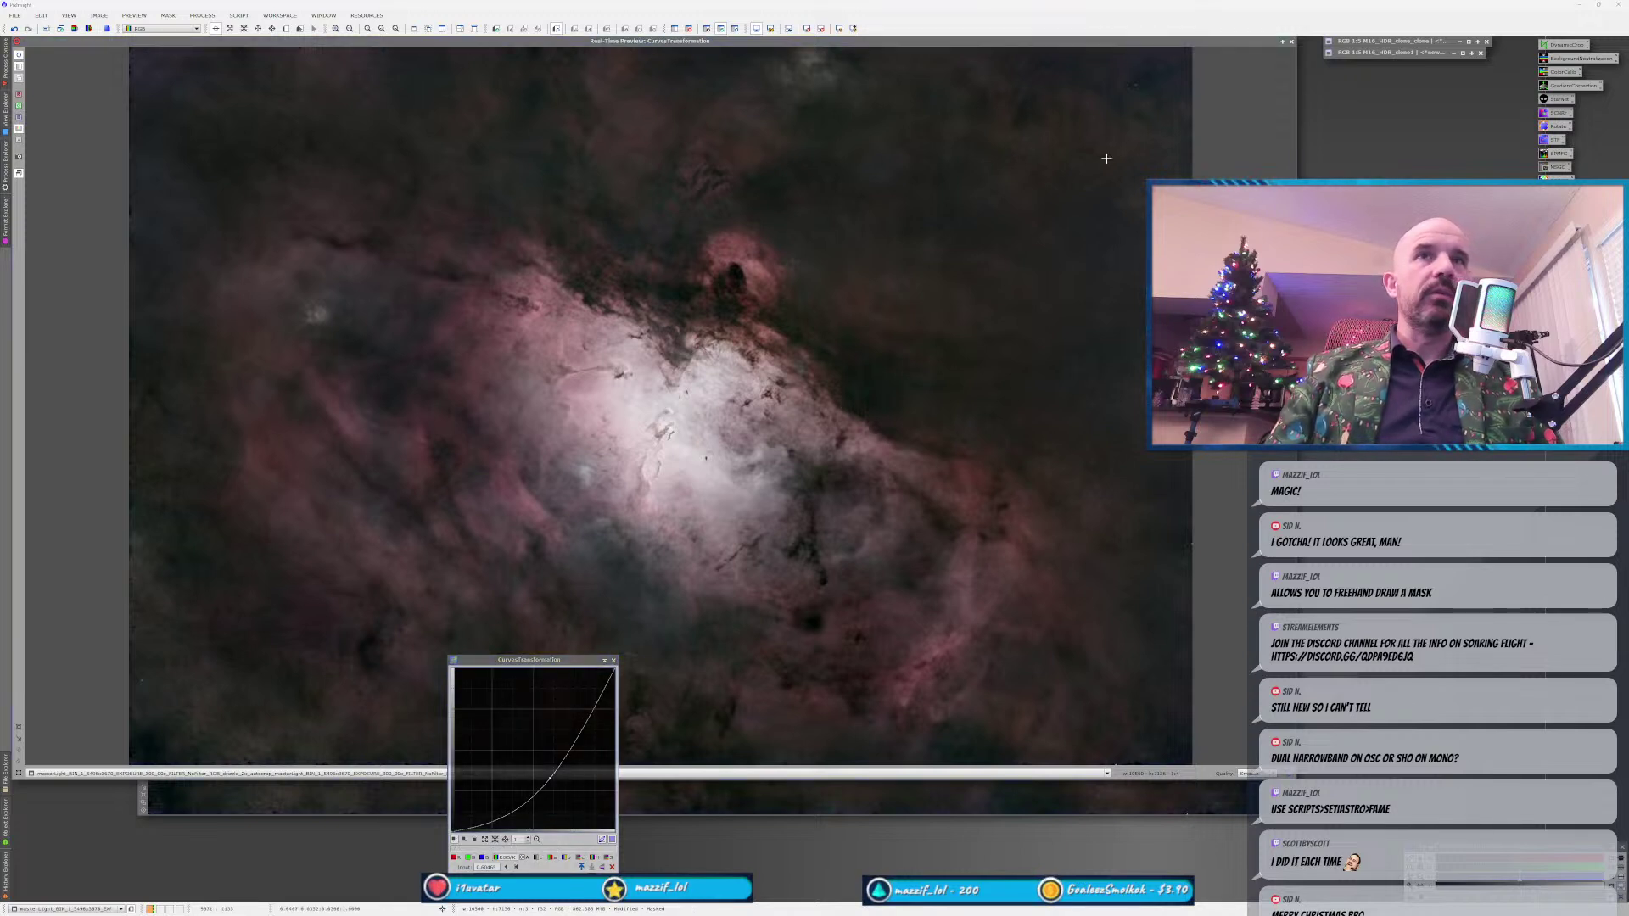
pyautogui.click(1291, 42)
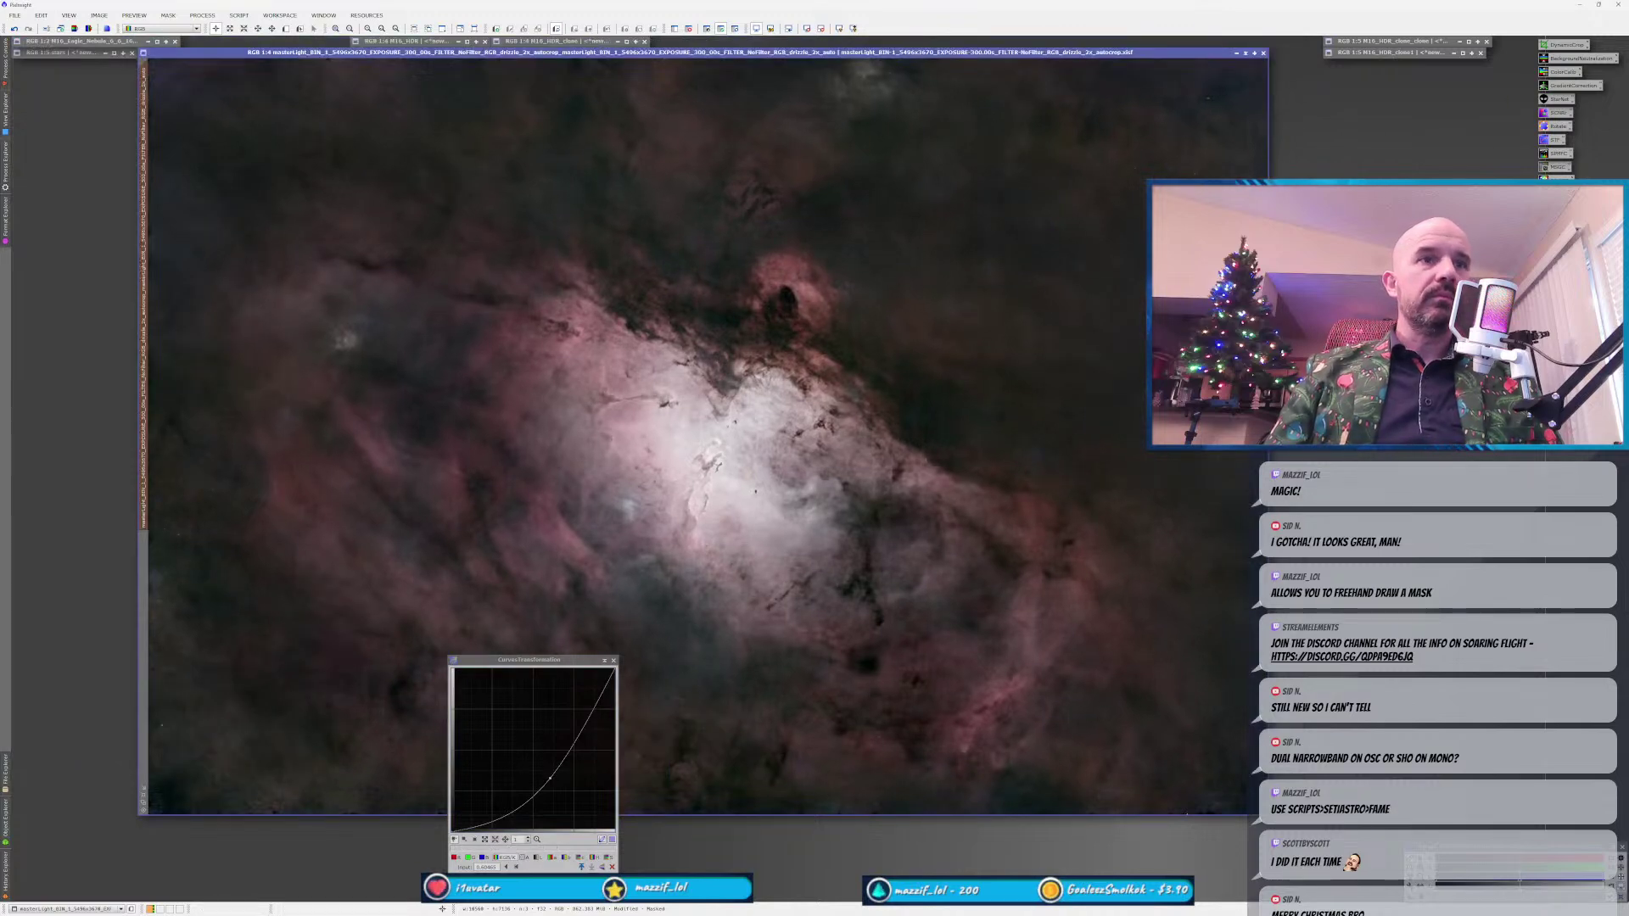
pyautogui.click(715, 648)
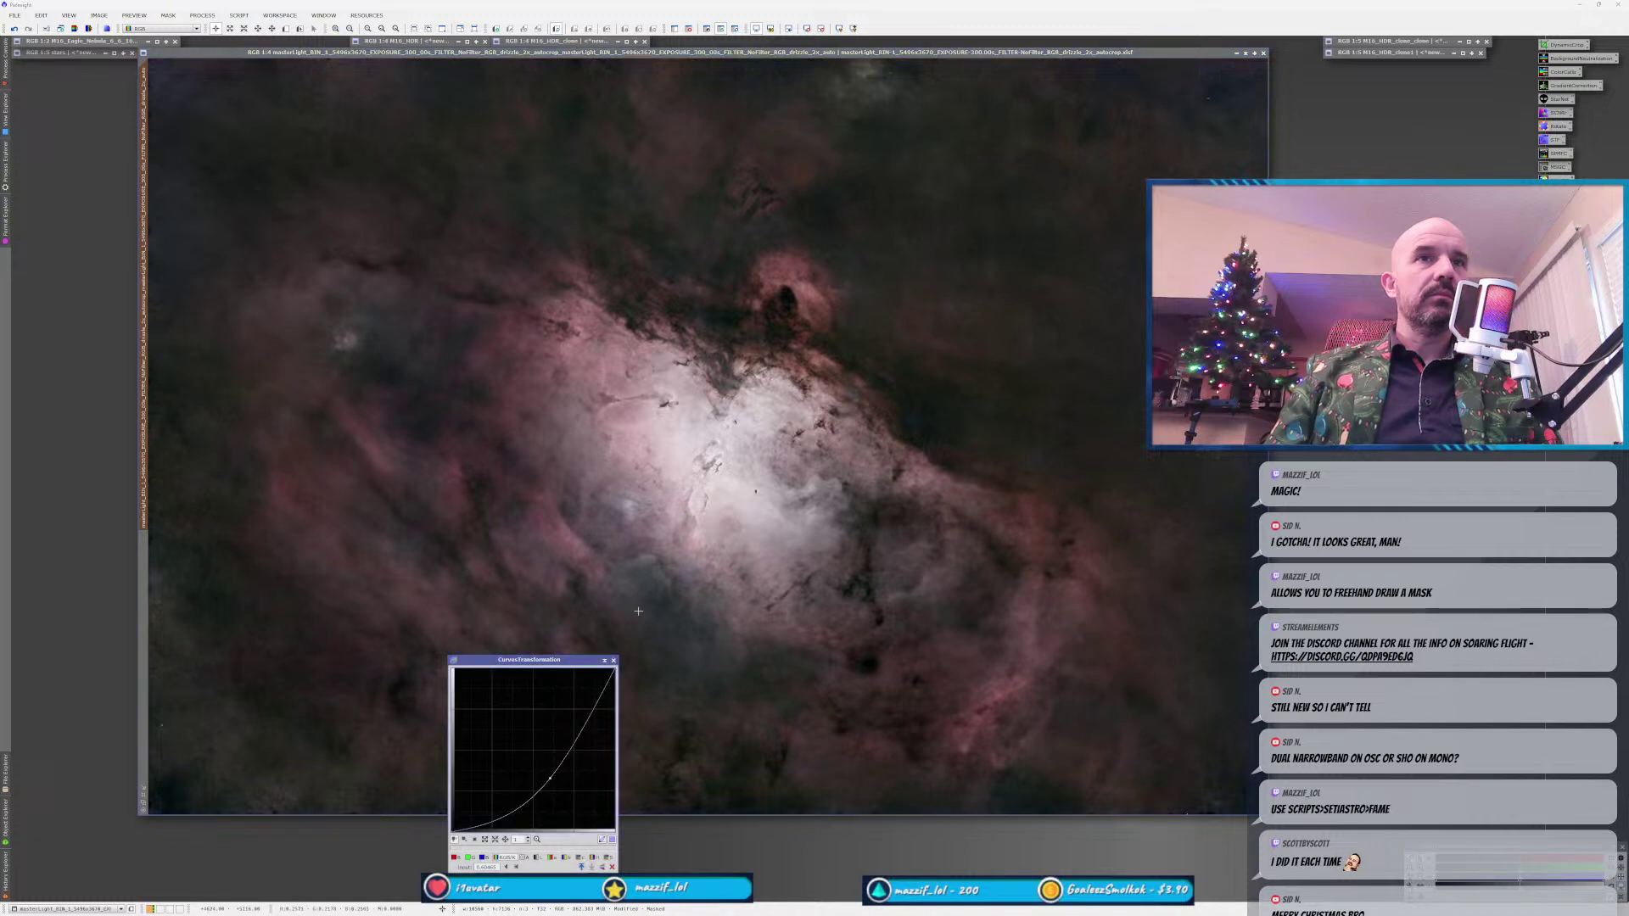
pyautogui.click(613, 660)
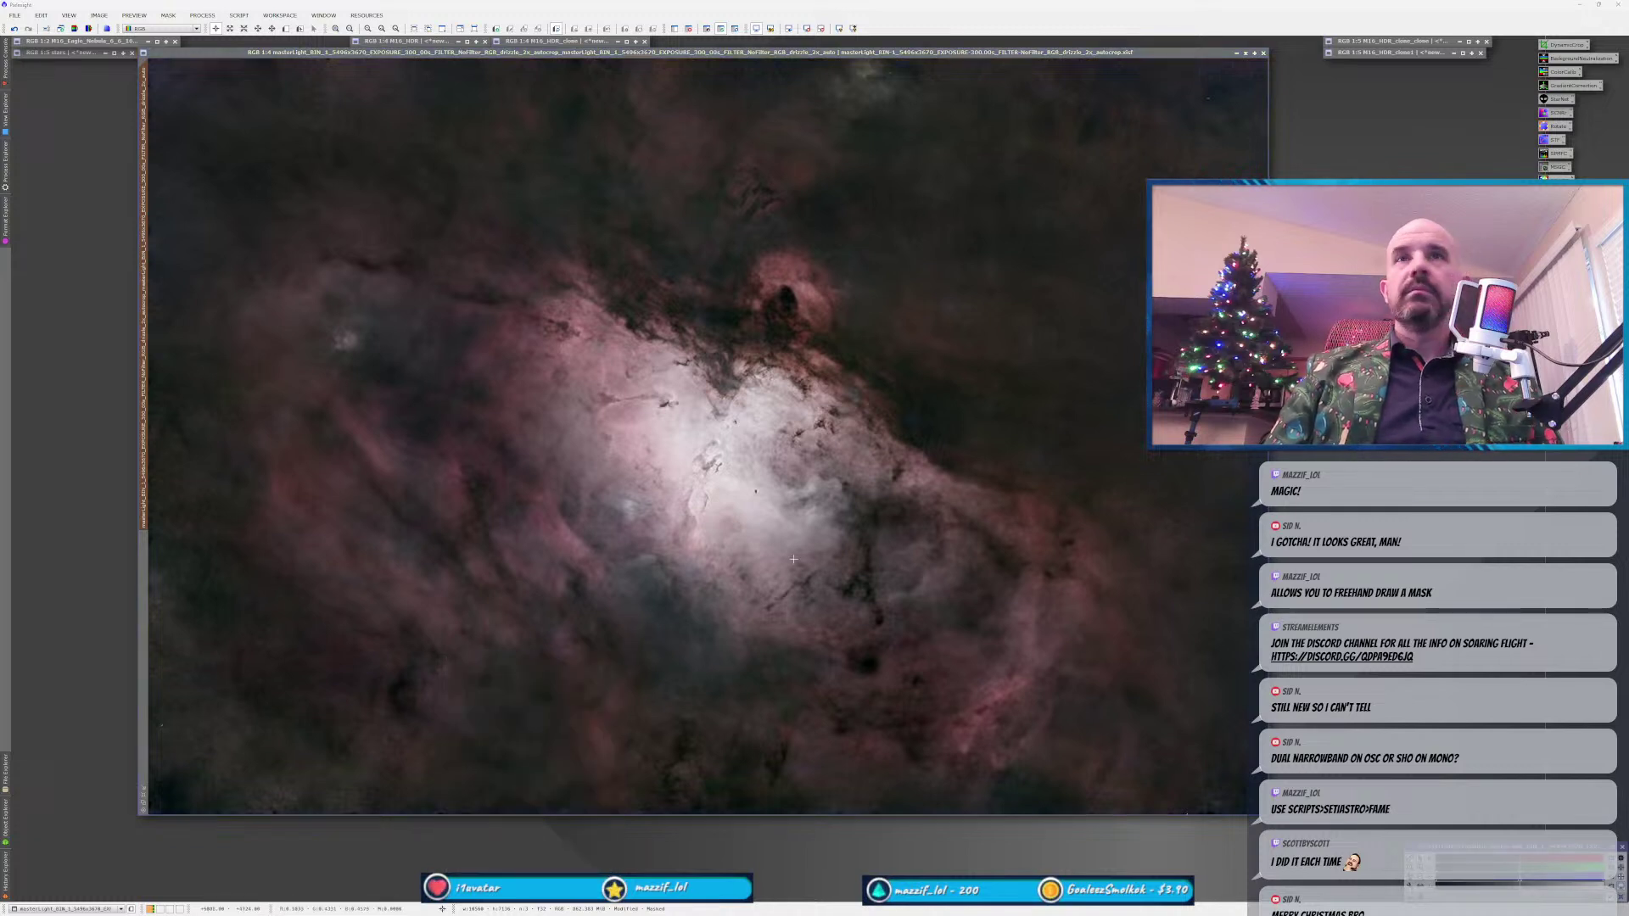
pyautogui.click(168, 15)
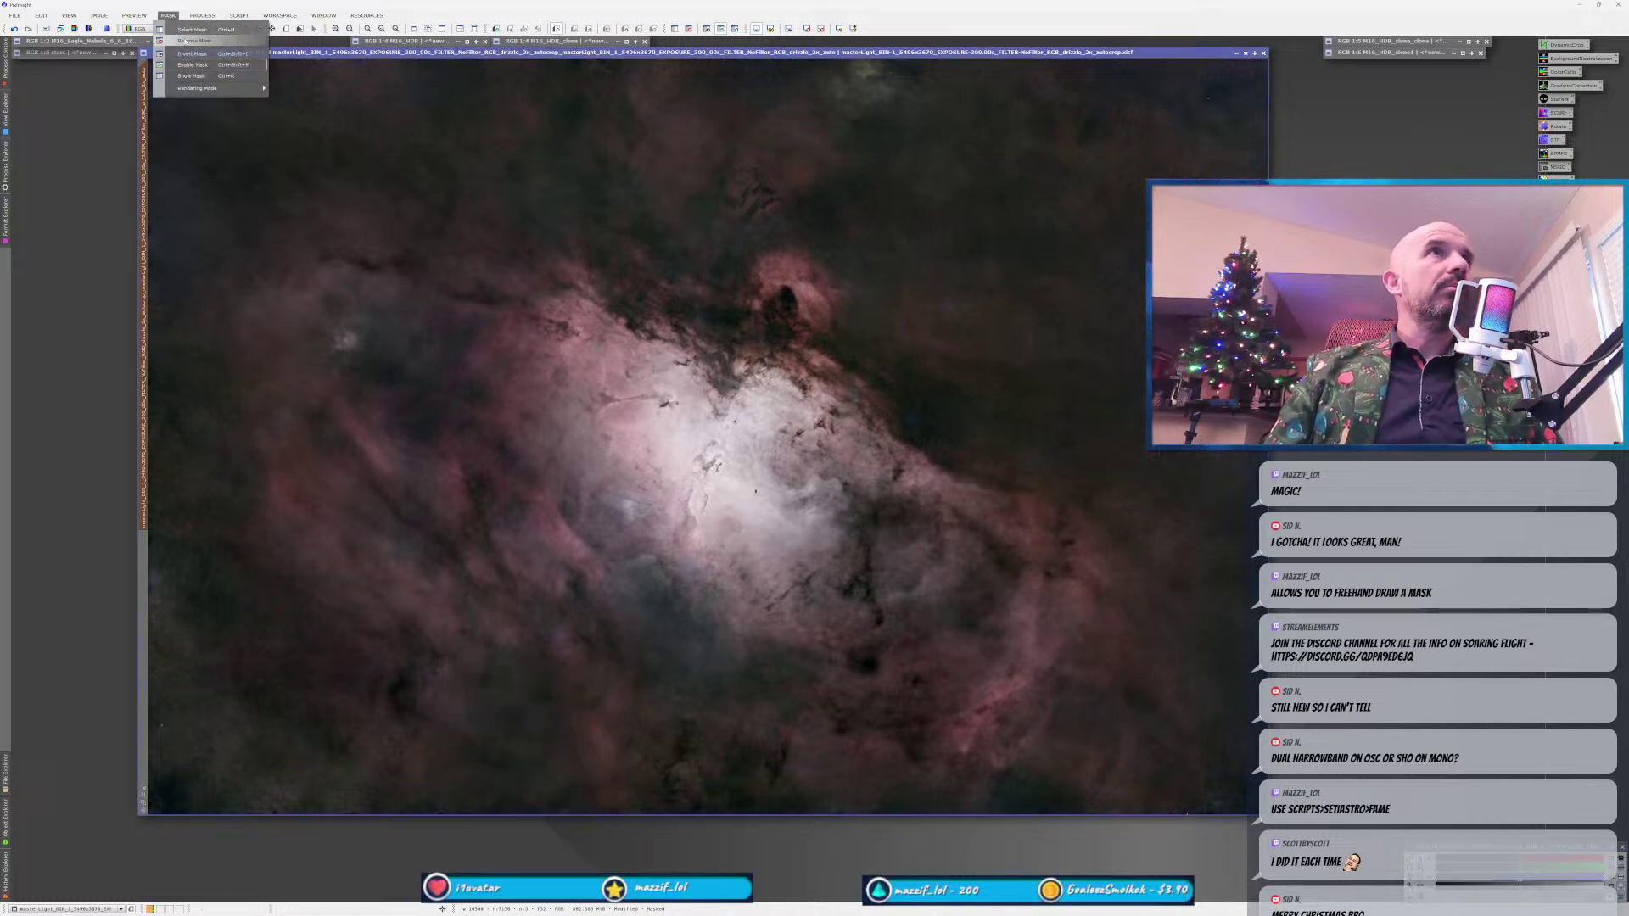
pyautogui.click(188, 40)
# Examine the darkened central pillars up close and against the whole nebula.
pyautogui.scroll(2, 724, 440)
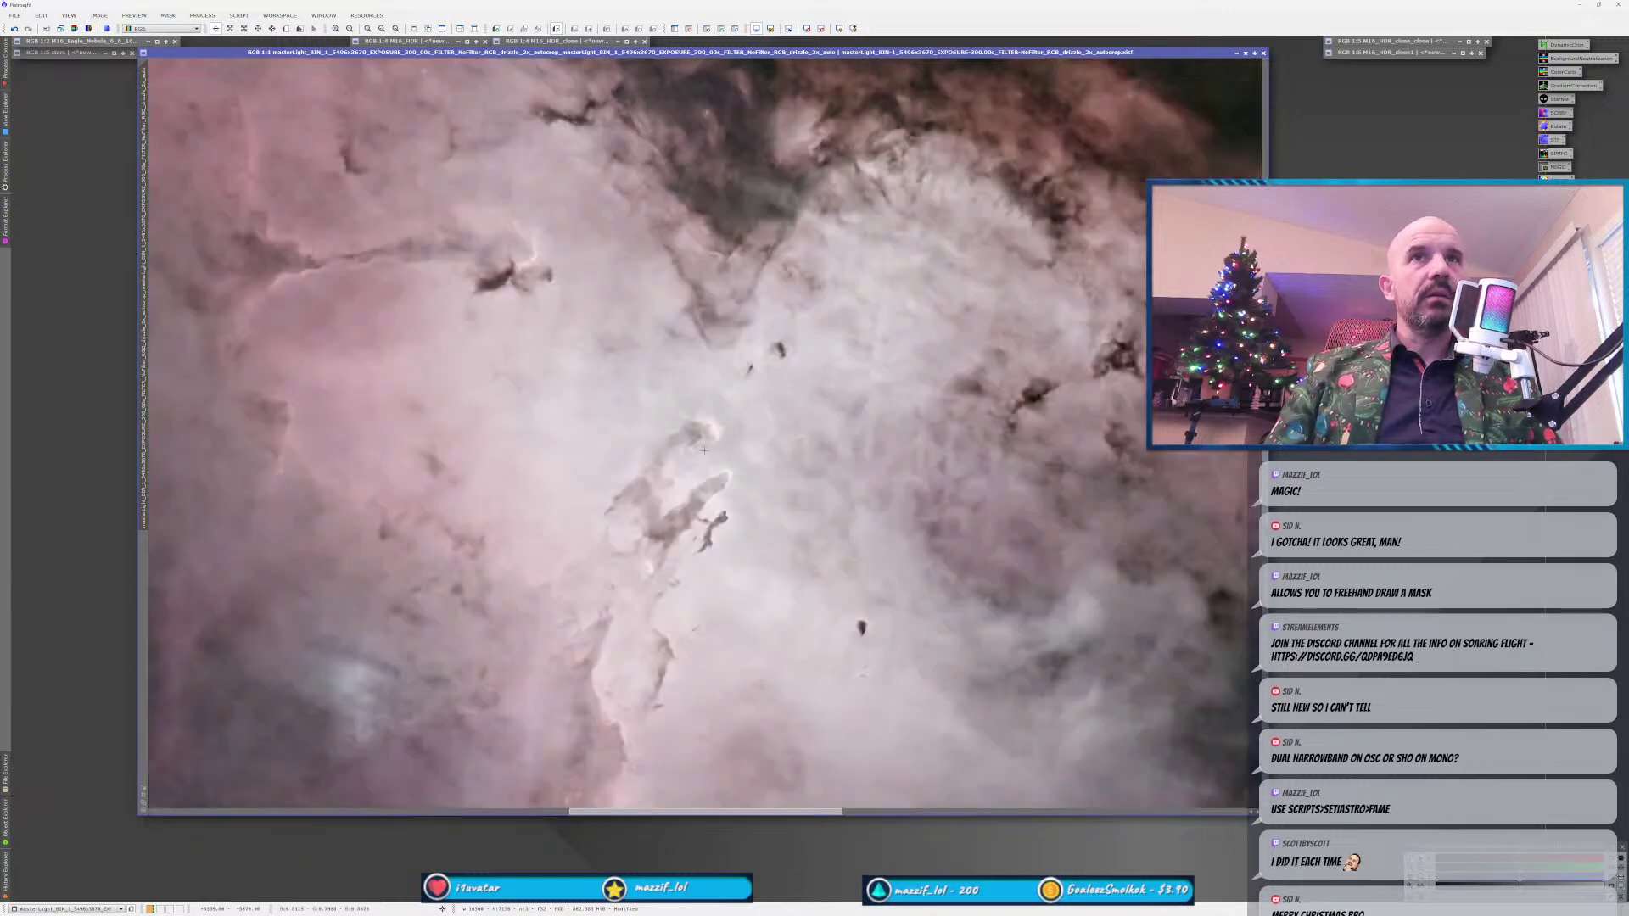
pyautogui.scroll(-1, 664, 595)
pyautogui.scroll(-1, 664, 595)
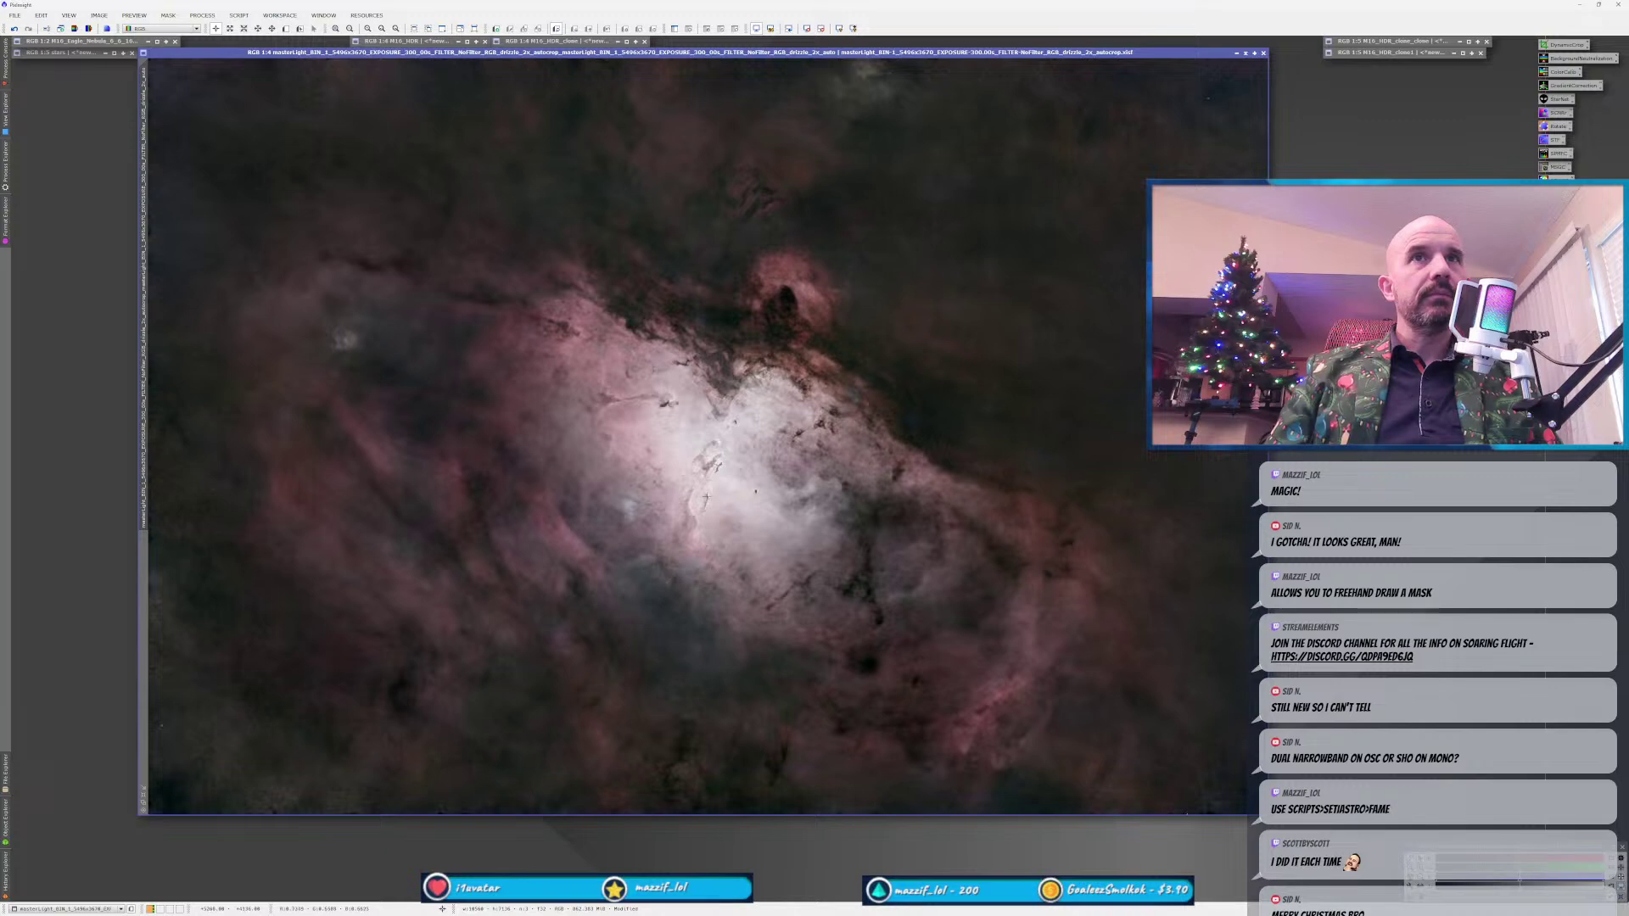
pyautogui.scroll(3, 705, 498)
pyautogui.scroll(-2, 692, 496)
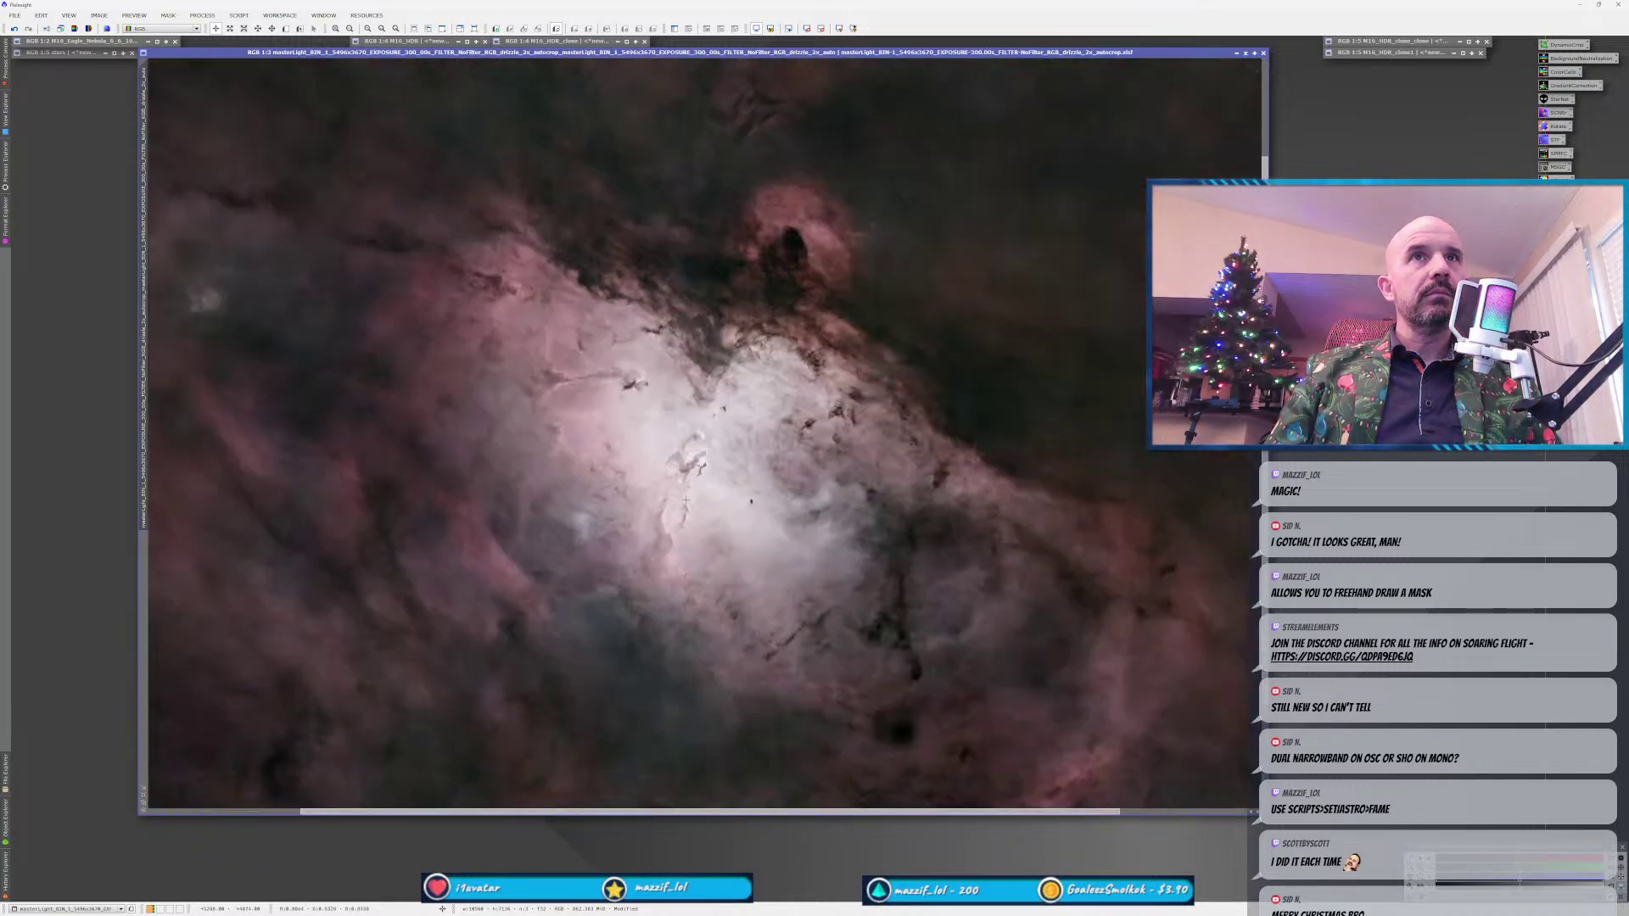
pyautogui.scroll(2, 665, 539)
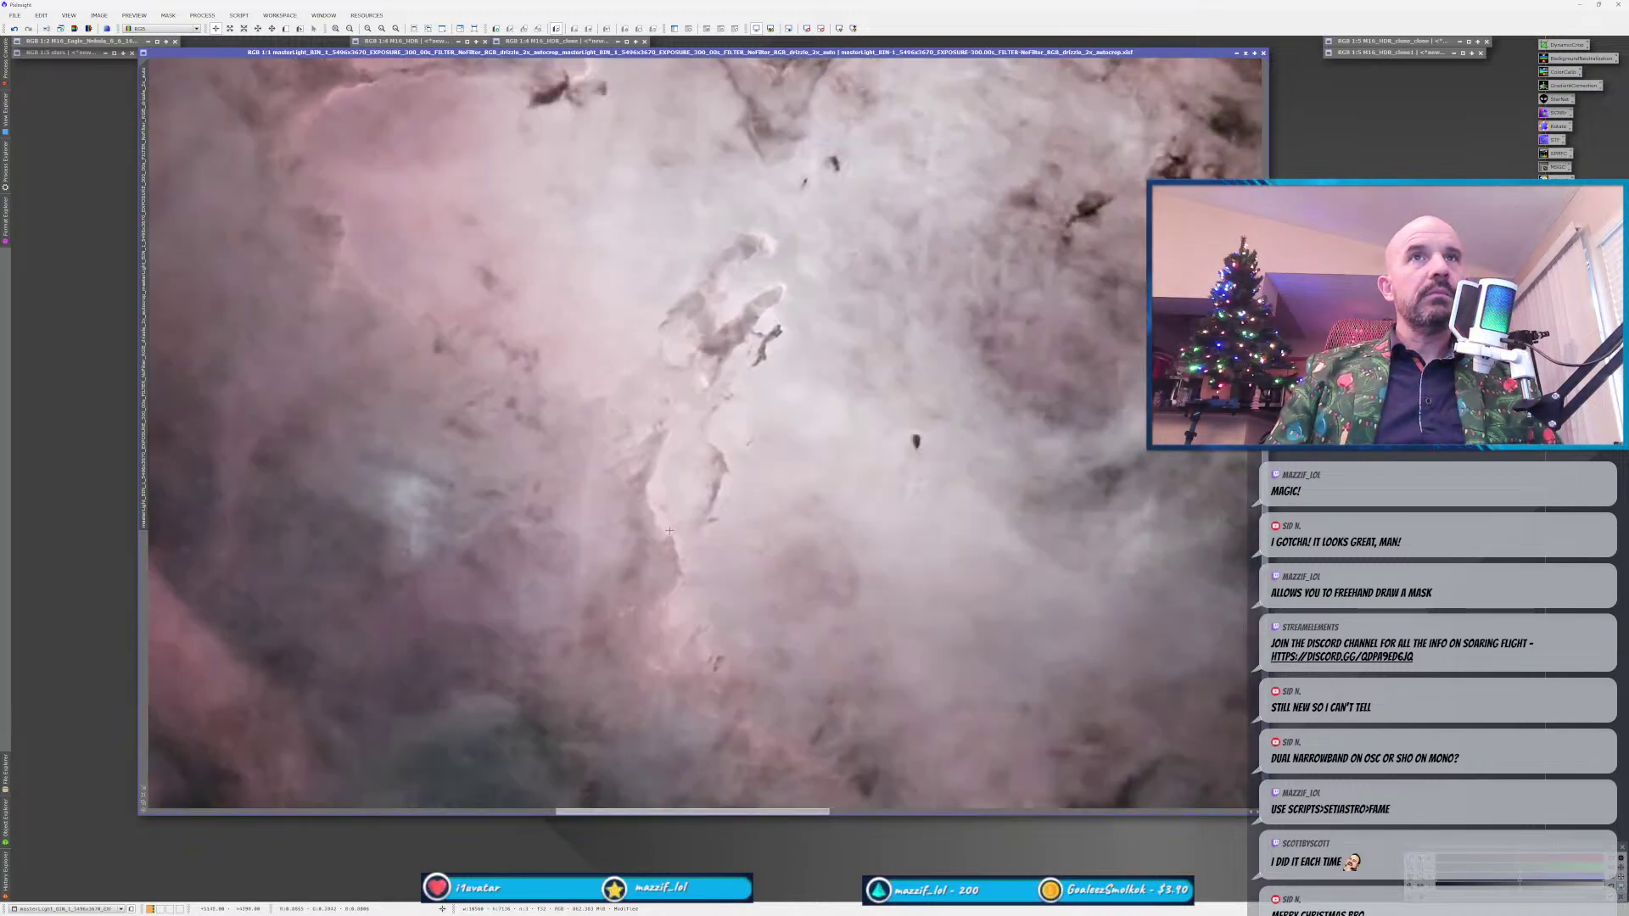
pyautogui.scroll(-2, 669, 530)
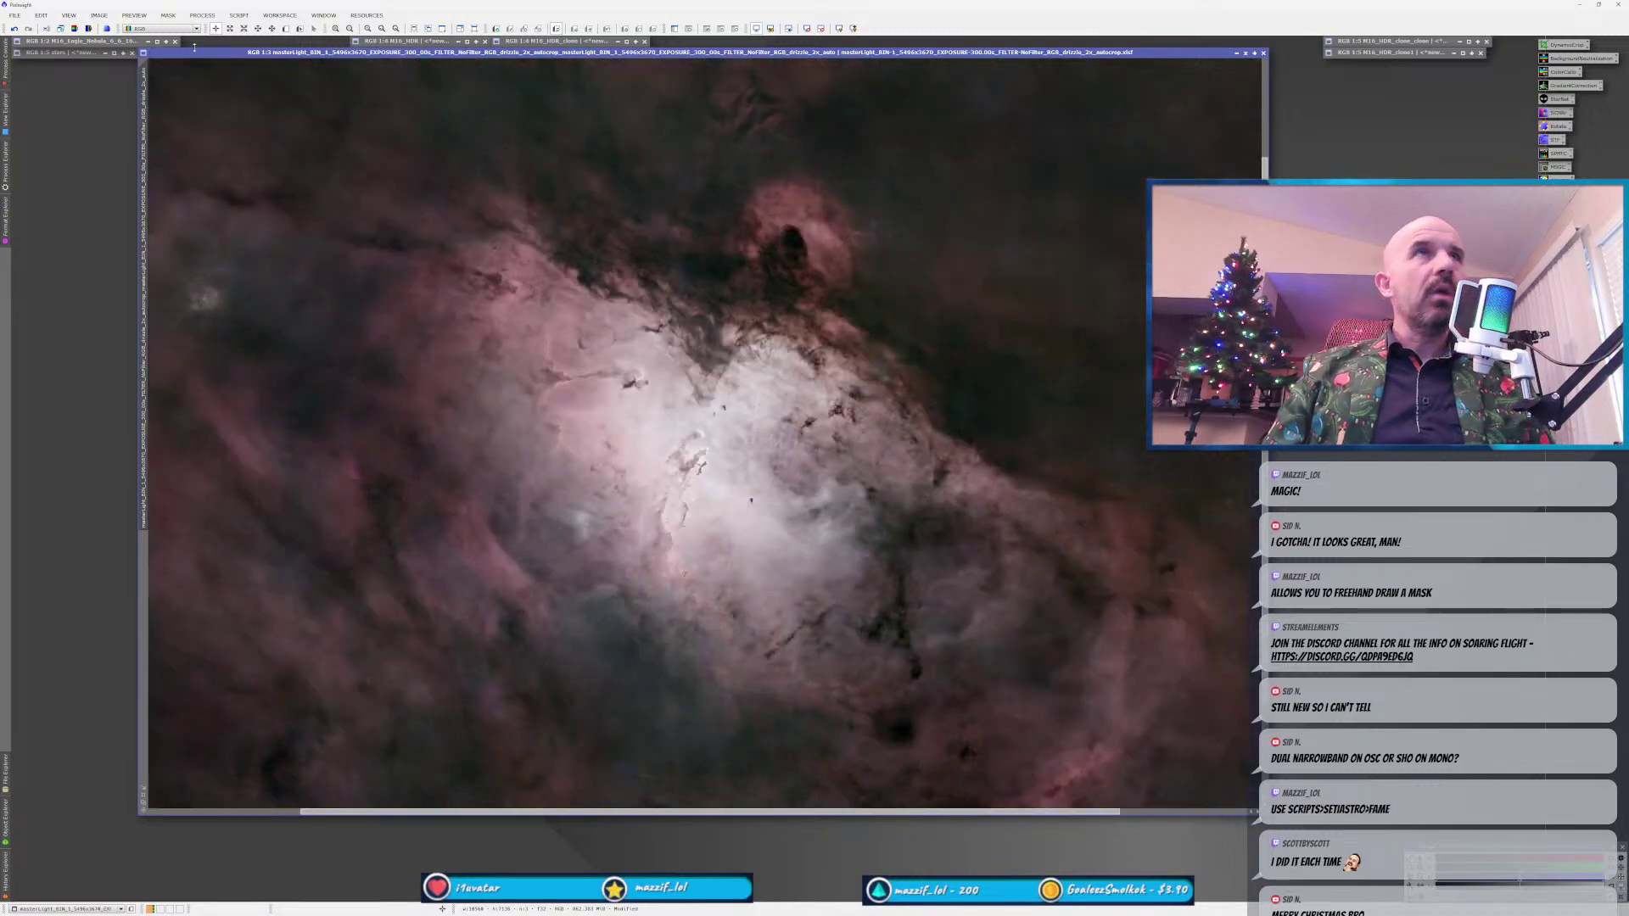
# Run the DarkStructureEnhance script on the starless image and clear the resulting Mask window out of the way.
pyautogui.click(203, 14)
pyautogui.moveTo(239, 14)
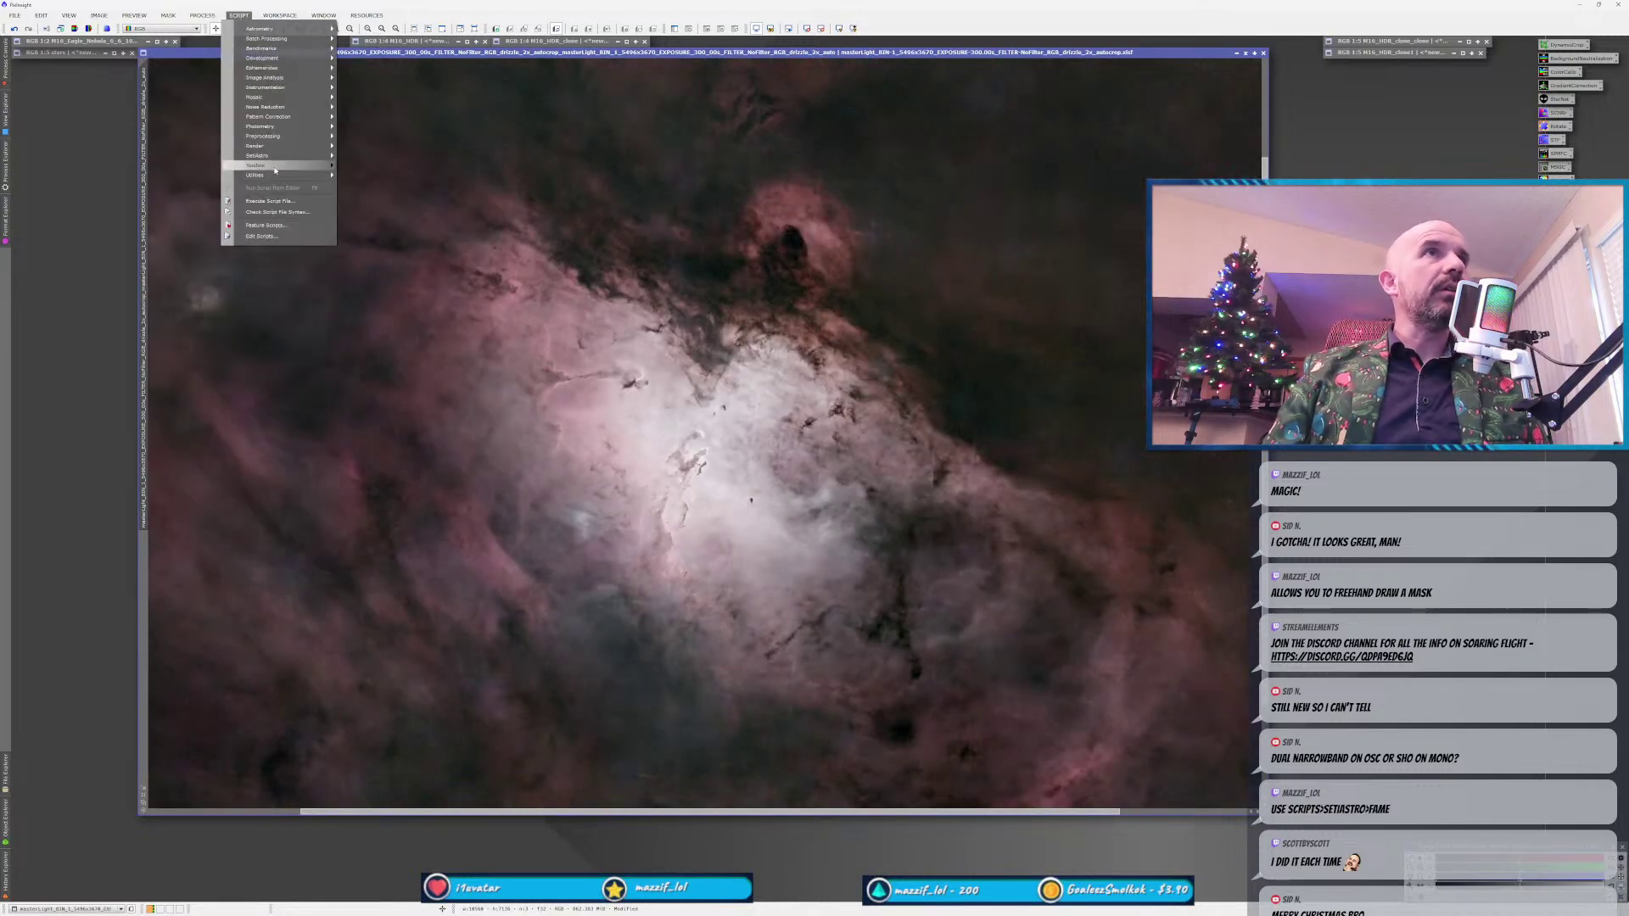
pyautogui.moveTo(276, 173)
pyautogui.click(386, 231)
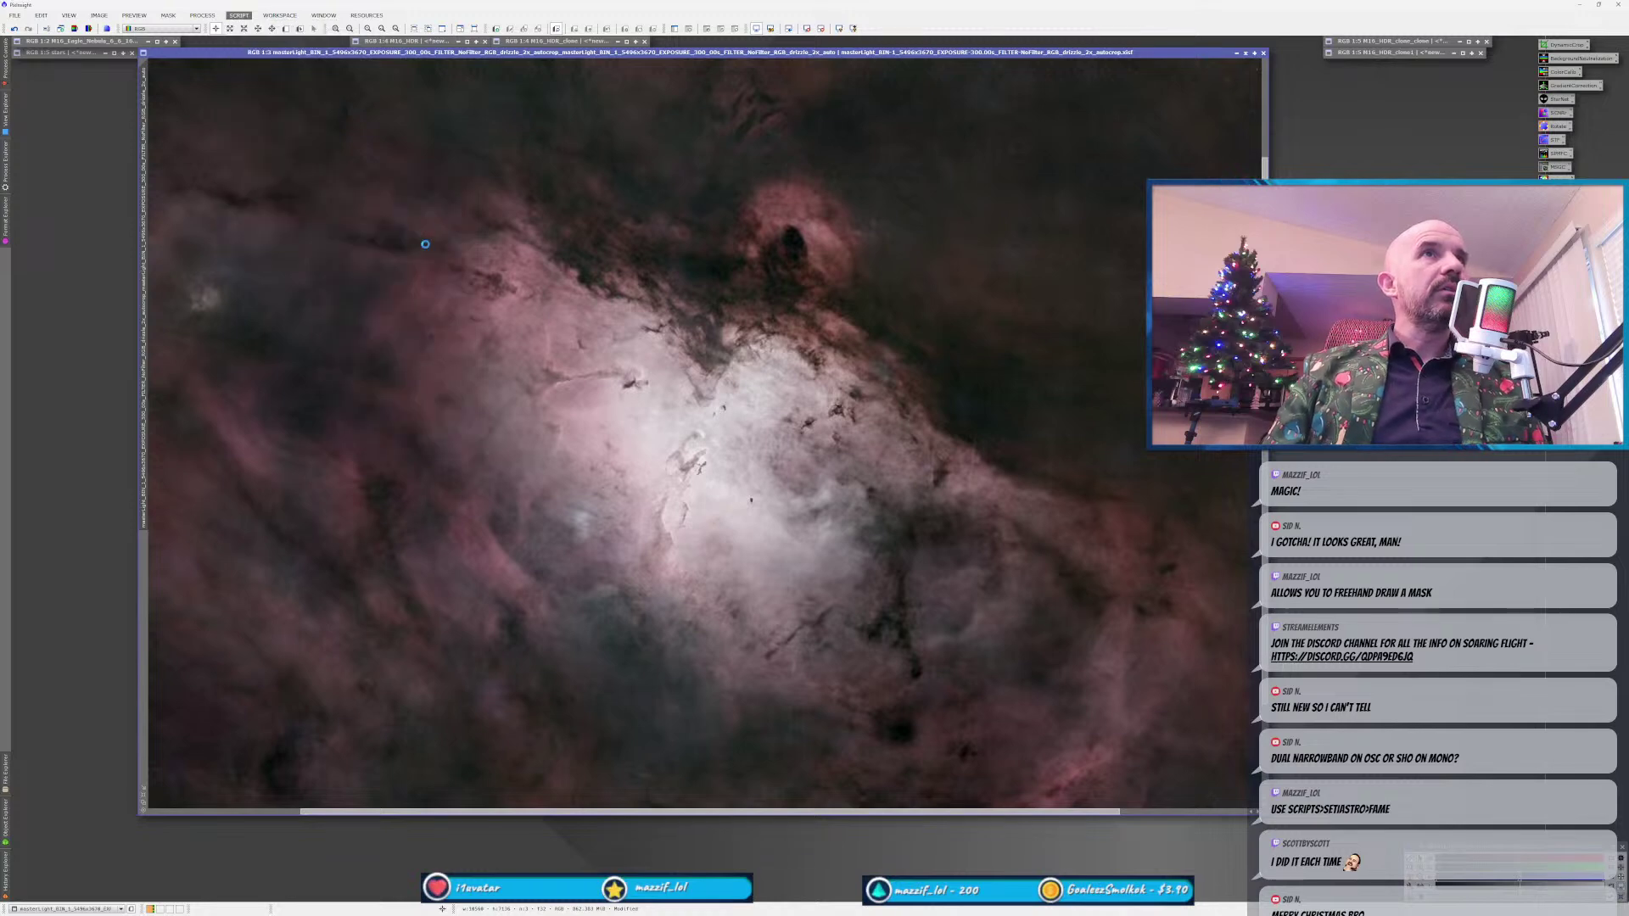
pyautogui.click(620, 459)
pyautogui.click(1049, 524)
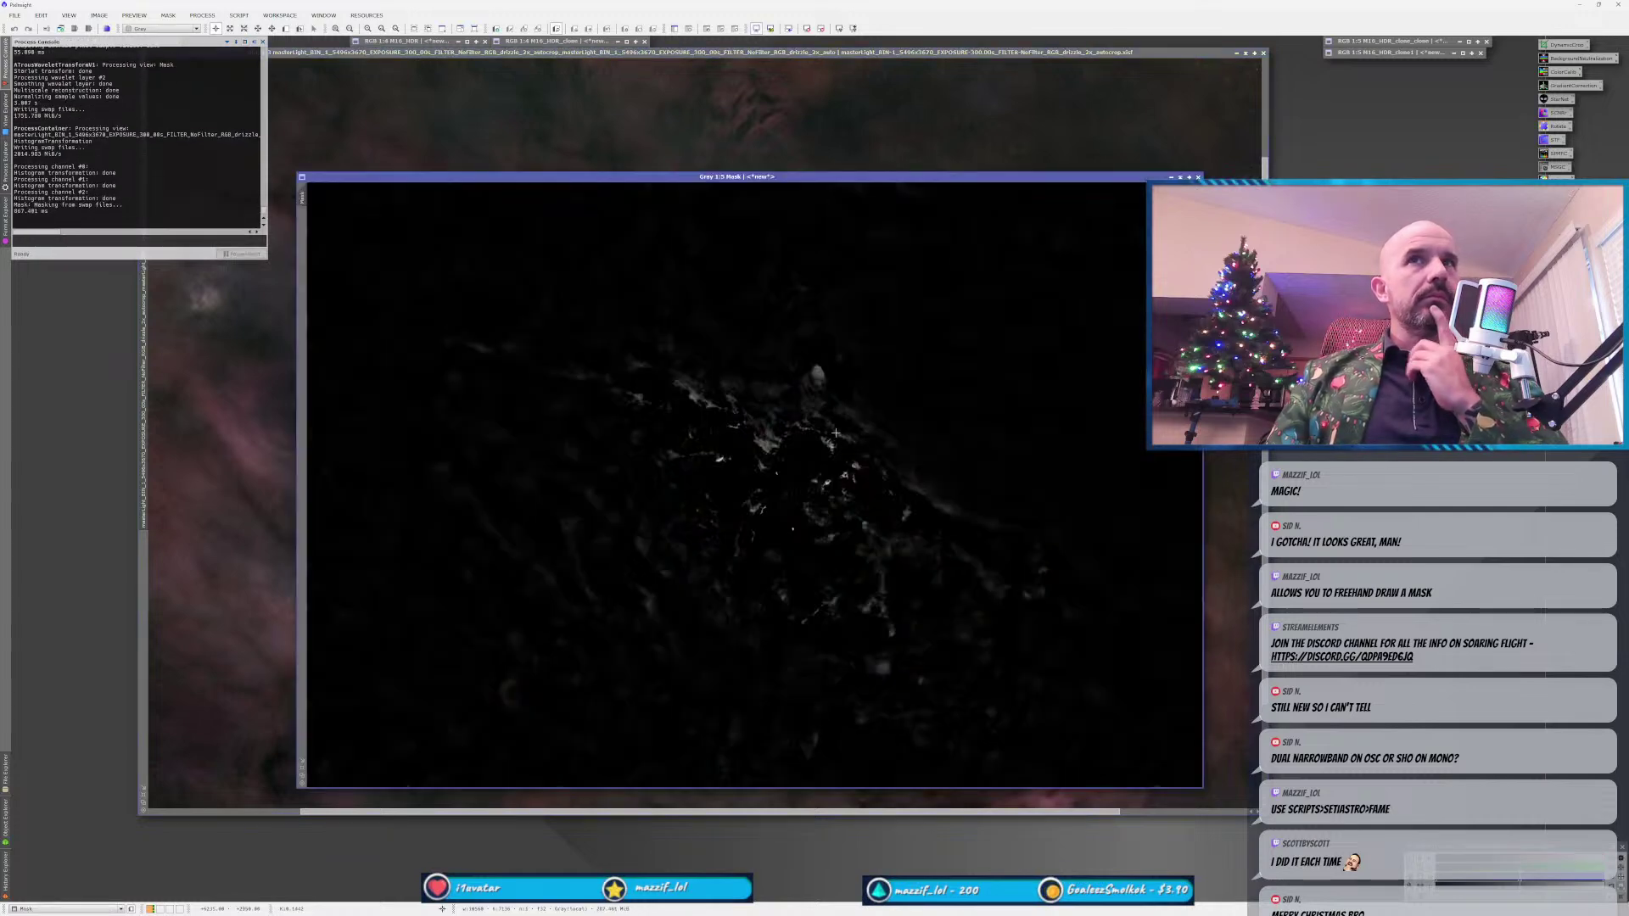
pyautogui.moveTo(407, 176); pyautogui.dragTo(790, 822)
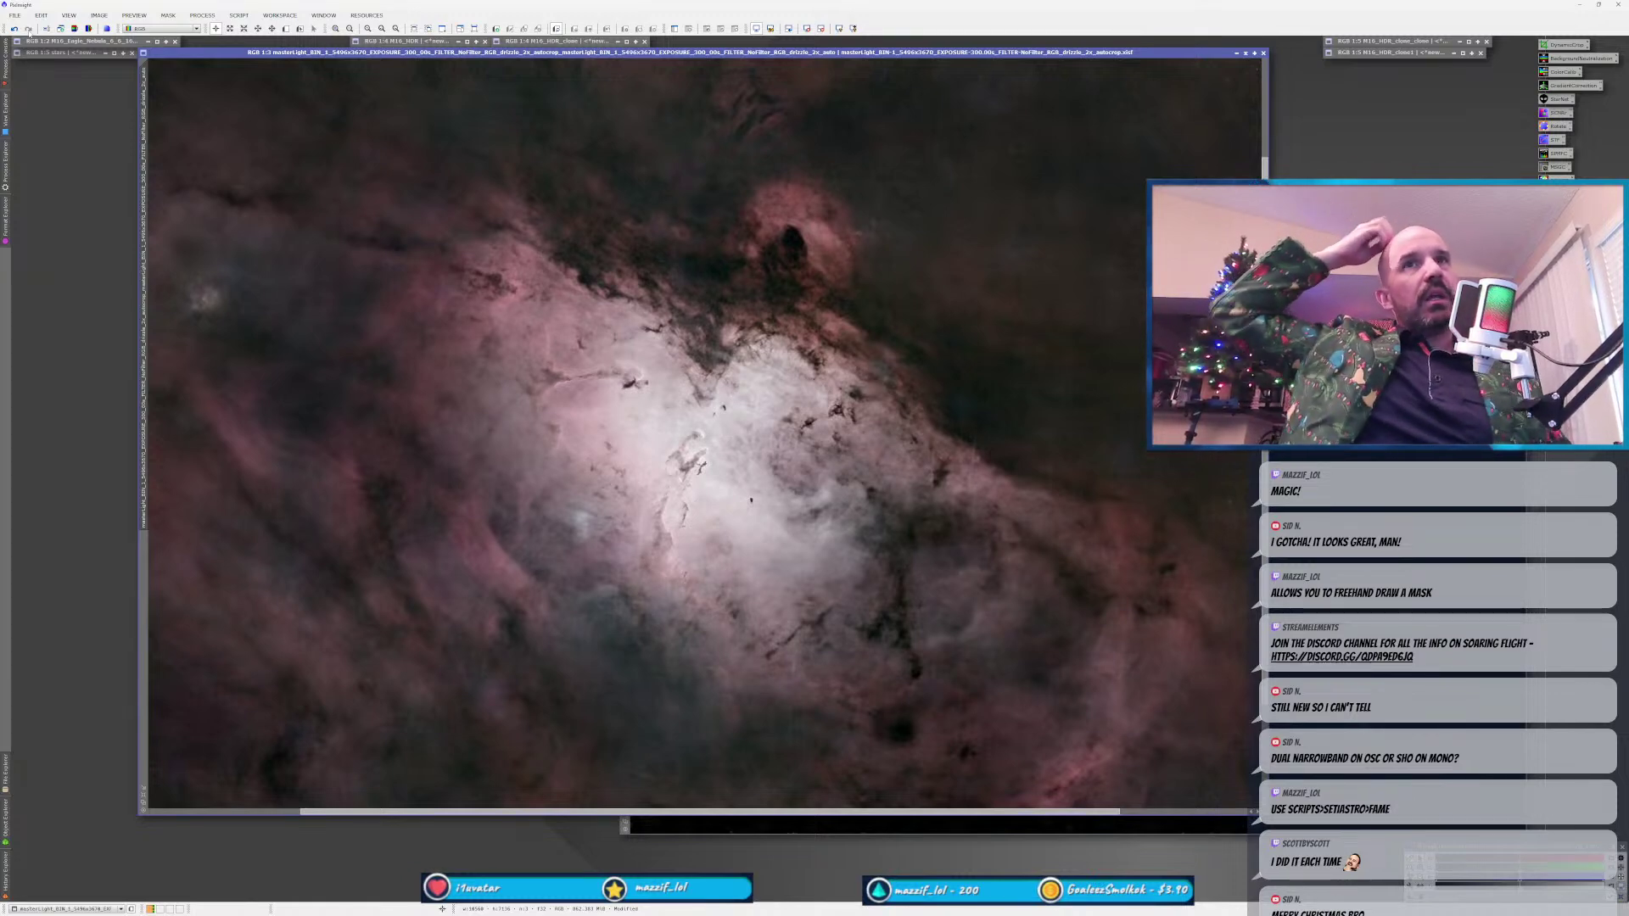
pyautogui.scroll(-1, 653, 598)
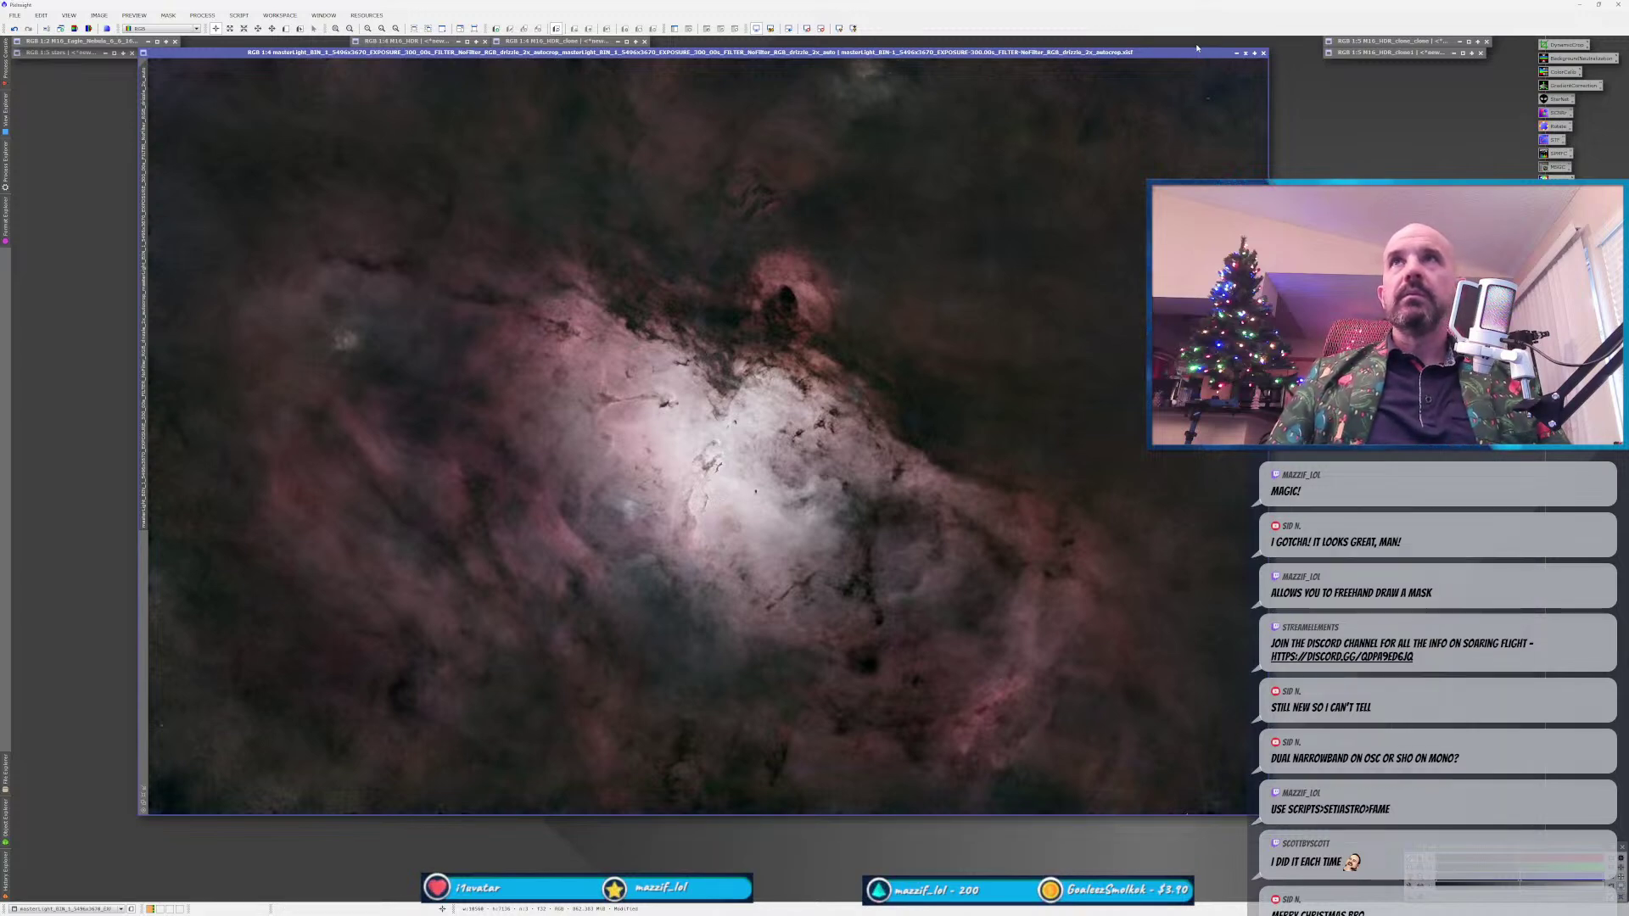
# Compare the starless image with the earlier M16_HDR_clone1 version that includes stars, and minimize that version again.
pyautogui.moveTo(684, 52); pyautogui.dragTo(145, 280)
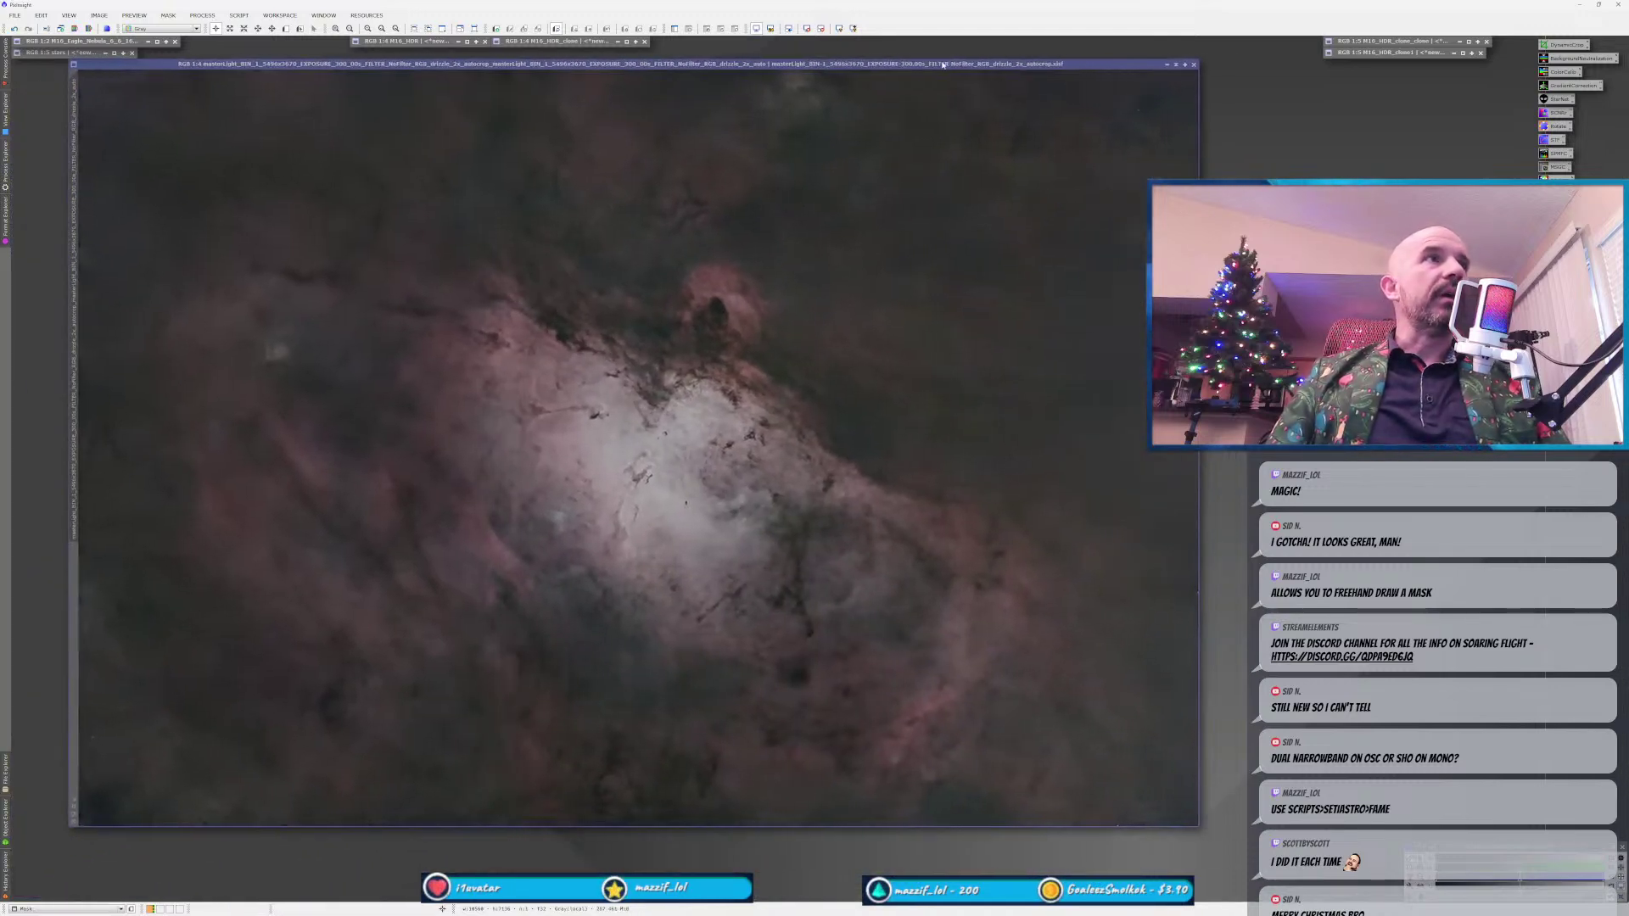
pyautogui.click(943, 65)
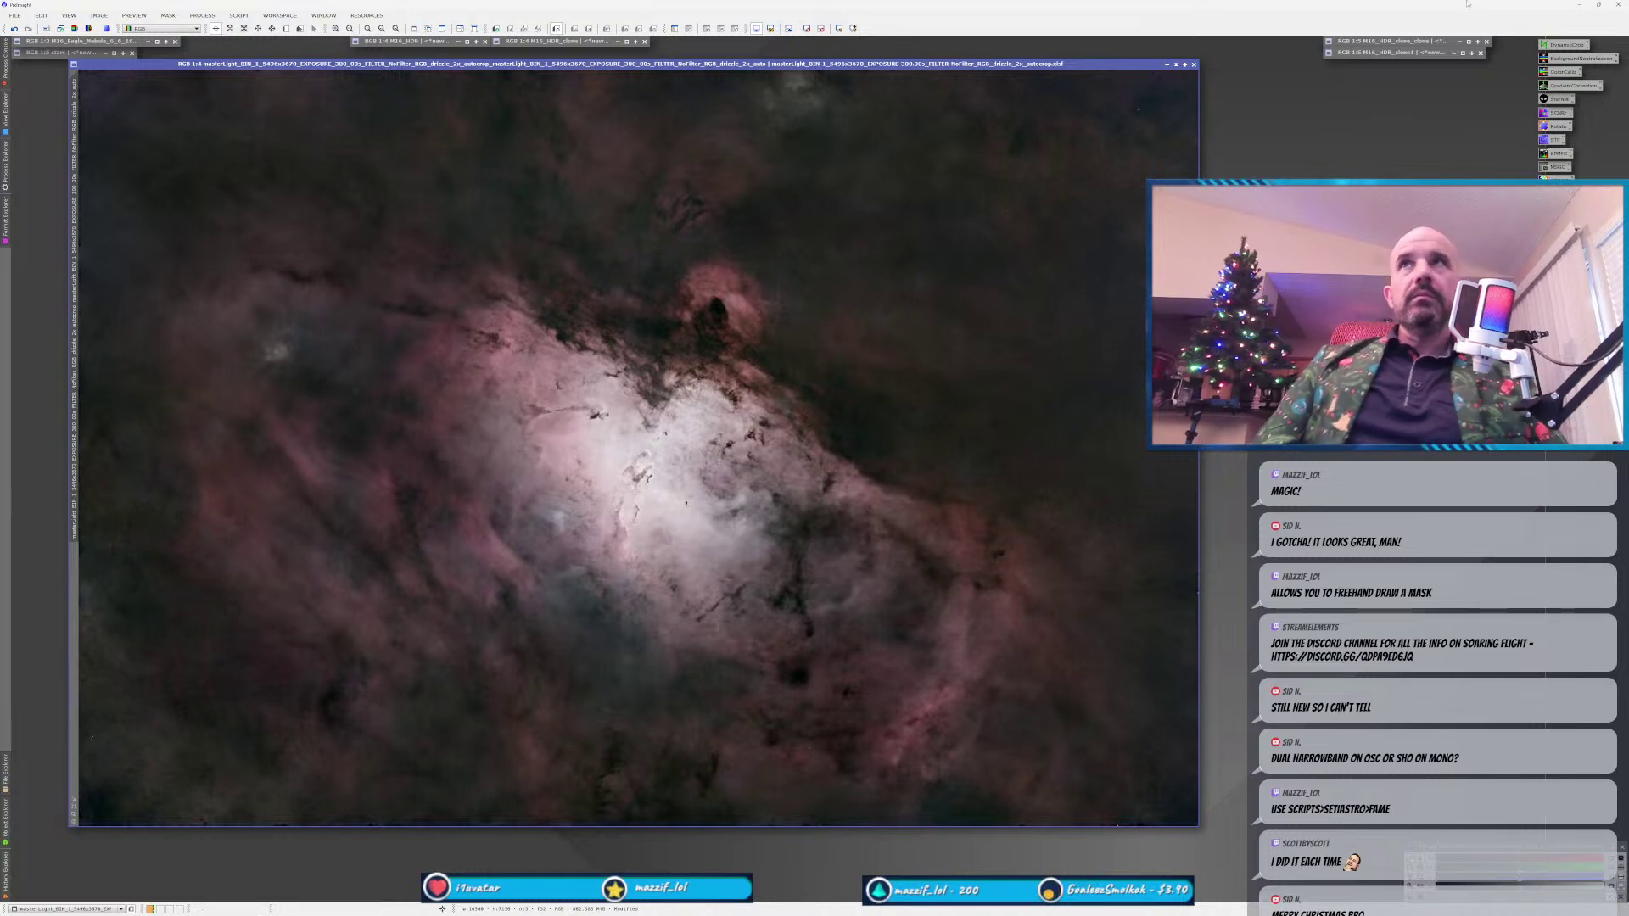
pyautogui.doubleClick(1414, 52)
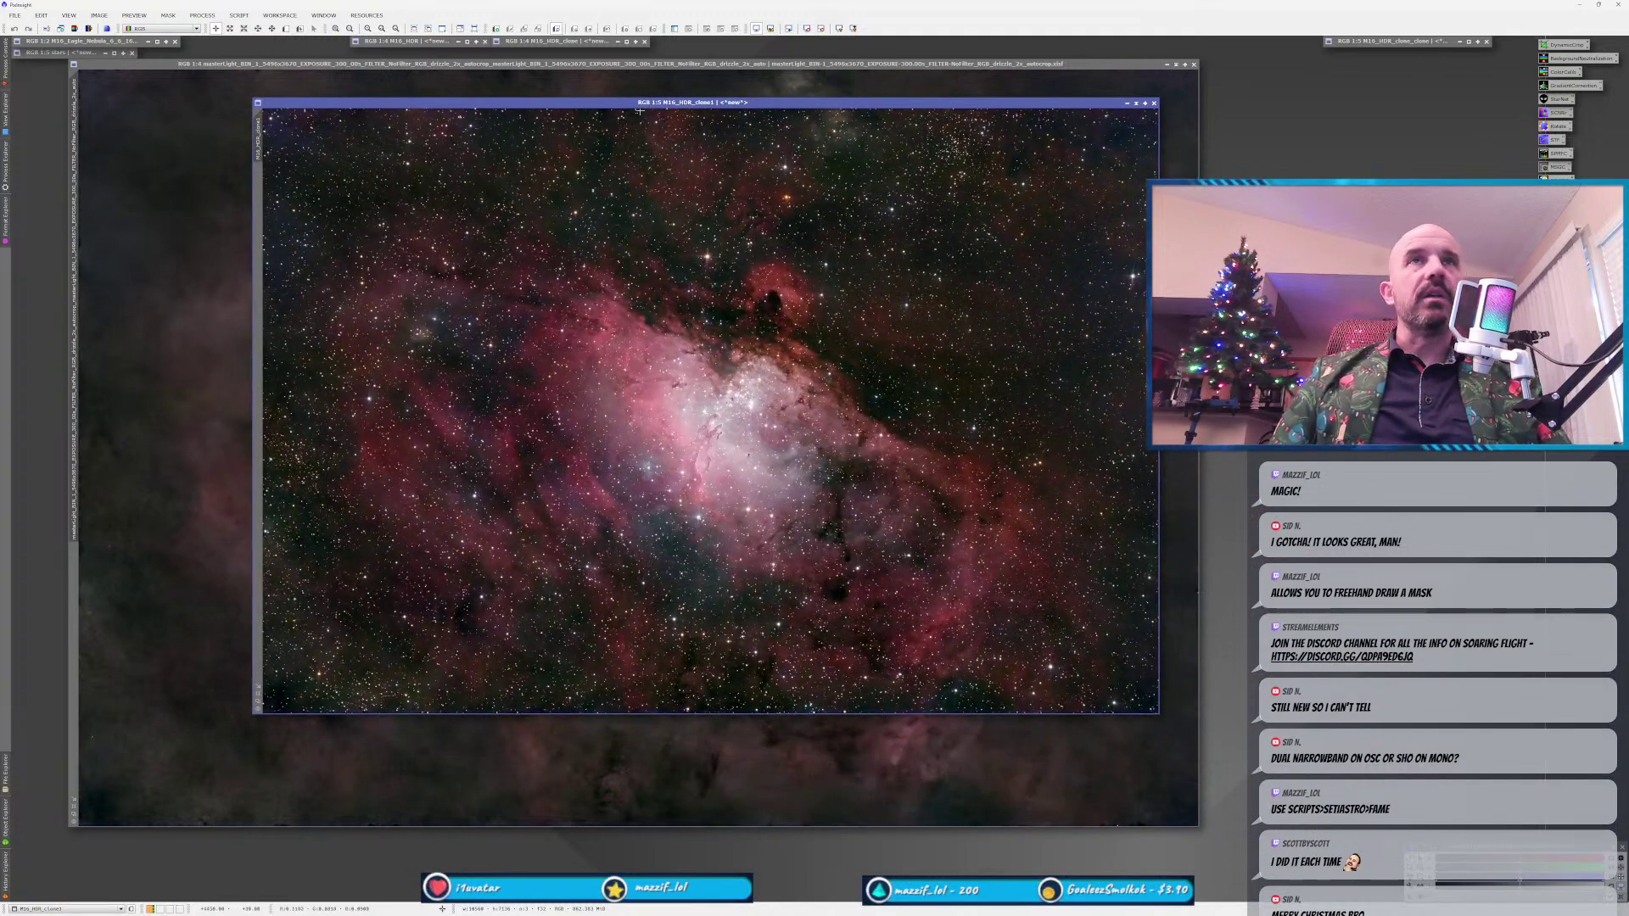
pyautogui.moveTo(1115, 103); pyautogui.dragTo(1276, 129)
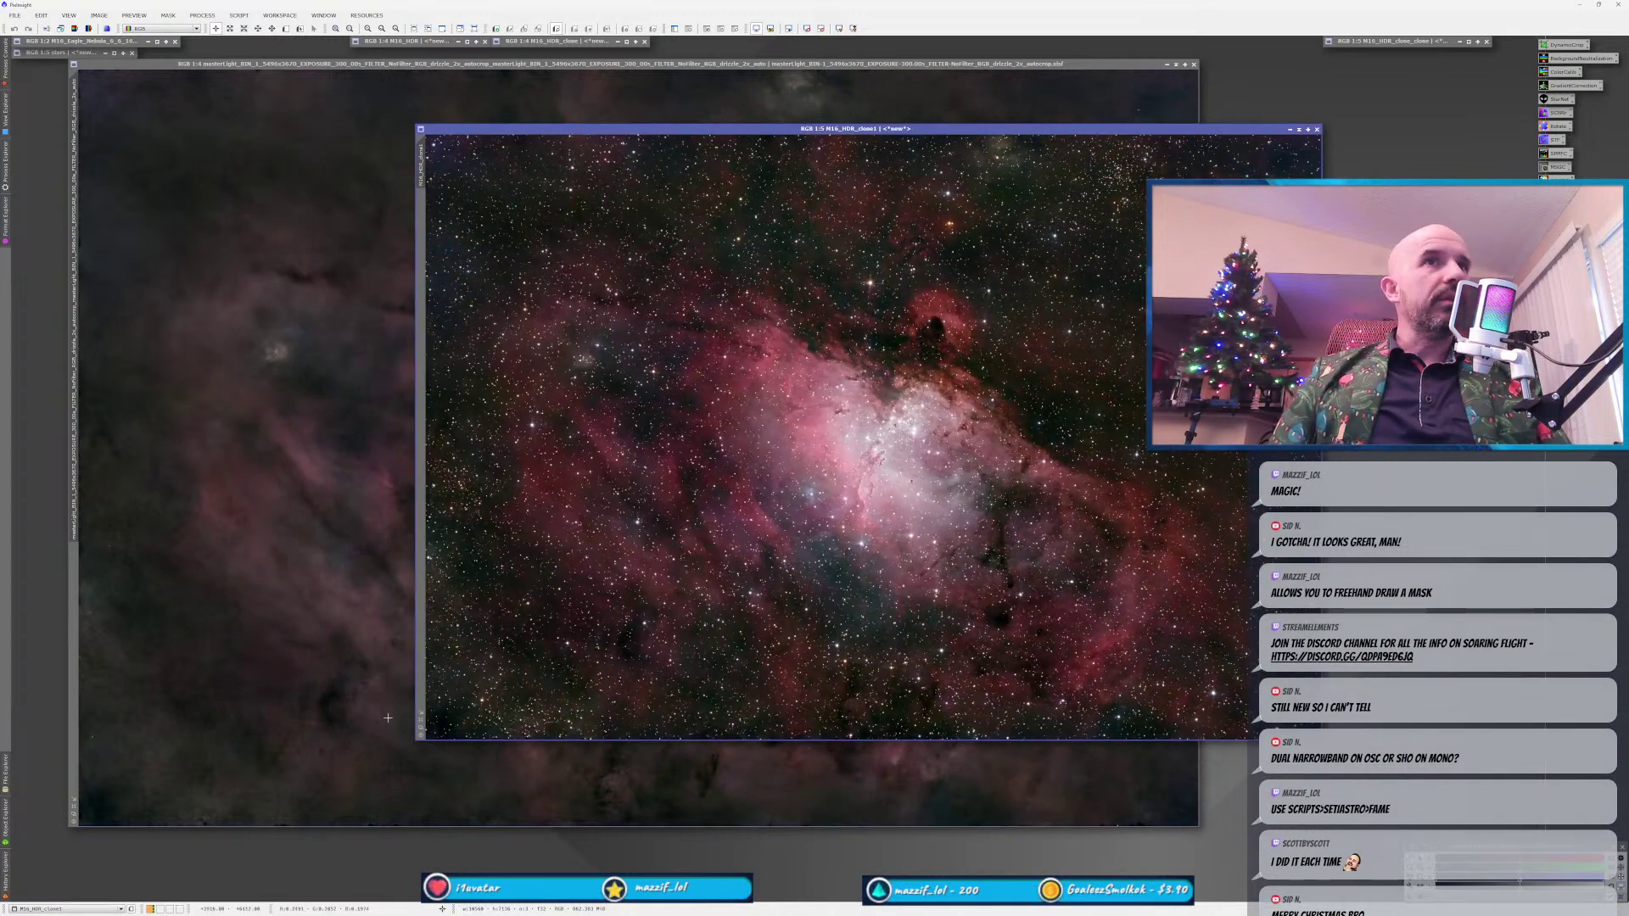
pyautogui.click(1289, 128)
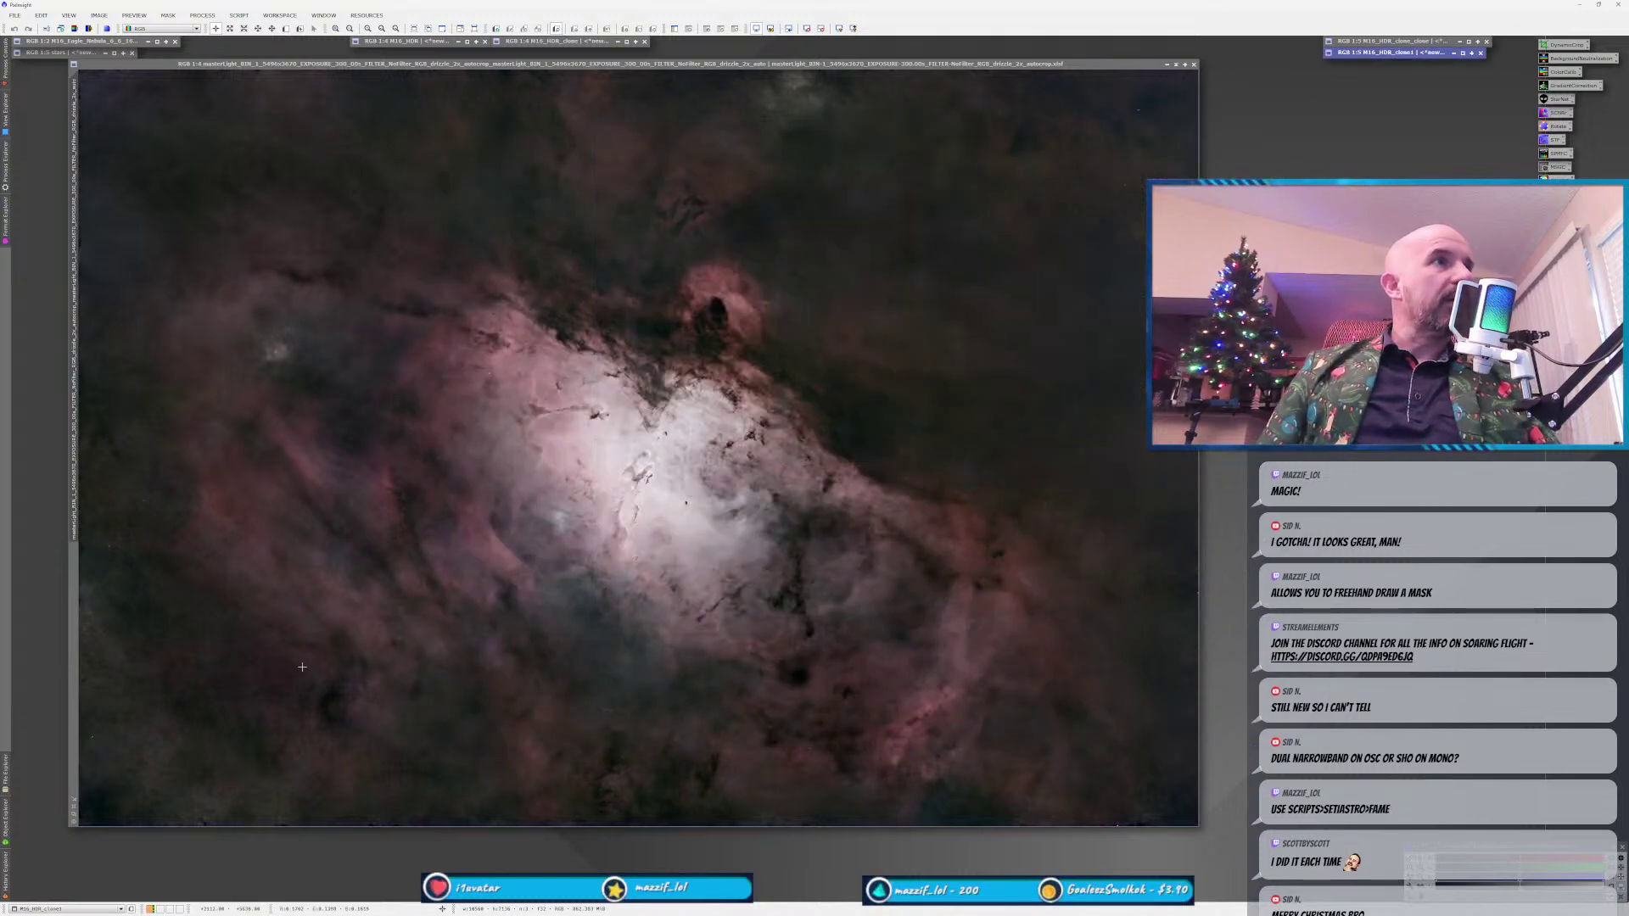
# Rename the starless image's identifier to M16 and duplicate it, placing the clone over the original.
pyautogui.doubleClick(73, 191)
pyautogui.write('M16')
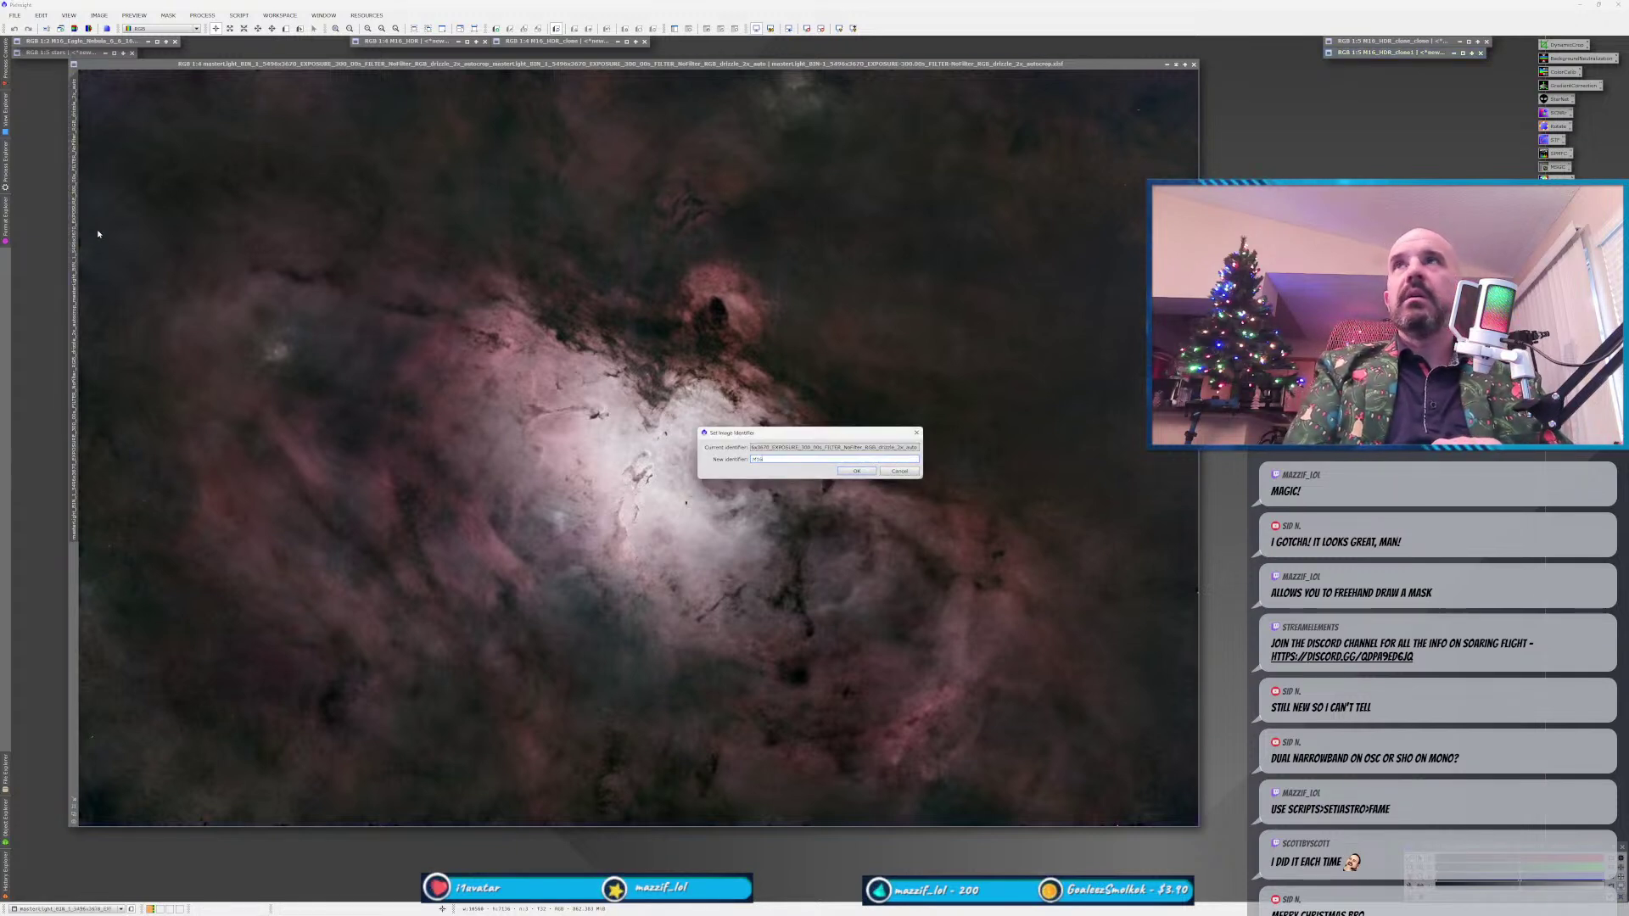
pyautogui.press('Return')
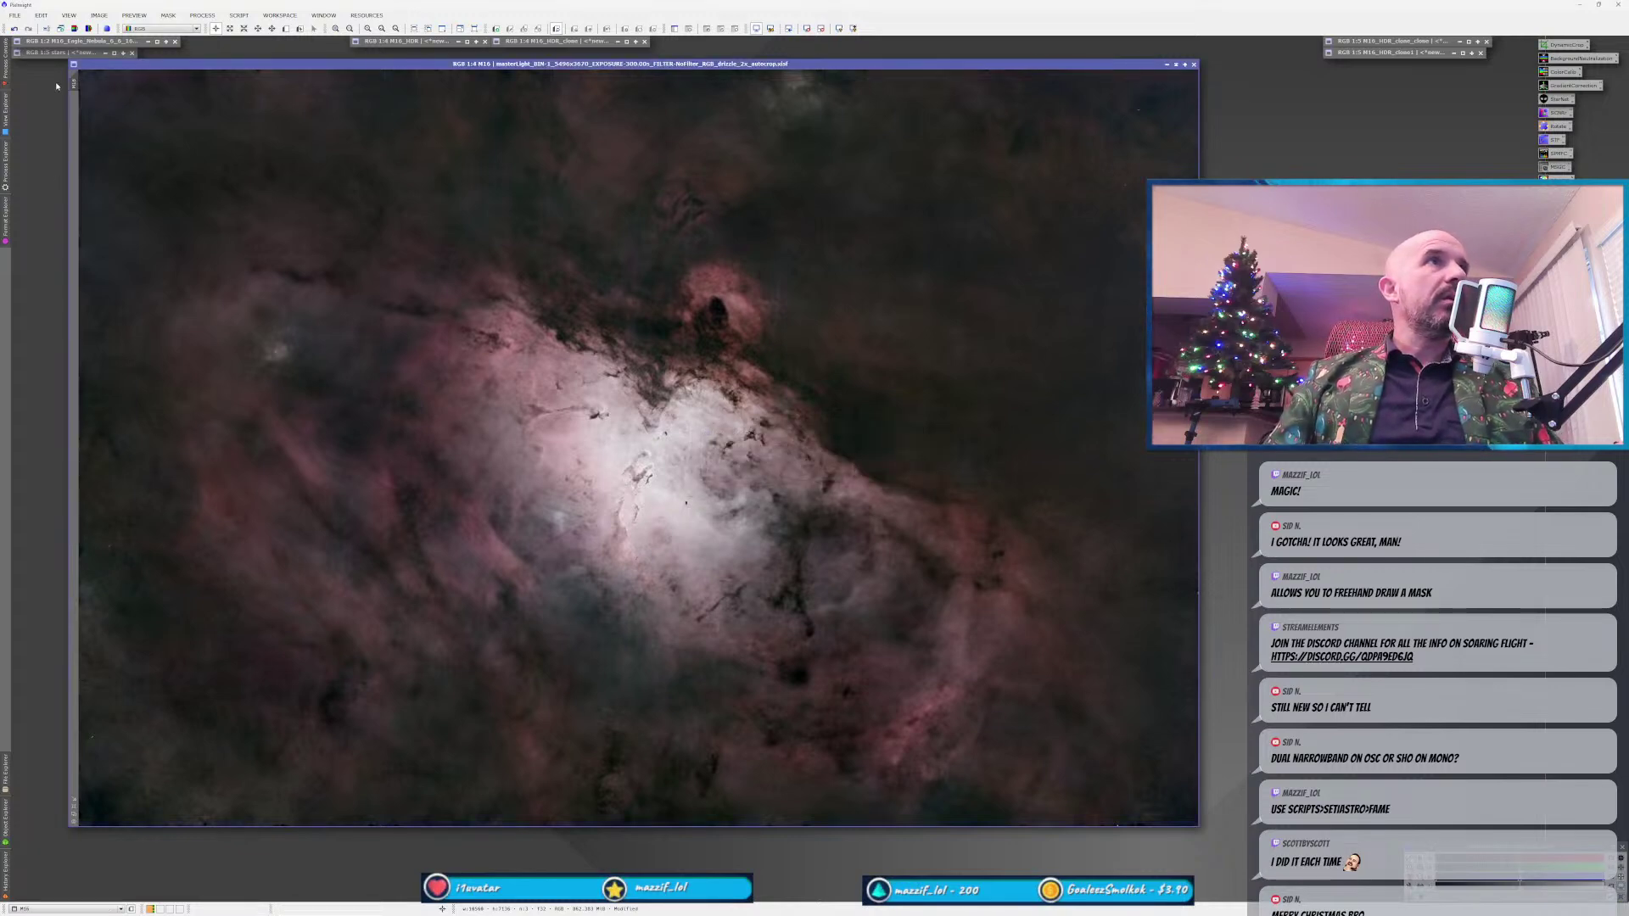
pyautogui.moveTo(46, 124); pyautogui.dragTo(376, 146)
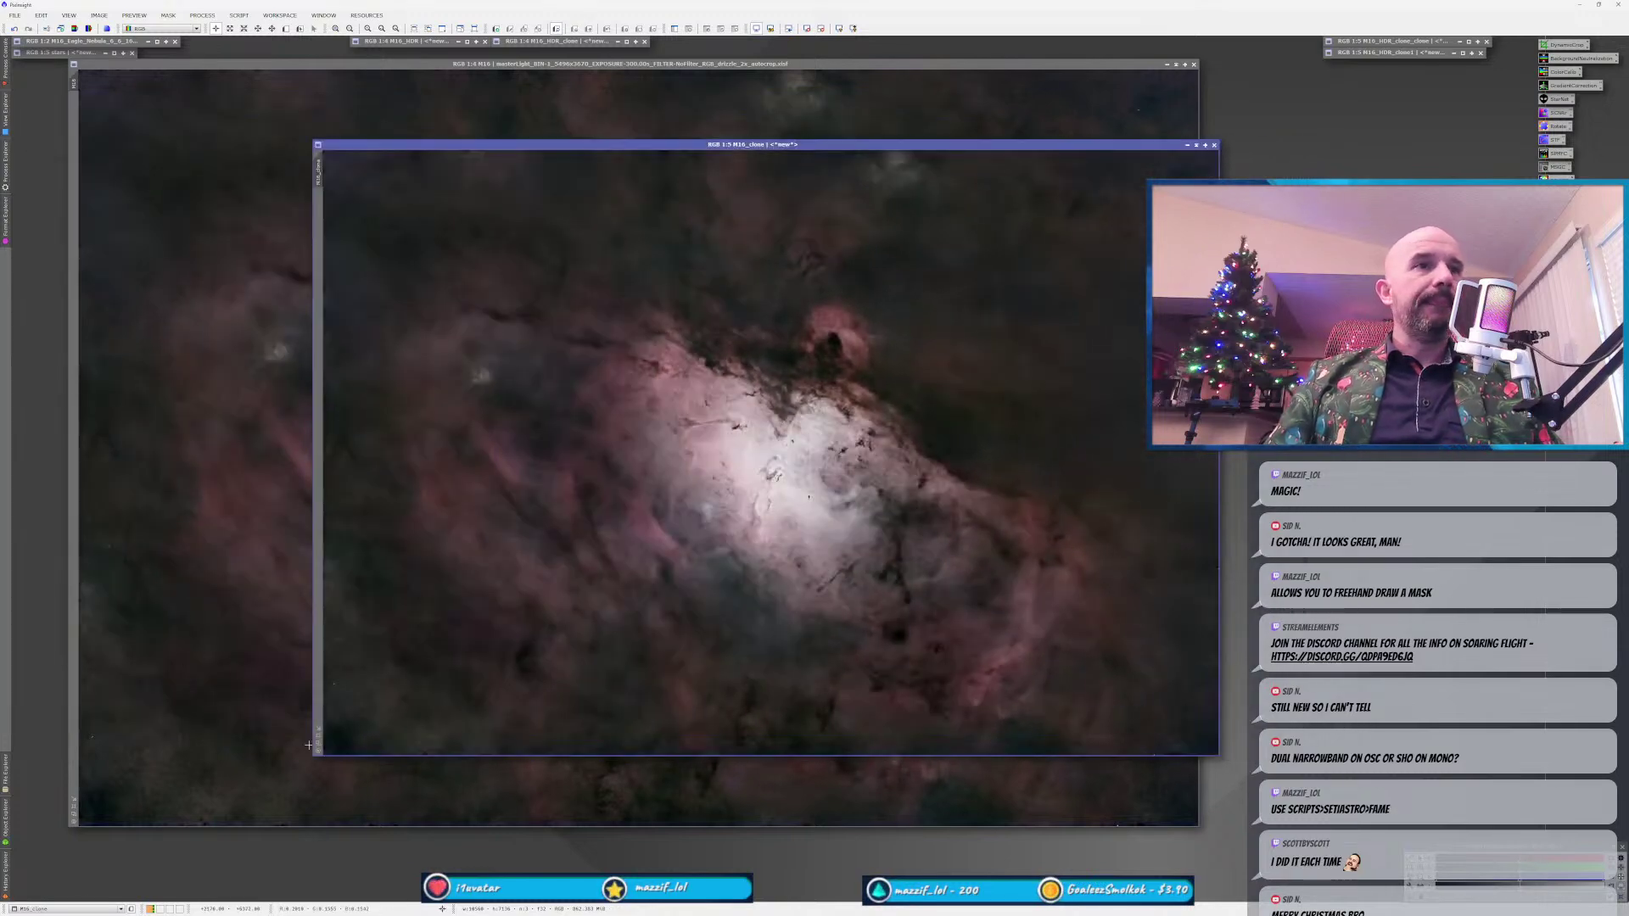
pyautogui.scroll(1, 318, 740)
pyautogui.moveTo(554, 146); pyautogui.dragTo(356, 90)
# Apply NarrowbandNormalization to the M16 clone after checking it in a real-time preview.
pyautogui.click(202, 15)
pyautogui.moveTo(246, 28)
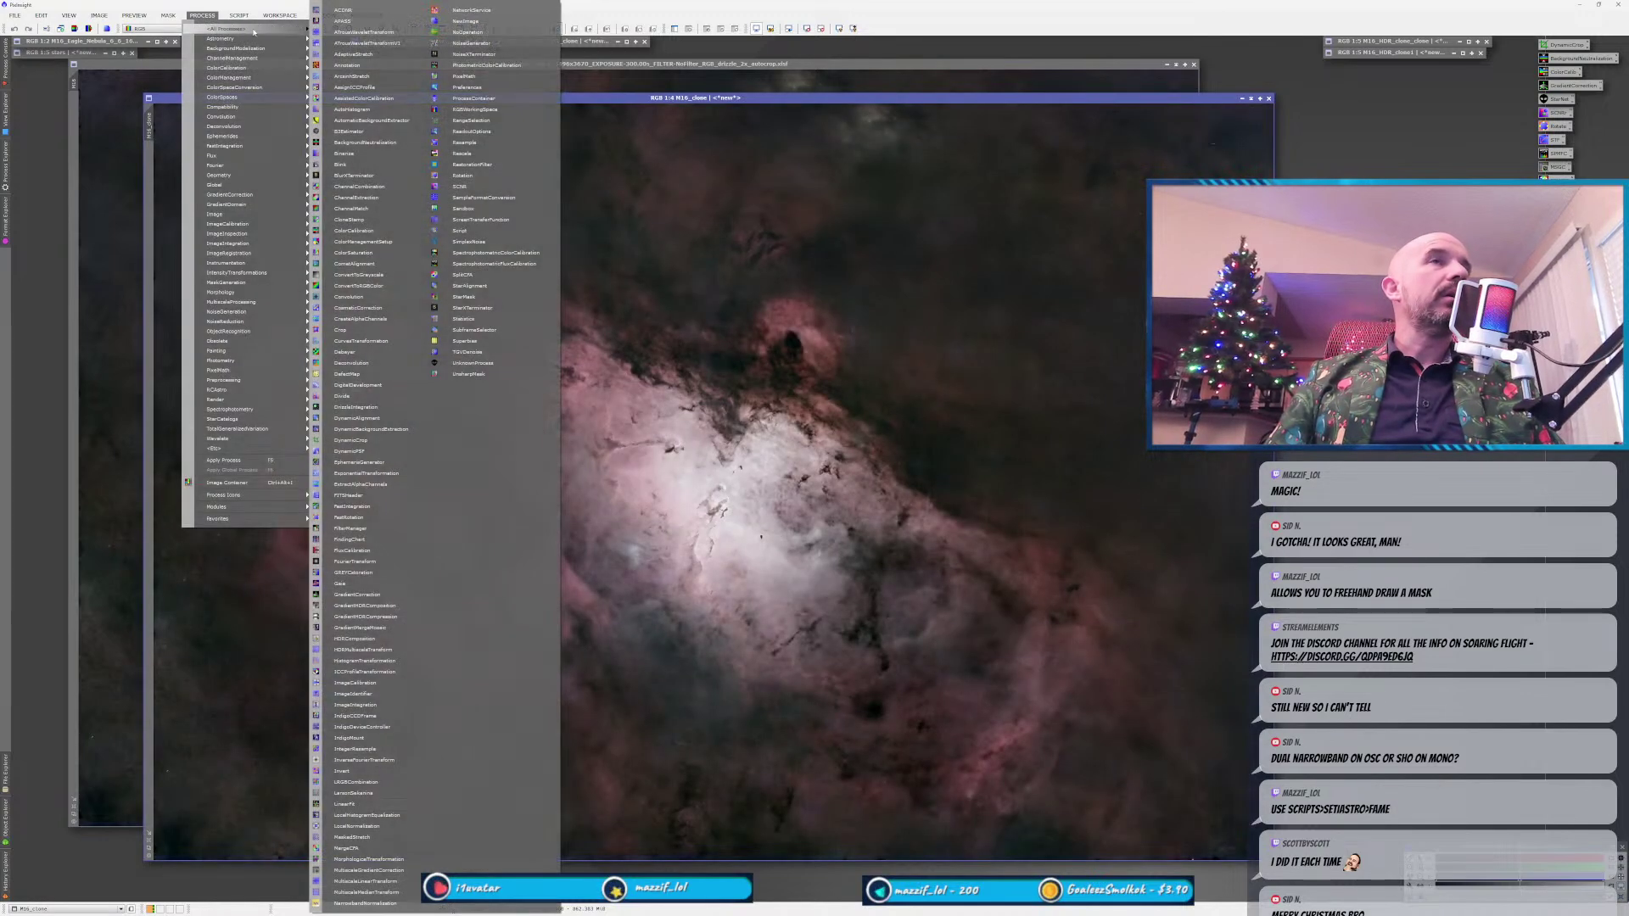
pyautogui.click(407, 890)
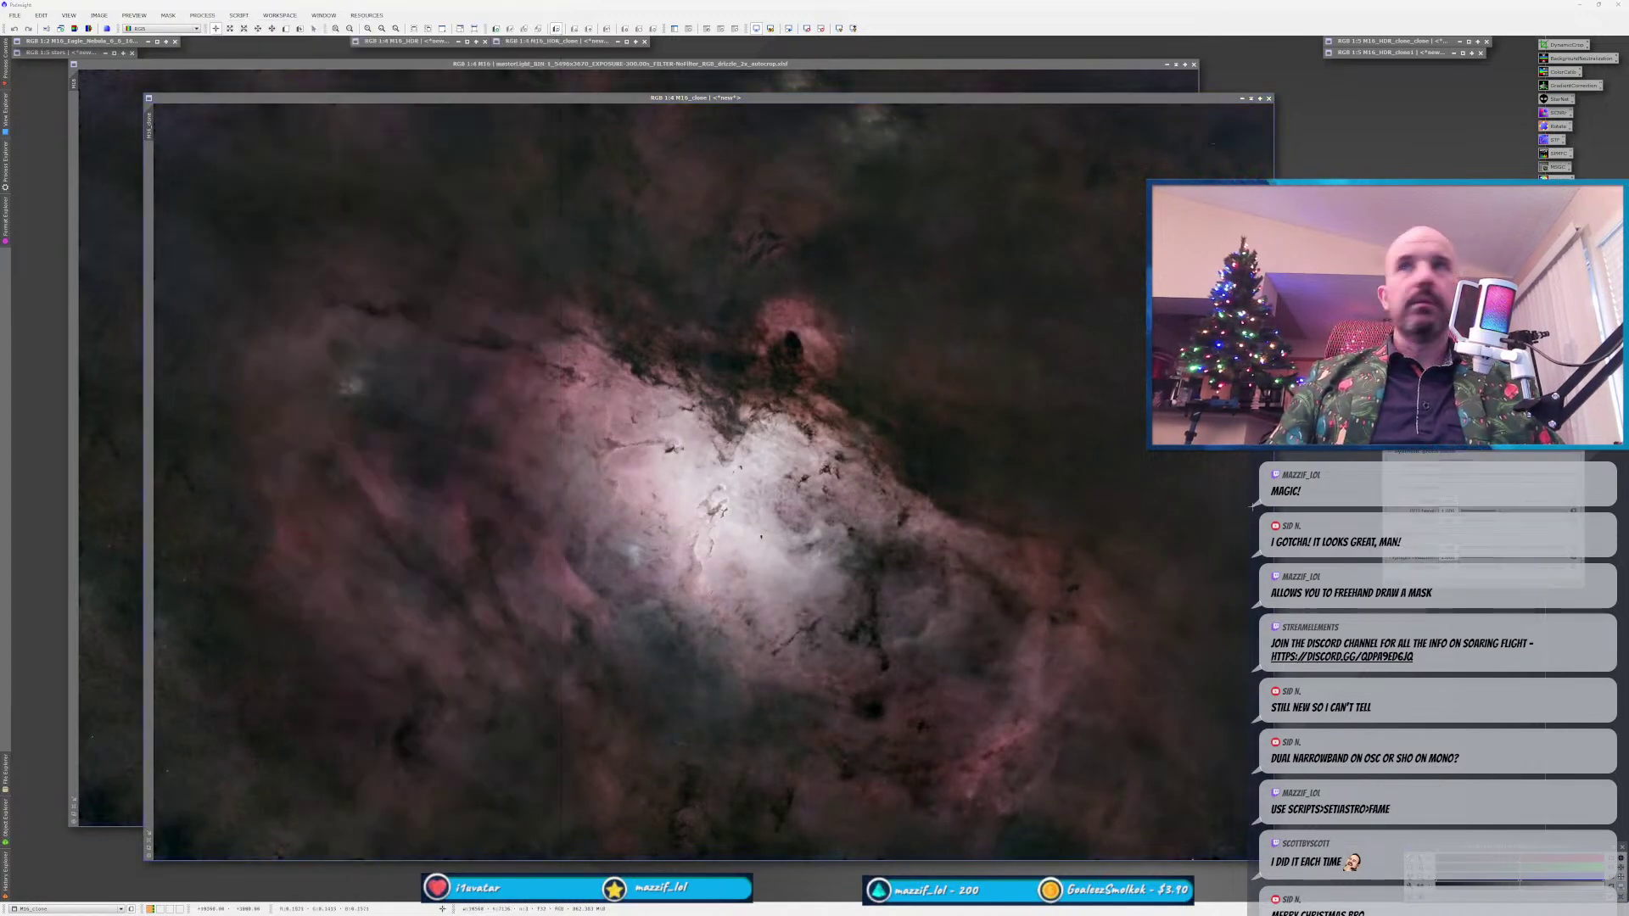
pyautogui.click(1425, 579)
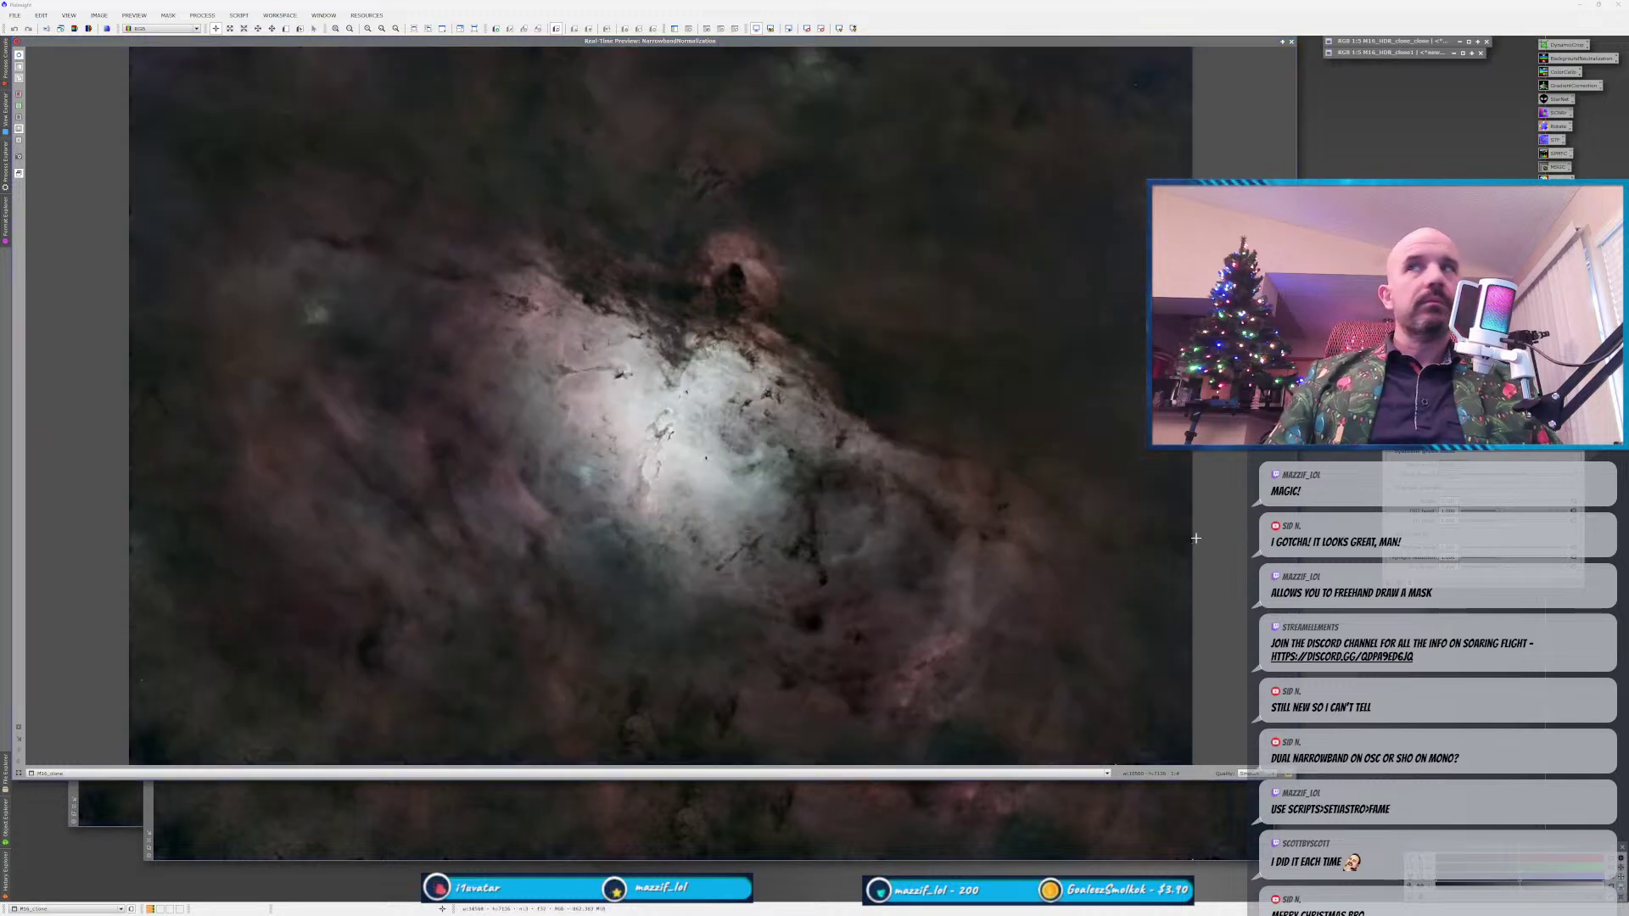
pyautogui.click(1291, 42)
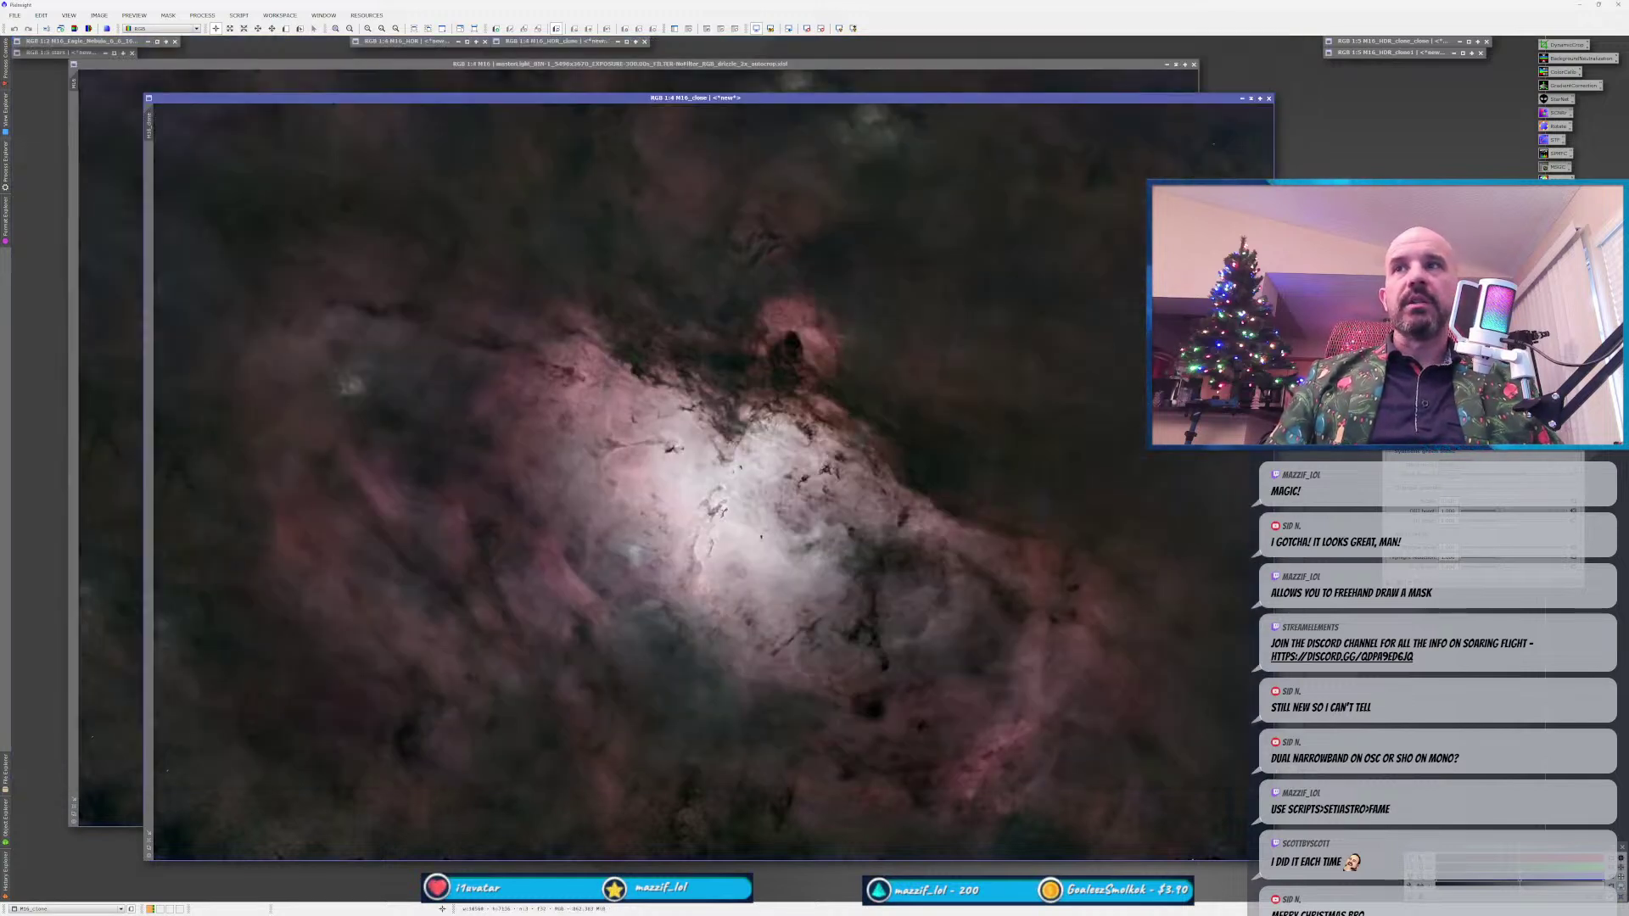
pyautogui.click(1414, 579)
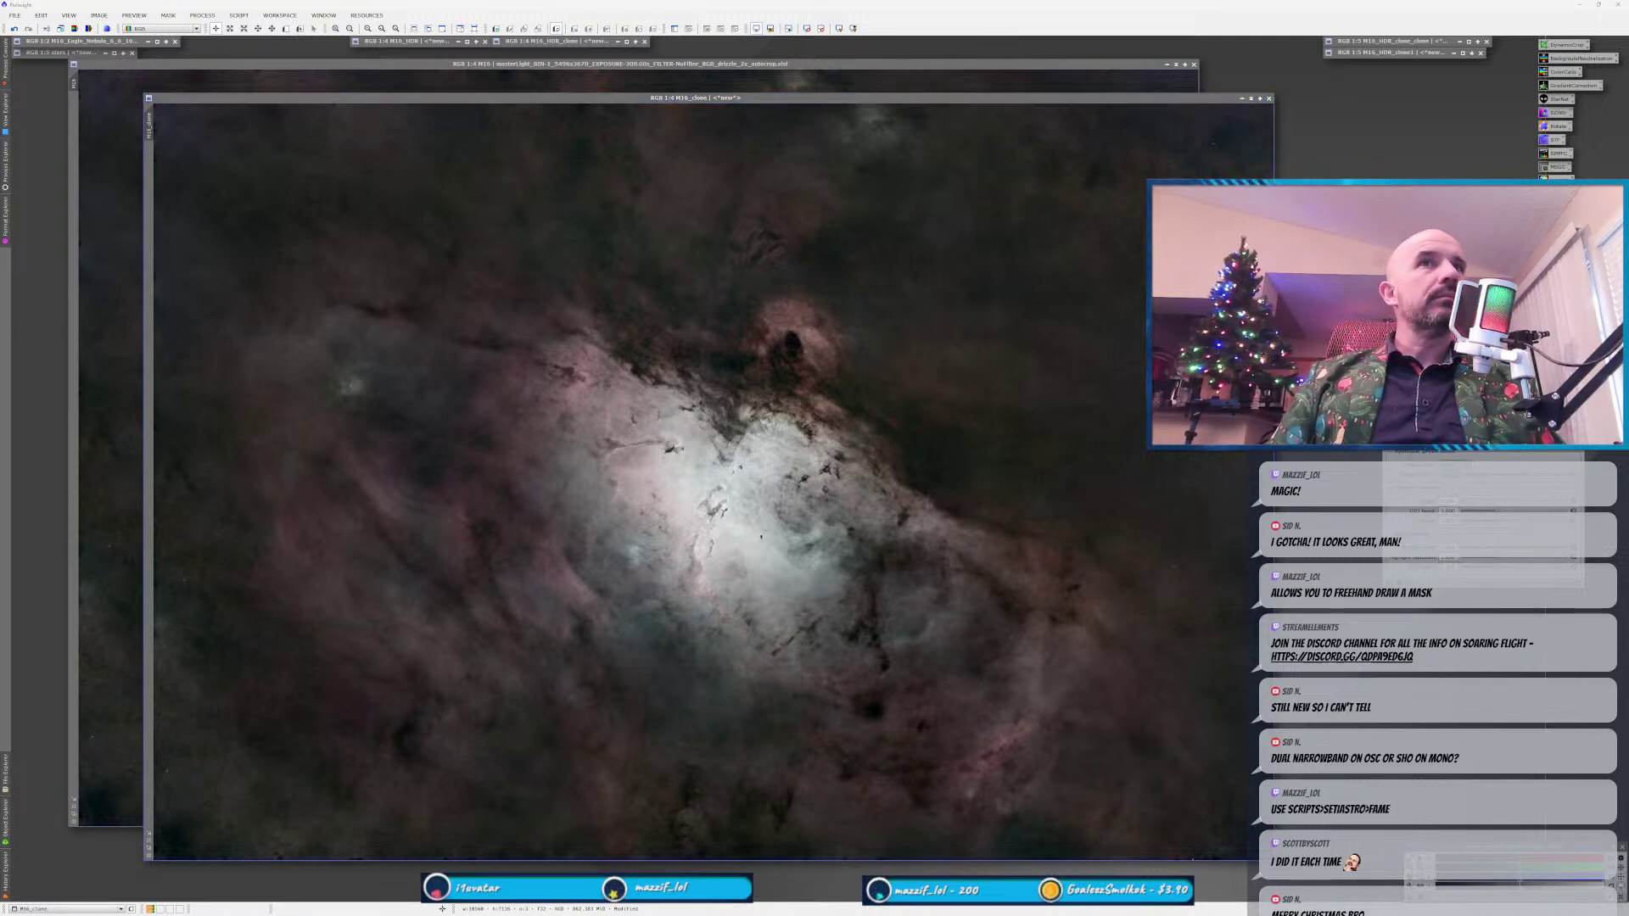
# Compare the colours of the original M16 image with the normalized clone.
pyautogui.click(133, 429)
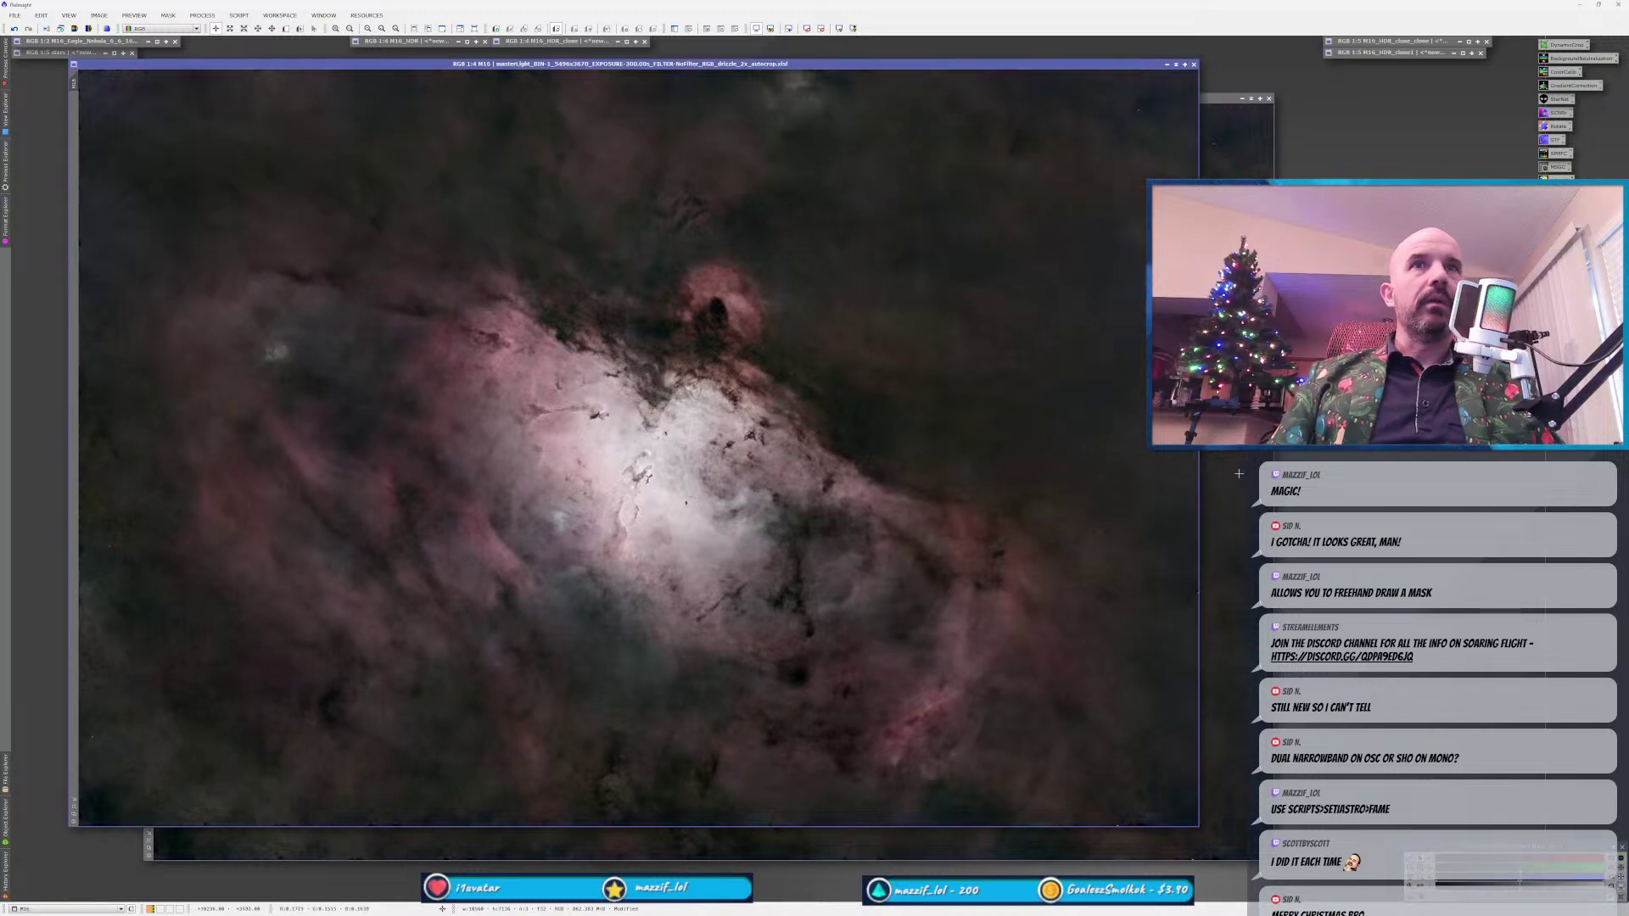
pyautogui.click(1239, 474)
pyautogui.click(74, 468)
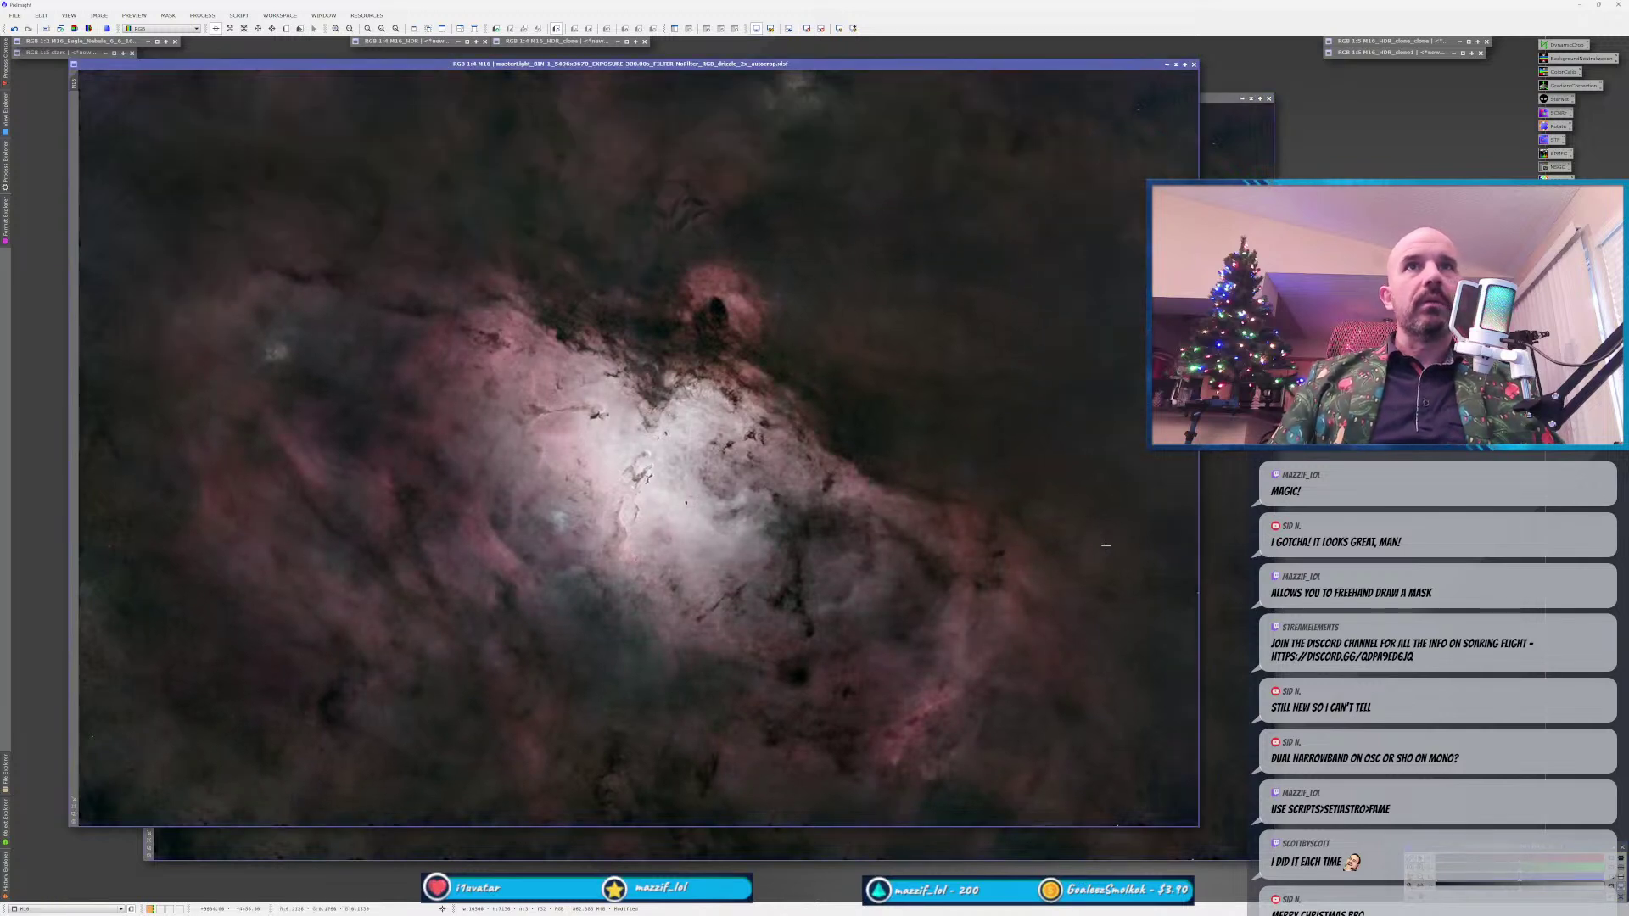
pyautogui.click(1254, 504)
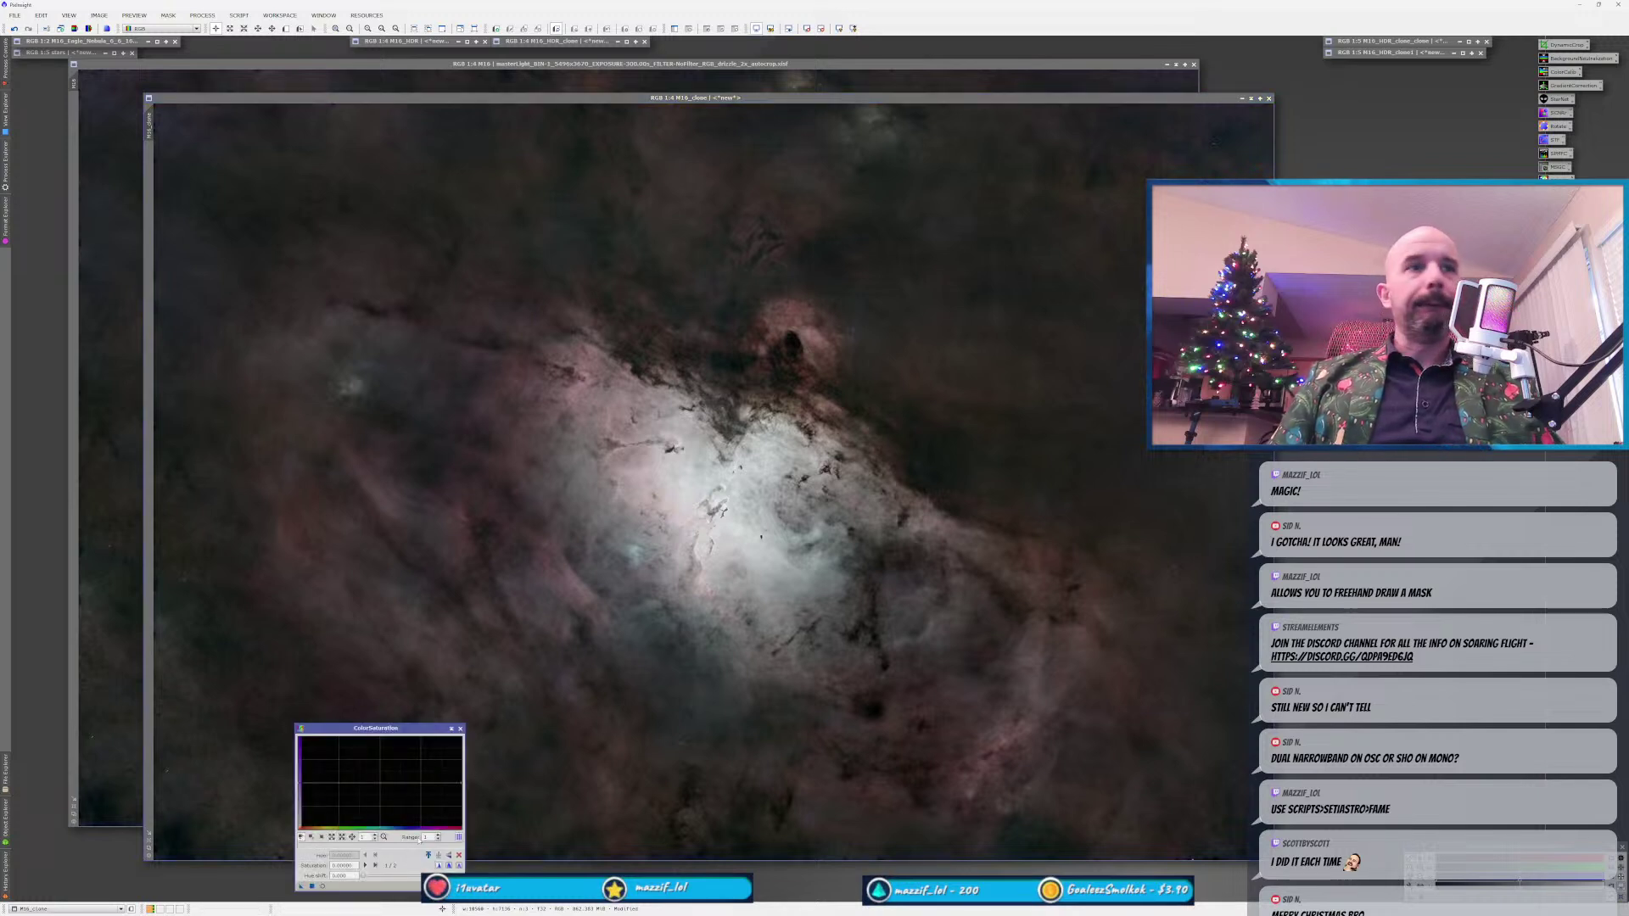
# Boost the M16 clone's saturation with a raised CurvesTransformation saturation curve, tuning it in a real-time preview and applying it to the clone.
pyautogui.click(460, 729)
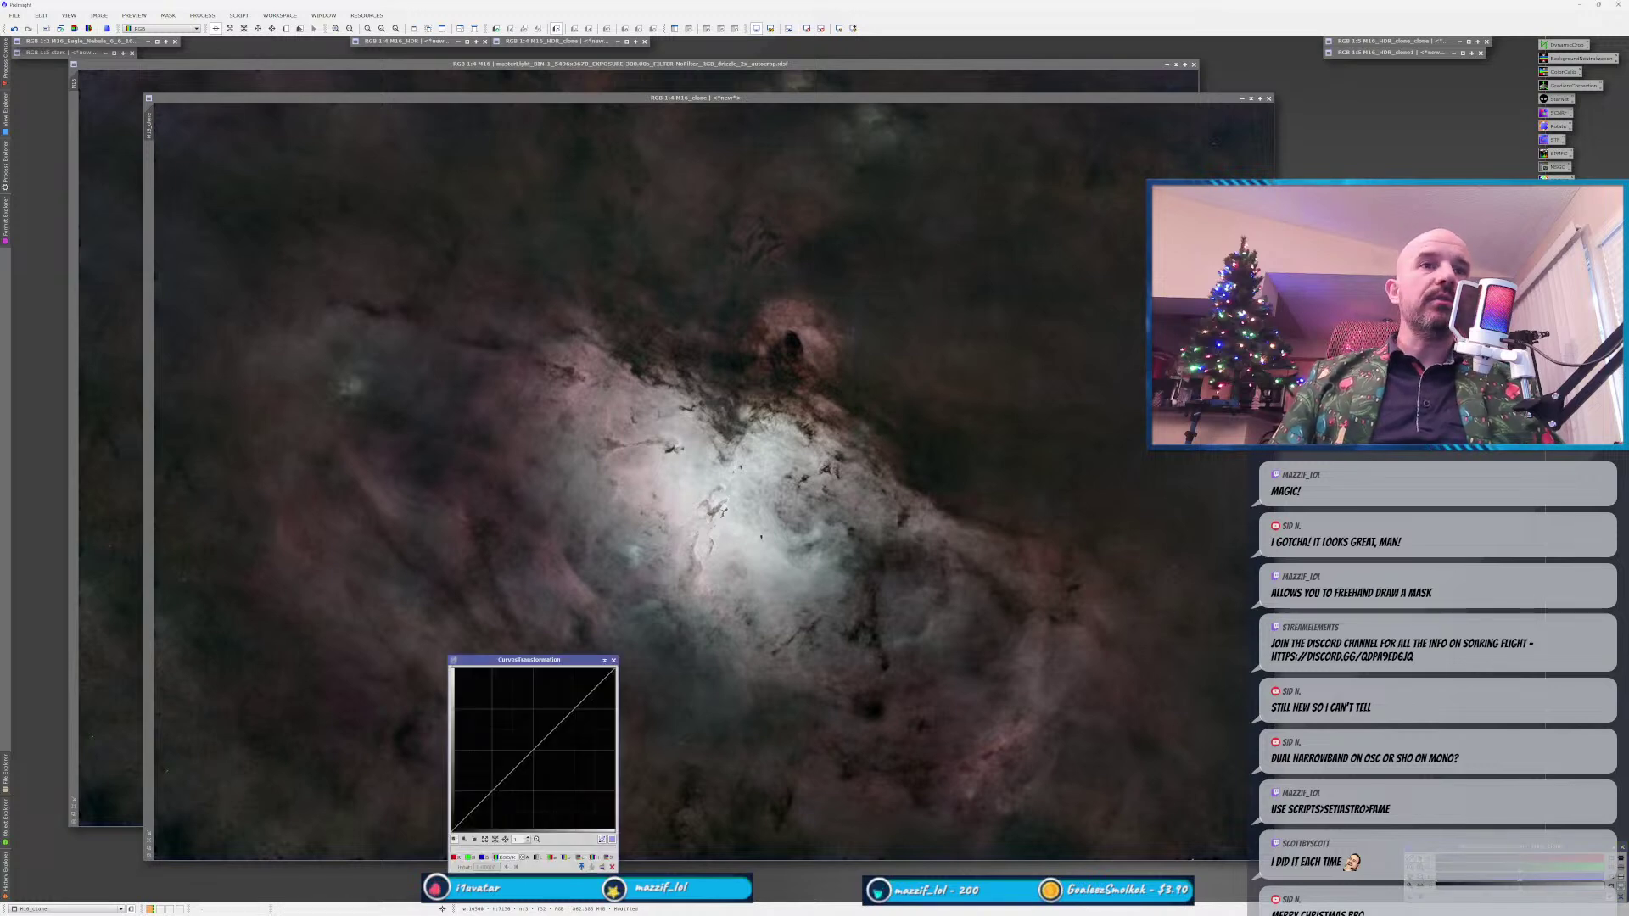
pyautogui.click(608, 856)
pyautogui.click(485, 879)
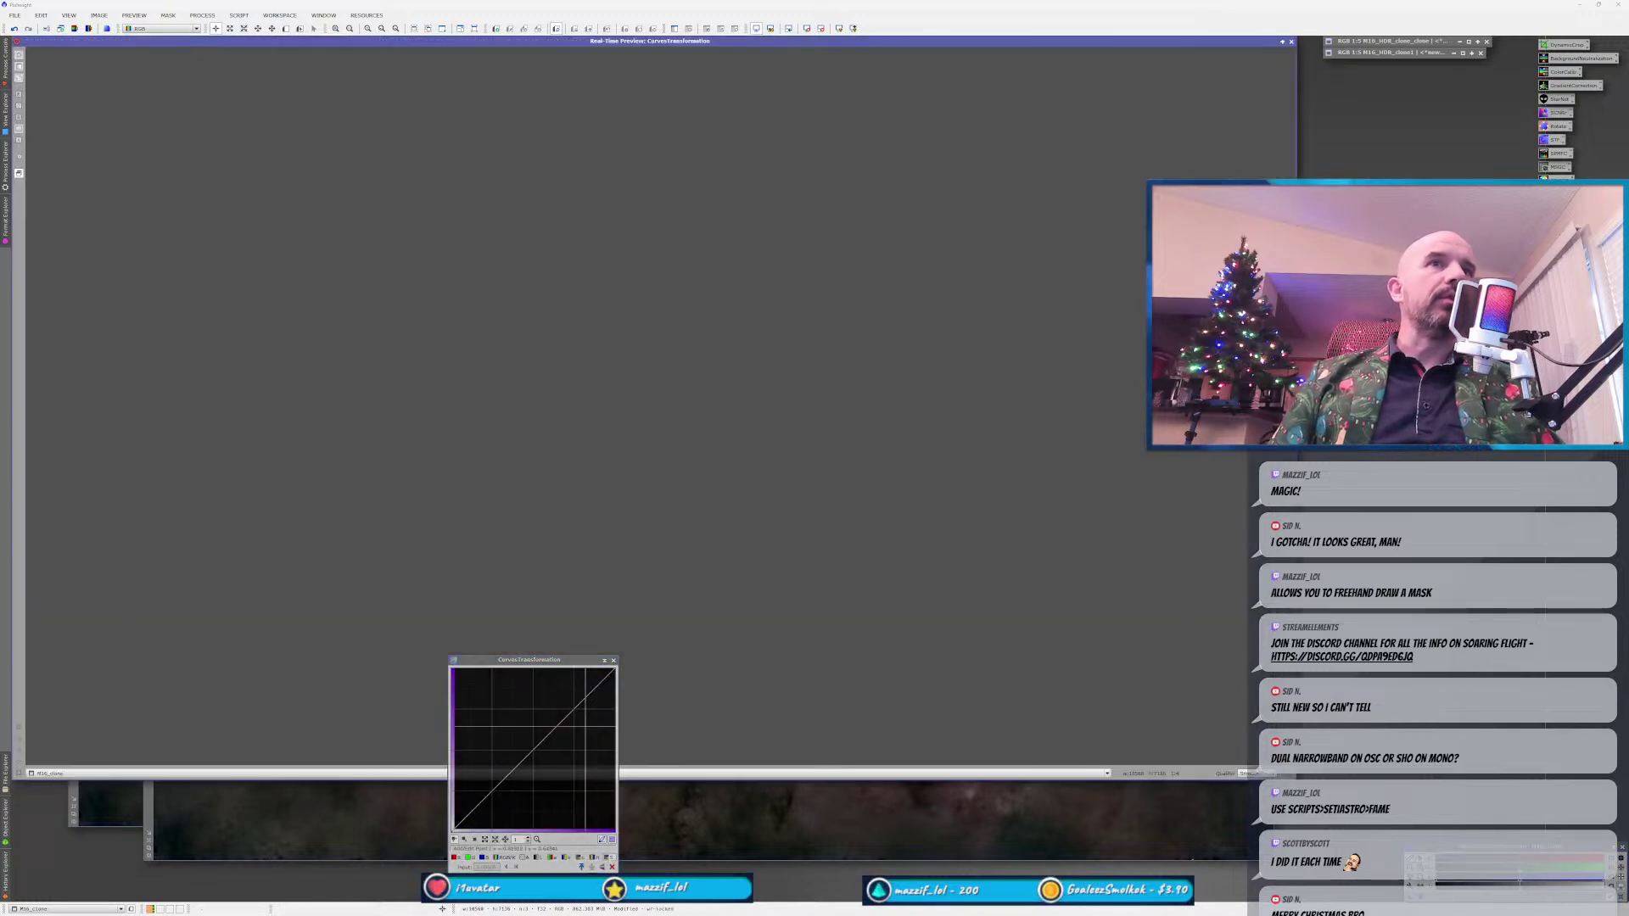
pyautogui.moveTo(527, 756); pyautogui.dragTo(504, 732)
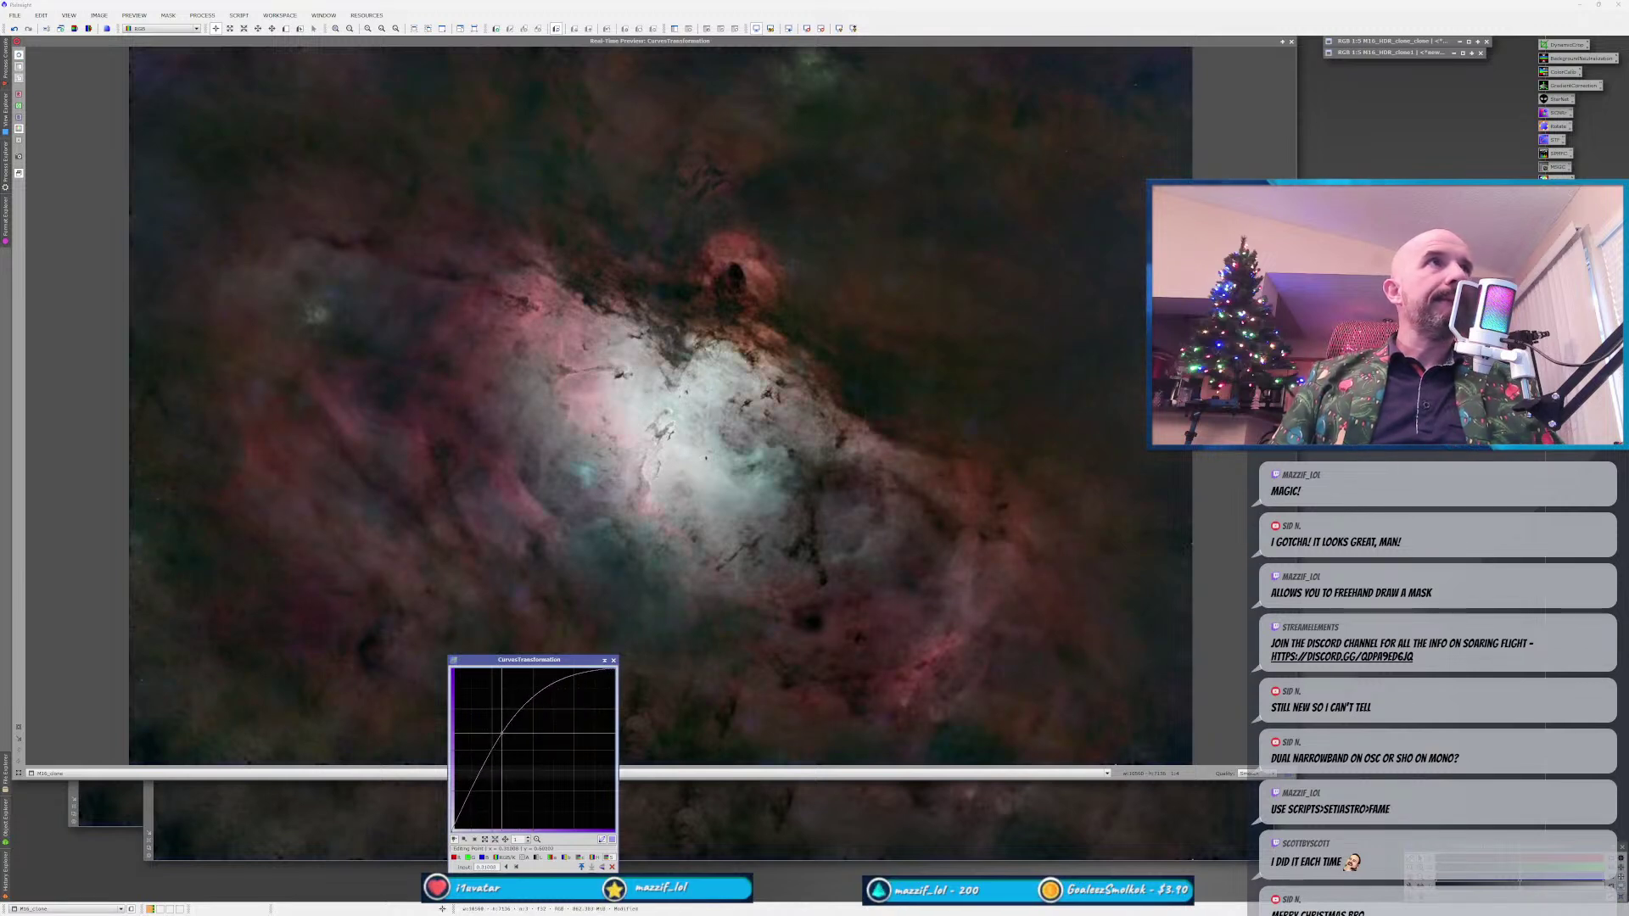
pyautogui.moveTo(501, 733); pyautogui.dragTo(505, 735)
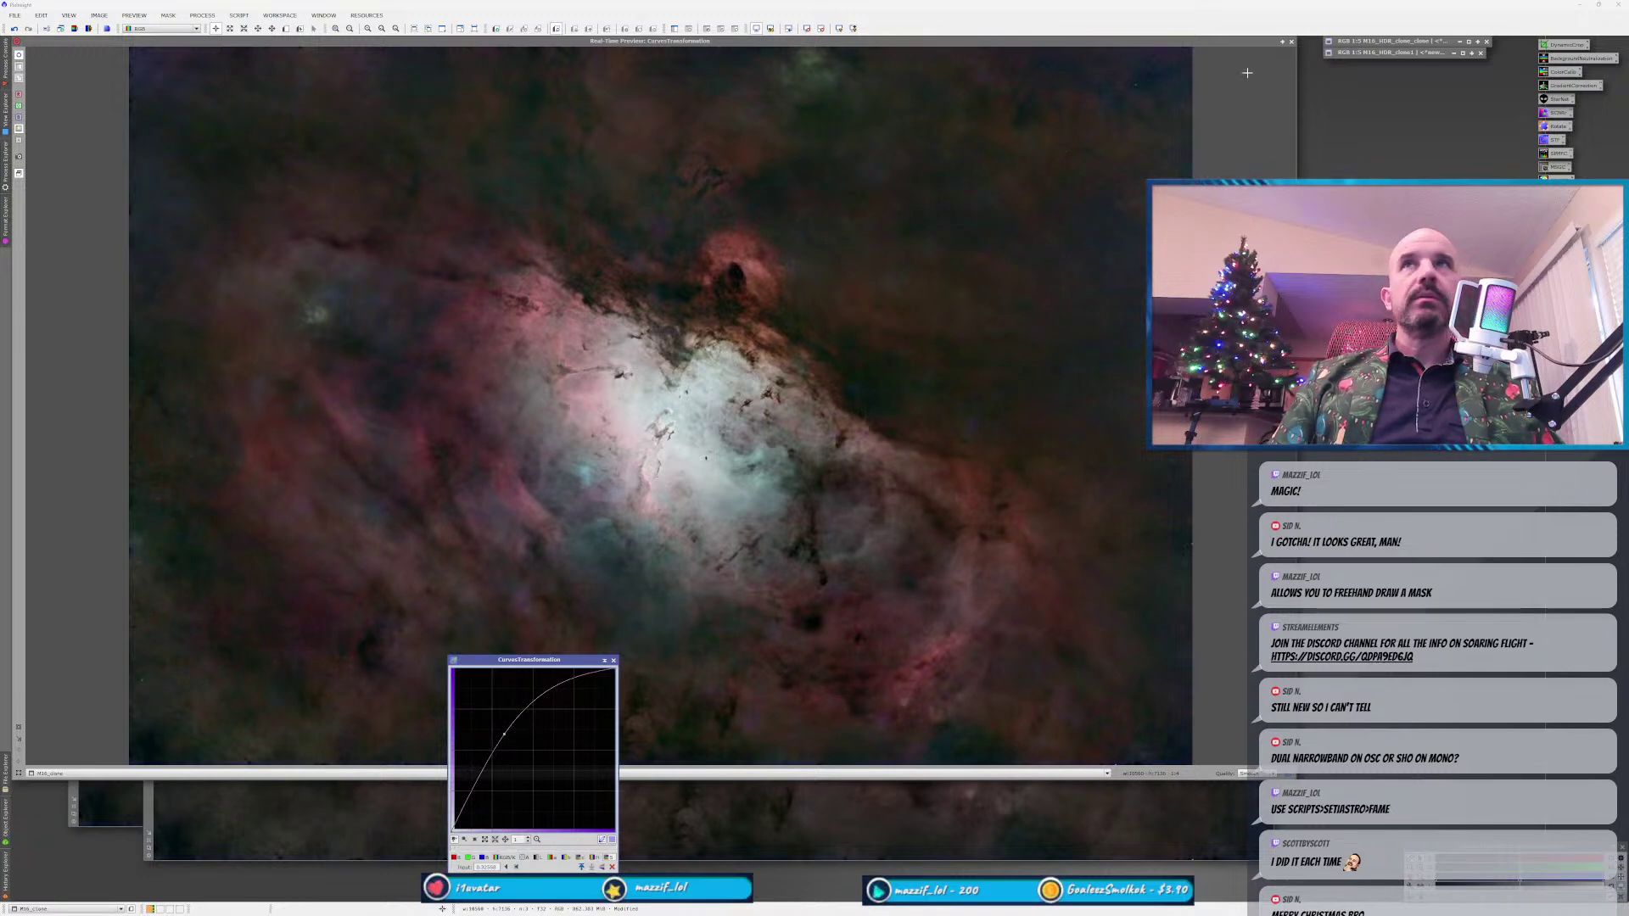
pyautogui.click(1291, 41)
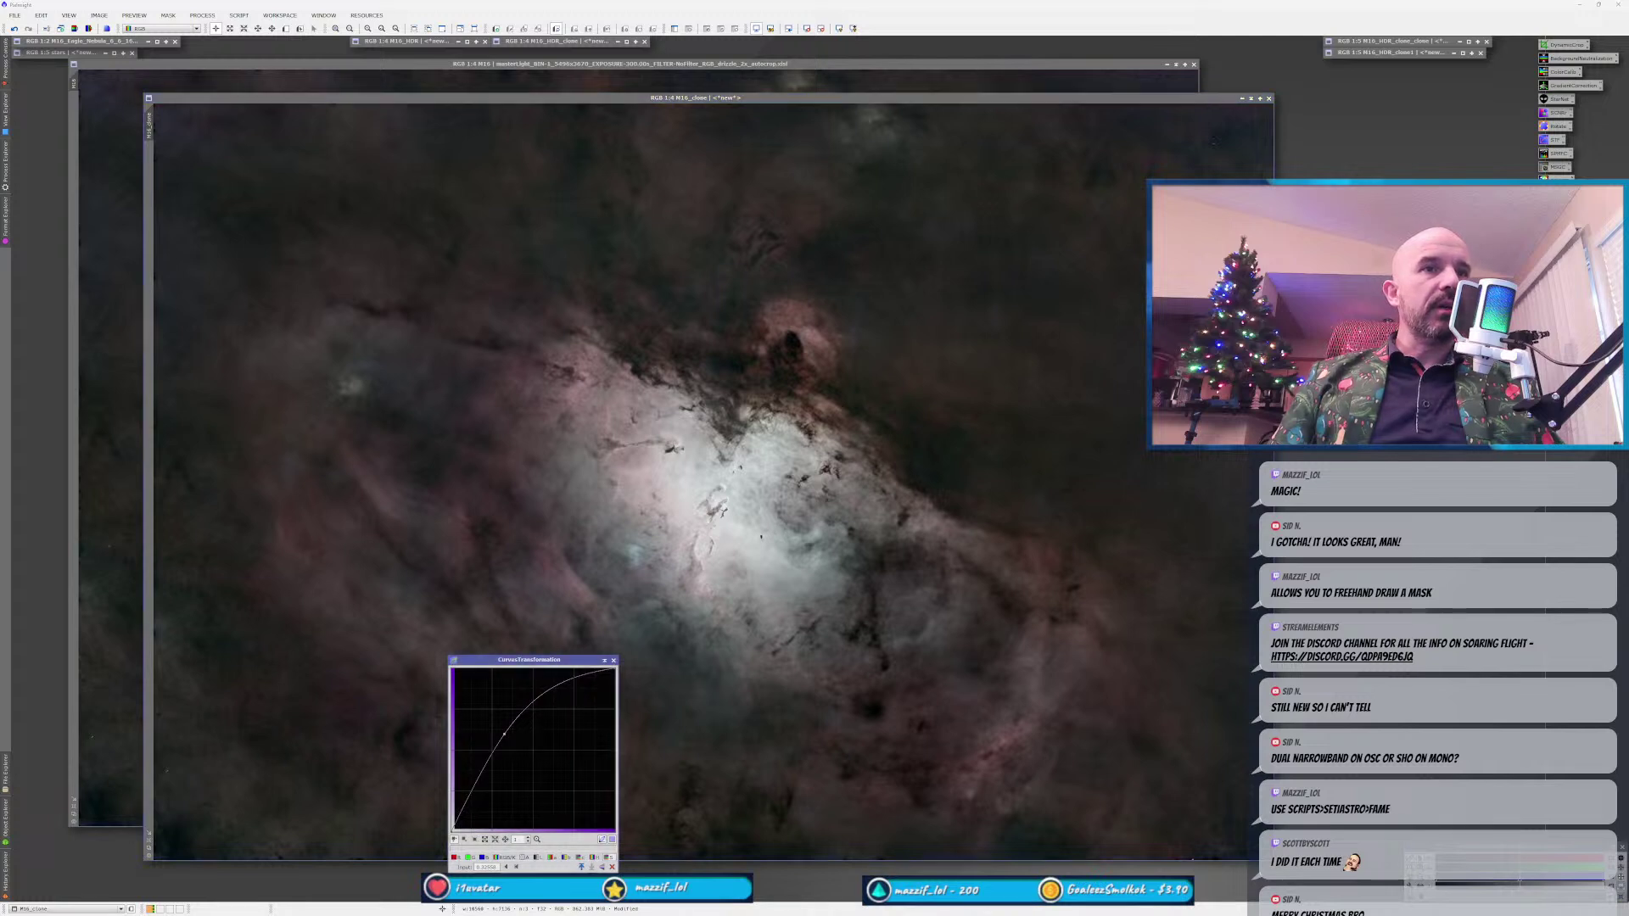
pyautogui.moveTo(358, 649); pyautogui.dragTo(357, 649)
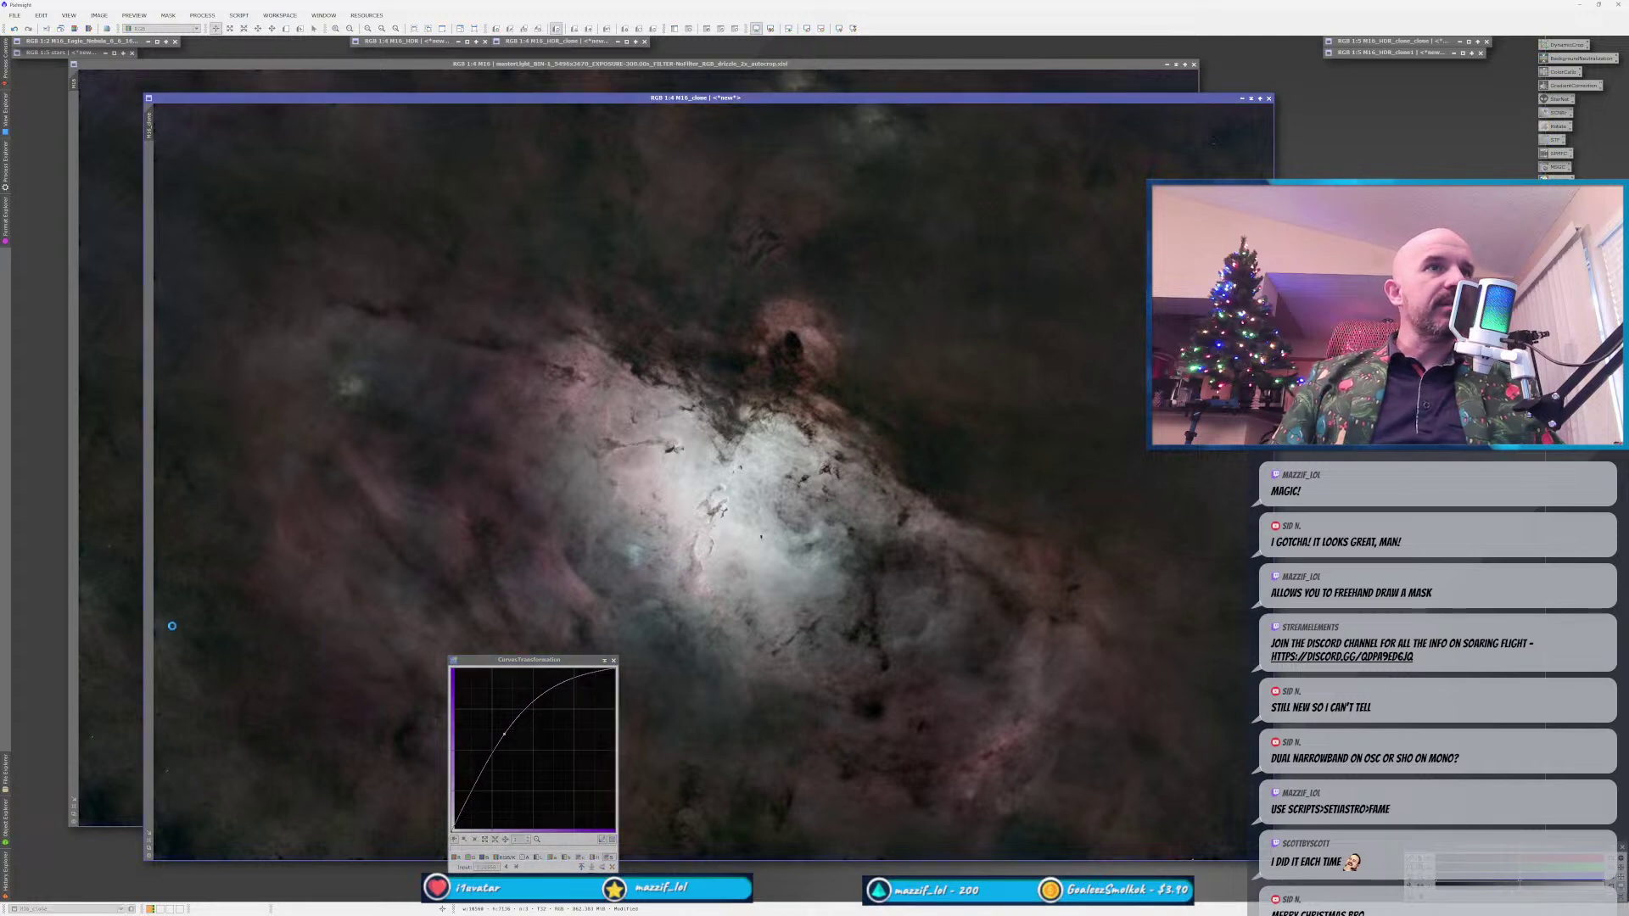
# Apply the same saturation curve to the original M16 image, compare it with the clone, and close CurvesTransformation.
pyautogui.click(97, 624)
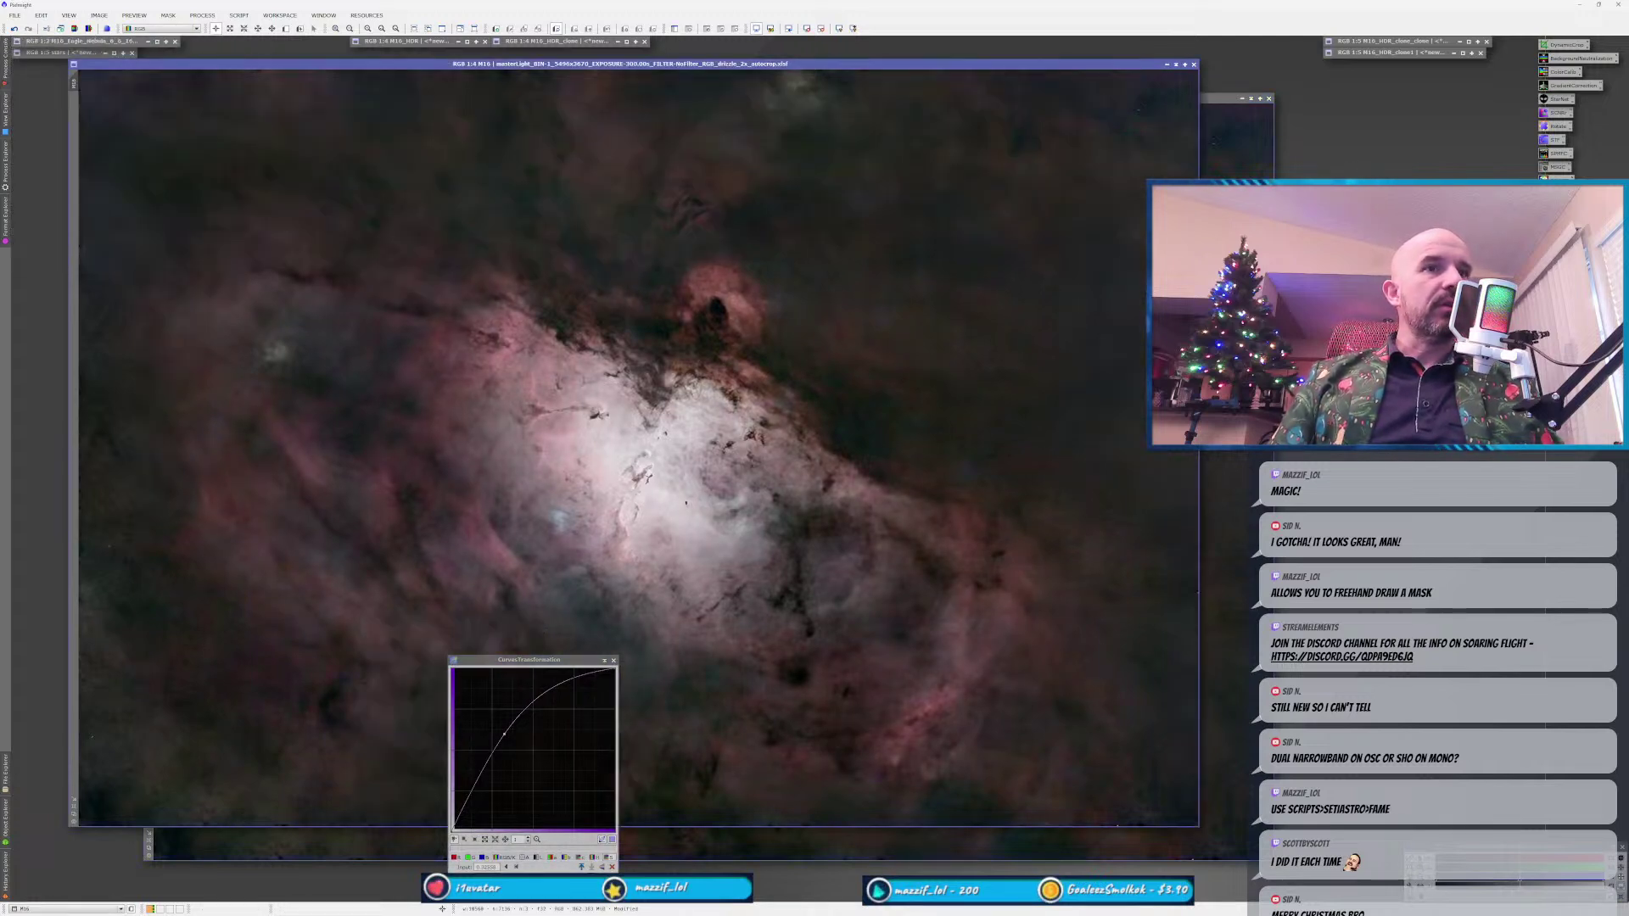
pyautogui.moveTo(453, 839); pyautogui.dragTo(349, 740)
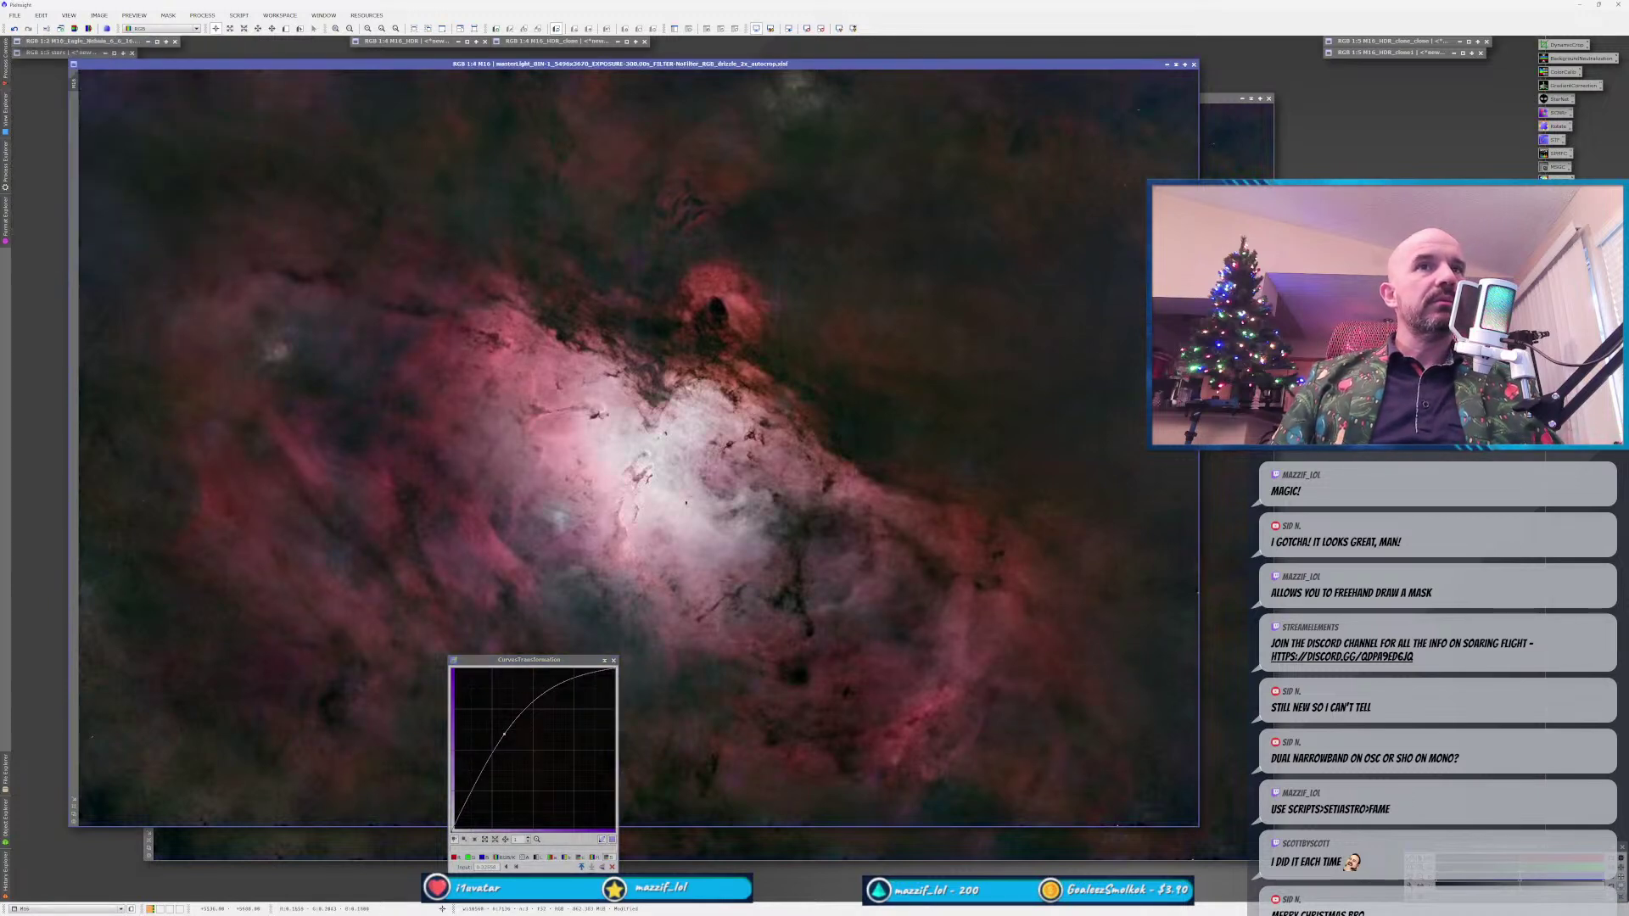
pyautogui.click(1225, 625)
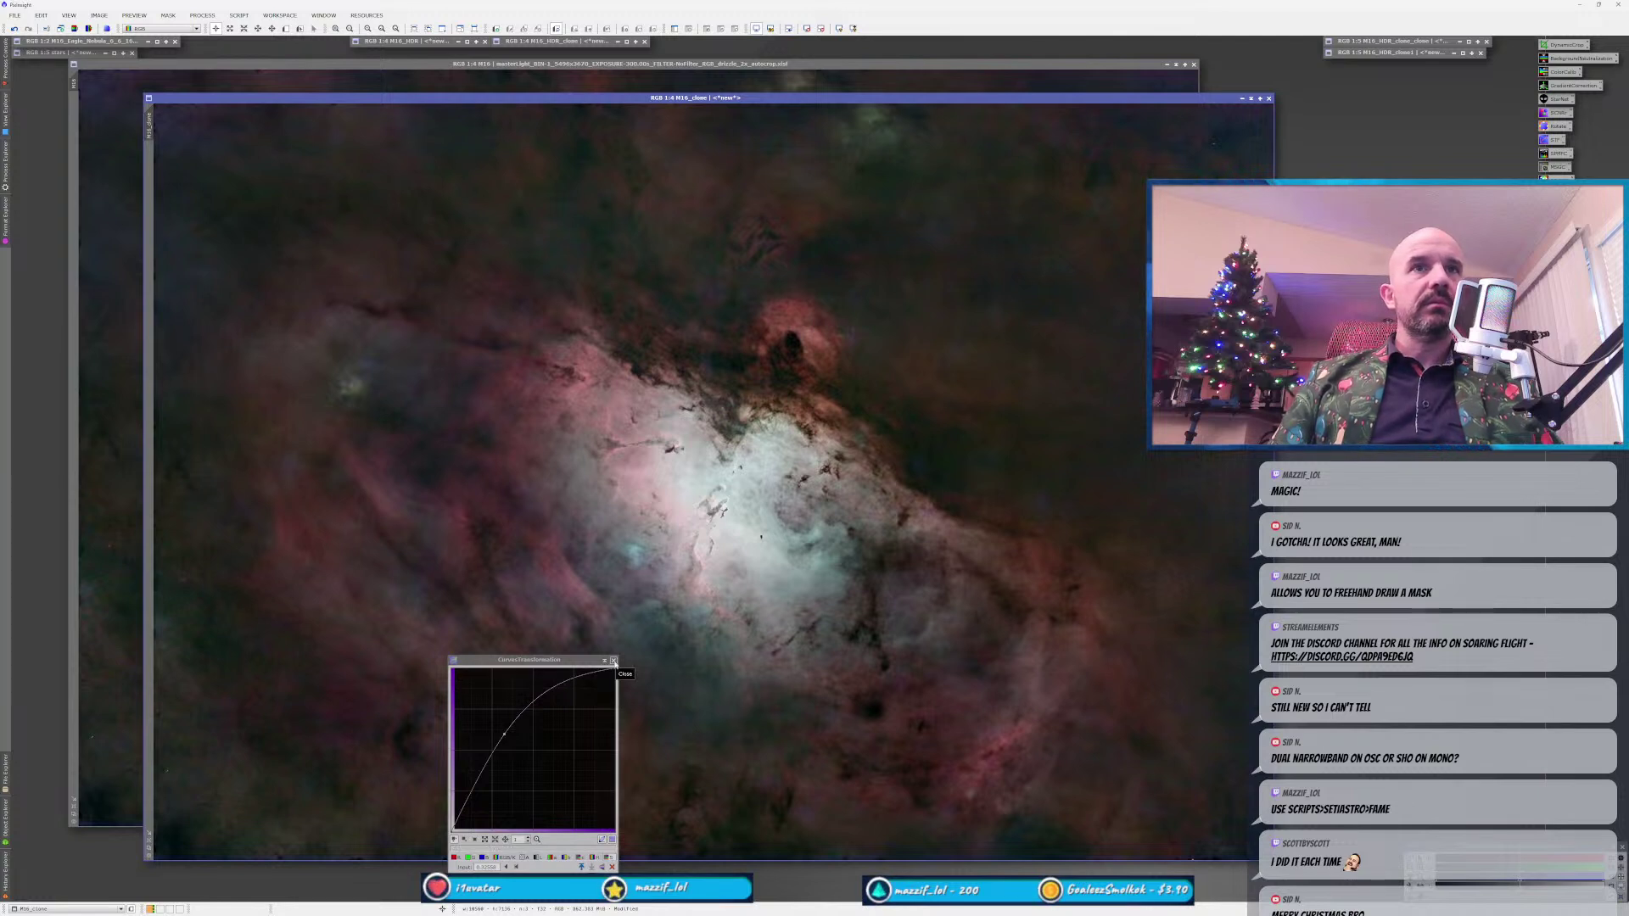
pyautogui.click(613, 661)
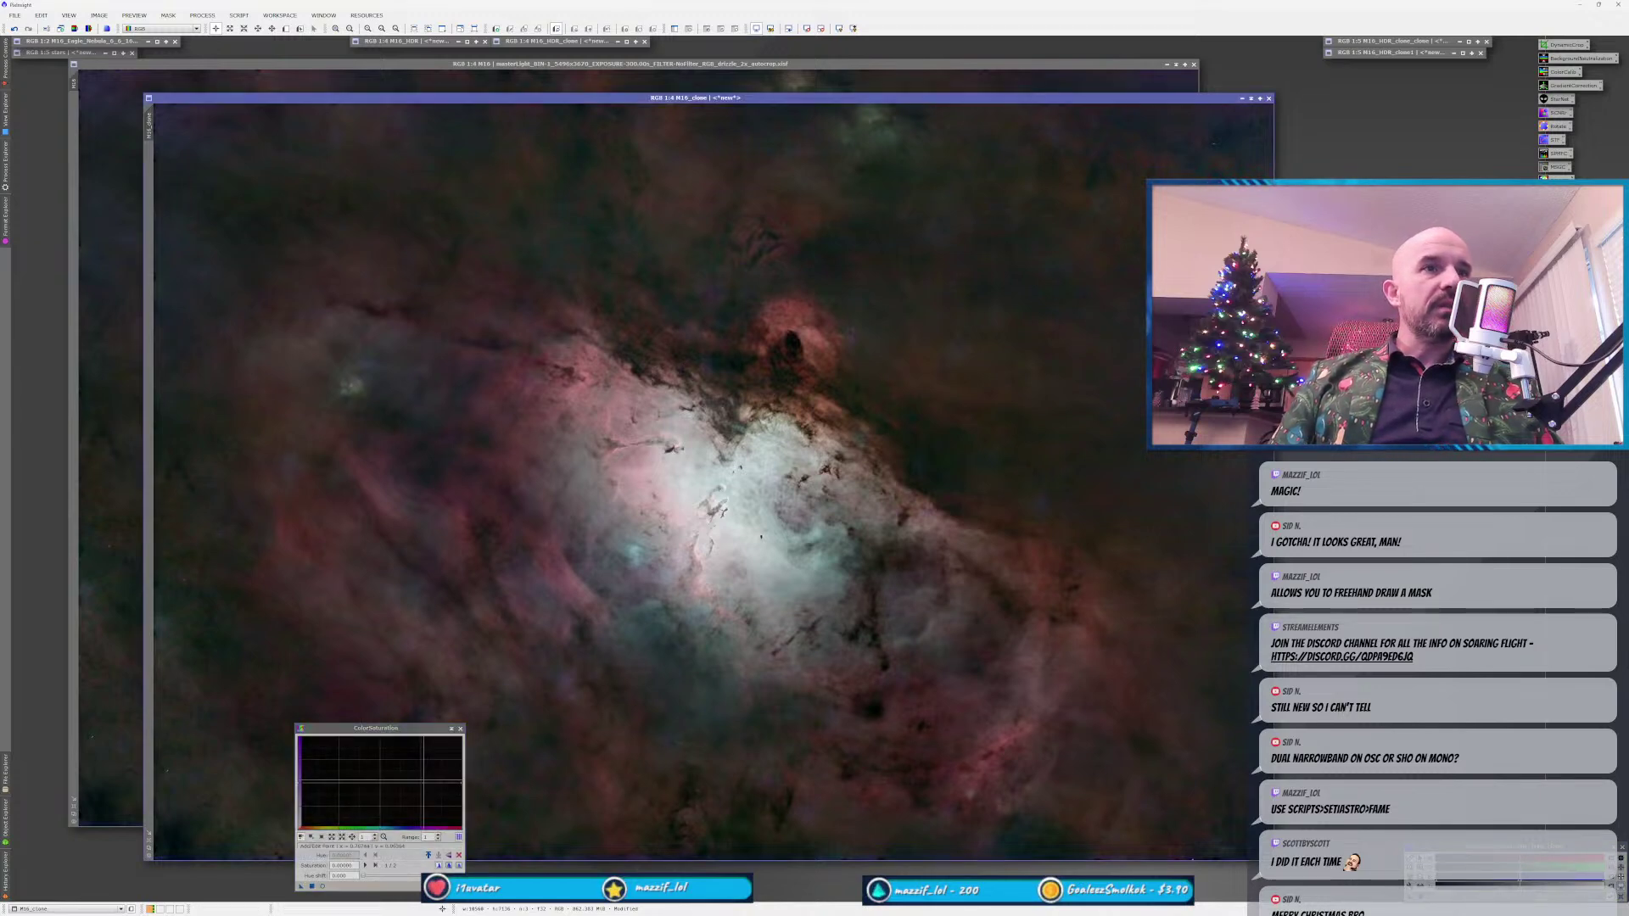
# Shape a ColorSaturation curve for the M16 clone in a real-time preview, anchoring the other hues and raising the green-to-cyan range.
pyautogui.click(322, 885)
pyautogui.click(317, 783)
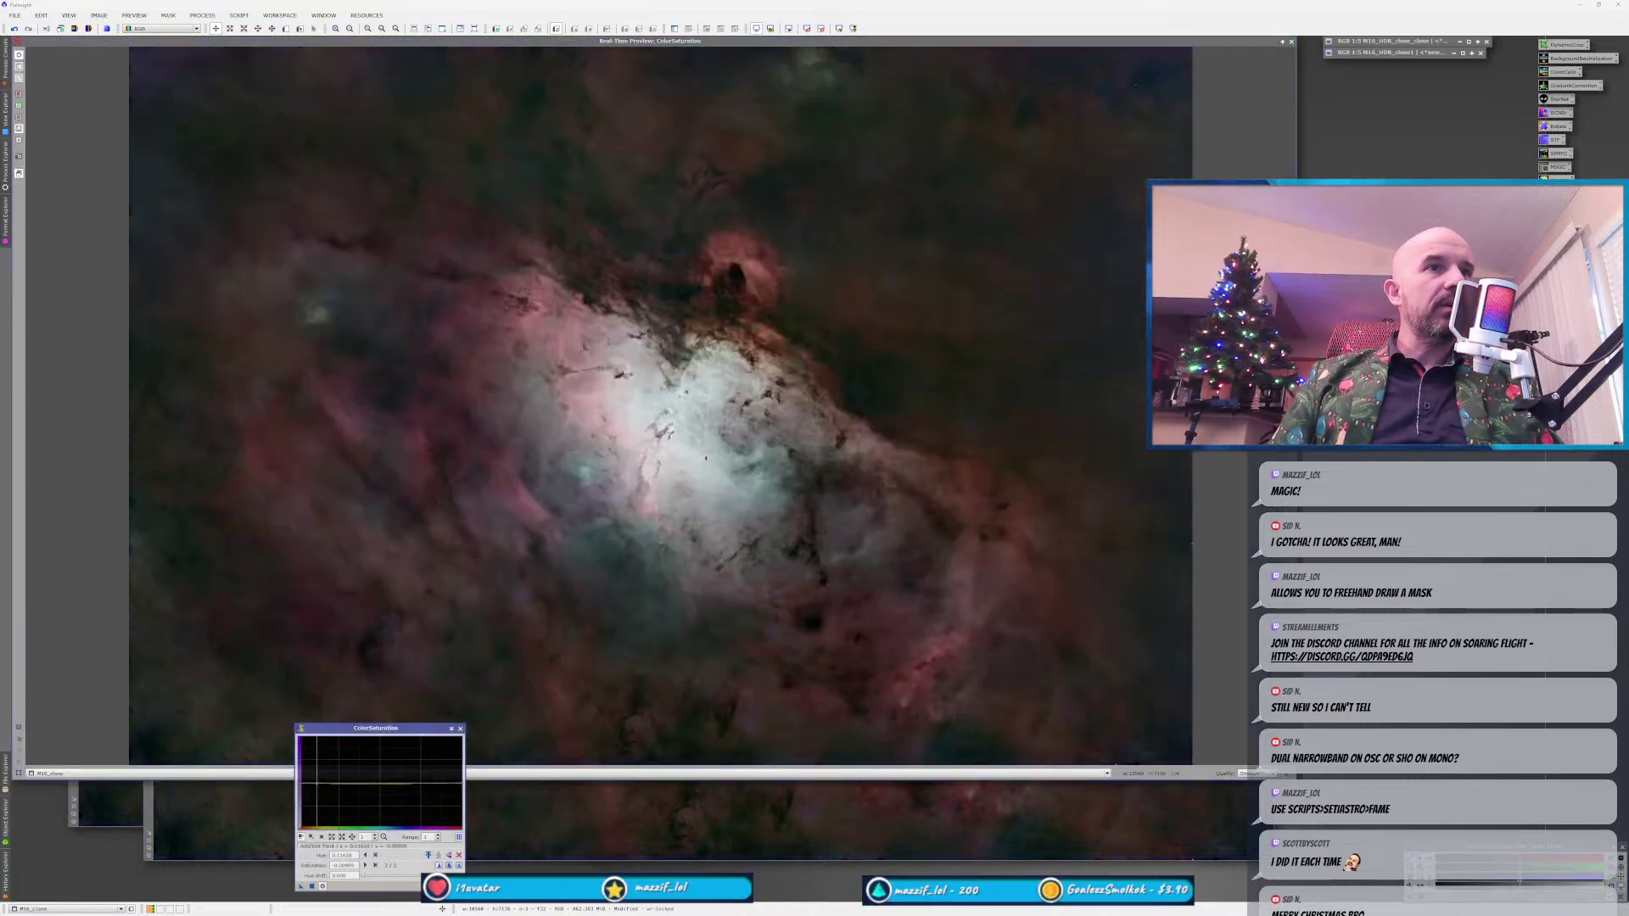
pyautogui.click(336, 784)
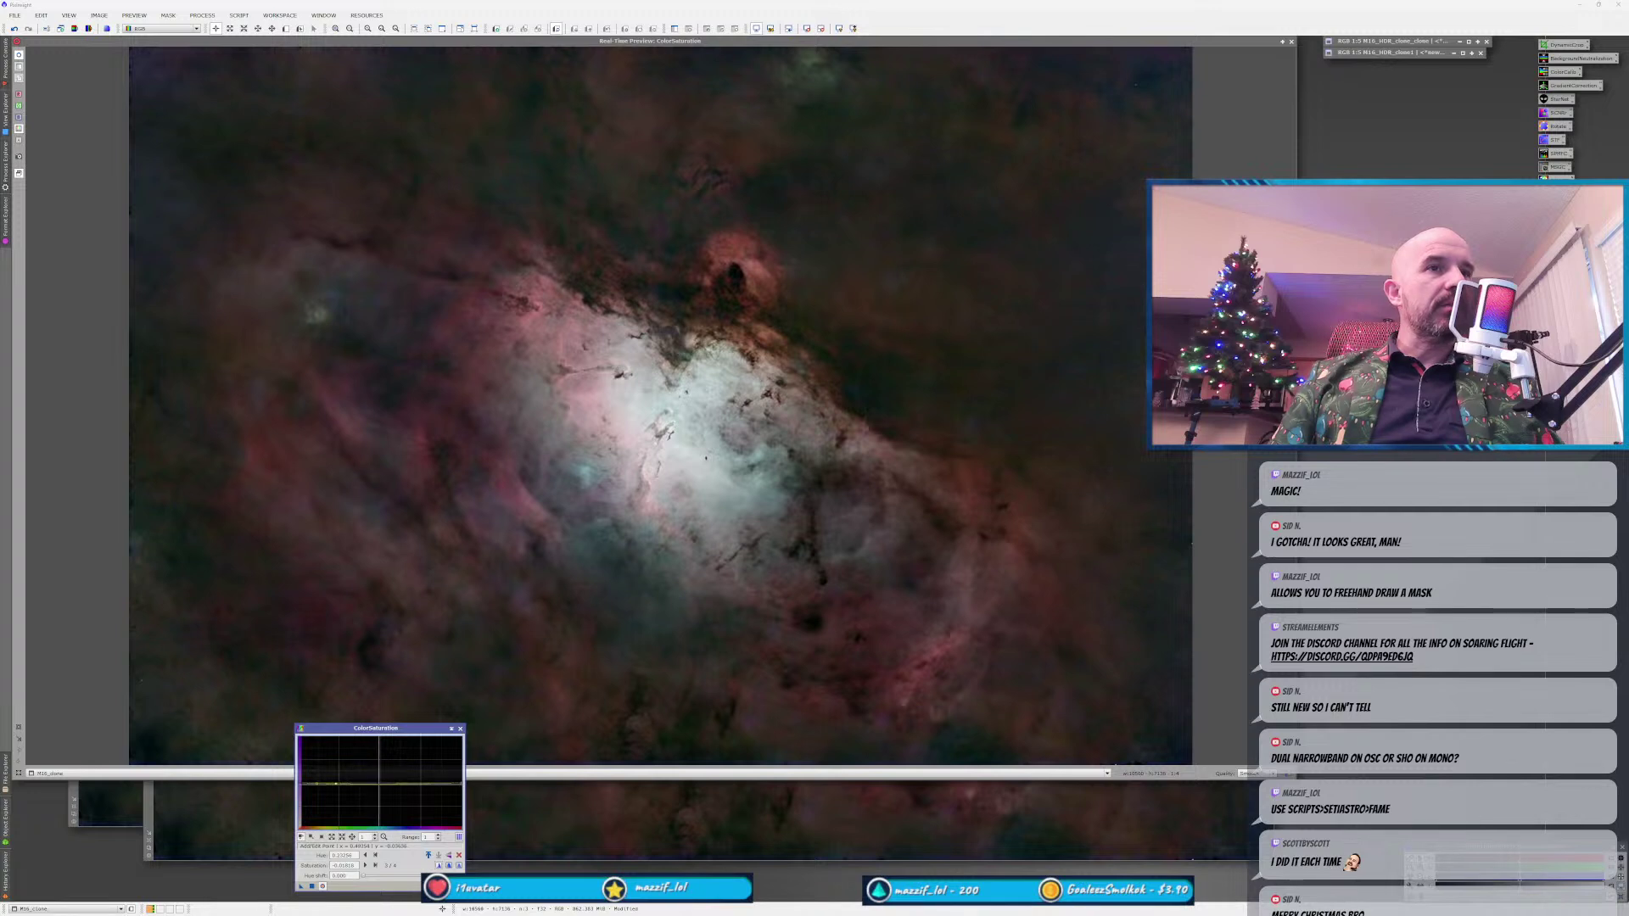
pyautogui.click(380, 784)
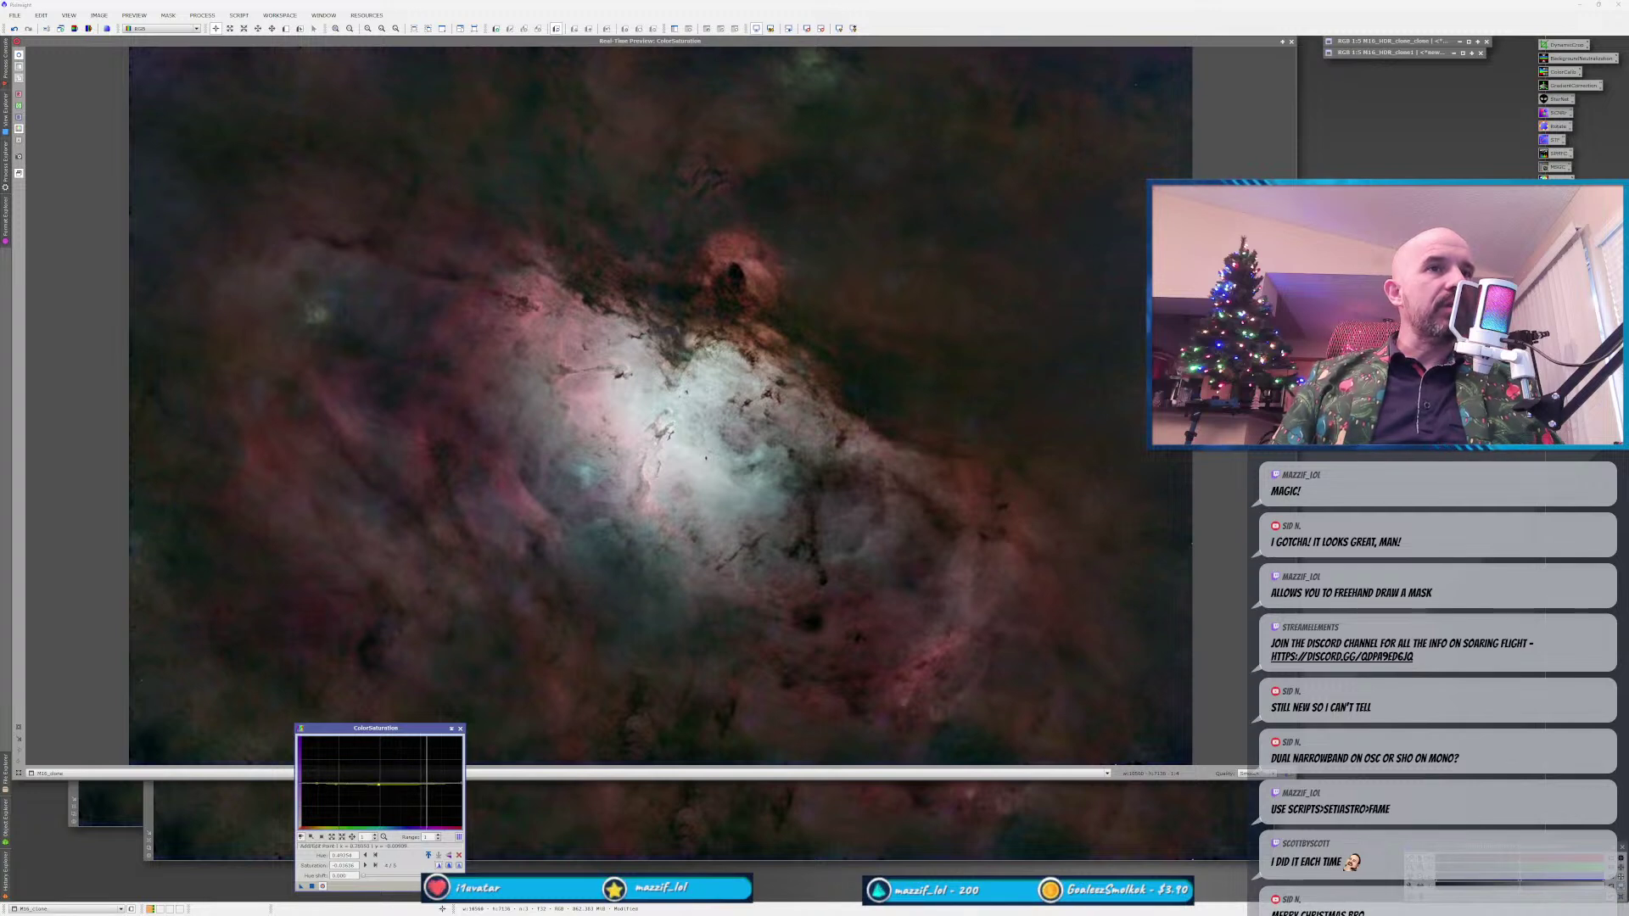
pyautogui.click(426, 783)
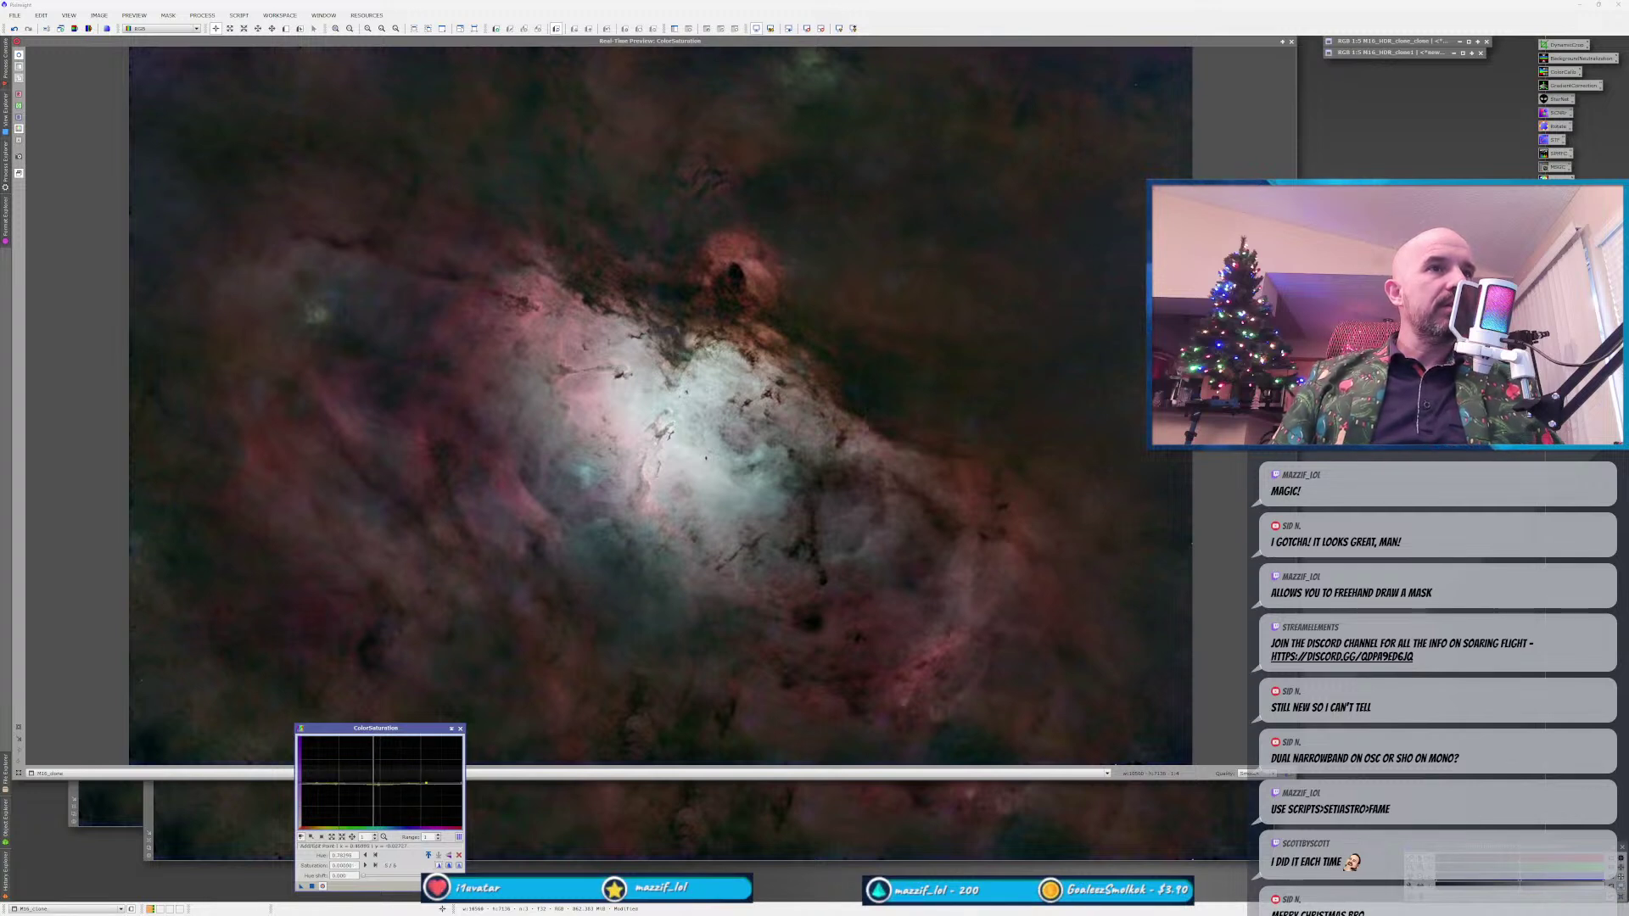
pyautogui.moveTo(354, 783); pyautogui.dragTo(355, 739)
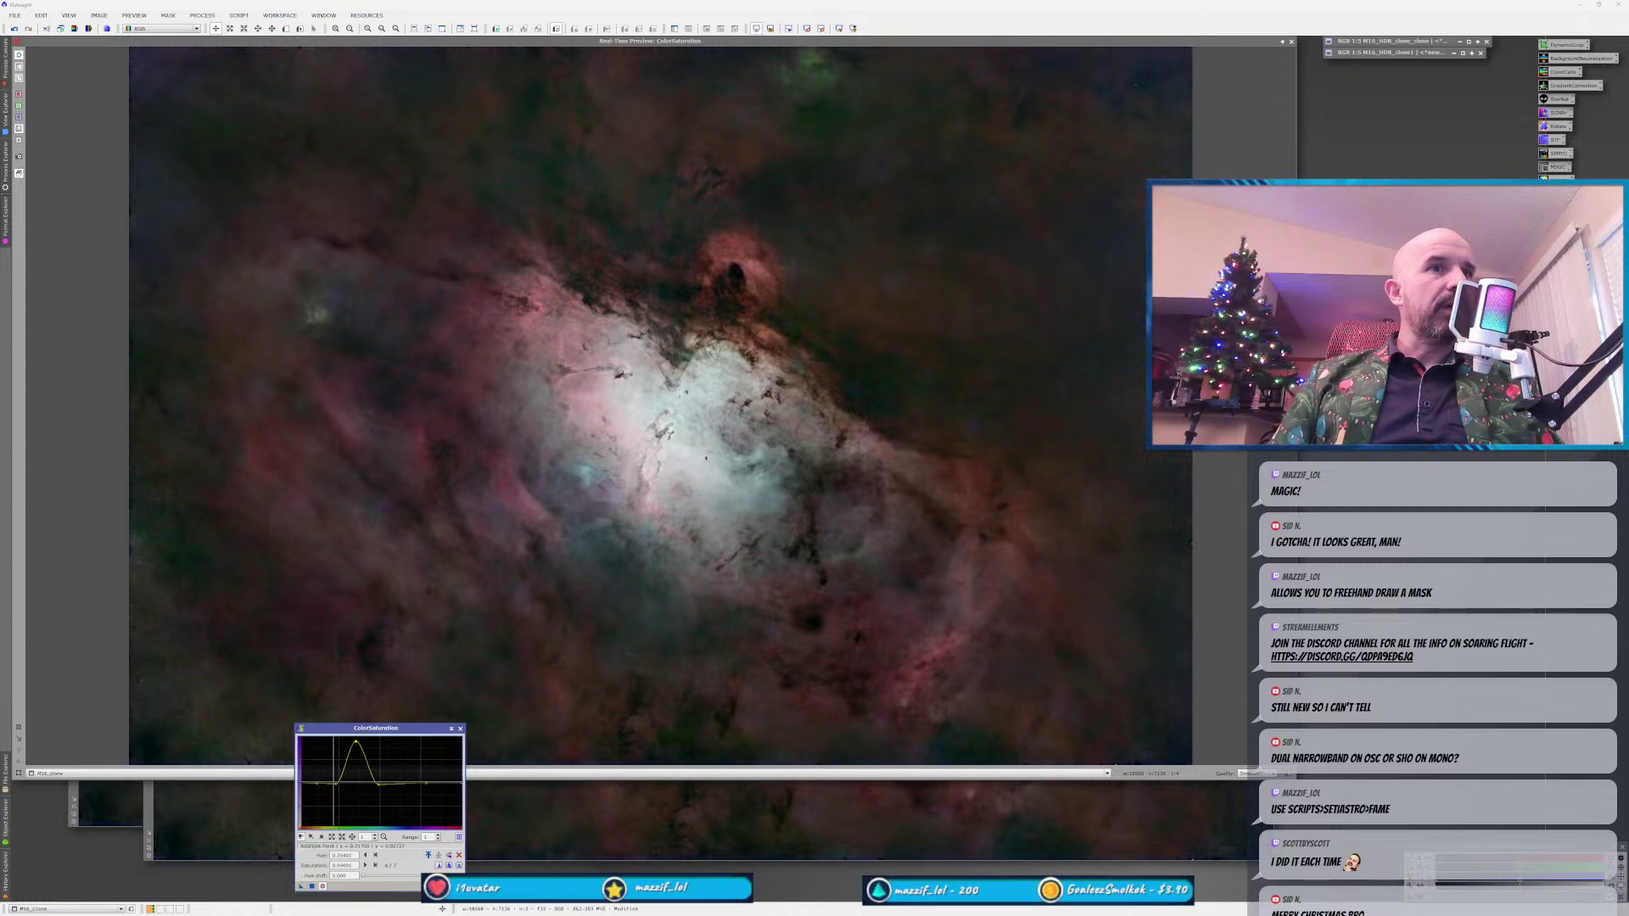
pyautogui.moveTo(333, 781); pyautogui.dragTo(338, 763)
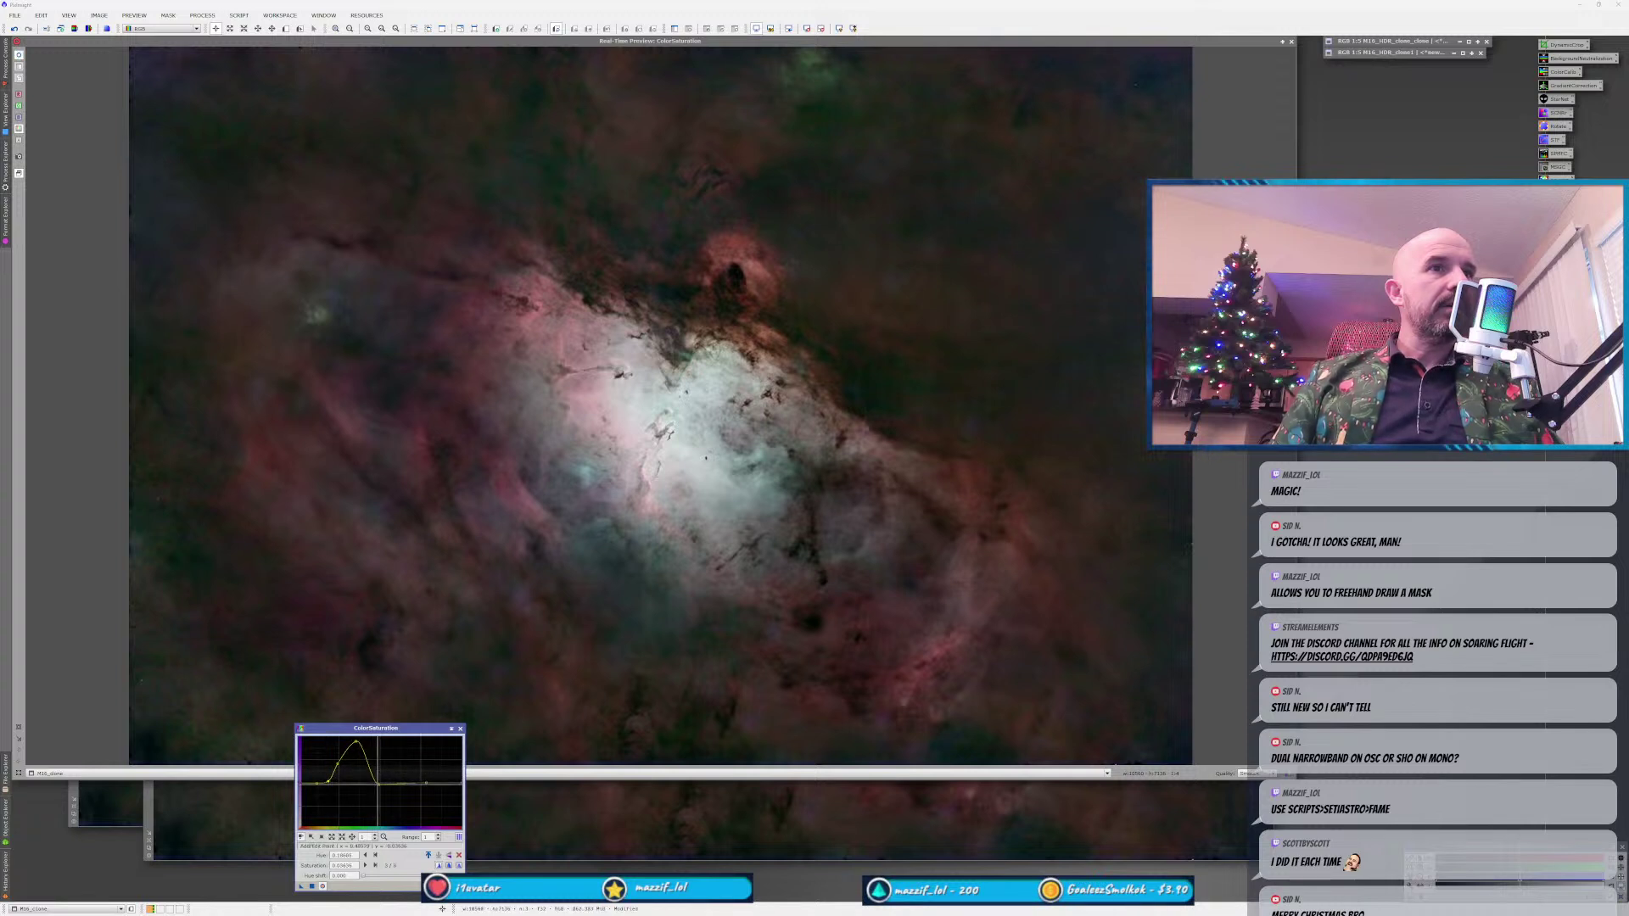
pyautogui.click(379, 782)
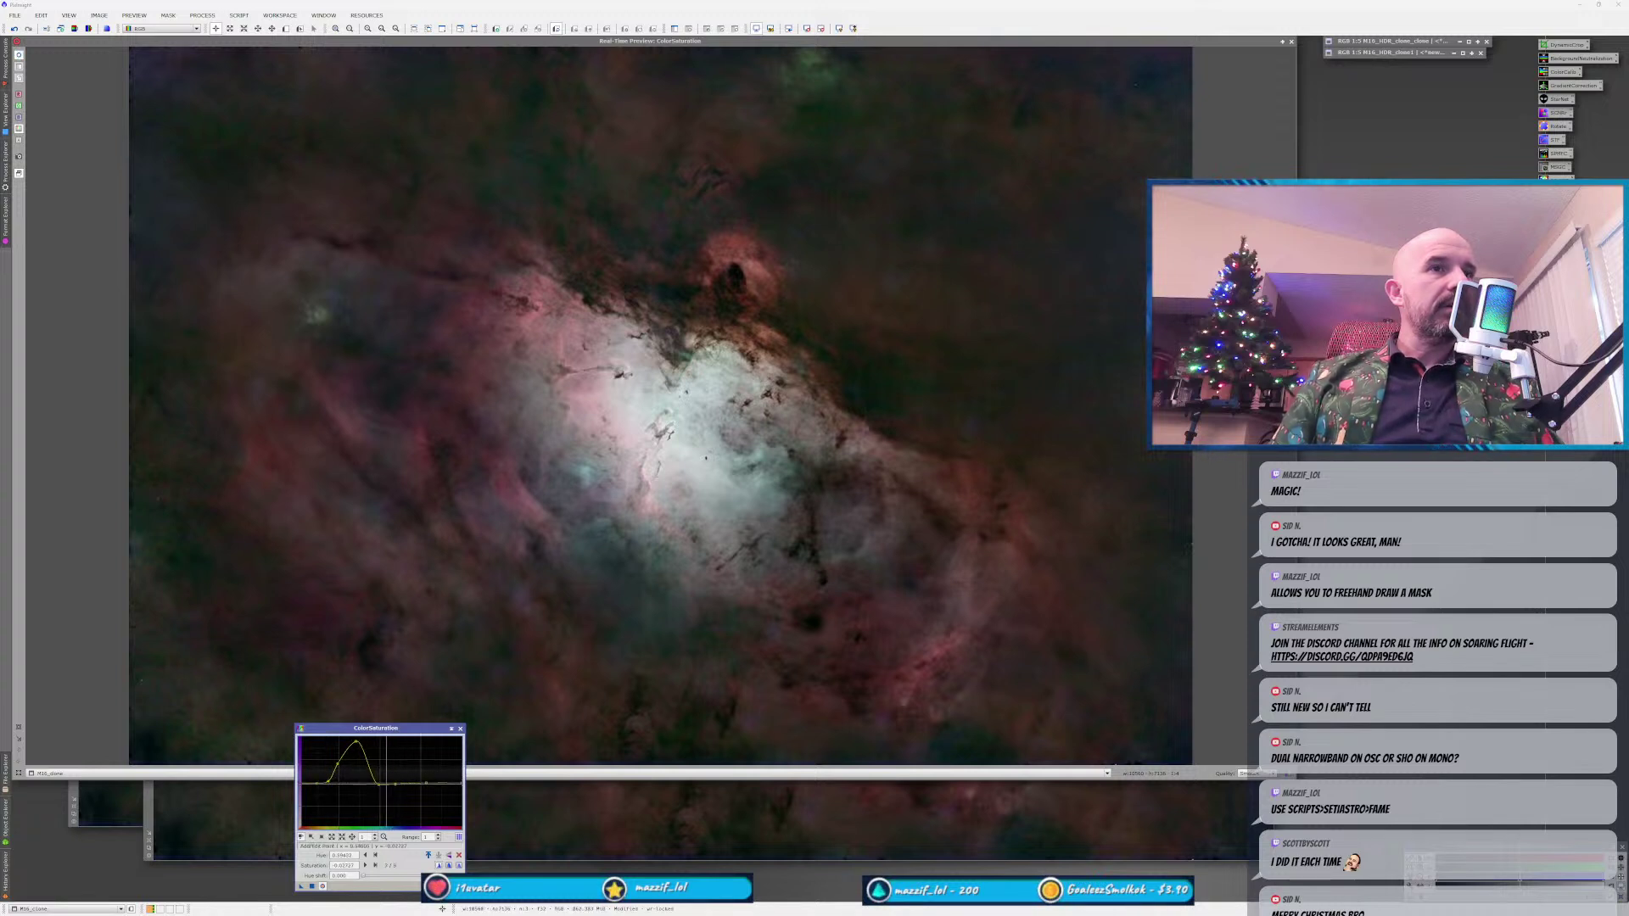
pyautogui.moveTo(380, 782); pyautogui.dragTo(378, 748)
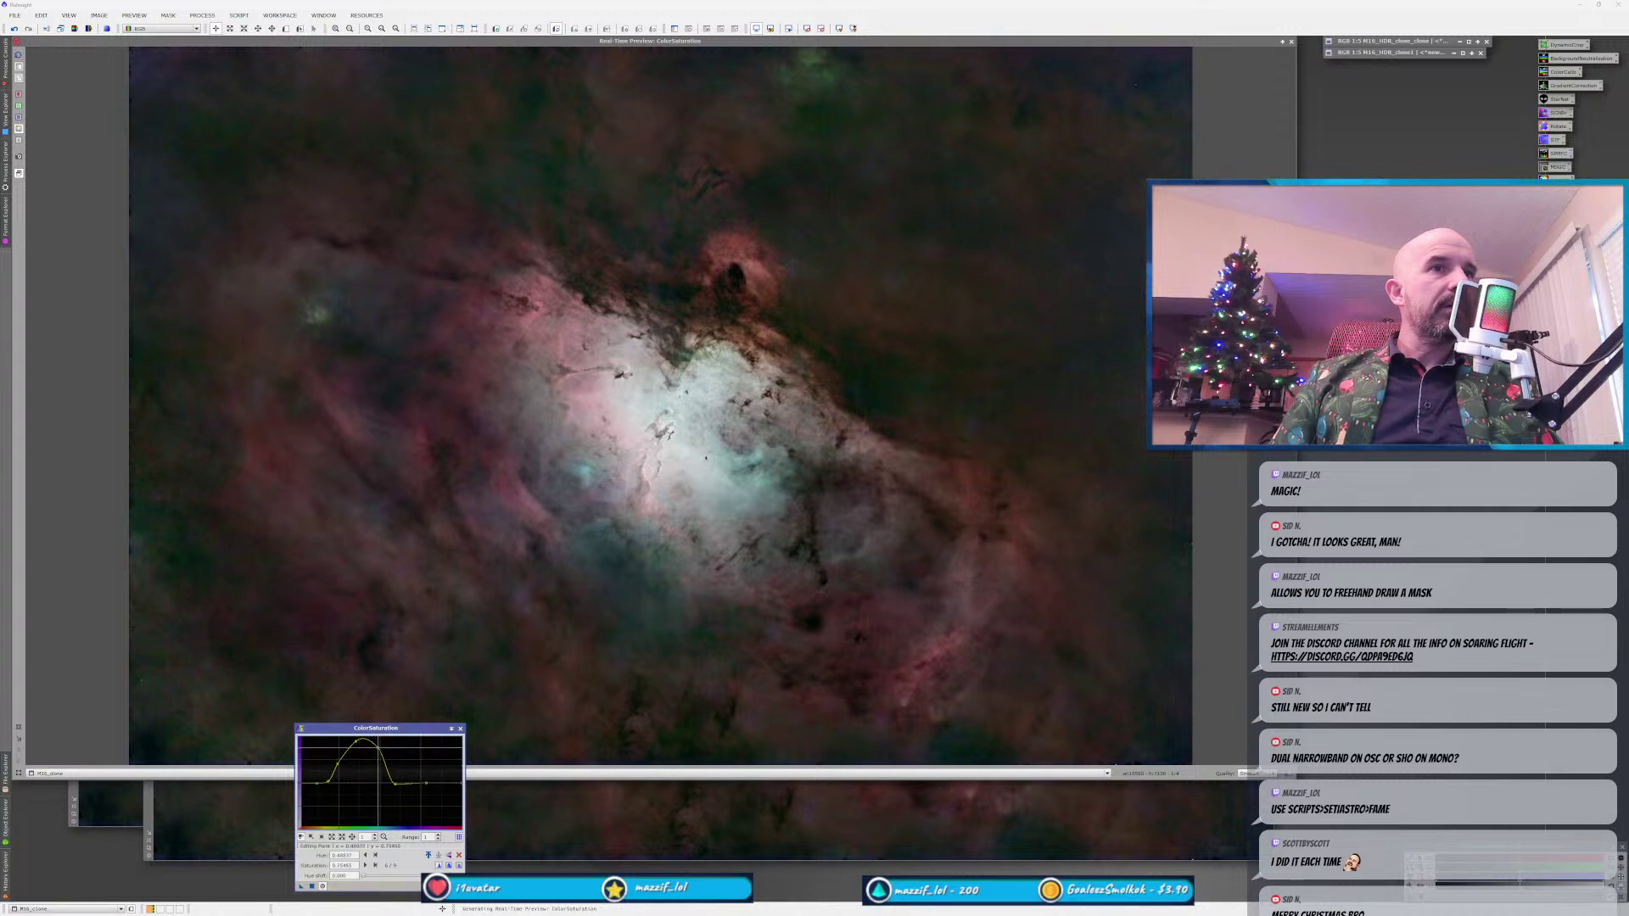
# Compare the M16 clone with and without the ColorSaturation adjustment in the real-time preview, and close the preview.
pyautogui.click(324, 887)
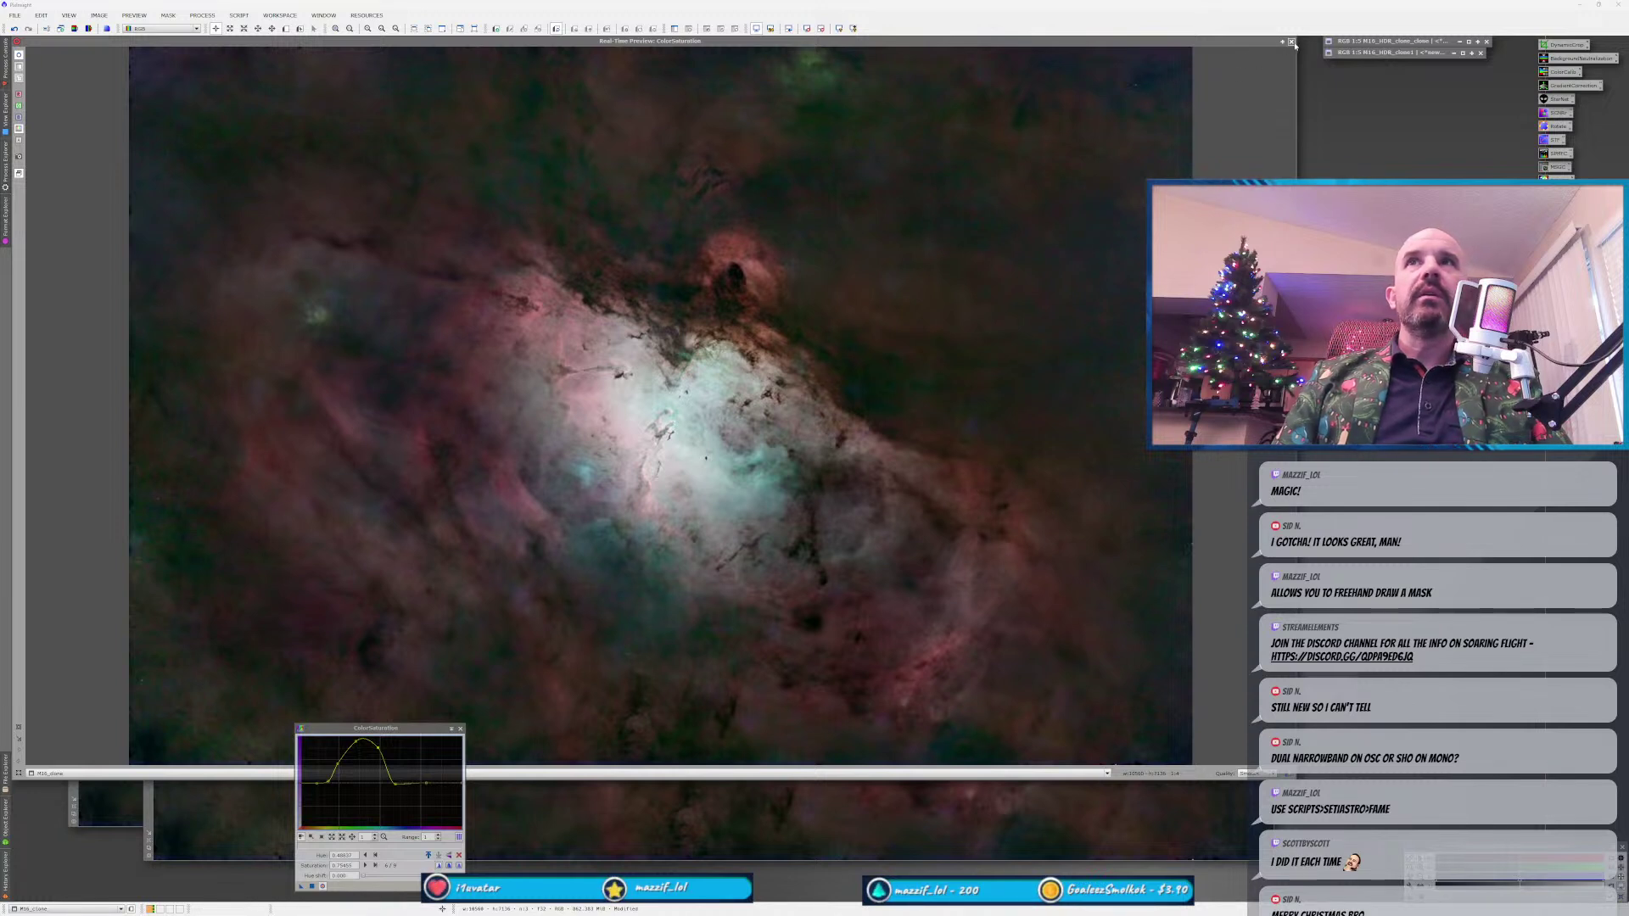
pyautogui.click(323, 887)
pyautogui.click(322, 886)
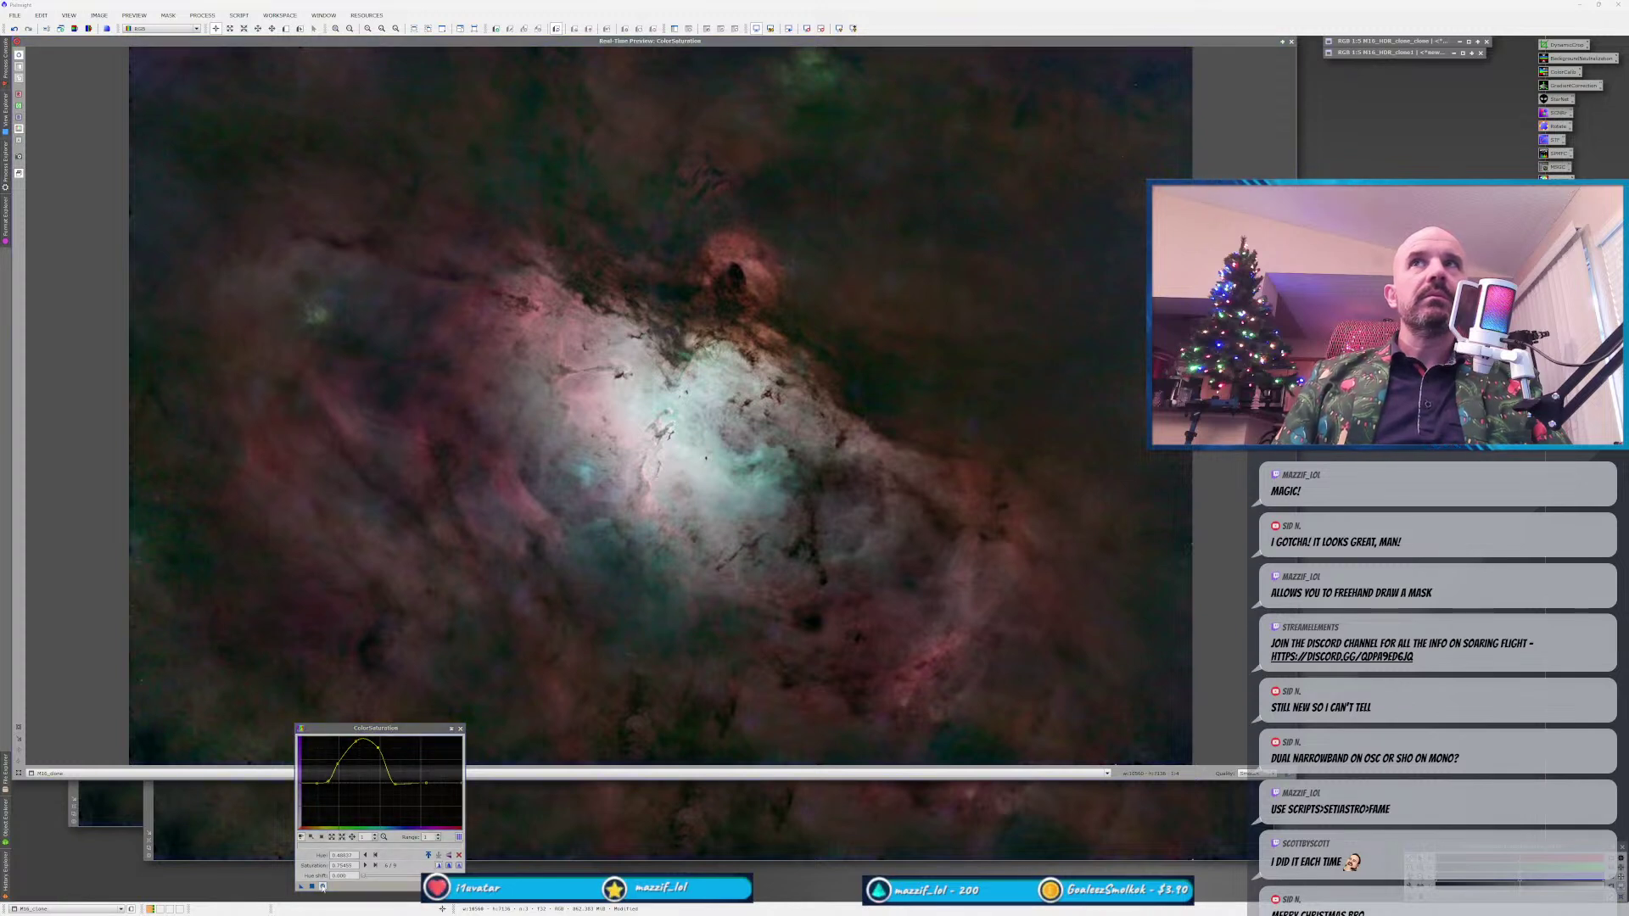
pyautogui.click(323, 886)
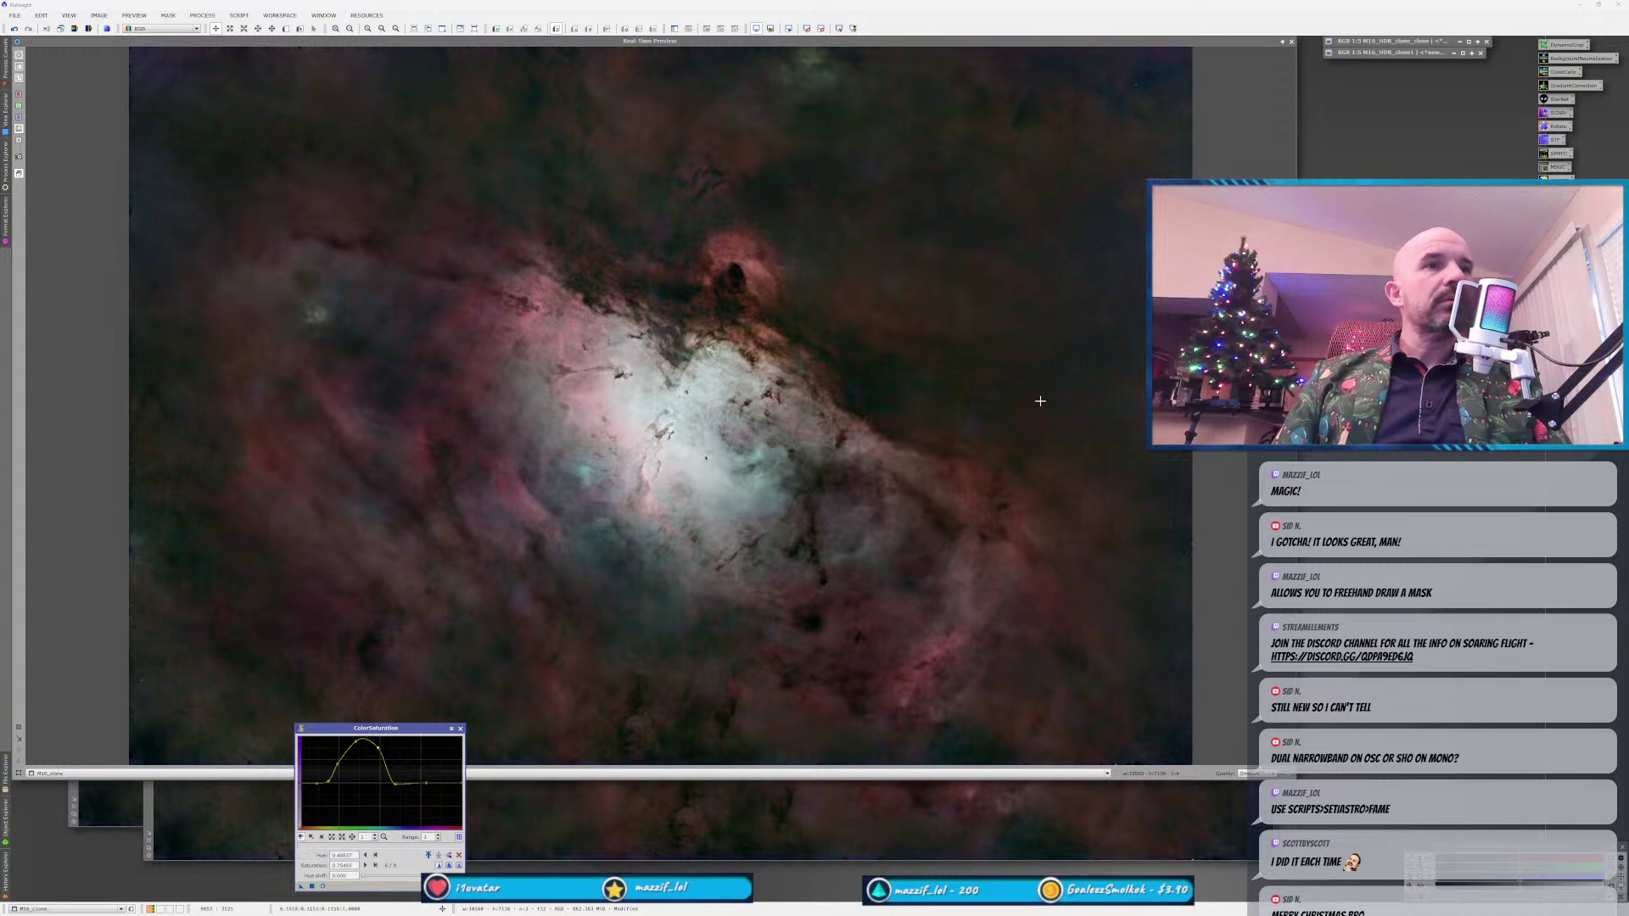
pyautogui.click(323, 886)
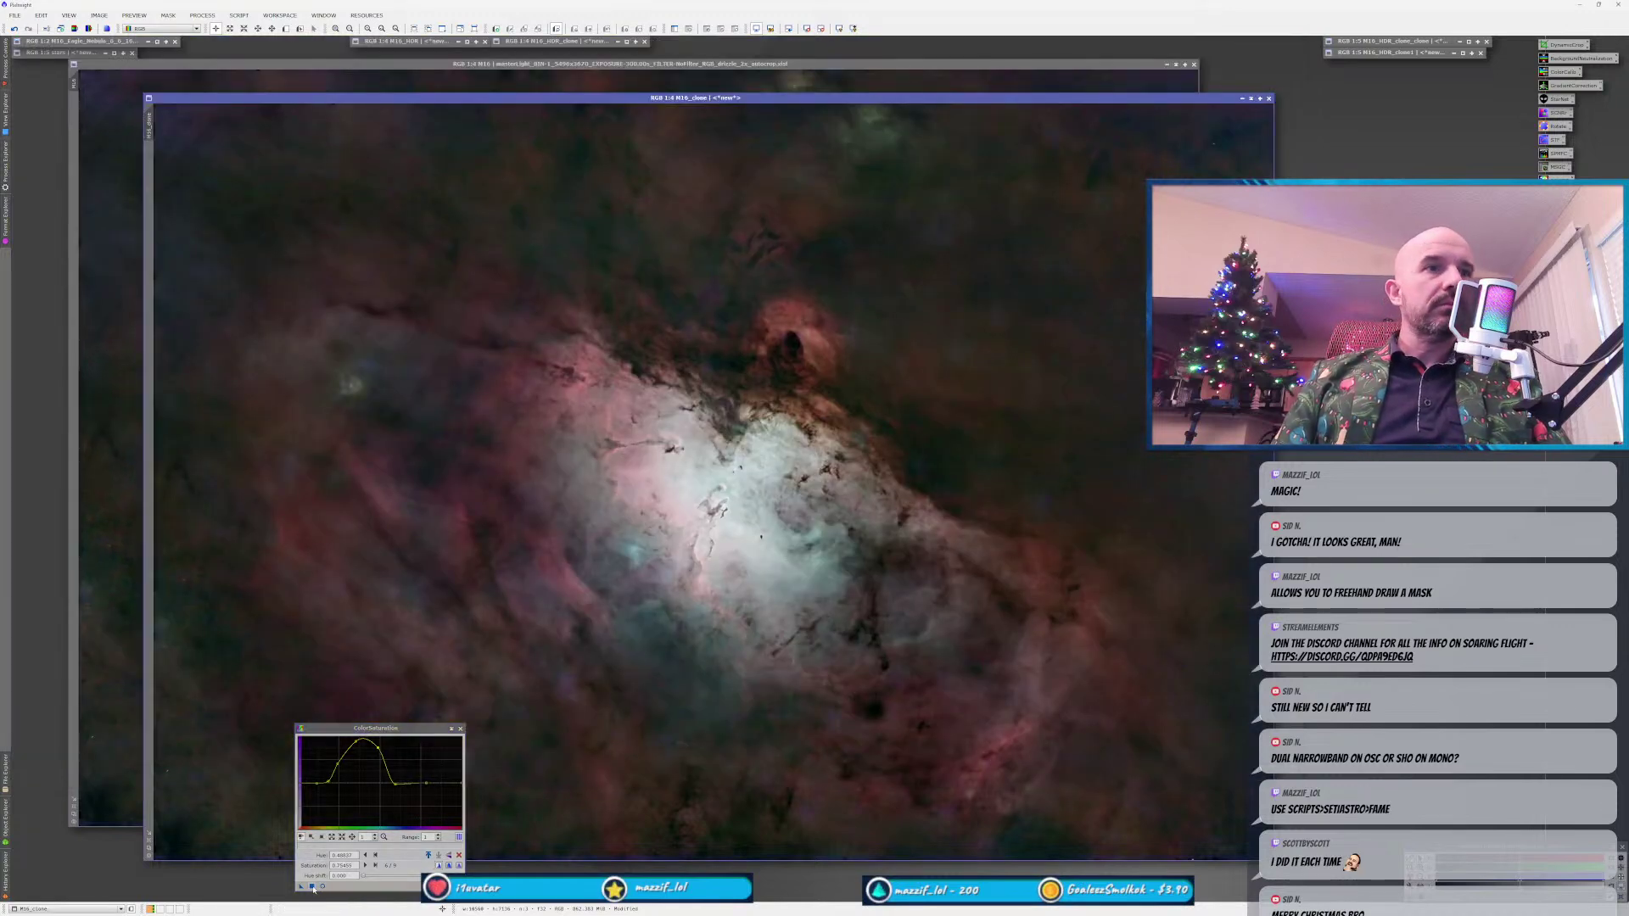
# Try the ColorSaturation curve on the whole unmasked M16 clone and undo it.
pyautogui.moveTo(302, 888); pyautogui.dragTo(704, 683)
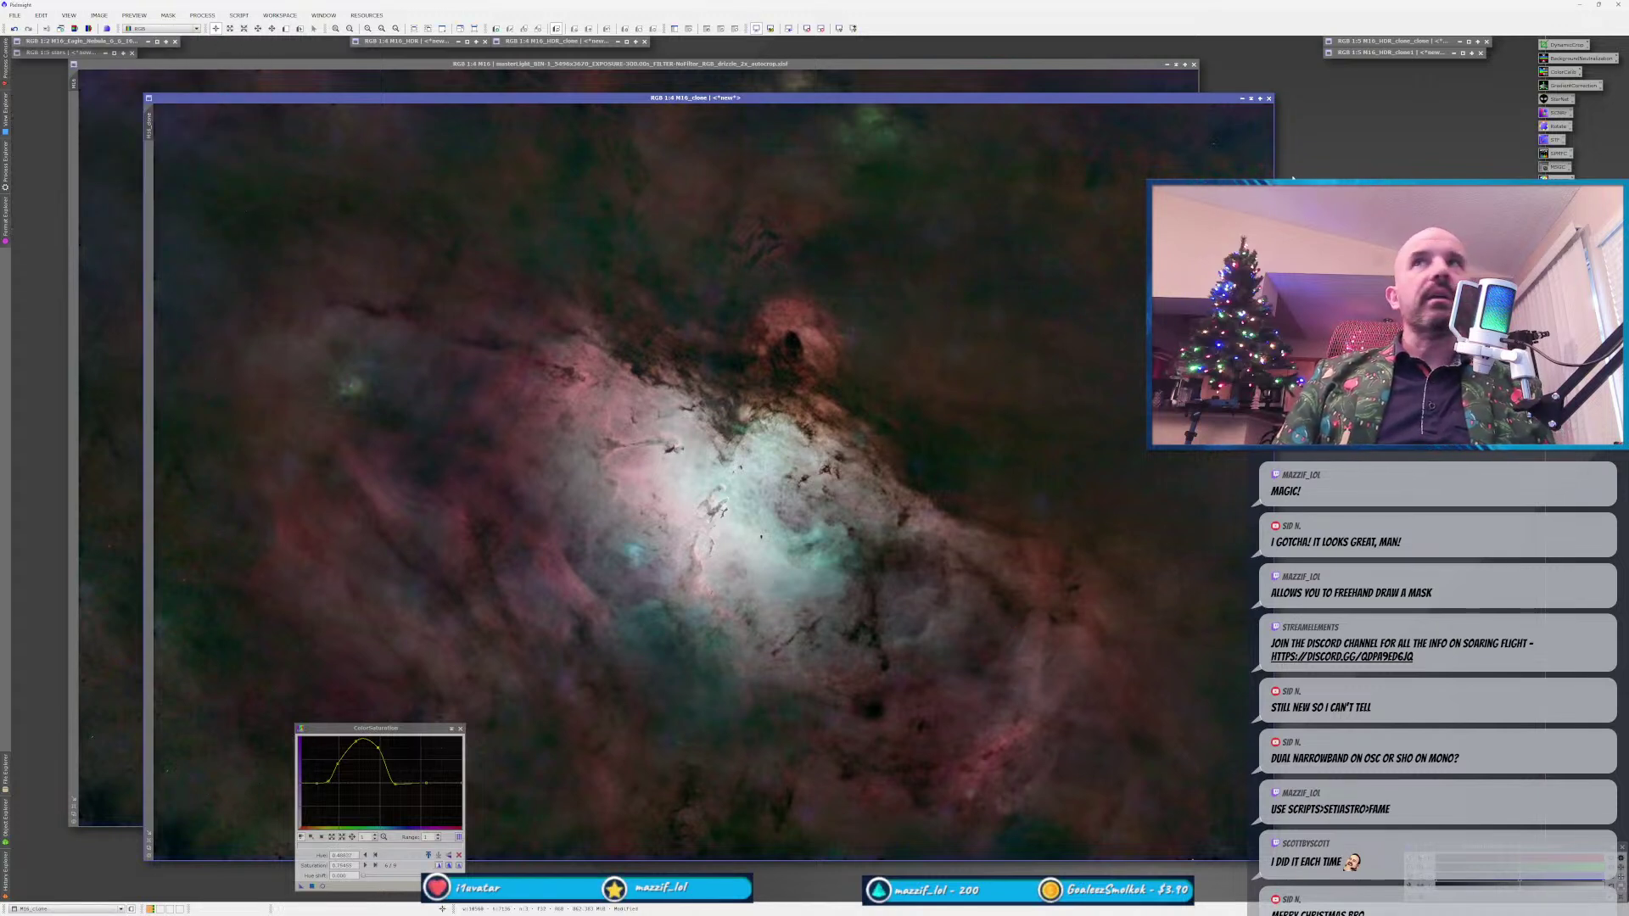
pyautogui.click(13, 28)
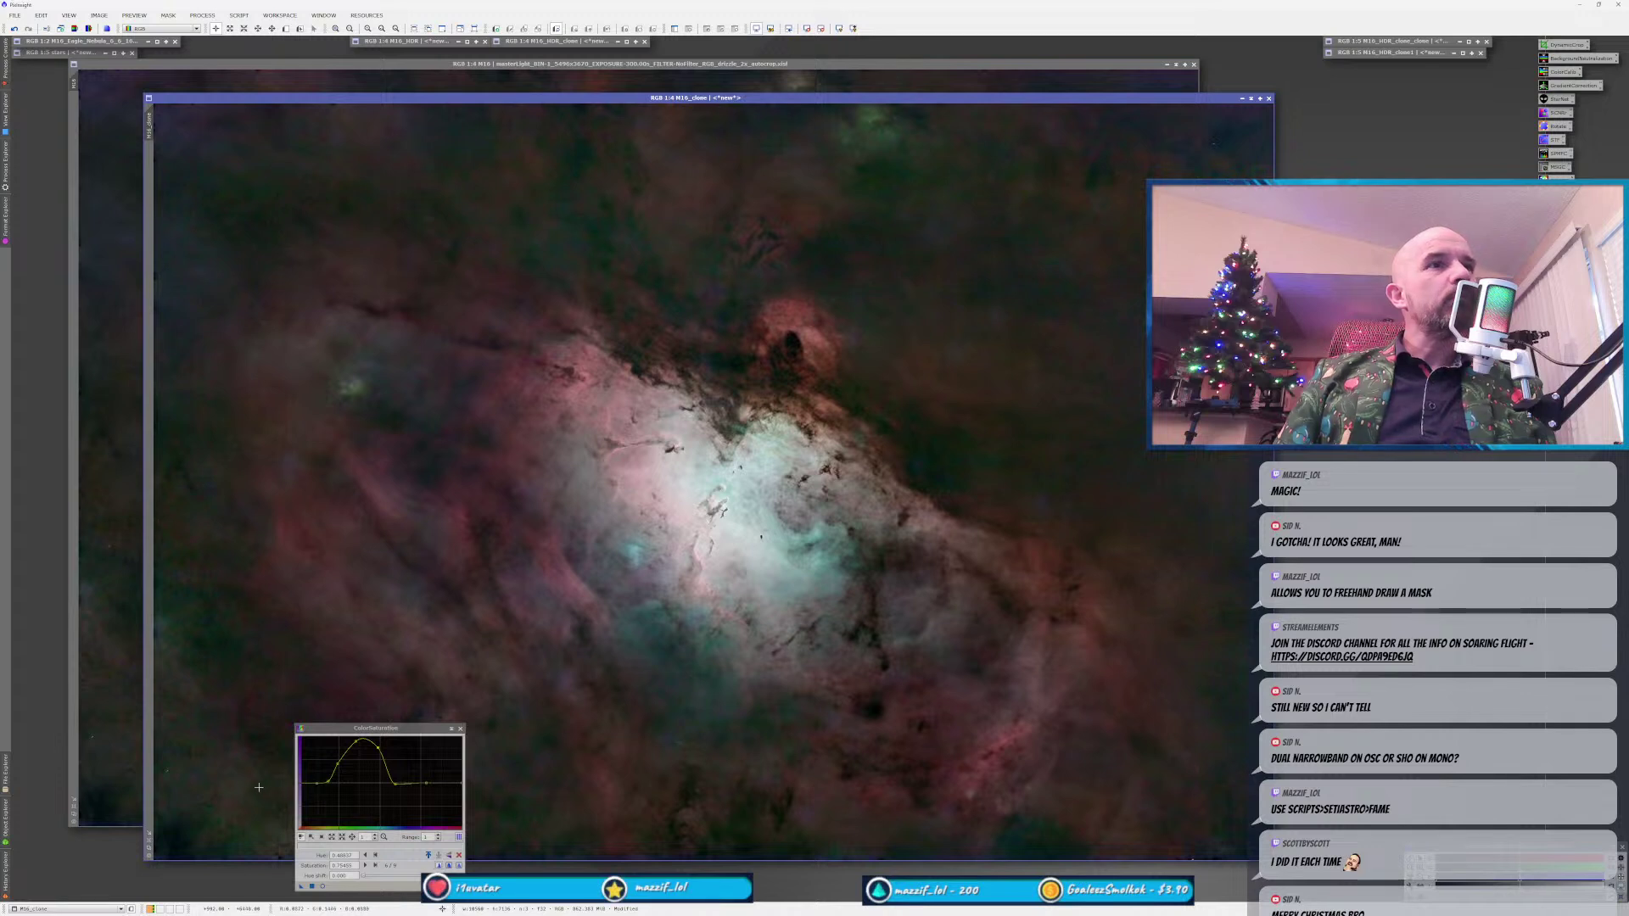
pyautogui.click(15, 28)
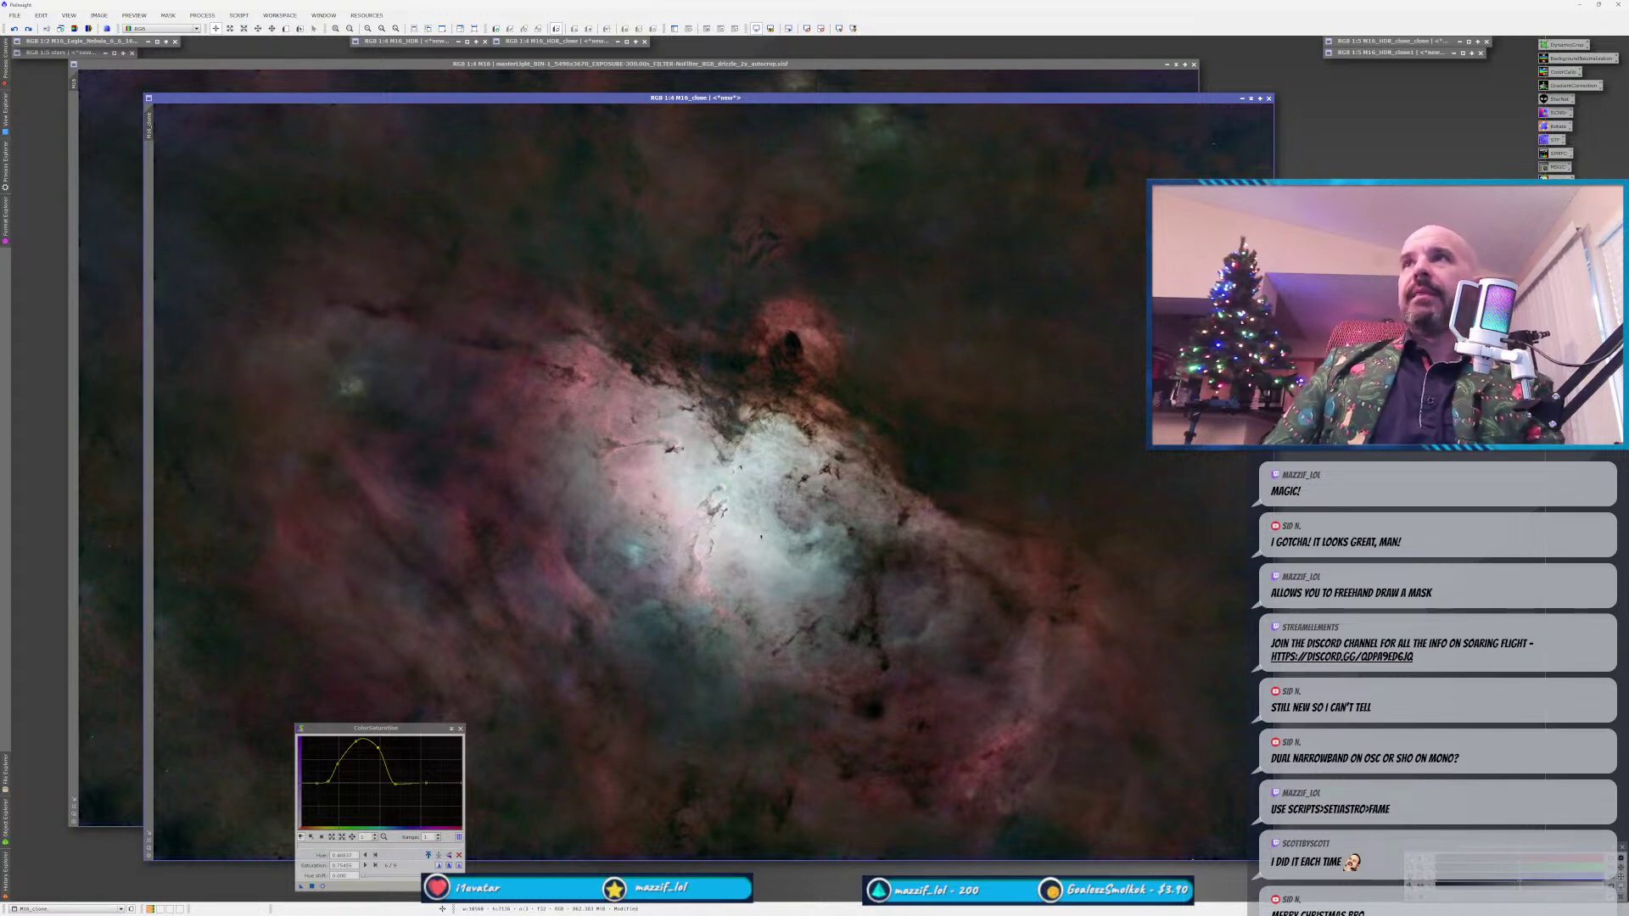
# Create a RangeSelection mask of the bright nebula core from the M16 clone, raising the lower limit and smoothing it in a real-time preview.
pyautogui.click(1362, 132)
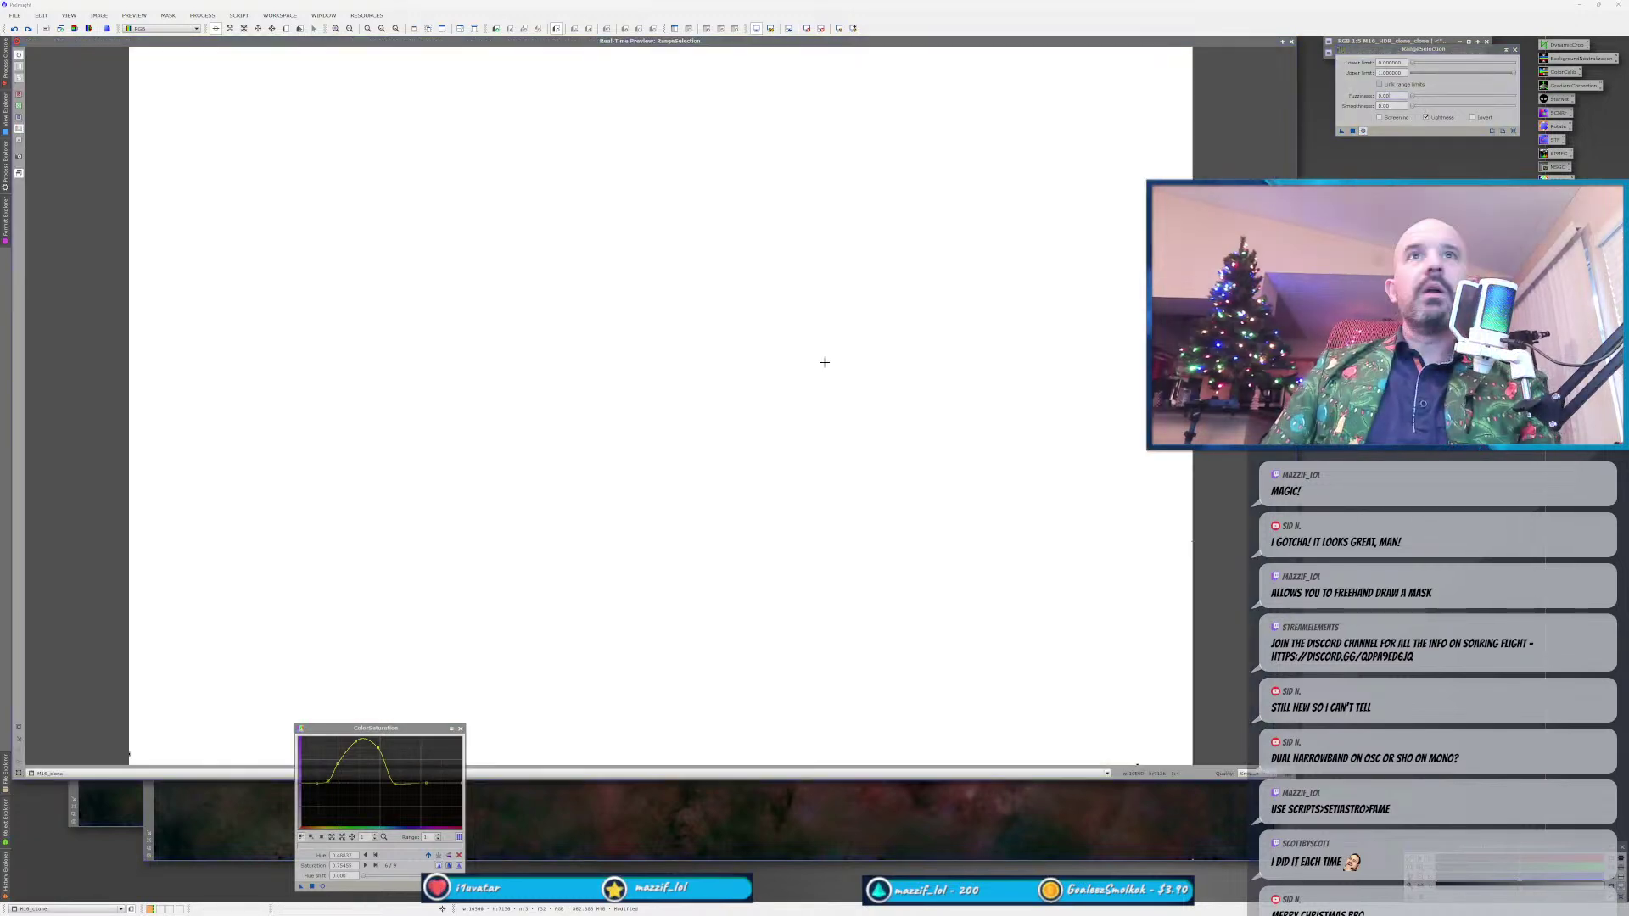
pyautogui.moveTo(1412, 65); pyautogui.dragTo(1418, 104)
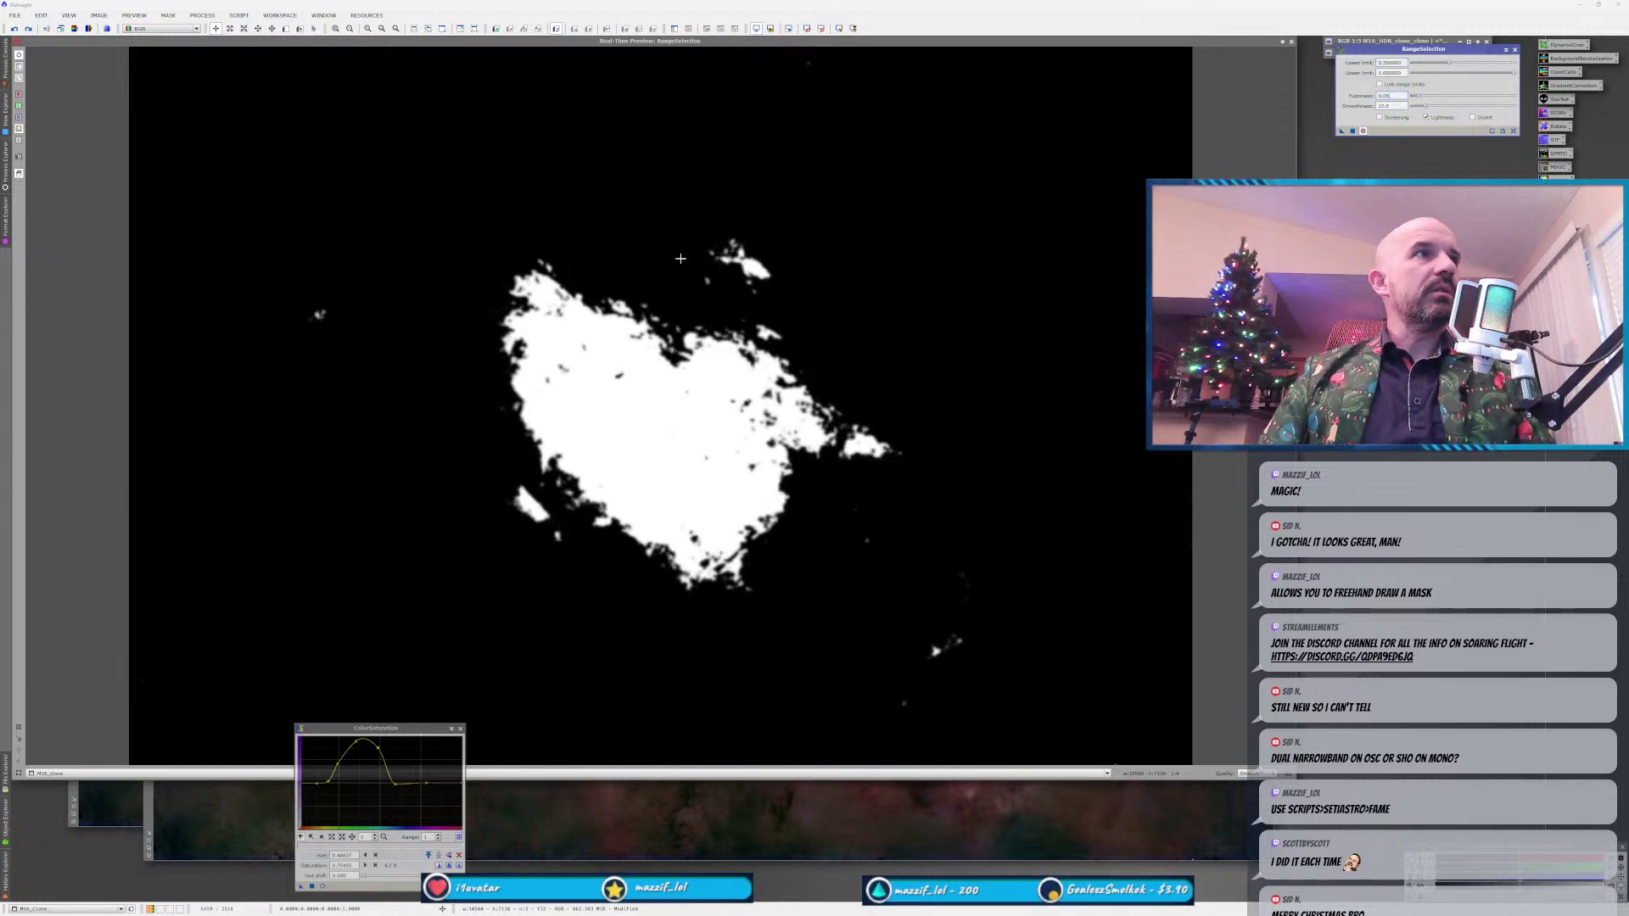
pyautogui.click(1291, 42)
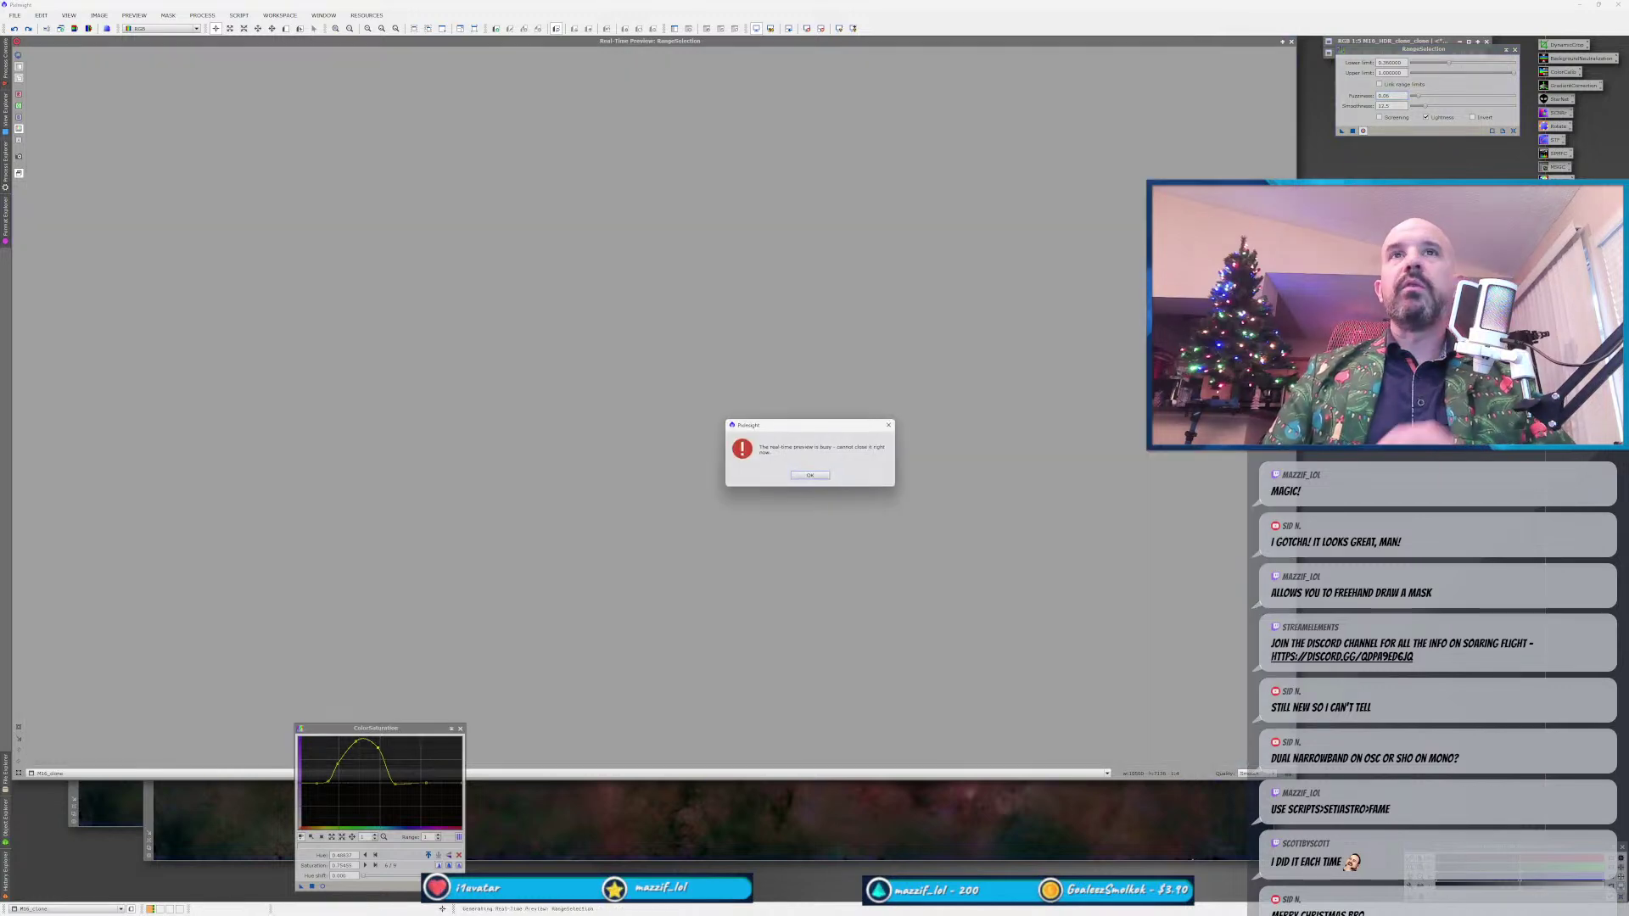
pyautogui.press('Return')
pyautogui.click(1291, 42)
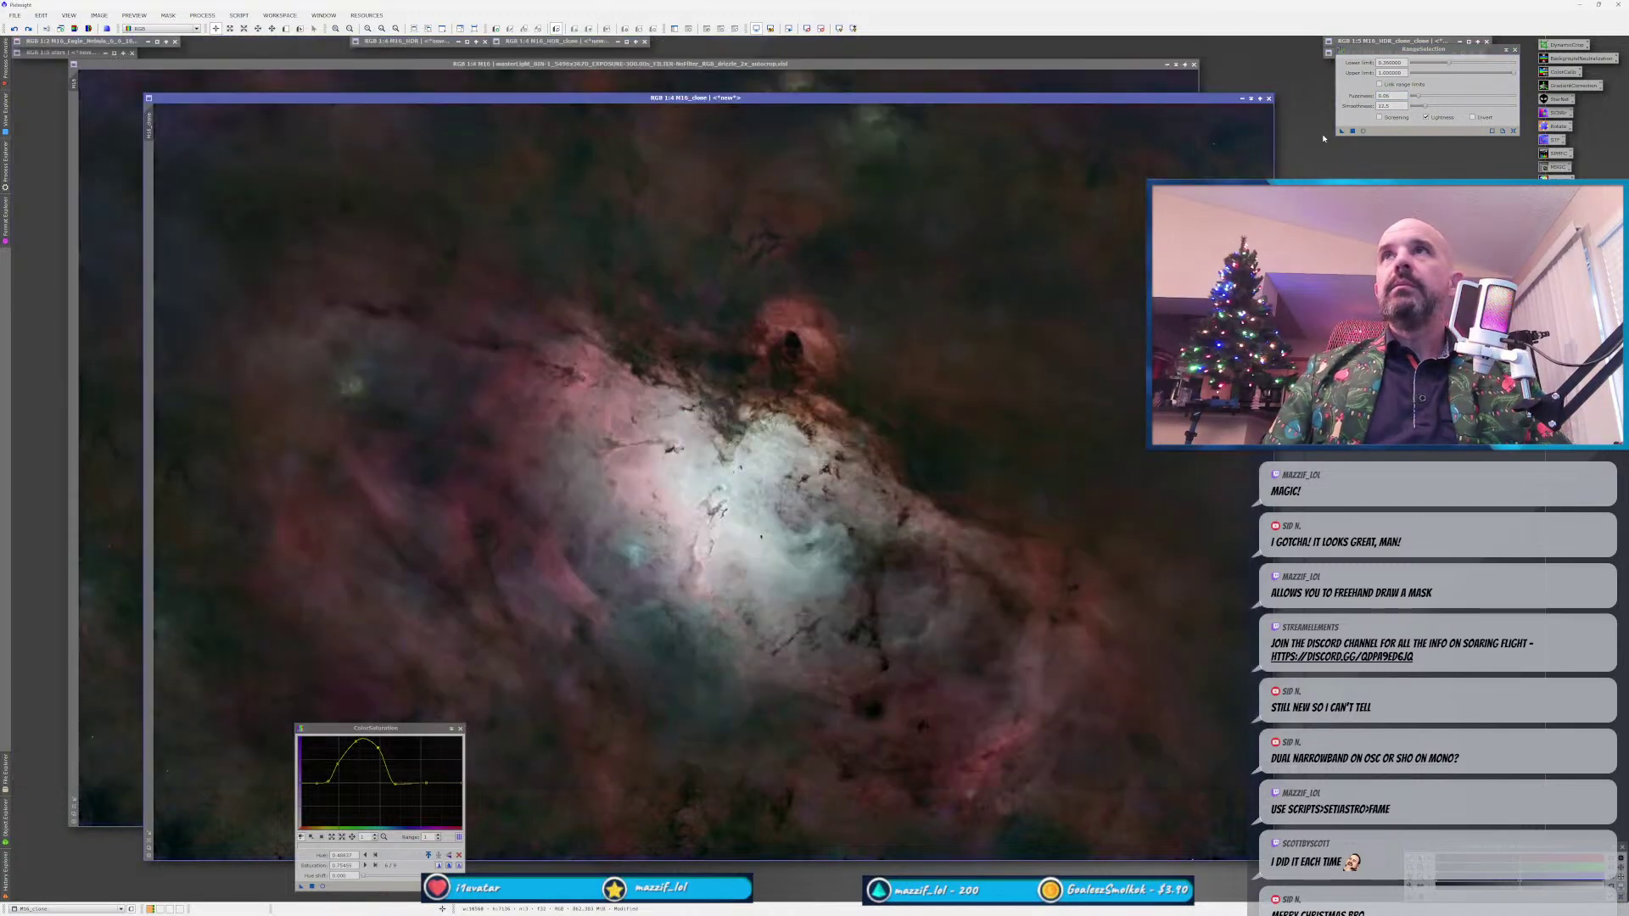
pyautogui.moveTo(1342, 132); pyautogui.dragTo(311, 384)
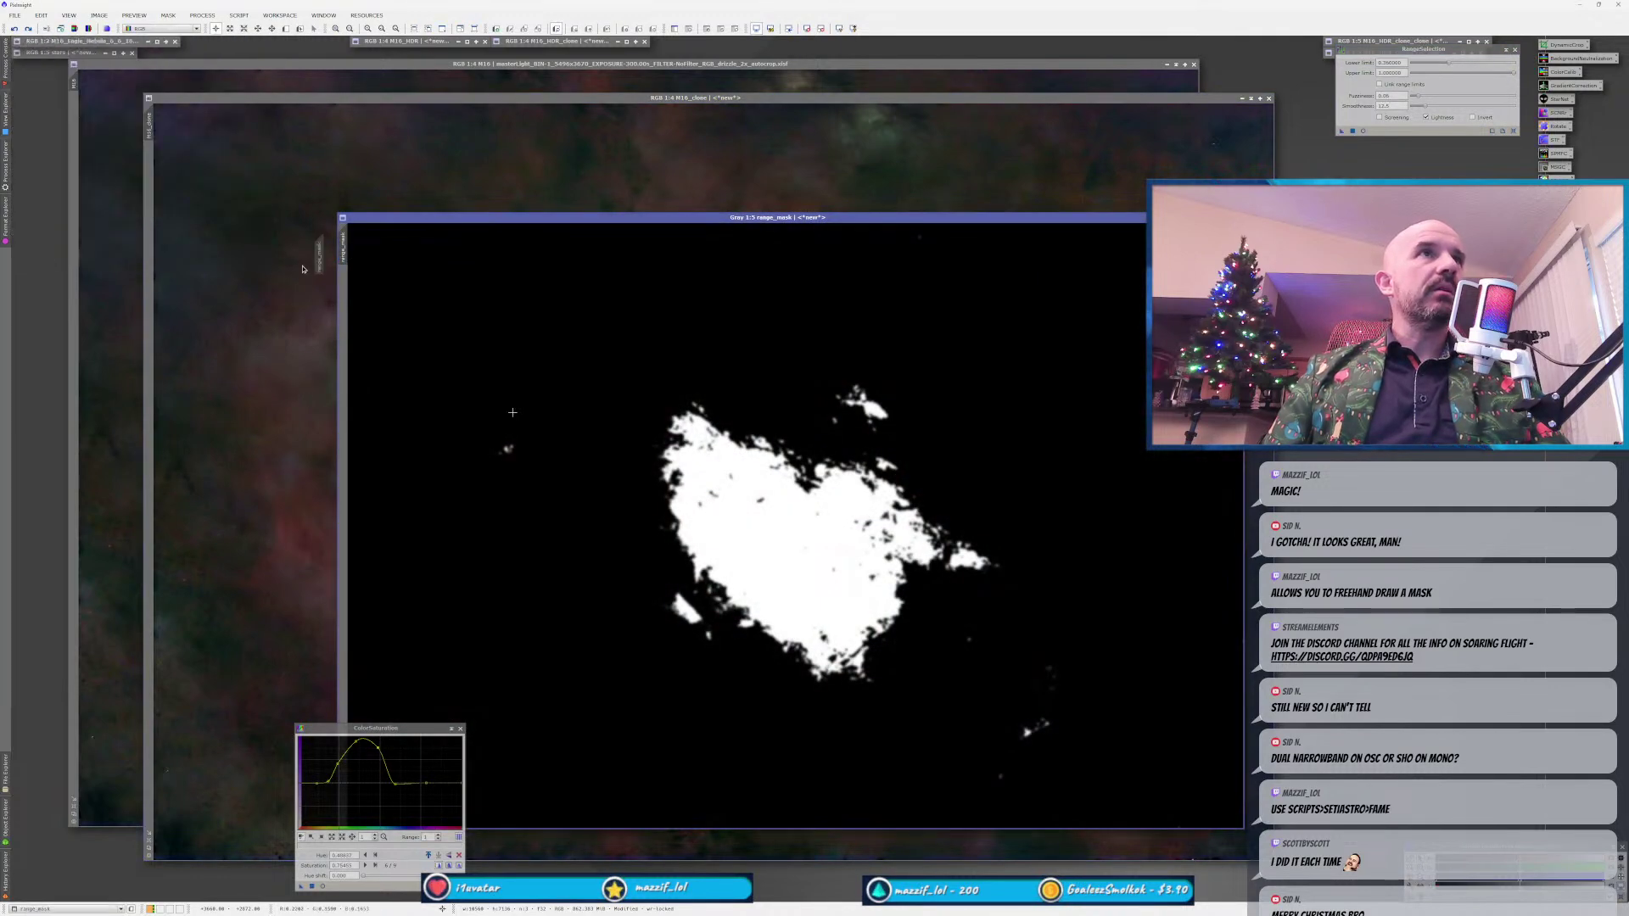
# Apply the range mask to the M16 clone so only the bright core is exposed, and hide the mask overlay.
pyautogui.moveTo(153, 255); pyautogui.dragTo(151, 255)
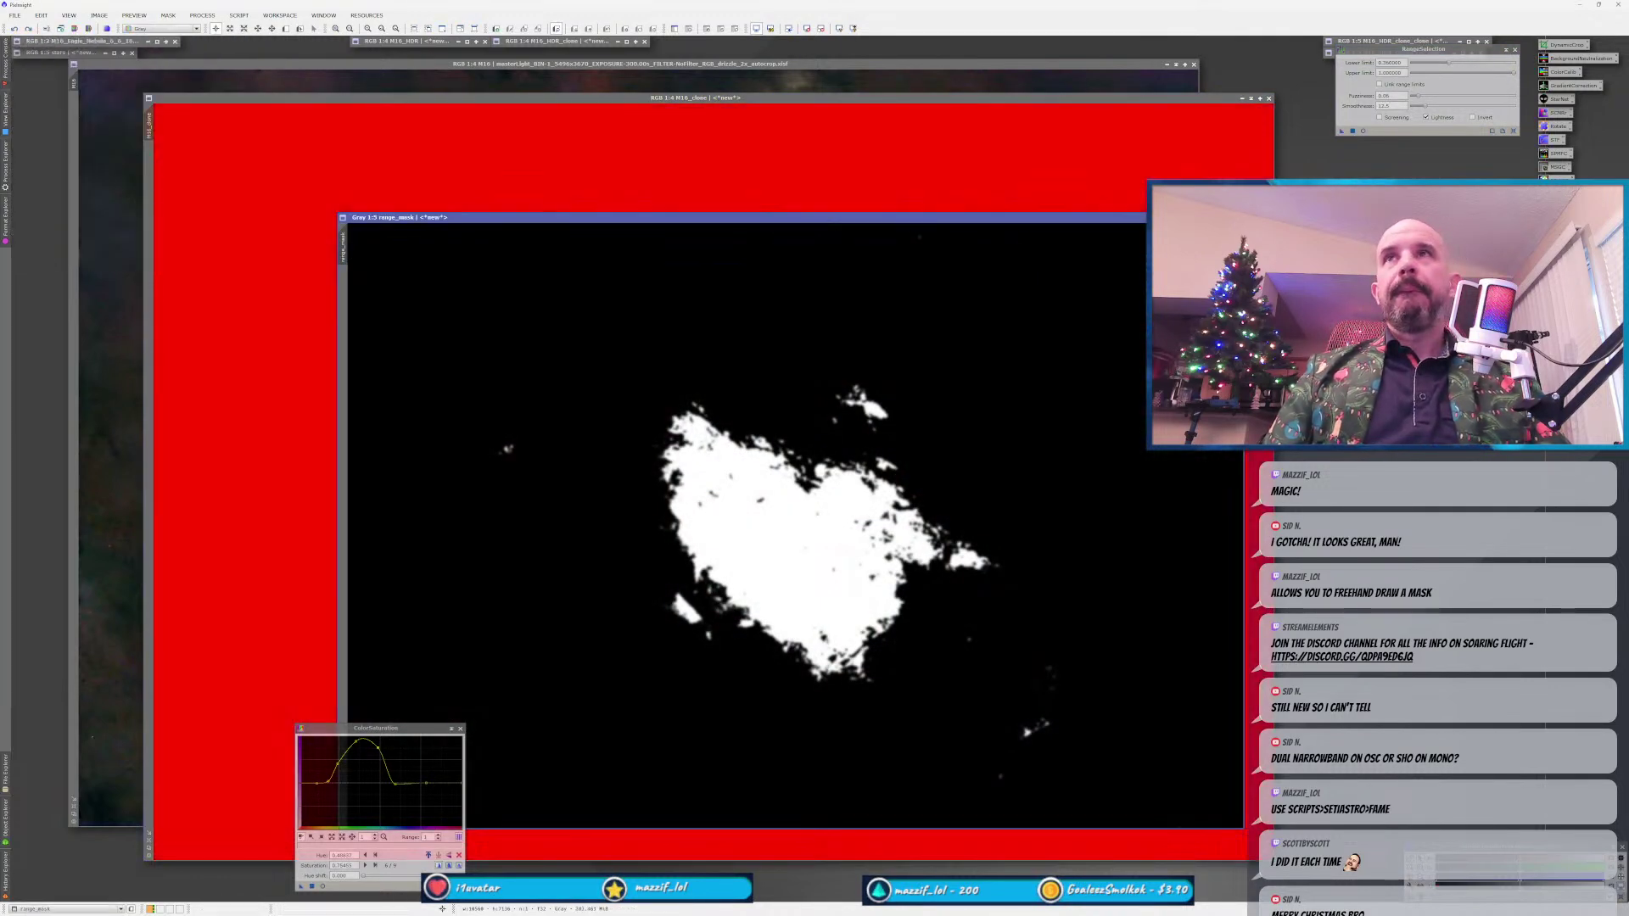
pyautogui.click(151, 255)
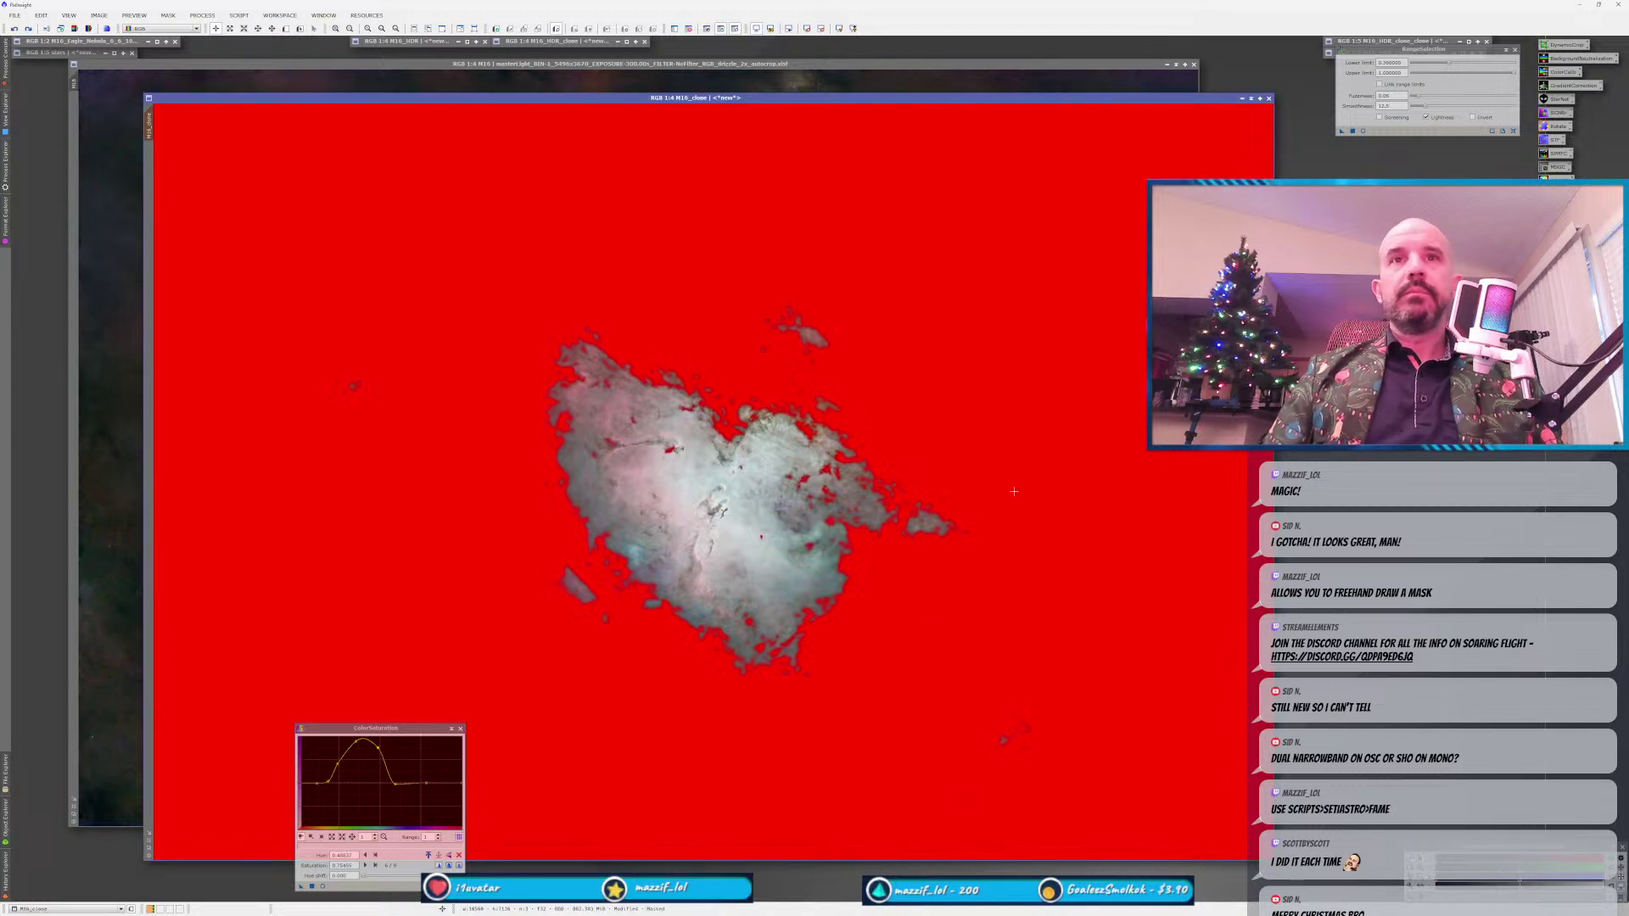
pyautogui.hotkey('ctrl', 'k')
pyautogui.hotkey('ctrl', 'm')
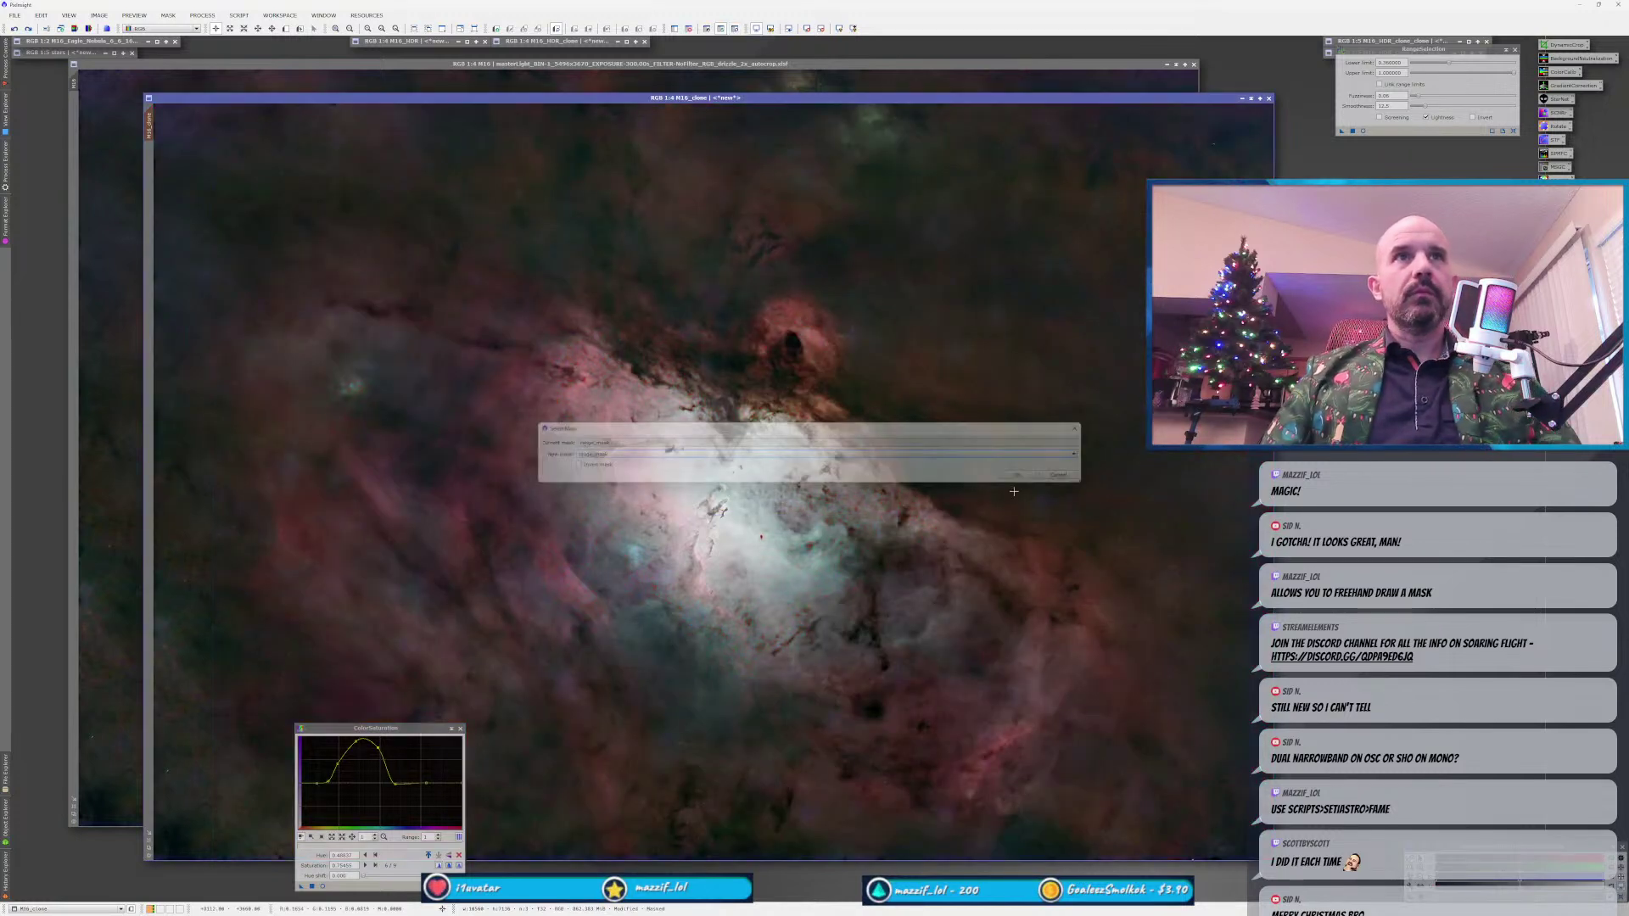
pyautogui.click(1019, 475)
pyautogui.hotkey('ctrl', 'k')
pyautogui.hotkey('ctrl', 'k')
# Apply the ColorSaturation curve to the masked M16 clone and compare it with the previous state through the undo history.
pyautogui.moveTo(300, 887); pyautogui.dragTo(624, 673)
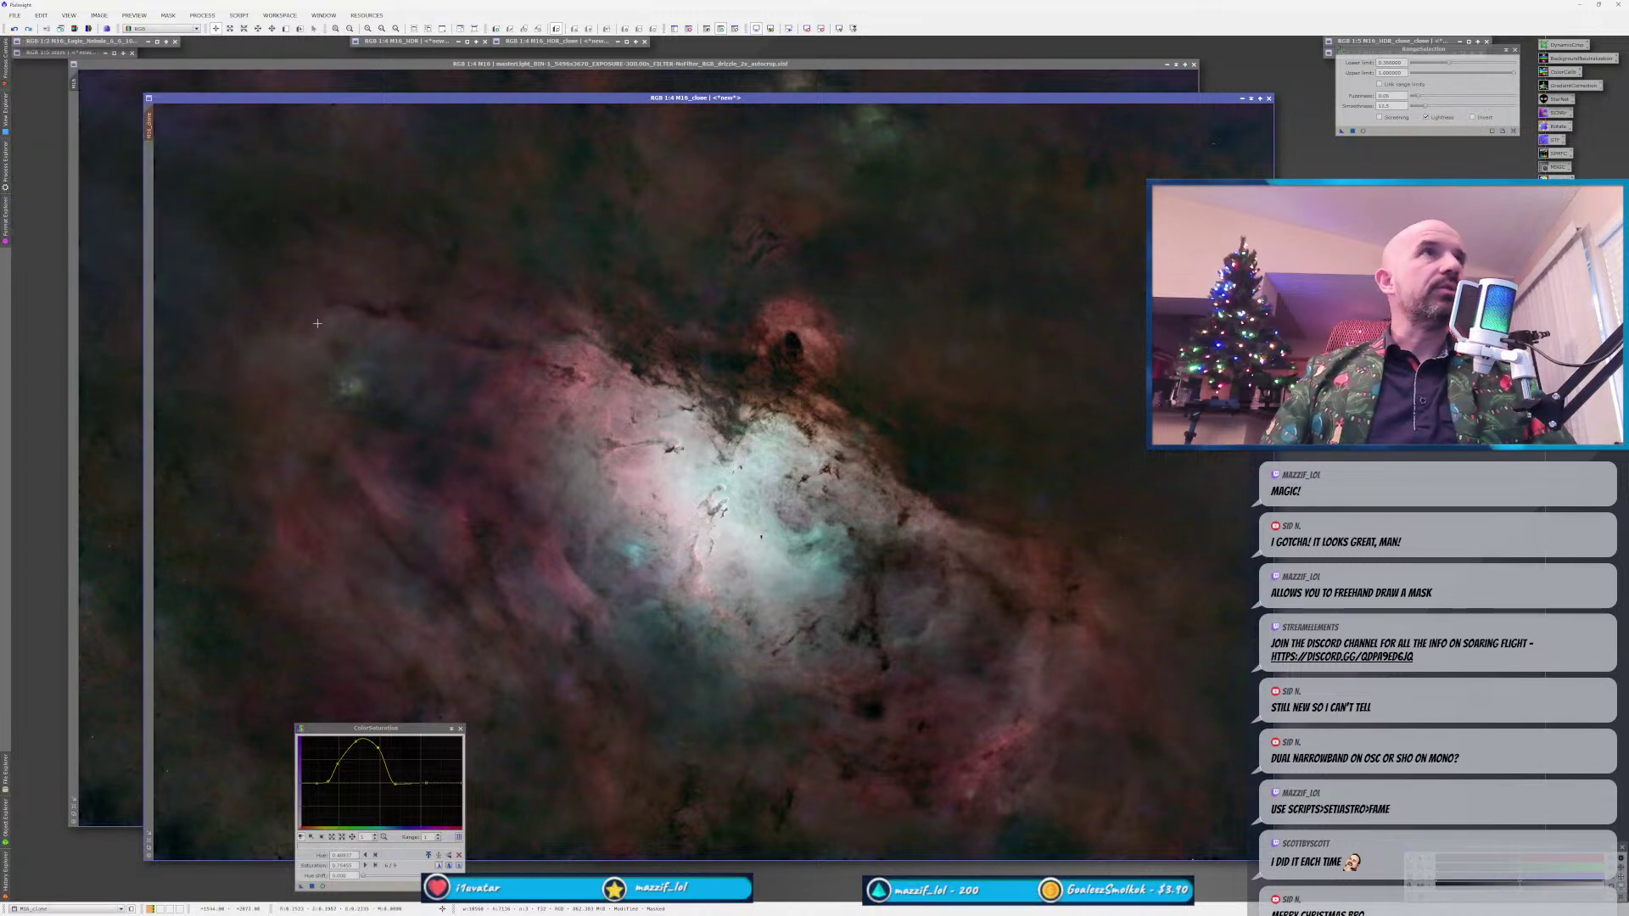
pyautogui.click(14, 28)
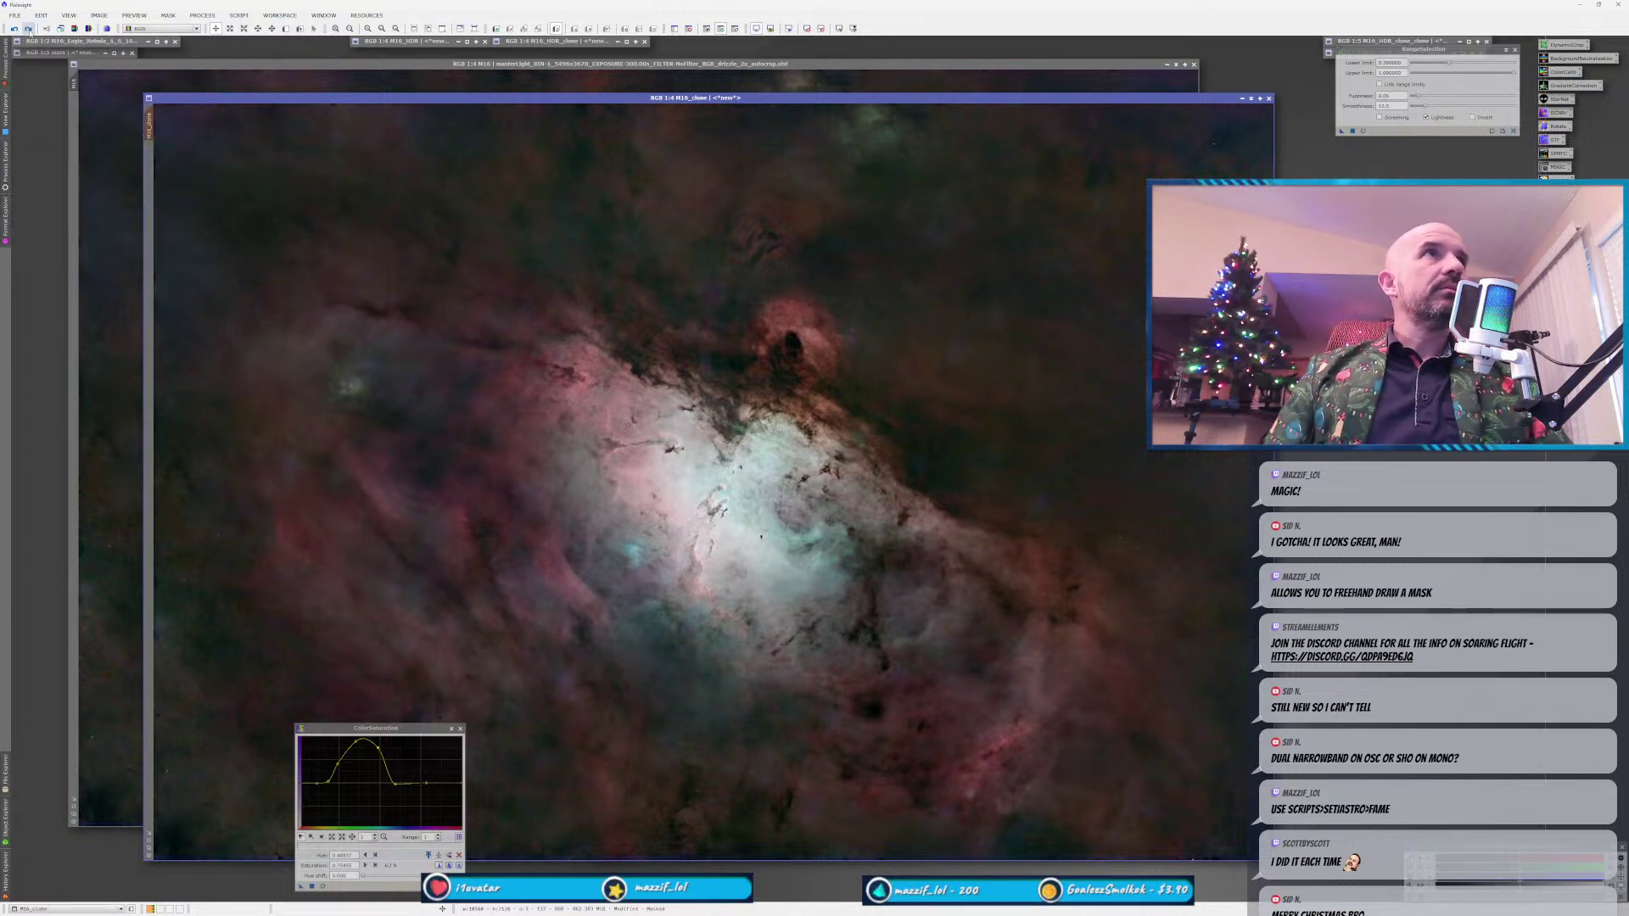
# Keep the ColorSaturation result on the M16 clone and remove the range mask from it.
pyautogui.click(28, 28)
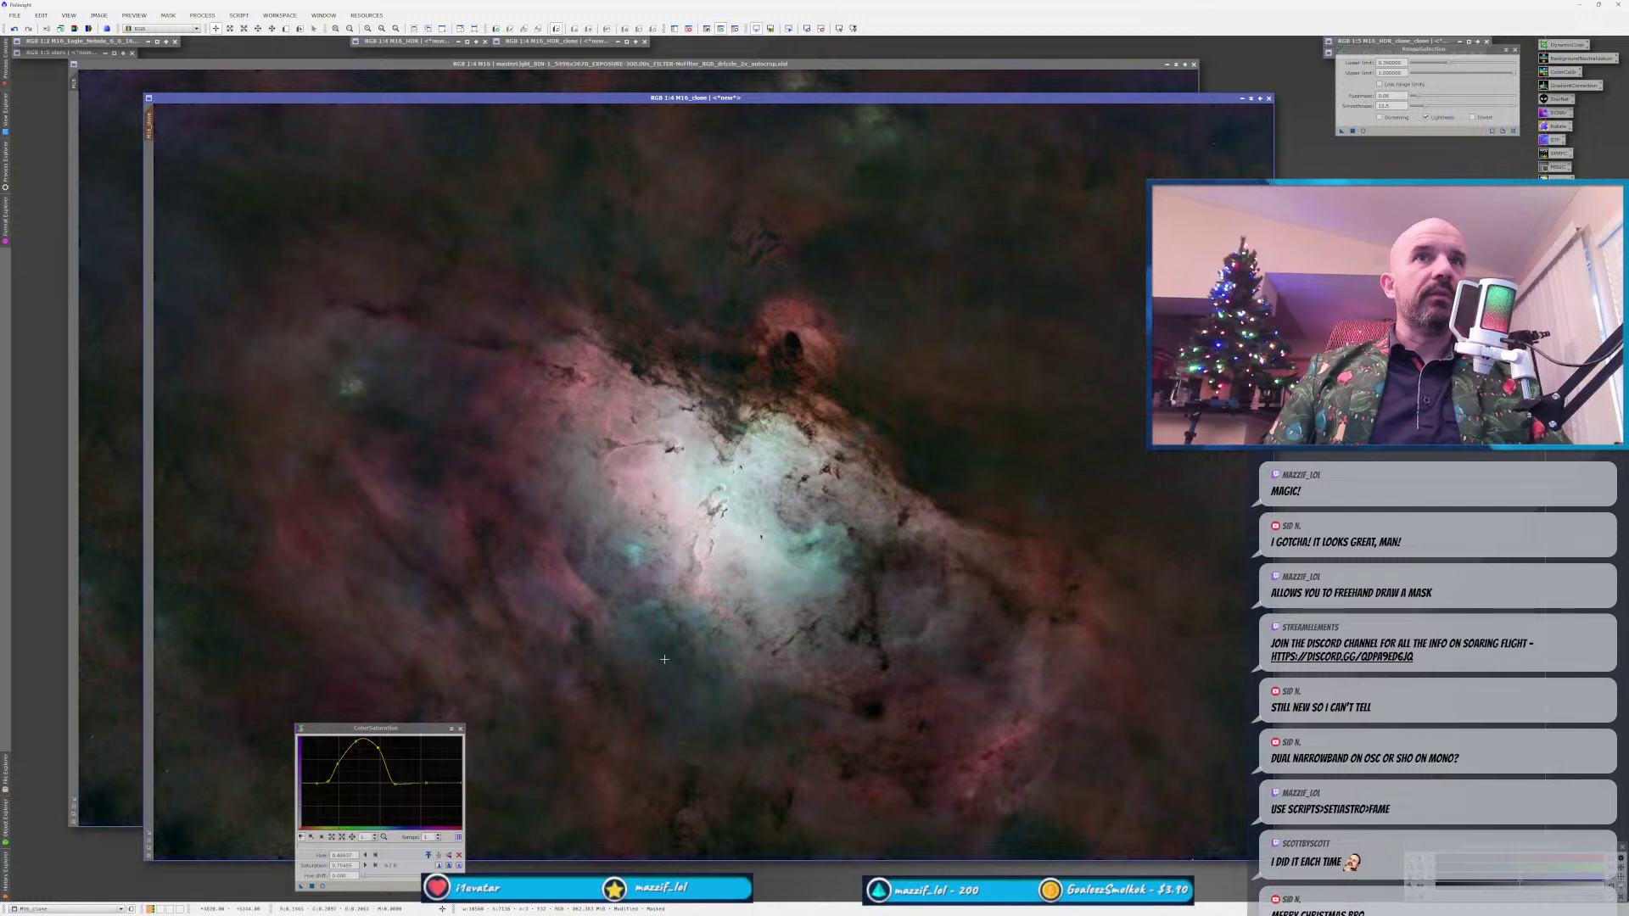
pyautogui.click(460, 730)
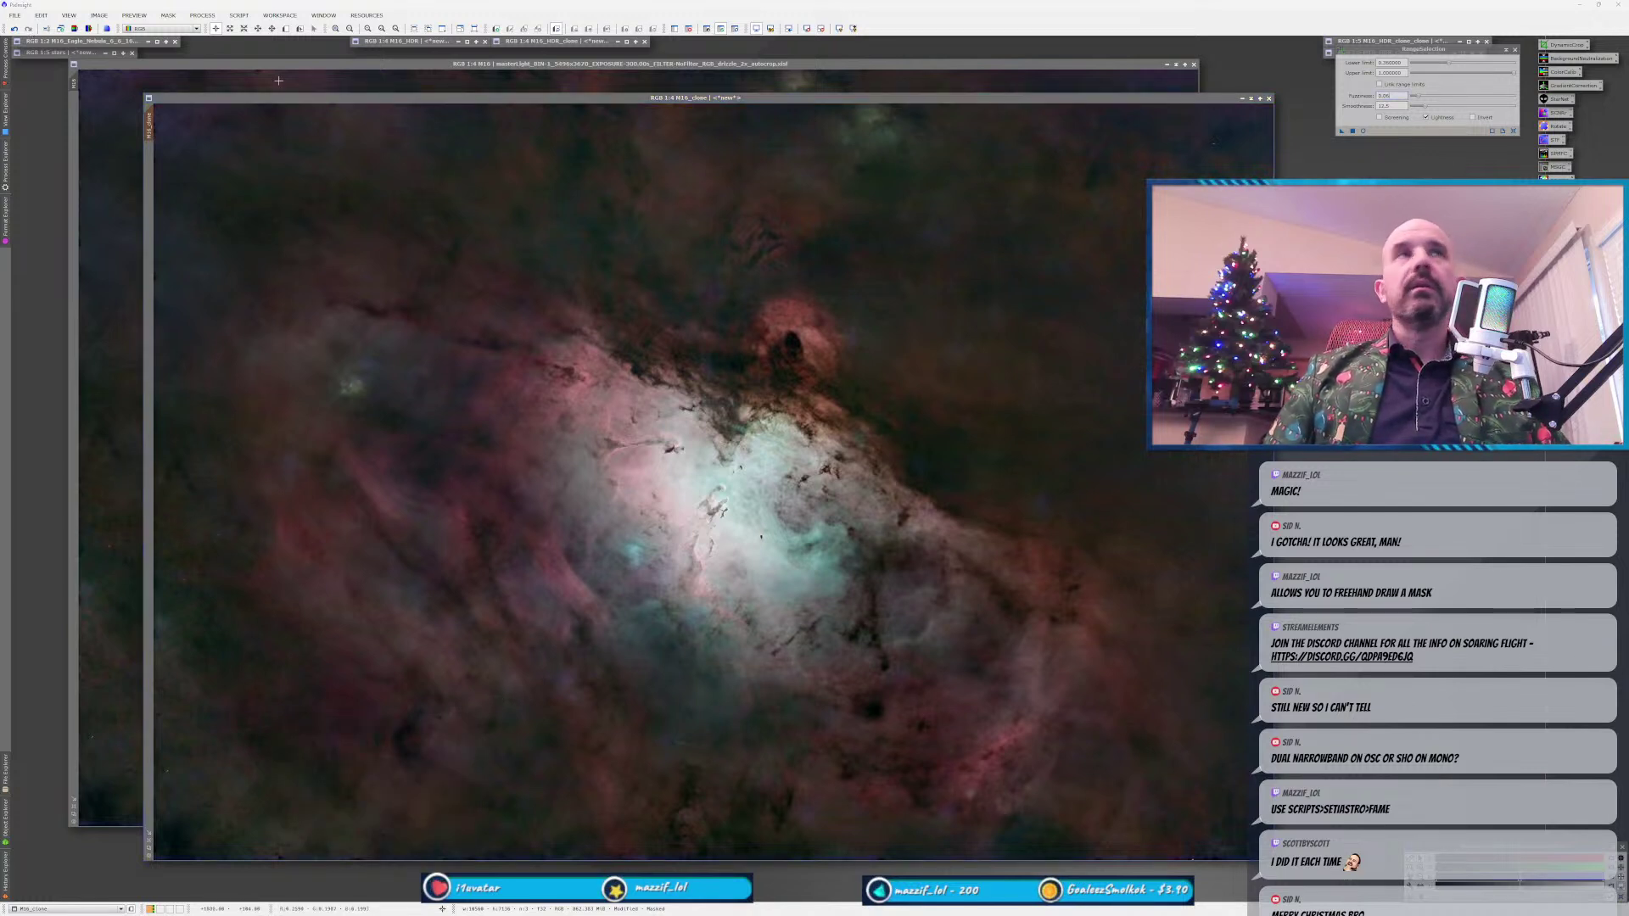
pyautogui.click(167, 15)
pyautogui.click(193, 64)
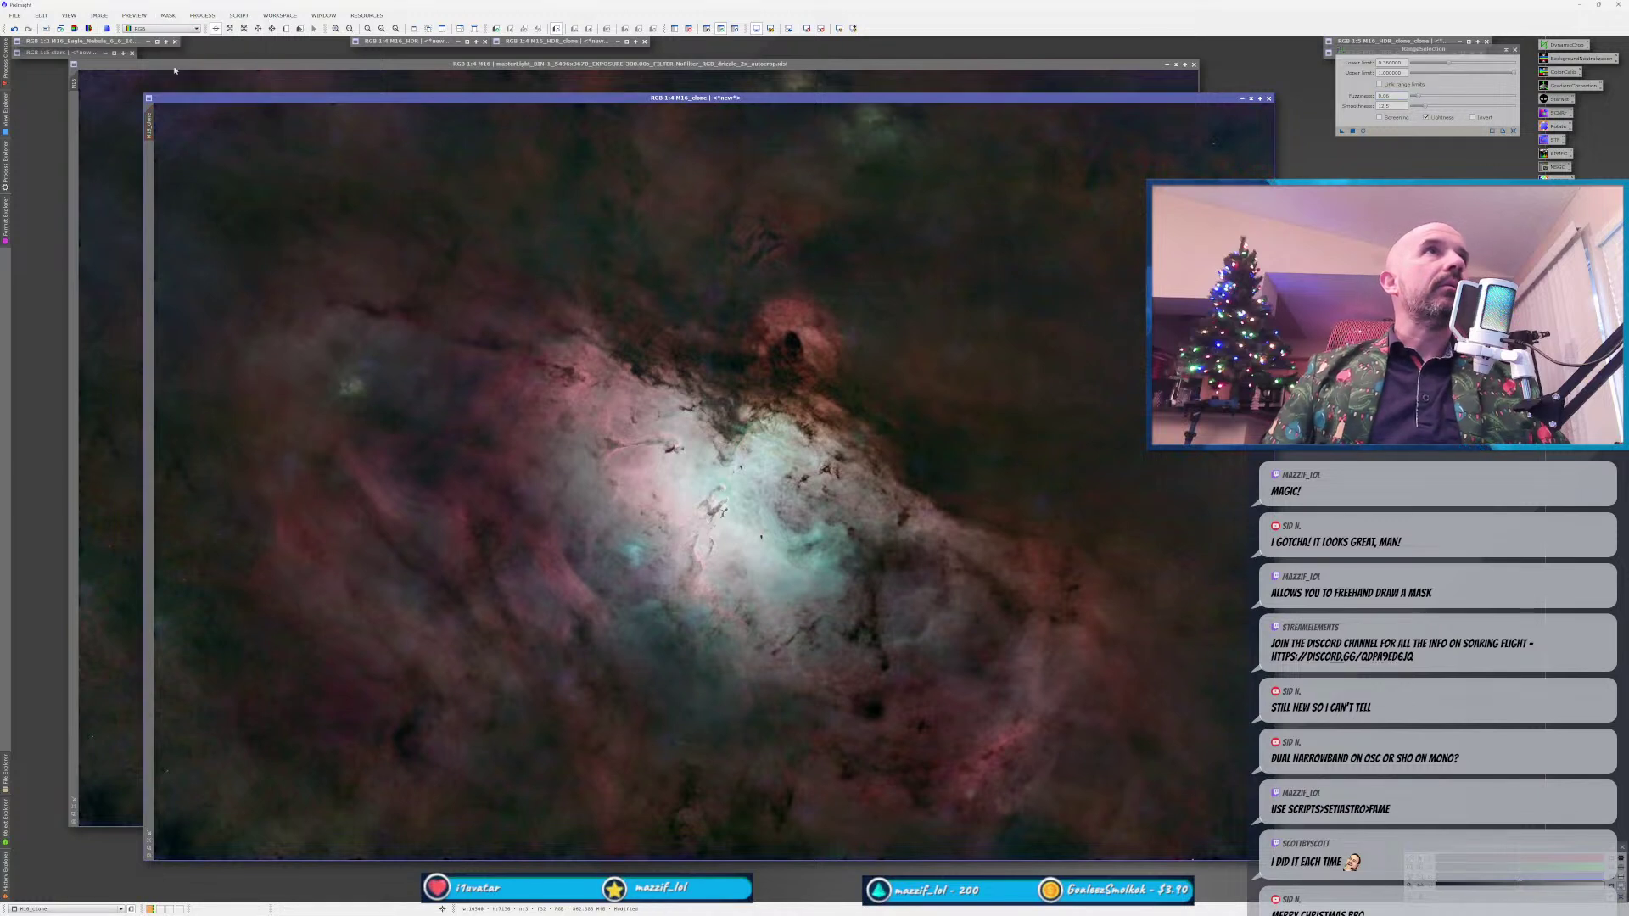
# Compare the unmasked M16 clone with the original starless M16 image.
pyautogui.hotkey('ctrl', 'Tab')
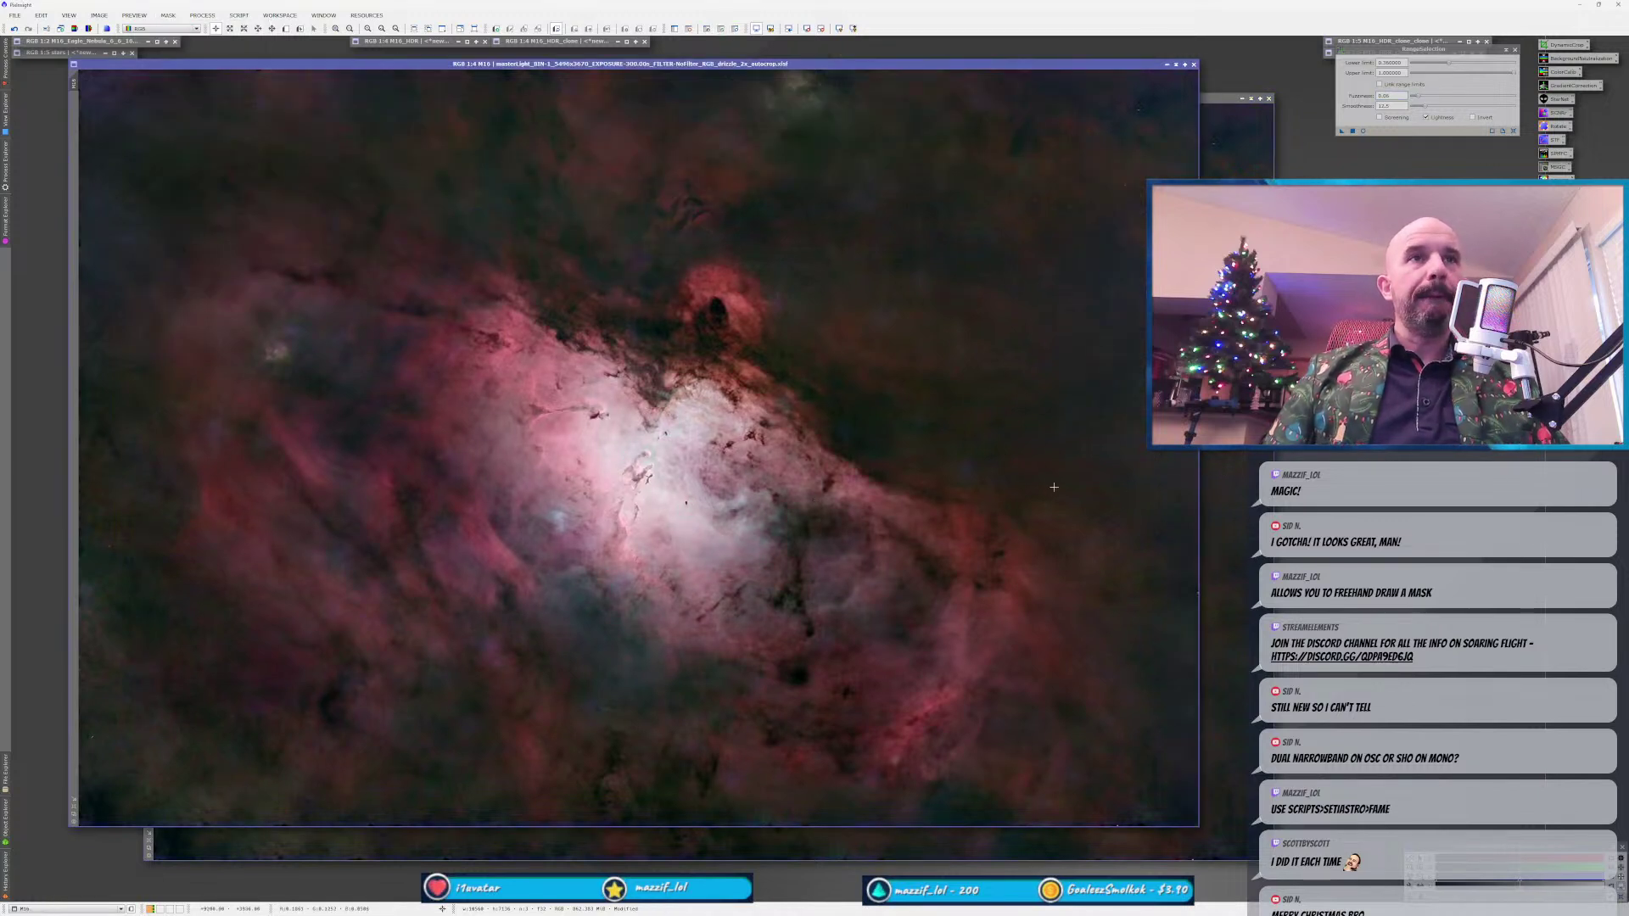
pyautogui.click(1211, 573)
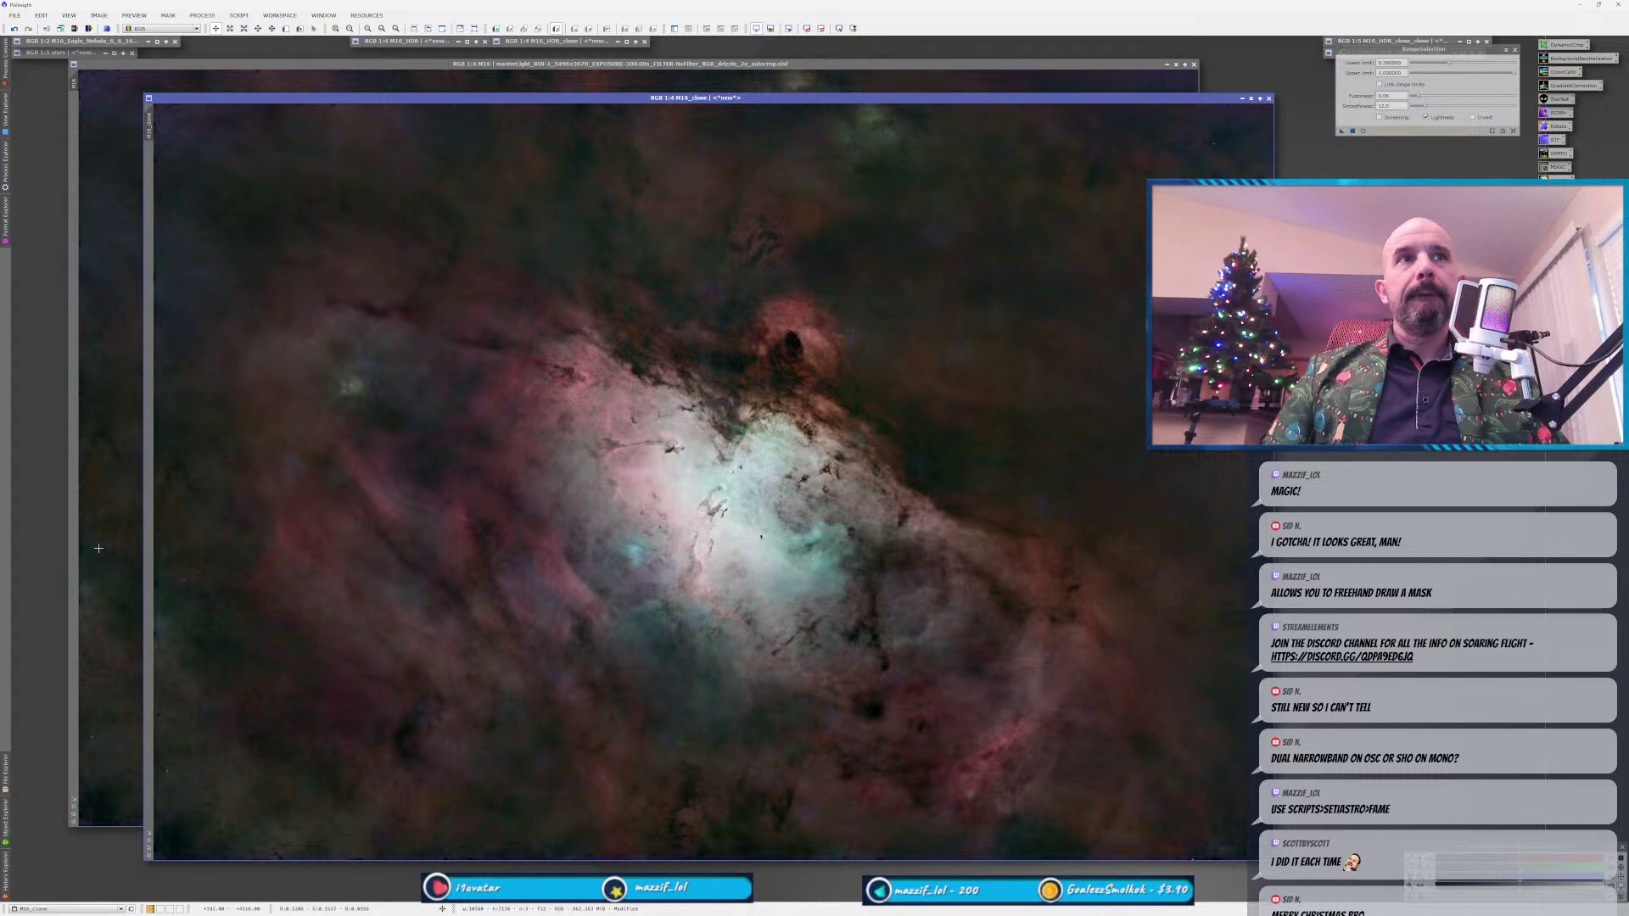
pyautogui.hotkey('ctrl', 'k')
pyautogui.hotkey('ctrl', 'k')
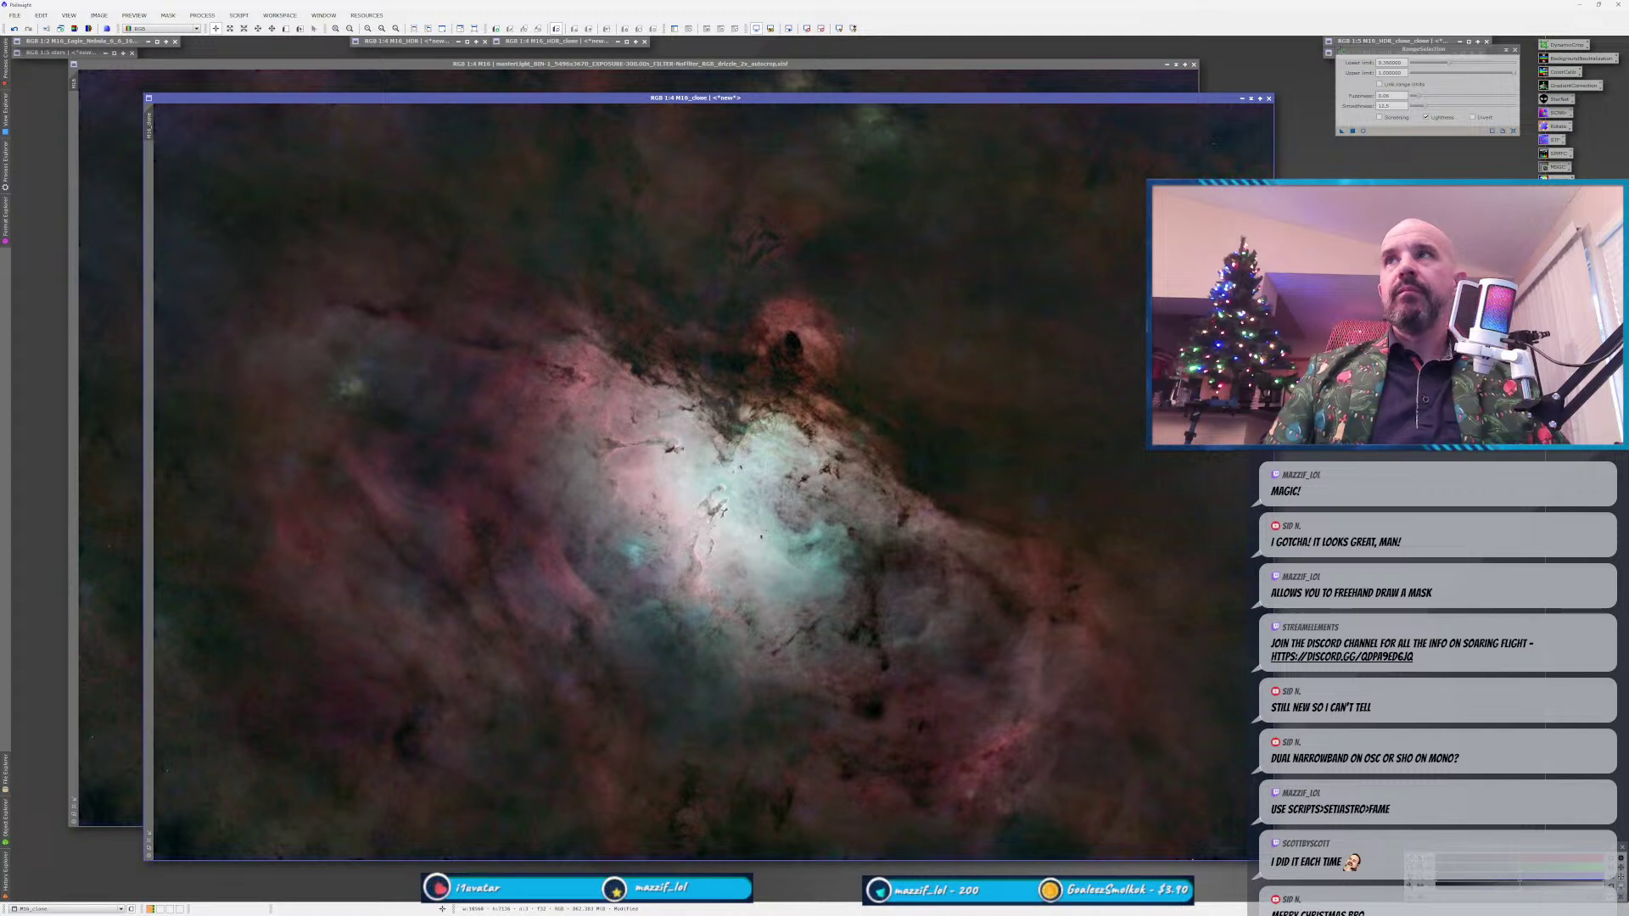
# Apply a slight red-channel midtone curve to the M16 clone with CurvesTransformation, checking it in the real-time preview.
pyautogui.hotkey('alt', 'c')
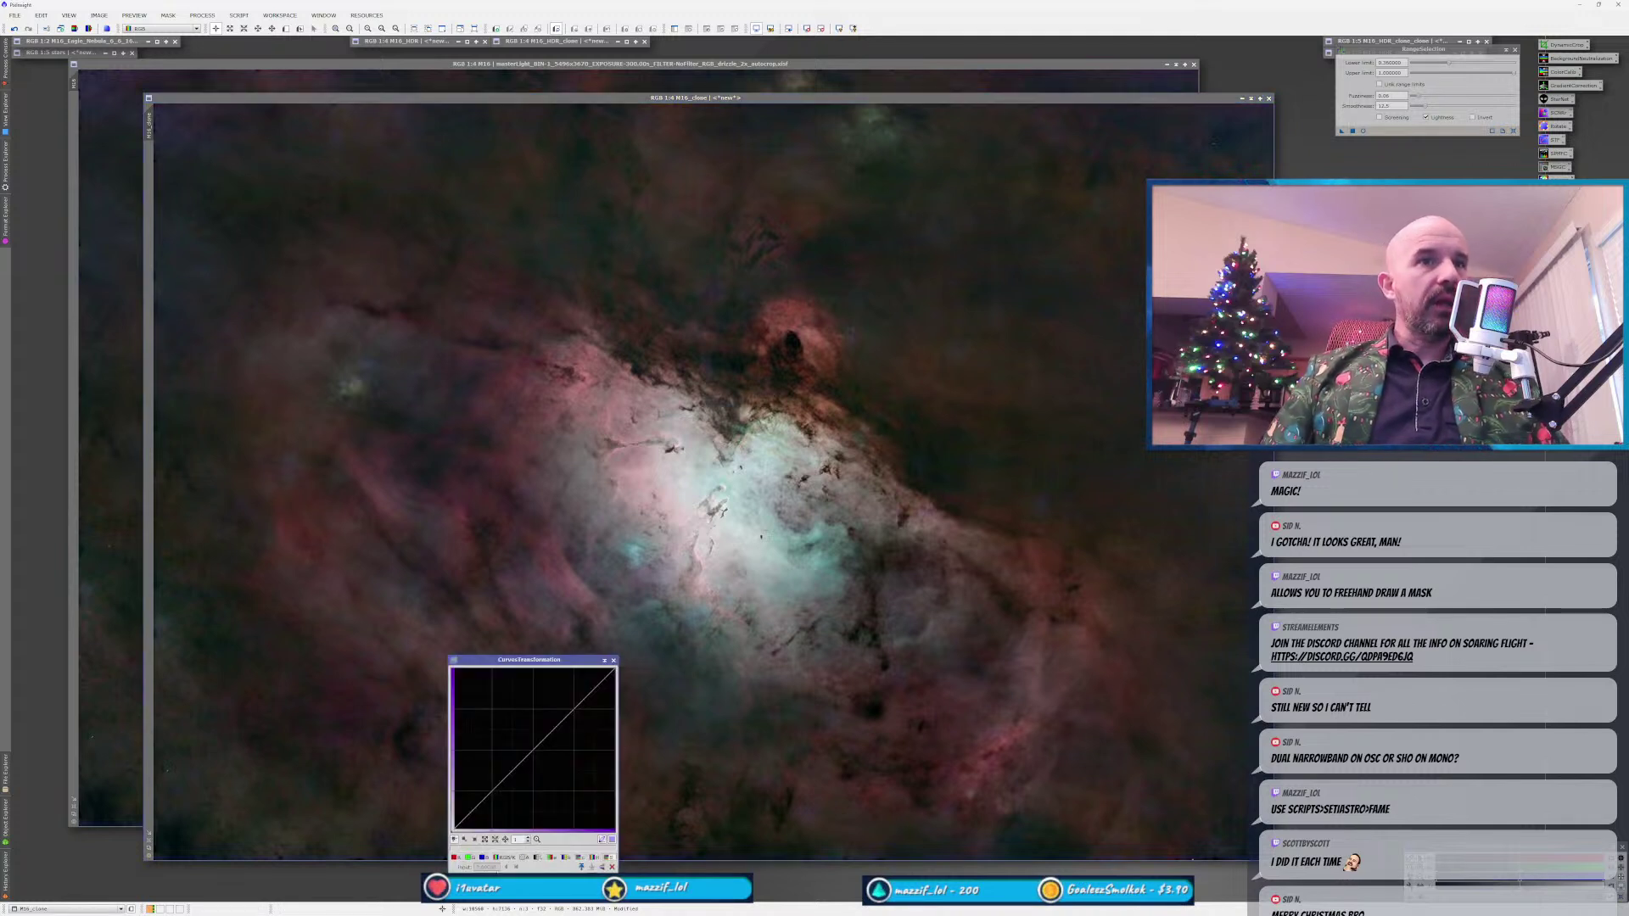
pyautogui.click(454, 857)
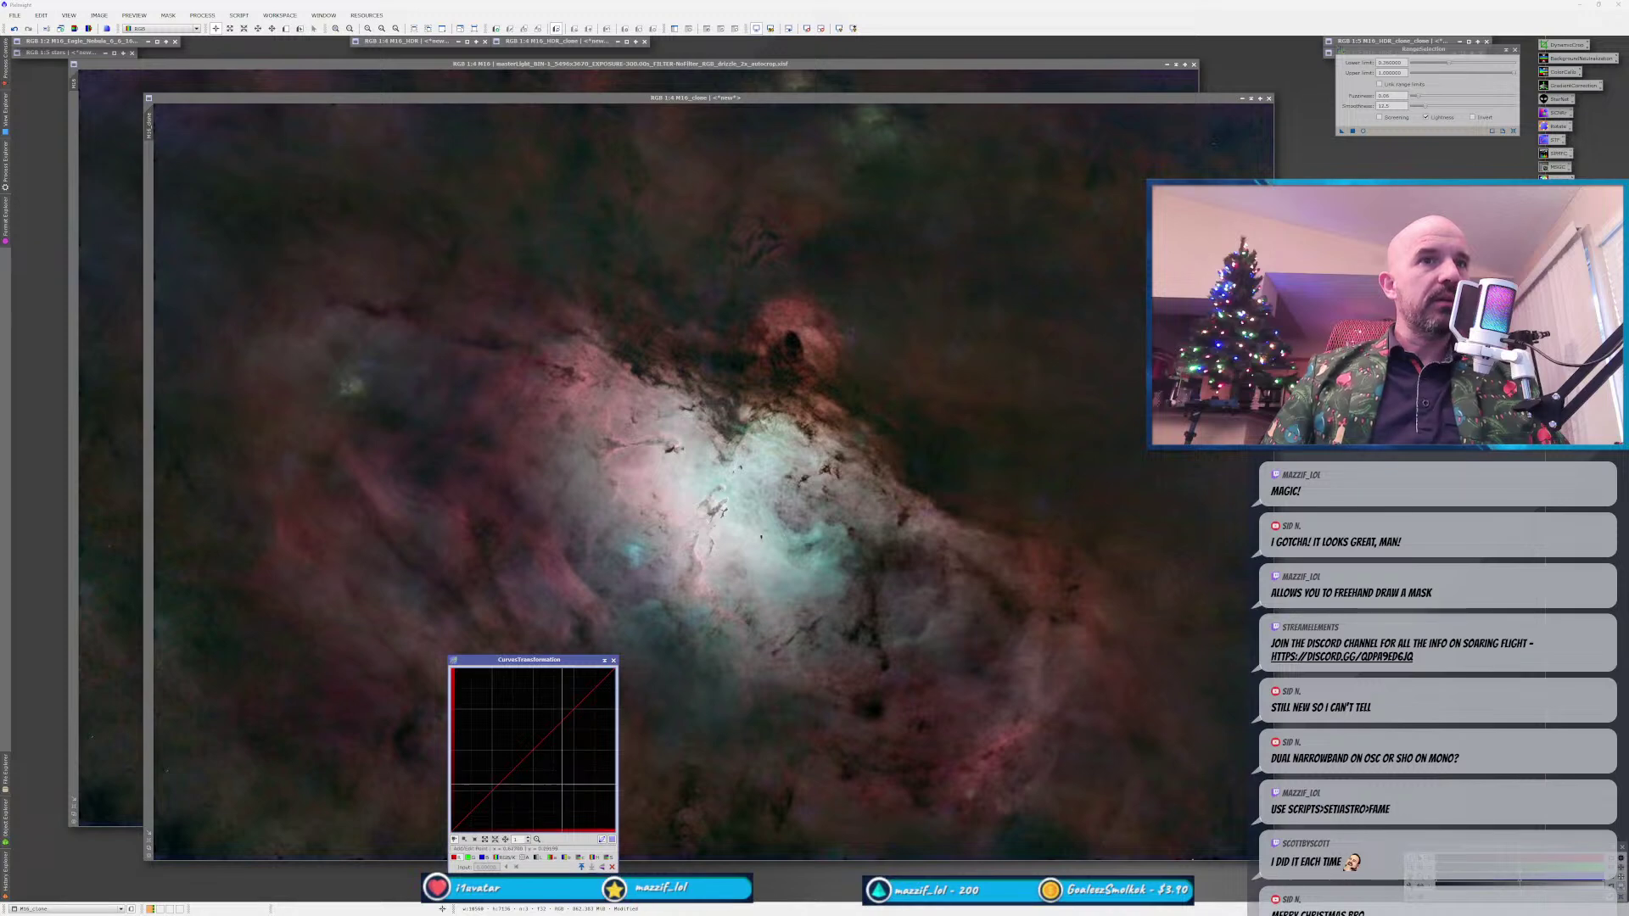
pyautogui.click(477, 881)
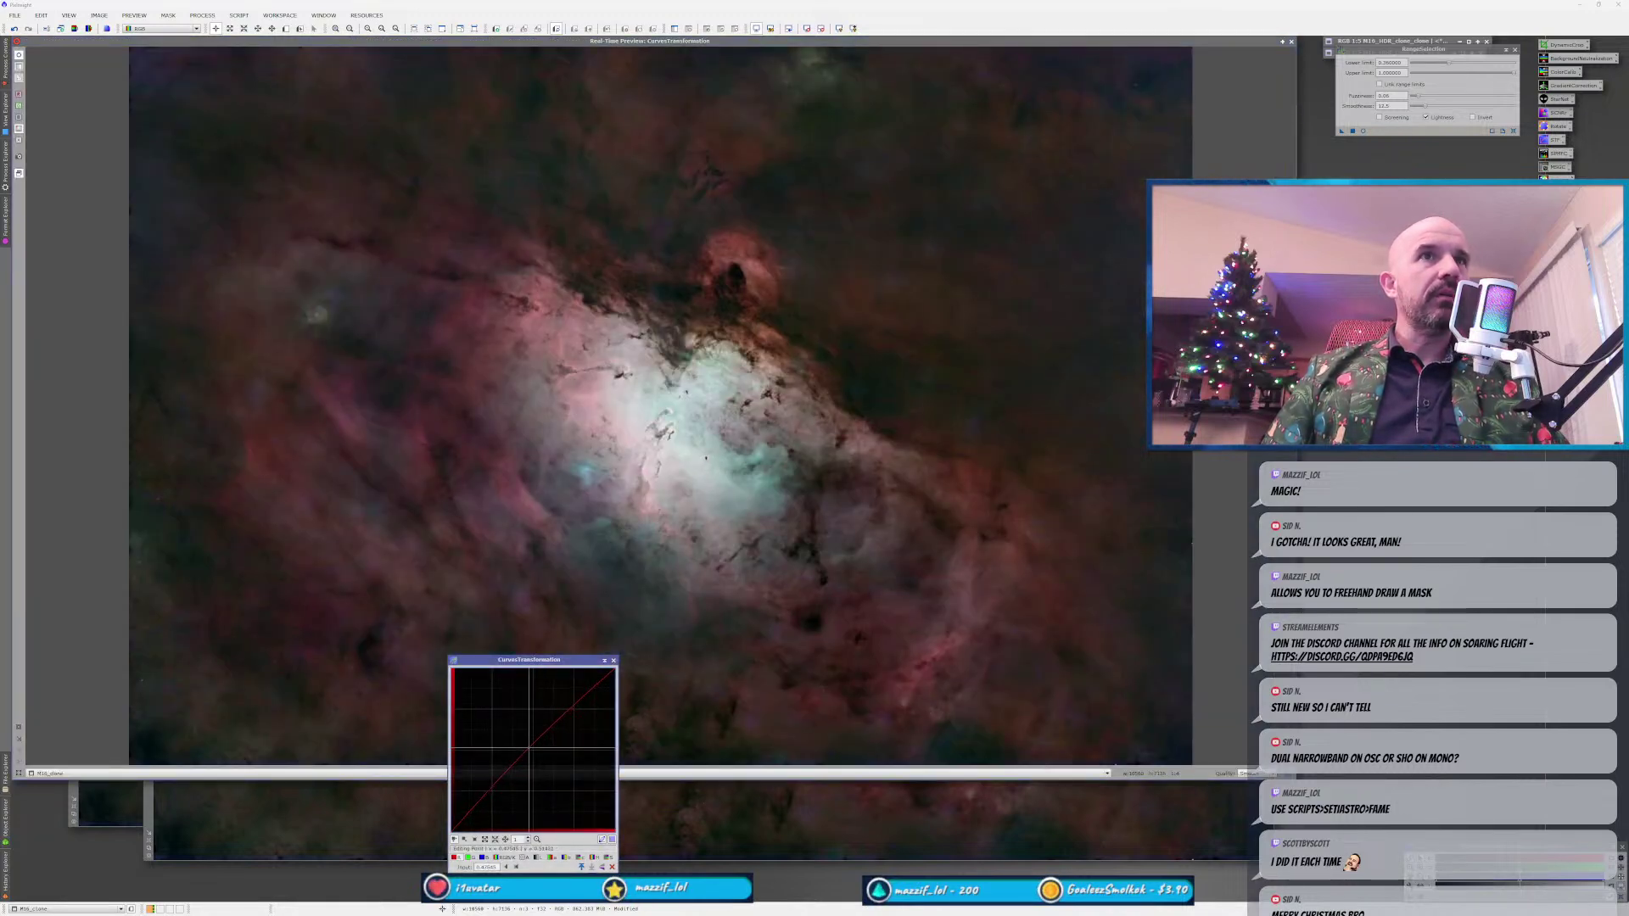
pyautogui.click(529, 747)
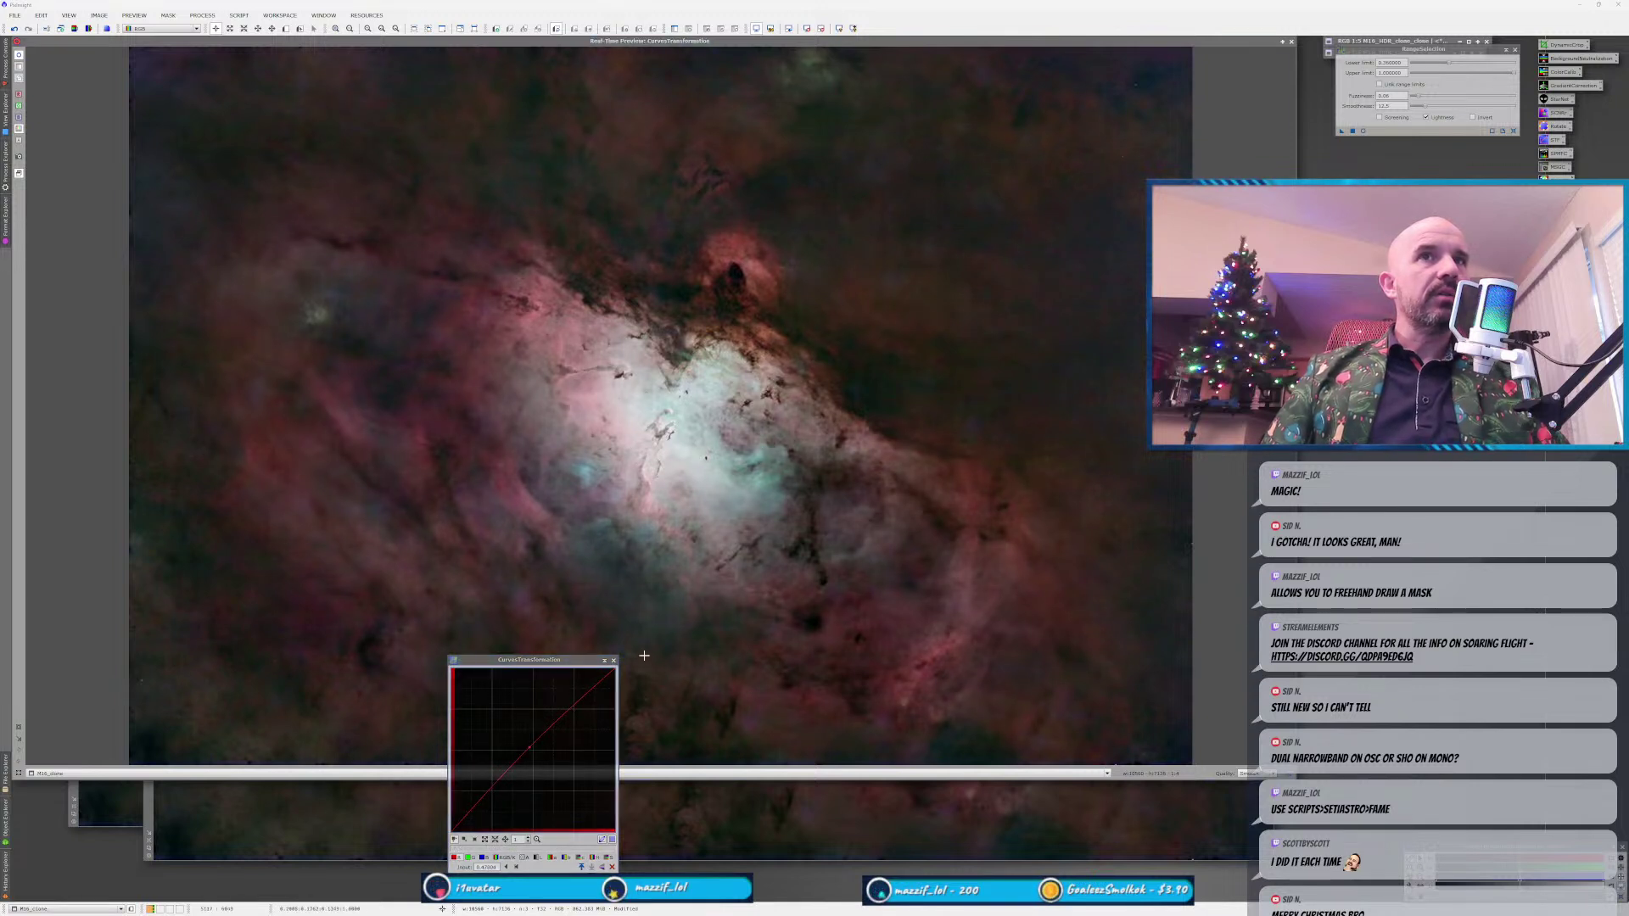
pyautogui.click(1292, 41)
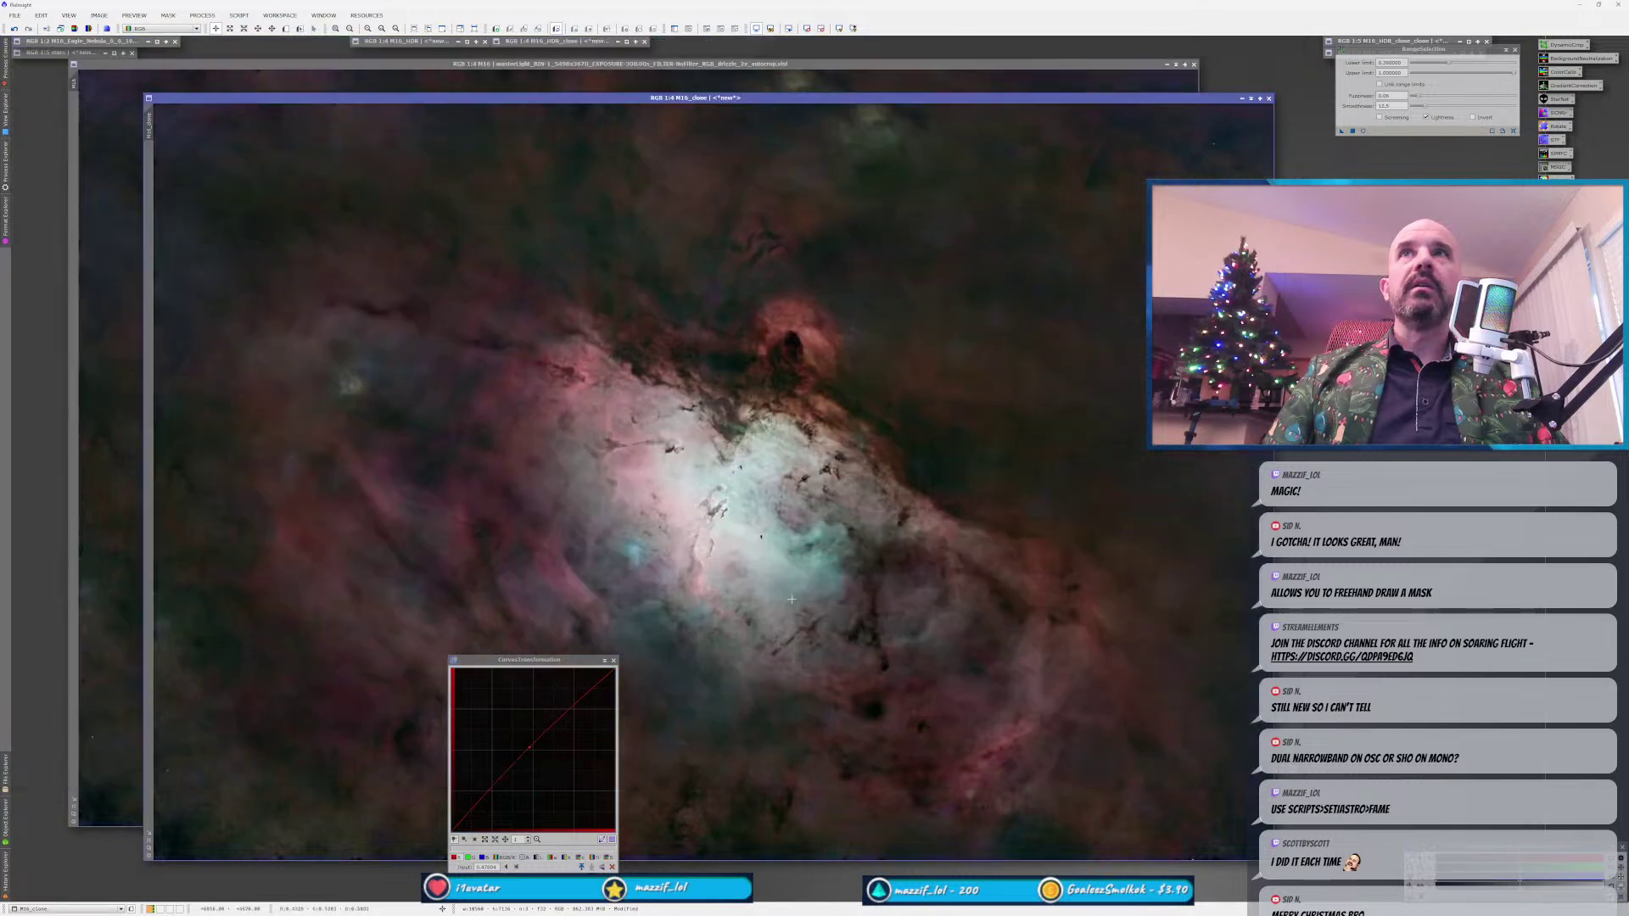
pyautogui.moveTo(453, 839); pyautogui.dragTo(402, 526)
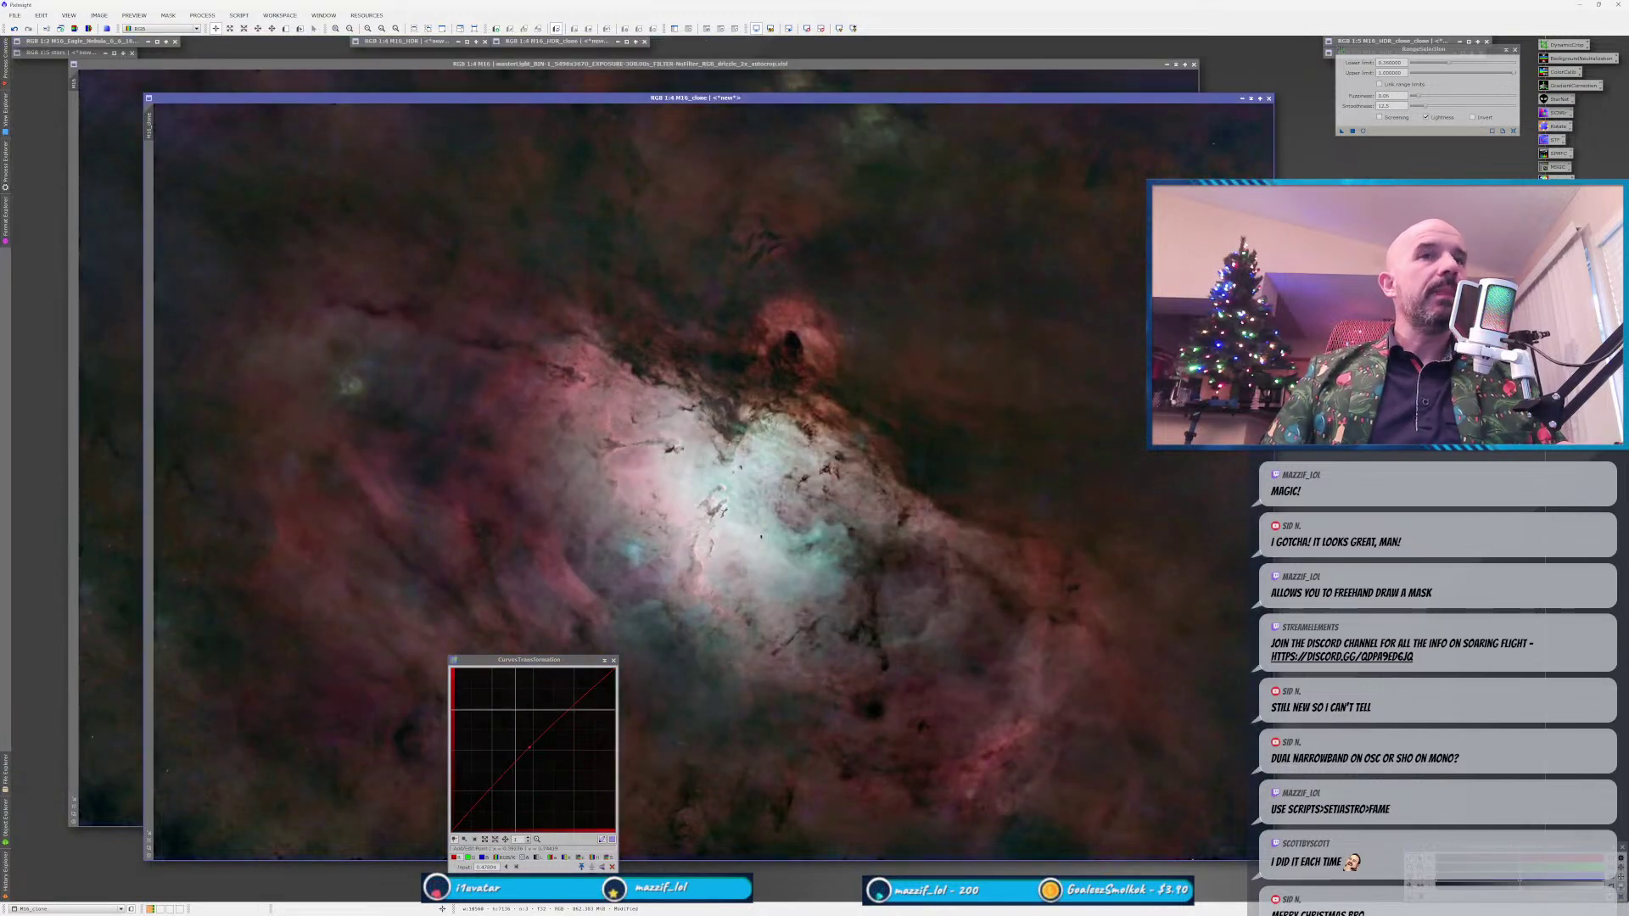
# Reset CurvesTransformation and raise the midtones of the saturation curve while previewing the effect on the M16 clone.
pyautogui.click(612, 857)
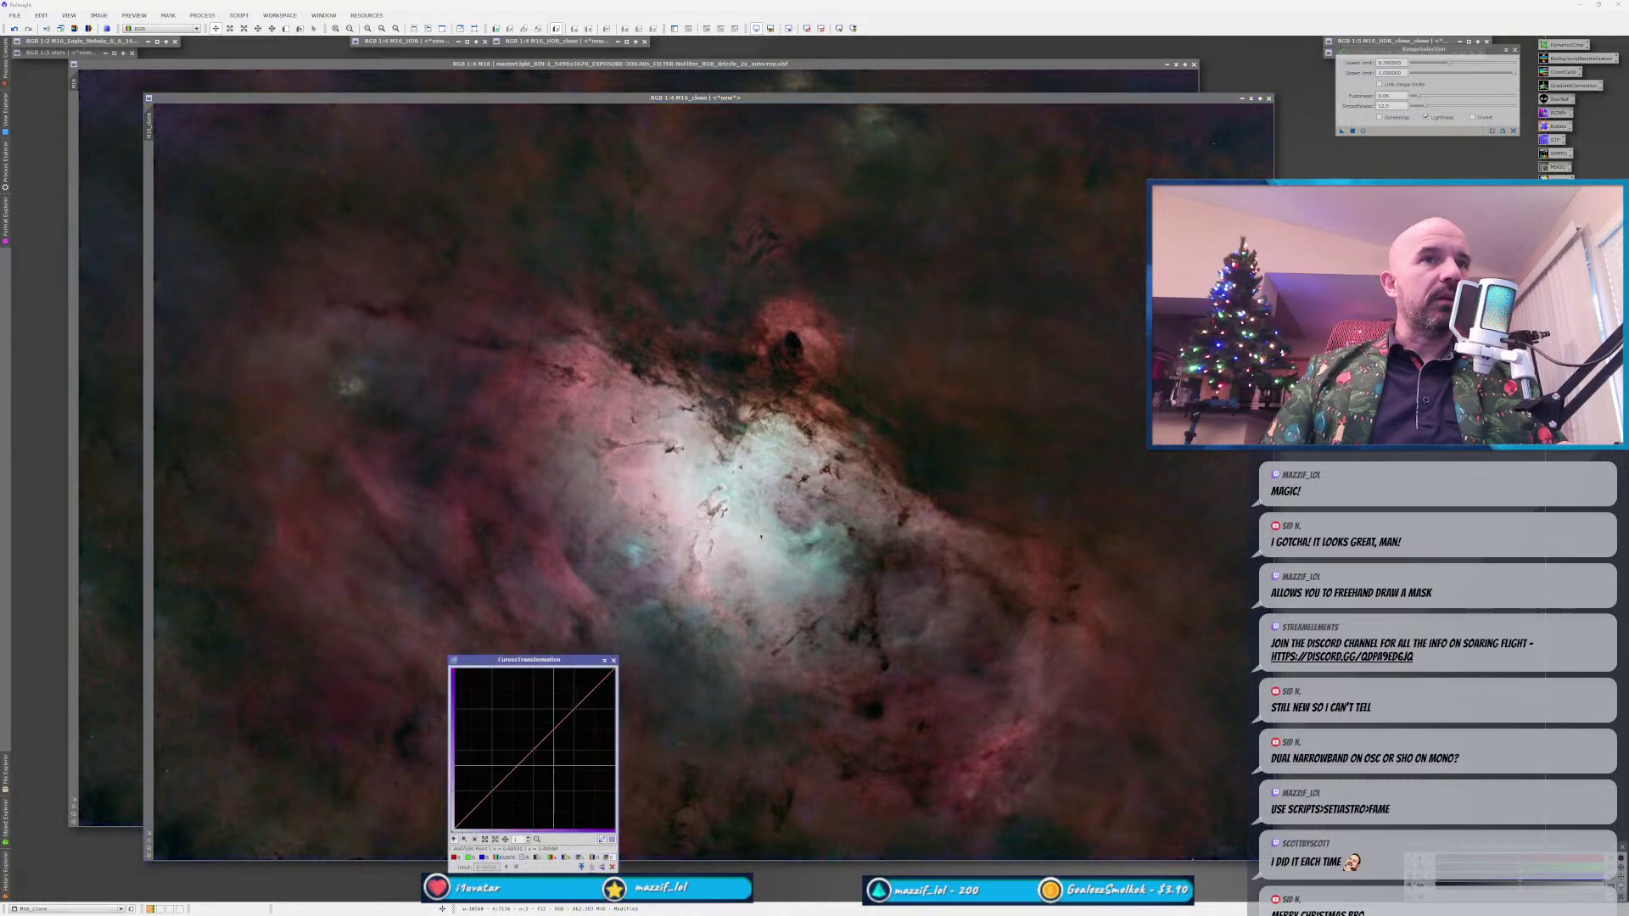
pyautogui.click(475, 875)
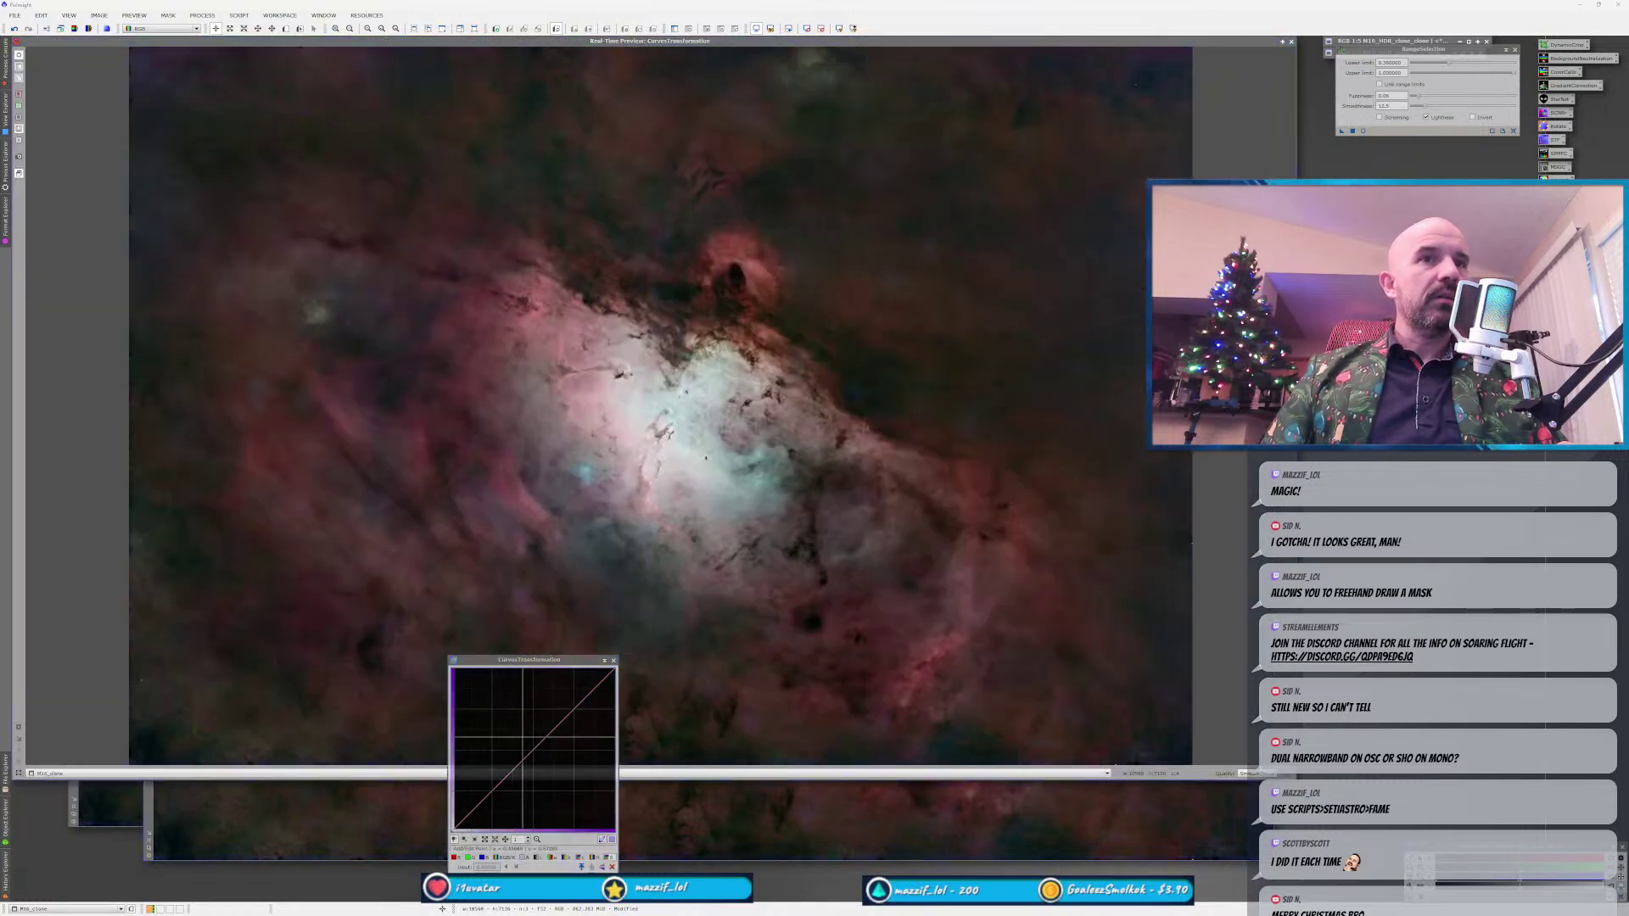
pyautogui.moveTo(521, 761); pyautogui.dragTo(521, 743)
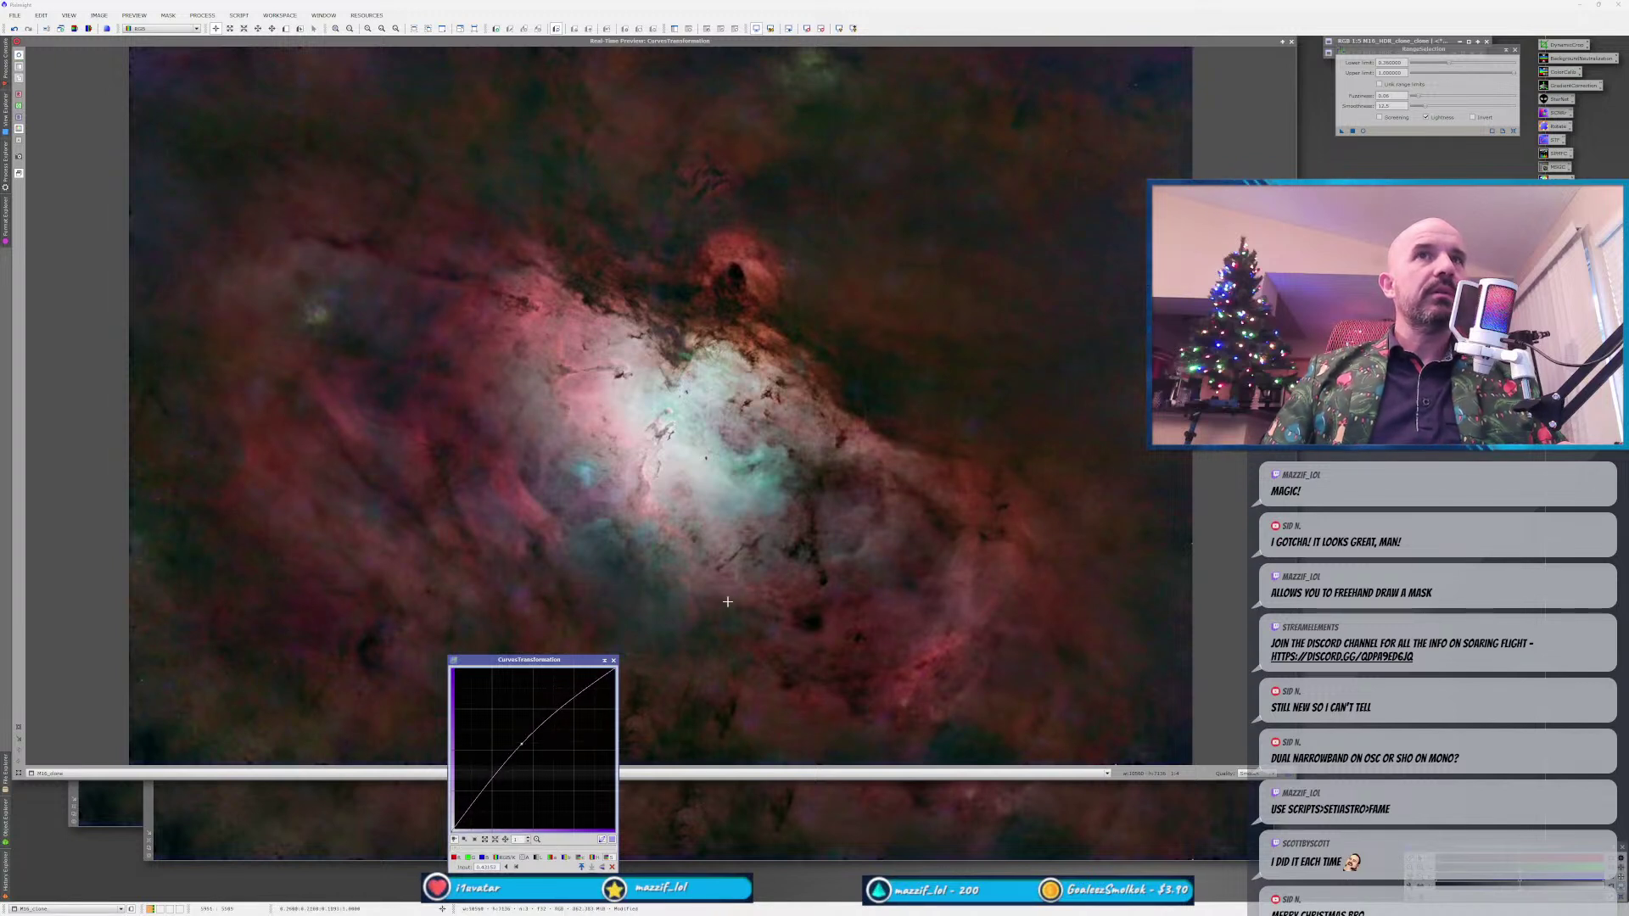
pyautogui.click(1291, 41)
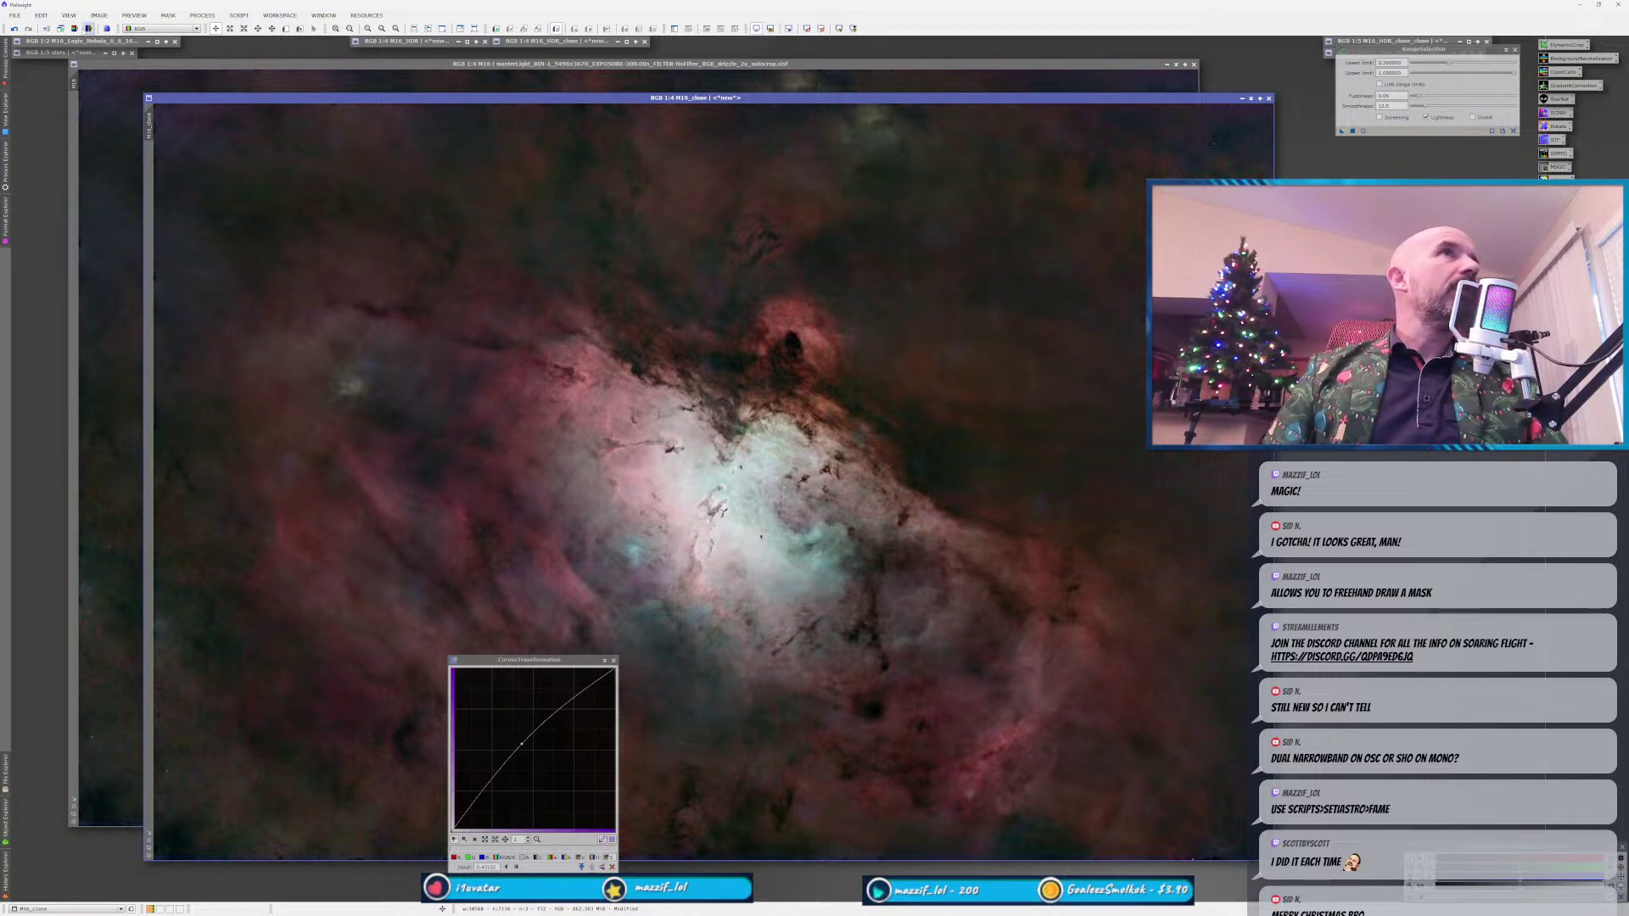
# Extract the lightness of the M16 clone and apply it to the clone as a mask with the overlay hidden.
pyautogui.click(88, 28)
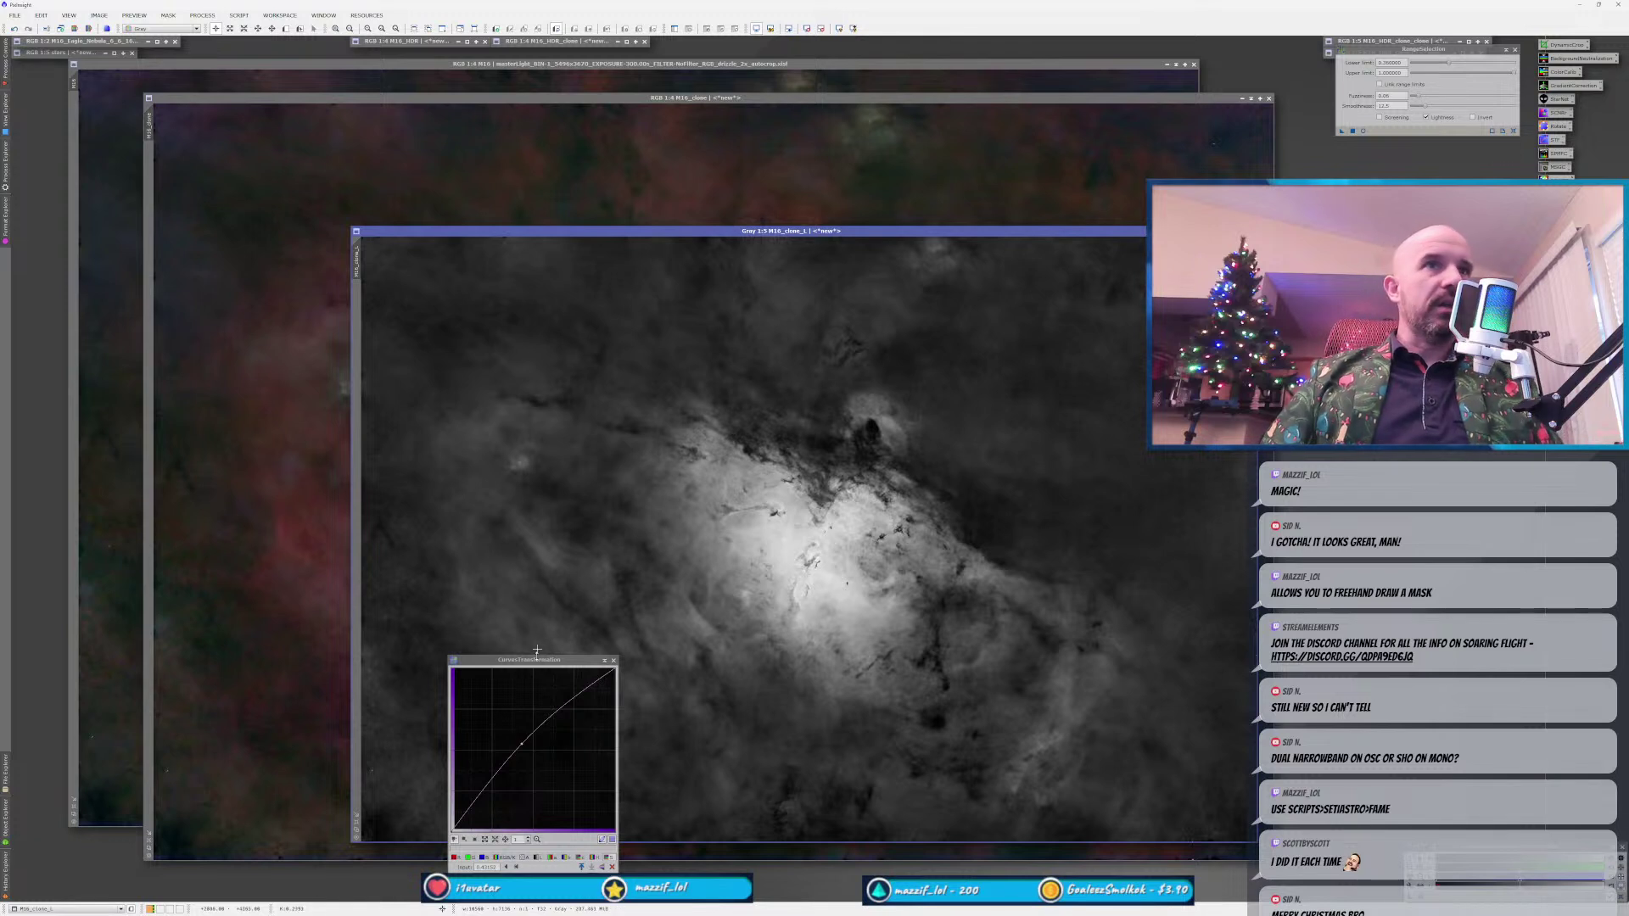
pyautogui.click(361, 263)
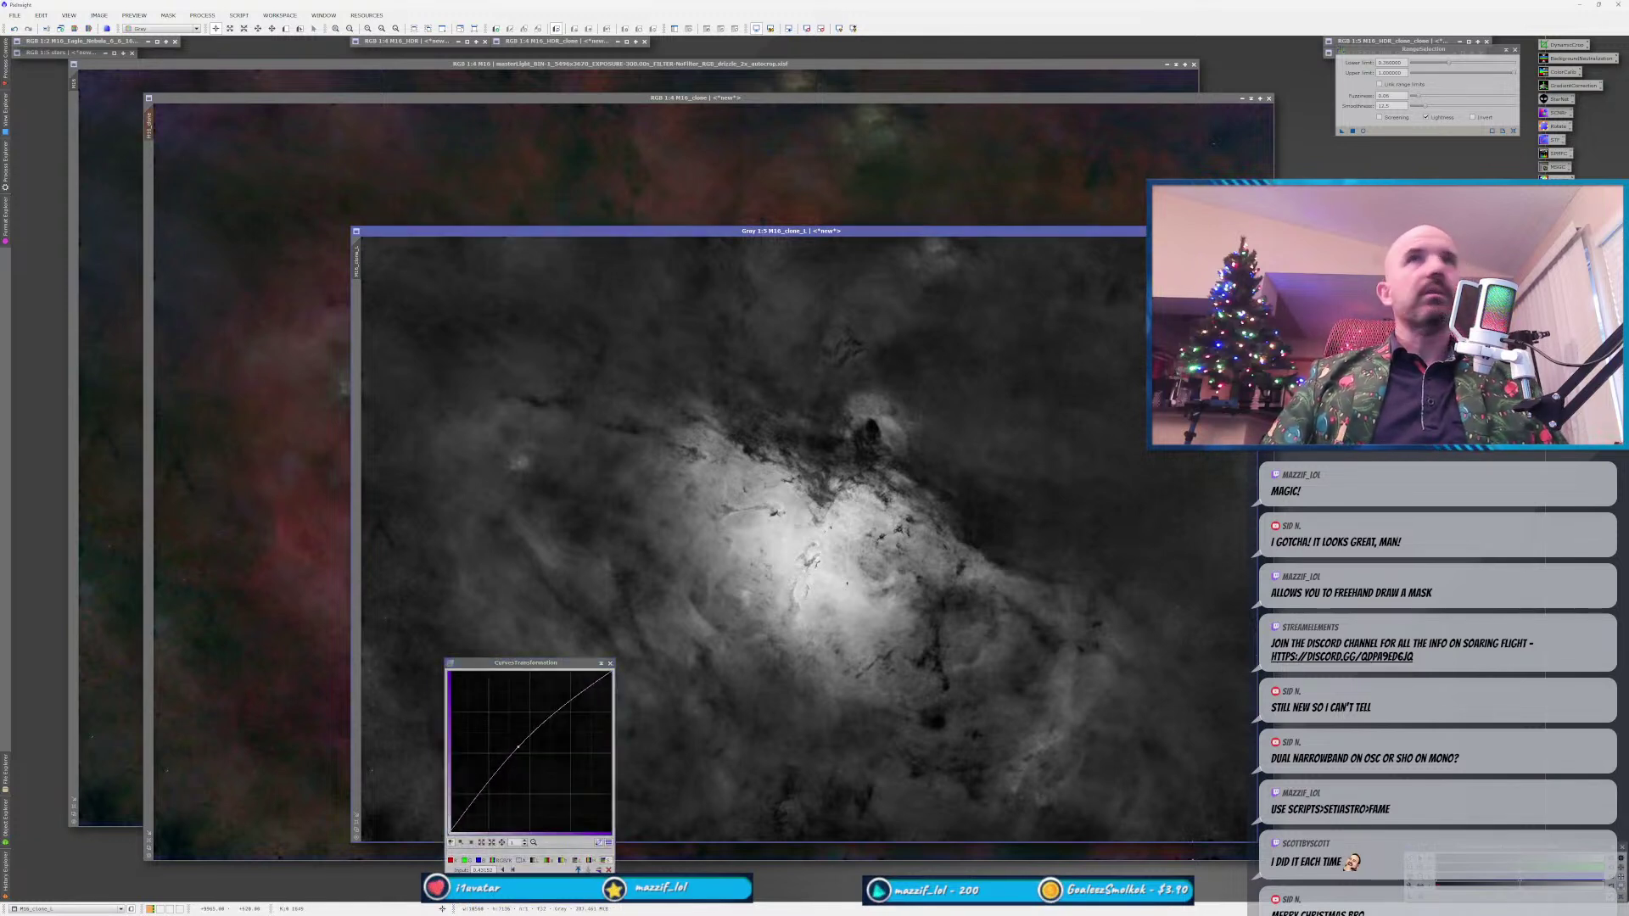
pyautogui.hotkey('ctrl', 'w')
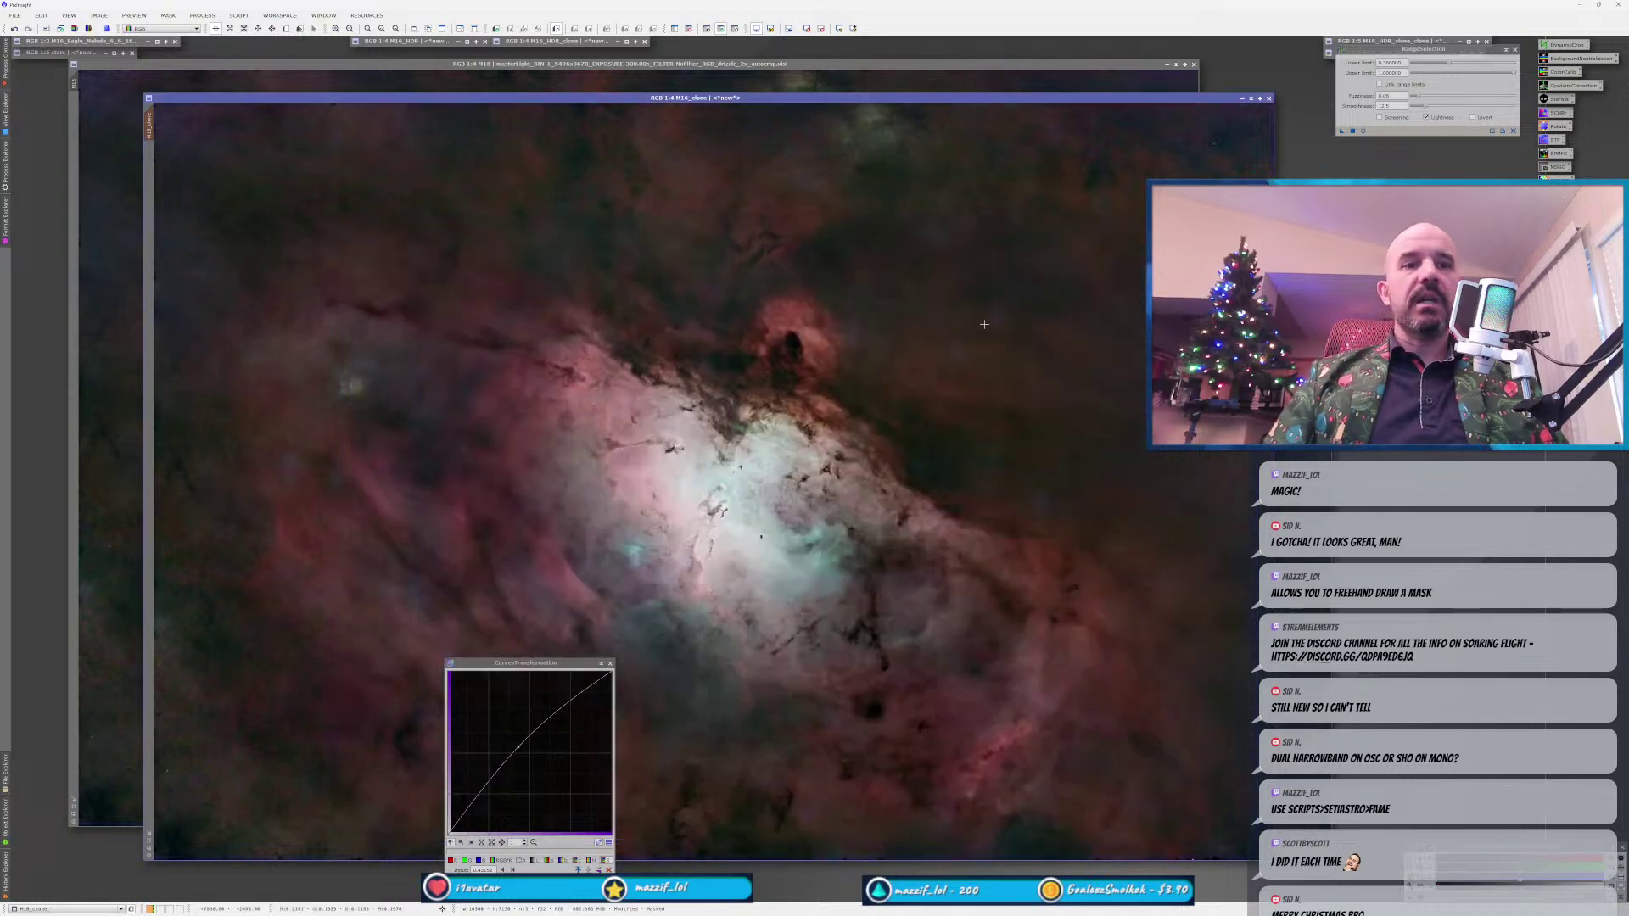
pyautogui.hotkey('ctrl', 'k')
pyautogui.hotkey('ctrl', 'k')
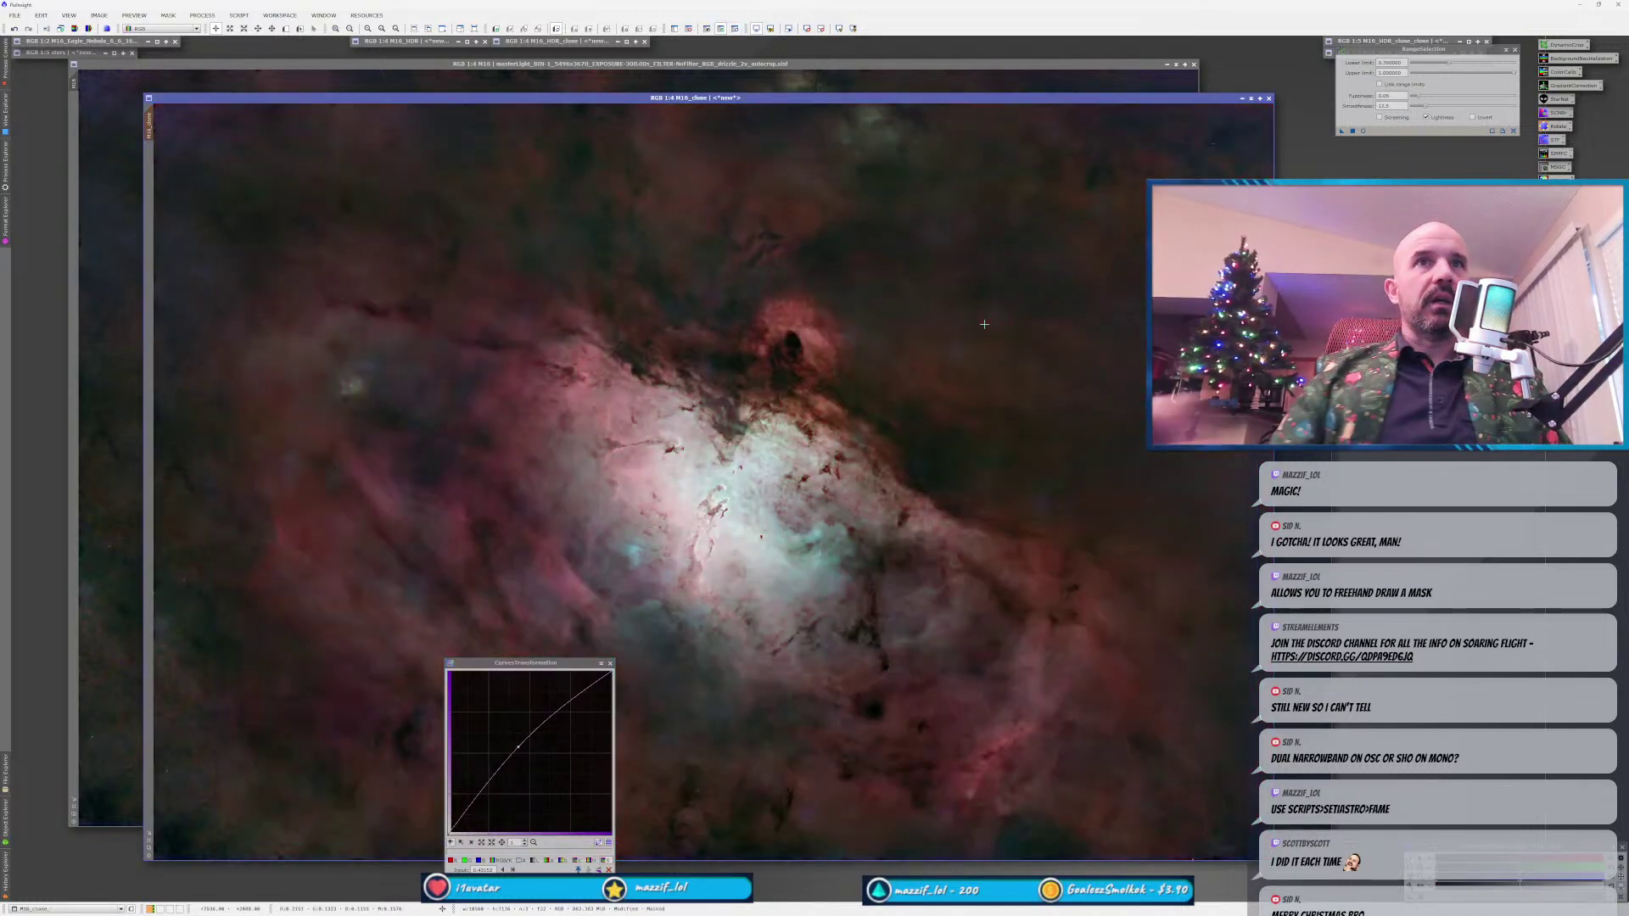
# Strengthen the saturation curve in a real-time preview, apply it to the M16 clone through the lightness mask, and discard the mask image.
pyautogui.hotkey('ctrl', 'r')
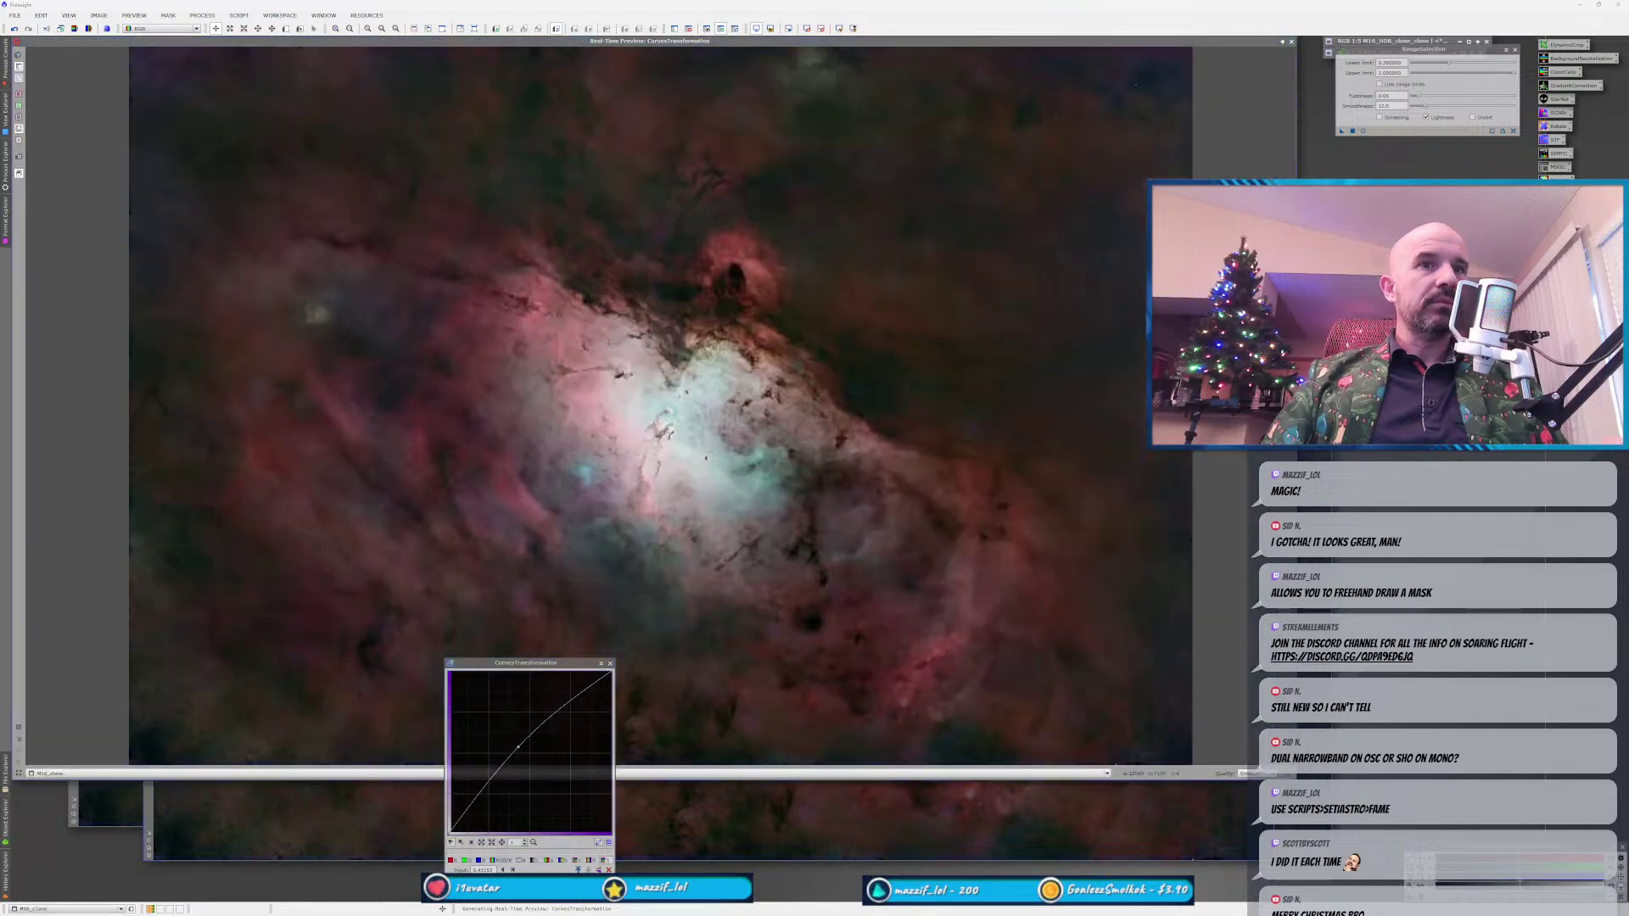
pyautogui.moveTo(518, 746); pyautogui.dragTo(512, 740)
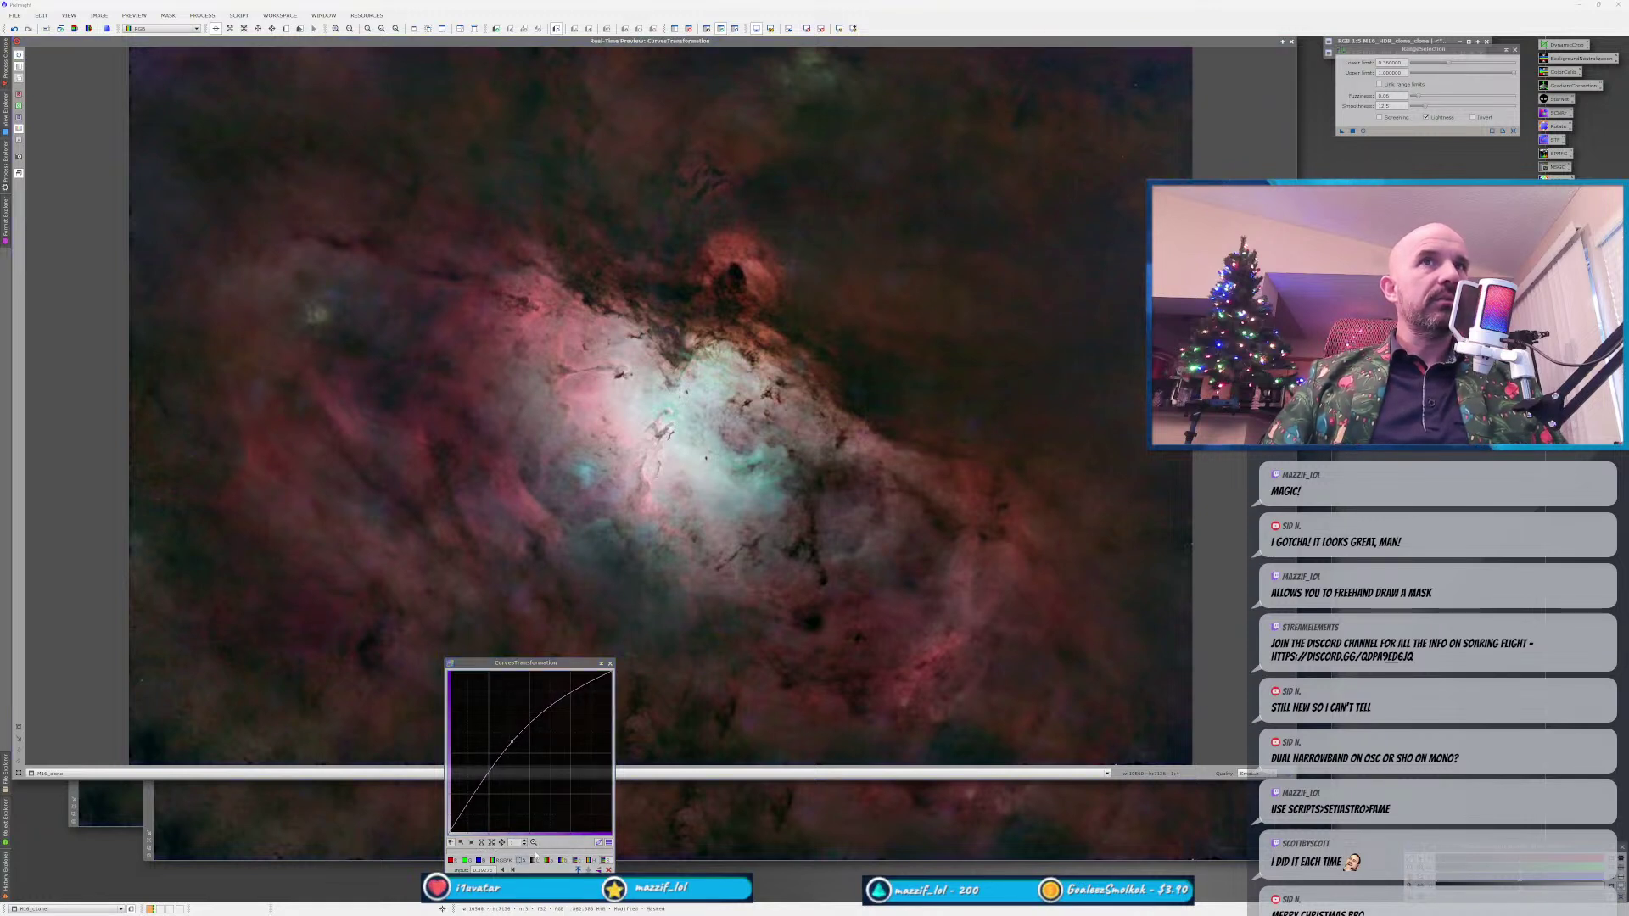
pyautogui.click(1291, 41)
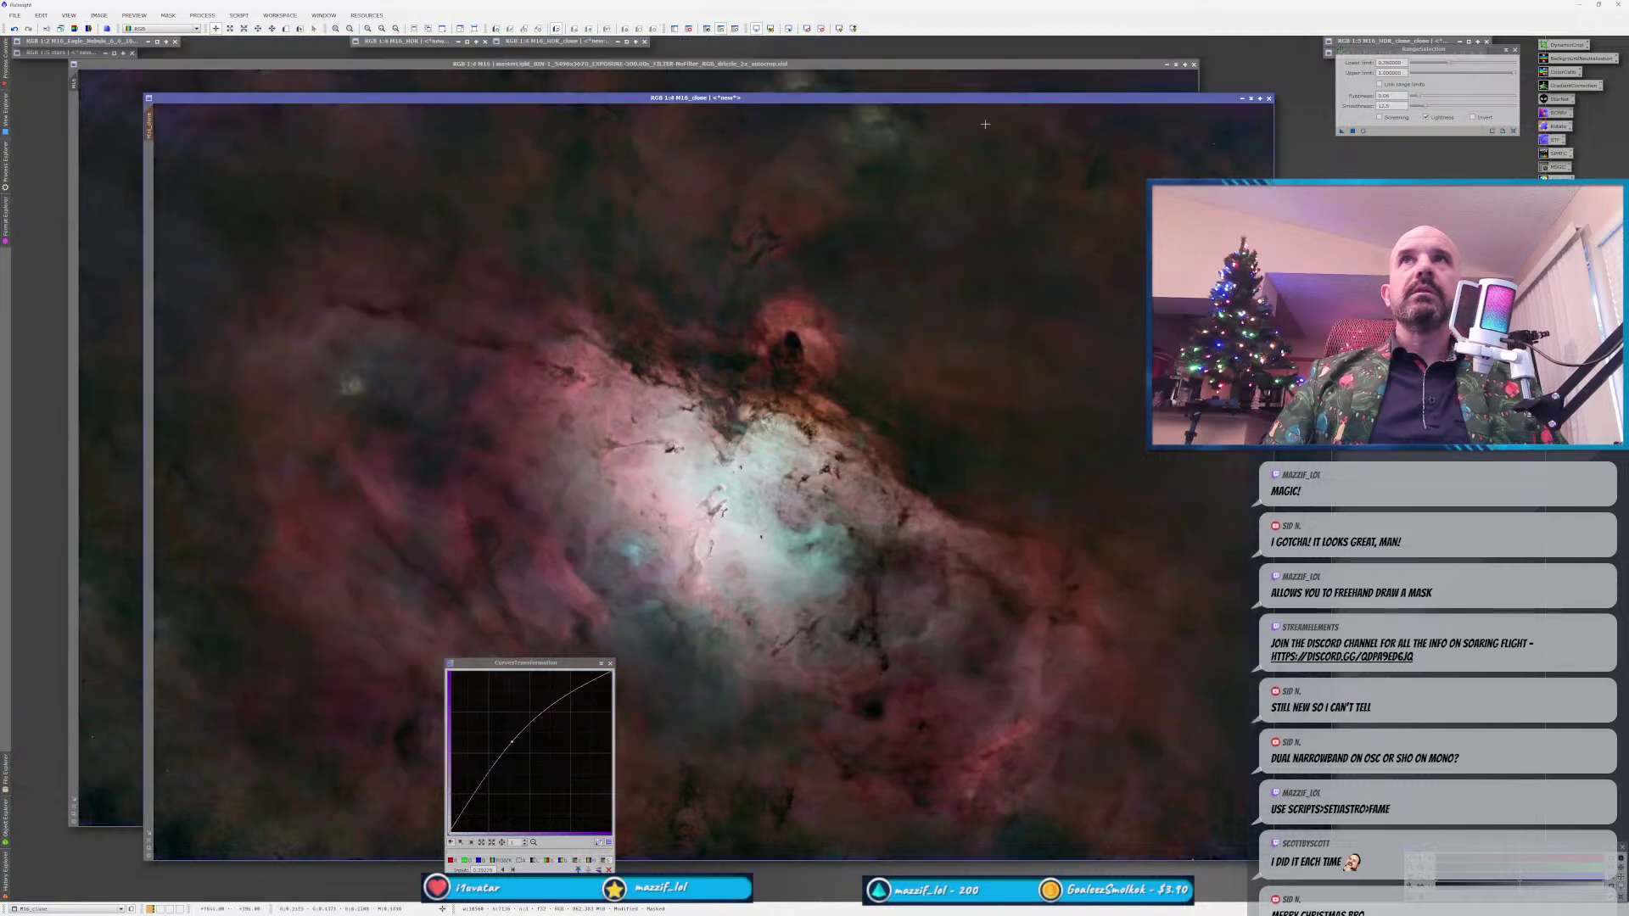
pyautogui.moveTo(450, 857); pyautogui.dragTo(339, 701)
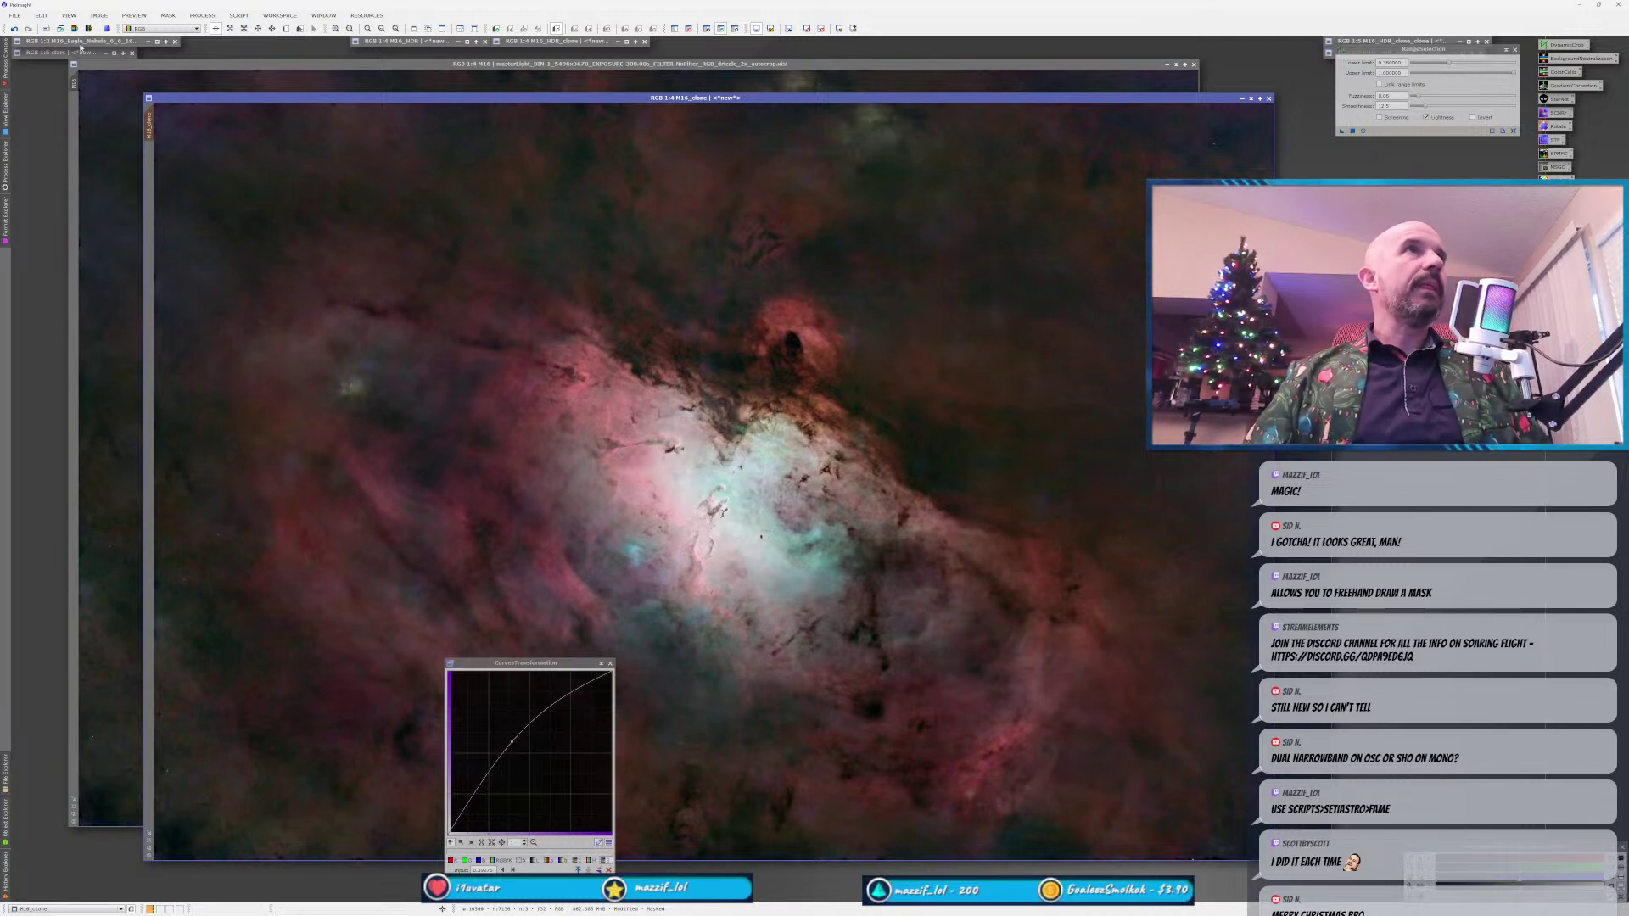
pyautogui.hotkey('ctrl', 'w')
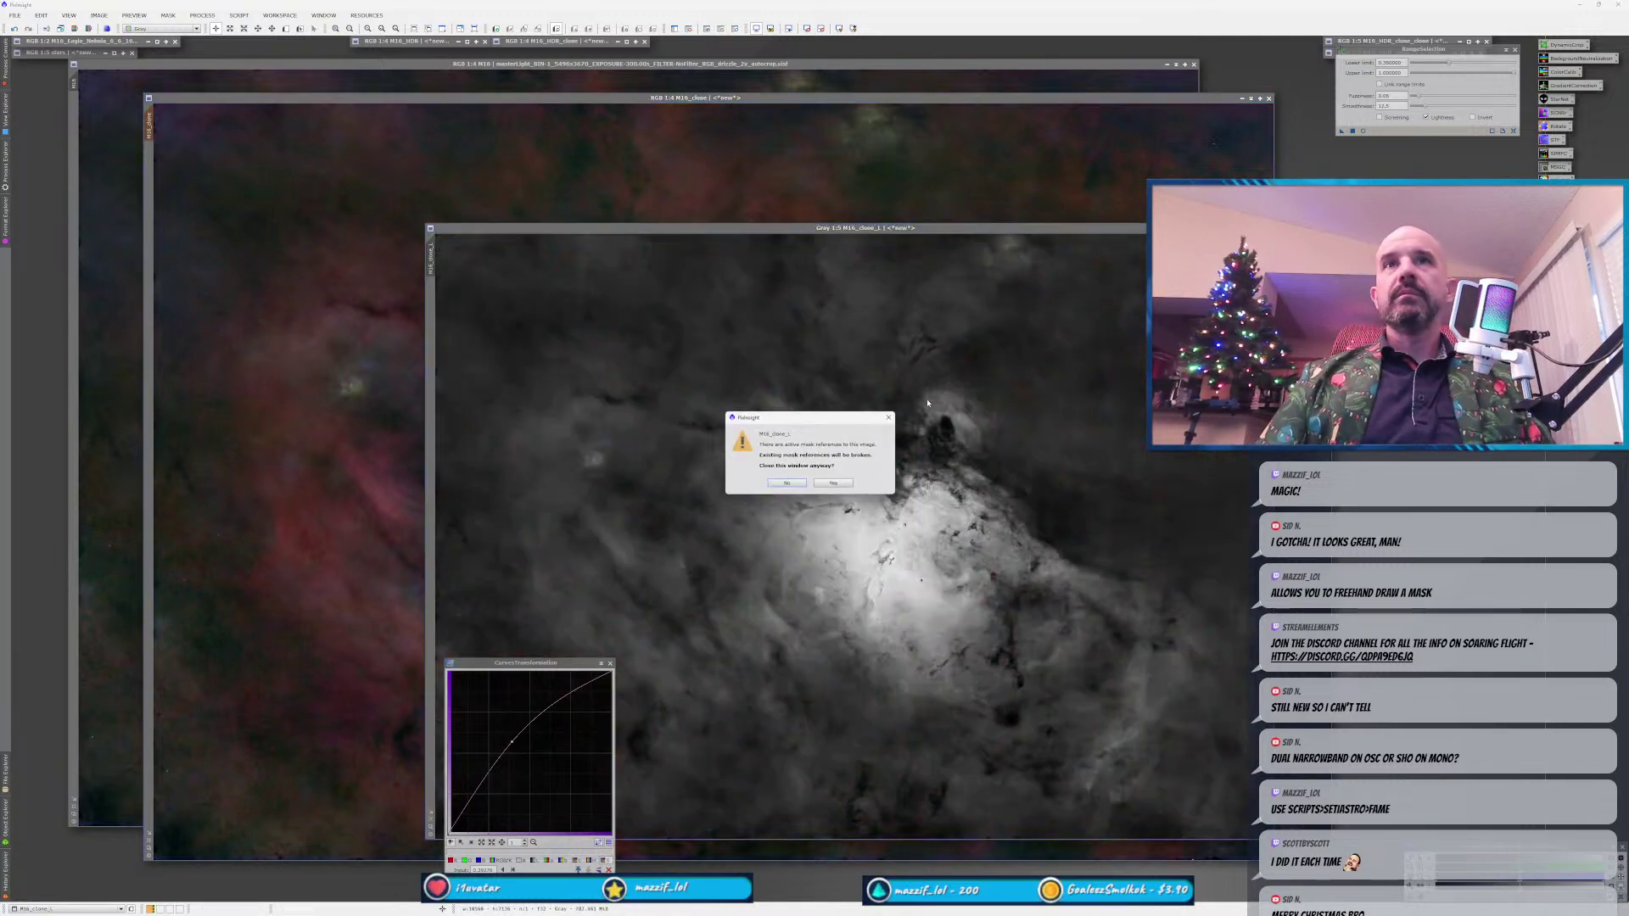
pyautogui.click(831, 482)
# Apply the same saturation curve to the original starless M16 through its own extracted lightness mask, and discard the mask image.
pyautogui.click(142, 108)
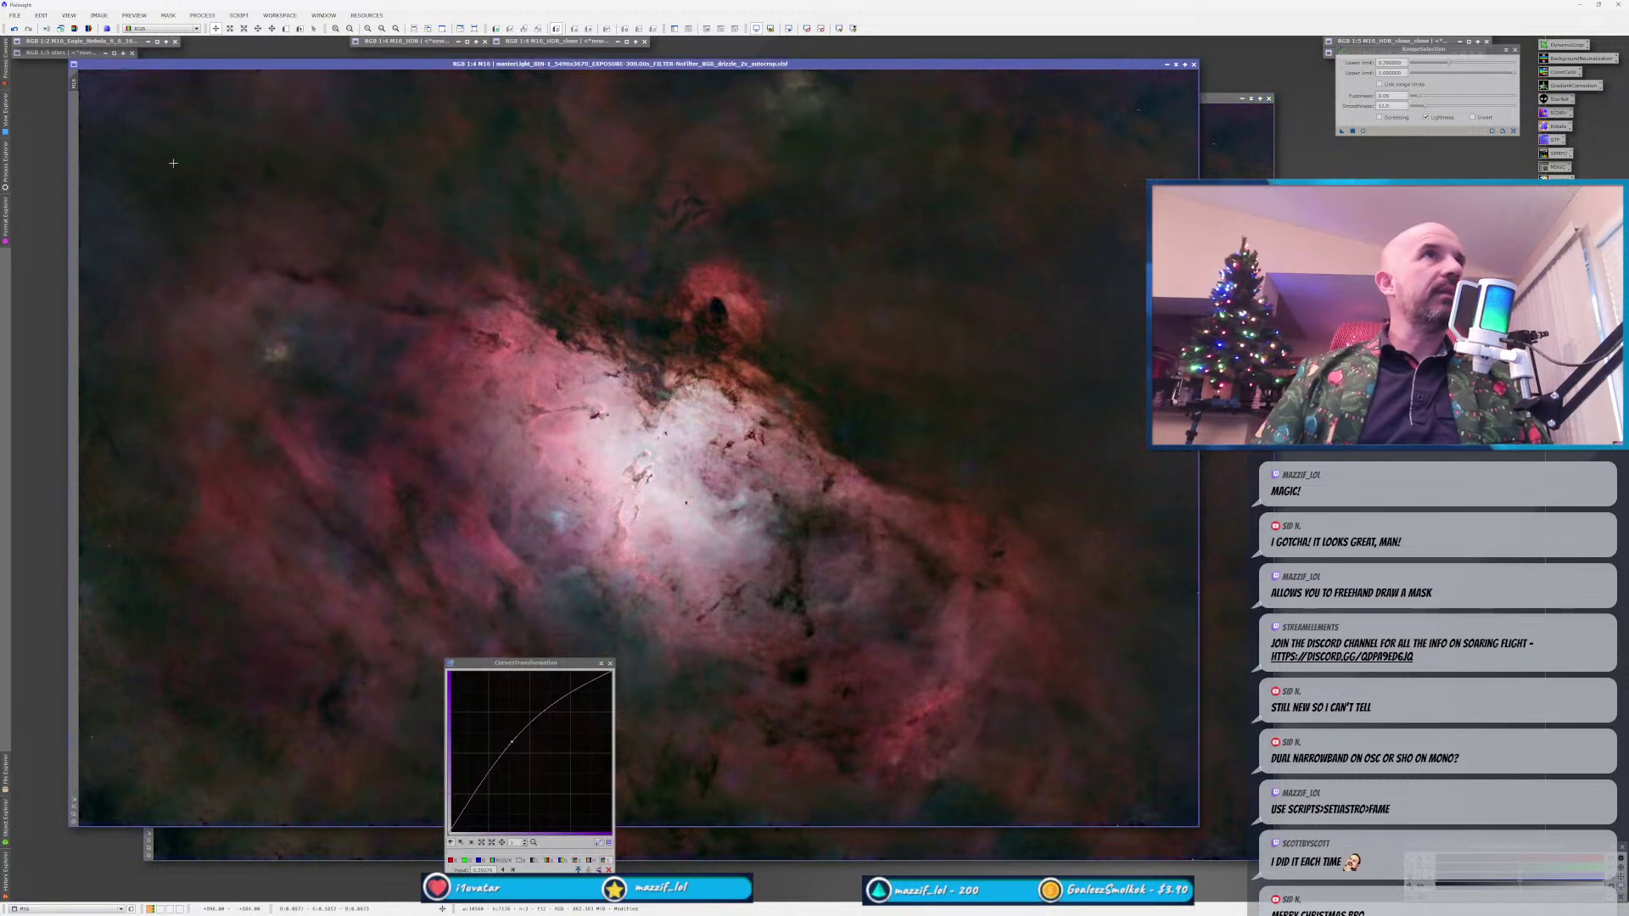
pyautogui.moveTo(450, 842); pyautogui.dragTo(494, 494)
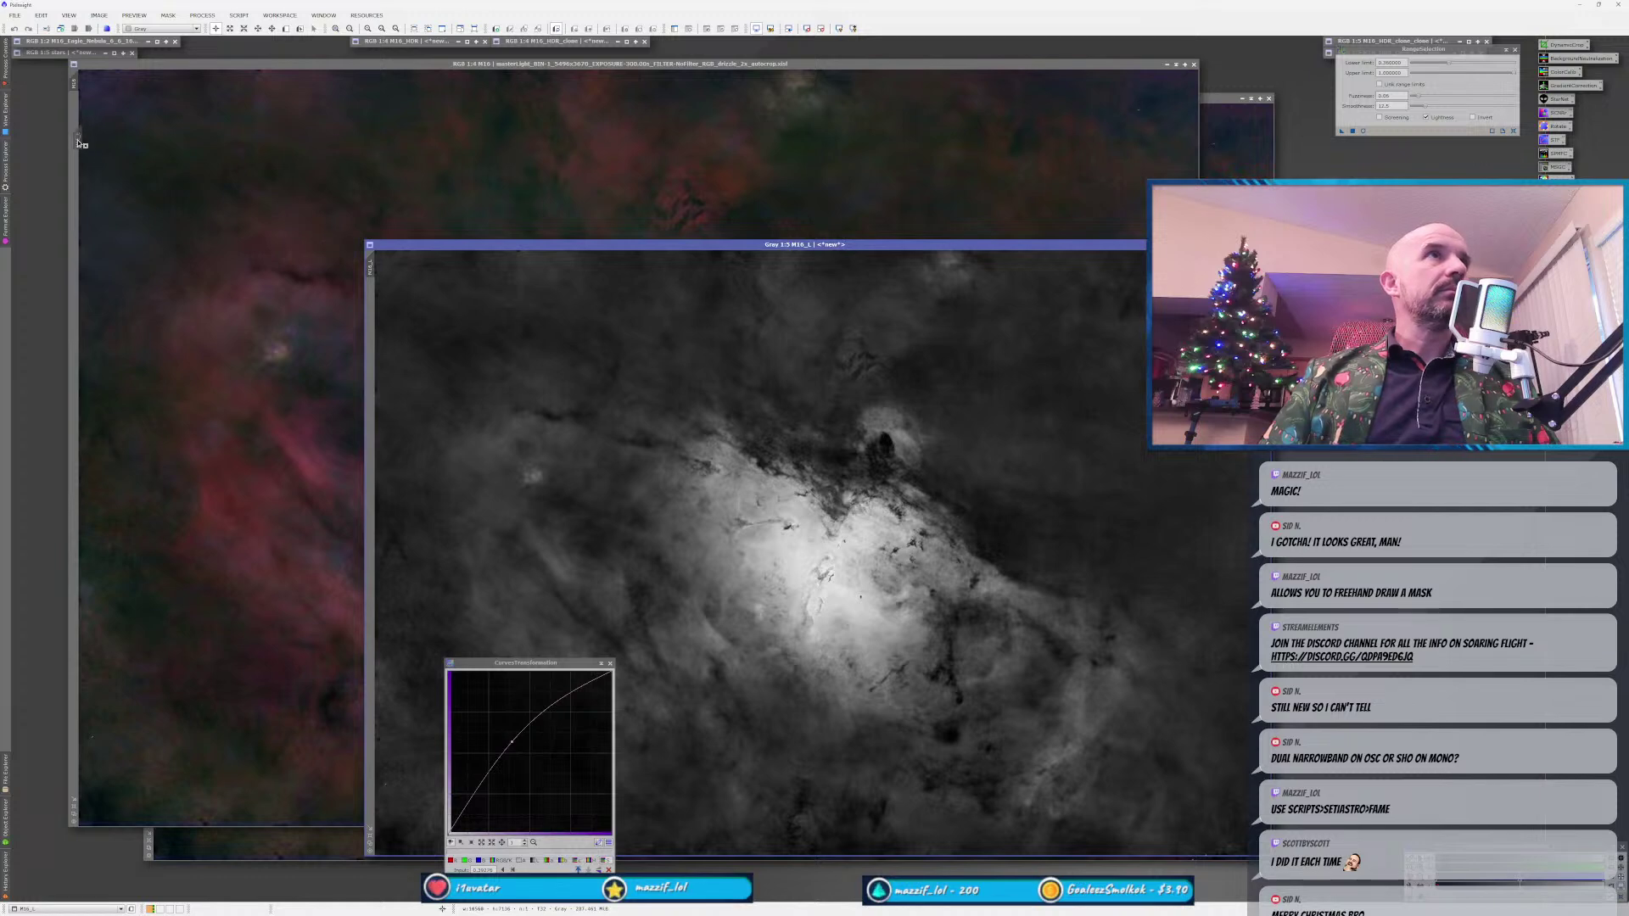
pyautogui.click(1234, 244)
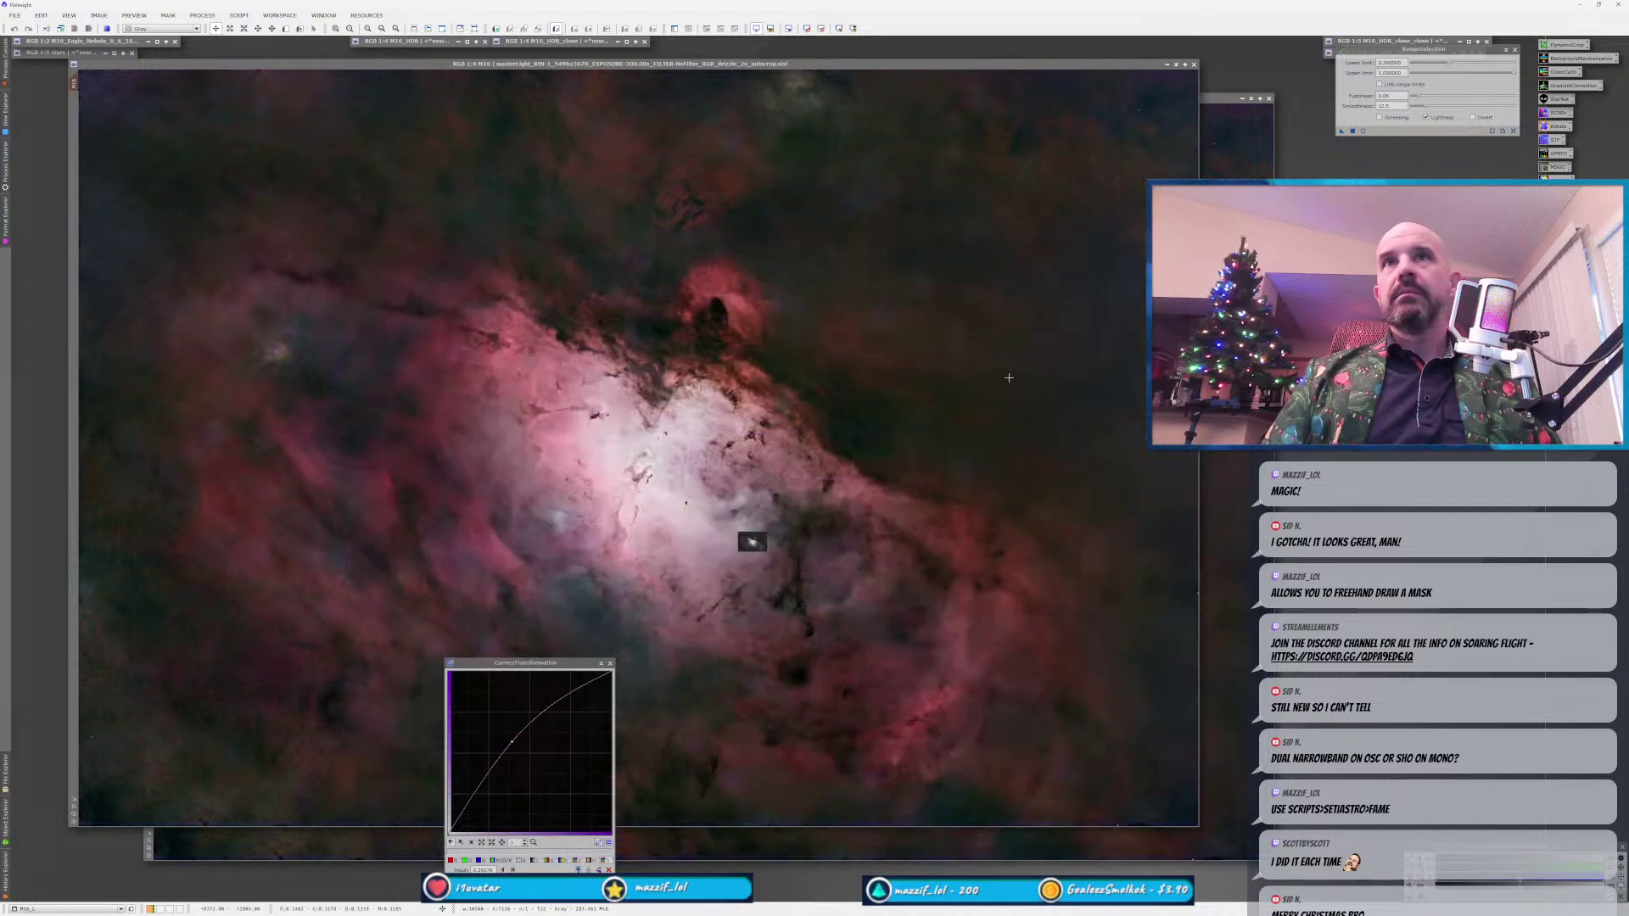
pyautogui.click(369, 614)
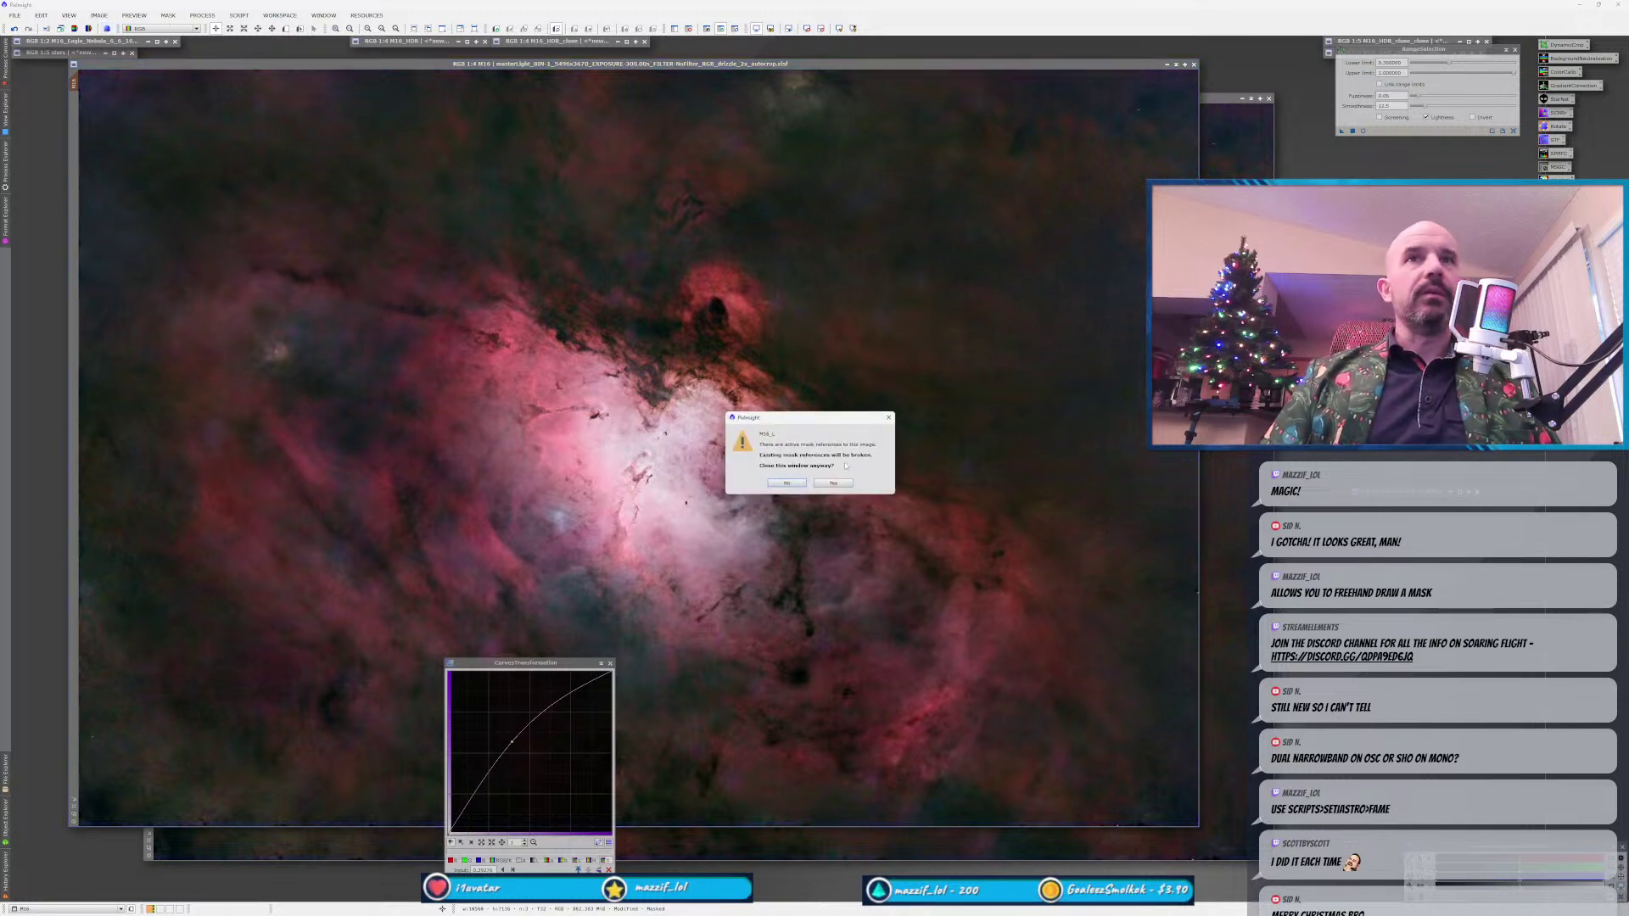
pyautogui.click(832, 481)
pyautogui.click(609, 664)
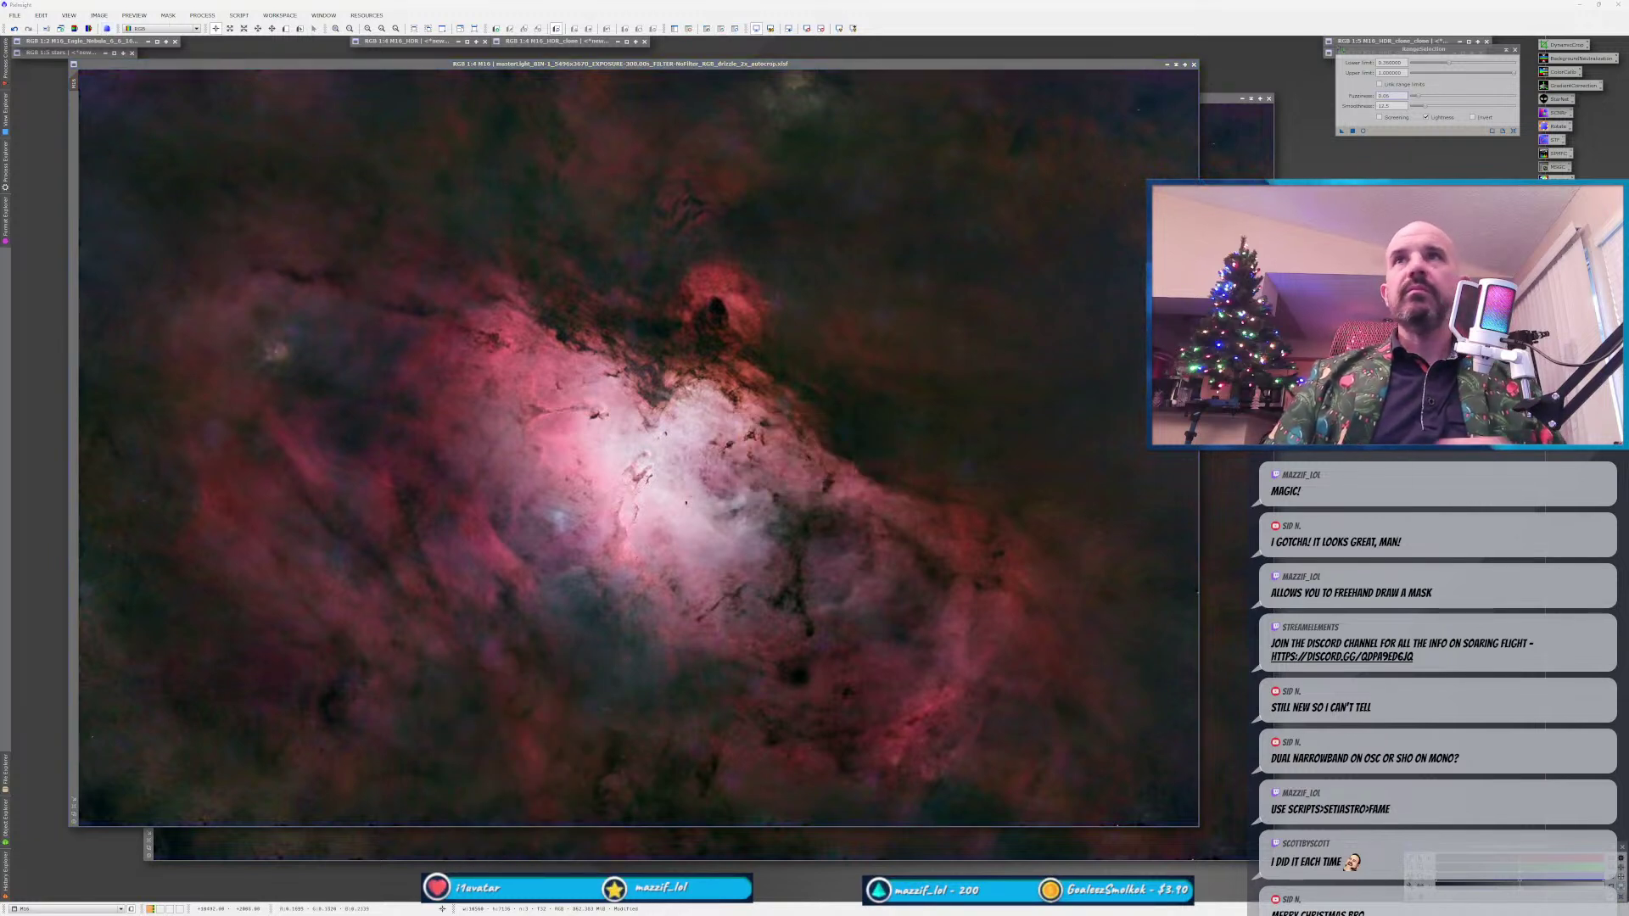
# Close RangeSelection and compare the saturated starless M16 versions with the star-filled M16_HDR_clone1 image.
pyautogui.hotkey('ctrl', 'z')
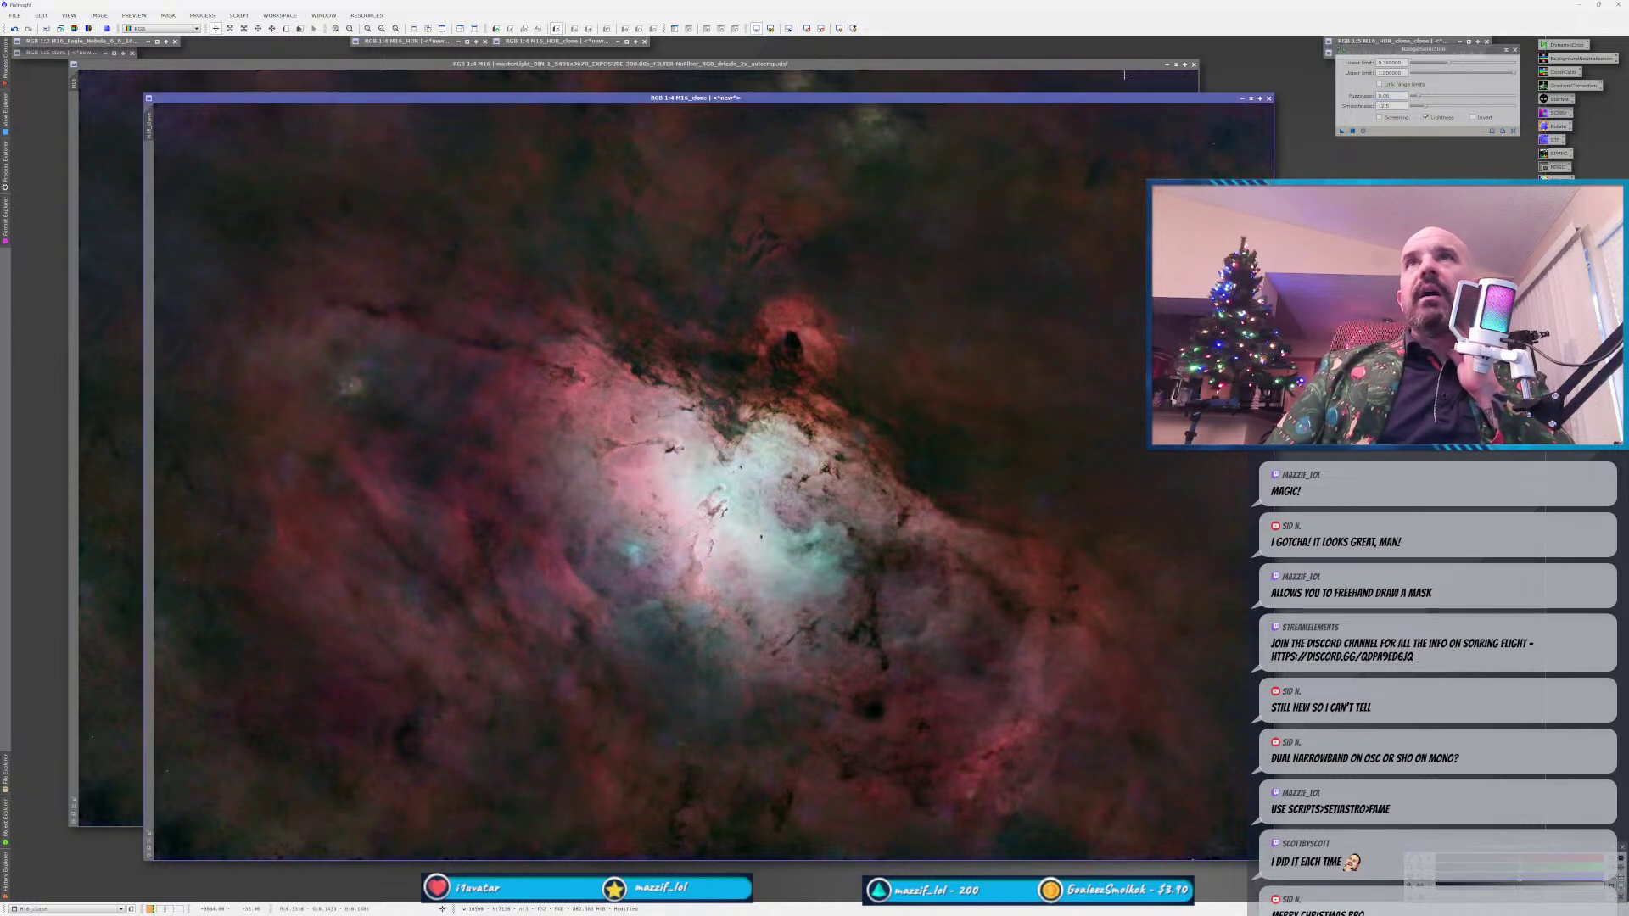
pyautogui.hotkey('ctrl', 'y')
pyautogui.click(1515, 50)
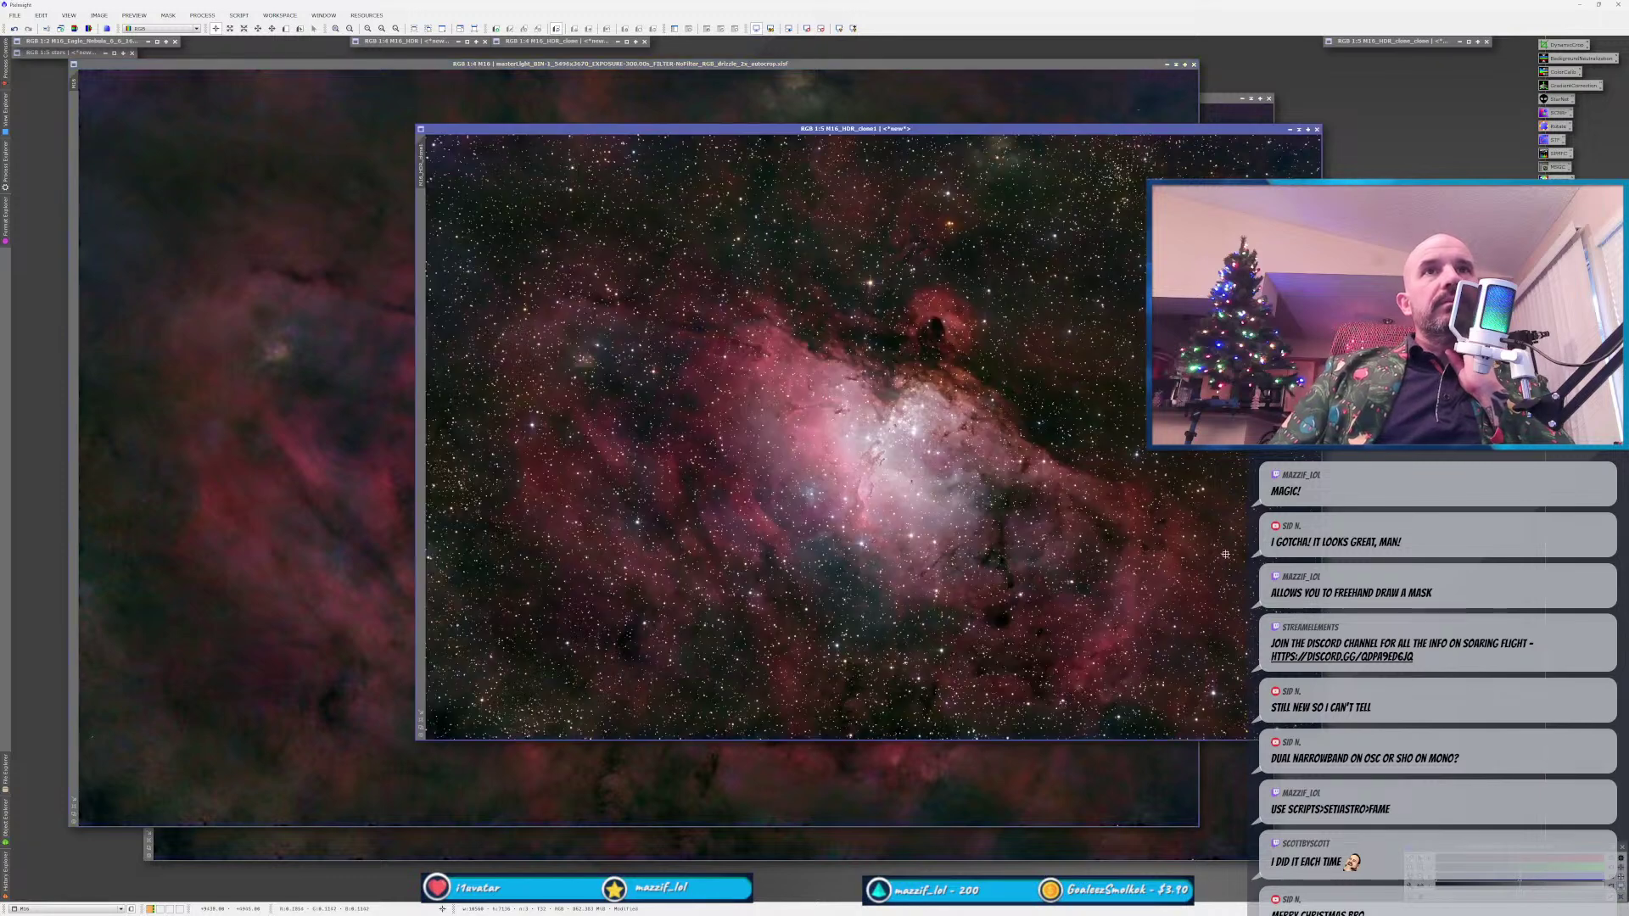
pyautogui.click(1038, 755)
pyautogui.click(1209, 625)
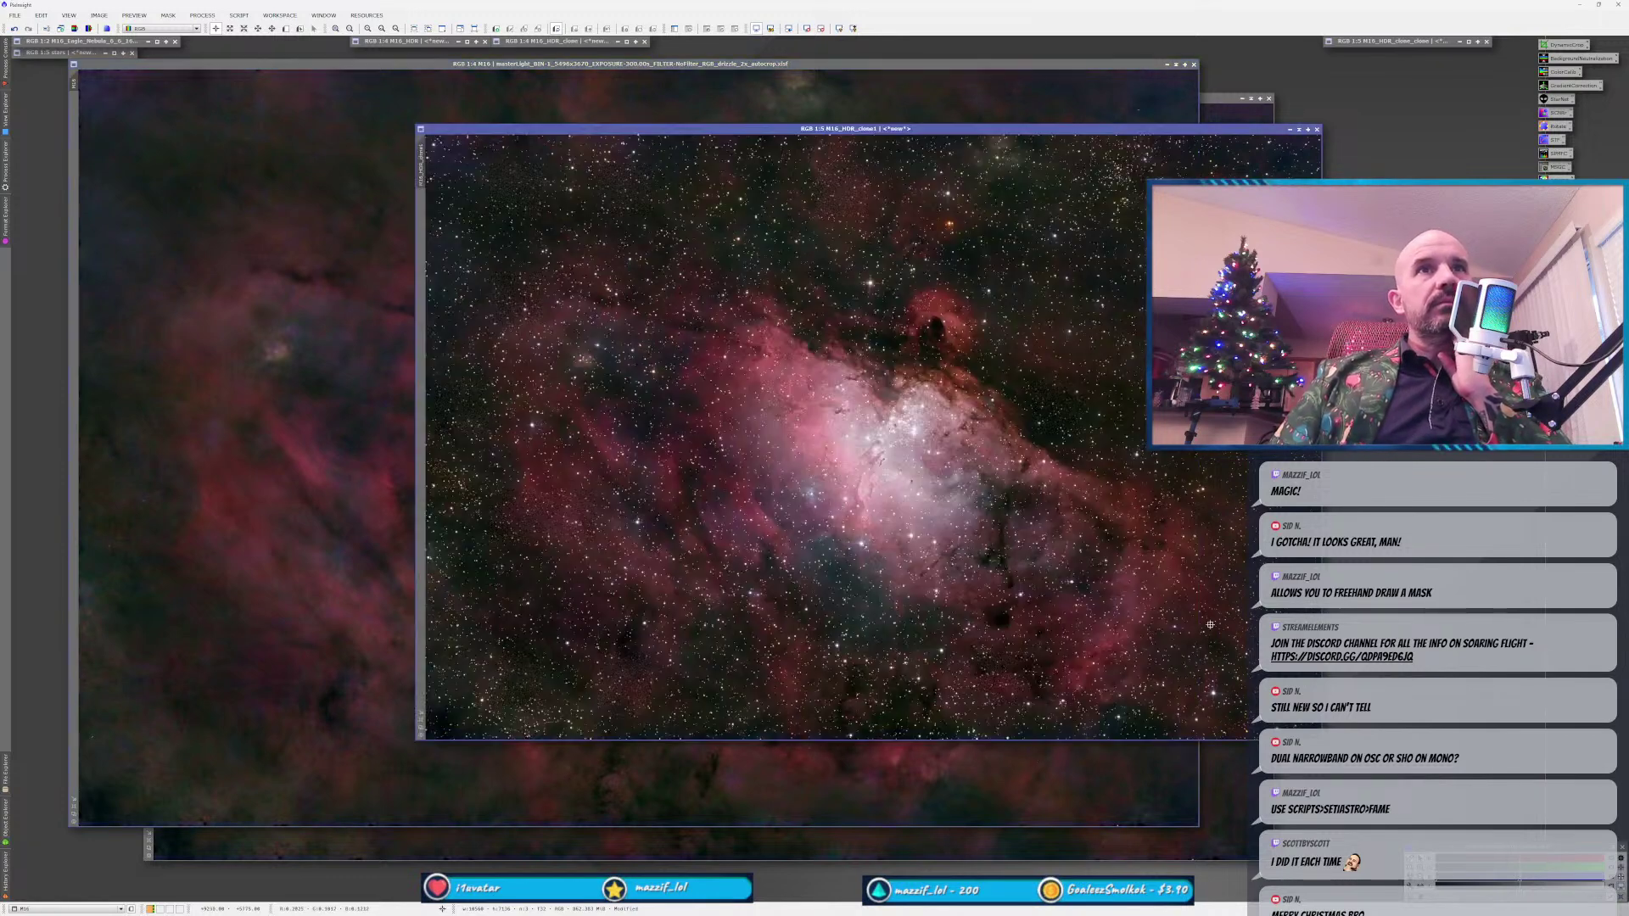
pyautogui.click(997, 749)
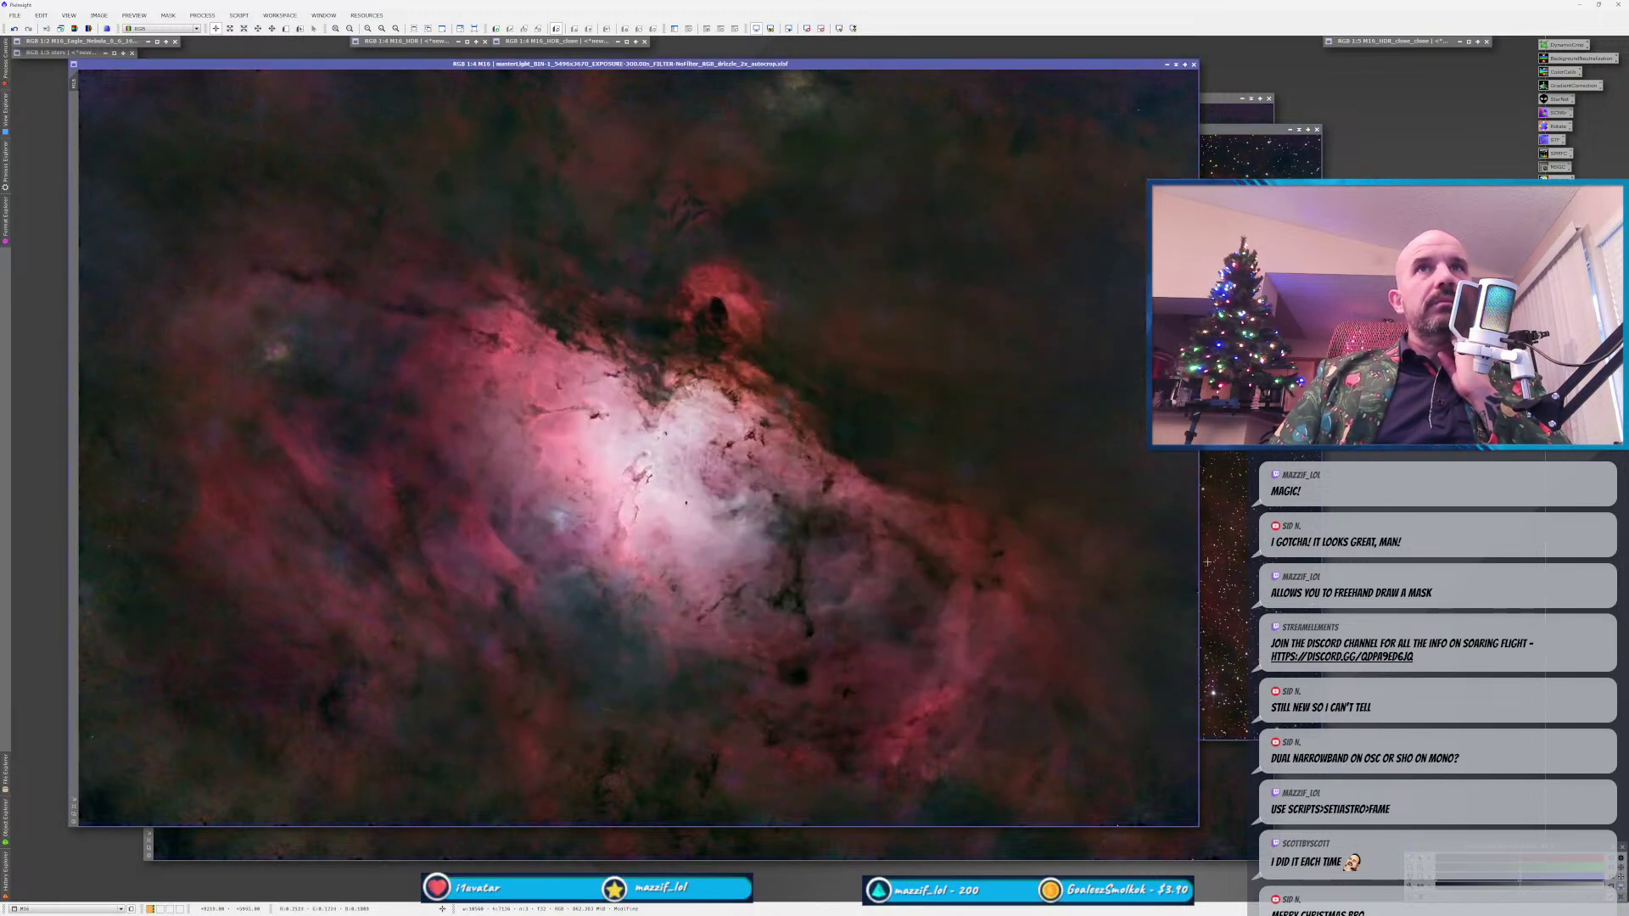
# Set the M16_HDR_clone1 image aside and screen the stars onto M16 with the PixelMath expression combine(M16,stars,op_screen()).
pyautogui.click(1262, 131)
pyautogui.click(1299, 130)
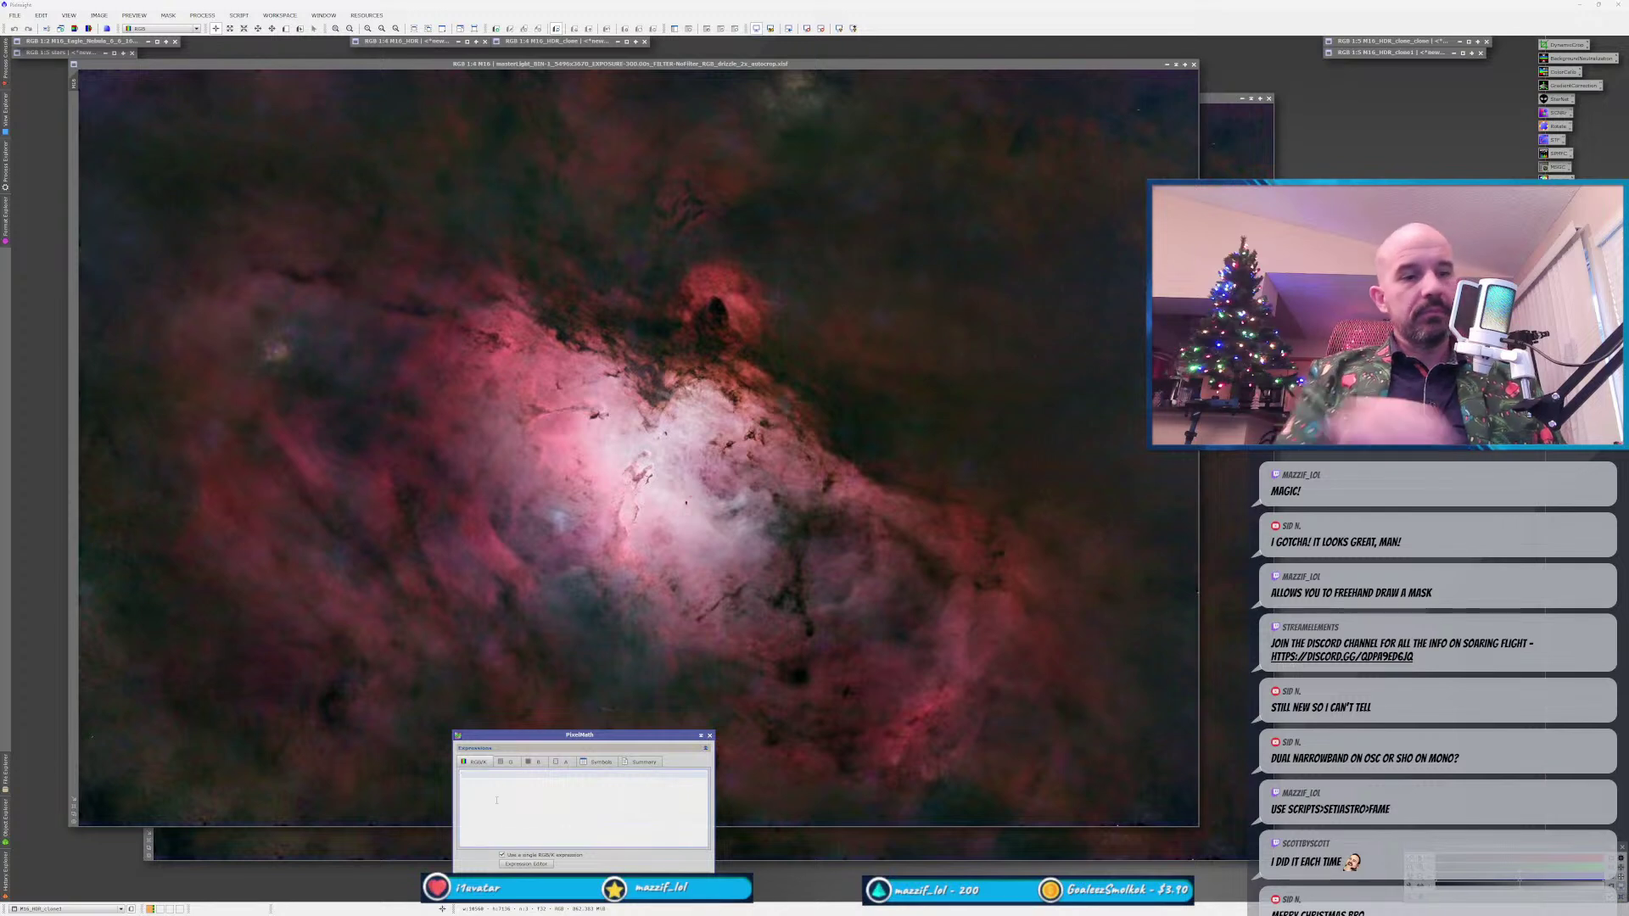
pyautogui.write('(M16,stars,op')
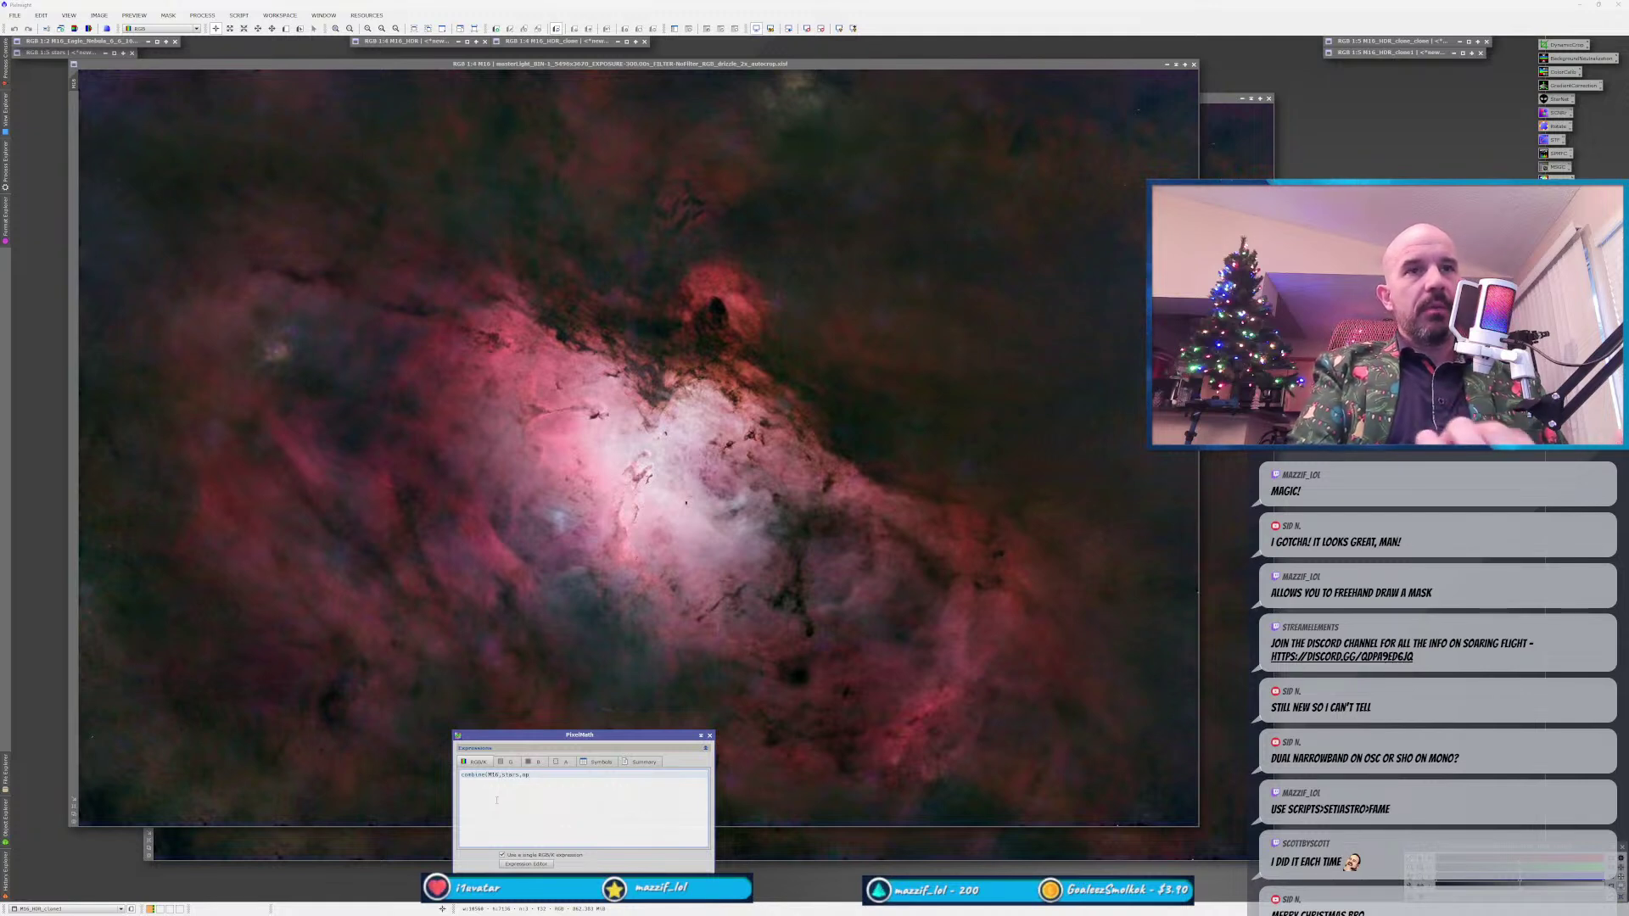
pyautogui.write('())')
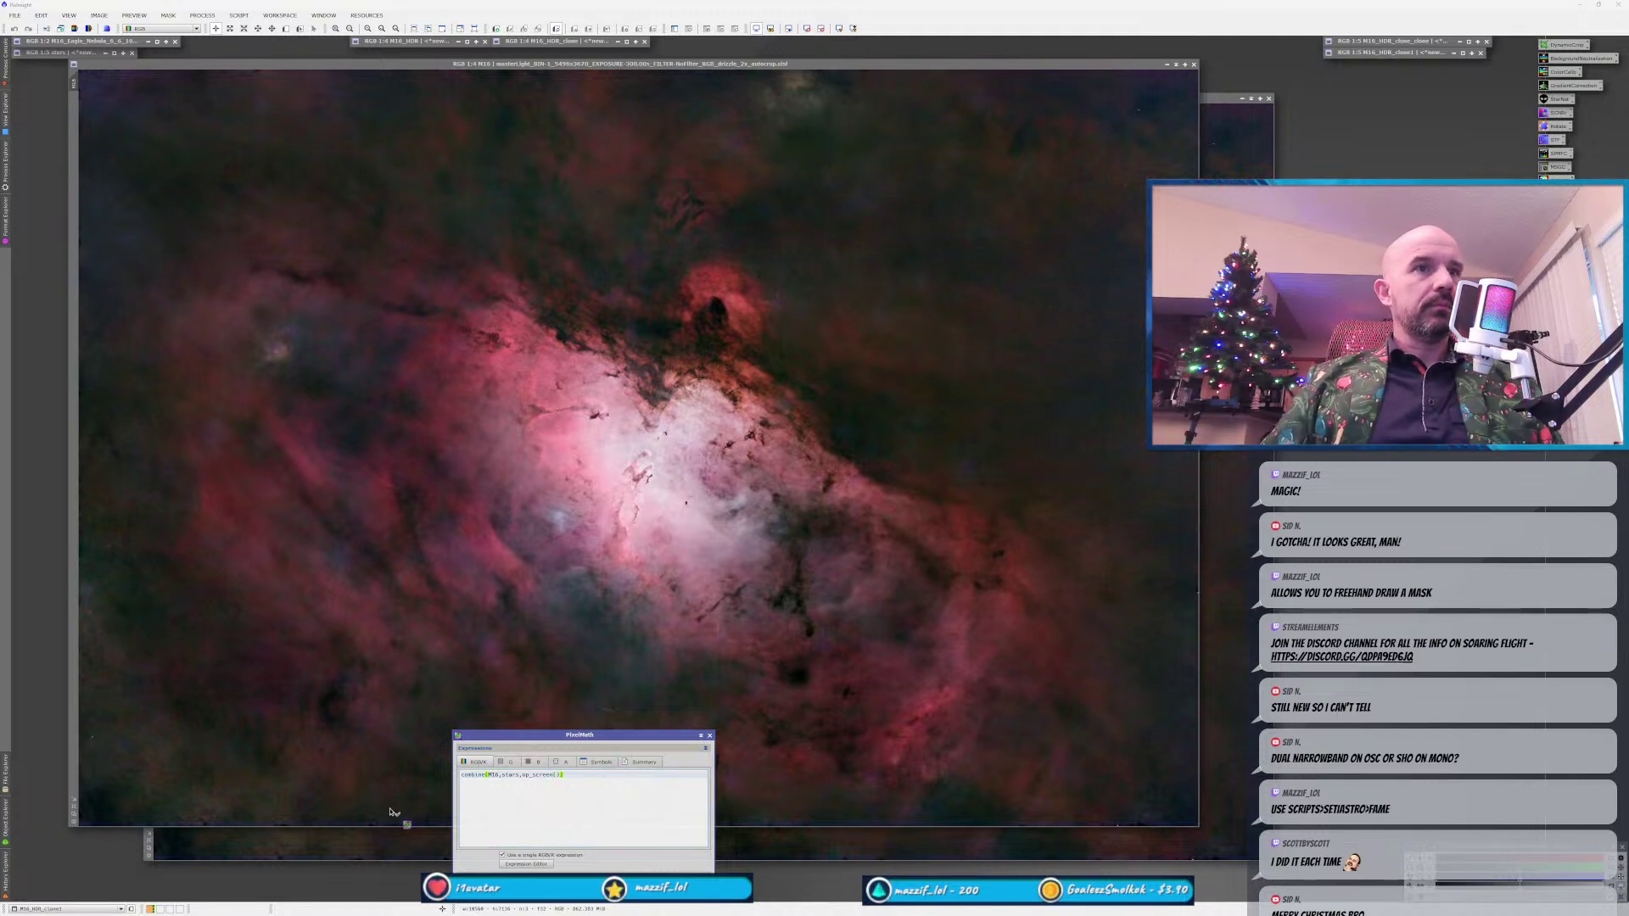
pyautogui.moveTo(458, 869); pyautogui.dragTo(283, 712)
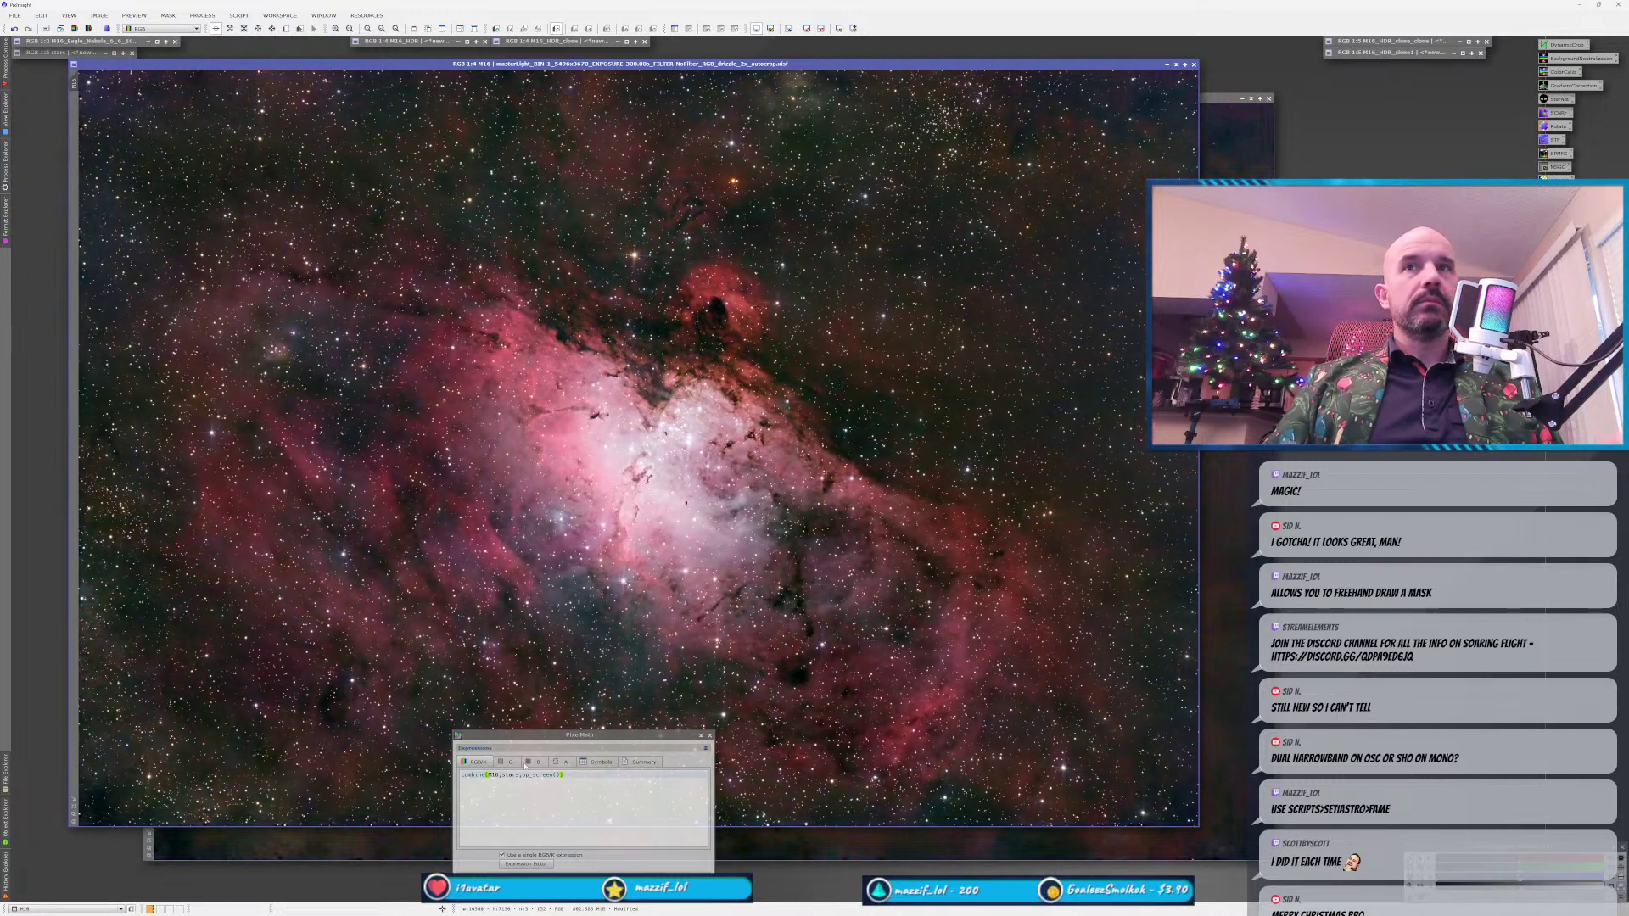
# Screen the stars onto M16_clone with the expression combine(M16_clone,stars,op_screen()) and close PixelMath.
pyautogui.hotkey('ctrl', 'Tab')
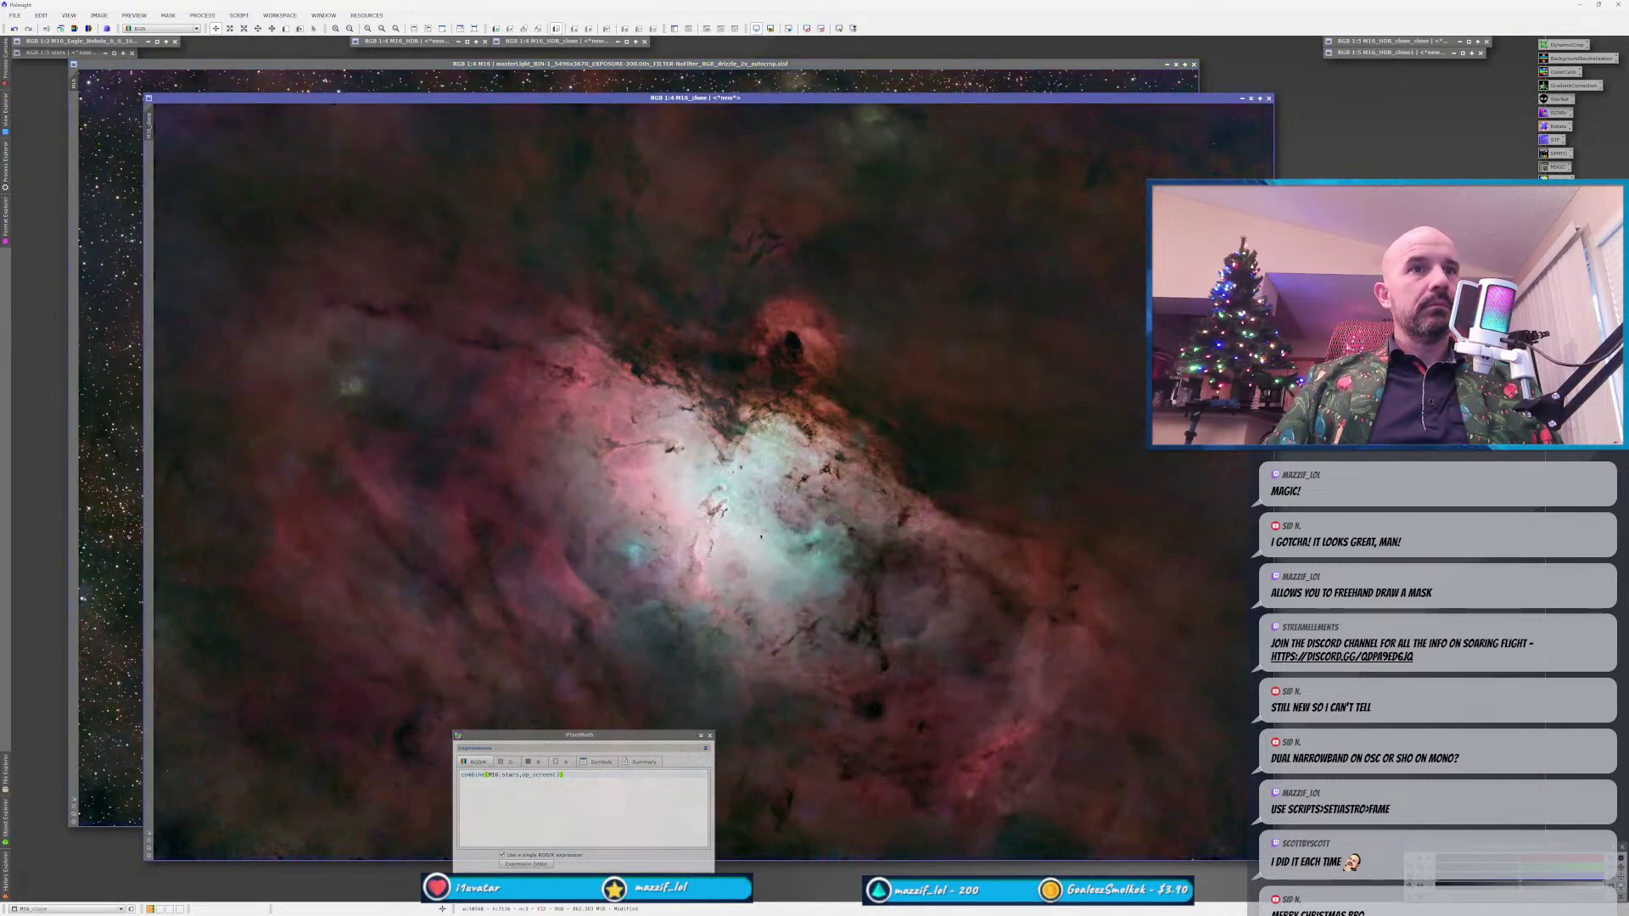
pyautogui.click(504, 792)
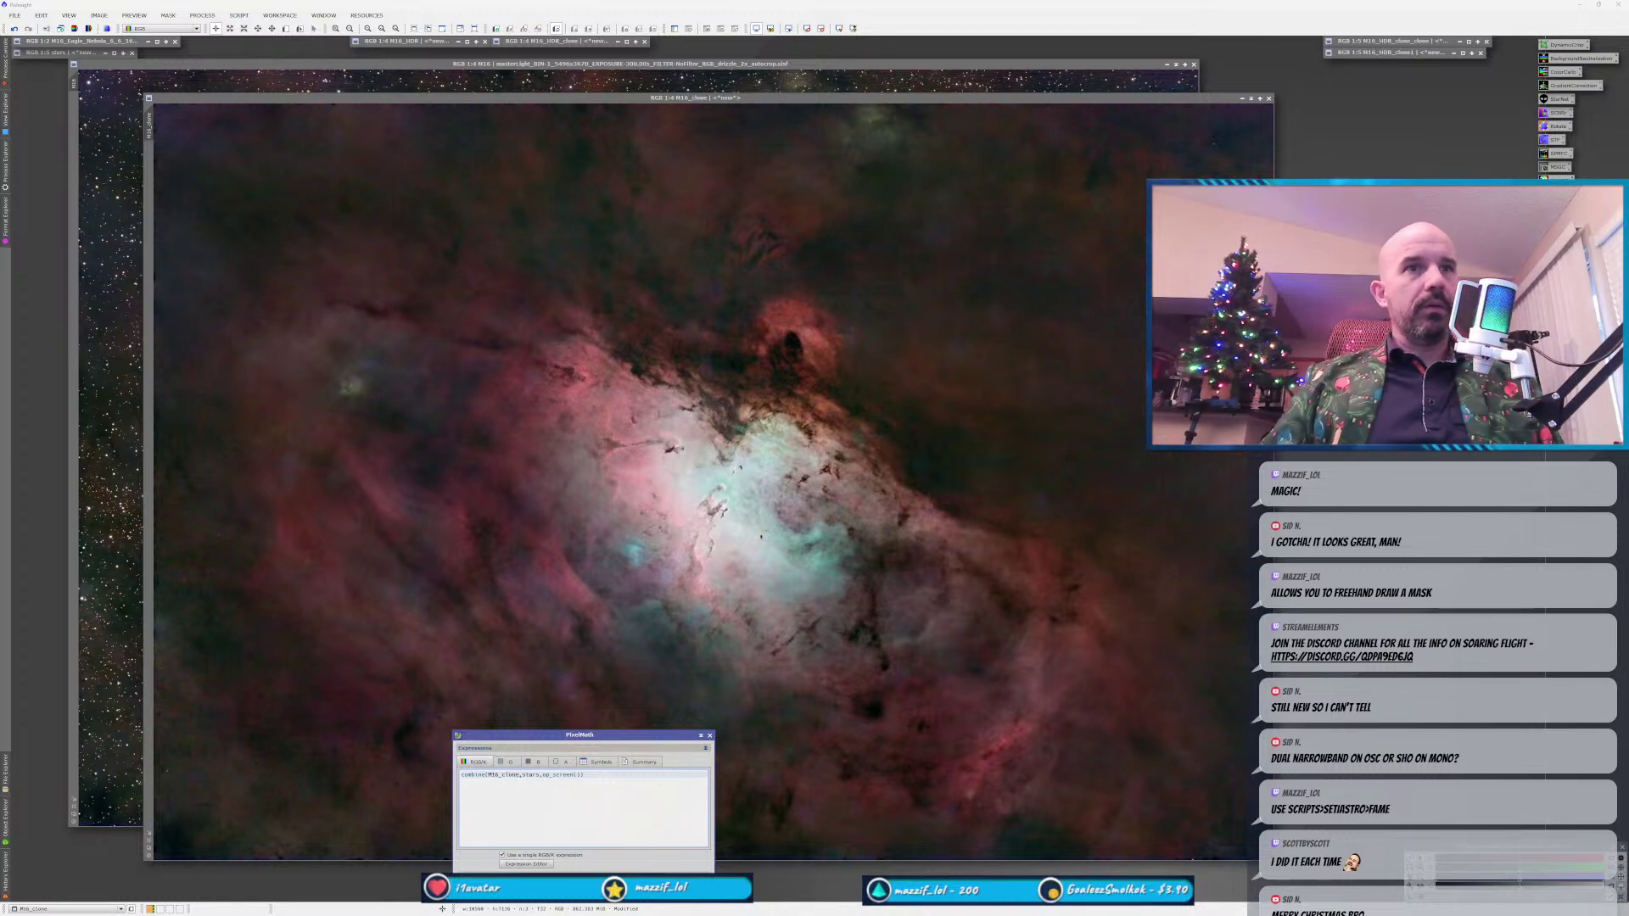
pyautogui.moveTo(427, 790); pyautogui.dragTo(406, 751)
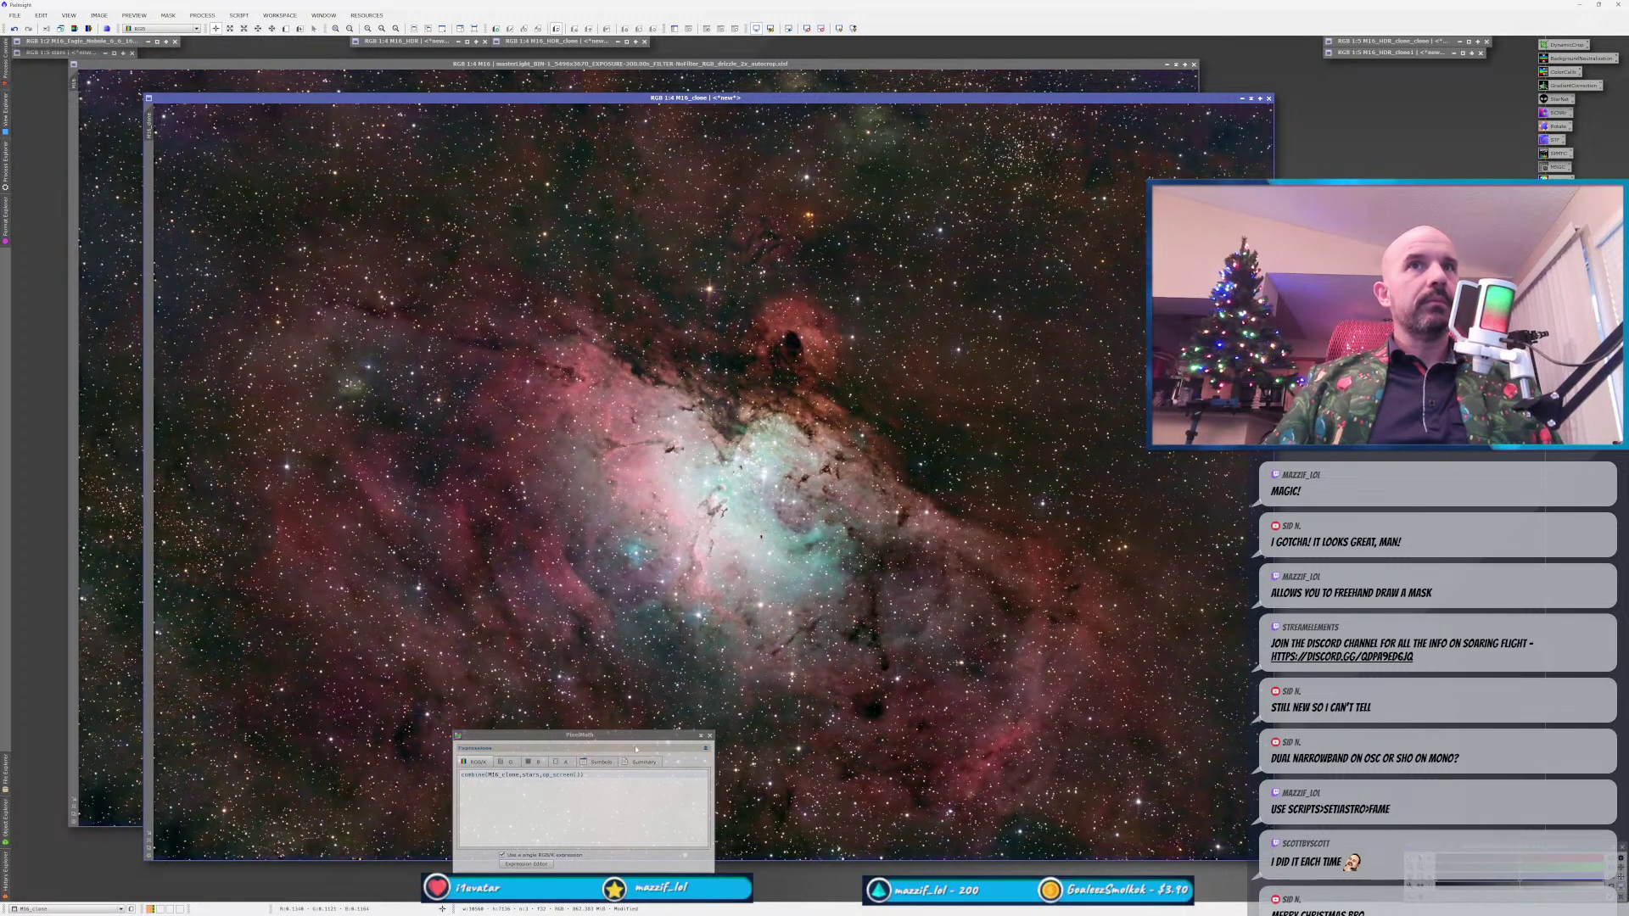
pyautogui.click(709, 735)
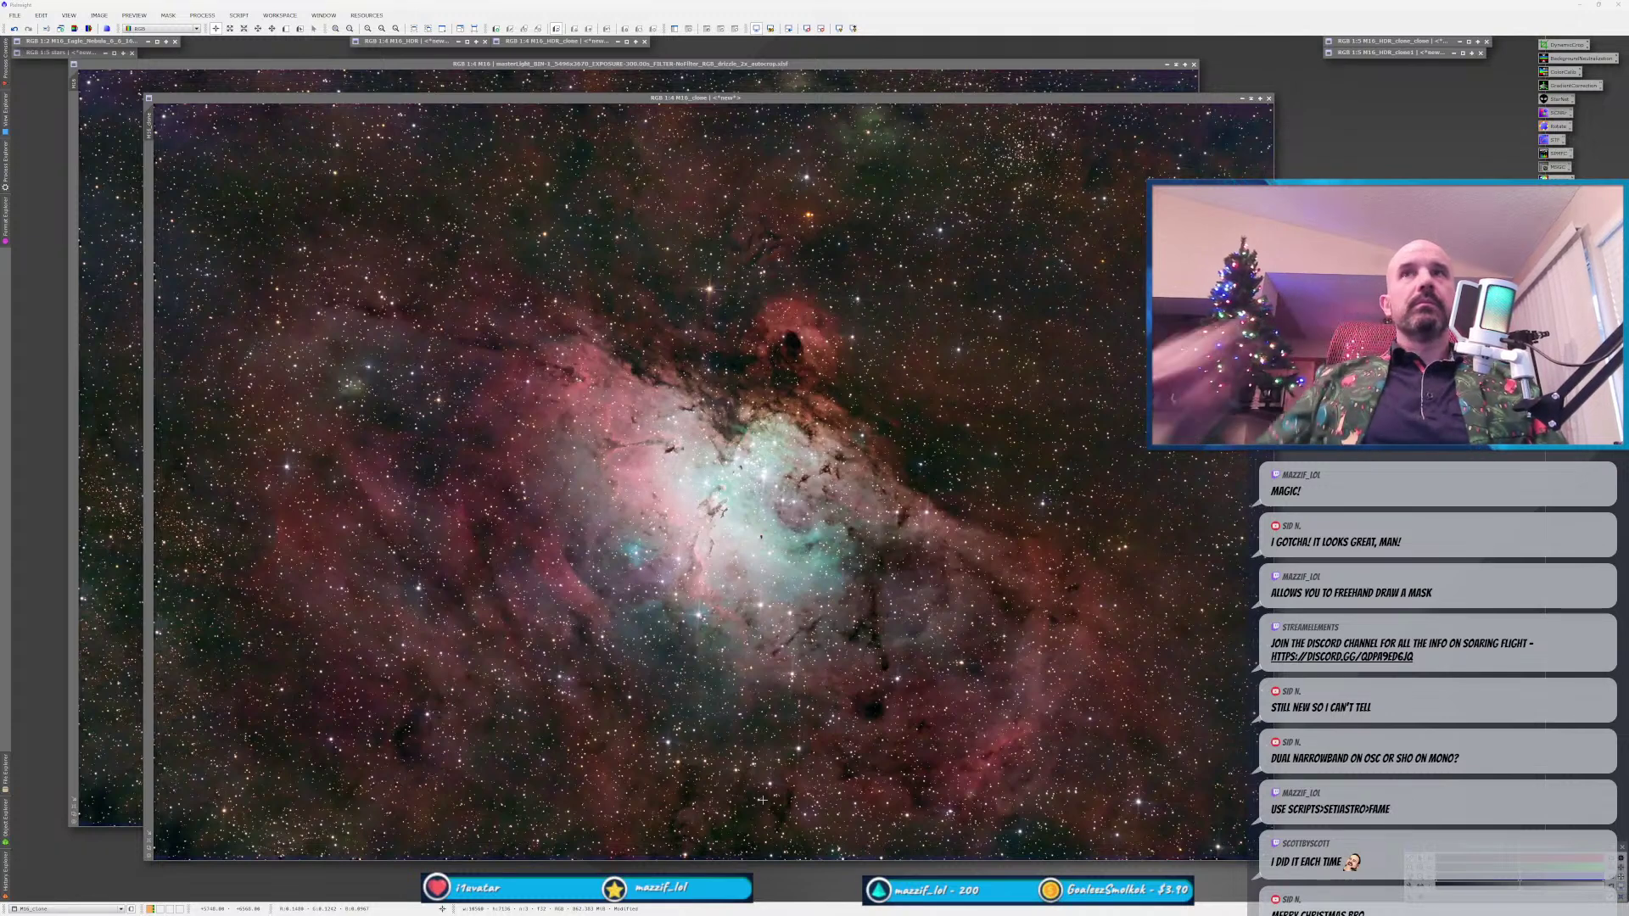
# Arrange the star-filled M16 and M16_HDR_clone1 images side by side at the same zoom and compare their colour and brightness.
pyautogui.click(1080, 89)
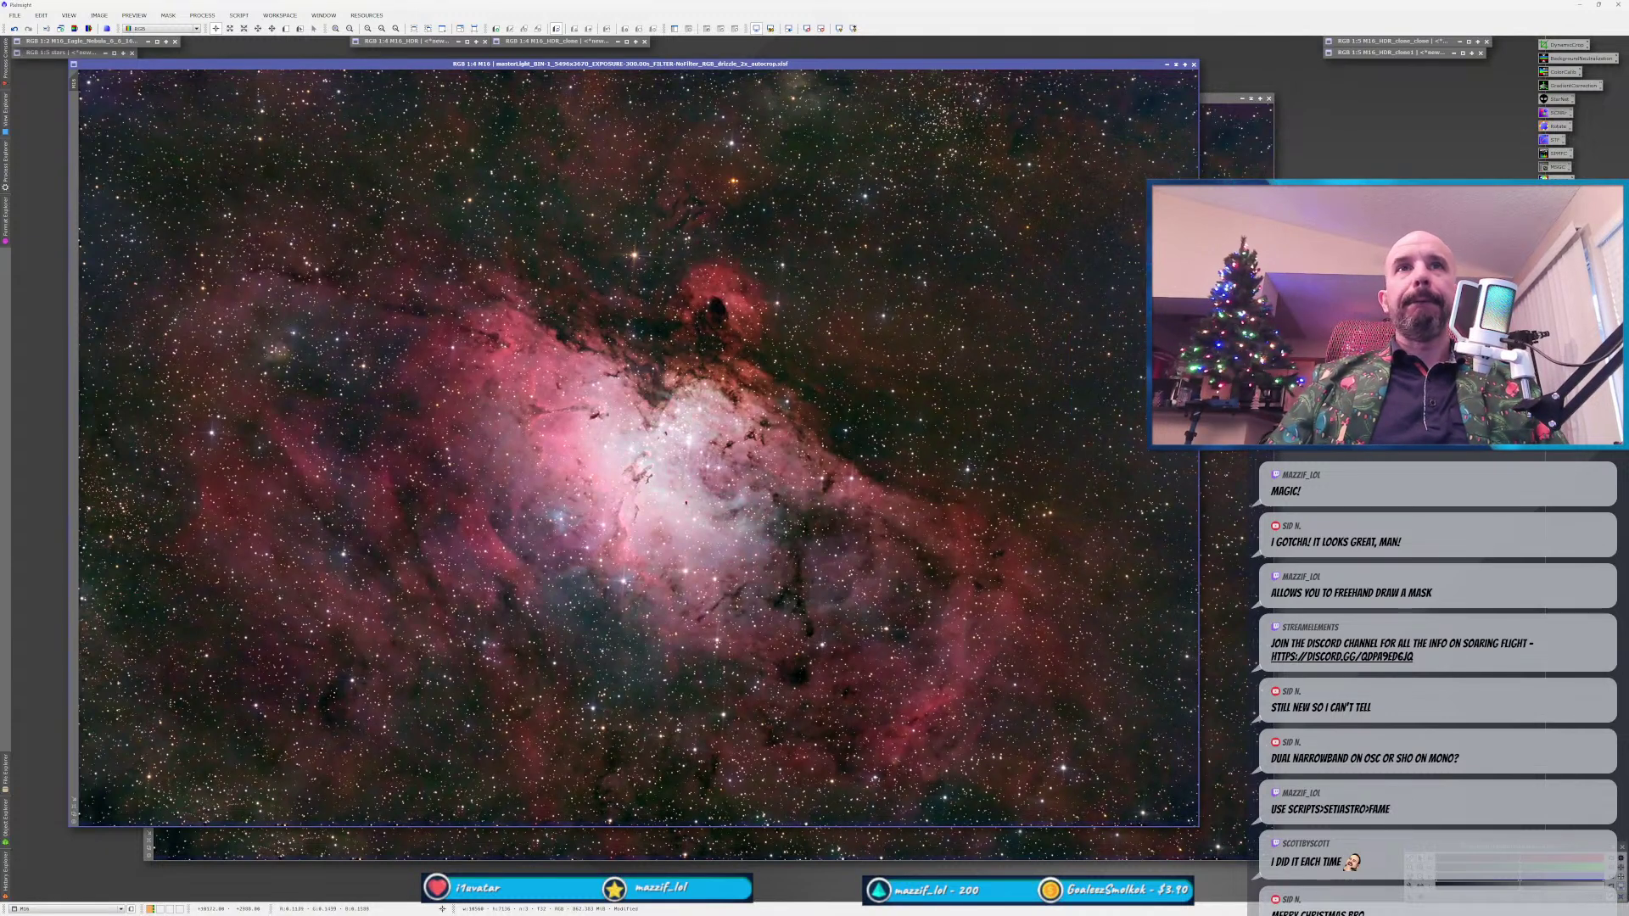
pyautogui.doubleClick(1403, 56)
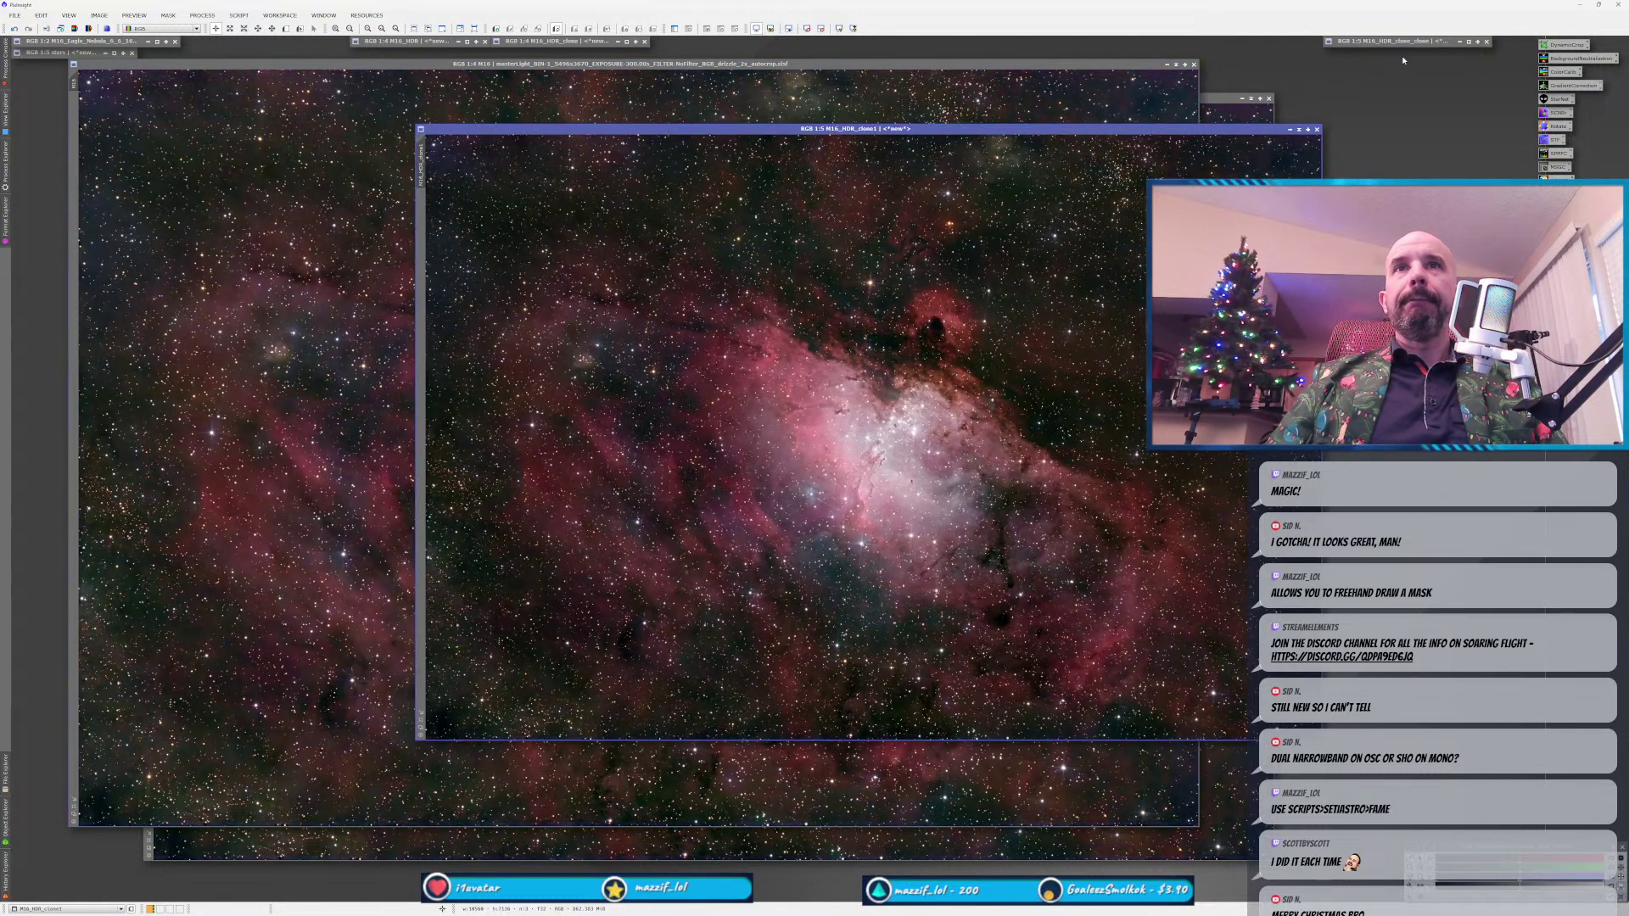
pyautogui.click(1103, 95)
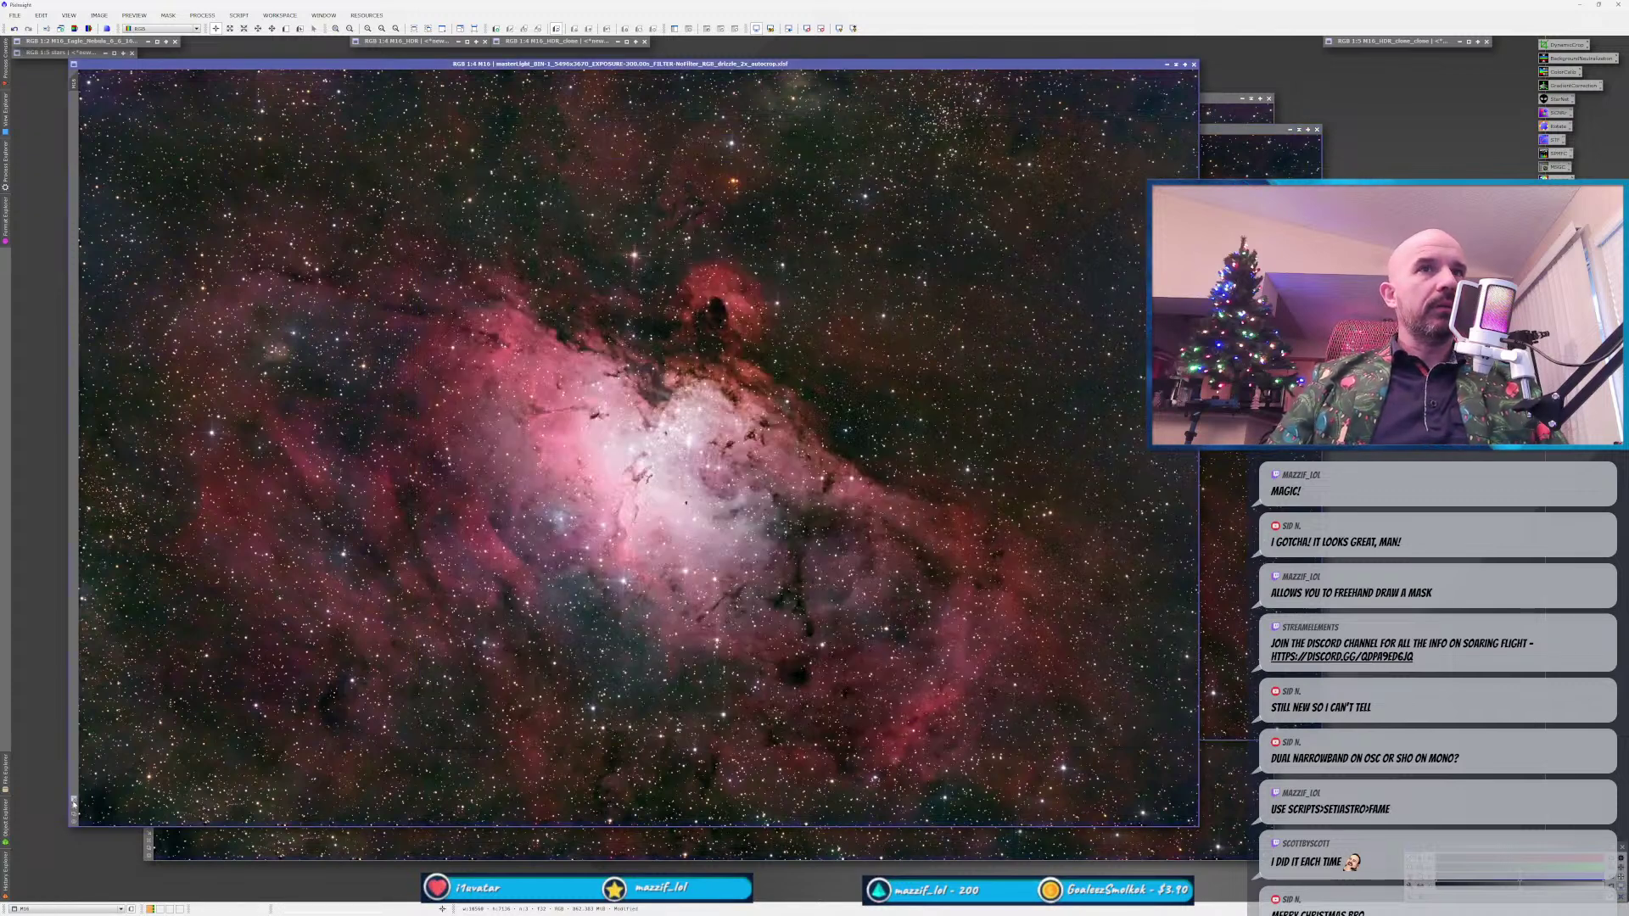
pyautogui.scroll(-1, 73, 802)
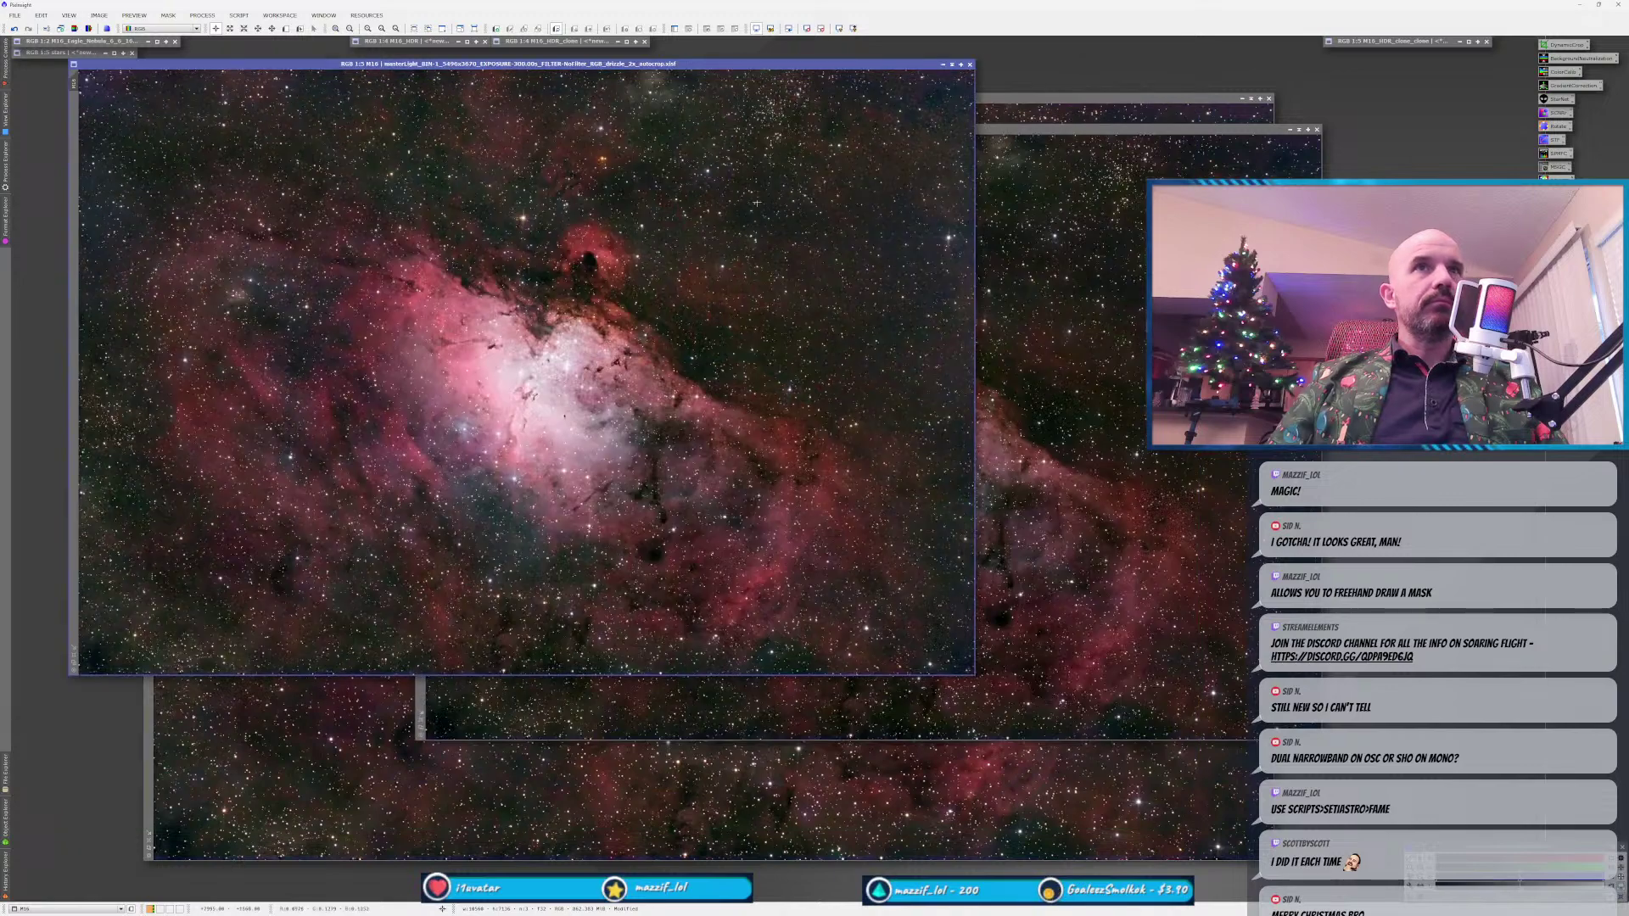
pyautogui.moveTo(626, 64); pyautogui.dragTo(573, 40)
pyautogui.click(1147, 265)
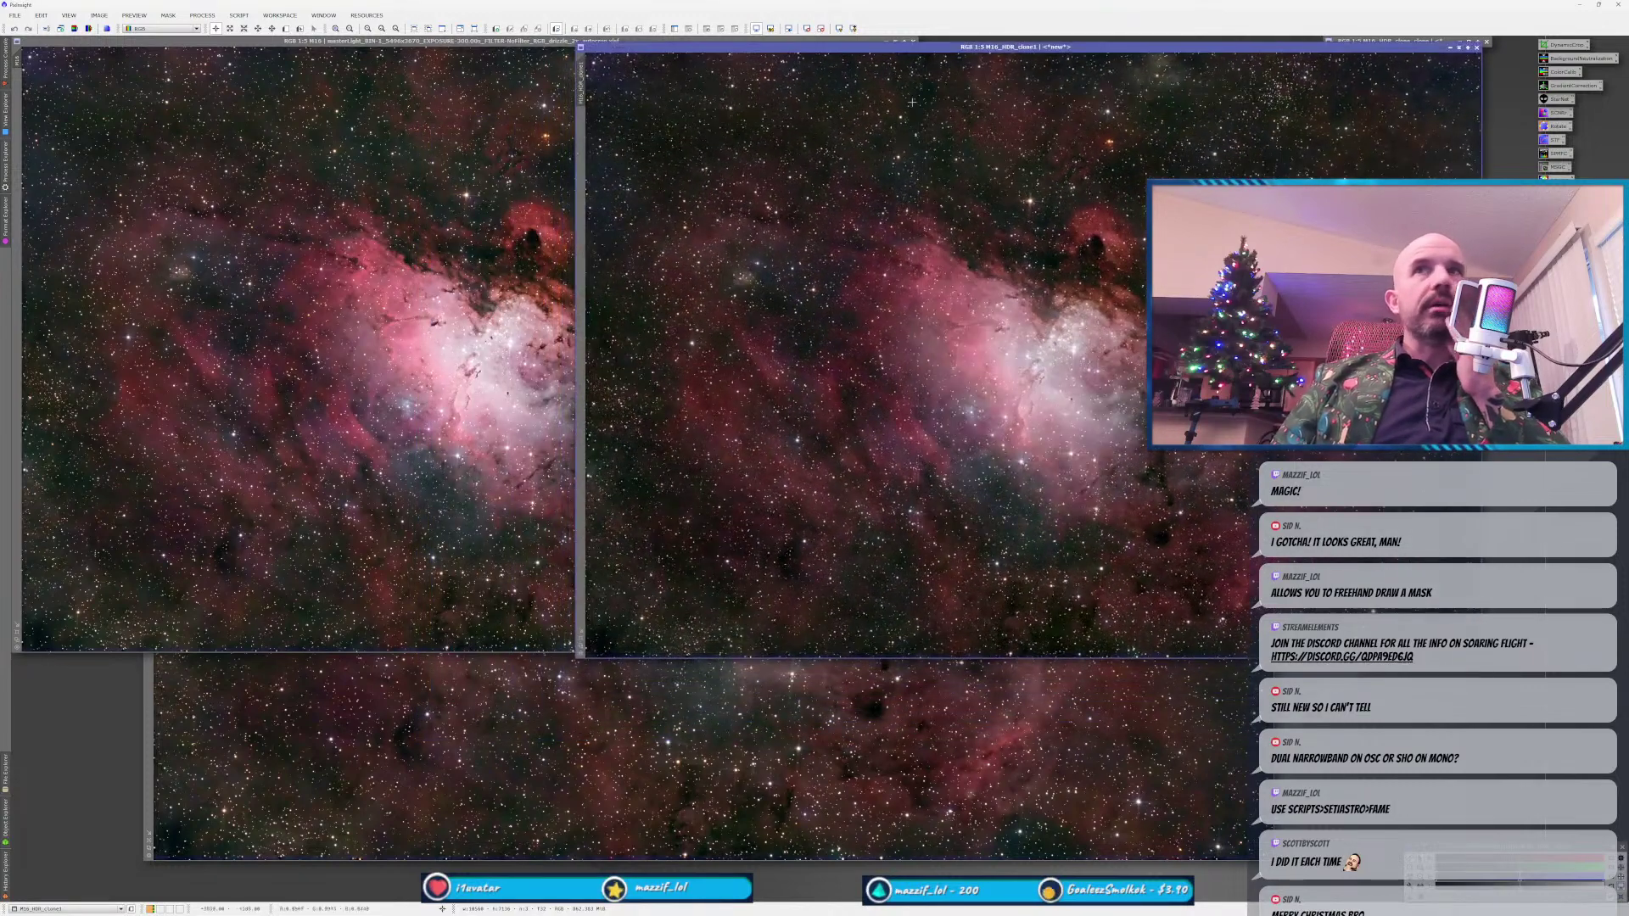
pyautogui.click(287, 454)
pyautogui.click(1195, 498)
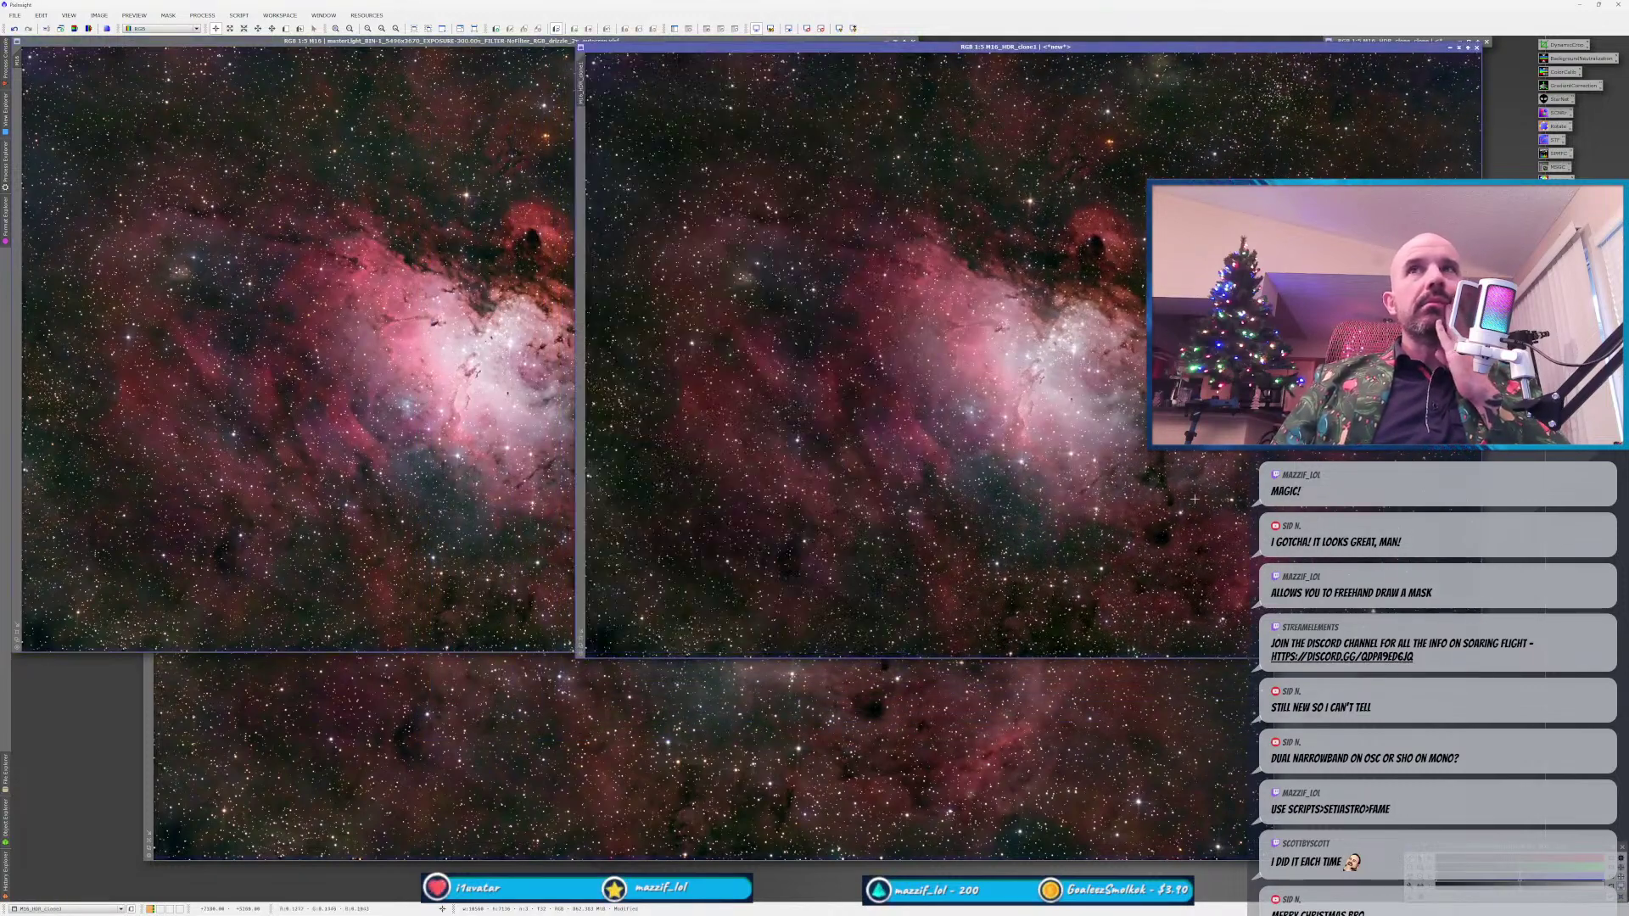
pyautogui.click(428, 548)
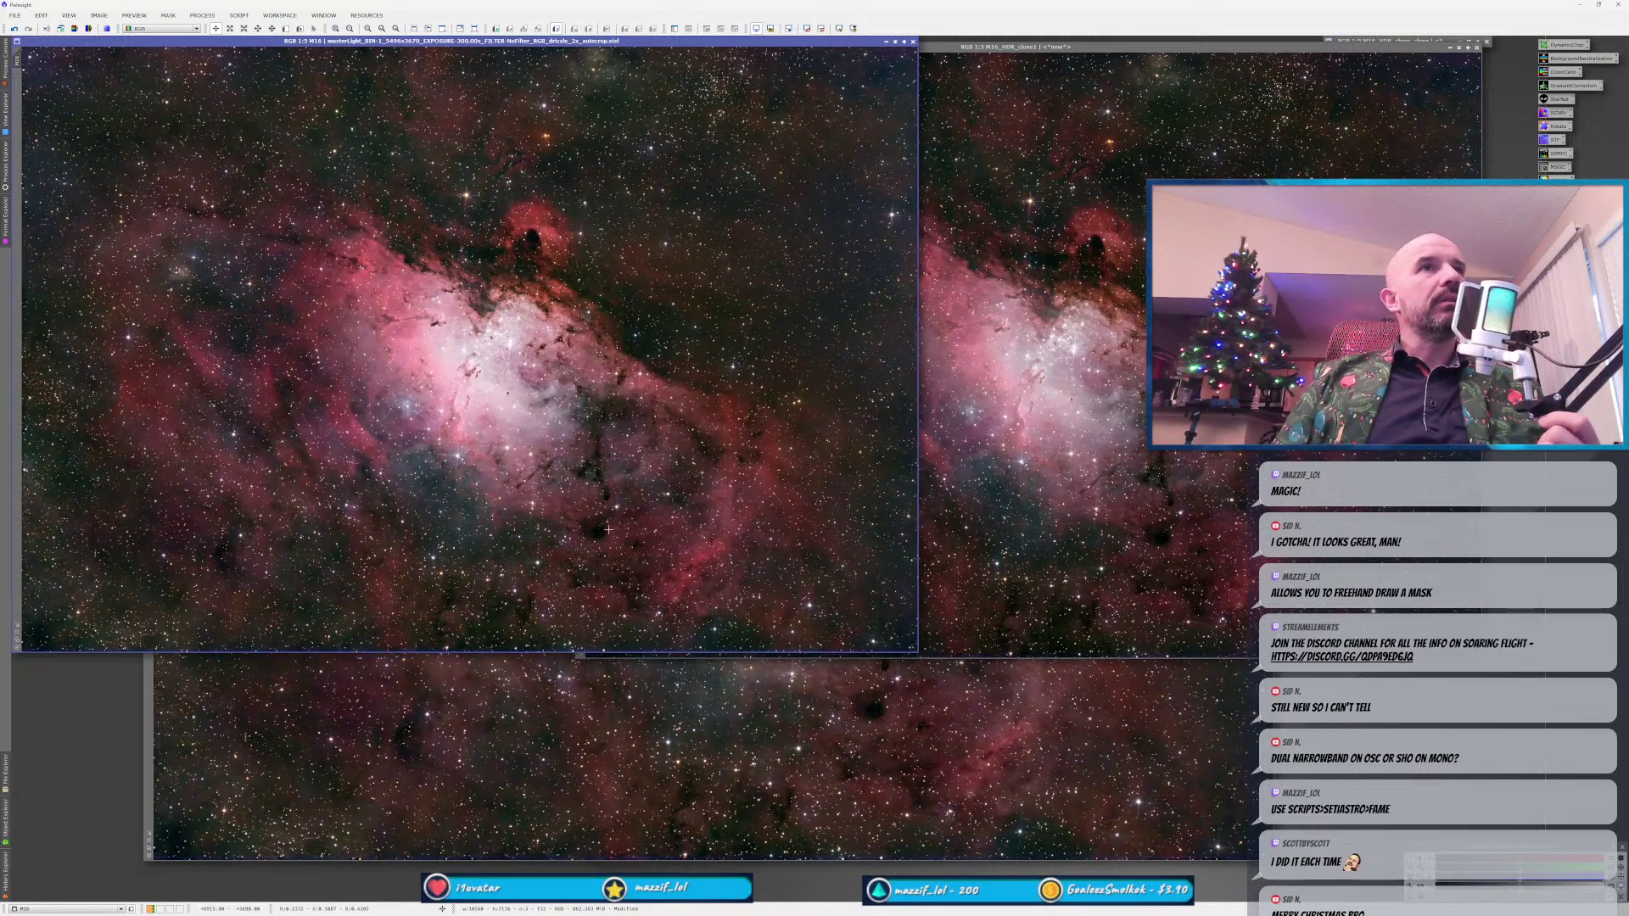
# Bring up M16_HDR_clone_clone, place M16_clone beside it at 1:5 zoom and compare the two narrowband-normalized versions.
pyautogui.click(1016, 823)
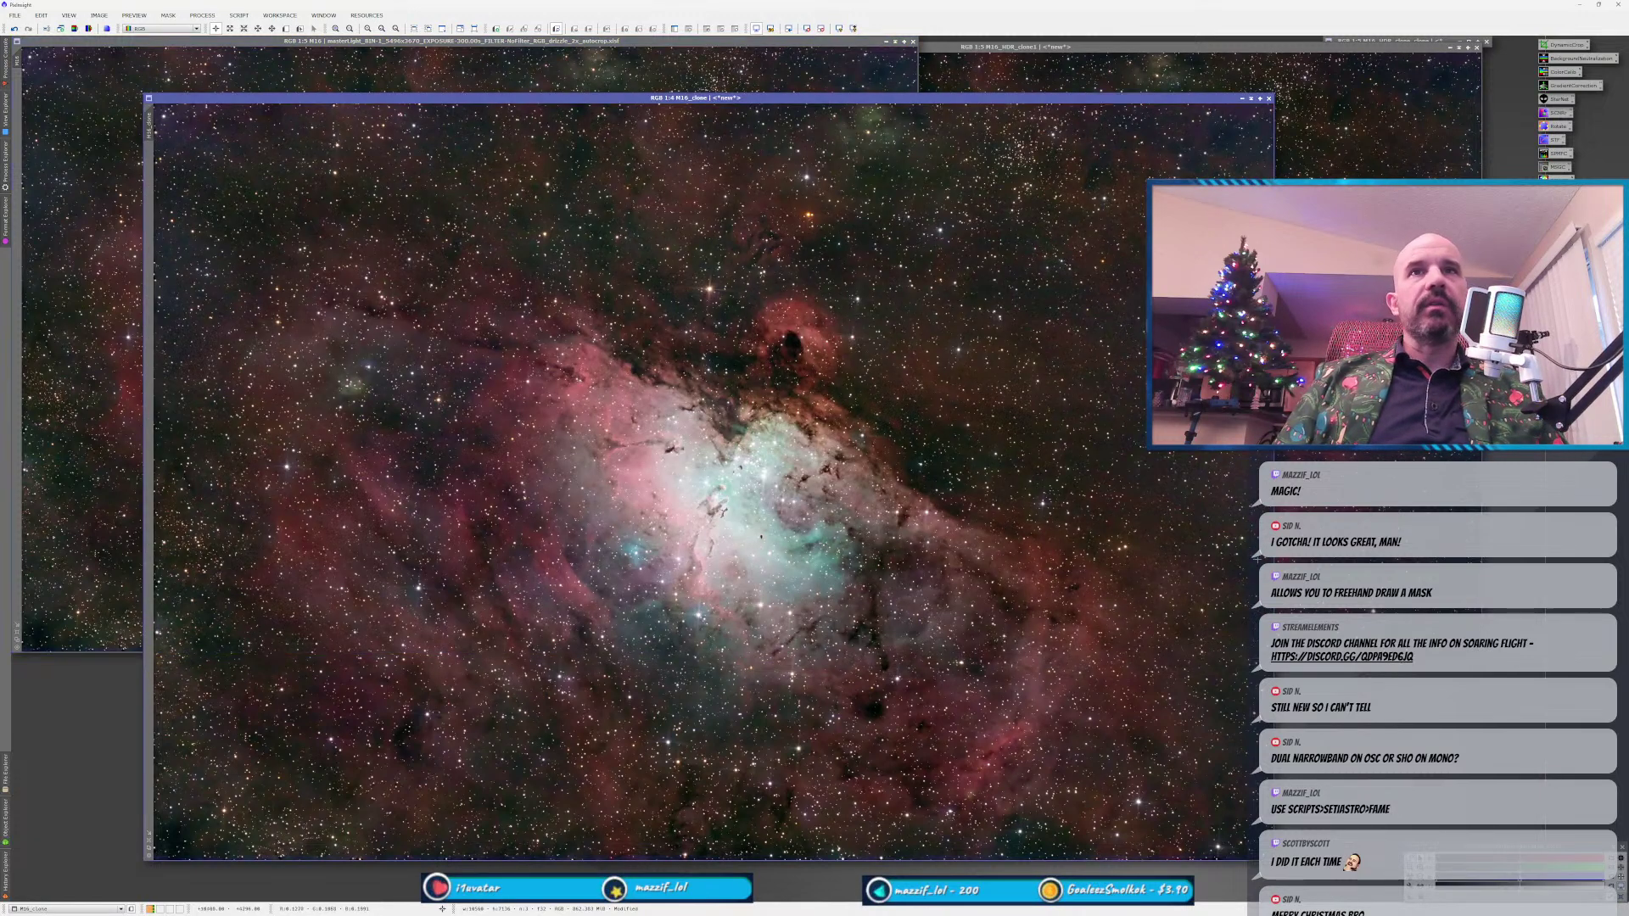
pyautogui.hotkey('ctrl', 'Tab')
pyautogui.hotkey('ctrl', 'Tab')
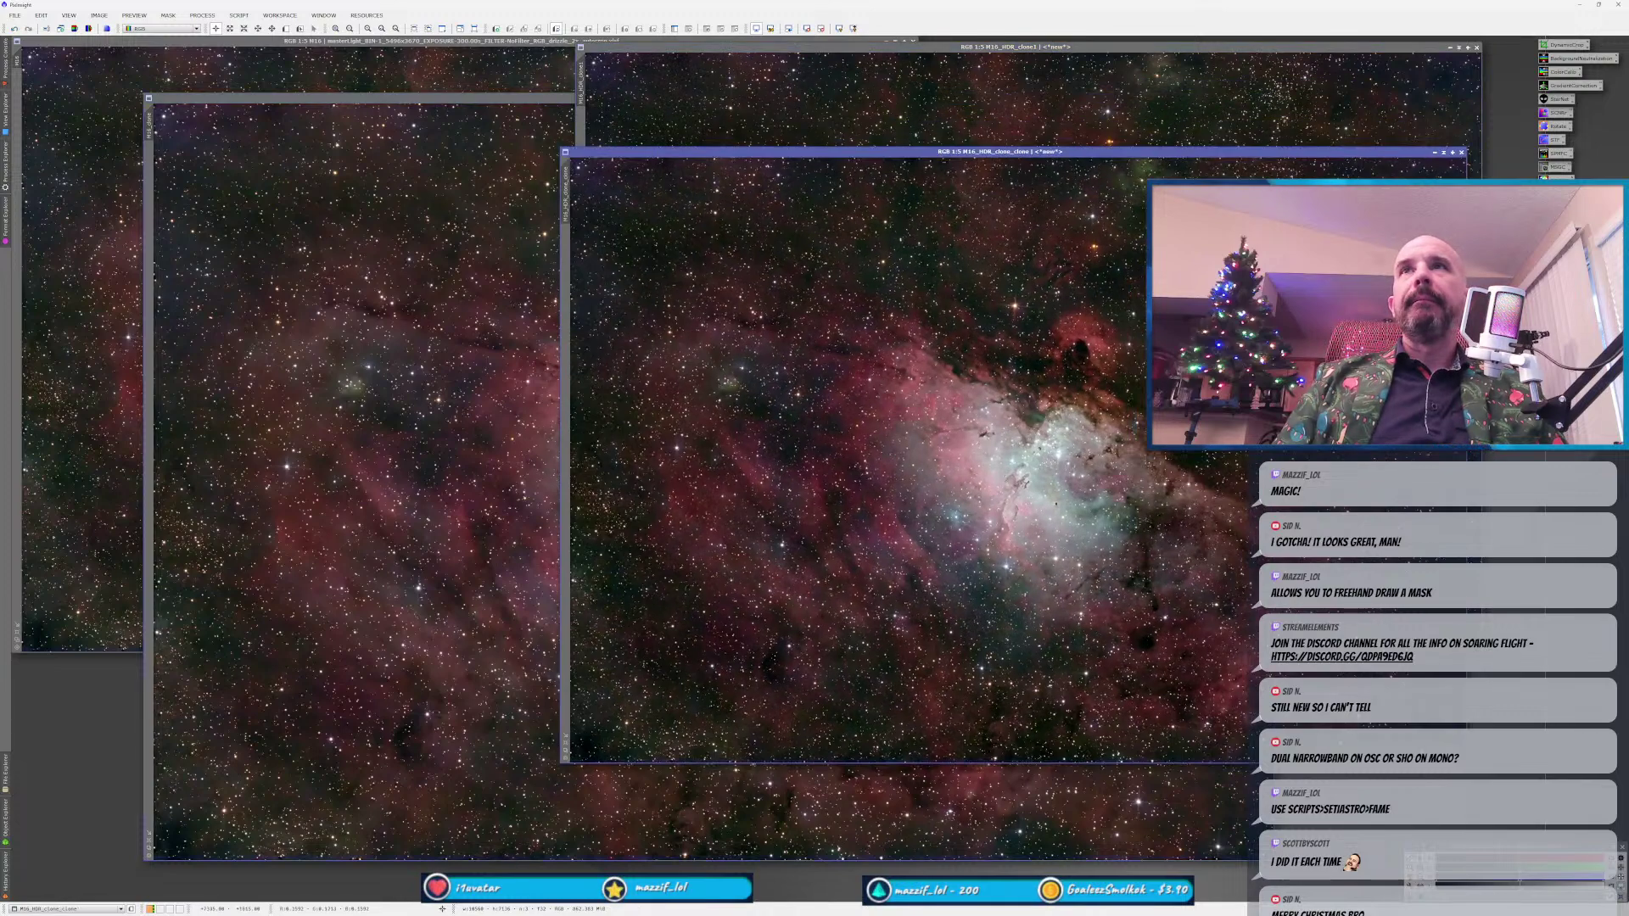
pyautogui.hotkey('ctrl', 'Tab')
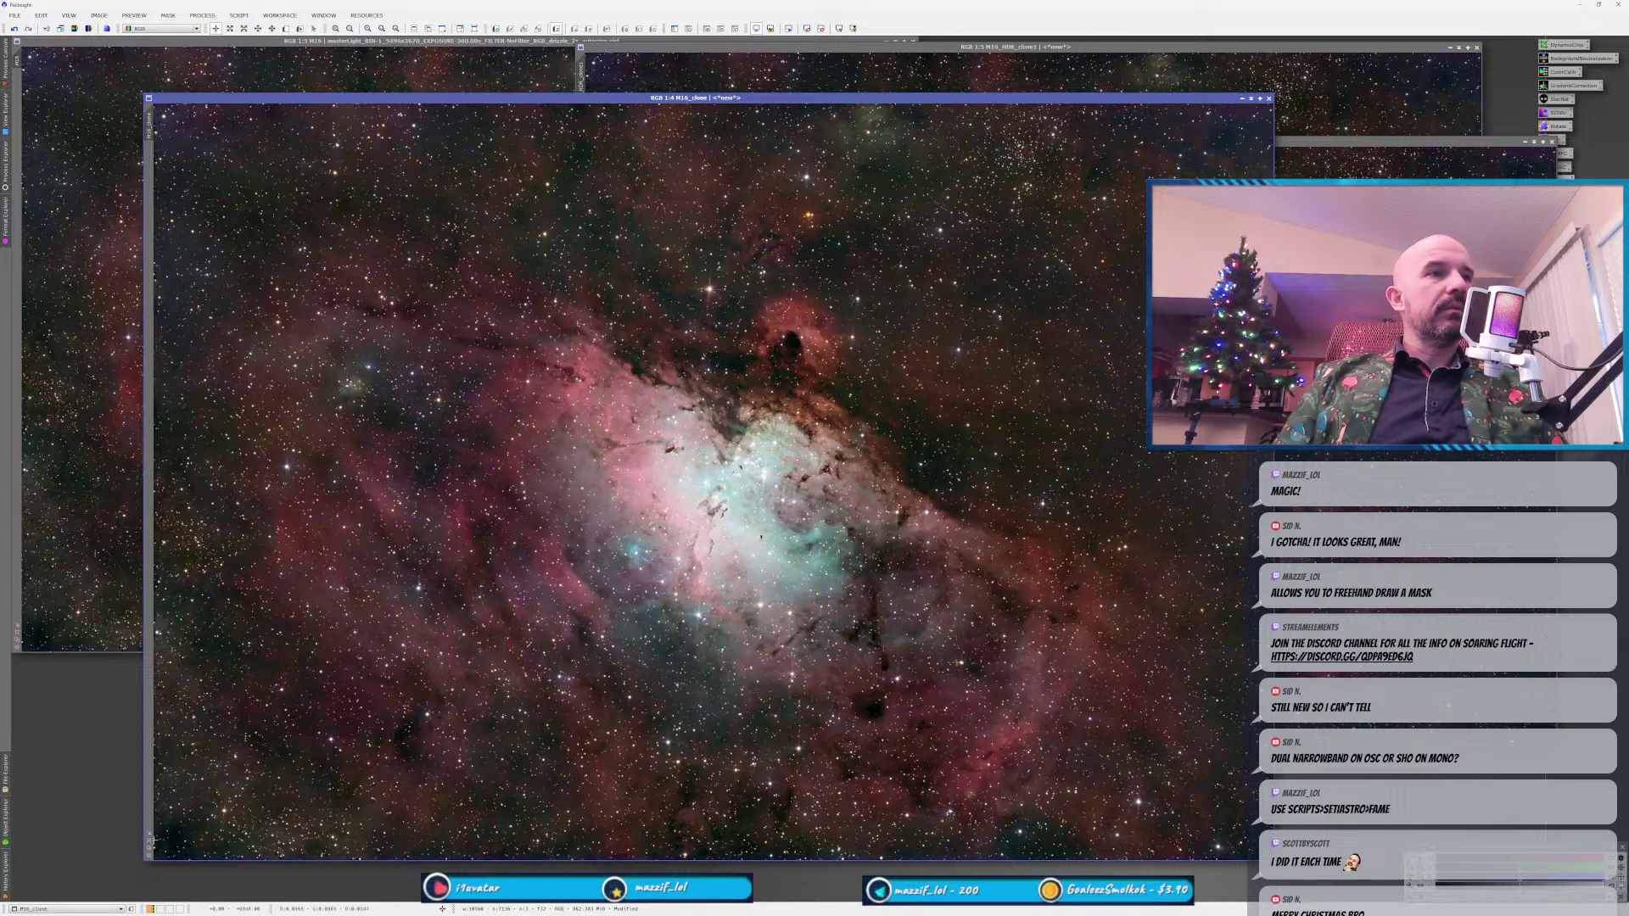
pyautogui.scroll(-1, 148, 849)
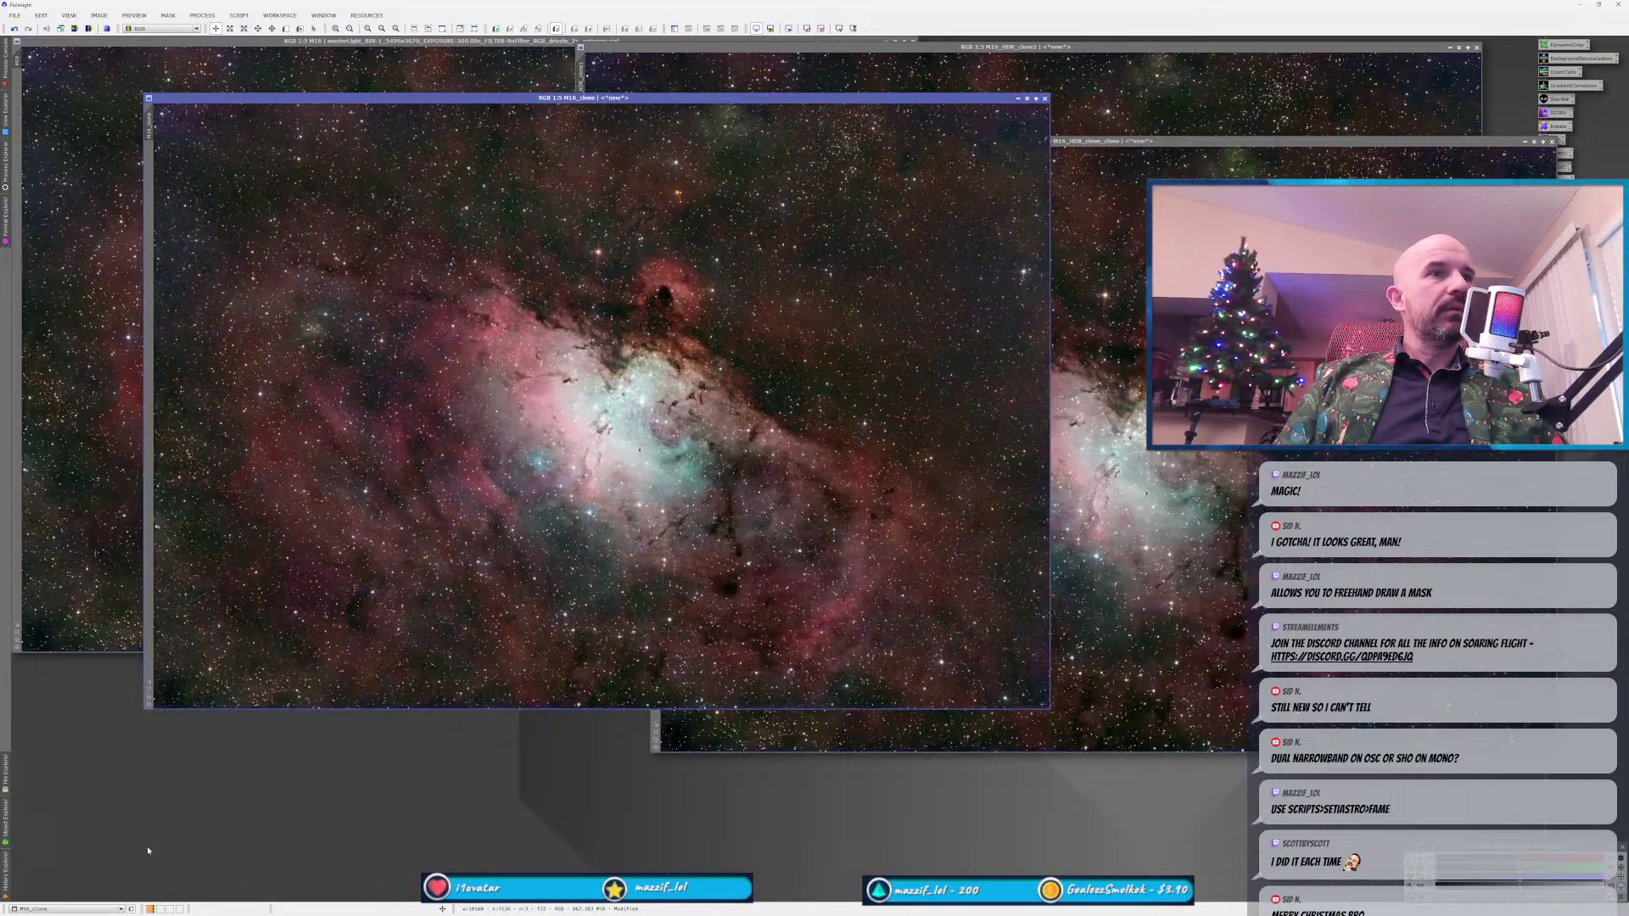
pyautogui.moveTo(493, 103); pyautogui.dragTo(369, 176)
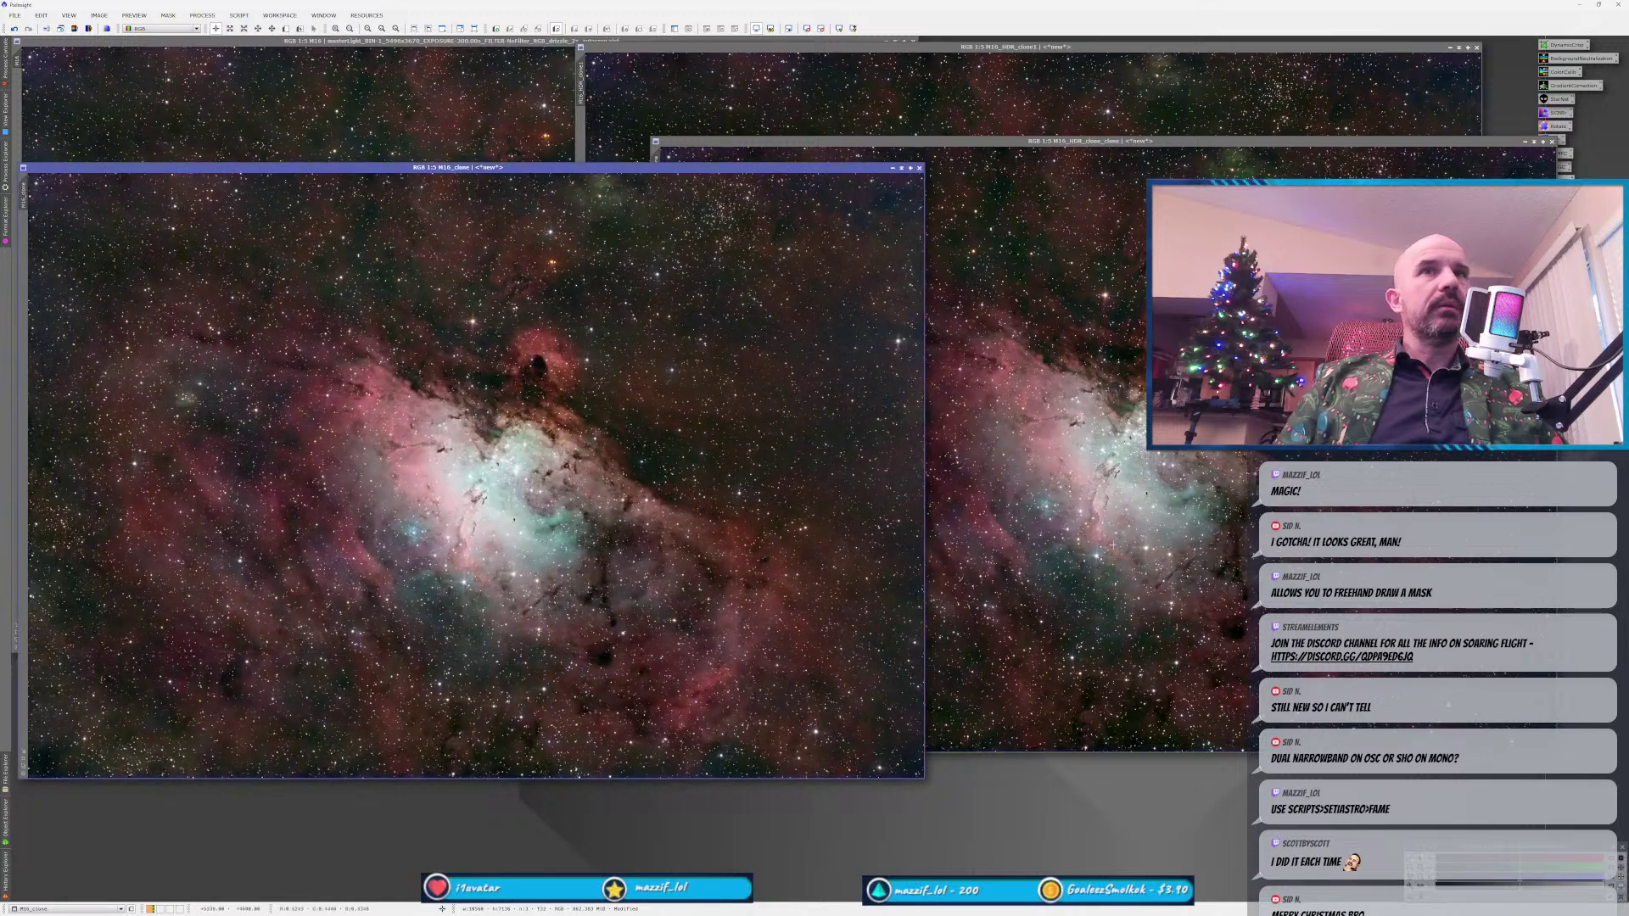
pyautogui.click(1173, 611)
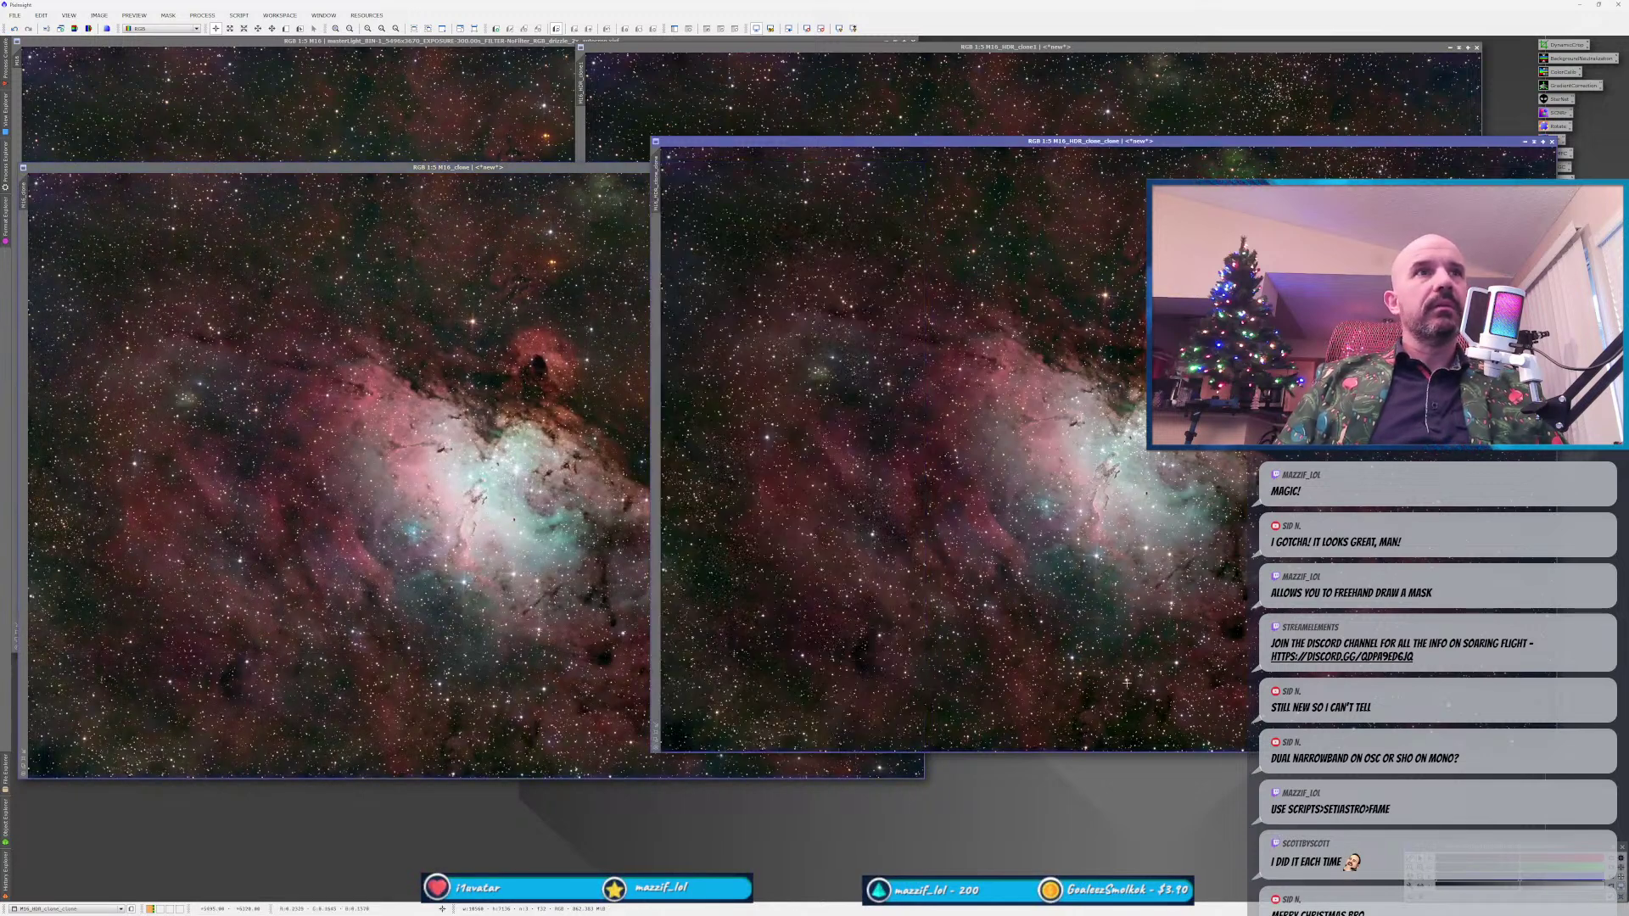
pyautogui.hotkey('ctrl', 'Tab')
pyautogui.hotkey('ctrl', 'Tab')
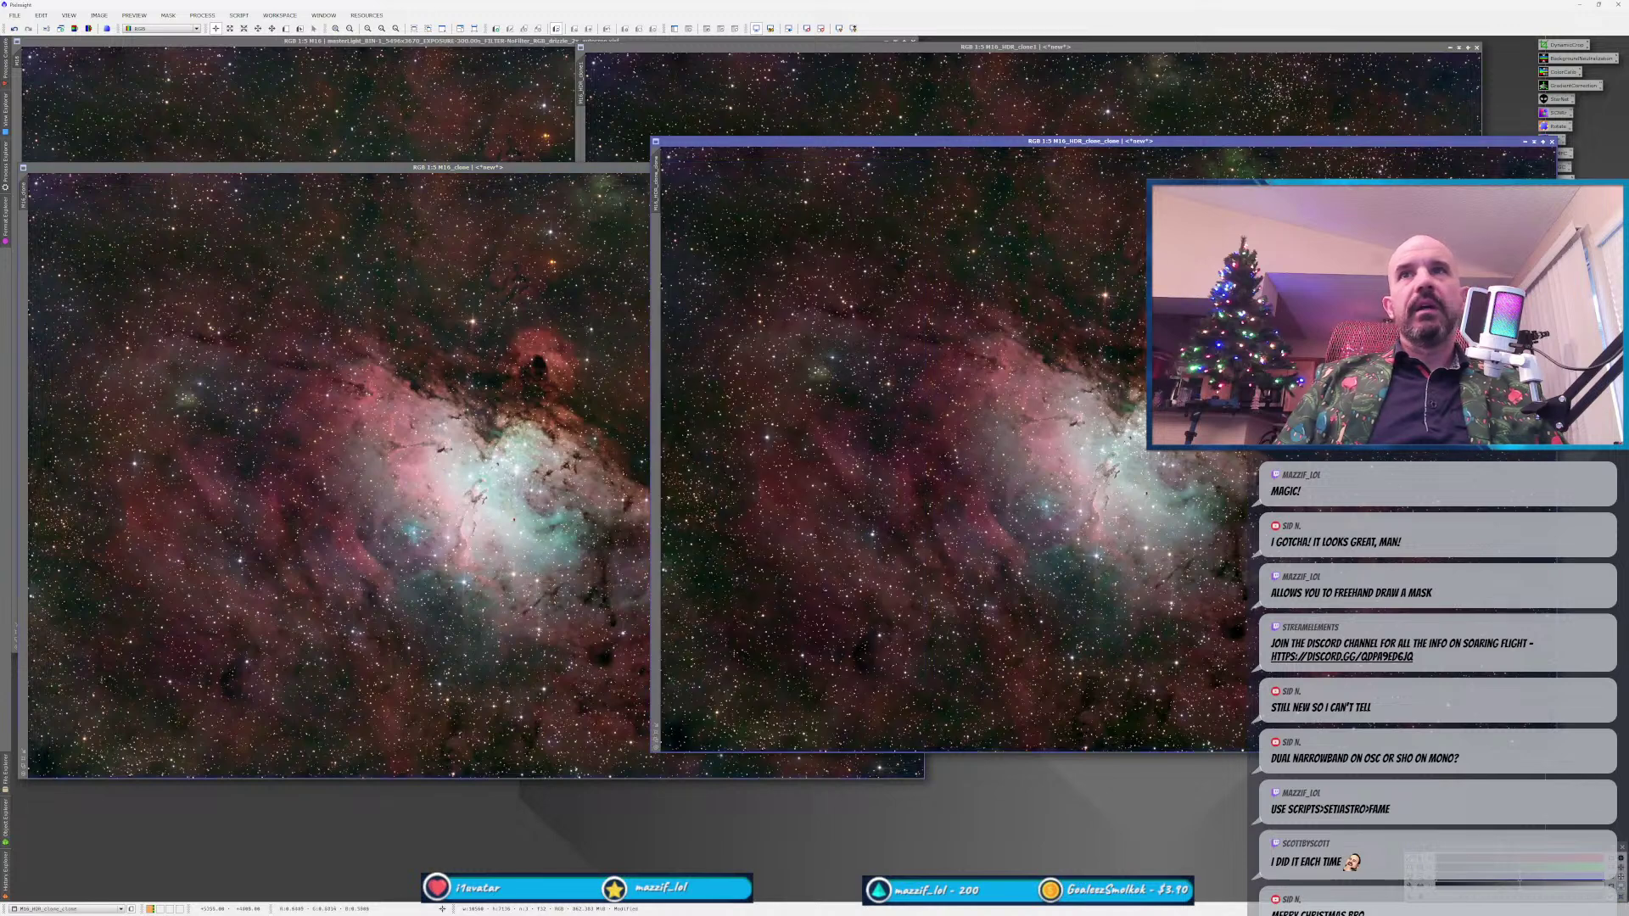
# Examine the central pillars up close in both M16_clone and M16_HDR_clone_clone, comparing detail and contrast.
pyautogui.scroll(4, 1122, 458)
pyautogui.click(442, 479)
pyautogui.scroll(3, 441, 479)
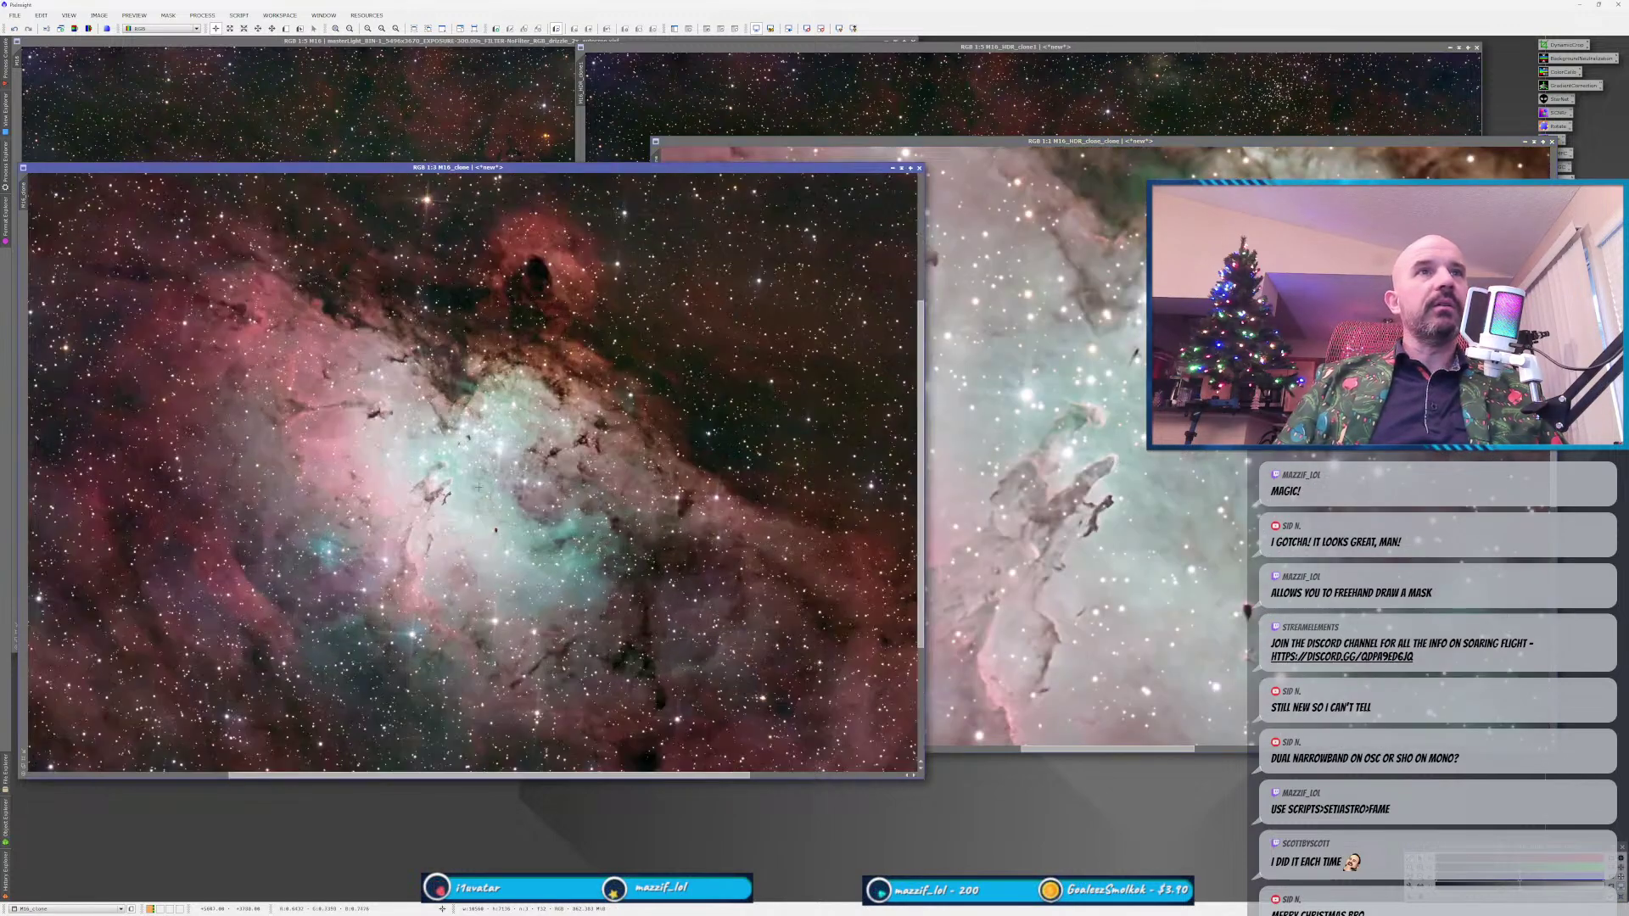
pyautogui.scroll(1, 441, 479)
pyautogui.click(951, 547)
pyautogui.scroll(1, 950, 548)
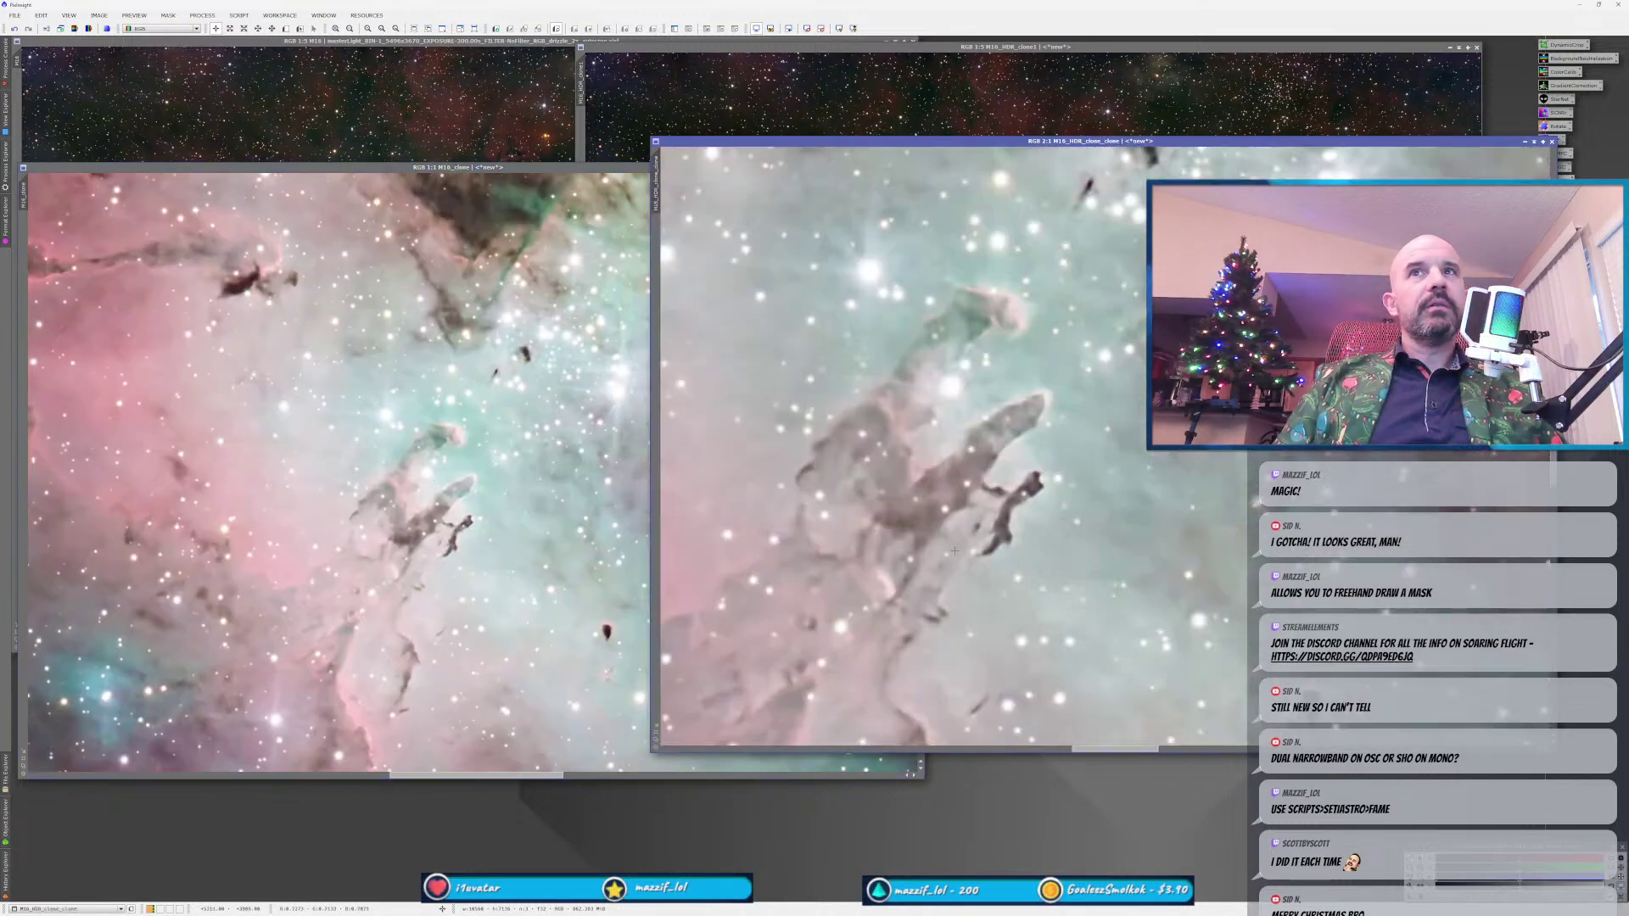
pyautogui.click(640, 519)
pyautogui.scroll(1, 639, 519)
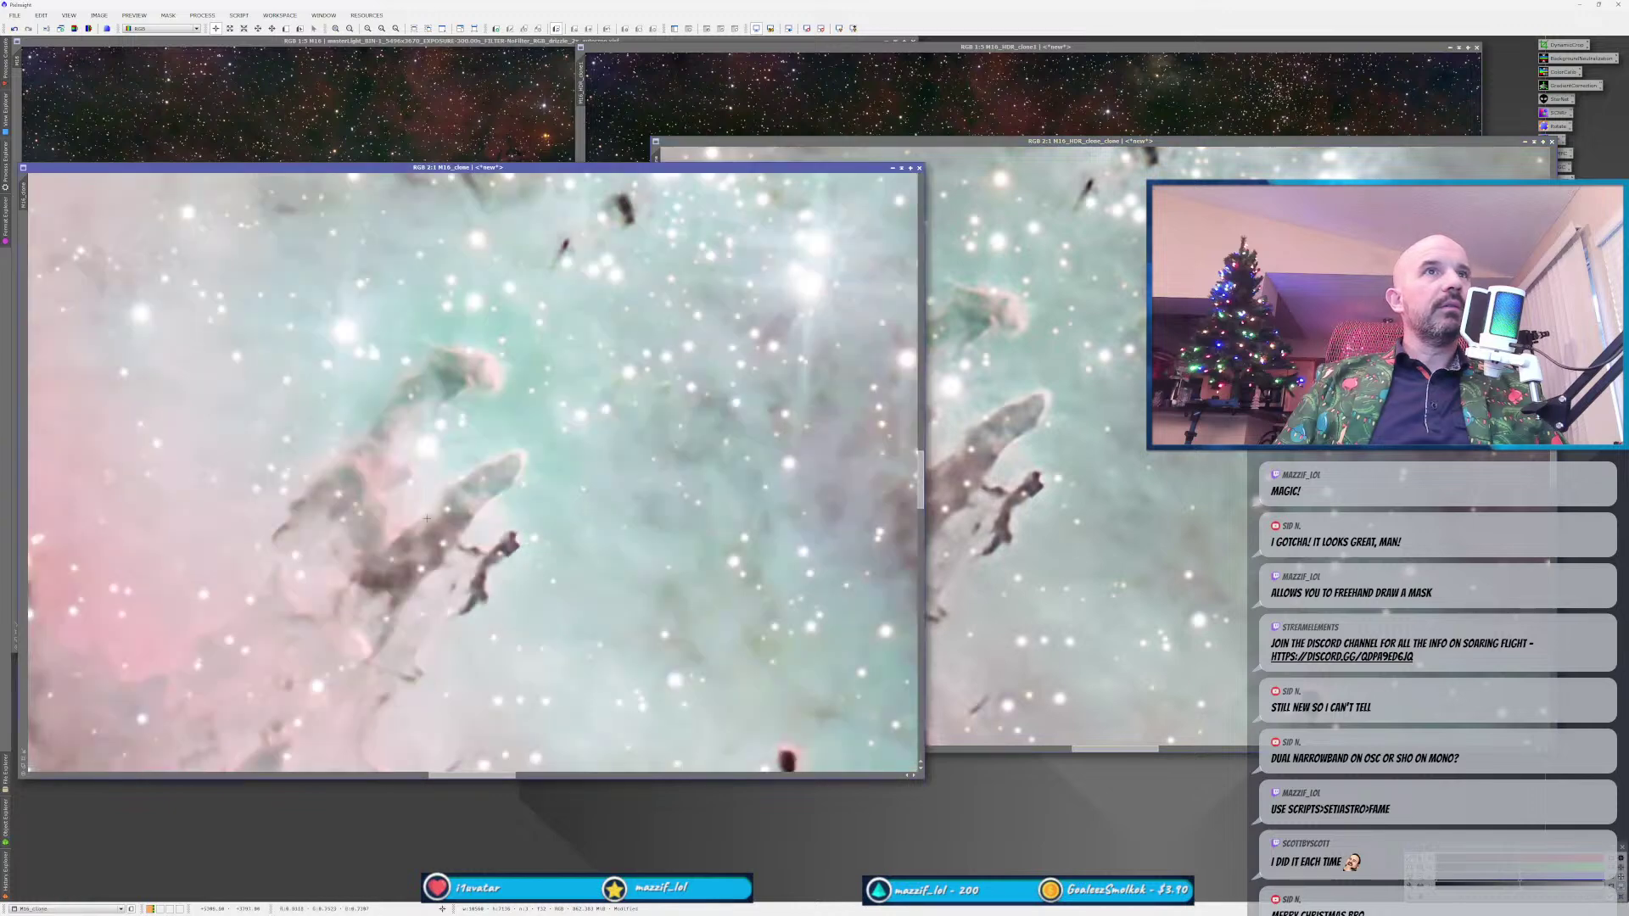
pyautogui.click(1008, 560)
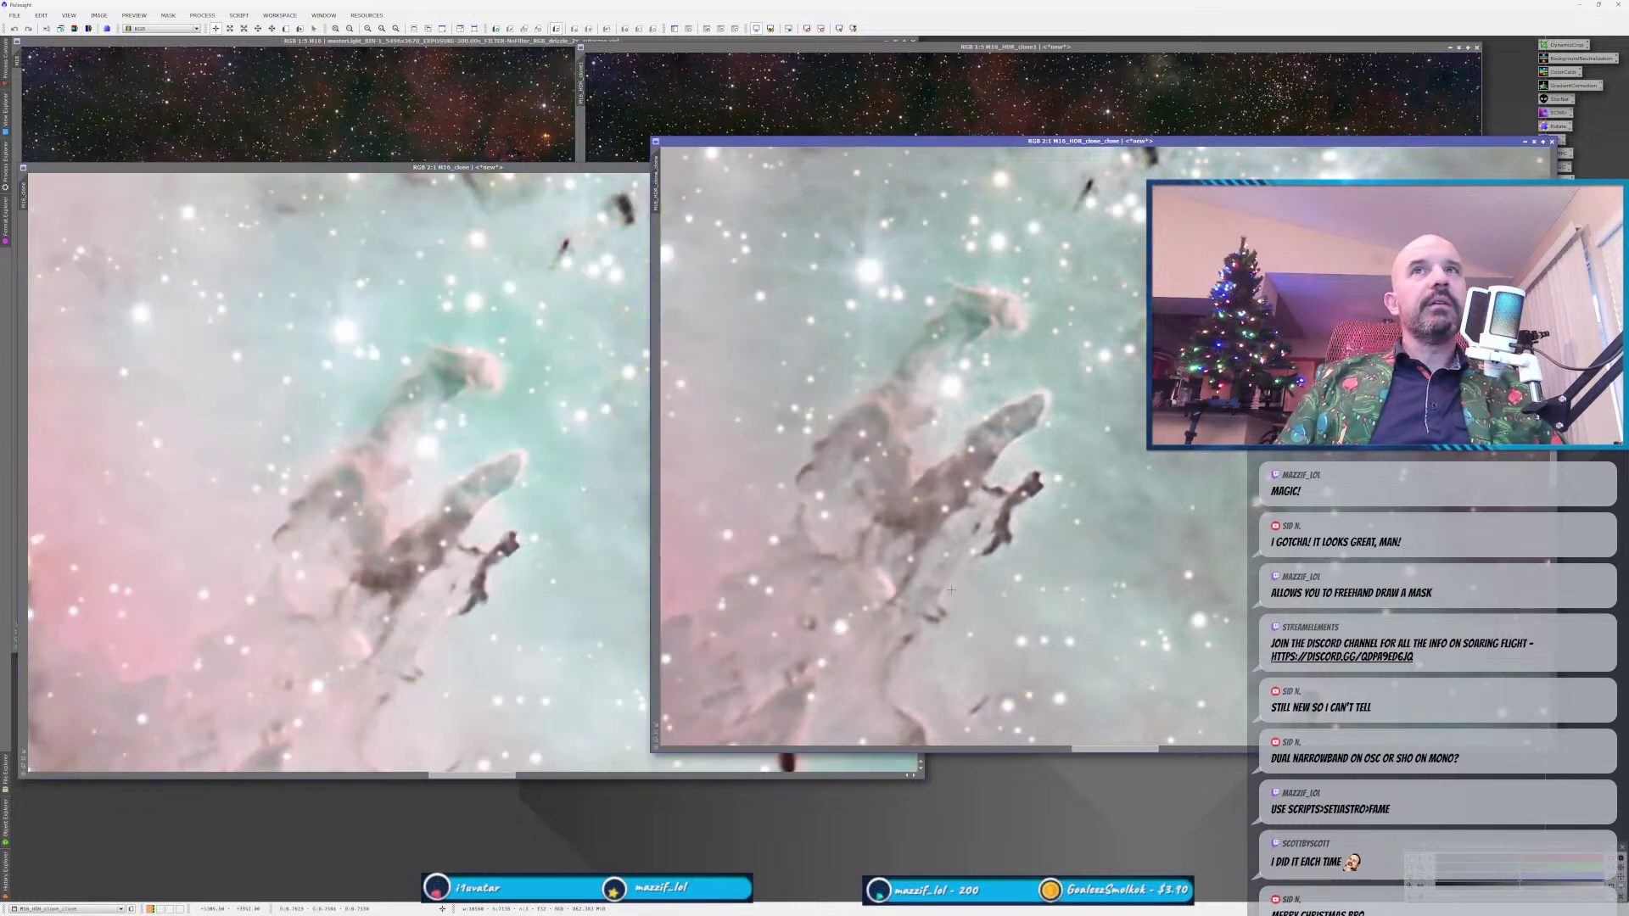
pyautogui.scroll(-5, 951, 589)
pyautogui.scroll(-4, 518, 553)
pyautogui.click(1175, 662)
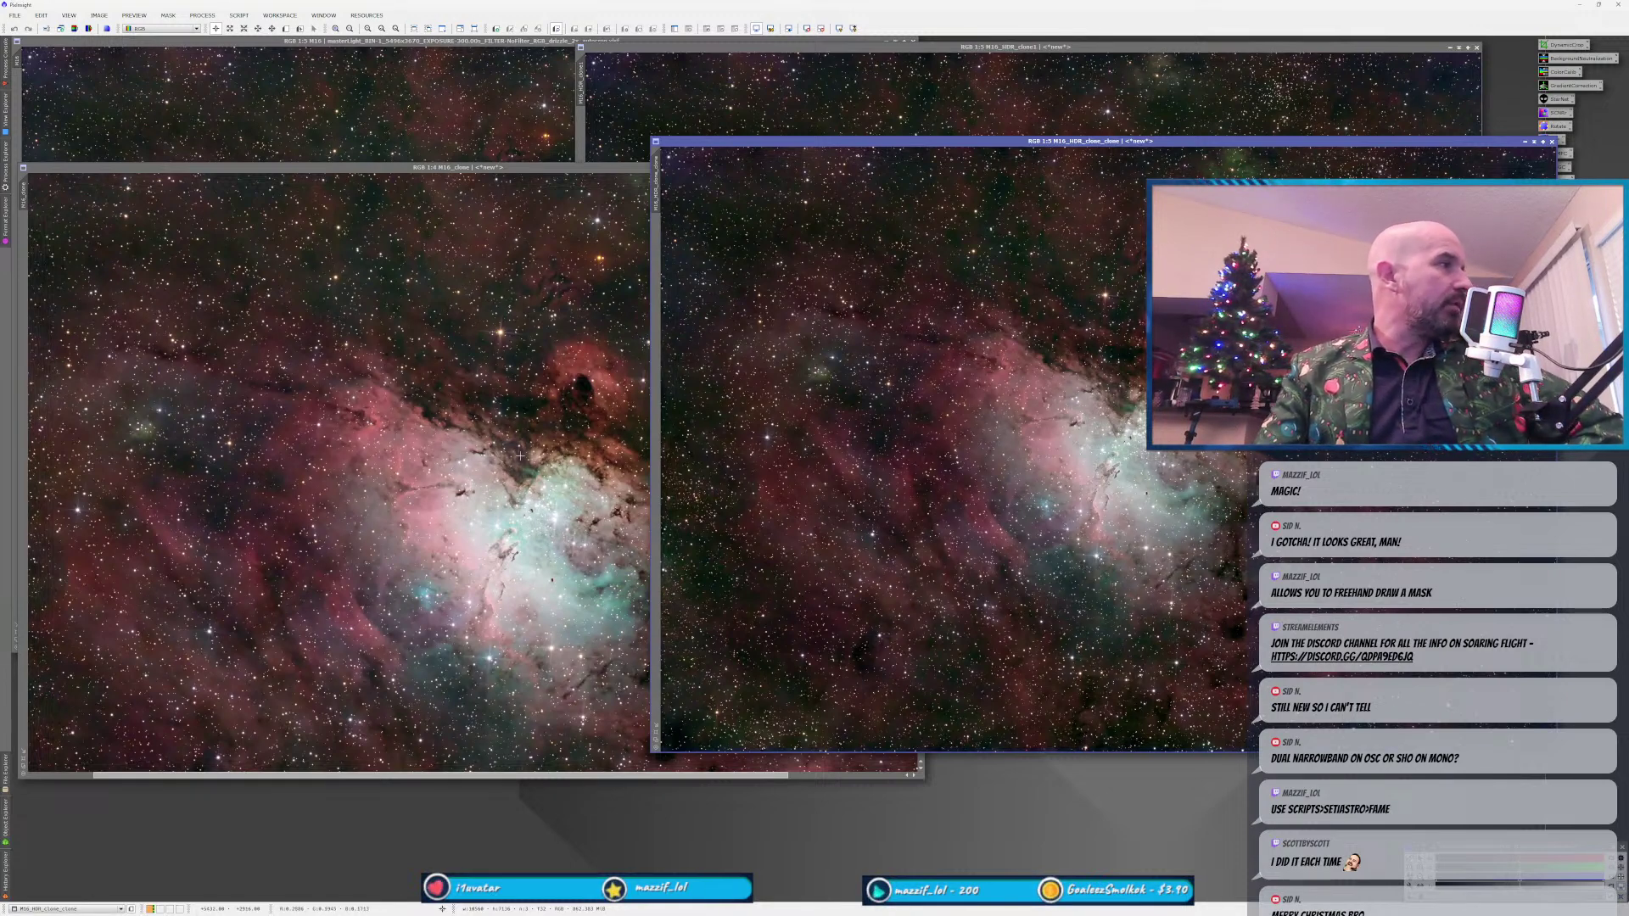
# Close the M16_clone and M16 images without saving their changes.
pyautogui.click(637, 475)
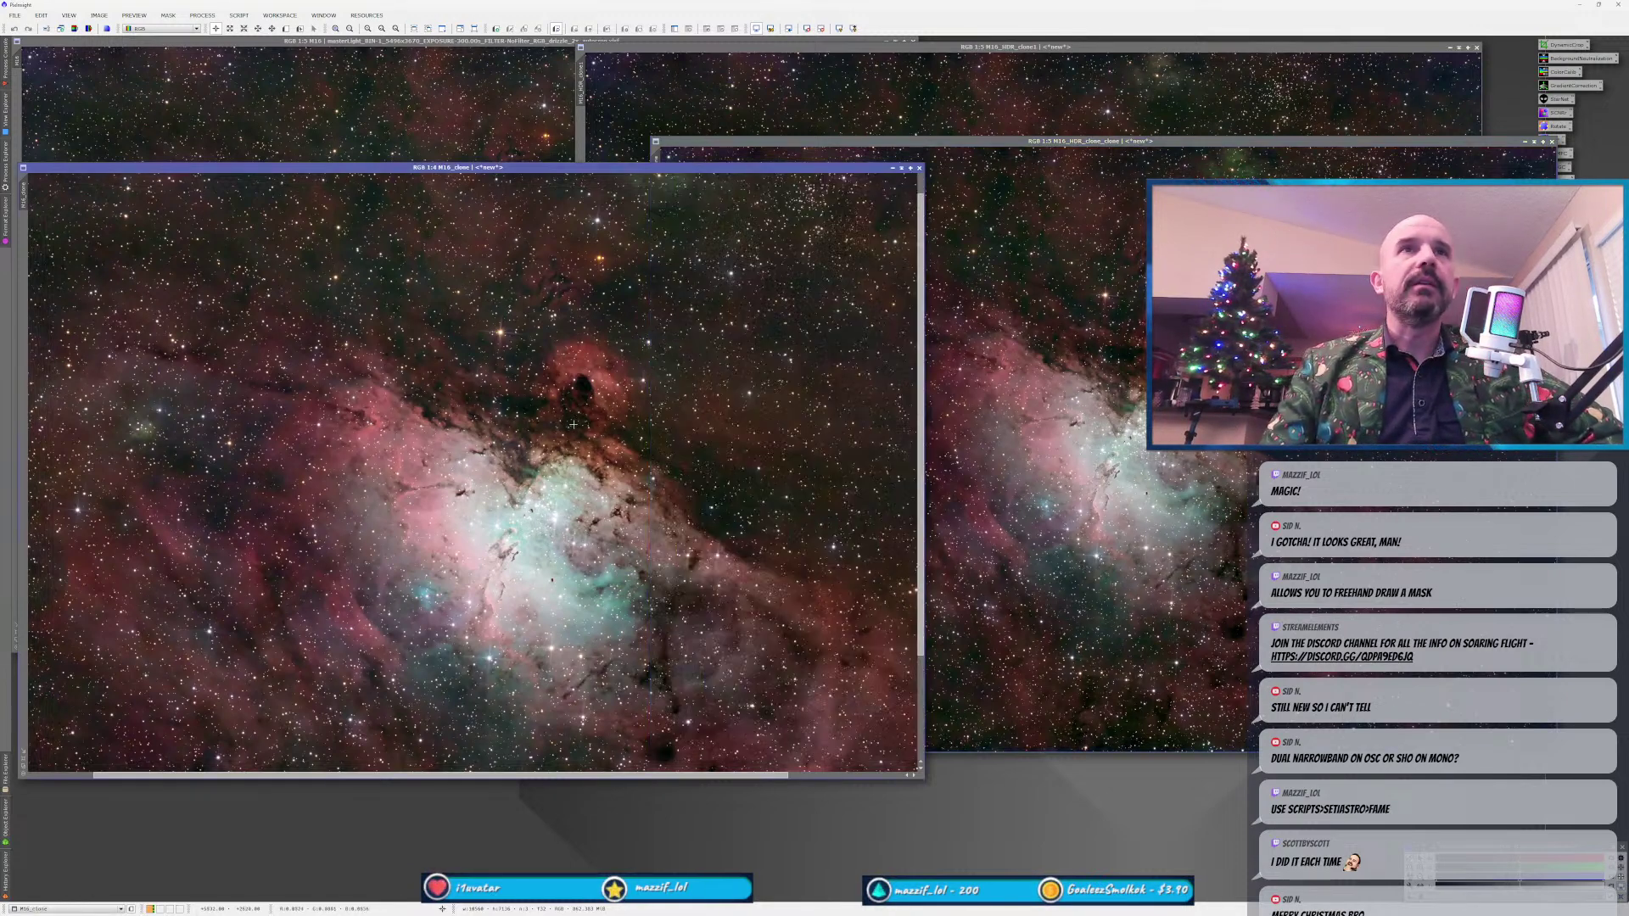
pyautogui.click(919, 167)
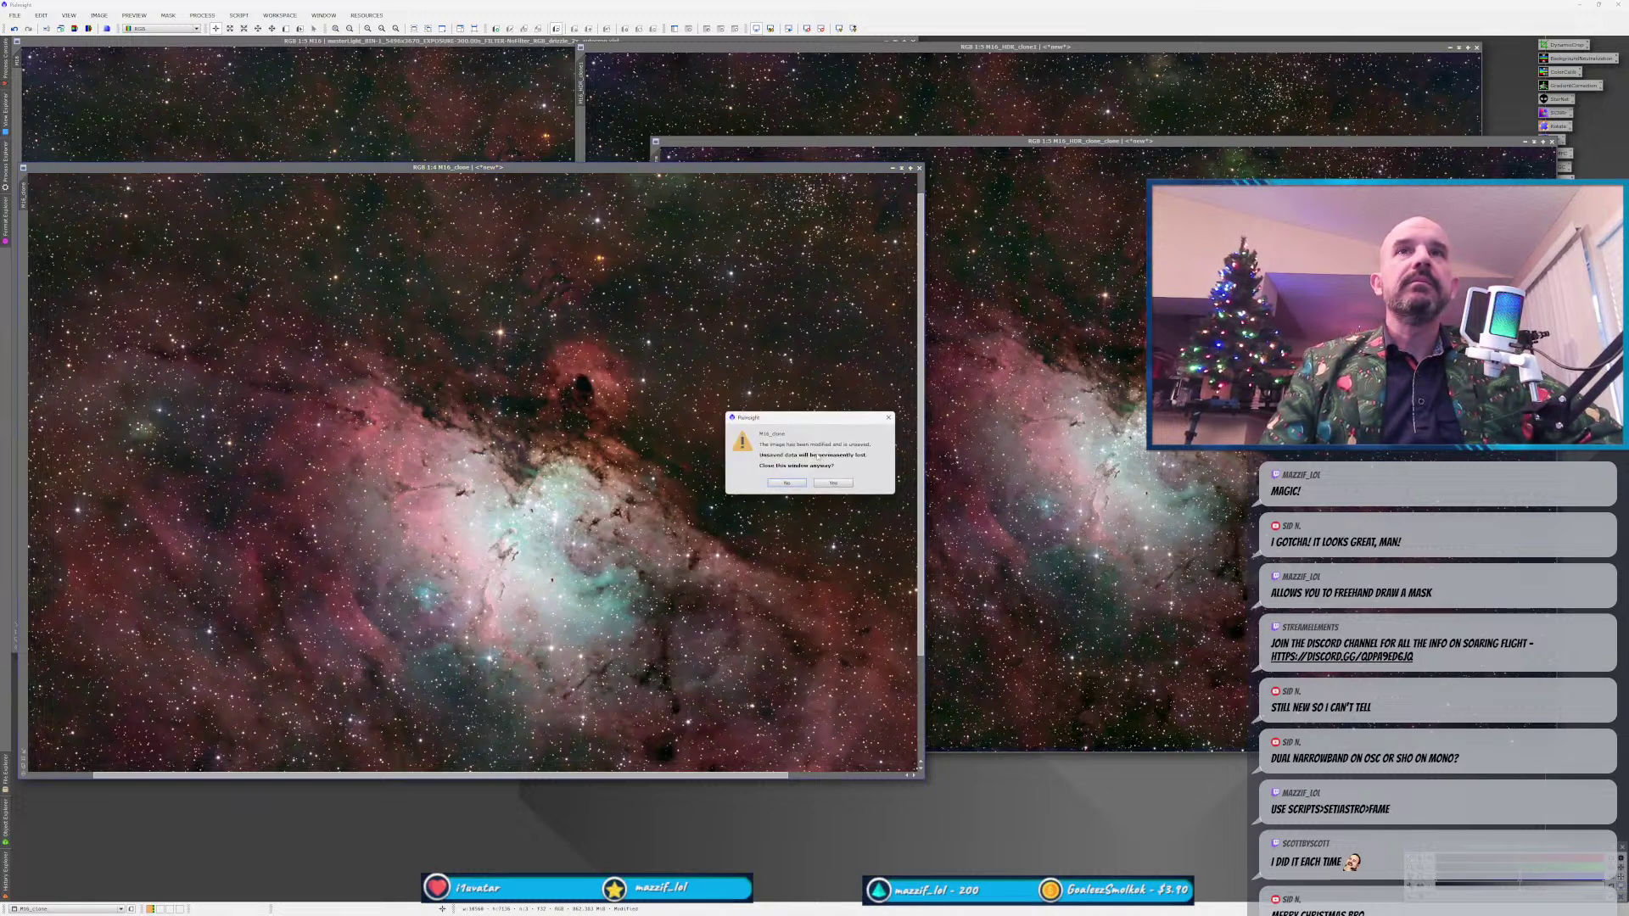
pyautogui.click(840, 484)
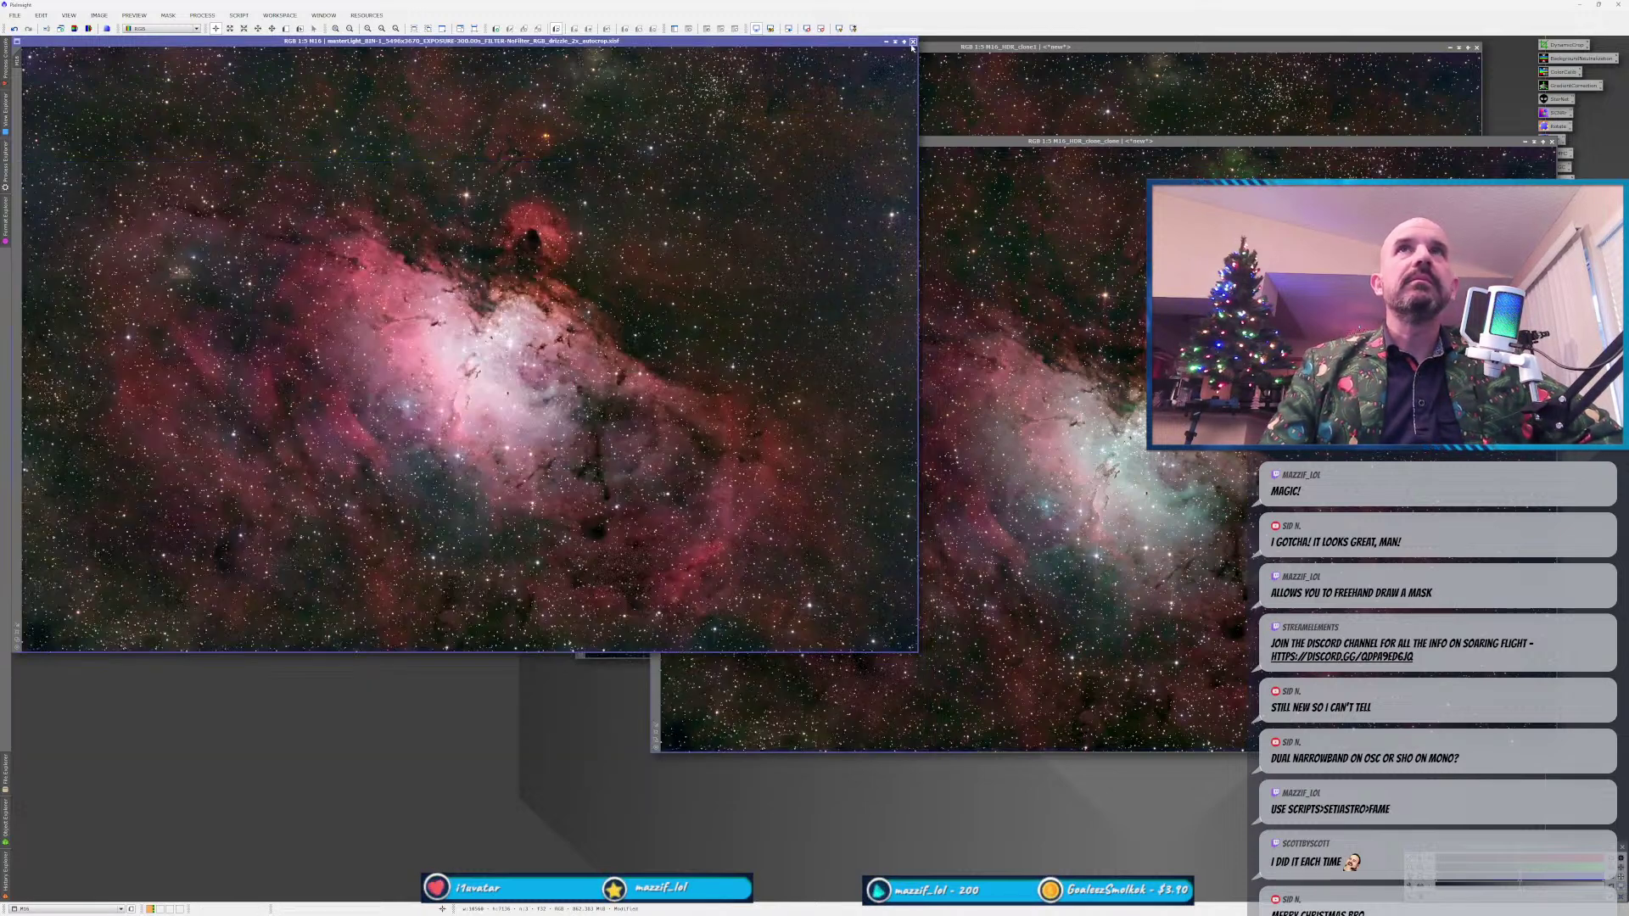
pyautogui.click(913, 41)
pyautogui.click(833, 482)
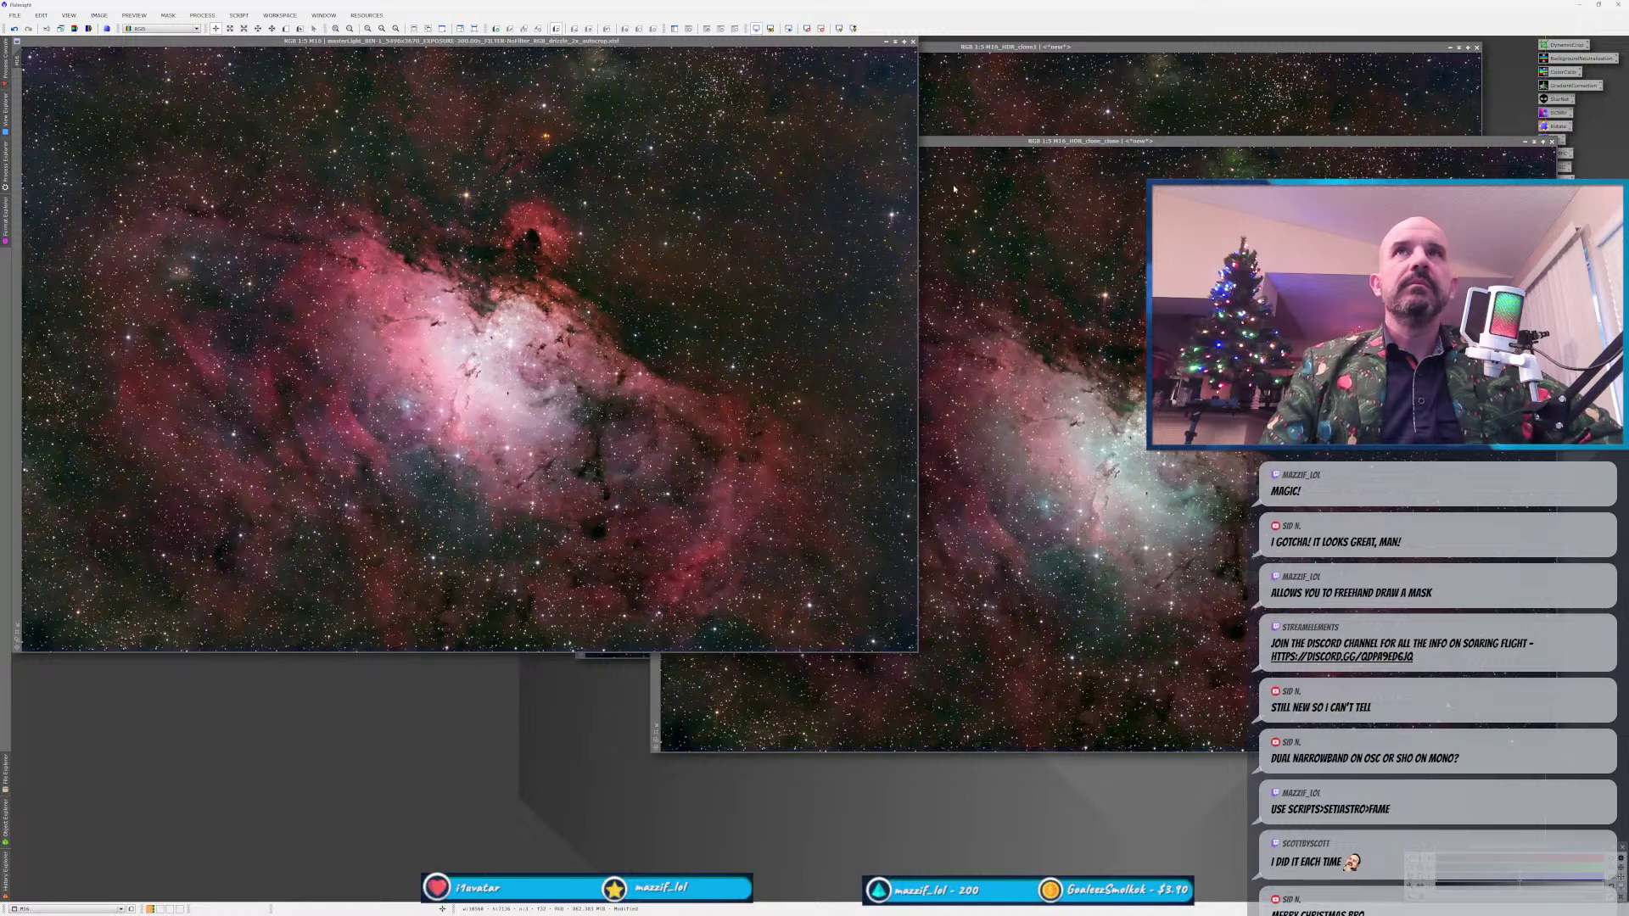
# Place M16_HDR_clone_clone beside M16_HDR_clone1 and compare the two HDR versions, including the nebula core up close.
pyautogui.moveTo(933, 141); pyautogui.dragTo(313, 64)
pyautogui.click(1018, 339)
pyautogui.click(512, 458)
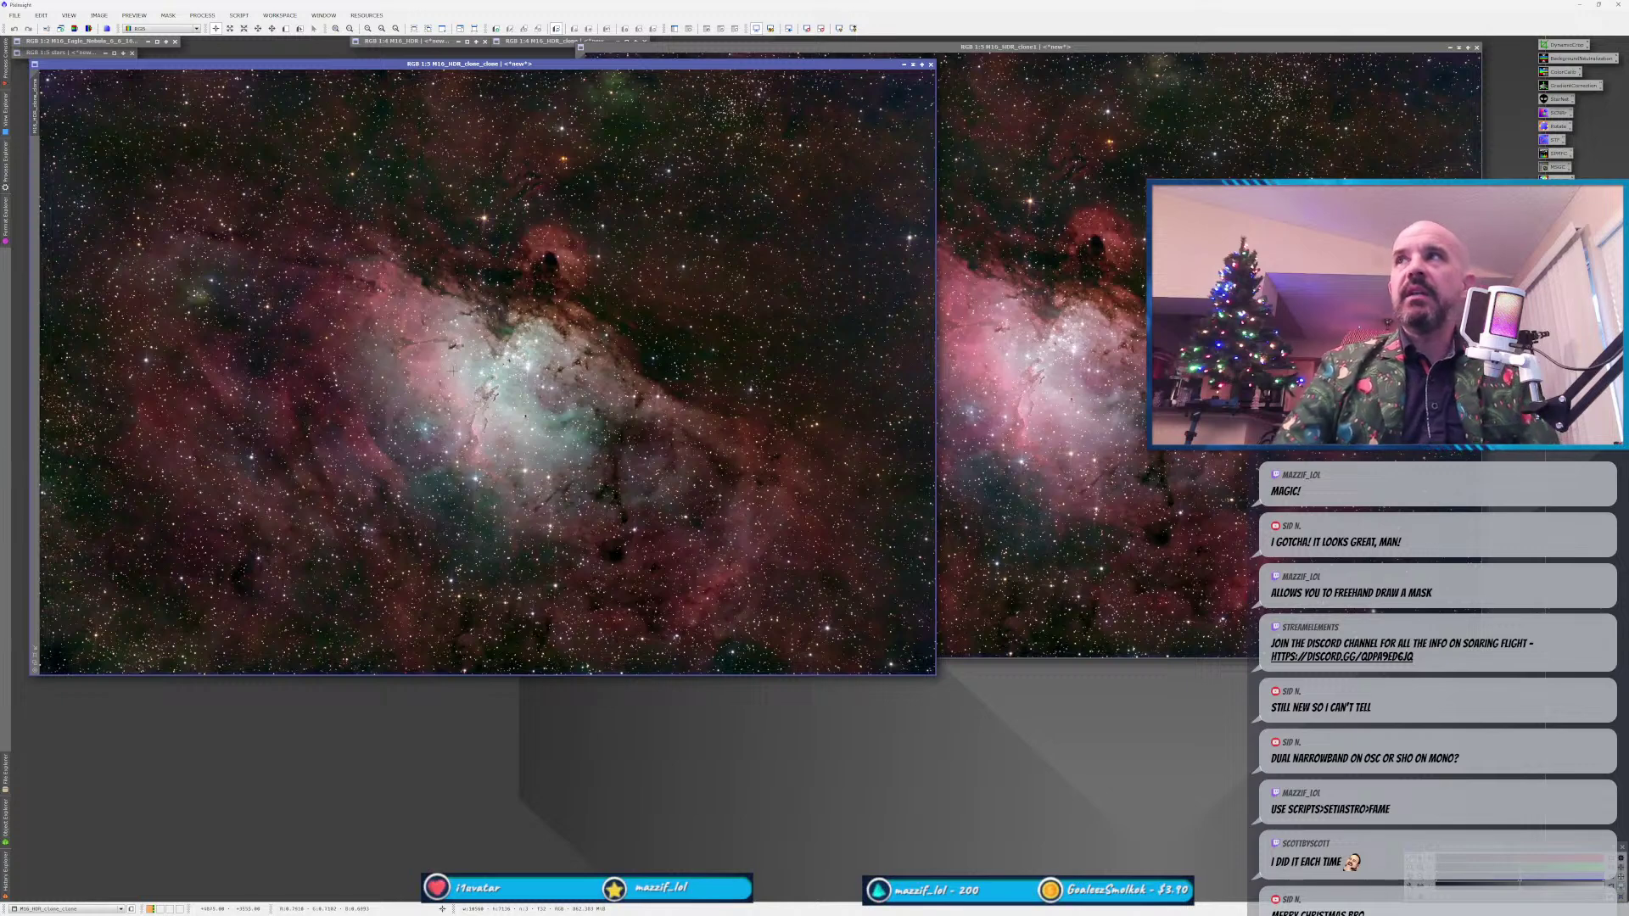
pyautogui.scroll(2, 432, 400)
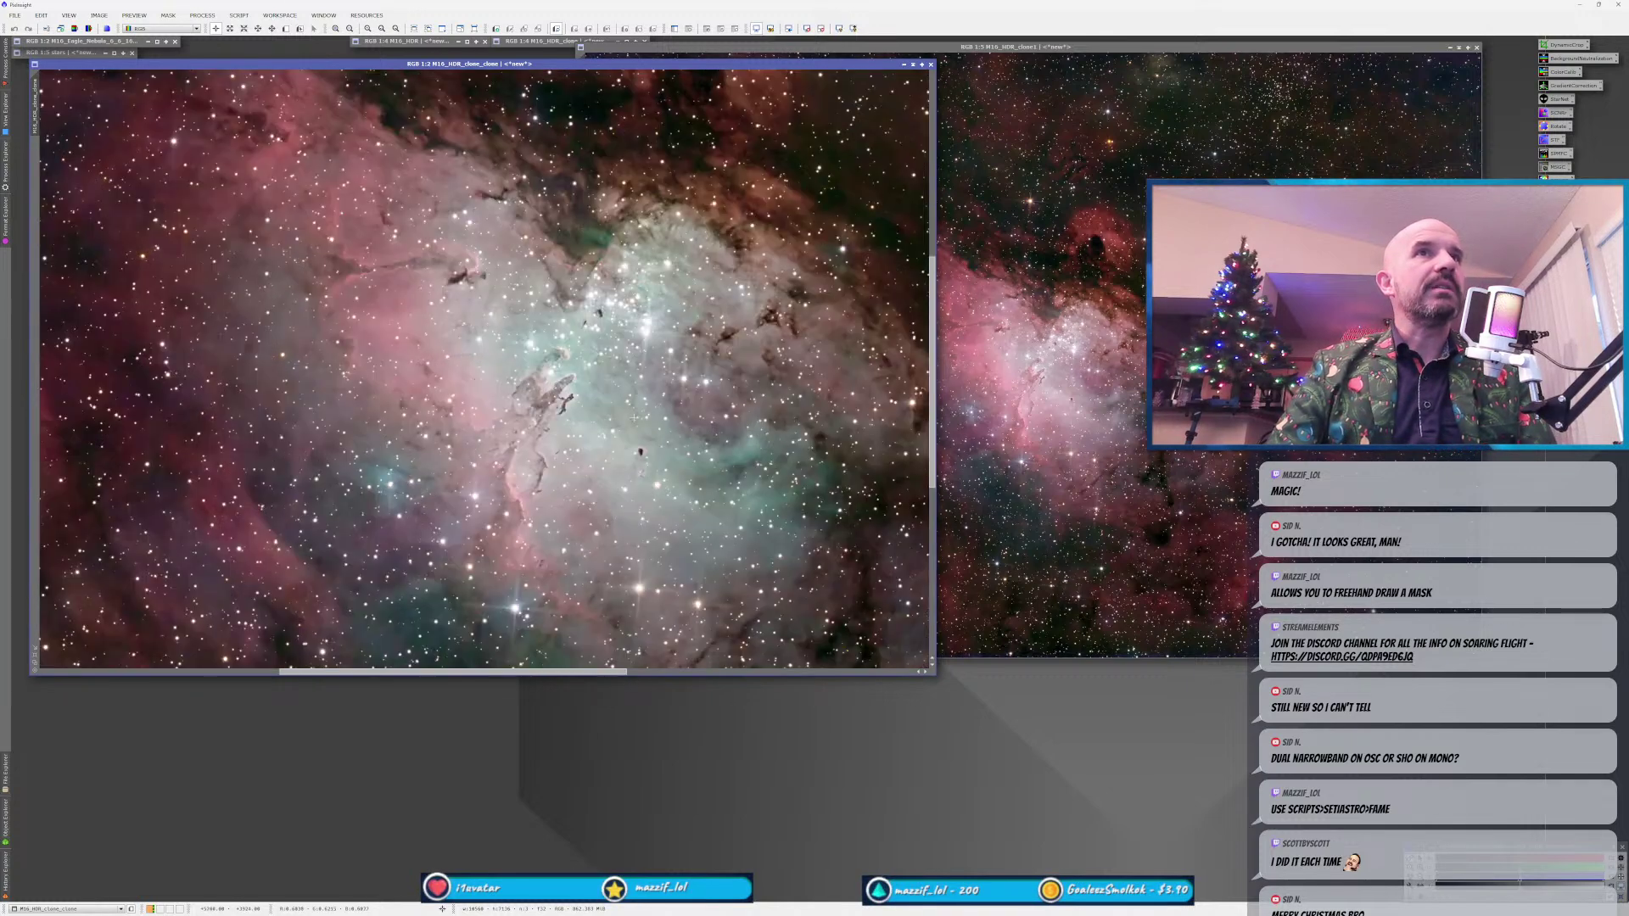
pyautogui.scroll(-2, 505, 439)
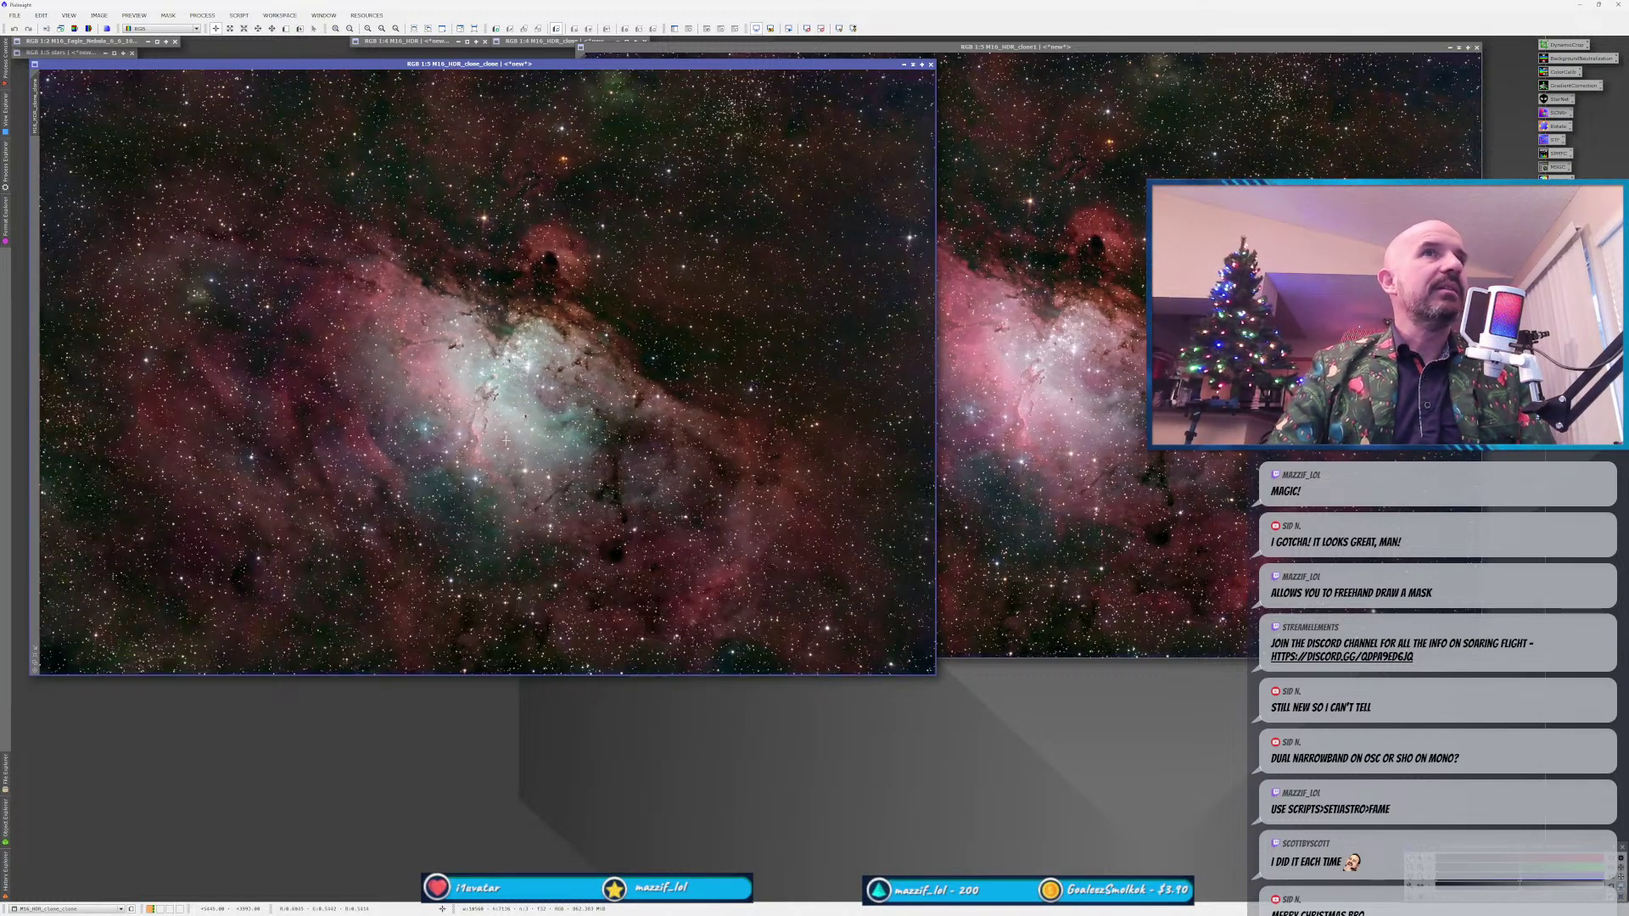
pyautogui.click(983, 442)
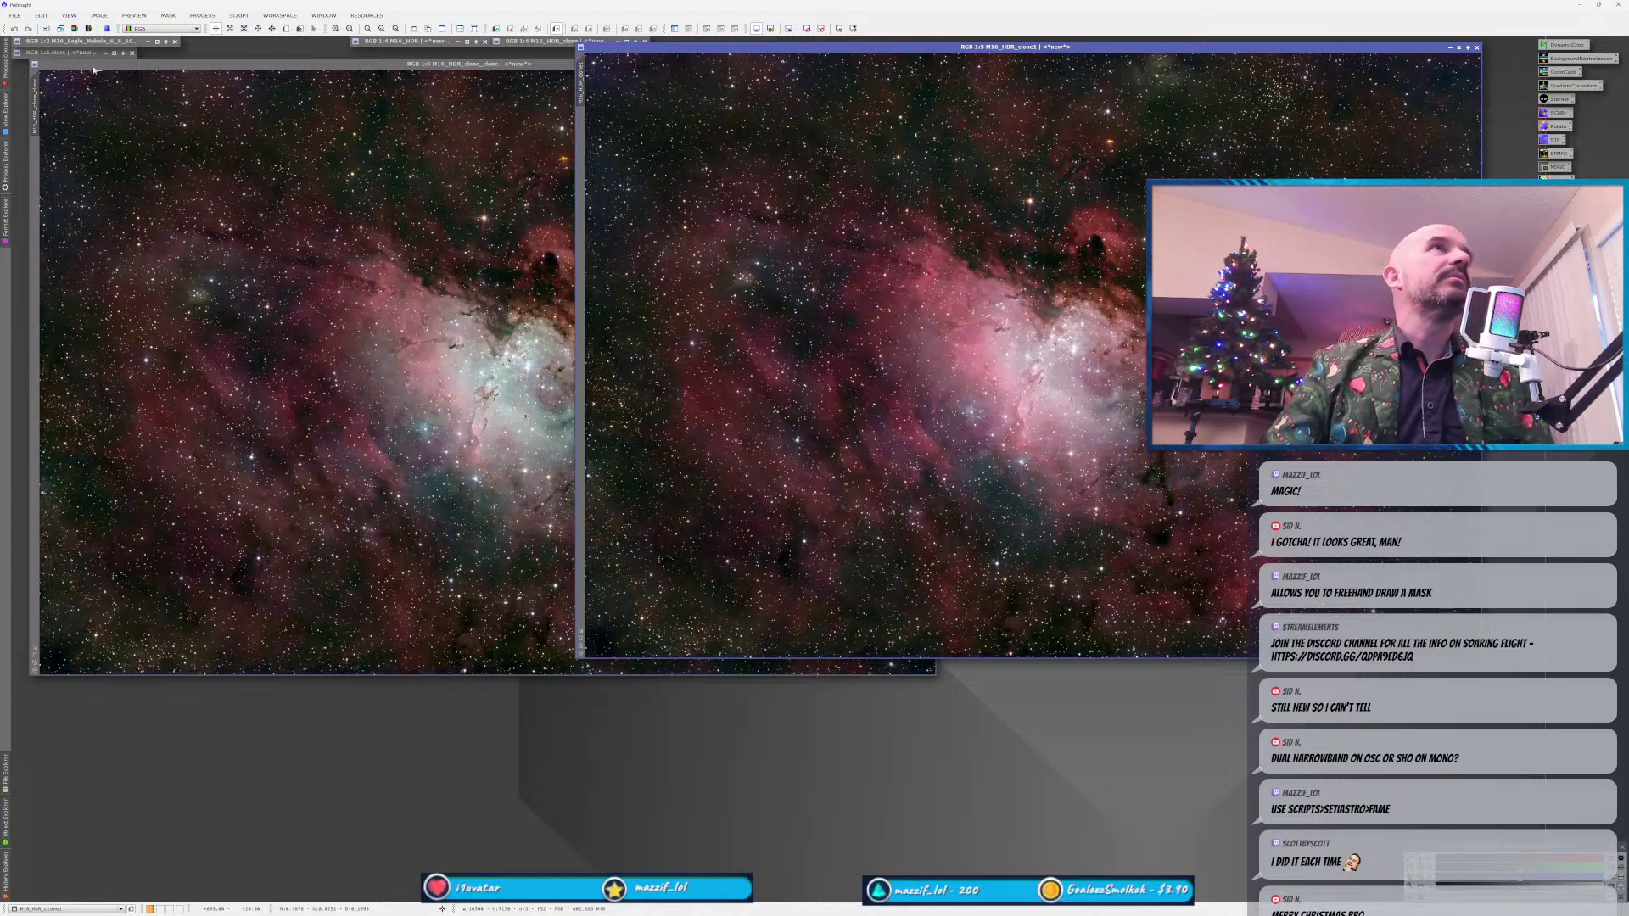
pyautogui.click(15, 15)
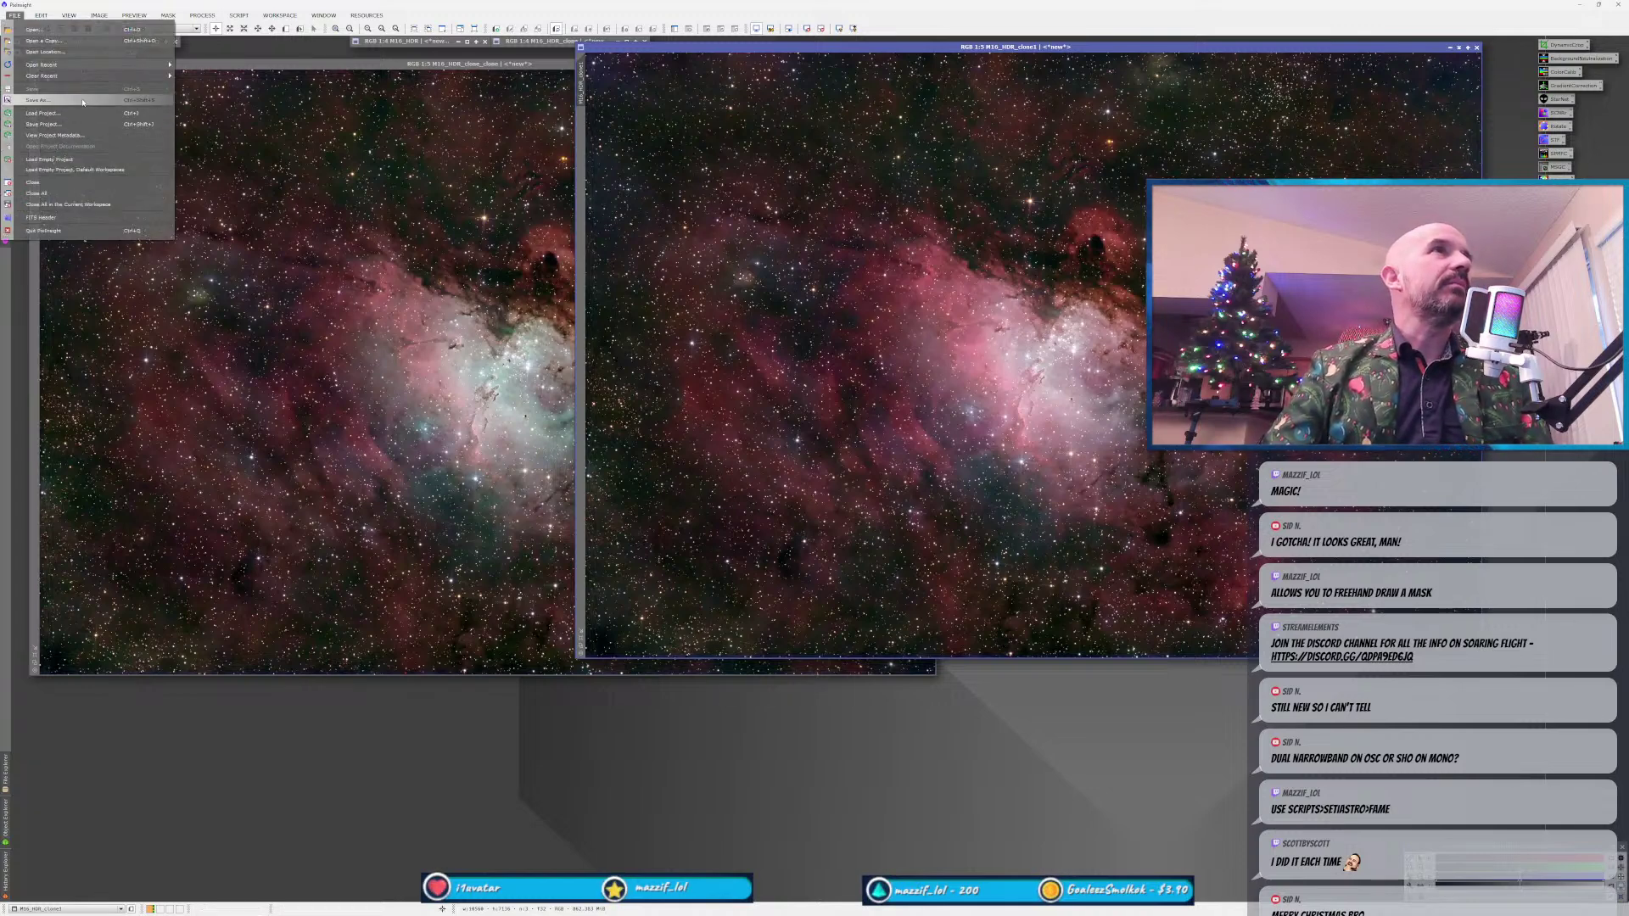
pyautogui.click(83, 102)
pyautogui.moveTo(194, 19); pyautogui.dragTo(274, 221)
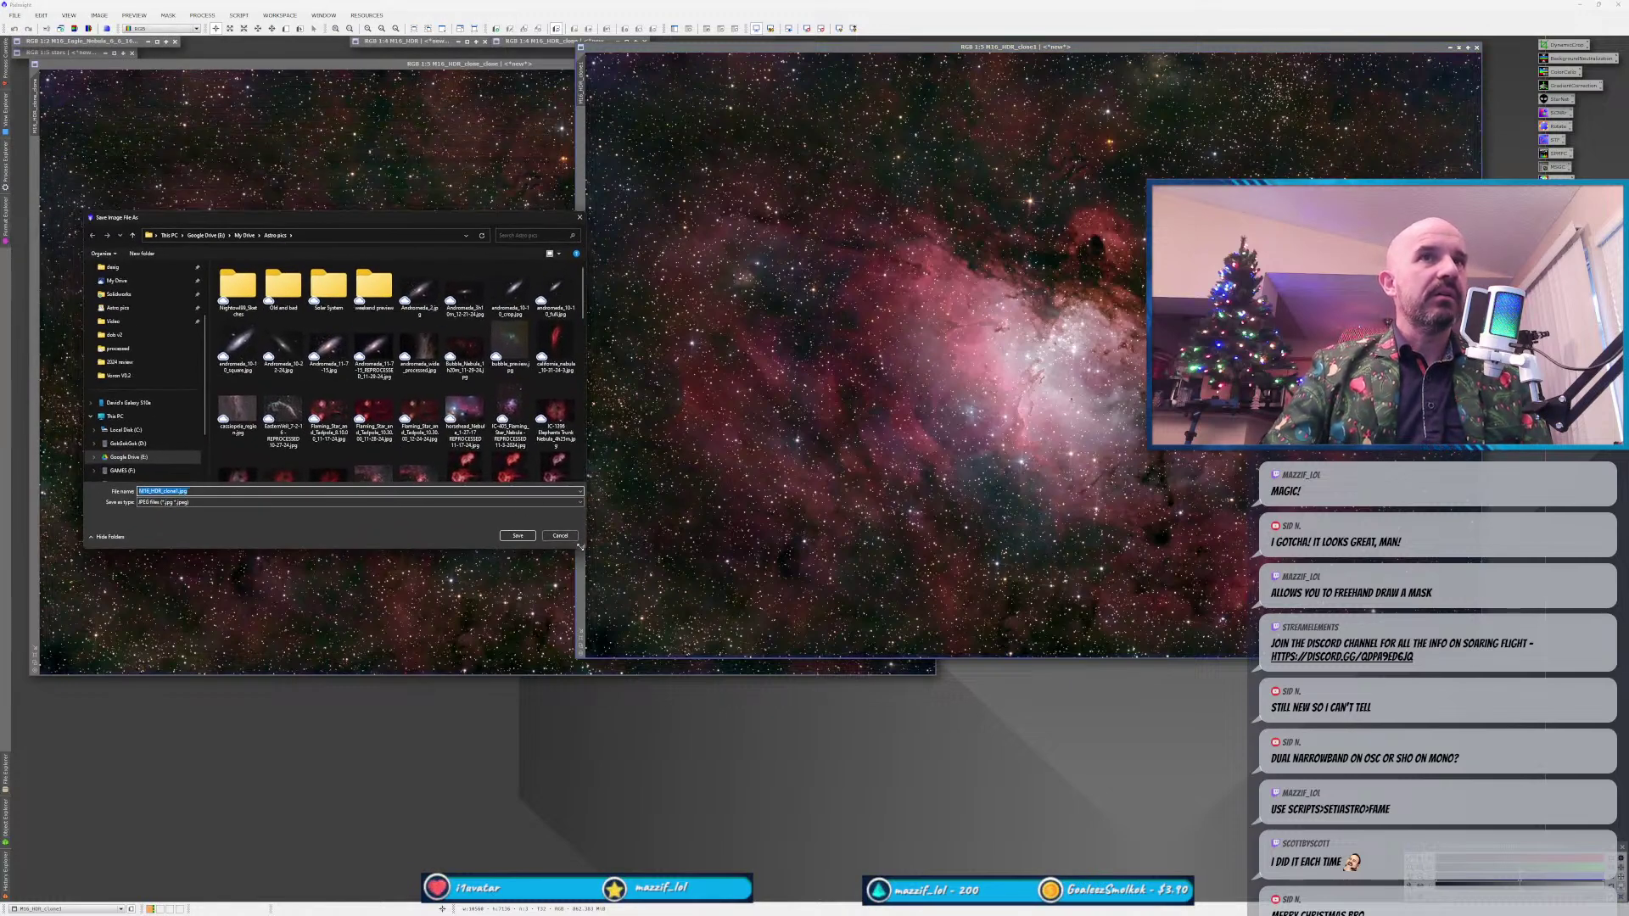
pyautogui.moveTo(580, 546); pyautogui.dragTo(654, 724)
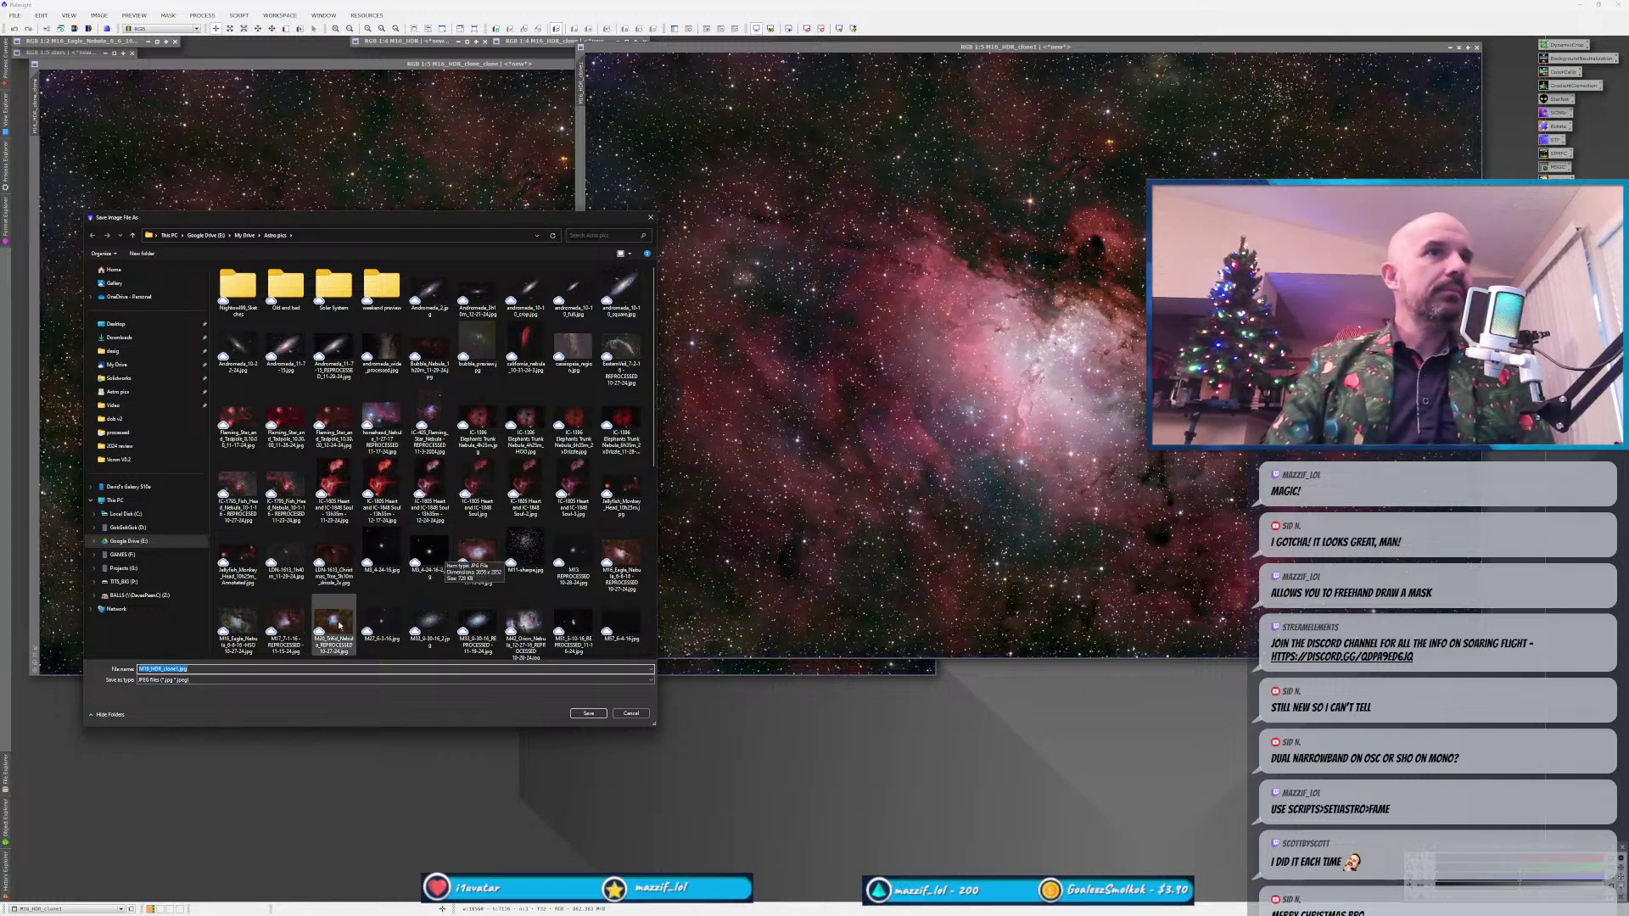
pyautogui.click(620, 558)
pyautogui.click(237, 669)
pyautogui.moveTo(242, 670); pyautogui.dragTo(248, 670)
pyautogui.write('16 - REPROCESSED 1-24')
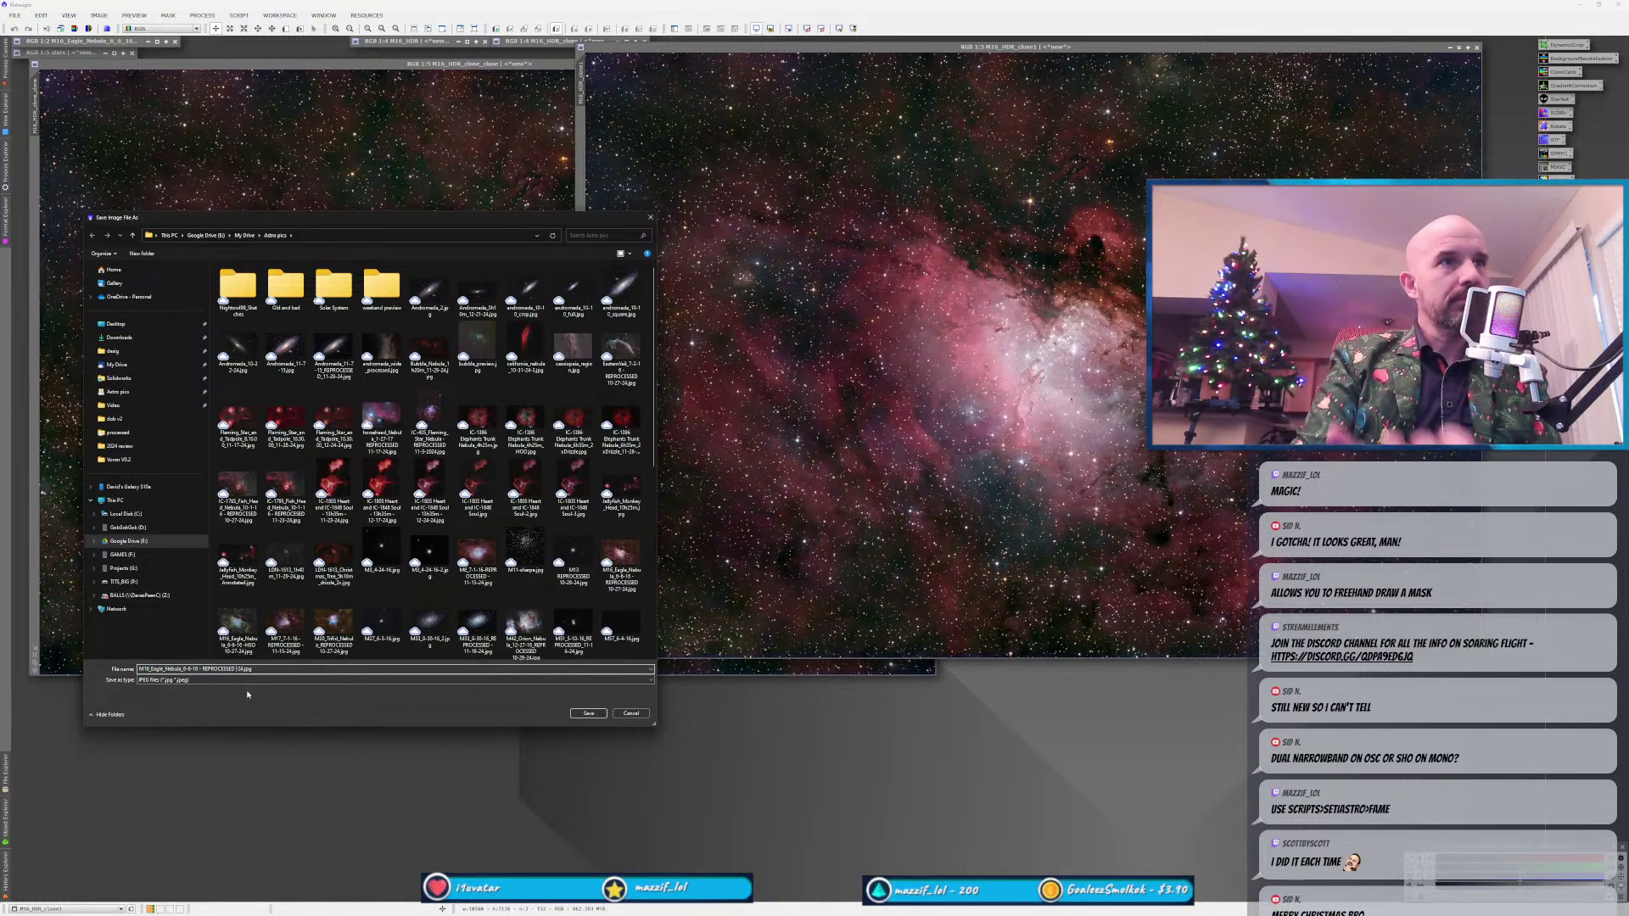
pyautogui.write('2-25')
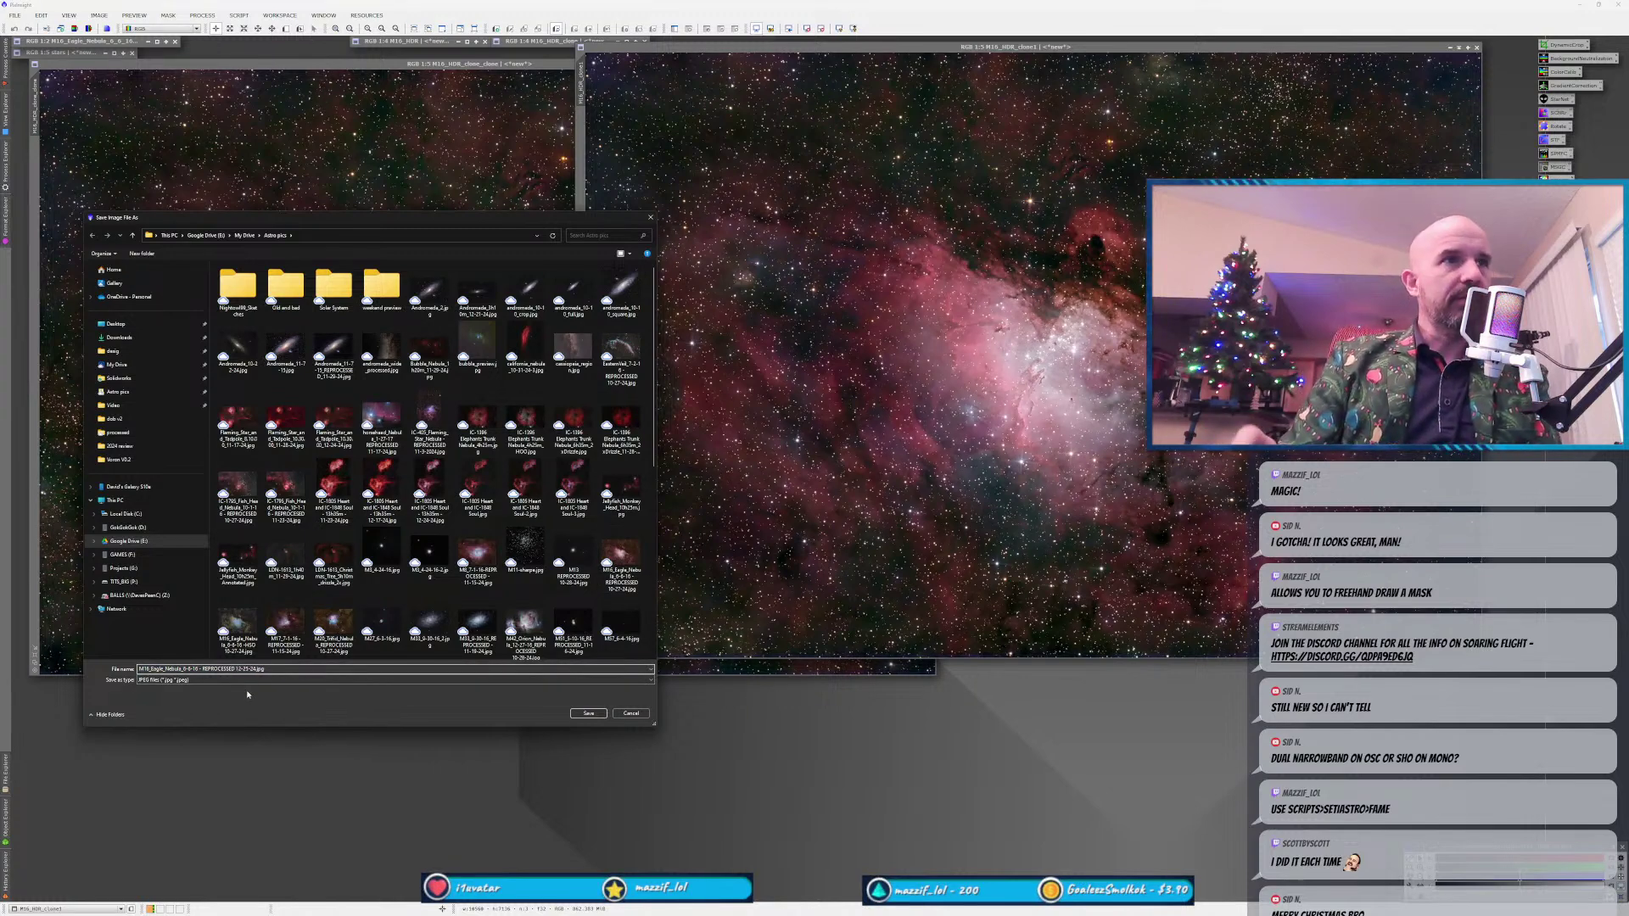
pyautogui.press('Return')
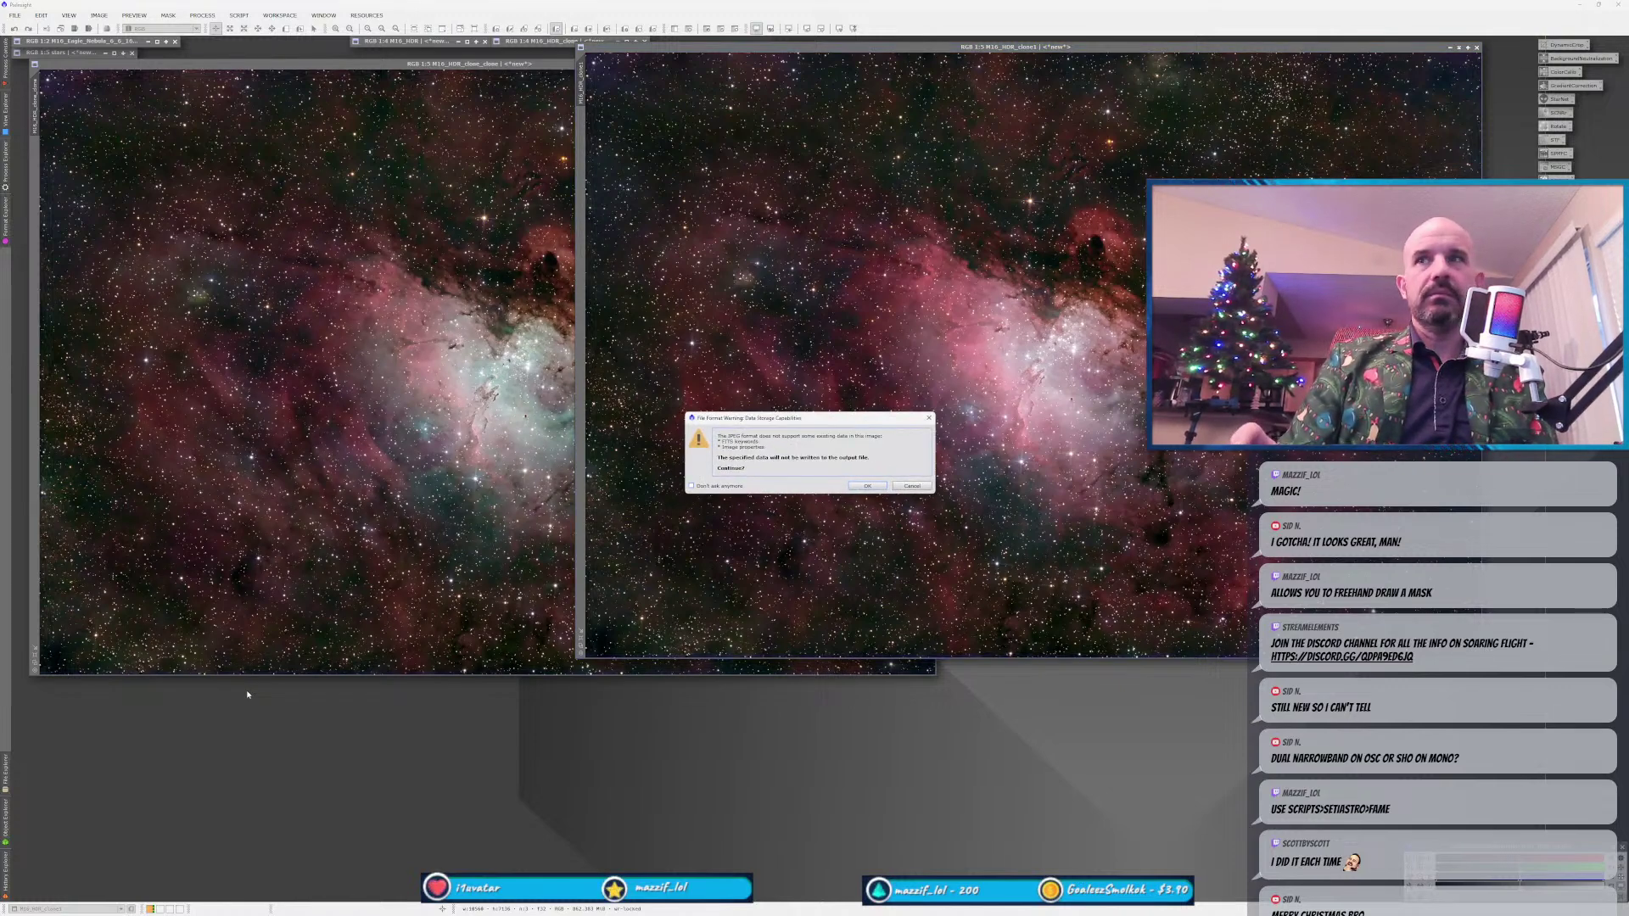
pyautogui.press('Escape')
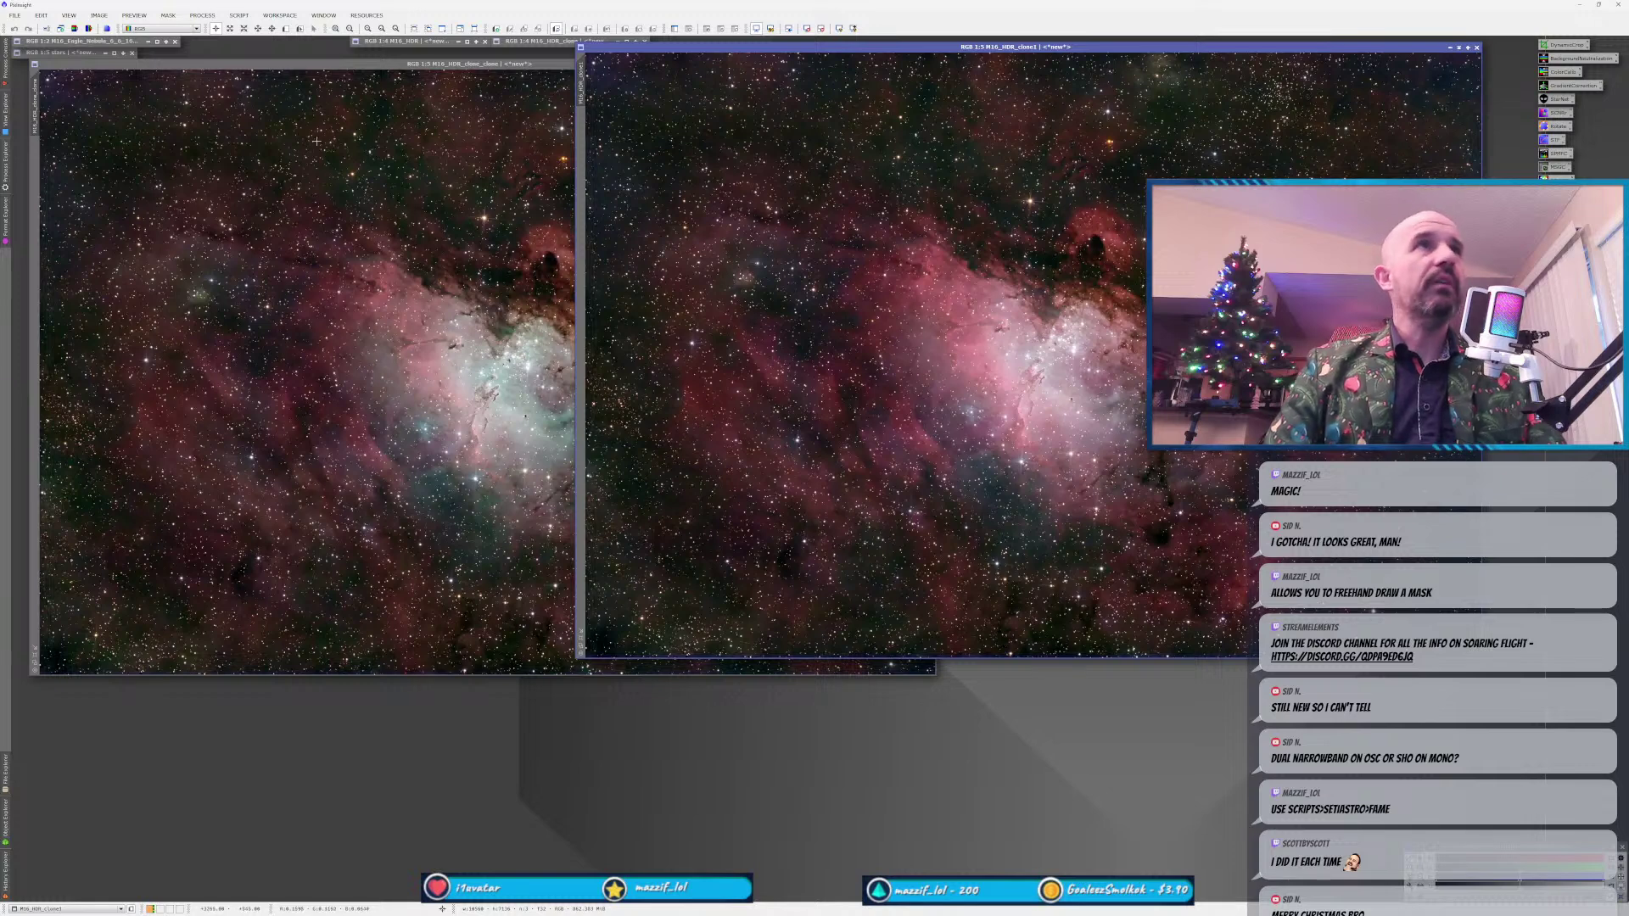
# Crop the thin dark strip off the lower edge of M16_HDR_clone1 with DynamicCrop, accepting the loss of its astrometric solution.
pyautogui.doubleClick(1561, 46)
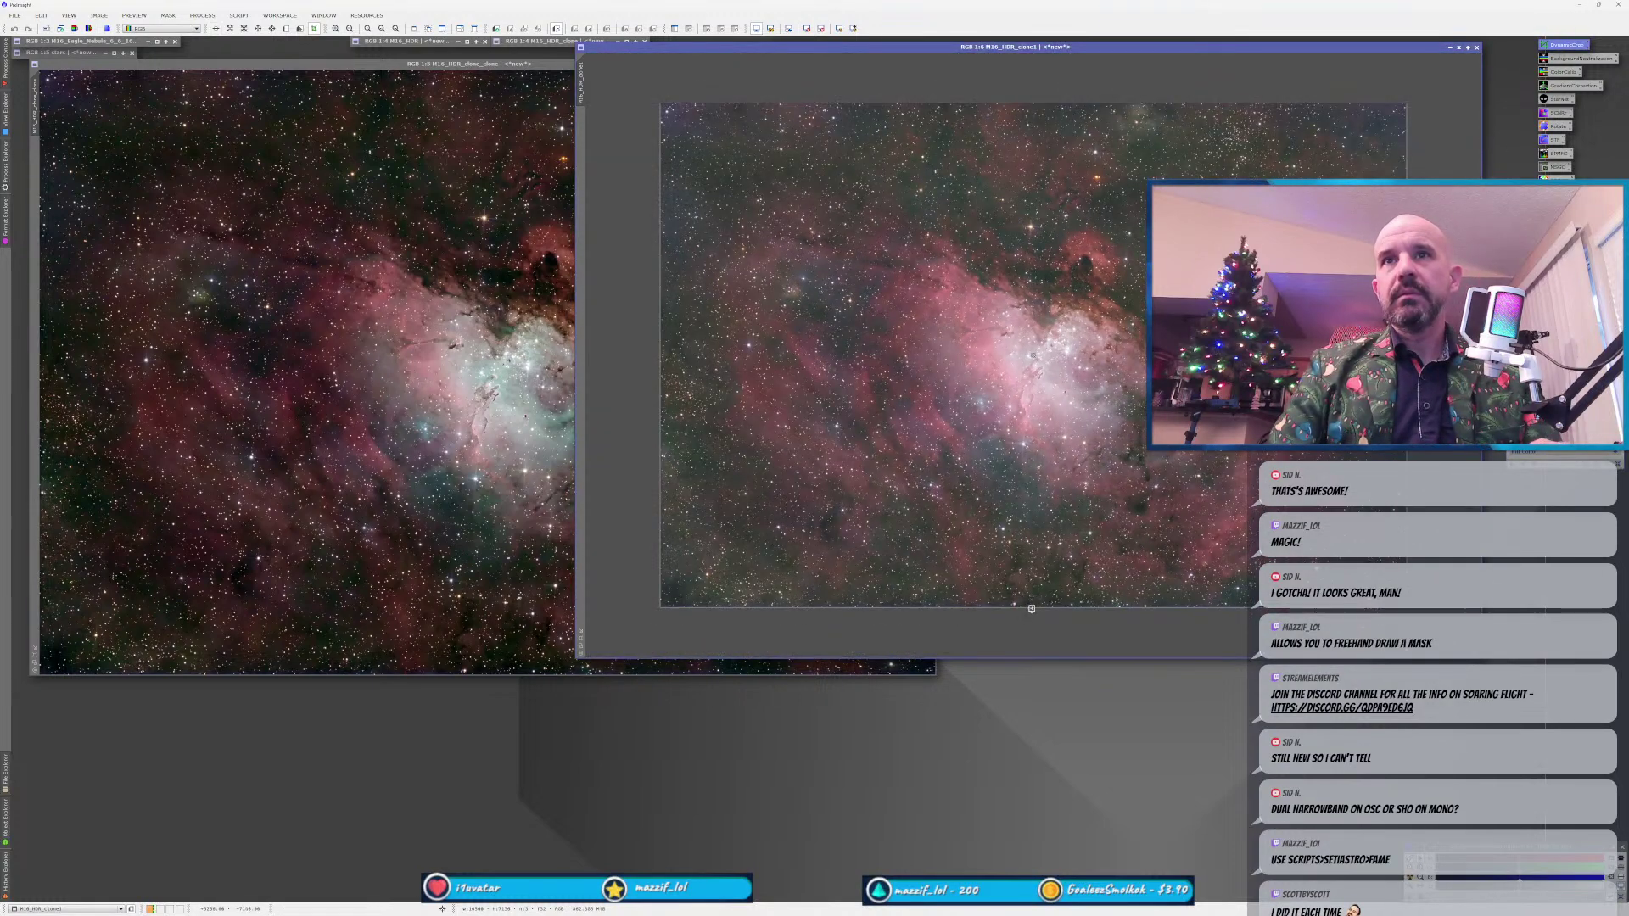
pyautogui.moveTo(1031, 593); pyautogui.dragTo(1033, 599)
pyautogui.scroll(3, 1033, 600)
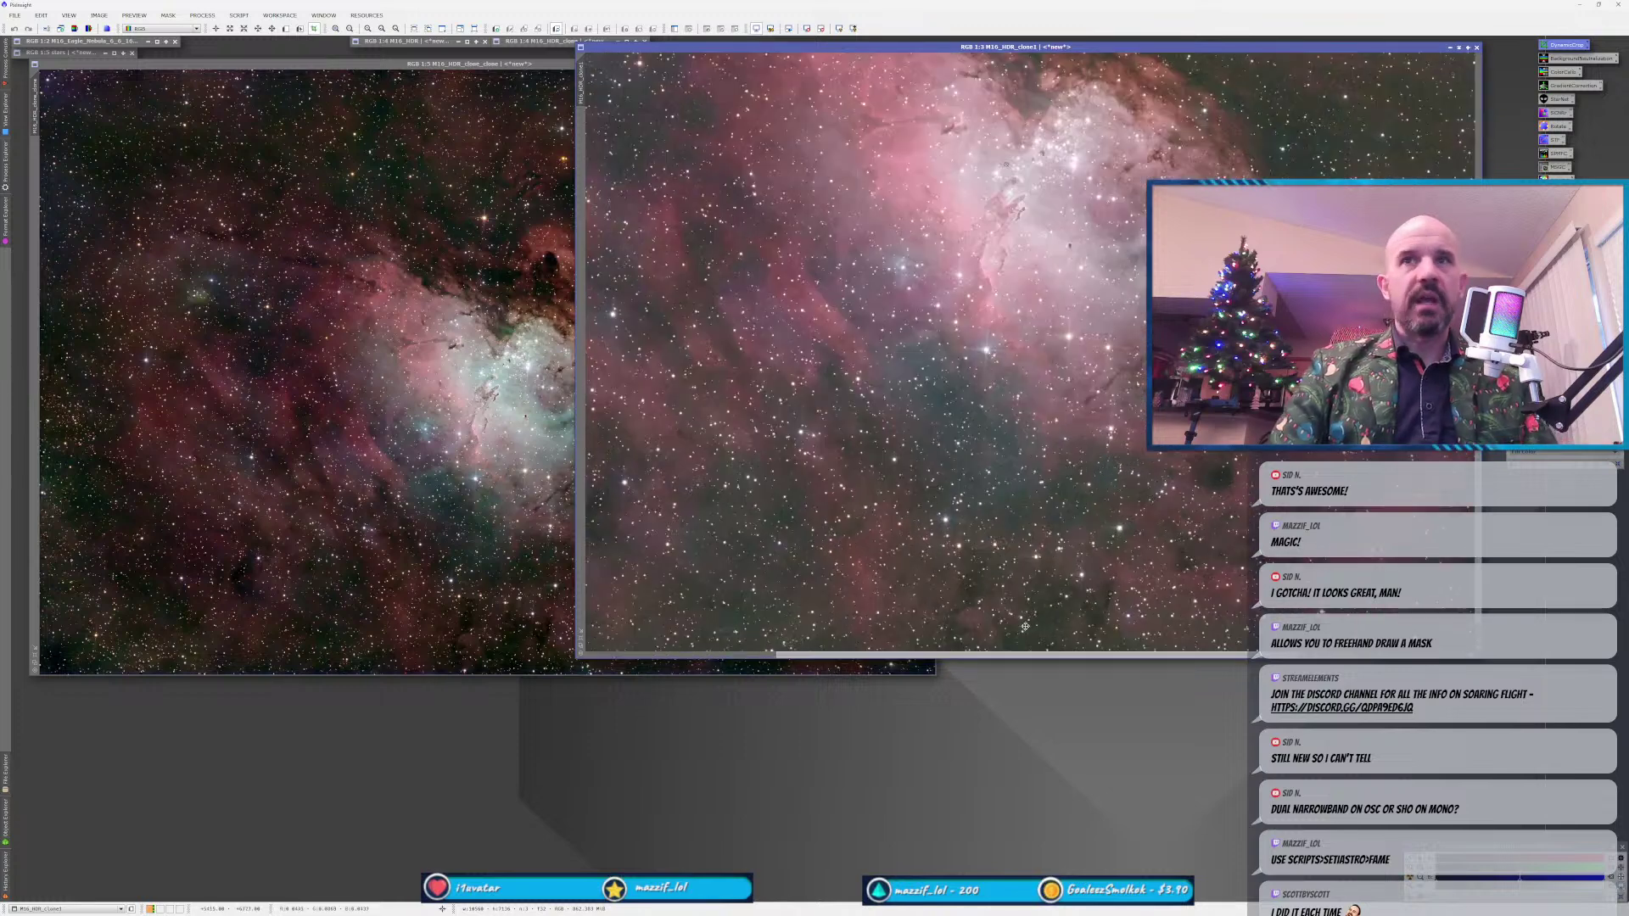
pyautogui.scroll(3, 996, 609)
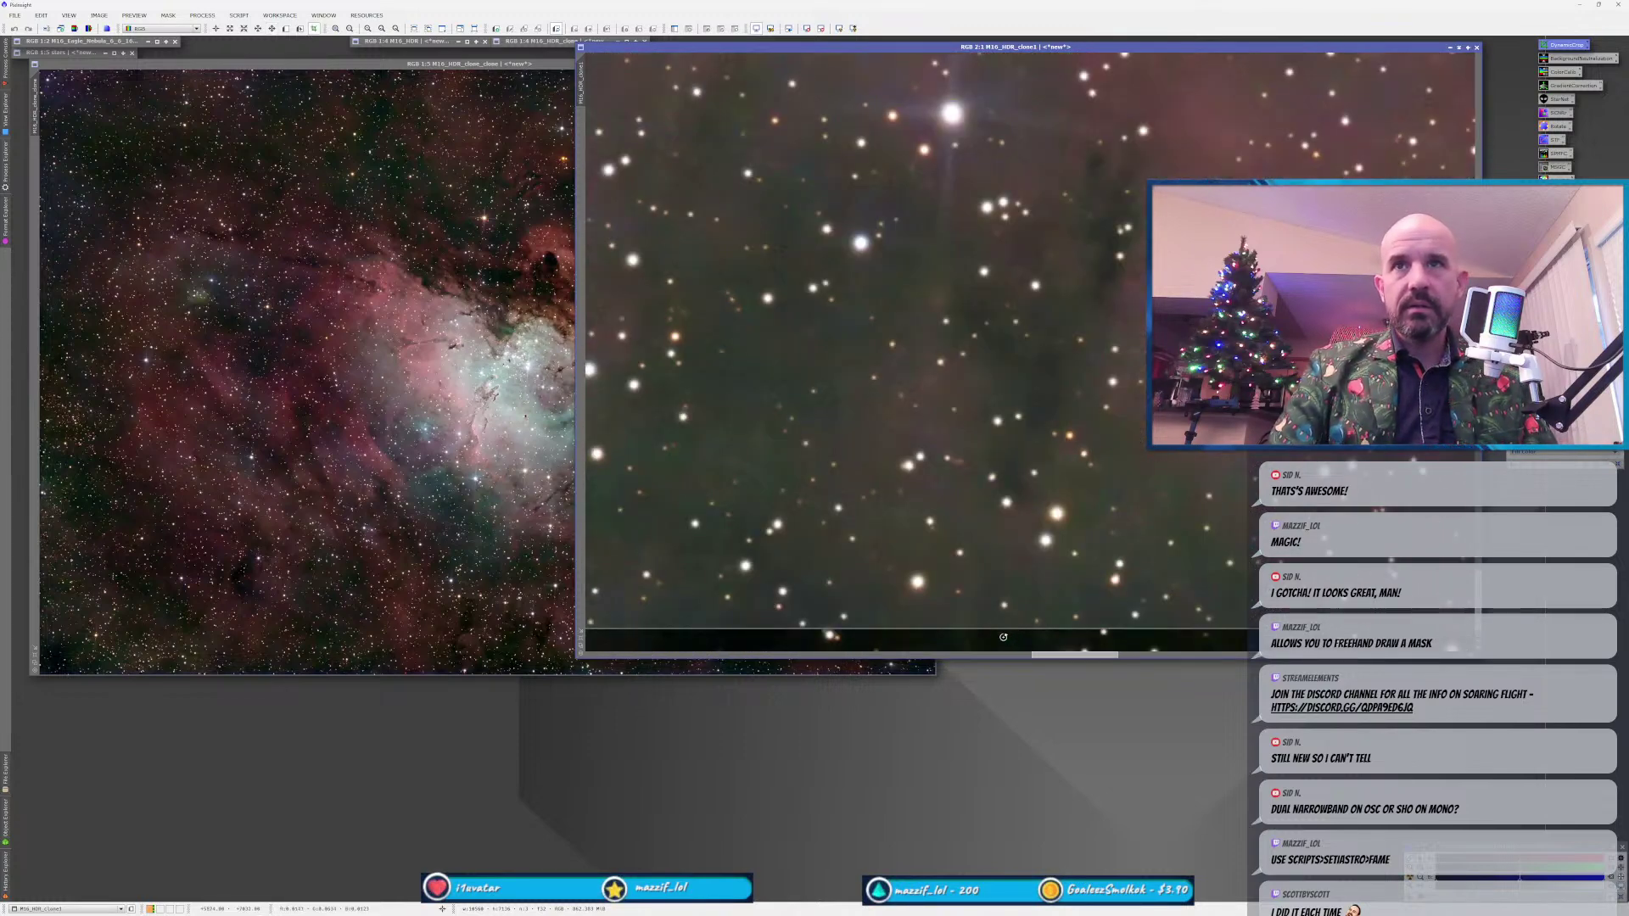
pyautogui.moveTo(965, 556); pyautogui.dragTo(963, 596)
pyautogui.scroll(-5, 963, 596)
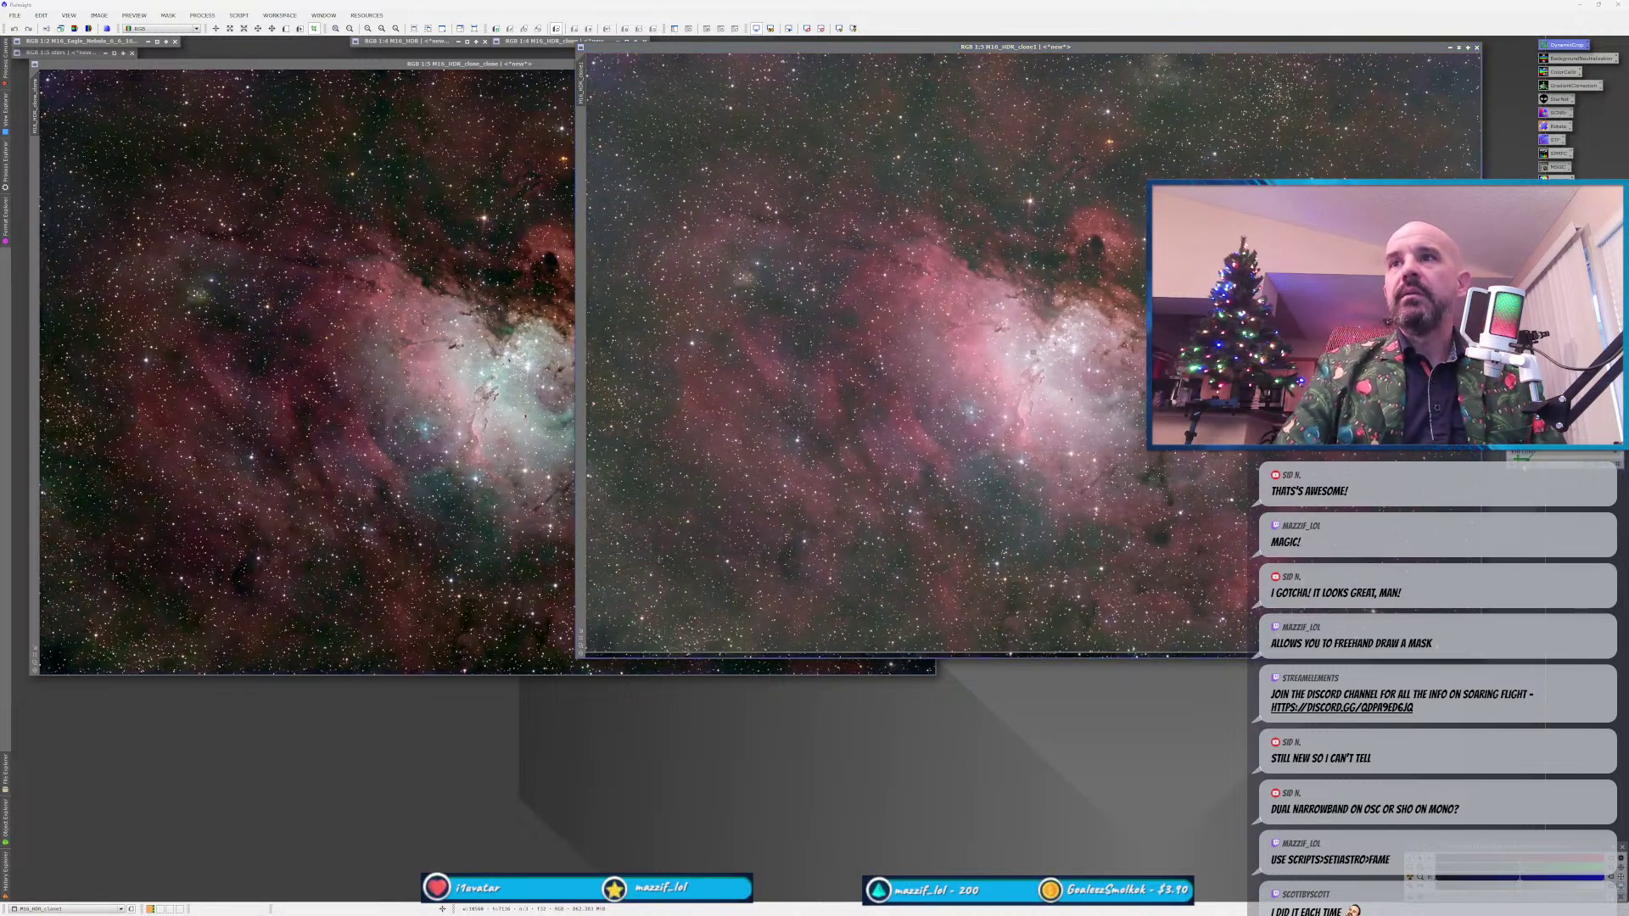
pyautogui.press('Return')
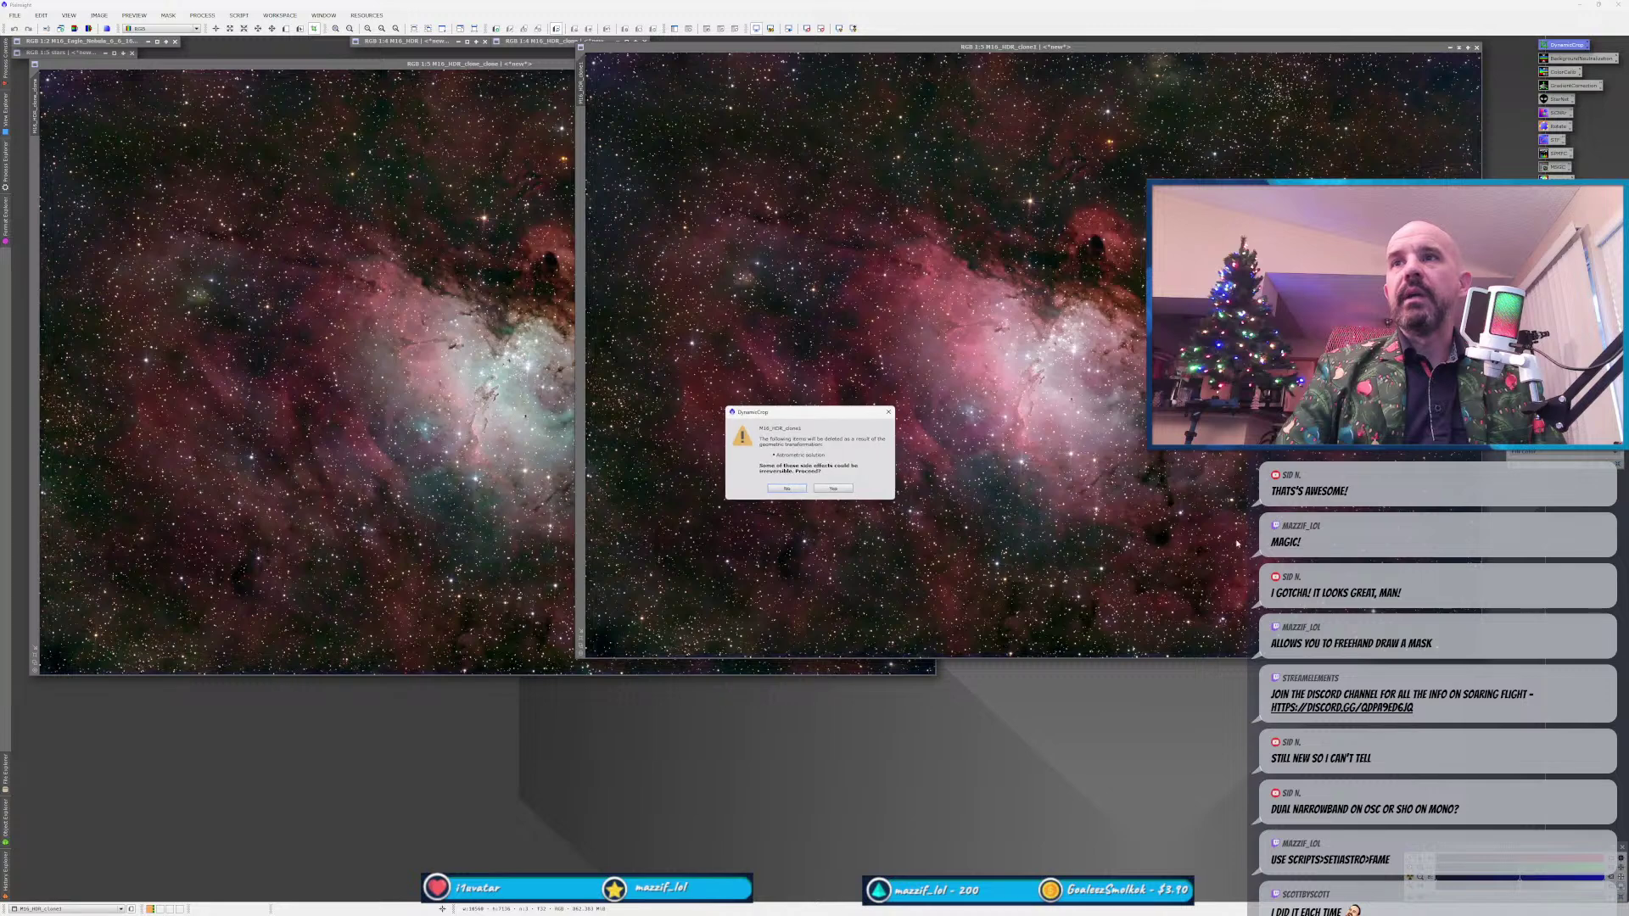
pyautogui.click(831, 490)
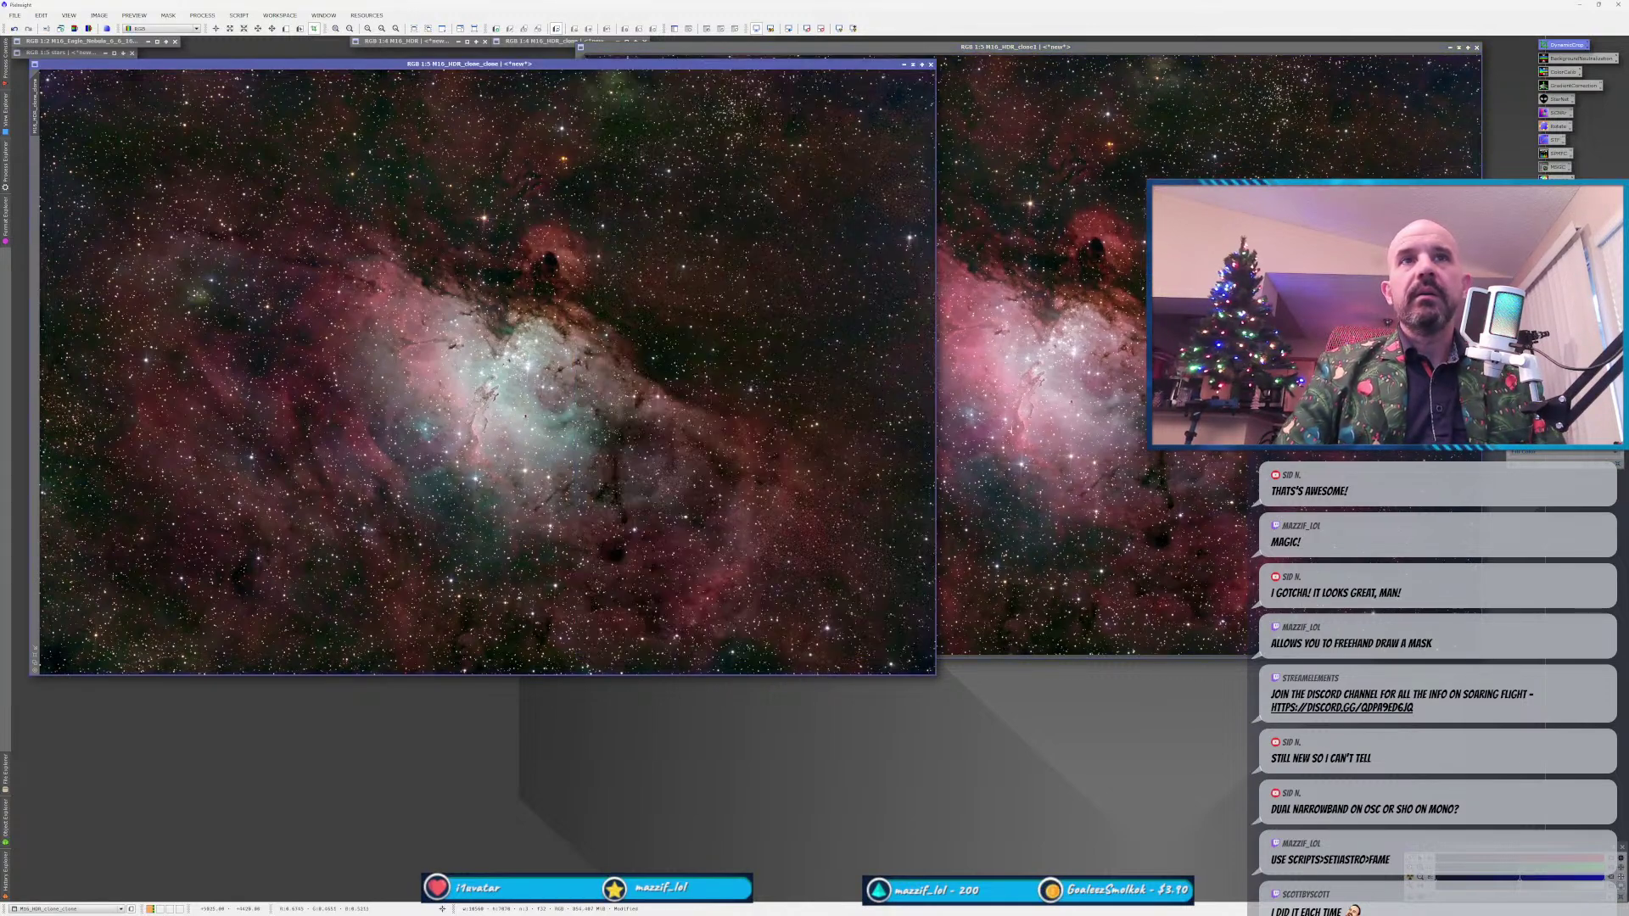
# Crop the dark strip off the lower edge of M16_HDR_clone_clone with DynamicCrop, accepting the loss of its astrometric solution.
pyautogui.press('Return')
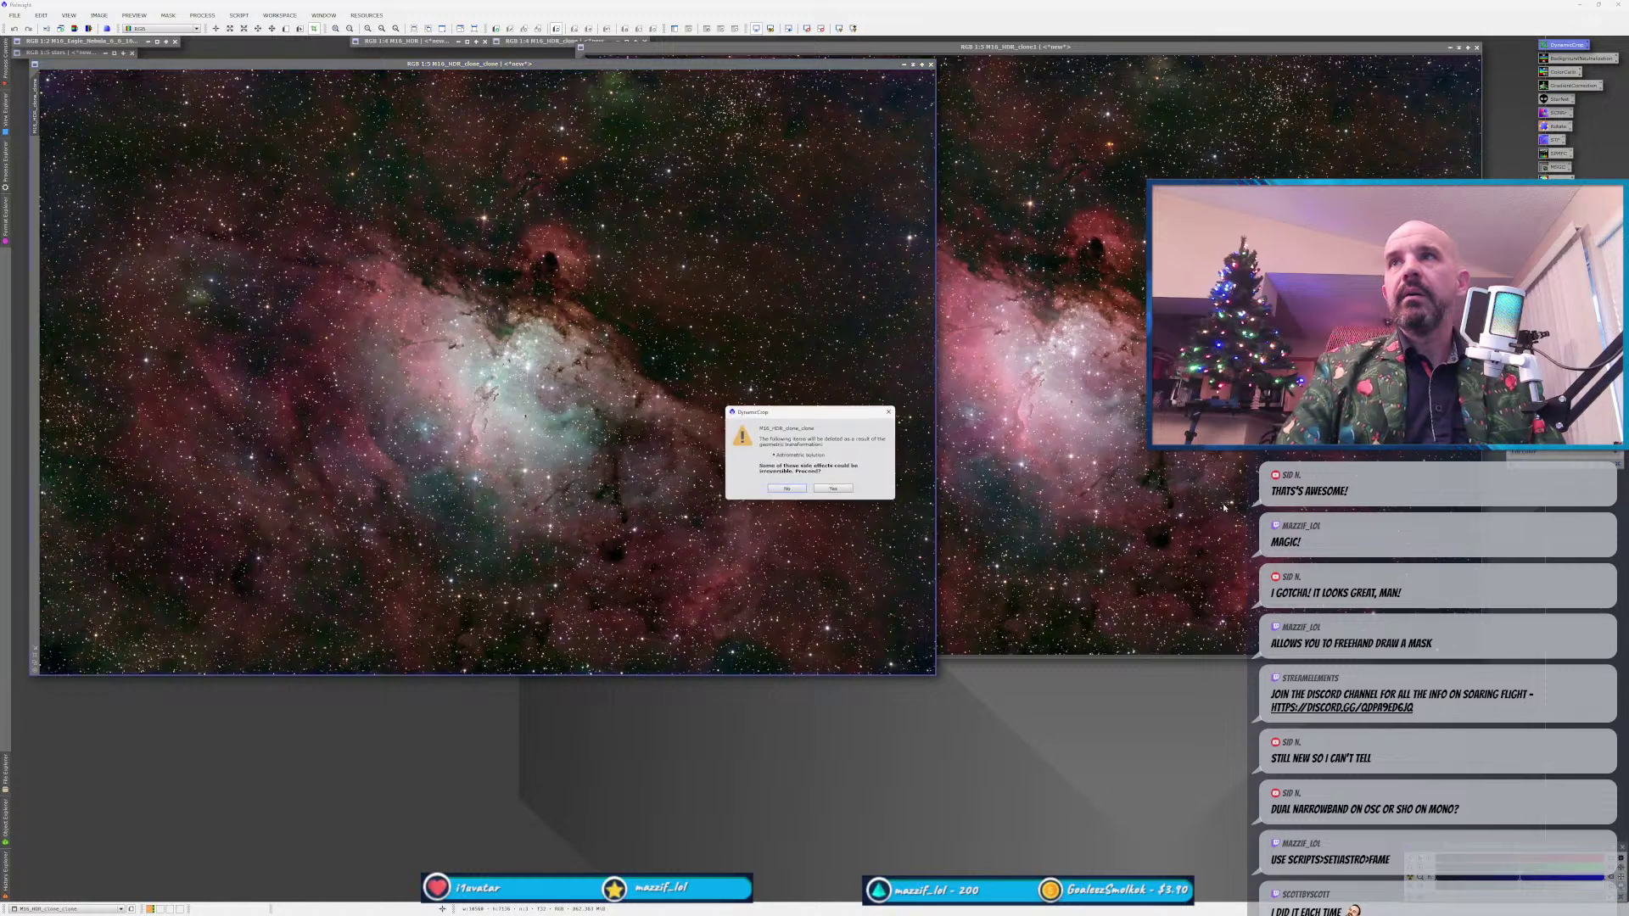
pyautogui.click(888, 413)
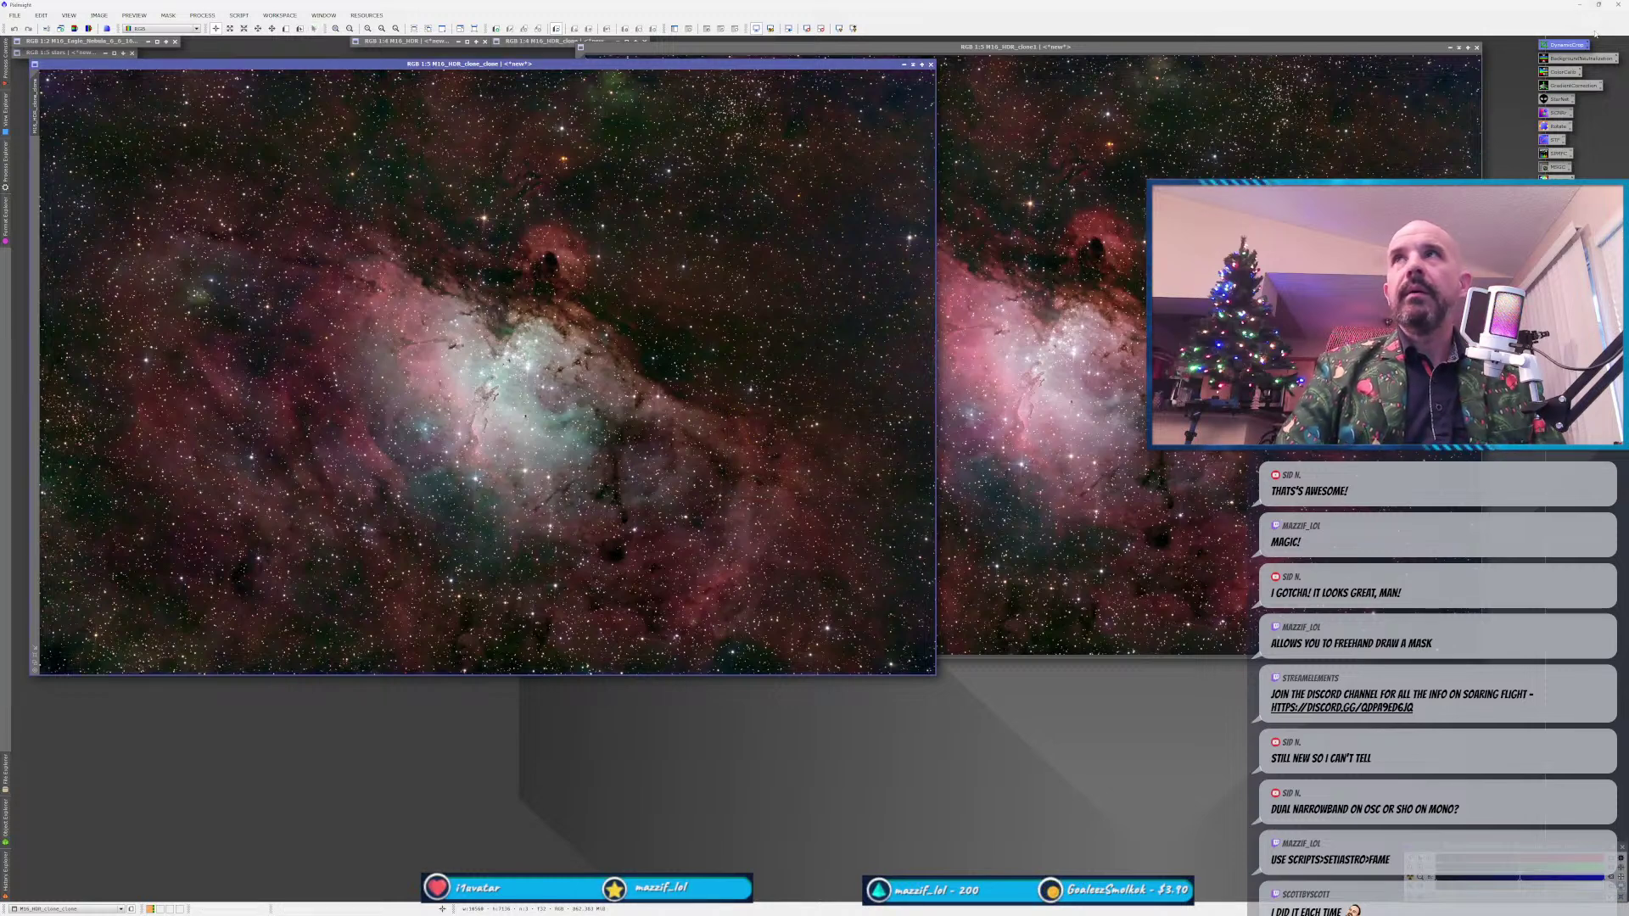
pyautogui.hotkey('ctrl', 'a')
pyautogui.scroll(-1, 475, 500)
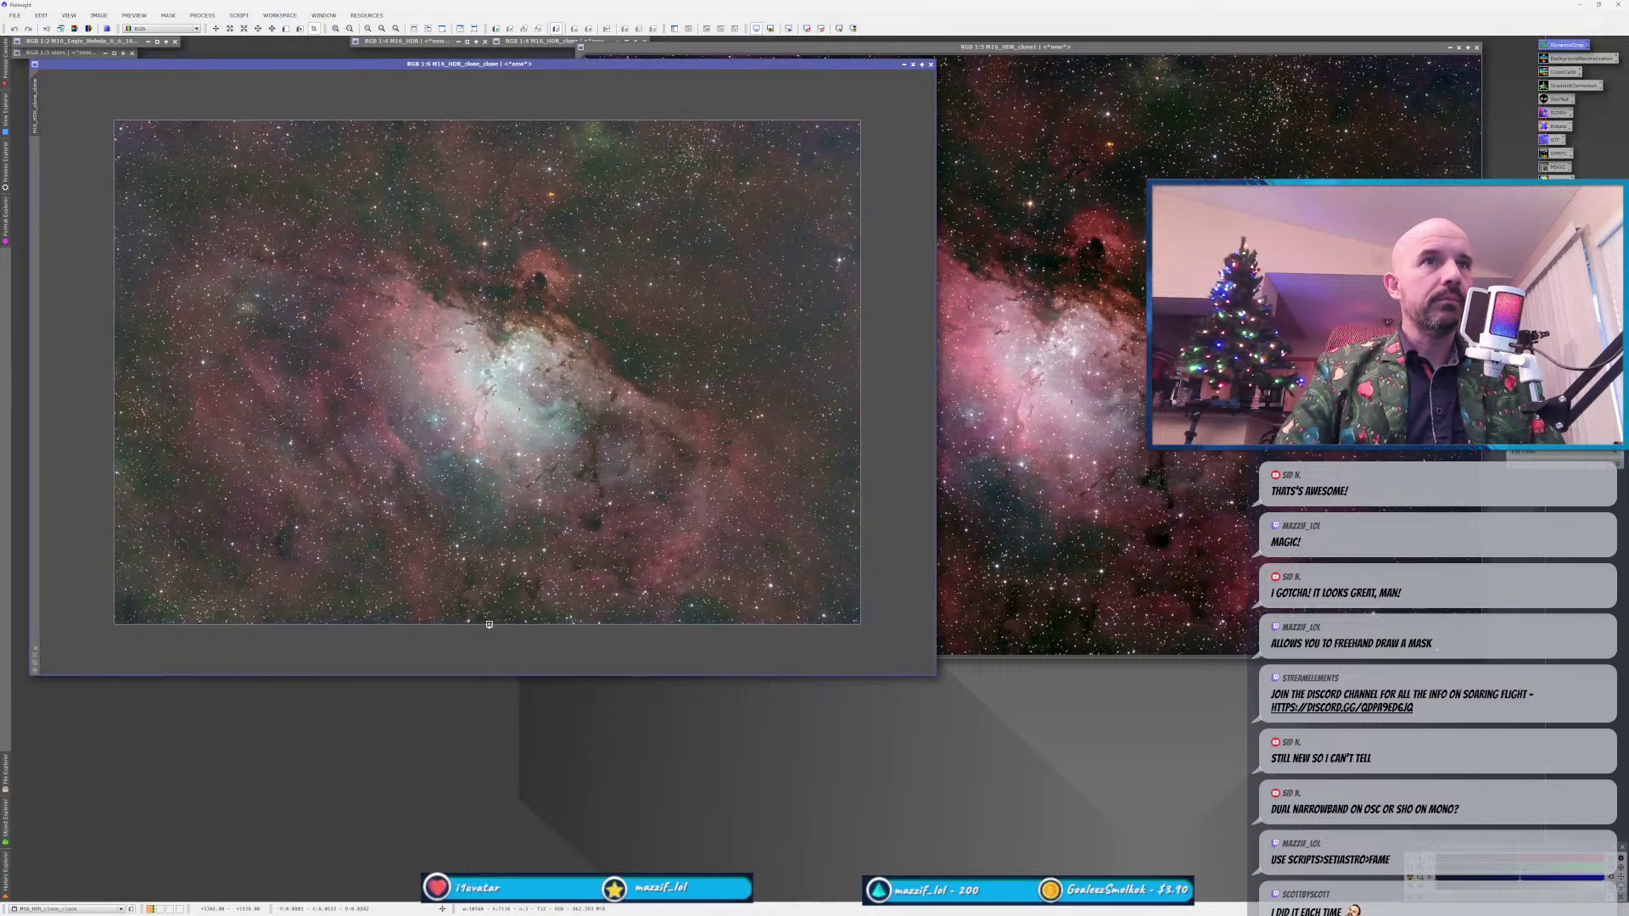
pyautogui.scroll(2, 493, 622)
pyautogui.scroll(1, 498, 584)
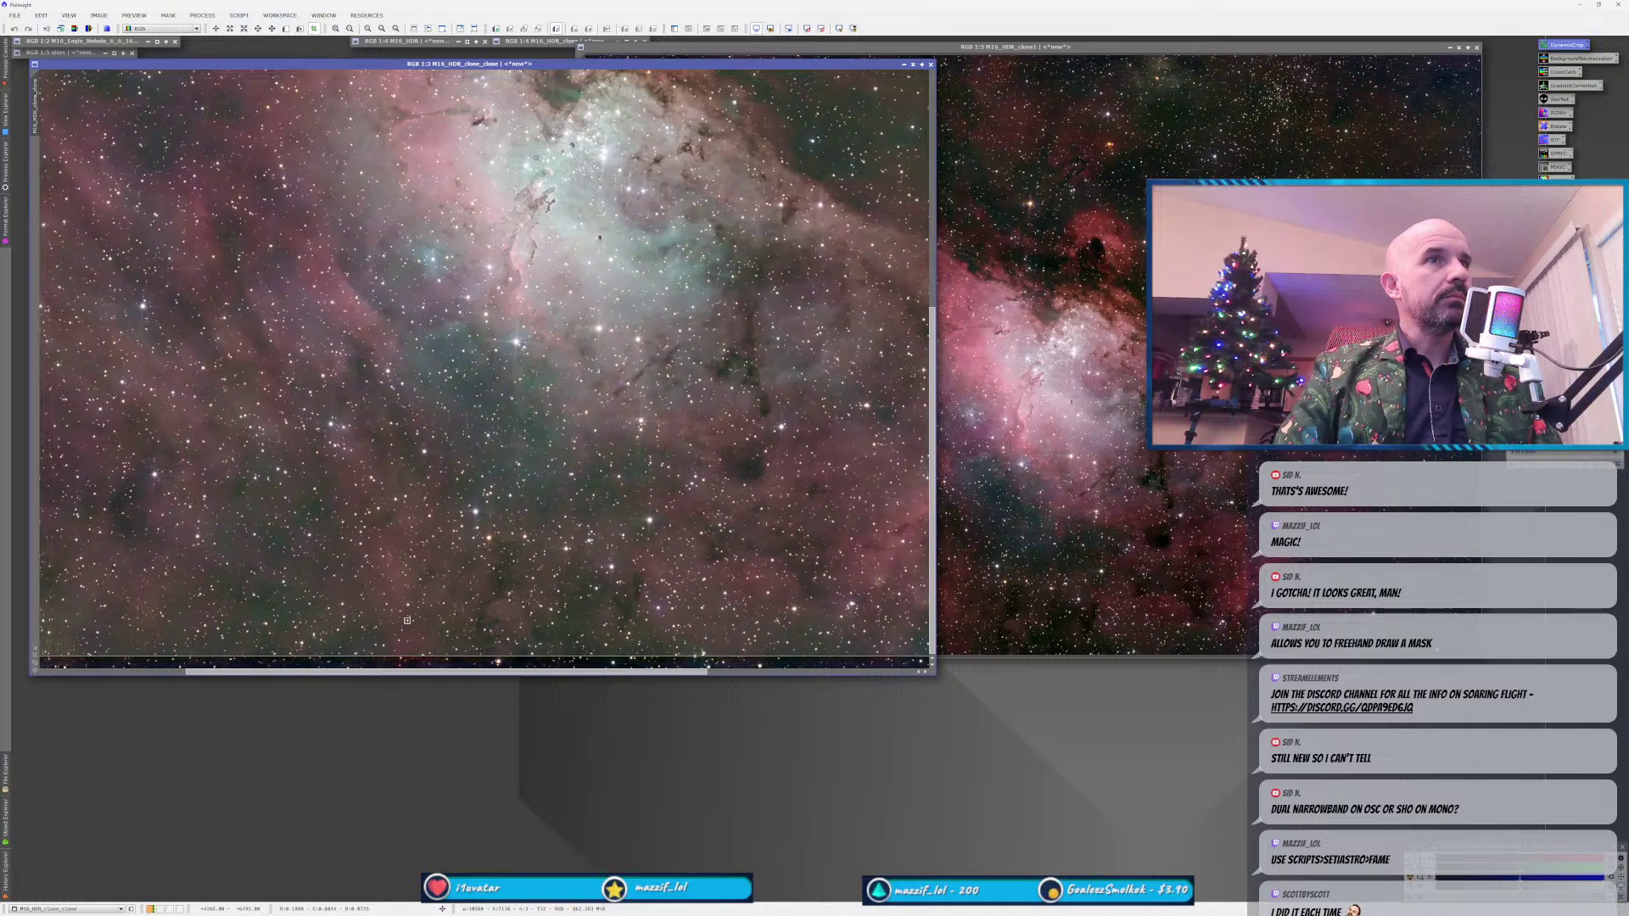
pyautogui.scroll(1, 443, 653)
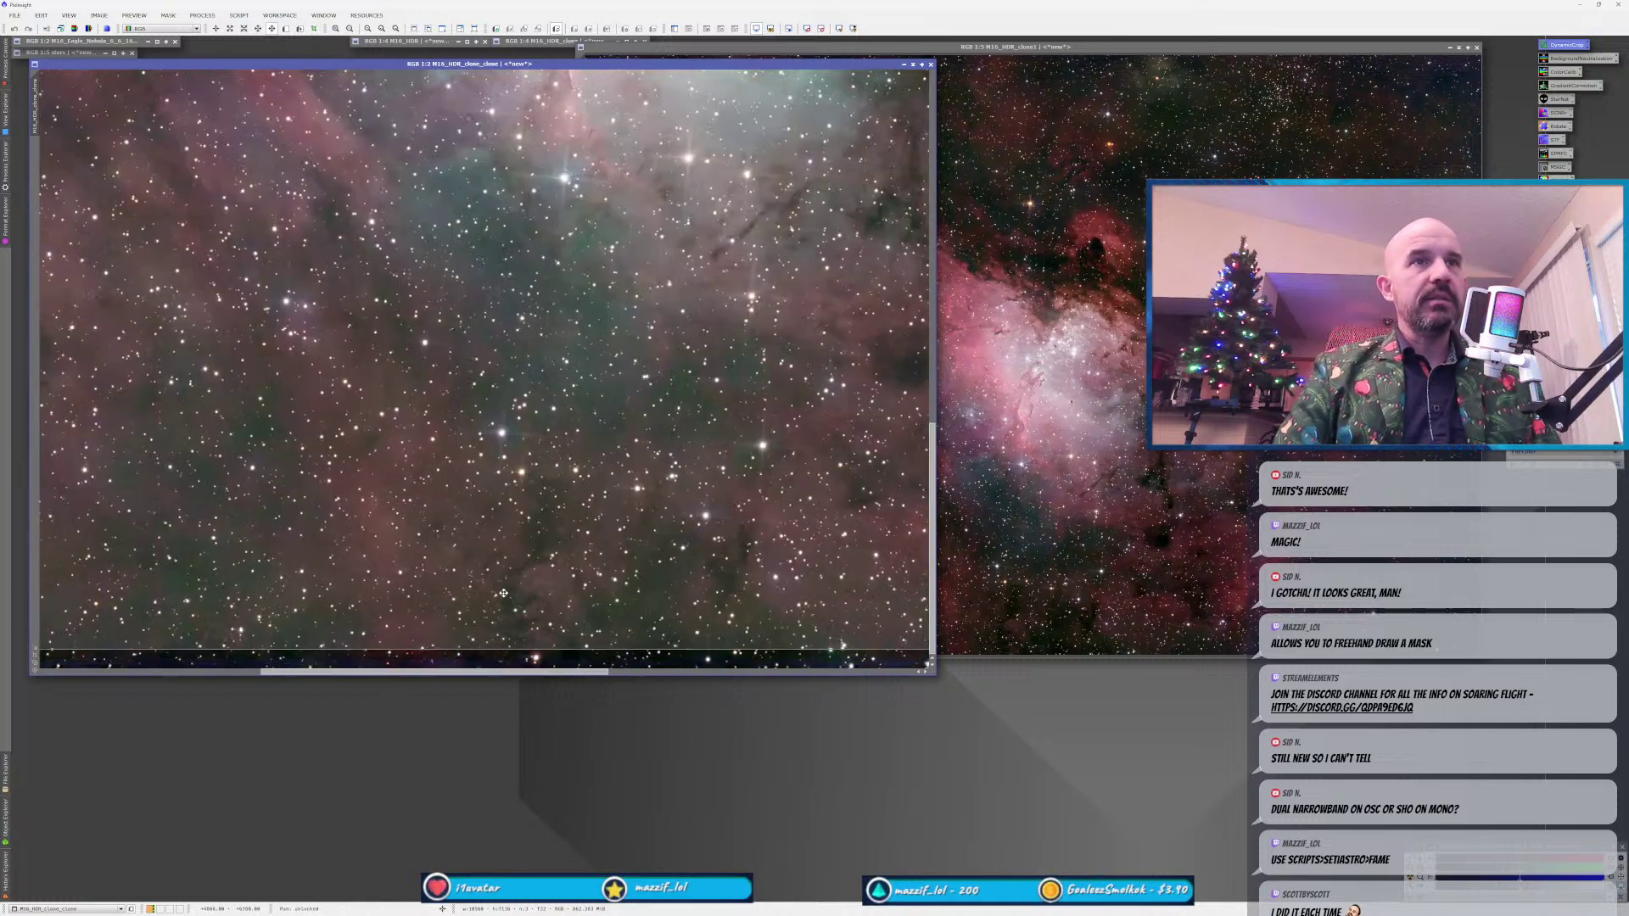
pyautogui.scroll(2, 473, 645)
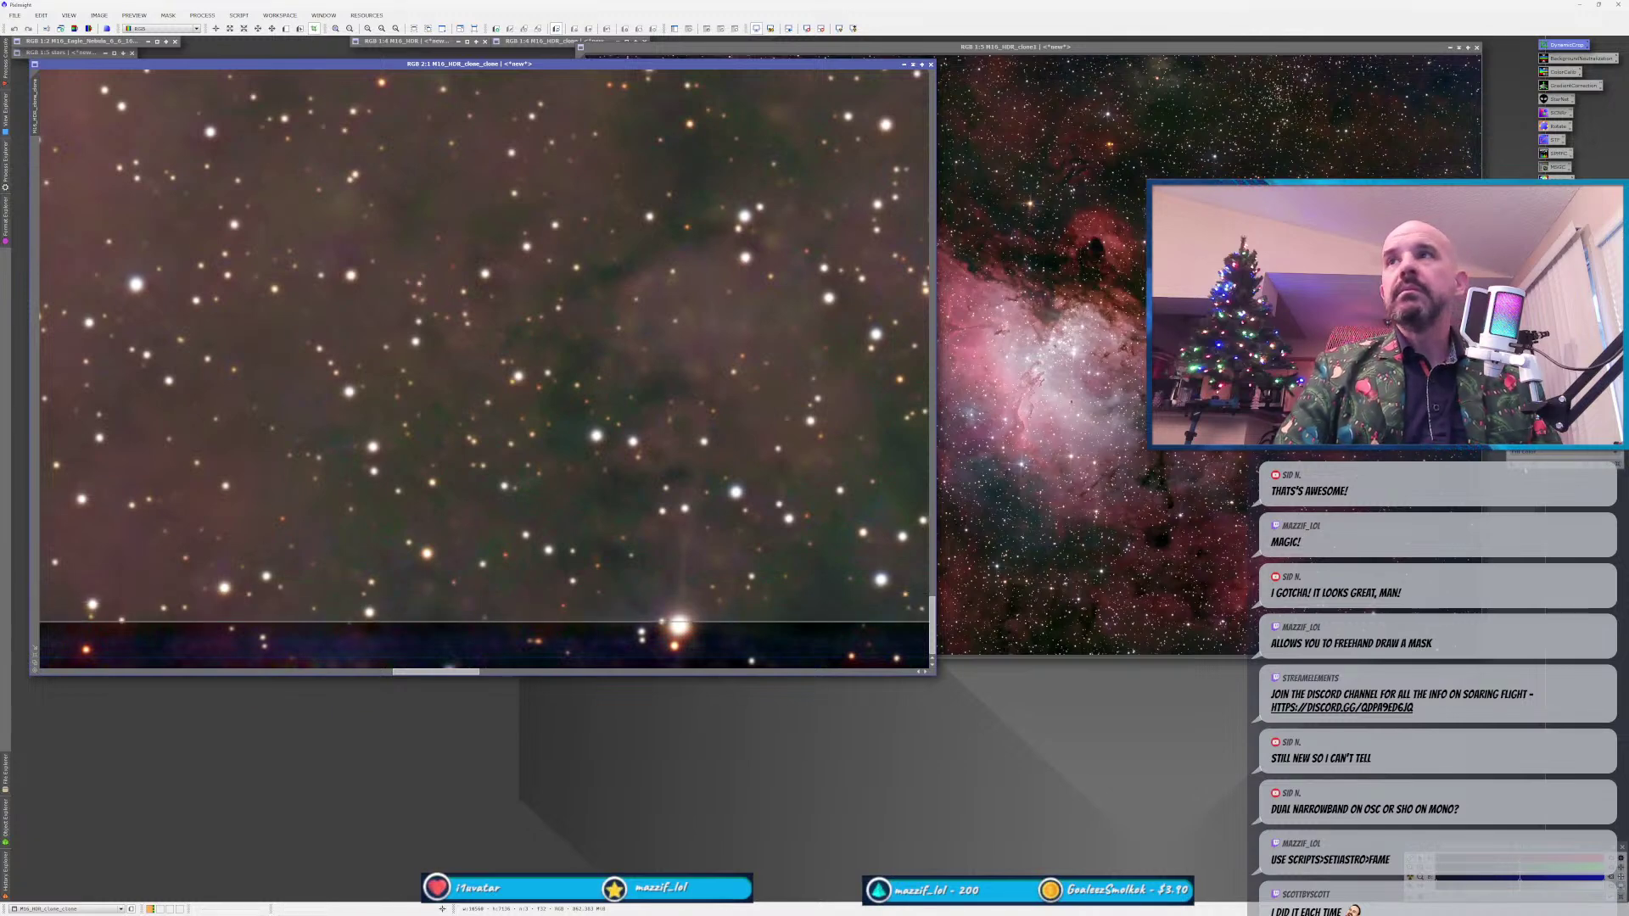
pyautogui.press('Return')
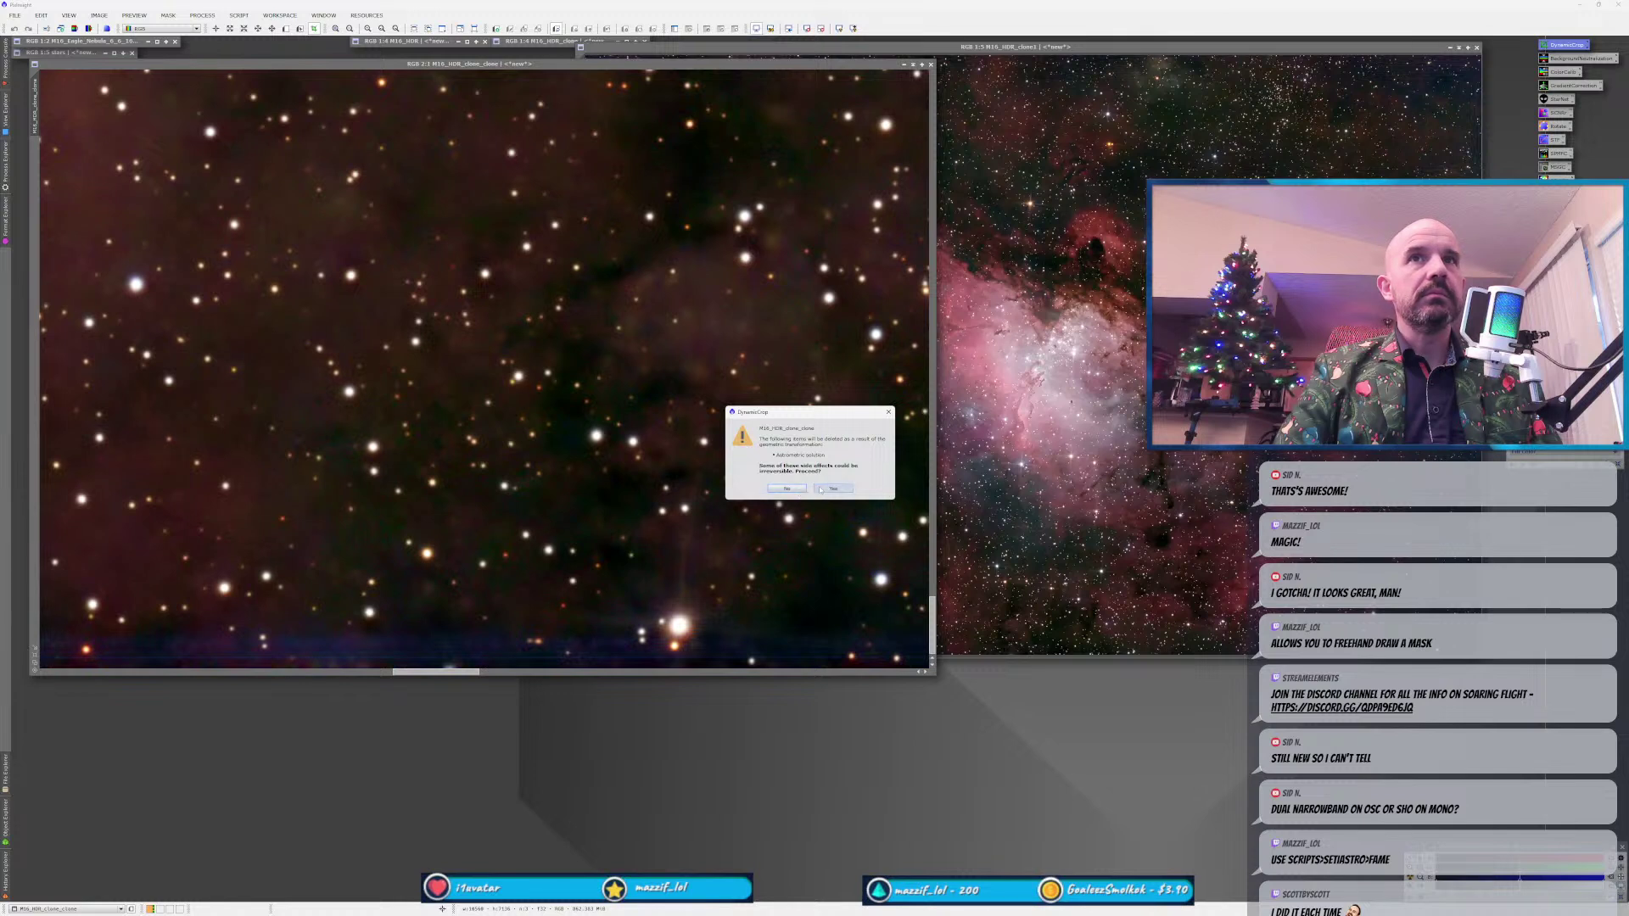
pyautogui.click(833, 489)
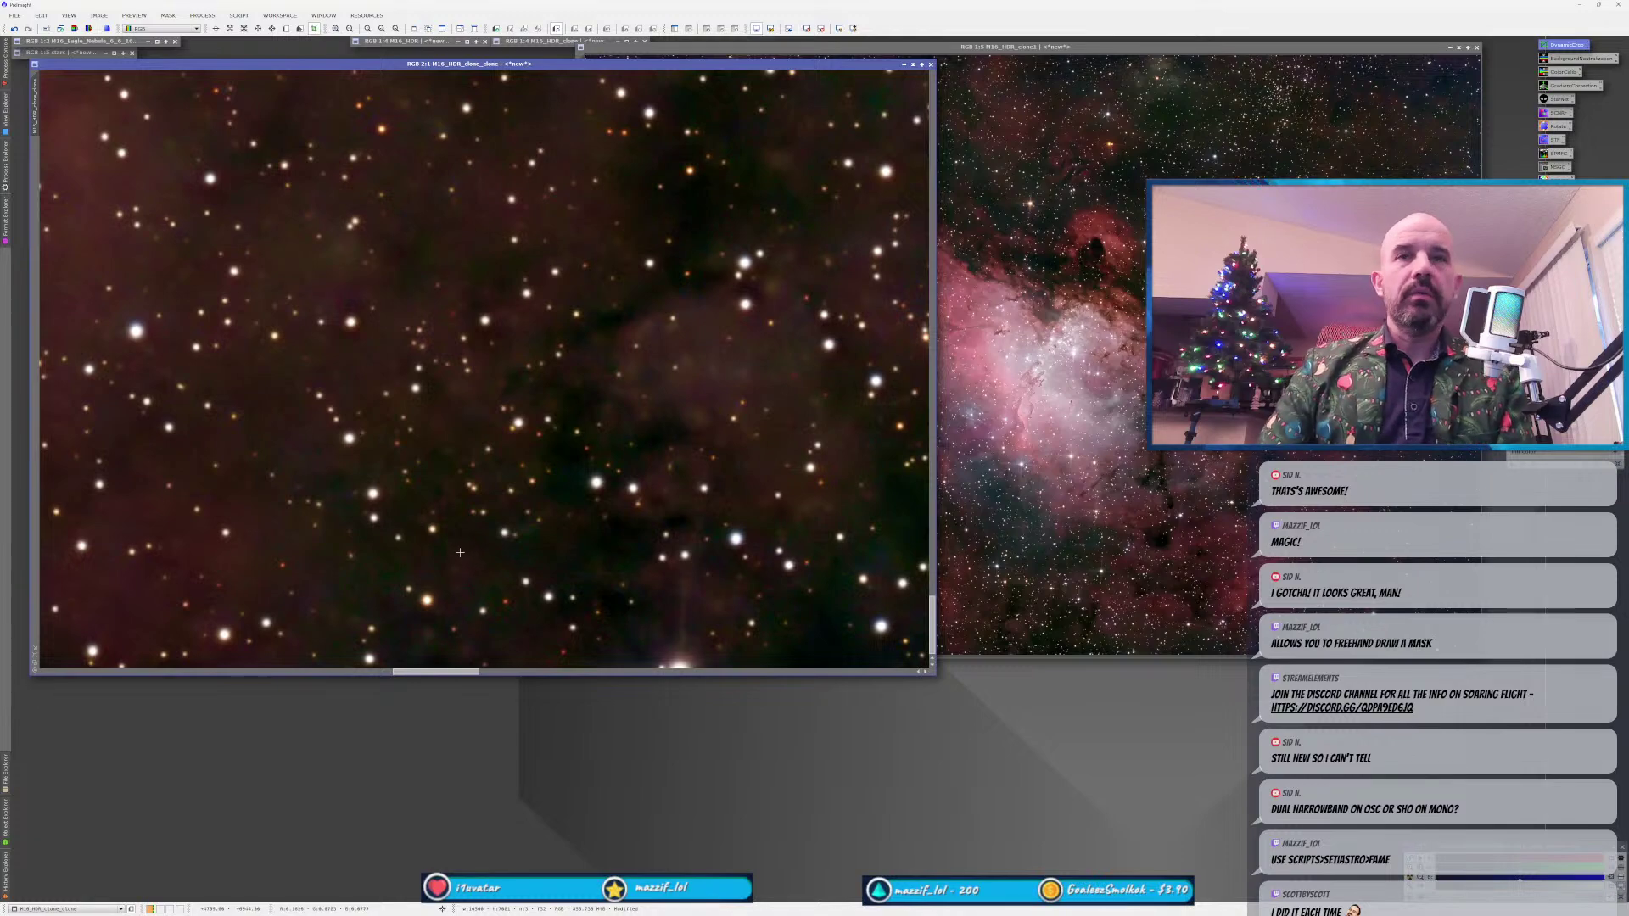
# Show both cropped HDR images at 1:4 zoom with their windows overlapping, and end the DynamicCrop session.
pyautogui.scroll(-4, 458, 554)
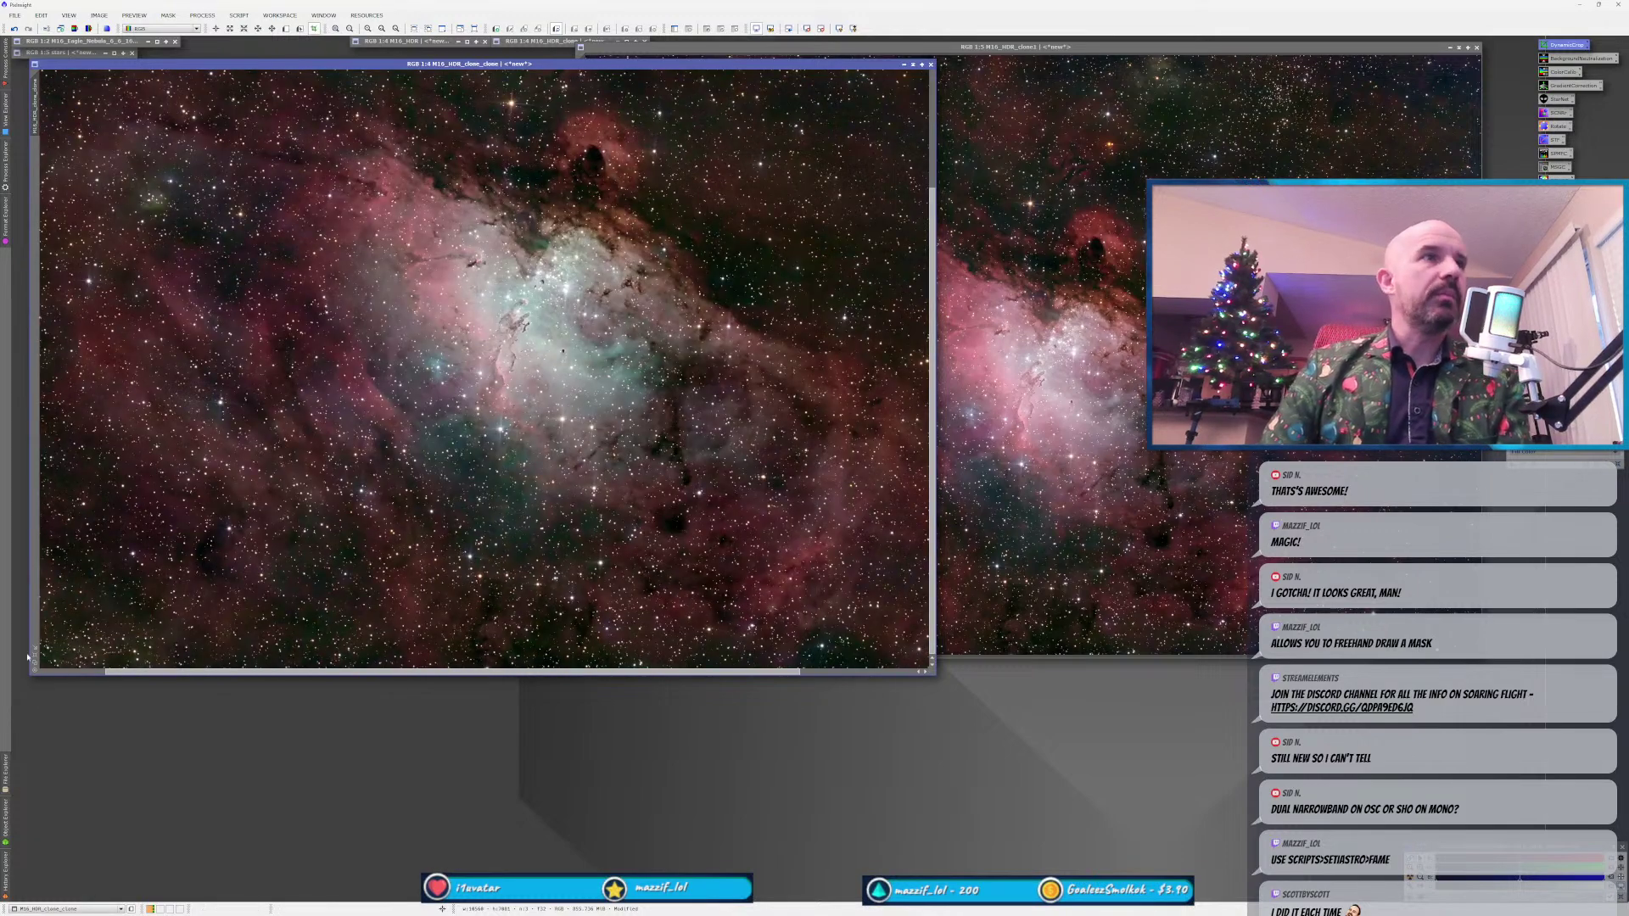
pyautogui.scroll(1, 413, 560)
pyautogui.click(1241, 455)
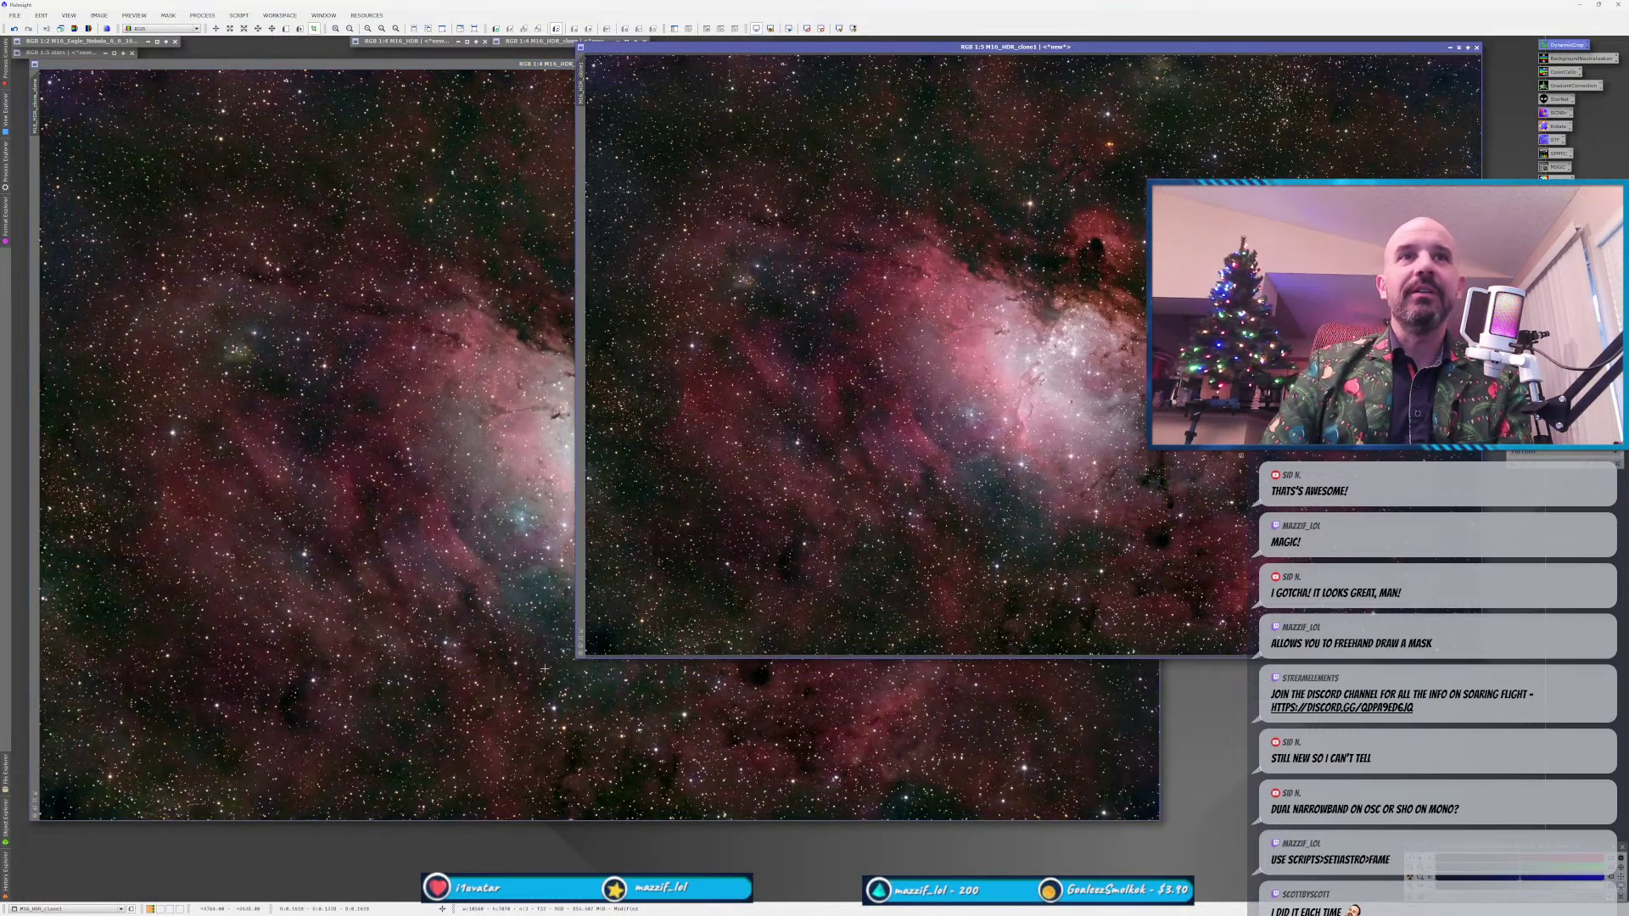
pyautogui.scroll(1, 1243, 552)
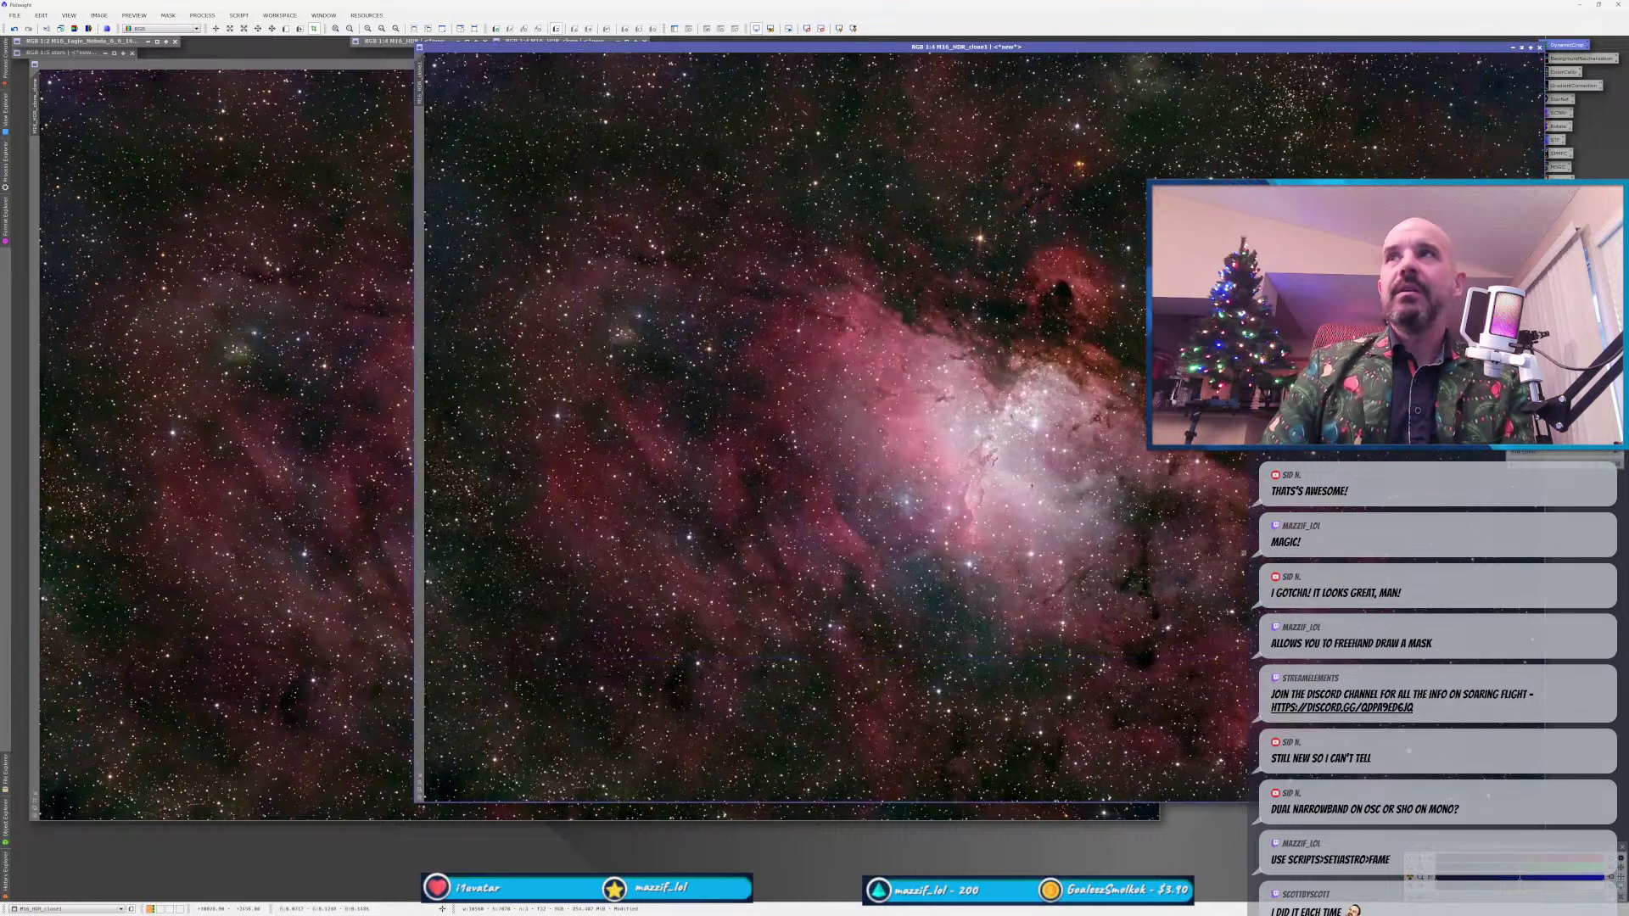
pyautogui.click(1243, 553)
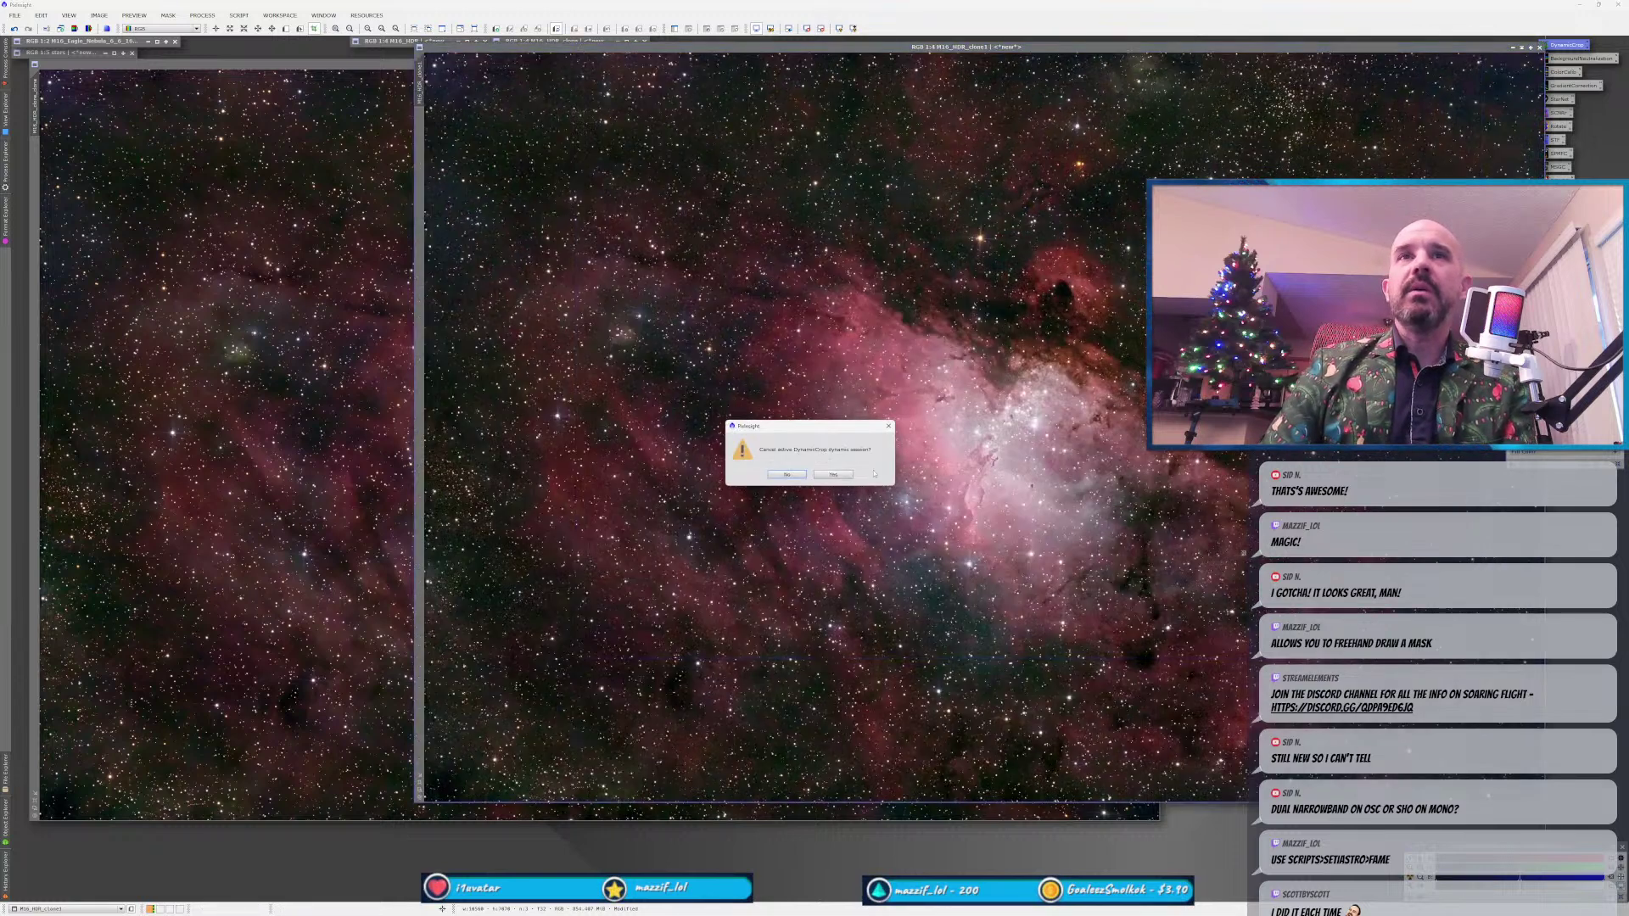
pyautogui.click(828, 477)
pyautogui.moveTo(848, 48); pyautogui.dragTo(684, 42)
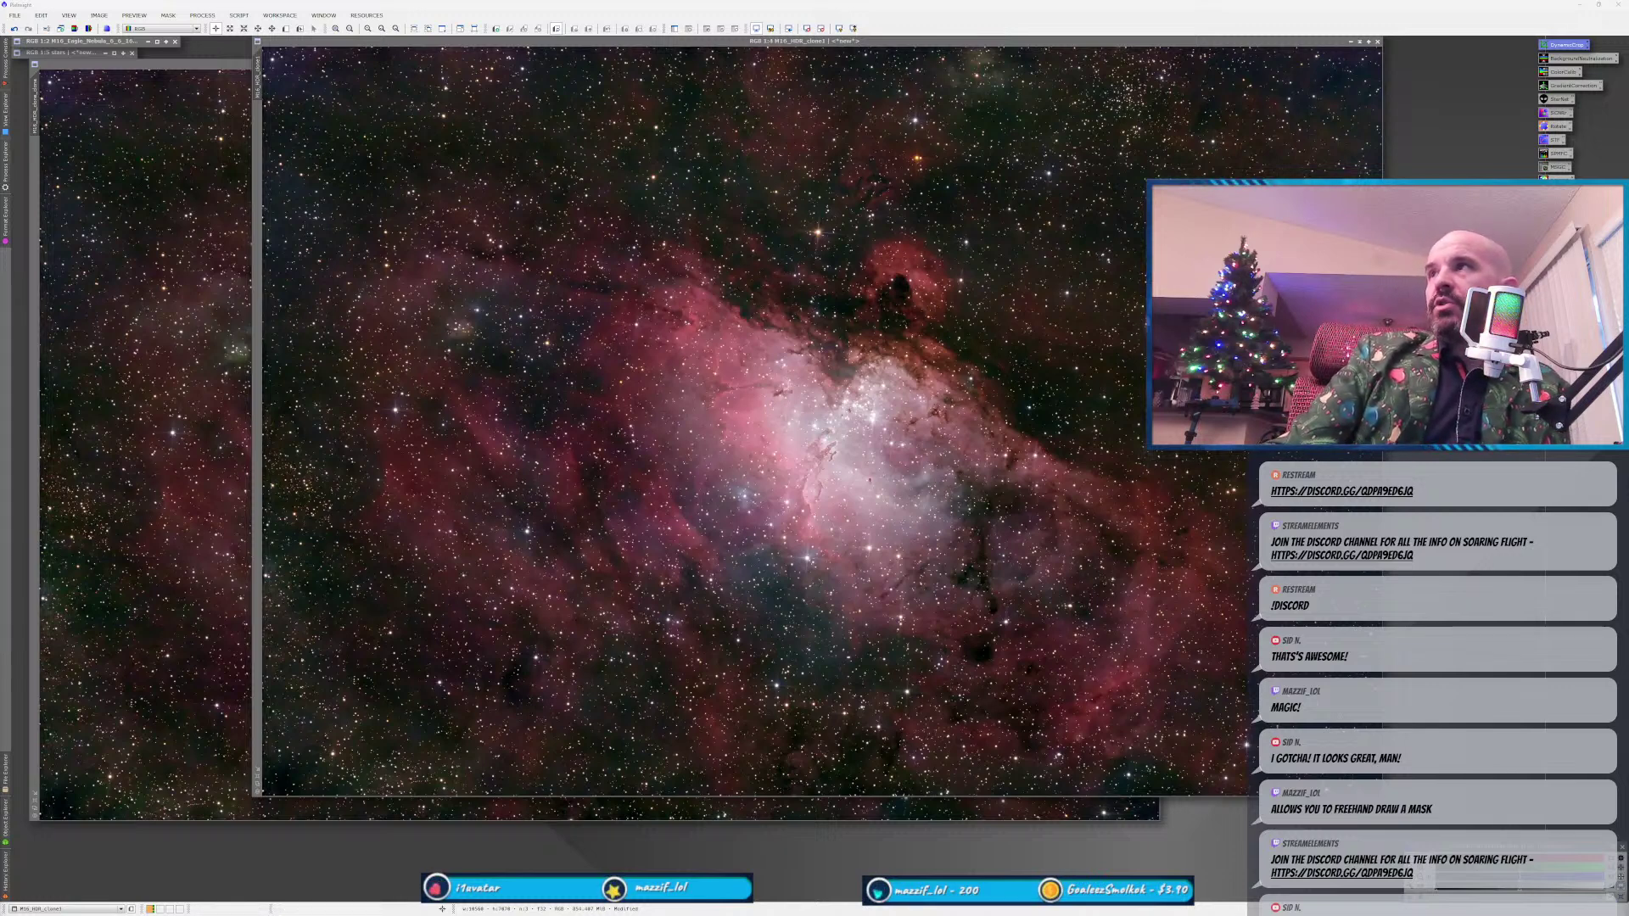
# Alternate between M16_HDR_clone_clone and M16_HDR_clone1 to compare the colour and contrast of the two cropped versions.
pyautogui.click(145, 64)
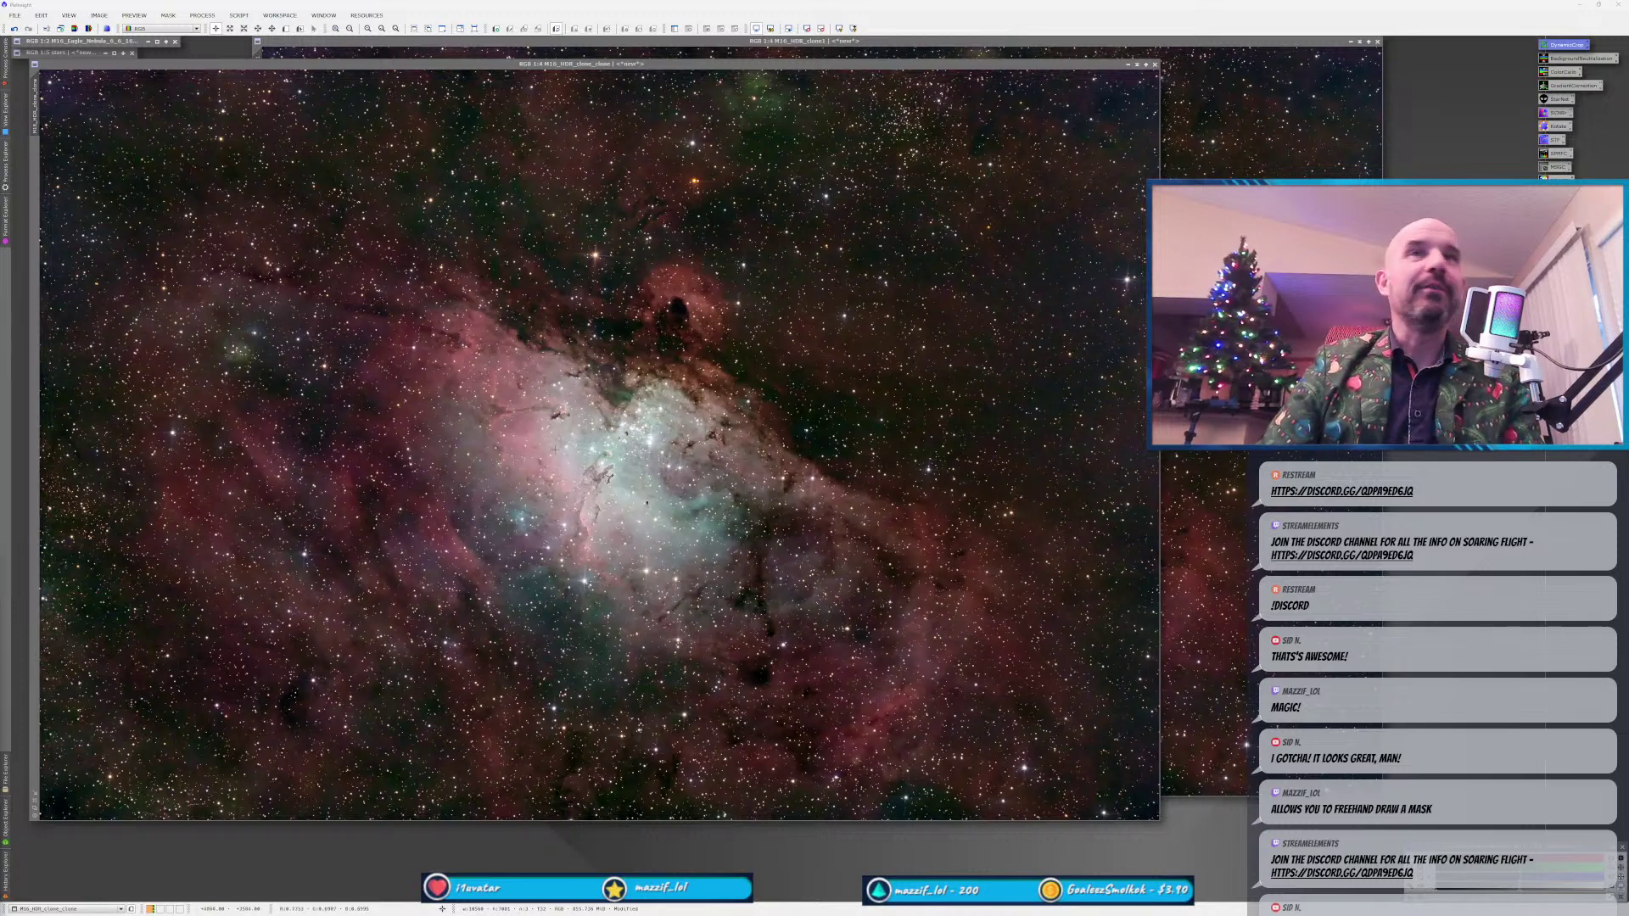
pyautogui.click(1246, 471)
pyautogui.click(190, 530)
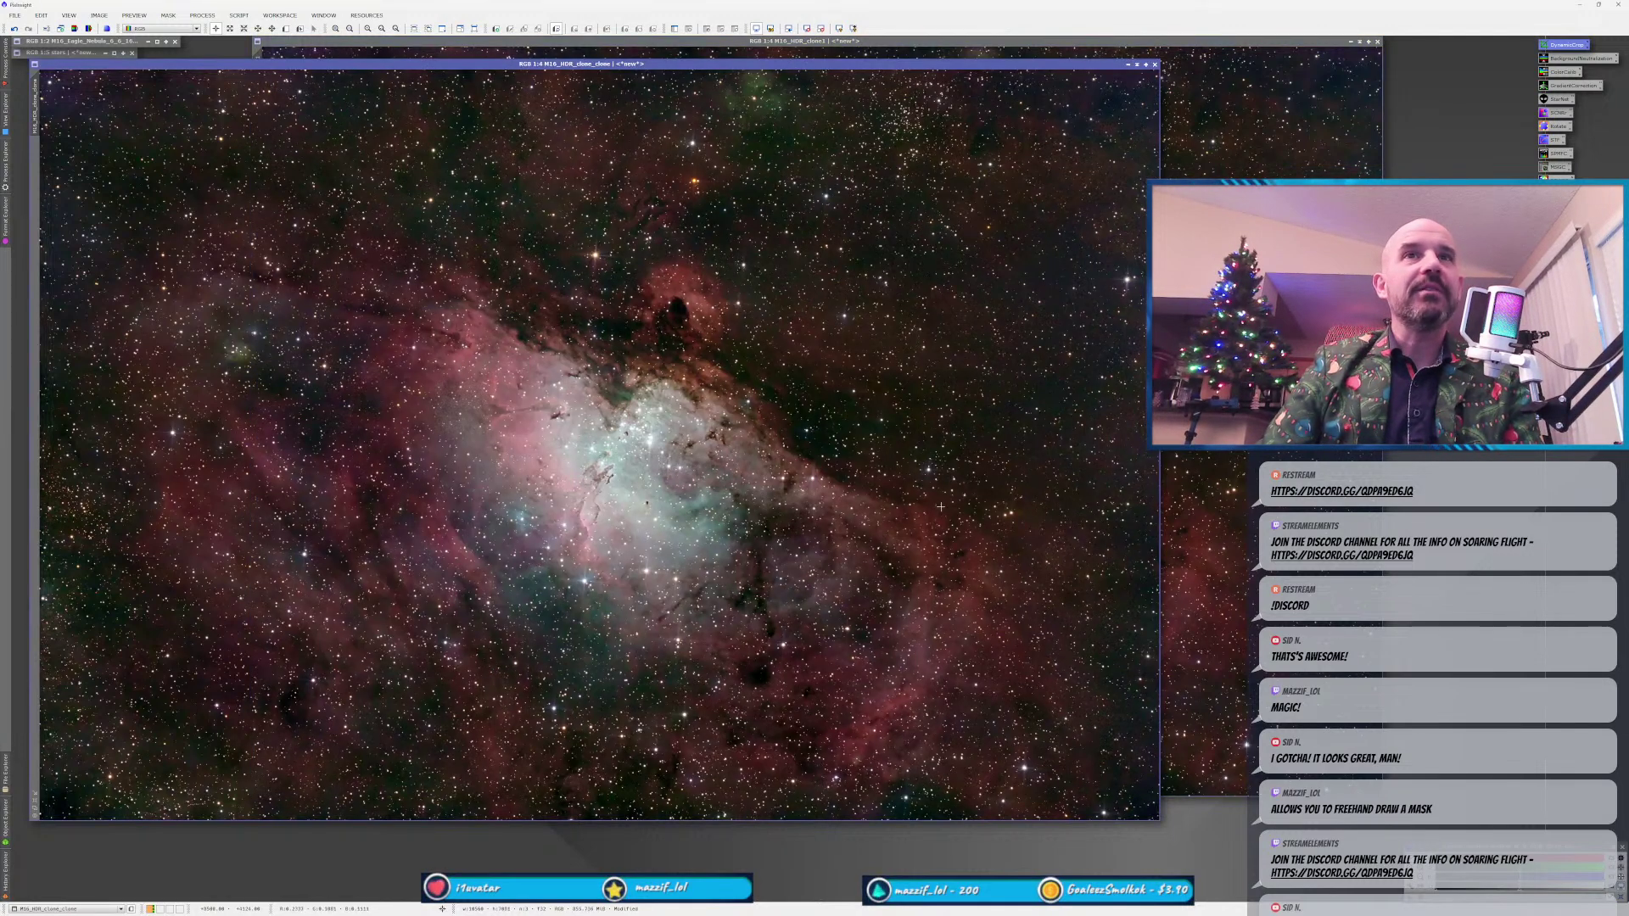
pyautogui.click(1187, 484)
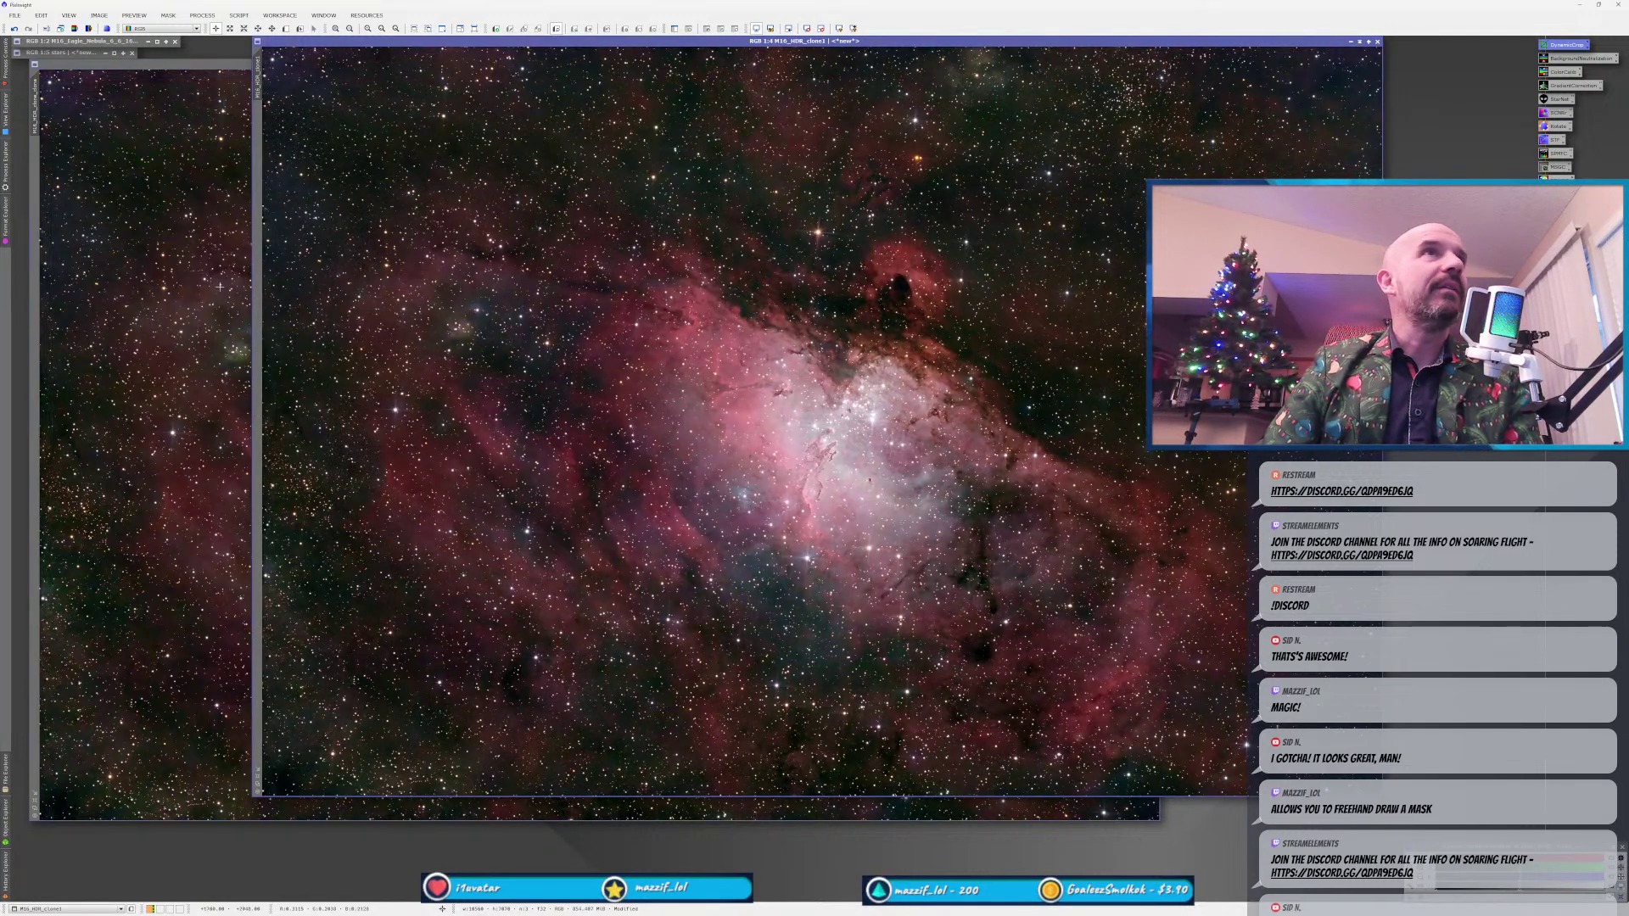
pyautogui.click(219, 287)
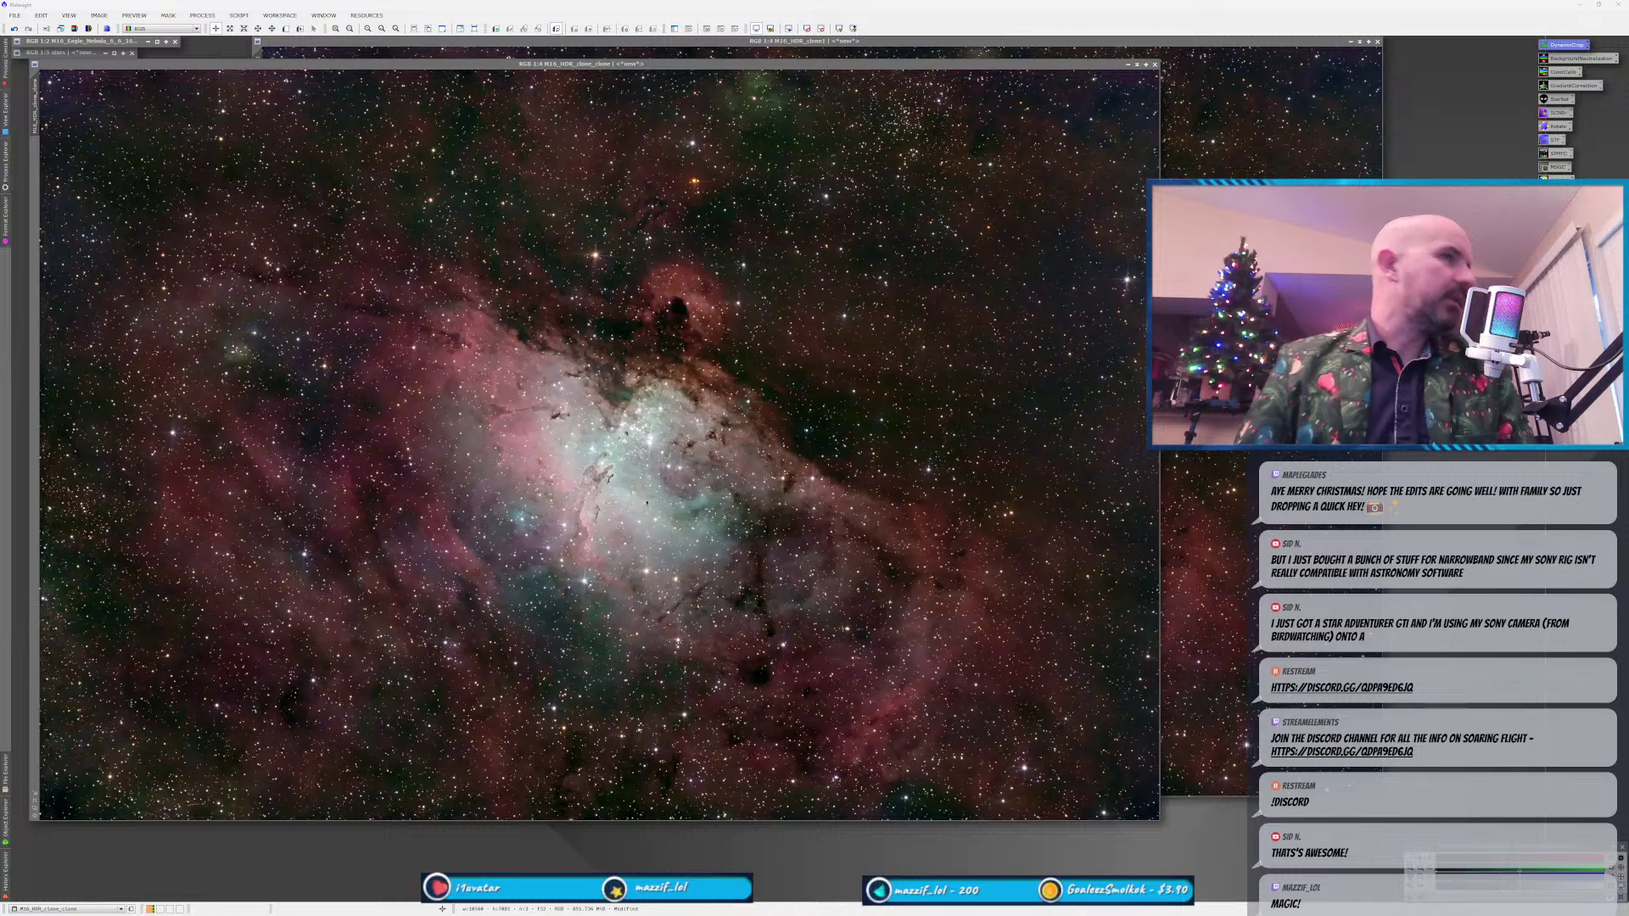
# Start saving M16_HDR_clone_clone as a JPEG in Astro pics, basing its name on the existing M16 Eagle Nebula HOO file.
pyautogui.click(21, 5)
pyautogui.click(20, 17)
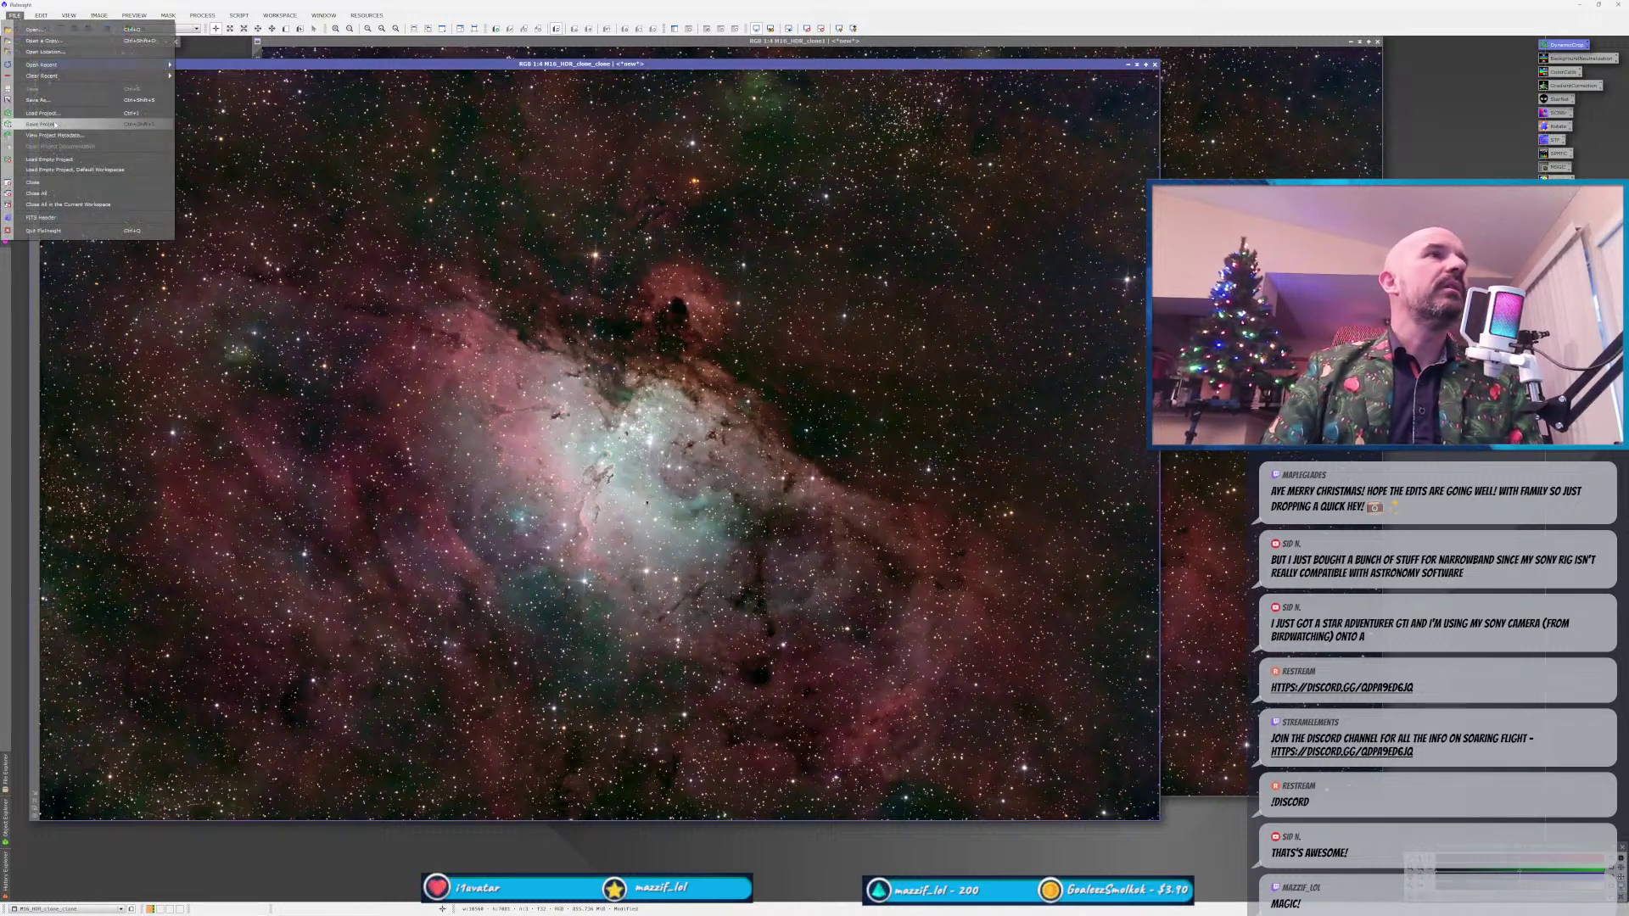
pyautogui.click(72, 103)
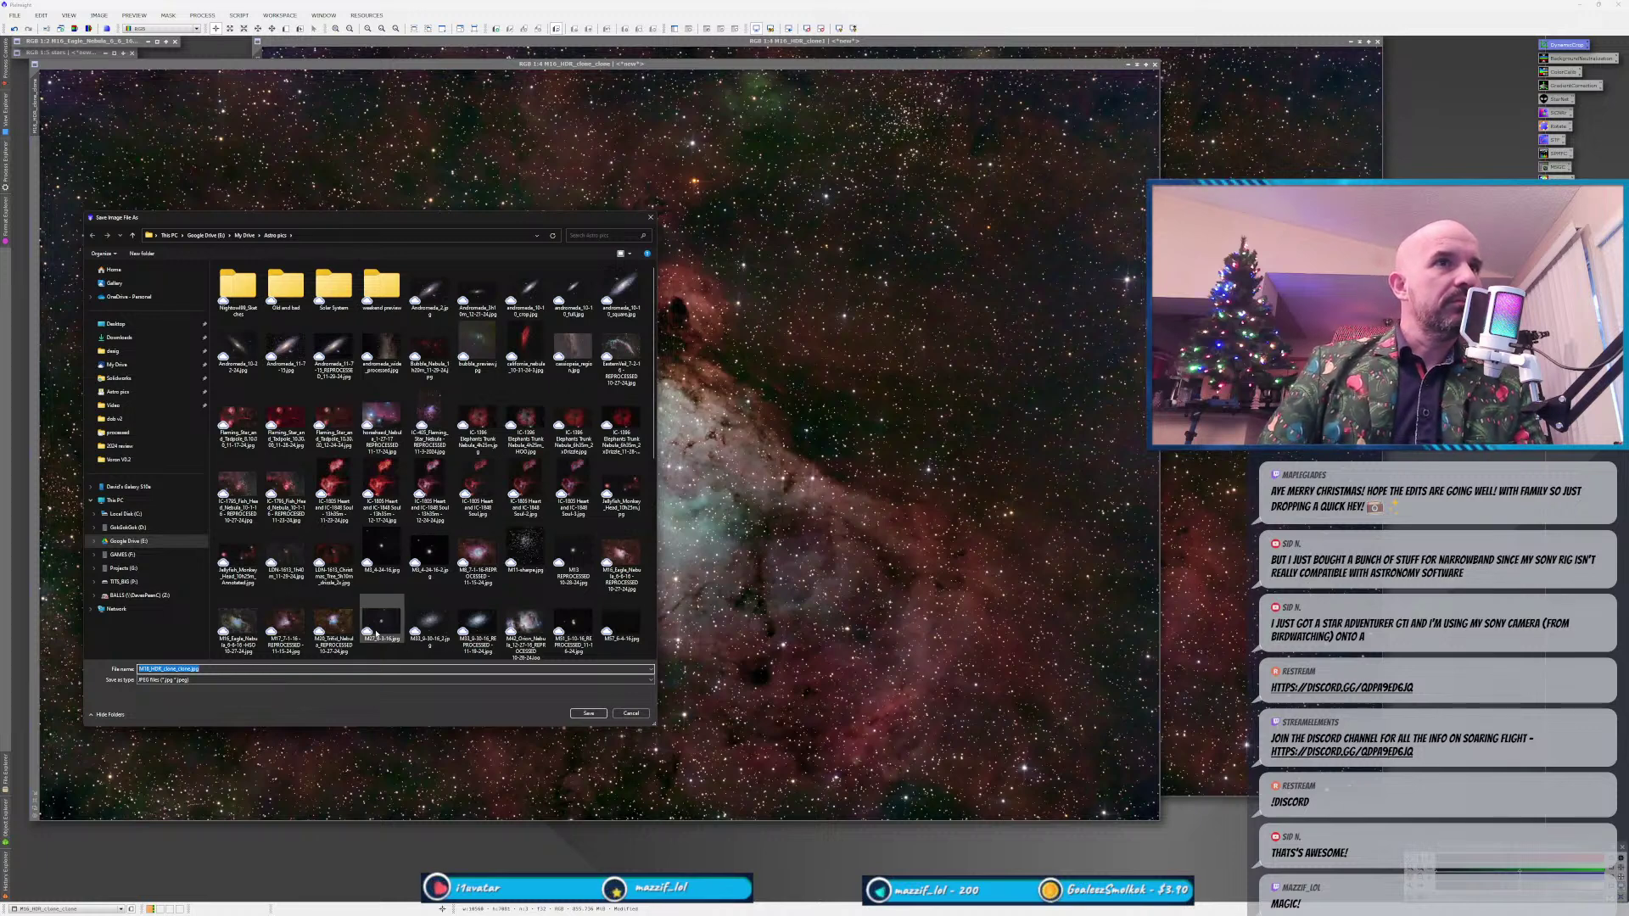
pyautogui.scroll(-2, 377, 636)
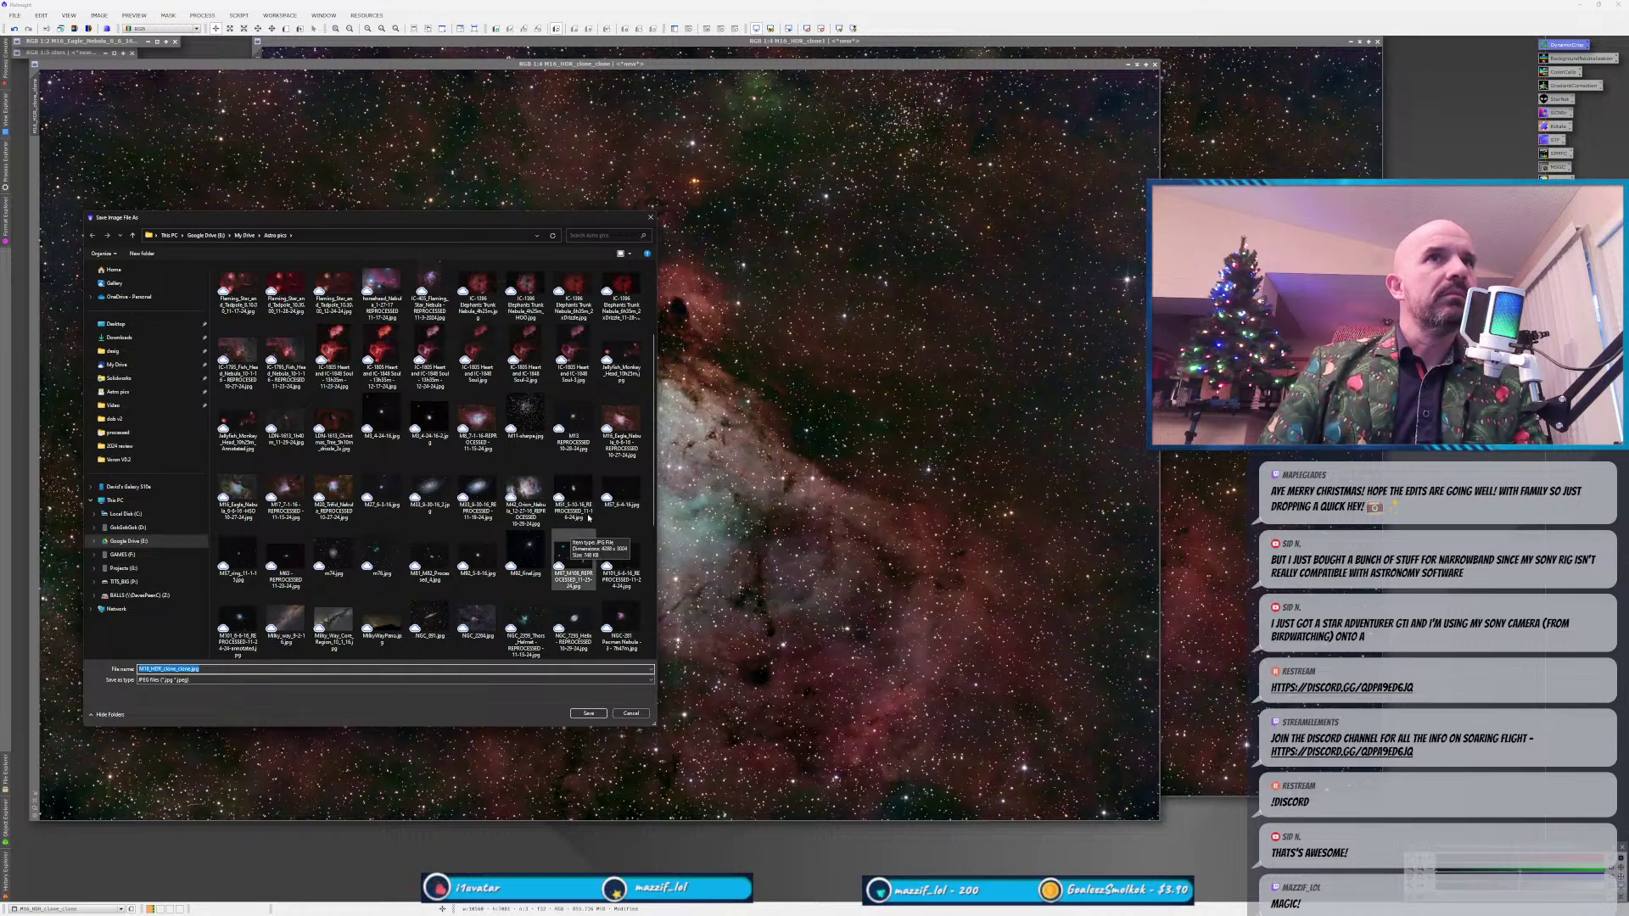
pyautogui.click(241, 497)
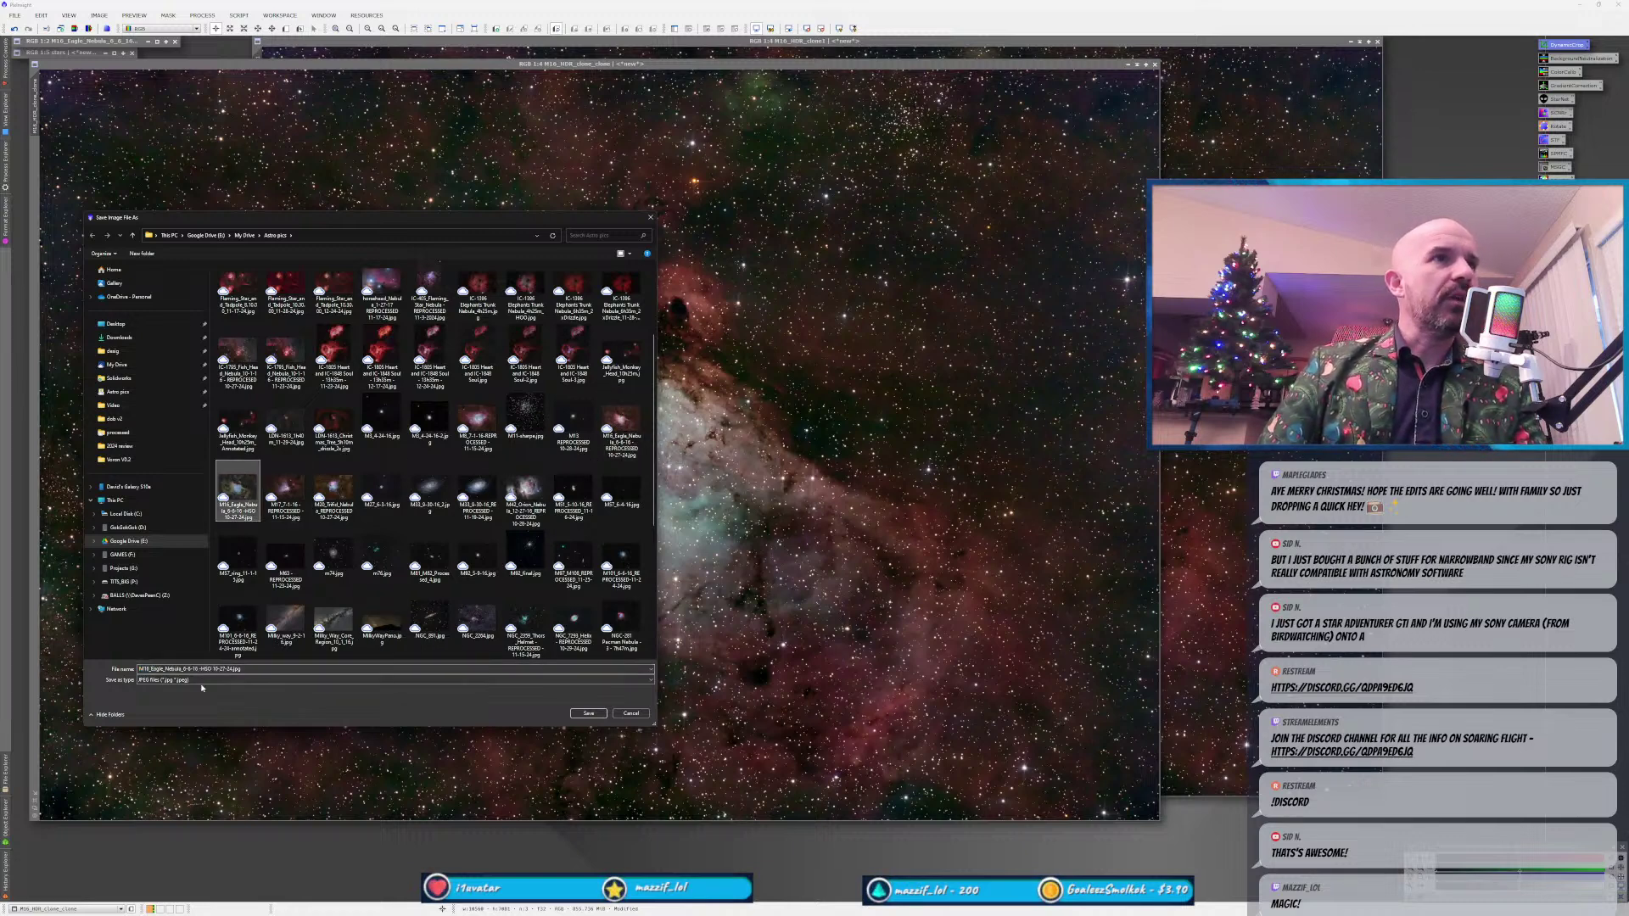
# Change the date in the HOO file name to 12-25-24 and save the JPEG, accepting the format warnings.
pyautogui.press('Tab')
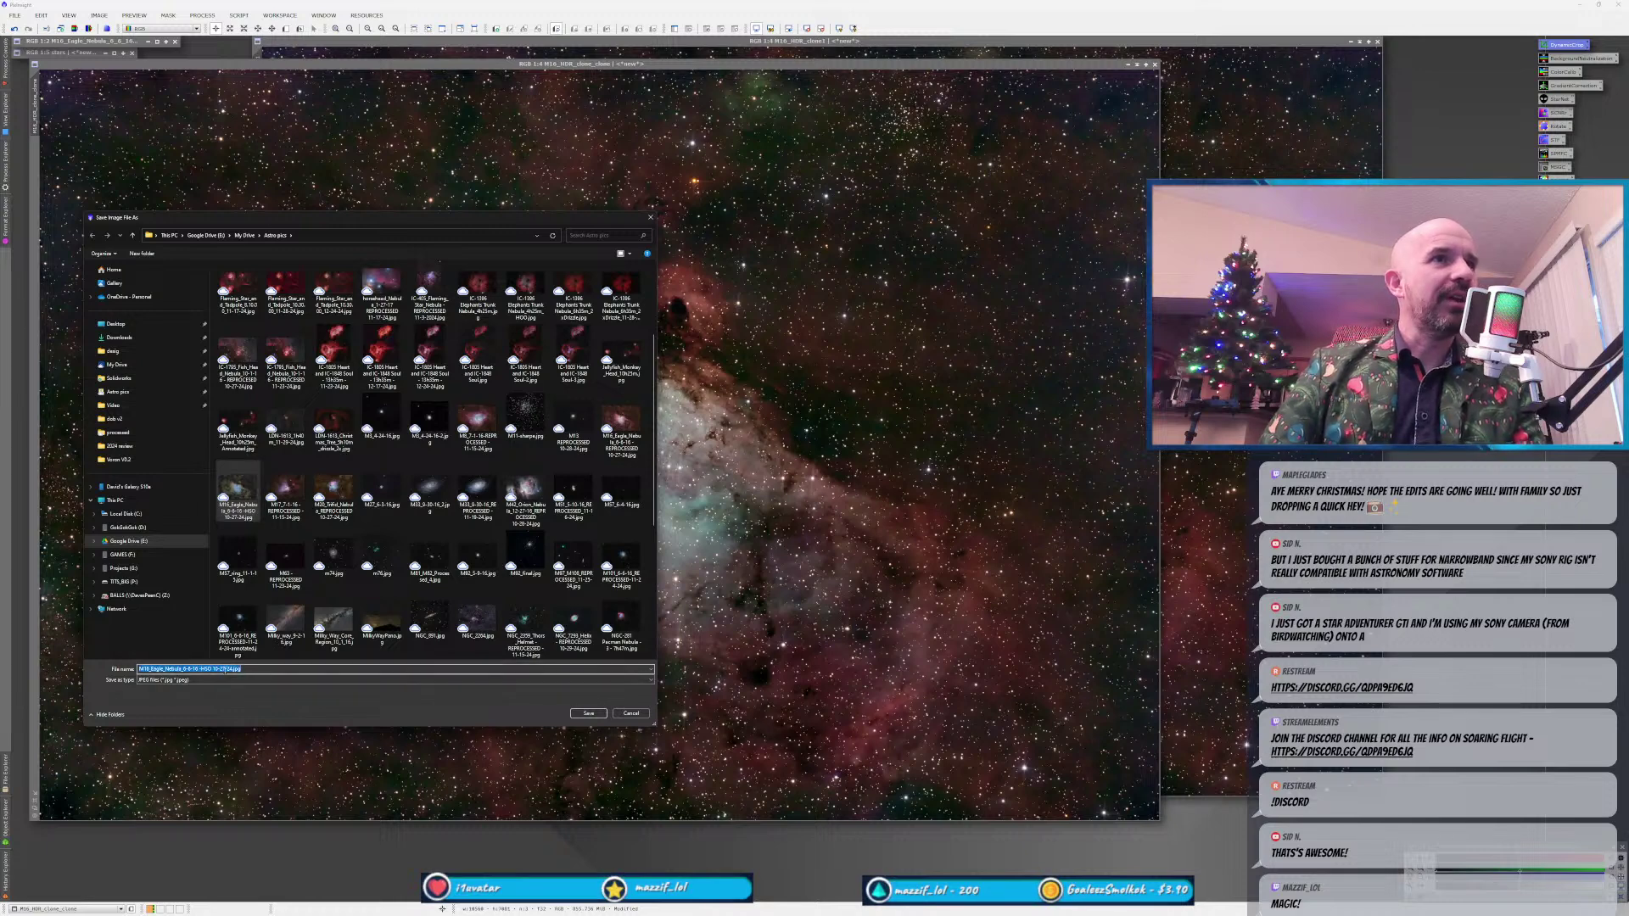
pyautogui.press('BackSpace')
pyautogui.press('BackSpace')
pyautogui.press('BackSpace')
pyautogui.press('BackSpace')
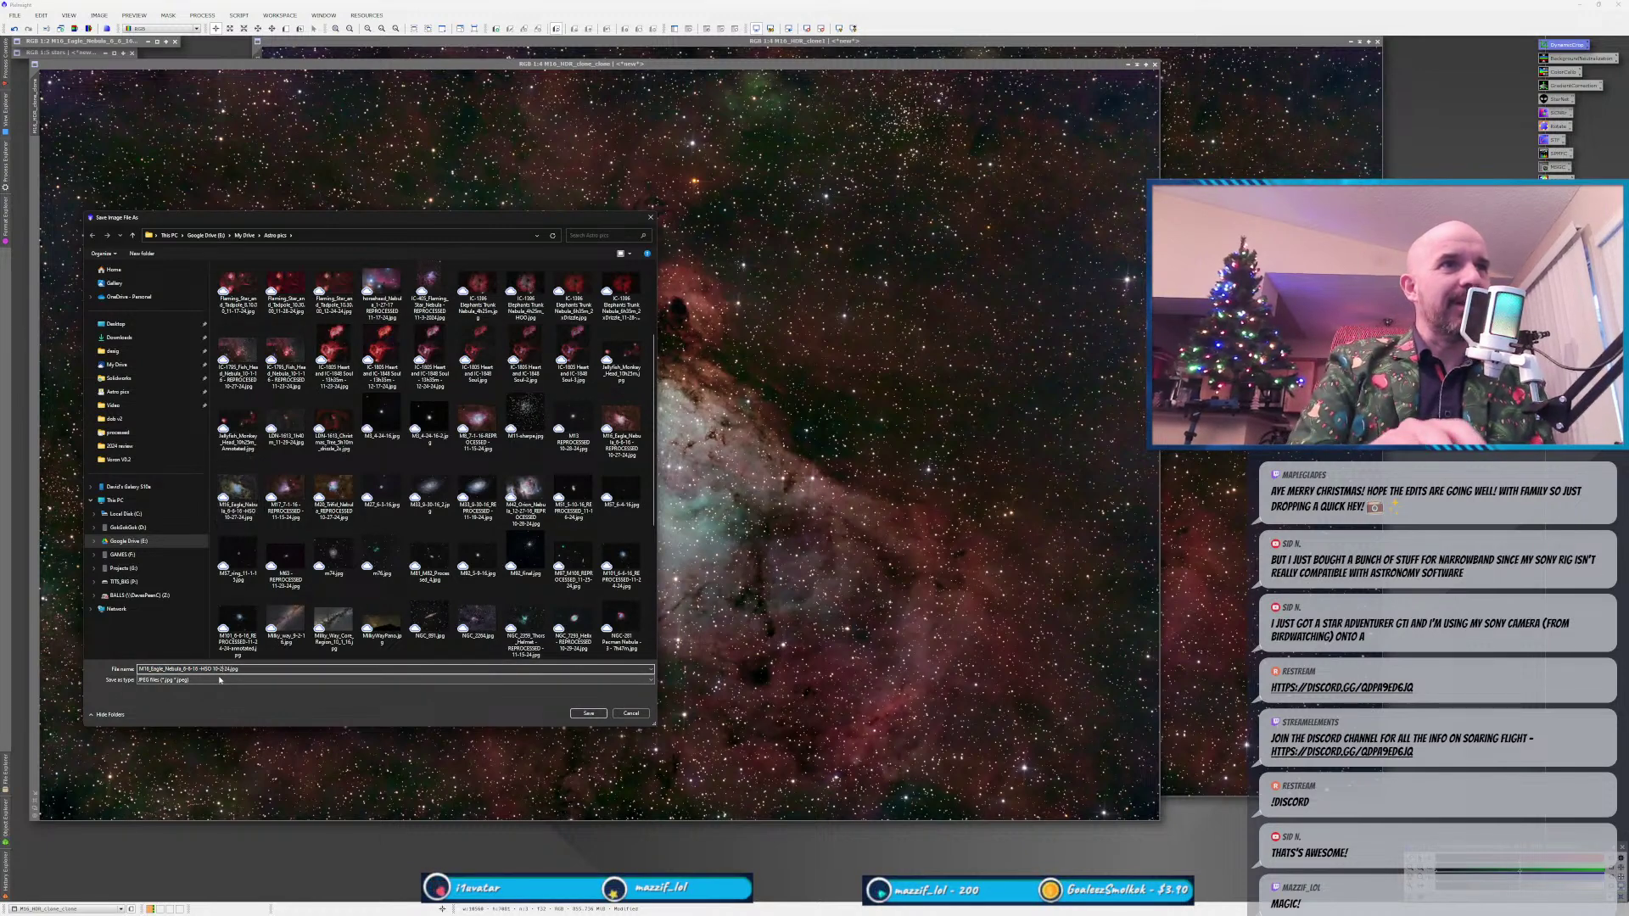
pyautogui.write('2-25')
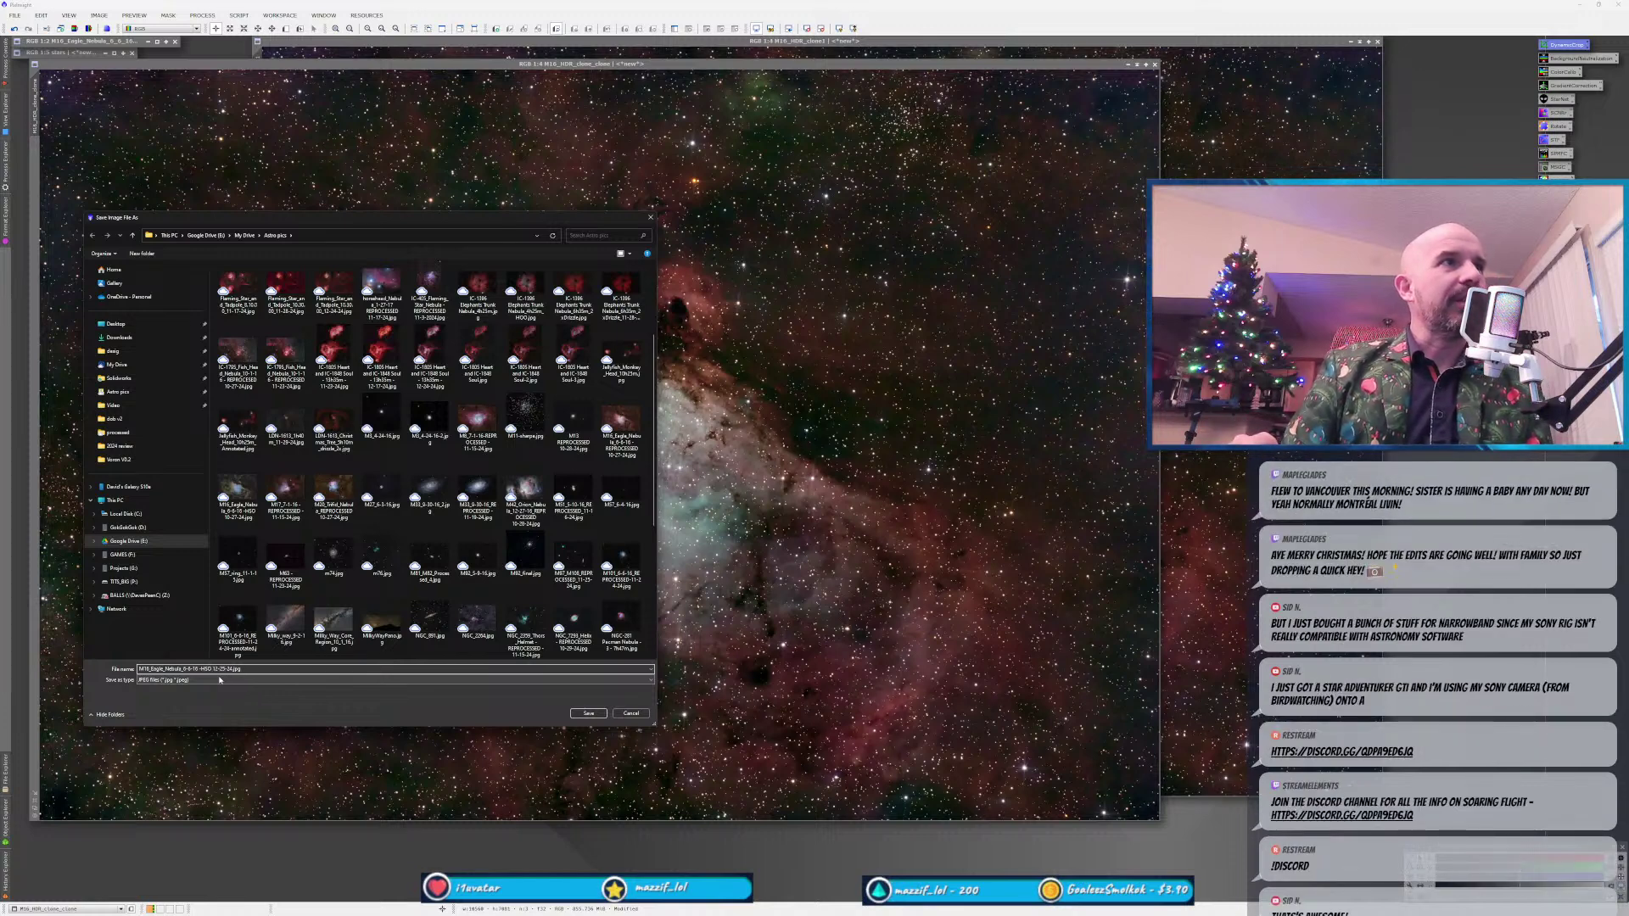
pyautogui.press('Return')
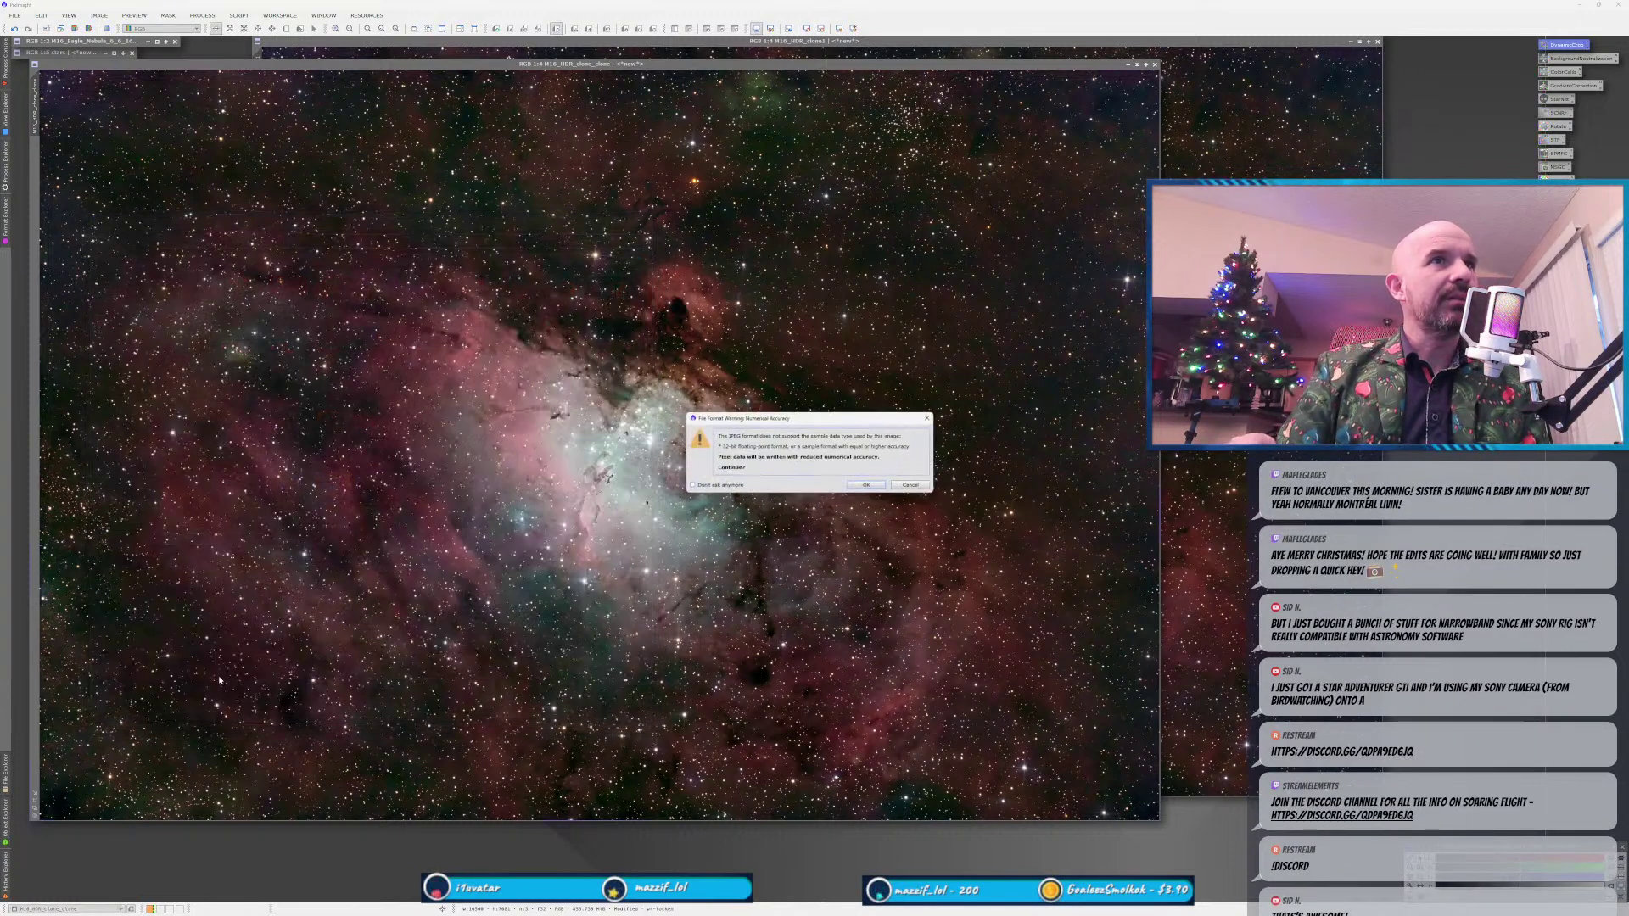
pyautogui.press('Return')
pyautogui.press('Return')
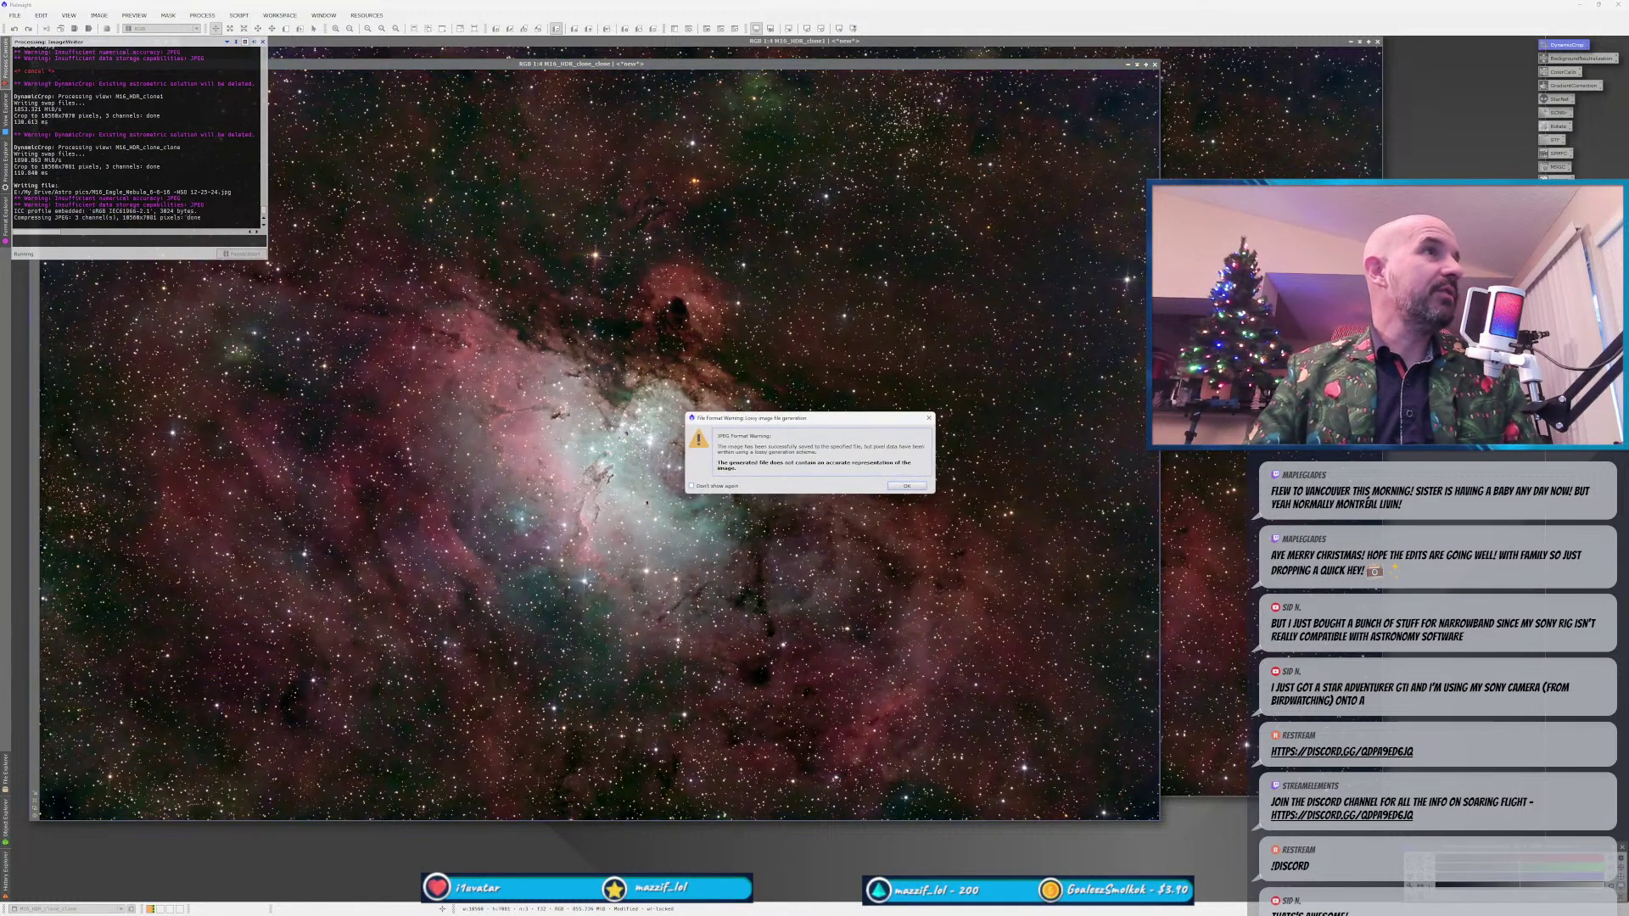
pyautogui.press('Return')
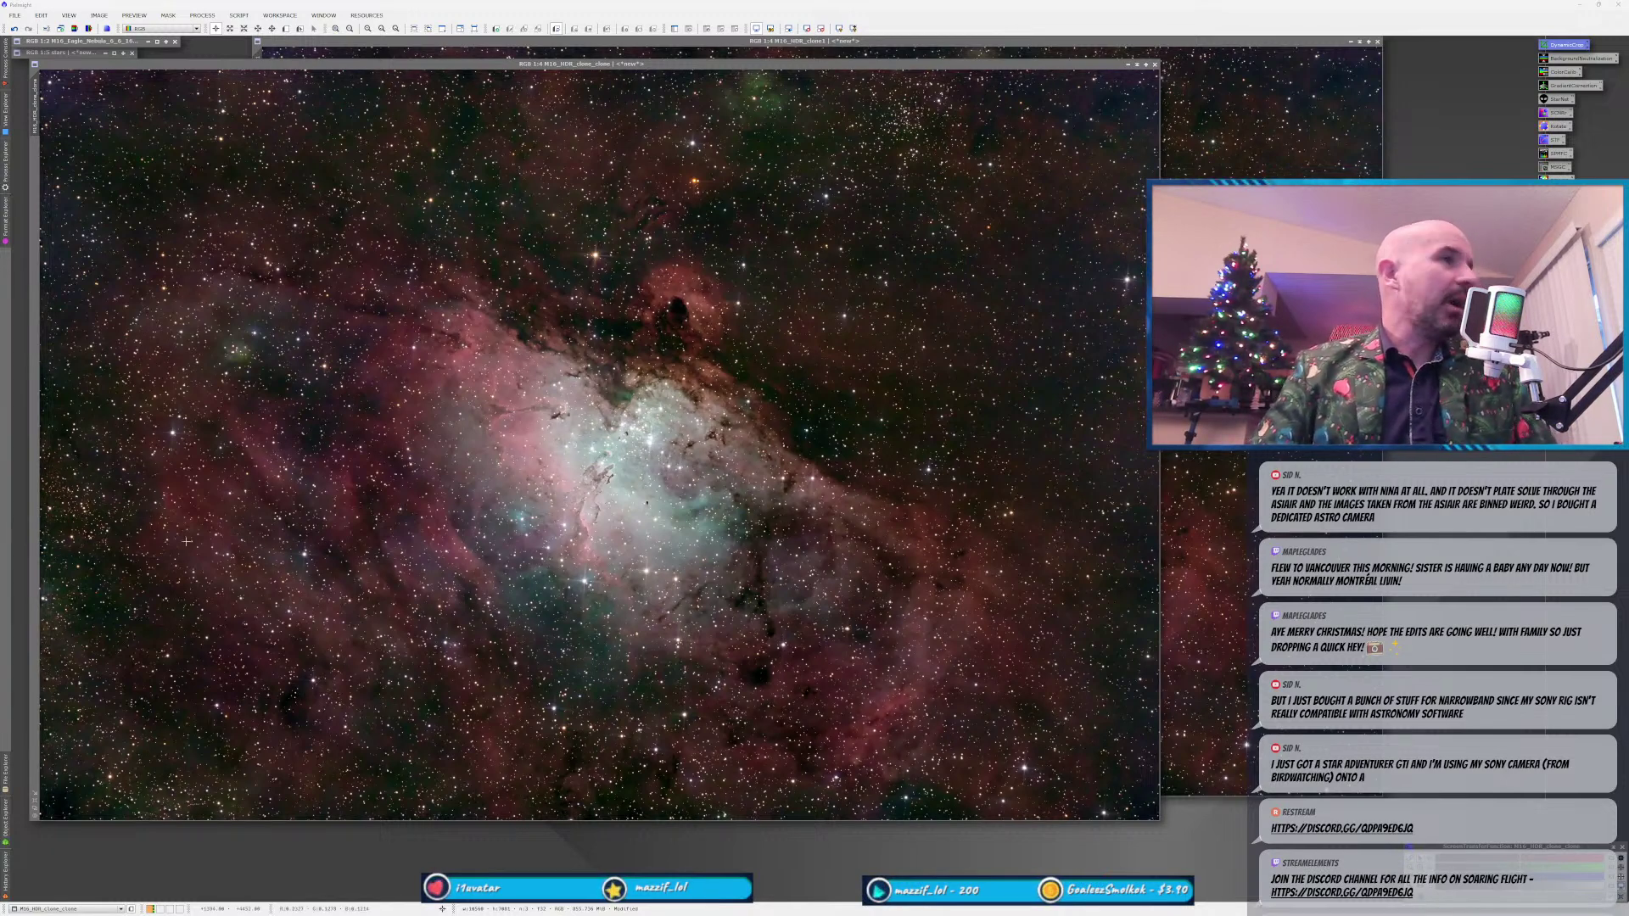
# Bring M16_HDR_clone1 forward and start saving it as a JPEG, basing its name on the existing M16 Eagle Nebula REPROCESSED file.
pyautogui.click(948, 49)
pyautogui.moveTo(948, 49); pyautogui.dragTo(728, 43)
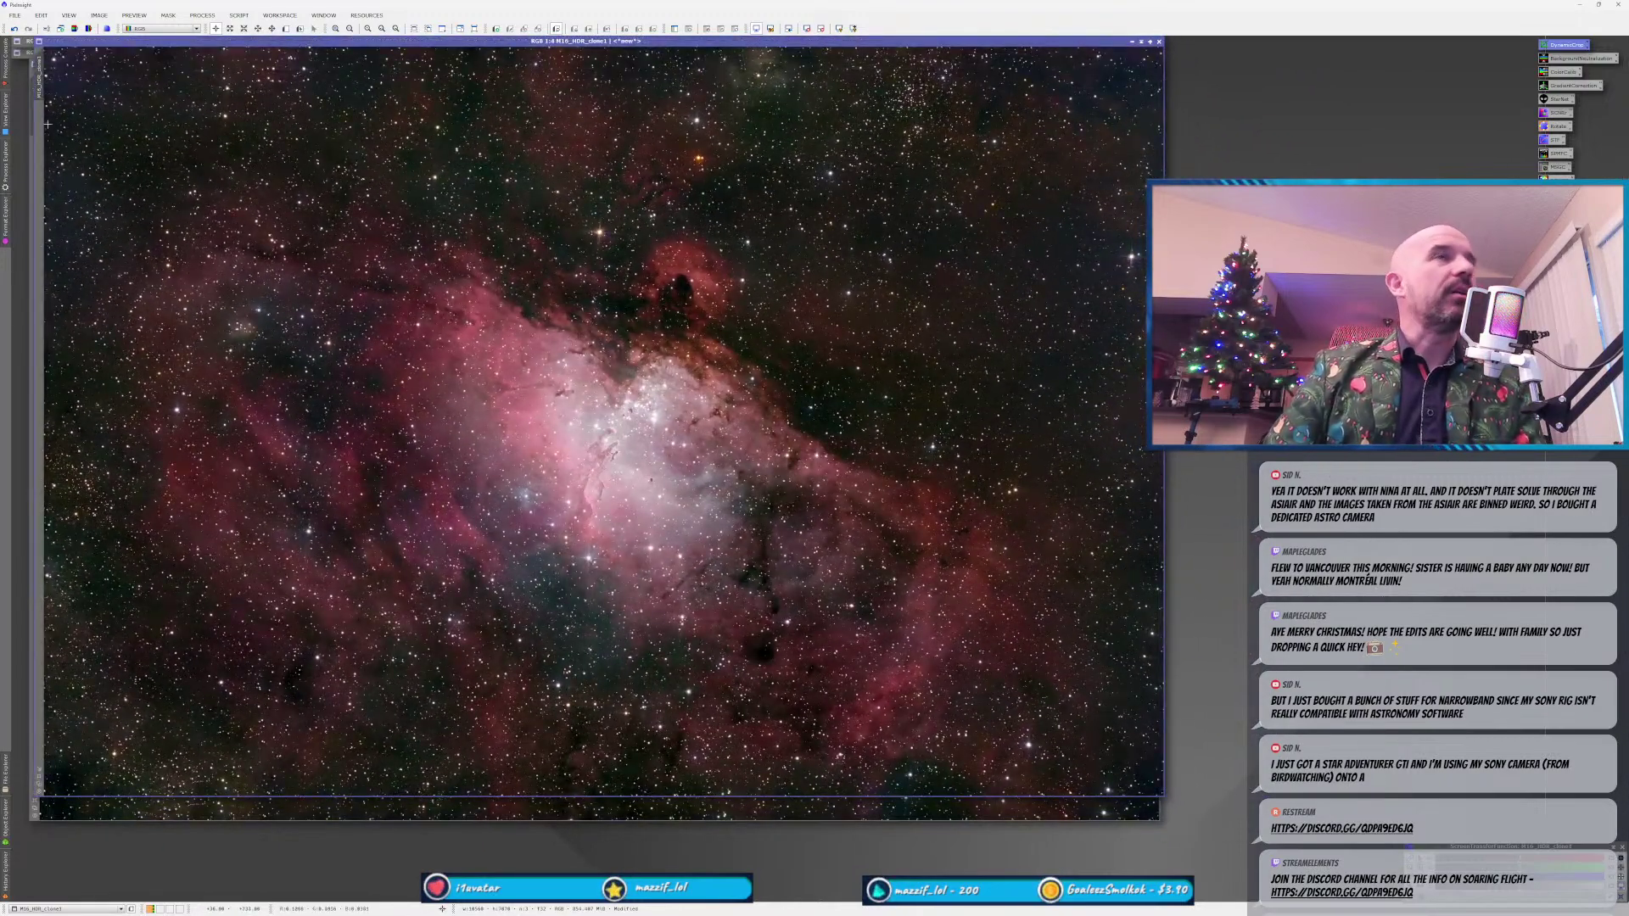
pyautogui.click(14, 16)
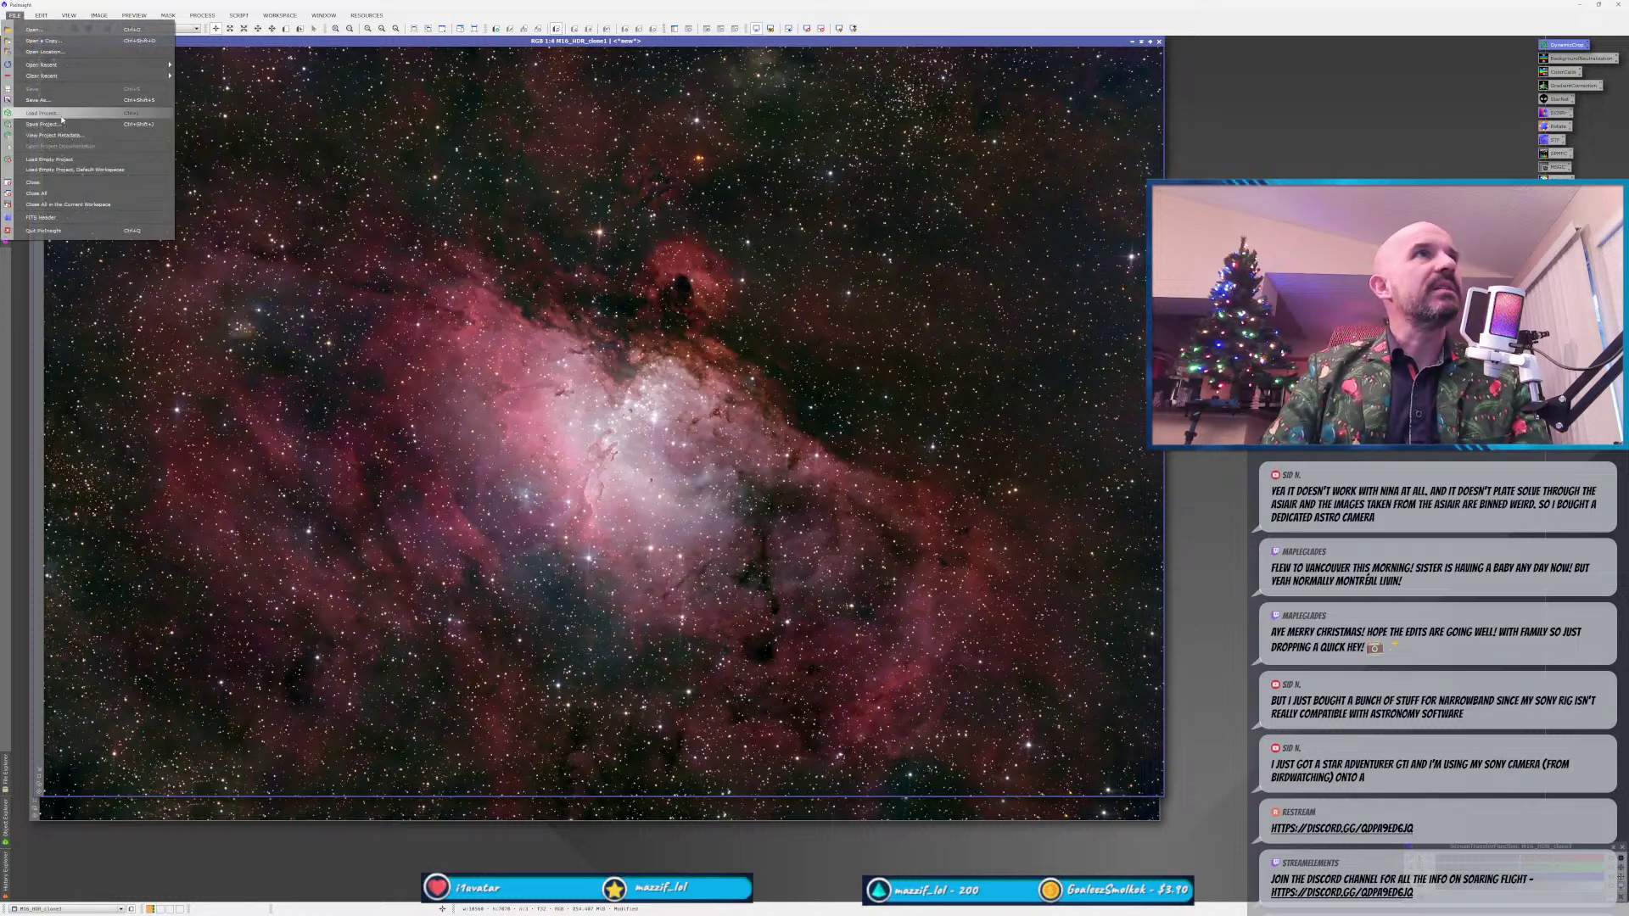
pyautogui.click(39, 100)
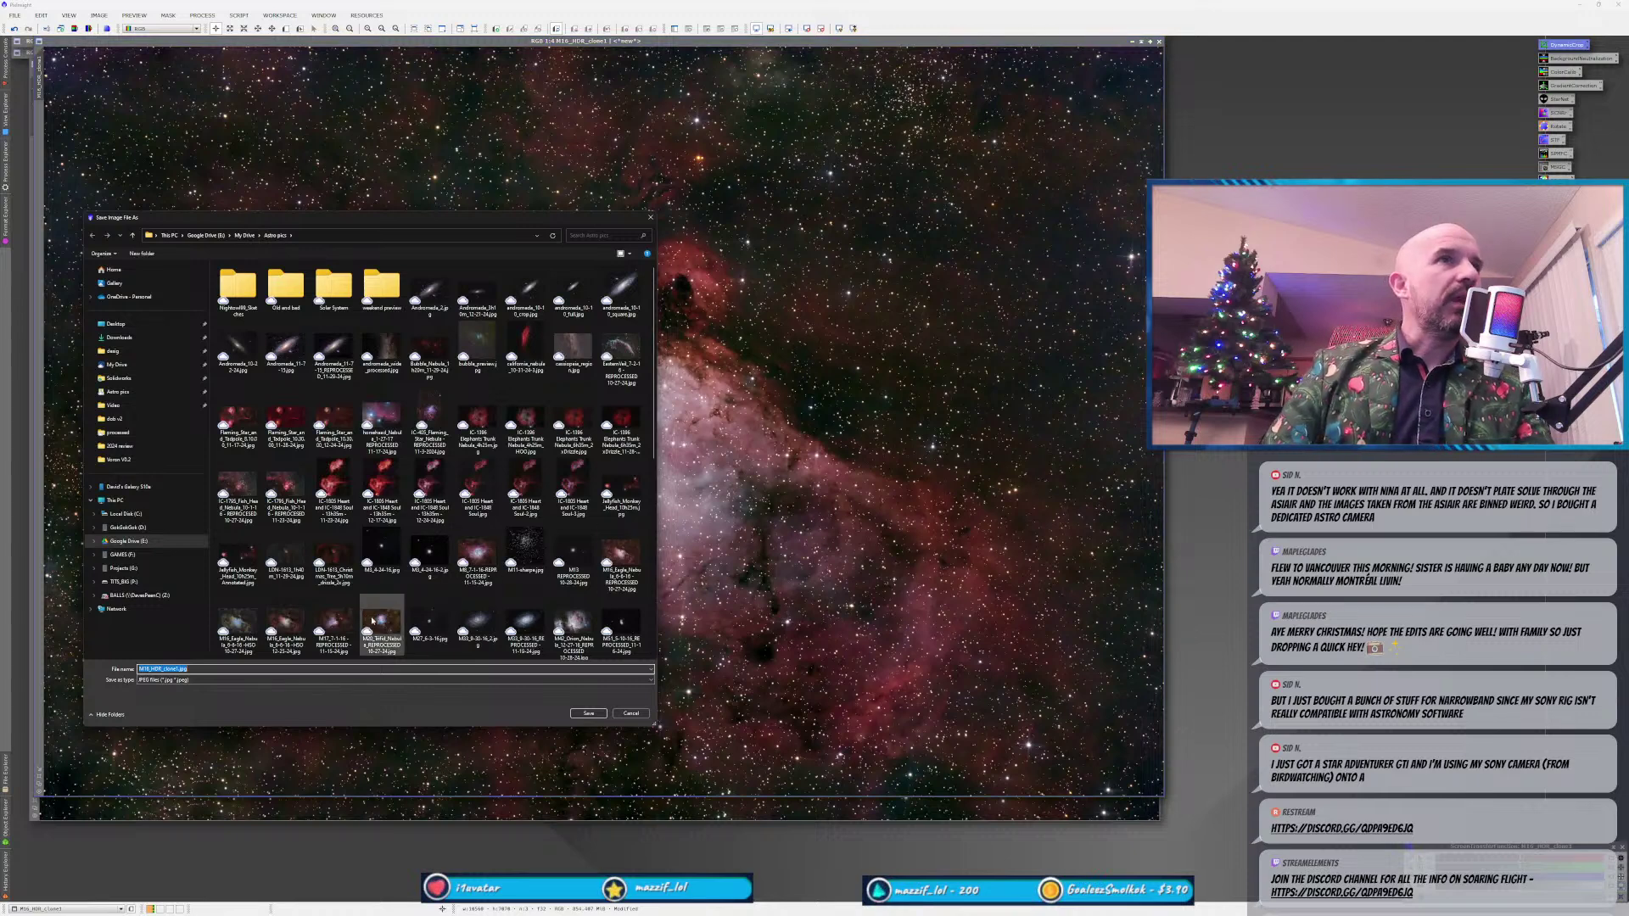
pyautogui.scroll(-2, 396, 636)
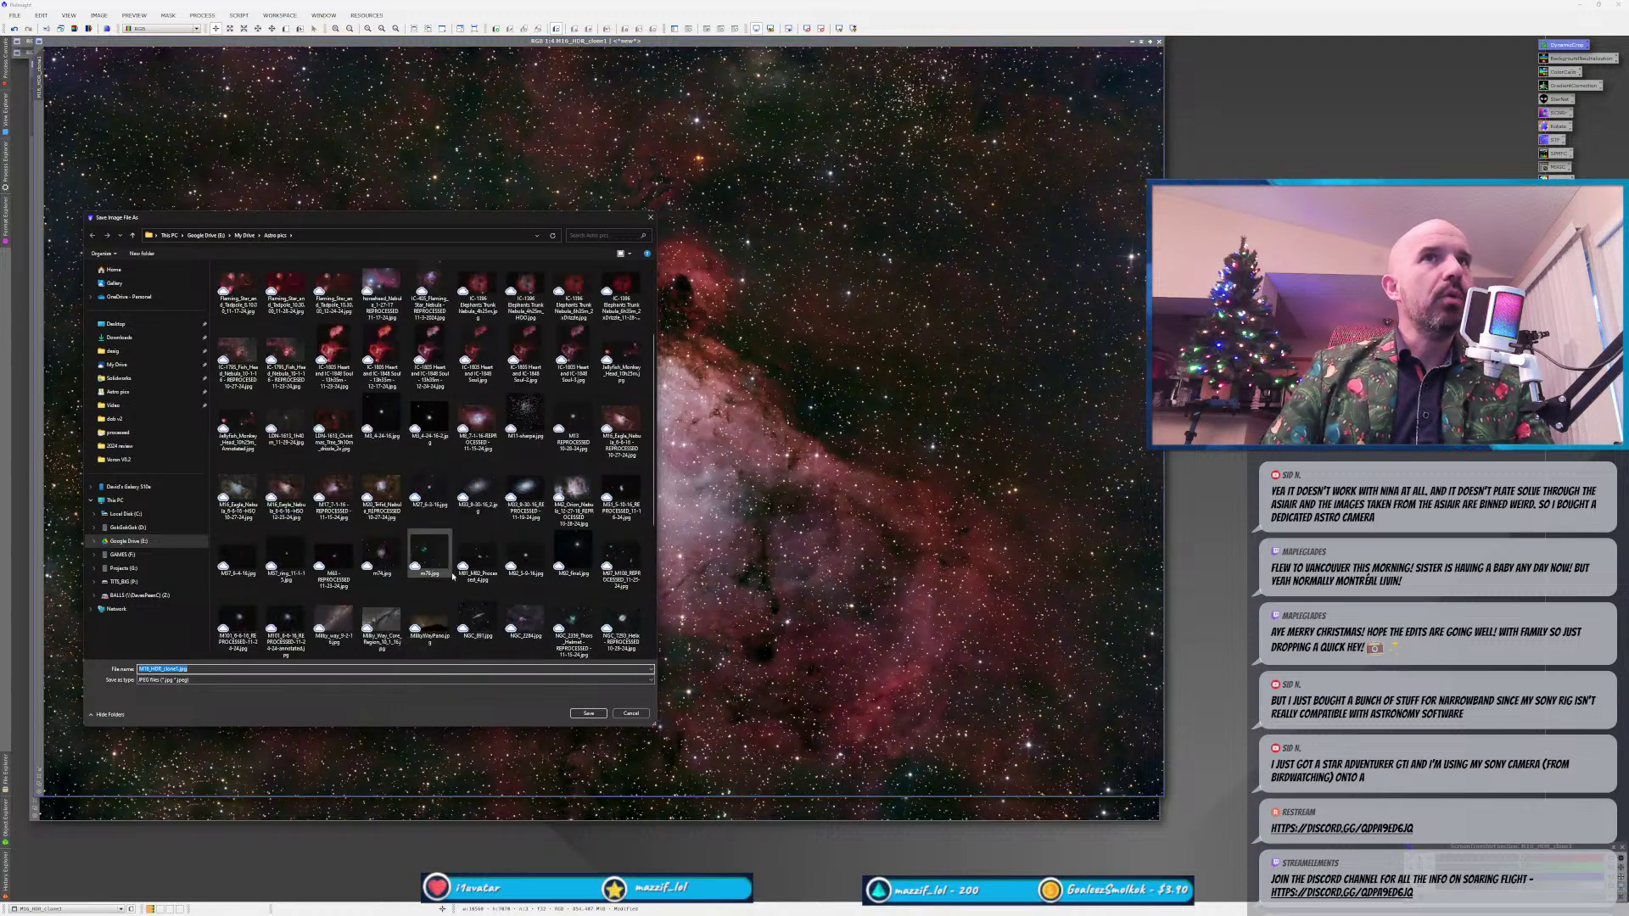
pyautogui.click(621, 424)
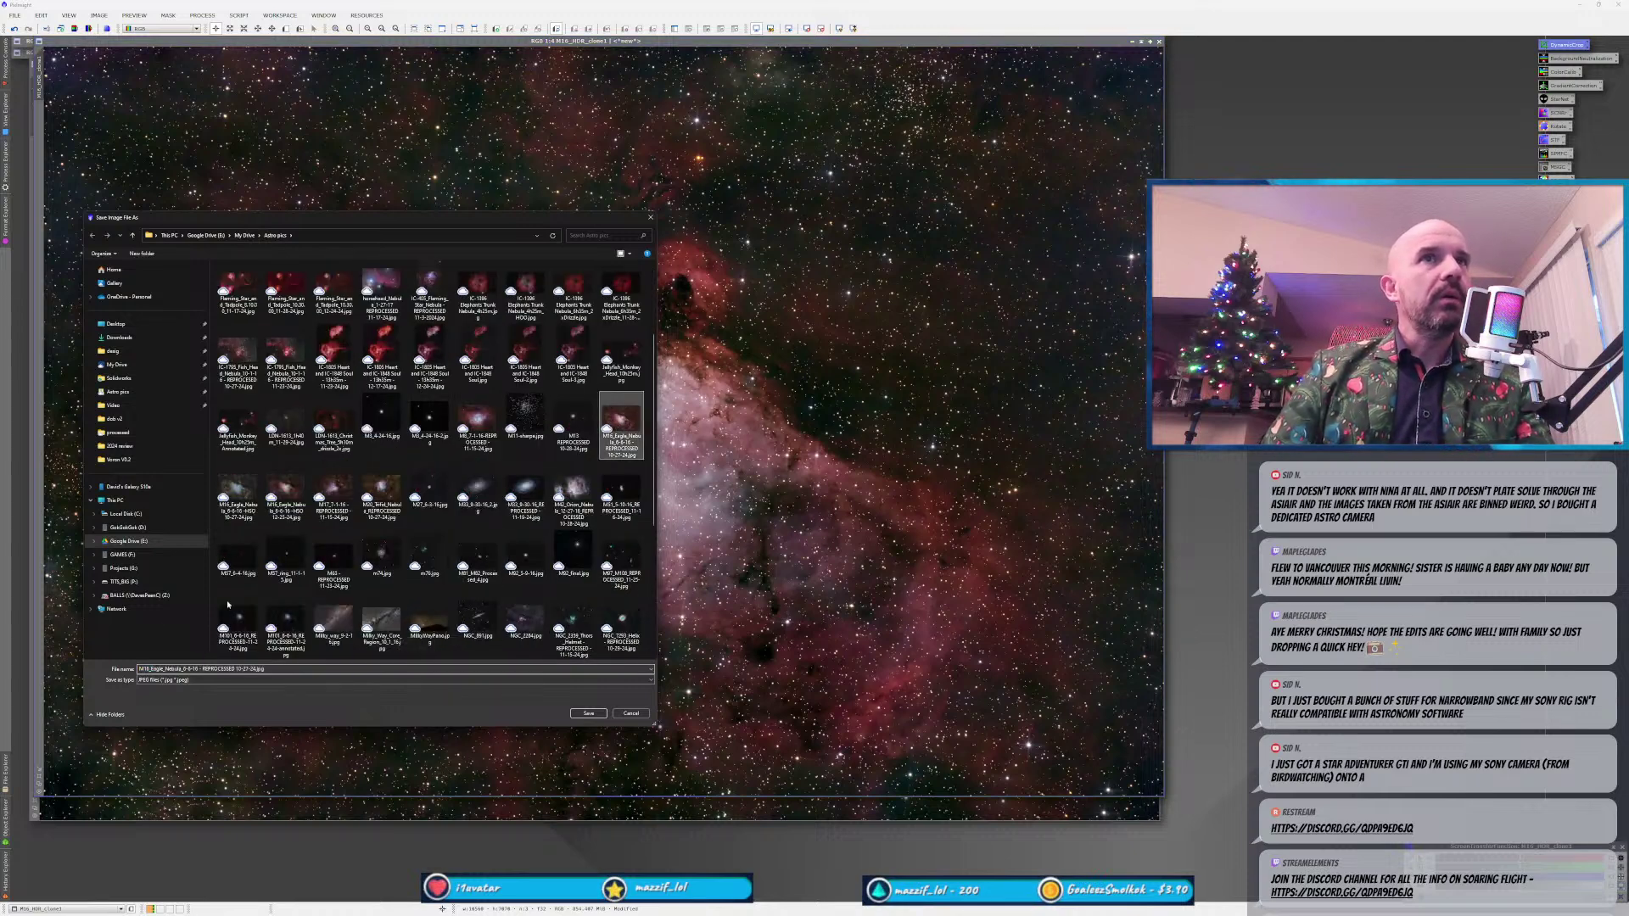
# Change the date in the REPROCESSED file name to 12-25-24 and save the JPEG, accepting the format warnings and keeping the image open.
pyautogui.click(244, 669)
pyautogui.click(244, 669)
pyautogui.press('BackSpace')
pyautogui.press('BackSpace')
pyautogui.press('BackSpace')
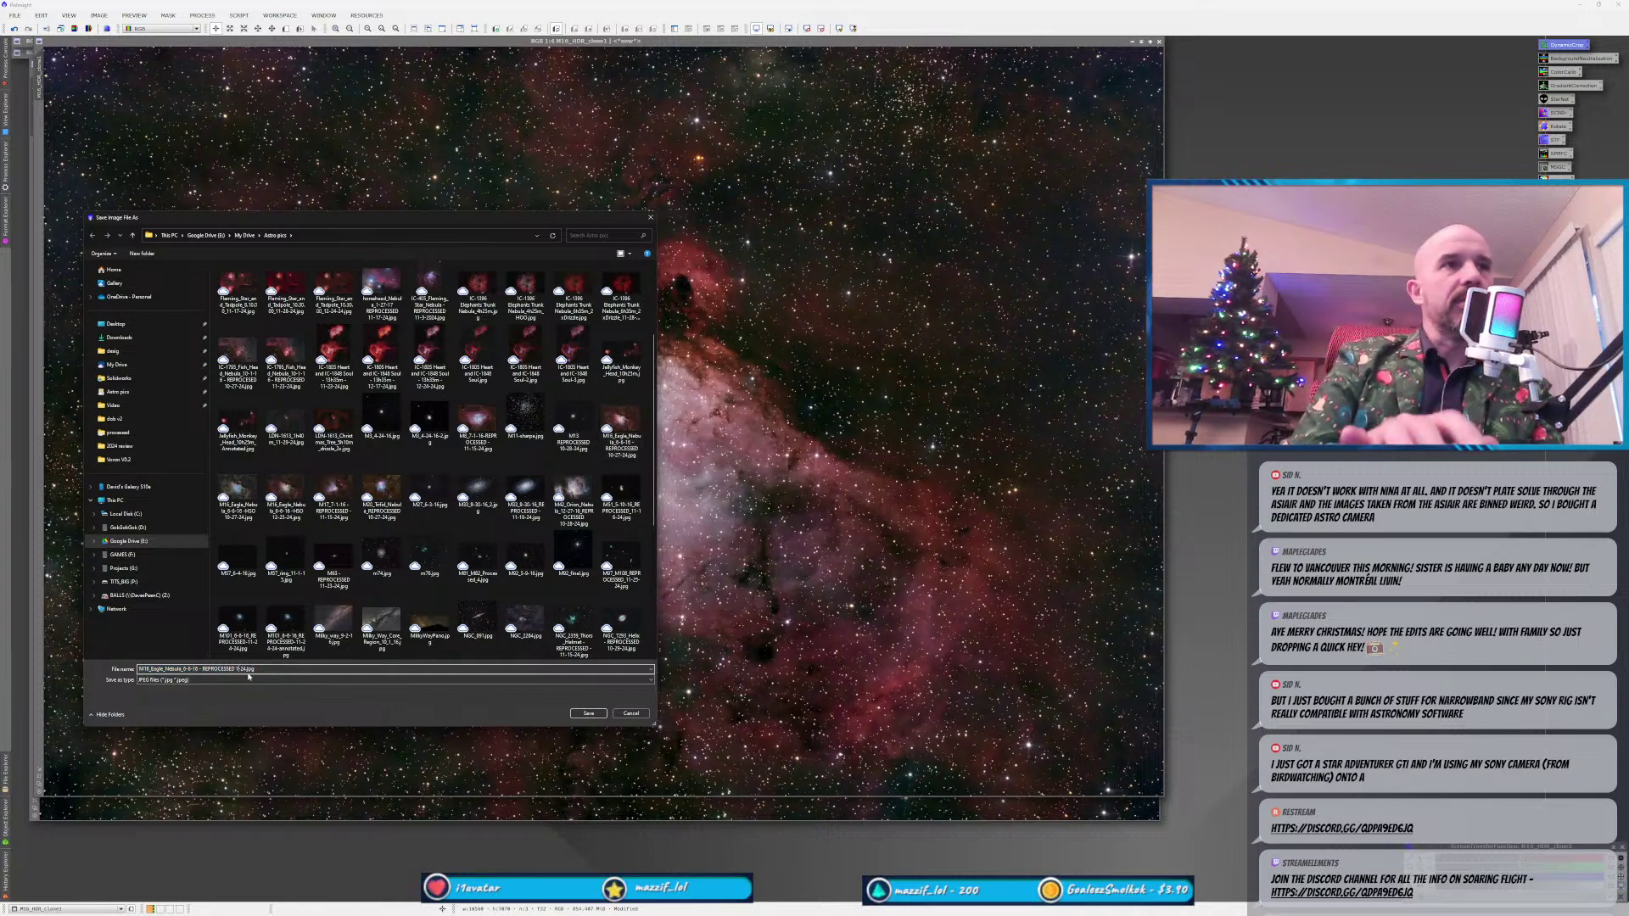
pyautogui.press('BackSpace')
pyautogui.press('BackSpace')
pyautogui.write('2-25-')
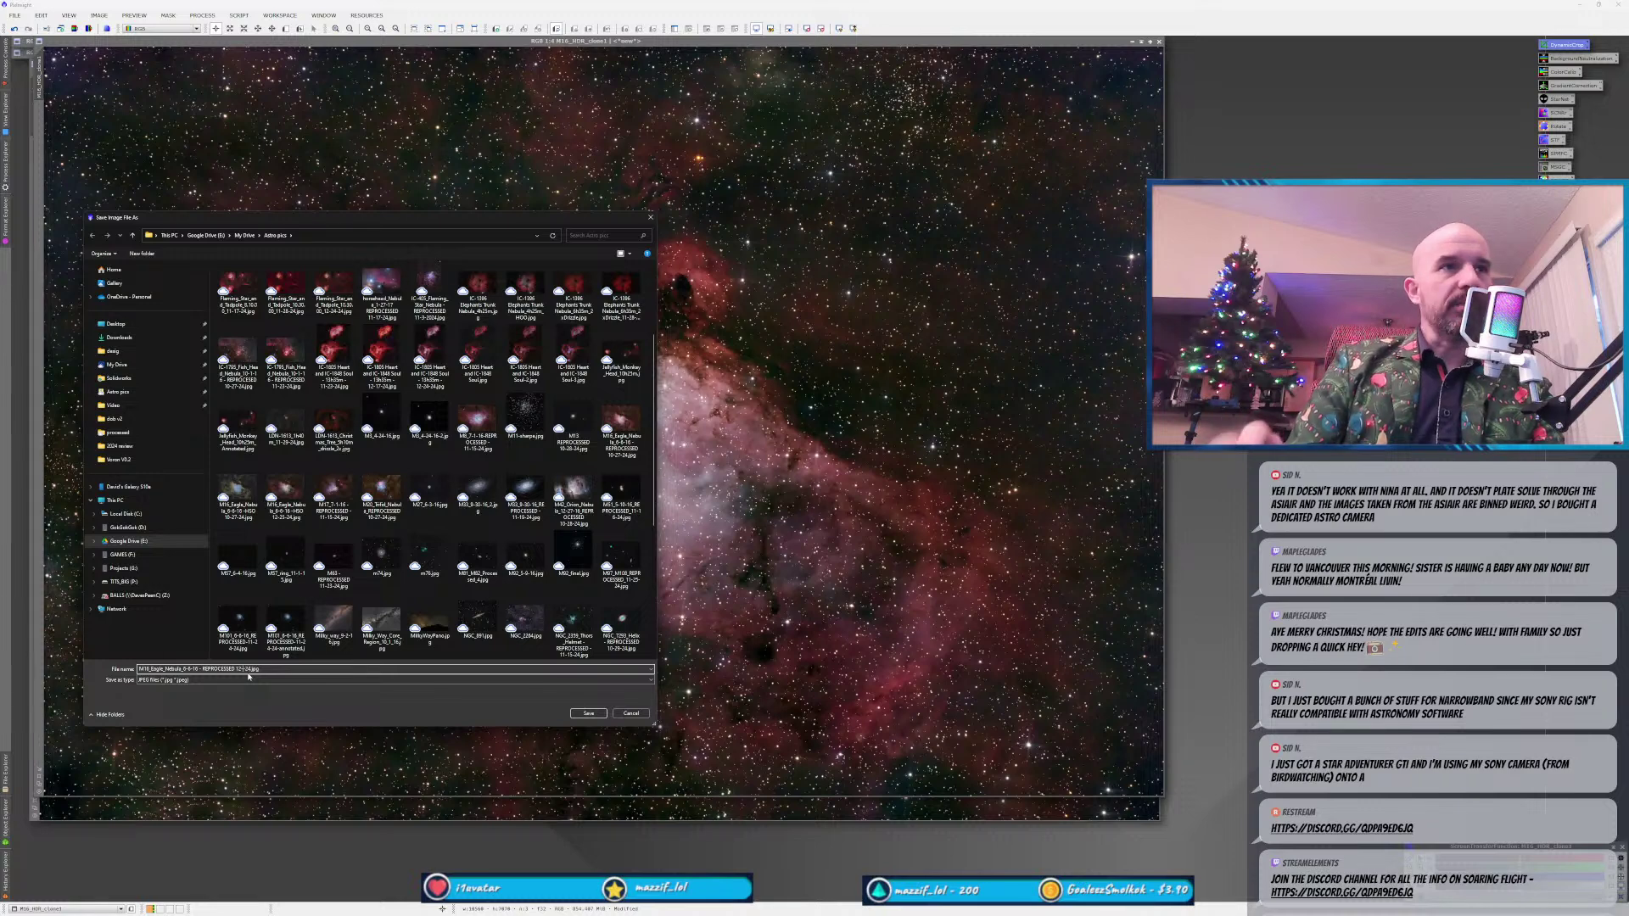
pyautogui.press('Return')
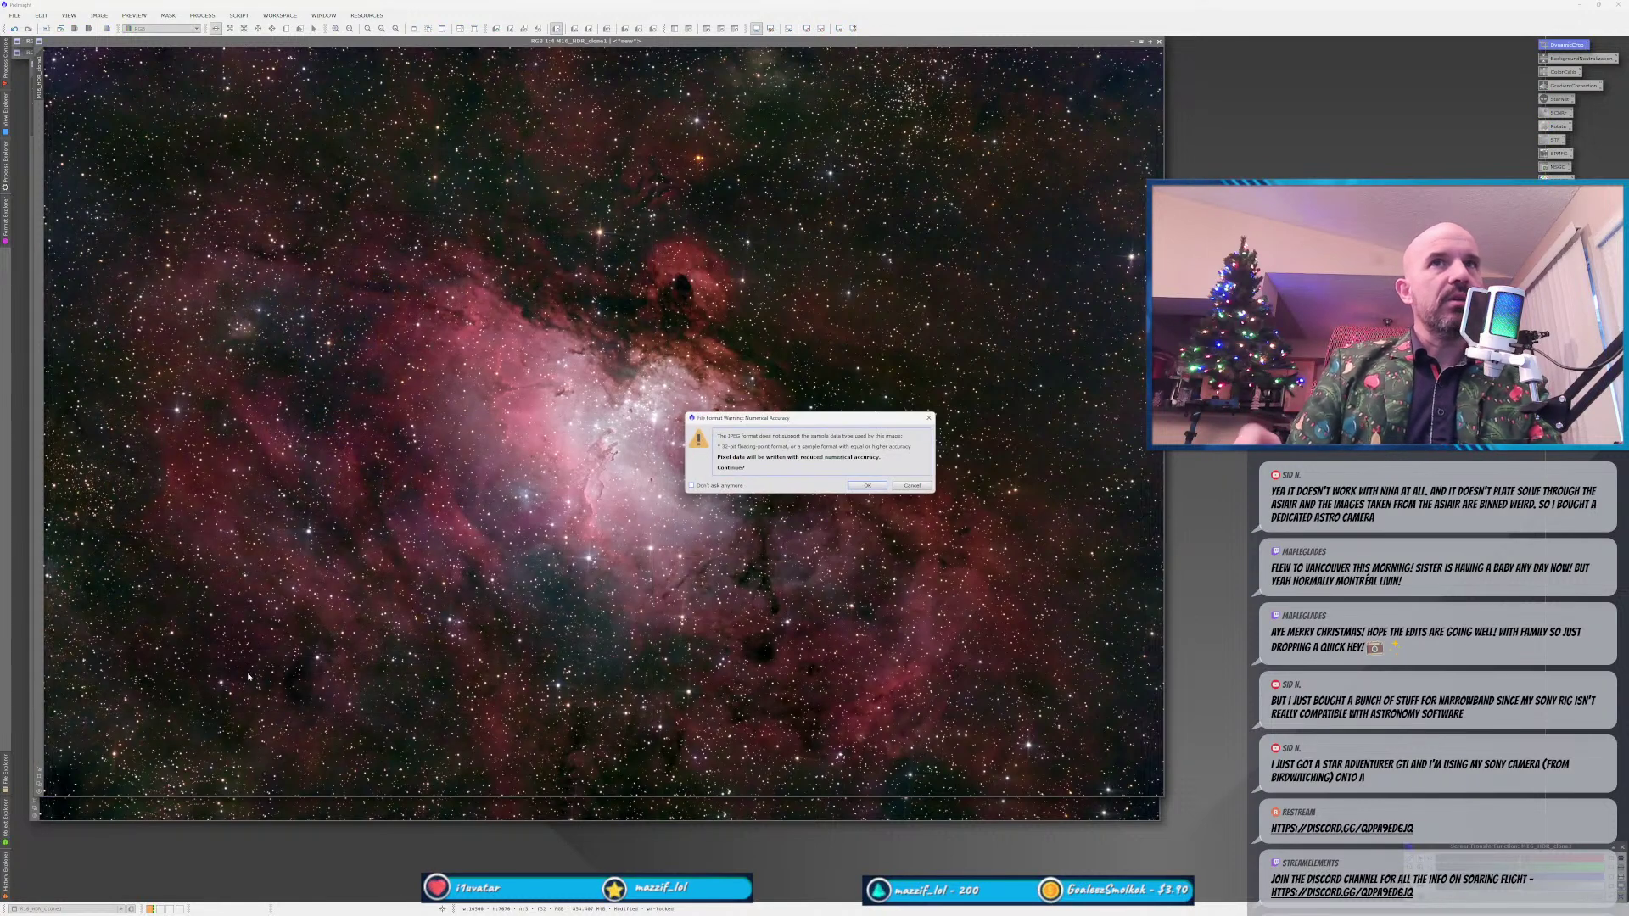
pyautogui.press('Return')
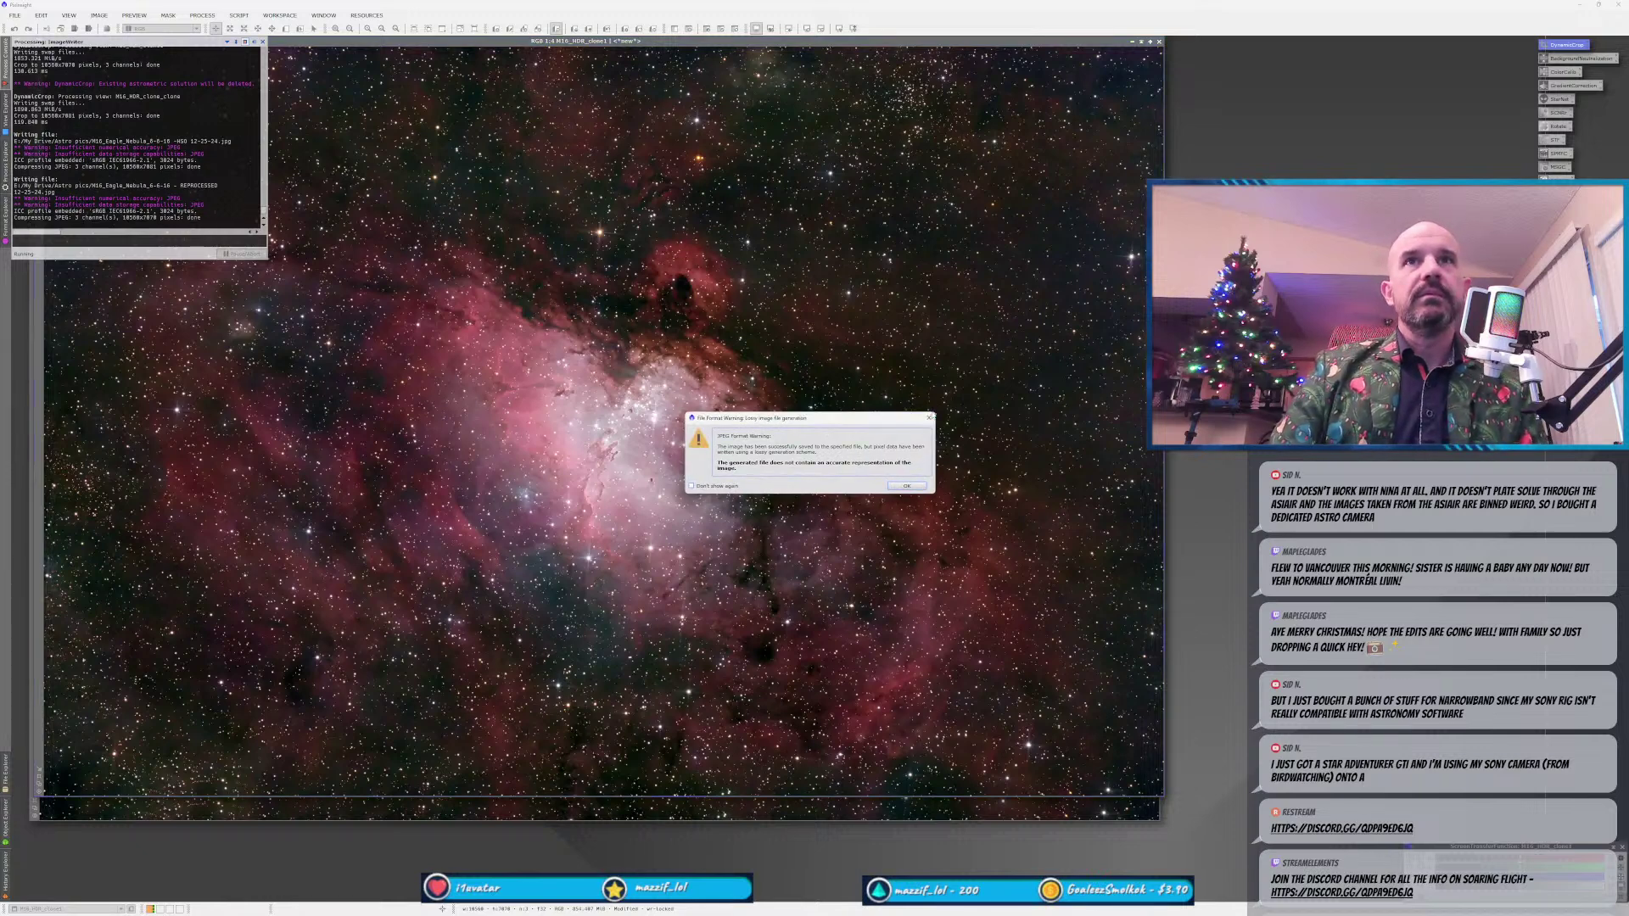
pyautogui.click(929, 417)
pyautogui.click(1158, 42)
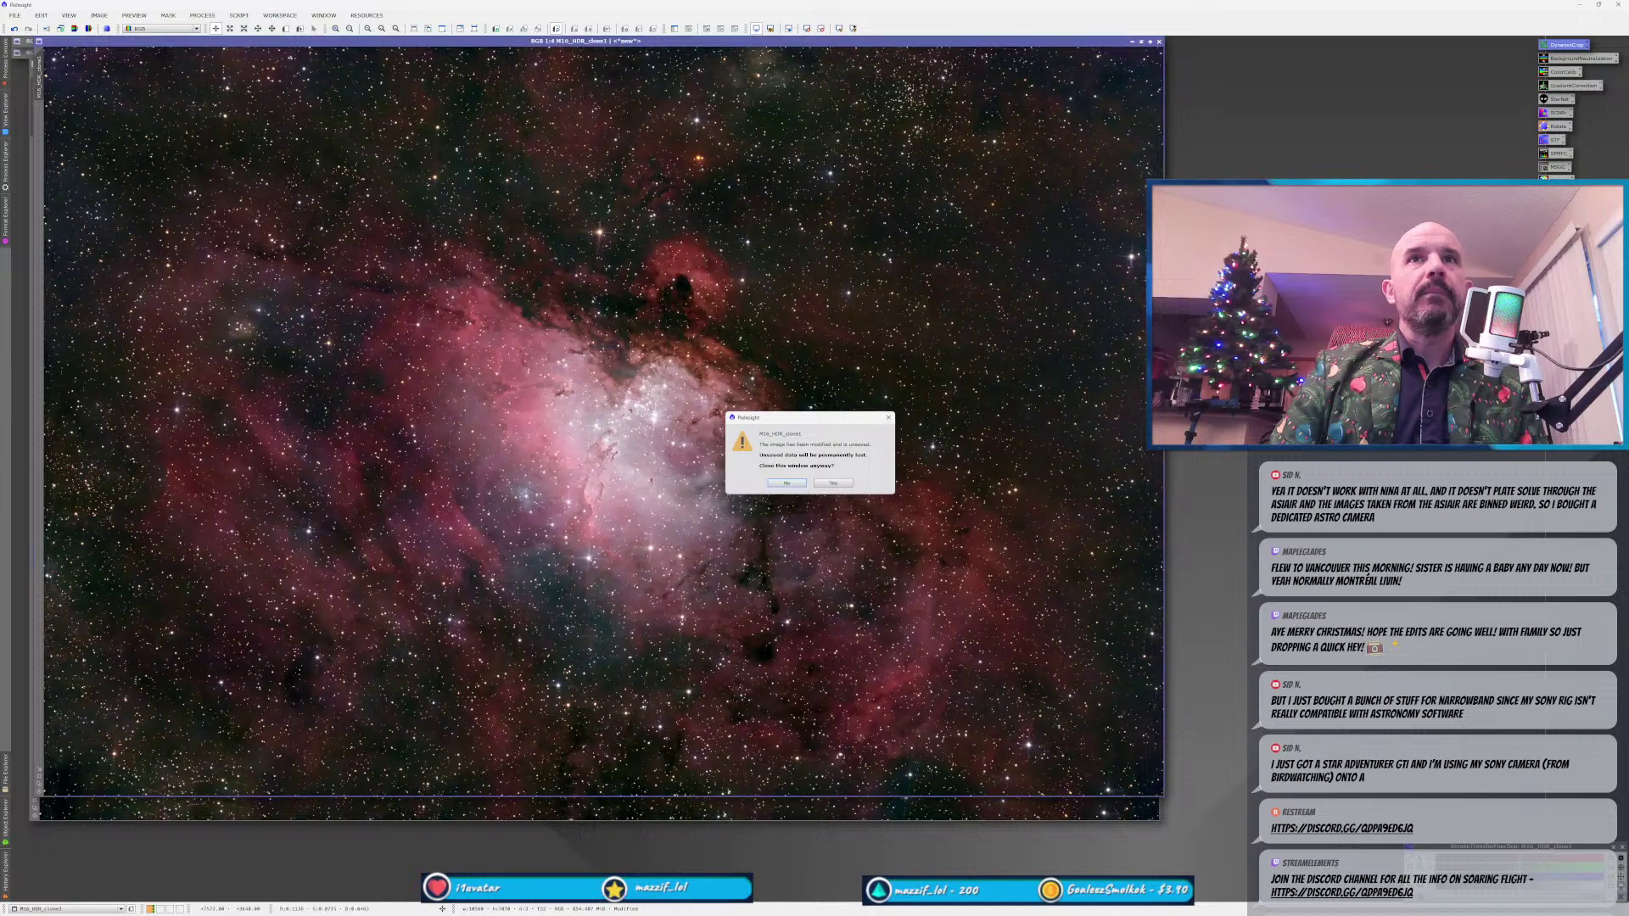
pyautogui.click(888, 417)
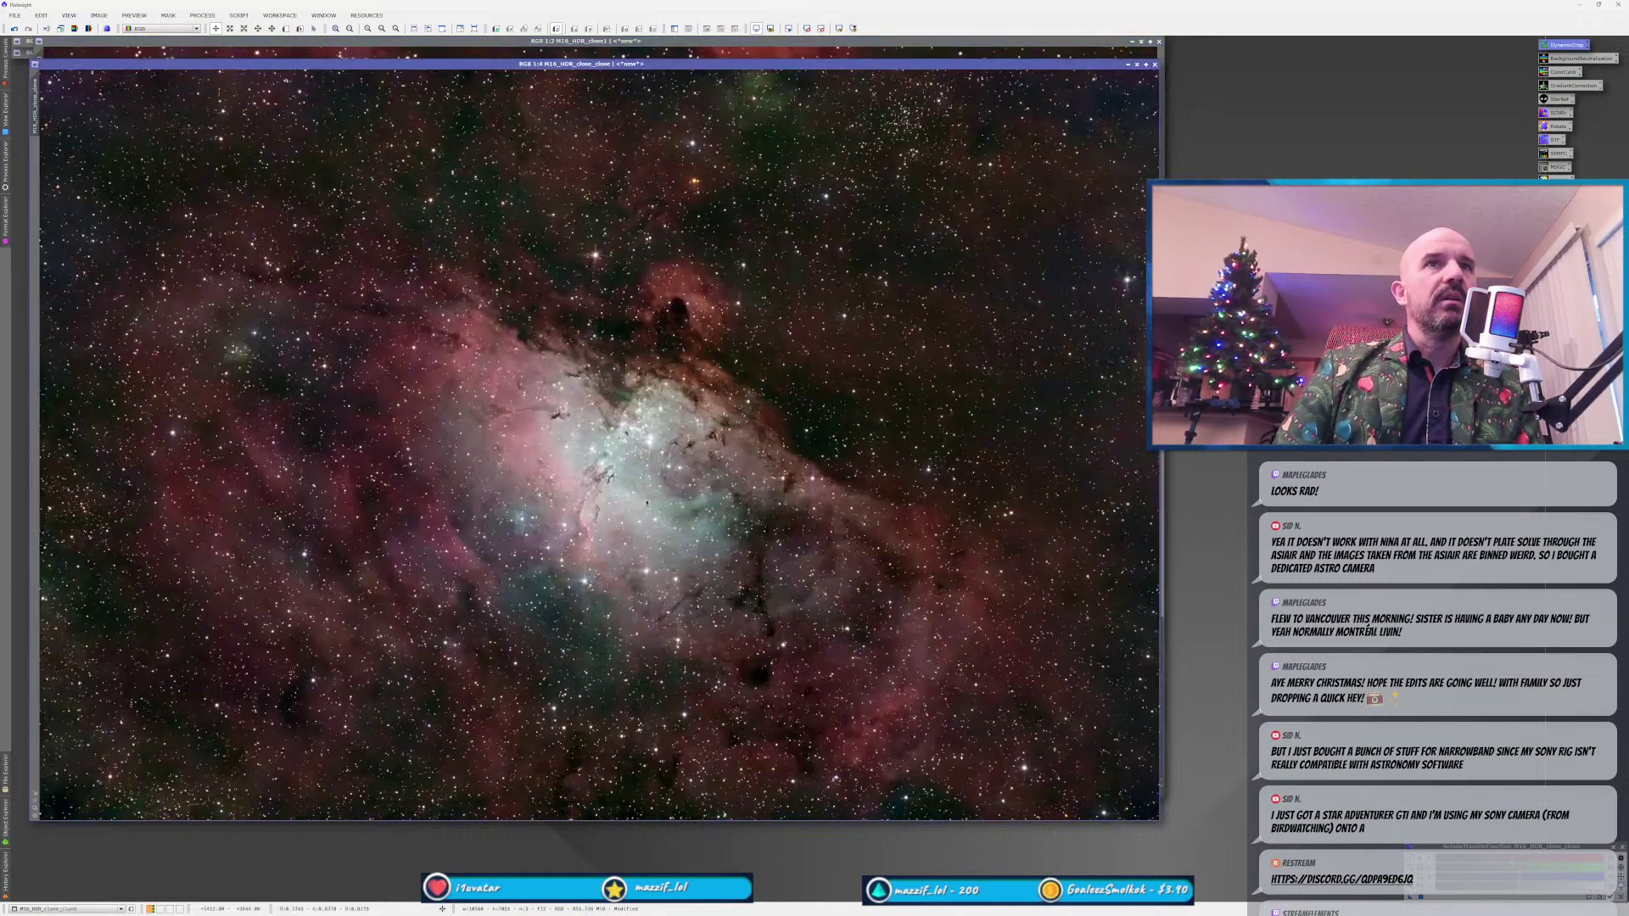
# Zoom M16_HDR_clone_clone in to 2:1 on the Pillars of Creation and examine their fine detail.
pyautogui.scroll(4, 628, 532)
pyautogui.scroll(-4, 628, 532)
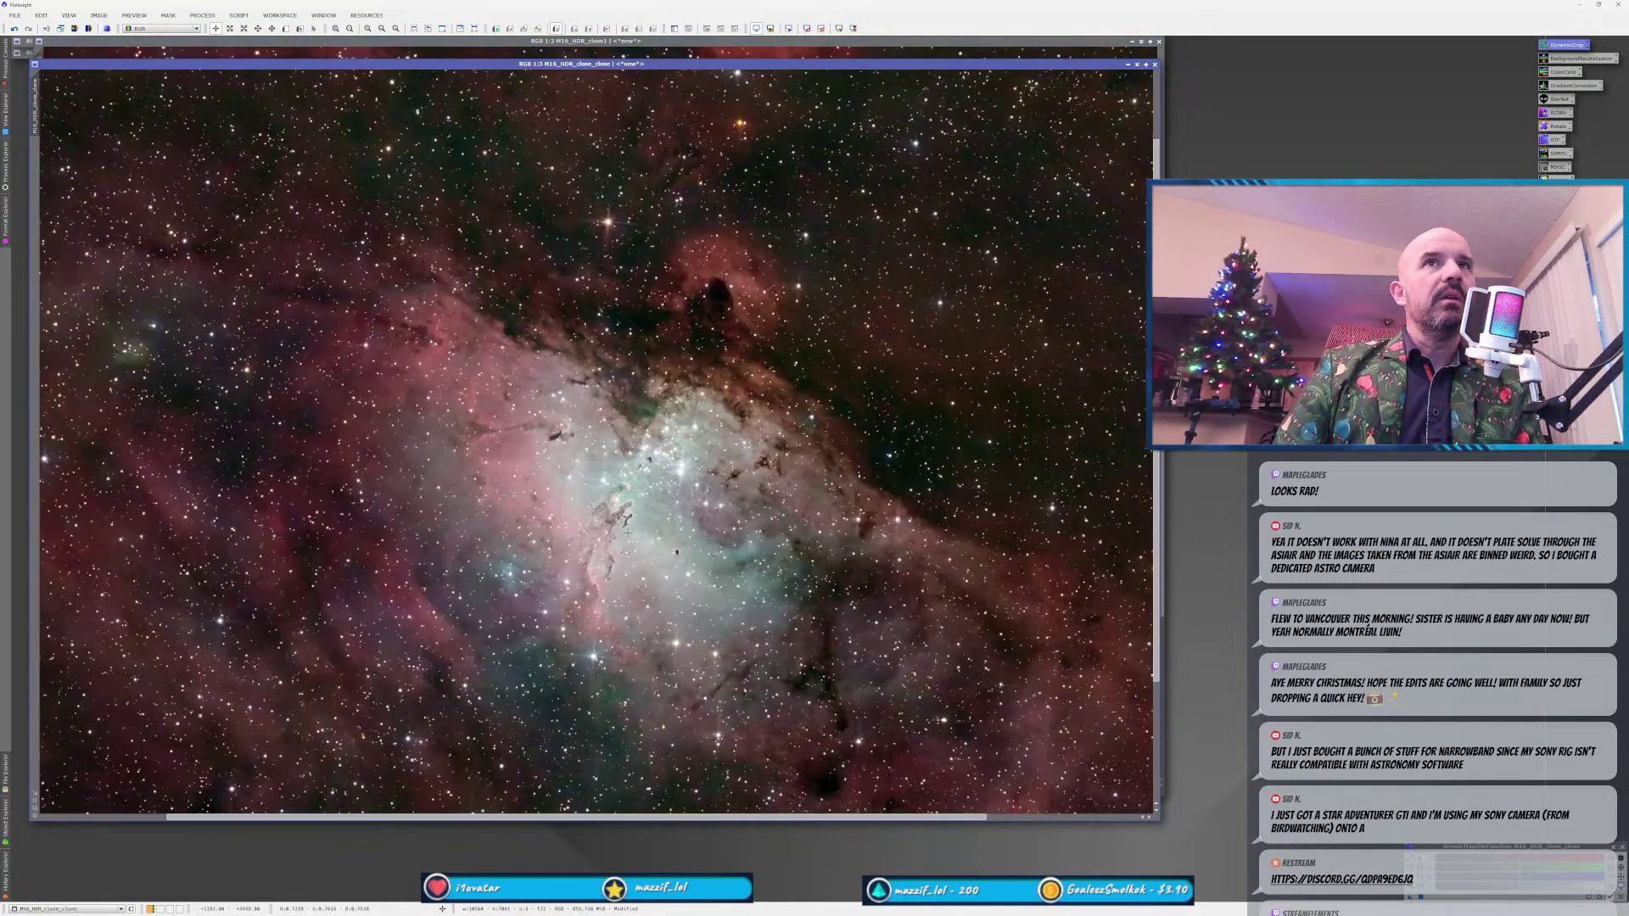
pyautogui.scroll(-1, 628, 532)
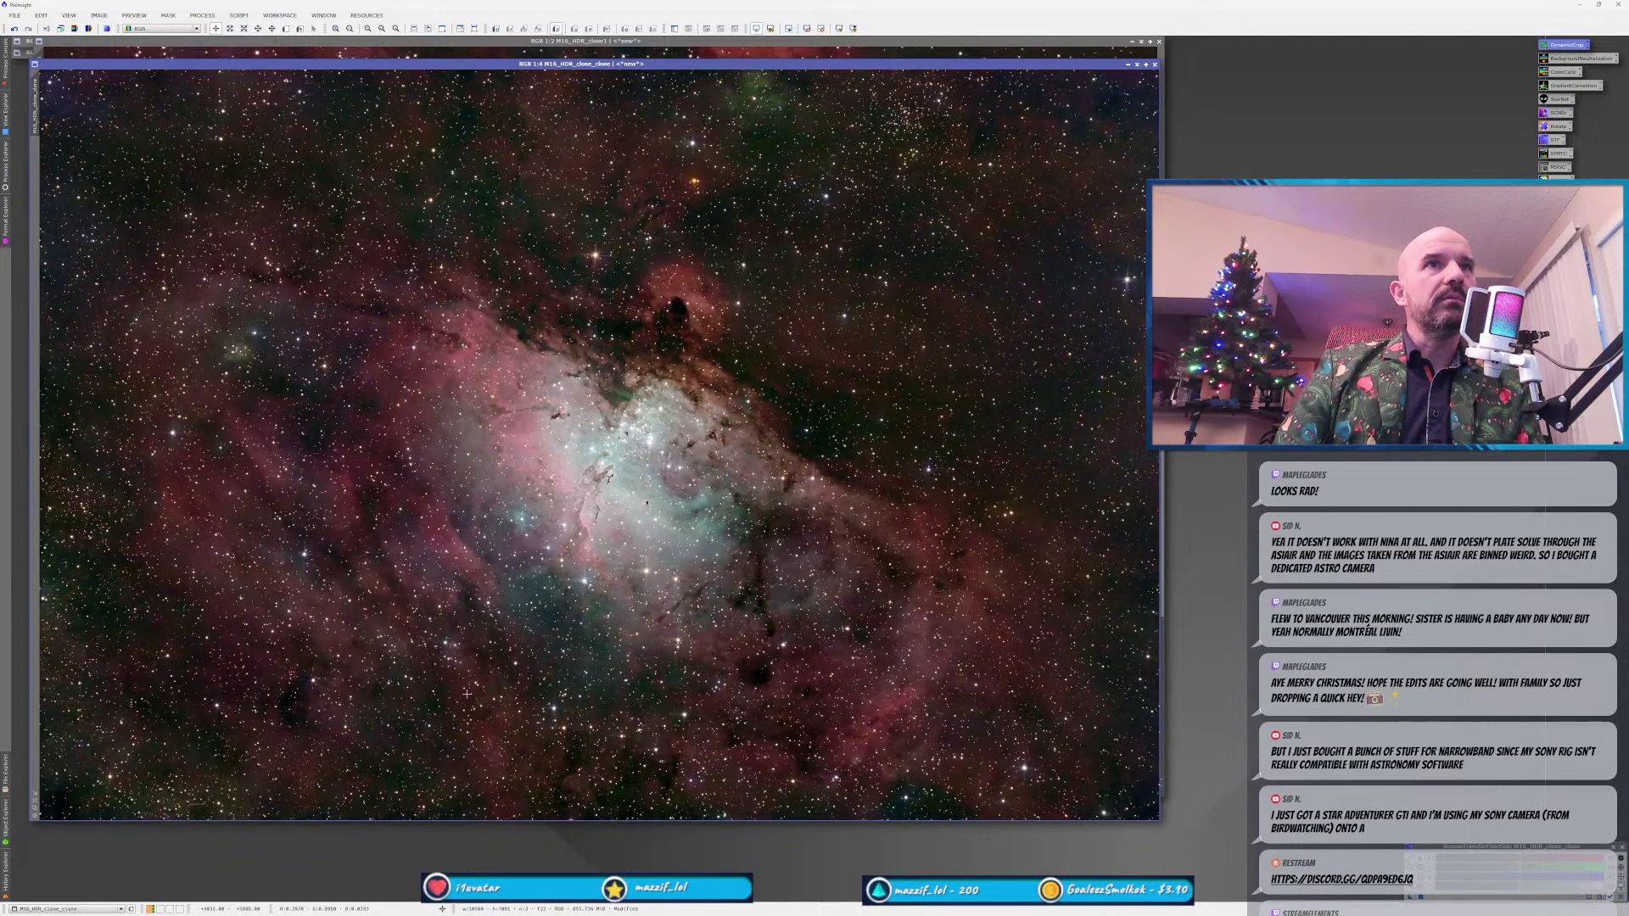
pyautogui.scroll(4, 552, 597)
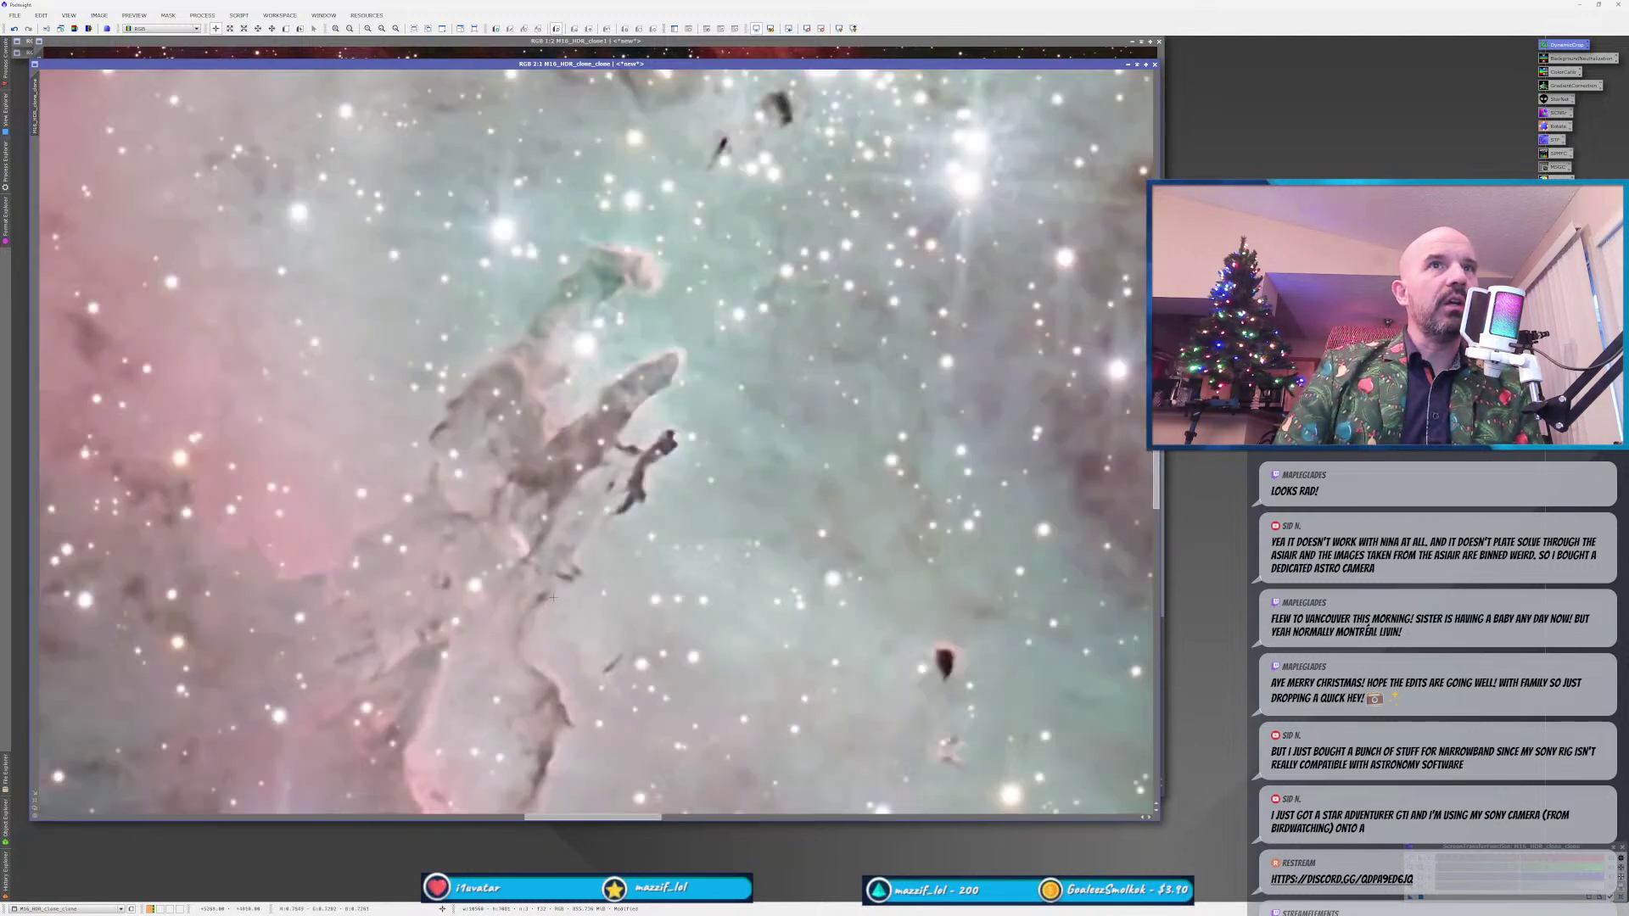
pyautogui.moveTo(584, 612); pyautogui.dragTo(449, 553)
pyautogui.hotkey('alt', 'r')
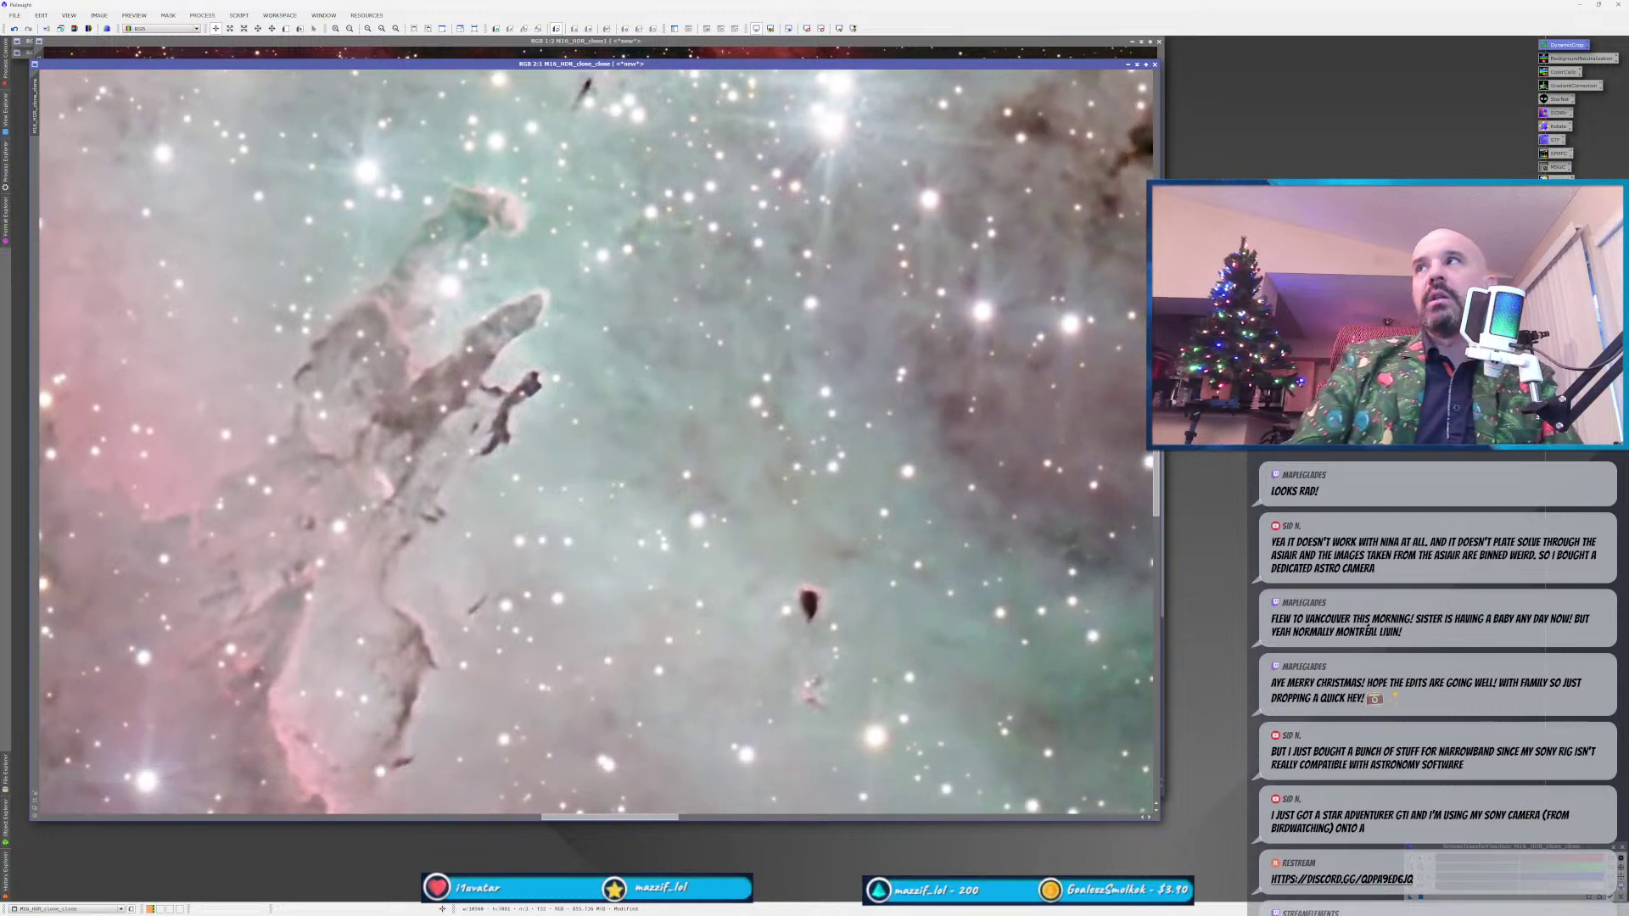
# Switch to the browser to view NASA's pillars_of_creation.jpg for comparison, and return to M16_HDR_clone_clone at 1:4 zoom.
pyautogui.hotkey('alt', 'Tab')
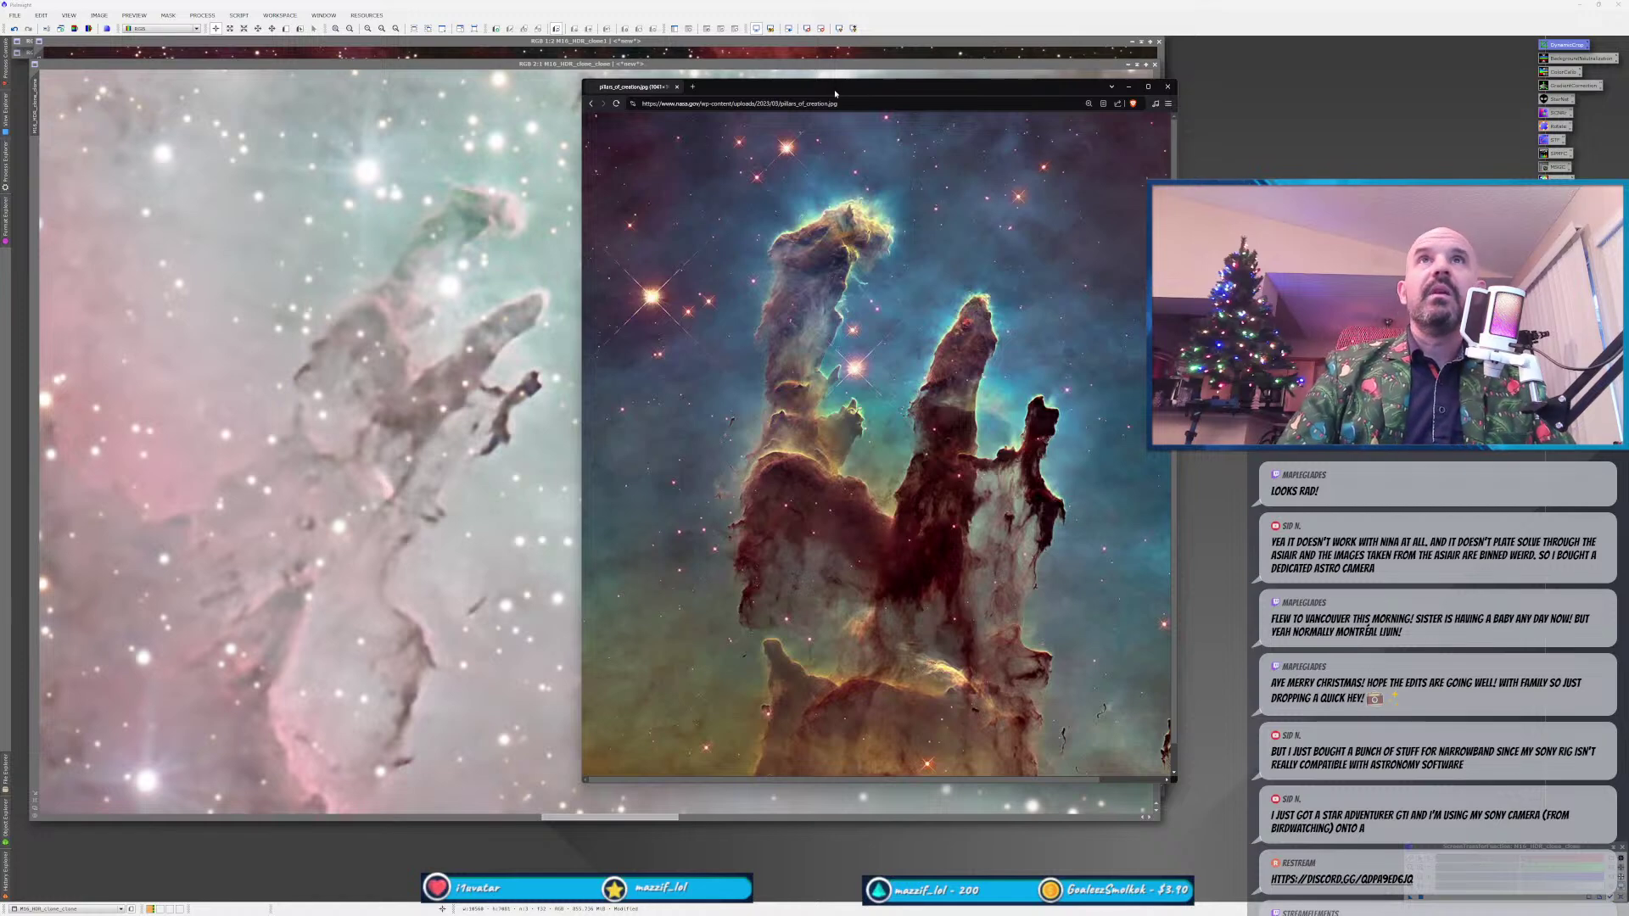
pyautogui.click(1129, 86)
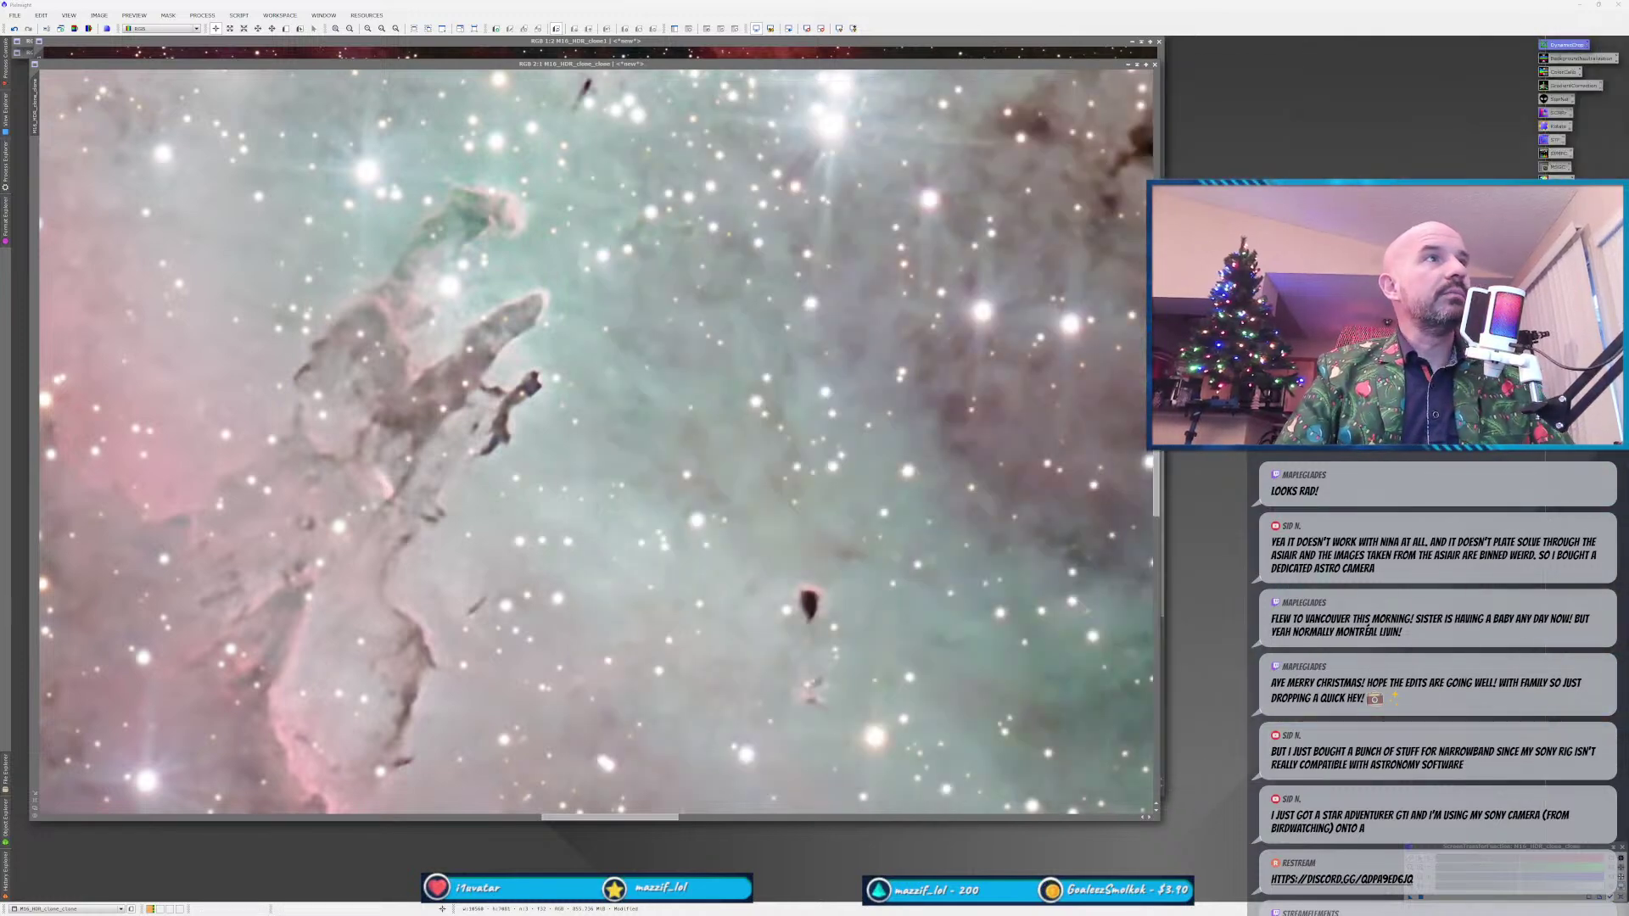
pyautogui.scroll(-2, 450, 526)
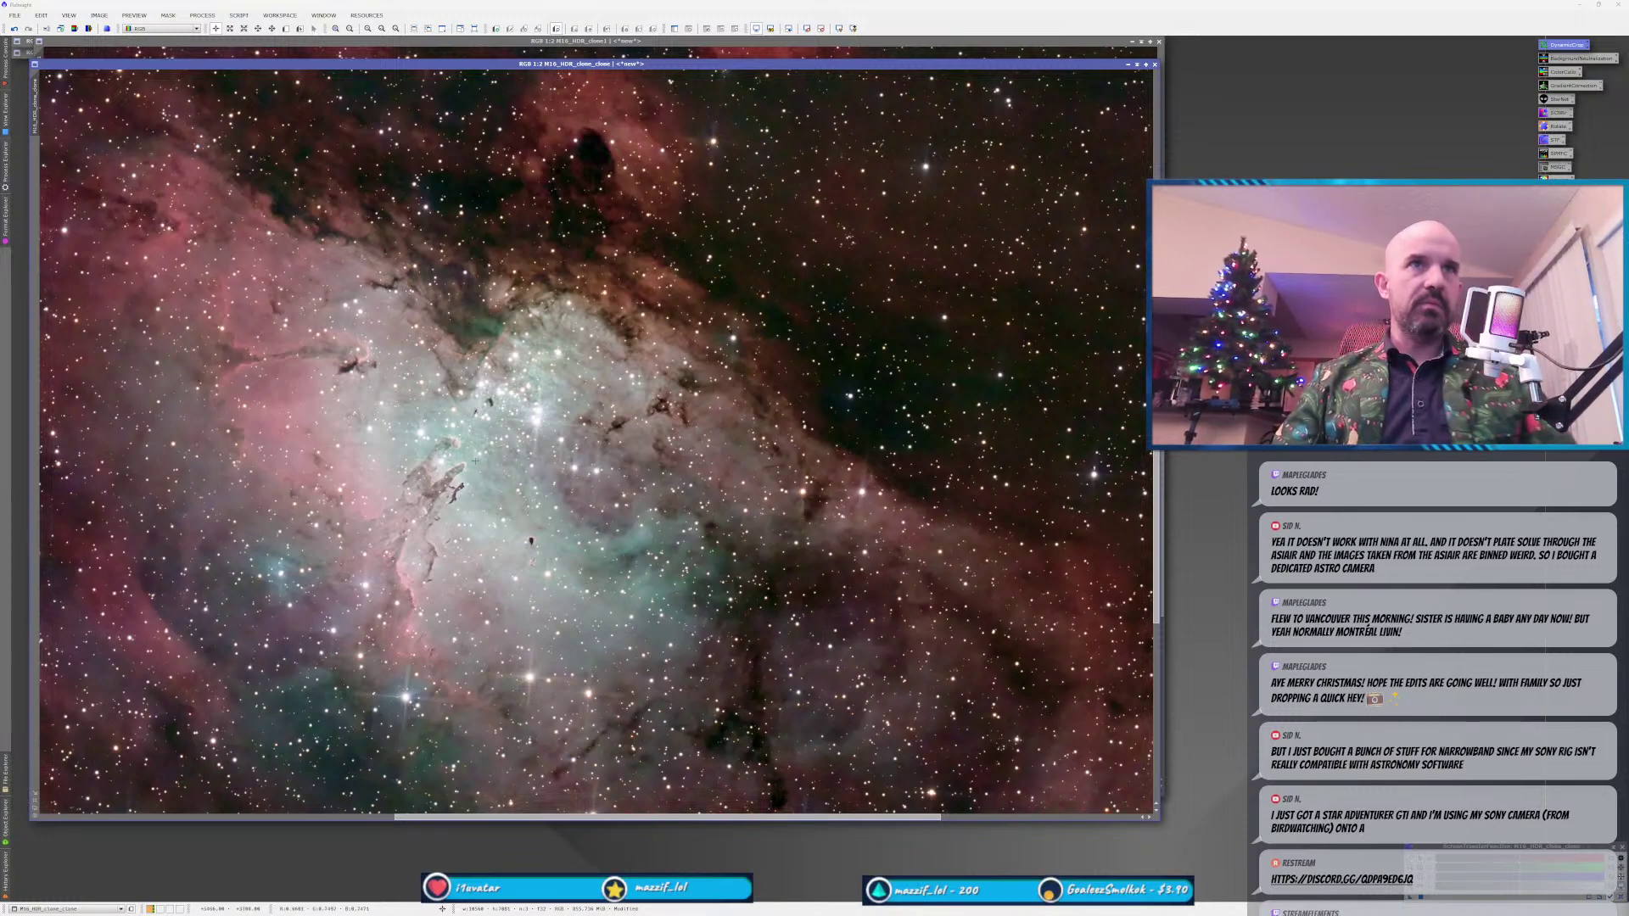
pyautogui.scroll(-1, 563, 687)
pyautogui.scroll(-1, 563, 687)
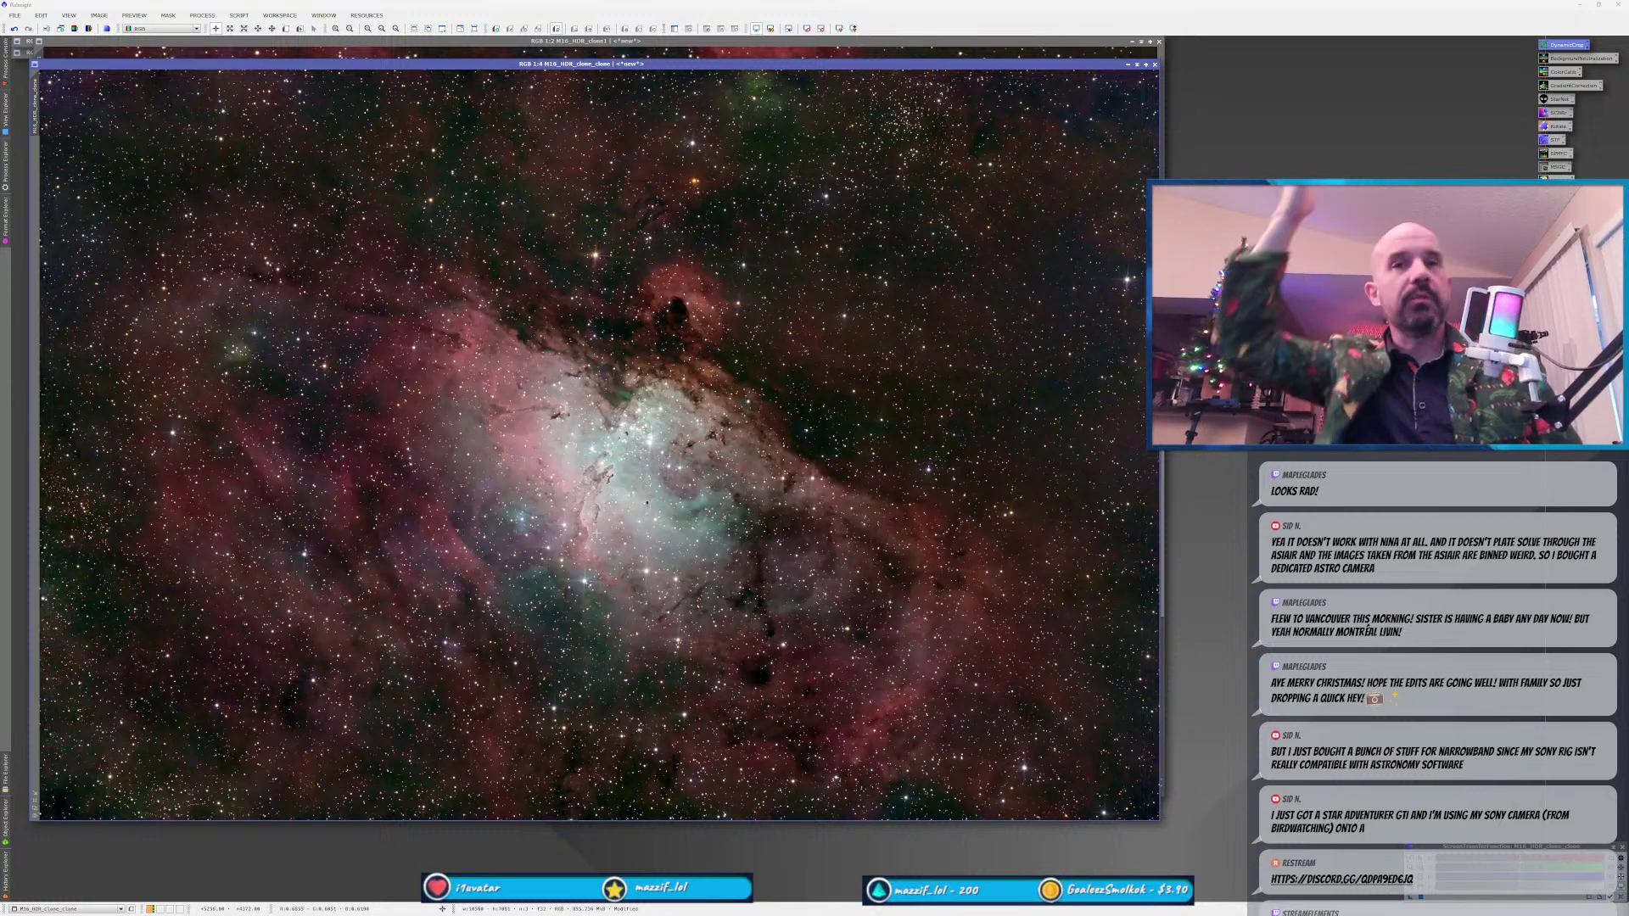
# Close the M16_HDR_clone_clone and M16_HDR_clone1 windows, discarding their unsaved data.
pyautogui.click(1155, 64)
pyautogui.press('Return')
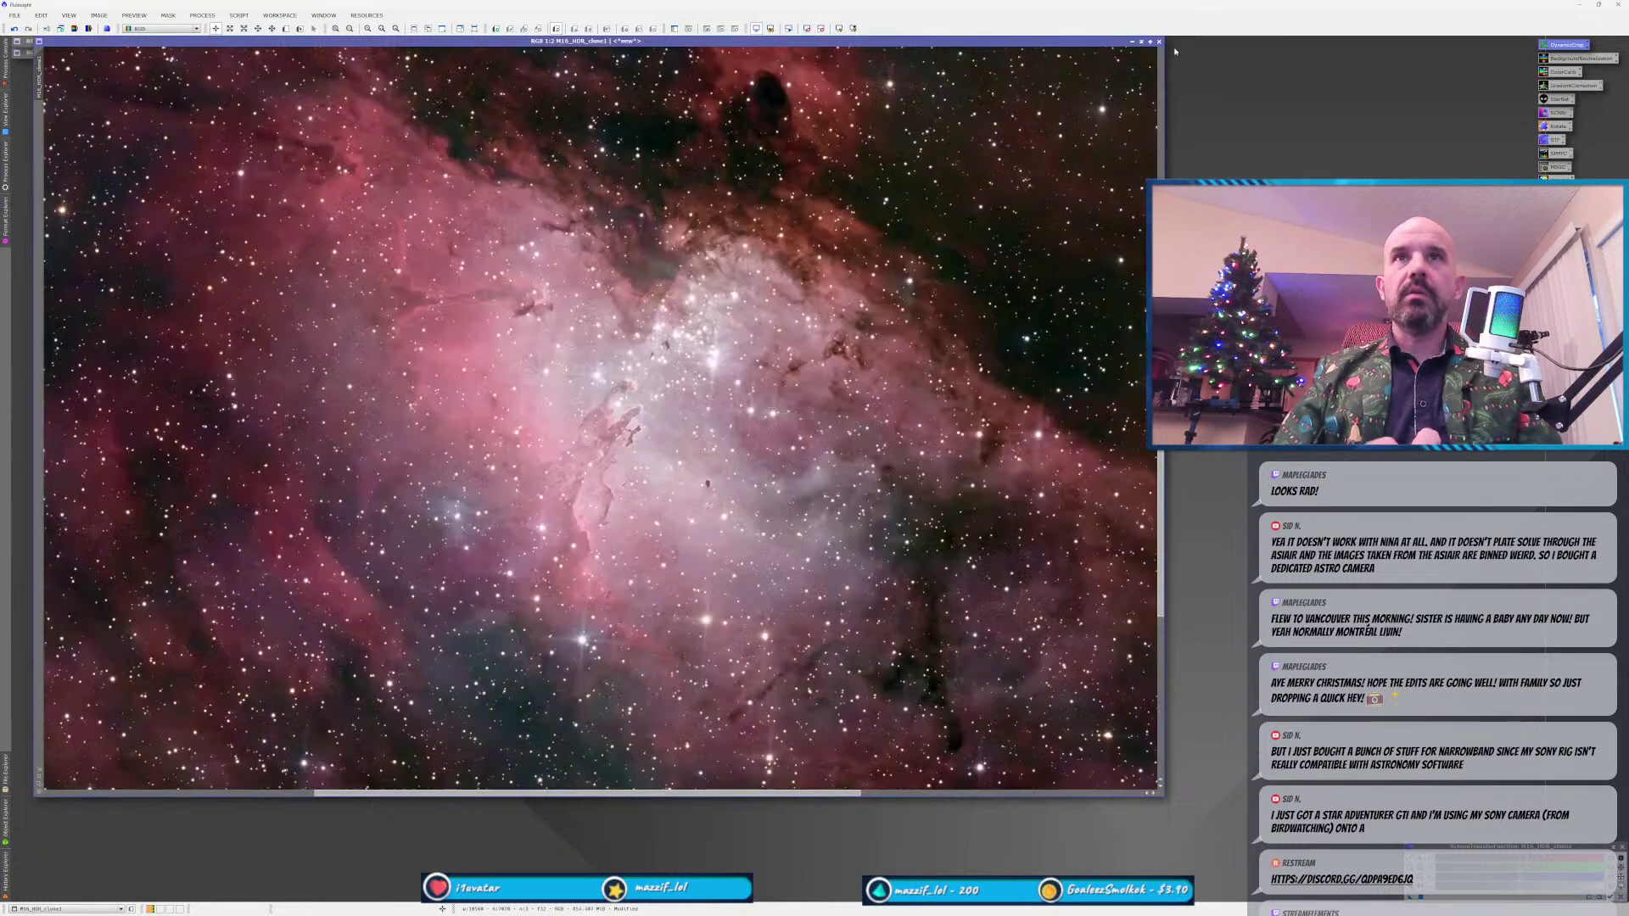
pyautogui.click(1159, 41)
pyautogui.press('Escape')
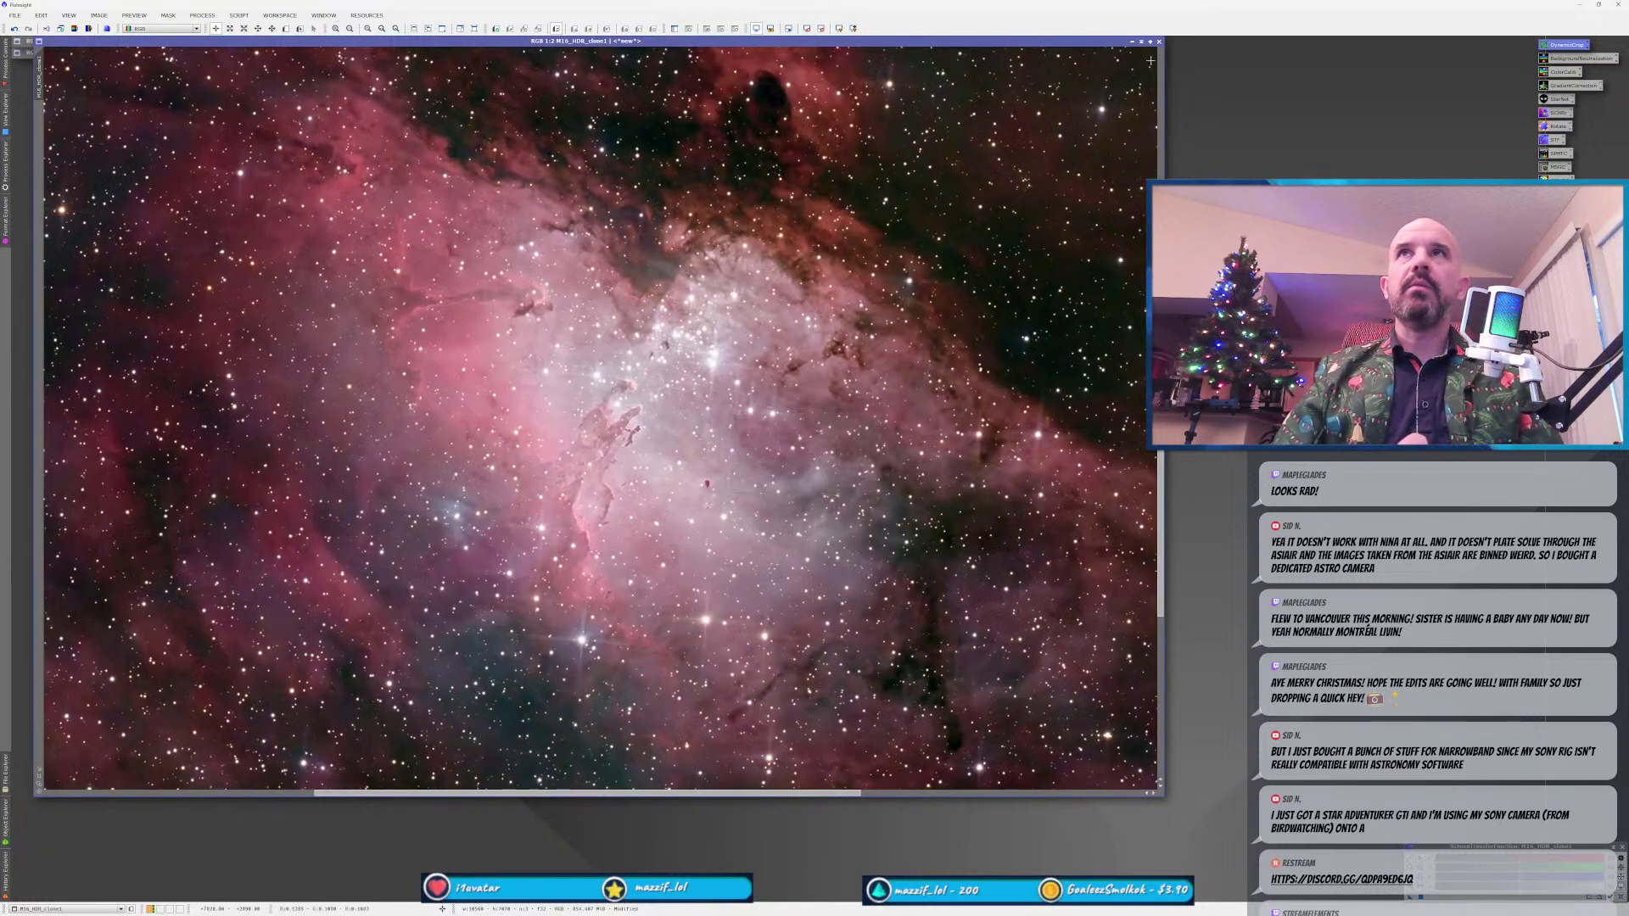
pyautogui.click(1159, 40)
pyautogui.press('Return')
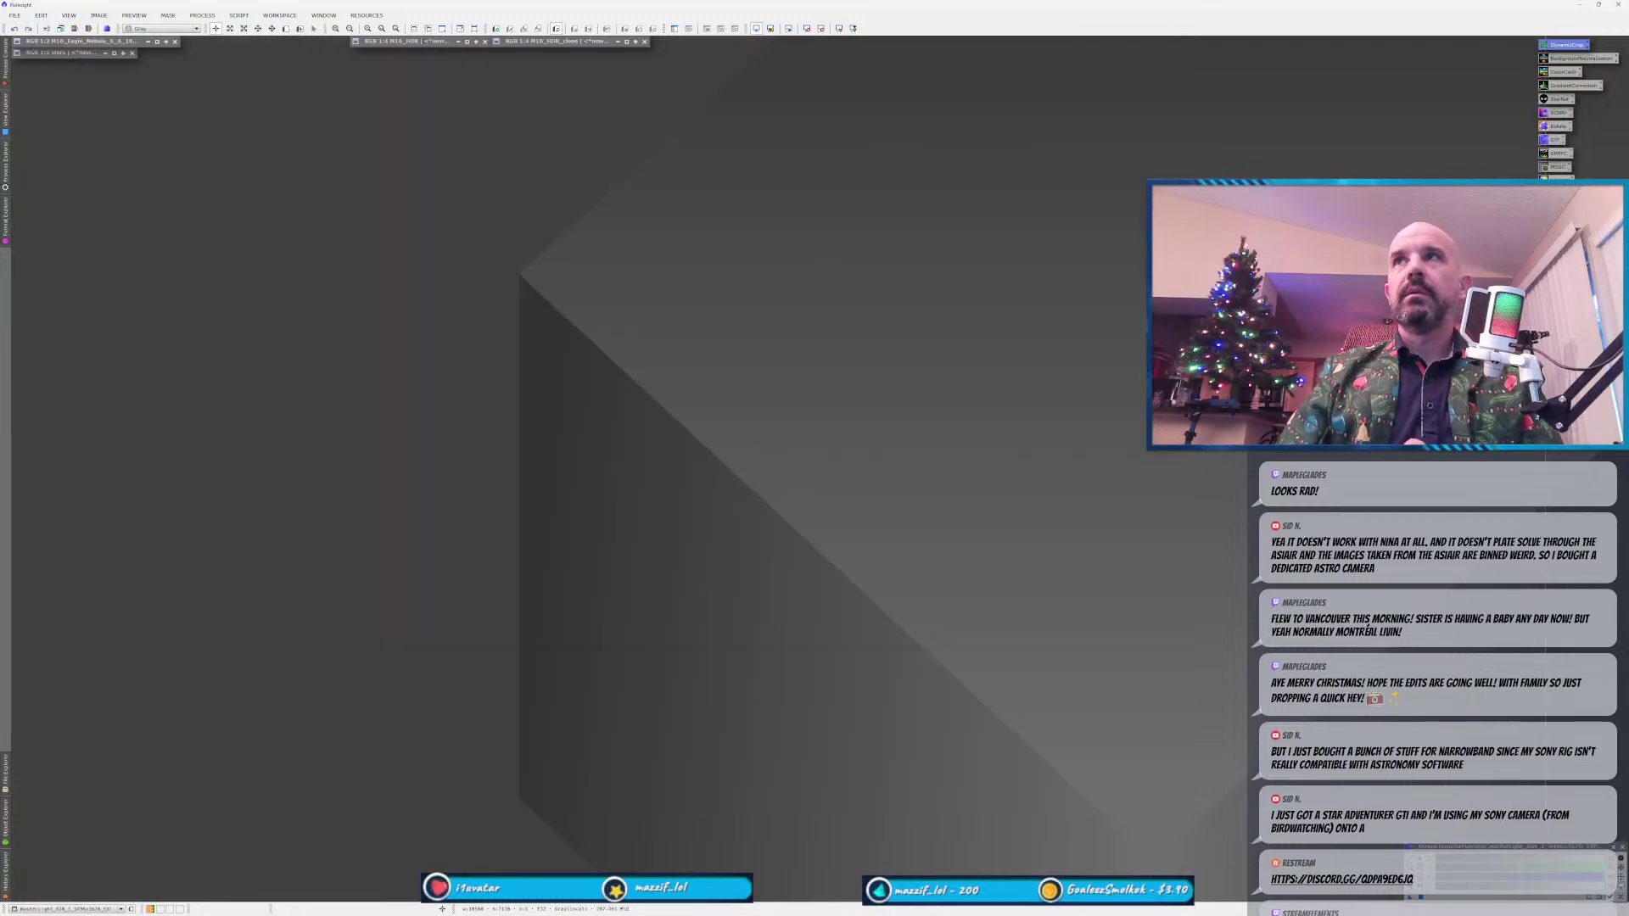
# Close the remaining master light, M16_HDR_clone, M16_HDR and M16 Eagle Nebula images, discarding unsaved changes and leaving only the stars image open.
pyautogui.hotkey('ctrl', 'w')
pyautogui.press('Return')
pyautogui.hotkey('ctrl', 'w')
pyautogui.press('Return')
pyautogui.hotkey('ctrl', 'w')
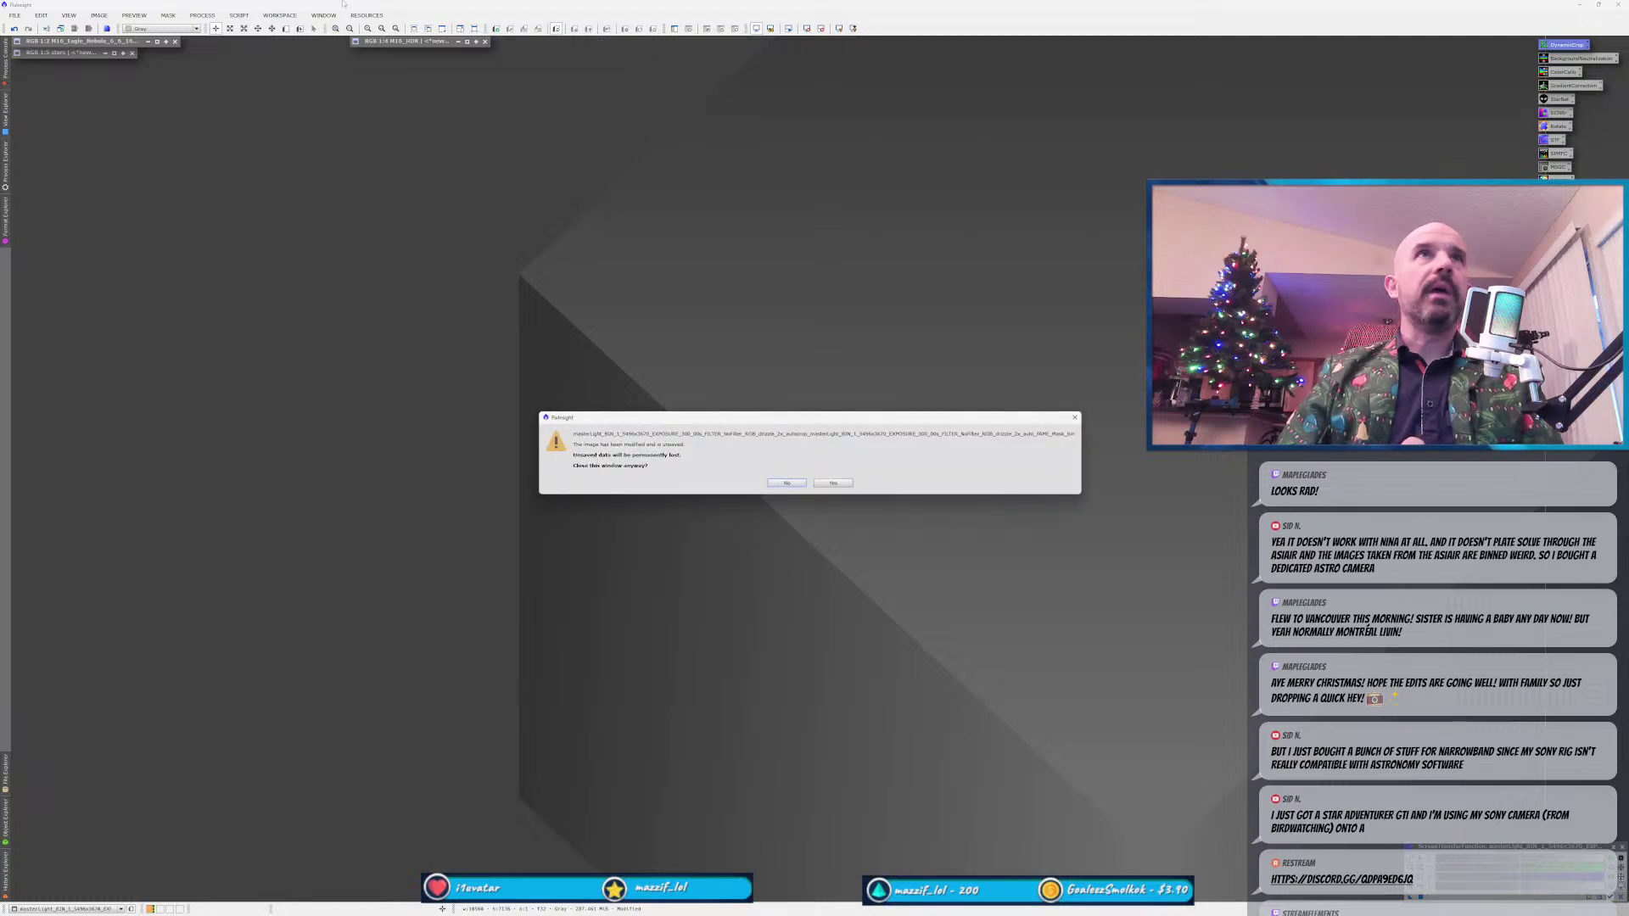
pyautogui.press('Return')
pyautogui.hotkey('ctrl', 'w')
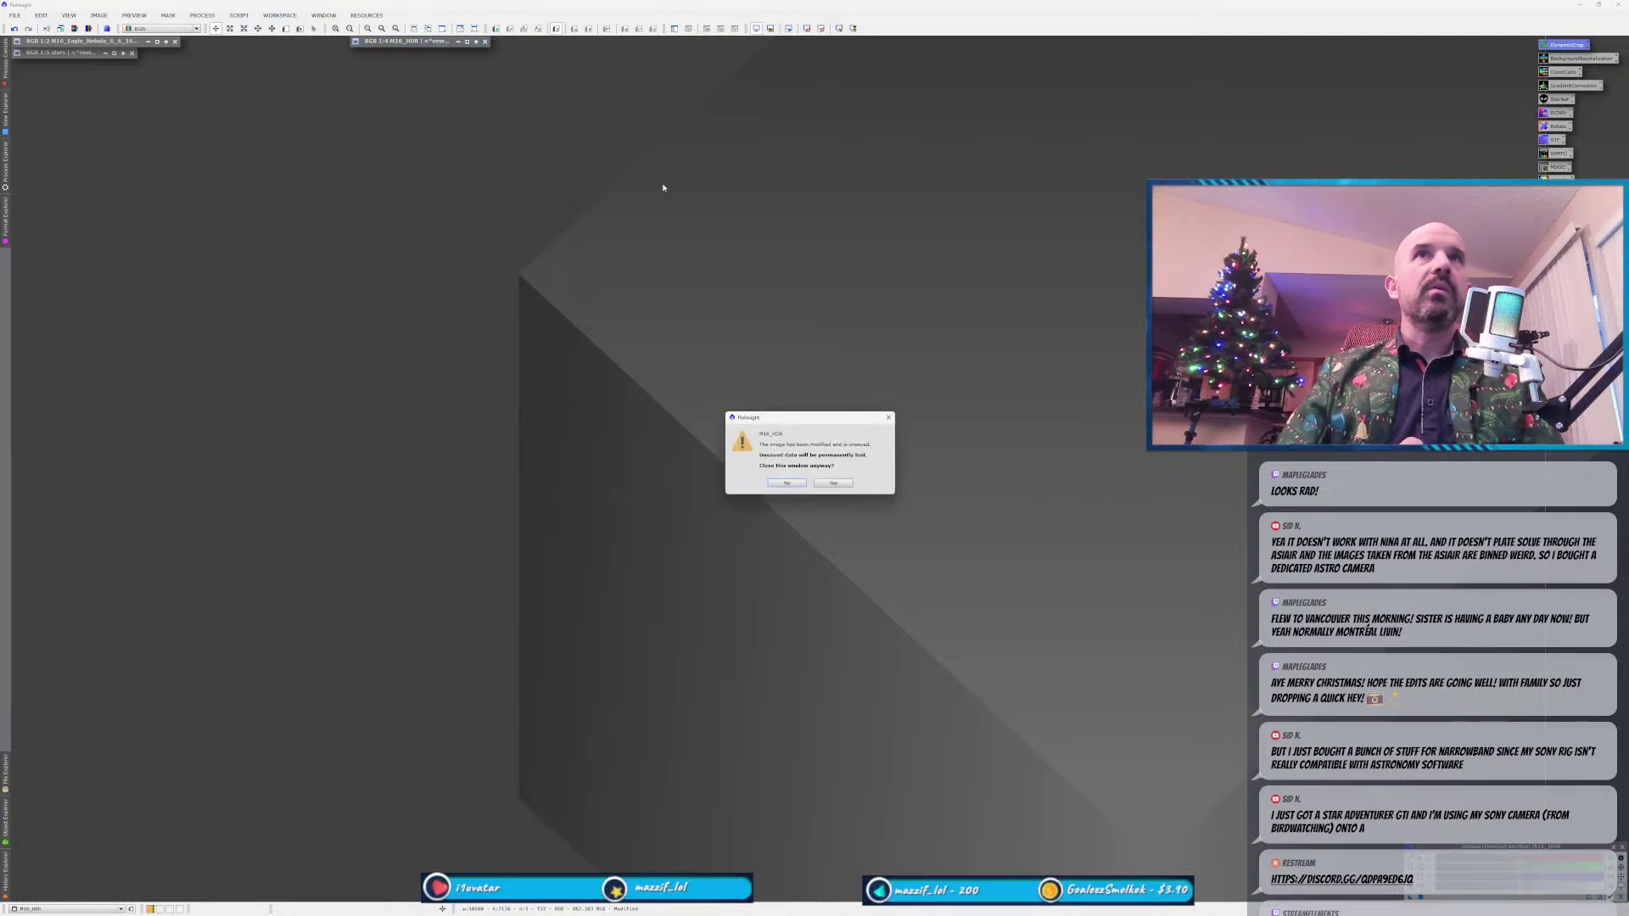
pyautogui.press('Return')
pyautogui.click(176, 41)
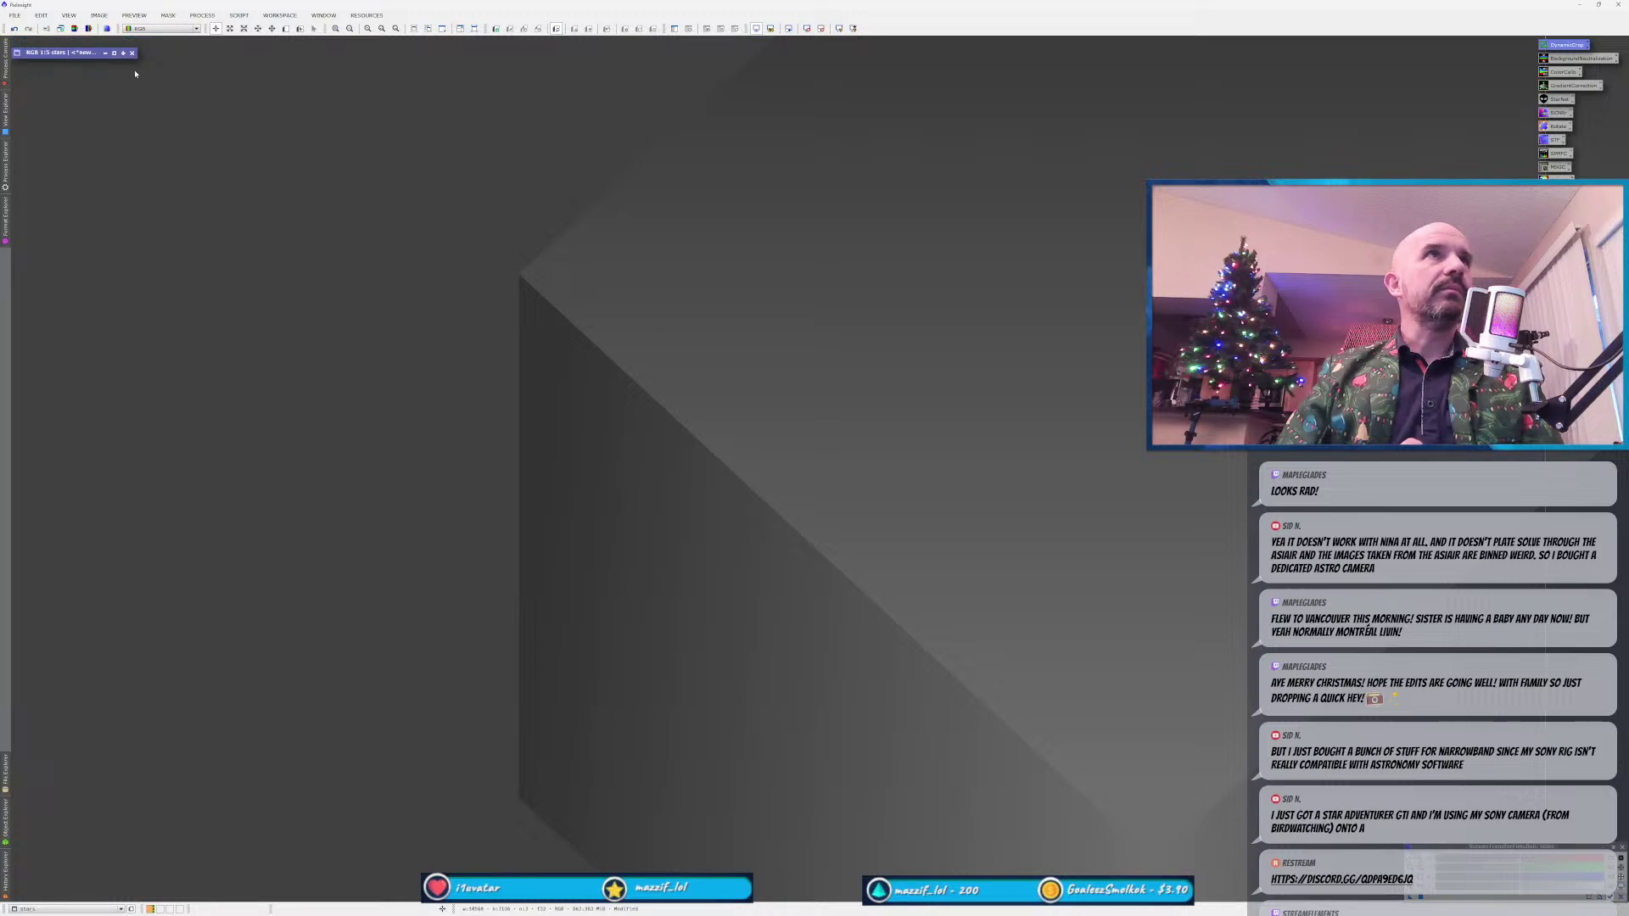
# Close the stars image without saving, and view the saved M16 Eagle Nebula JPEG full screen, returning its viewer to window size.
pyautogui.hotkey('ctrl', 'w')
pyautogui.press('Return')
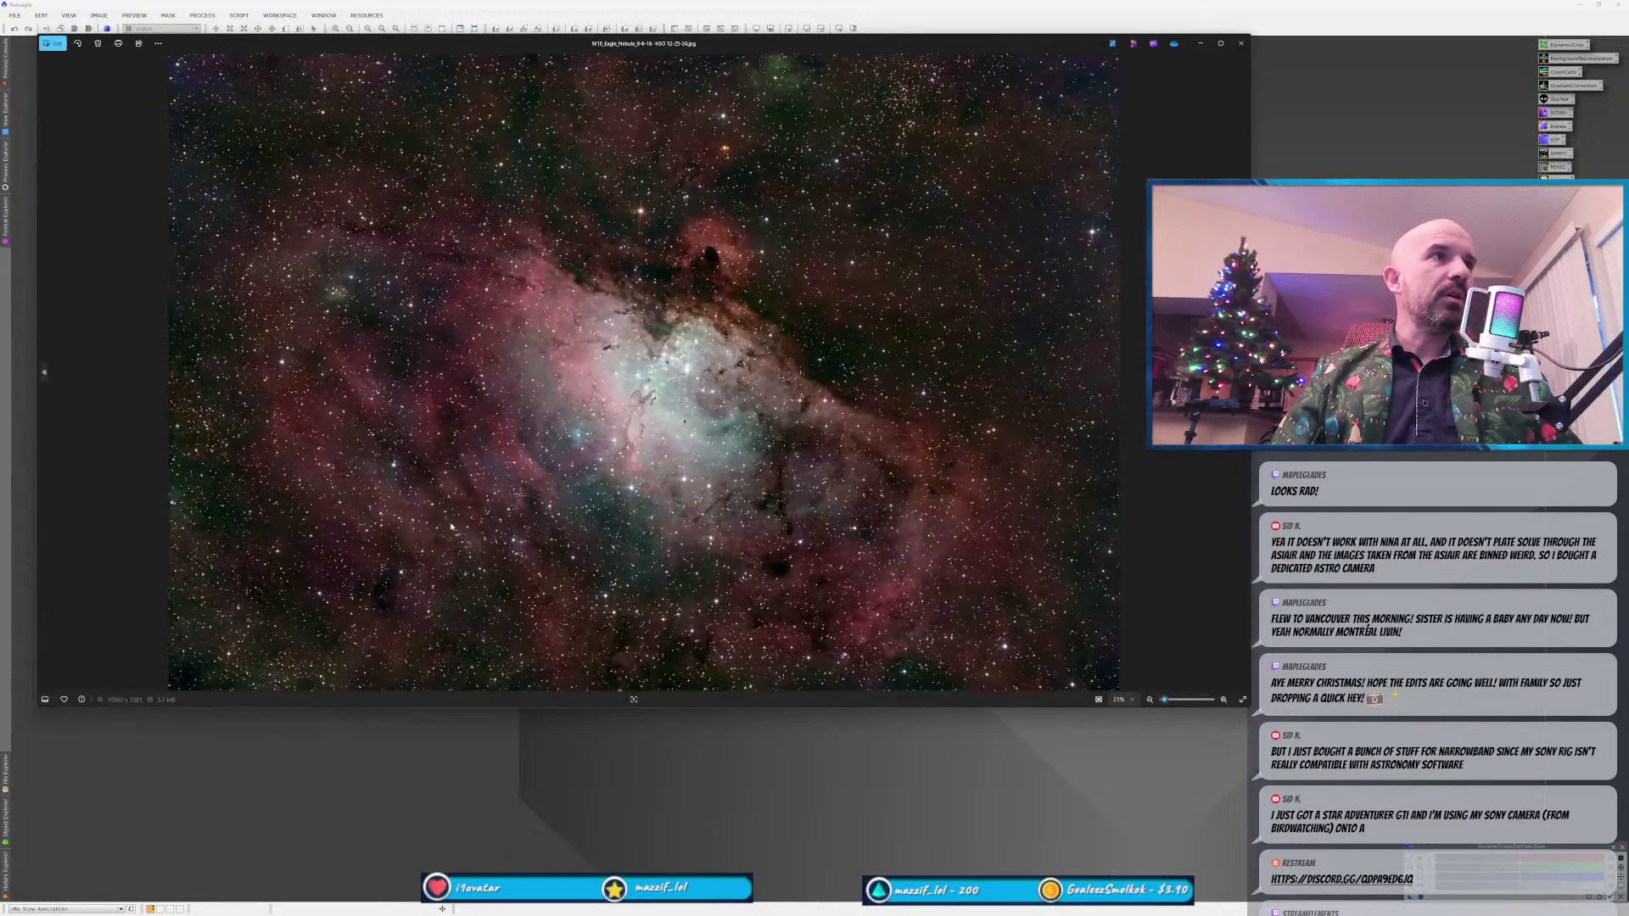
pyautogui.doubleClick(704, 46)
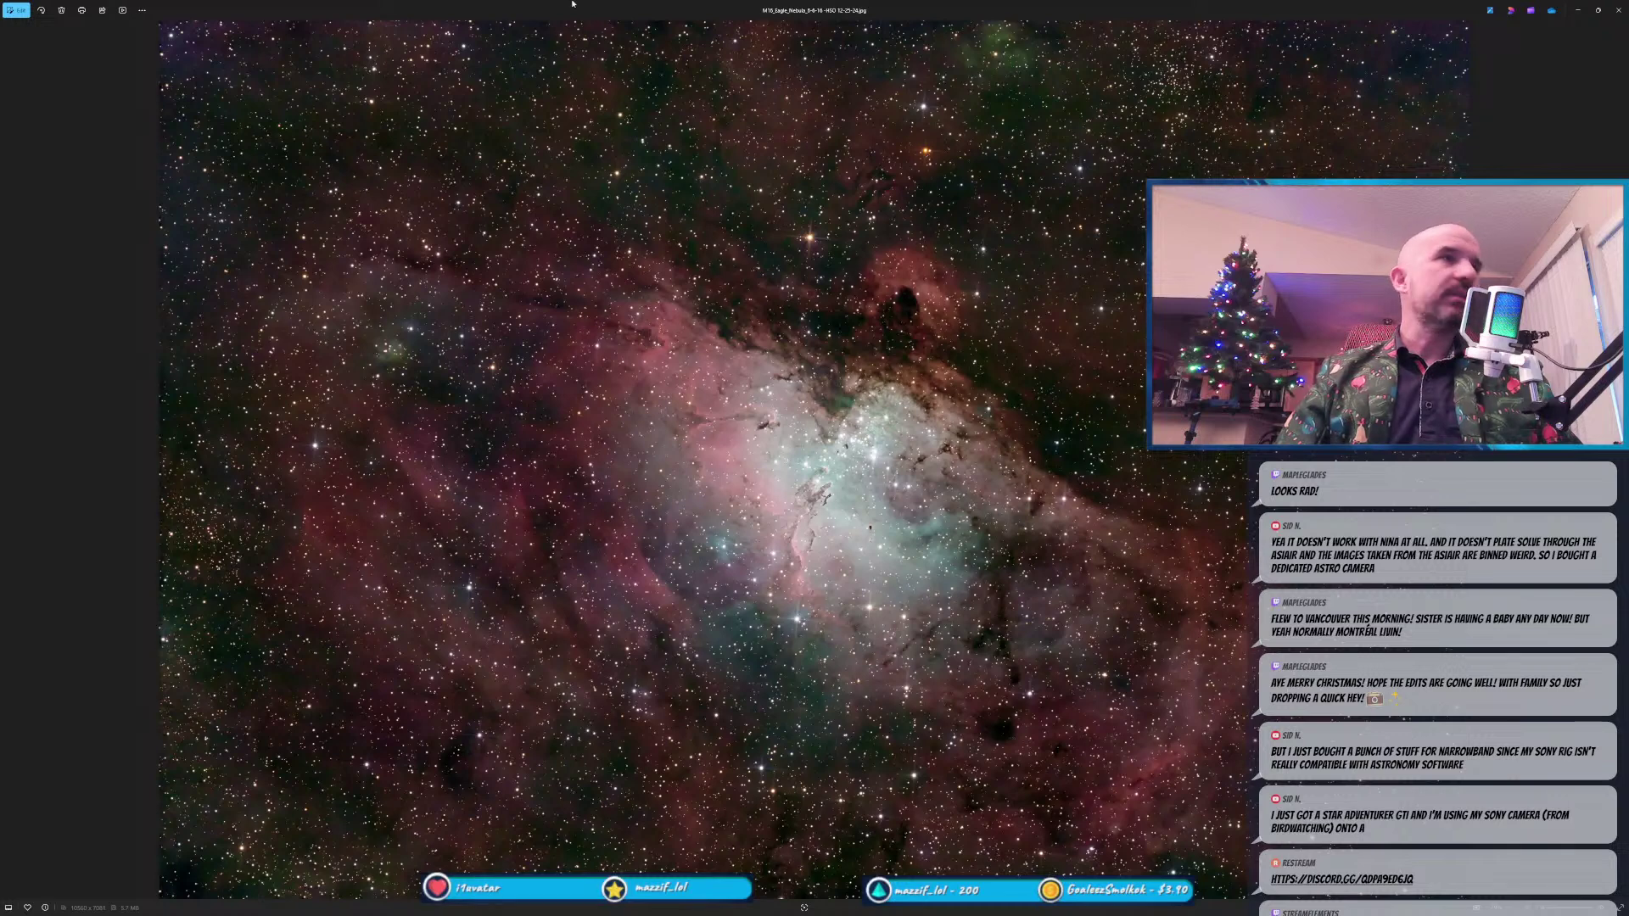
pyautogui.doubleClick(603, 12)
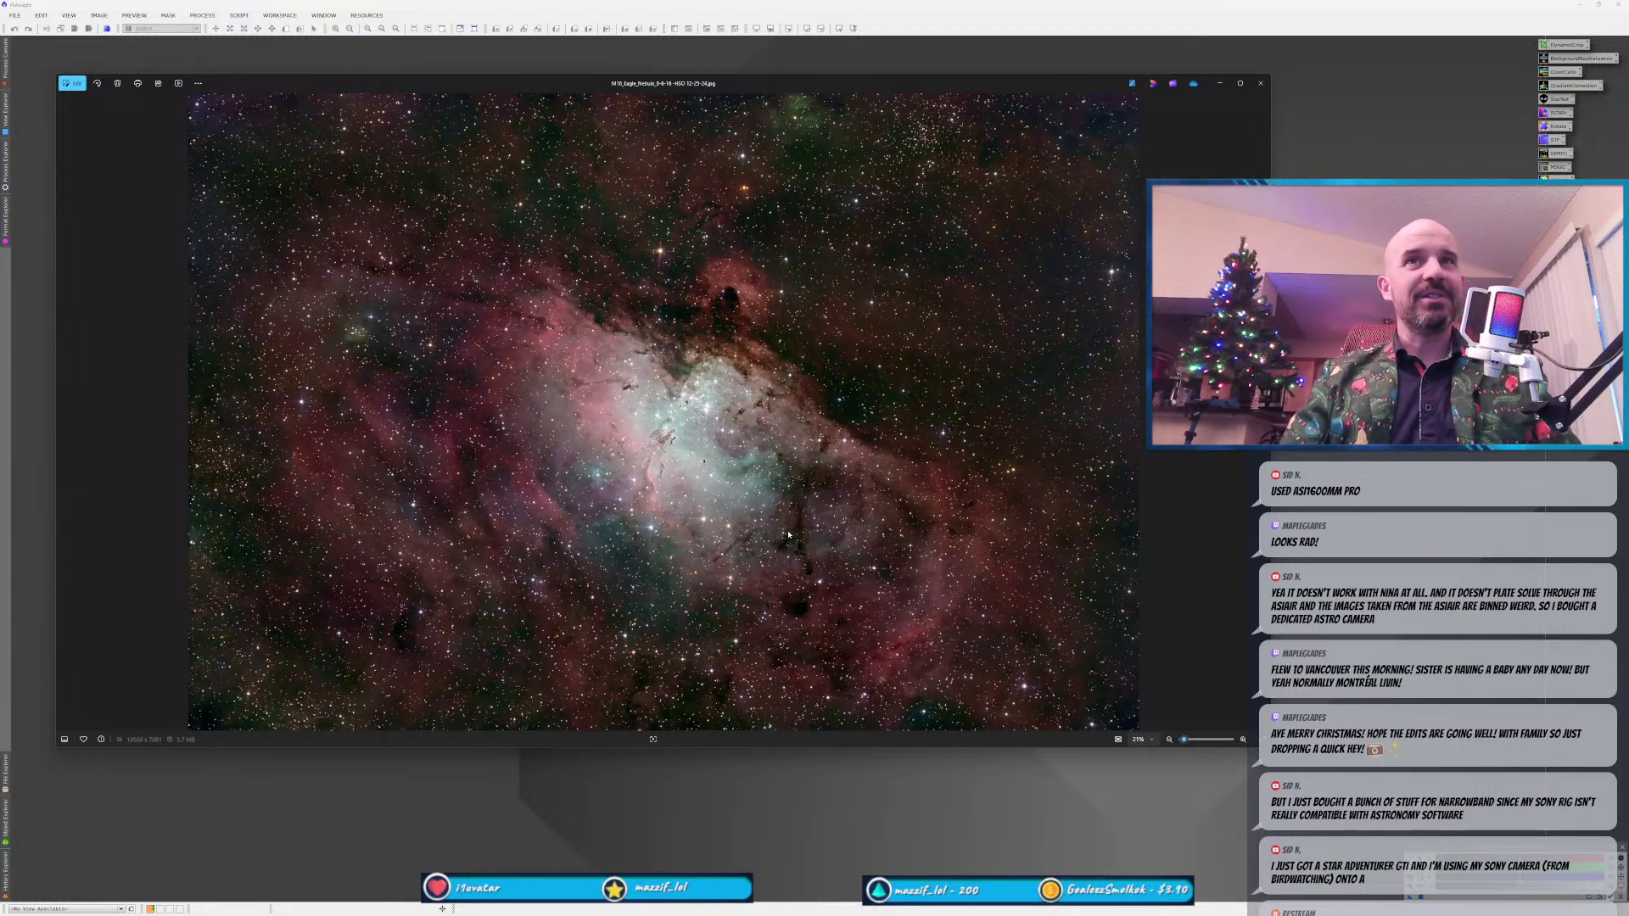
# Zoom in on the Pillars of Creation in the saved M16 JPEG to check fine detail, and close the photo viewer.
pyautogui.scroll(10, 677, 481)
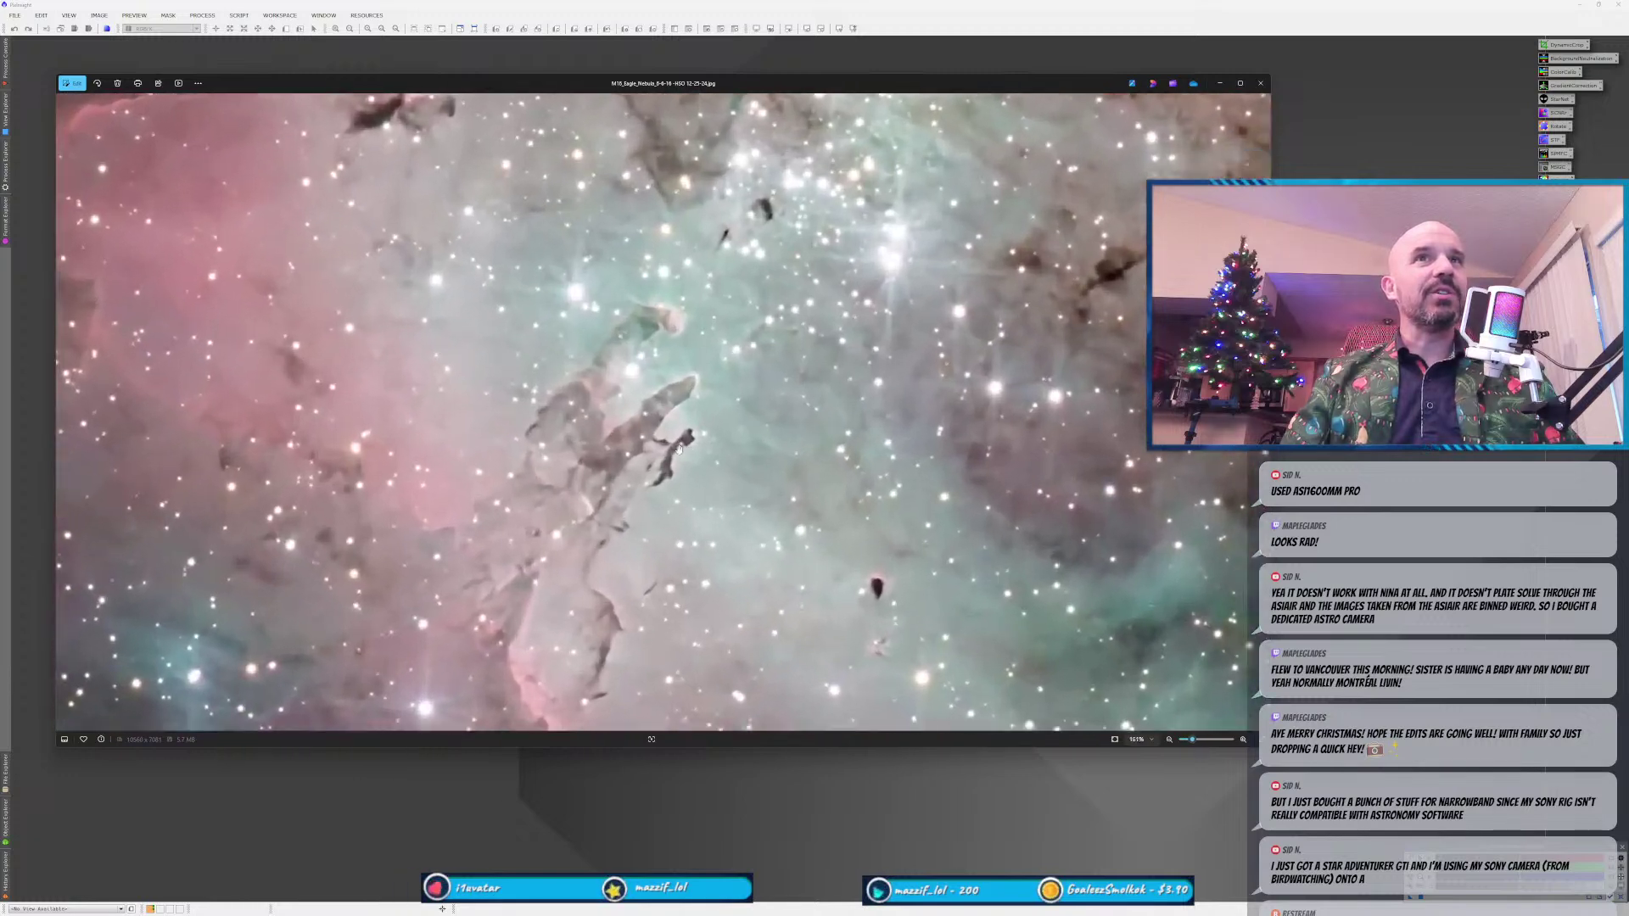
pyautogui.scroll(5, 676, 448)
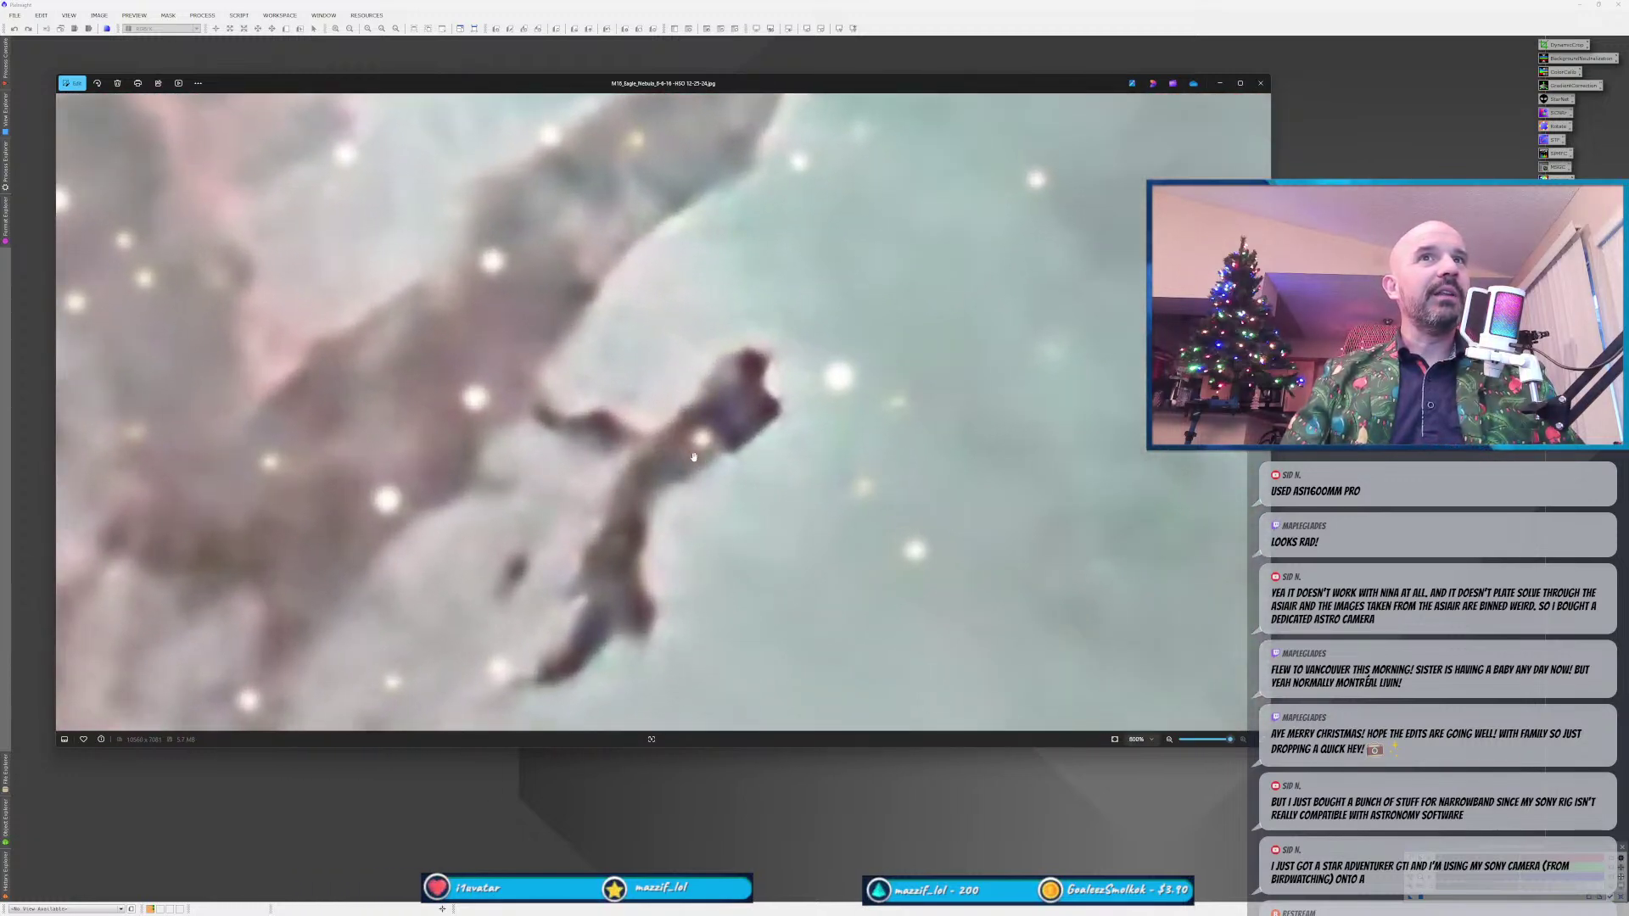
pyautogui.scroll(-10, 599, 514)
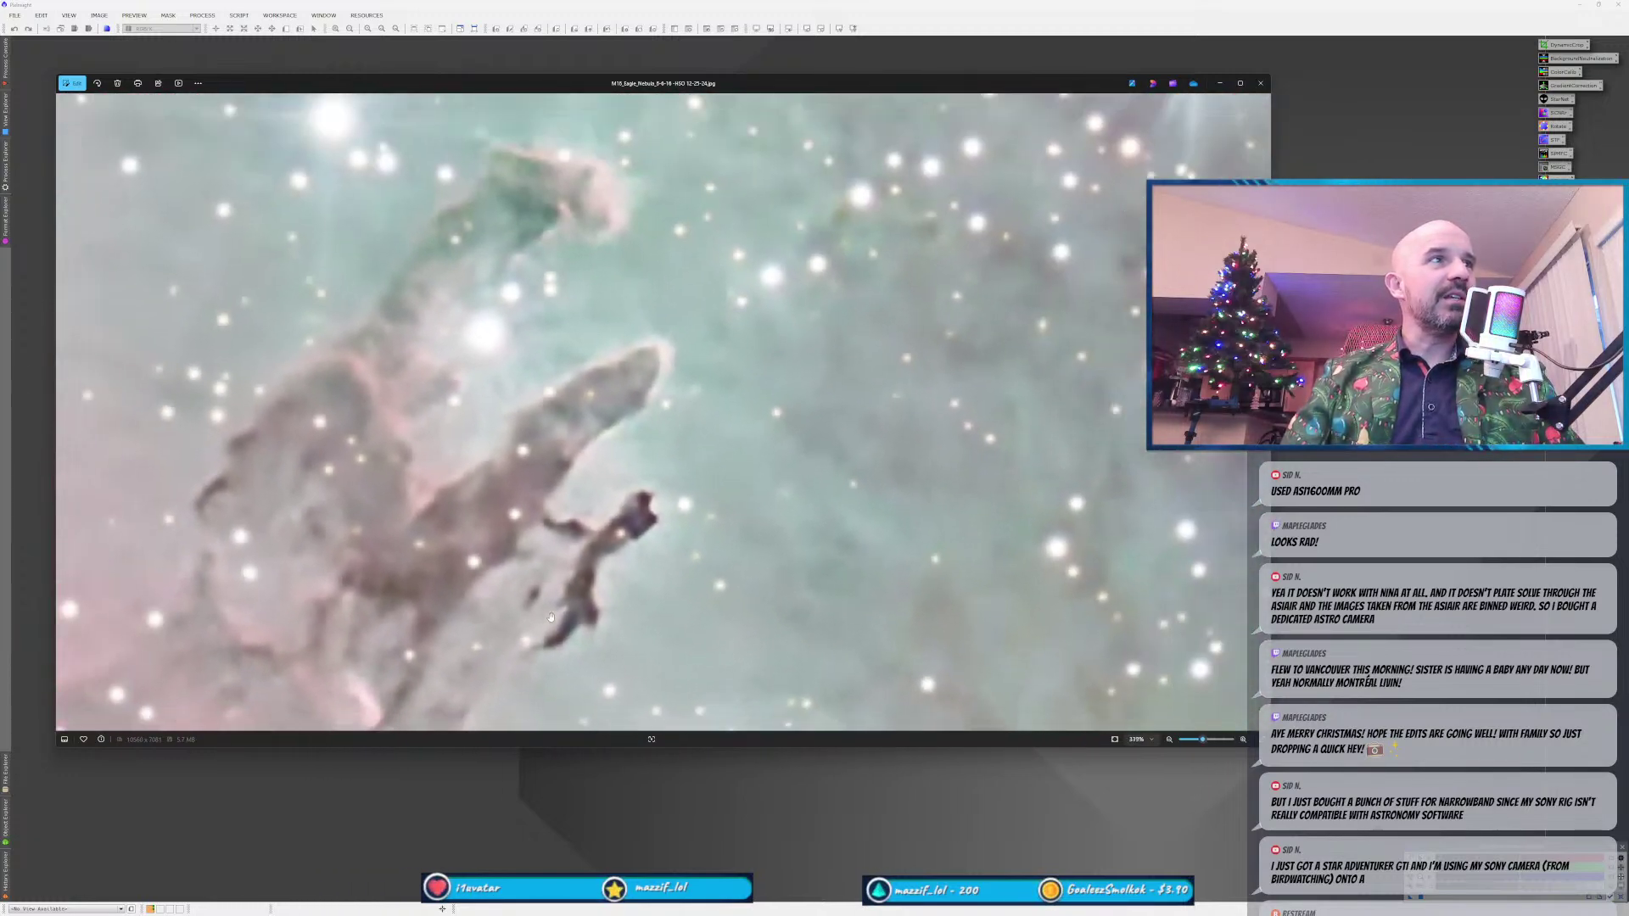
pyautogui.scroll(-5, 550, 616)
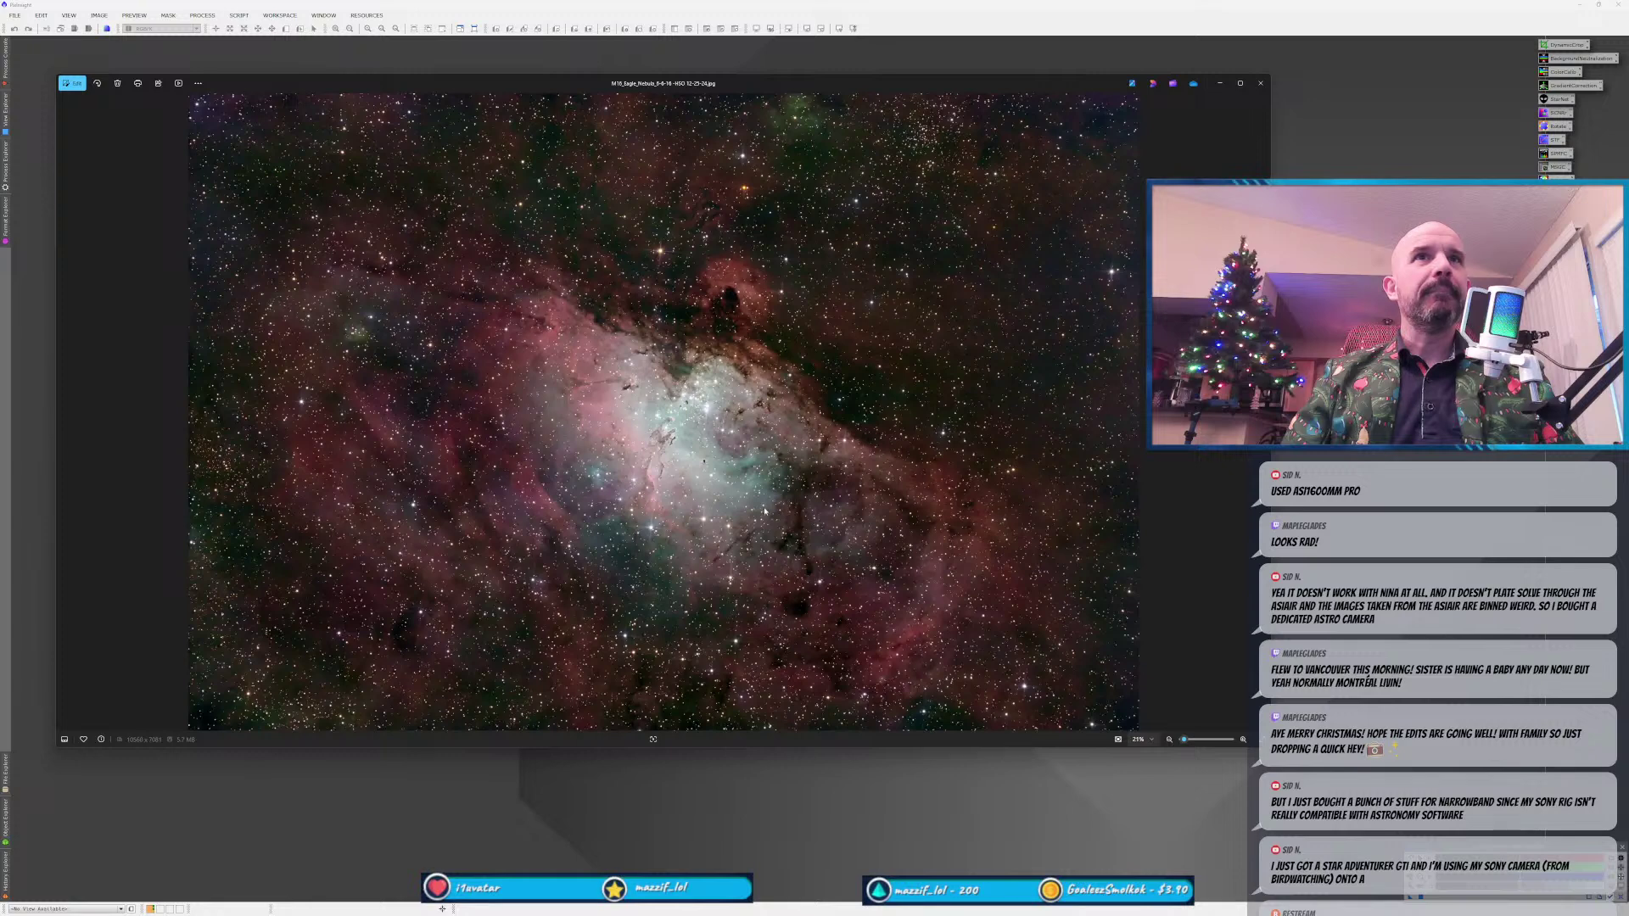
pyautogui.click(1261, 85)
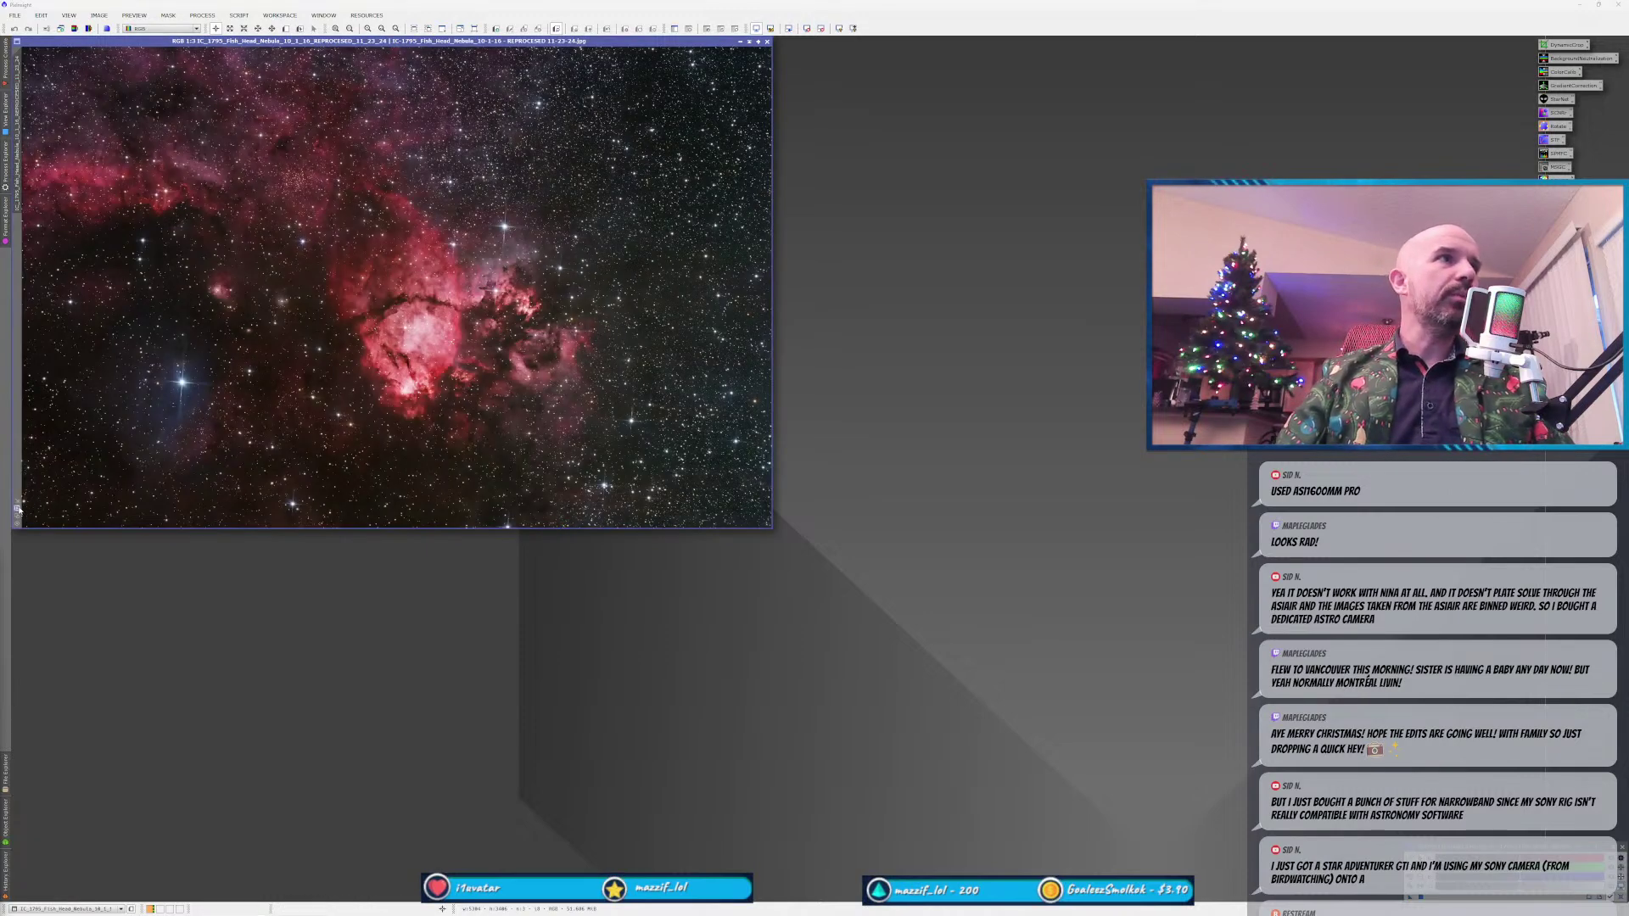
# Examine the reprocessed IC 1795 Fish Head Nebula image at 1:1, and return it to 1:2 zoom.
pyautogui.scroll(1, 46, 507)
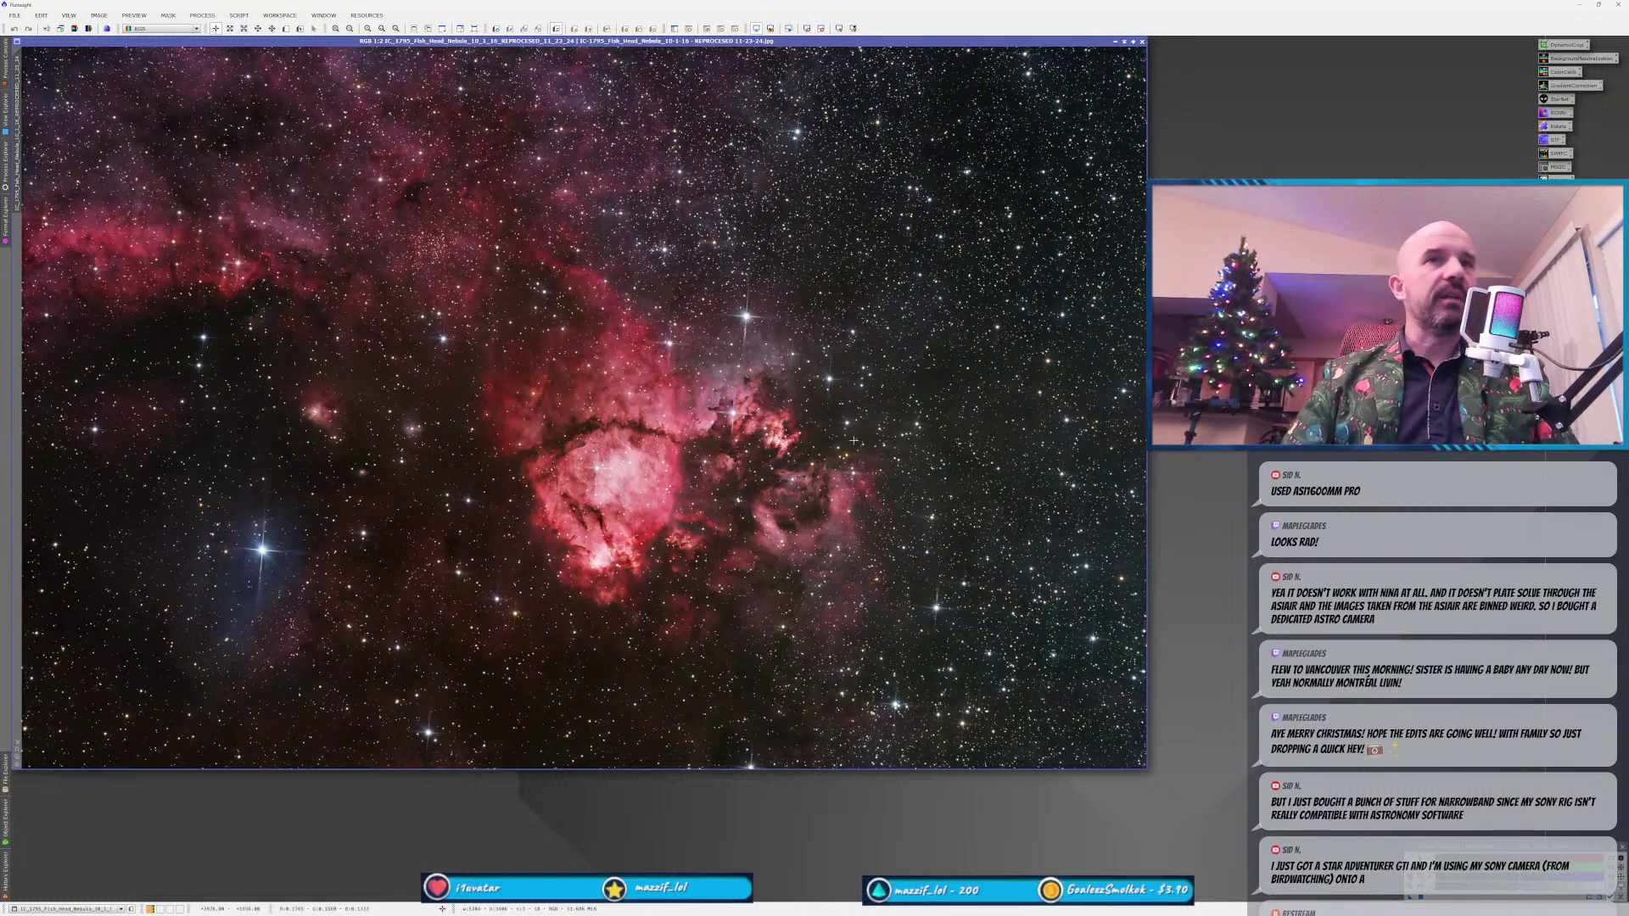
pyautogui.scroll(1, 859, 438)
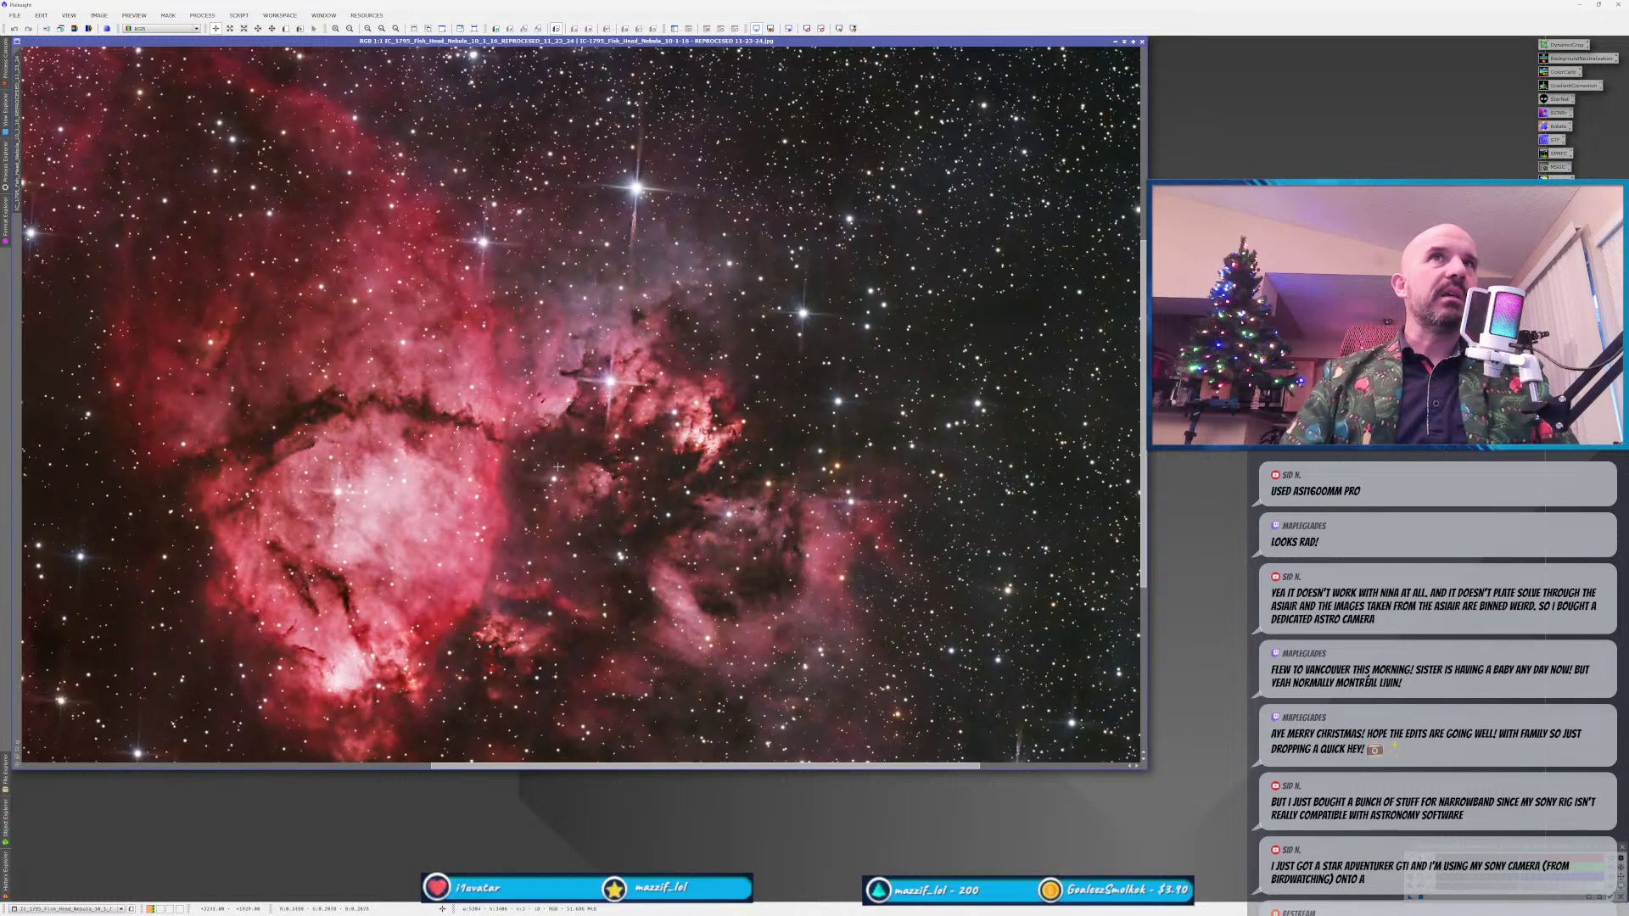
pyautogui.scroll(-1, 552, 460)
pyautogui.scroll(-1, 564, 482)
pyautogui.scroll(1, 563, 483)
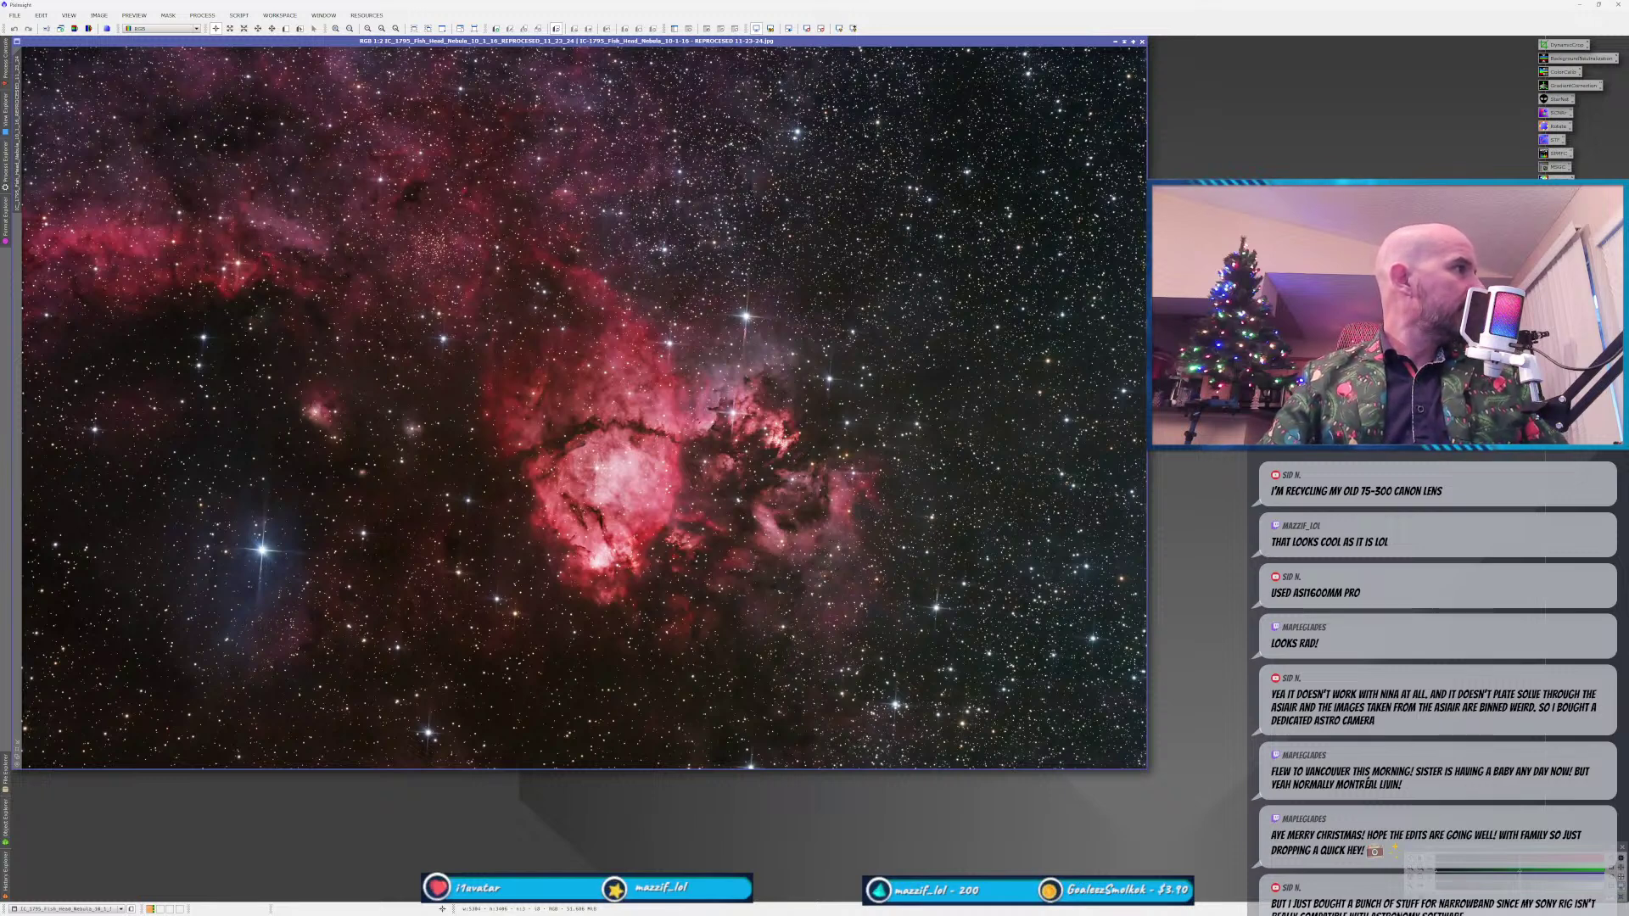
# Open the reprocessed Andromeda JPEG, view it at 1:2 zoom, and close it.
pyautogui.moveTo(73, 803); pyautogui.dragTo(473, 848)
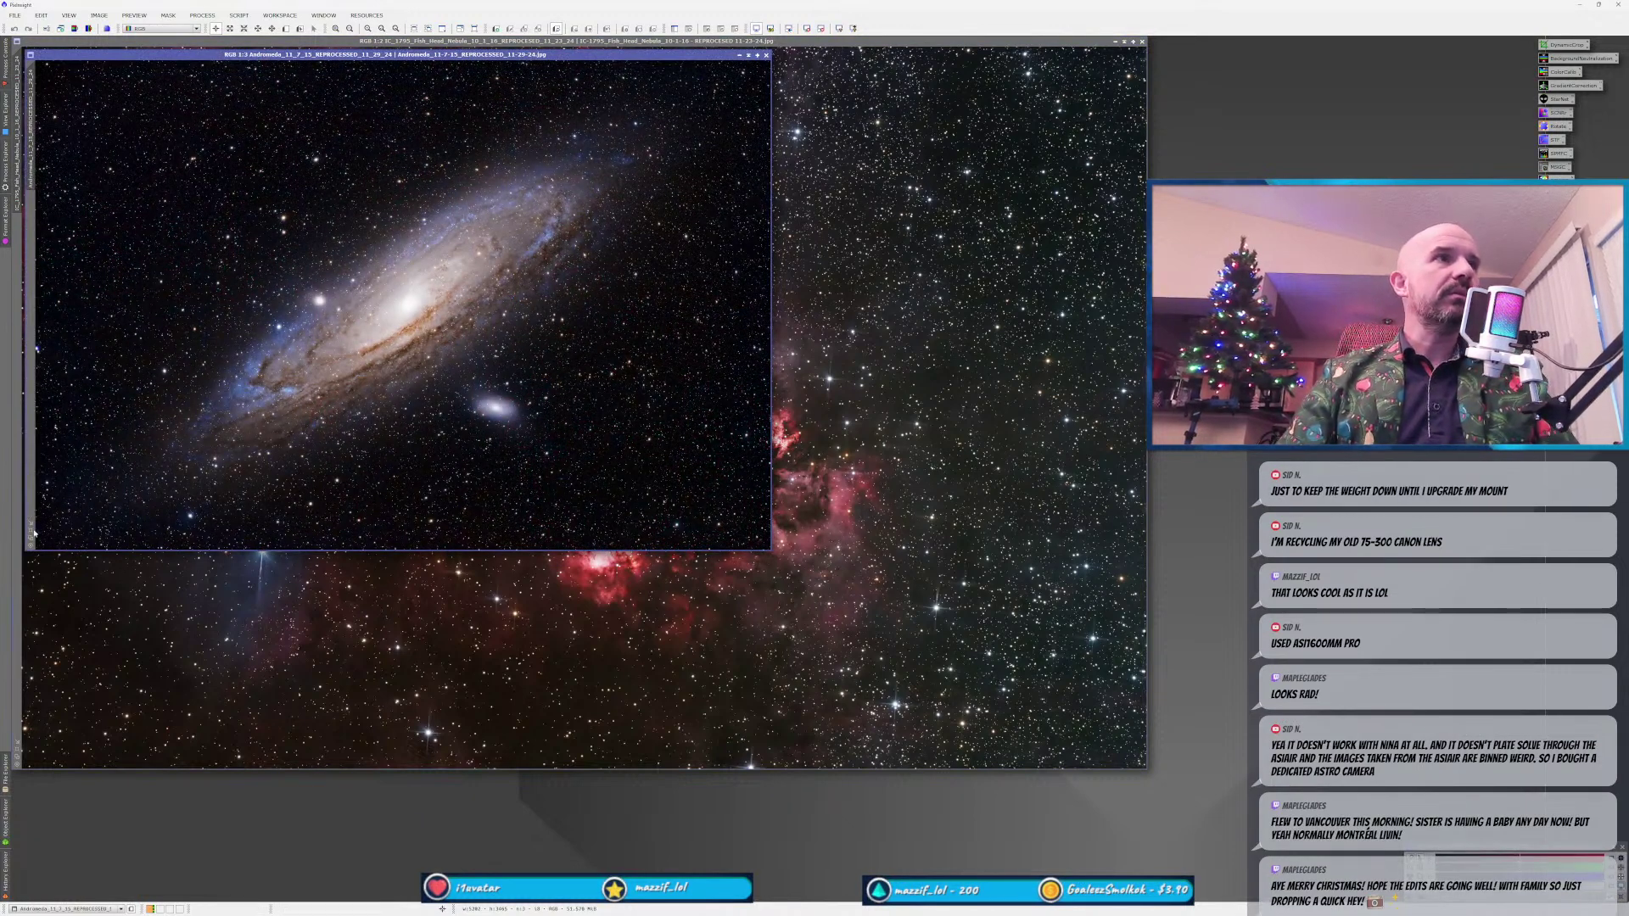
pyautogui.hotkey('ctrl', '+')
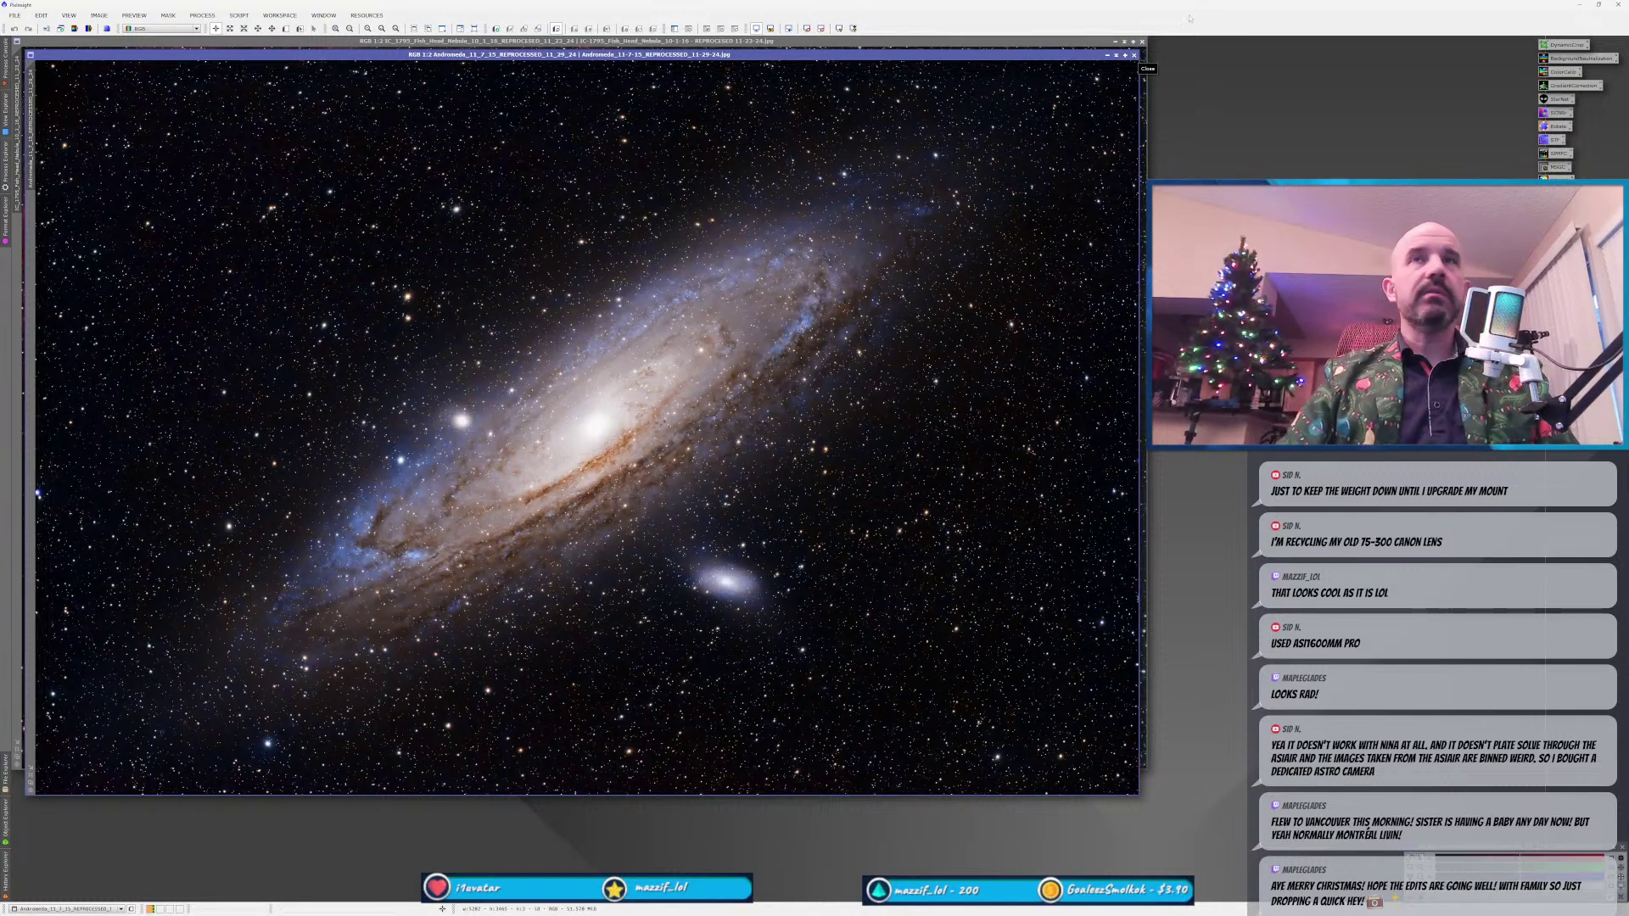
pyautogui.click(1134, 55)
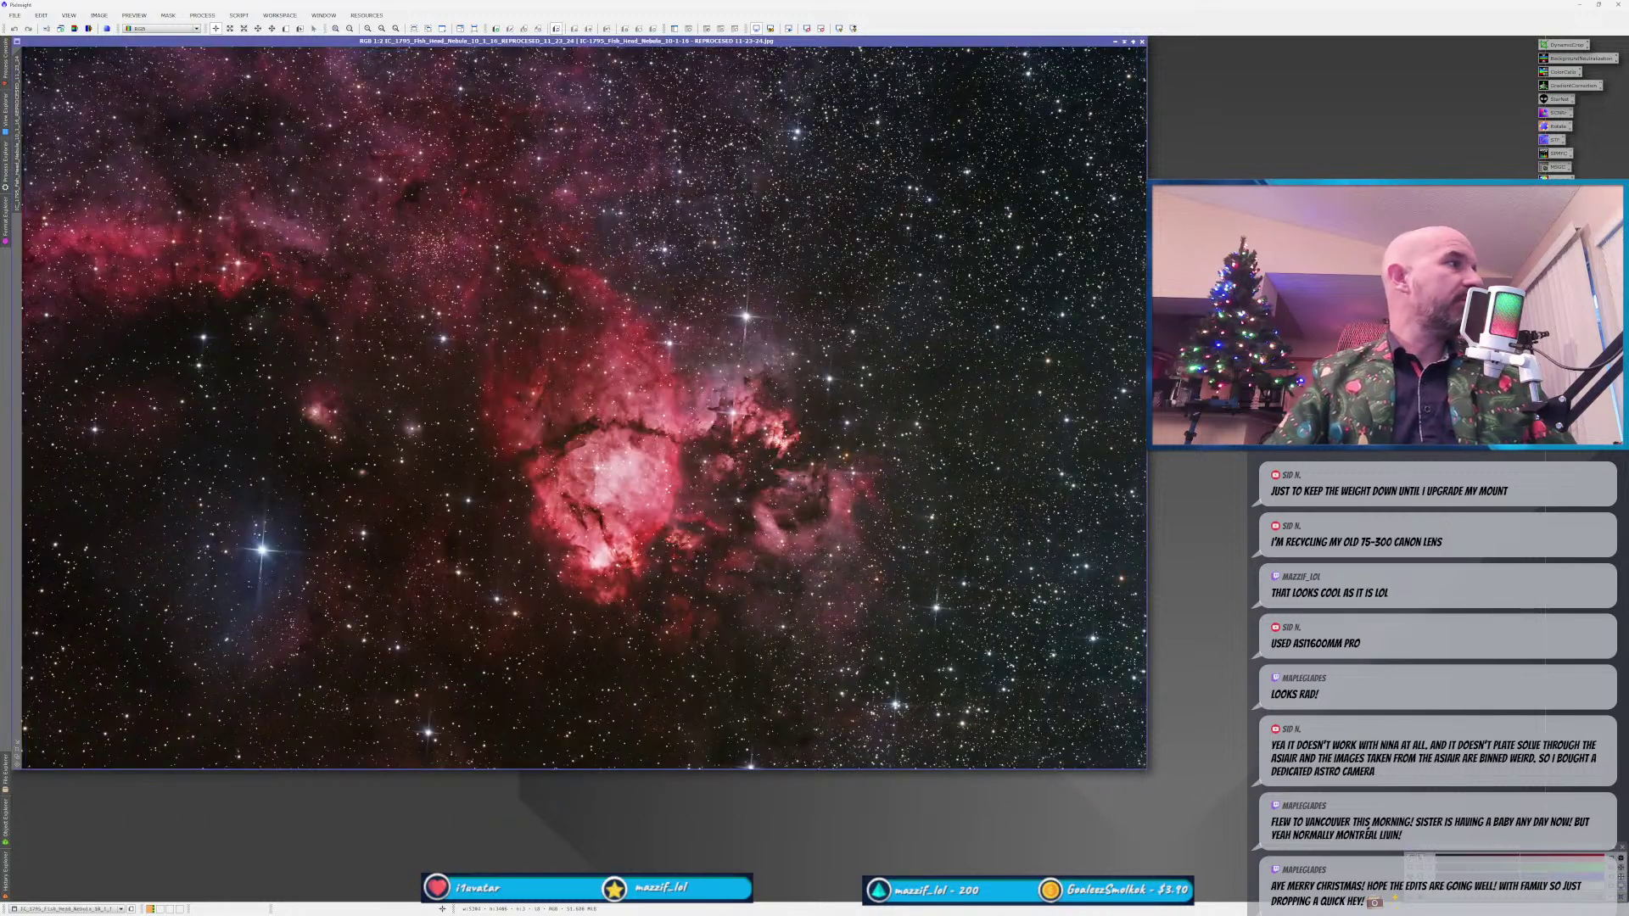
# Open the IC 1805 Heart and IC 1848 Soul JPEG, view it at 1:2 over the Fish Head image, and close it.
pyautogui.moveTo(89, 806); pyautogui.dragTo(173, 833)
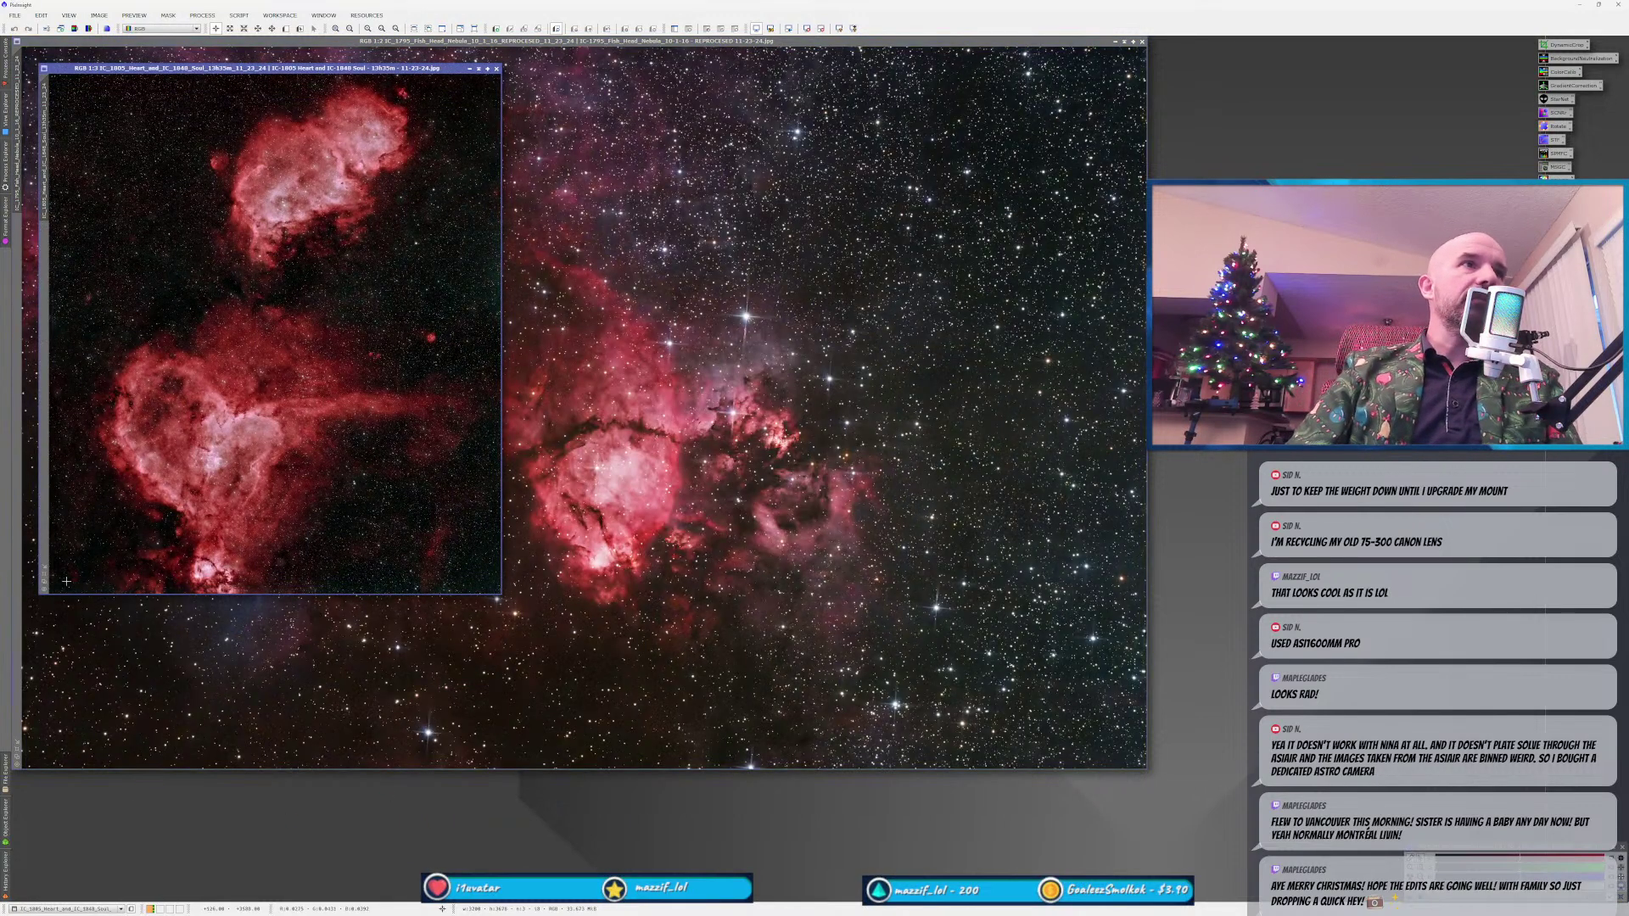
pyautogui.hotkey('ctrl', '+')
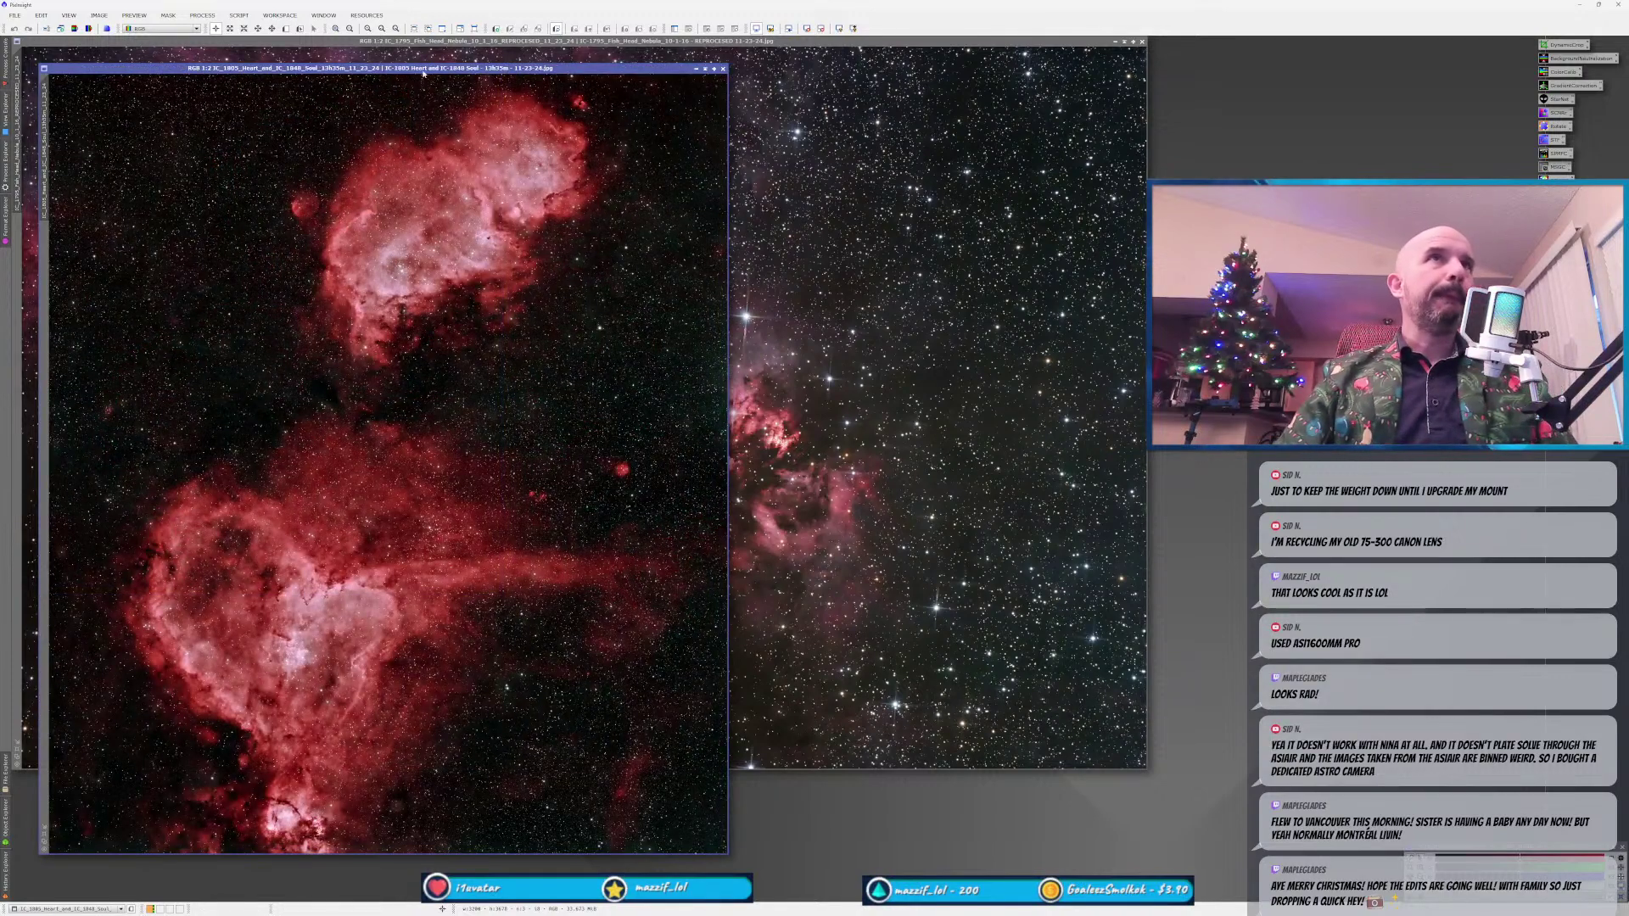
pyautogui.moveTo(422, 69); pyautogui.dragTo(701, 56)
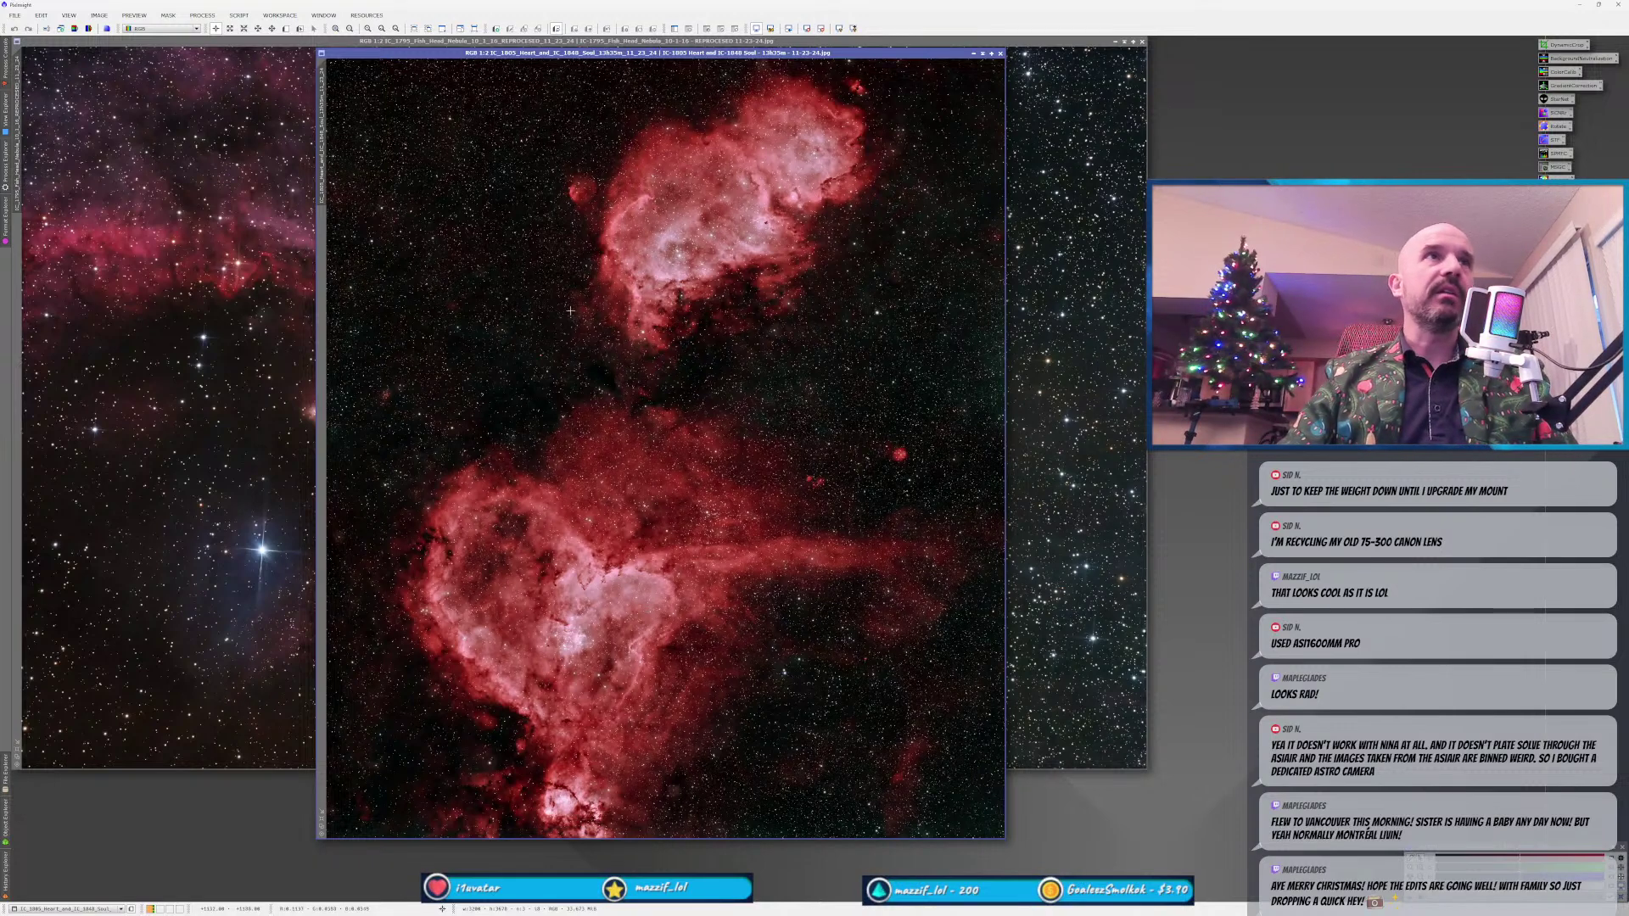
pyautogui.moveTo(658, 53); pyautogui.dragTo(685, 53)
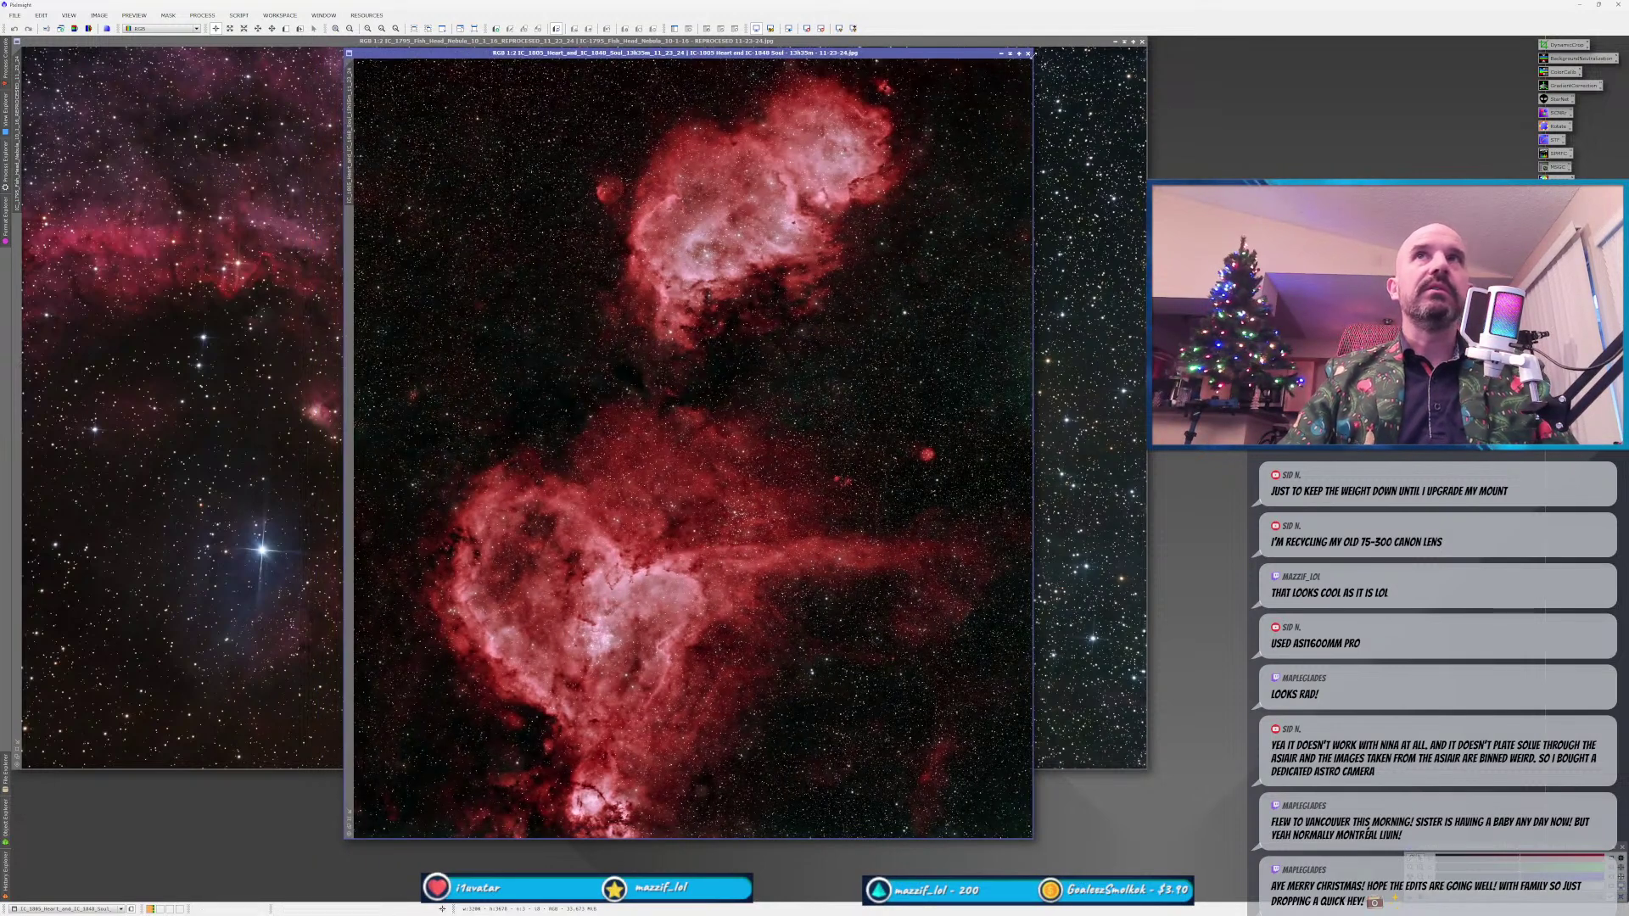
pyautogui.click(1028, 53)
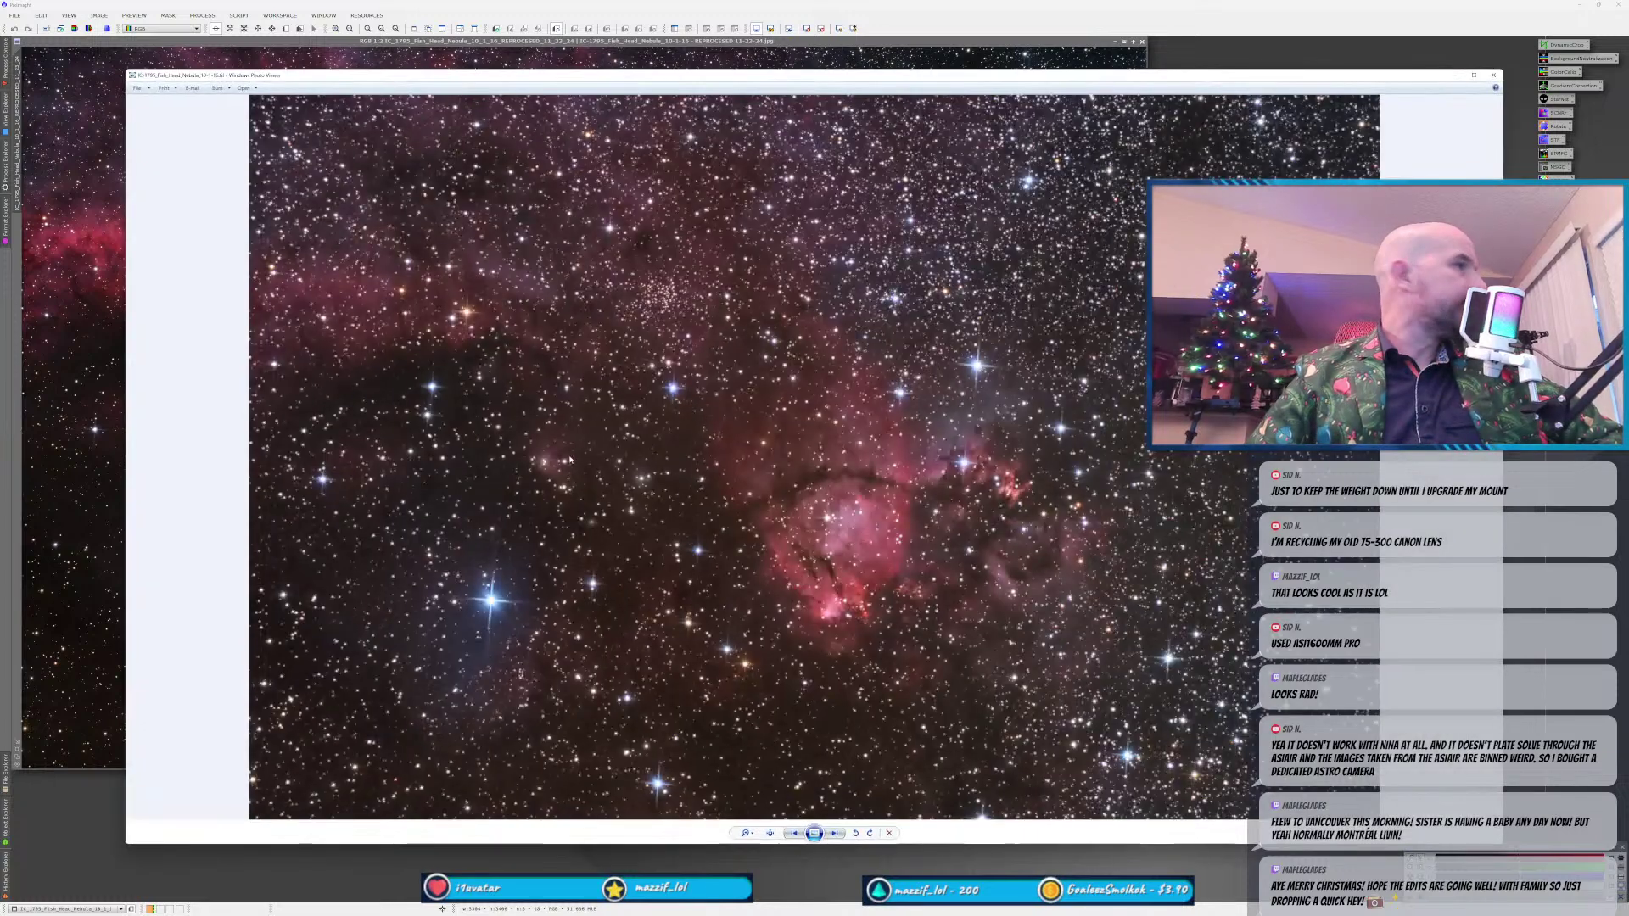
# Close the photo viewer showing the original IC 1795 image, and open the WeightedBatchPreprocessing script, moving its window clear of the nebula's core.
pyautogui.click(1495, 75)
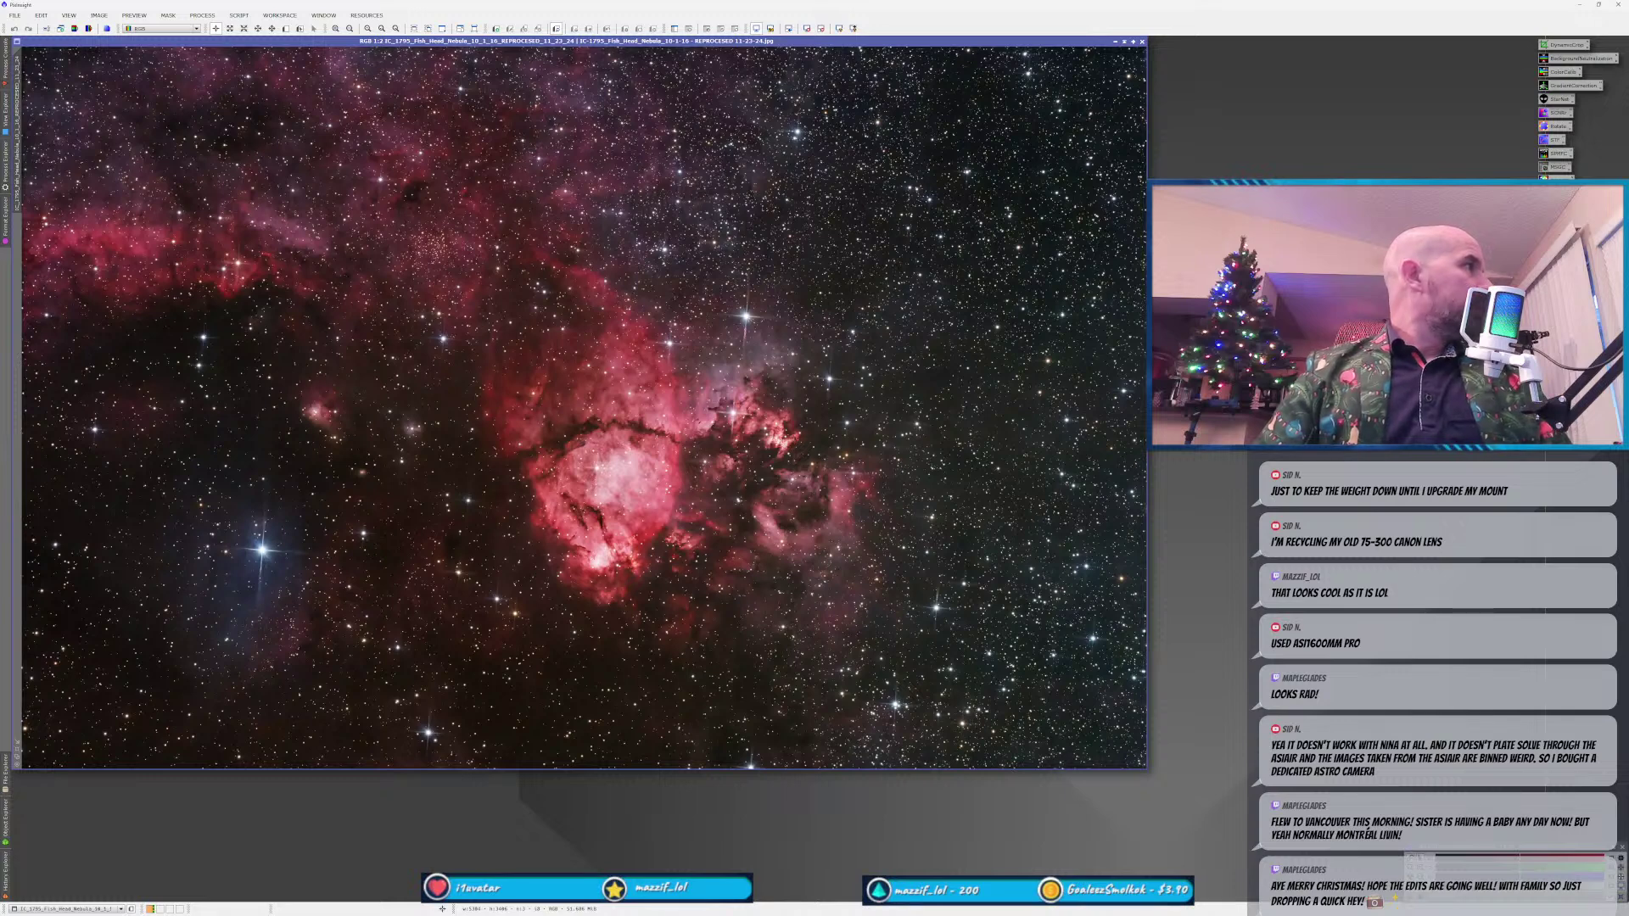
pyautogui.click(238, 15)
pyautogui.moveTo(211, 18)
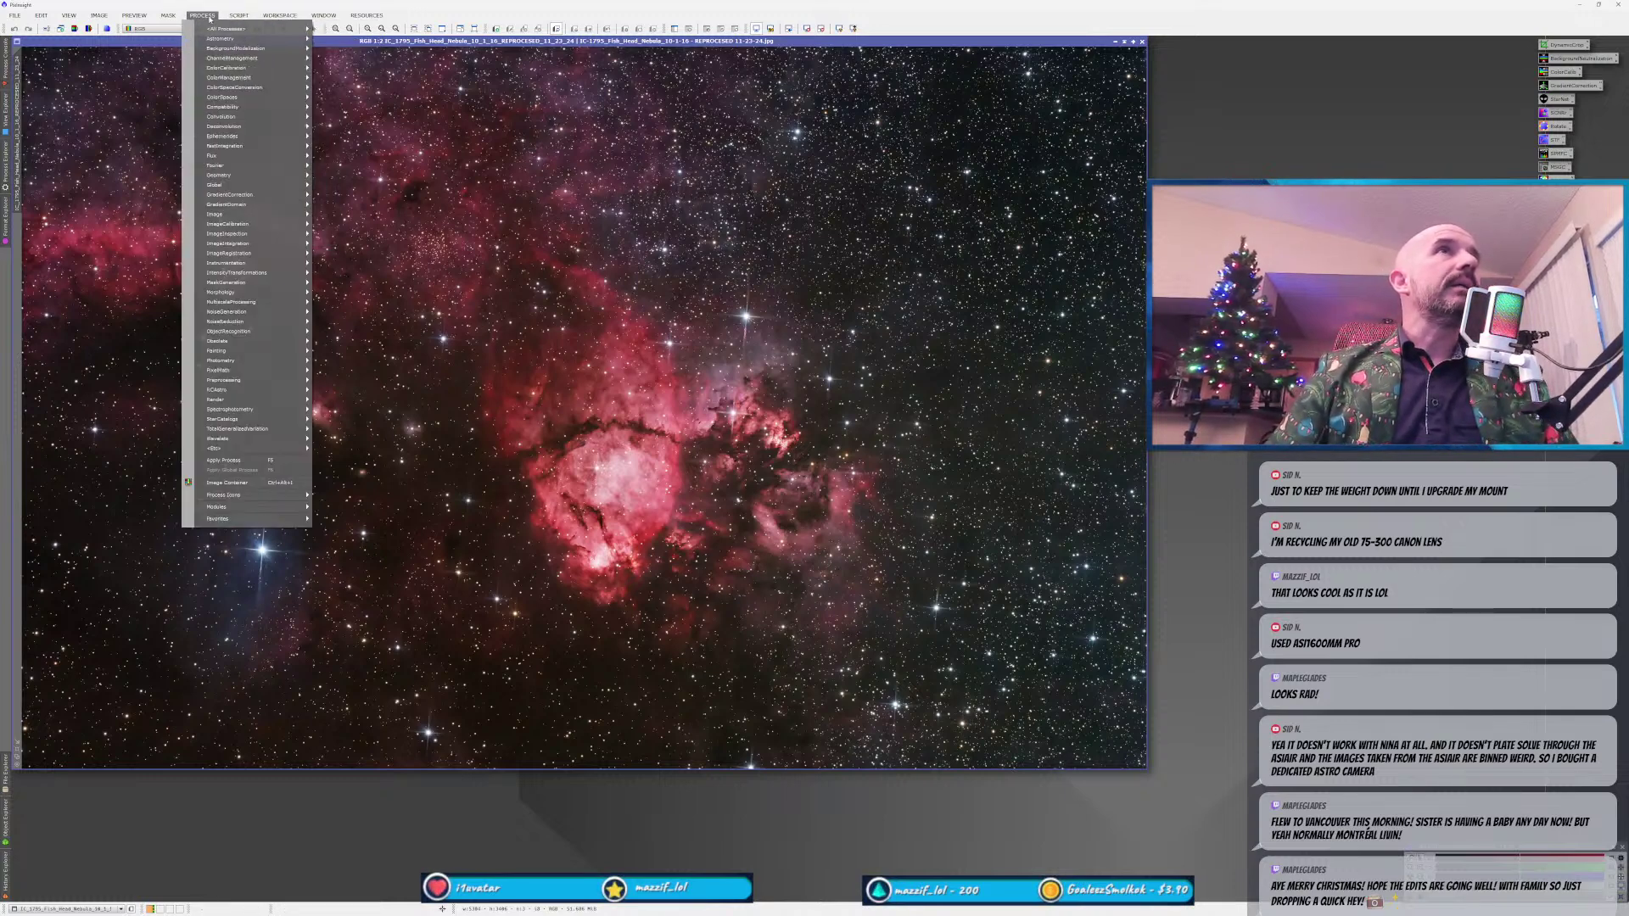
pyautogui.moveTo(267, 39)
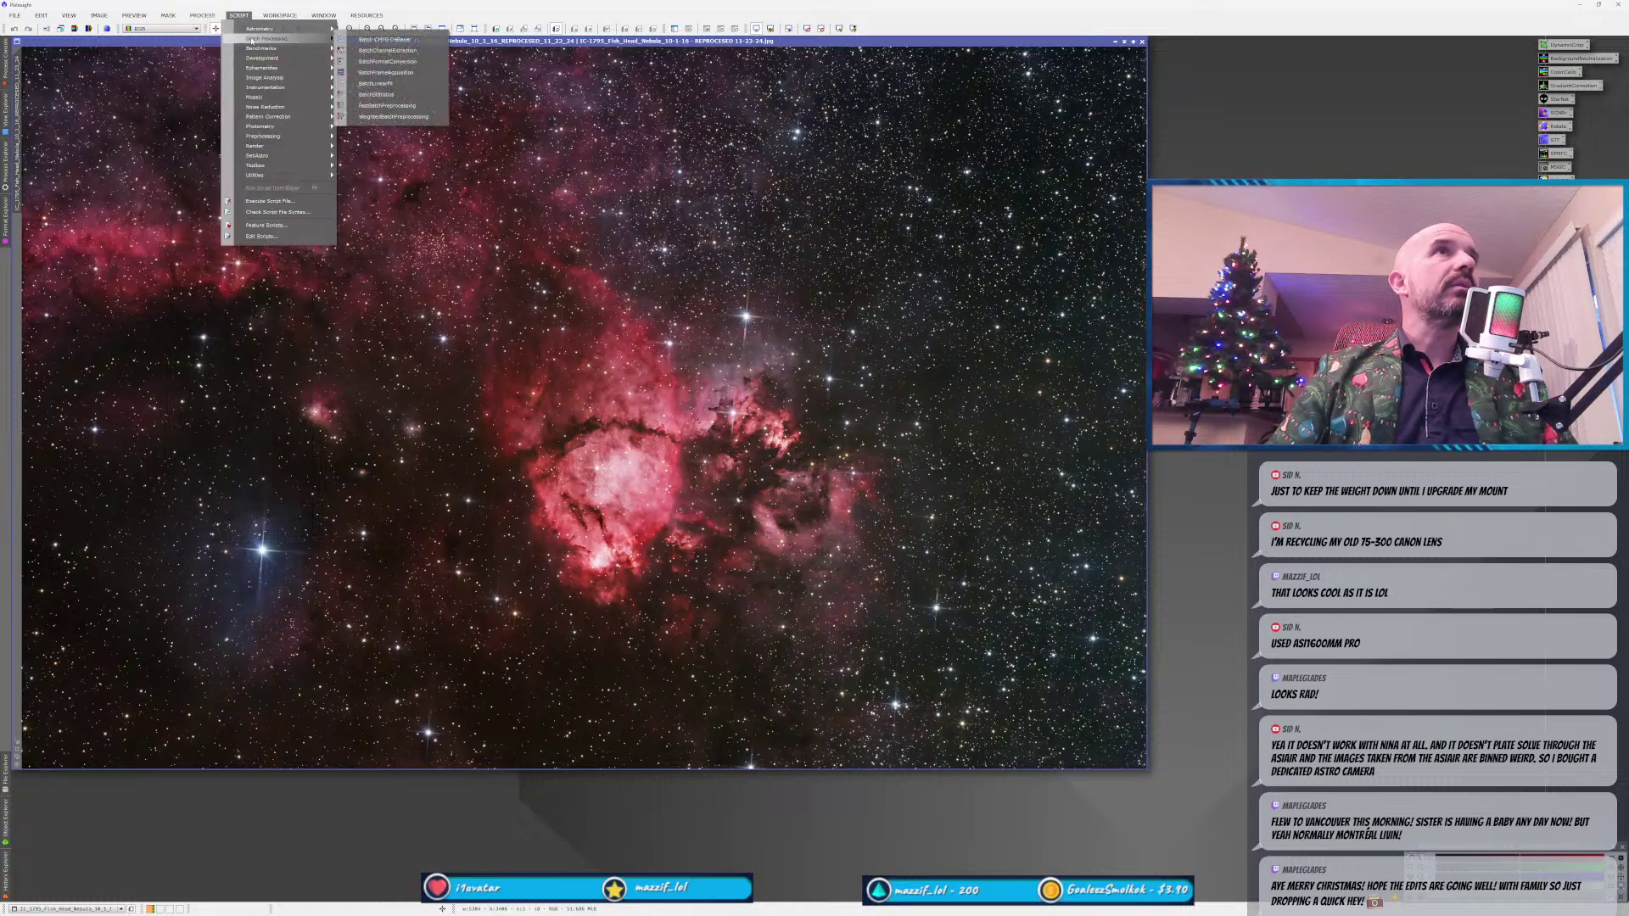
pyautogui.click(422, 123)
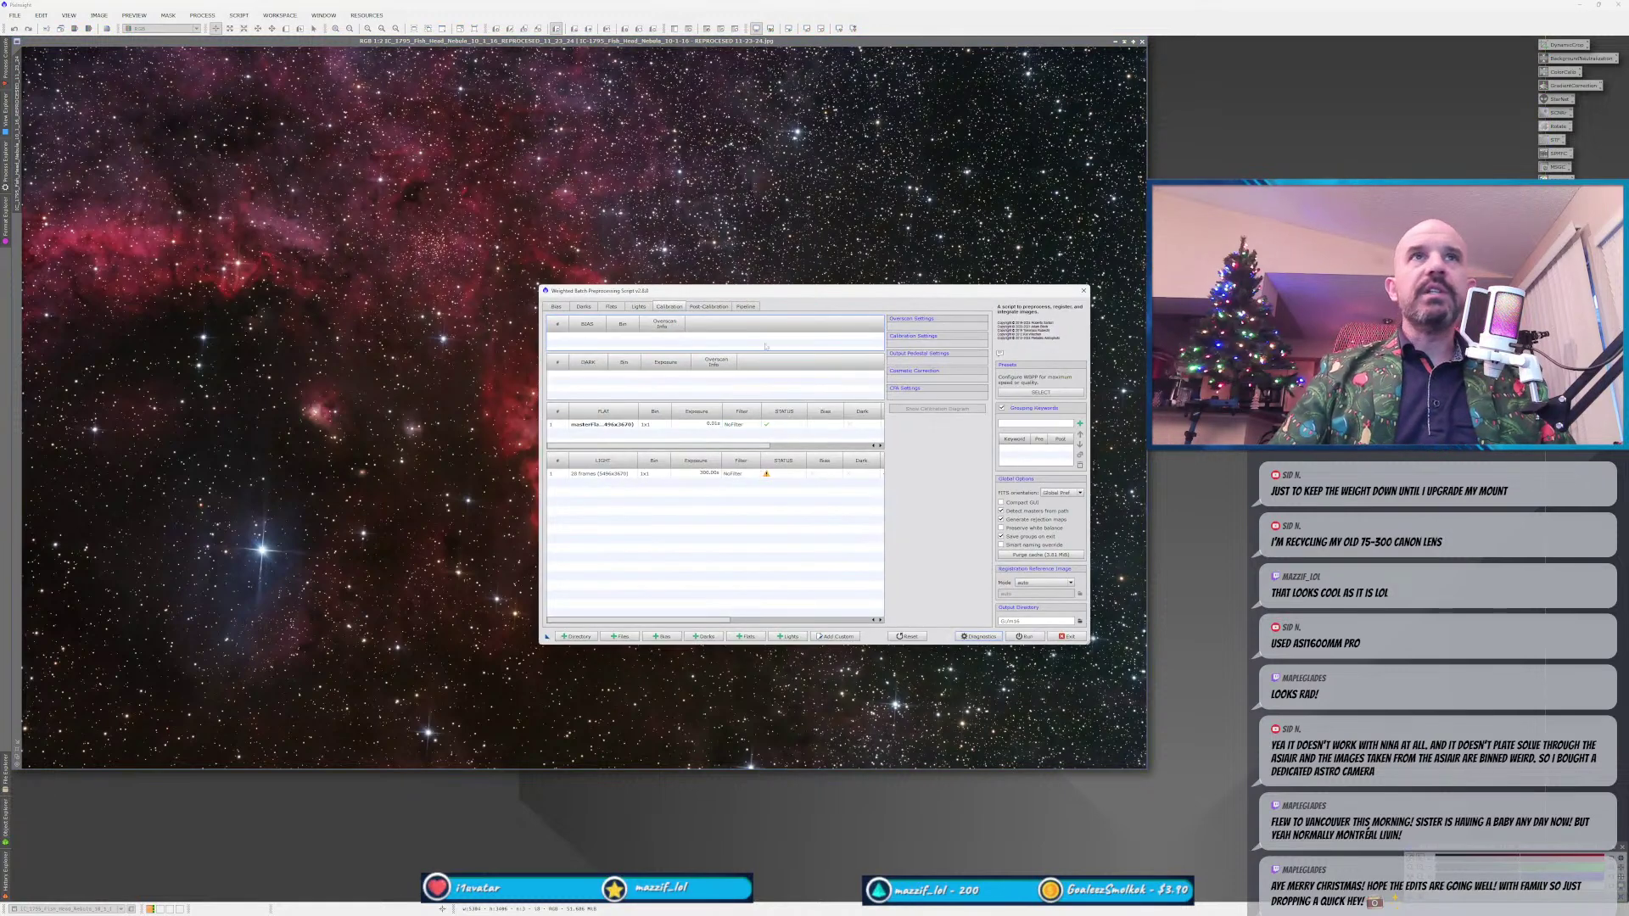
pyautogui.moveTo(666, 297); pyautogui.dragTo(359, 149)
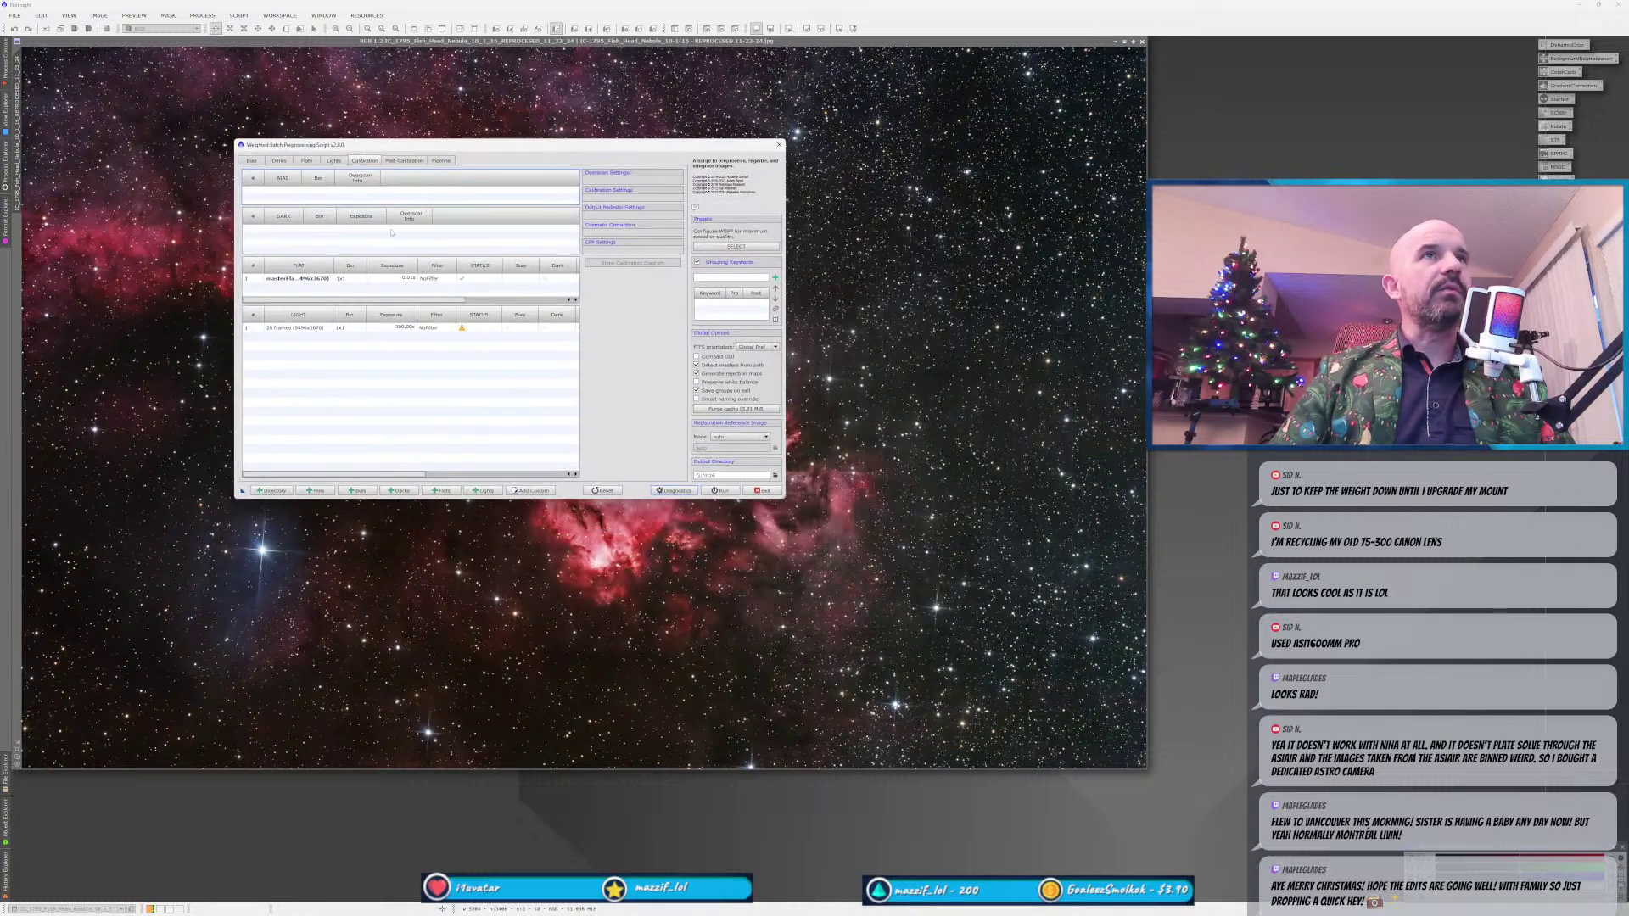
# Check the loaded flat frames in the preprocessing script, and clear all M16 light frames from its list.
pyautogui.click(280, 161)
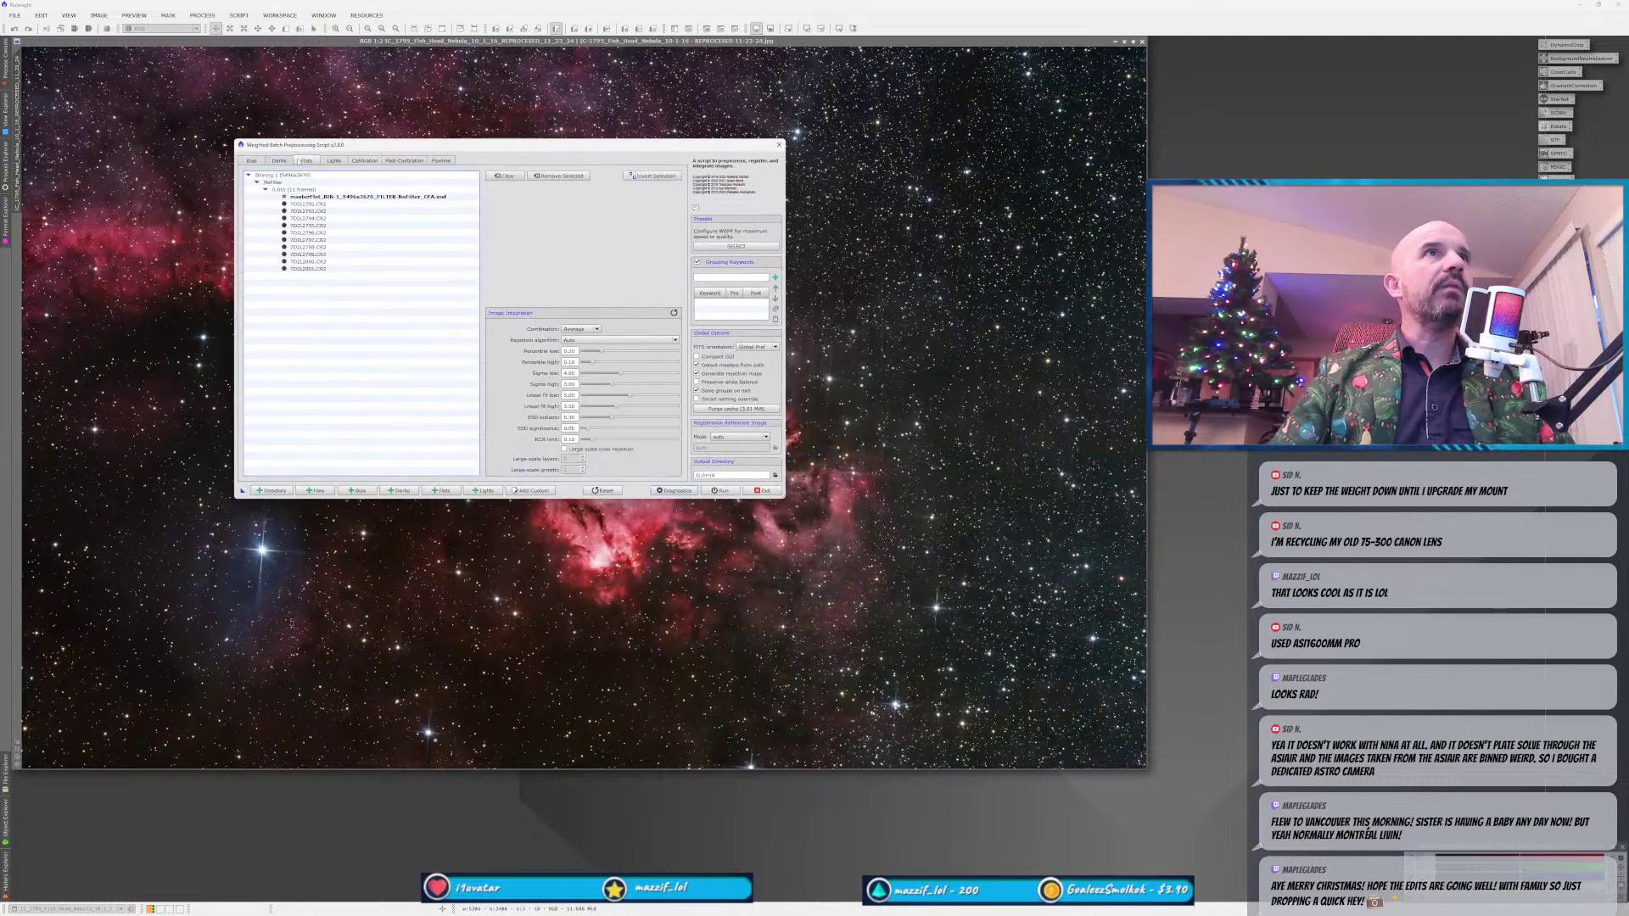
pyautogui.click(335, 161)
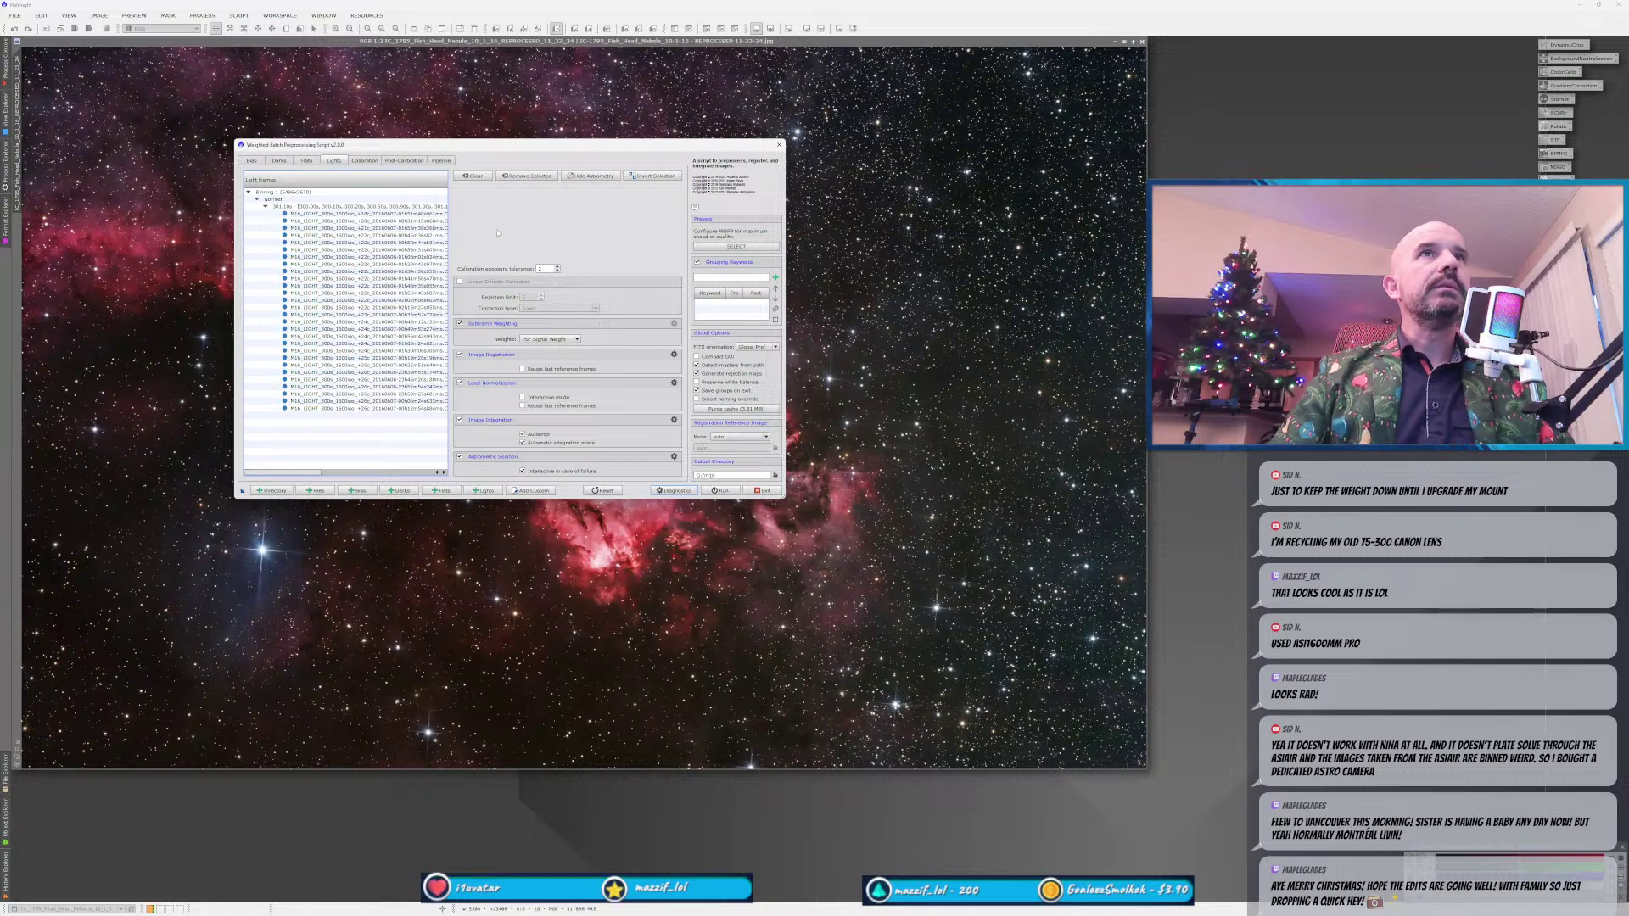
pyautogui.click(473, 176)
# Start adding files from the IC-1795 folder under Astro Pics, 9-30-16_grandview, and show the folder contents in Details view.
pyautogui.click(321, 492)
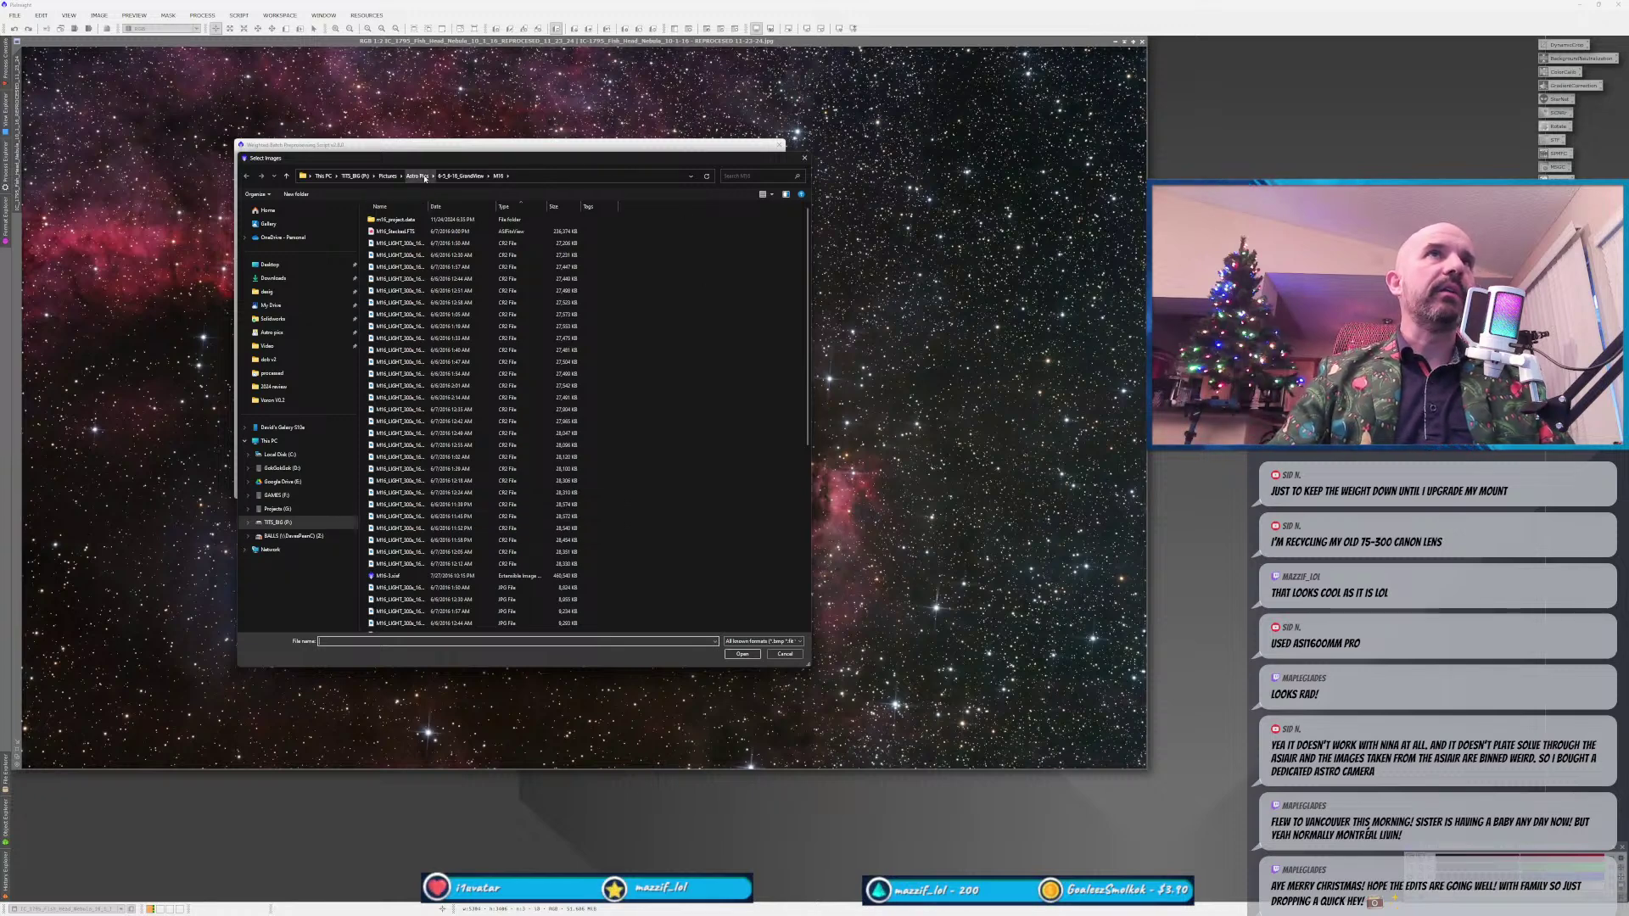
pyautogui.click(424, 178)
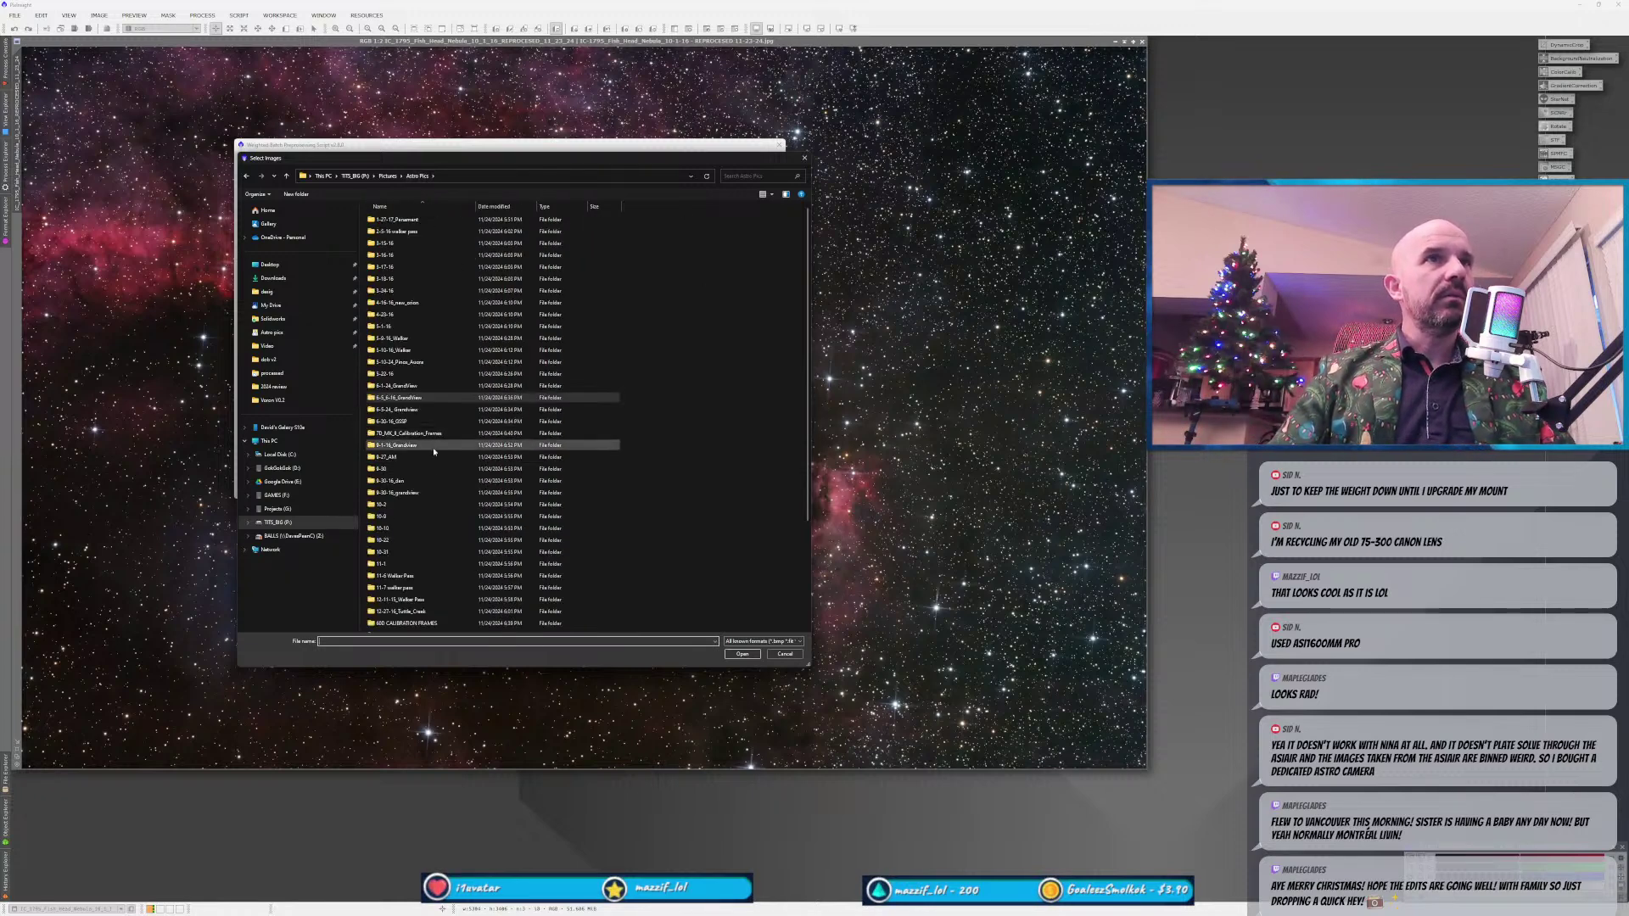
pyautogui.doubleClick(422, 494)
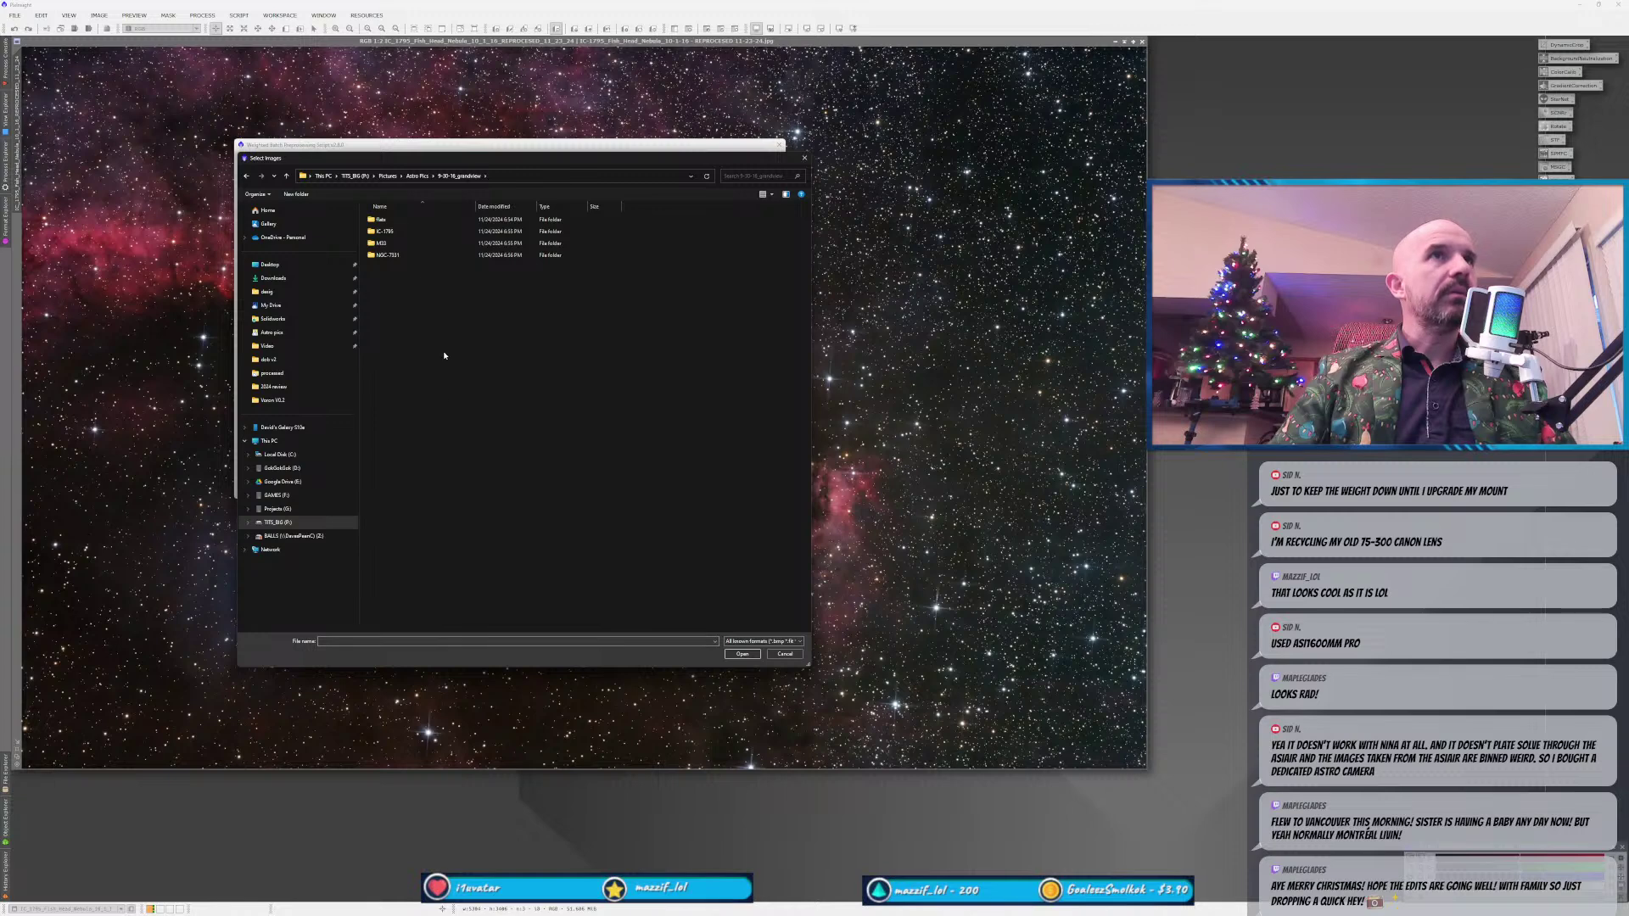
pyautogui.doubleClick(424, 220)
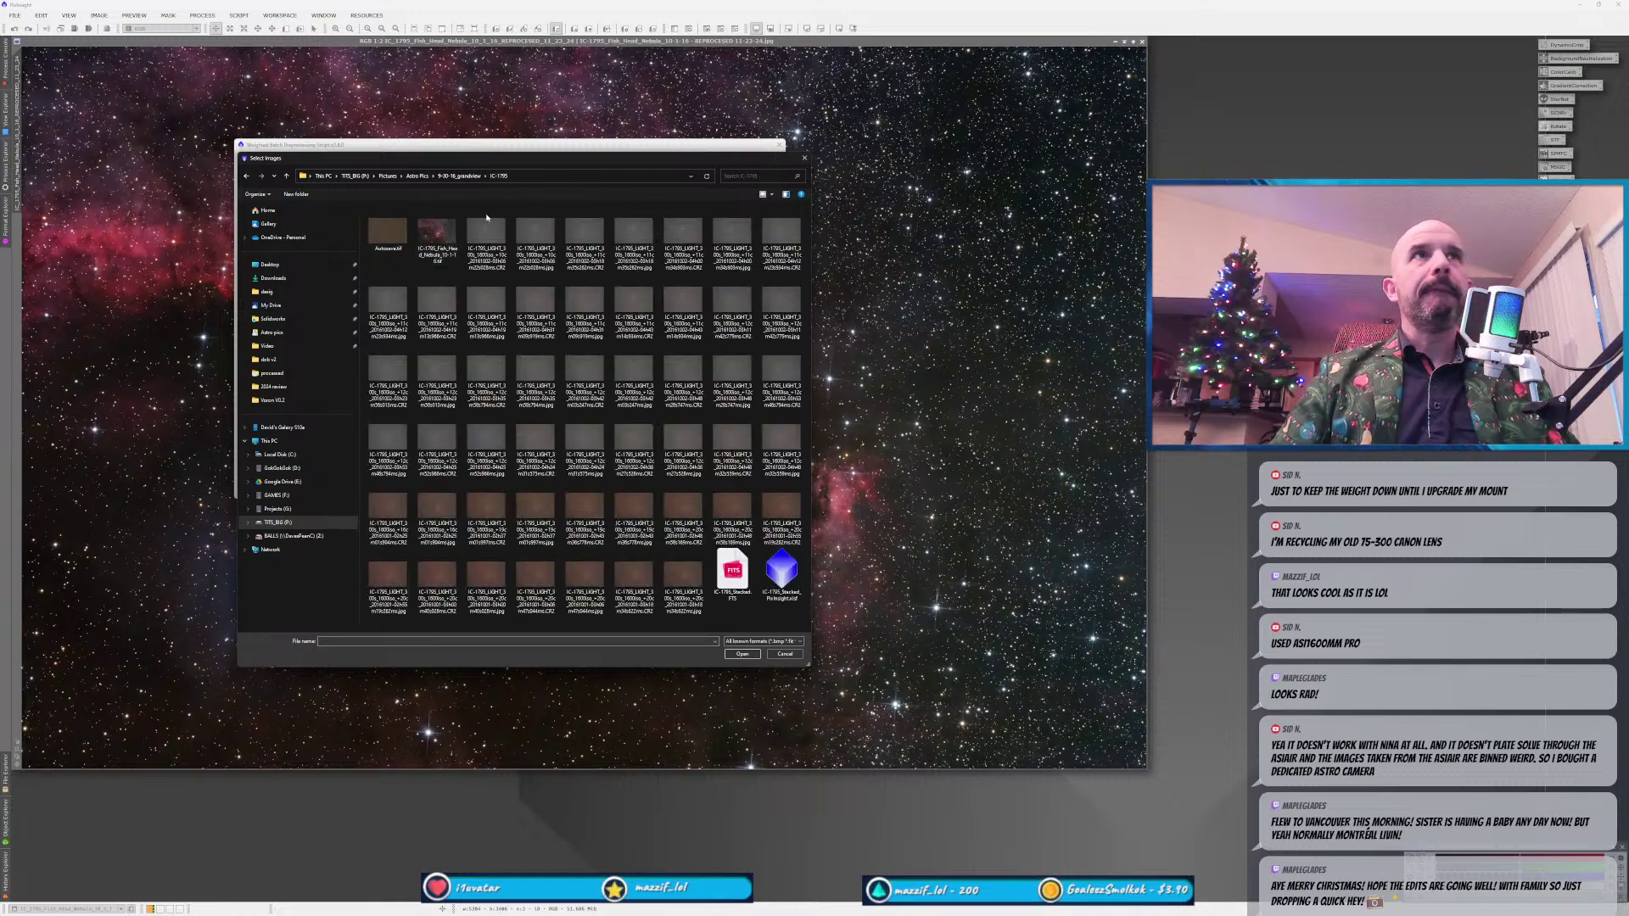
pyautogui.click(762, 197)
pyautogui.click(771, 195)
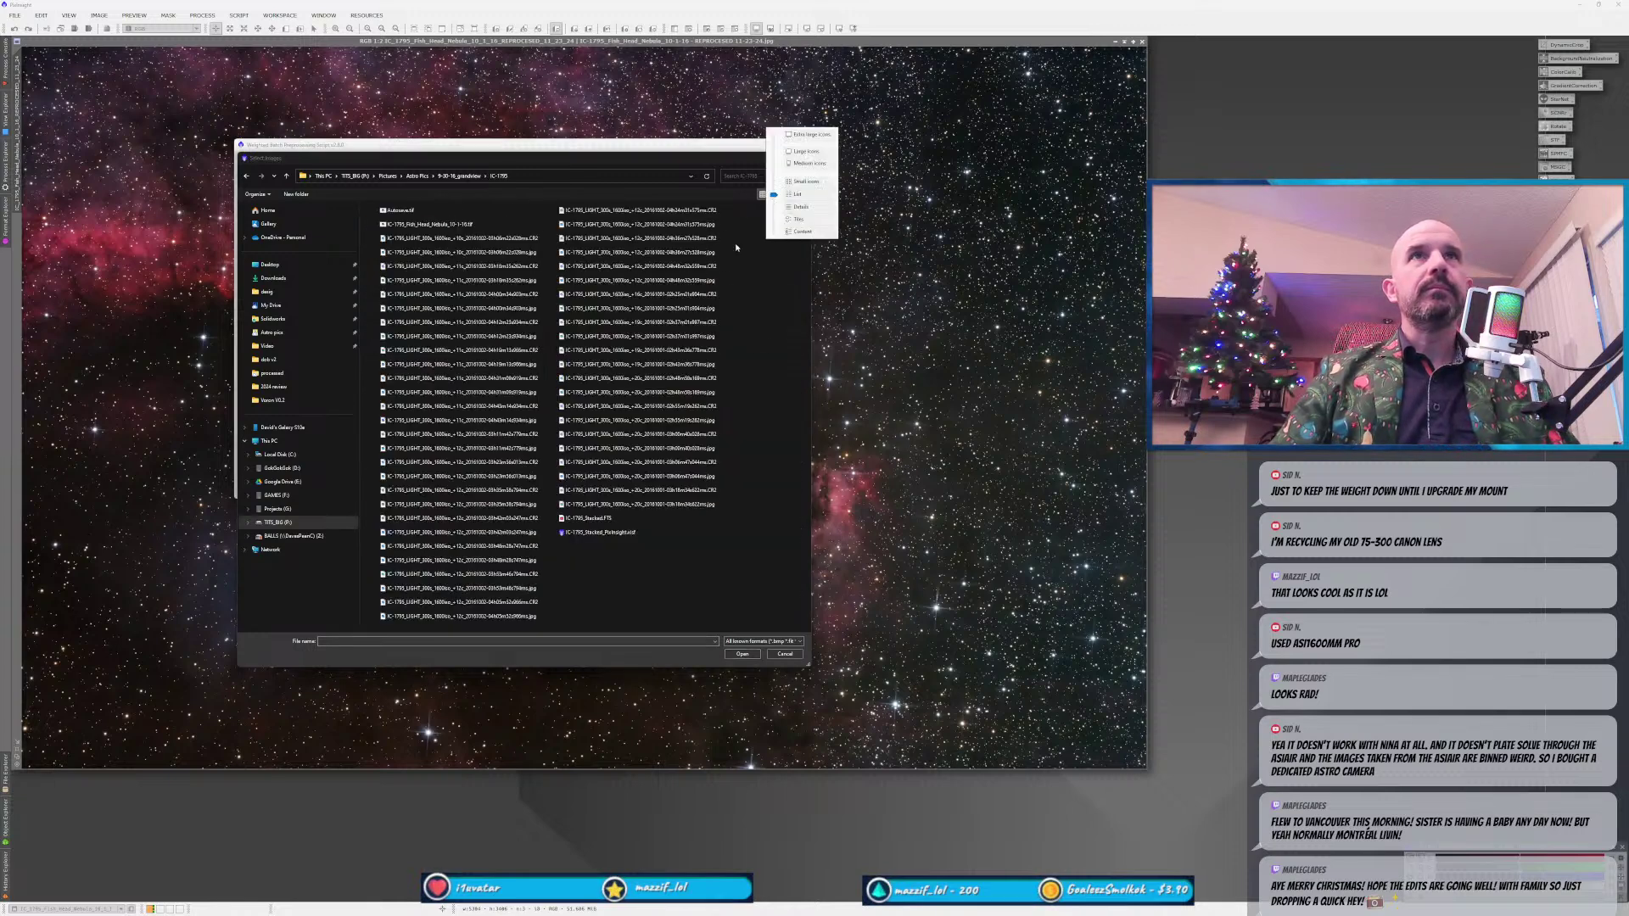
pyautogui.click(801, 207)
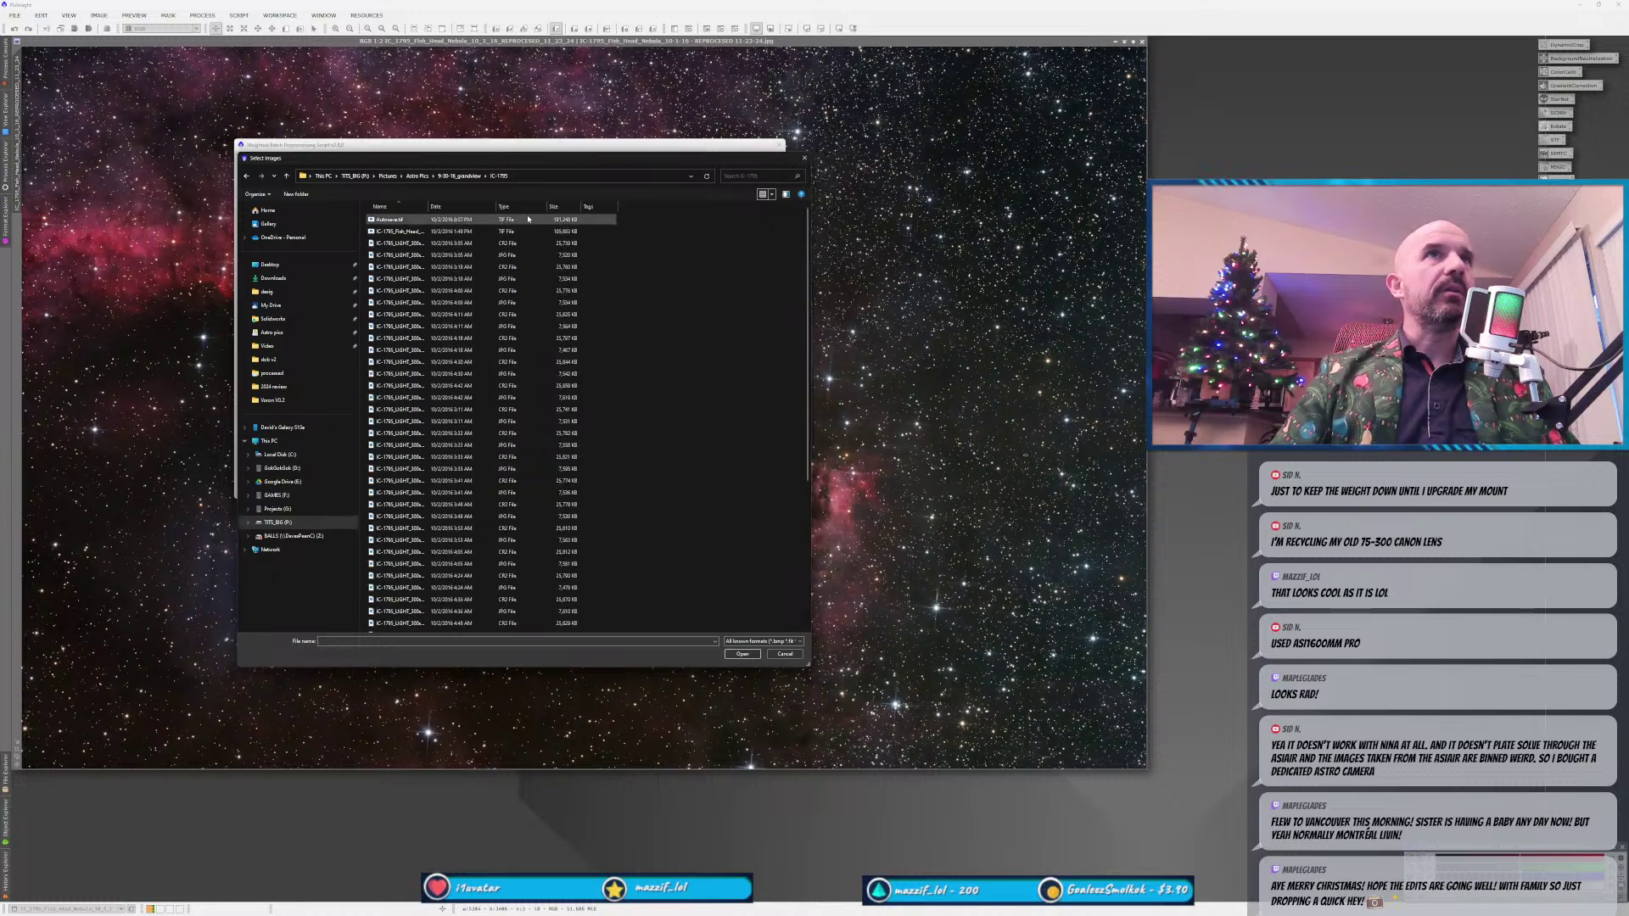
# Sort the IC-1795 files by type and add all the CR2 light frames to the preprocessing script.
pyautogui.click(520, 207)
pyautogui.click(501, 231)
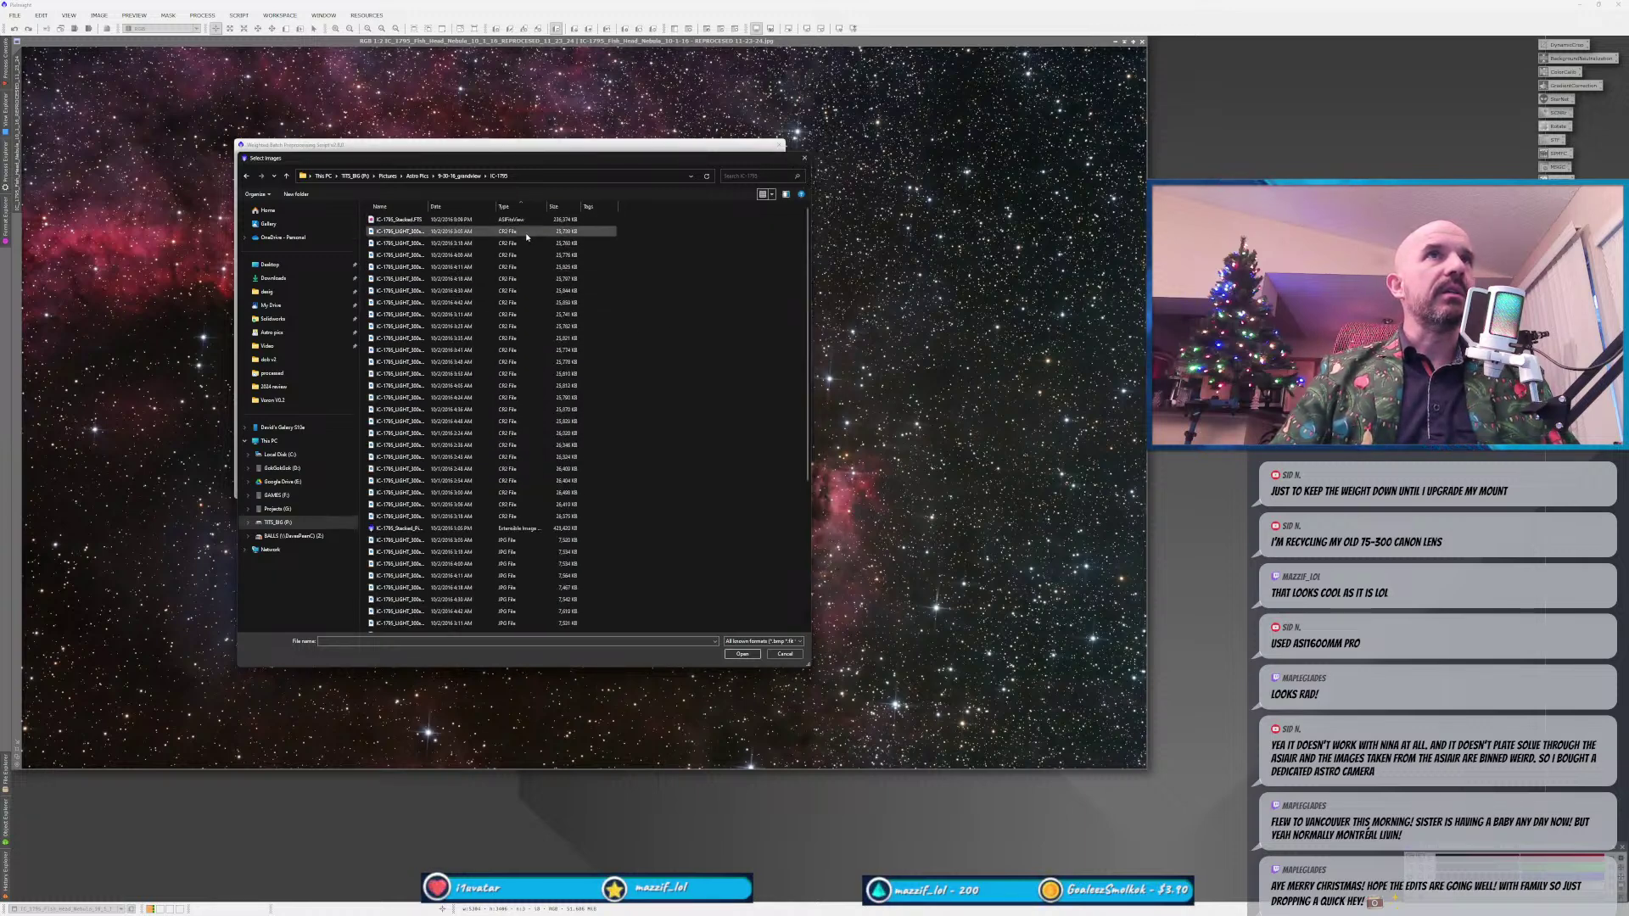
pyautogui.keyDown('shift'); pyautogui.click(504, 516); pyautogui.keyUp('shift')
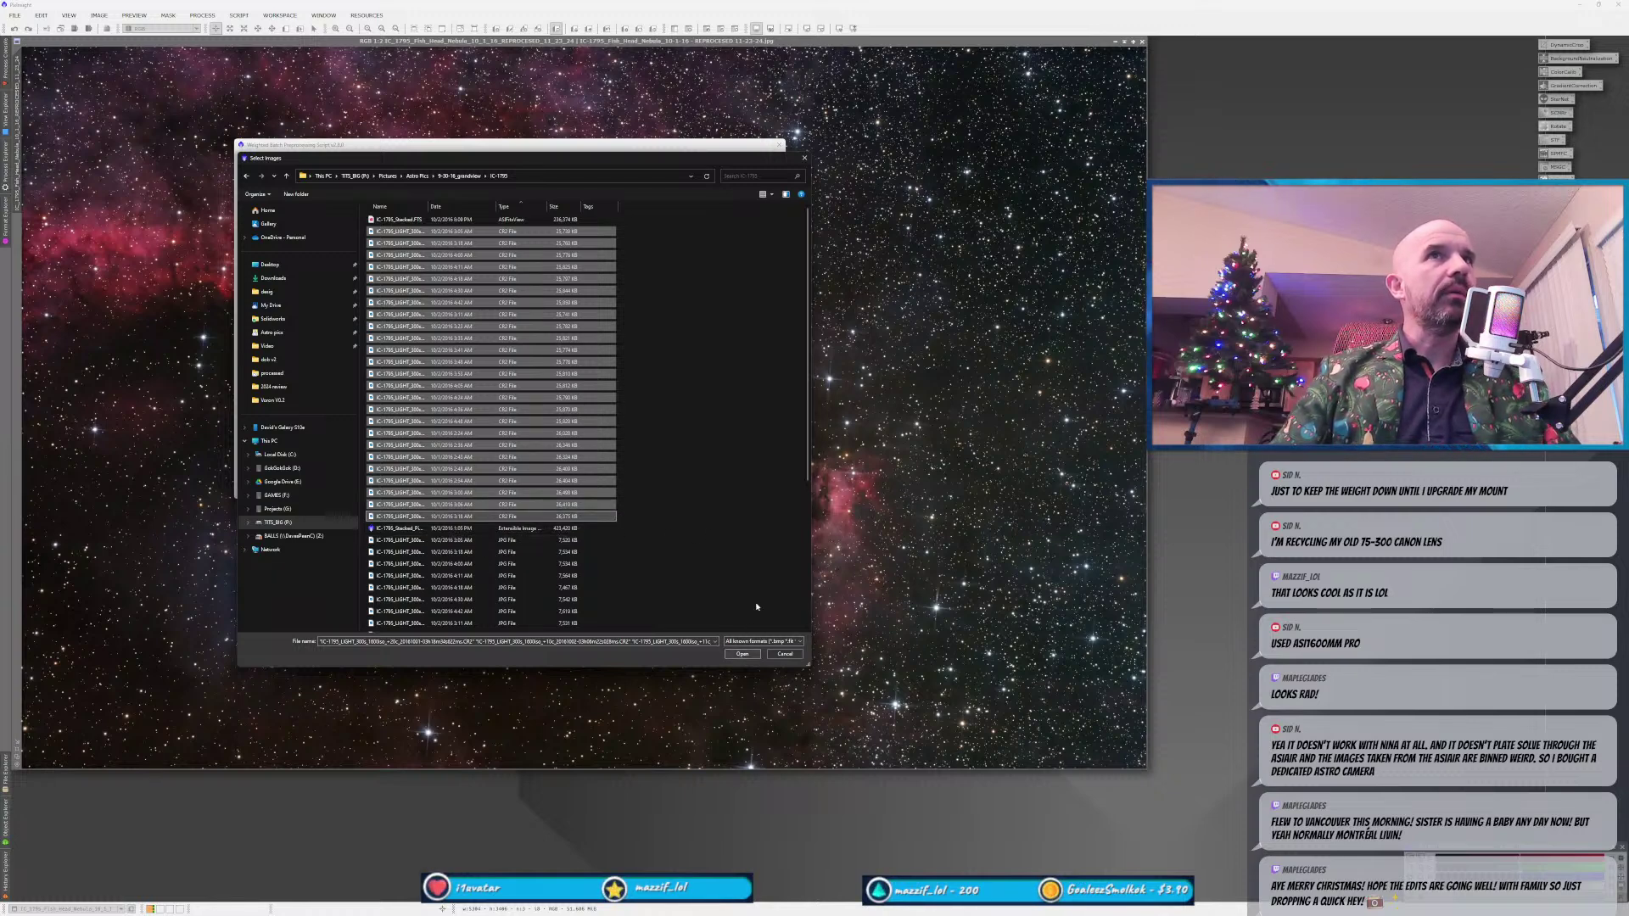
pyautogui.scroll(-4, 764, 572)
pyautogui.click(742, 654)
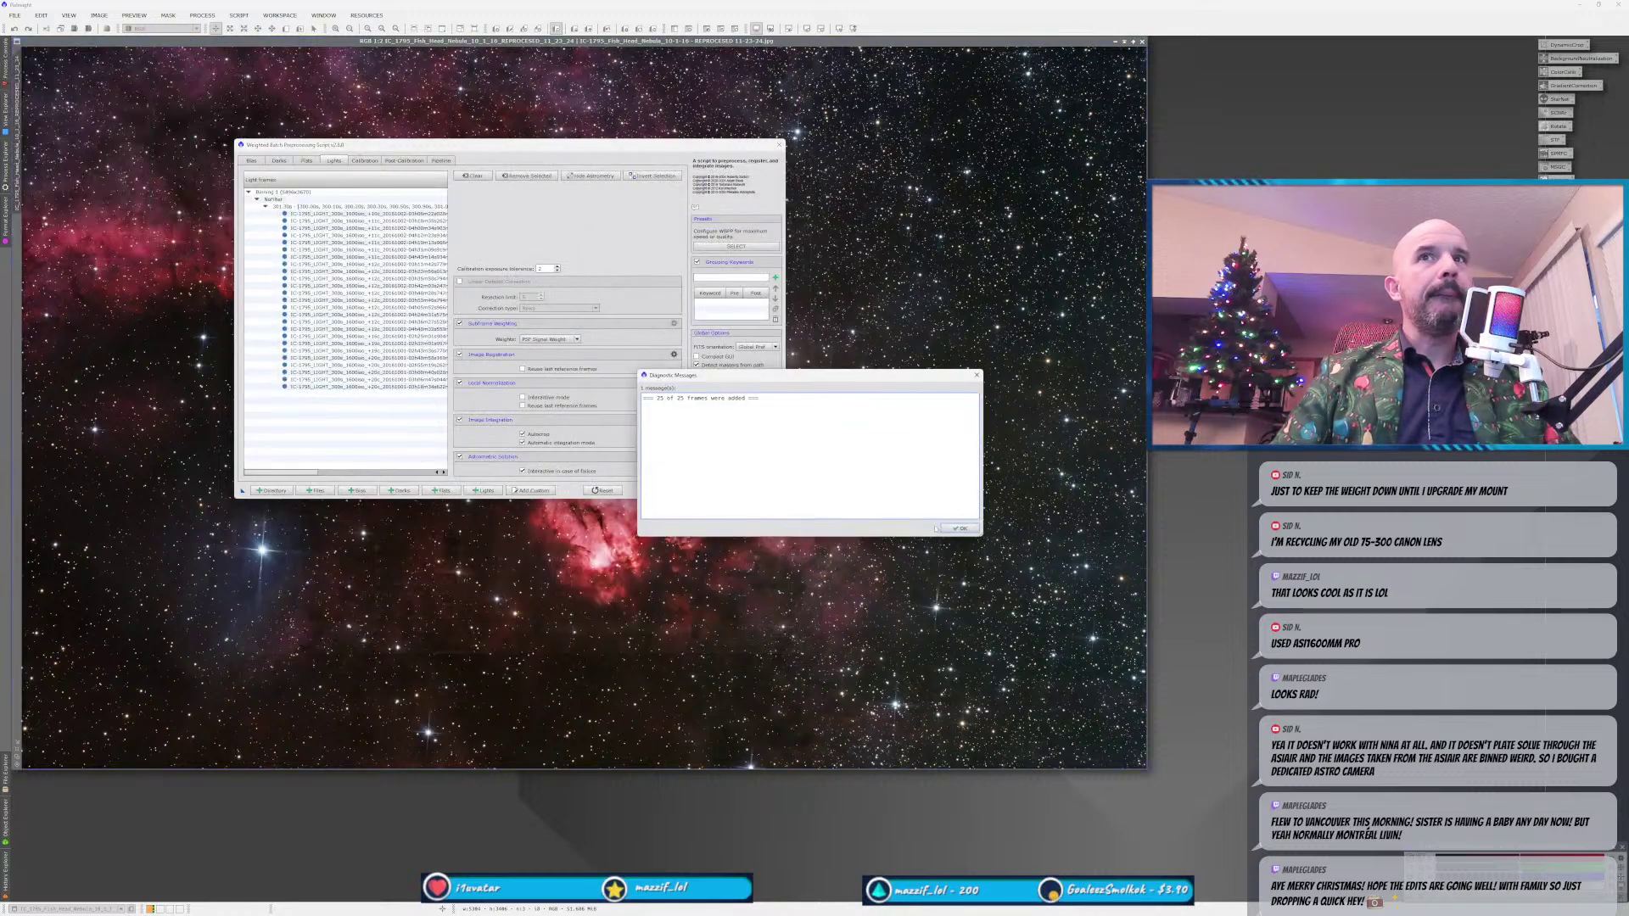
# Dismiss the added-frames diagnostics and enable drizzle for the IC 1795 light group in the post-calibration settings.
pyautogui.click(957, 528)
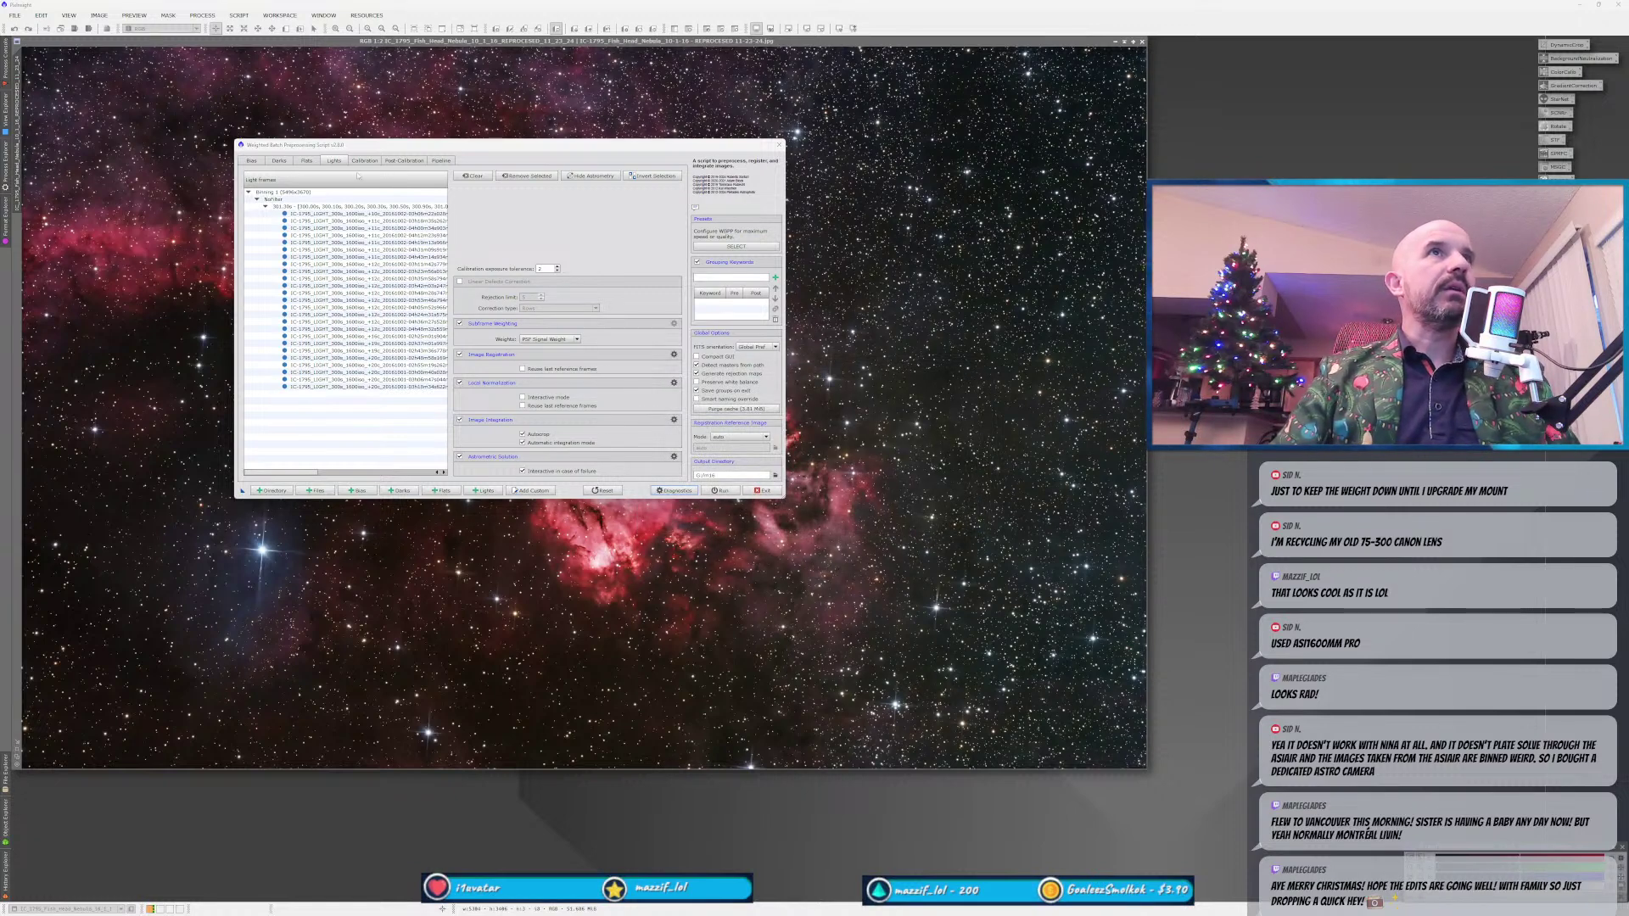
pyautogui.click(401, 160)
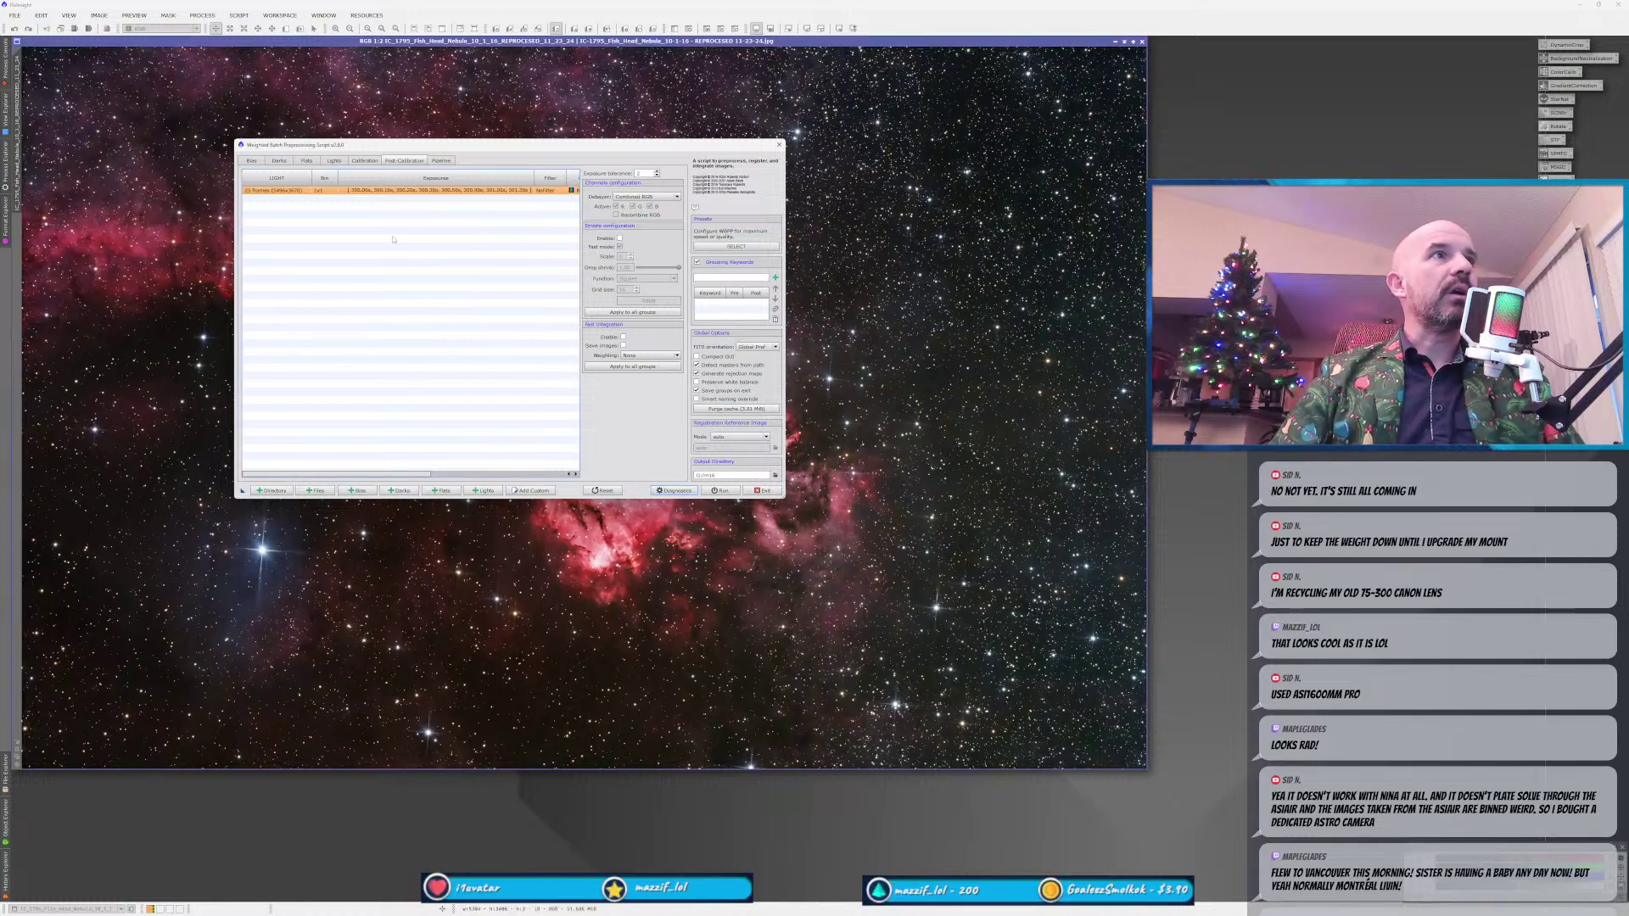
pyautogui.click(372, 164)
pyautogui.click(400, 162)
pyautogui.click(619, 239)
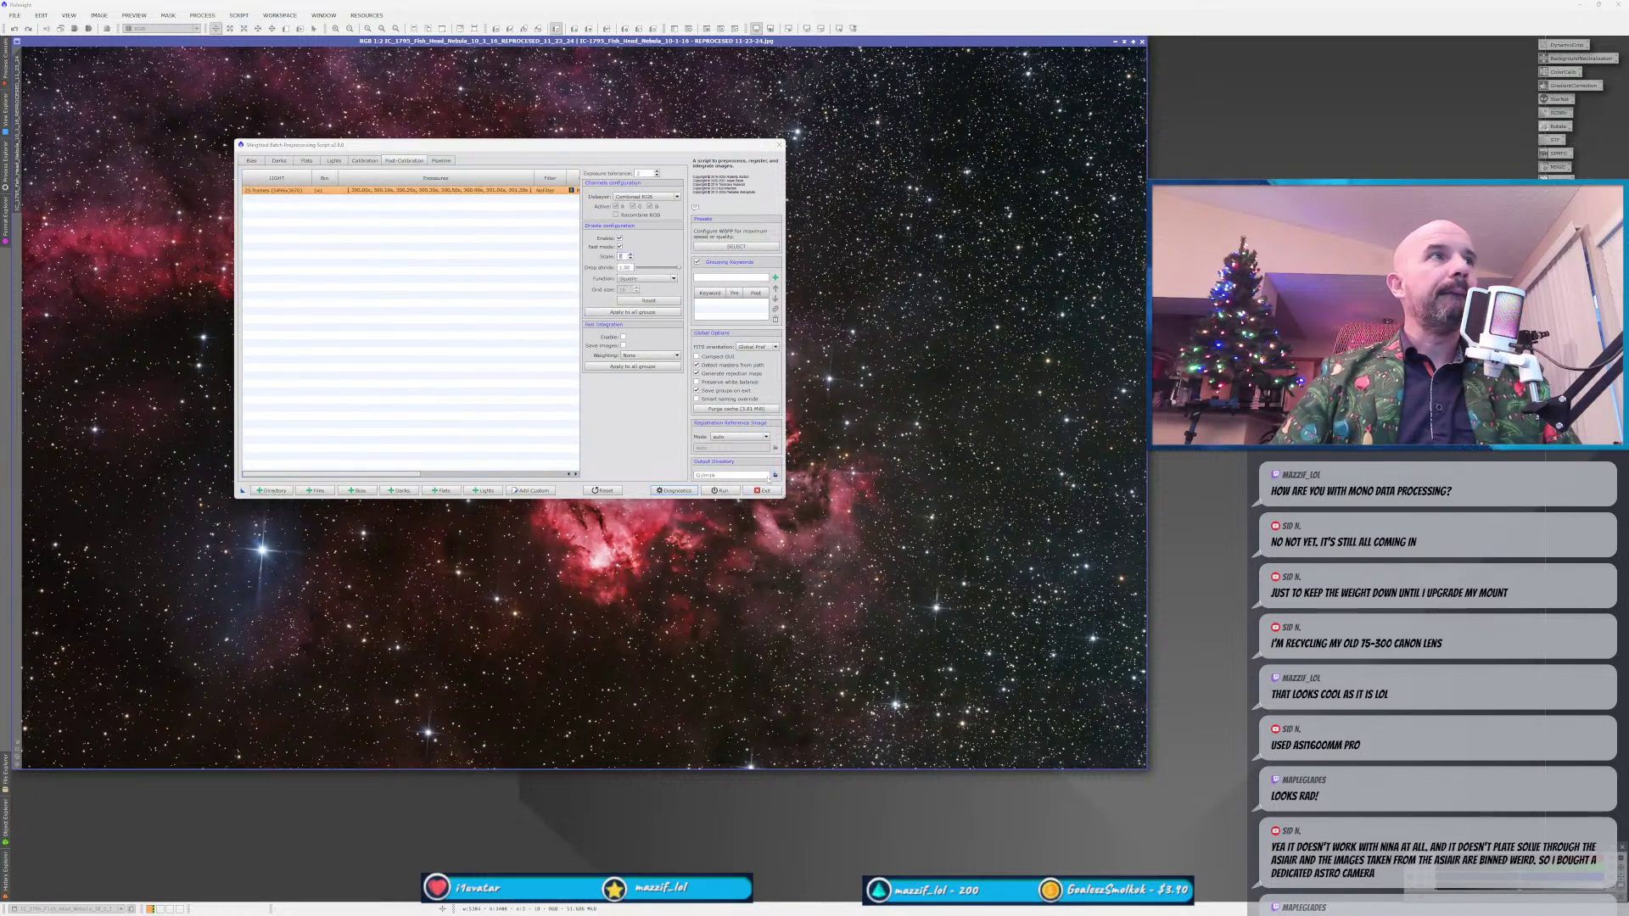
# Set the preprocessing output directory to the fishhead folder on the Projects (G:) drive.
pyautogui.click(776, 475)
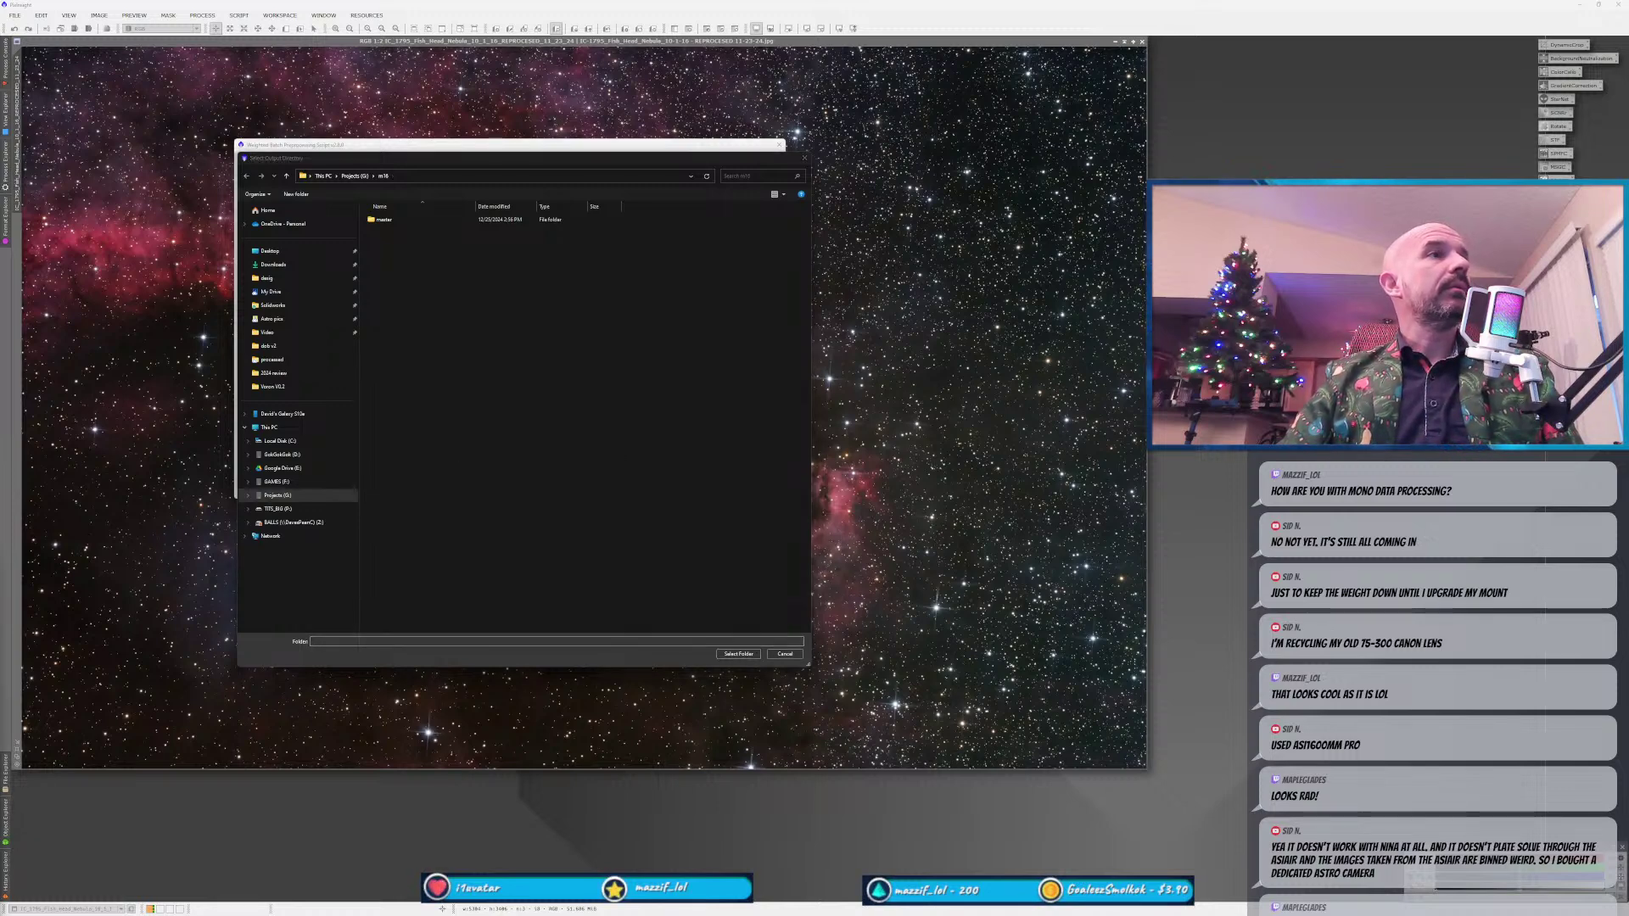
pyautogui.click(482, 473)
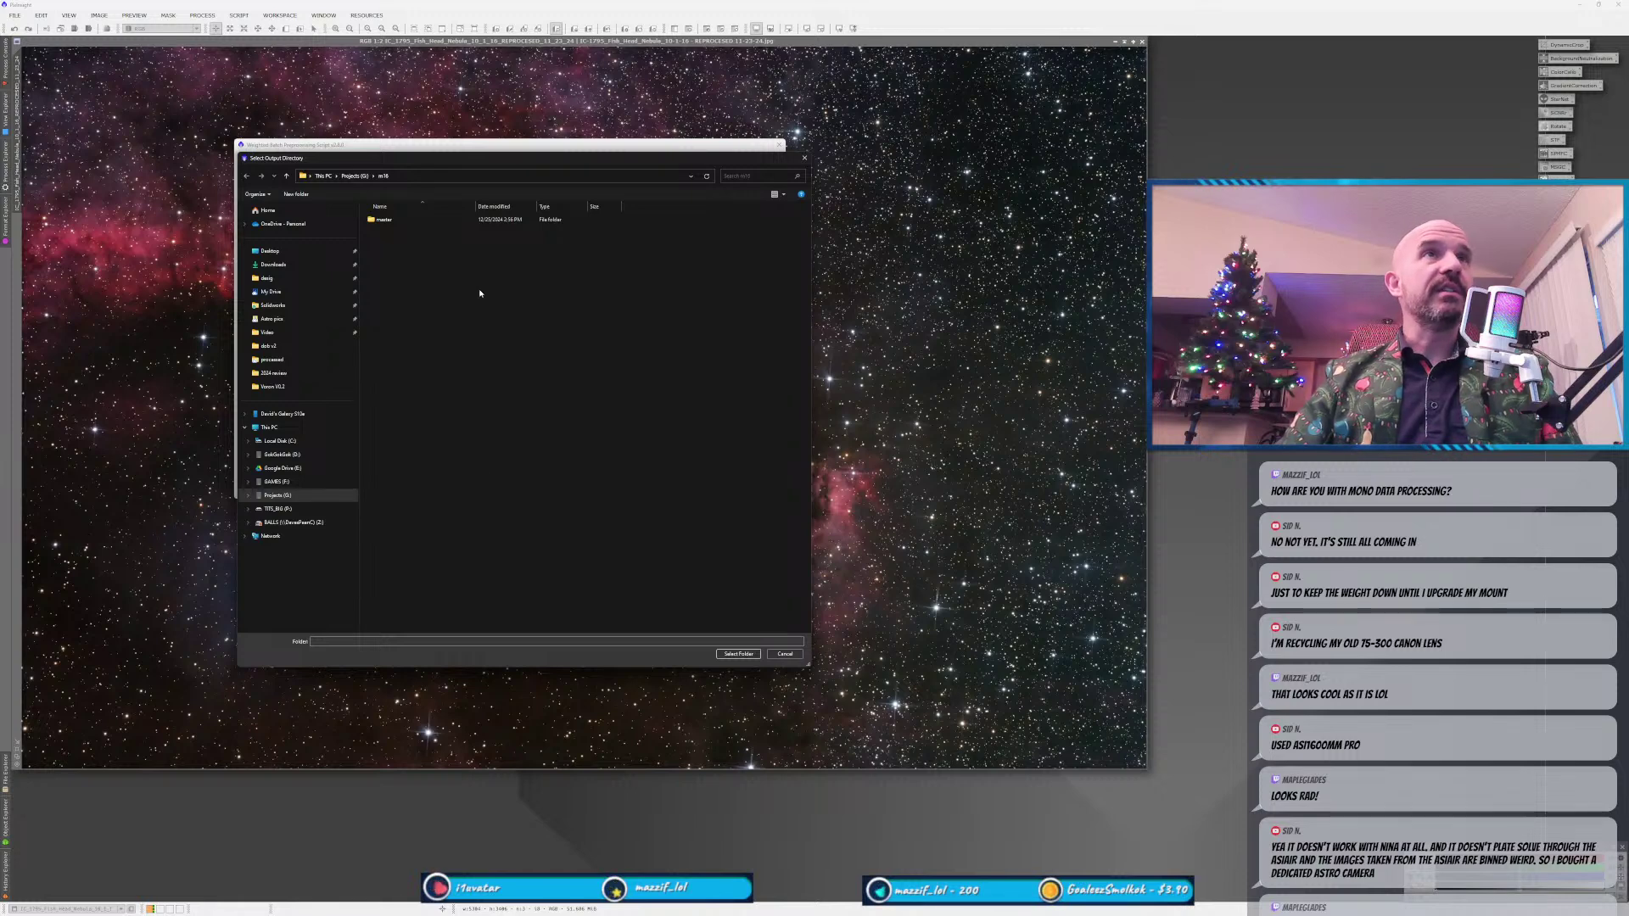
pyautogui.click(355, 176)
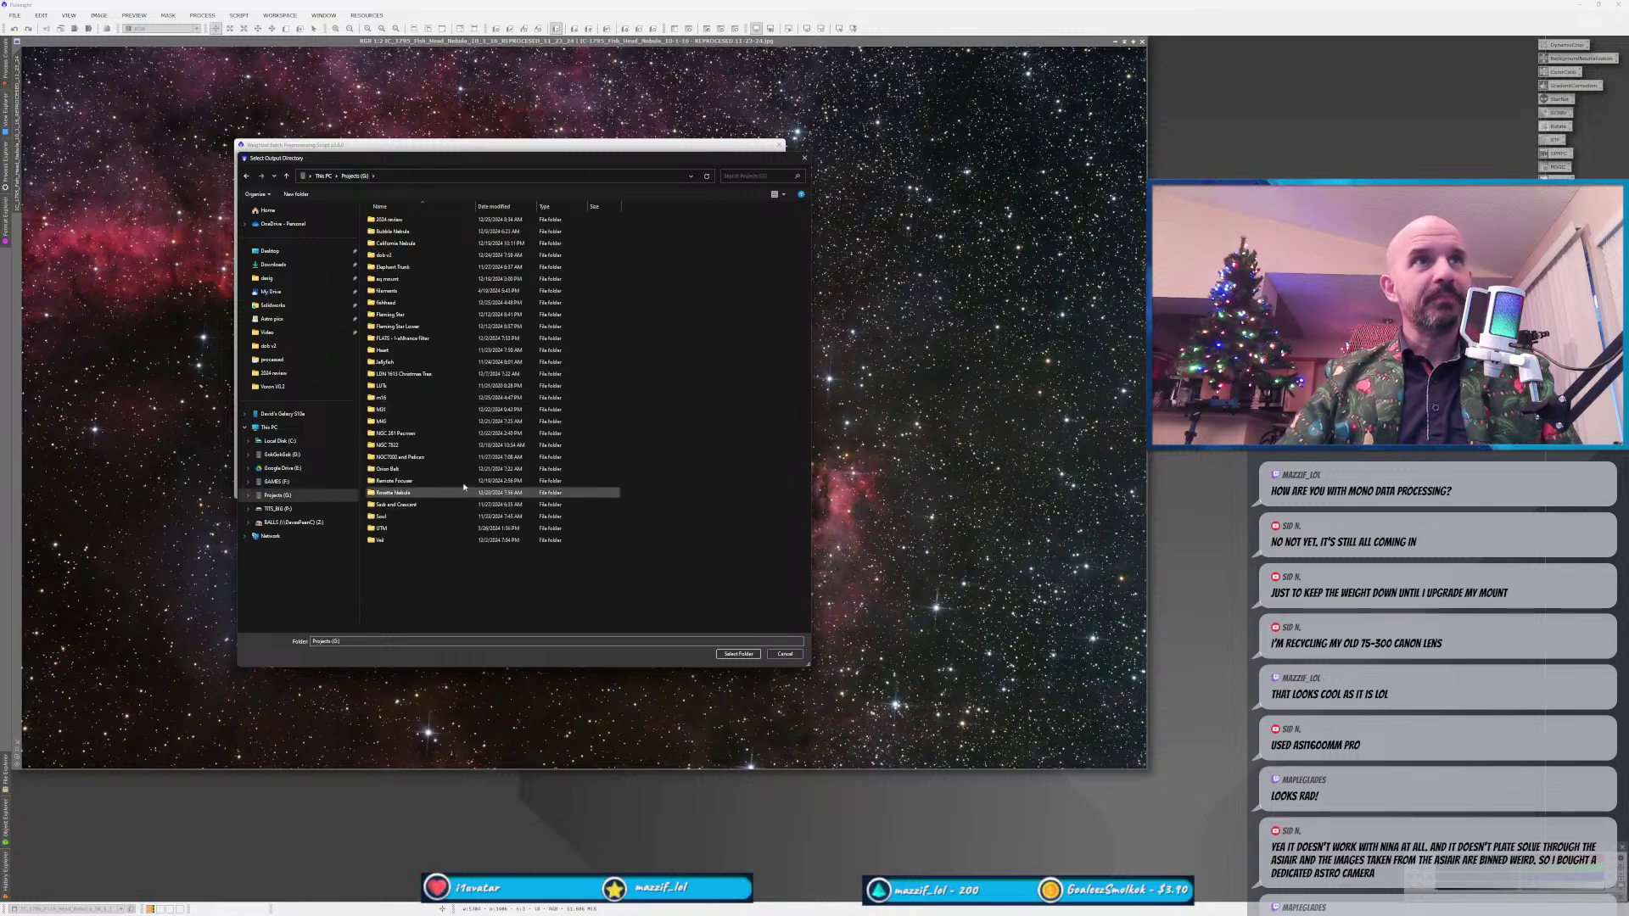
pyautogui.moveTo(491, 165); pyautogui.dragTo(541, 203)
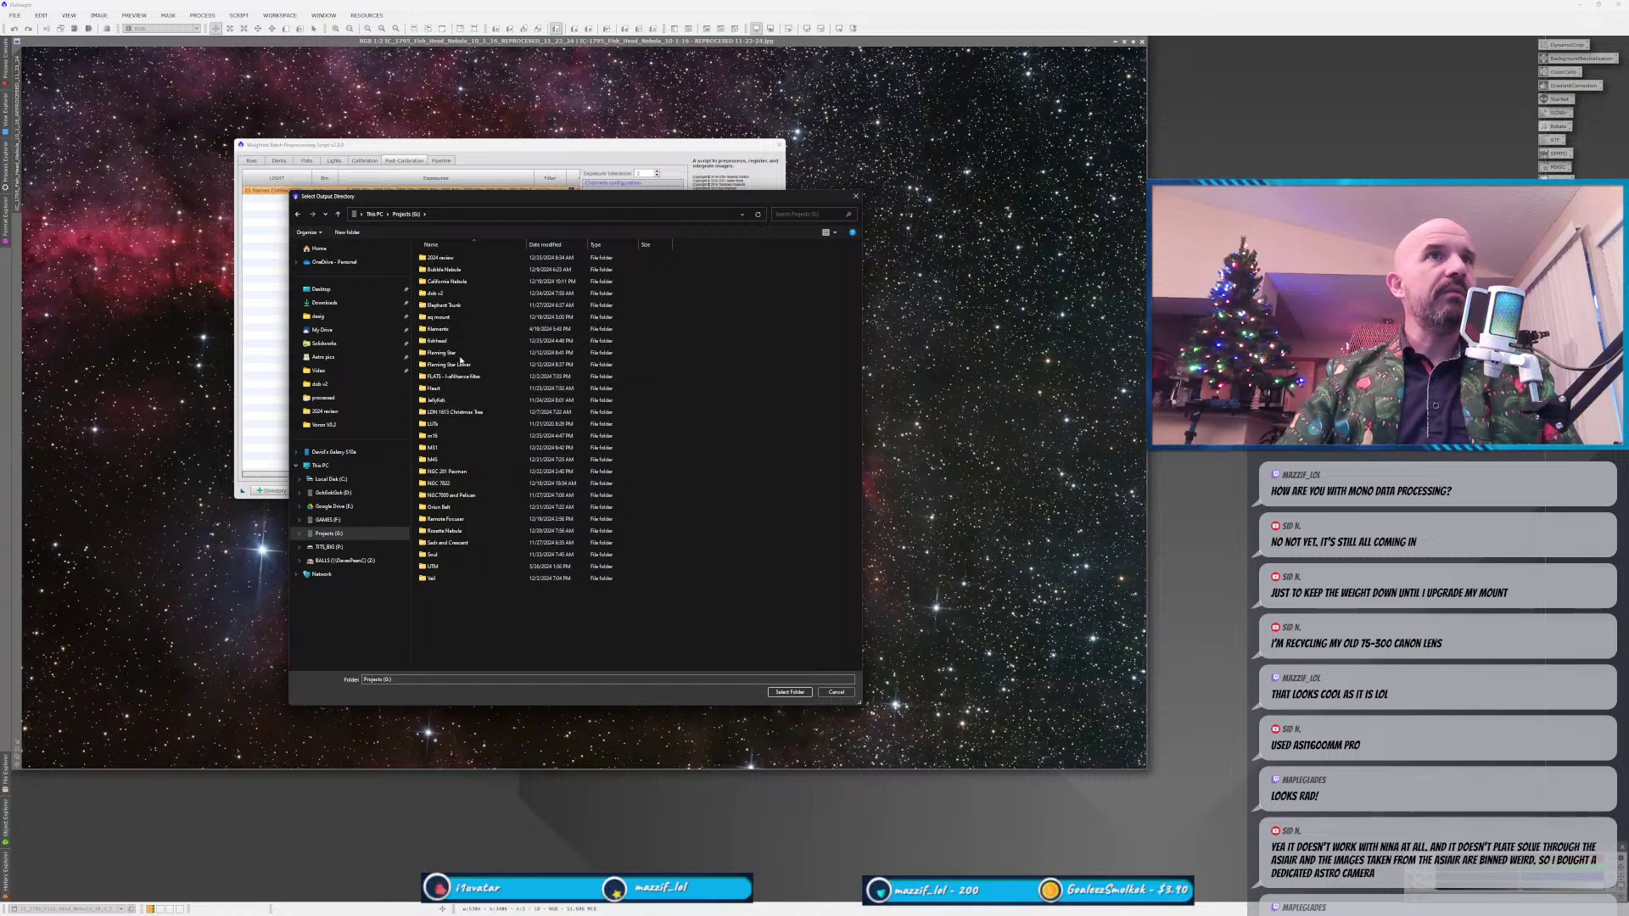
pyautogui.doubleClick(458, 340)
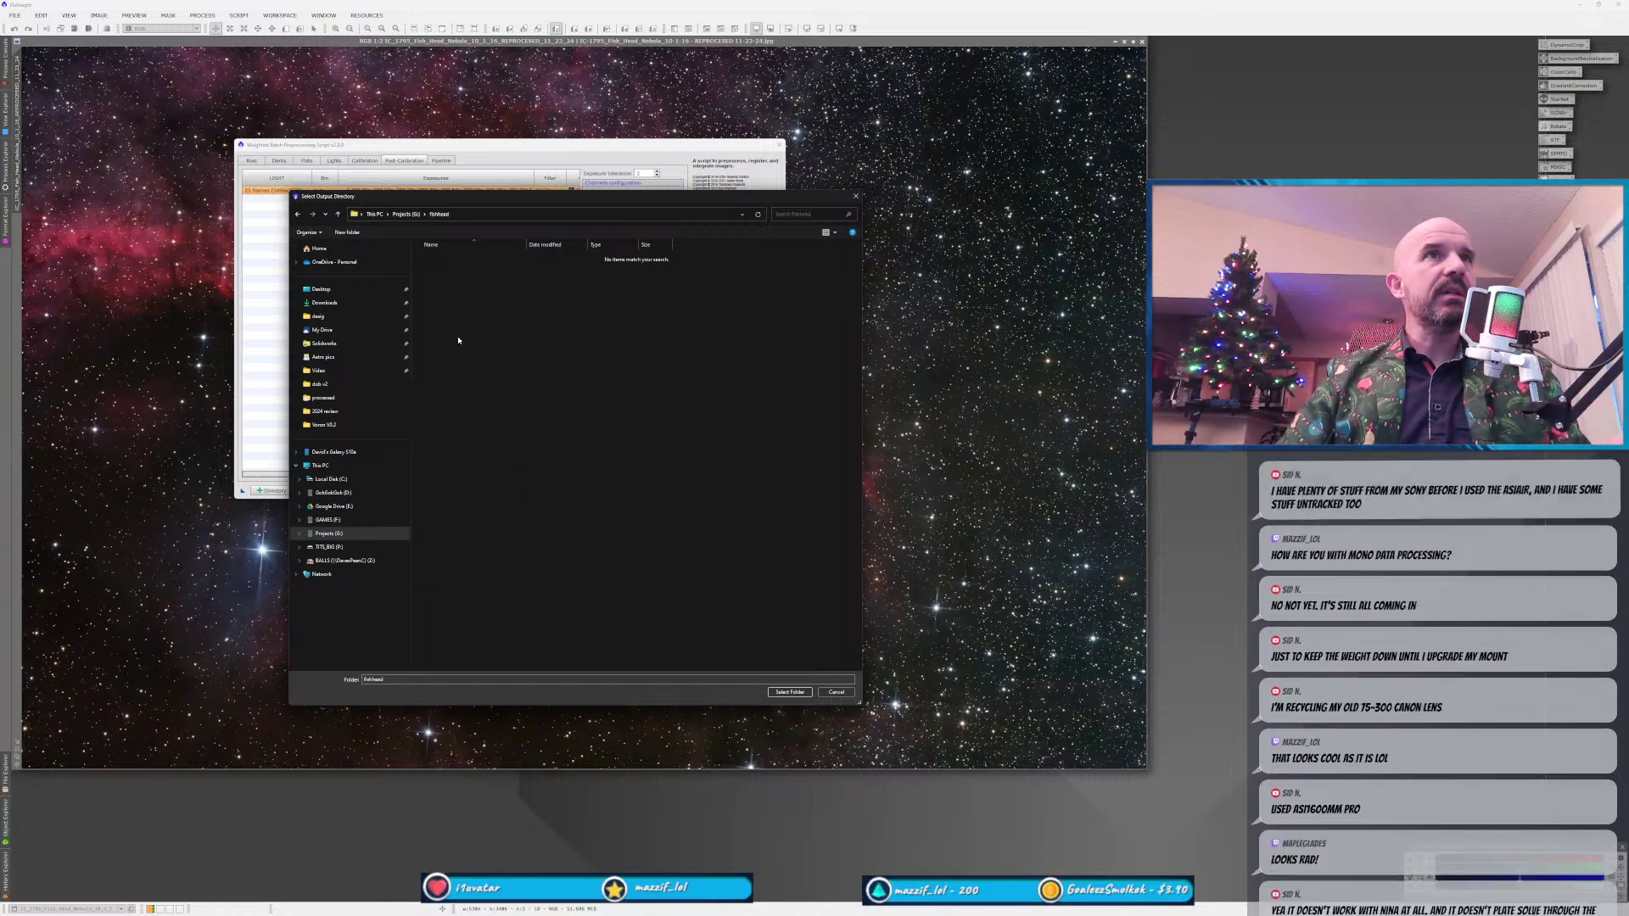
pyautogui.click(789, 692)
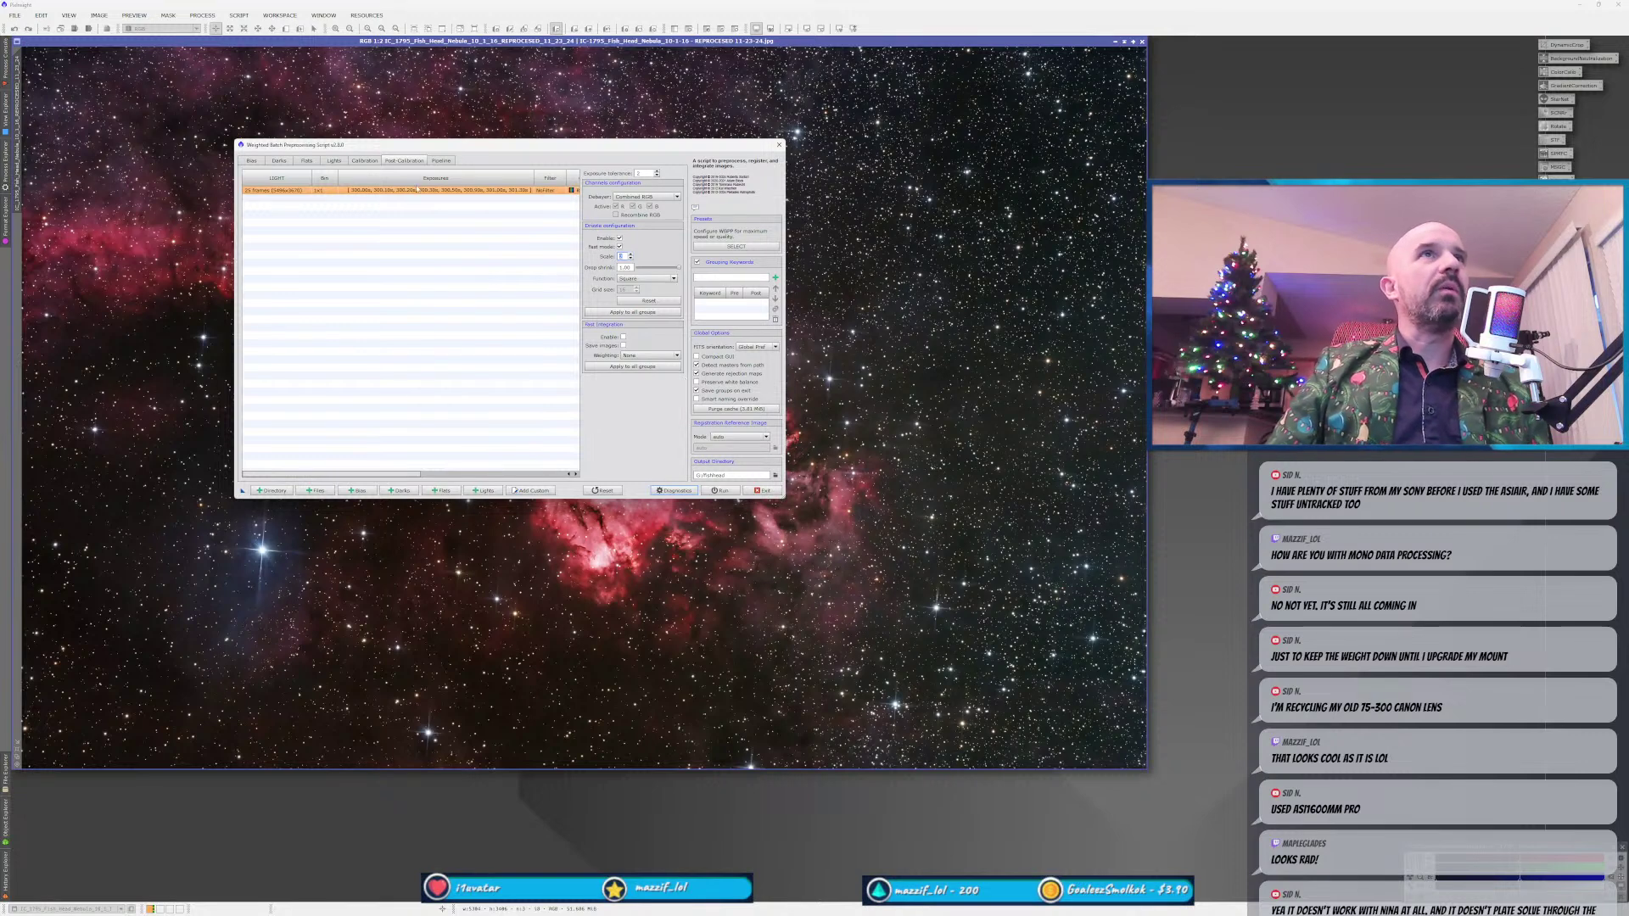
# Check the loaded flat frames, and run the weighted batch preprocessing past its diagnostic messages.
pyautogui.click(304, 160)
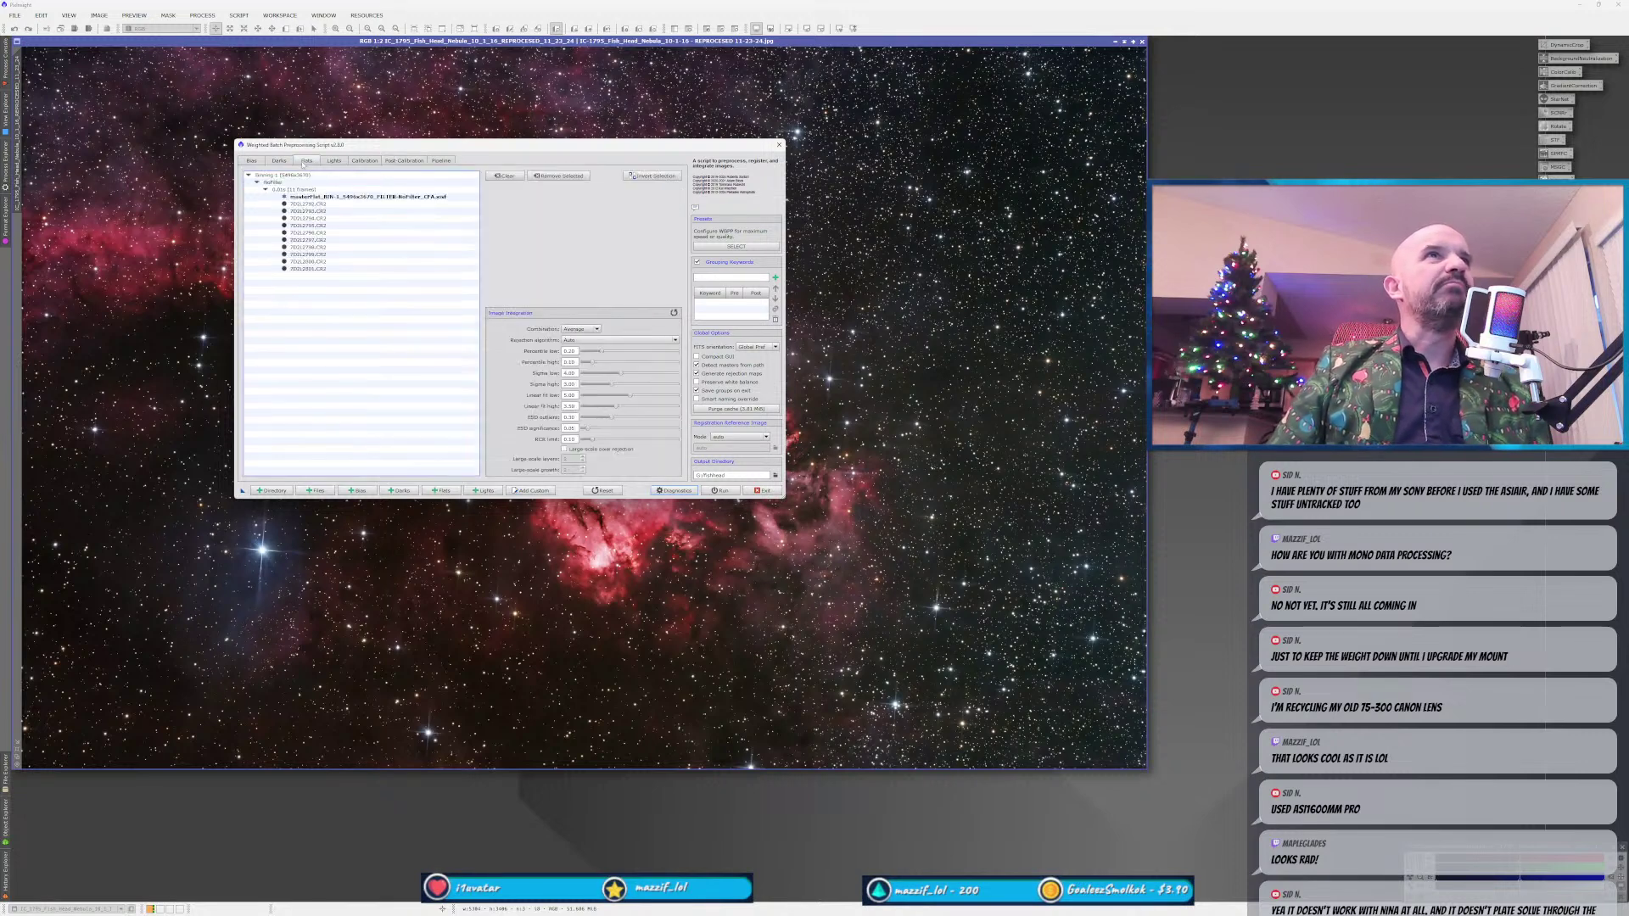
pyautogui.click(404, 161)
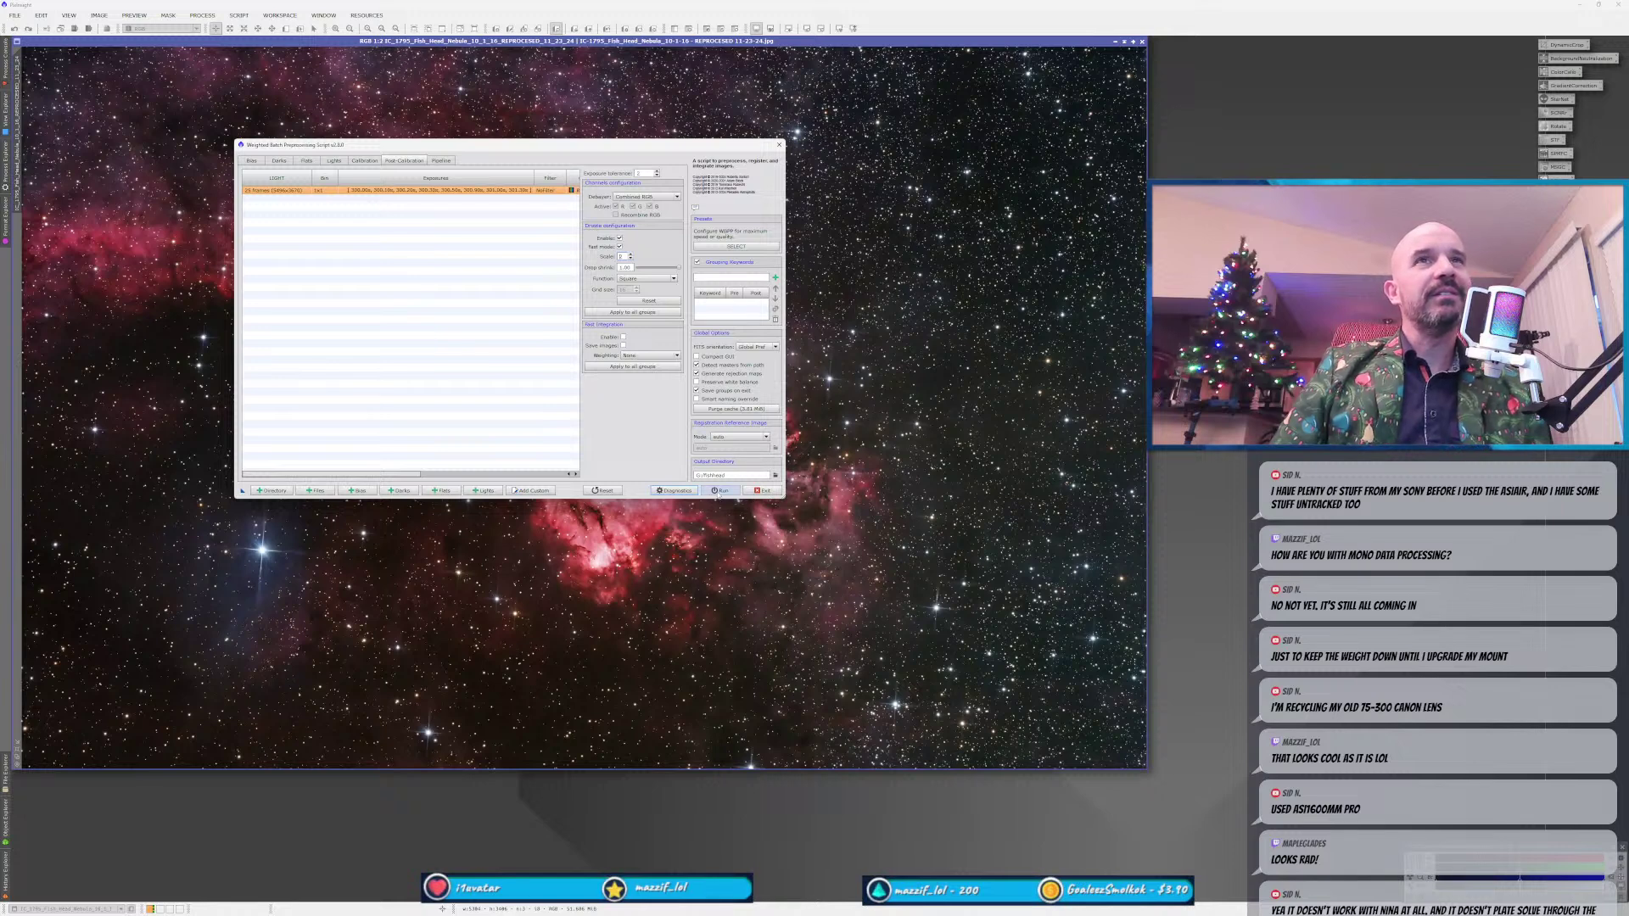
pyautogui.click(720, 491)
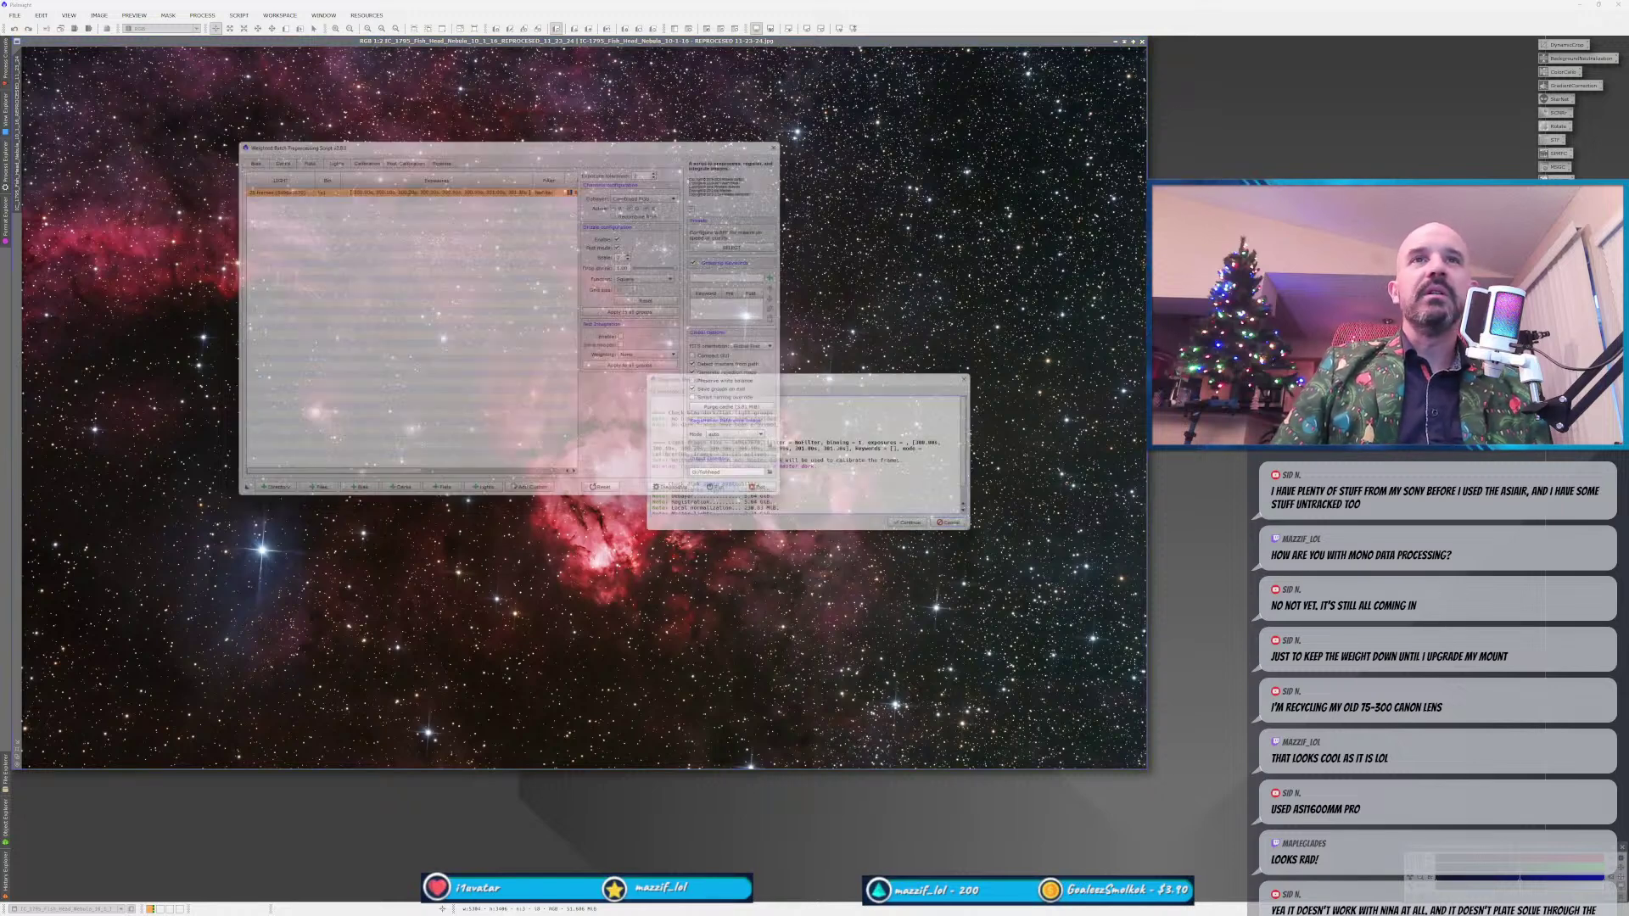
pyautogui.click(918, 529)
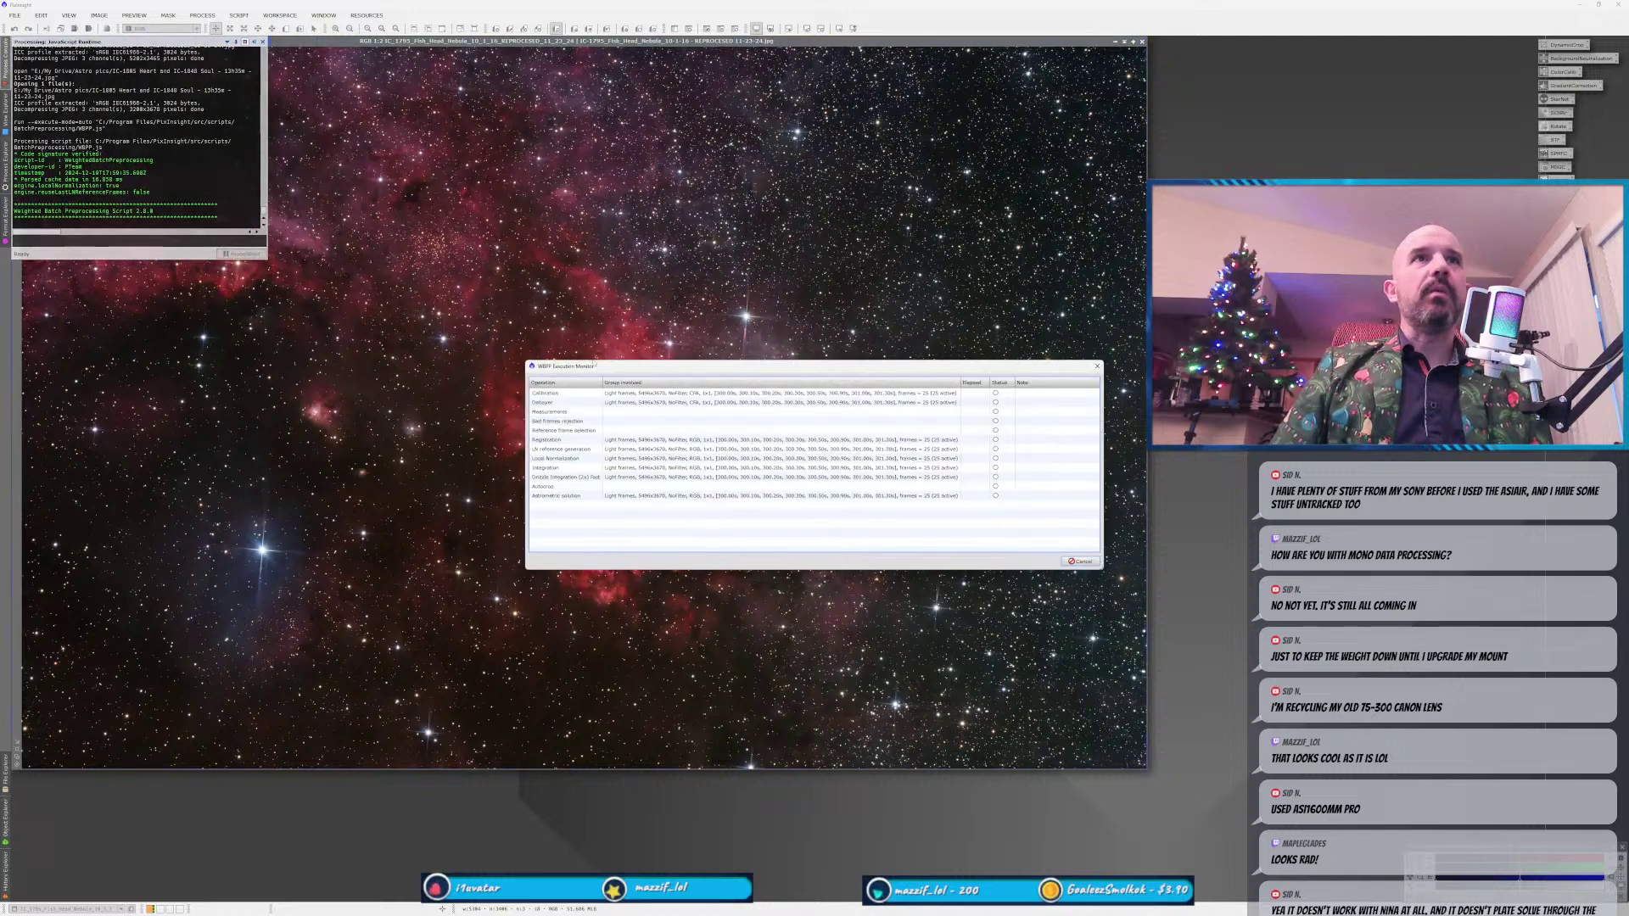
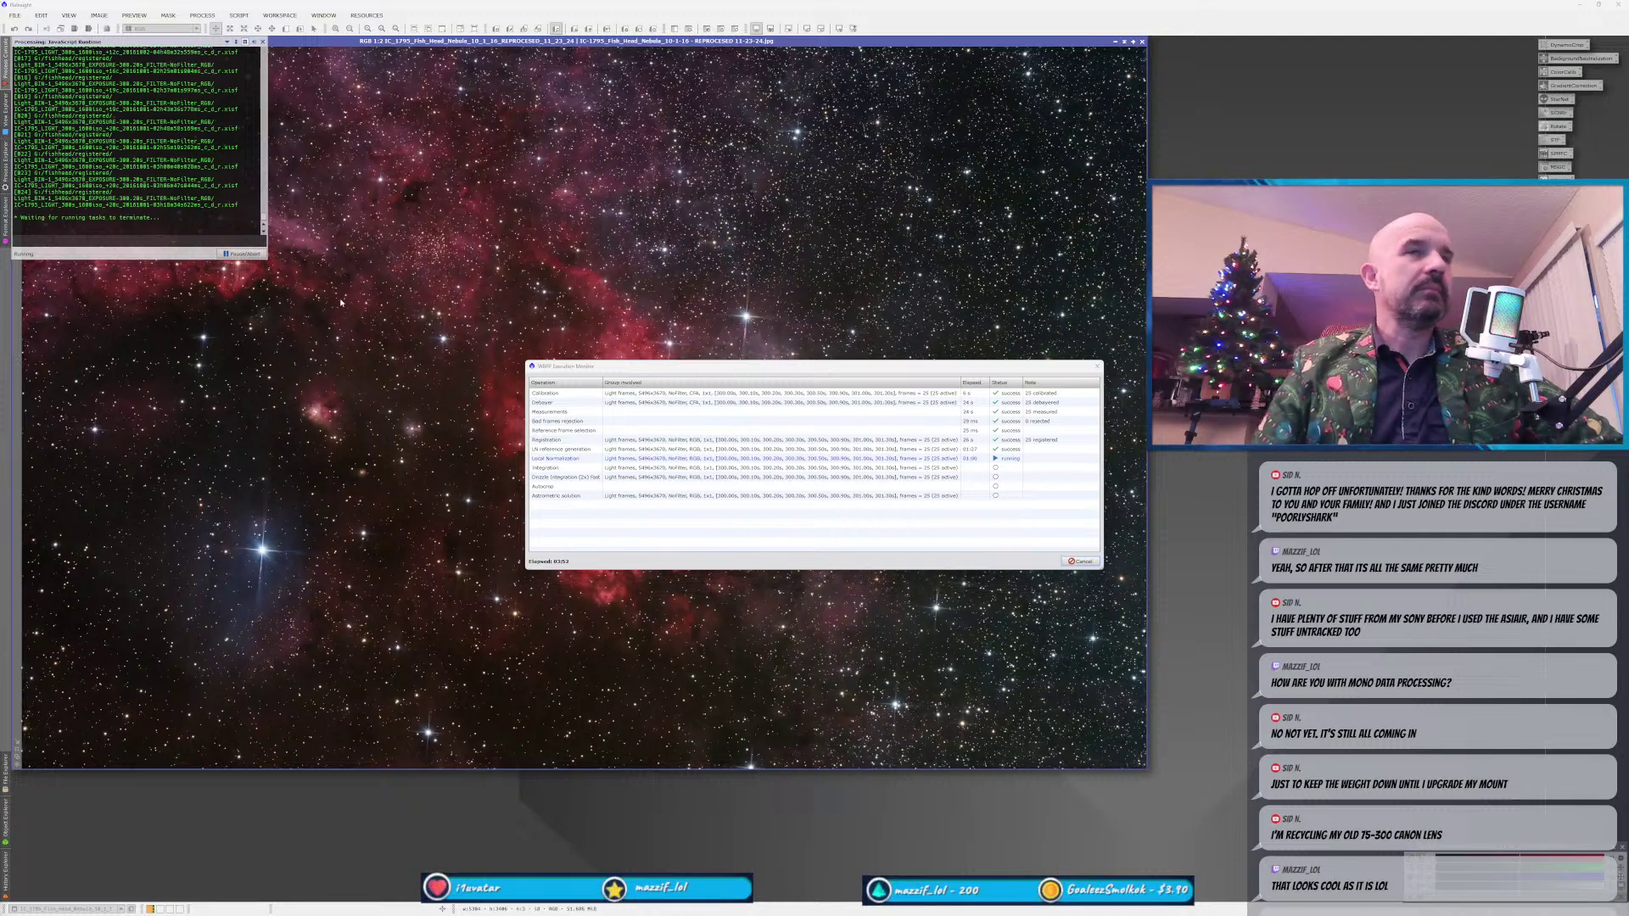
# Check the computer's memory and CPU usage in Task Manager while preprocessing runs, and close it.
pyautogui.hotkey('ctrl', 'shift', 'Escape')
pyautogui.click(108, 106)
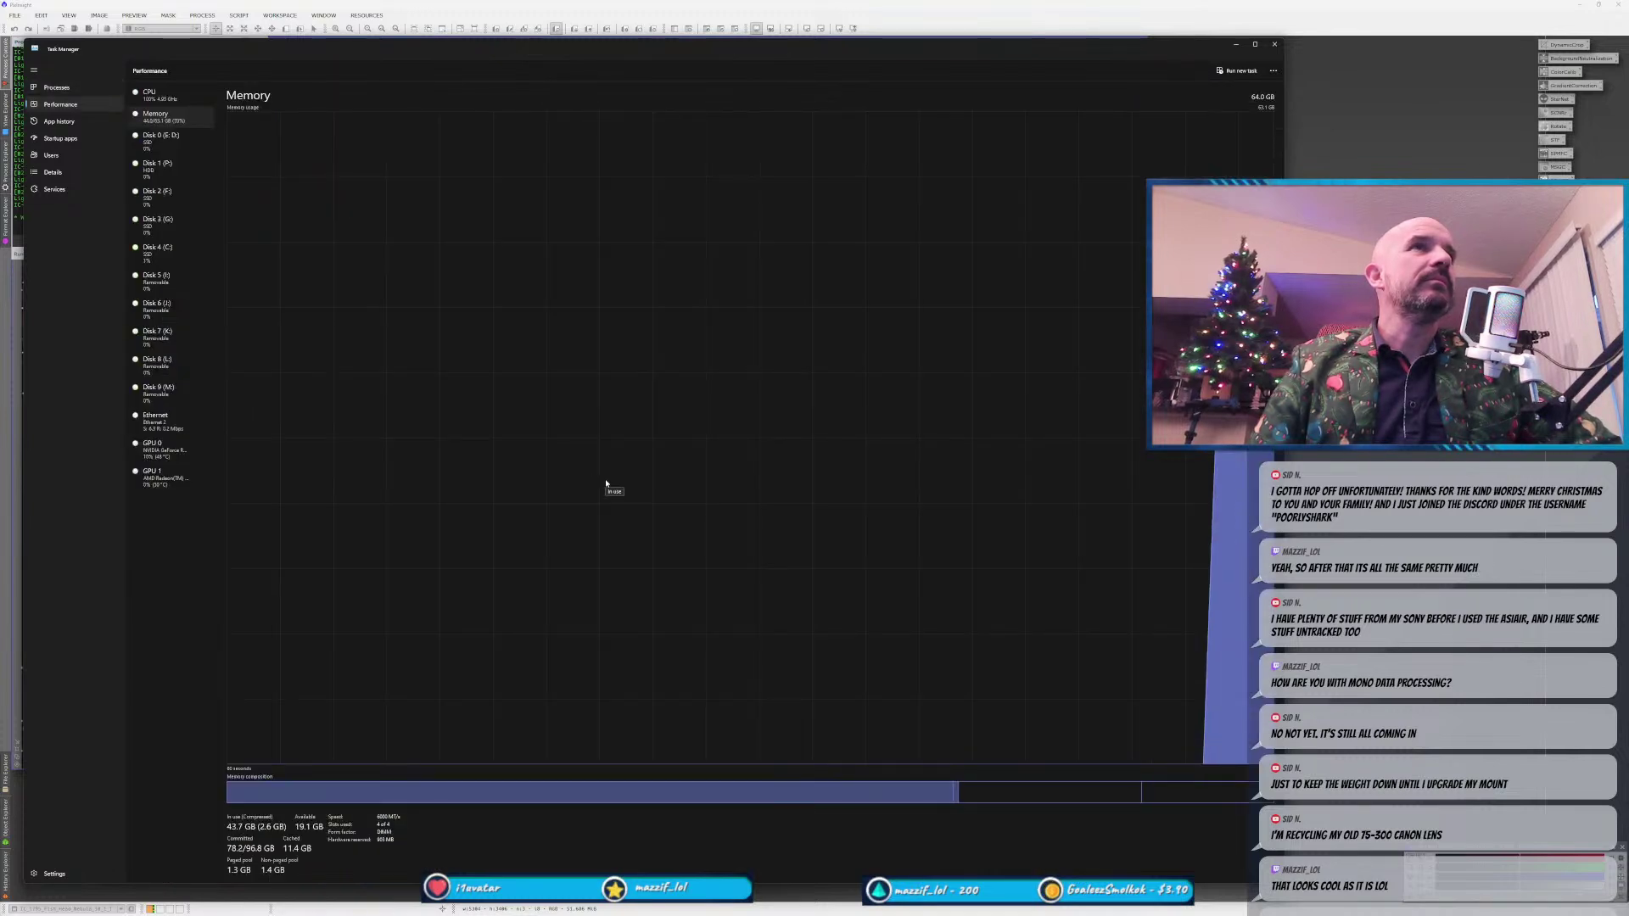
pyautogui.click(153, 95)
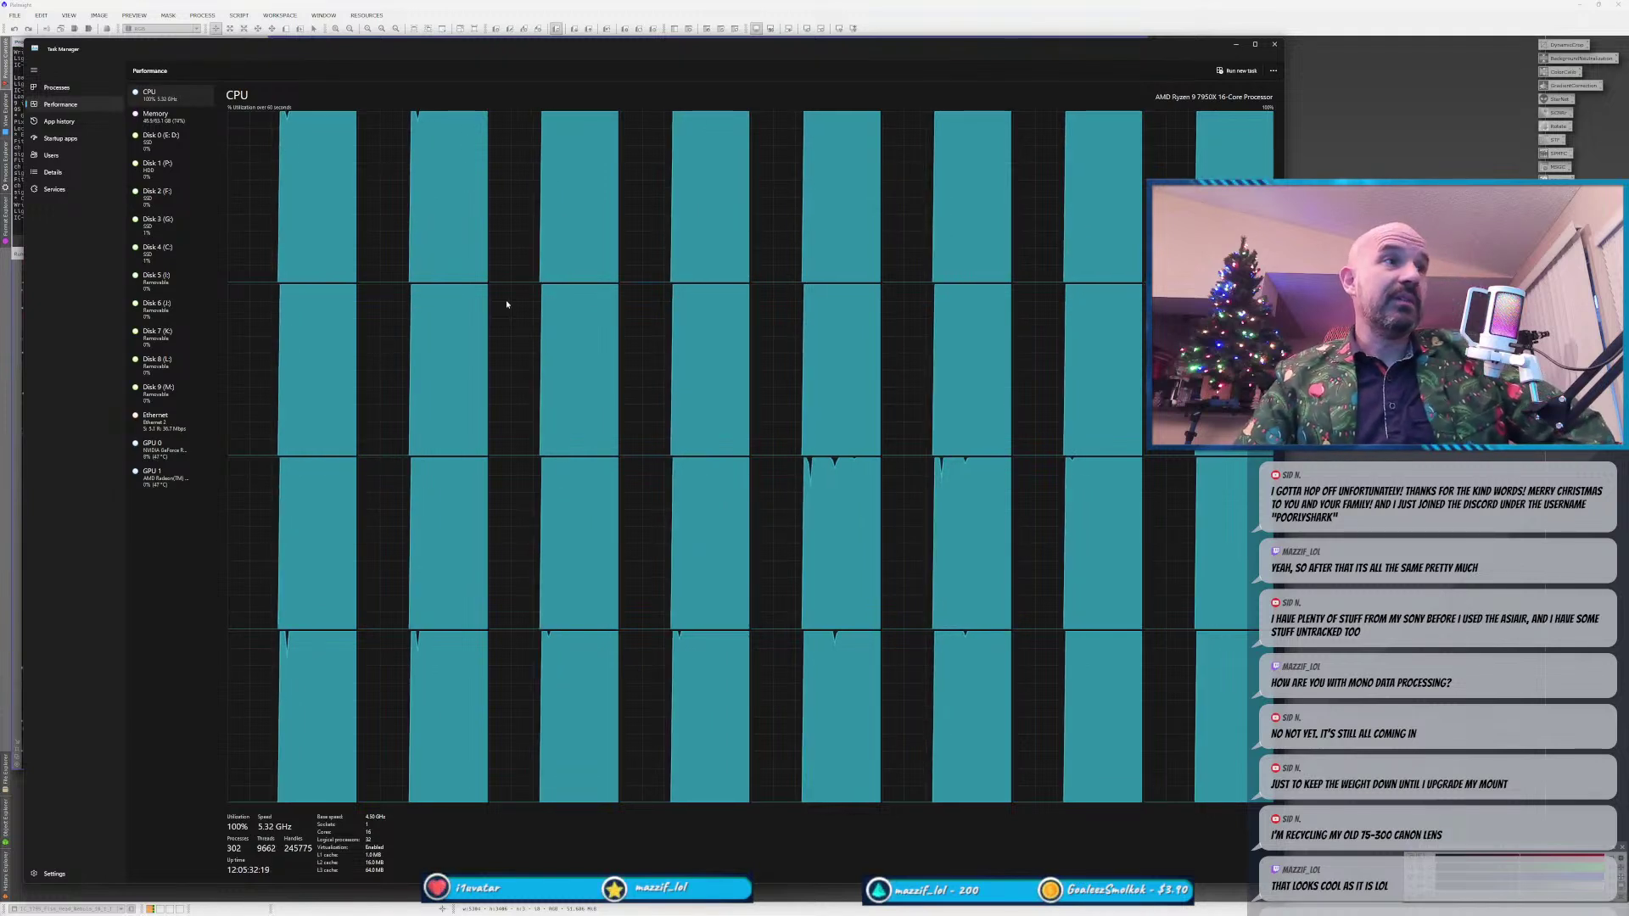
pyautogui.click(1274, 43)
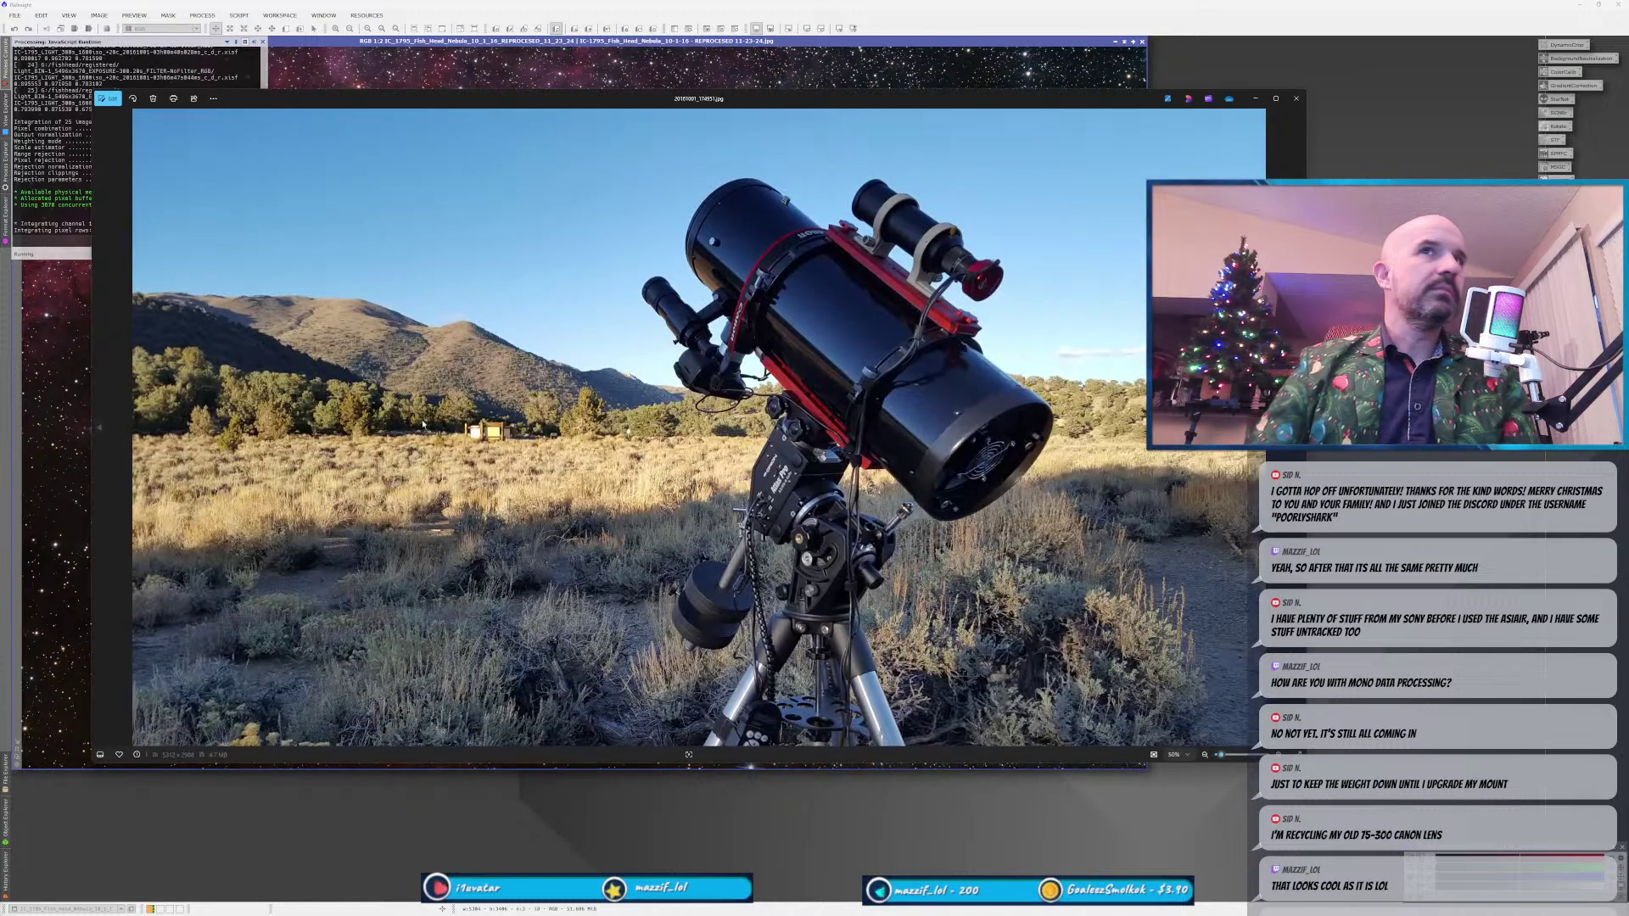
# Reposition the viewer window showing the telescope photo, enlarge it downward, and narrow its width.
pyautogui.moveTo(659, 101); pyautogui.dragTo(628, 72)
pyautogui.moveTo(66, 730); pyautogui.dragTo(51, 896)
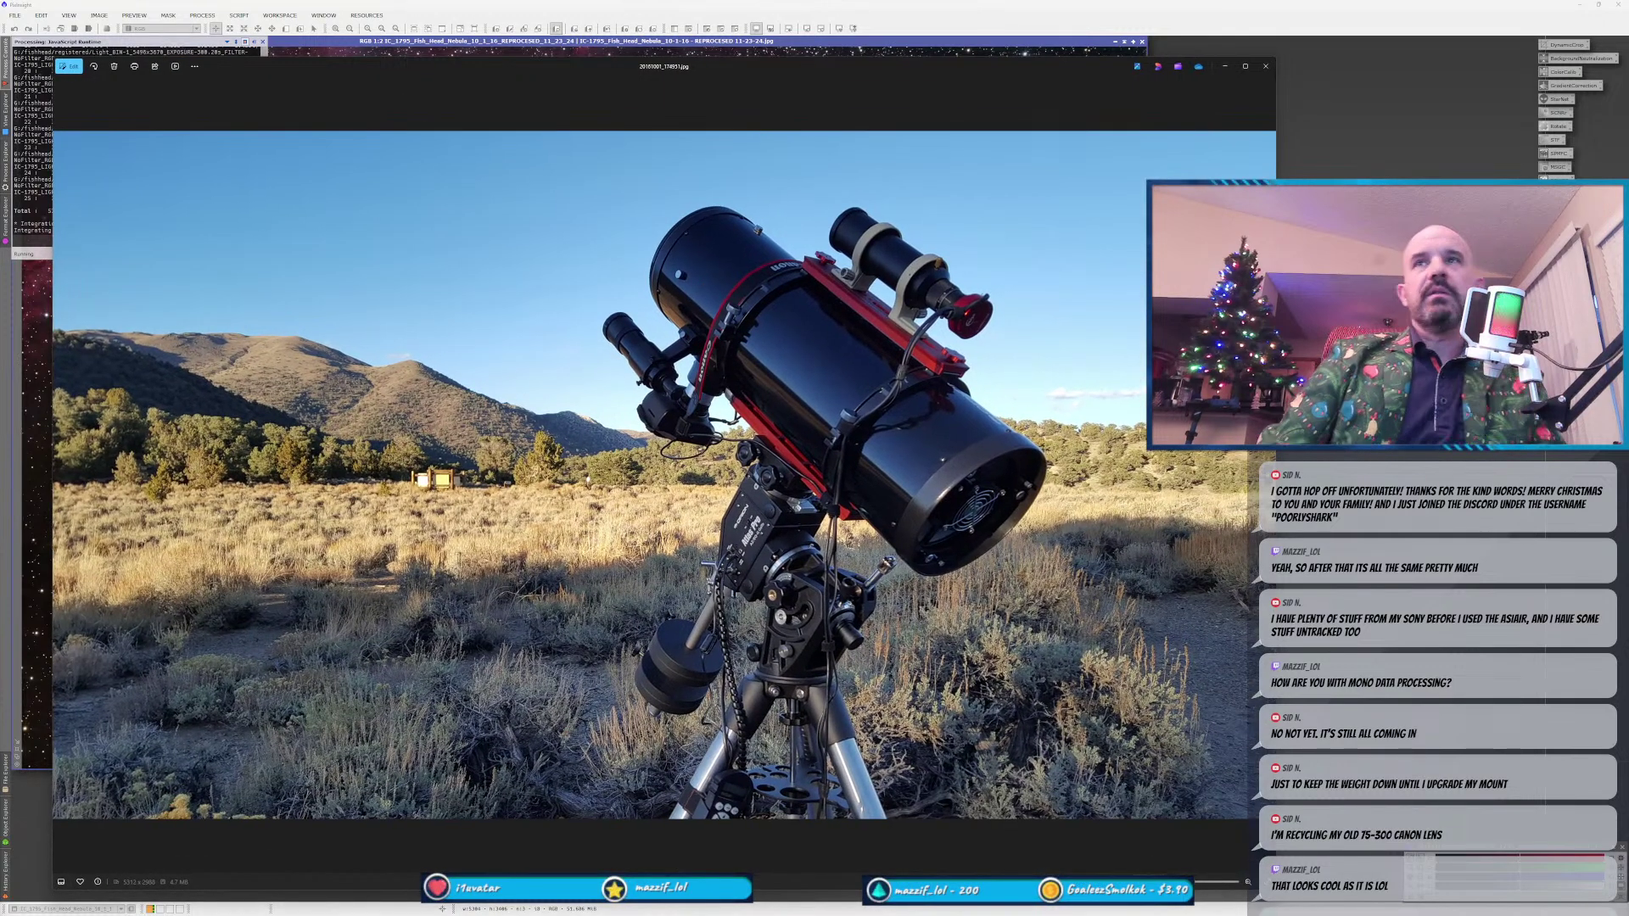
pyautogui.moveTo(1275, 338); pyautogui.dragTo(1196, 338)
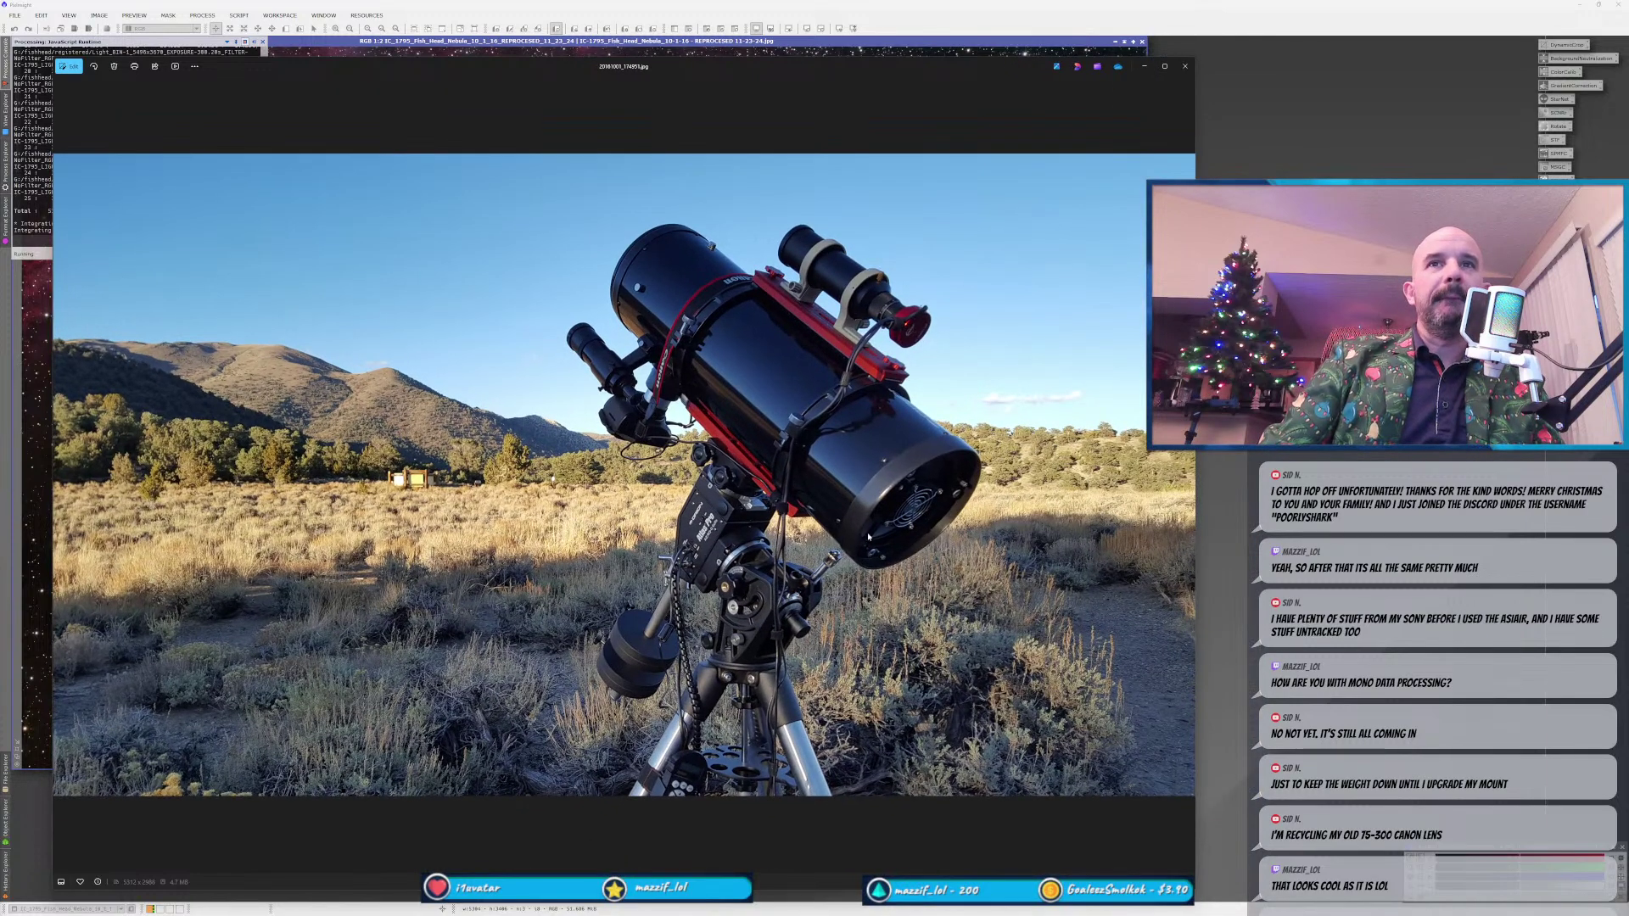
# Examine the telescope photo up close, covering the tube, camera, guide scope, mount and counterweights, and close the viewer.
pyautogui.scroll(3, 868, 536)
pyautogui.moveTo(869, 536); pyautogui.dragTo(799, 535)
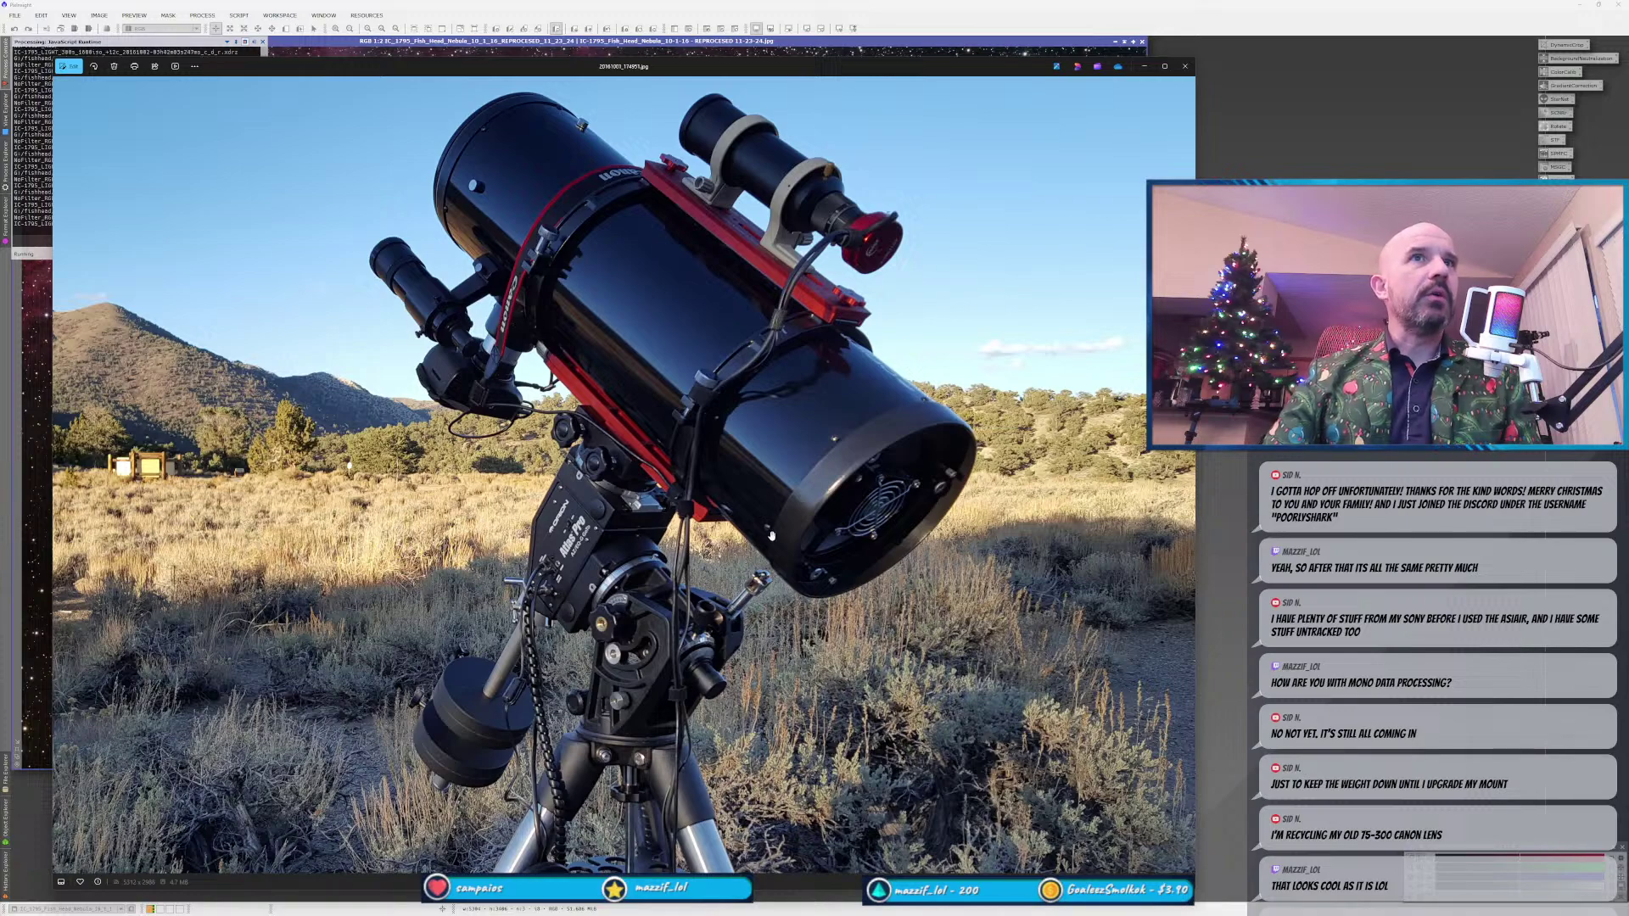
pyautogui.scroll(5, 481, 396)
pyautogui.scroll(-6, 482, 395)
pyautogui.scroll(4, 535, 366)
pyautogui.scroll(1, 534, 367)
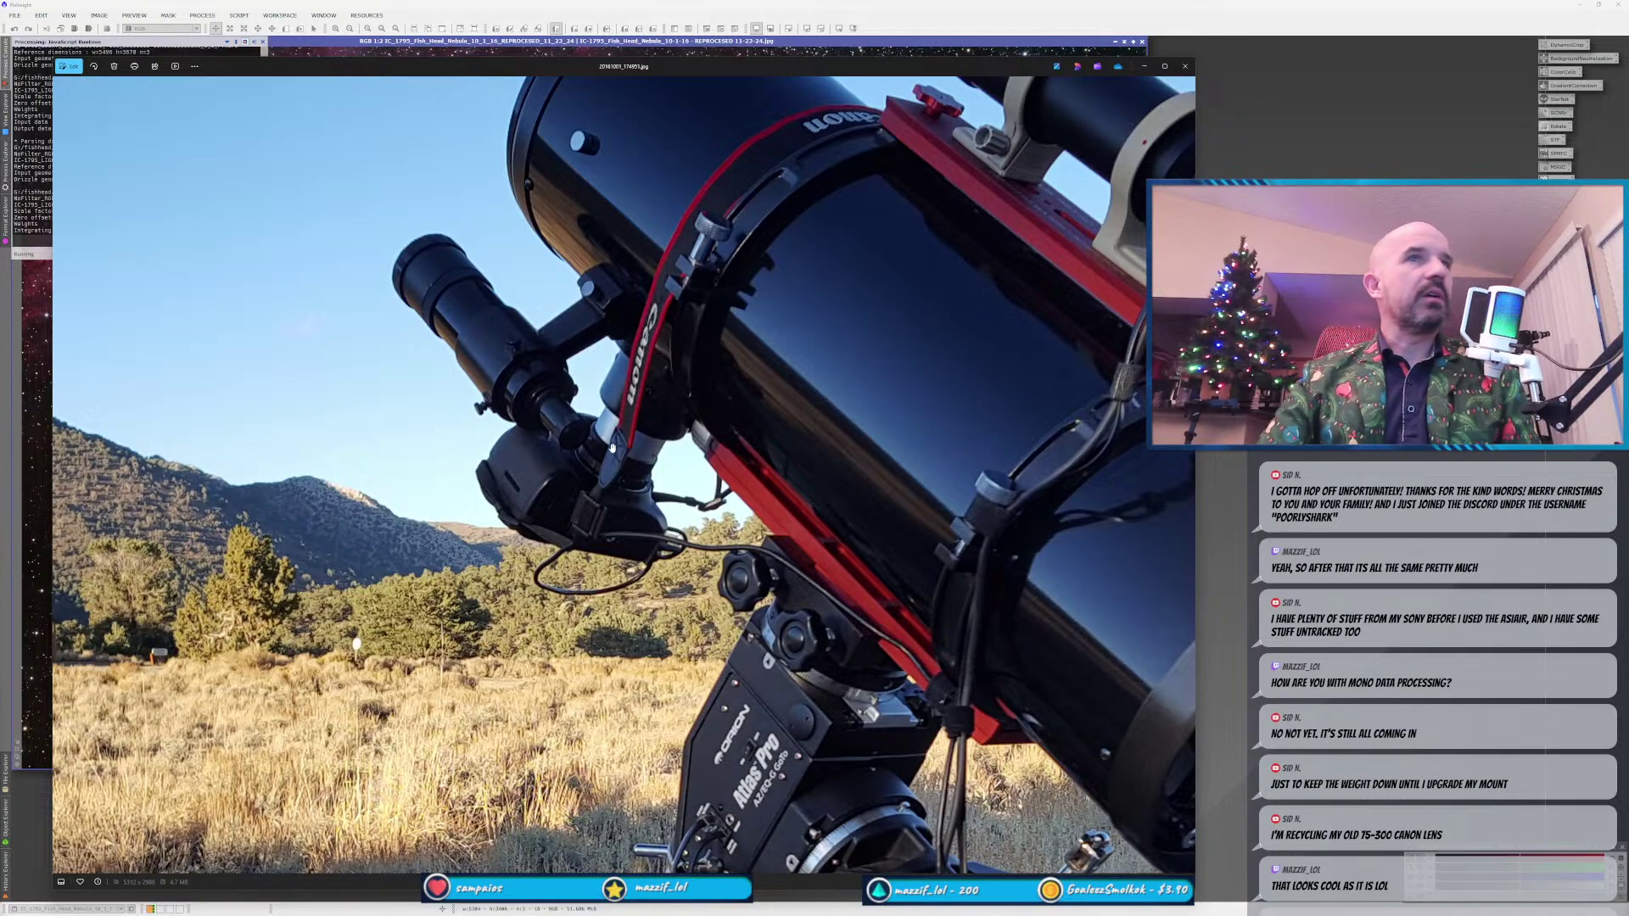
pyautogui.scroll(-4, 613, 437)
pyautogui.scroll(4, 871, 201)
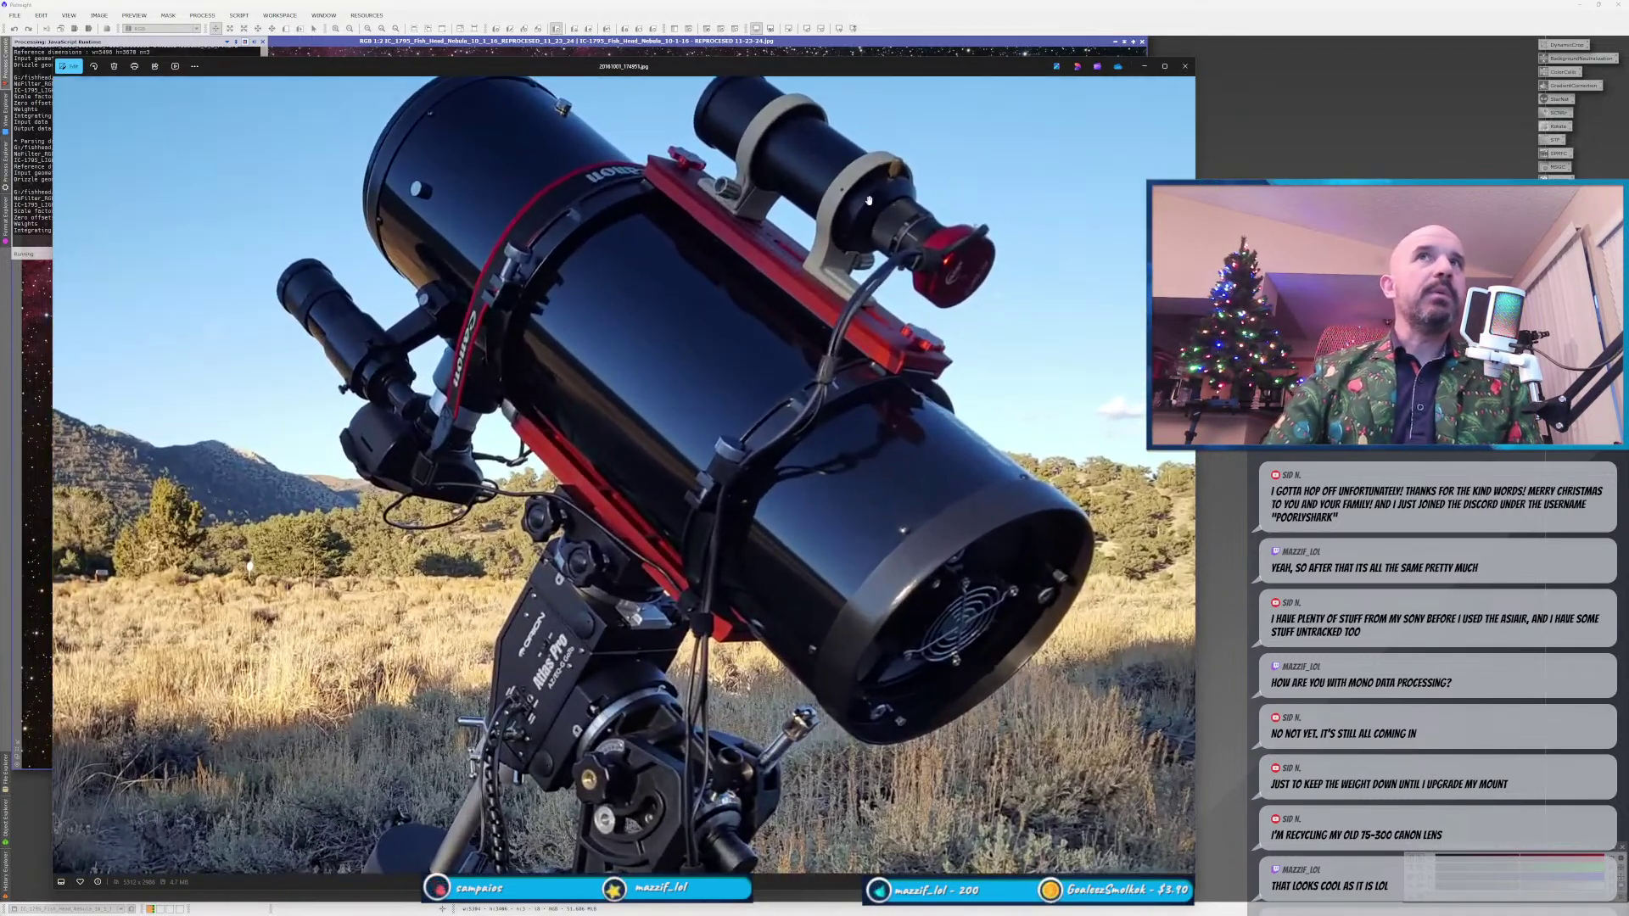
pyautogui.scroll(-2, 870, 201)
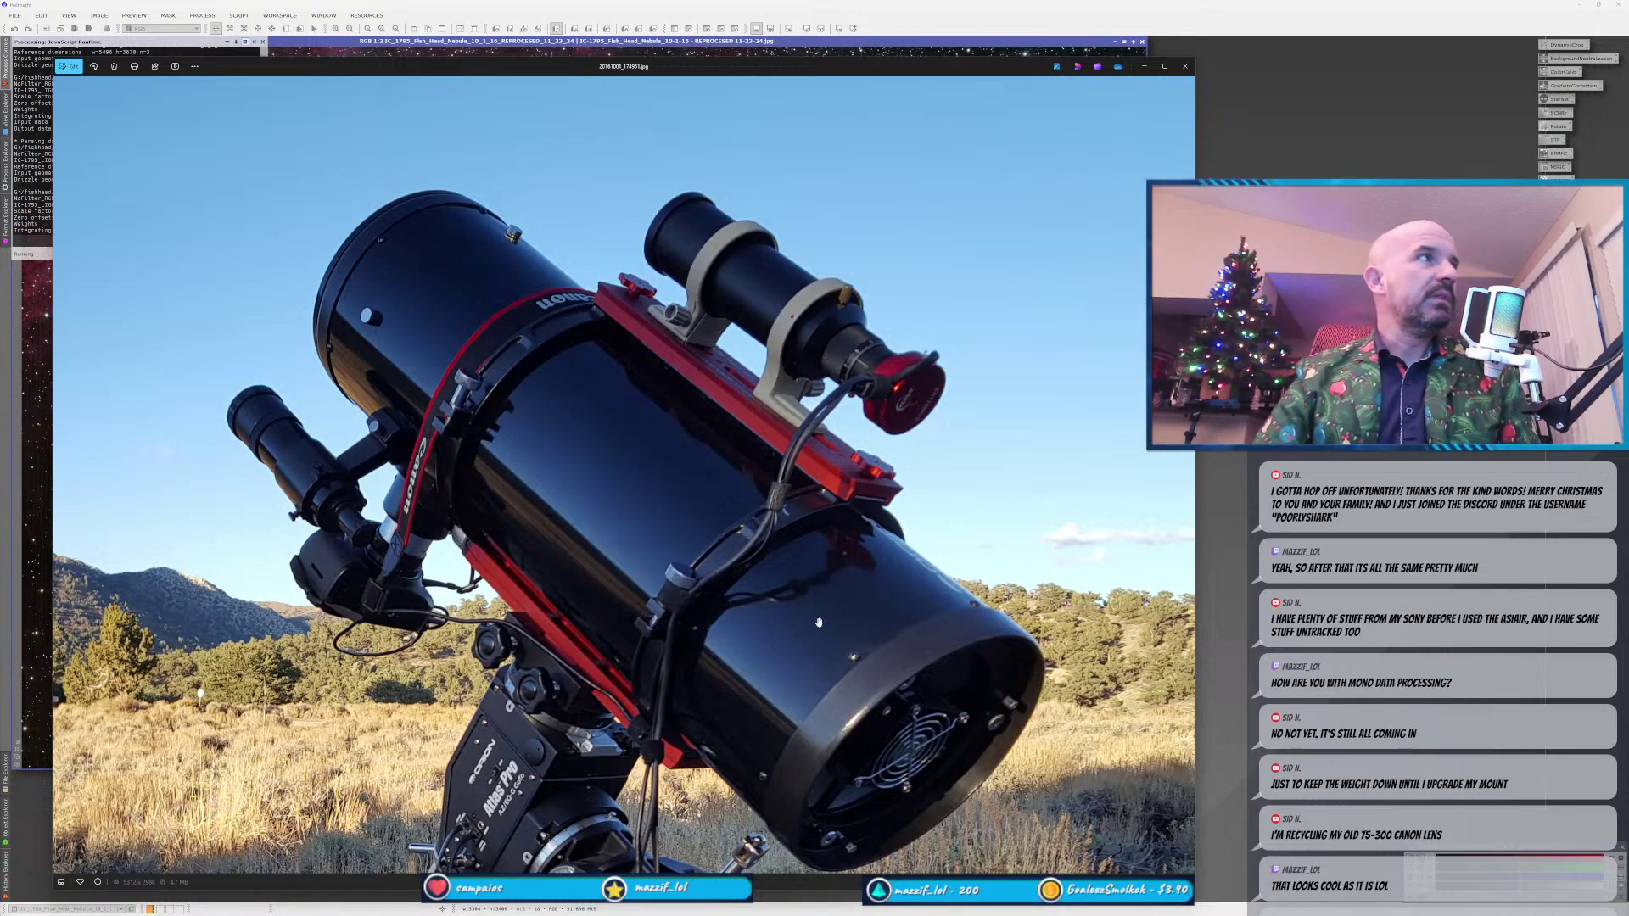
pyautogui.scroll(-1, 781, 681)
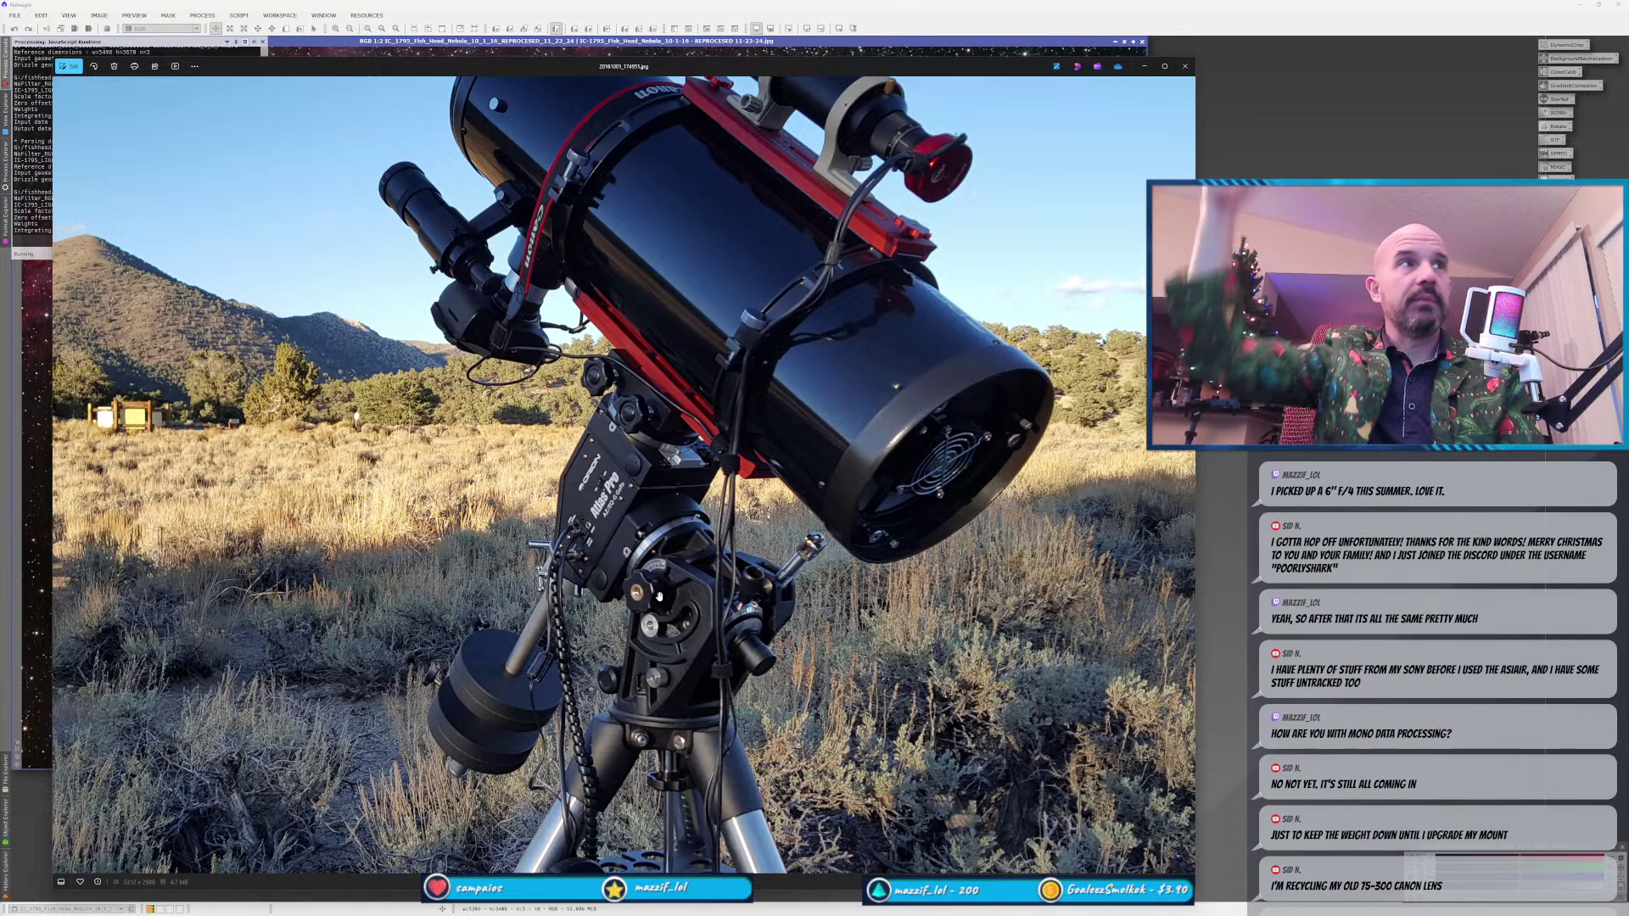
pyautogui.scroll(-5, 659, 596)
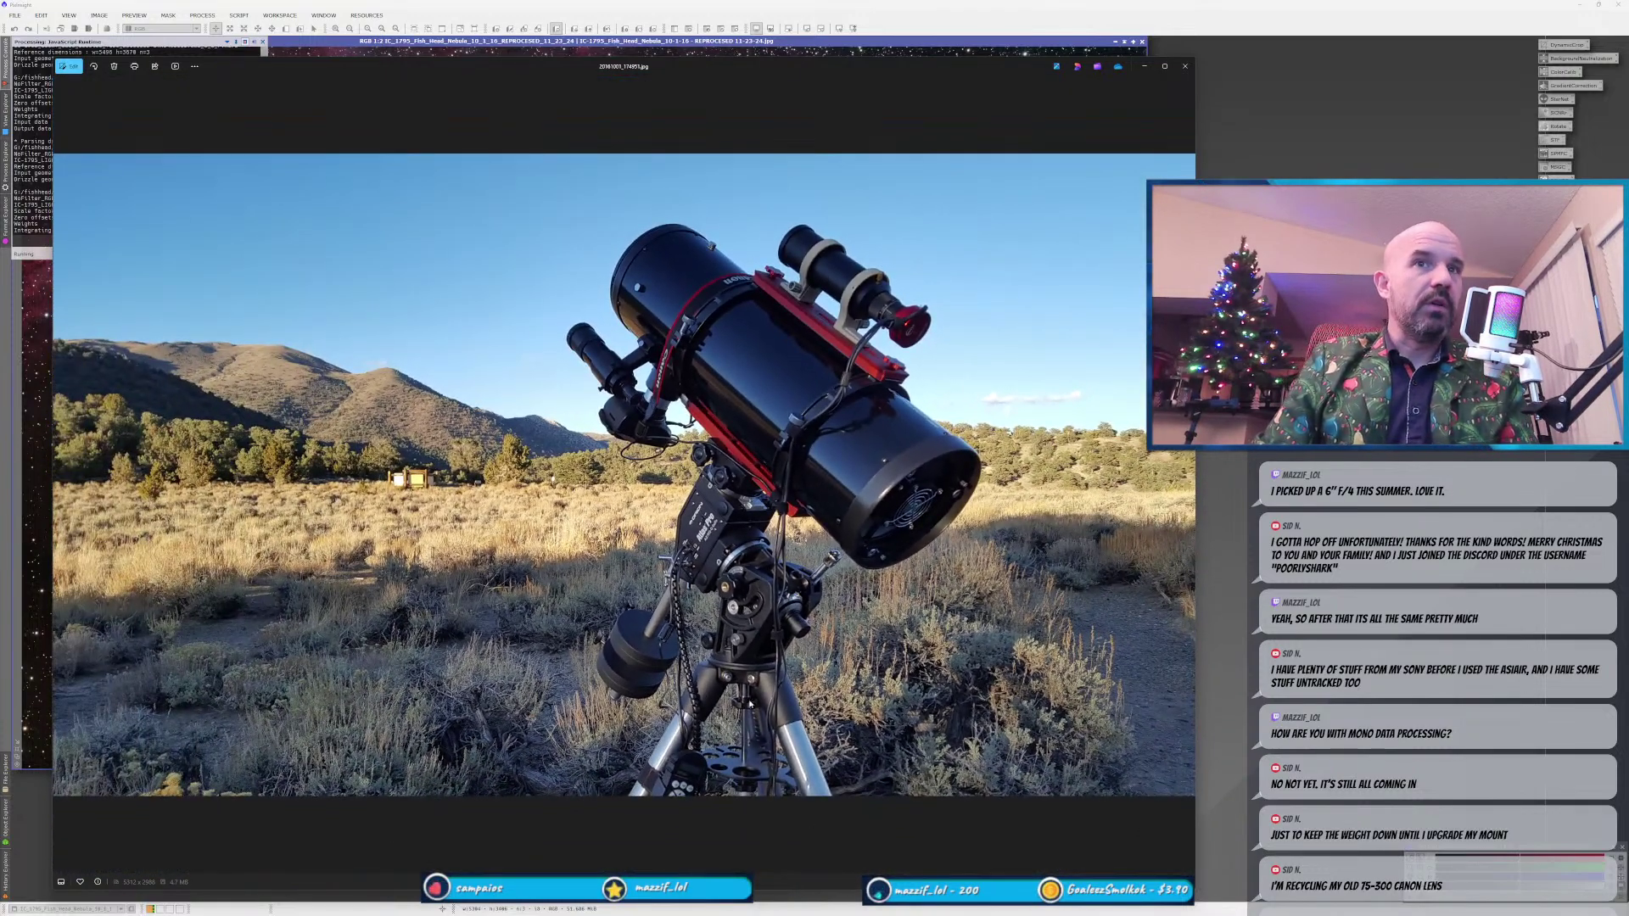
pyautogui.scroll(2, 633, 668)
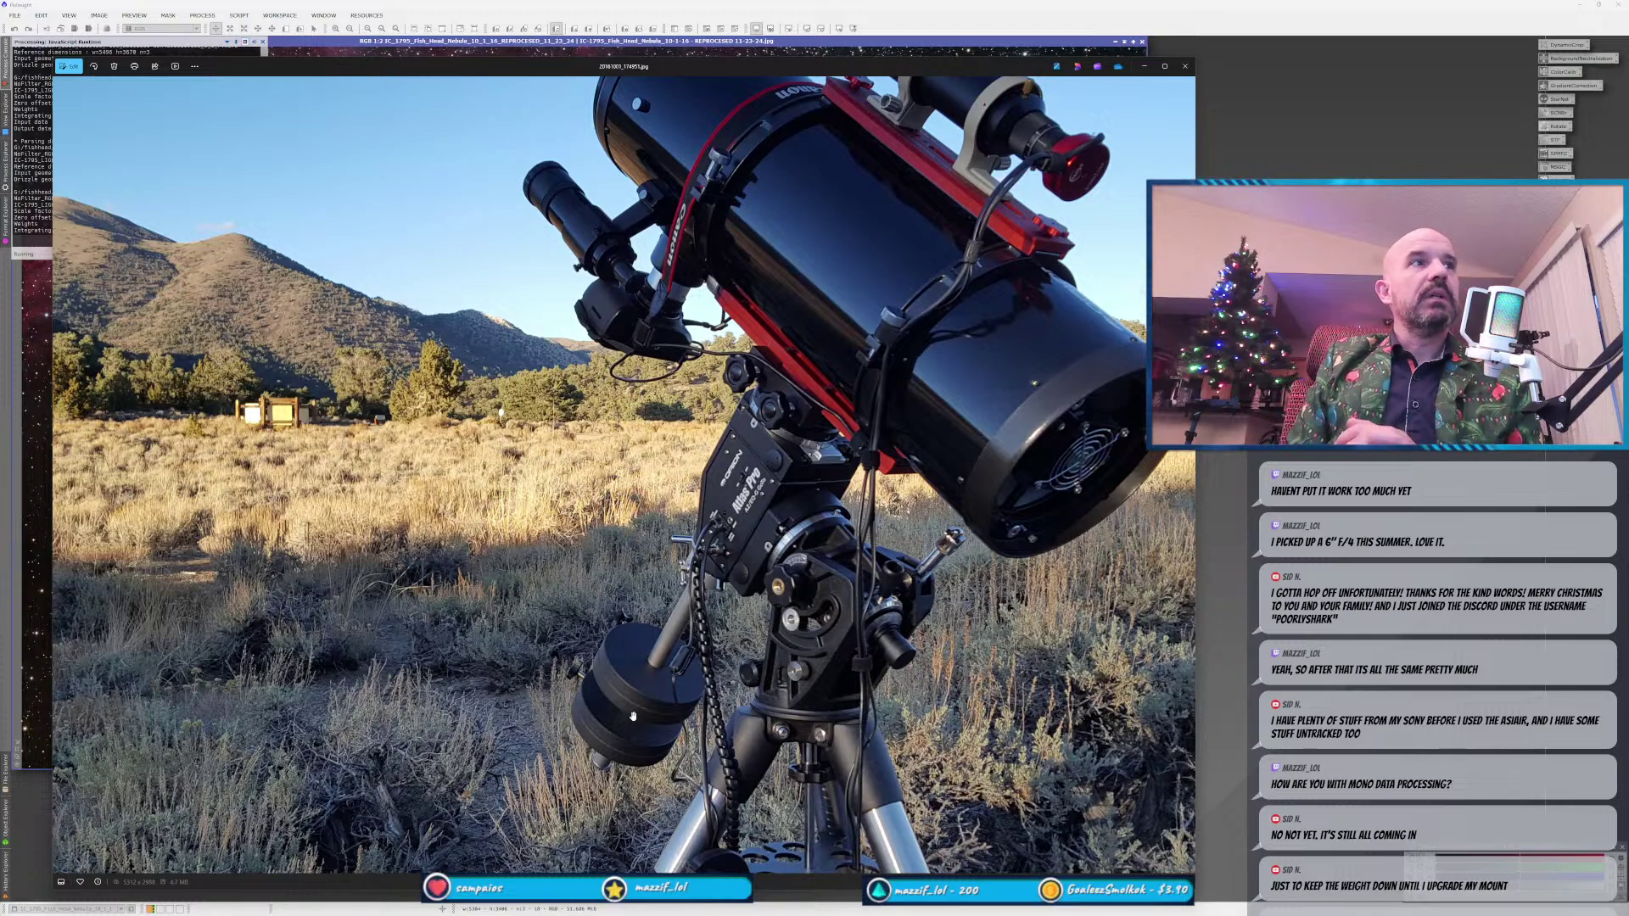
pyautogui.scroll(-5, 606, 709)
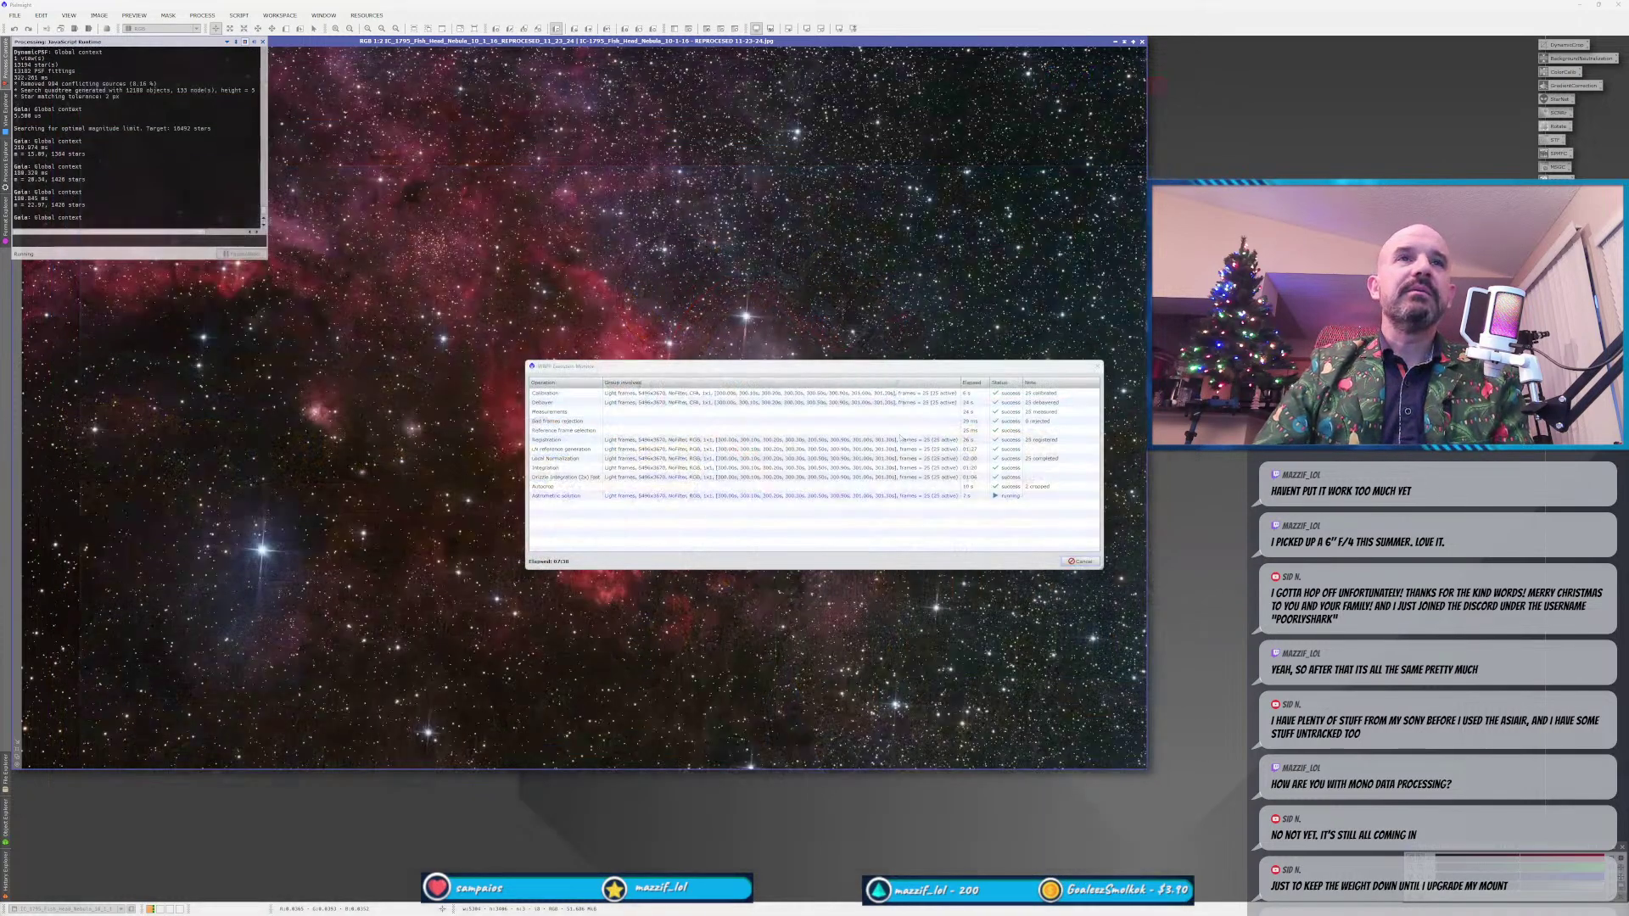
pyautogui.click(1184, 66)
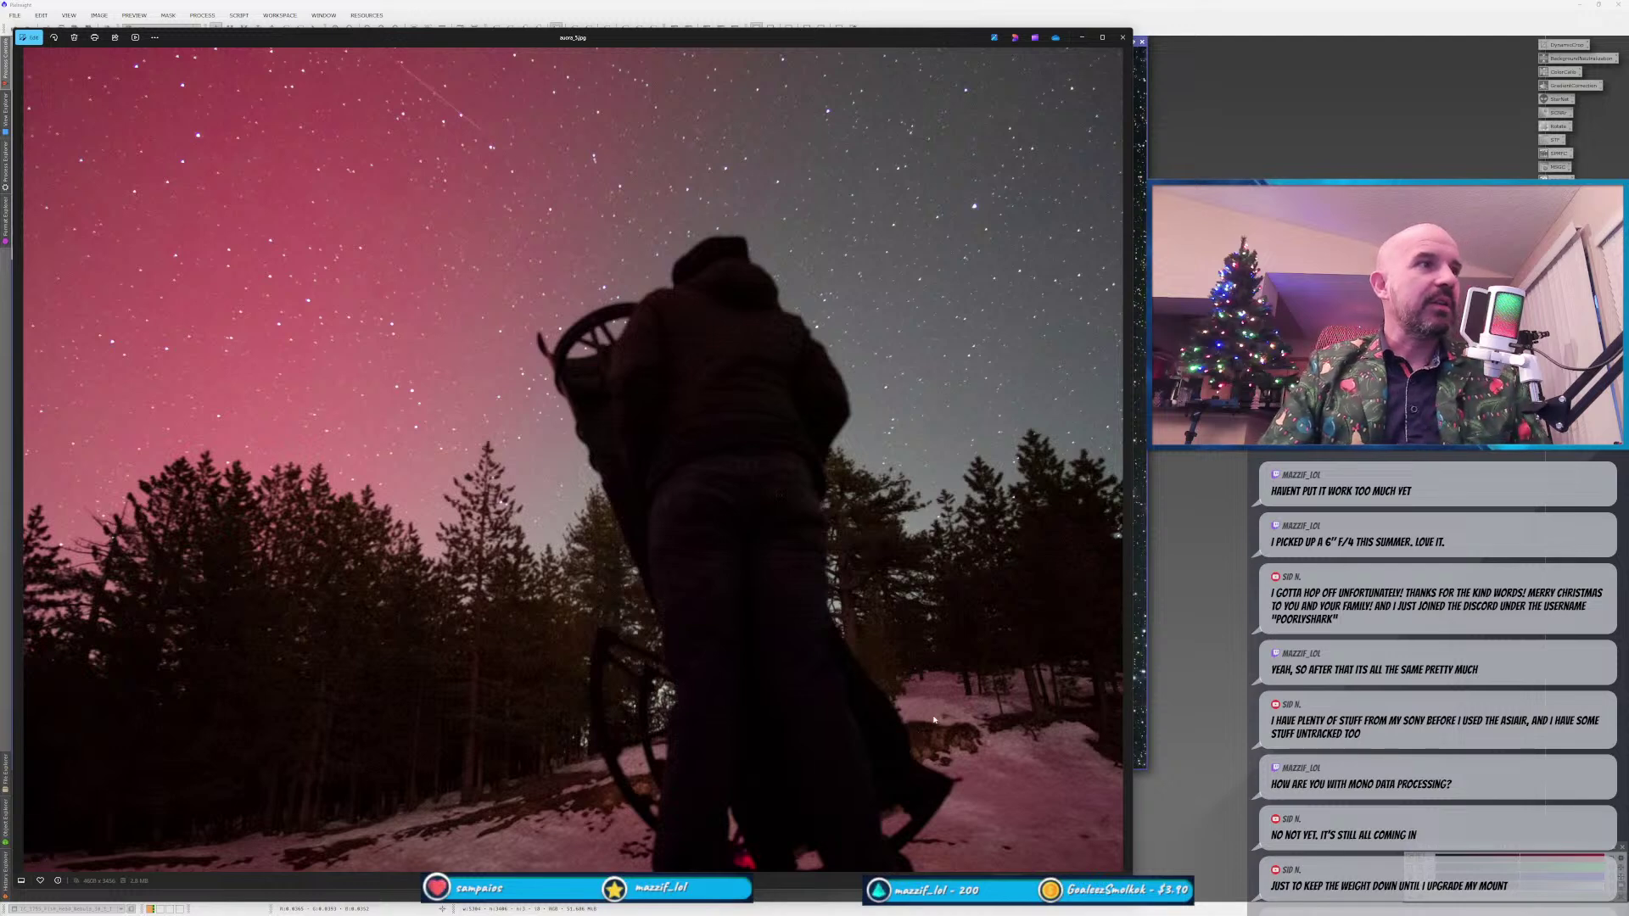
# Examine the snowy foreground of the red aurora photo with the silhouetted figure, and close the viewer.
pyautogui.scroll(4, 934, 720)
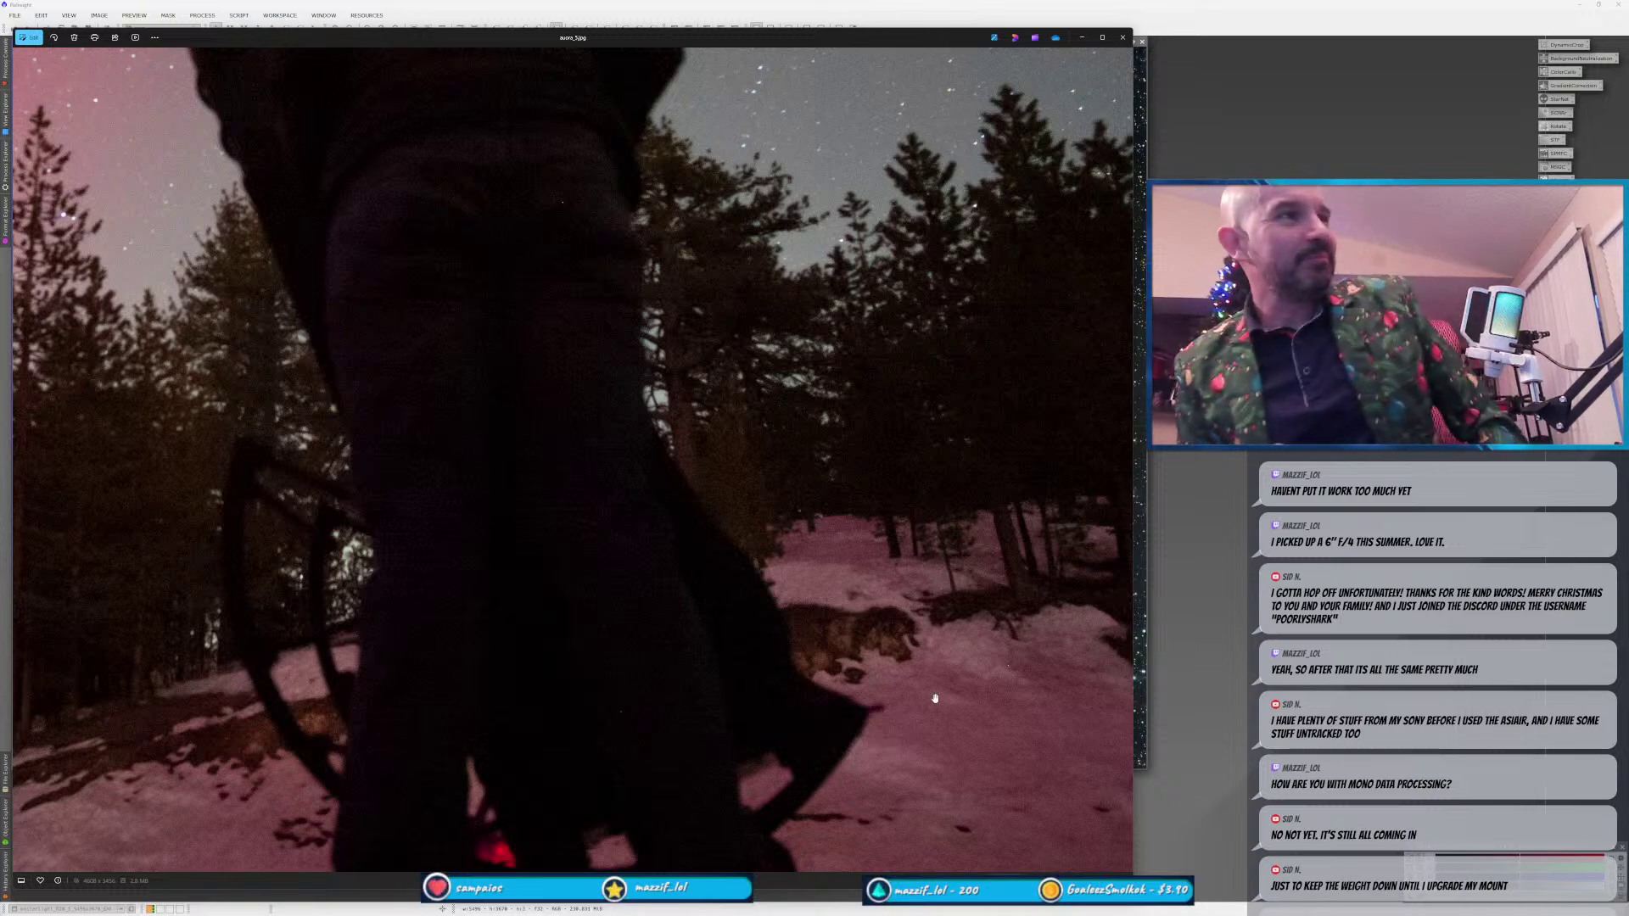
pyautogui.scroll(-5, 499, 469)
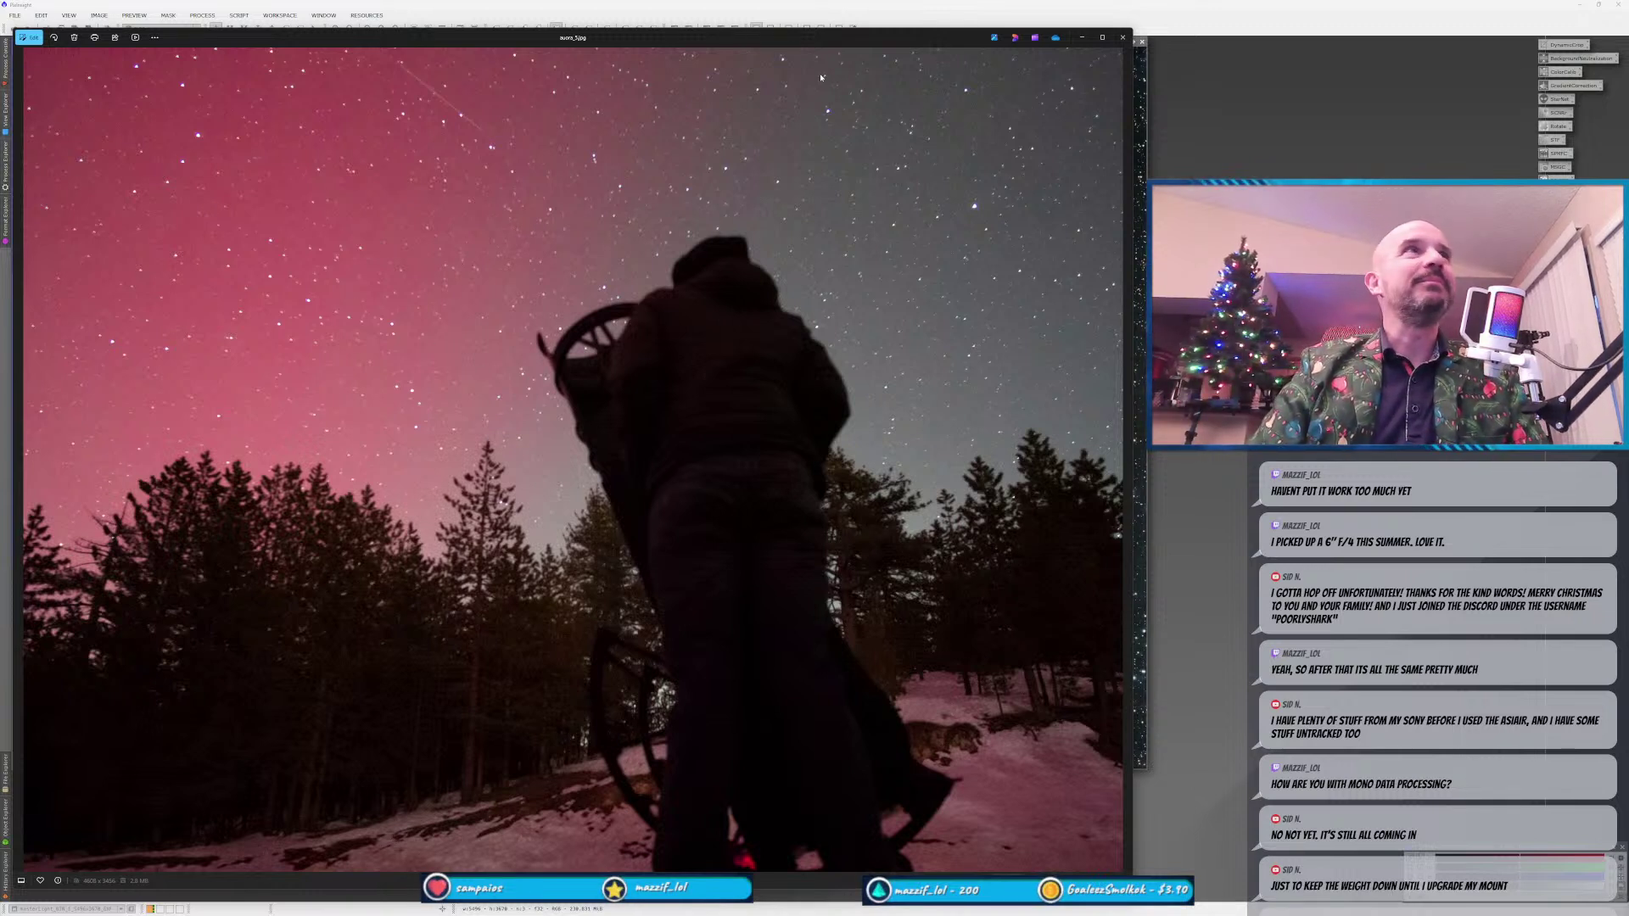
pyautogui.click(1122, 38)
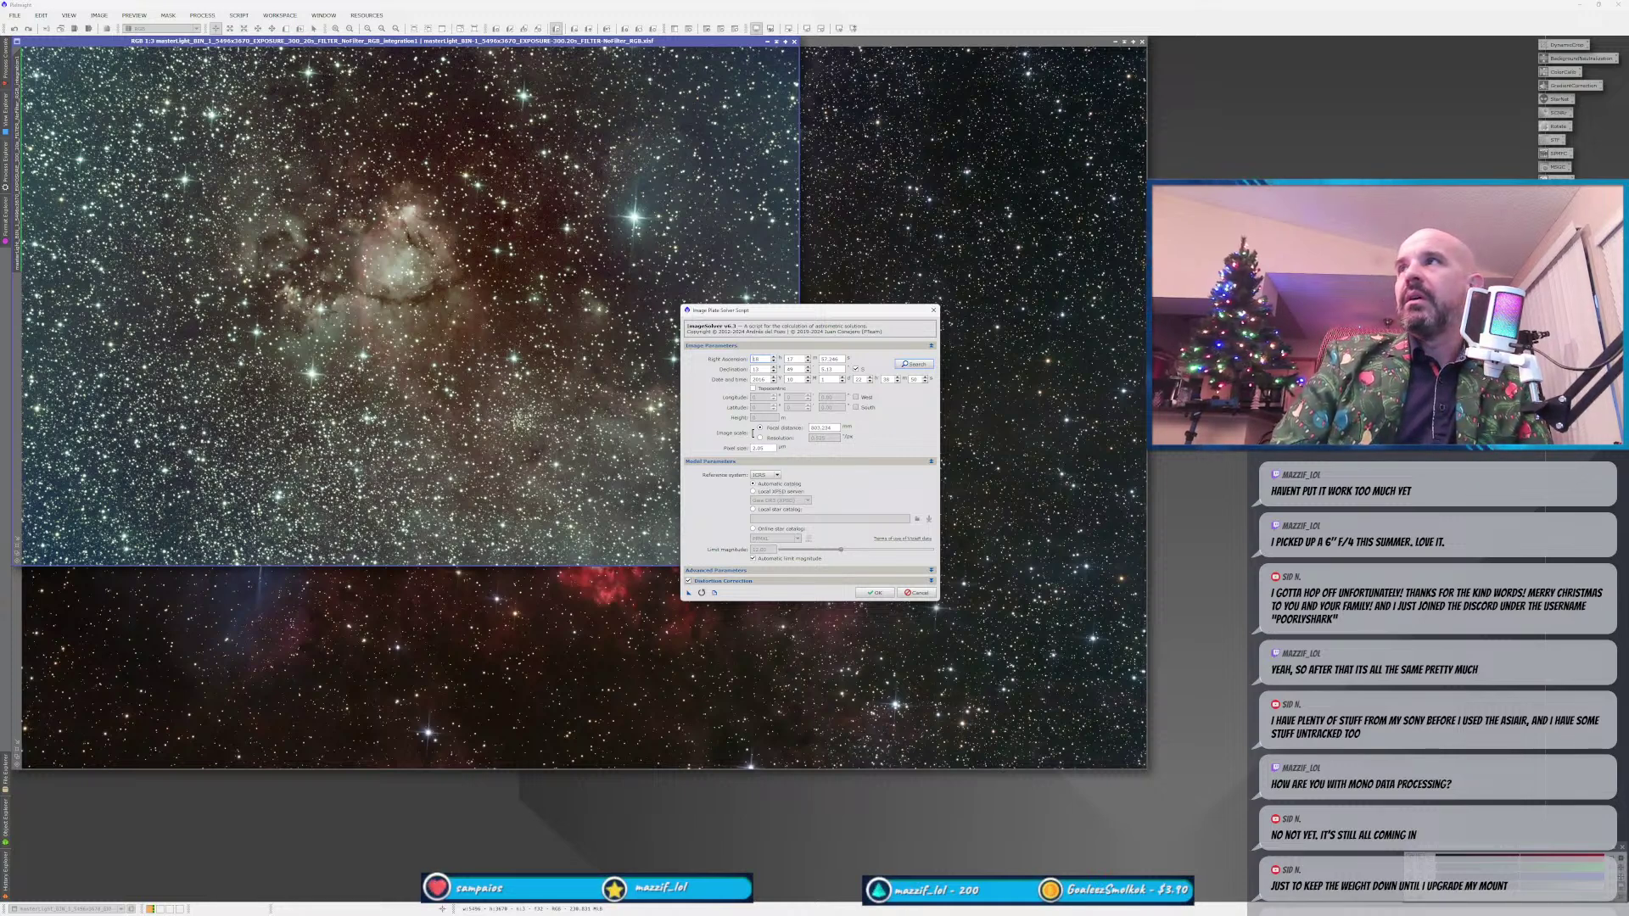
# Replace the pixel size in the image plate solver and set the focal distance to 750 mm.
pyautogui.doubleClick(762, 448)
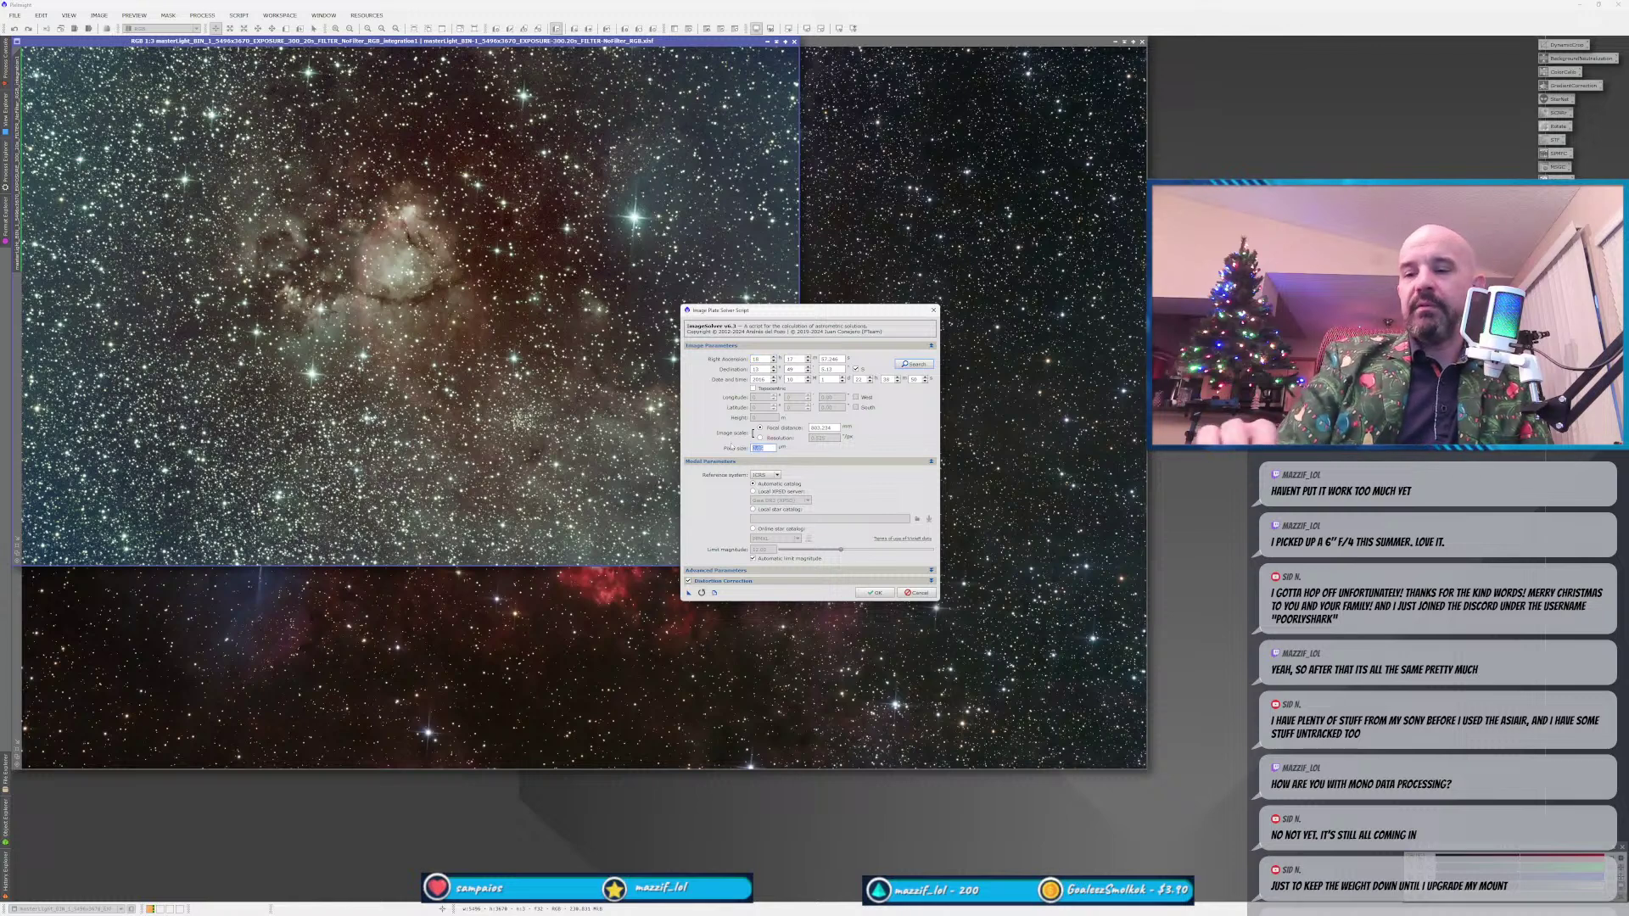
pyautogui.write('4.5')
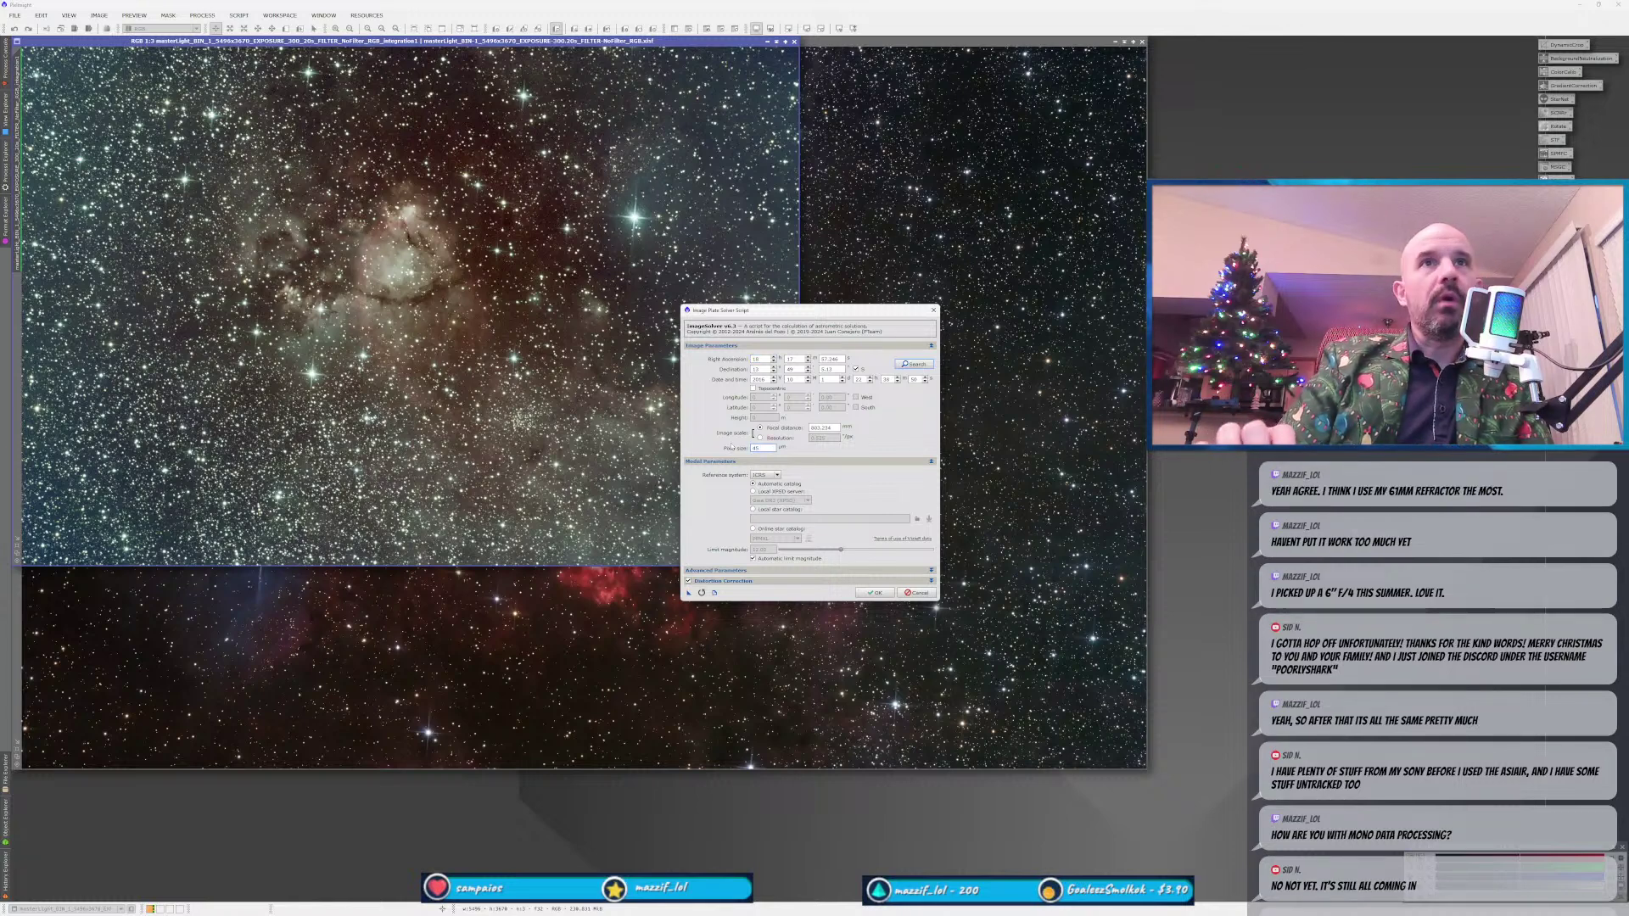
pyautogui.write('.089')
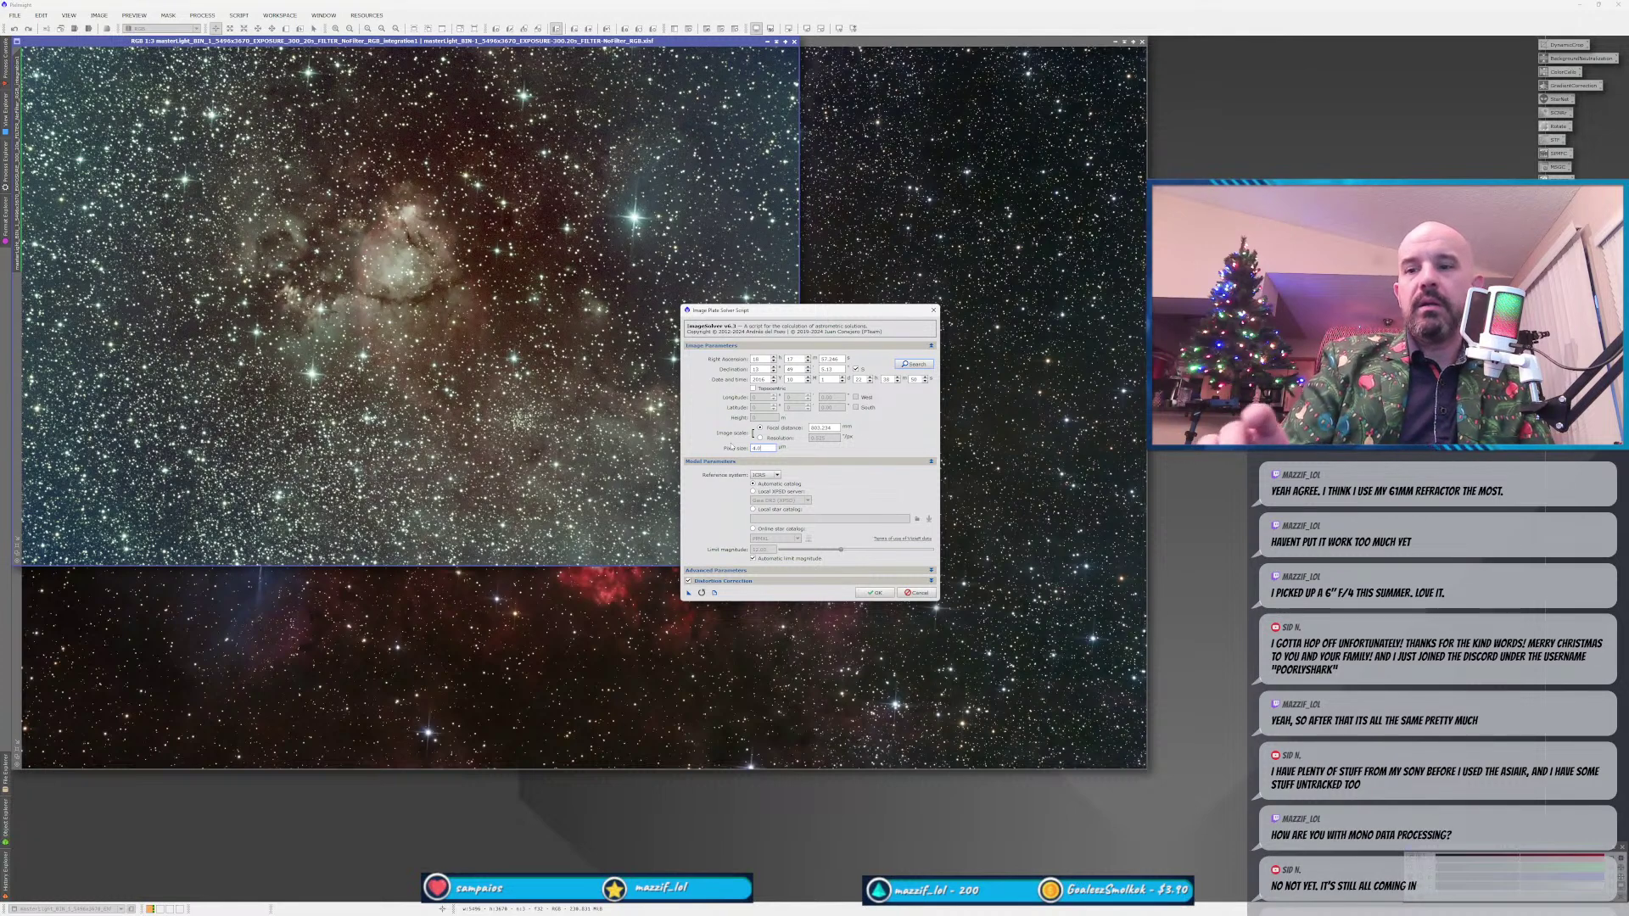
pyautogui.hotkey('shift', 'Tab')
pyautogui.write('750')
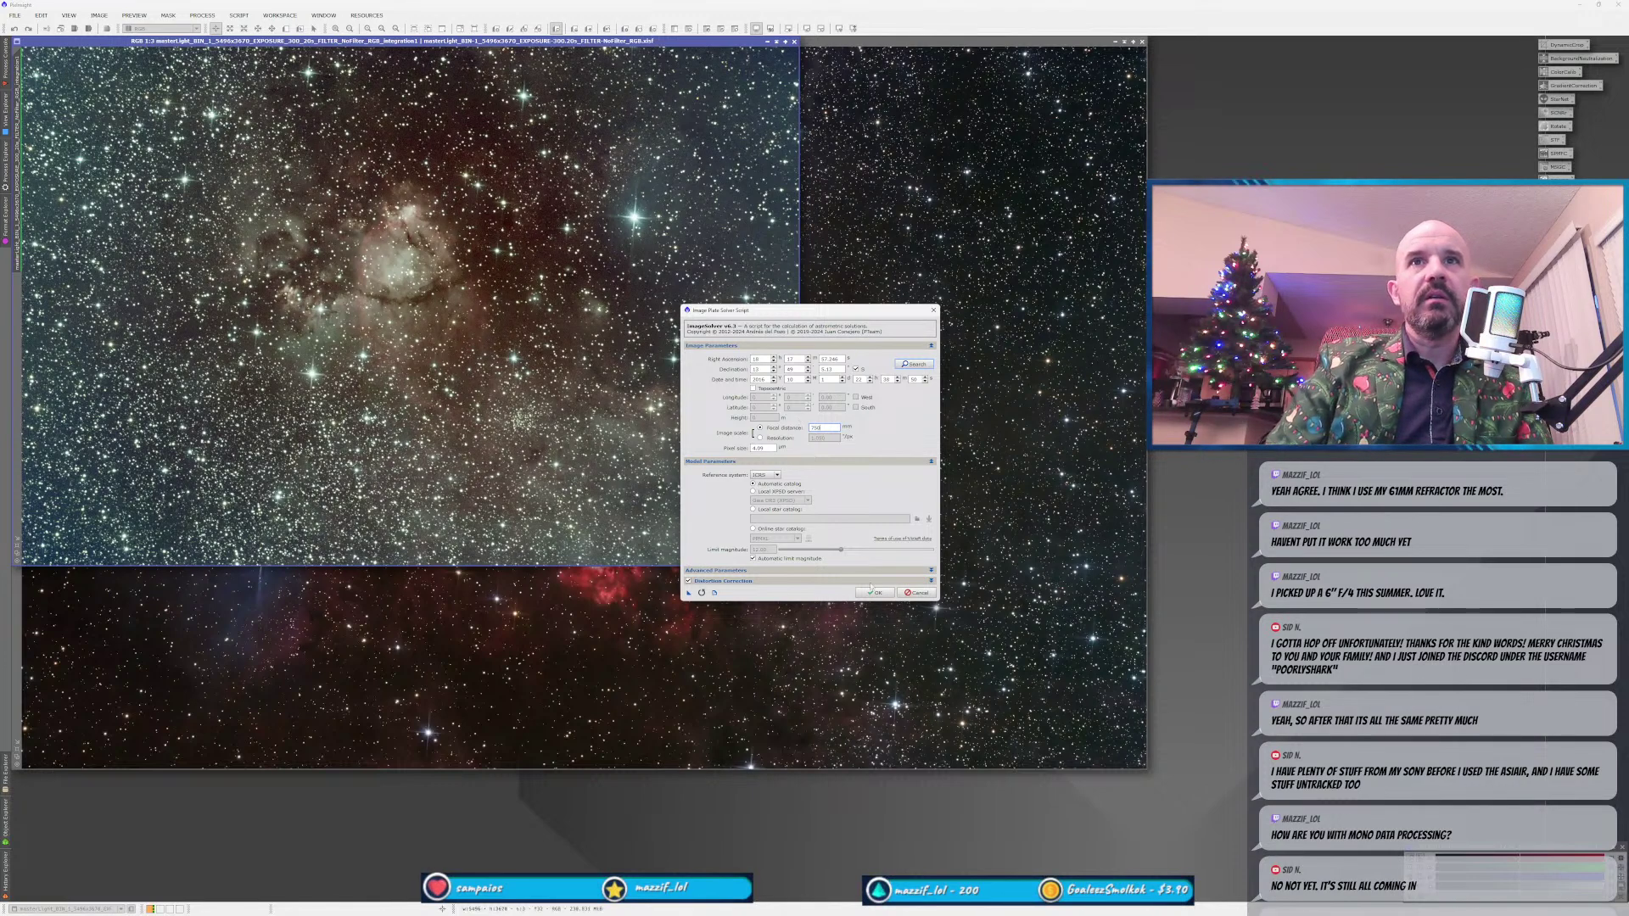
# Run the plate solver on the nebula master images, accepting the solver parameters for each successive attempt.
pyautogui.click(870, 592)
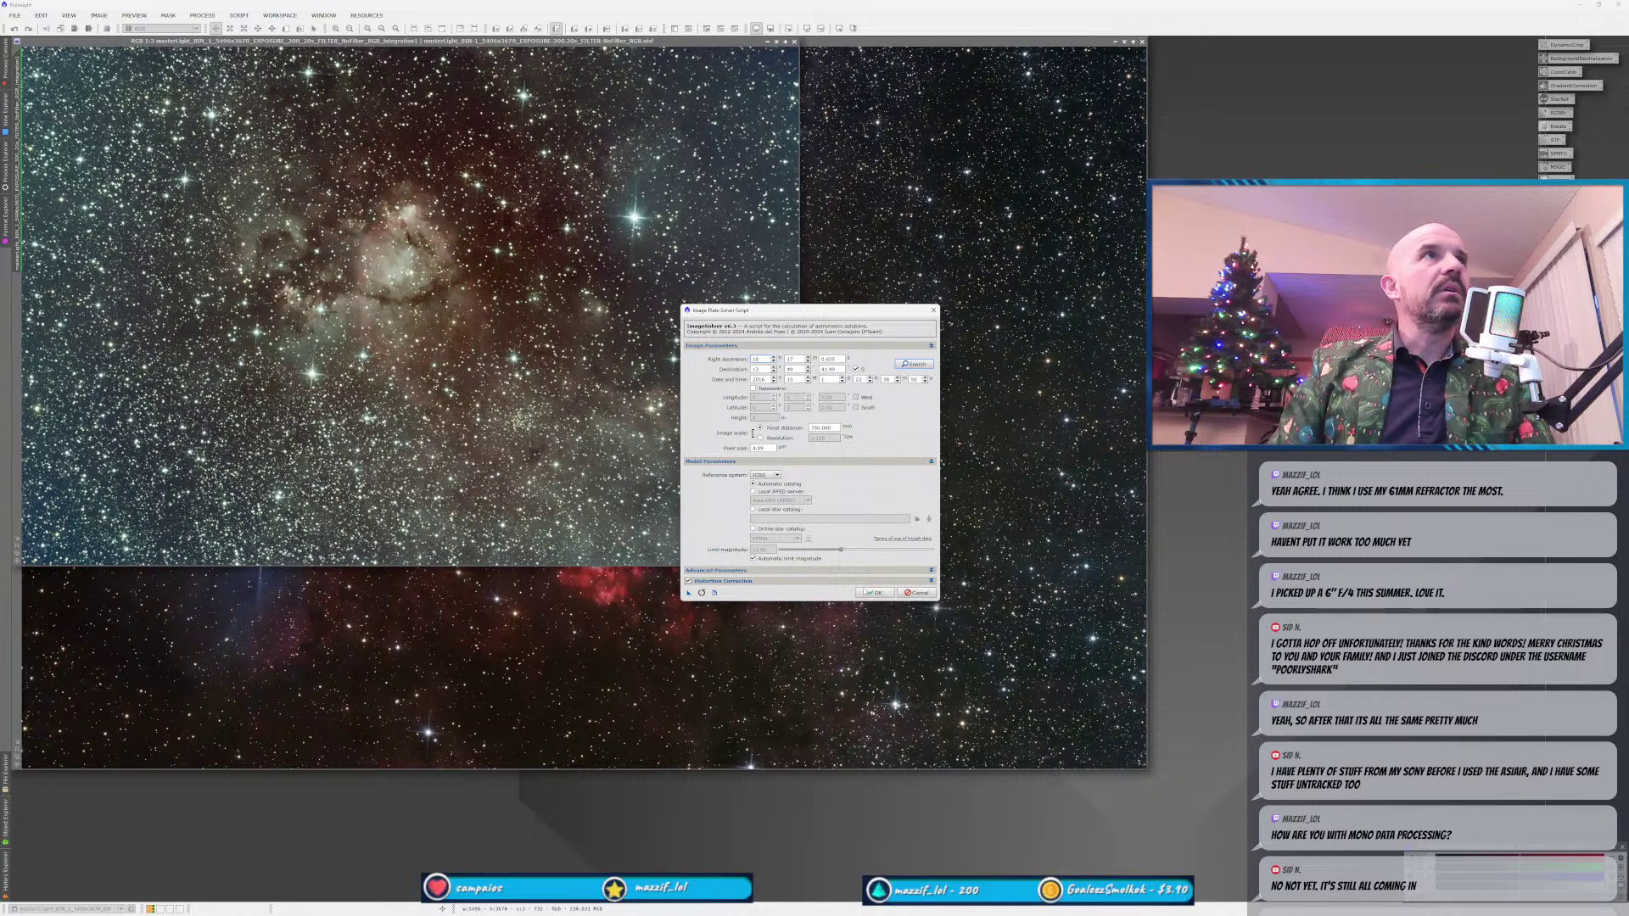
pyautogui.click(876, 593)
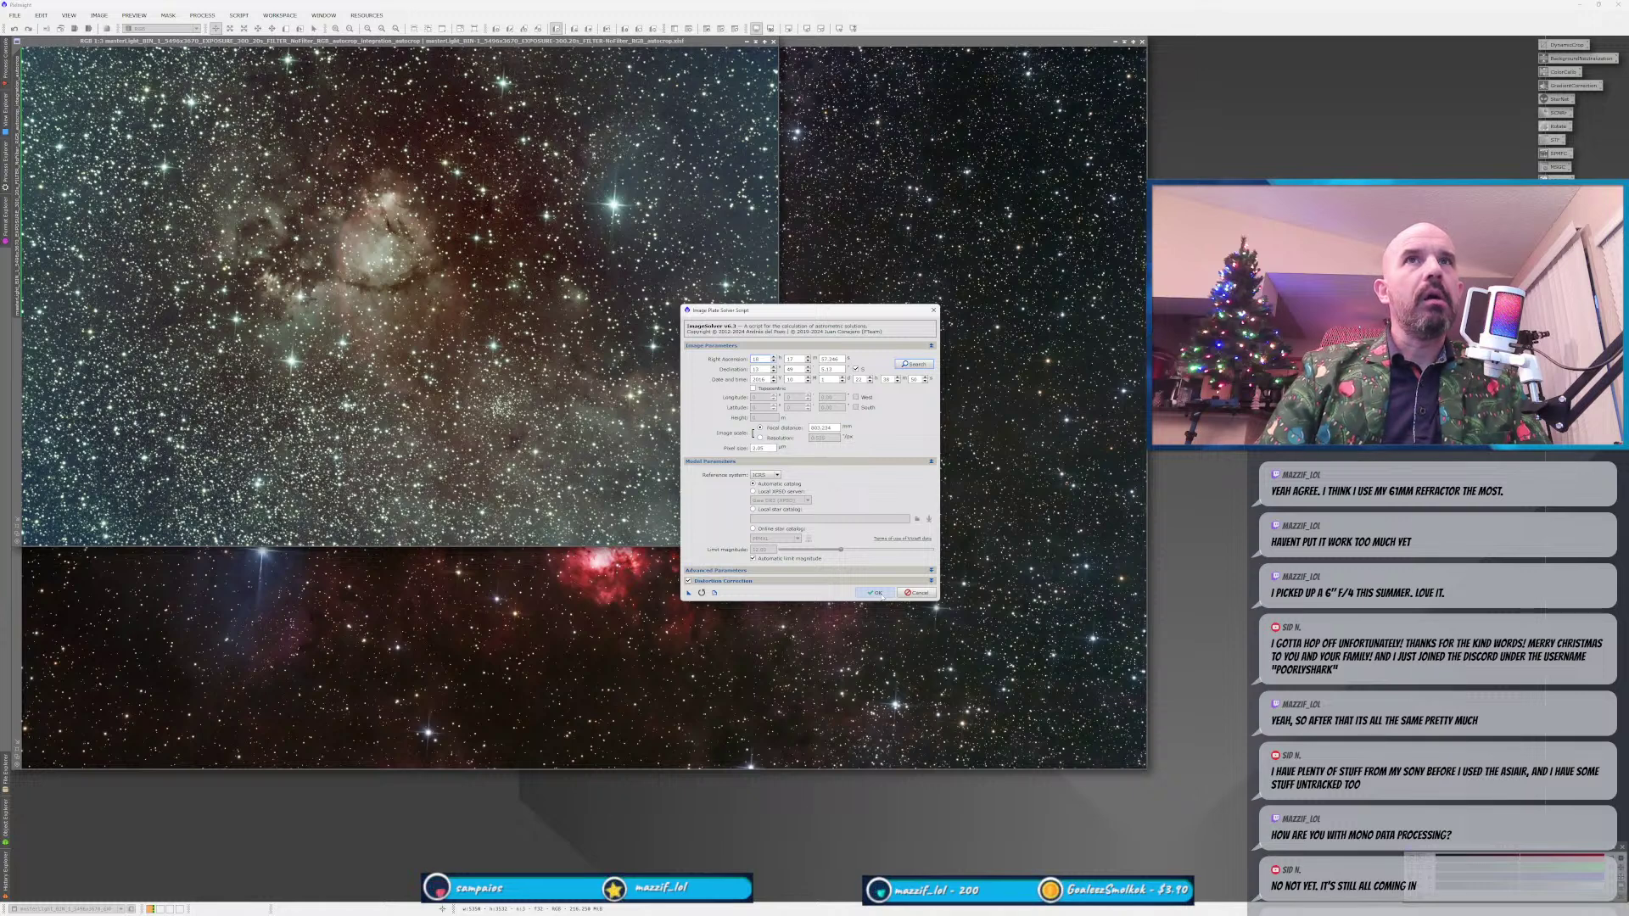
pyautogui.click(878, 593)
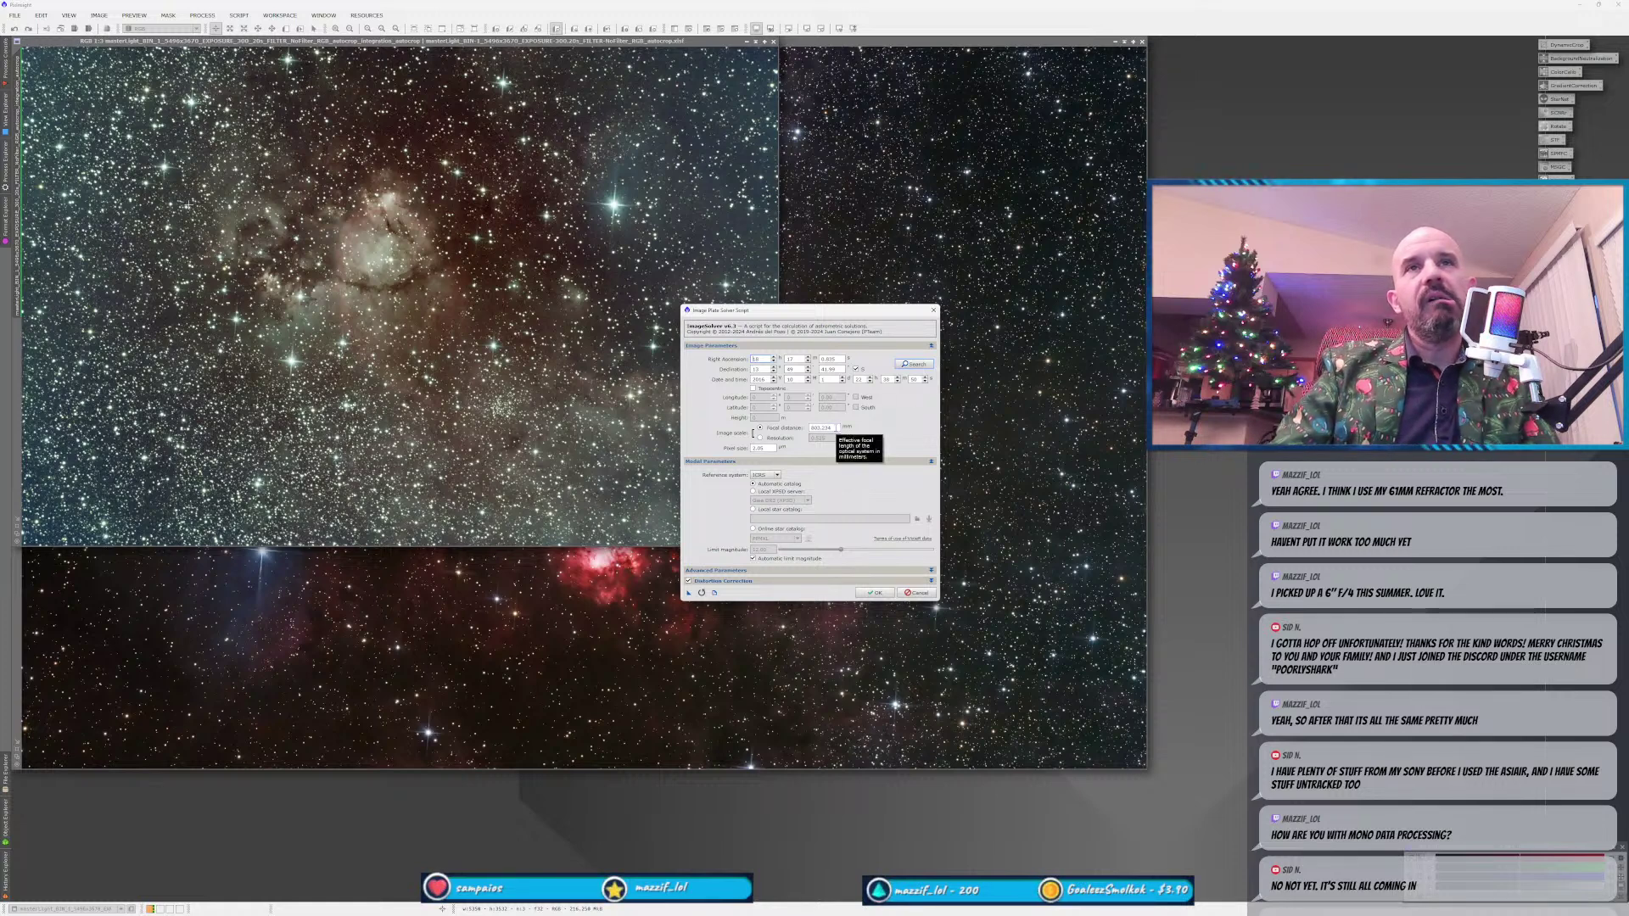
# Try to look up the target's coordinates online with the object identifier "fishhead nebula".
pyautogui.click(915, 365)
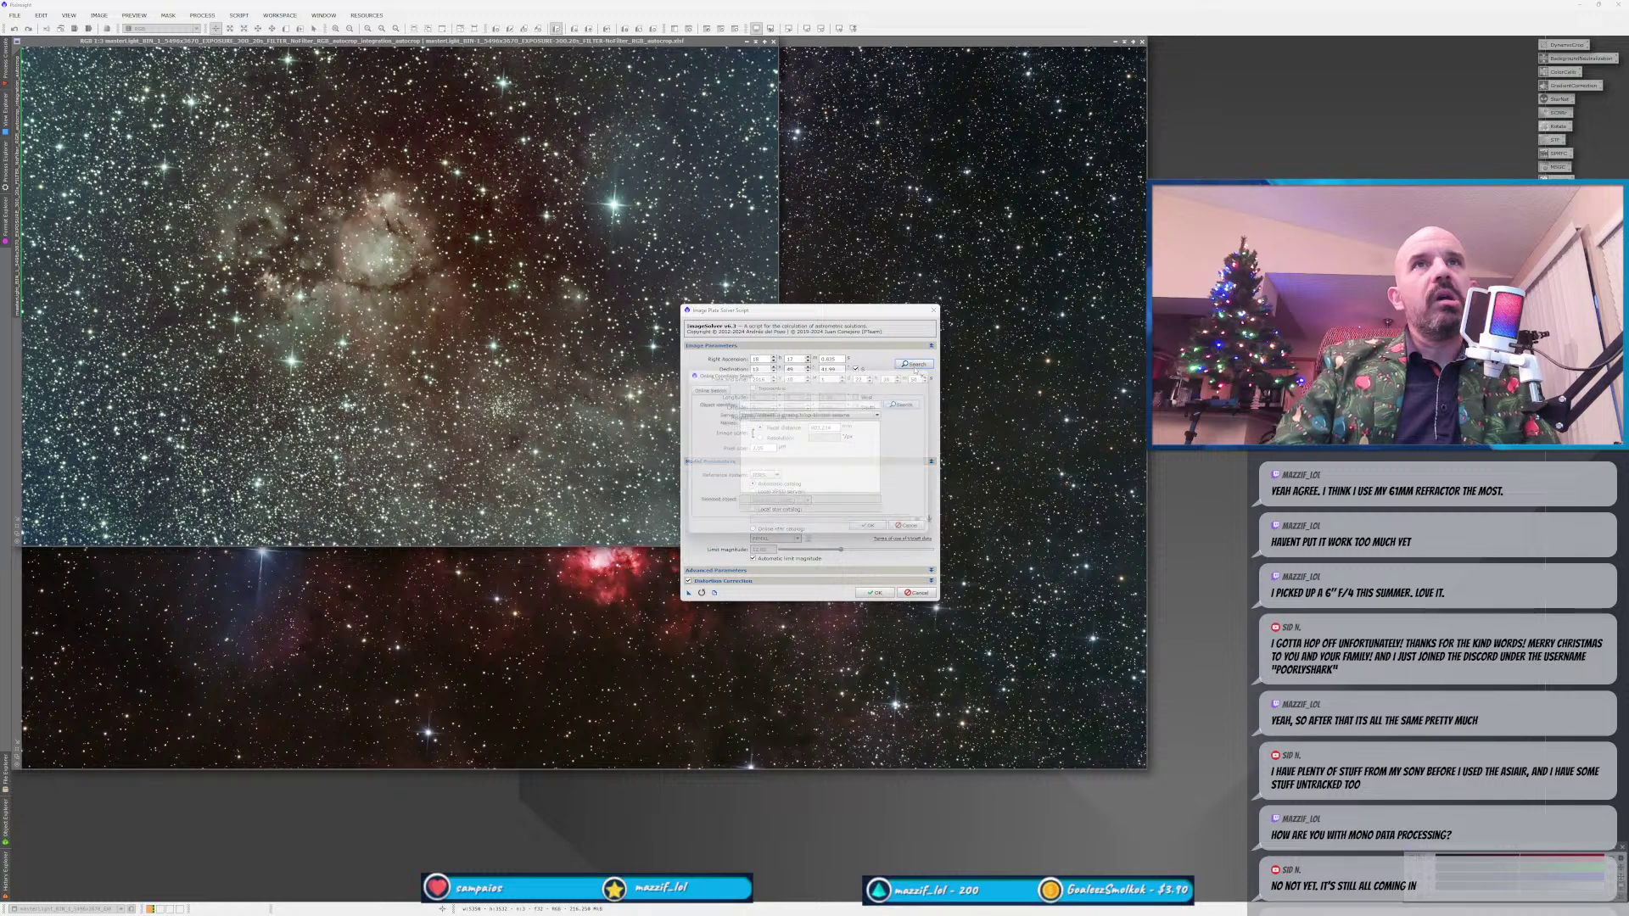
pyautogui.write('ngc')
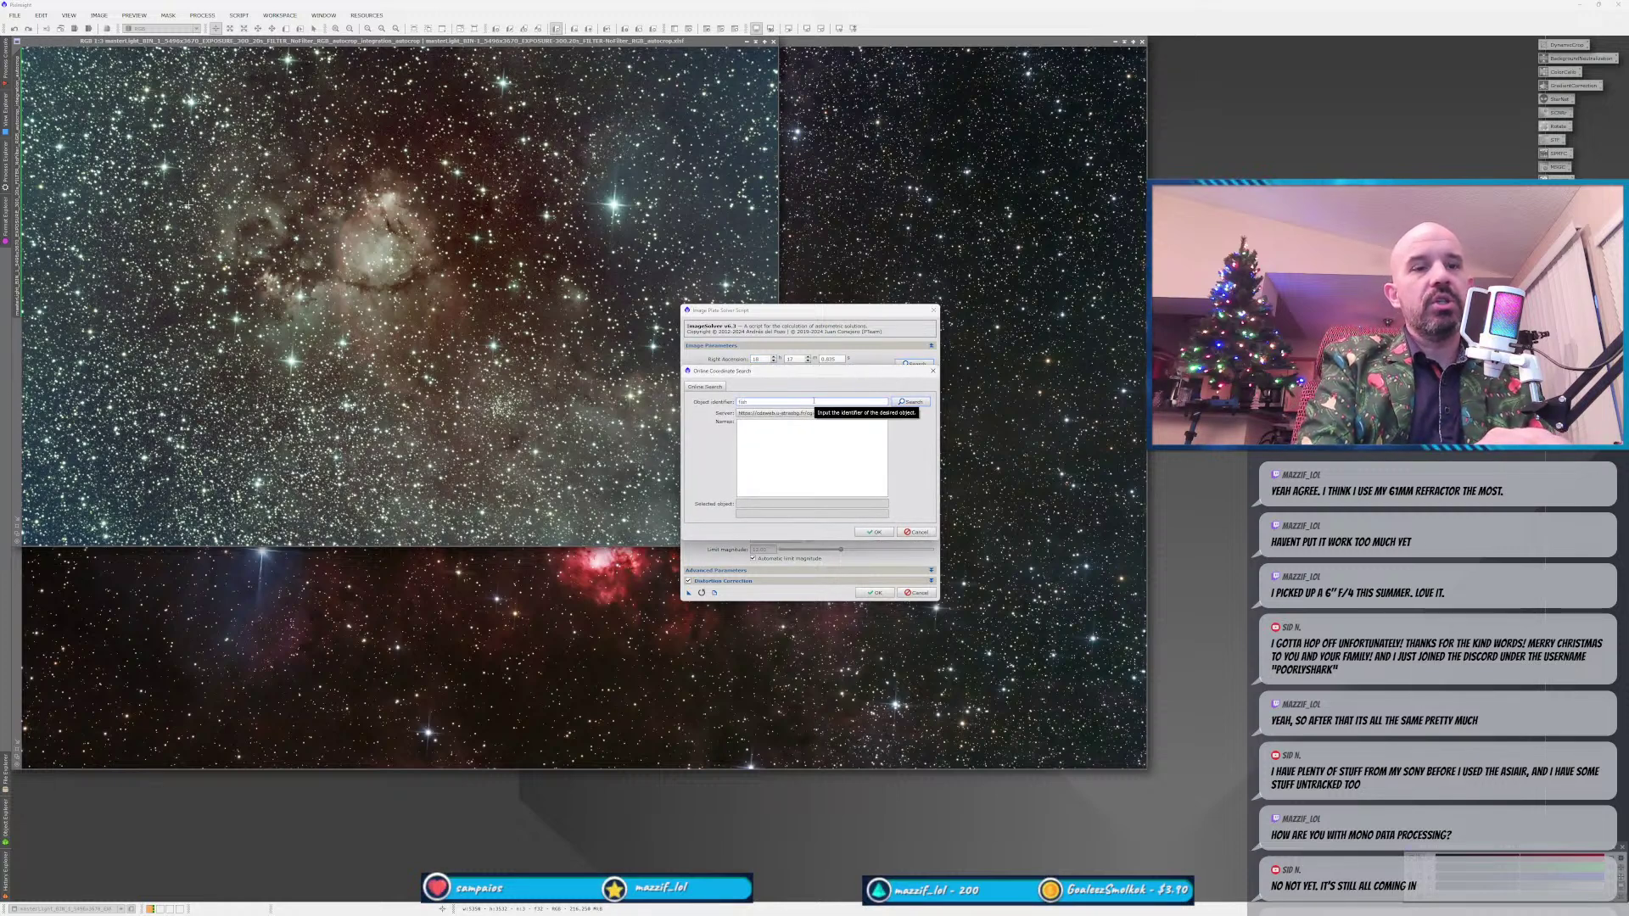
pyautogui.write('hhead nebu')
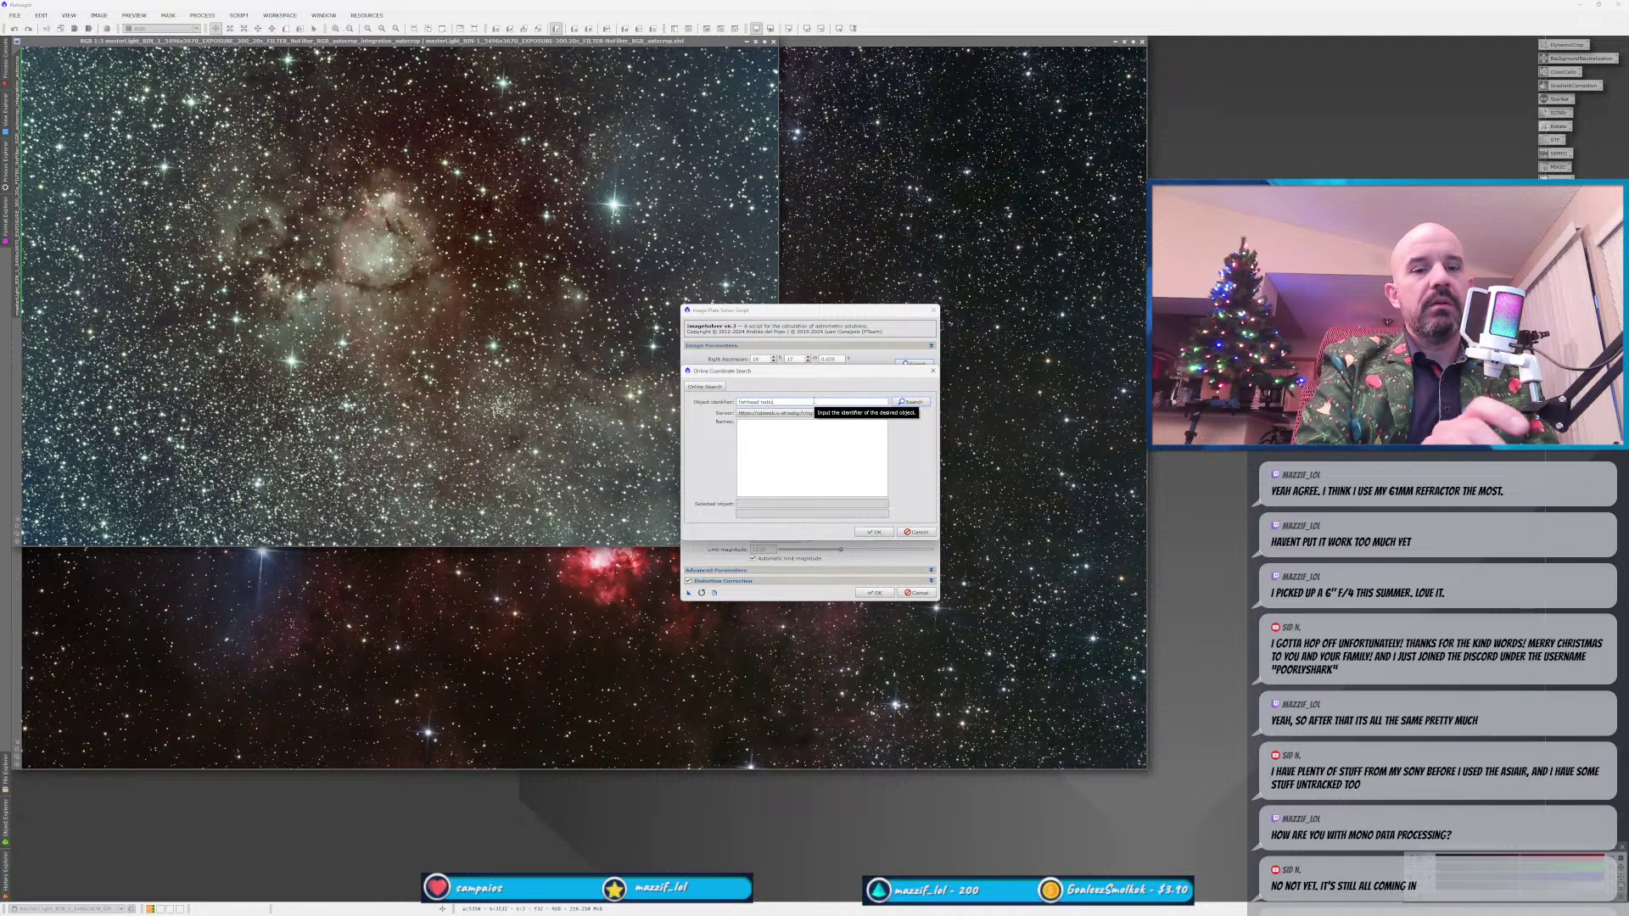
pyautogui.write('la')
pyautogui.press('Return')
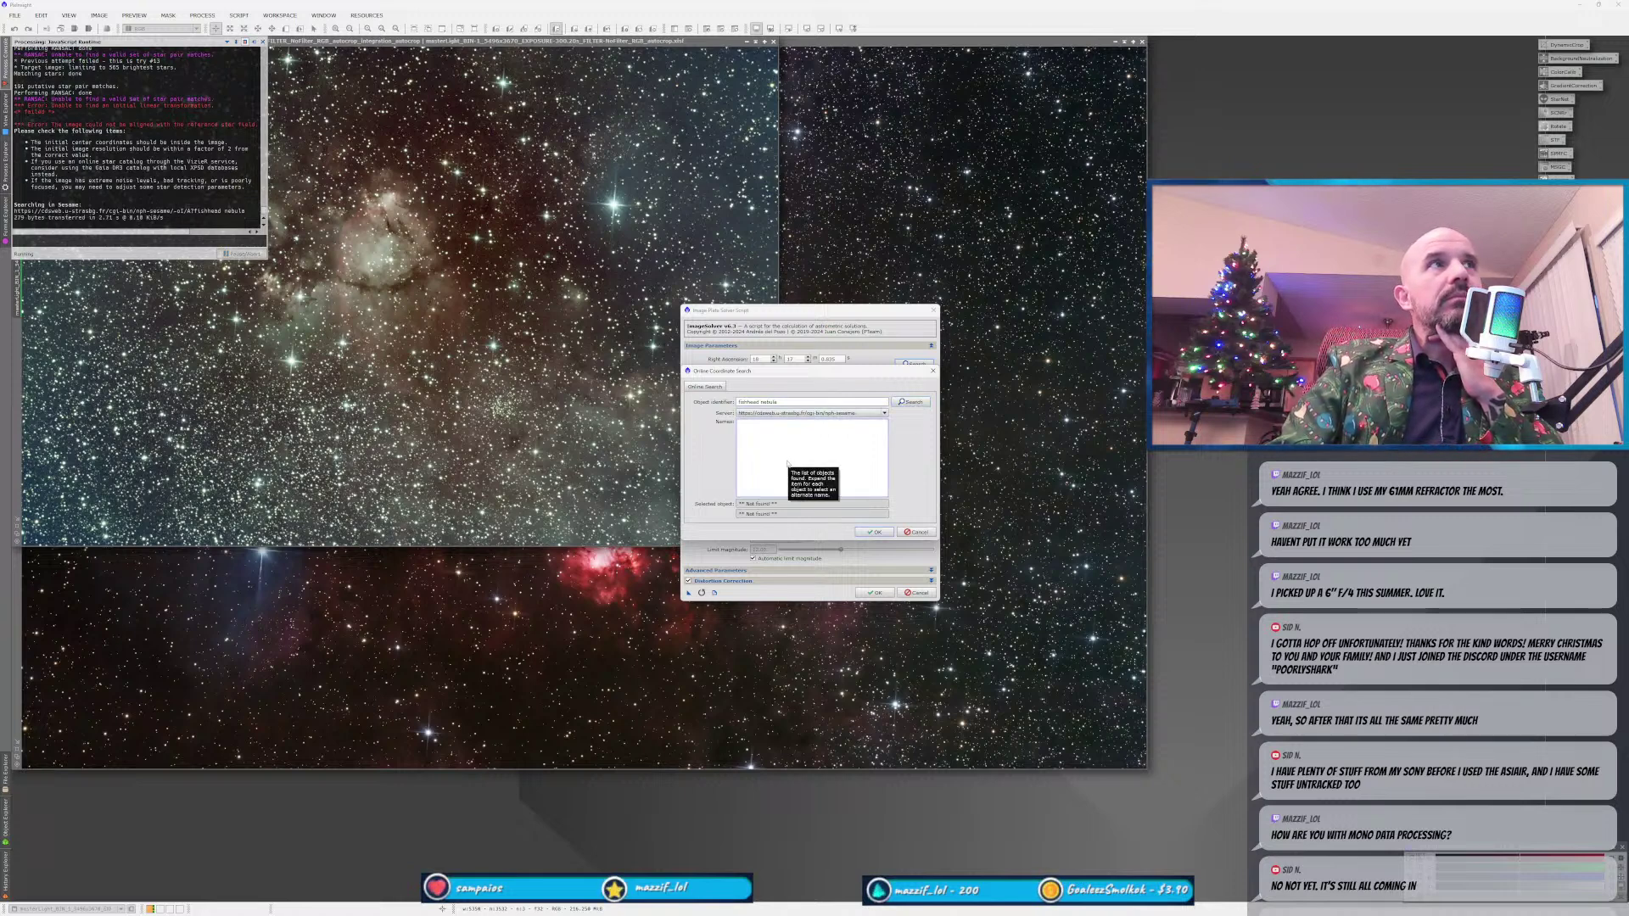
# Replace the object identifier with IC-1795 and search online for its coordinates.
pyautogui.moveTo(796, 402); pyautogui.dragTo(737, 402)
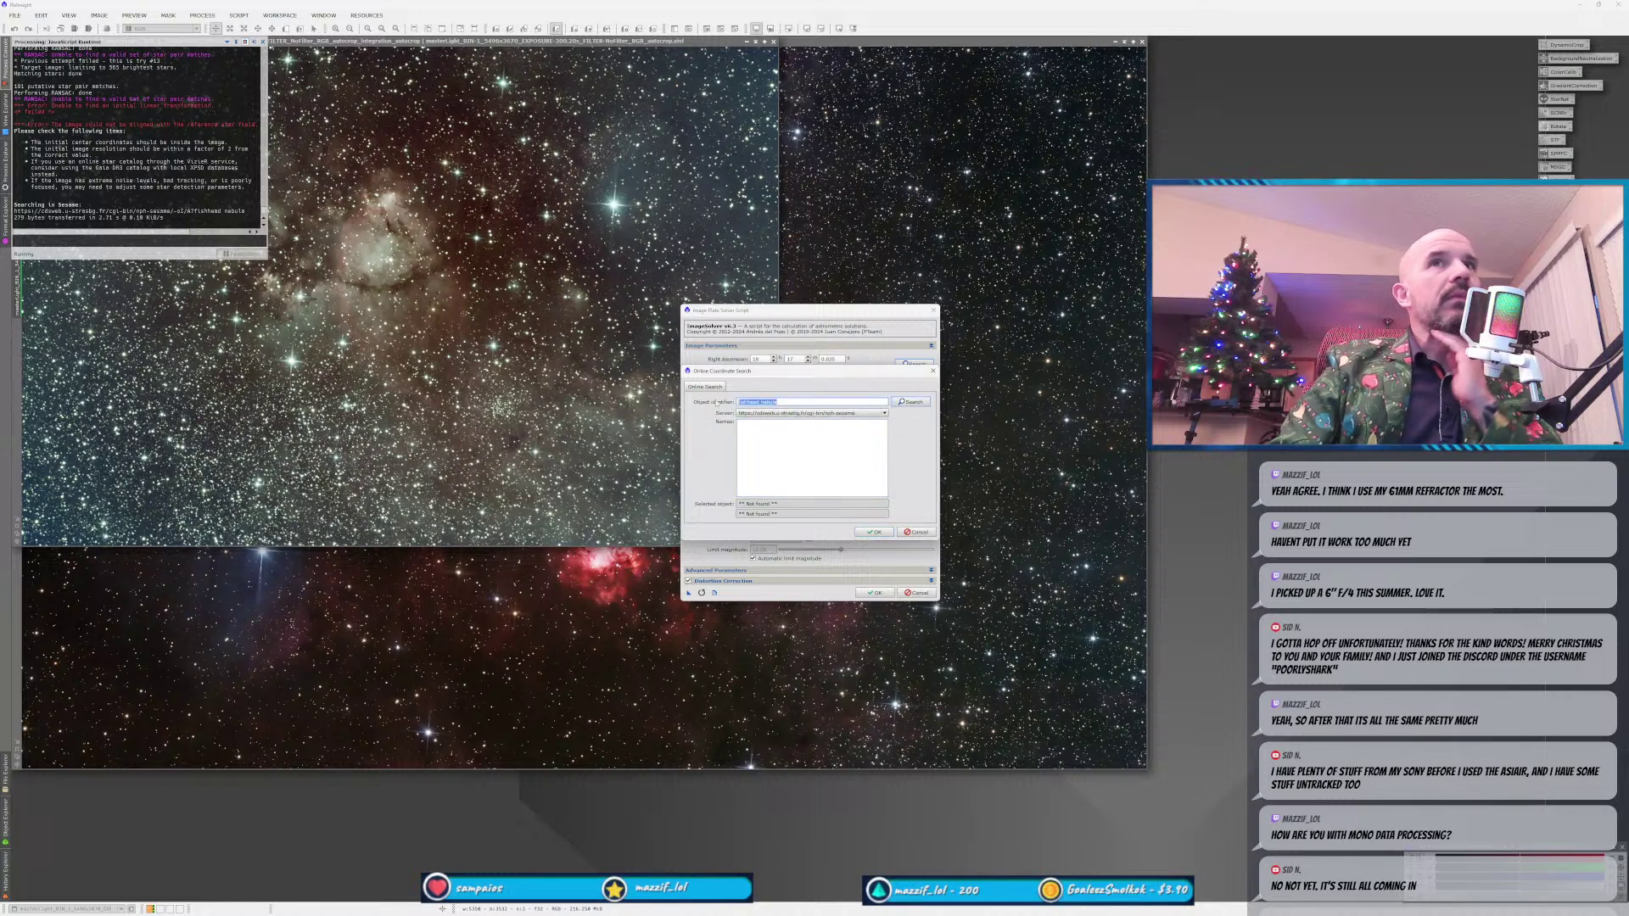
pyautogui.write('IC-17')
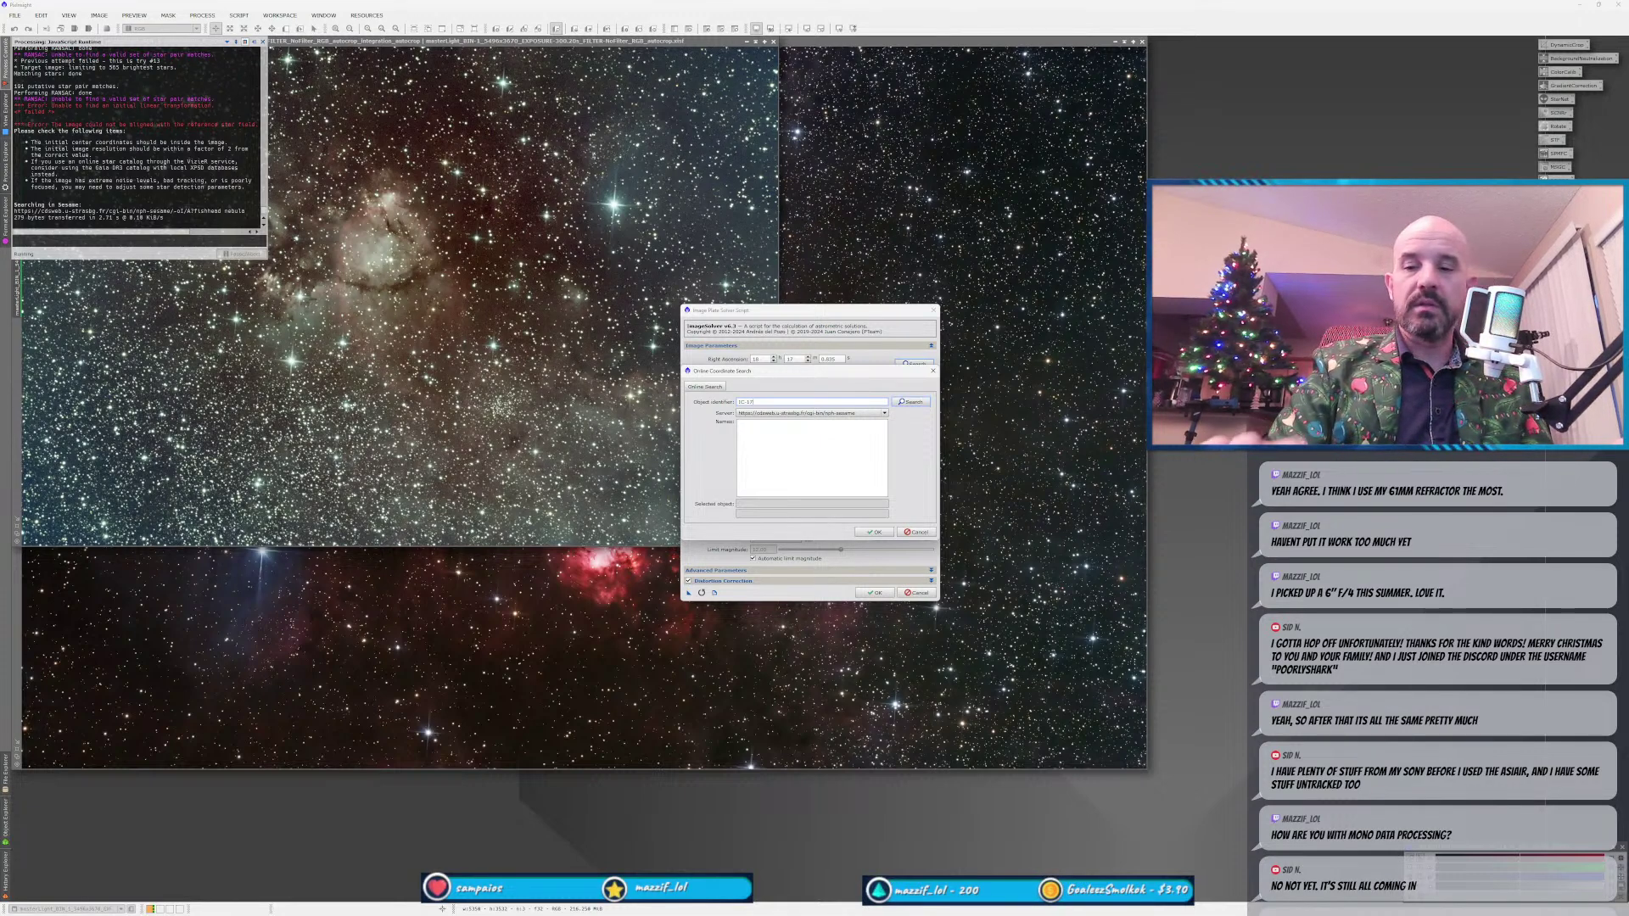
pyautogui.write('95')
pyautogui.press('Return')
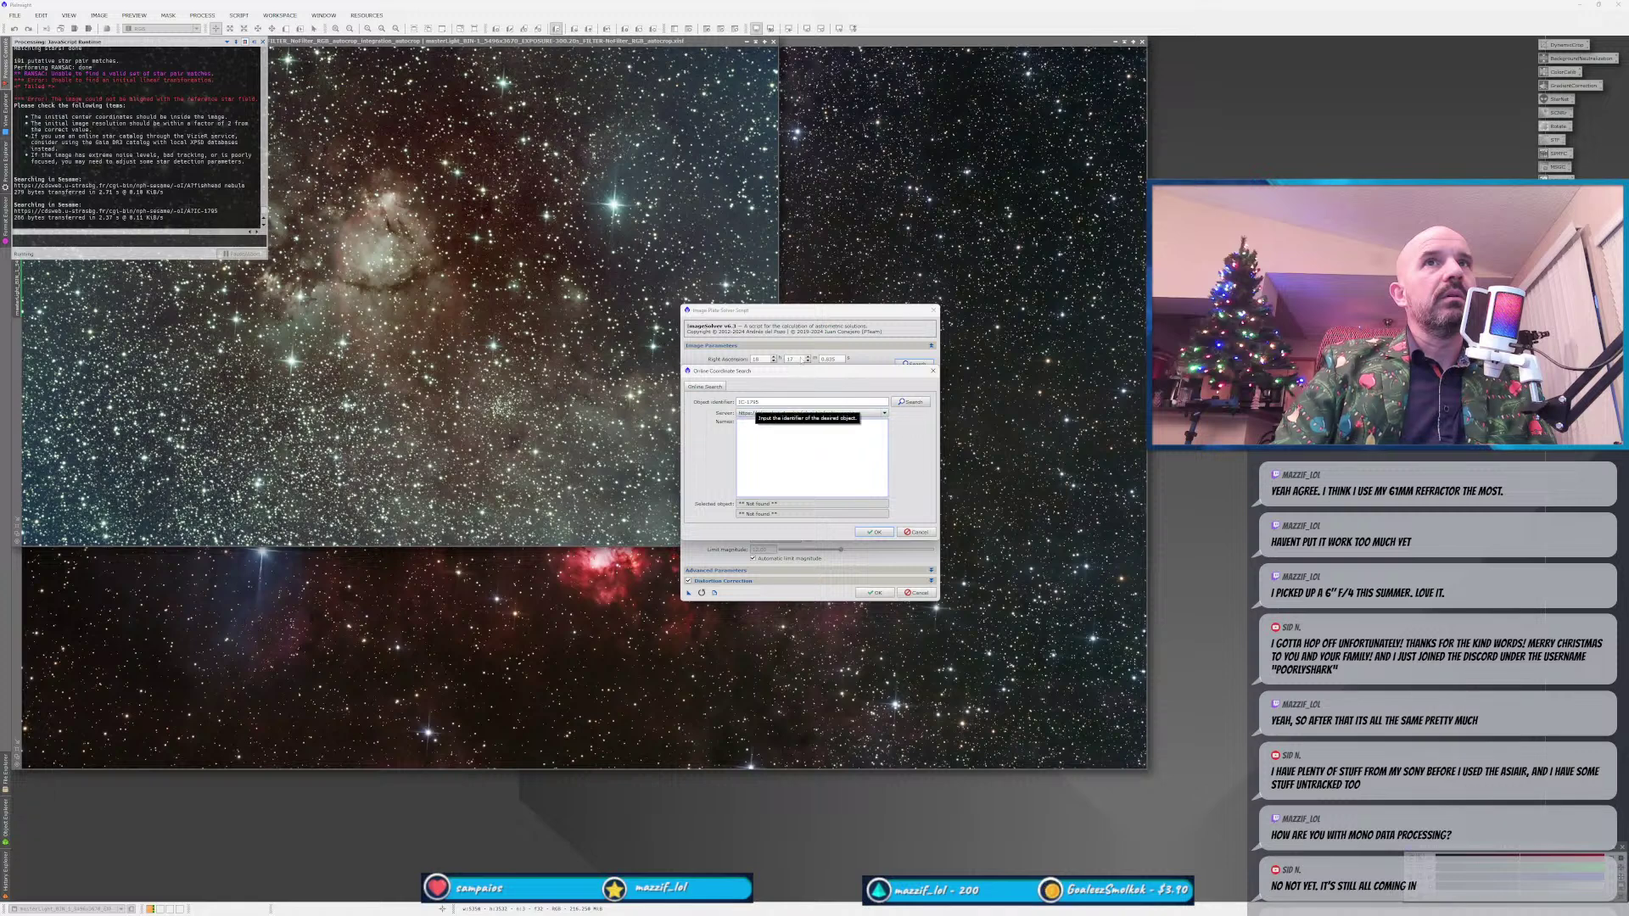
# Move the coordinate search window aside, correct the object identifier to IC1795 and search for its coordinates.
pyautogui.moveTo(794, 380); pyautogui.dragTo(754, 378)
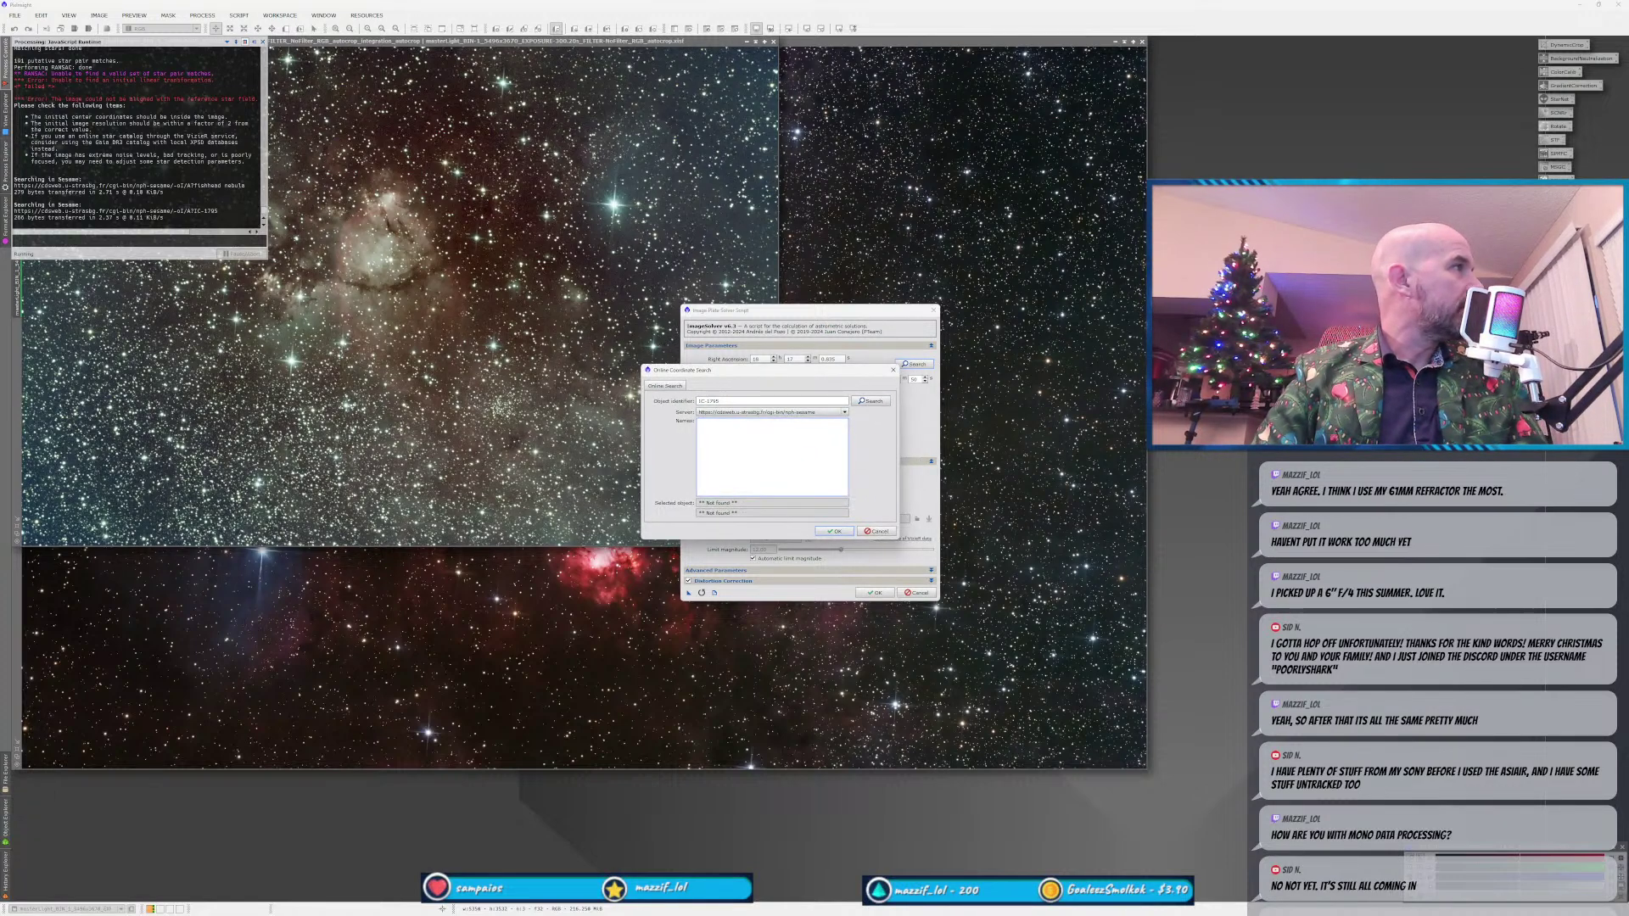
pyautogui.click(706, 401)
pyautogui.press('BackSpace')
pyautogui.press('Return')
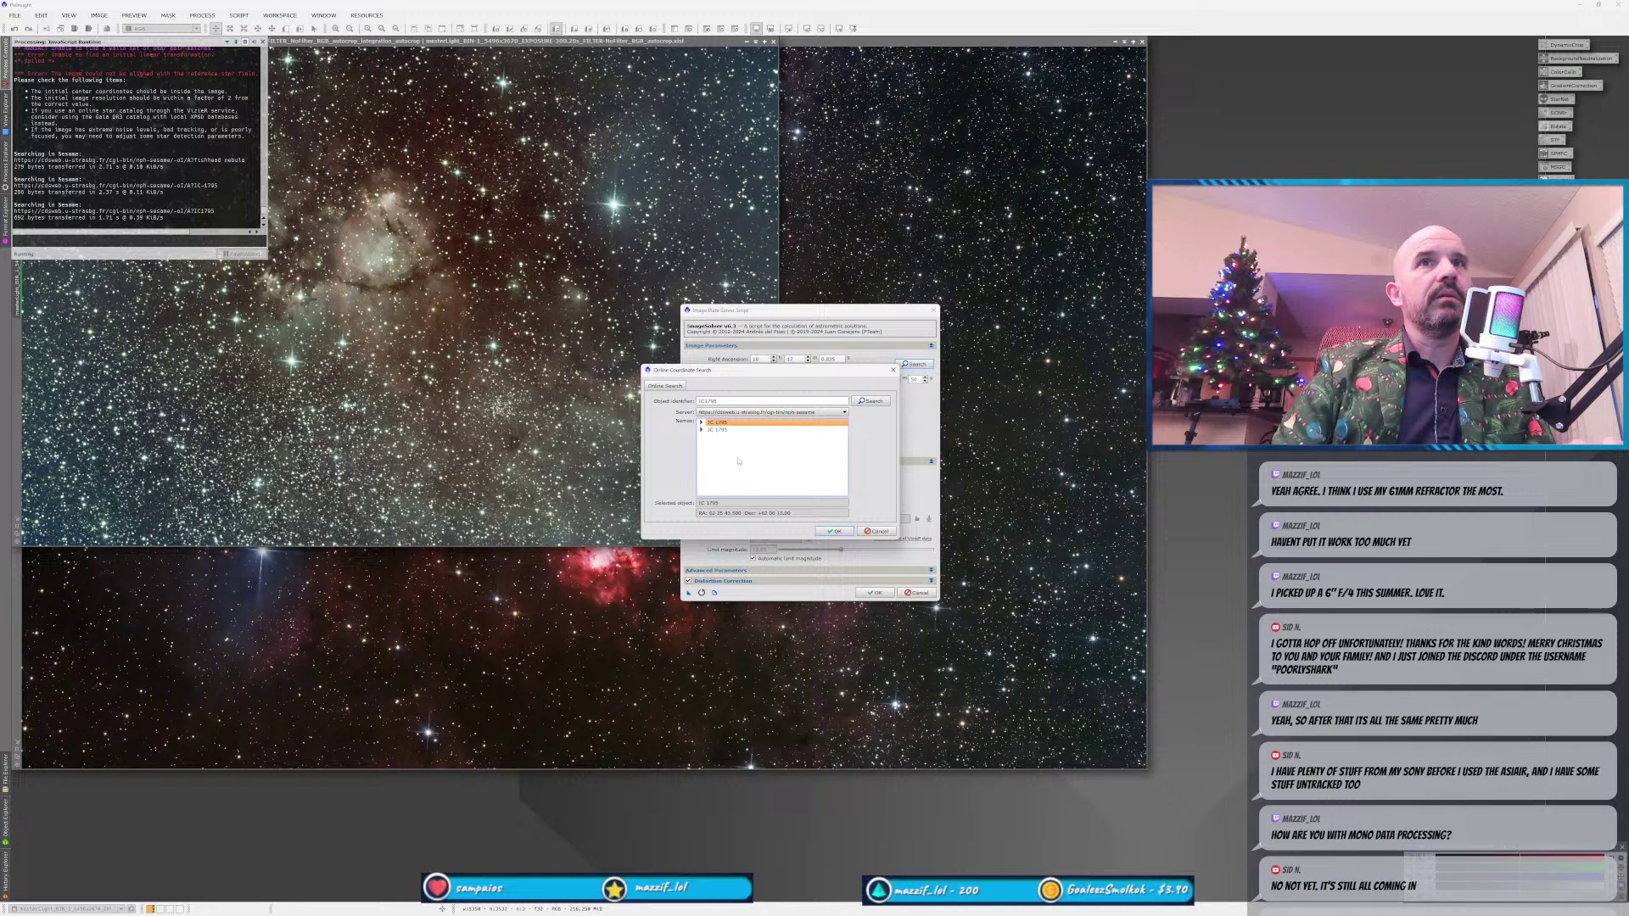
# Load the coordinates of the second IC 1795 entry and try to plate-solve the image with them.
pyautogui.click(701, 421)
pyautogui.scroll(-5, 842, 473)
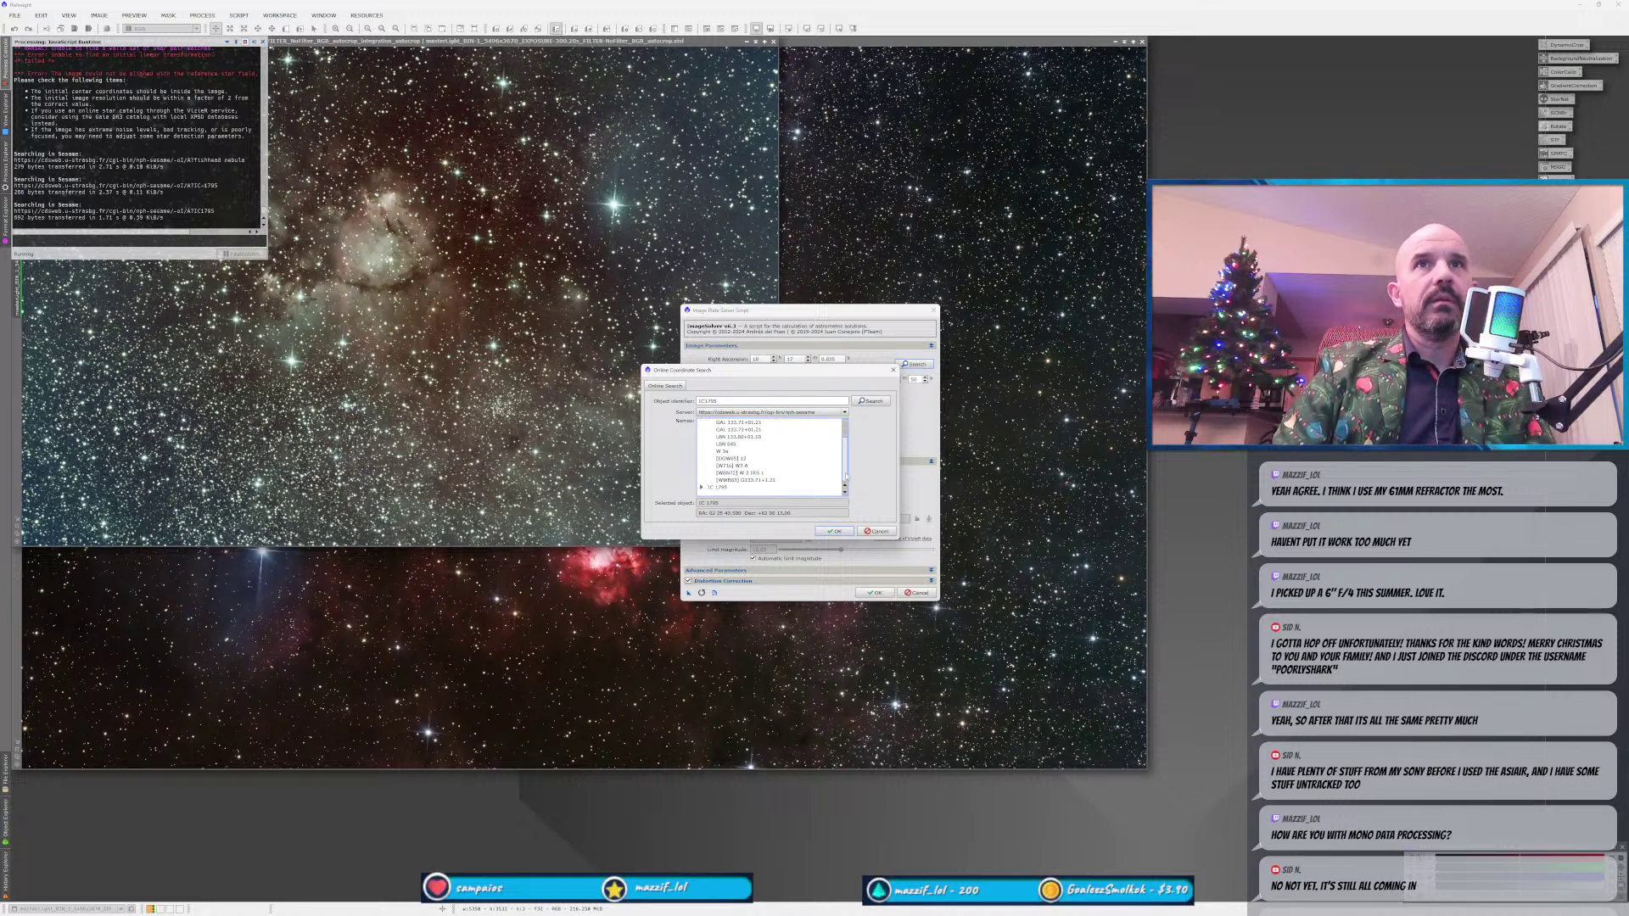
pyautogui.click(703, 489)
pyautogui.scroll(-1, 762, 487)
pyautogui.click(768, 490)
pyautogui.click(834, 532)
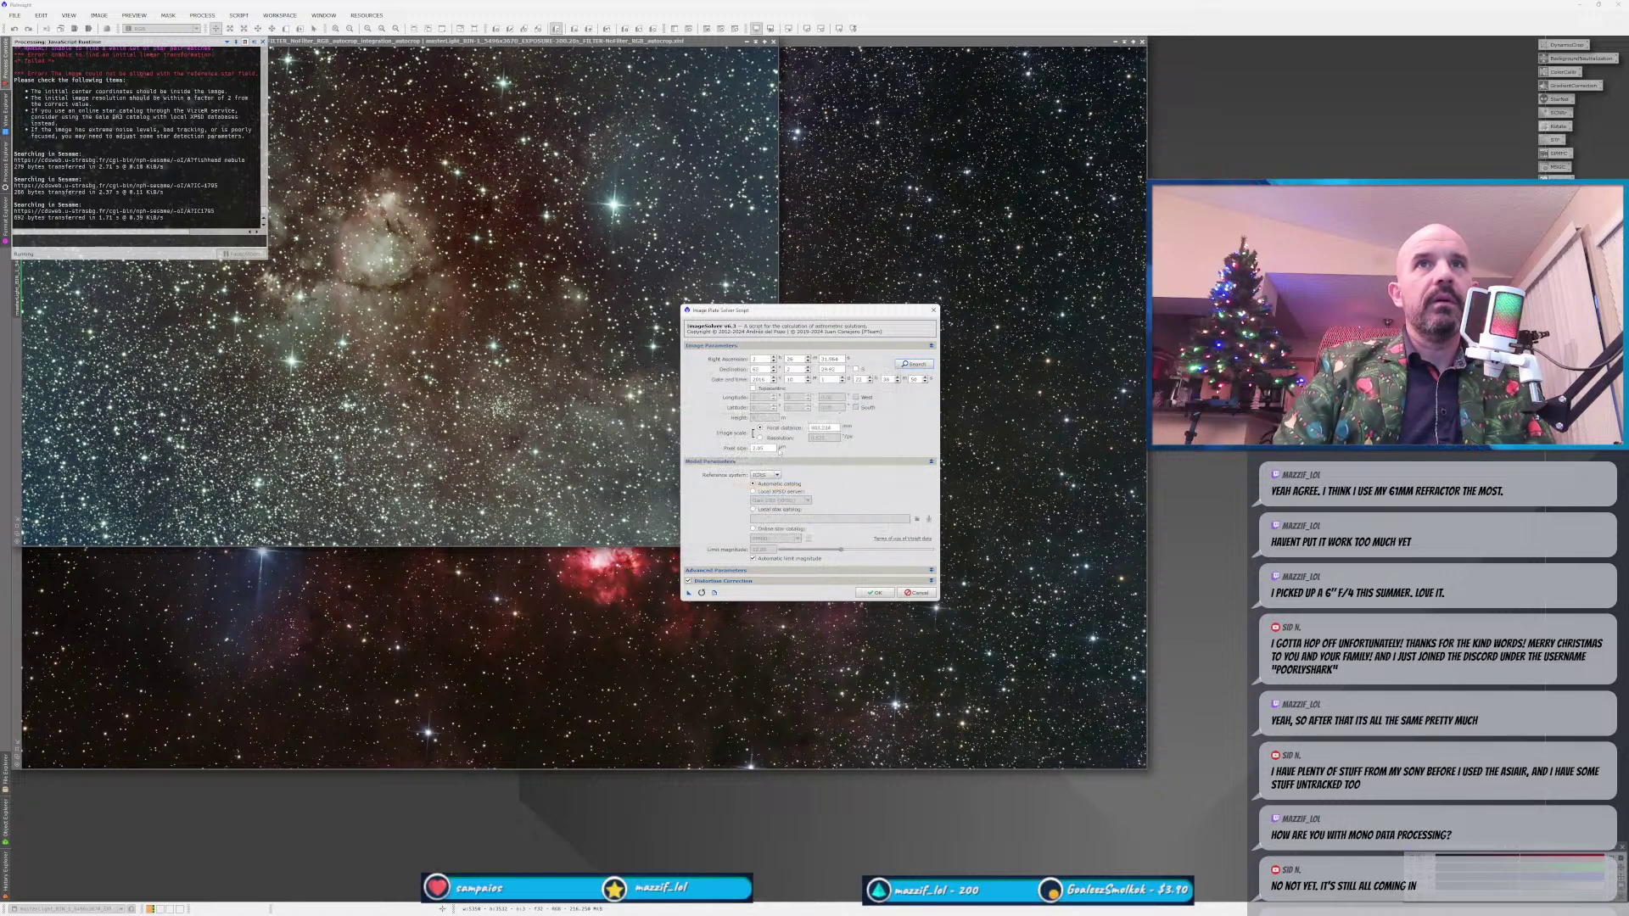
pyautogui.click(873, 595)
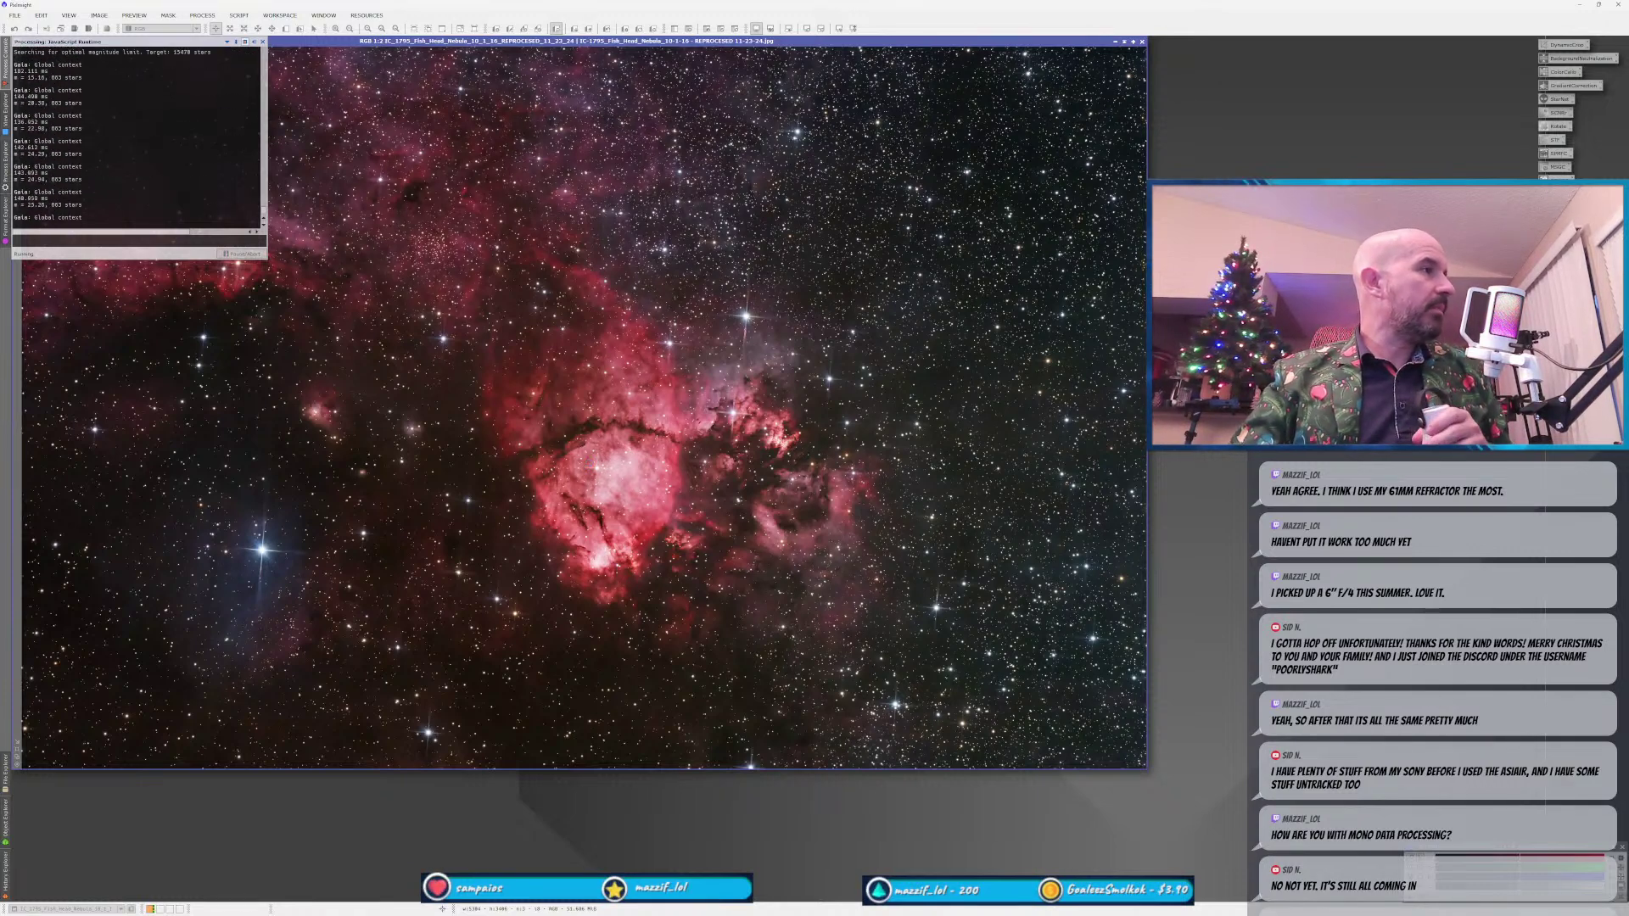
# Switch to the photo viewer, examine the camera and guide scope rig up close, and close the photo.
pyautogui.hotkey('alt', 'Tab')
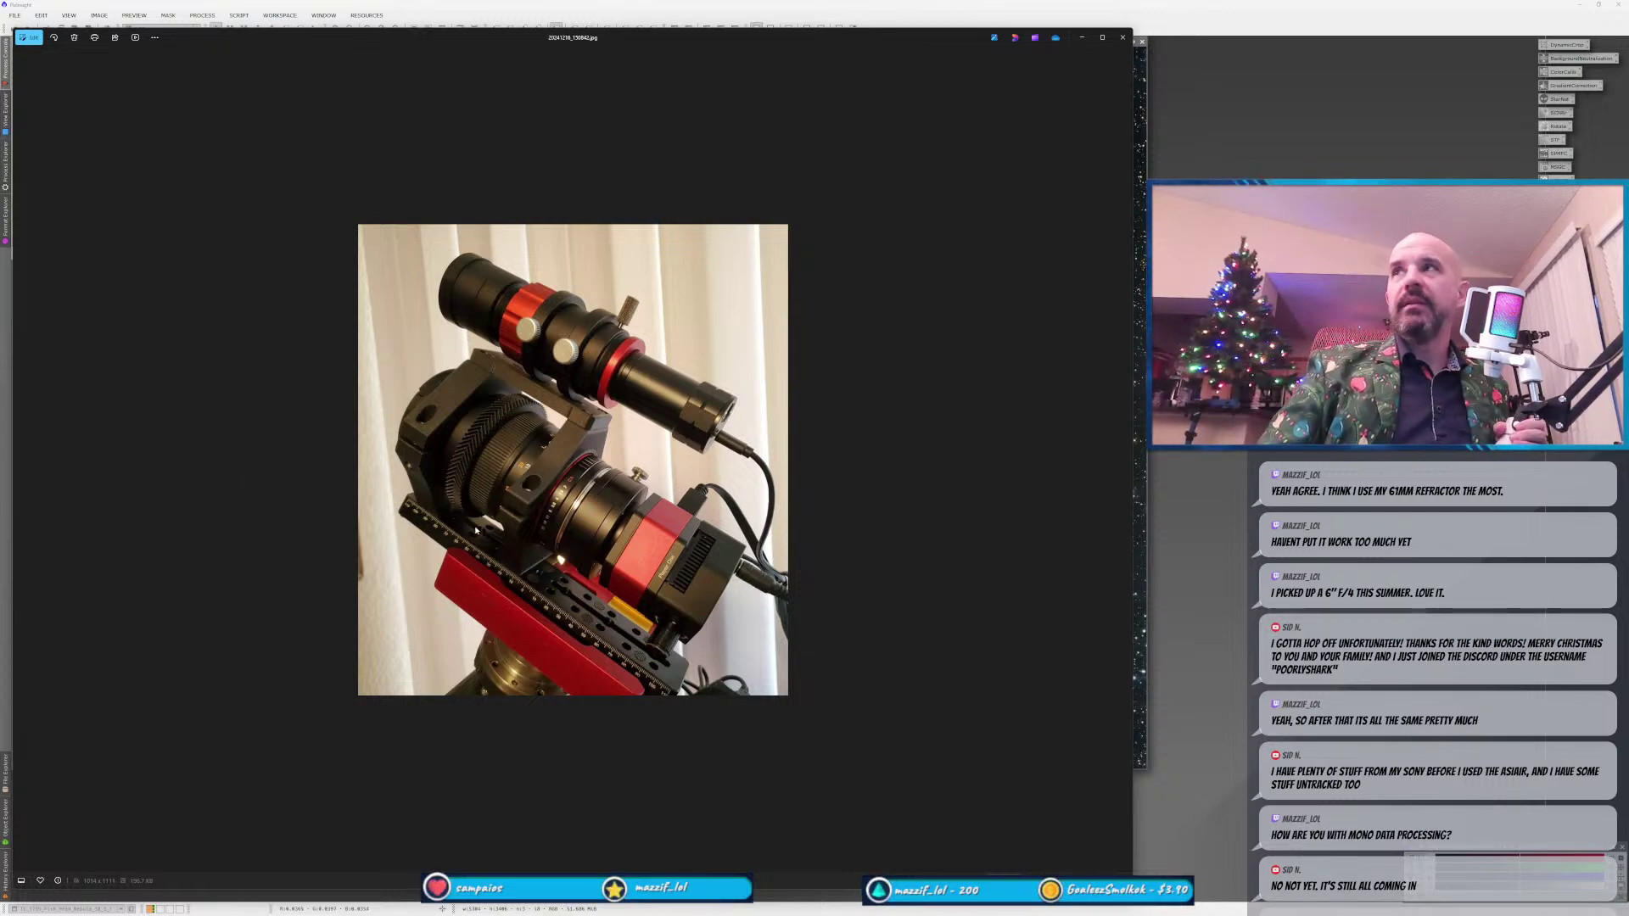
pyautogui.scroll(2, 475, 530)
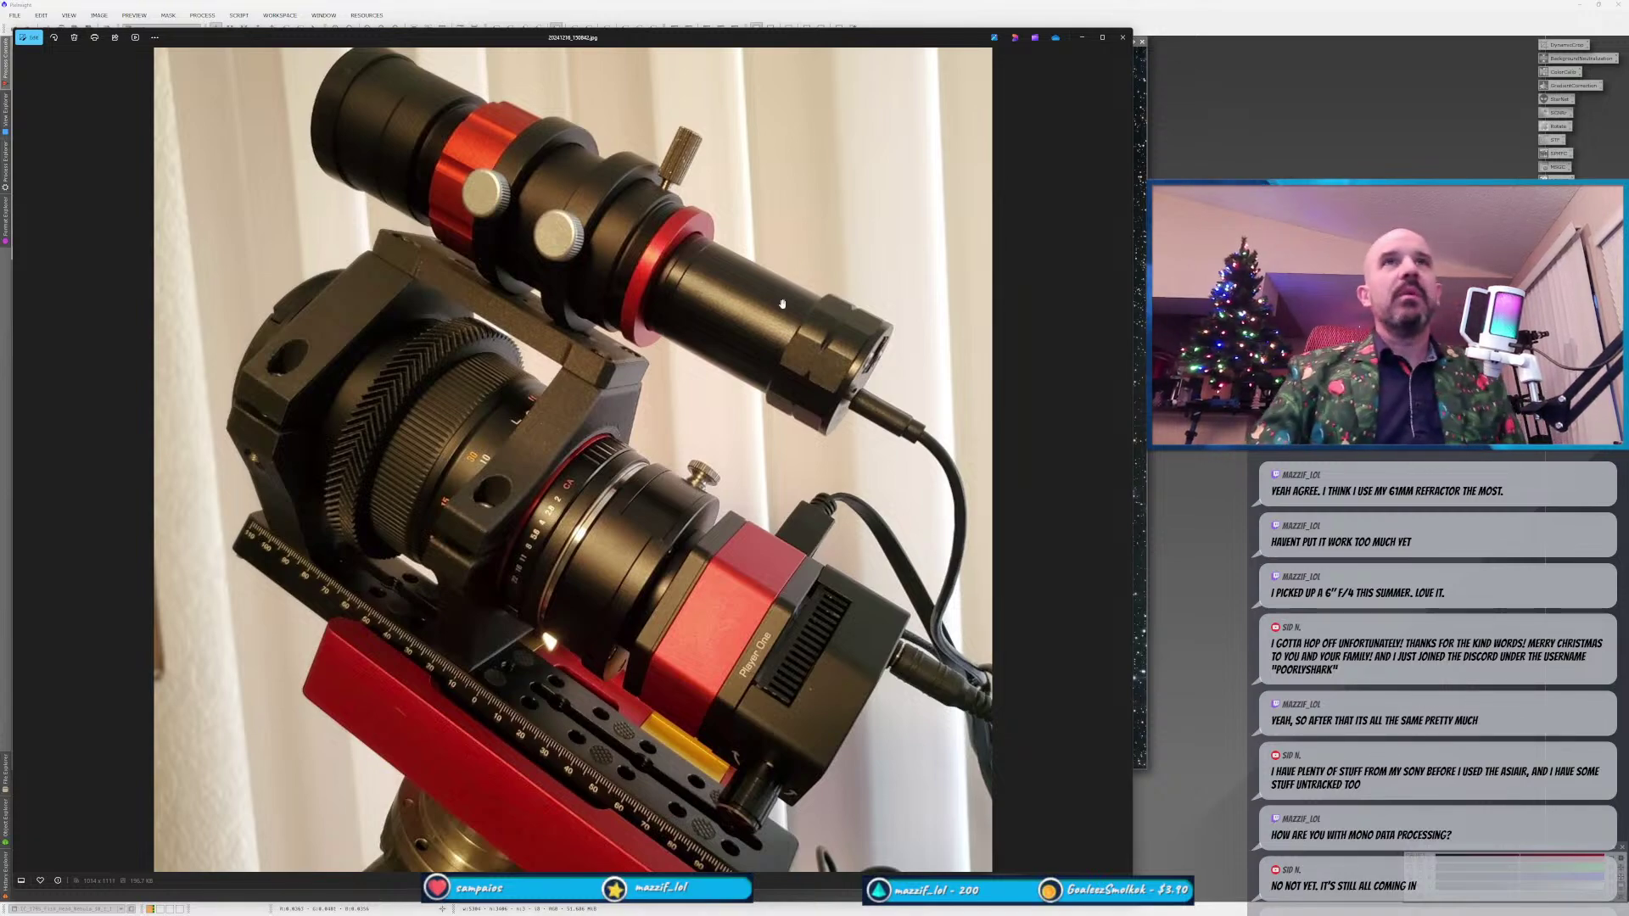
pyautogui.click(1122, 37)
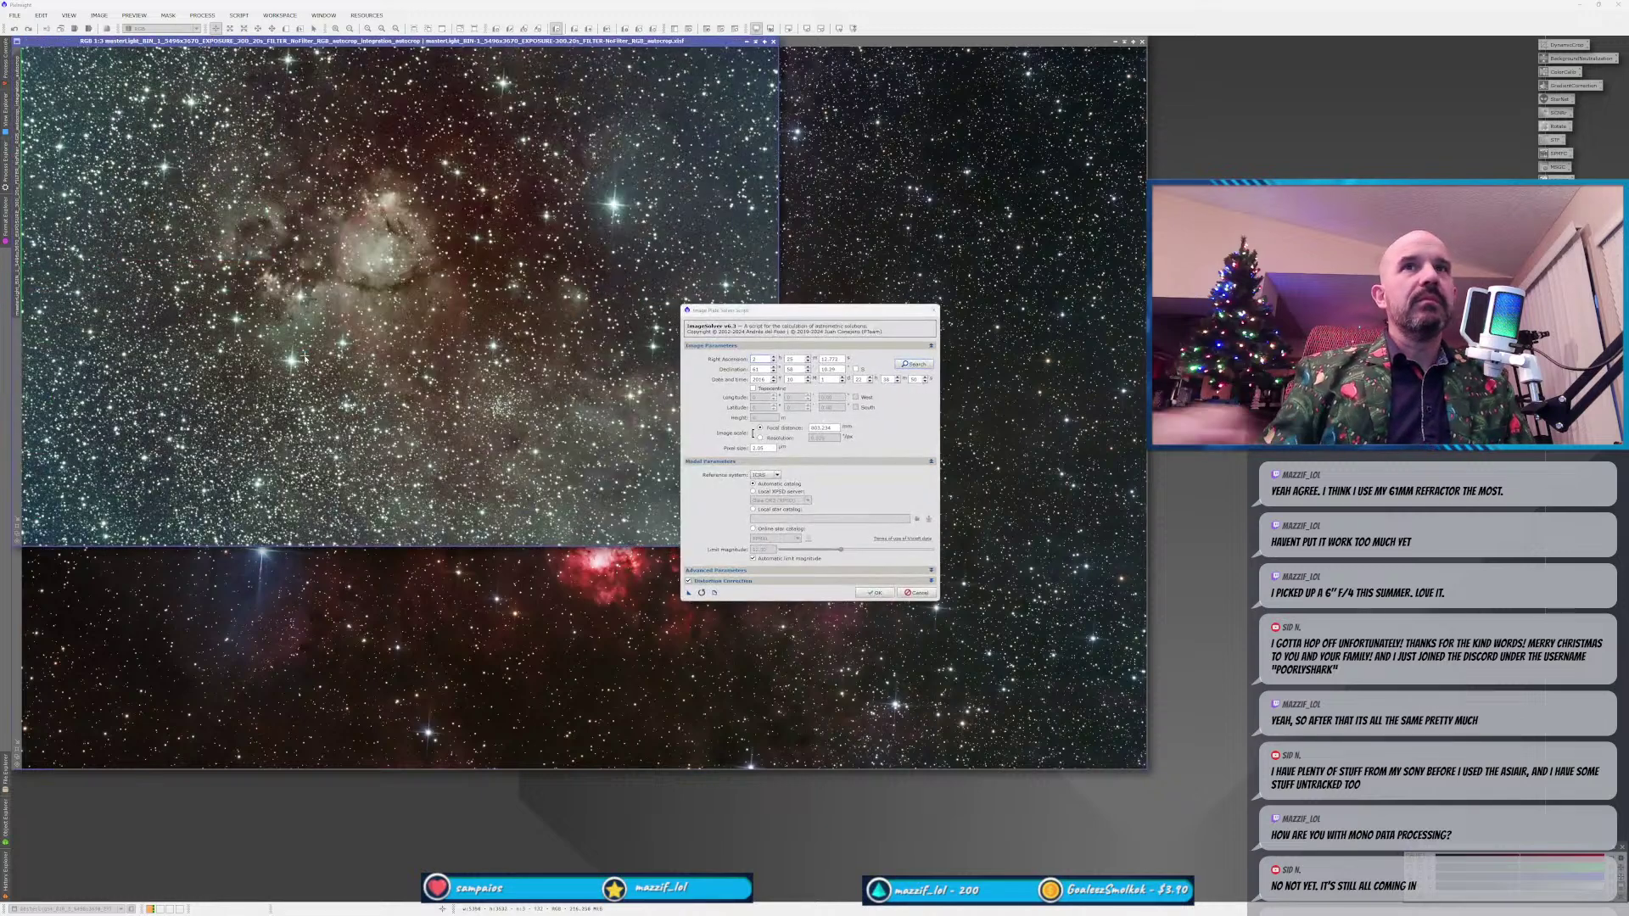
# Search online for object ic1795 and load the coordinates of the first entry's IC 1795 into the solver.
pyautogui.click(915, 364)
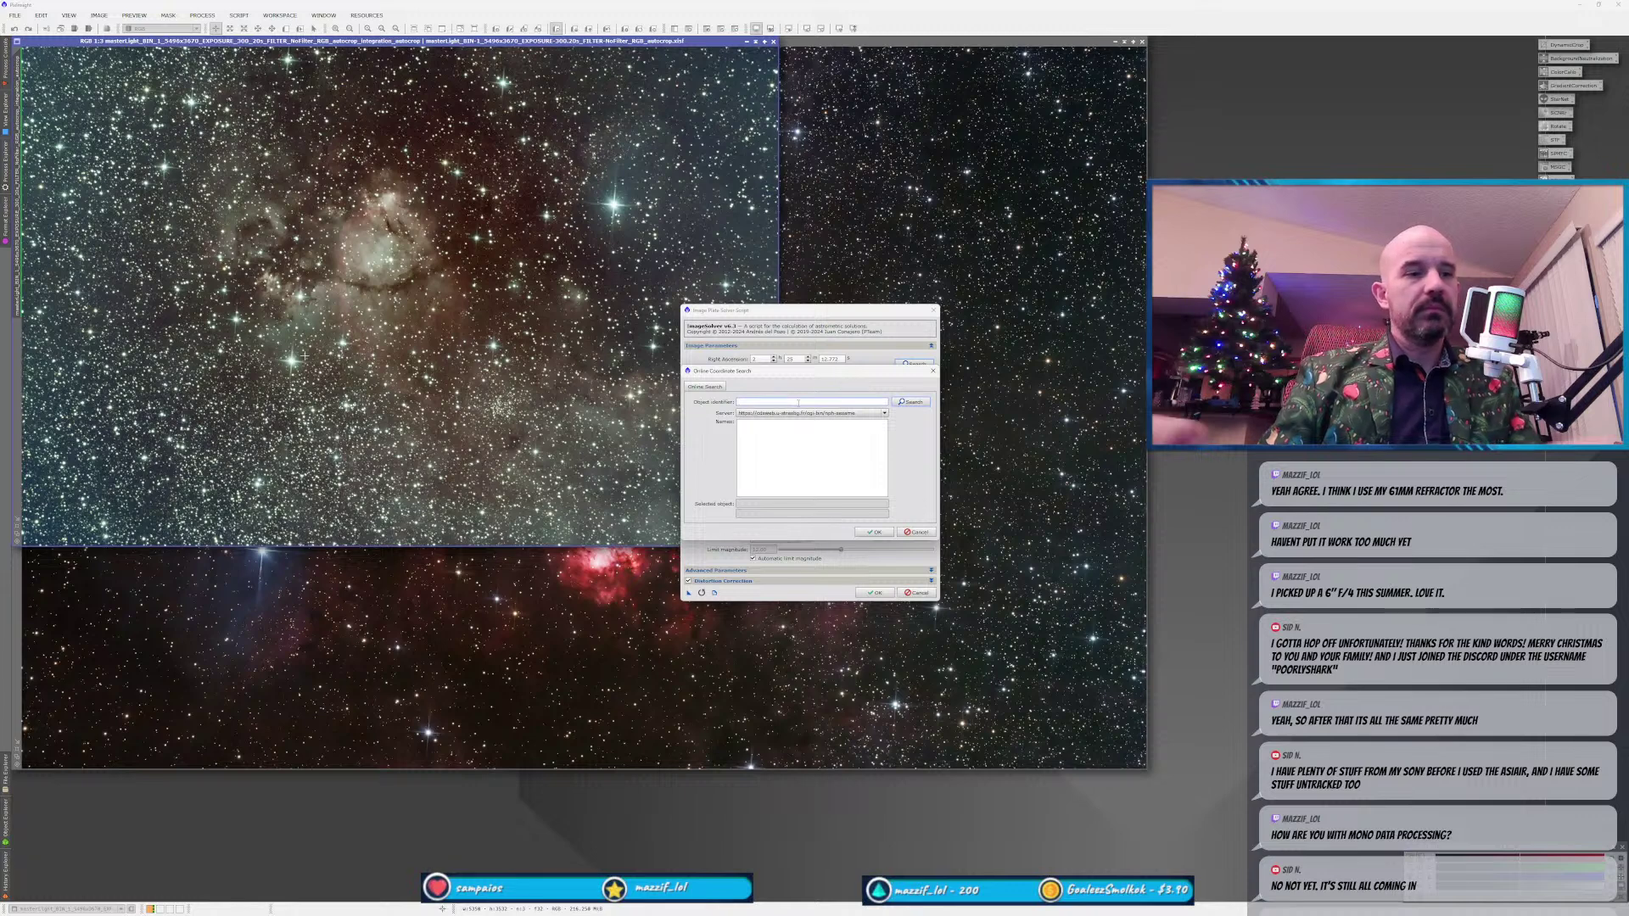
pyautogui.write('ic1795')
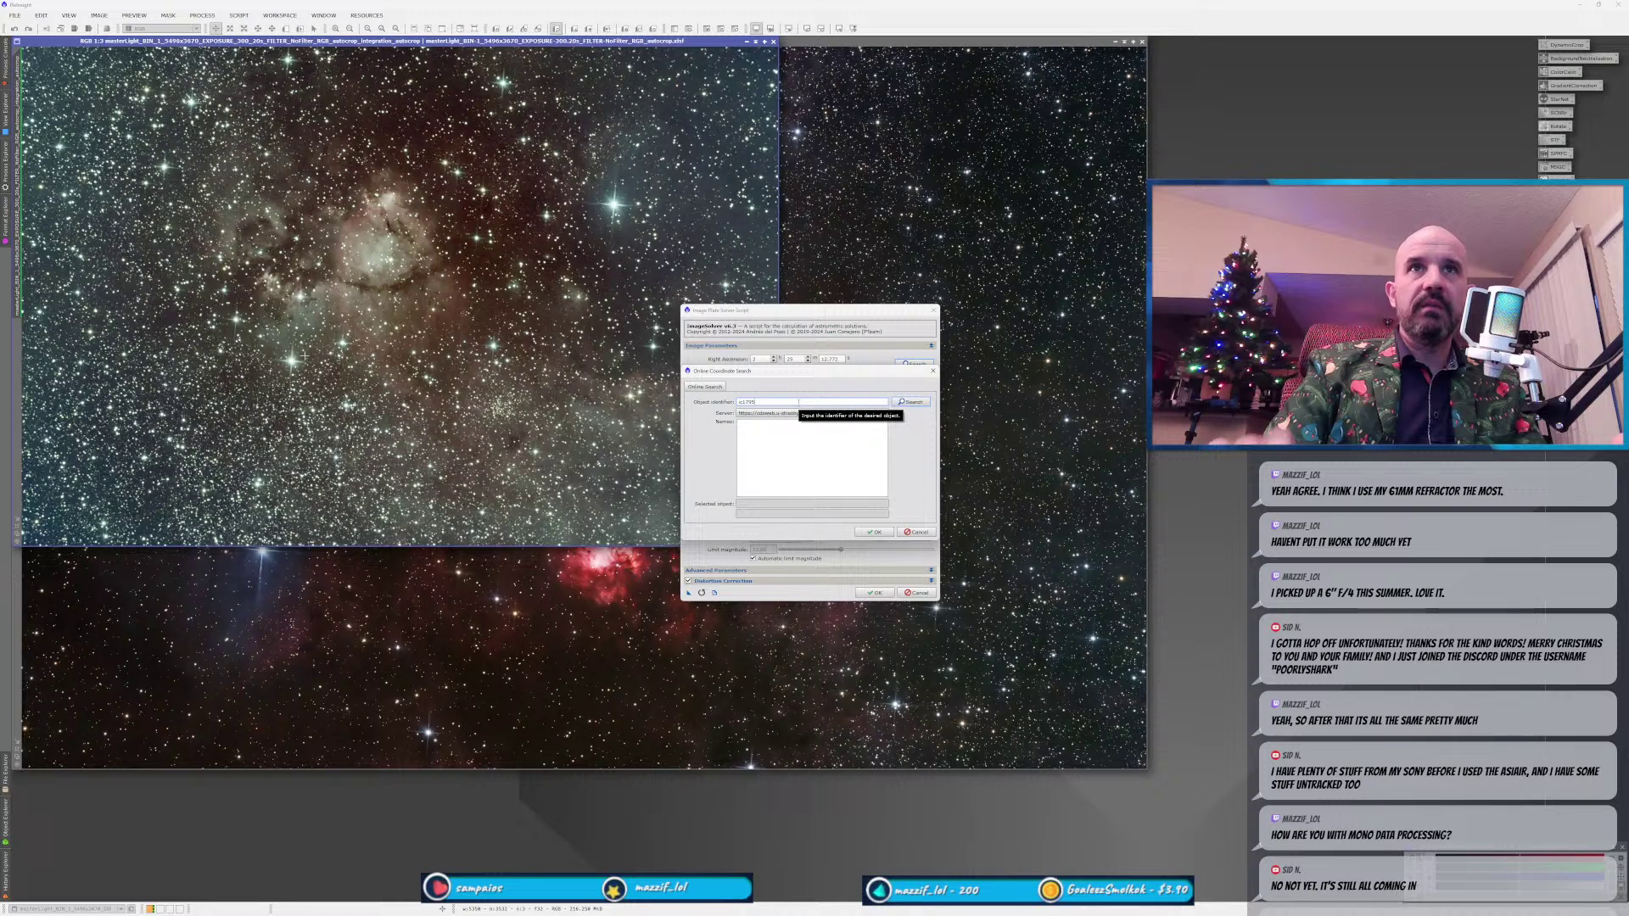
pyautogui.press('Return')
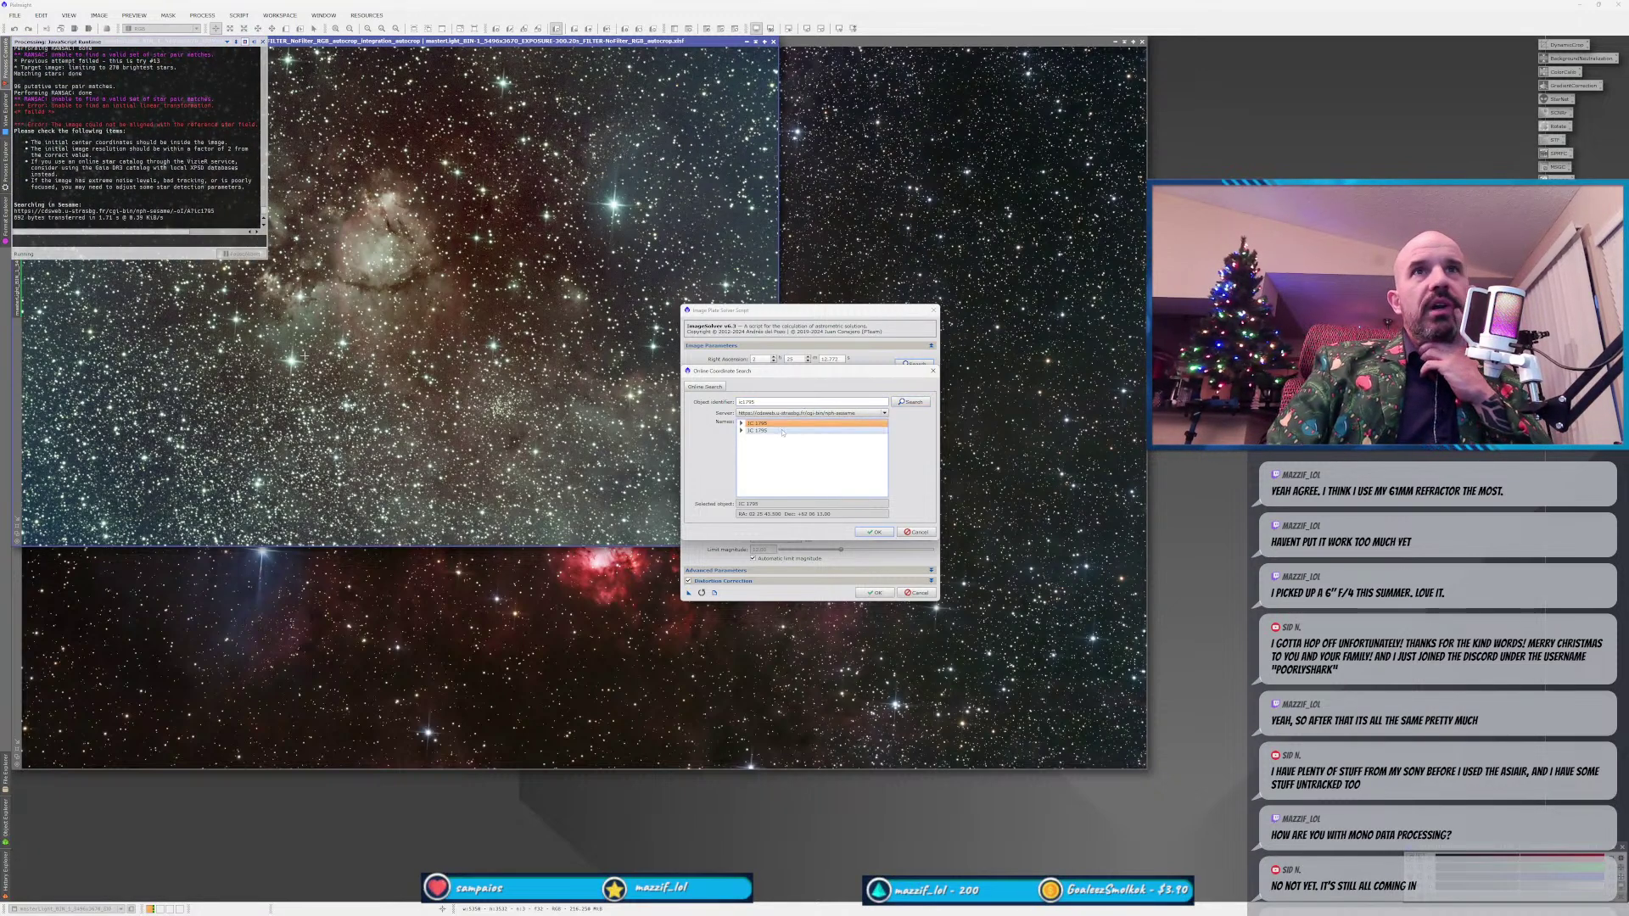
pyautogui.click(741, 423)
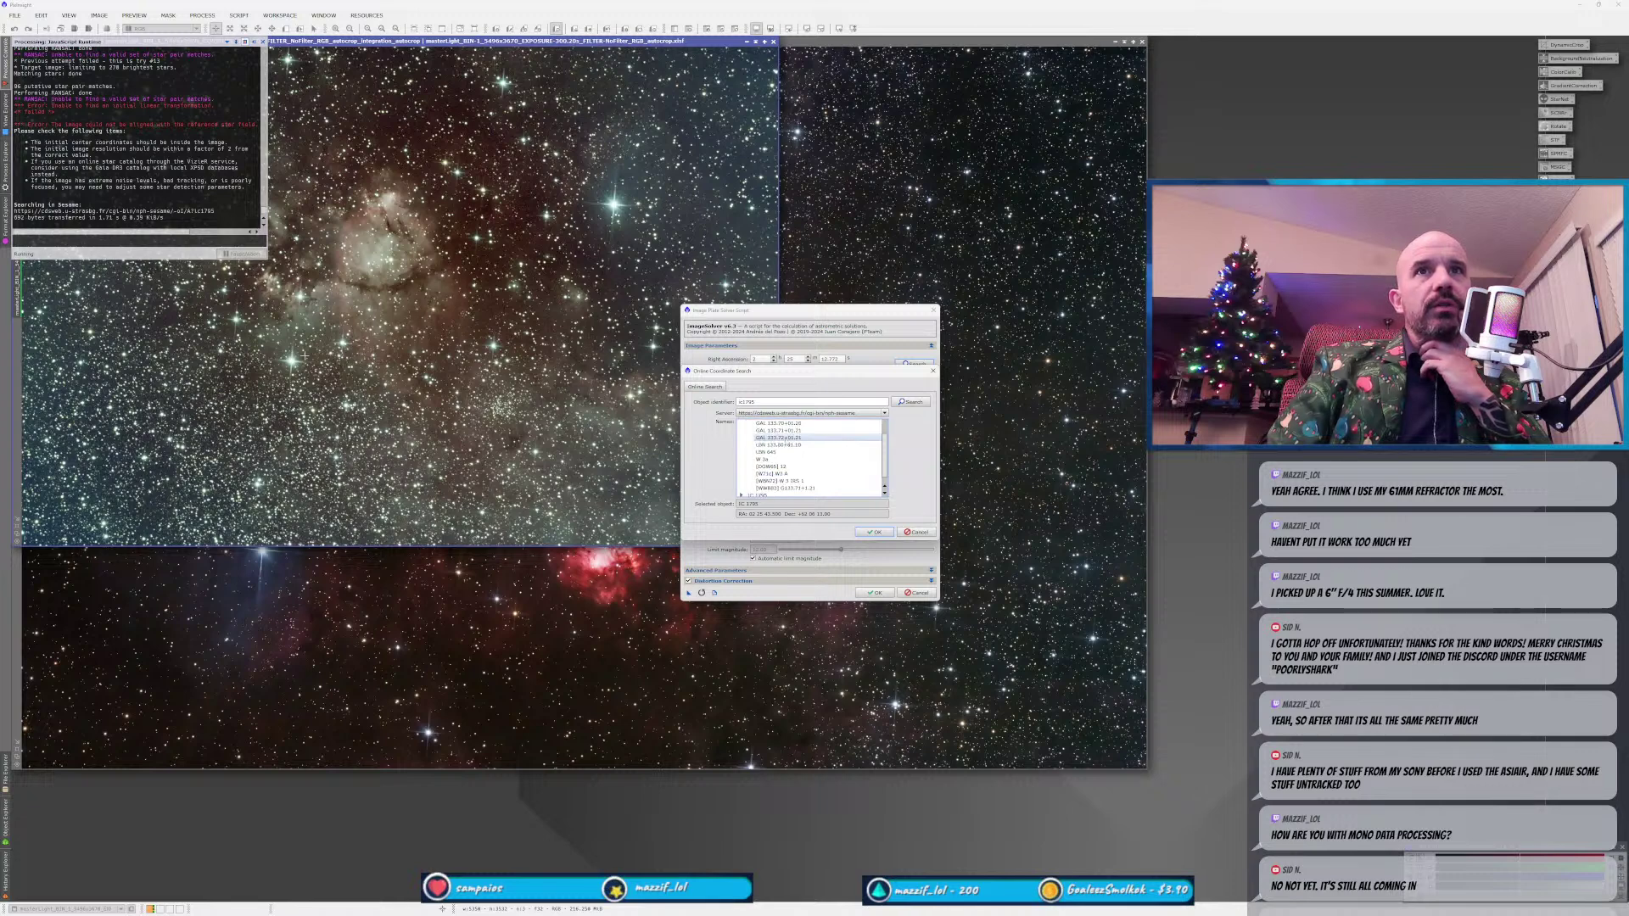
pyautogui.click(768, 432)
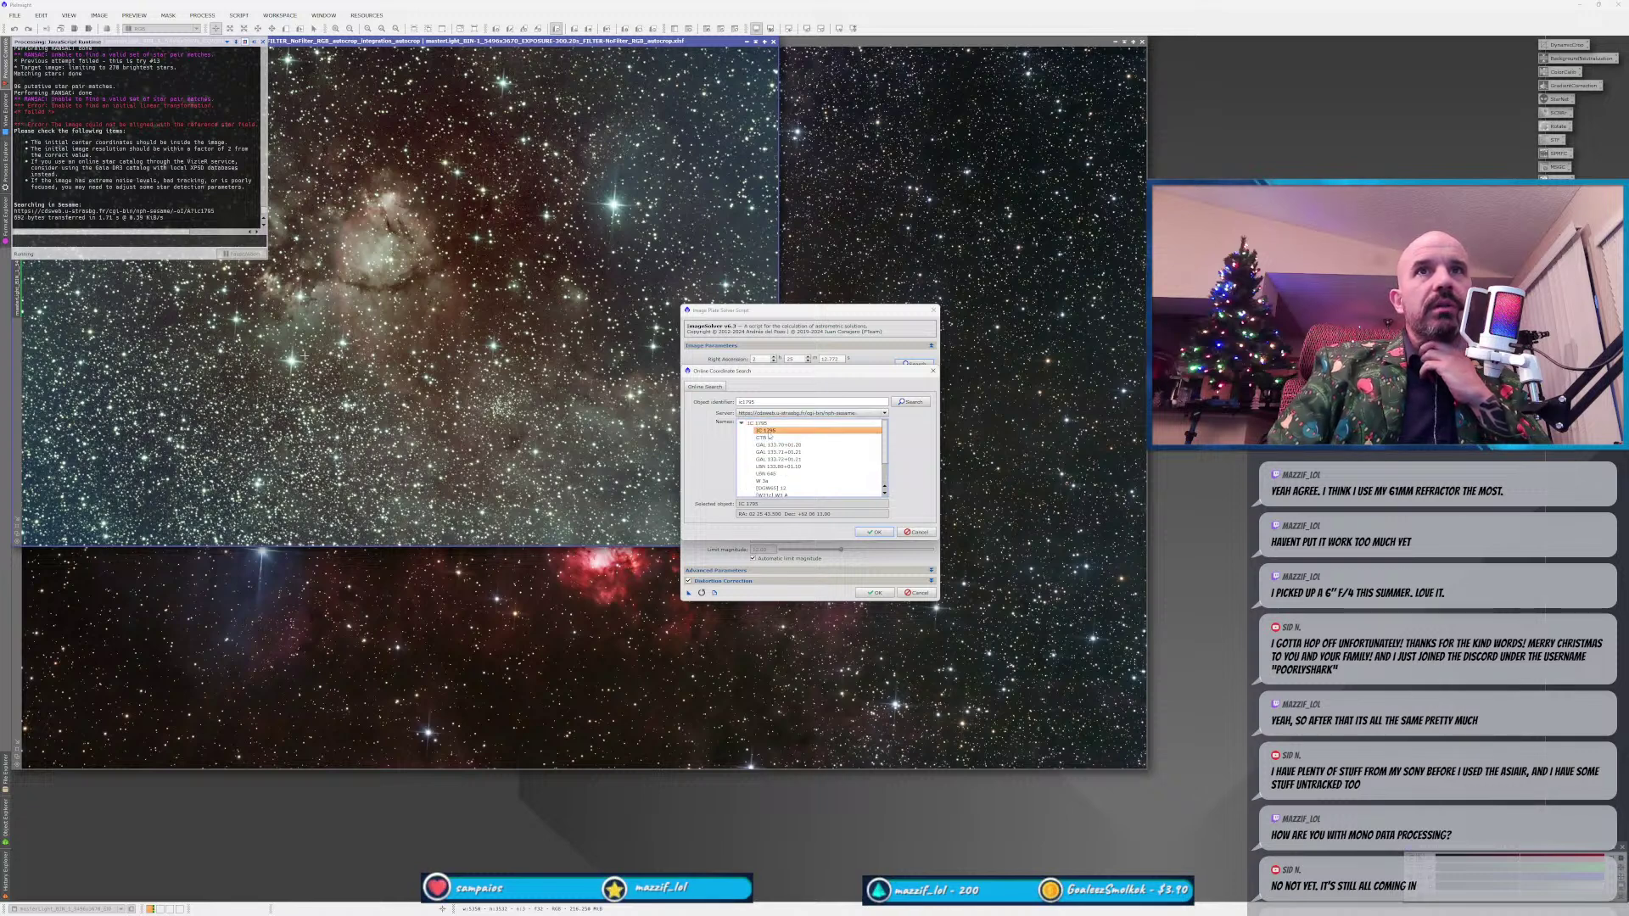
pyautogui.click(874, 533)
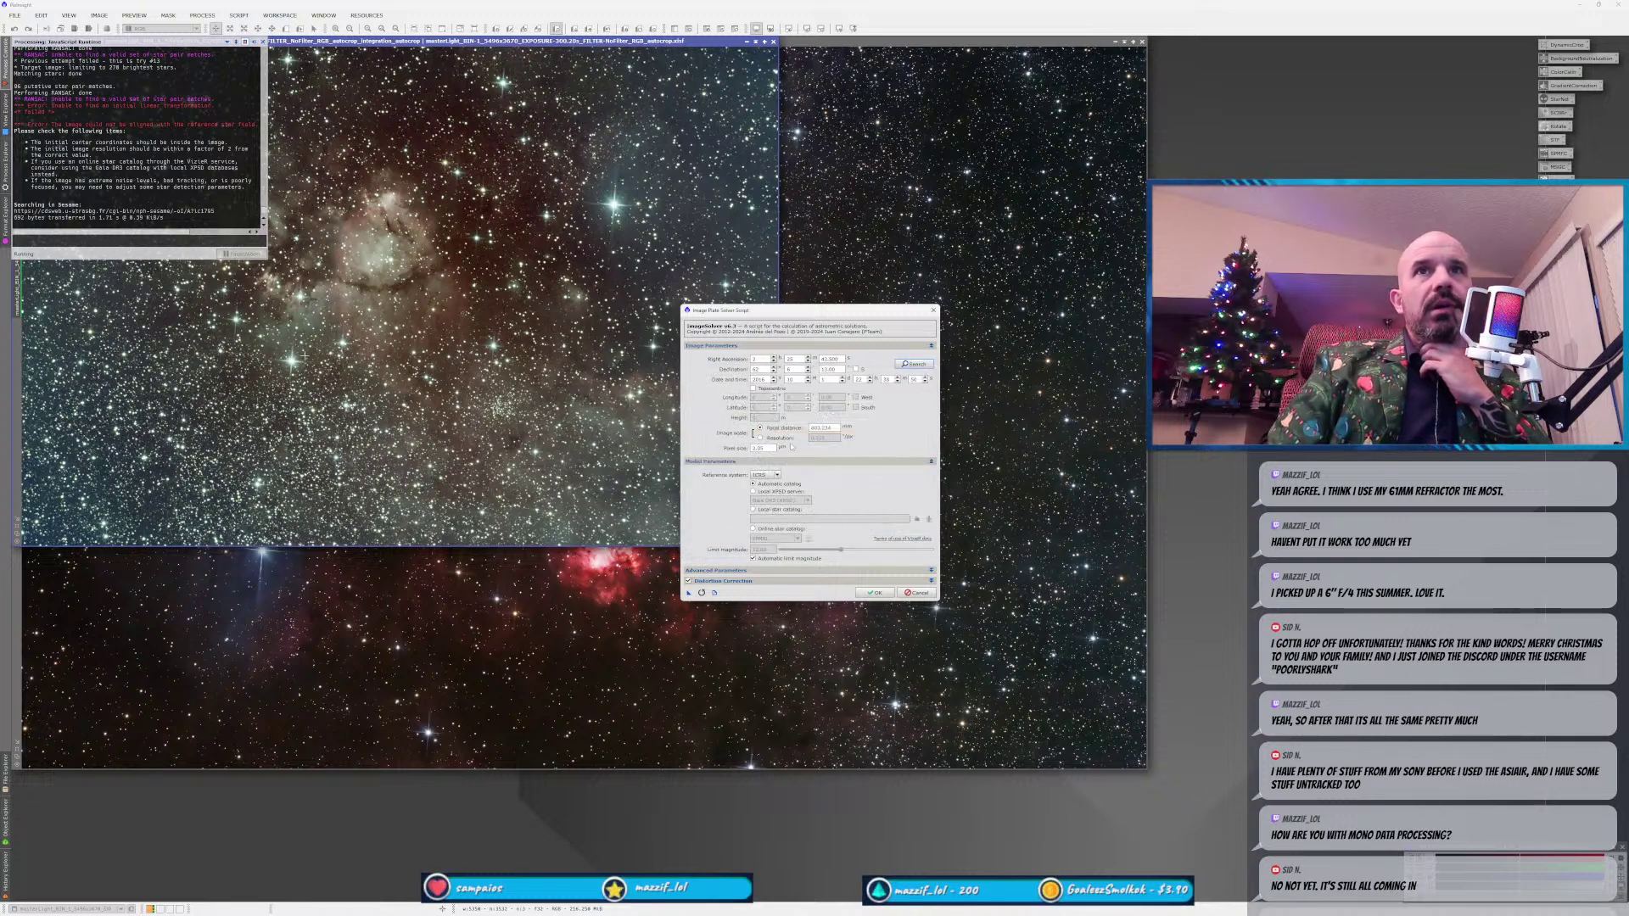
# Set the focal distance to 750 mm and the pixel size to 2.09 µm, and run the plate solve.
pyautogui.write('750')
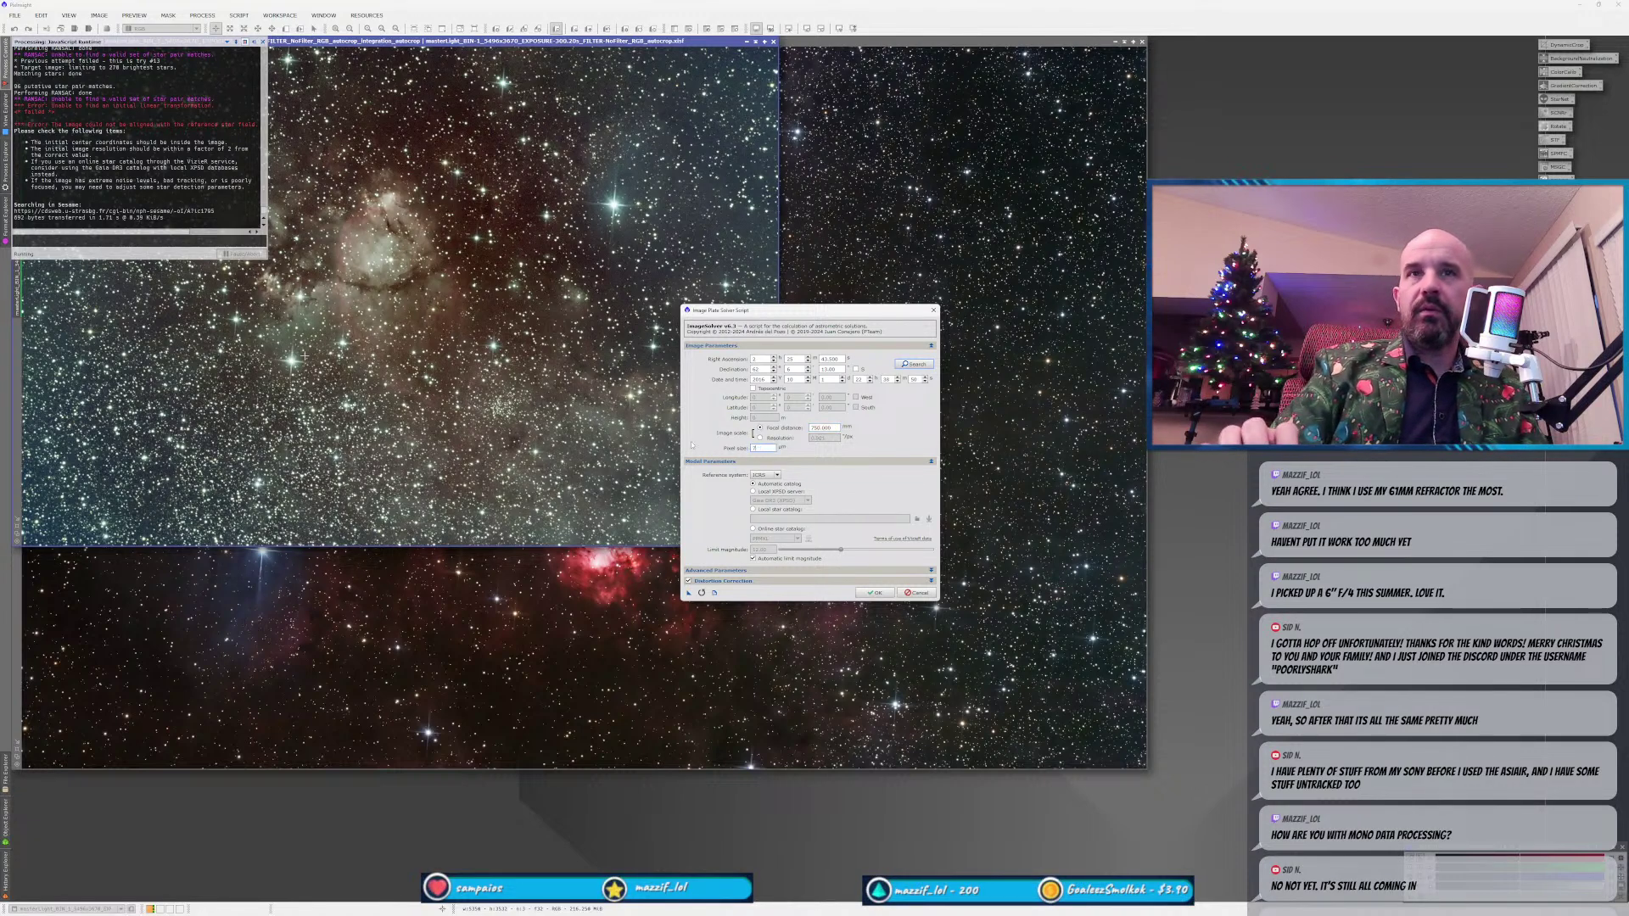
pyautogui.write('2.')
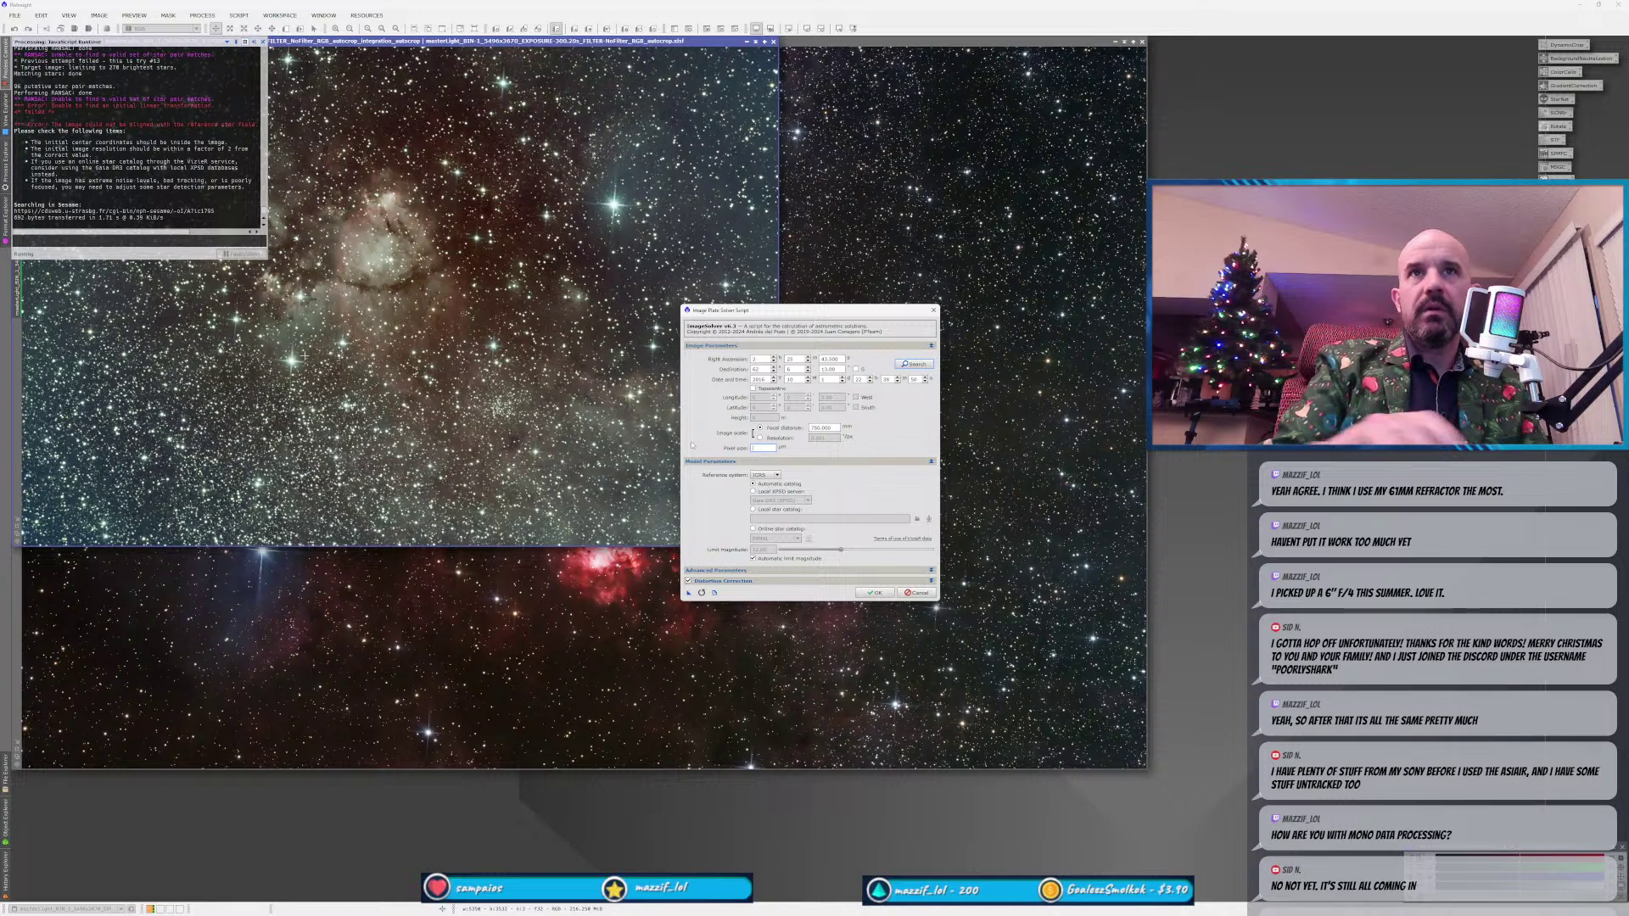
pyautogui.write('09')
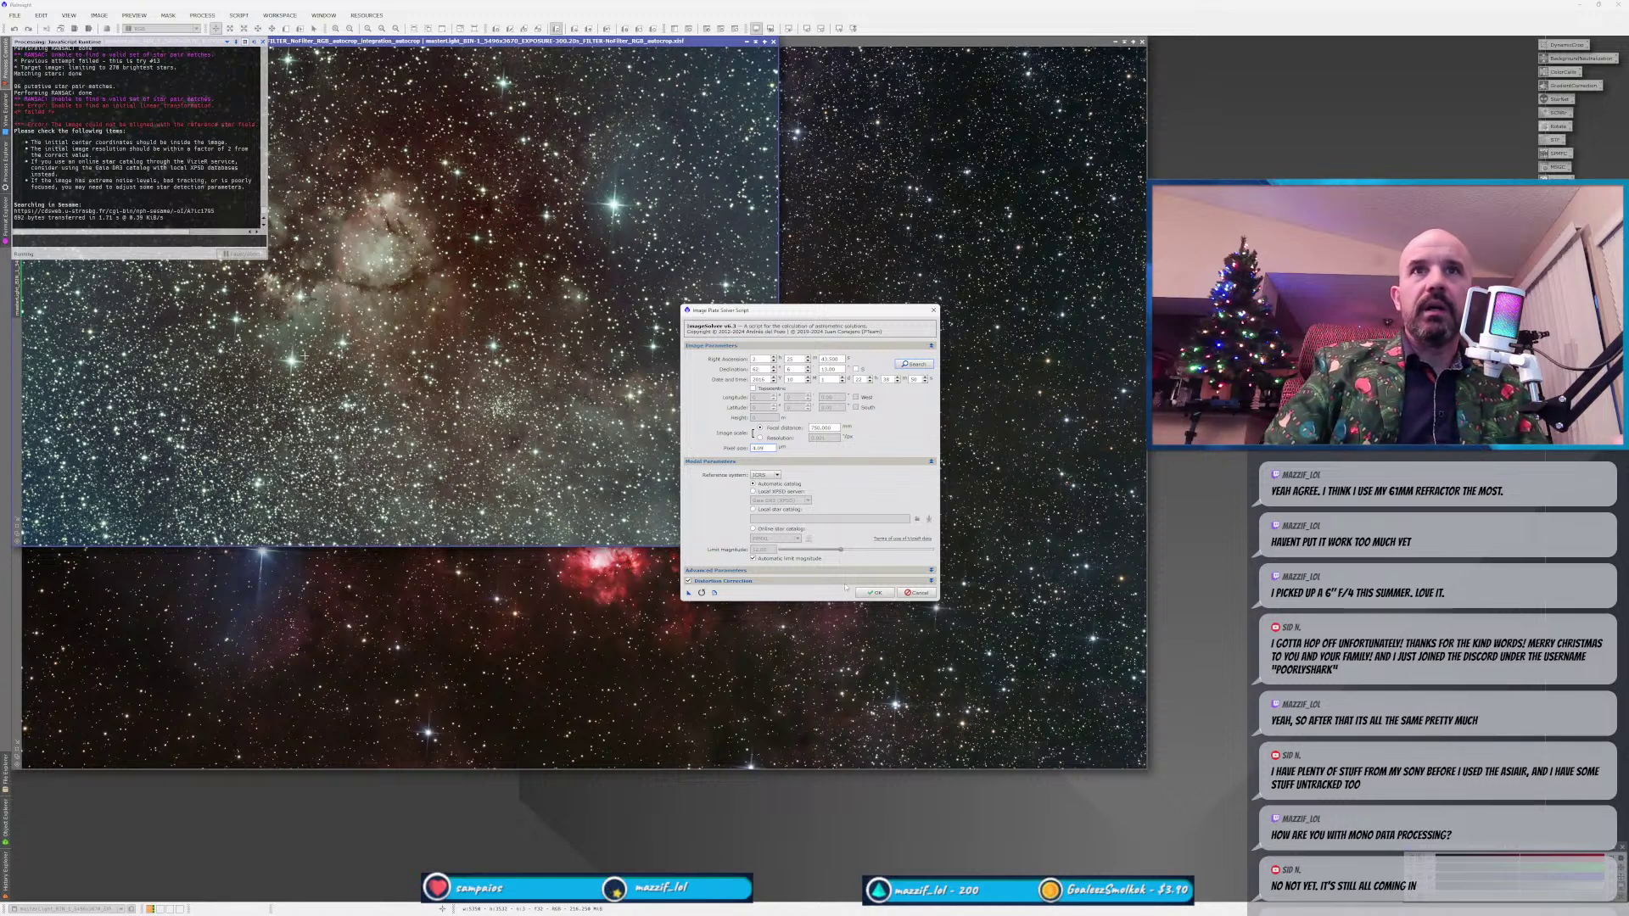
pyautogui.click(874, 592)
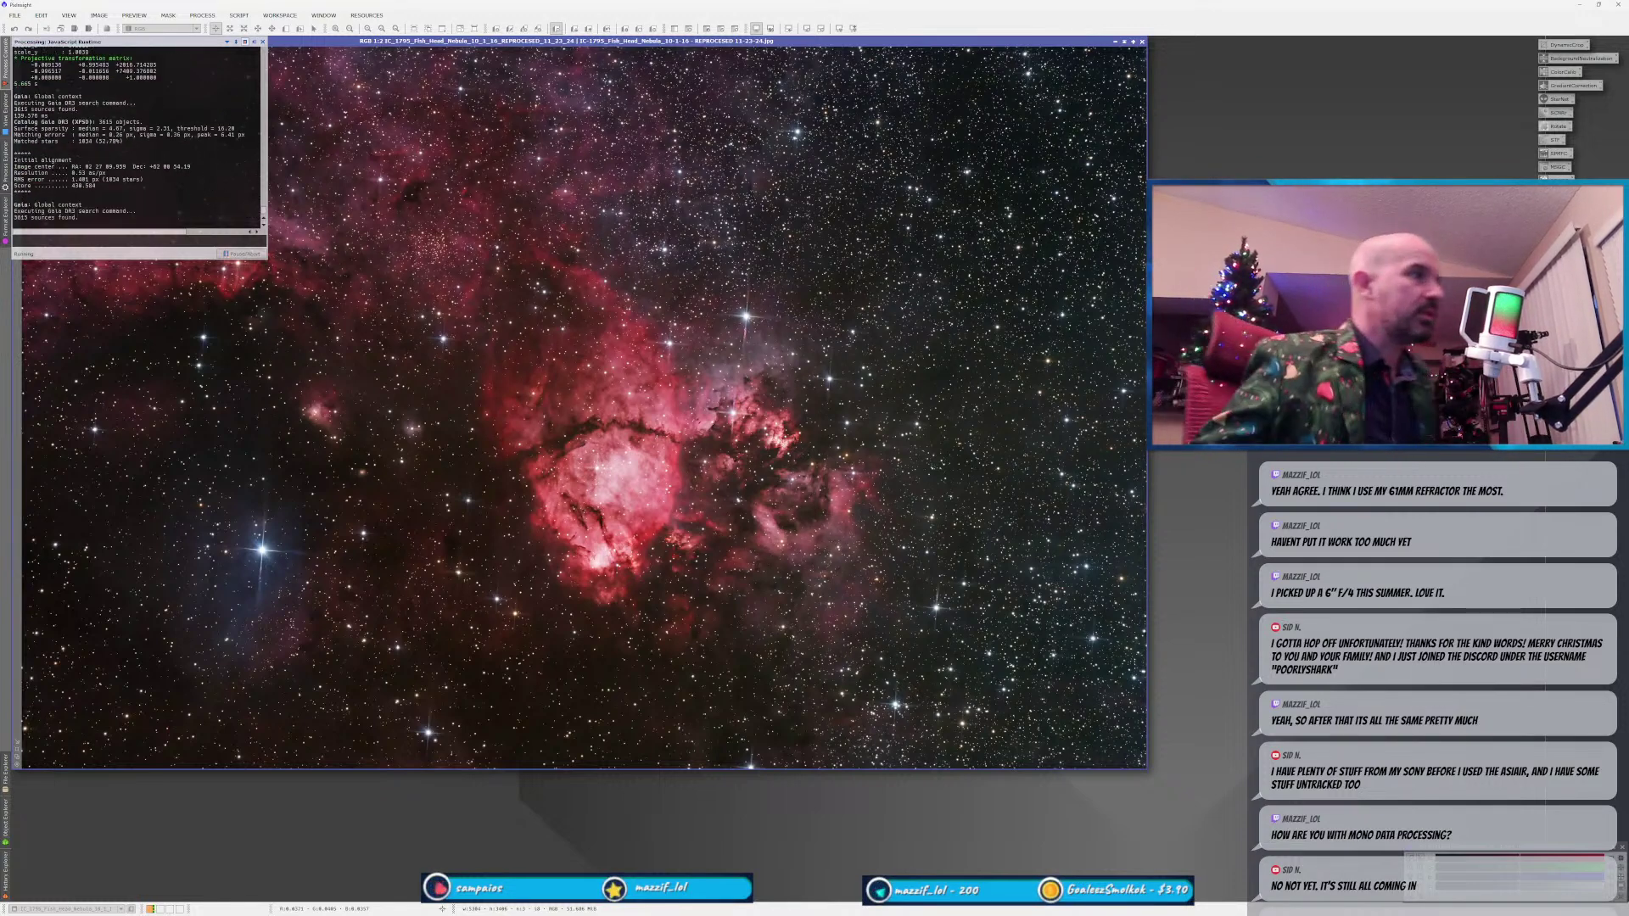
# Switch to the California Nebula picture in the photo viewer, and reposition and resize its window.
pyautogui.hotkey('alt', 'Tab')
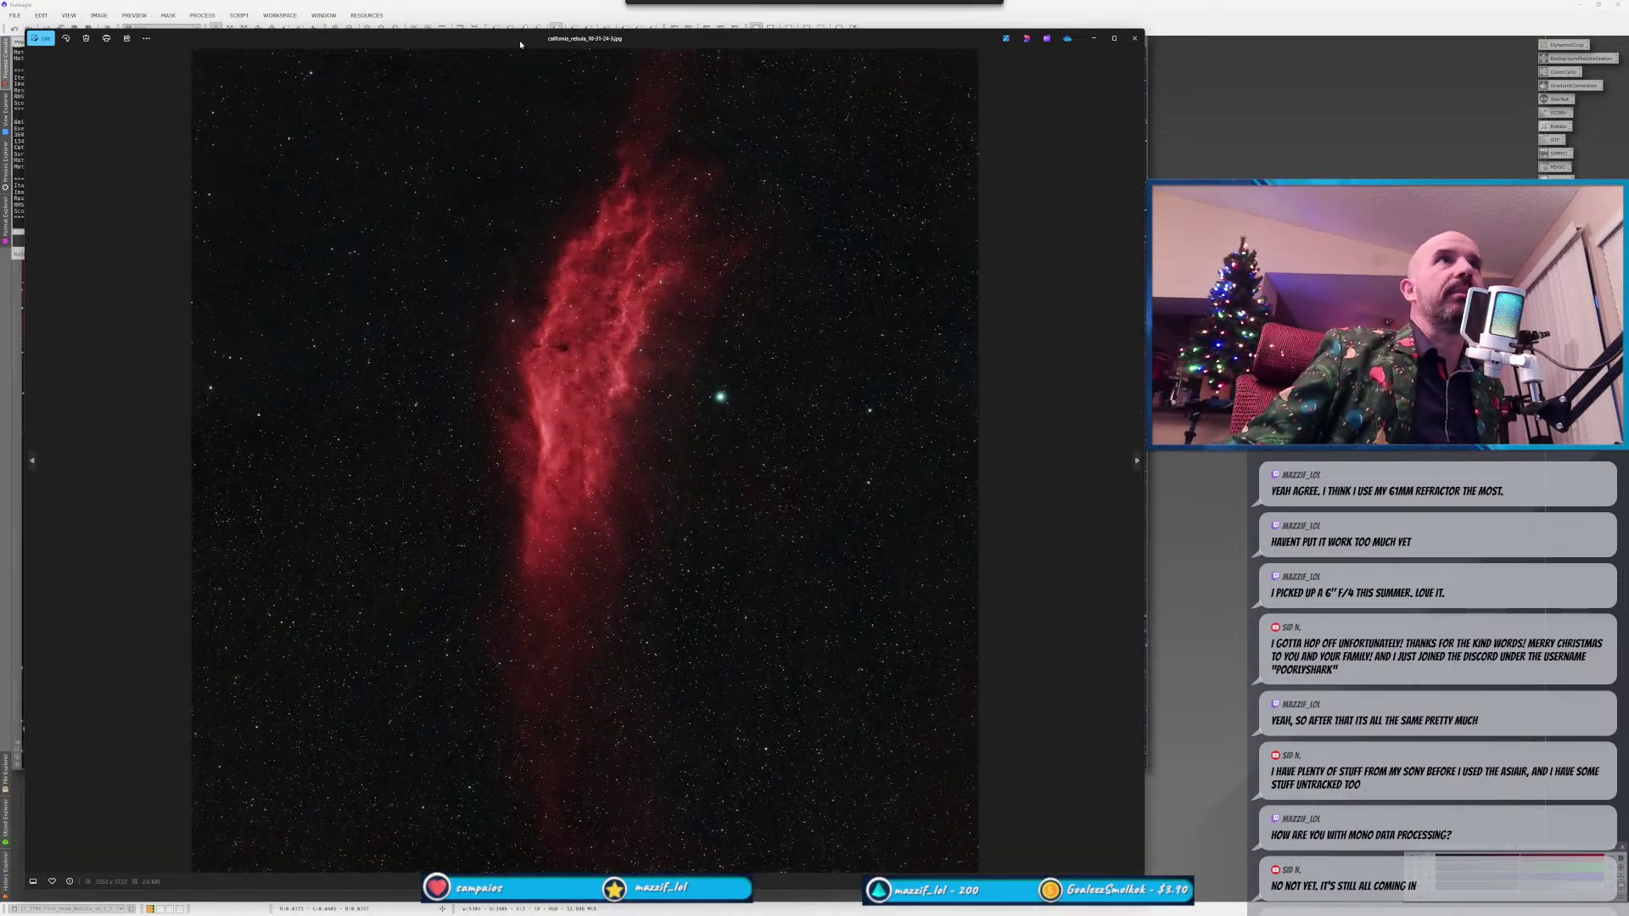
pyautogui.moveTo(523, 47); pyautogui.dragTo(527, 29)
pyautogui.moveTo(1134, 870); pyautogui.dragTo(936, 881)
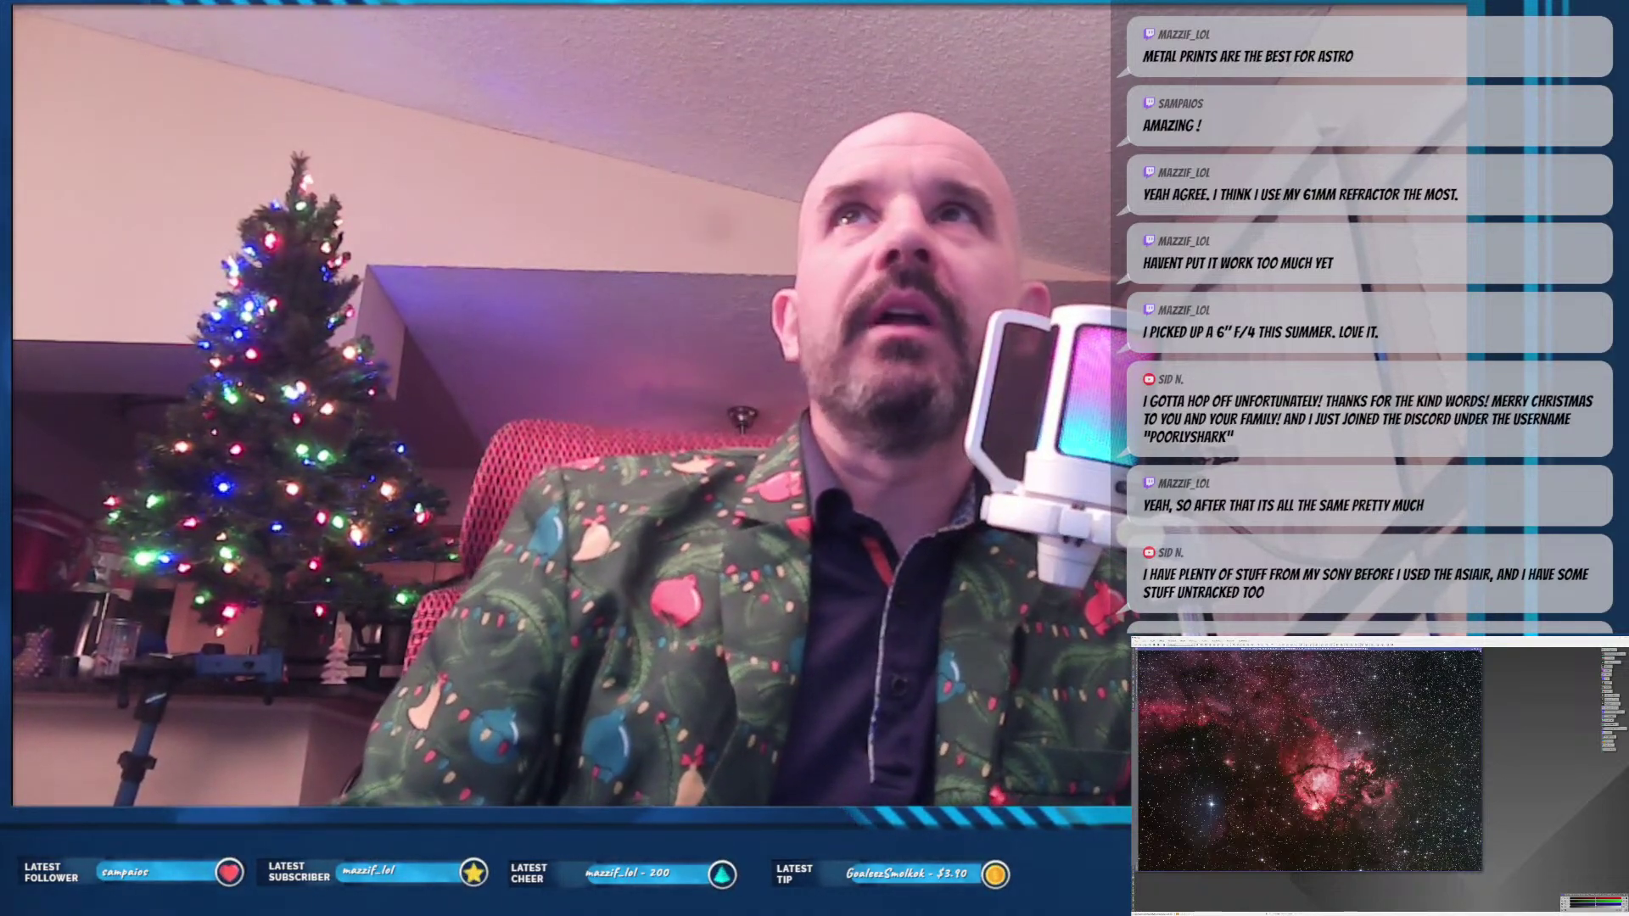
# Close the current image and load the 2x drizzled, autocropped RGB master light, closing the extra image that opens with it.
pyautogui.hotkey('ctrl', 'w')
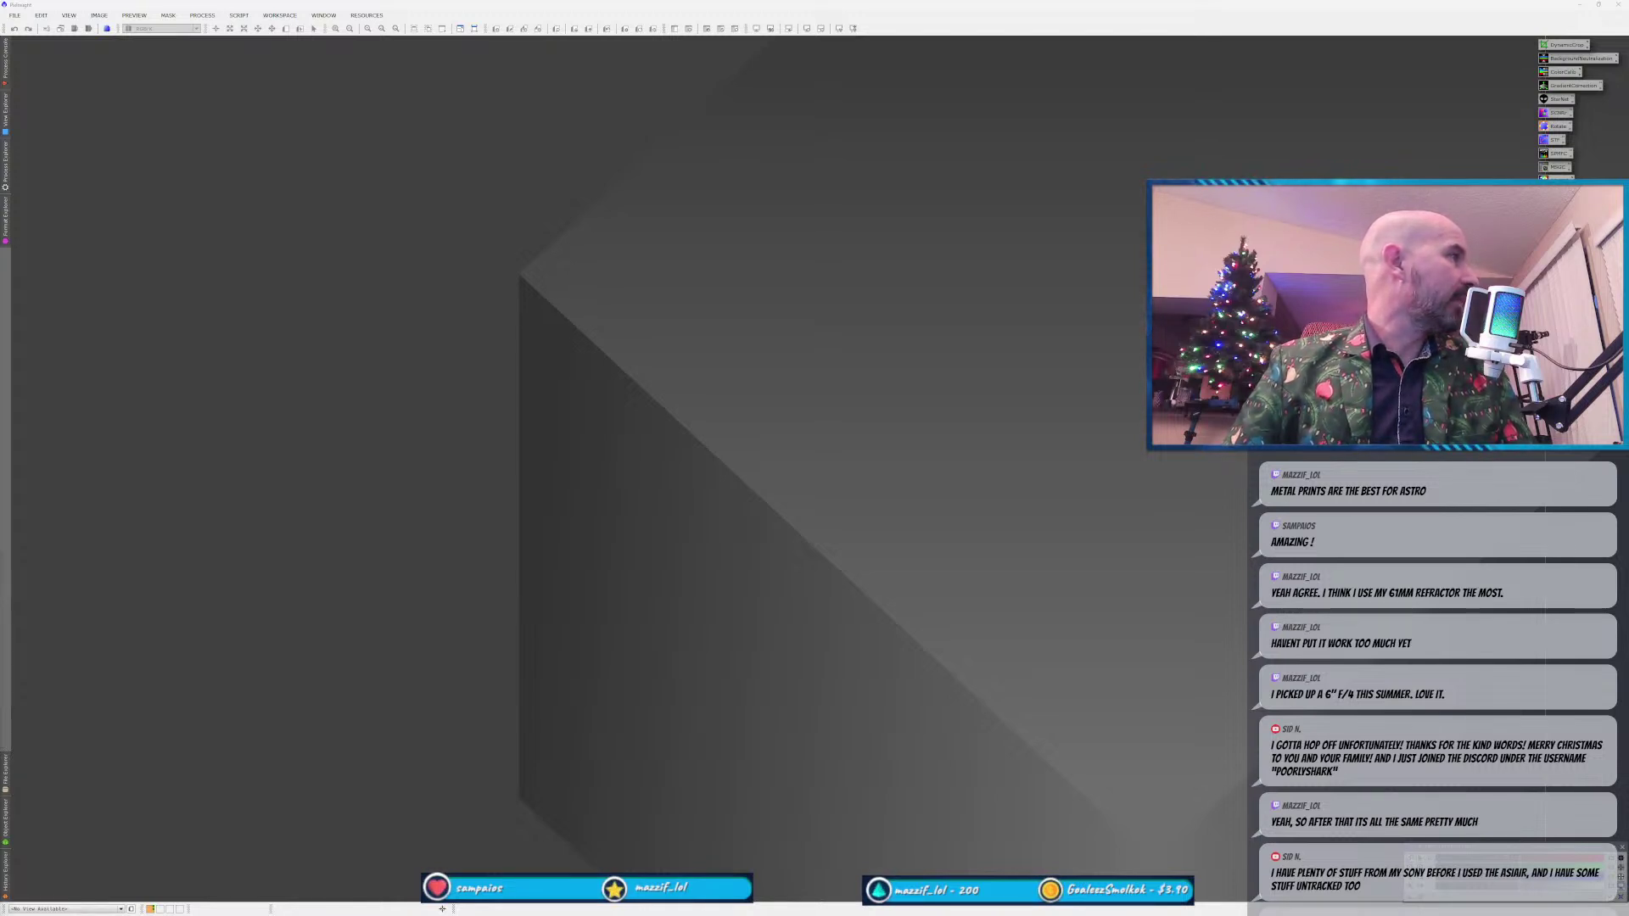
pyautogui.moveTo(257, 587); pyautogui.dragTo(436, 598)
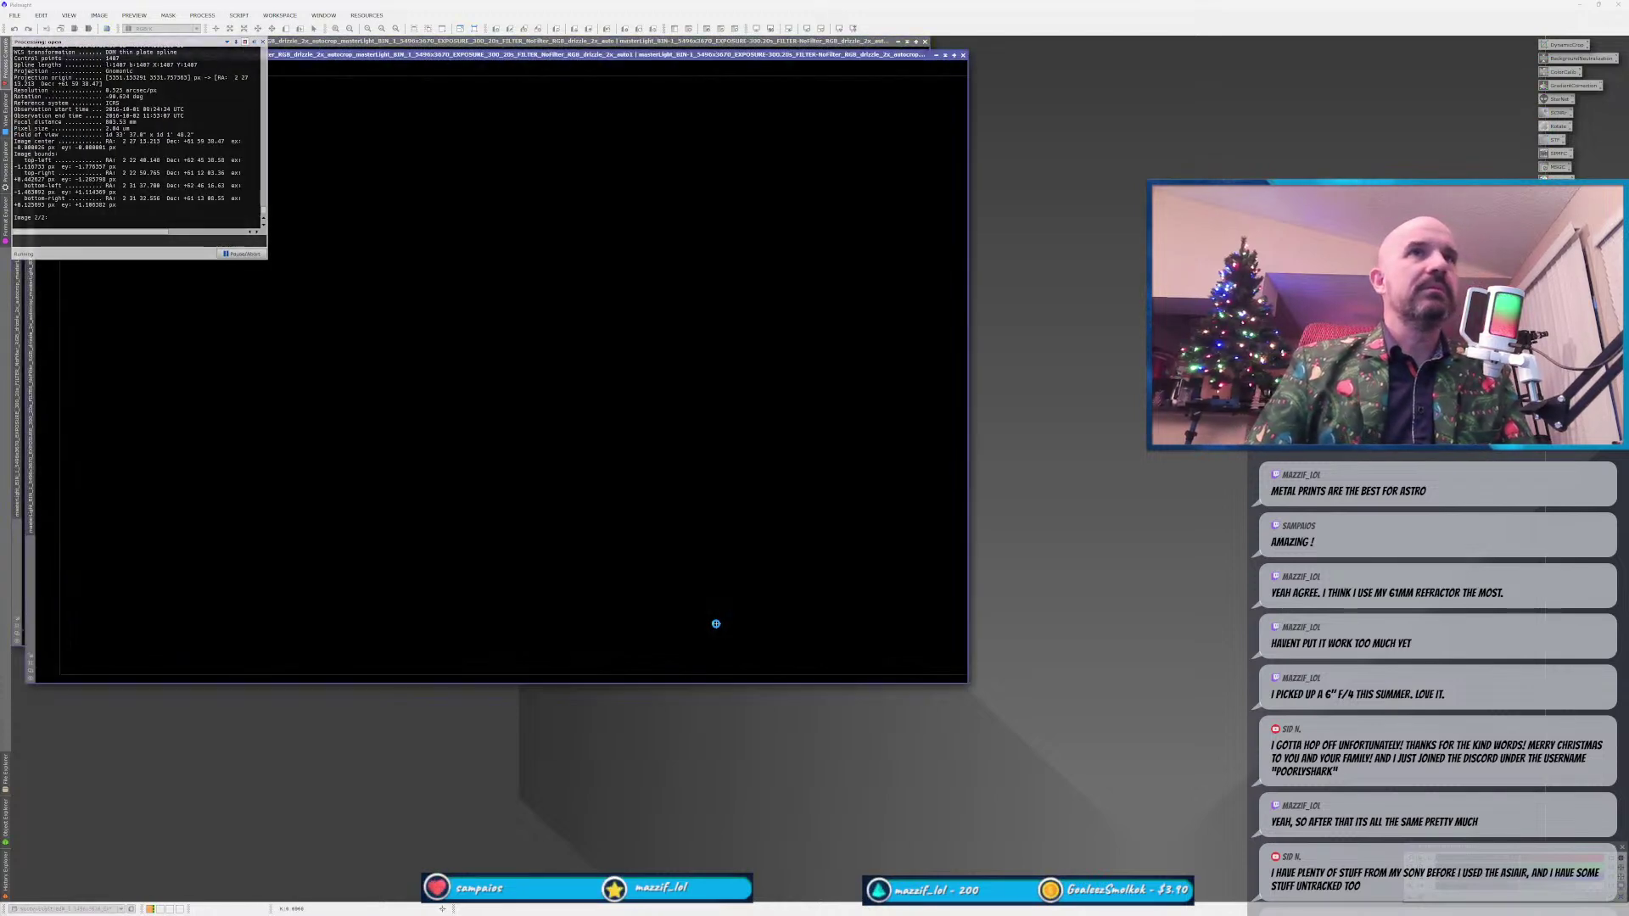
pyautogui.click(963, 56)
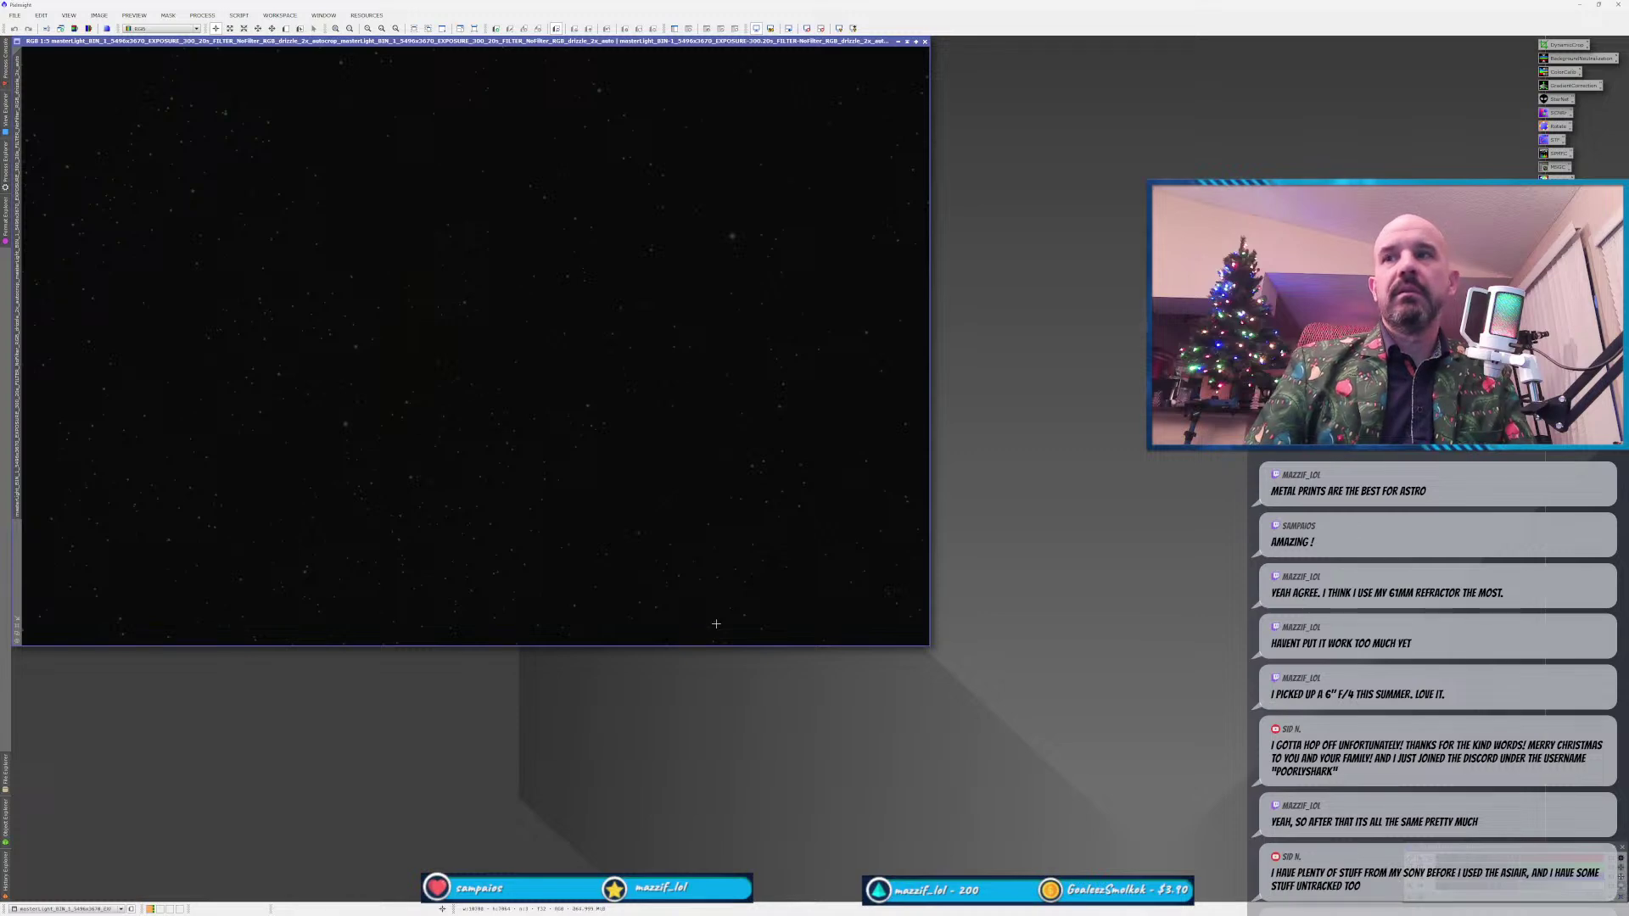
# Auto-stretch the drizzled image's display with unlinked RGB channels, and park the ScreenTransferFunction window below the image.
pyautogui.hotkey('ctrl', 'a')
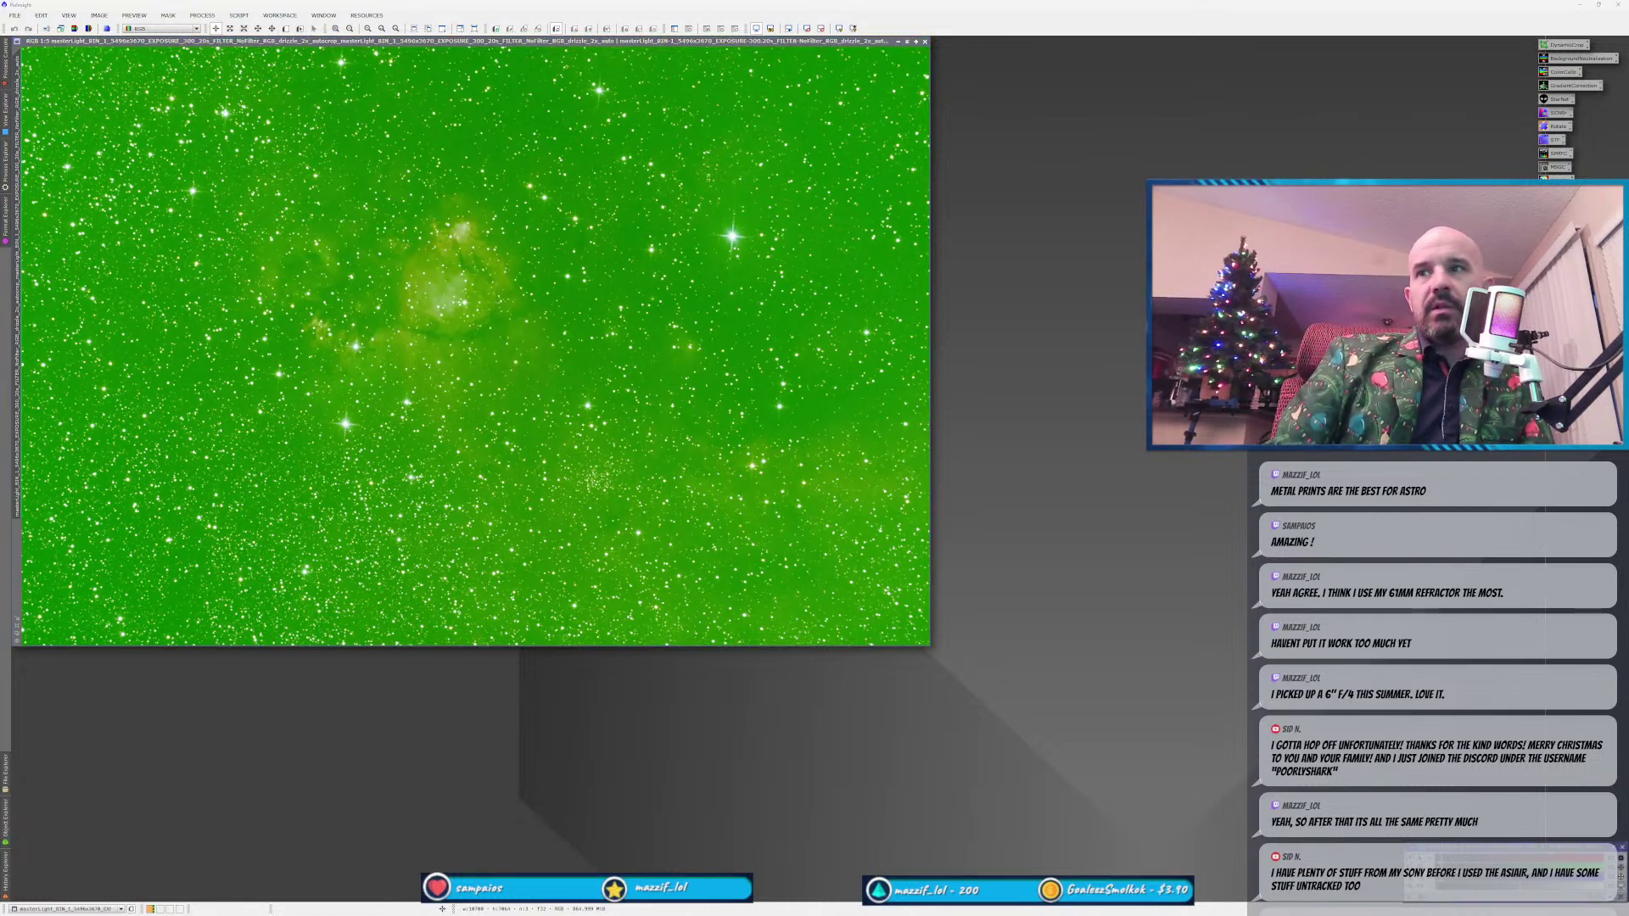
pyautogui.hotkey('ctrl', 'a')
pyautogui.hotkey('ctrl', 'F12')
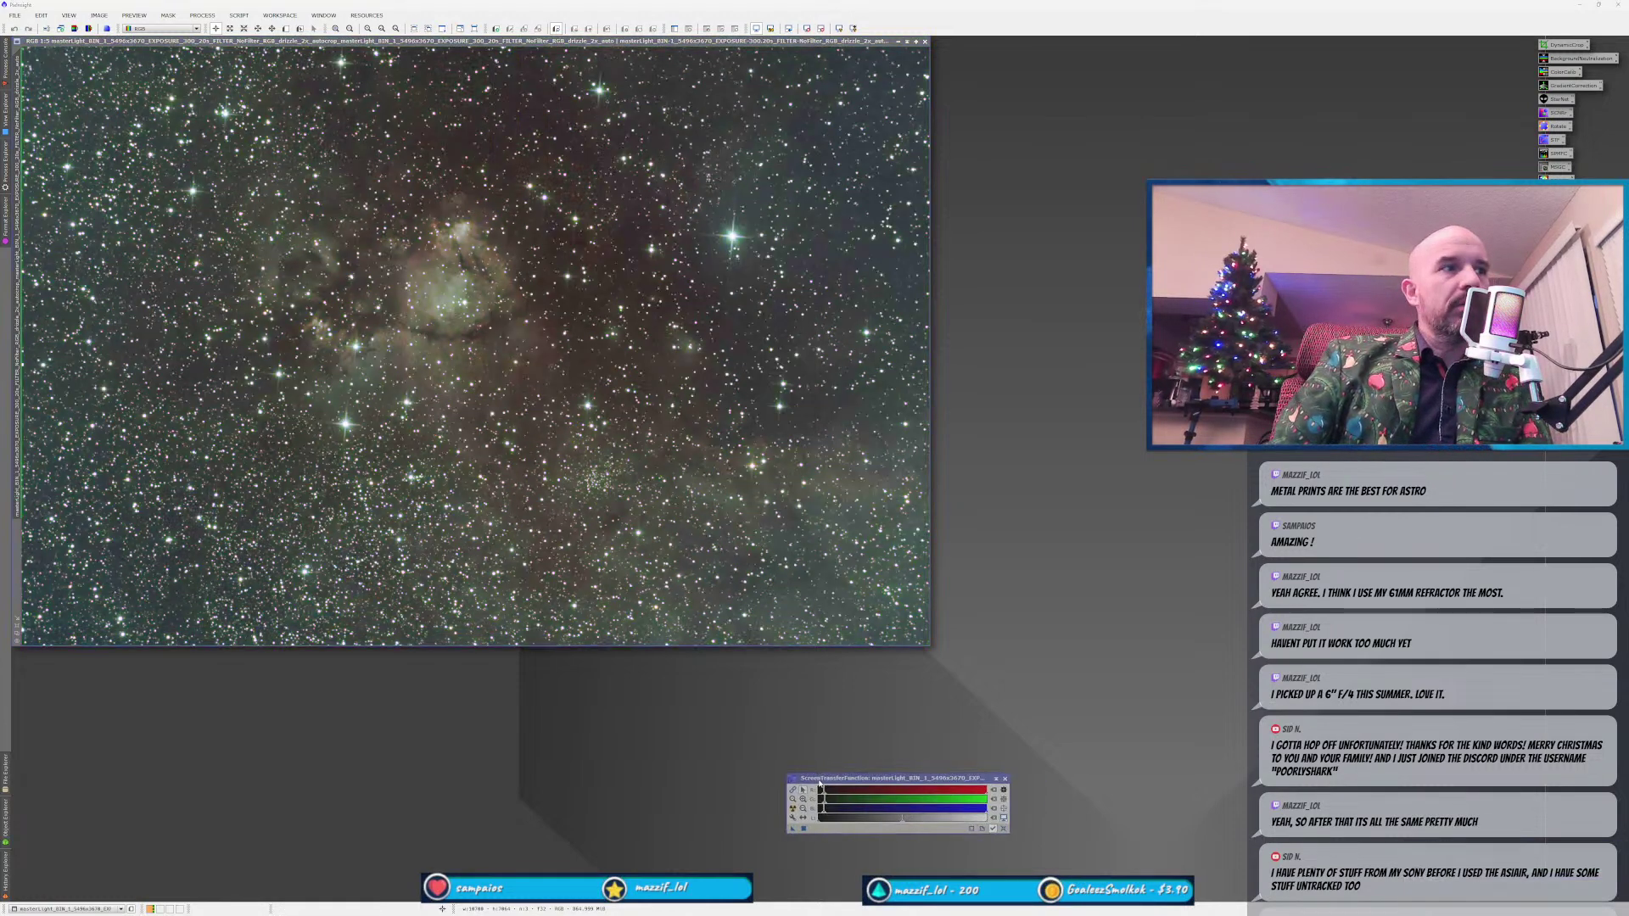
pyautogui.moveTo(847, 816); pyautogui.dragTo(836, 851)
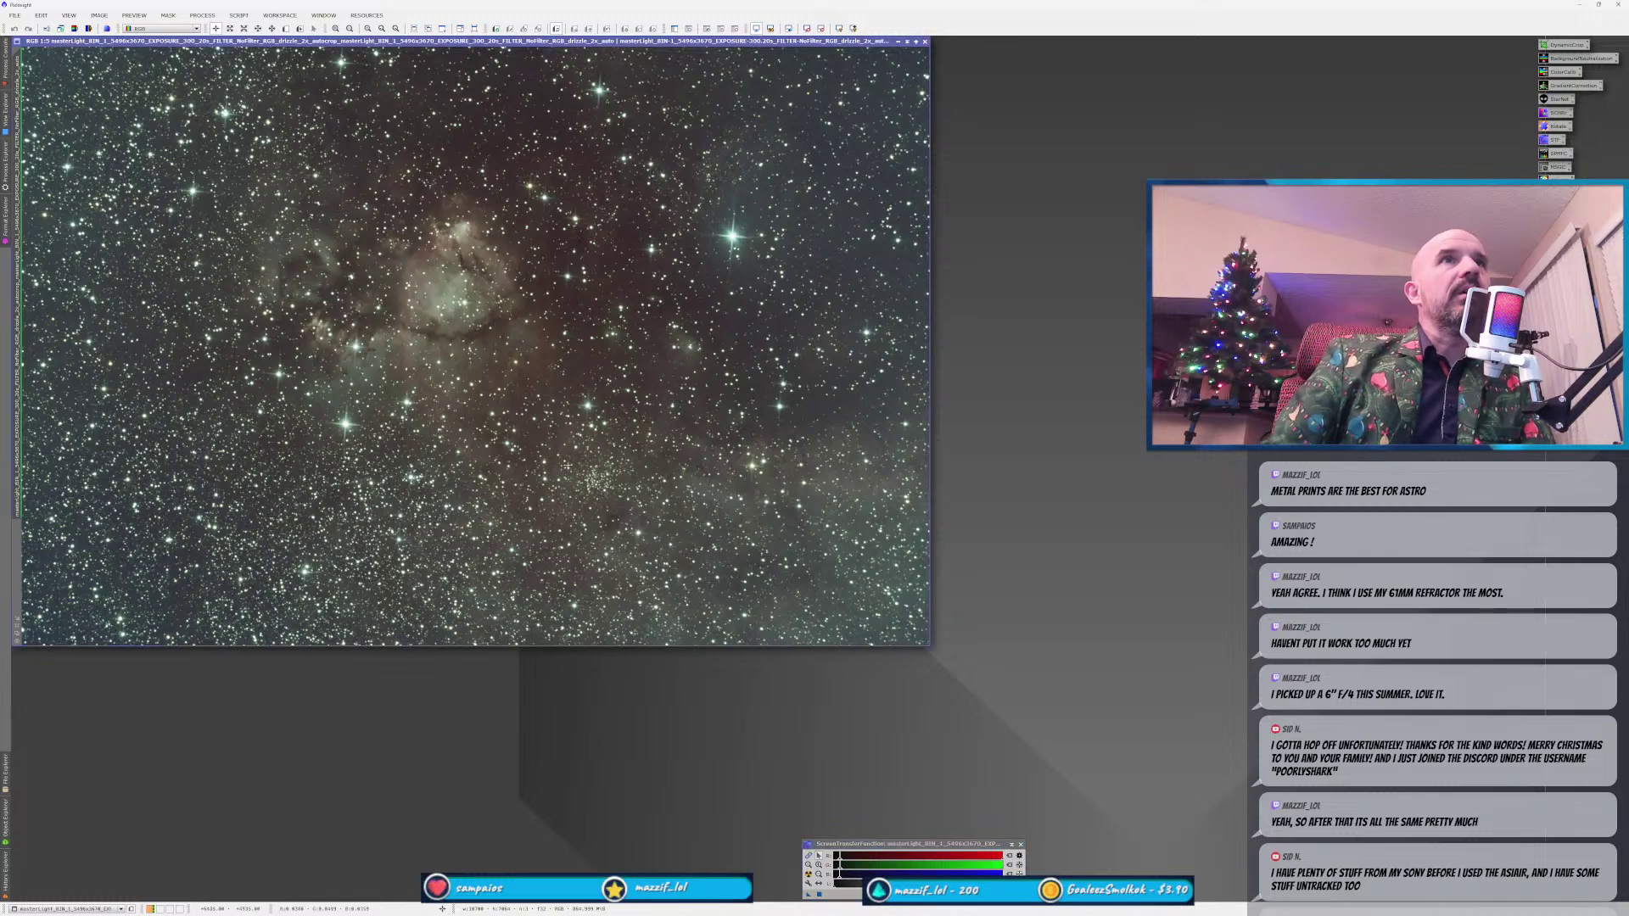
pyautogui.moveTo(371, 43); pyautogui.dragTo(404, 48)
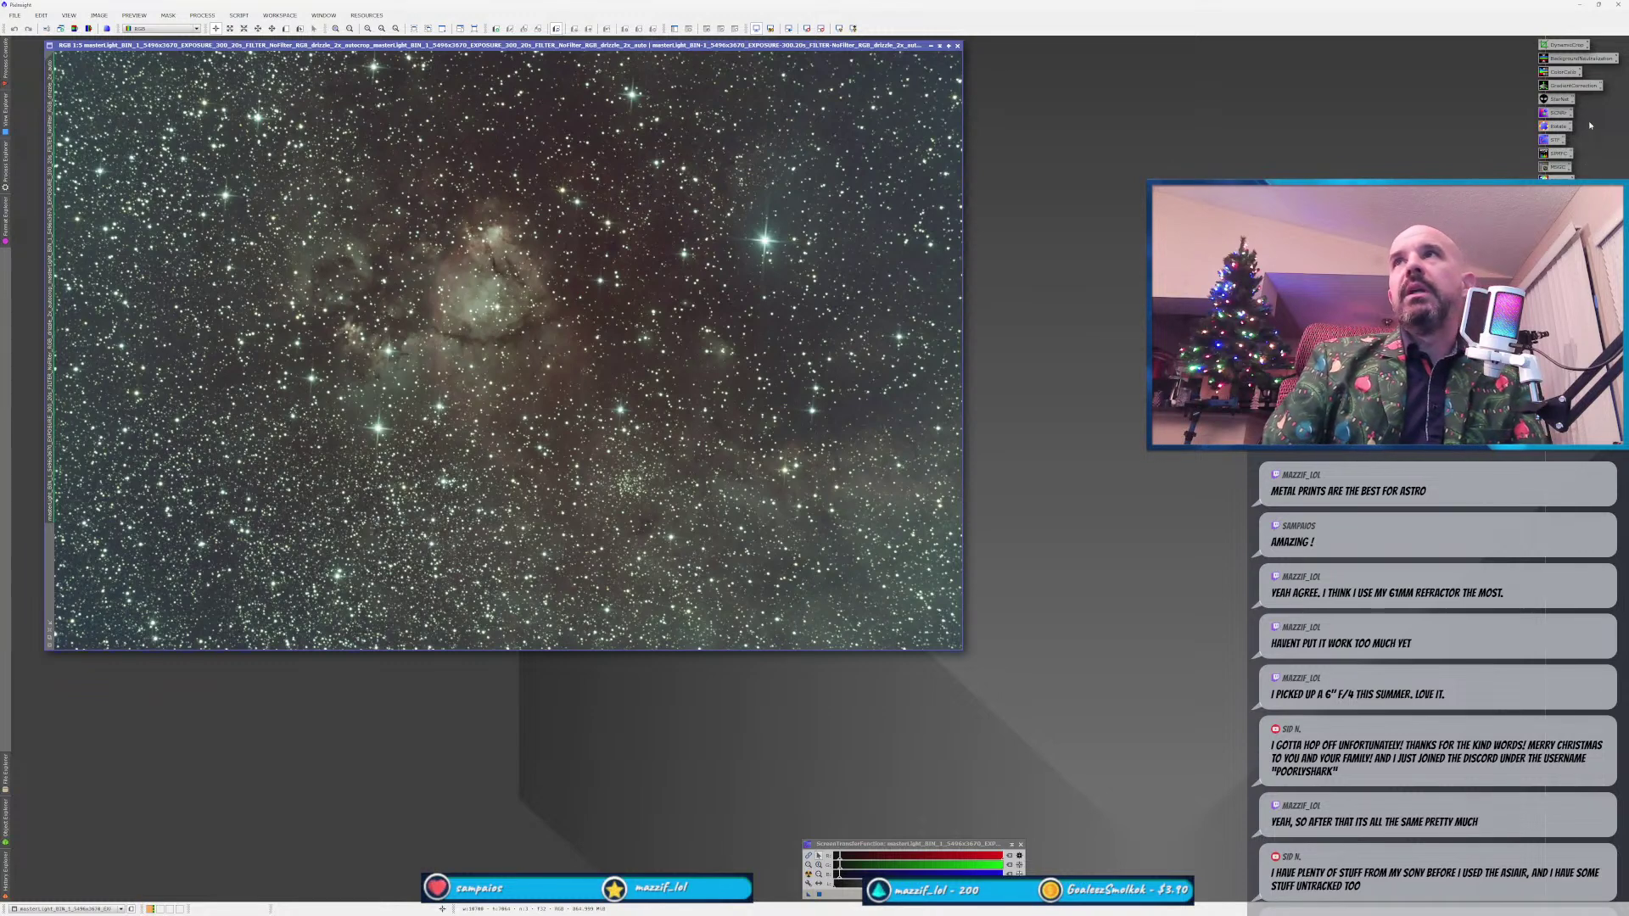
pyautogui.click(1559, 126)
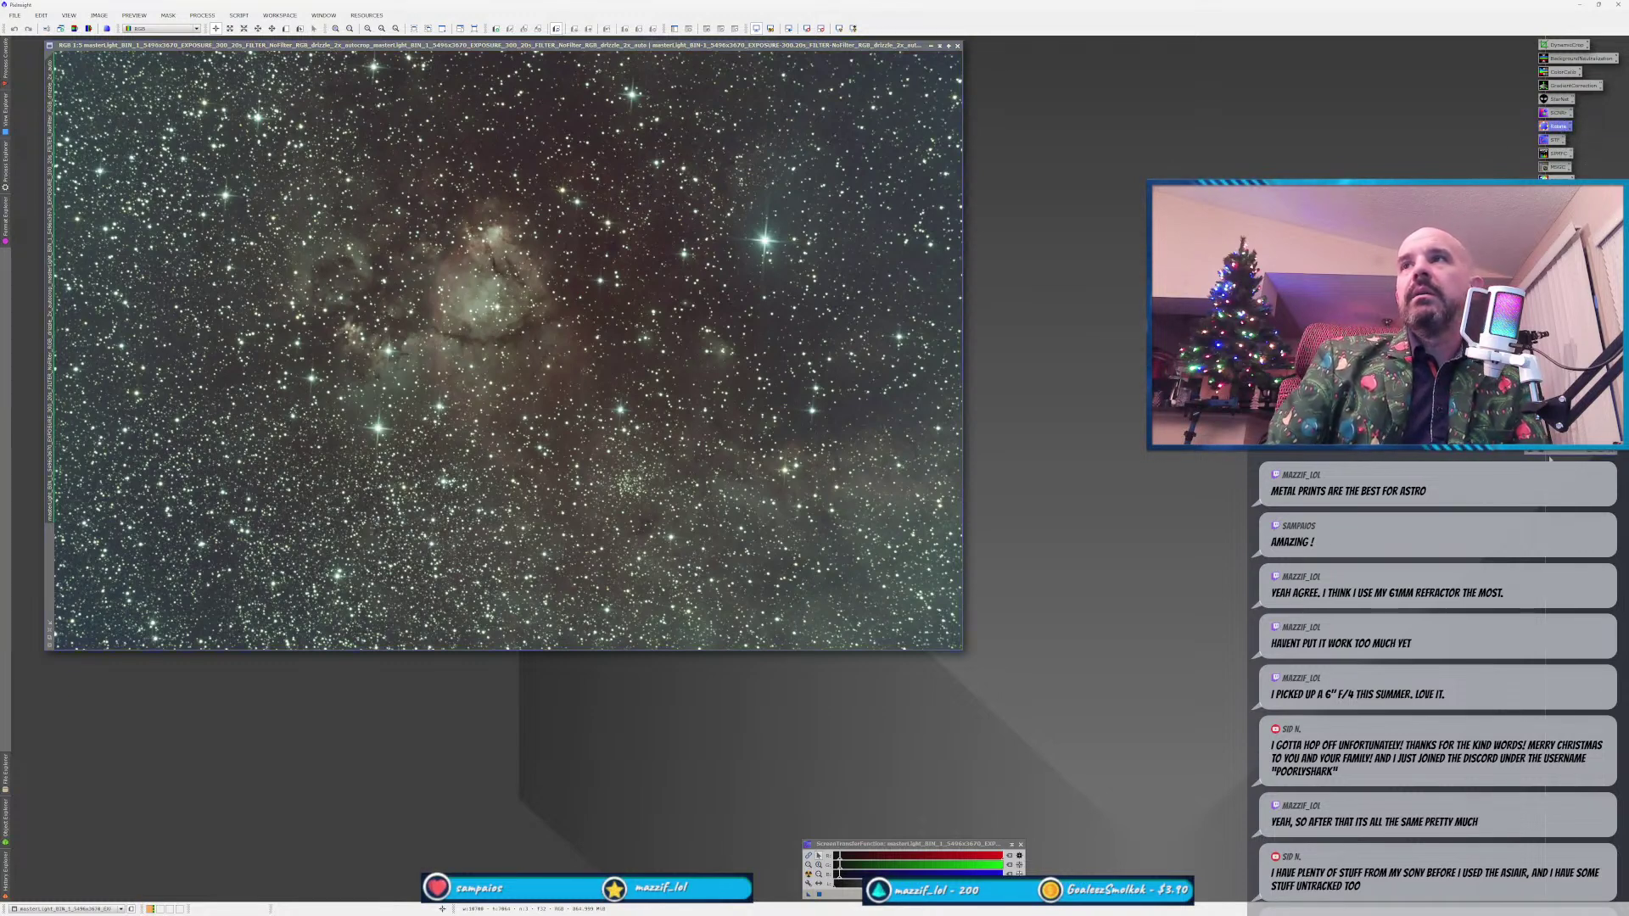
pyautogui.moveTo(647, 329); pyautogui.dragTo(647, 331)
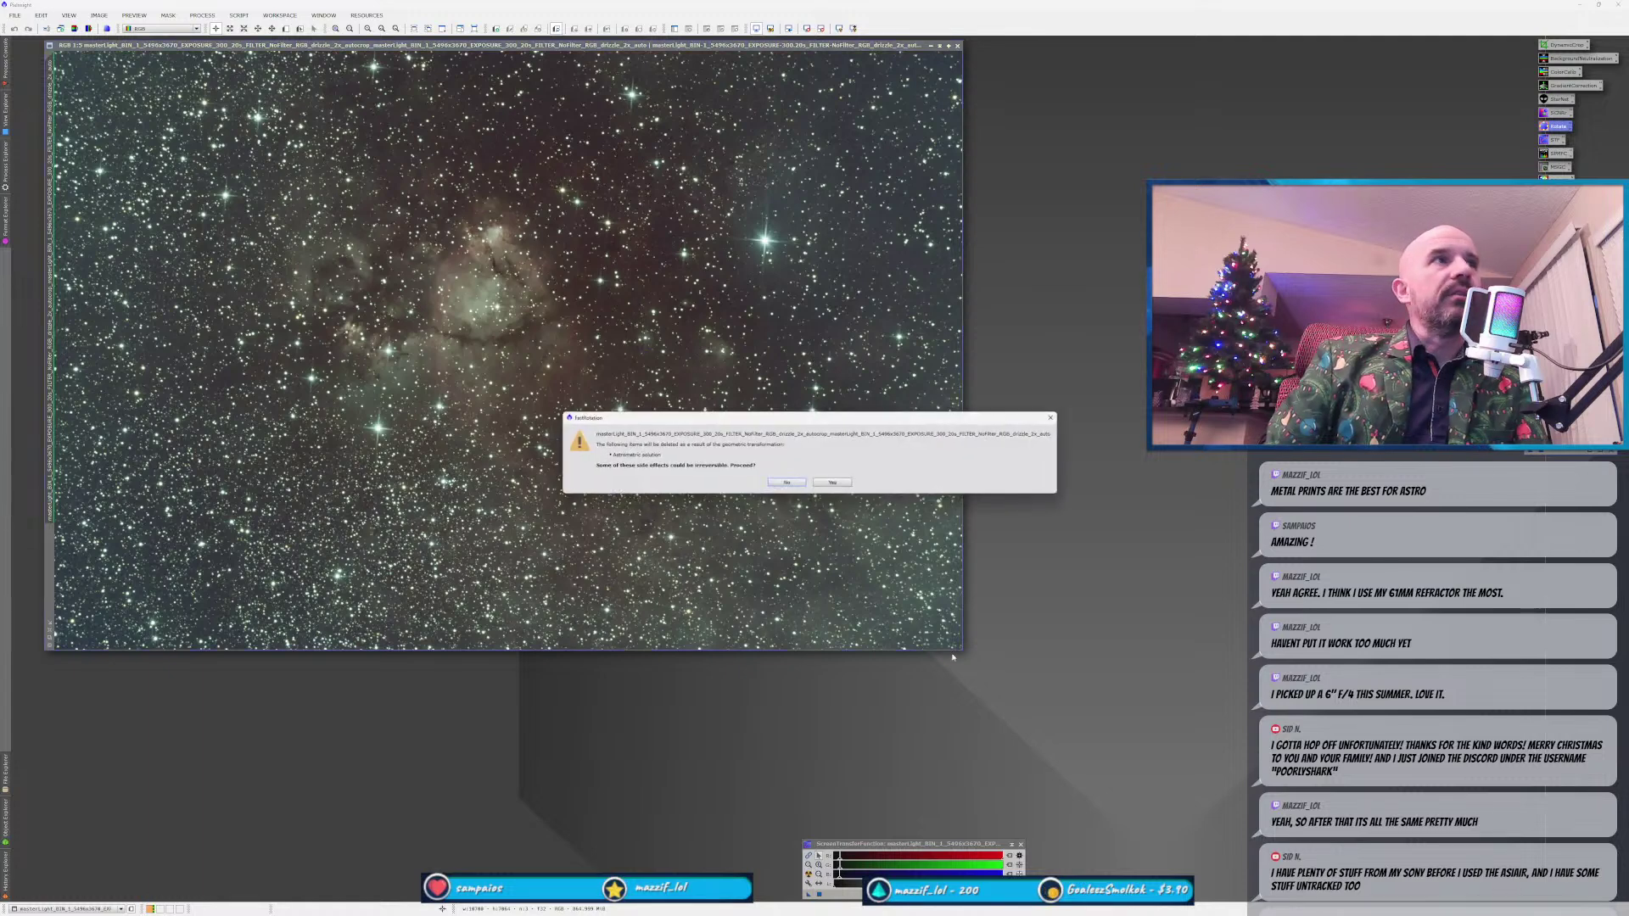
pyautogui.click(787, 483)
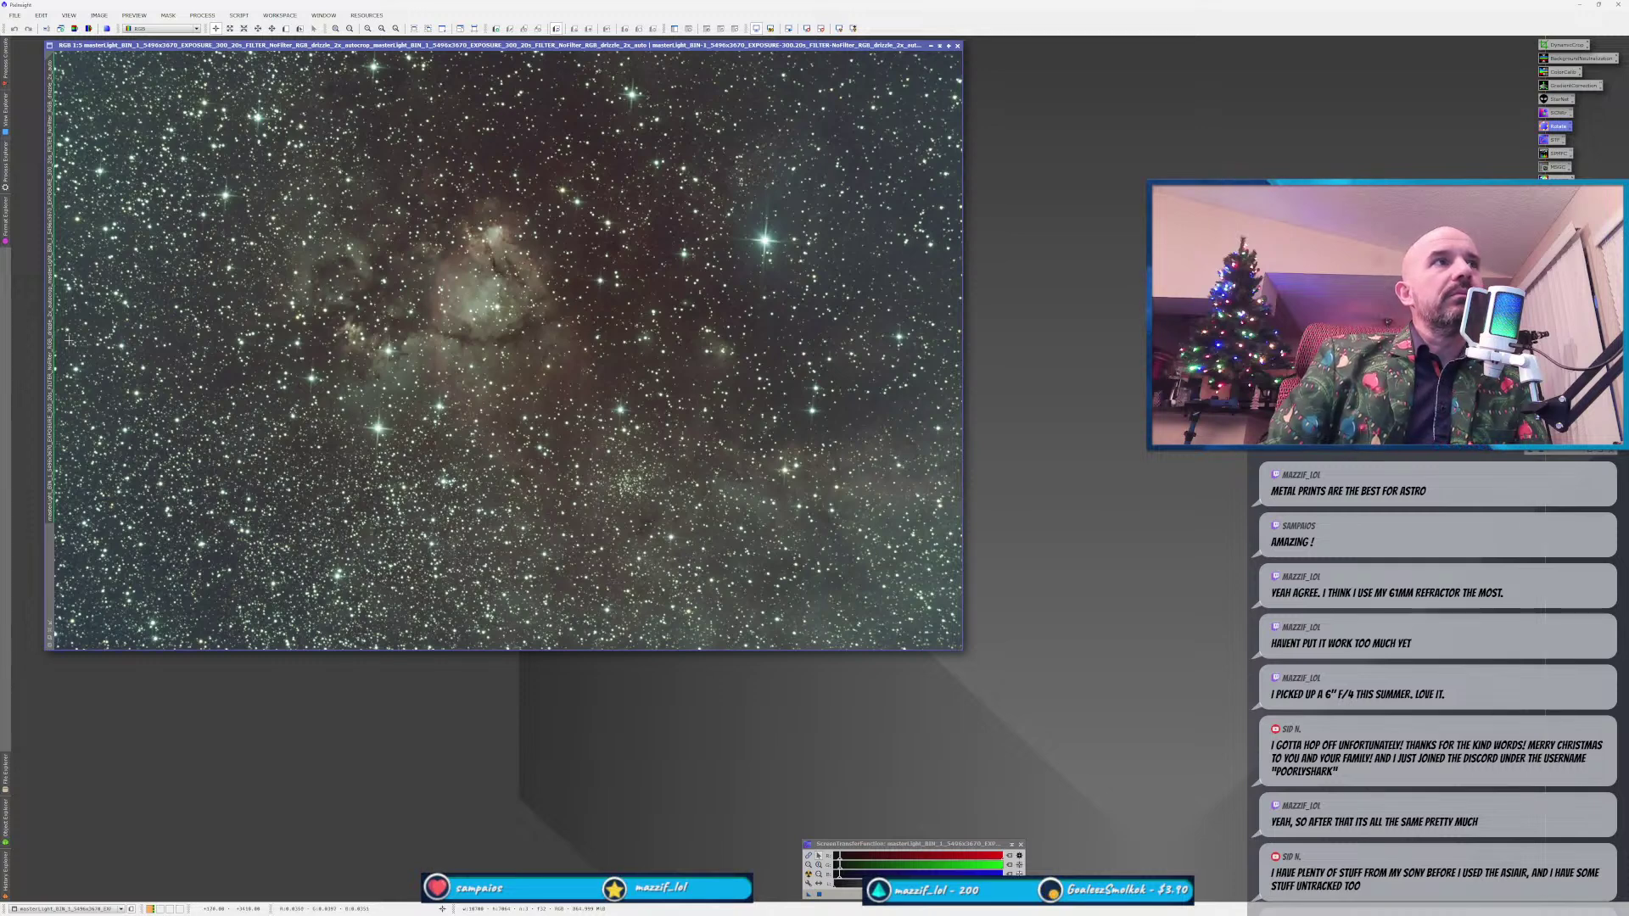
pyautogui.moveTo(1557, 125); pyautogui.dragTo(868, 374)
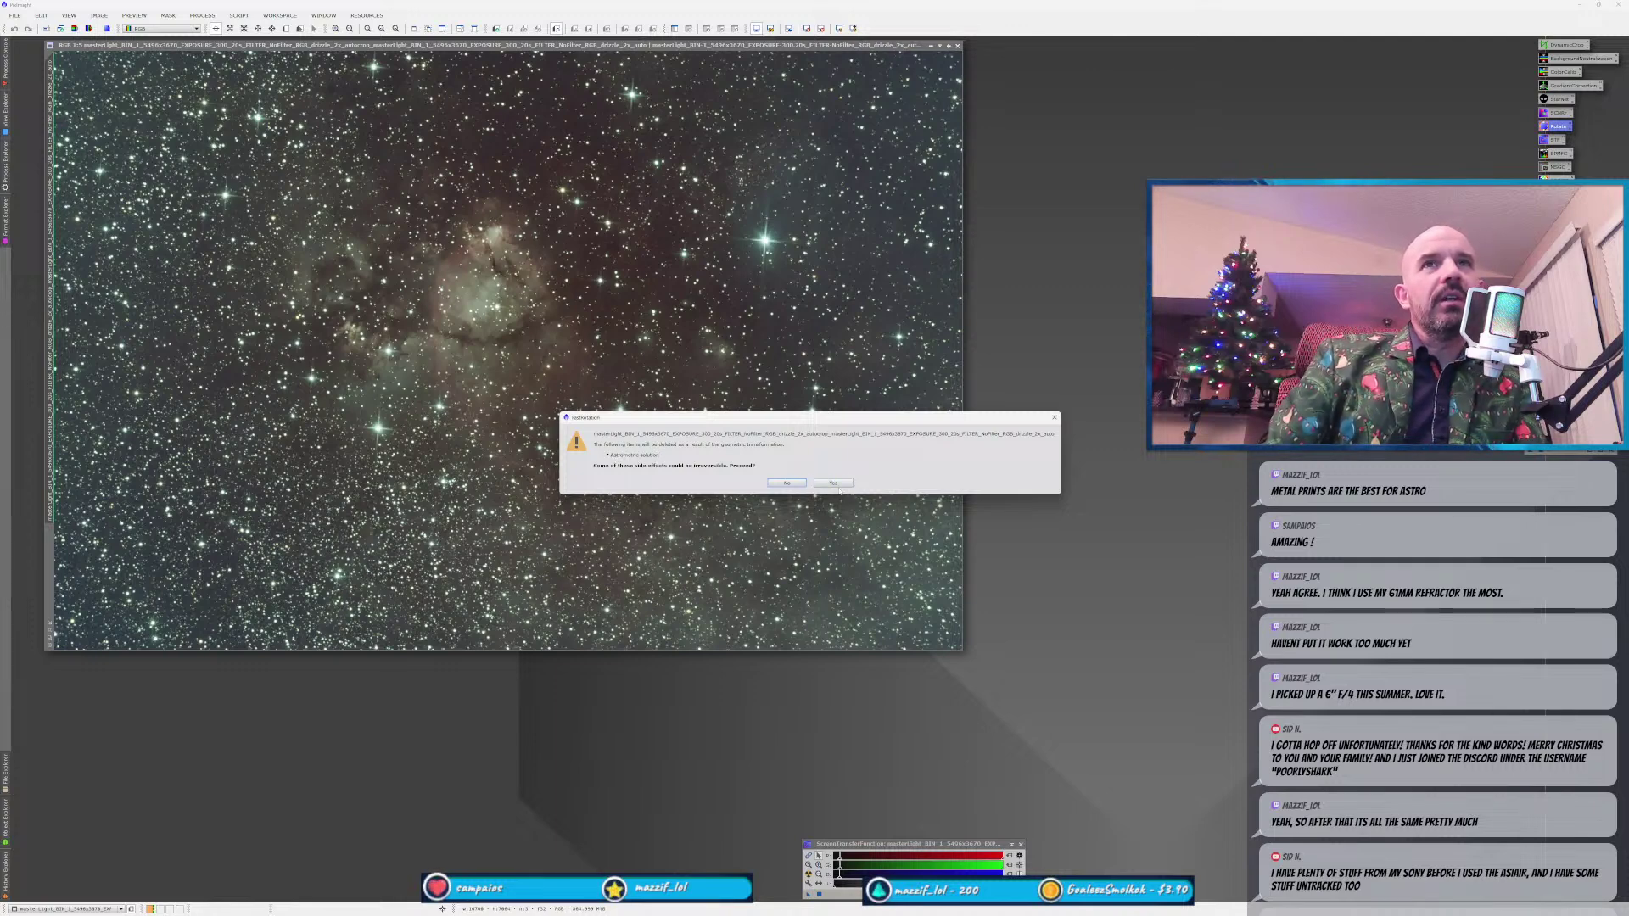
pyautogui.click(787, 483)
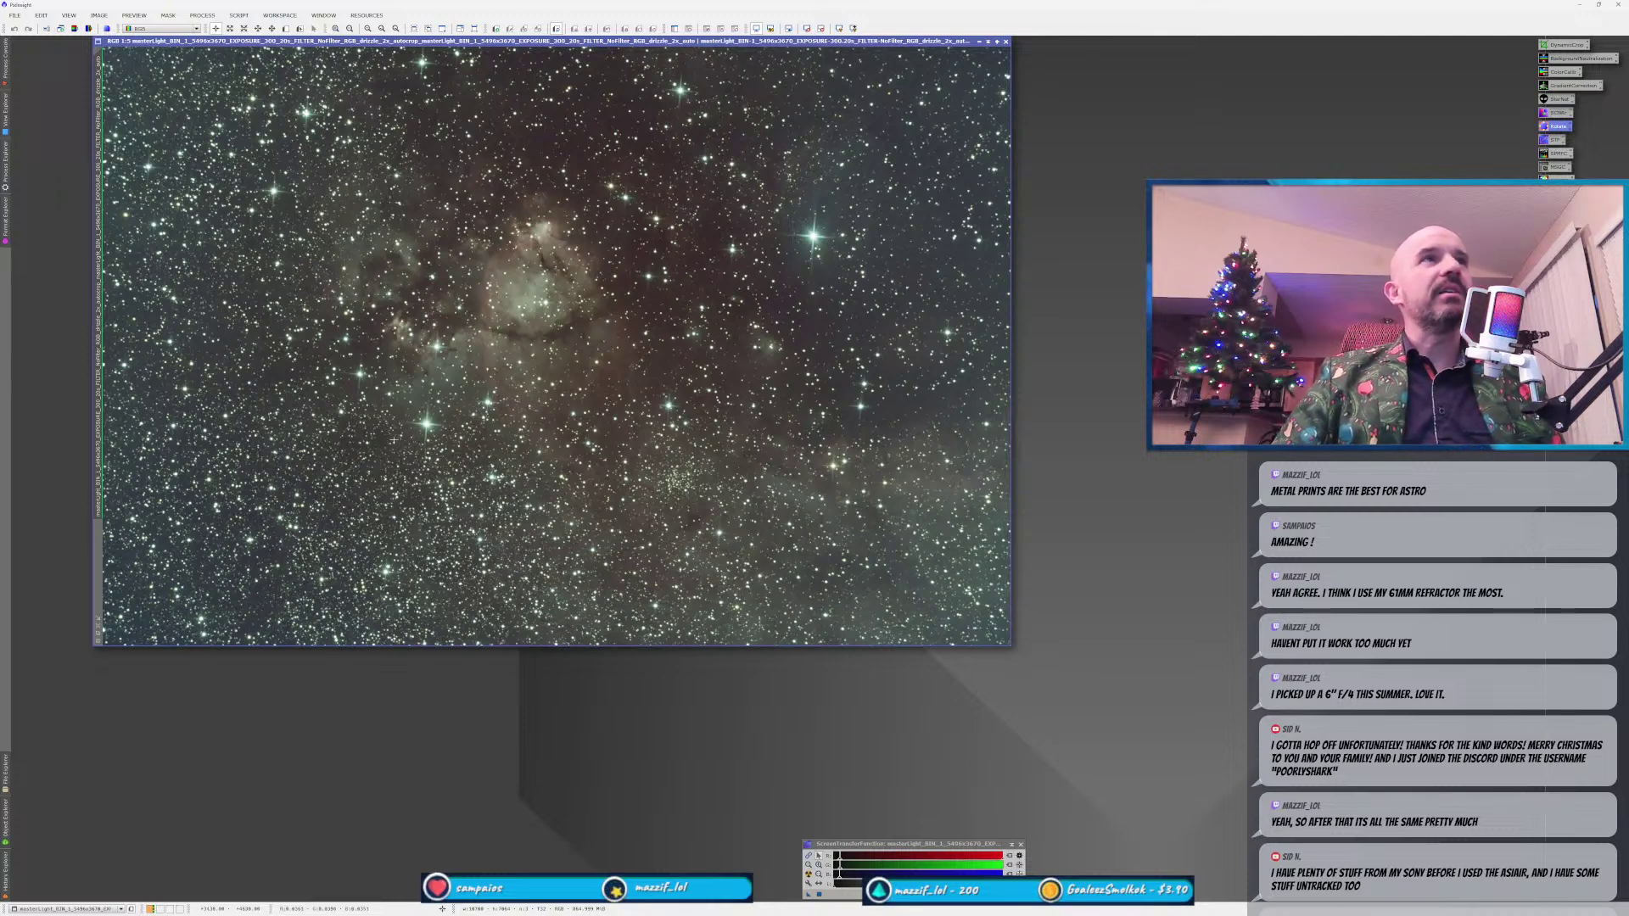
pyautogui.scroll(3, 631, 321)
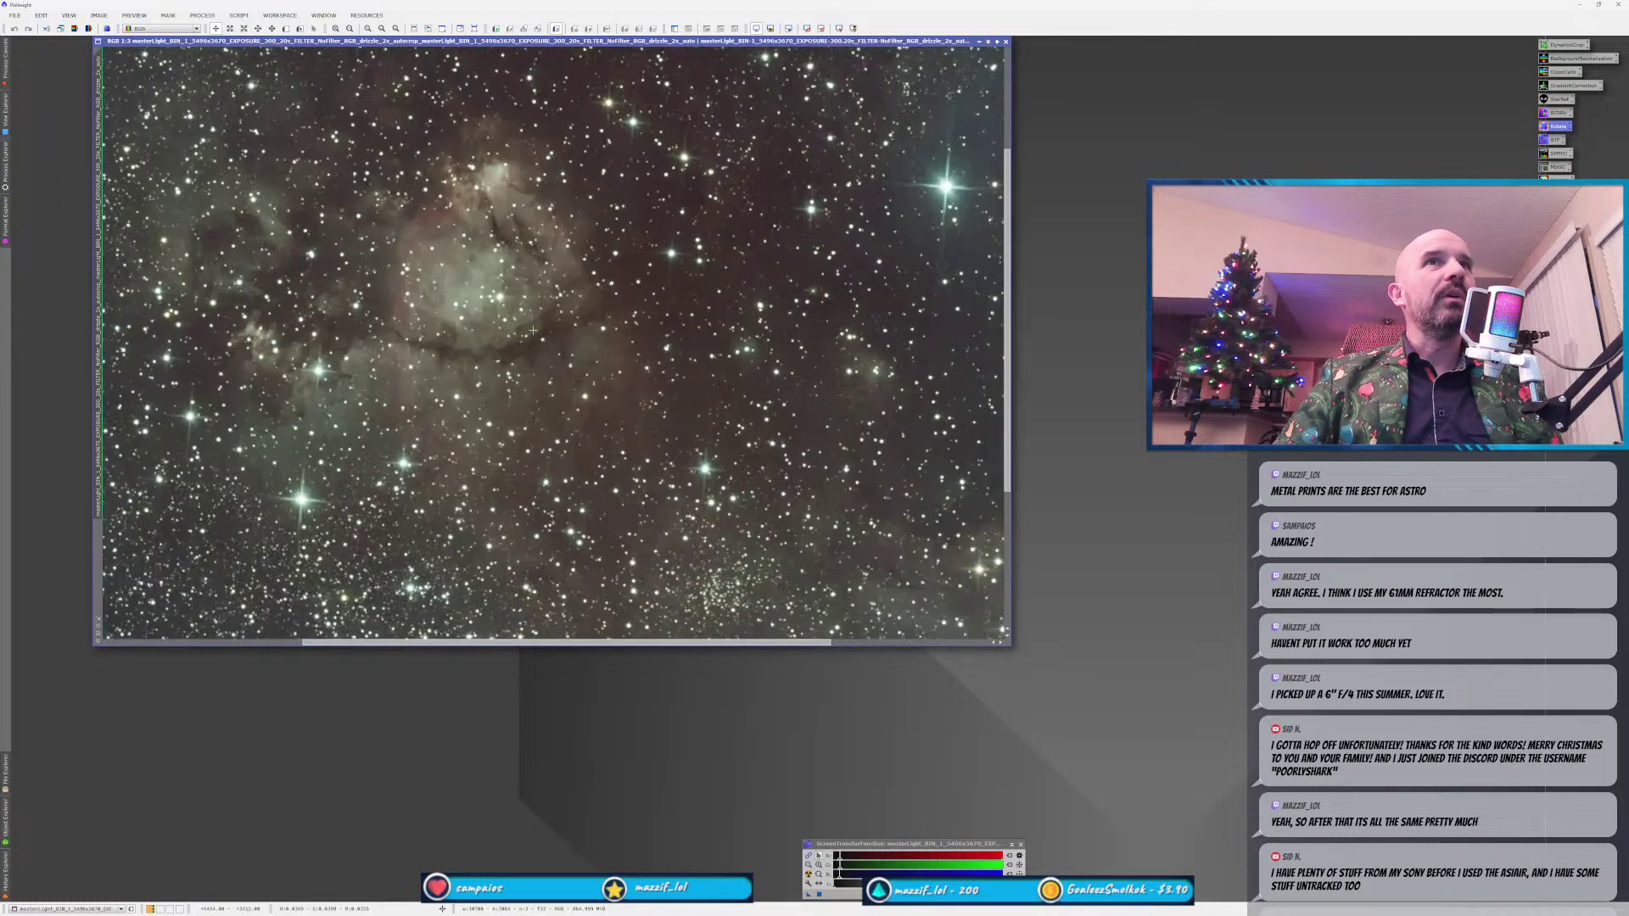
pyautogui.scroll(-1, 470, 422)
pyautogui.scroll(-3, 470, 421)
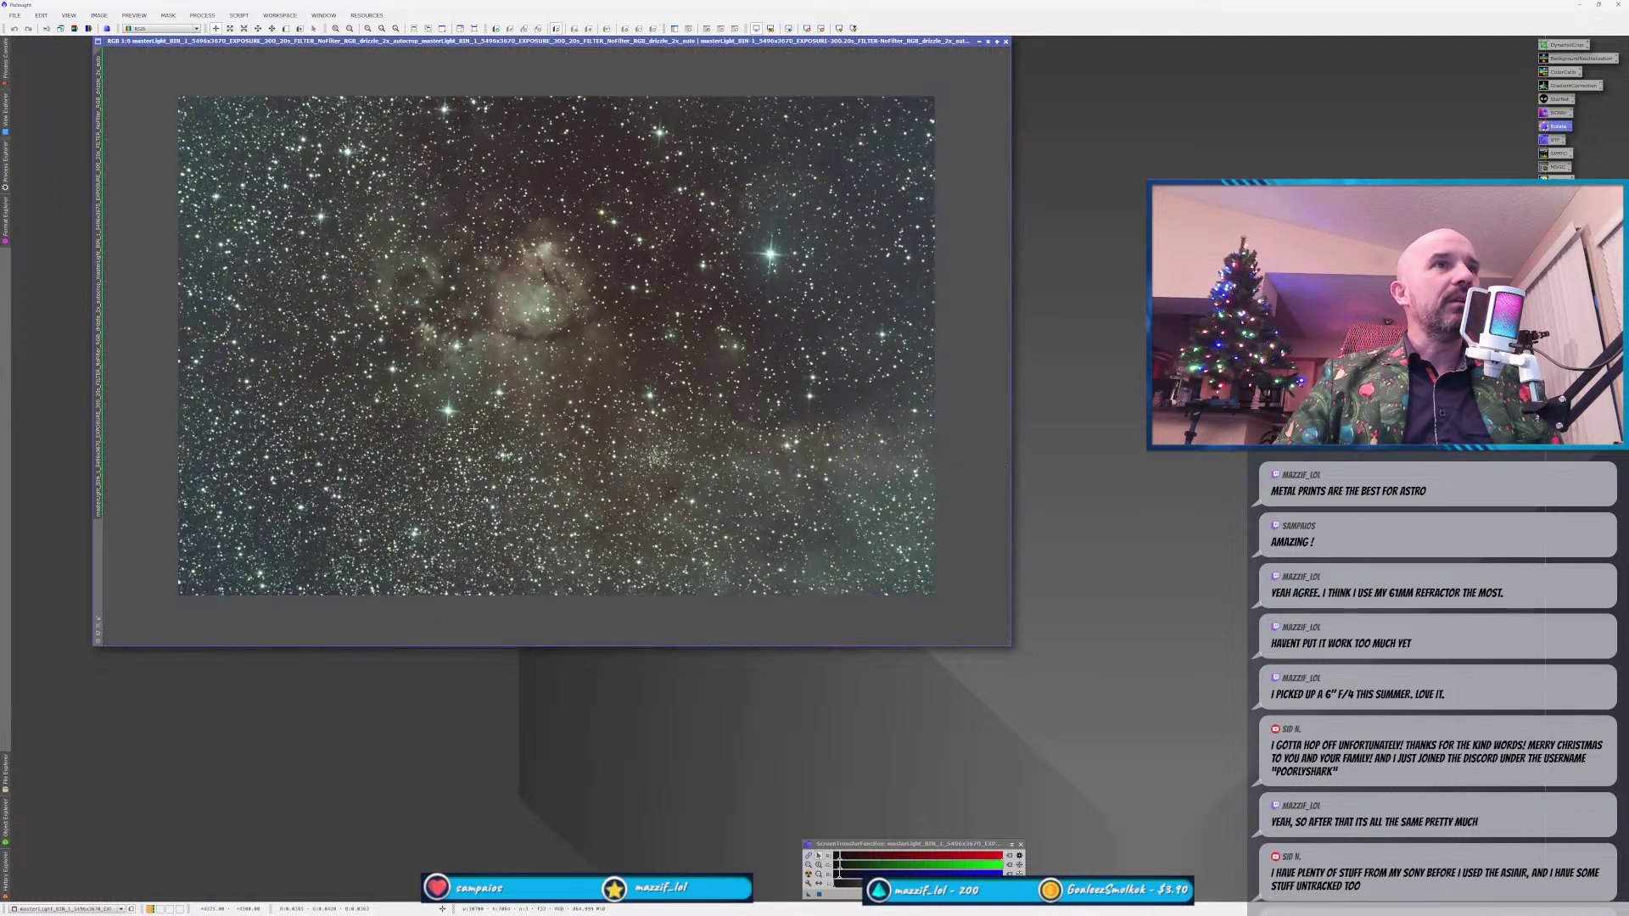
pyautogui.scroll(1, 473, 429)
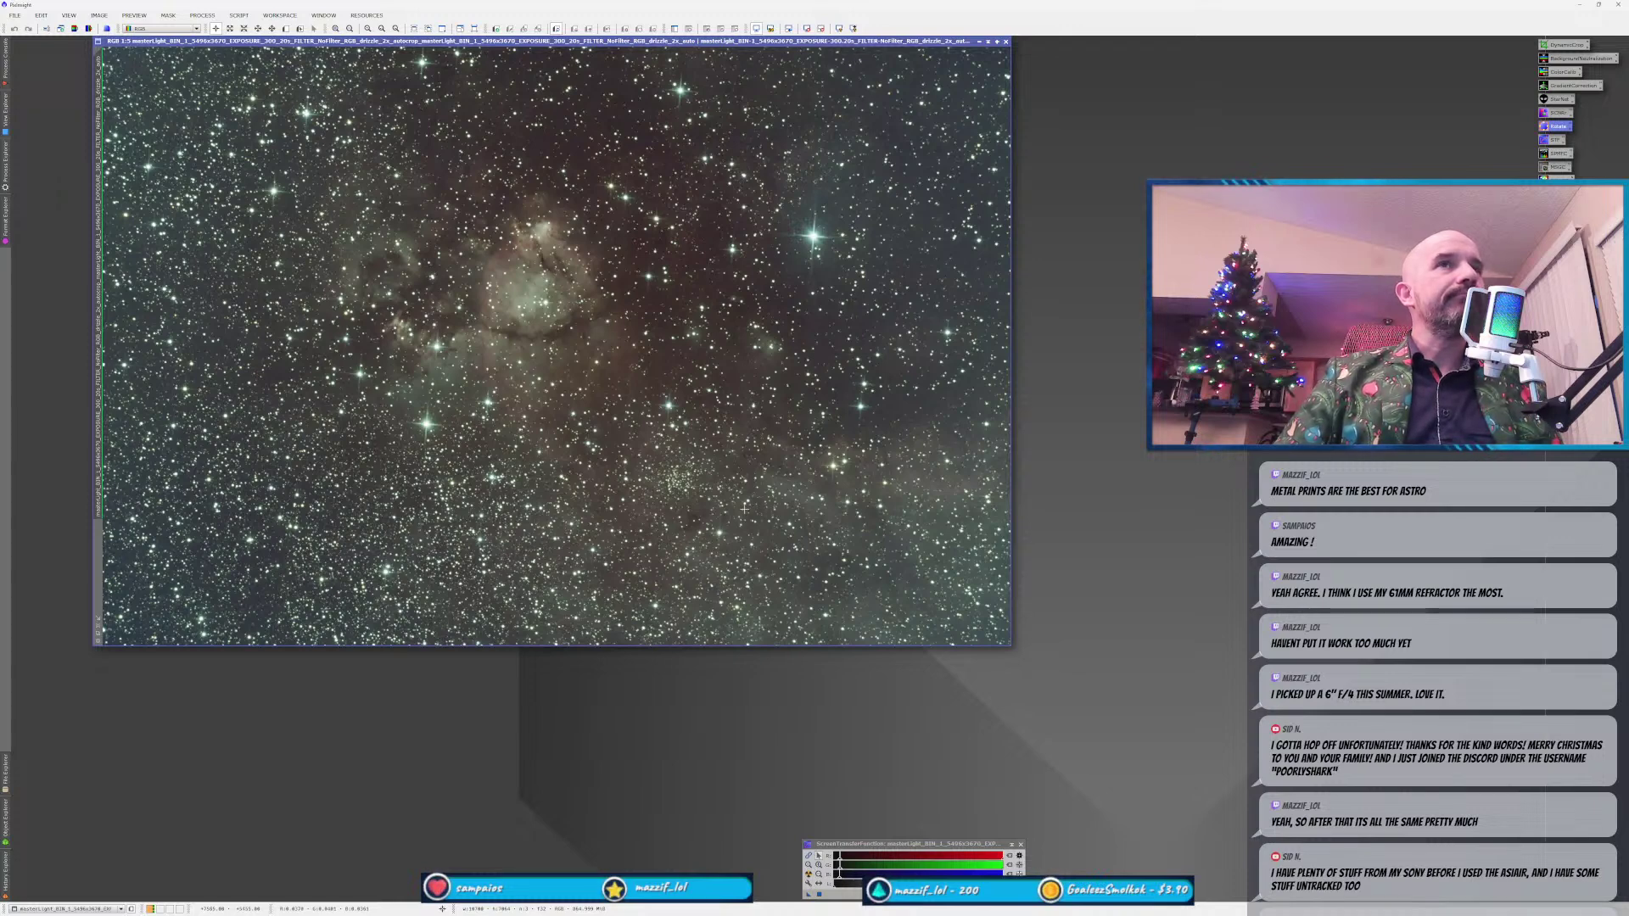
# Open SpectrophotometricFluxCalibration and set its green filter to Canon EOS 5D Mark II G.
pyautogui.doubleClick(1559, 154)
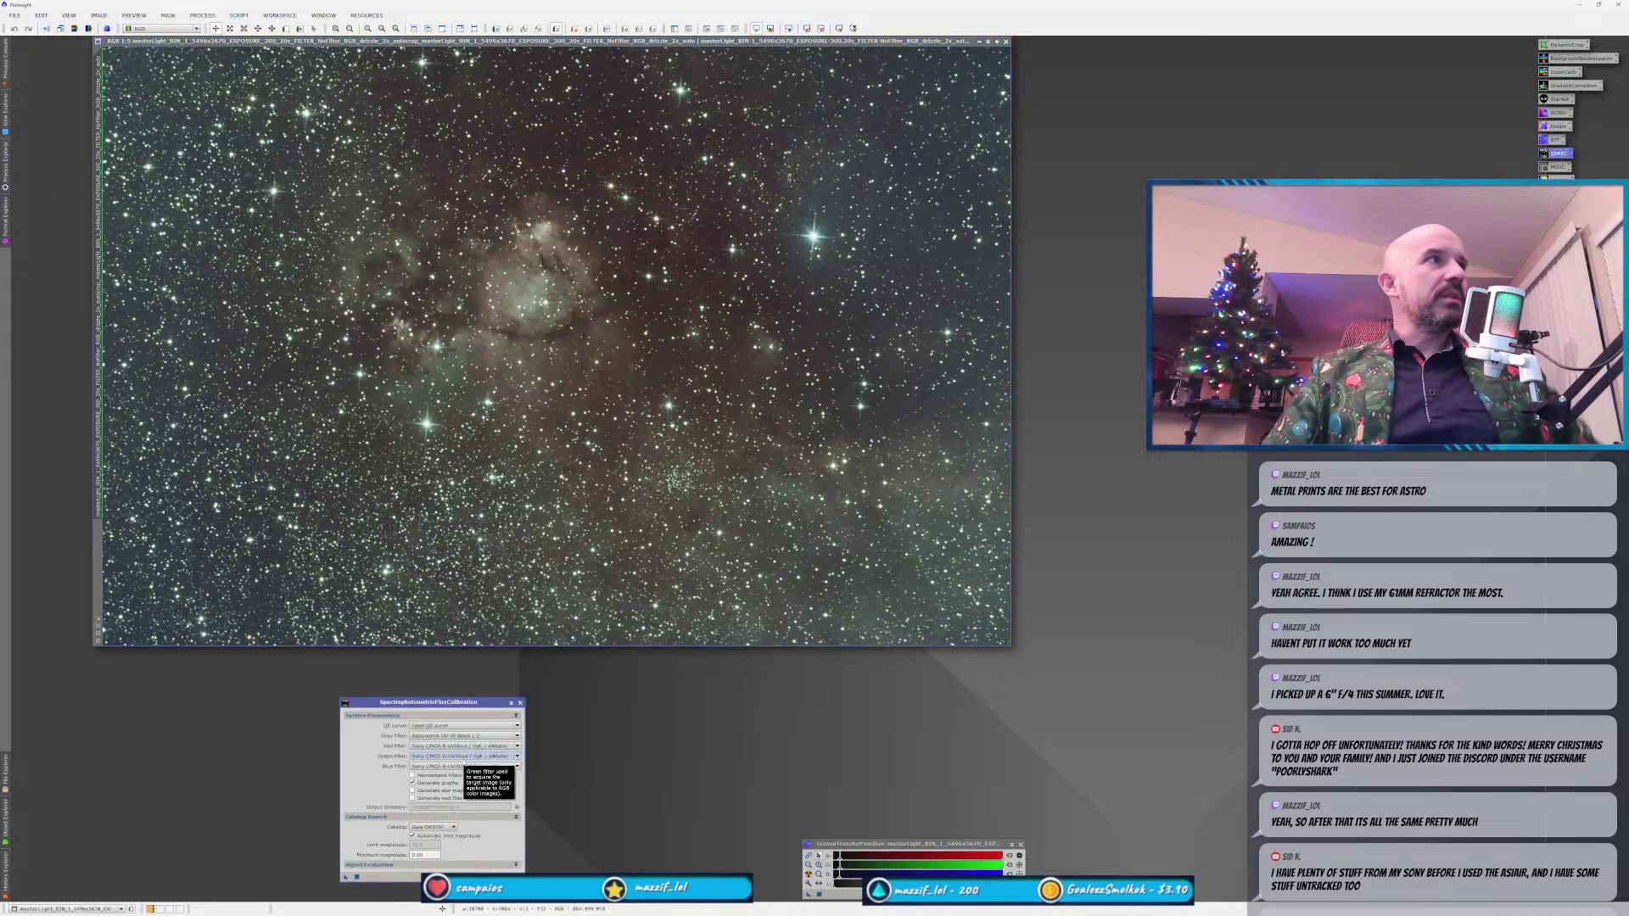
pyautogui.click(465, 746)
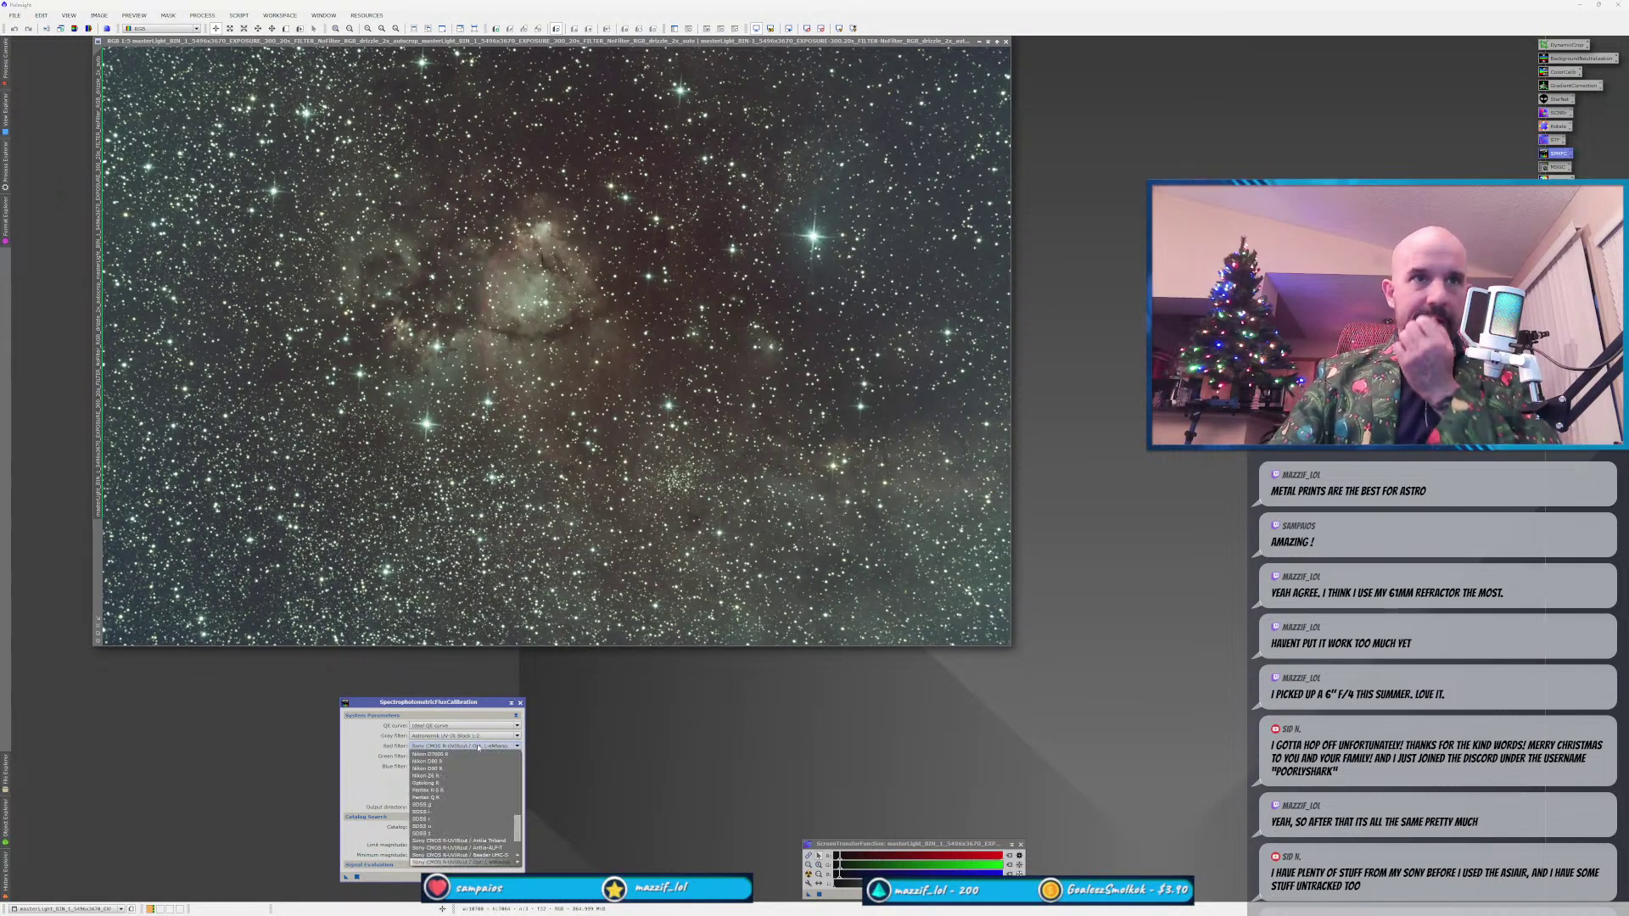
pyautogui.scroll(10, 473, 804)
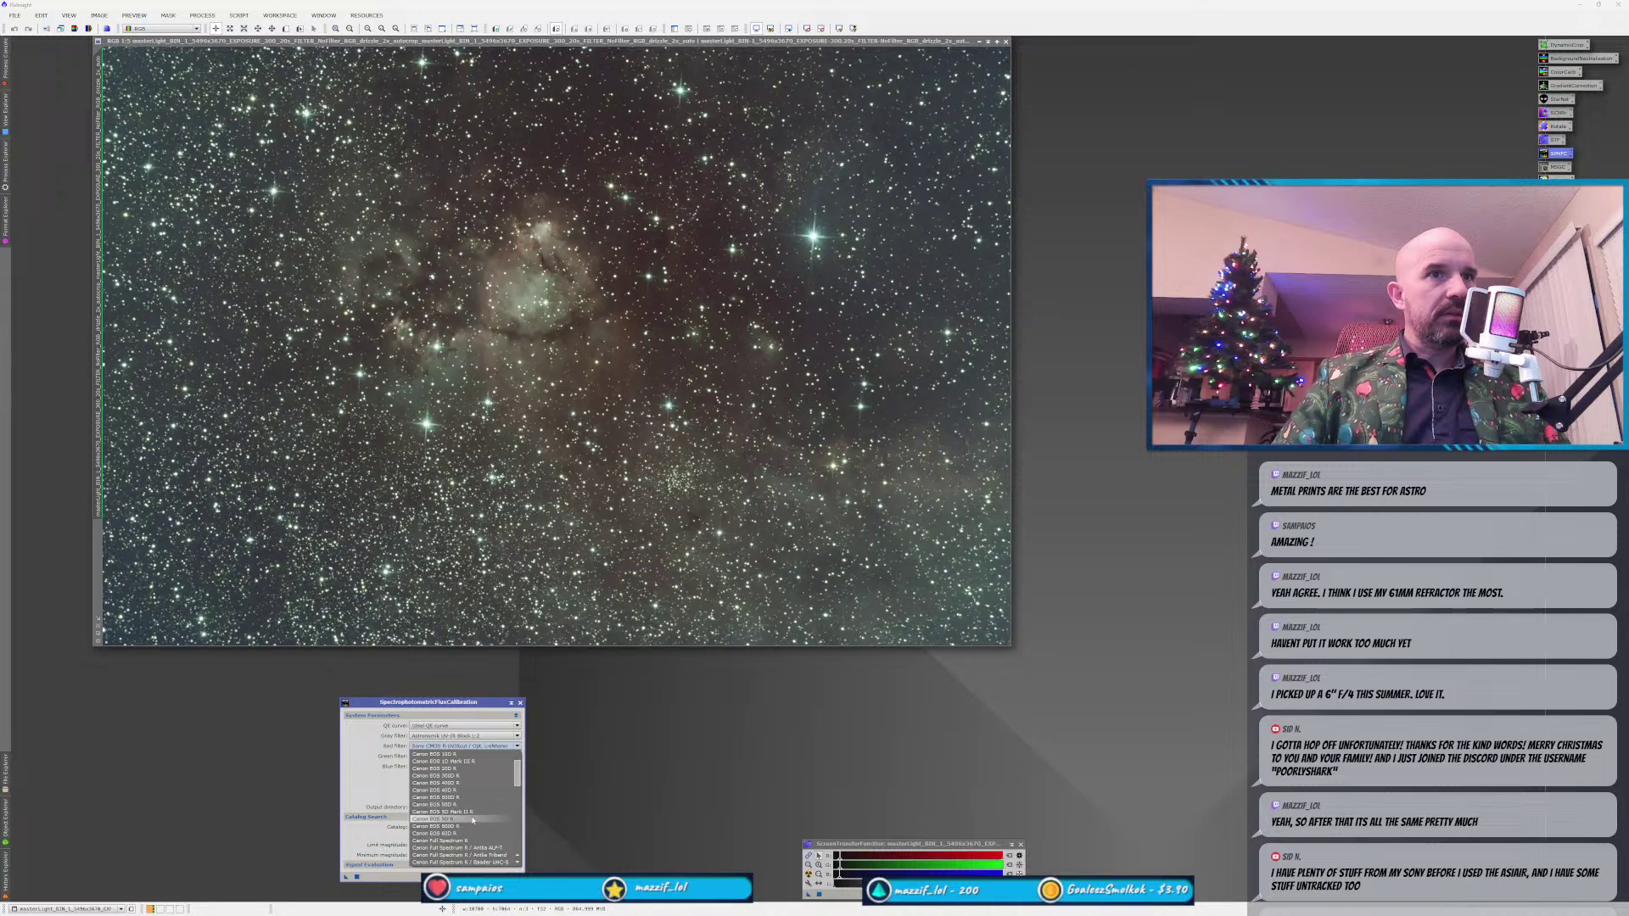
pyautogui.click(472, 819)
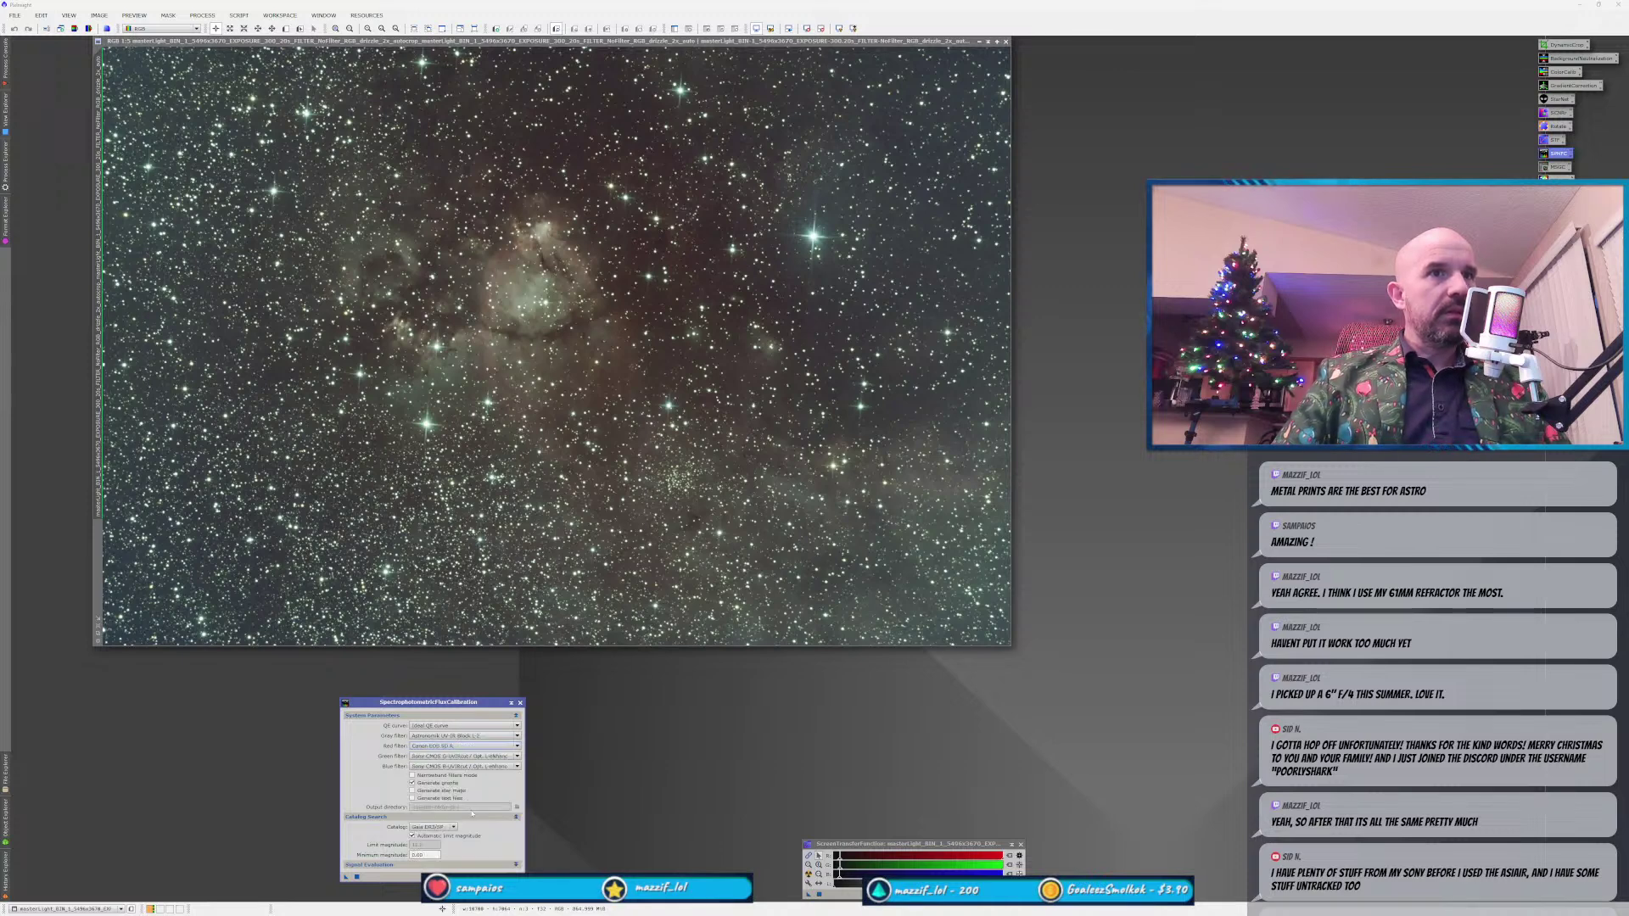
pyautogui.click(465, 755)
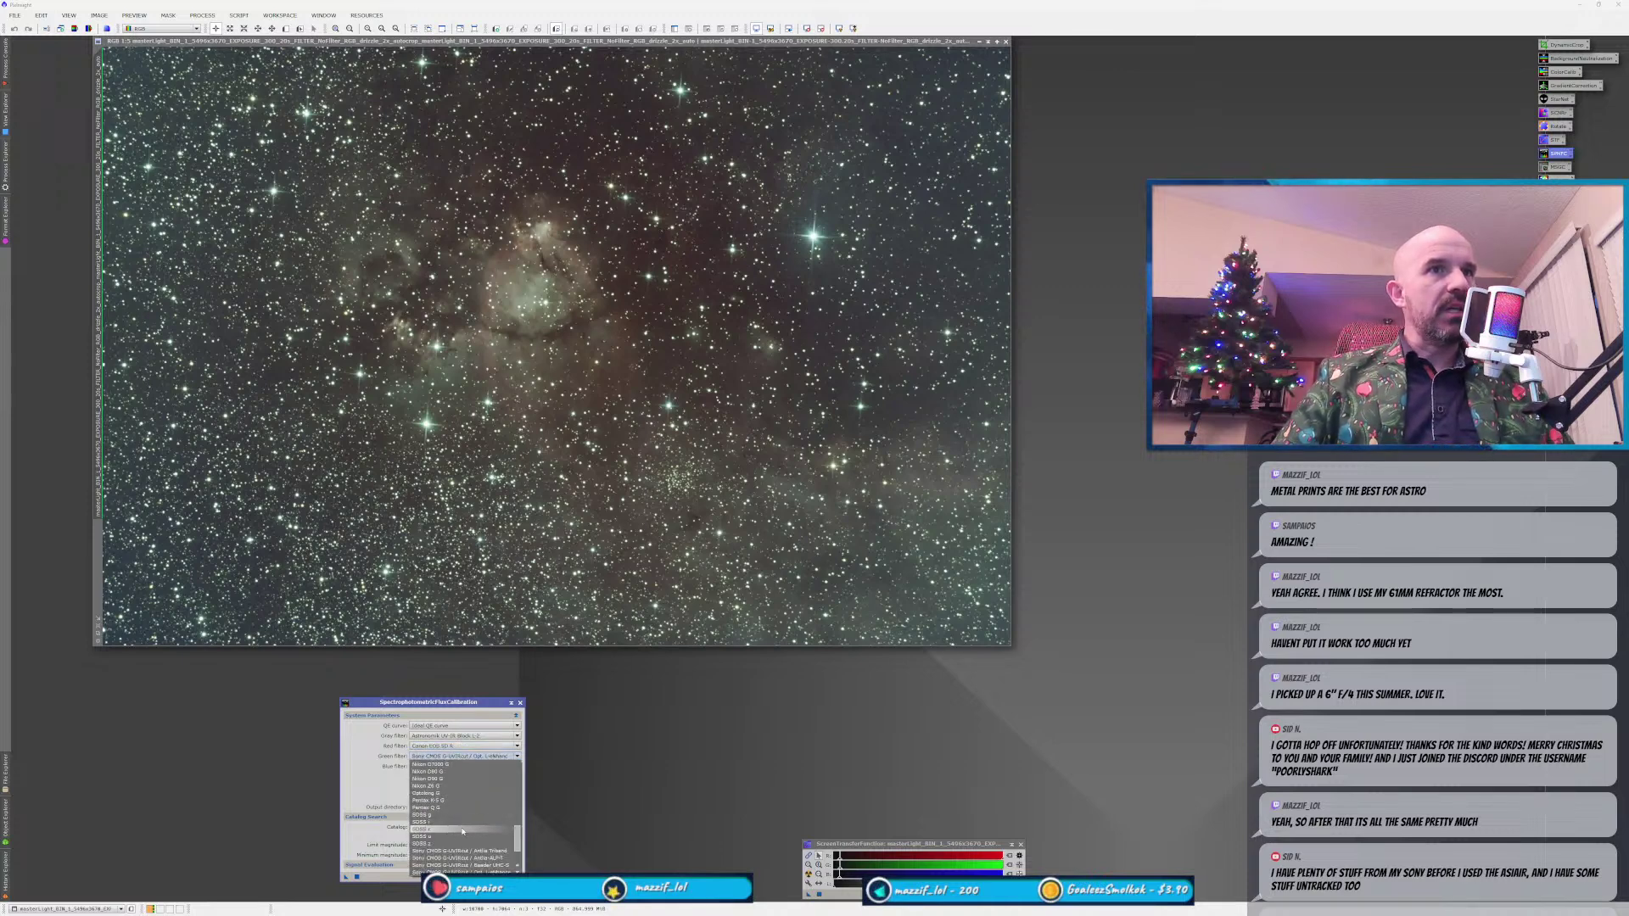
pyautogui.scroll(5, 456, 823)
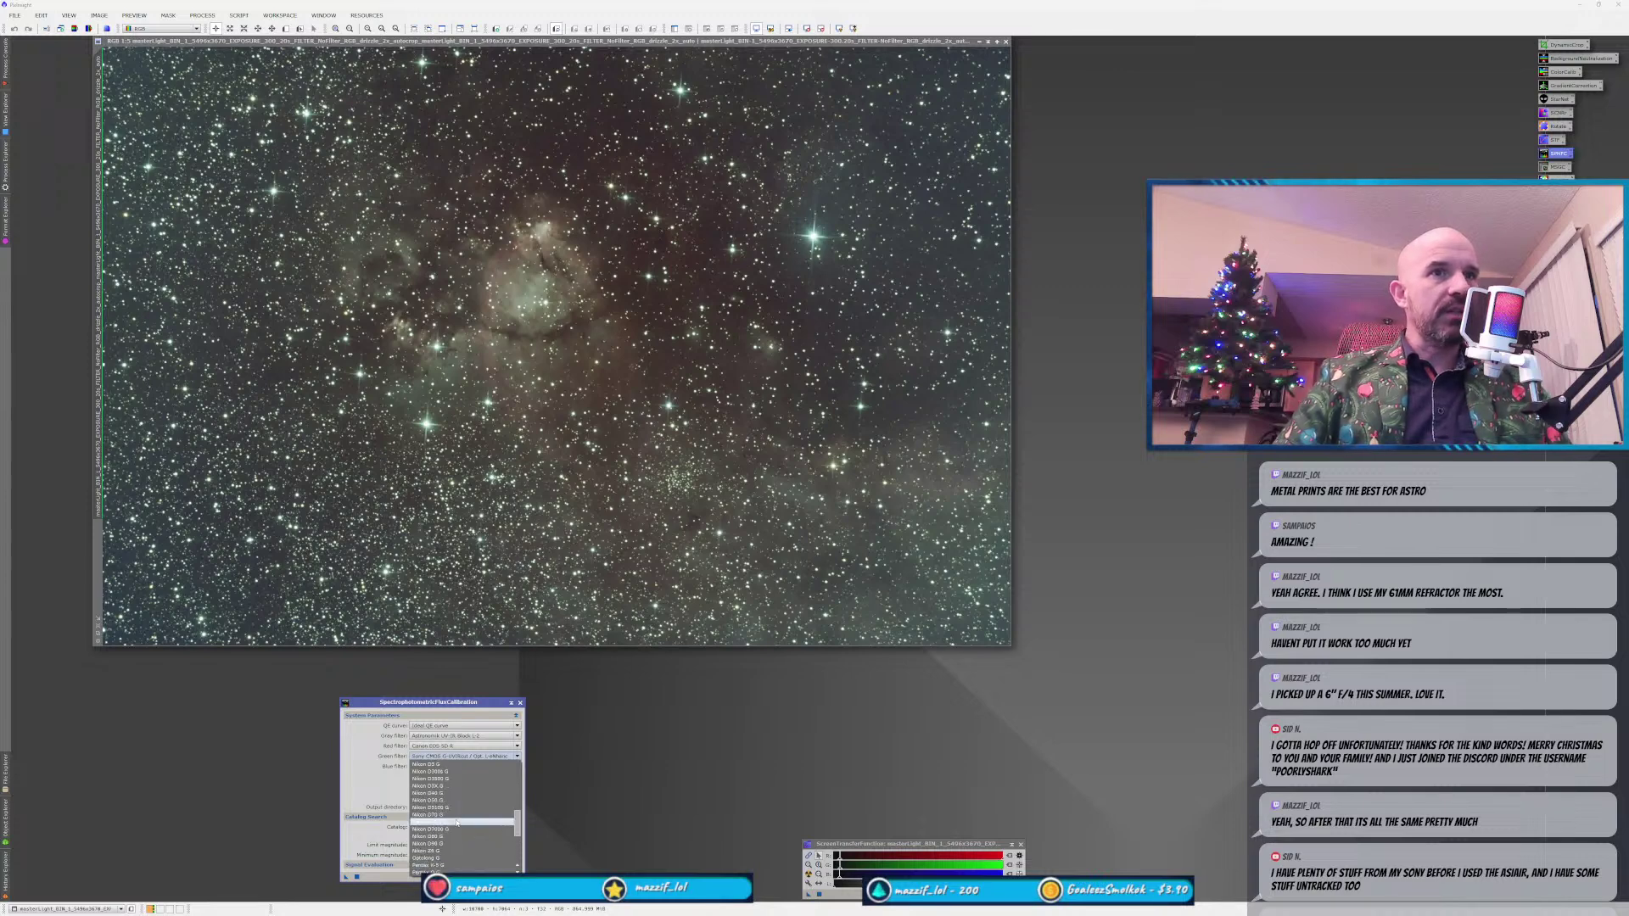
pyautogui.click(460, 795)
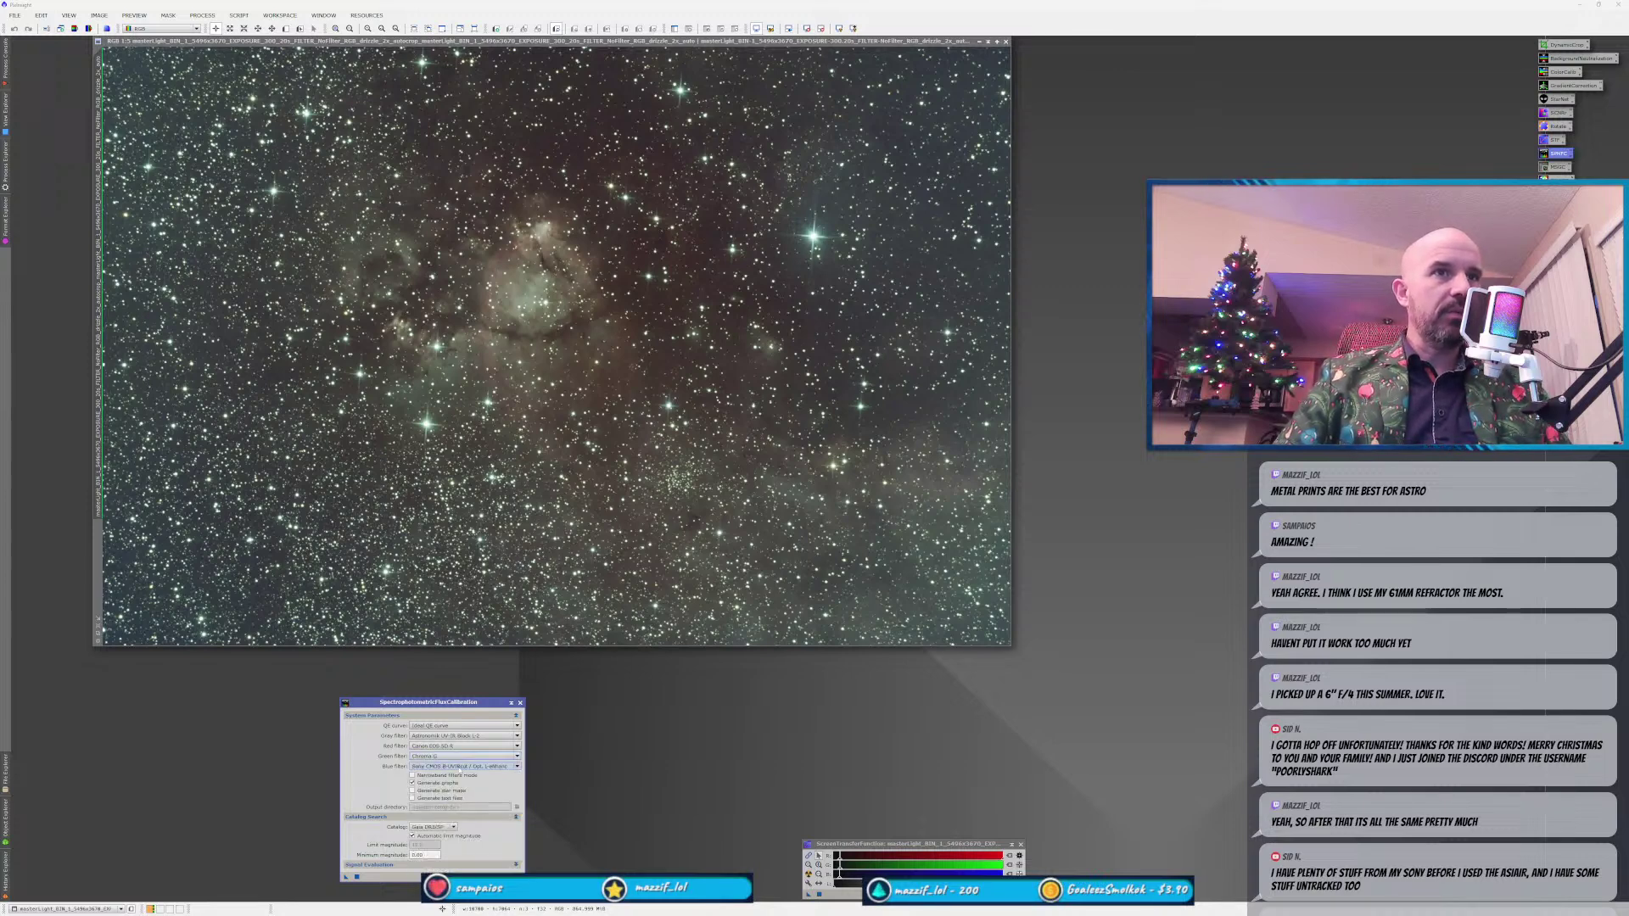
pyautogui.click(465, 756)
pyautogui.scroll(1, 472, 799)
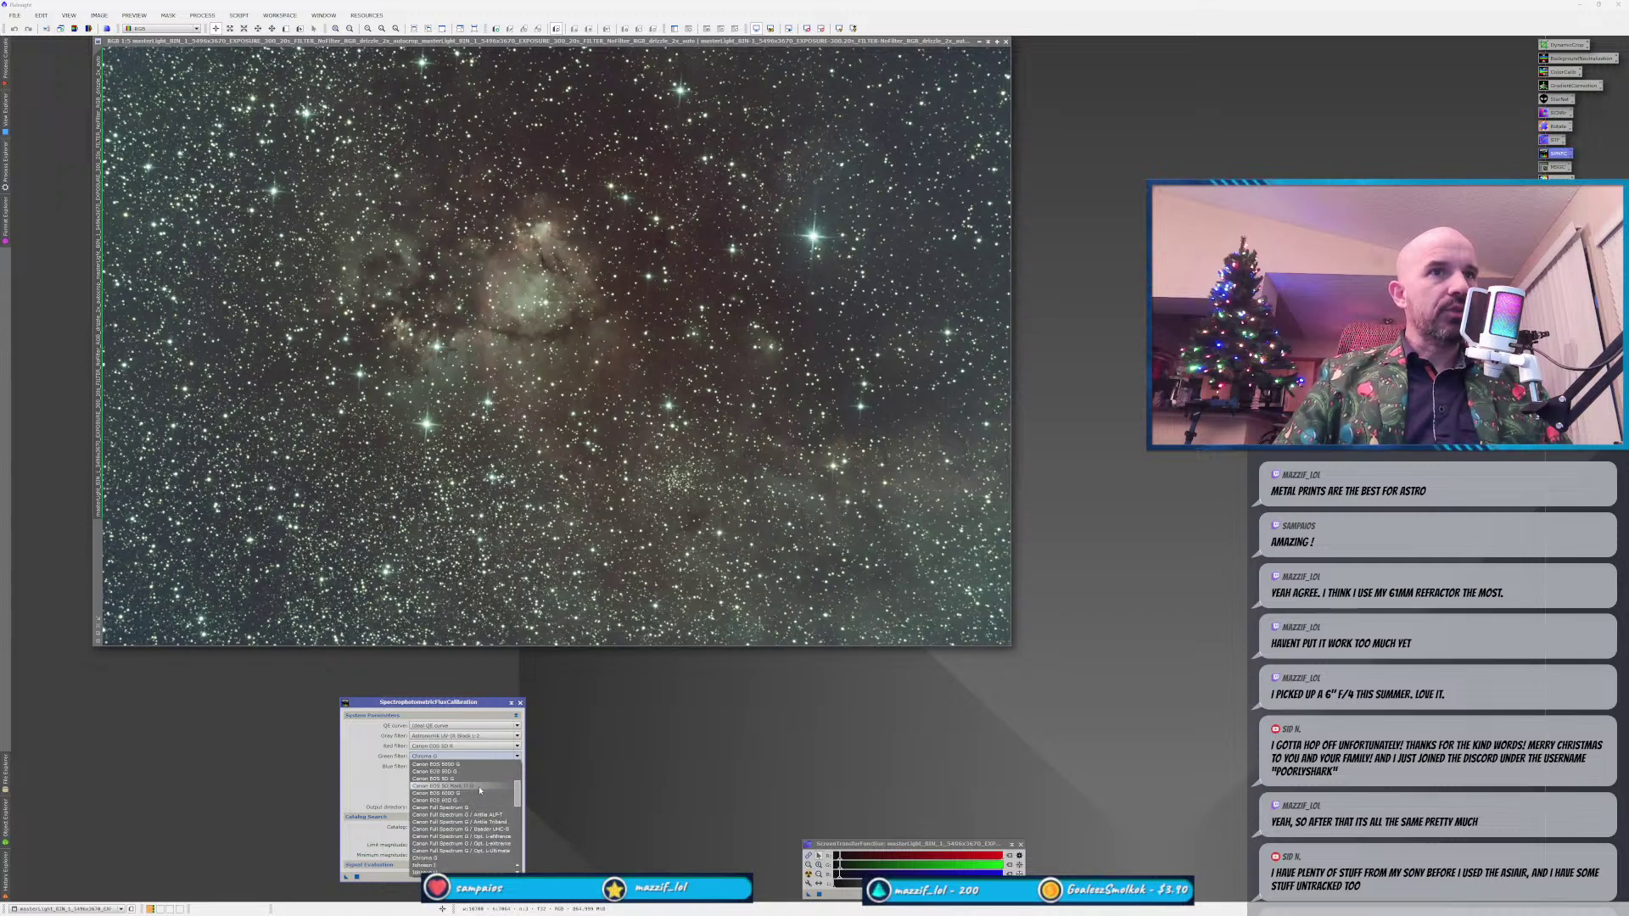
pyautogui.click(479, 791)
# Set the flux calibration's red filter to Canon EOS 5D Mark II R and its blue filter to Canon EOS 5D Mark II B.
pyautogui.click(465, 745)
pyautogui.click(471, 812)
pyautogui.click(481, 746)
pyautogui.scroll(2, 515, 774)
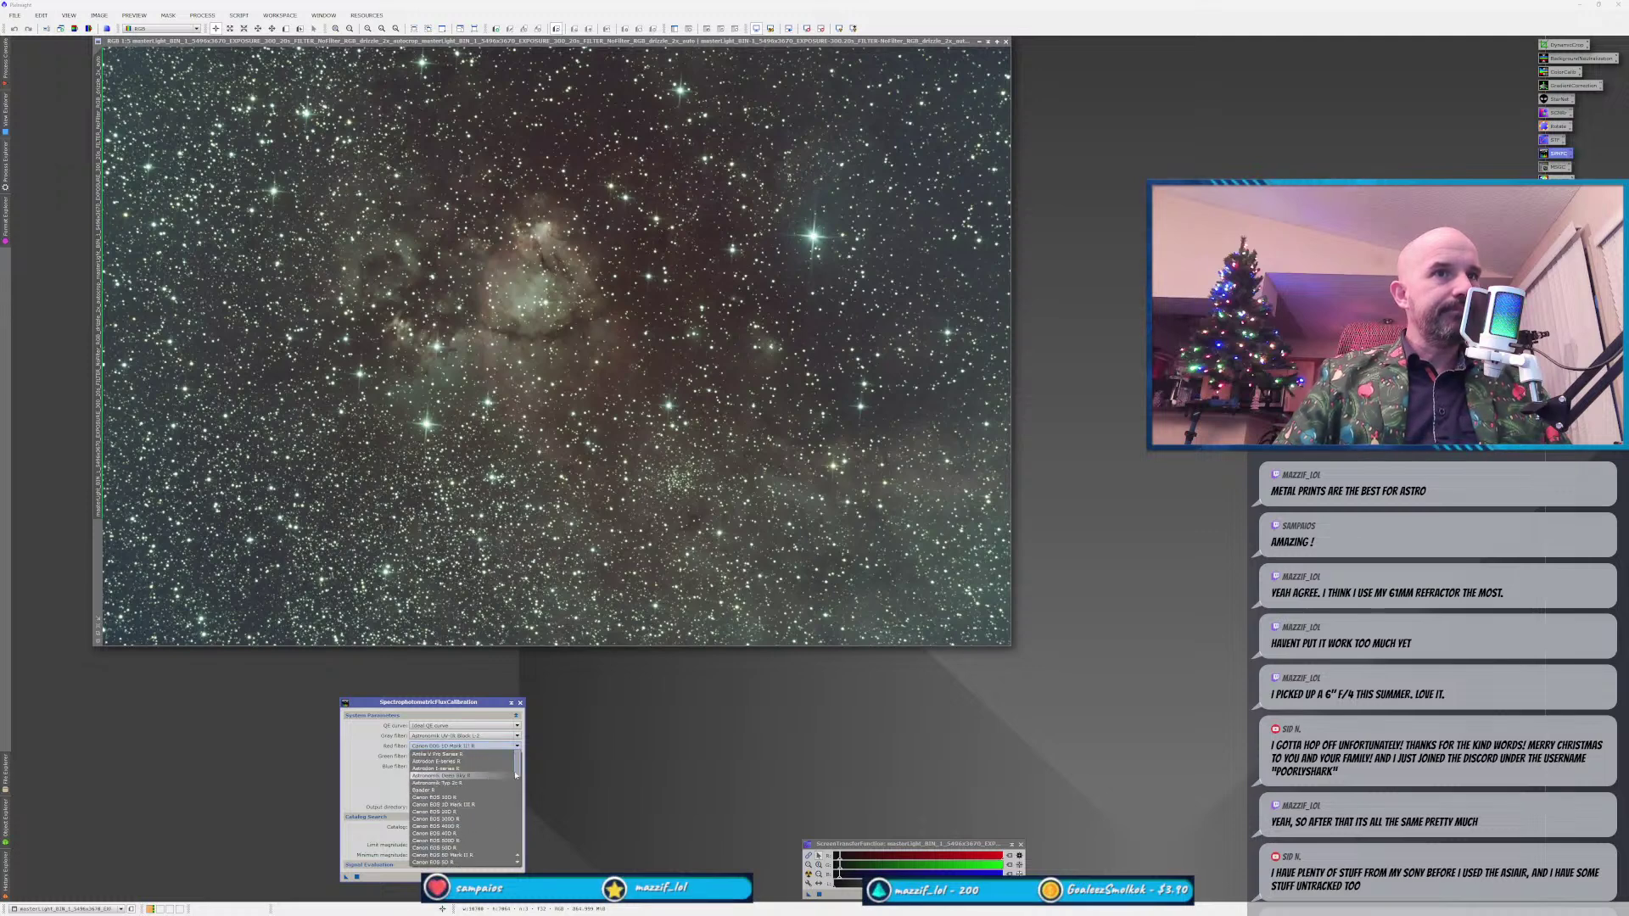
pyautogui.click(458, 855)
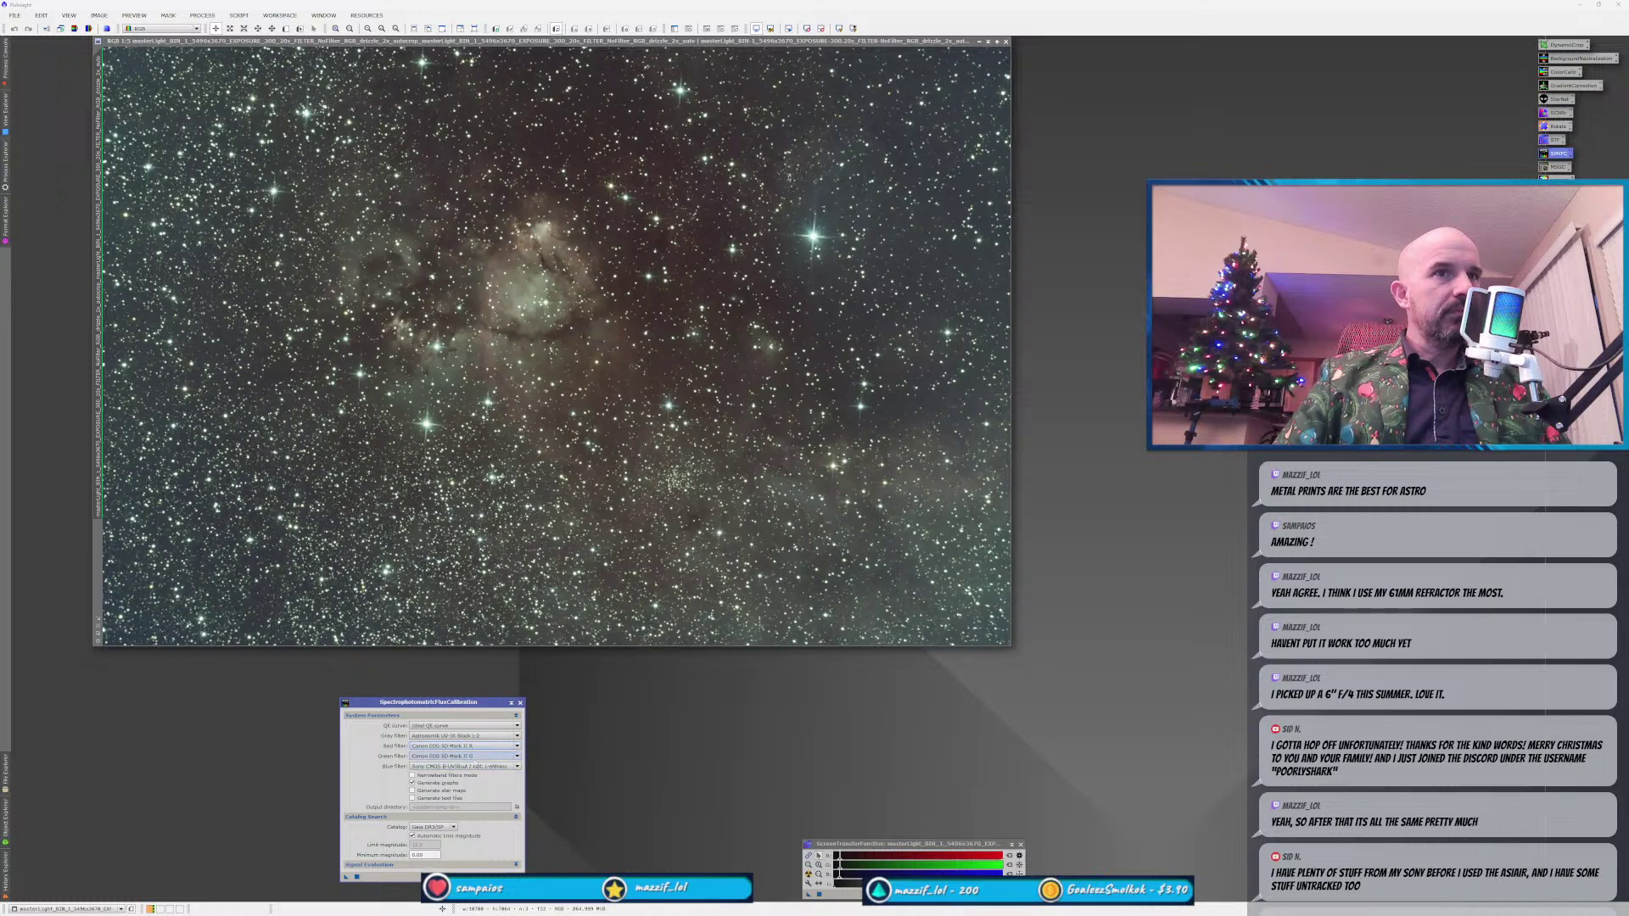
pyautogui.click(474, 765)
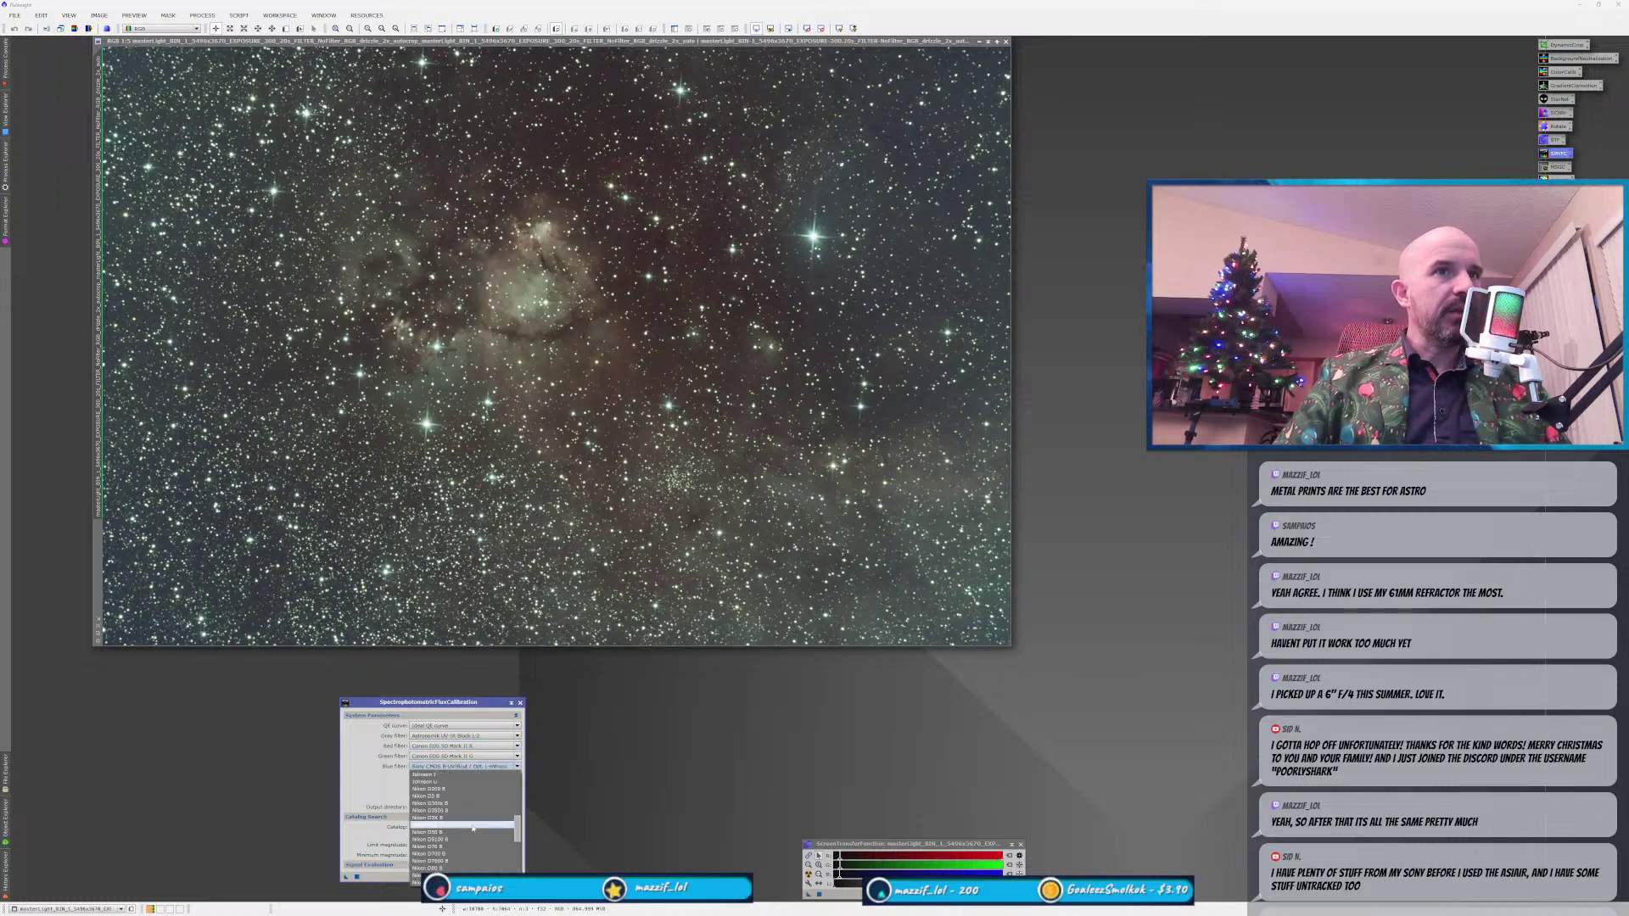
pyautogui.scroll(4, 472, 827)
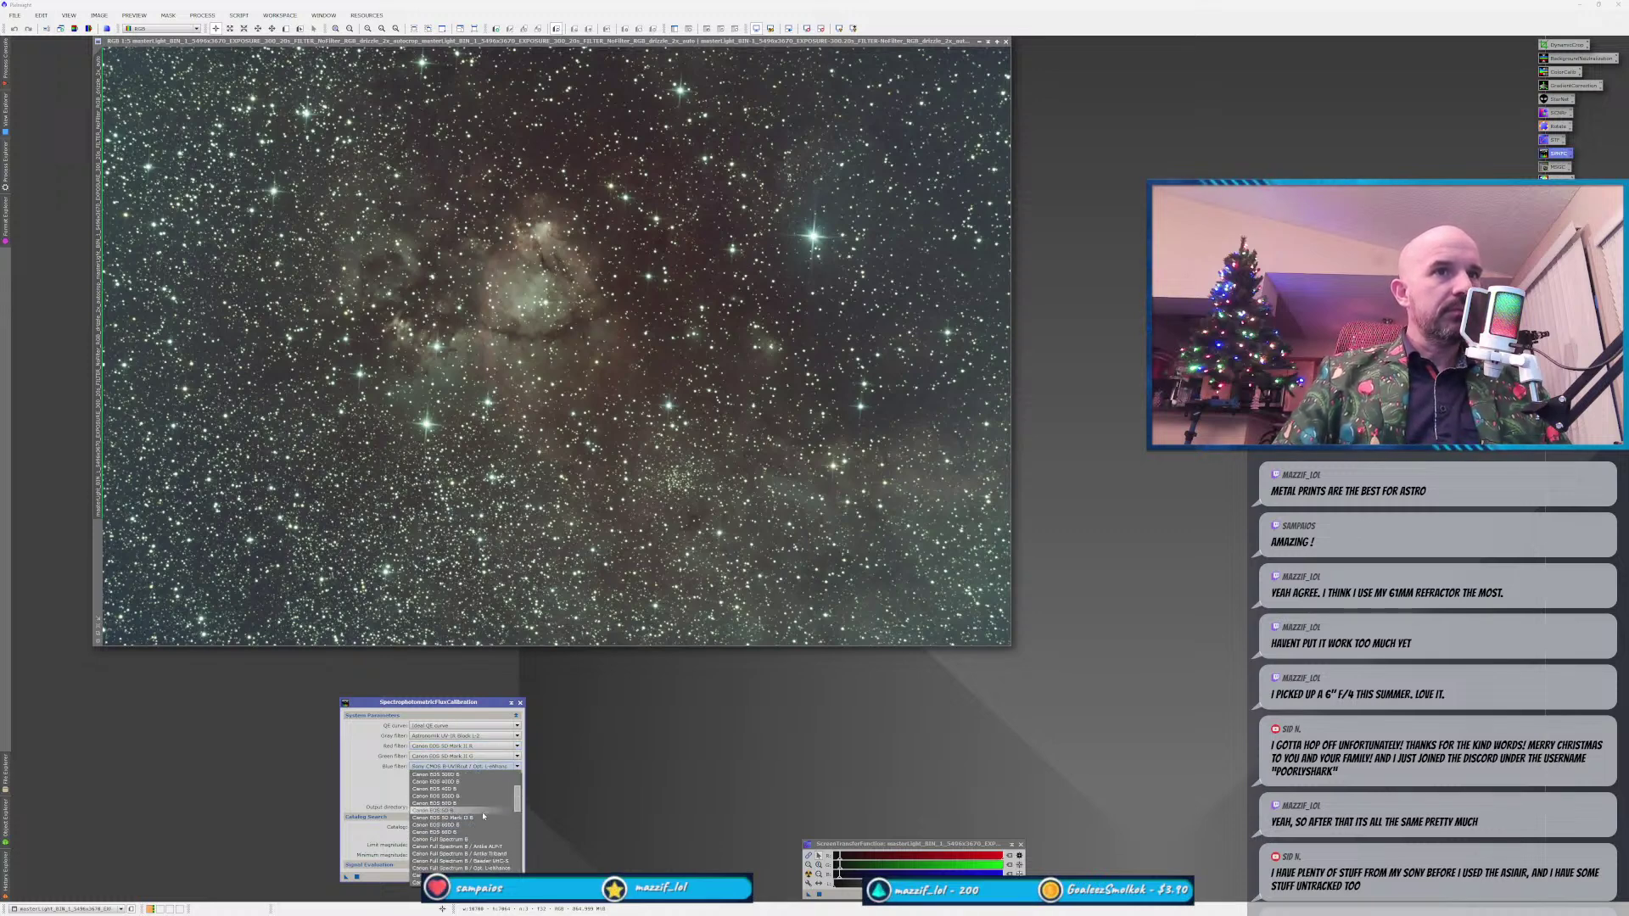
pyautogui.click(481, 818)
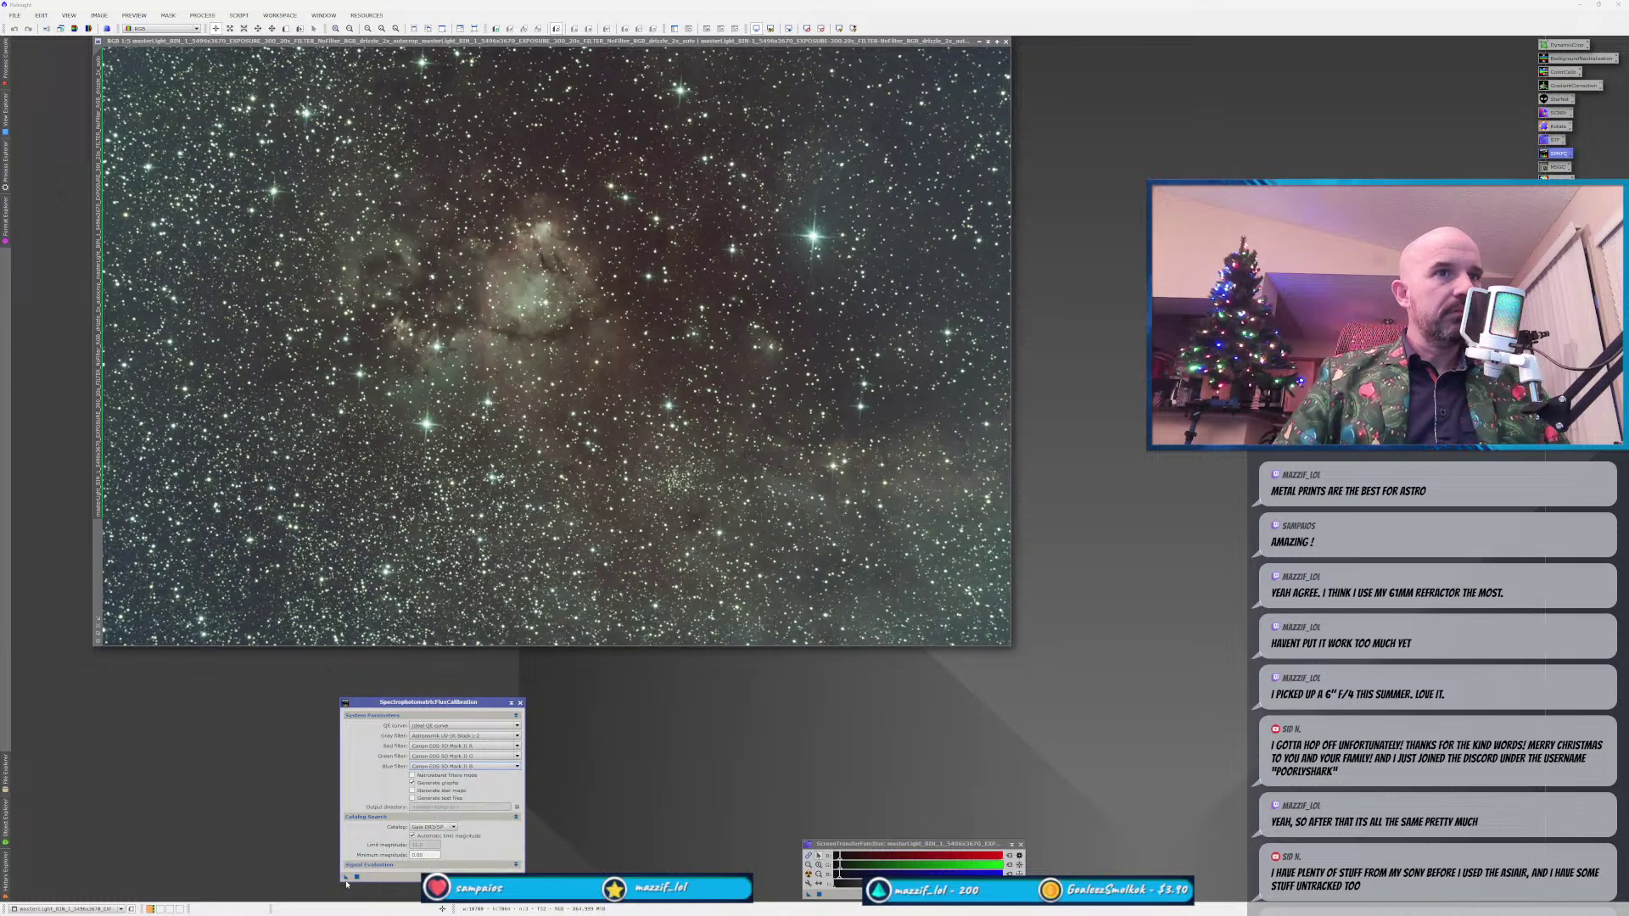
# Run the spectrophotometric flux calibration on the RGB master and review the resulting calibration graphs.
pyautogui.press('F5')
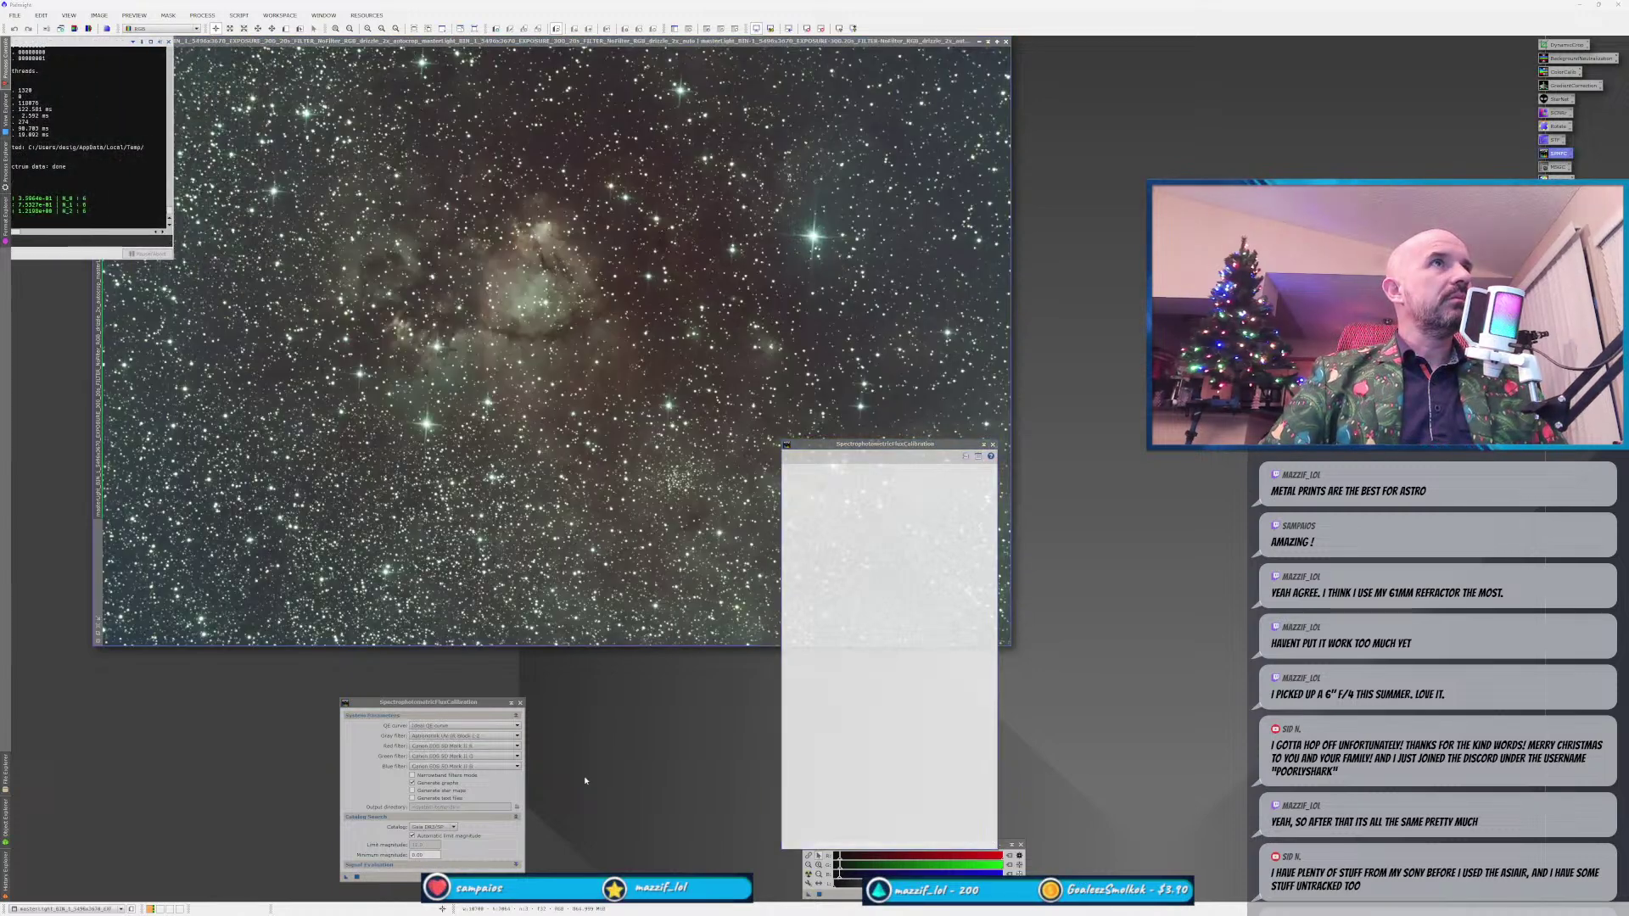
pyautogui.moveTo(859, 603)
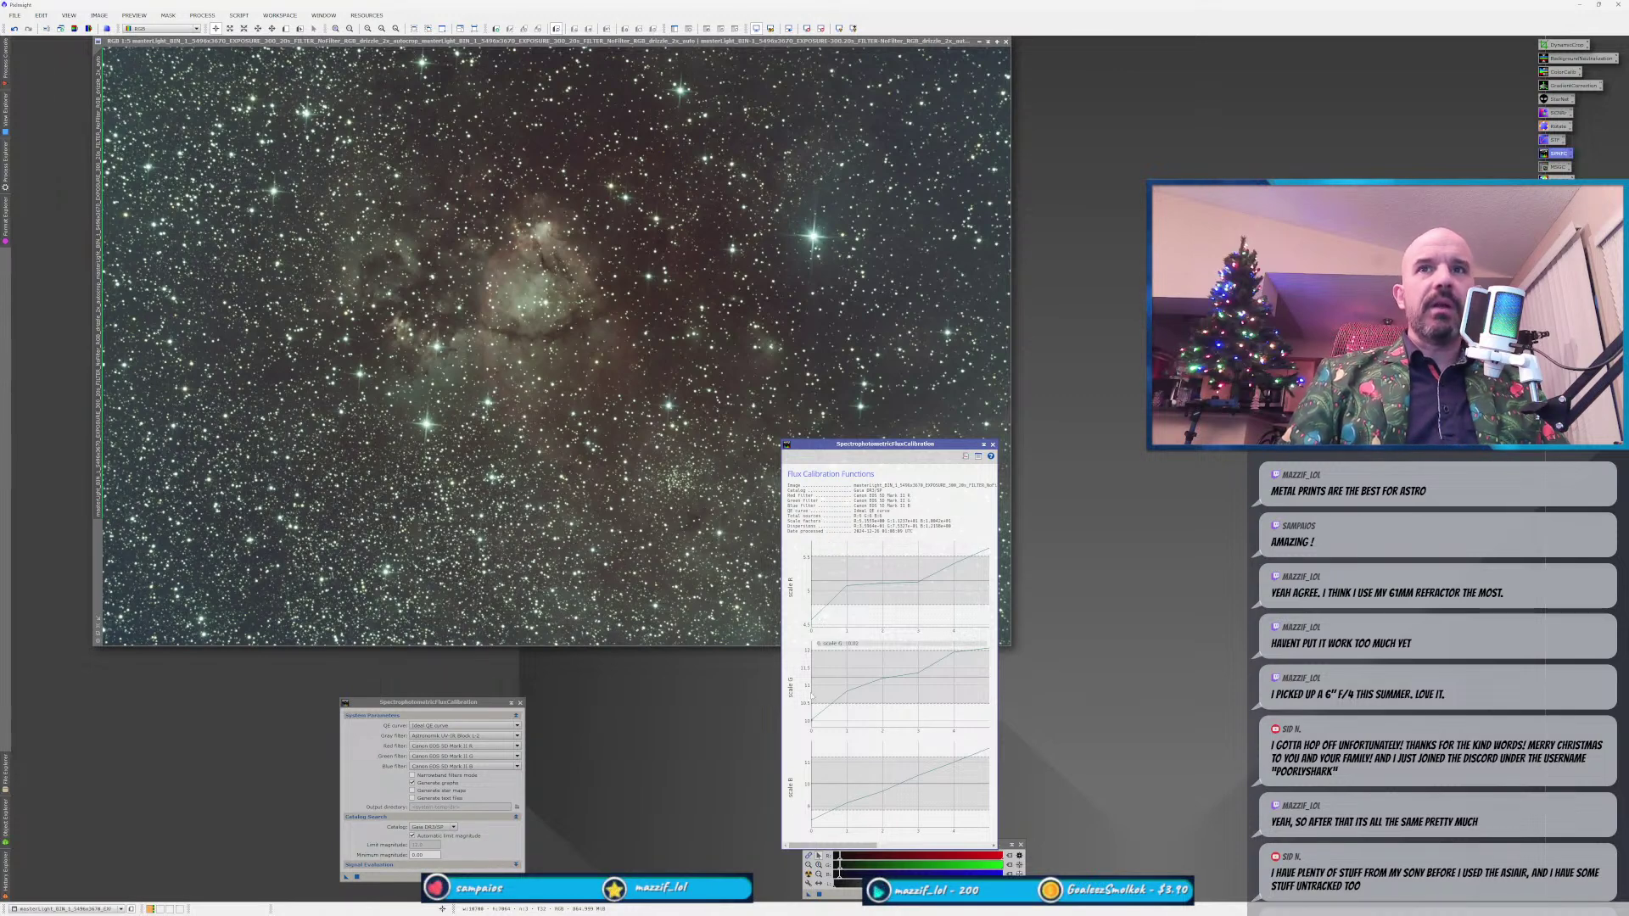
pyautogui.moveTo(821, 692)
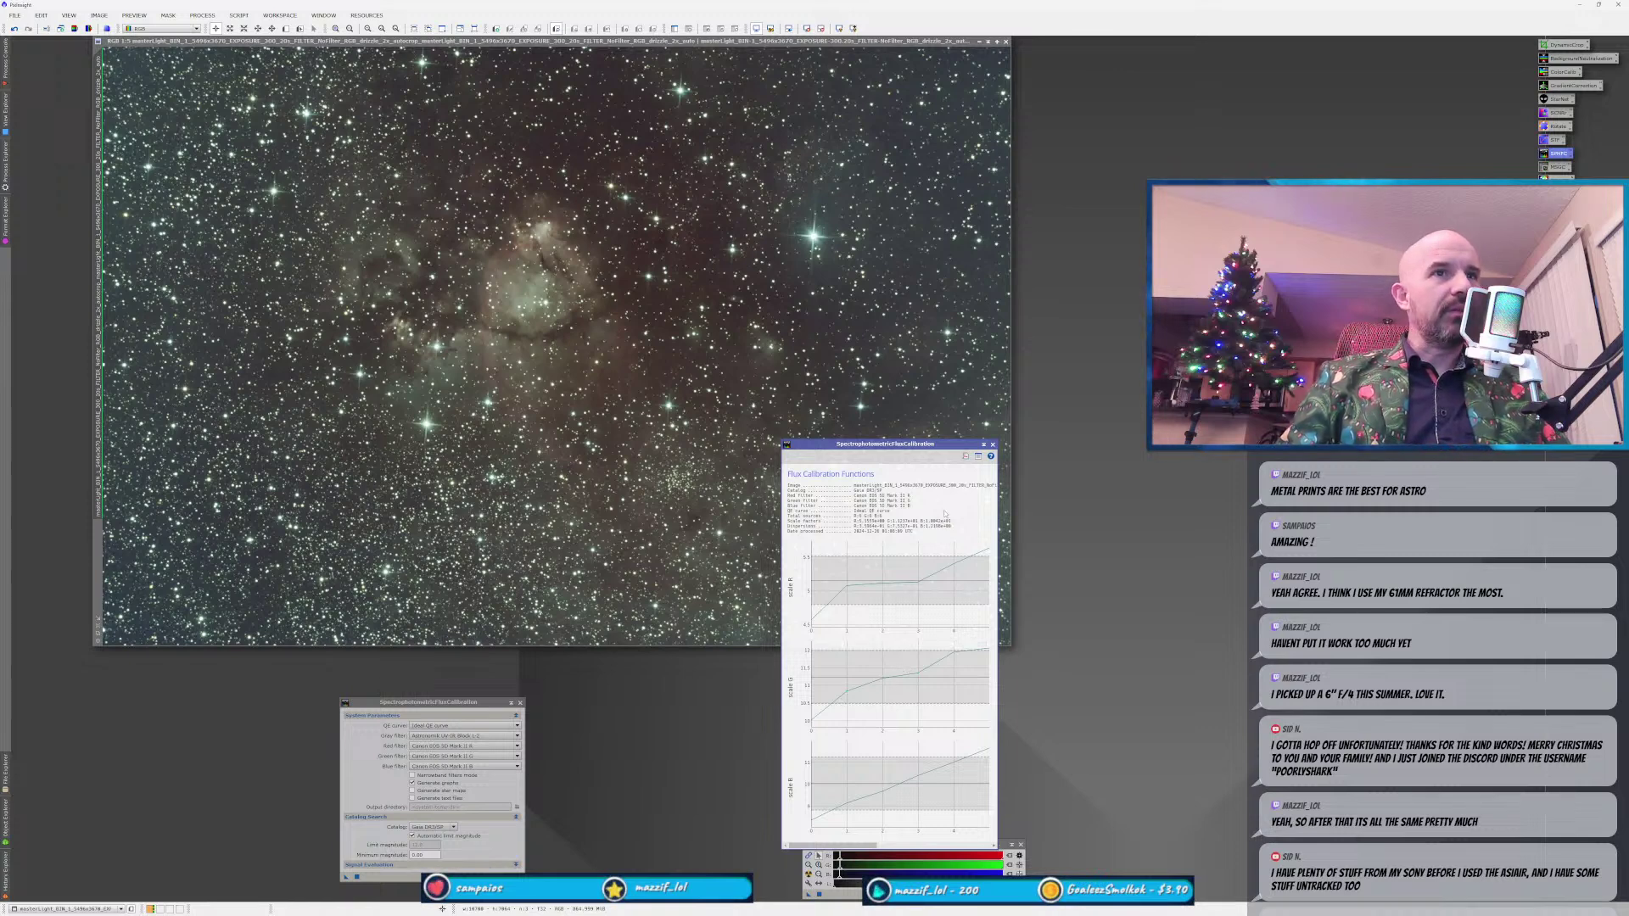
# Look through the available QE curves and the Canon EOS gray filter options in the flux calibration settings.
pyautogui.click(500, 727)
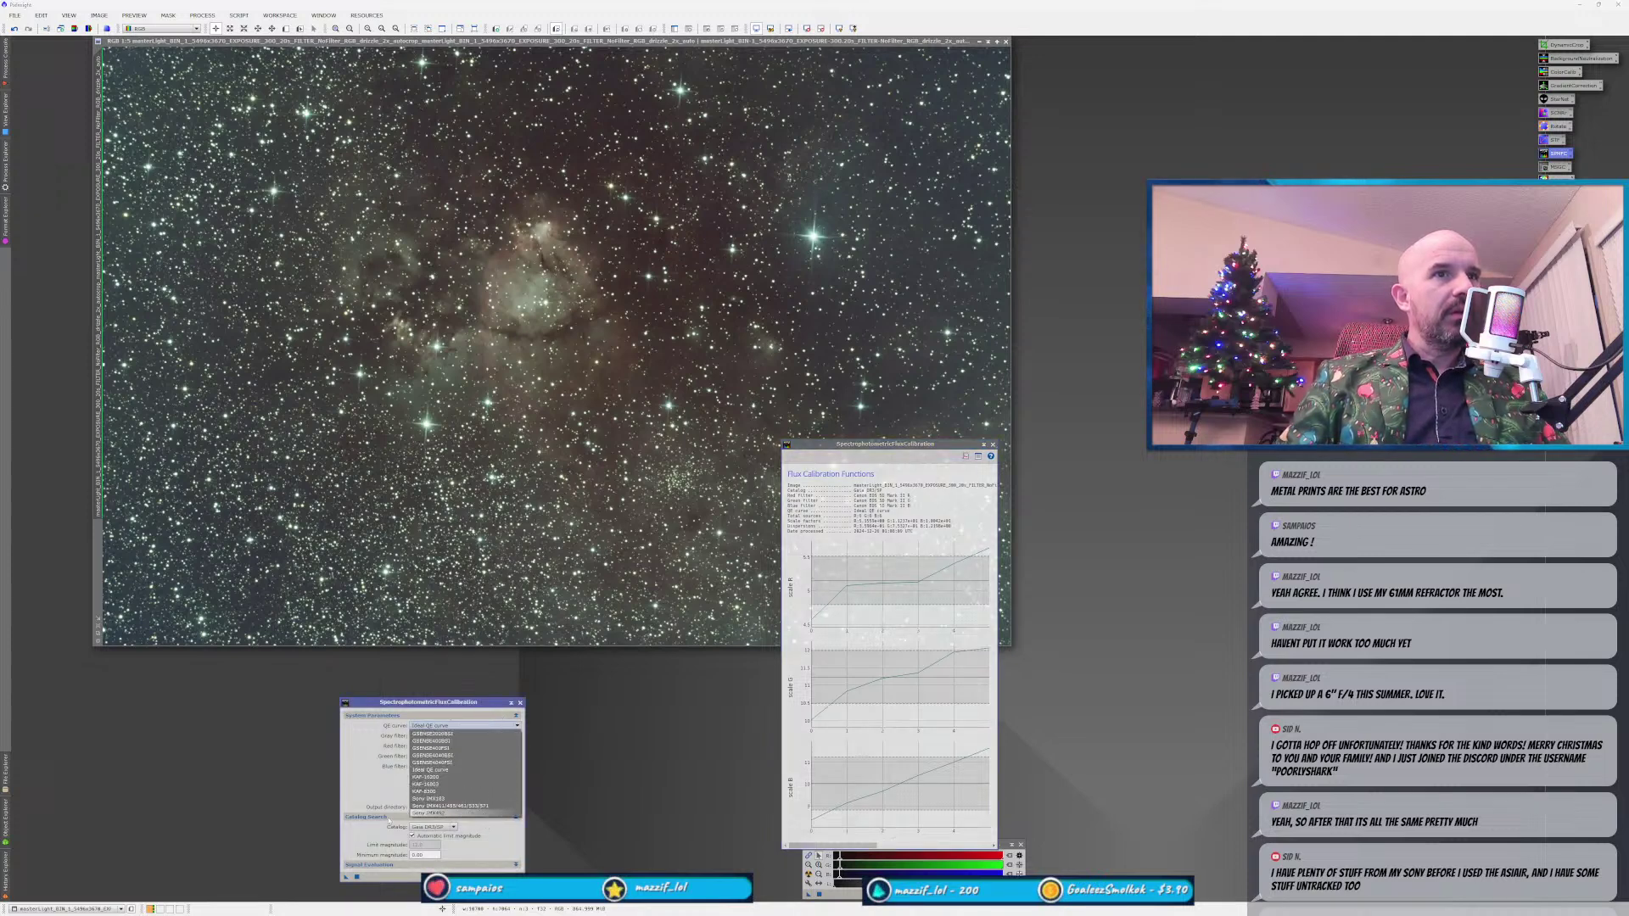
pyautogui.click(397, 819)
pyautogui.click(517, 735)
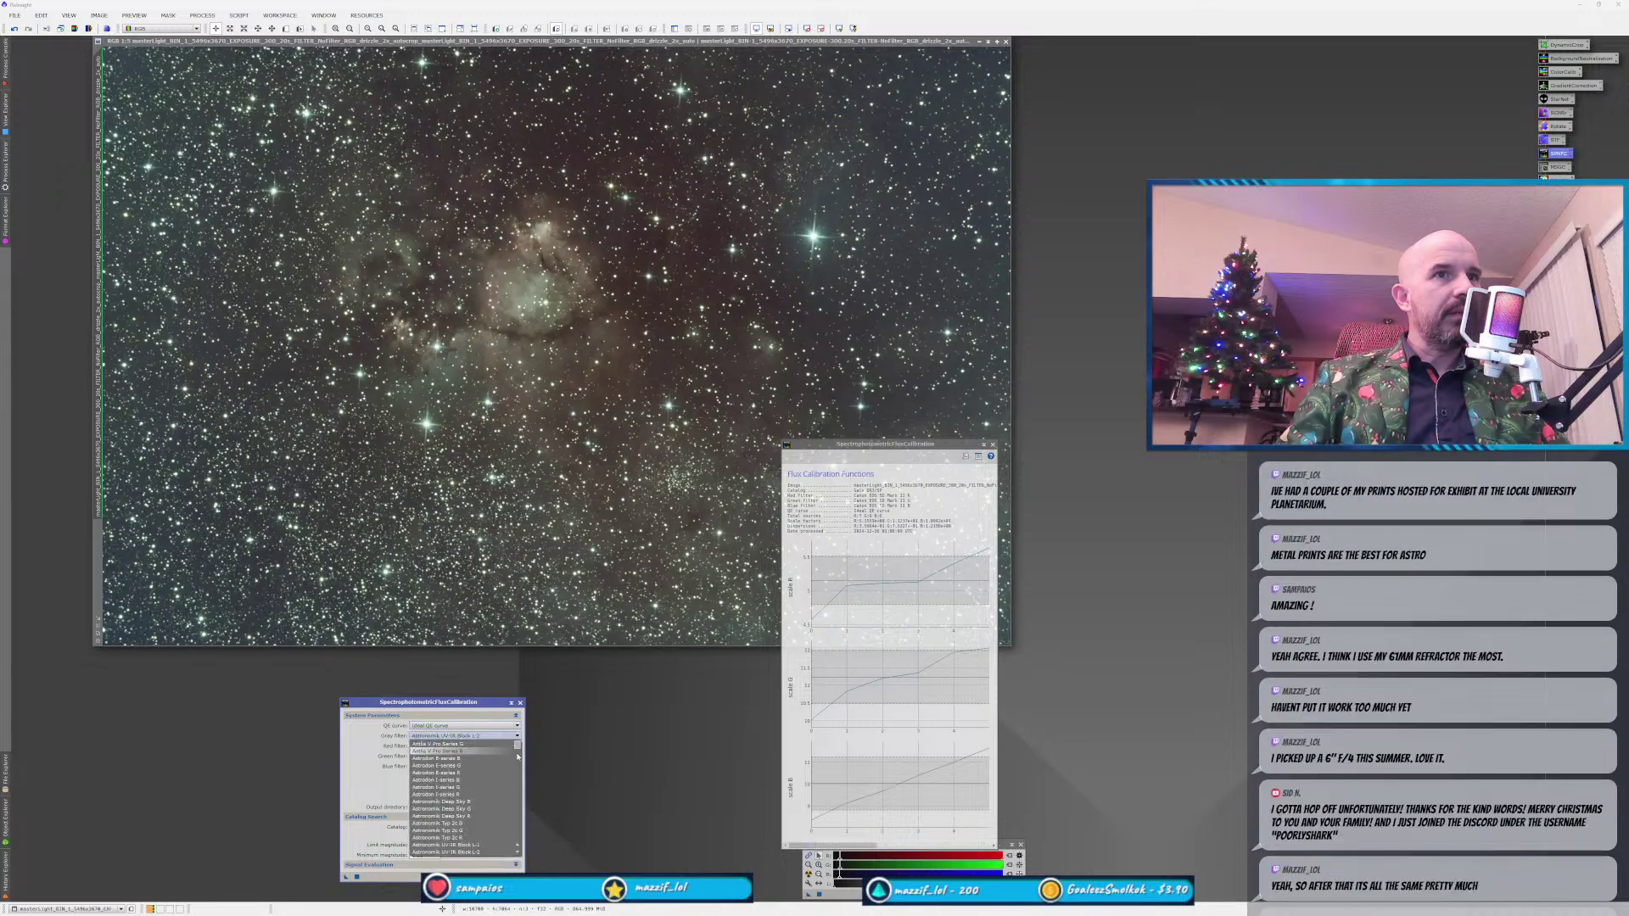
pyautogui.scroll(-5, 516, 752)
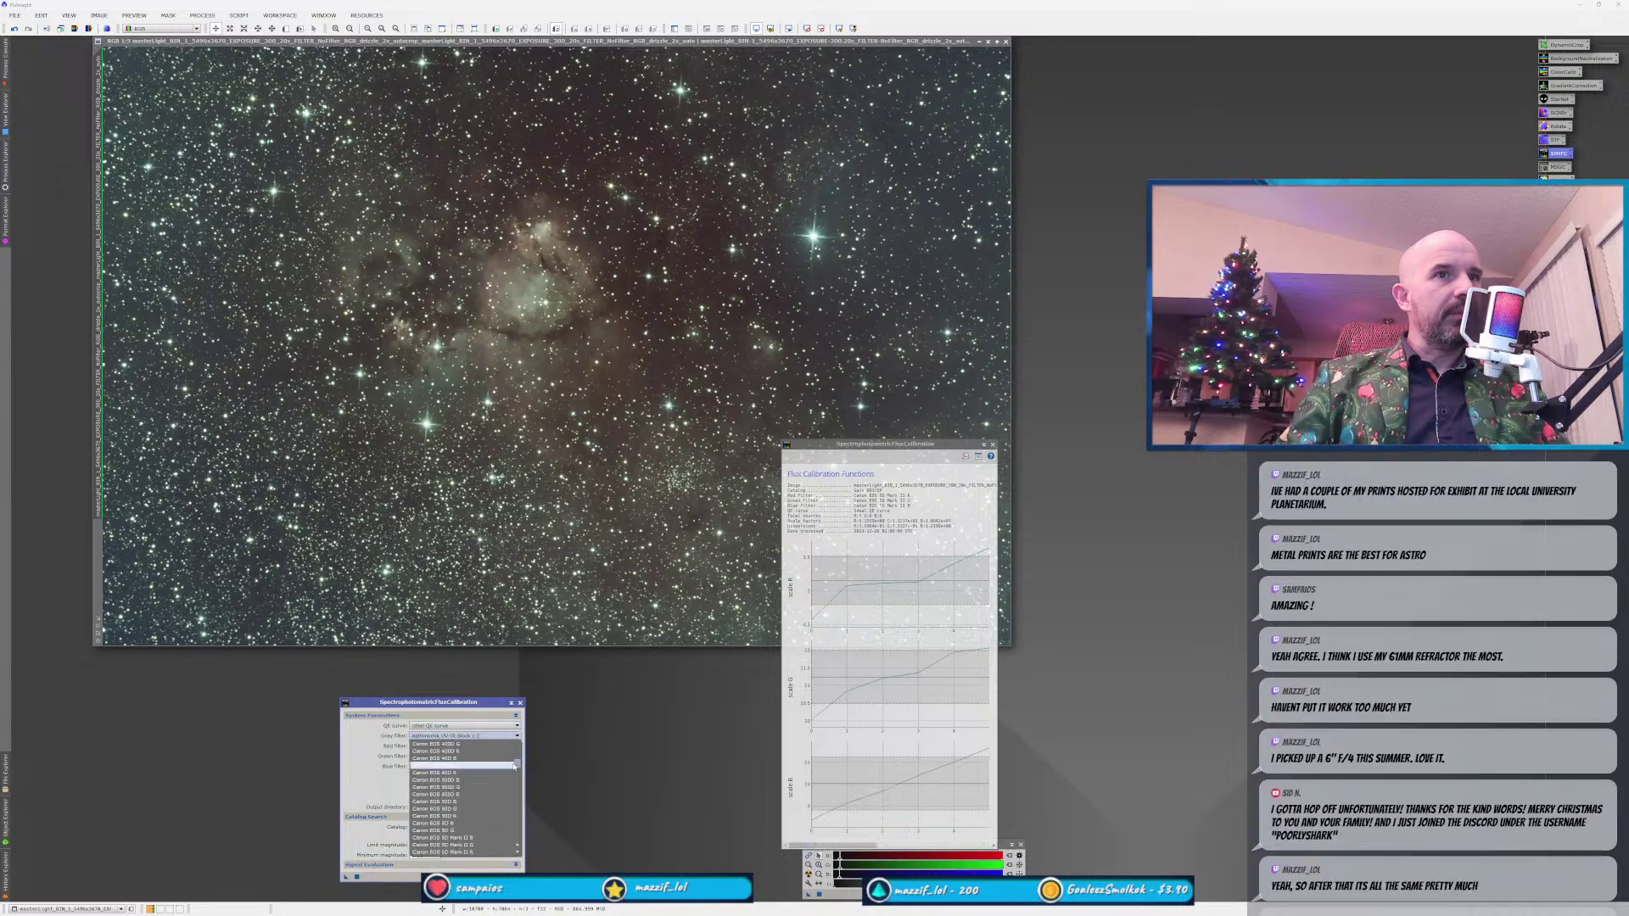
pyautogui.scroll(1, 513, 766)
pyautogui.scroll(-2, 514, 764)
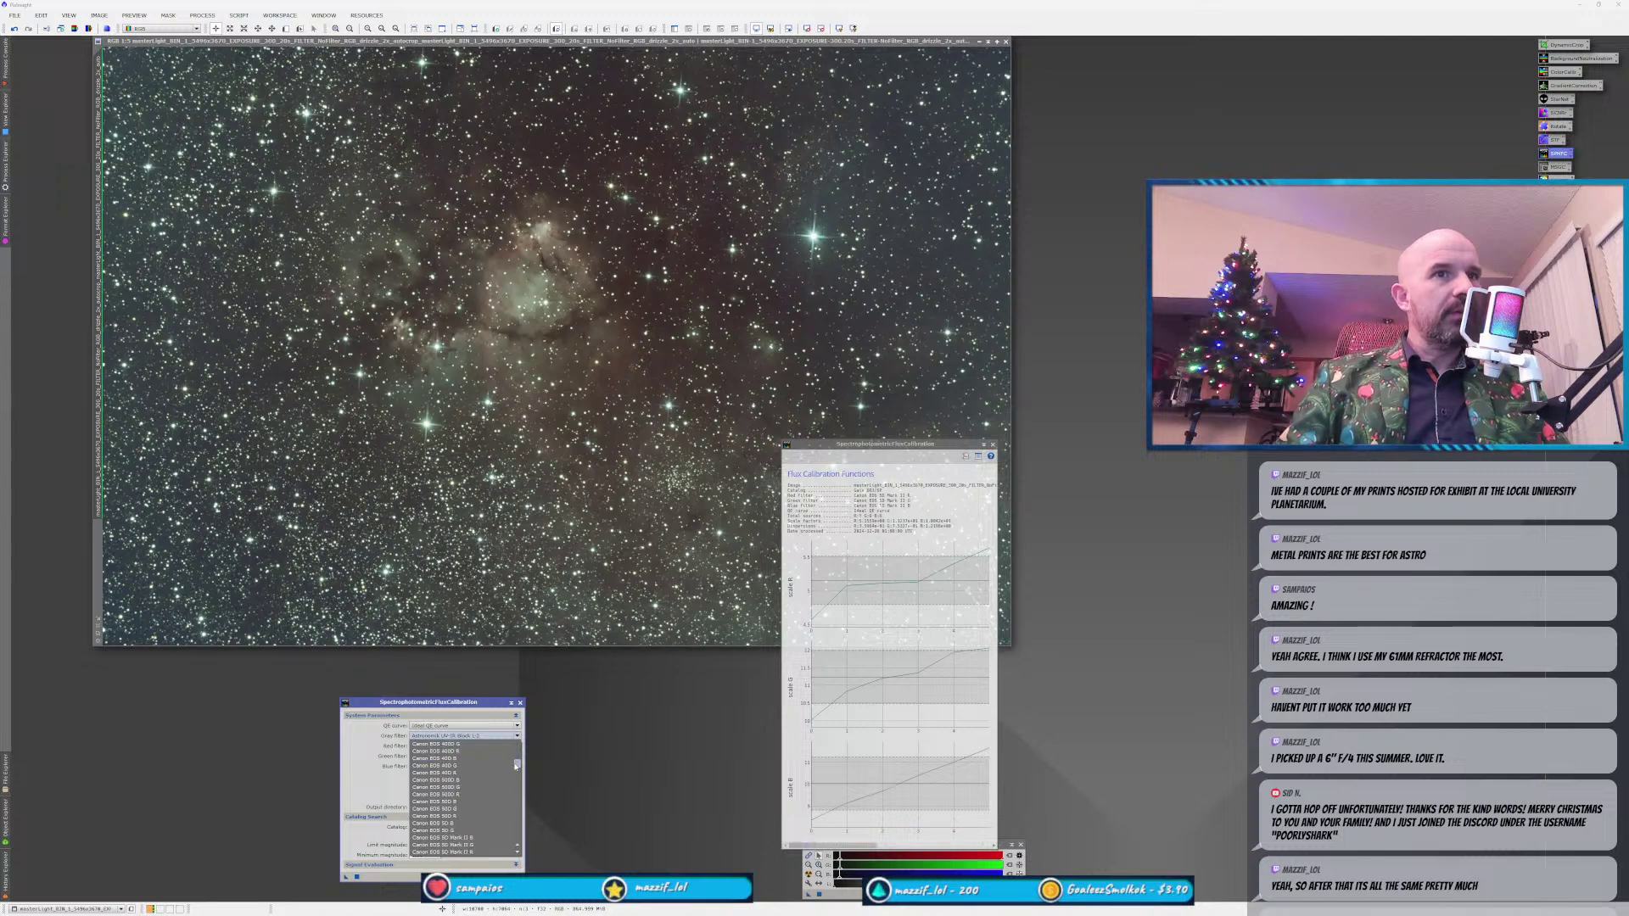
pyautogui.scroll(-1, 489, 814)
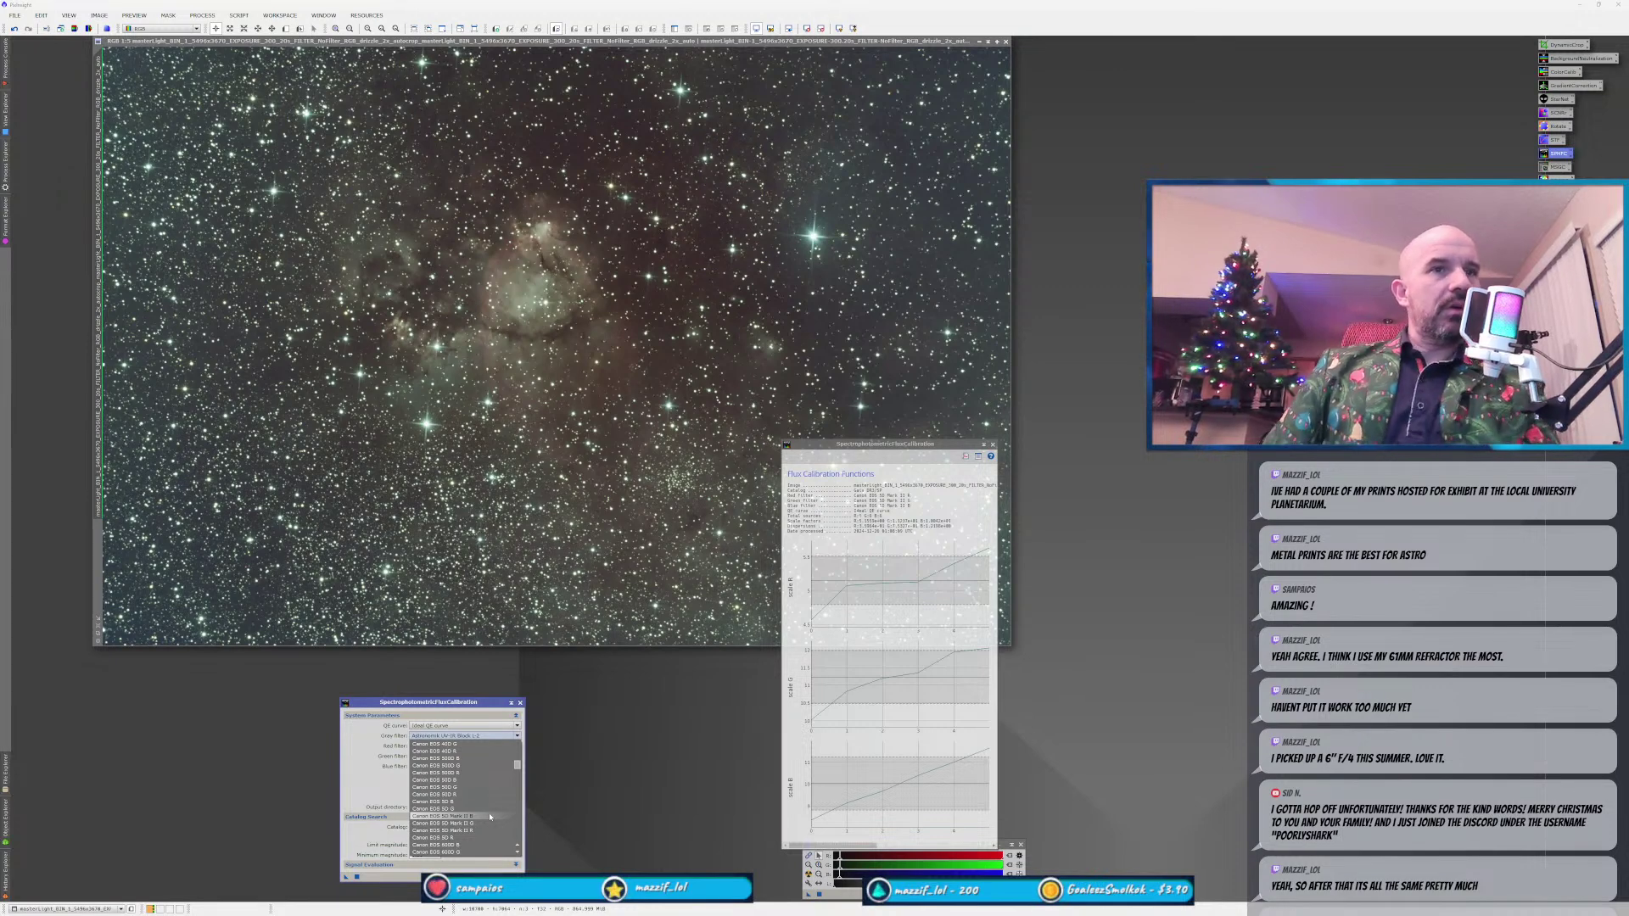
pyautogui.click(484, 815)
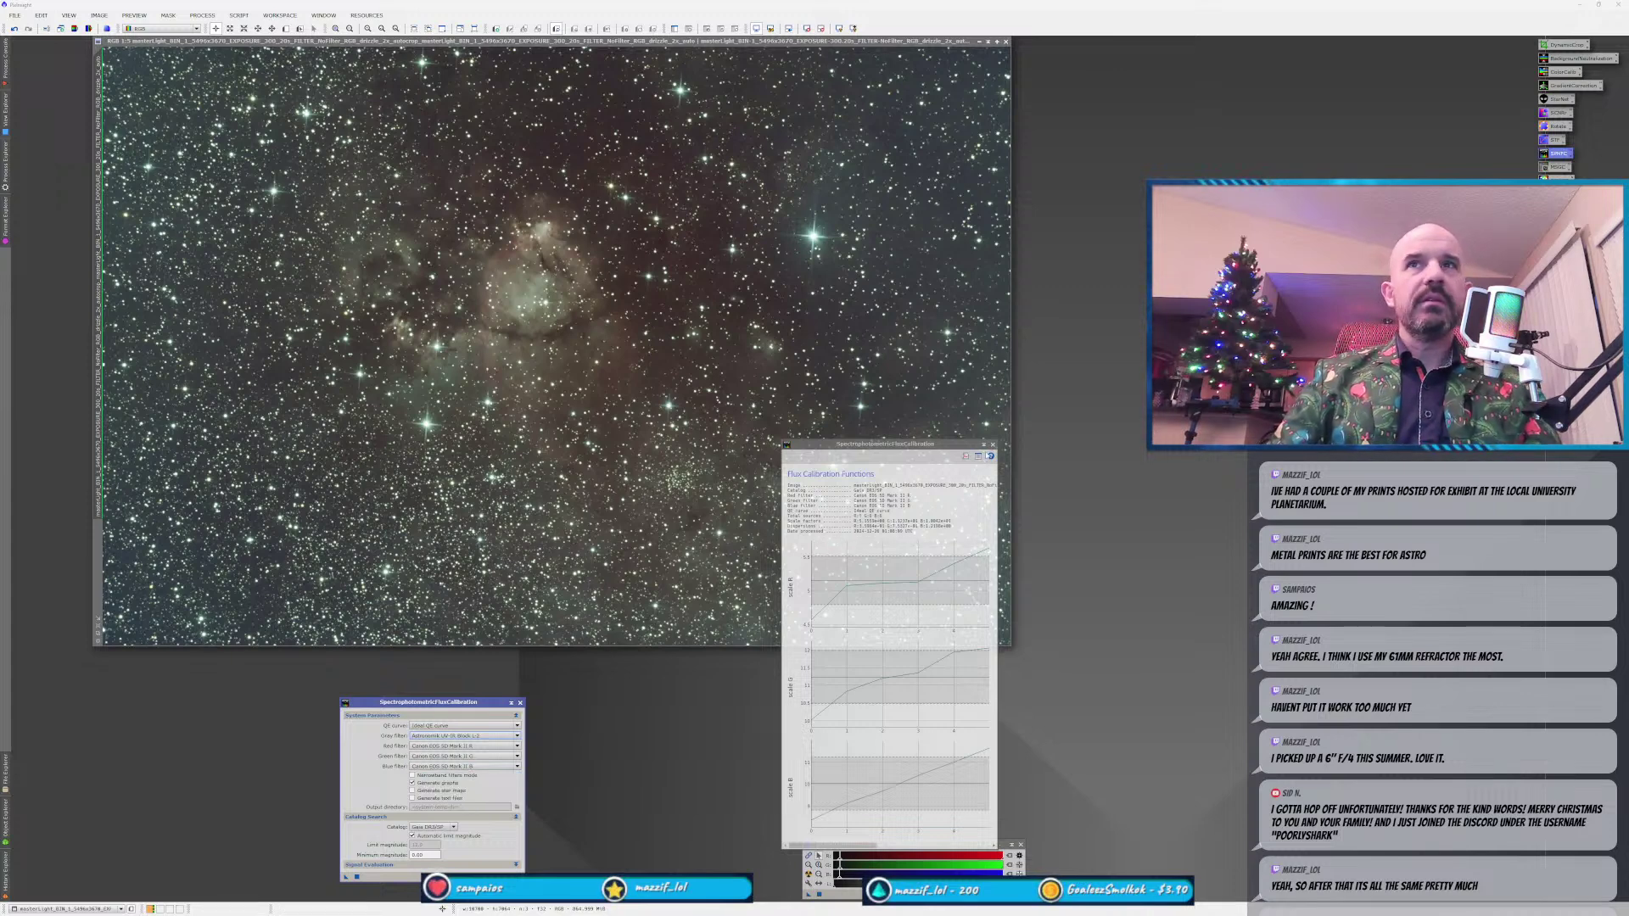
# Close the flux calibration graphs and run MultiscaleGradientCorrection on the RGB master, with its window placed below the image.
pyautogui.click(993, 443)
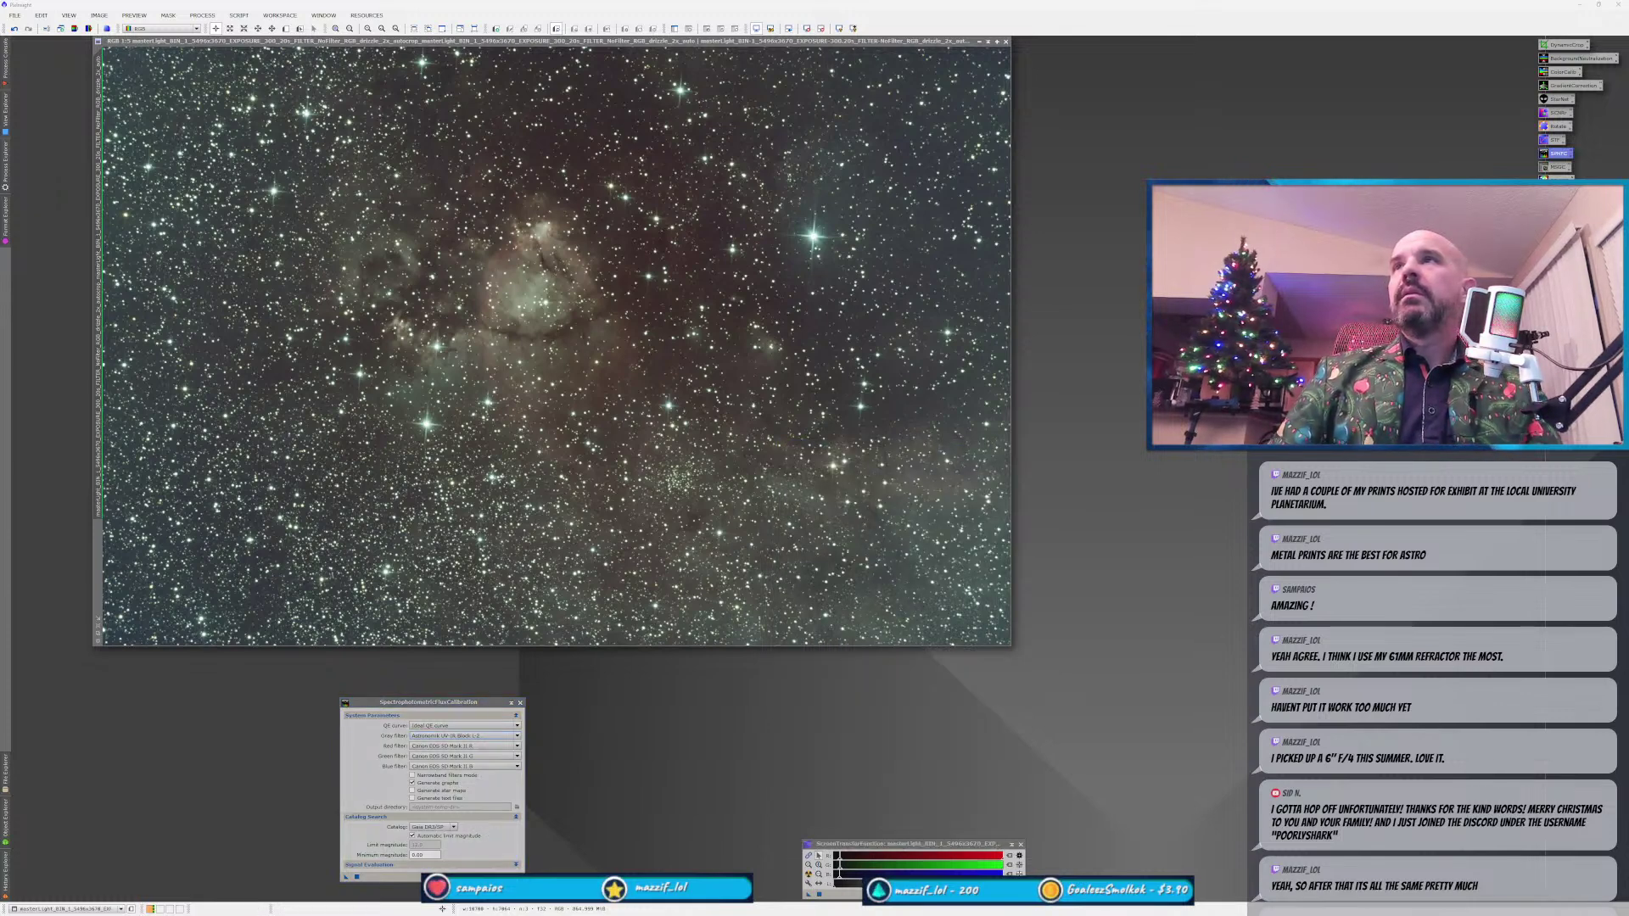
pyautogui.doubleClick(1557, 167)
pyautogui.moveTo(1124, 611); pyautogui.dragTo(697, 626)
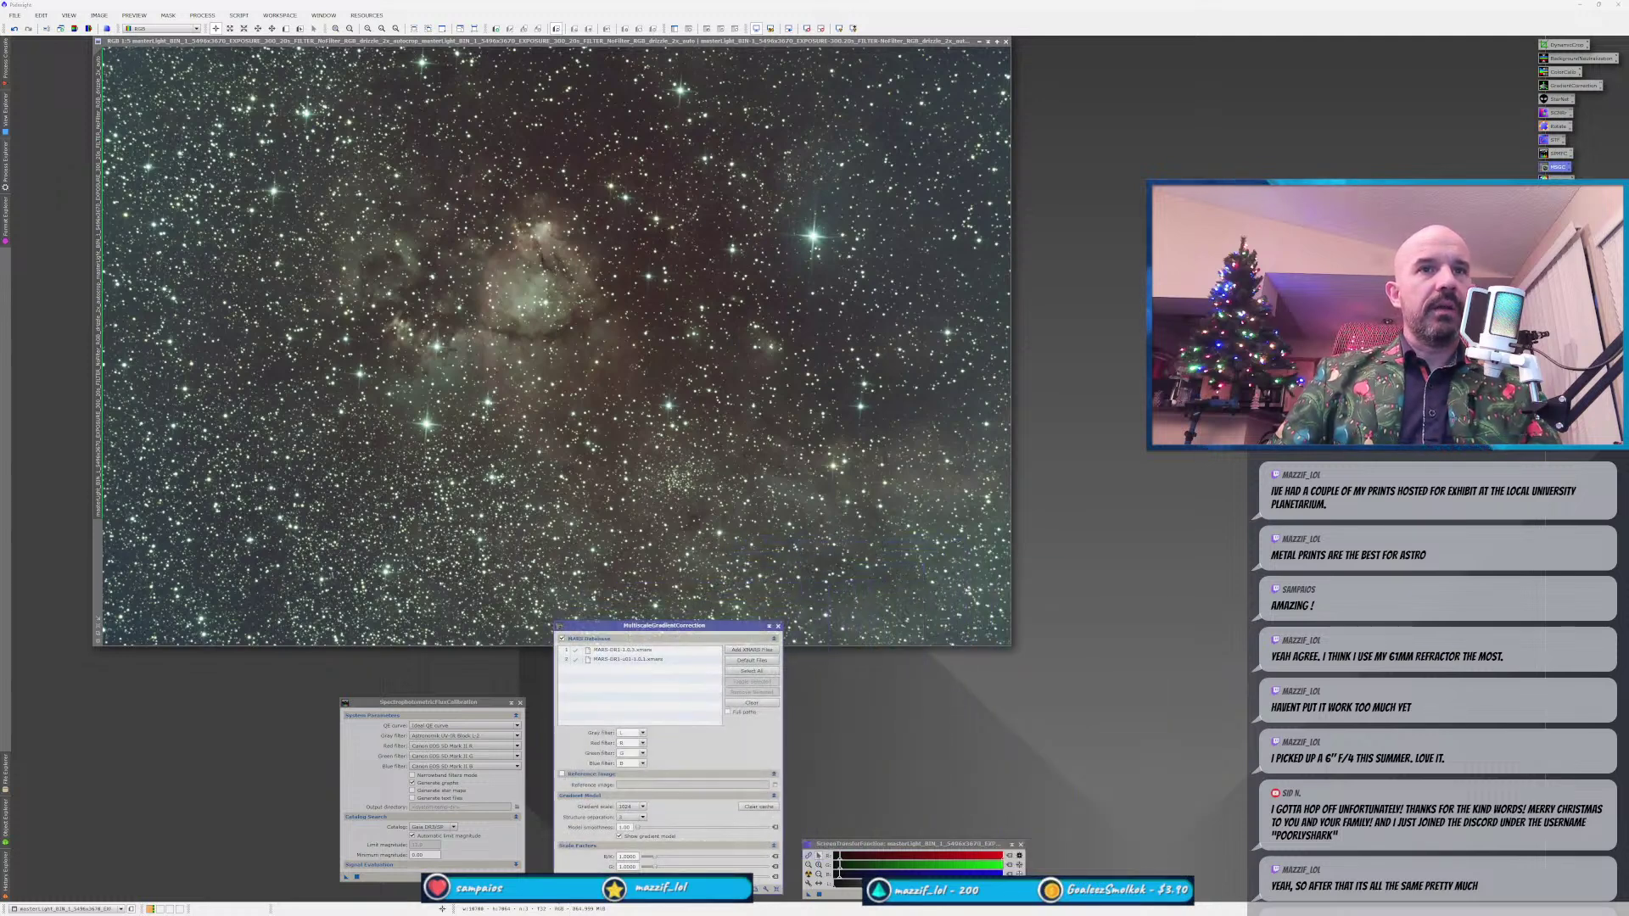
pyautogui.click(467, 496)
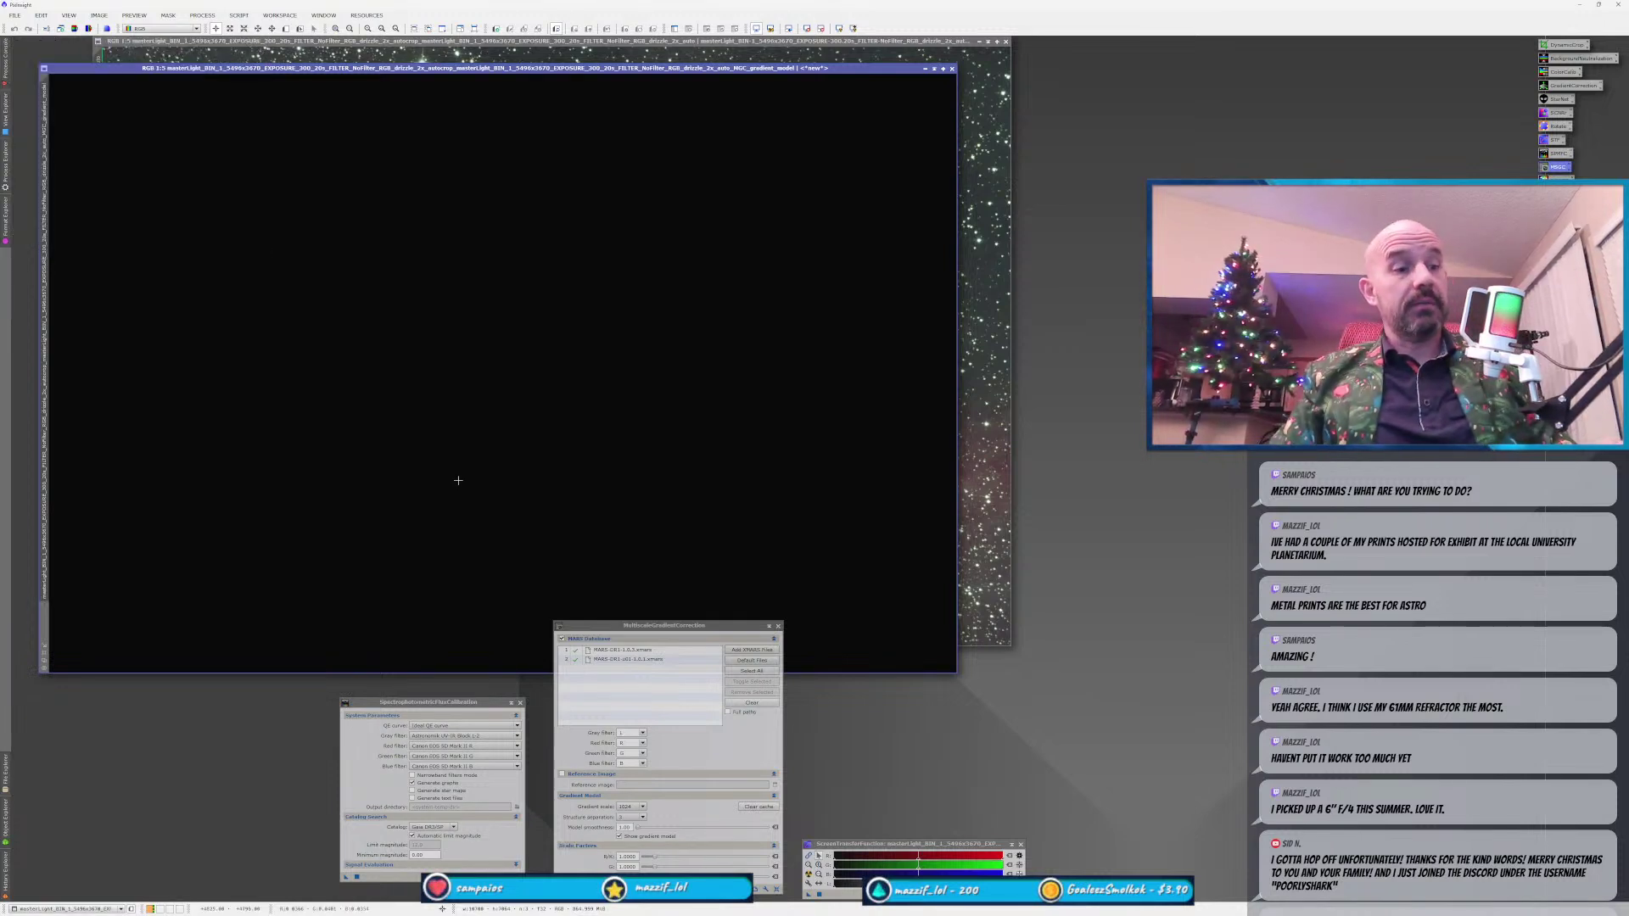
# Auto-stretch the display of the gradient model and compare it with the gradient-corrected RGB master.
pyautogui.hotkey('ctrl', 'a')
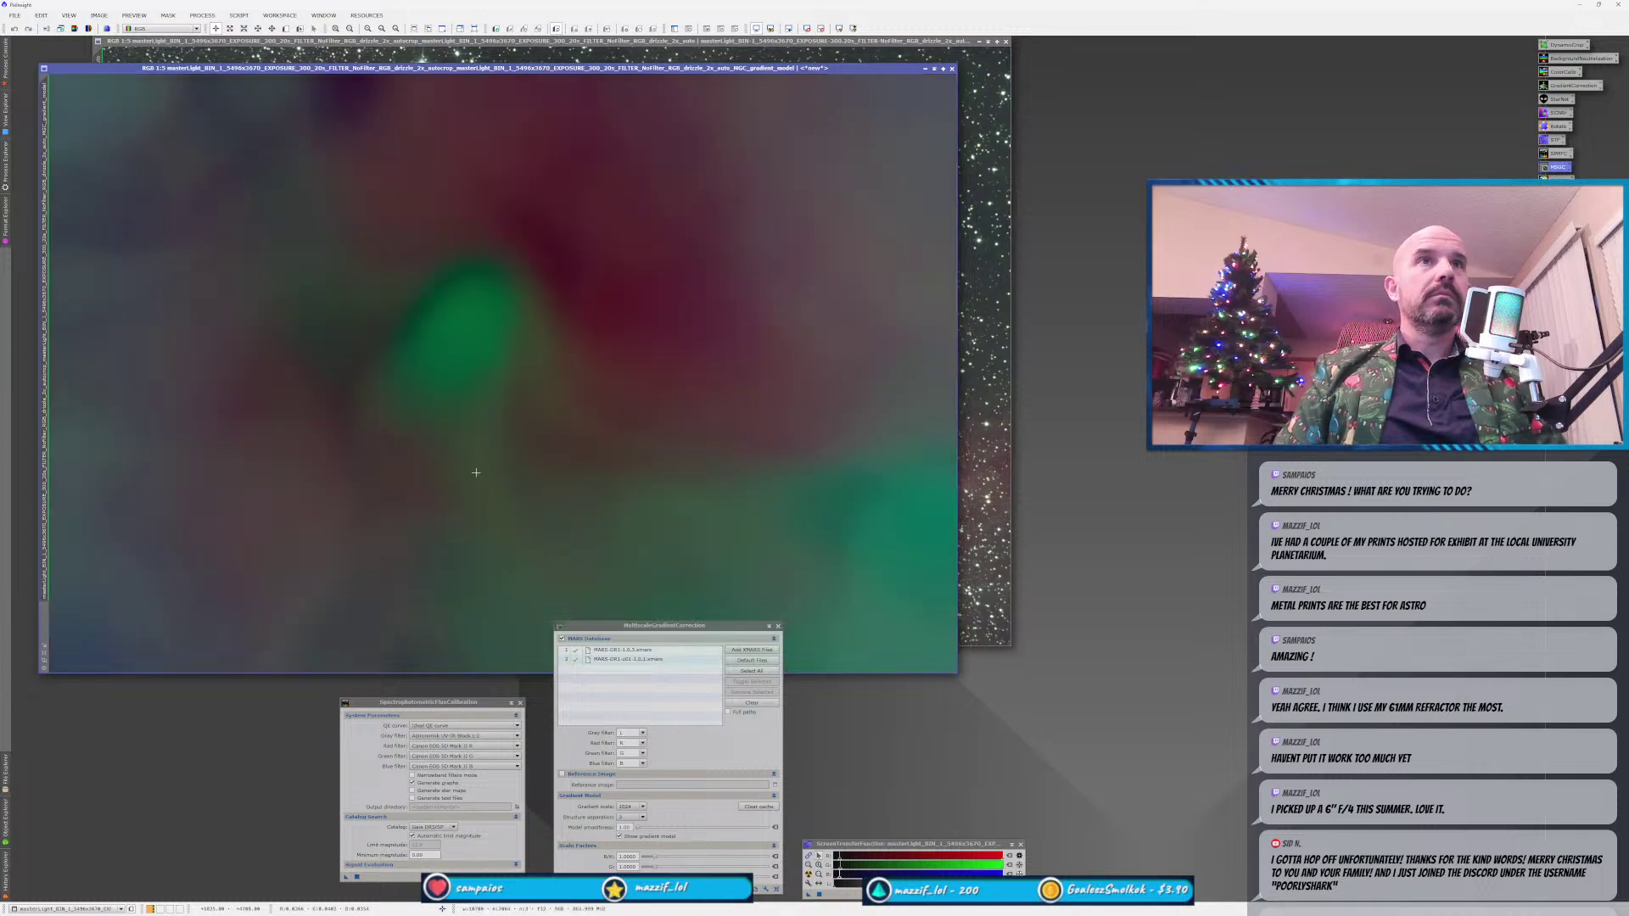
pyautogui.click(968, 498)
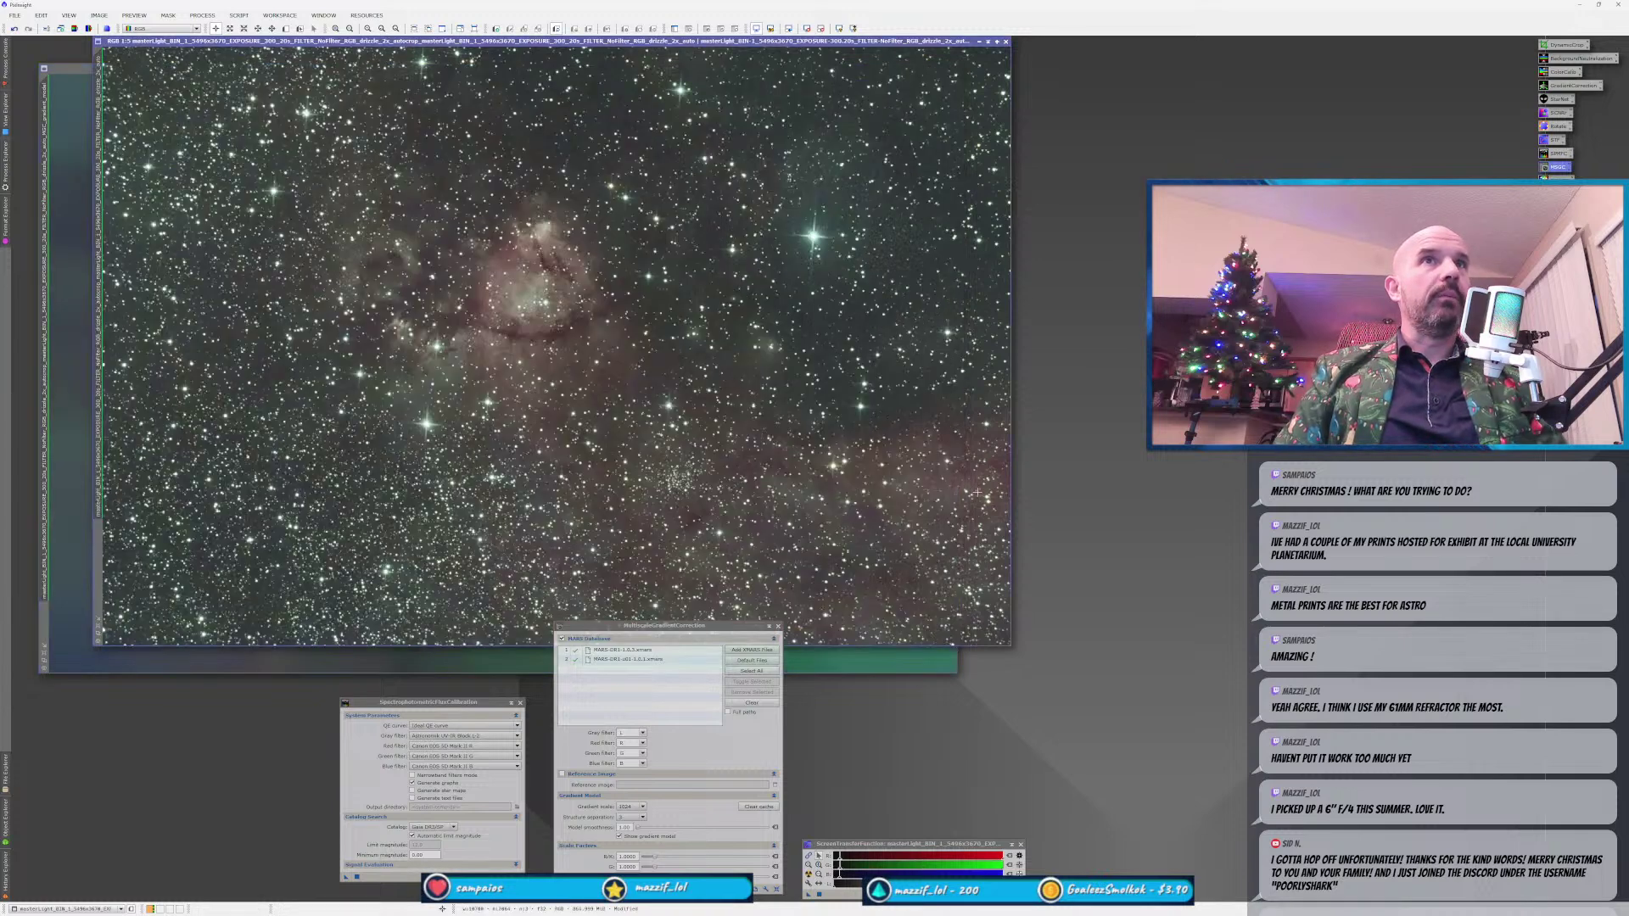
pyautogui.click(303, 653)
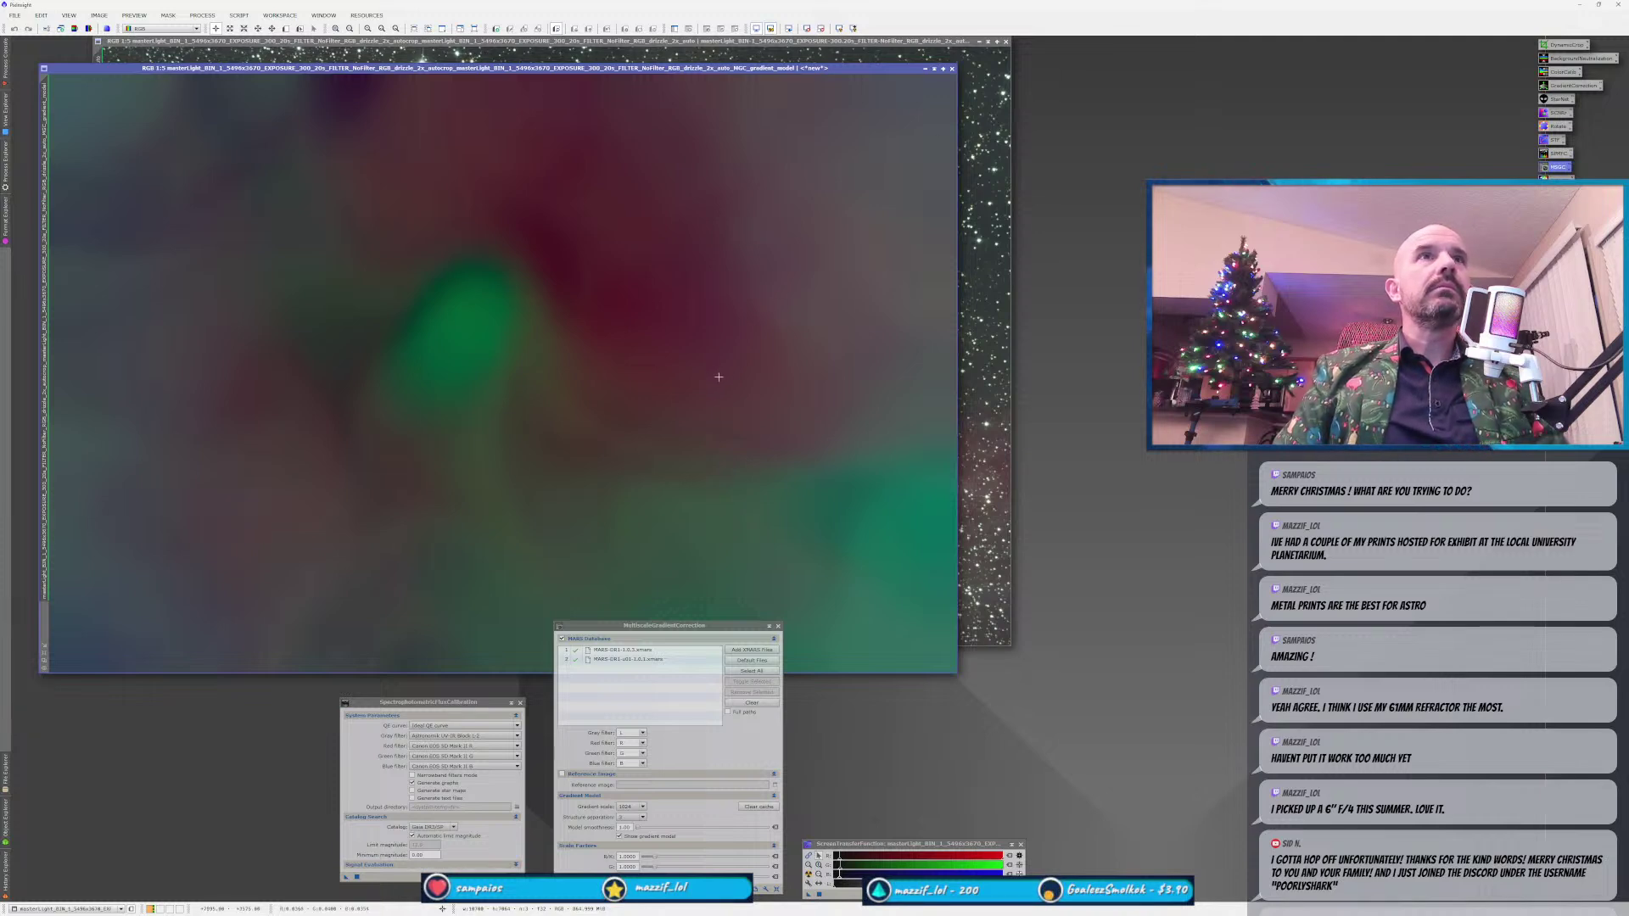
pyautogui.click(962, 421)
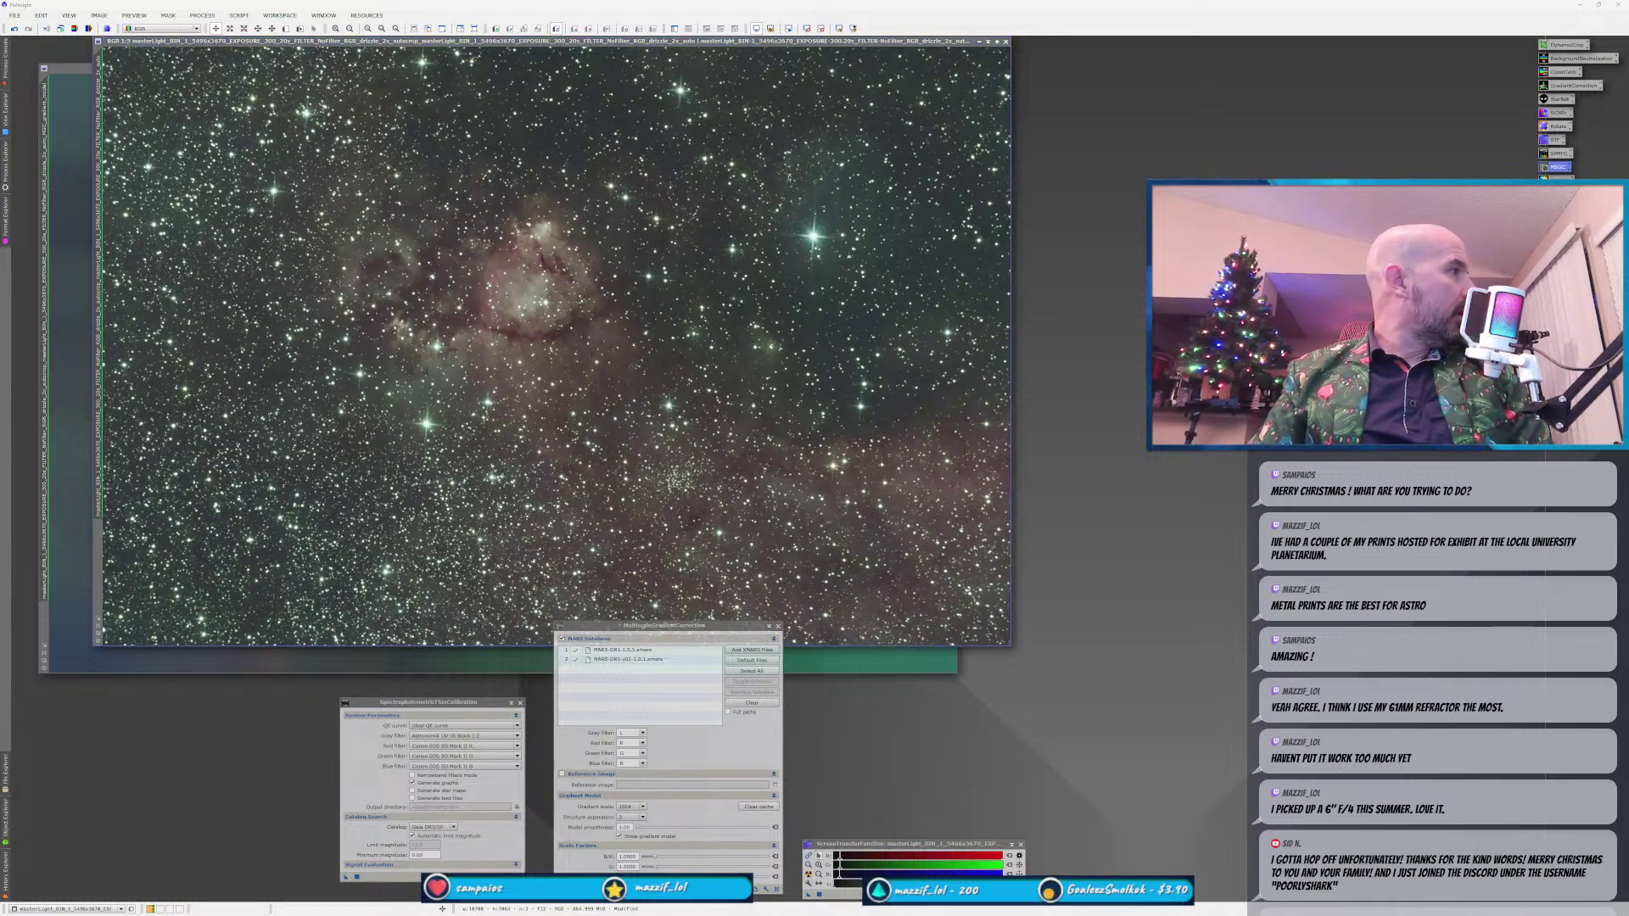
# Bring up the reprocessed IC 1795 Fish Head Nebula image at a larger size as a reference, and close it after viewing.
pyautogui.moveTo(0, 728); pyautogui.dragTo(159, 703)
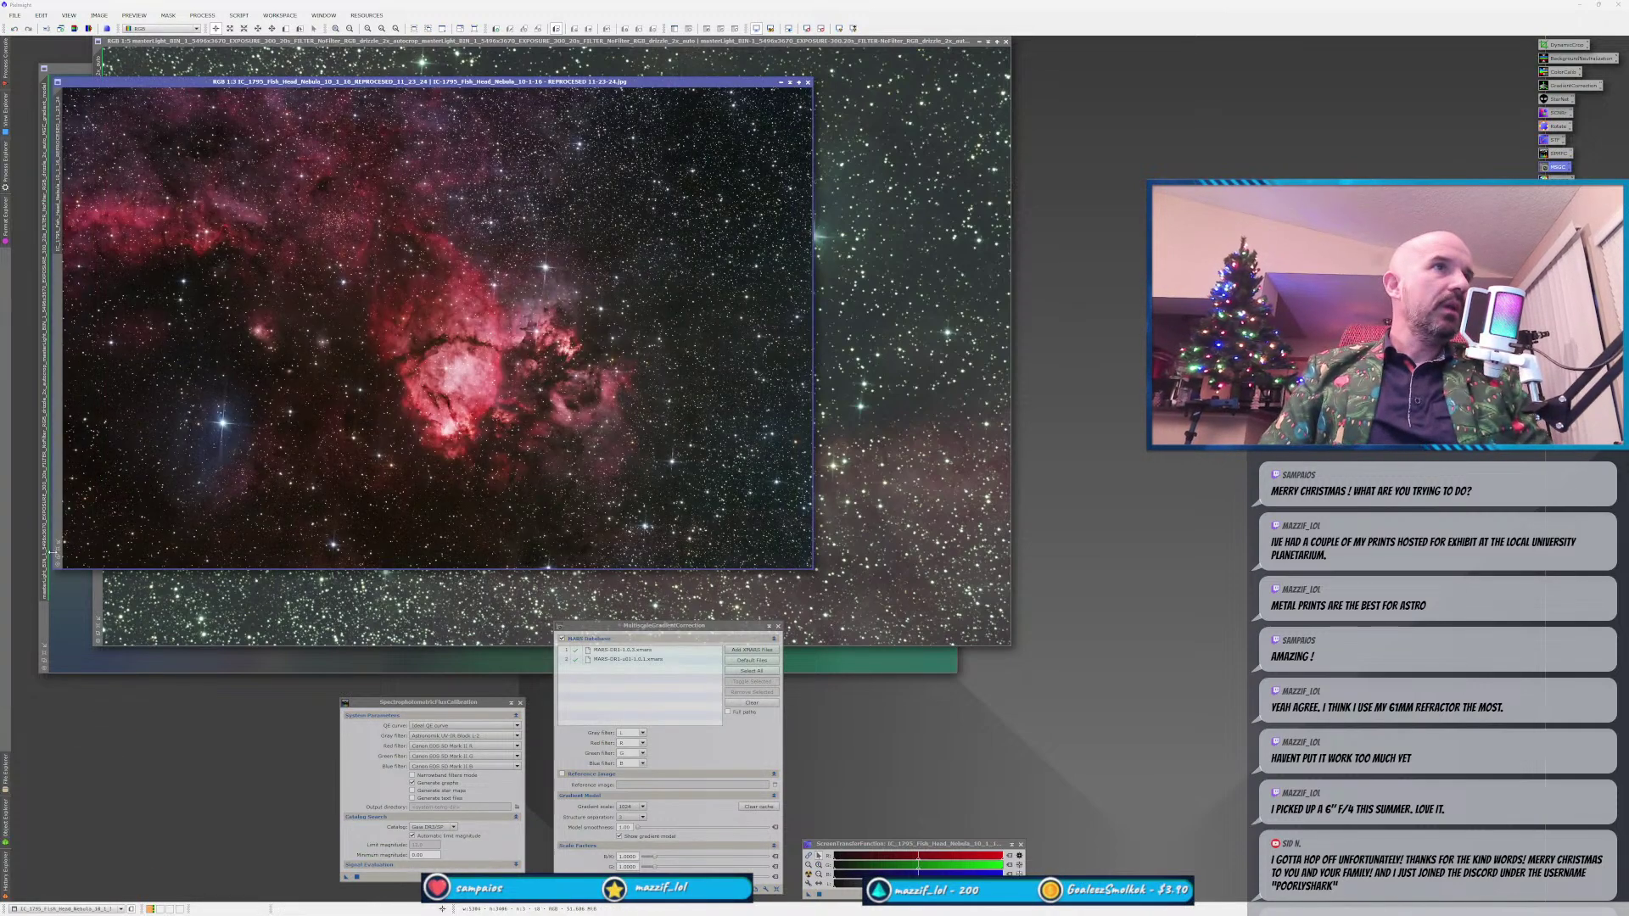
pyautogui.doubleClick(406, 81)
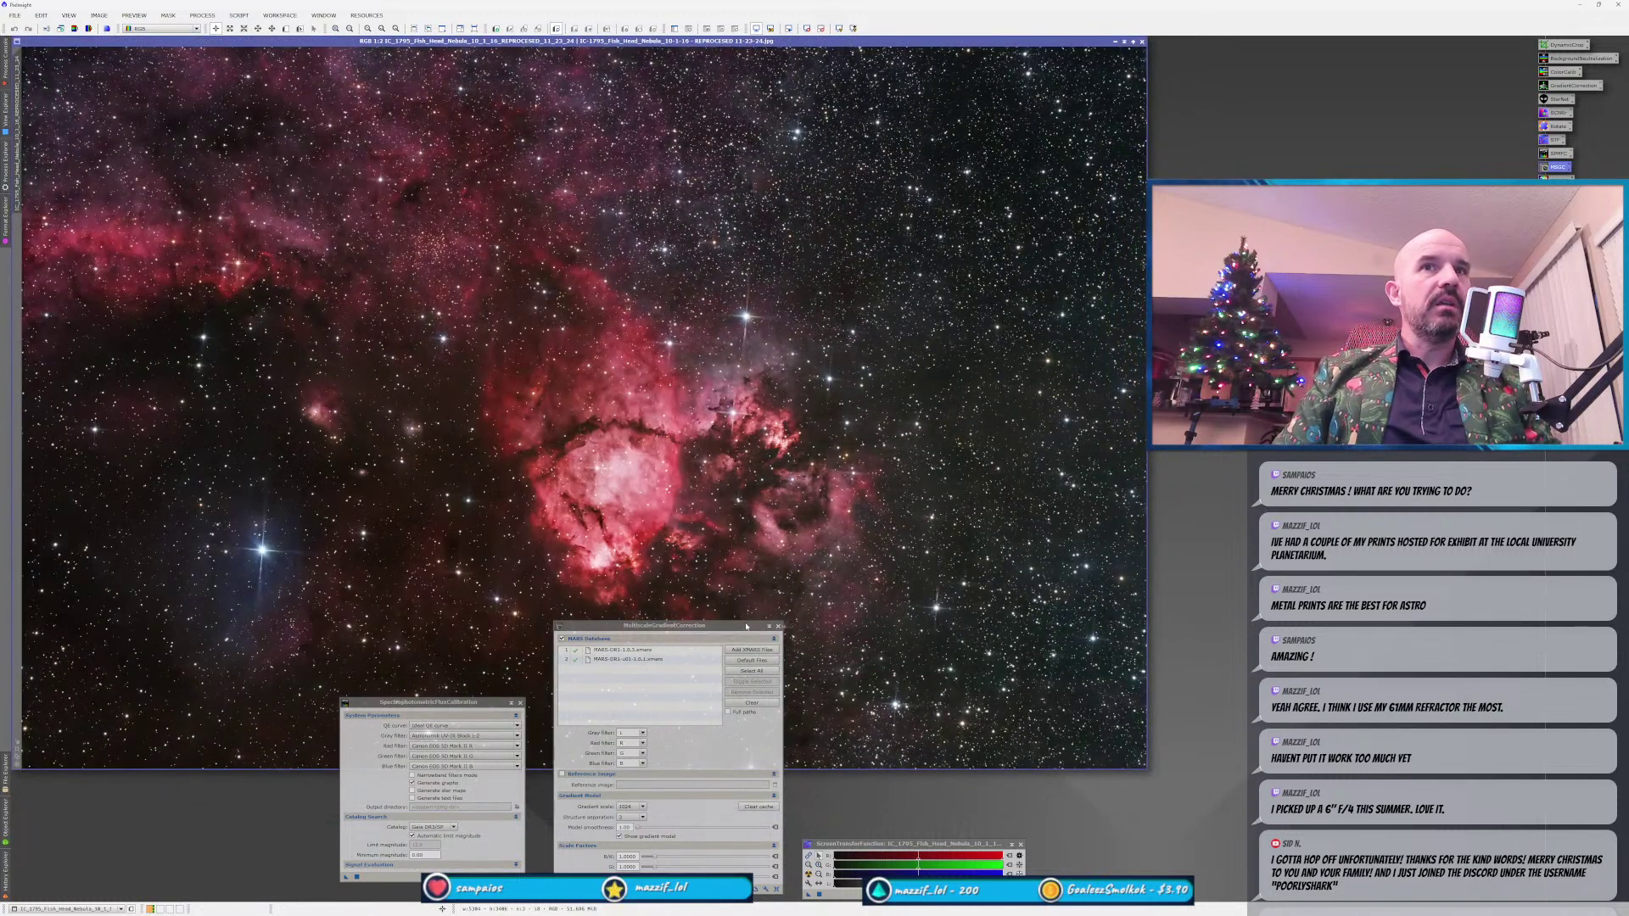
pyautogui.moveTo(731, 627); pyautogui.dragTo(683, 624)
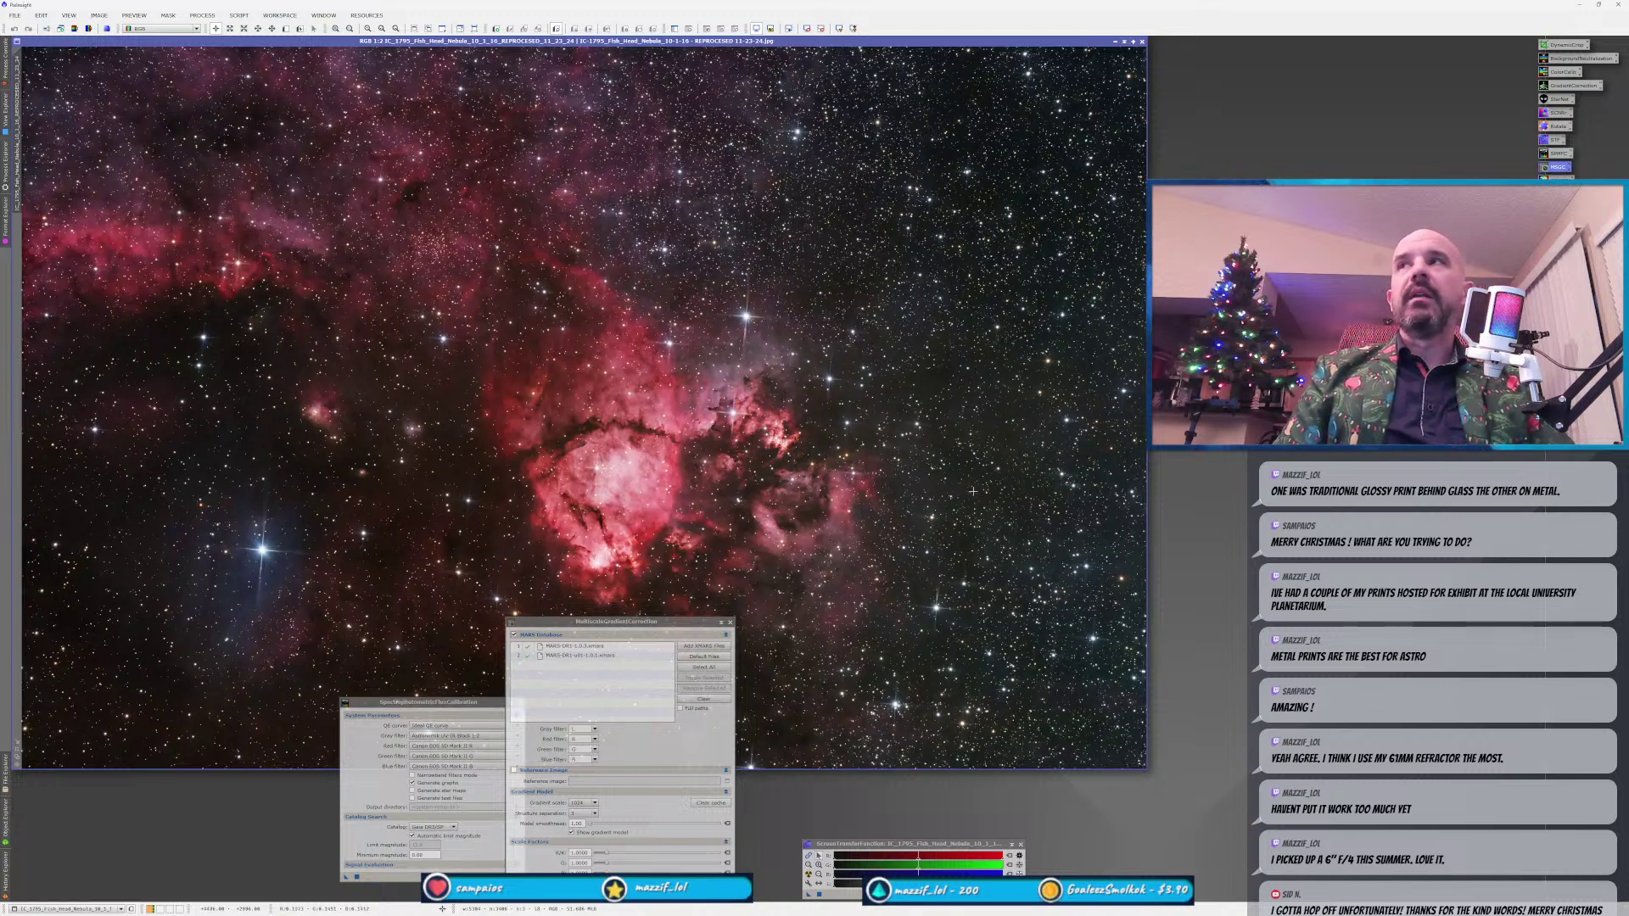
pyautogui.click(1141, 40)
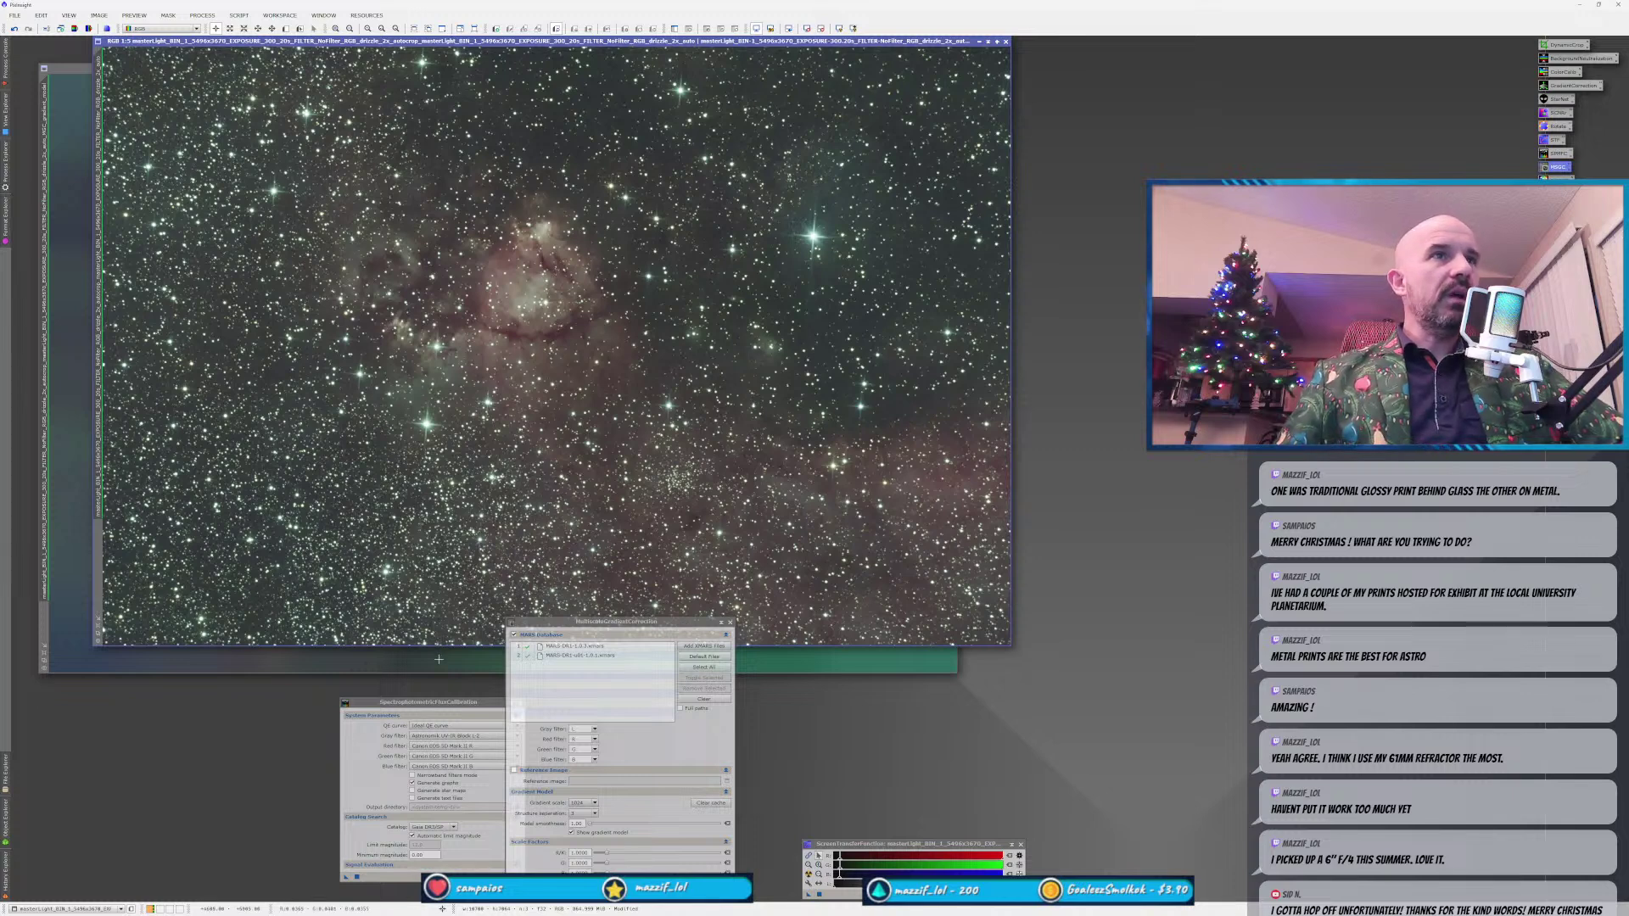
# Undo the gradient correction on the RGB master to compare it with the uncorrected version.
pyautogui.hotkey('ctrl', 'Tab')
pyautogui.hotkey('ctrl', 'Tab')
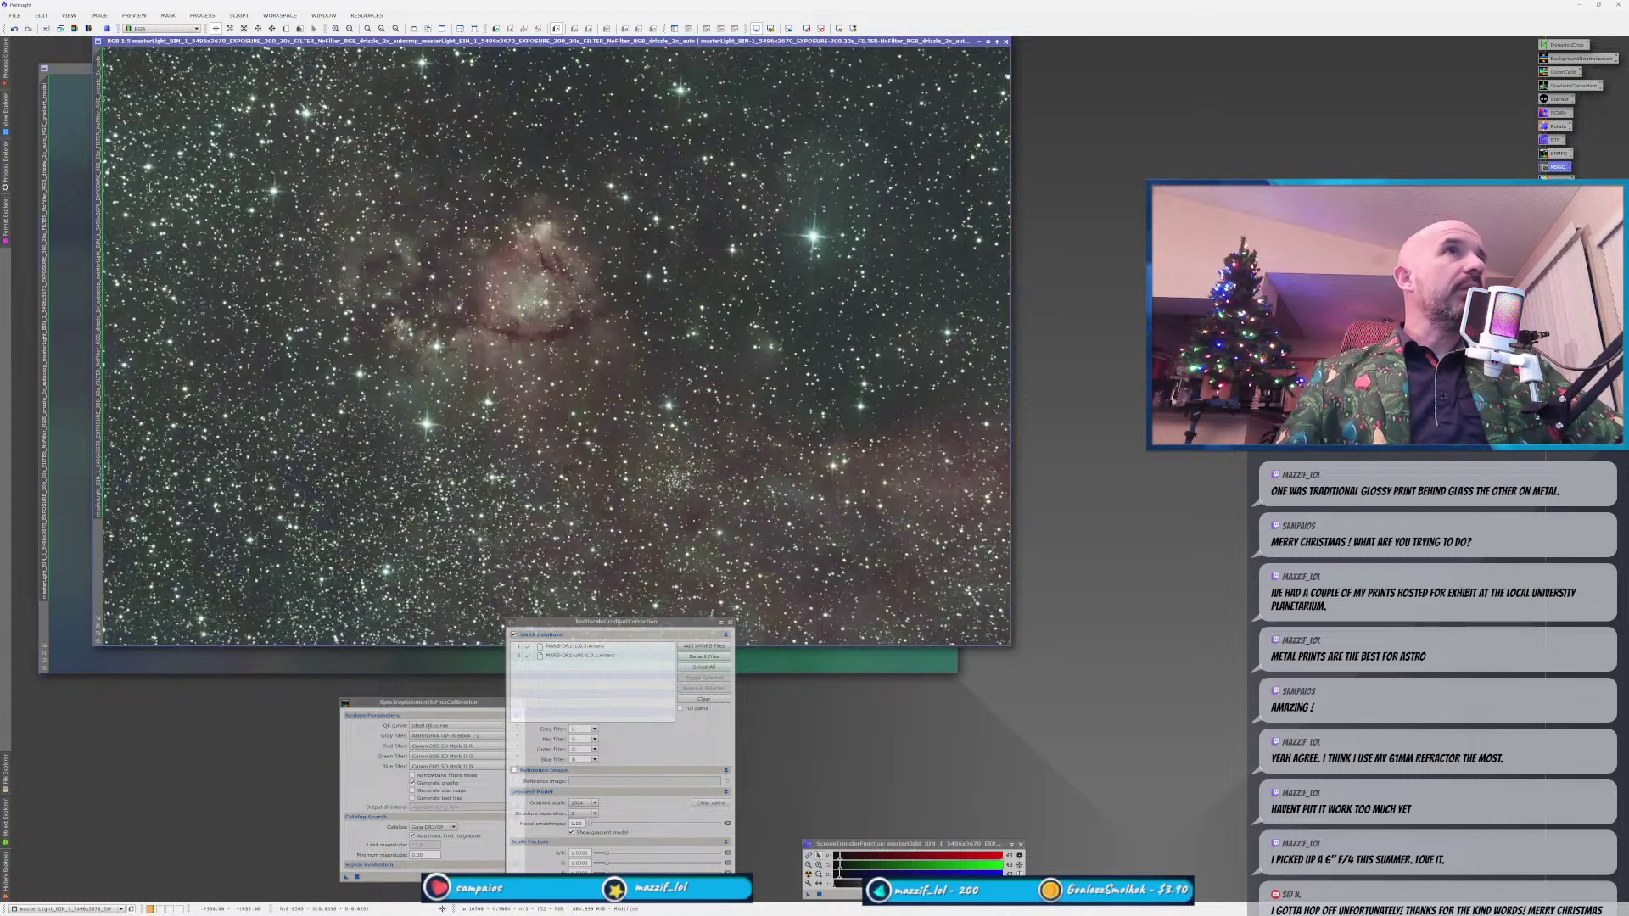
pyautogui.click(17, 29)
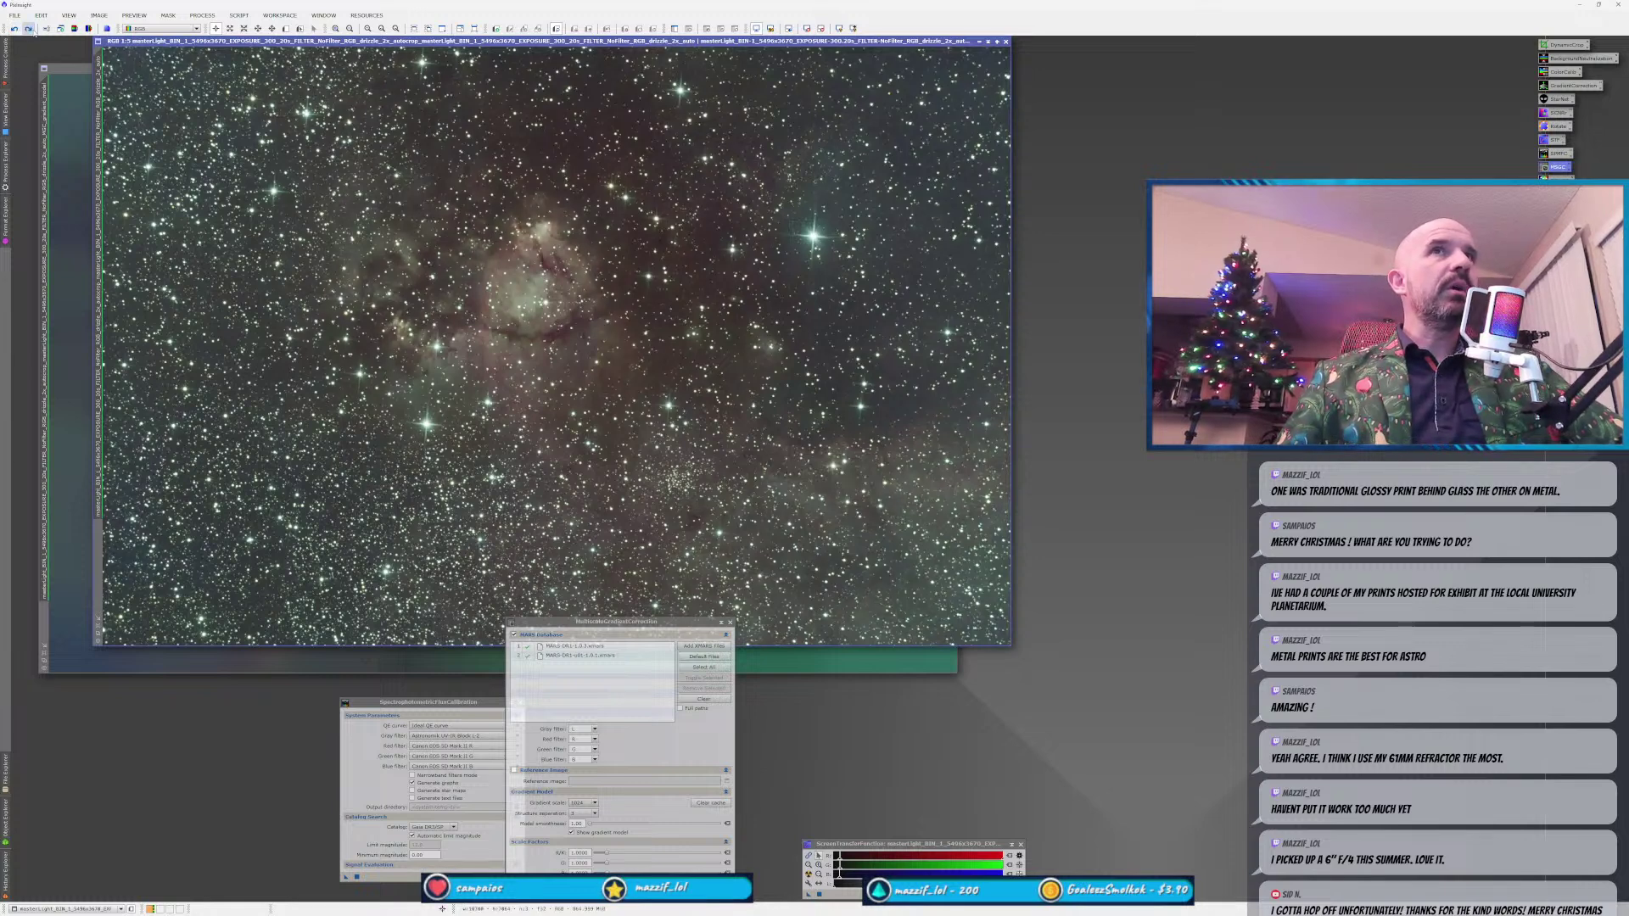
# Redo and undo the gradient correction on the RGB master repeatedly, and compare both versions with the gradient model.
pyautogui.click(29, 29)
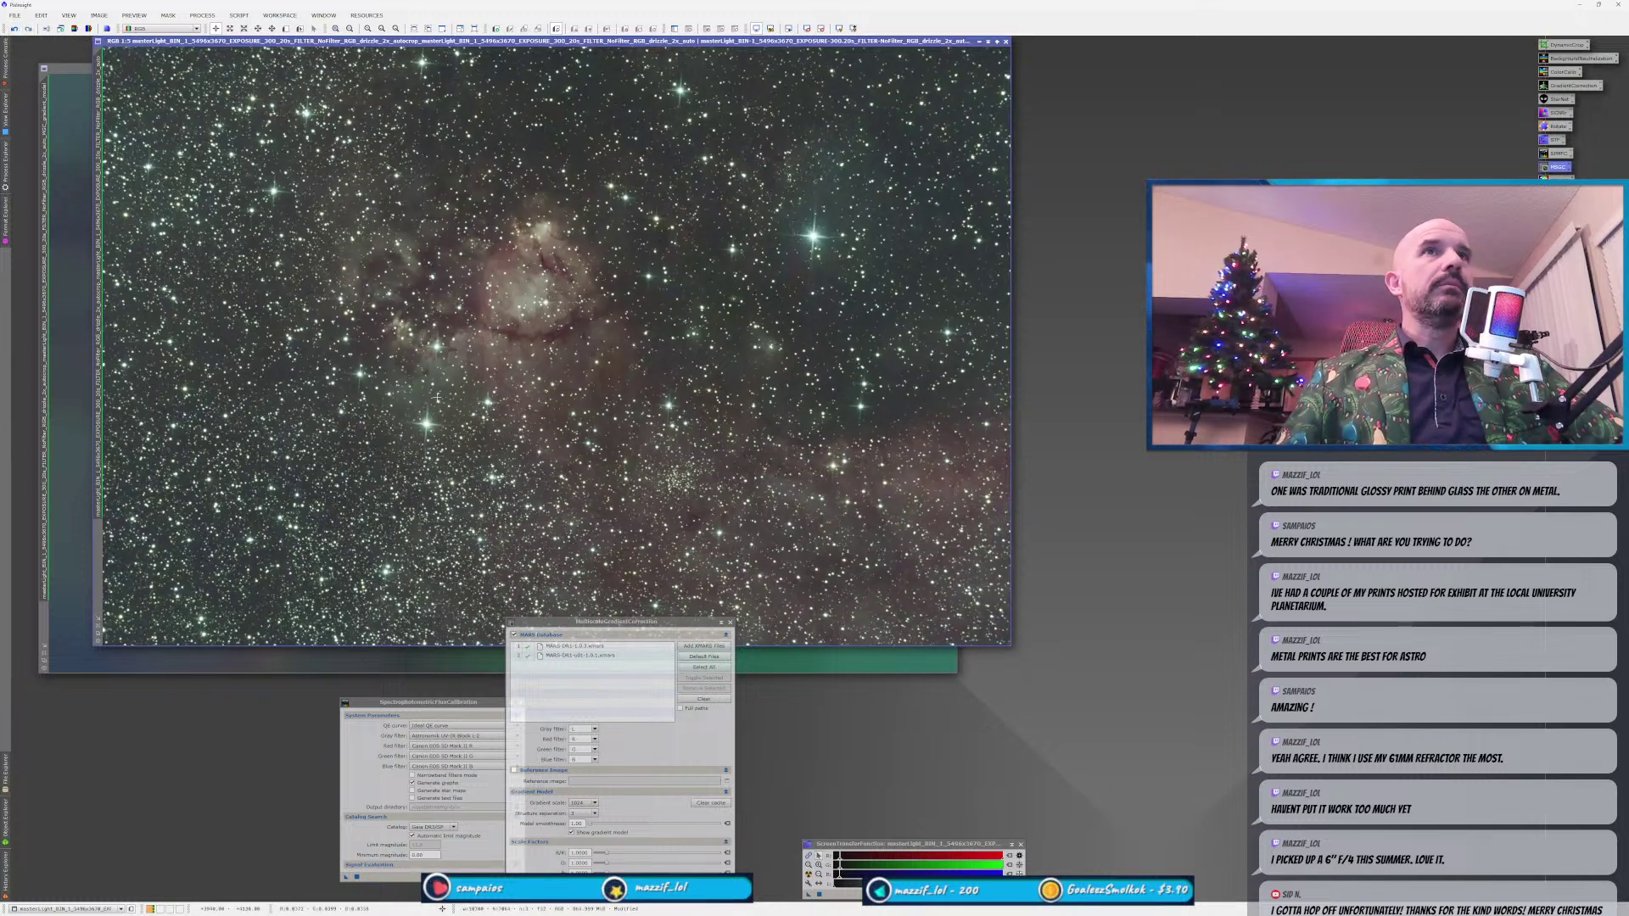
pyautogui.click(14, 29)
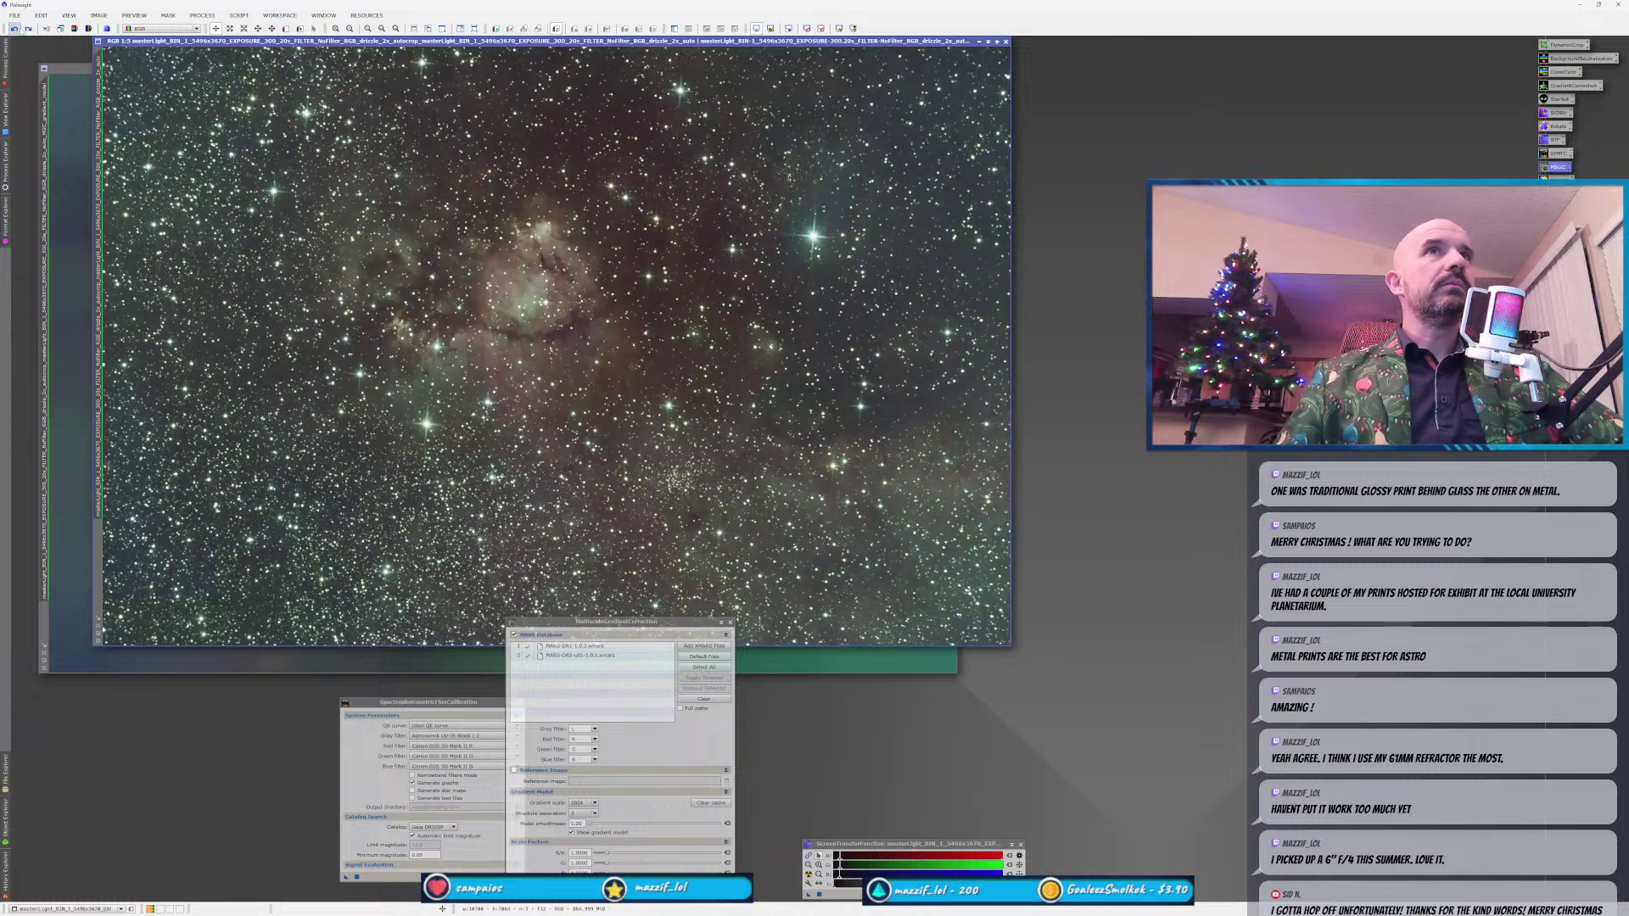
pyautogui.click(29, 29)
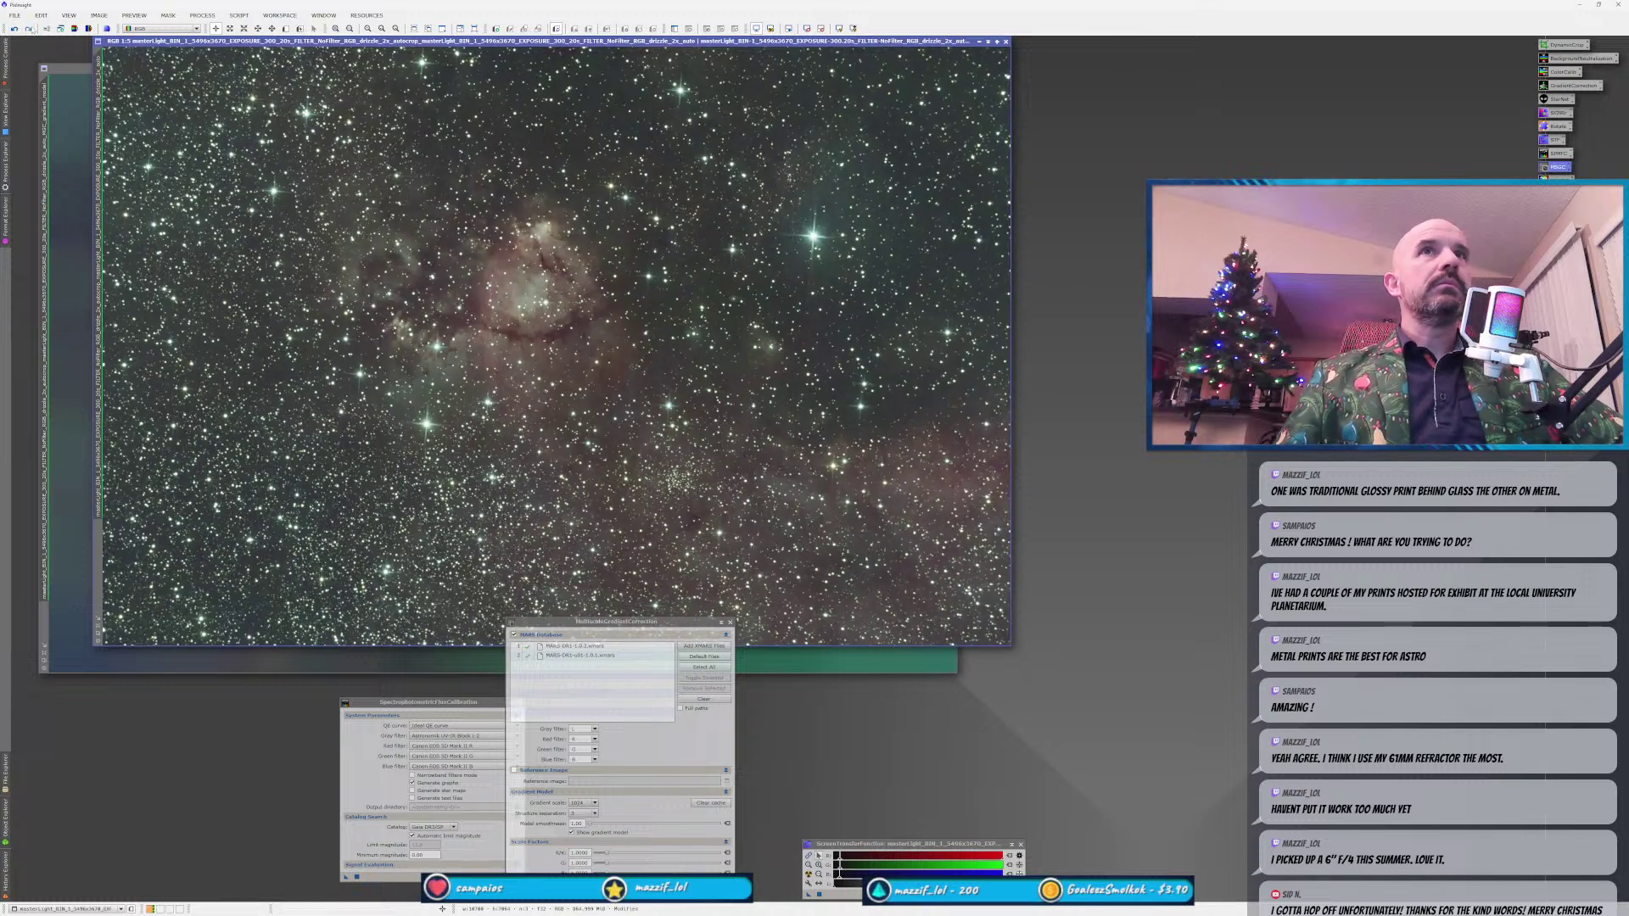
pyautogui.click(14, 28)
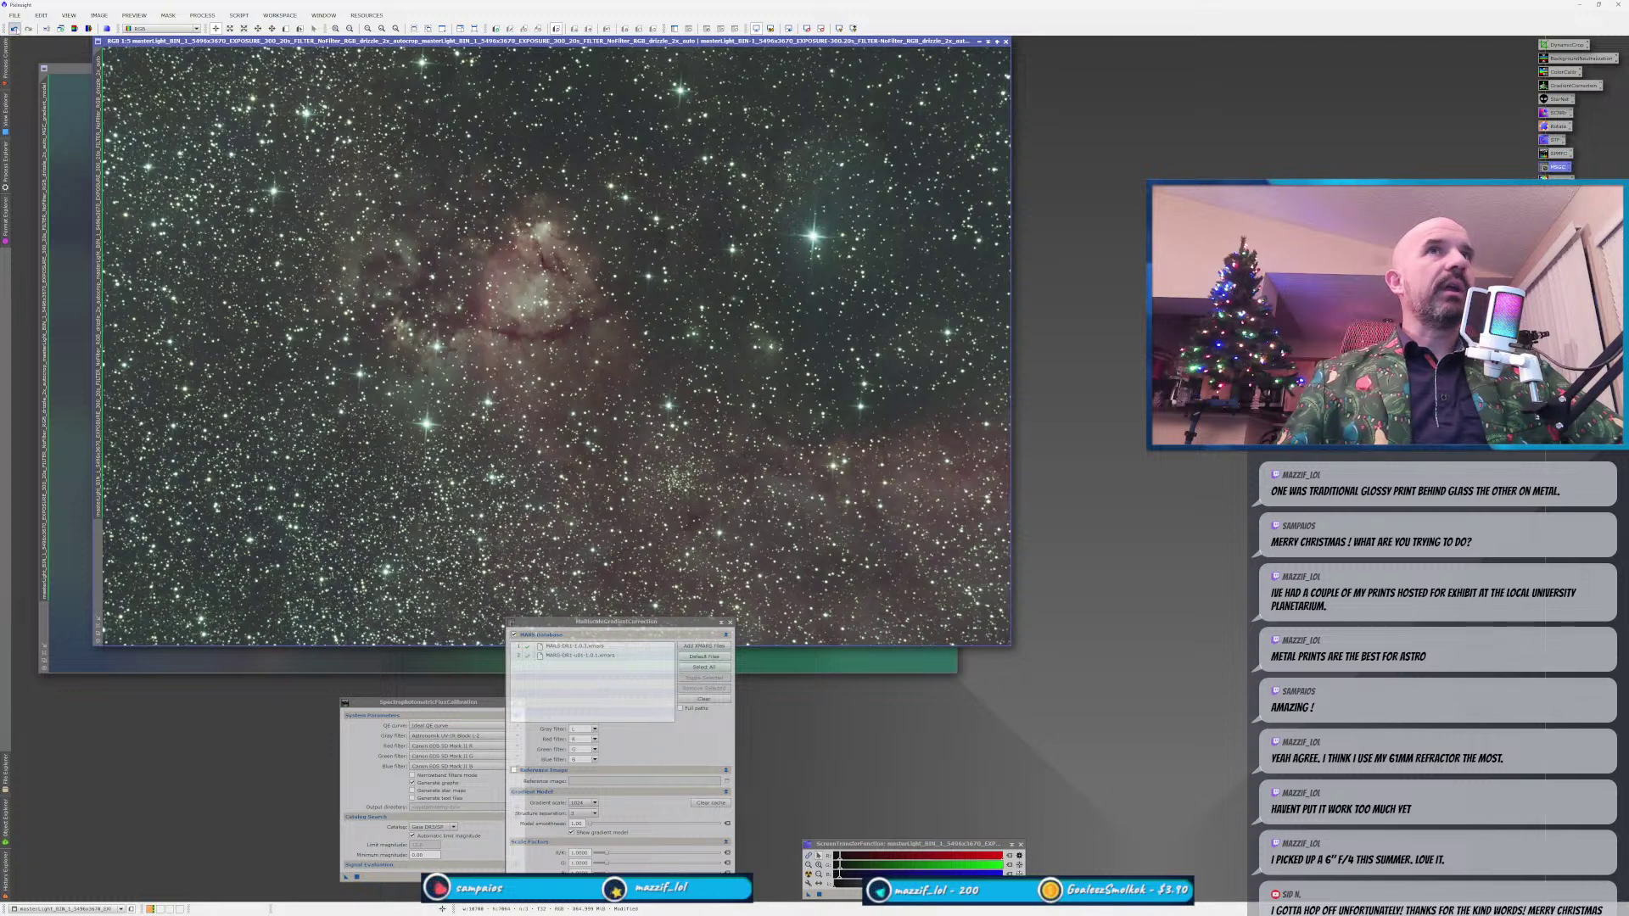
pyautogui.click(28, 29)
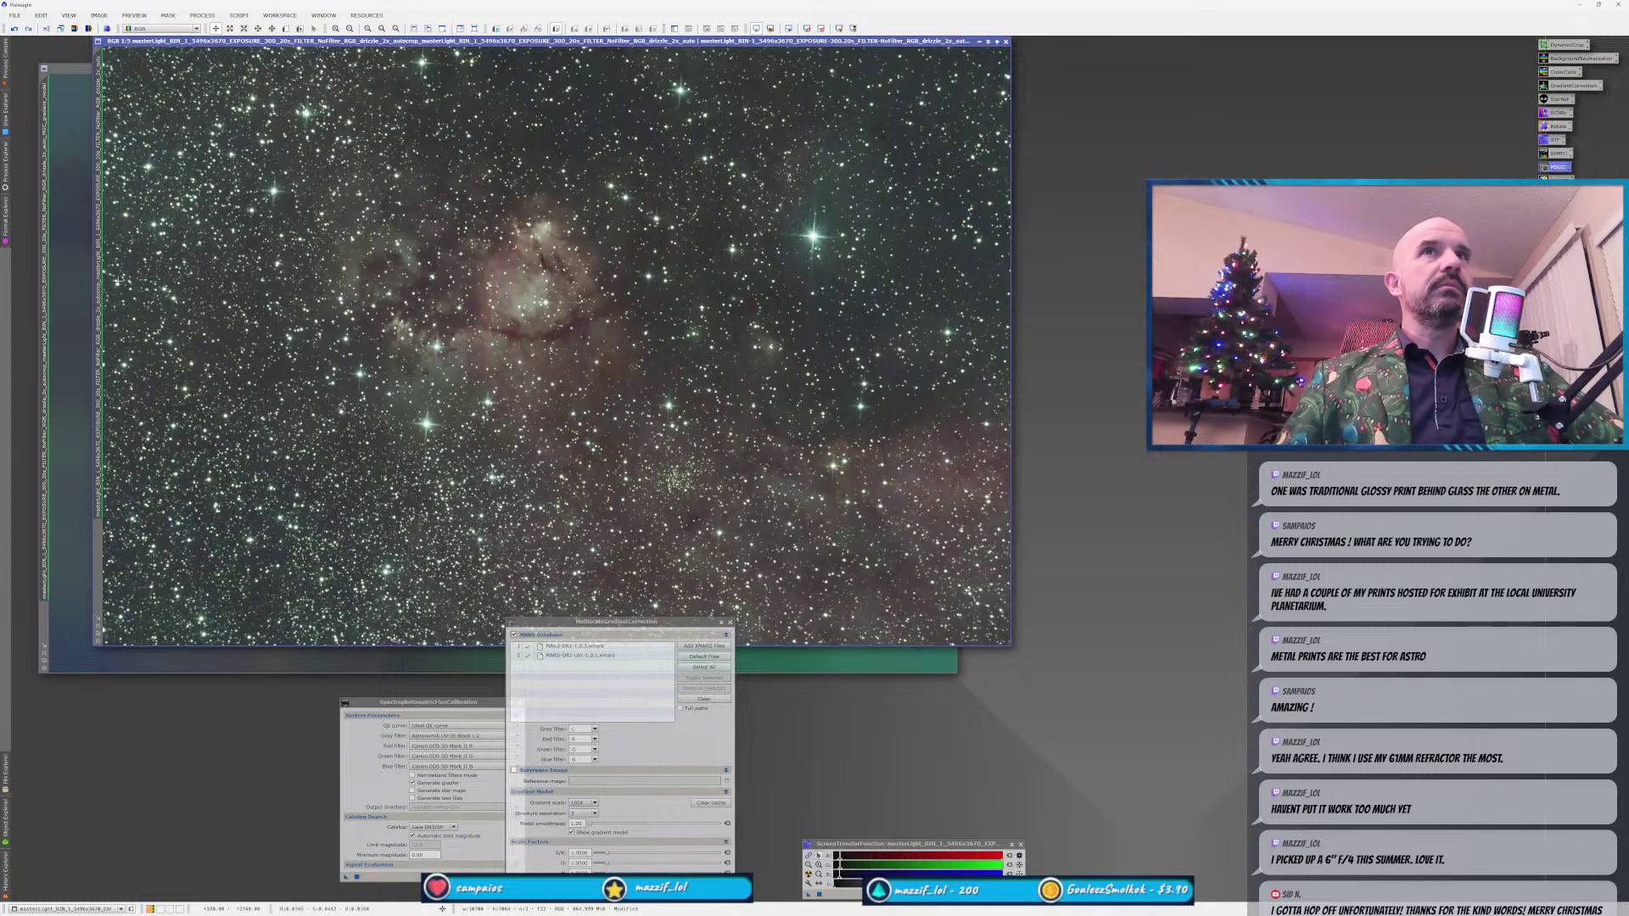
pyautogui.click(78, 328)
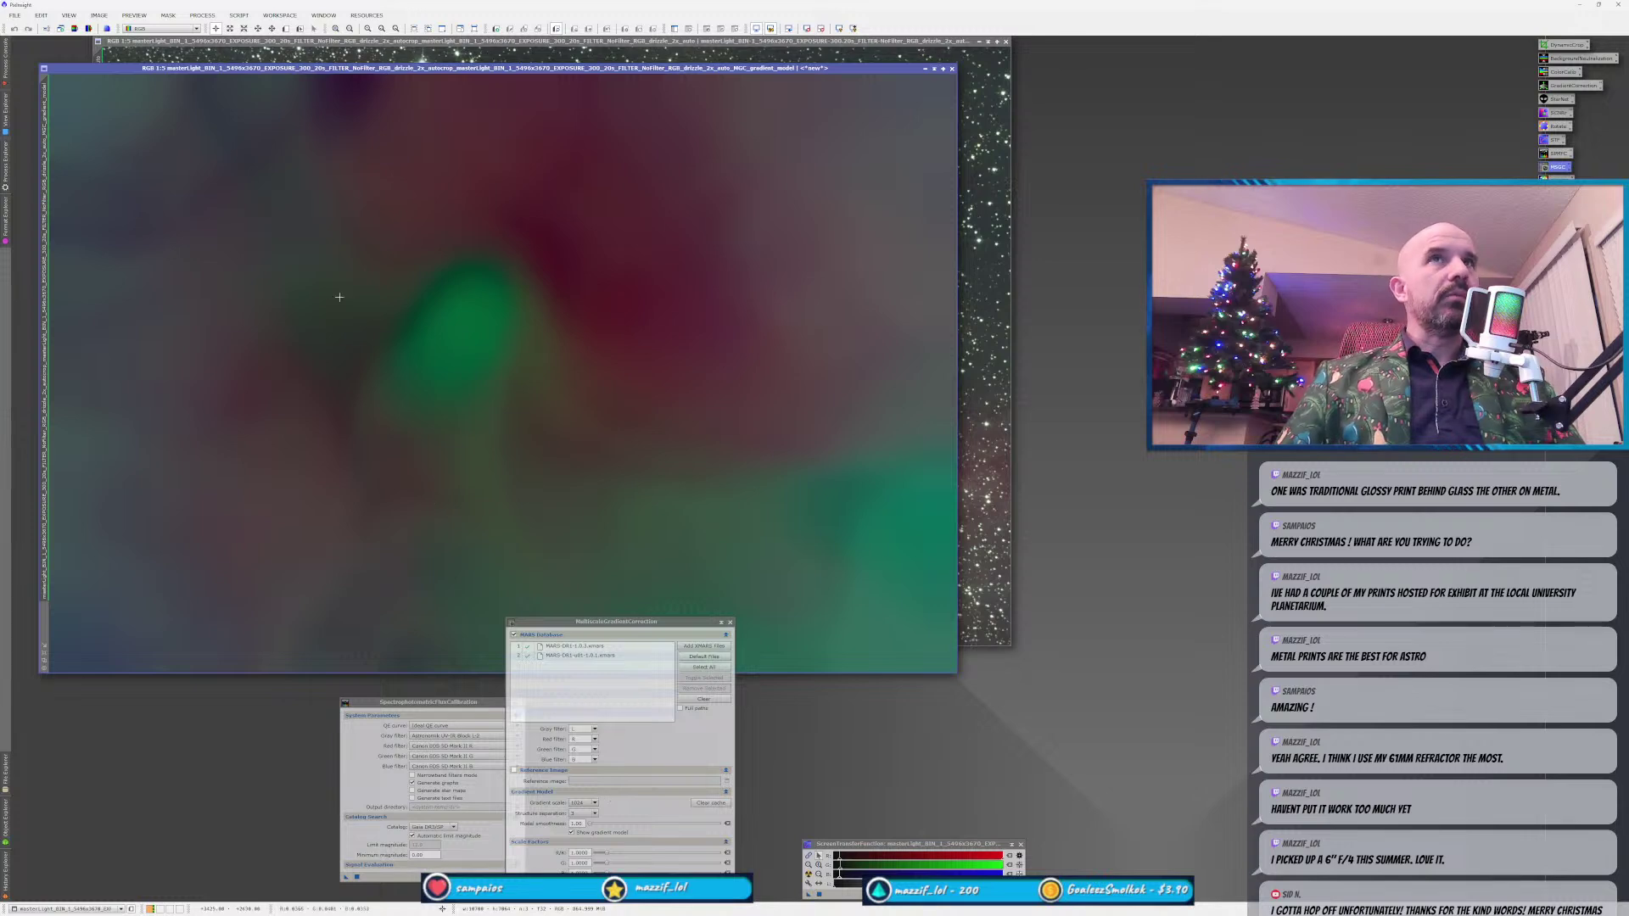
pyautogui.click(967, 110)
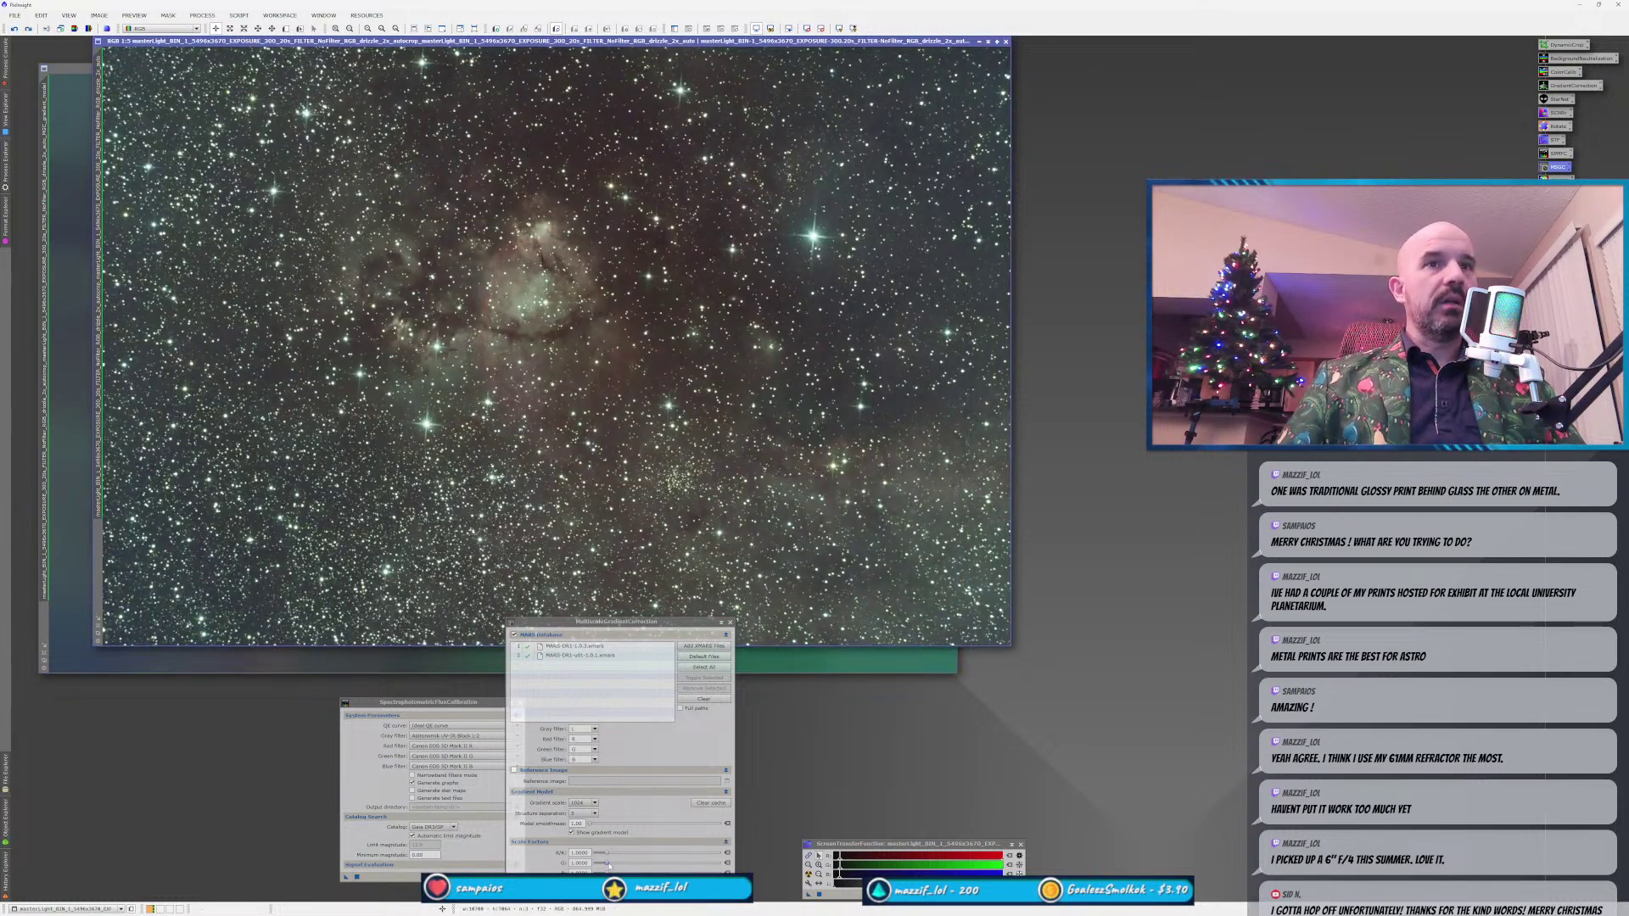
# Try MultiscaleGradientCorrection on the RGB master with a smaller gradient scale, auto-stretch and inspect its gradient model, and undo the correction.
pyautogui.click(600, 811)
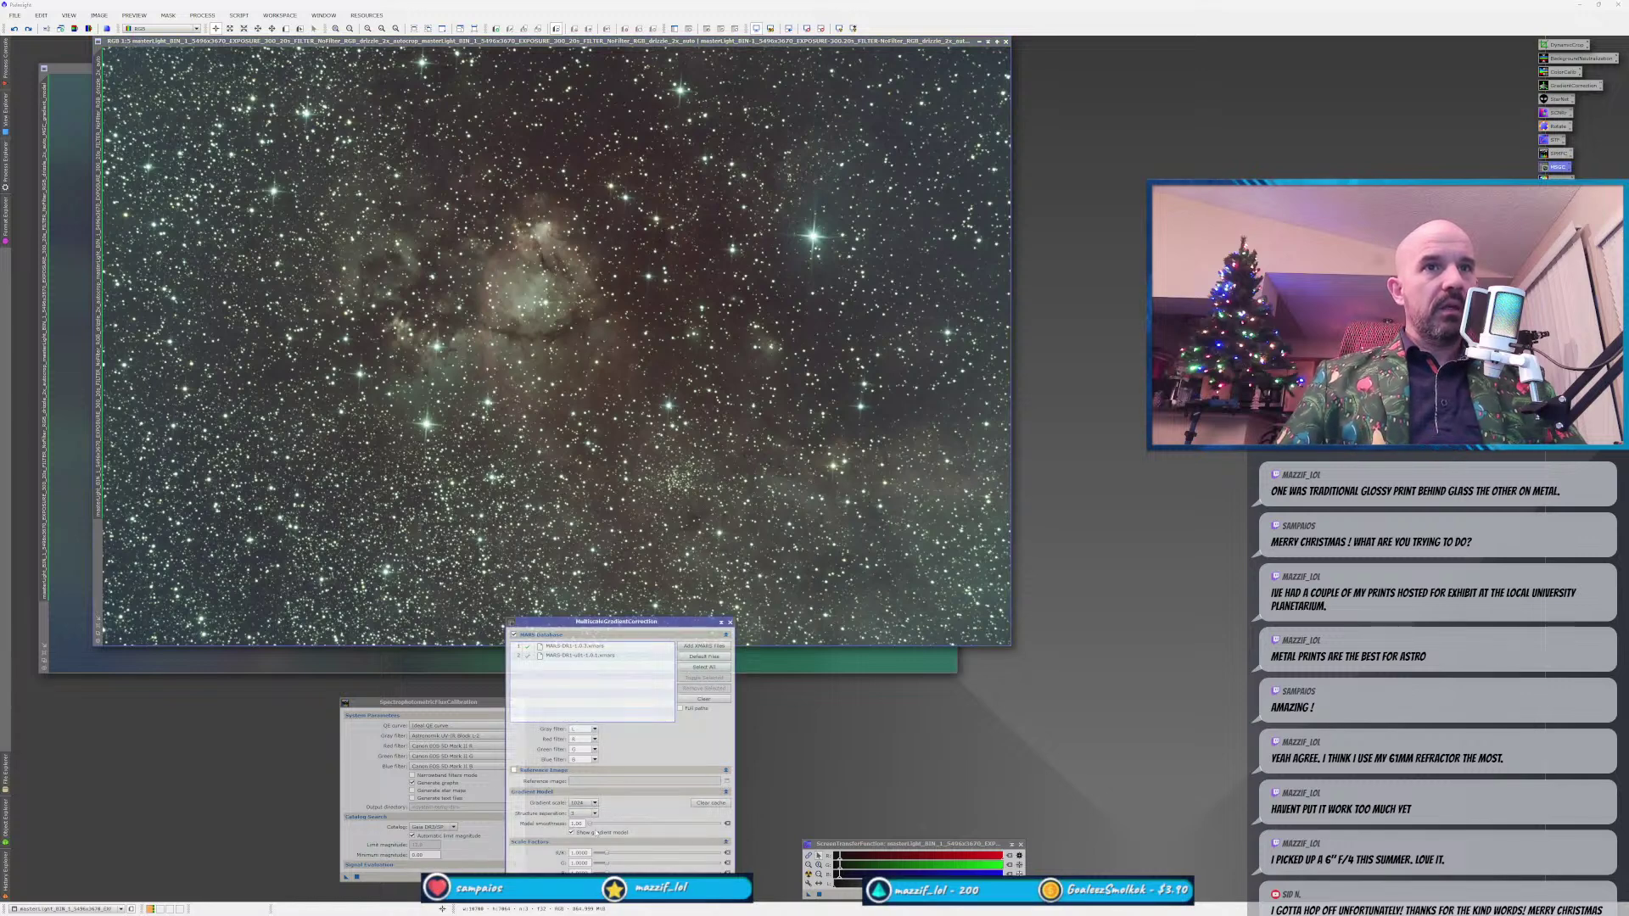
pyautogui.click(596, 805)
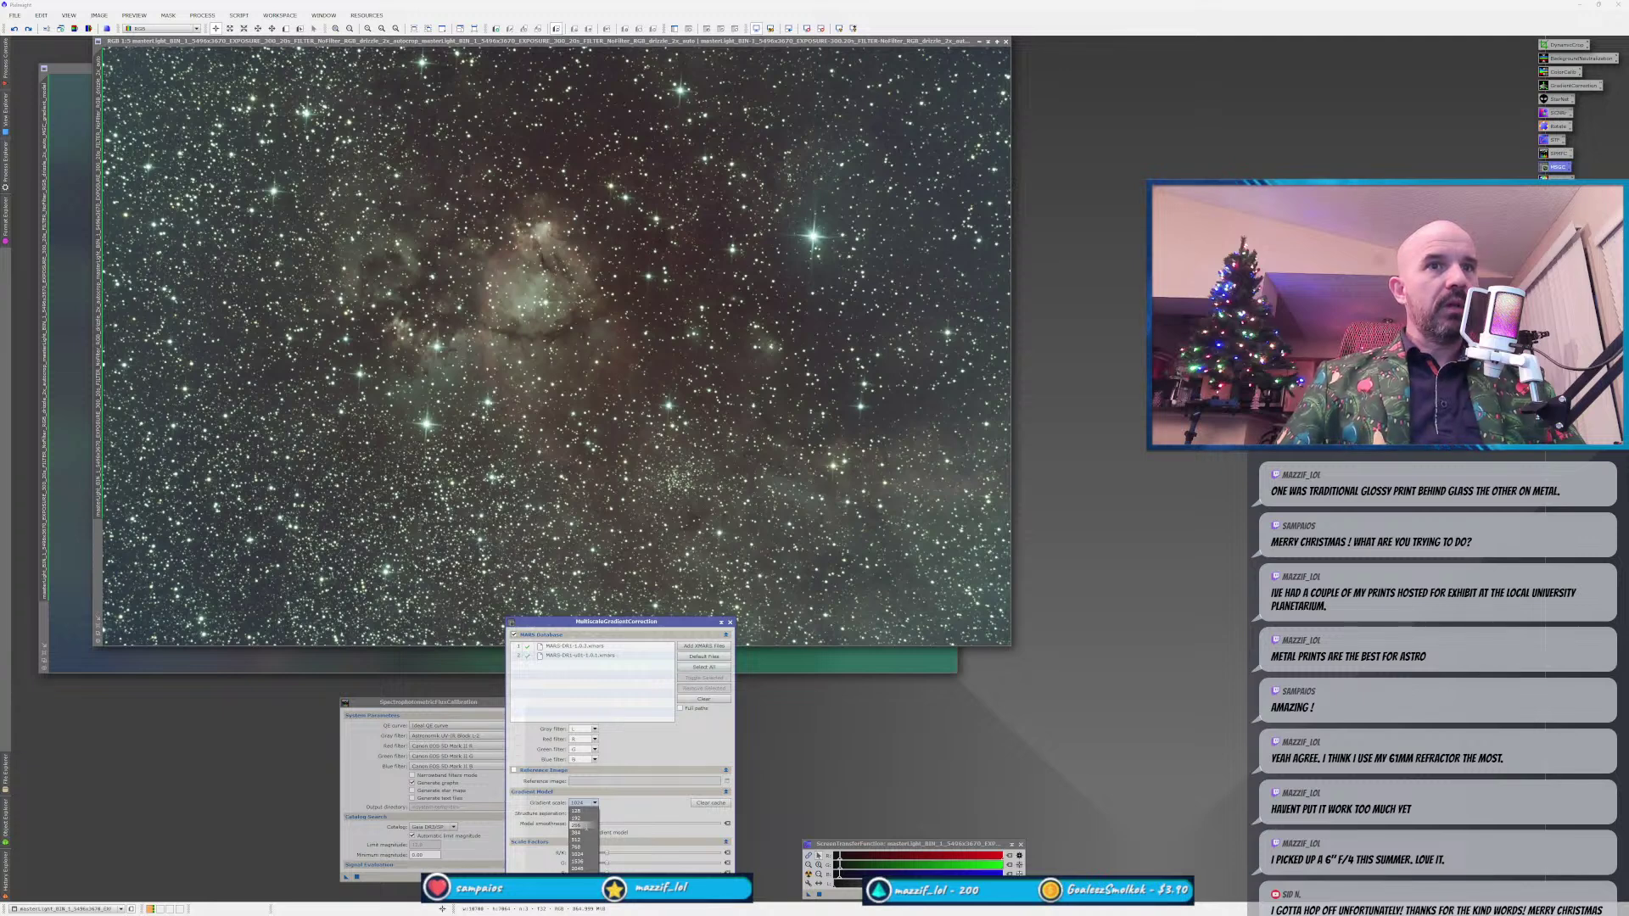
pyautogui.click(577, 825)
pyautogui.moveTo(513, 875); pyautogui.dragTo(444, 498)
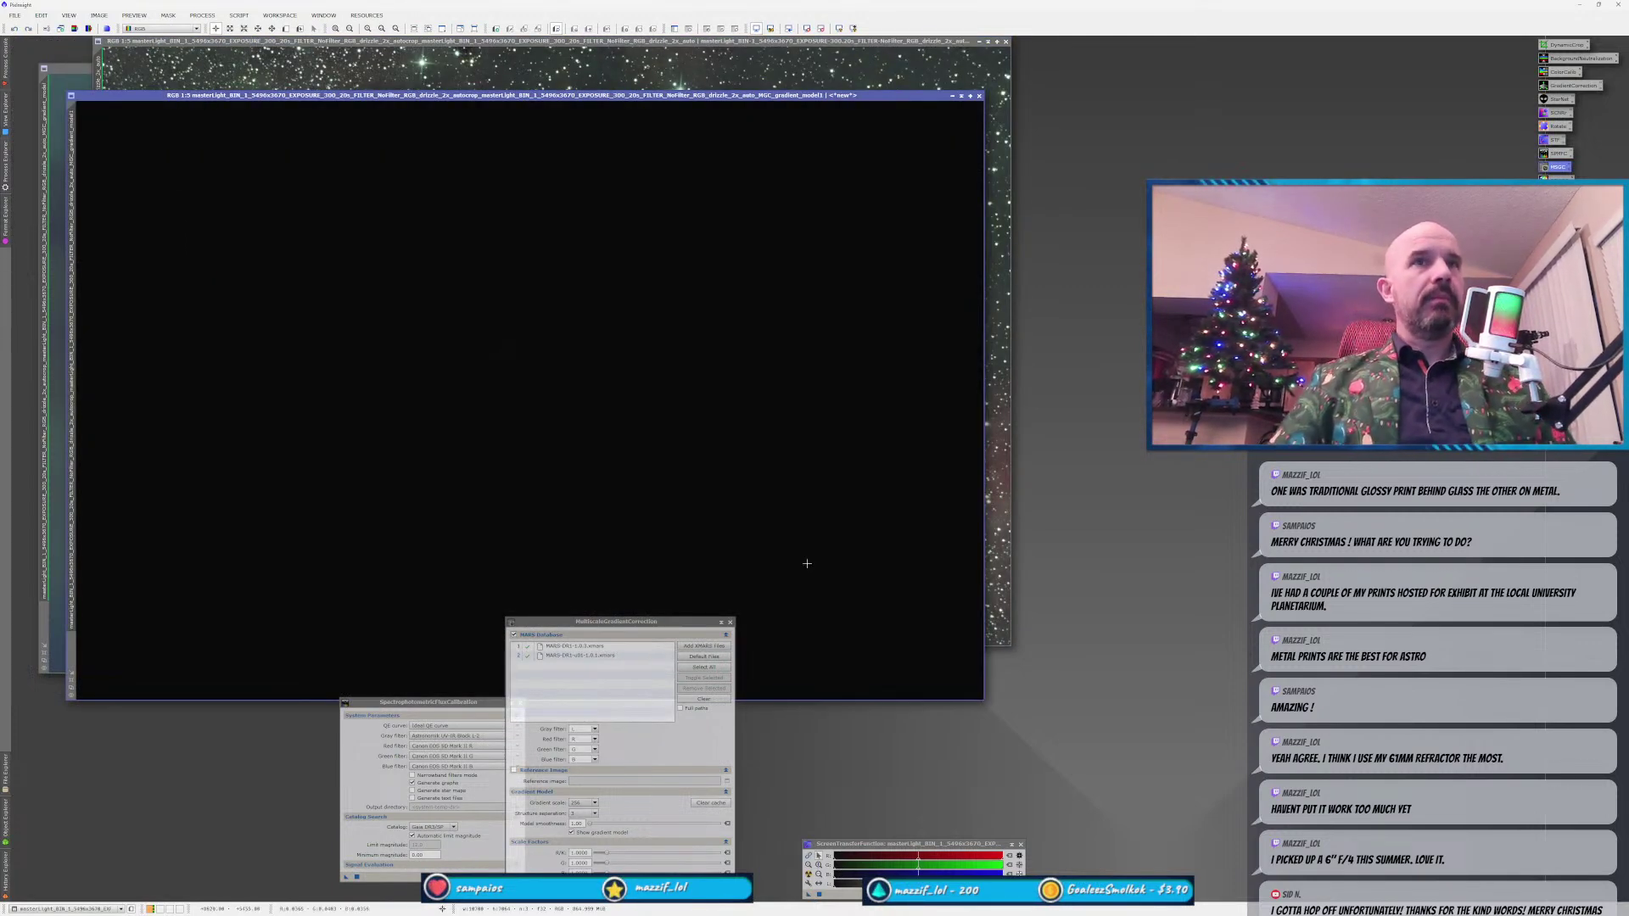
pyautogui.hotkey('ctrl', 'a')
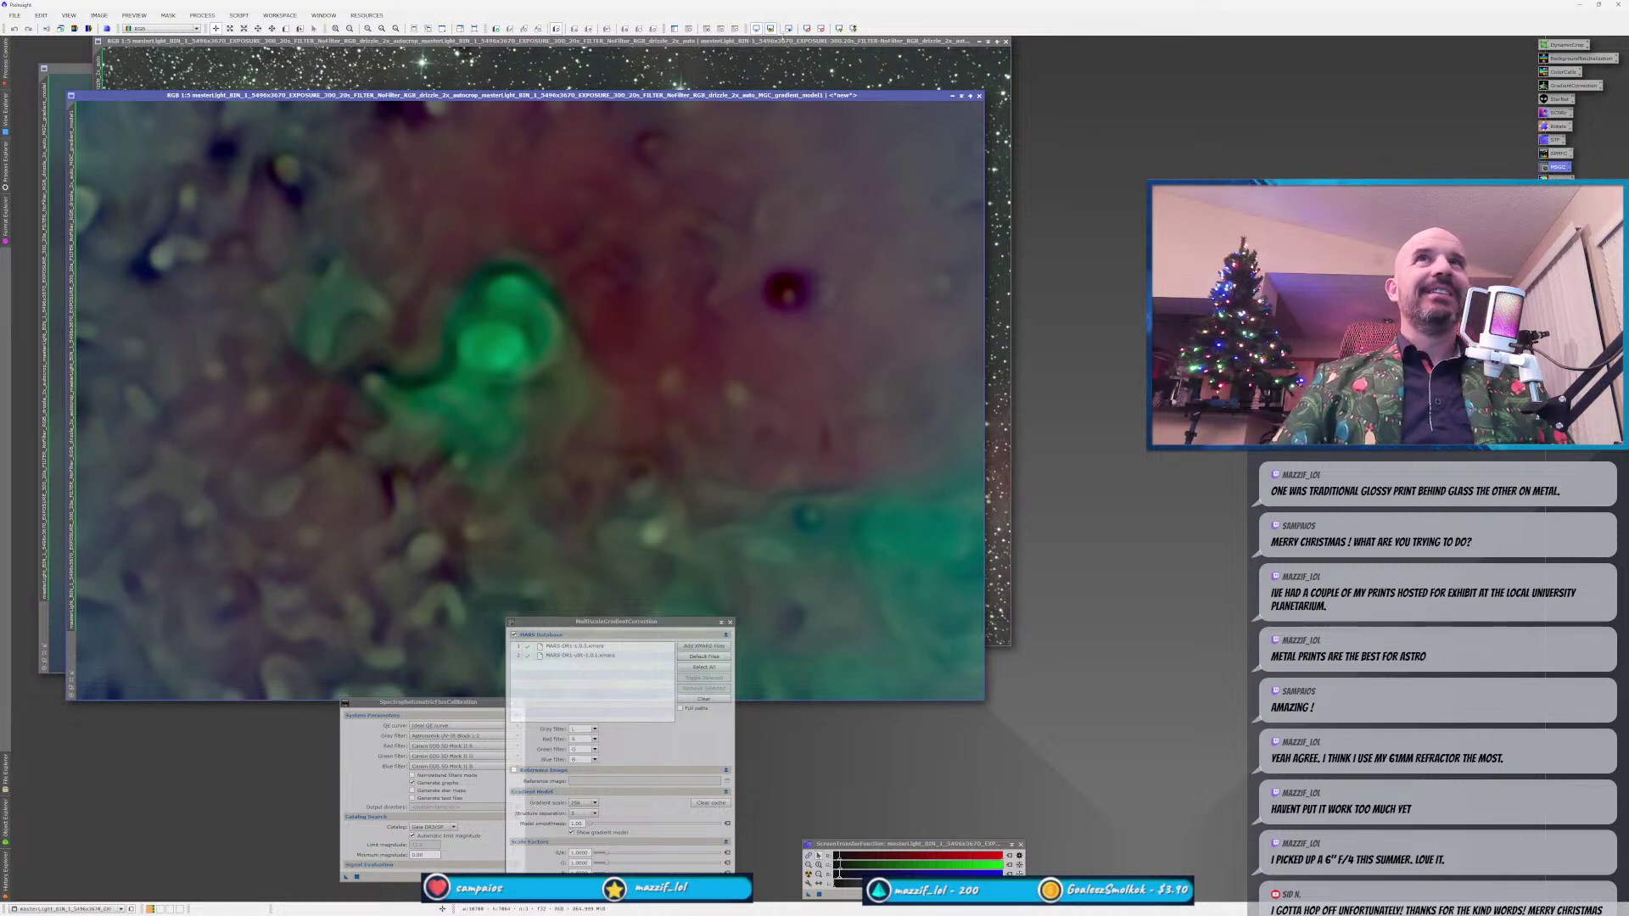
pyautogui.click(763, 67)
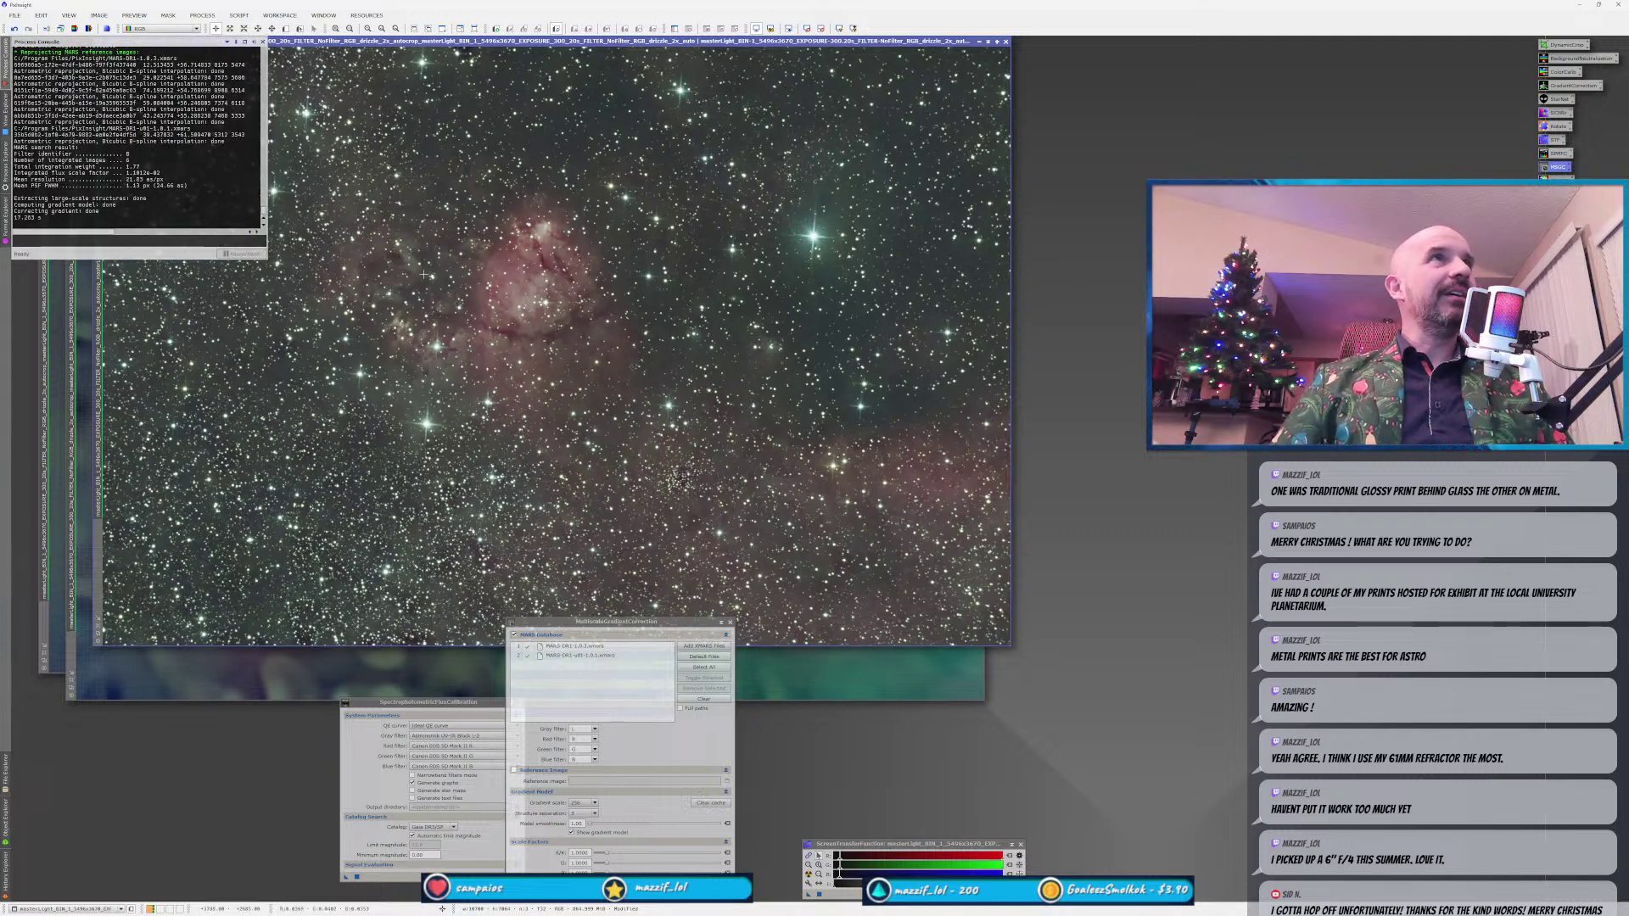
pyautogui.click(14, 28)
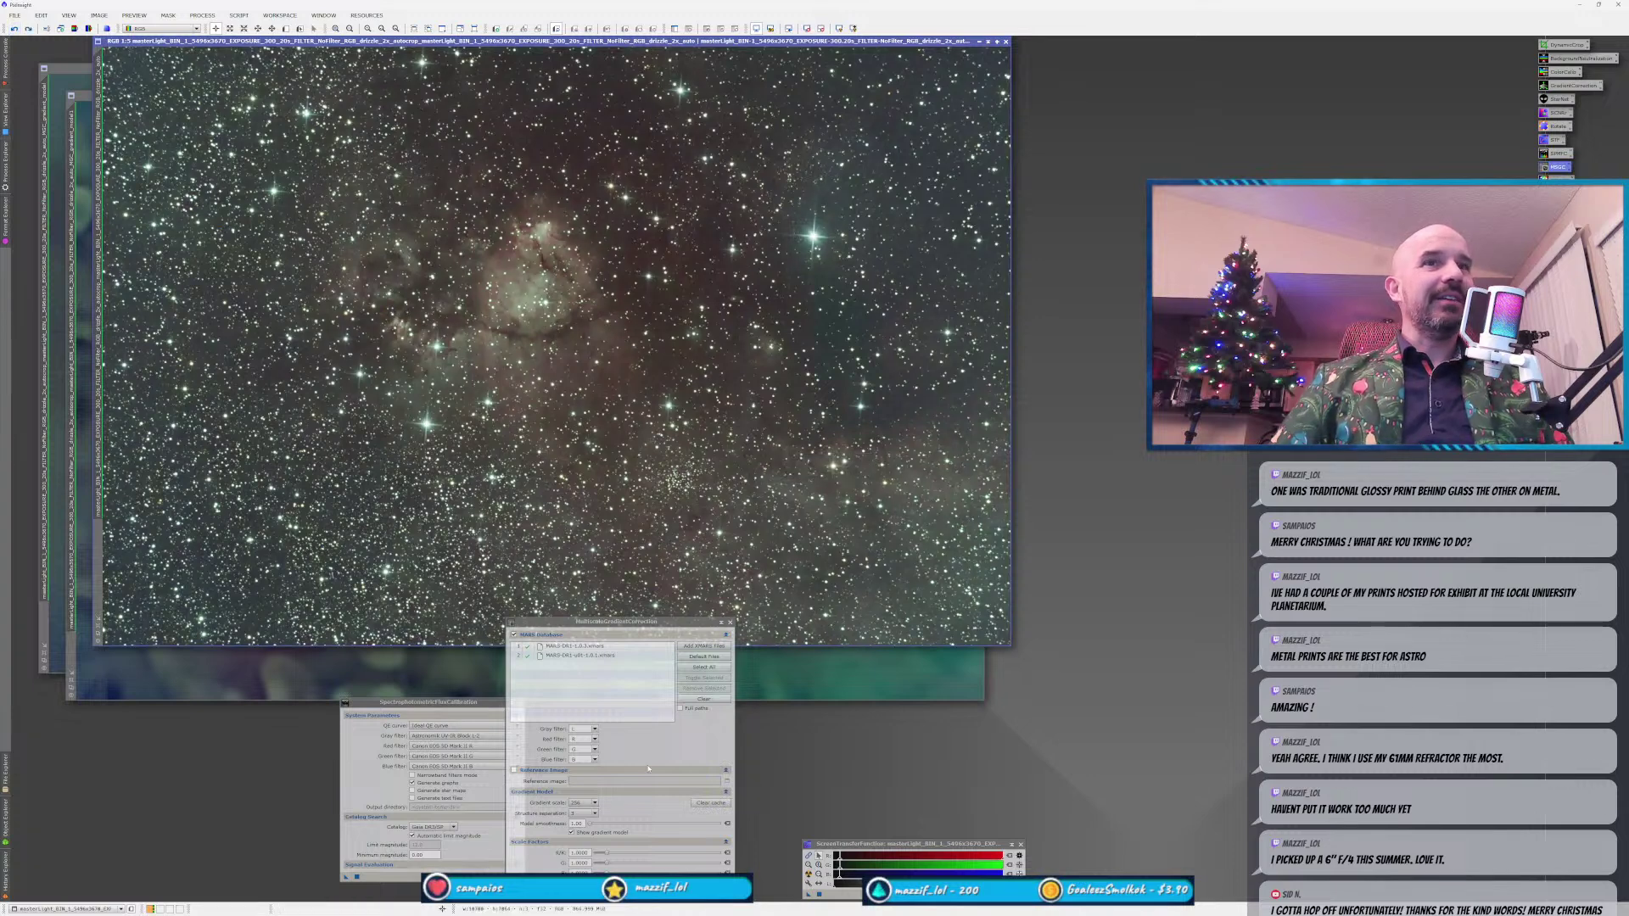
# Rerun MultiscaleGradientCorrection on the RGB master with a much larger gradient scale, auto-stretch its gradient model, and return to the master.
pyautogui.click(582, 803)
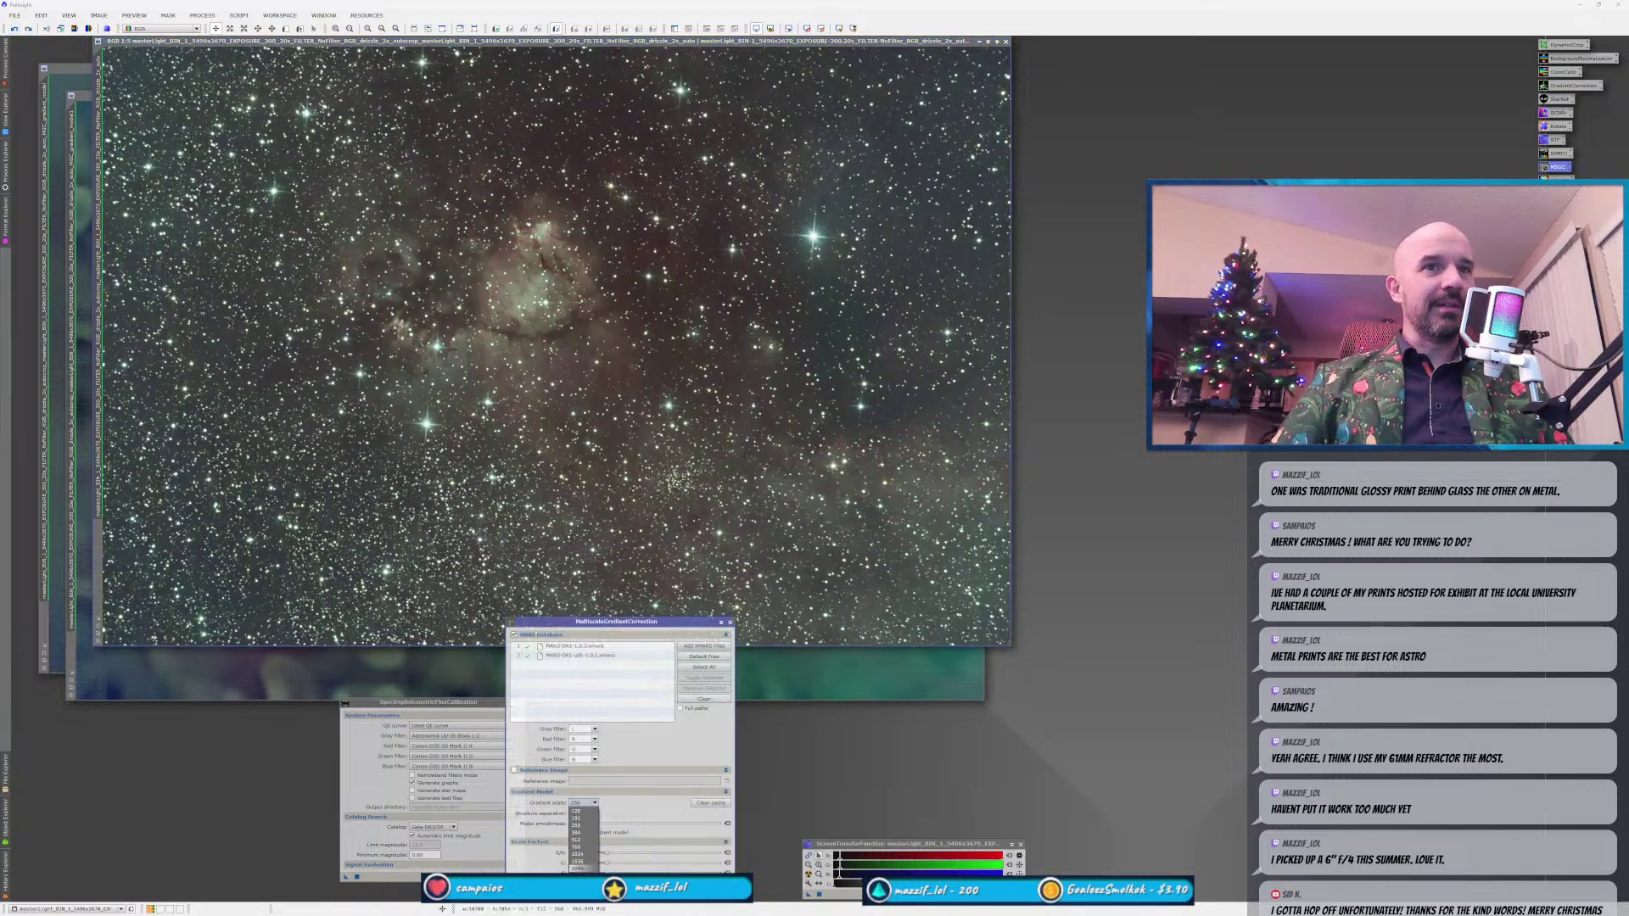
pyautogui.click(576, 874)
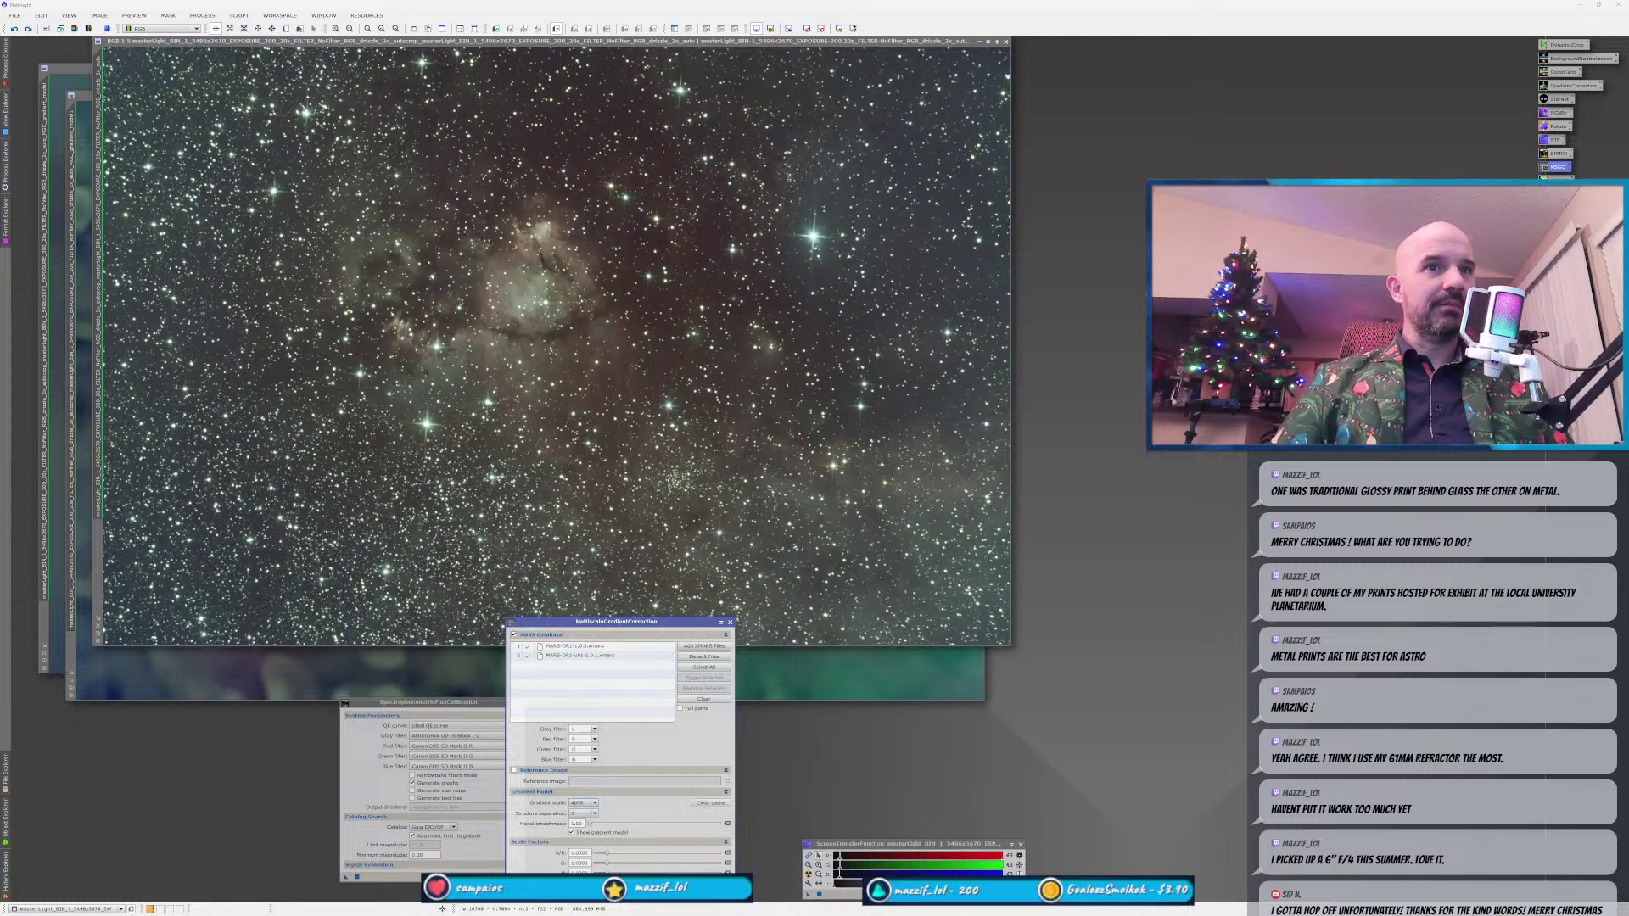
pyautogui.moveTo(500, 839); pyautogui.dragTo(413, 538)
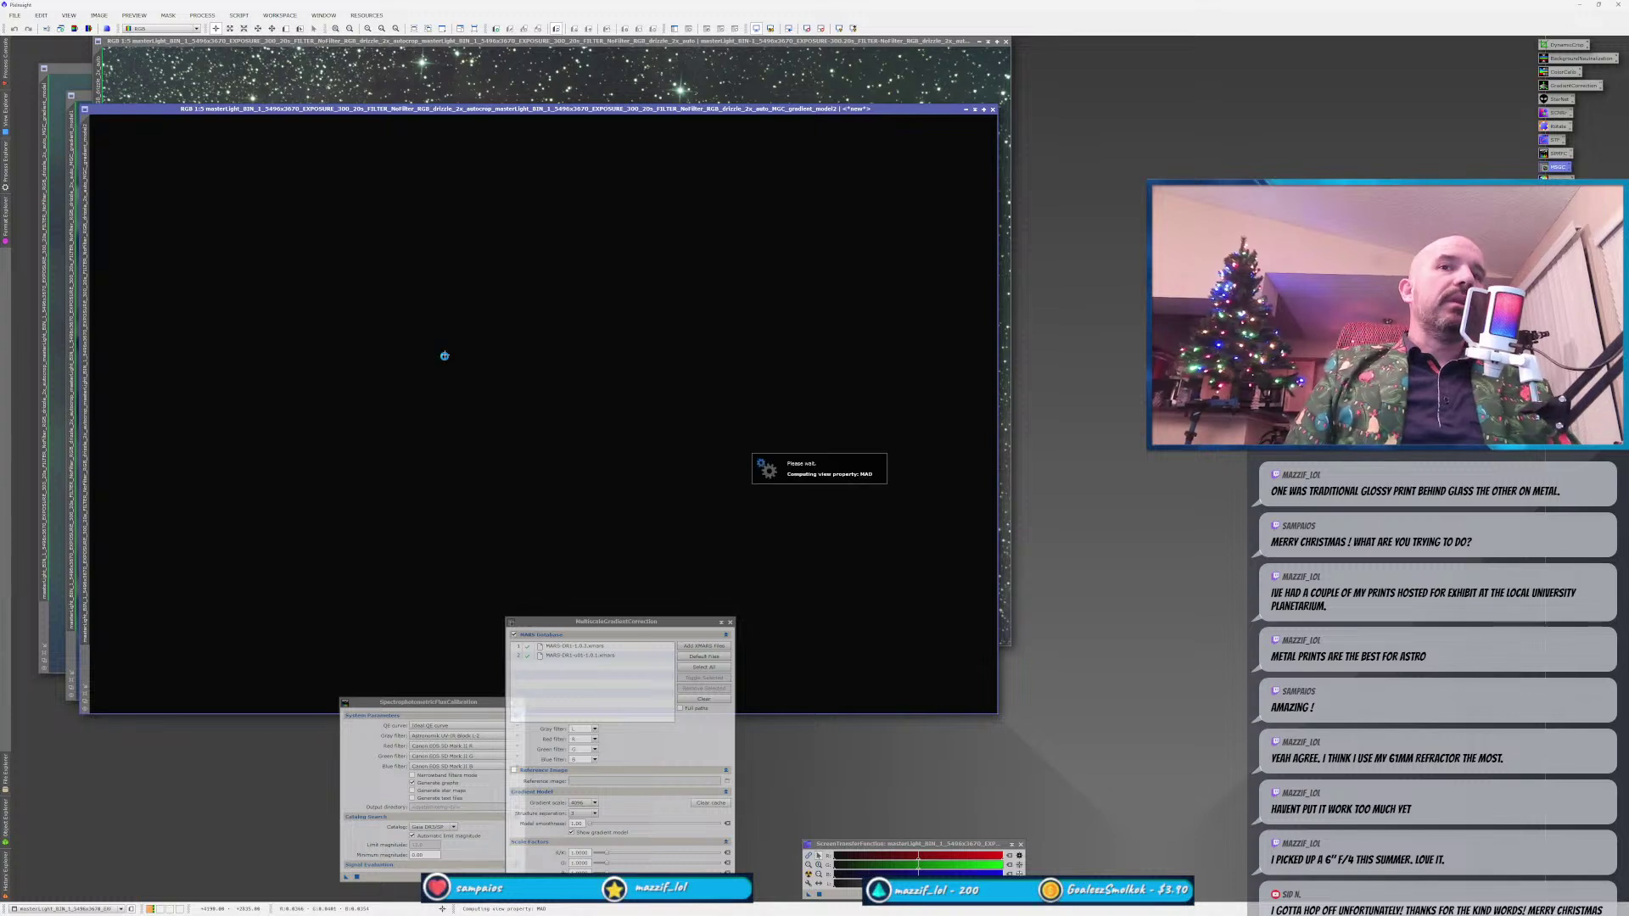
pyautogui.hotkey('ctrl', 'a')
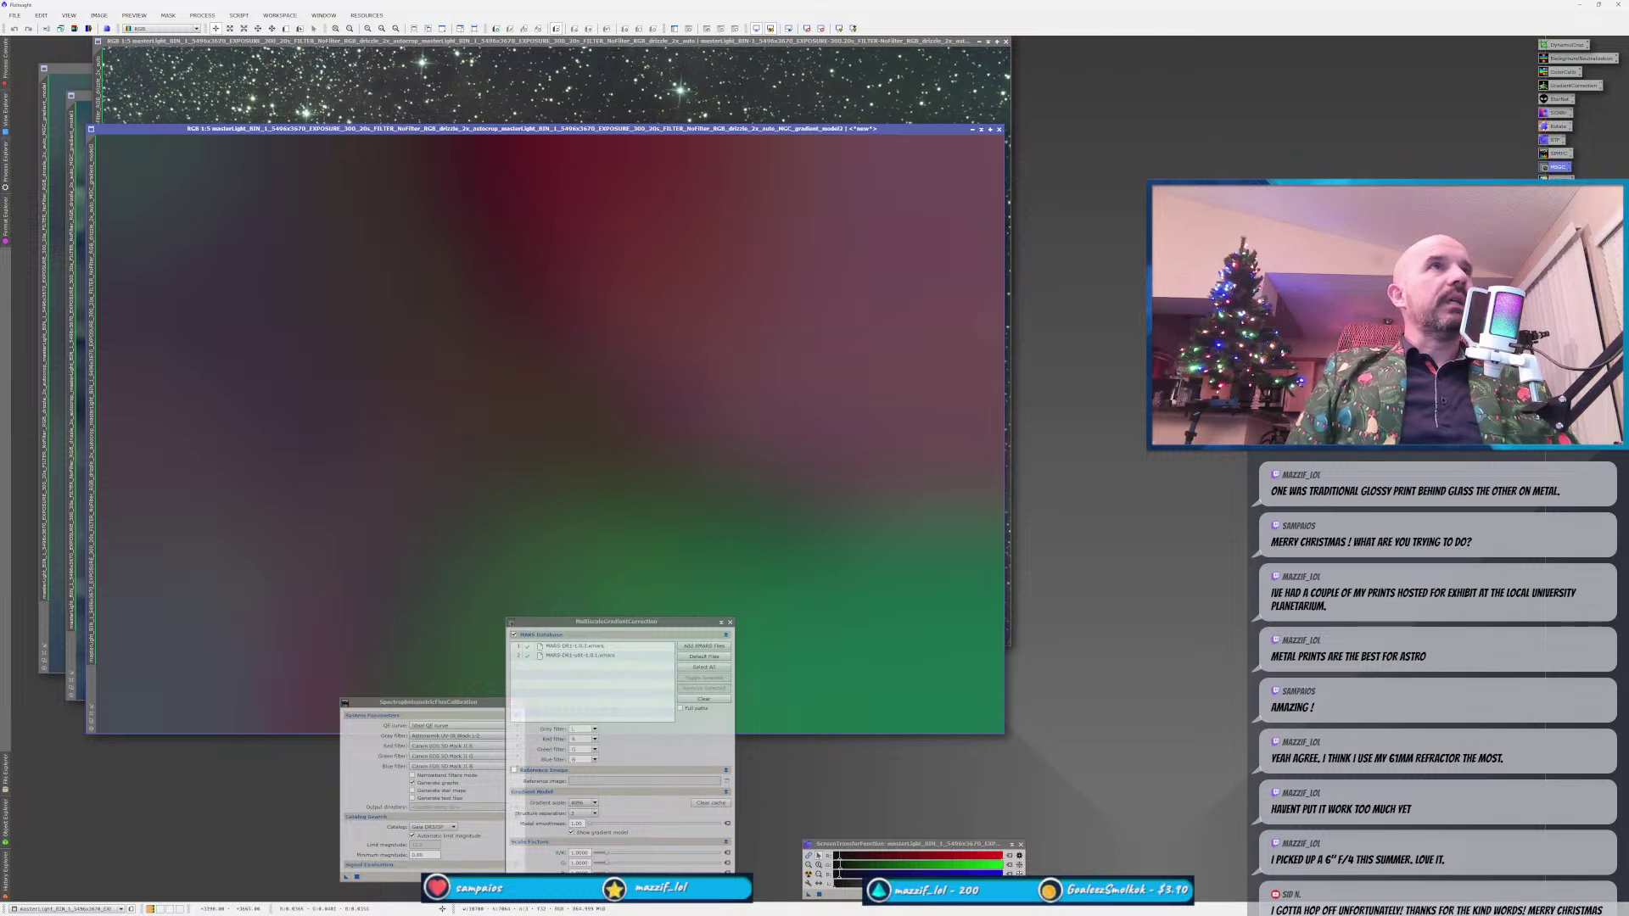
pyautogui.click(394, 83)
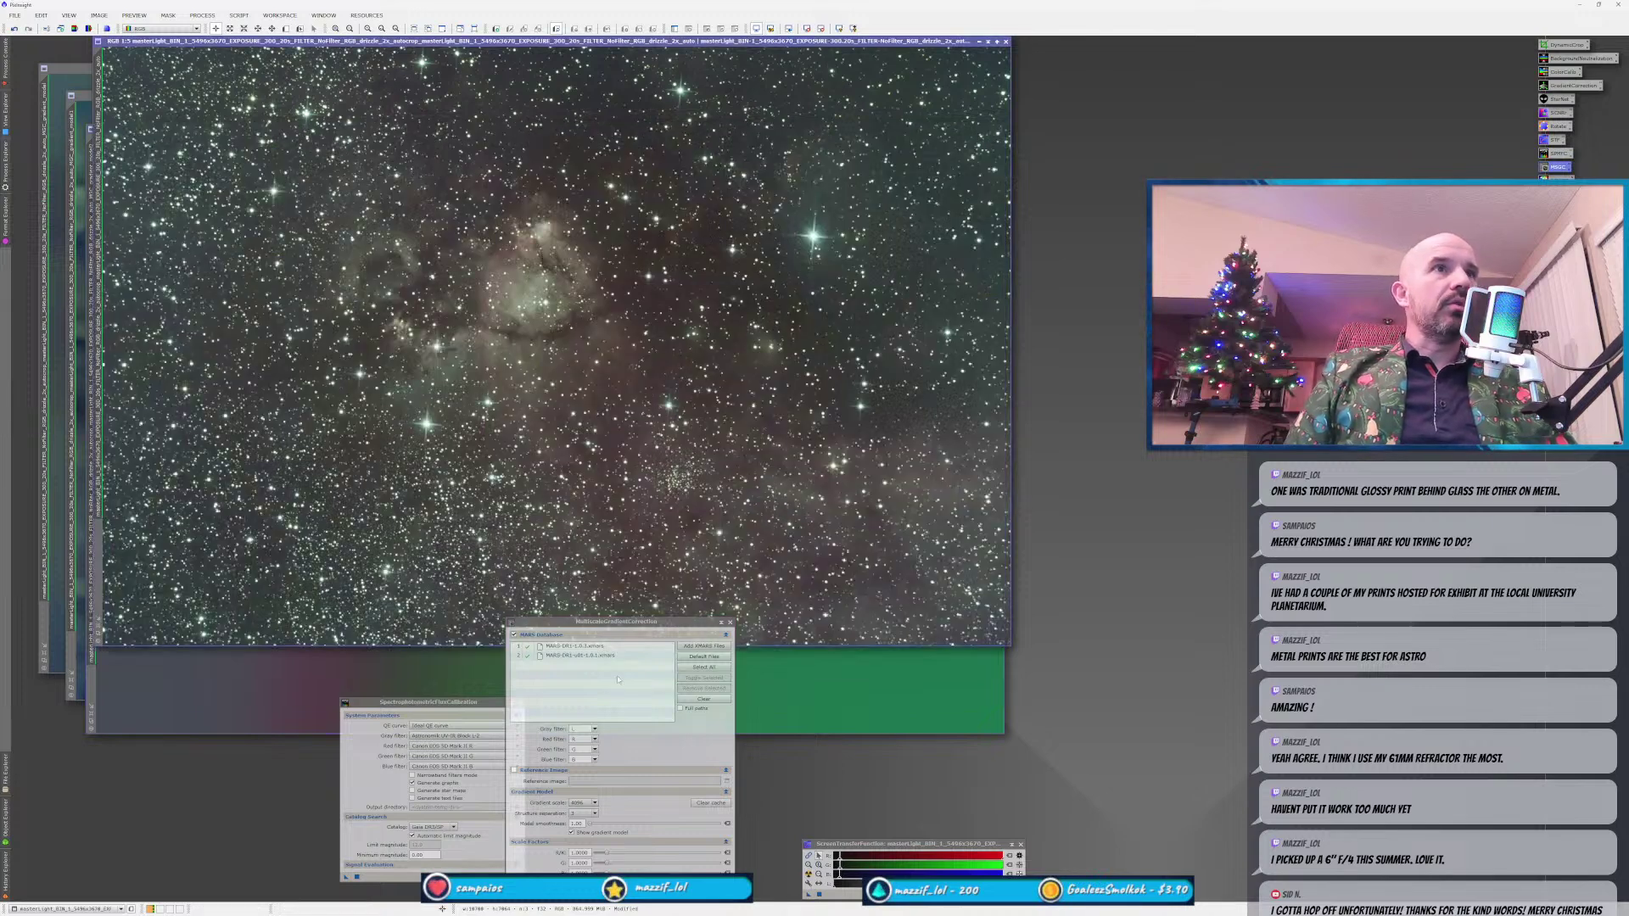
# Compare the RGB master before and after the large-scale gradient correction, leave the correction applied, and check it against the gradient model.
pyautogui.click(14, 29)
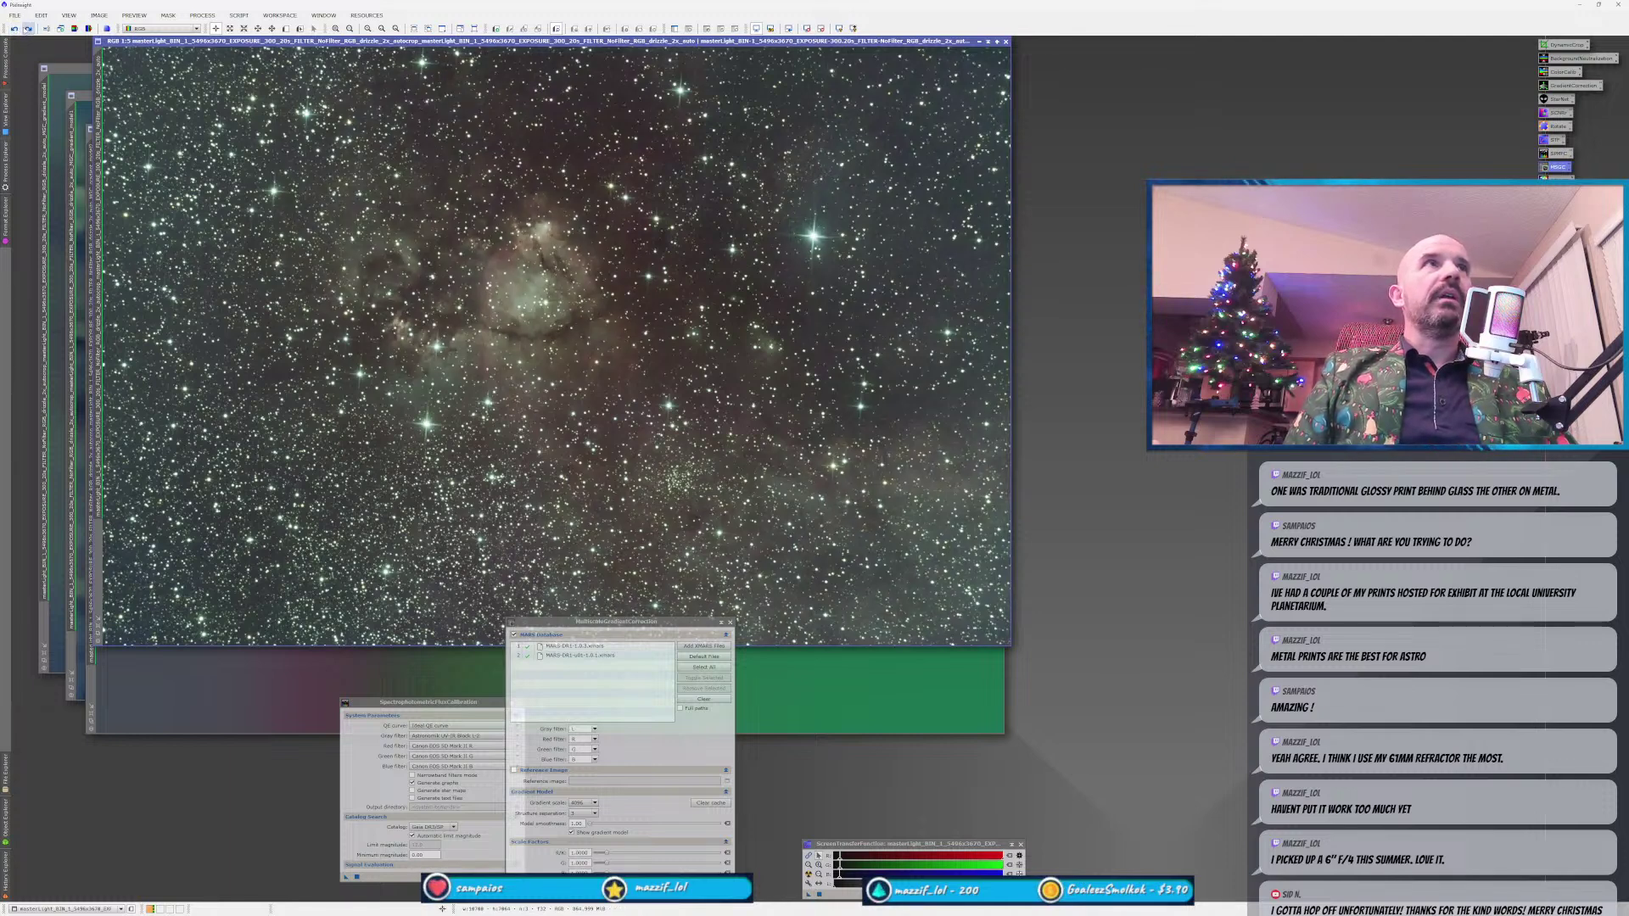
pyautogui.click(28, 28)
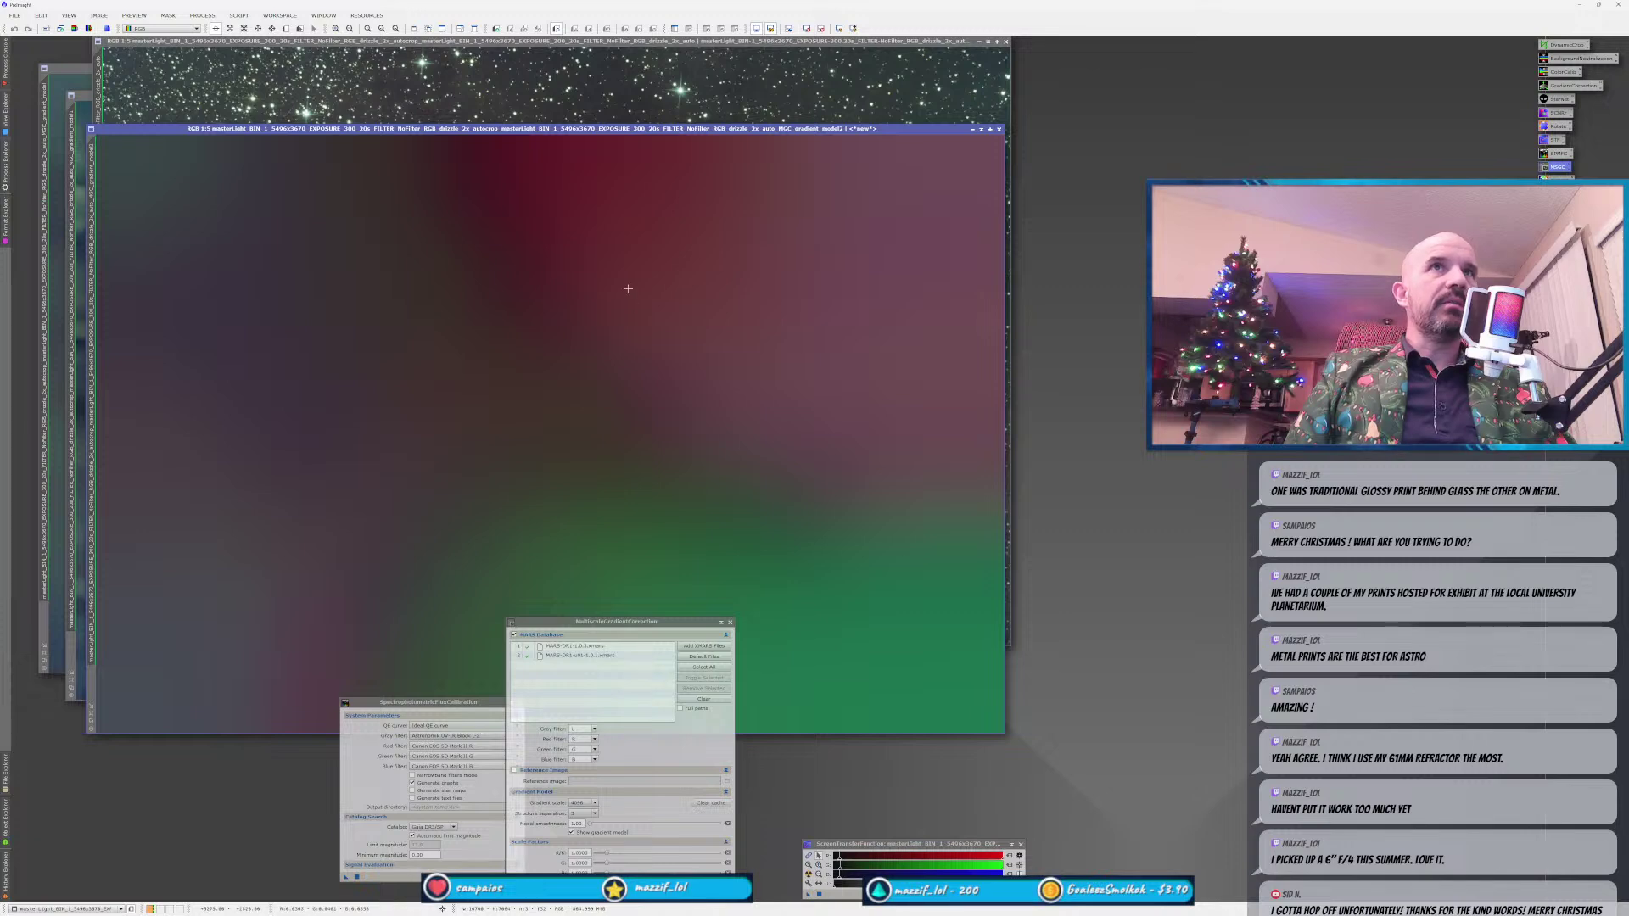
pyautogui.click(552, 108)
pyautogui.click(15, 28)
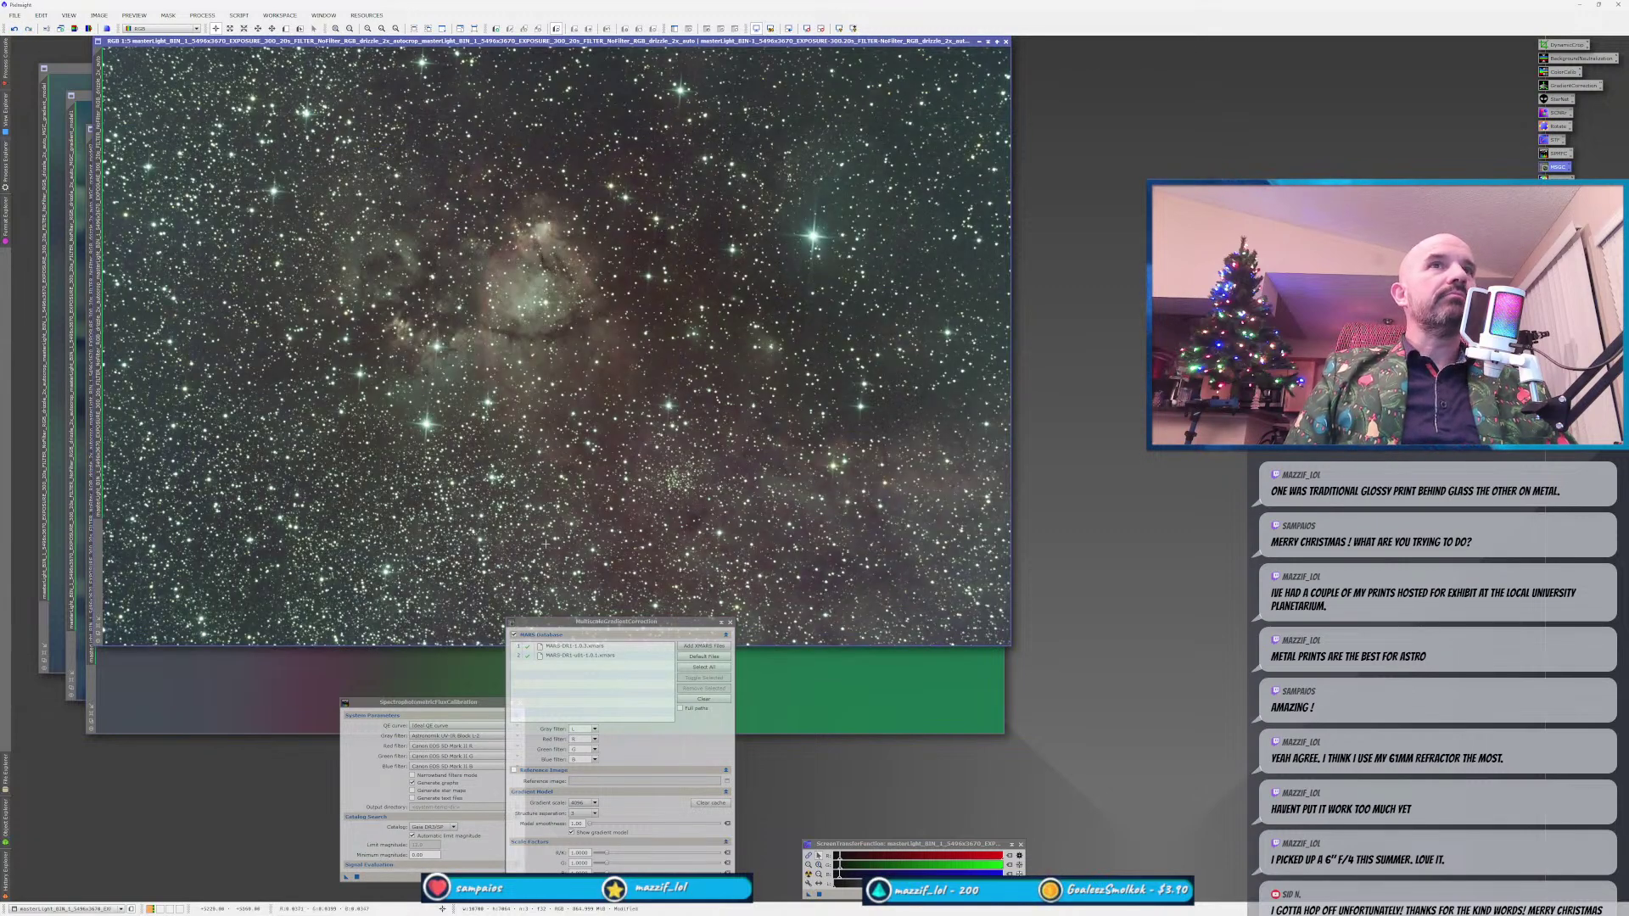
pyautogui.click(14, 28)
pyautogui.click(30, 30)
pyautogui.click(840, 703)
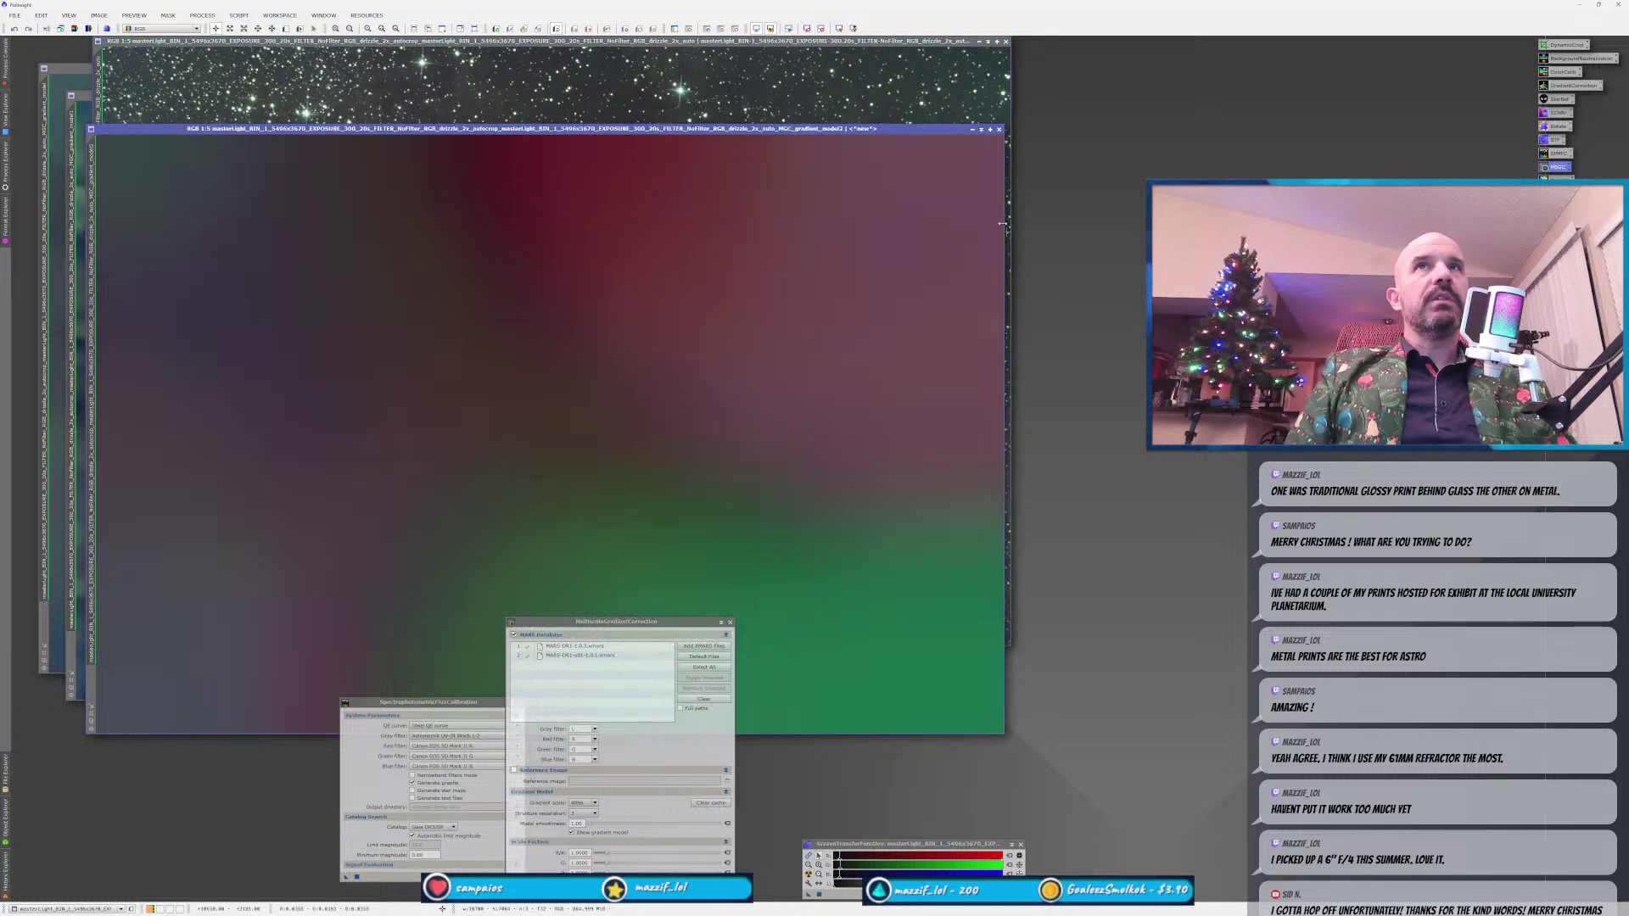
# Close the three gradient models together with the gradient correction and flux calibration windows.
pyautogui.click(1000, 118)
pyautogui.click(998, 134)
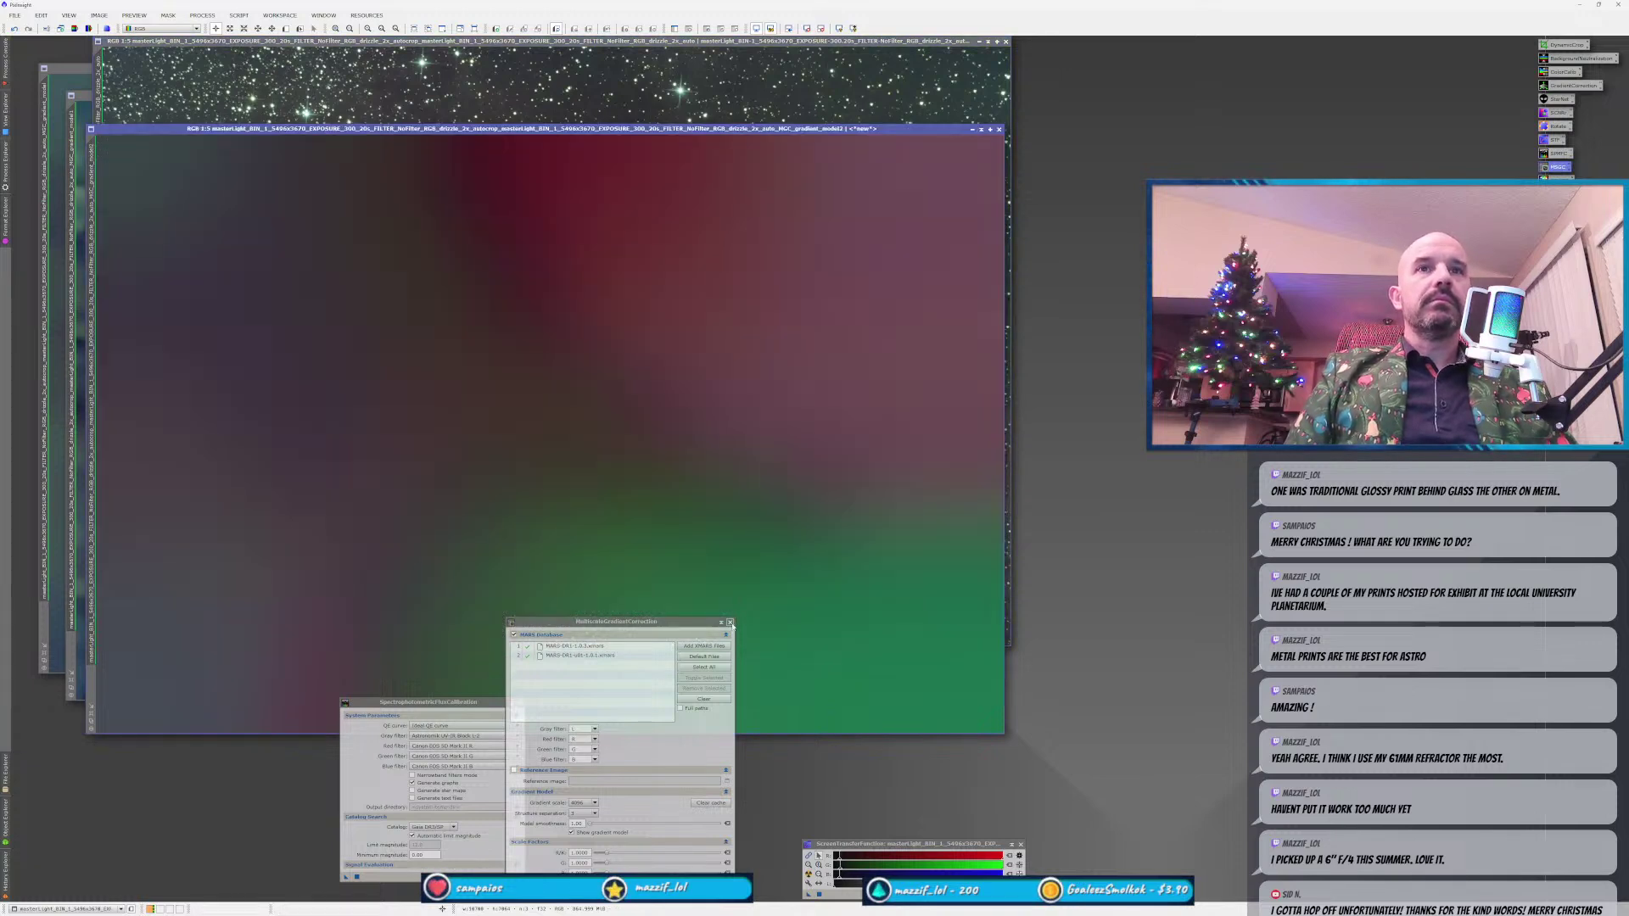
pyautogui.click(997, 130)
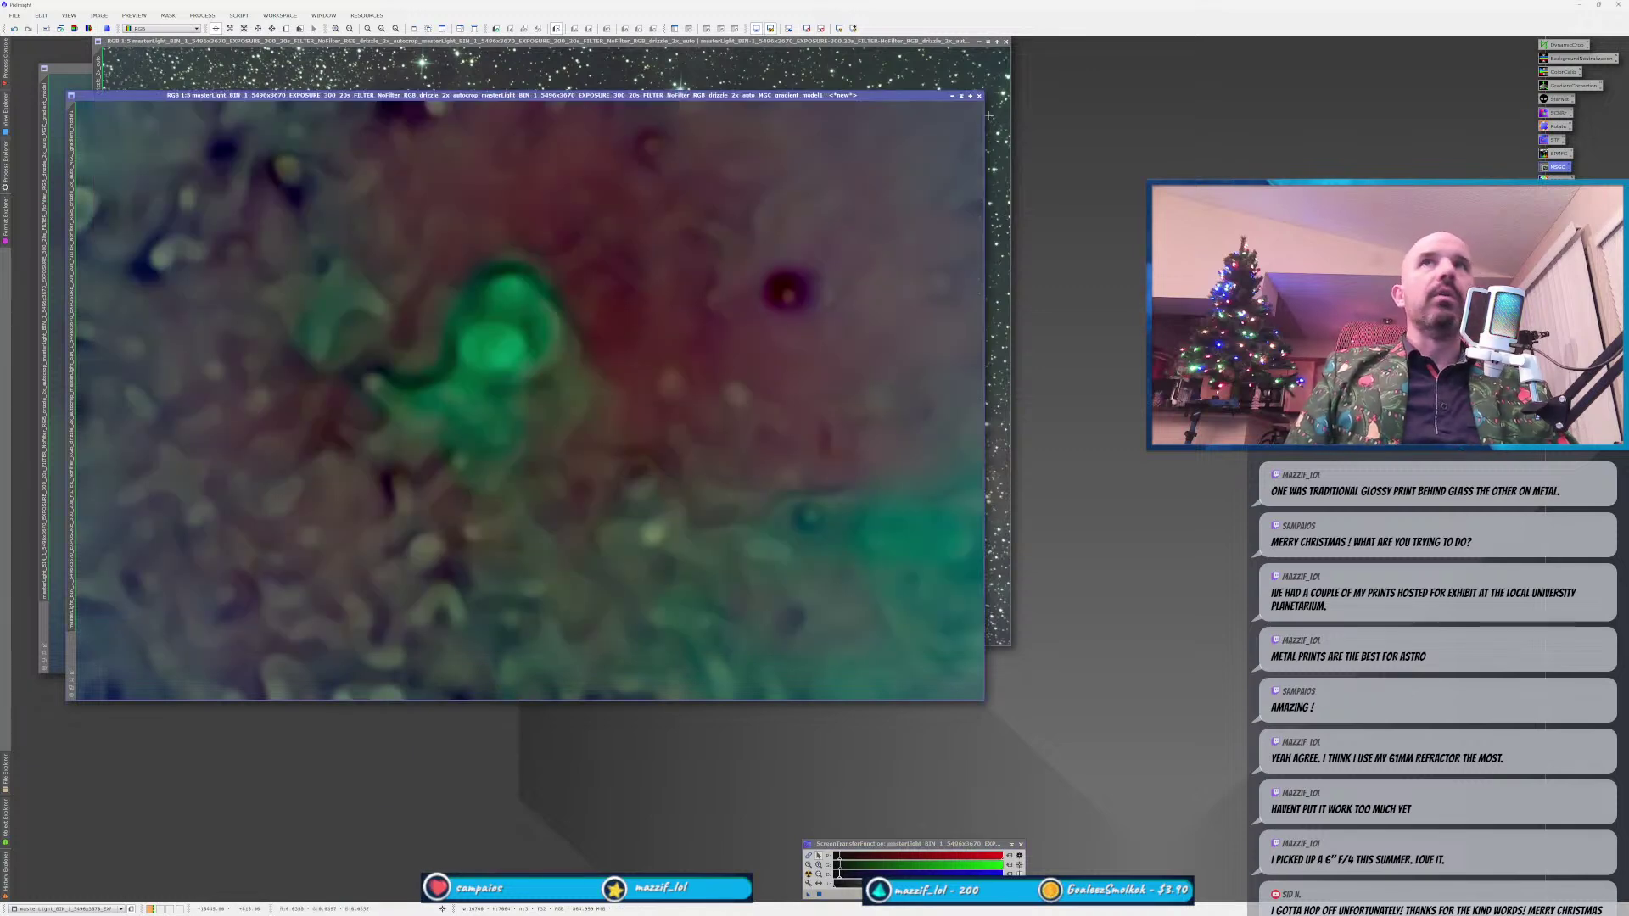
pyautogui.click(978, 95)
pyautogui.click(59, 442)
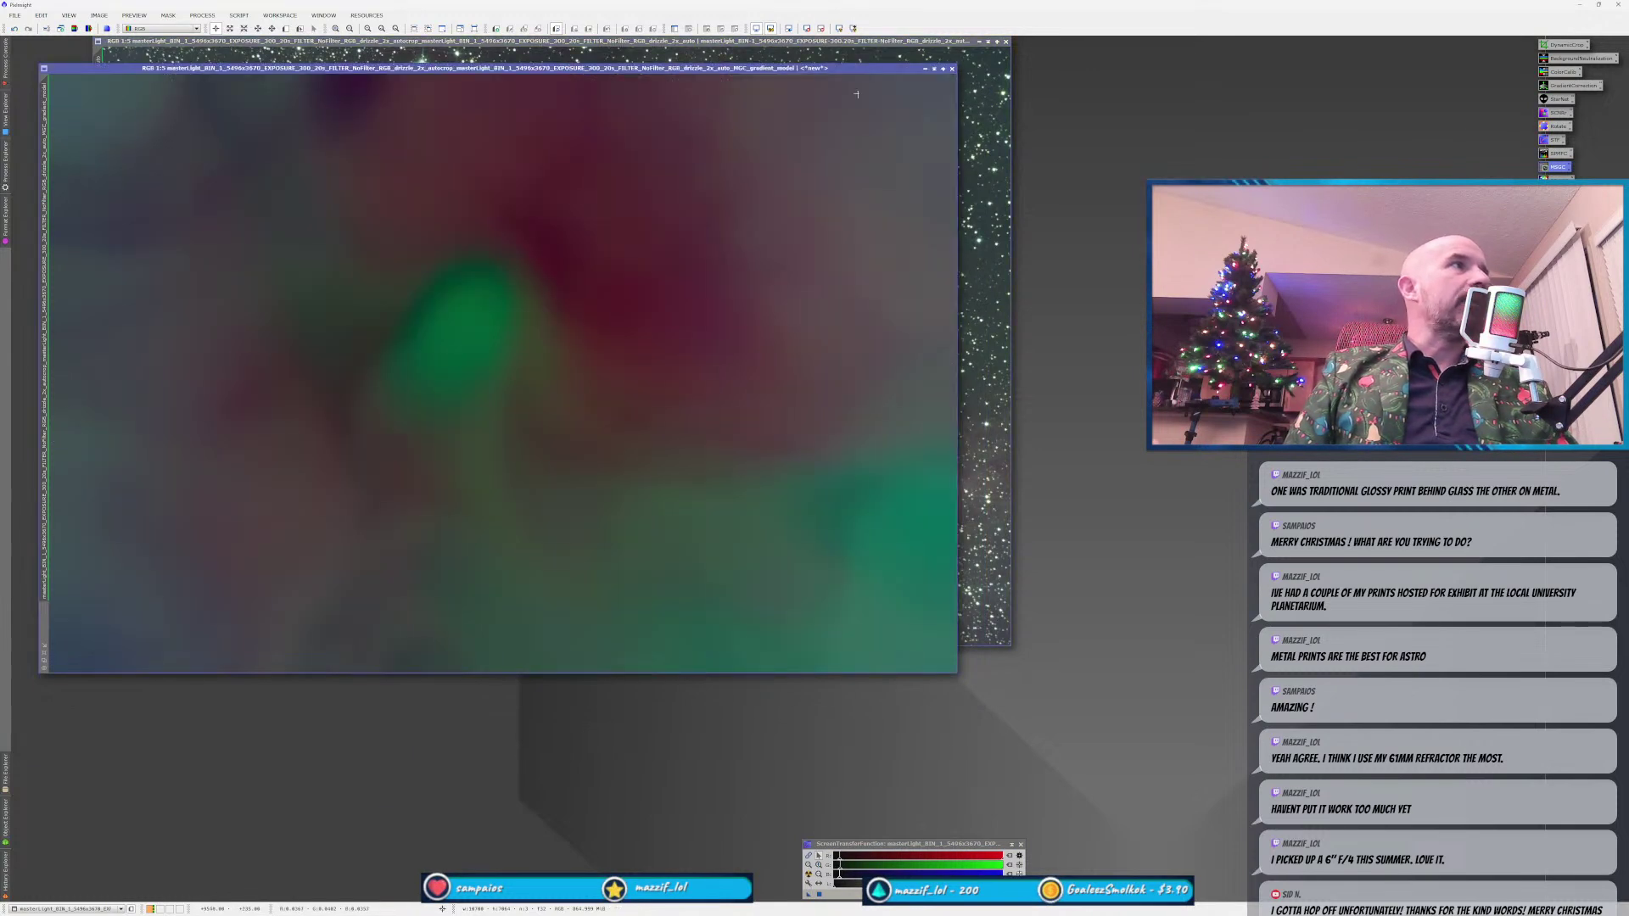
pyautogui.click(952, 71)
# Shift the RGB master aside, enlarge it, and define a small background preview to the right of the brightest star.
pyautogui.moveTo(864, 40); pyautogui.dragTo(787, 41)
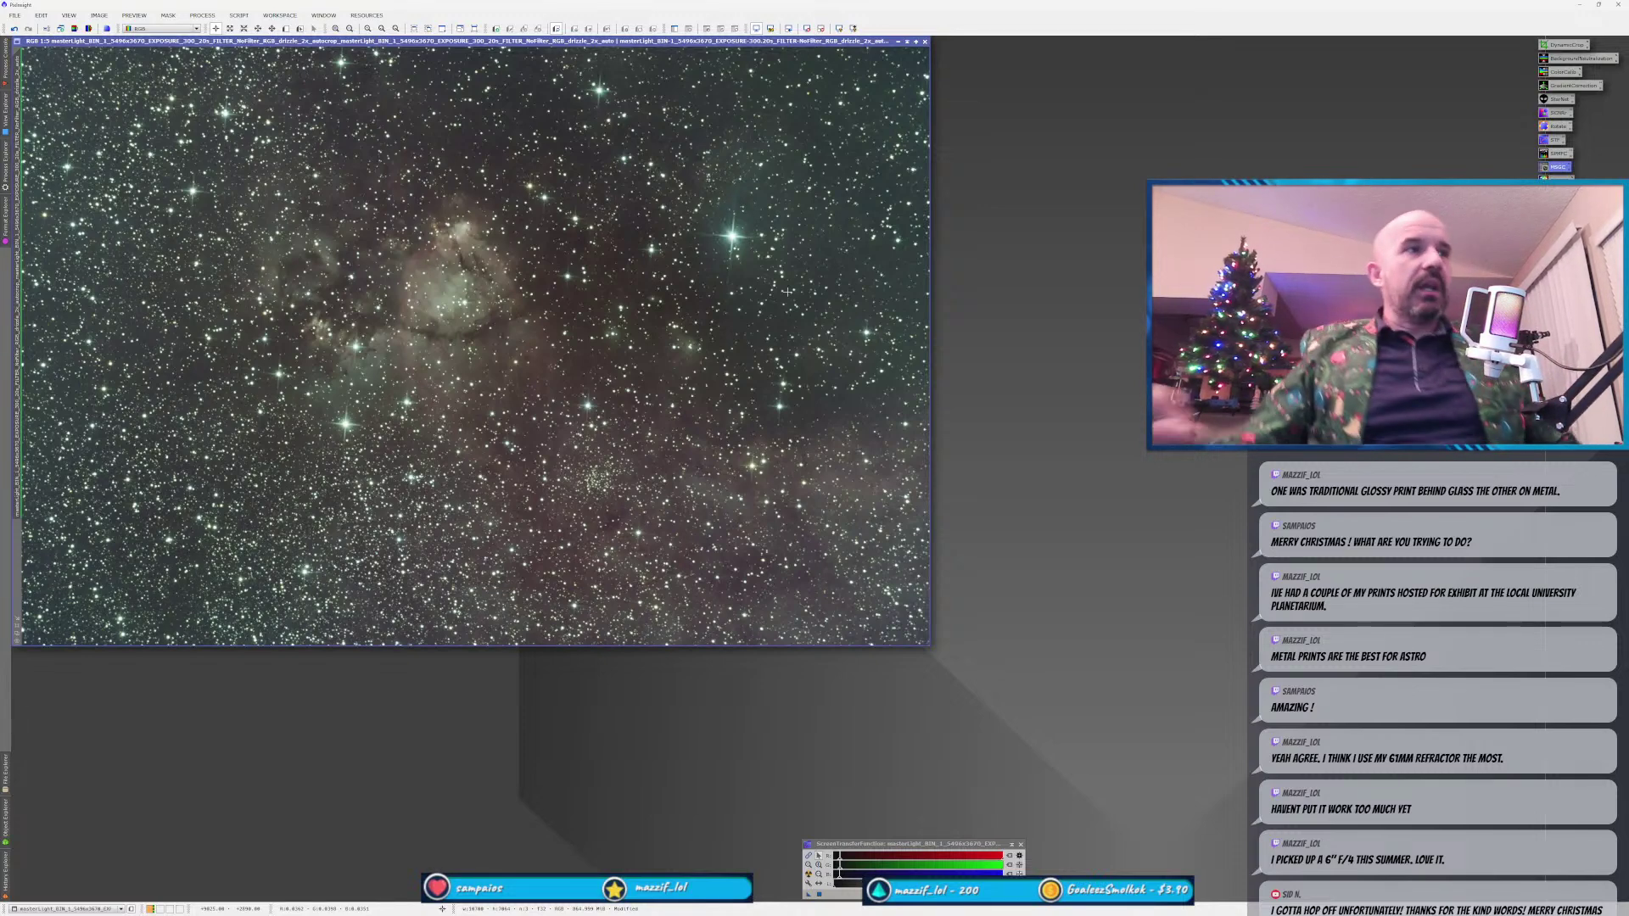
pyautogui.hotkey('ctrl', '+')
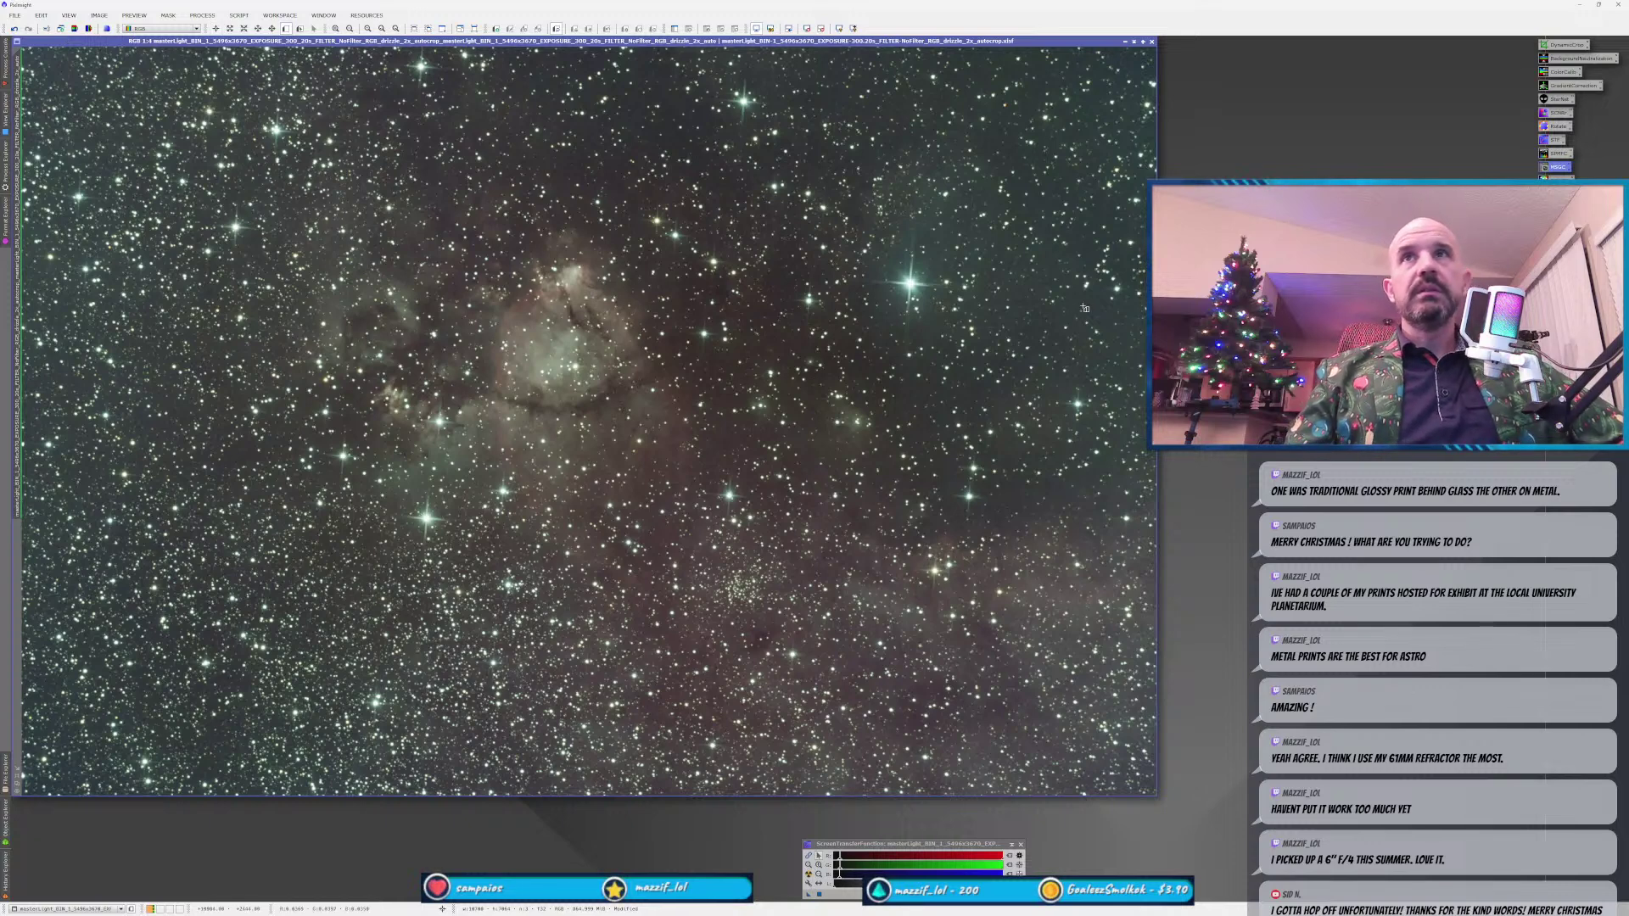
pyautogui.moveTo(1087, 302); pyautogui.dragTo(1112, 321)
# Nudge the background preview onto a patch free of bright stars, checking it at close range before returning to the full image.
pyautogui.scroll(3, 967, 366)
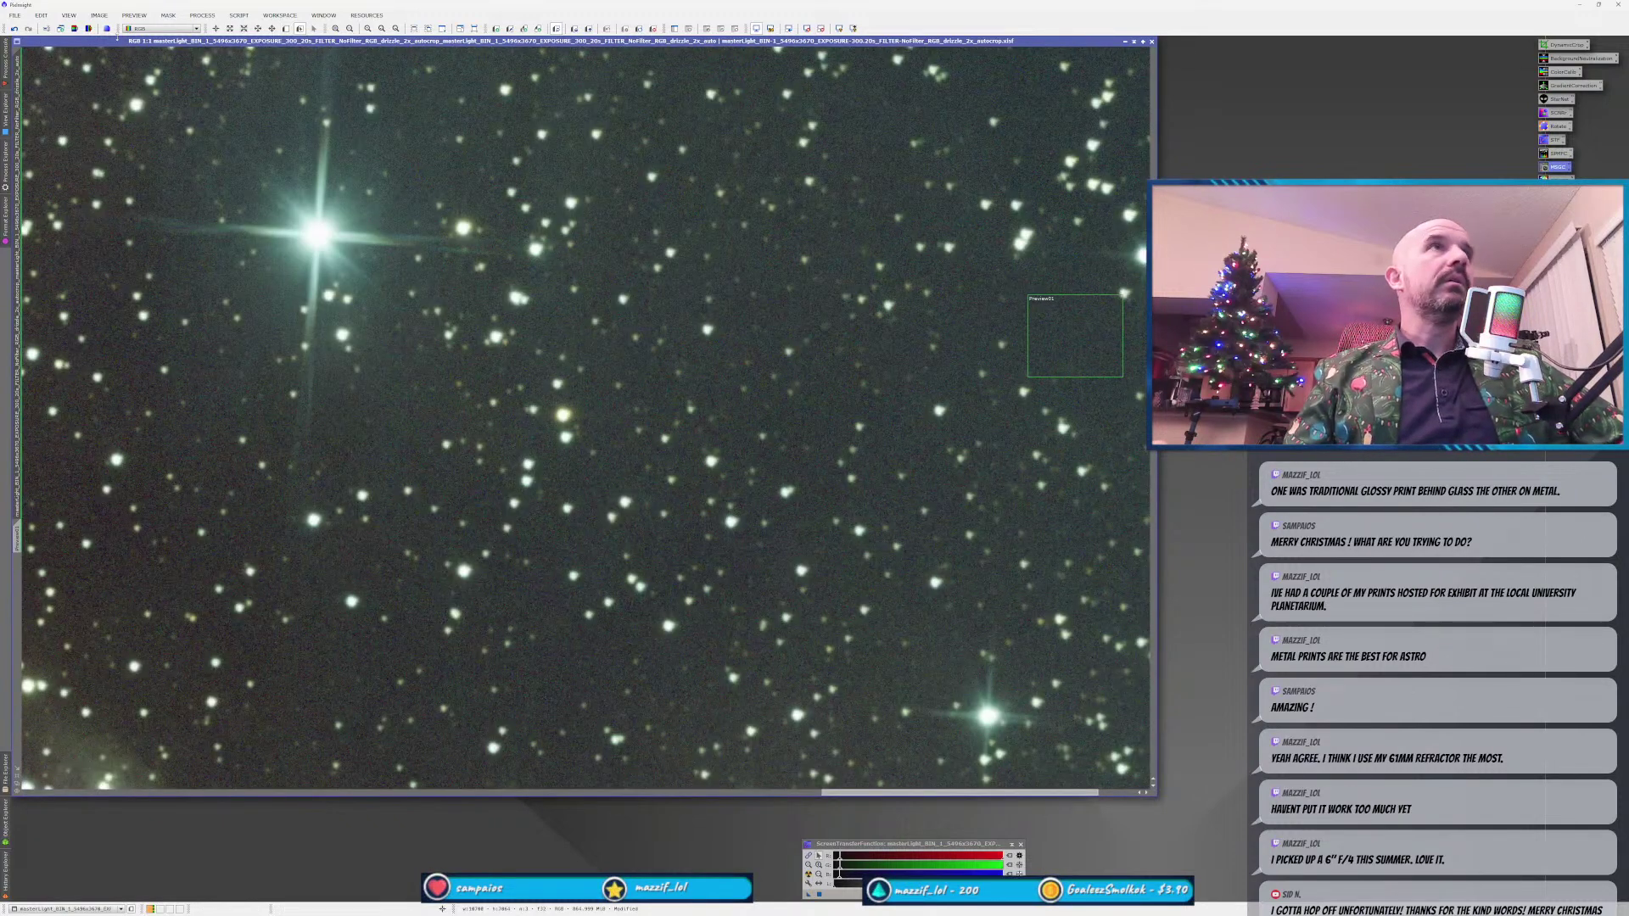
pyautogui.click(272, 28)
pyautogui.moveTo(329, 46); pyautogui.dragTo(296, 40)
pyautogui.click(299, 27)
pyautogui.moveTo(1044, 343); pyautogui.dragTo(1034, 340)
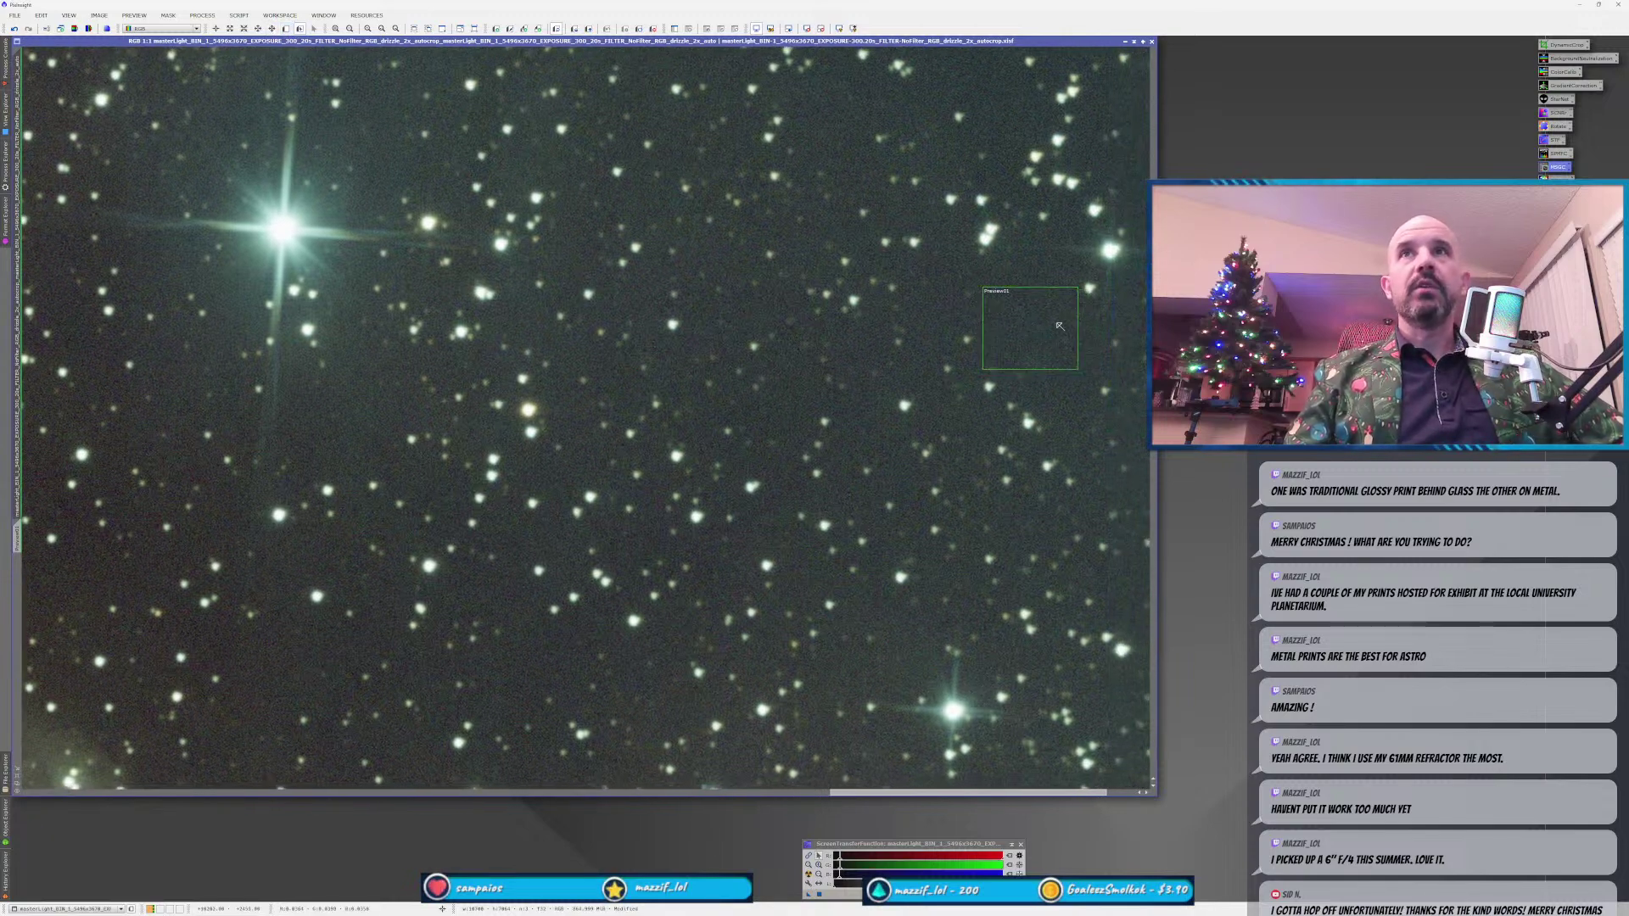
pyautogui.scroll(-8, 757, 515)
pyautogui.scroll(5, 756, 515)
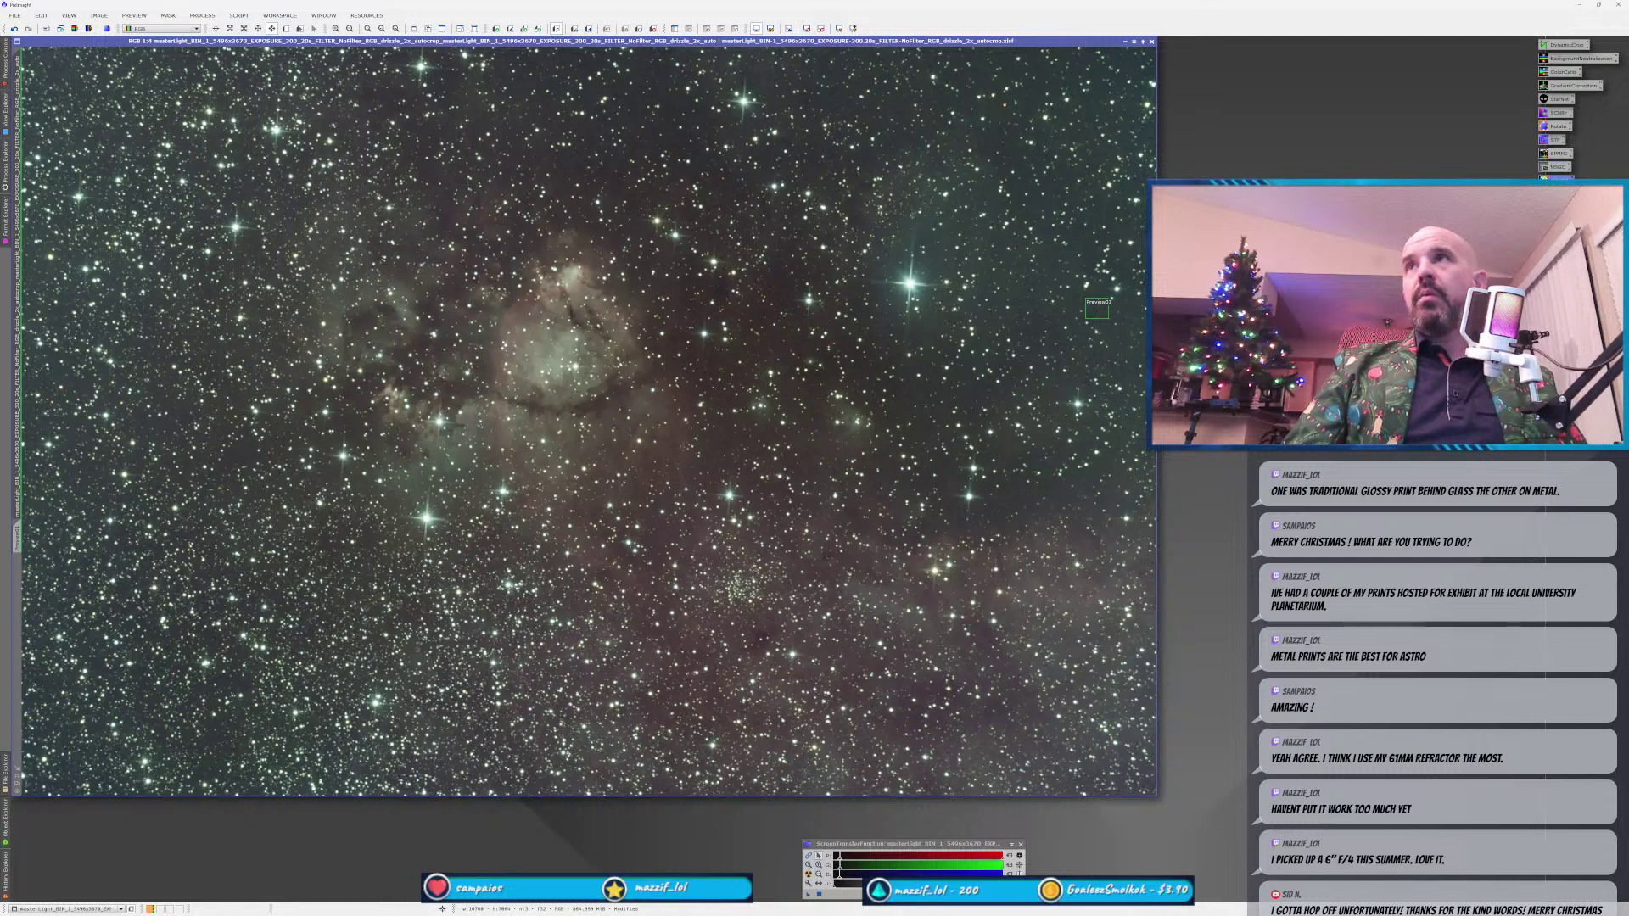
# Open SpectrophotometricColorCalibration, choose Average Spiral Galaxy as the white reference, and set the red filter to Canon EOS 5D Mark II R.
pyautogui.doubleClick(1553, 174)
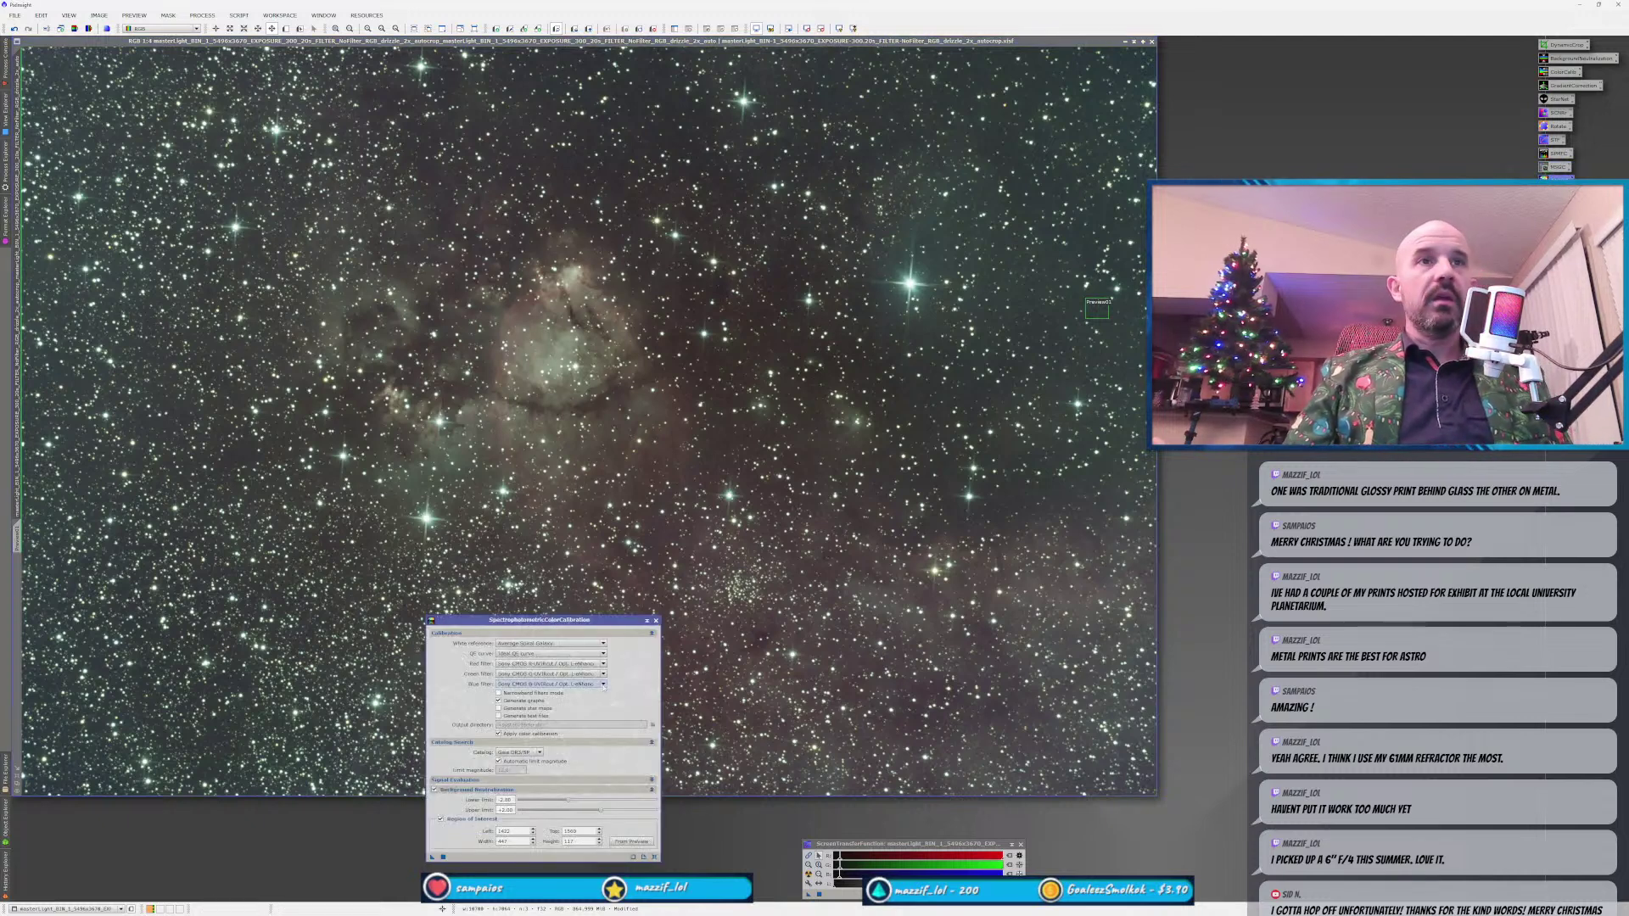
pyautogui.click(566, 644)
pyautogui.click(567, 651)
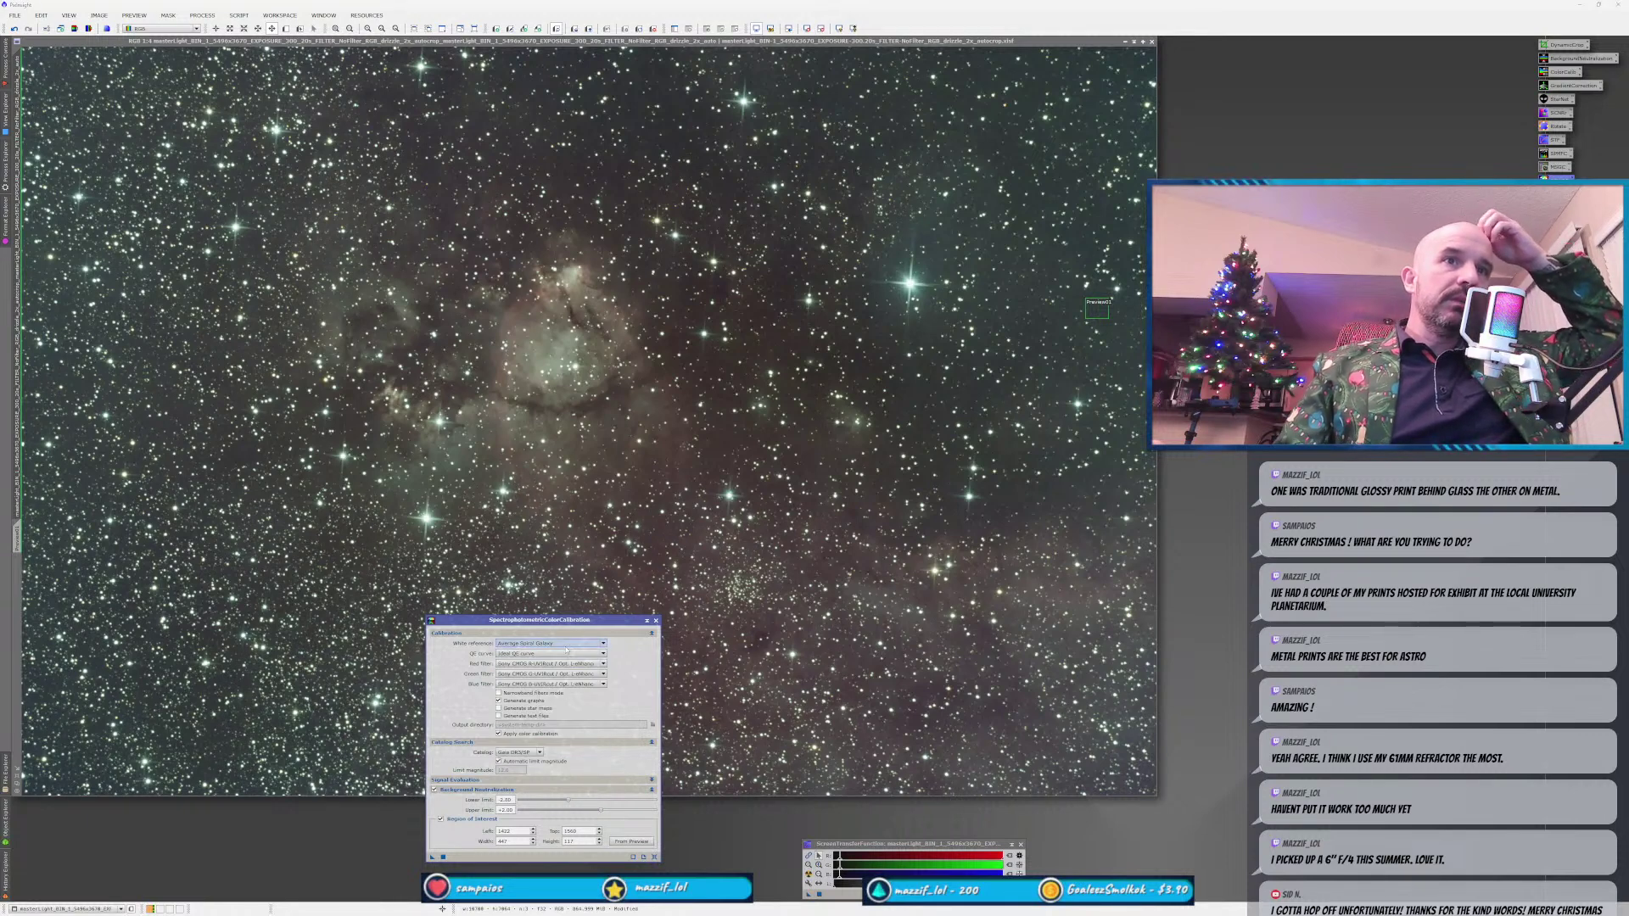
pyautogui.click(567, 663)
pyautogui.scroll(8, 577, 723)
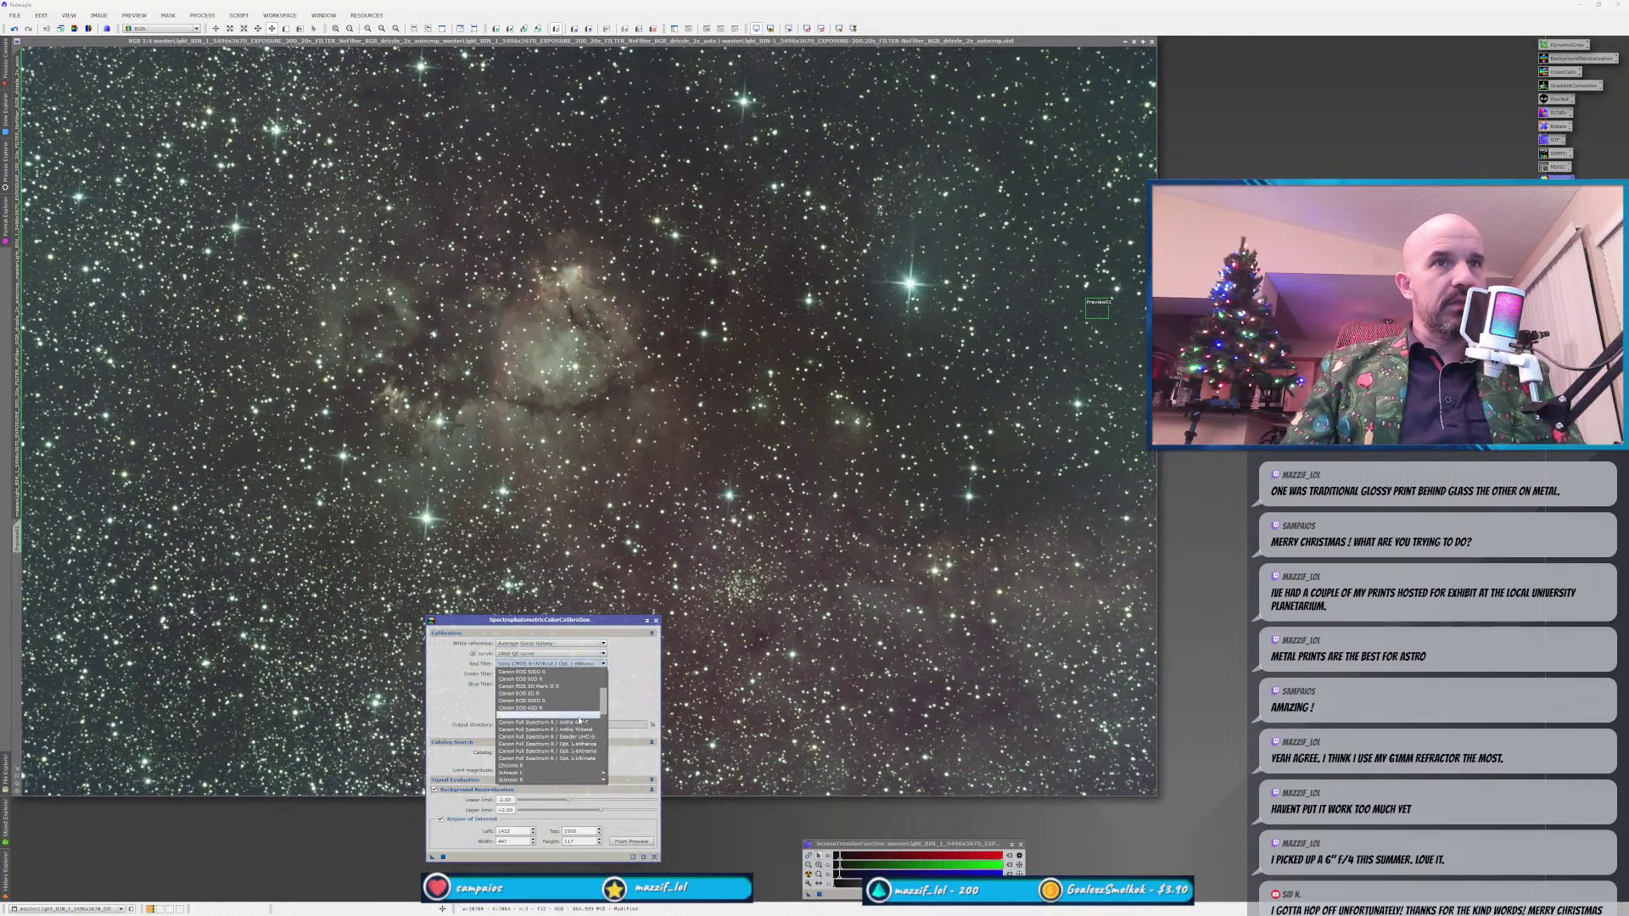
pyautogui.scroll(4, 604, 687)
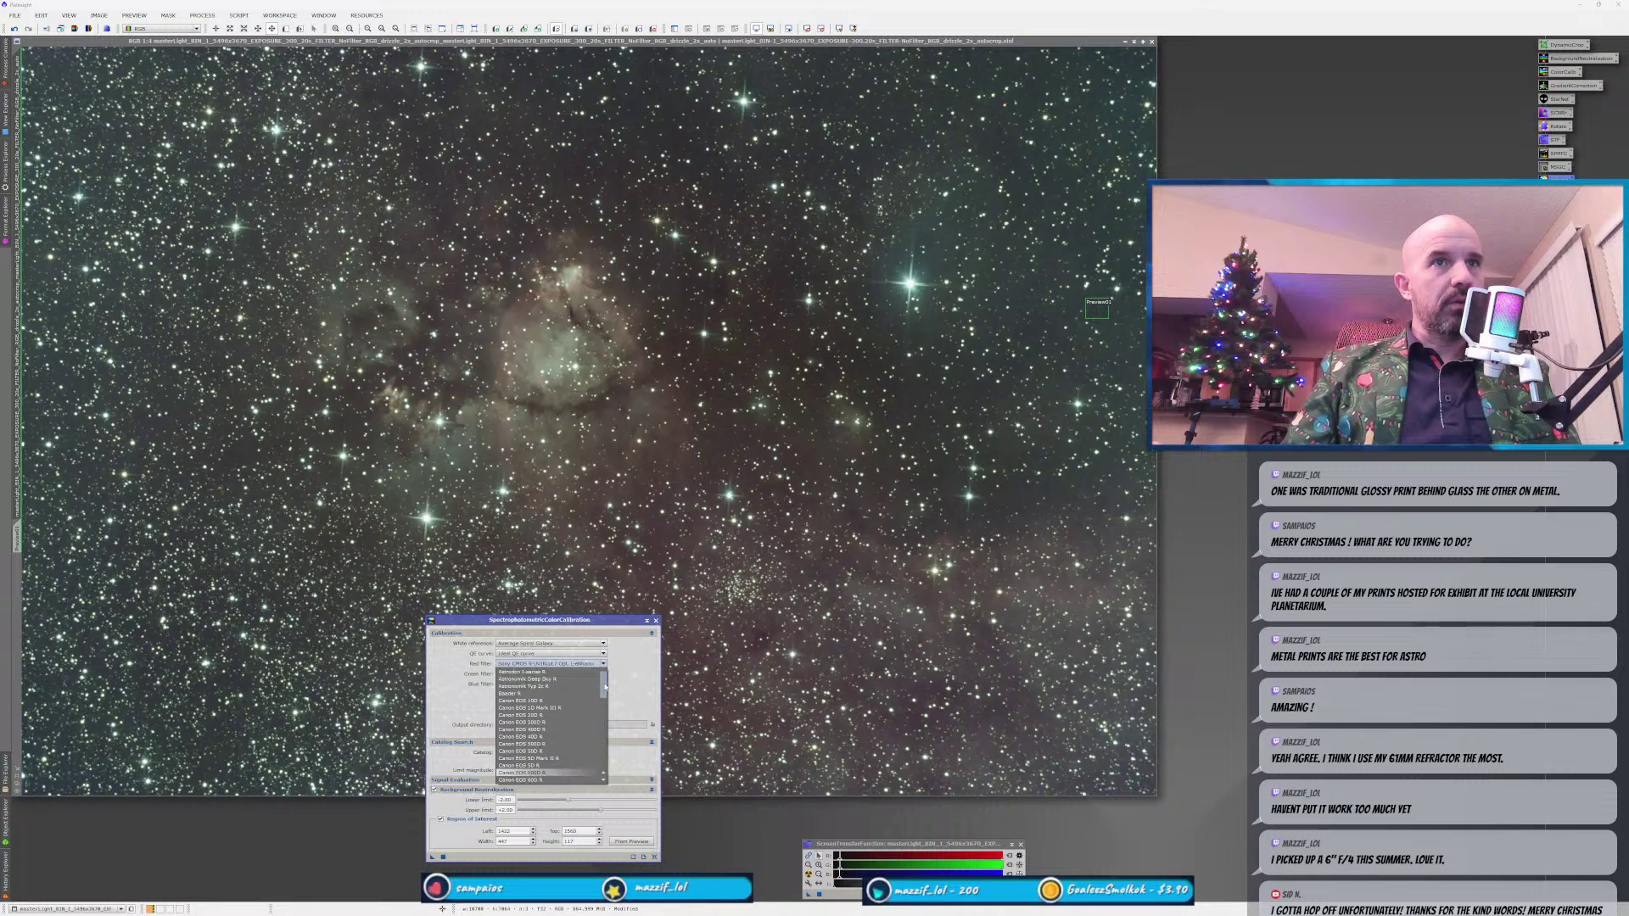
pyautogui.scroll(-2, 605, 687)
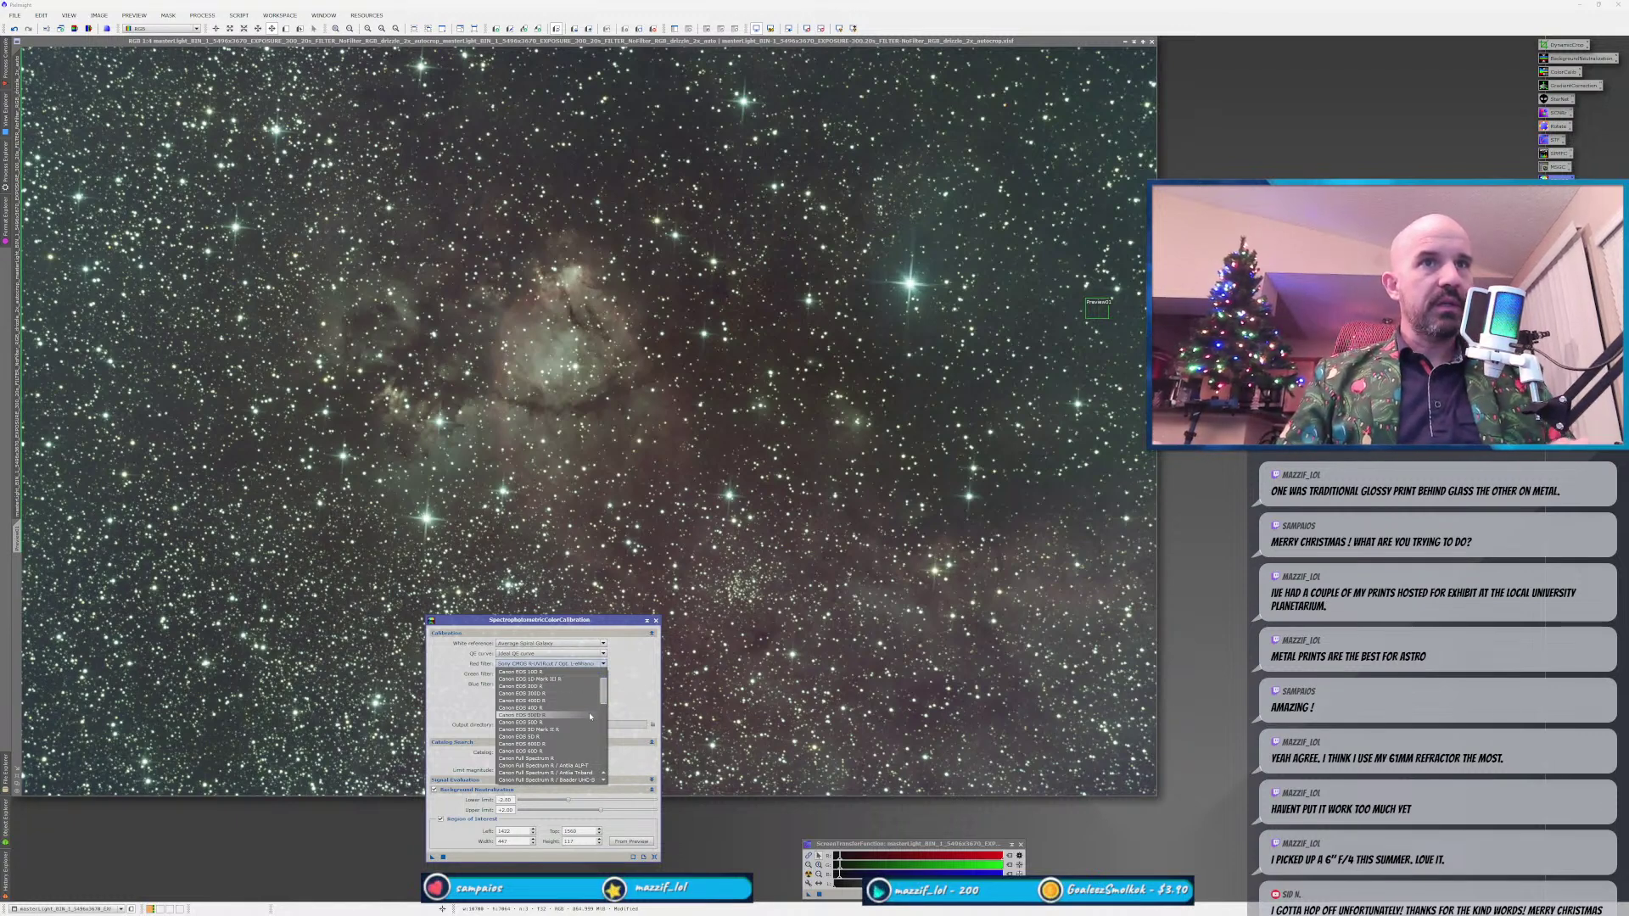
pyautogui.click(527, 729)
# Set the green filter to Canon EOS 5D Mark II G and the blue filter to Canon EOS 5D Mark II B.
pyautogui.click(543, 675)
pyautogui.scroll(5, 604, 739)
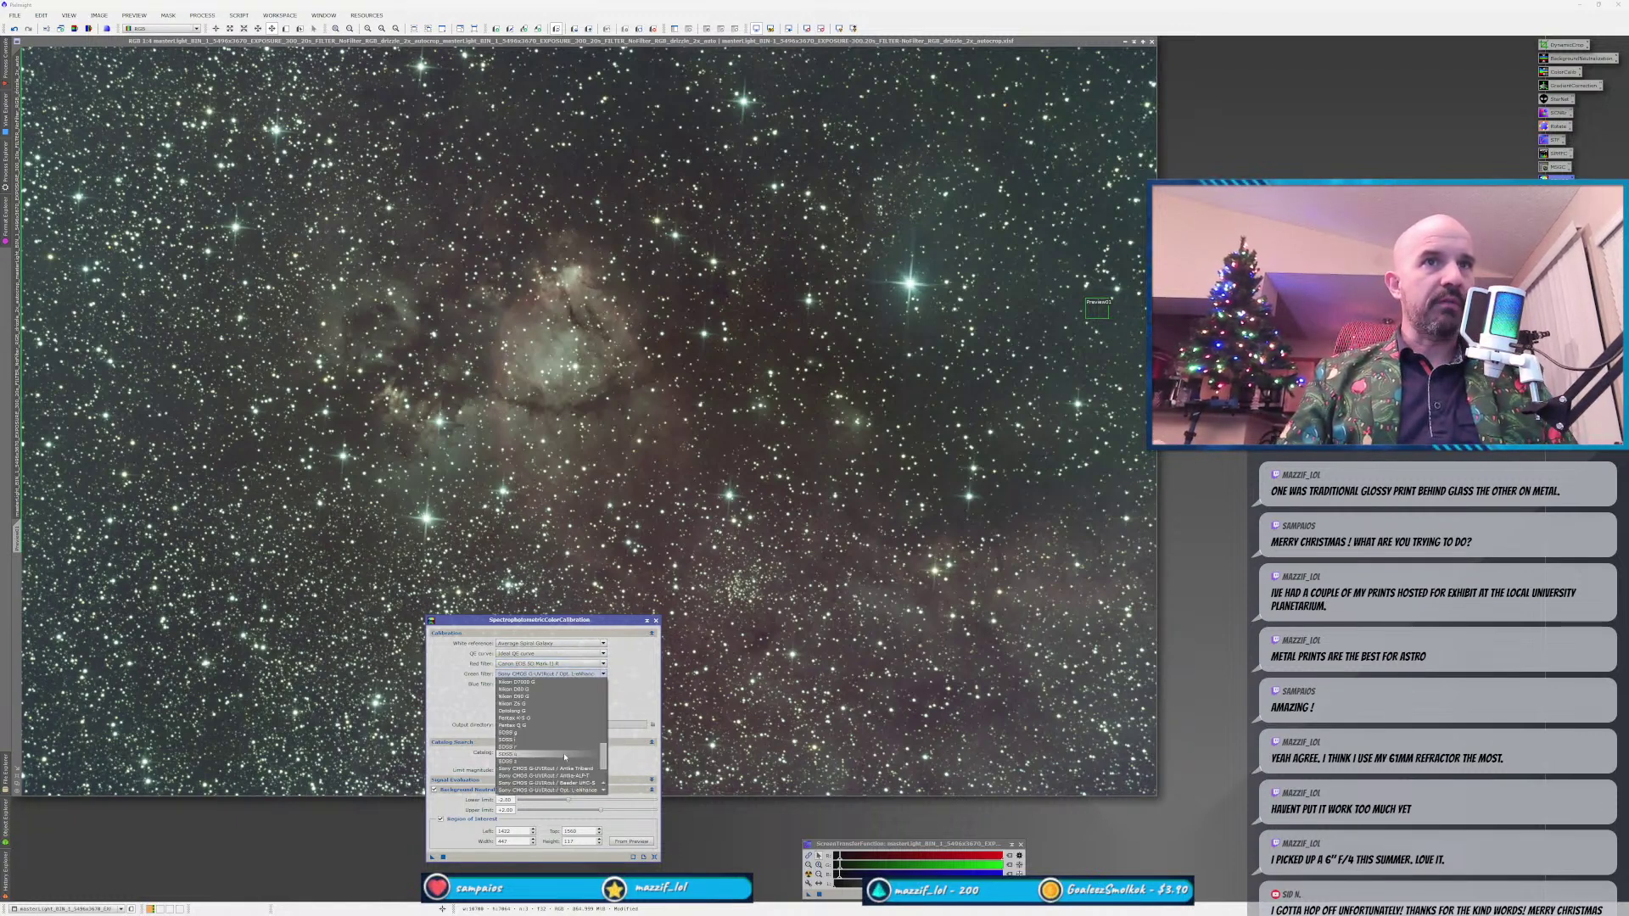
pyautogui.scroll(3, 604, 703)
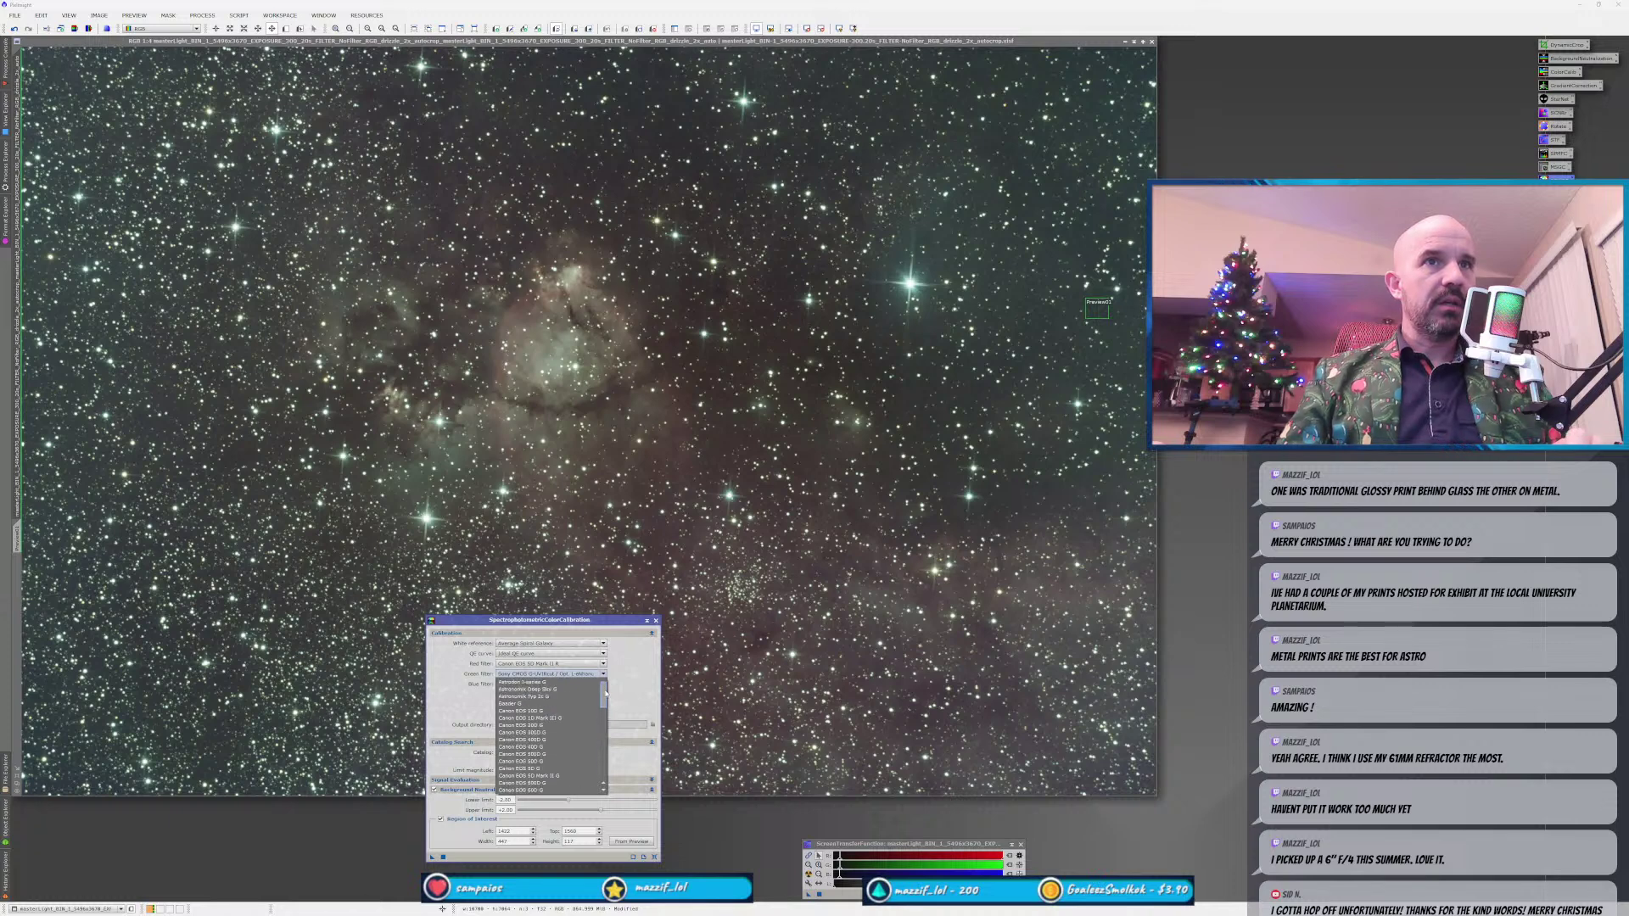
pyautogui.scroll(-2, 604, 703)
pyautogui.click(543, 744)
pyautogui.click(603, 683)
pyautogui.scroll(8, 604, 721)
pyautogui.scroll(3, 560, 730)
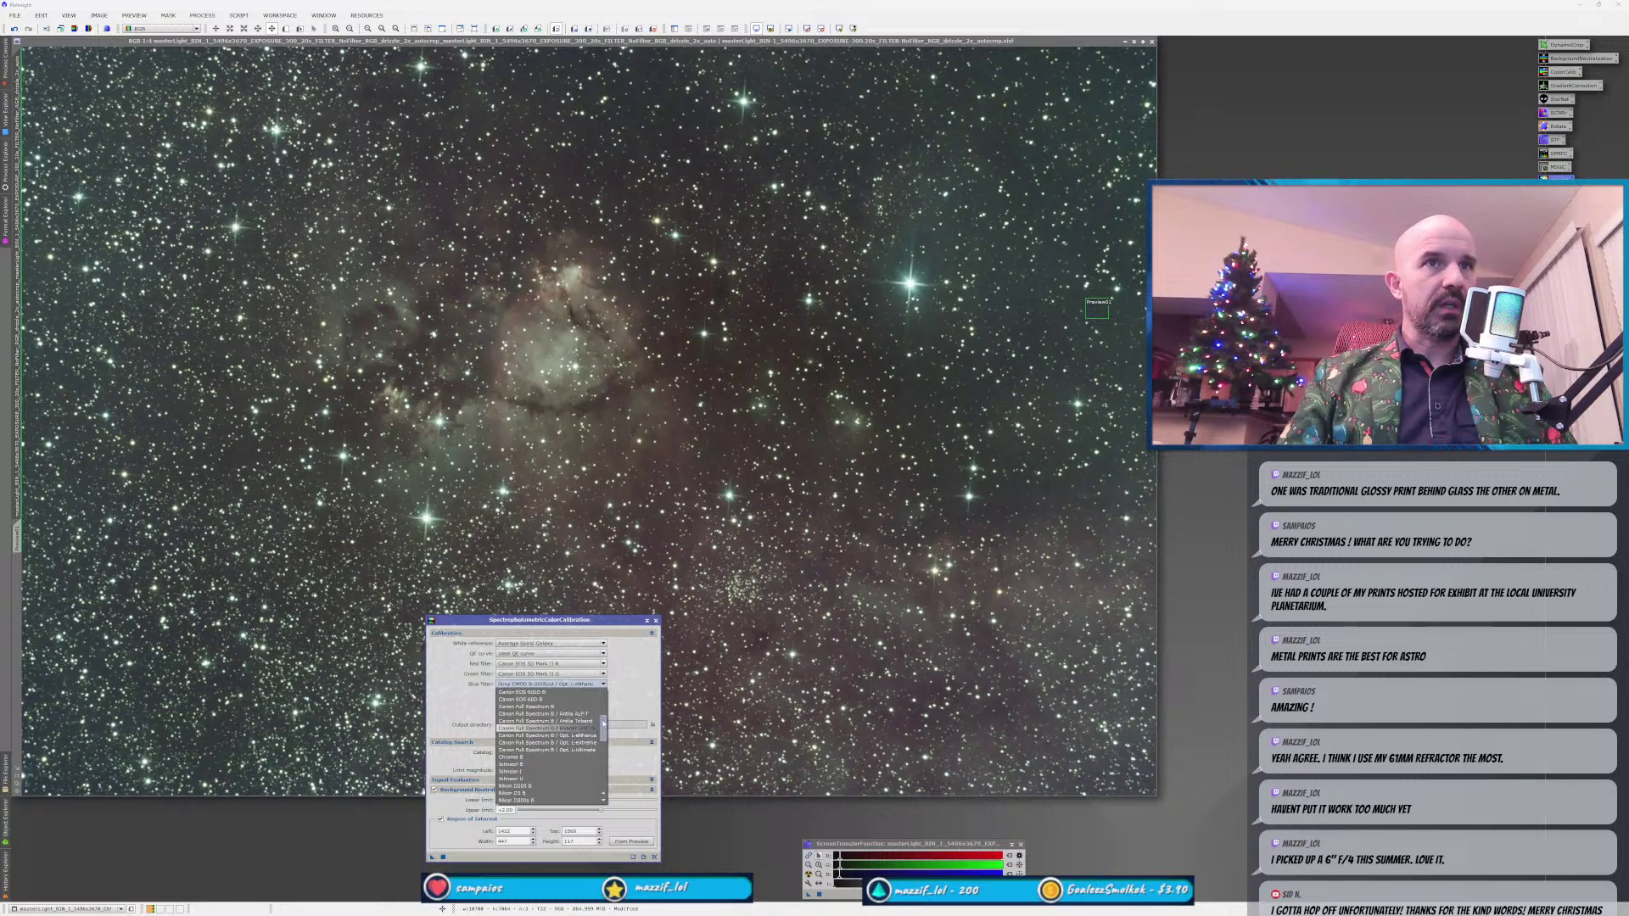
pyautogui.click(552, 742)
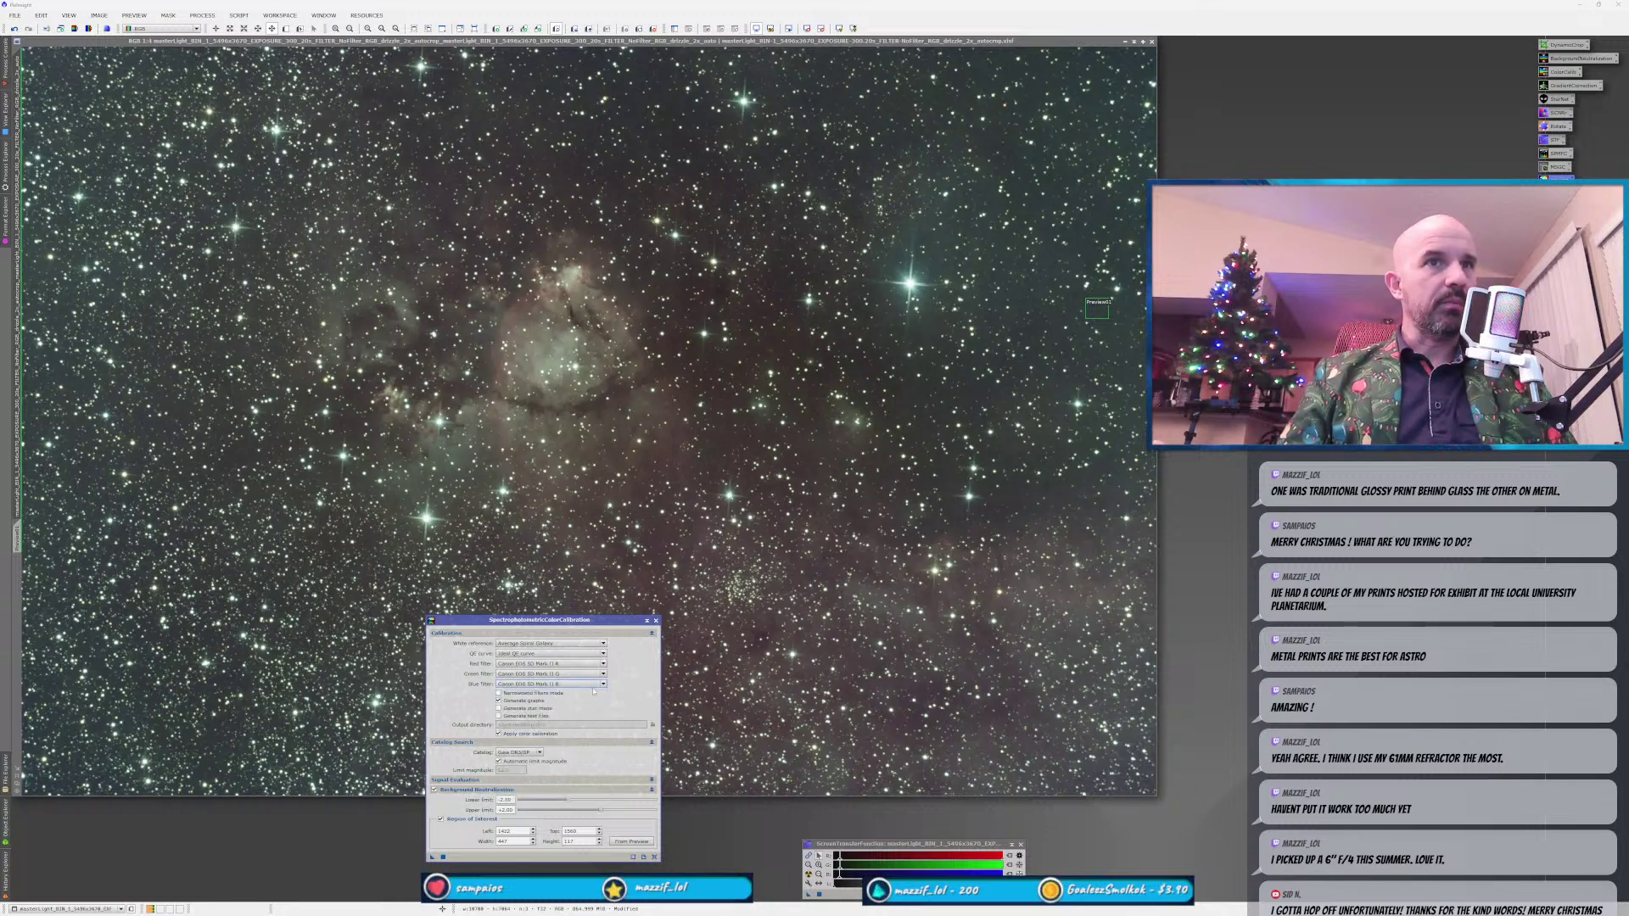
# Take the background neutralization region from the background preview and apply the color calibration to the RGB master.
pyautogui.click(632, 842)
pyautogui.click(608, 453)
pyautogui.click(607, 468)
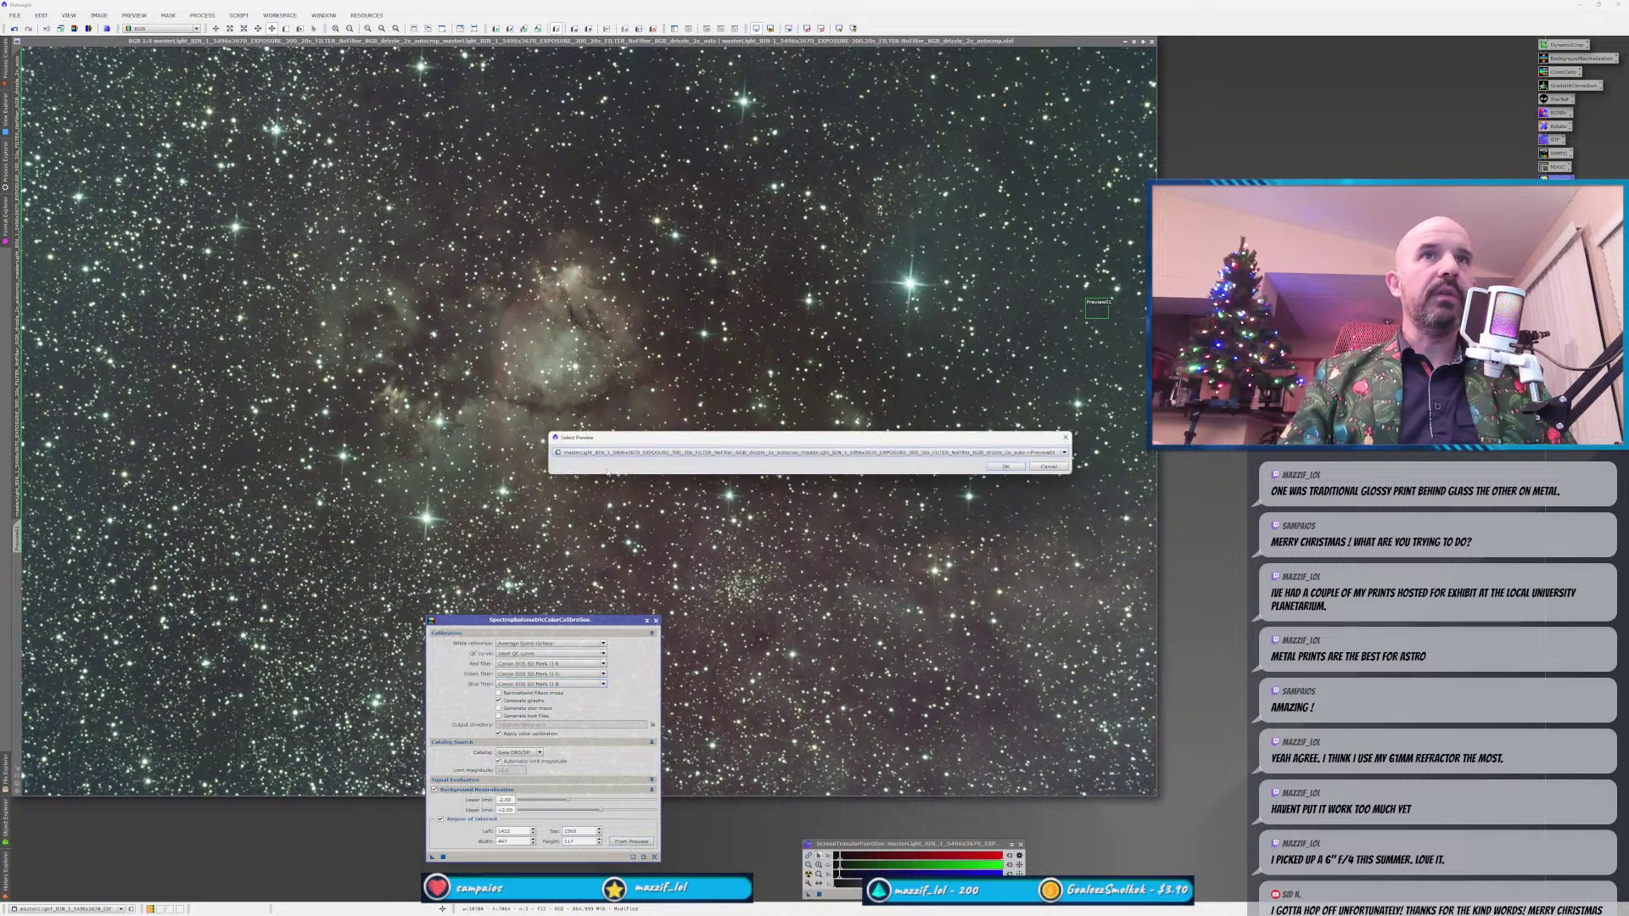
pyautogui.click(1013, 467)
pyautogui.click(442, 858)
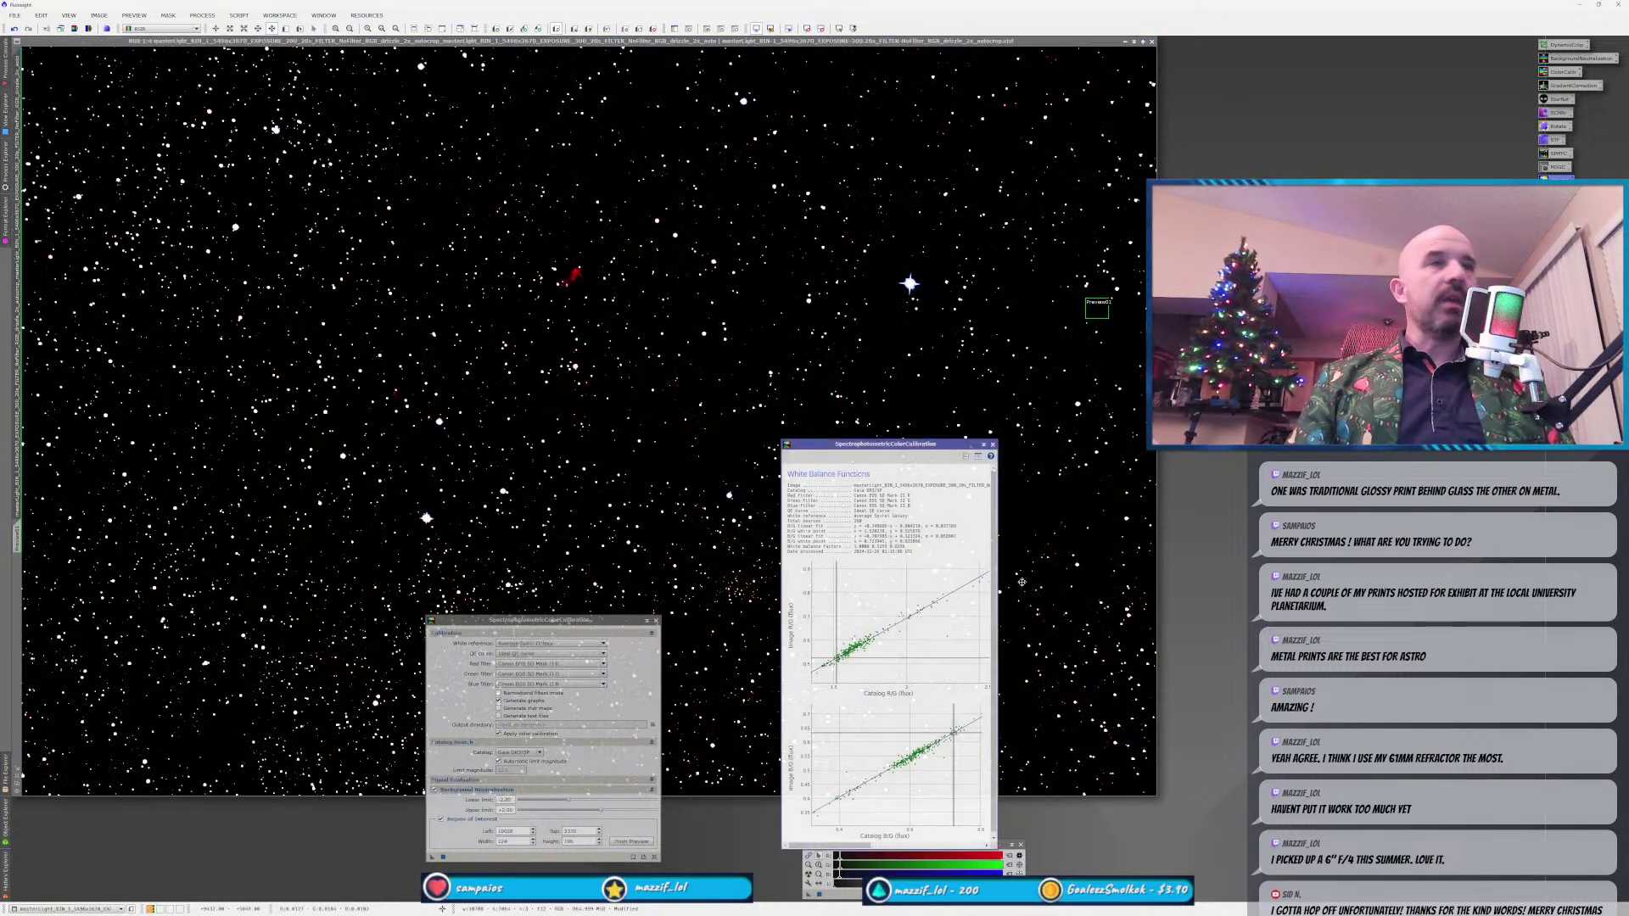
# Renew the calibrated master's screen stretch and clear away the calibration graphs, the calibration window and the background preview.
pyautogui.click(993, 444)
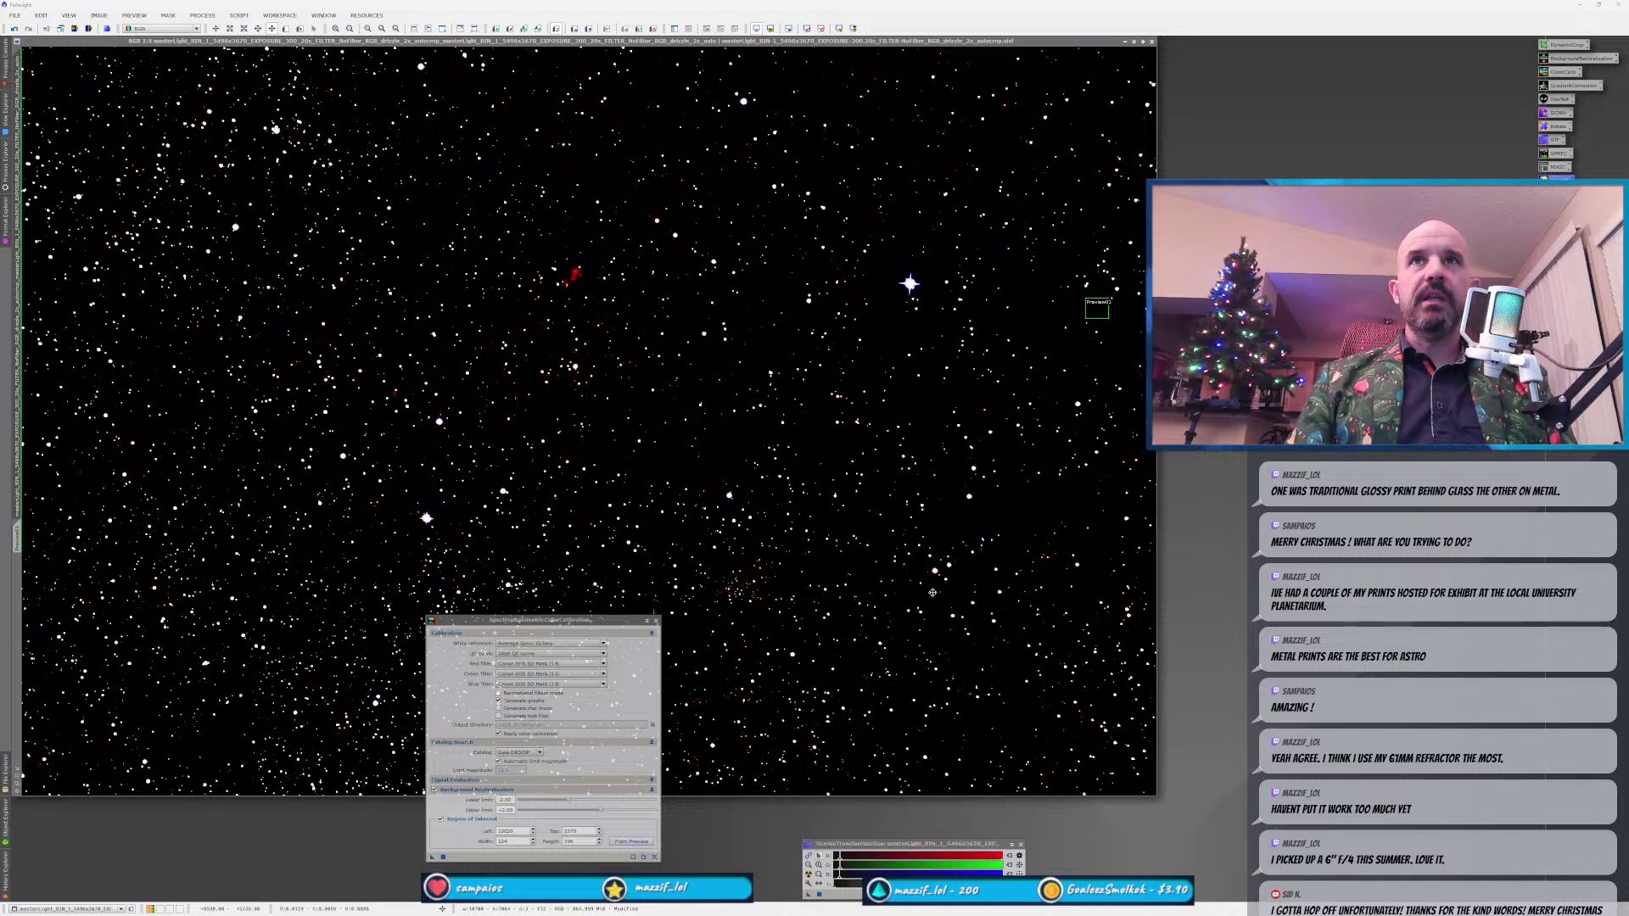
pyautogui.click(808, 873)
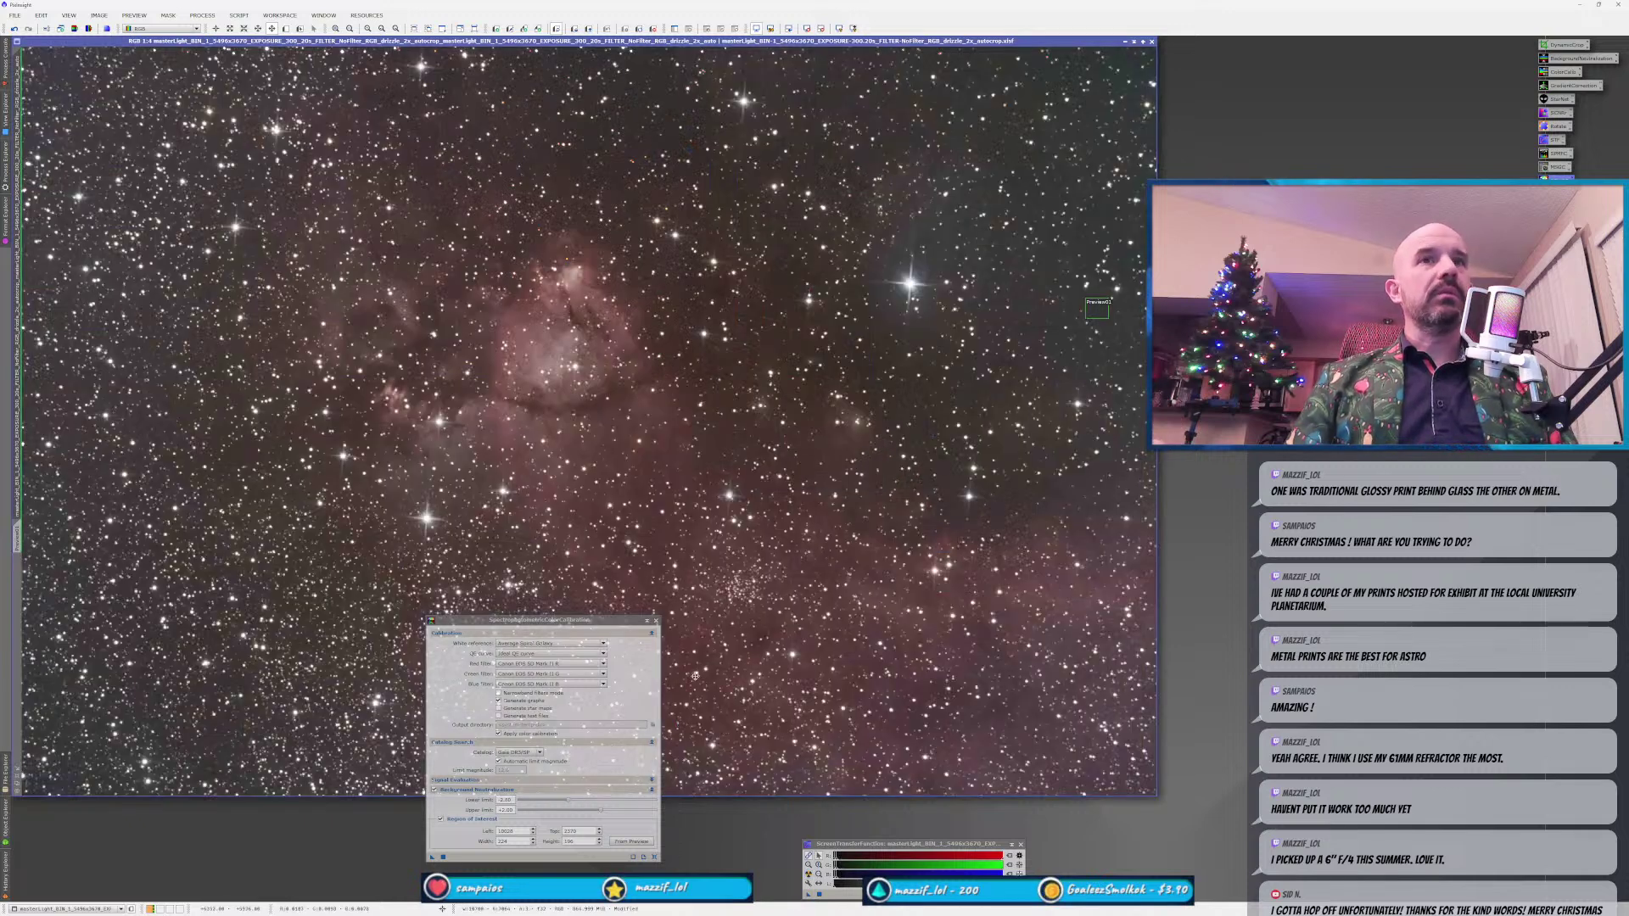
pyautogui.click(657, 621)
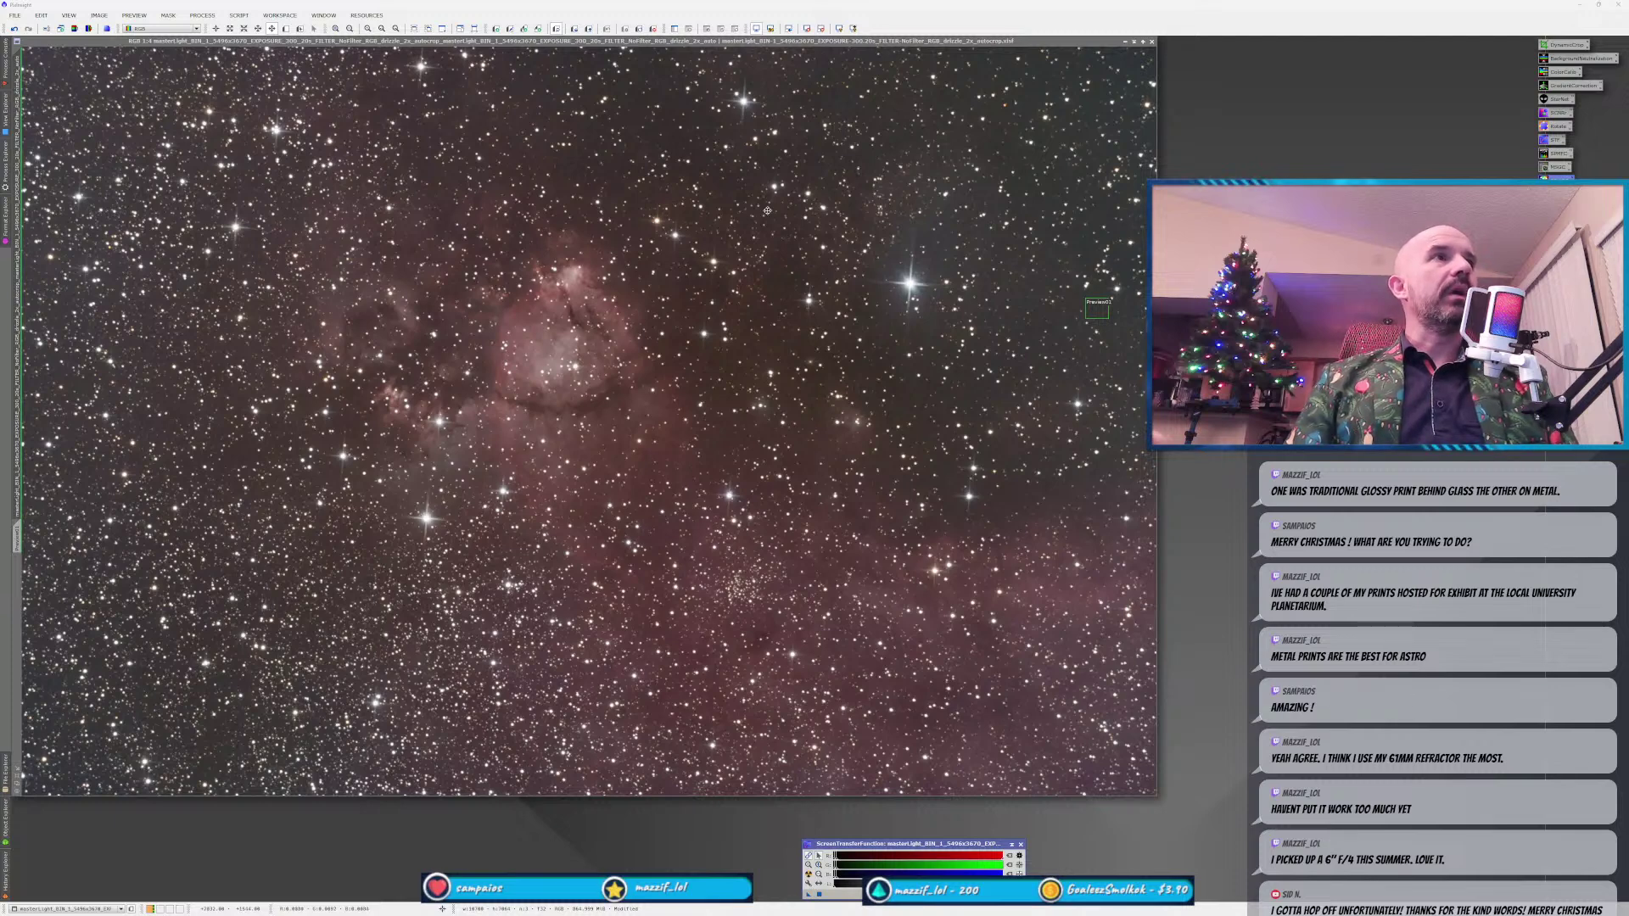
pyautogui.hotkey('ctrl', 'shift', 'Delete')
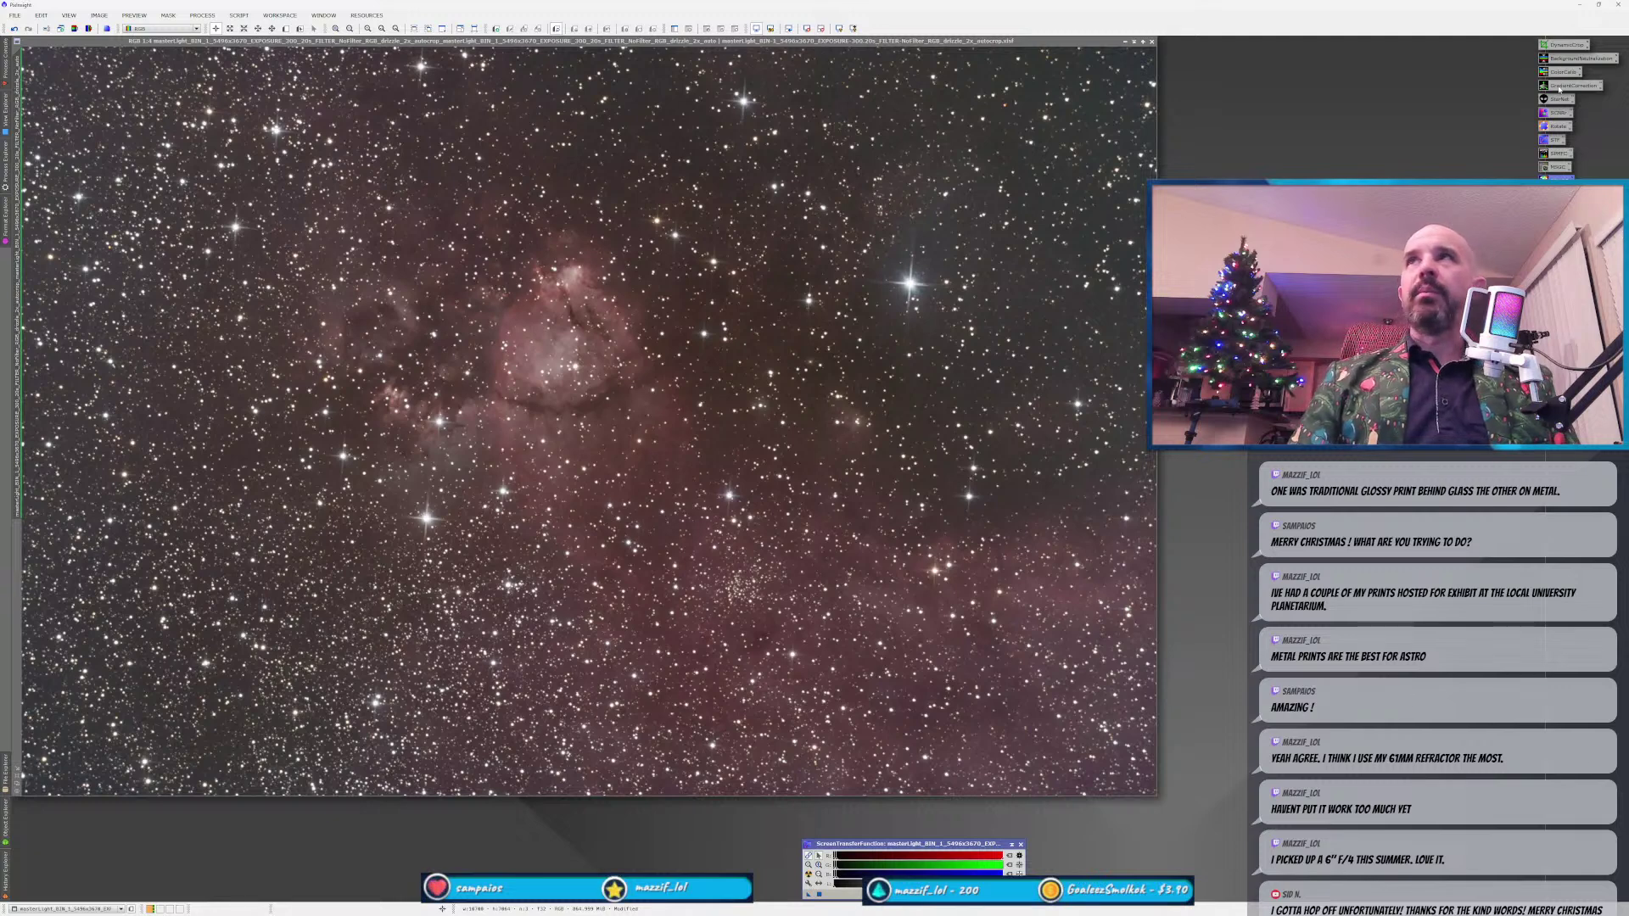
# Rotate the RGB master by 180 degrees, accepting the deletion of its astrometric solution.
pyautogui.click(1557, 126)
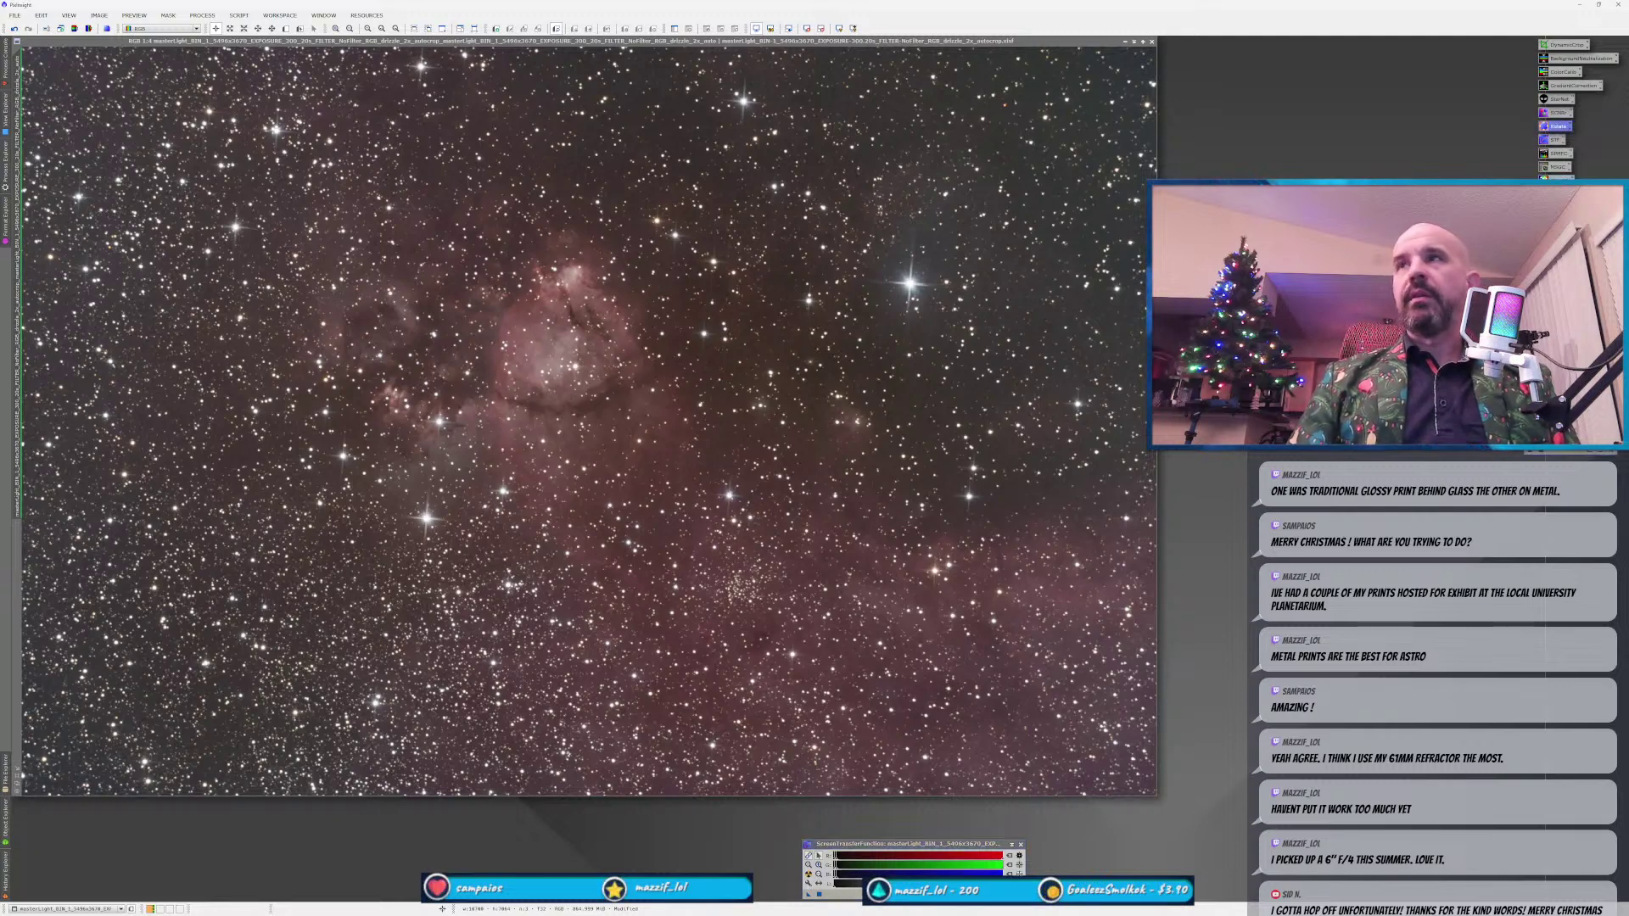
pyautogui.moveTo(1558, 126); pyautogui.dragTo(846, 430)
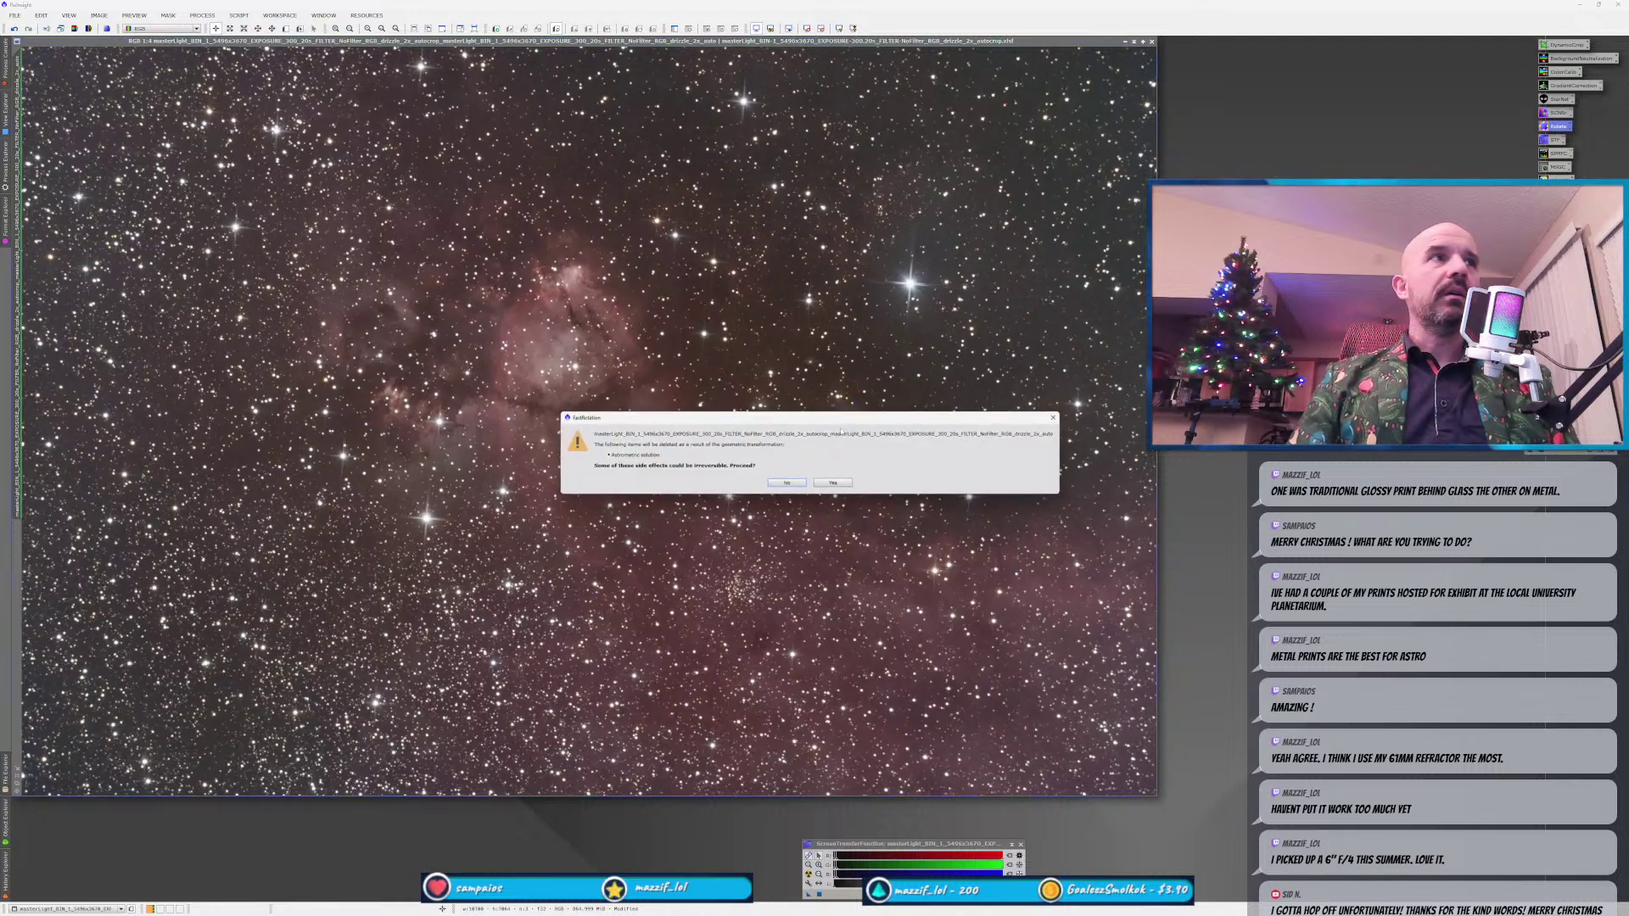
pyautogui.click(833, 484)
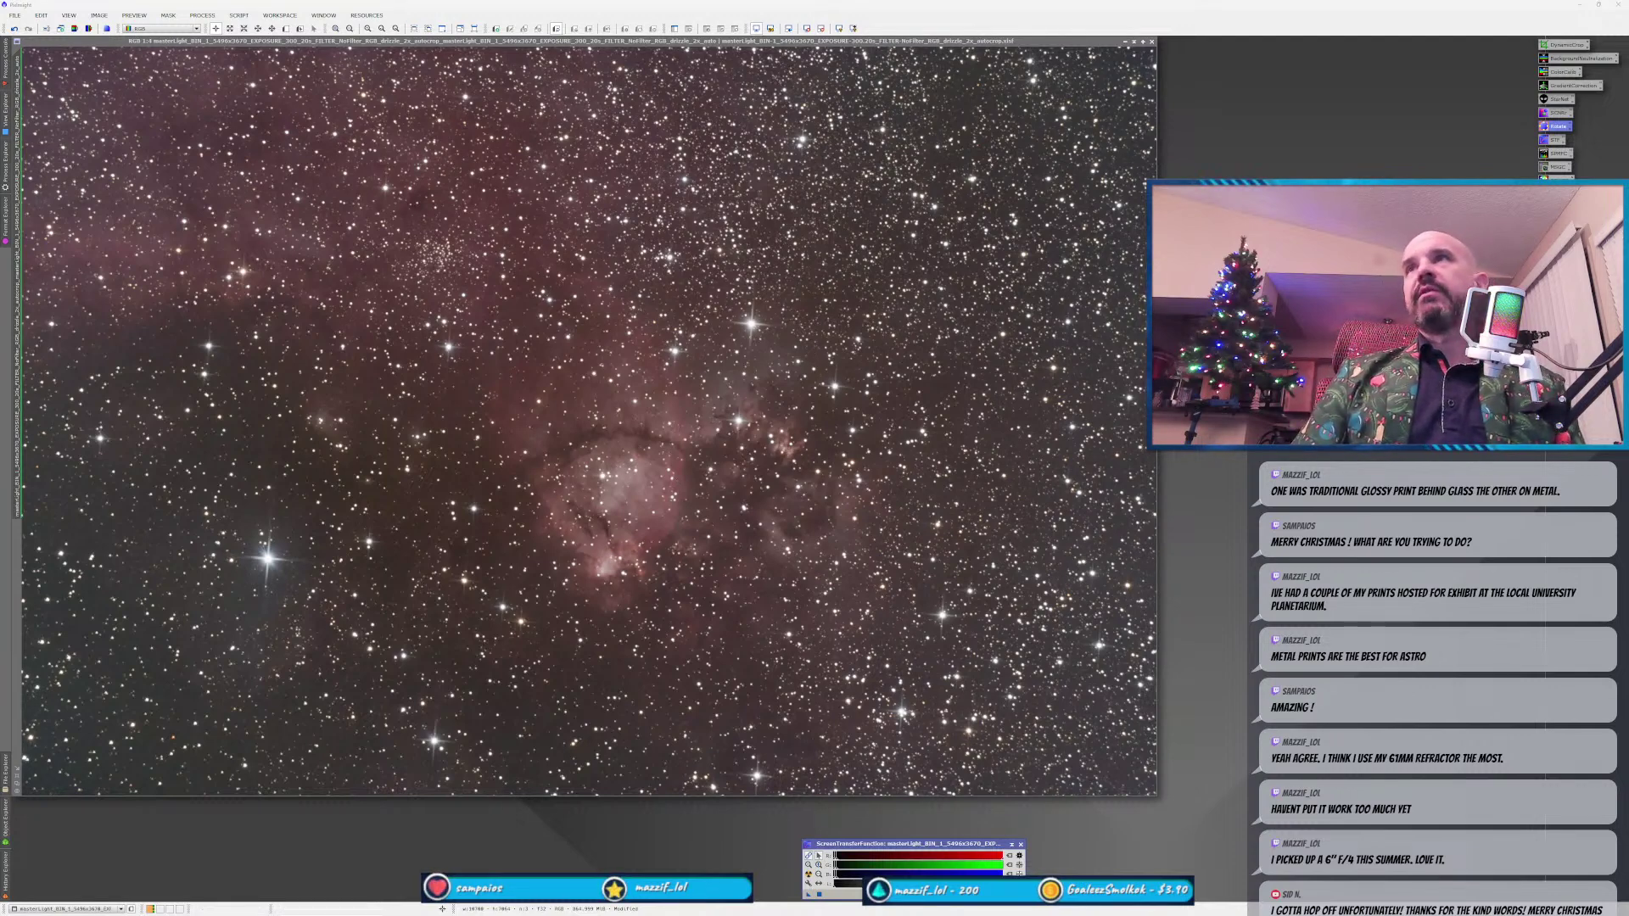
# Sharpen the rotated RGB master with BlurXTerminator.
pyautogui.moveTo(1277, 204); pyautogui.dragTo(693, 340)
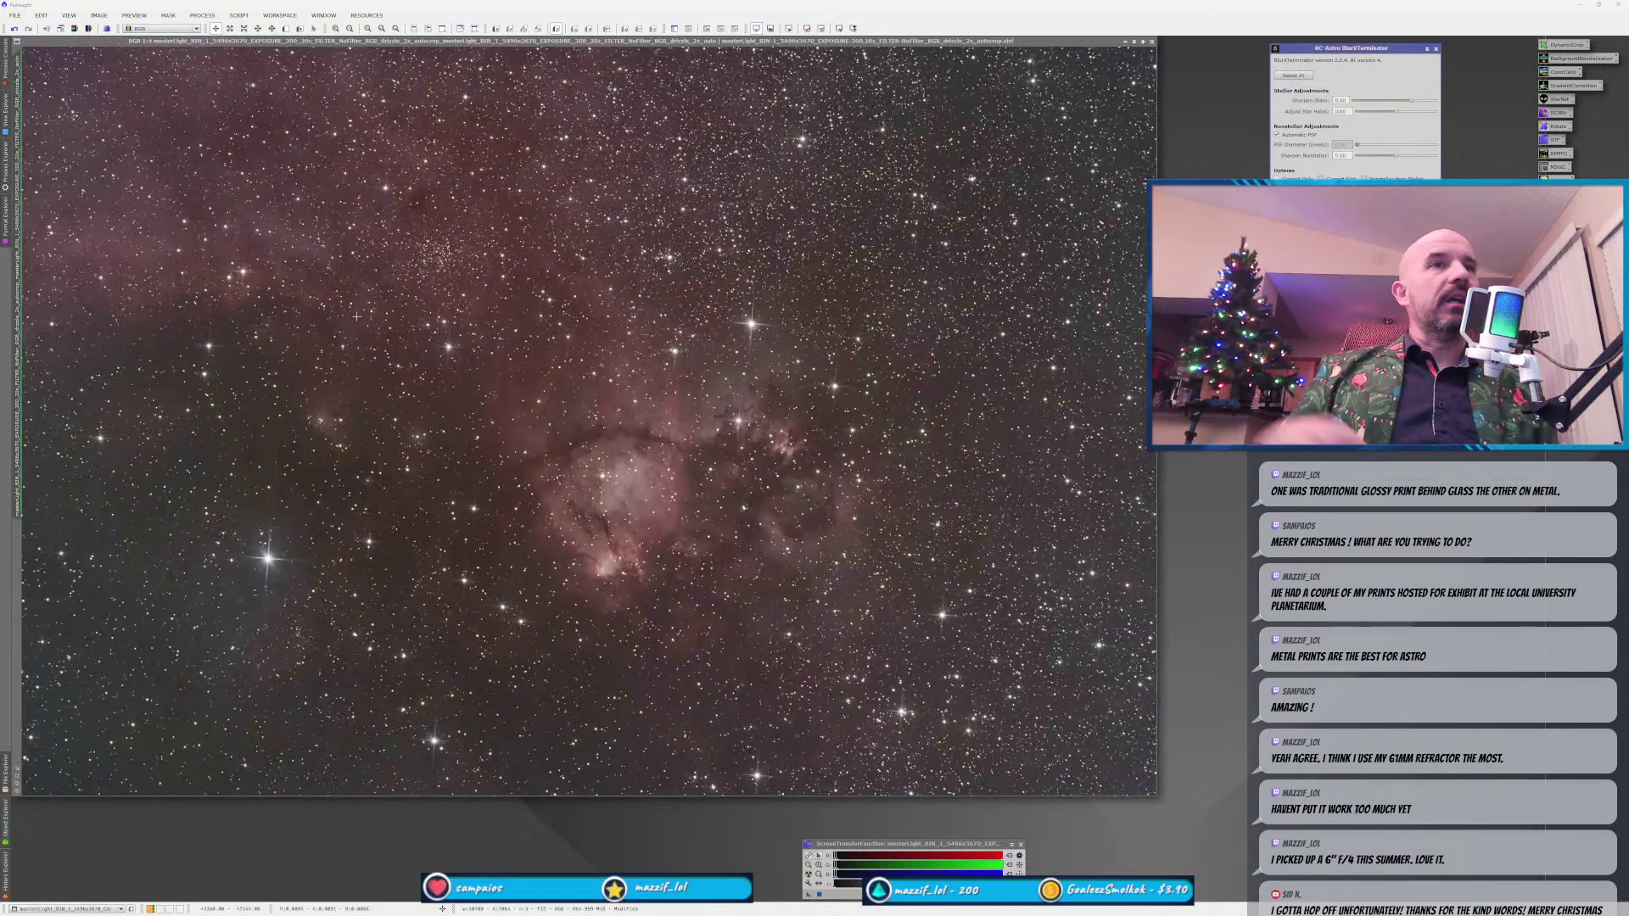
pyautogui.click(659, 583)
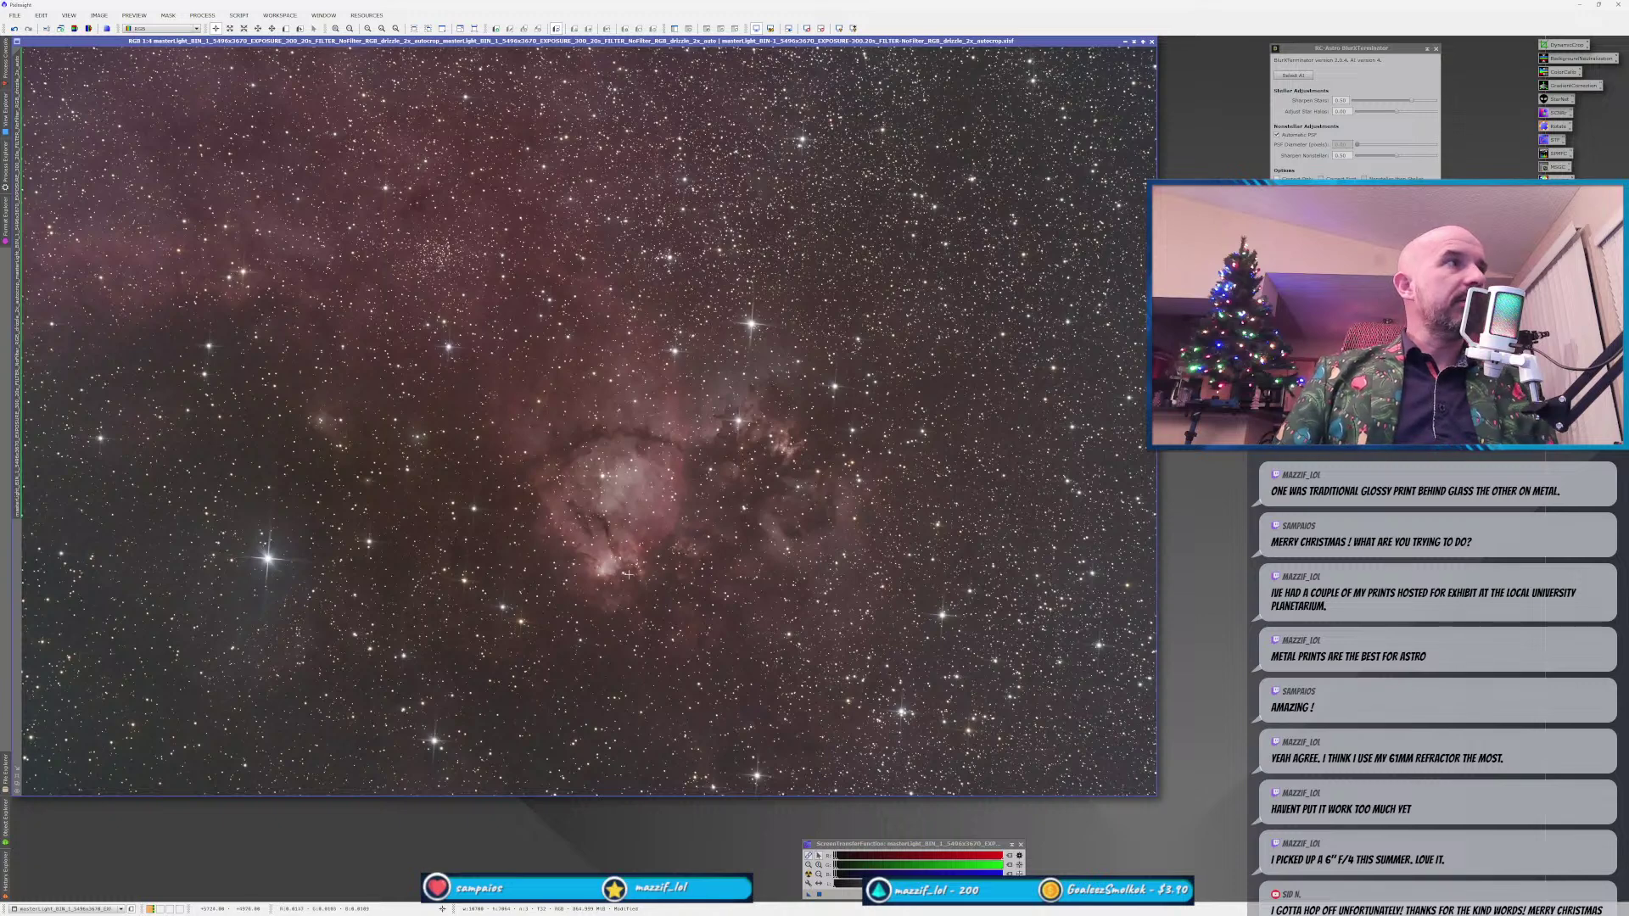
# Compare the nebula and its stars at close range before and after BlurXTerminator, leaving the sharpening applied.
pyautogui.scroll(4, 617, 554)
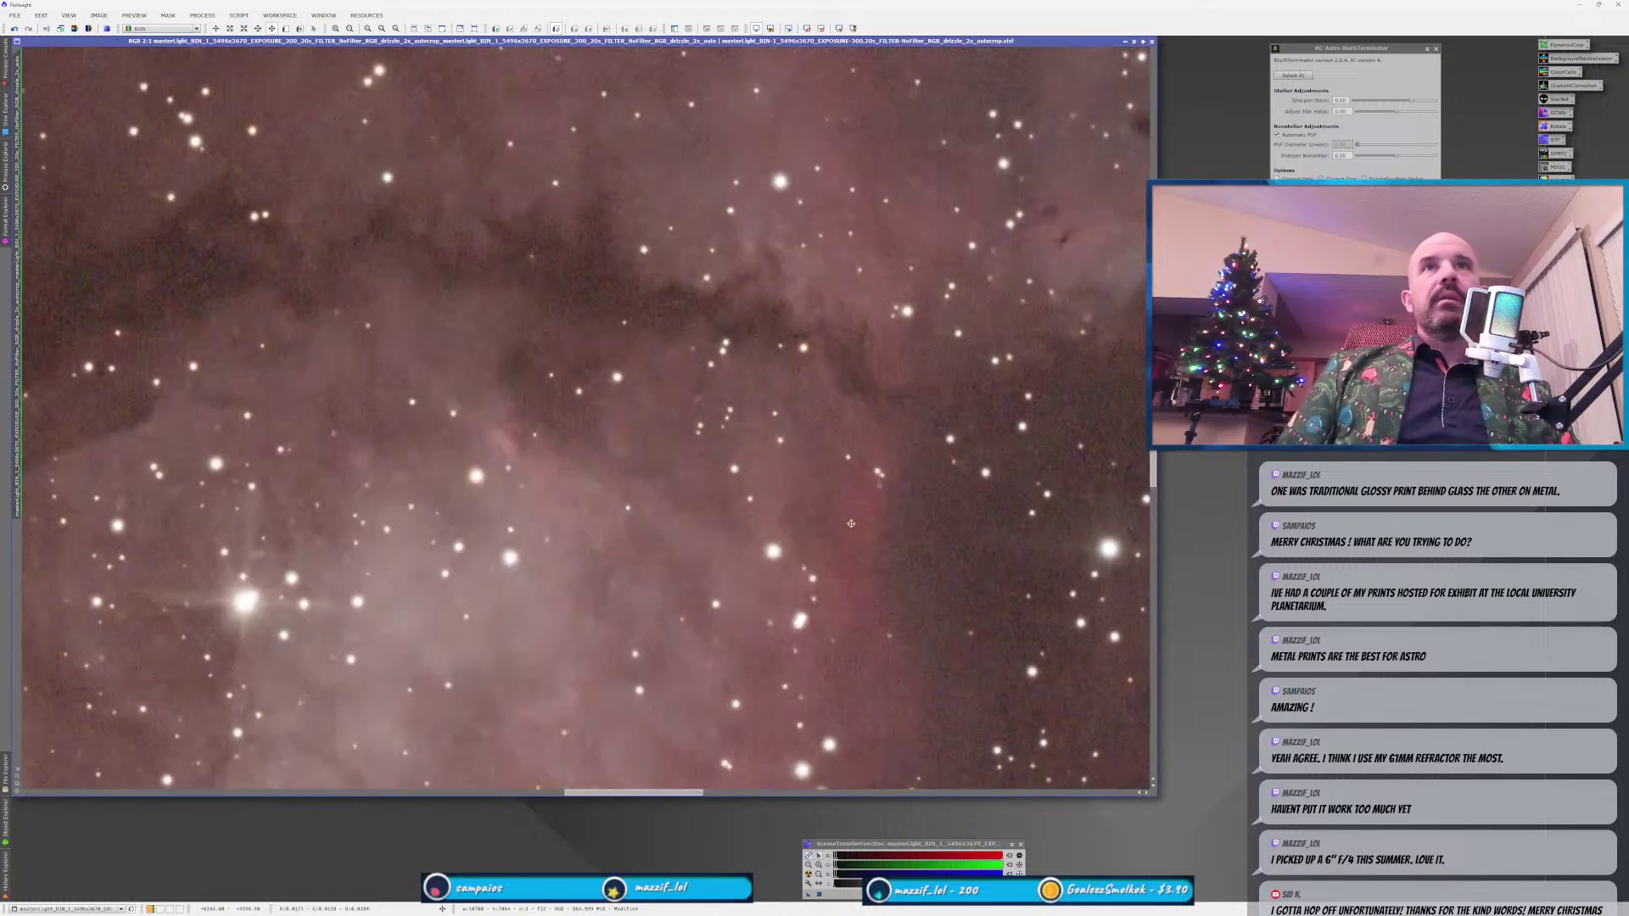
pyautogui.moveTo(881, 401); pyautogui.dragTo(894, 350)
pyautogui.scroll(-4, 894, 349)
pyautogui.scroll(4, 805, 362)
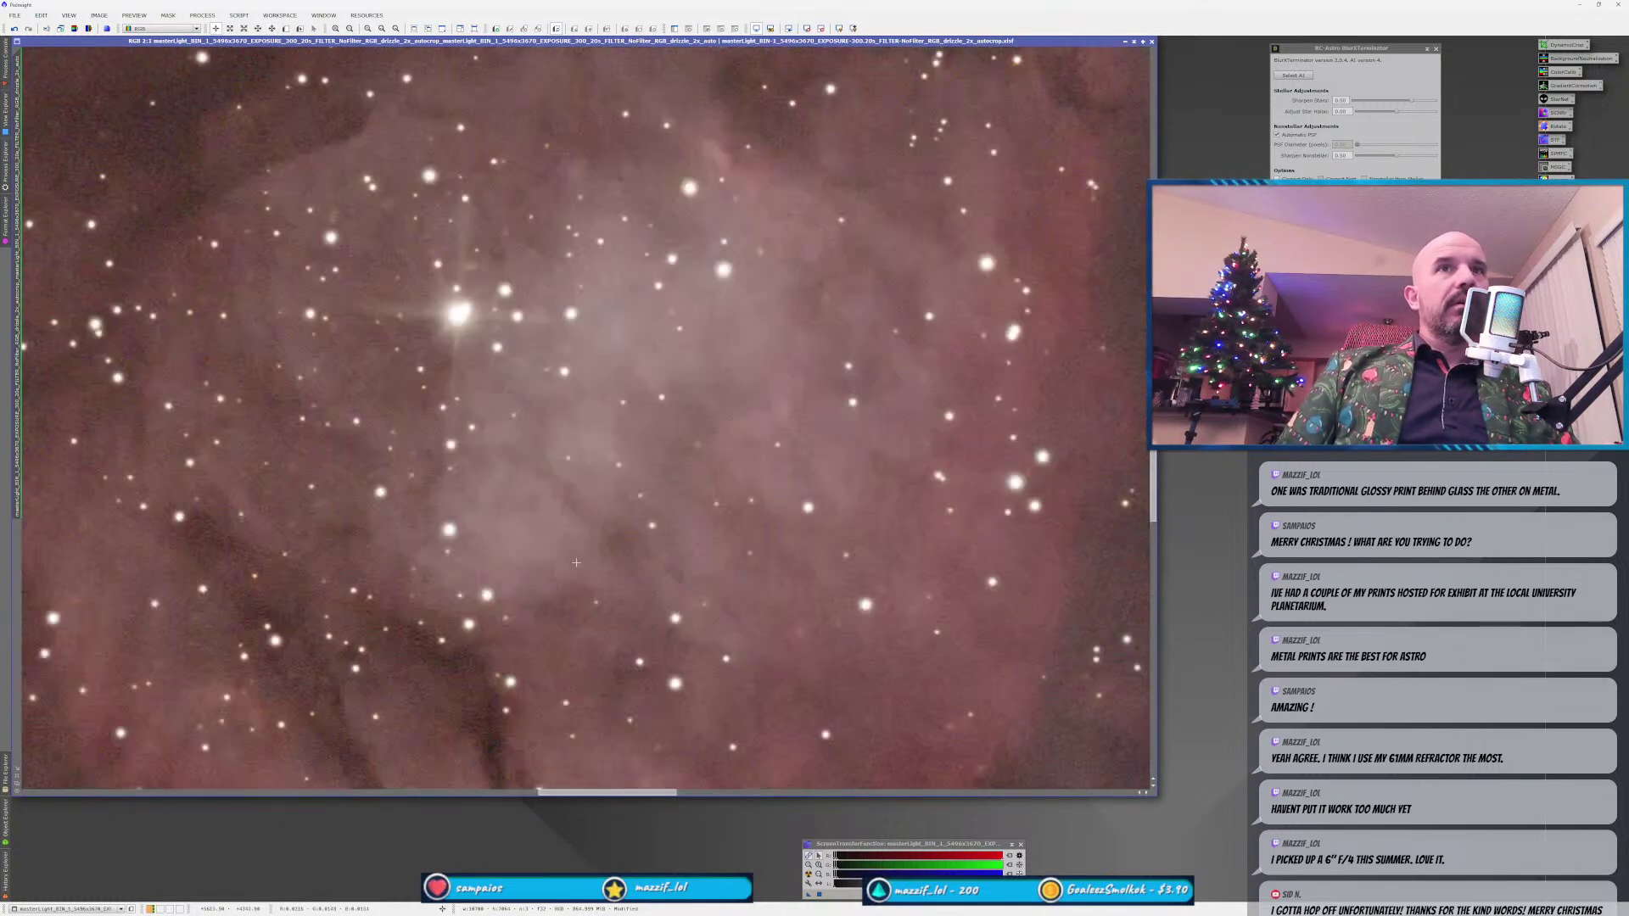
pyautogui.scroll(-1, 717, 532)
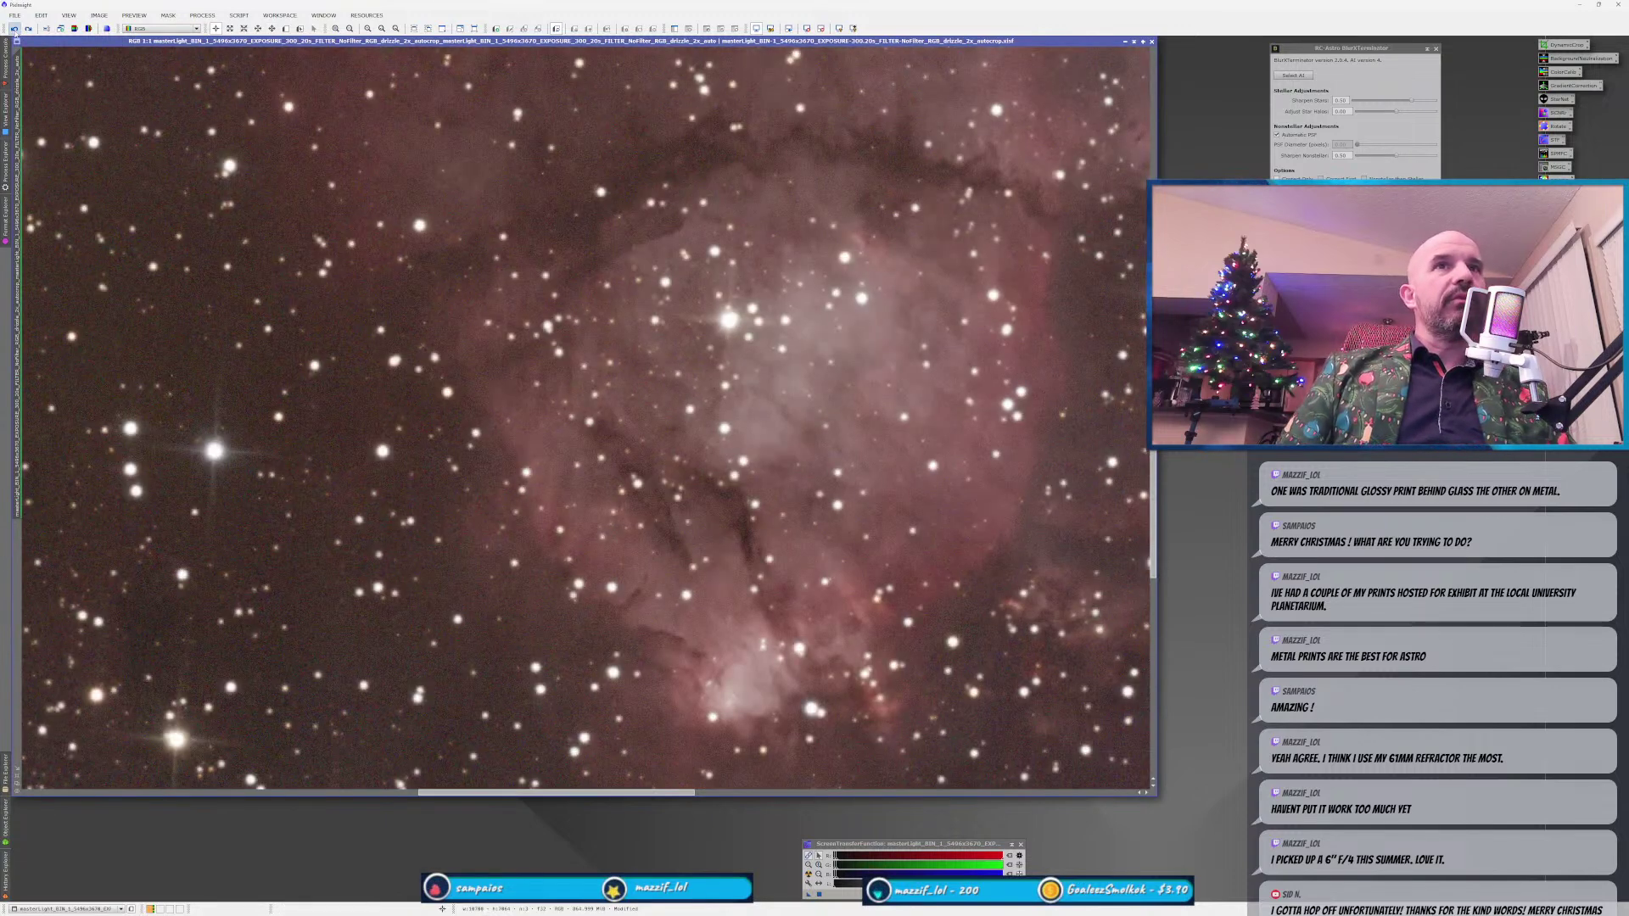
pyautogui.click(28, 29)
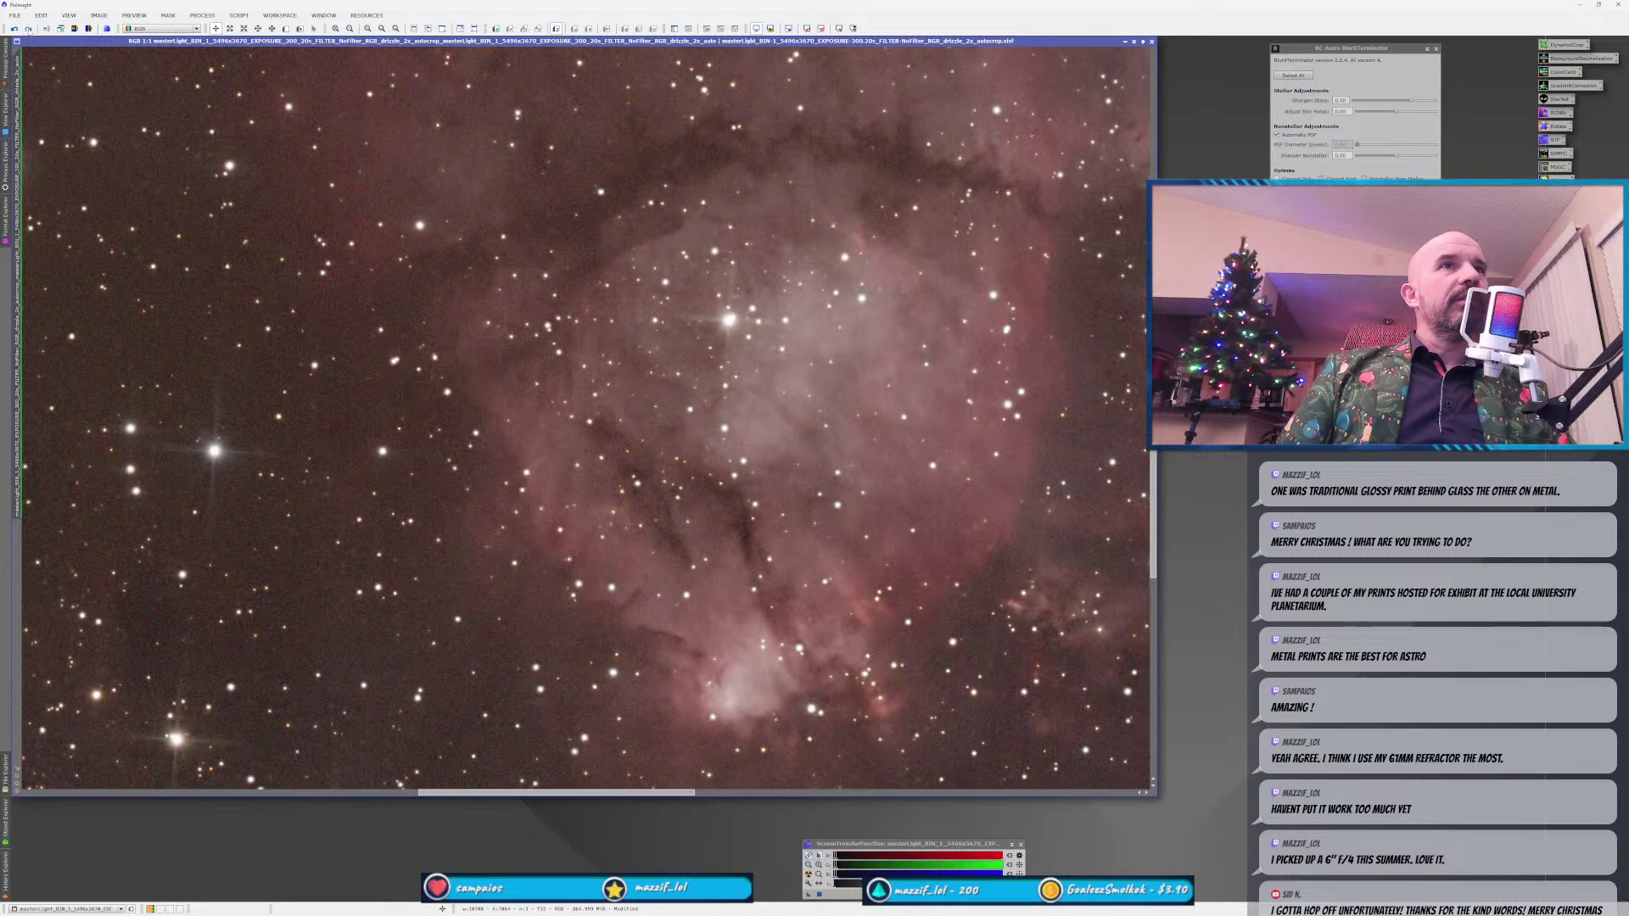
pyautogui.click(13, 28)
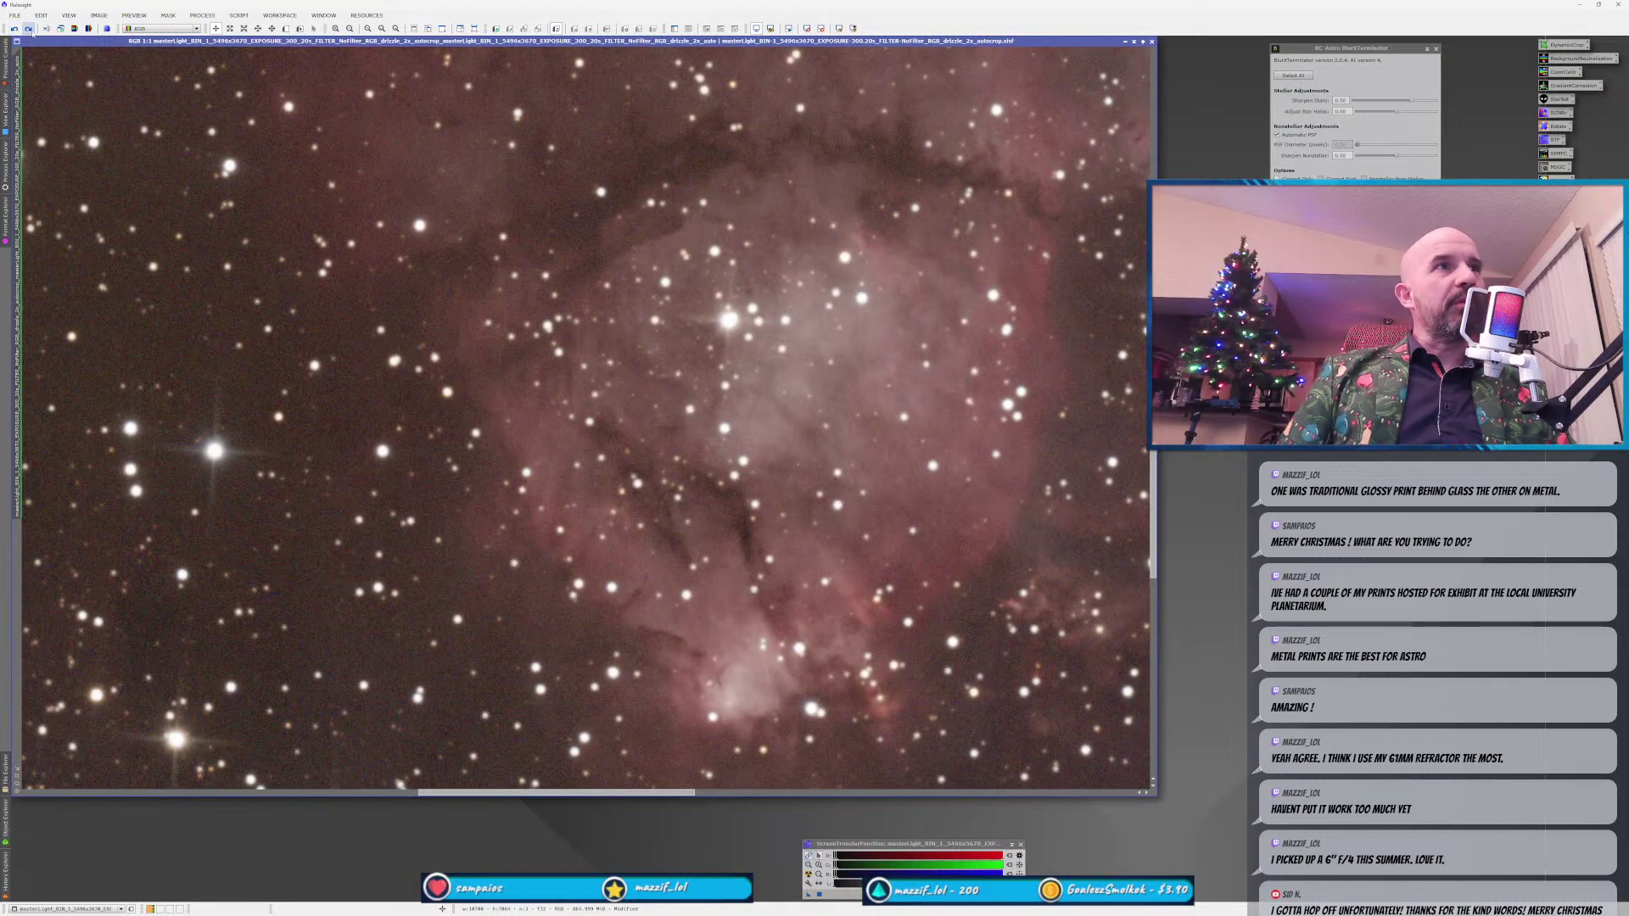
pyautogui.click(28, 28)
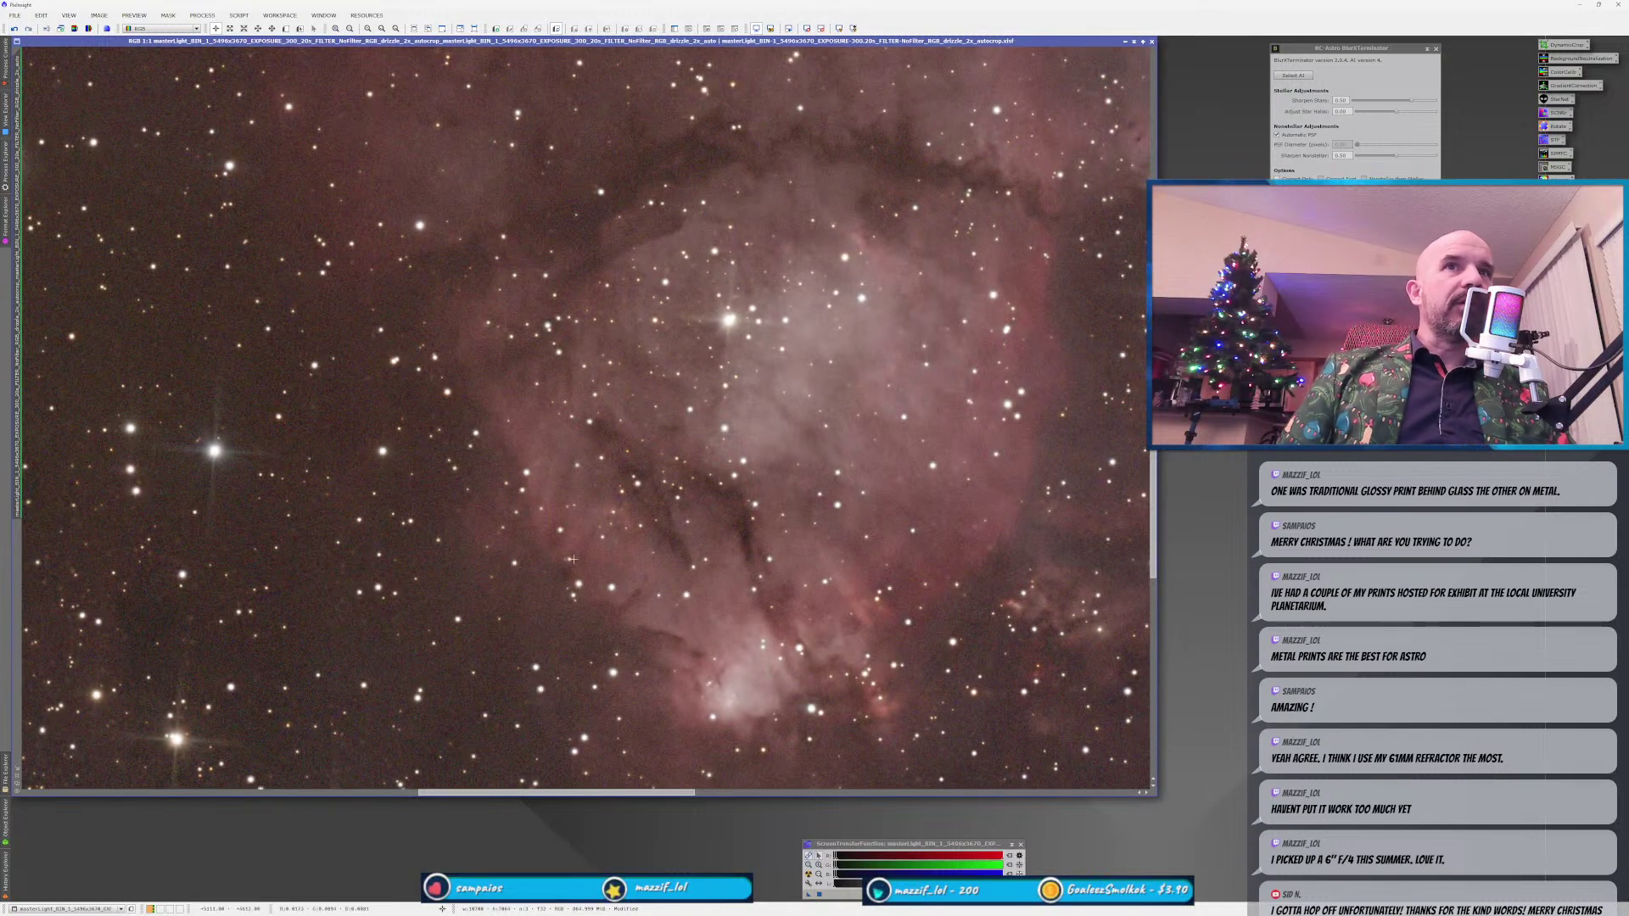
# Examine the sharpened master as a whole and close up around the Fish Head Nebula and its surroundings.
pyautogui.scroll(-4, 568, 576)
pyautogui.scroll(1, 568, 576)
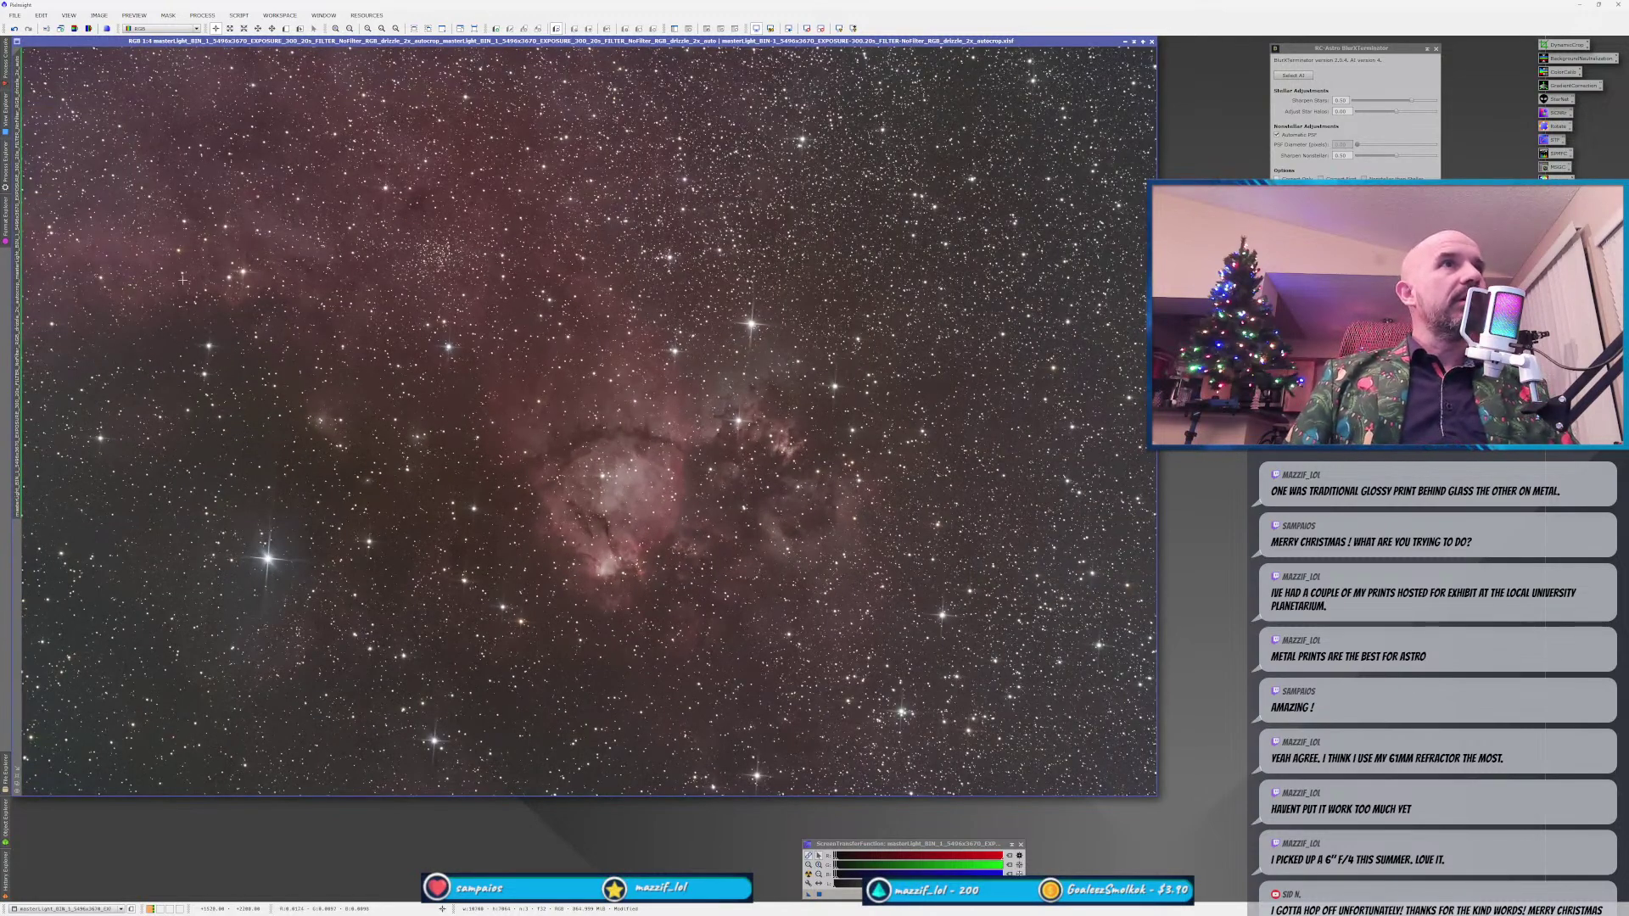
pyautogui.scroll(2, 183, 279)
pyautogui.scroll(-1, 253, 391)
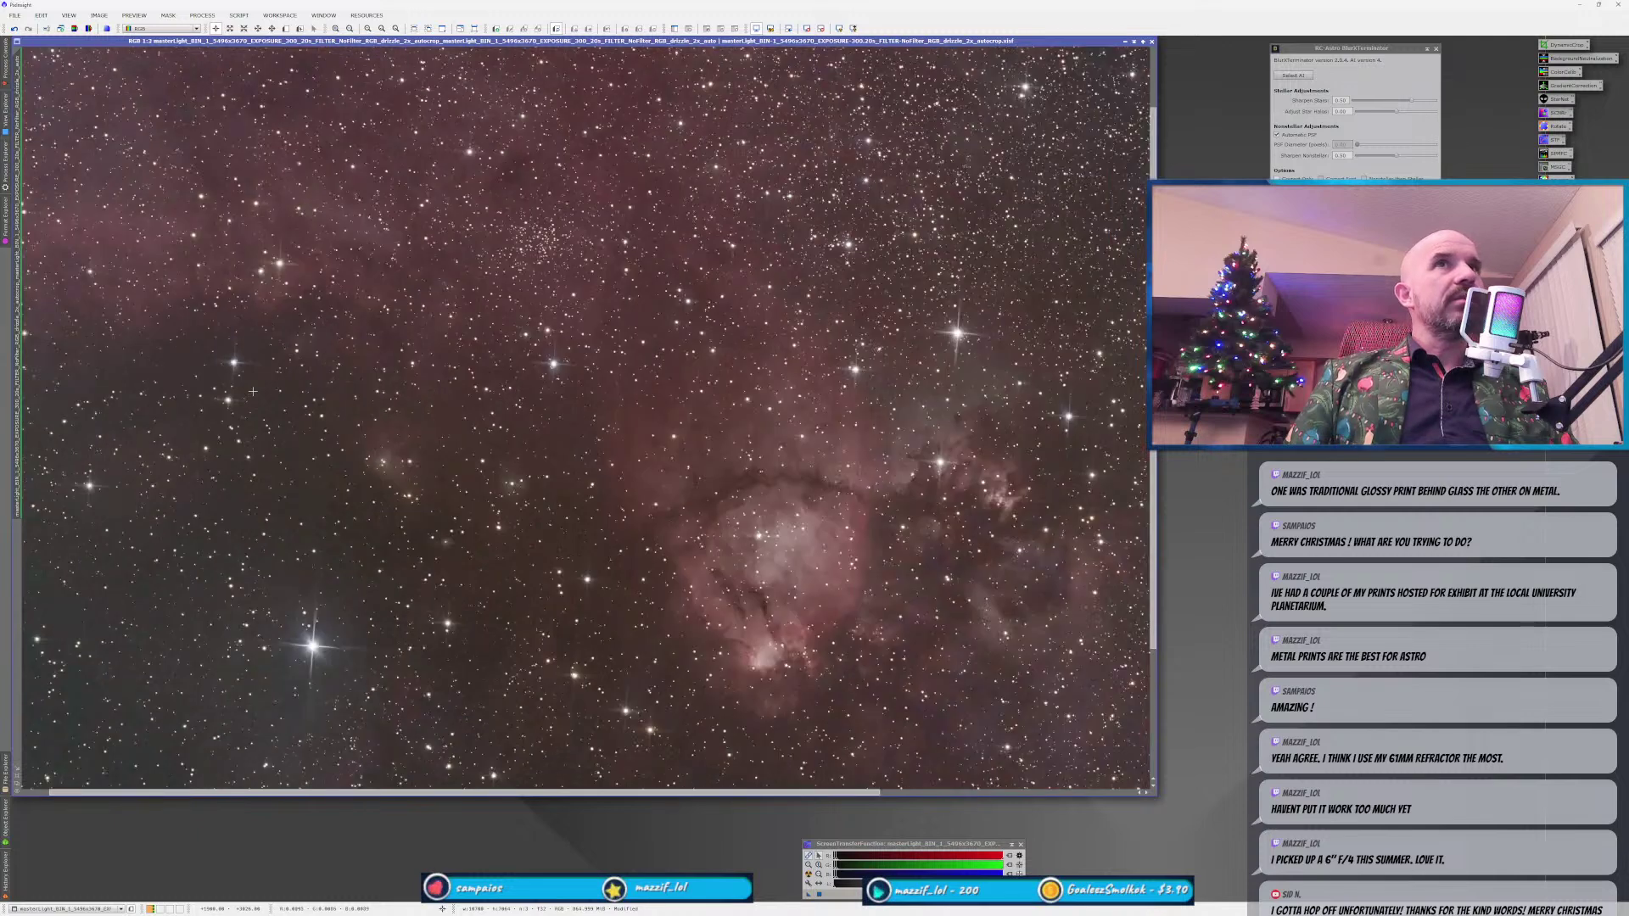
pyautogui.scroll(-1, 253, 391)
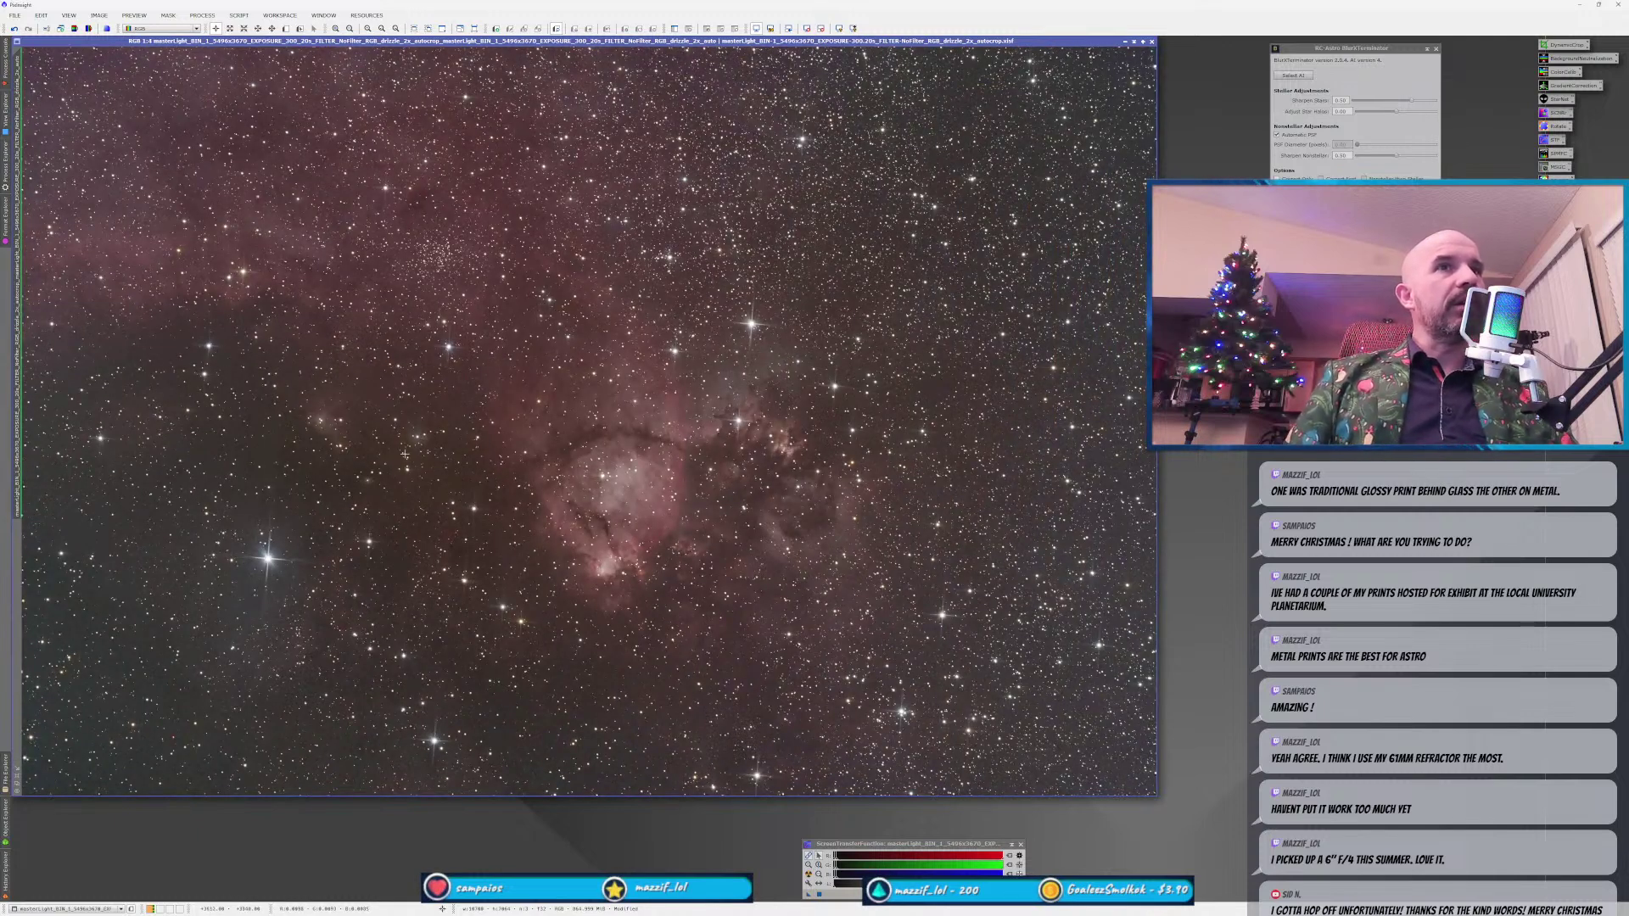
pyautogui.scroll(2, 766, 490)
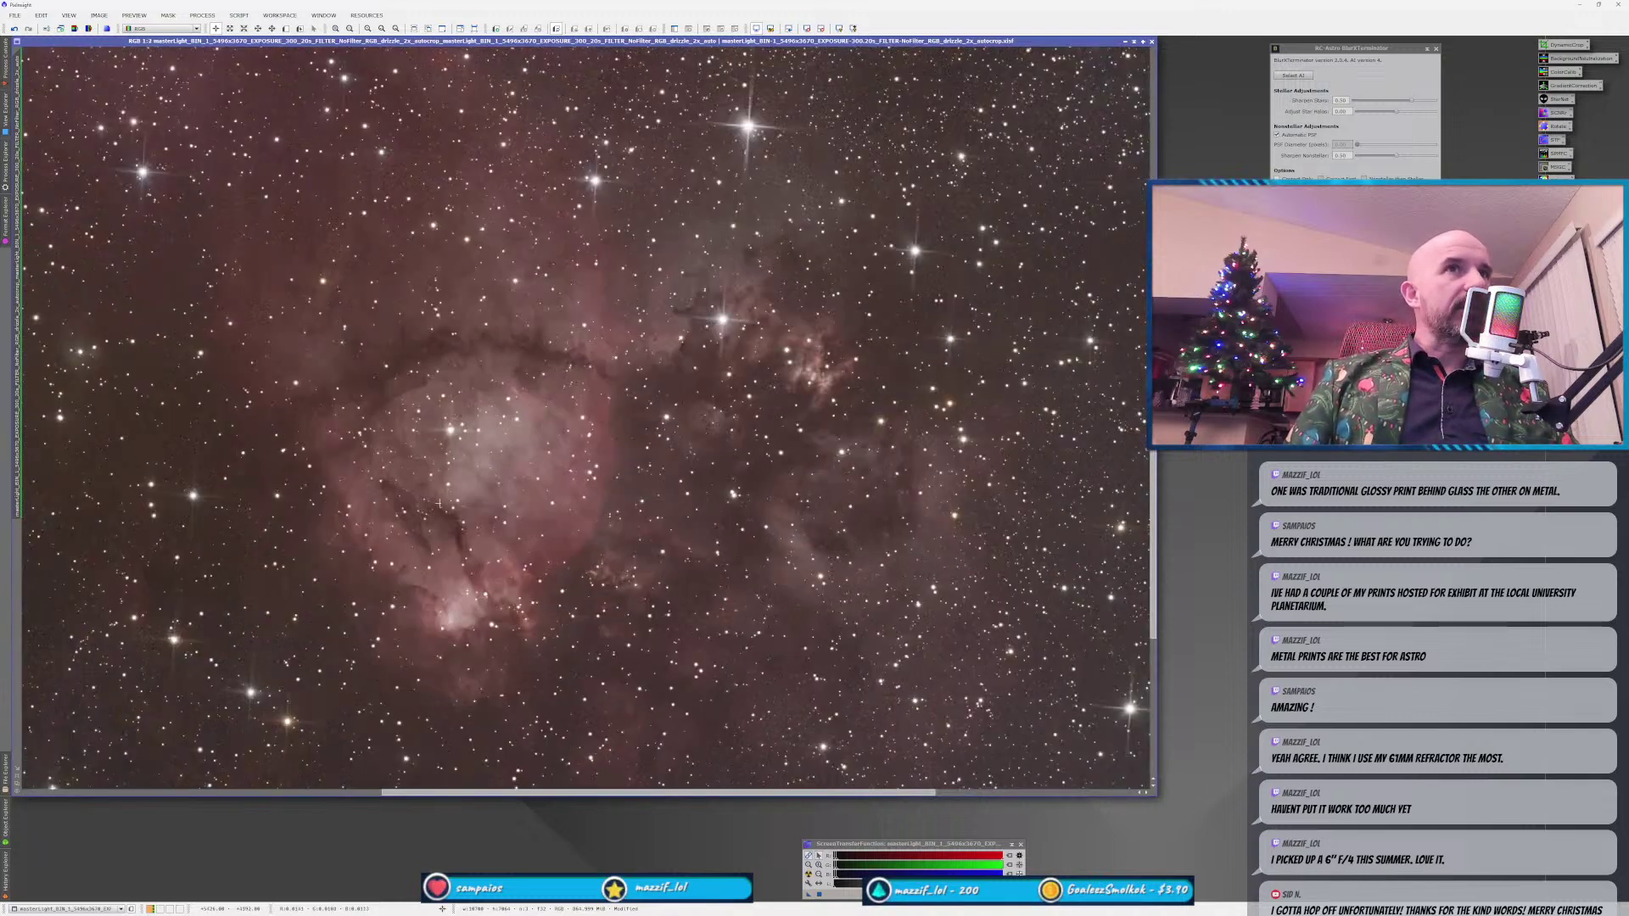
pyautogui.scroll(1, 462, 660)
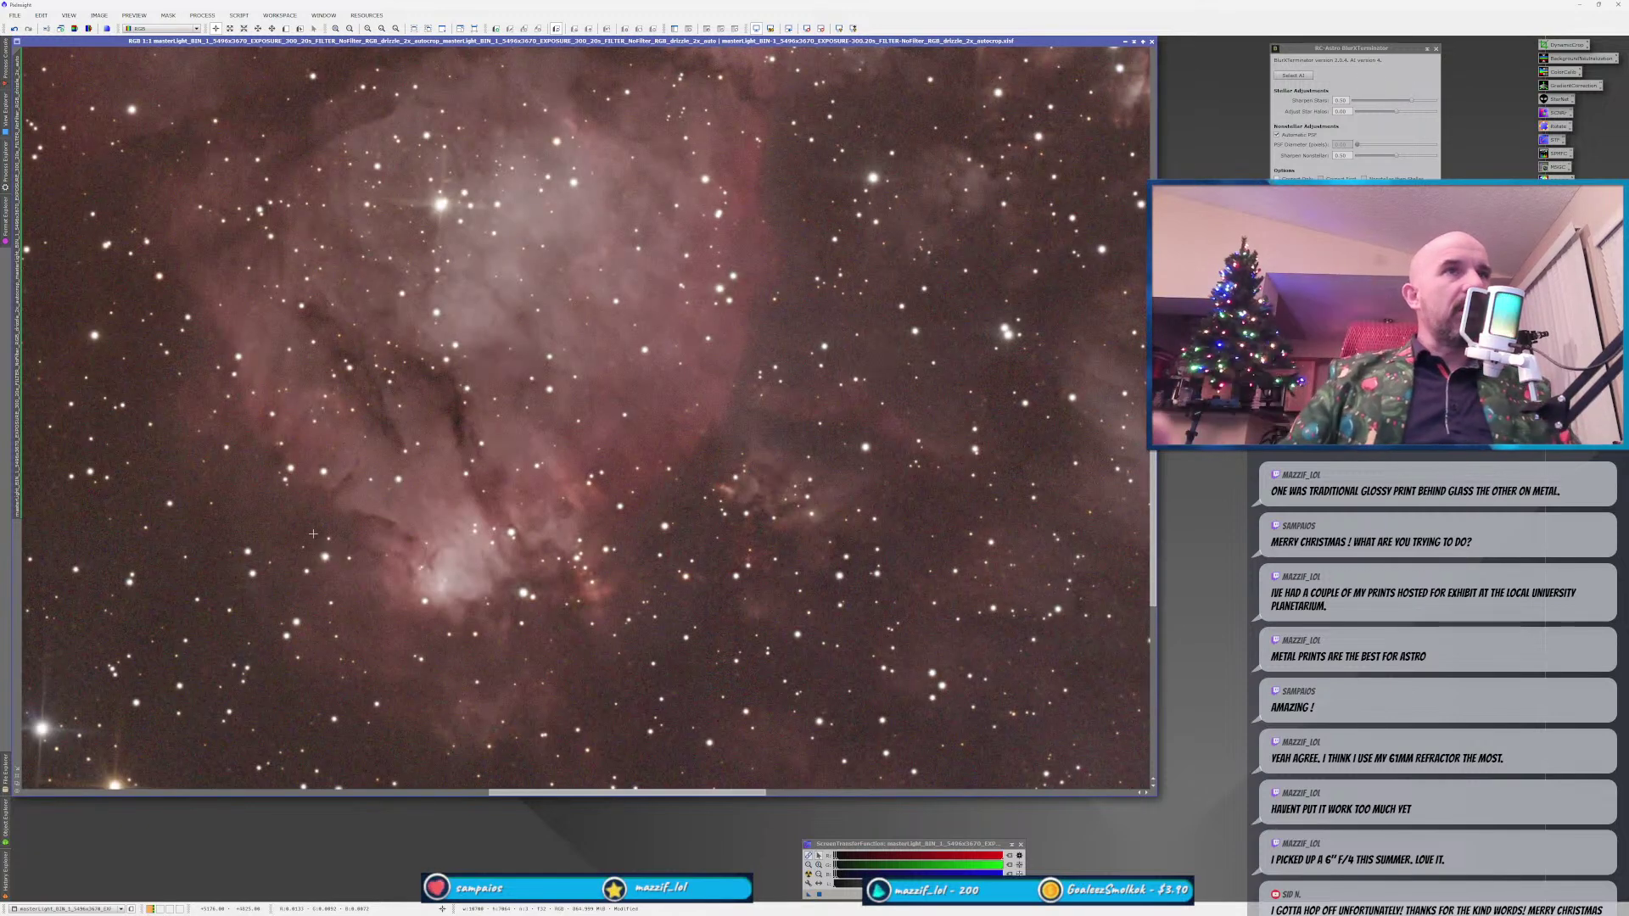
pyautogui.scroll(-2, 487, 584)
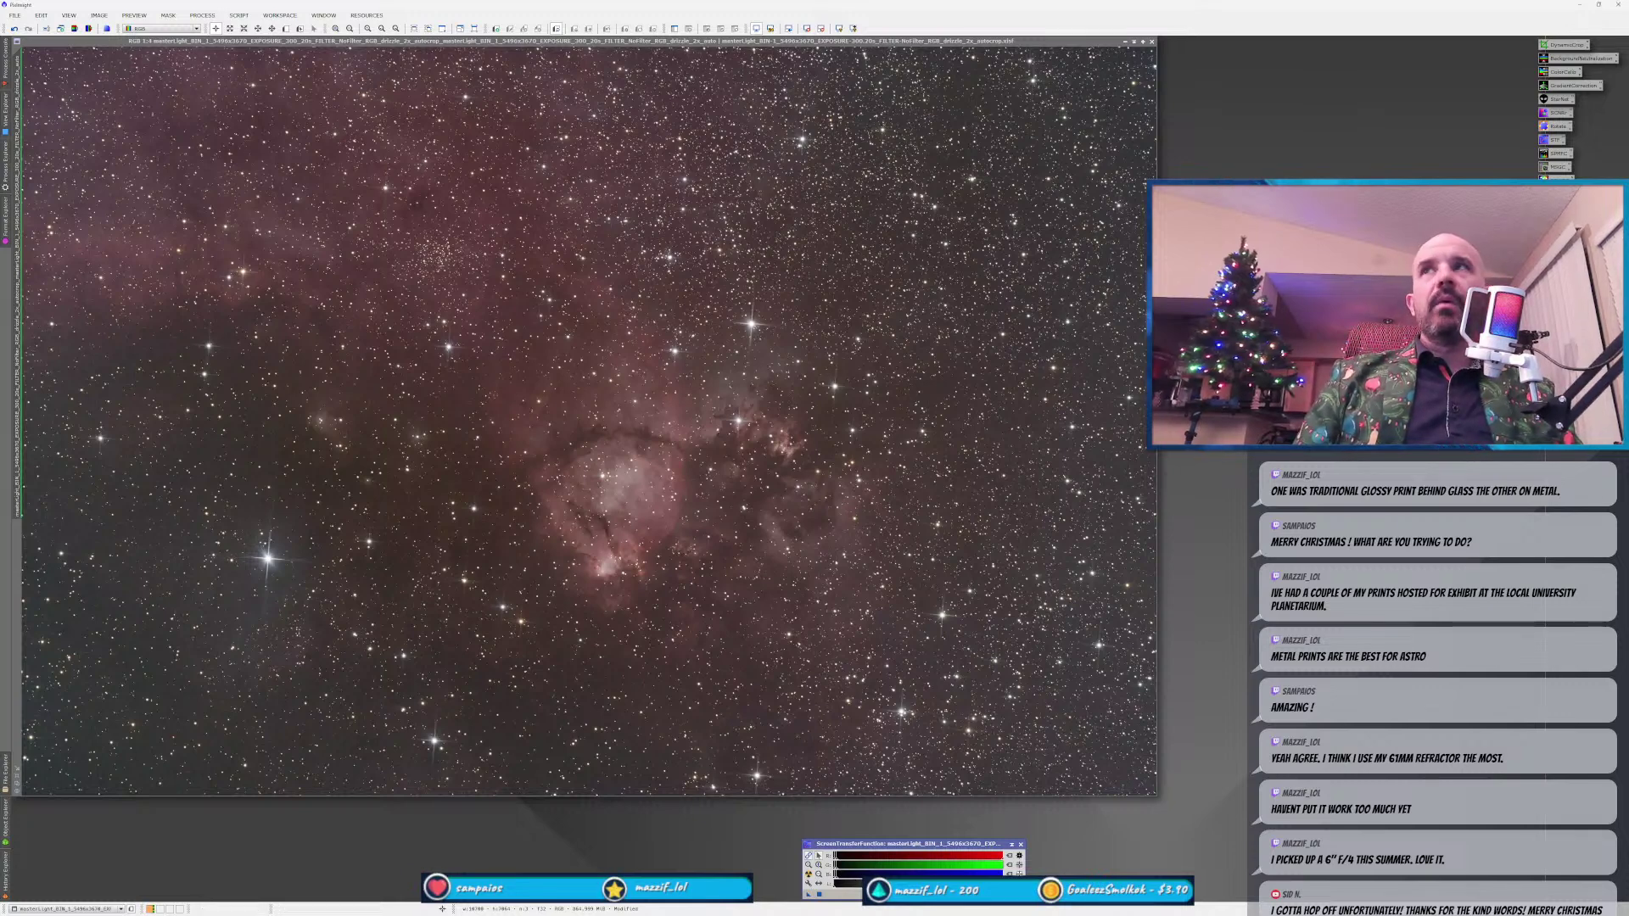
# Run StarXTerminator on the RGB master to separate the stars from the nebula.
pyautogui.moveTo(1308, 109); pyautogui.dragTo(828, 236)
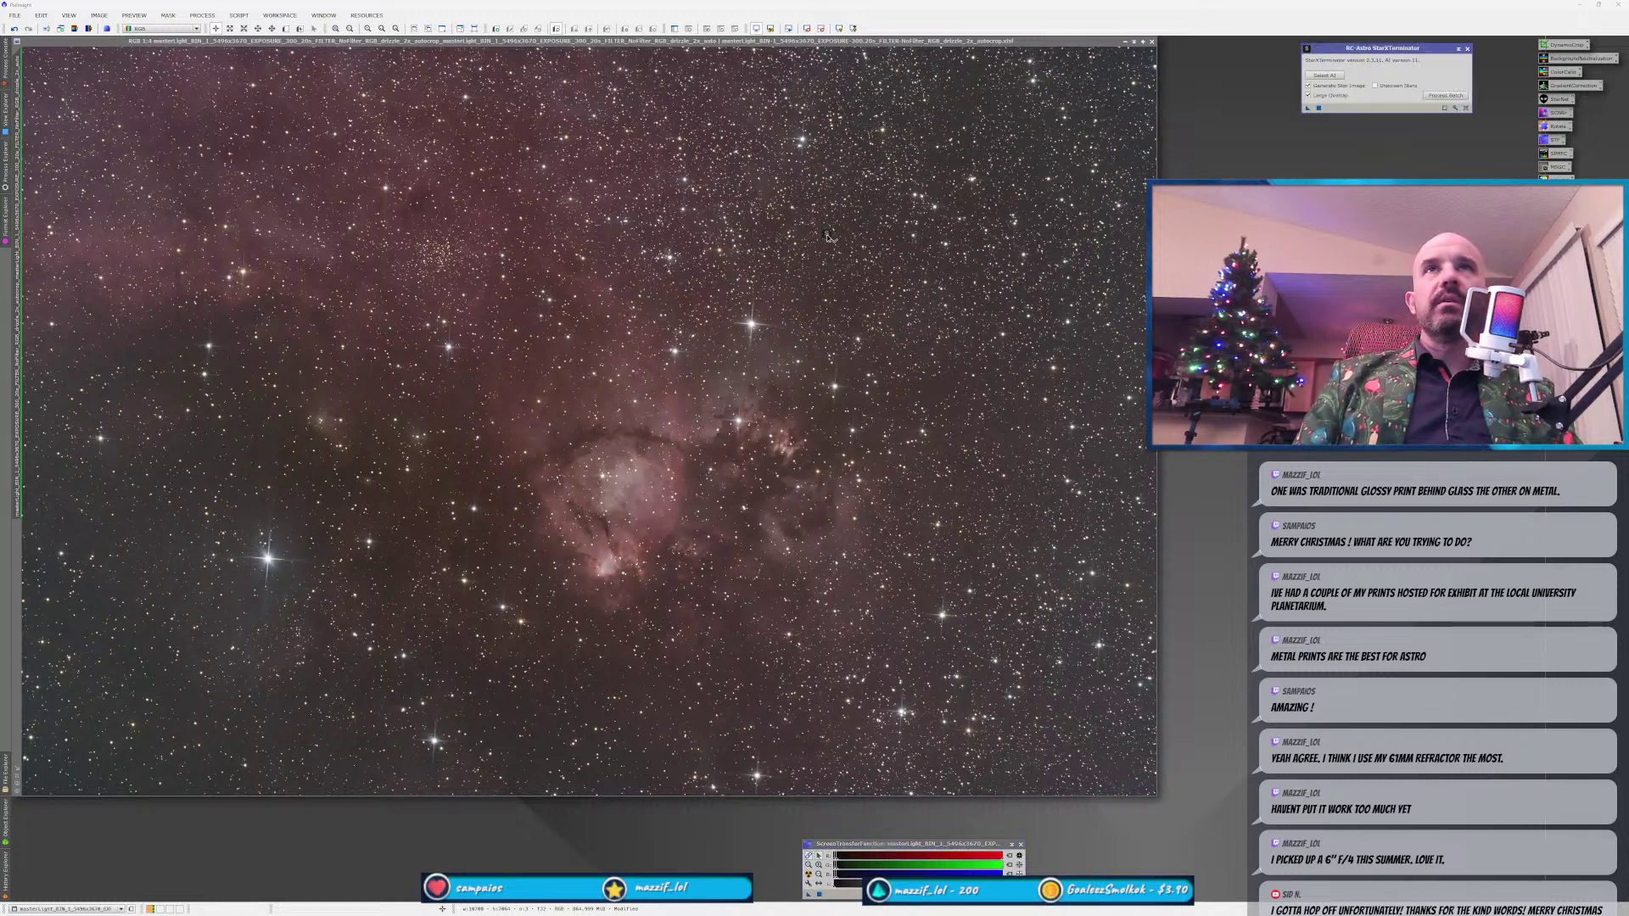
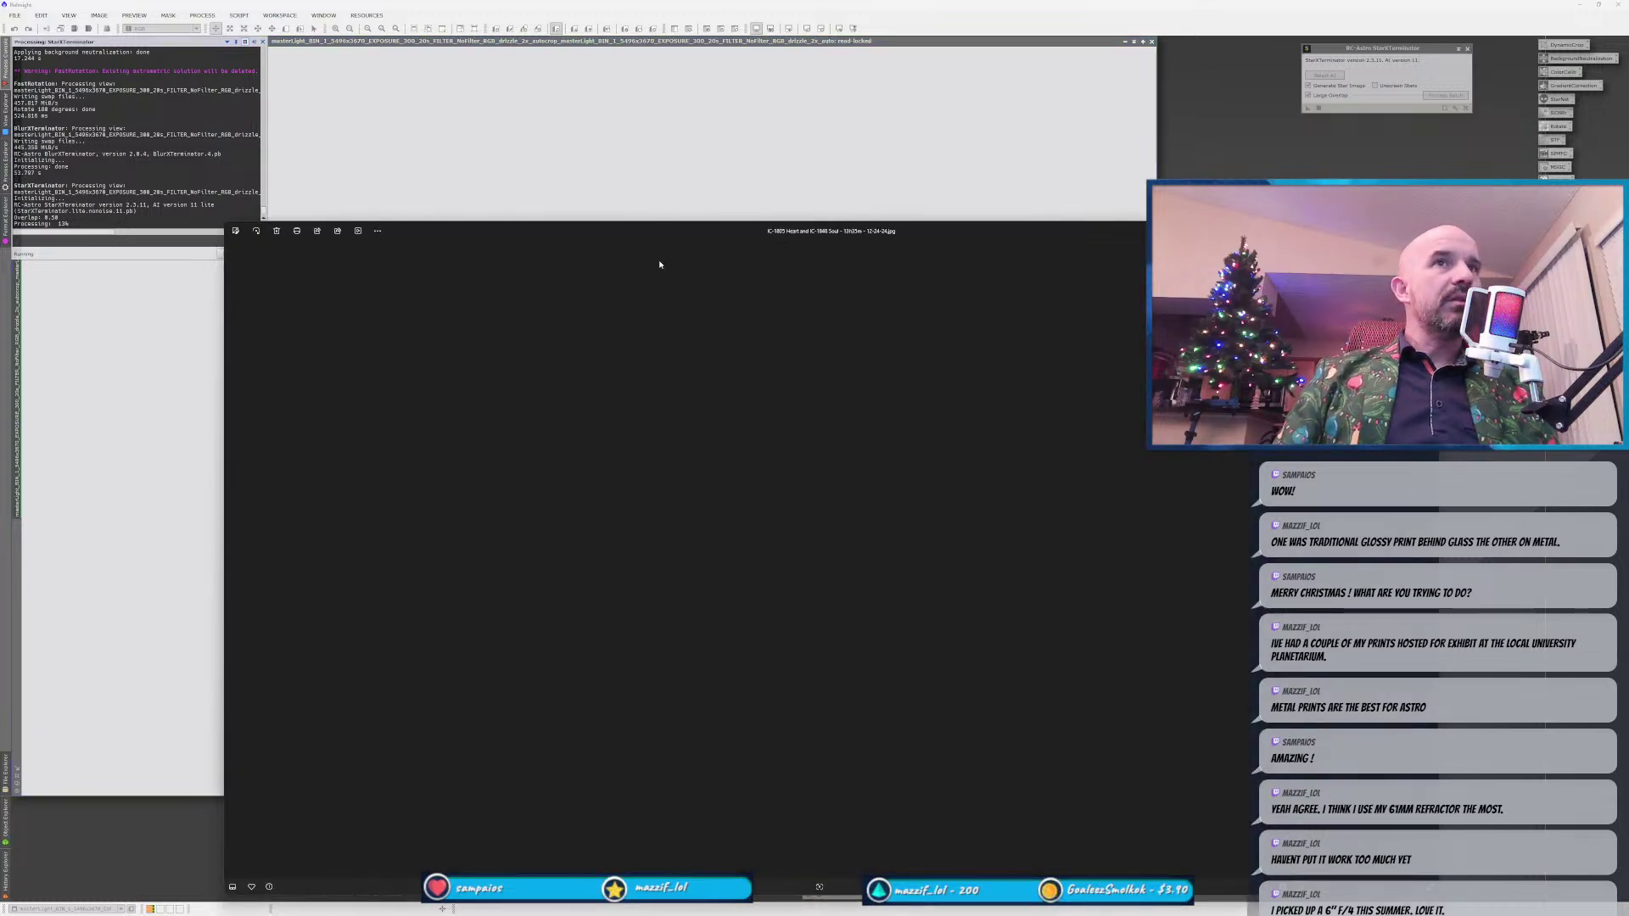
# Switch to the photo viewer and move the Heart and Soul Nebula image window fully into view.
pyautogui.moveTo(662, 234); pyautogui.dragTo(464, 28)
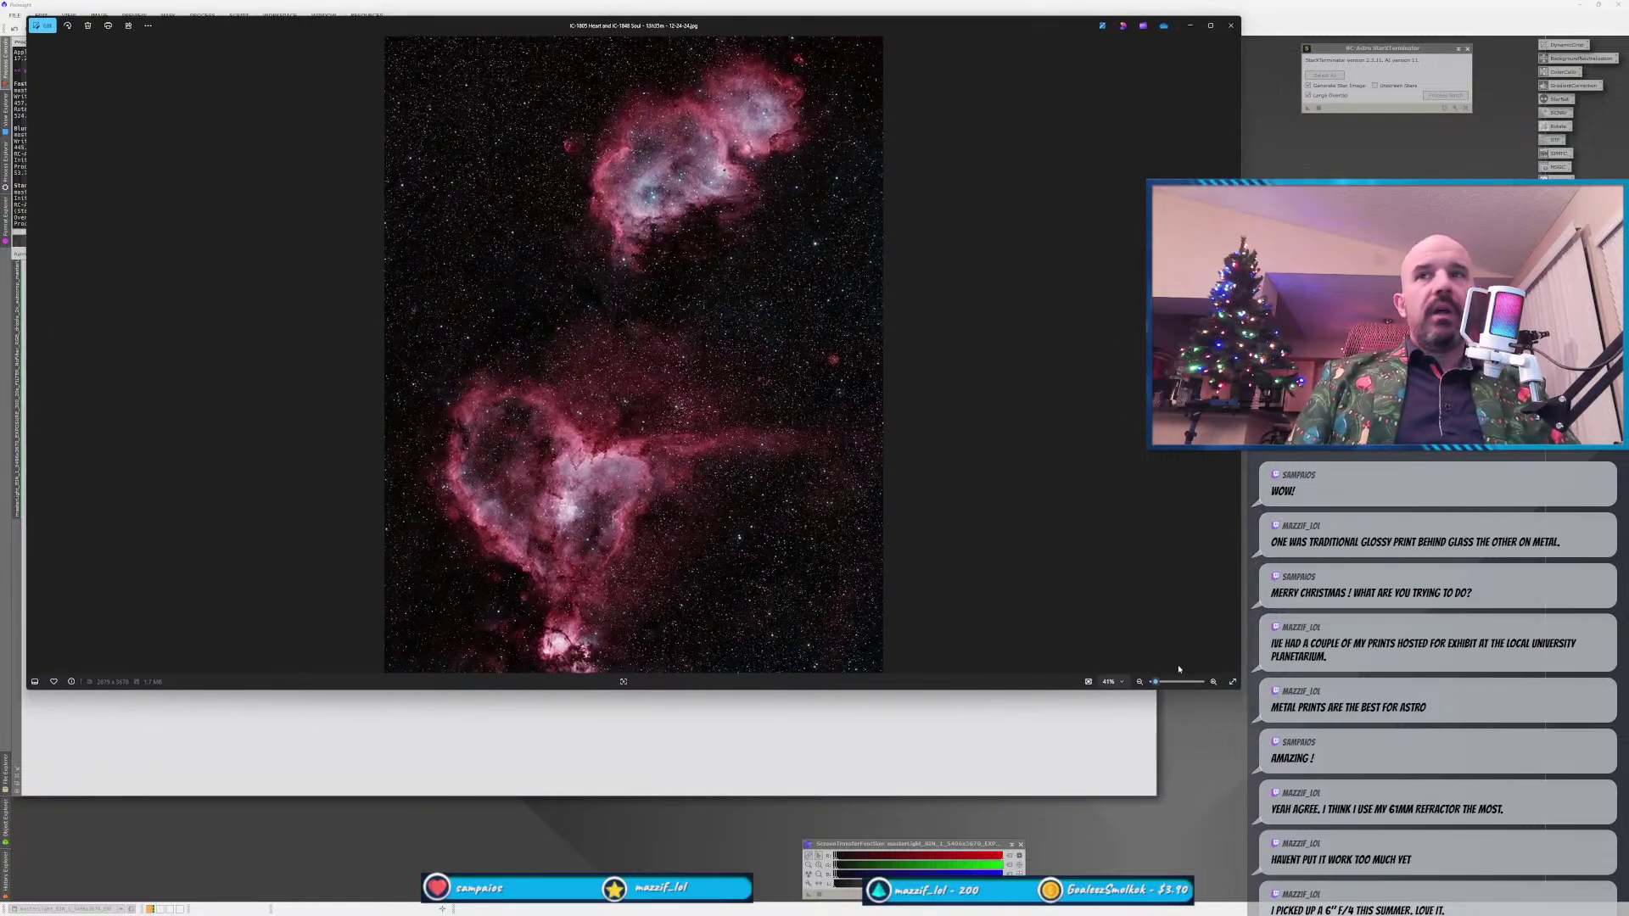
# Resize the photo viewer to a portrait shape, examine the Heart and Soul image around the Fish Head Nebula, and close it.
pyautogui.moveTo(1240, 688); pyautogui.dragTo(764, 901)
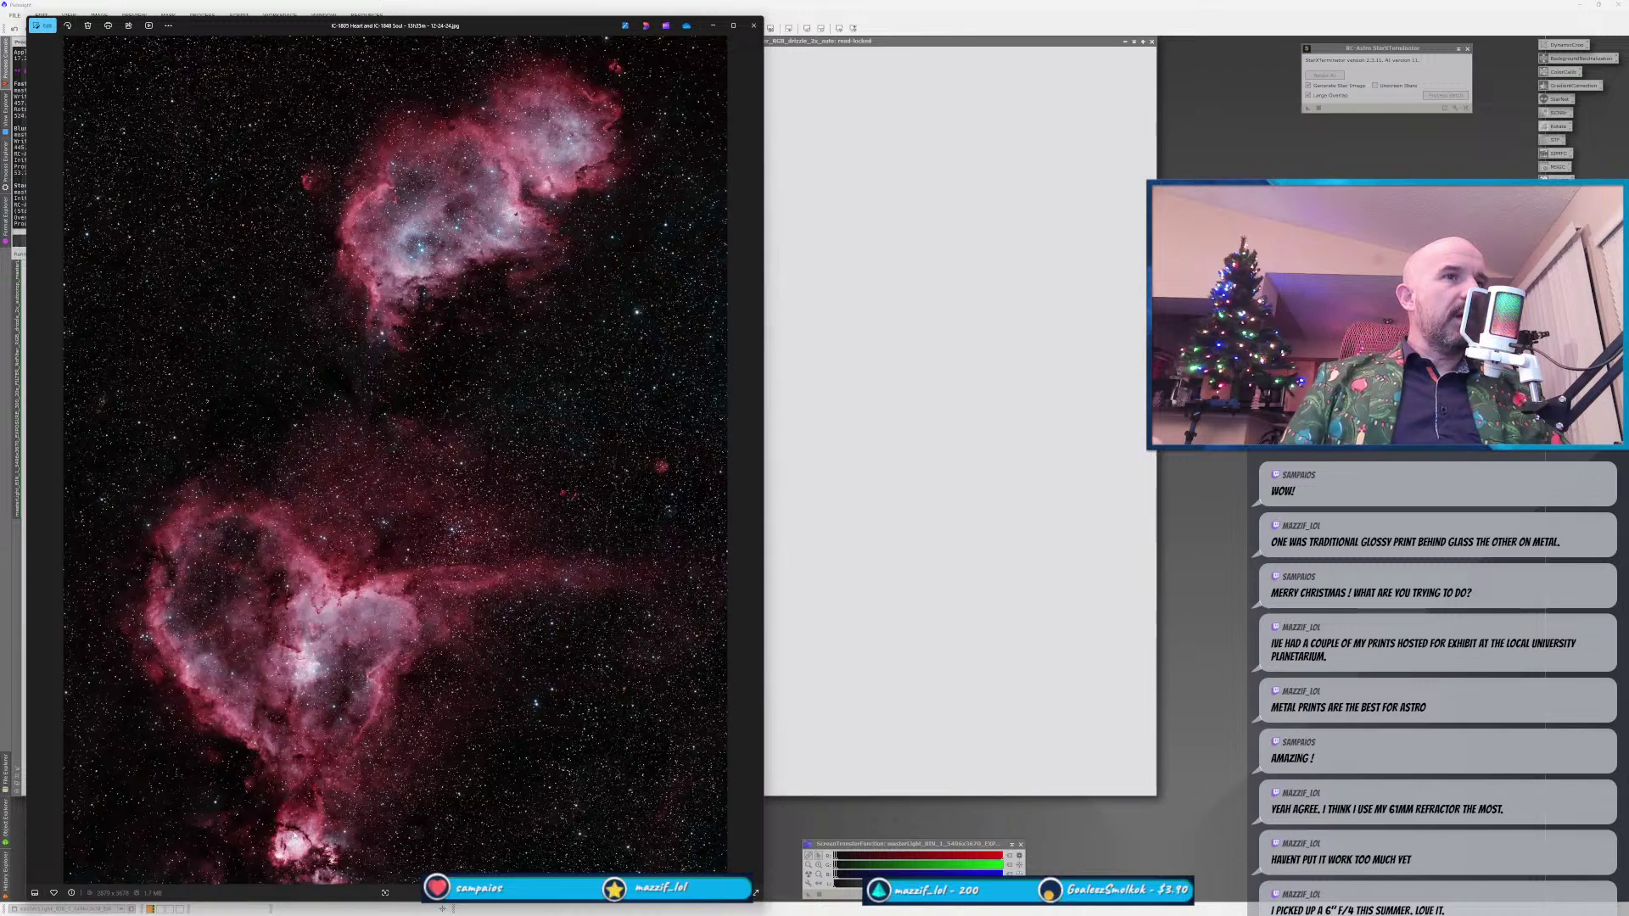
pyautogui.scroll(2, 294, 837)
pyautogui.scroll(4, 295, 837)
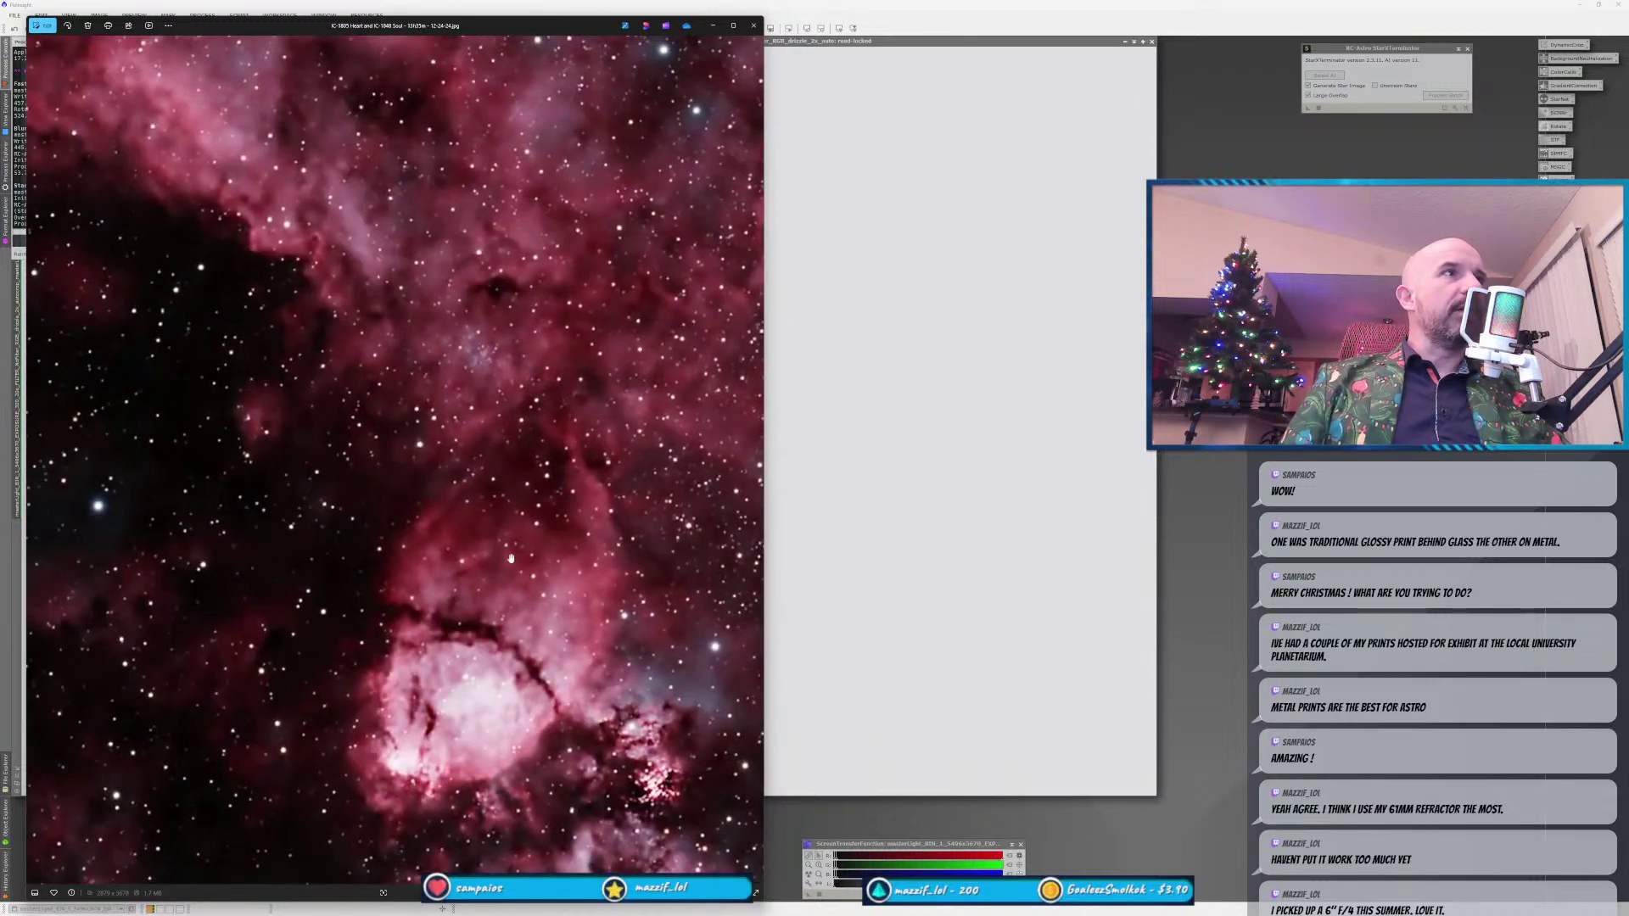
pyautogui.scroll(-5, 459, 656)
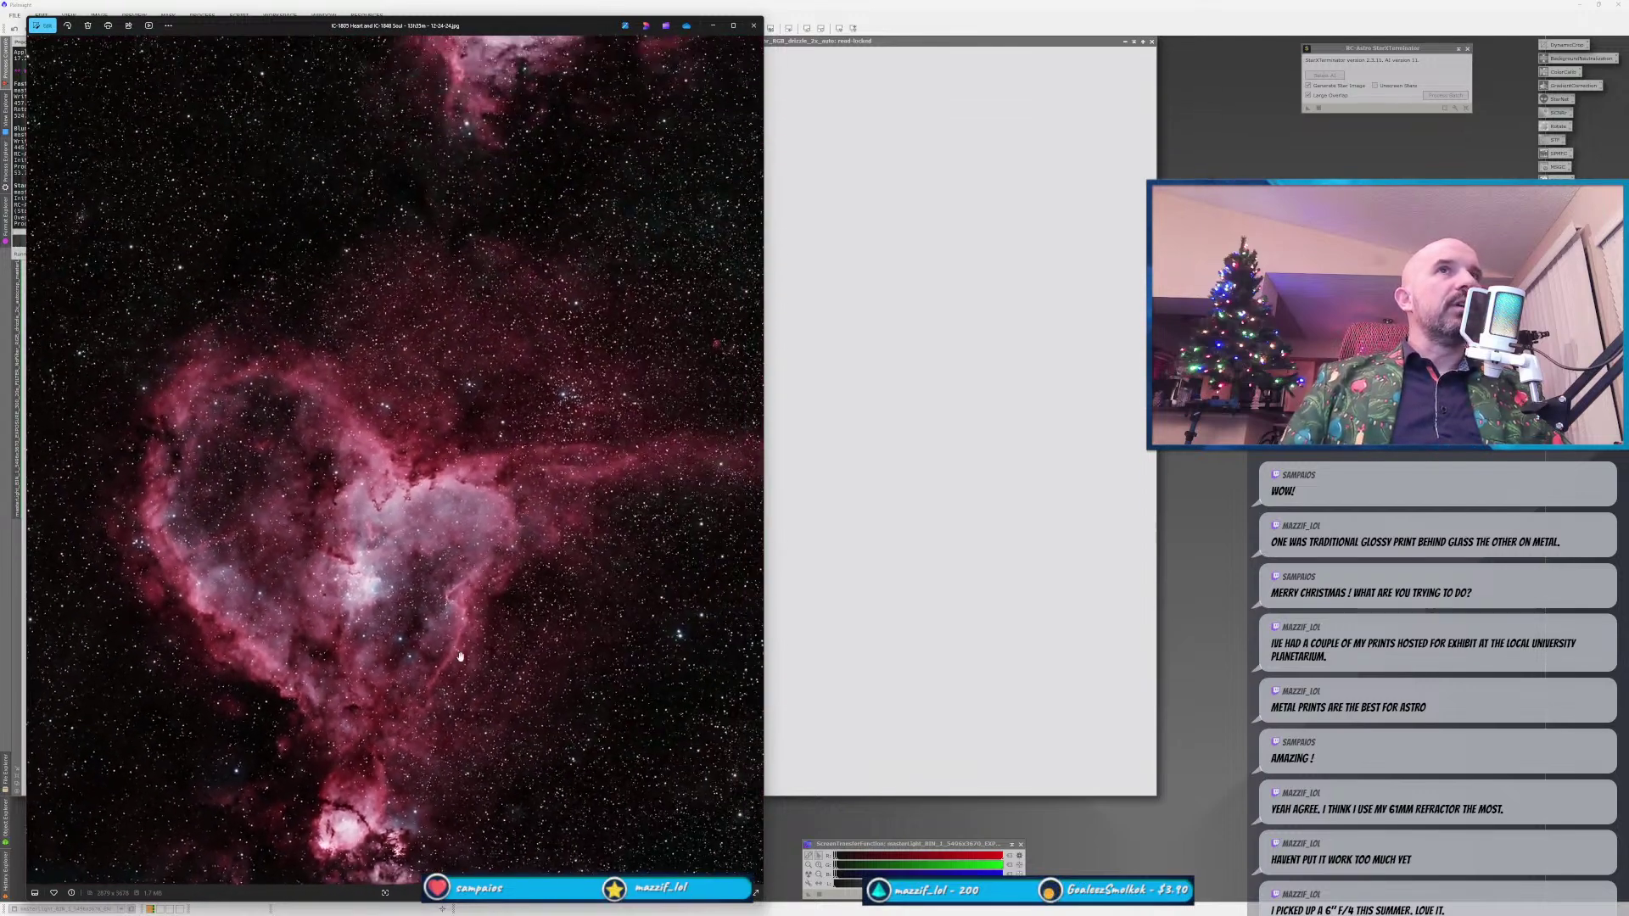
pyautogui.scroll(-2, 459, 656)
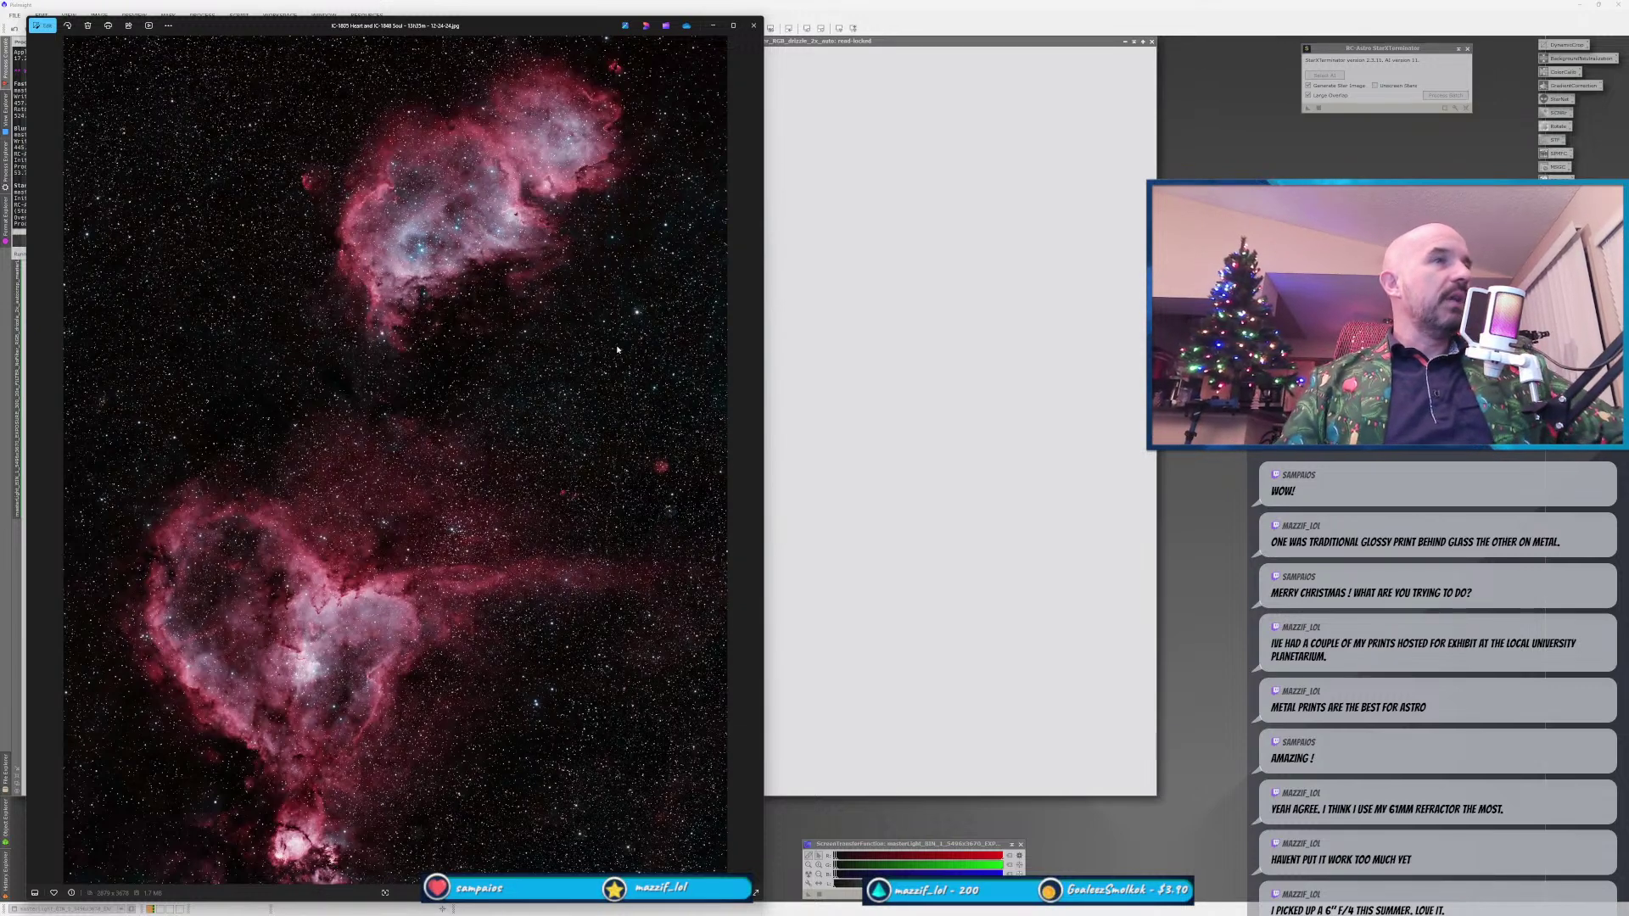
pyautogui.click(754, 26)
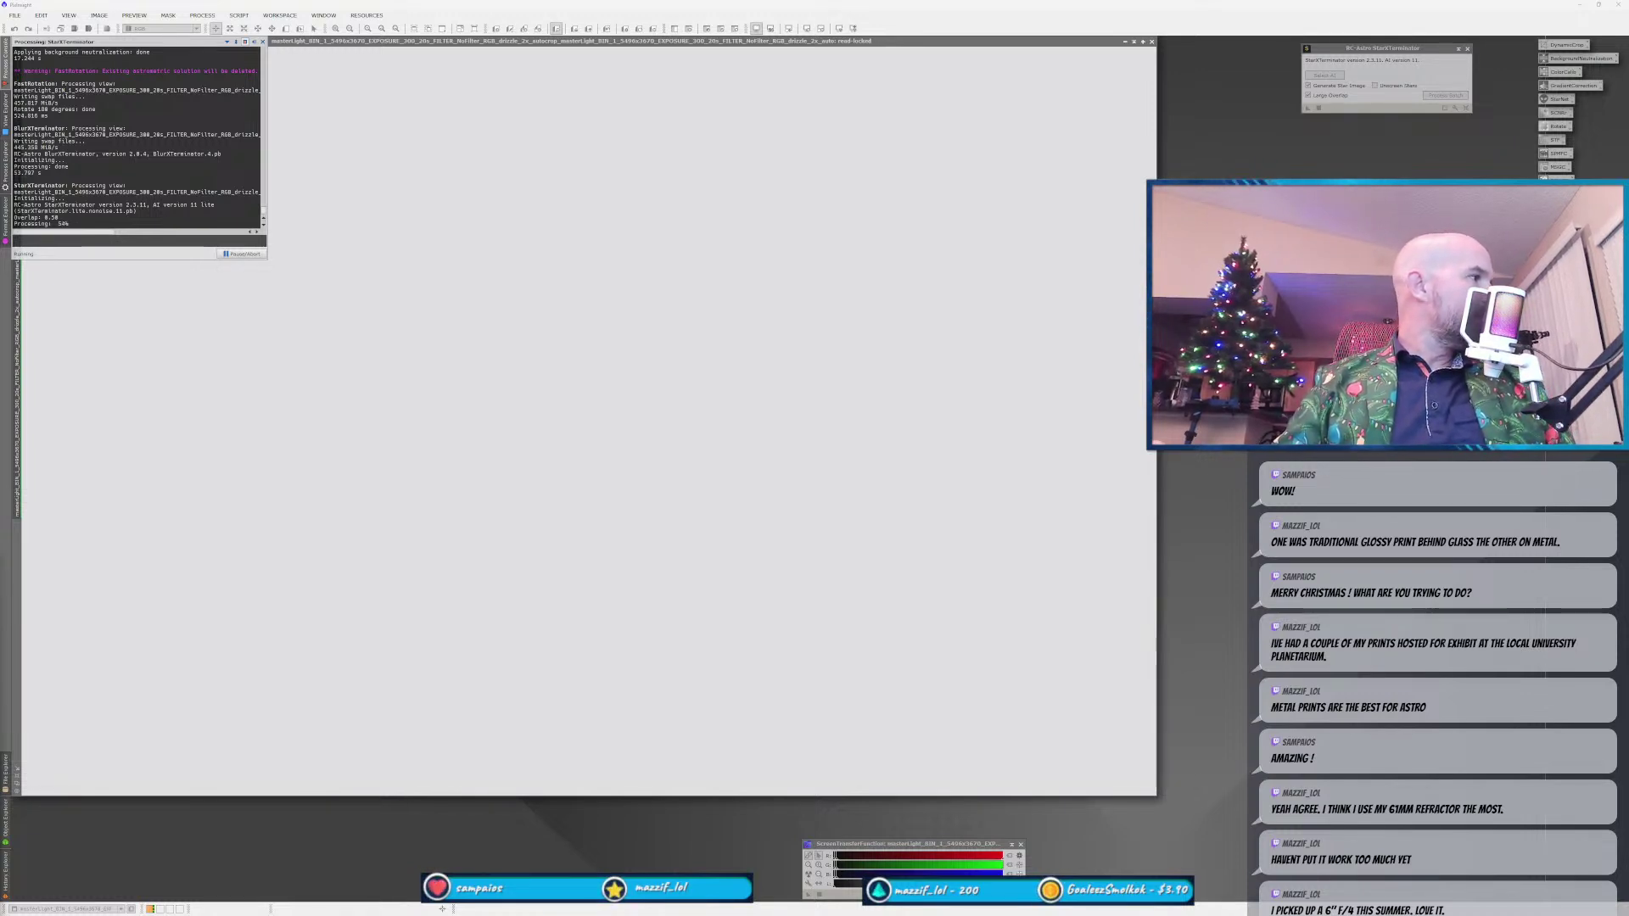
# Bring the Heart and Soul image back, inspect the Heart Nebula down to the Fish Head region close up, and close it.
pyautogui.hotkey('alt', 'Tab')
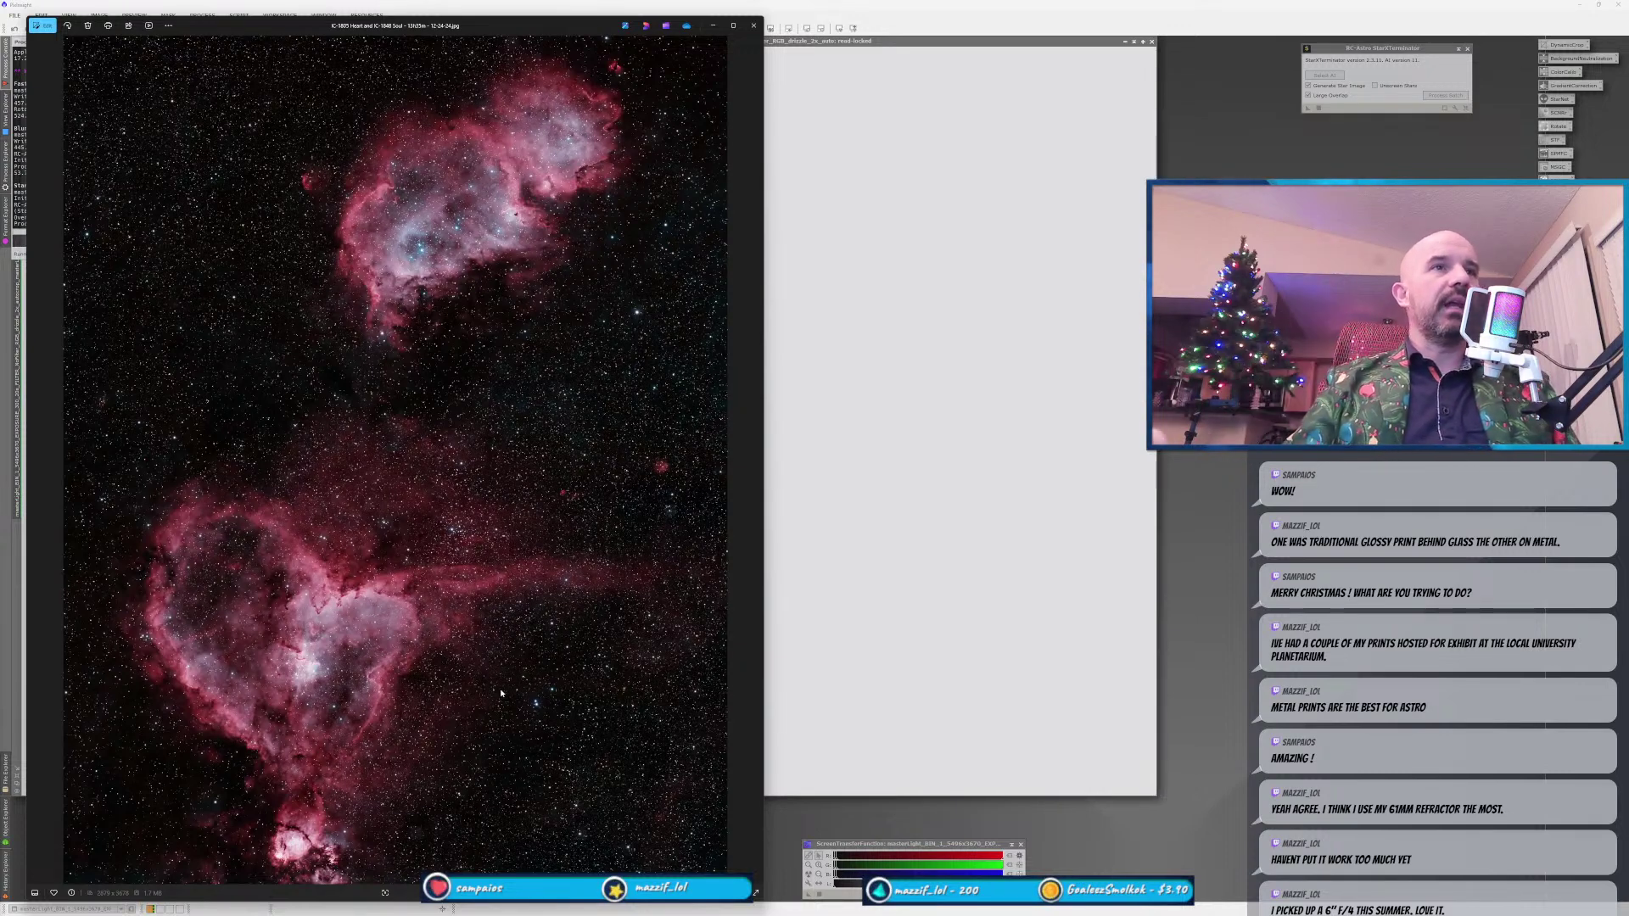
pyautogui.scroll(5, 317, 641)
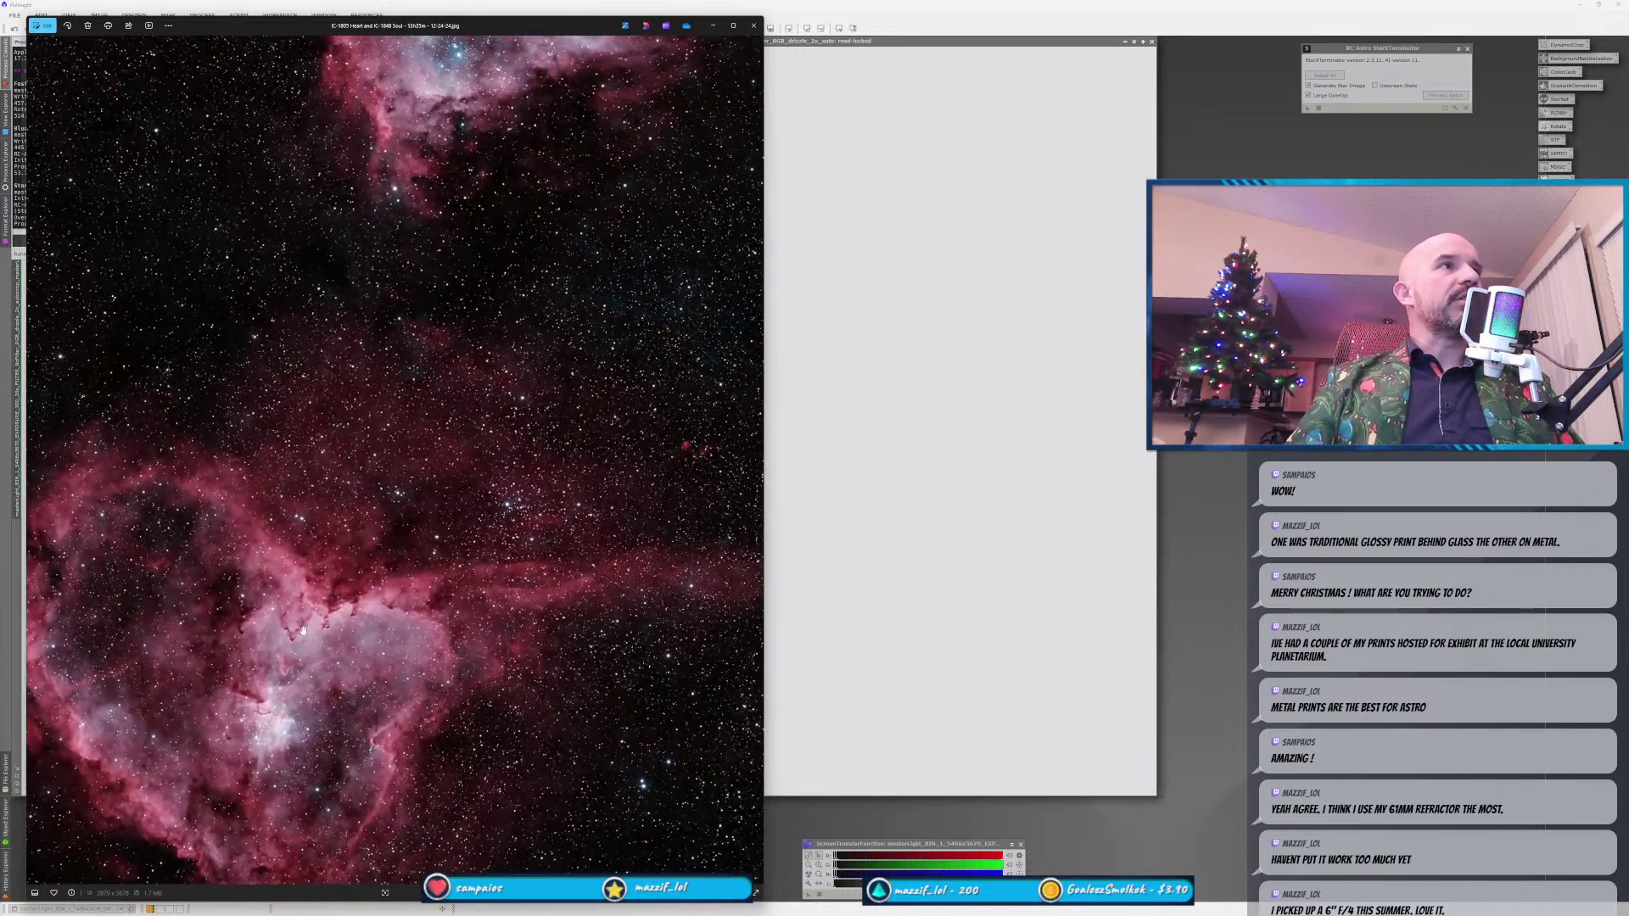
pyautogui.scroll(-3, 344, 593)
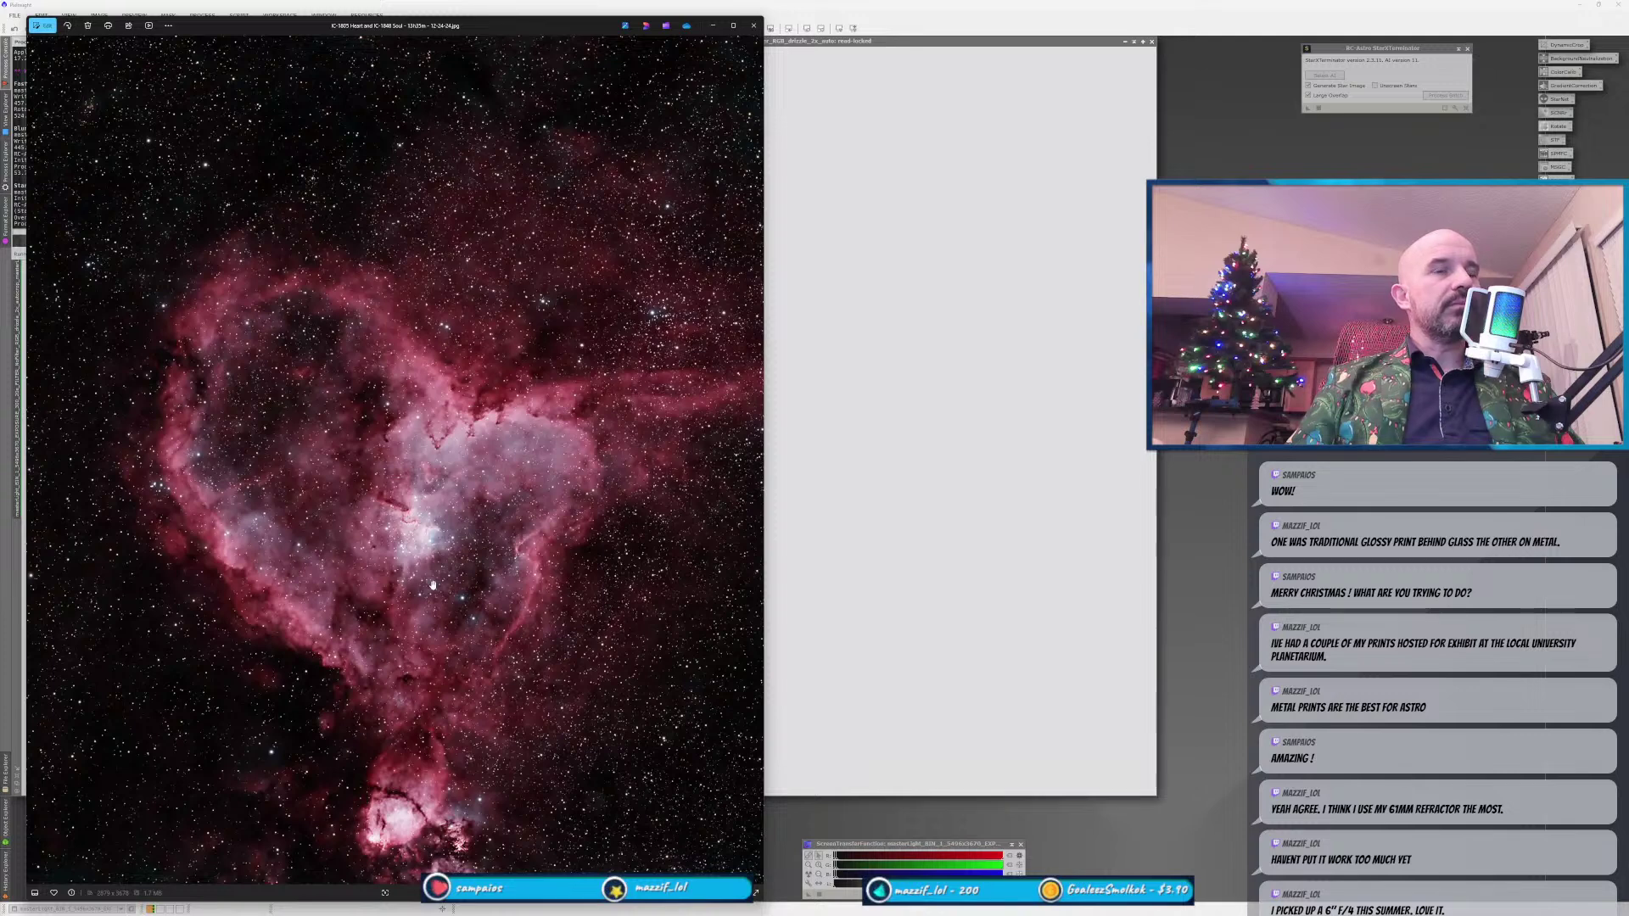
pyautogui.scroll(-4, 432, 585)
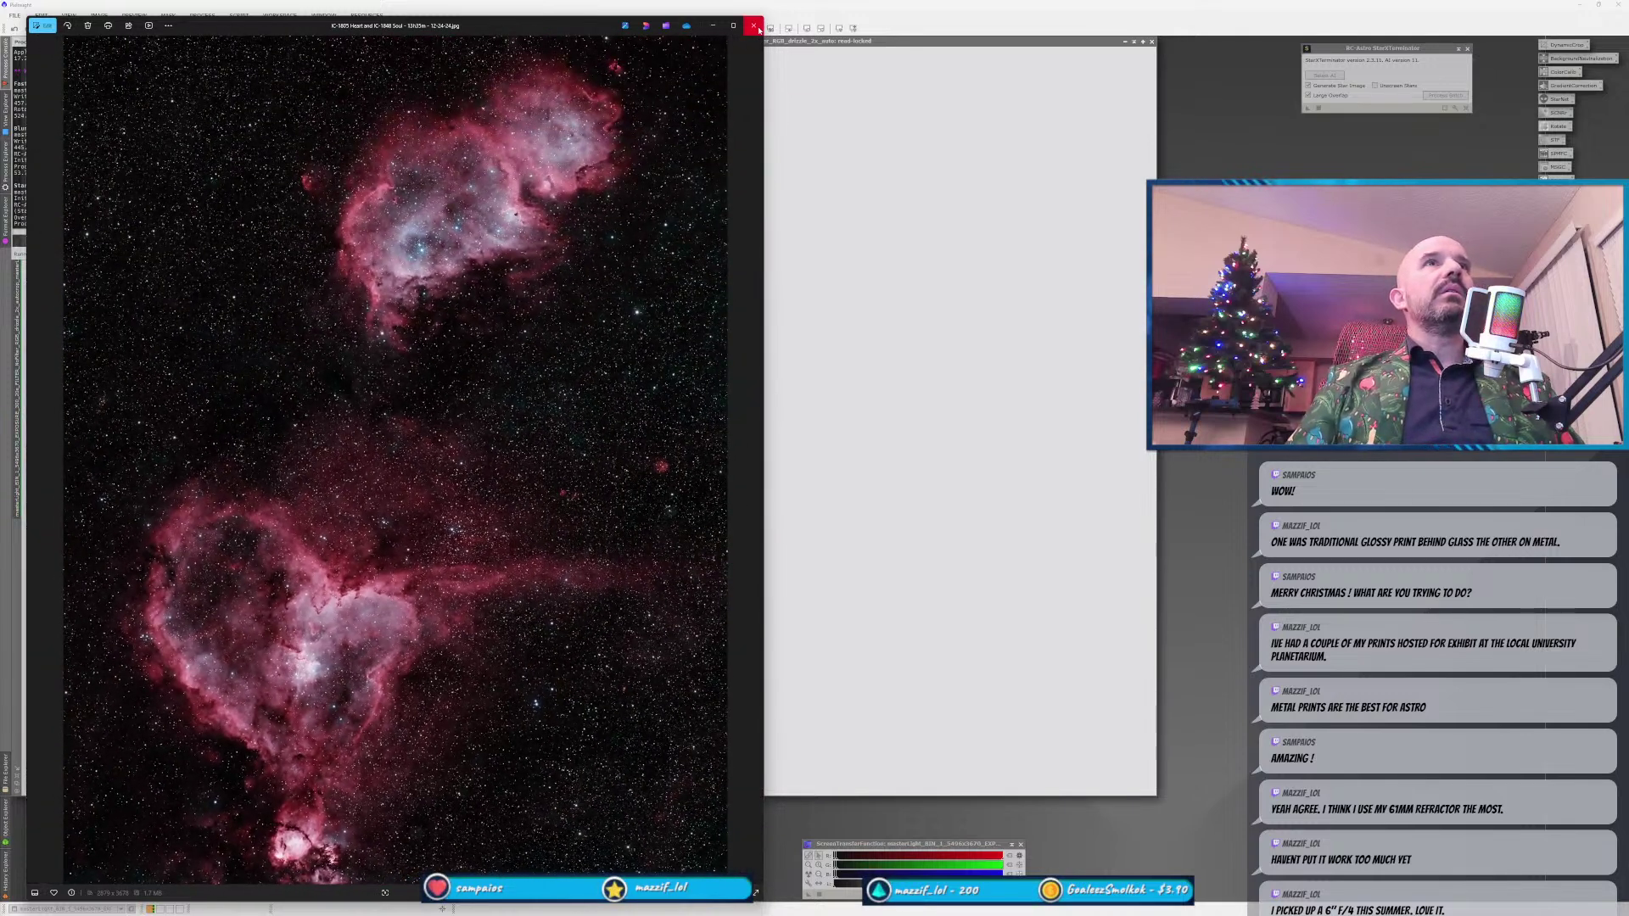
pyautogui.scroll(5, 303, 834)
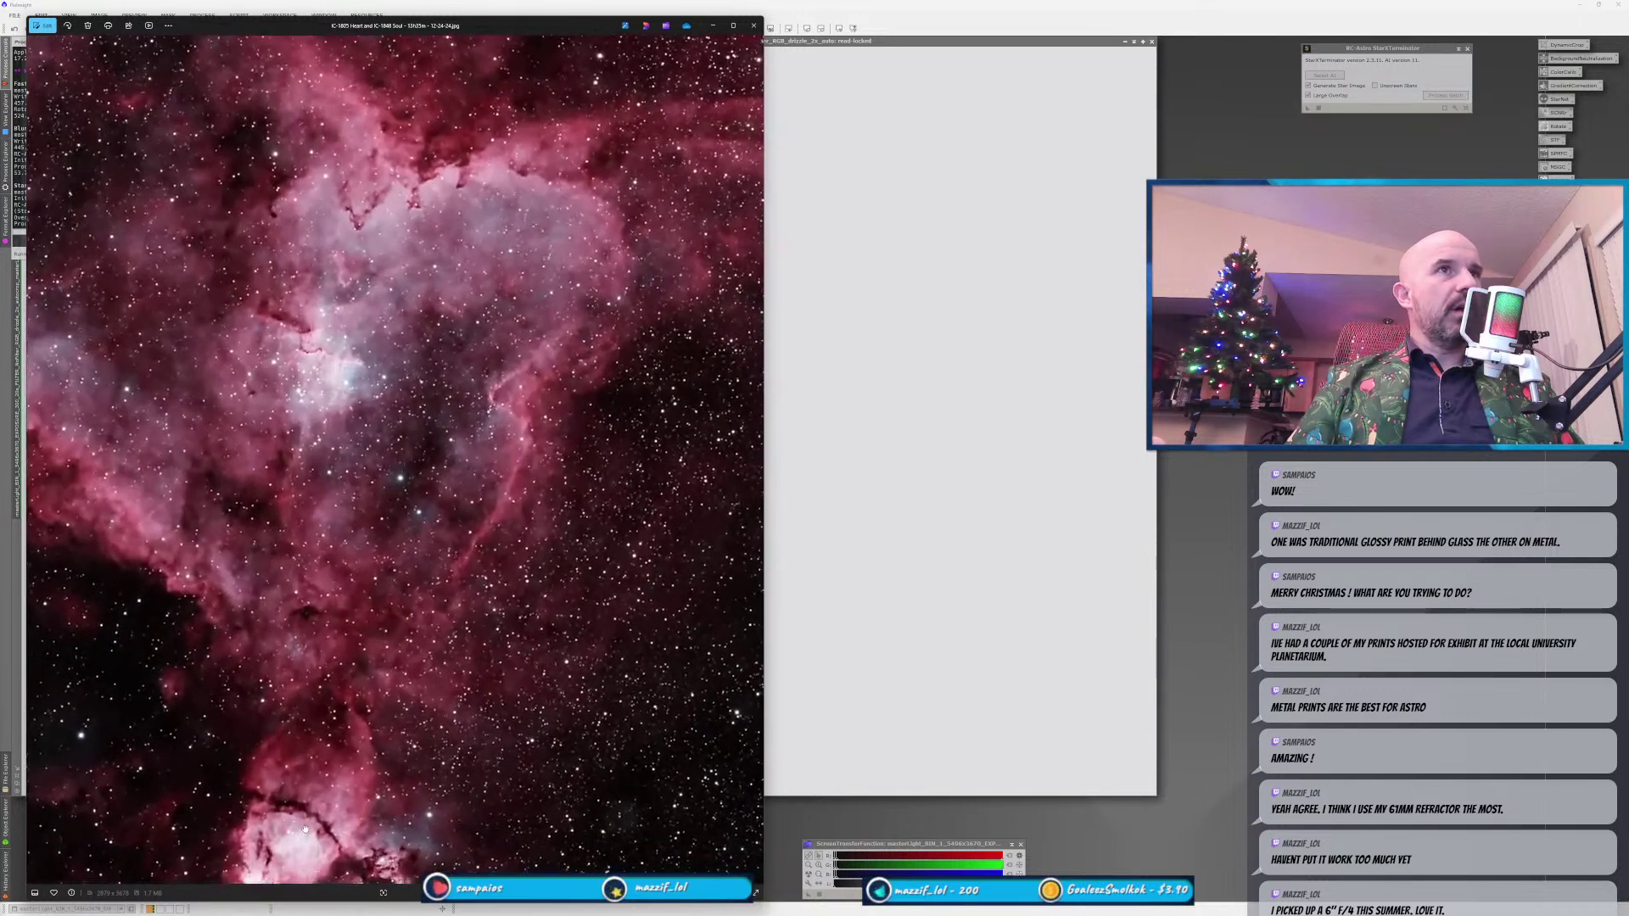
pyautogui.moveTo(303, 834); pyautogui.dragTo(310, 761)
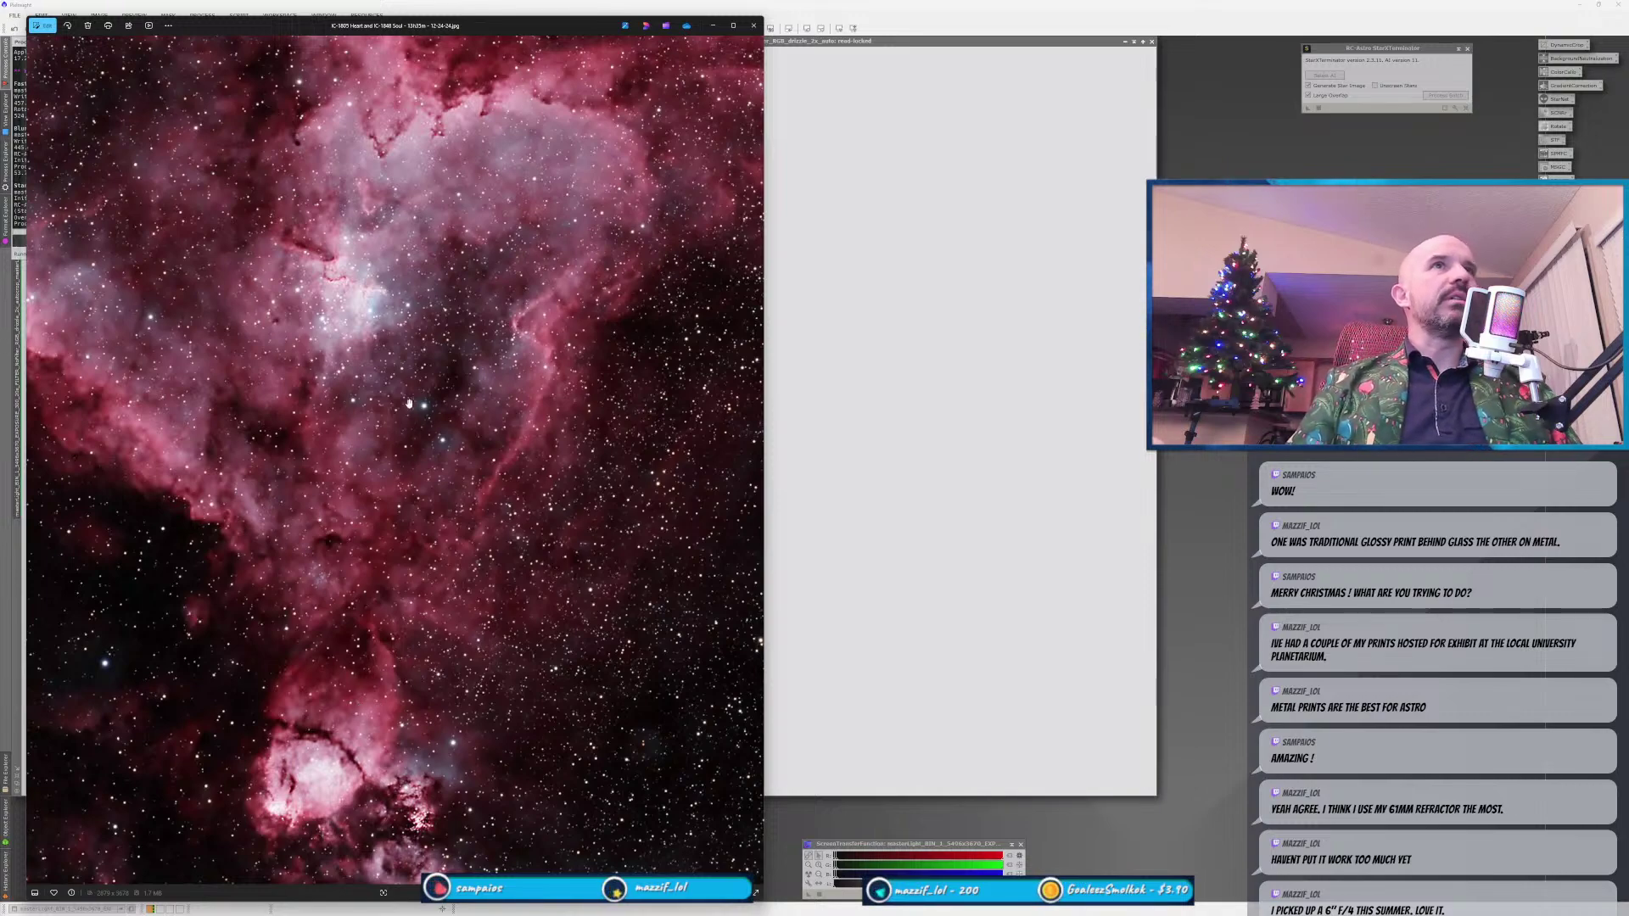
pyautogui.scroll(-5, 408, 403)
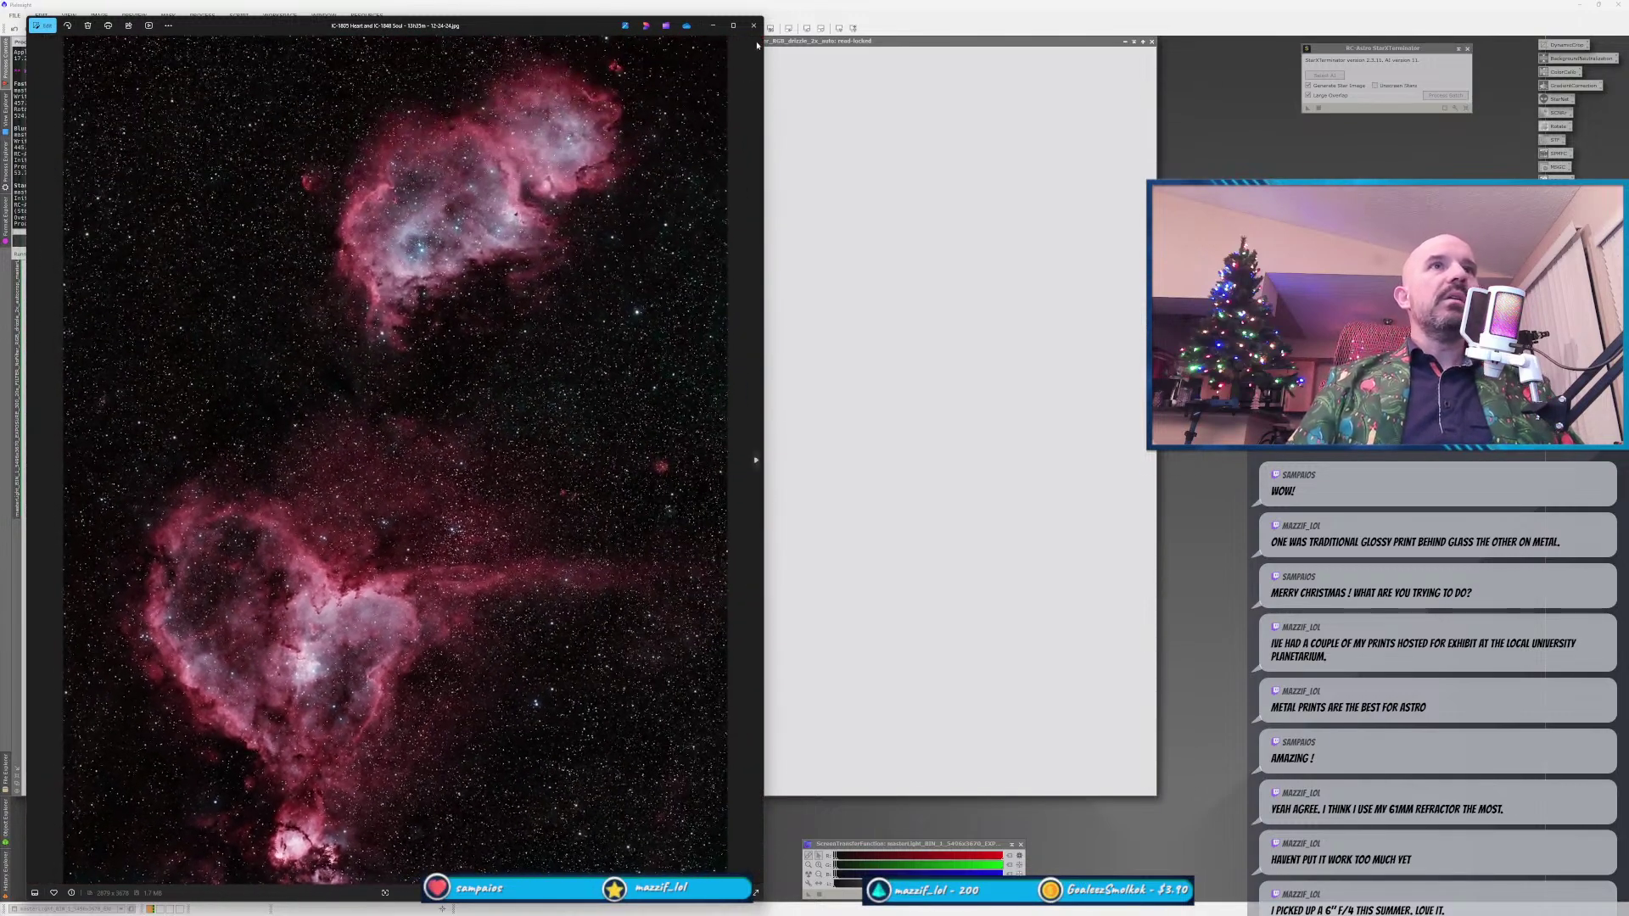
pyautogui.click(754, 25)
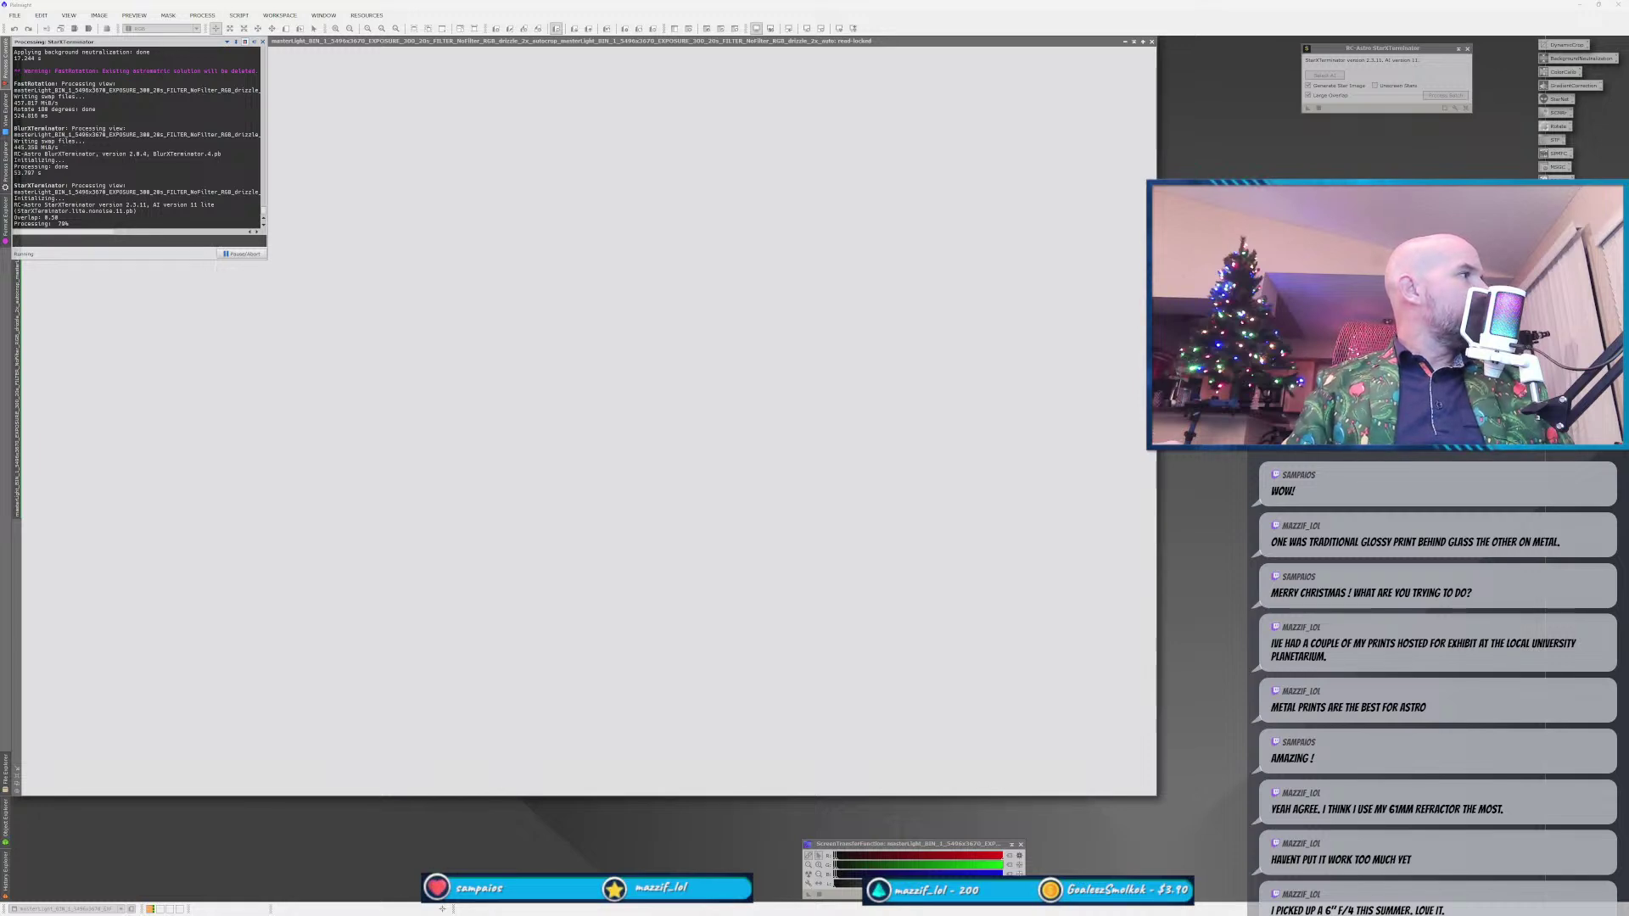
# View the M16 Eagle Nebula image in an enlarged photo viewer window, inspect its detail, and close it.
pyautogui.hotkey('alt', 'Tab')
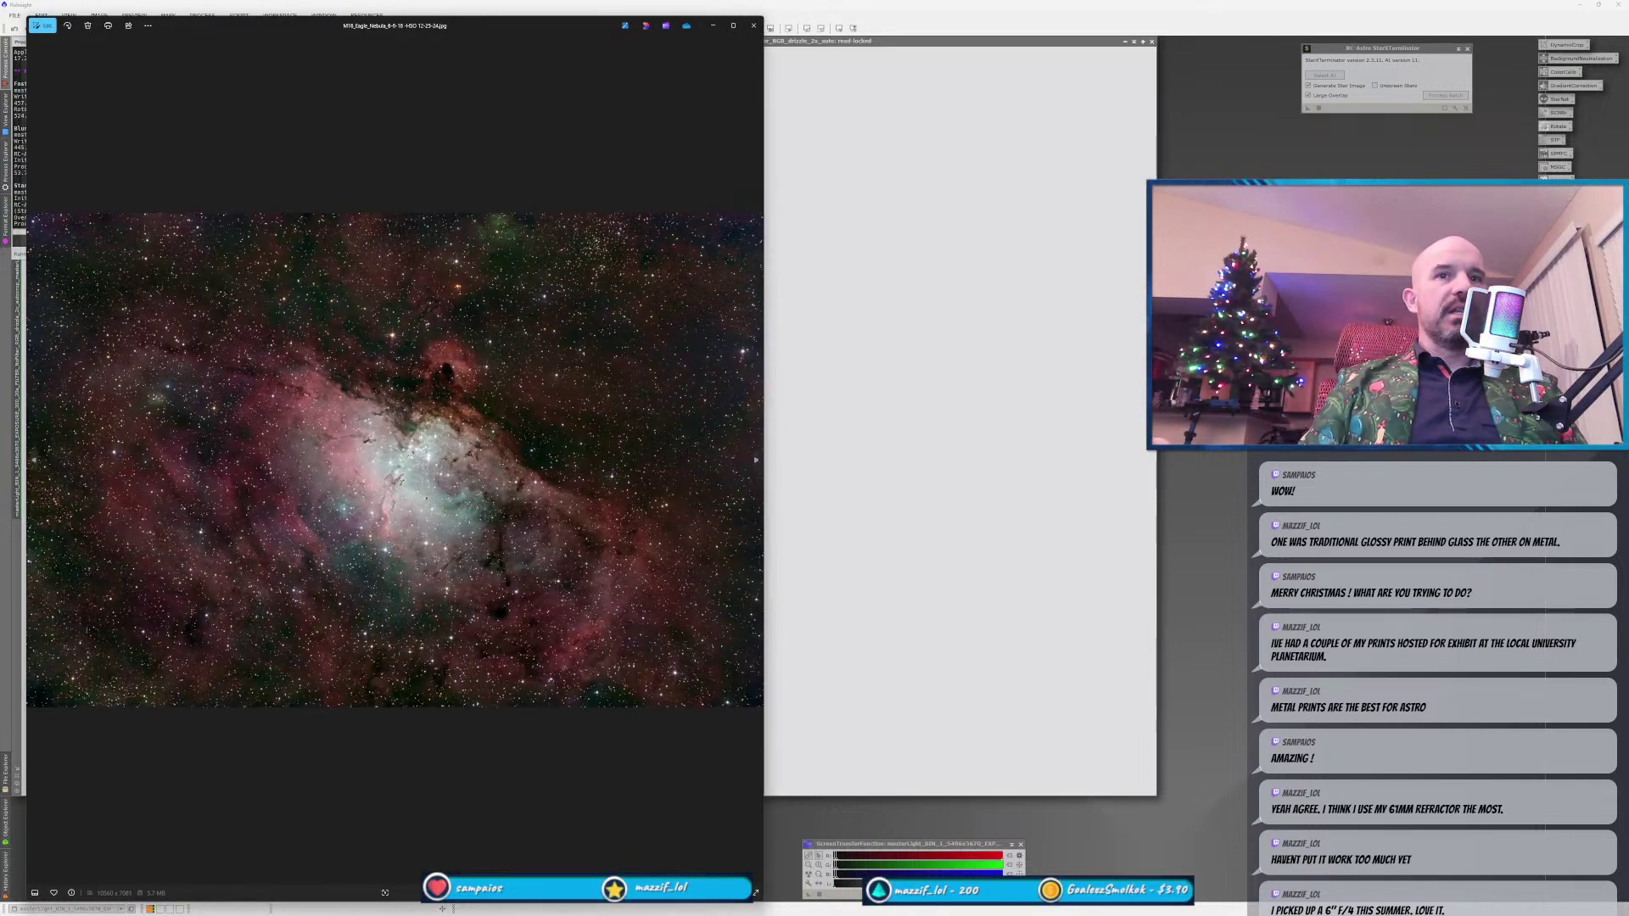
pyautogui.press('super+Up')
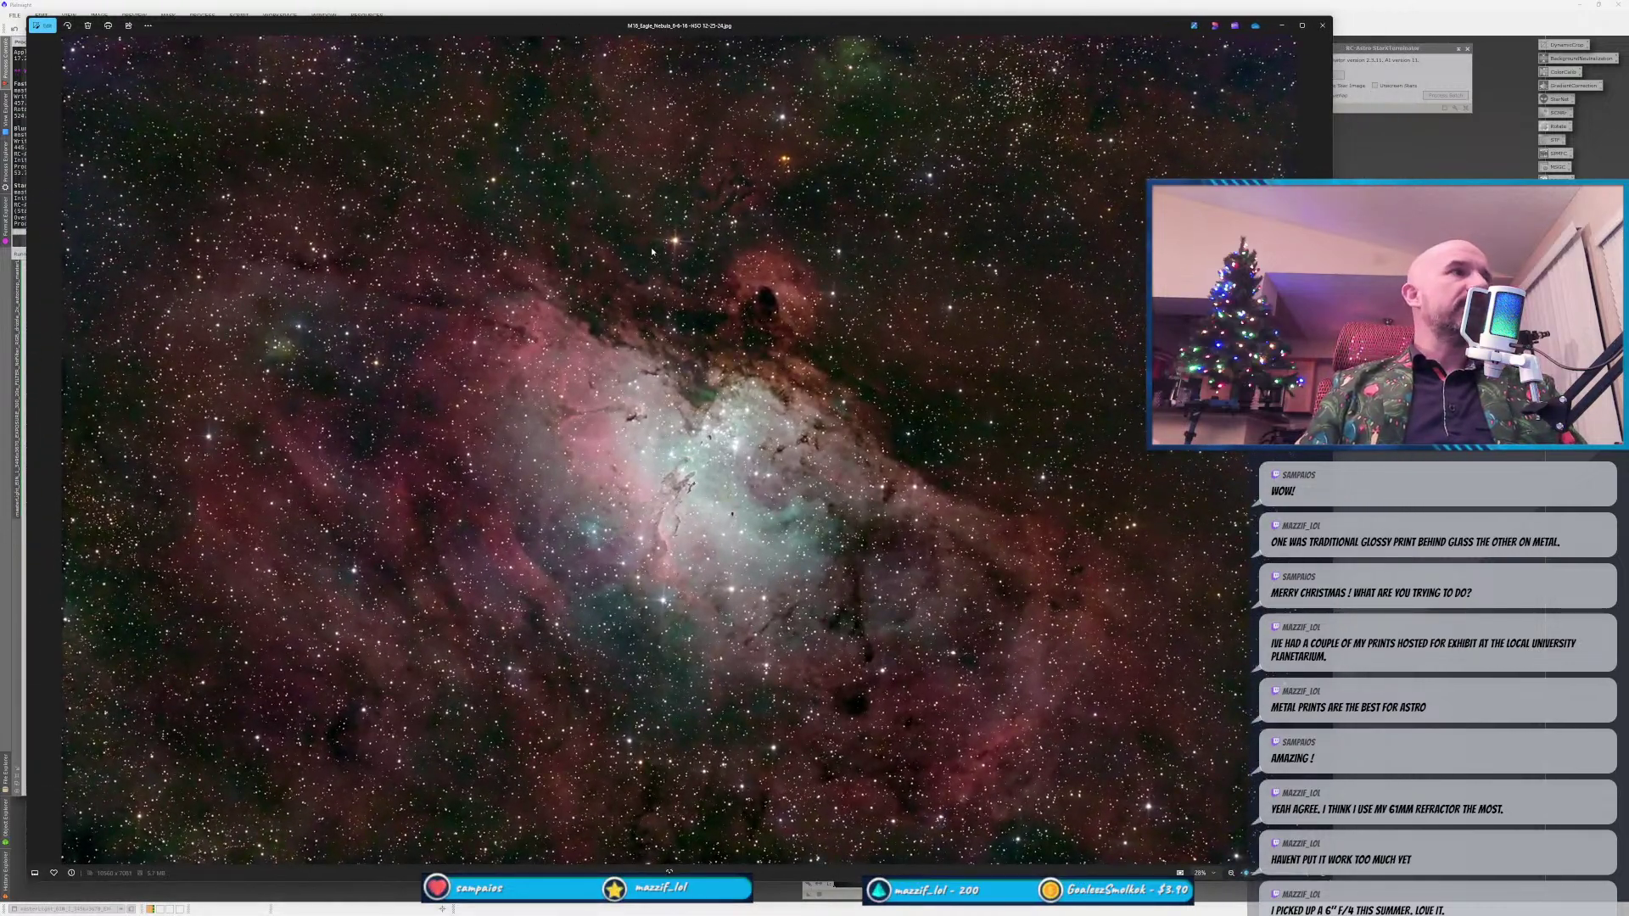
pyautogui.moveTo(728, 41); pyautogui.dragTo(708, 41)
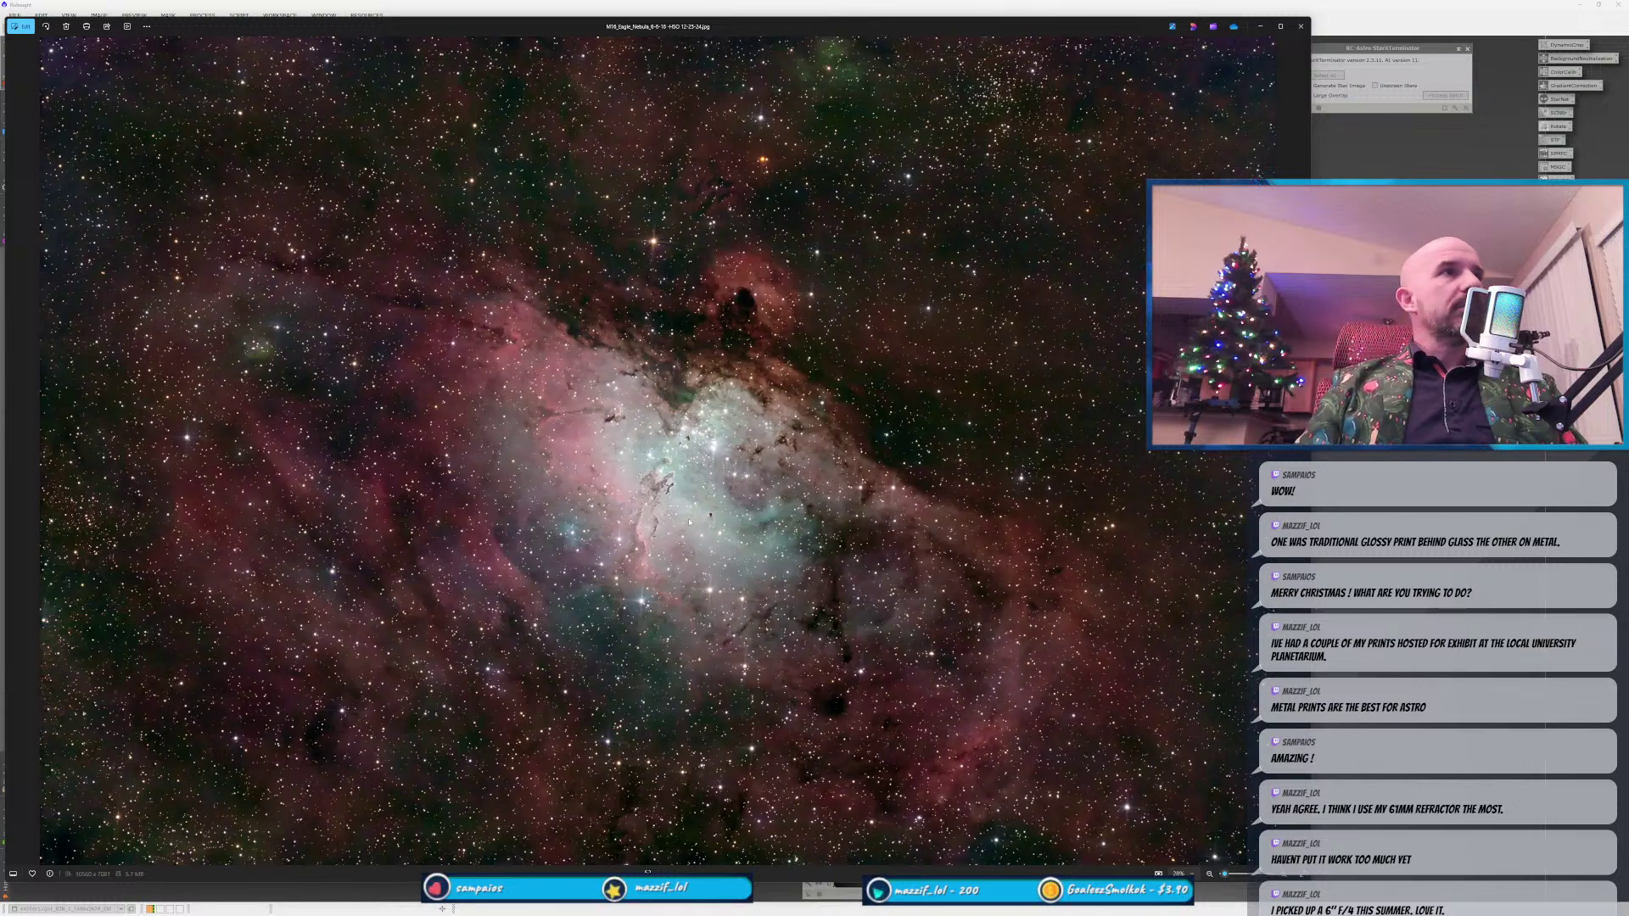
pyautogui.scroll(4, 689, 523)
pyautogui.scroll(-4, 596, 536)
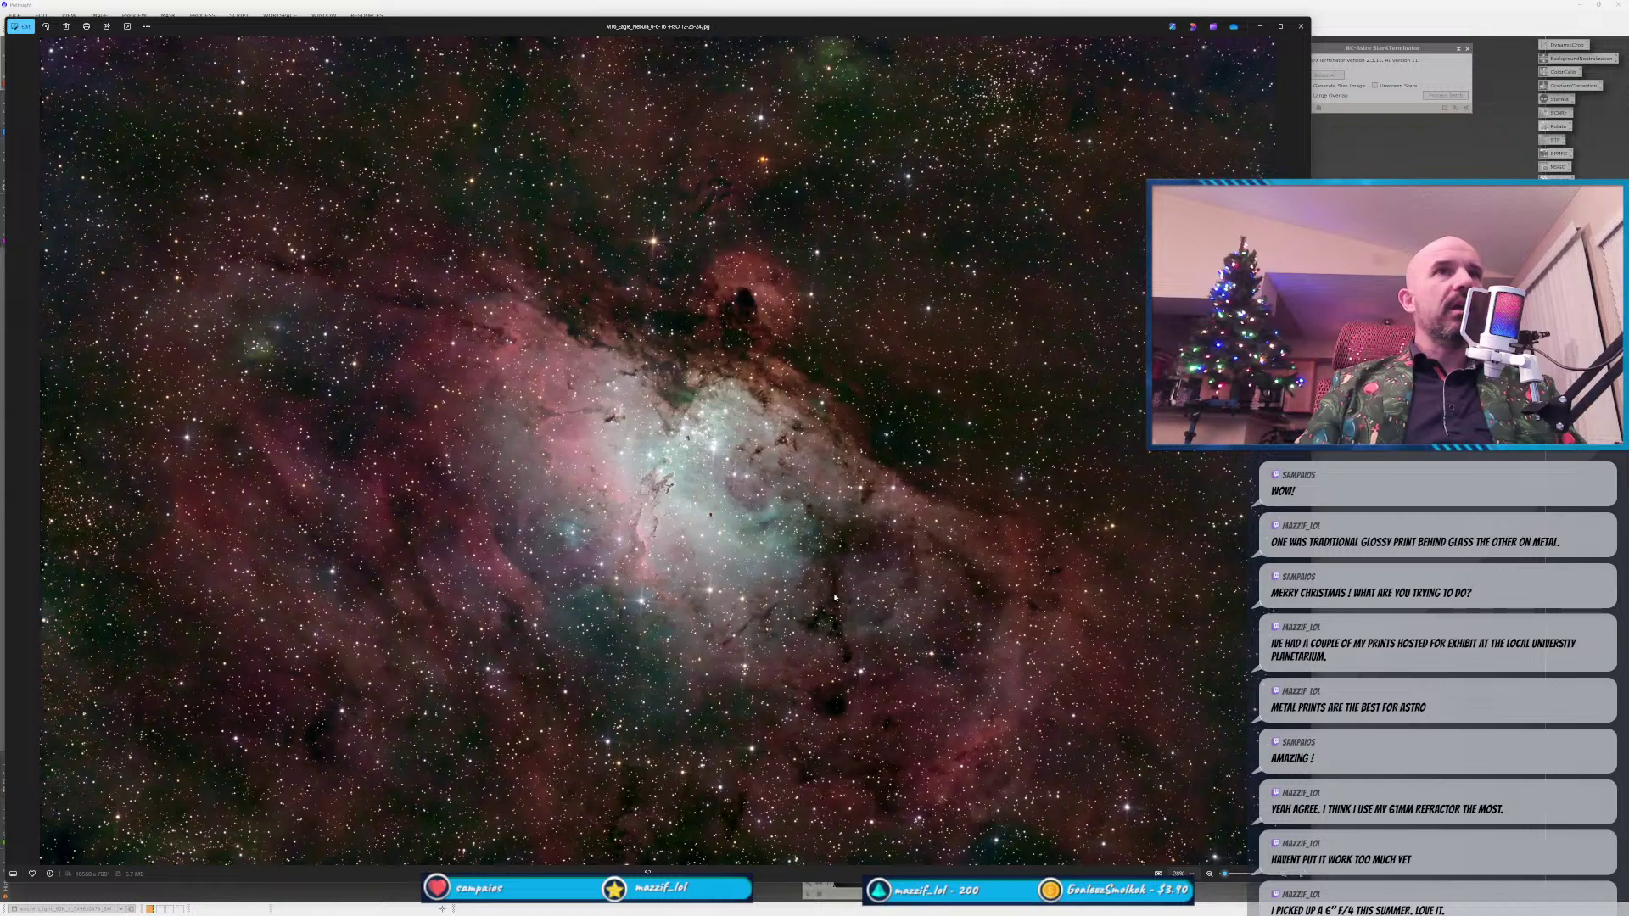
pyautogui.click(1300, 26)
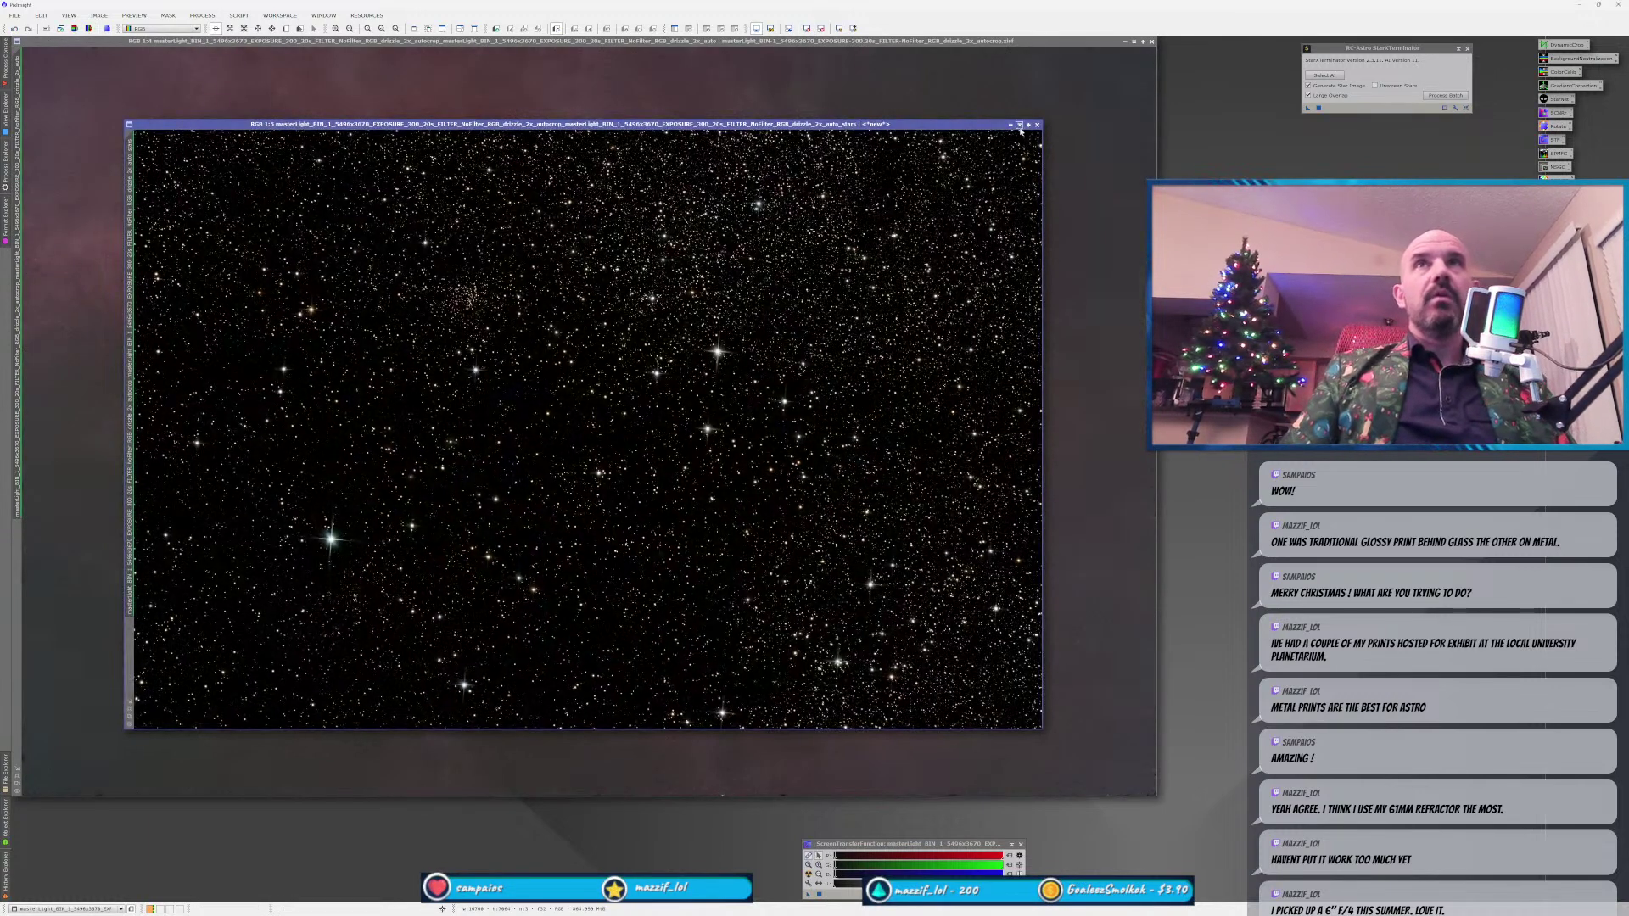
# Collapse the stars-only image, park it in the workspace's upper corner, and bring the starless nebula image to the front.
pyautogui.click(980, 123)
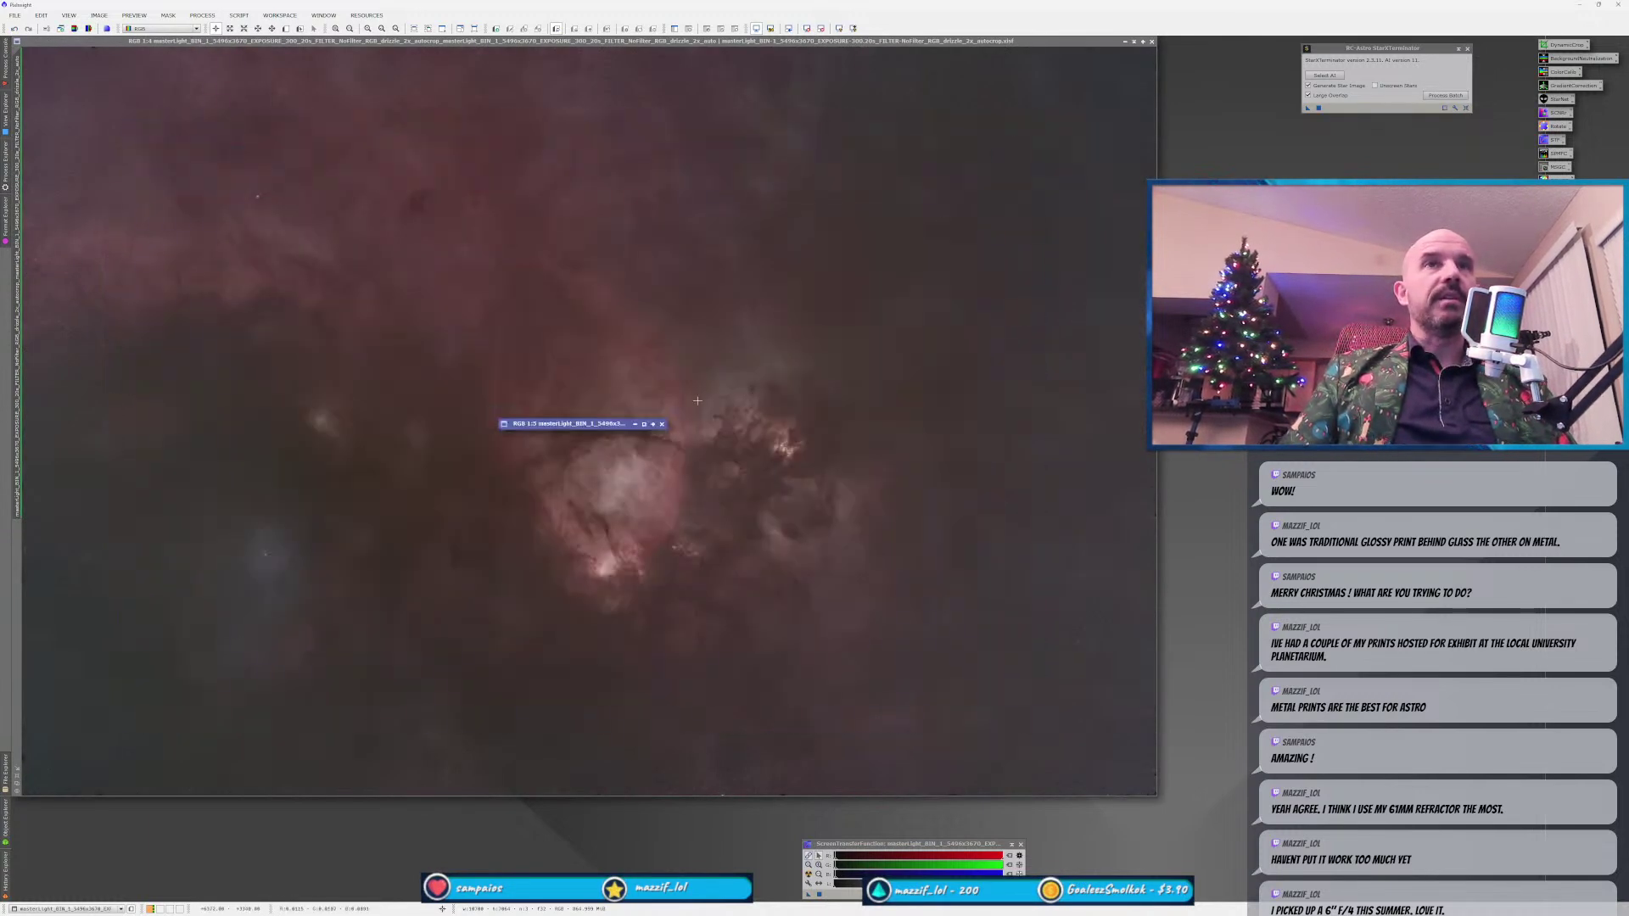
pyautogui.moveTo(579, 423); pyautogui.dragTo(96, 44)
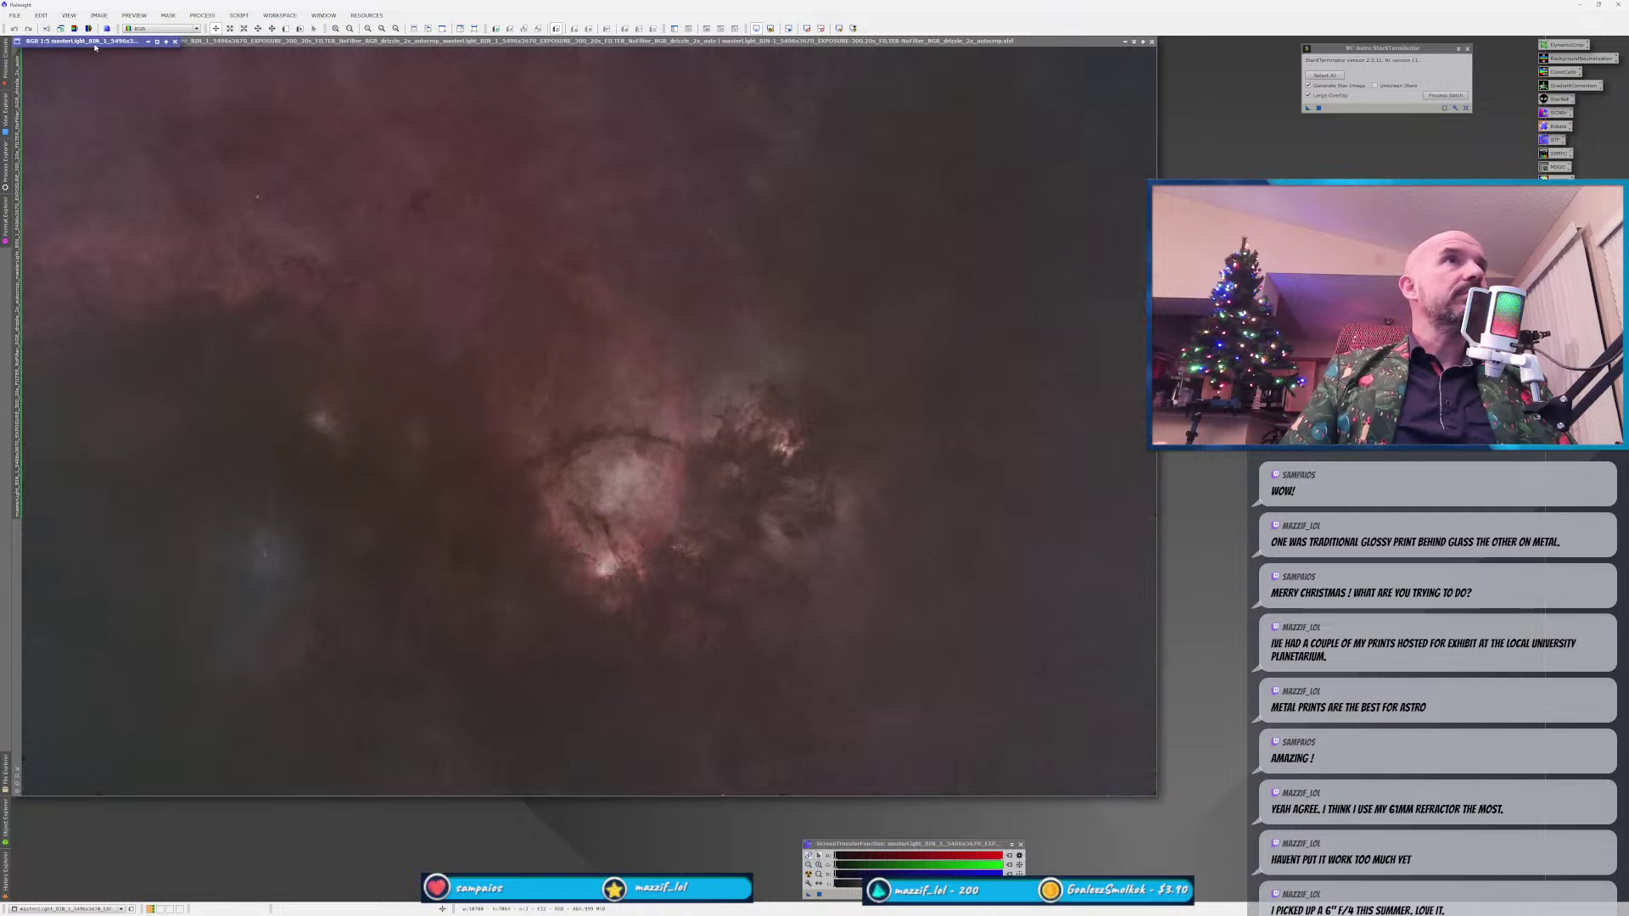
pyautogui.click(431, 394)
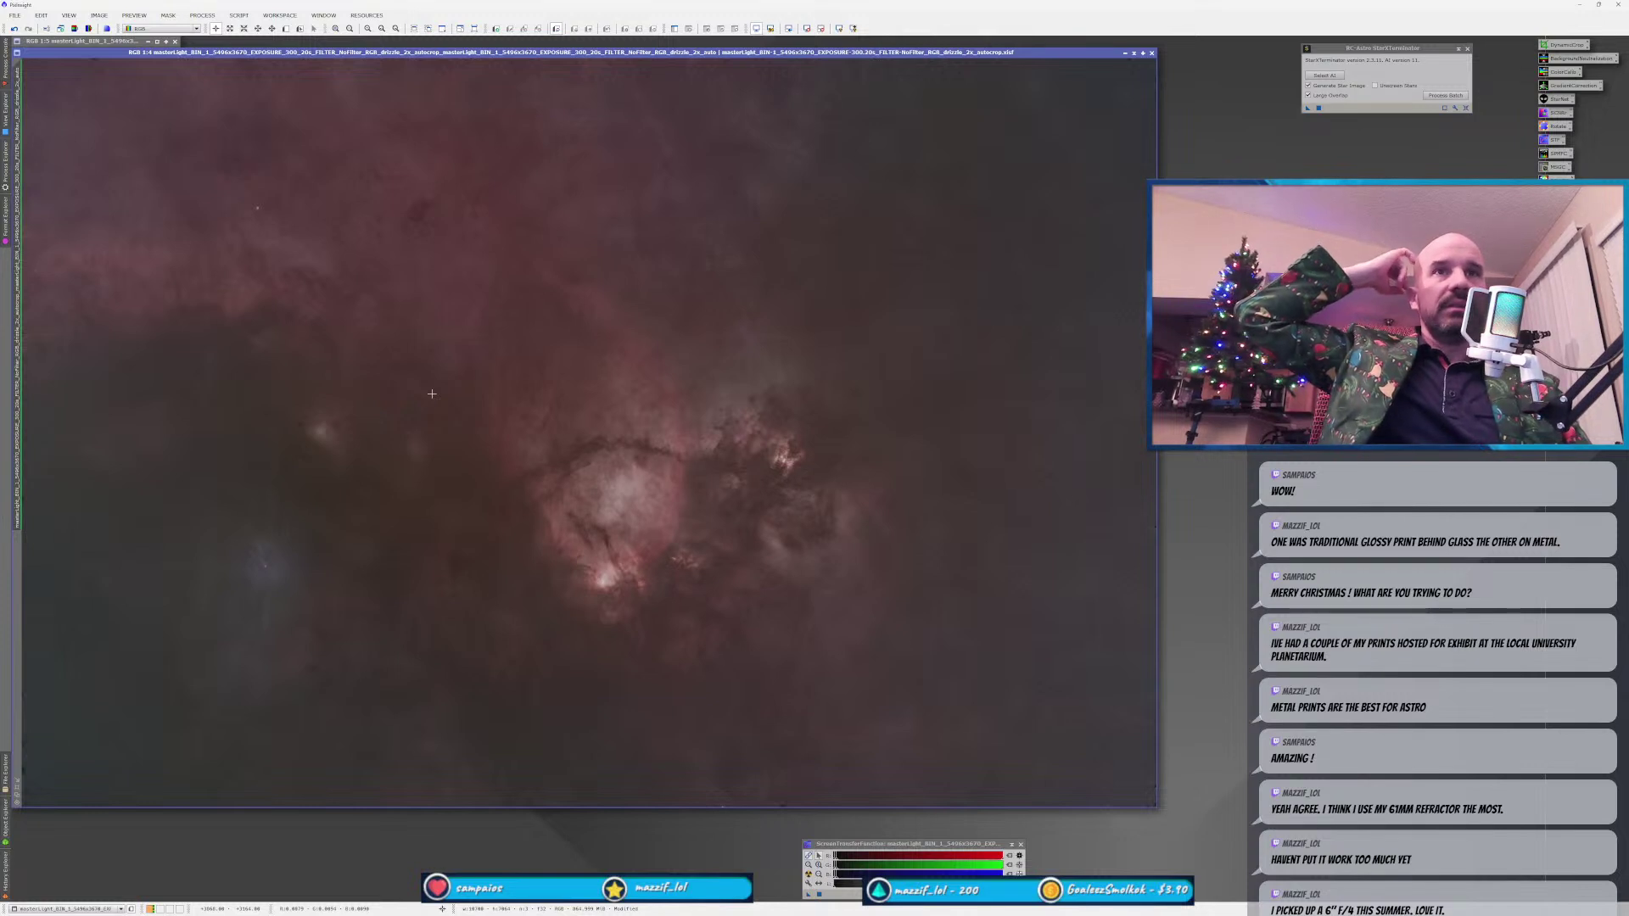
# Close StarXTerminator and run NoiseXTerminator on the starless nebula image with the detail amount raised.
pyautogui.click(1466, 50)
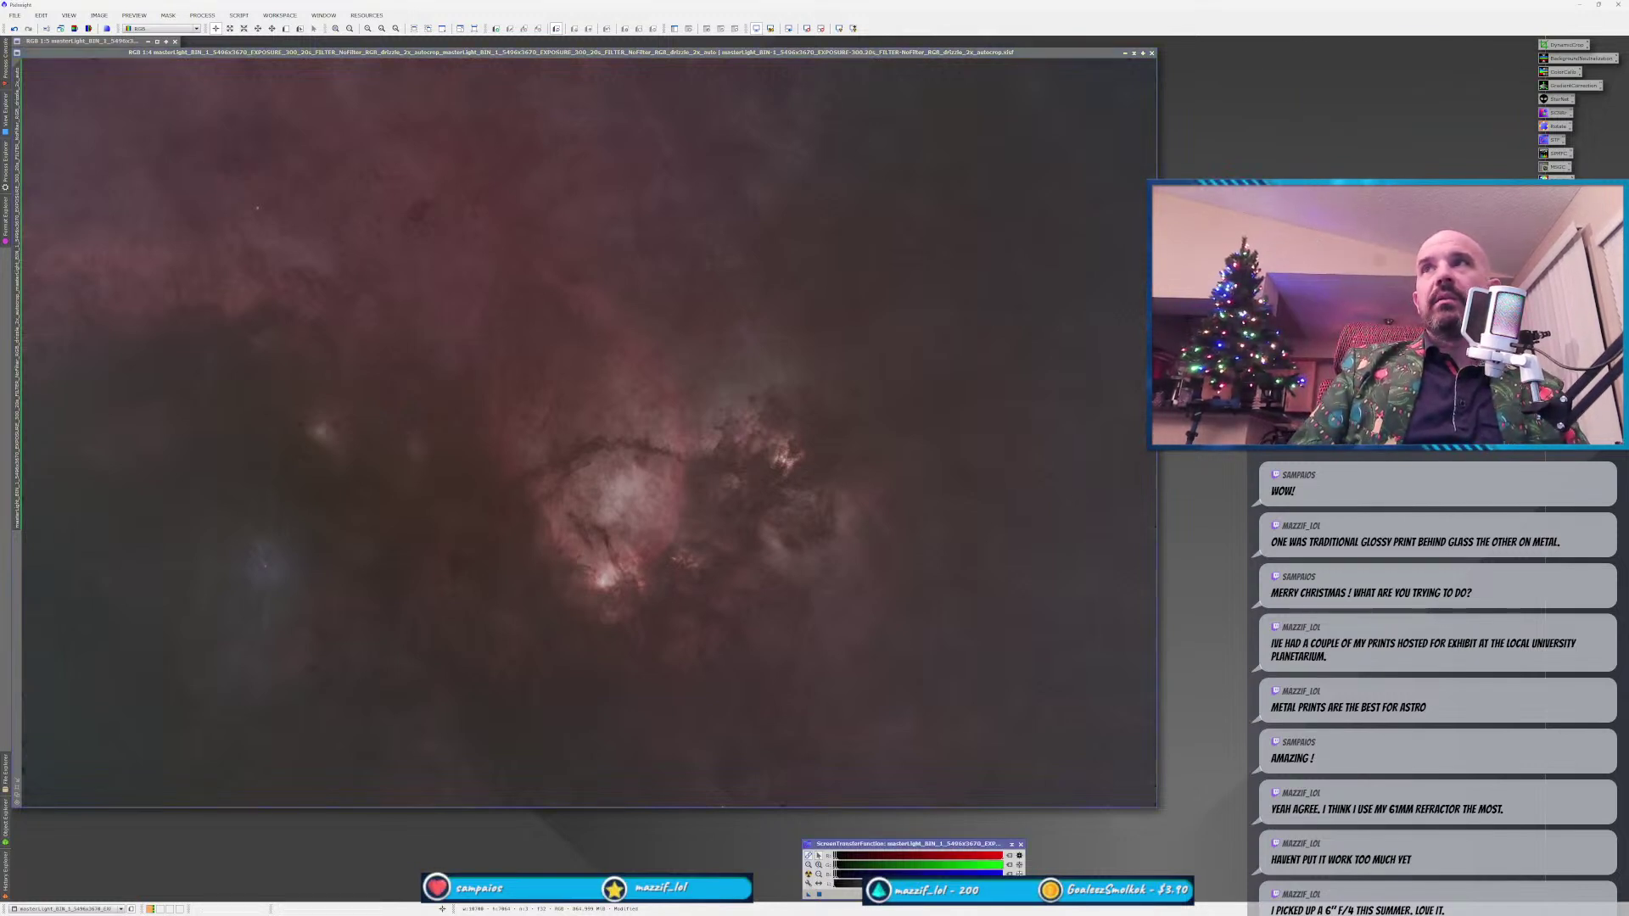
pyautogui.click(1435, 106)
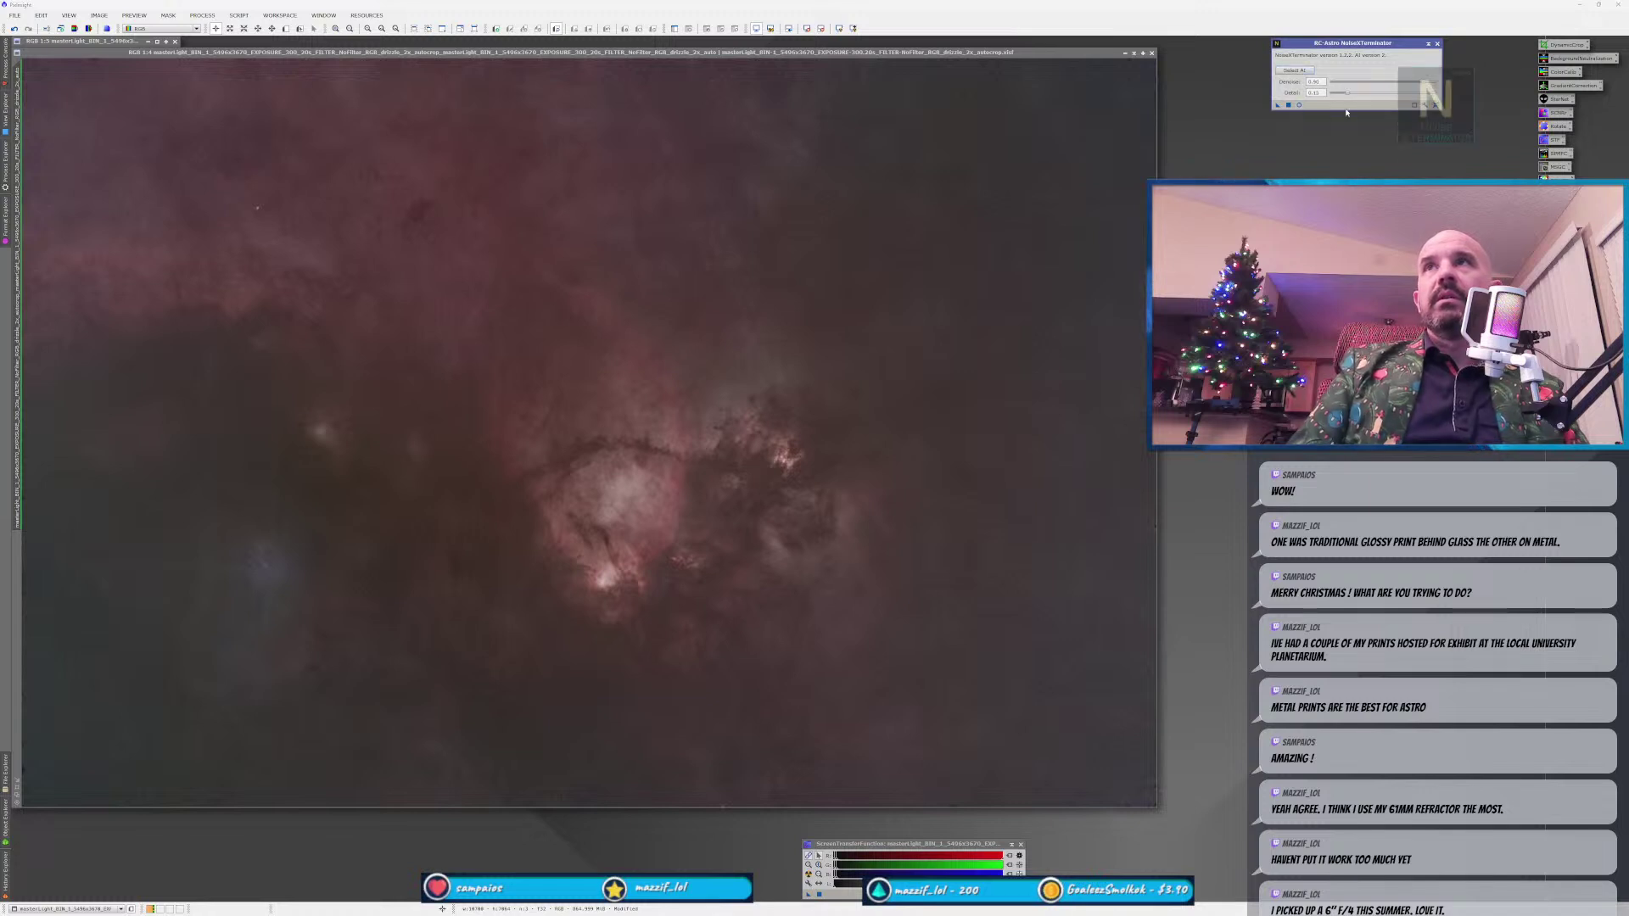
pyautogui.moveTo(1348, 94); pyautogui.dragTo(1418, 96)
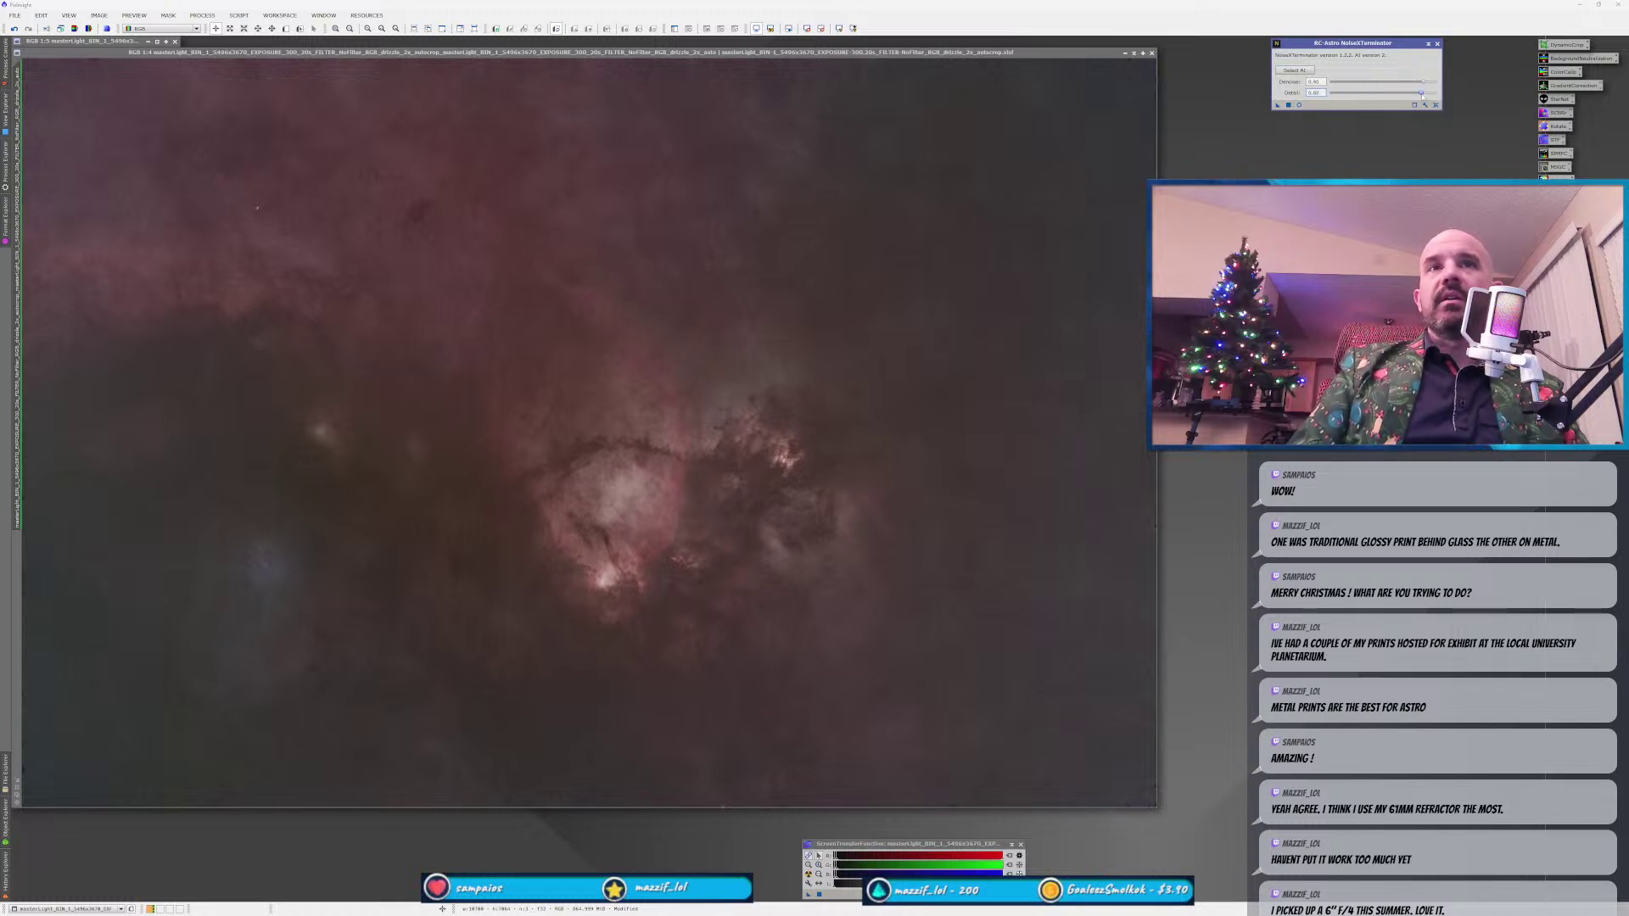
pyautogui.moveTo(764, 556); pyautogui.dragTo(691, 550)
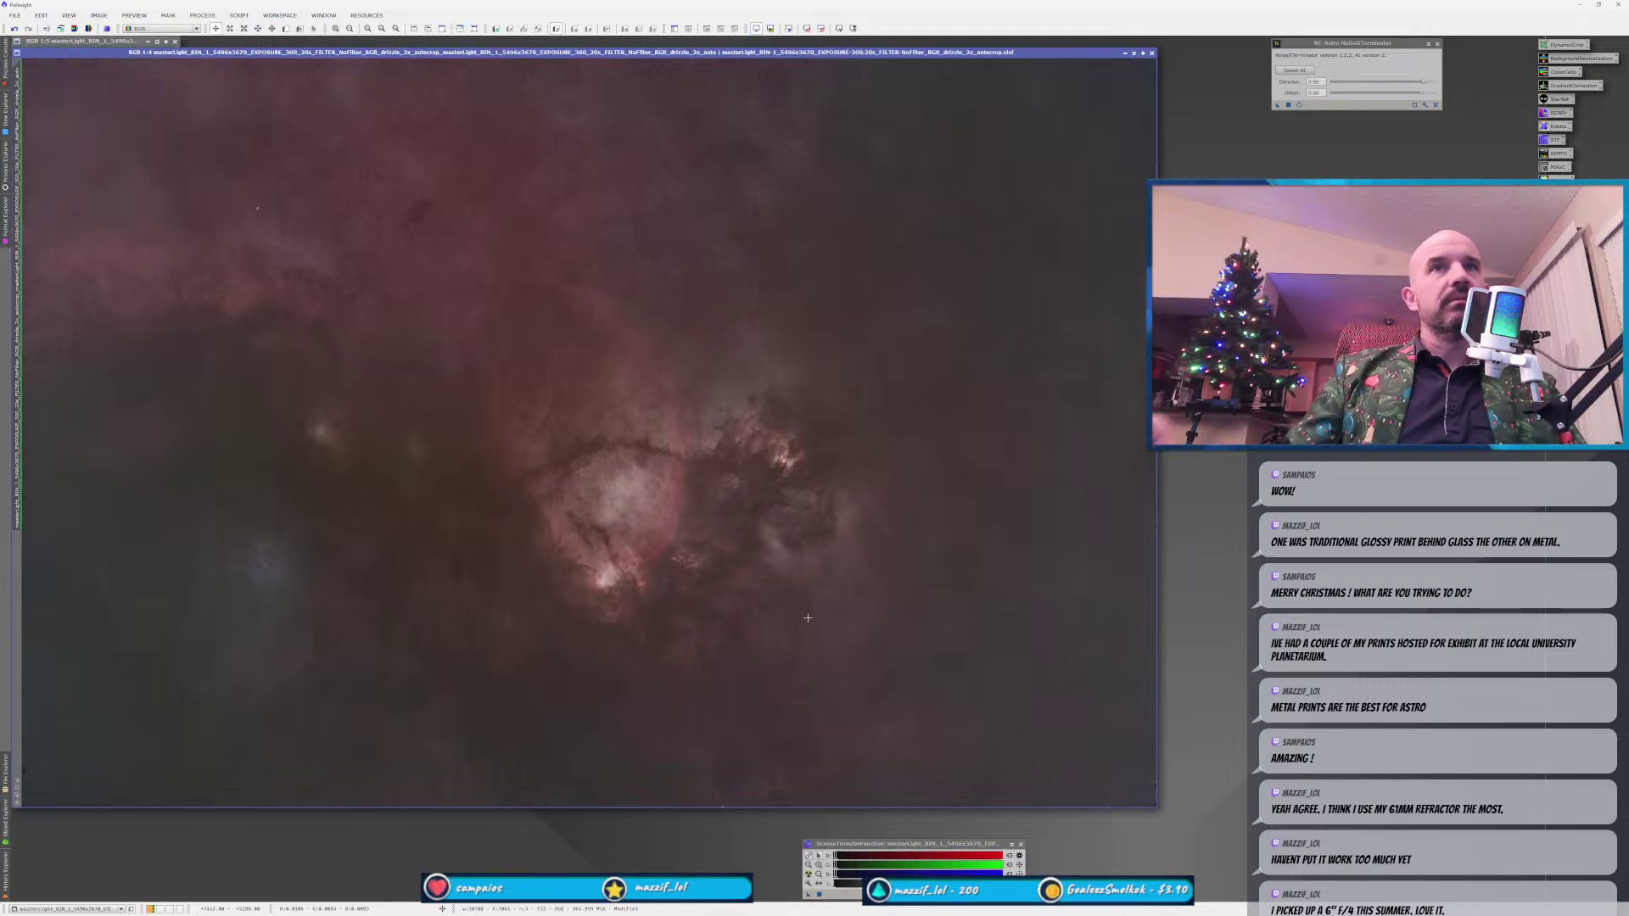
# Examine the noise-reduced starless image close up around the Fish Head and its dark clouds, then as a whole, and close NoiseXTerminator.
pyautogui.scroll(2, 763, 530)
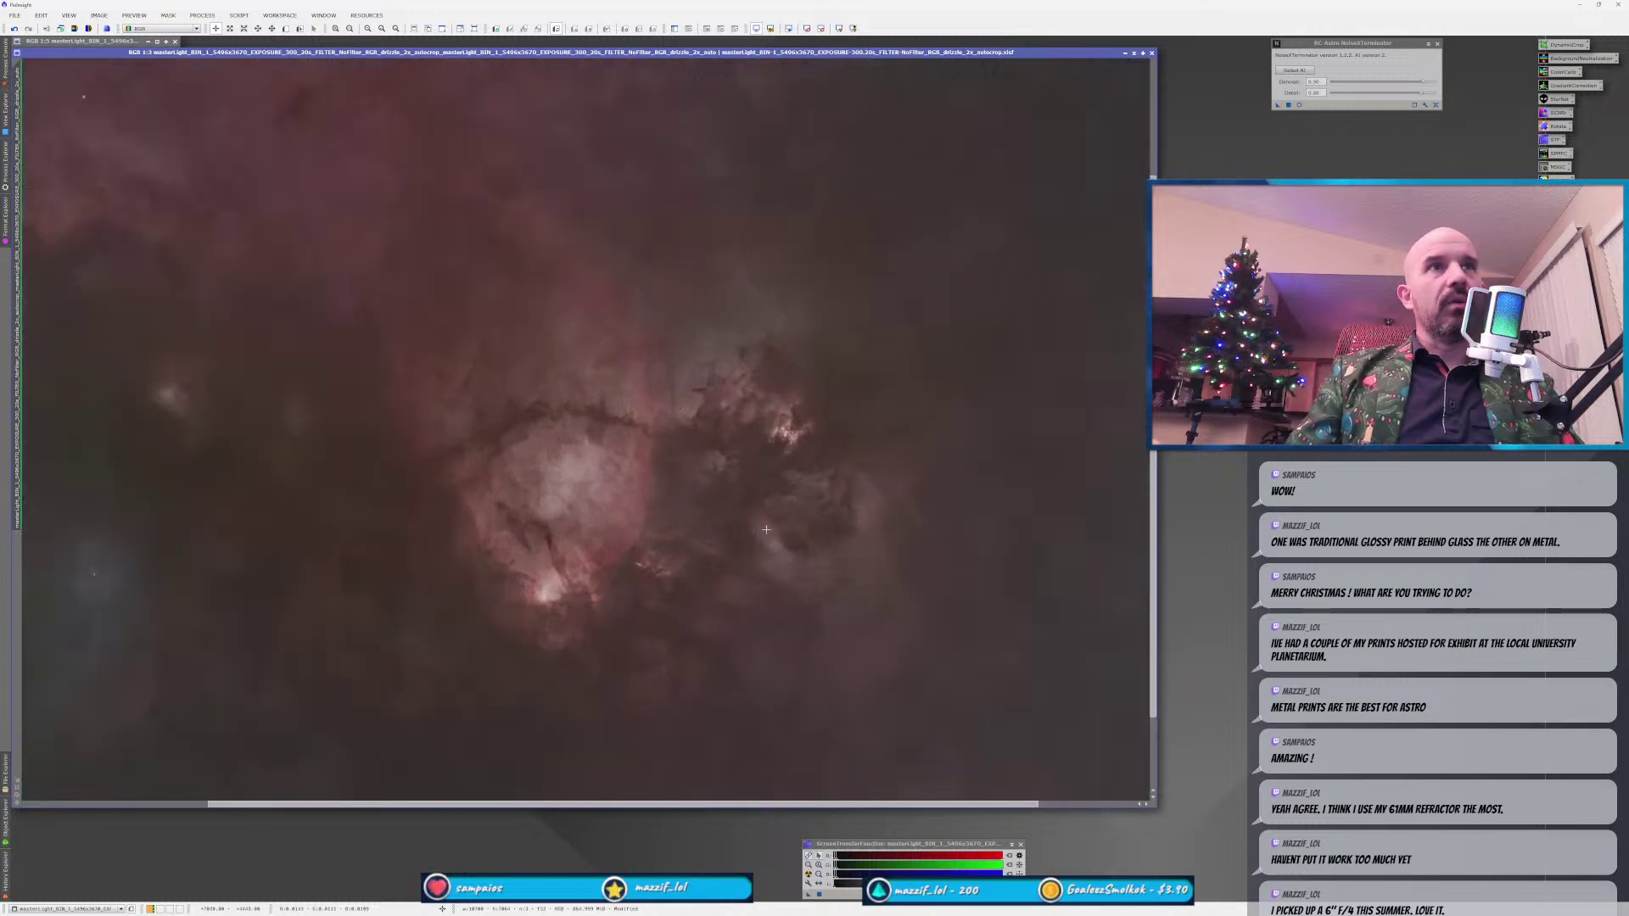
pyautogui.scroll(1, 766, 529)
pyautogui.scroll(-1, 766, 529)
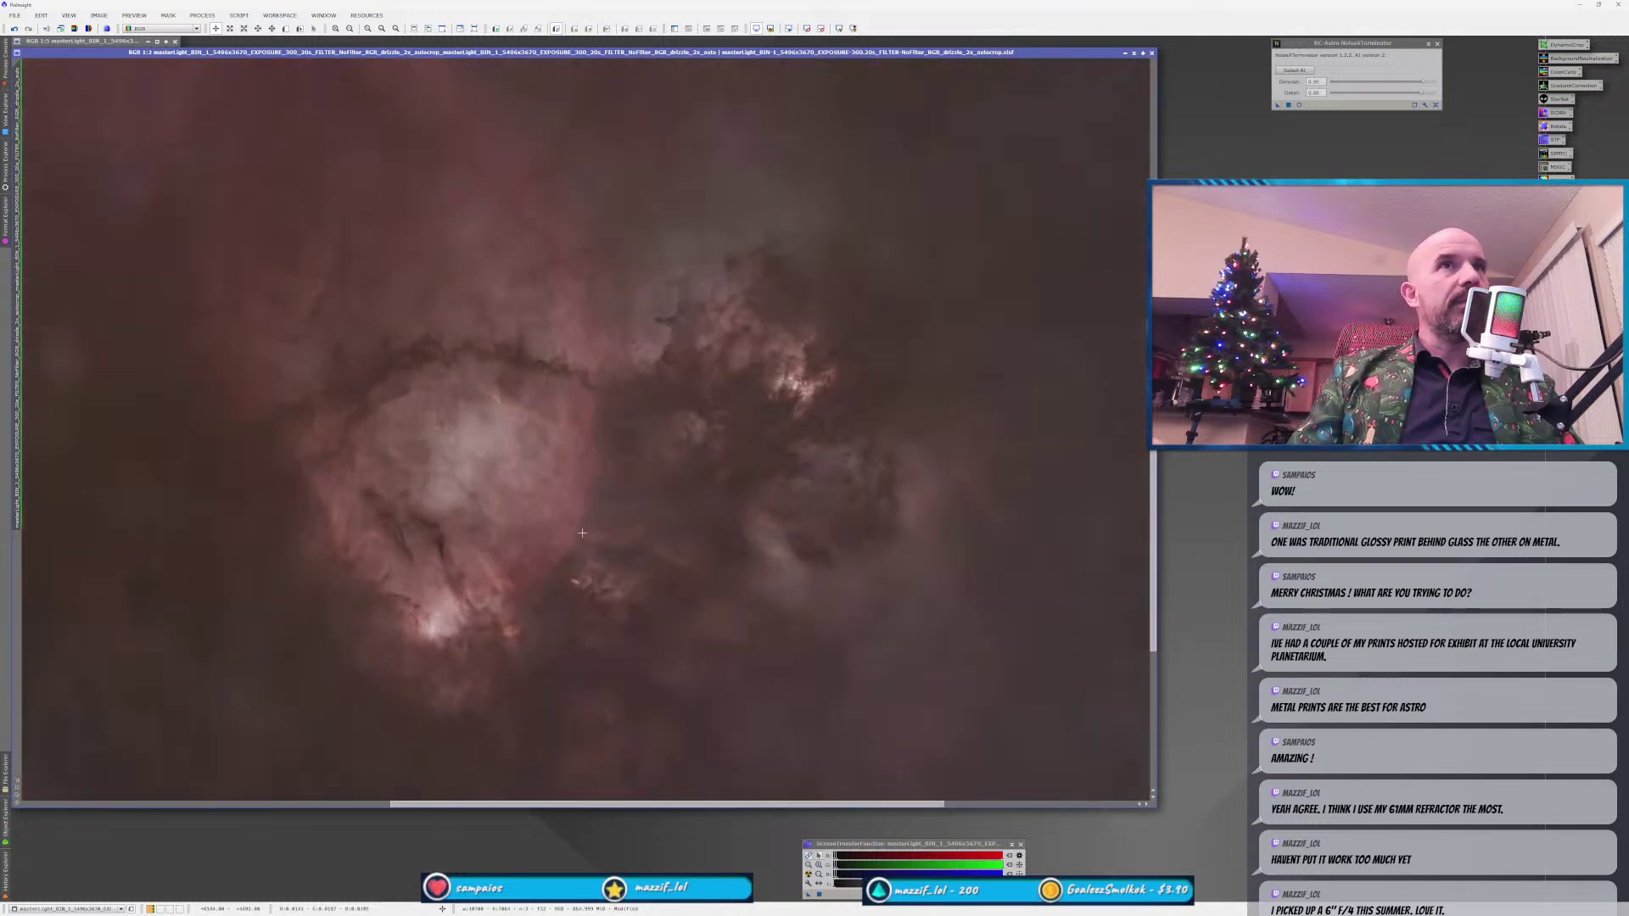
pyautogui.moveTo(594, 593); pyautogui.dragTo(695, 518)
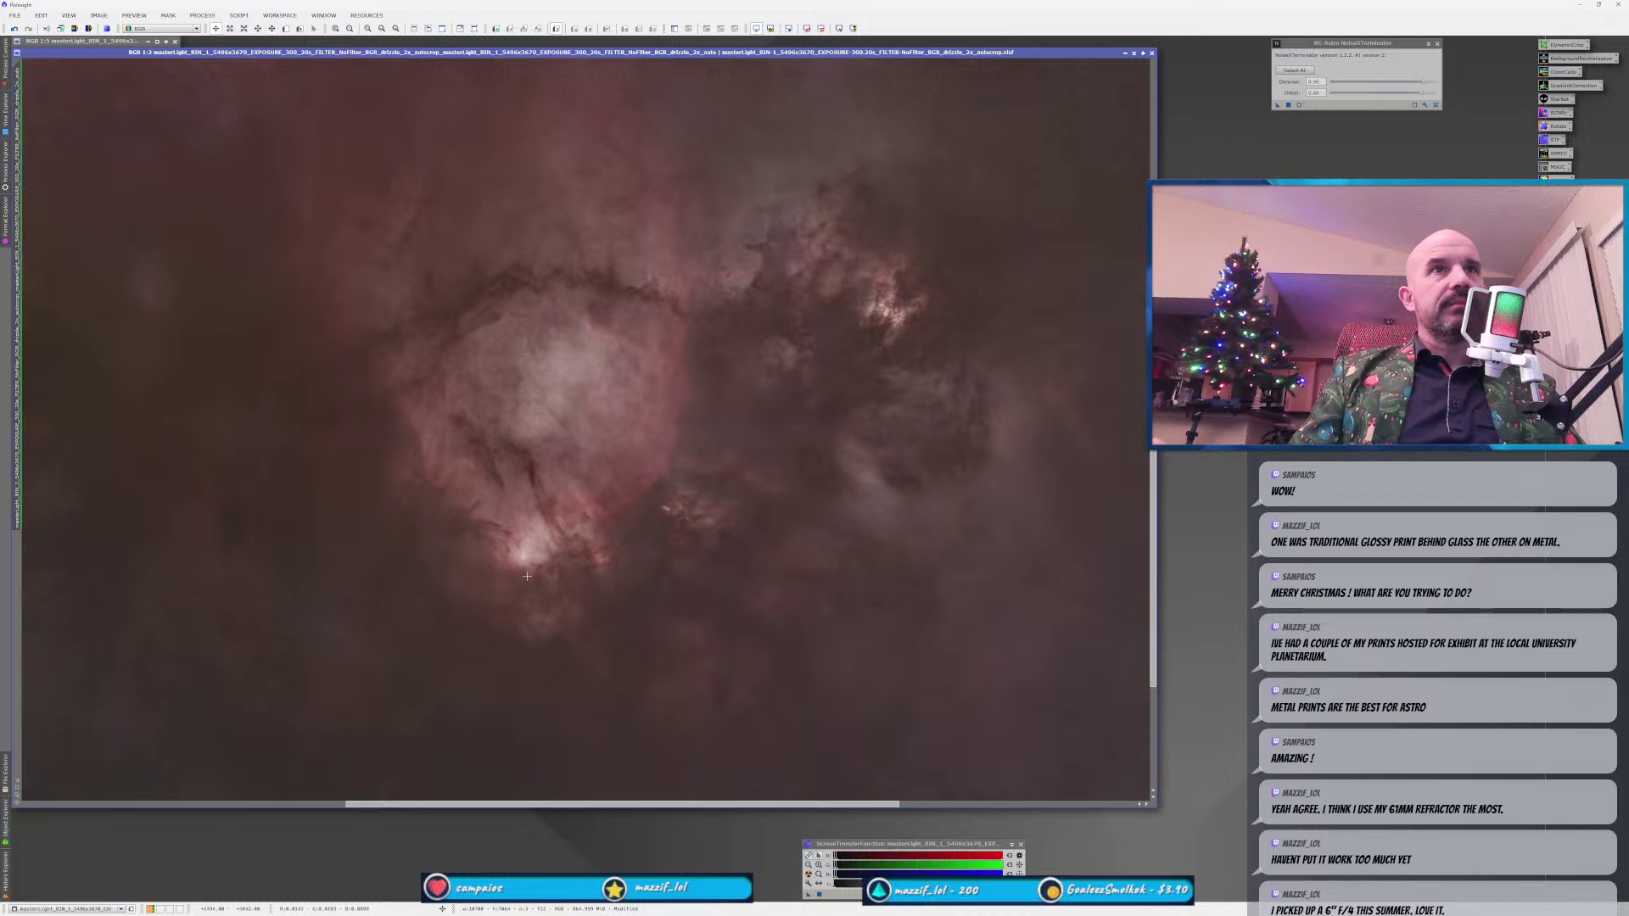
pyautogui.scroll(1, 527, 576)
pyautogui.moveTo(527, 576); pyautogui.dragTo(422, 660)
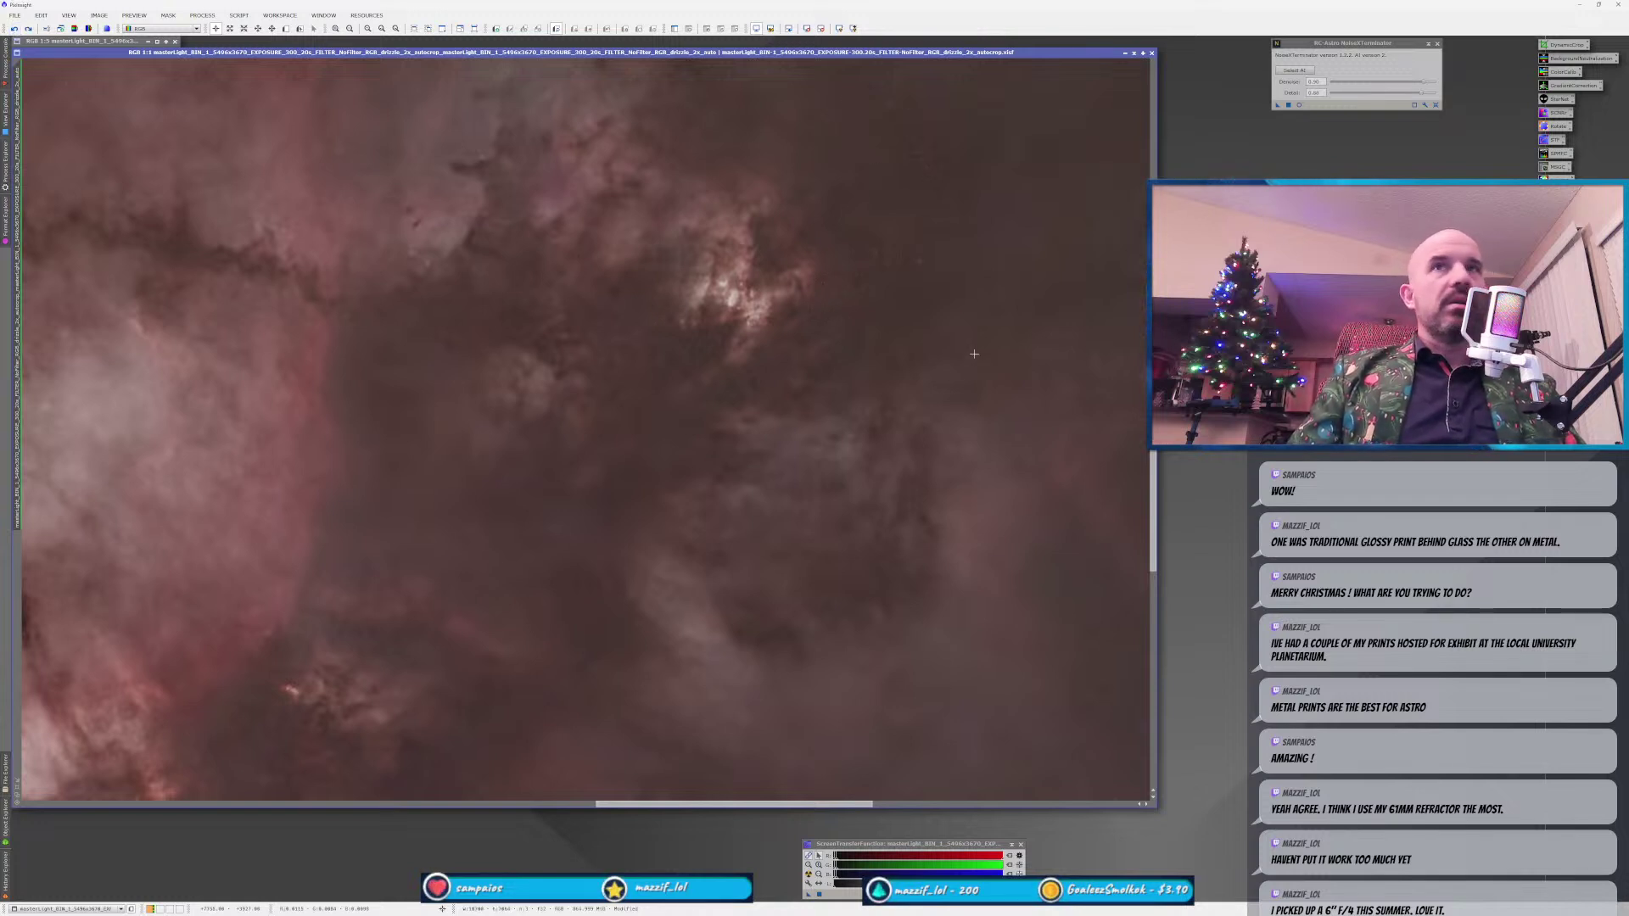
pyautogui.scroll(-2, 828, 360)
pyautogui.scroll(2, 822, 357)
pyautogui.moveTo(873, 280); pyautogui.dragTo(813, 344)
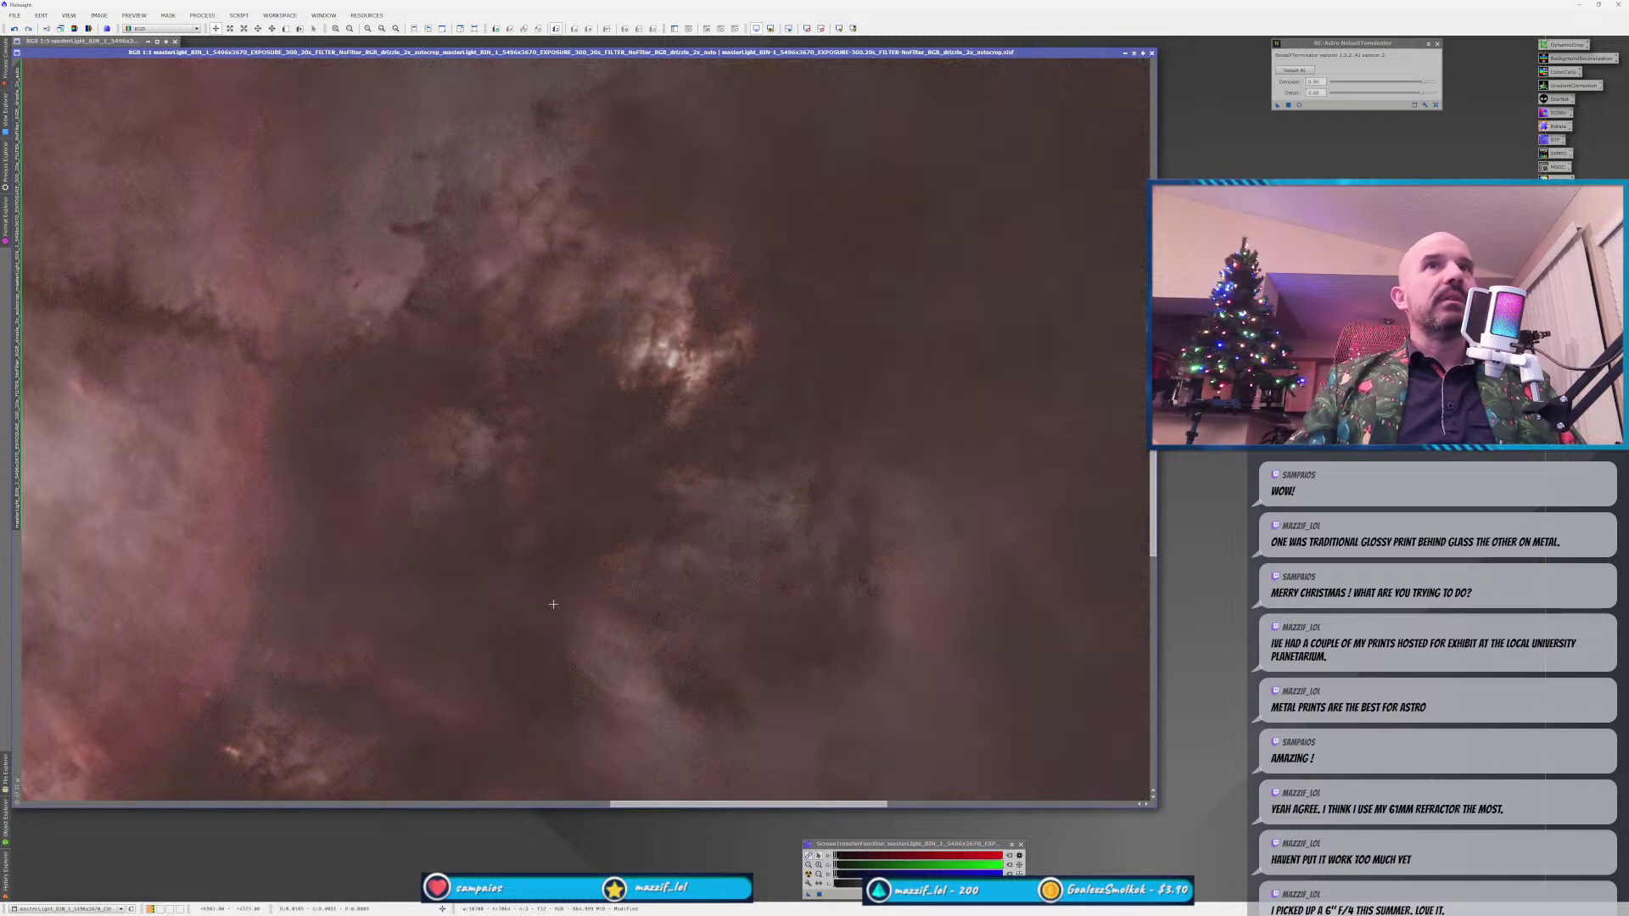
pyautogui.scroll(-4, 507, 593)
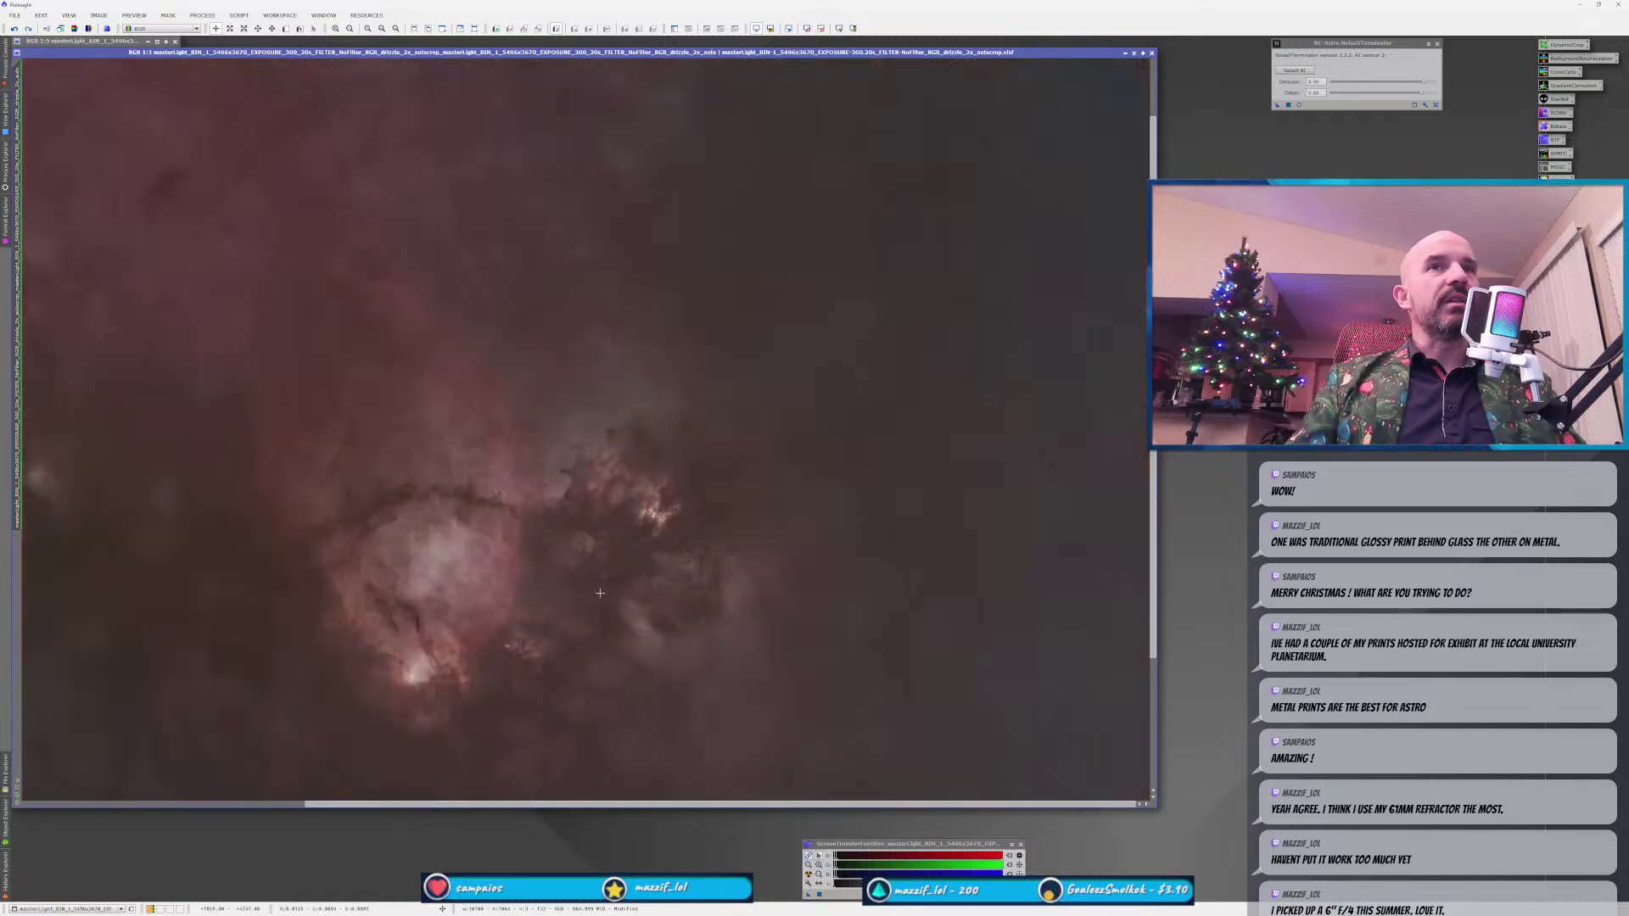
pyautogui.scroll(1, 498, 600)
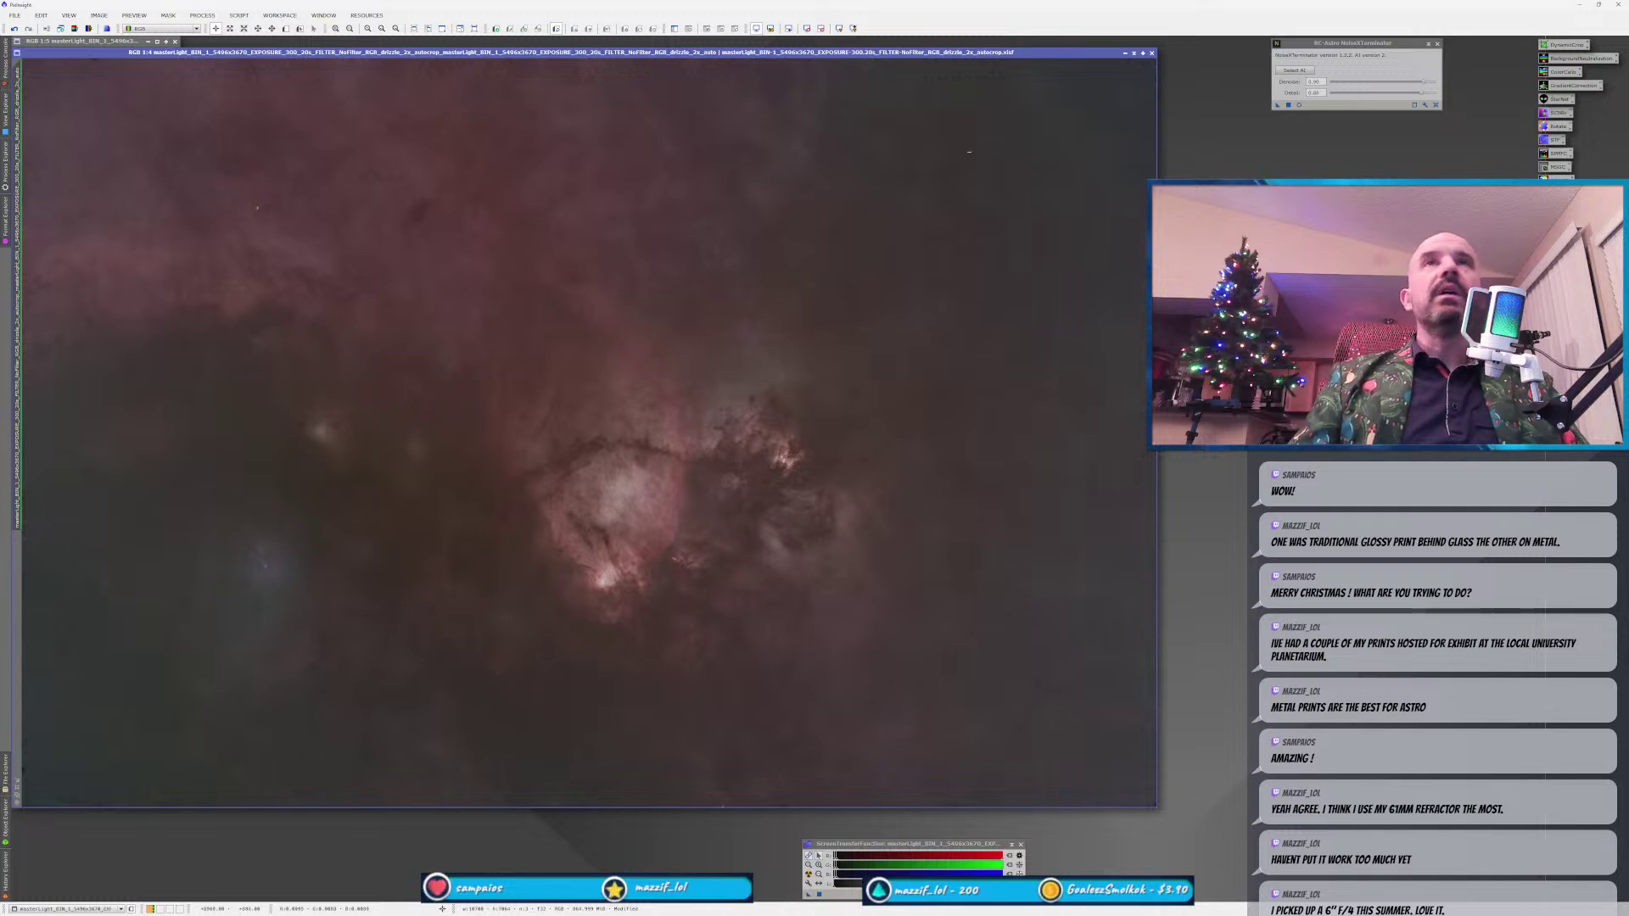
pyautogui.click(1436, 43)
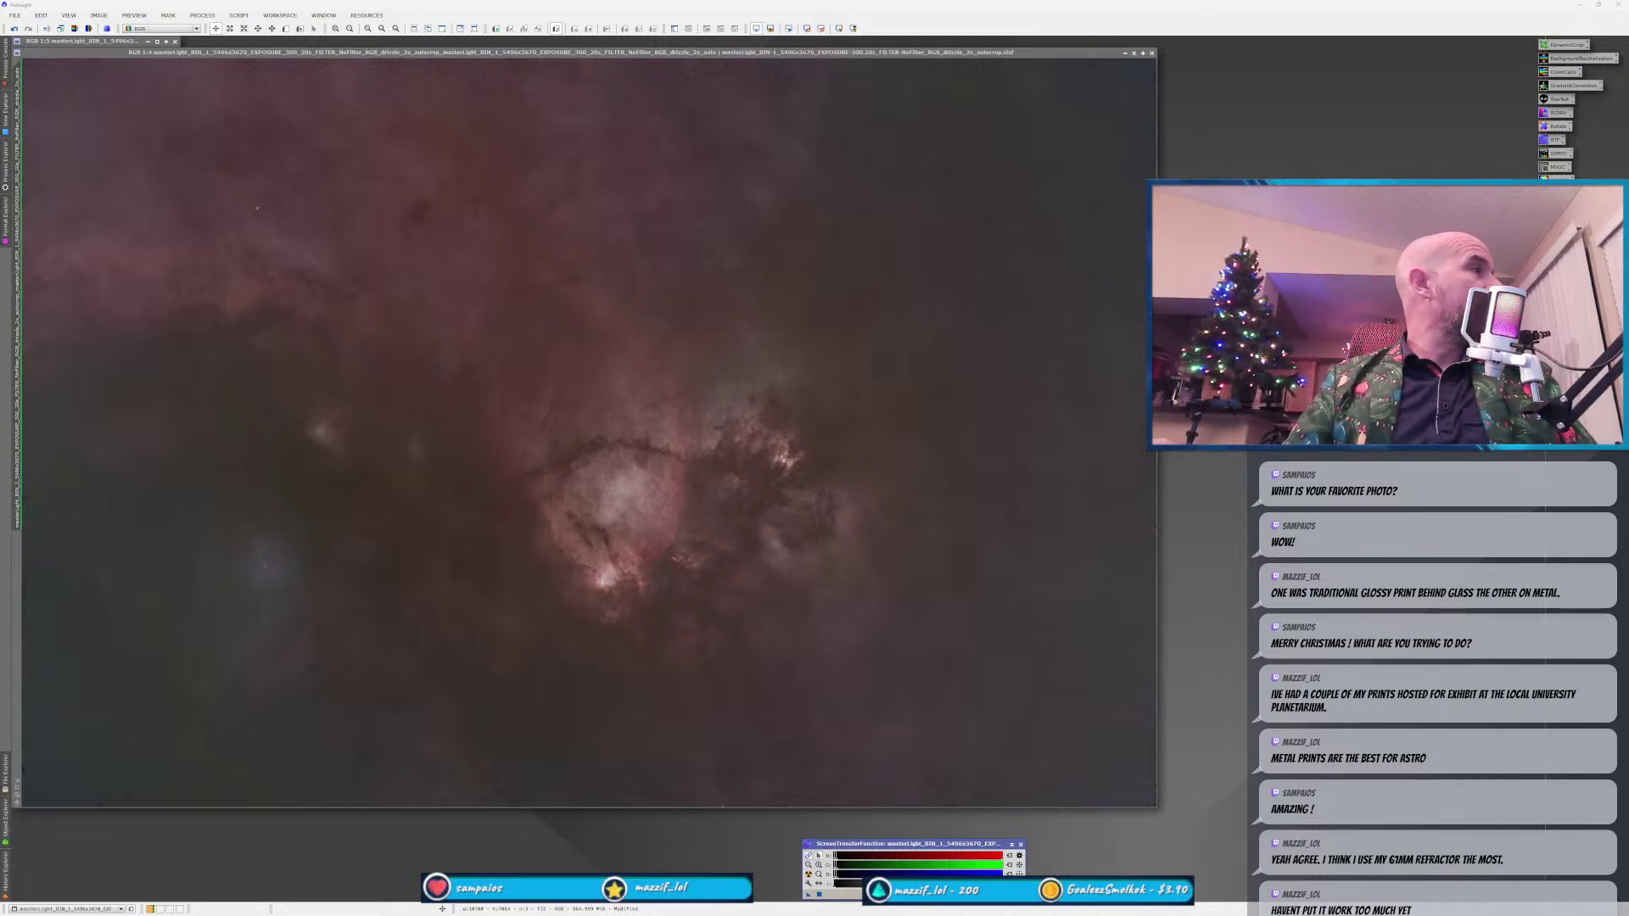
# Bring the Astro pics folder into view in File Explorer and resize its window over the workspace.
pyautogui.moveTo(0, 386); pyautogui.dragTo(592, 102)
pyautogui.moveTo(703, 569); pyautogui.dragTo(827, 802)
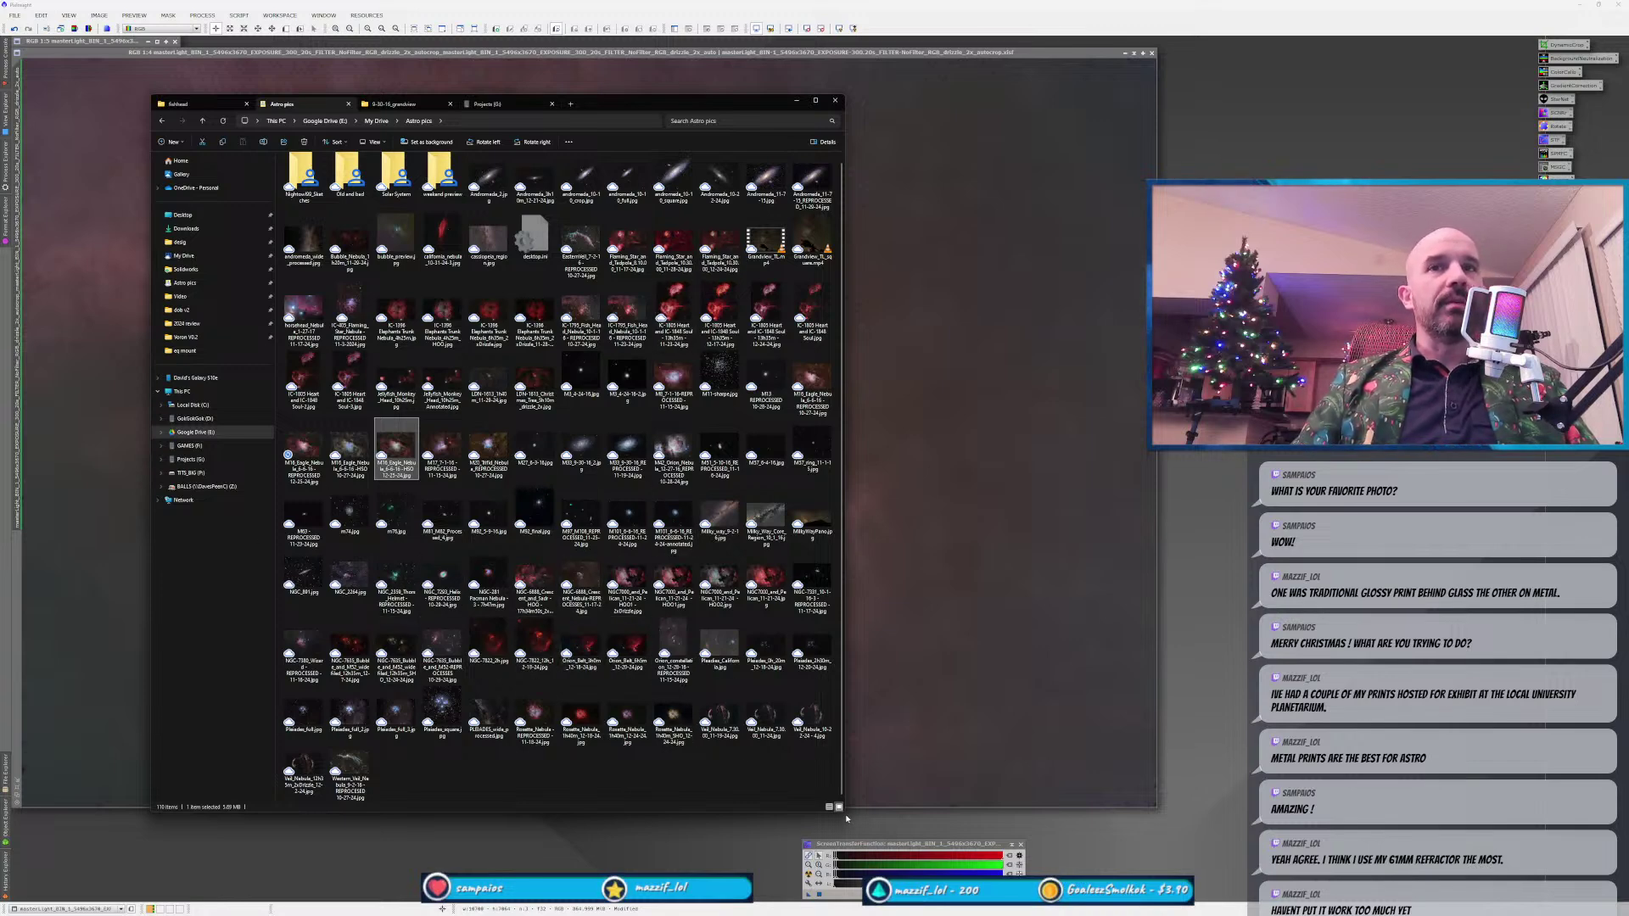
pyautogui.moveTo(842, 809); pyautogui.dragTo(766, 602)
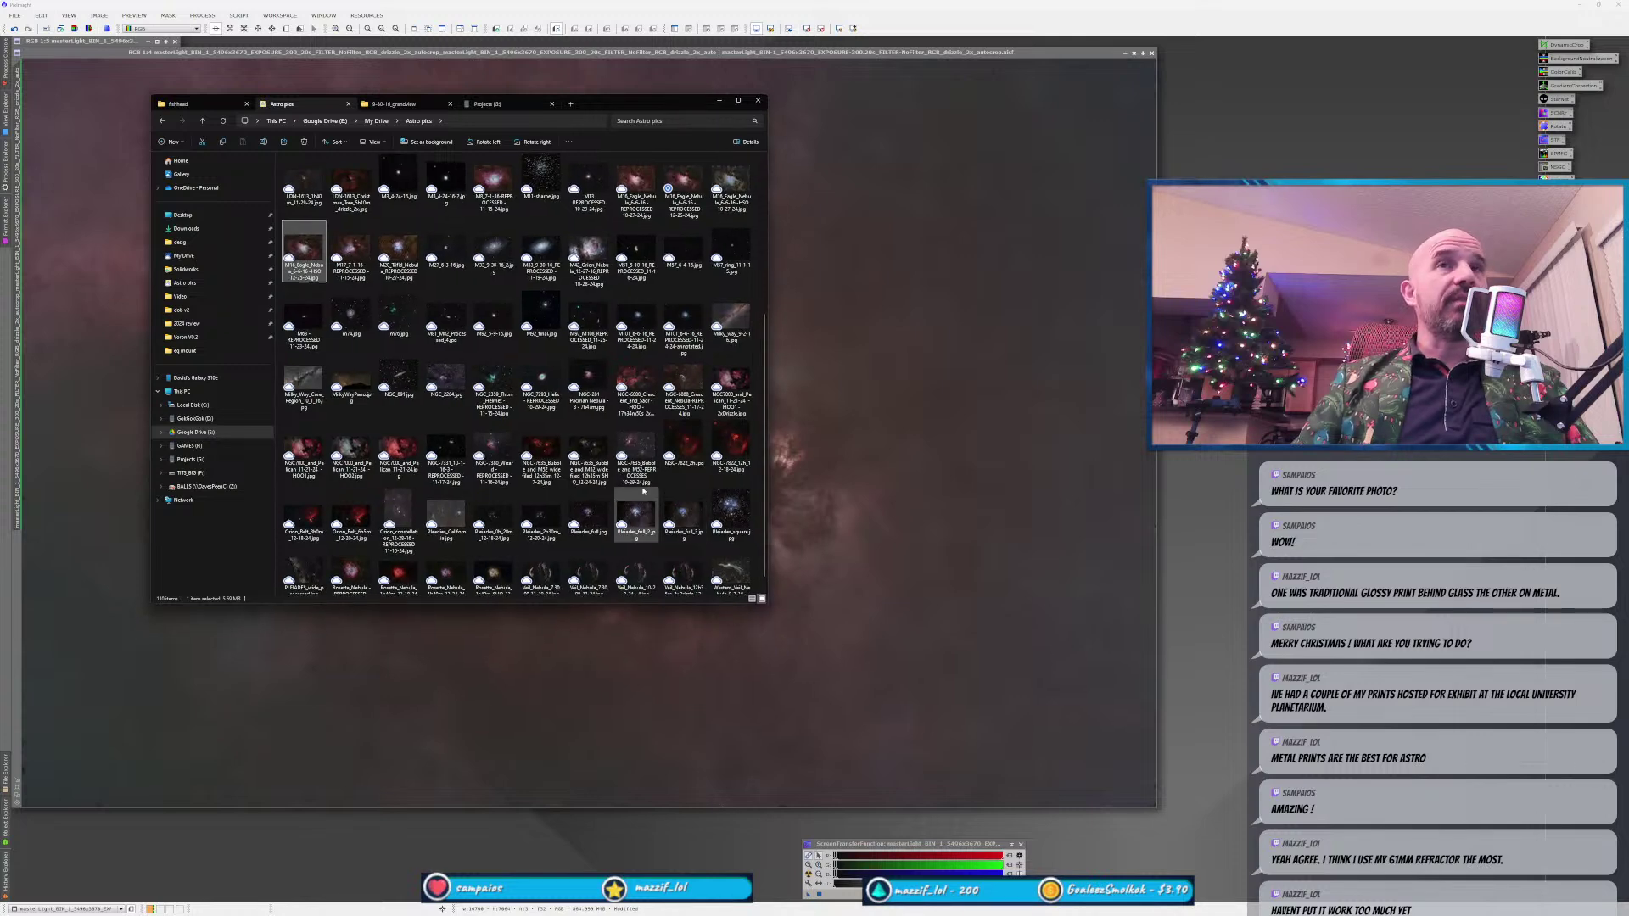
# Put the Astro pics folder away and examine the finished Horsehead Nebula photo, close up around the horse's head and as a whole.
pyautogui.click(718, 100)
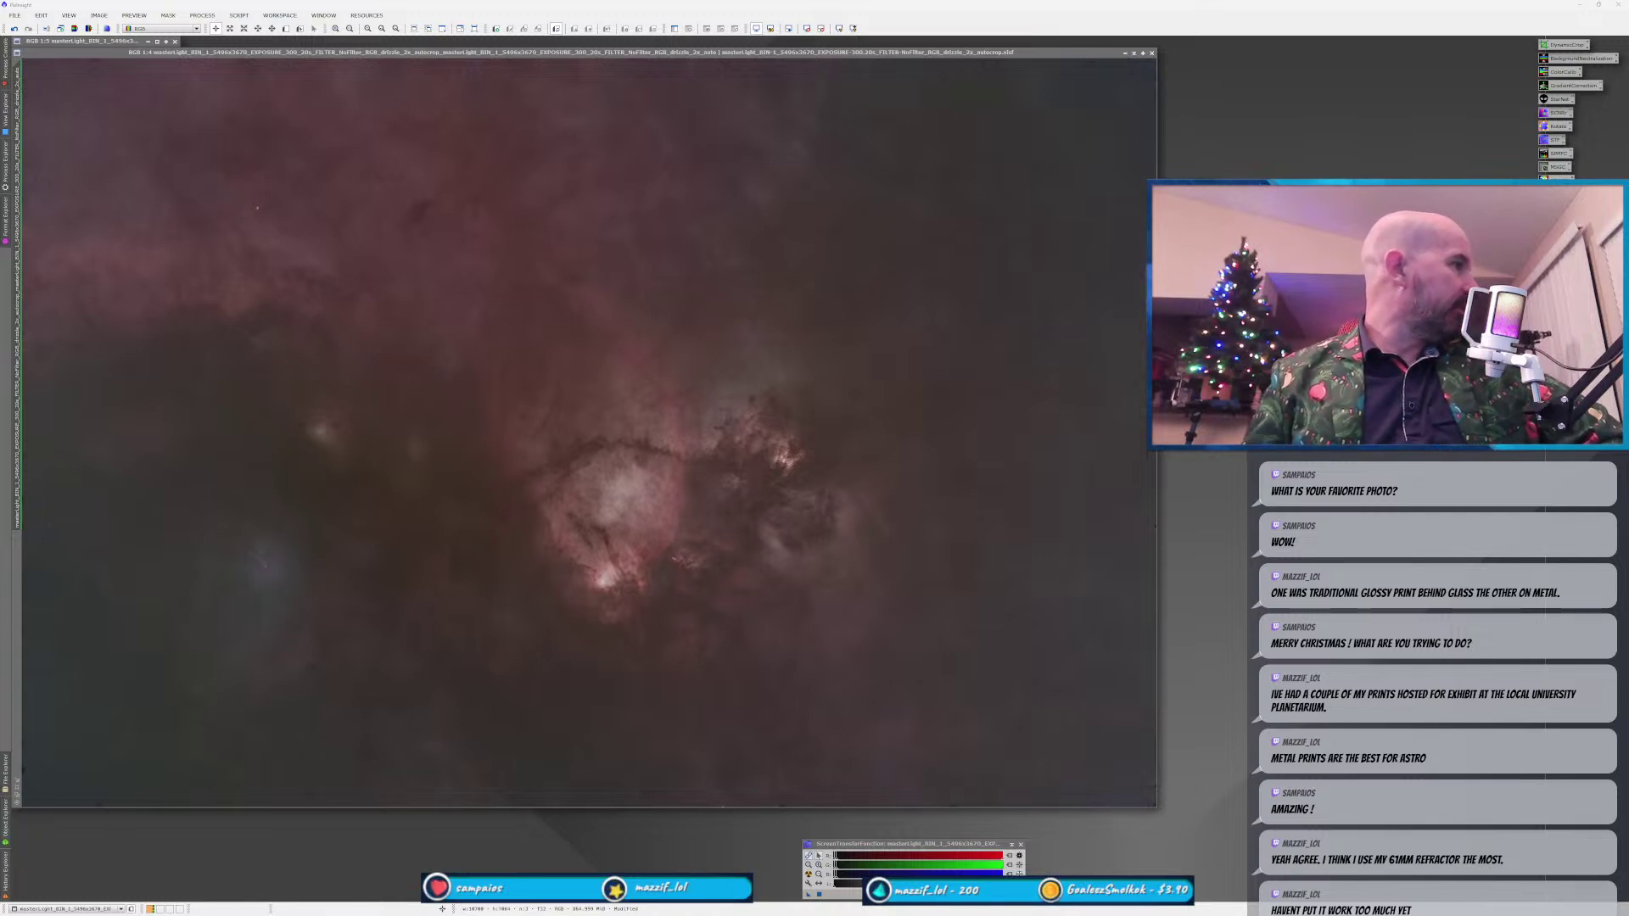
pyautogui.hotkey('alt', 'Tab')
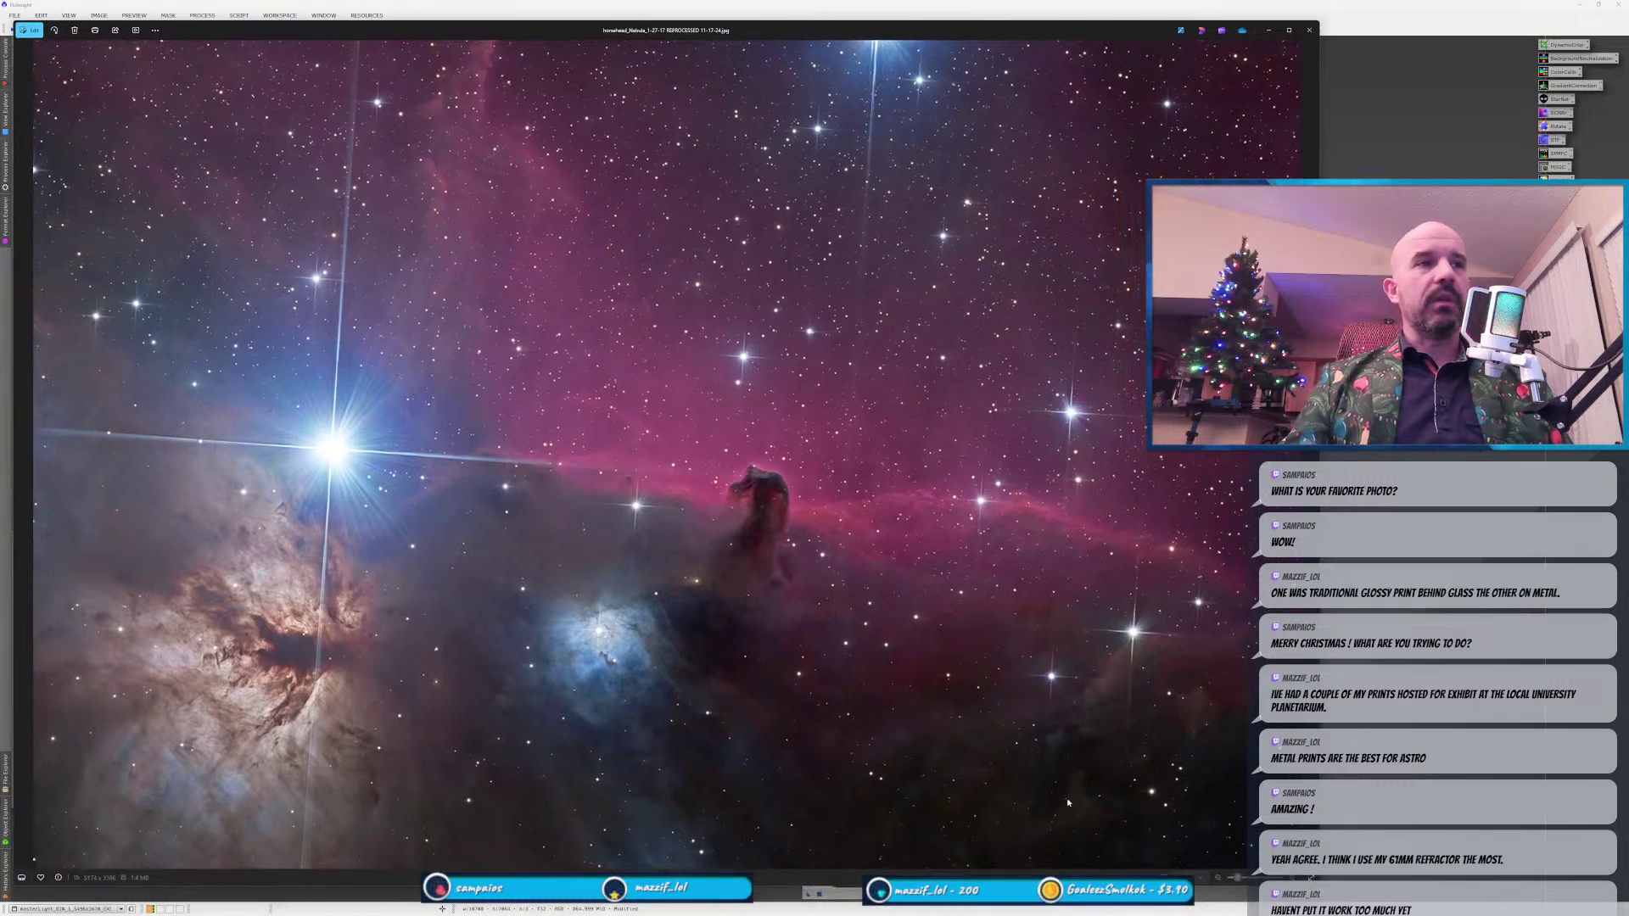
pyautogui.click(1308, 29)
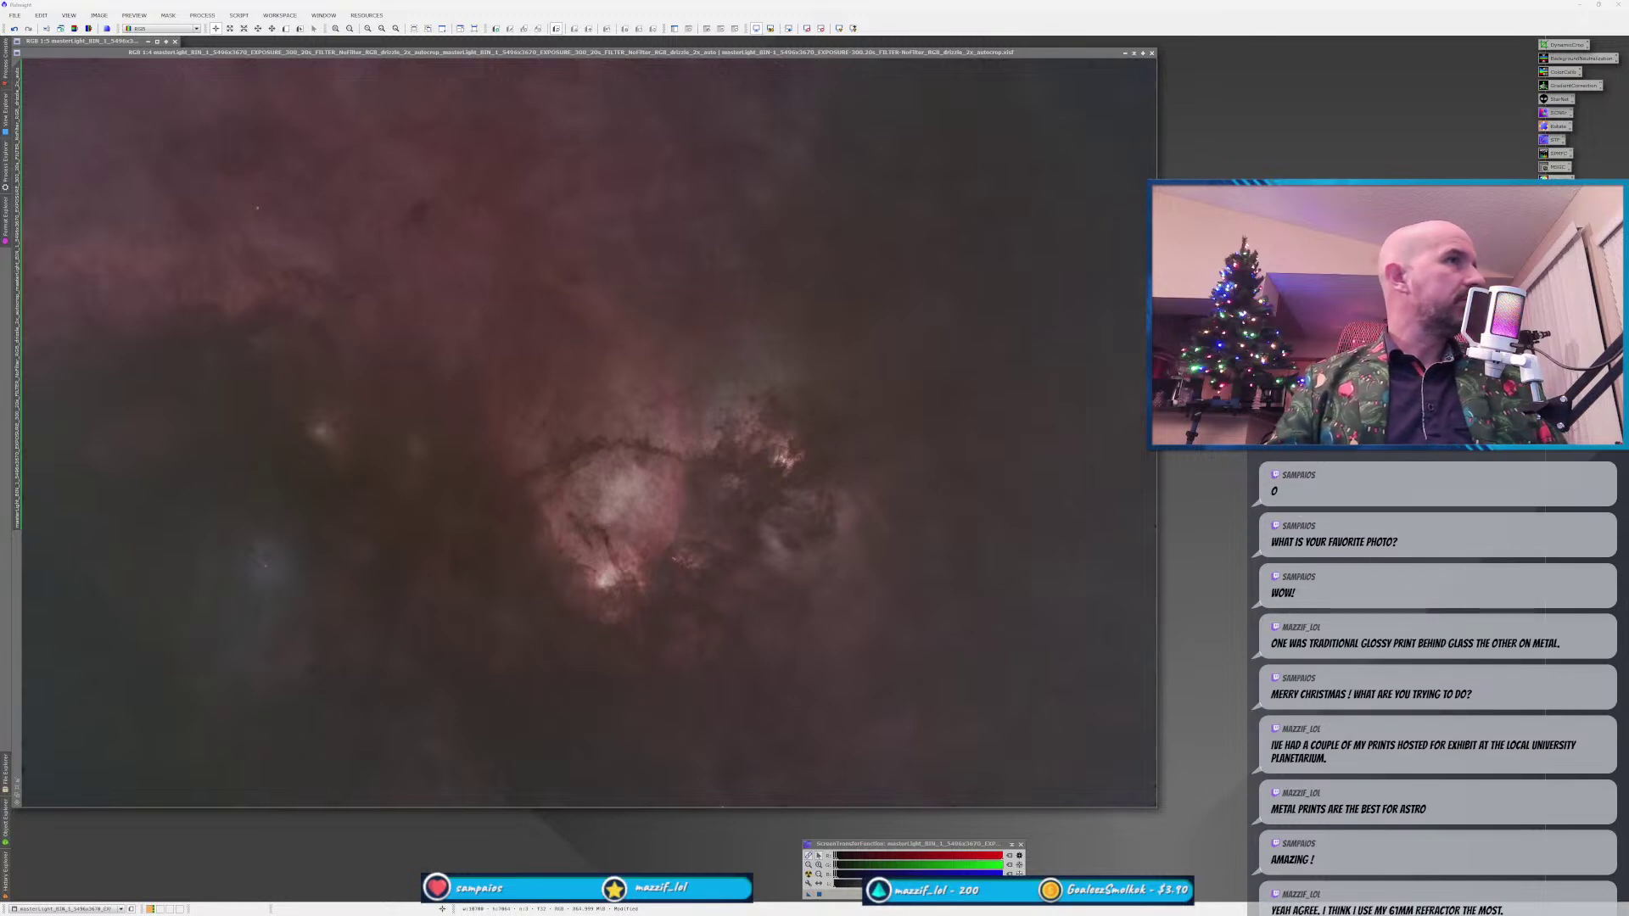
pyautogui.hotkey('alt', 'Tab')
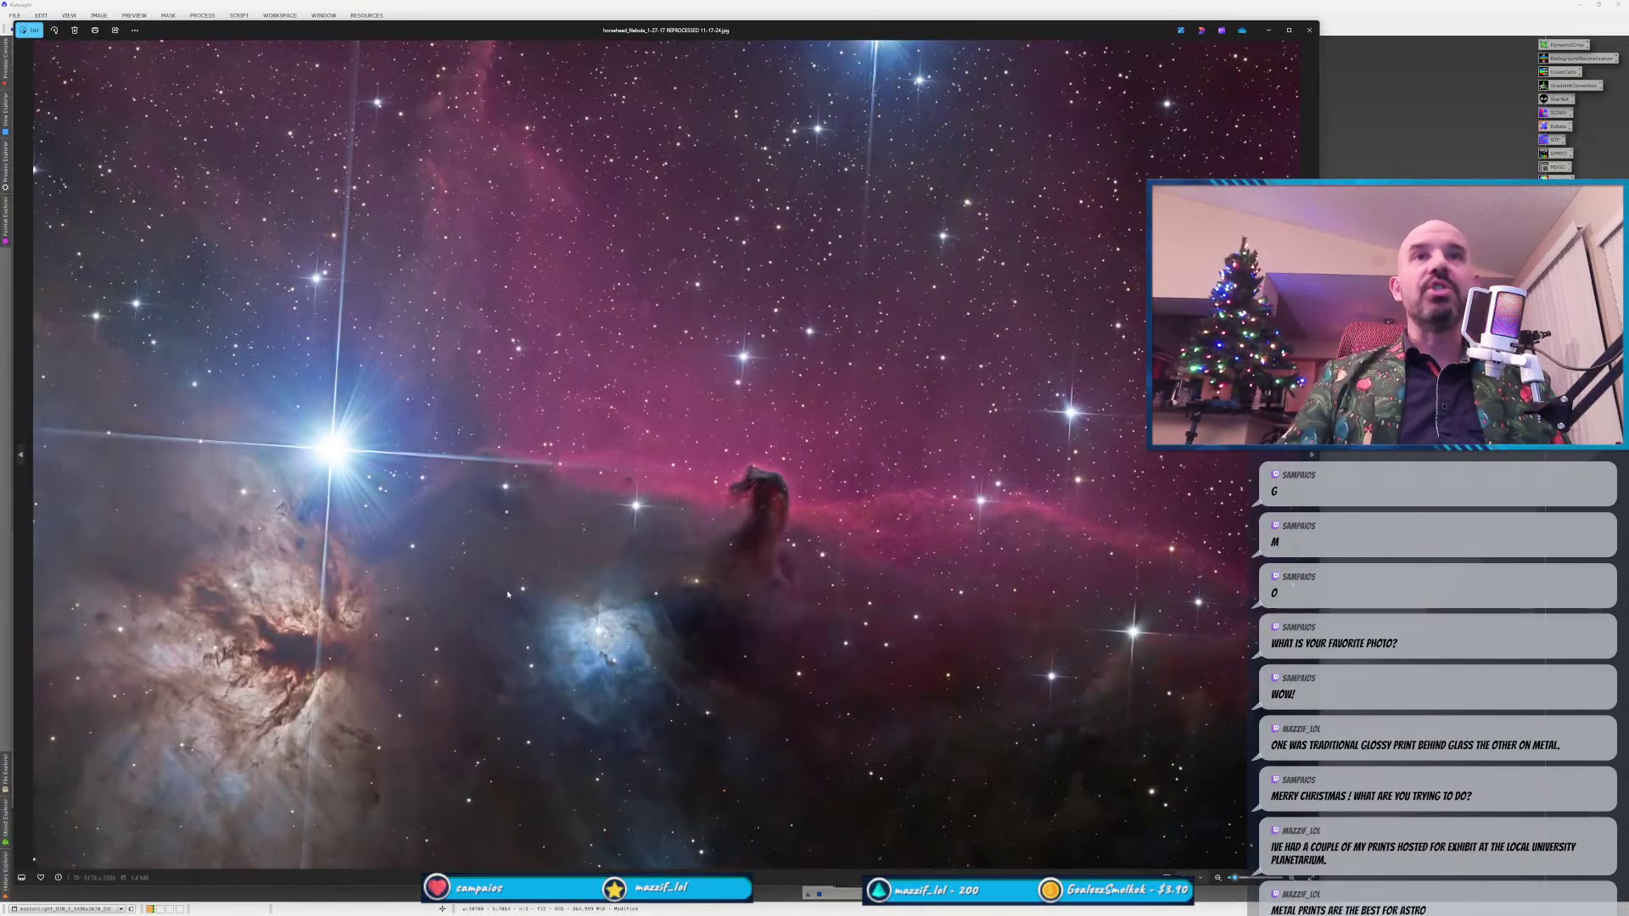
pyautogui.scroll(1, 745, 580)
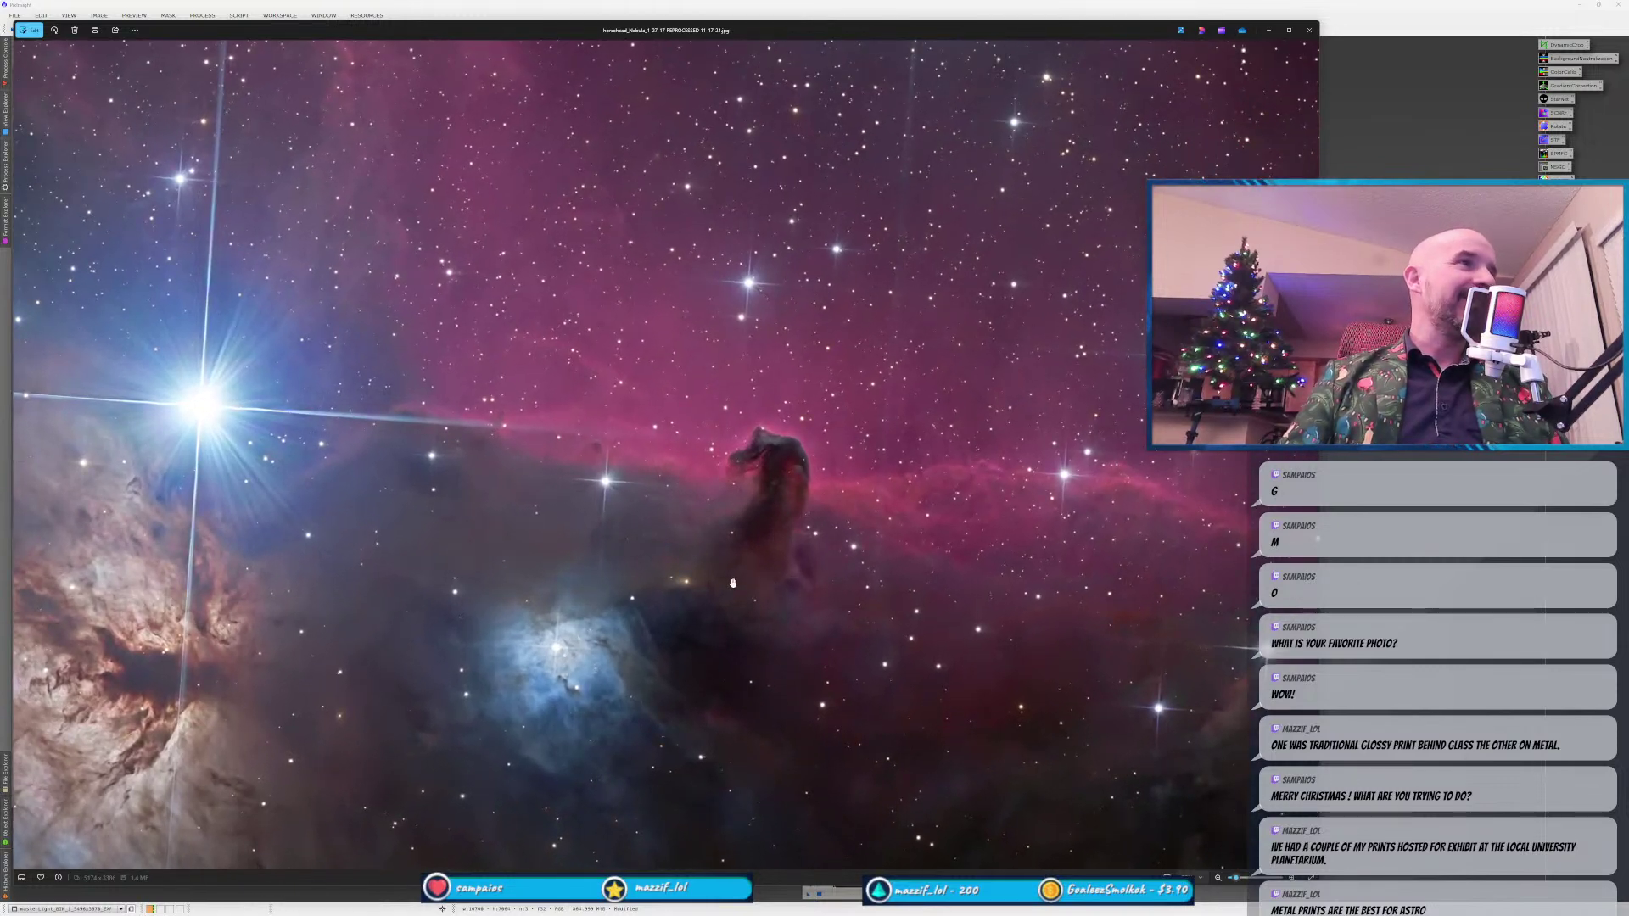
pyautogui.scroll(1, 735, 582)
pyautogui.scroll(2, 733, 583)
pyautogui.moveTo(815, 360); pyautogui.dragTo(634, 421)
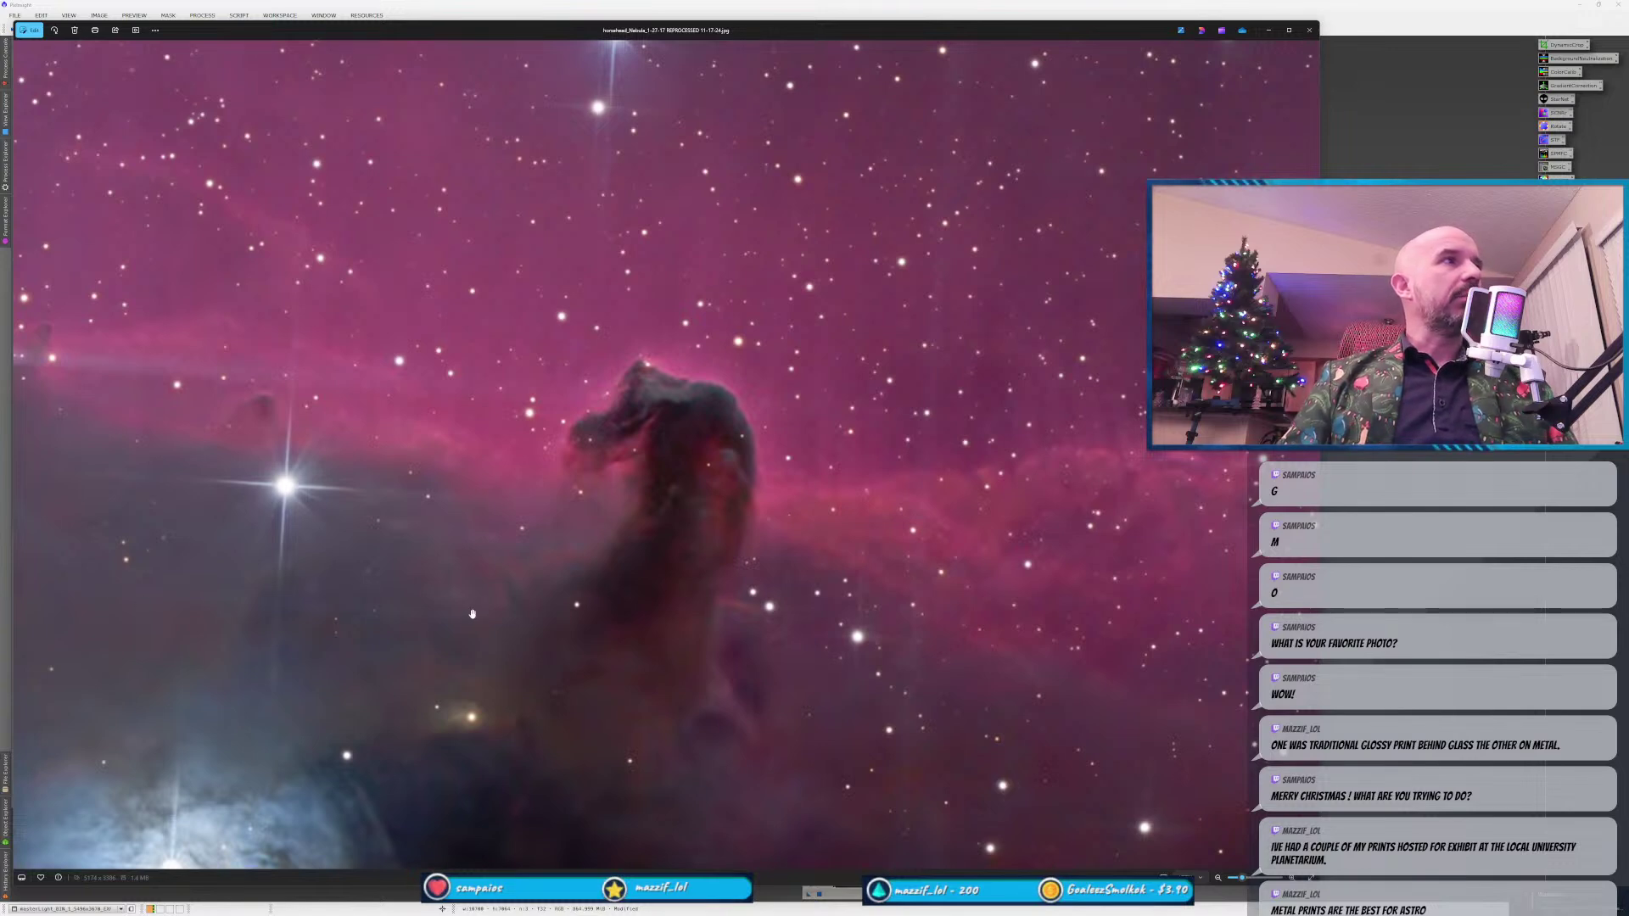
pyautogui.scroll(-4, 472, 613)
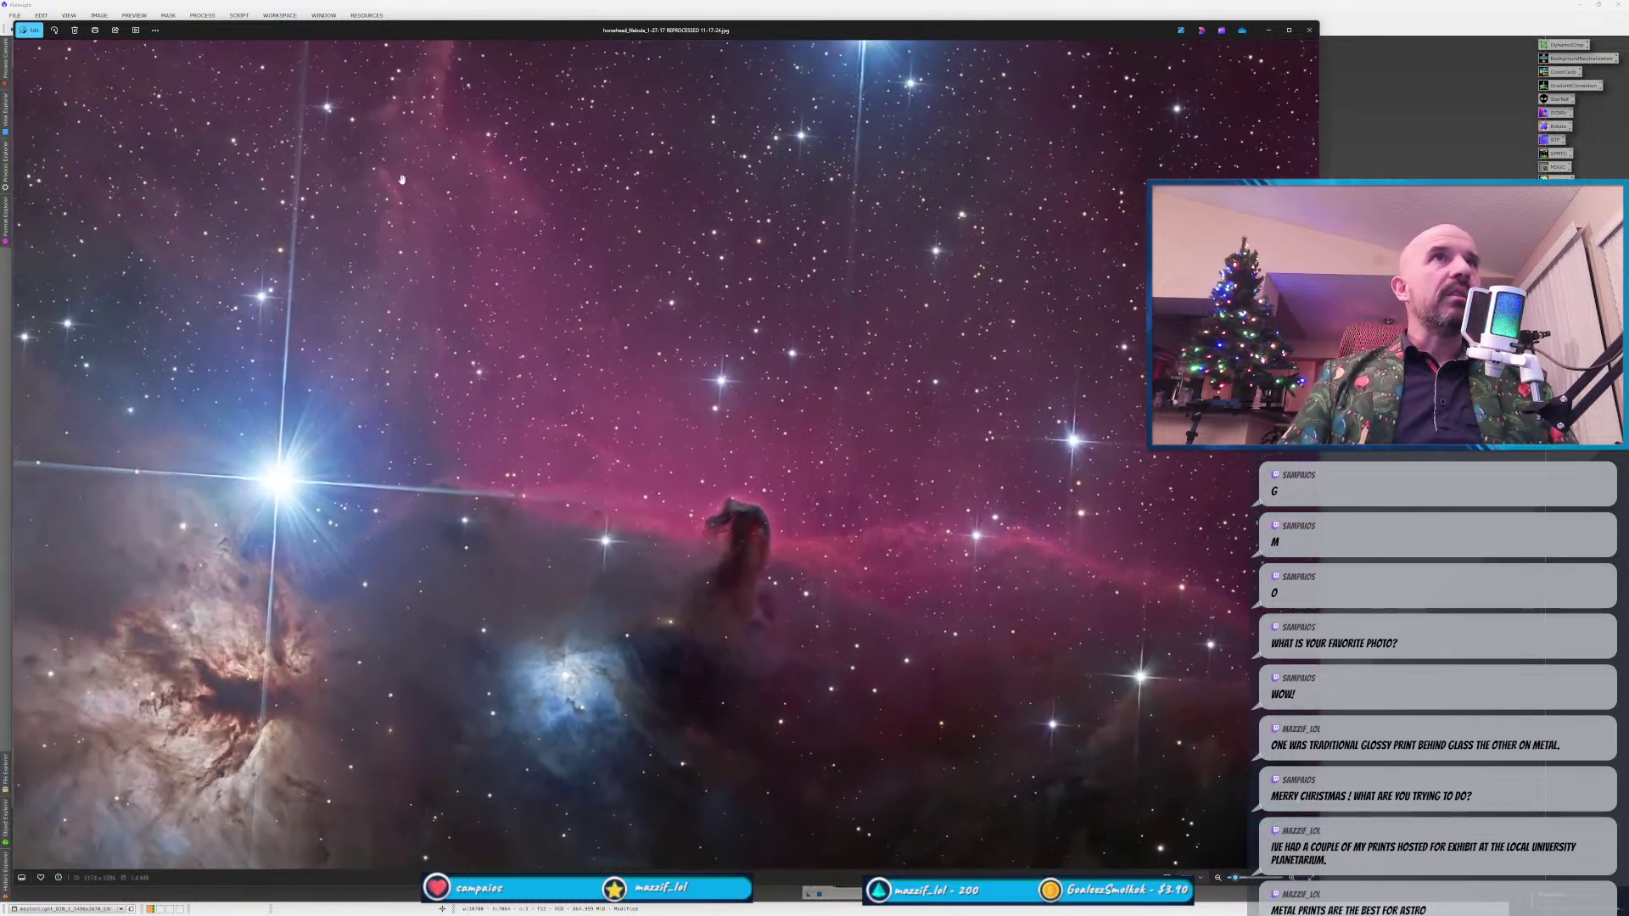
pyautogui.scroll(-1, 530, 416)
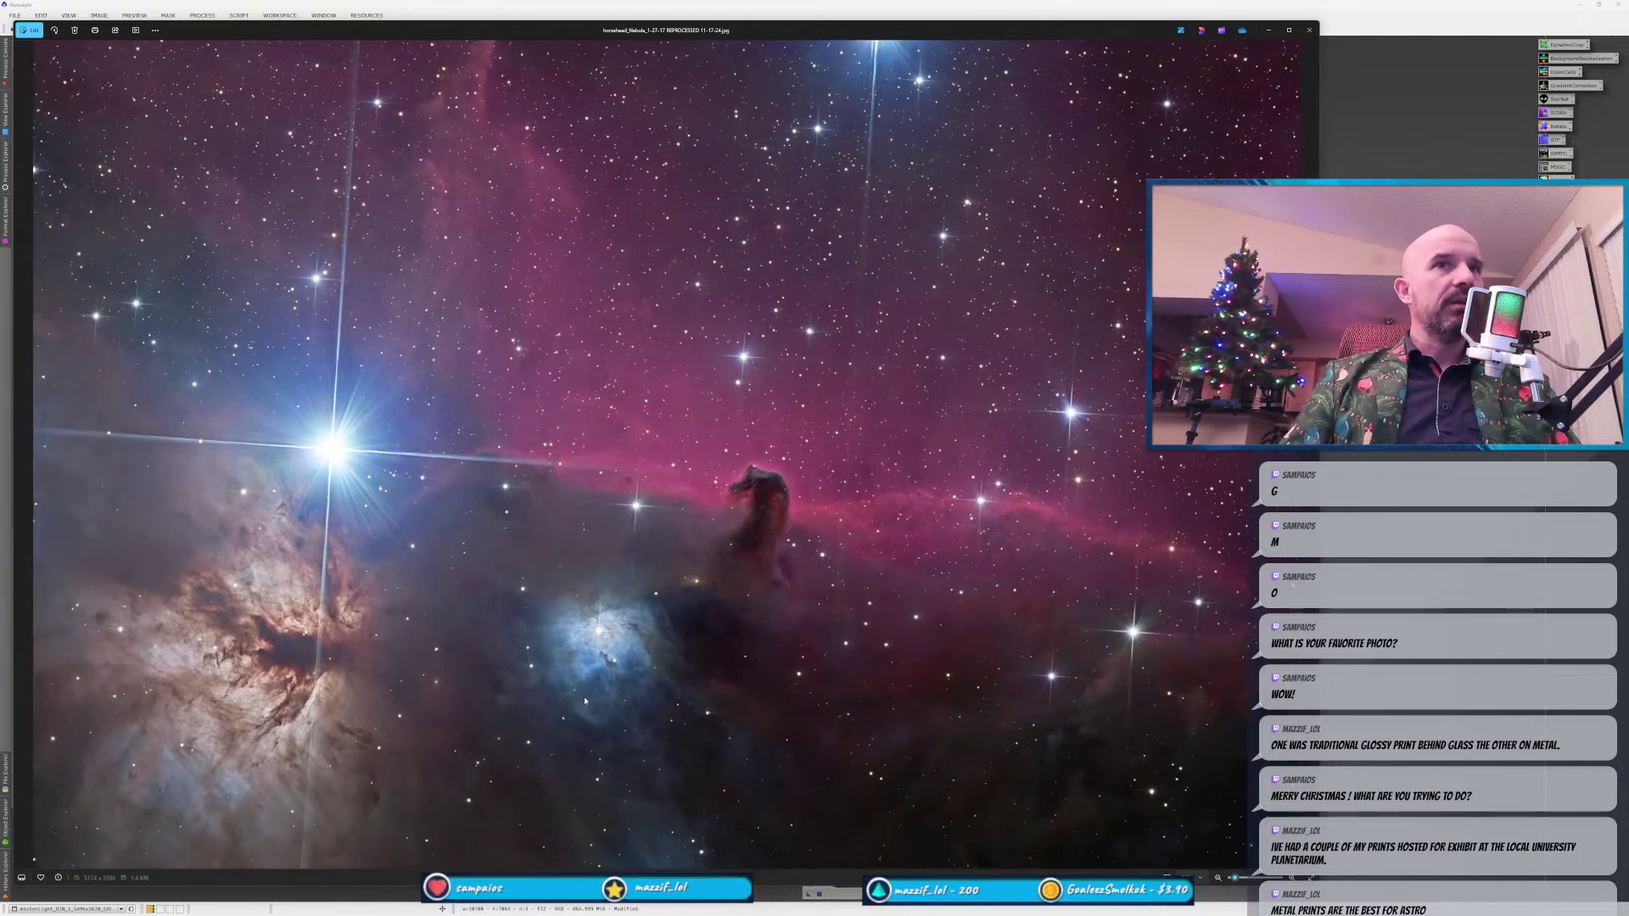
# Examine the blue reflection nebula and the Flame Nebula close up in the Horsehead photo, view it whole again, and close it.
pyautogui.scroll(2, 583, 703)
pyautogui.scroll(3, 577, 662)
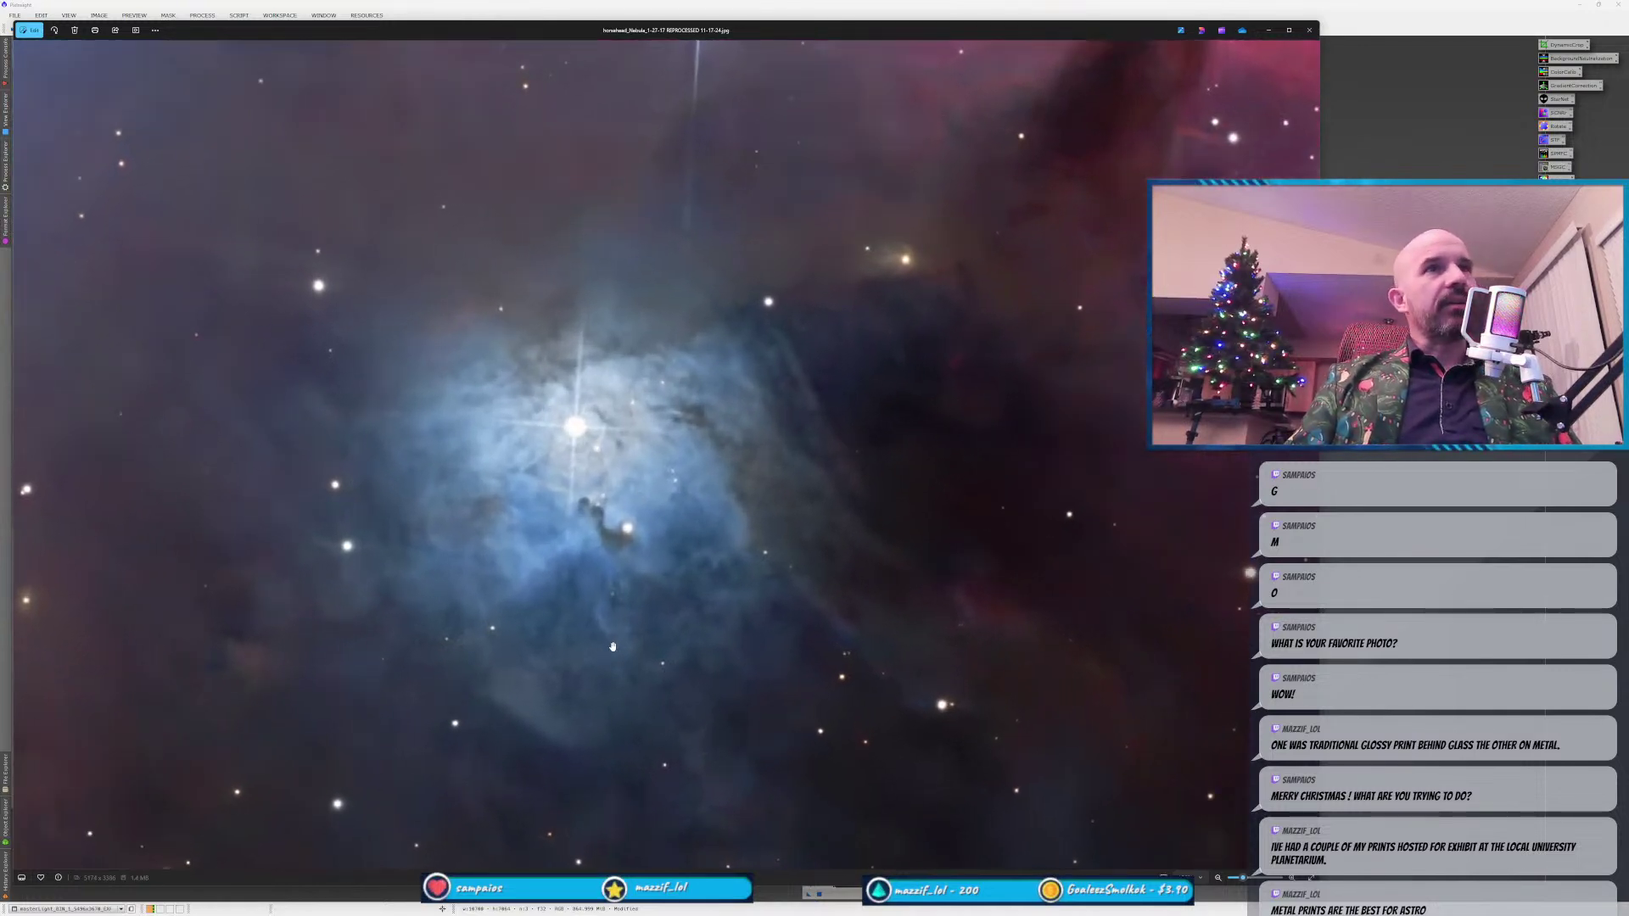
pyautogui.scroll(-3, 617, 640)
pyautogui.scroll(3, 517, 492)
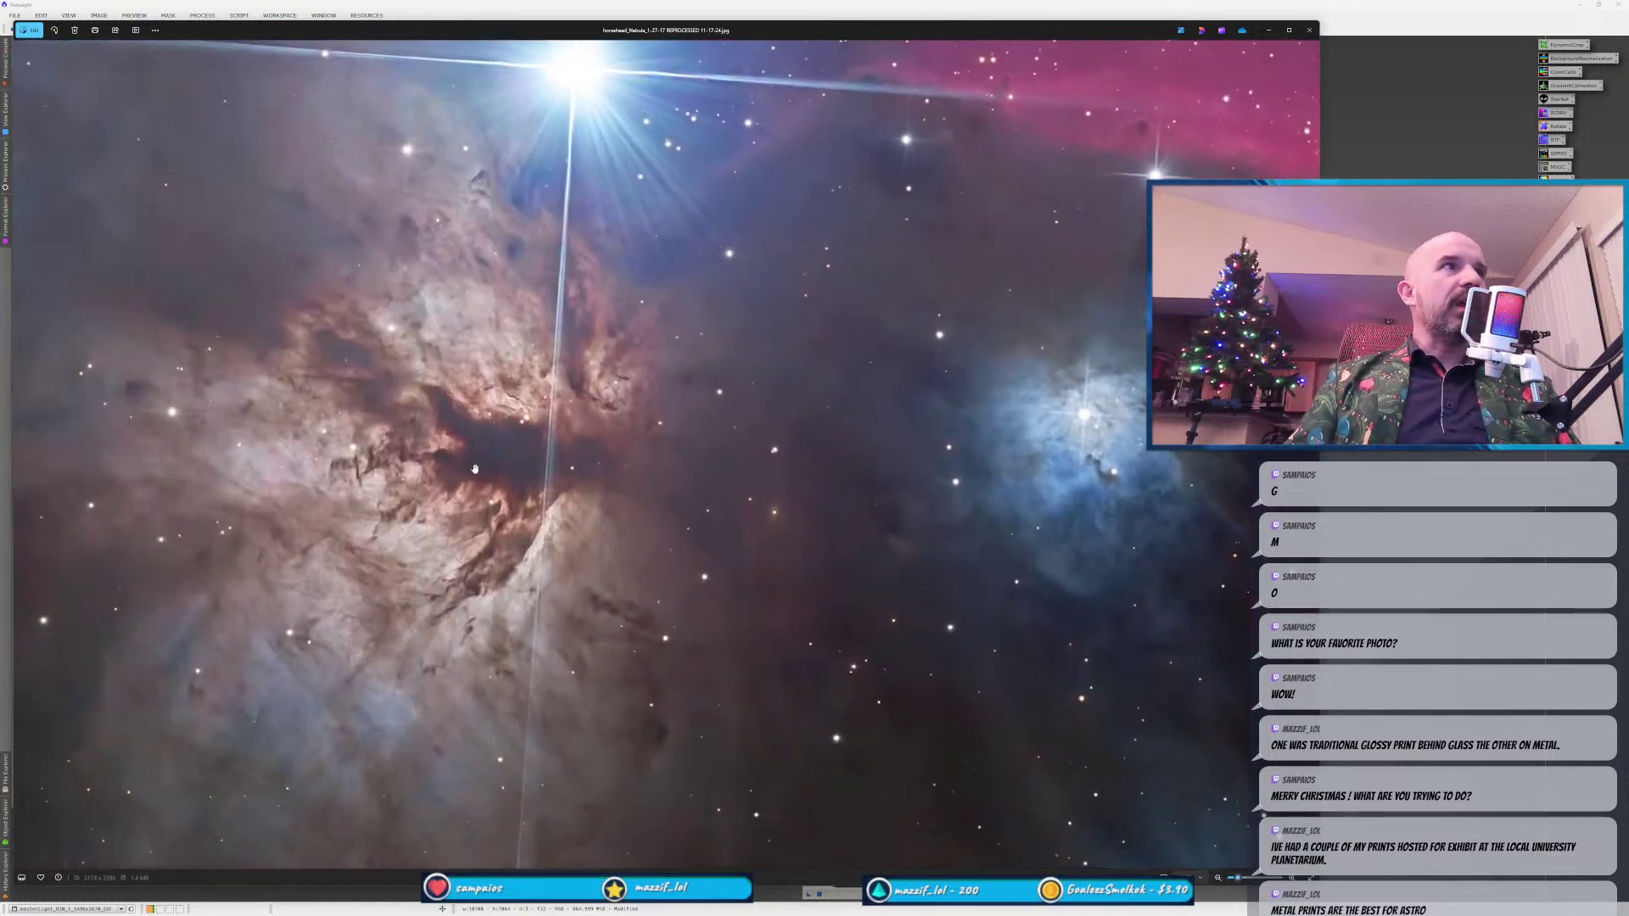
pyautogui.scroll(1, 477, 463)
pyautogui.scroll(1, 543, 526)
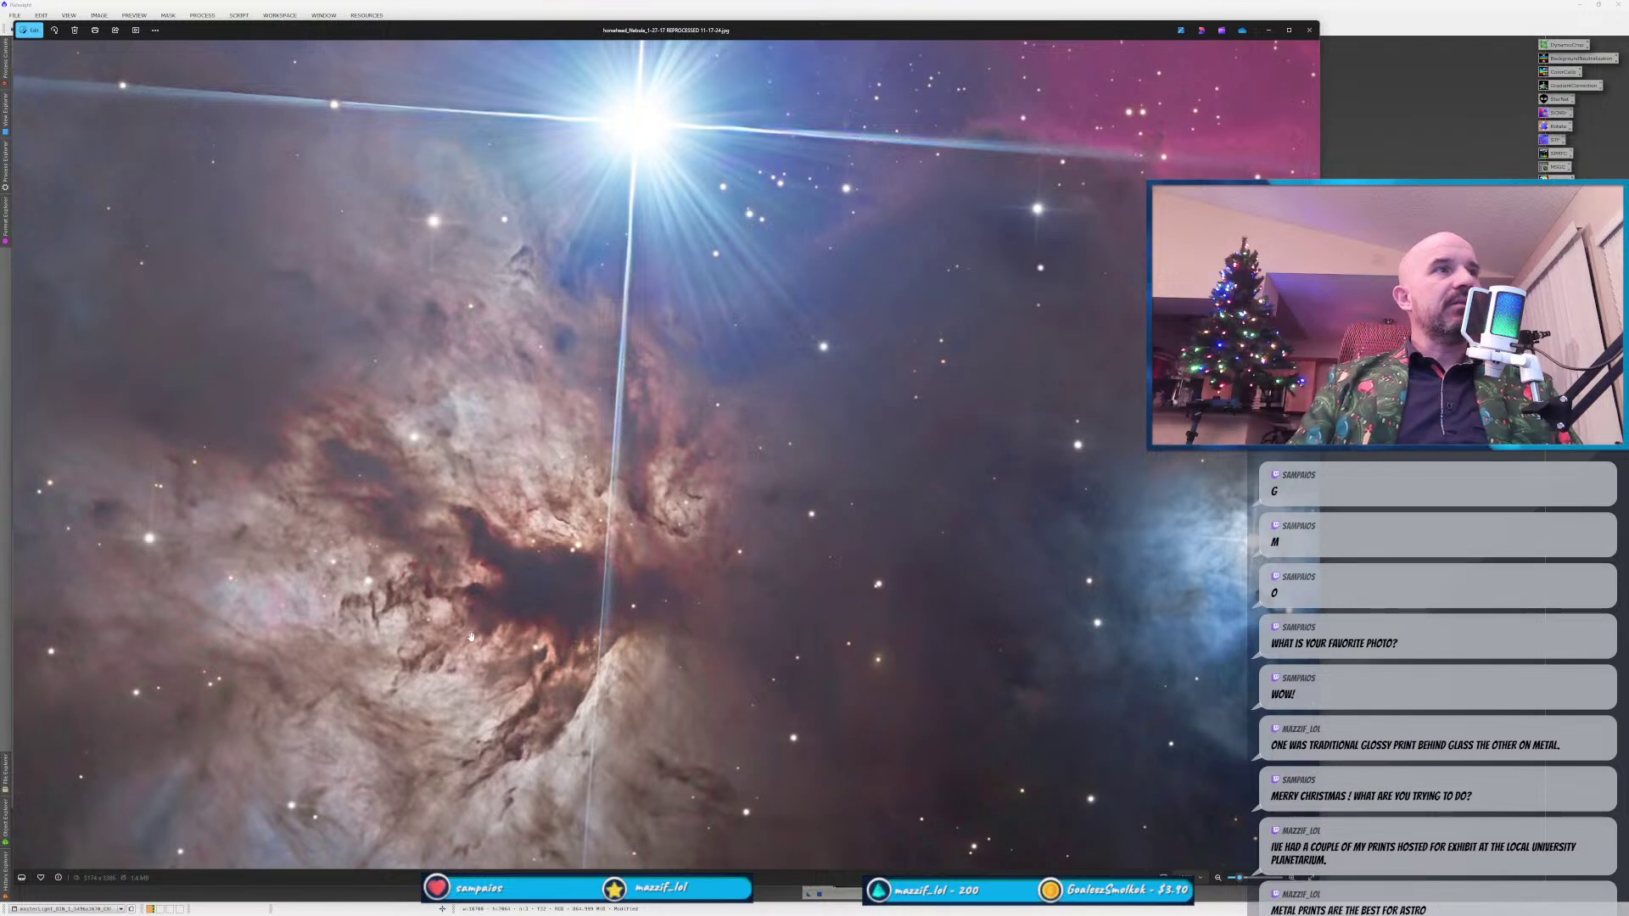
pyautogui.scroll(-5, 496, 650)
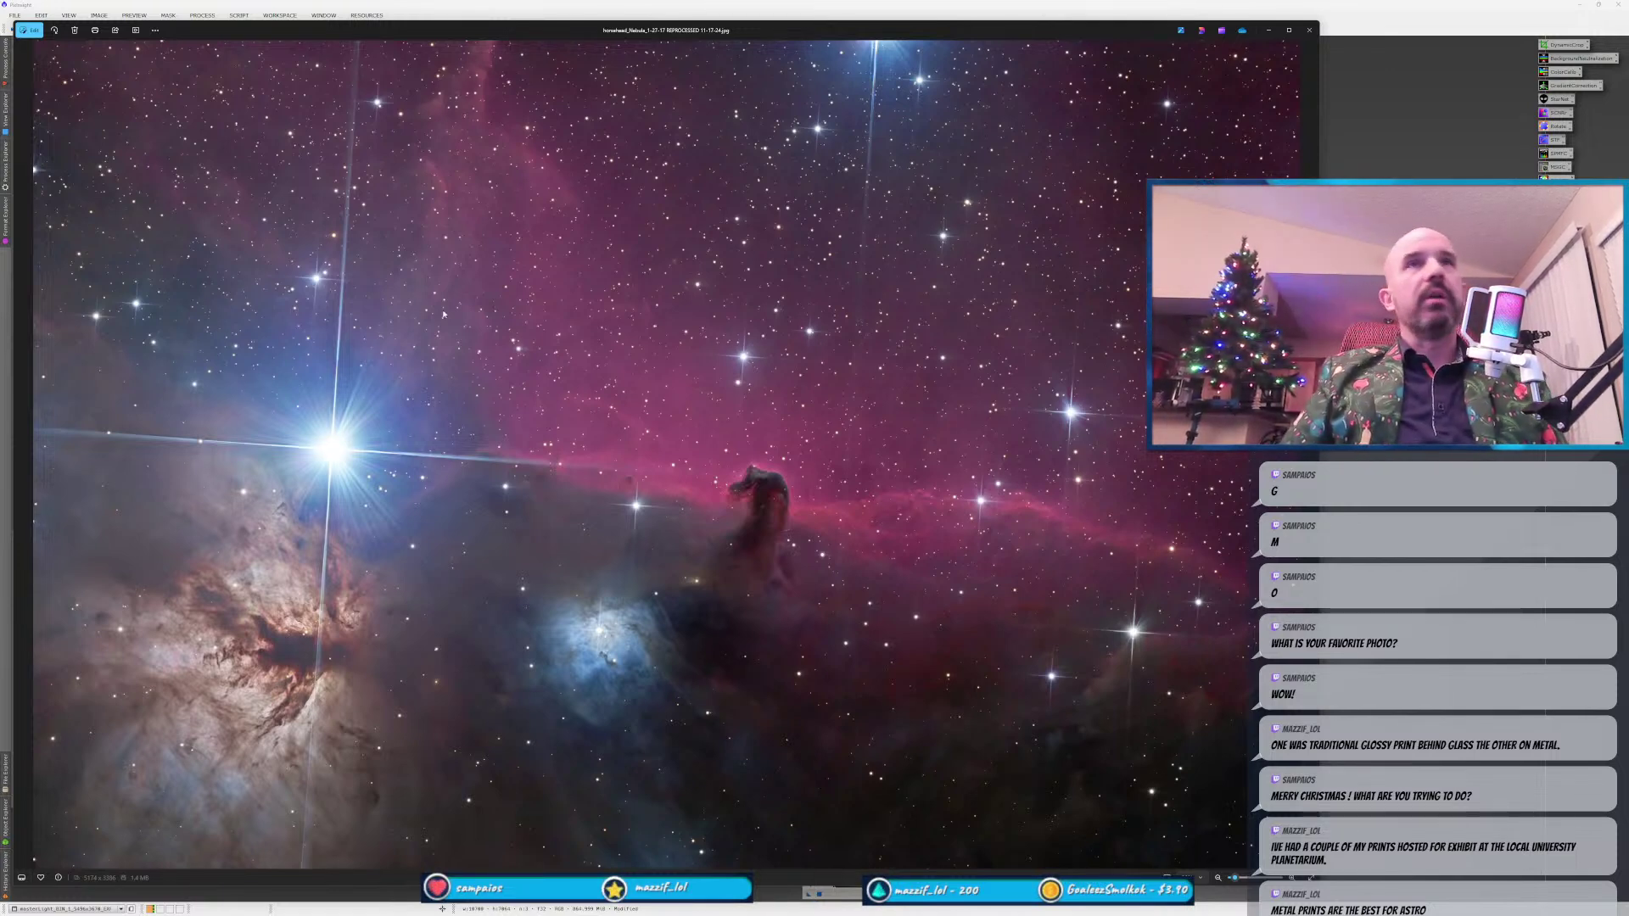
pyautogui.click(1309, 30)
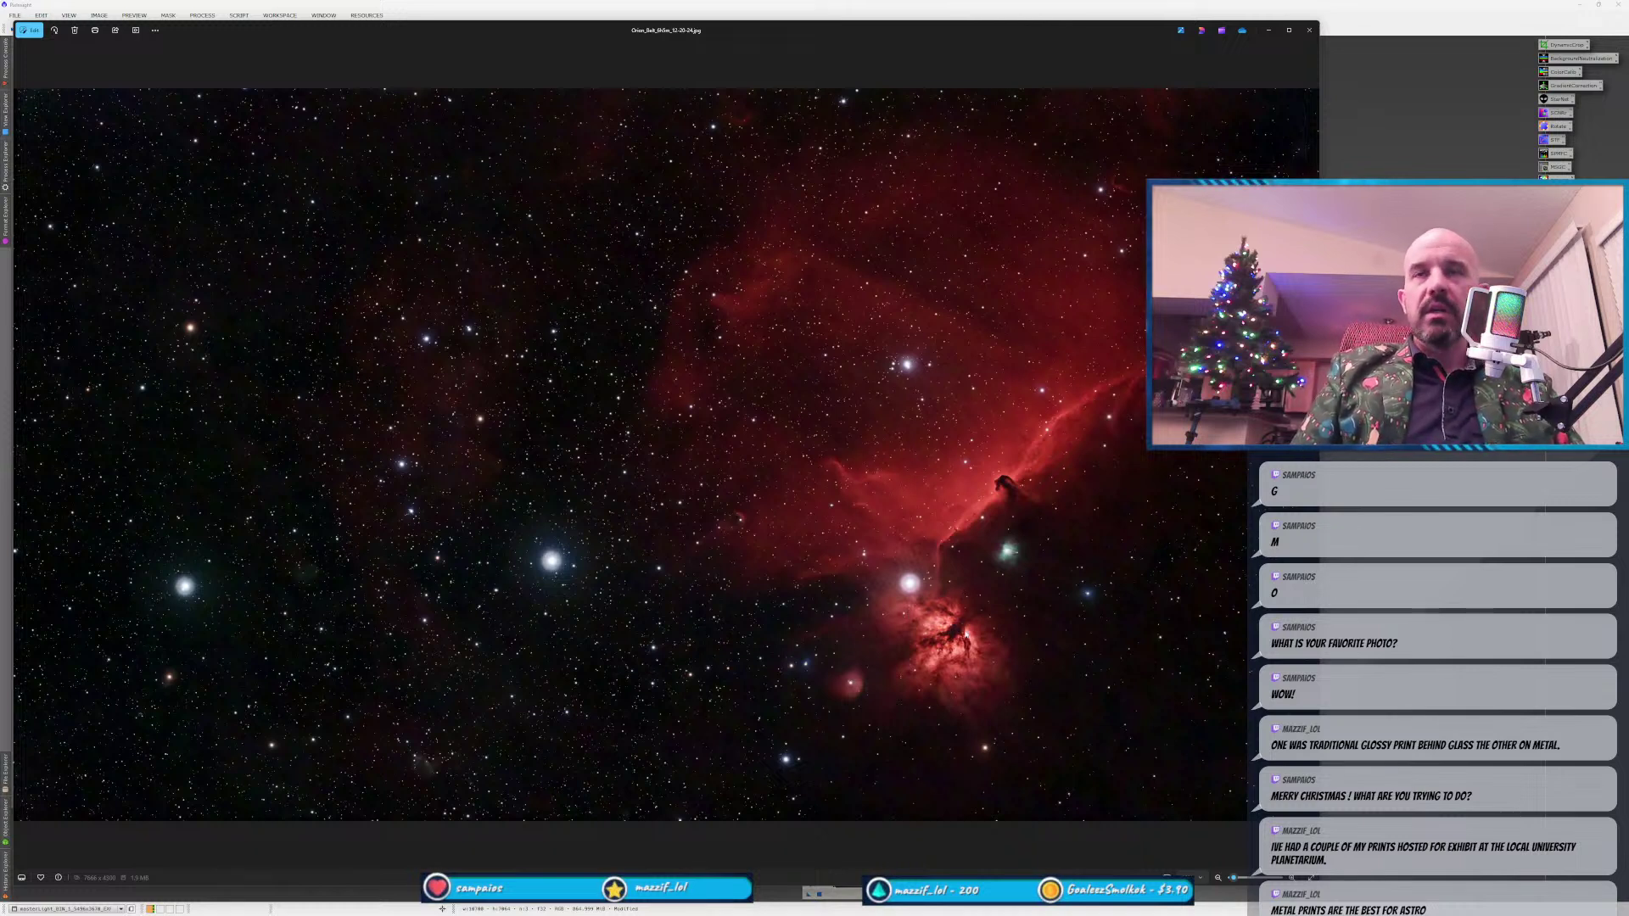
# Examine the Orion Belt photo close up around the Horsehead and the belt stars, then as a whole, and close it.
pyautogui.scroll(3, 1019, 499)
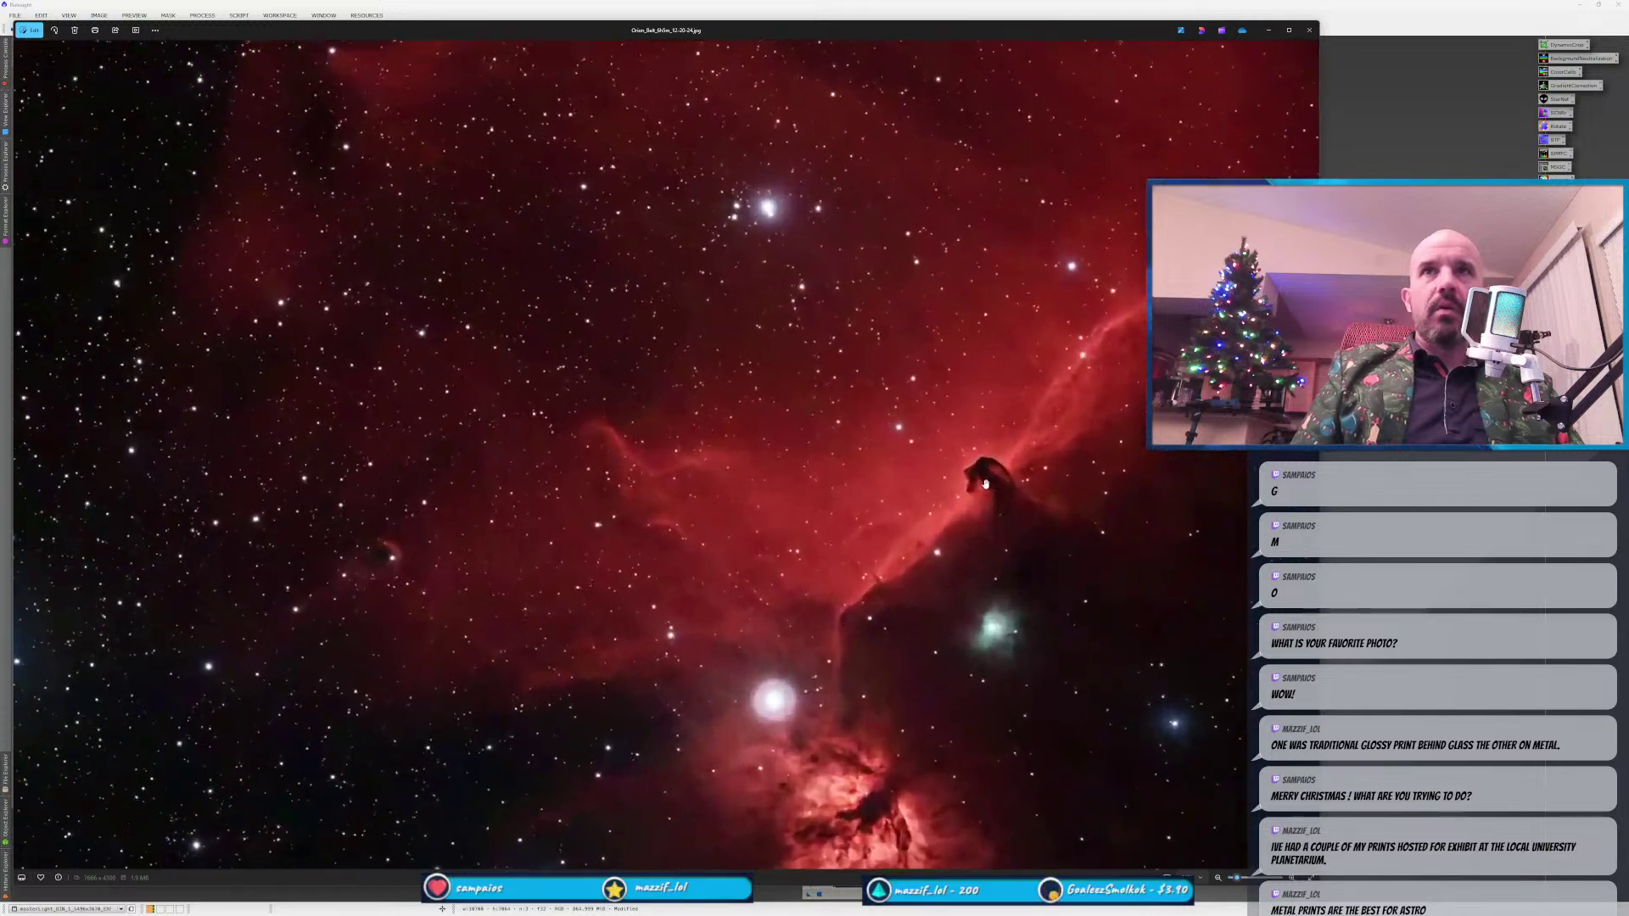
pyautogui.scroll(-2, 936, 555)
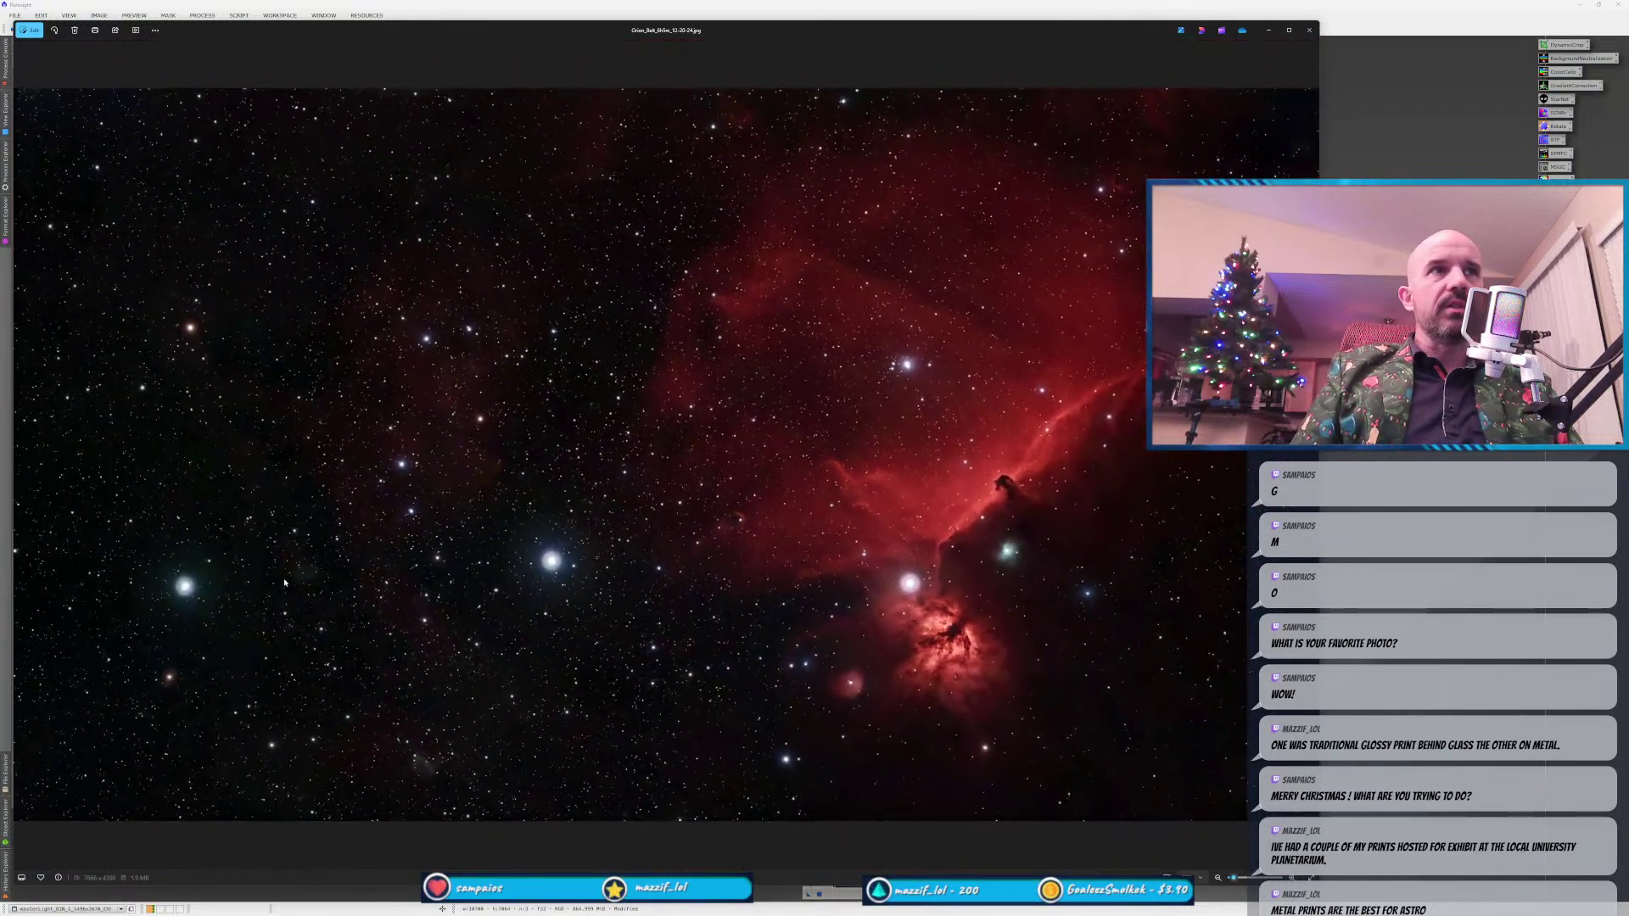
pyautogui.scroll(1, 616, 613)
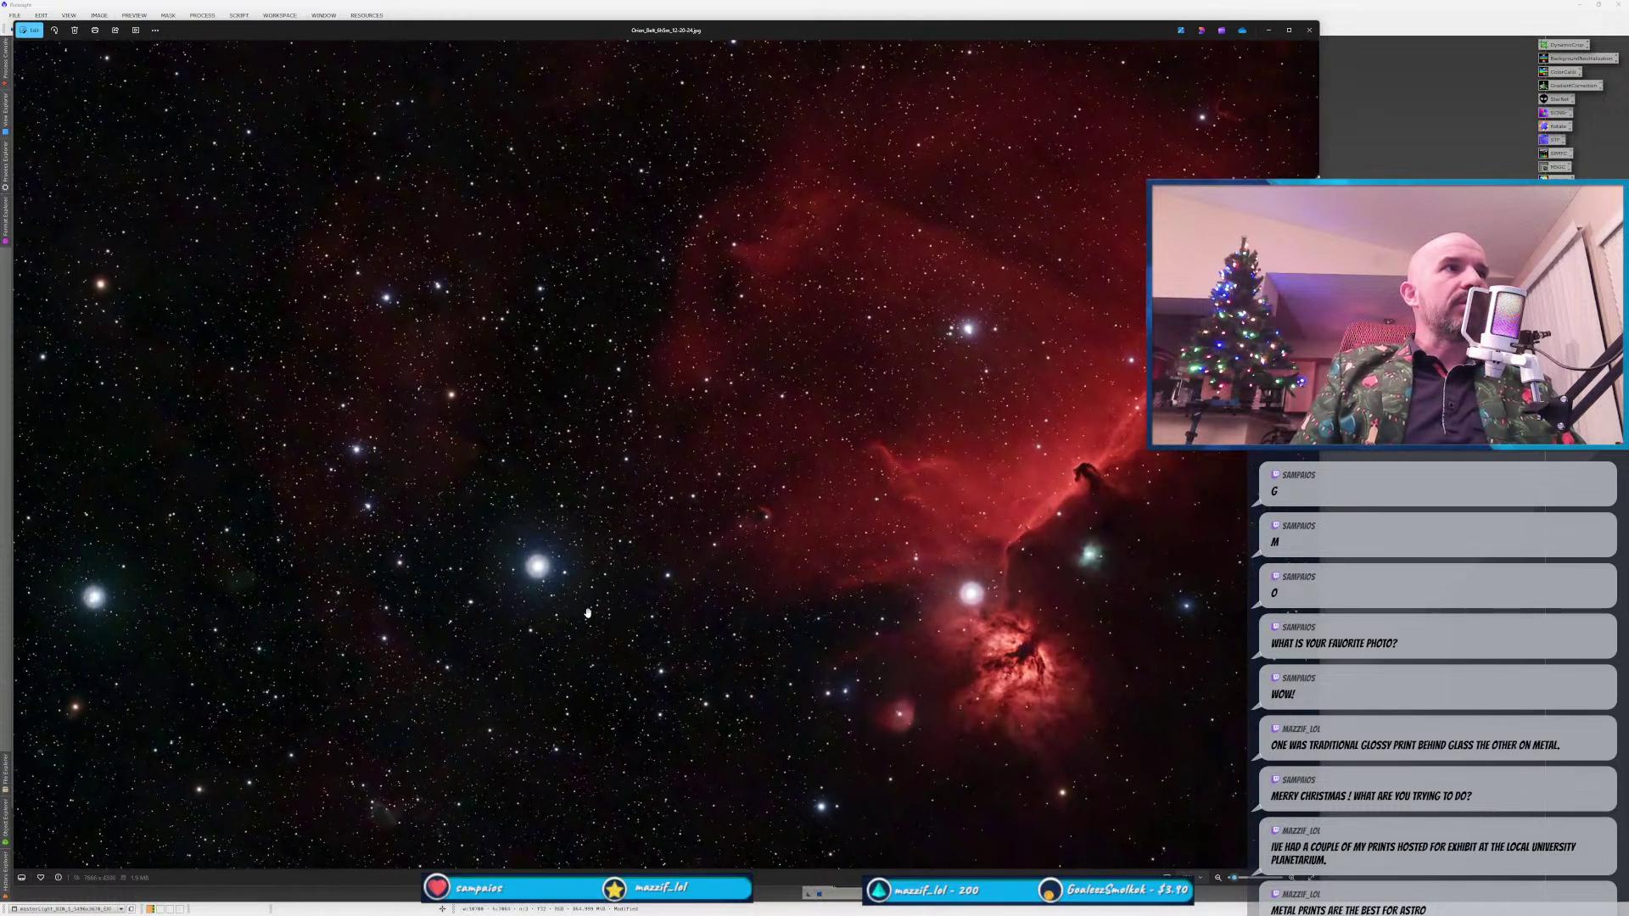
pyautogui.scroll(-1, 590, 611)
pyautogui.scroll(-1, 592, 609)
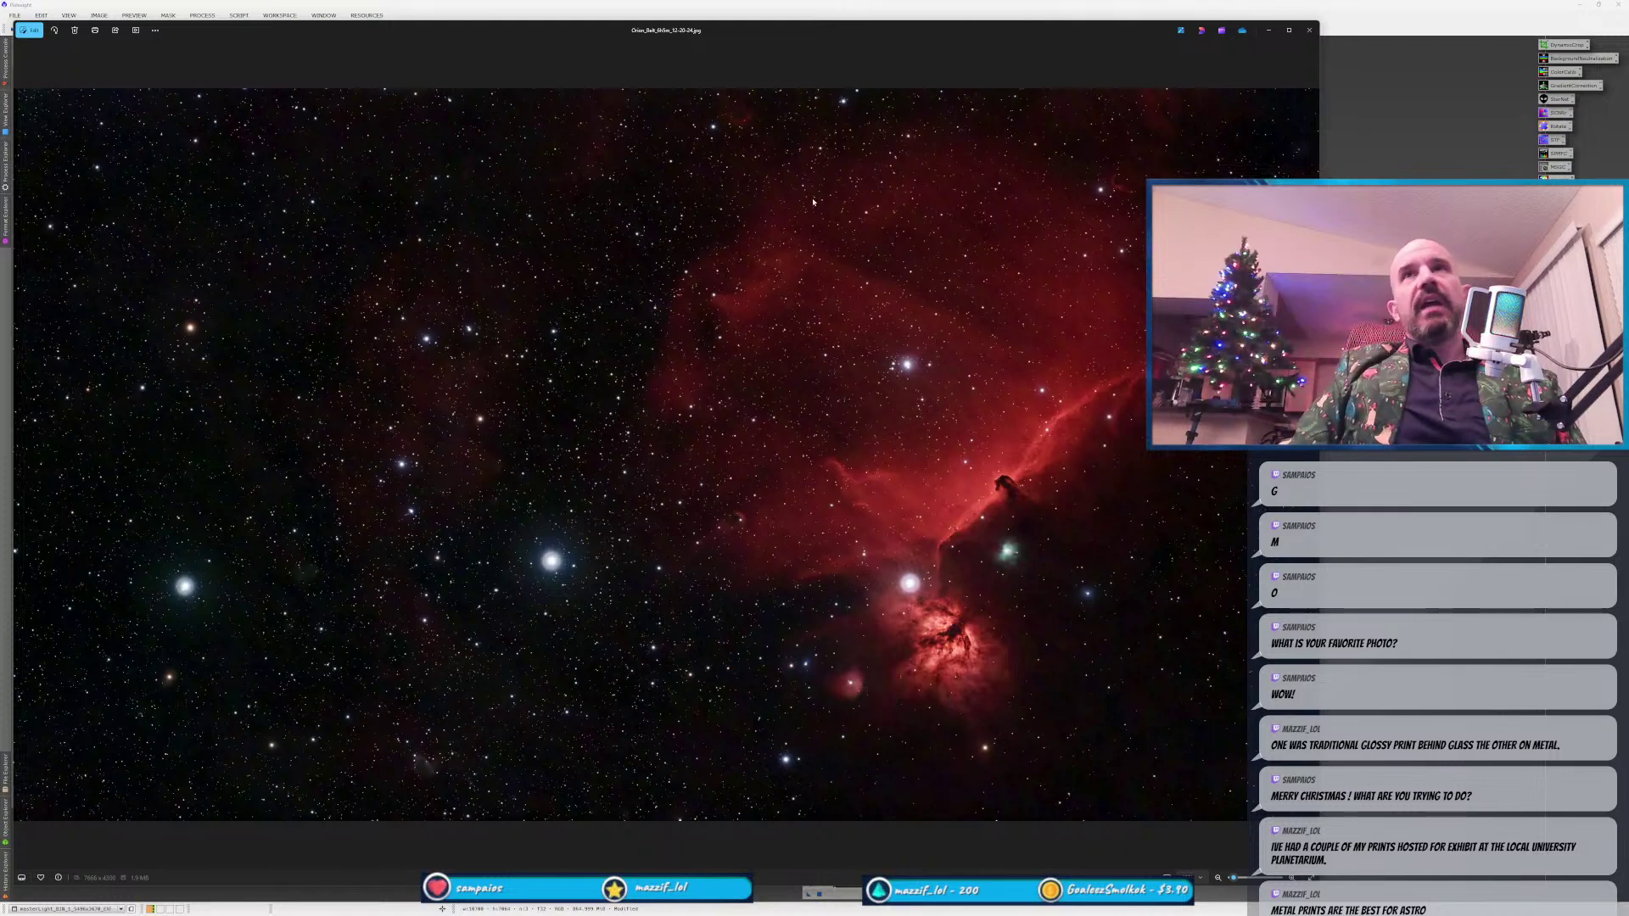
pyautogui.click(1309, 30)
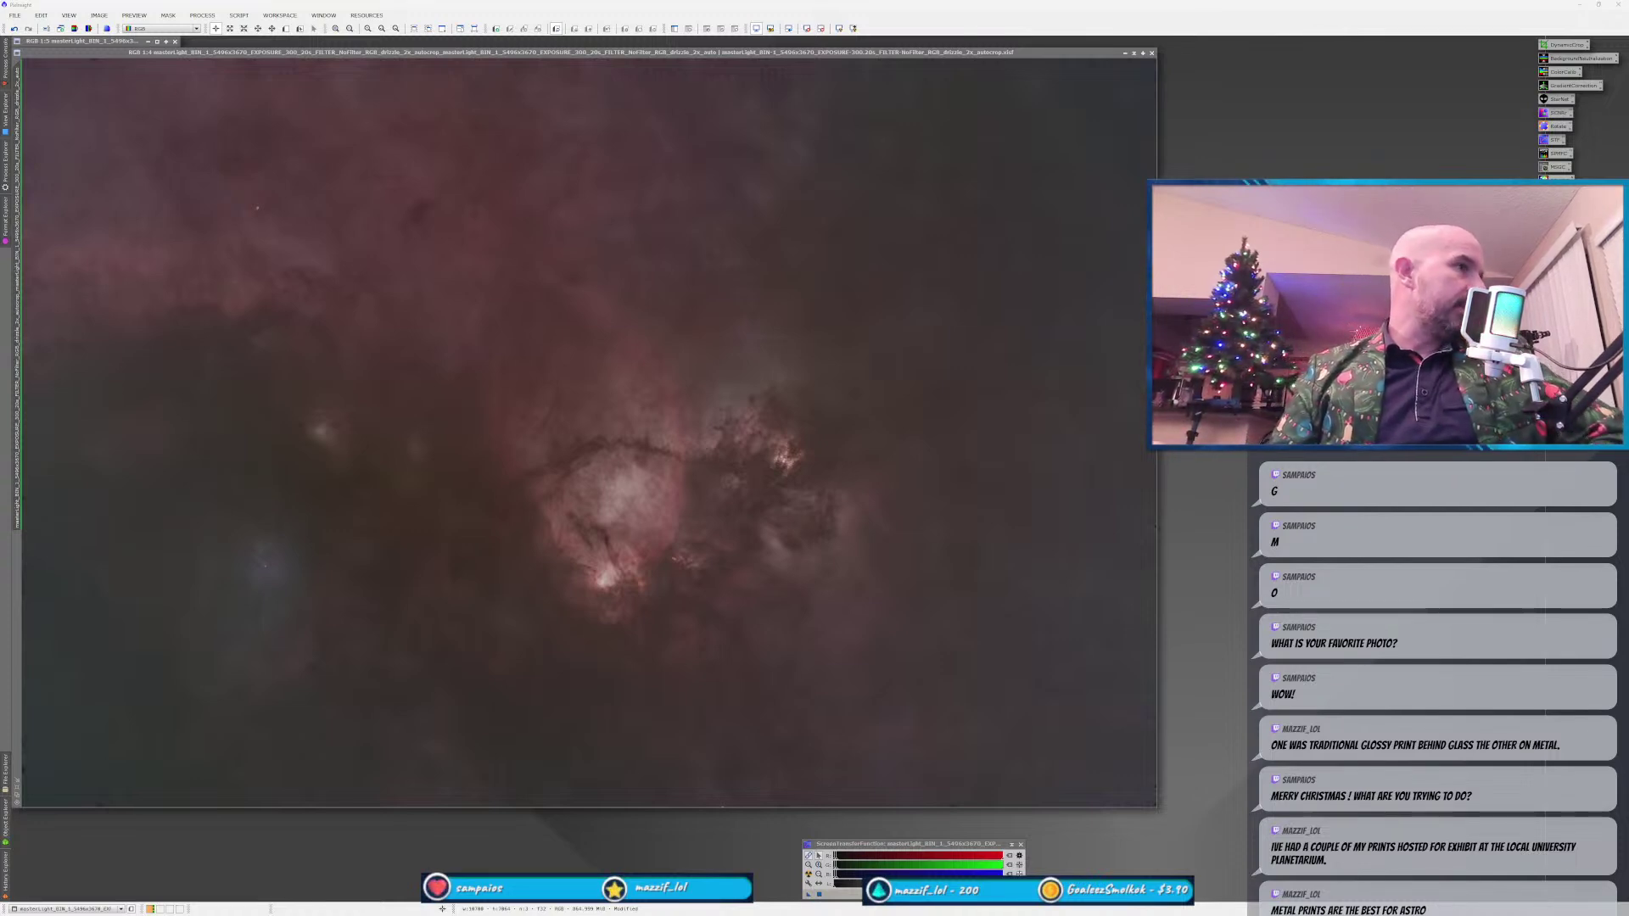
# Examine the Veil Nebula photo close up and as a whole, then close it and return to the starless image.
pyautogui.scroll(5, 597, 479)
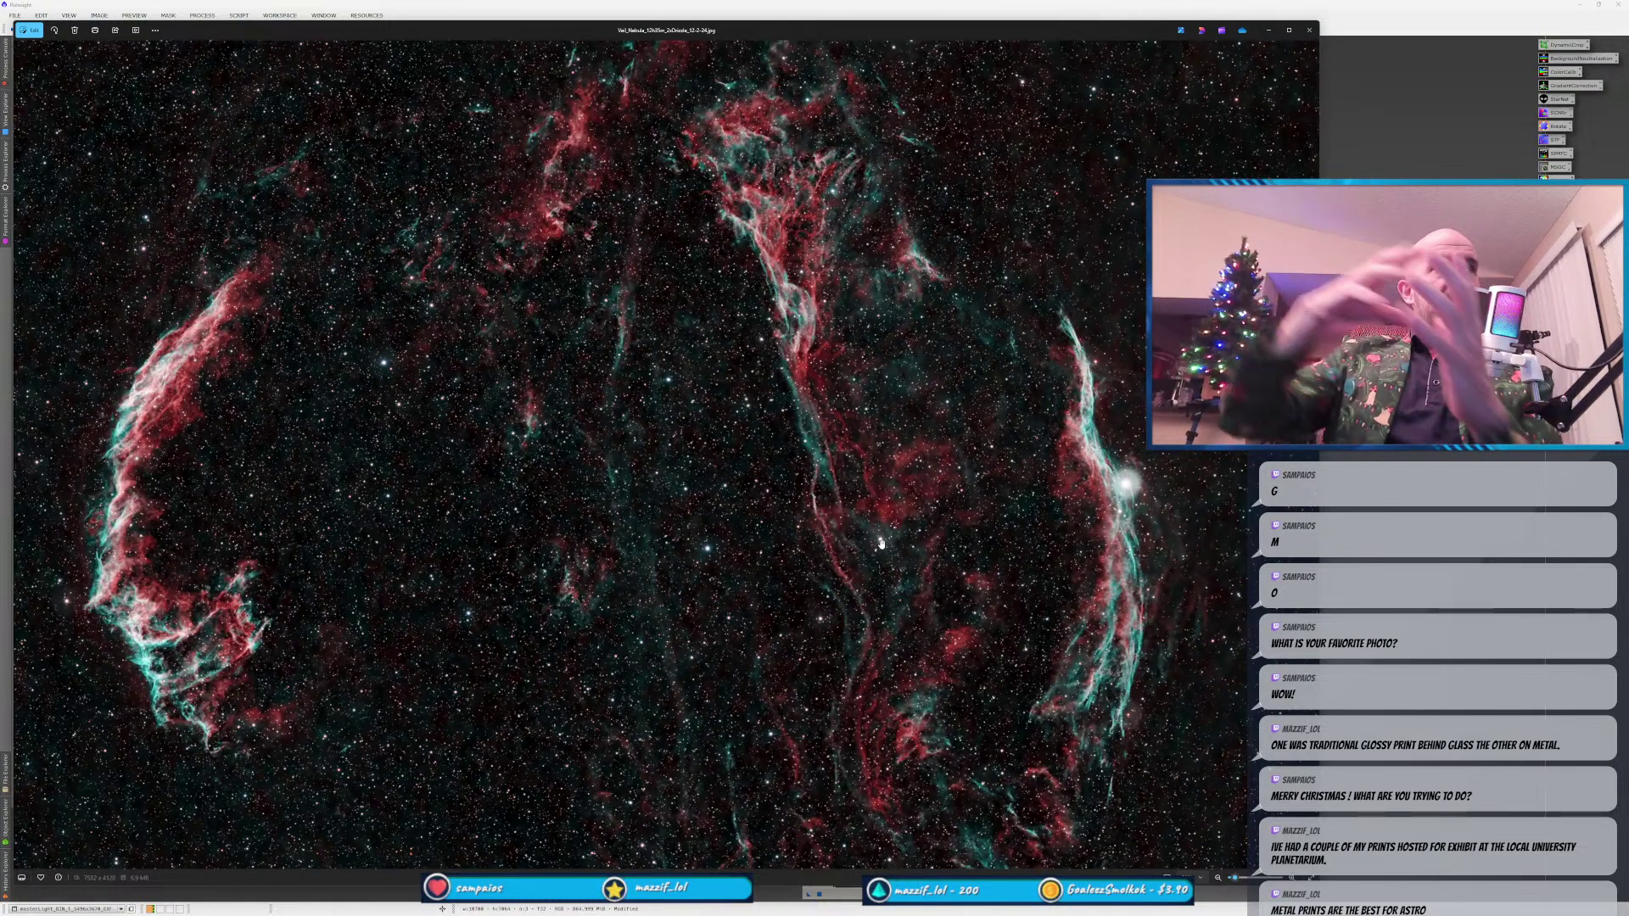
pyautogui.scroll(-2, 881, 543)
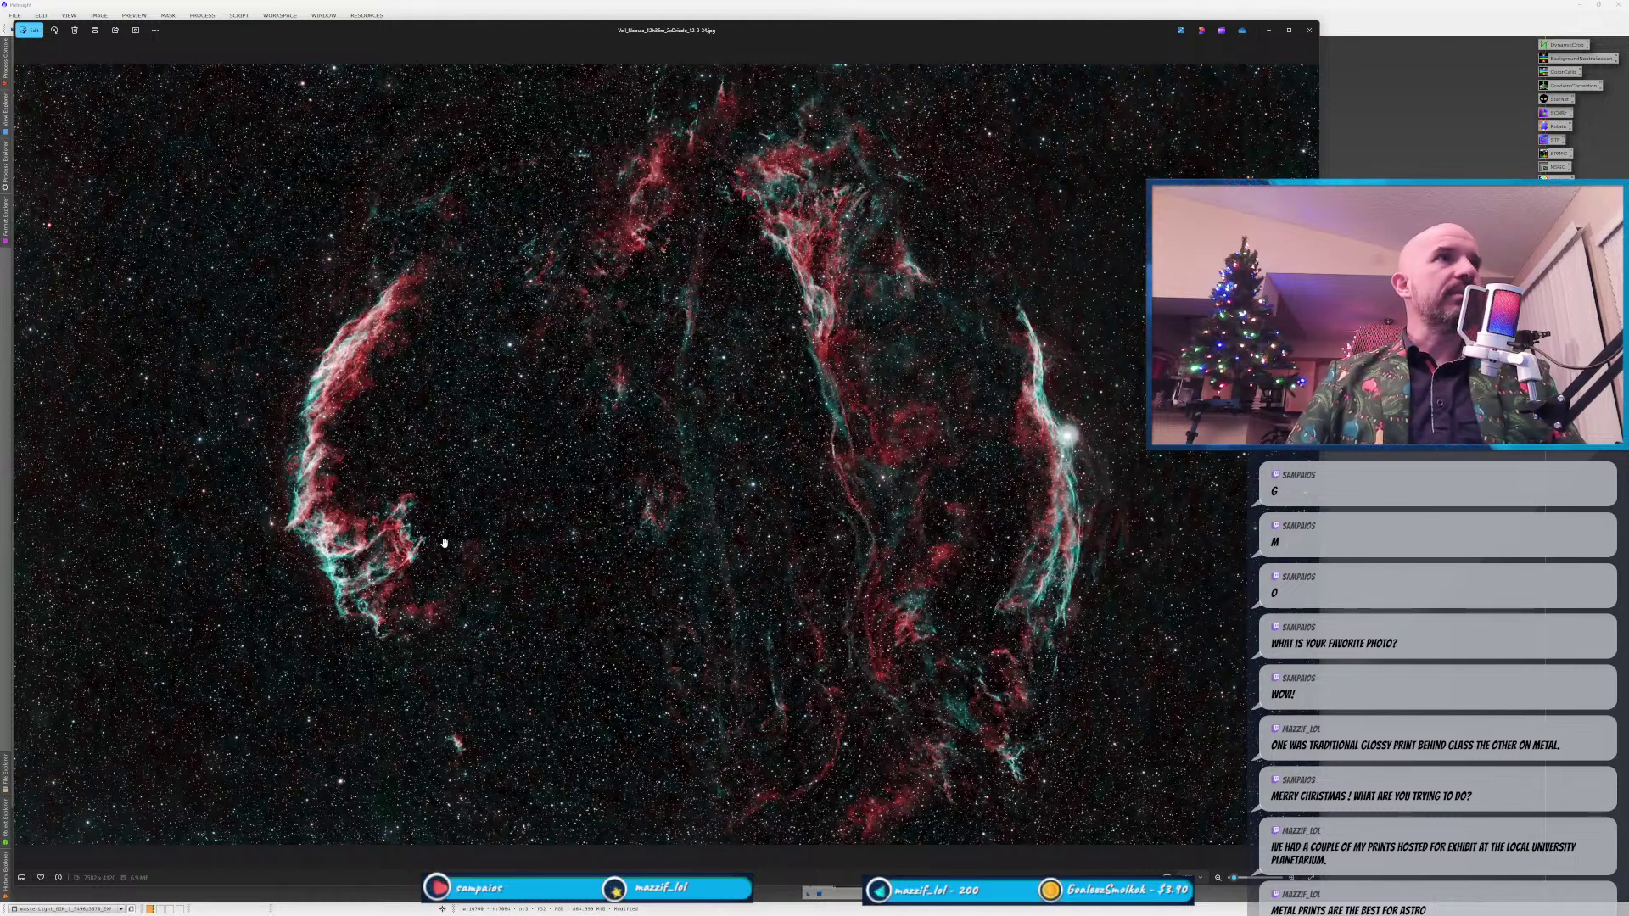
pyautogui.click(1309, 30)
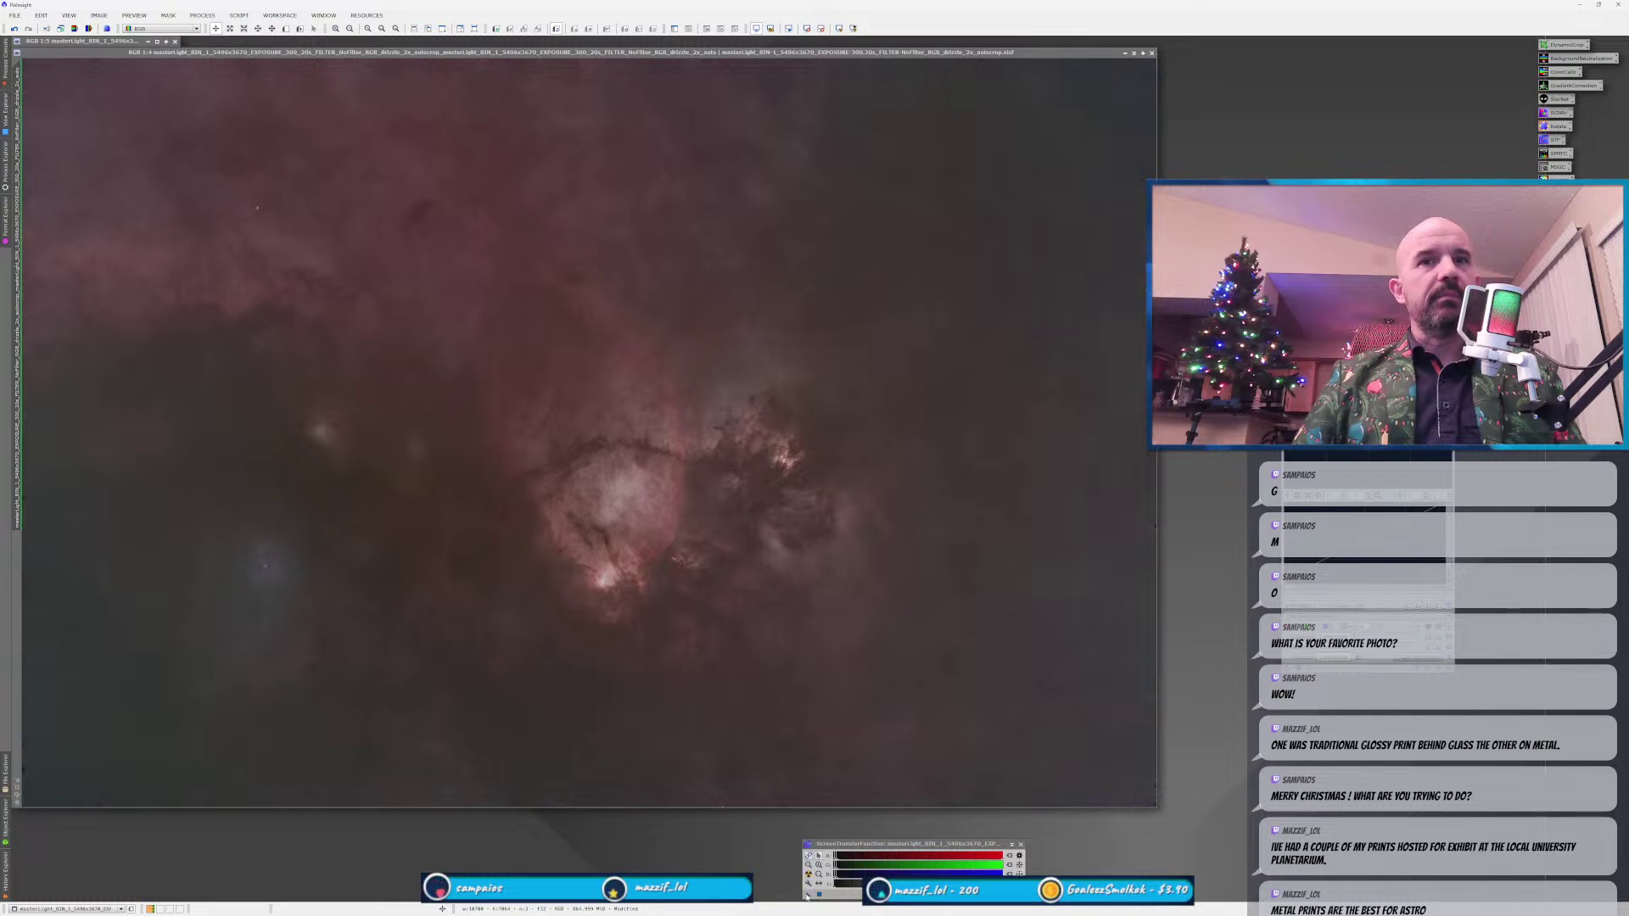
# Auto-stretch the starless image's display, apply that stretch permanently through HistogramTransformation, and turn off the display stretch.
pyautogui.hotkey('ctrl', 'a')
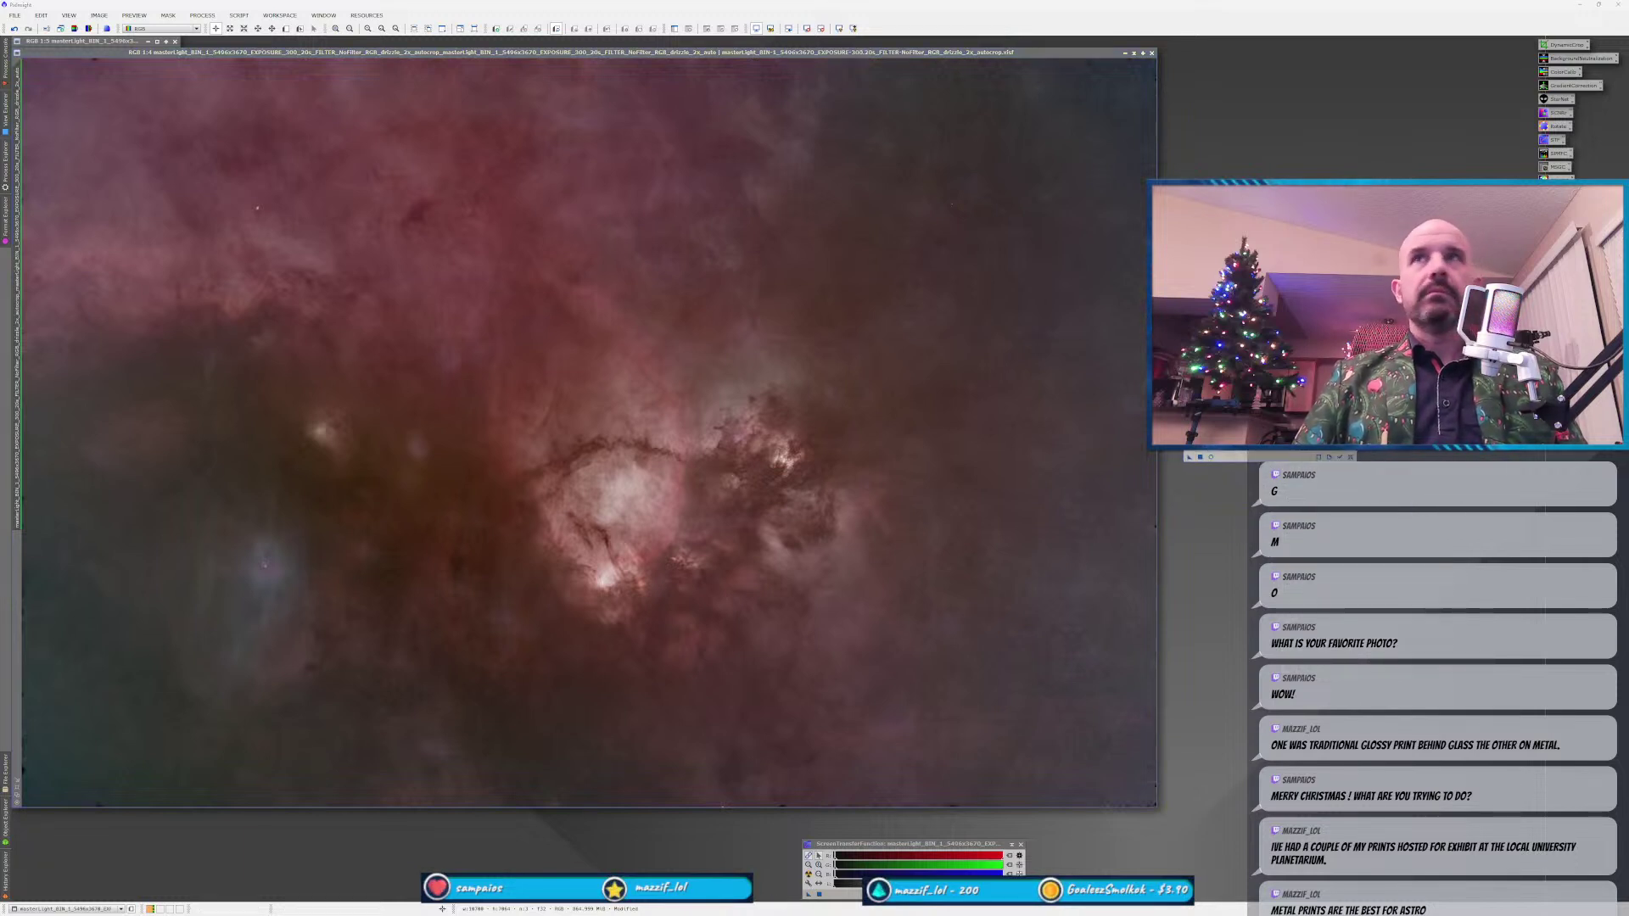
pyautogui.moveTo(303, 537); pyautogui.dragTo(401, 593)
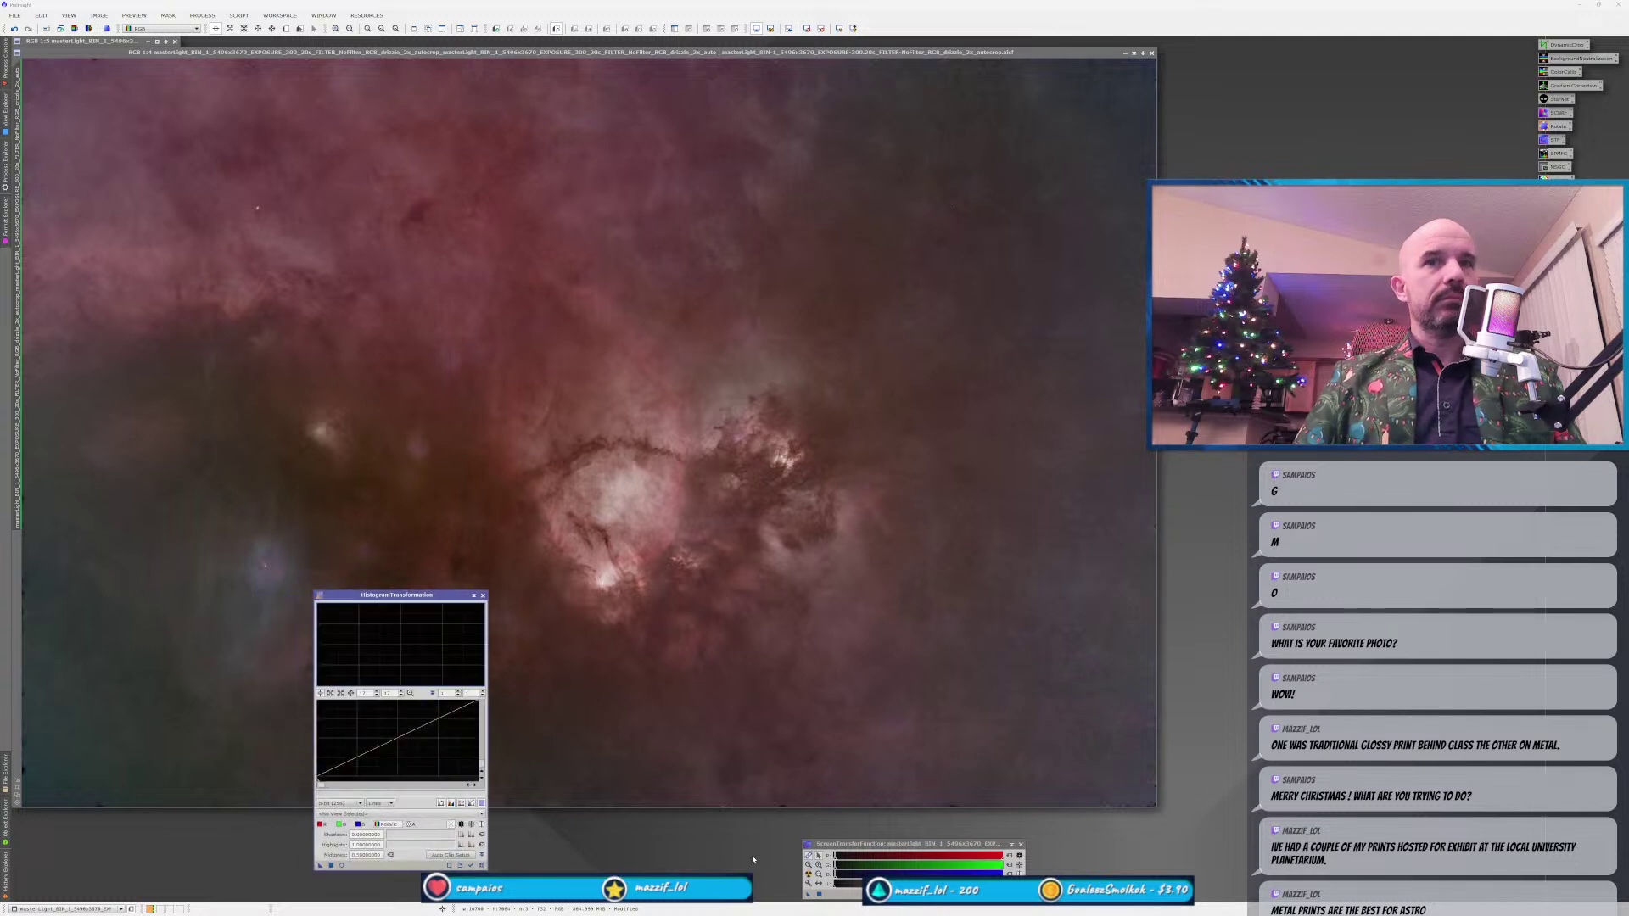
pyautogui.moveTo(823, 896); pyautogui.dragTo(336, 867)
pyautogui.click(332, 865)
pyautogui.click(480, 815)
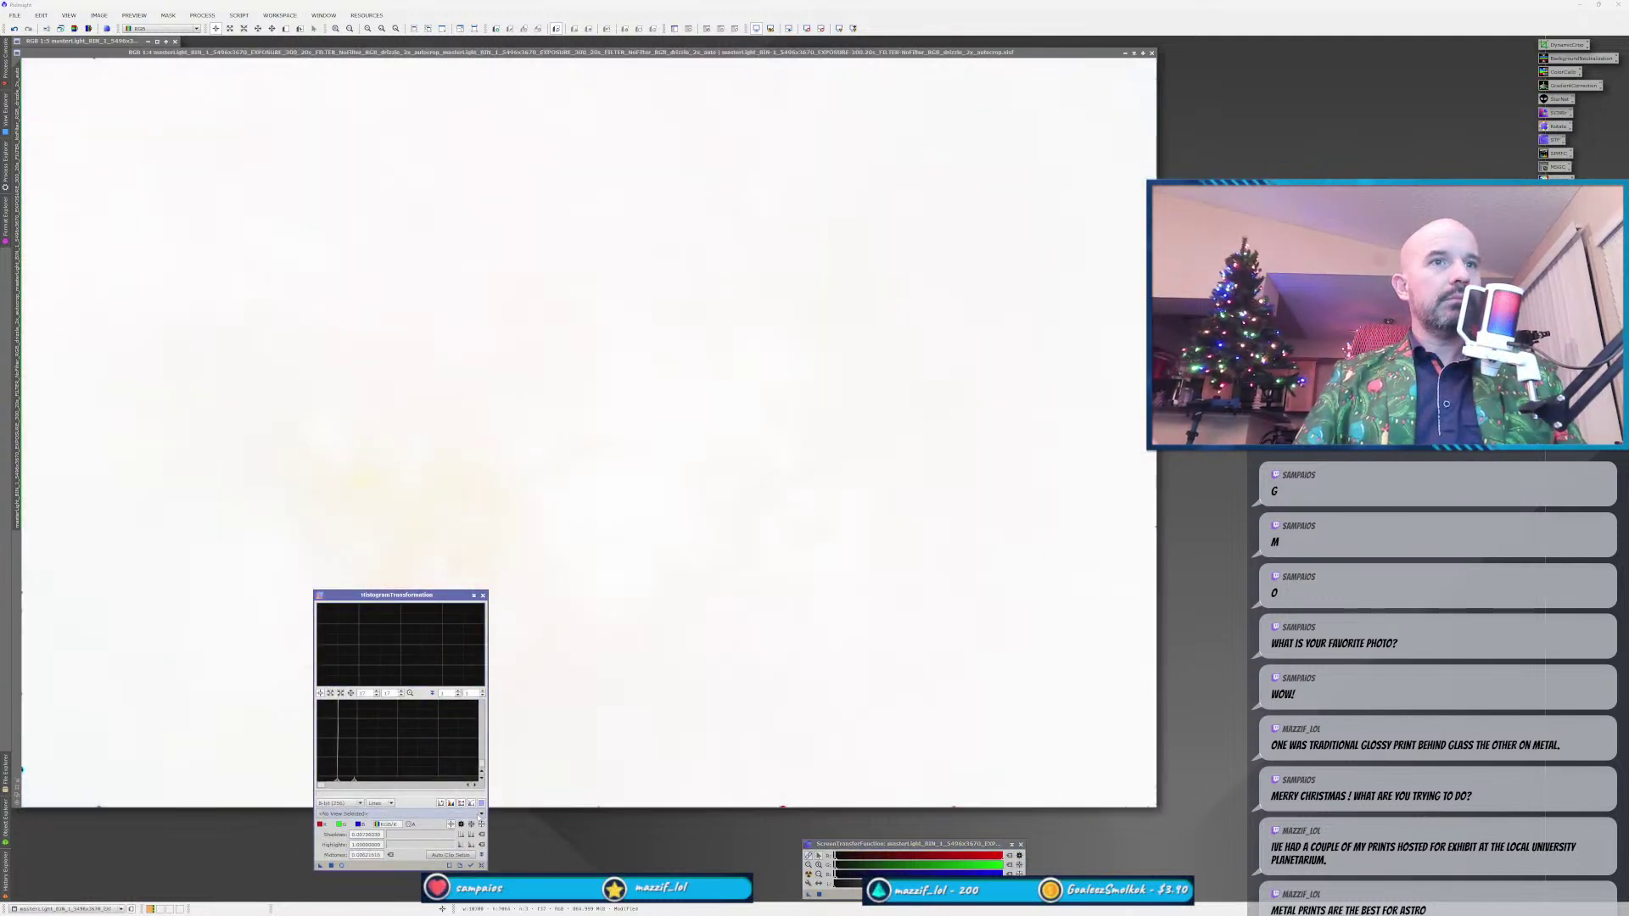
pyautogui.click(398, 830)
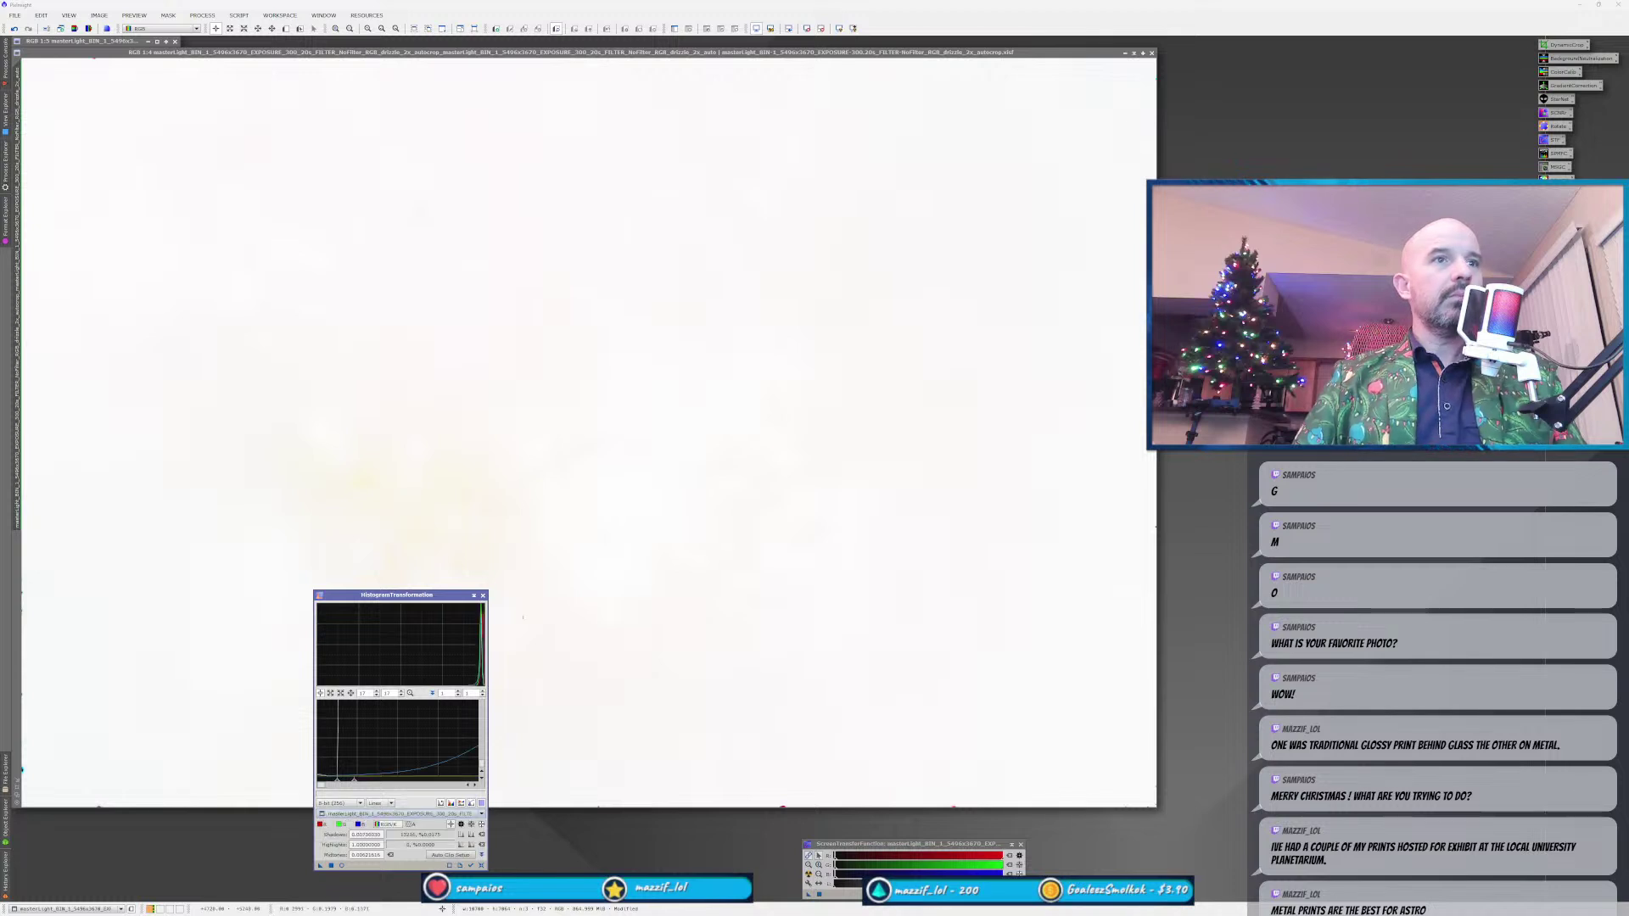
pyautogui.click(807, 28)
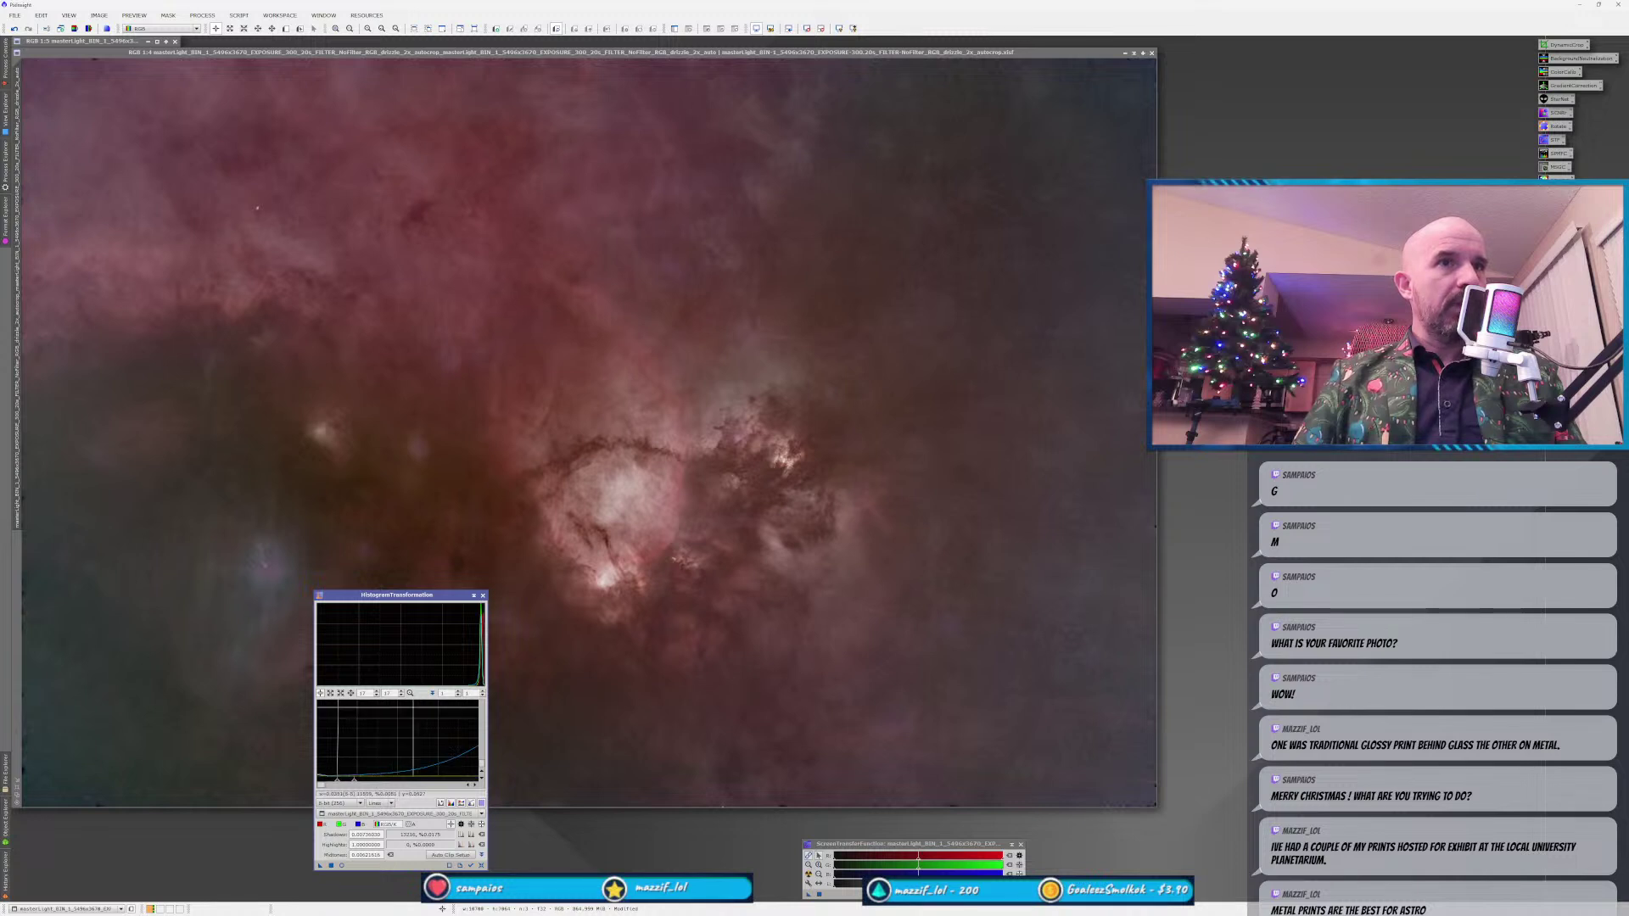
# Try a further histogram adjustment on the stretched starless image in a real-time preview, and close the preview and HistogramTransformation.
pyautogui.click(410, 694)
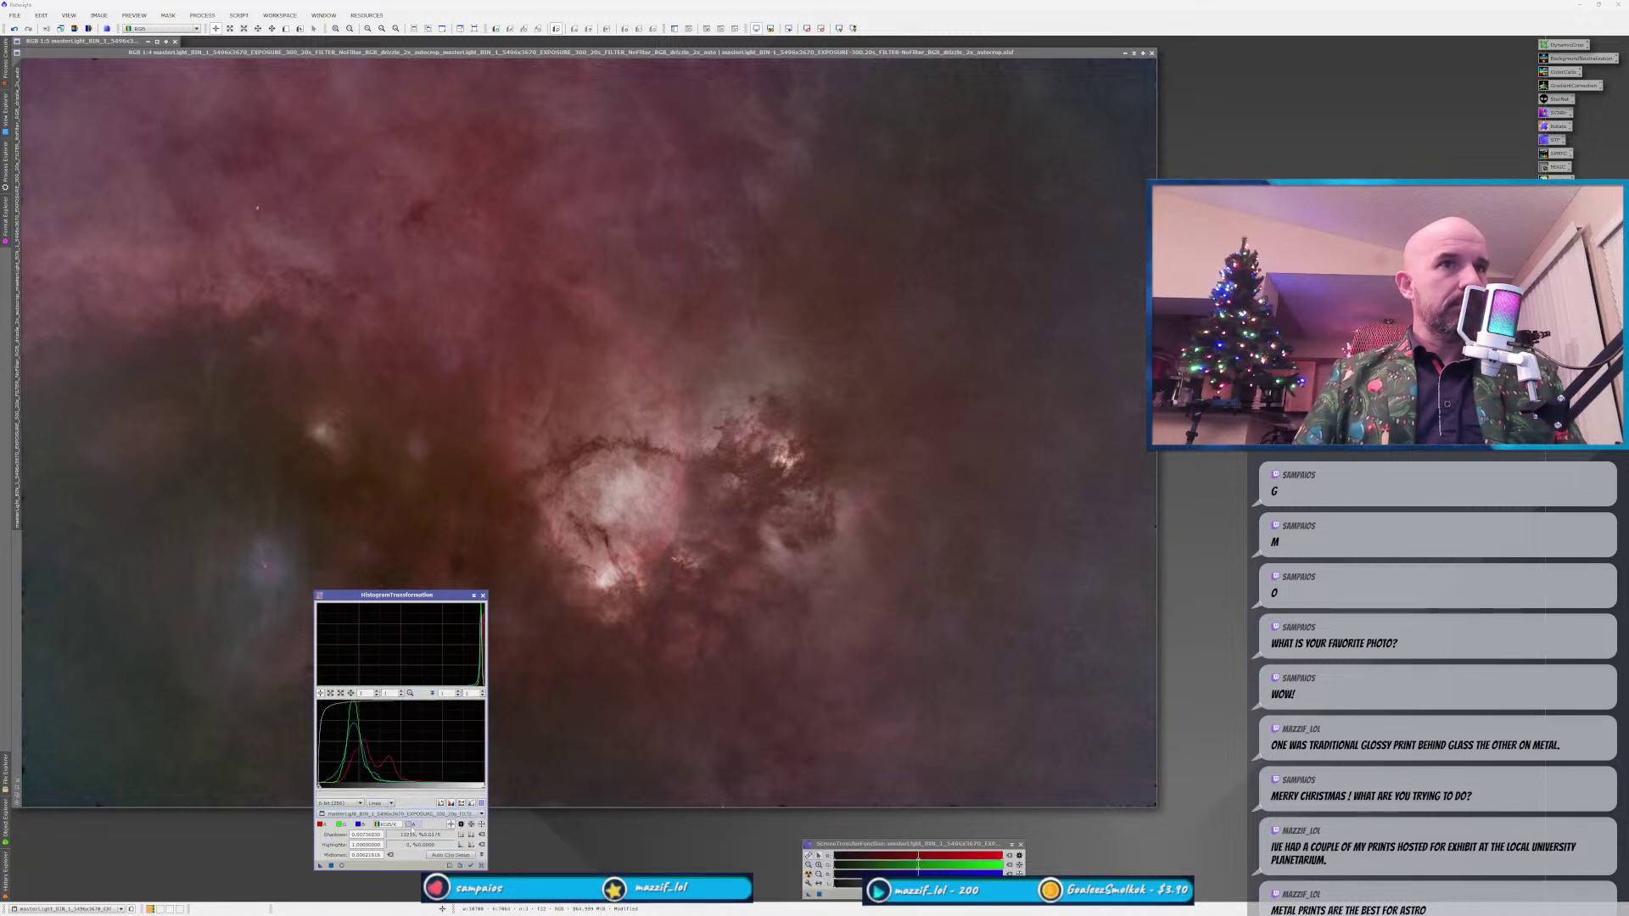
pyautogui.click(415, 814)
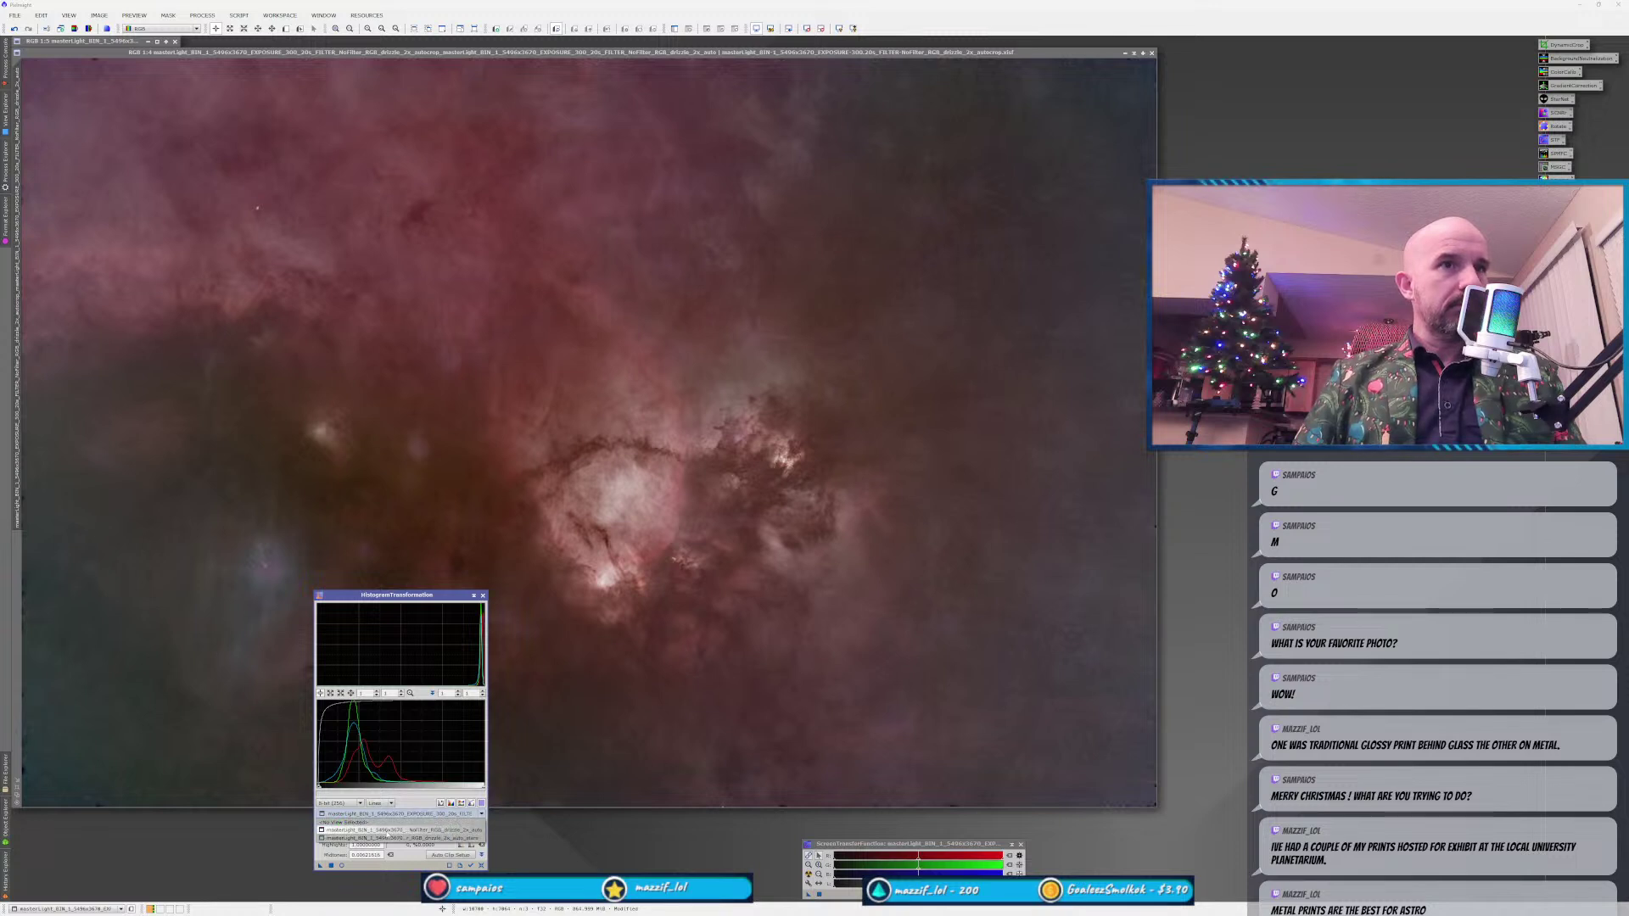
pyautogui.click(361, 798)
pyautogui.scroll(1, 331, 787)
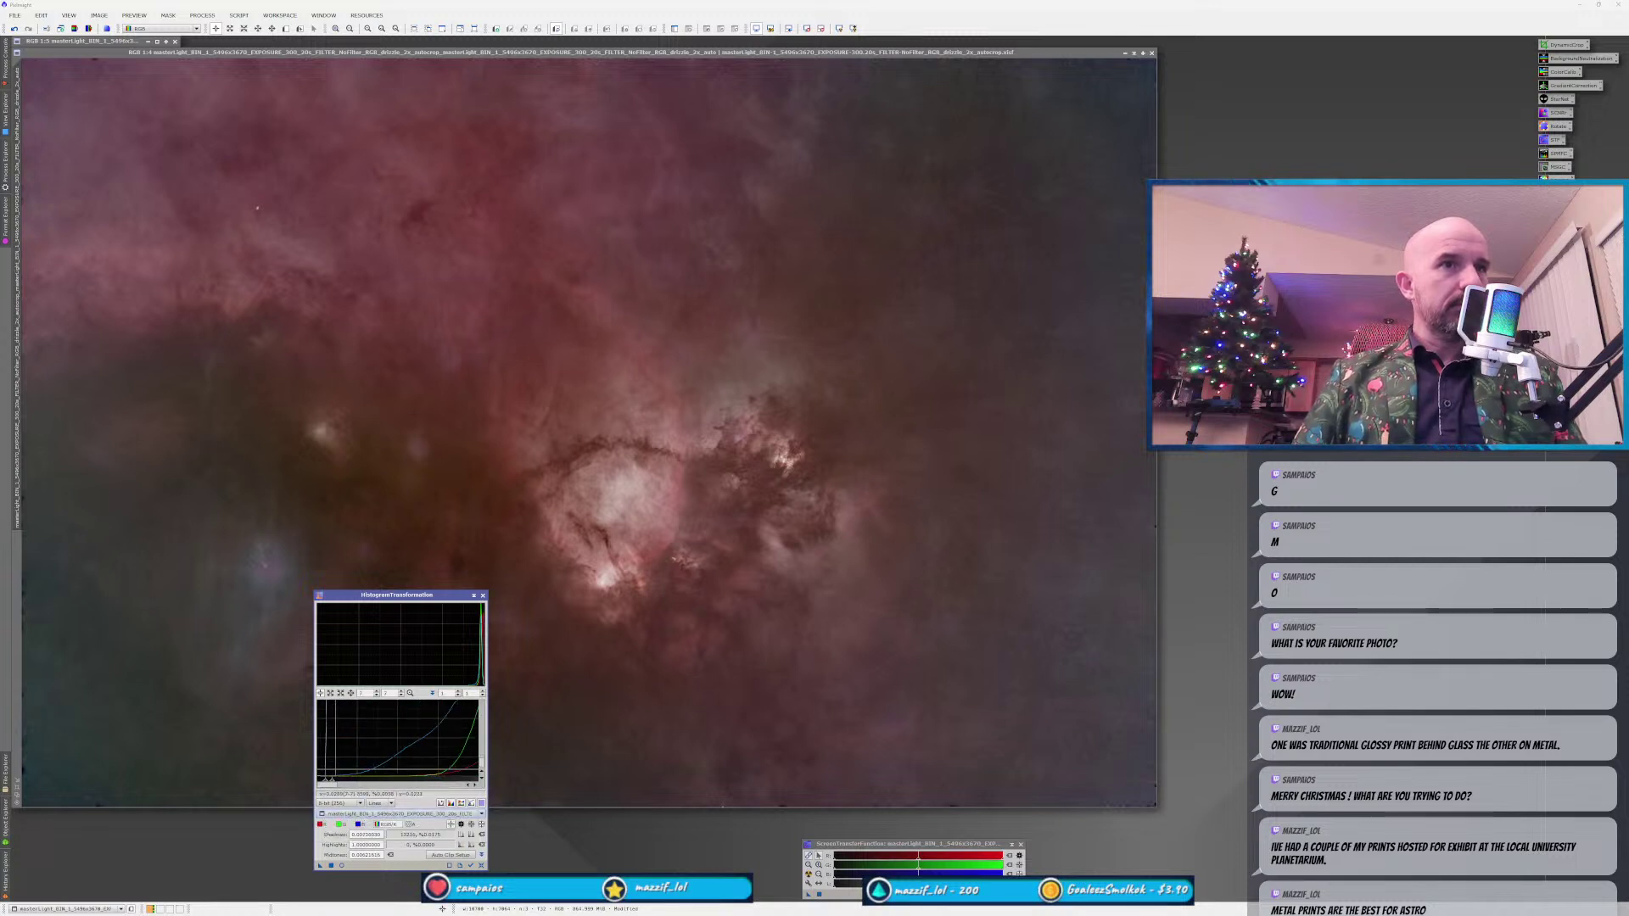
pyautogui.moveTo(331, 781); pyautogui.dragTo(340, 782)
pyautogui.click(340, 866)
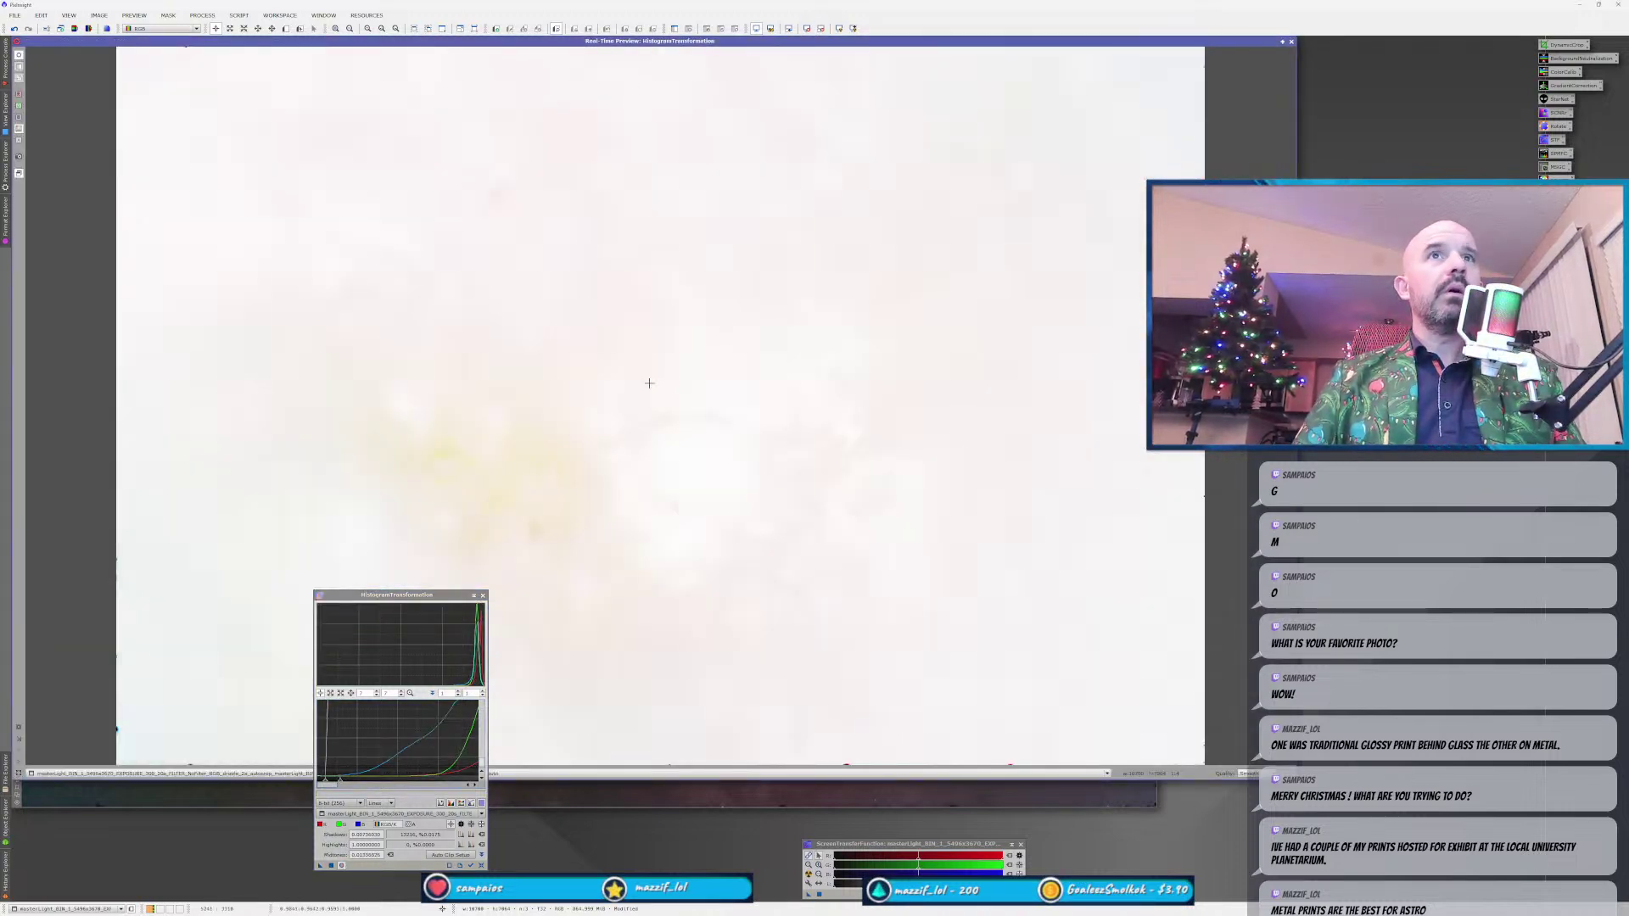
pyautogui.click(806, 30)
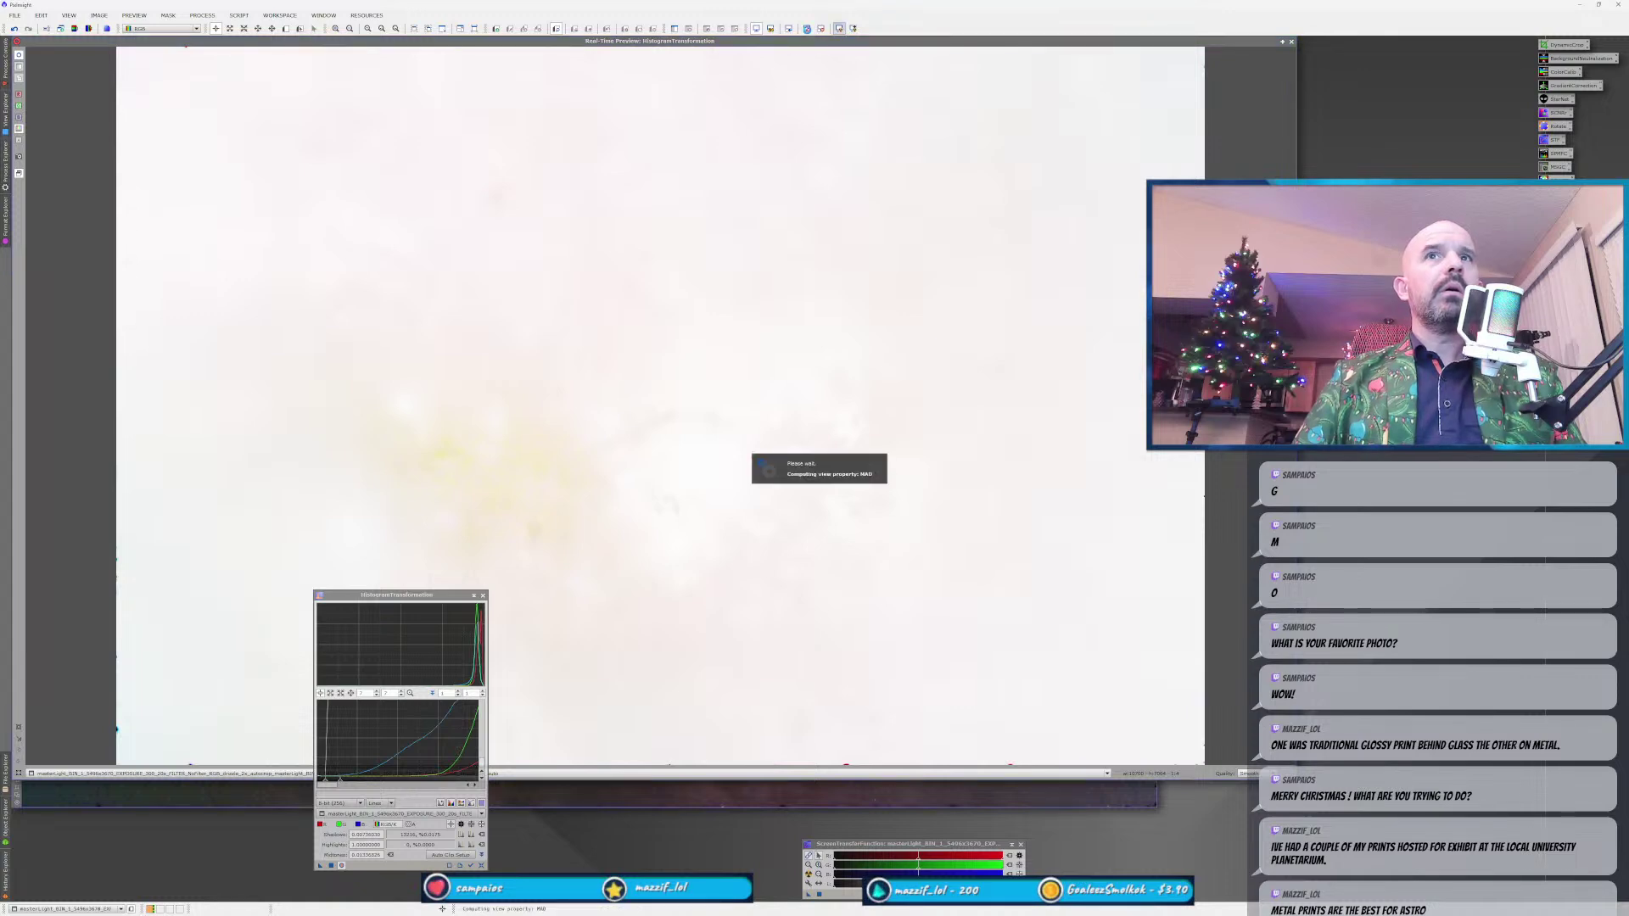
pyautogui.click(483, 596)
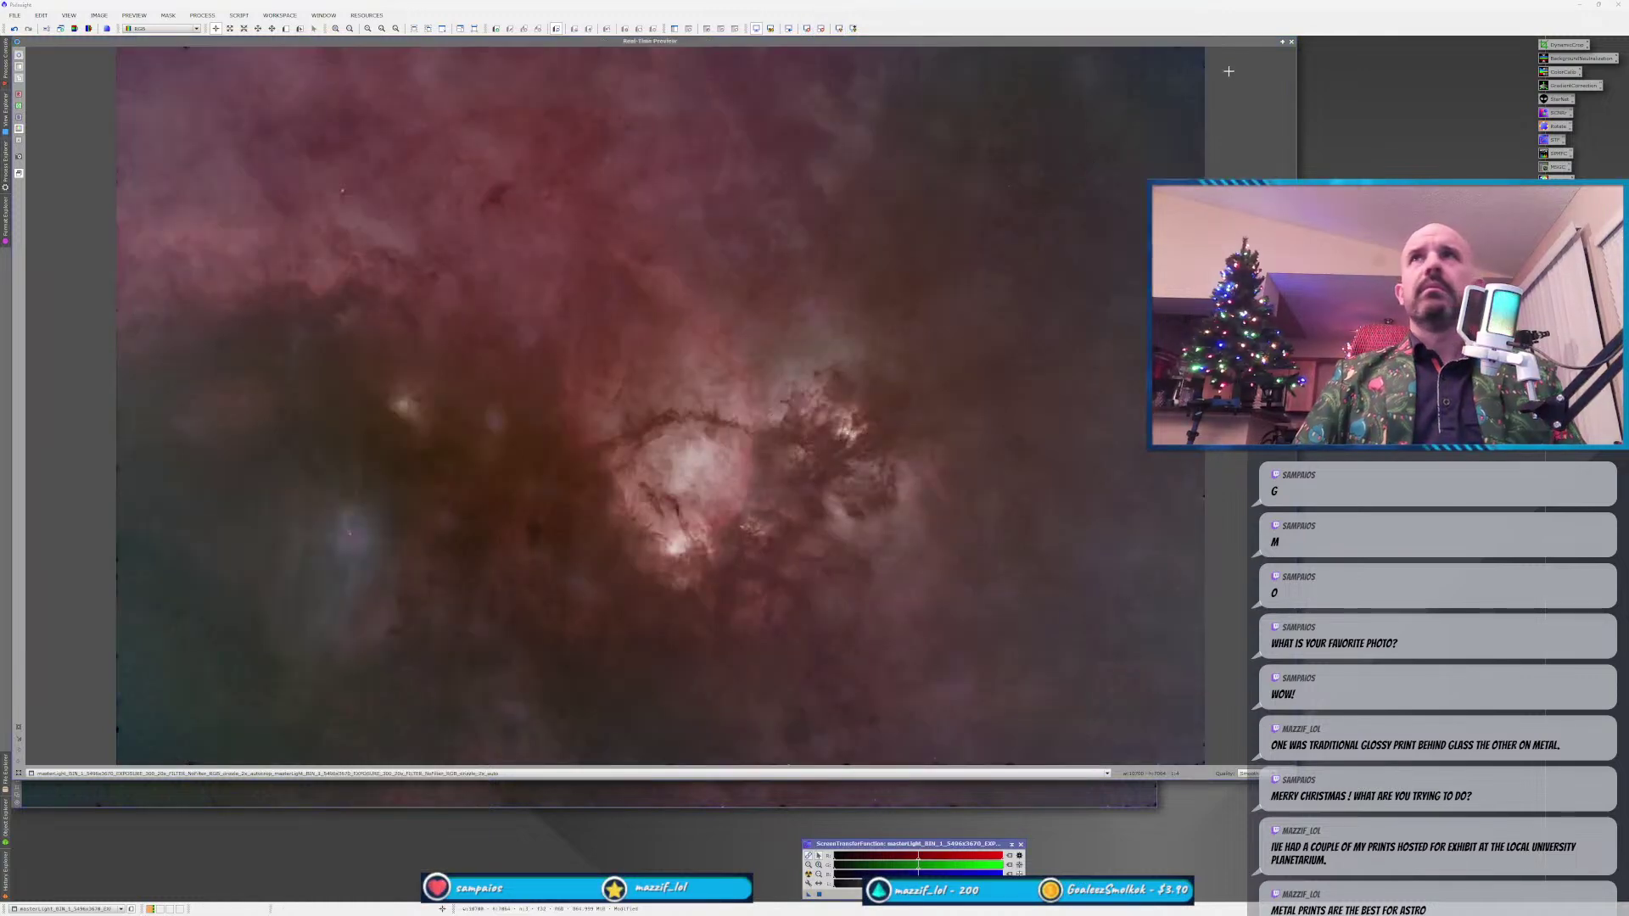
pyautogui.click(1291, 41)
# Auto-stretch the starless image's display and use History Explorer to revert the image to its state before the permanent histogram stretch.
pyautogui.click(807, 873)
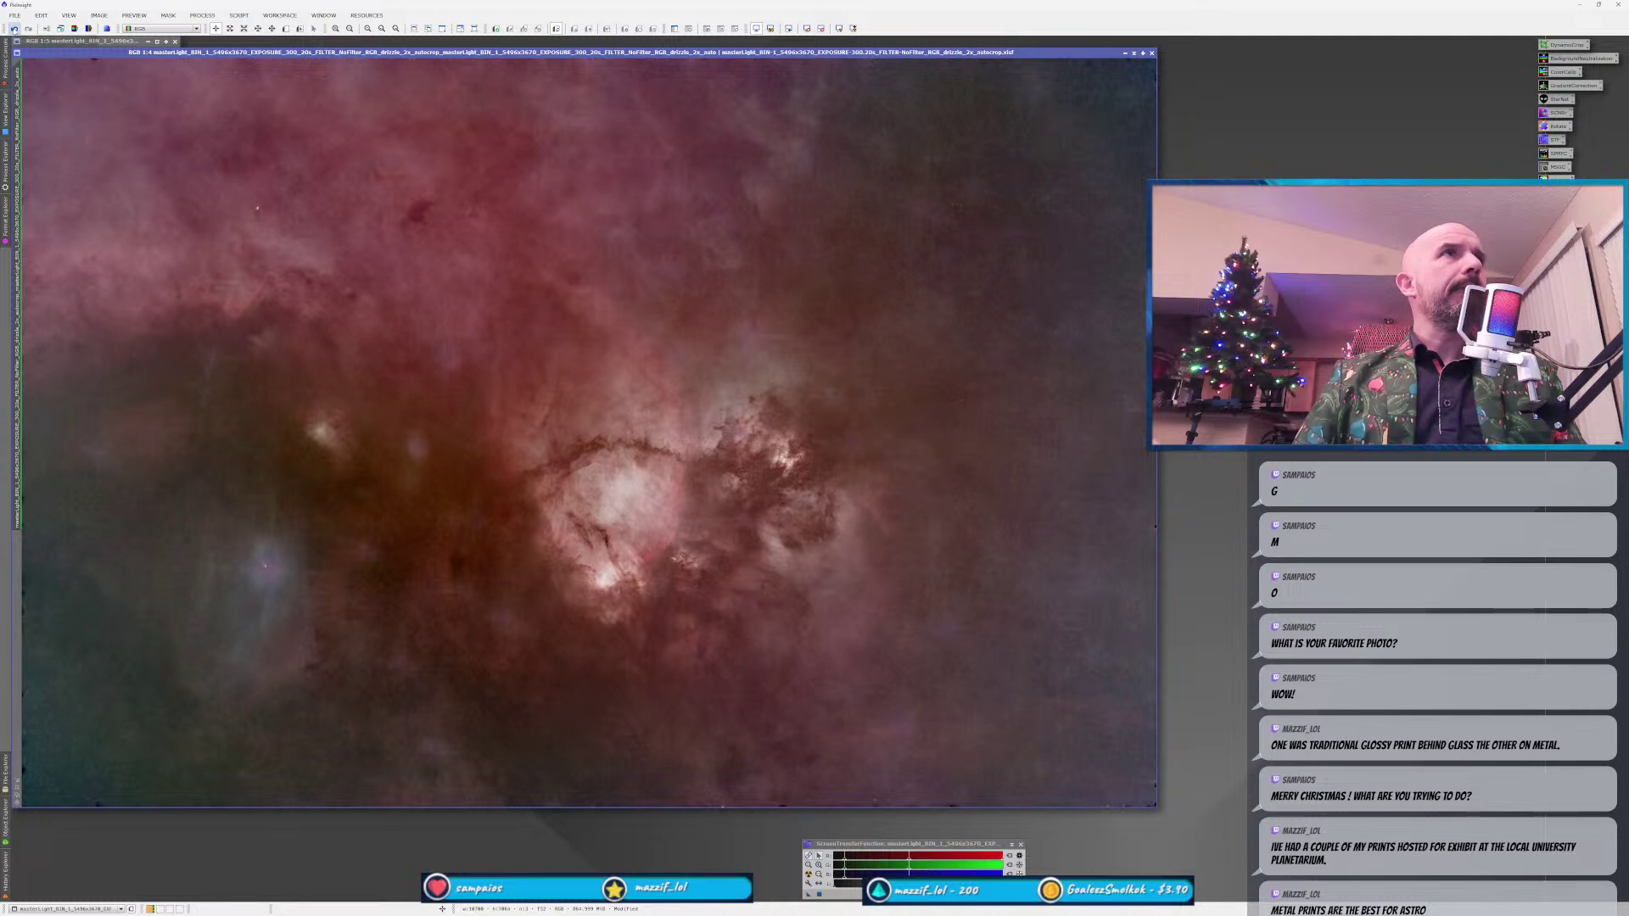
pyautogui.click(6, 874)
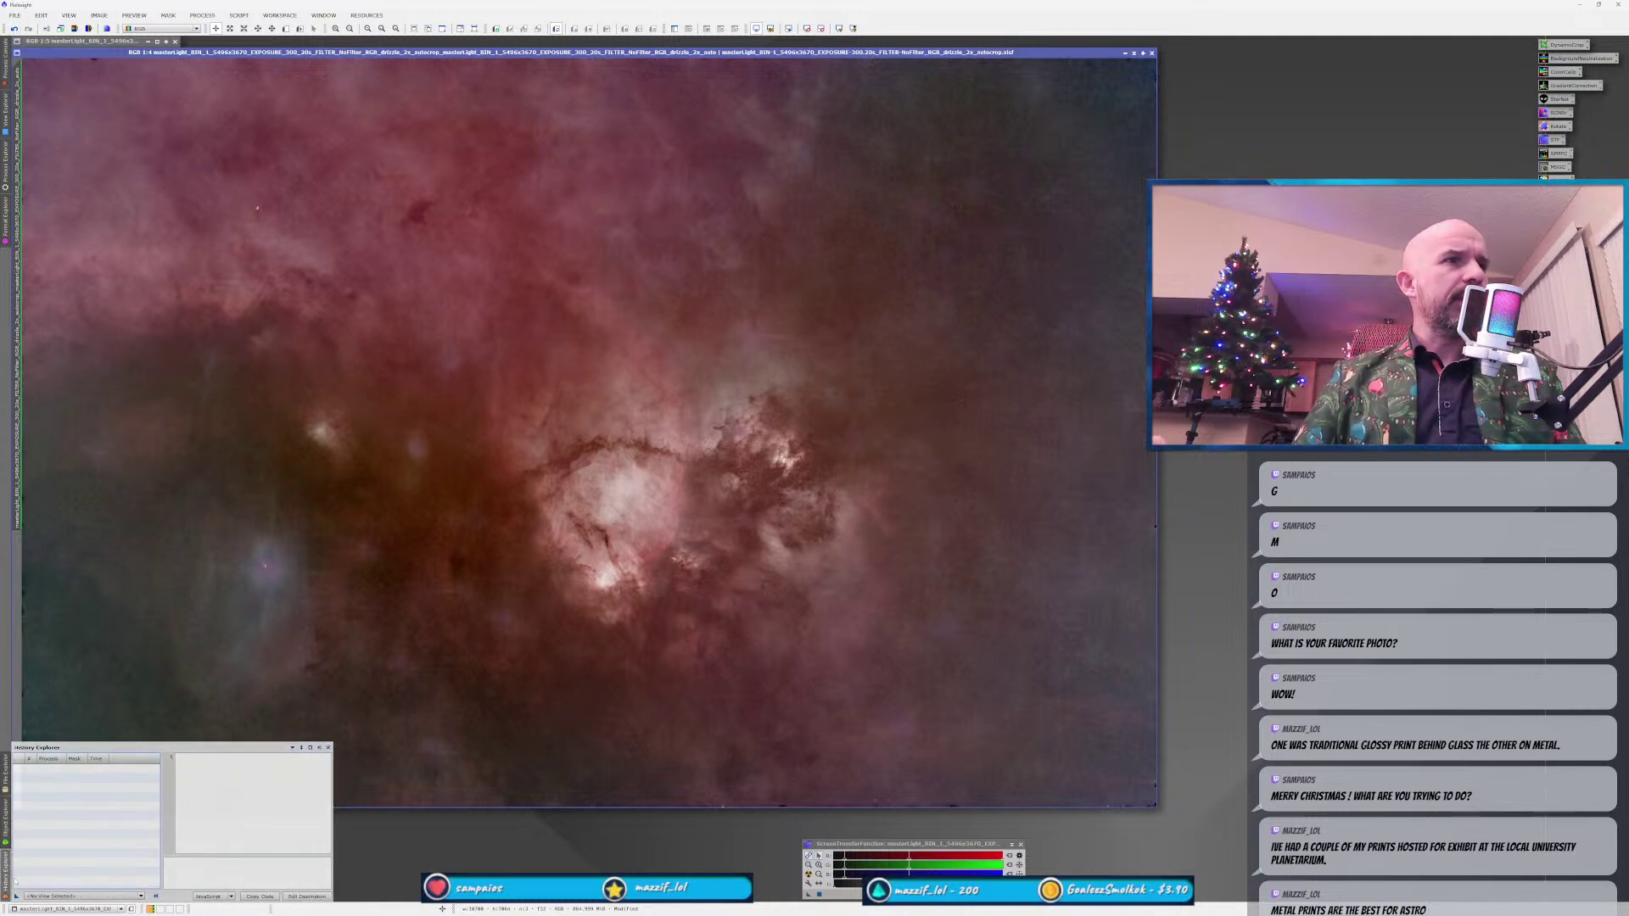
pyautogui.click(61, 896)
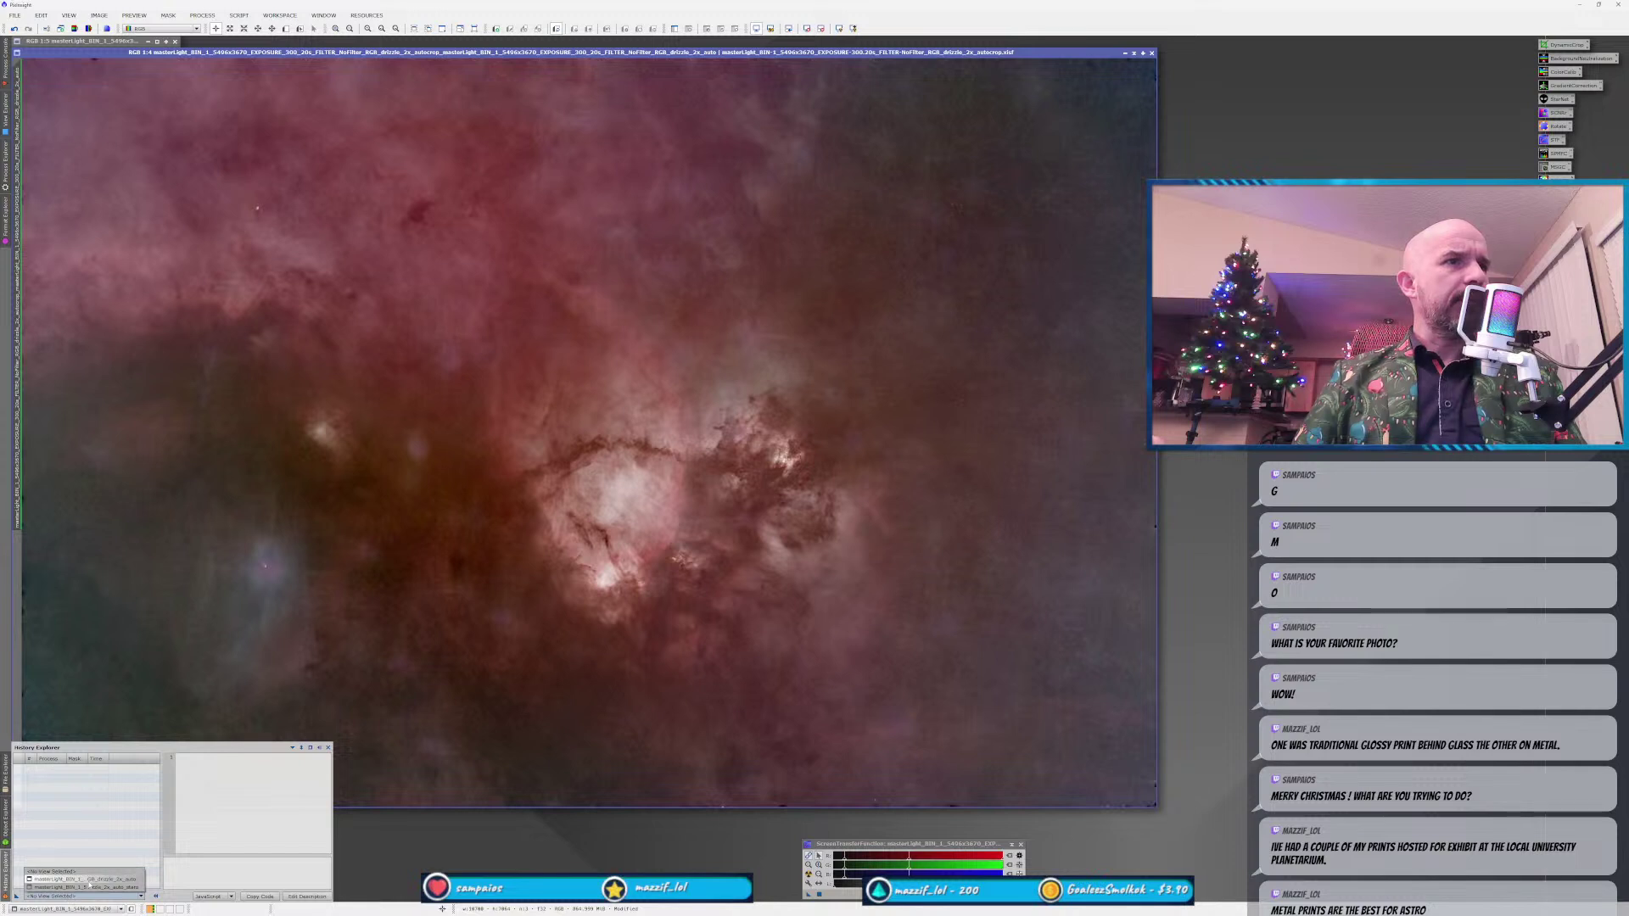
pyautogui.click(68, 882)
pyautogui.click(27, 836)
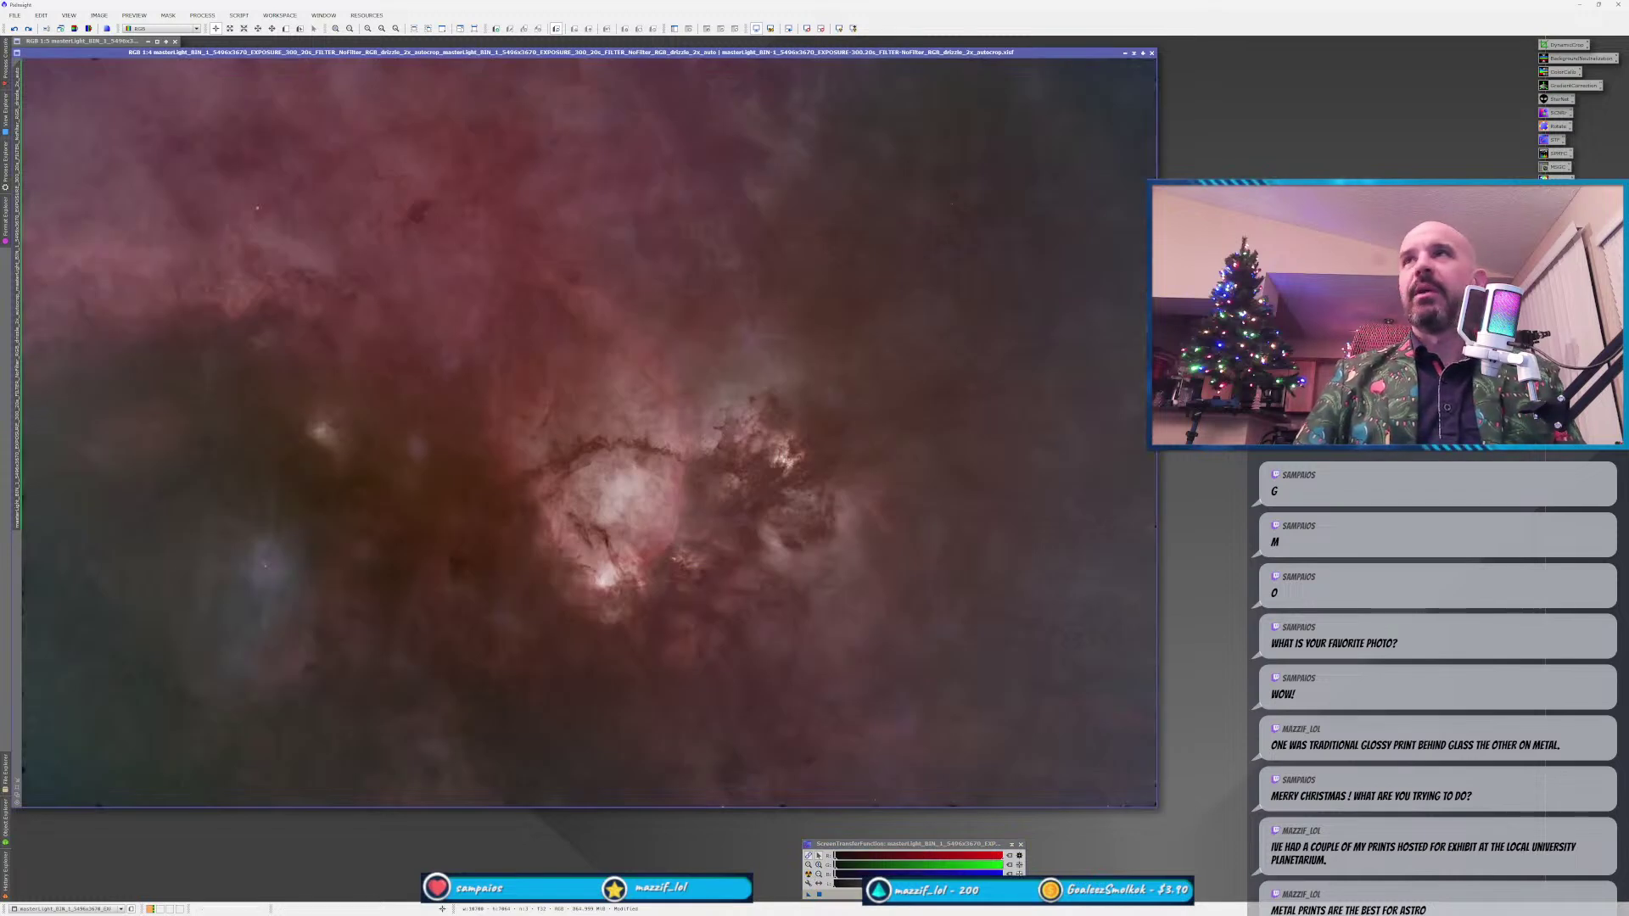
# Load the starless image's display stretch into HistogramTransformation and preview it in real time, with the histogram magnified around its peak.
pyautogui.hotkey('ctrl', 'alt', 'h')
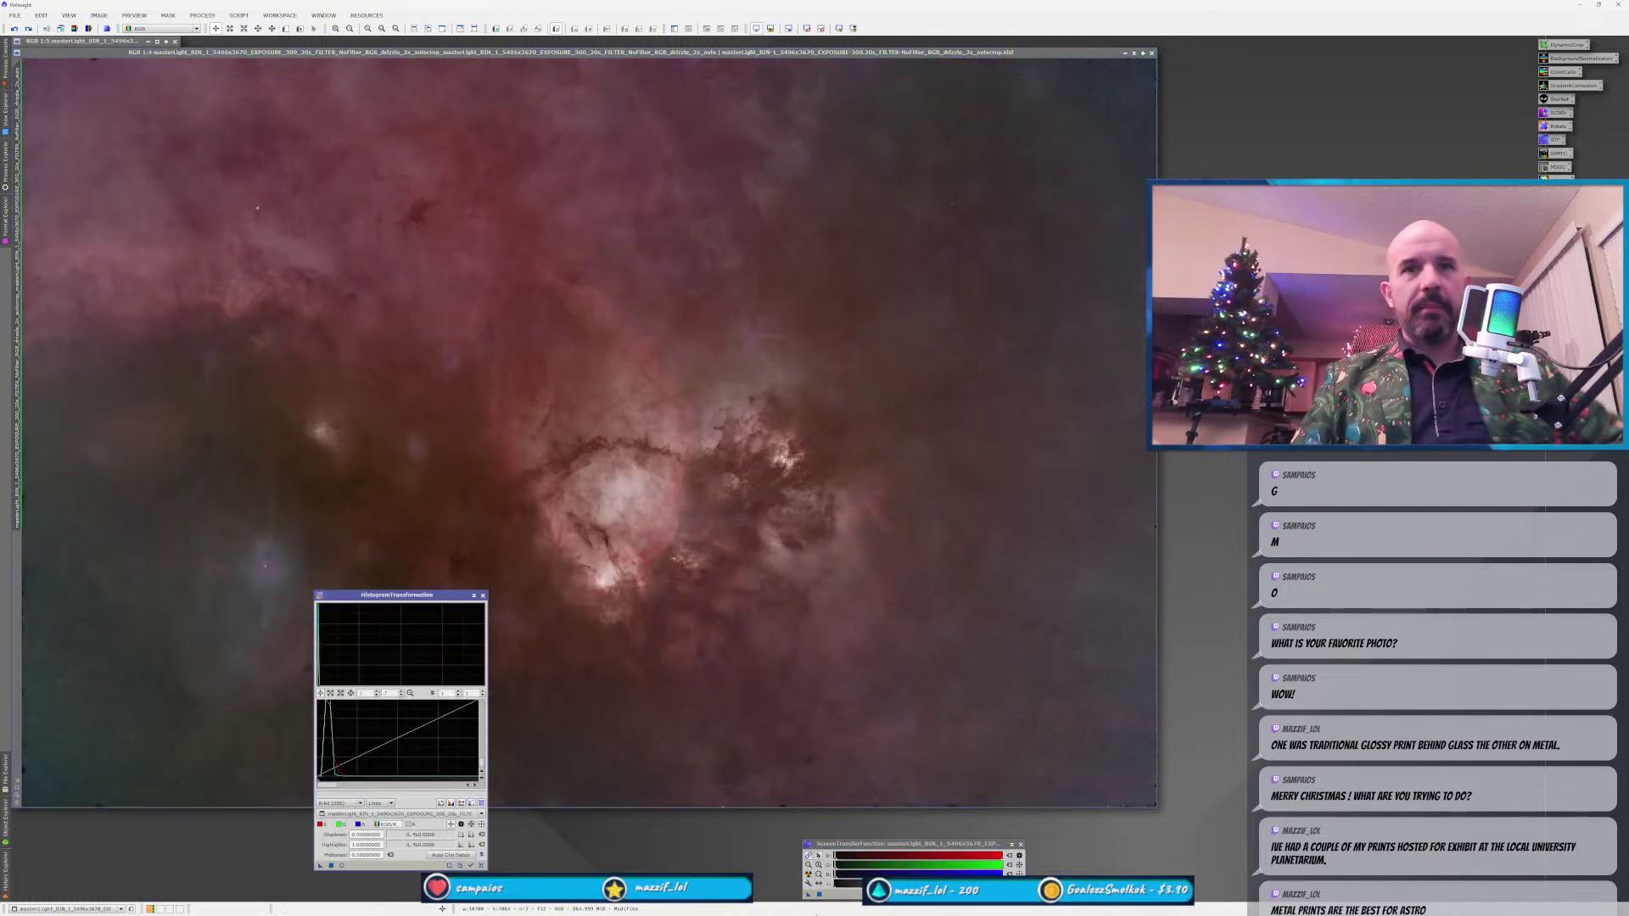
pyautogui.moveTo(809, 893); pyautogui.dragTo(373, 864)
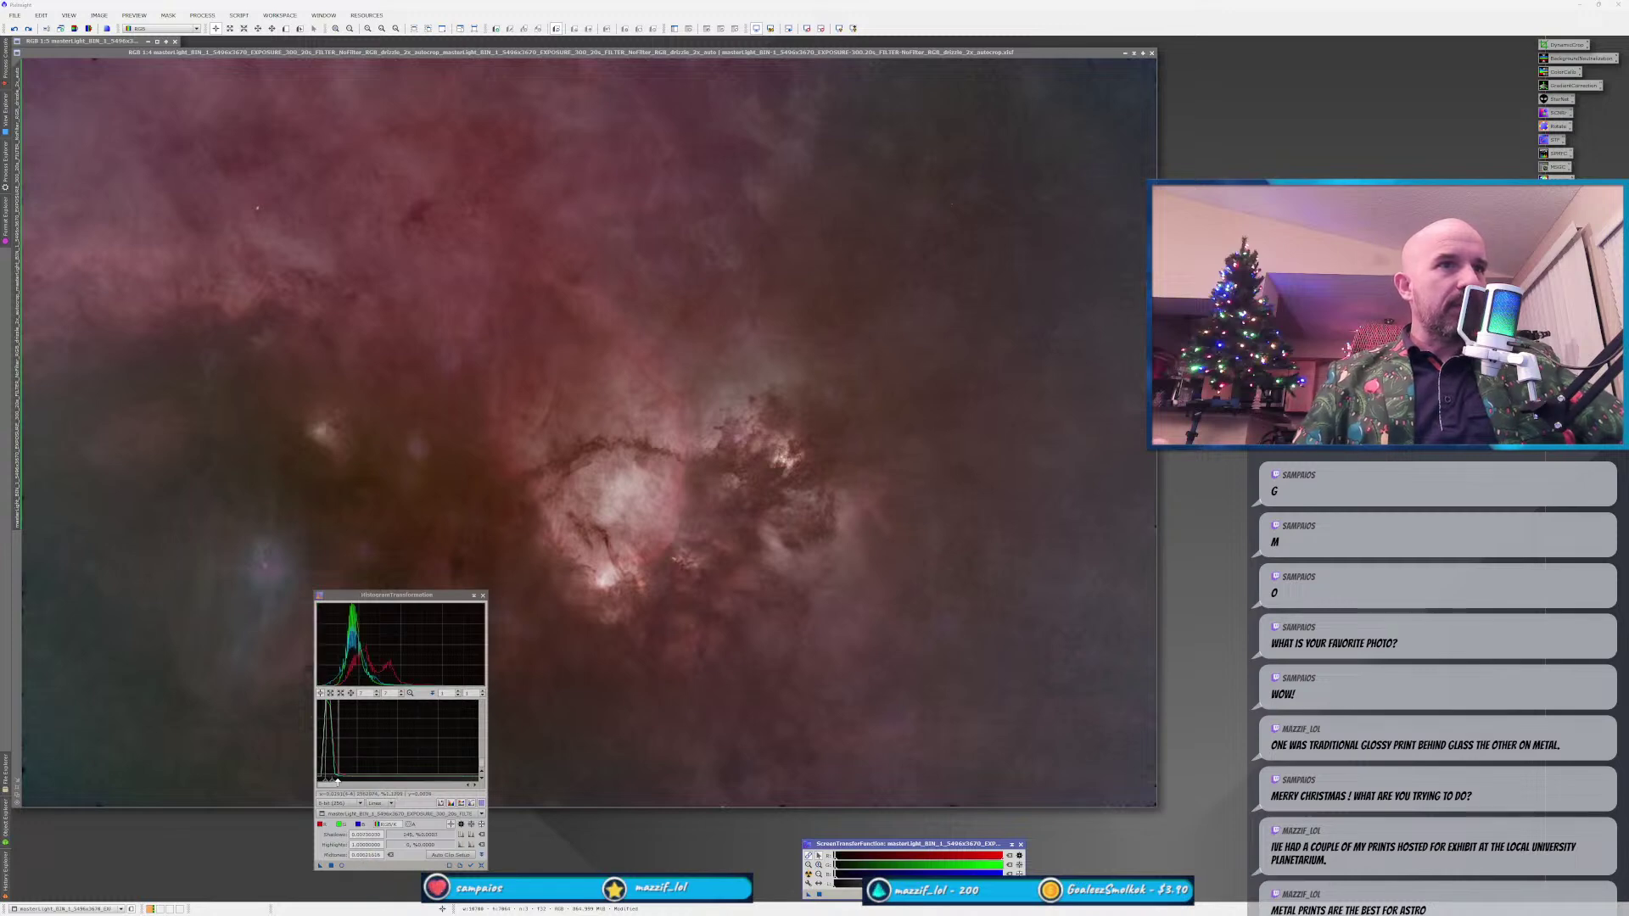
pyautogui.click(341, 865)
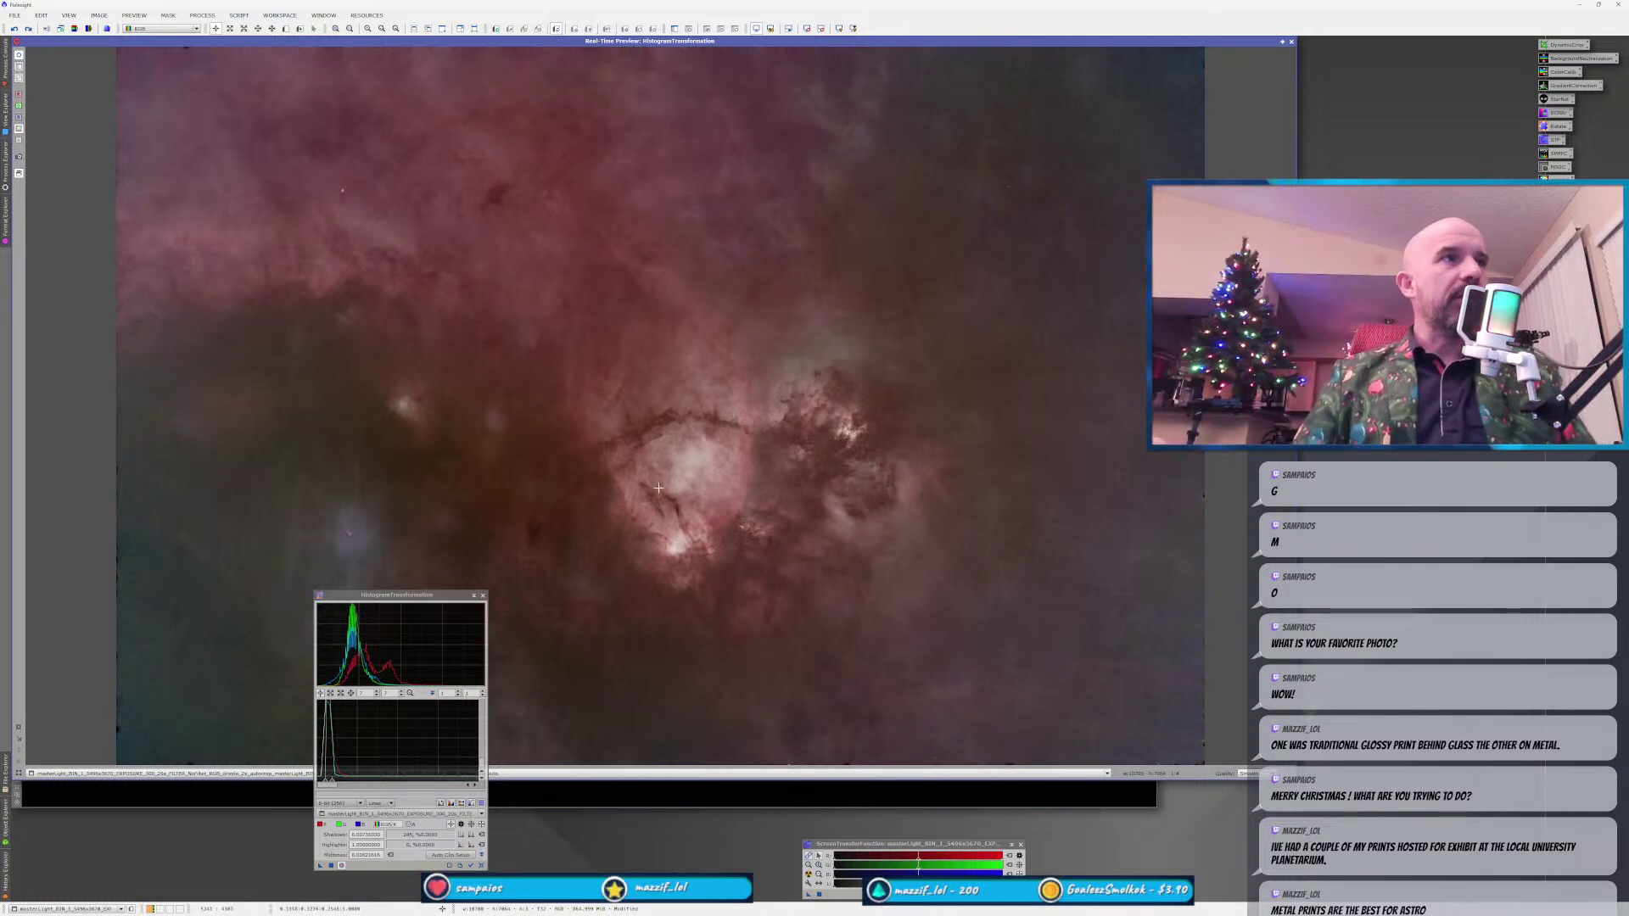
pyautogui.scroll(4, 361, 746)
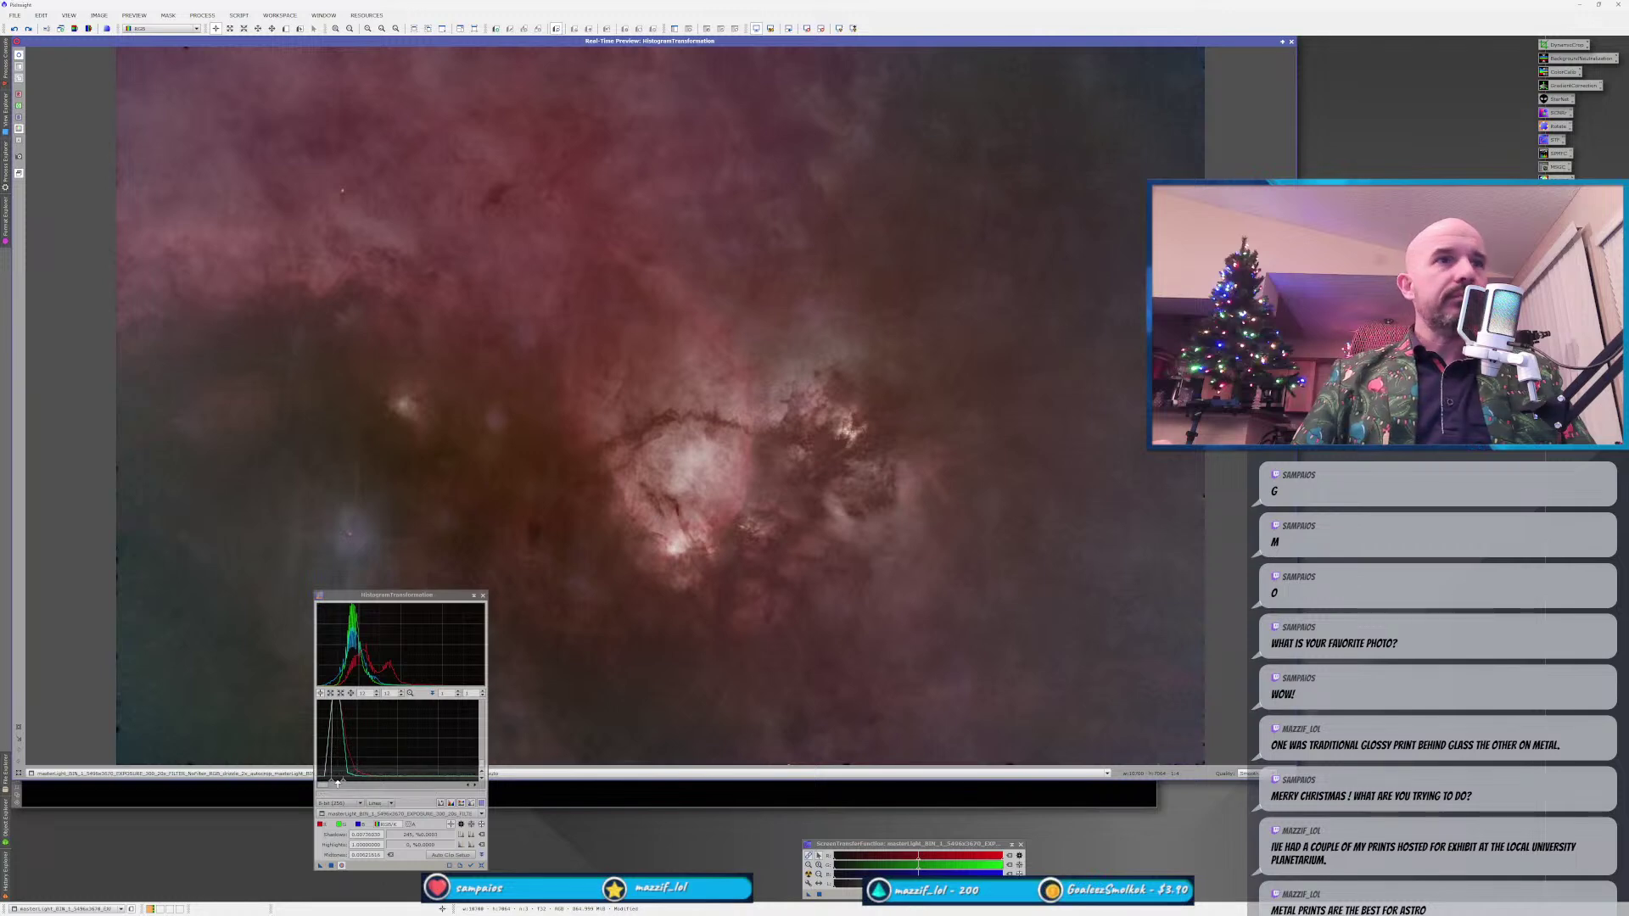
# Adjust the stretch's shadows and midtones to darken the background, apply it to the starless image, and close HistogramTransformation.
pyautogui.moveTo(331, 782); pyautogui.dragTo(334, 782)
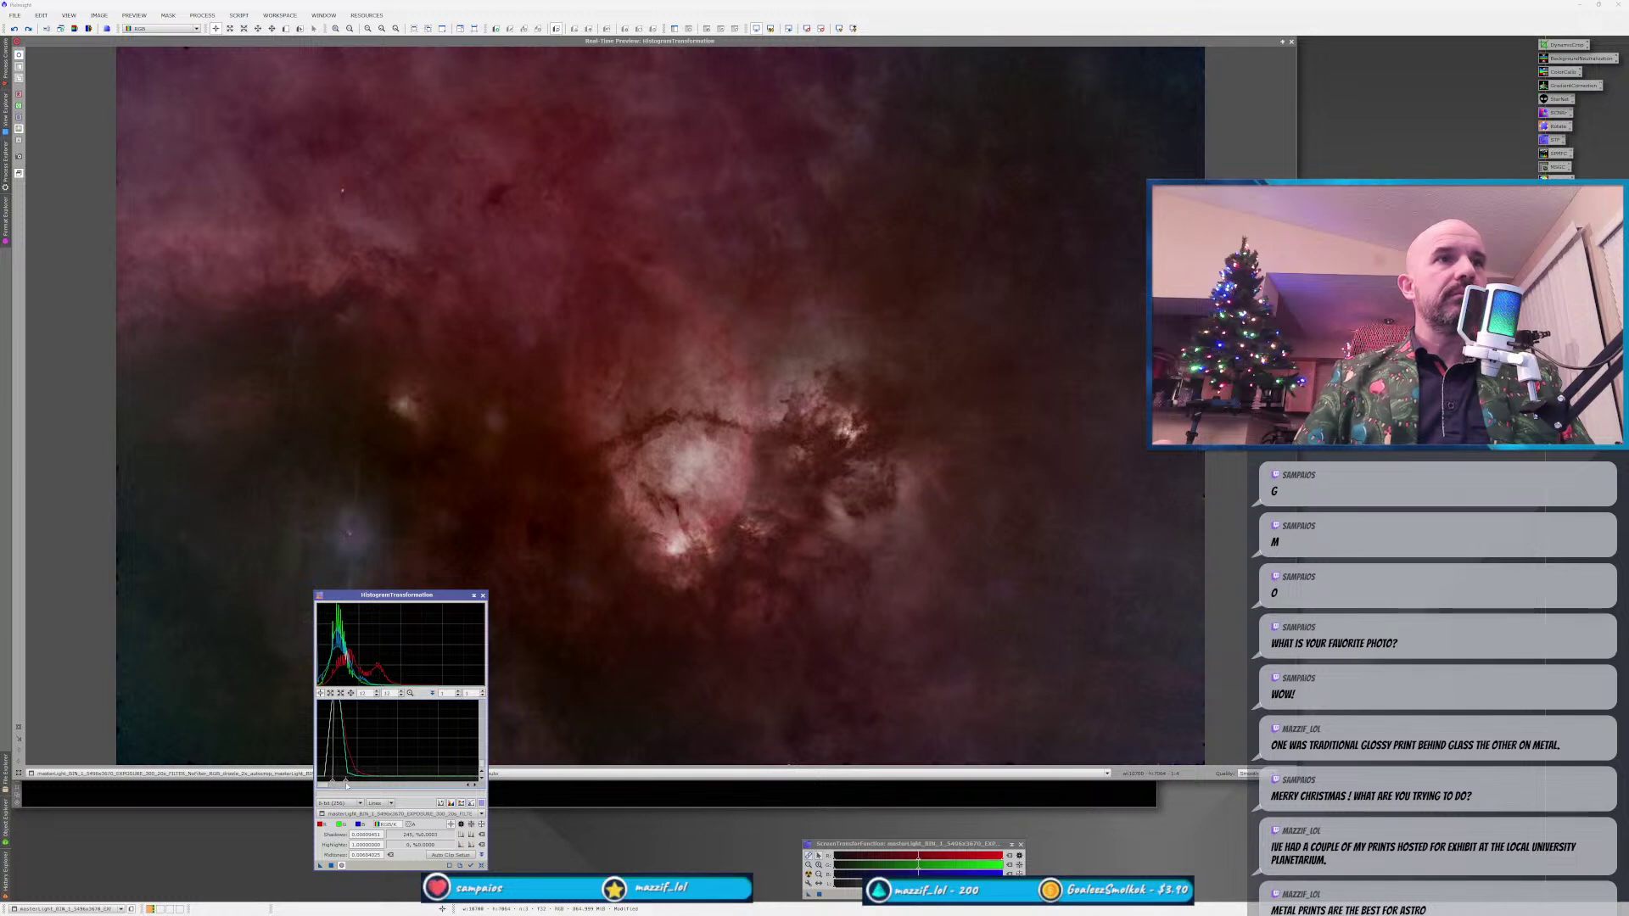
pyautogui.moveTo(345, 782); pyautogui.dragTo(347, 782)
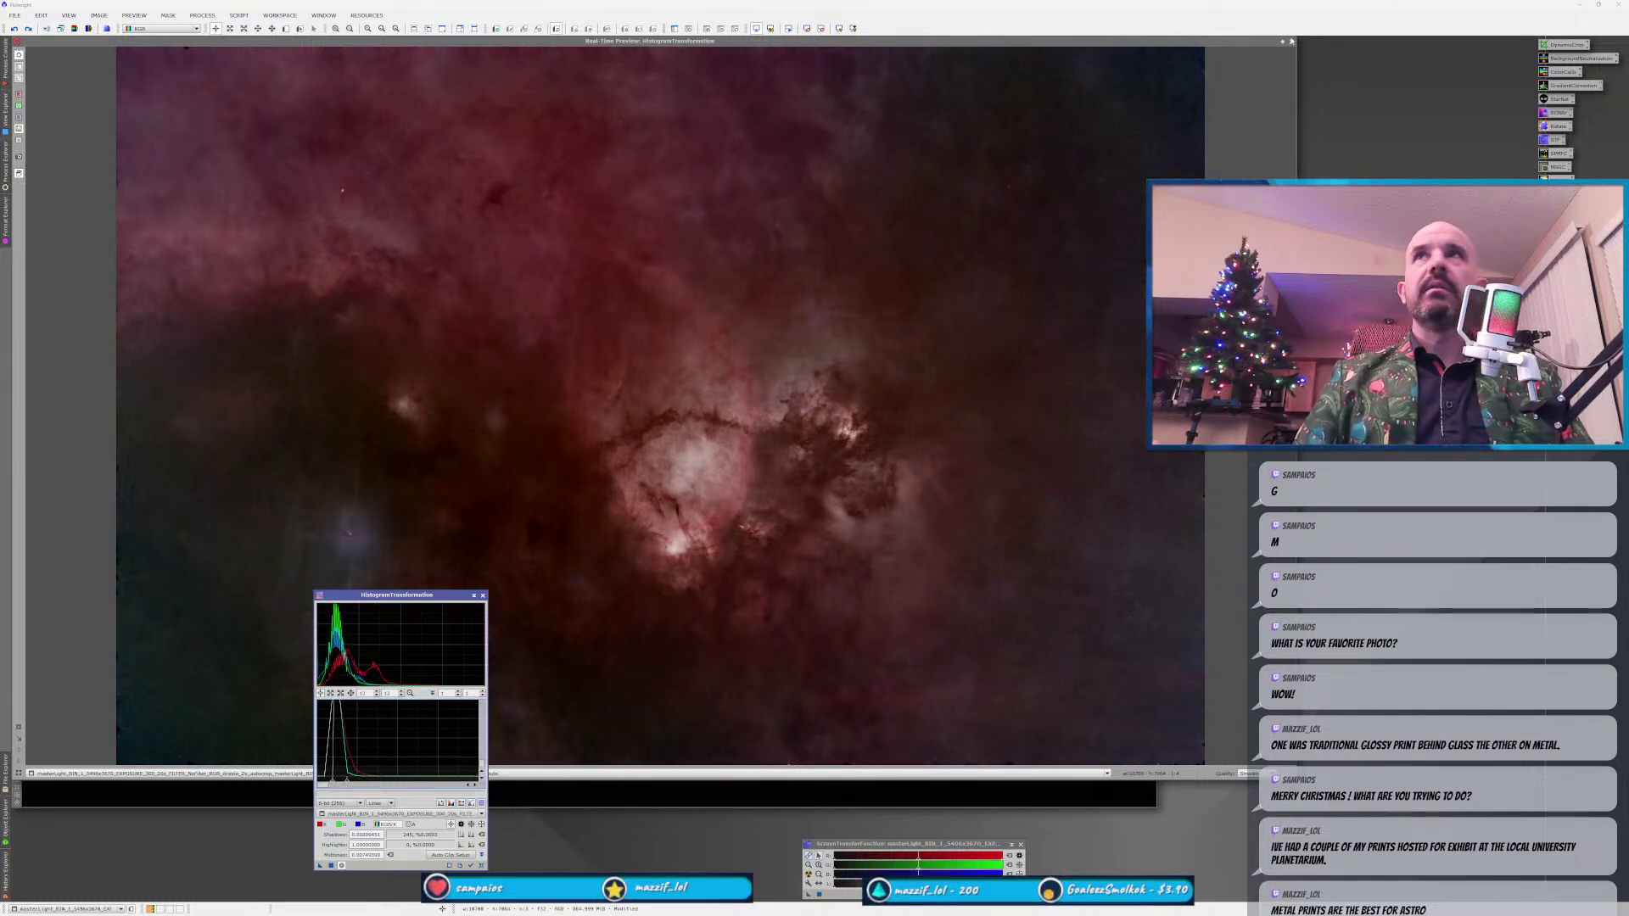
pyautogui.click(1291, 41)
pyautogui.moveTo(328, 865); pyautogui.dragTo(745, 643)
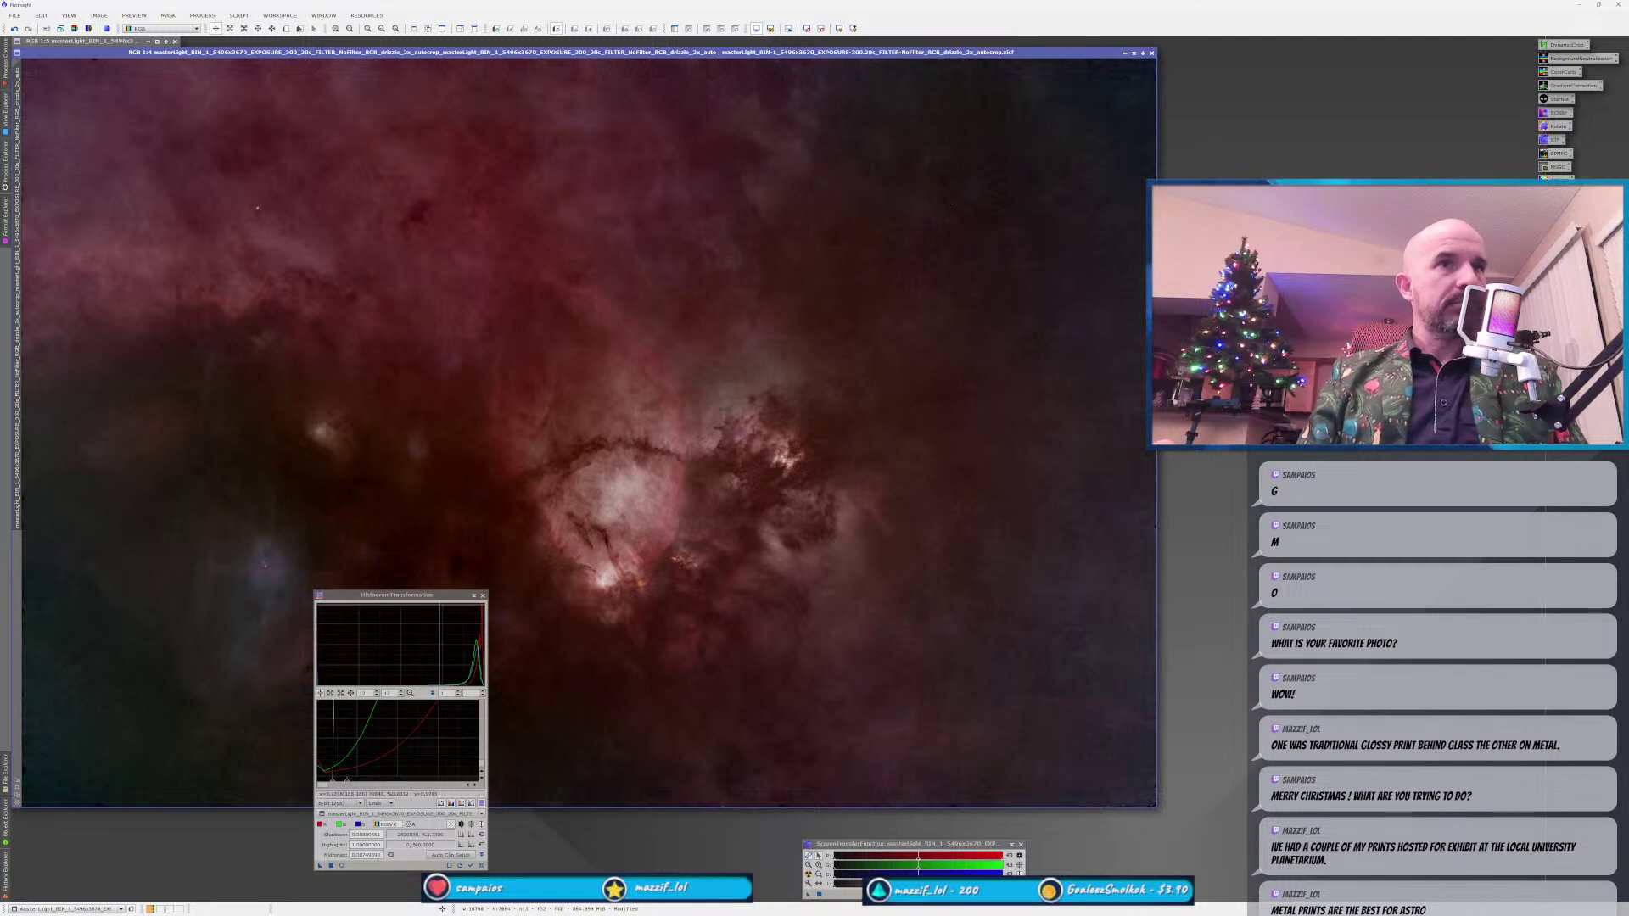
pyautogui.click(483, 595)
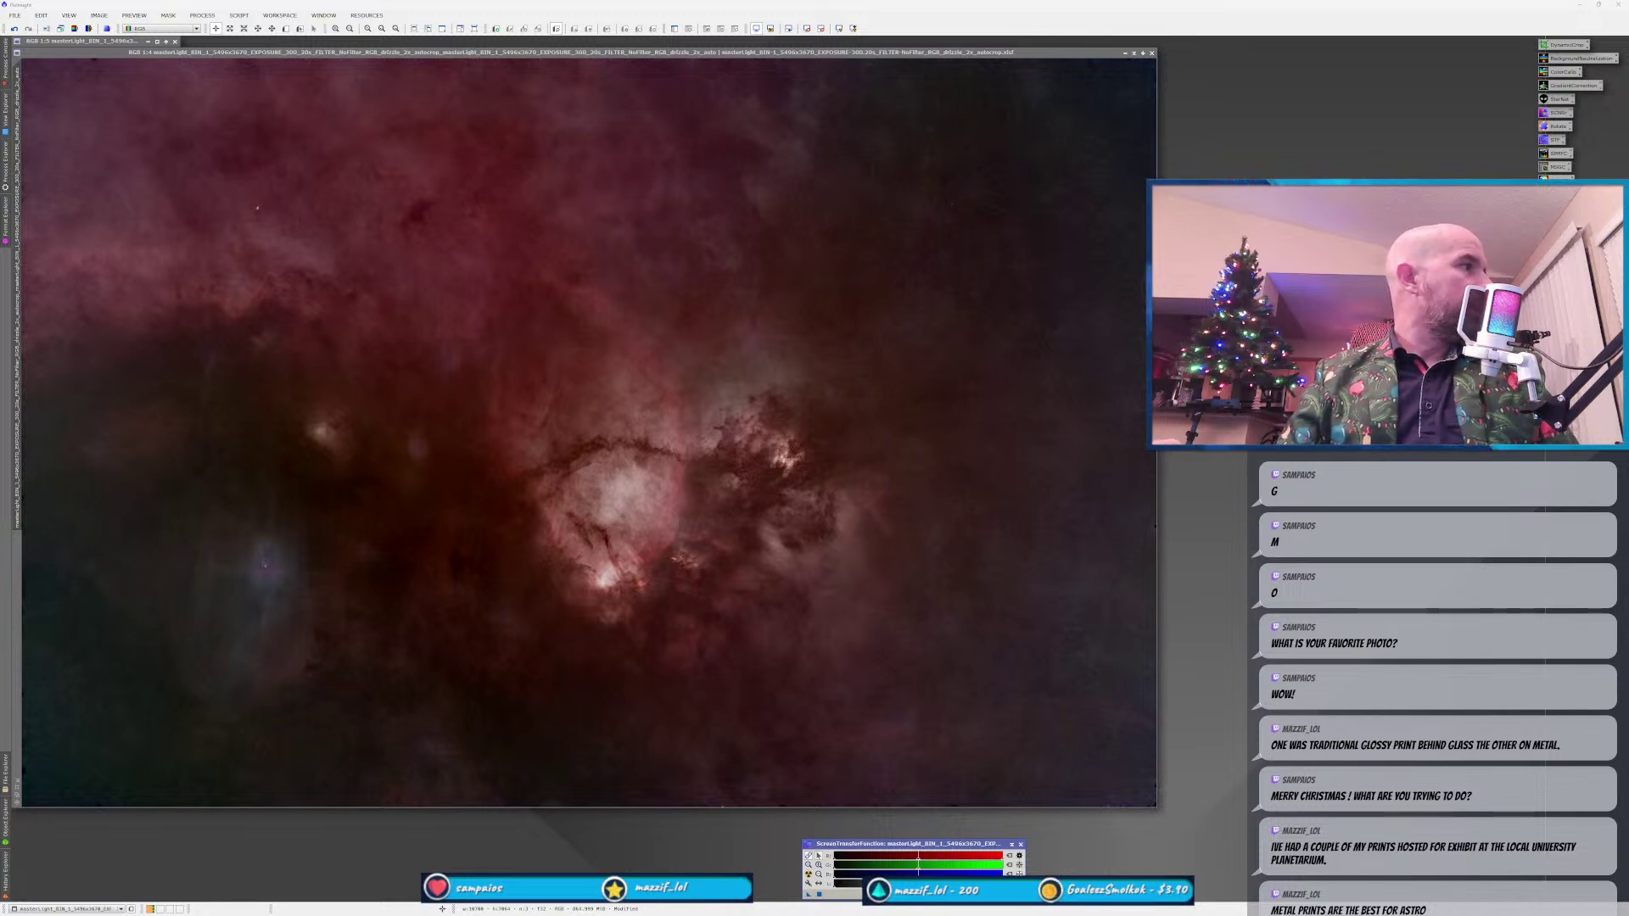
# Open the earlier reprocessed IC 1795 Fish Head Nebula photo, enlarge it, compare it with the starless image, and close it.
pyautogui.moveTo(133, 748); pyautogui.dragTo(235, 846)
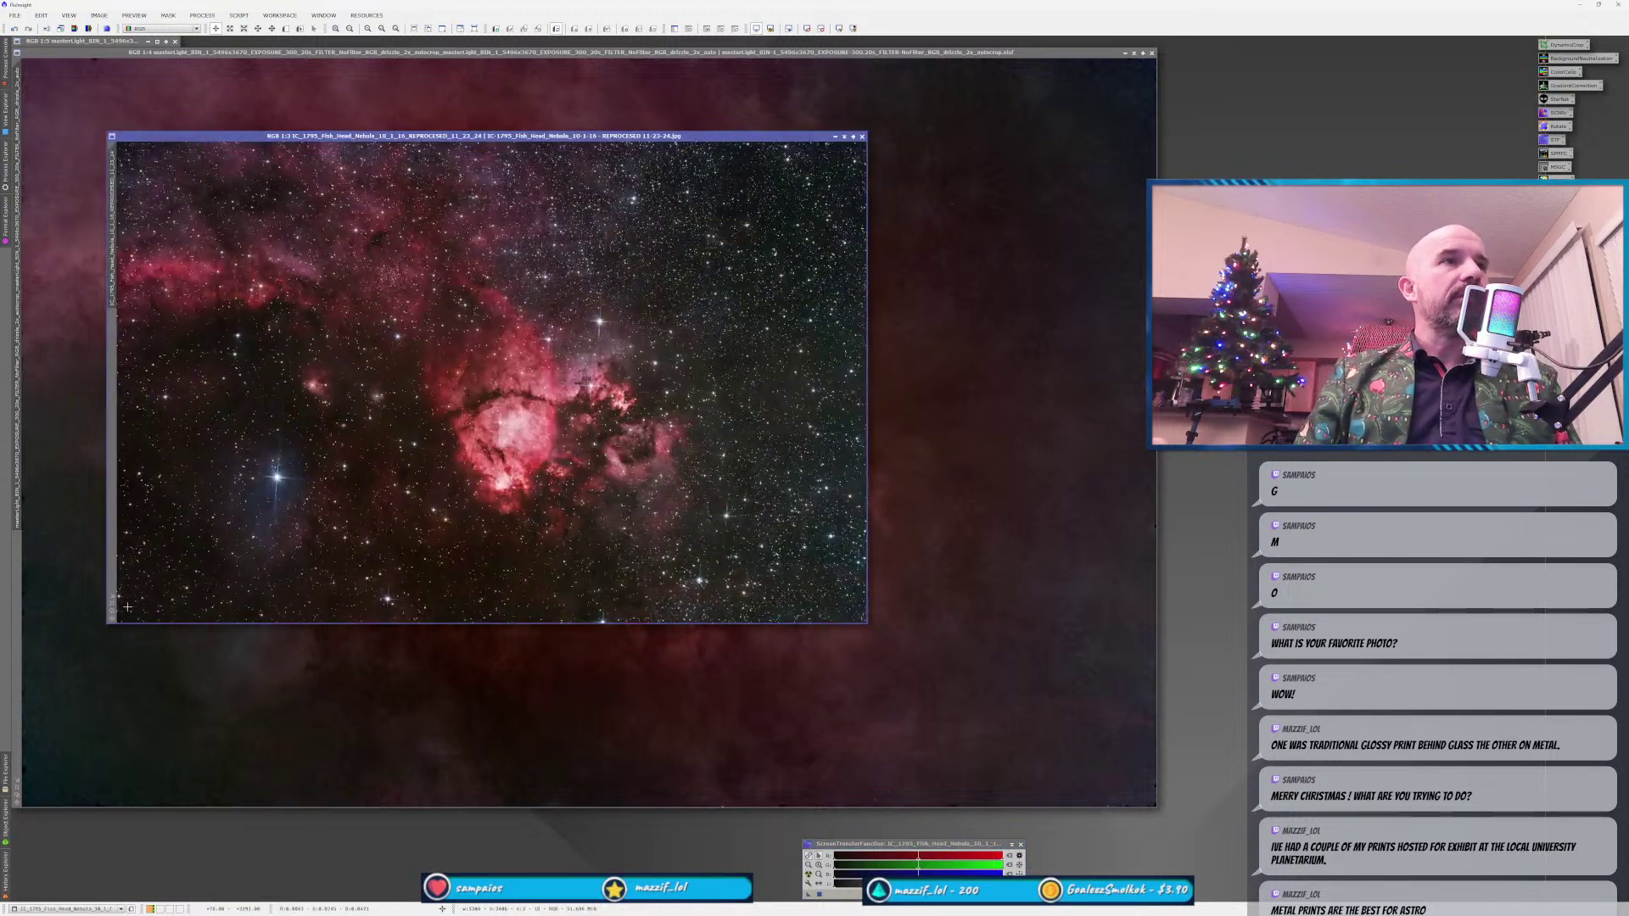
pyautogui.hotkey('ctrl', '+')
pyautogui.moveTo(575, 137); pyautogui.dragTo(817, 60)
pyautogui.click(273, 565)
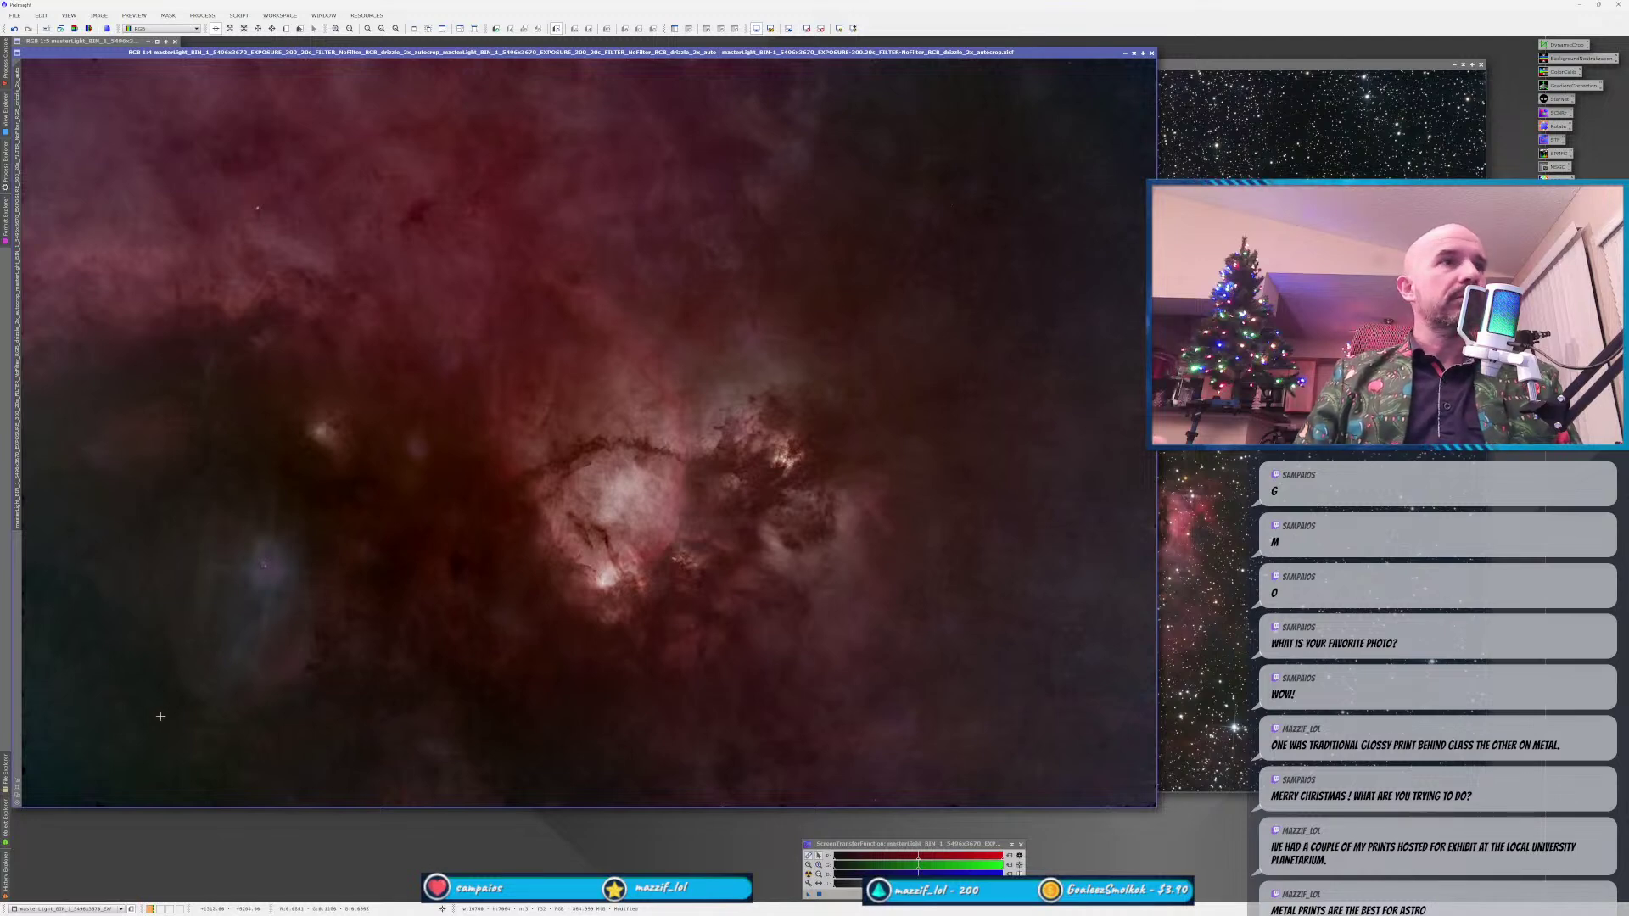
pyautogui.click(1234, 472)
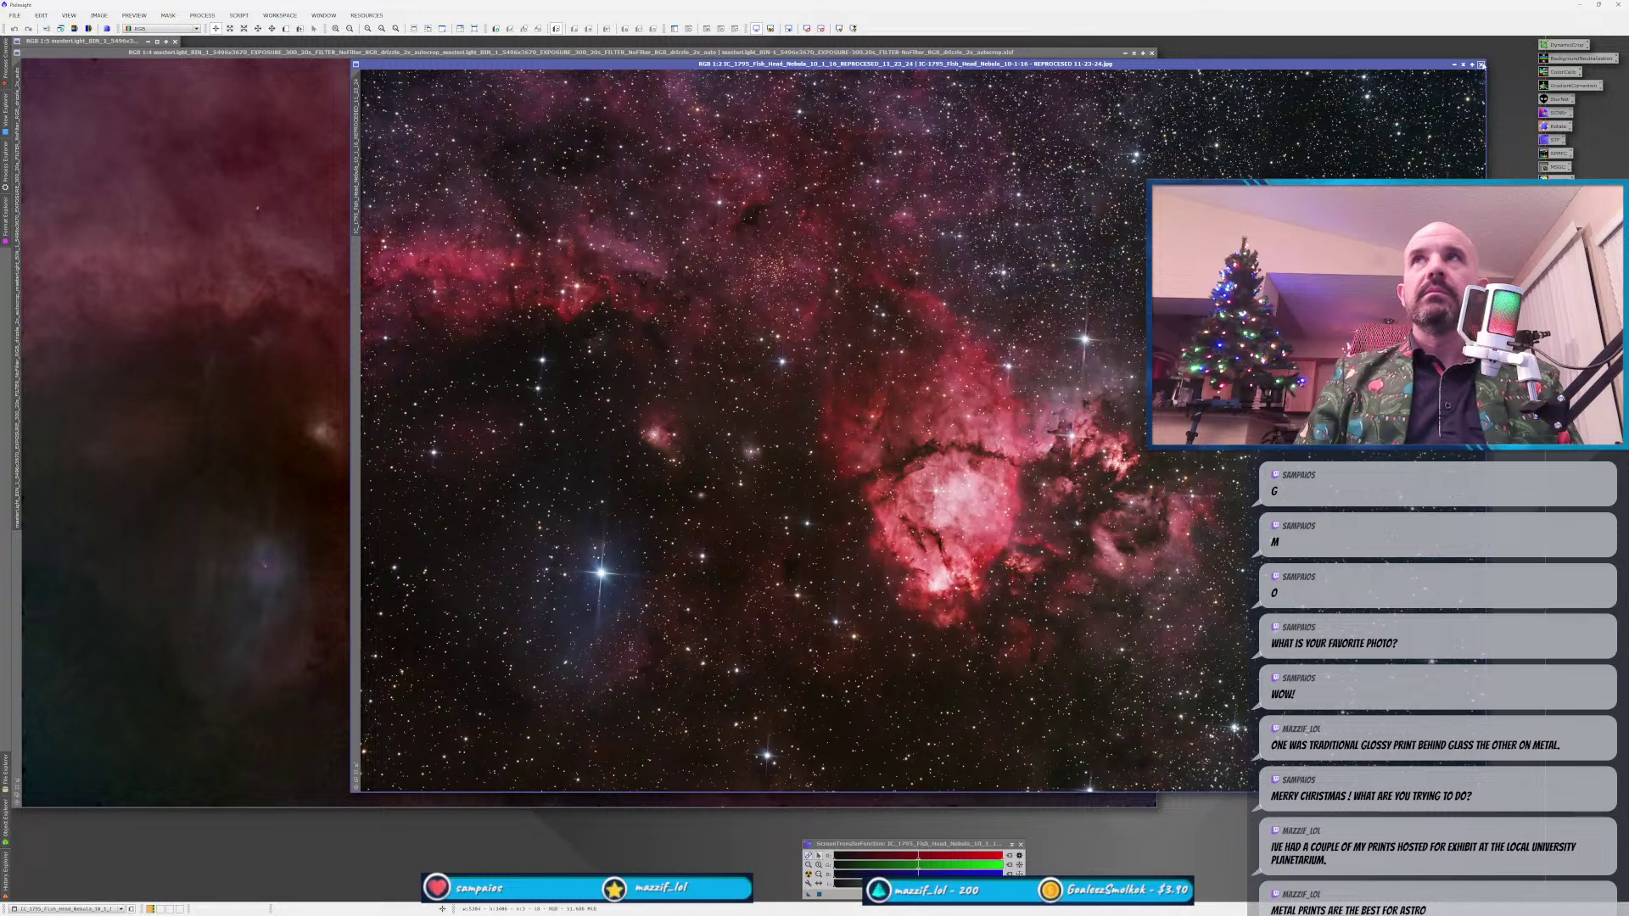
pyautogui.click(1481, 65)
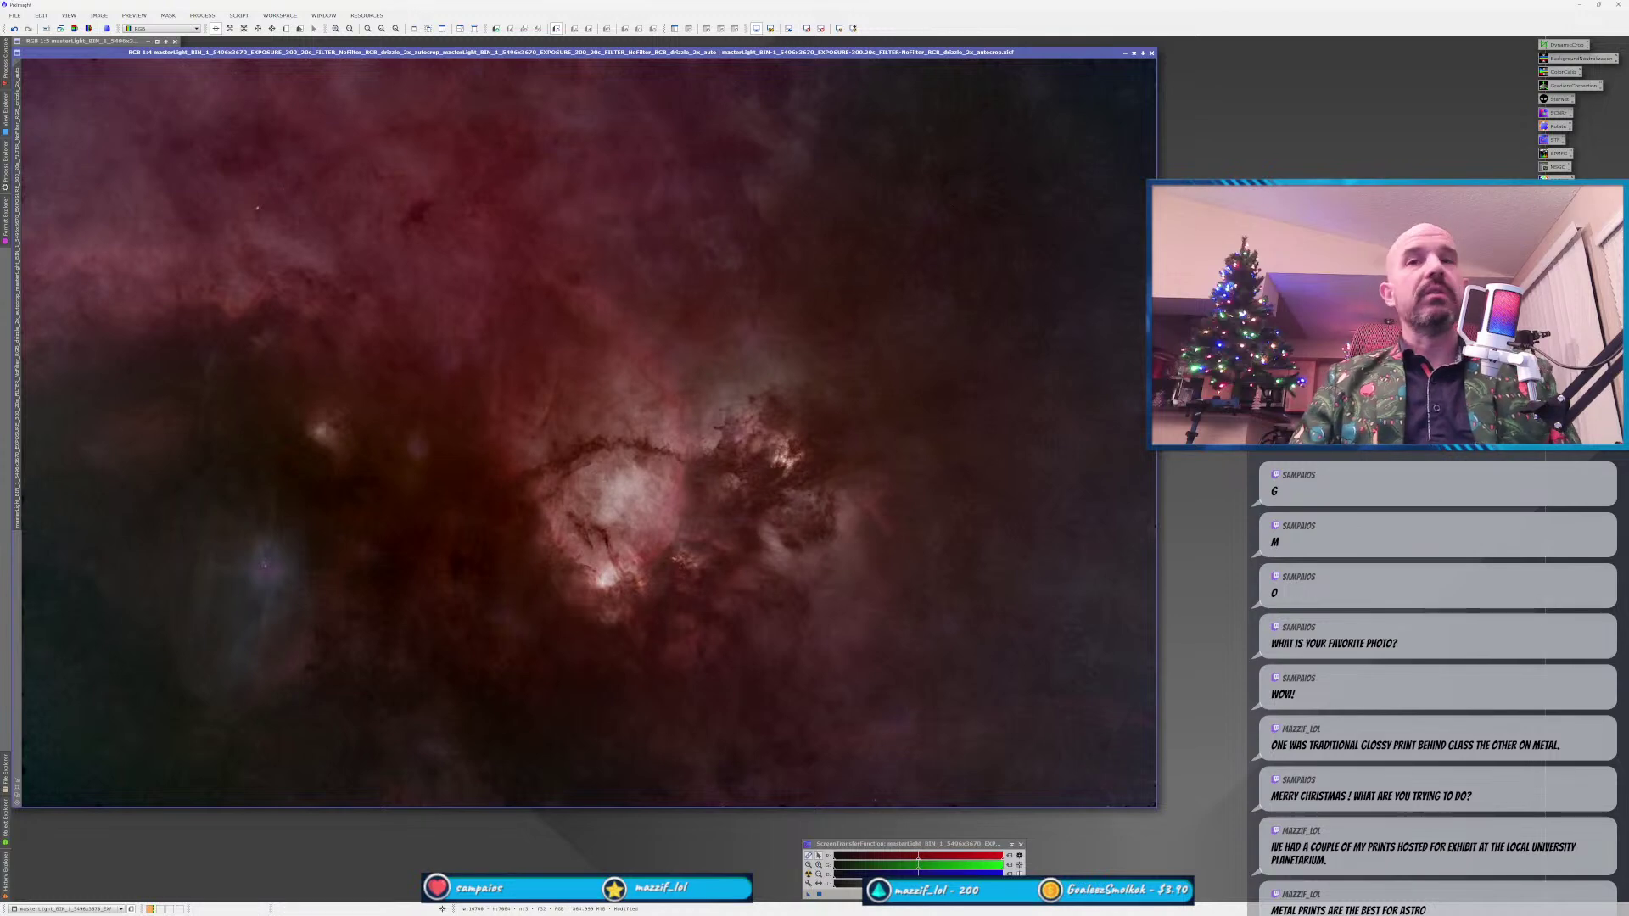
# Close ScreenTransferFunction and open NarrowbandNormalization with a real-time preview of the starless image.
pyautogui.click(1021, 844)
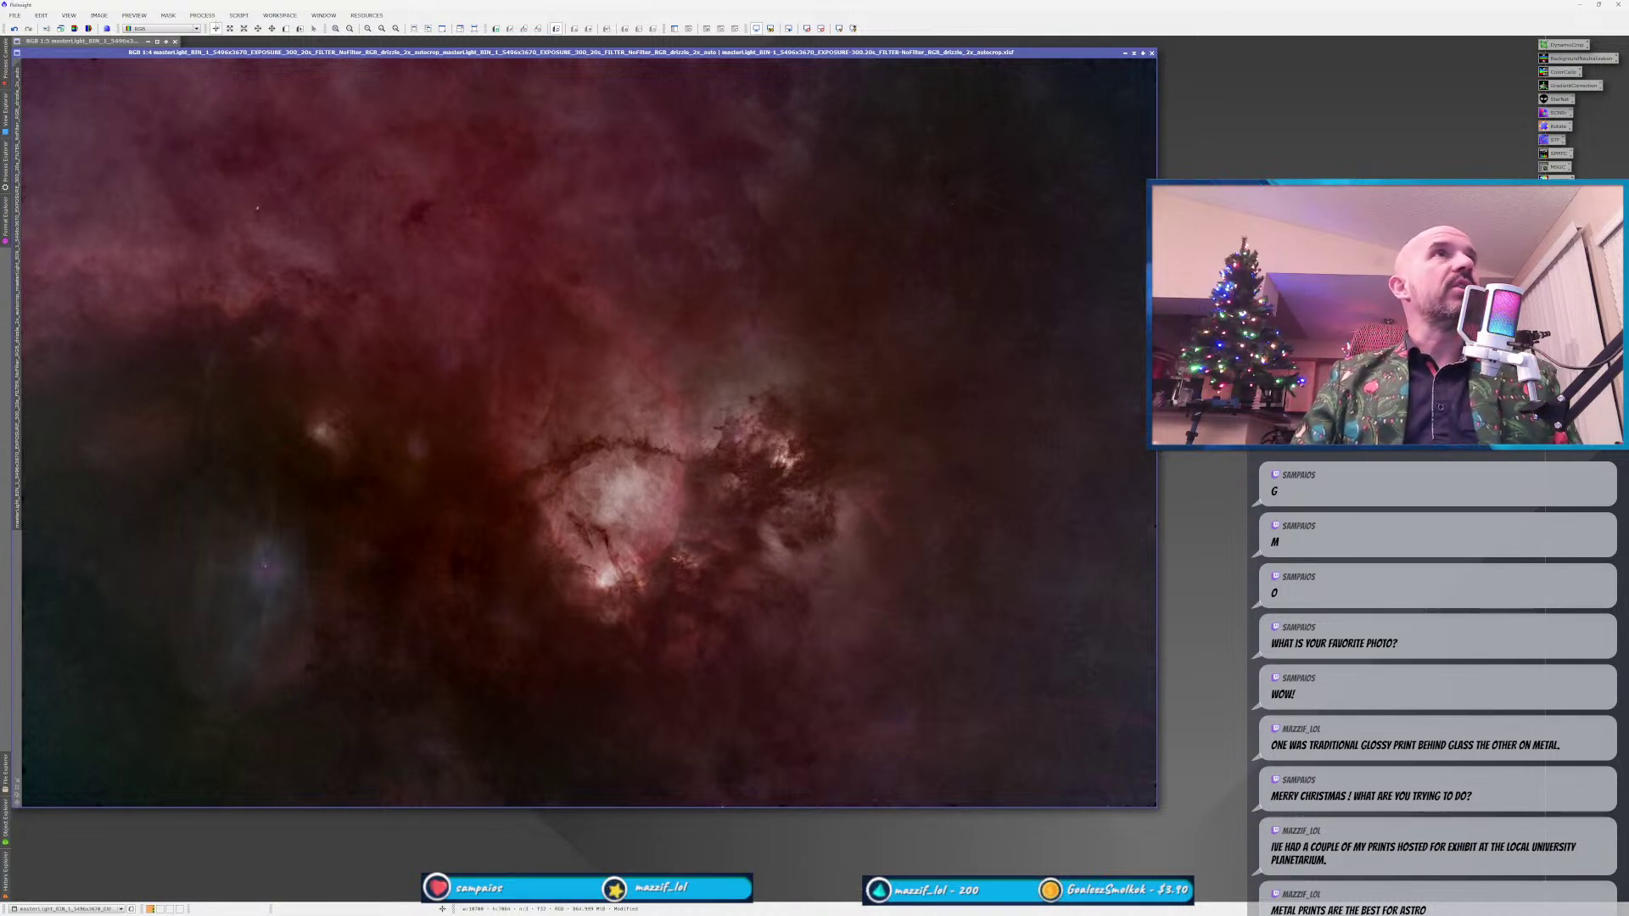
pyautogui.click(201, 16)
pyautogui.moveTo(222, 29)
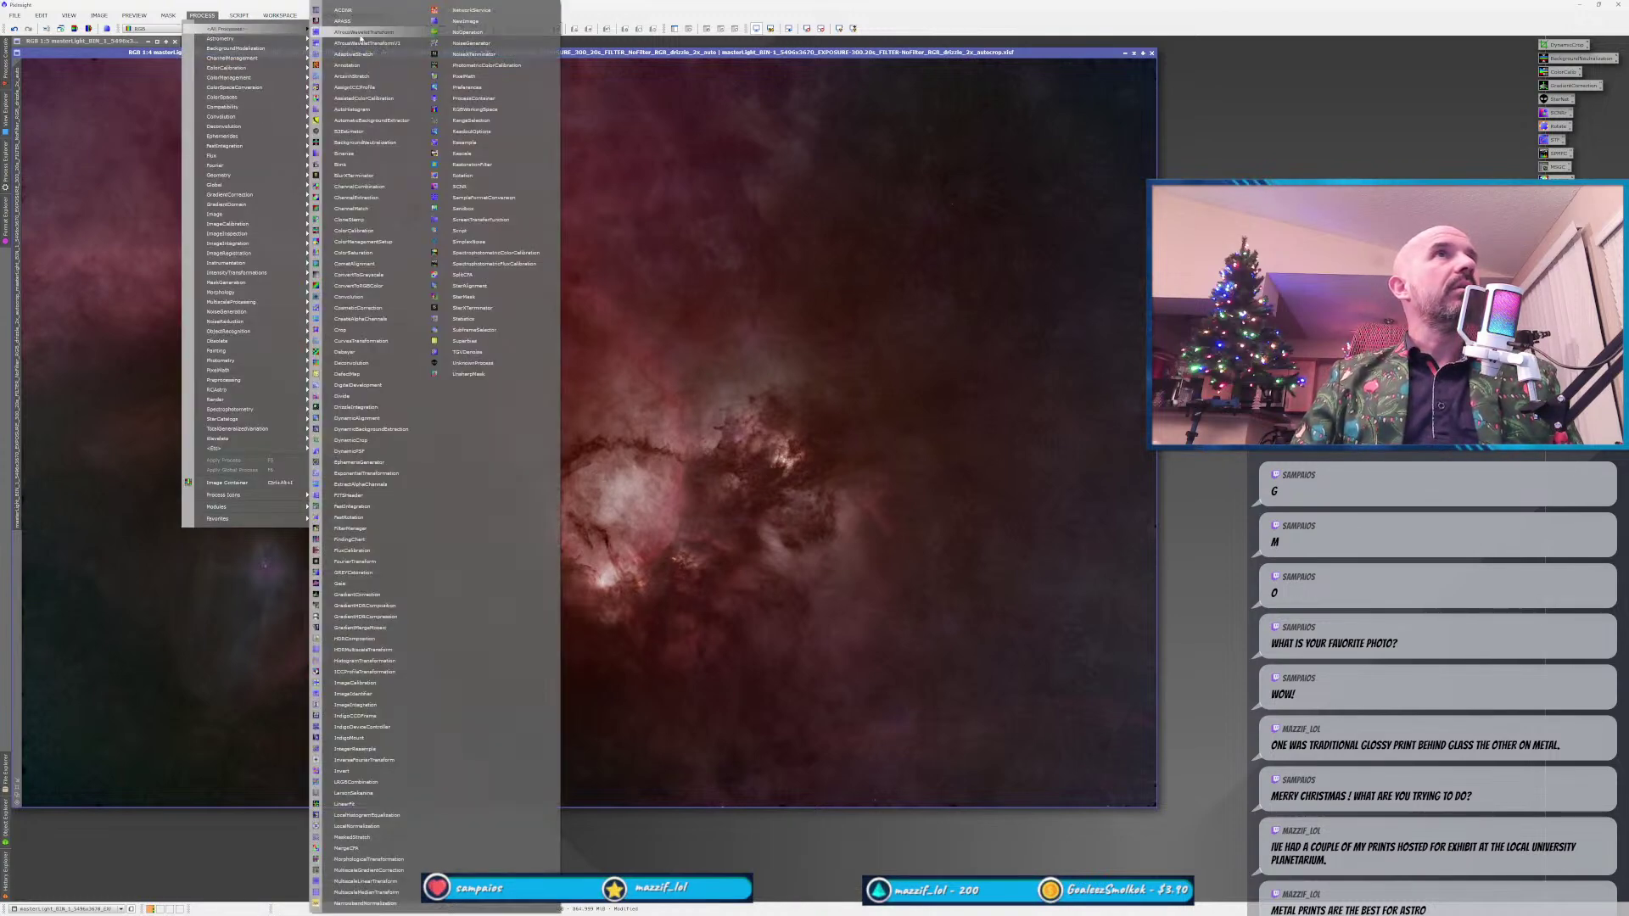
pyautogui.click(365, 902)
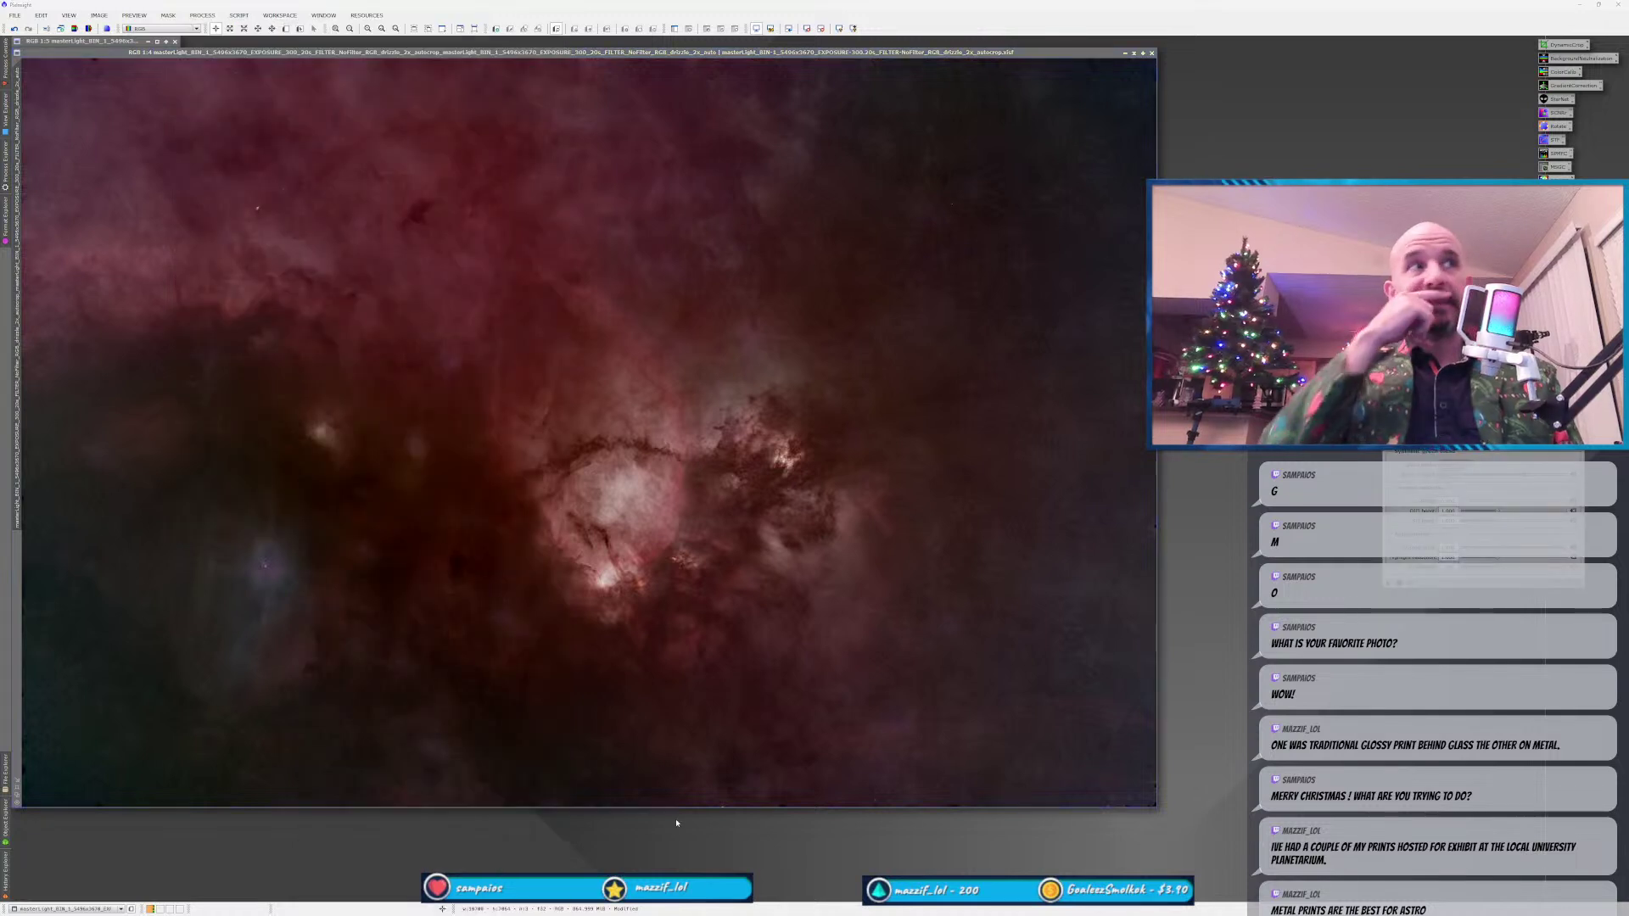
pyautogui.moveTo(1479, 386); pyautogui.dragTo(188, 673)
pyautogui.click(119, 869)
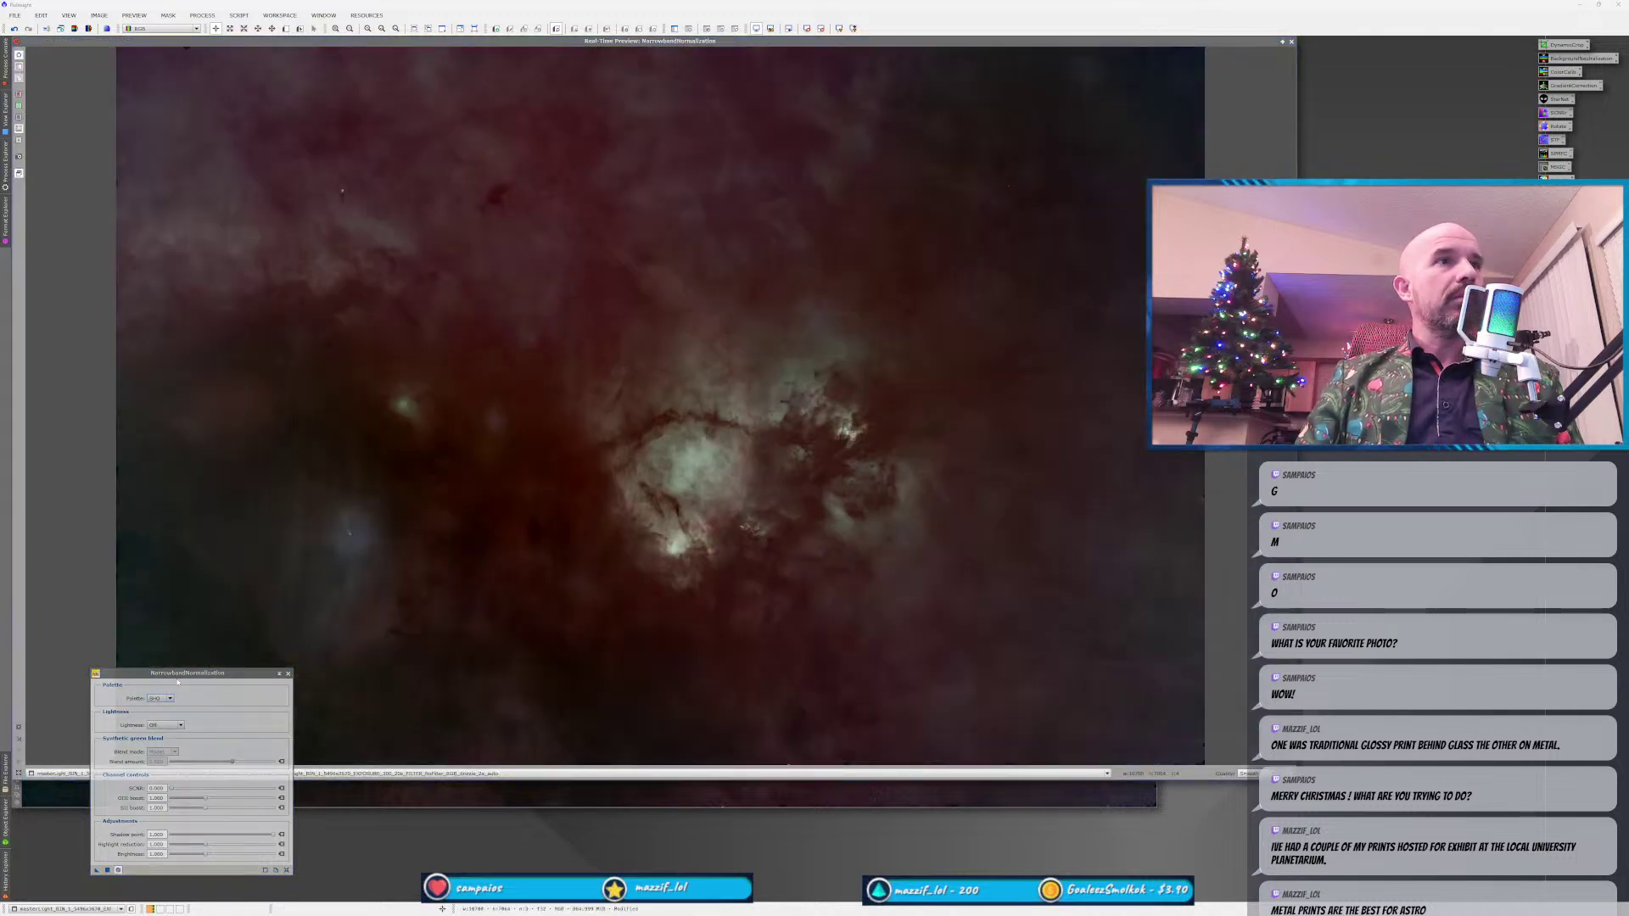
# Set the NarrowbandNormalization palette to HOO.
pyautogui.moveTo(211, 673); pyautogui.dragTo(300, 681)
pyautogui.click(250, 707)
pyautogui.click(255, 720)
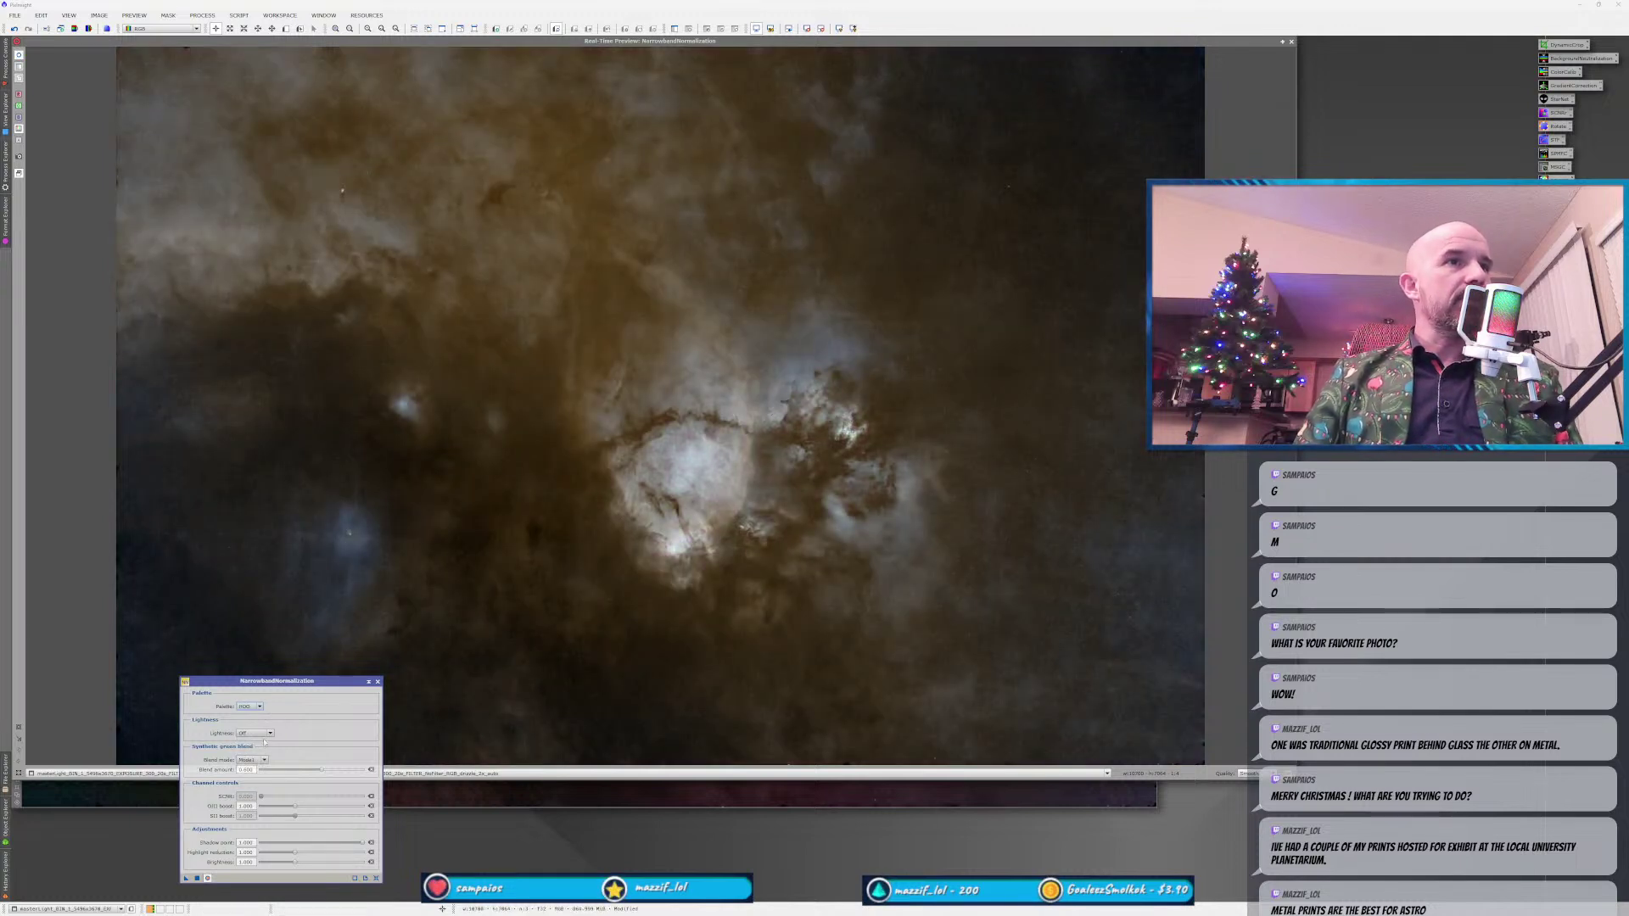
# Compare the synthetic green blend modes of the HOO palette in the preview, and return to the first one.
pyautogui.click(252, 760)
pyautogui.click(249, 774)
pyautogui.click(252, 760)
pyautogui.click(250, 784)
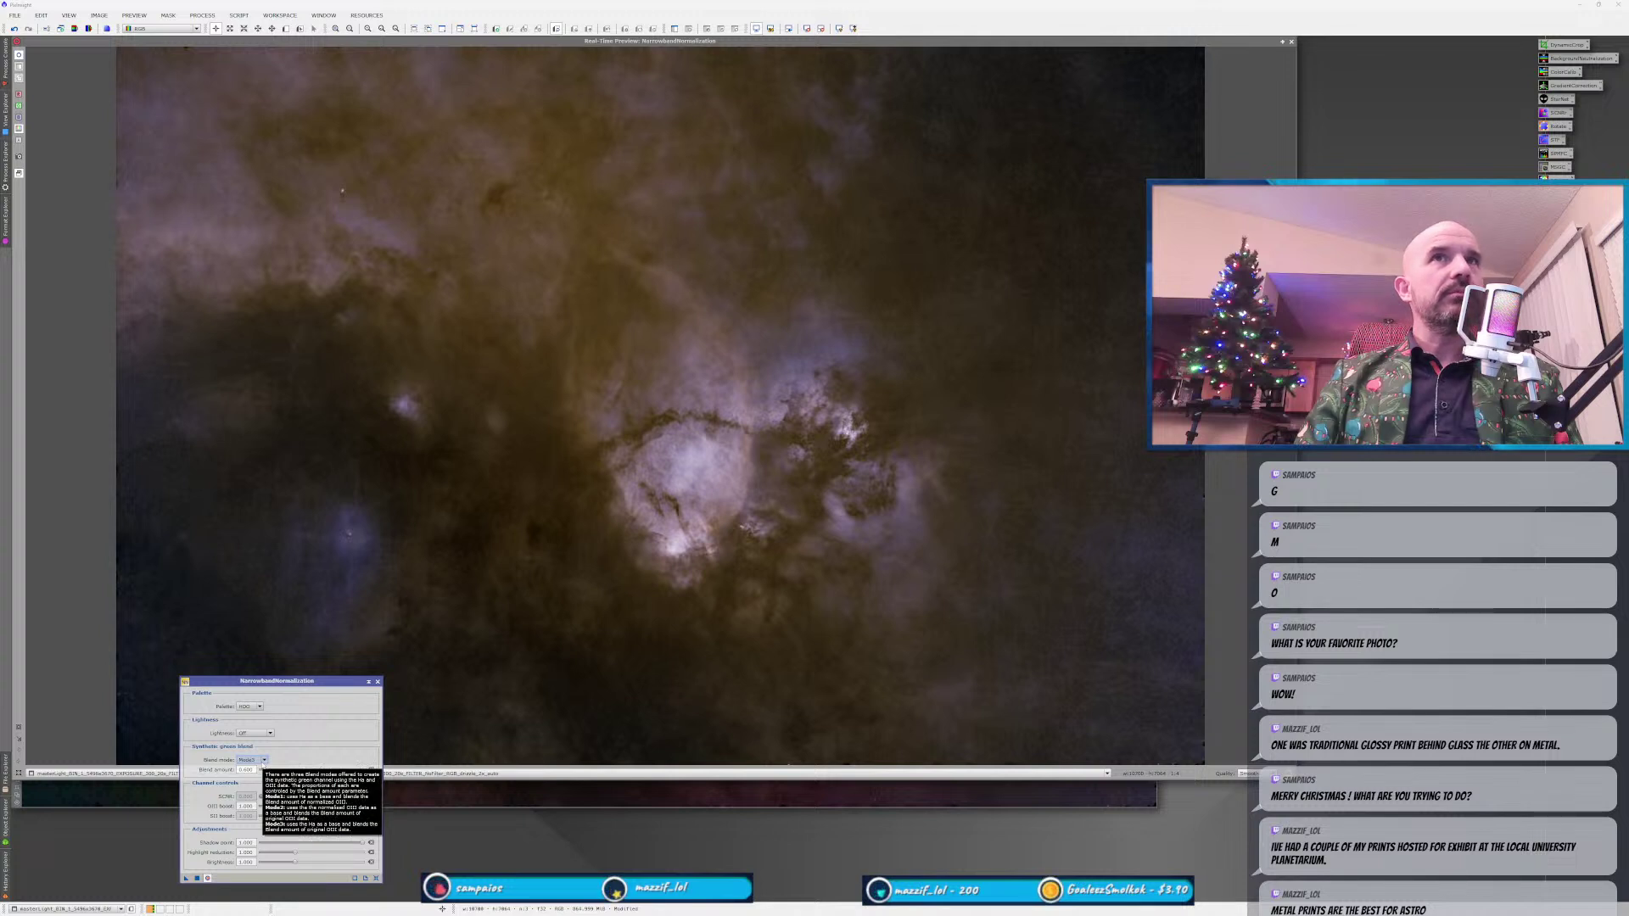
pyautogui.click(262, 762)
pyautogui.click(258, 768)
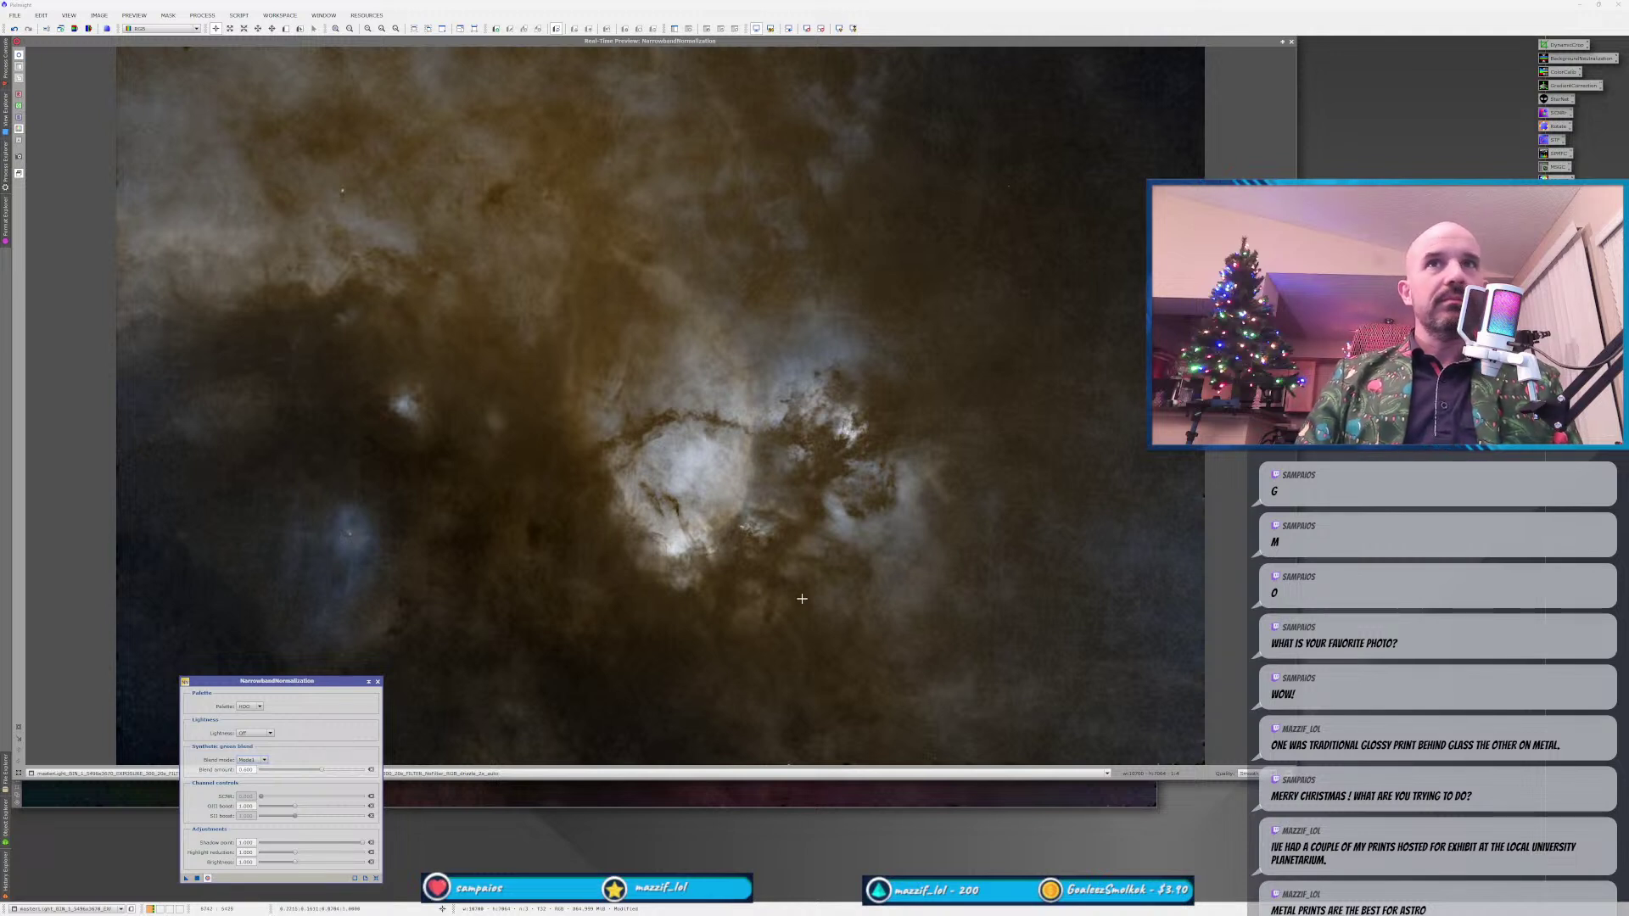
# Try the other narrowband palettes on the starless image in the preview, and set the palette back to HOO.
pyautogui.click(250, 706)
pyautogui.click(250, 718)
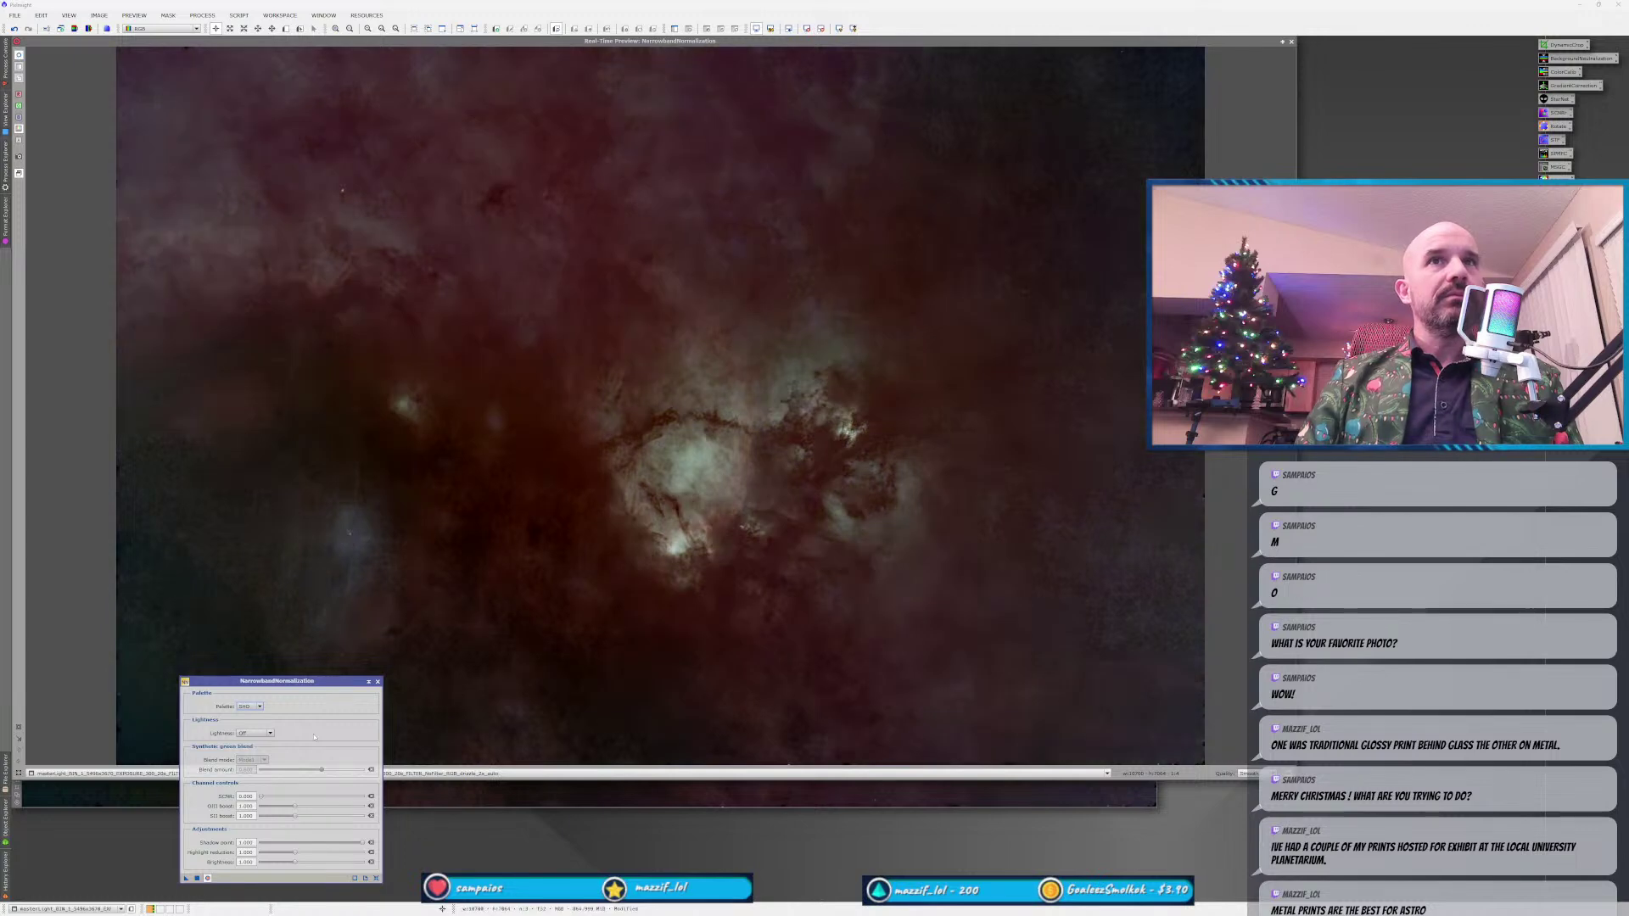
pyautogui.click(250, 706)
pyautogui.click(255, 728)
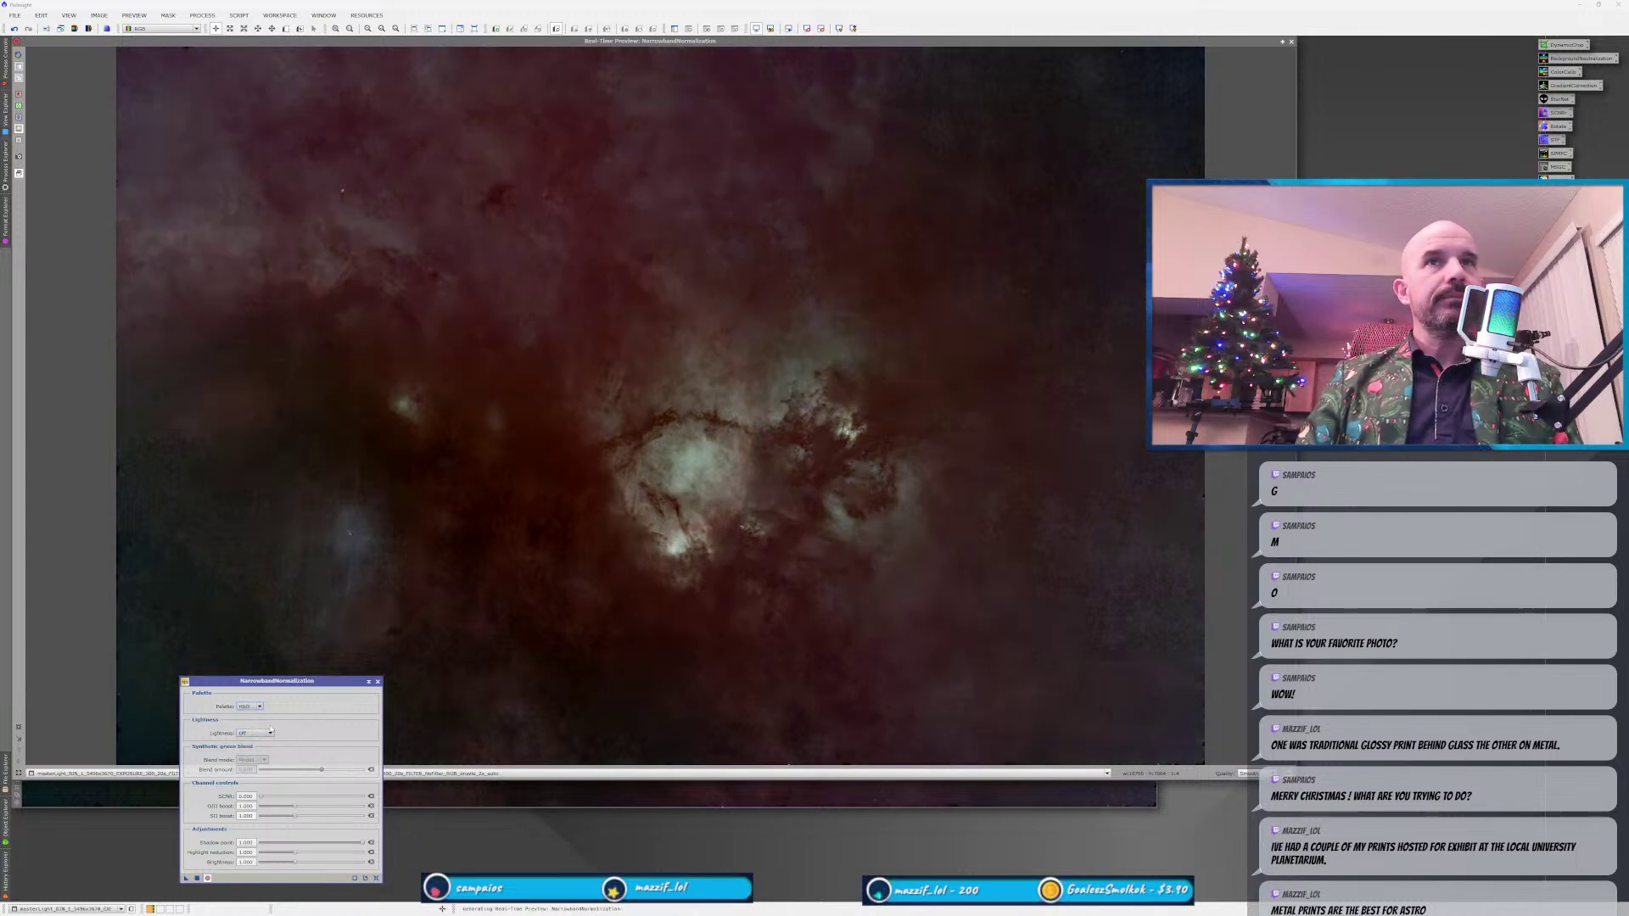
pyautogui.click(251, 706)
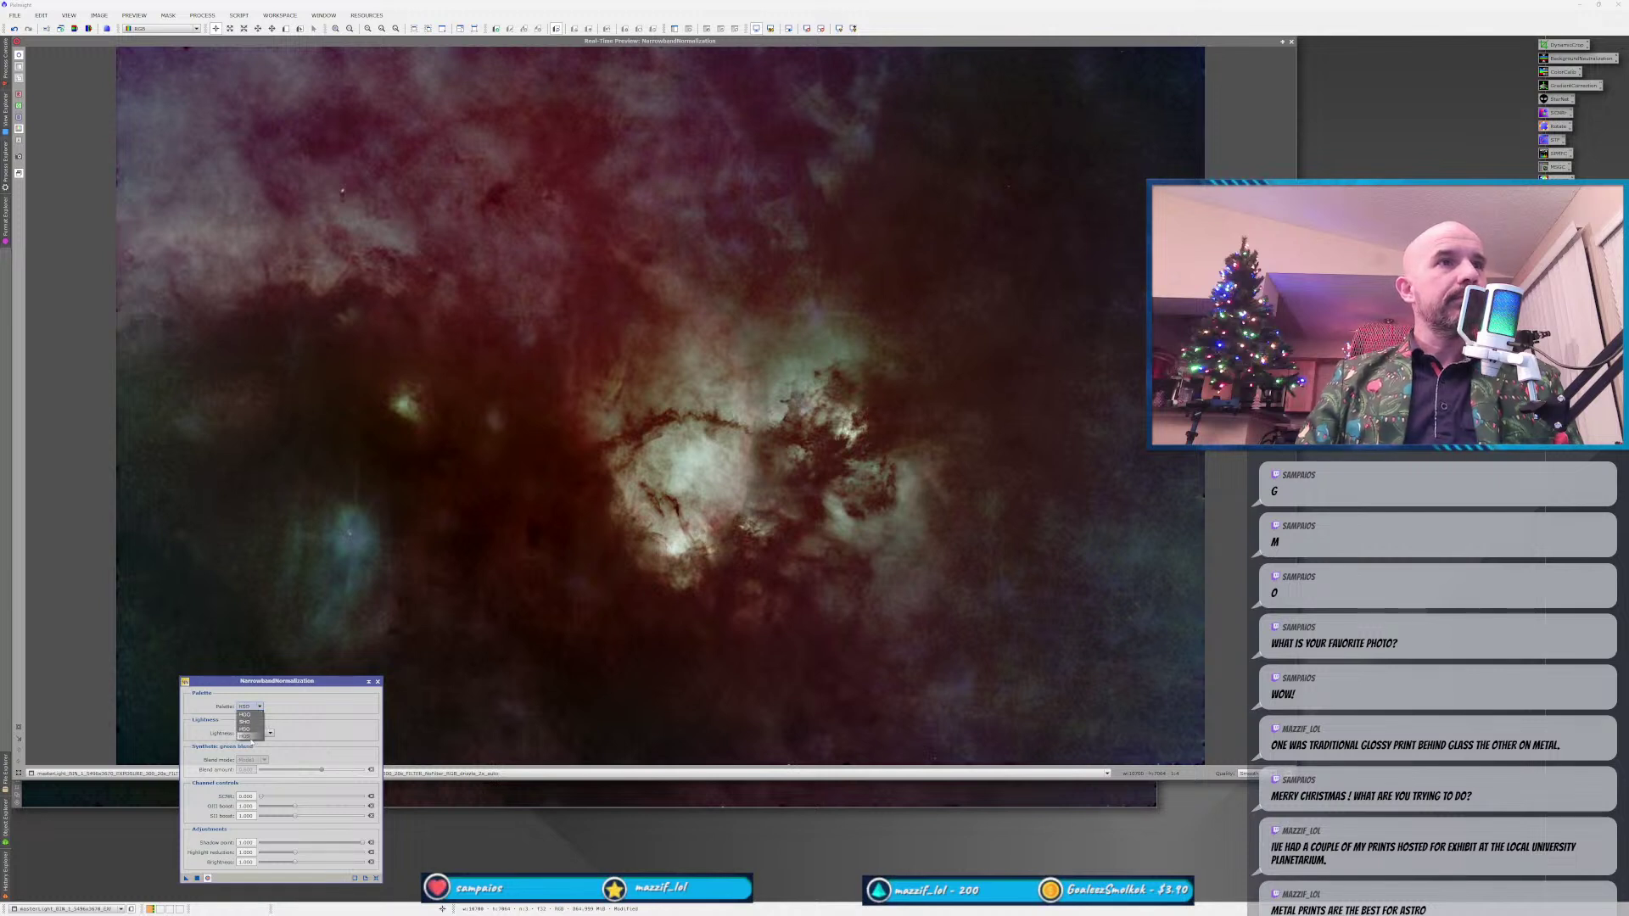
pyautogui.click(252, 736)
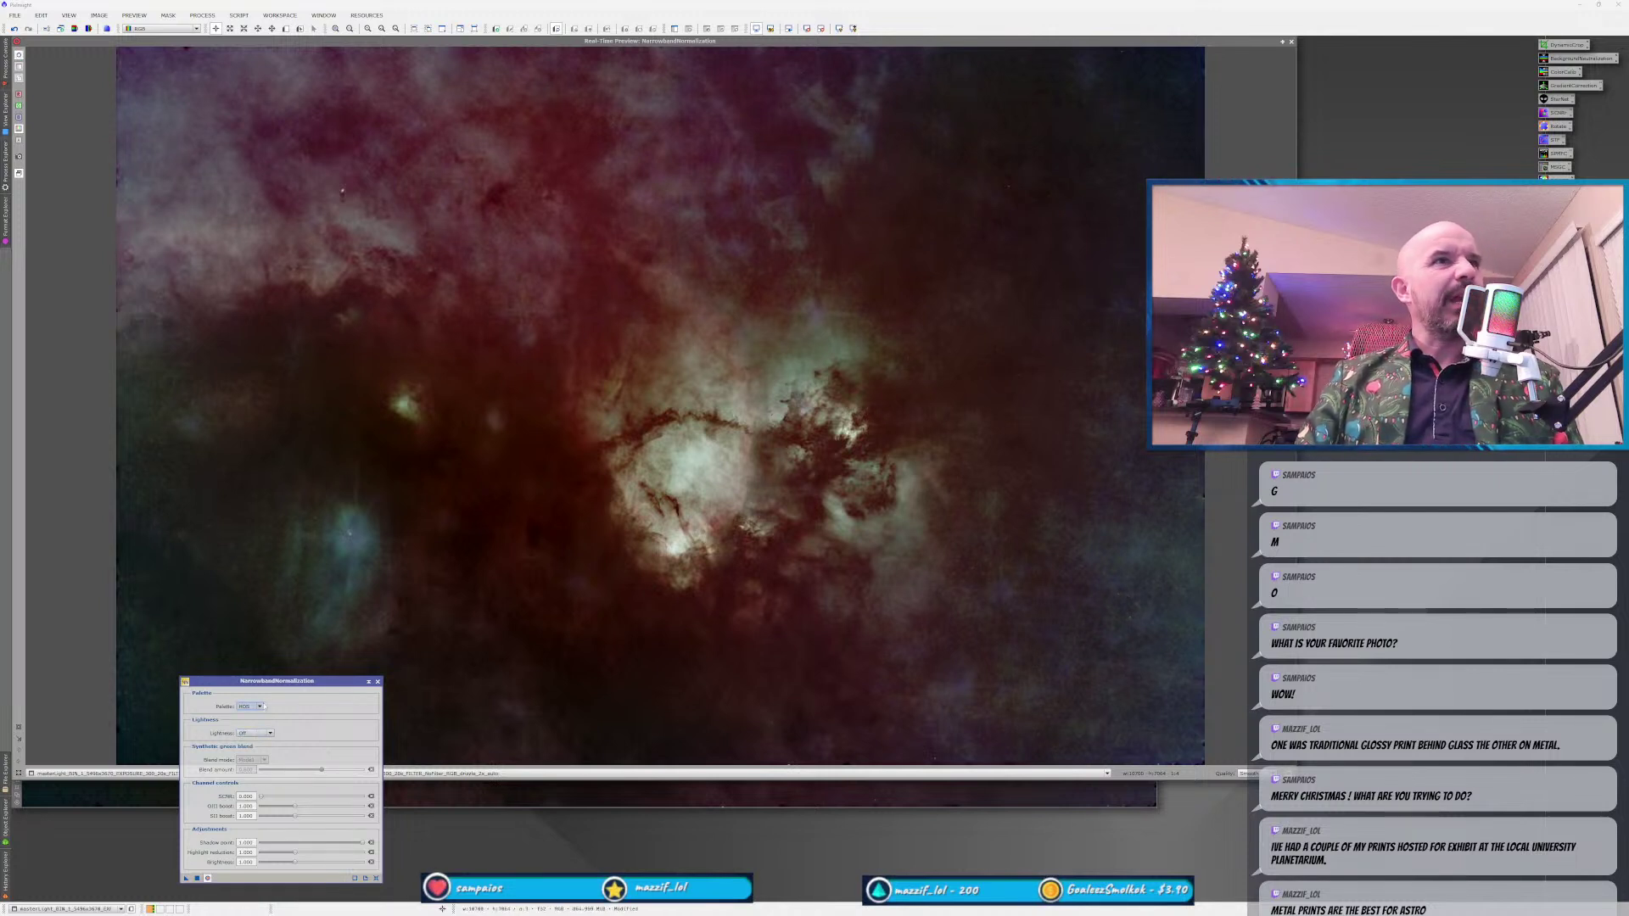
pyautogui.click(260, 706)
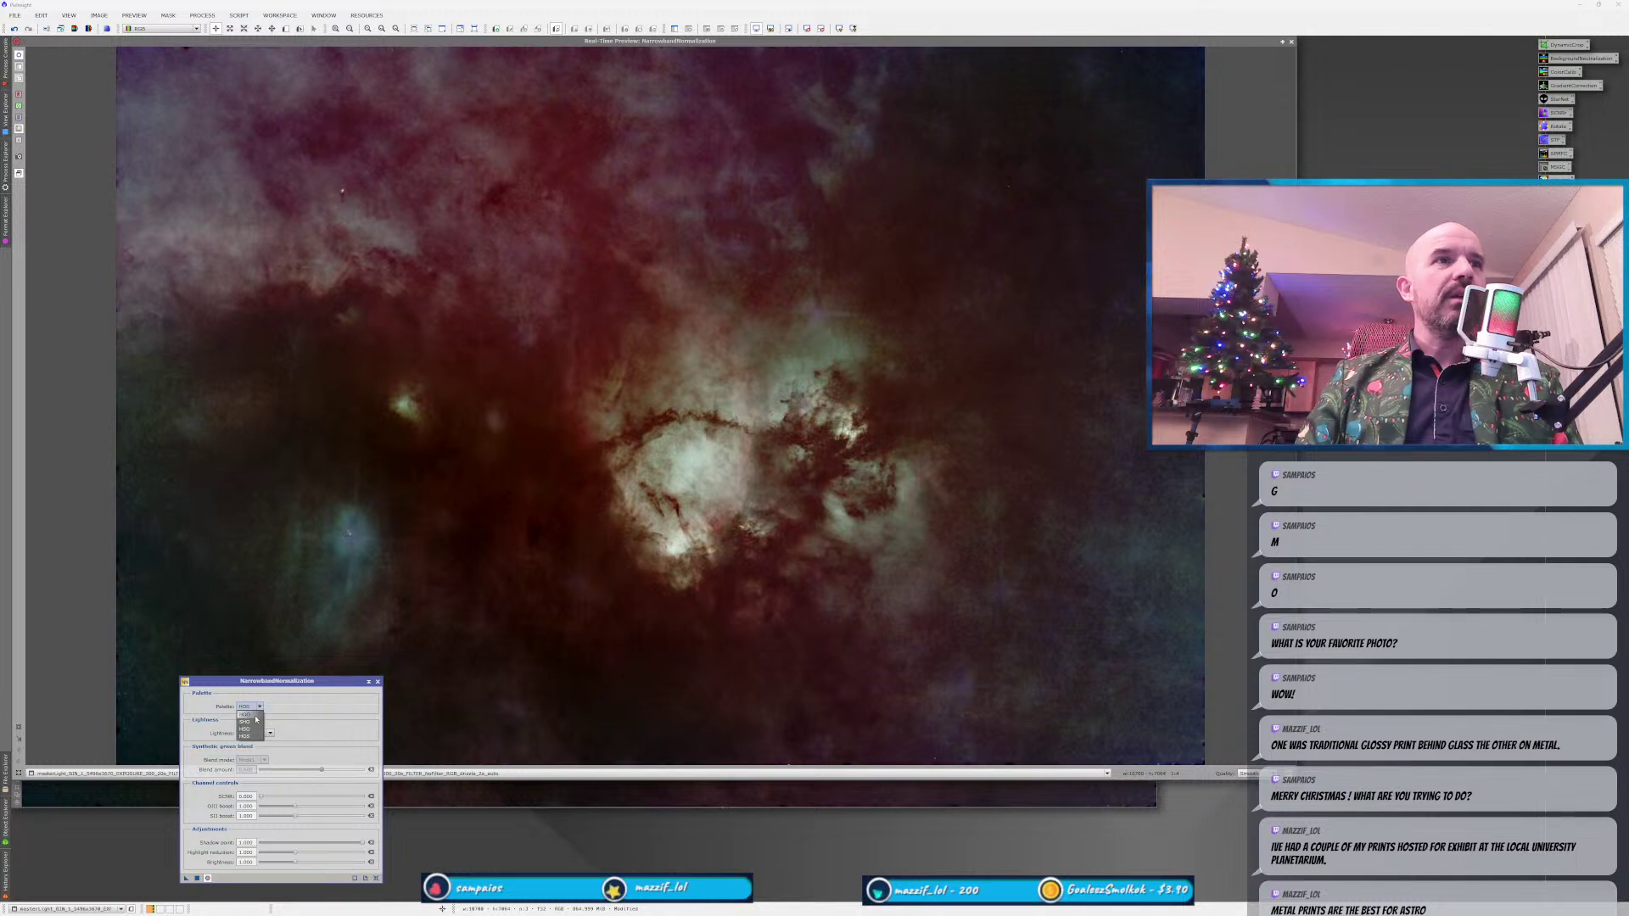
pyautogui.click(252, 732)
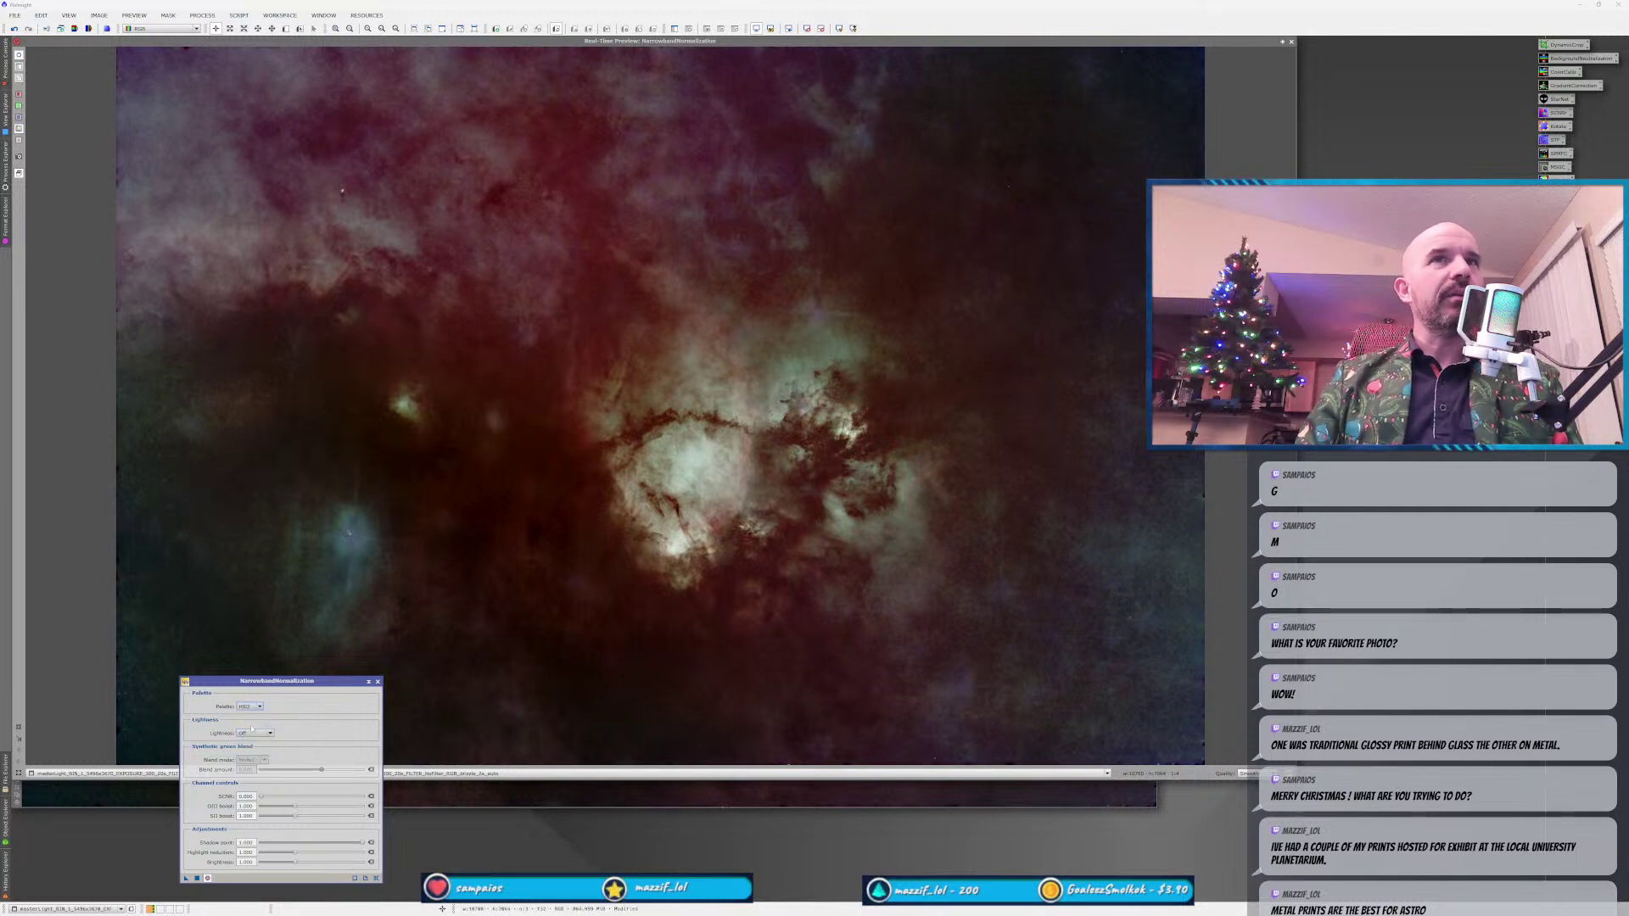
pyautogui.click(260, 706)
pyautogui.click(251, 721)
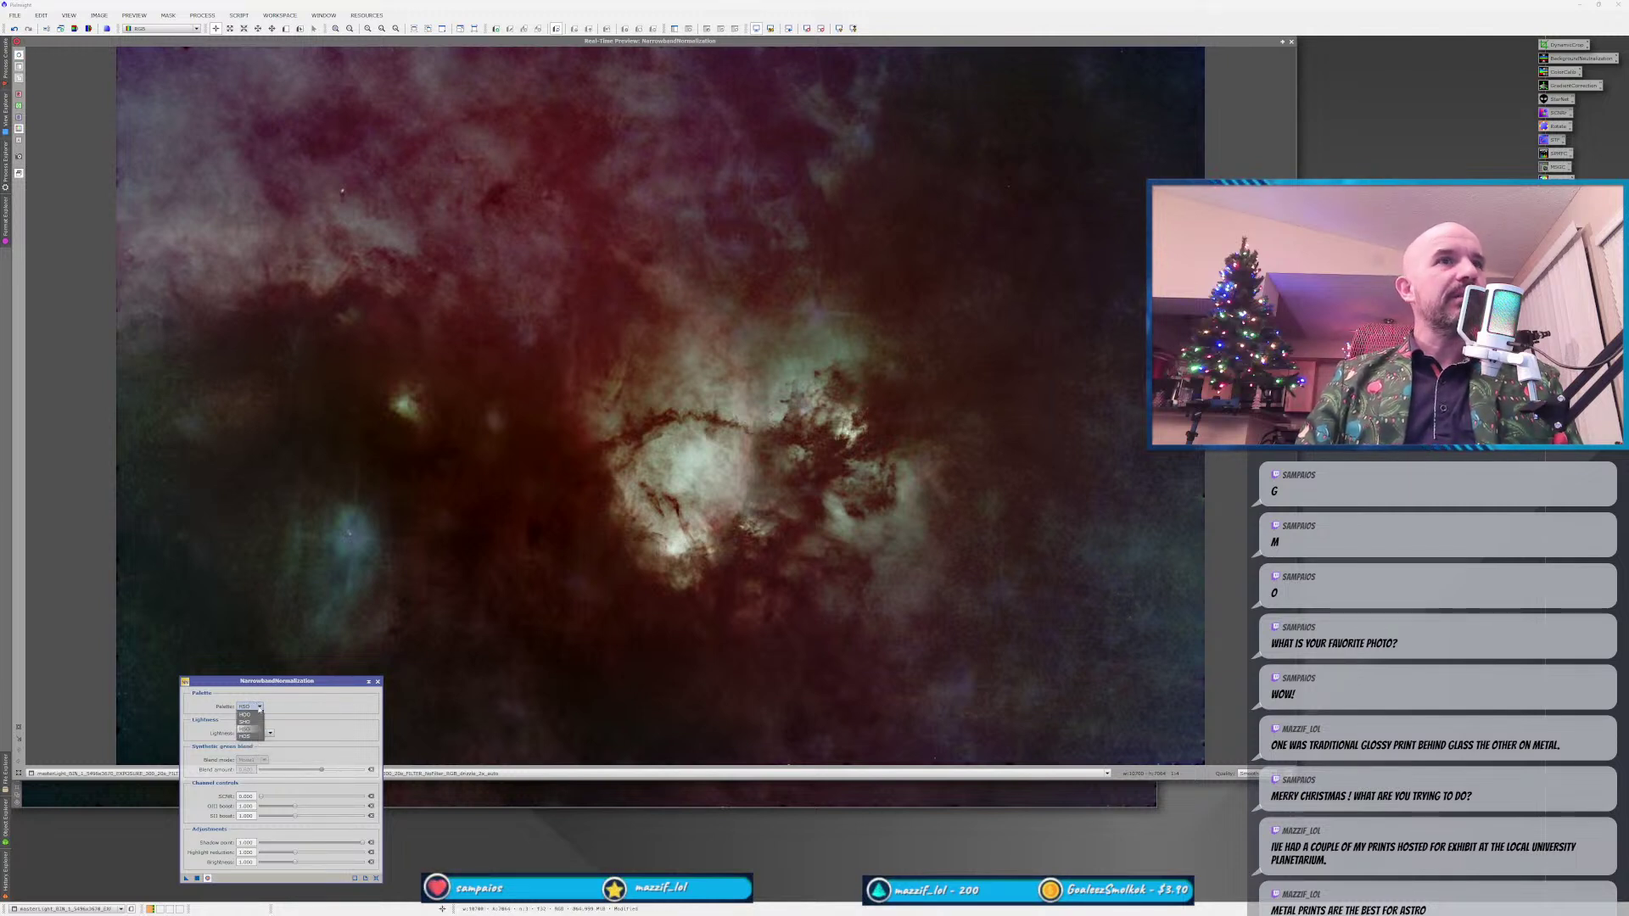
pyautogui.click(260, 707)
pyautogui.click(246, 714)
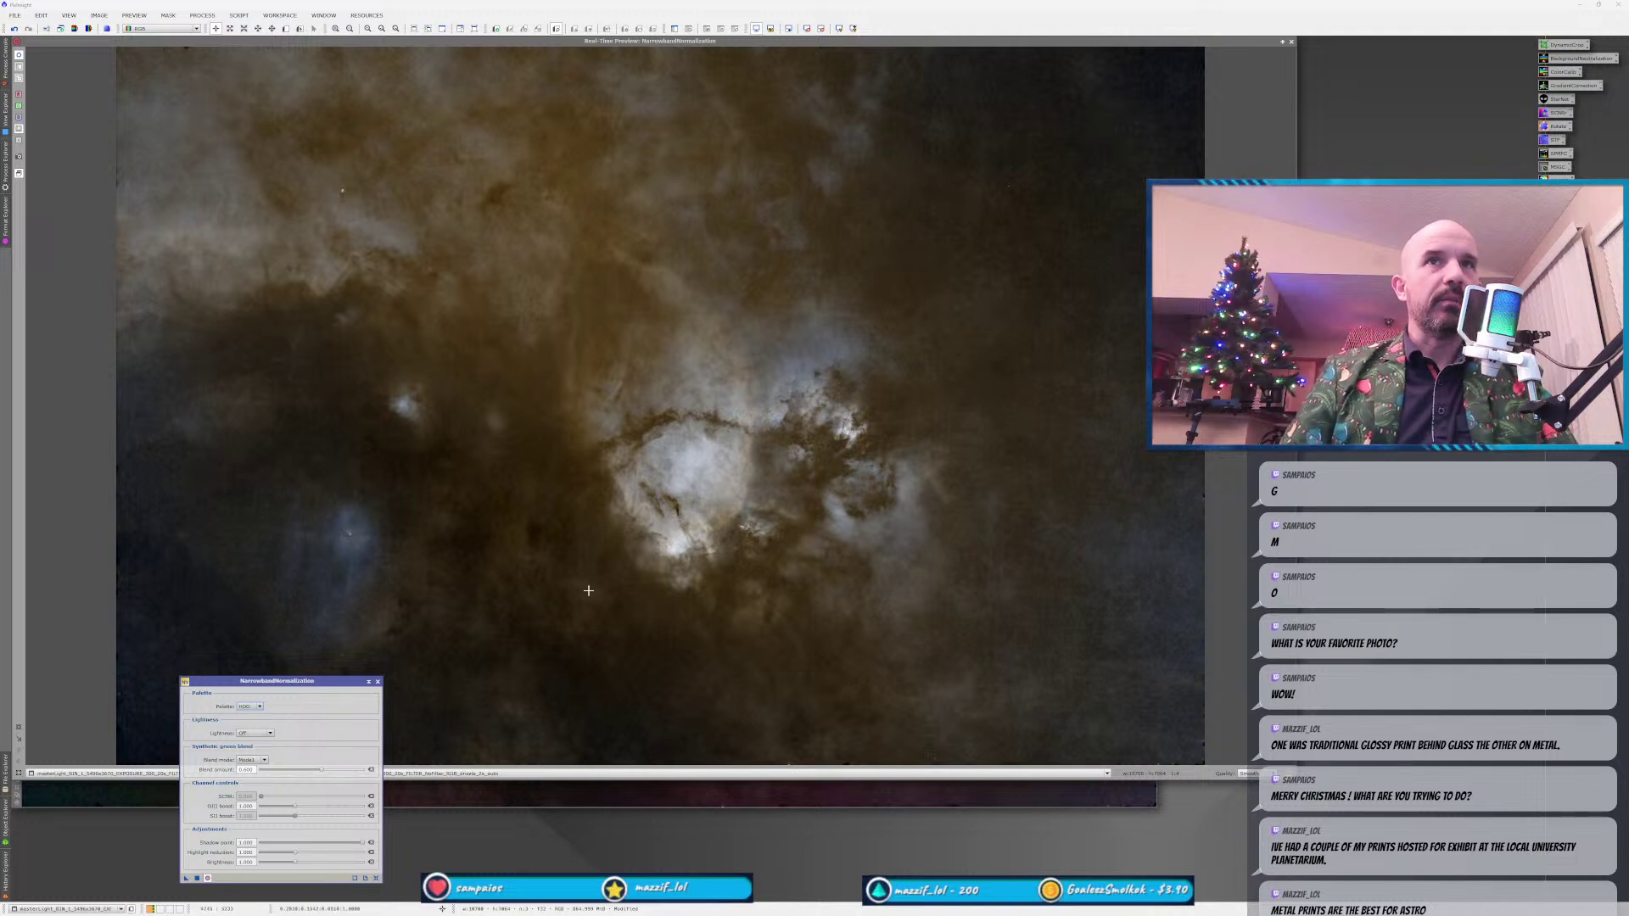
# Try stronger and weaker OIII boost values in the NarrowbandNormalization preview, and set the boost back to 1.
pyautogui.moveTo(294, 805); pyautogui.dragTo(299, 808)
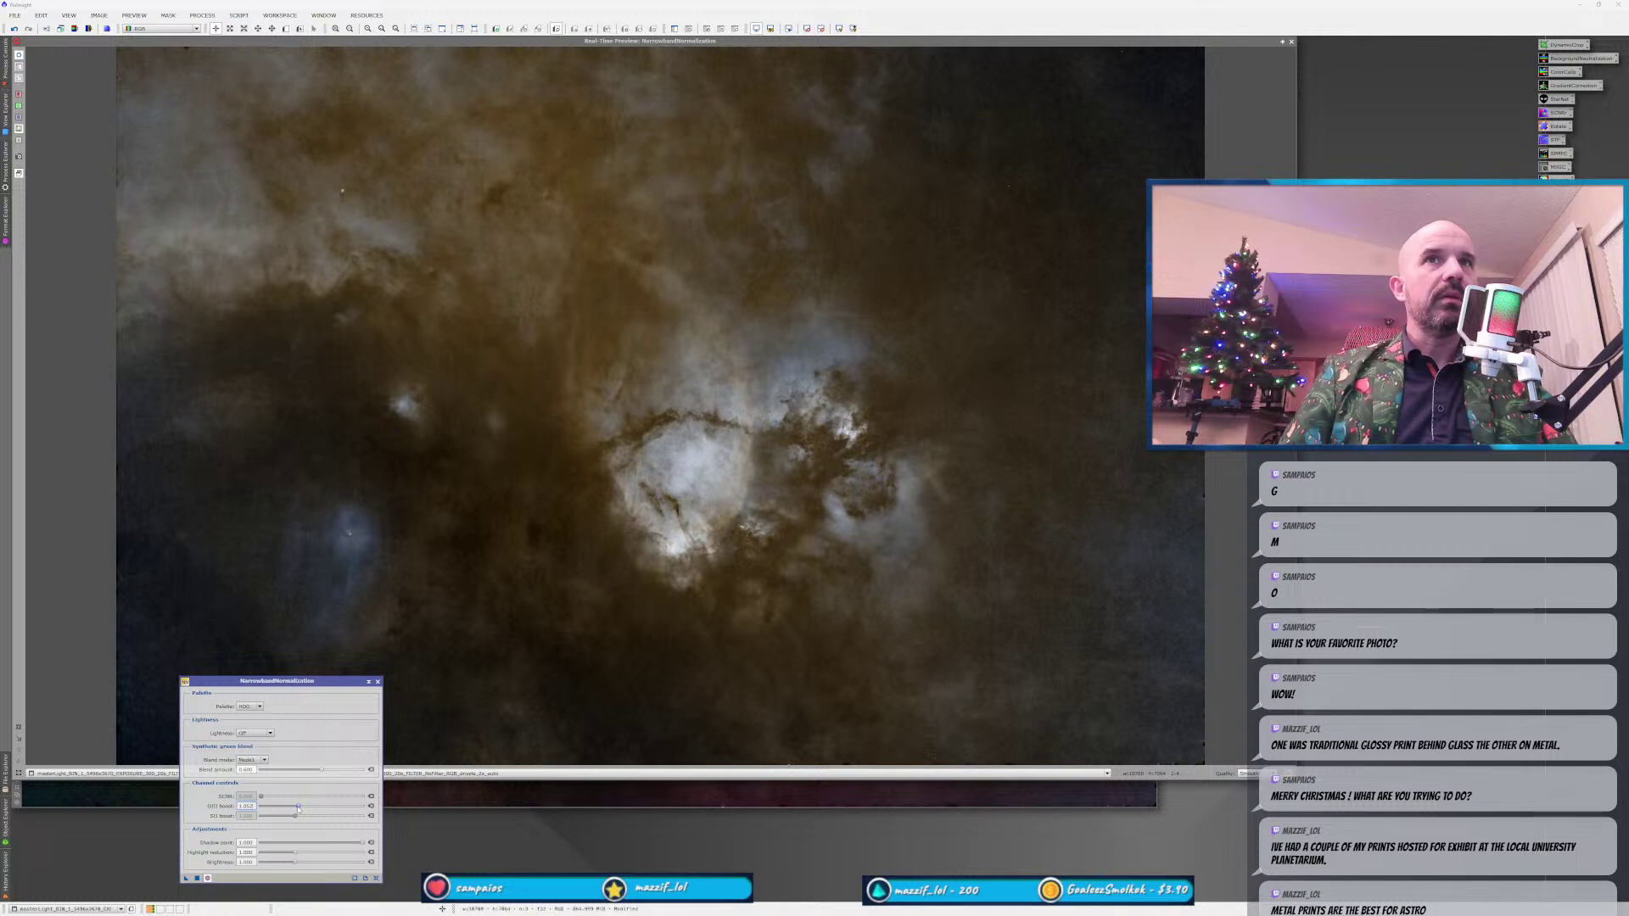
pyautogui.moveTo(298, 808); pyautogui.dragTo(311, 808)
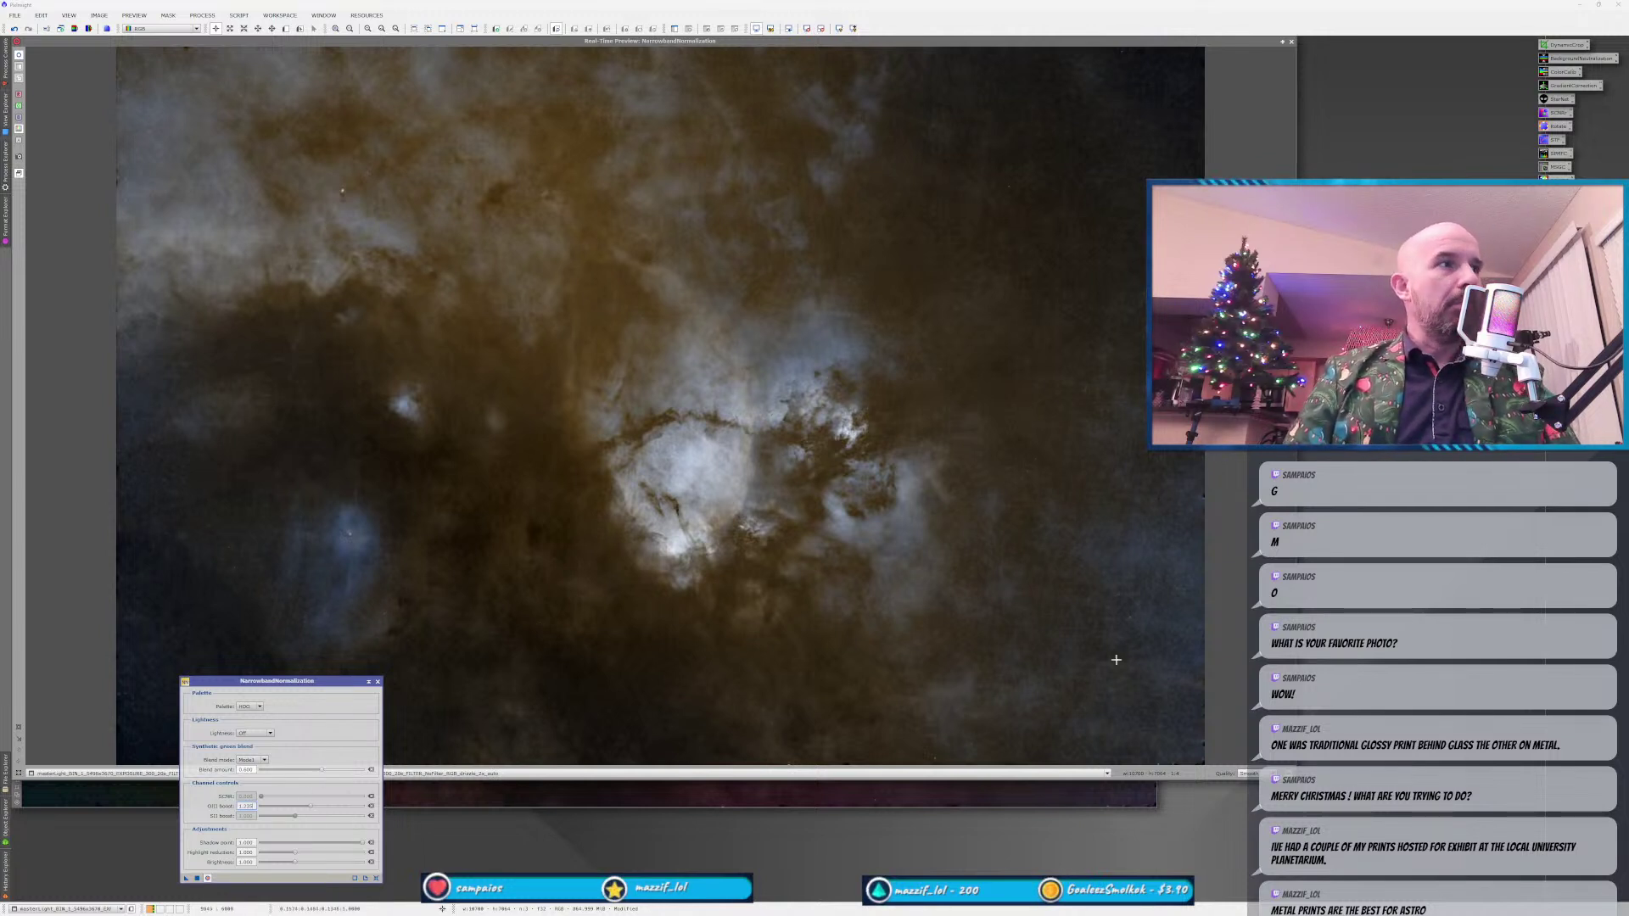
pyautogui.click(311, 809)
pyautogui.moveTo(311, 808); pyautogui.dragTo(287, 808)
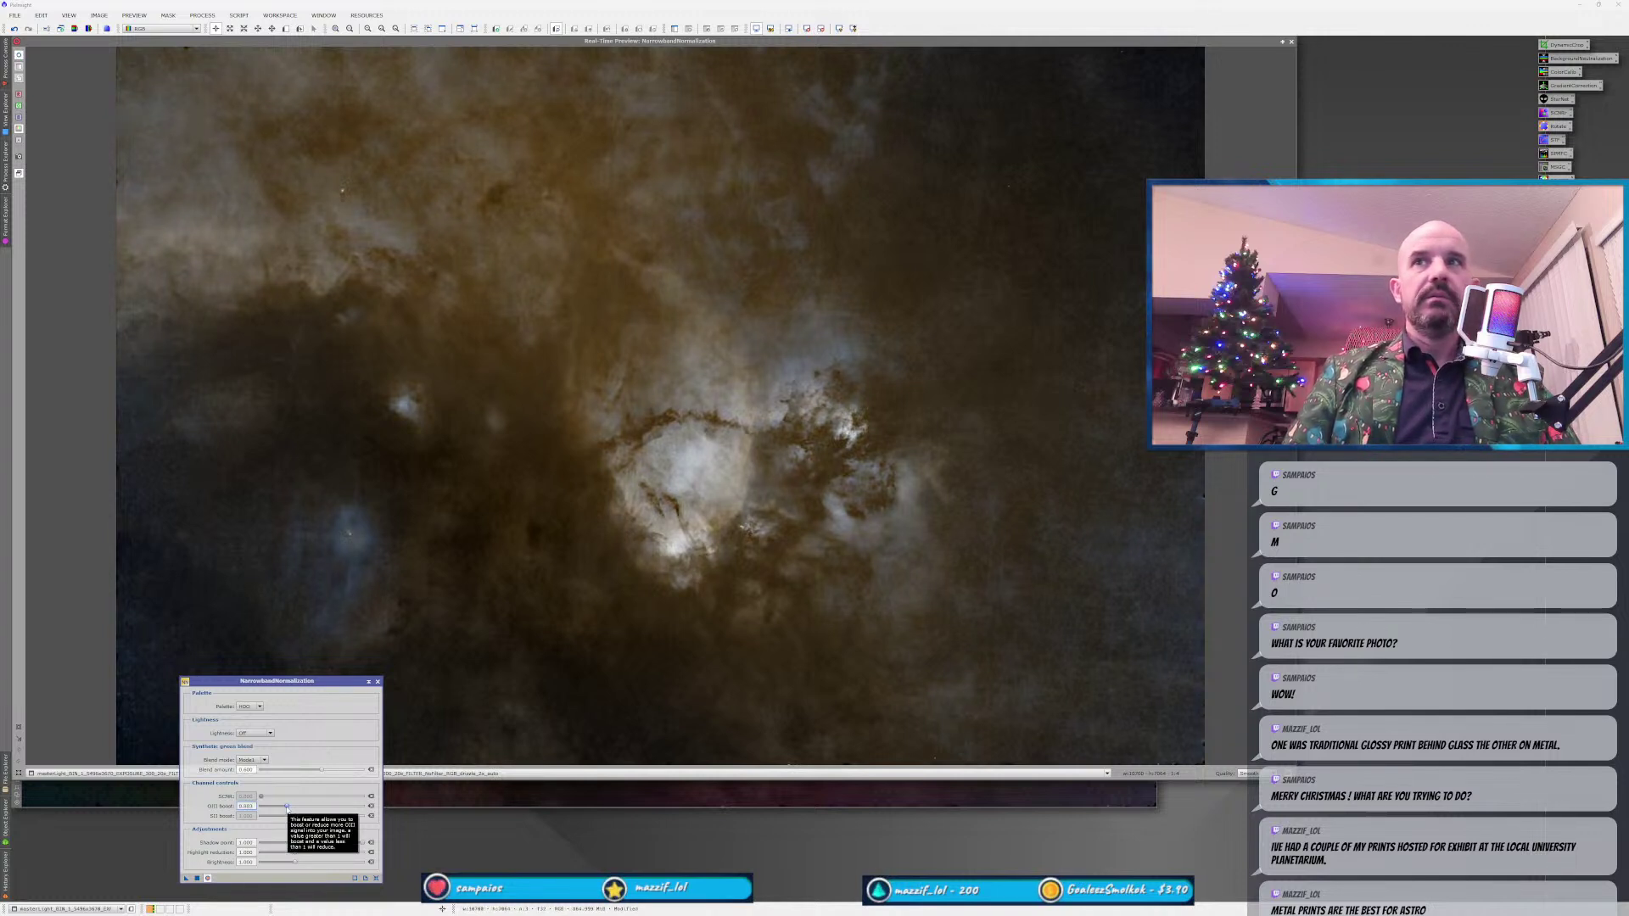
pyautogui.doubleClick(246, 806)
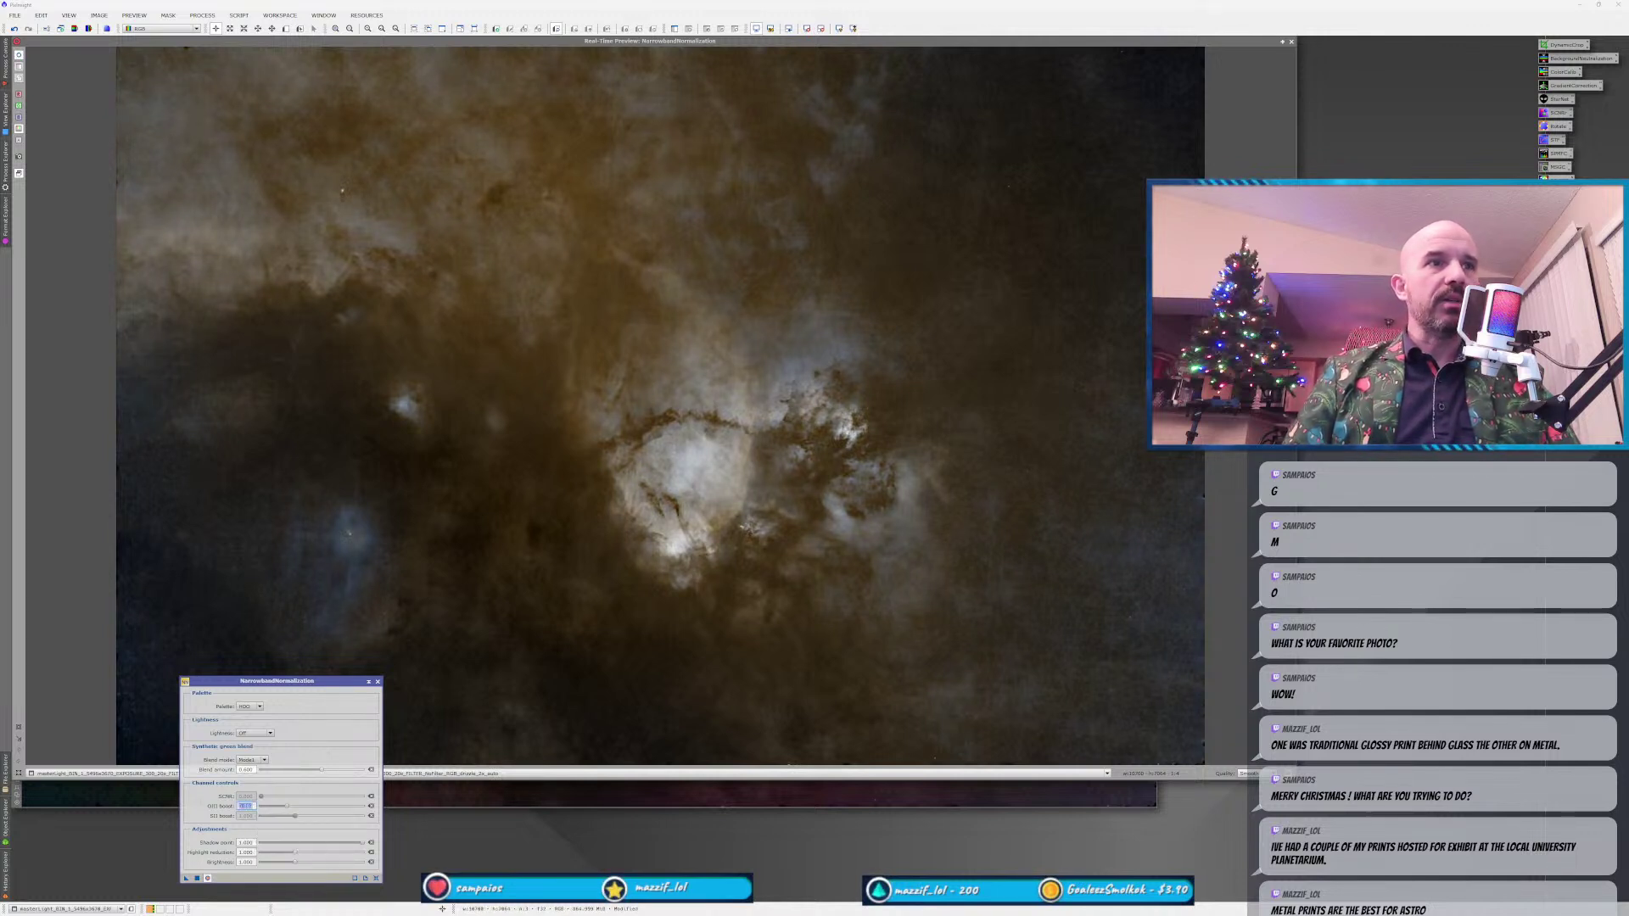
pyautogui.write('1')
pyautogui.press('Tab')
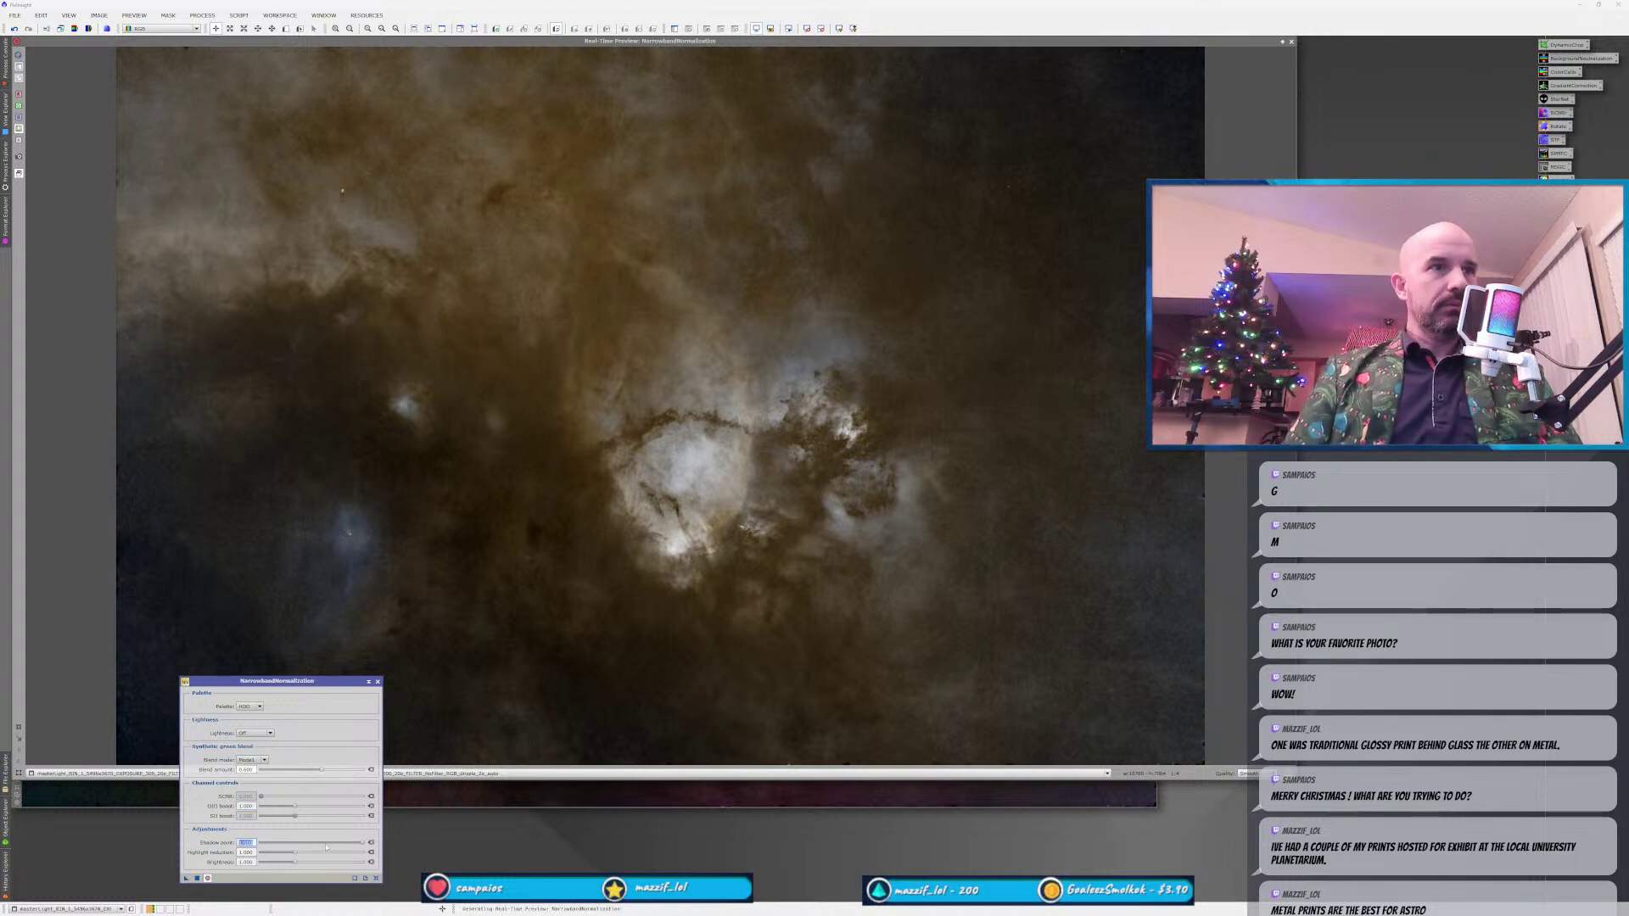
# Compare the NarrowbandNormalization lightness options on the starless image in the preview, and set lightness back to Off.
pyautogui.click(254, 732)
pyautogui.click(258, 760)
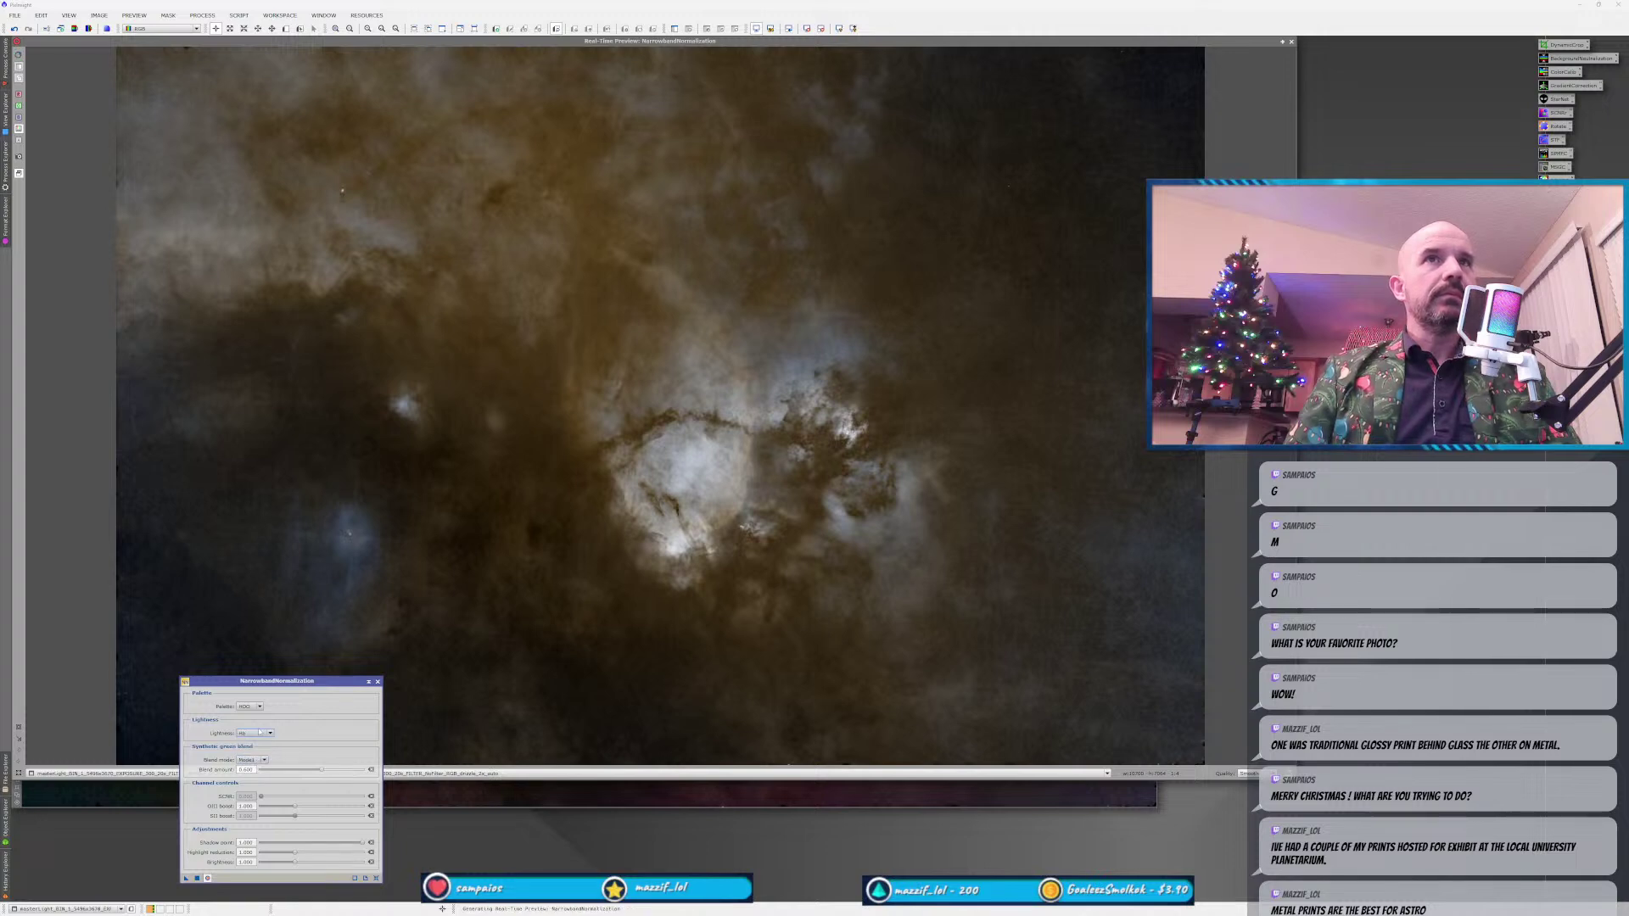
pyautogui.click(259, 734)
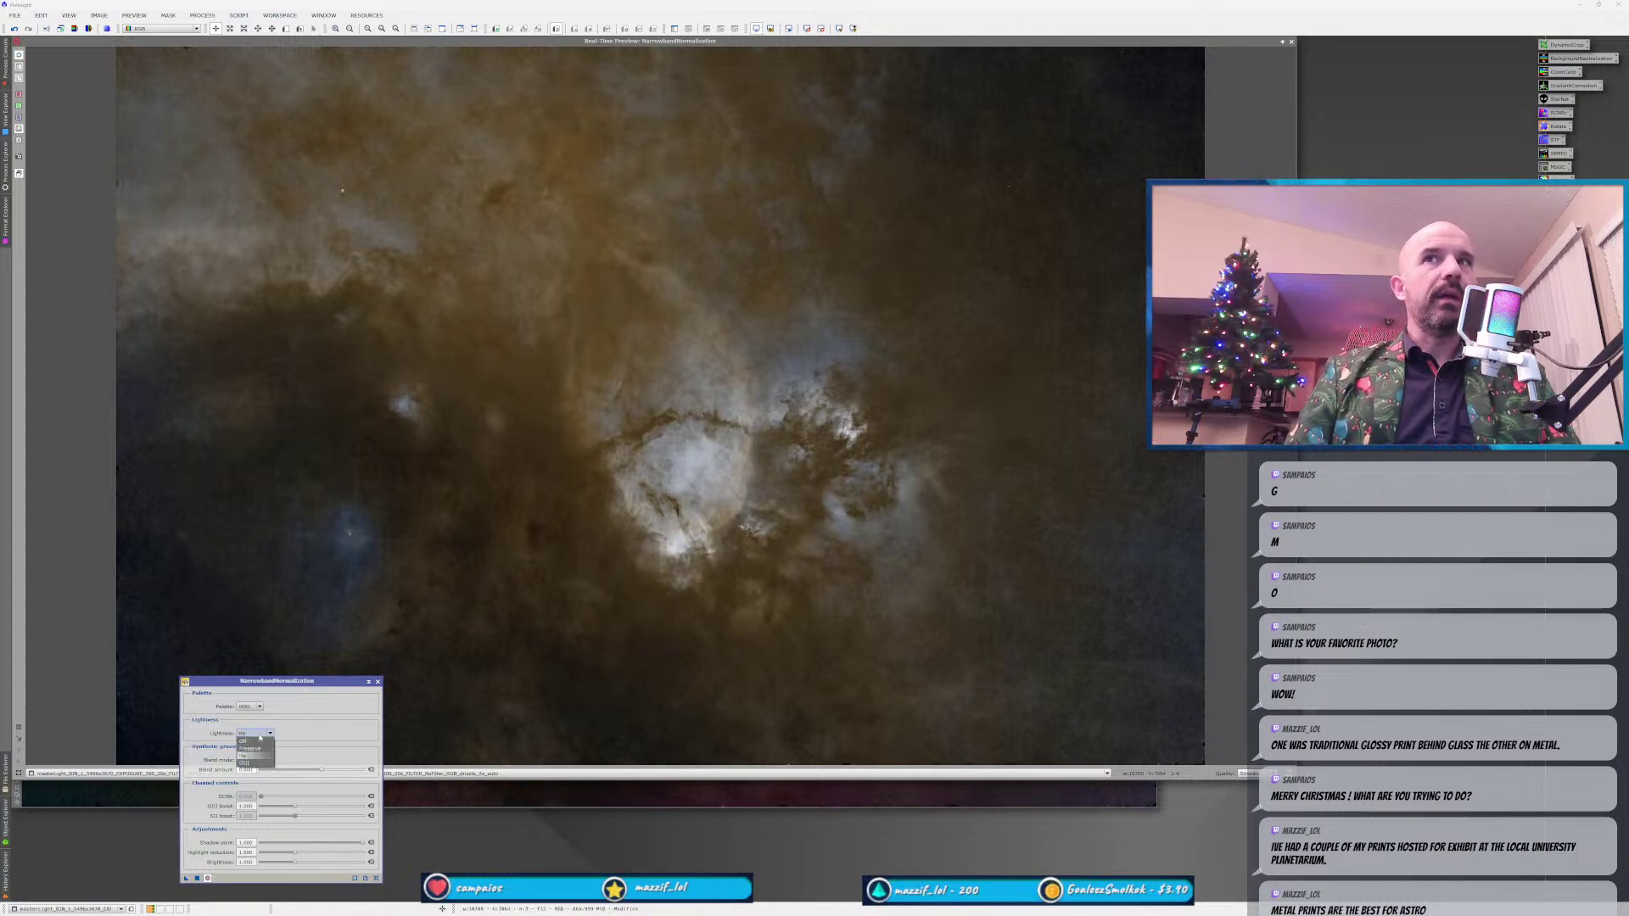
pyautogui.click(262, 736)
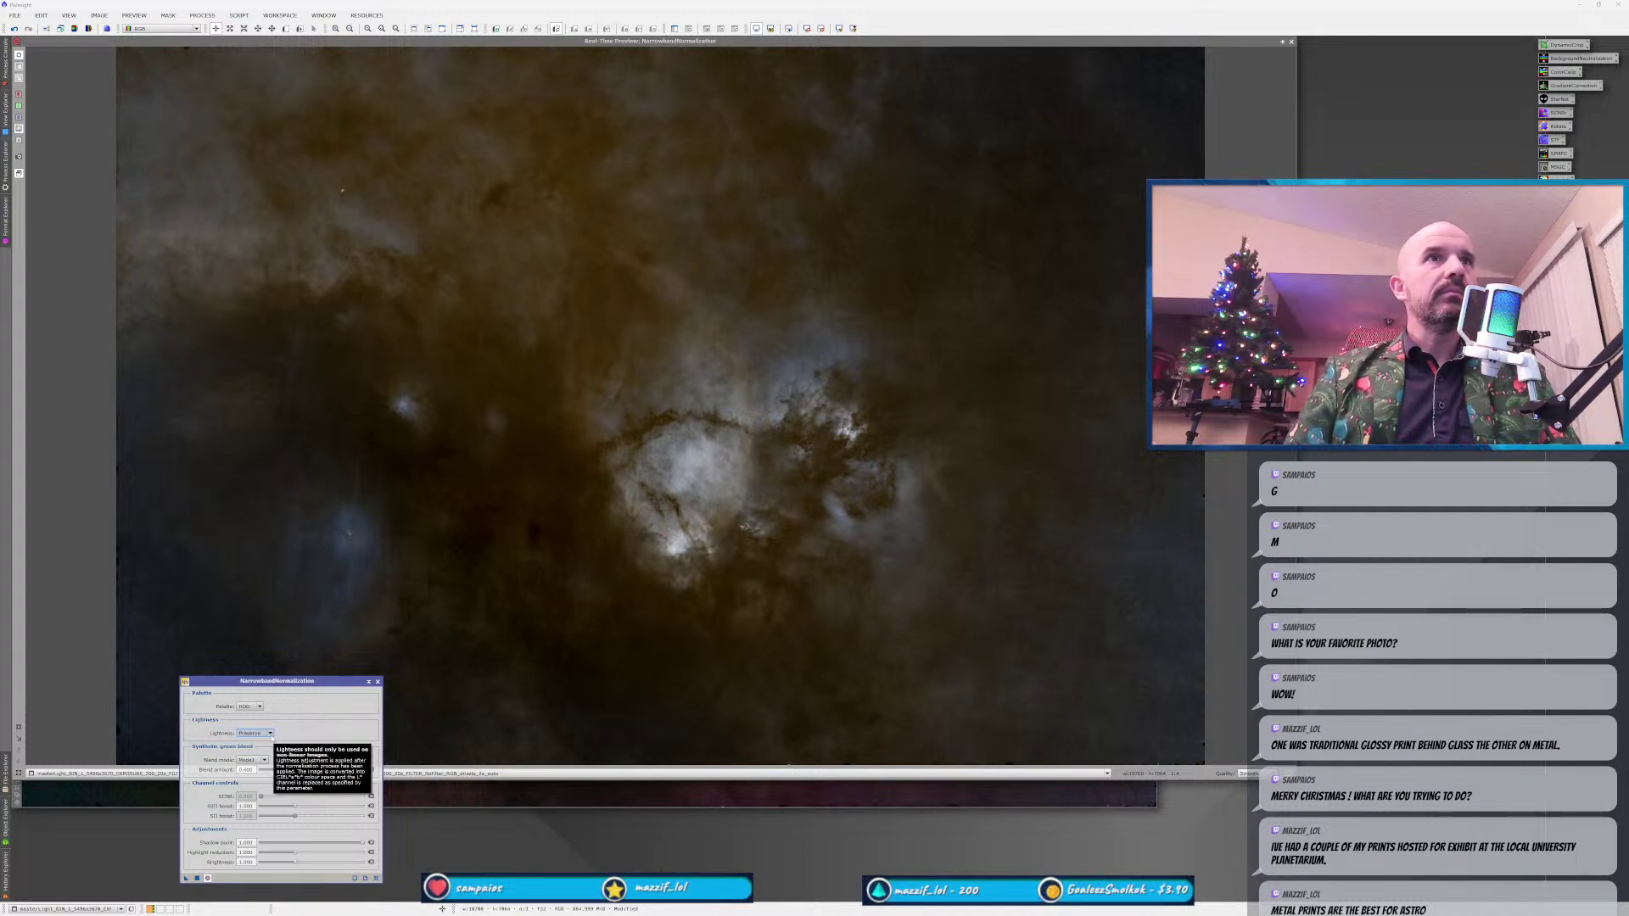
pyautogui.click(269, 733)
pyautogui.click(268, 745)
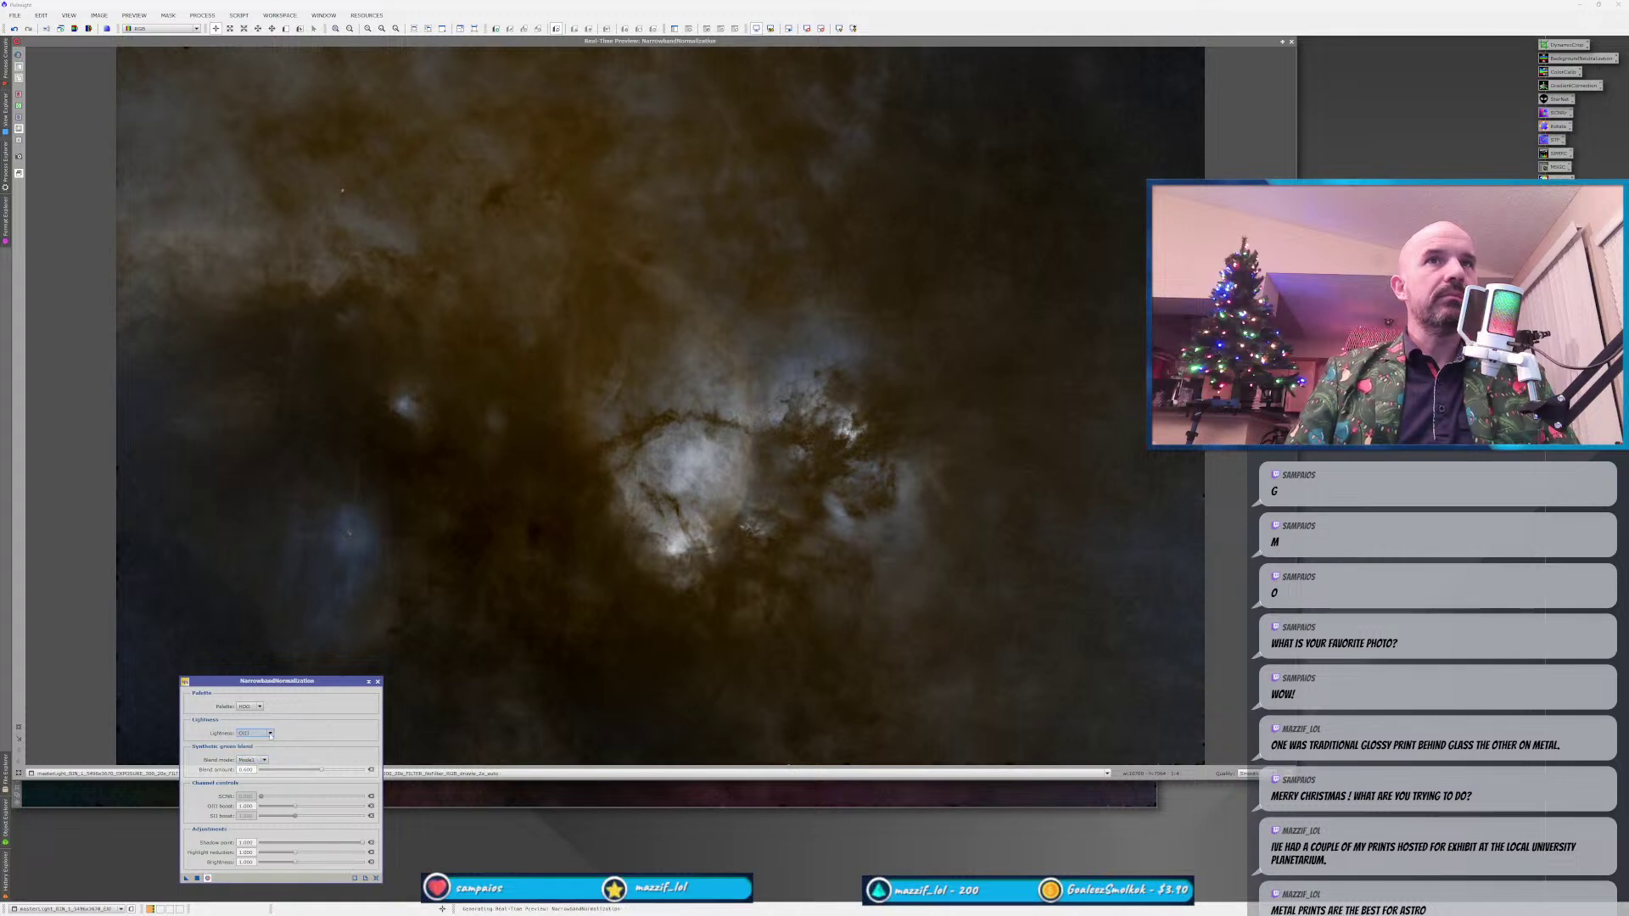
pyautogui.click(260, 734)
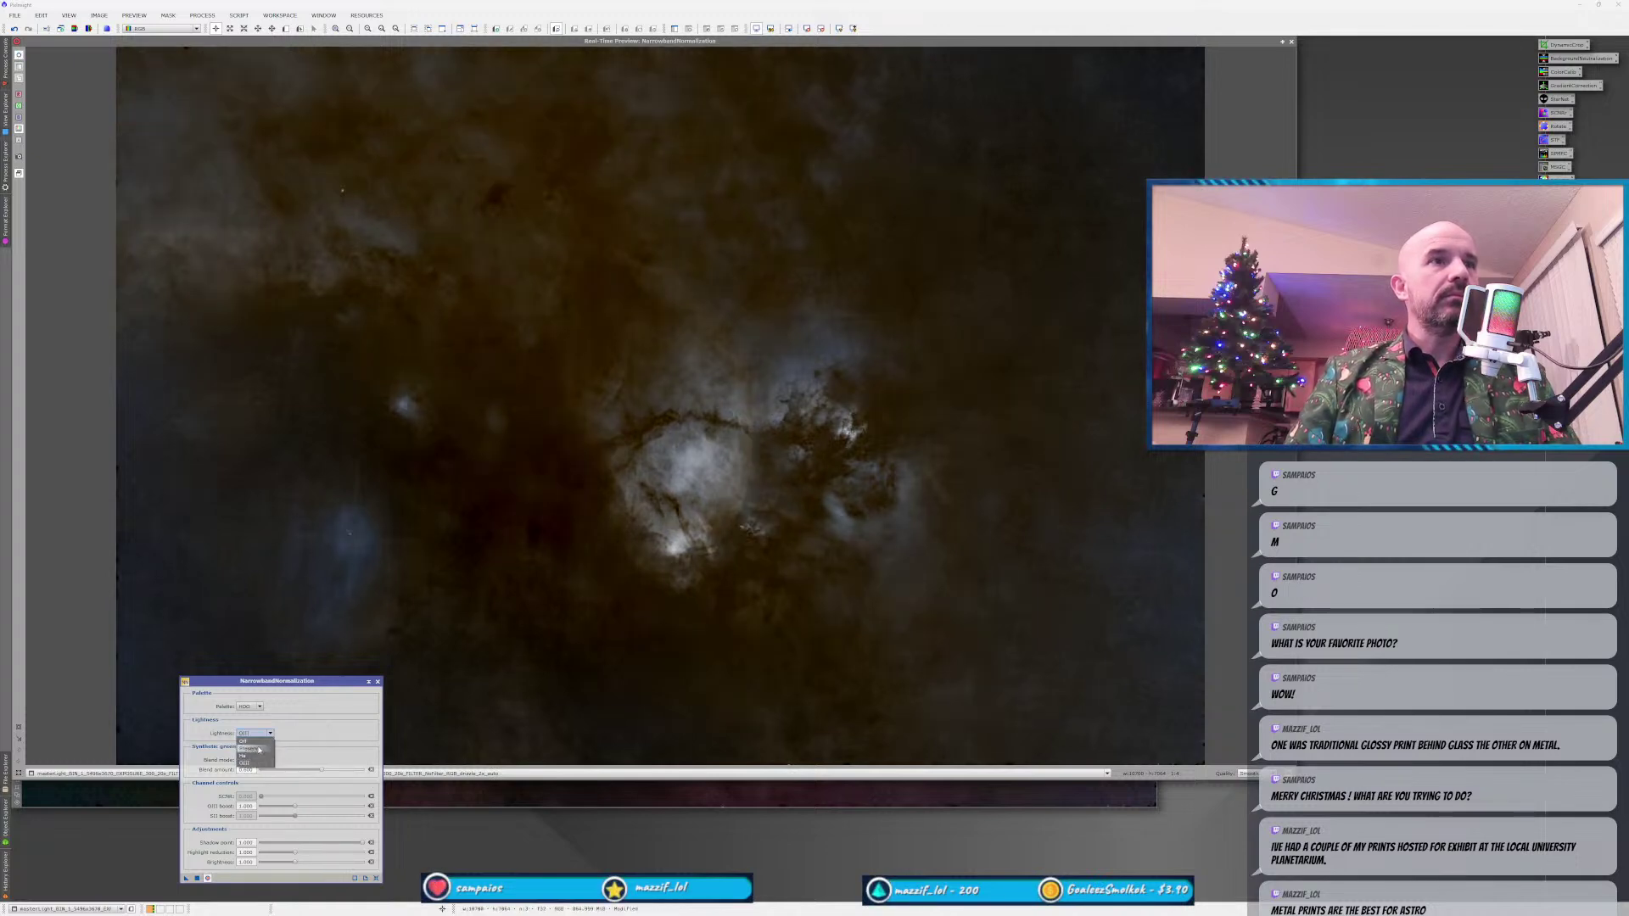
pyautogui.click(251, 741)
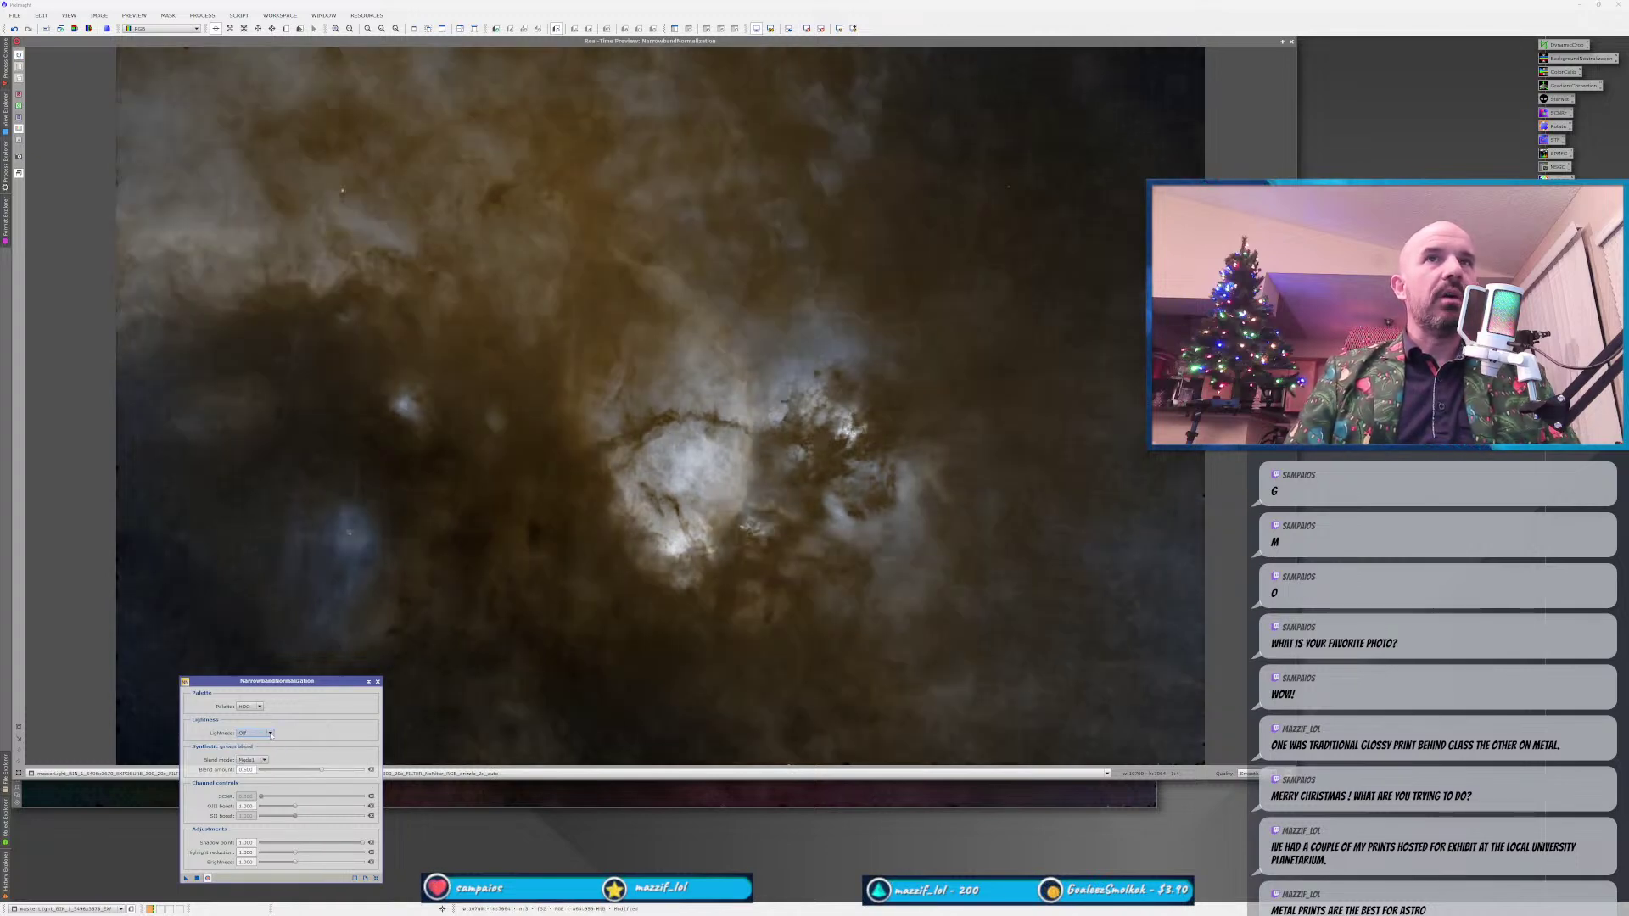
pyautogui.click(270, 733)
pyautogui.click(263, 745)
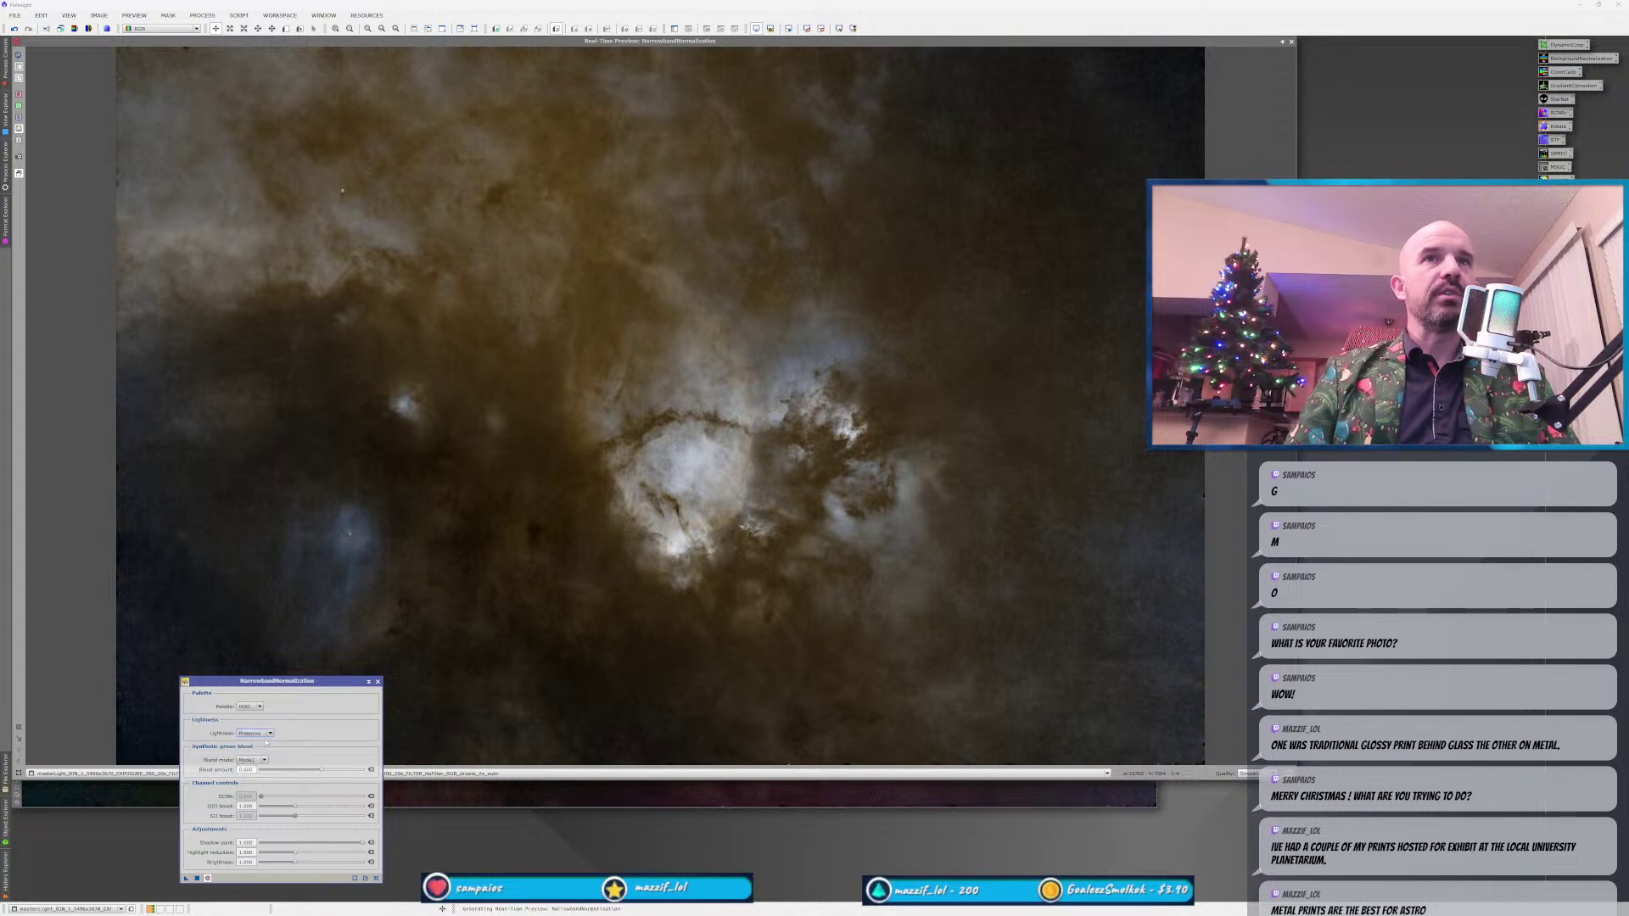
pyautogui.click(270, 731)
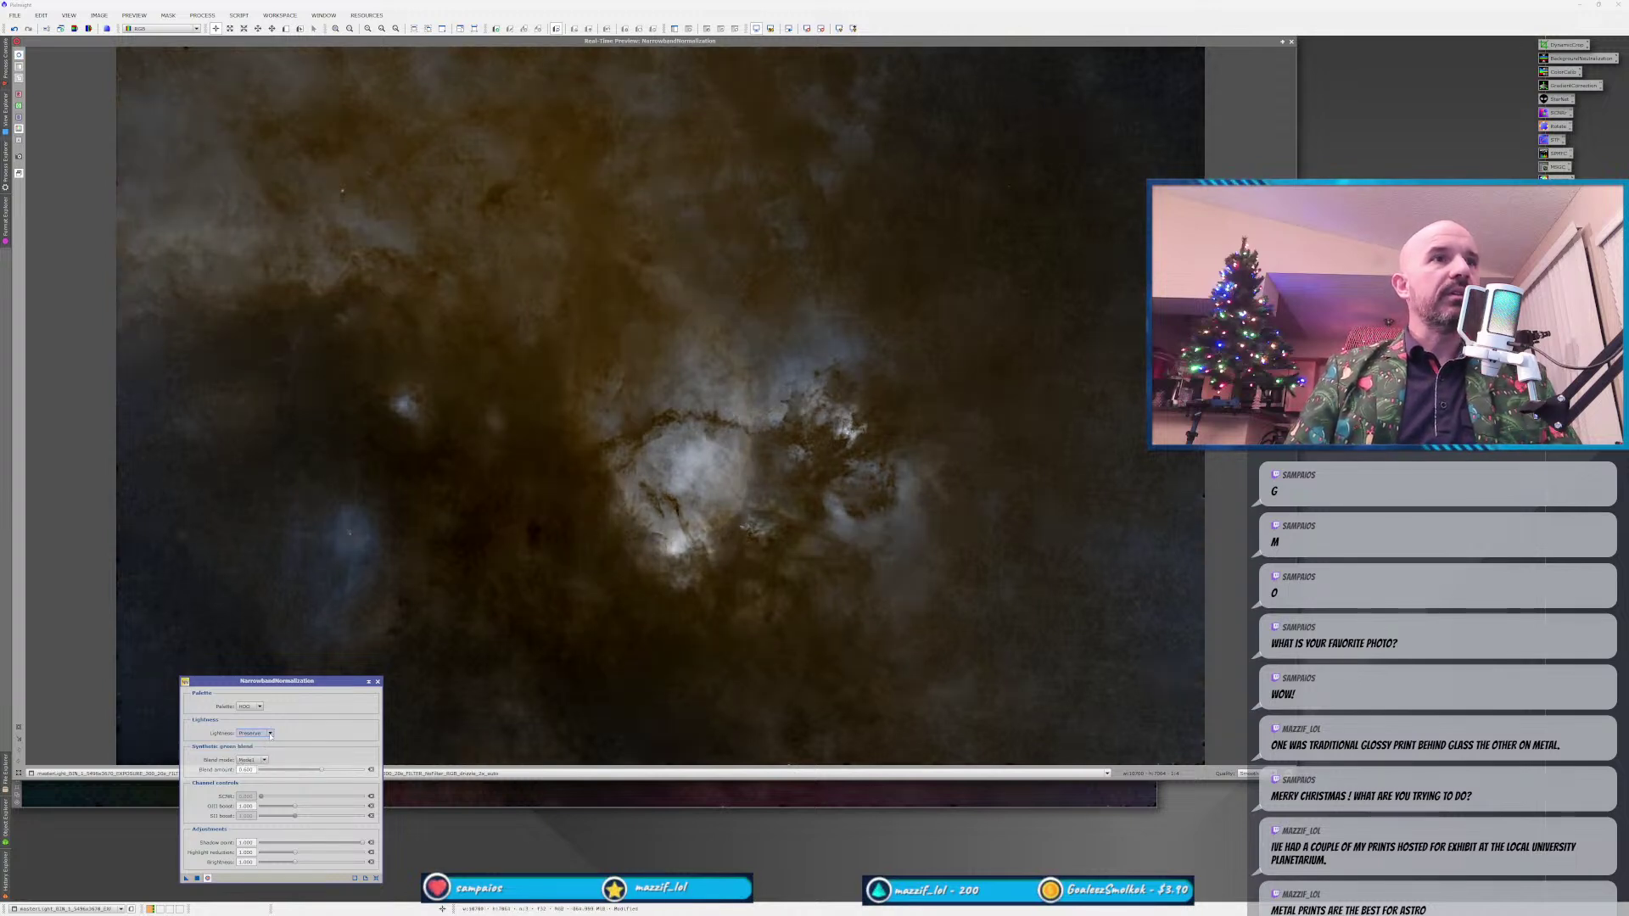
pyautogui.click(252, 755)
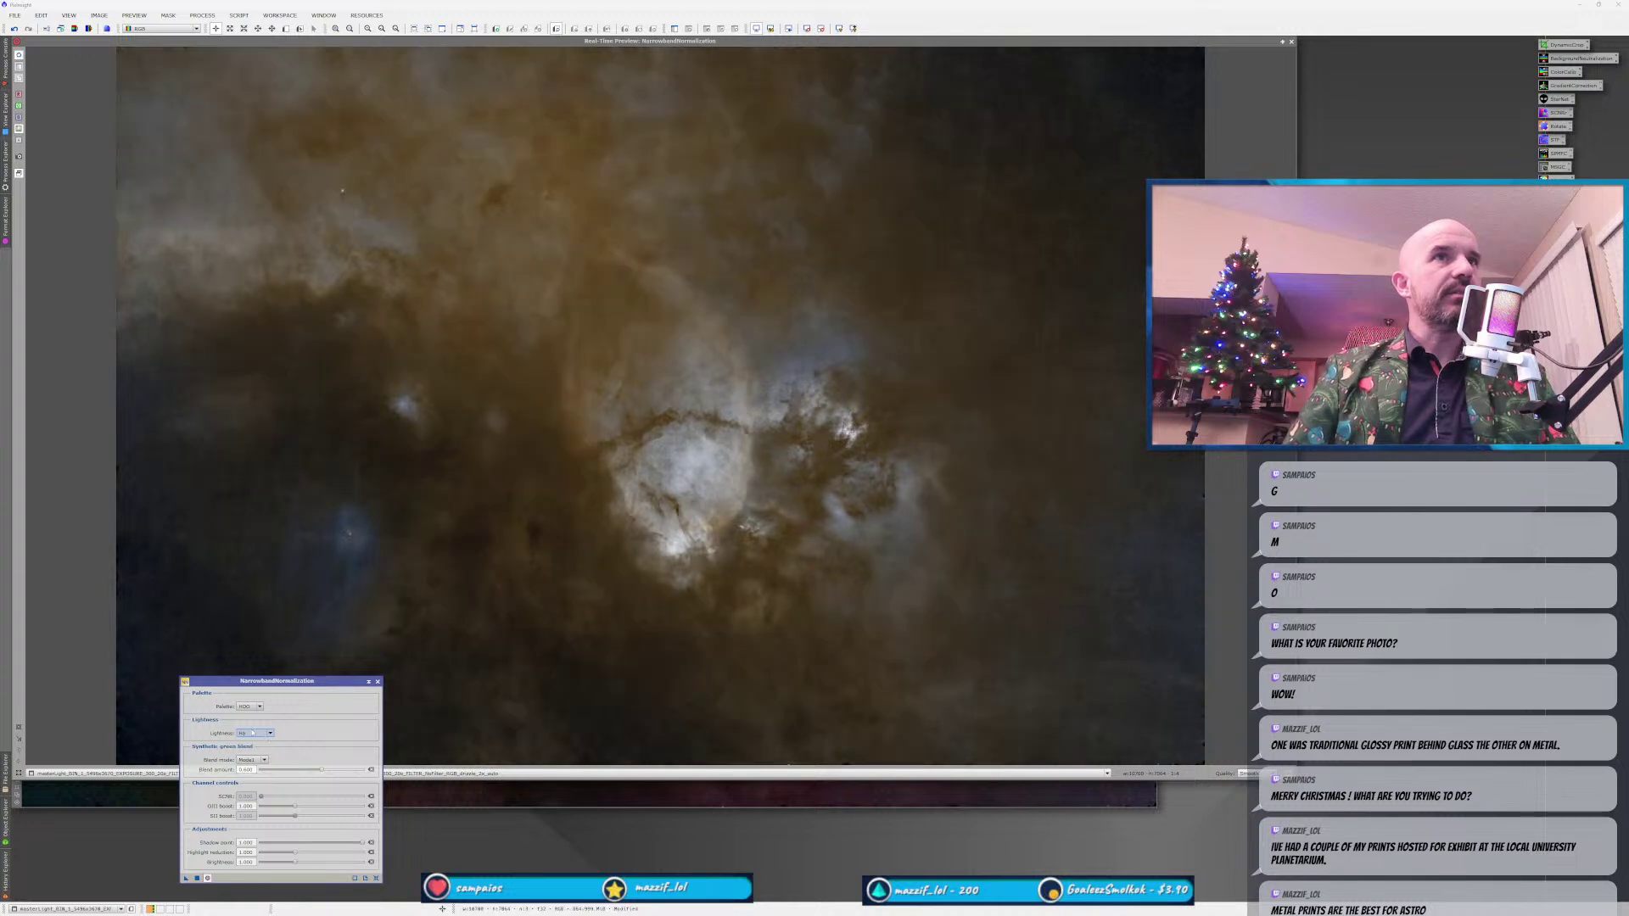
pyautogui.click(248, 734)
pyautogui.click(249, 745)
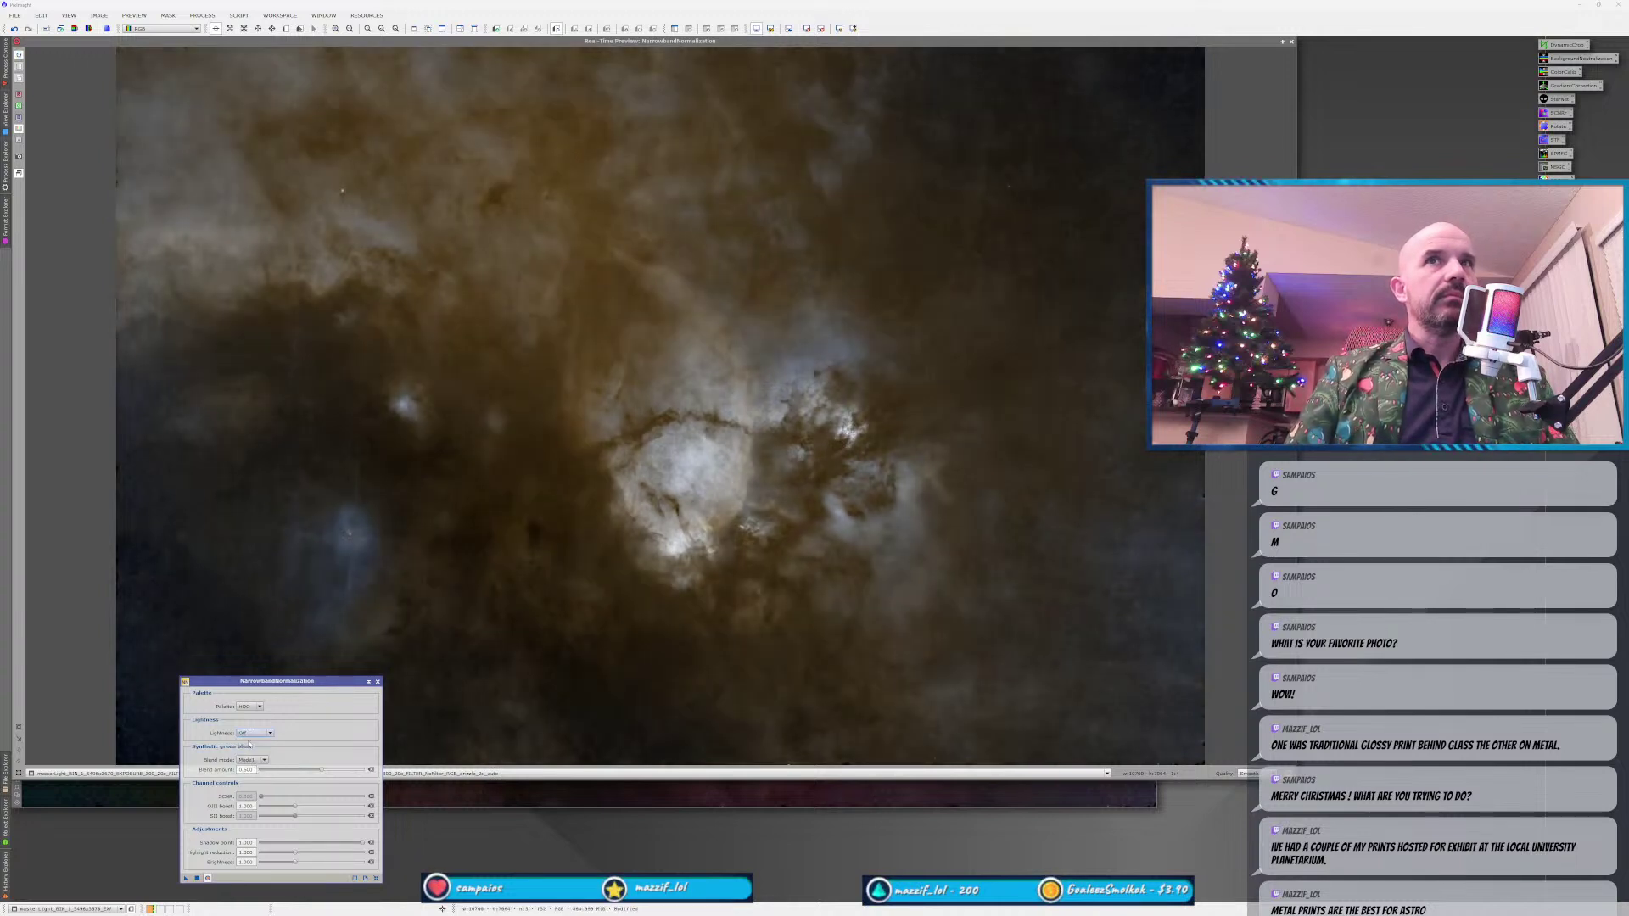
# Close the real-time preview, apply NarrowbandNormalization with the HOO palette to the starless image, and close the process.
pyautogui.click(1291, 42)
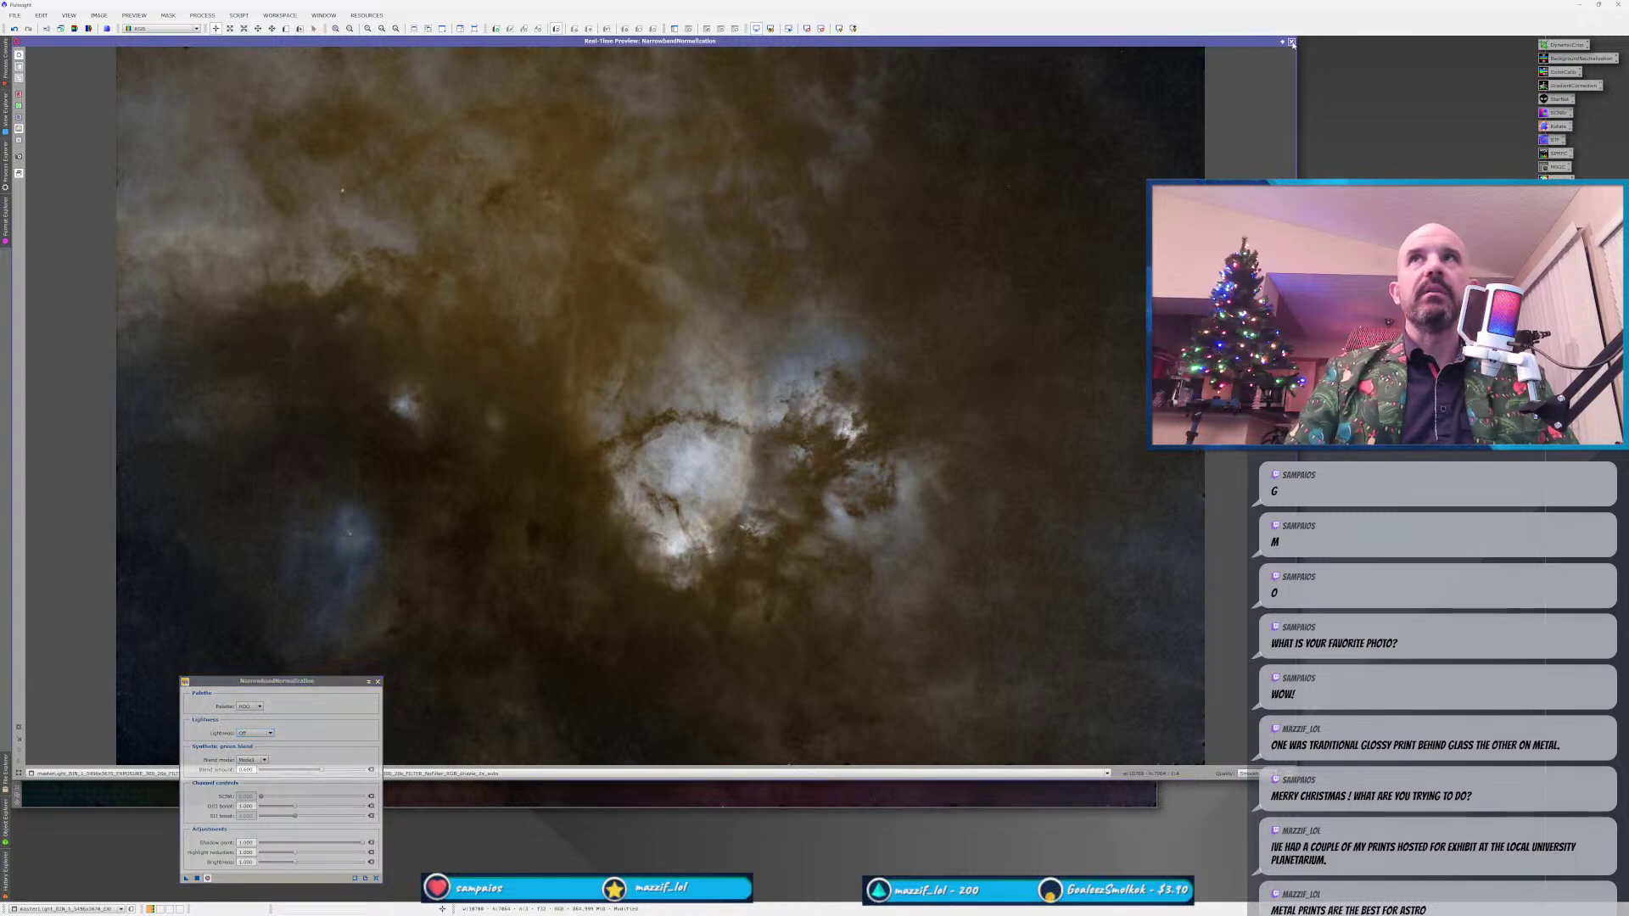
pyautogui.click(1291, 42)
pyautogui.moveTo(186, 878); pyautogui.dragTo(81, 687)
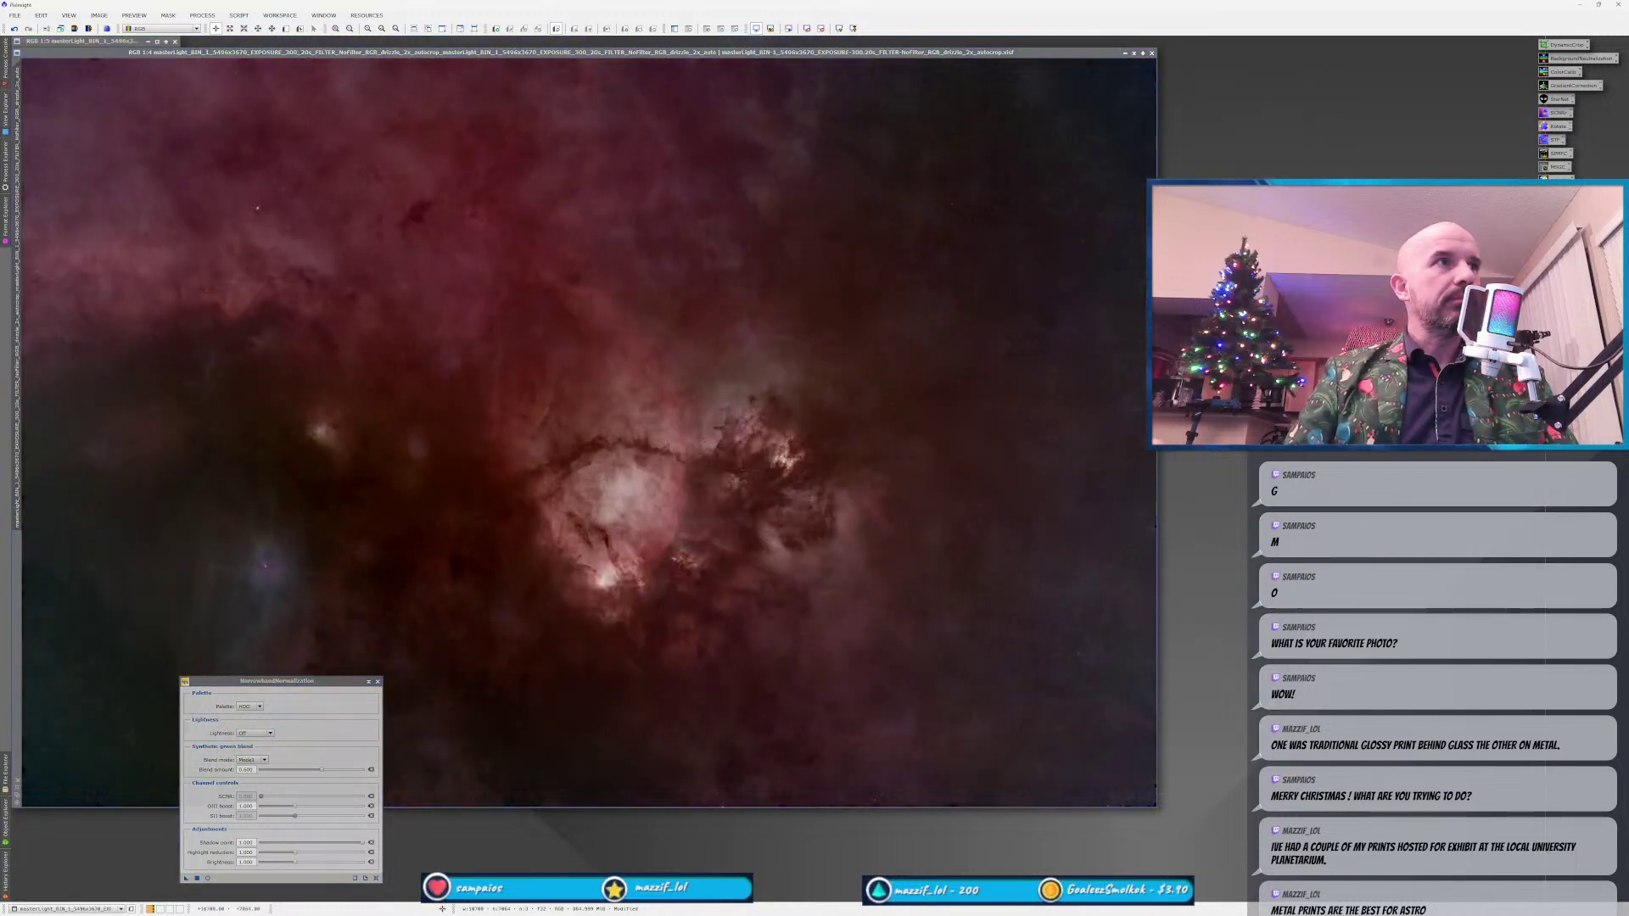
pyautogui.moveTo(186, 878); pyautogui.dragTo(218, 659)
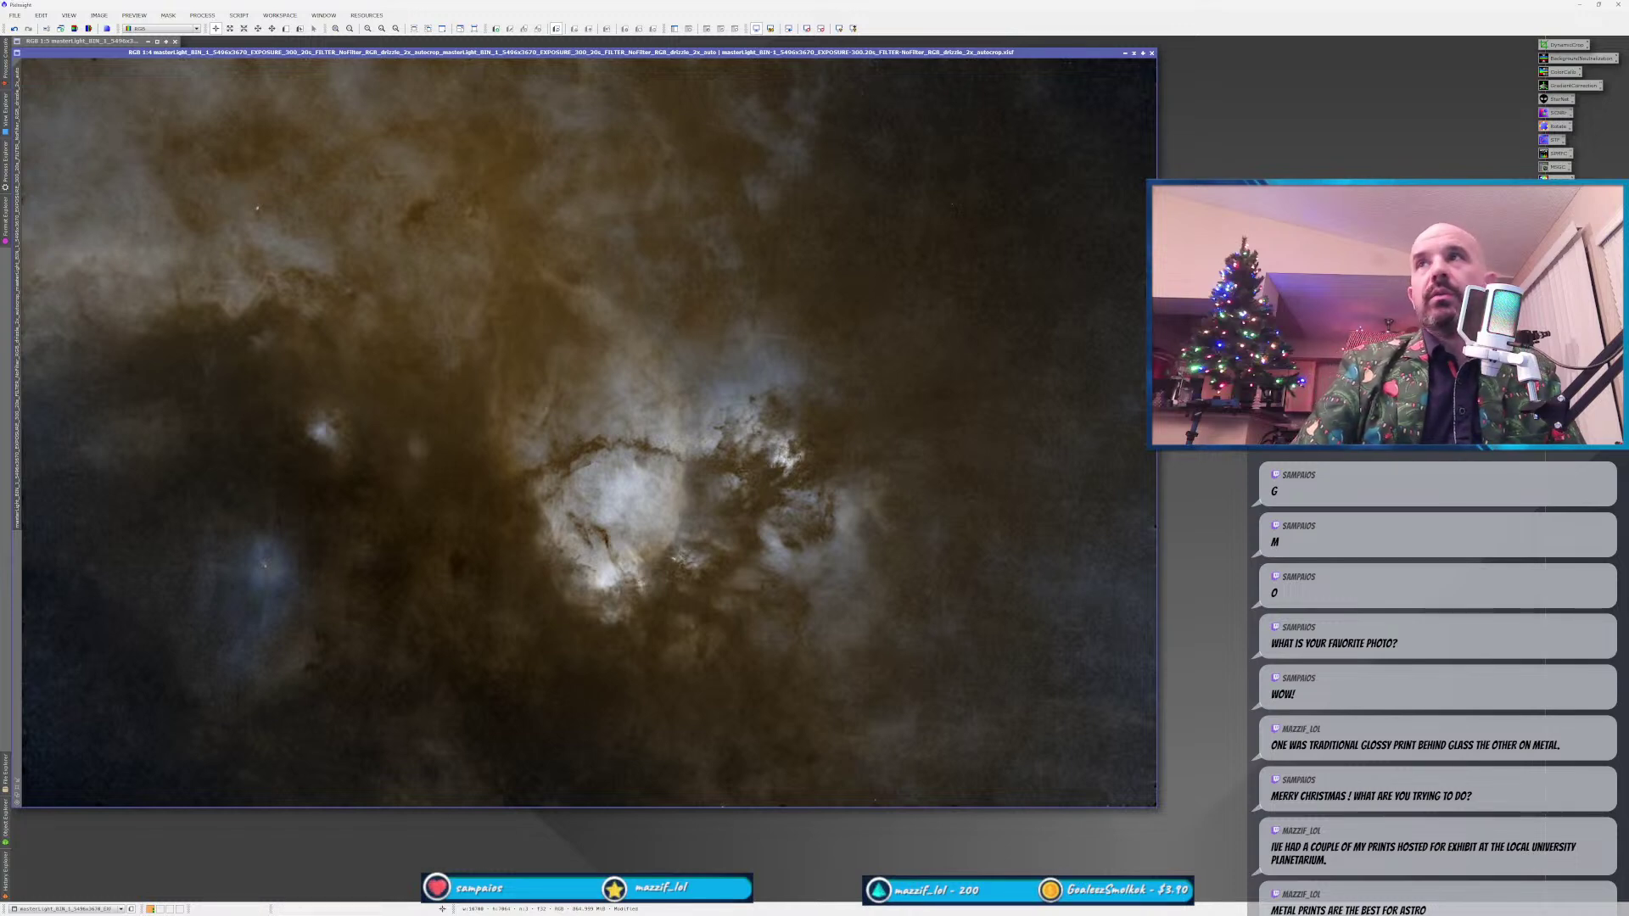
# Create a range mask of the bright nebulosity with RangeSelection, raising the lower limit, fuzziness and smoothness in a real-time preview.
pyautogui.click(1363, 131)
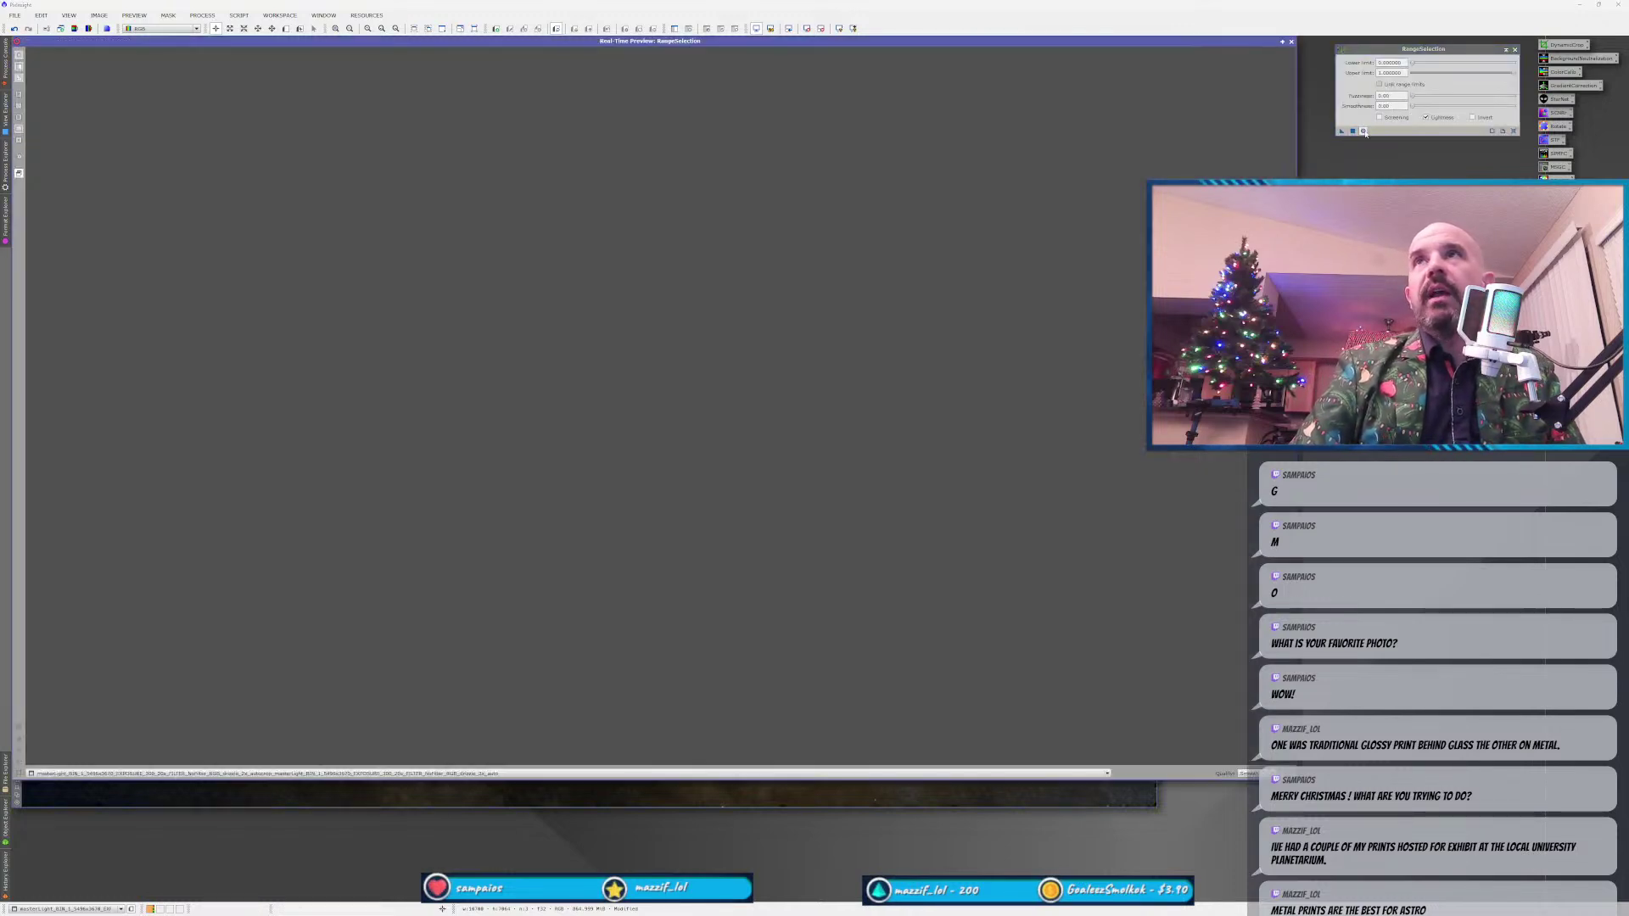
pyautogui.moveTo(1412, 64); pyautogui.dragTo(1422, 107)
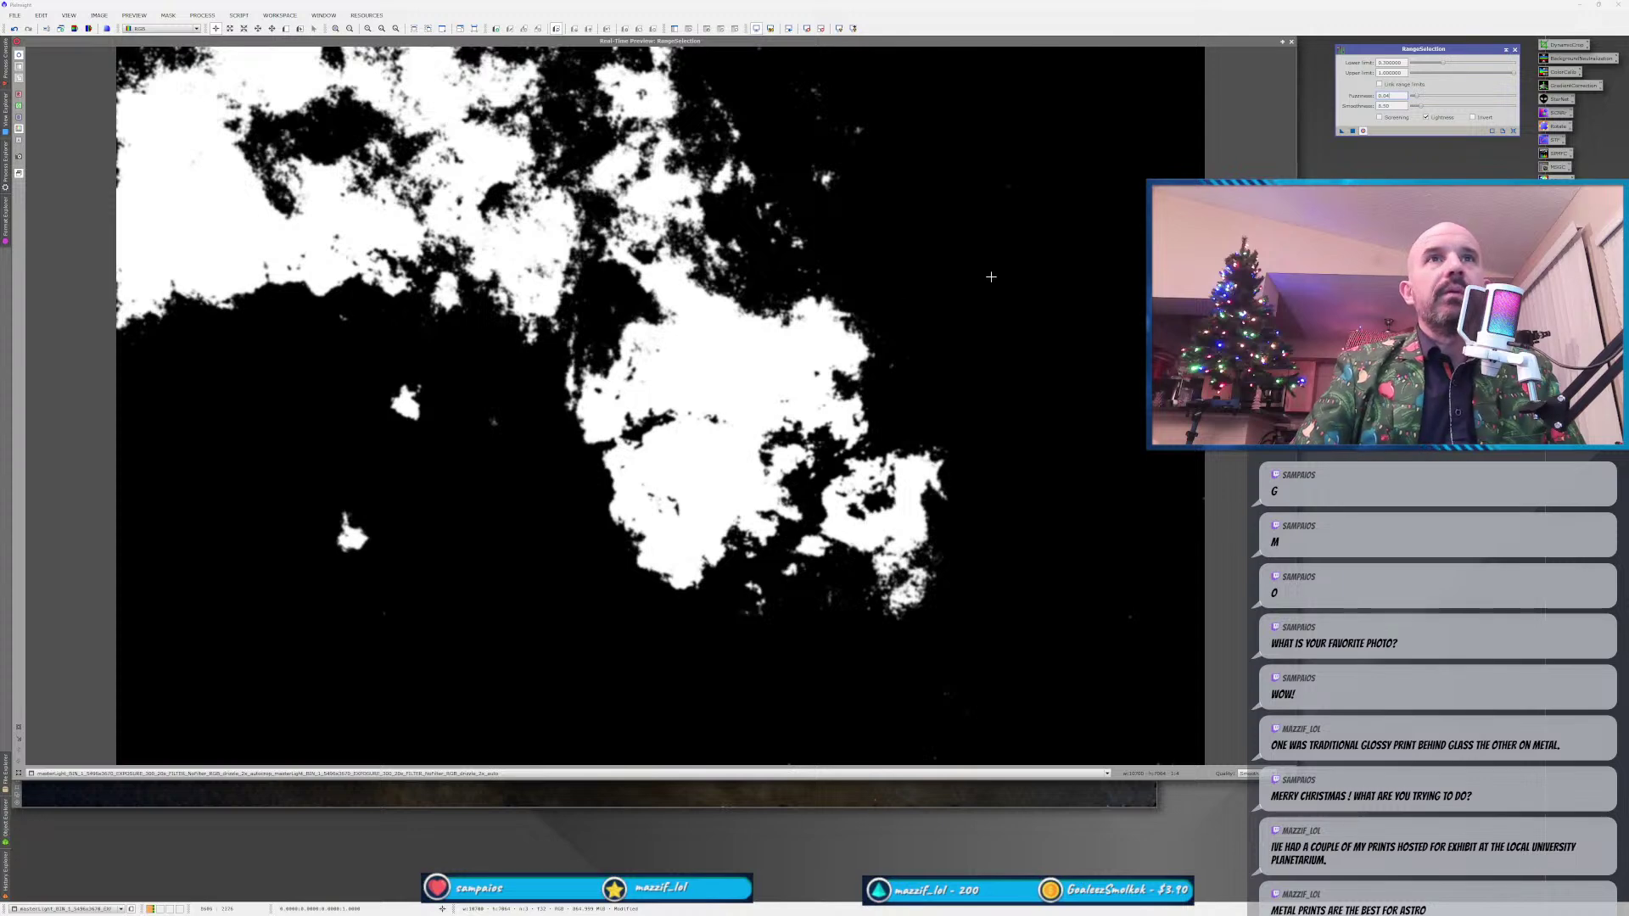
pyautogui.click(1291, 41)
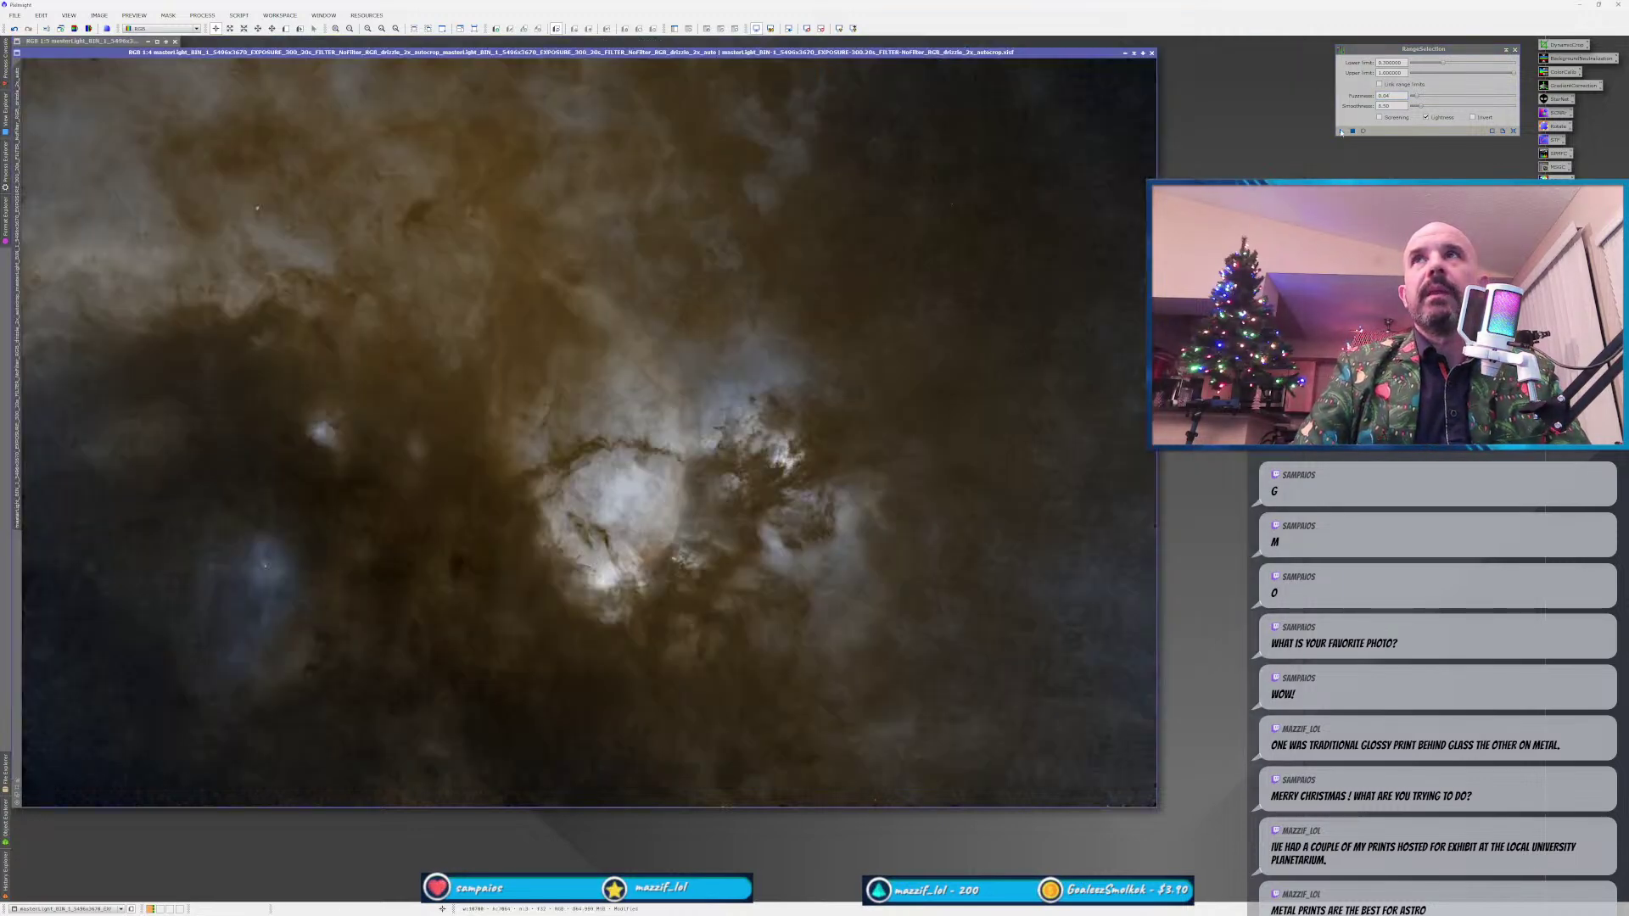
pyautogui.moveTo(1341, 131); pyautogui.dragTo(789, 241)
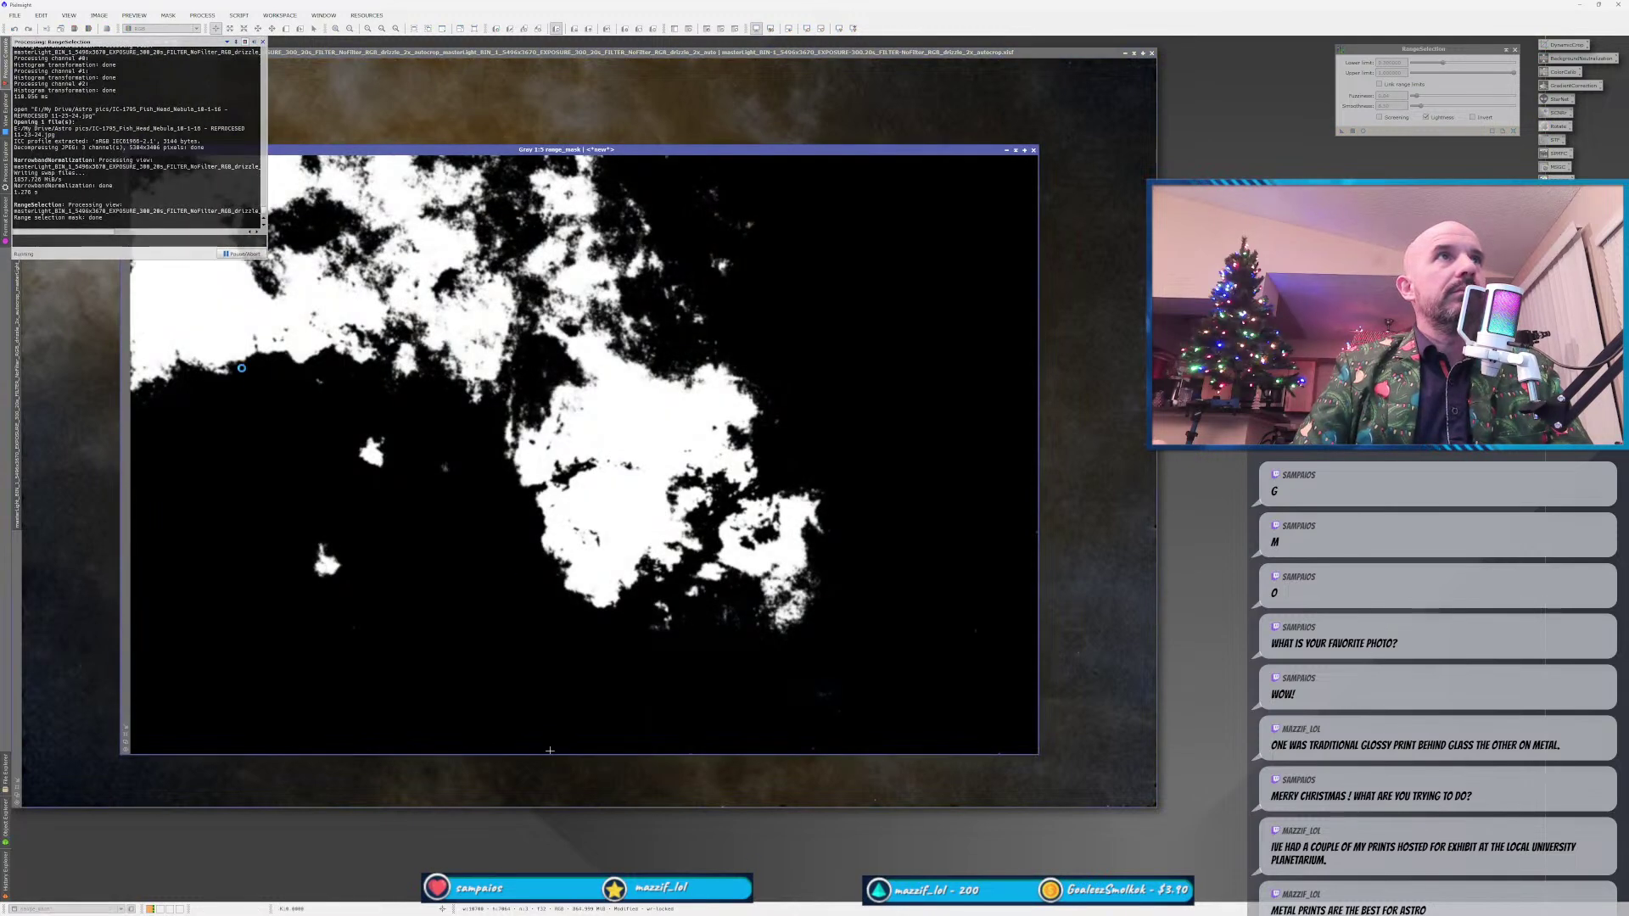
# Apply the range mask to the starless image and hide the mask overlay.
pyautogui.moveTo(567, 149); pyautogui.dragTo(925, 196)
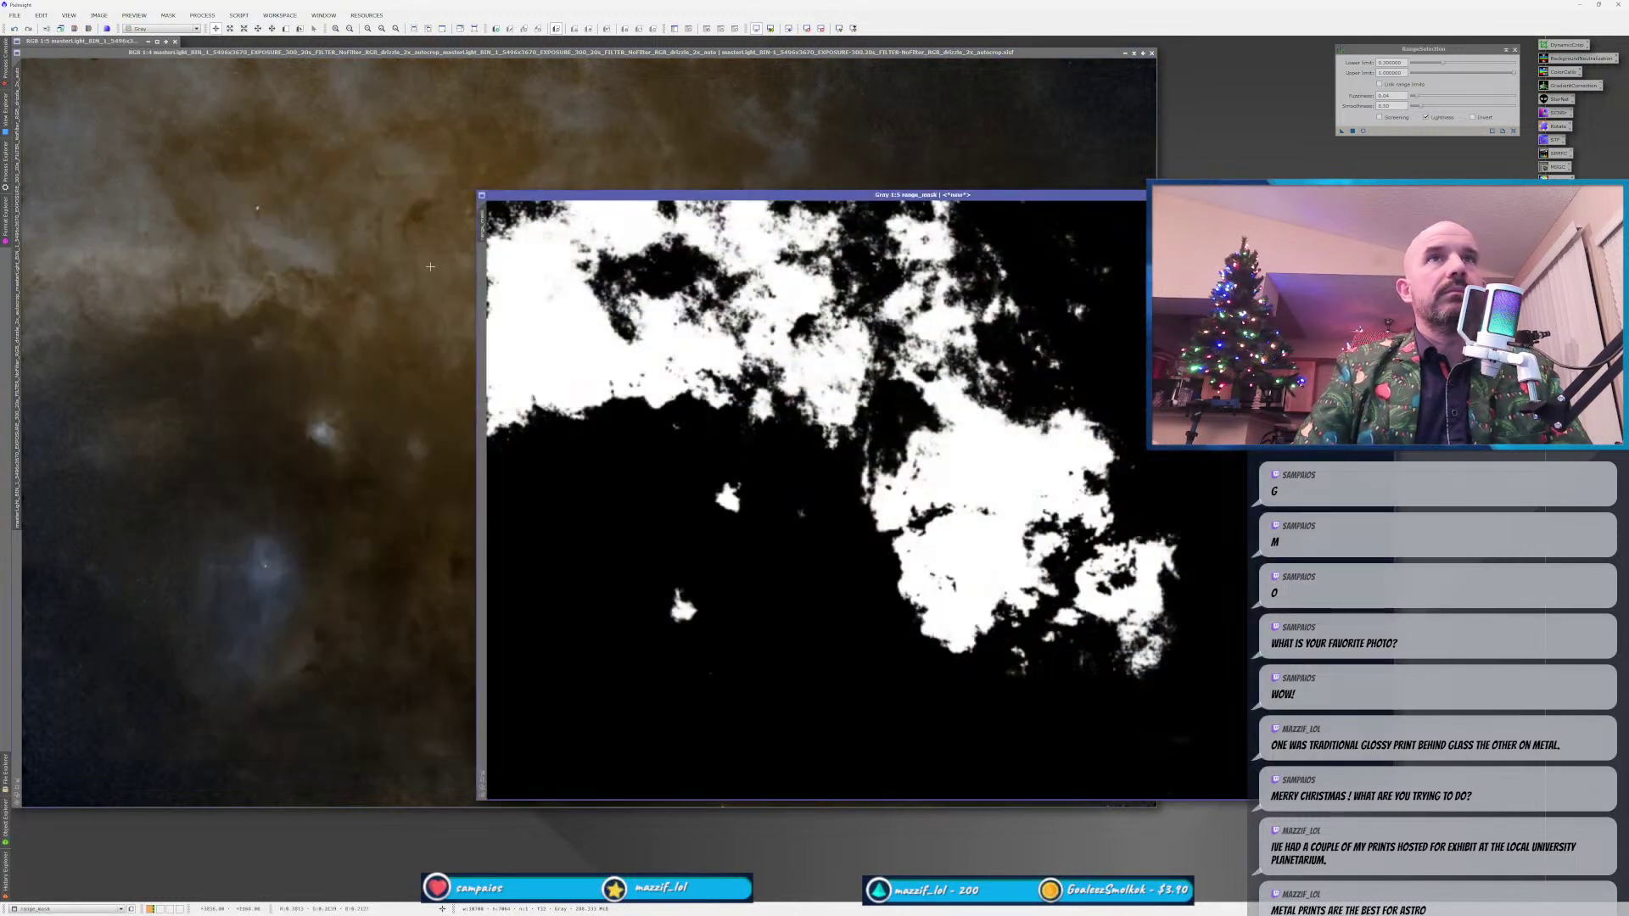
pyautogui.moveTo(482, 222); pyautogui.dragTo(381, 290)
pyautogui.moveTo(30, 534); pyautogui.dragTo(17, 547)
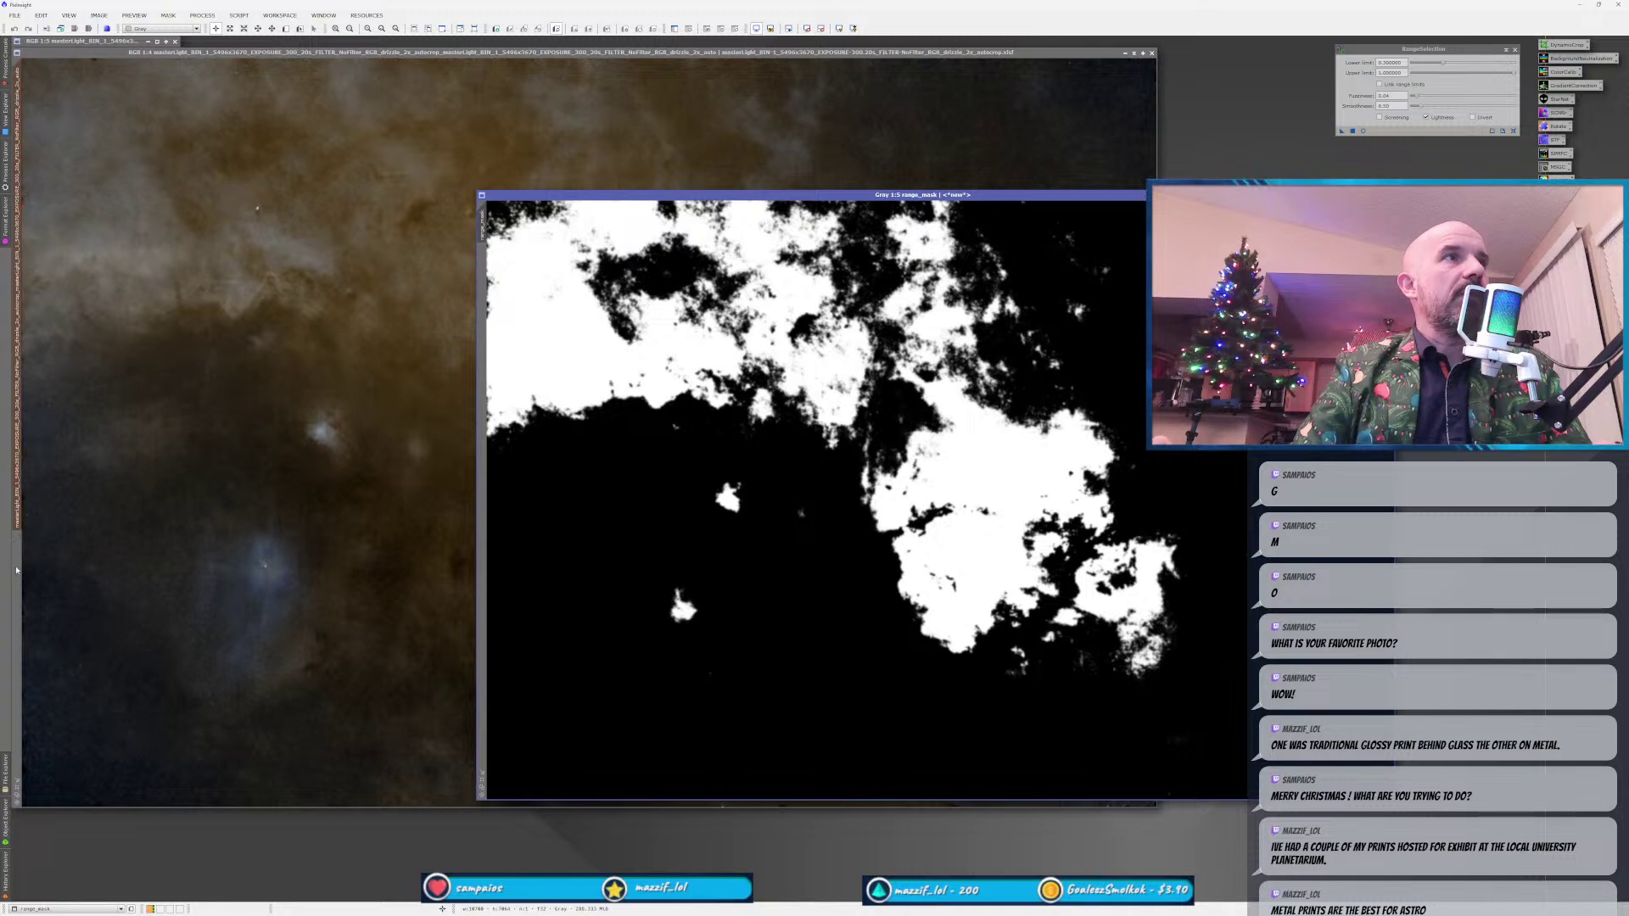
pyautogui.click(258, 558)
pyautogui.hotkey('ctrl', 'k')
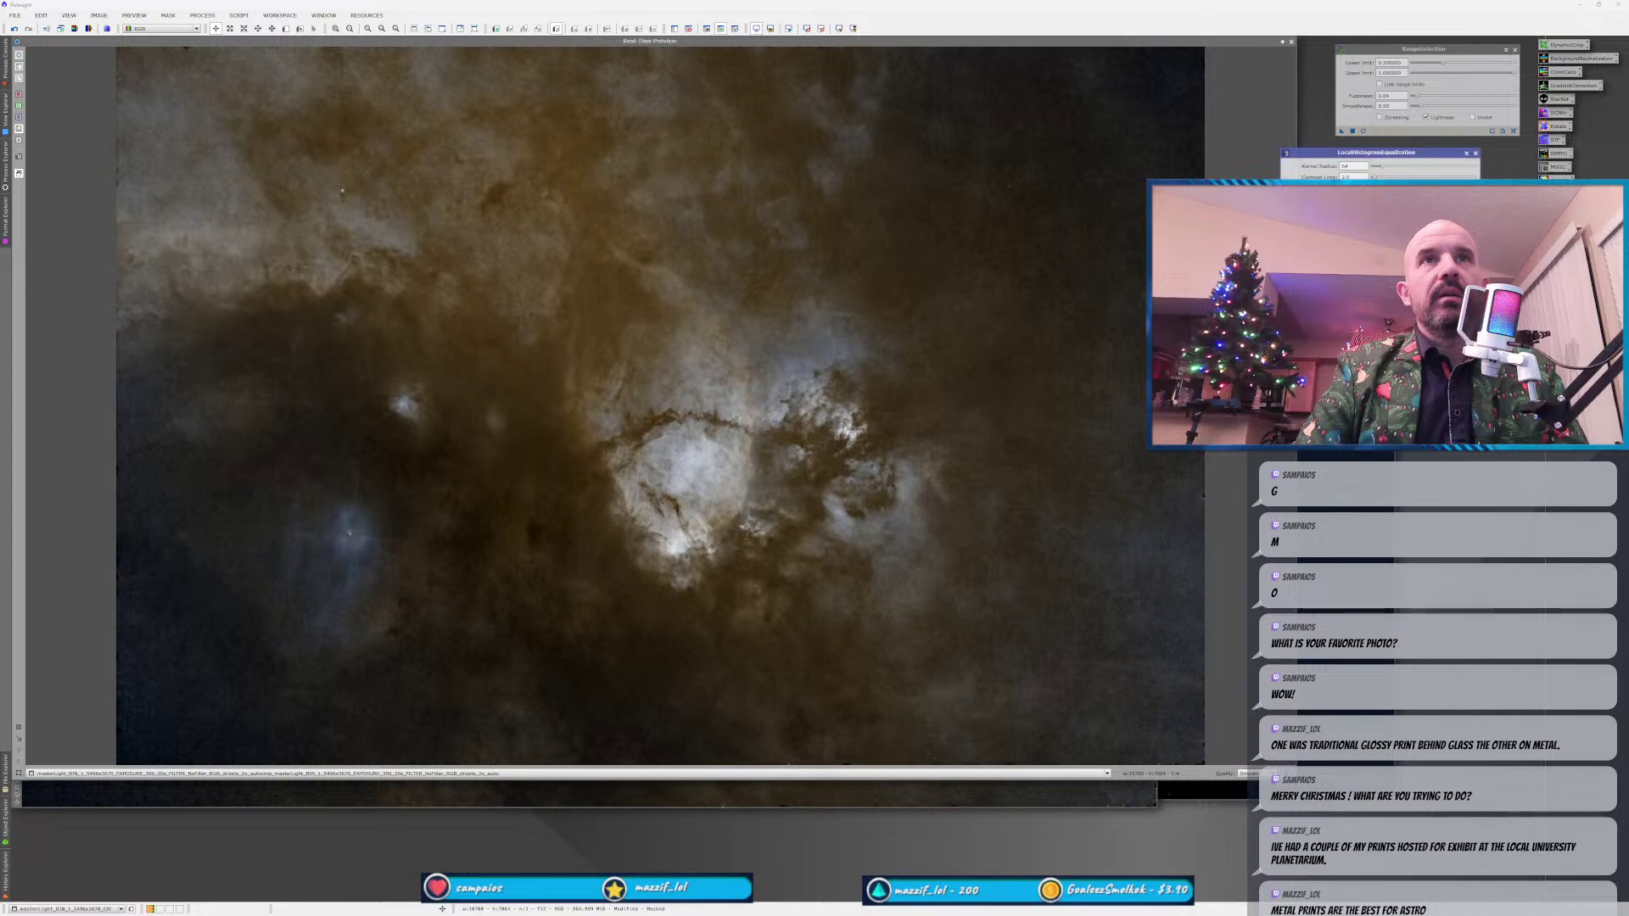
# Apply LocalHistogramEqualization to the masked starless image, and close it together with RangeSelection and the range mask.
pyautogui.moveTo(1286, 233); pyautogui.dragTo(758, 437)
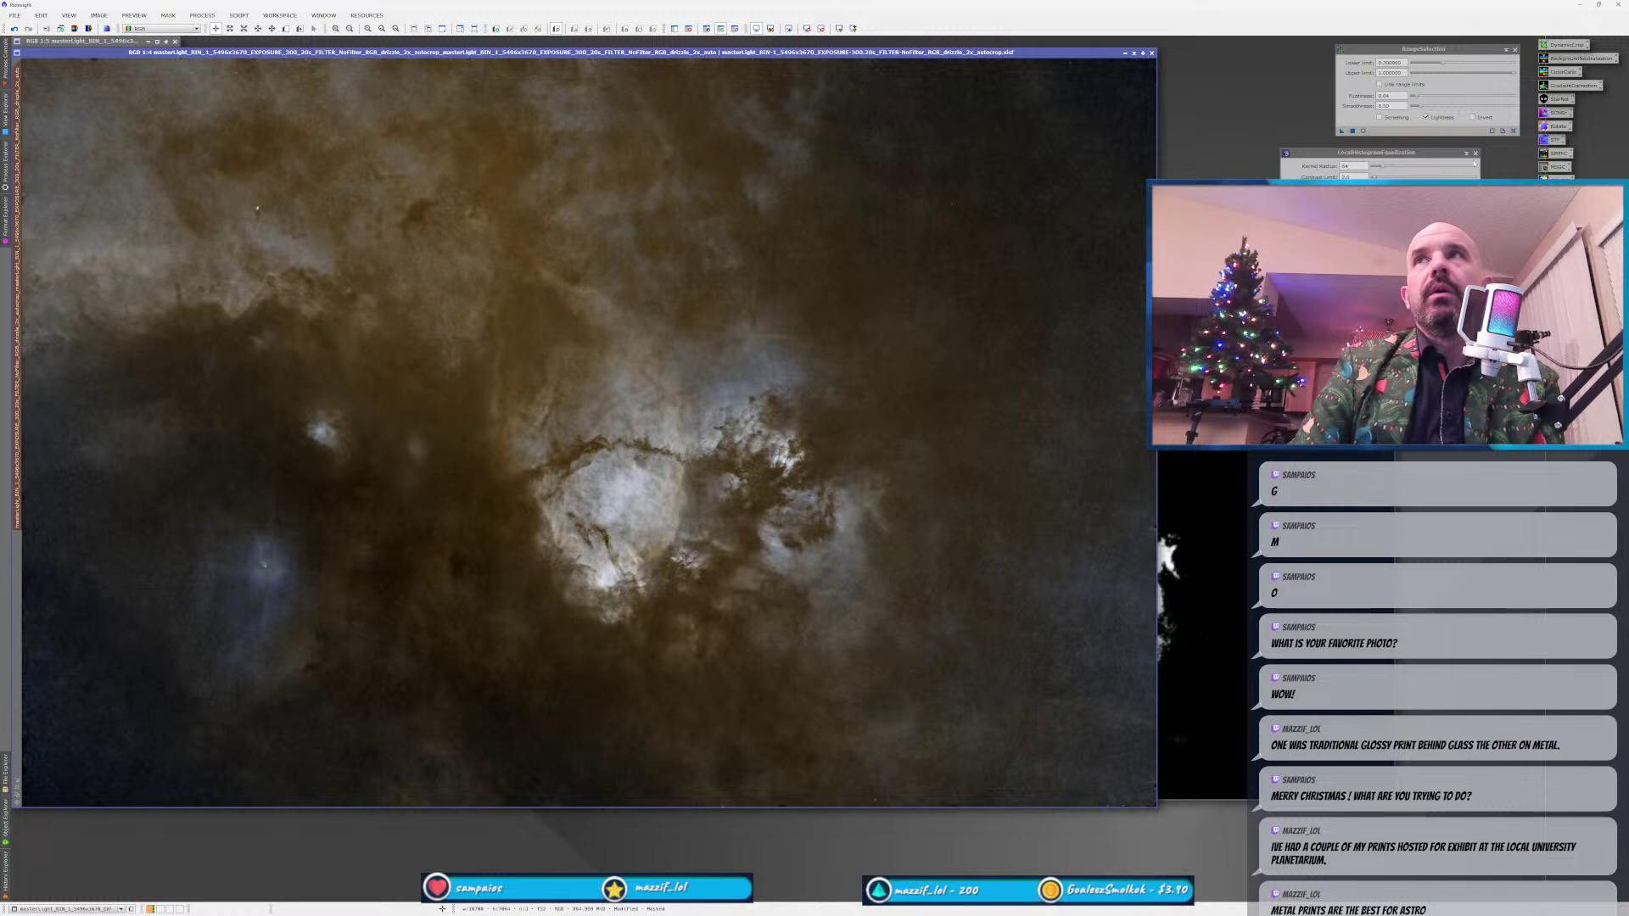
pyautogui.click(1475, 153)
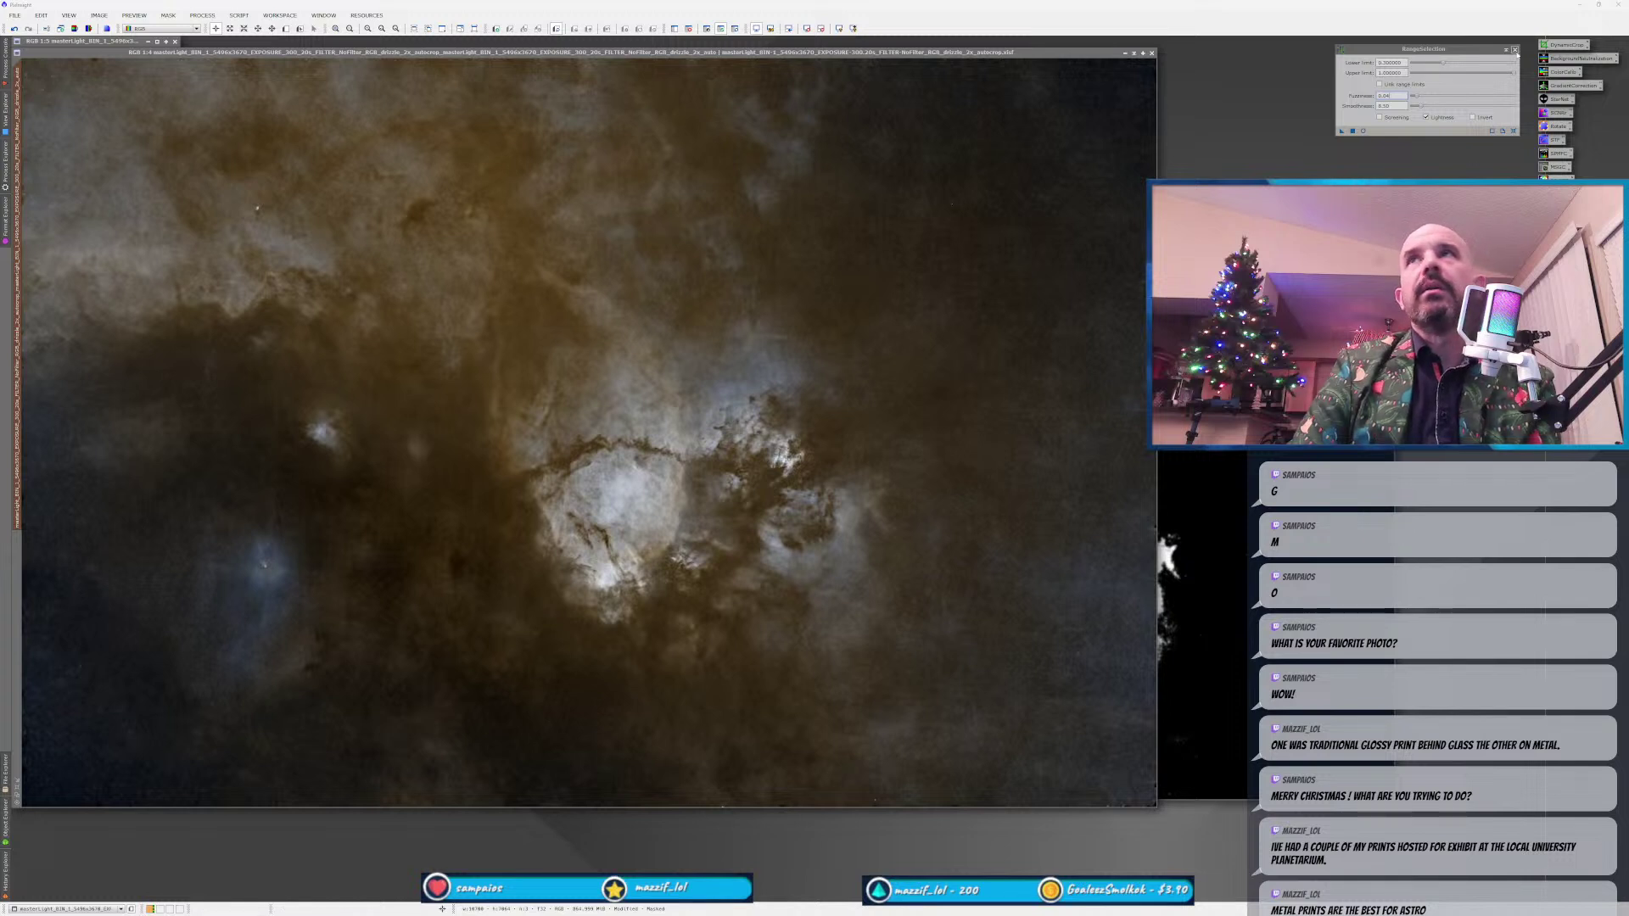
pyautogui.click(1514, 50)
pyautogui.hotkey('ctrl', 'w')
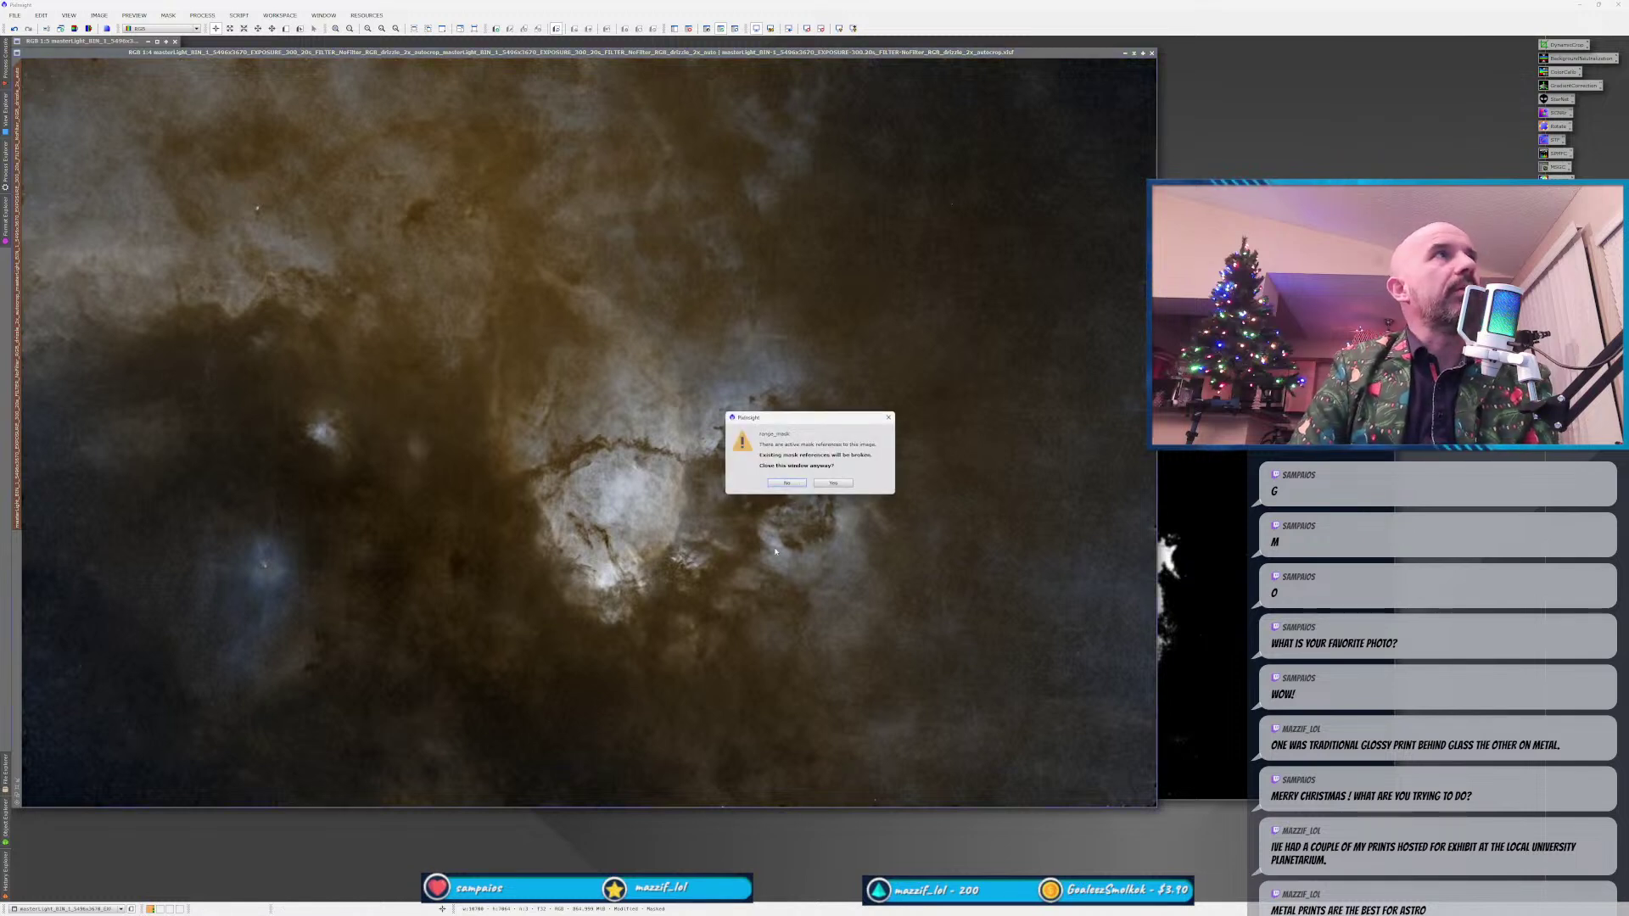
pyautogui.click(832, 483)
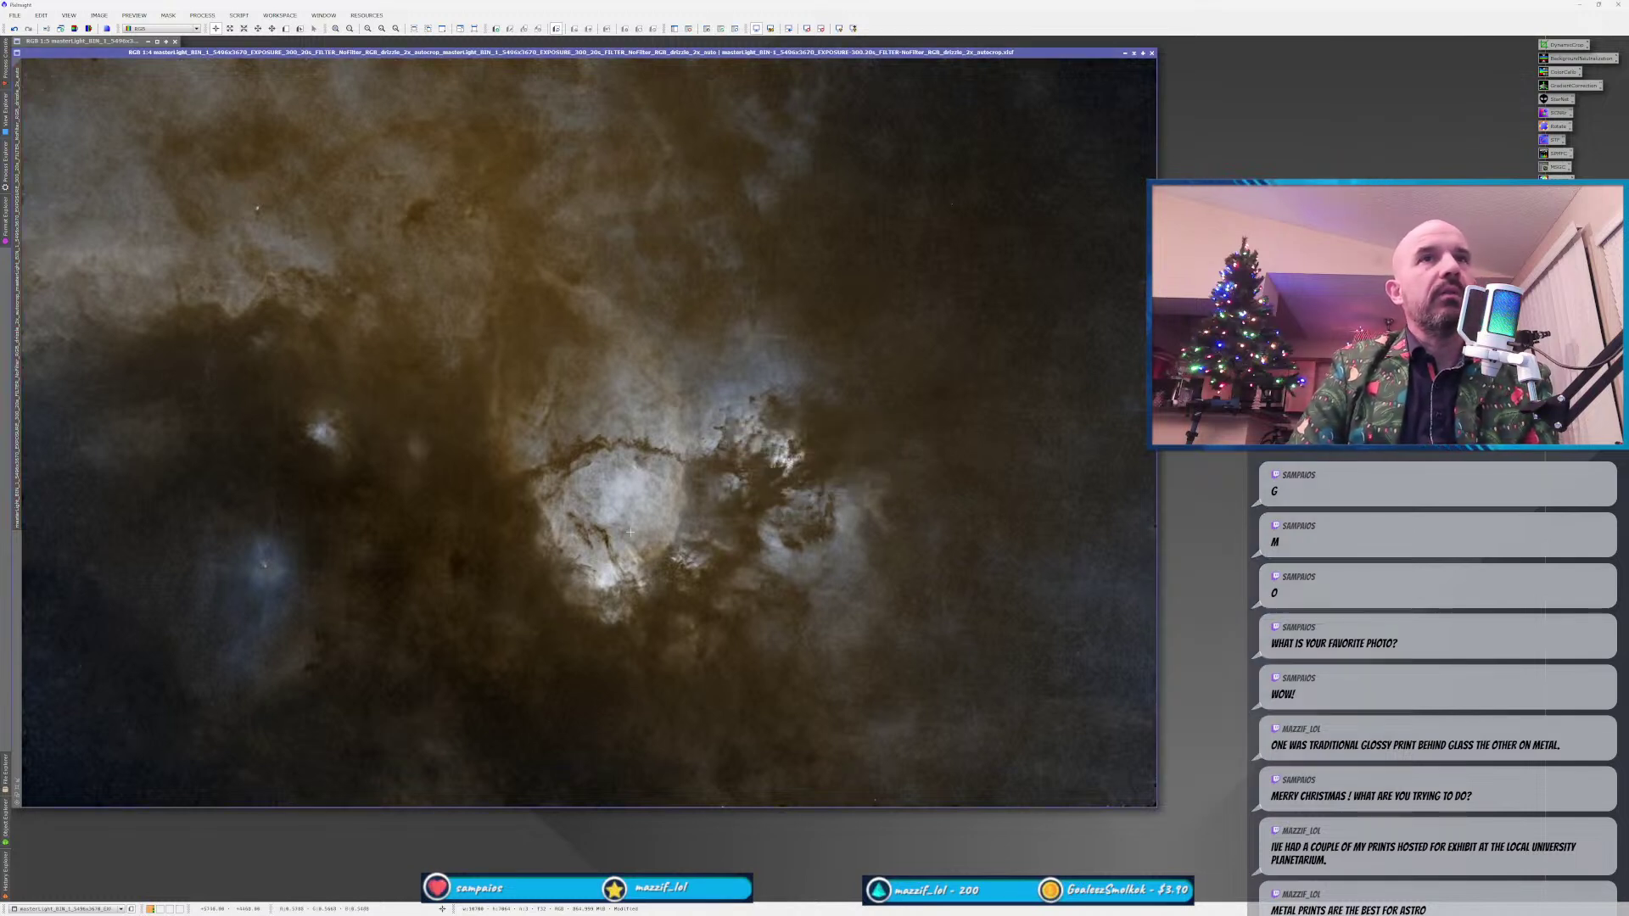
# Run the DarkStructureEnhance script on the starless image with the amount raised to 0.50, and inspect the nebula core up close.
pyautogui.click(202, 15)
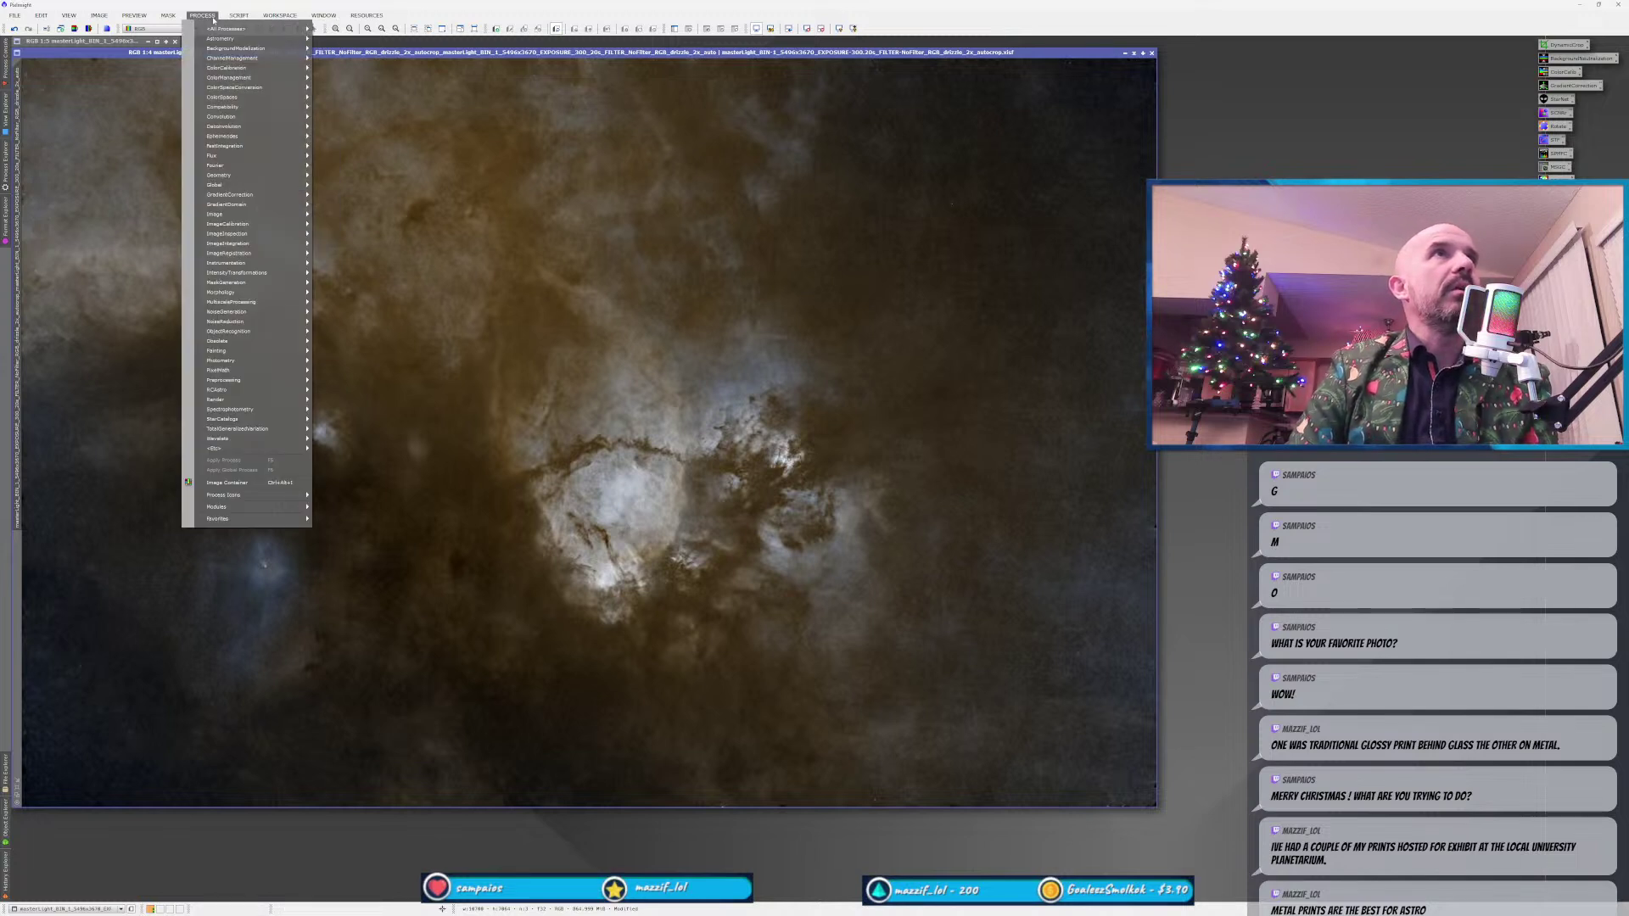
pyautogui.moveTo(280, 175)
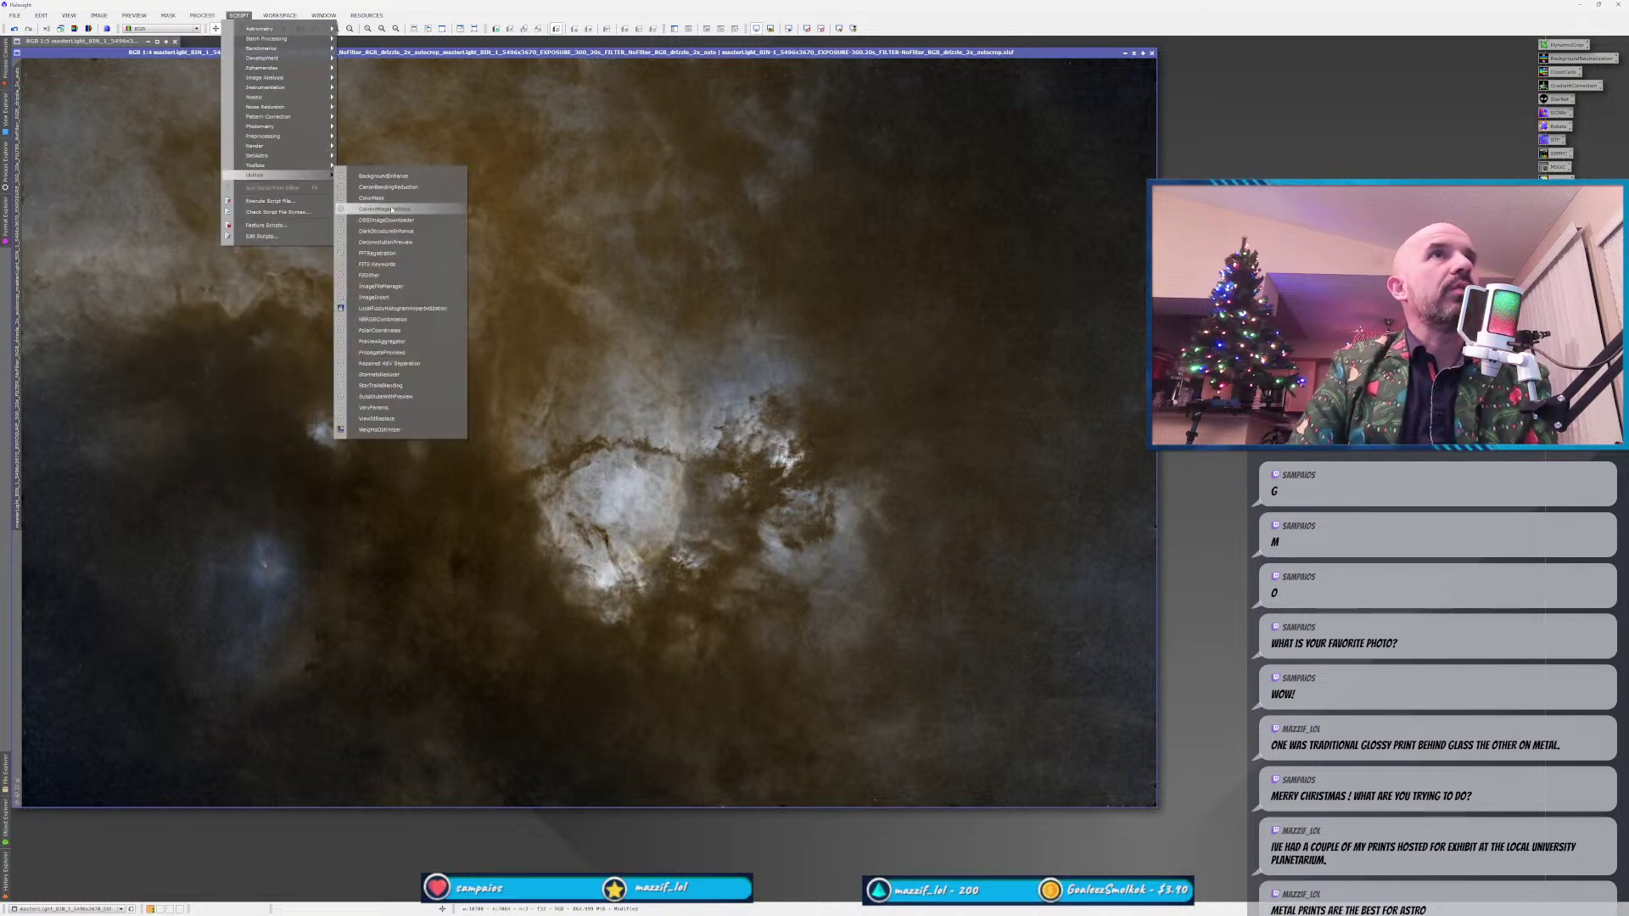
pyautogui.click(416, 232)
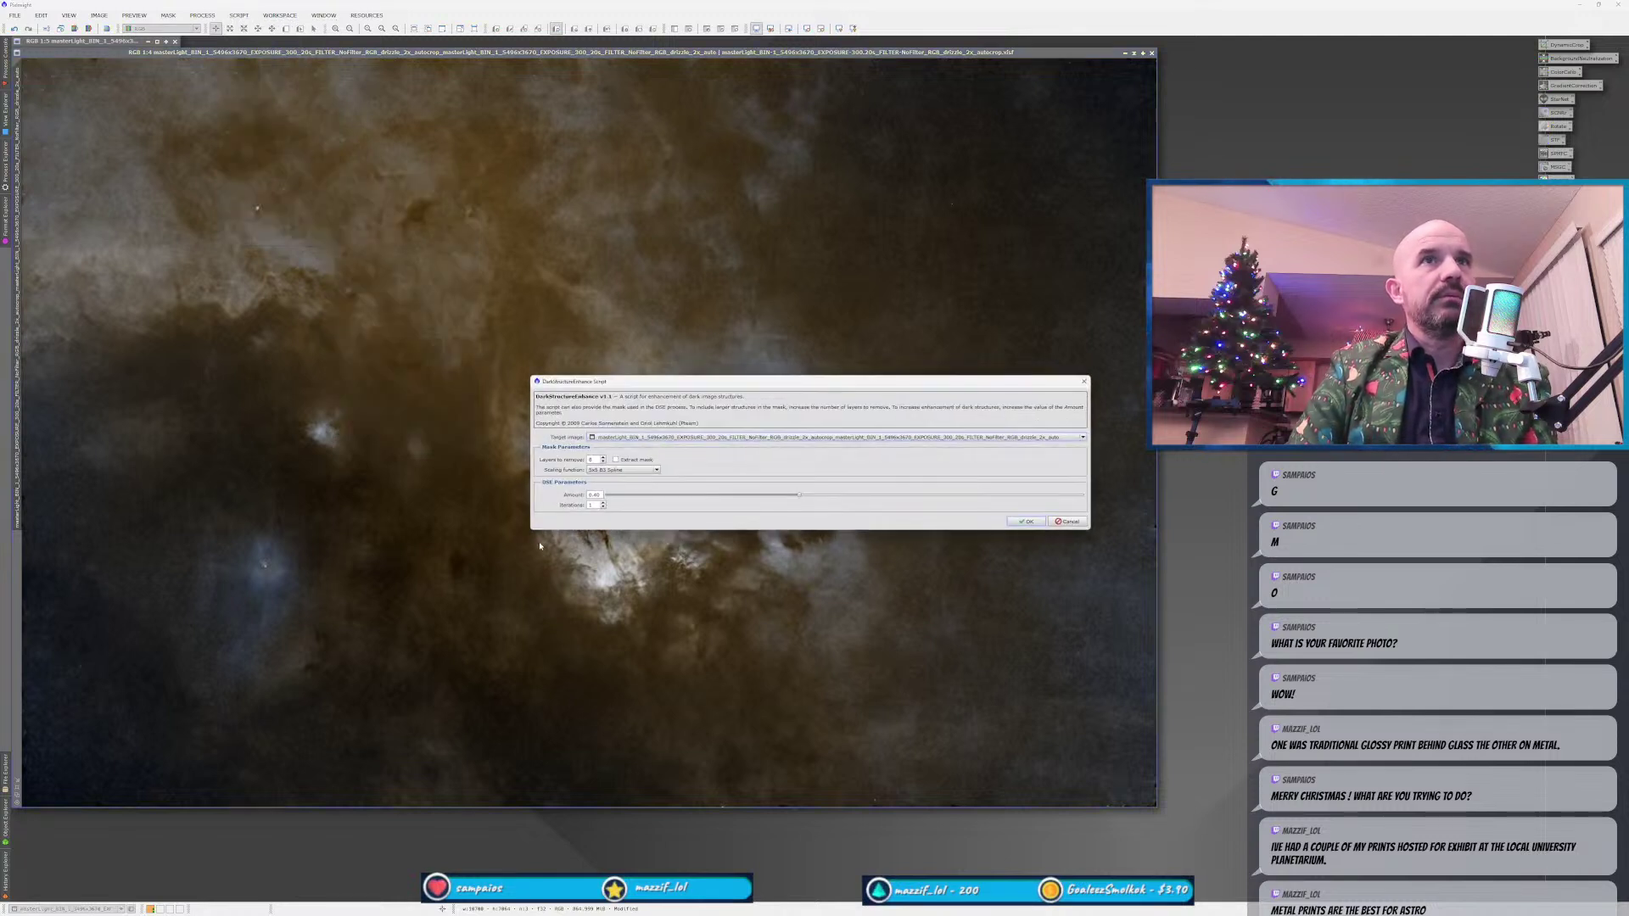
pyautogui.moveTo(800, 495); pyautogui.dragTo(832, 496)
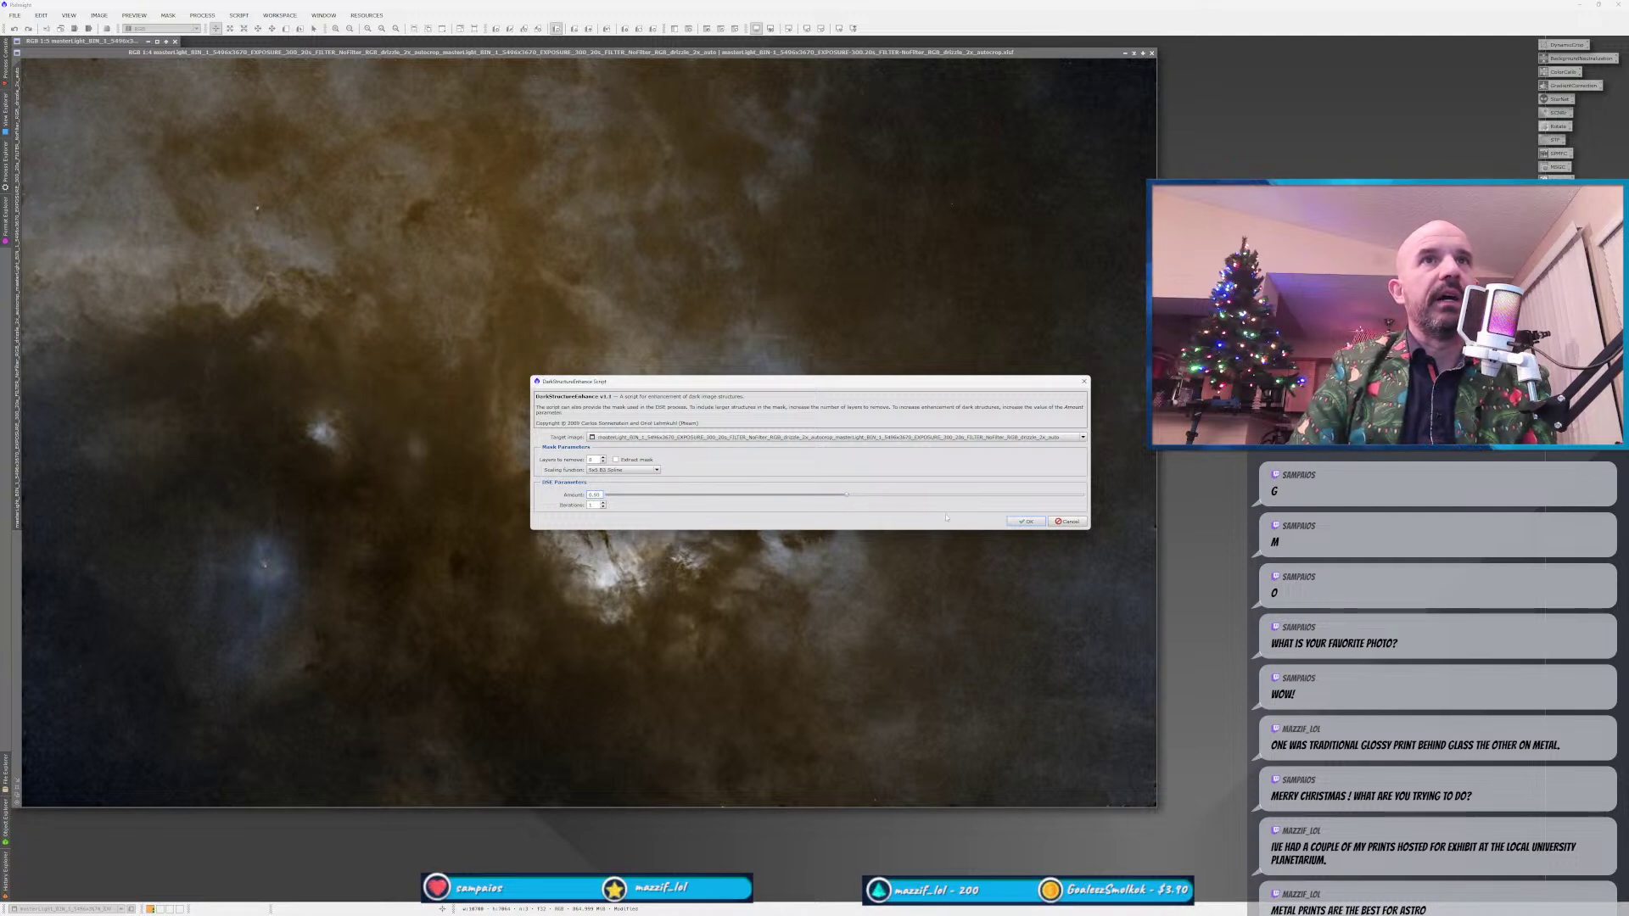
pyautogui.click(1026, 520)
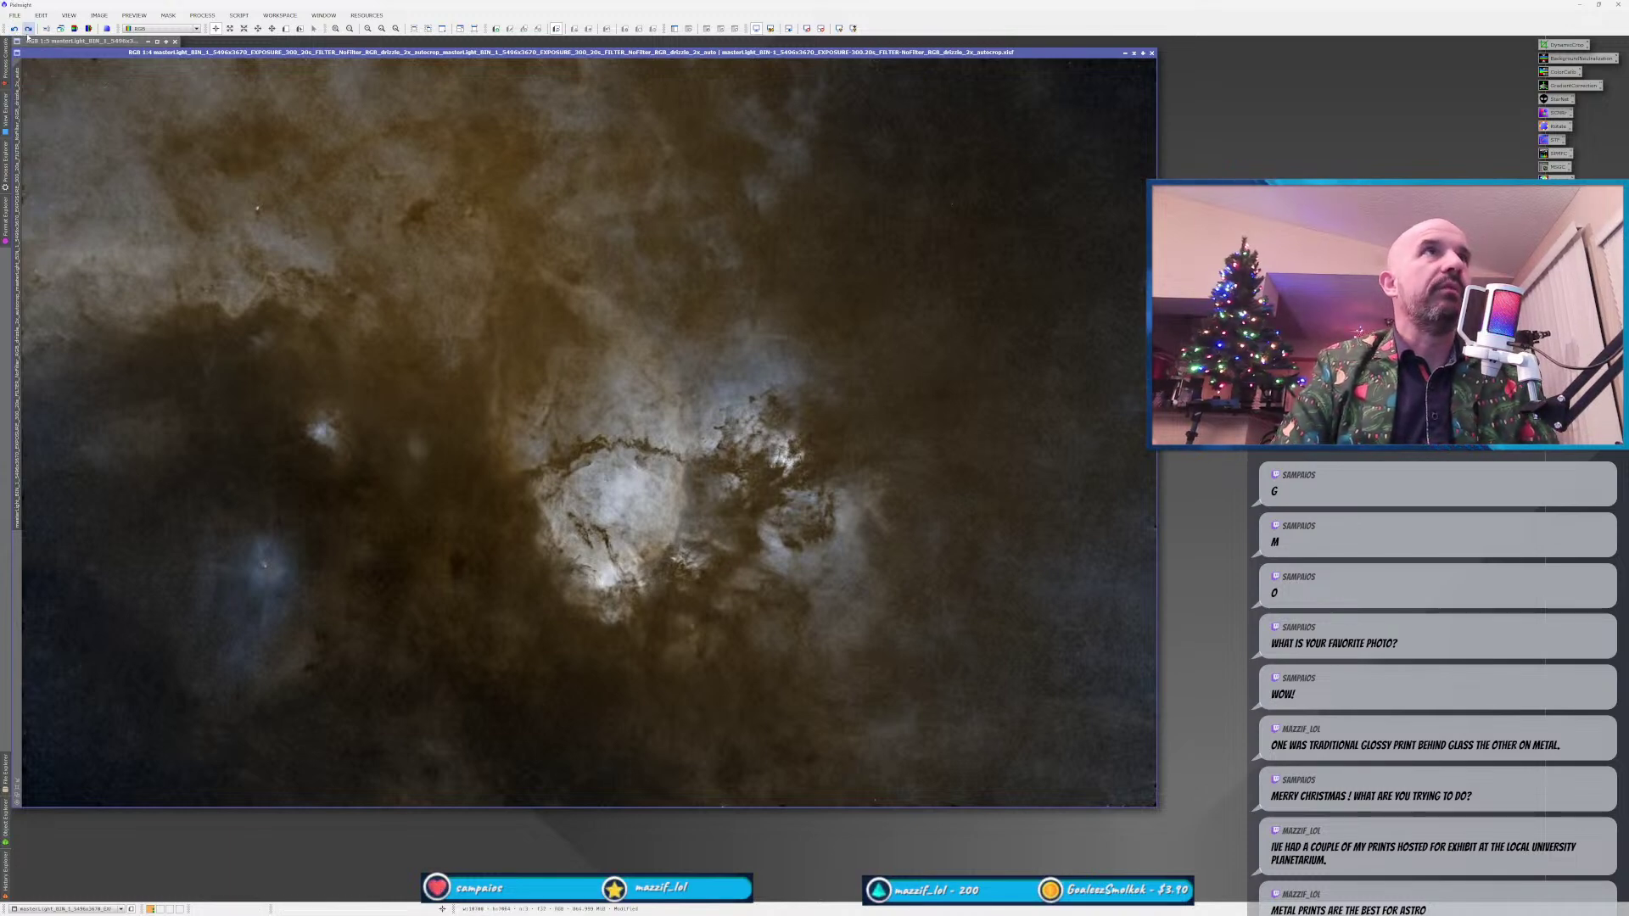
pyautogui.scroll(2, 611, 458)
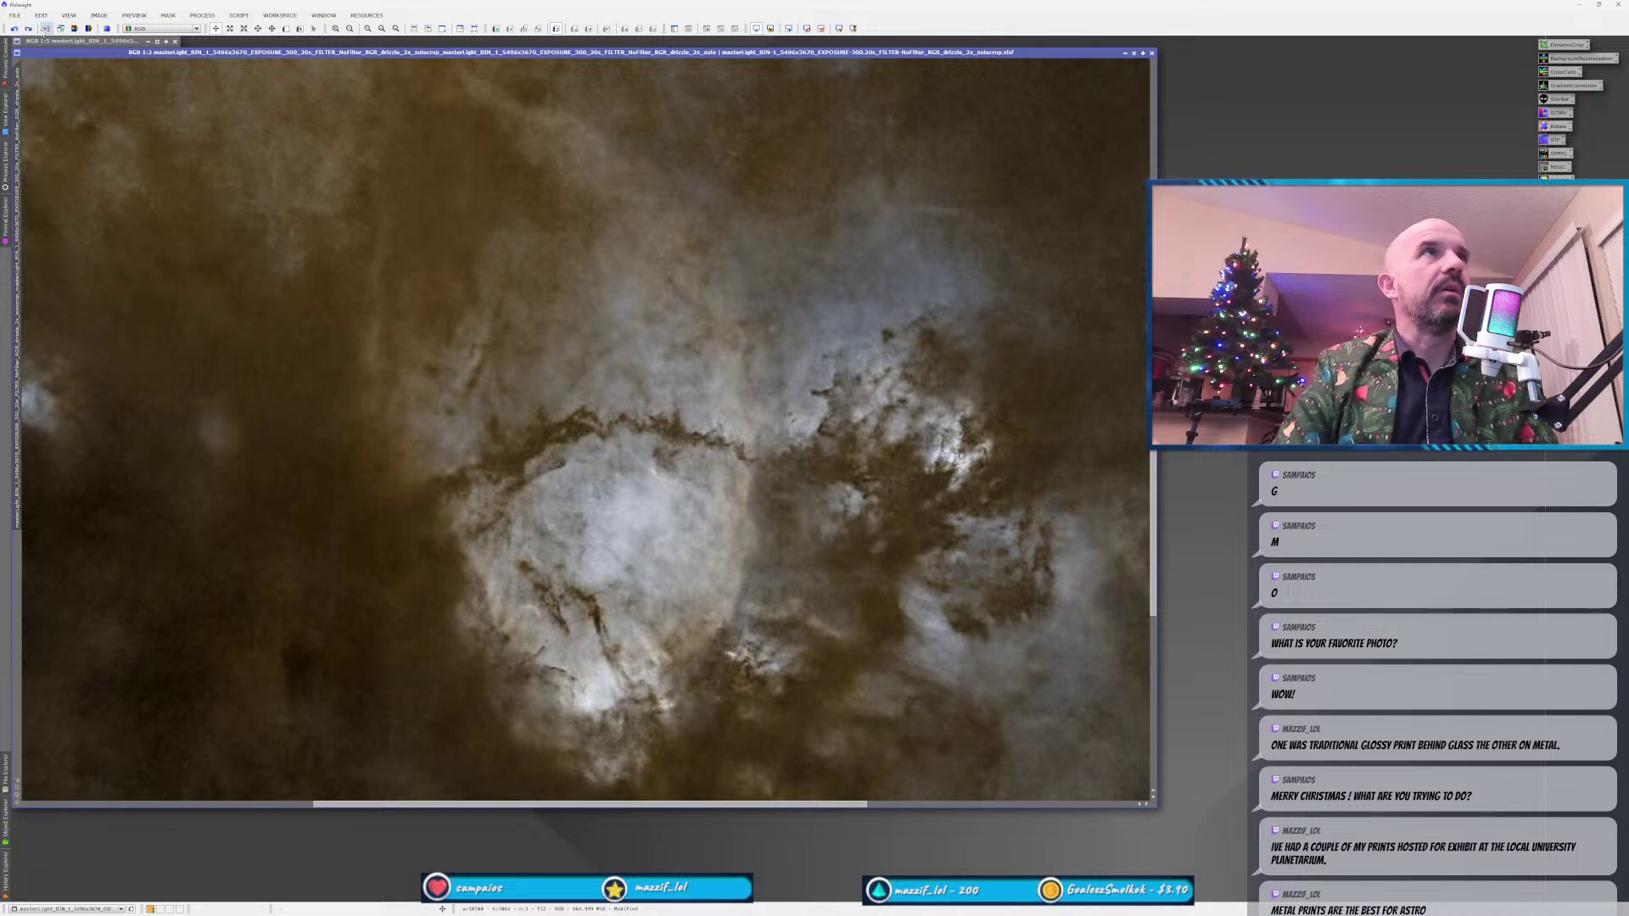
# Check the whole starless image and extract its lightness as a separate grayscale image.
pyautogui.scroll(-4, 685, 523)
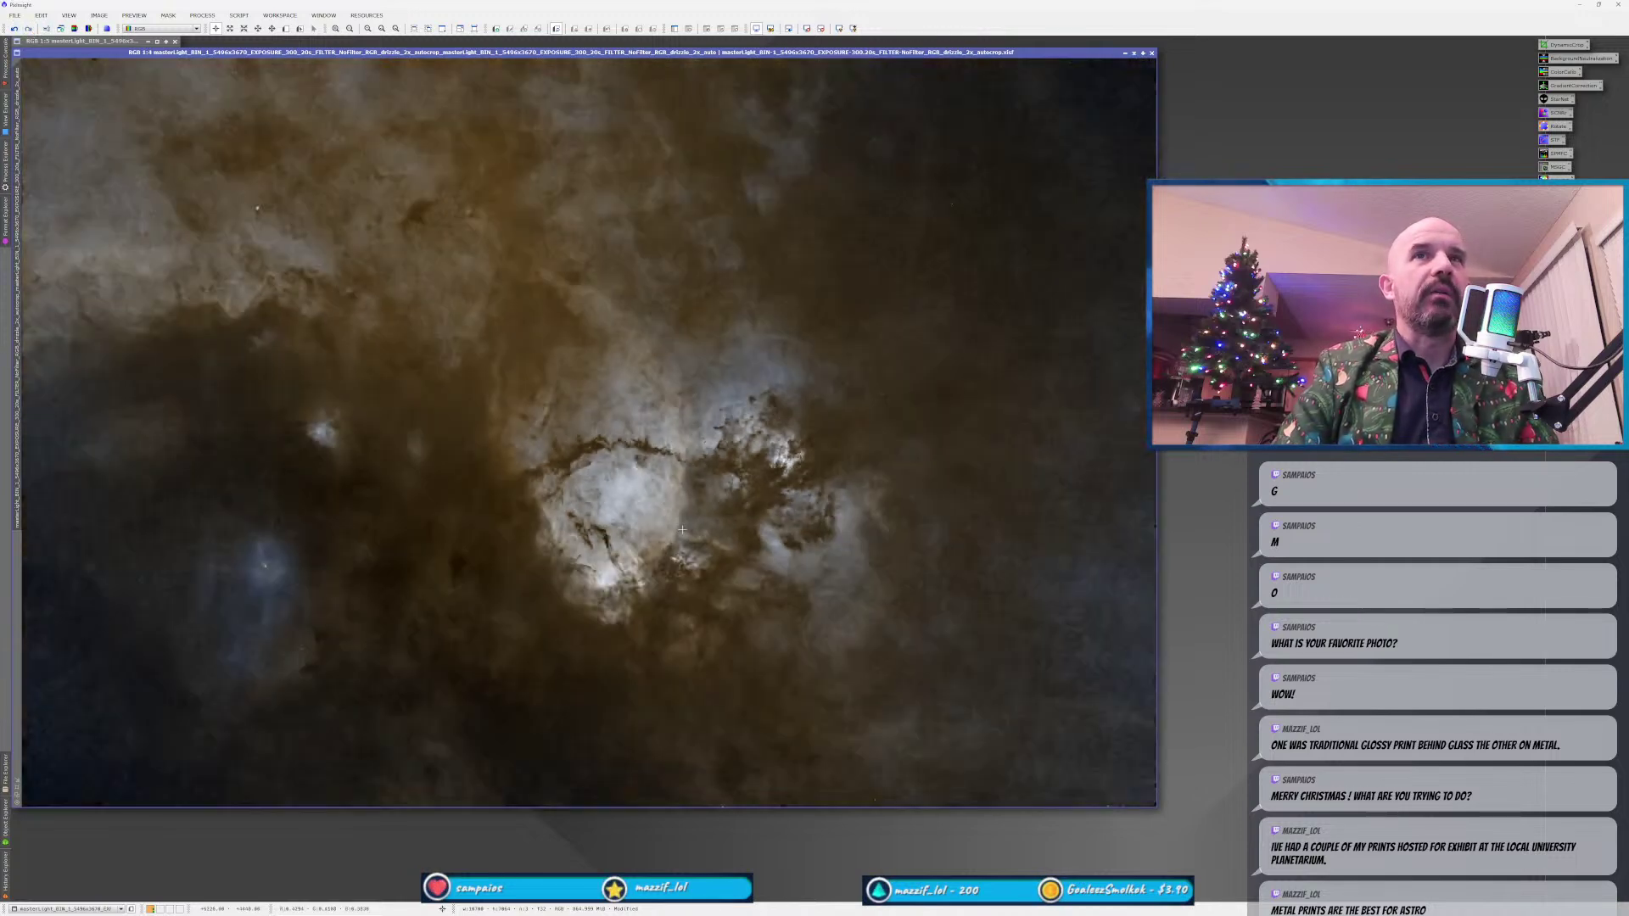
pyautogui.scroll(1, 682, 530)
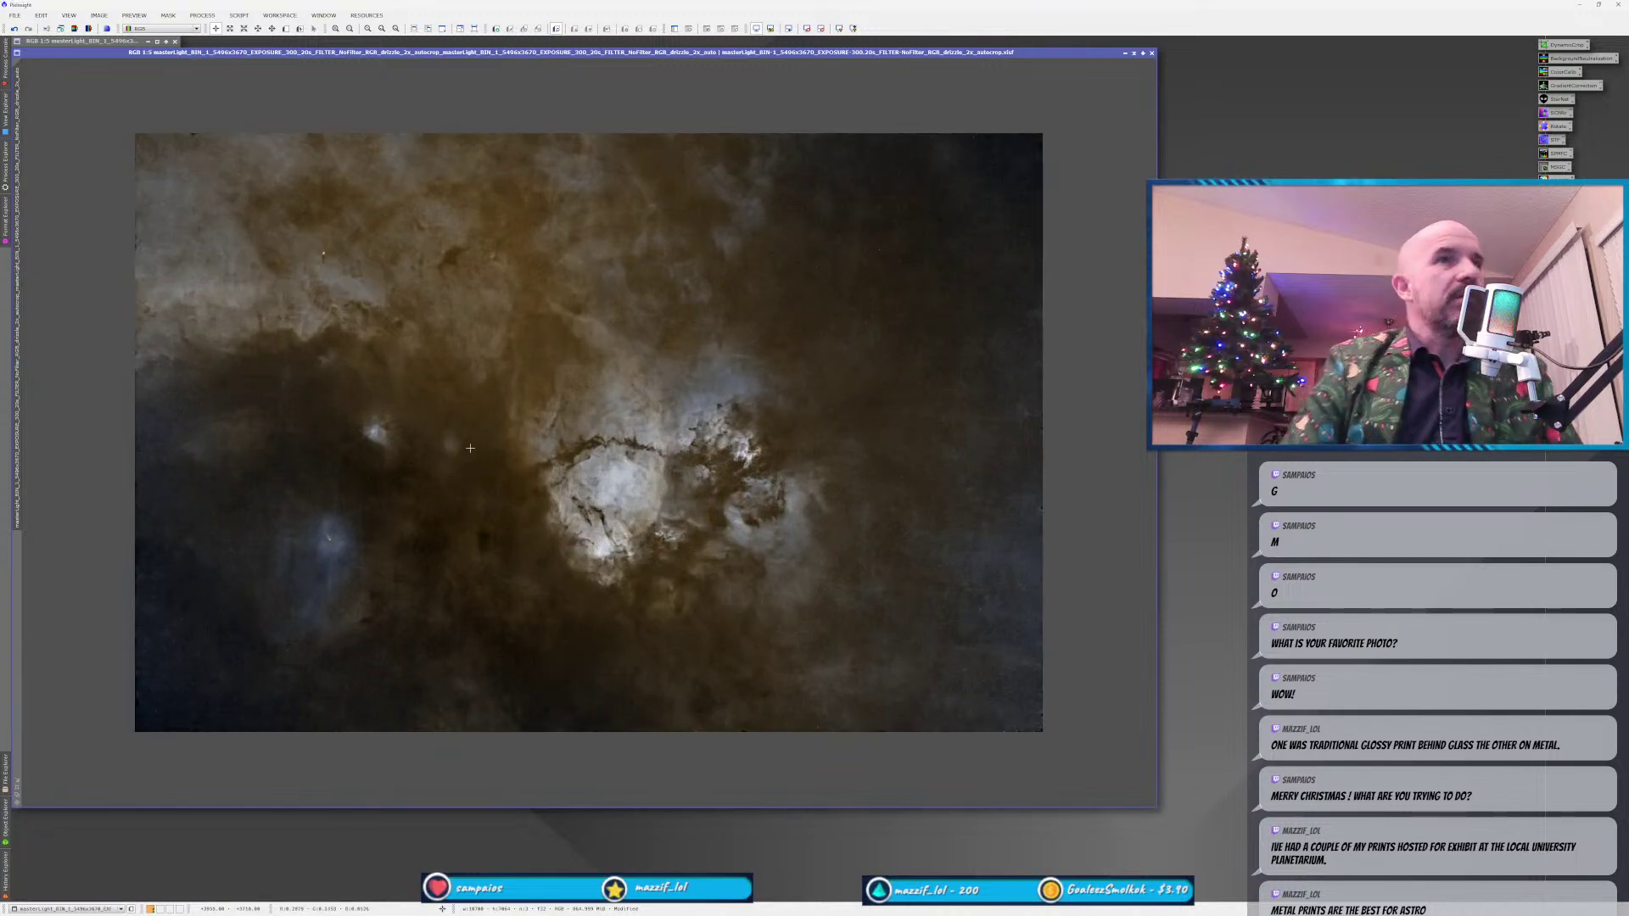
pyautogui.scroll(1, 535, 458)
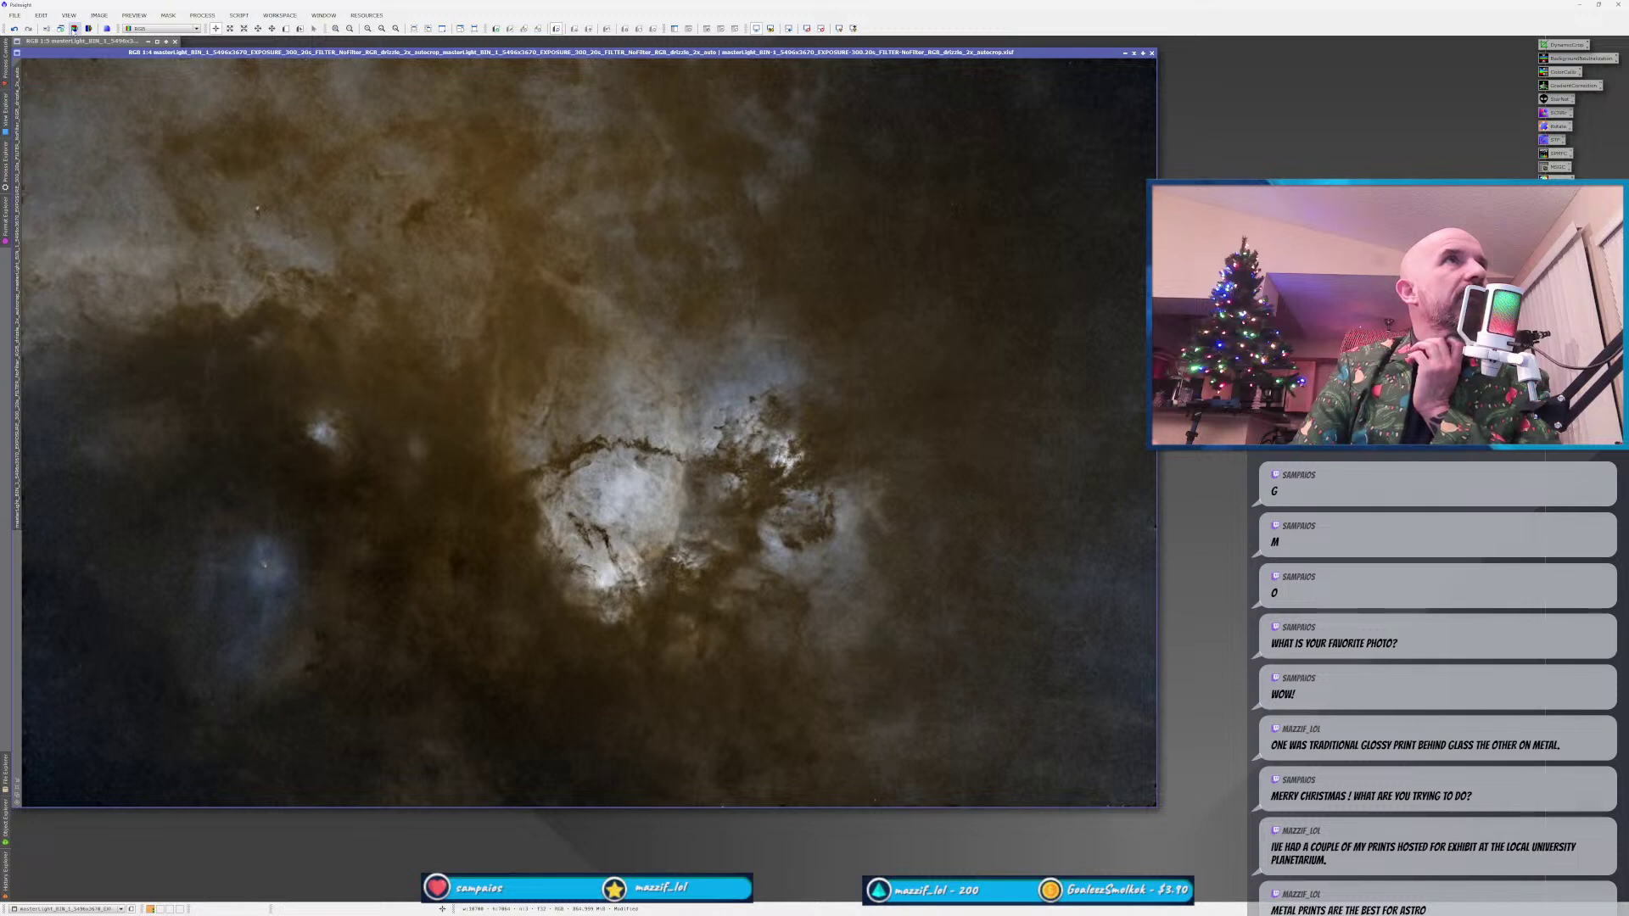
pyautogui.click(74, 28)
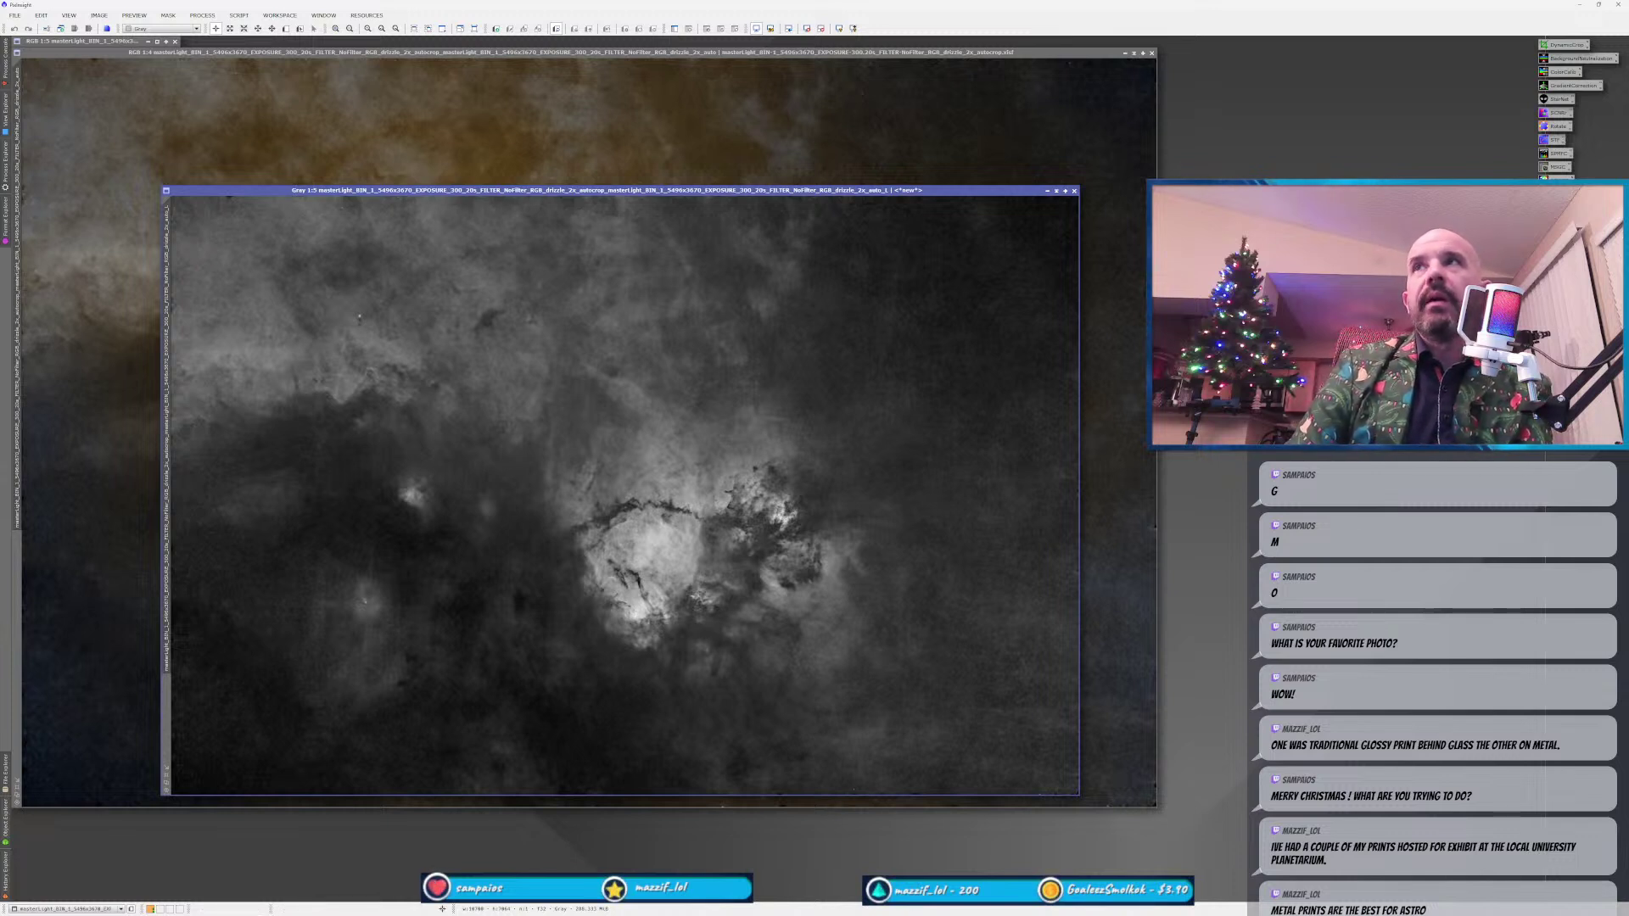
# Darken the grayscale image's background to black with HistogramTransformation in a real-time preview, apply it, and close the process.
pyautogui.doubleClick(1557, 263)
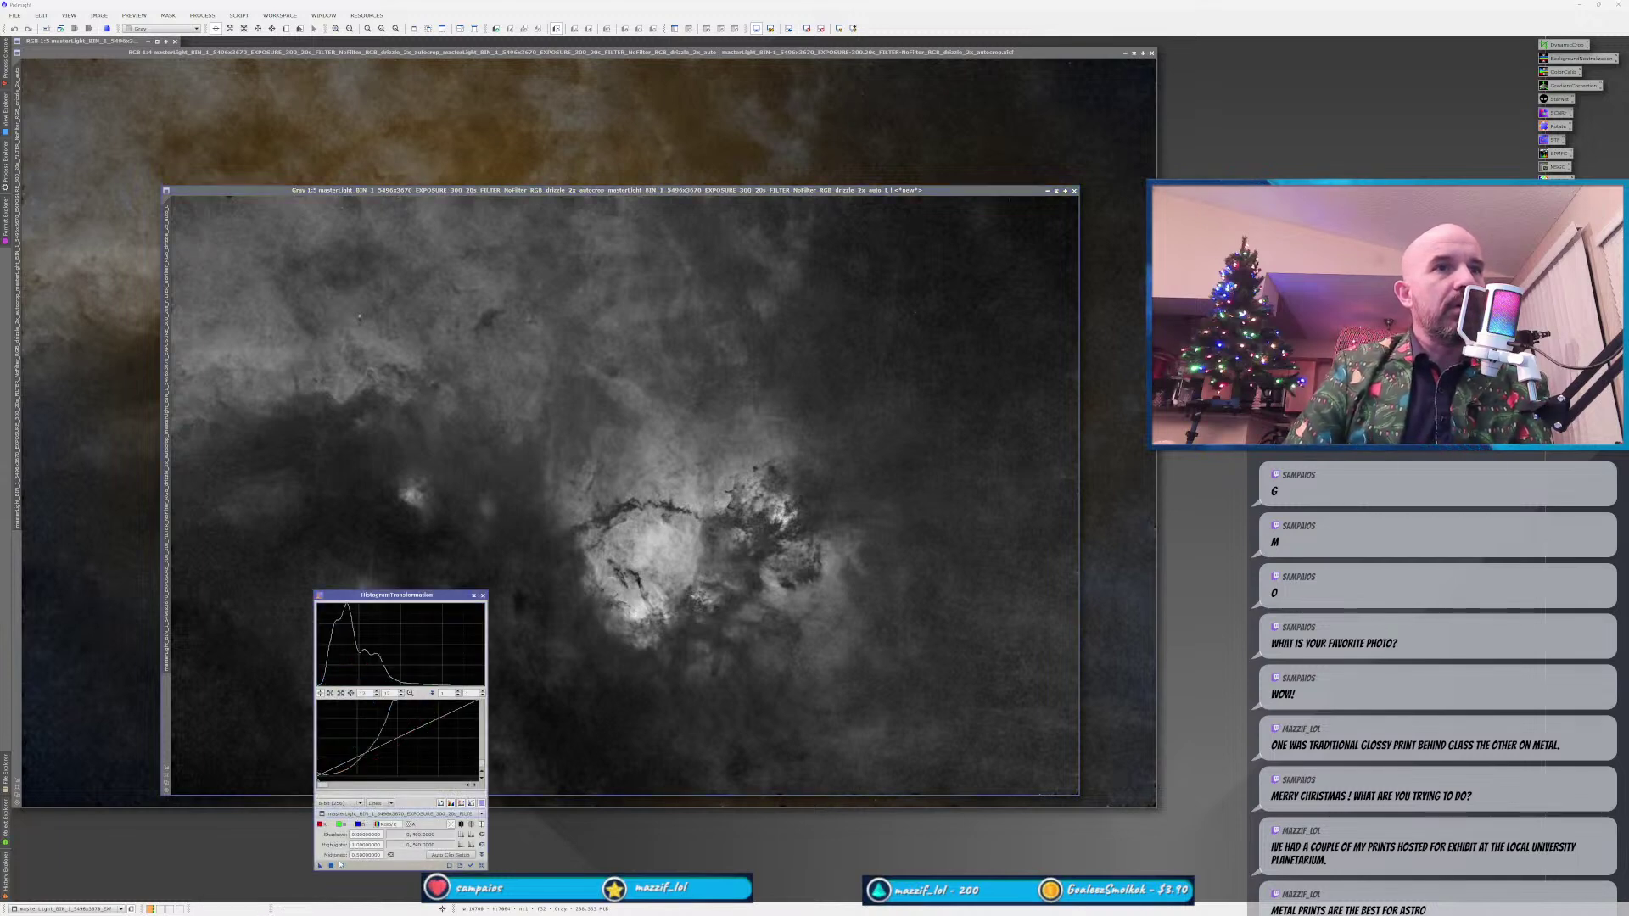
pyautogui.click(342, 866)
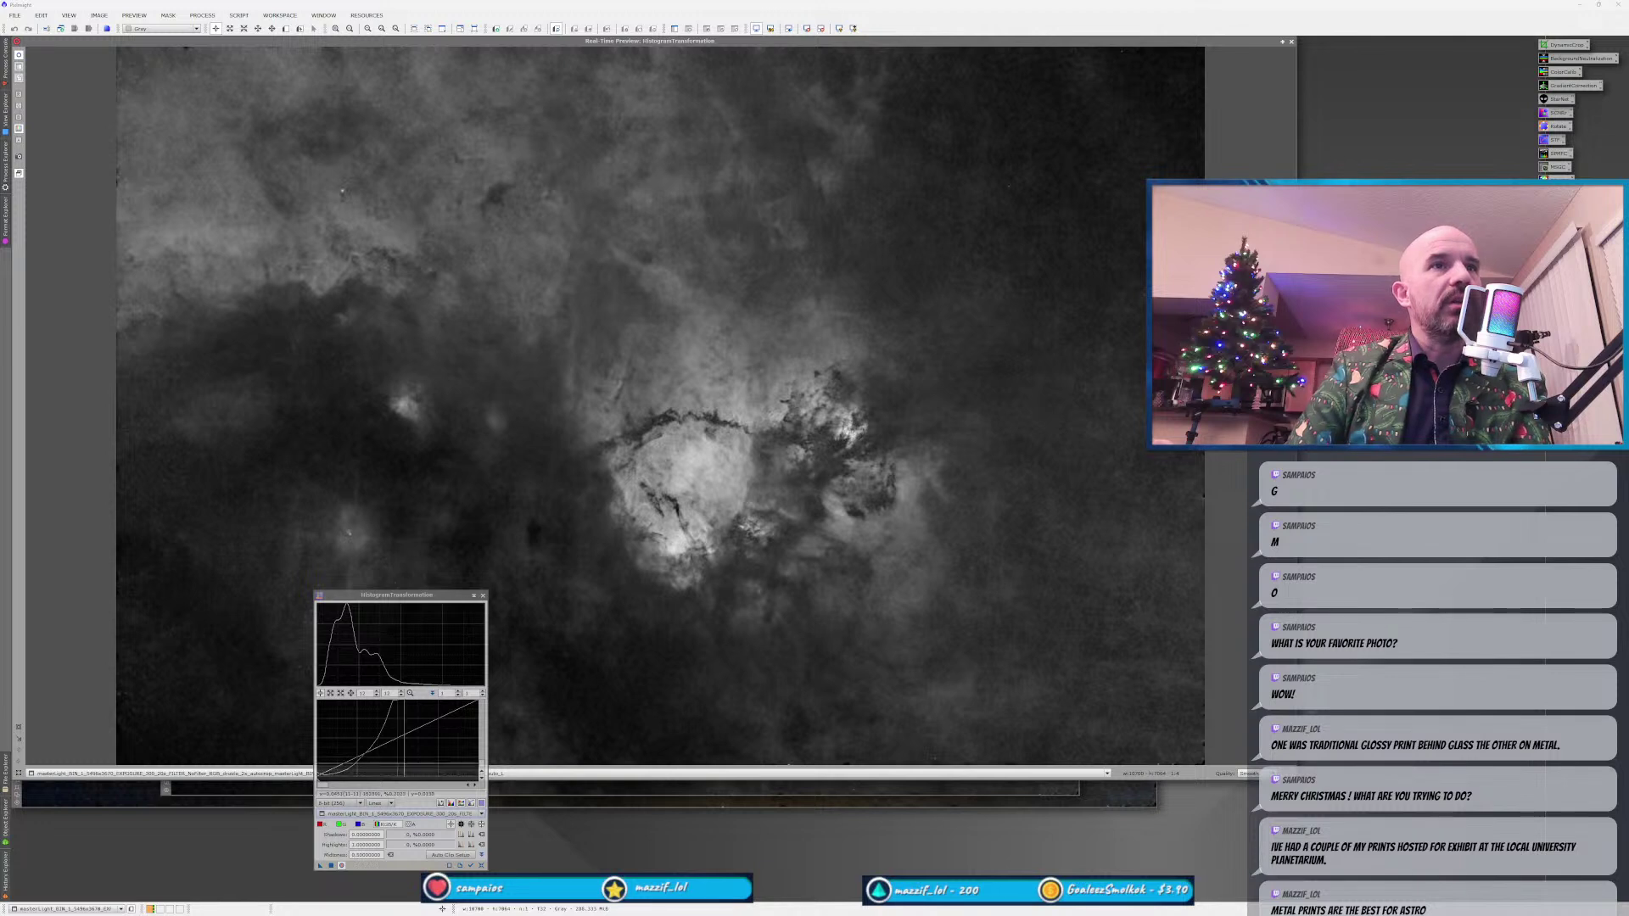
pyautogui.click(481, 865)
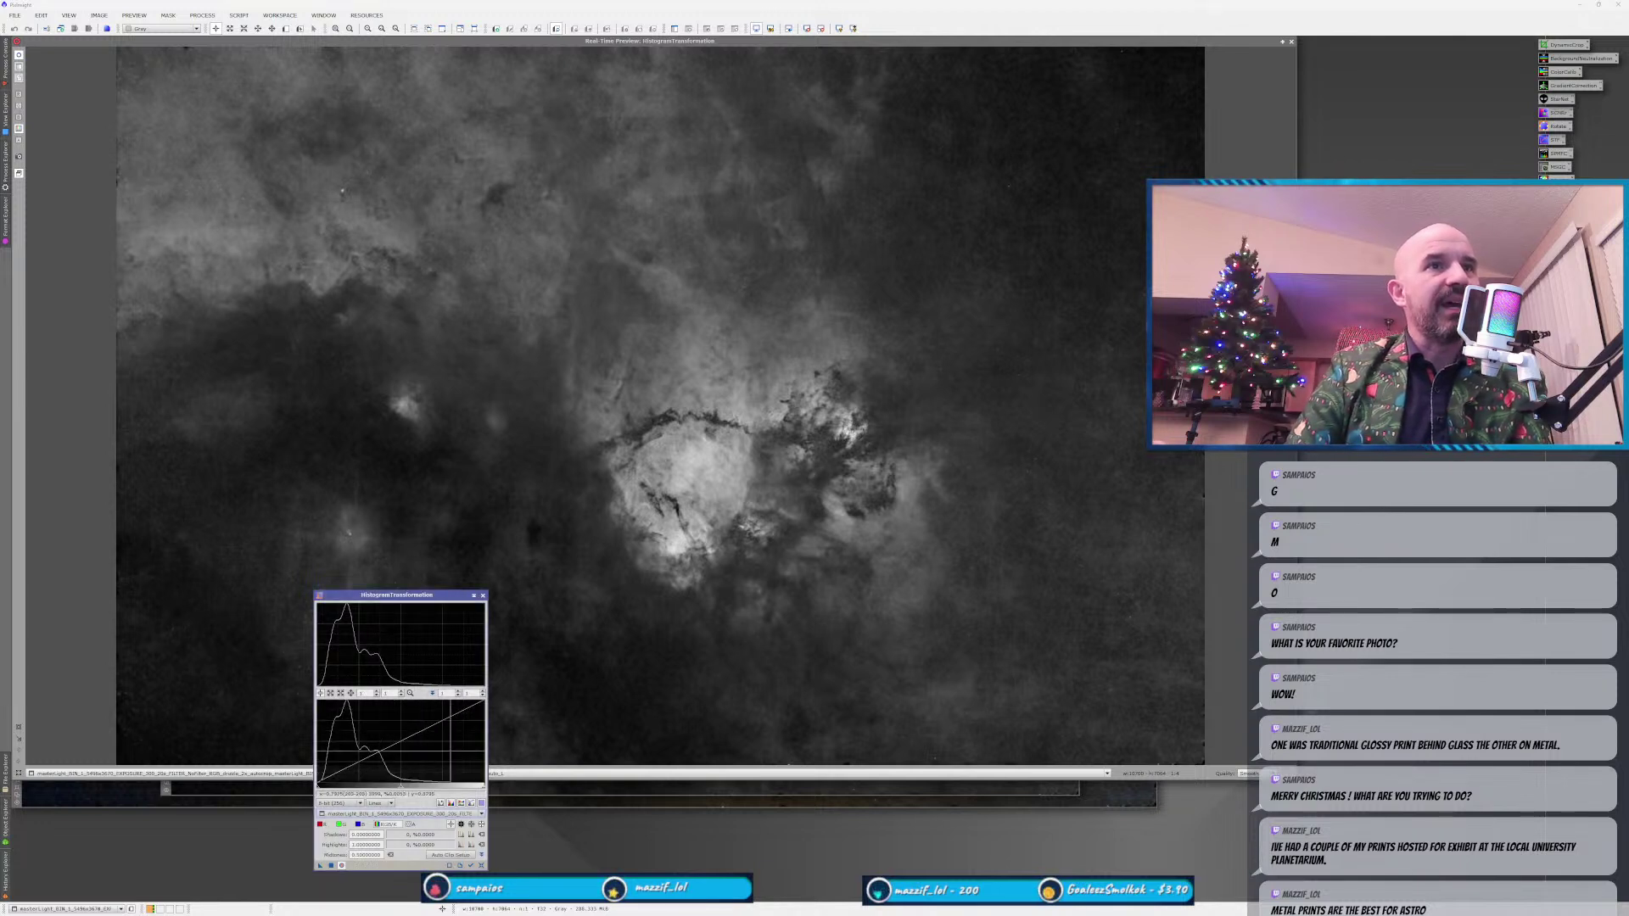
pyautogui.moveTo(317, 787); pyautogui.dragTo(392, 789)
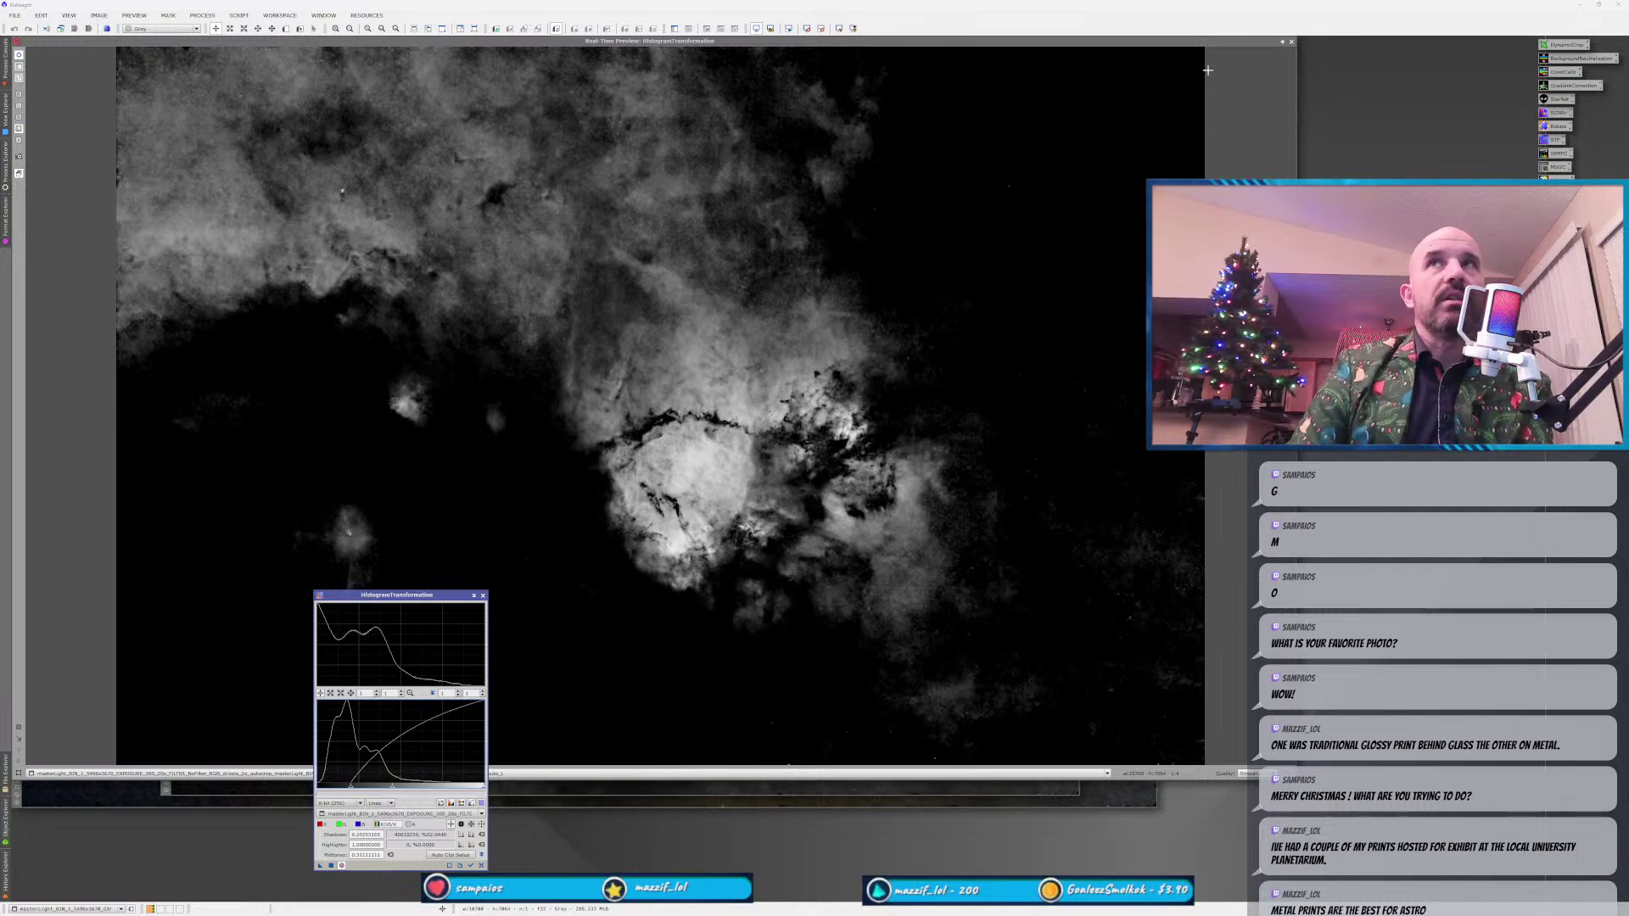
pyautogui.click(1291, 42)
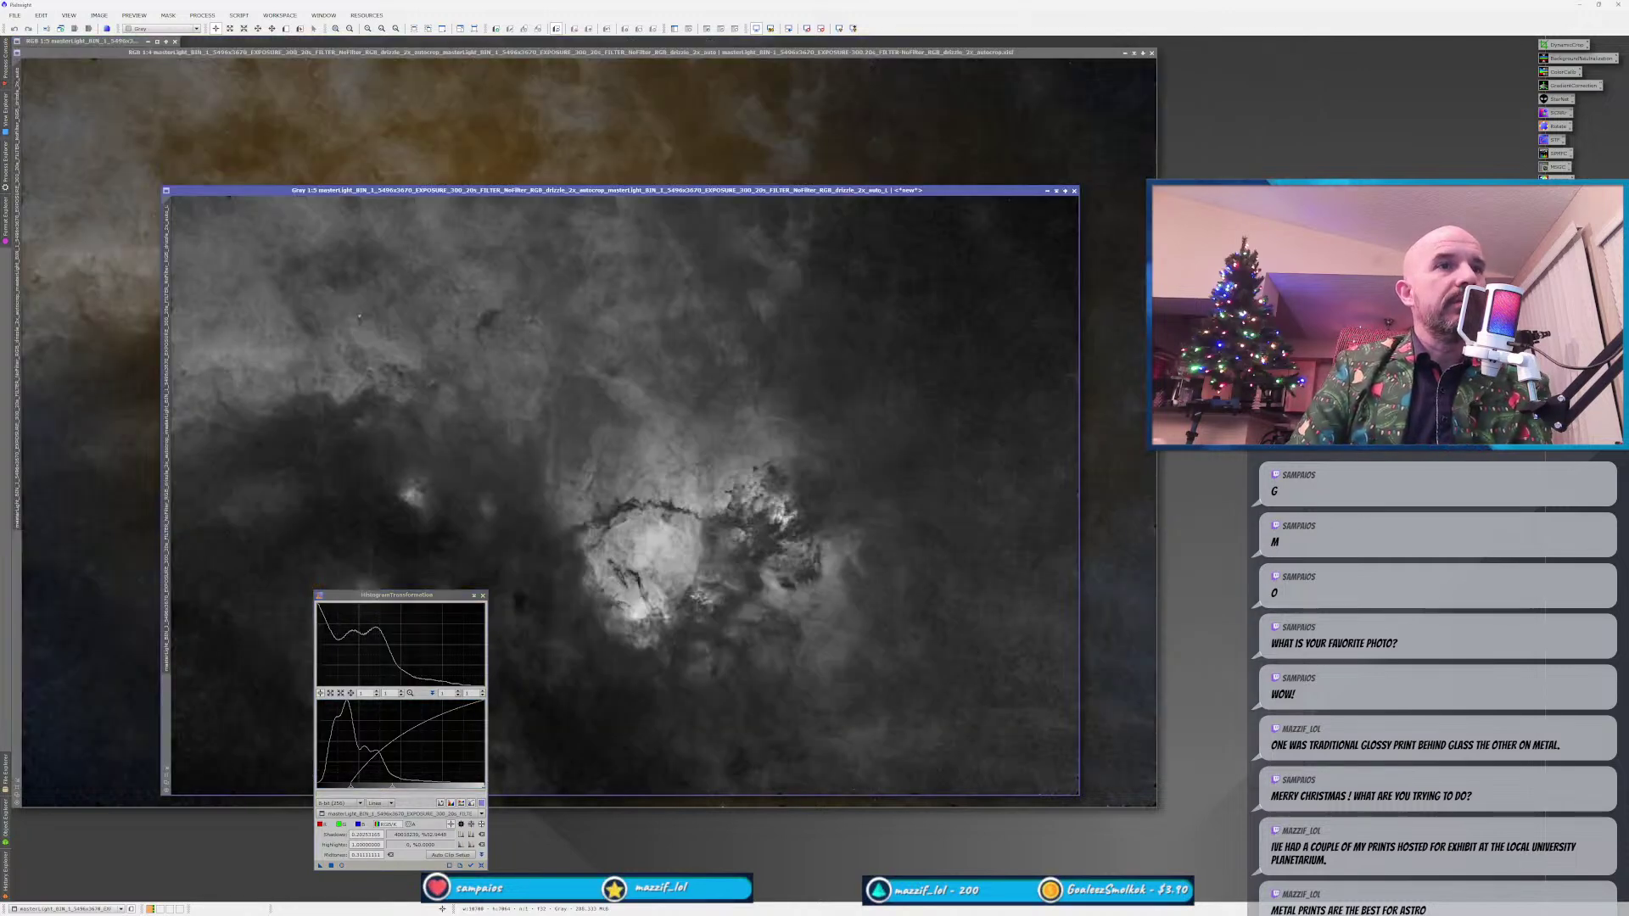
pyautogui.moveTo(320, 866); pyautogui.dragTo(207, 738)
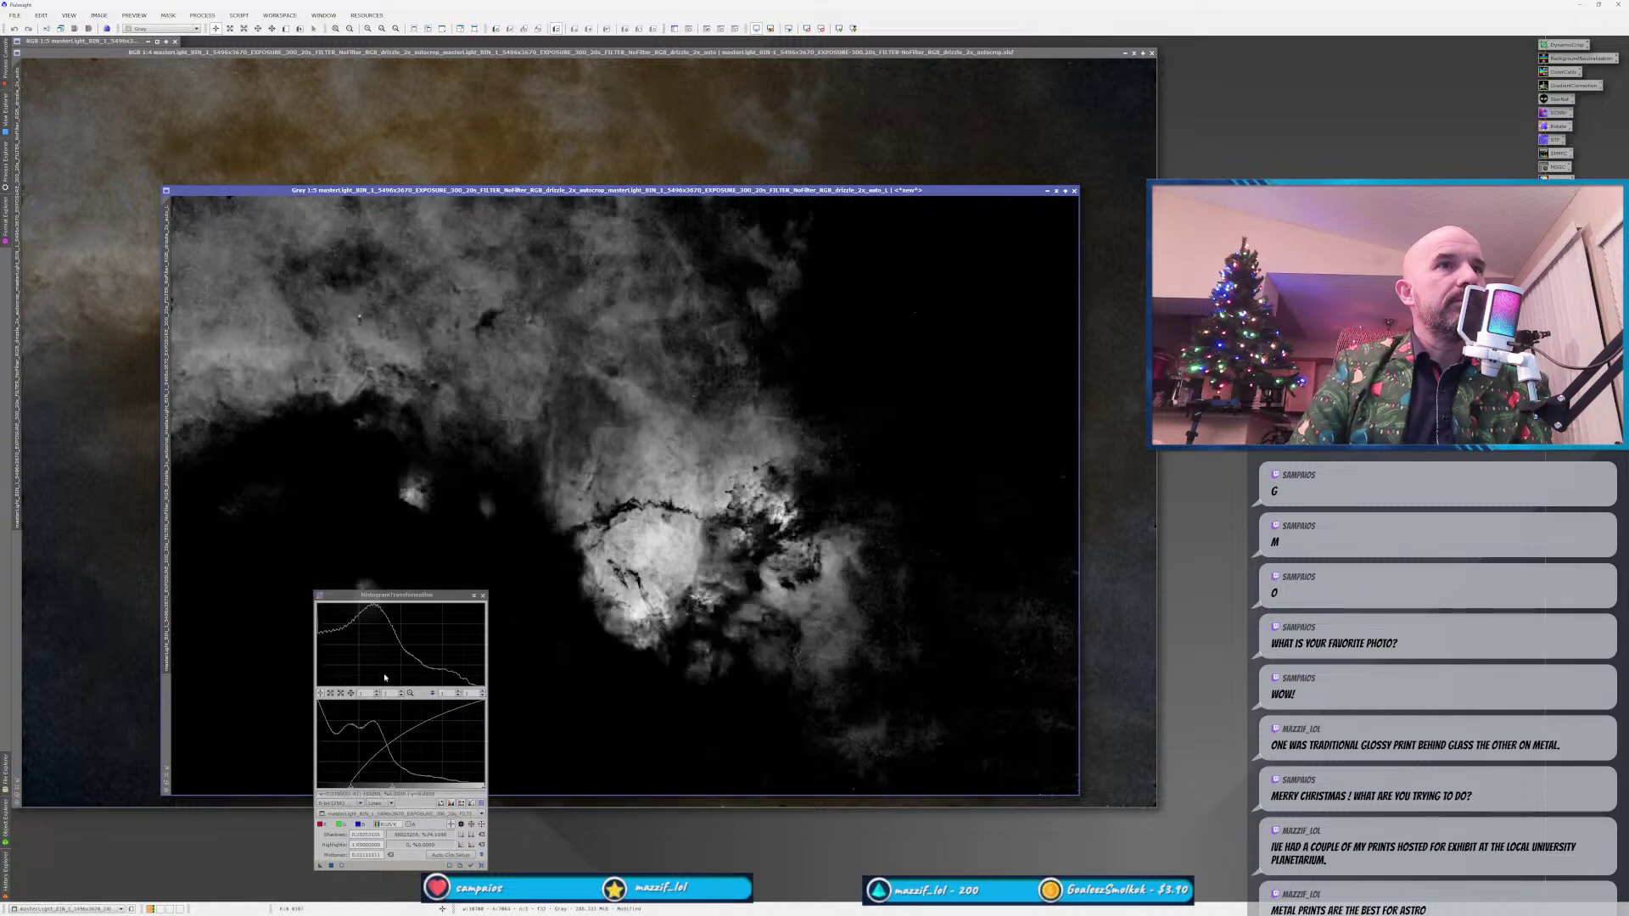
pyautogui.click(482, 597)
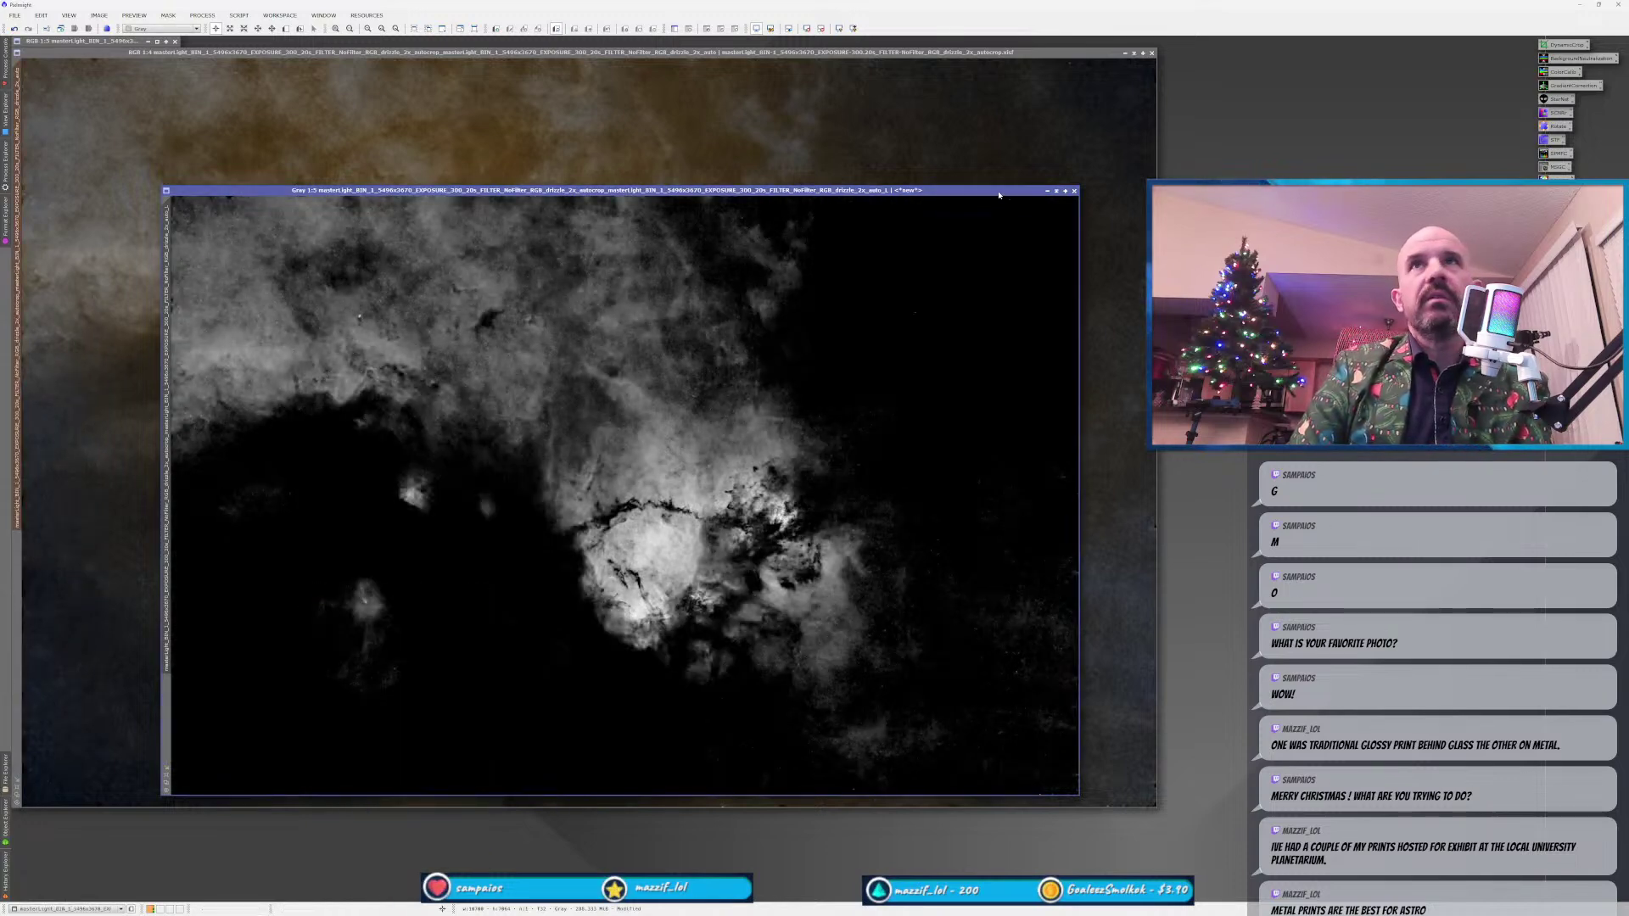
# Apply the contrast-boosted grayscale image as a mask to the starless image and hide the mask overlay.
pyautogui.doubleClick(999, 191)
pyautogui.moveTo(771, 504); pyautogui.dragTo(834, 467)
pyautogui.hotkey('ctrl', 'k')
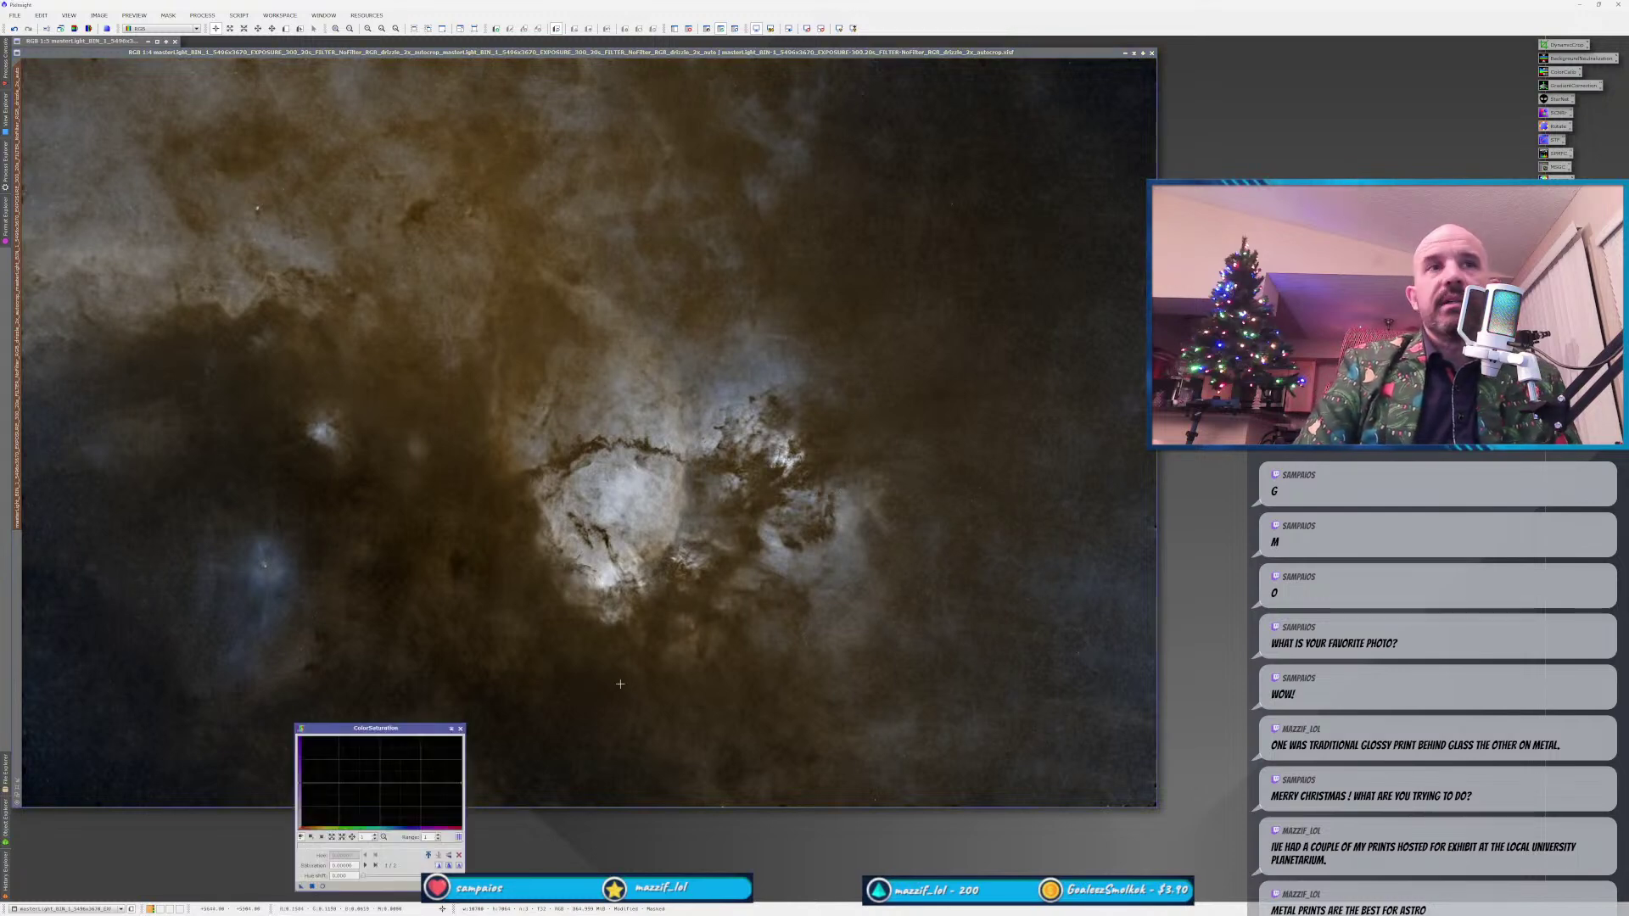
# Raise the ColorSaturation curve over the cyan-to-blue hues in a real-time preview, keeping the other hues near neutral.
pyautogui.click(322, 885)
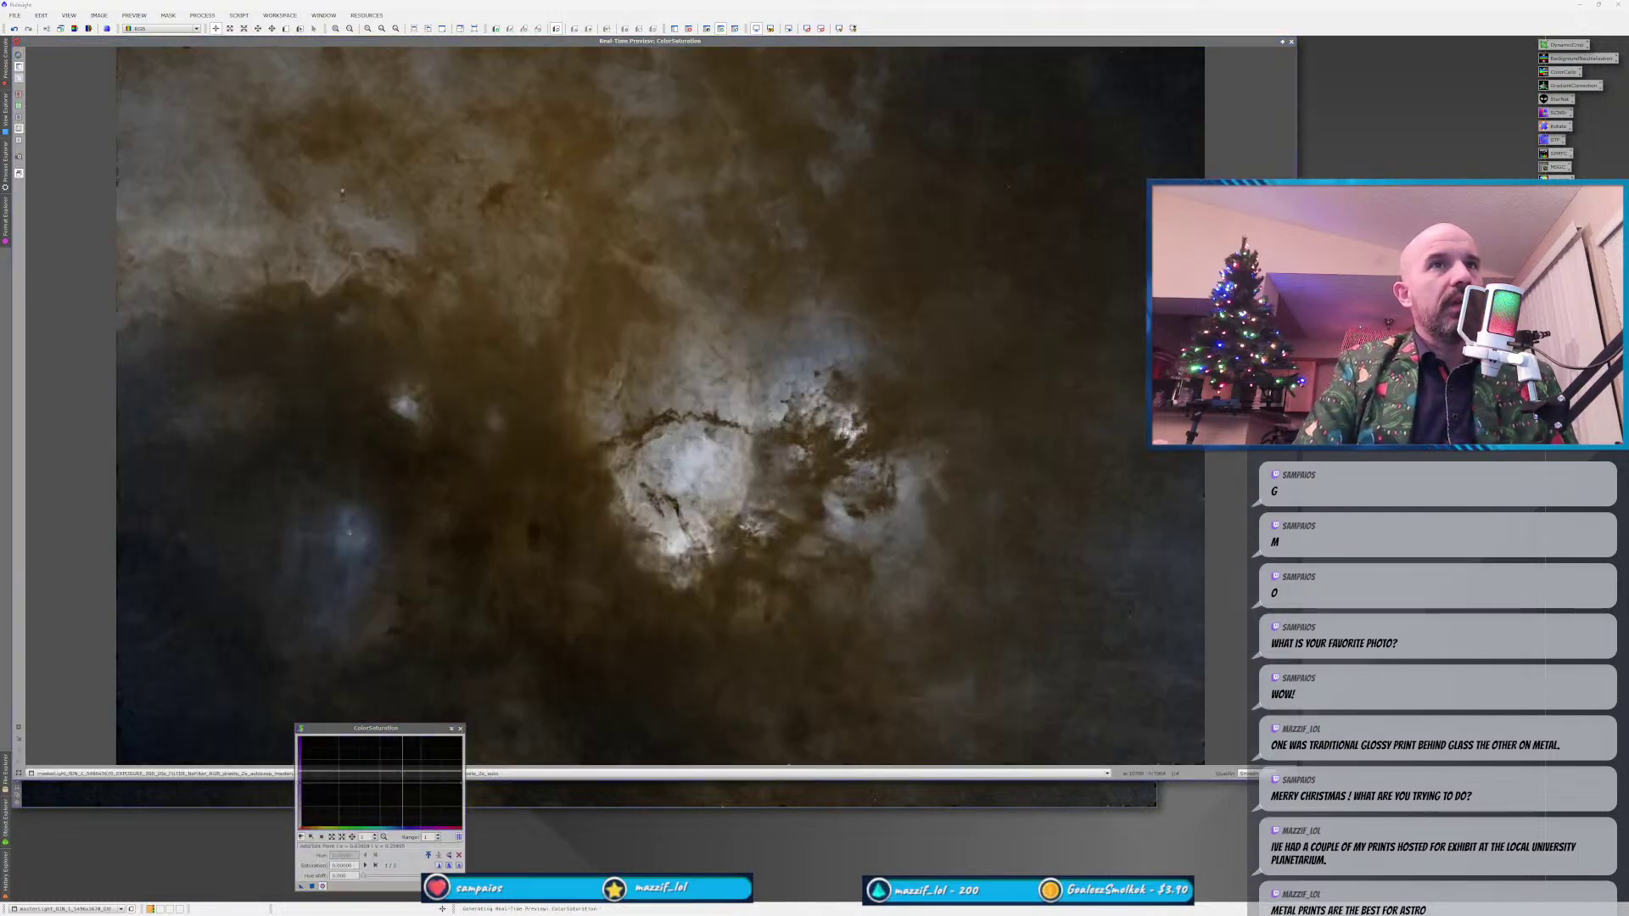
pyautogui.click(355, 781)
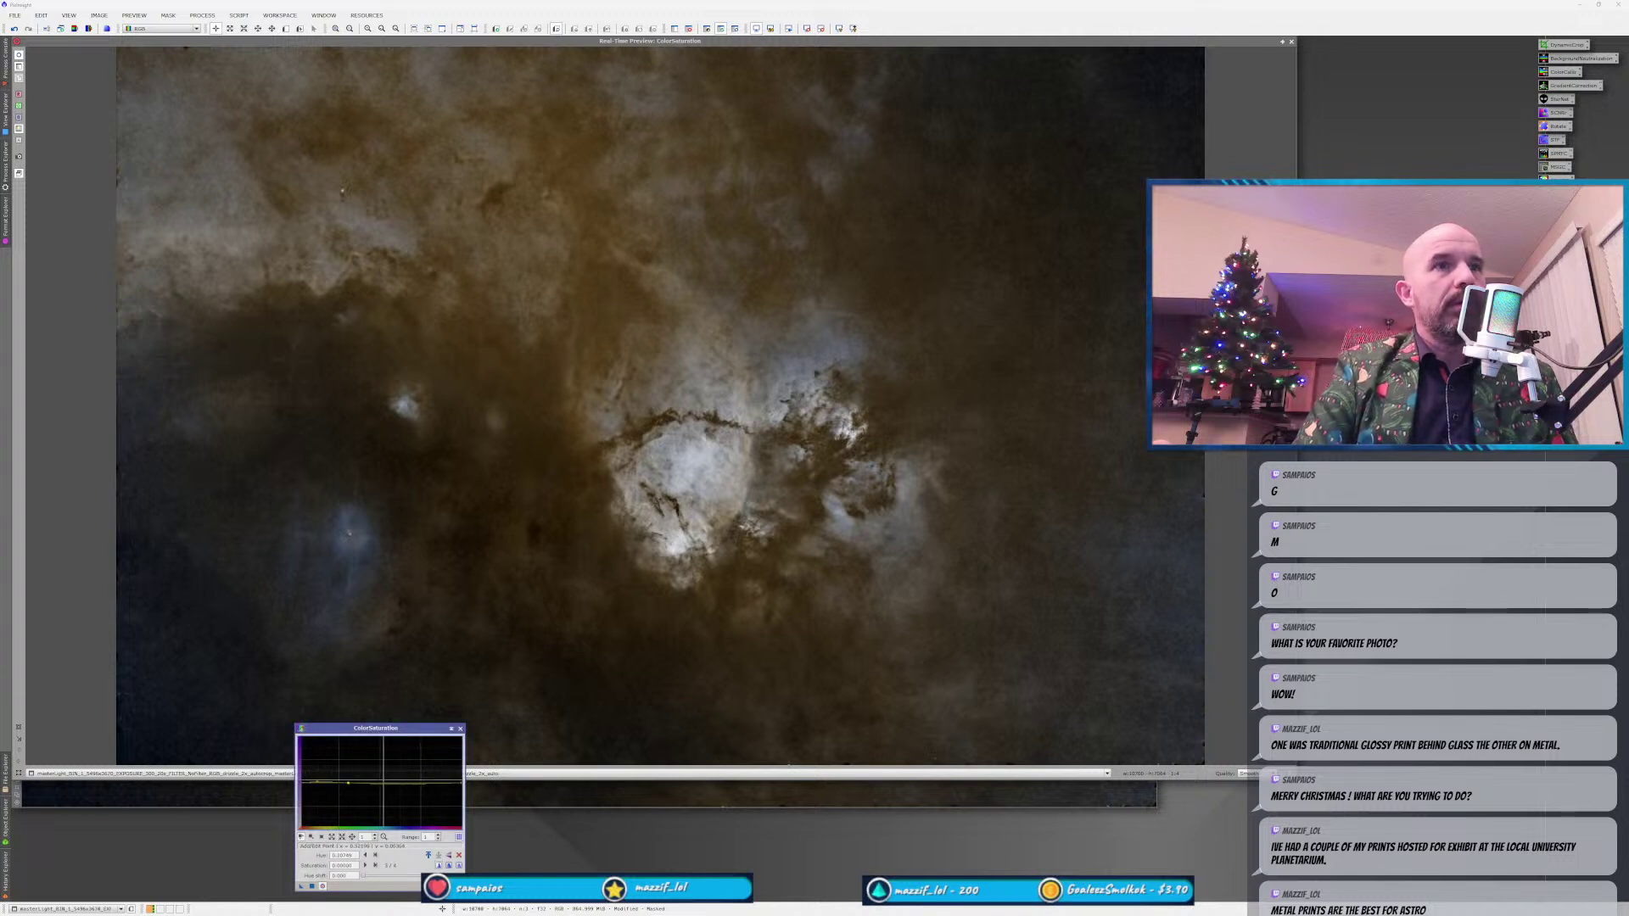
pyautogui.moveTo(390, 781); pyautogui.dragTo(382, 746)
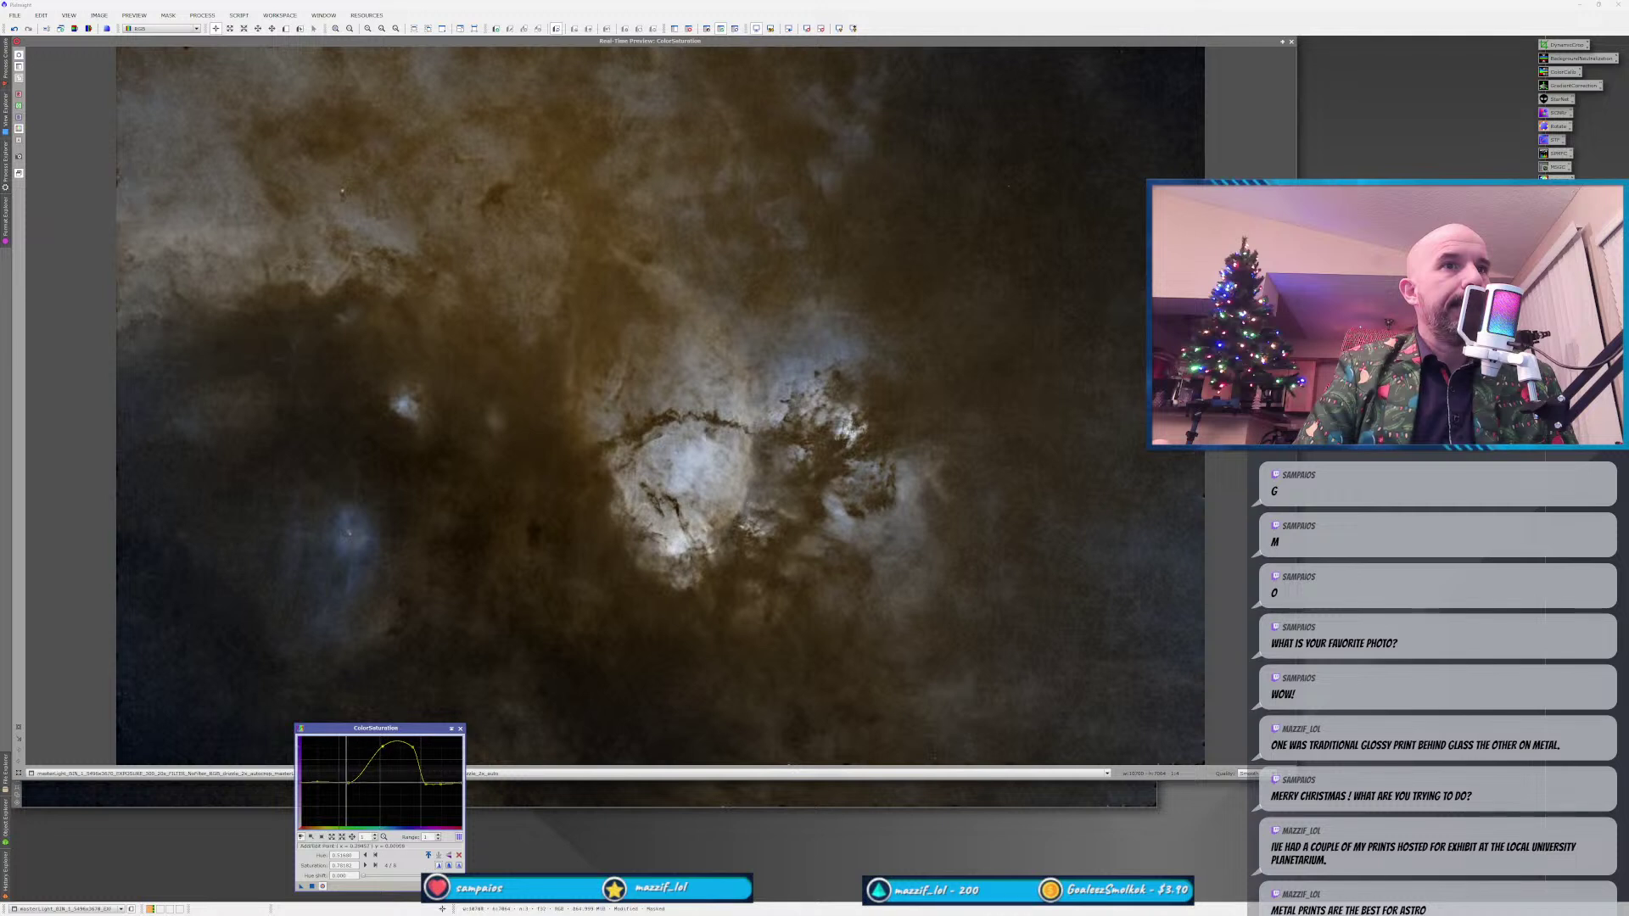
pyautogui.click(322, 886)
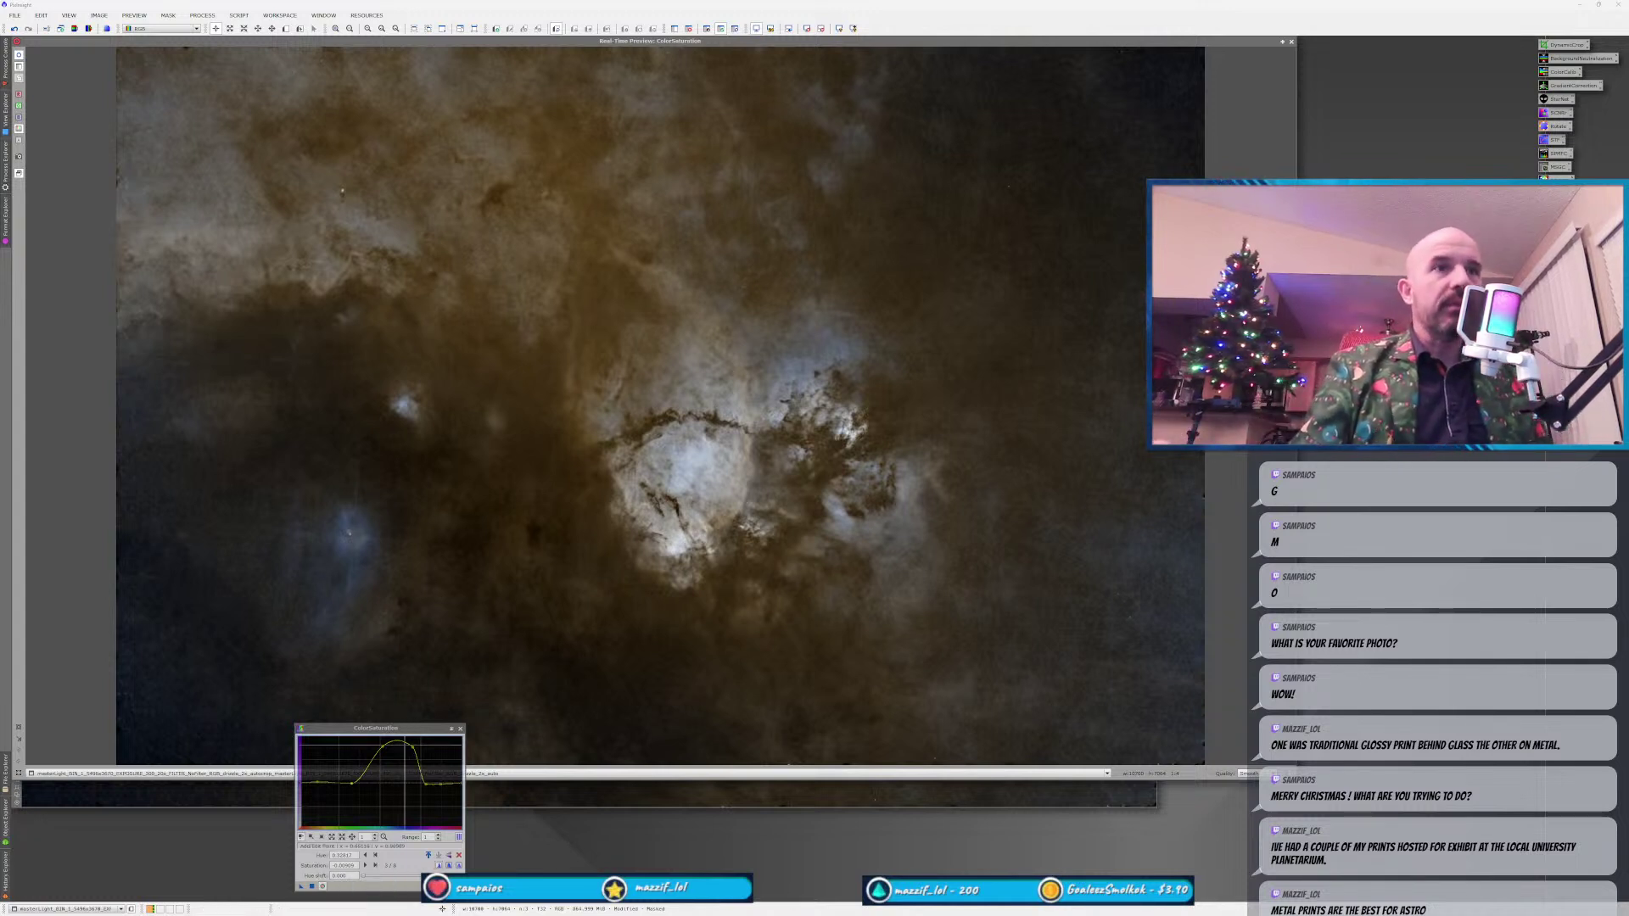
pyautogui.click(382, 747)
pyautogui.moveTo(381, 747); pyautogui.dragTo(392, 737)
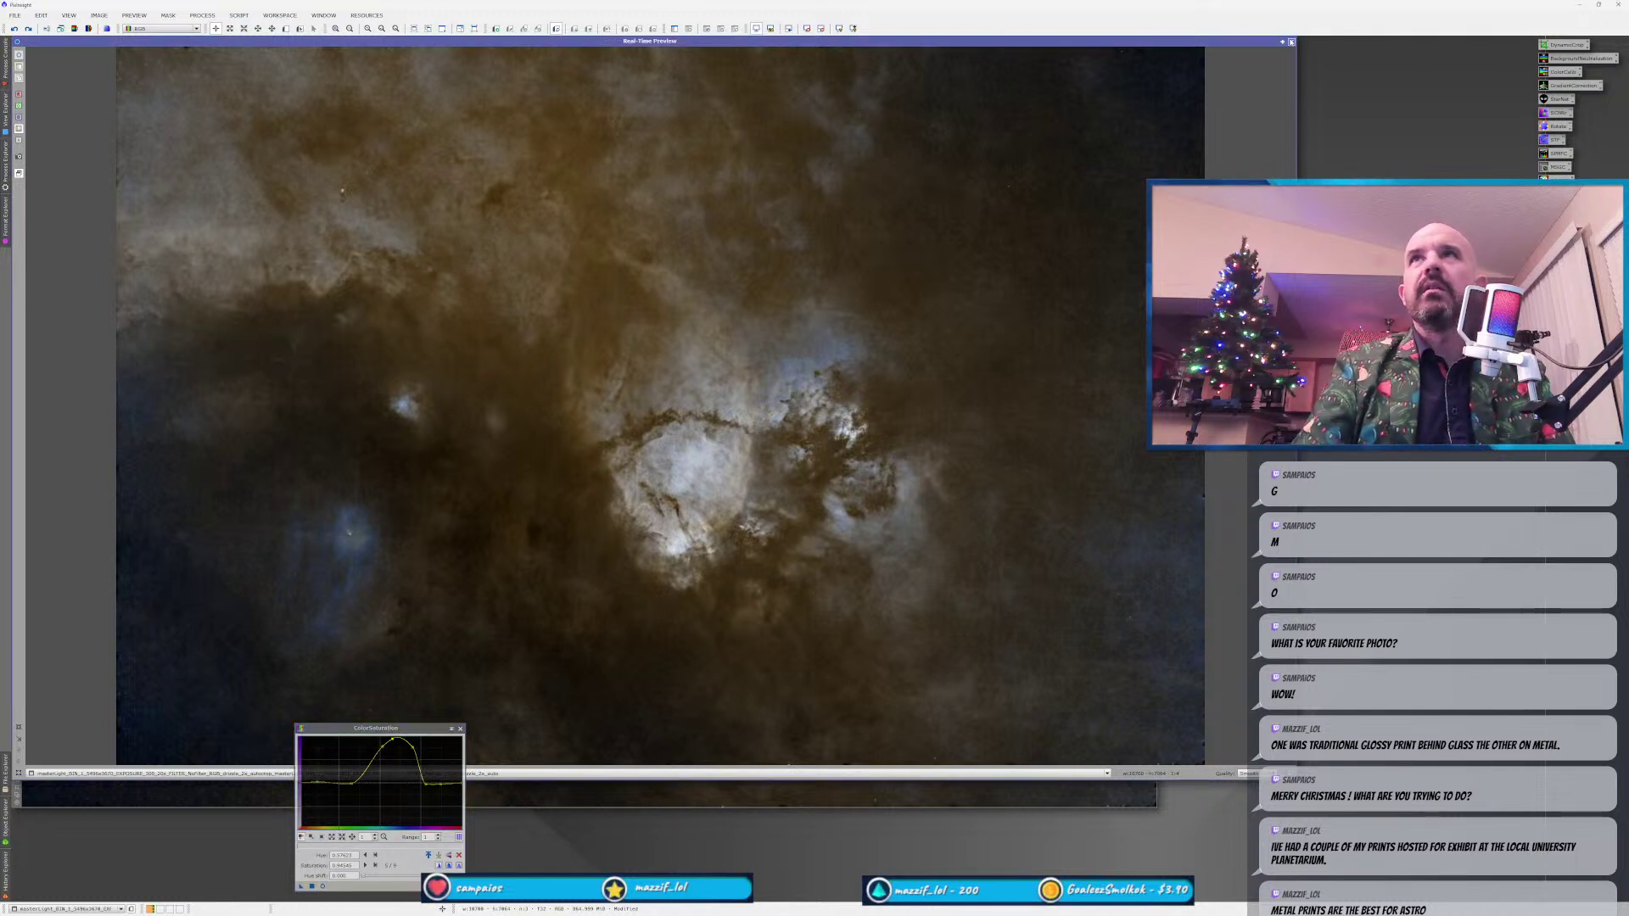
pyautogui.click(1291, 41)
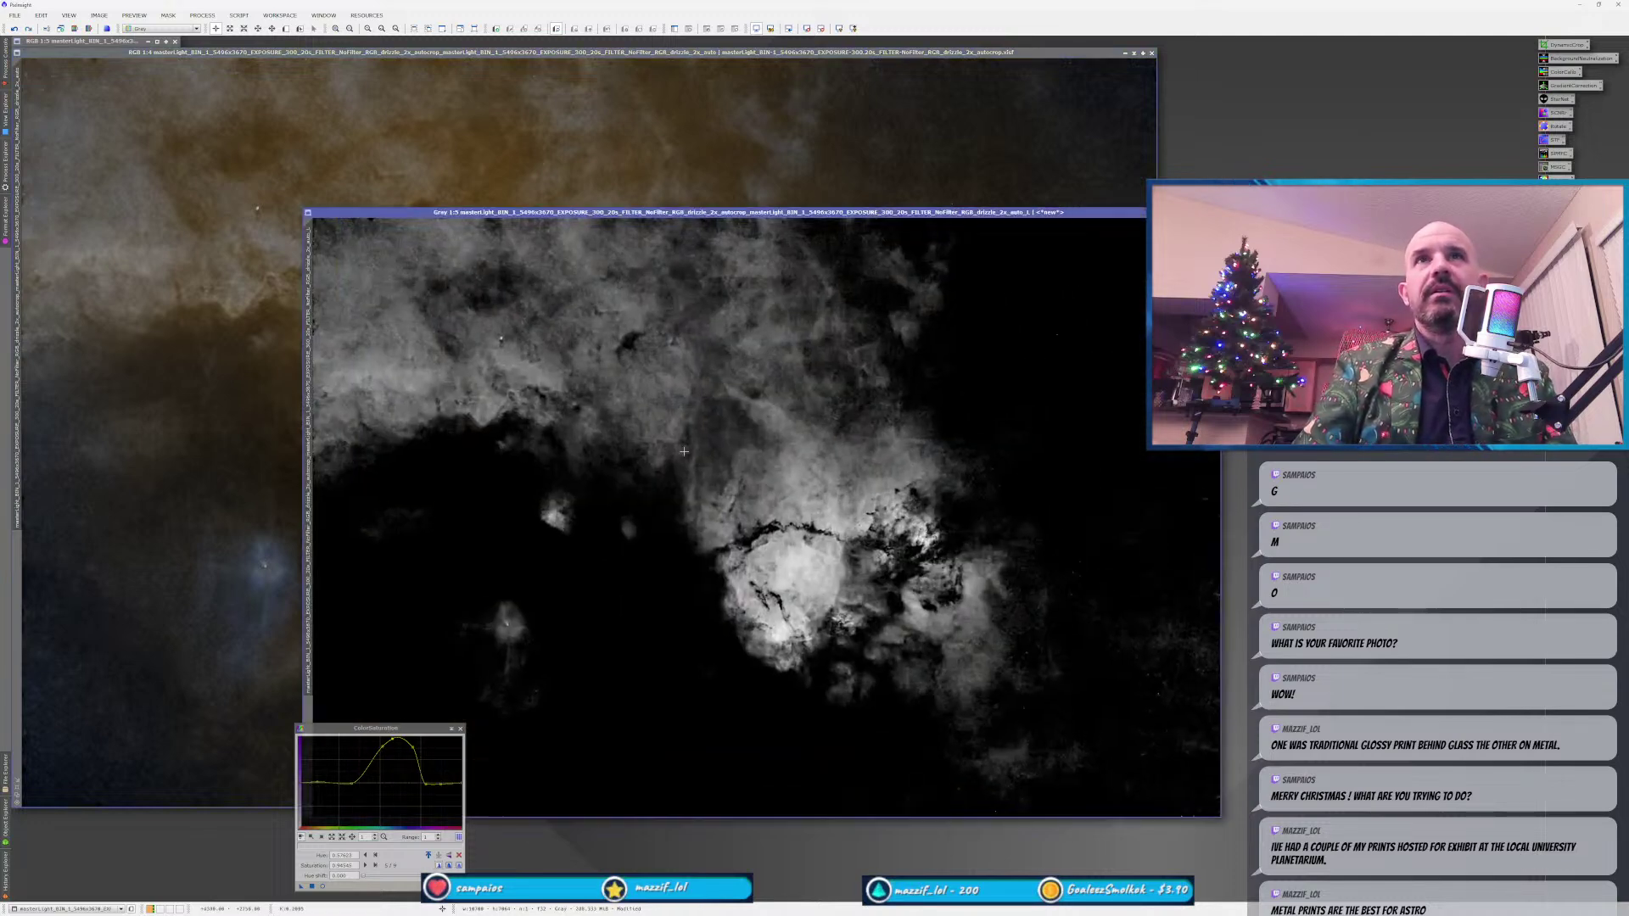
# Reapply the grayscale mask to the starless image, minimize the mask window, and hide the overlay again.
pyautogui.moveTo(309, 440); pyautogui.dragTo(19, 661)
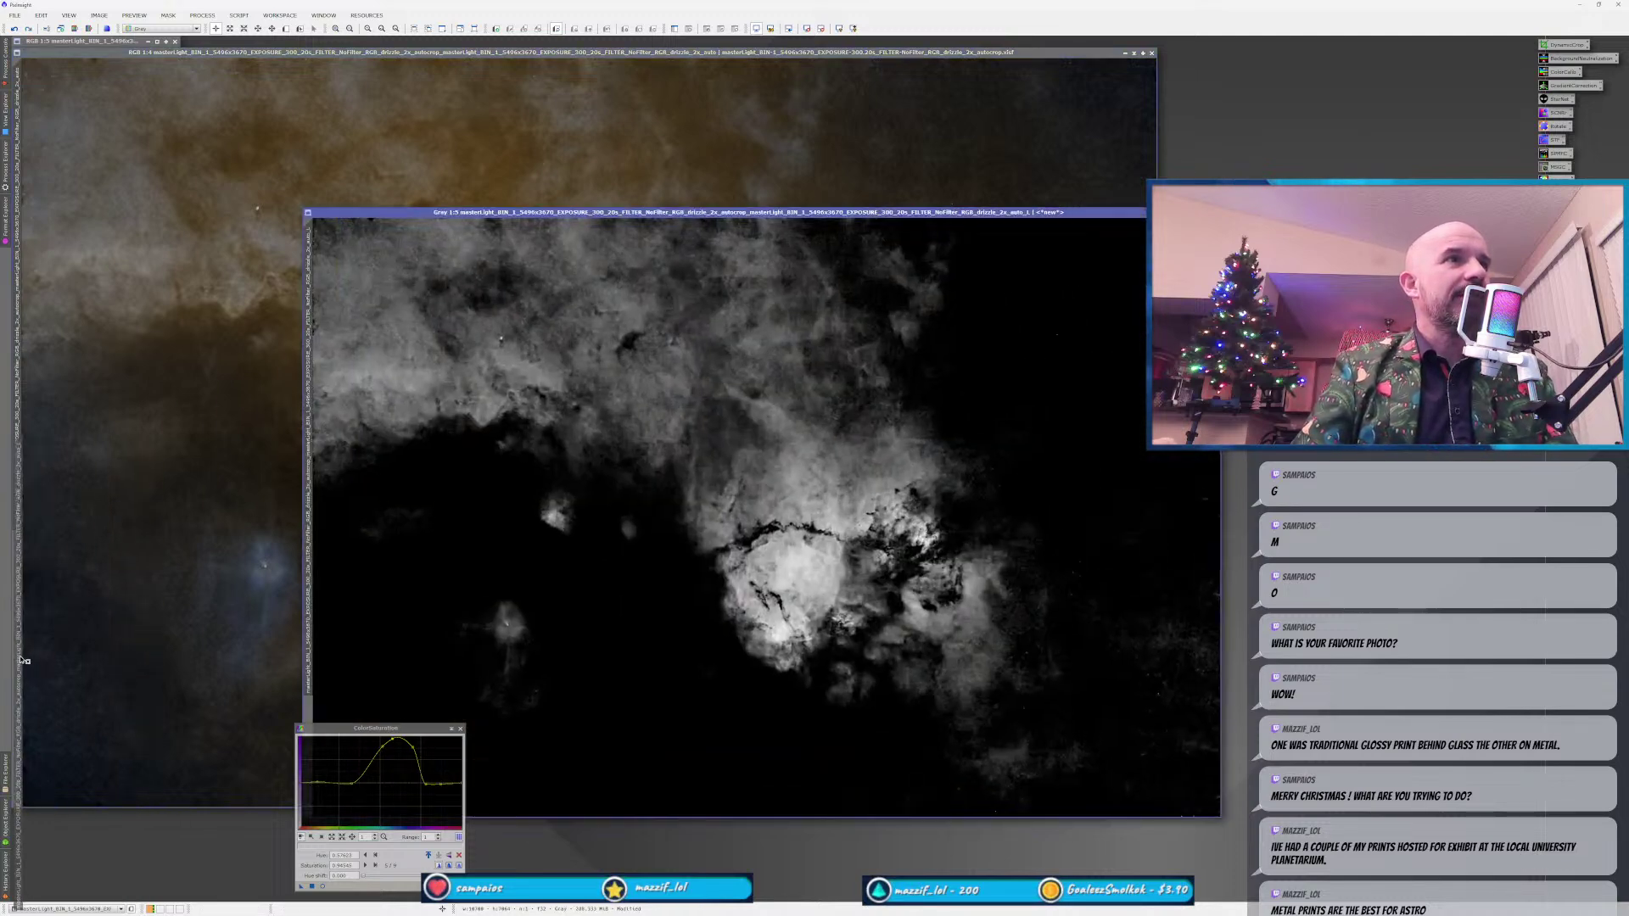
pyautogui.click(1190, 212)
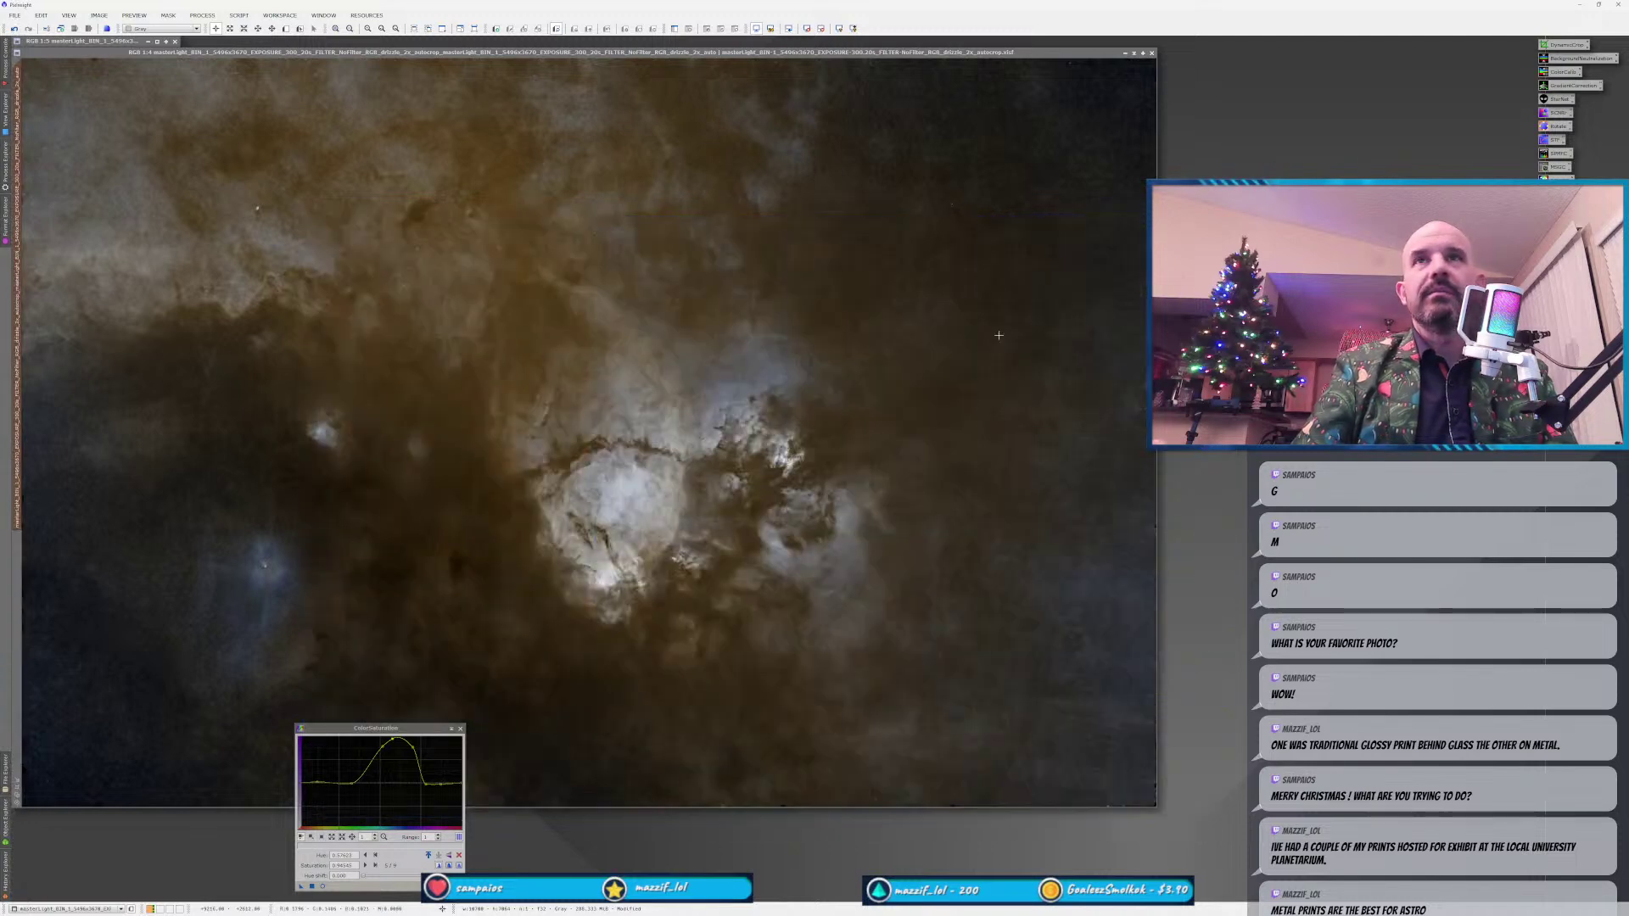
pyautogui.hotkey('ctrl', 'k')
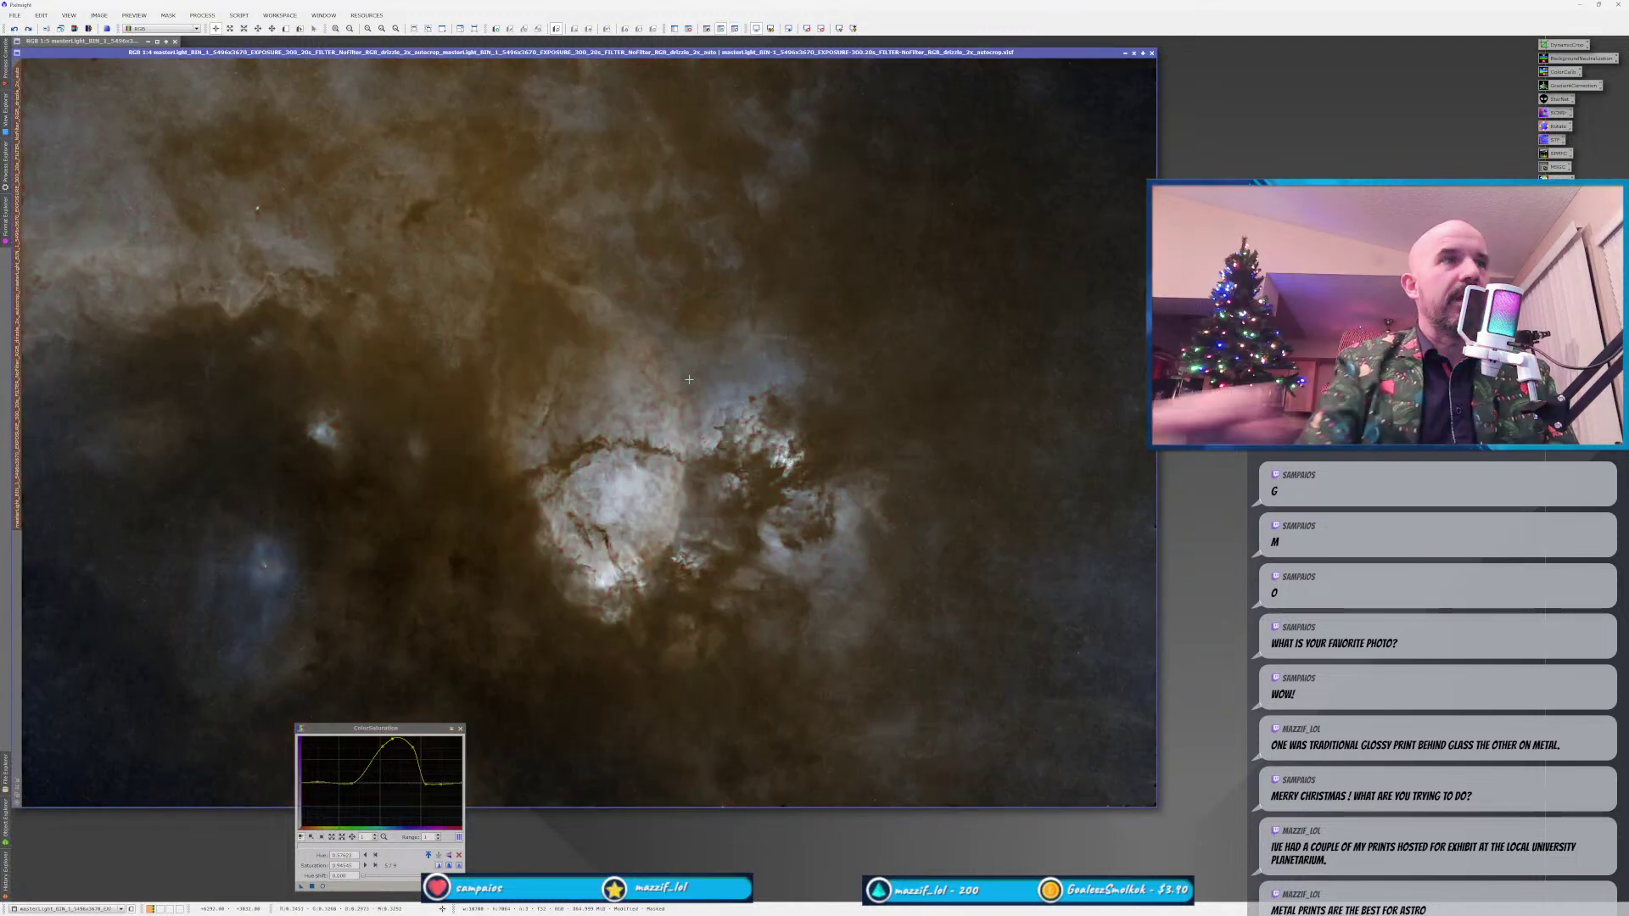
# Preview the blue saturation boost through the mask and apply ColorSaturation to the starless image.
pyautogui.click(322, 887)
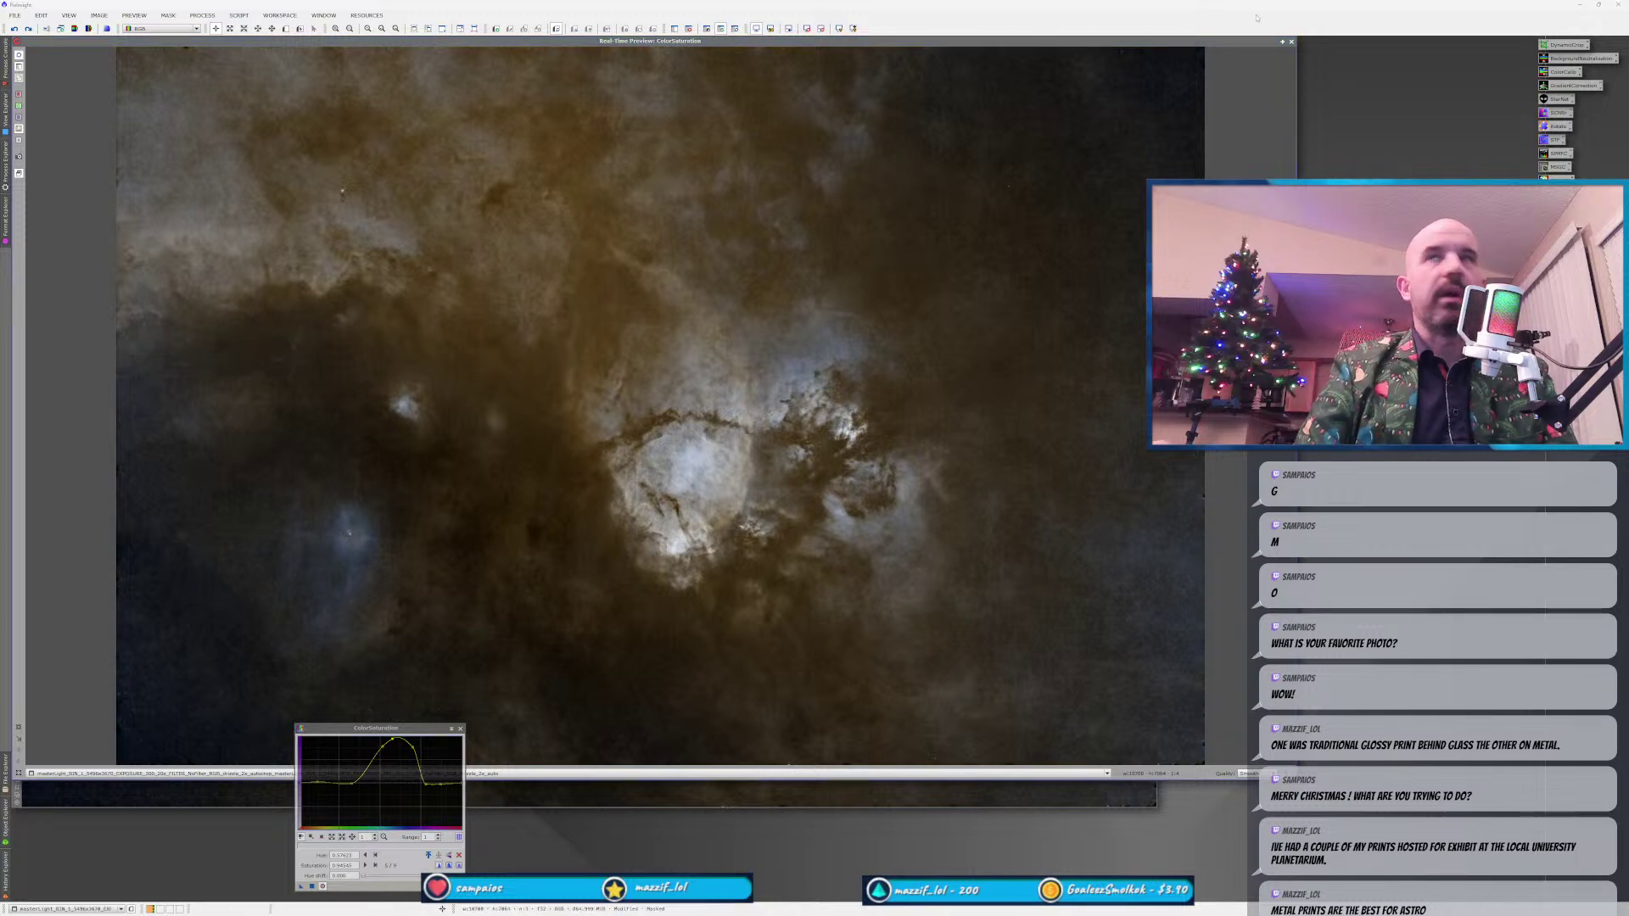
pyautogui.click(1291, 41)
pyautogui.moveTo(304, 887); pyautogui.dragTo(347, 674)
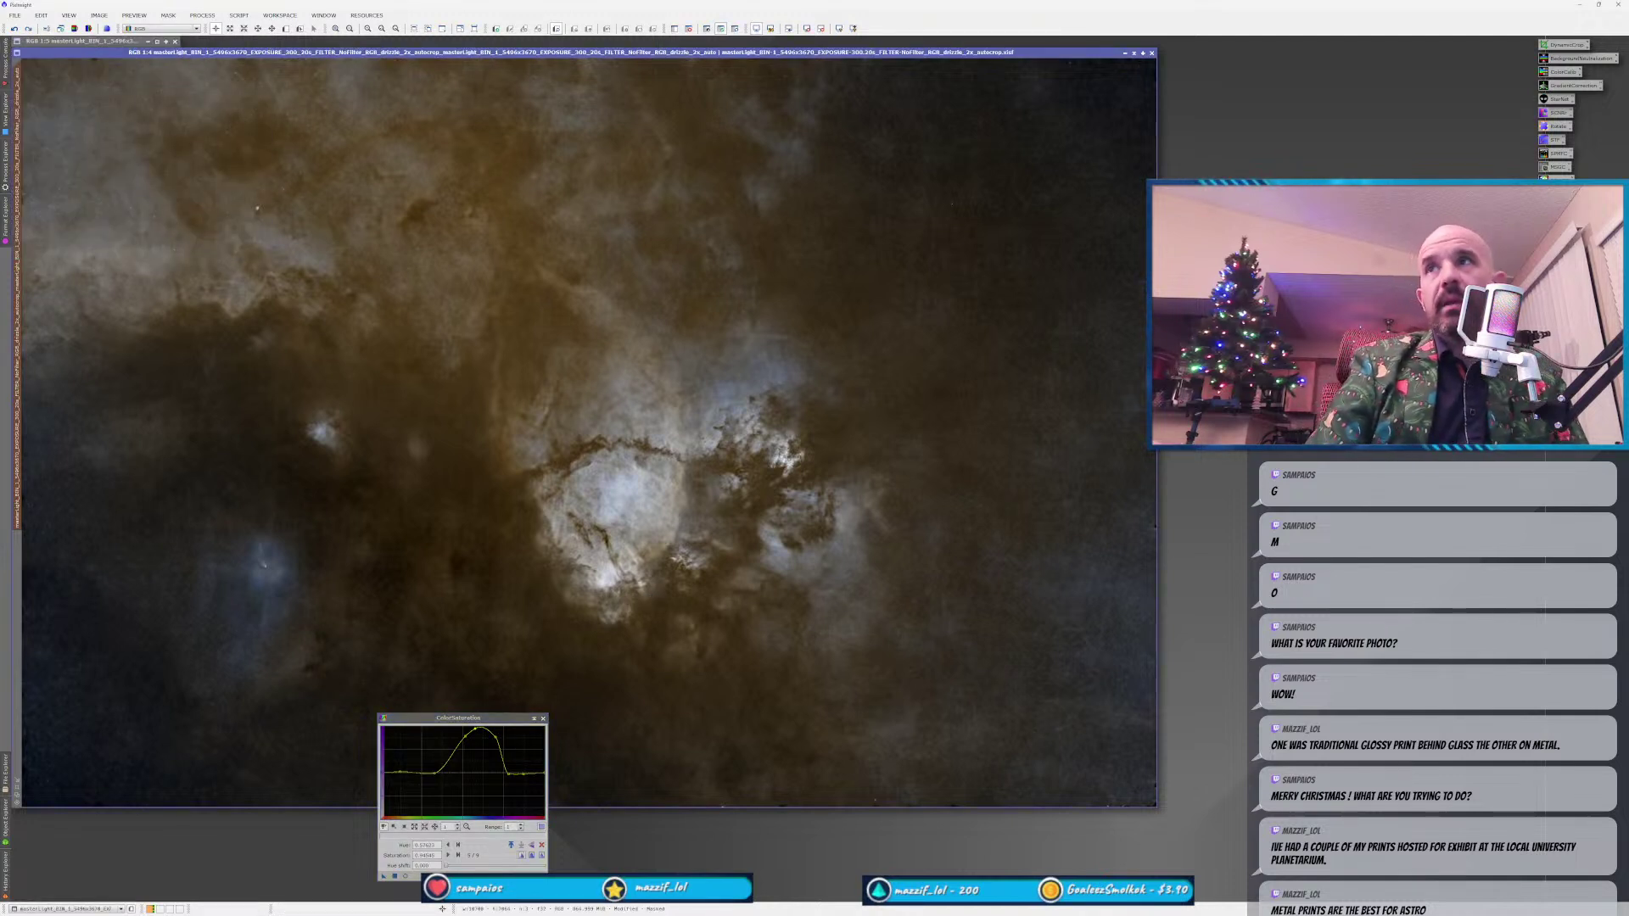
# Close ColorSaturation and use CurvesTransformation with a real-time preview to lift the blue and saturation curves of the masked starless image.
pyautogui.hotkey('ctrl', 'm')
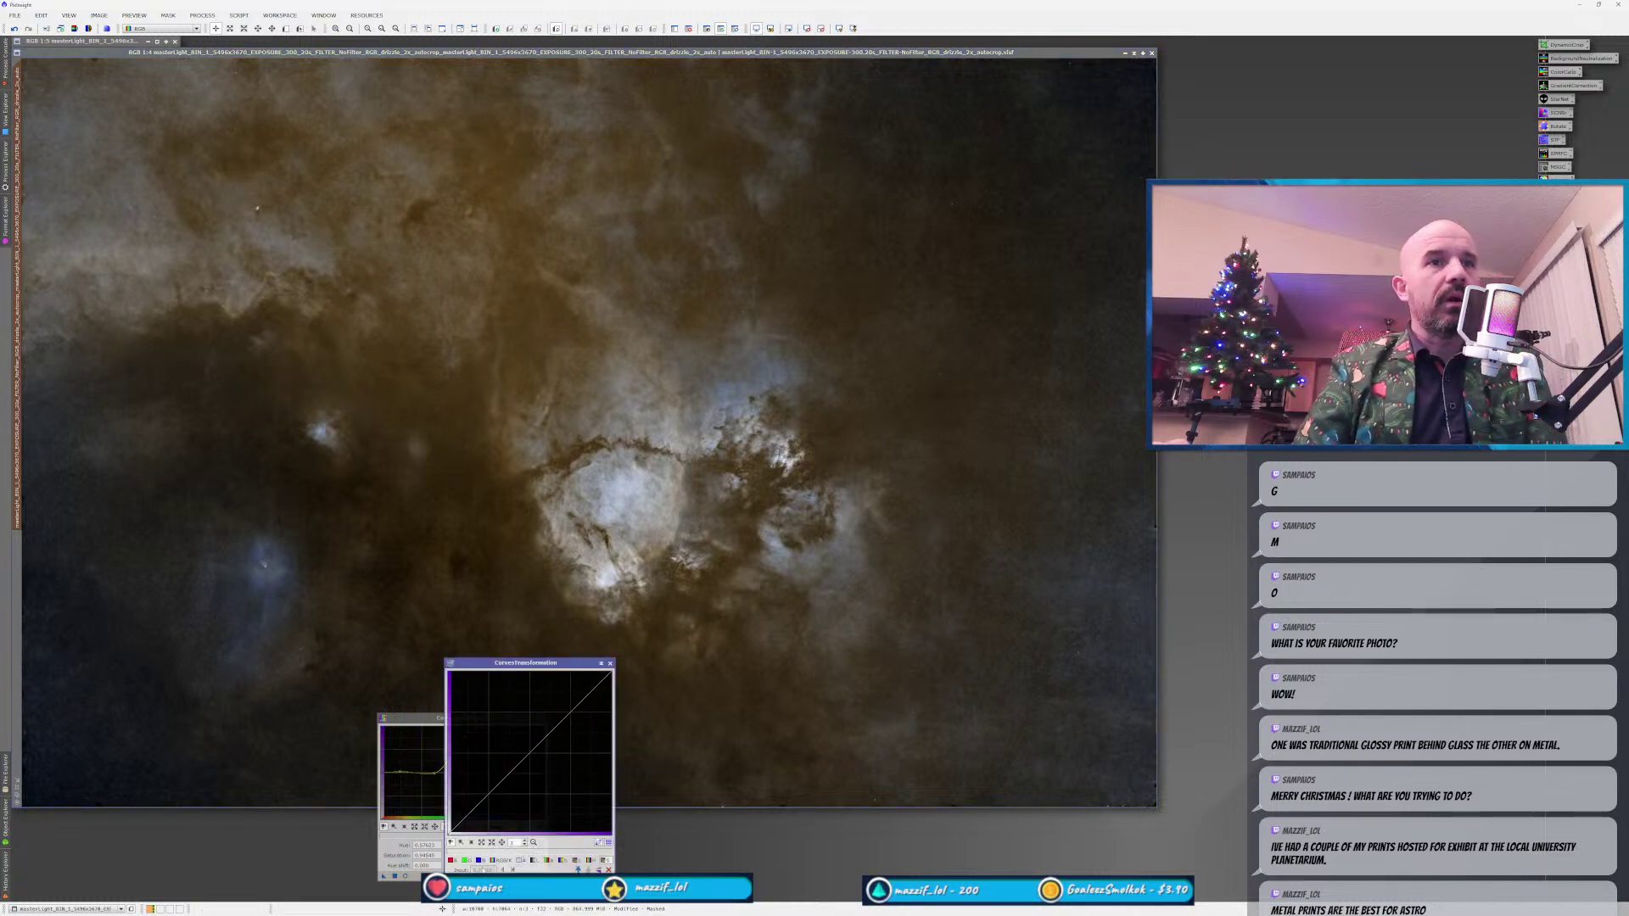
pyautogui.click(484, 876)
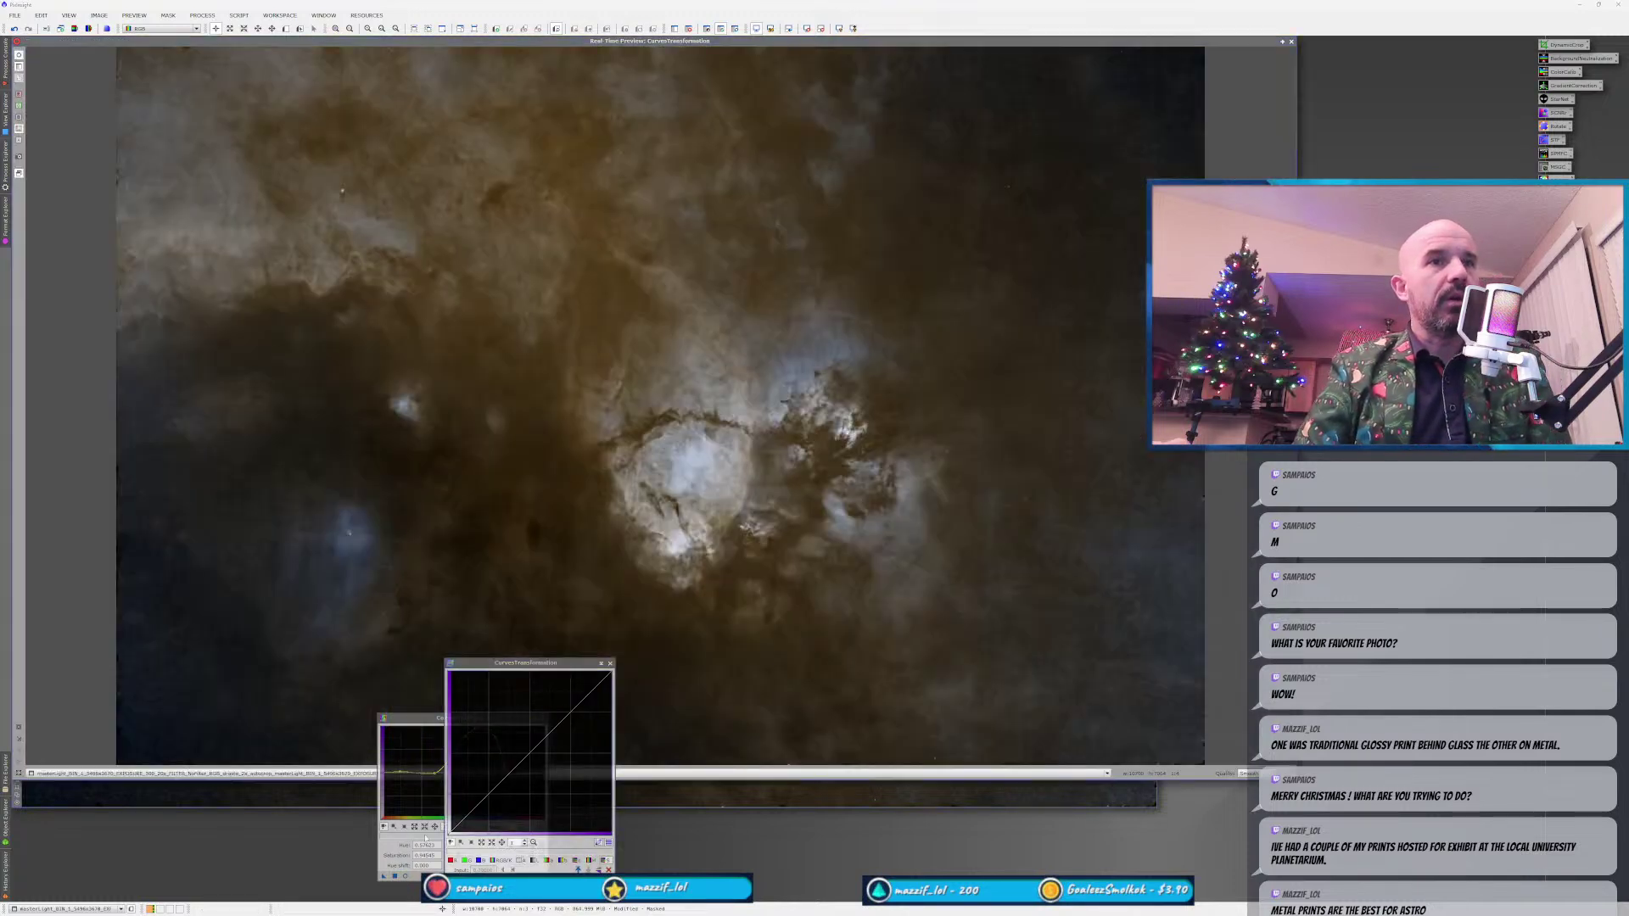
pyautogui.click(408, 717)
pyautogui.click(543, 718)
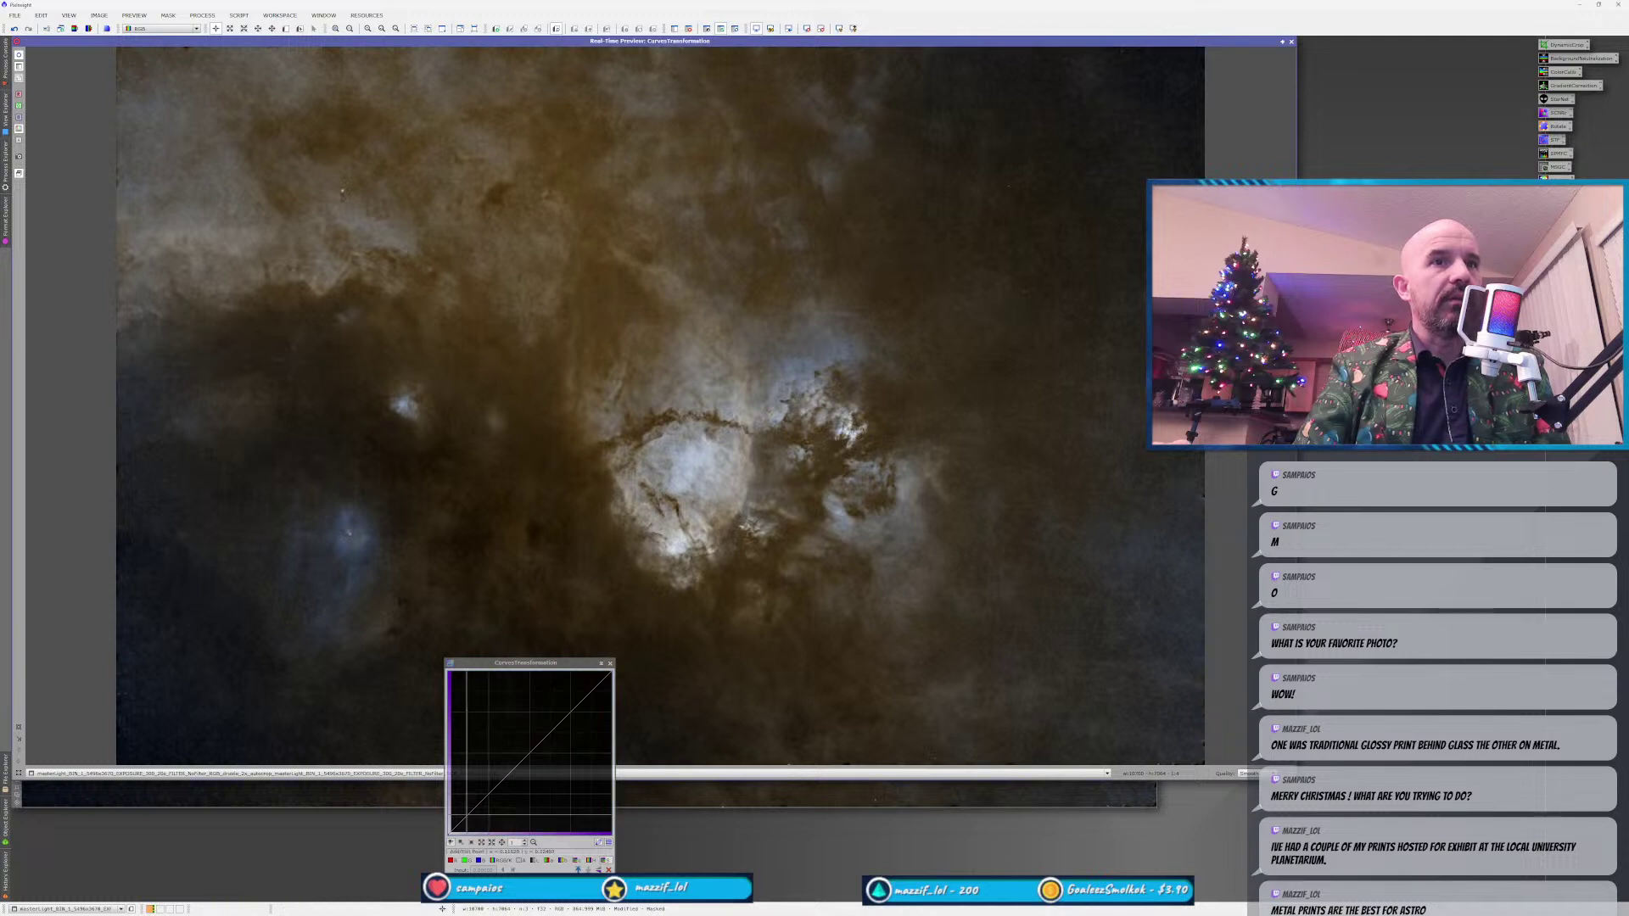
pyautogui.moveTo(526, 754); pyautogui.dragTo(523, 747)
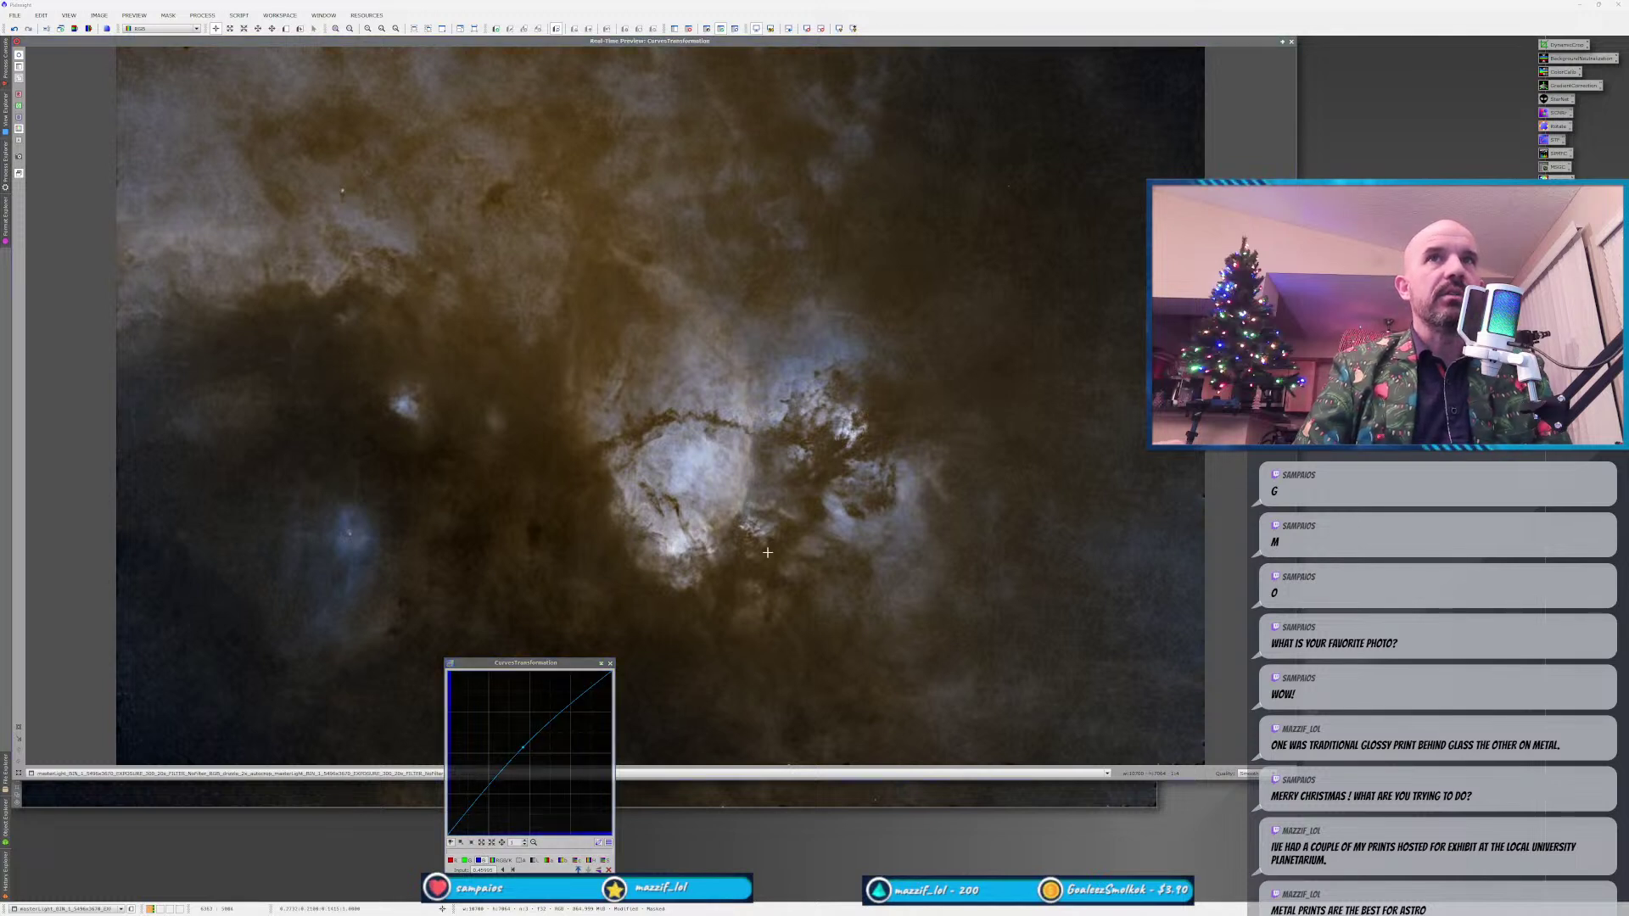
pyautogui.click(486, 860)
pyautogui.click(532, 752)
pyautogui.moveTo(532, 752)
pyautogui.mouseDown()
pyautogui.moveTo(509, 731)
pyautogui.moveTo(521, 739)
pyautogui.mouseUp()
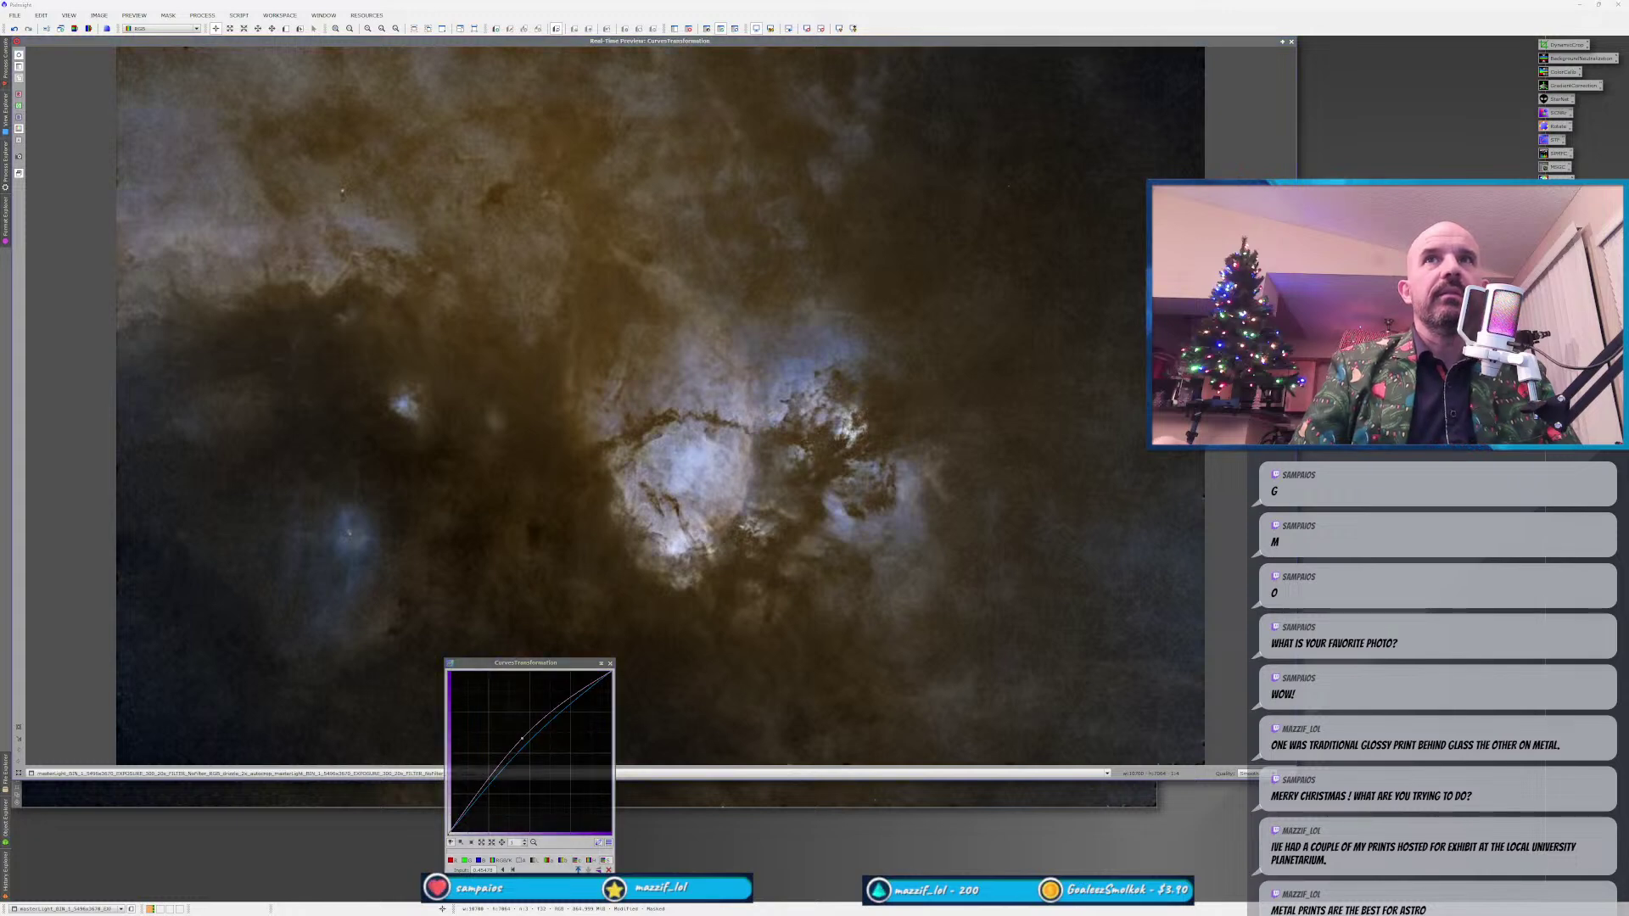
# Apply the curves to the masked starless image, reset CurvesTransformation, and remove the mask.
pyautogui.click(1290, 41)
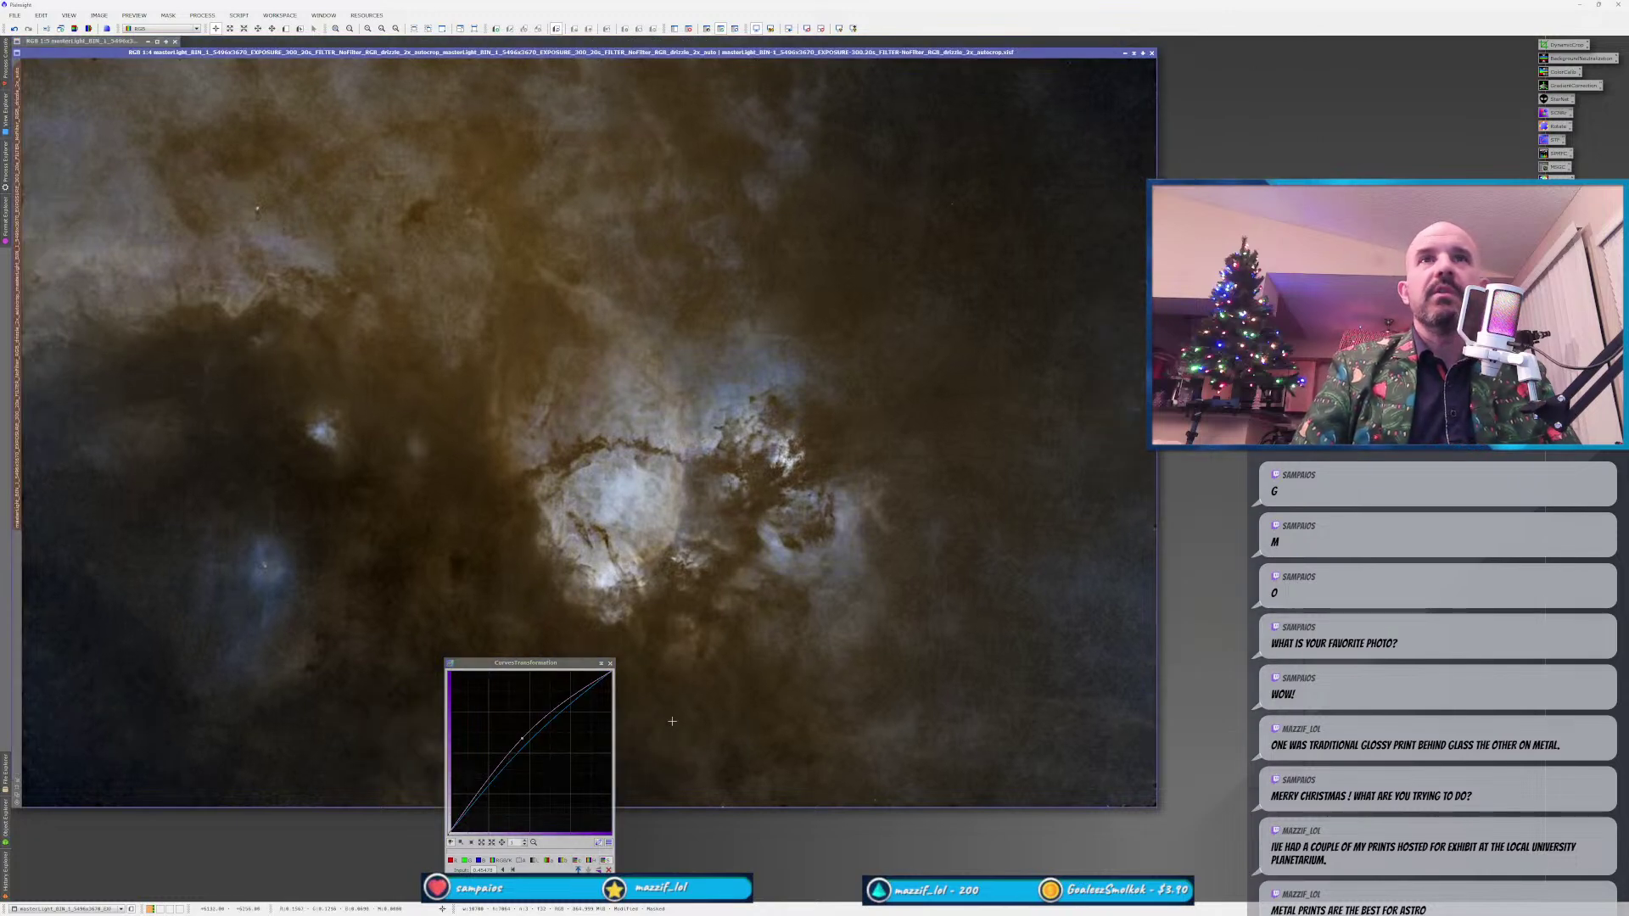
pyautogui.moveTo(451, 842); pyautogui.dragTo(361, 678)
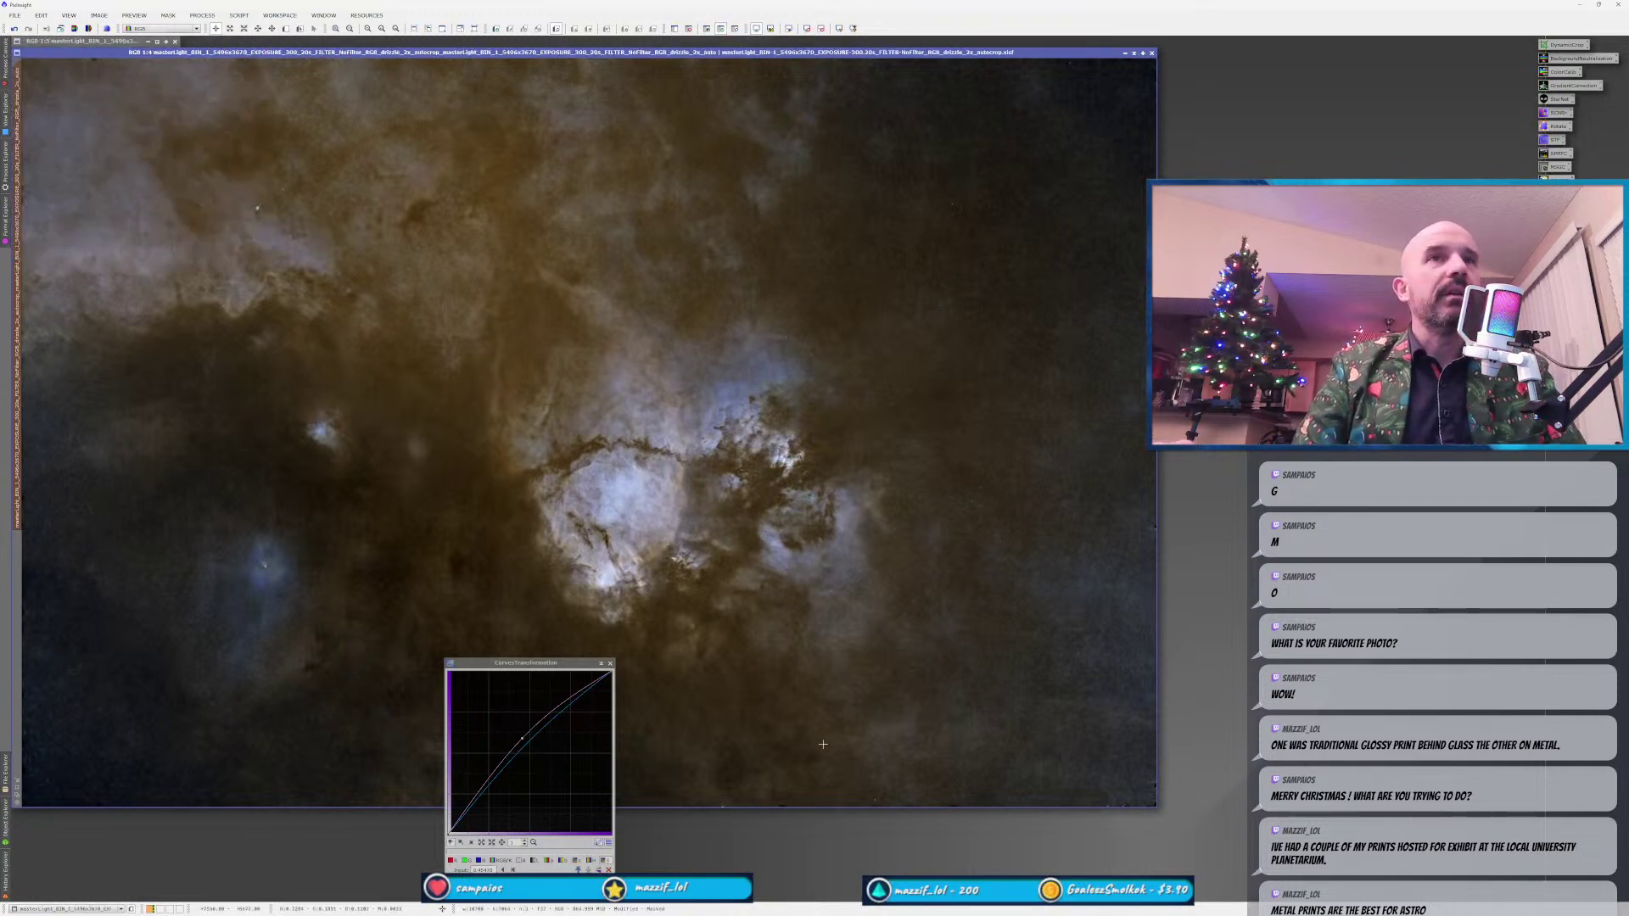
pyautogui.click(608, 843)
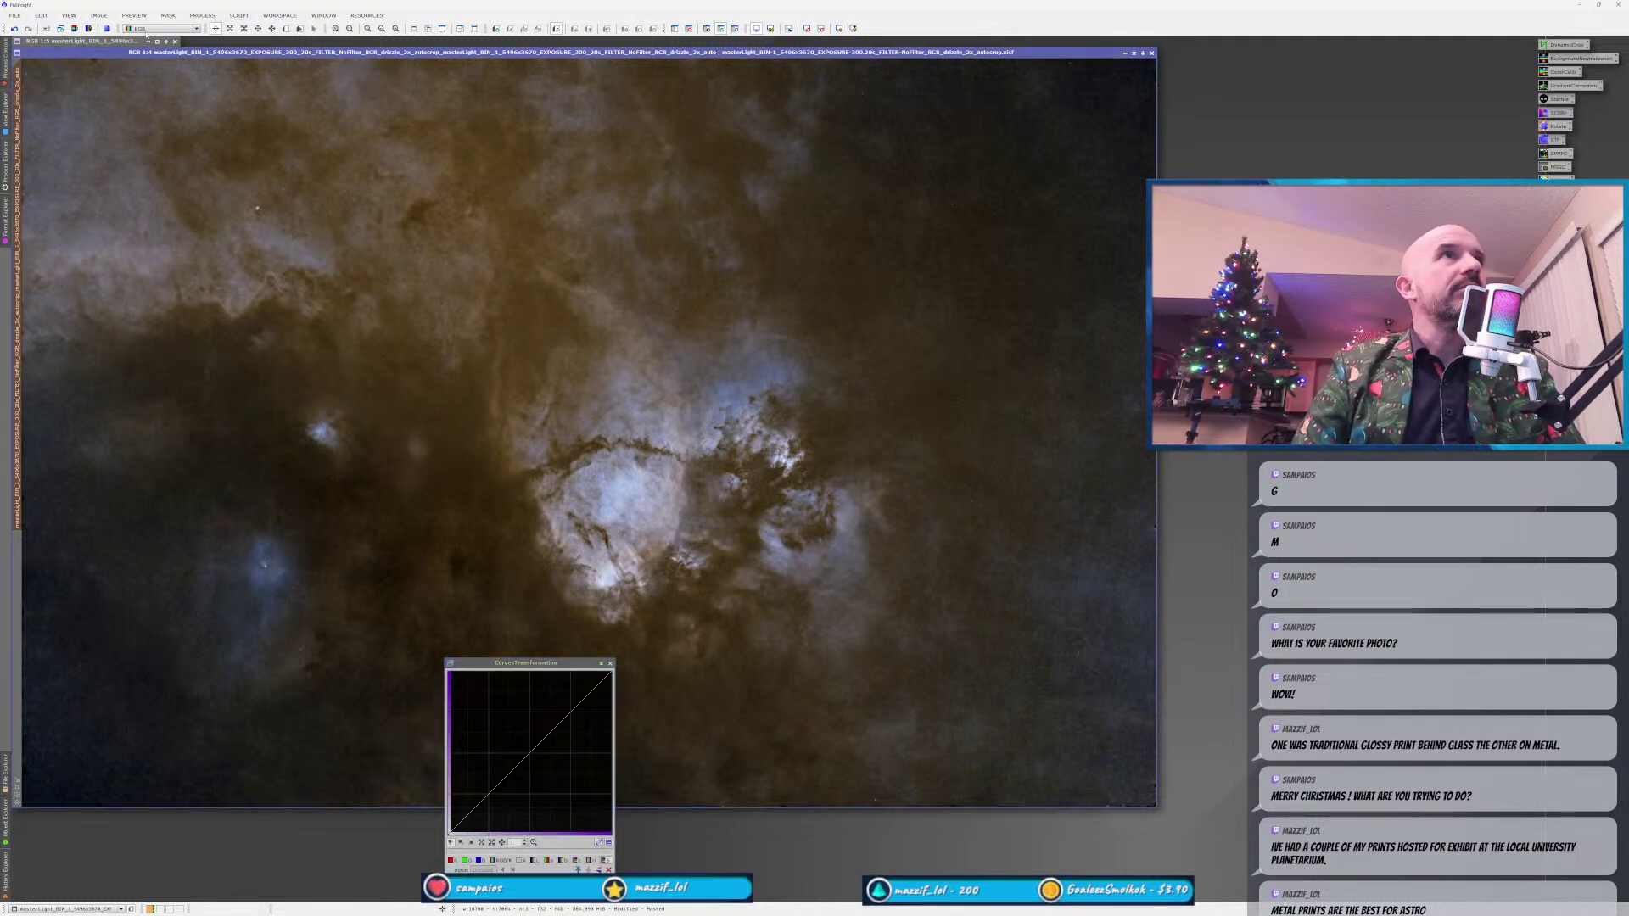
pyautogui.click(167, 15)
pyautogui.click(194, 41)
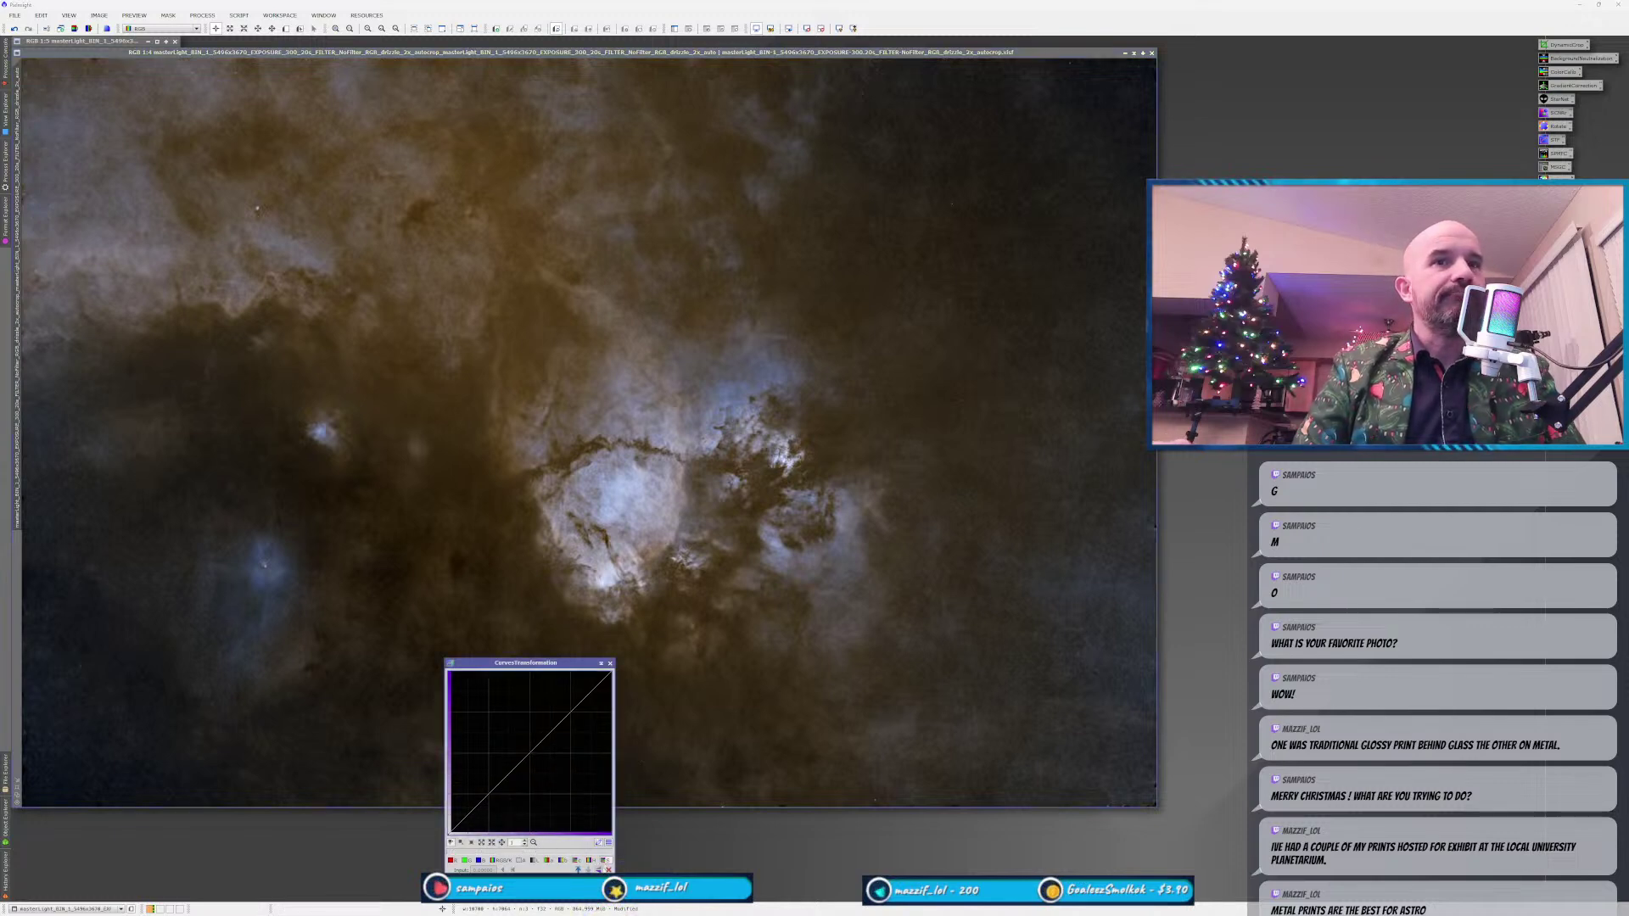
# Lift the starless image's saturation curve using CurvesTransformation with a real-time preview, apply it, and close the leftover image window without saving.
pyautogui.click(588, 870)
pyautogui.click(527, 751)
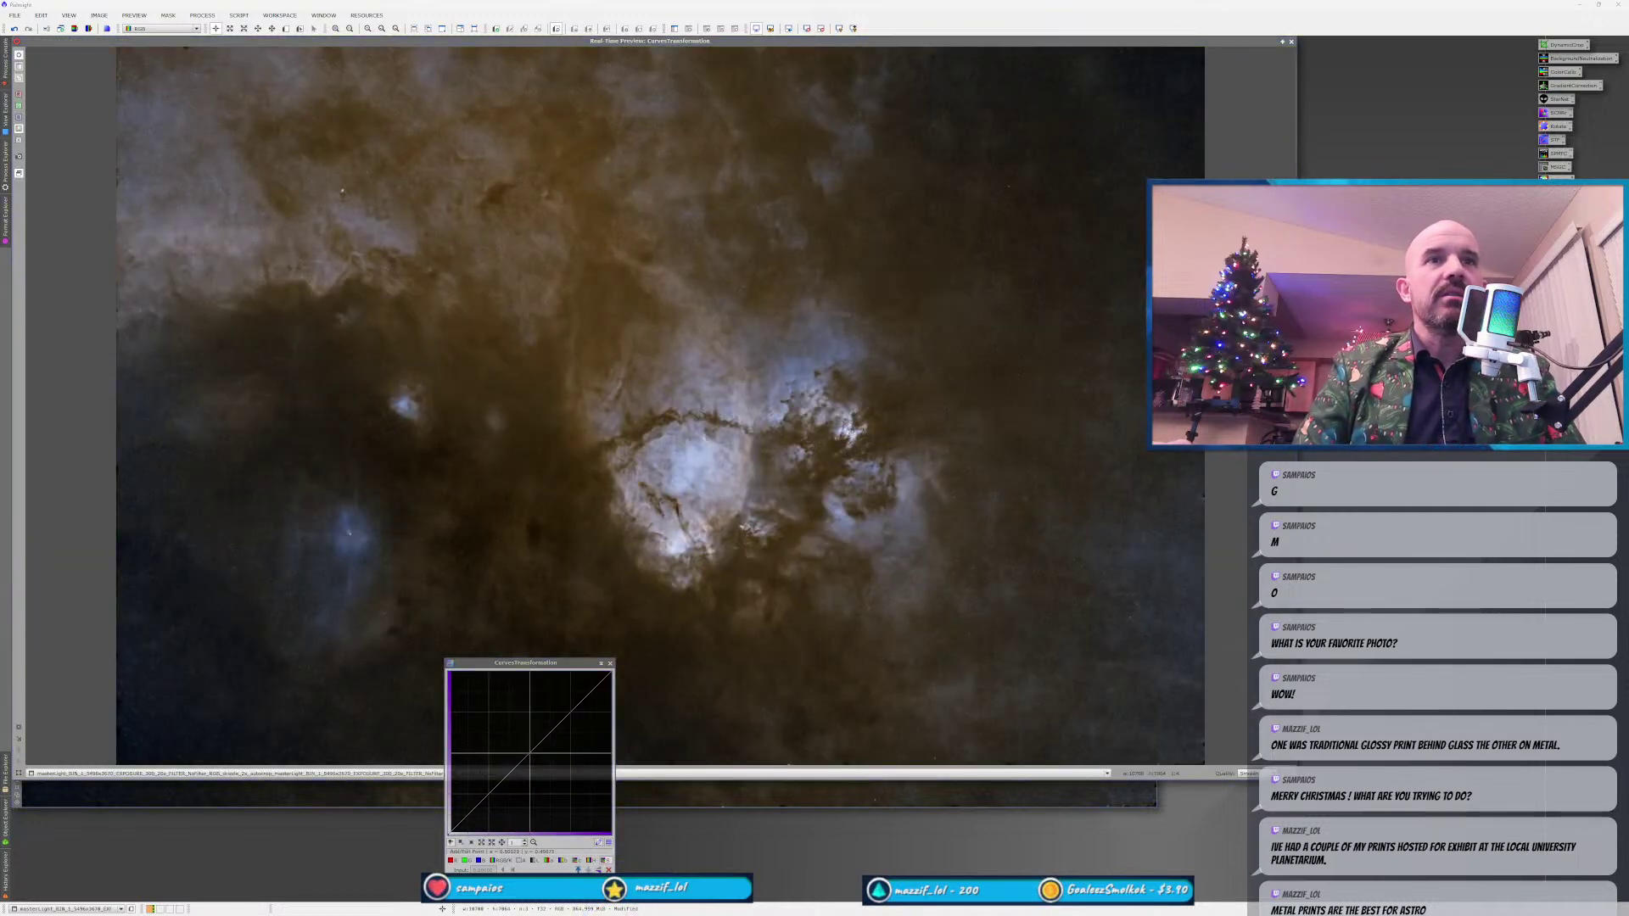
pyautogui.moveTo(524, 750); pyautogui.dragTo(521, 743)
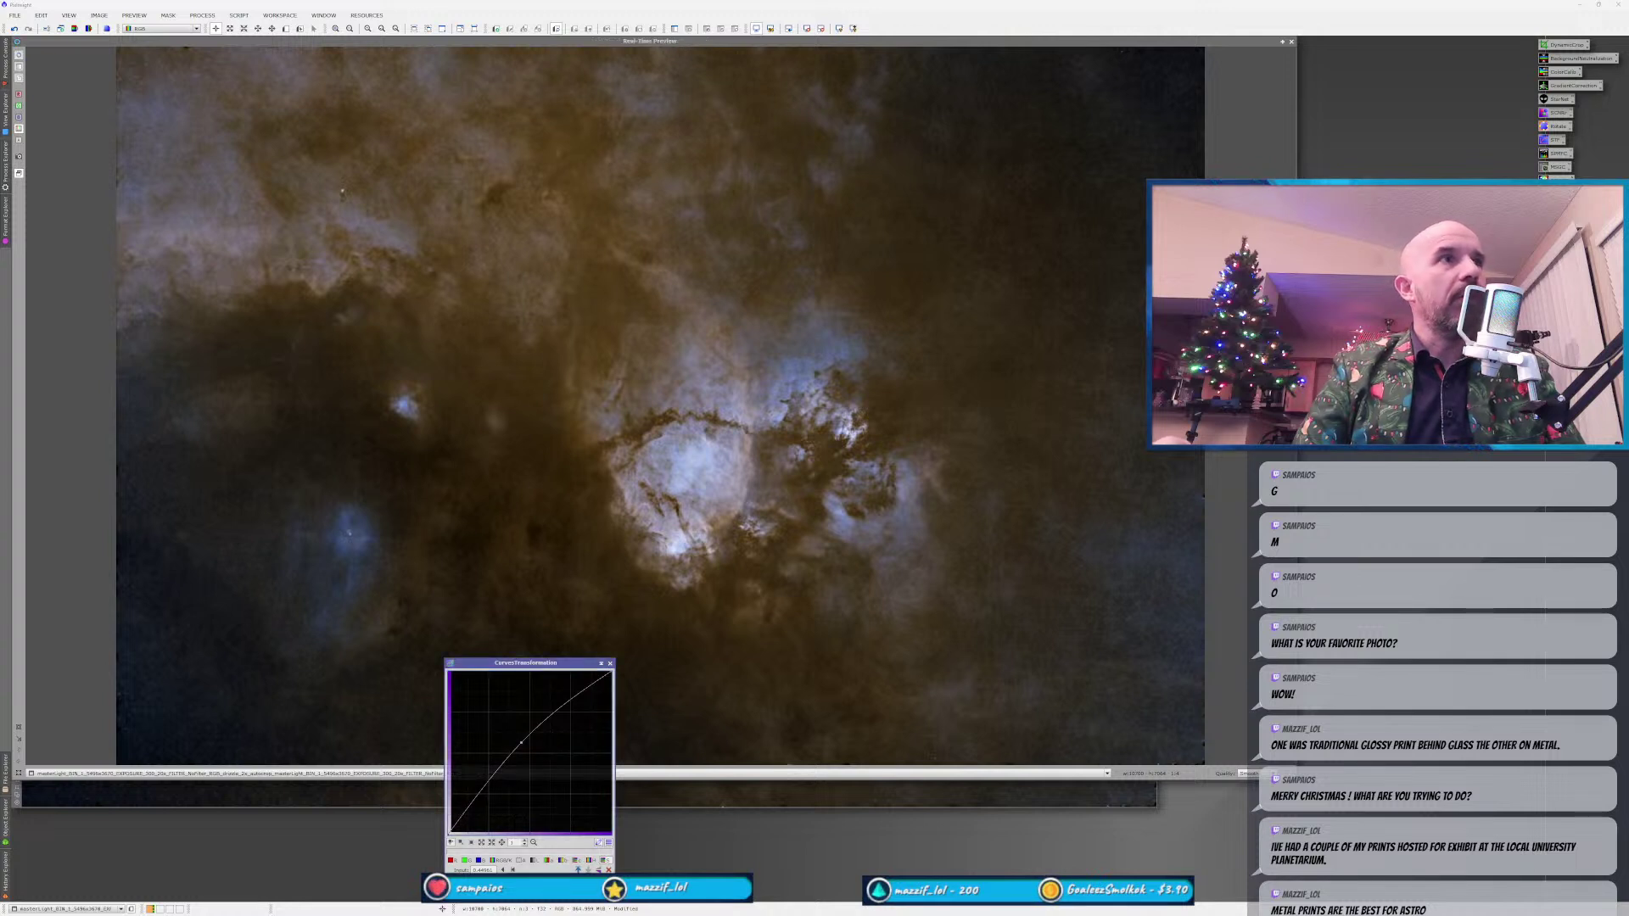
pyautogui.moveTo(525, 746); pyautogui.dragTo(512, 736)
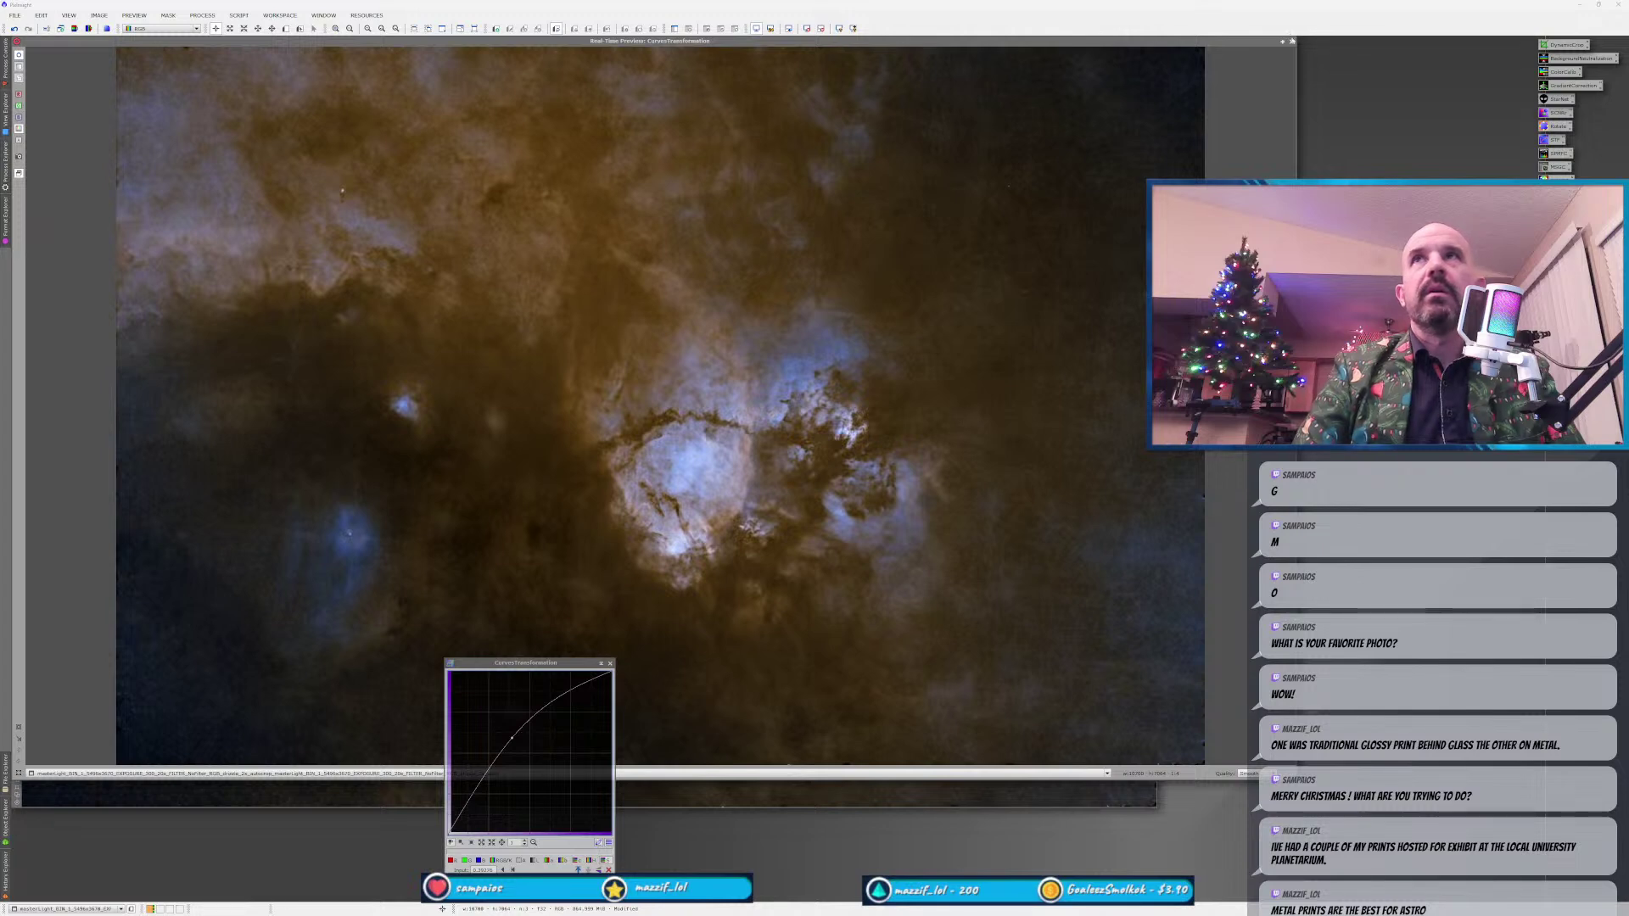
pyautogui.click(1291, 41)
pyautogui.moveTo(450, 843); pyautogui.dragTo(301, 654)
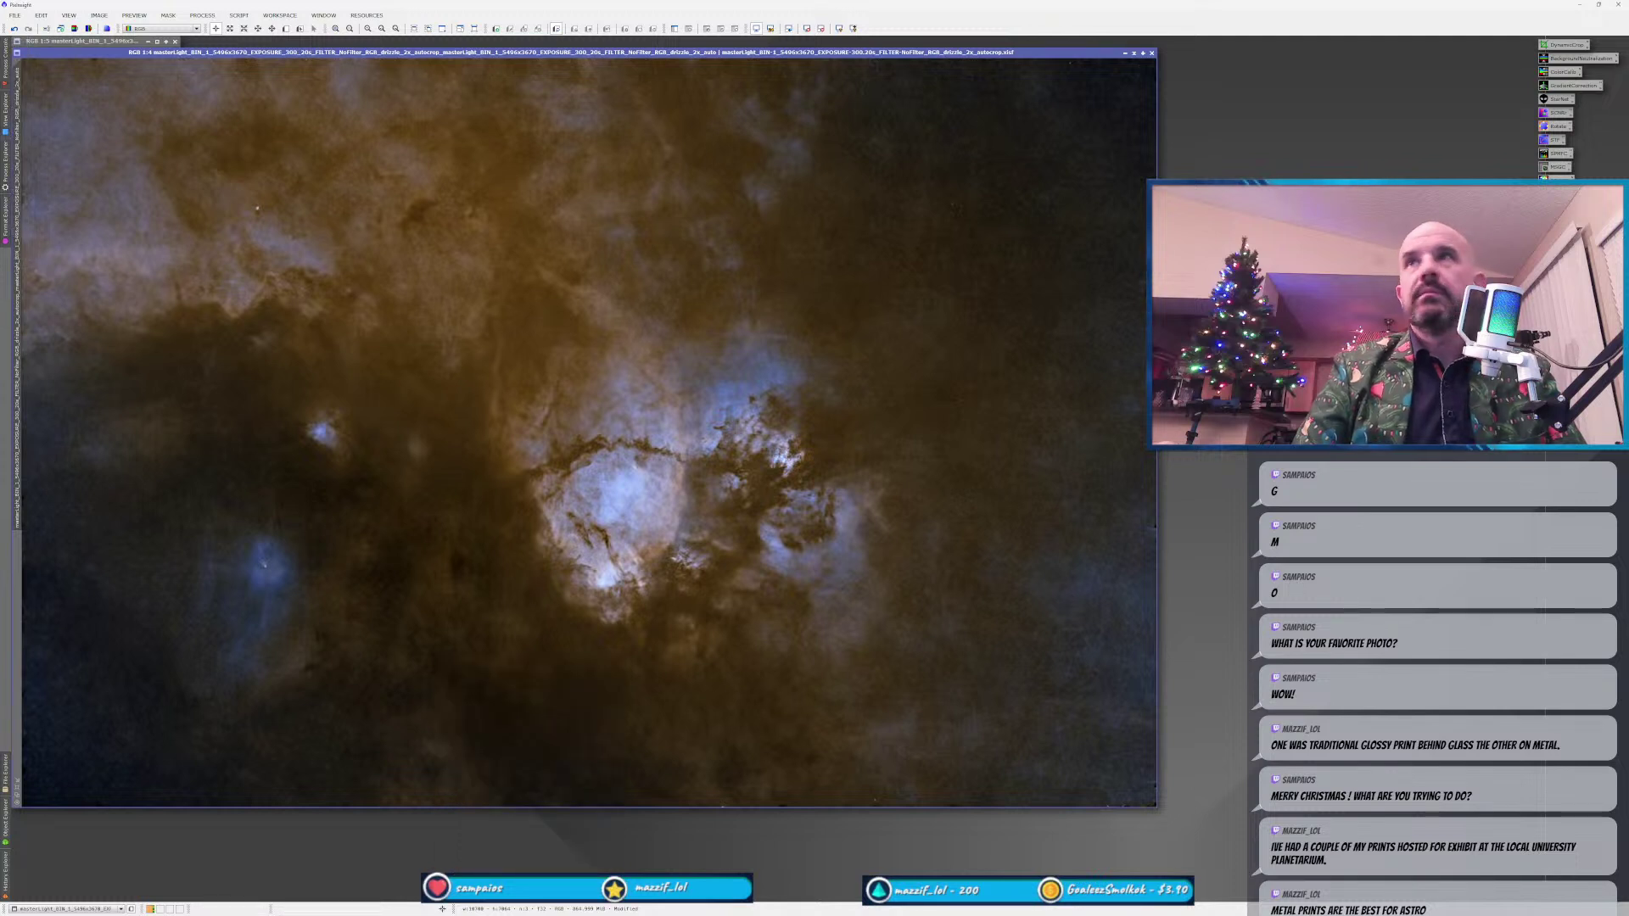
pyautogui.hotkey('ctrl', 'w')
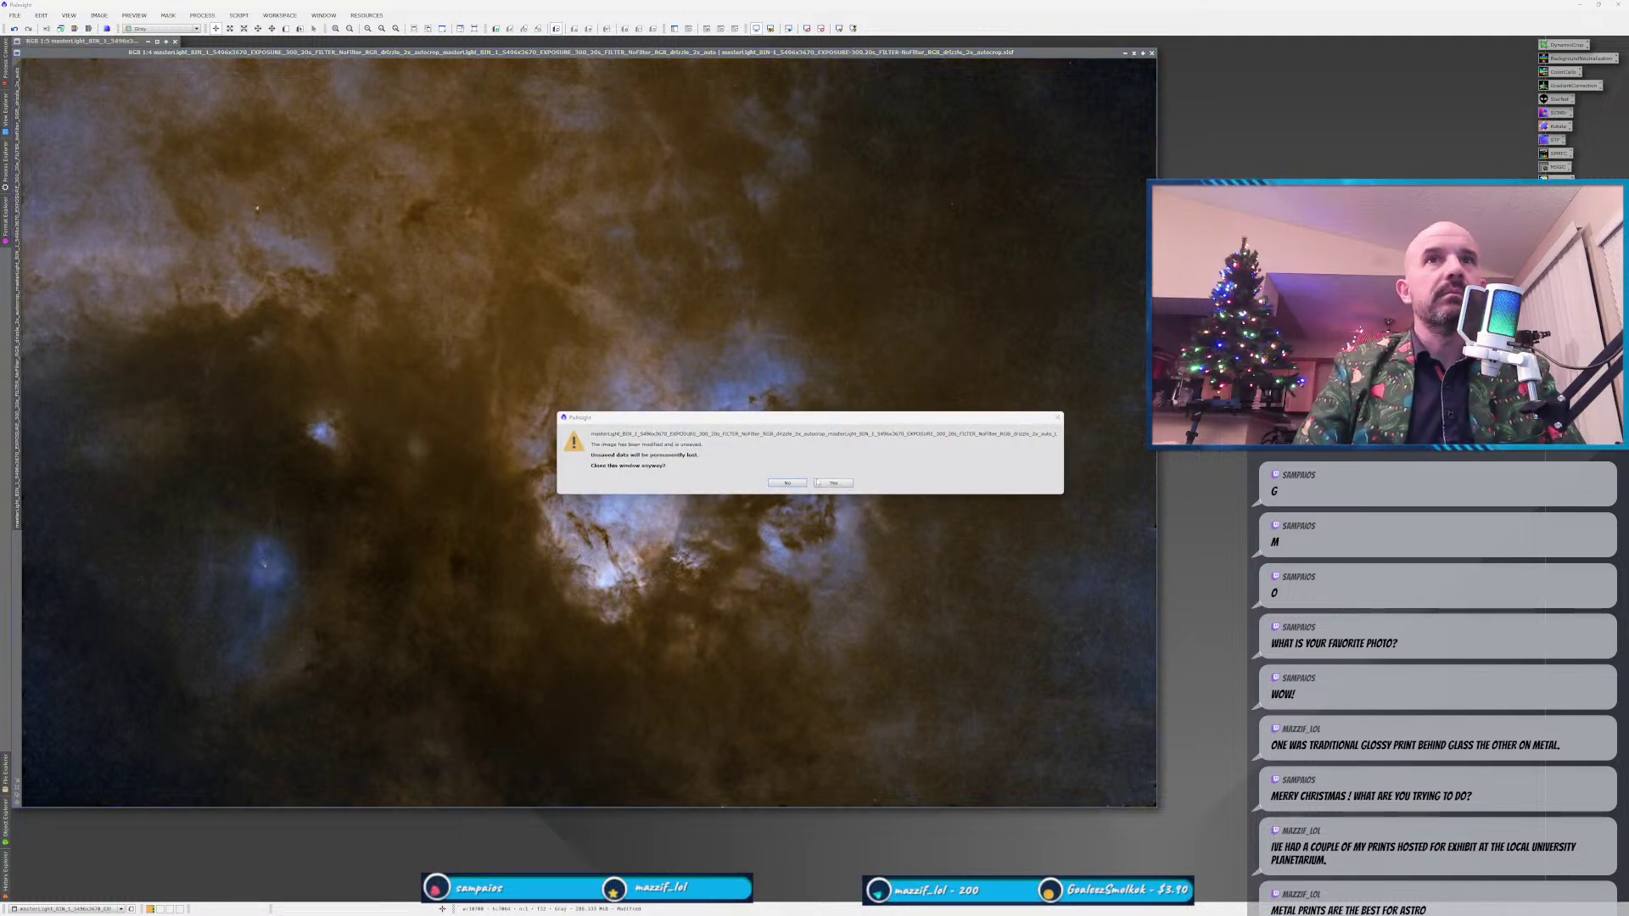
pyautogui.click(833, 484)
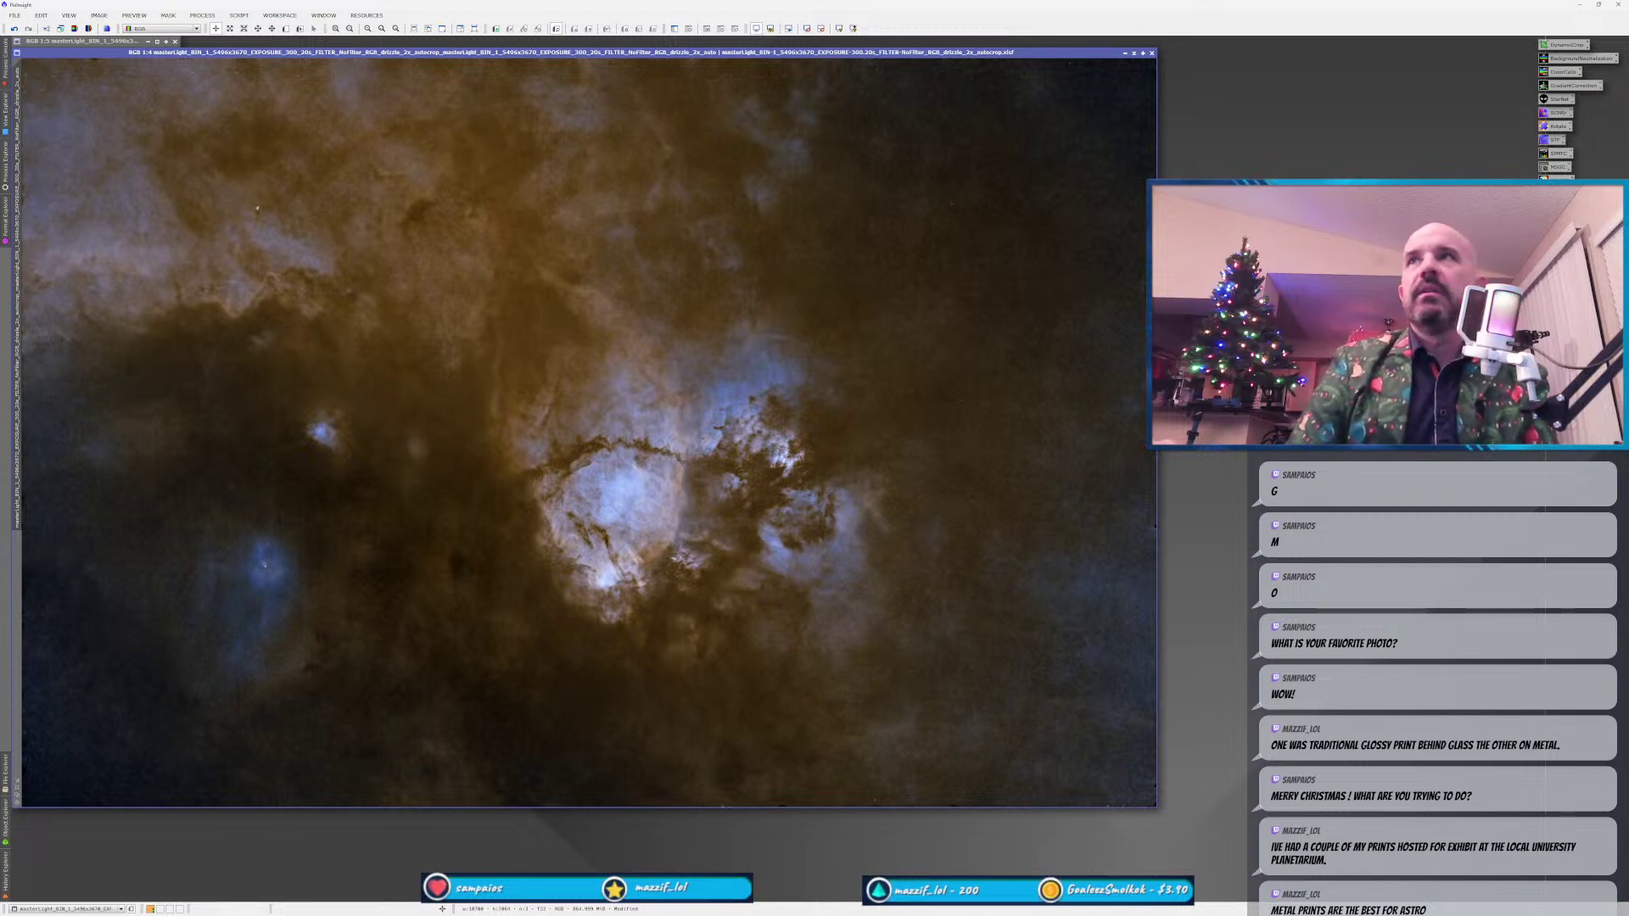
# Preview and apply a gentle contrast curve to the starless image, lowering the shadows and anchoring the midtones, and close CurvesTransformation.
pyautogui.hotkey('alt', 'c')
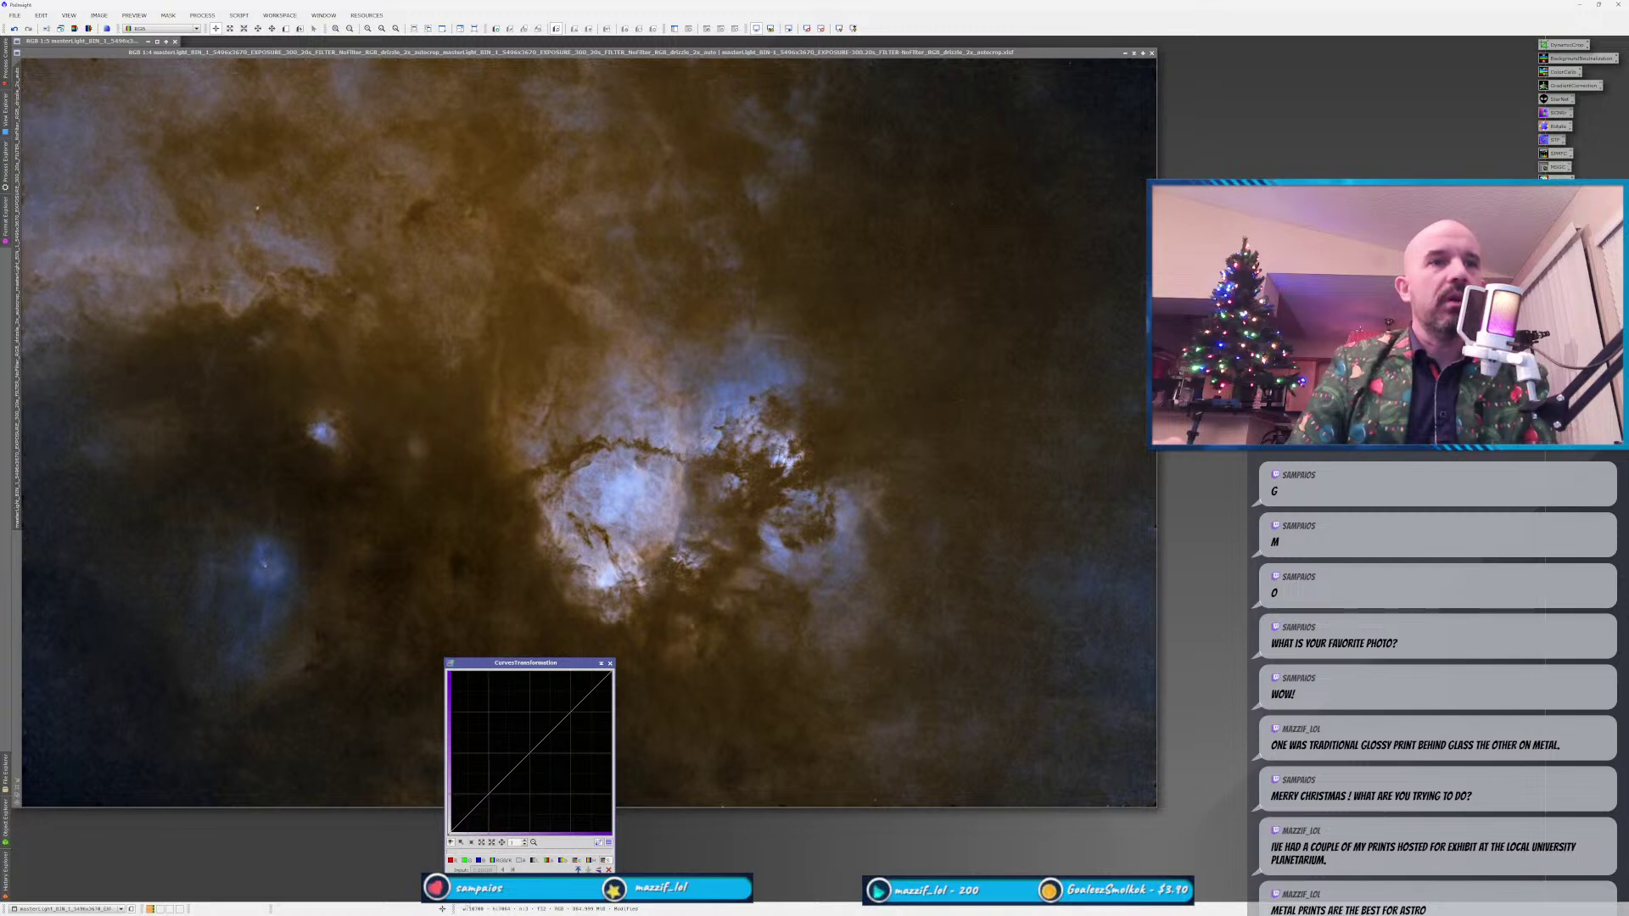
pyautogui.click(598, 841)
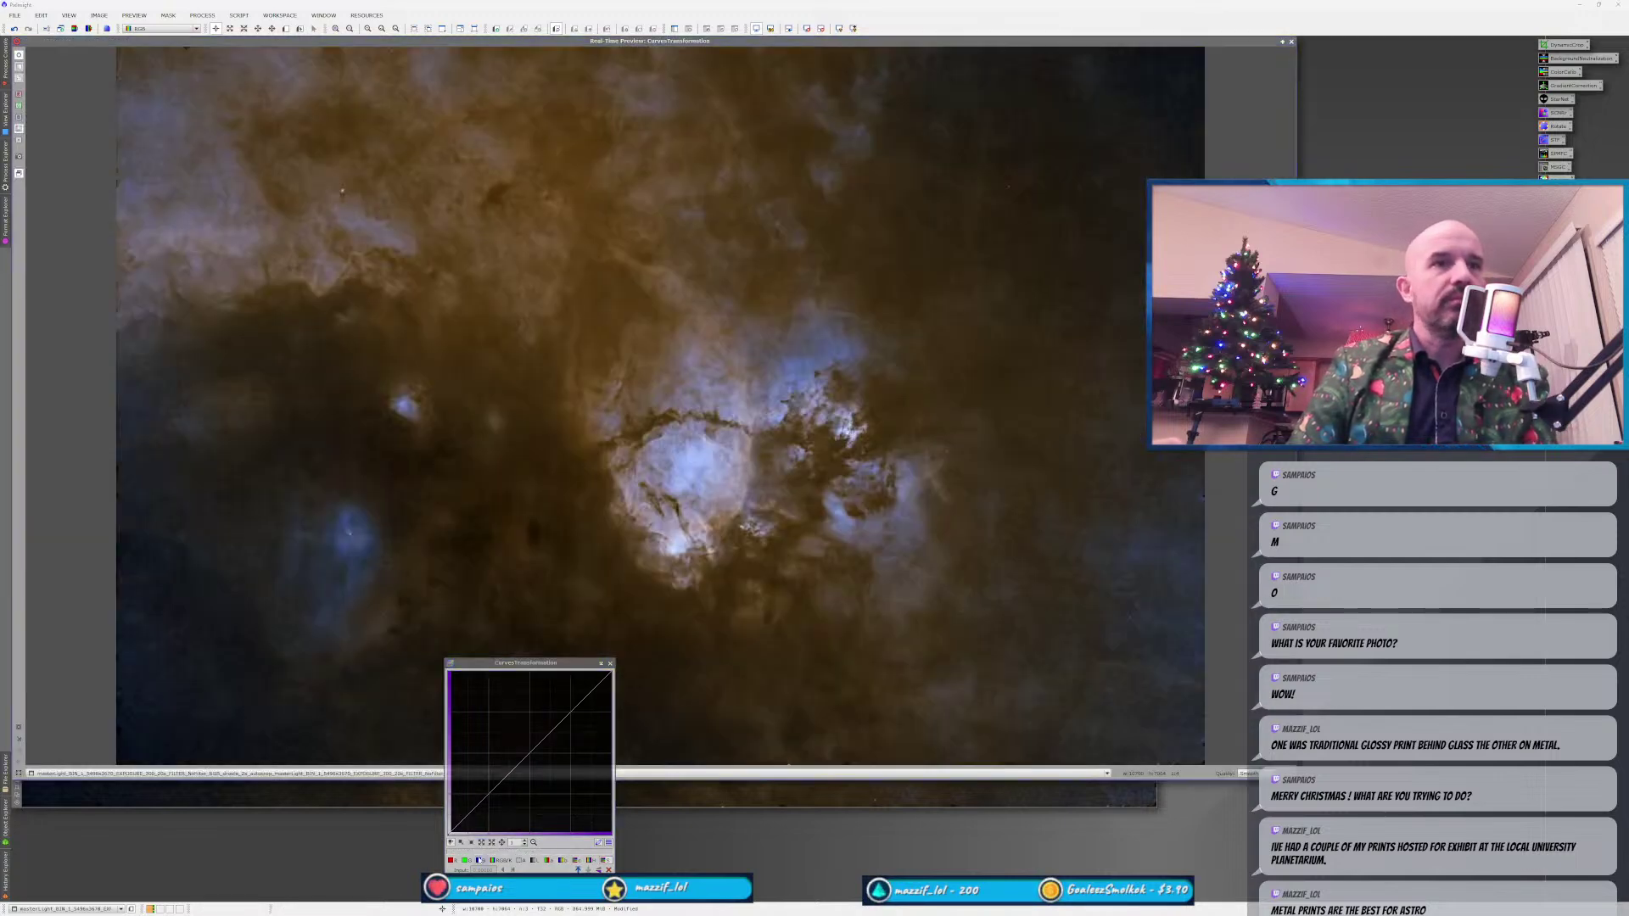
pyautogui.click(473, 812)
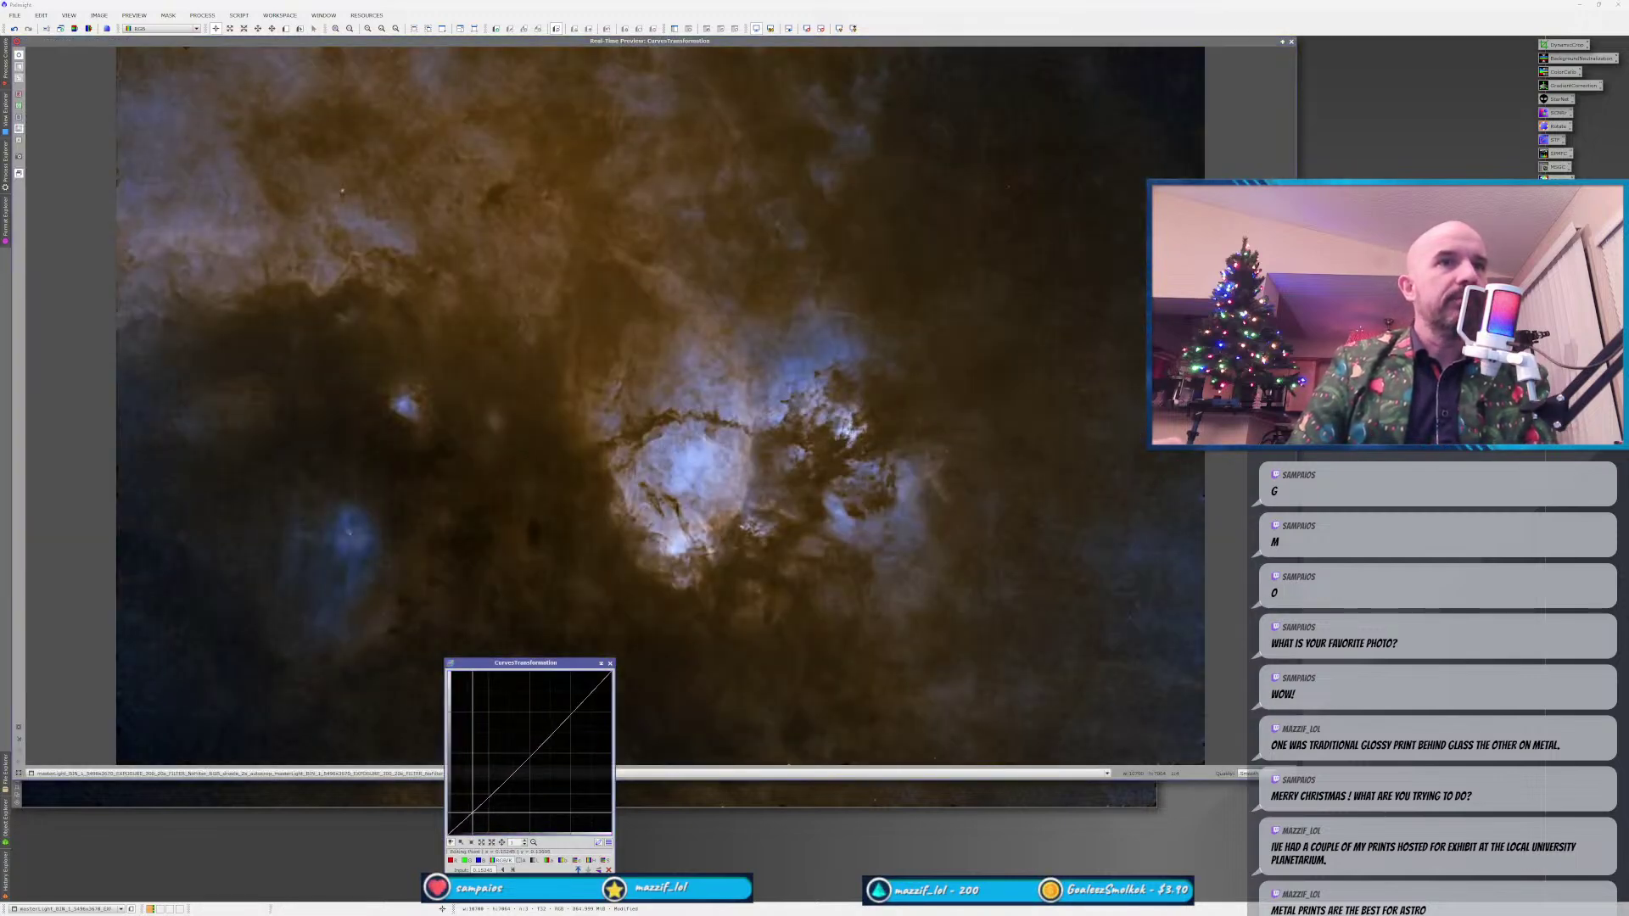
pyautogui.moveTo(474, 808); pyautogui.dragTo(473, 815)
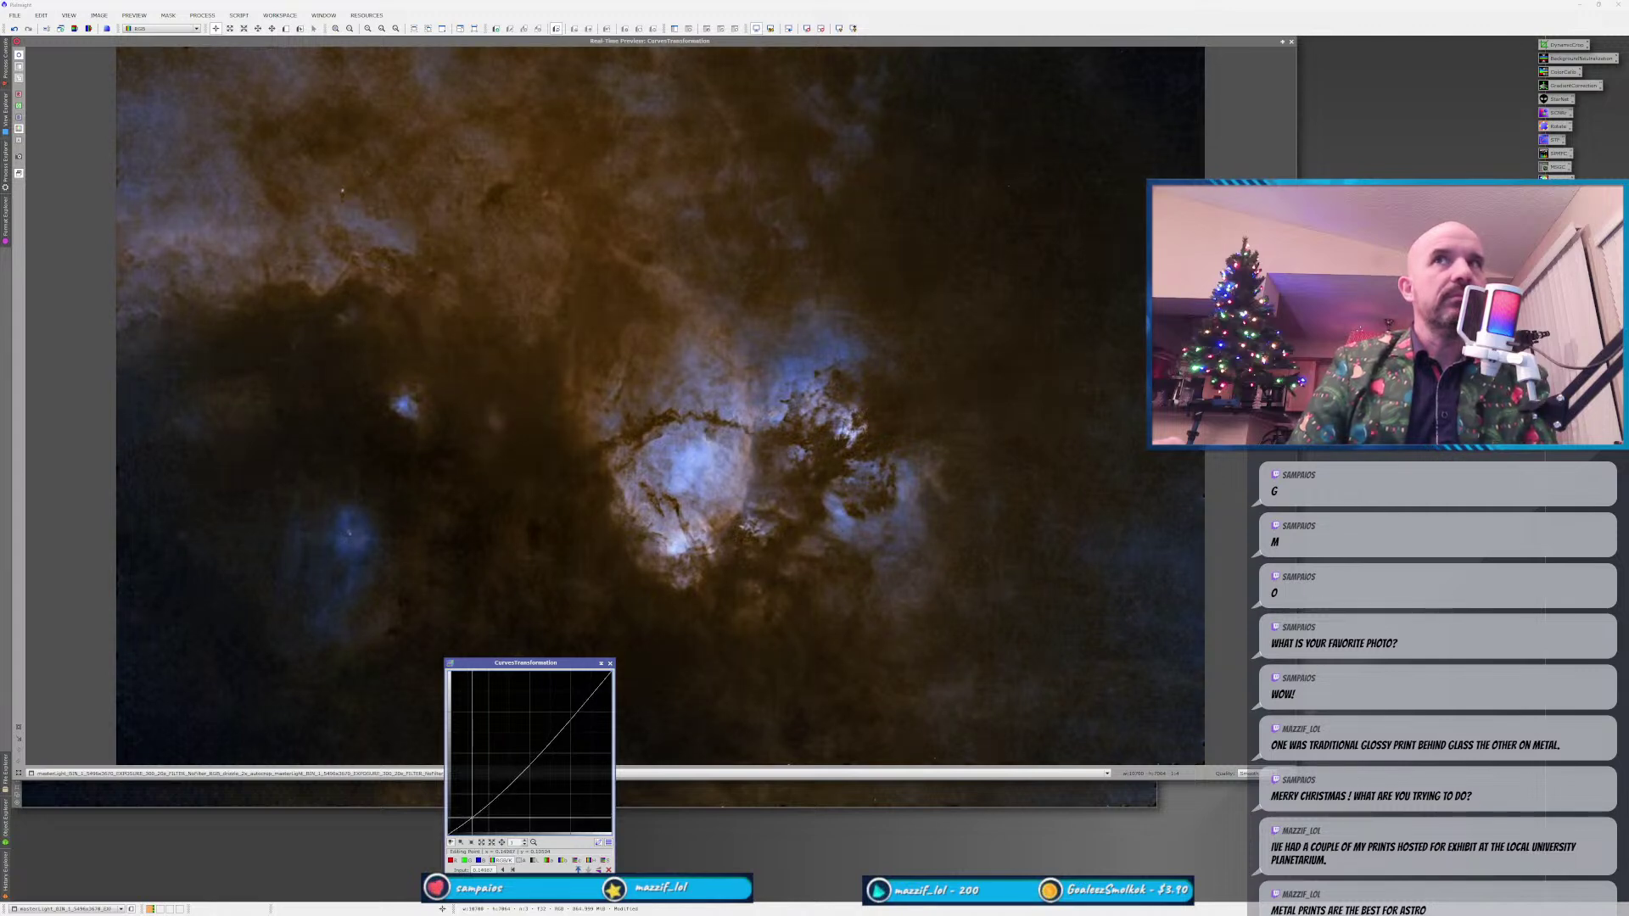
pyautogui.click(541, 744)
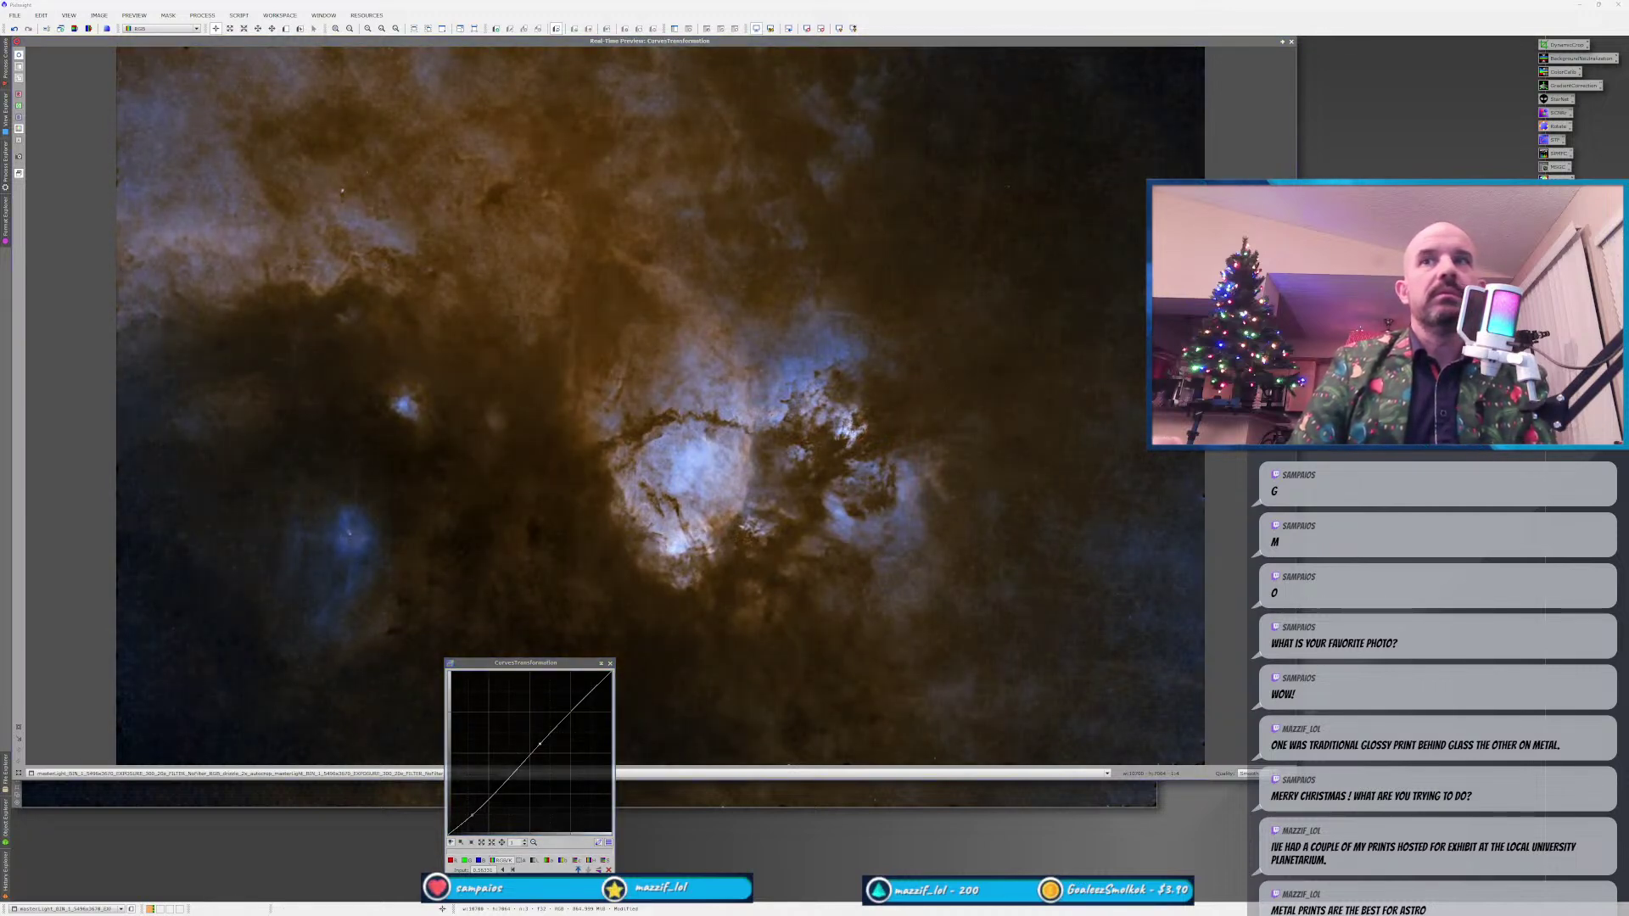
pyautogui.click(1291, 41)
pyautogui.moveTo(451, 841); pyautogui.dragTo(334, 745)
pyautogui.click(609, 663)
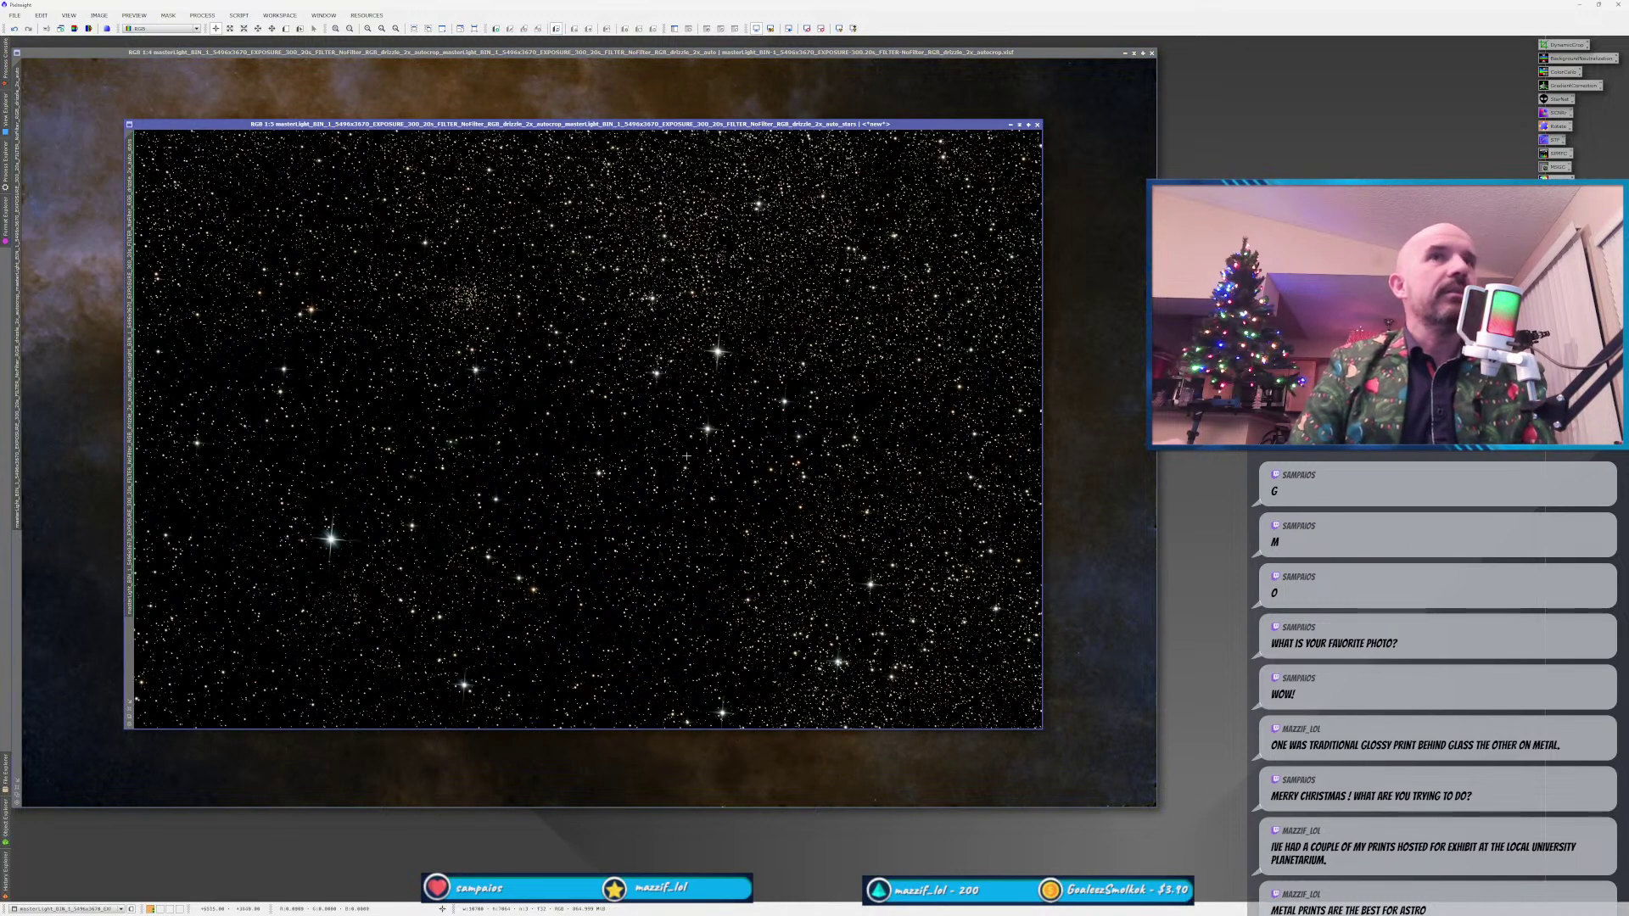
# Run the Star Stretch script on the stars-only image with a stretch amount of 3 and remove its temporary screen stretch.
pyautogui.click(229, 15)
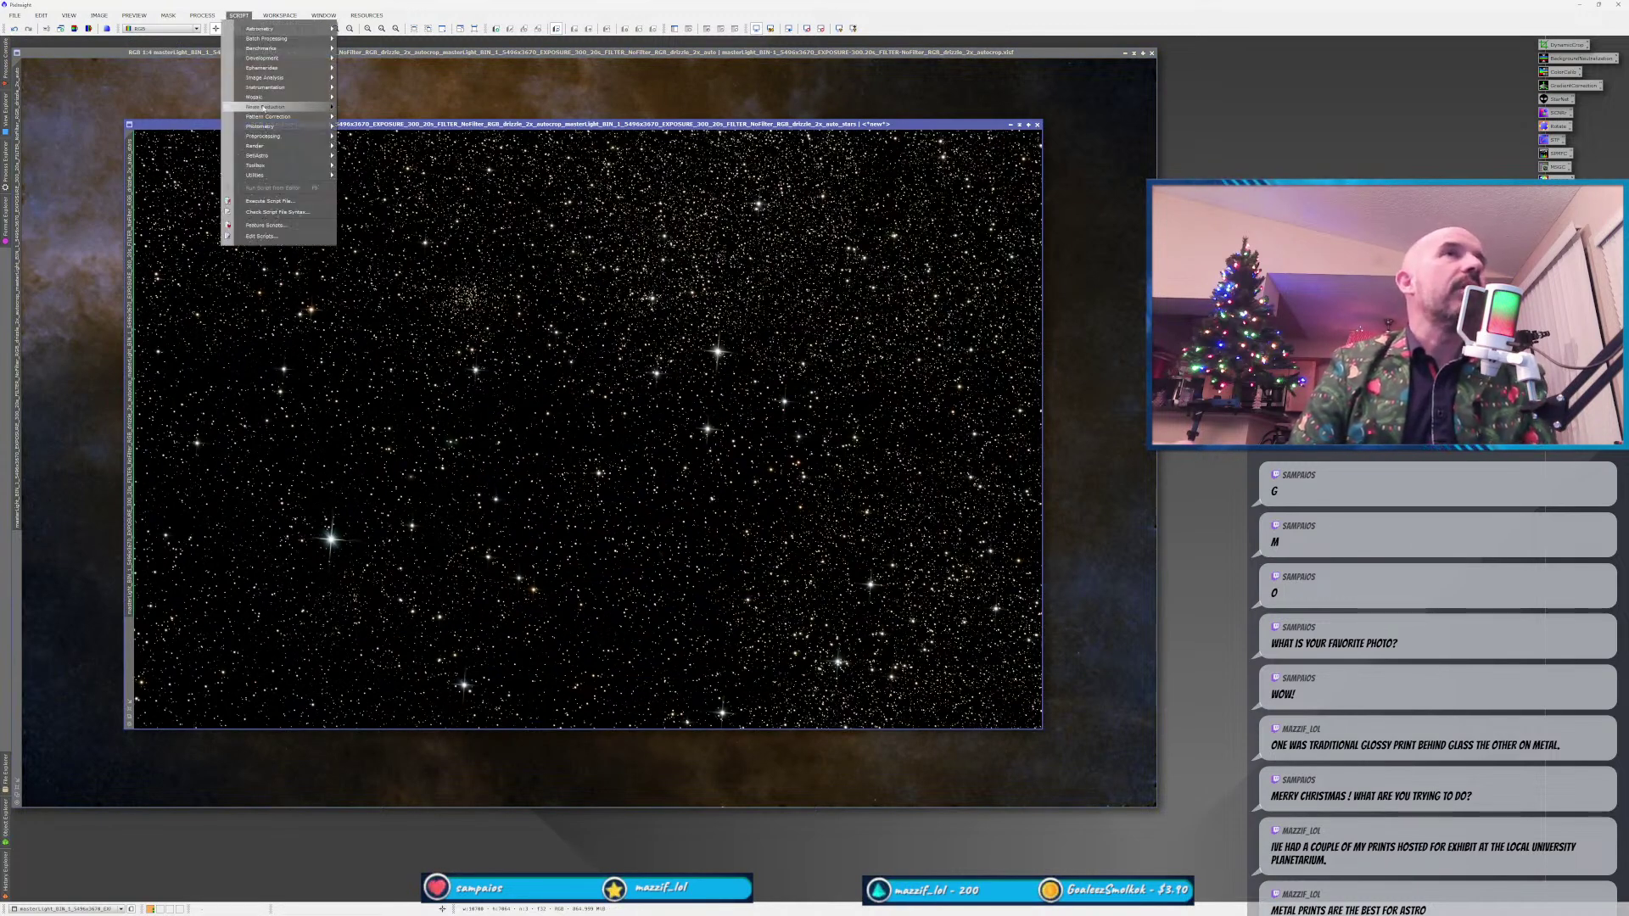
pyautogui.moveTo(258, 155)
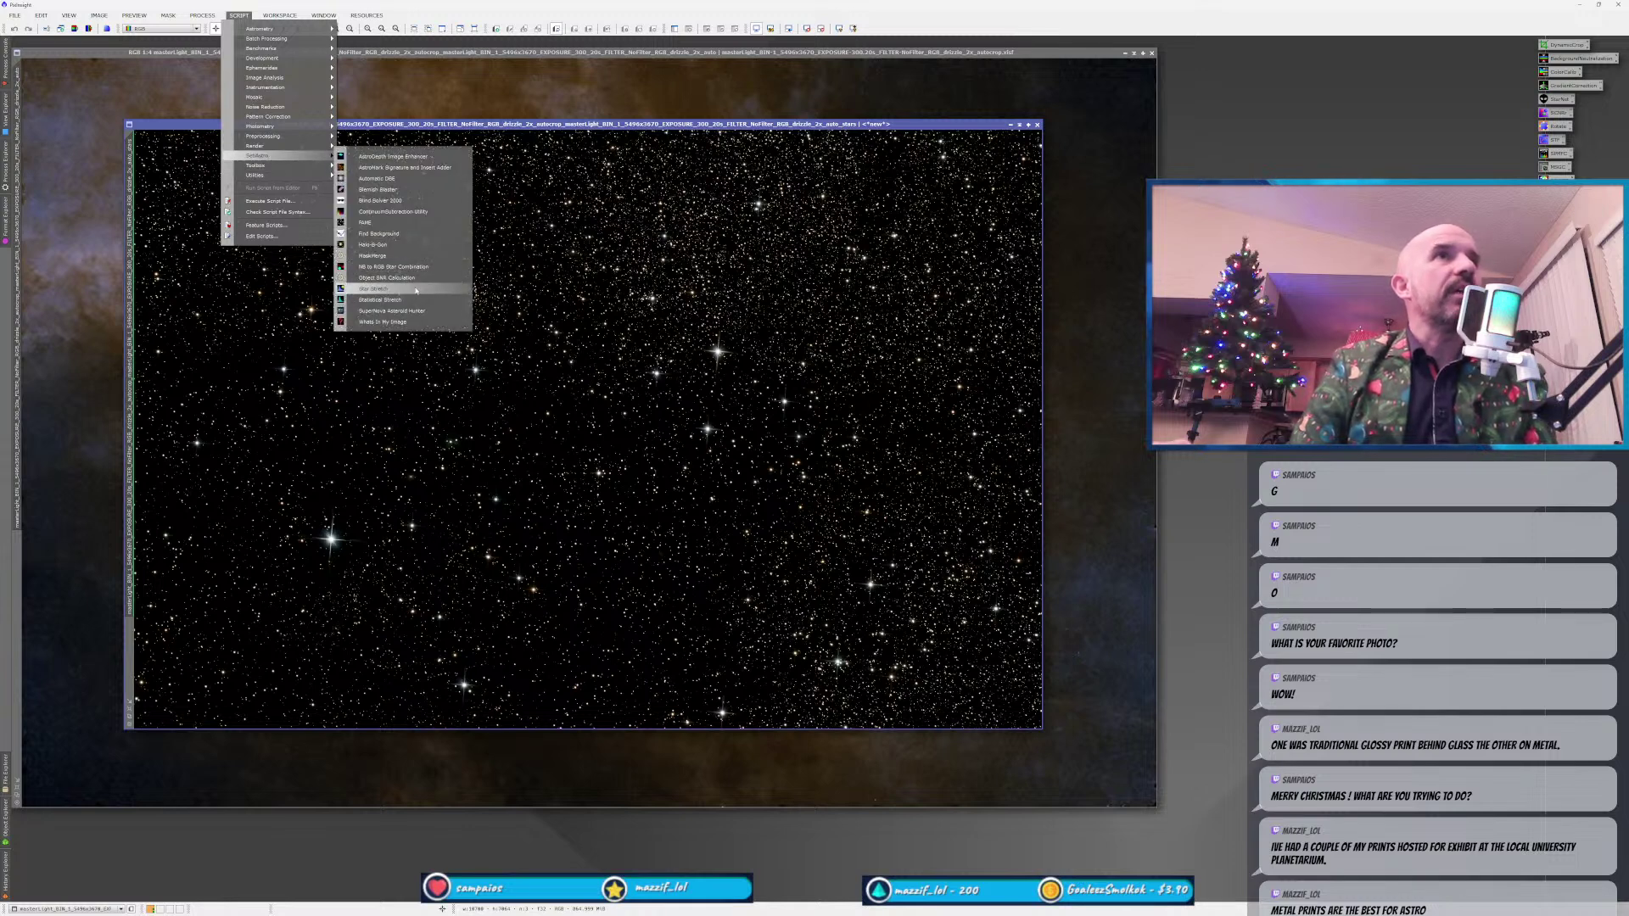
pyautogui.click(373, 288)
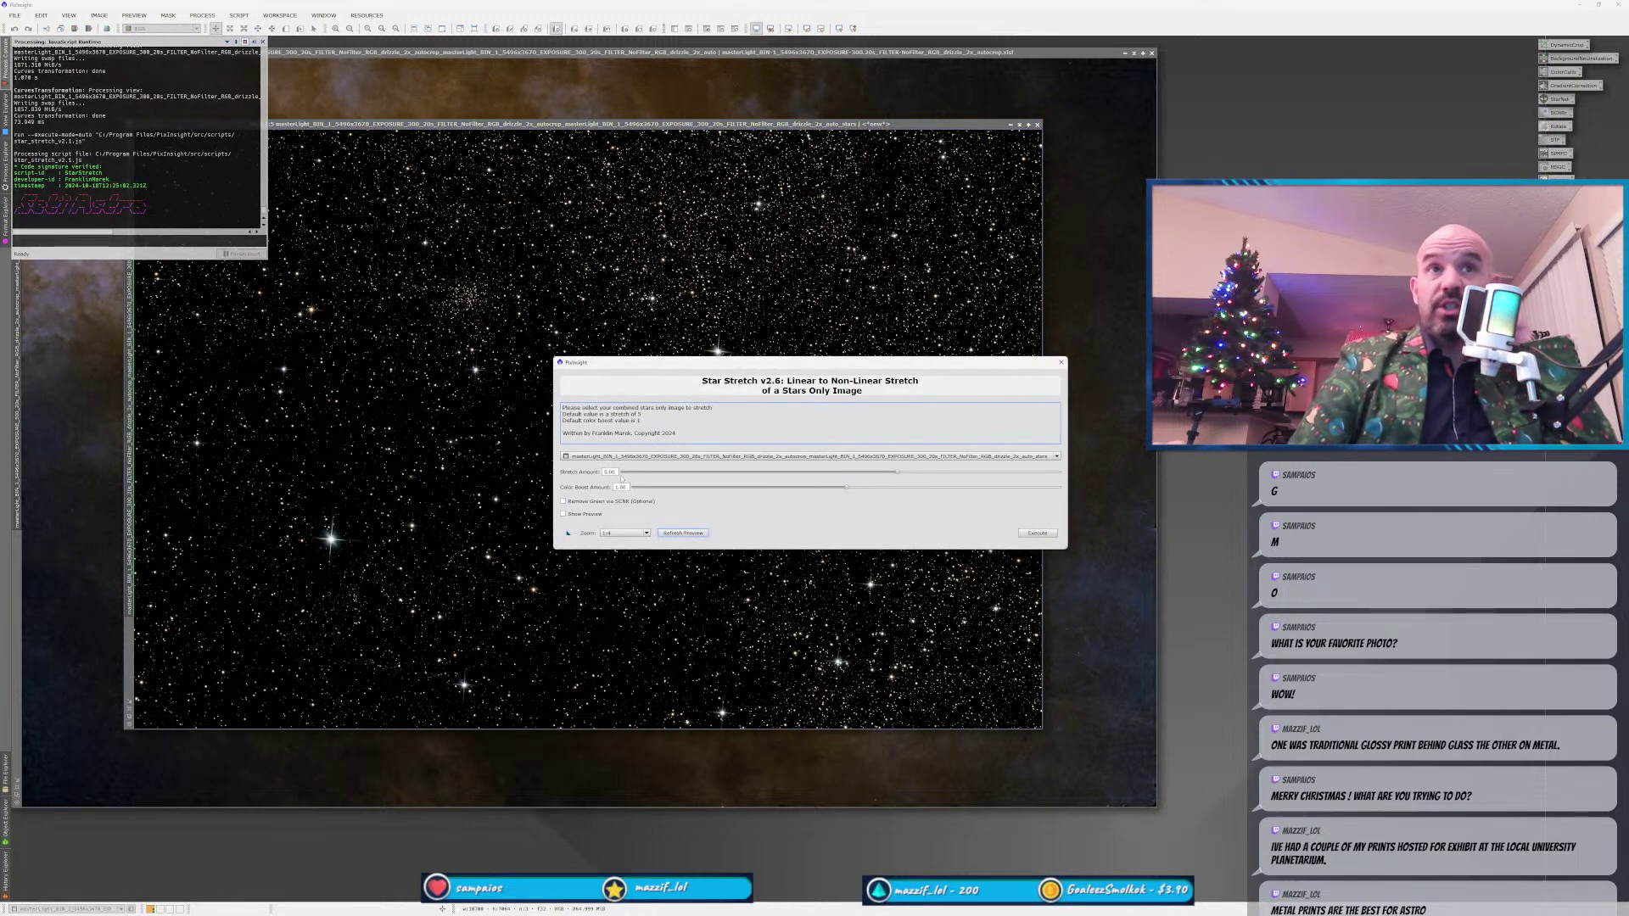
pyautogui.doubleClick(609, 472)
pyautogui.write('3')
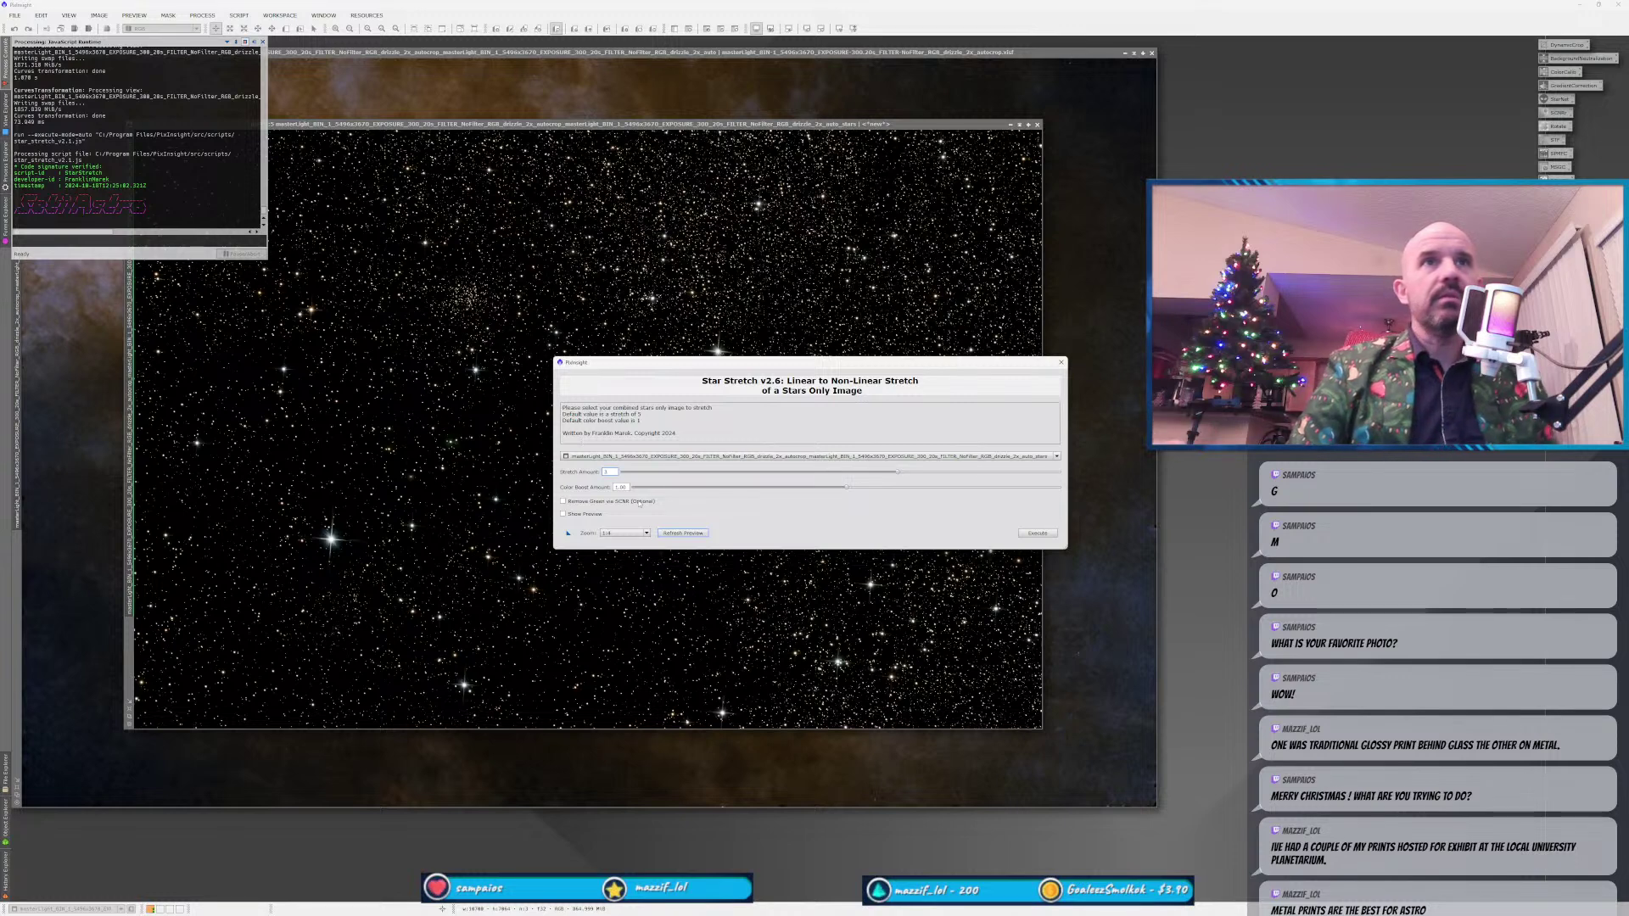
pyautogui.click(1028, 534)
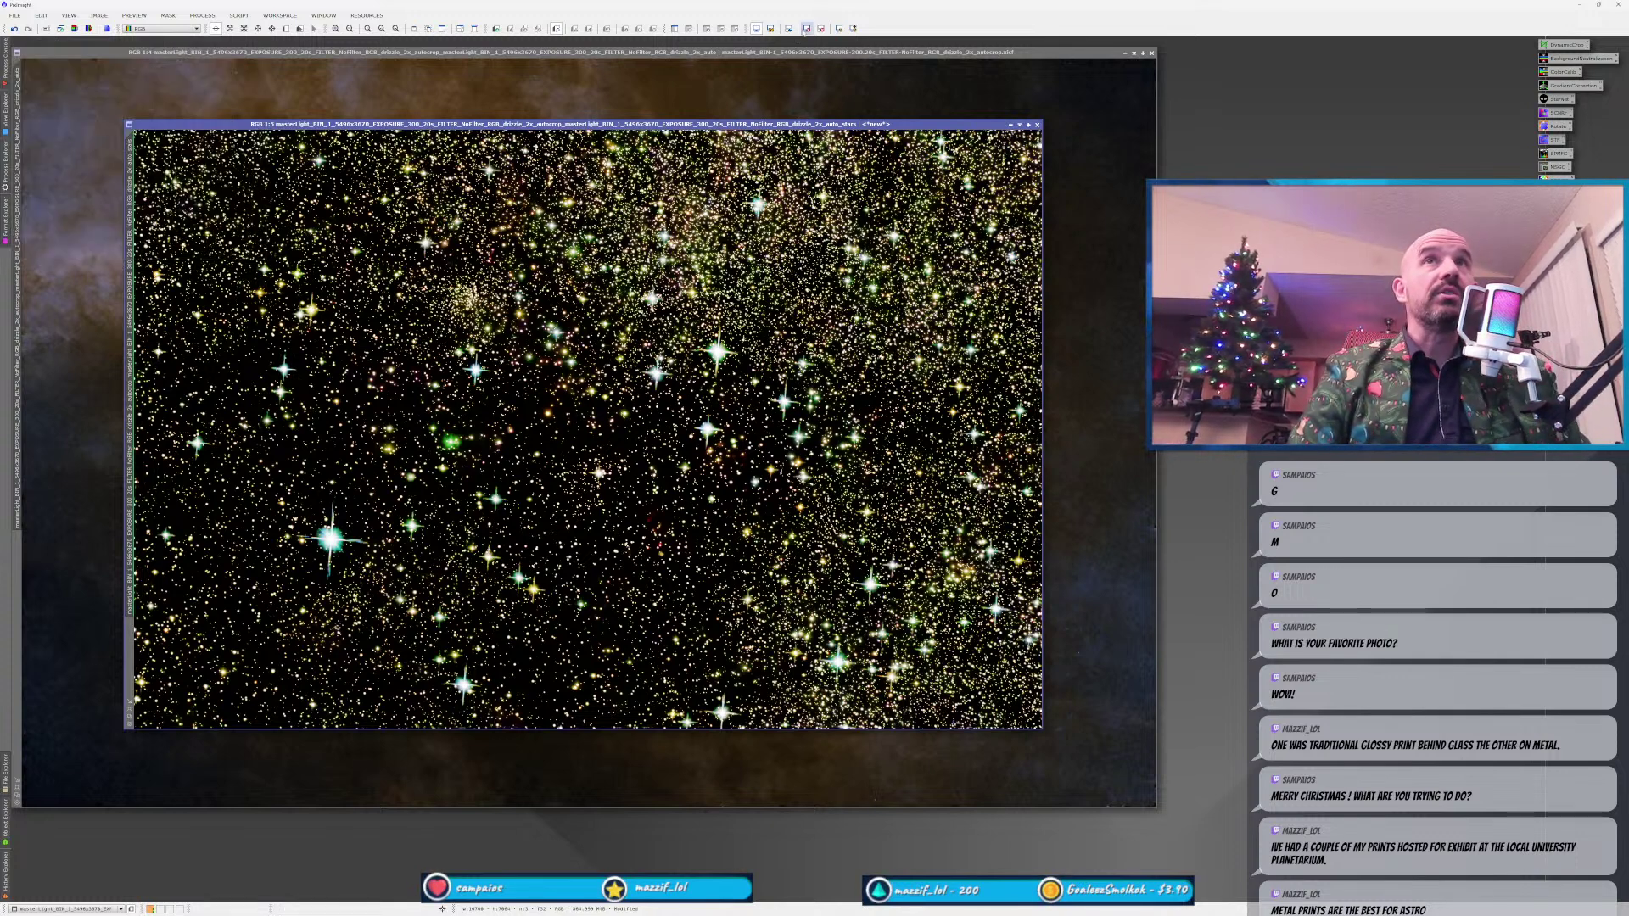
pyautogui.hotkey('ctrl', 'z')
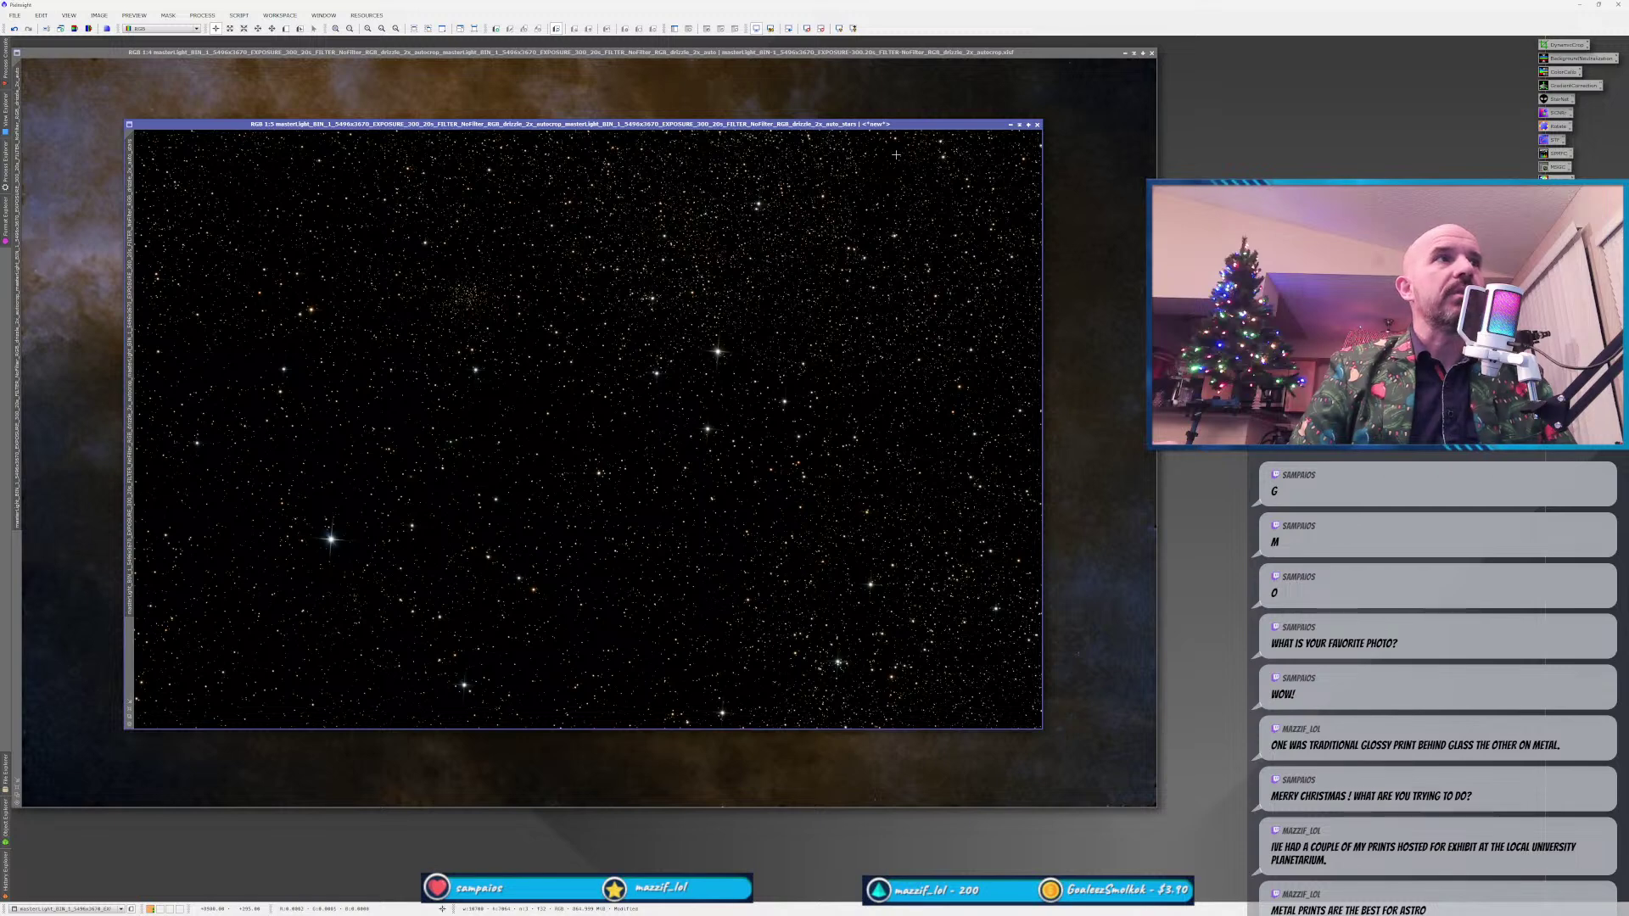
# Change the stars-only image's identifier to s and minimize its window.
pyautogui.doubleClick(130, 389)
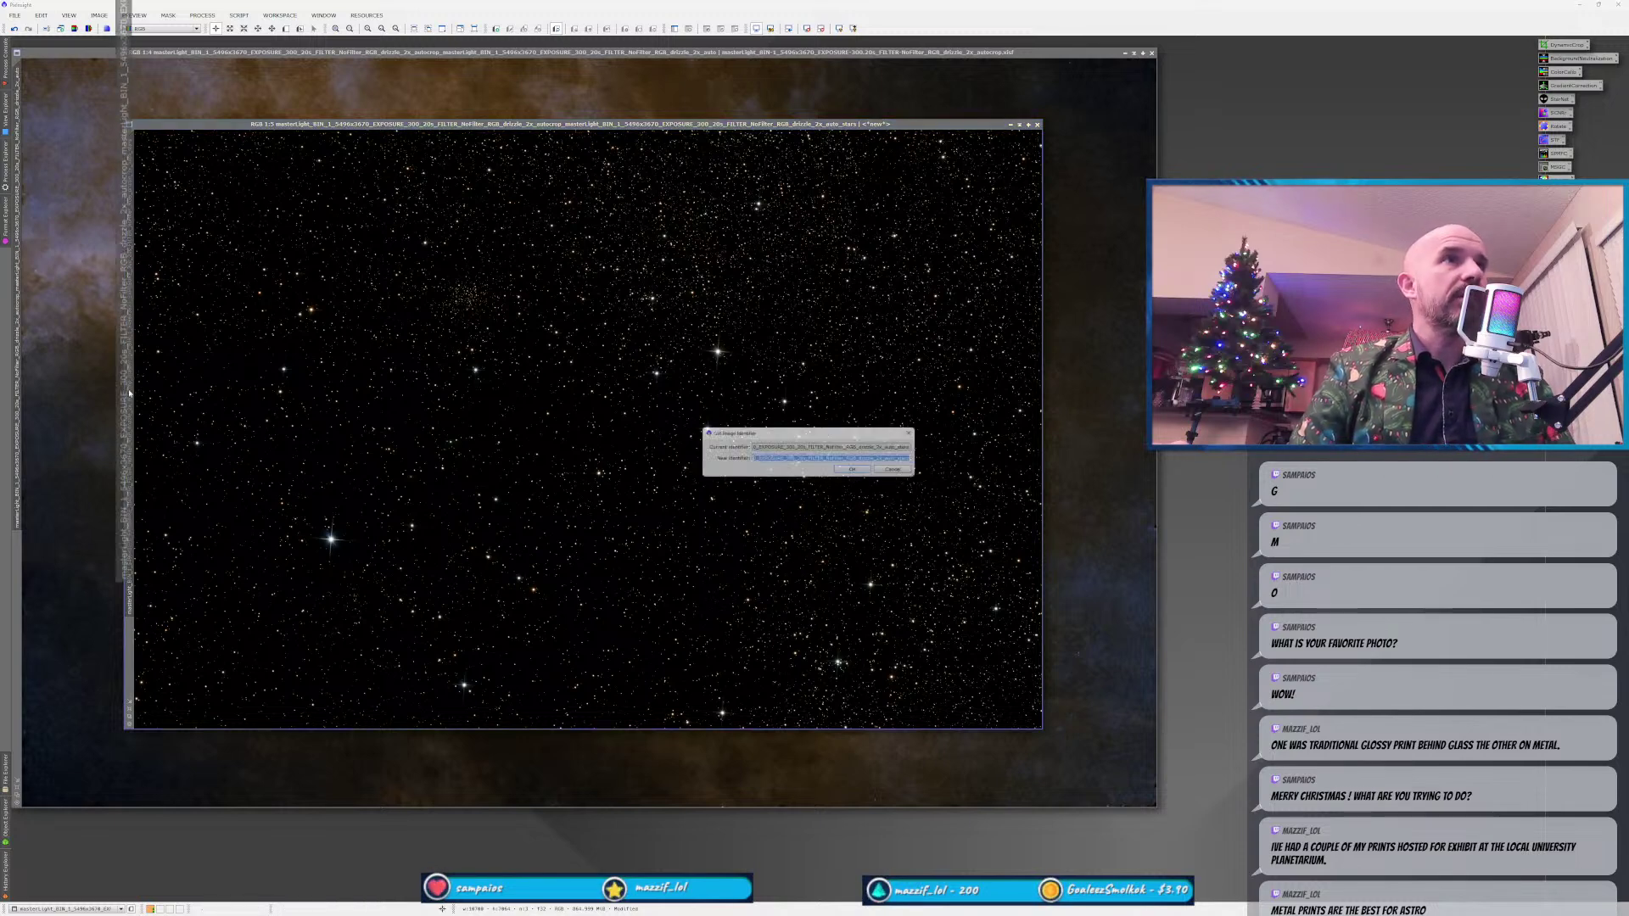
pyautogui.write('s')
pyautogui.press('Return')
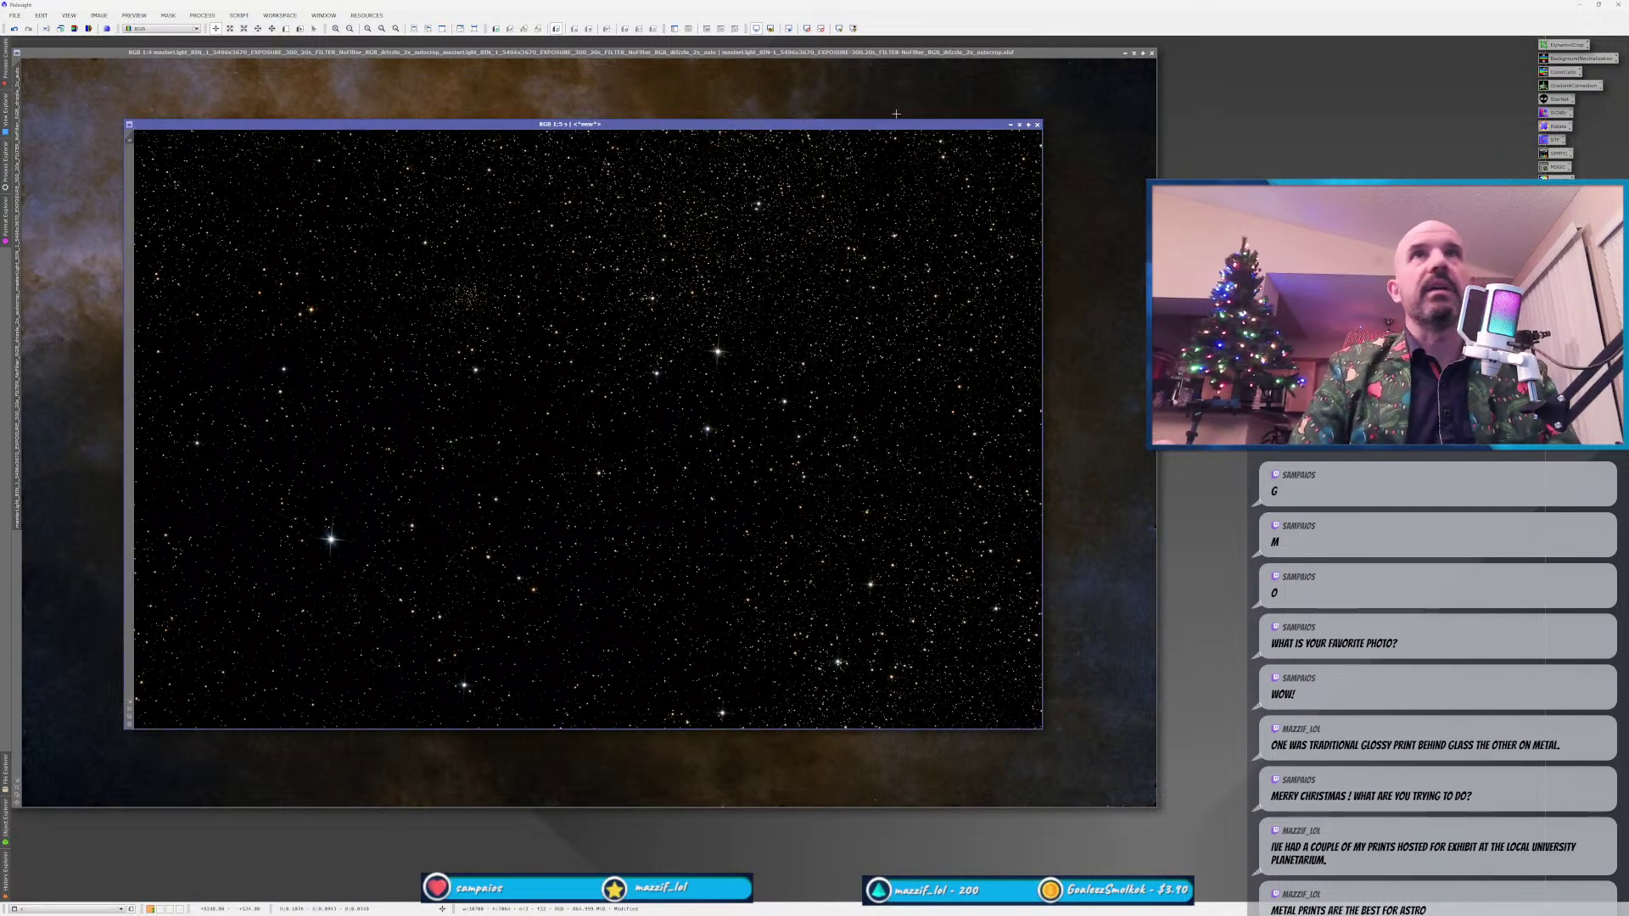
pyautogui.hotkey('ctrl', 'shift', 'm')
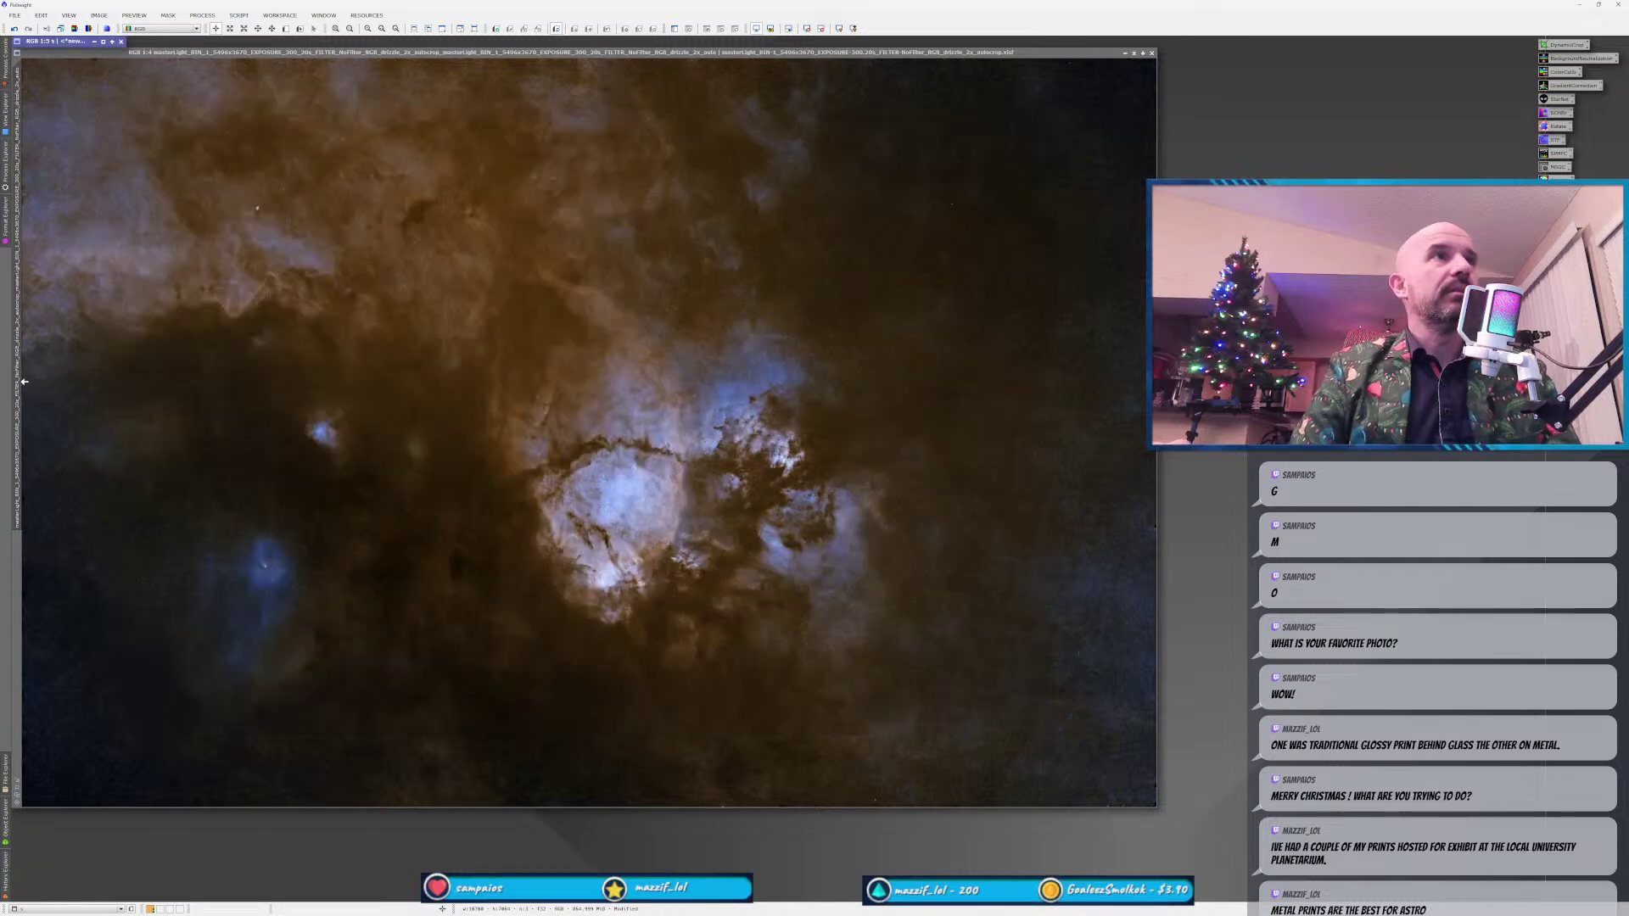
# Copy the starless image's identifier, screen-blend that image with s in PixelMath using op_screen(), apply it to the starless image, and close PixelMath.
pyautogui.doubleClick(15, 386)
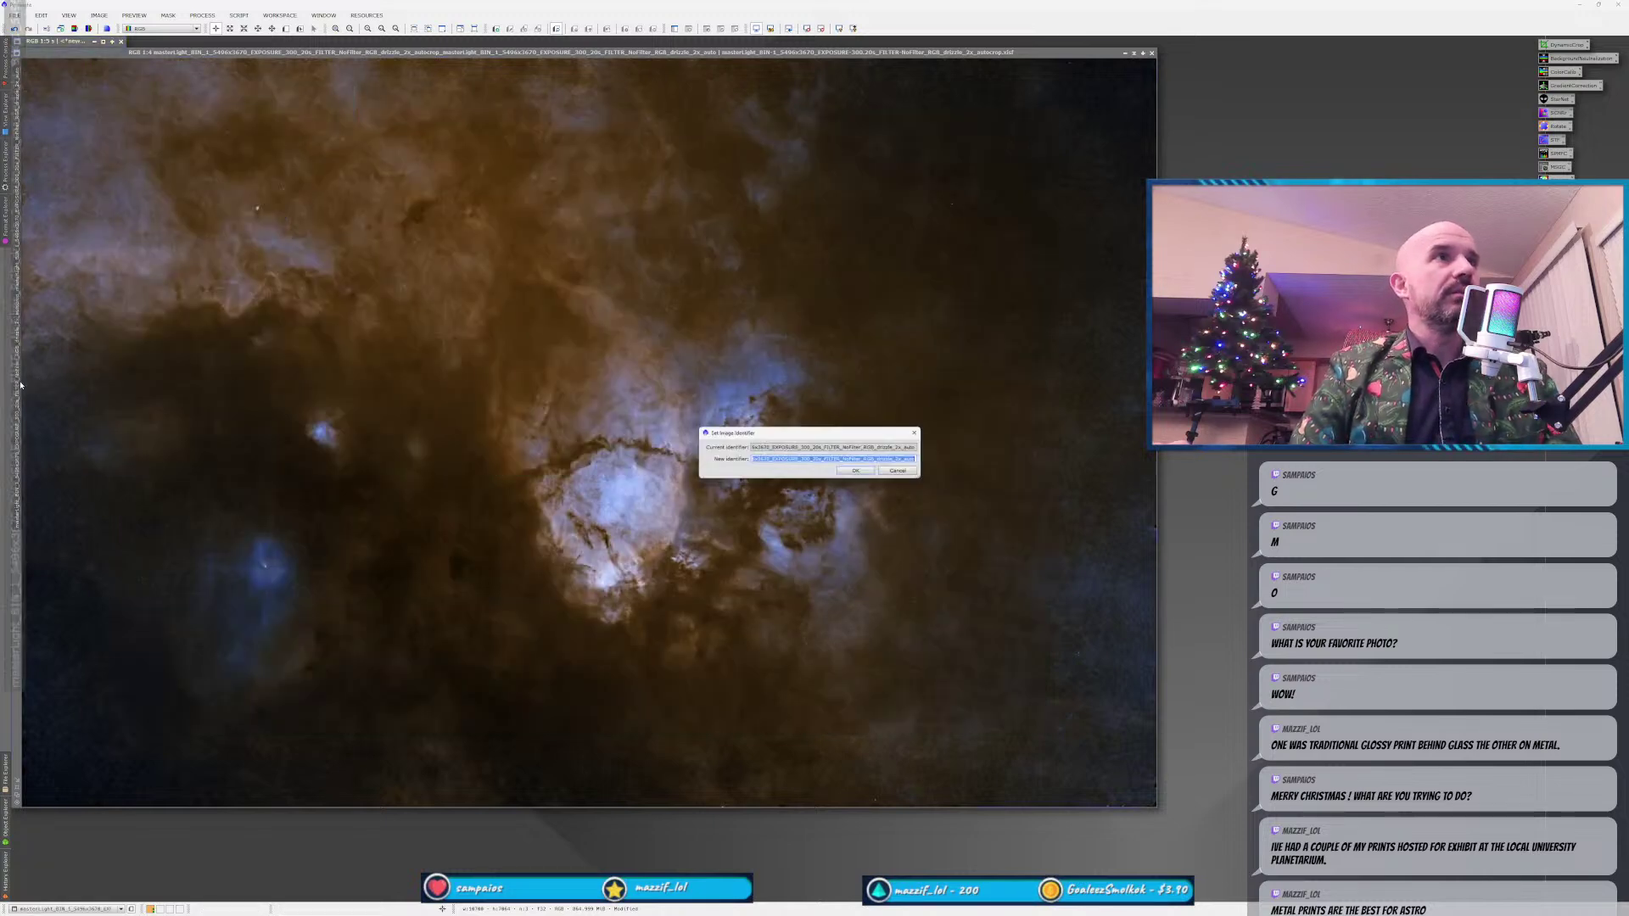
pyautogui.click(857, 471)
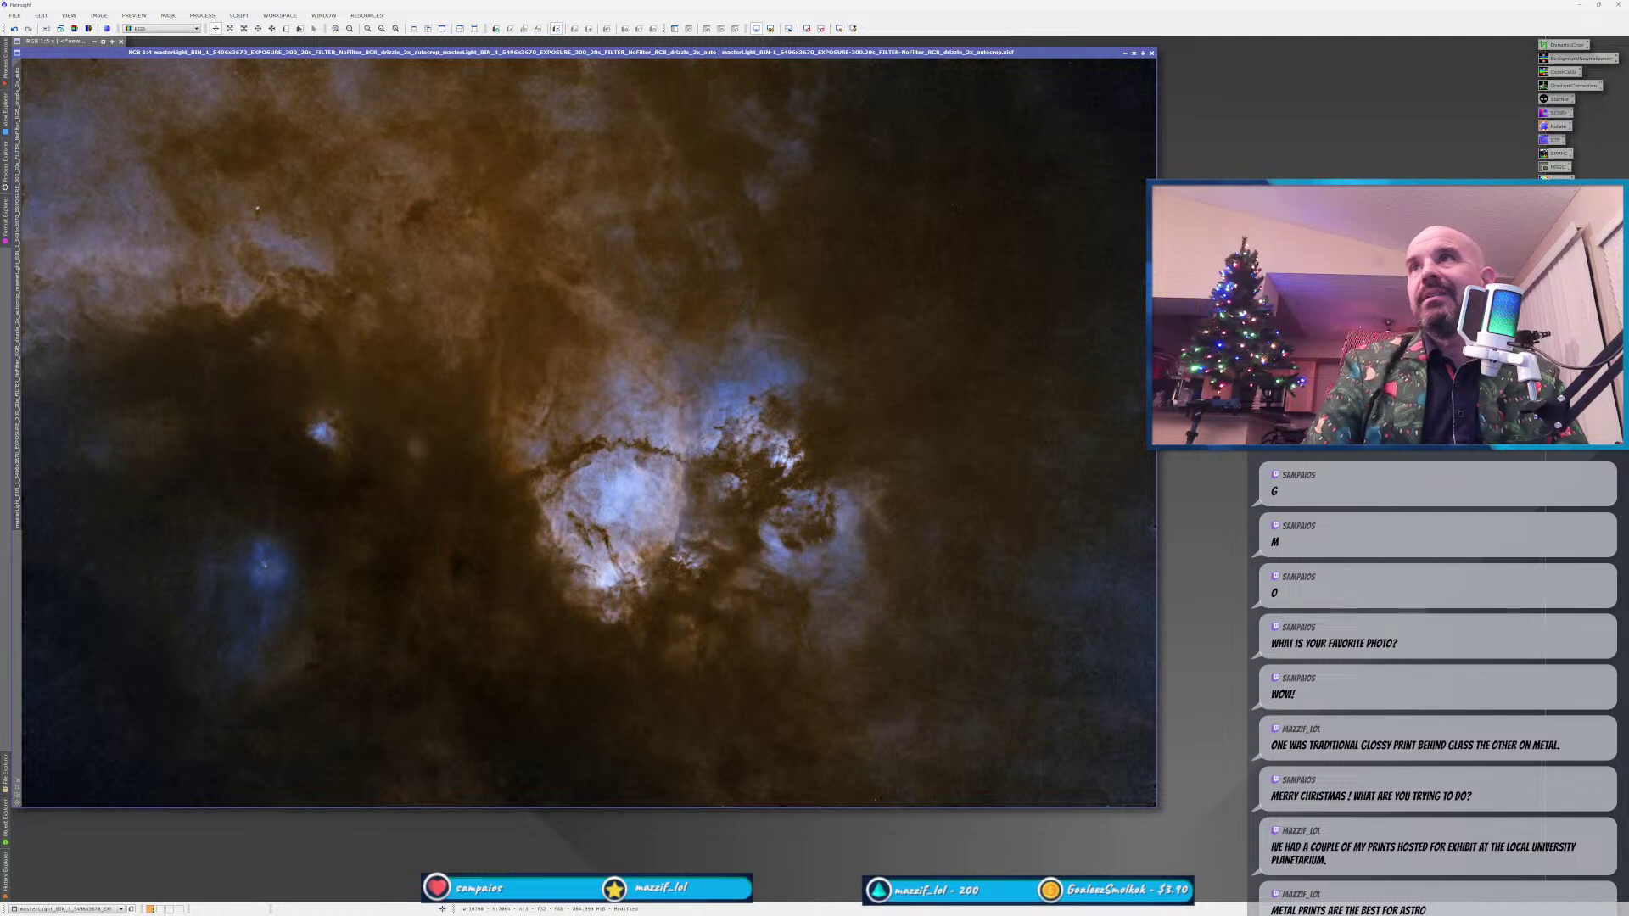
pyautogui.hotkey('alt', 'p')
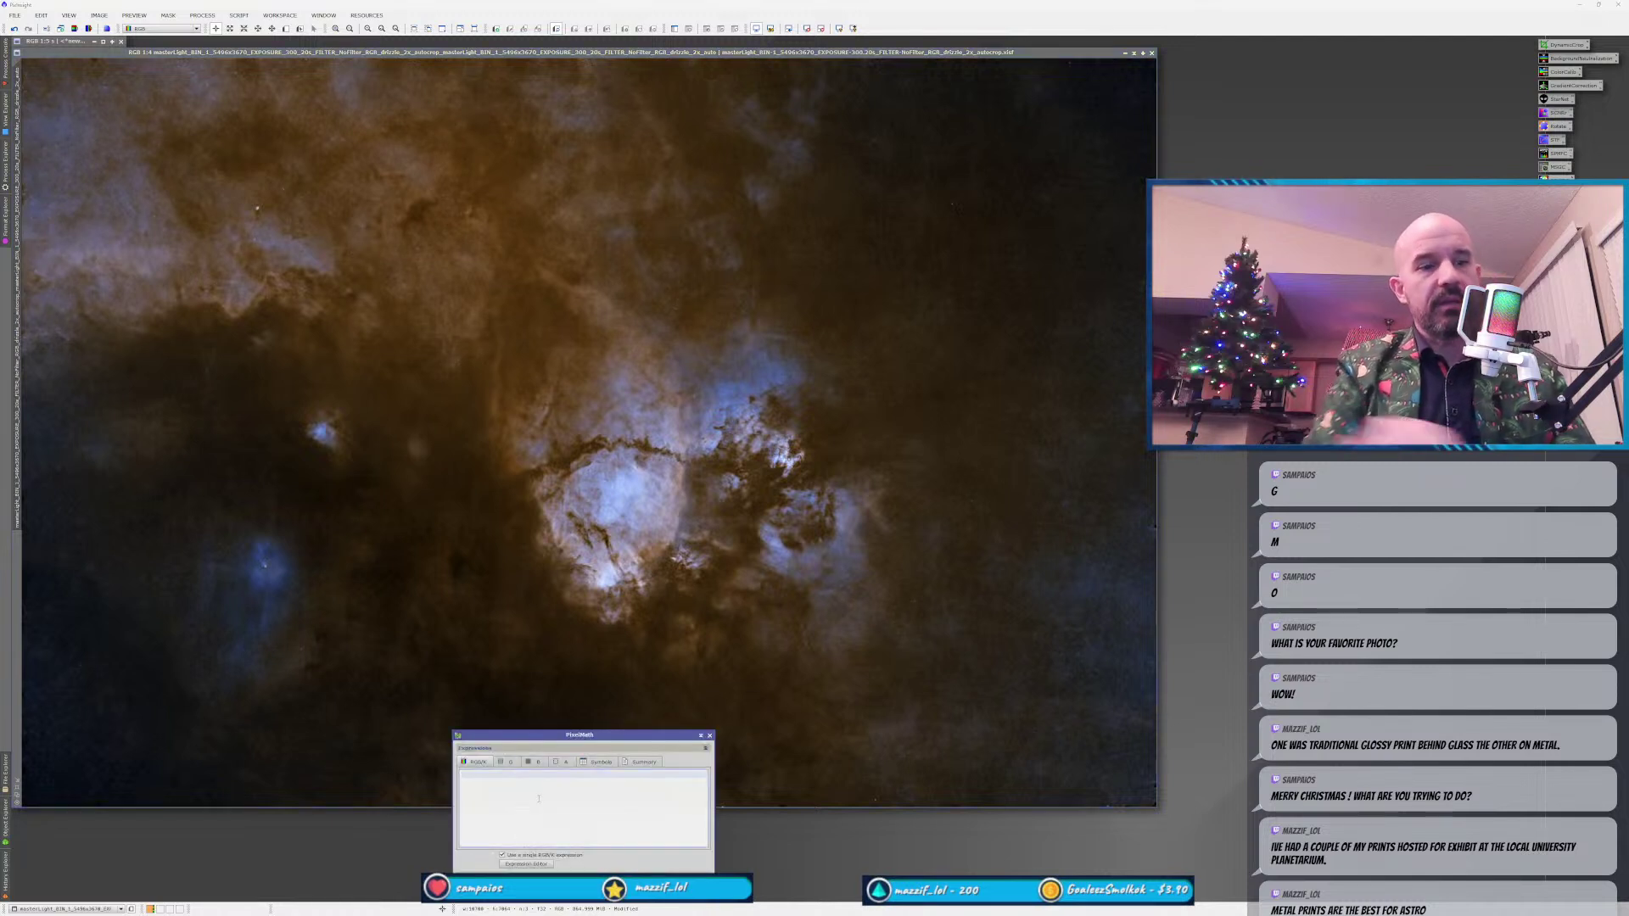
pyautogui.hotkey('ctrl', 'v')
pyautogui.write(', s,op_screen()')
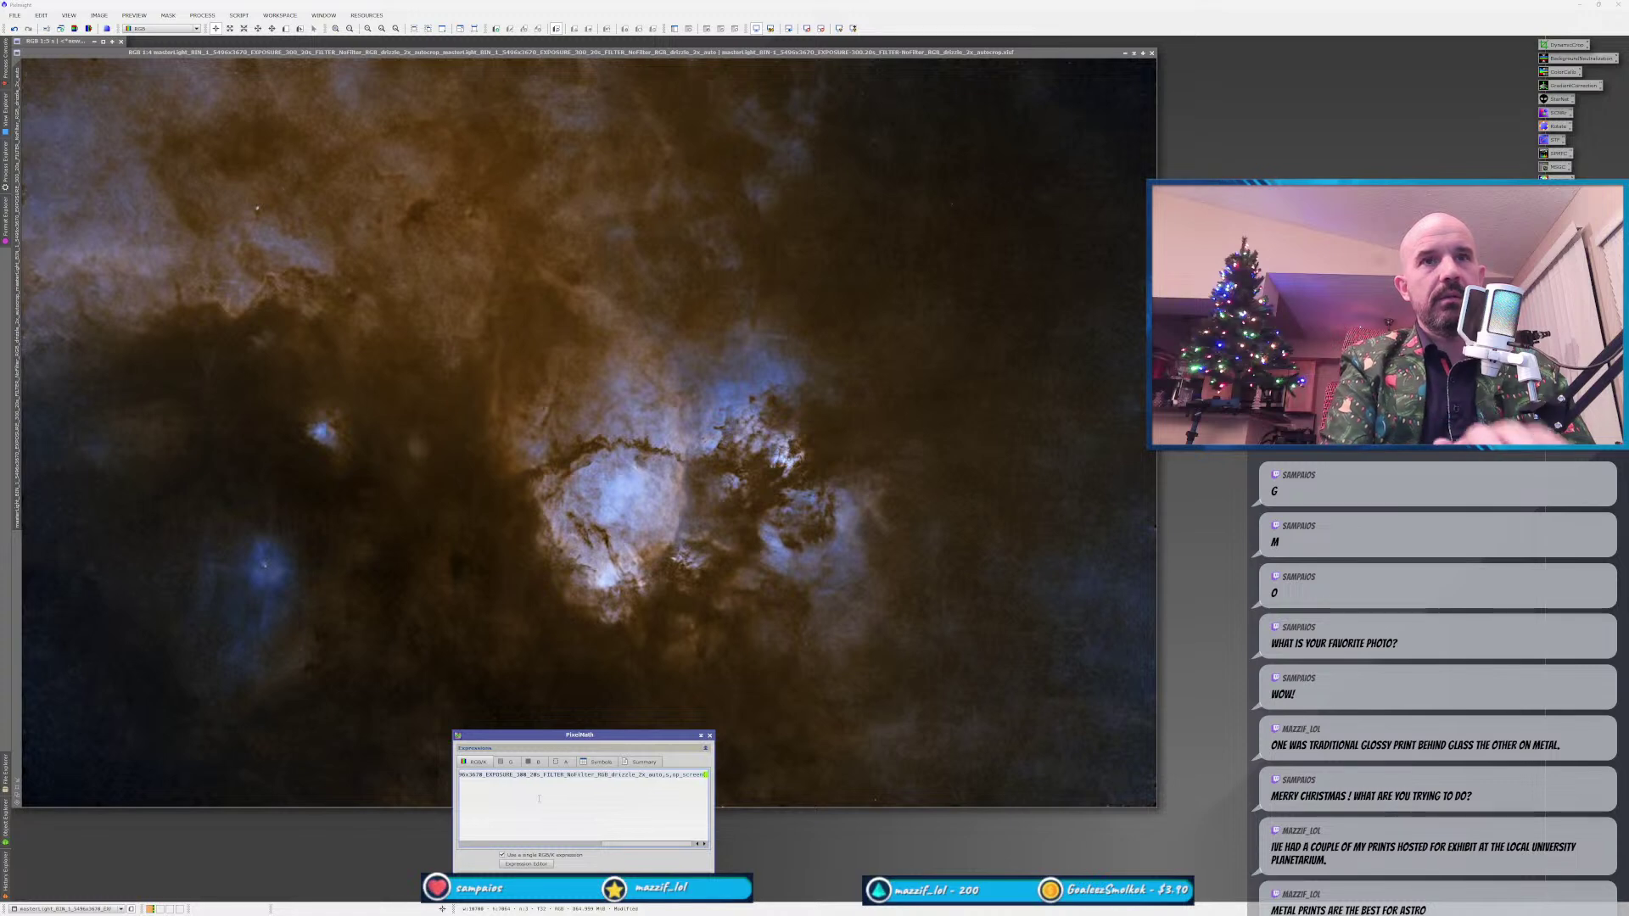
pyautogui.moveTo(390, 743); pyautogui.dragTo(363, 709)
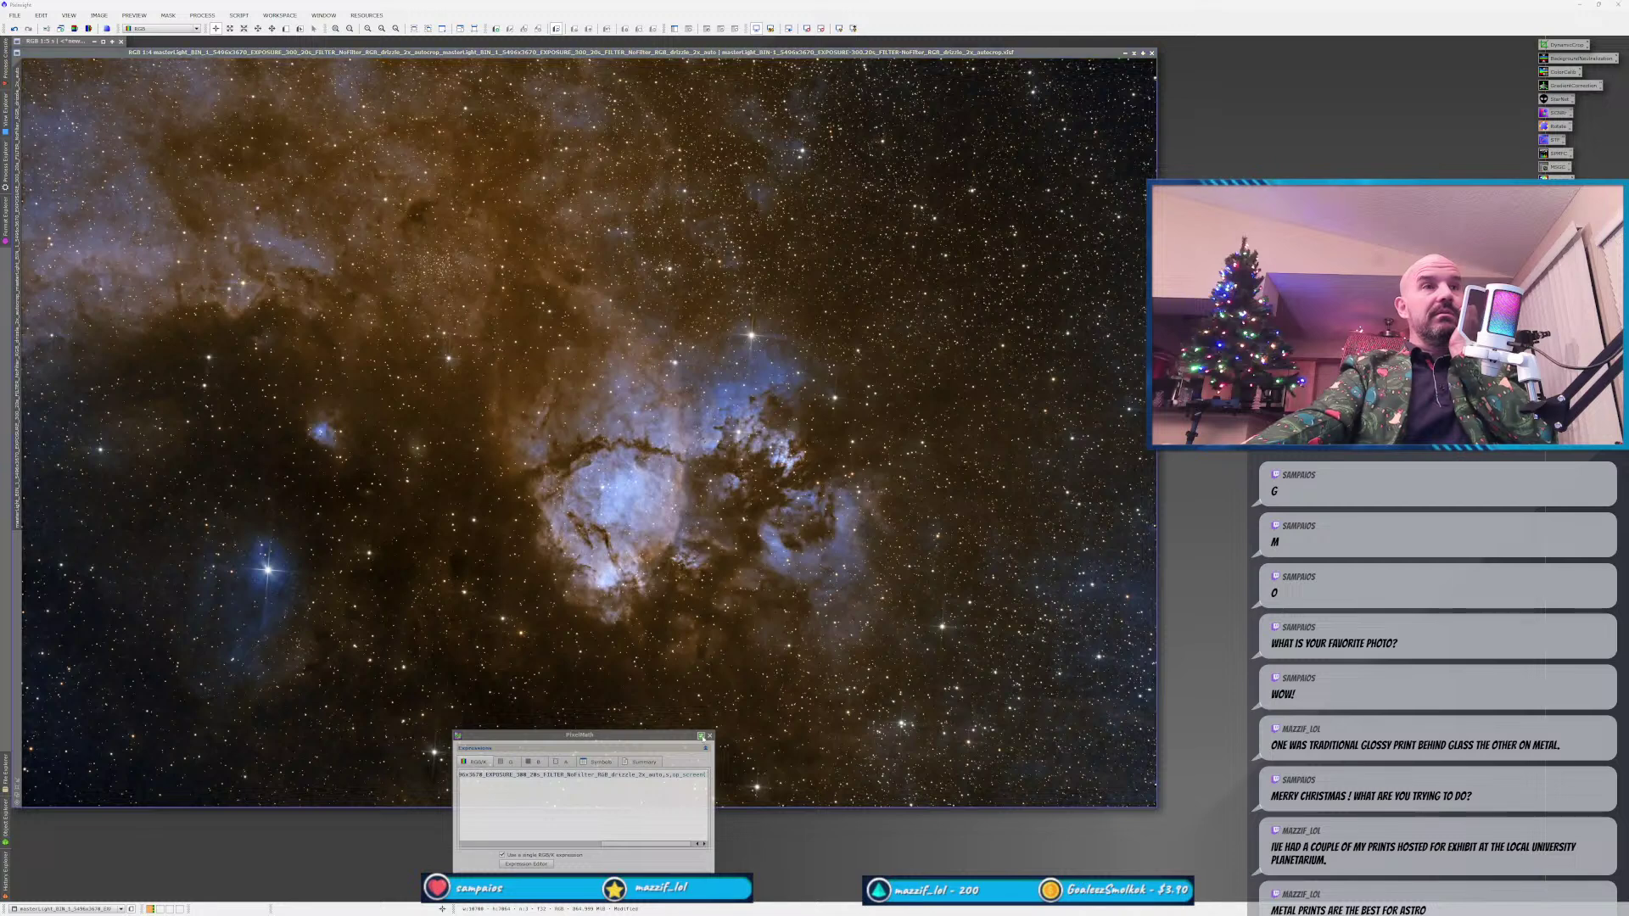
pyautogui.click(701, 736)
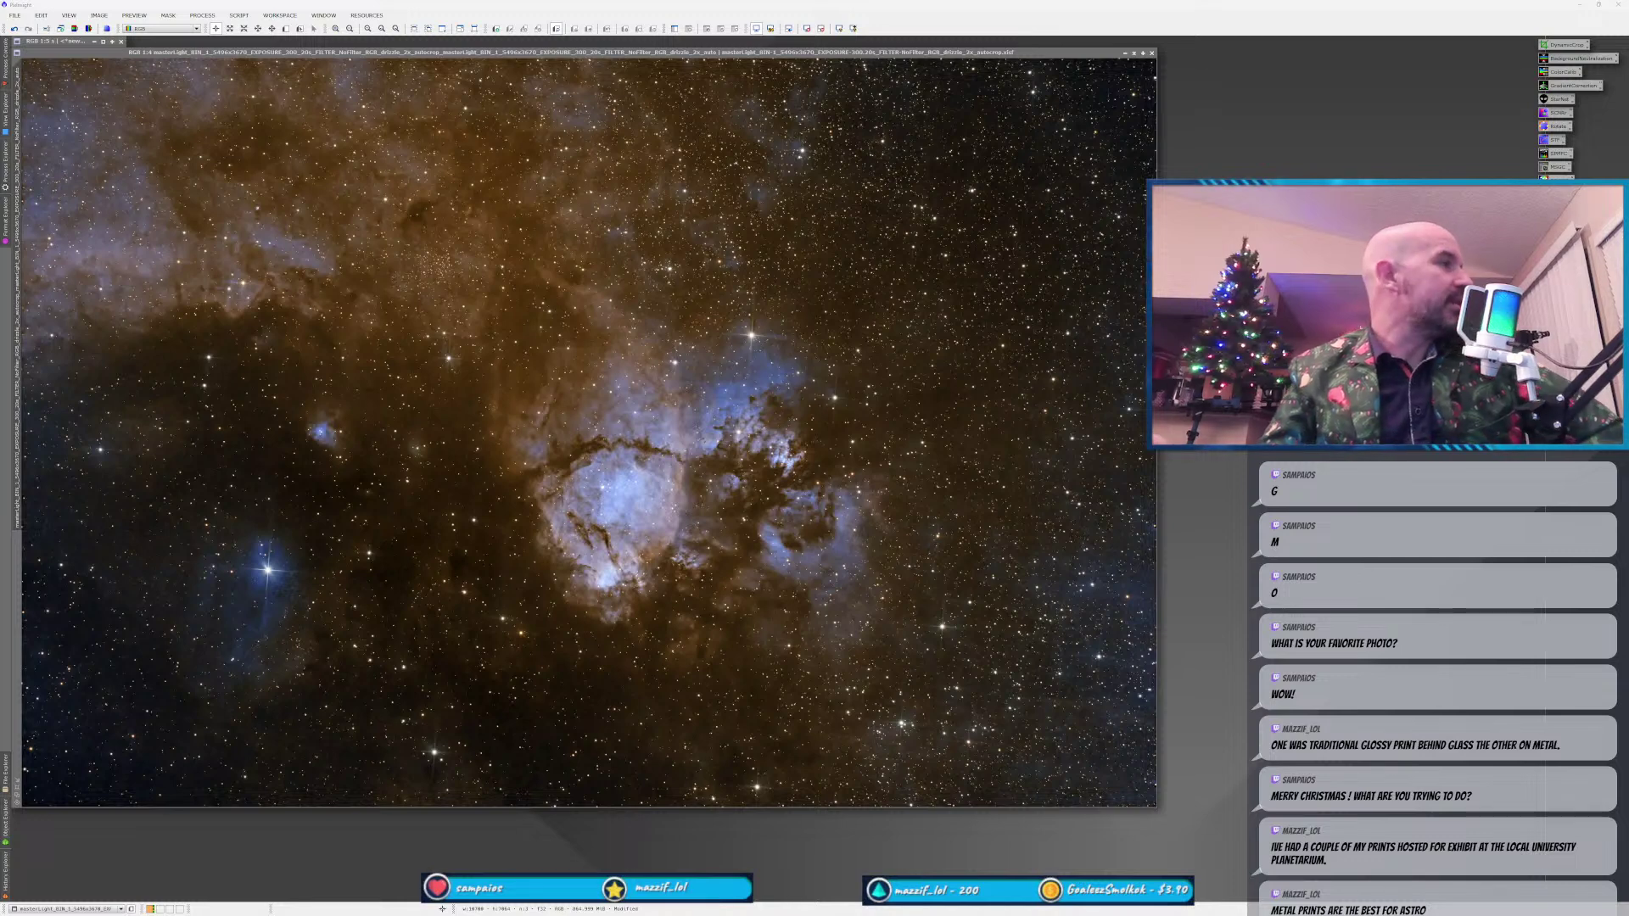
# Open the earlier IC 1795 Fish Head Nebula JPG marked REPROCESSED 11-23-24 and fit it beside the new image for comparison.
pyautogui.moveTo(620, 859); pyautogui.dragTo(280, 860)
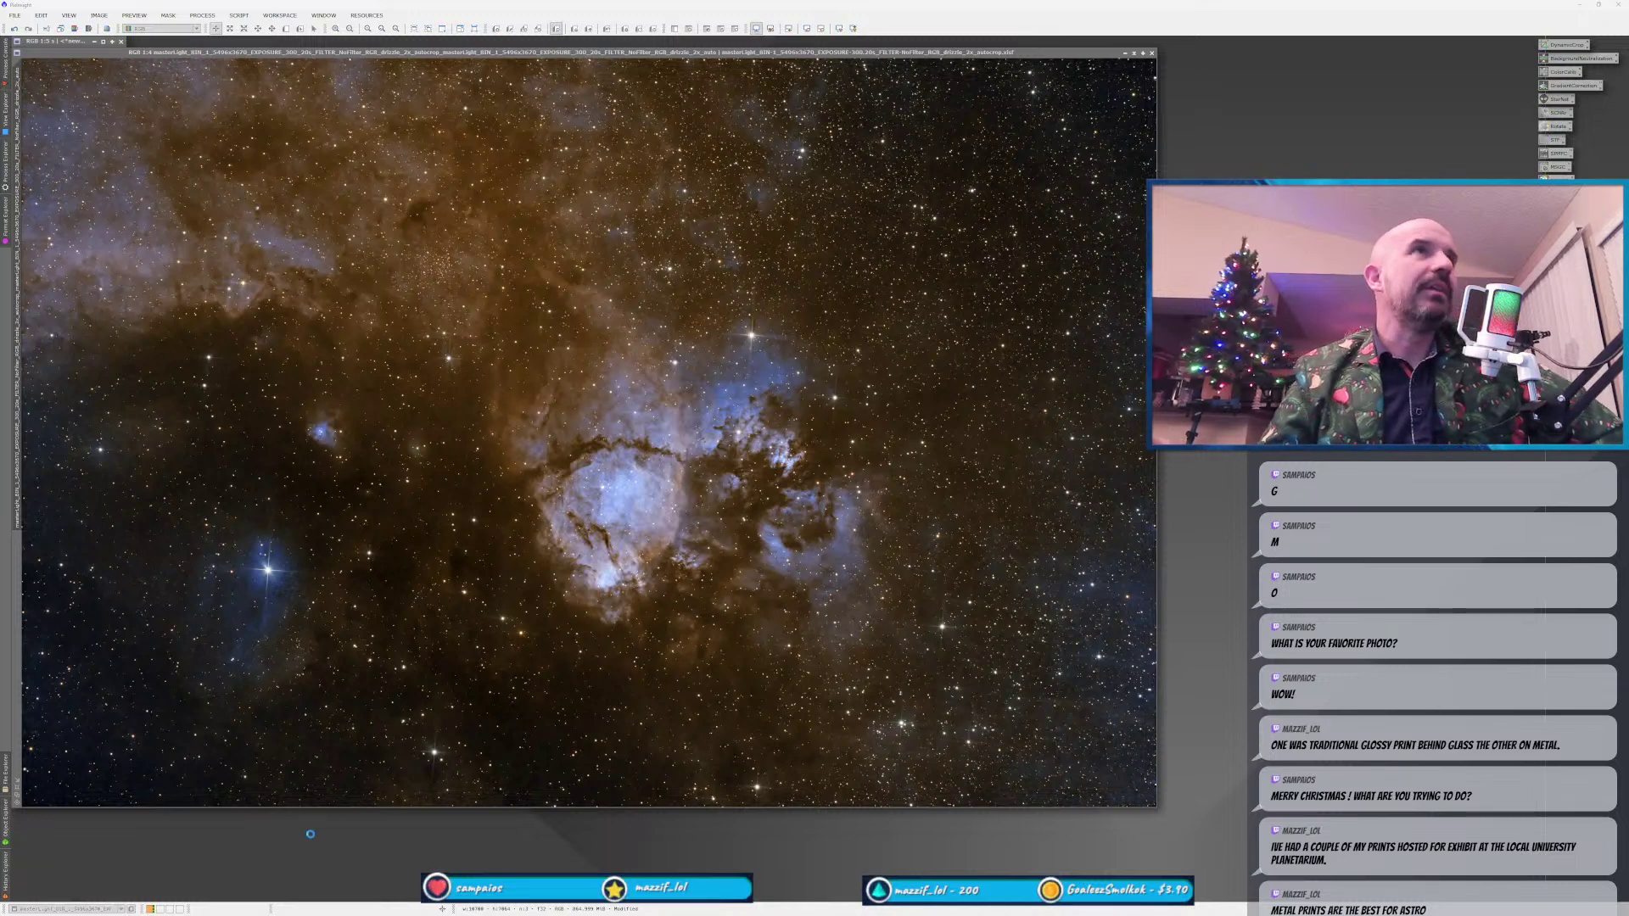
pyautogui.scroll(1, 495, 518)
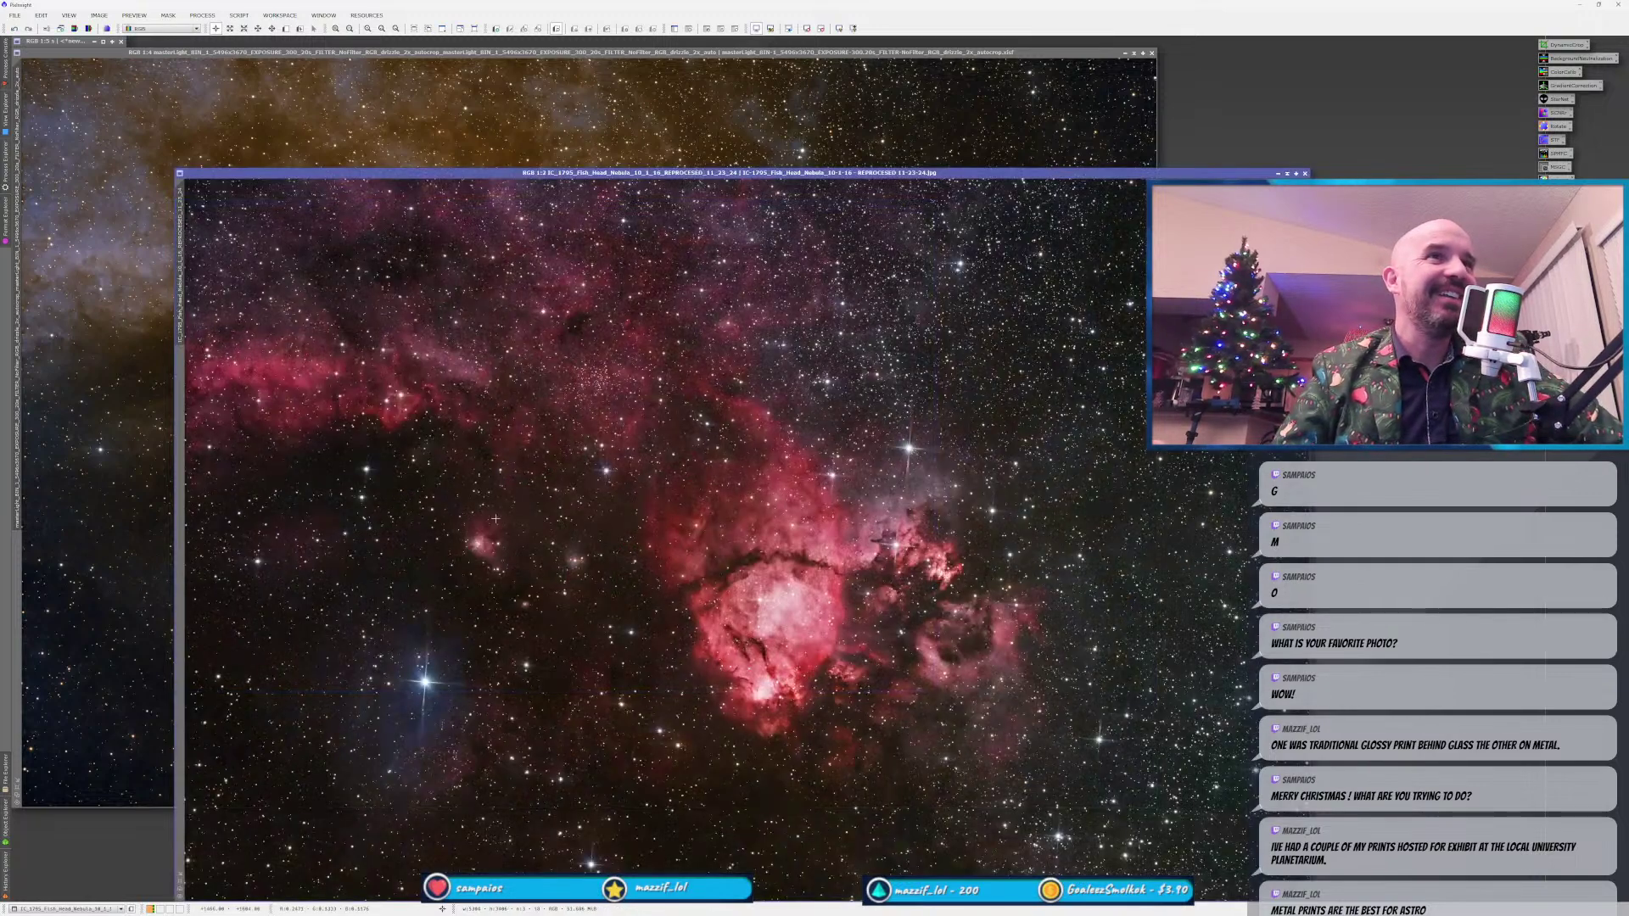
pyautogui.scroll(-1, 267, 538)
pyautogui.scroll(1, 267, 537)
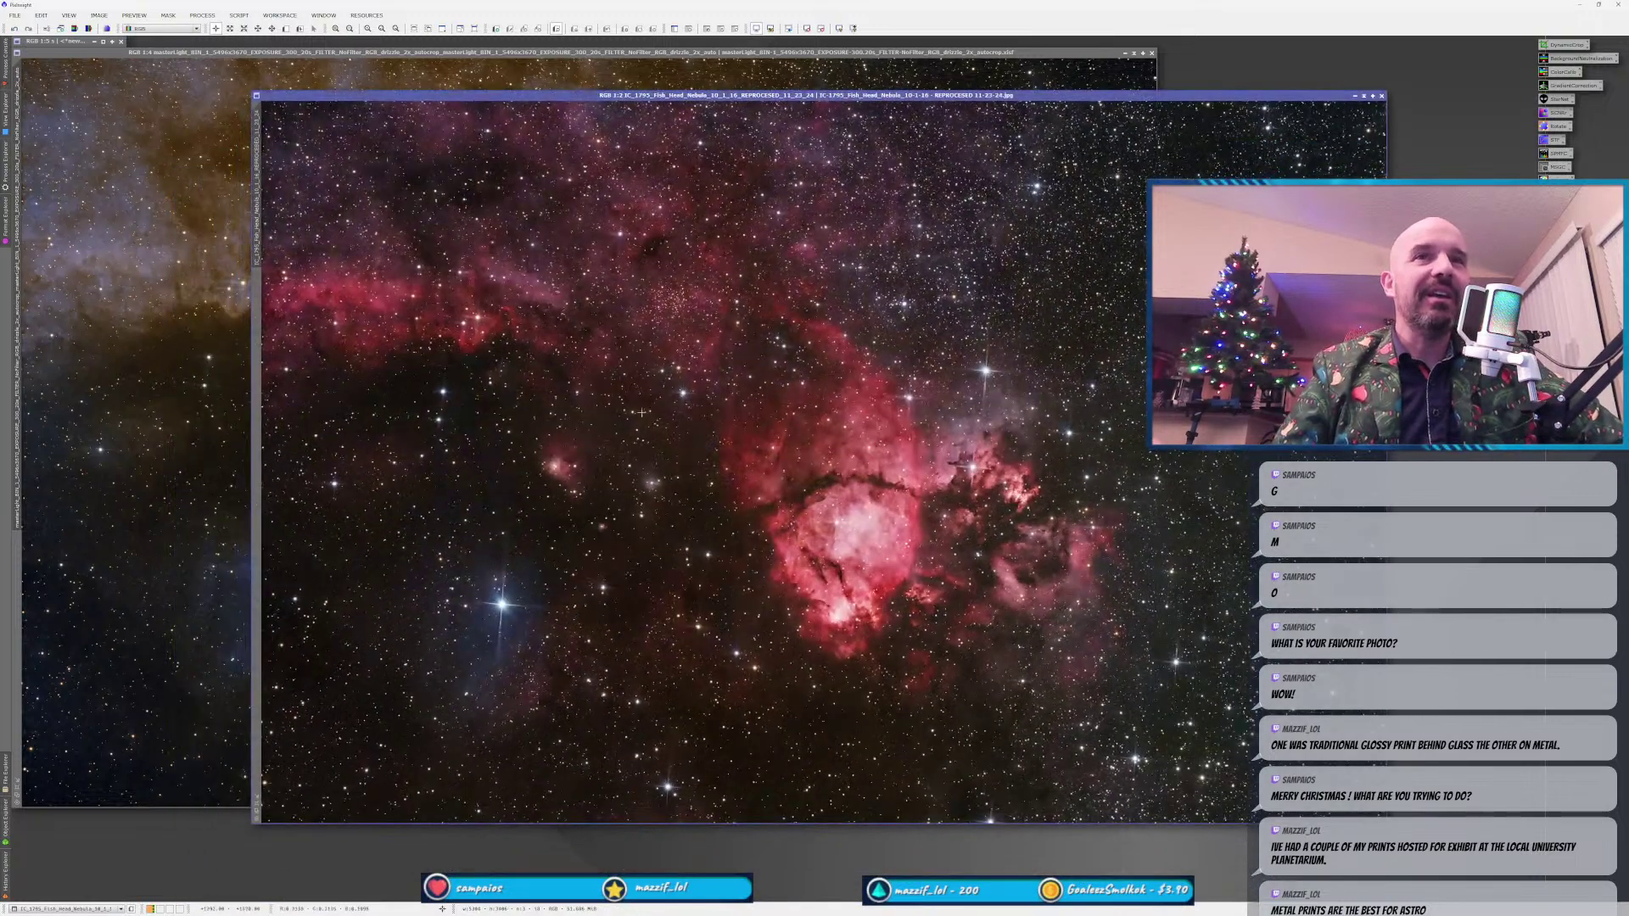
# Compare star size and color up close in the new combined image and the earlier reprocessed JPG.
pyautogui.click(214, 612)
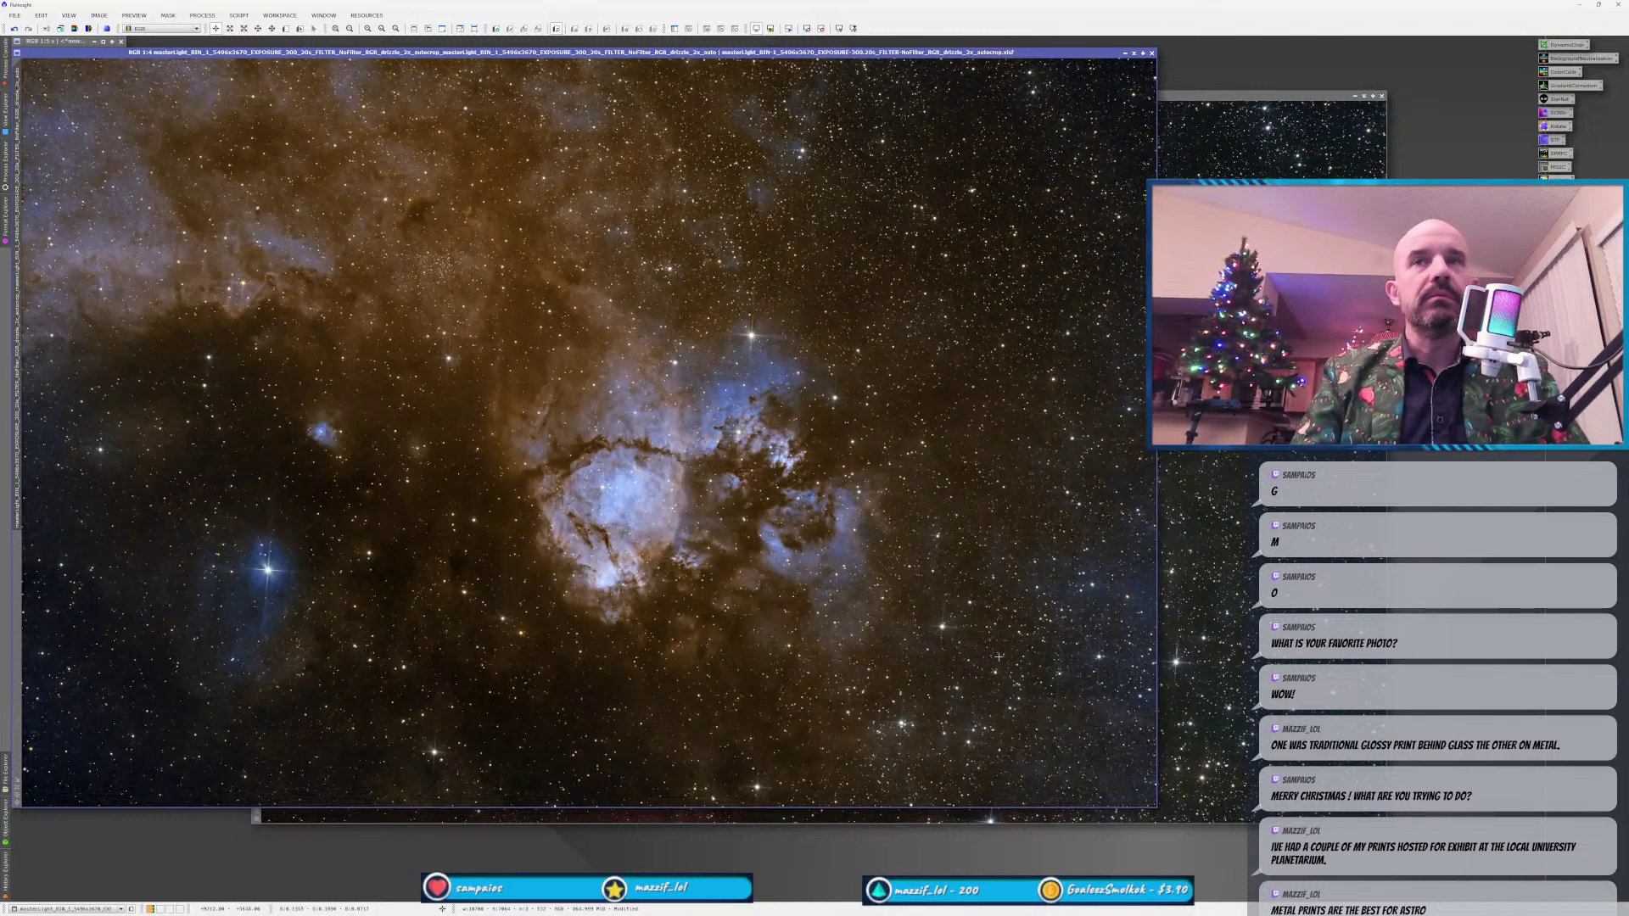
pyautogui.scroll(2, 1004, 565)
pyautogui.scroll(2, 1039, 663)
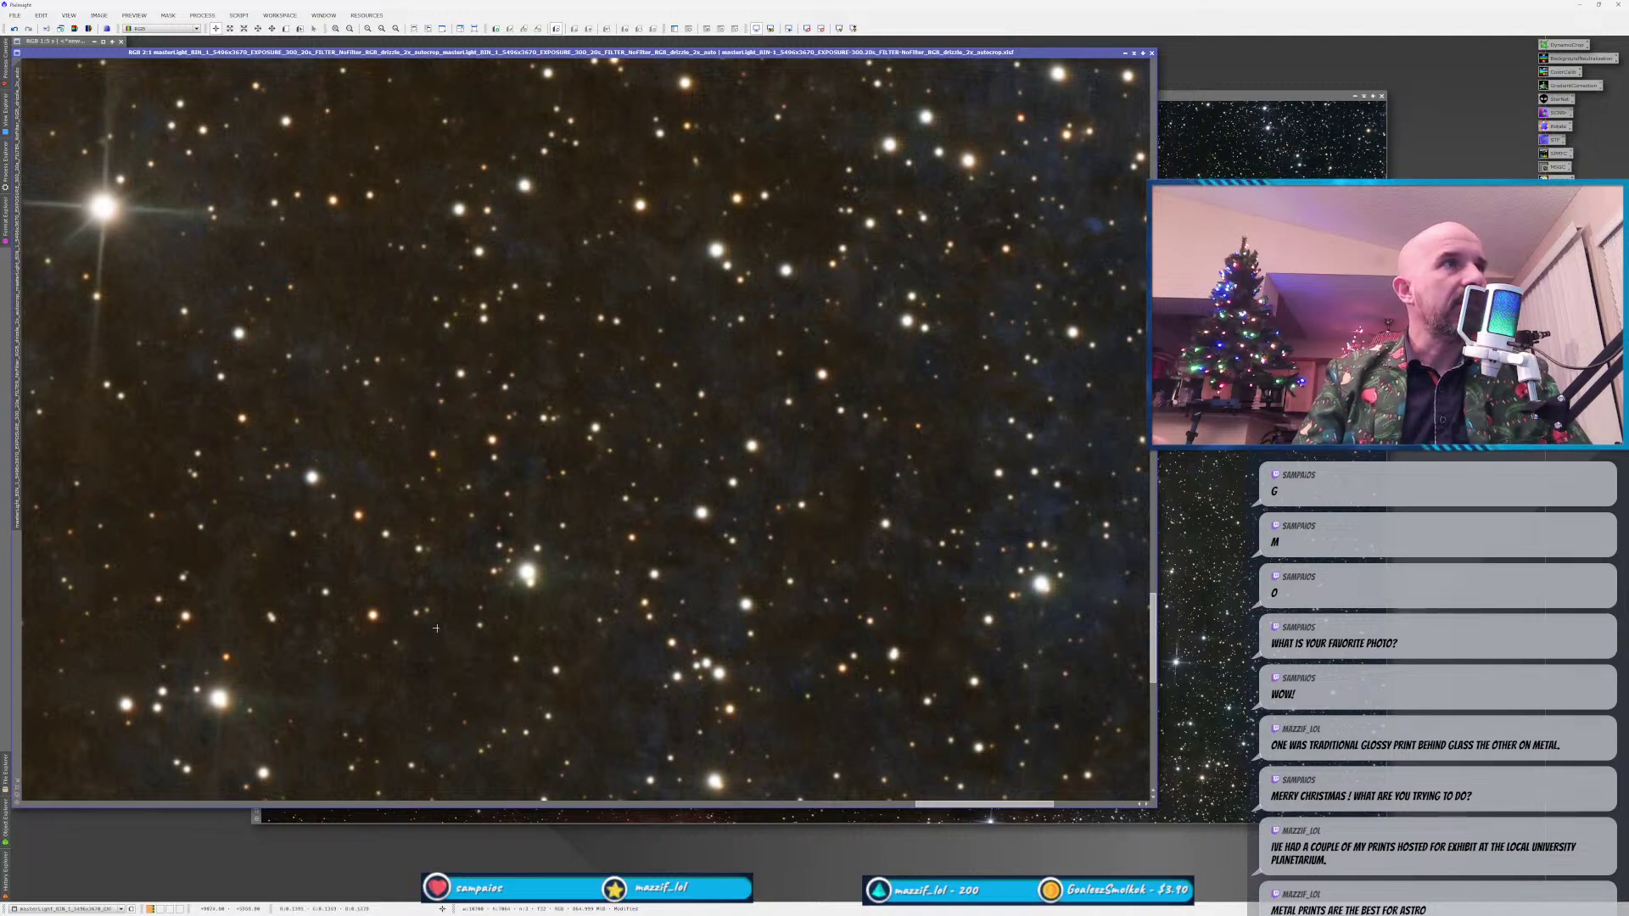
pyautogui.click(1192, 594)
pyautogui.doubleClick(987, 96)
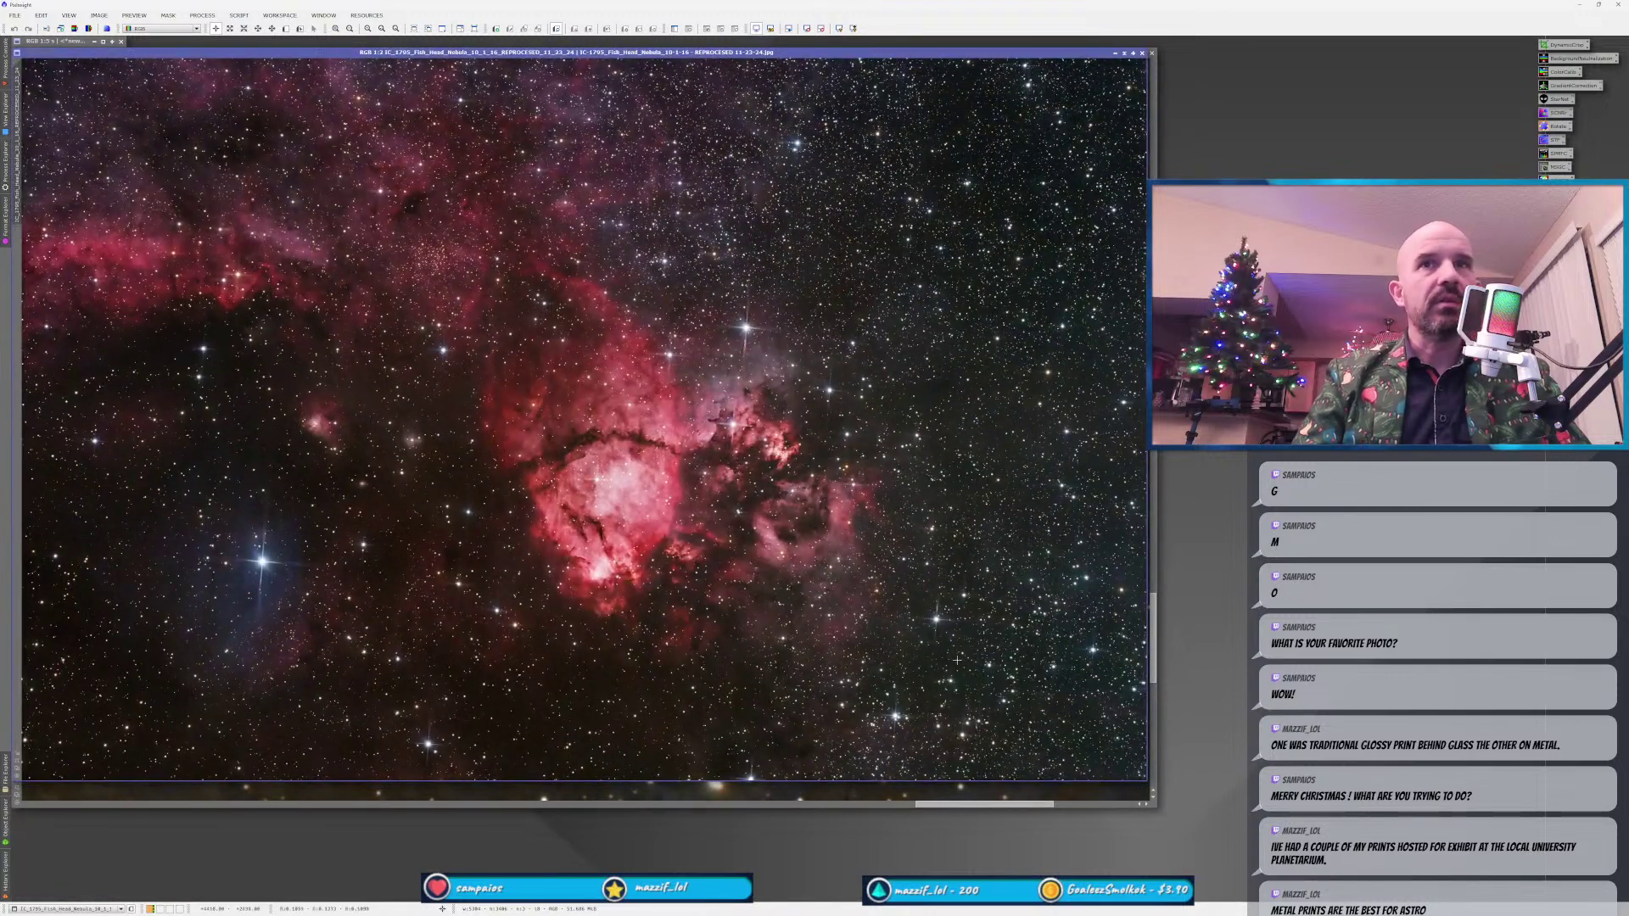
pyautogui.scroll(3, 956, 660)
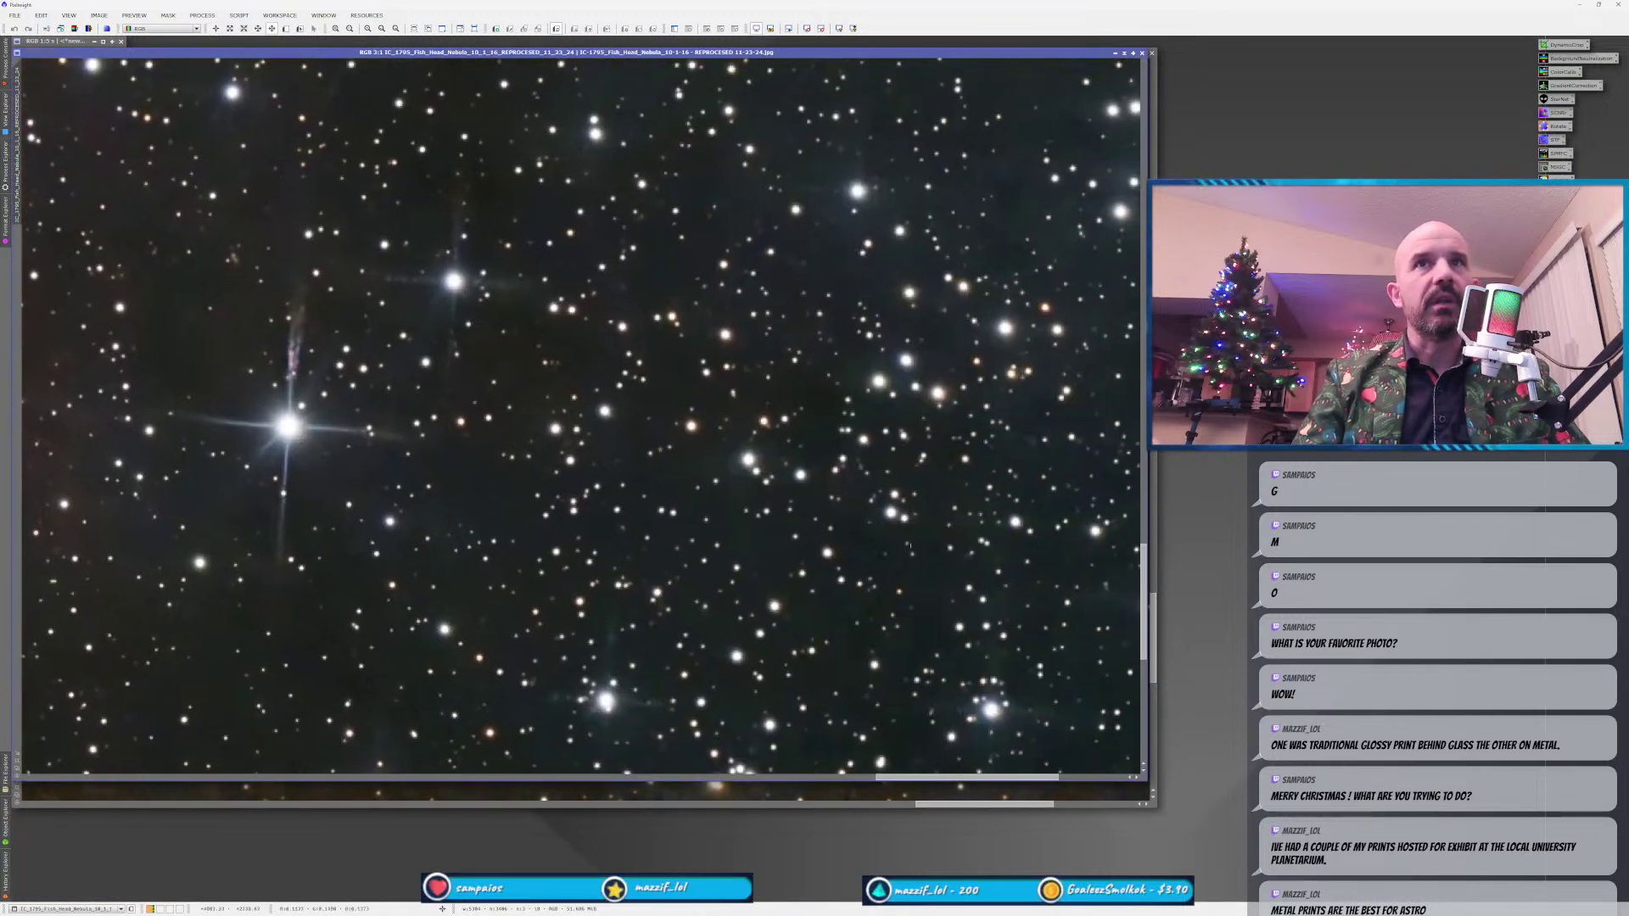
pyautogui.scroll(-1, 912, 632)
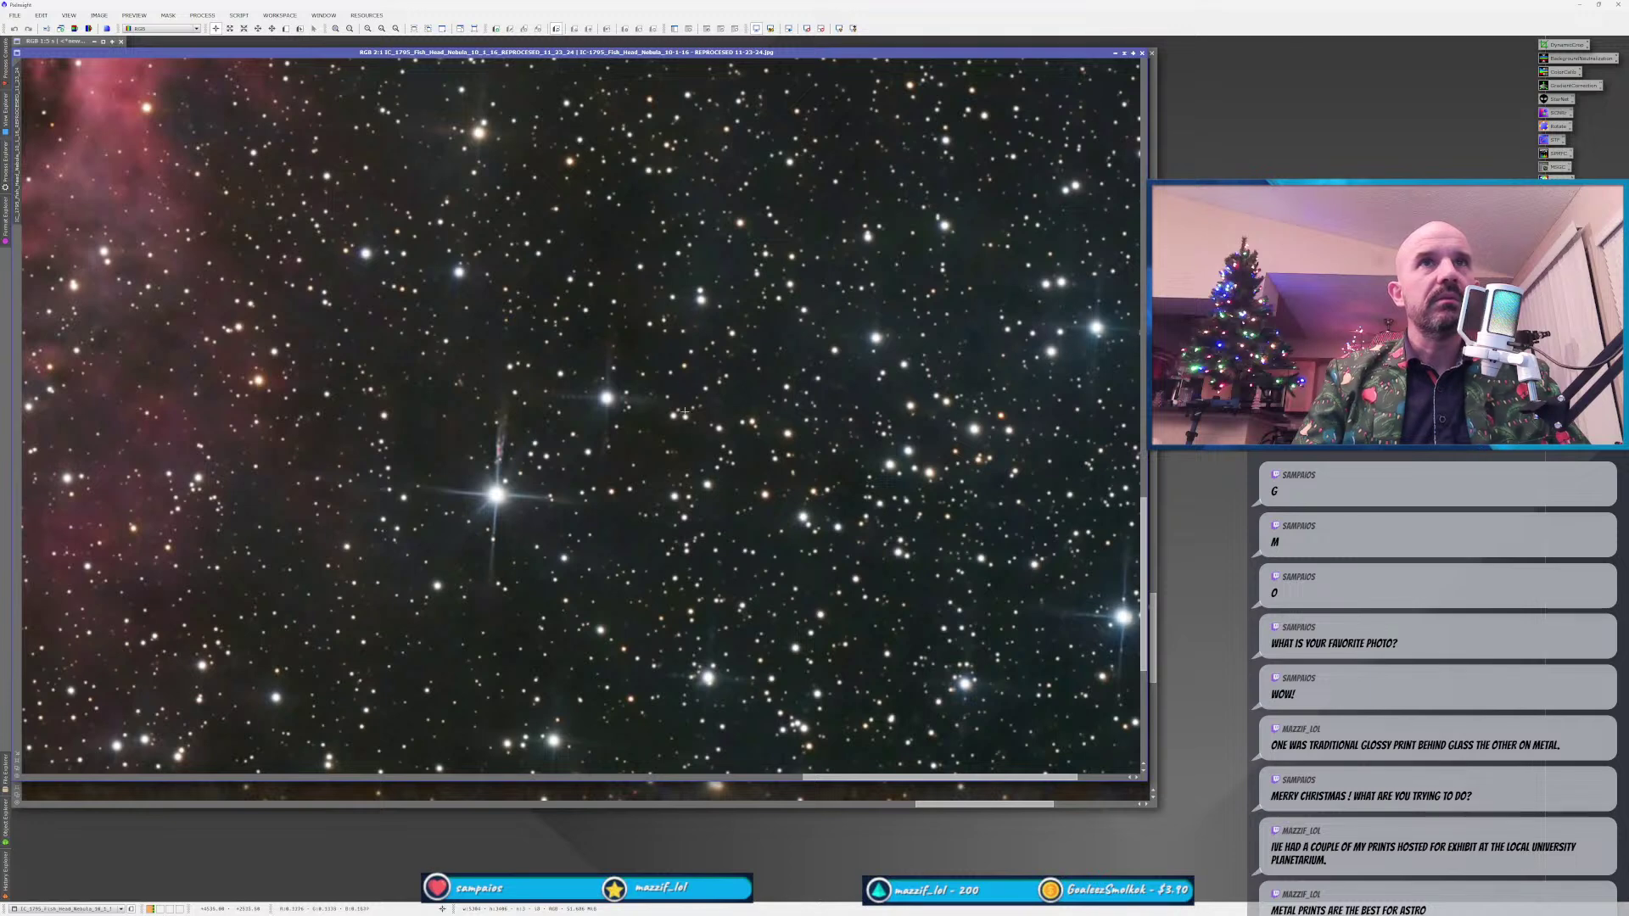
# Examine the star field and the nebula's surroundings in the earlier reprocessed JPG, both close up and in full.
pyautogui.scroll(-2, 733, 603)
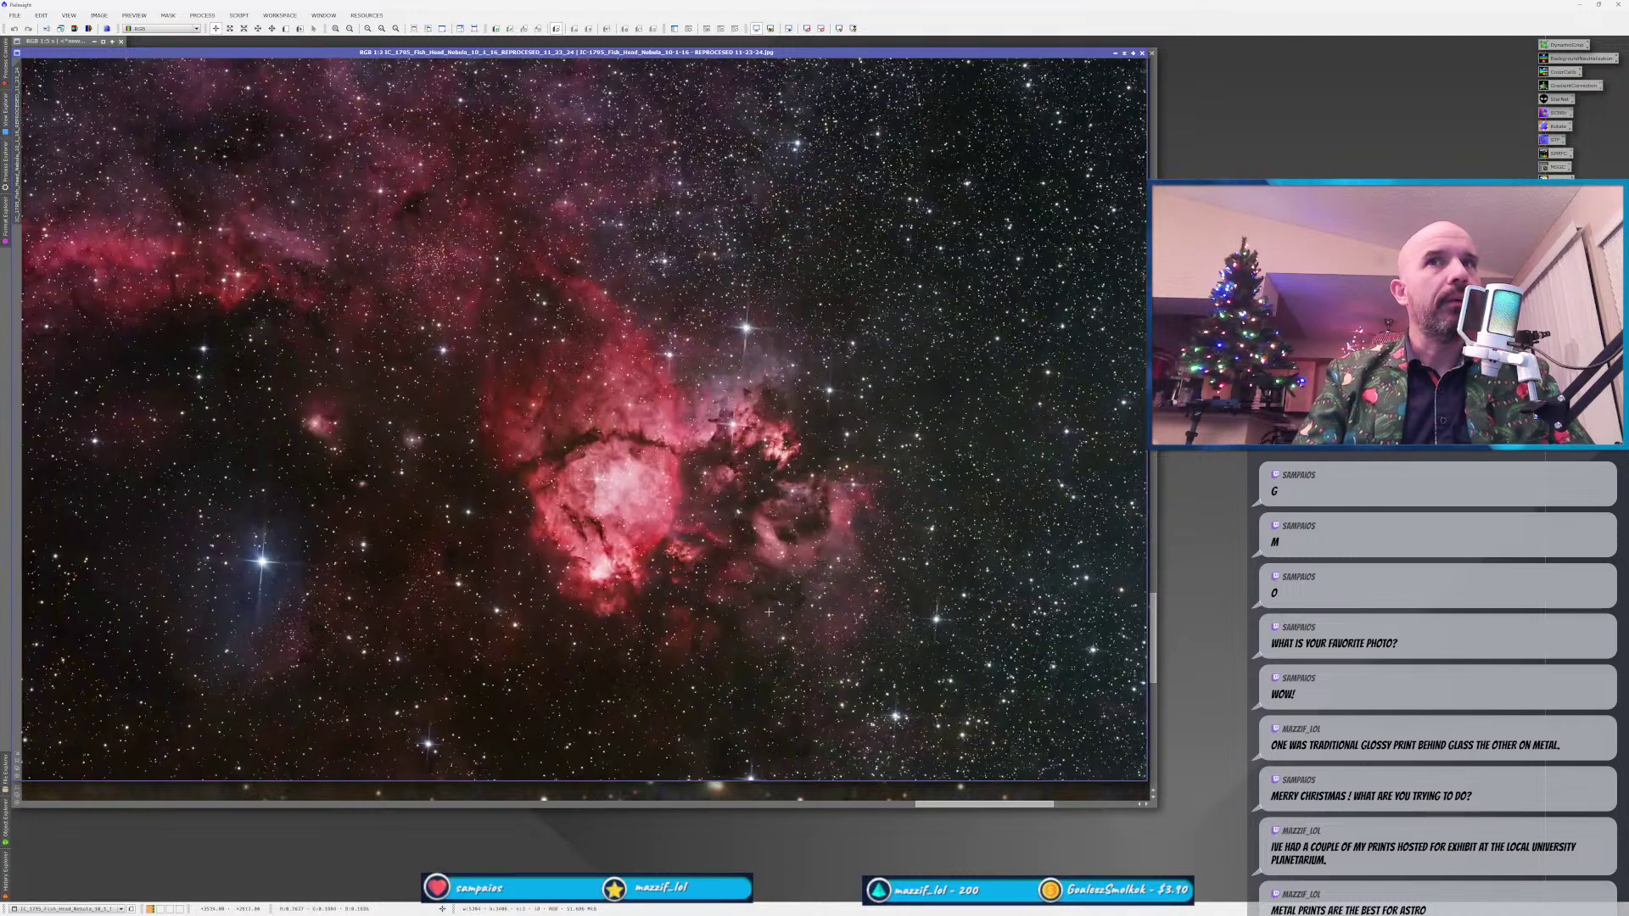
pyautogui.scroll(-1, 811, 622)
pyautogui.scroll(1, 742, 606)
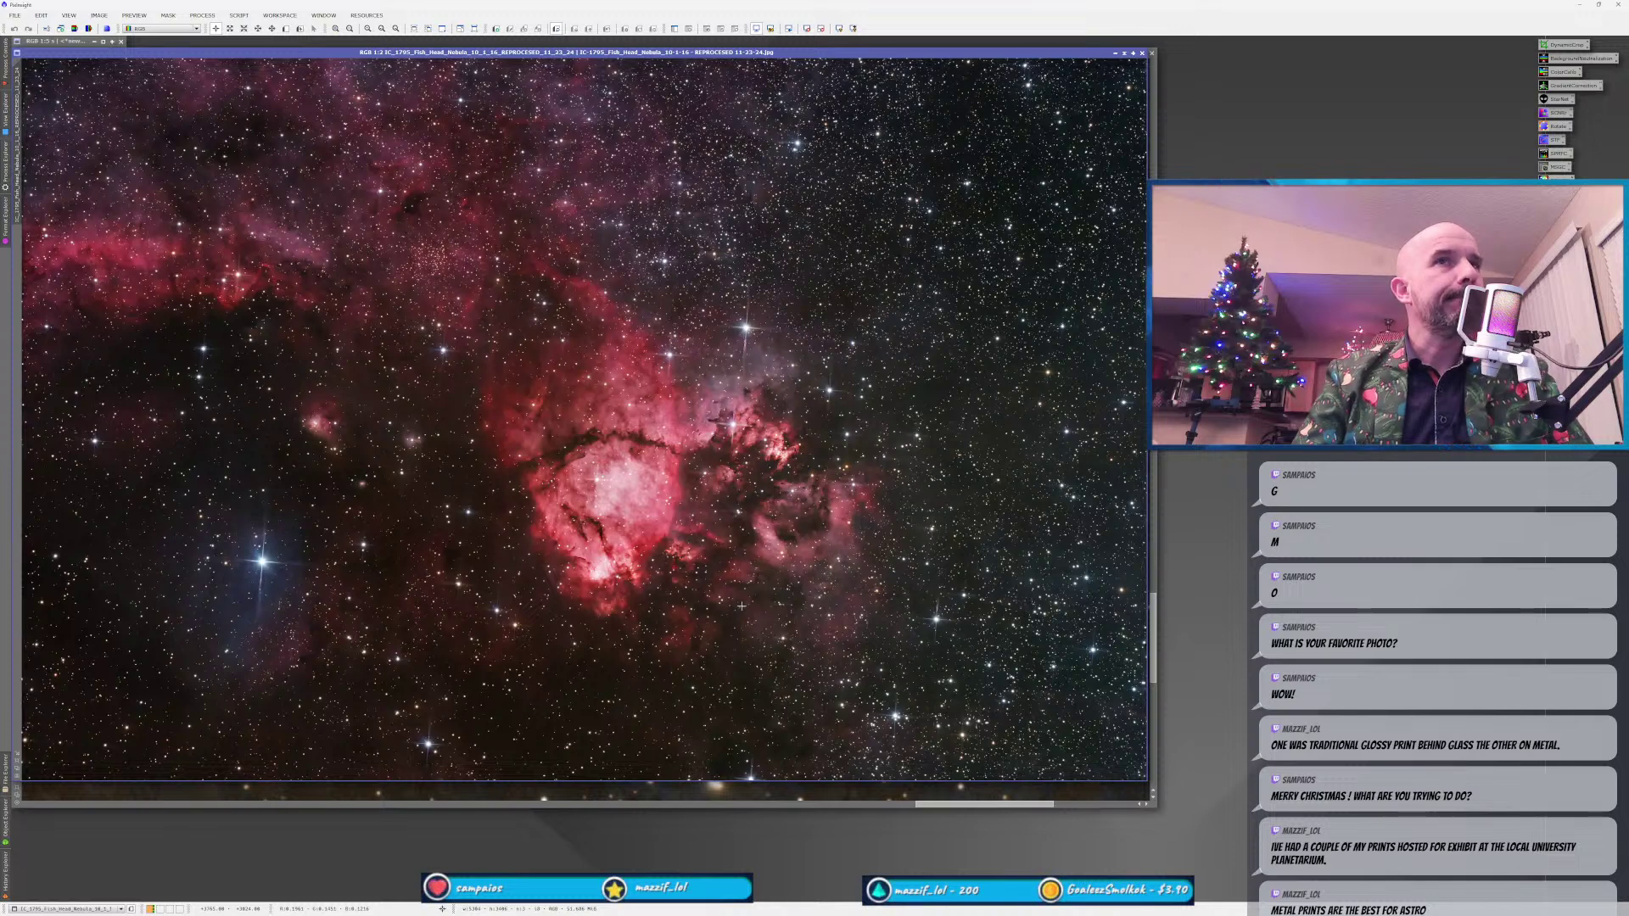
pyautogui.scroll(2, 951, 385)
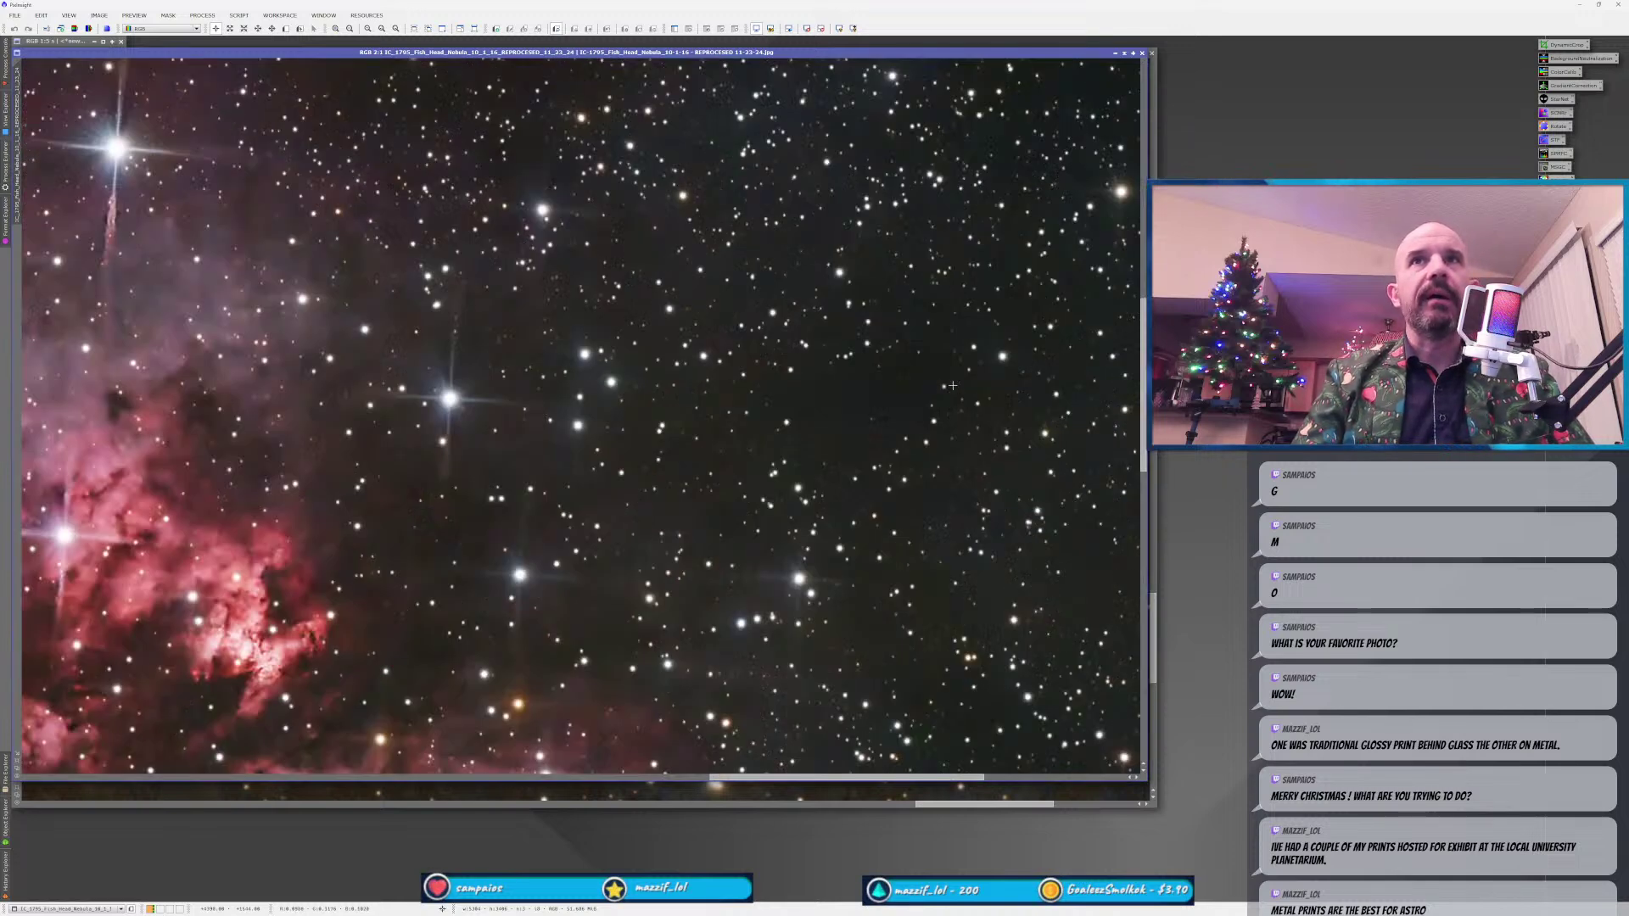
pyautogui.scroll(-2, 941, 484)
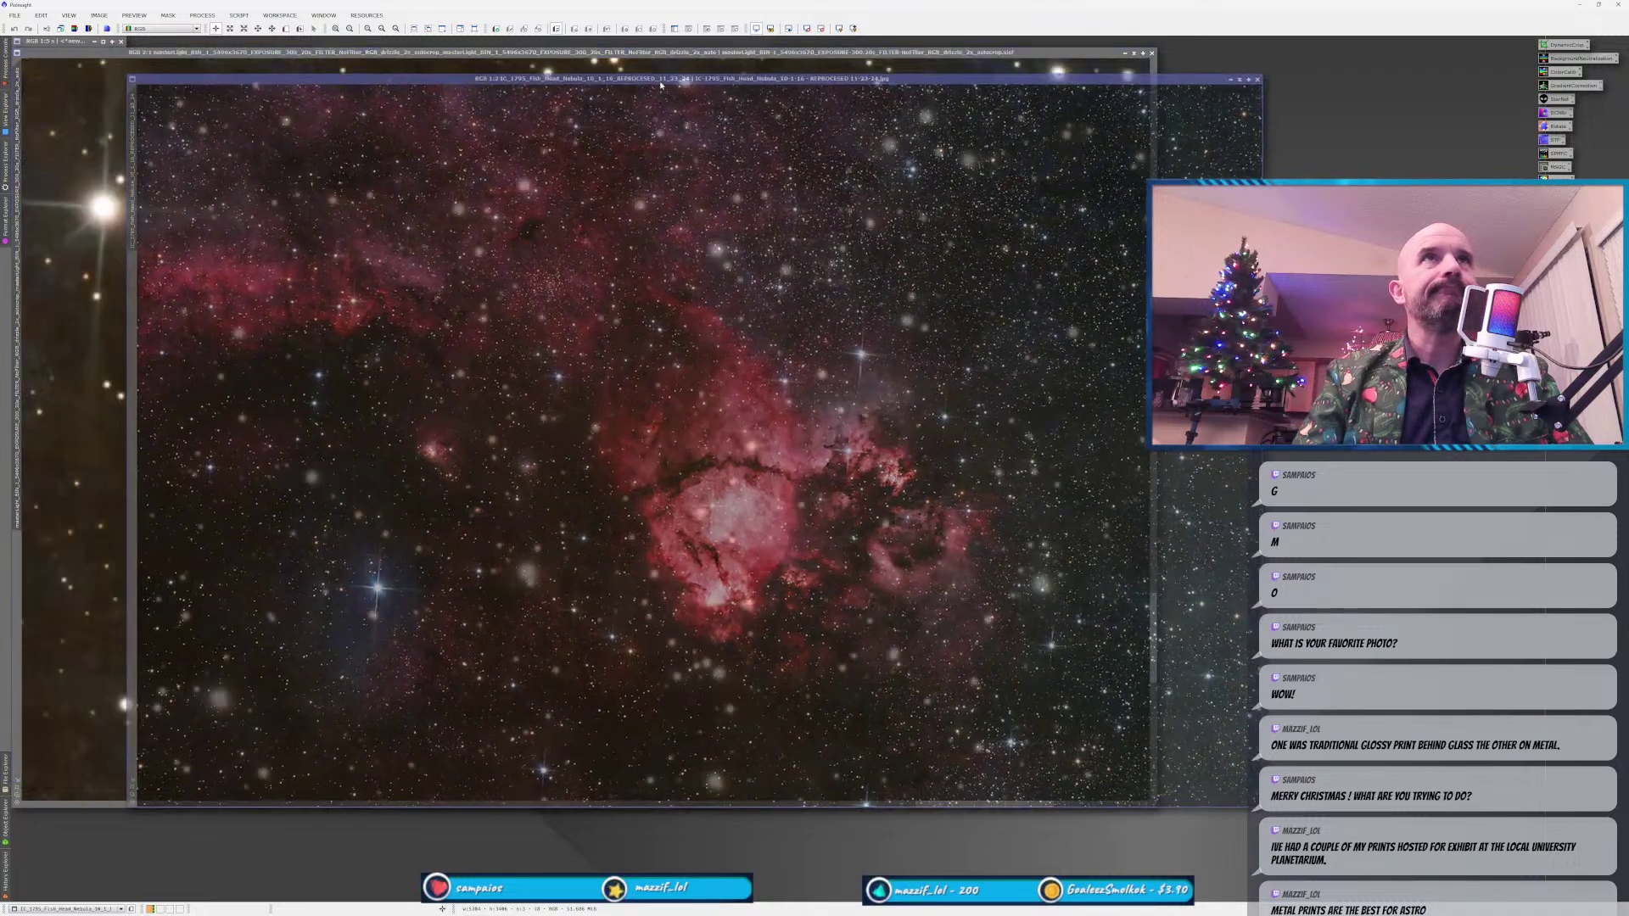
# Offset the earlier JPG's window from the new combined image and alternate between the two to compare their overall color.
pyautogui.click(624, 59)
pyautogui.scroll(-4, 916, 568)
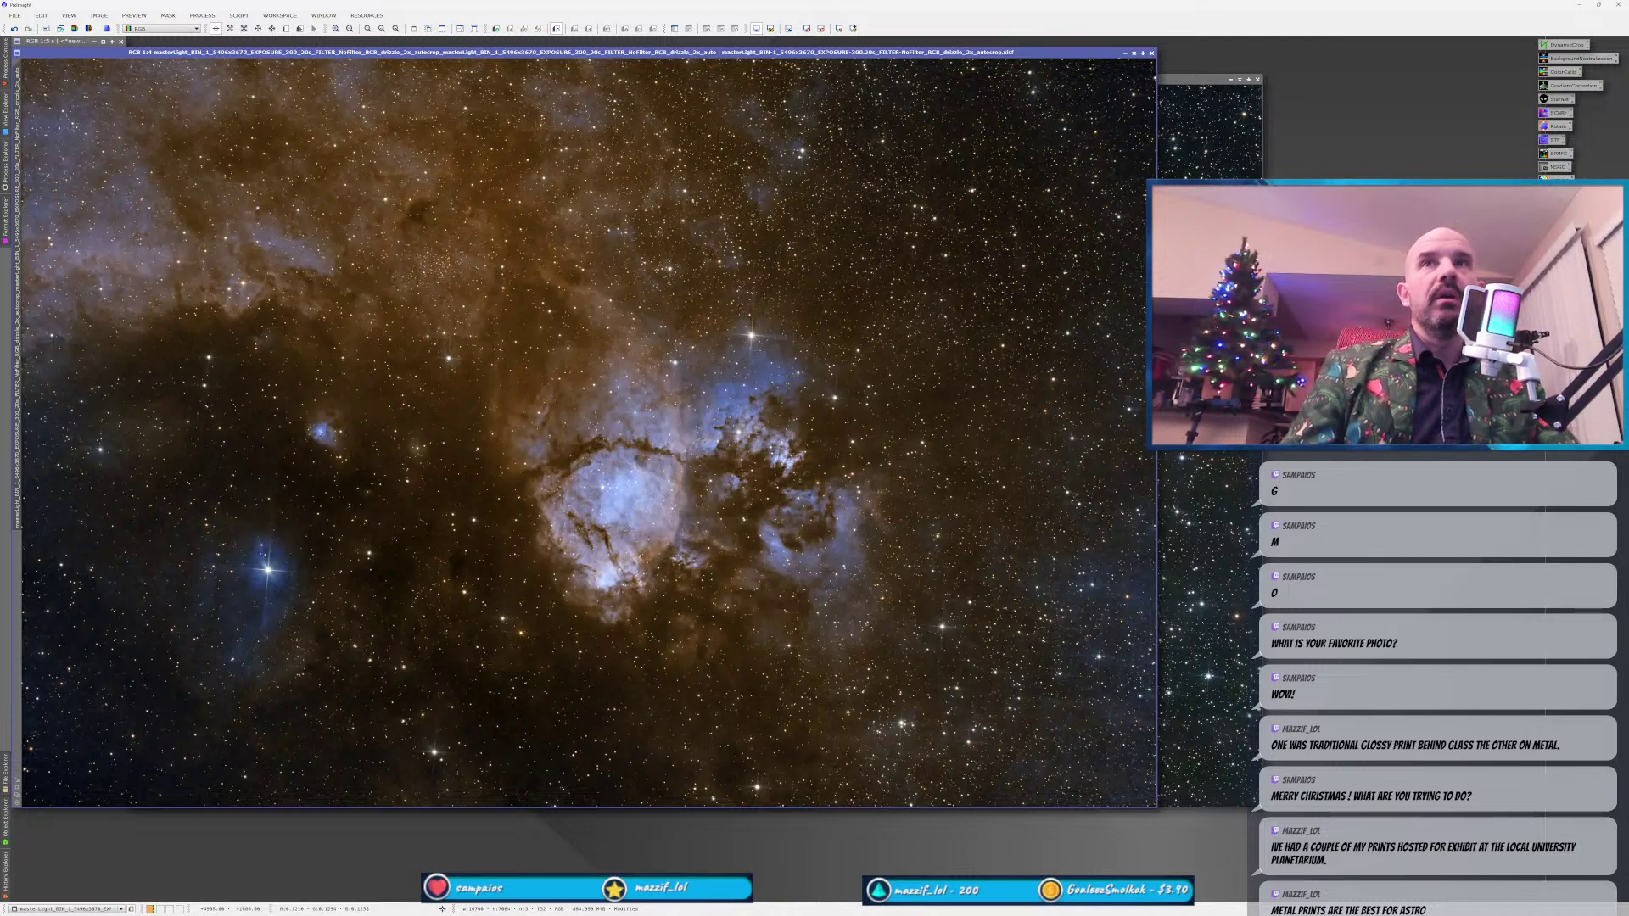
pyautogui.hotkey('ctrl', 'Tab')
pyautogui.click(102, 316)
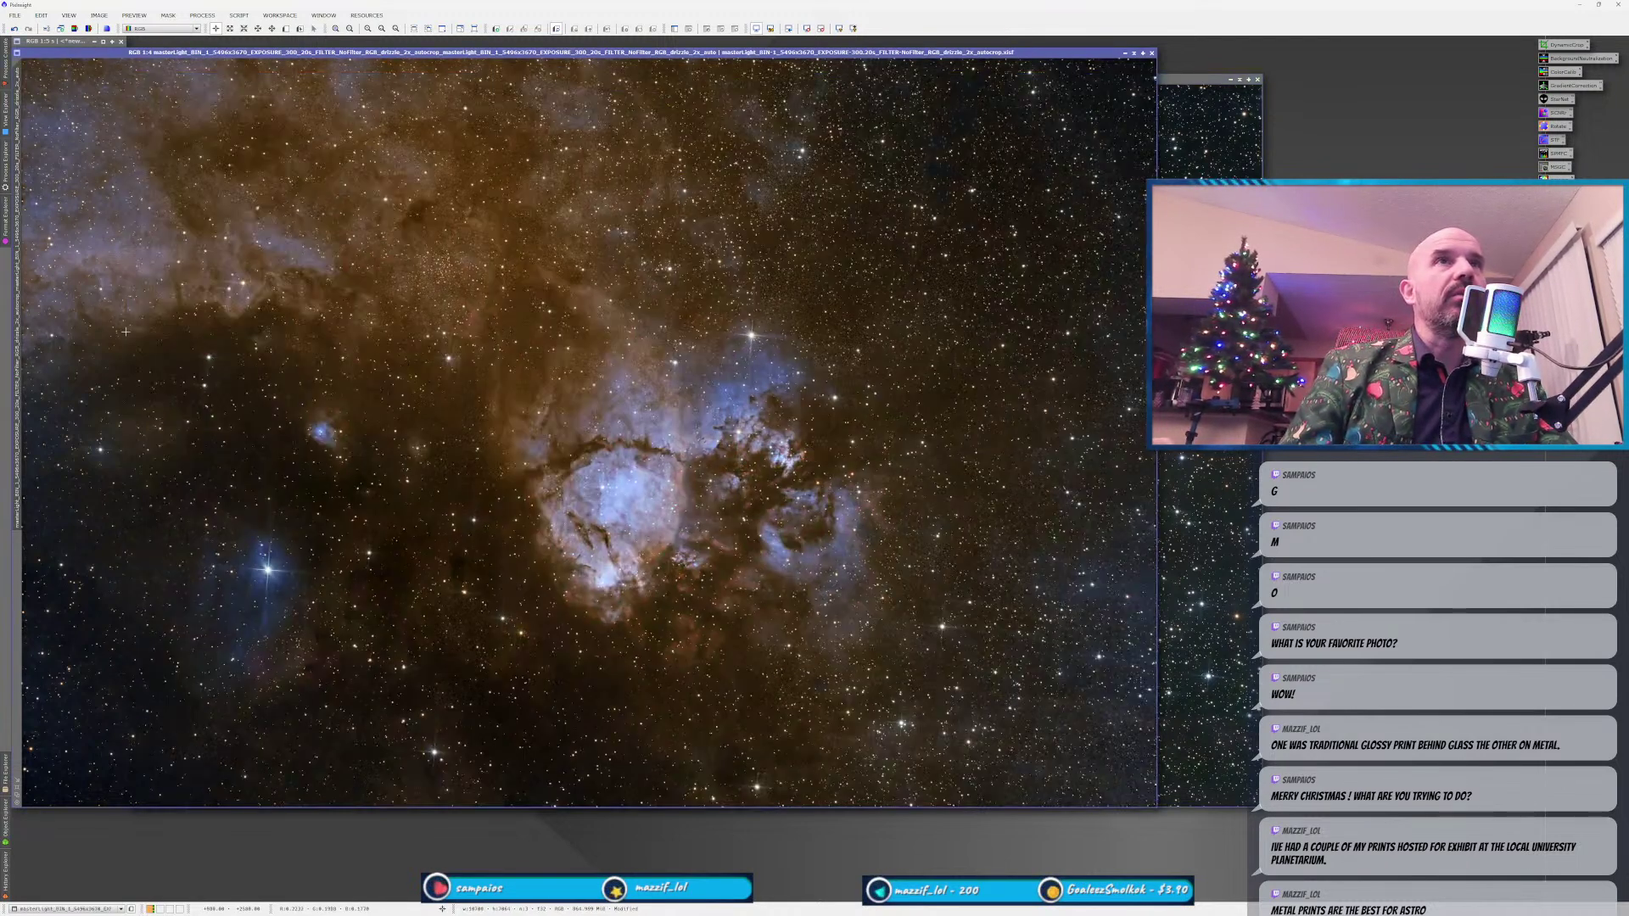
pyautogui.click(1191, 462)
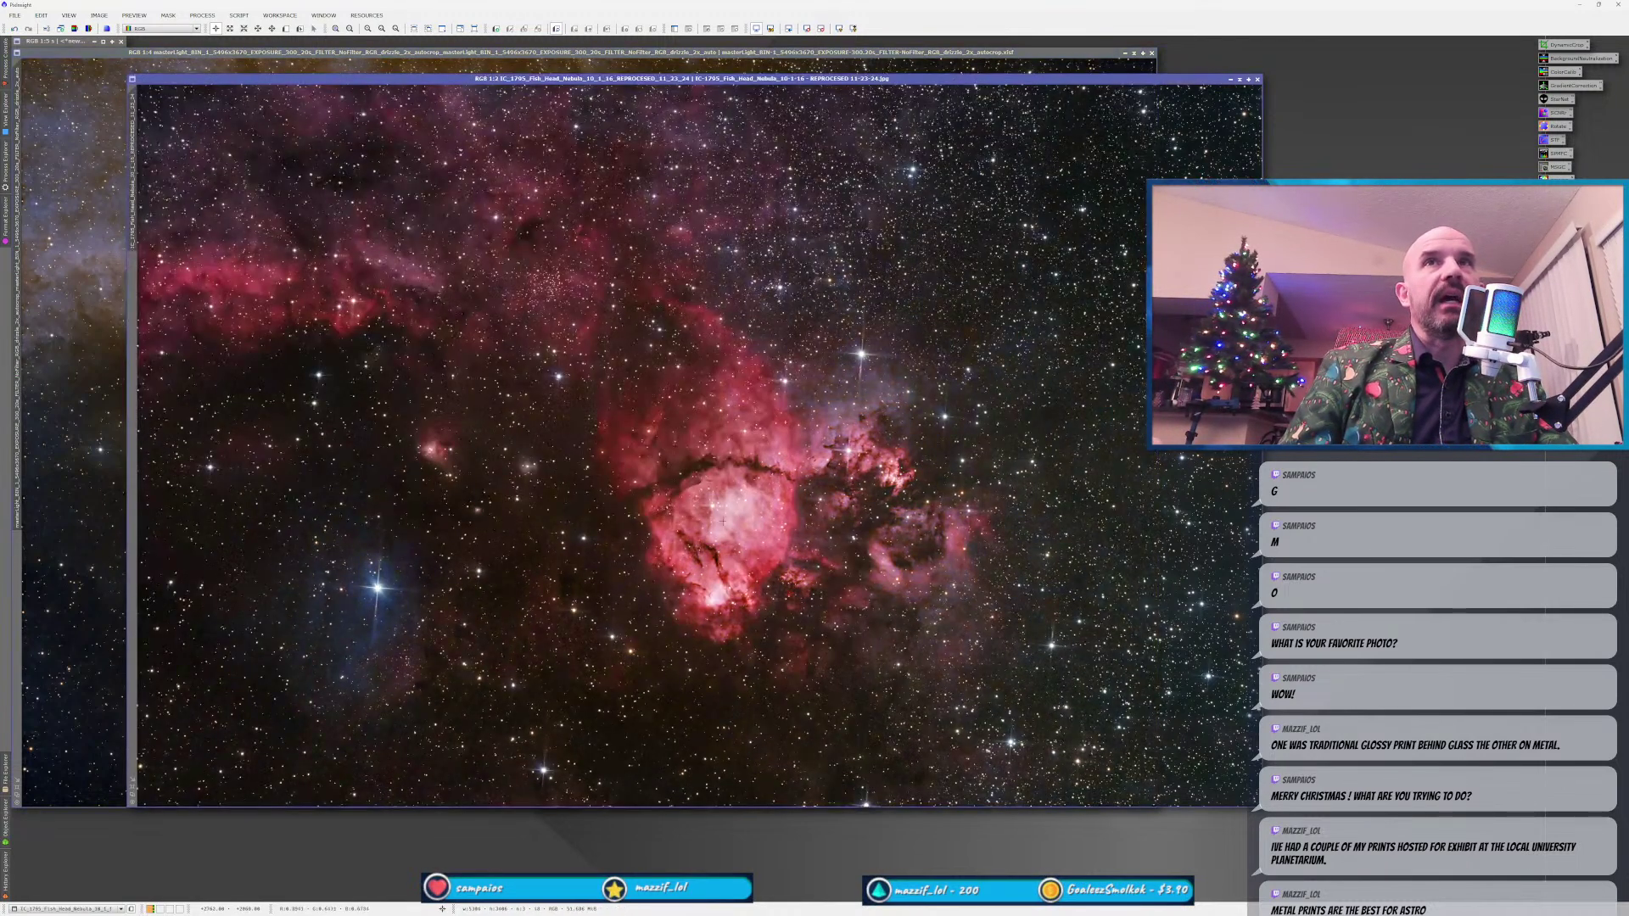
pyautogui.hotkey('ctrl', 'Tab')
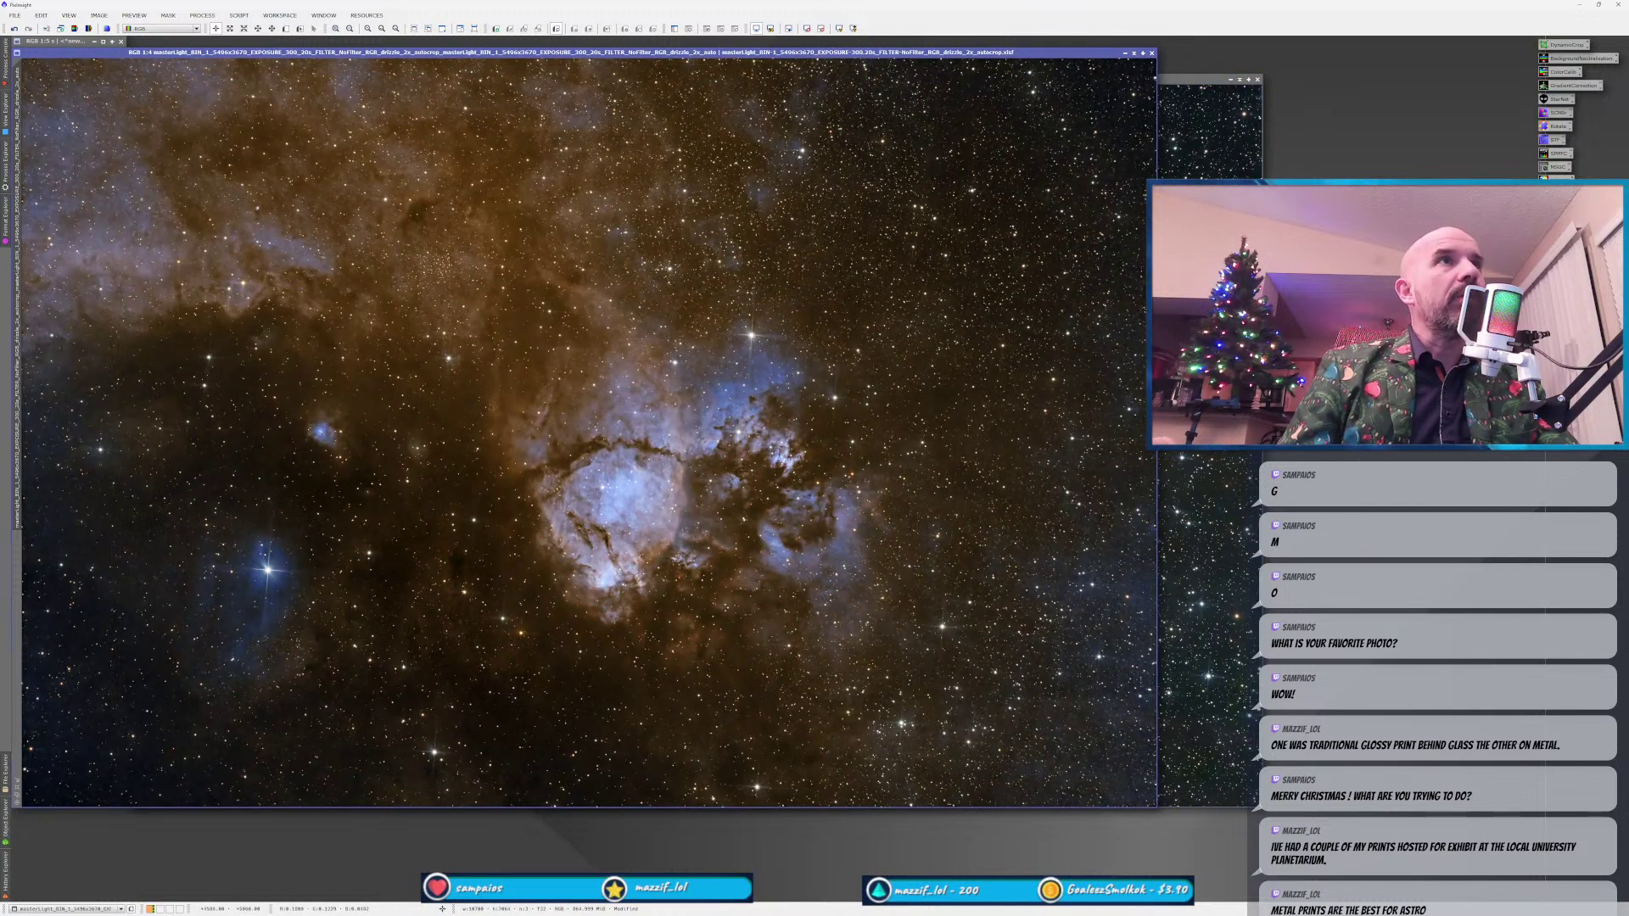
pyautogui.hotkey('ctrl', 'Tab')
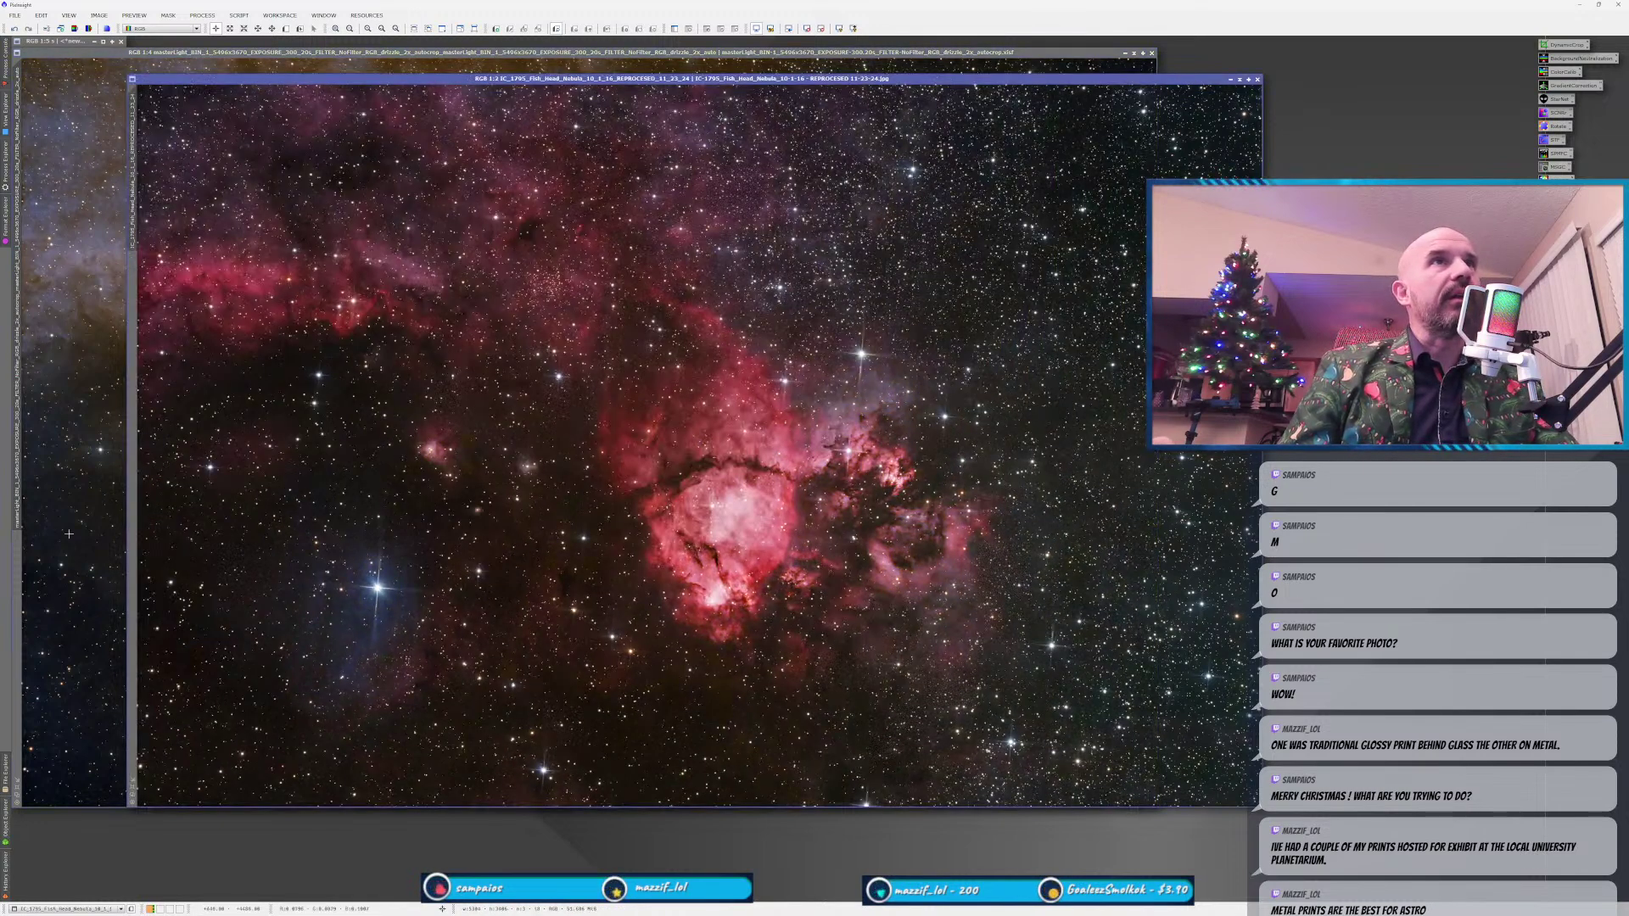
pyautogui.click(43, 536)
pyautogui.hotkey('ctrl', 'Tab')
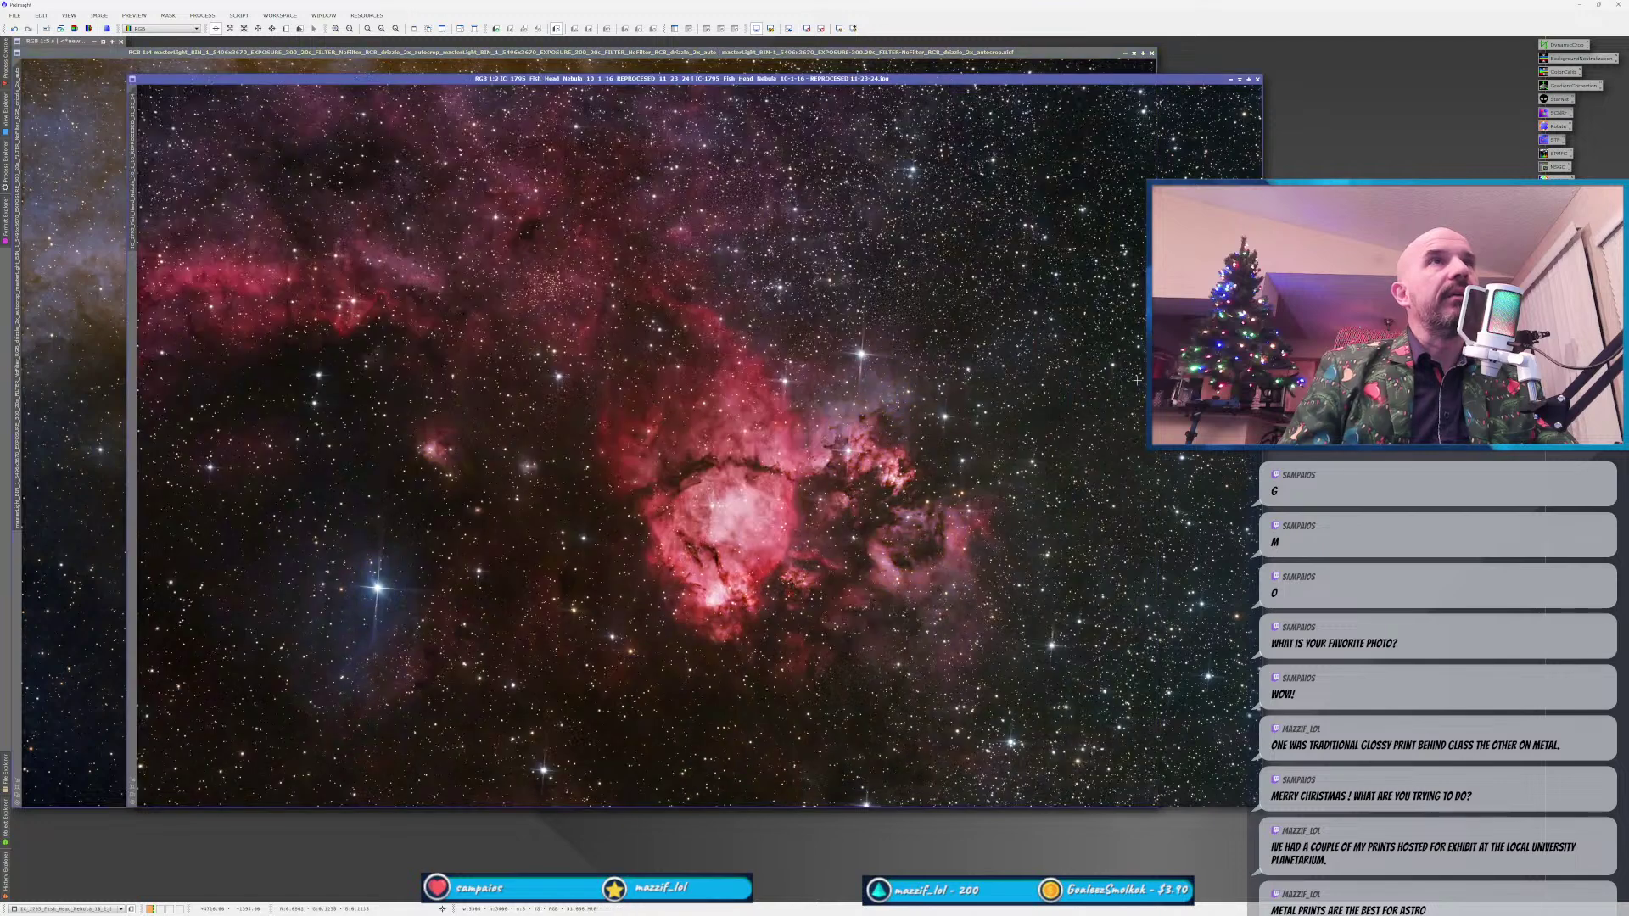
pyautogui.click(93, 626)
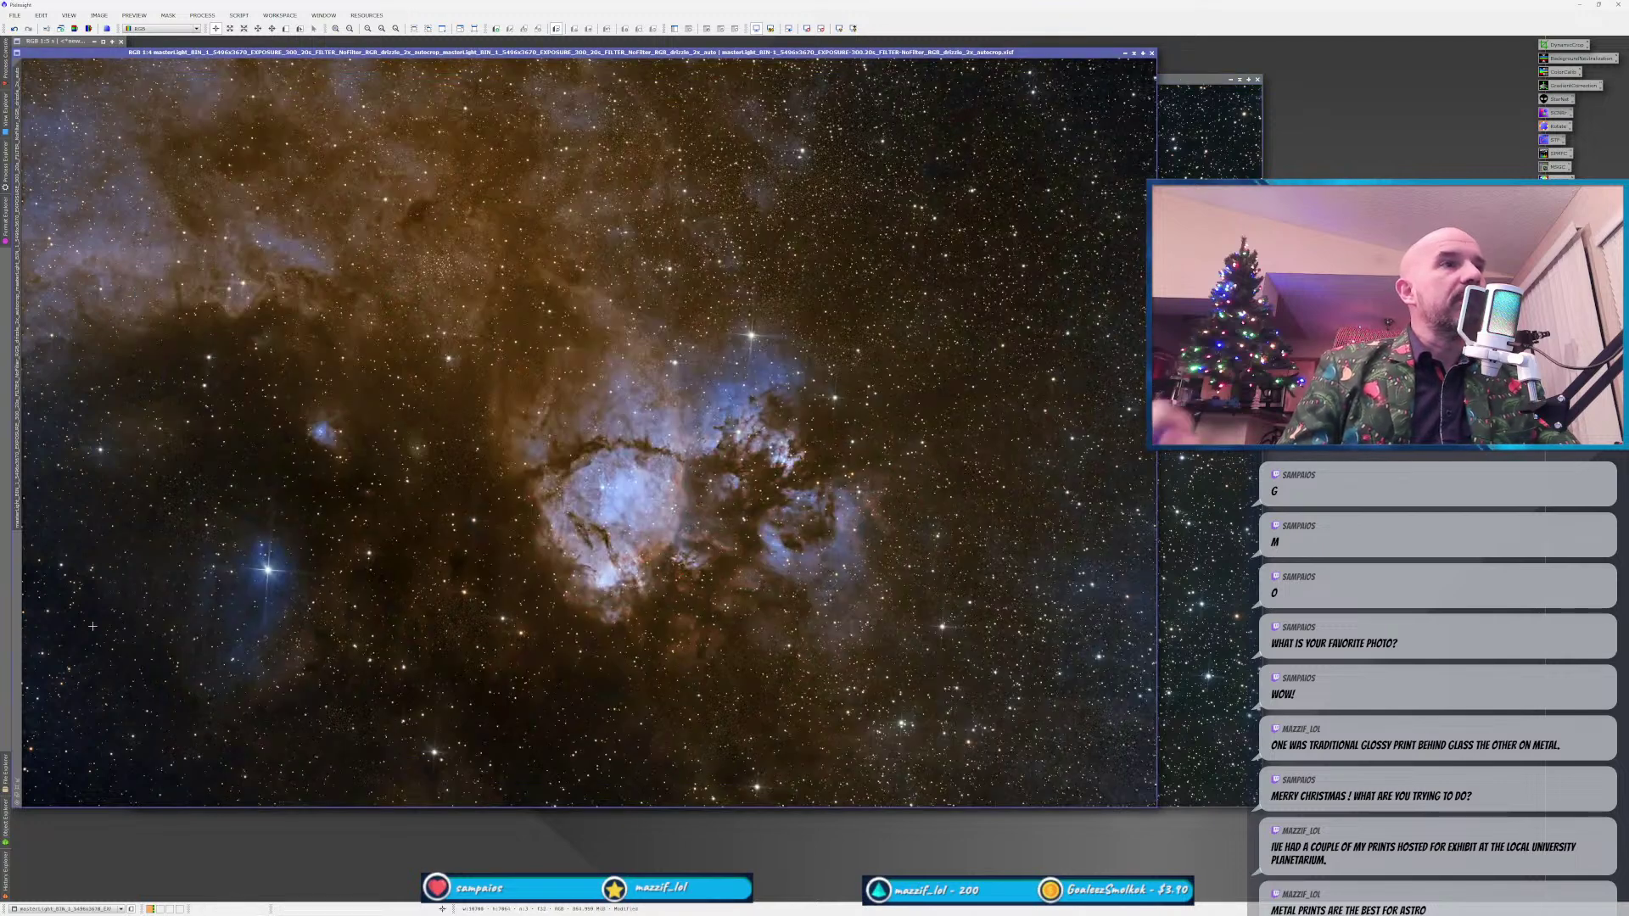
# Inspect the bright blue star and the dark dust around it in the new combined image, close up and in full.
pyautogui.scroll(1, 92, 627)
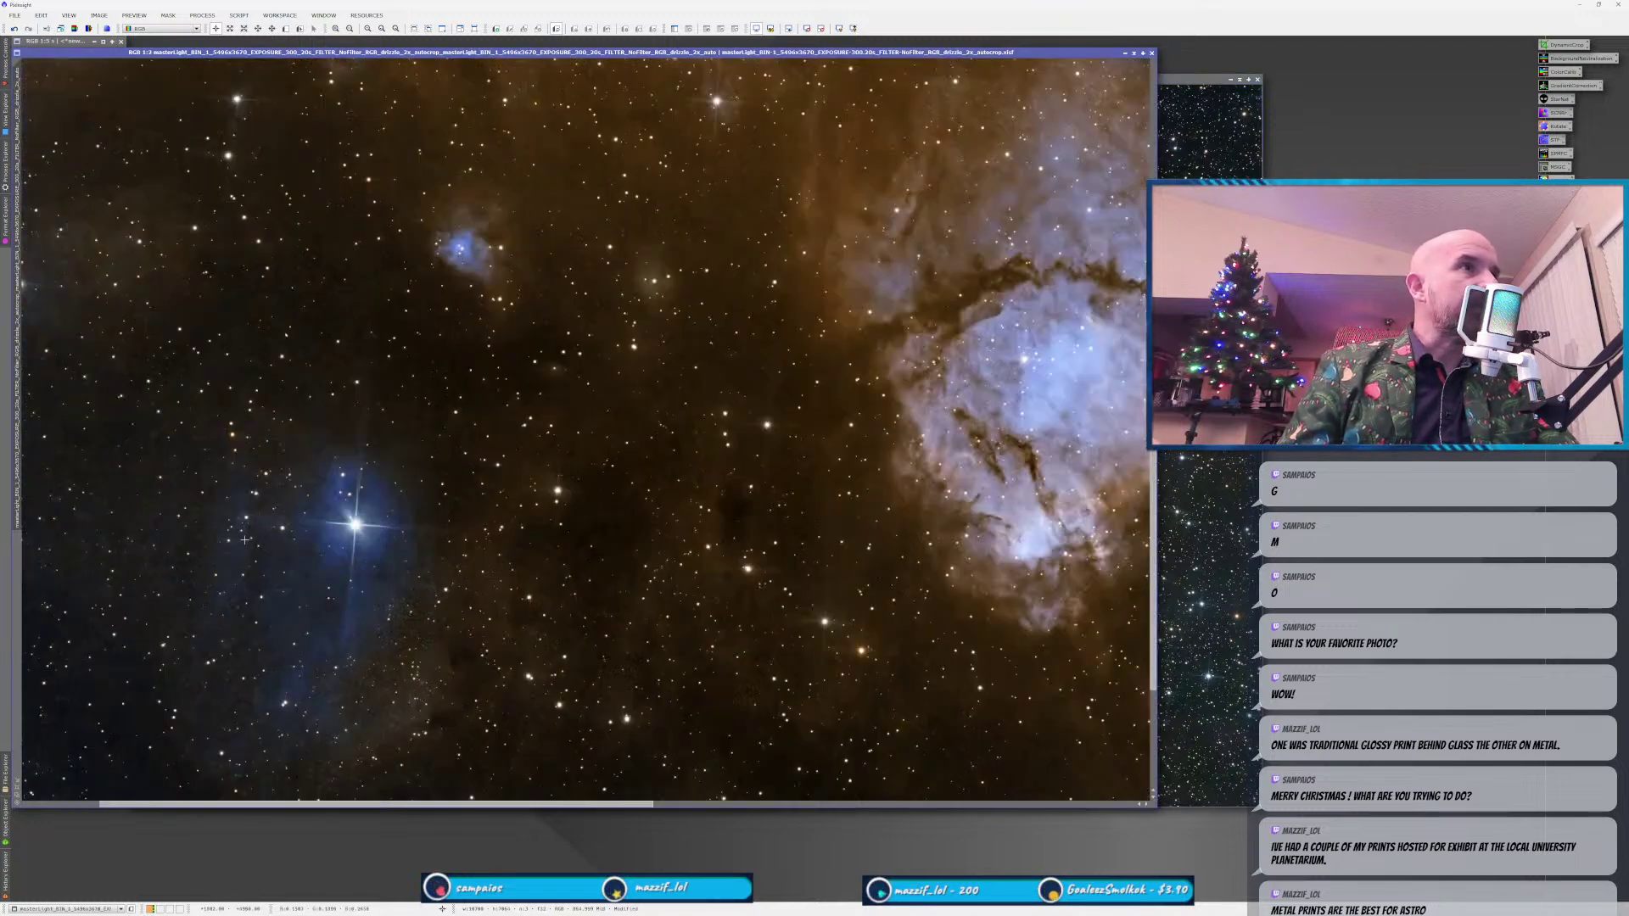
pyautogui.scroll(-1, 230, 547)
pyautogui.scroll(2, 230, 547)
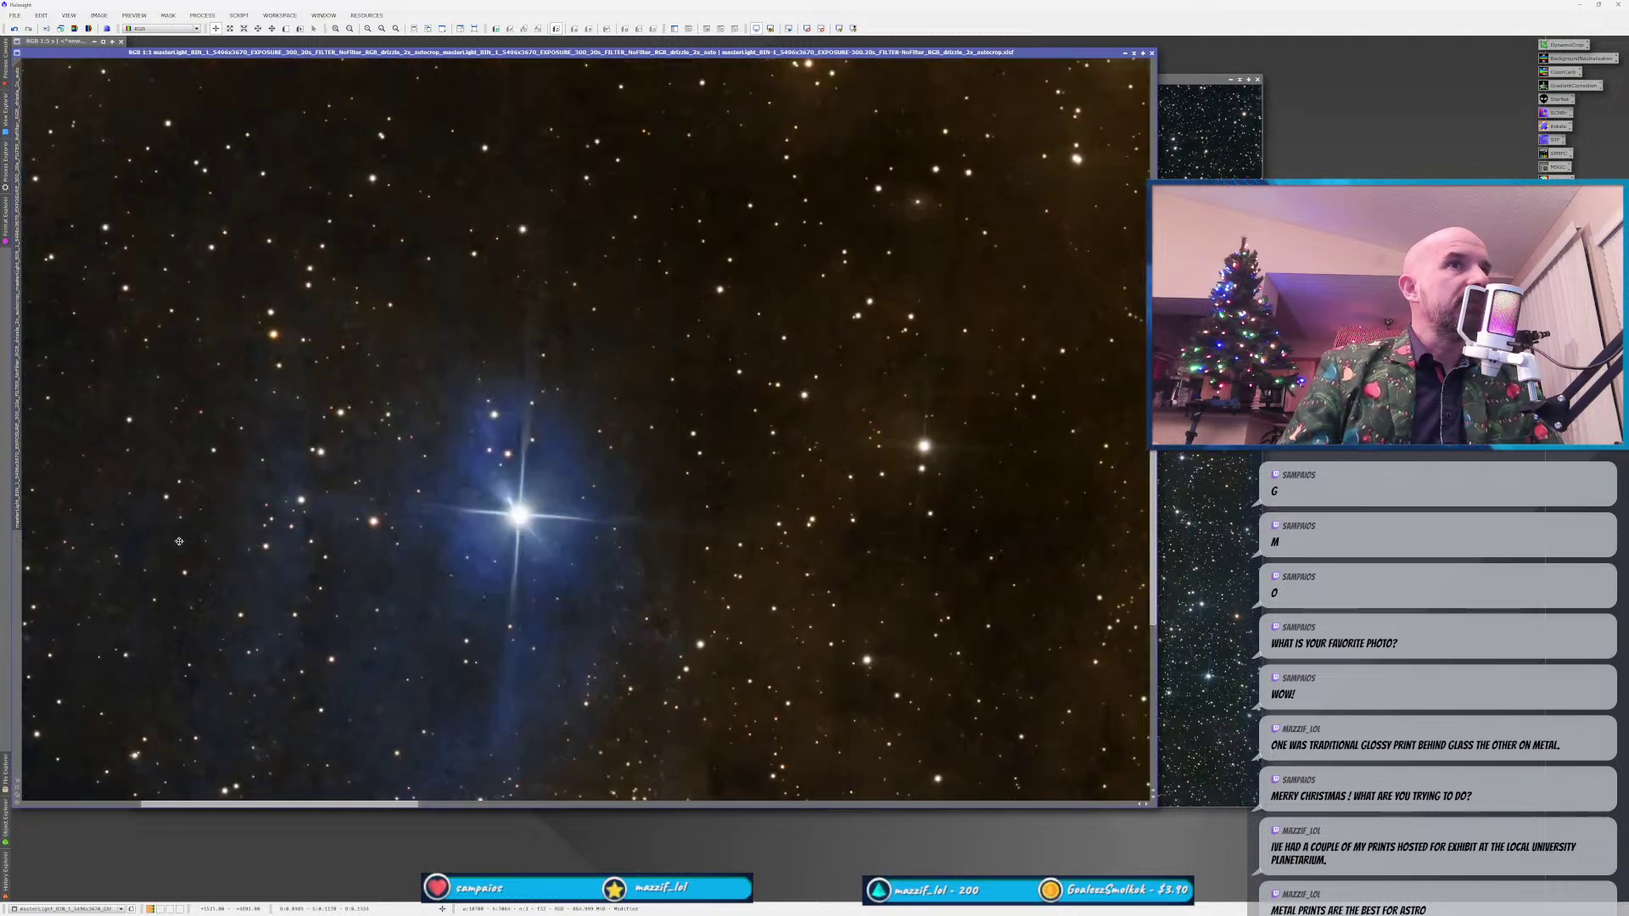
pyautogui.moveTo(102, 458); pyautogui.dragTo(316, 450)
pyautogui.moveTo(362, 308); pyautogui.dragTo(354, 587)
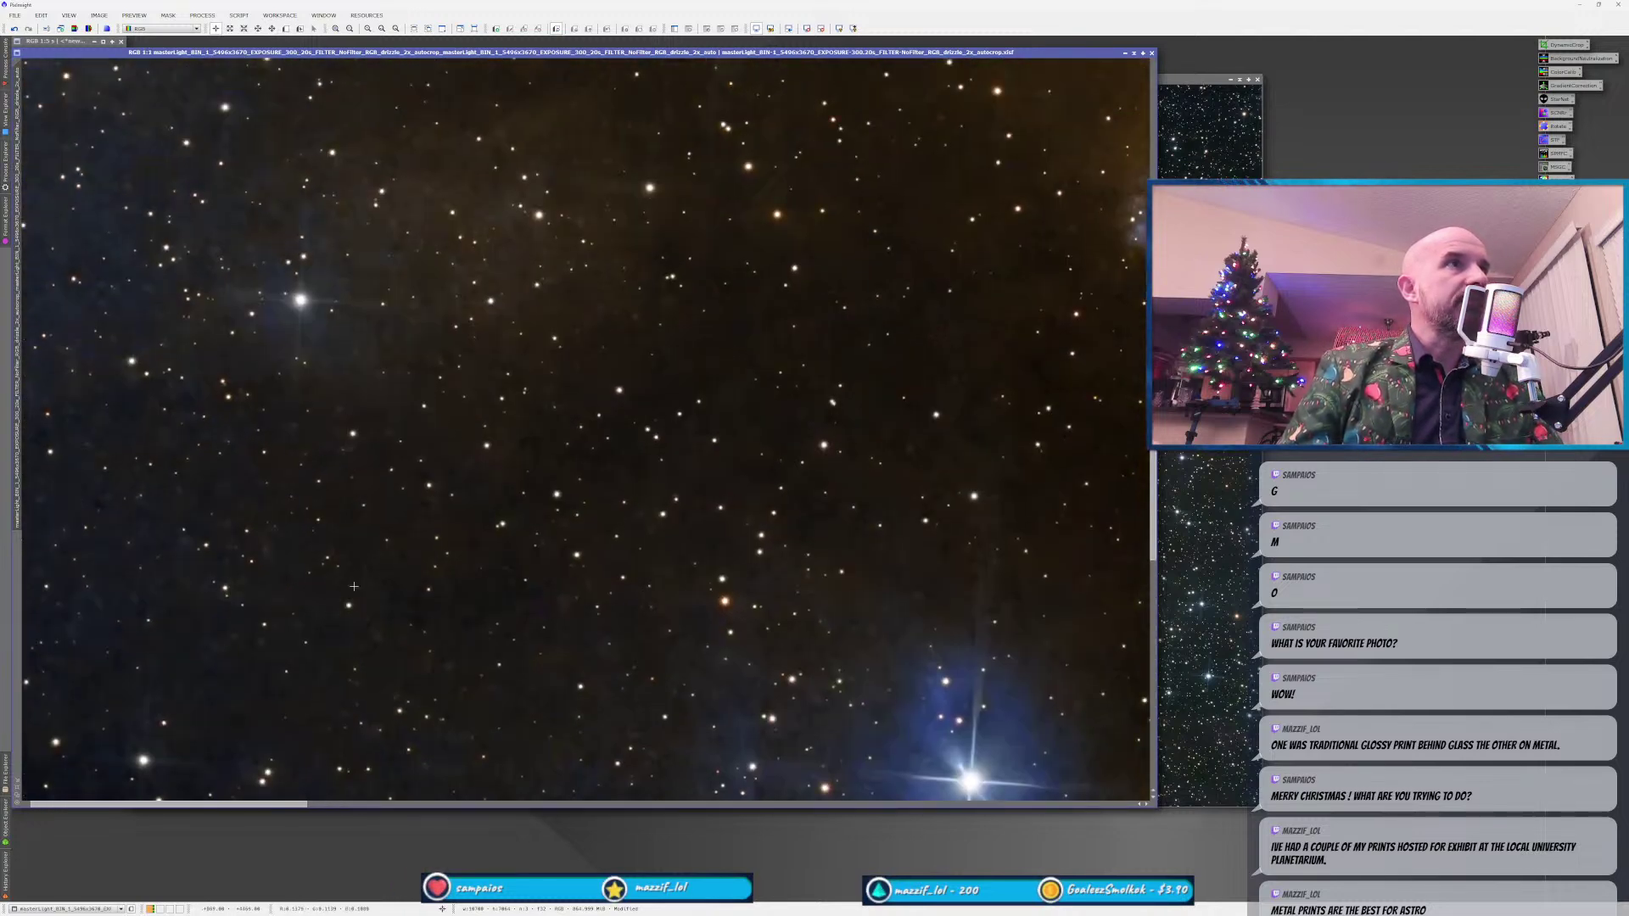
pyautogui.scroll(-1, 353, 586)
pyautogui.scroll(-2, 356, 585)
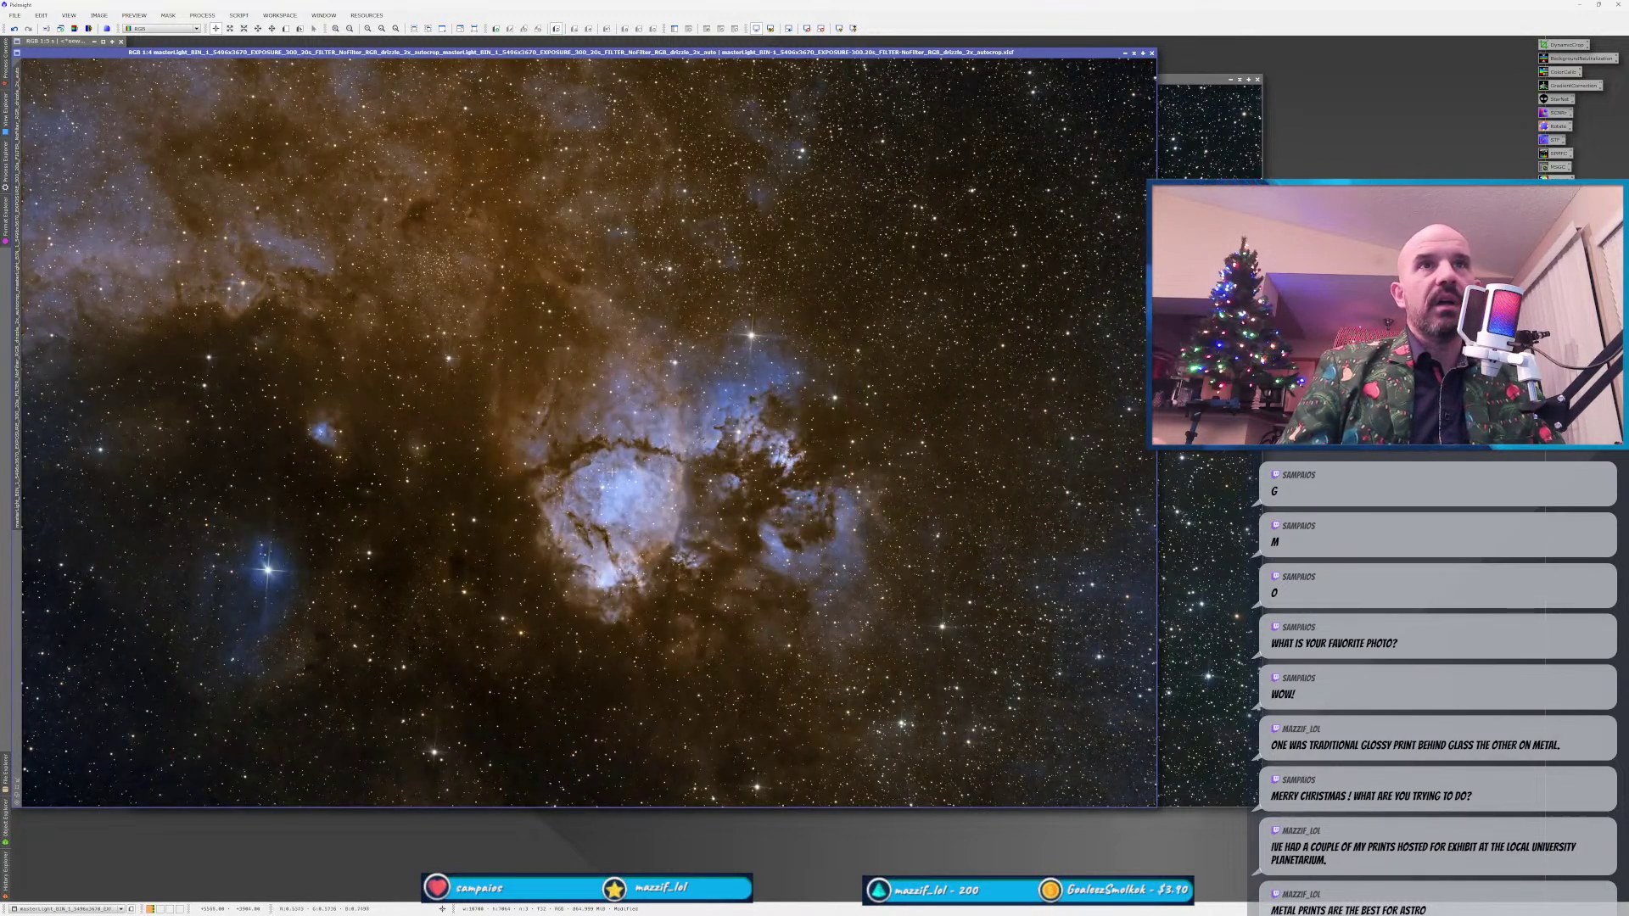
pyautogui.scroll(2, 608, 479)
pyautogui.scroll(-2, 607, 541)
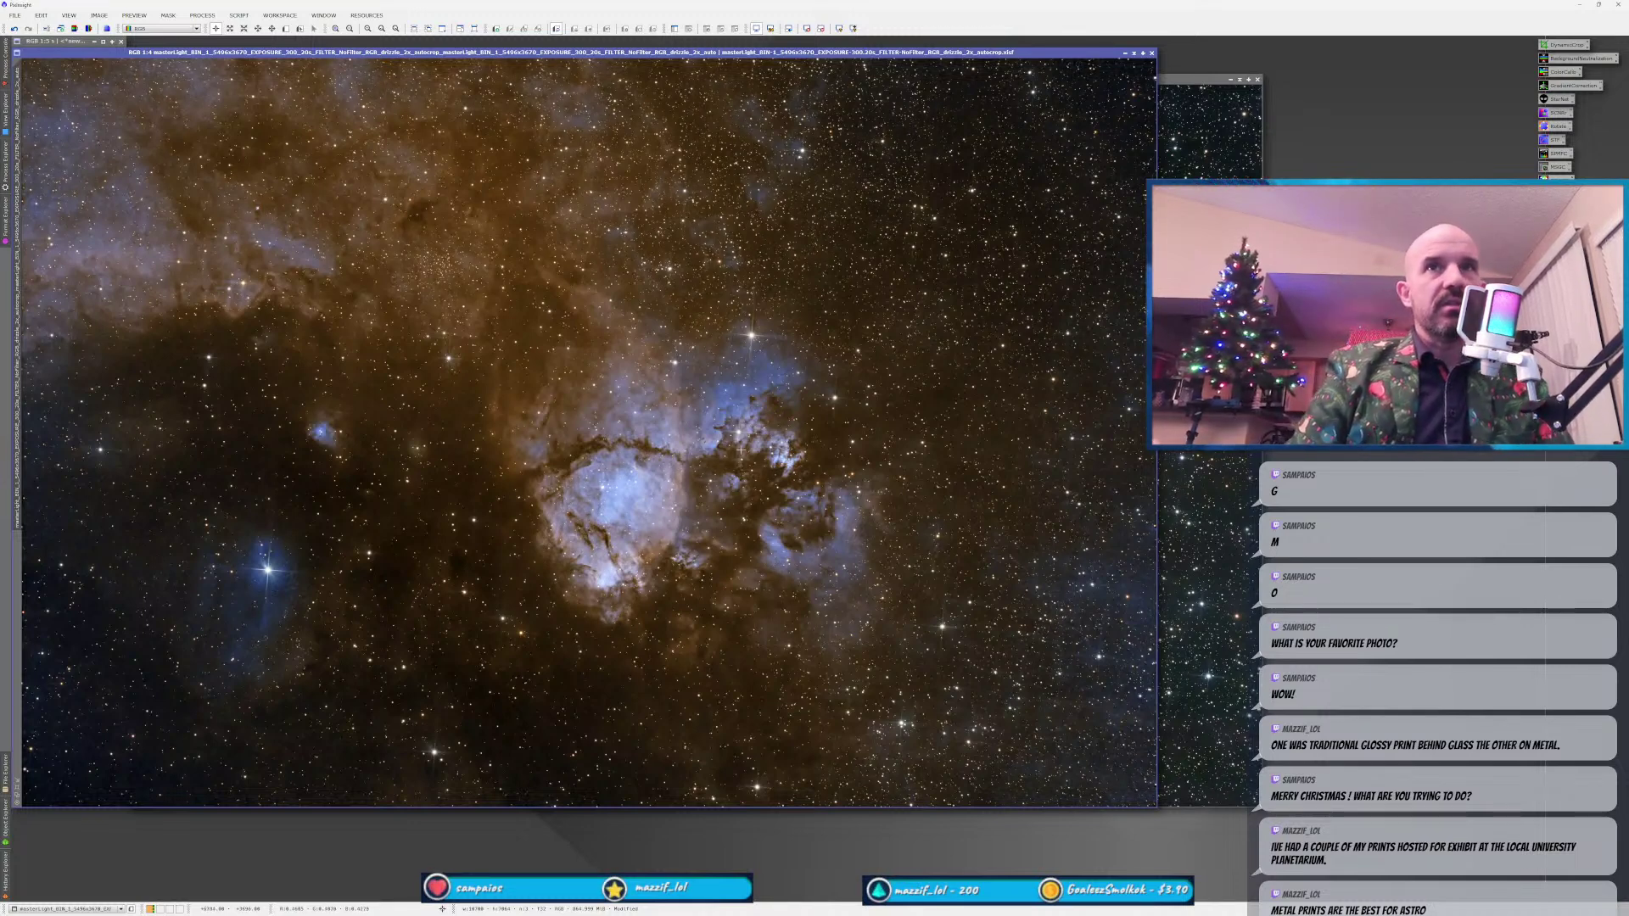
# Compare the nebula core's detail in the earlier reprocessed JPG and the new combined image, ending with the whole new image in view.
pyautogui.click(1228, 501)
pyautogui.scroll(2, 880, 543)
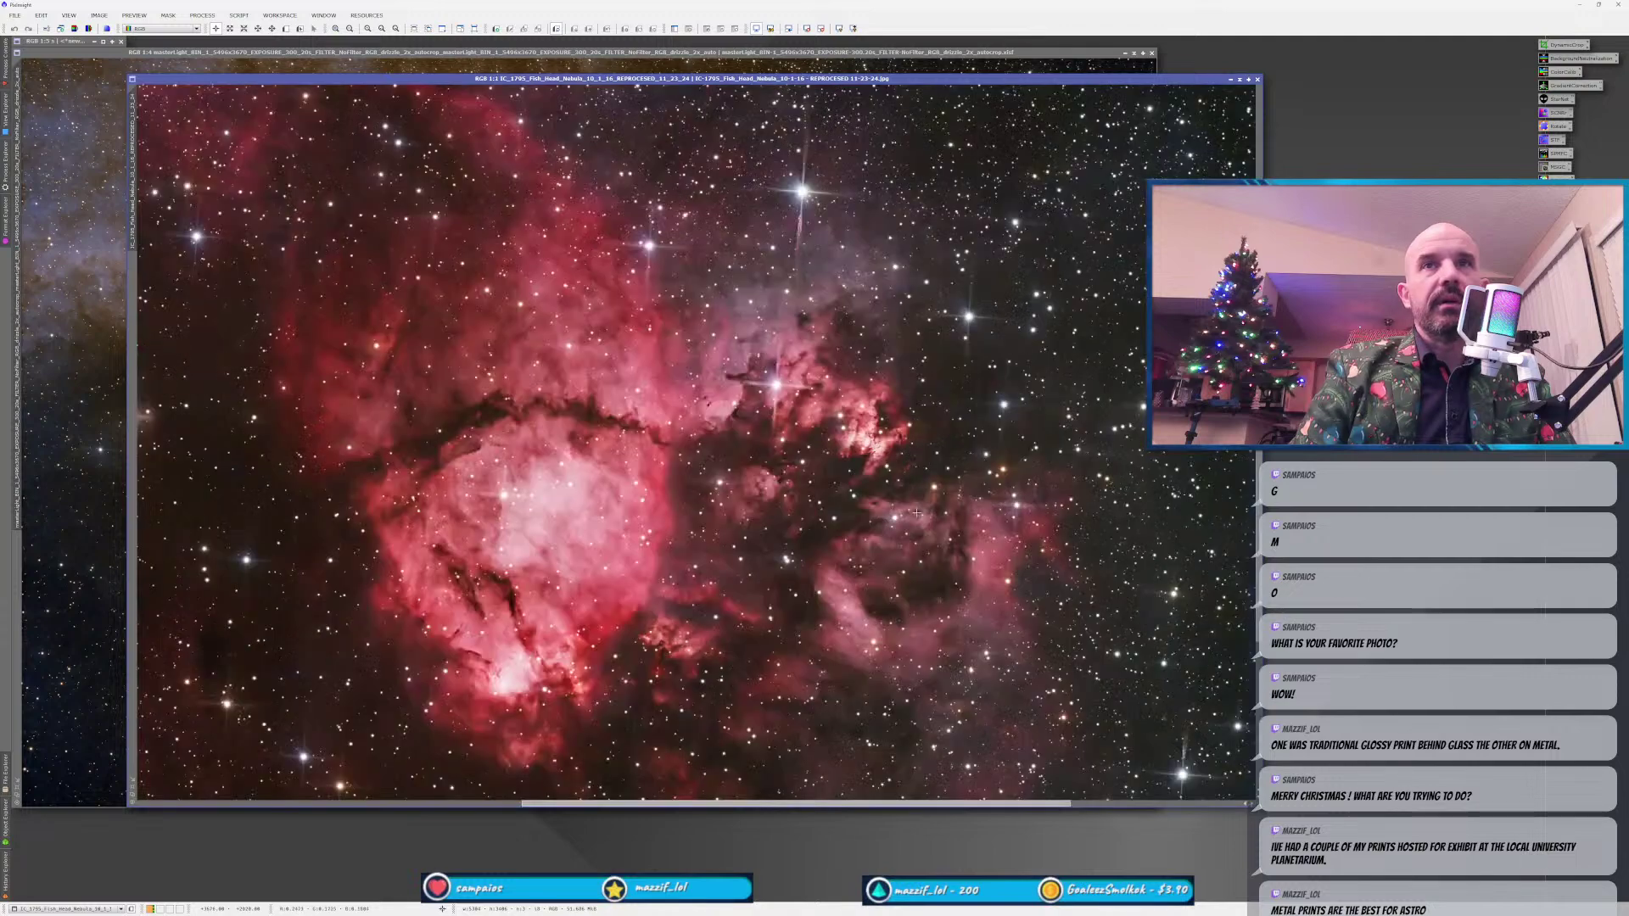
pyautogui.scroll(-2, 876, 548)
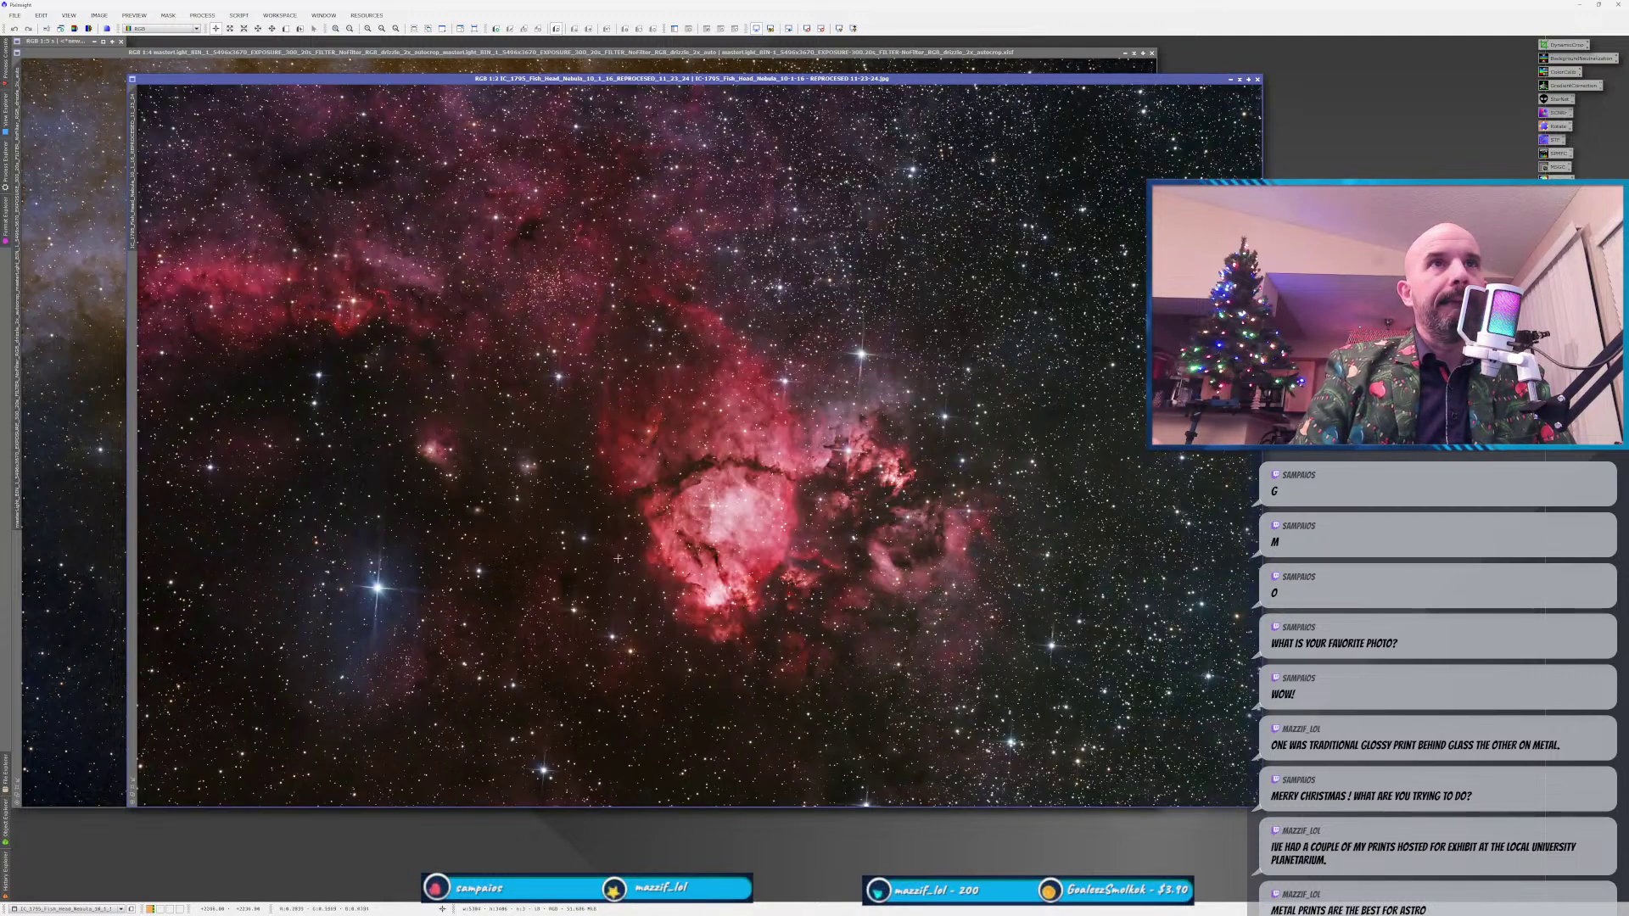
pyautogui.click(74, 529)
pyautogui.scroll(1, 593, 490)
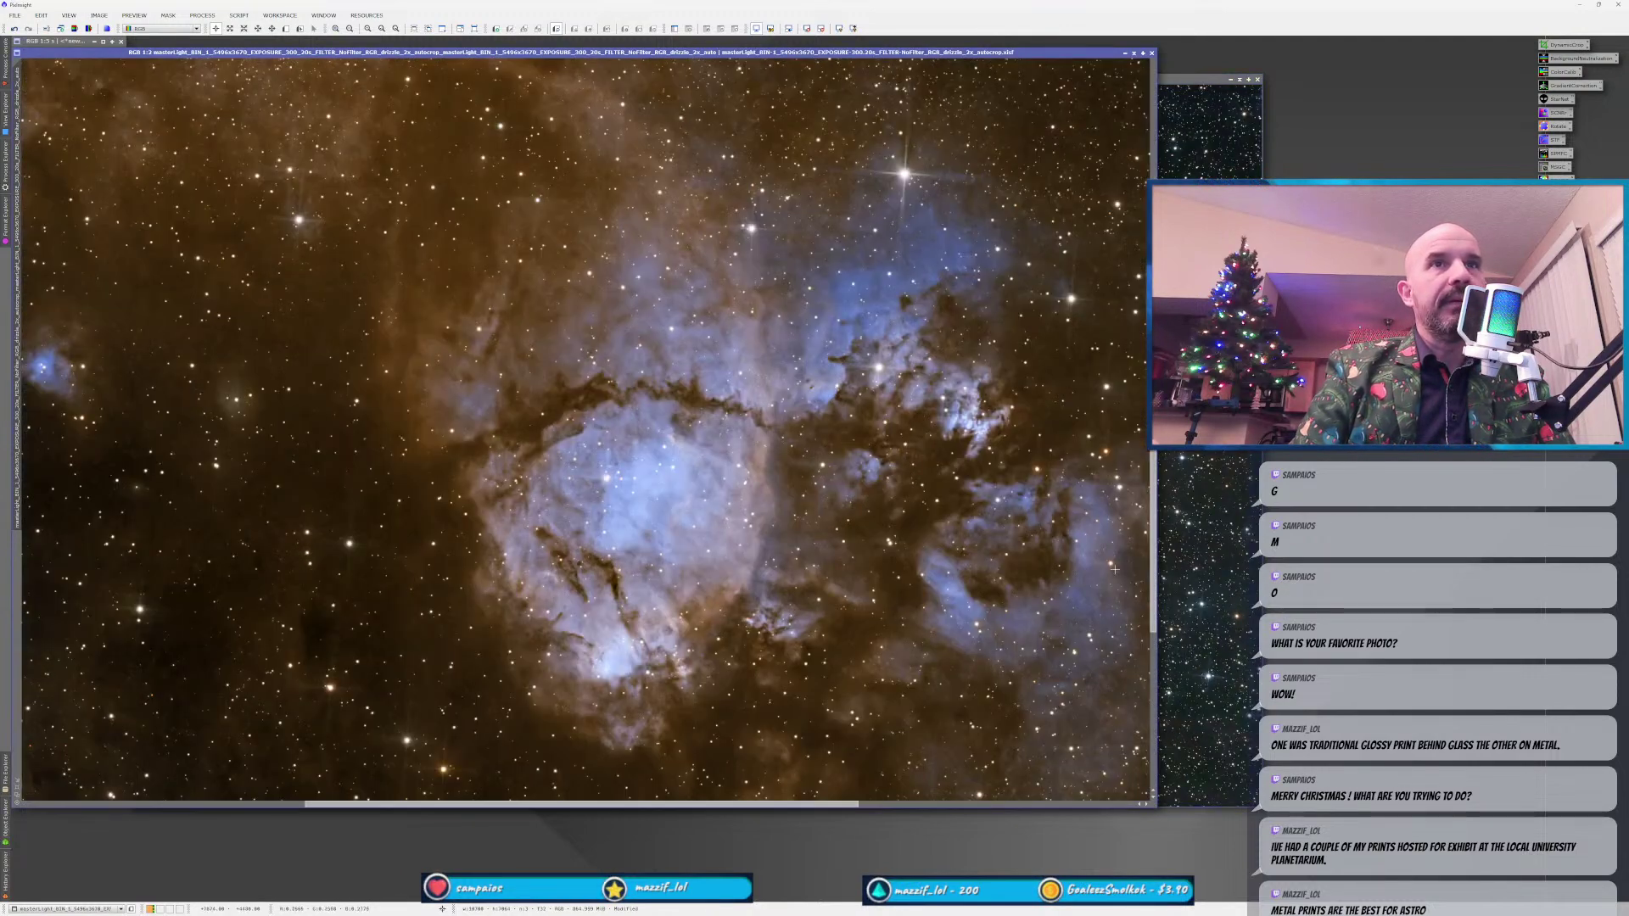
pyautogui.scroll(-3, 1035, 602)
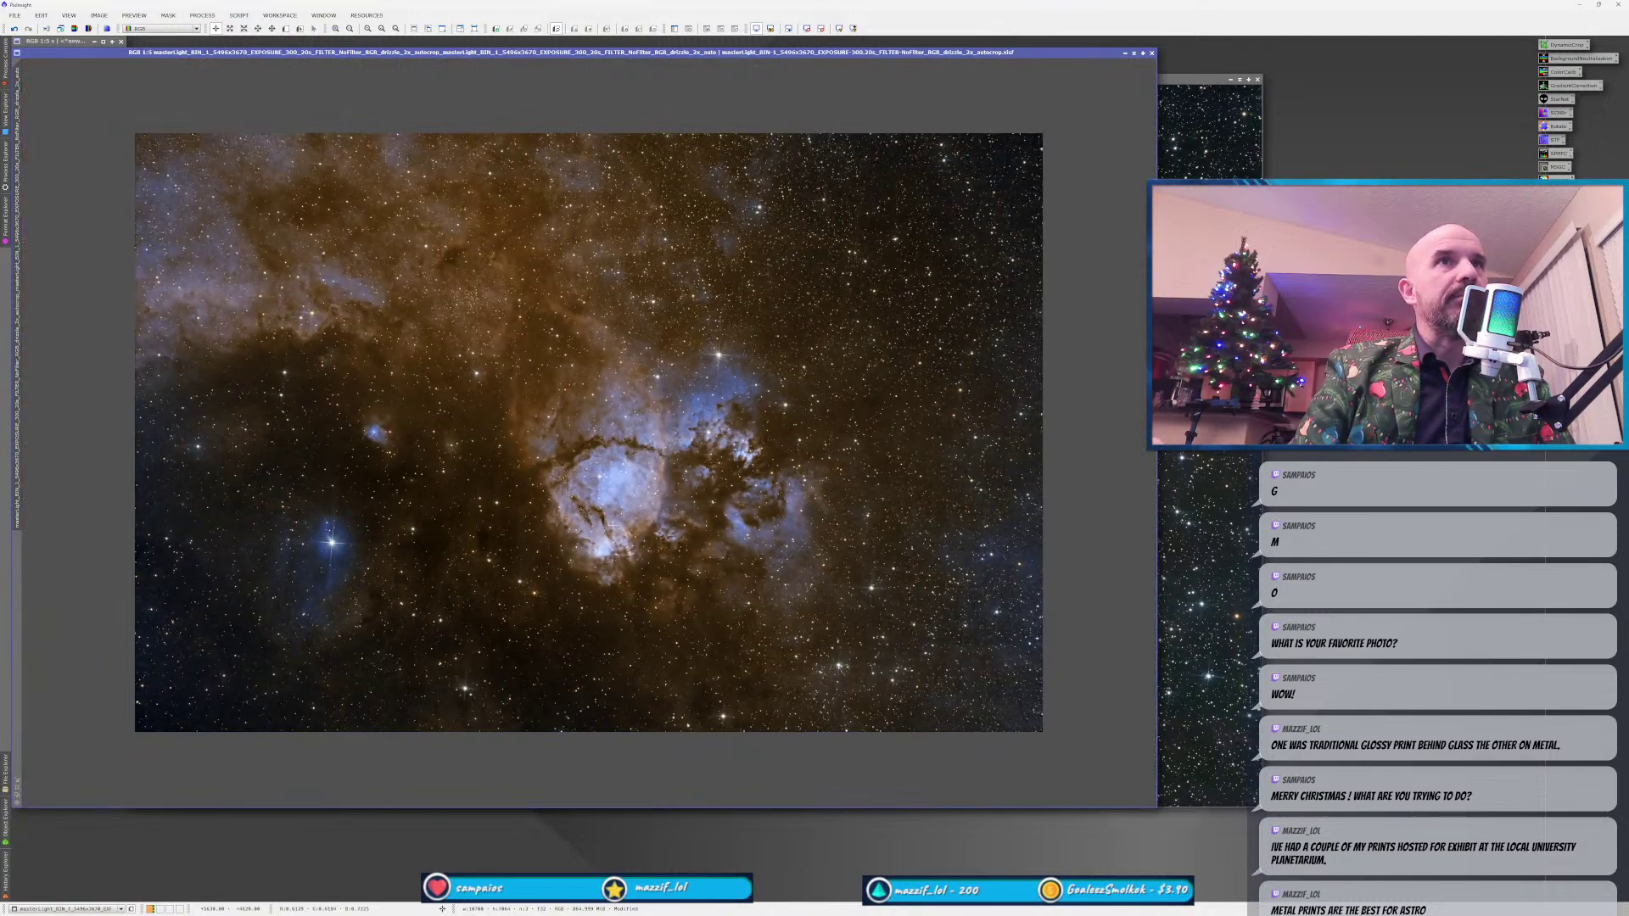
pyautogui.scroll(1, 612, 526)
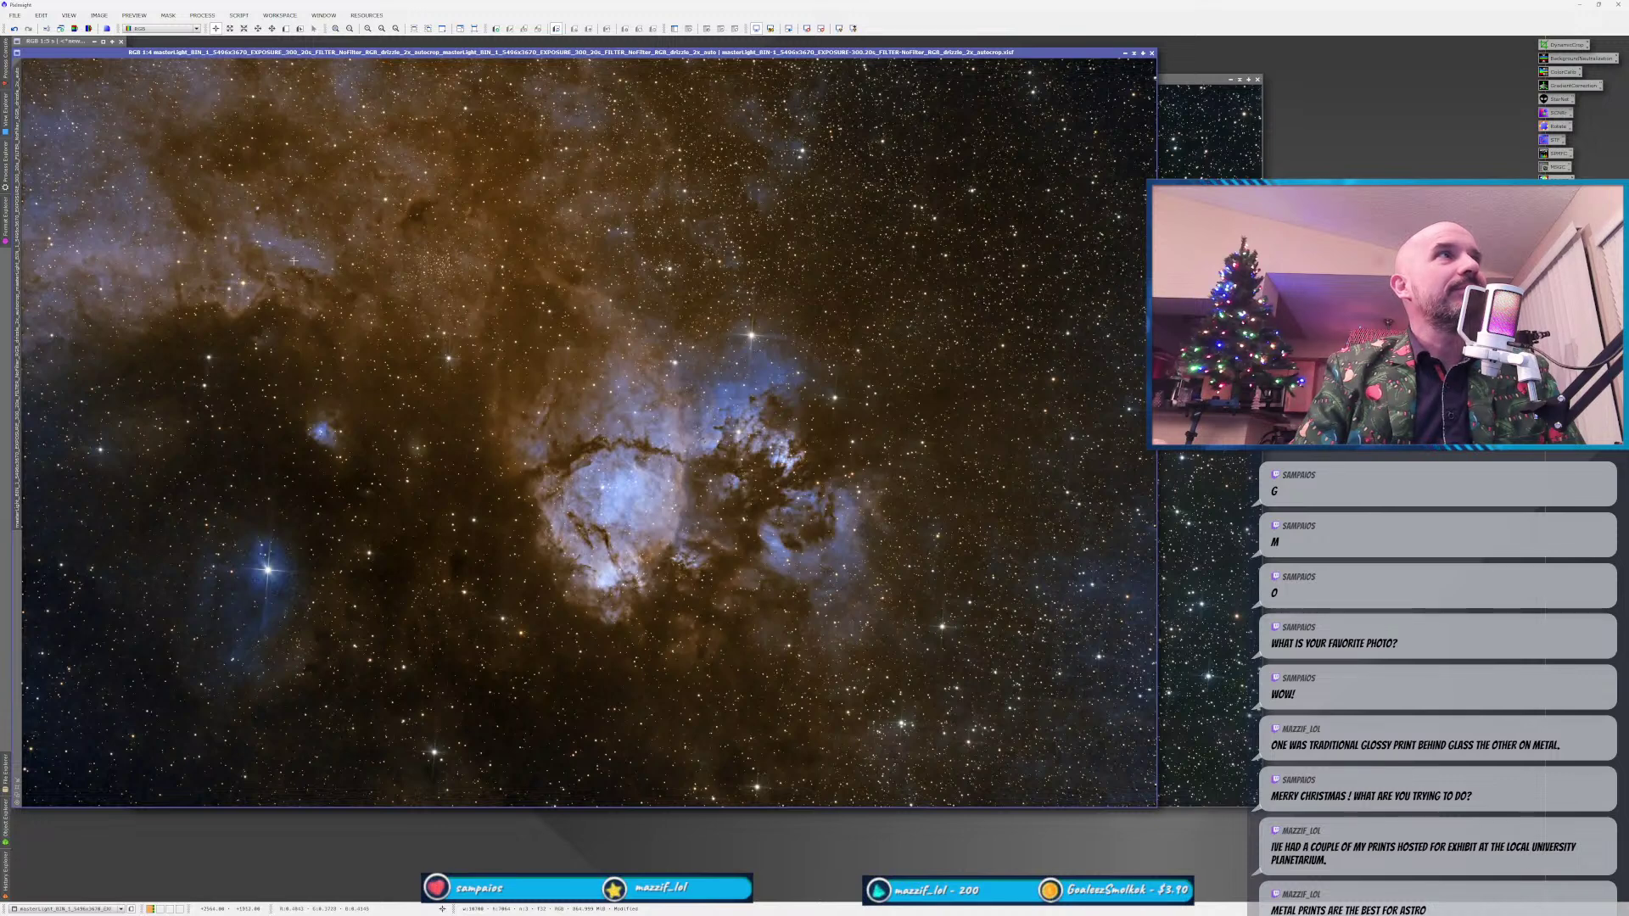
# Start saving a copy of the new combined image and choose the Astro pics folder as its destination.
pyautogui.click(16, 15)
pyautogui.click(37, 100)
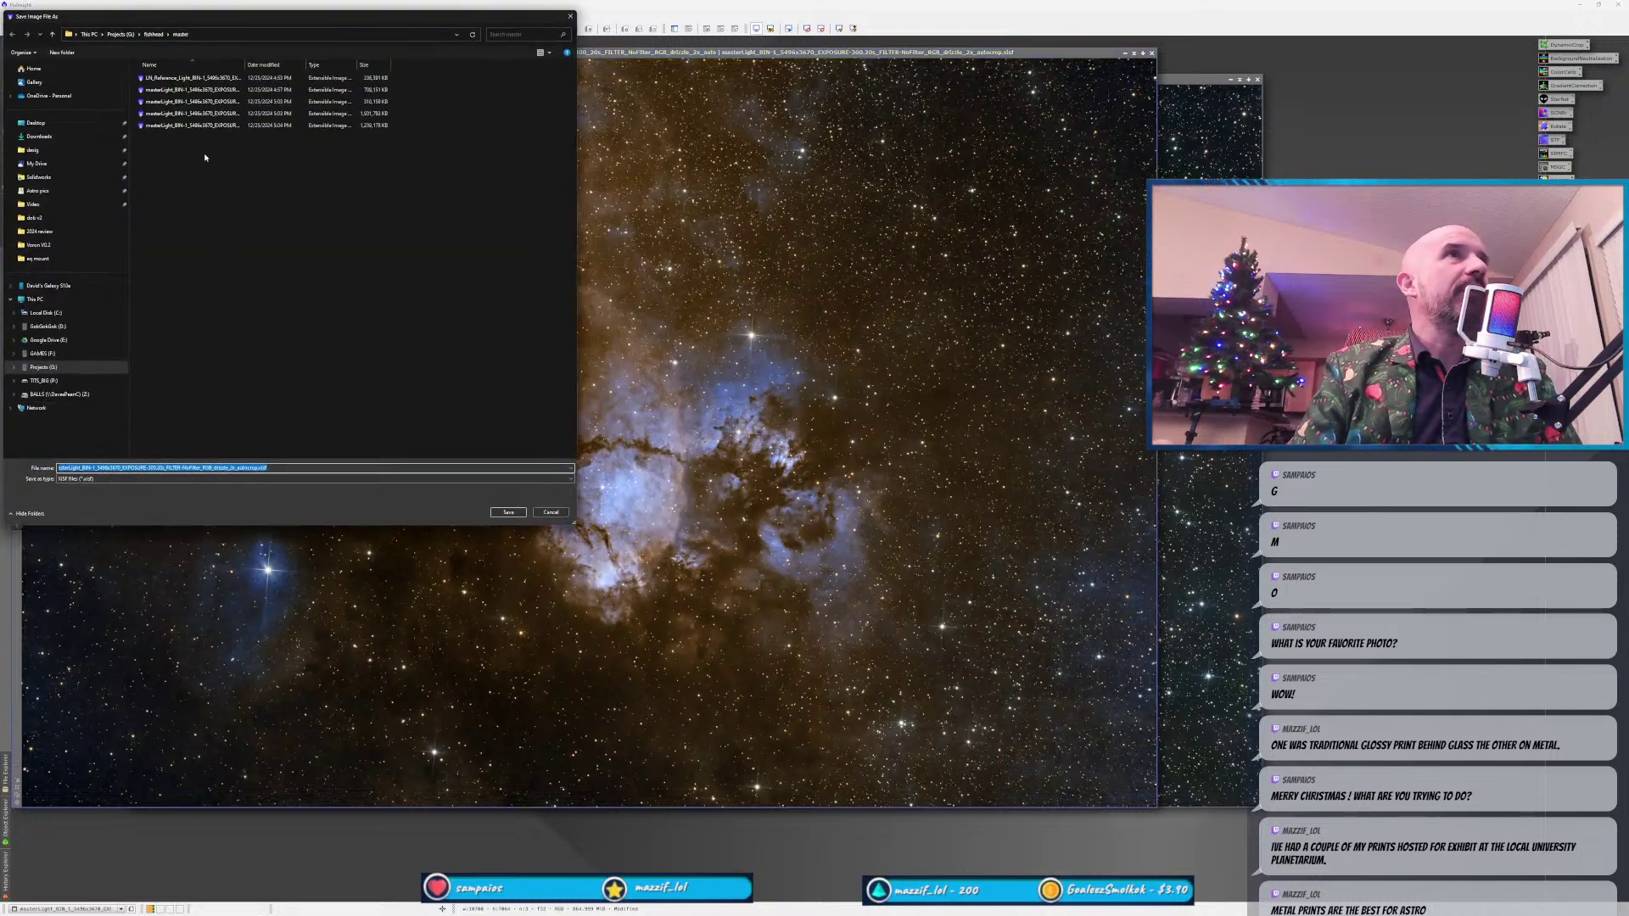
pyautogui.click(73, 207)
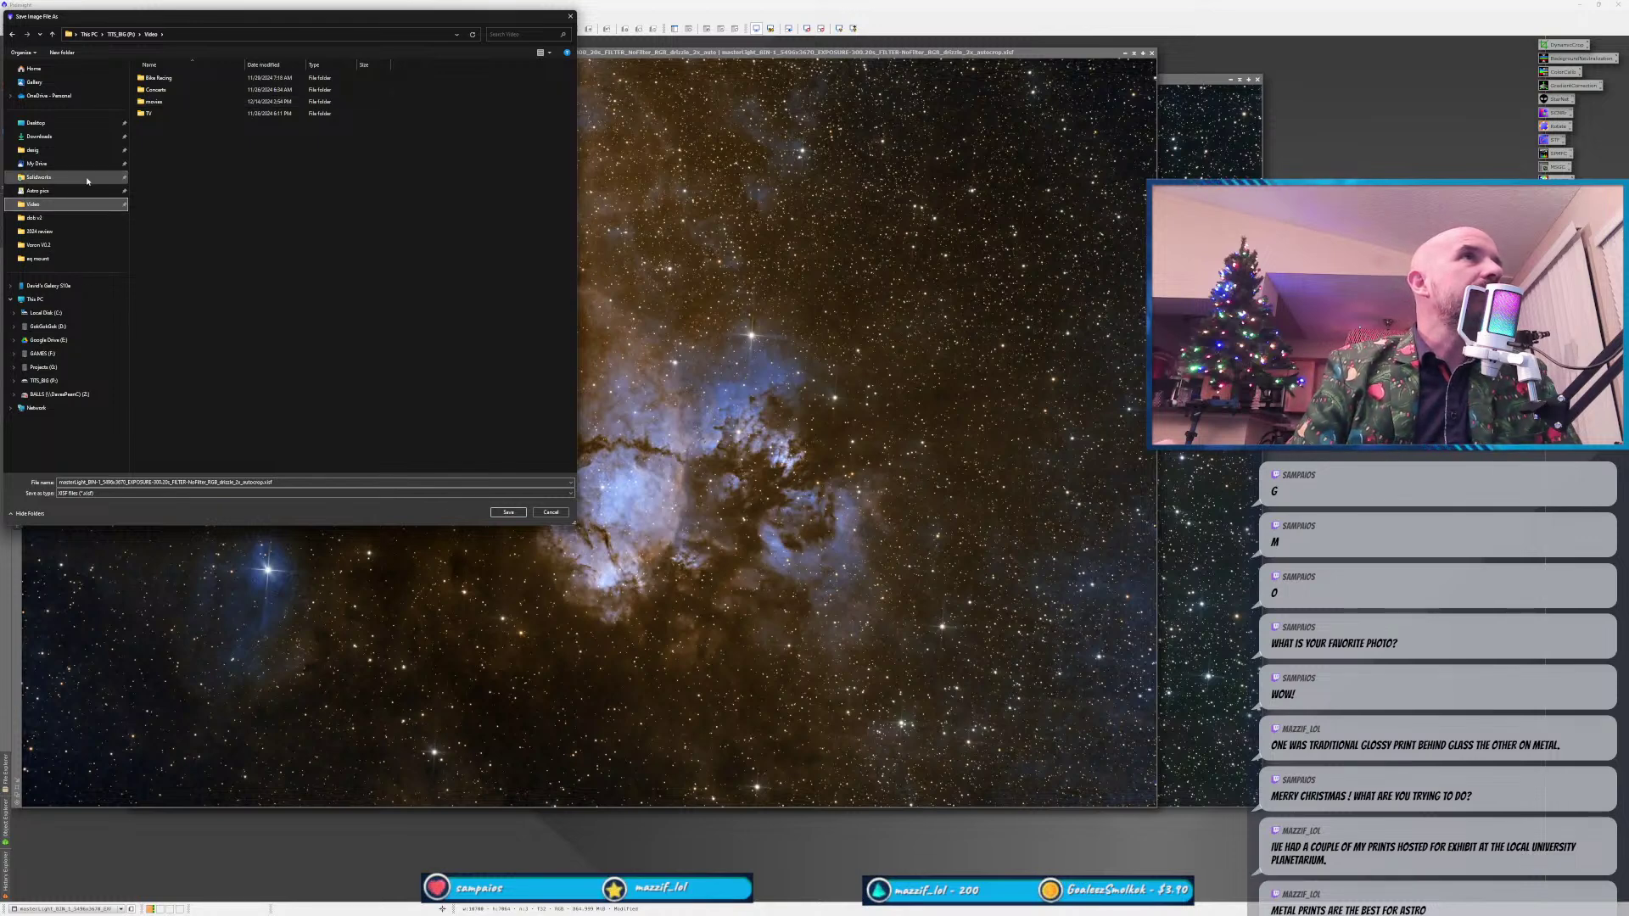
pyautogui.click(46, 191)
pyautogui.press('Return')
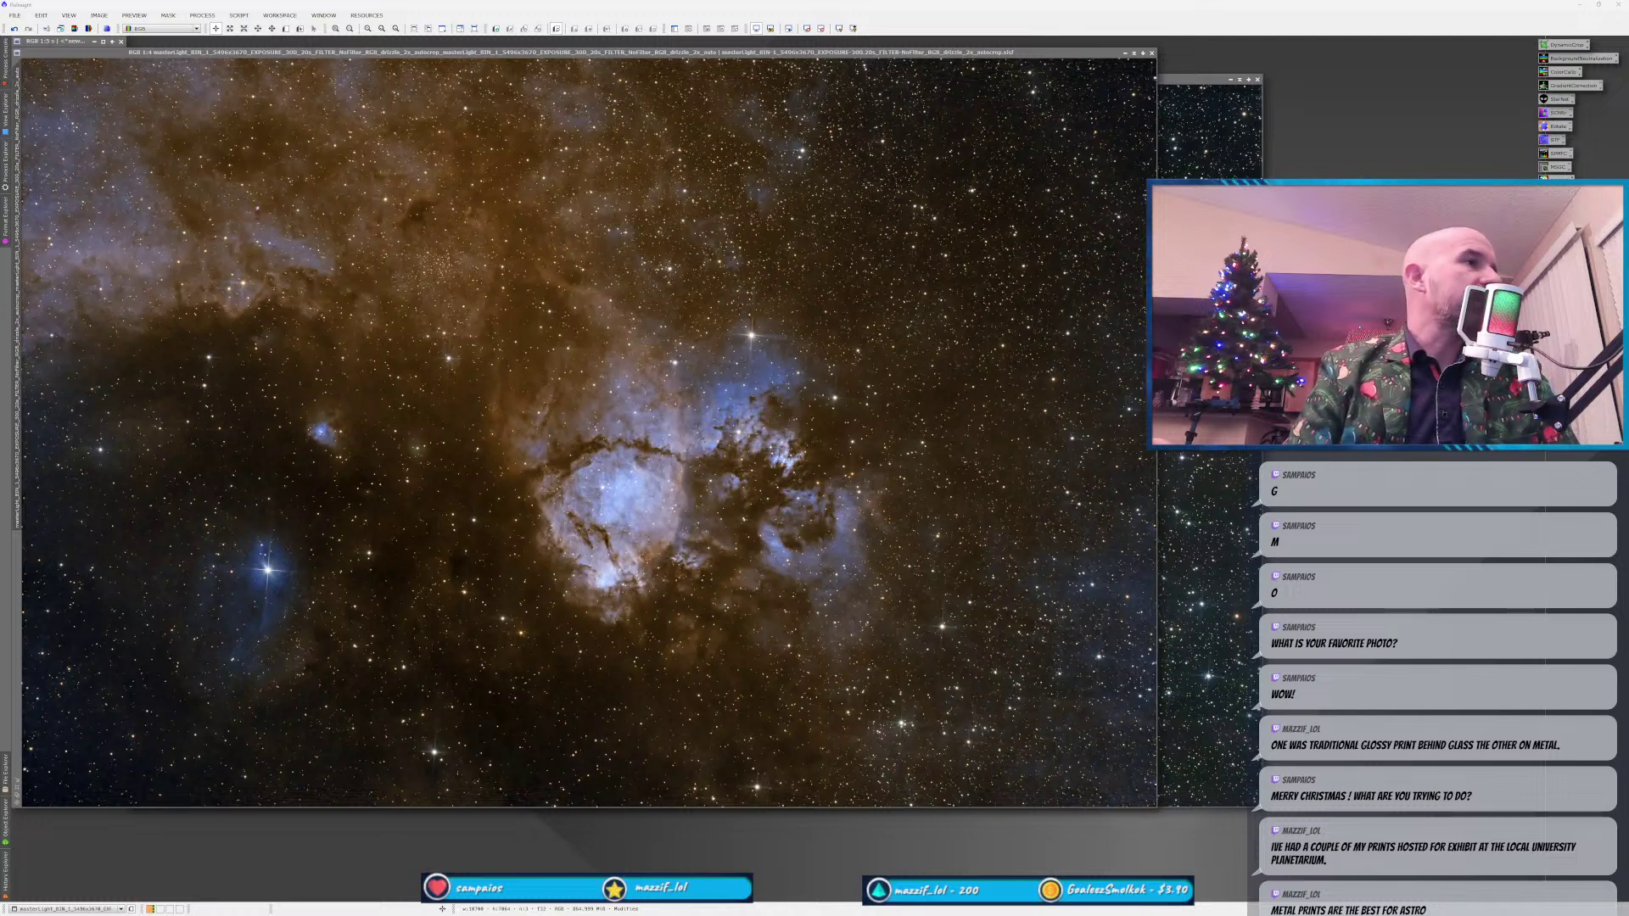
# Save the combined image as a JPEG in Astro pics, reusing the earlier reprocessed IC-1795 Fish Head Nebula file name with a new suffix.
pyautogui.hotkey('ctrl', 'shift', 's')
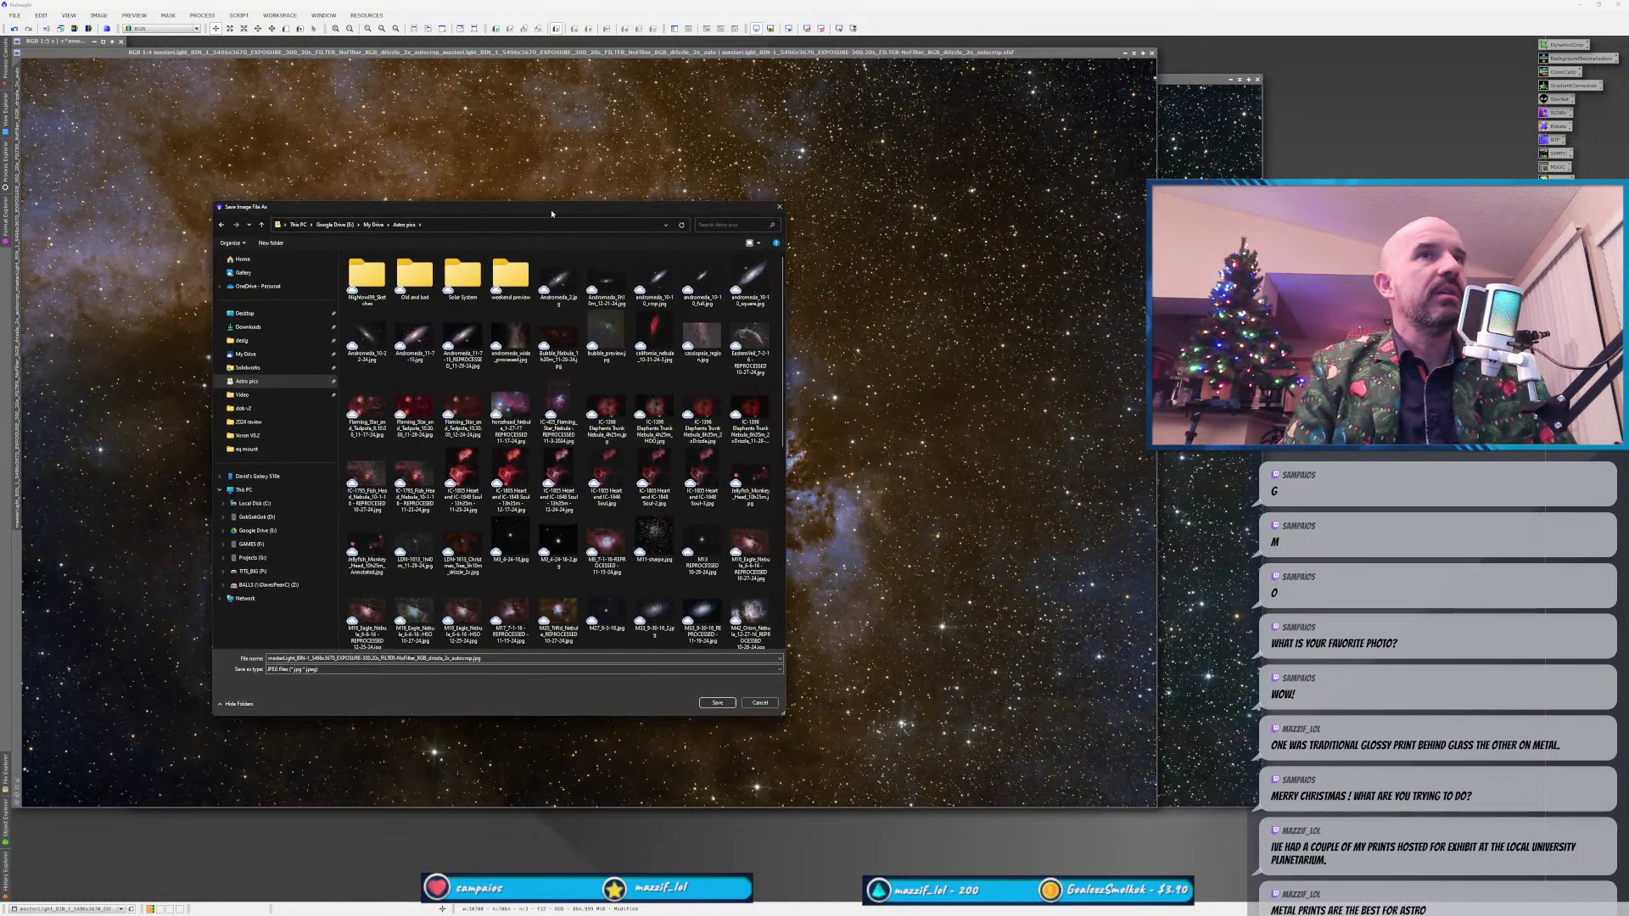
pyautogui.click(416, 481)
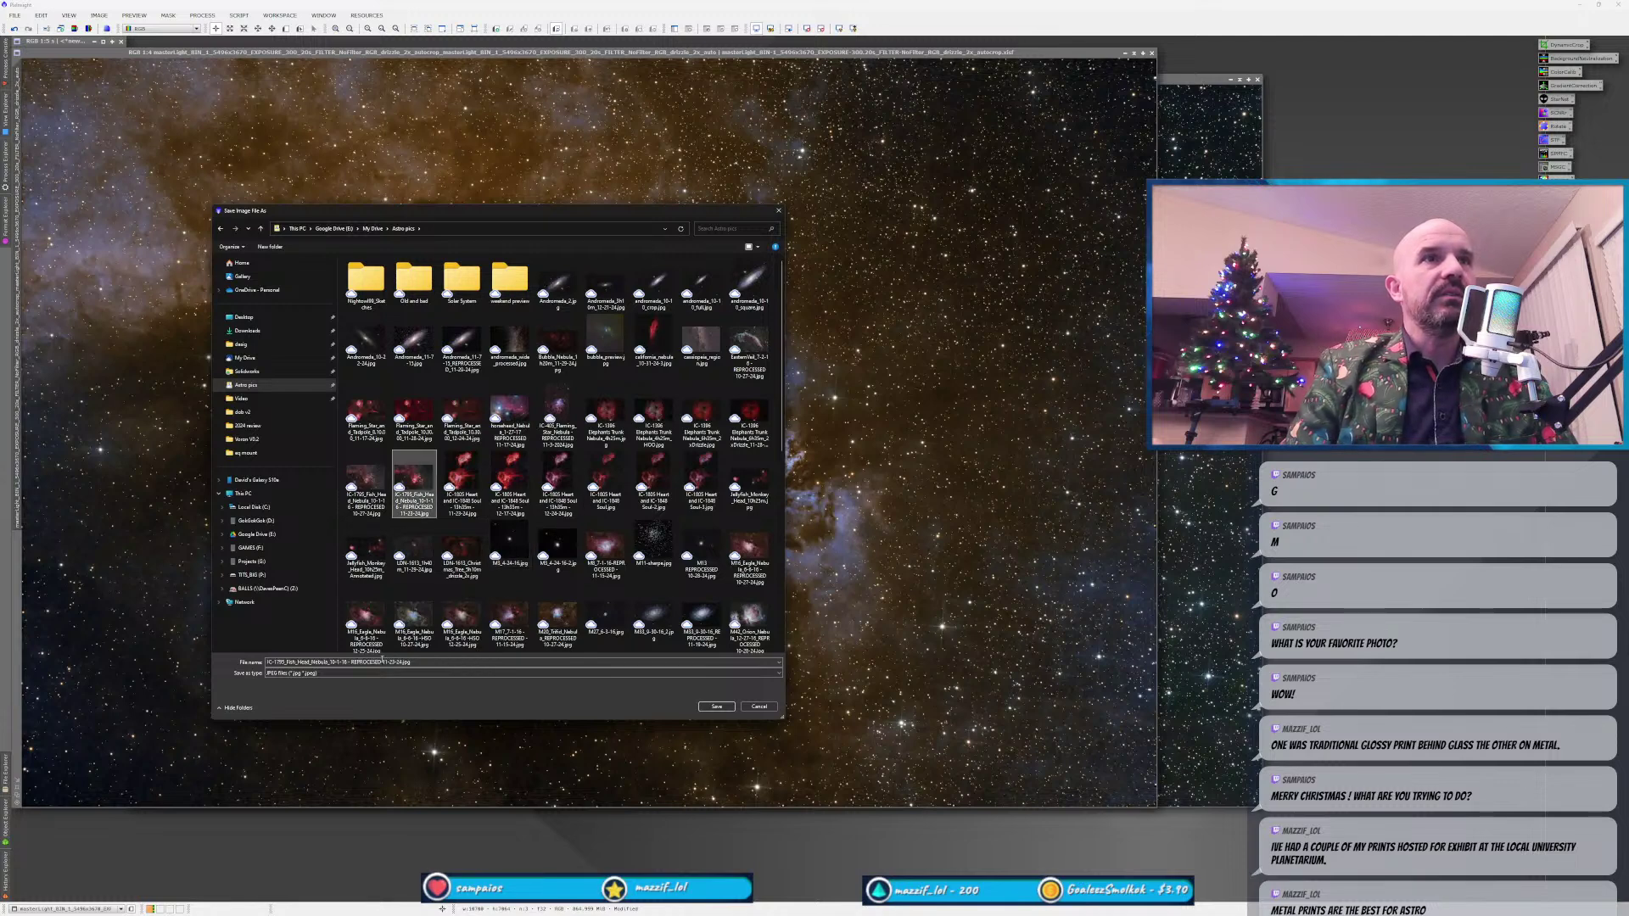
pyautogui.click(361, 664)
pyautogui.click(393, 662)
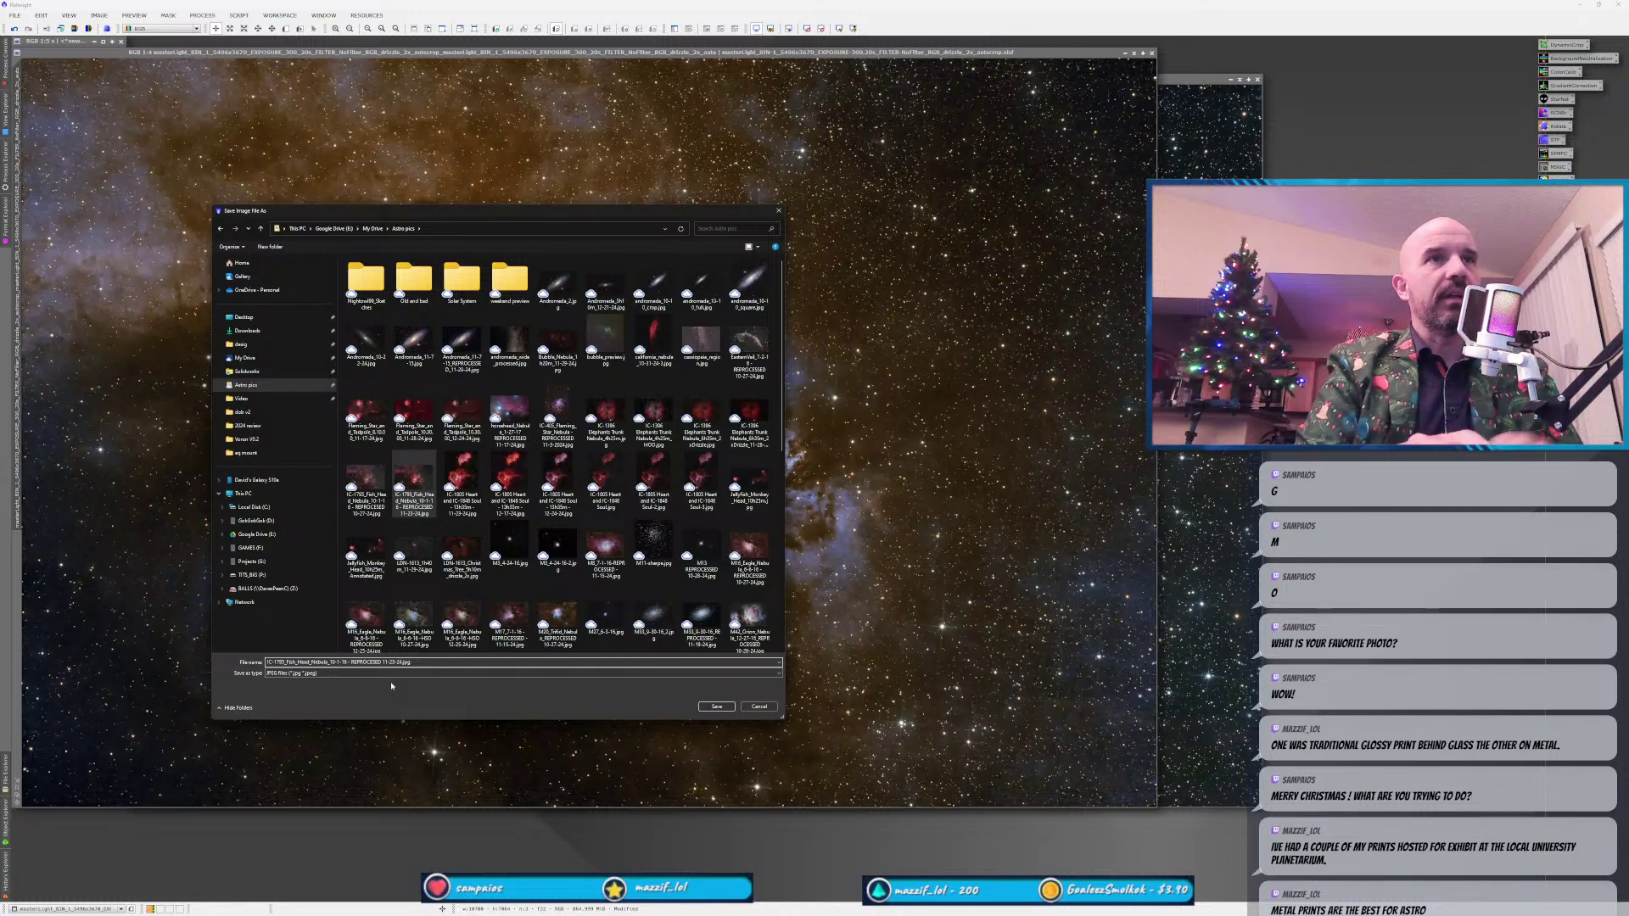
pyautogui.press('BackSpace')
pyautogui.press('BackSpace')
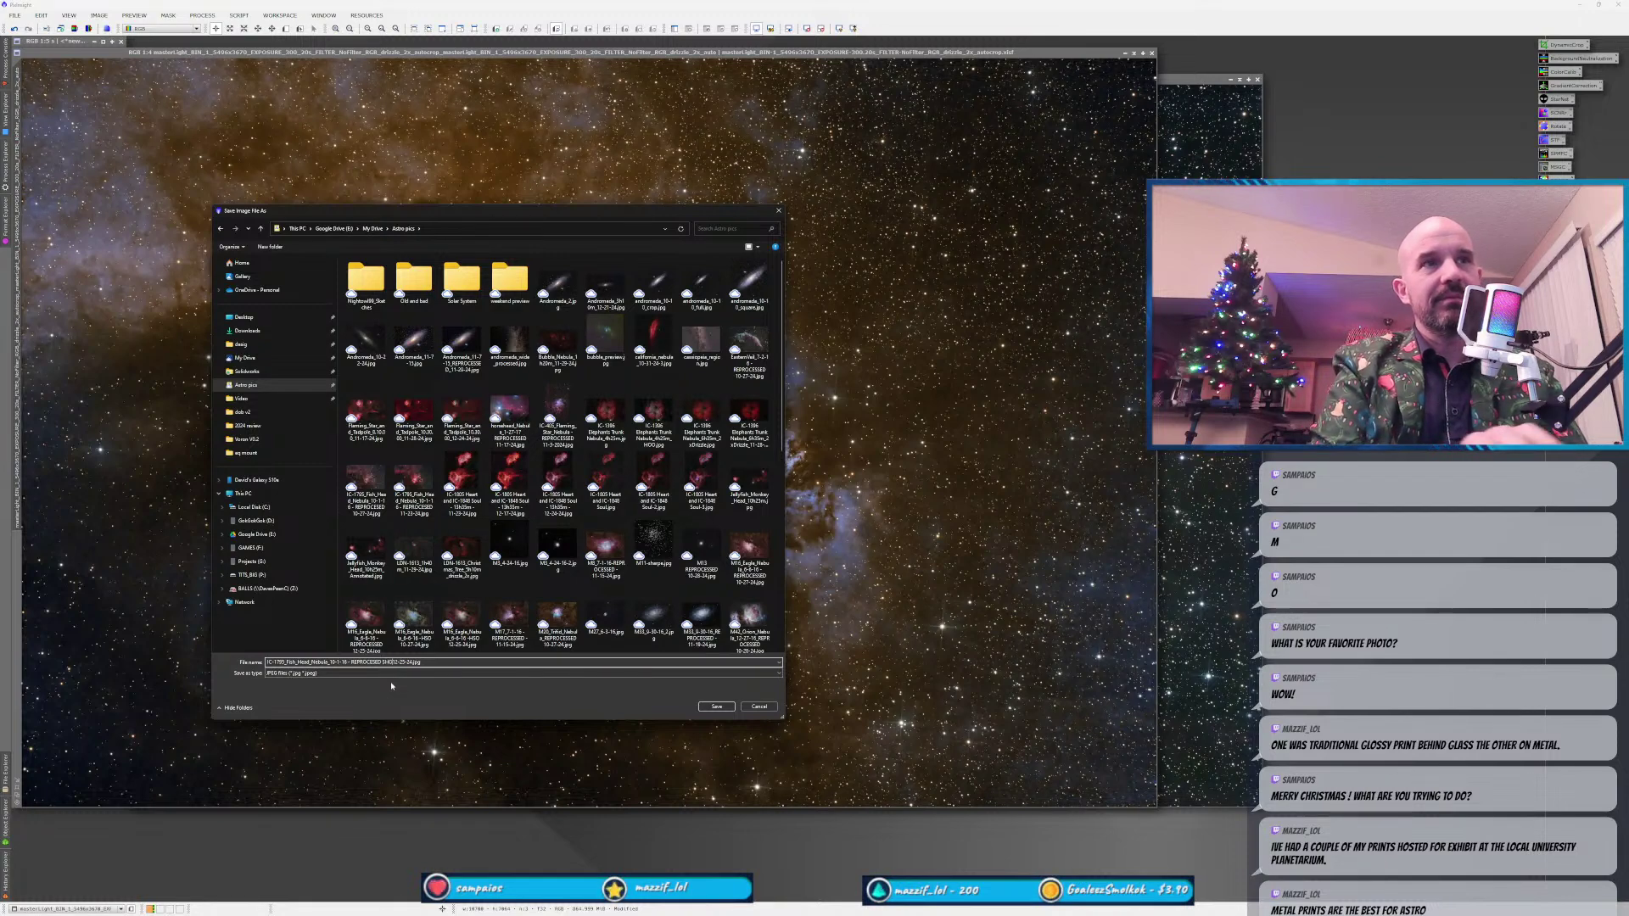
pyautogui.press('Return')
pyautogui.press('Return')
pyautogui.press('Return')
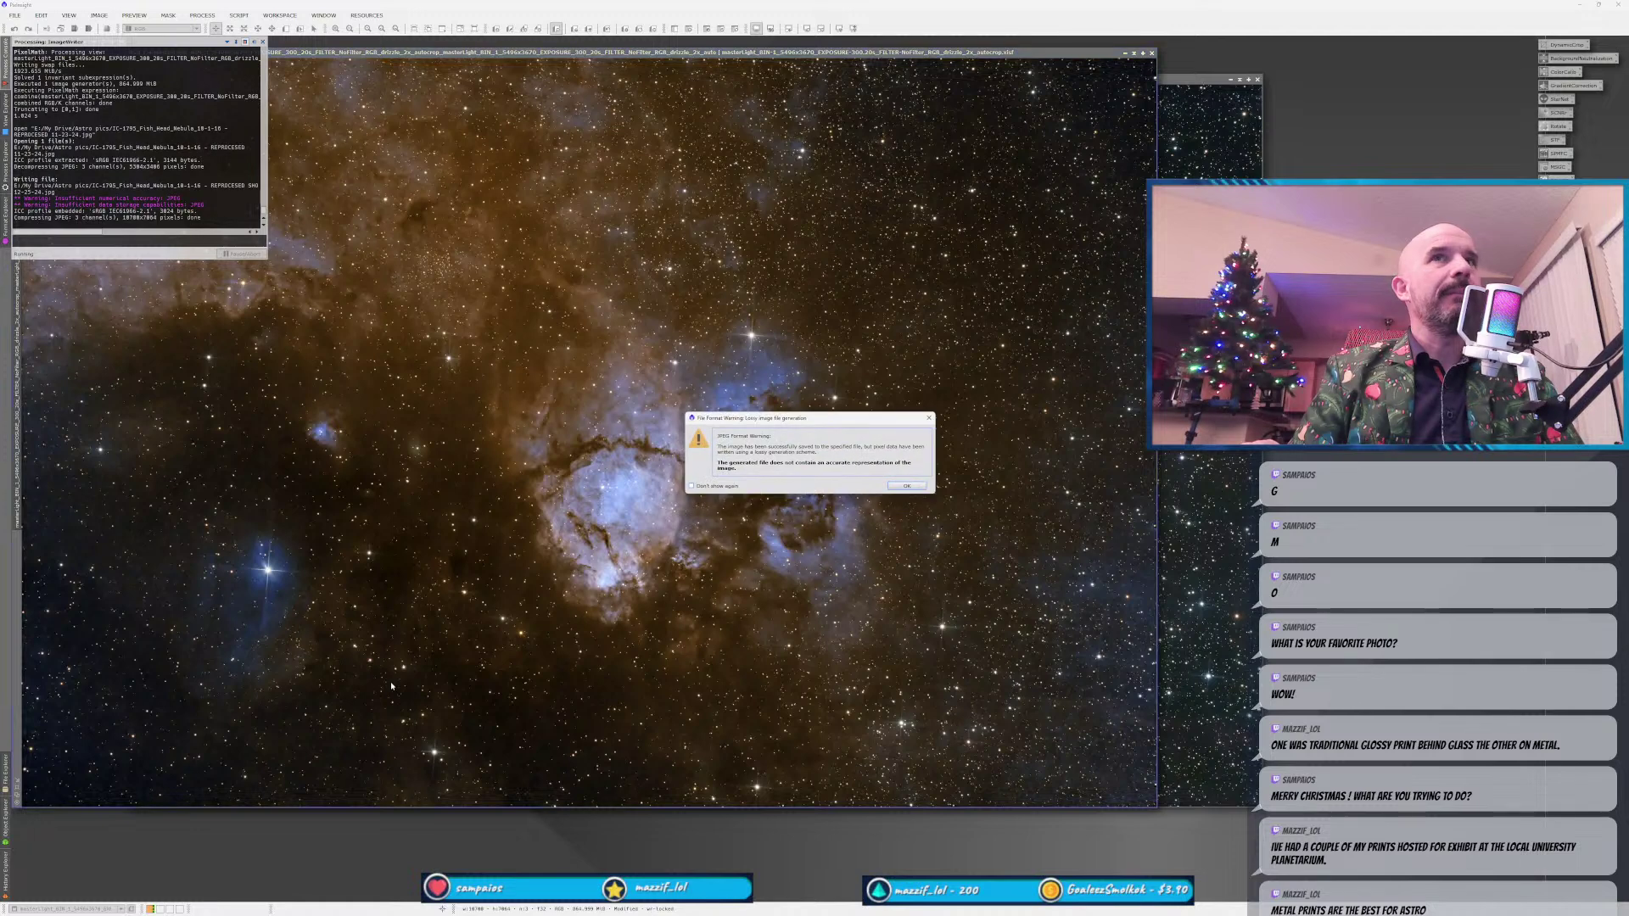
pyautogui.press('Return')
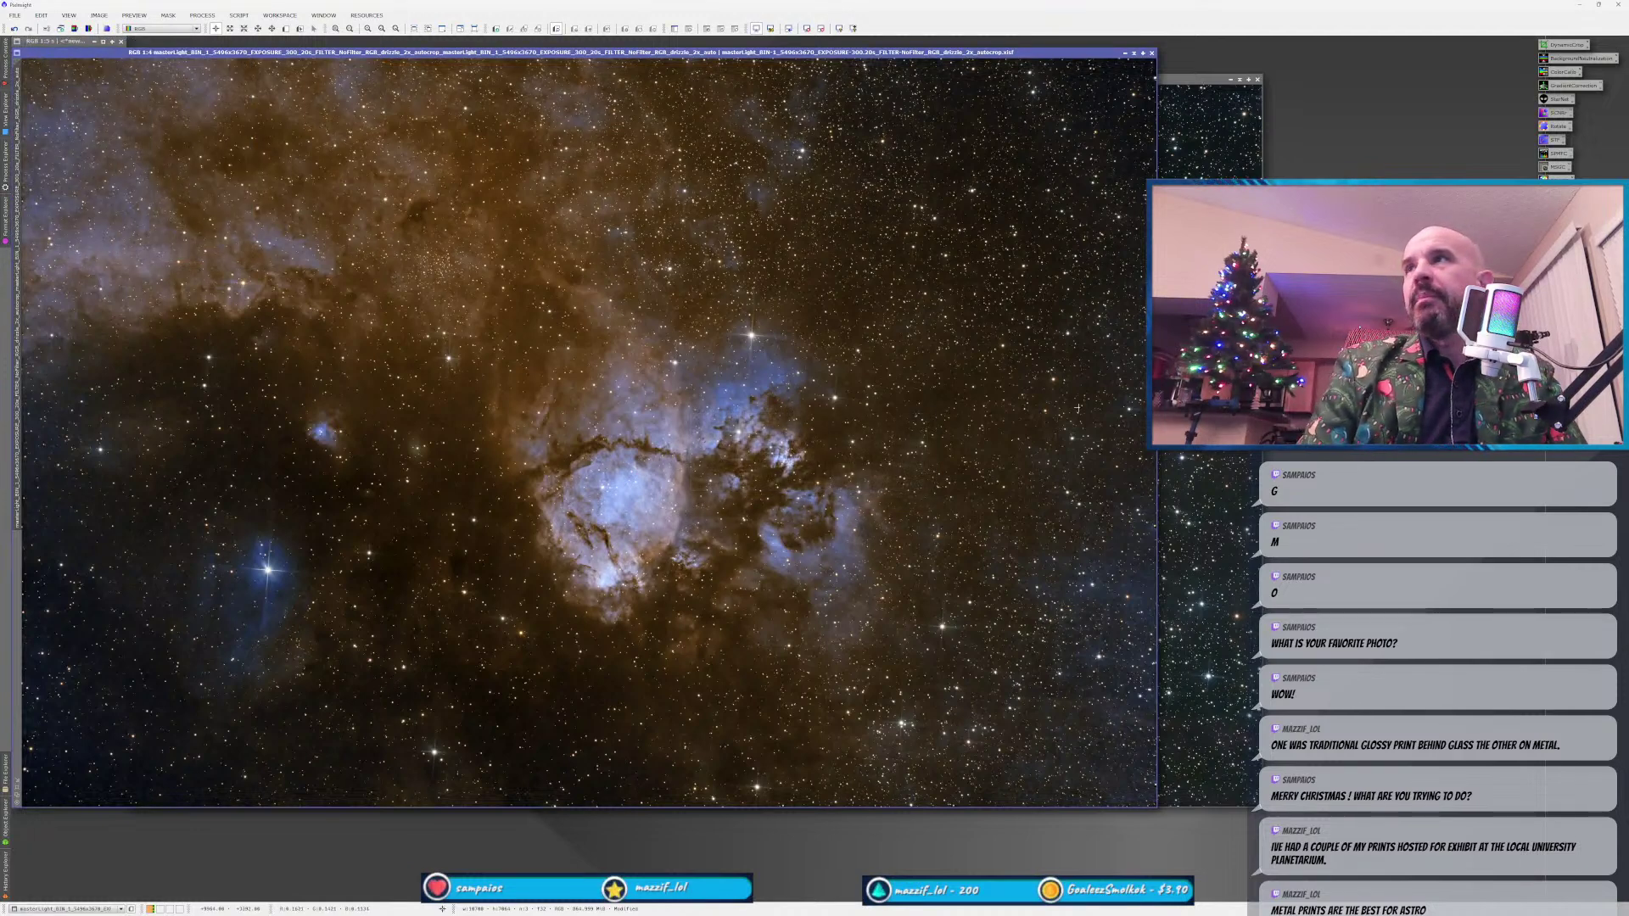
# Bring the earlier reprocessed Fish Head Nebula JPG to the front and close it.
pyautogui.hotkey('ctrl', 'Tab')
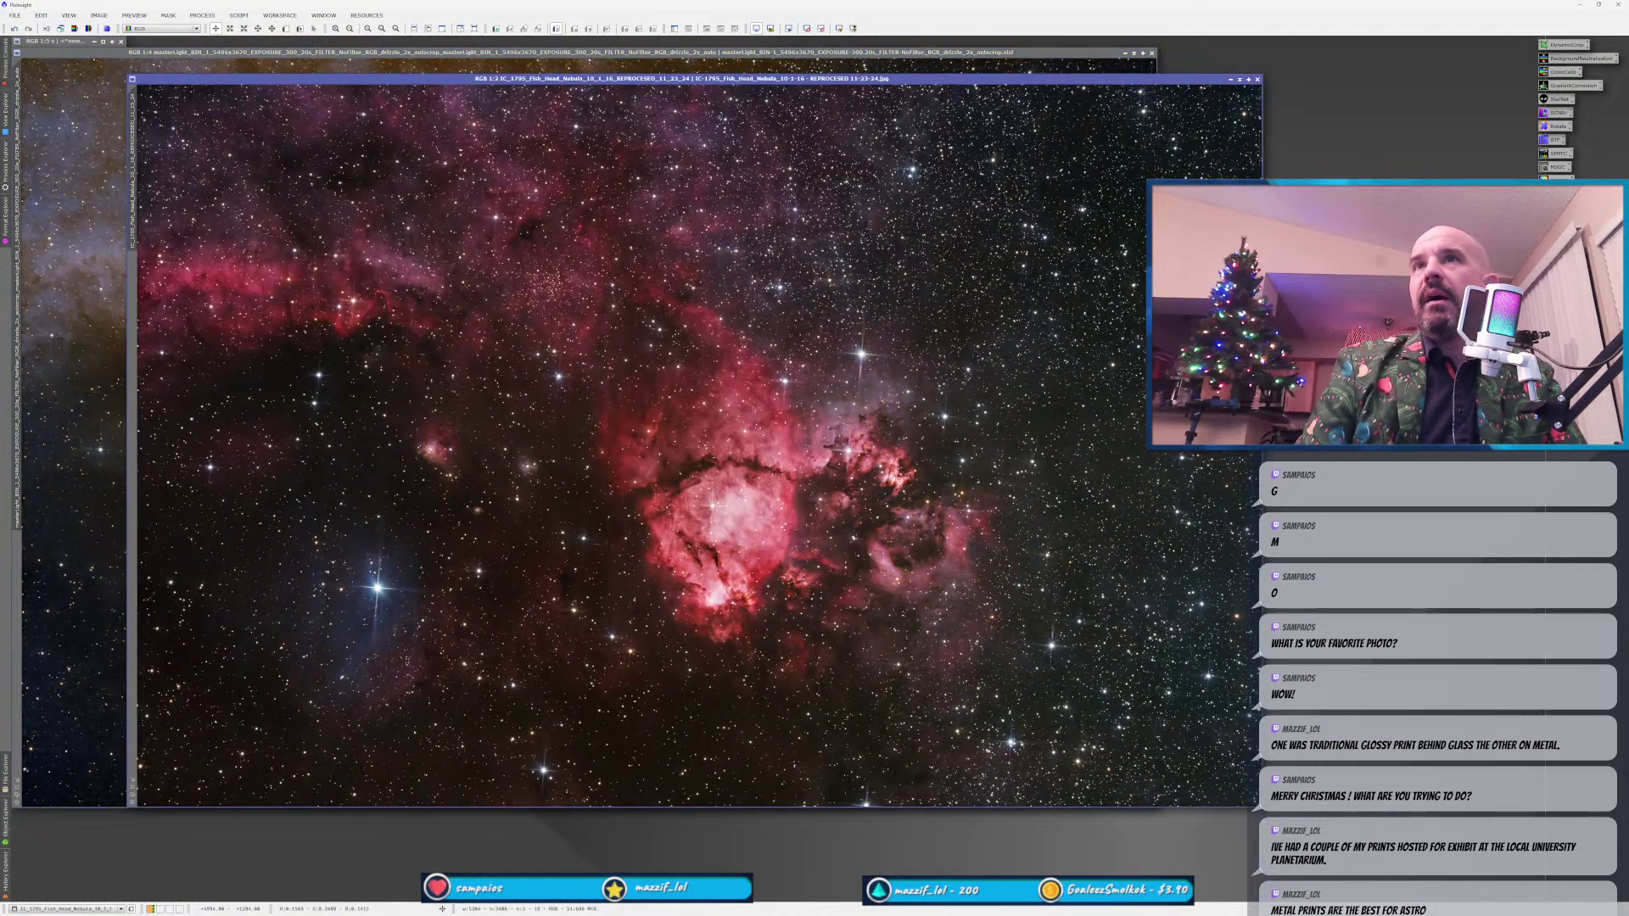
pyautogui.click(1258, 78)
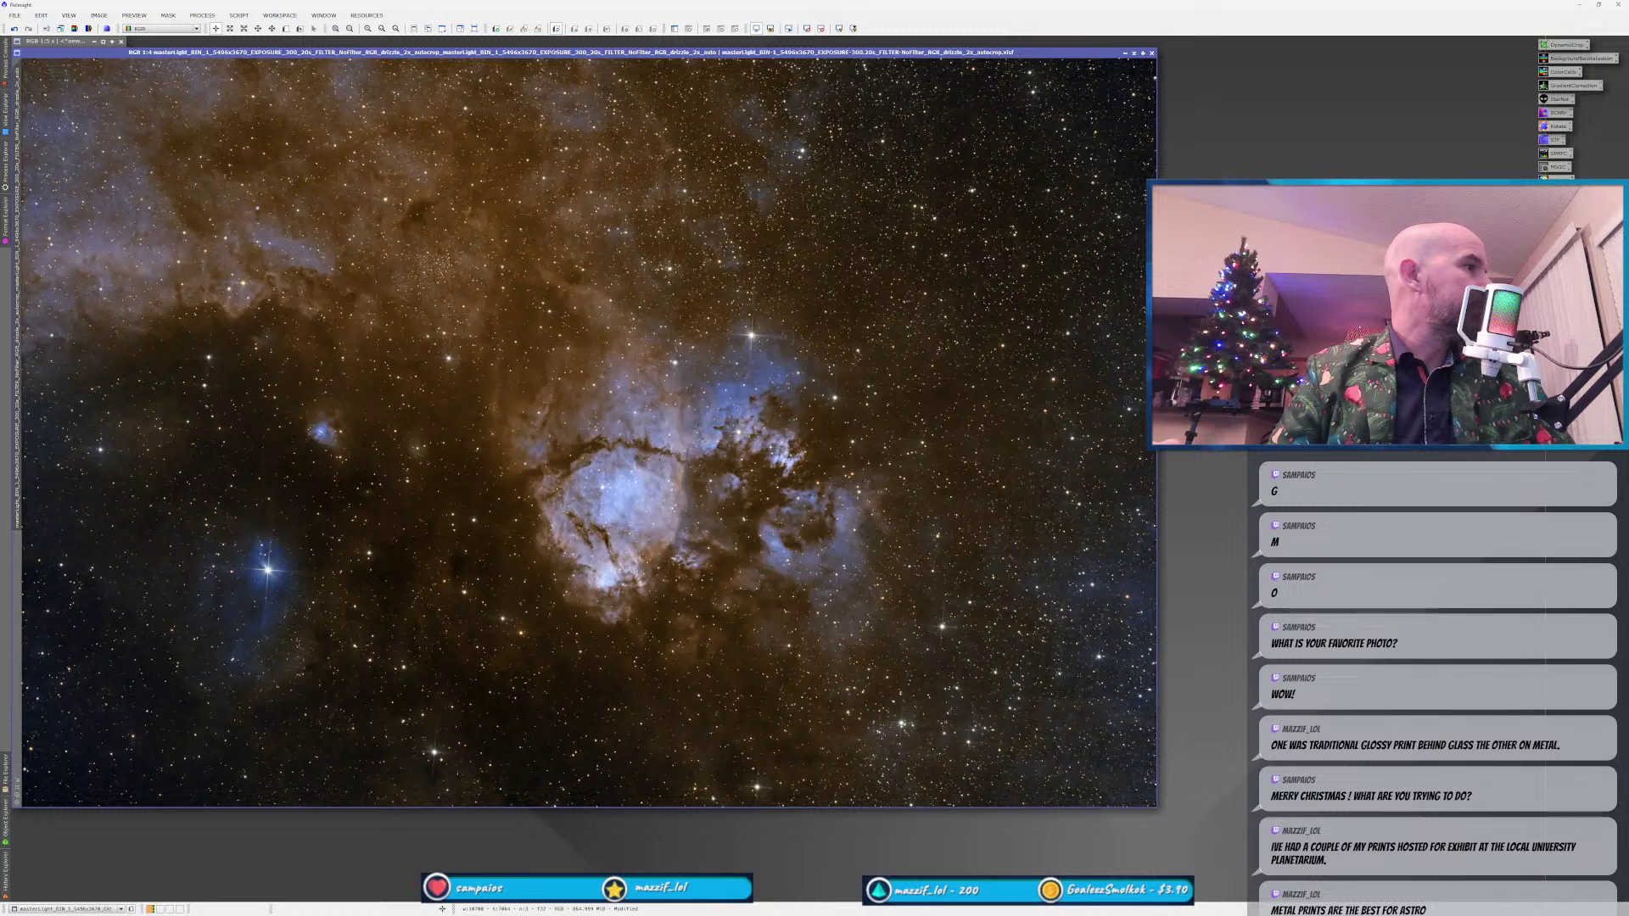
# Switch to the photo viewer showing the M16 Eagle Nebula JPG, reposition and enlarge its window, and examine the nebula closer.
pyautogui.hotkey('alt', 'Tab')
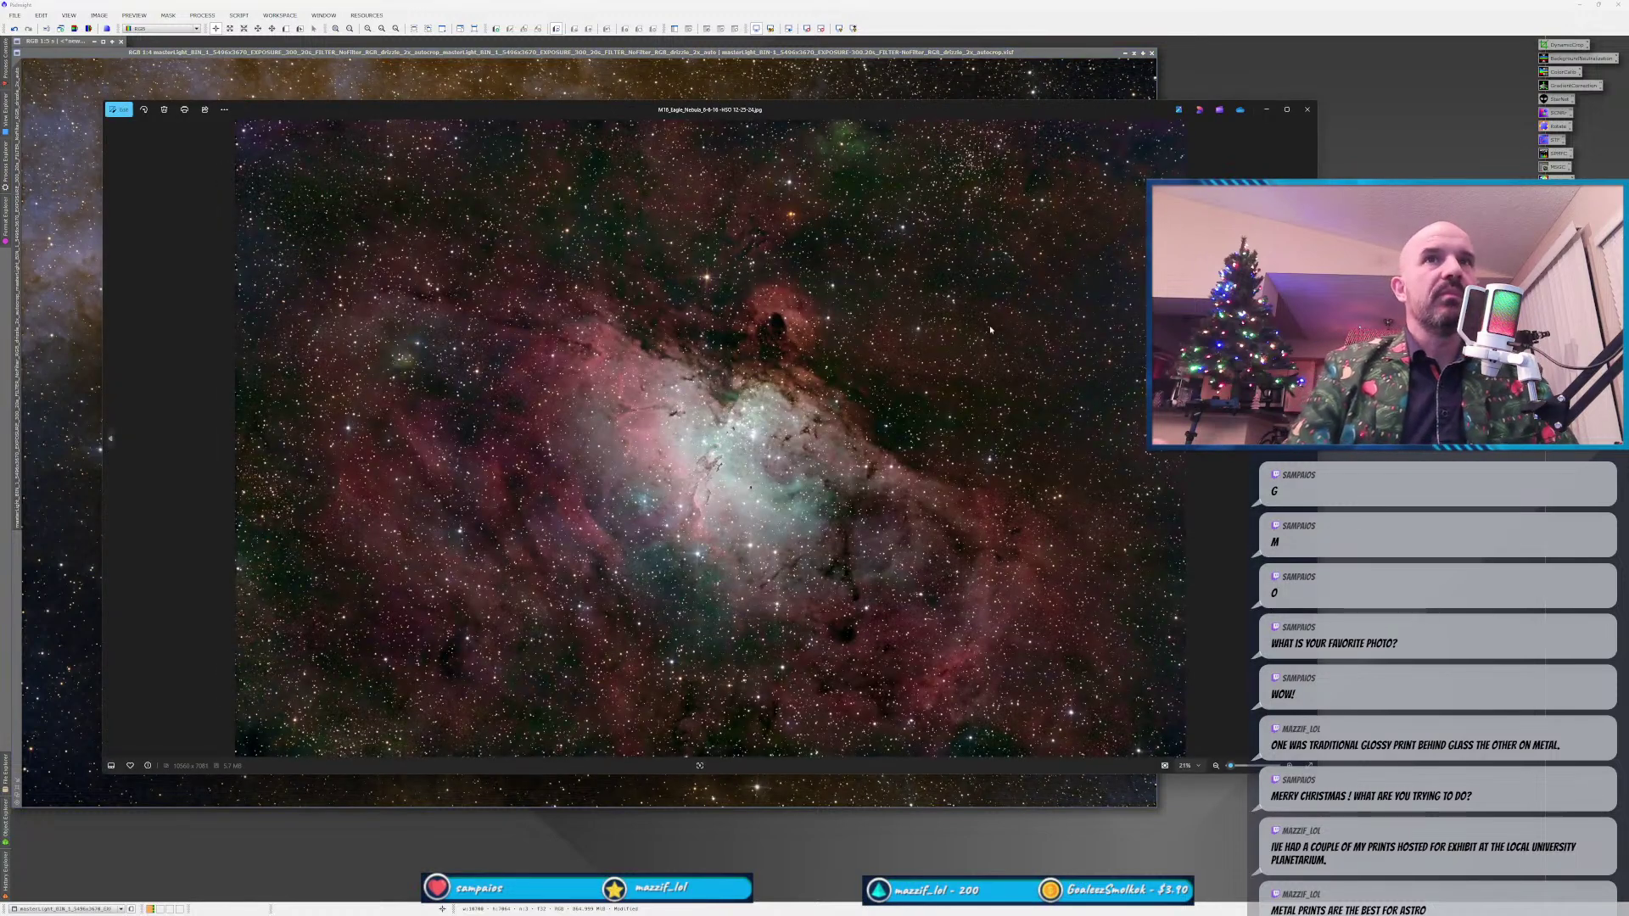
pyautogui.moveTo(805, 127); pyautogui.dragTo(767, 74)
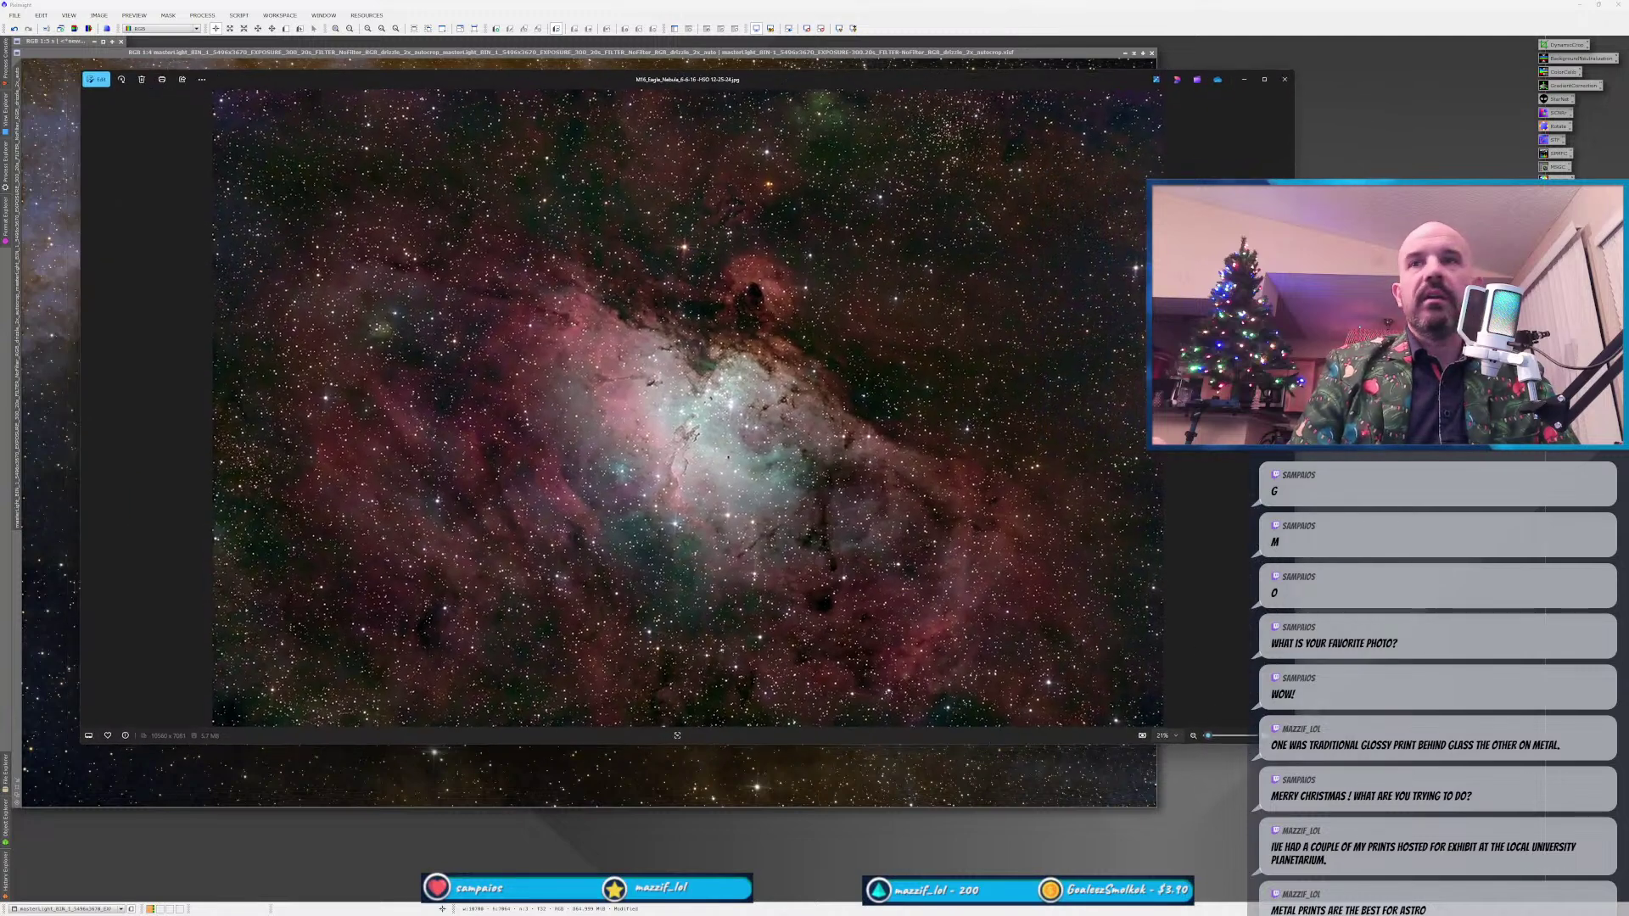
pyautogui.moveTo(1293, 743); pyautogui.dragTo(1109, 859)
pyautogui.moveTo(680, 112); pyautogui.dragTo(618, 91)
pyautogui.scroll(3, 511, 473)
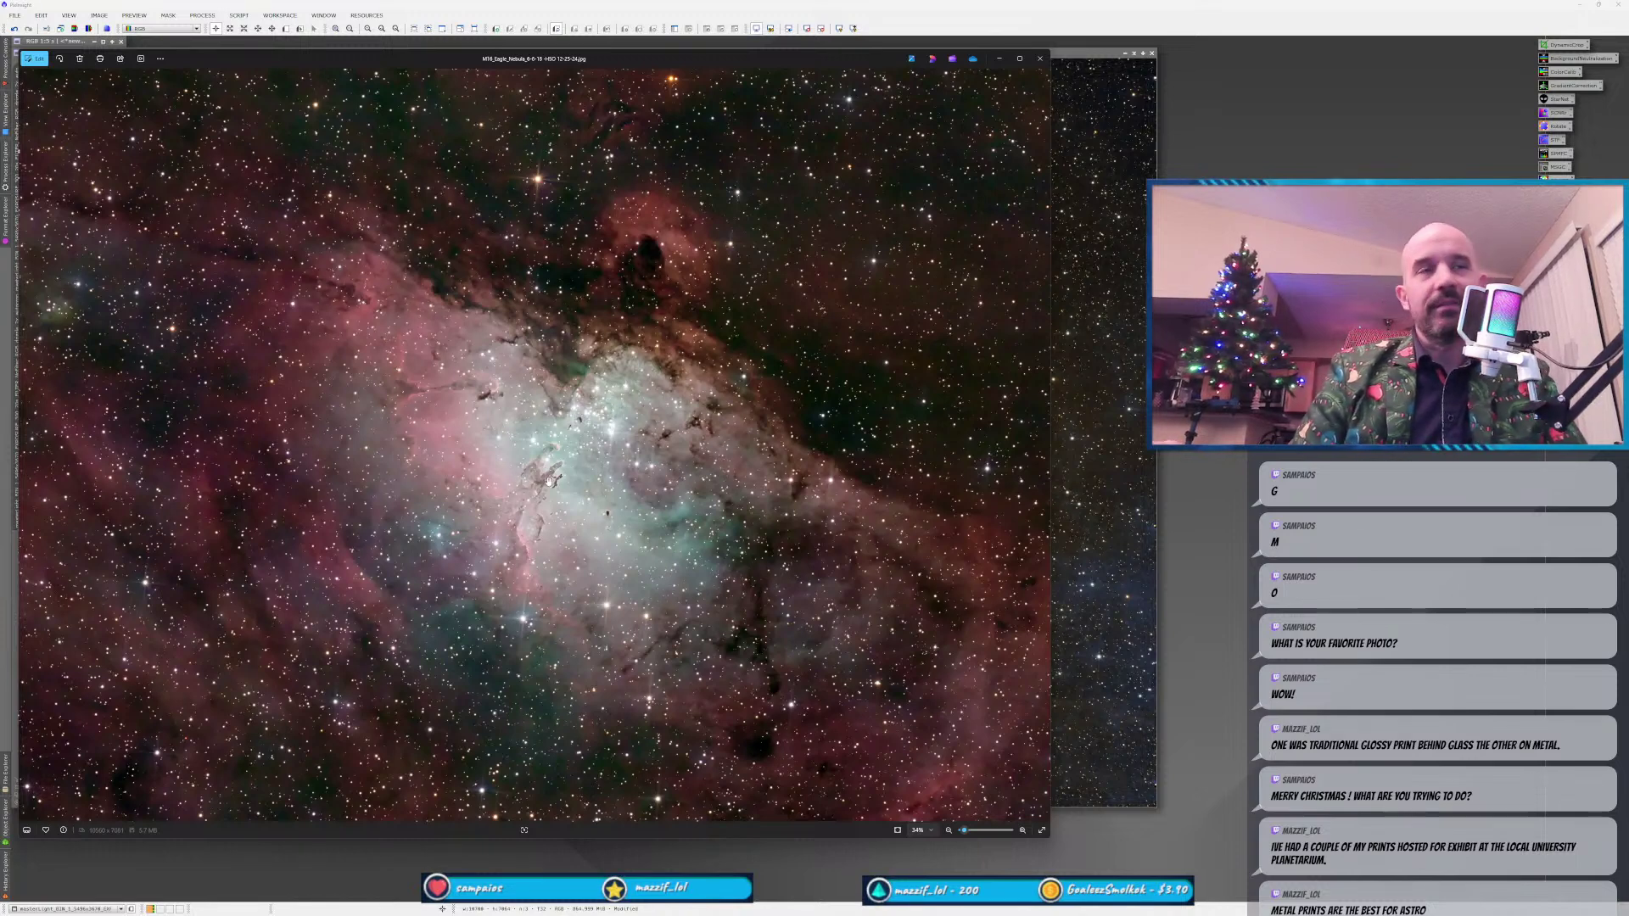
# Reposition the photo viewer and examine the M16 Eagle Nebula image both as a whole and closer at its bright core.
pyautogui.scroll(-3, 566, 509)
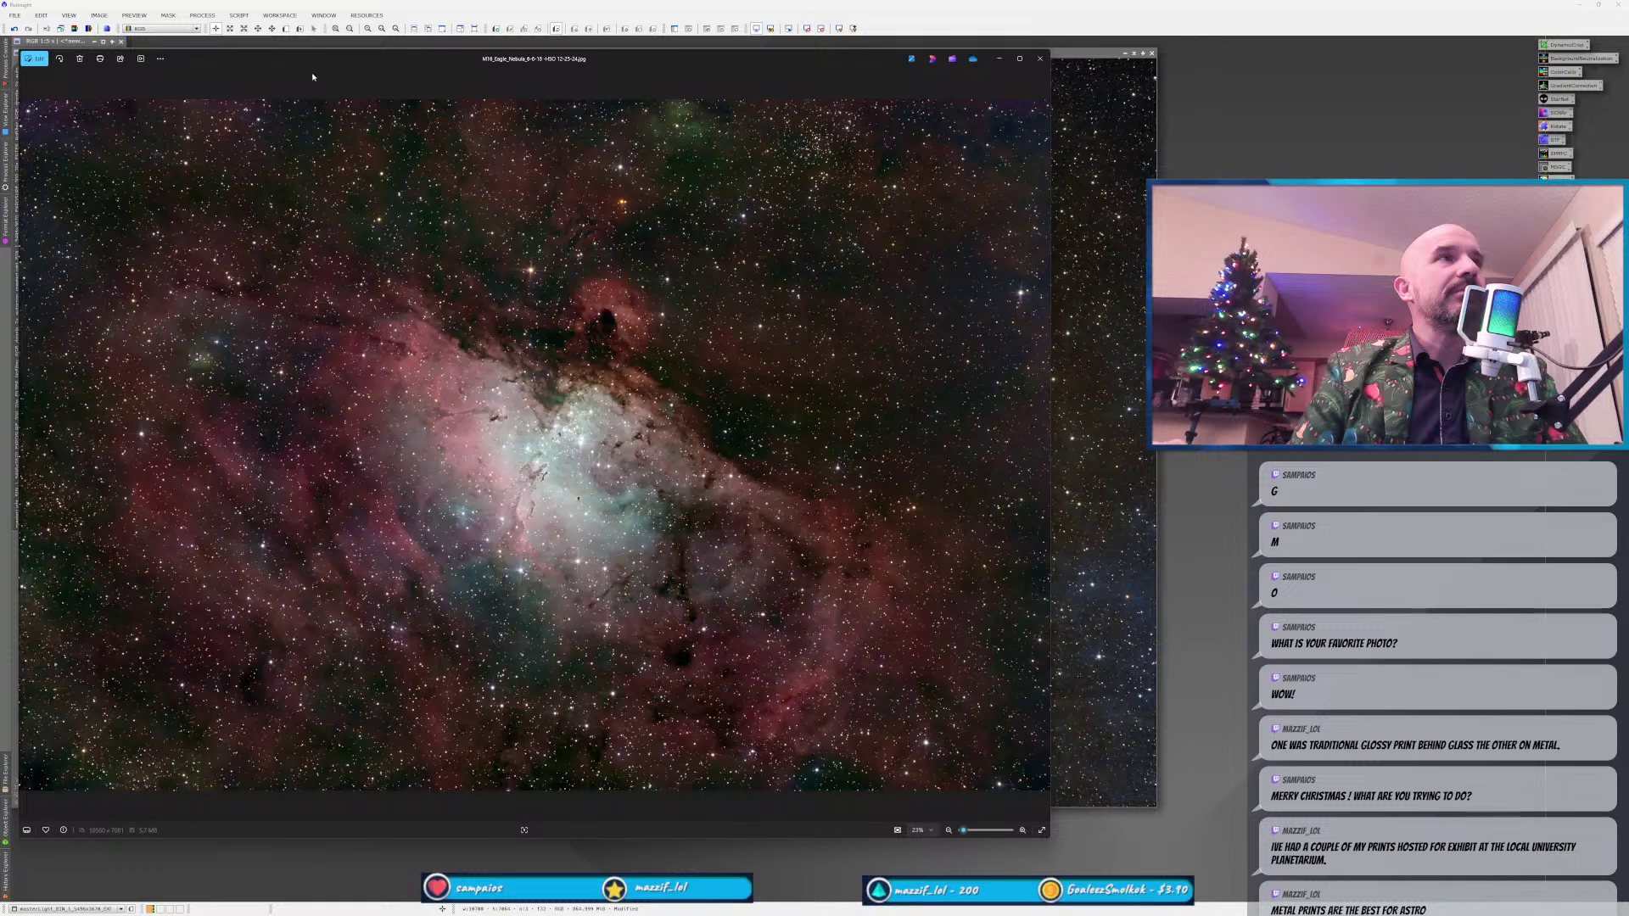
pyautogui.moveTo(312, 64); pyautogui.dragTo(383, 84)
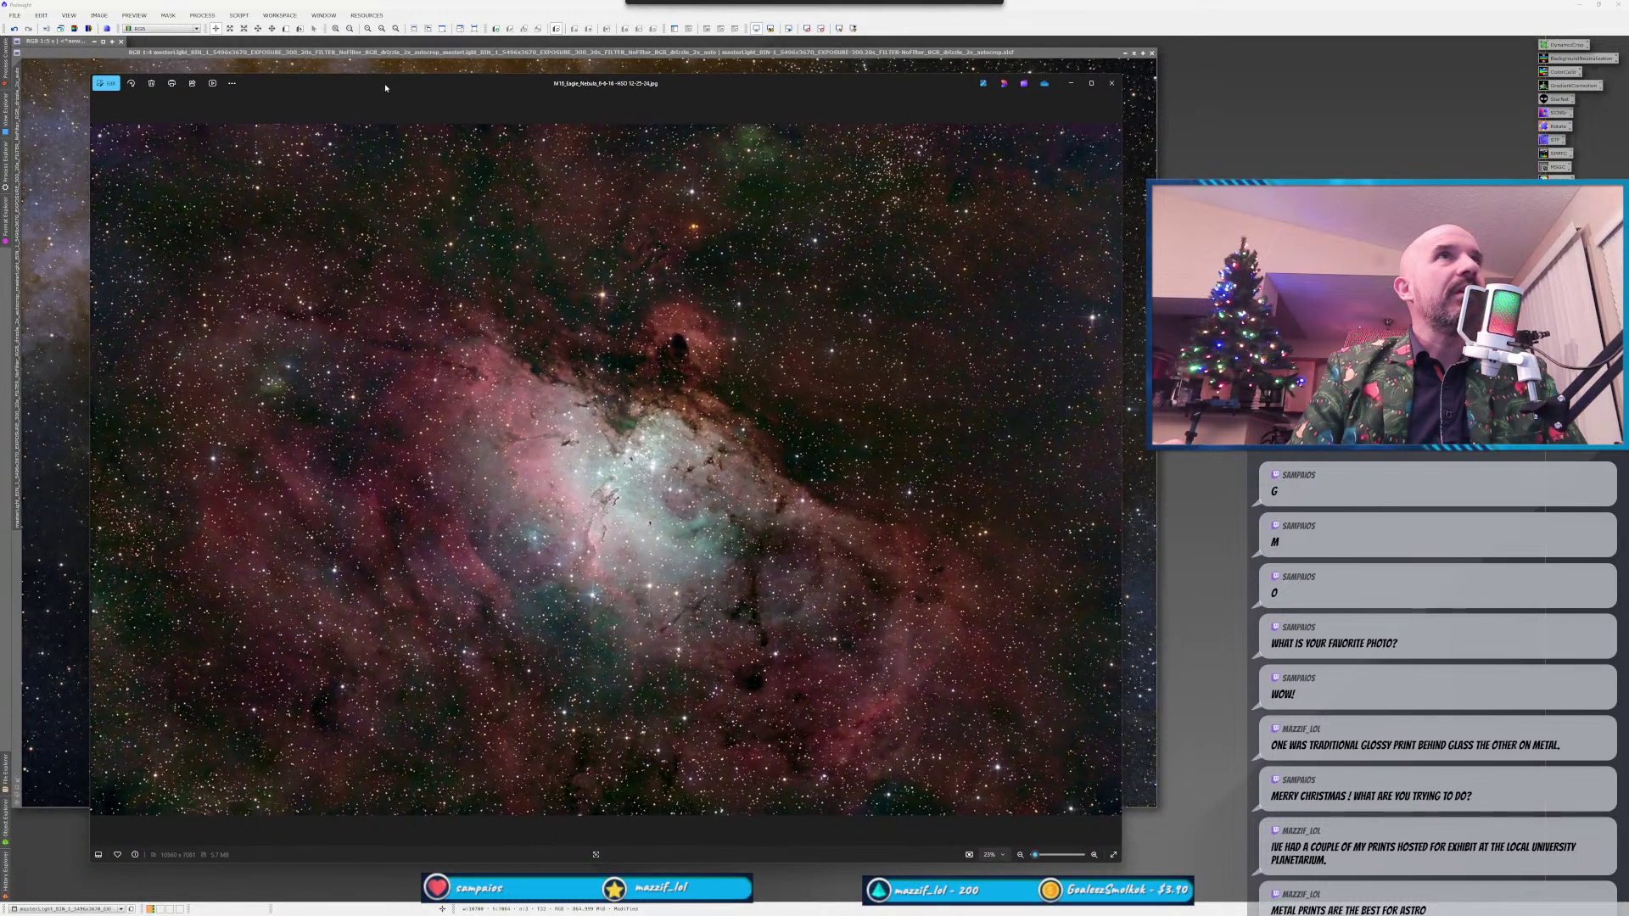
pyautogui.click(389, 60)
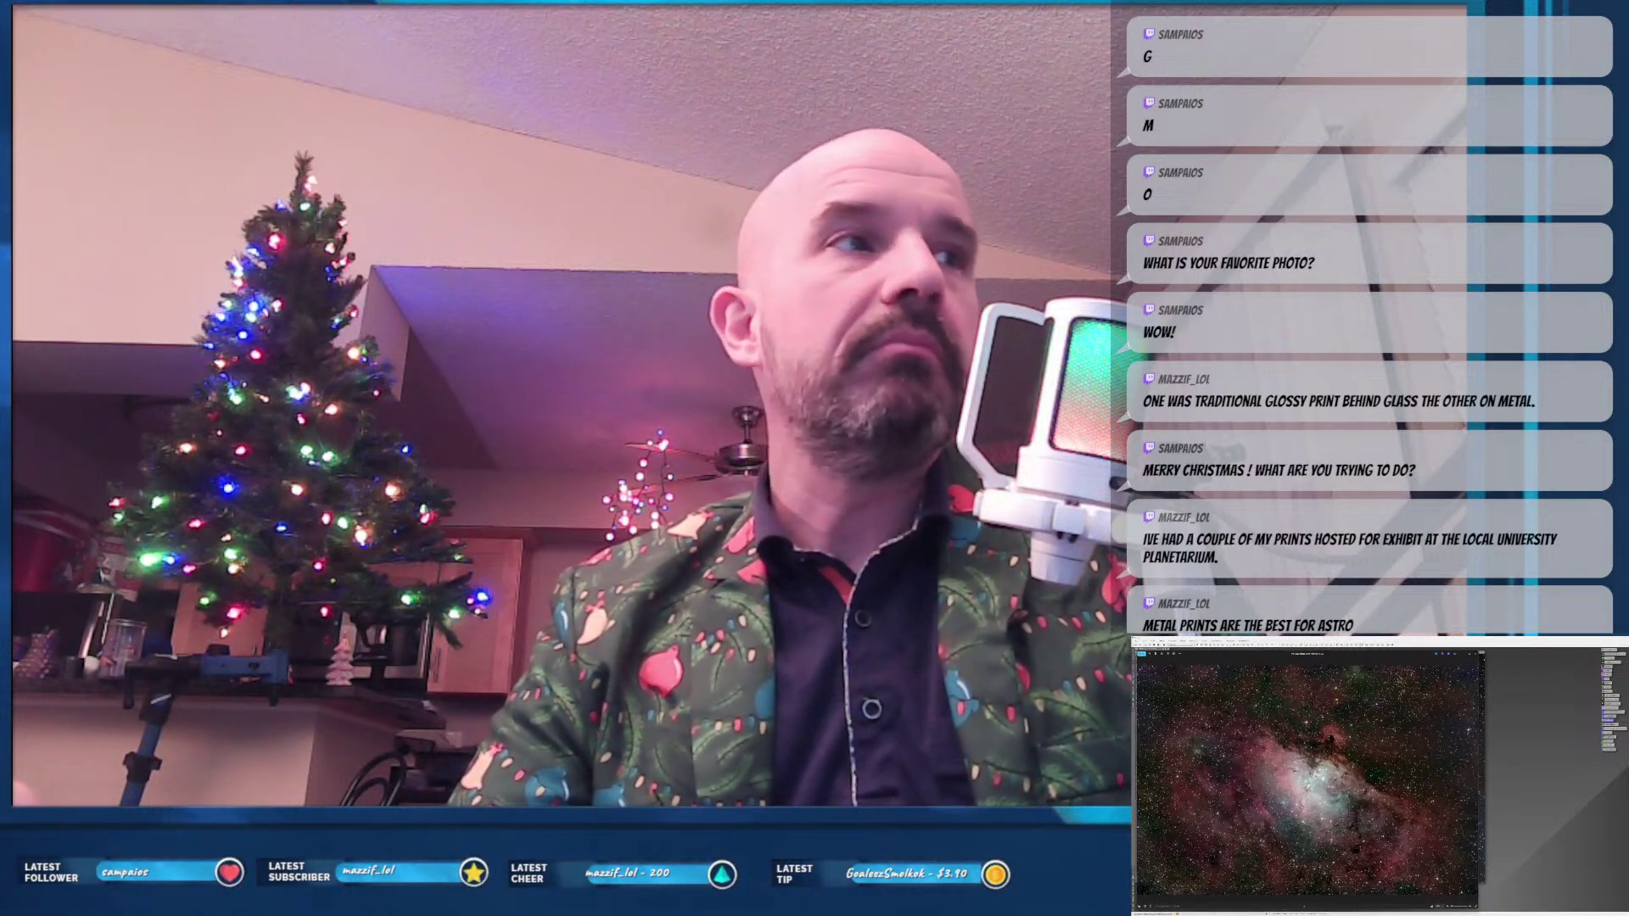
pyautogui.scroll(2, 1306, 776)
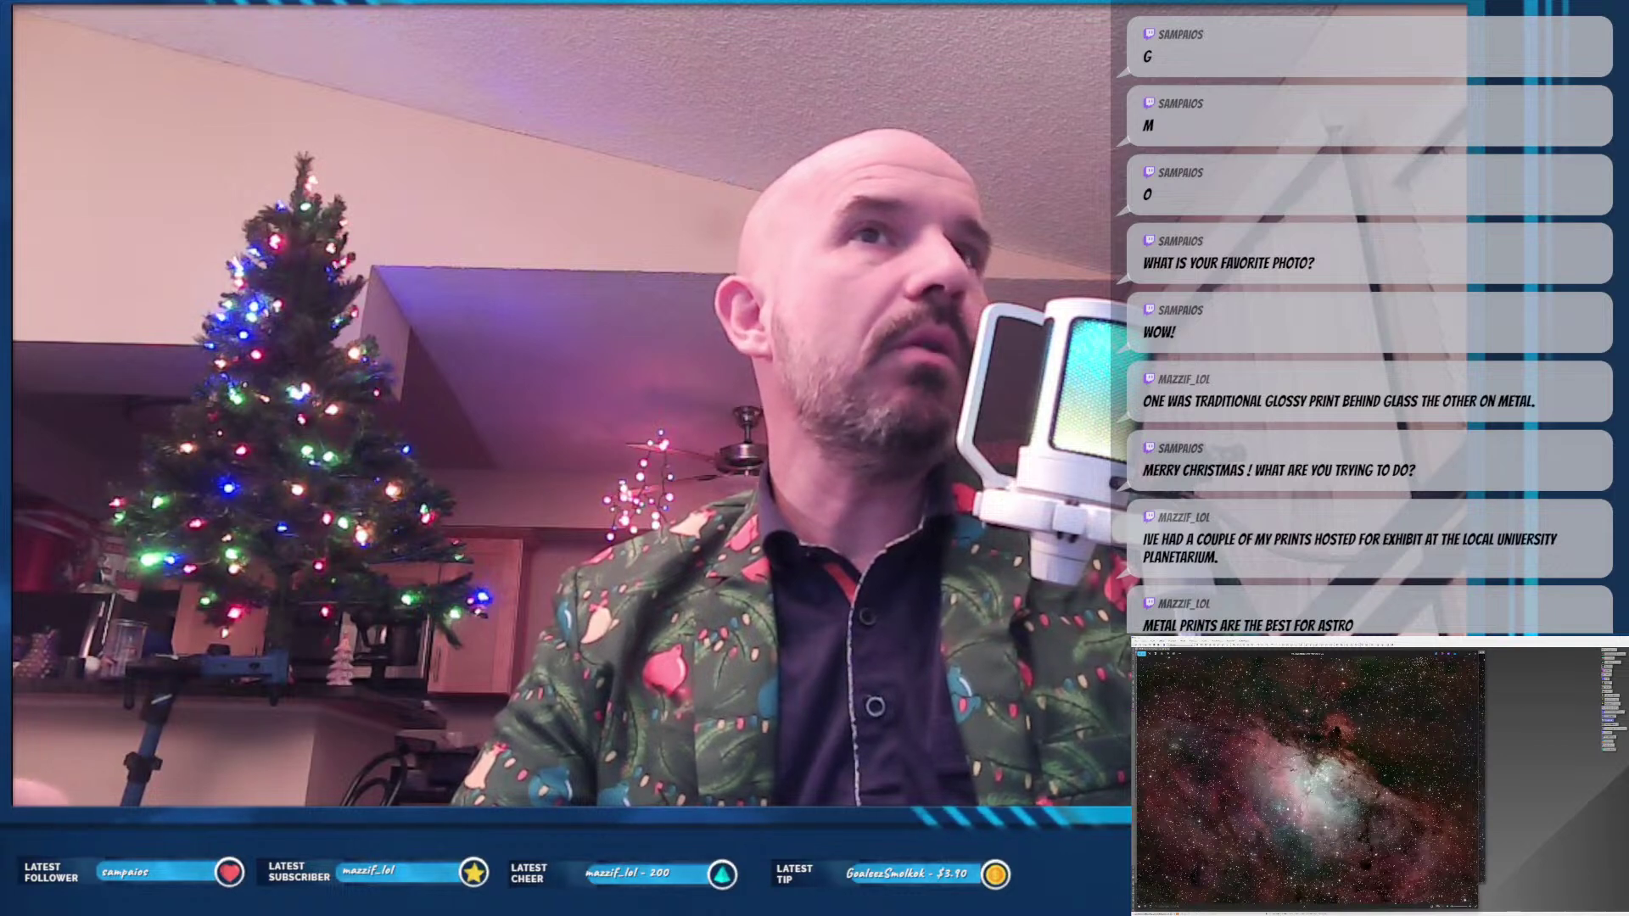
pyautogui.scroll(1, 1307, 776)
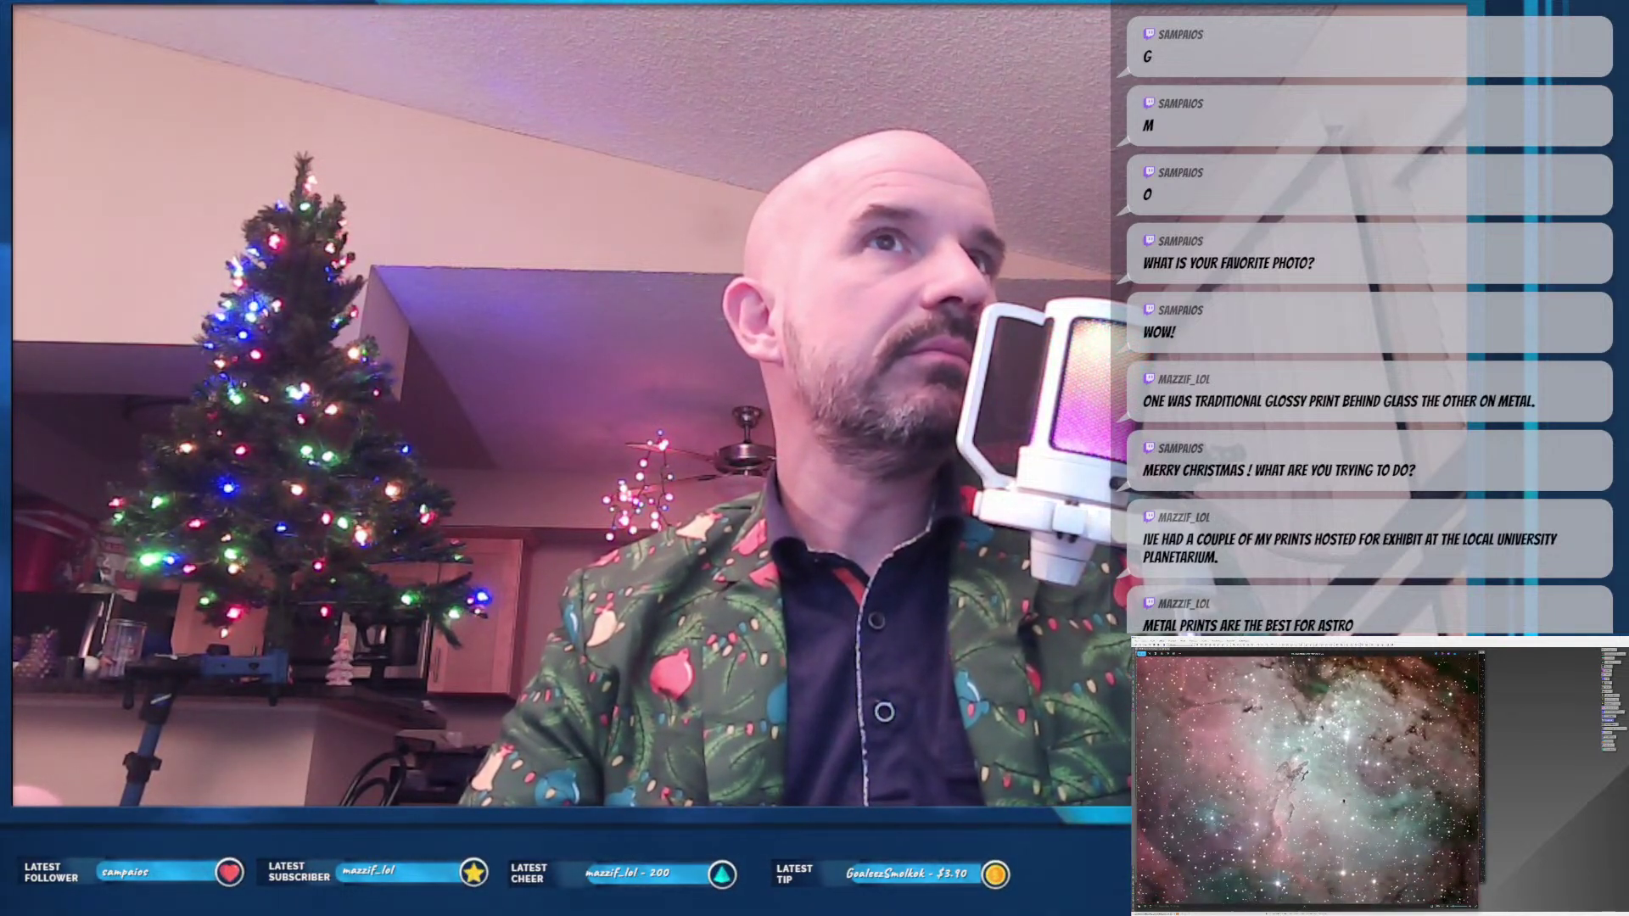
pyautogui.scroll(-2, 1307, 777)
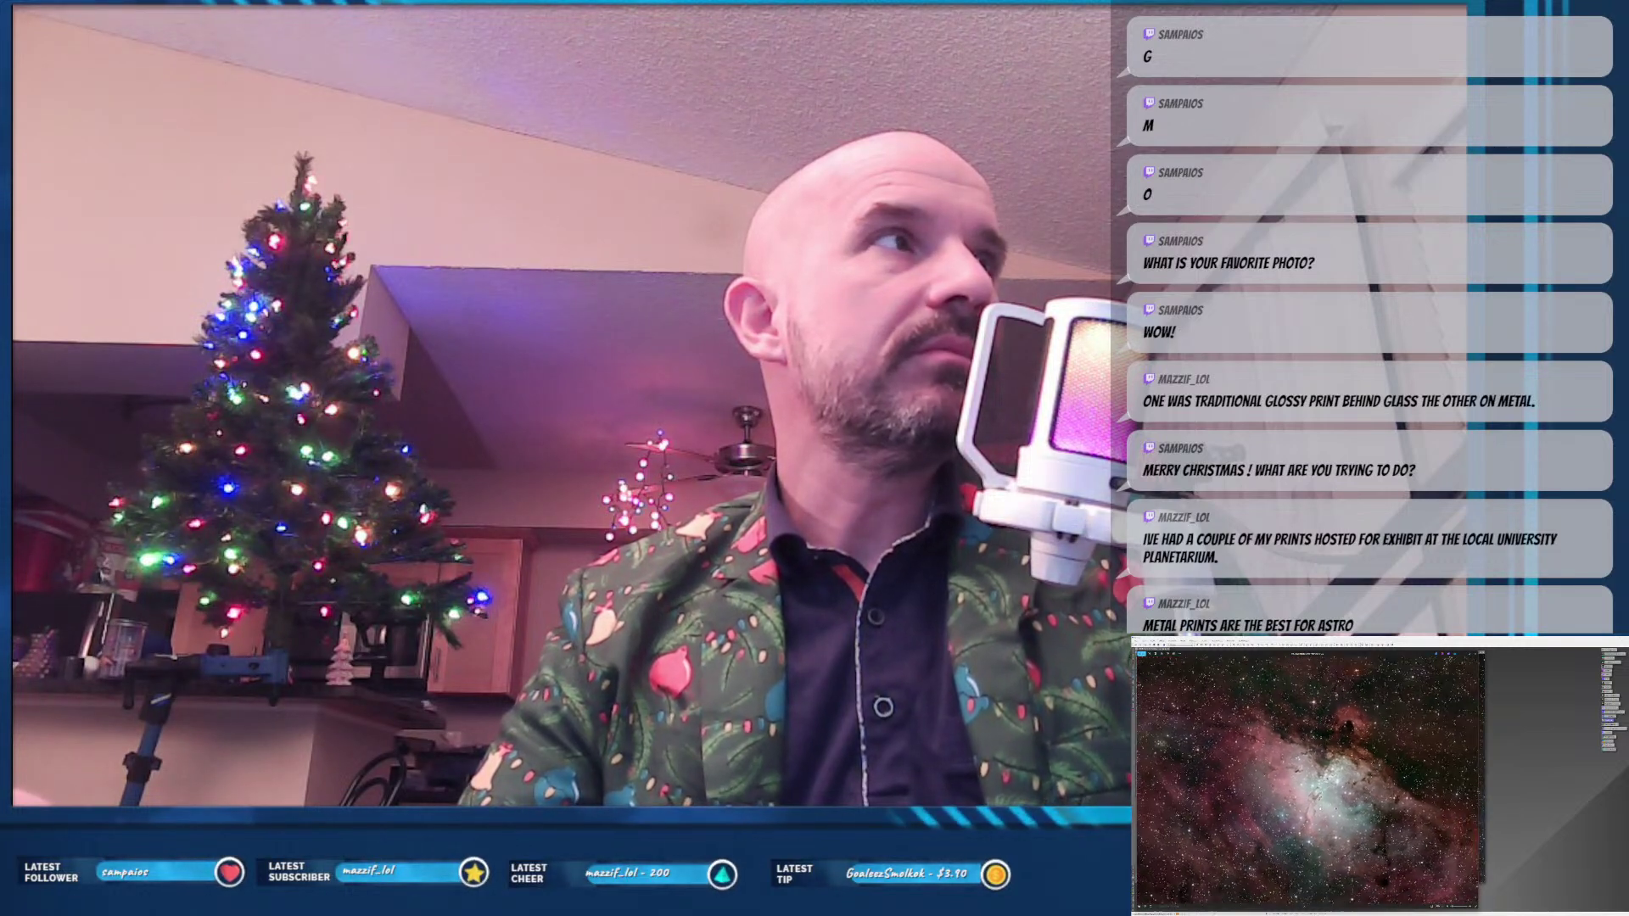
pyautogui.scroll(-2, 1306, 776)
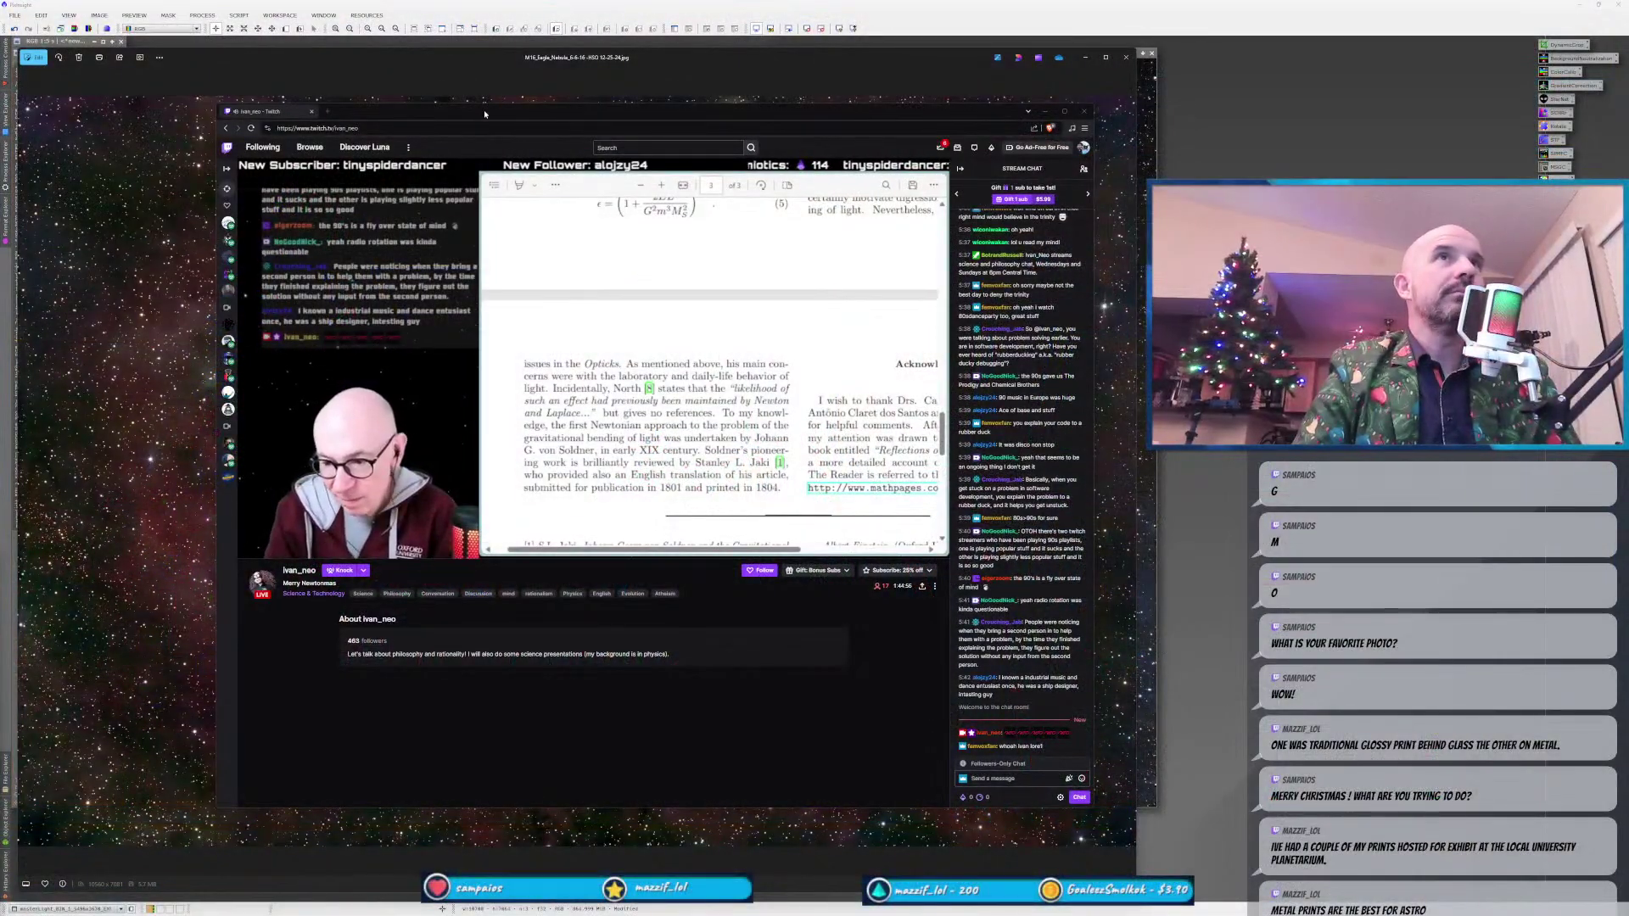
# Switch to the browser showing the live Twitch channel, move and enlarge its window, and select the channel name below the stream.
pyautogui.moveTo(454, 113); pyautogui.dragTo(308, 79)
pyautogui.moveTo(915, 772); pyautogui.dragTo(989, 858)
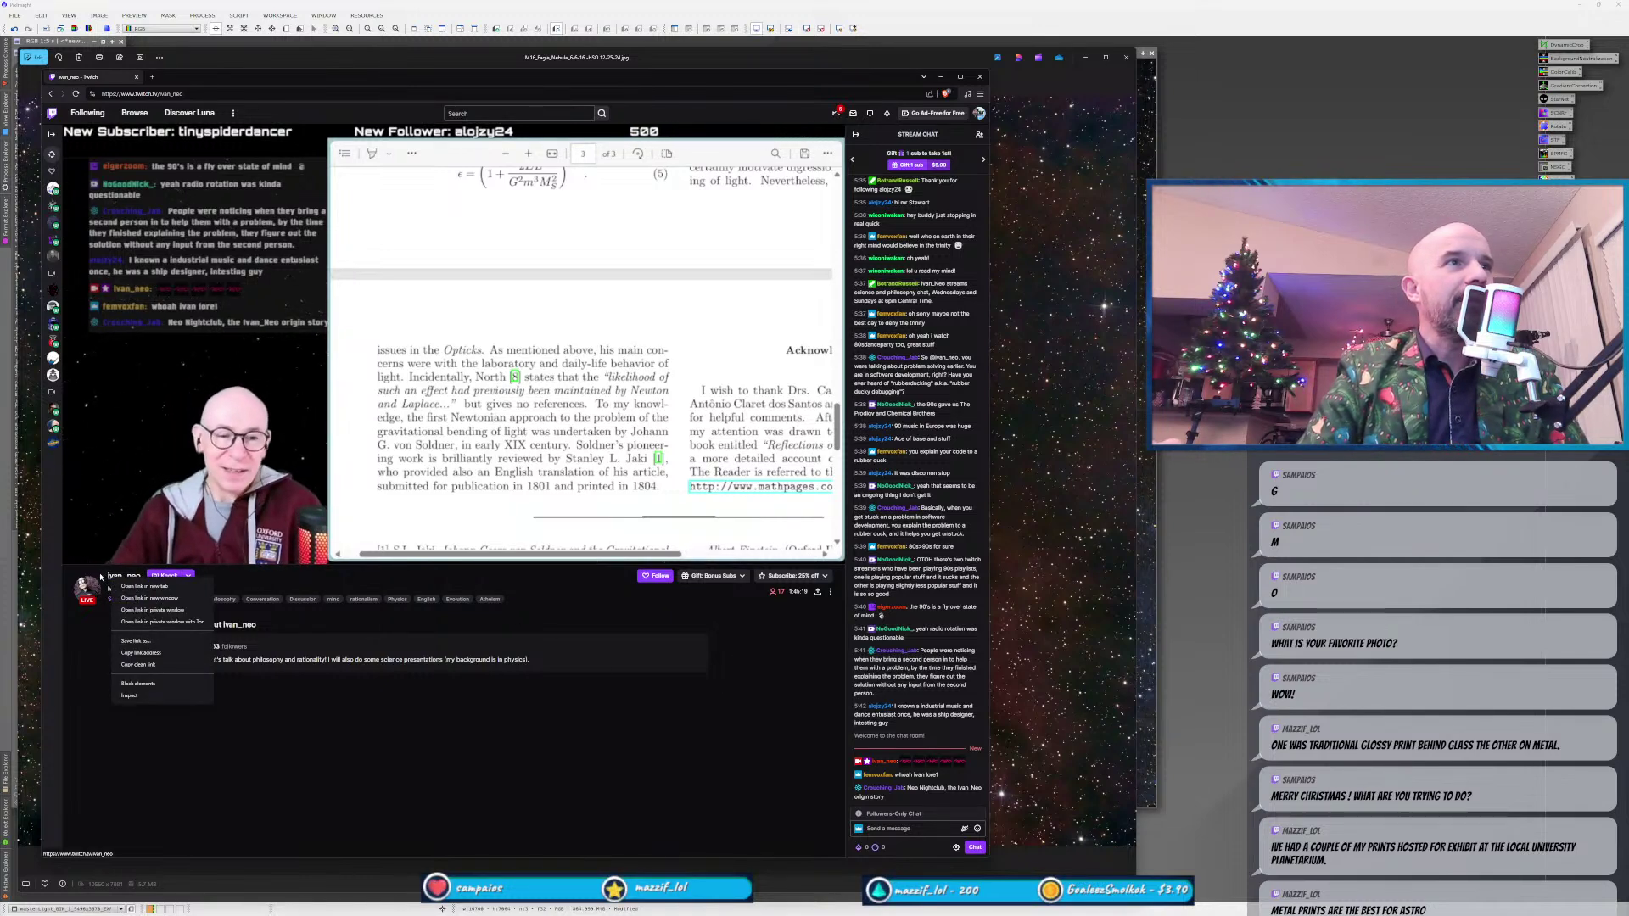
pyautogui.moveTo(111, 582); pyautogui.dragTo(142, 581)
pyautogui.click(123, 576)
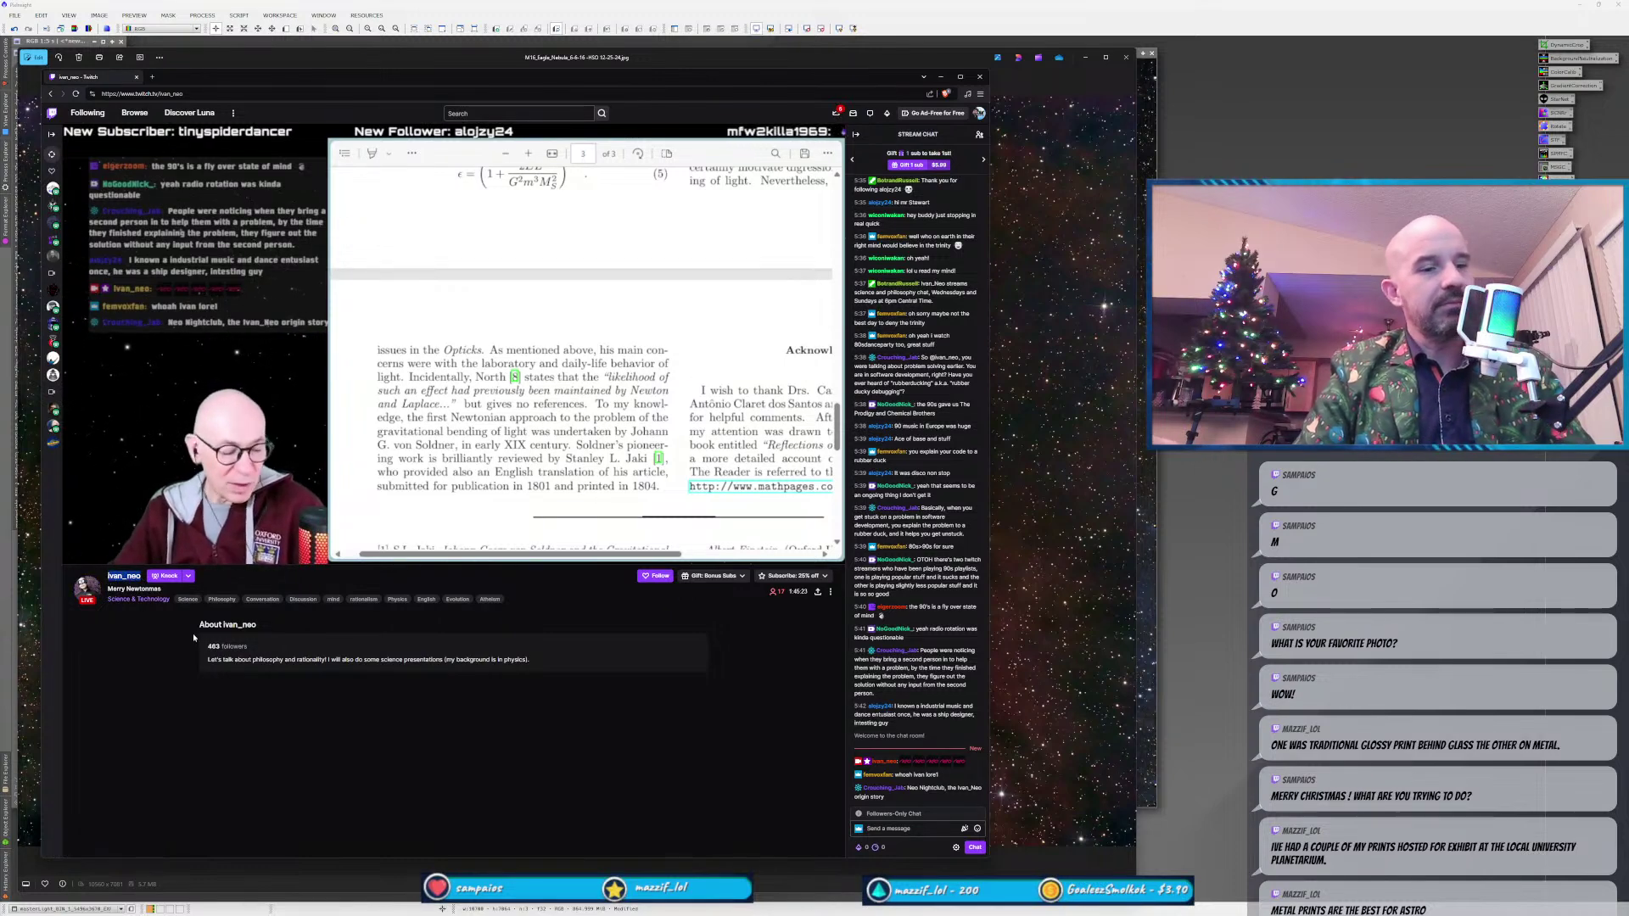
pyautogui.doubleClick(124, 576)
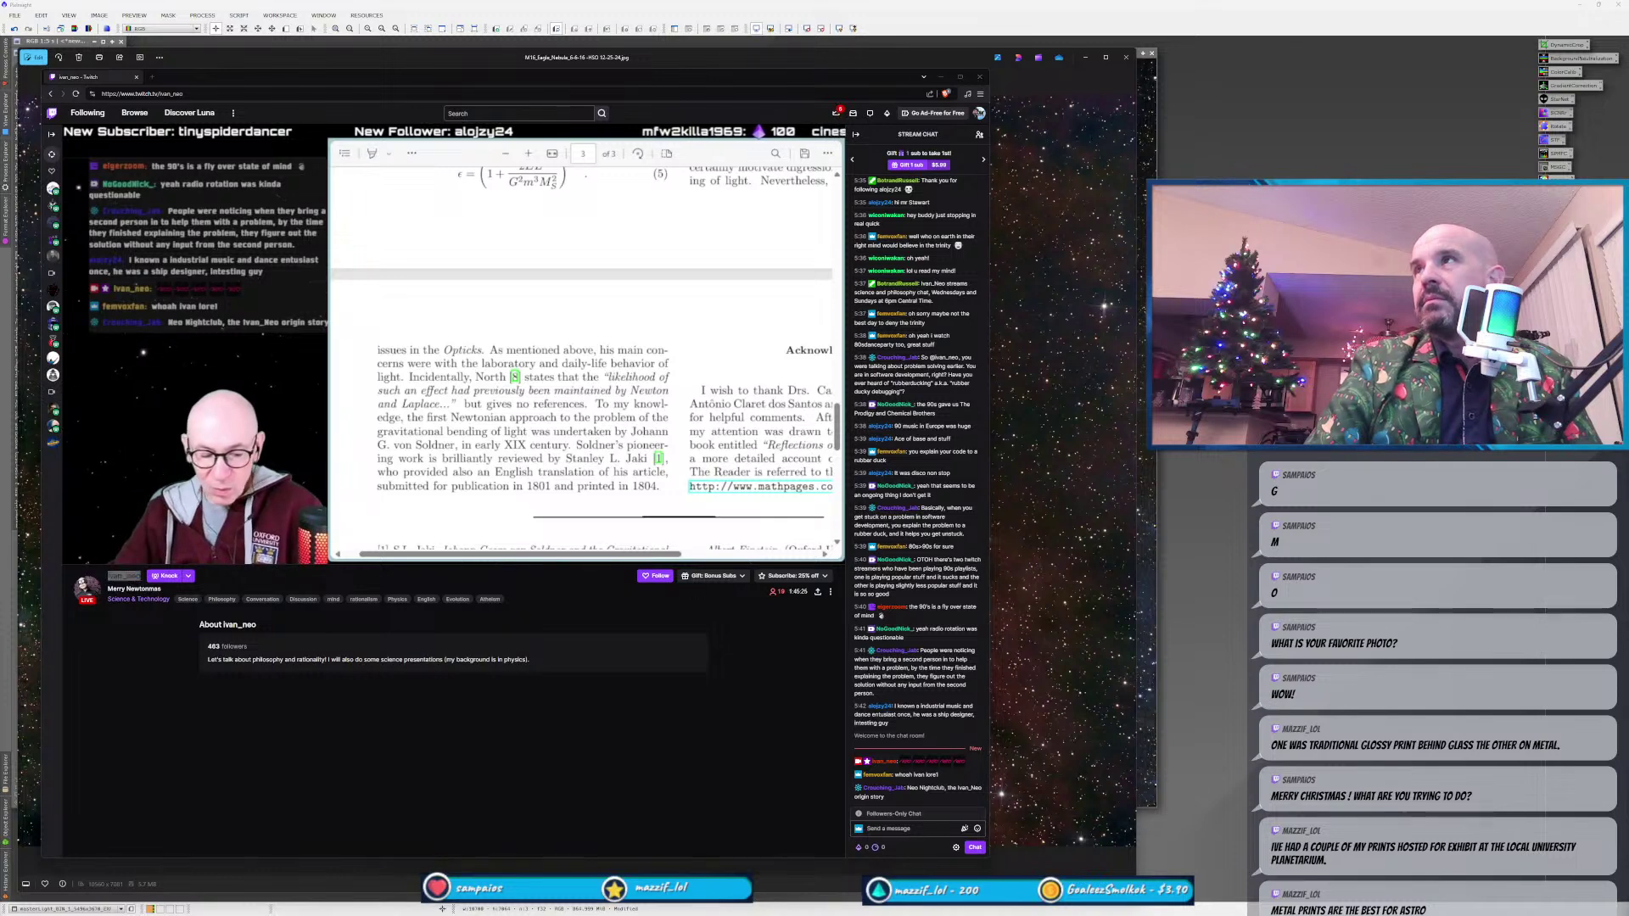